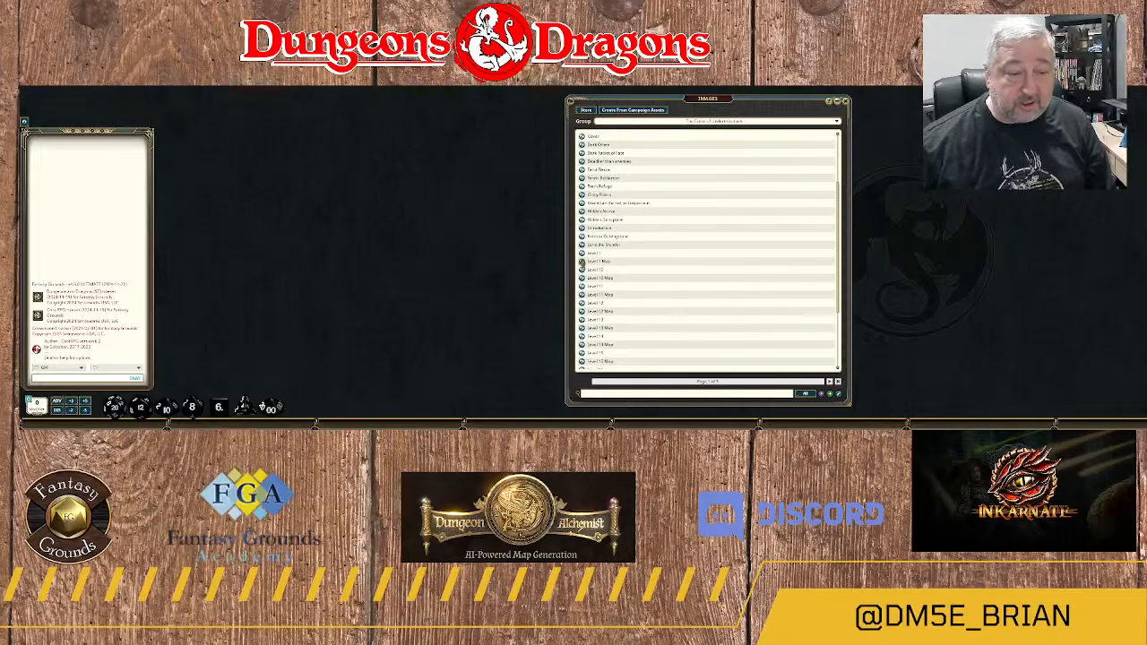
Open the Level 1 Map image and look over the dungeon layout.
{"action": "left_click", "coordinate": [581, 263]}
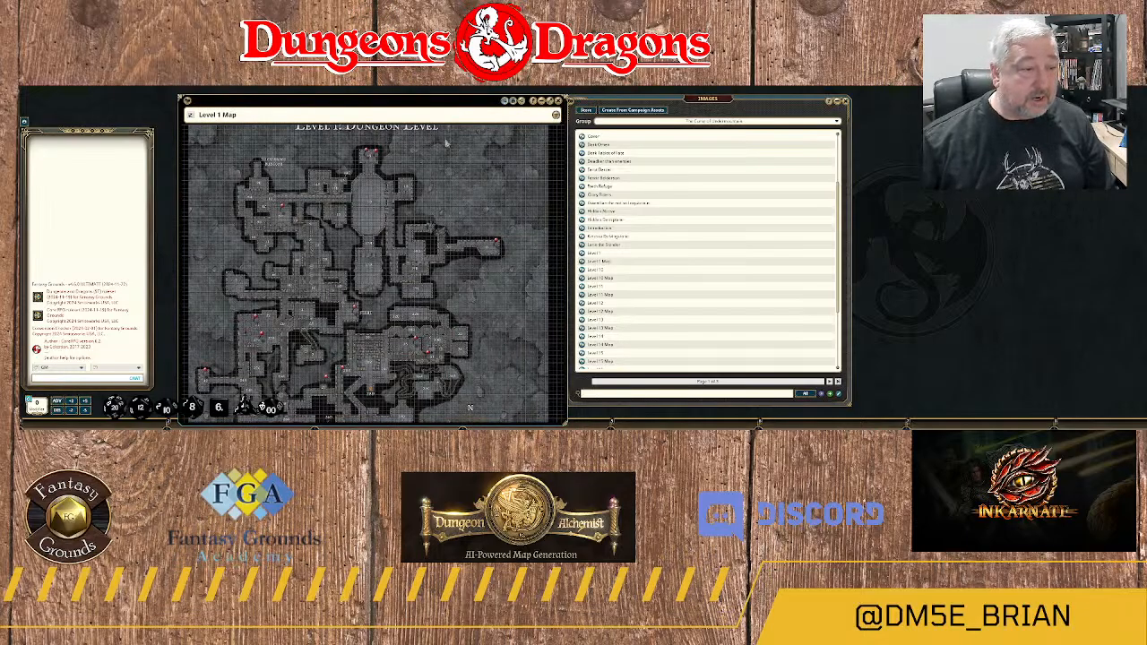
{"action": "scroll", "coordinate": [367, 196], "scroll_direction": "down", "scroll_amount": 3}
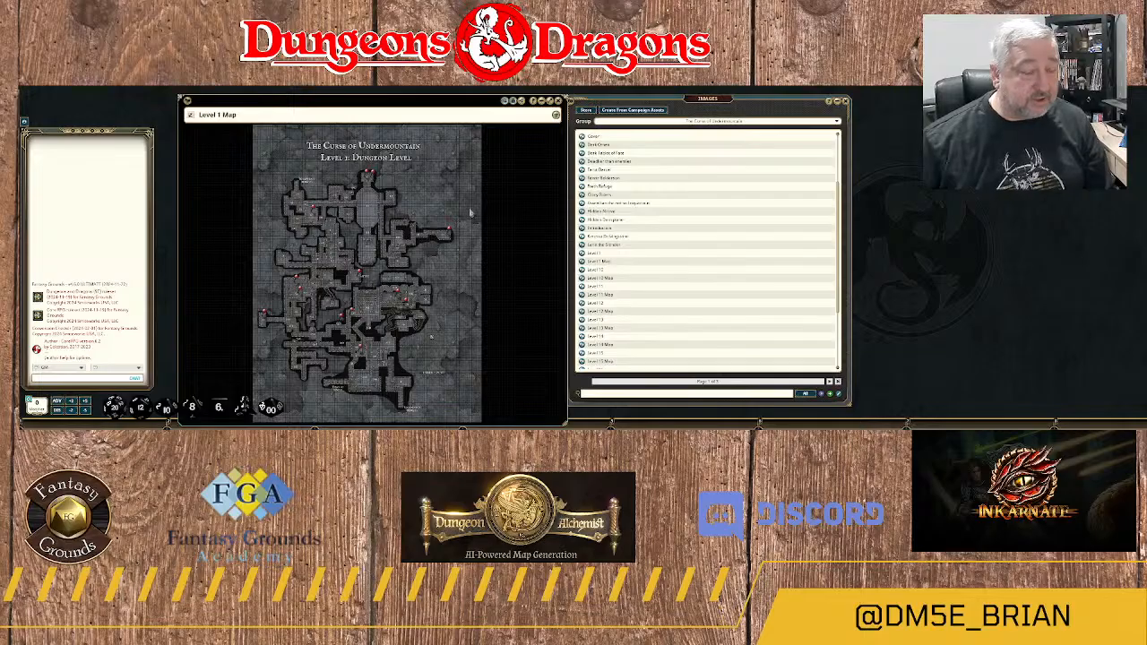
{"action": "scroll", "coordinate": [482, 173], "scroll_direction": "up", "scroll_amount": 2}
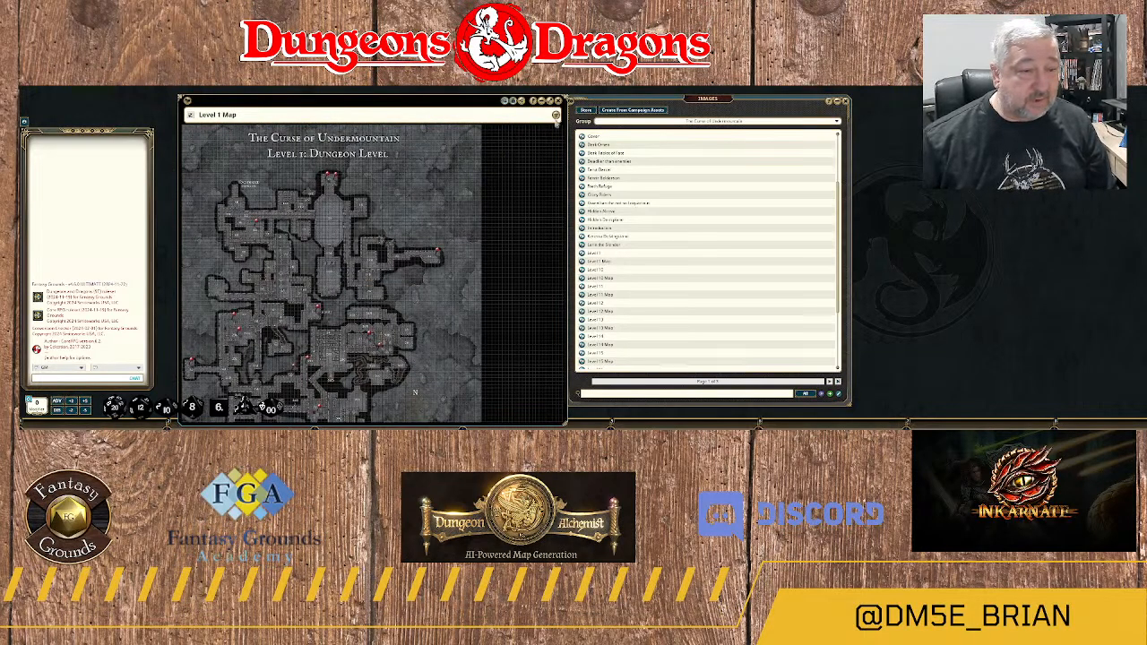
{"action": "scroll", "coordinate": [520, 130], "scroll_direction": "up", "scroll_amount": 1}
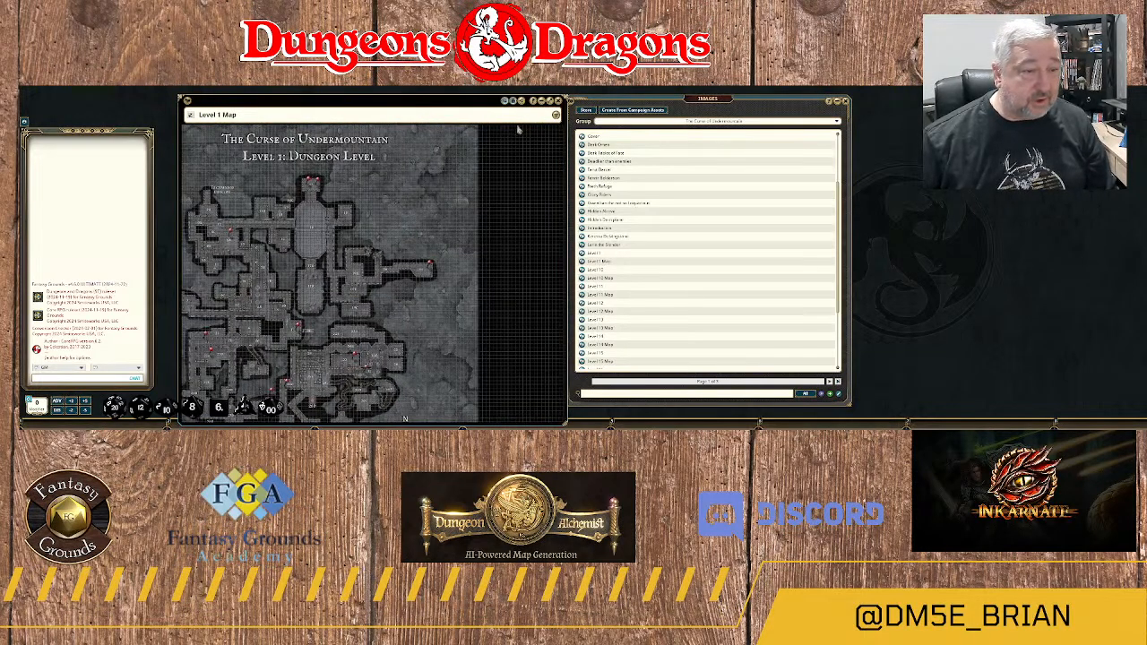
Display the Level 1 Map's line-of-sight walls, then hide the editing tools and close the map.
{"action": "left_click", "coordinate": [513, 101]}
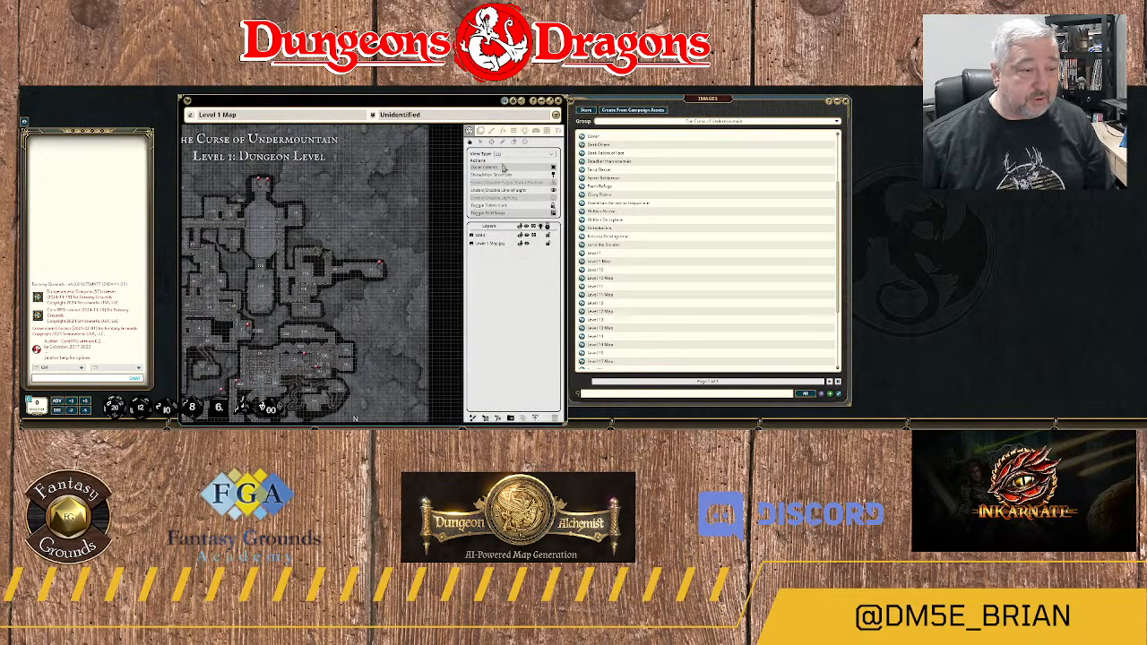
{"action": "left_click", "coordinate": [515, 134]}
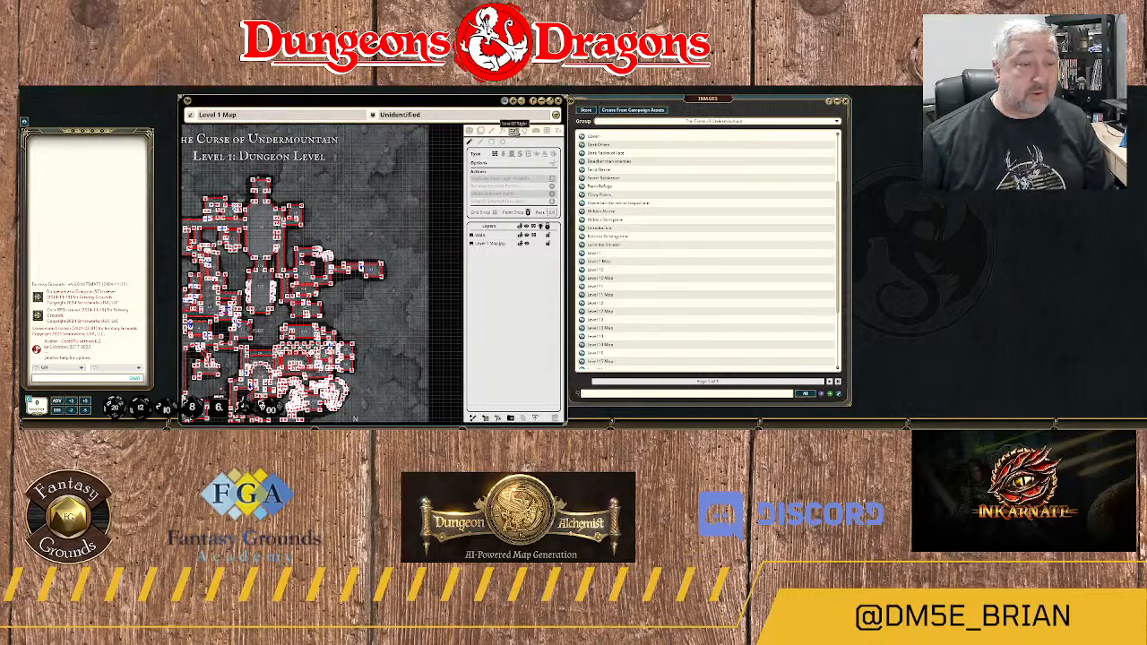
{"action": "left_click", "coordinate": [467, 131]}
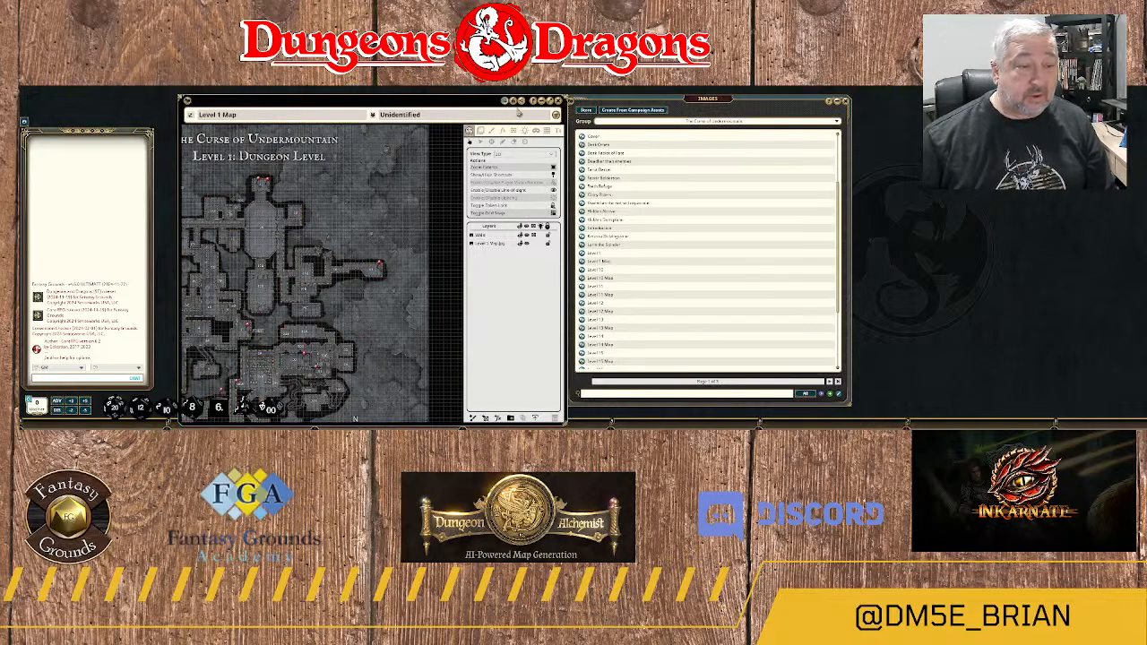
{"action": "left_click", "coordinate": [515, 101]}
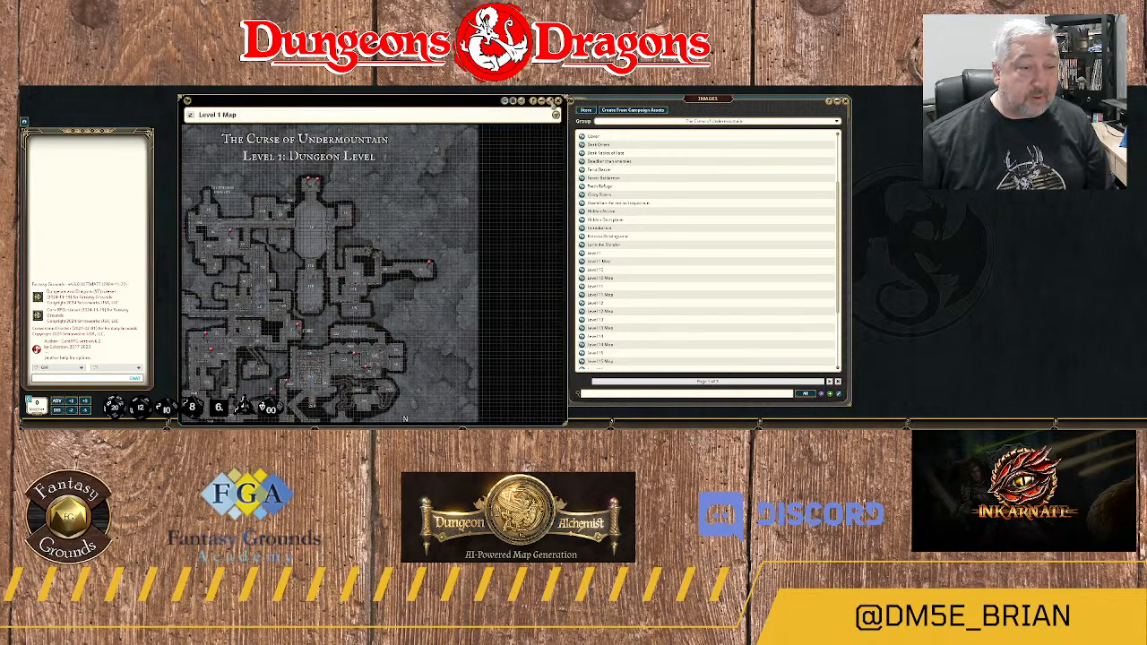
{"action": "left_click", "coordinate": [557, 101]}
Open the Level 5 Map from the second page of the image list.
{"action": "scroll", "coordinate": [616, 211], "scroll_direction": "down", "scroll_amount": 2}
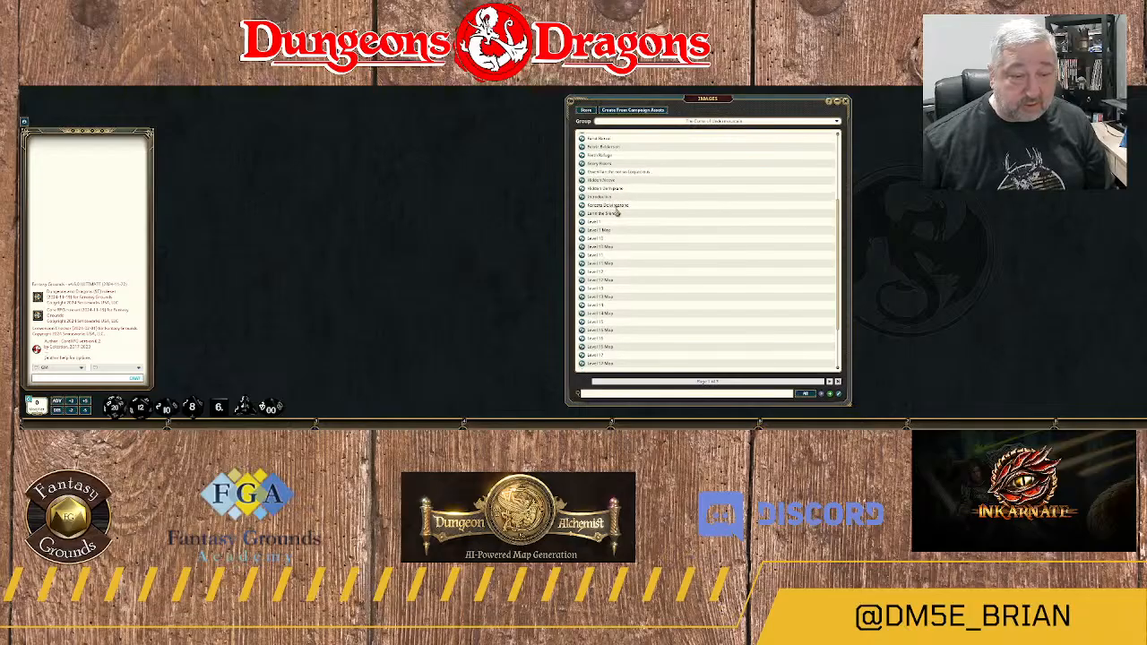
{"action": "scroll", "coordinate": [616, 219], "scroll_direction": "down", "scroll_amount": 4}
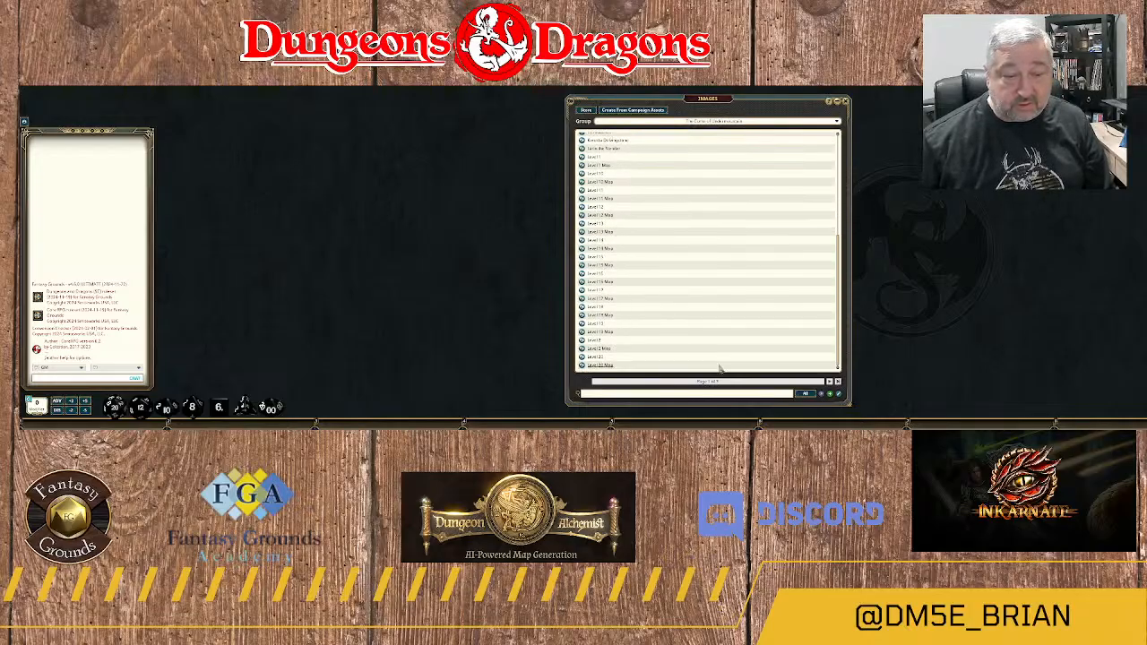
{"action": "left_click", "coordinate": [829, 382]}
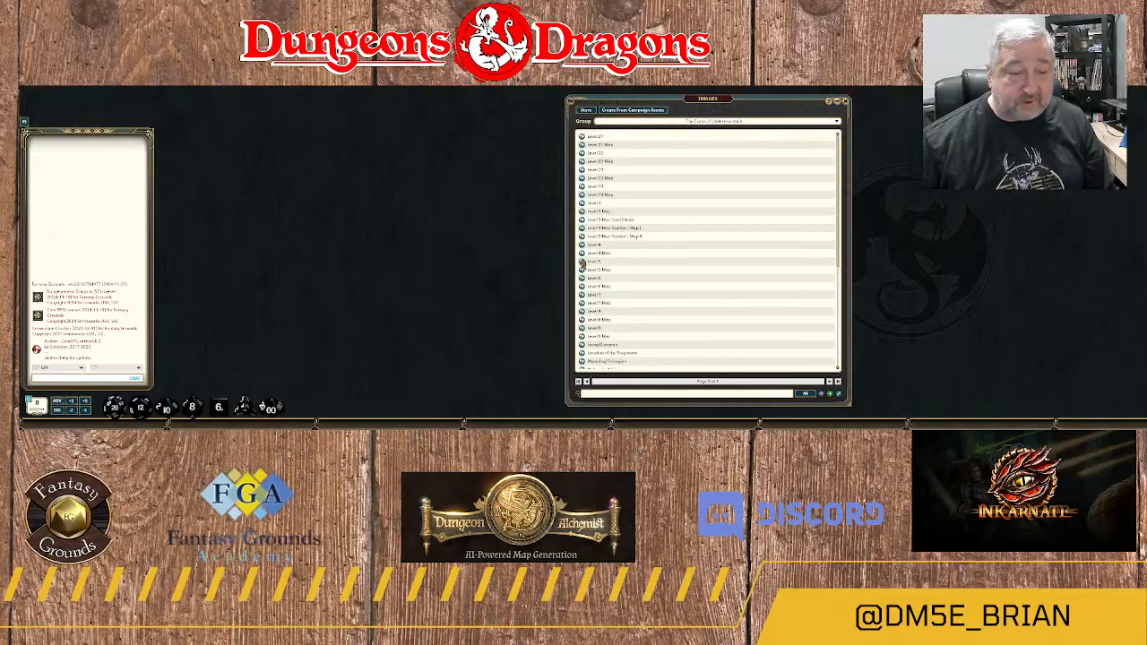
{"action": "left_click", "coordinate": [582, 261]}
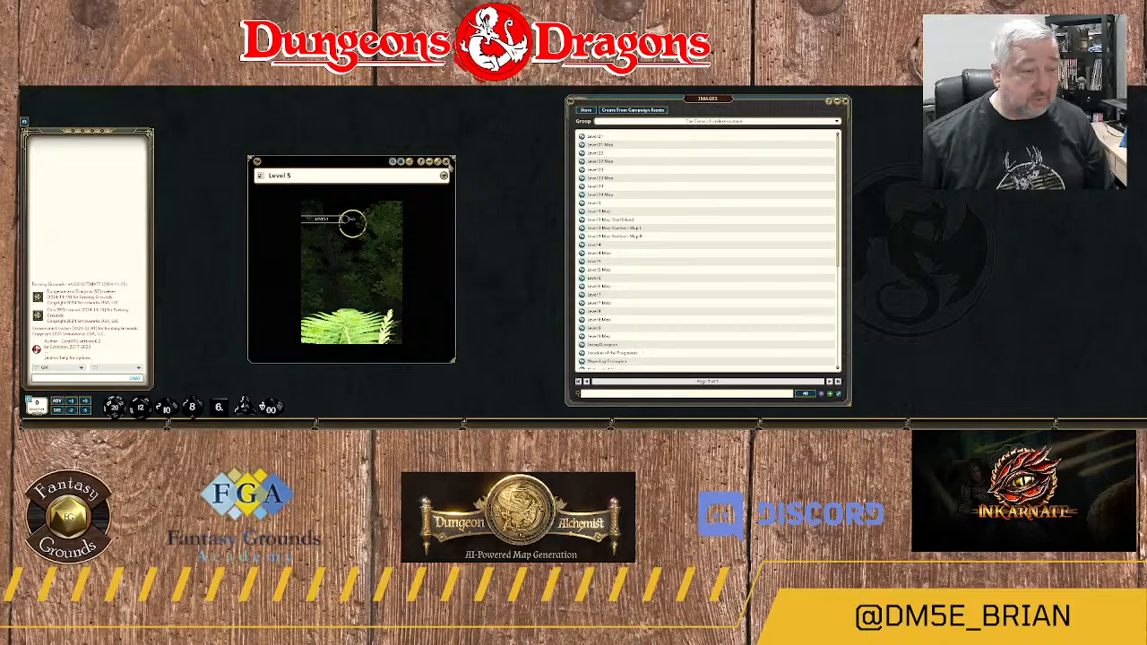
{"action": "left_click", "coordinate": [446, 161]}
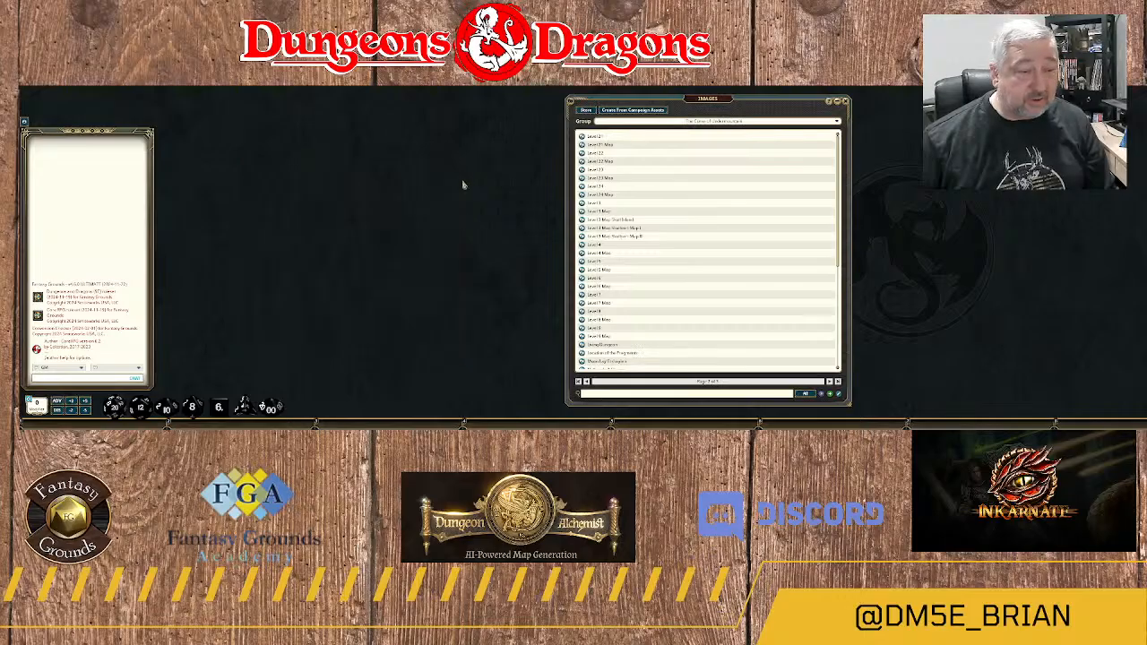
{"action": "left_click", "coordinate": [581, 269]}
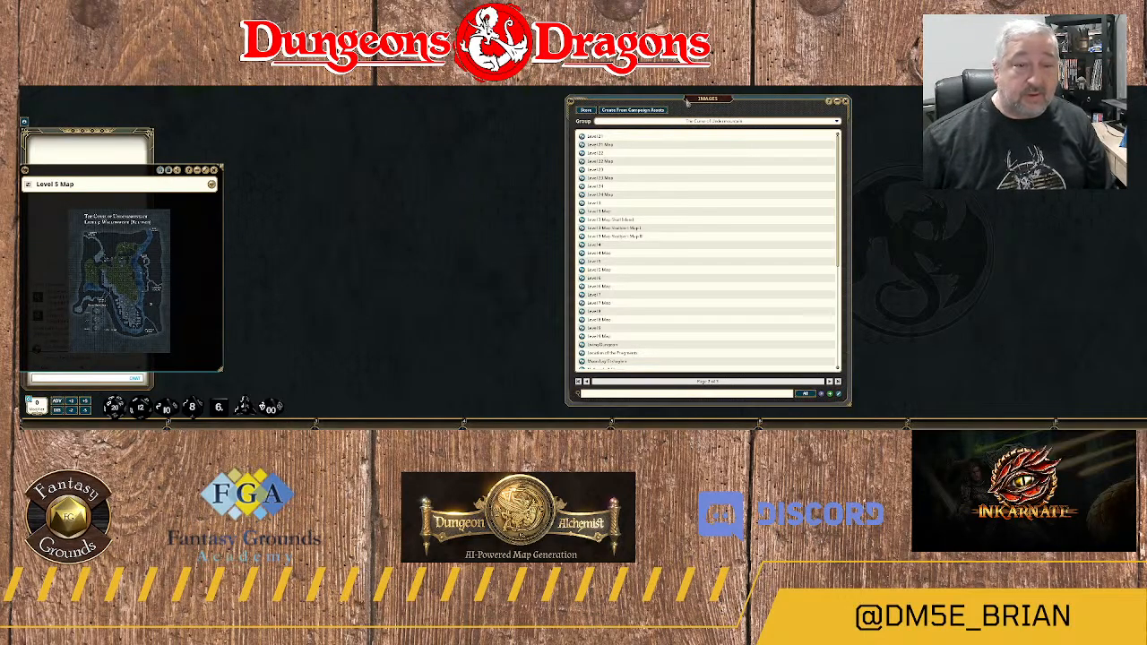
Move the image list aside, then reposition and enlarge the Level 5 Map window.
{"action": "left_click_drag", "start_coordinate": [702, 106], "coordinate": [1055, 111]}
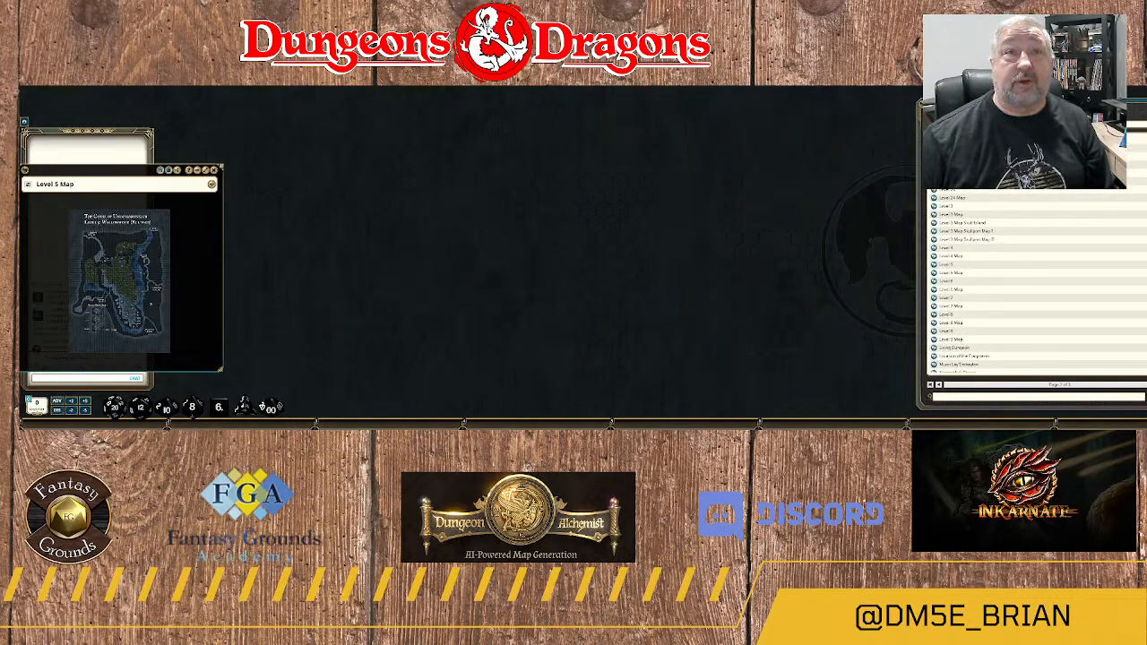
{"action": "left_click_drag", "start_coordinate": [104, 172], "coordinate": [314, 95]}
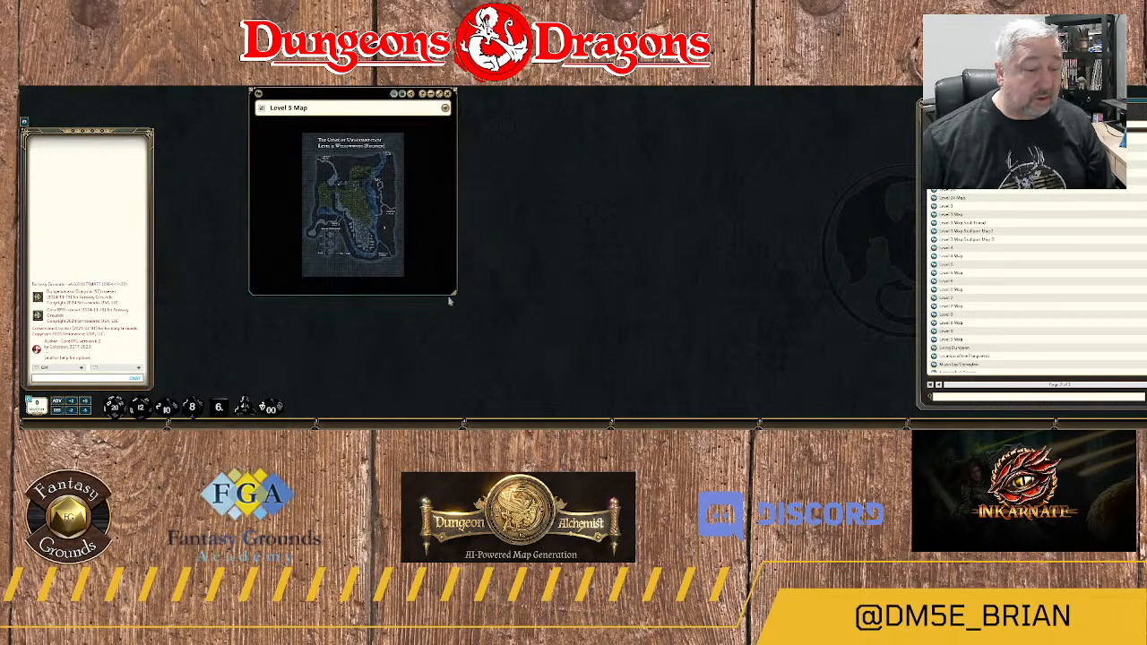
{"action": "left_click_drag", "start_coordinate": [454, 294], "coordinate": [721, 392]}
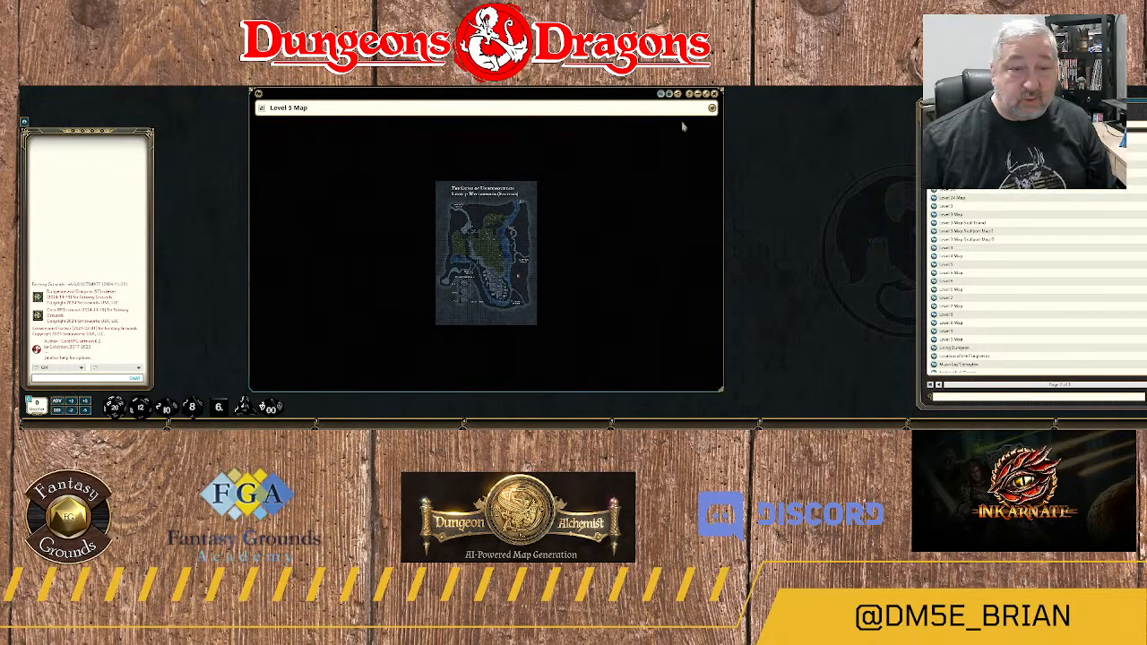
Check the Level 5 Map for line-of-sight walls and return to its general view tools.
{"action": "left_click", "coordinate": [669, 94]}
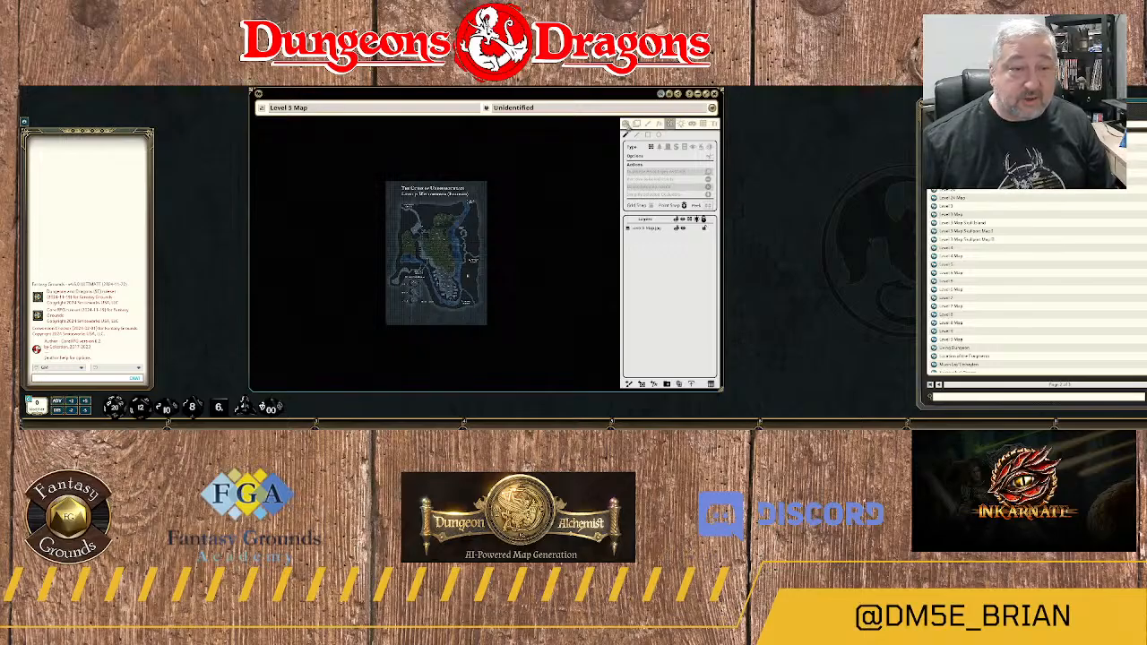
{"action": "left_click", "coordinate": [629, 124]}
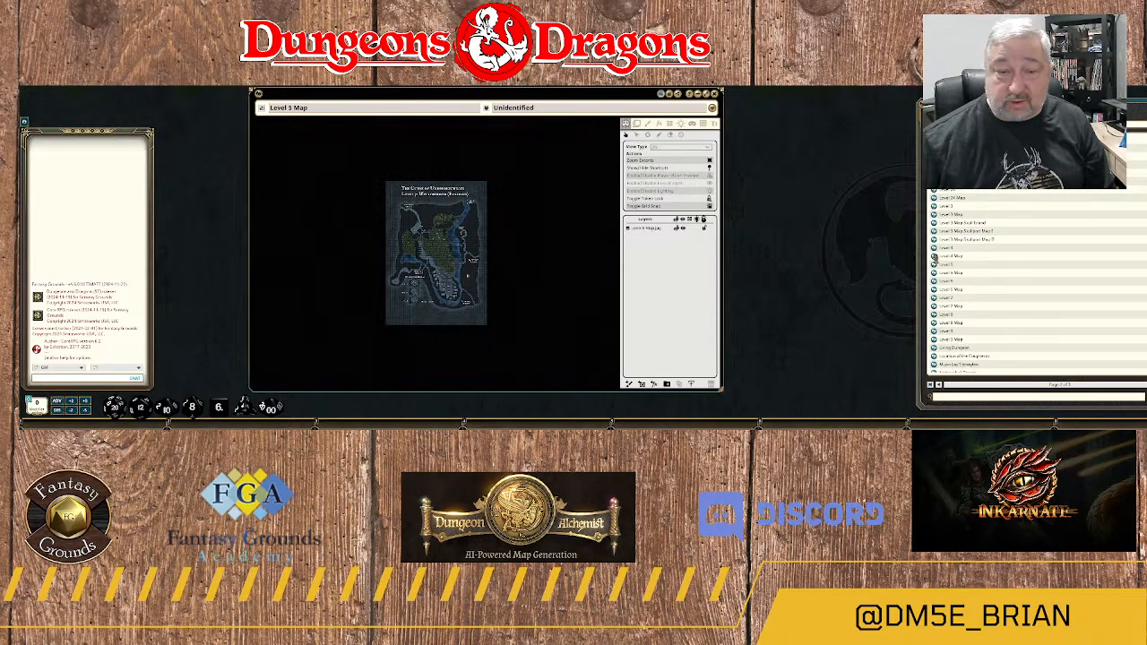
Open the Level 4 Map with its line-of-sight walls displayed, and close the Level 5 Map.
{"action": "left_click", "coordinate": [935, 259]}
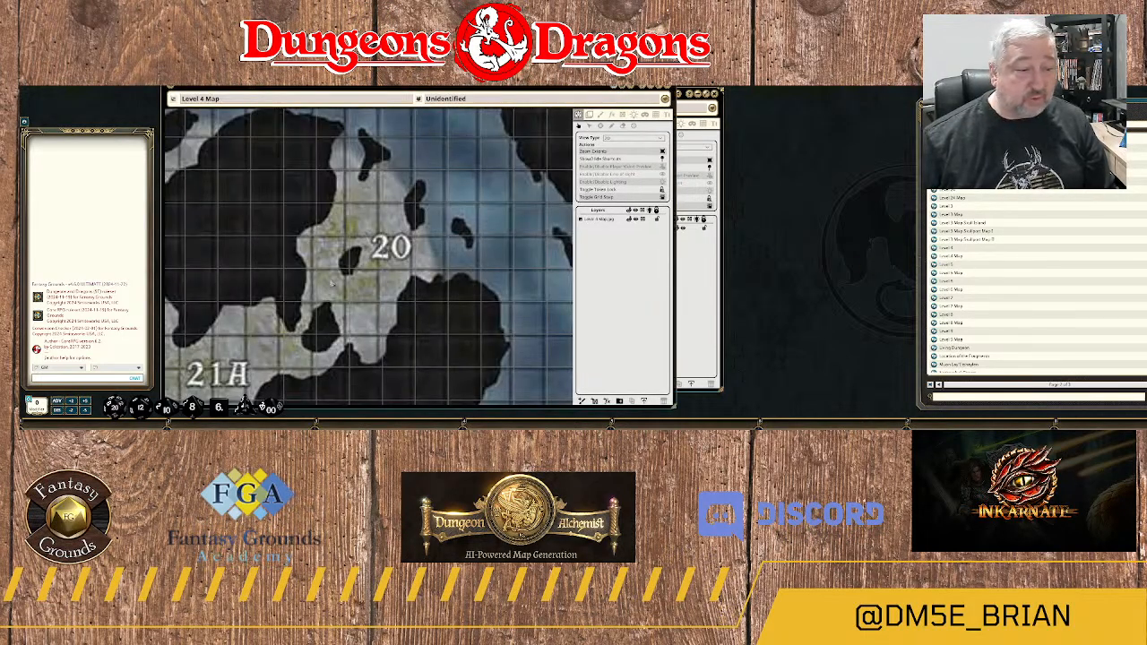
{"action": "left_click", "coordinate": [624, 116]}
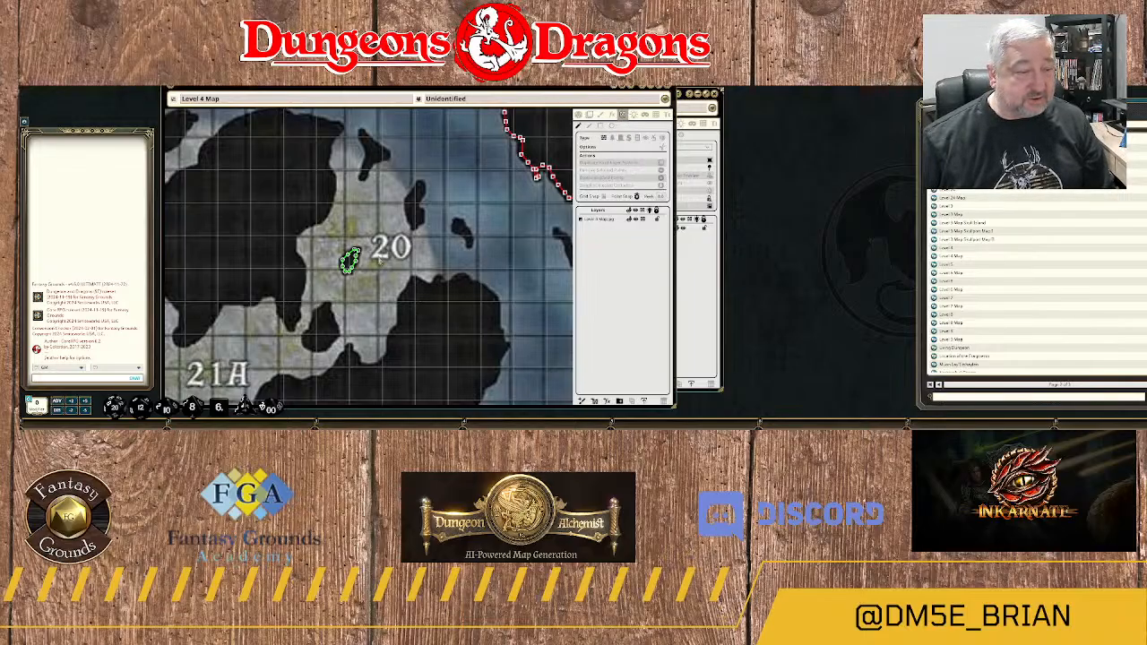
{"action": "scroll", "coordinate": [381, 259], "scroll_direction": "down", "scroll_amount": 4}
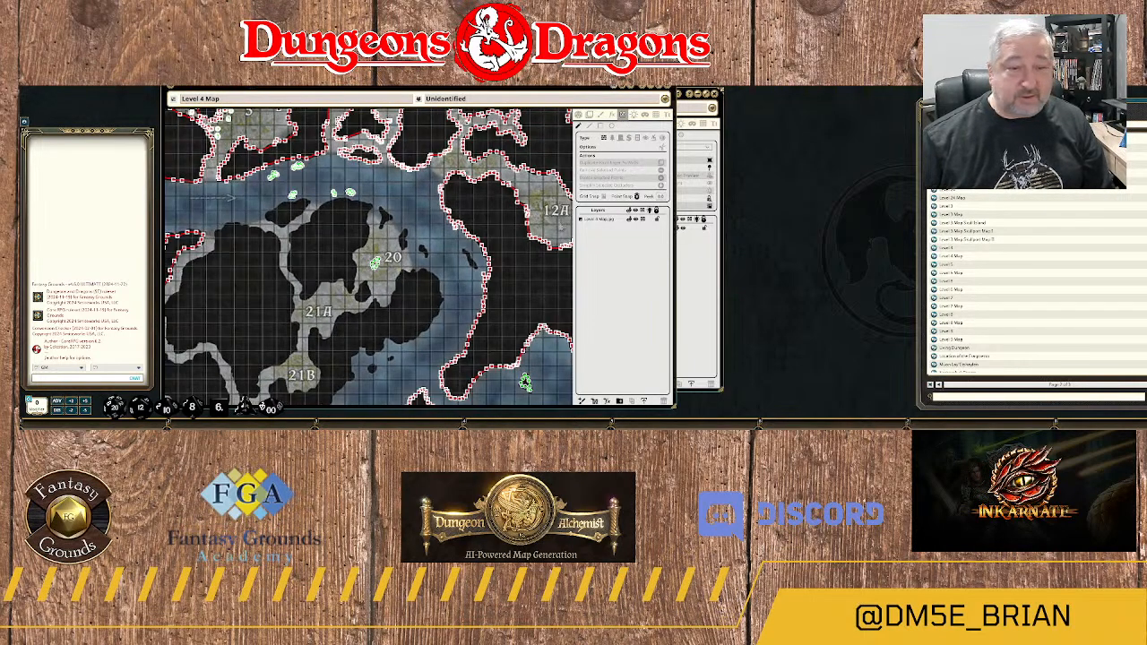
{"action": "left_click", "coordinate": [713, 96]}
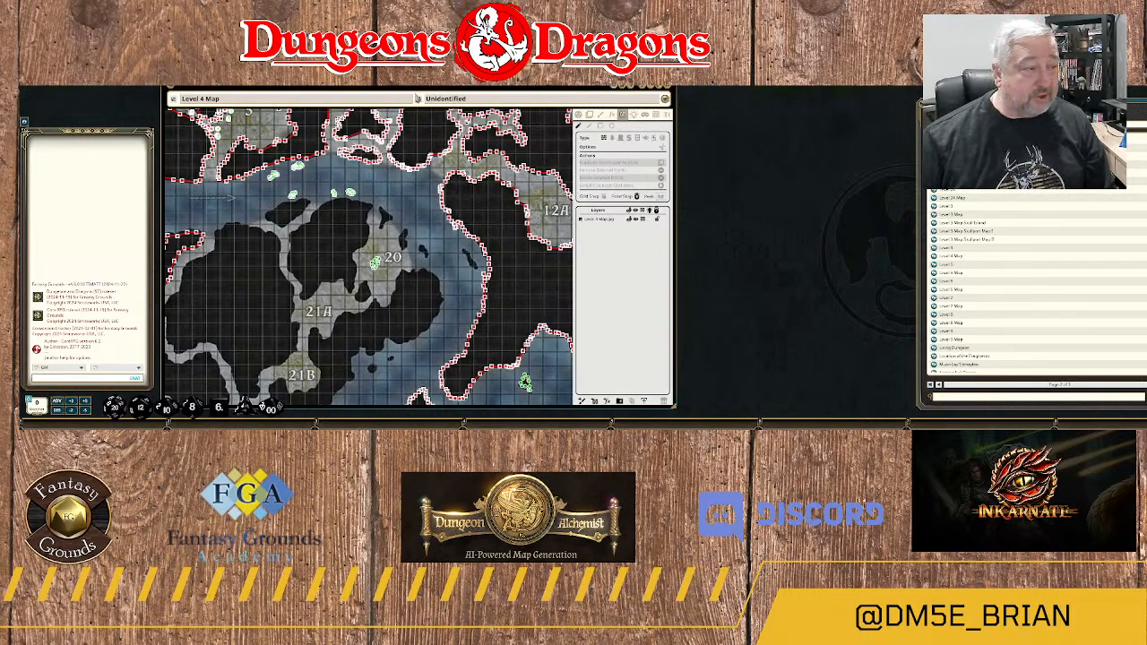
Examine the line-of-sight walls across the whole Level 4 Map for areas without coverage.
{"action": "scroll", "coordinate": [373, 235], "scroll_direction": "down", "scroll_amount": 3}
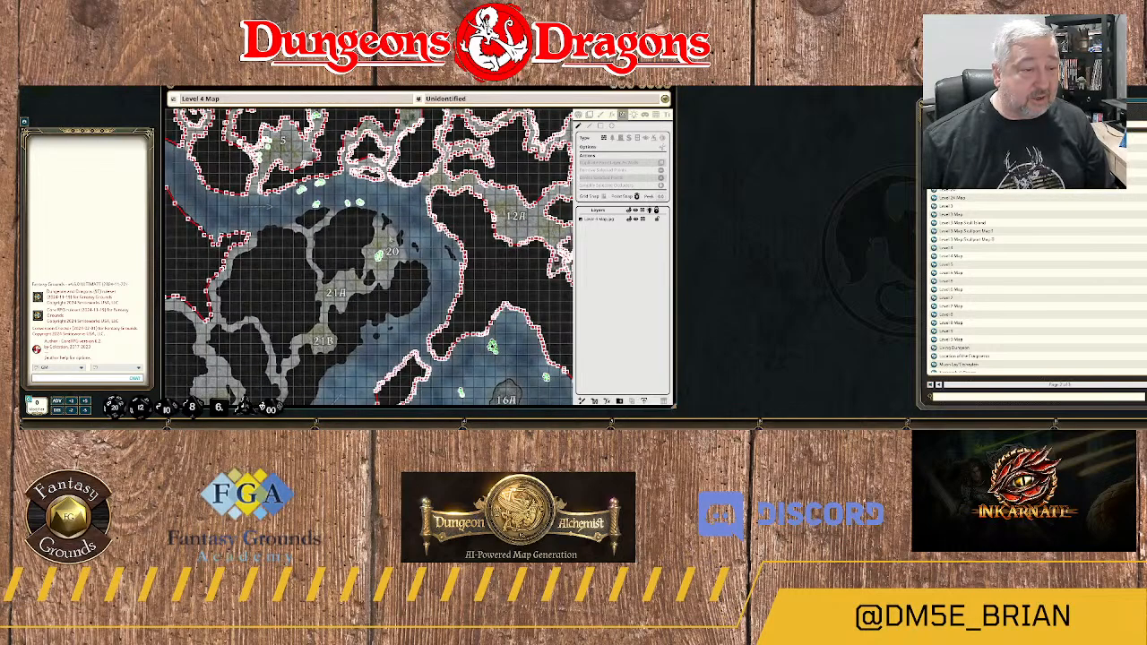
{"action": "scroll", "coordinate": [389, 238], "scroll_direction": "down", "scroll_amount": 3}
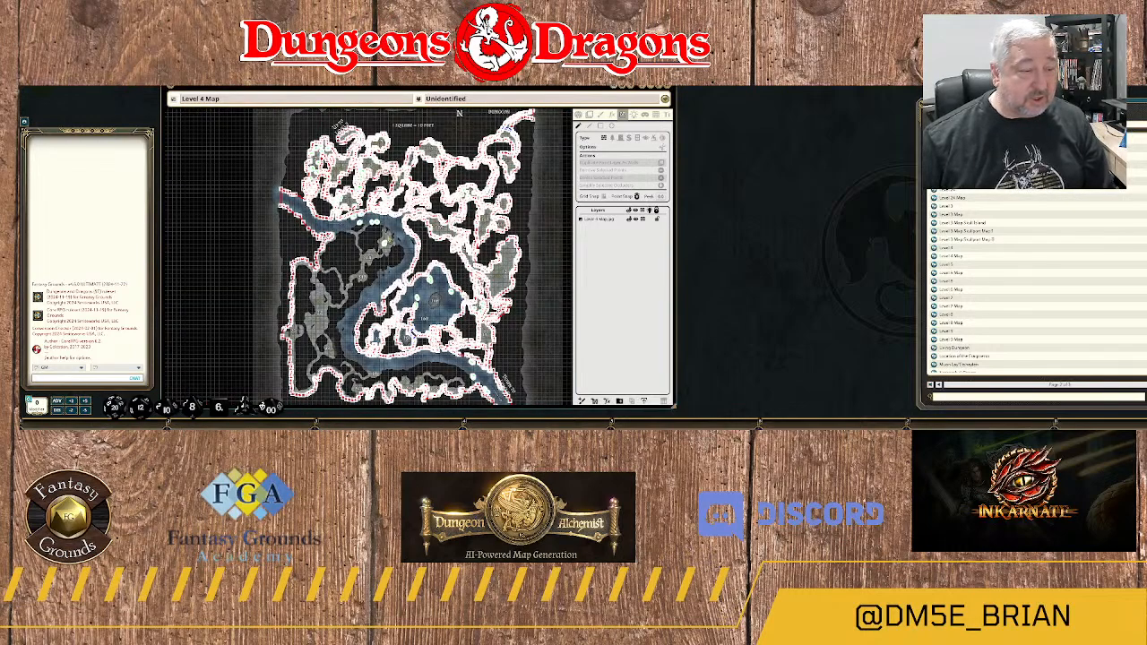
{"action": "scroll", "coordinate": [417, 242], "scroll_direction": "up", "scroll_amount": 1}
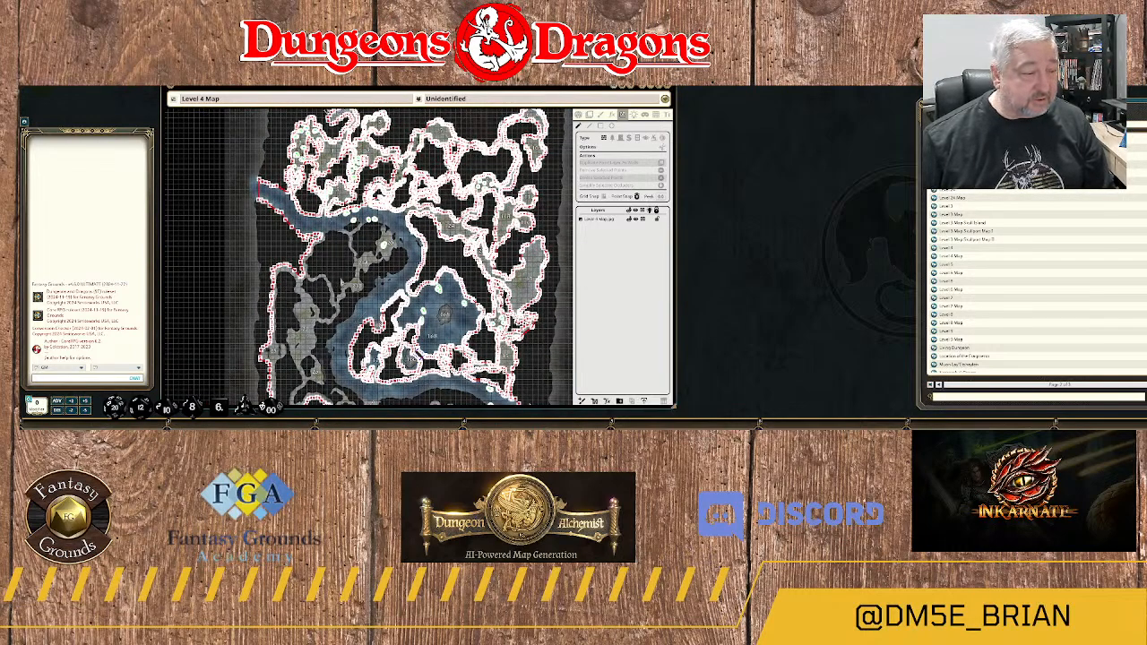
{"action": "scroll", "coordinate": [347, 283], "scroll_direction": "down", "scroll_amount": 2}
{"action": "left_click_drag", "start_coordinate": [475, 289], "coordinate": [505, 207]}
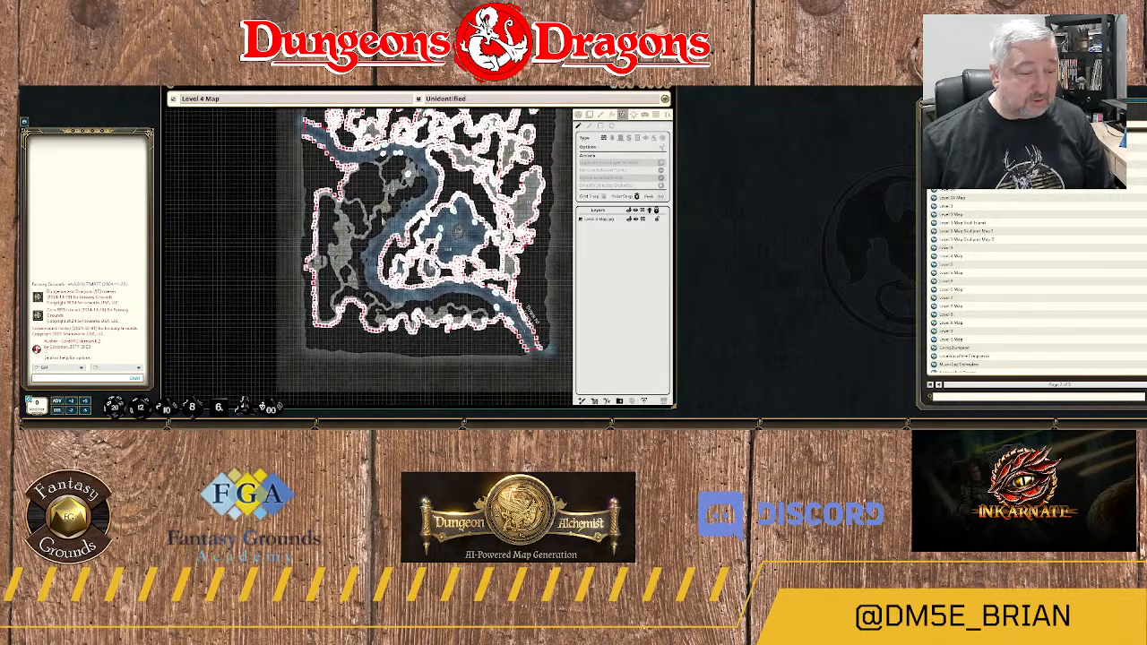
Examine the rock mass between area 24E and the river on the Level 4 Map for missing line-of-sight walls.
{"action": "scroll", "coordinate": [489, 338], "scroll_direction": "up", "scroll_amount": 6}
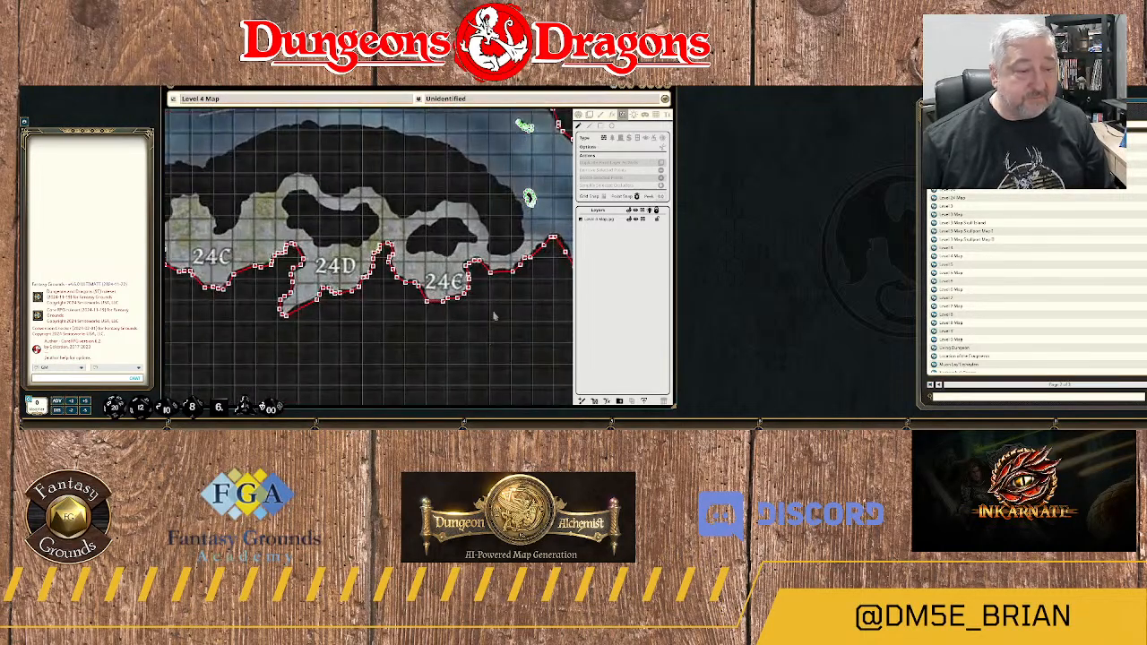
{"action": "scroll", "coordinate": [497, 316], "scroll_direction": "up", "scroll_amount": 2}
{"action": "scroll", "coordinate": [497, 316], "scroll_direction": "up", "scroll_amount": 1}
{"action": "left_click_drag", "start_coordinate": [545, 274], "coordinate": [527, 357]}
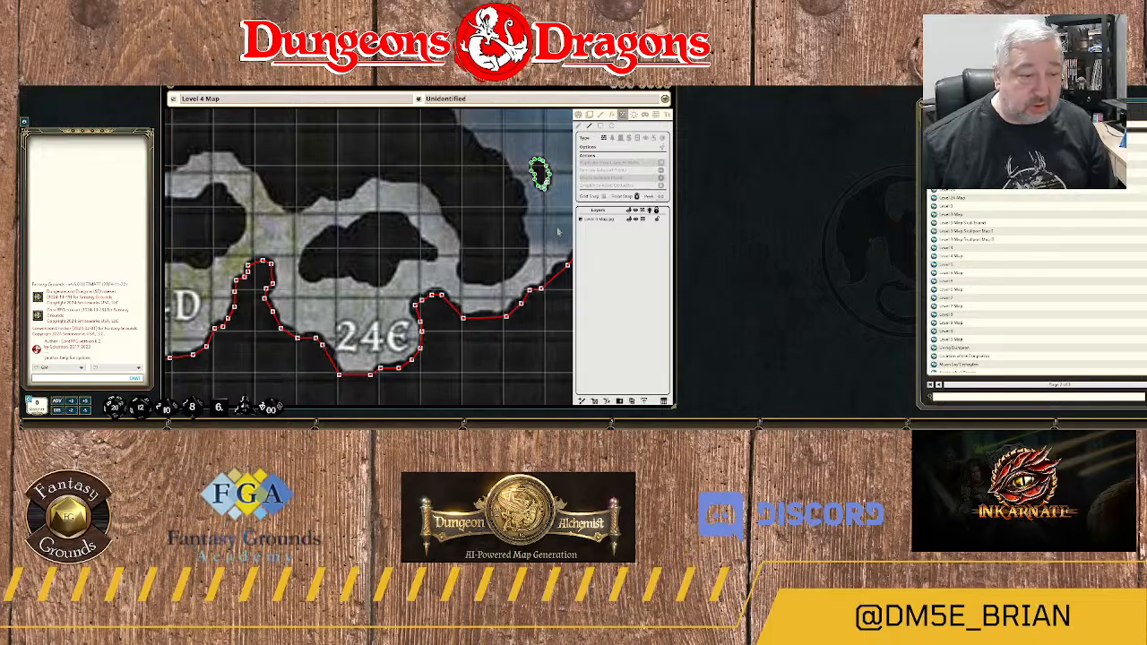
{"action": "scroll", "coordinate": [549, 248], "scroll_direction": "up", "scroll_amount": 2}
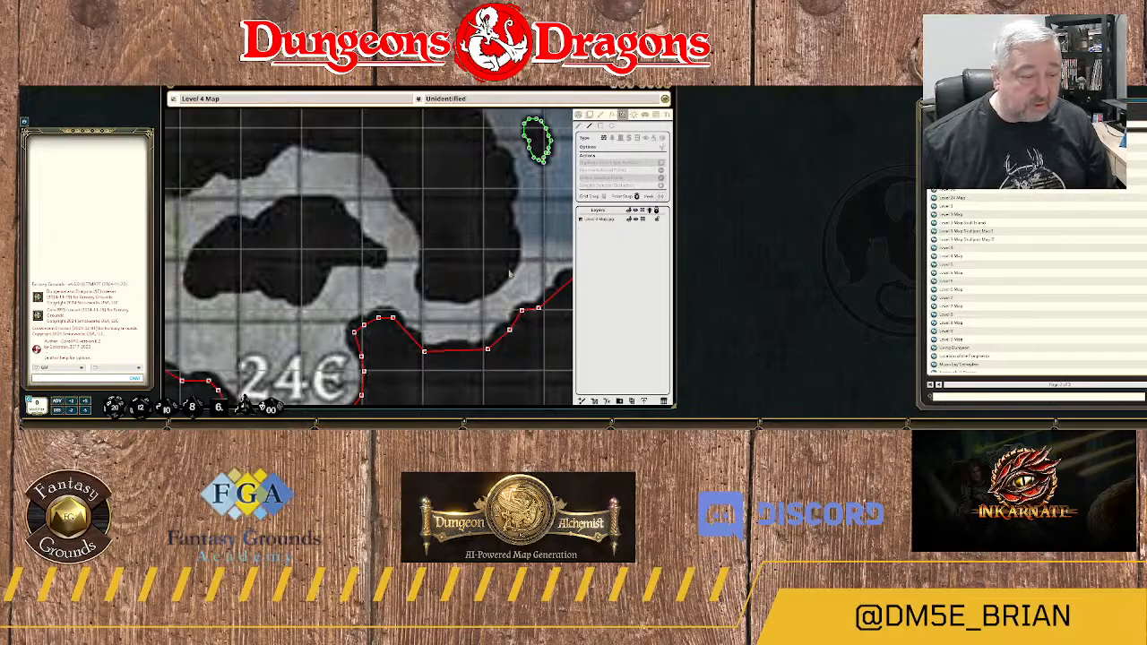
{"action": "scroll", "coordinate": [509, 273], "scroll_direction": "up", "scroll_amount": 3}
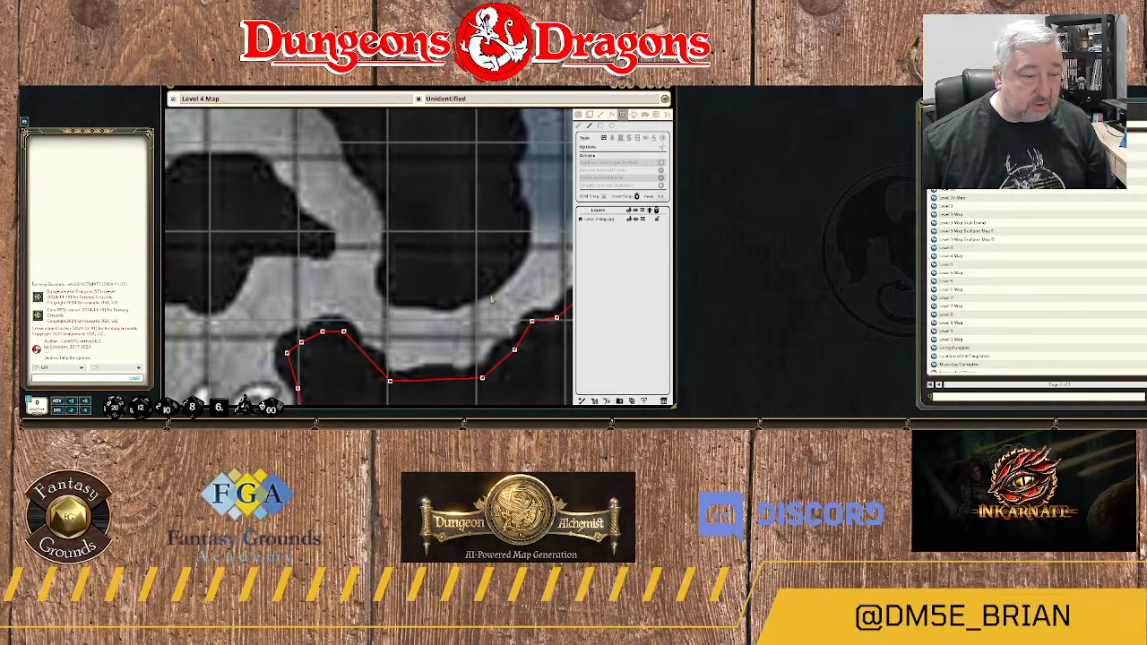
{"action": "scroll", "coordinate": [484, 296], "scroll_direction": "down", "scroll_amount": 5}
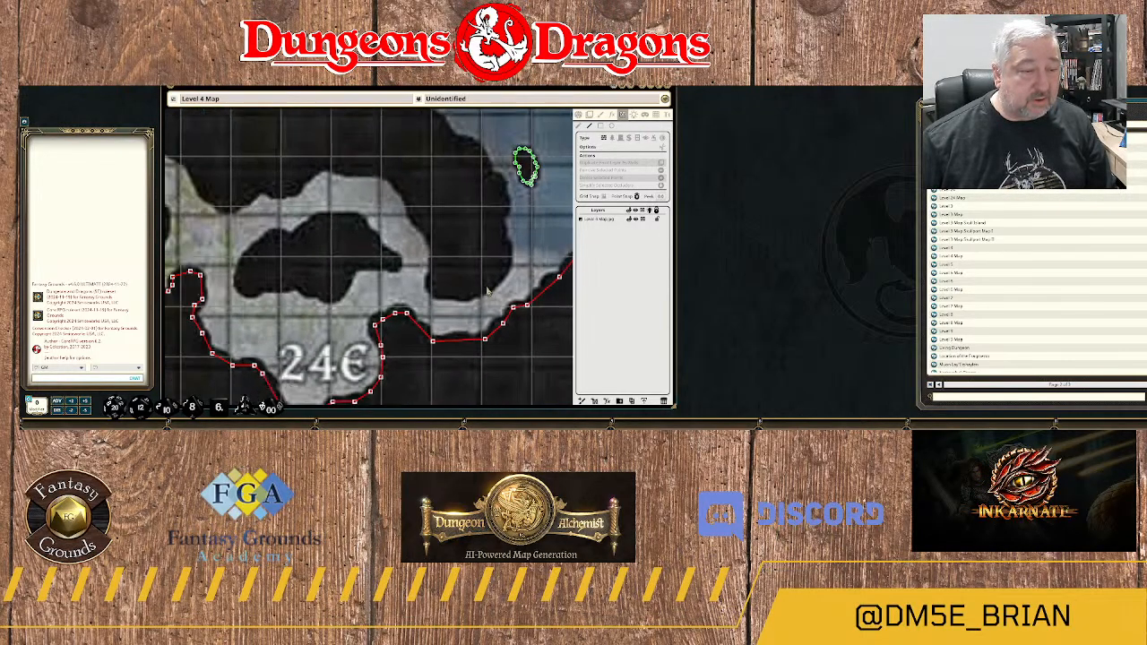
{"action": "scroll", "coordinate": [487, 291], "scroll_direction": "up", "scroll_amount": 7}
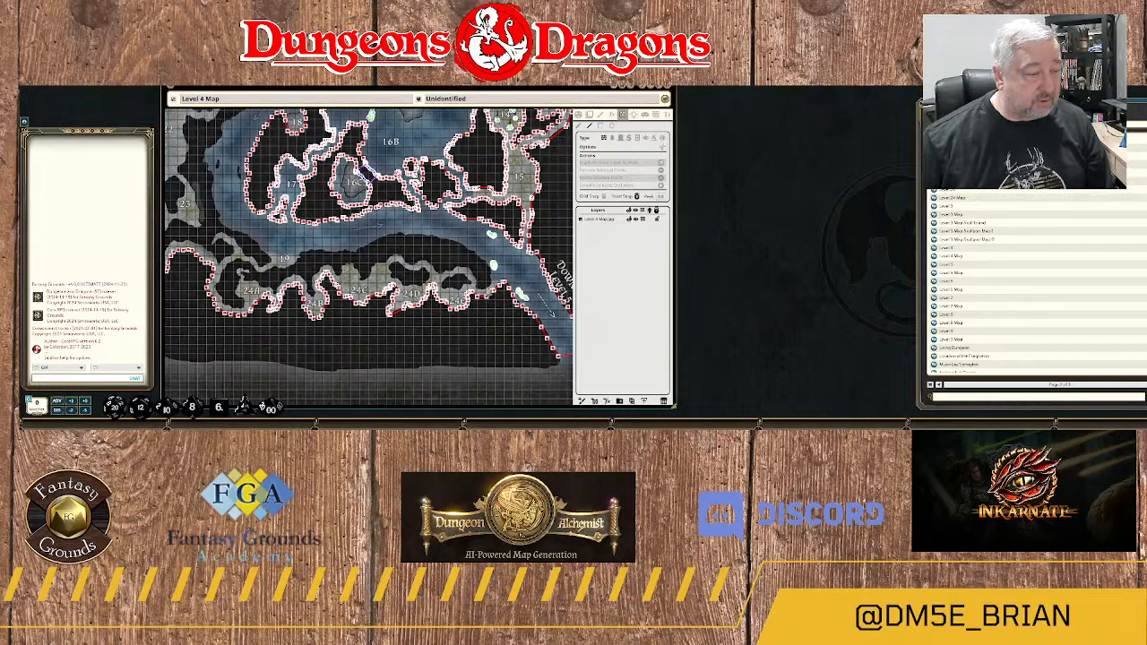
{"action": "scroll", "coordinate": [487, 291], "scroll_direction": "up", "scroll_amount": 1}
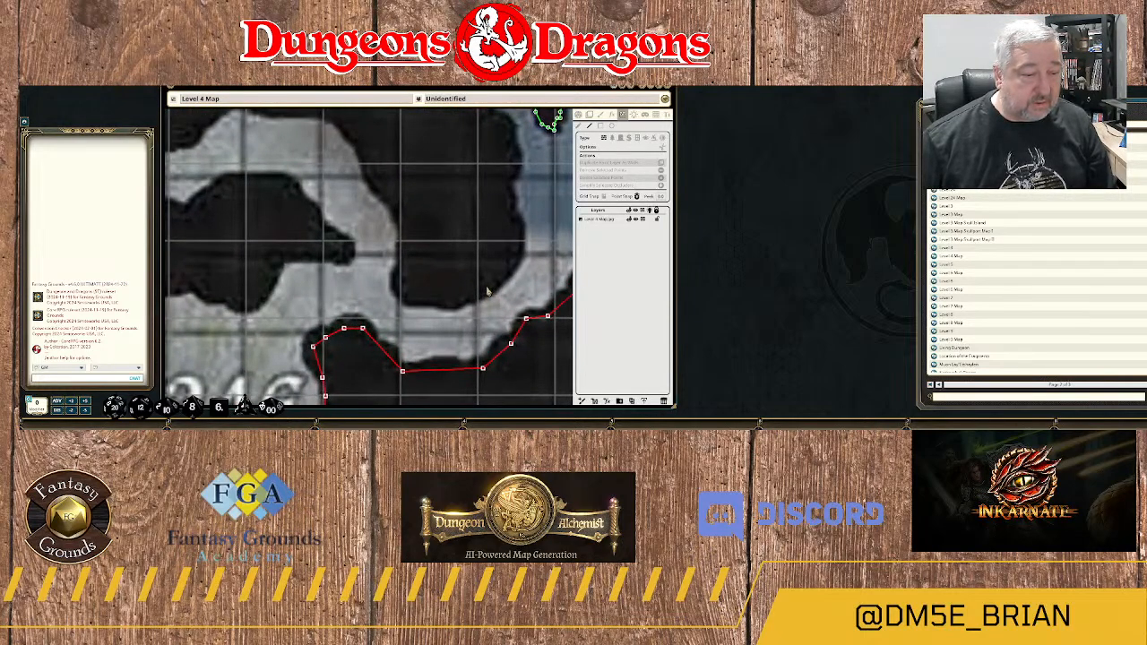
{"action": "scroll", "coordinate": [491, 291], "scroll_direction": "up", "scroll_amount": 4}
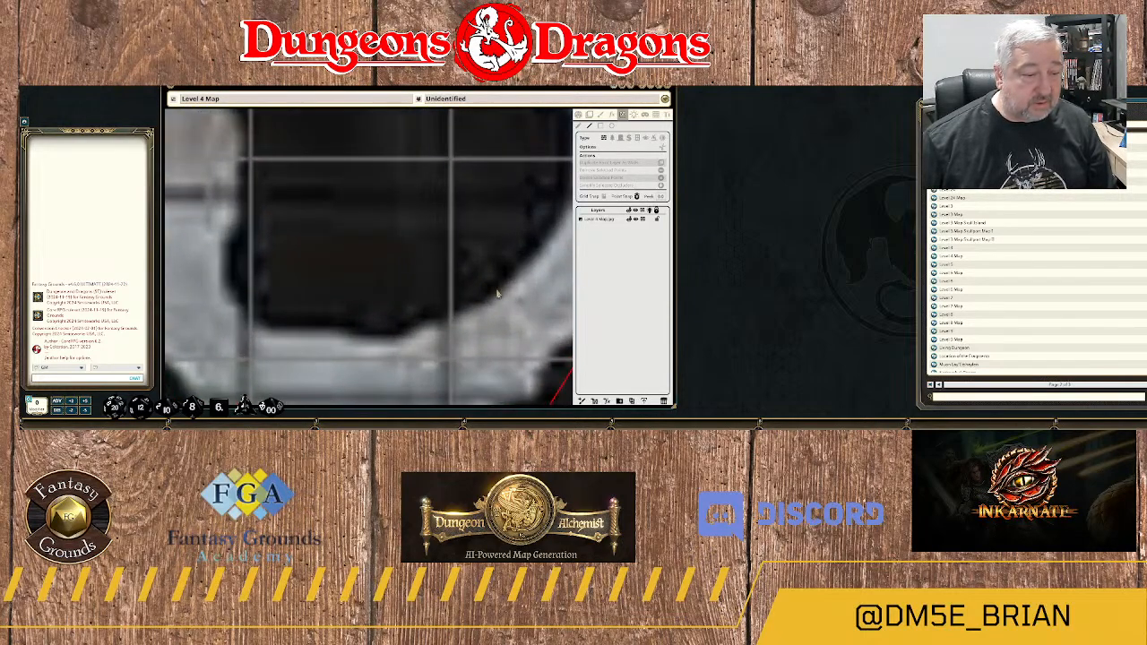
Try to trace a line-of-sight wall up the river-side edge of the rock mass beside area 24E, starting near its lower corner.
{"action": "left_click_drag", "start_coordinate": [530, 291], "coordinate": [474, 319]}
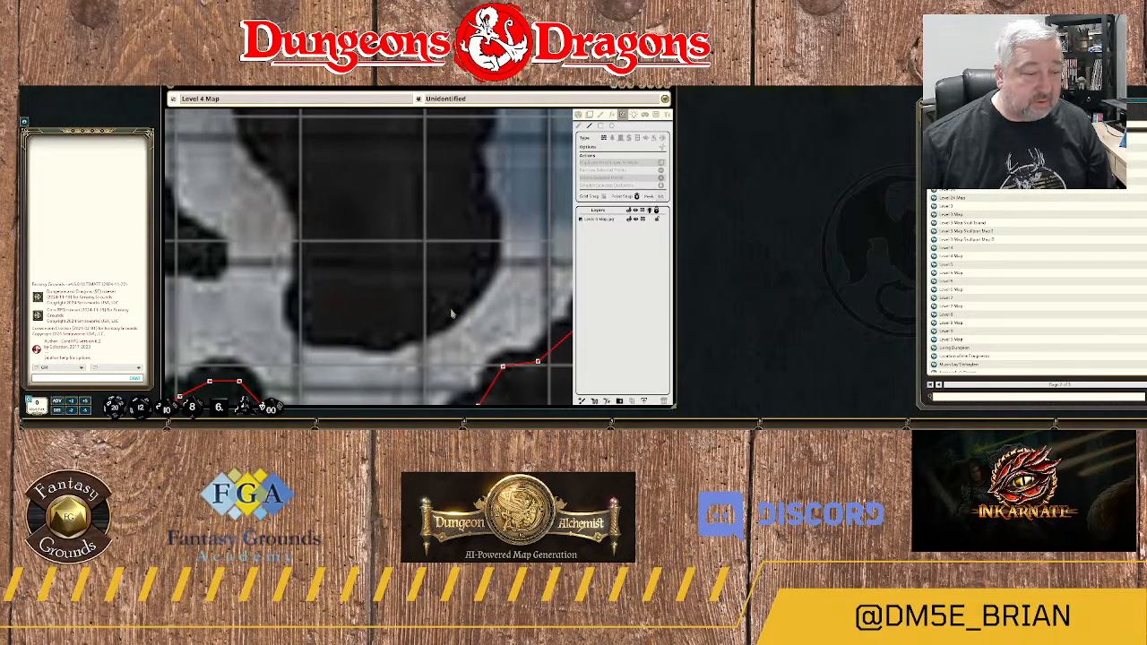
{"action": "left_click", "coordinate": [454, 312]}
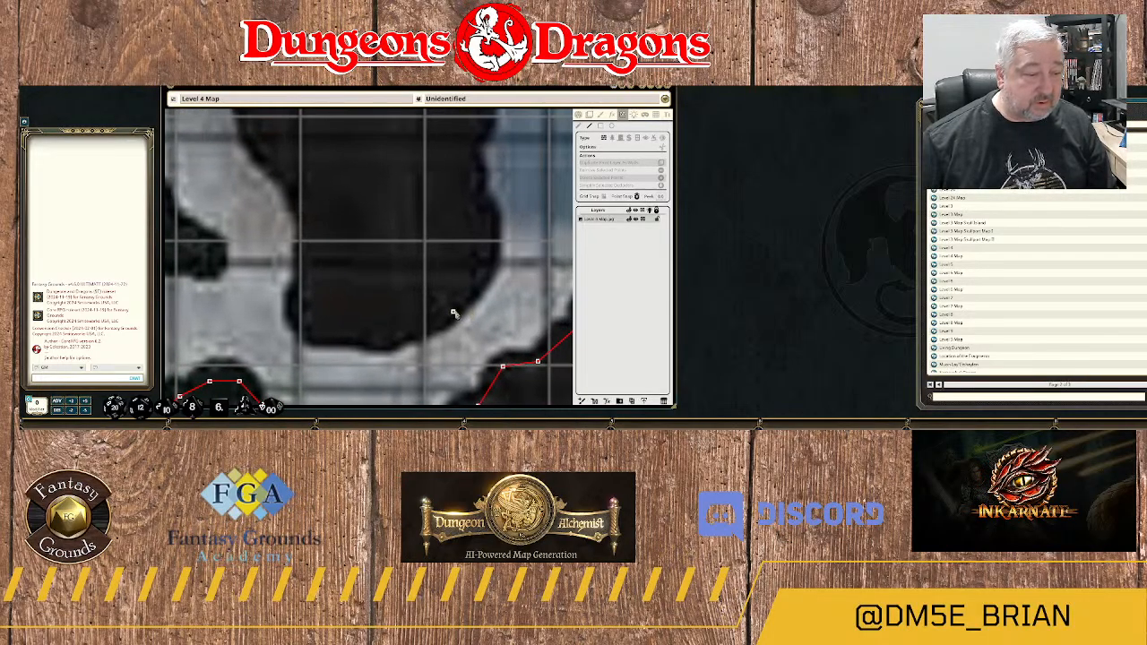
{"action": "left_click", "coordinate": [483, 276]}
{"action": "left_click", "coordinate": [488, 246]}
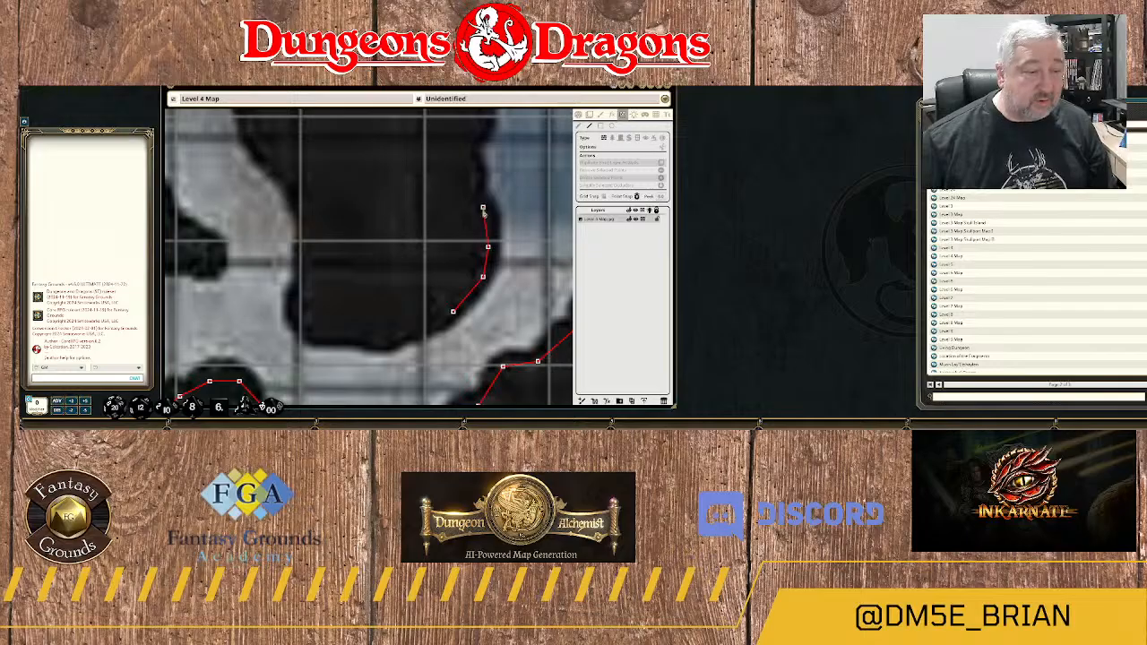
{"action": "left_click", "coordinate": [483, 218]}
{"action": "left_click", "coordinate": [472, 207]}
{"action": "left_click", "coordinate": [477, 187]}
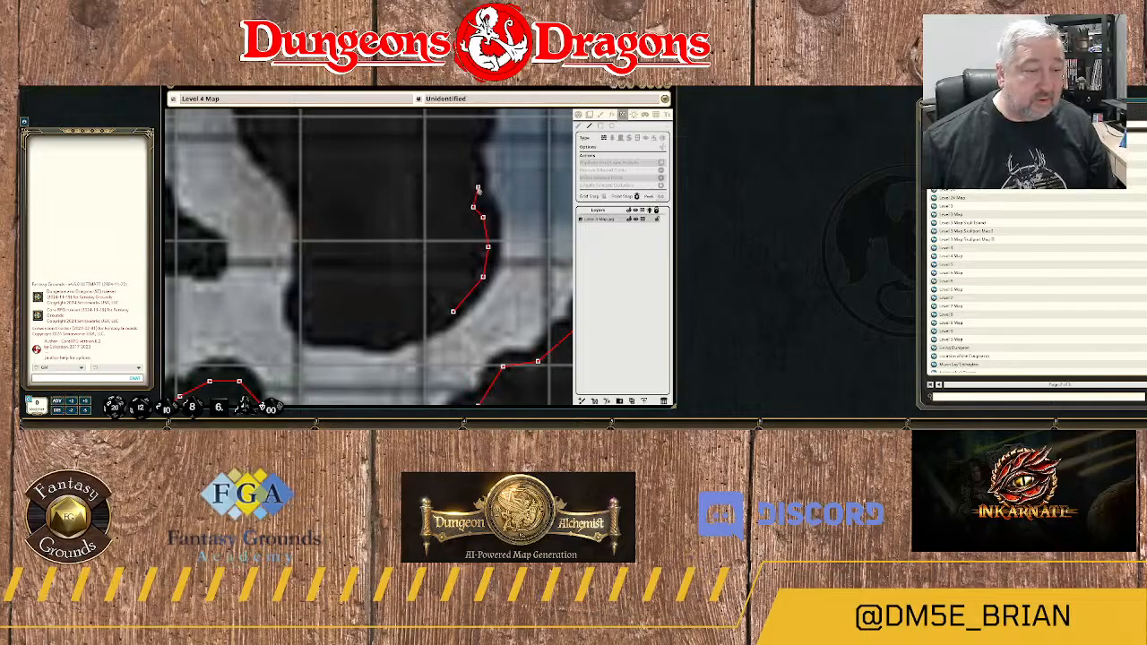
{"action": "left_click", "coordinate": [468, 157]}
{"action": "left_click", "coordinate": [472, 149]}
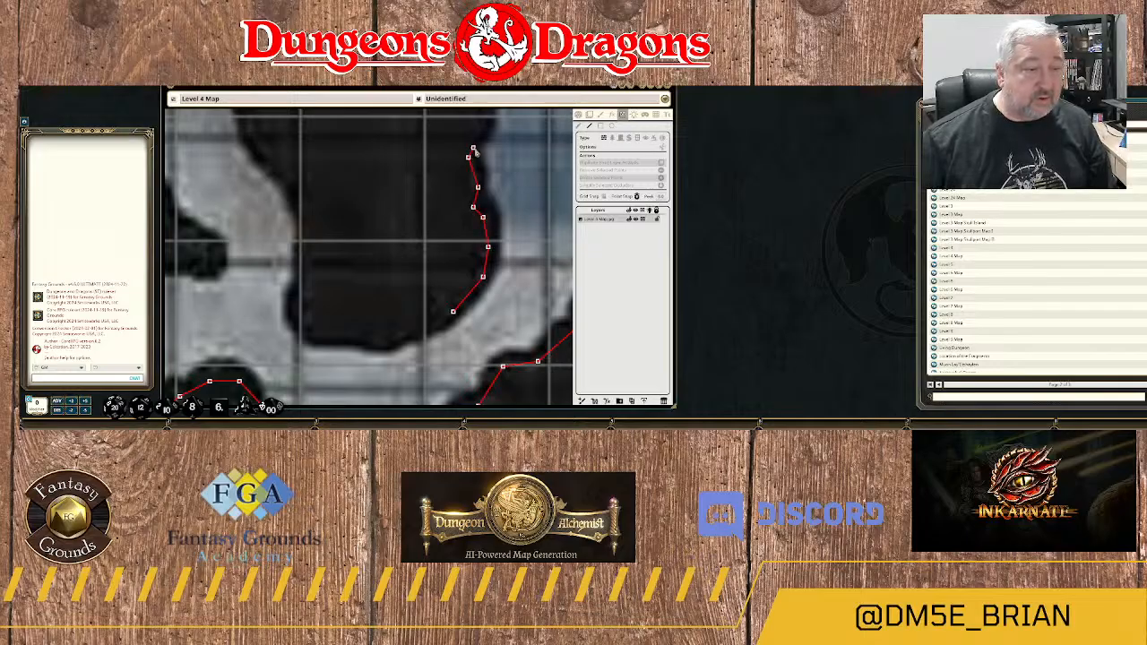
Continue the unfinished wall along the rock's river edge, past the small island.
{"action": "left_click_drag", "start_coordinate": [474, 152], "coordinate": [459, 267]}
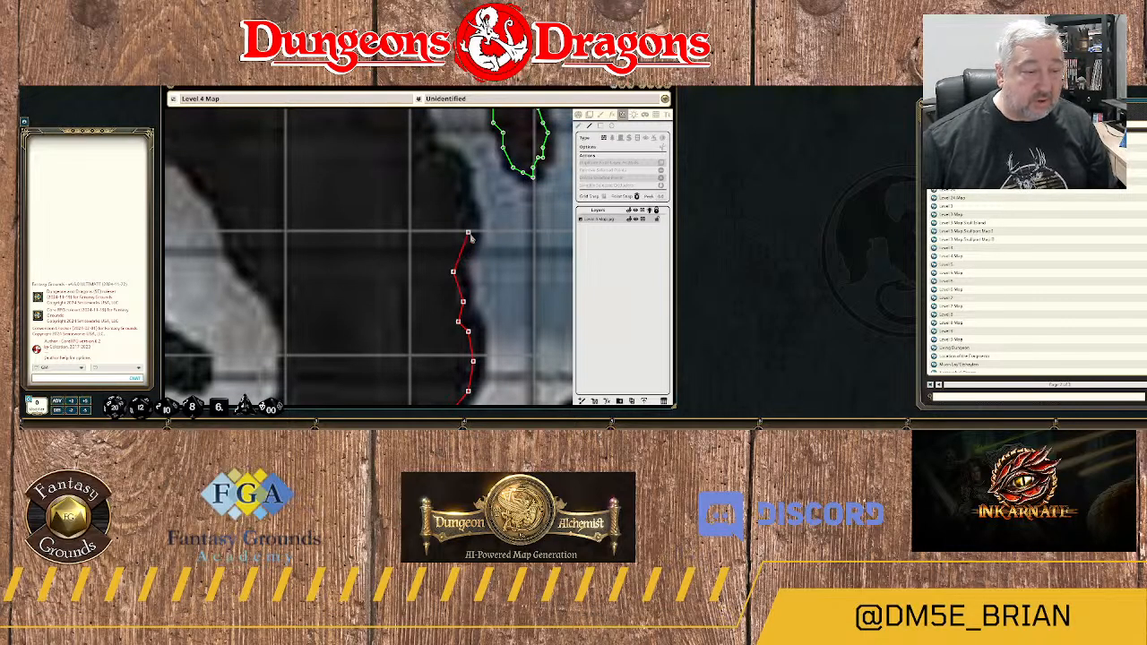
{"action": "left_click", "coordinate": [468, 233]}
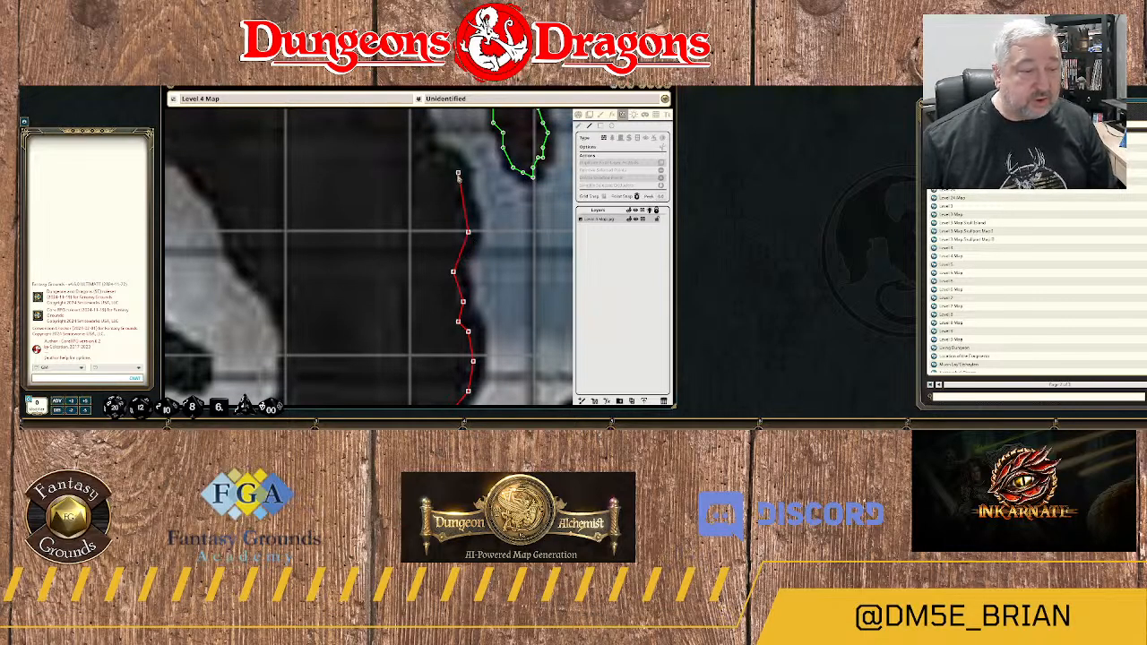
{"action": "left_click_drag", "start_coordinate": [458, 175], "coordinate": [468, 244]}
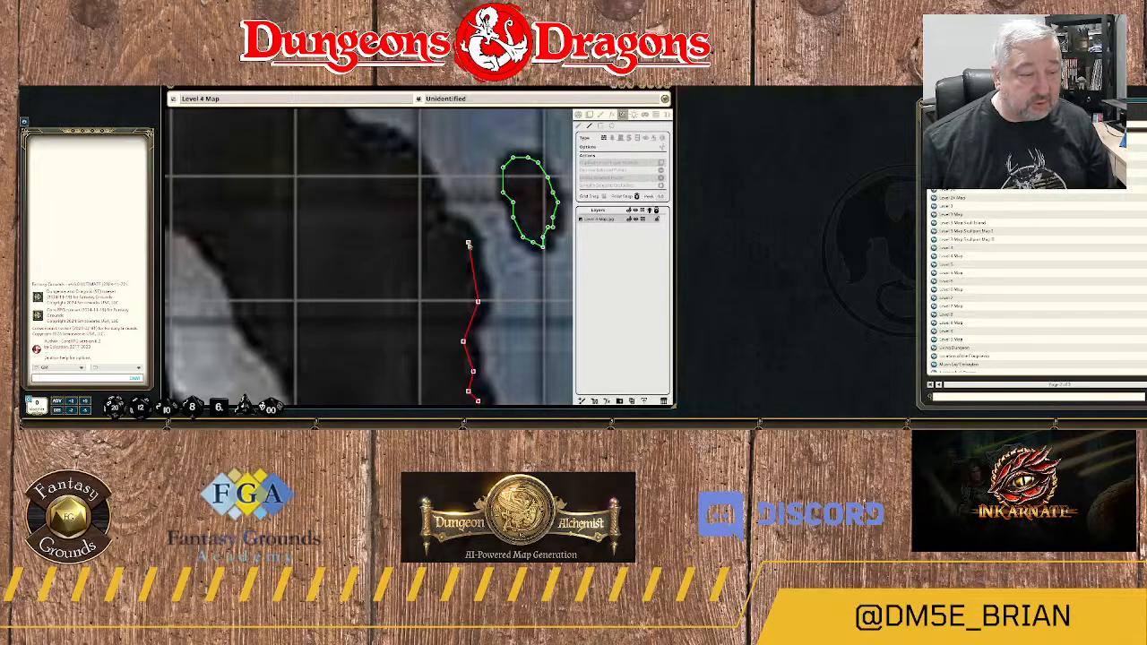
{"action": "left_click", "coordinate": [468, 243]}
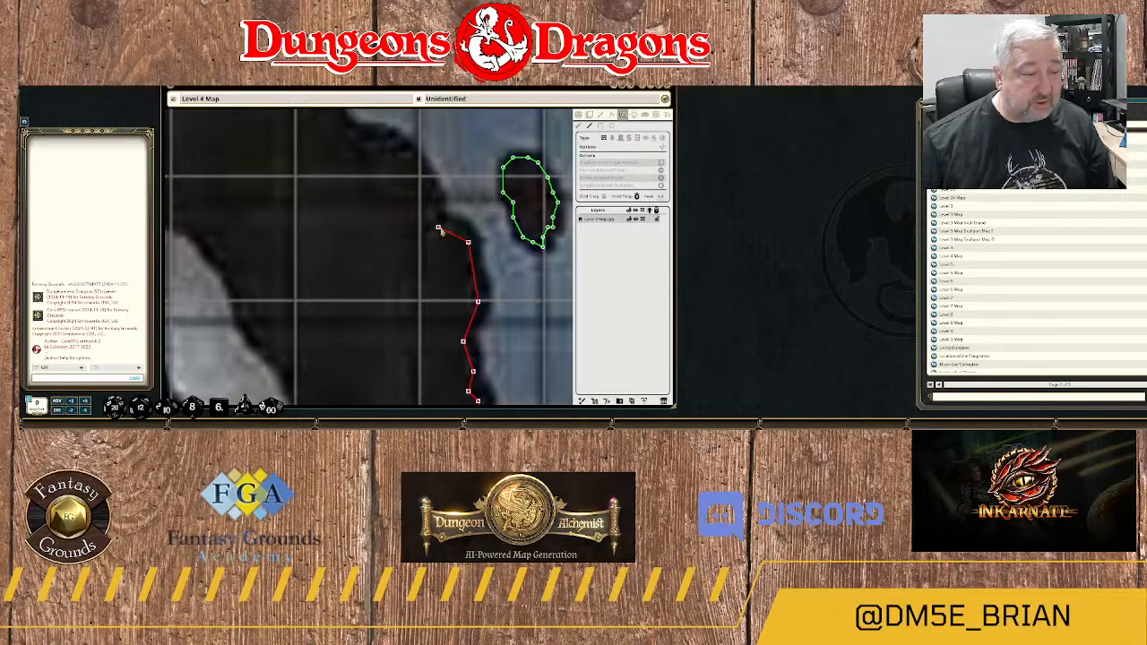
{"action": "left_click", "coordinate": [439, 229]}
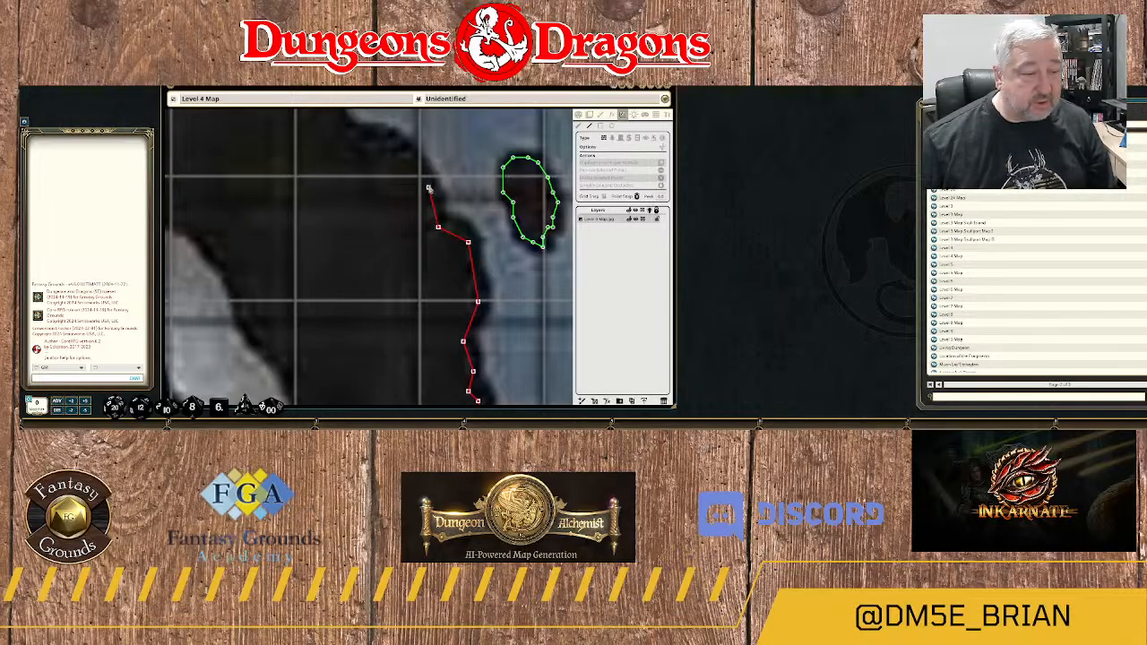
{"action": "left_click_drag", "start_coordinate": [429, 188], "coordinate": [473, 265]}
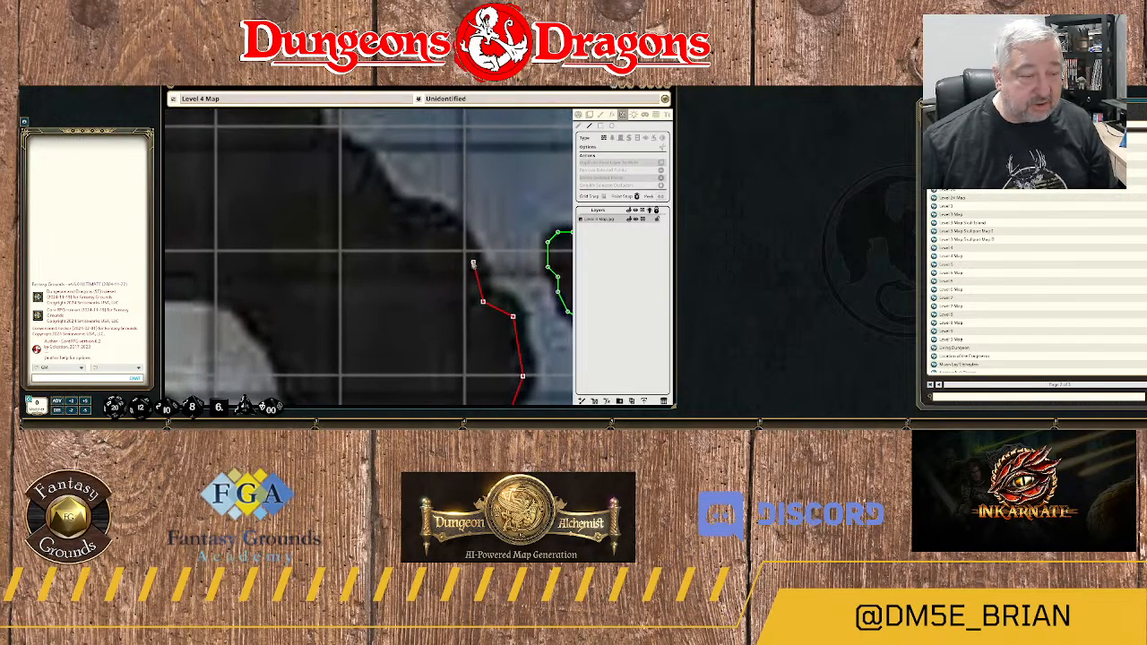
{"action": "left_click", "coordinate": [474, 259]}
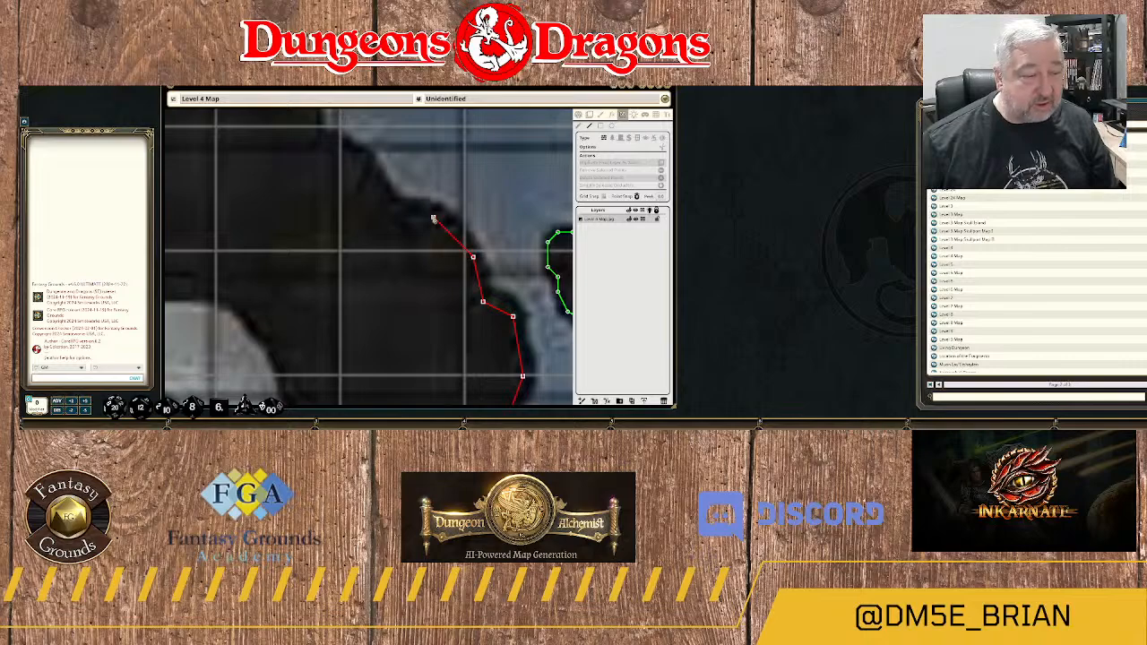
Extend the unfinished wall around the bends of the rock edge above the small island.
{"action": "scroll", "coordinate": [435, 218], "scroll_direction": "down", "scroll_amount": 5}
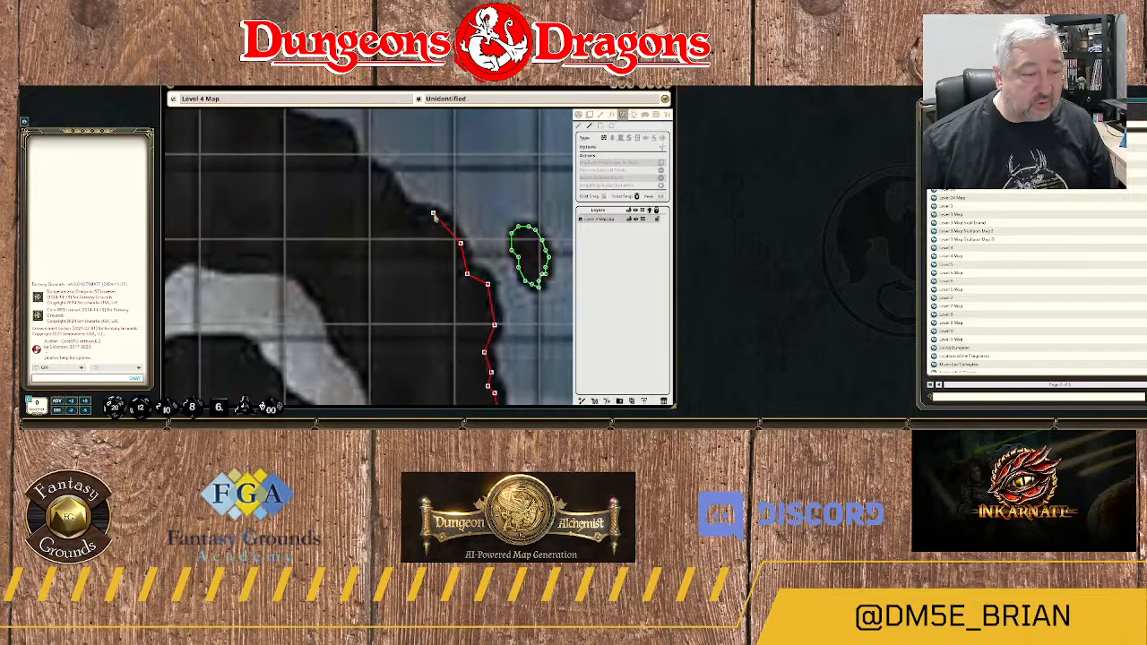
{"action": "scroll", "coordinate": [435, 218], "scroll_direction": "up", "scroll_amount": 5}
{"action": "scroll", "coordinate": [435, 218], "scroll_direction": "down", "scroll_amount": 5}
{"action": "scroll", "coordinate": [433, 217], "scroll_direction": "up", "scroll_amount": 5}
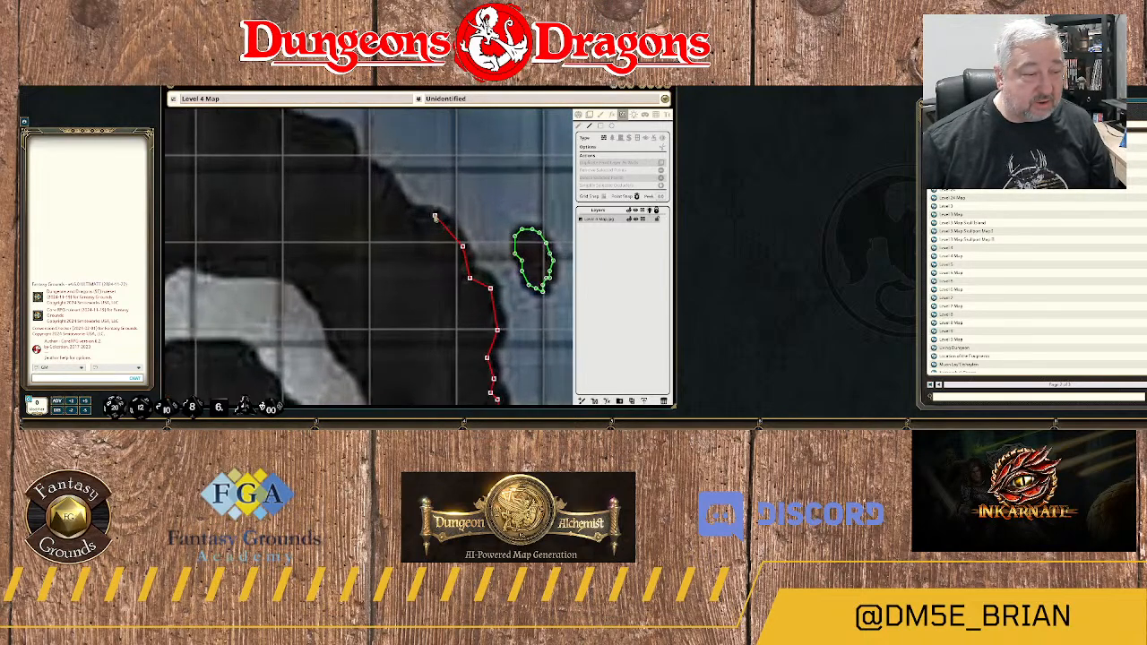
{"action": "left_click", "coordinate": [435, 217]}
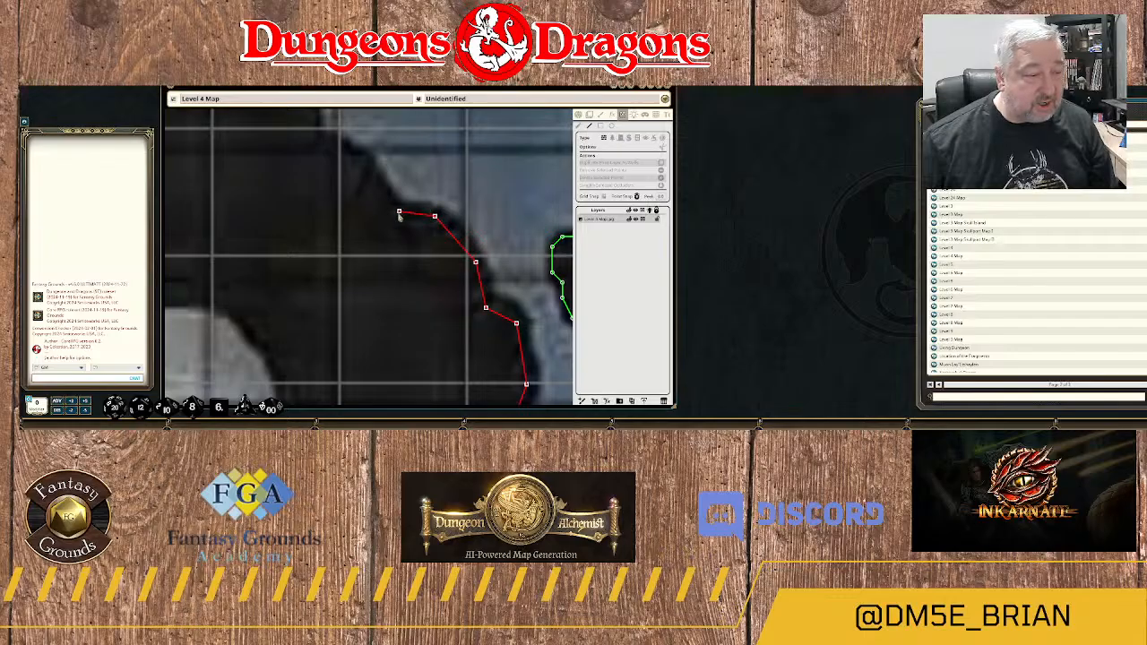
{"action": "left_click", "coordinate": [399, 215]}
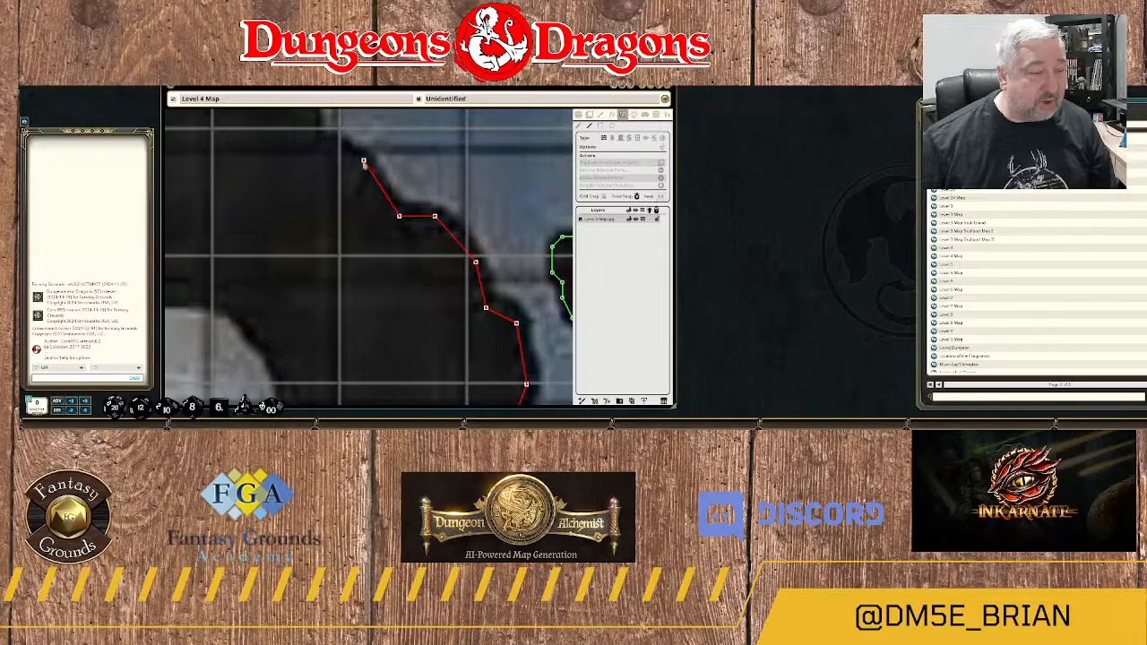
{"action": "left_click", "coordinate": [364, 163]}
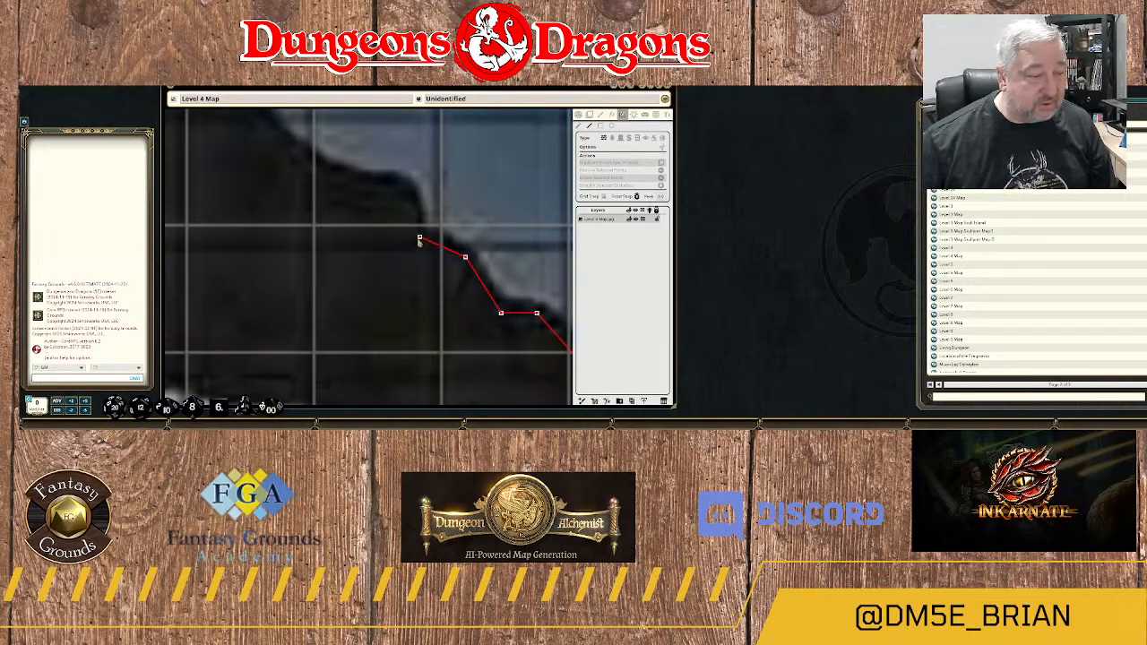
Trace more wall points along the rock's upper river bank, and return to the general view tools without finishing the line.
{"action": "left_click", "coordinate": [414, 236]}
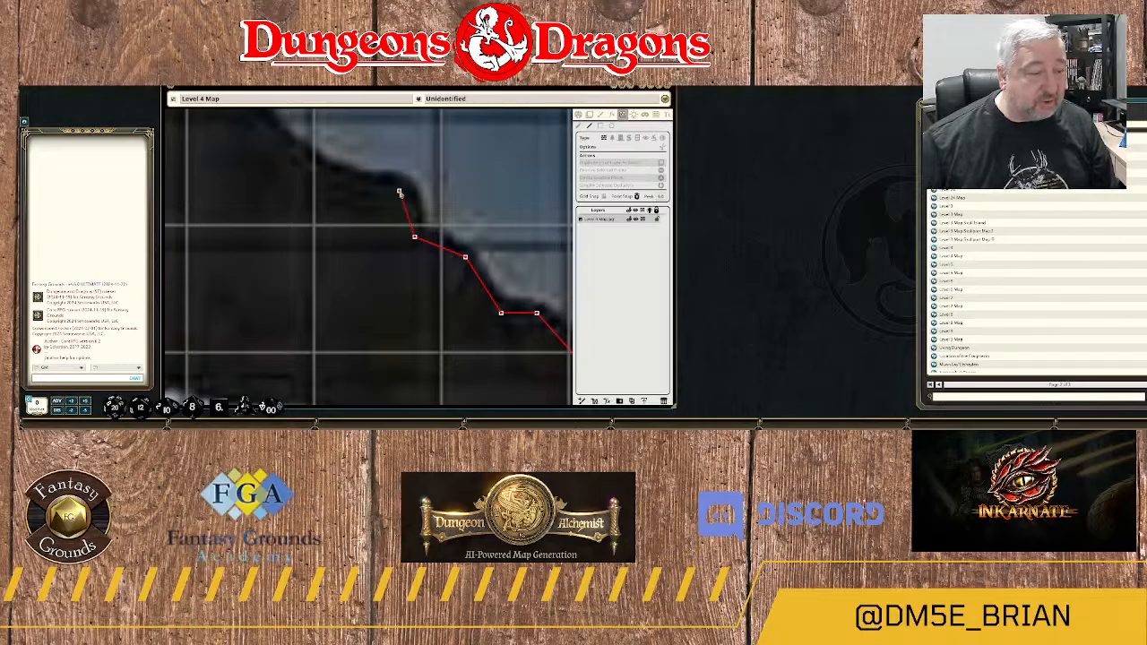
{"action": "left_click", "coordinate": [400, 192]}
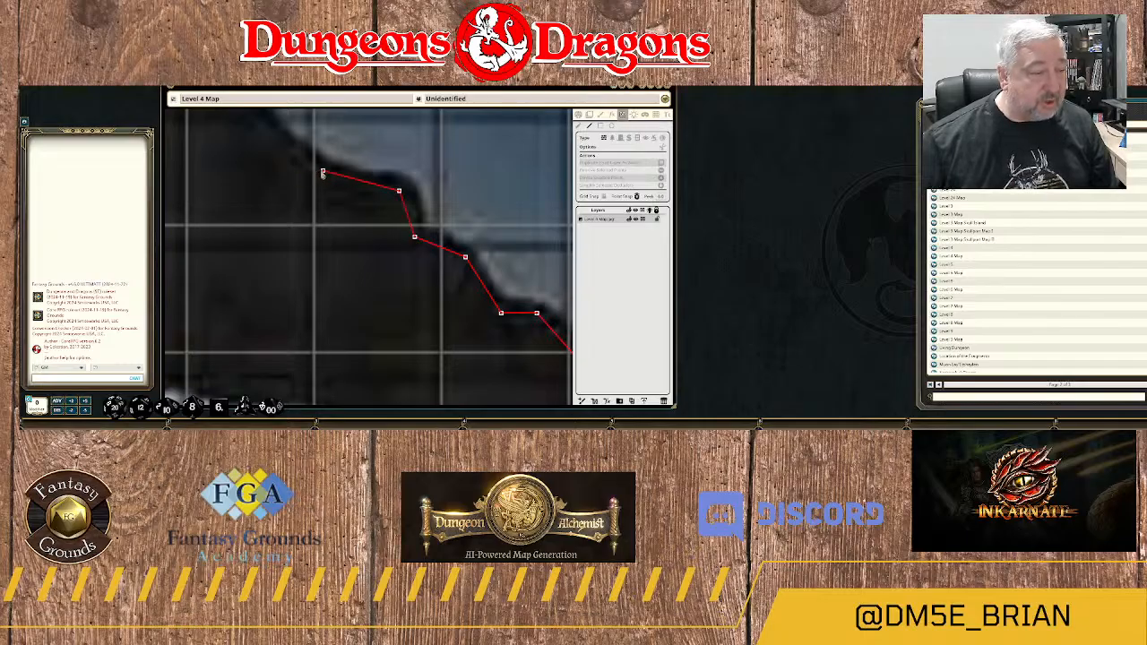
{"action": "left_click", "coordinate": [323, 171]}
{"action": "left_click_drag", "start_coordinate": [297, 142], "coordinate": [475, 254]}
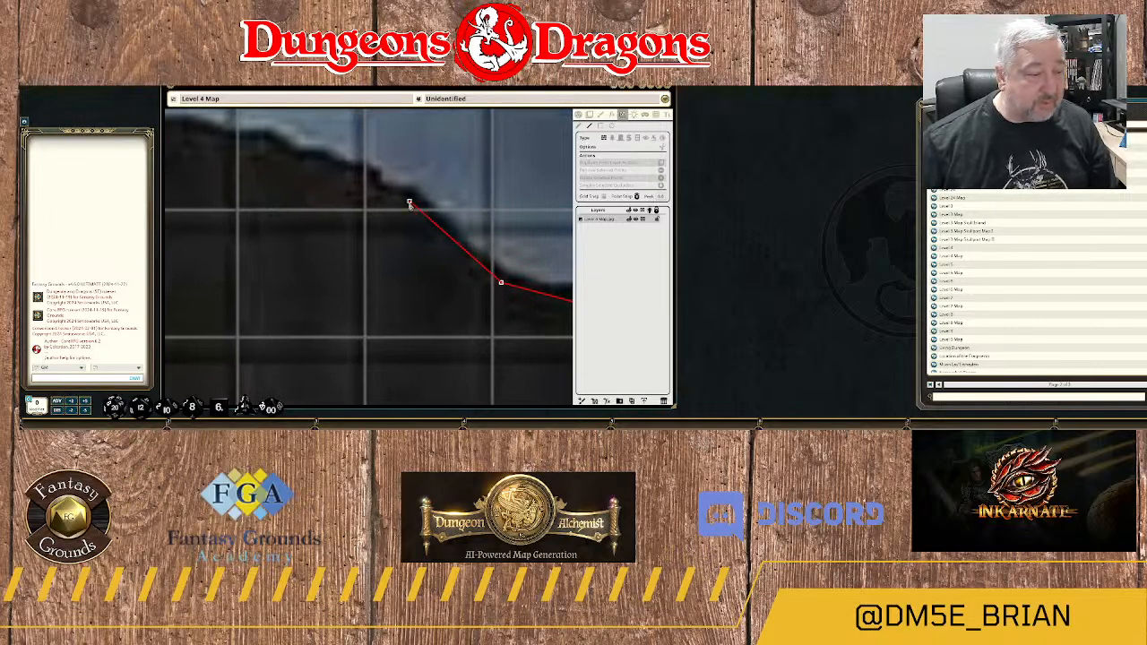
{"action": "left_click", "coordinate": [410, 203]}
{"action": "left_click", "coordinate": [385, 197]}
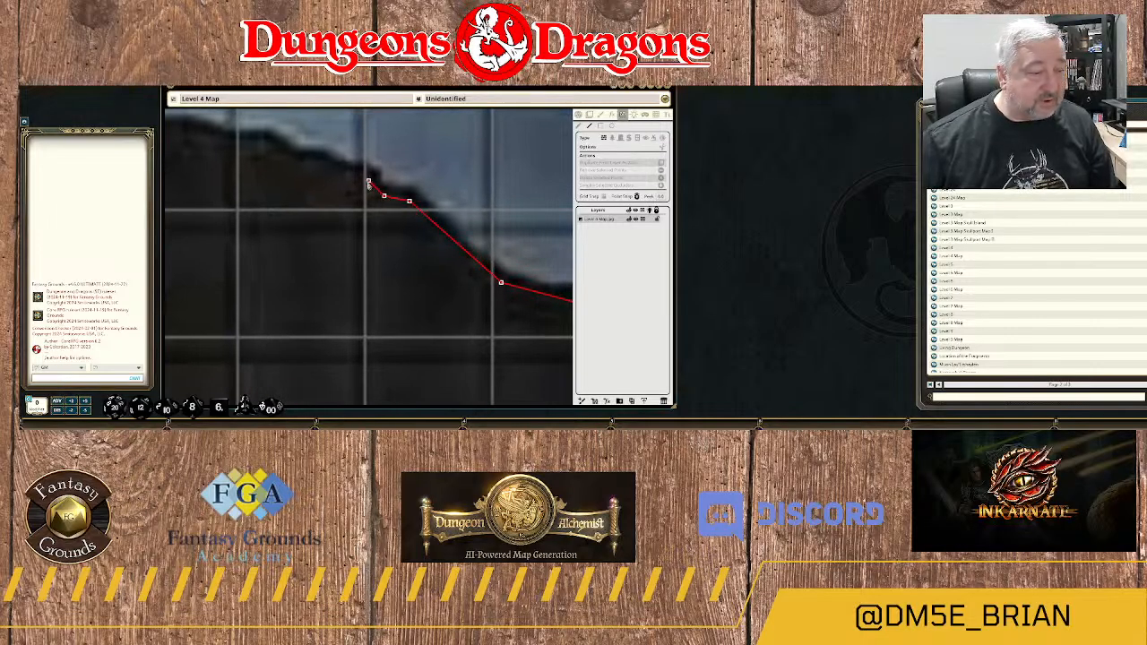
{"action": "left_click", "coordinate": [368, 183]}
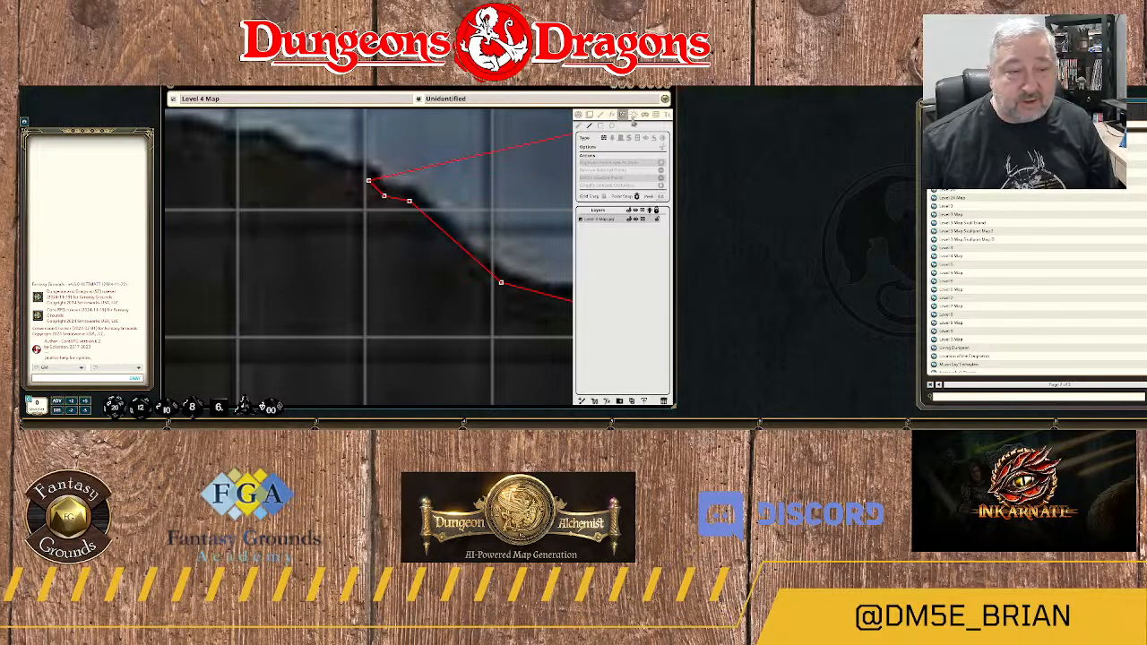
{"action": "left_click", "coordinate": [579, 116]}
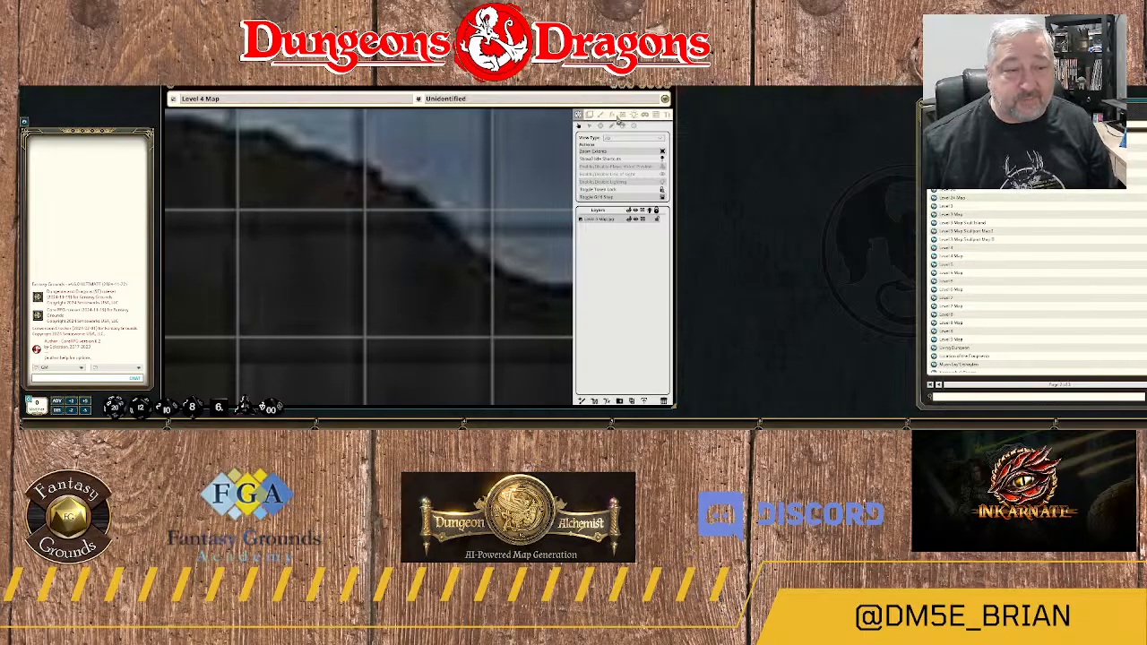
Start a new line-of-sight wall on the river-side edge of the rock mass beside area 24E, tracing it up toward the small island.
{"action": "left_click", "coordinate": [624, 116]}
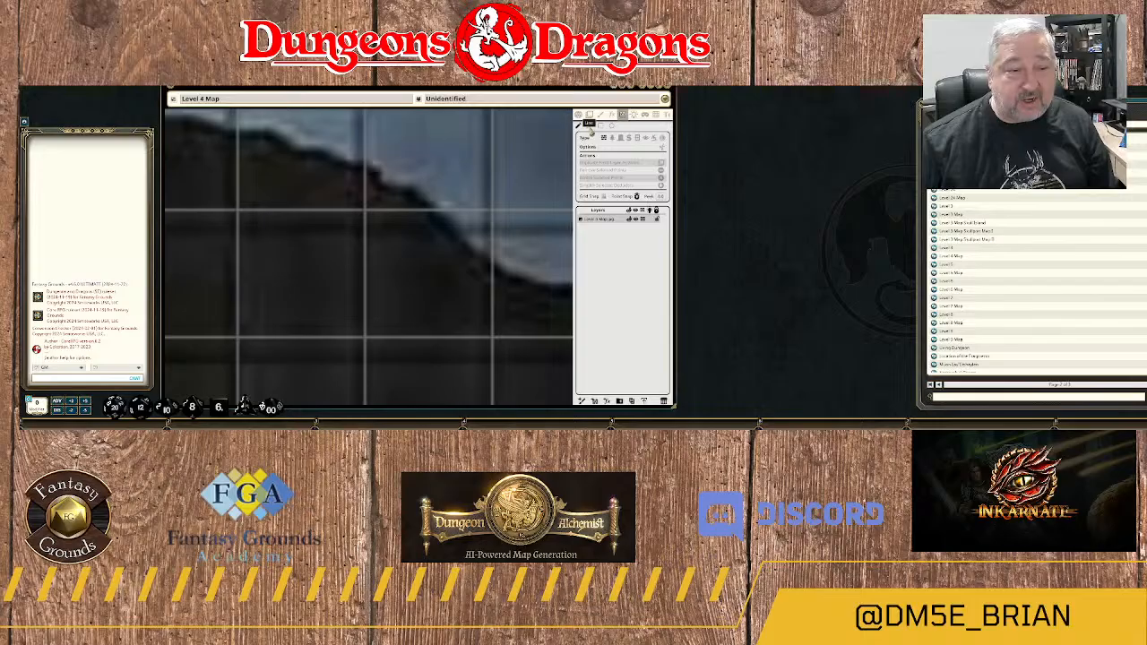
{"action": "scroll", "coordinate": [530, 274], "scroll_direction": "down", "scroll_amount": 3}
{"action": "scroll", "coordinate": [523, 325], "scroll_direction": "down", "scroll_amount": 1}
{"action": "left_click_drag", "start_coordinate": [520, 321], "coordinate": [365, 103]}
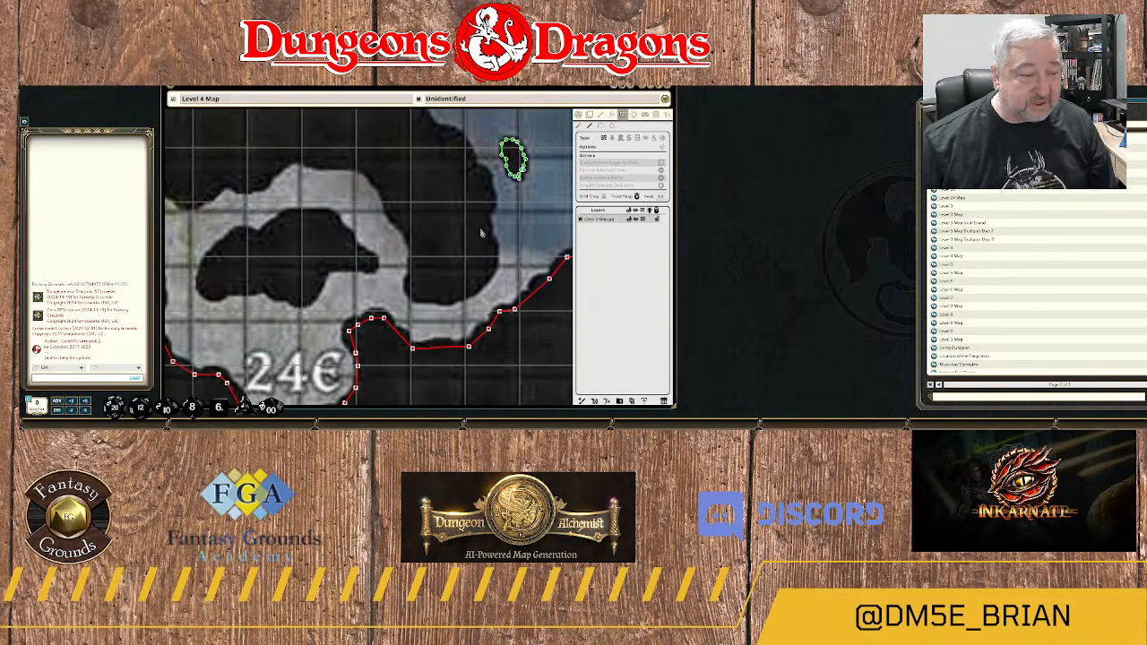
{"action": "left_click_drag", "start_coordinate": [477, 251], "coordinate": [463, 308]}
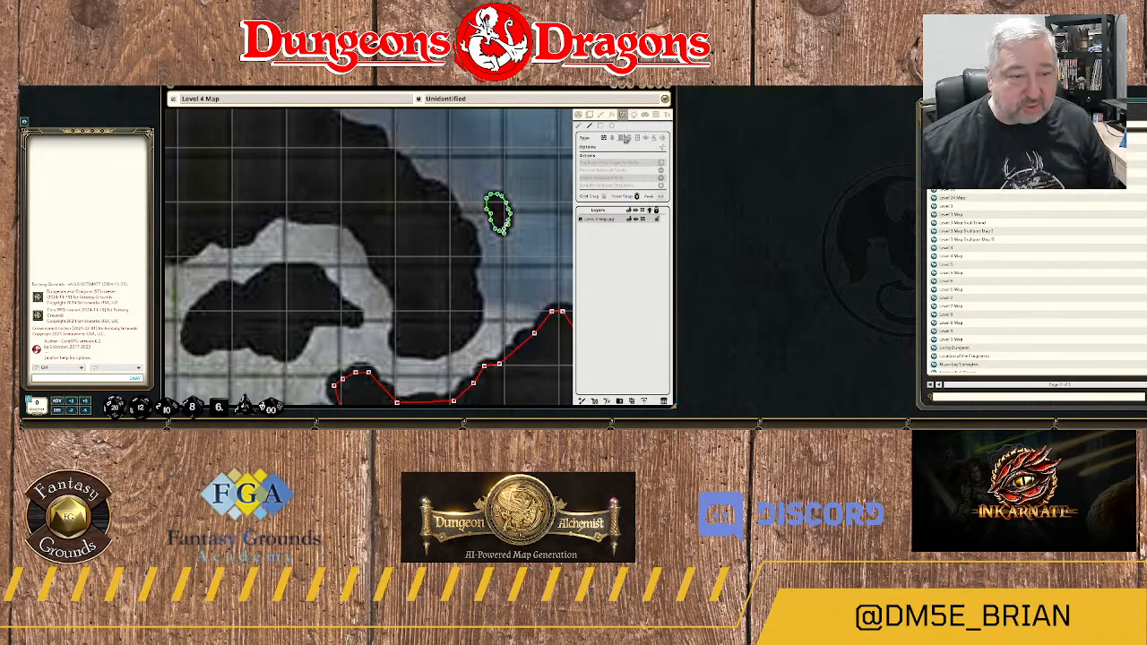
{"action": "scroll", "coordinate": [479, 314], "scroll_direction": "up", "scroll_amount": 5}
{"action": "left_click", "coordinate": [478, 315]}
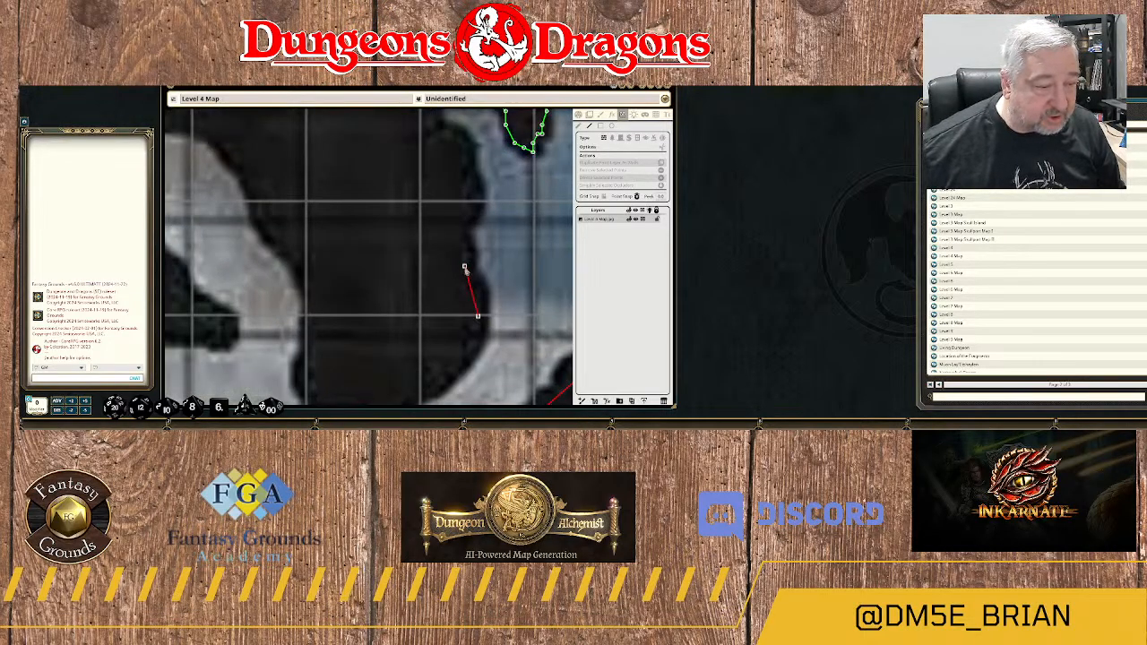
{"action": "left_click", "coordinate": [464, 265]}
{"action": "left_click", "coordinate": [460, 224]}
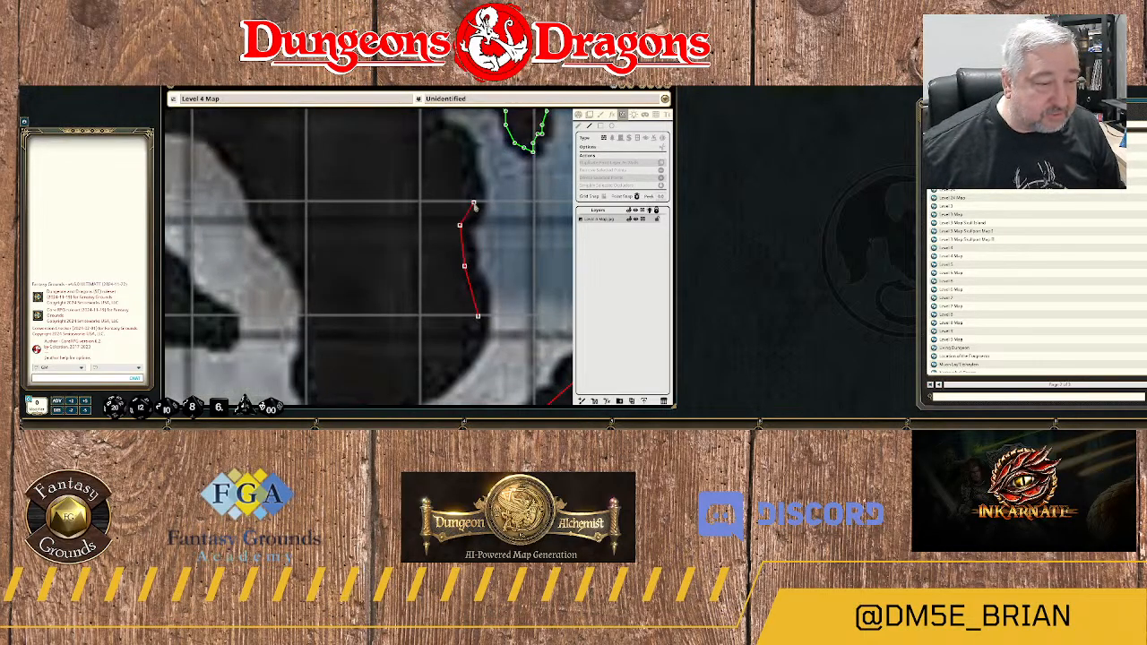
{"action": "left_click", "coordinate": [473, 203]}
{"action": "left_click", "coordinate": [465, 147]}
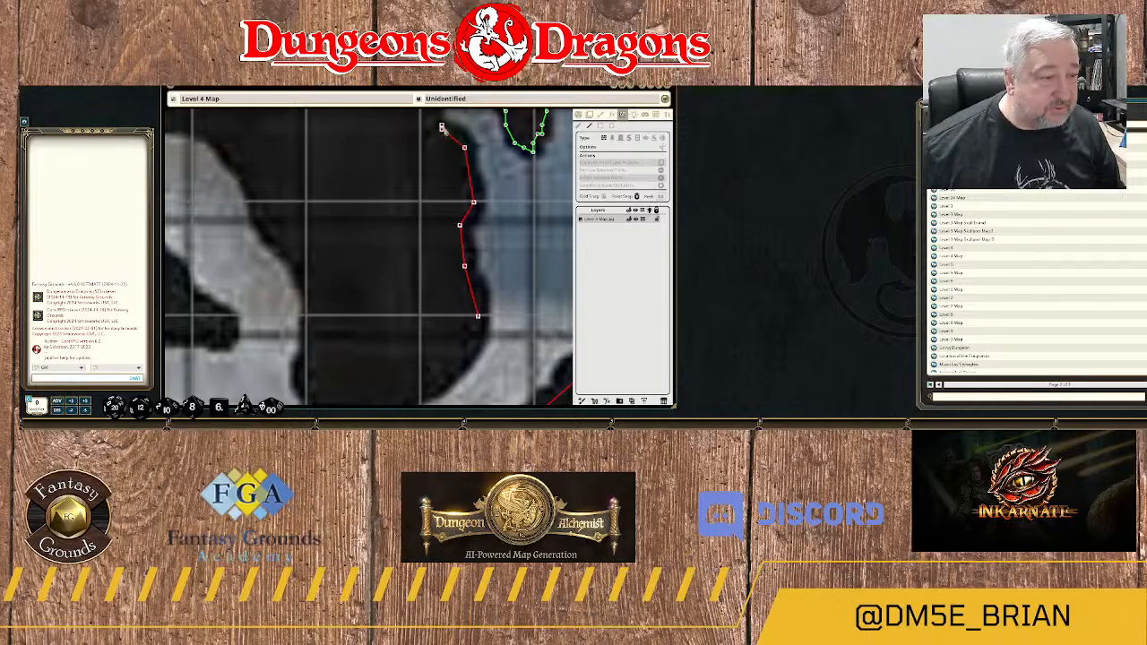
Extend the wall along the rock's river edge past the small island and up the diagonal bank.
{"action": "left_click_drag", "start_coordinate": [442, 132], "coordinate": [497, 278]}
{"action": "left_click", "coordinate": [495, 274]}
{"action": "left_click", "coordinate": [464, 217]}
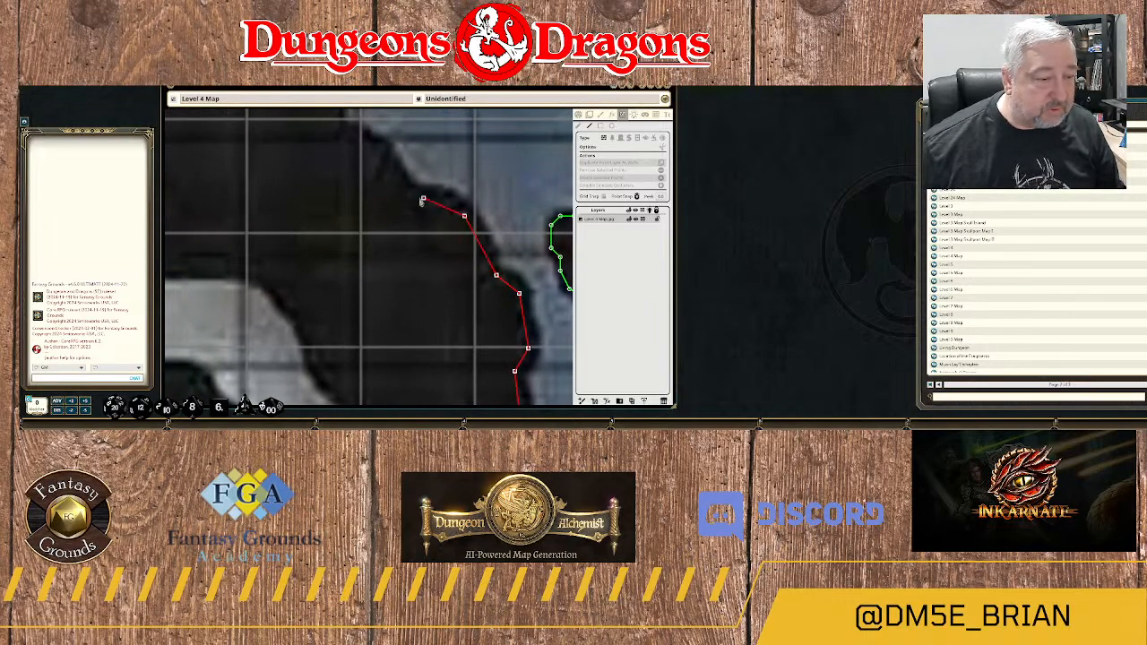
{"action": "left_click", "coordinate": [414, 193]}
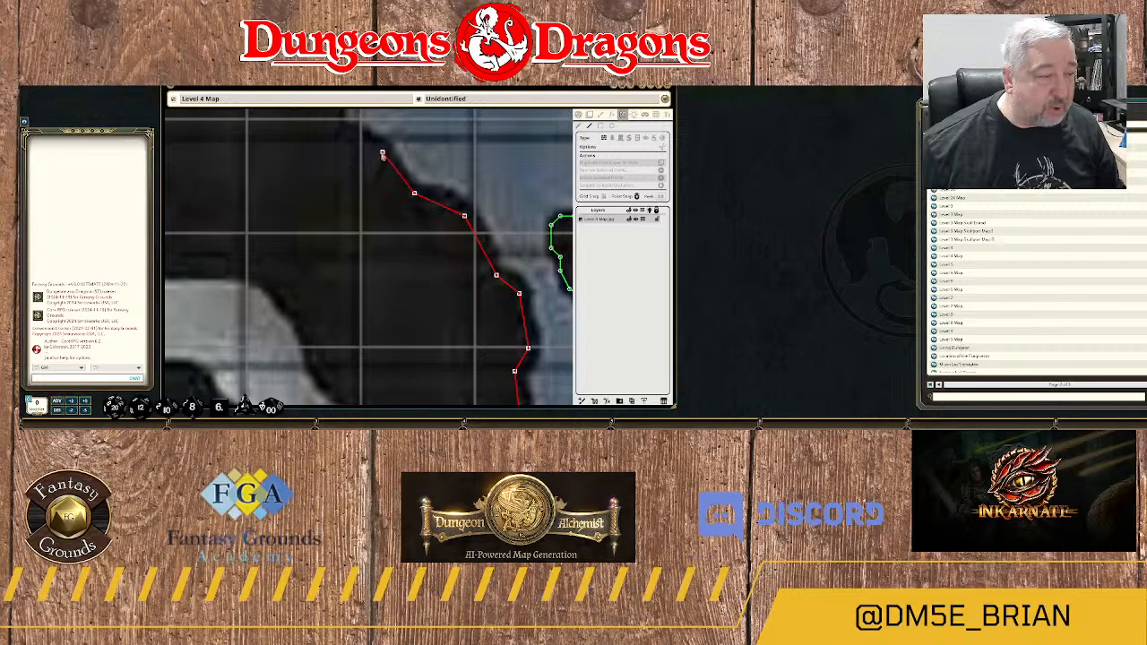
{"action": "left_click", "coordinate": [382, 153]}
{"action": "left_click_drag", "start_coordinate": [383, 156], "coordinate": [465, 229]}
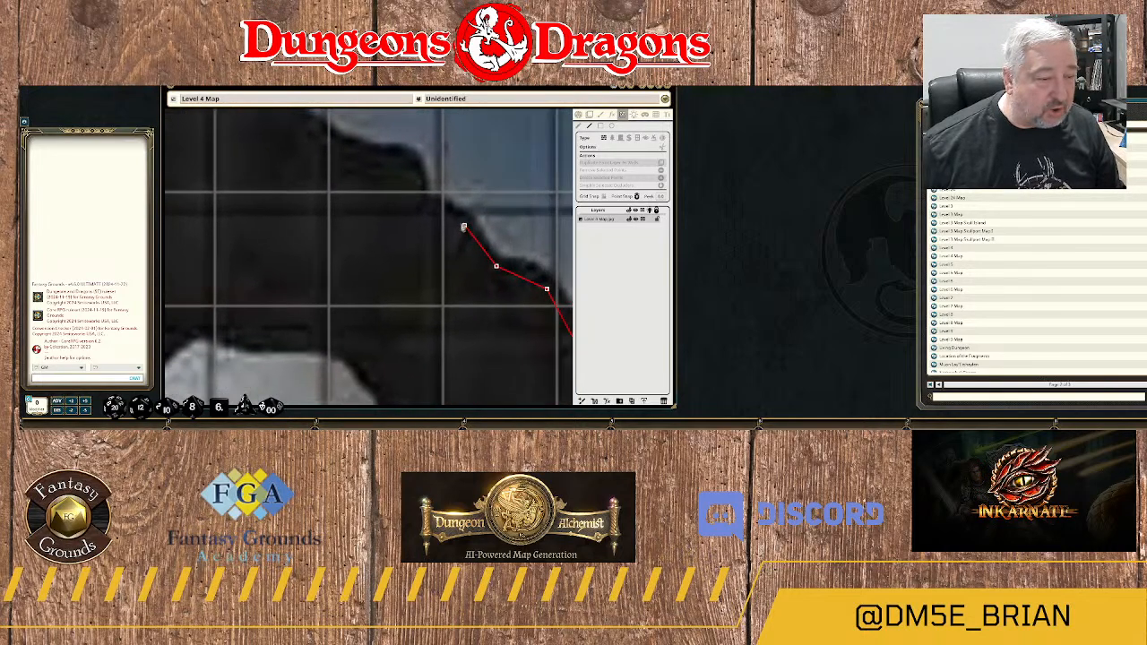
Continue the wall around the stepped bend above the small island and up the next diagonal stretch of bank.
{"action": "left_click", "coordinate": [419, 207]}
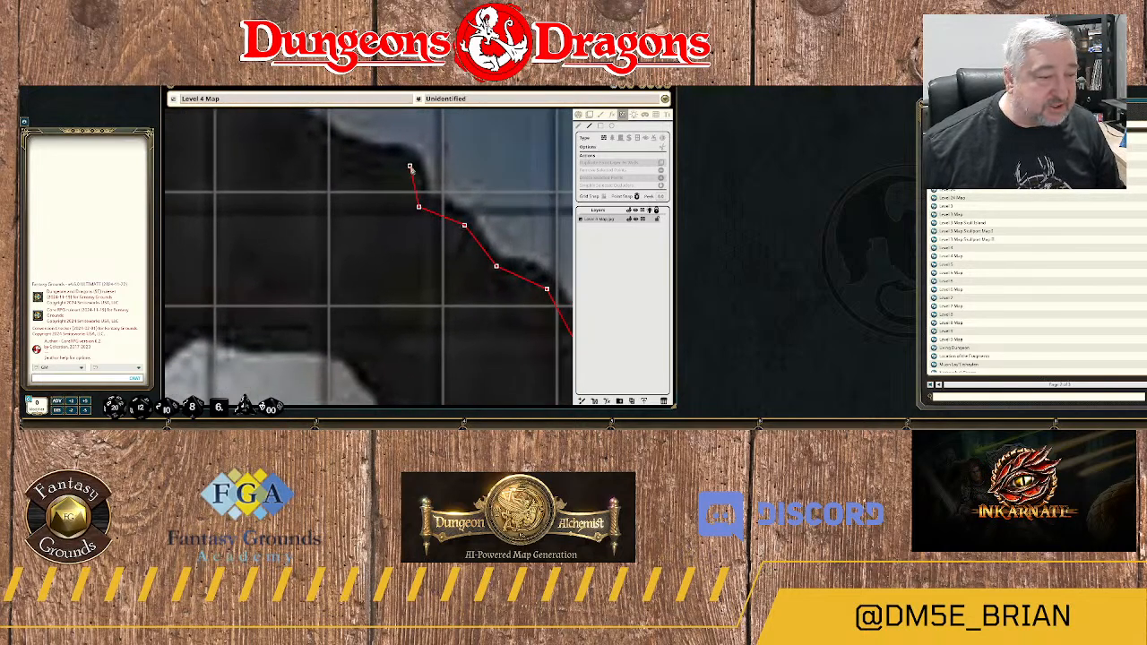
{"action": "left_click", "coordinate": [410, 166]}
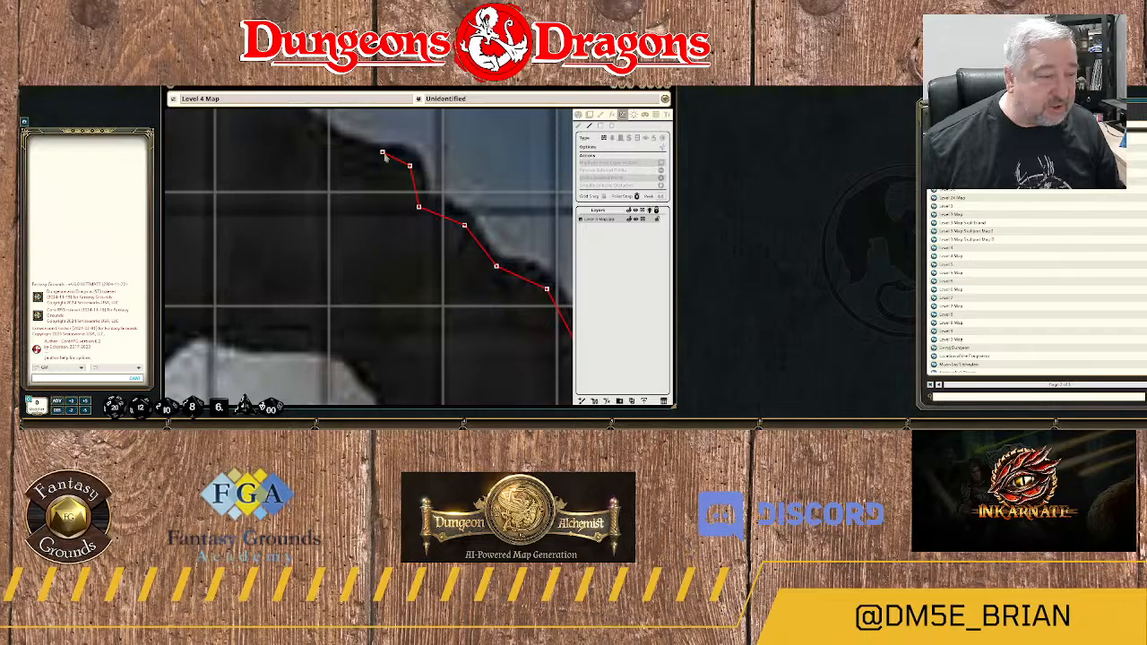
{"action": "left_click", "coordinate": [342, 140]}
{"action": "left_click_drag", "start_coordinate": [342, 141], "coordinate": [462, 205]}
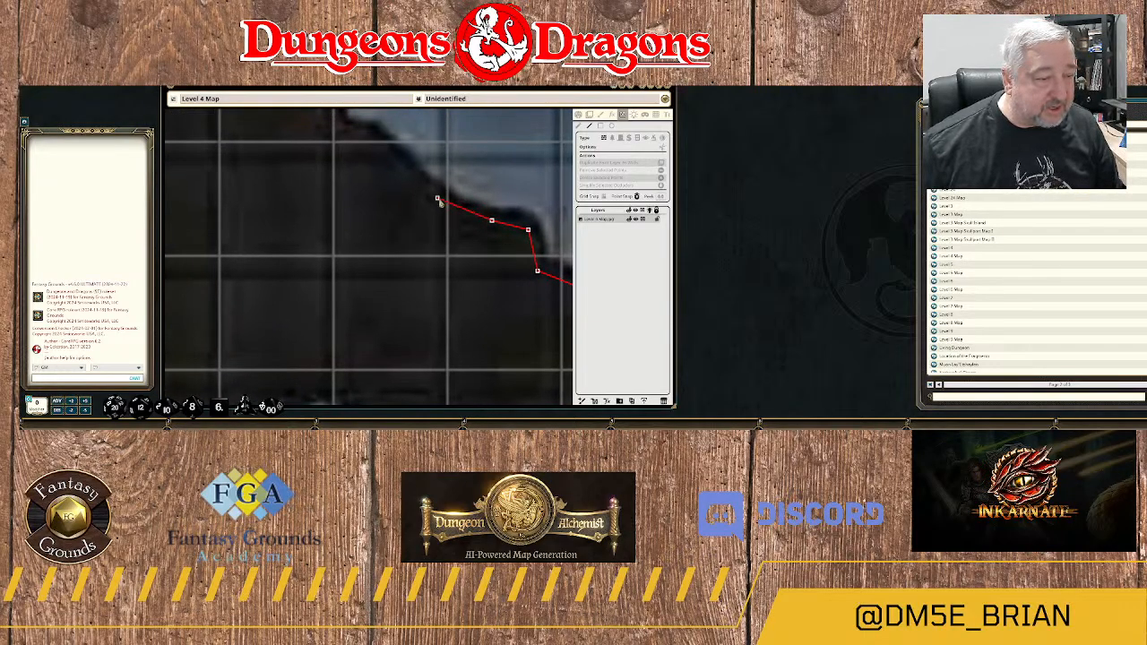
{"action": "left_click", "coordinate": [437, 199]}
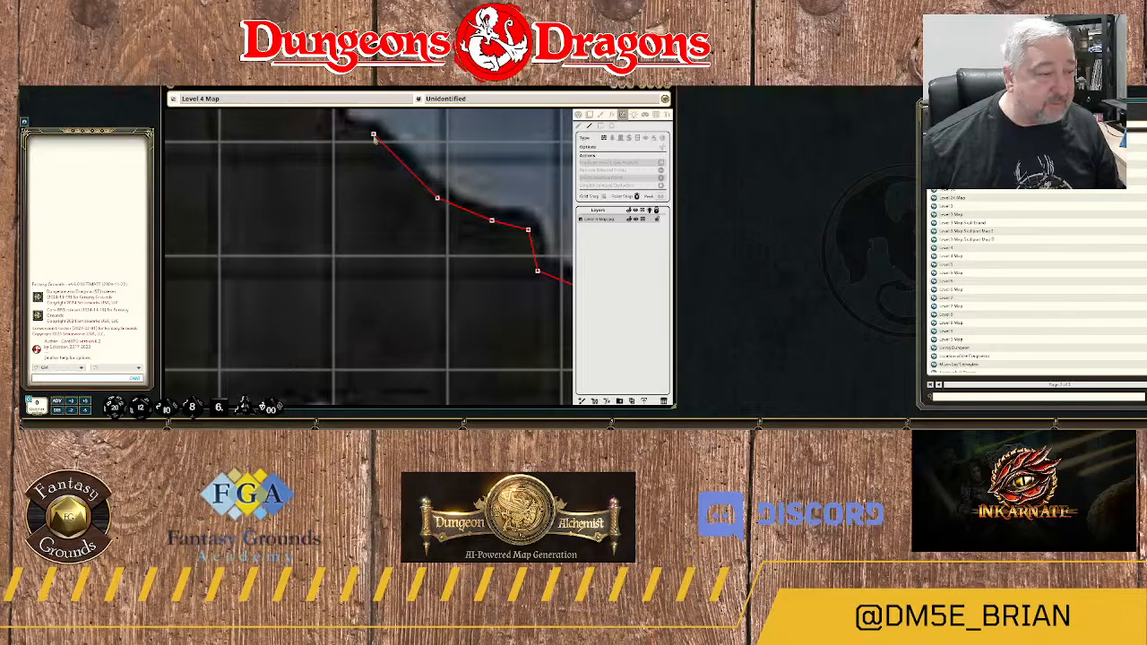
{"action": "left_click", "coordinate": [374, 135]}
Trace the wall around the small notch in the bank and along the rock's gently sloping upper edge.
{"action": "left_click_drag", "start_coordinate": [375, 136], "coordinate": [475, 211]}
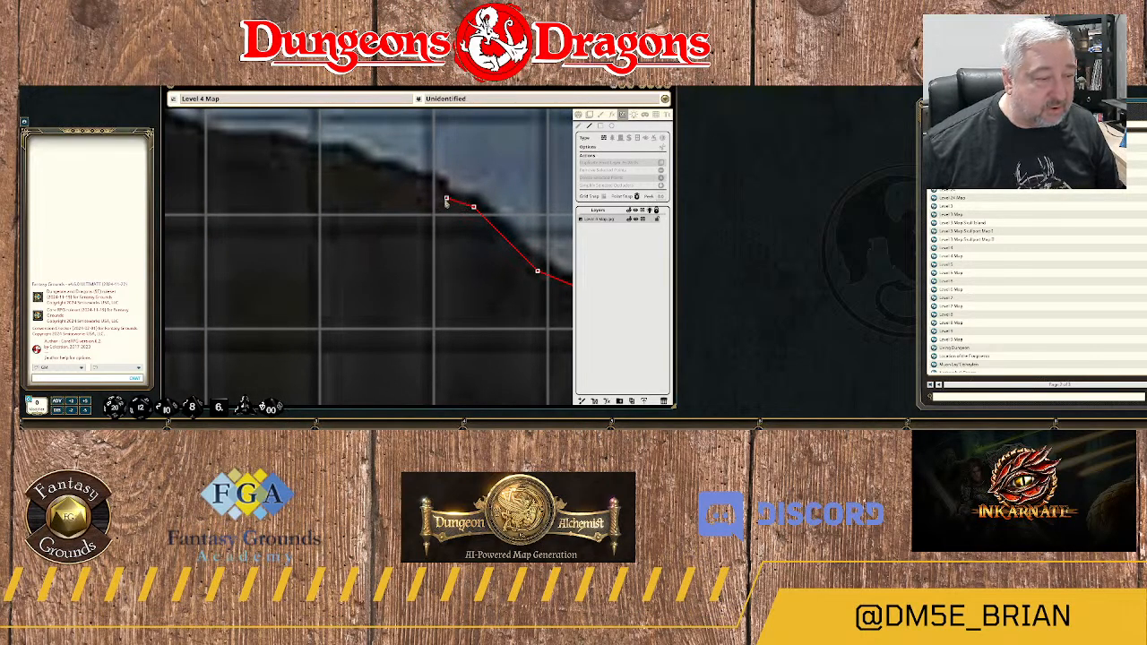
{"action": "left_click", "coordinate": [447, 203]}
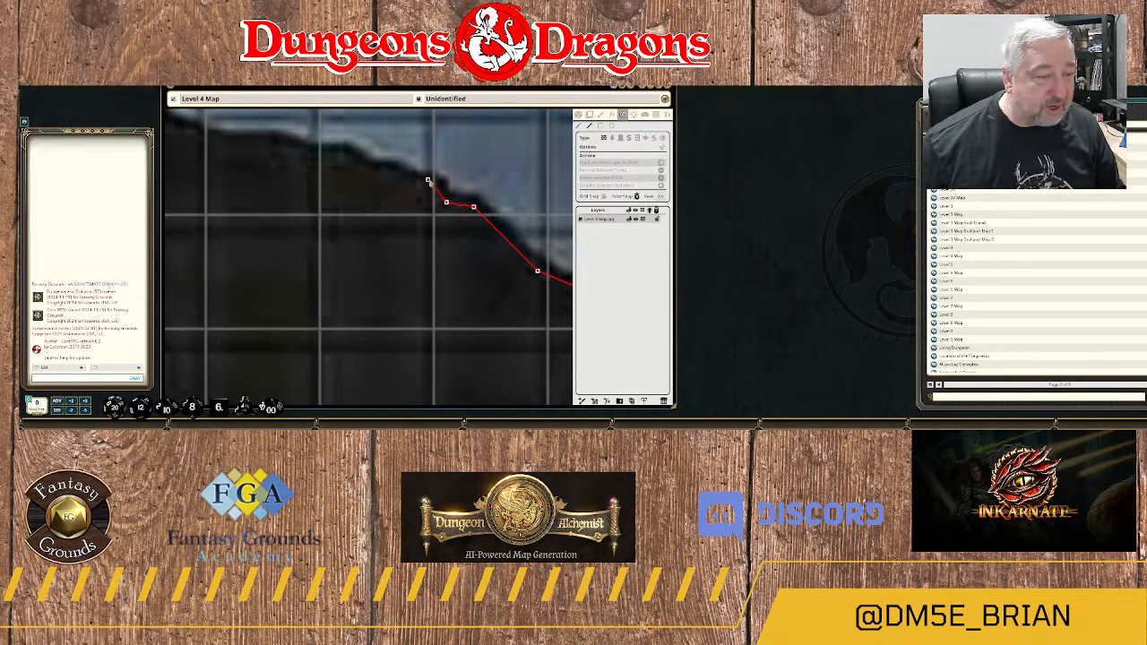
{"action": "left_click", "coordinate": [427, 185]}
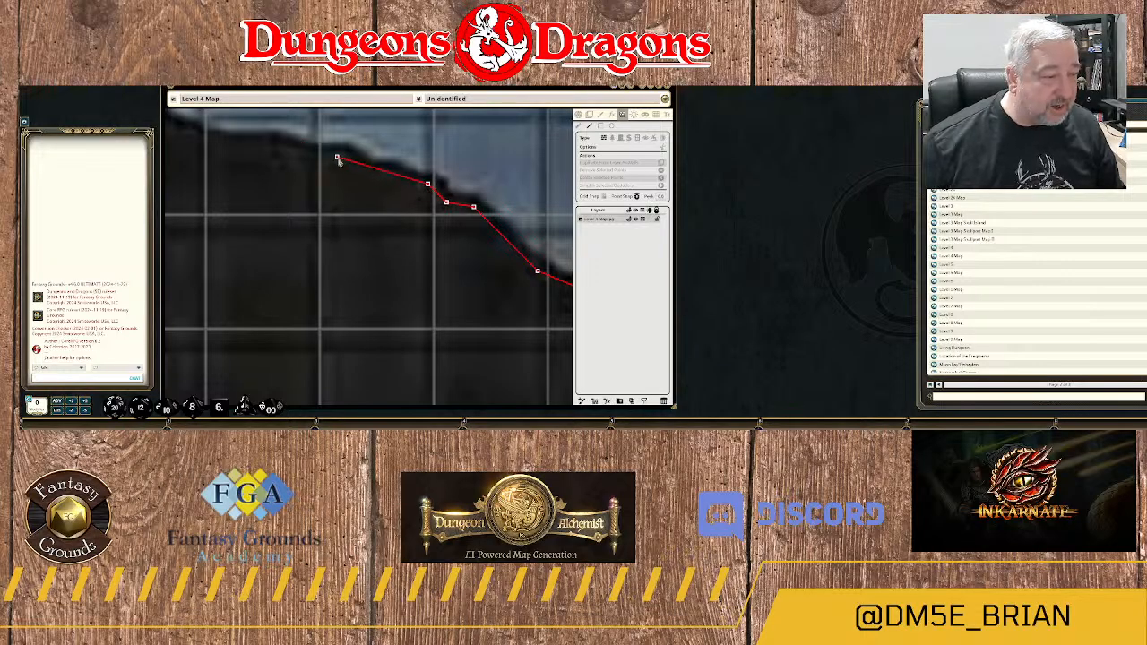
{"action": "left_click", "coordinate": [338, 158]}
{"action": "left_click_drag", "start_coordinate": [338, 158], "coordinate": [443, 176]}
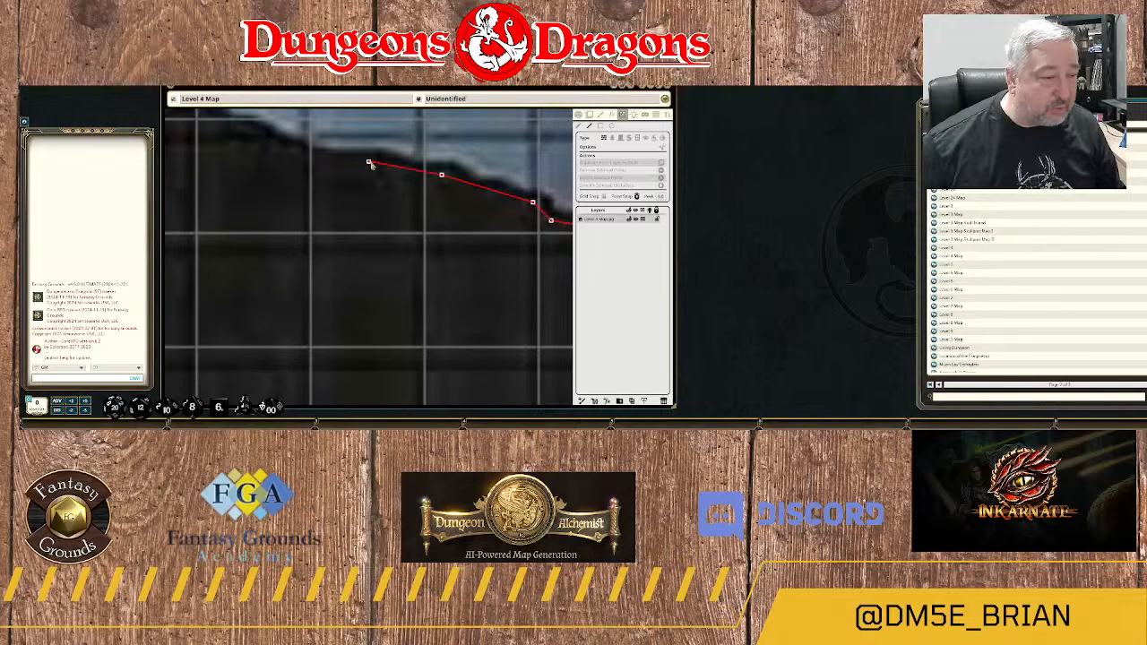
{"action": "left_click", "coordinate": [370, 164]}
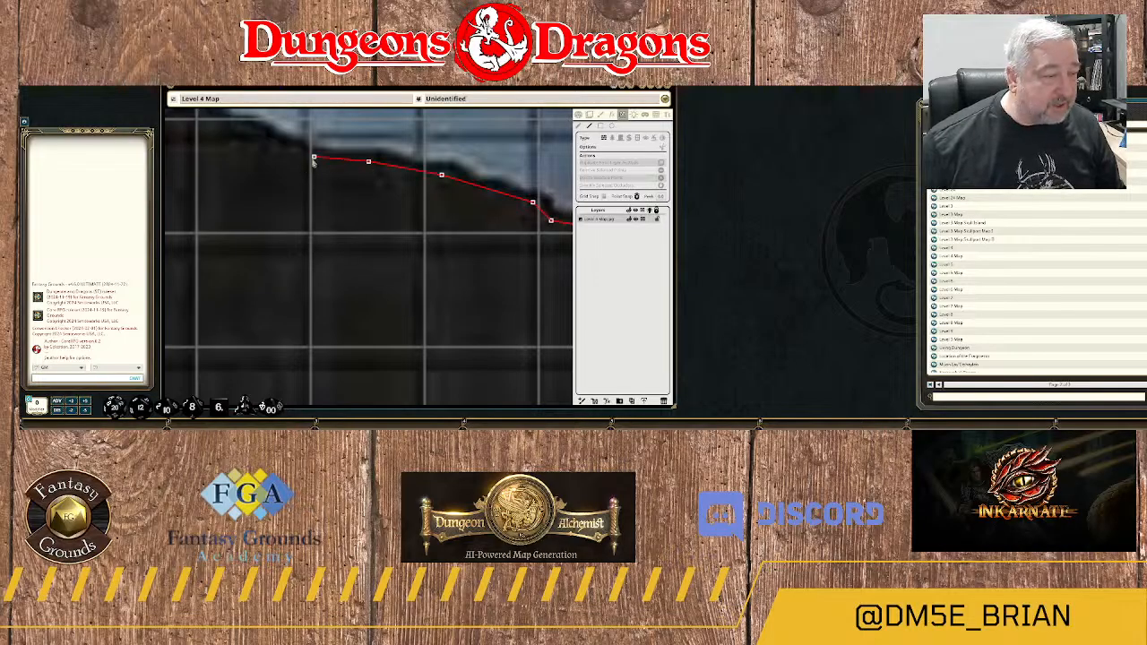
{"action": "left_click", "coordinate": [314, 158]}
Carry the wall westward over the low bump and shallow dips of the rock's upper river bank.
{"action": "left_click_drag", "start_coordinate": [313, 159], "coordinate": [504, 210]}
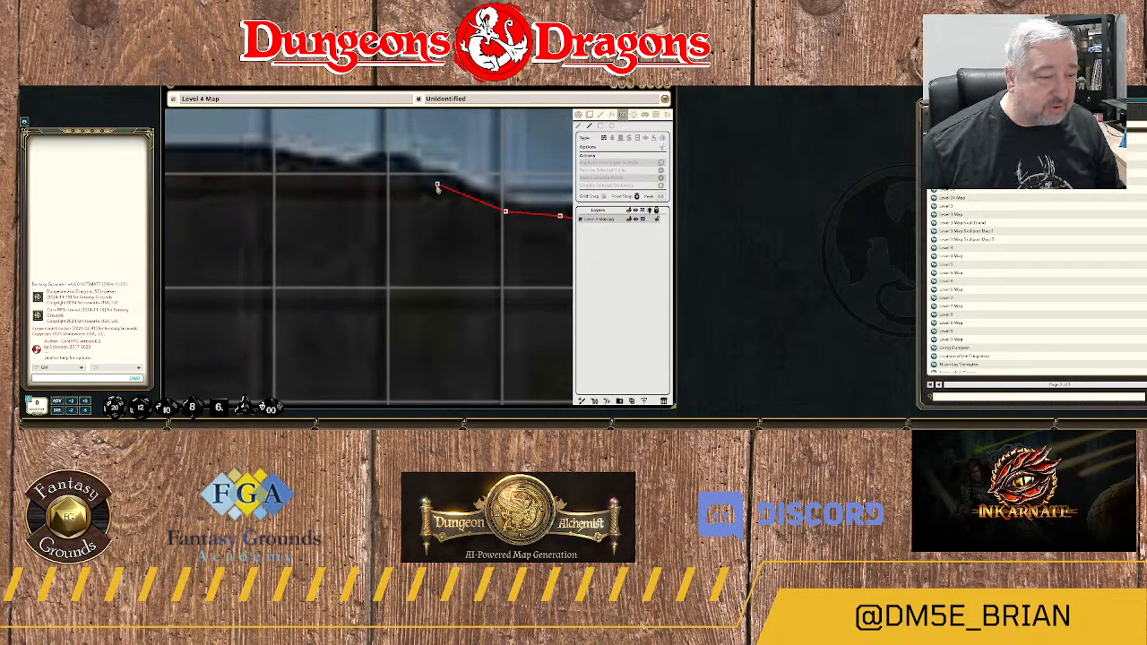
{"action": "left_click", "coordinate": [437, 185]}
{"action": "left_click", "coordinate": [419, 180]}
{"action": "left_click", "coordinate": [400, 166]}
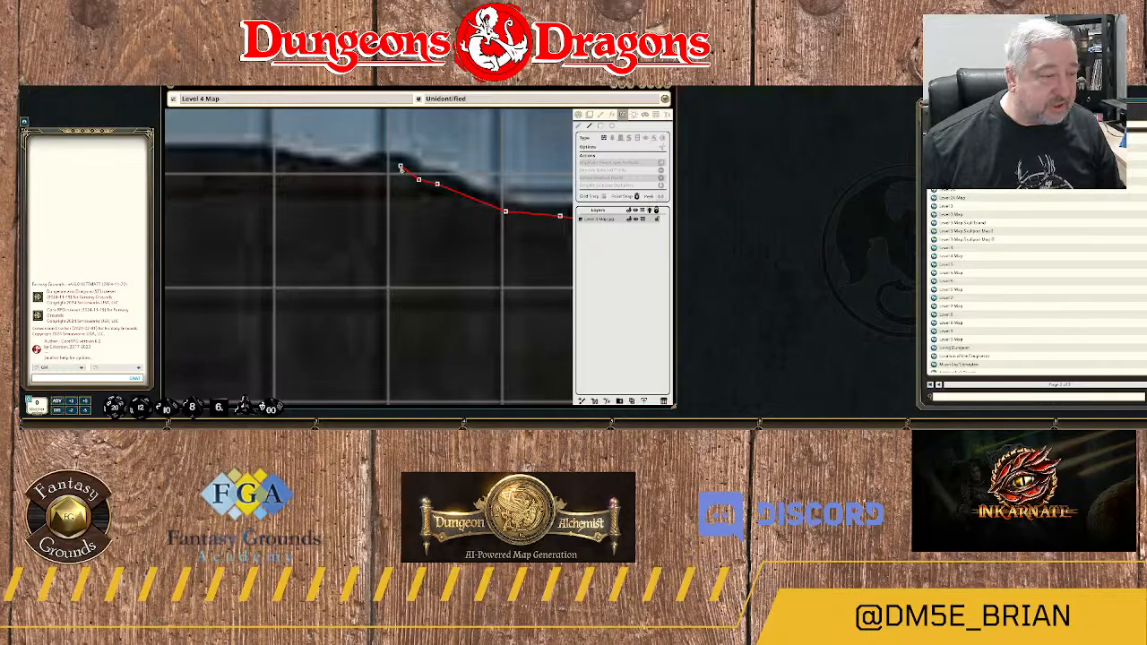
{"action": "left_click", "coordinate": [368, 171]}
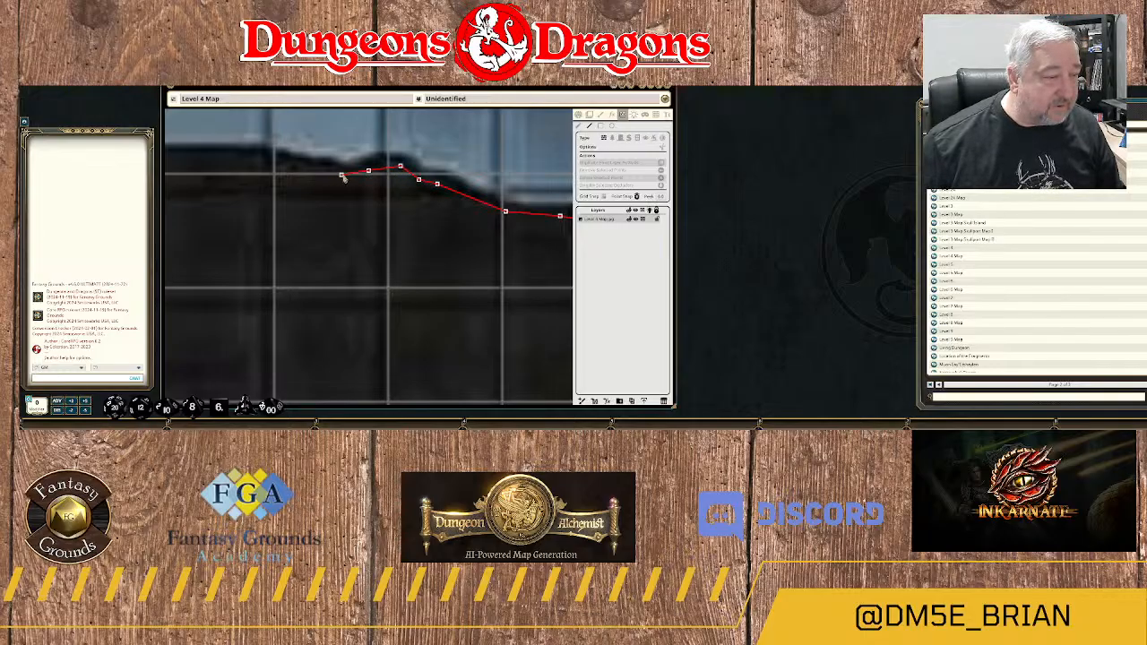
{"action": "left_click", "coordinate": [346, 175]}
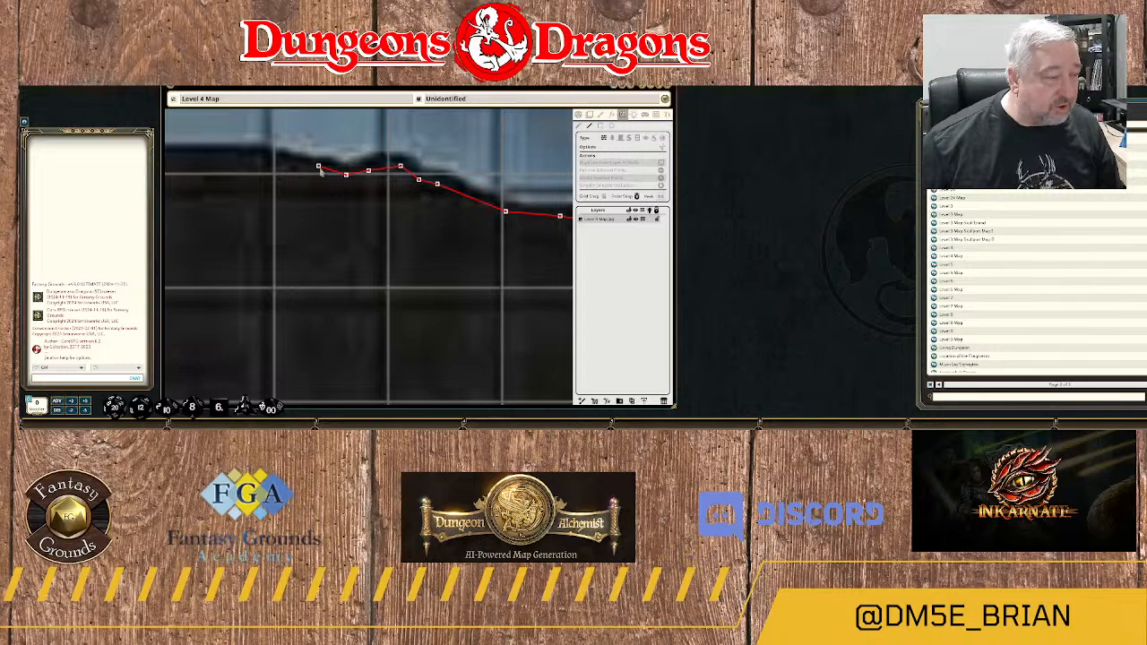
{"action": "left_click", "coordinate": [318, 166]}
{"action": "left_click", "coordinate": [301, 176]}
Extend the wall along the nearly flat top edge of the rock to the dip beside the rounded bump.
{"action": "left_click_drag", "start_coordinate": [301, 176], "coordinate": [433, 212]}
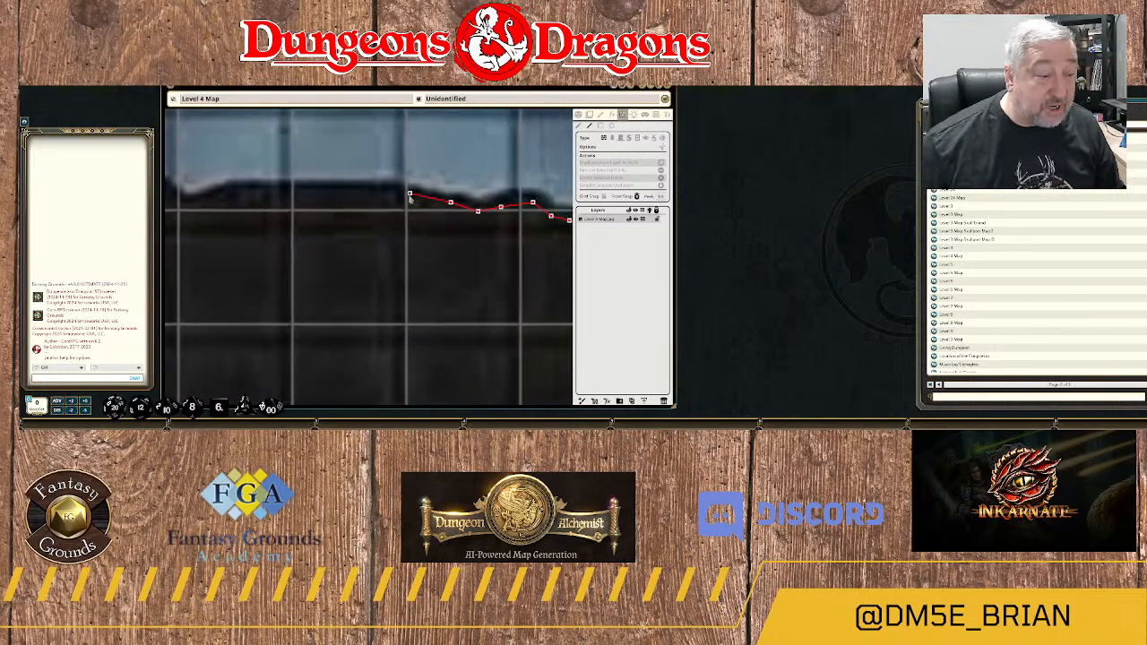
{"action": "left_click", "coordinate": [406, 199]}
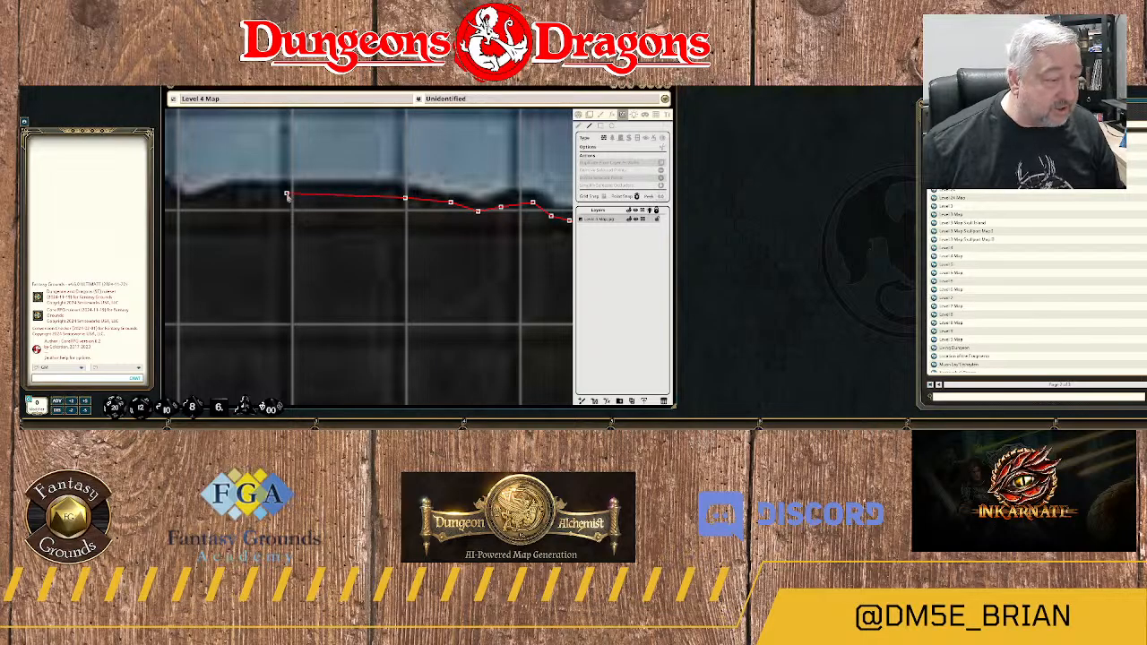
{"action": "left_click", "coordinate": [288, 195]}
{"action": "left_click_drag", "start_coordinate": [288, 195], "coordinate": [452, 213]}
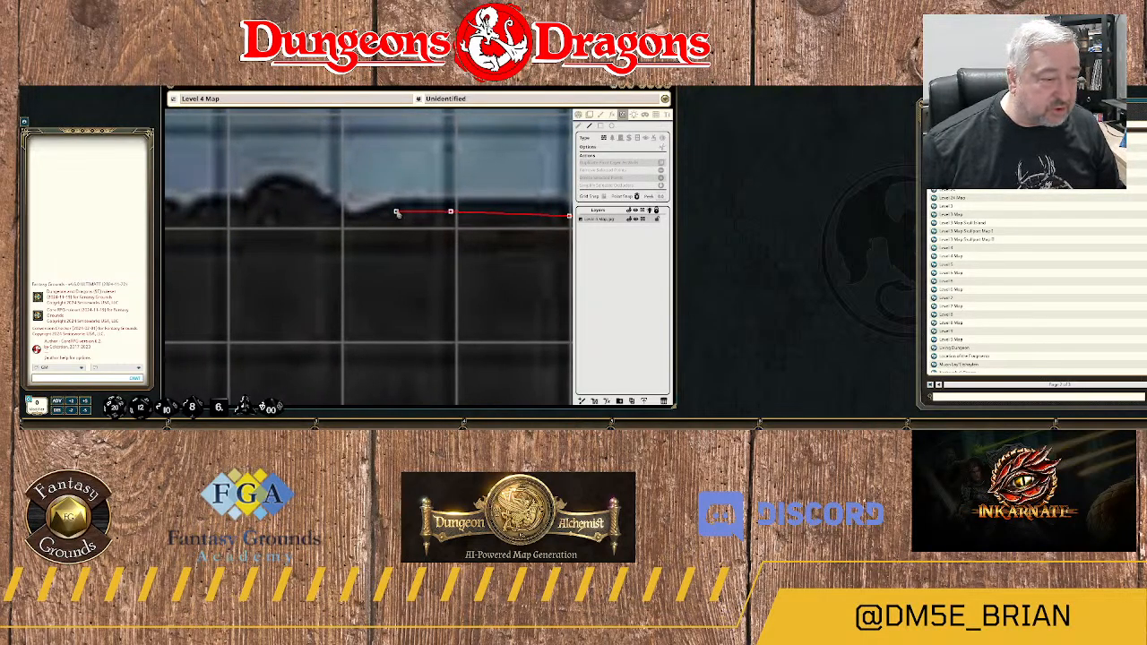
{"action": "left_click", "coordinate": [397, 213]}
{"action": "left_click", "coordinate": [350, 226]}
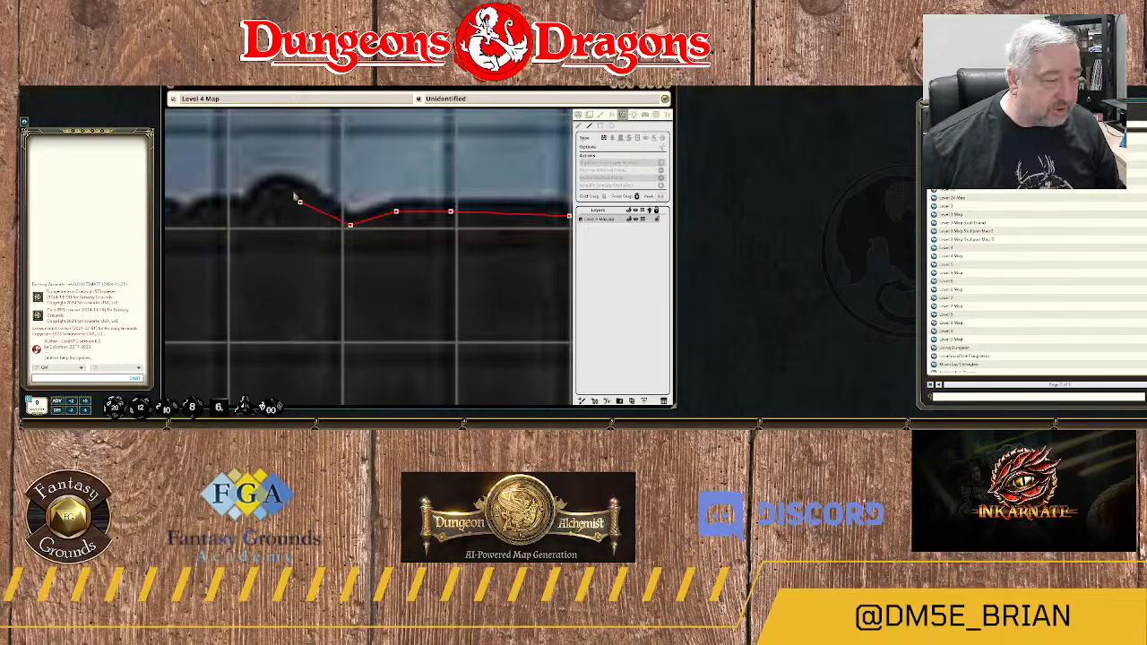
Trace the wall over the rounded bump and around the smaller bumps just west of it.
{"action": "left_click", "coordinate": [296, 189]}
{"action": "left_click", "coordinate": [270, 191]}
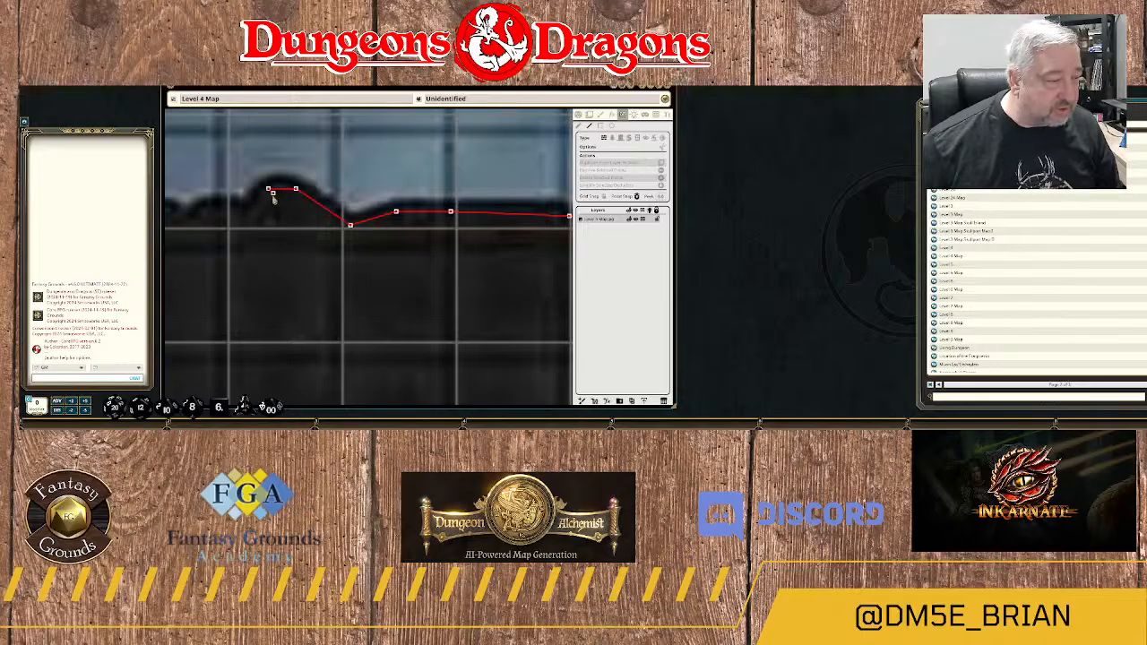
{"action": "left_click_drag", "start_coordinate": [269, 191], "coordinate": [402, 178]}
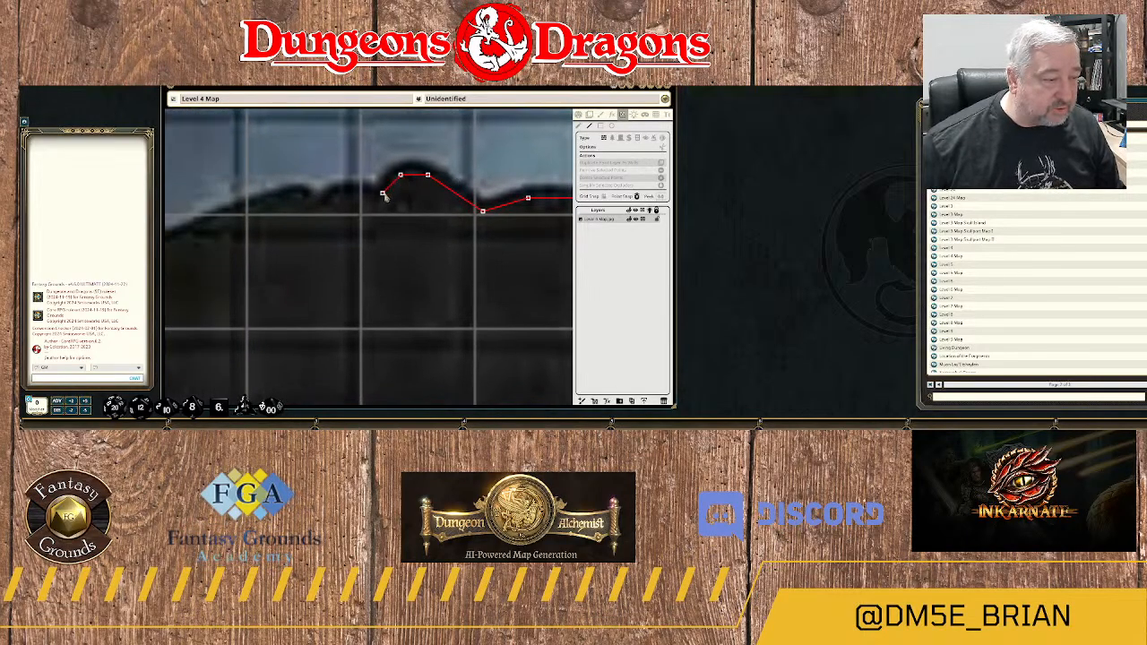
{"action": "left_click", "coordinate": [382, 192]}
{"action": "left_click", "coordinate": [374, 199]}
{"action": "left_click", "coordinate": [349, 193]}
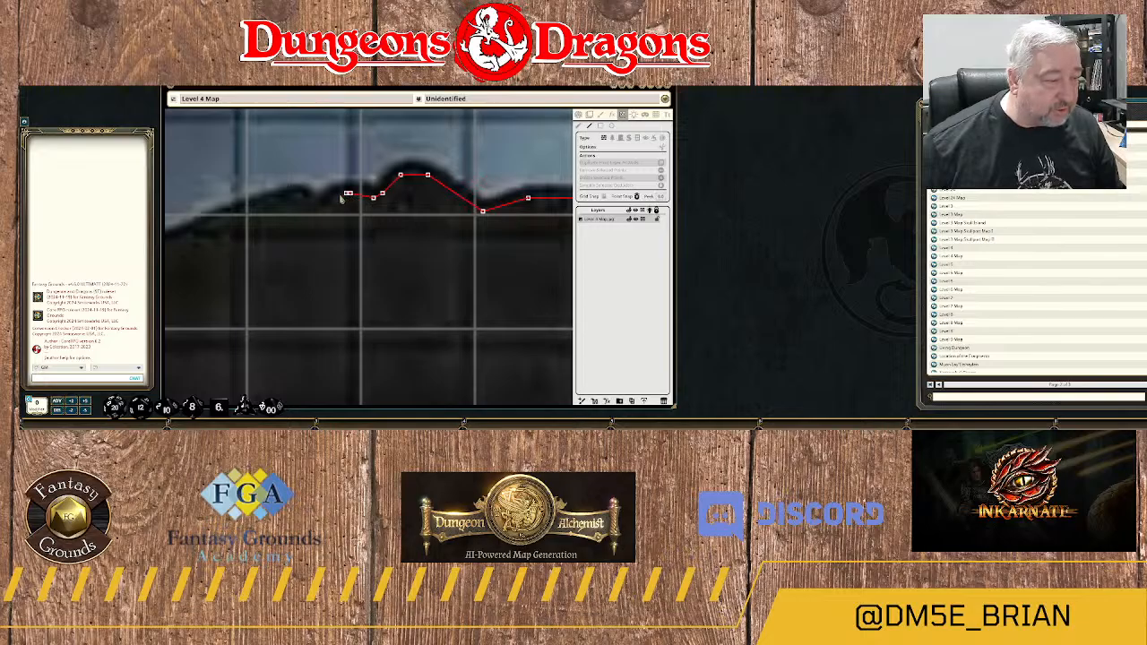
{"action": "left_click", "coordinate": [324, 207]}
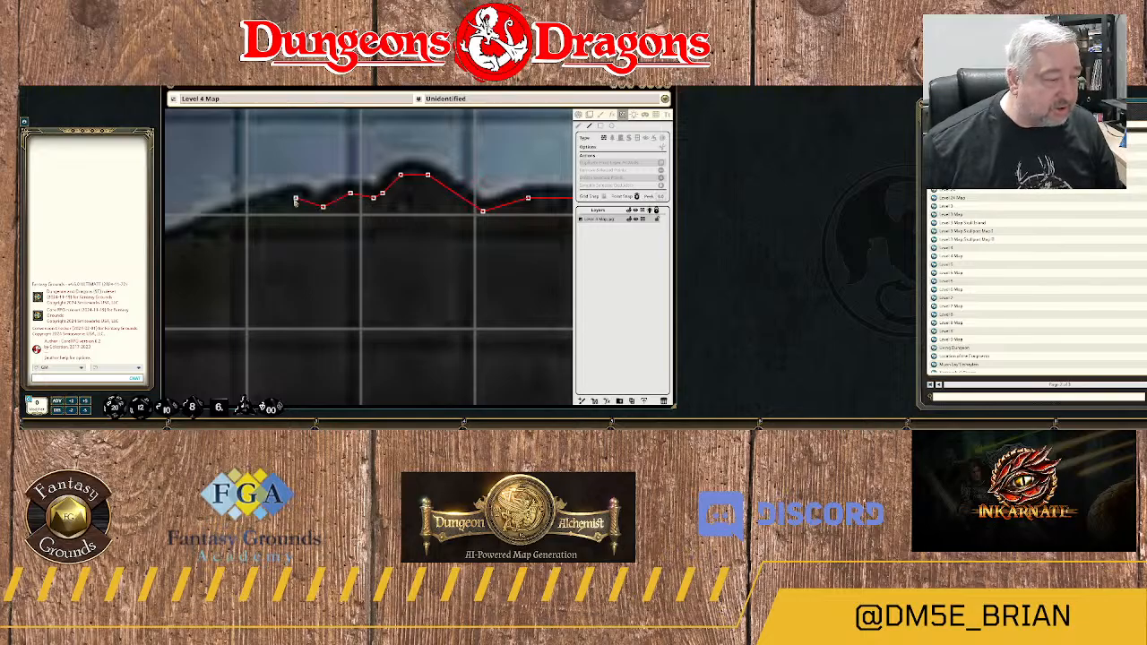
{"action": "left_click", "coordinate": [296, 197]}
{"action": "left_click", "coordinate": [274, 212]}
Extend the wall southwest down the smooth curved slope of the rock's upper river bank.
{"action": "left_click_drag", "start_coordinate": [275, 212], "coordinate": [485, 159]}
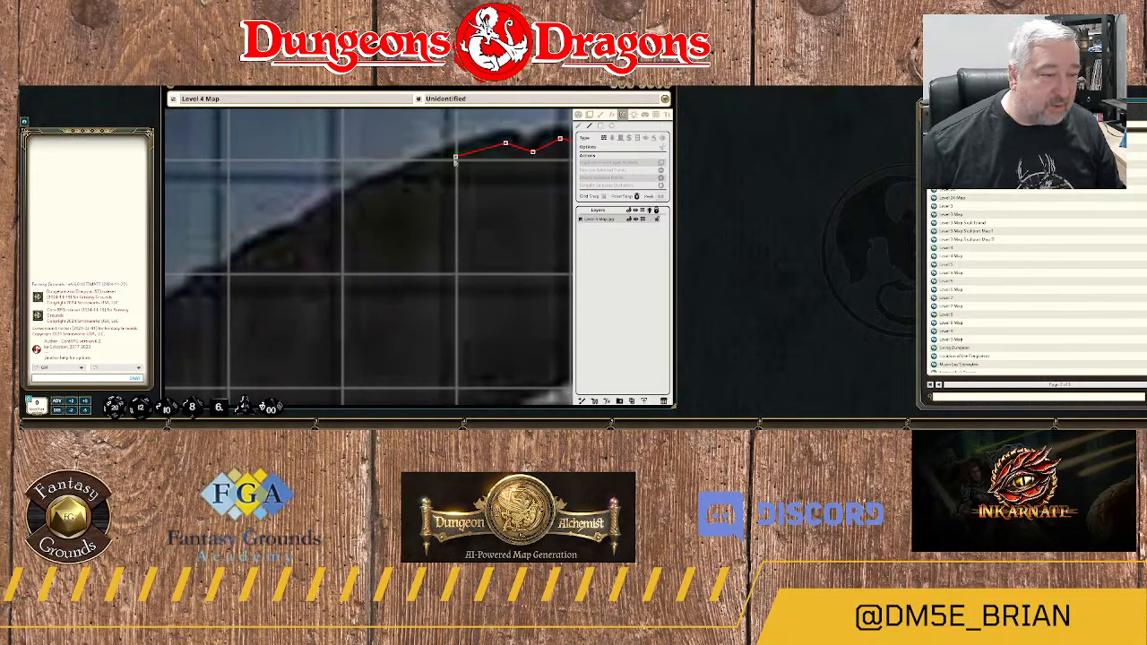
{"action": "left_click", "coordinate": [450, 158]}
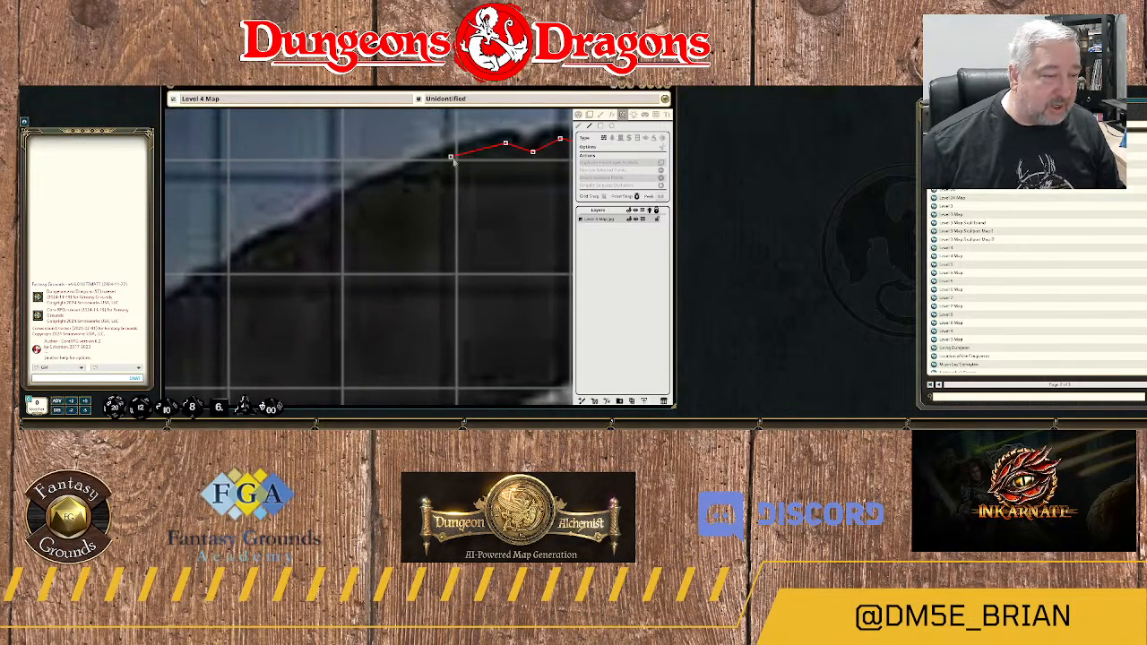
{"action": "left_click", "coordinate": [358, 197]}
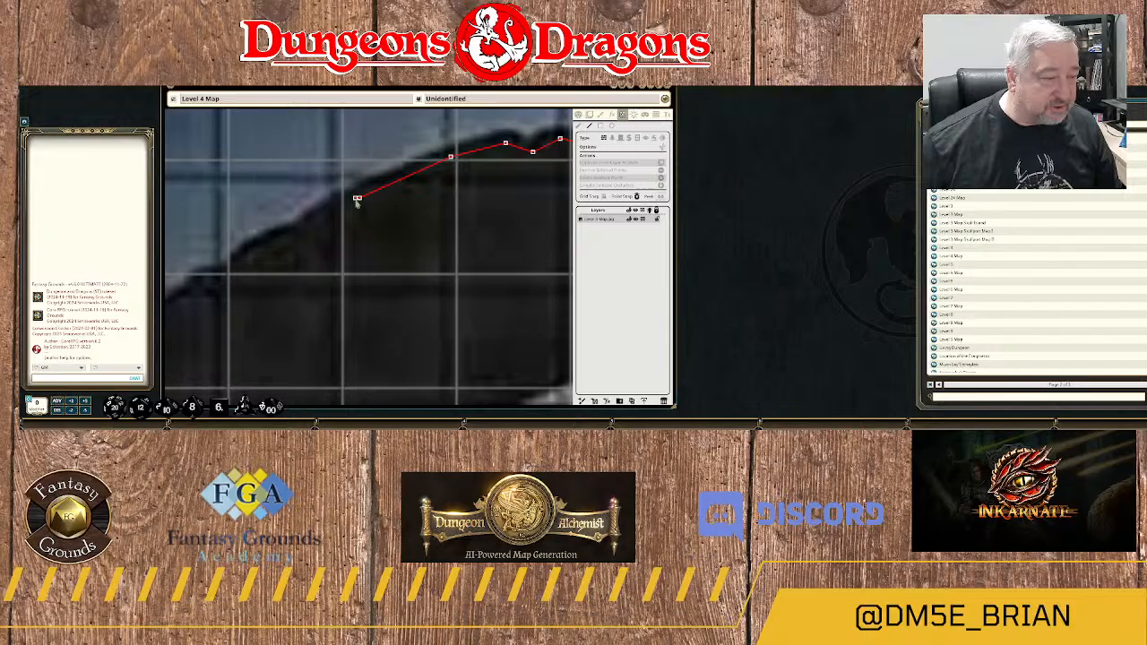
{"action": "left_click", "coordinate": [281, 239]}
Trace the wall down the stepped part of the bank to the rounded shoulder above the V-shaped notch.
{"action": "left_click_drag", "start_coordinate": [228, 267], "coordinate": [441, 160]}
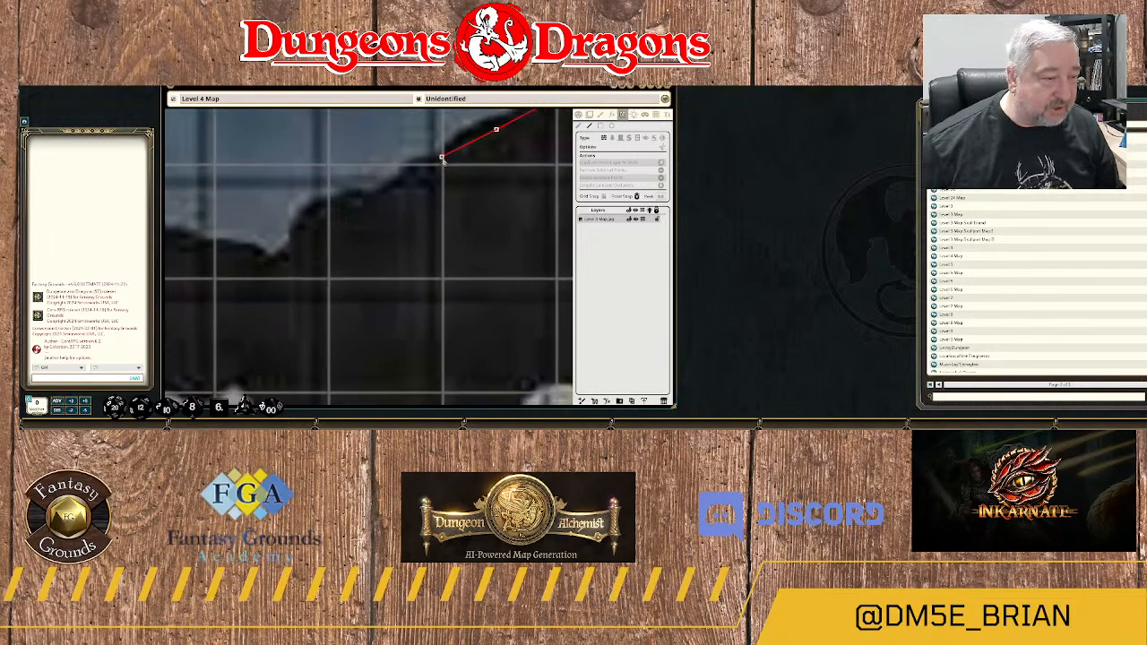
{"action": "left_click", "coordinate": [445, 162]}
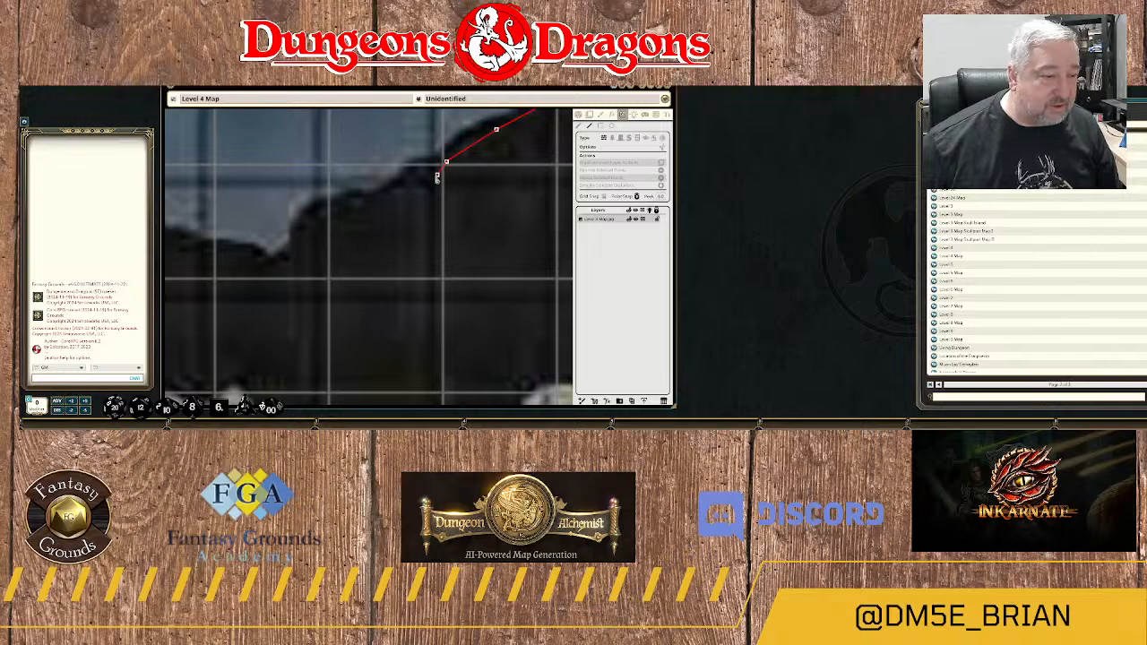
{"action": "left_click", "coordinate": [418, 184]}
{"action": "left_click", "coordinate": [369, 201]}
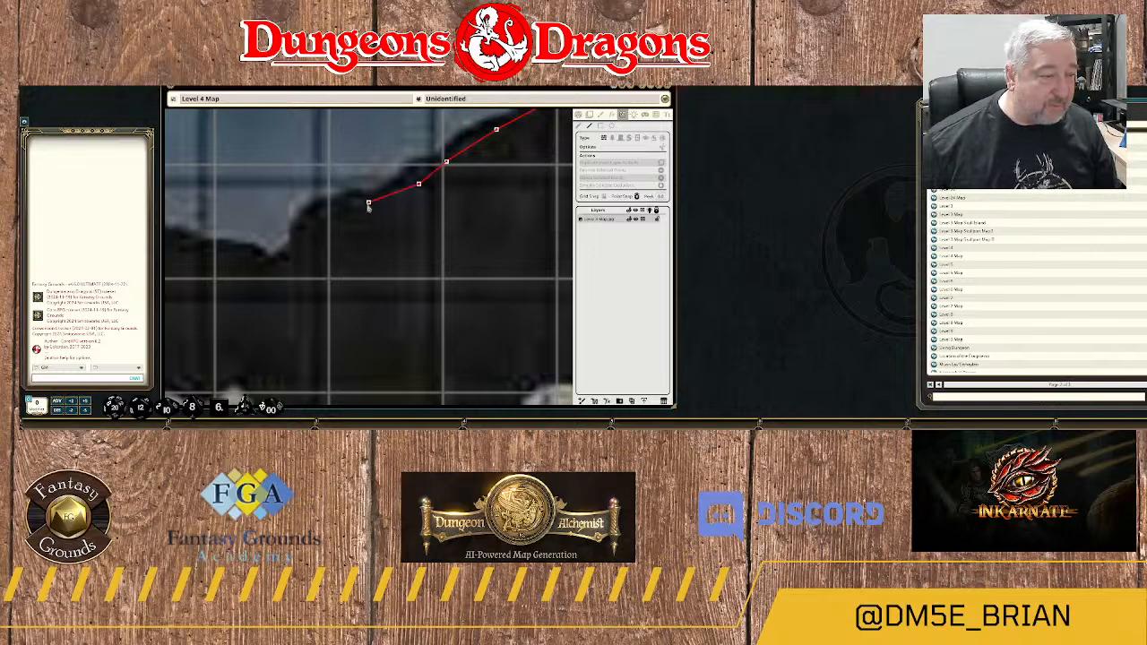
{"action": "left_click", "coordinate": [346, 202]}
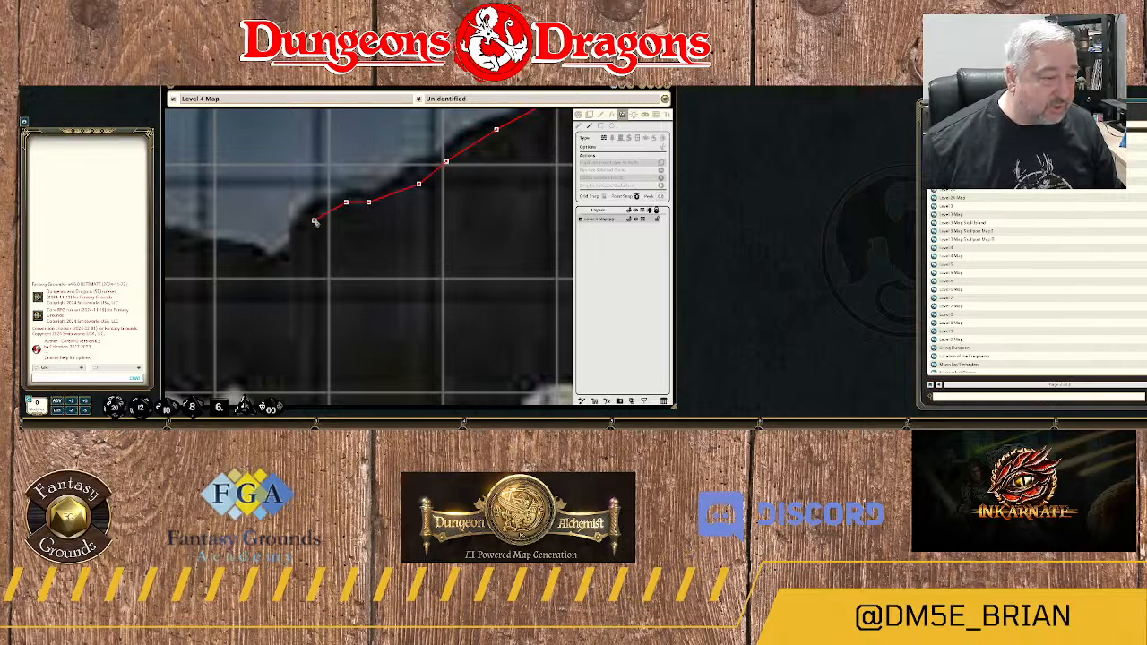
{"action": "left_click", "coordinate": [313, 219]}
{"action": "left_click", "coordinate": [295, 243]}
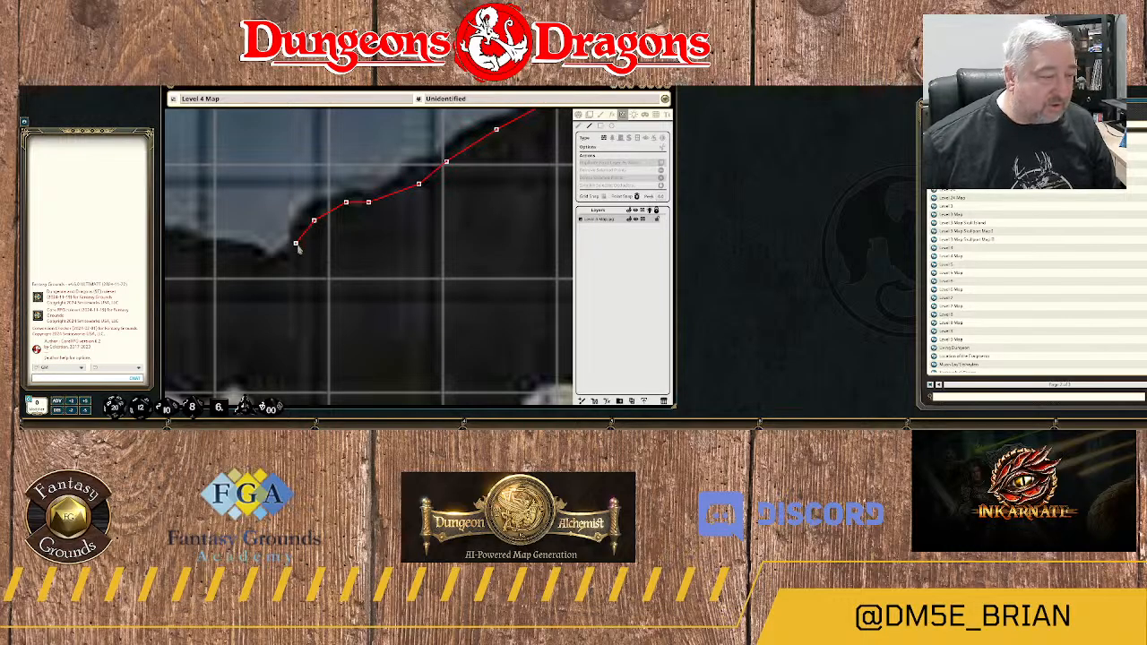
Carry the wall through the V-shaped notch and westward over the small pointed bump on the bank.
{"action": "left_click_drag", "start_coordinate": [290, 271], "coordinate": [473, 215]}
{"action": "left_click", "coordinate": [464, 207]}
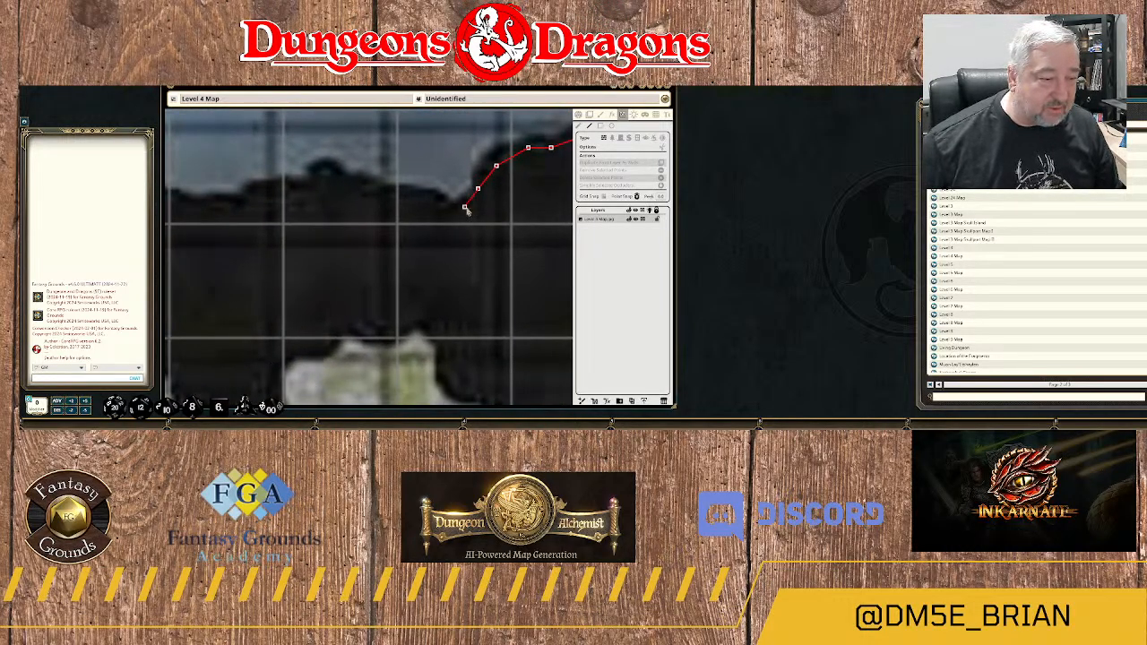
{"action": "left_click", "coordinate": [448, 208]}
{"action": "left_click", "coordinate": [432, 198]}
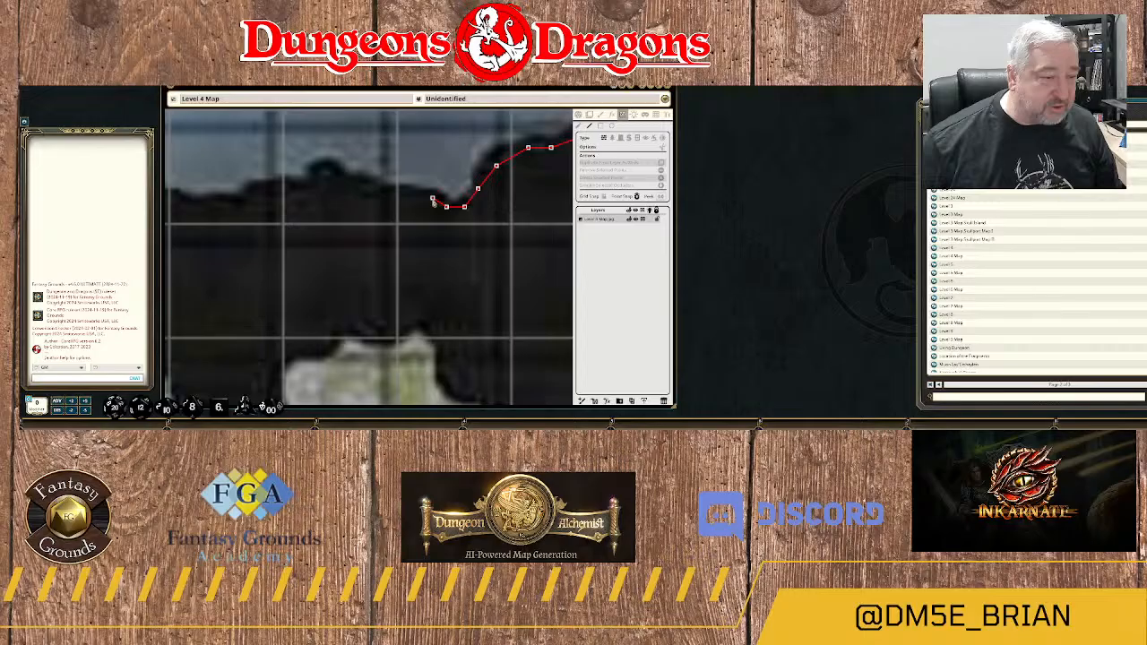
{"action": "left_click", "coordinate": [381, 194]}
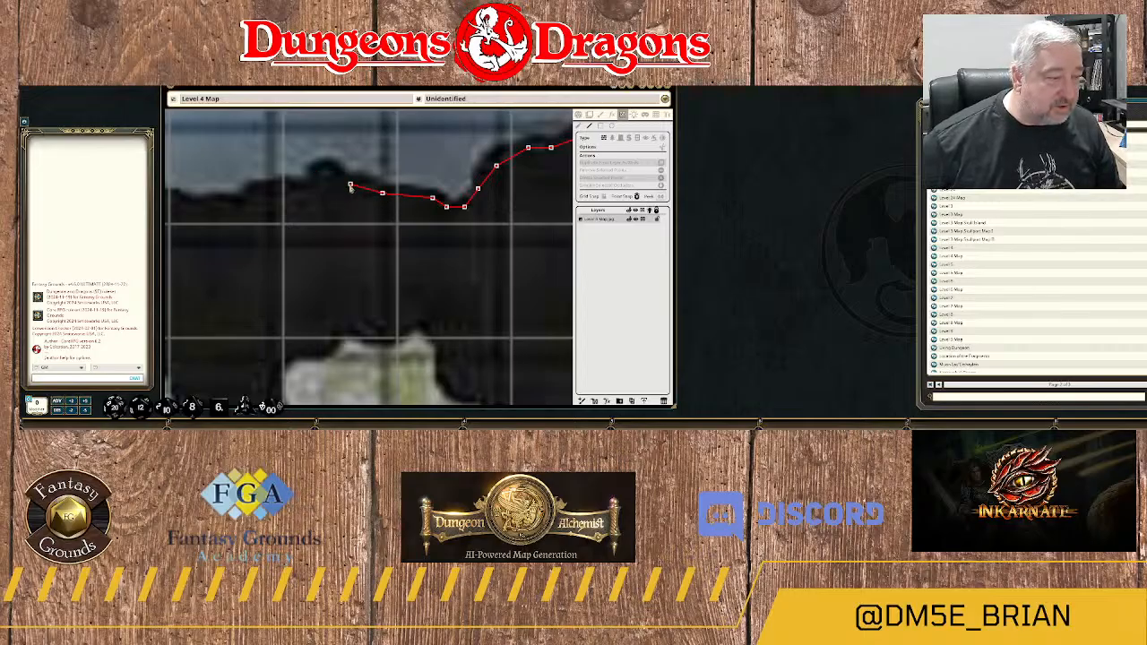
{"action": "left_click", "coordinate": [346, 185]}
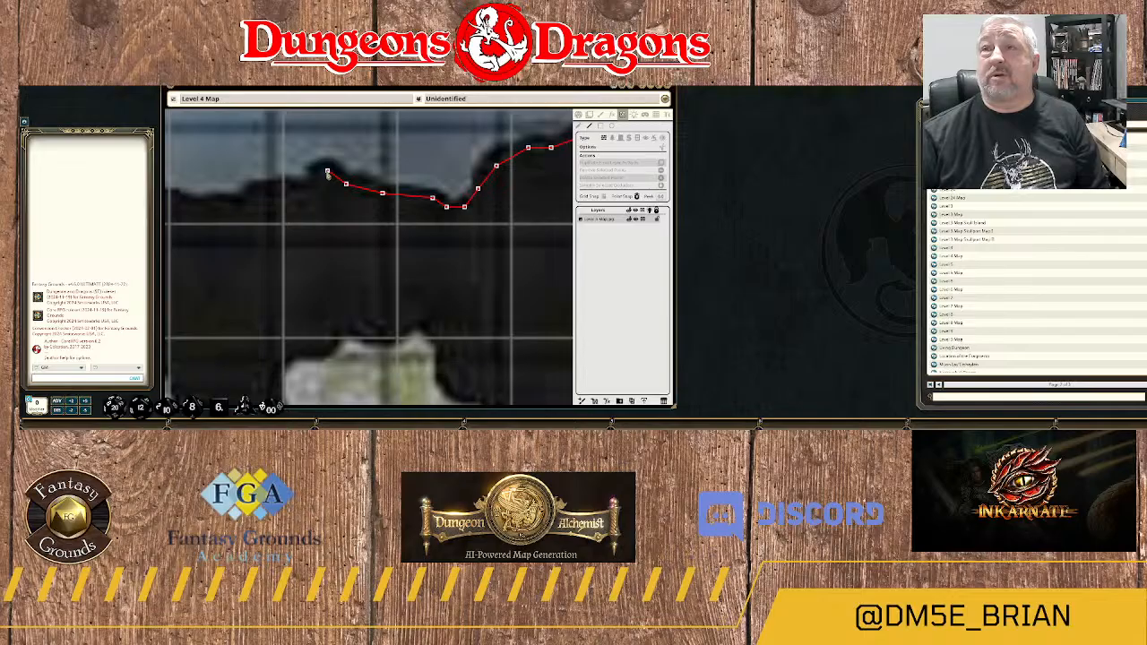
{"action": "left_click", "coordinate": [328, 172]}
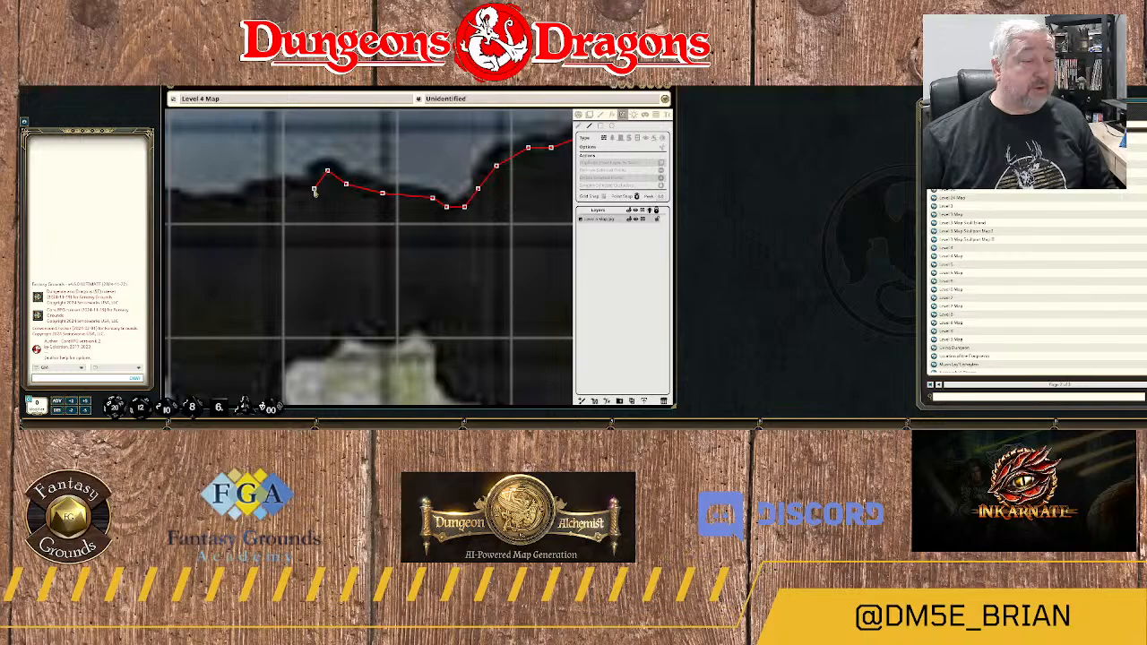
{"action": "left_click", "coordinate": [315, 190]}
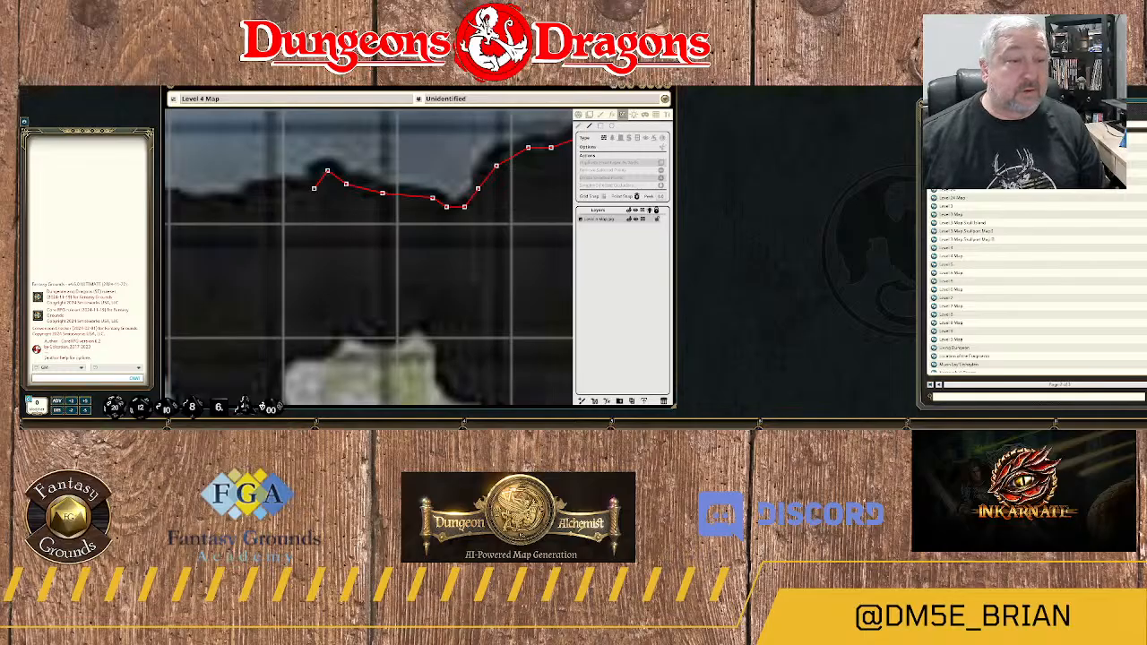
Continue the wall west of the pointed bump through the shallow dip to the foot of the raised rock block.
{"action": "left_click_drag", "start_coordinate": [360, 230], "coordinate": [549, 203]}
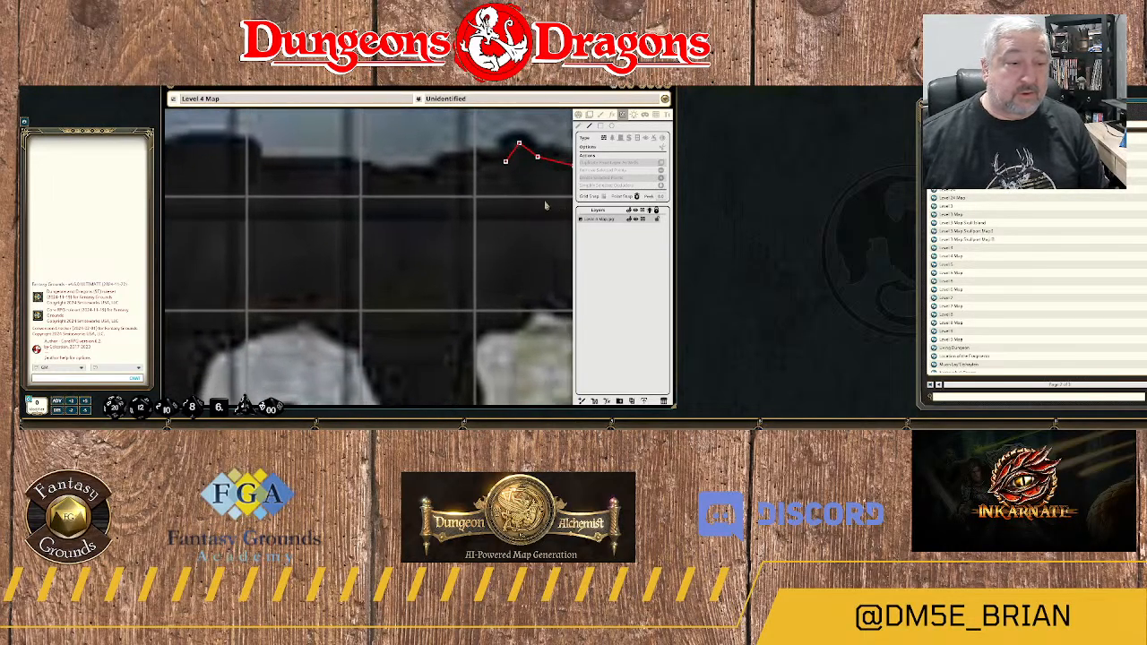
{"action": "left_click", "coordinate": [505, 162]}
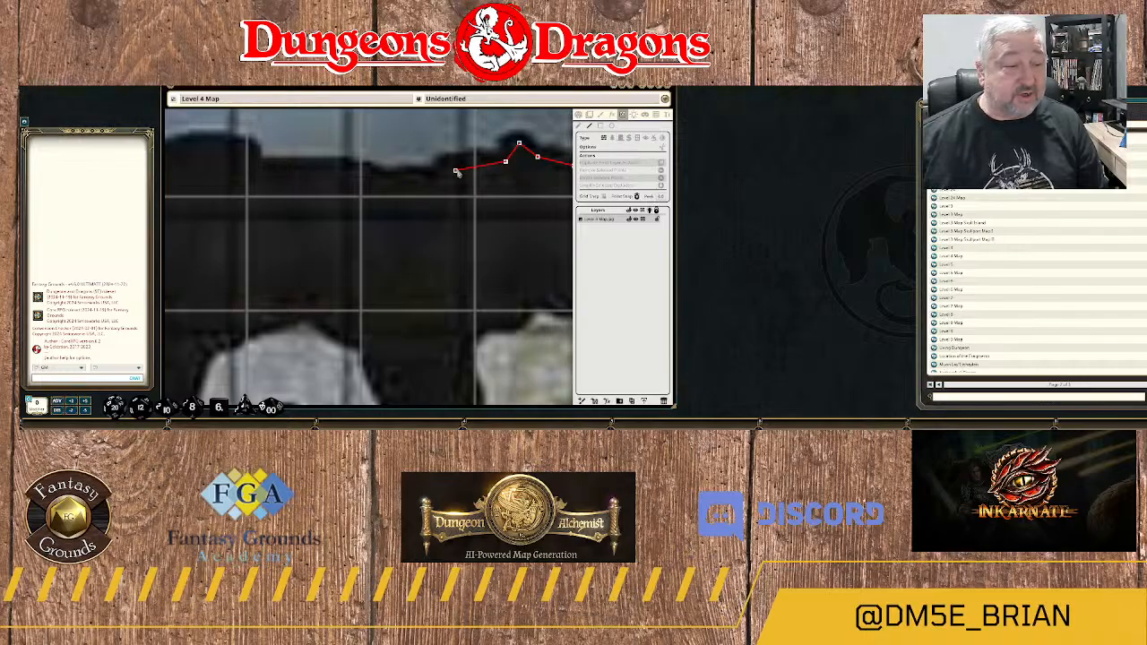
{"action": "left_click", "coordinate": [455, 170]}
{"action": "left_click", "coordinate": [410, 180]}
{"action": "left_click", "coordinate": [369, 180]}
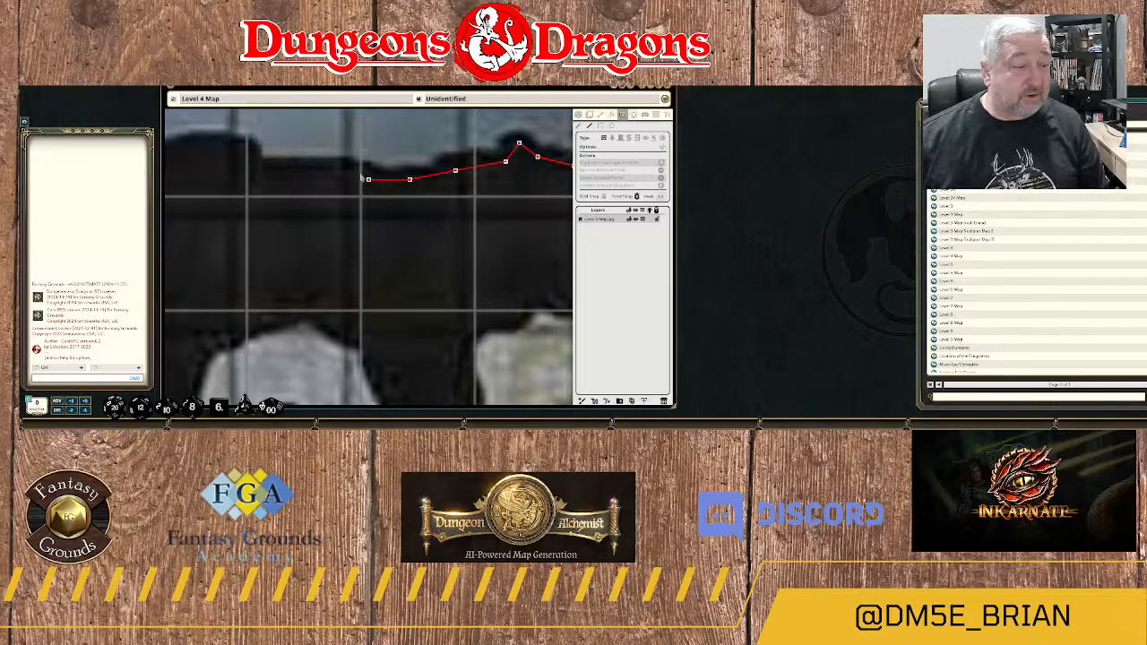
{"action": "left_click", "coordinate": [351, 170]}
{"action": "left_click", "coordinate": [251, 165]}
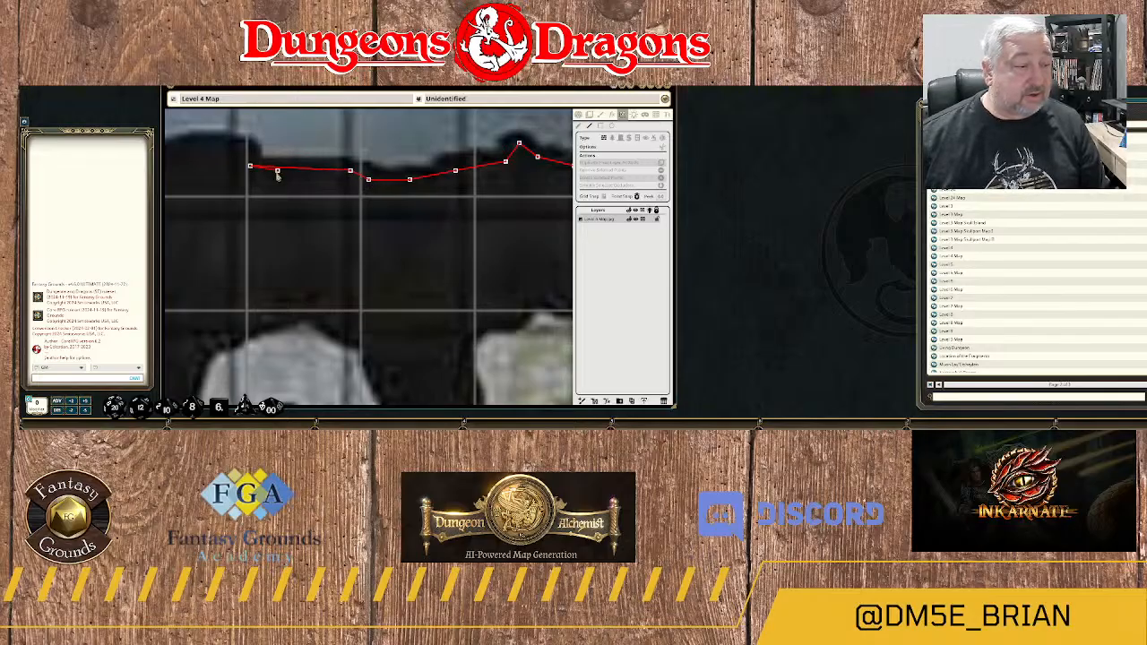
Trace the wall over the raised rock block and its small knob to the rounded western corner.
{"action": "left_click_drag", "start_coordinate": [275, 171], "coordinate": [517, 240]}
{"action": "left_click", "coordinate": [491, 233]}
{"action": "left_click", "coordinate": [473, 219]}
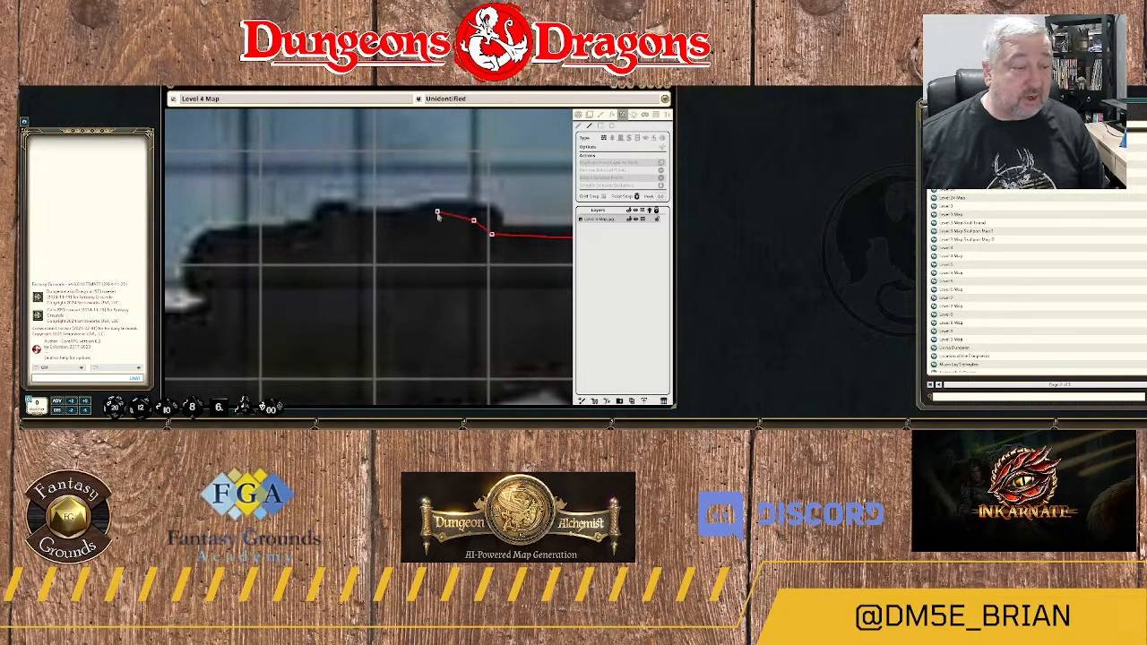
{"action": "left_click", "coordinate": [436, 211]}
{"action": "left_click", "coordinate": [364, 219]}
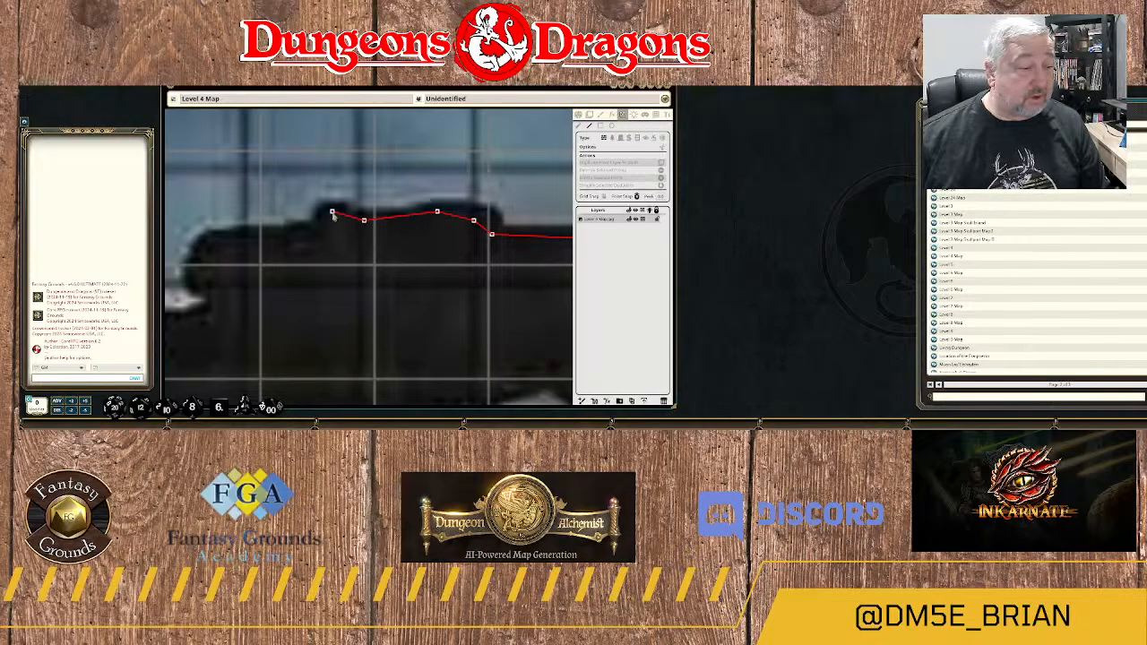
{"action": "left_click", "coordinate": [331, 213]}
{"action": "left_click", "coordinate": [318, 230]}
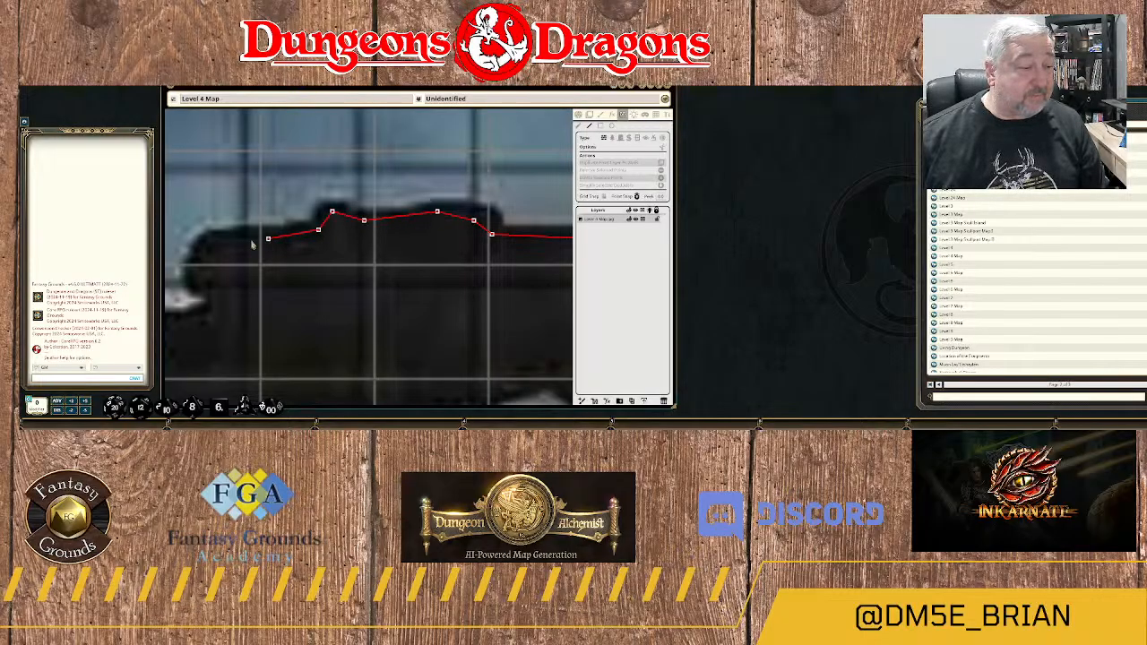
{"action": "left_click", "coordinate": [218, 239]}
{"action": "left_click", "coordinate": [204, 249]}
Wrap the wall around the rock's western corner and the narrow floor inlet on the east side of area 19.
{"action": "left_click_drag", "start_coordinate": [203, 257], "coordinate": [390, 163]}
{"action": "left_click", "coordinate": [388, 163]}
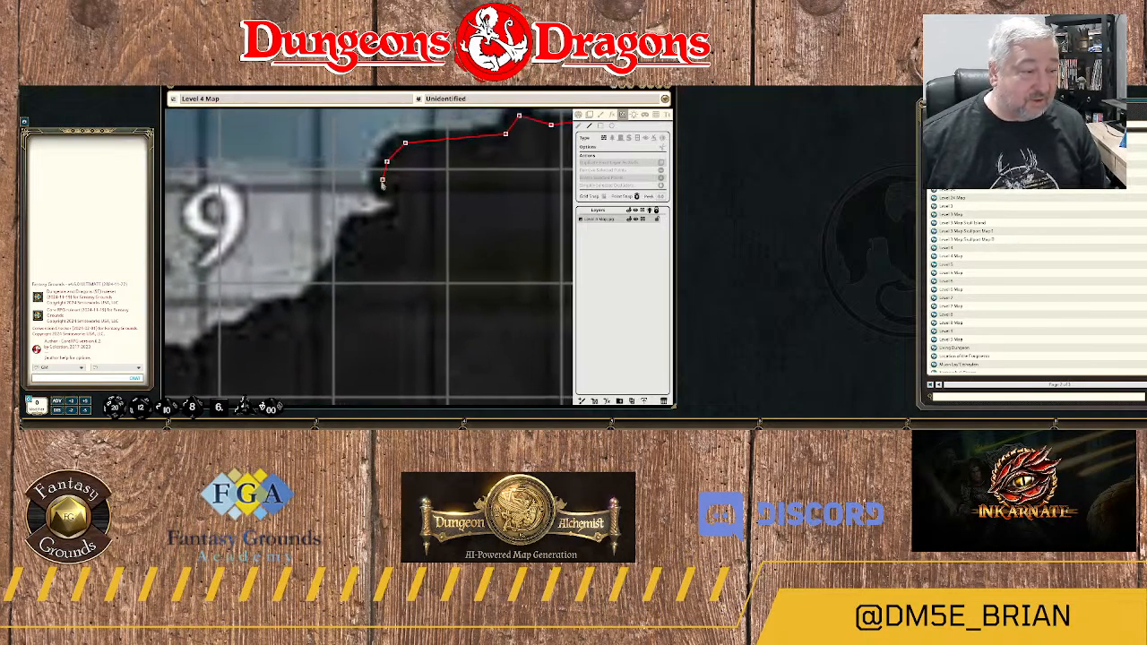
{"action": "left_click", "coordinate": [382, 186]}
{"action": "left_click", "coordinate": [395, 198]}
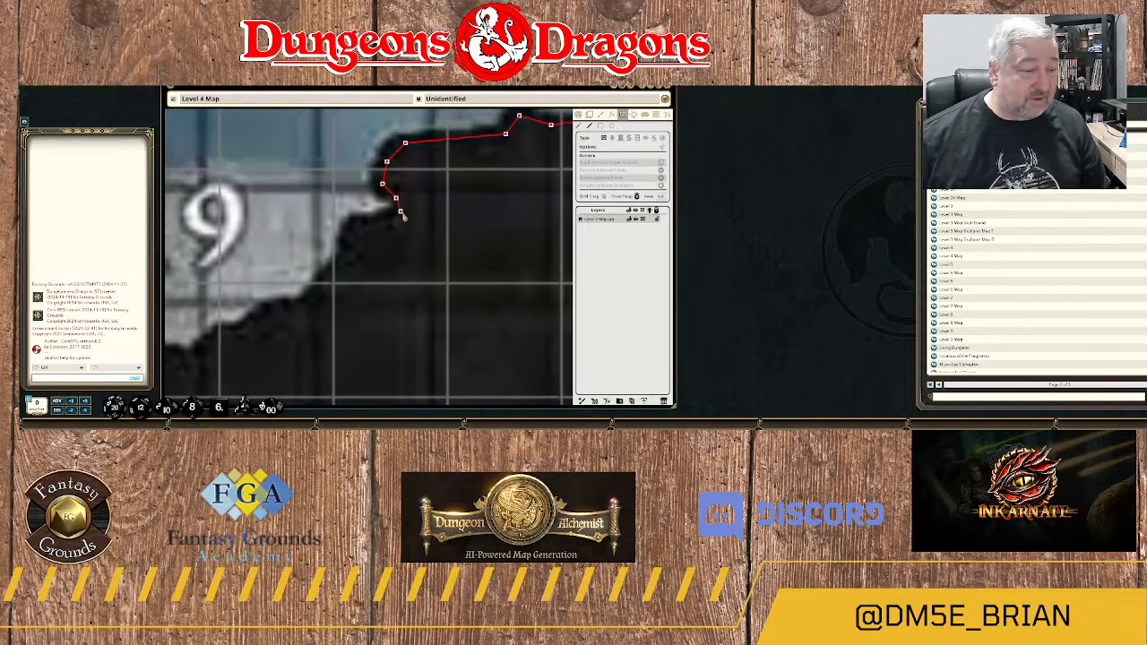
{"action": "left_click", "coordinate": [400, 211]}
{"action": "left_click", "coordinate": [382, 225]}
{"action": "left_click", "coordinate": [359, 225]}
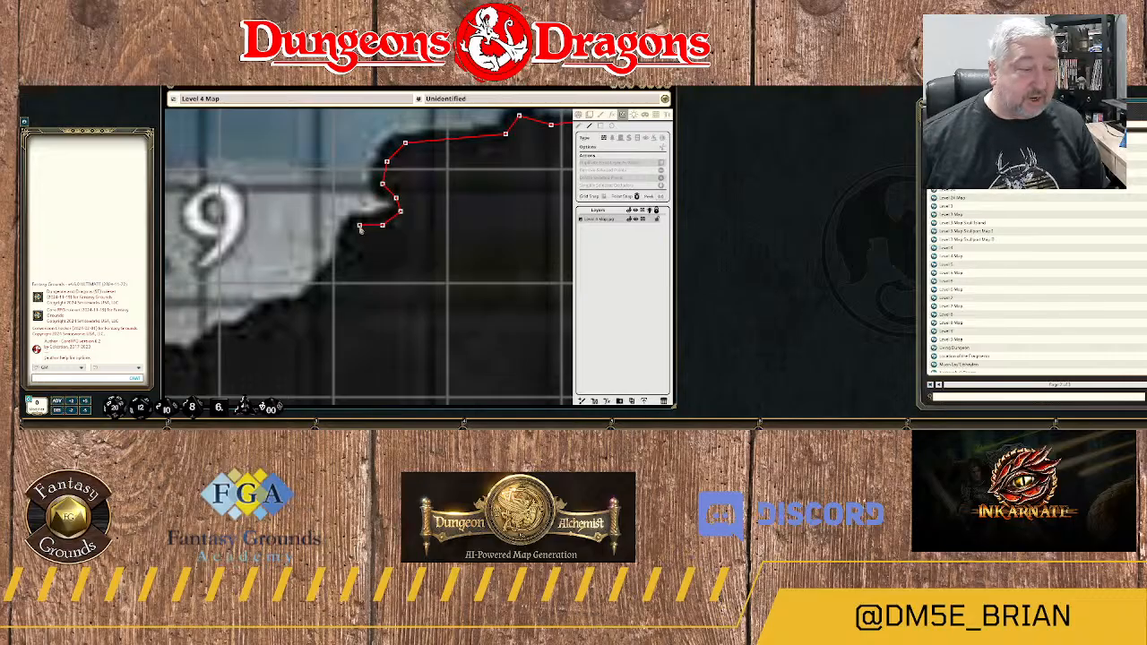
{"action": "left_click", "coordinate": [350, 238]}
Trace the wall southwest along the jagged southeastern edge of area 19 to its lowest point.
{"action": "left_click_drag", "start_coordinate": [361, 262], "coordinate": [468, 182]}
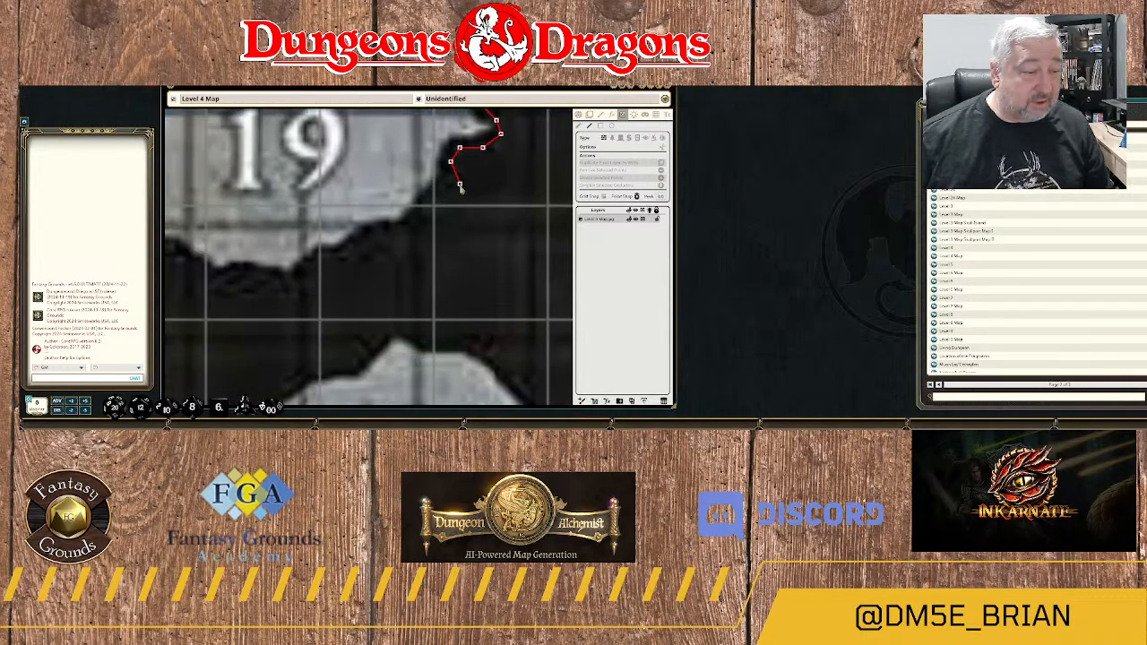
{"action": "left_click", "coordinate": [451, 184]}
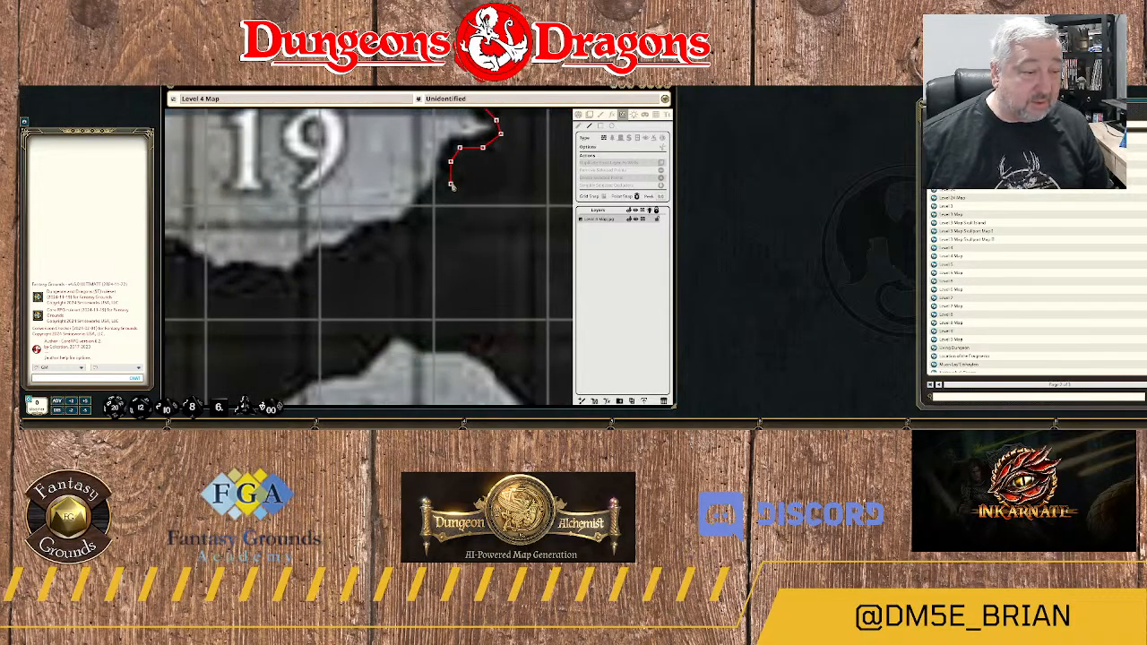
{"action": "left_click", "coordinate": [414, 219]}
{"action": "left_click", "coordinate": [391, 230]}
{"action": "left_click", "coordinate": [370, 231]}
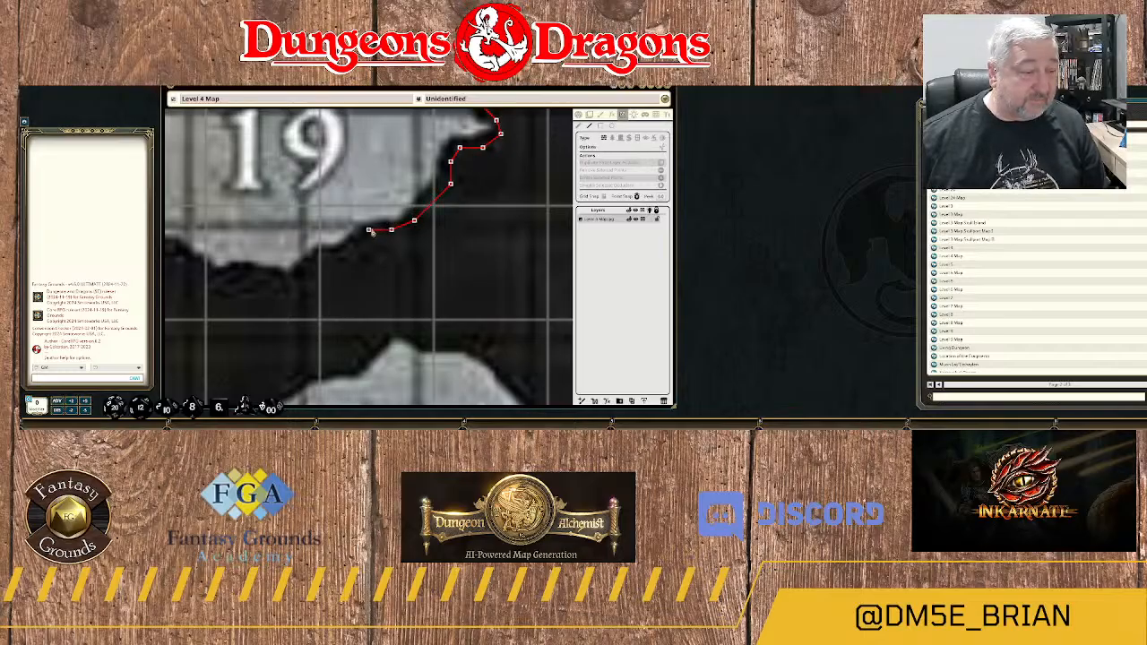
{"action": "left_click", "coordinate": [346, 258]}
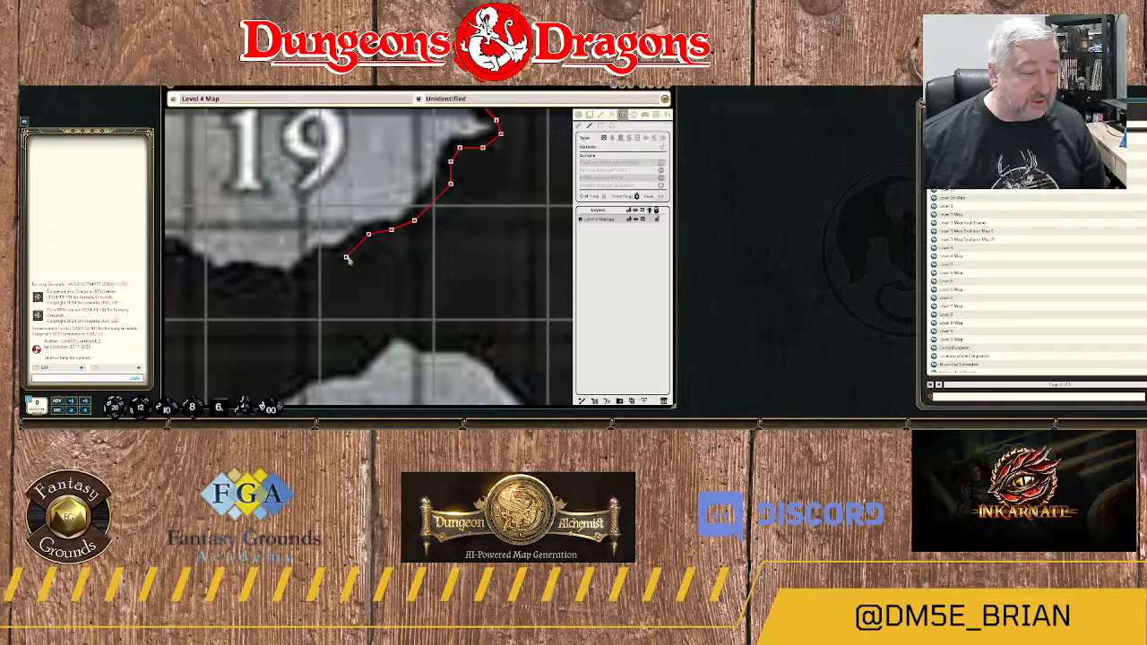
{"action": "left_click", "coordinate": [337, 263]}
{"action": "left_click", "coordinate": [314, 262]}
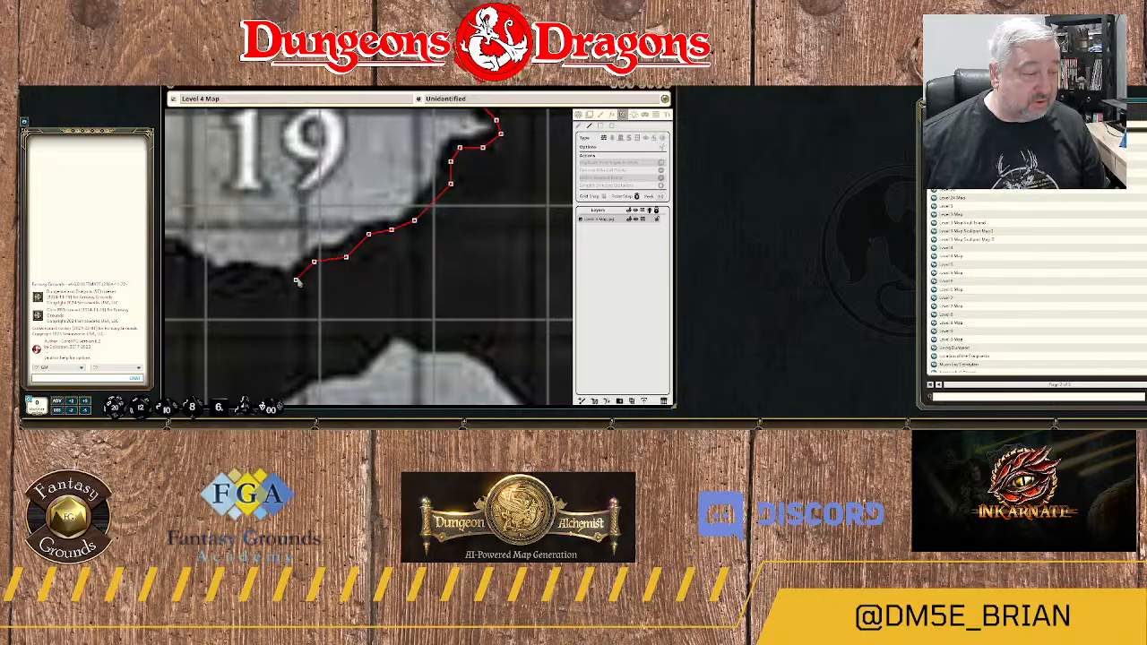
{"action": "left_click", "coordinate": [295, 280]}
Carry the wall west from area 19's lowest point along the passage's lower edge and over the rounded rock bump.
{"action": "left_click_drag", "start_coordinate": [238, 289], "coordinate": [470, 195]}
{"action": "left_click", "coordinate": [505, 193]}
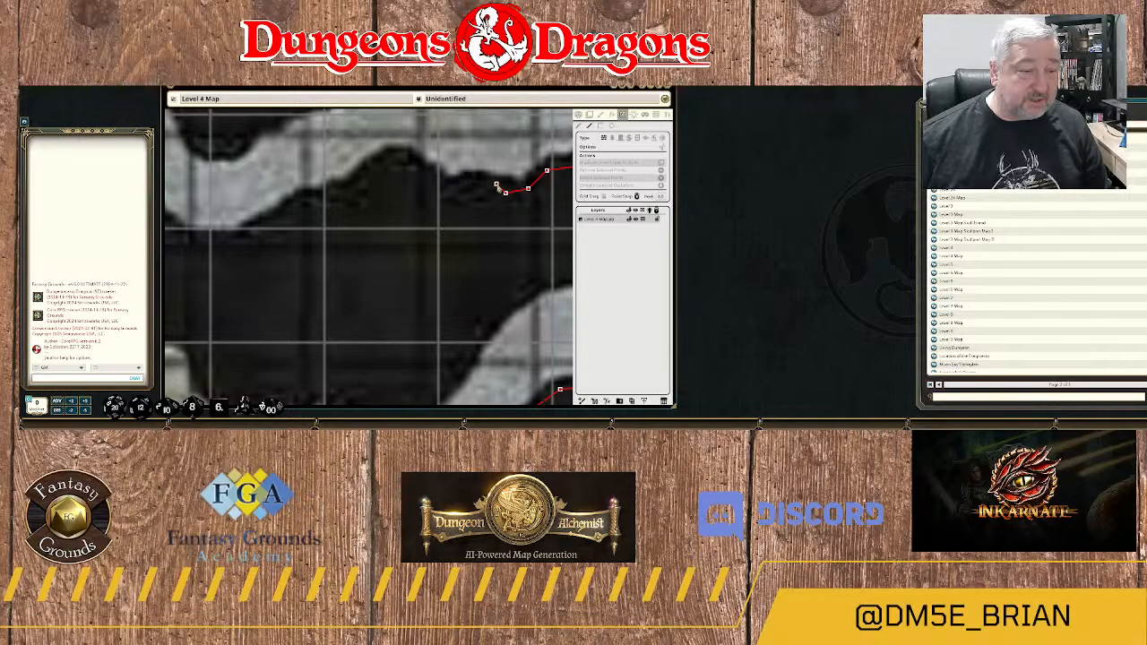
{"action": "left_click", "coordinate": [486, 181]}
{"action": "left_click", "coordinate": [450, 184]}
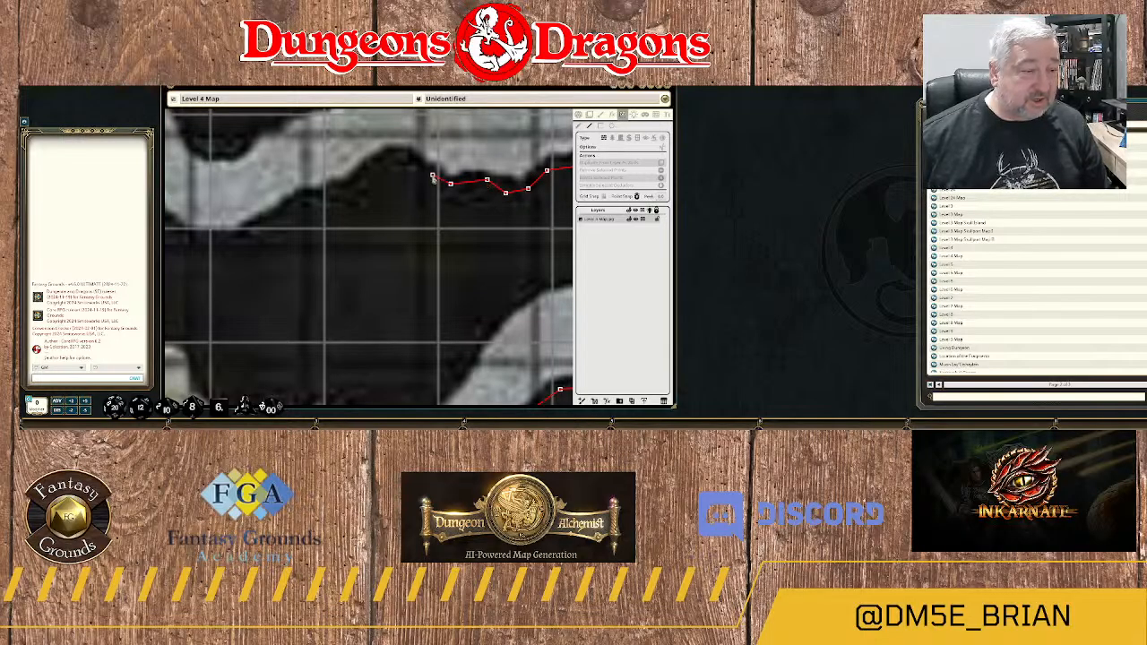
{"action": "left_click", "coordinate": [432, 175]}
{"action": "left_click", "coordinate": [410, 162]}
{"action": "left_click", "coordinate": [392, 157]}
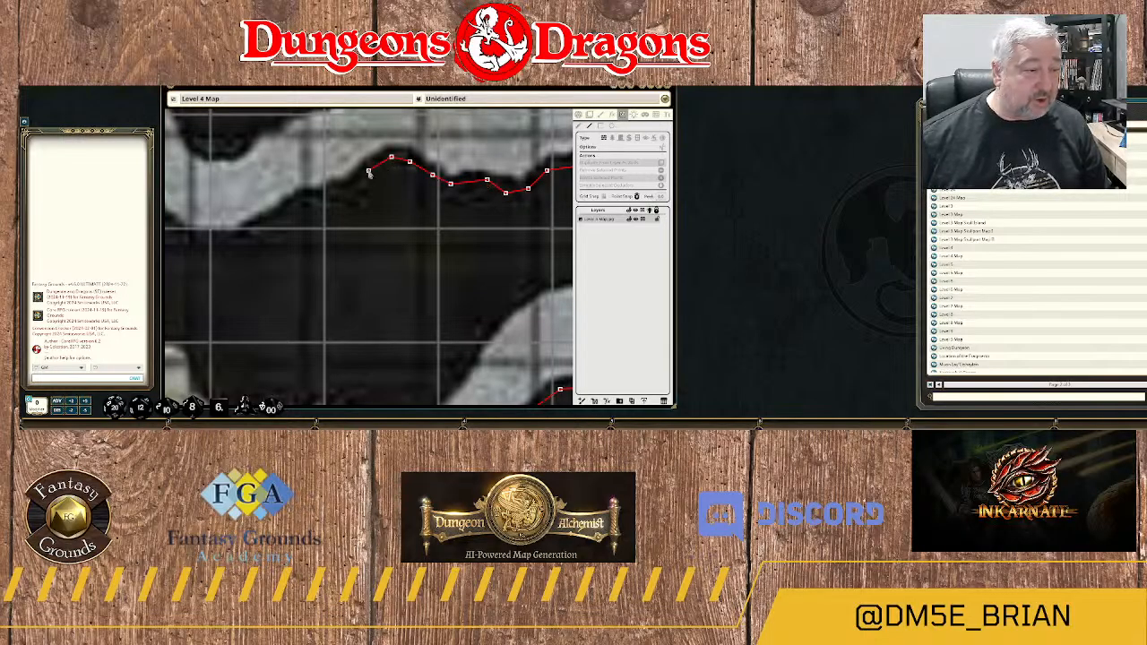
{"action": "left_click", "coordinate": [359, 180]}
Continue the wall southwest from the rounded bump along the passage's lower edge to the bottom of its U-shaped bend.
{"action": "left_click_drag", "start_coordinate": [342, 213], "coordinate": [447, 191]}
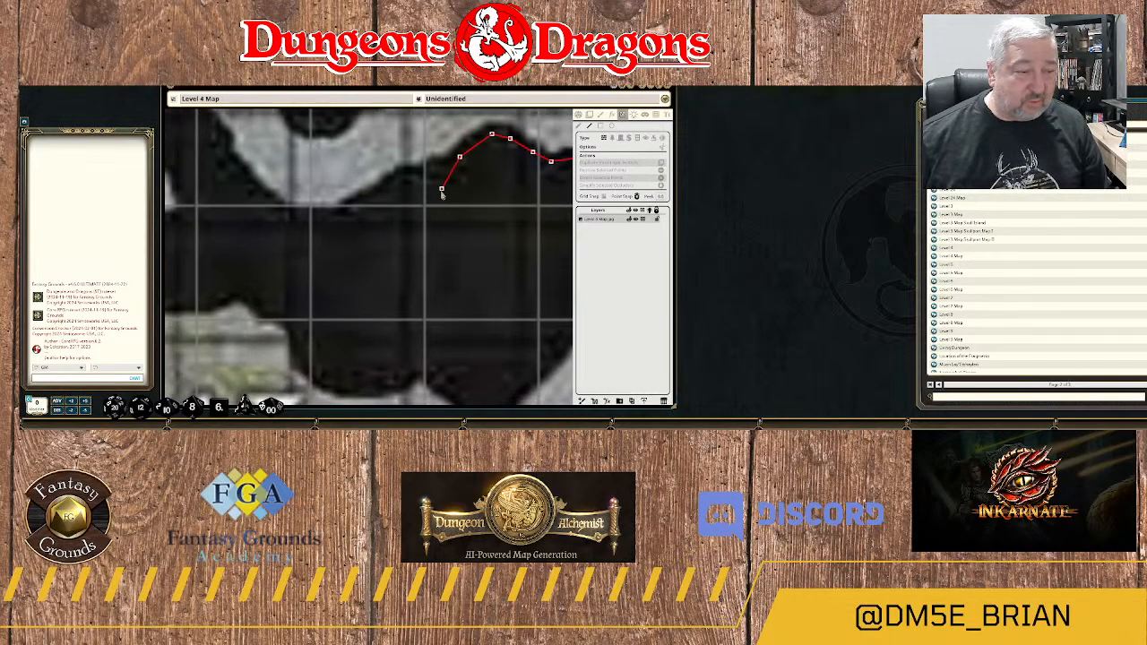
{"action": "left_click", "coordinate": [438, 176]}
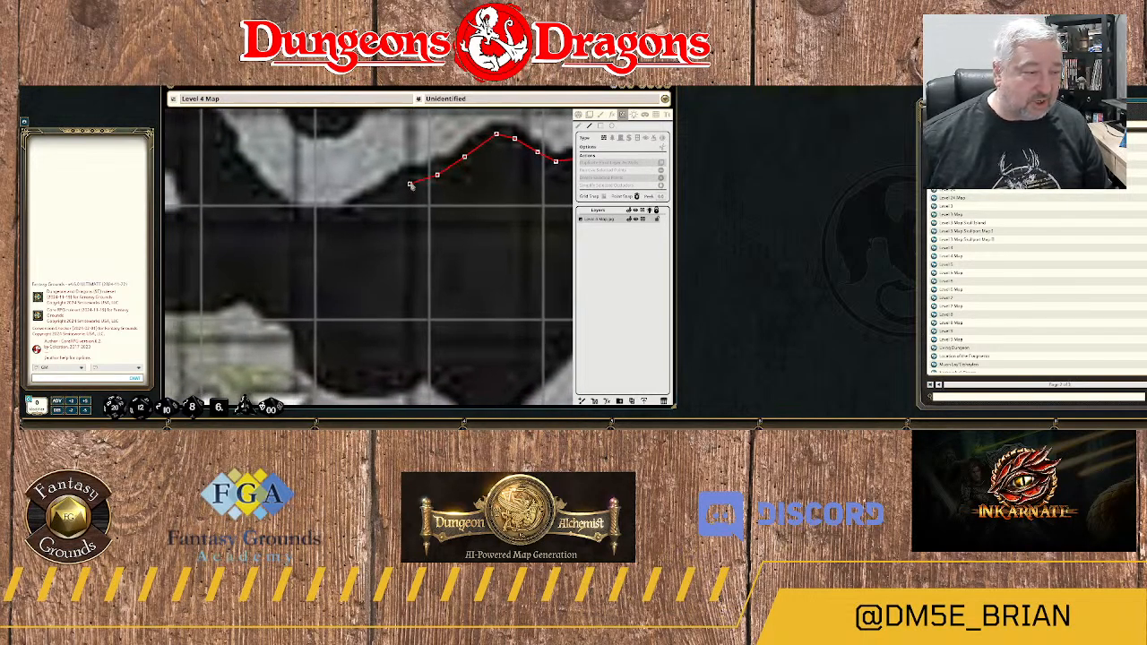
{"action": "left_click", "coordinate": [414, 181]}
{"action": "left_click", "coordinate": [383, 194]}
{"action": "left_click", "coordinate": [368, 202]}
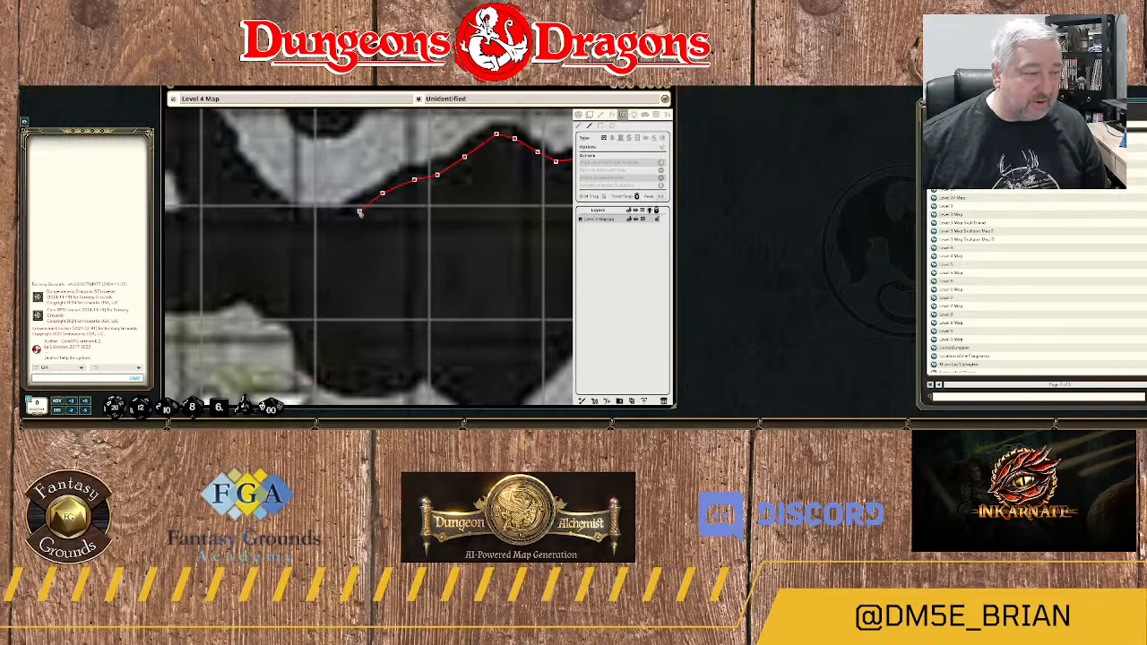
{"action": "left_click", "coordinate": [359, 211]}
{"action": "left_click", "coordinate": [322, 219]}
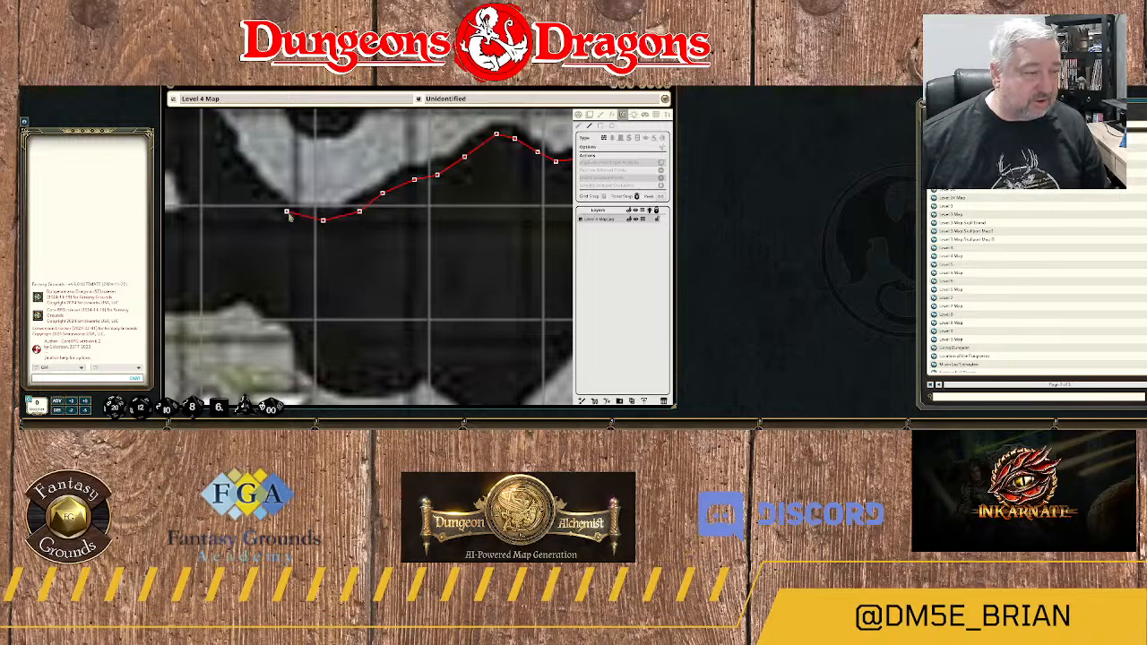
{"action": "left_click", "coordinate": [287, 213]}
Trace the wall northwest up the outer side of the U-shaped bend and over the rock edge below the yellowish floor.
{"action": "left_click_drag", "start_coordinate": [309, 228], "coordinate": [482, 287]}
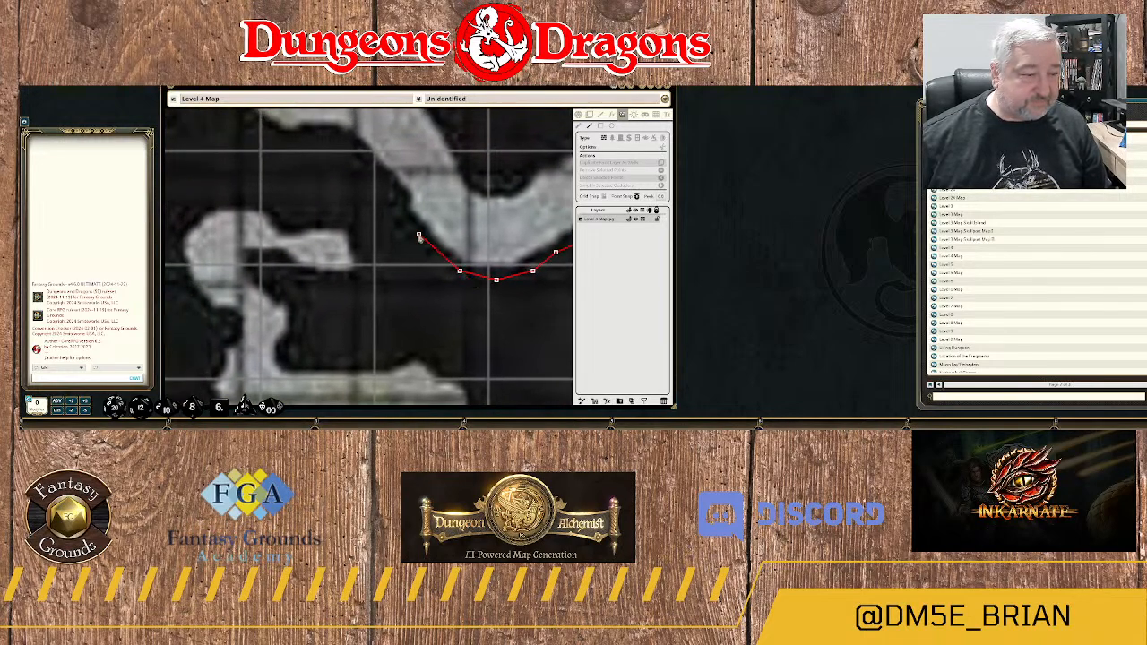
{"action": "left_click", "coordinate": [414, 225]}
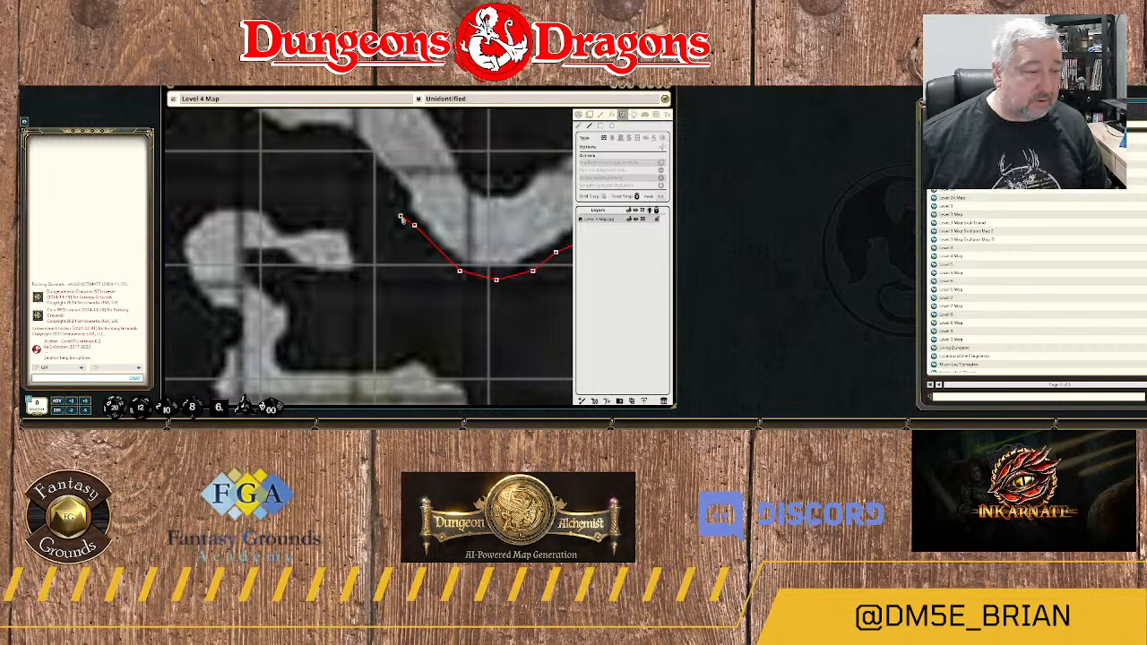
{"action": "left_click", "coordinate": [401, 202]}
{"action": "left_click", "coordinate": [387, 180]}
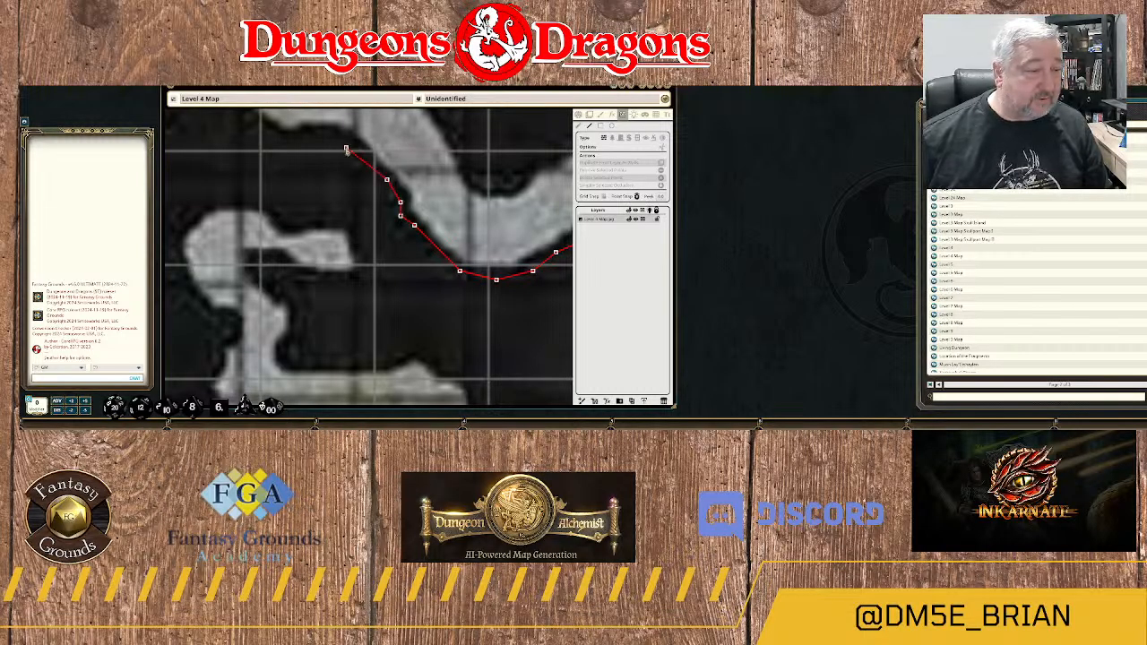
{"action": "left_click_drag", "start_coordinate": [329, 146], "coordinate": [516, 219]}
{"action": "left_click", "coordinate": [515, 208]}
{"action": "left_click", "coordinate": [478, 210]}
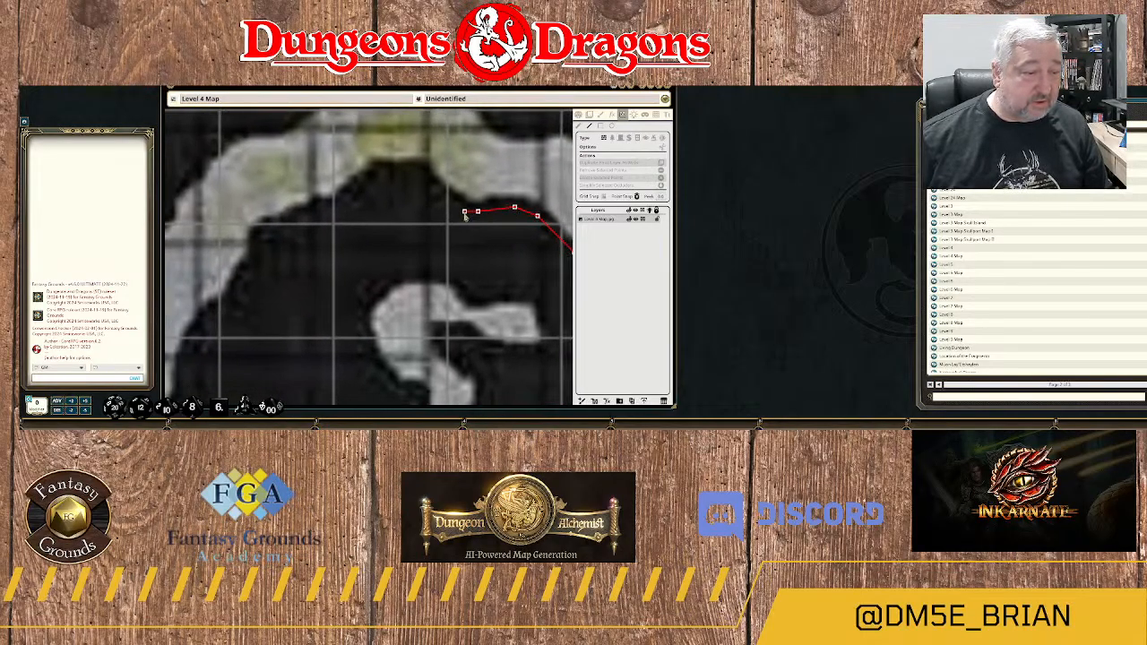
Run the wall over the rock peak beneath the yellowish floor patch and down its stepped western slope.
{"action": "left_click", "coordinate": [455, 197]}
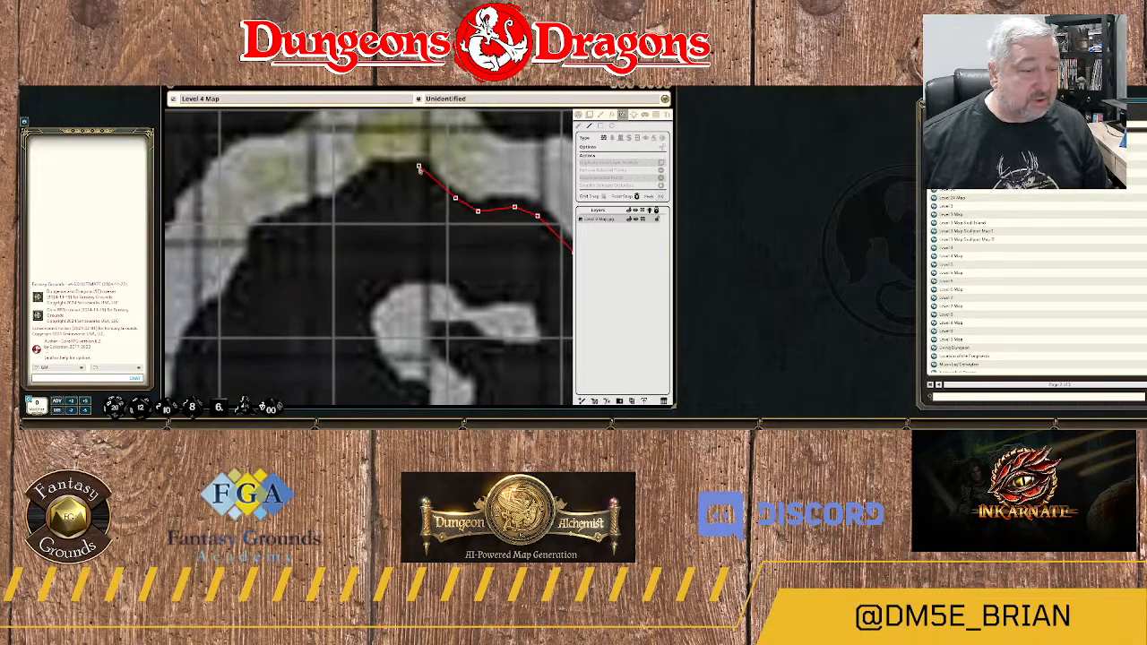
{"action": "left_click", "coordinate": [418, 168]}
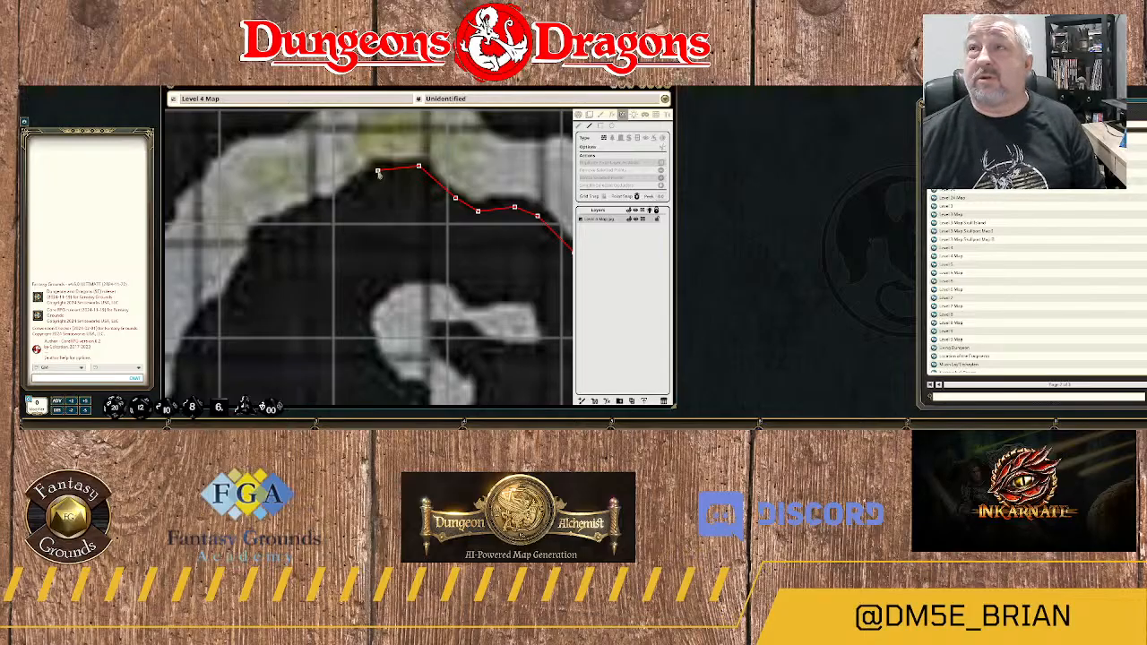
{"action": "left_click", "coordinate": [377, 170]}
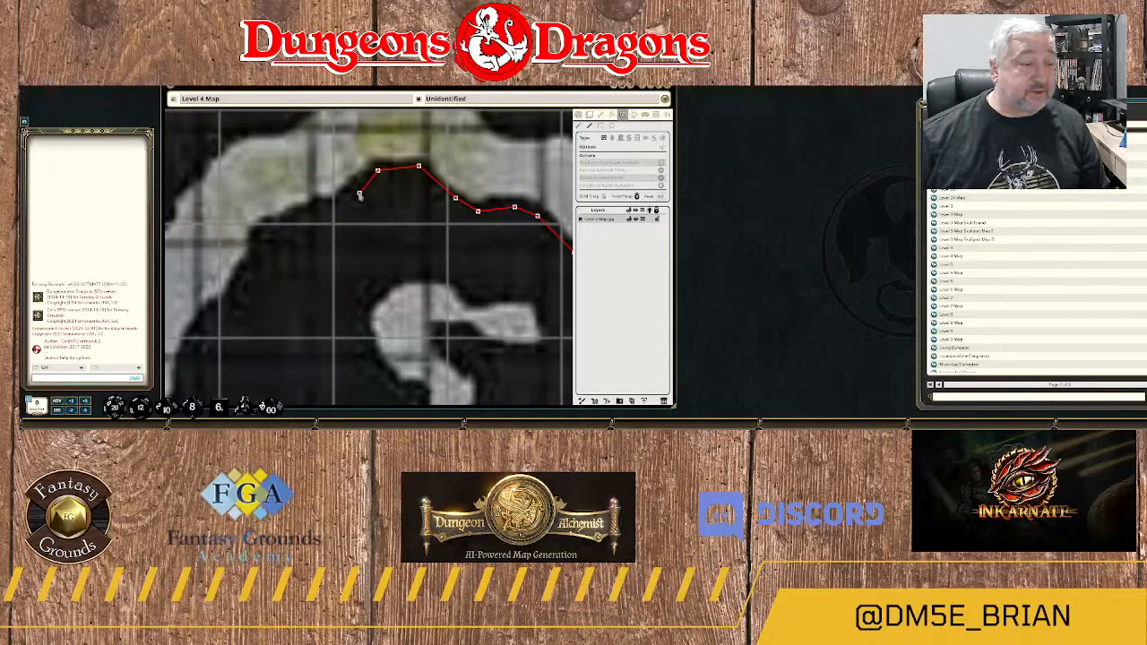
{"action": "left_click", "coordinate": [347, 200]}
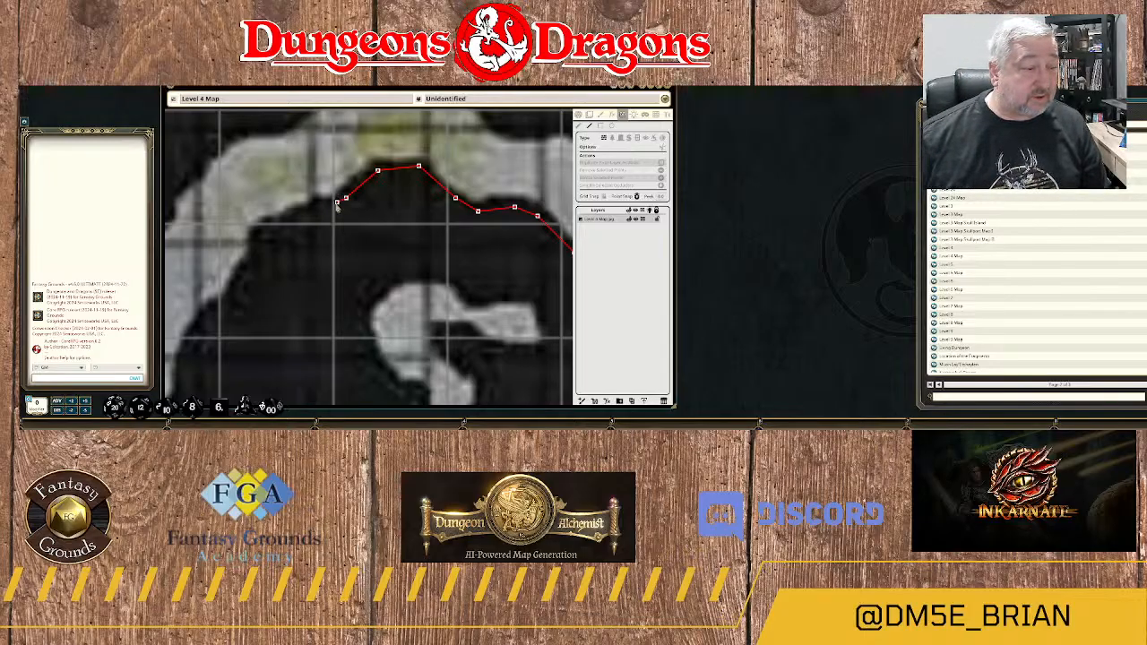
{"action": "left_click", "coordinate": [319, 204]}
{"action": "left_click", "coordinate": [305, 215]}
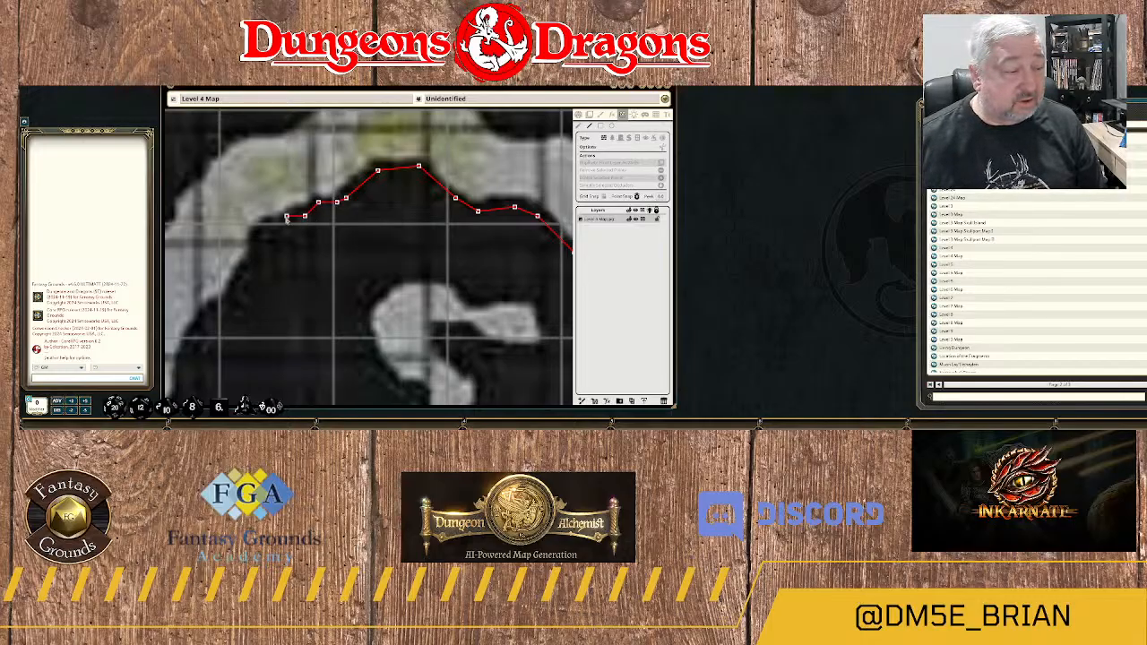
{"action": "left_click", "coordinate": [291, 218]}
{"action": "left_click", "coordinate": [277, 230]}
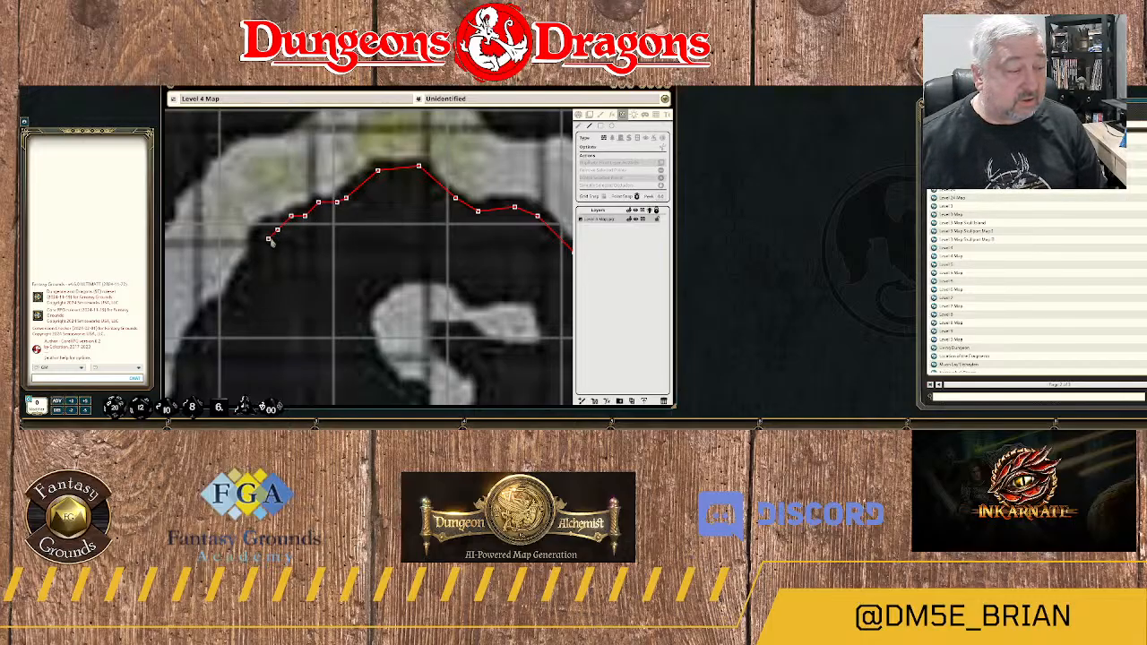
Take the wall around the rock's northwestern corner and southwest down the passage's inner edge.
{"action": "left_click", "coordinate": [259, 231]}
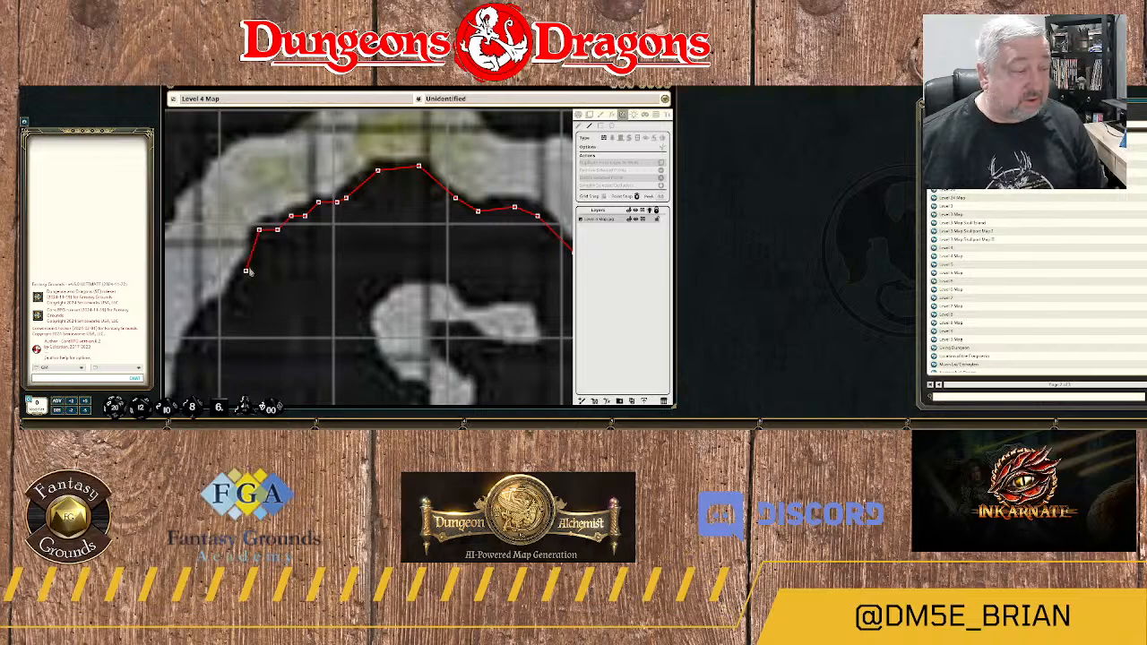
{"action": "left_click", "coordinate": [255, 263]}
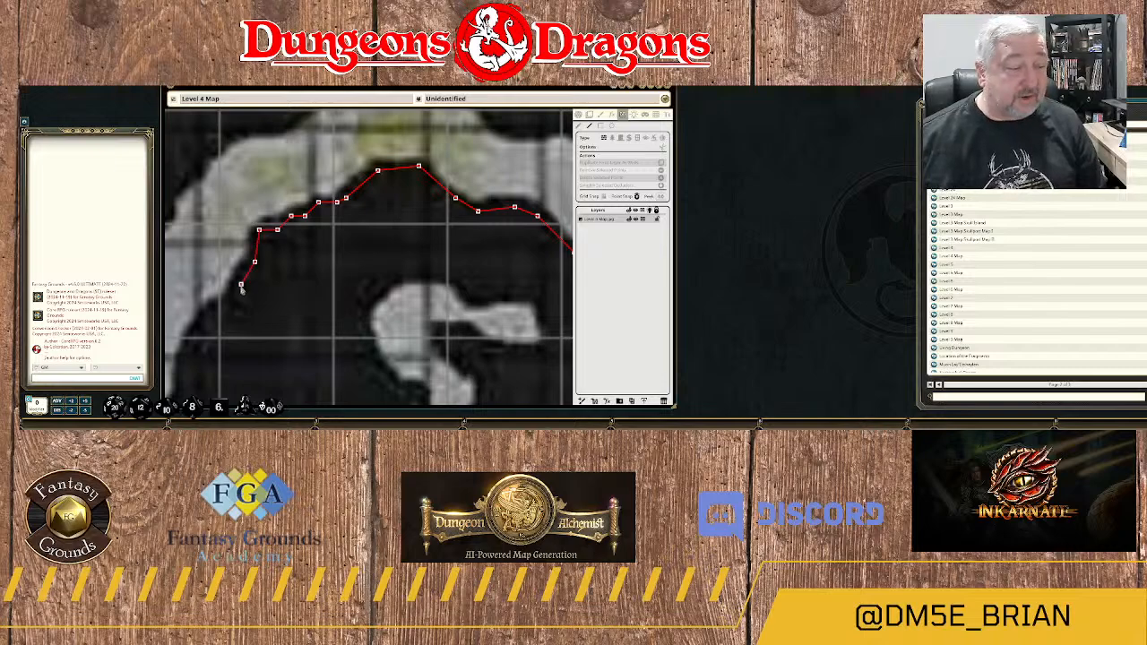
{"action": "left_click", "coordinate": [241, 286]}
{"action": "left_click", "coordinate": [231, 303]}
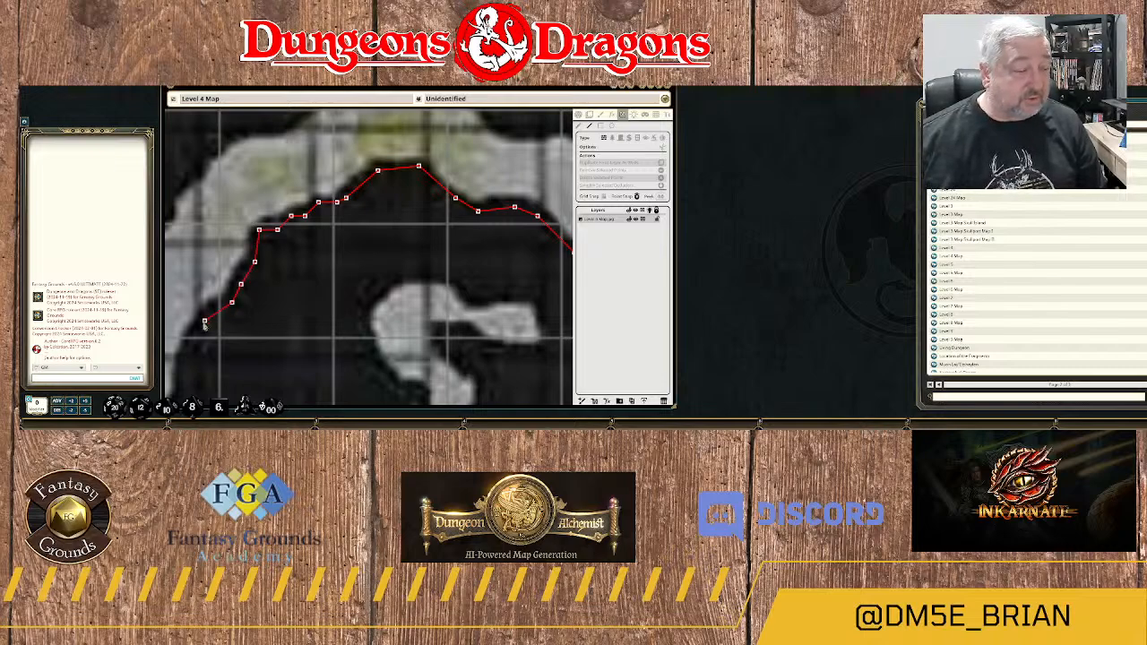
{"action": "left_click", "coordinate": [199, 325]}
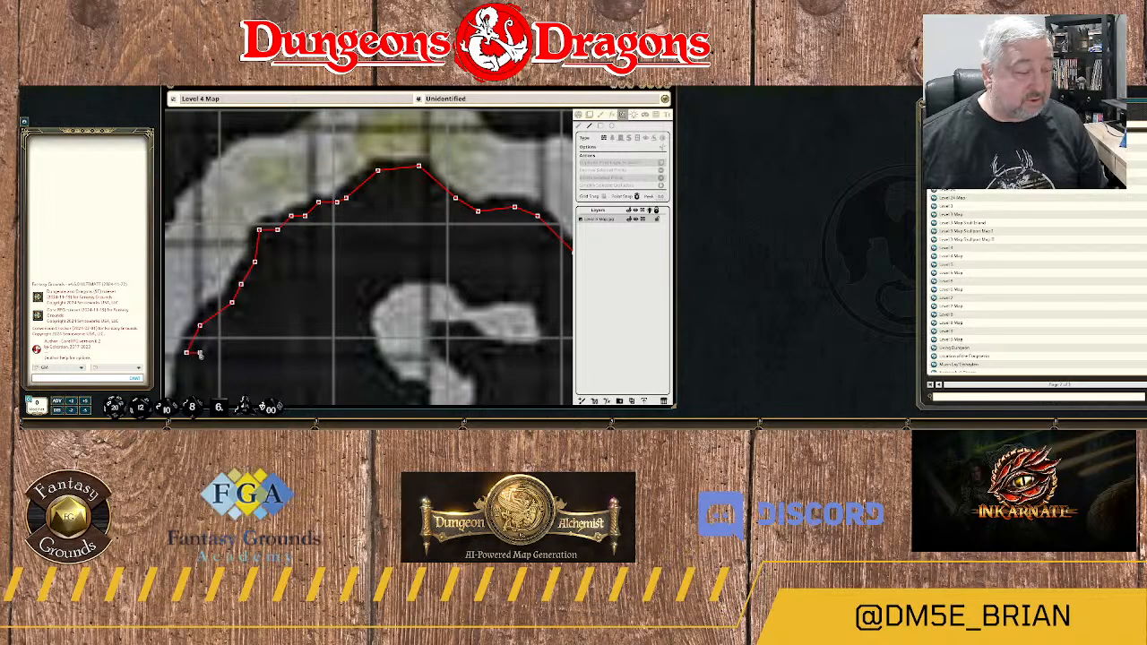
Trace the wall south along the narrow passage's eastern edge and around the rock bulge to its western tip.
{"action": "left_click_drag", "start_coordinate": [202, 352], "coordinate": [375, 207]}
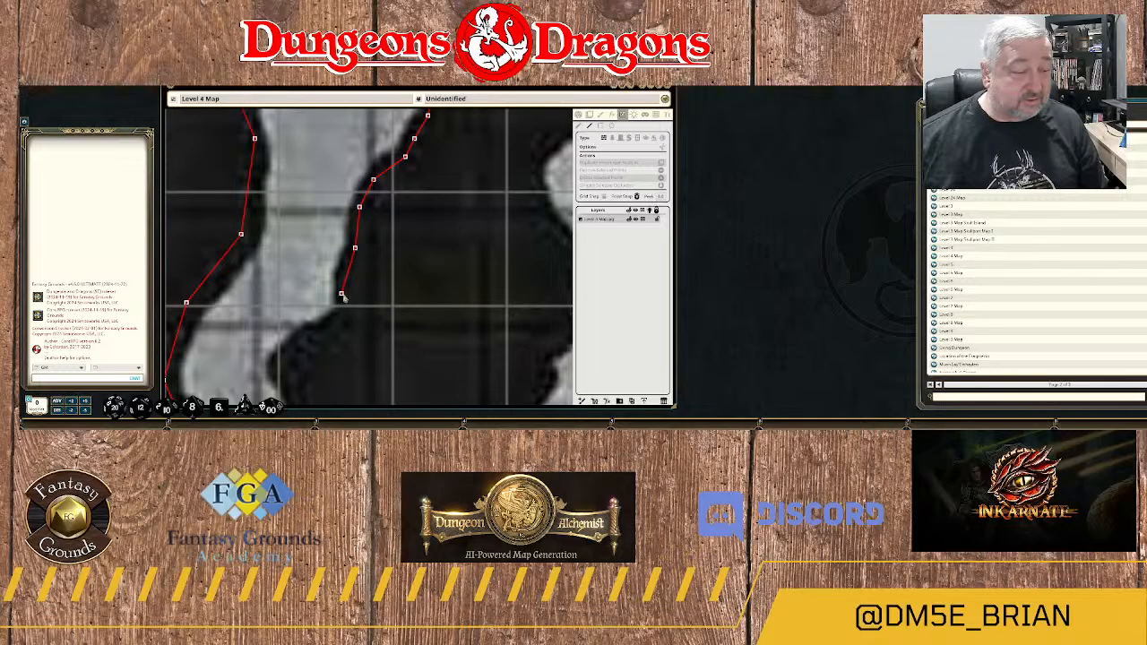
{"action": "left_click", "coordinate": [341, 294]}
{"action": "left_click", "coordinate": [342, 312]}
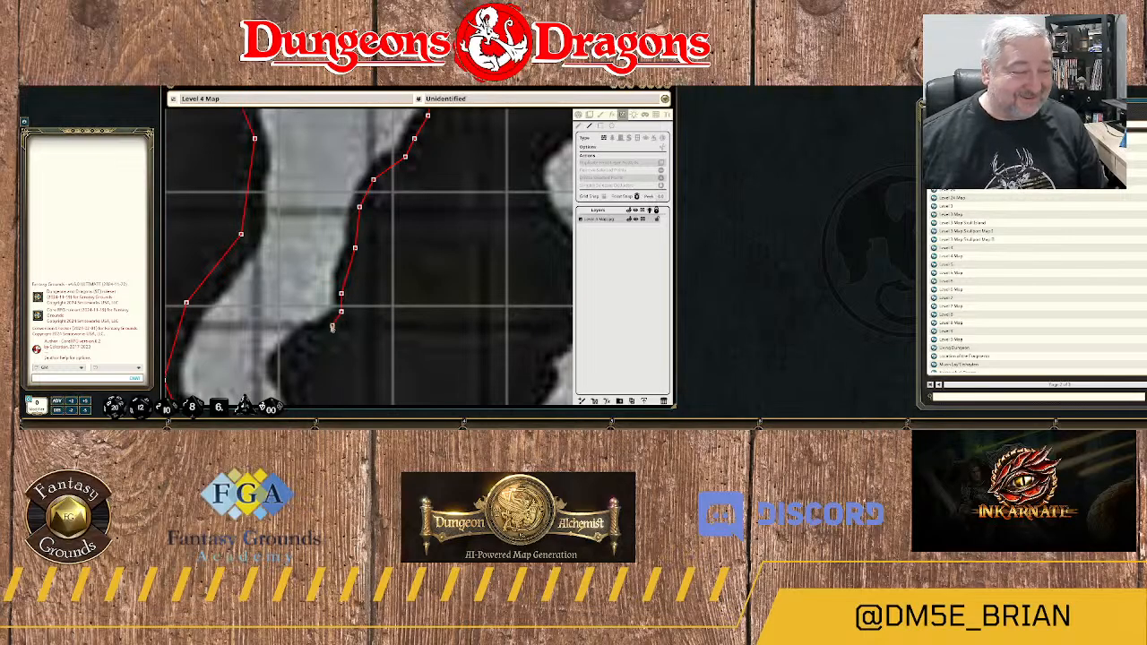
{"action": "left_click", "coordinate": [331, 327]}
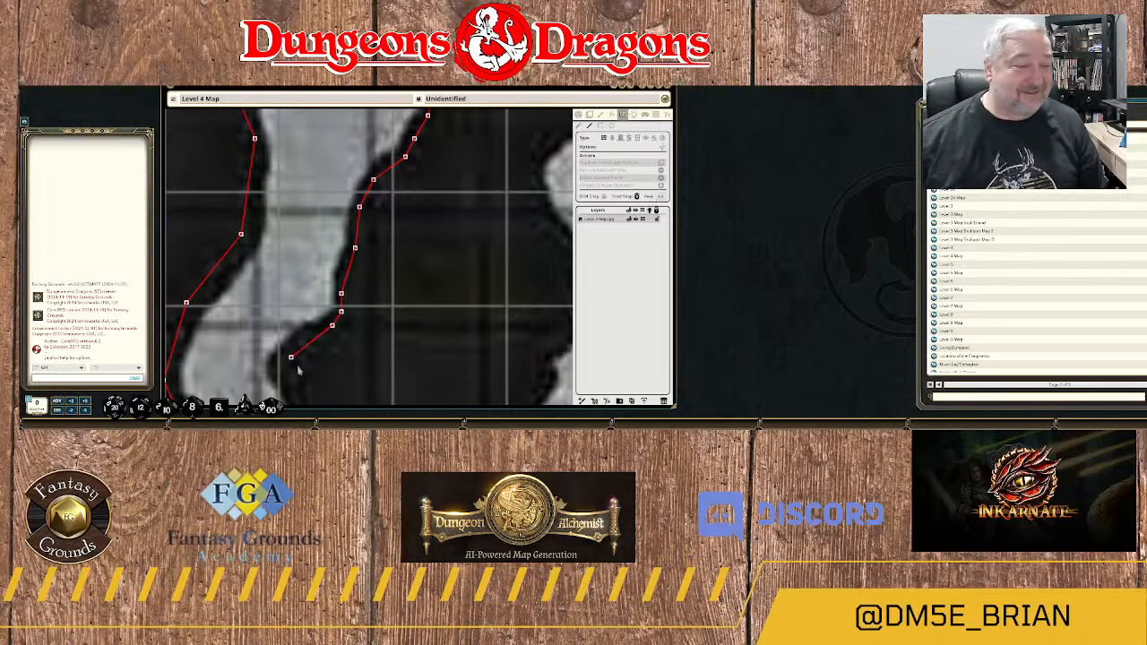
{"action": "left_click", "coordinate": [313, 336]}
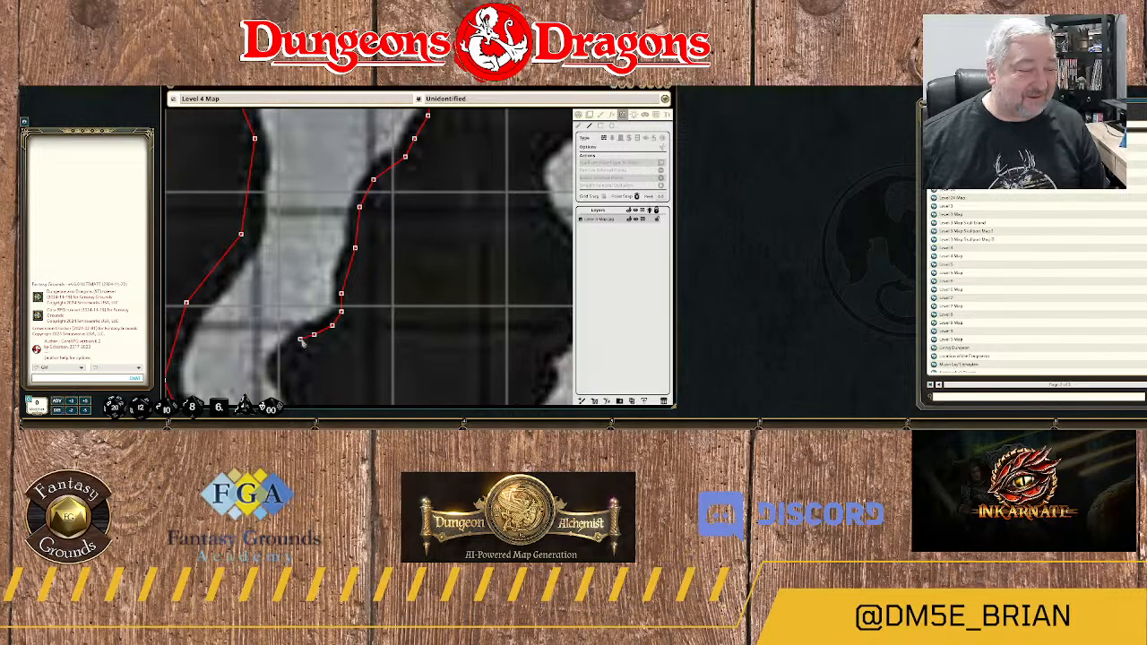
{"action": "left_click", "coordinate": [300, 339]}
{"action": "left_click", "coordinate": [278, 362]}
Carry the wall southeast from the rock's western tip along the passage's eastern edge, past the yellowish floor.
{"action": "left_click_drag", "start_coordinate": [282, 362], "coordinate": [401, 188]}
{"action": "left_click", "coordinate": [401, 213]}
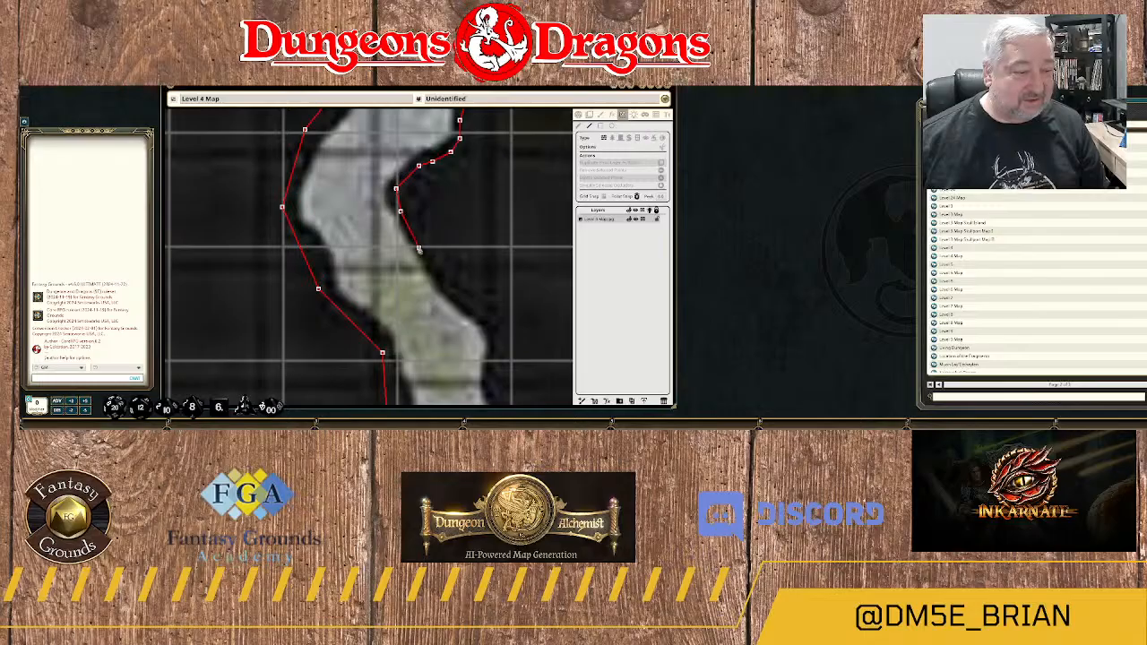
{"action": "left_click", "coordinate": [450, 276]}
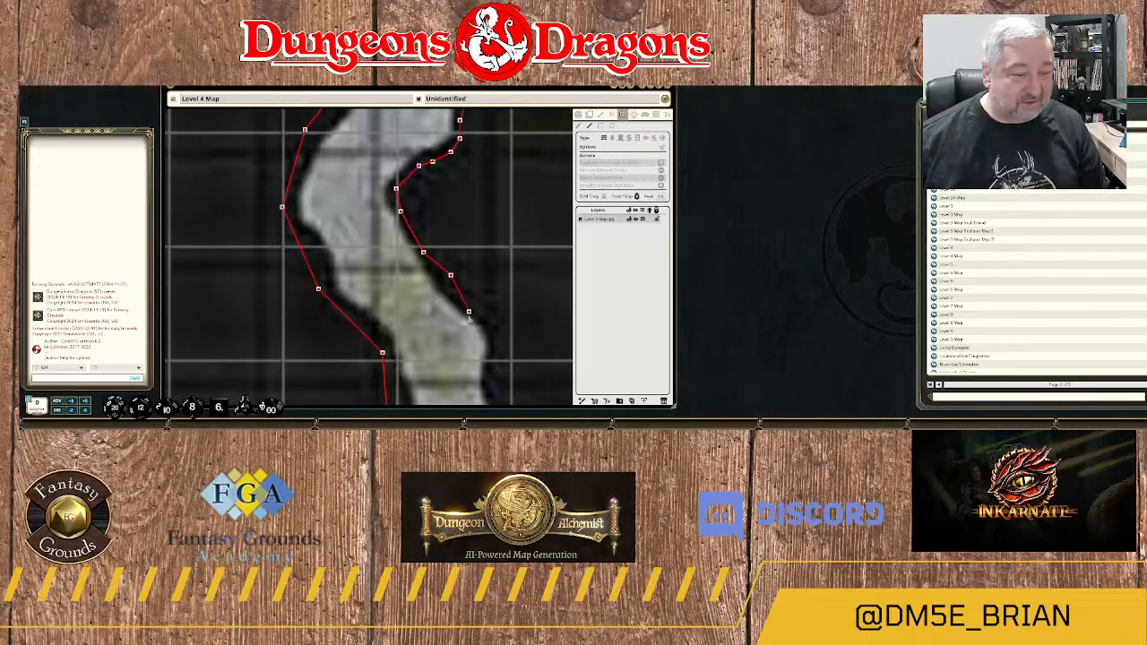
{"action": "left_click", "coordinate": [487, 317]}
{"action": "left_click_drag", "start_coordinate": [508, 346], "coordinate": [481, 255]}
{"action": "left_click", "coordinate": [468, 258]}
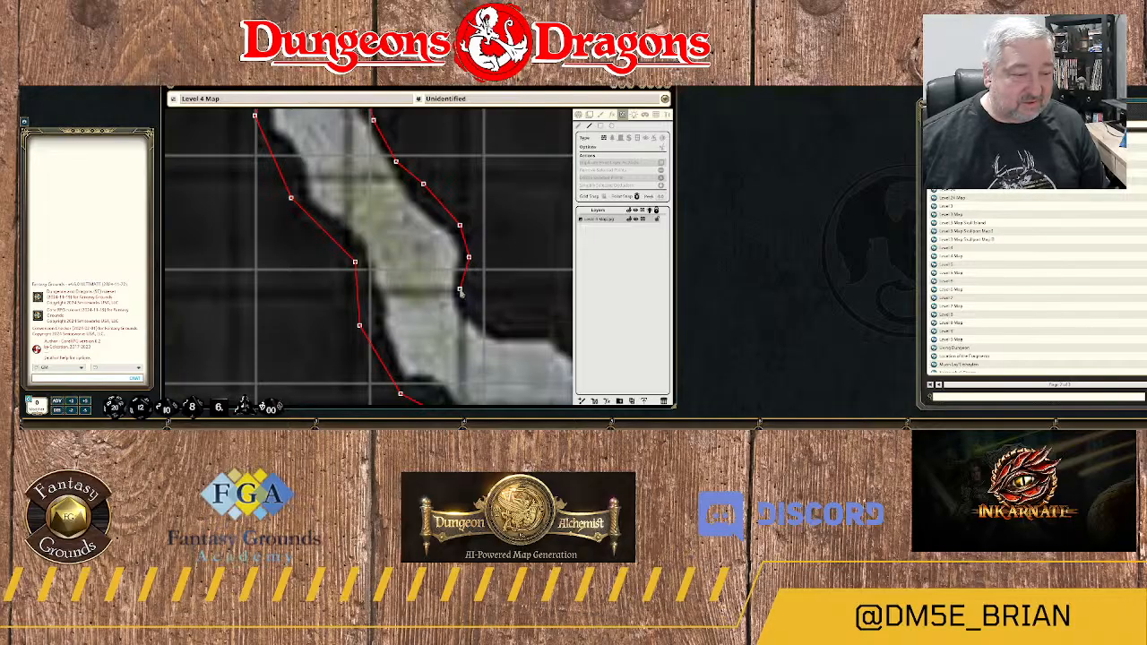
{"action": "left_click", "coordinate": [464, 288]}
{"action": "left_click", "coordinate": [468, 307]}
Trace the wall east along the upper edge of the passage's bottom bend, over the small bump to the rock's lowest point.
{"action": "left_click_drag", "start_coordinate": [473, 317], "coordinate": [449, 256]}
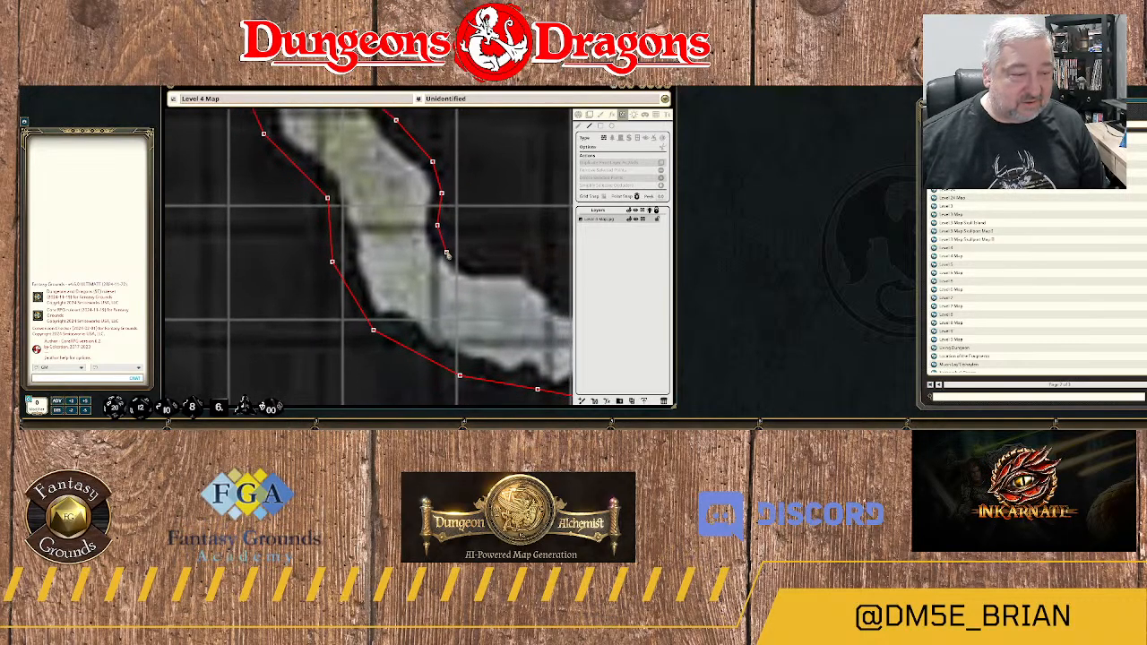
{"action": "left_click", "coordinate": [473, 267]}
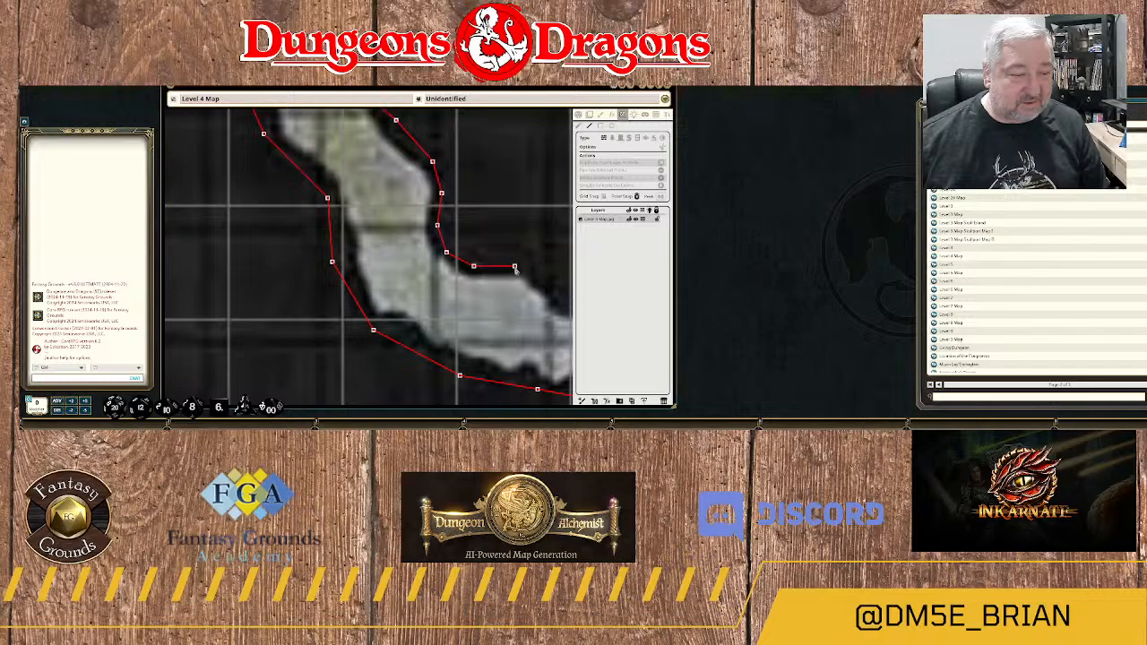
{"action": "left_click", "coordinate": [519, 267]}
{"action": "left_click_drag", "start_coordinate": [530, 280], "coordinate": [393, 221]}
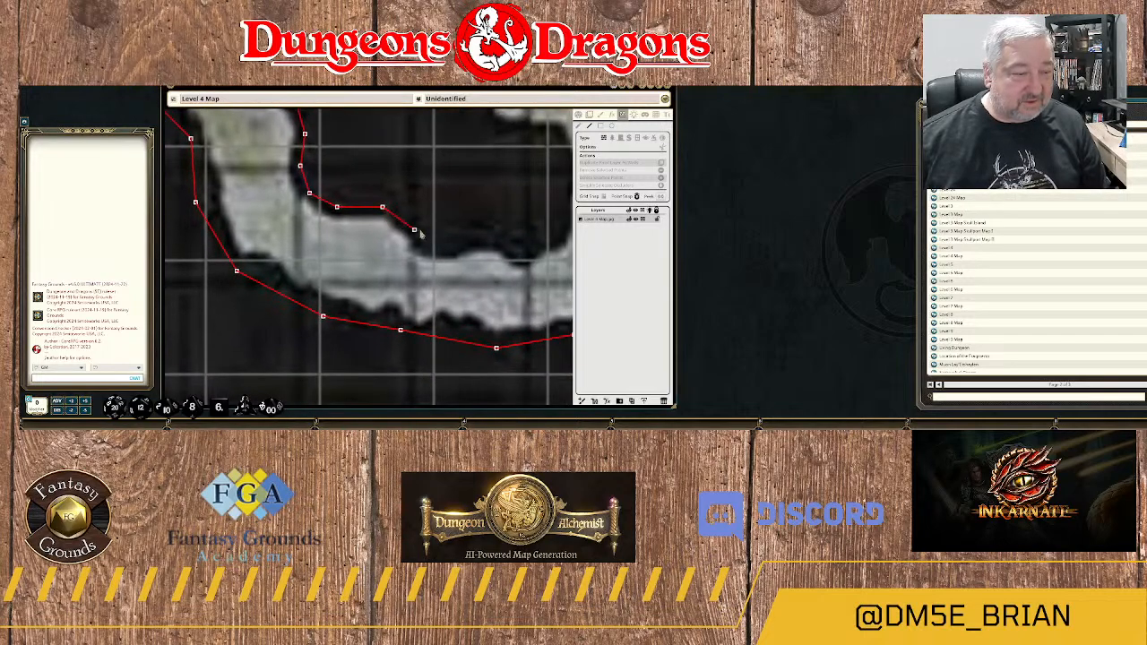
{"action": "left_click", "coordinate": [418, 233]}
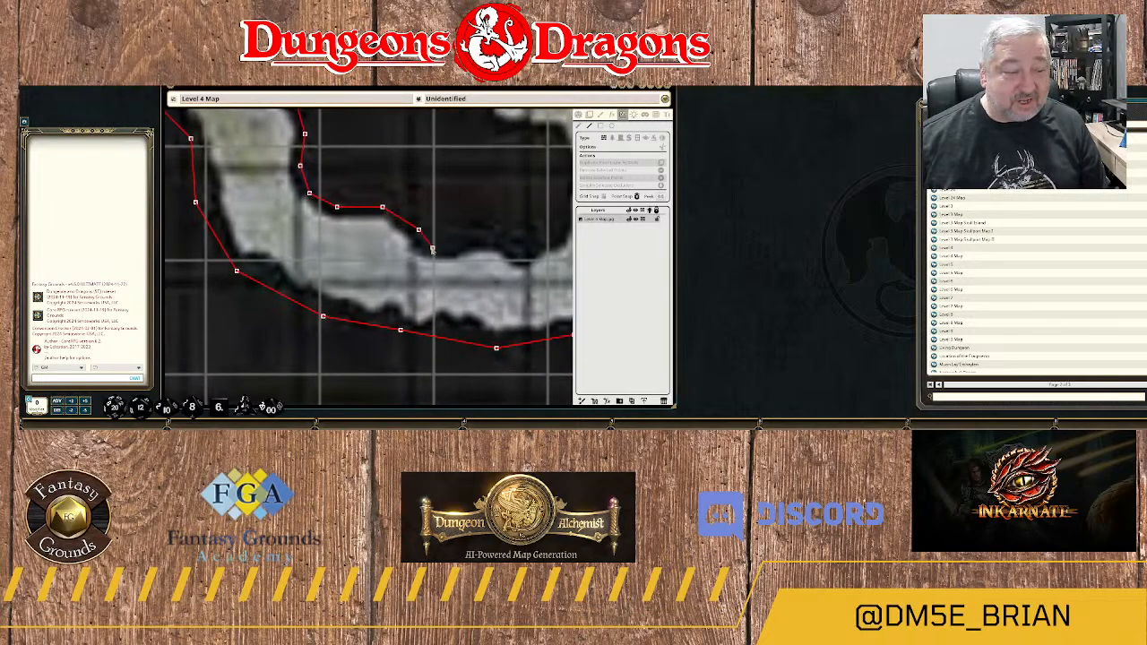
{"action": "left_click", "coordinate": [432, 249]}
{"action": "left_click", "coordinate": [450, 247]}
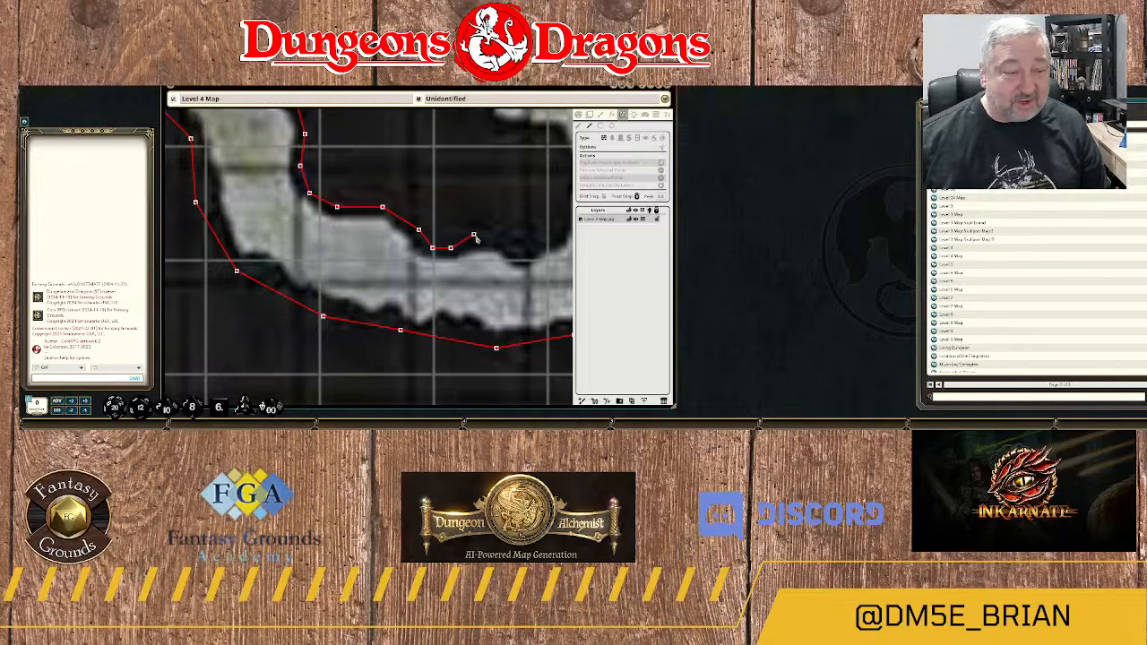
{"action": "left_click", "coordinate": [482, 239]}
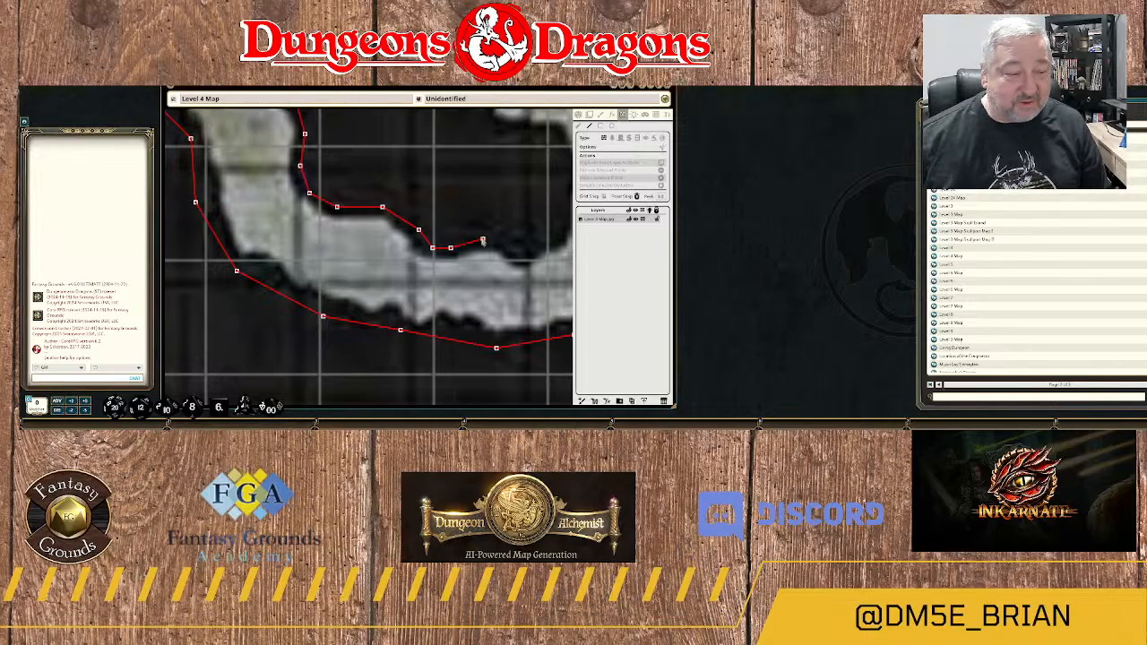
{"action": "left_click", "coordinate": [524, 257]}
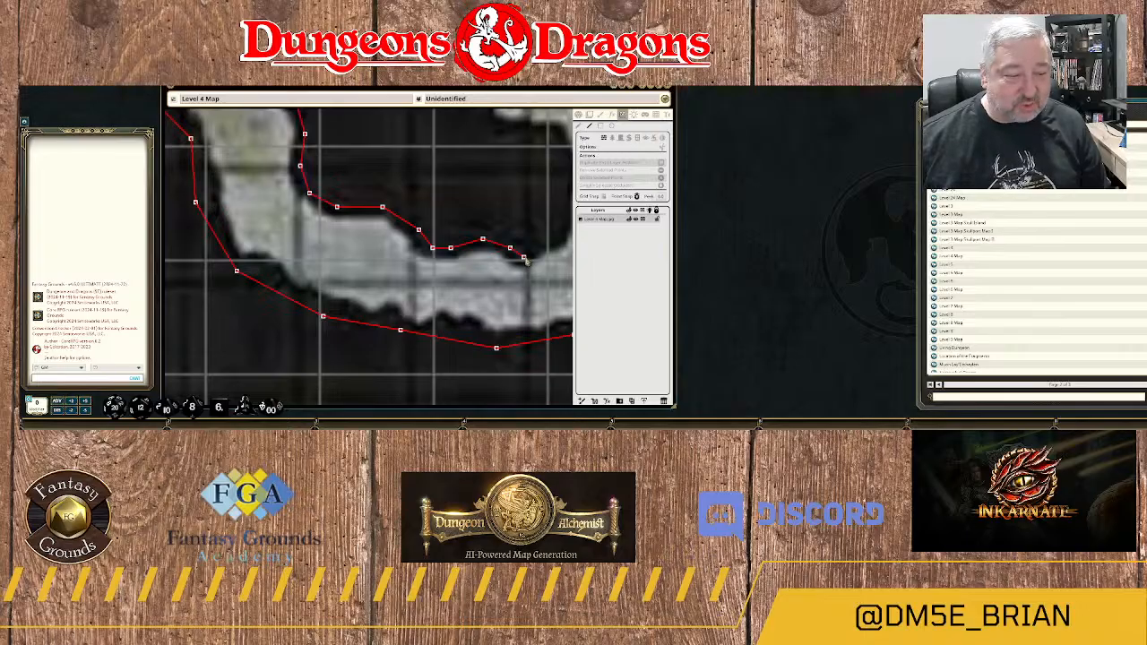
Continue the wall from the rock's lowest point north up its eastern edge, around the corner and west along the ledge below area 24.
{"action": "left_click_drag", "start_coordinate": [533, 259], "coordinate": [424, 304]}
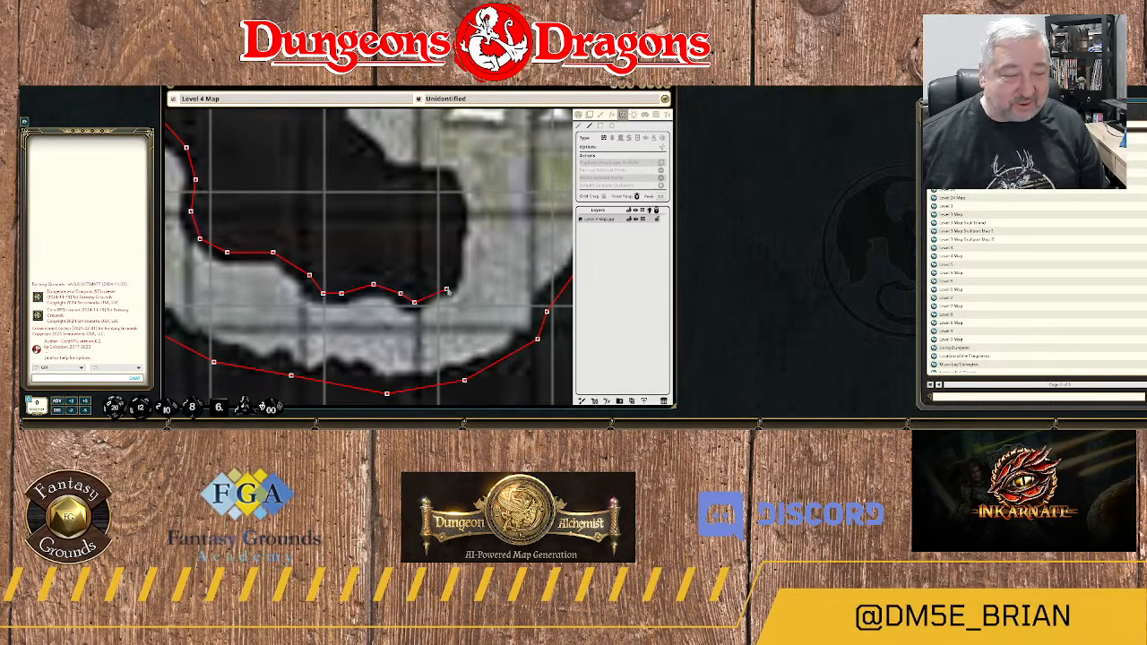
{"action": "left_click", "coordinate": [451, 285]}
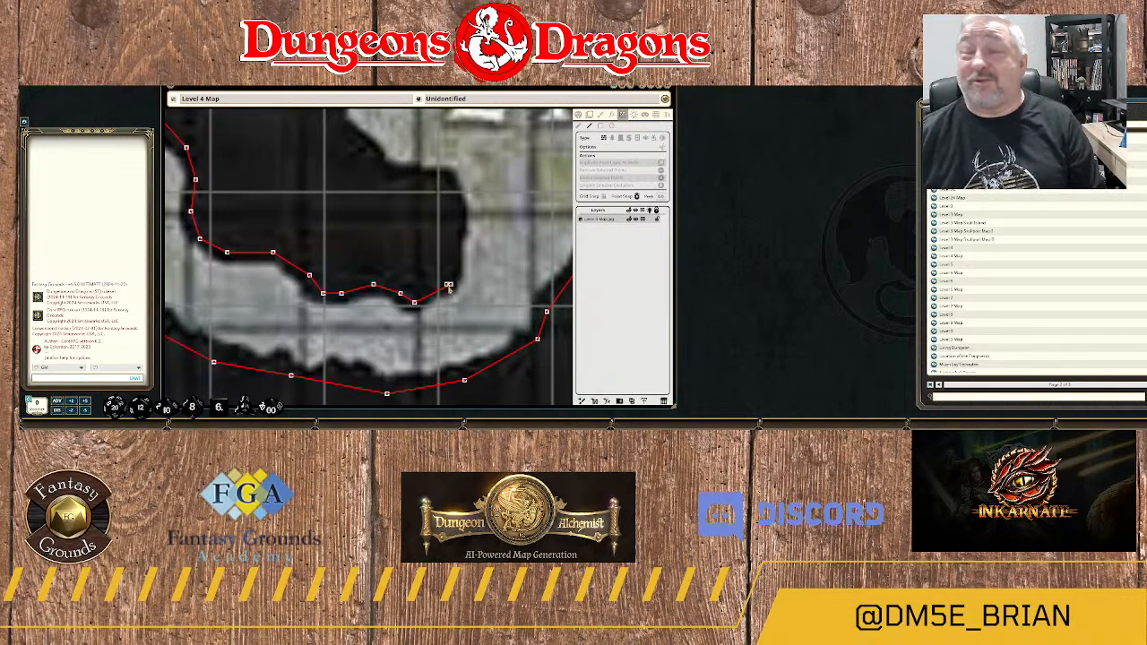
{"action": "left_click", "coordinate": [459, 221]}
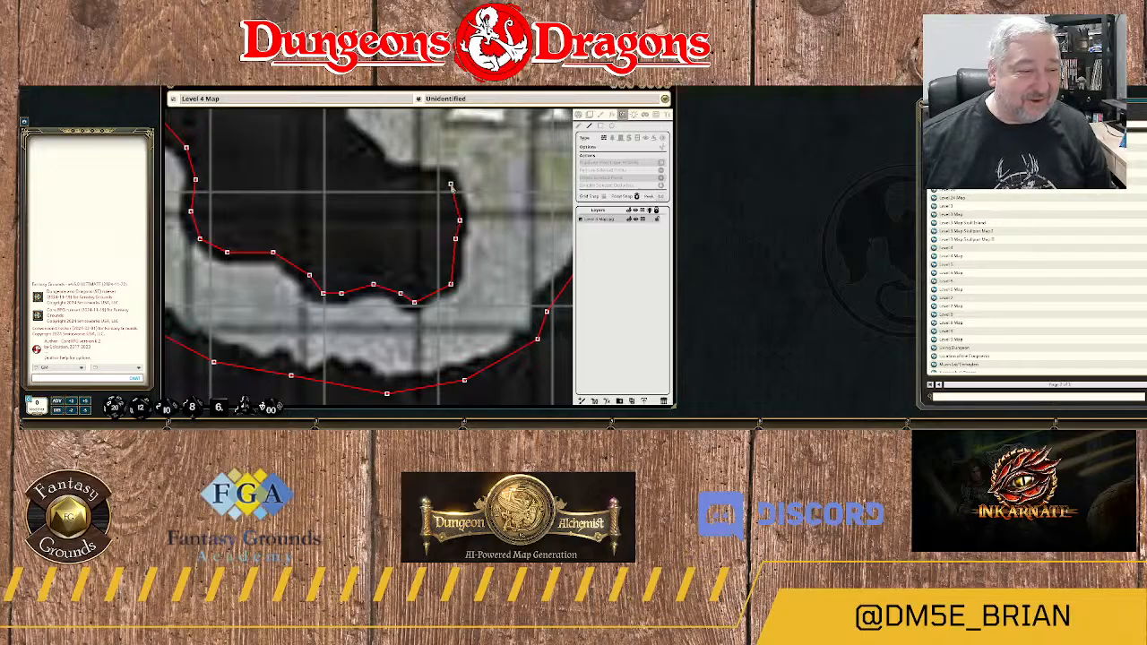
{"action": "left_click", "coordinate": [451, 184]}
{"action": "left_click", "coordinate": [423, 176]}
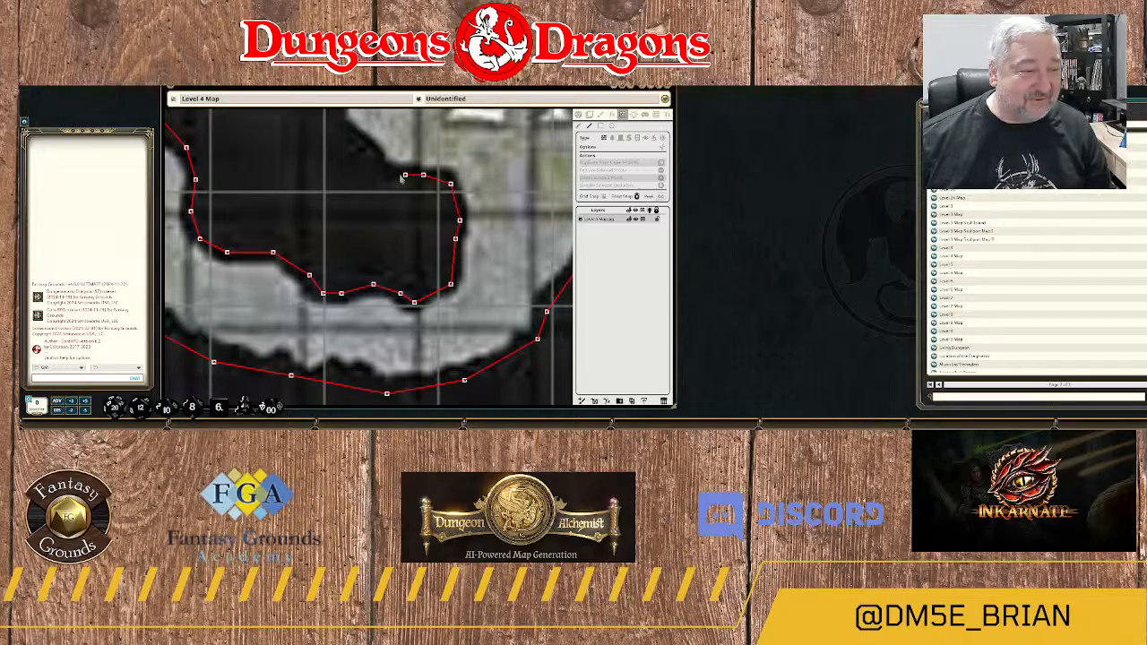
{"action": "left_click", "coordinate": [401, 176]}
{"action": "left_click", "coordinate": [382, 174]}
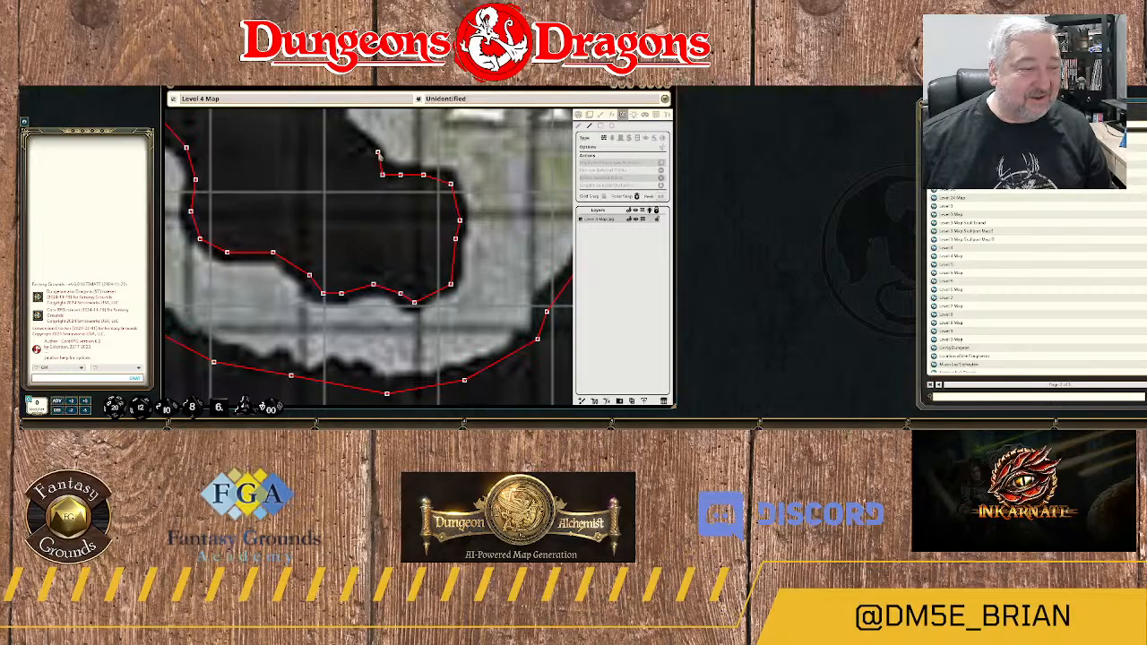
Trace the wall northwest around the pale floor's western bulge and back northeast along the western edge of area 24.
{"action": "left_click", "coordinate": [372, 156]}
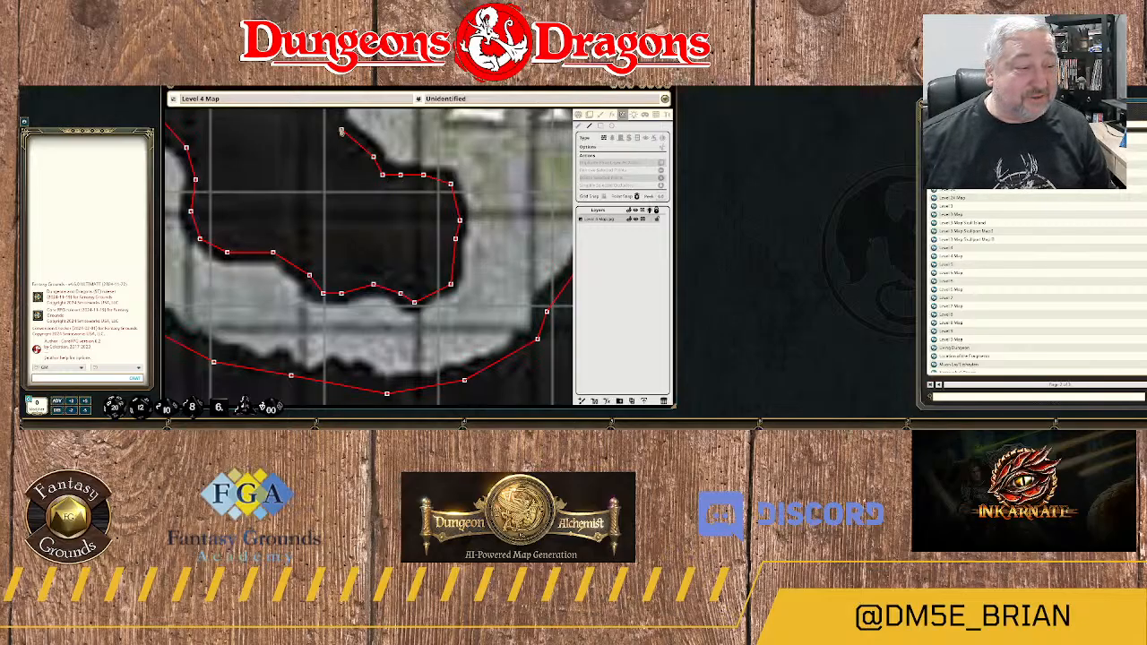
{"action": "left_click", "coordinate": [342, 130]}
{"action": "scroll", "coordinate": [368, 122], "scroll_direction": "down", "scroll_amount": 3}
{"action": "scroll", "coordinate": [380, 192], "scroll_direction": "up", "scroll_amount": 3}
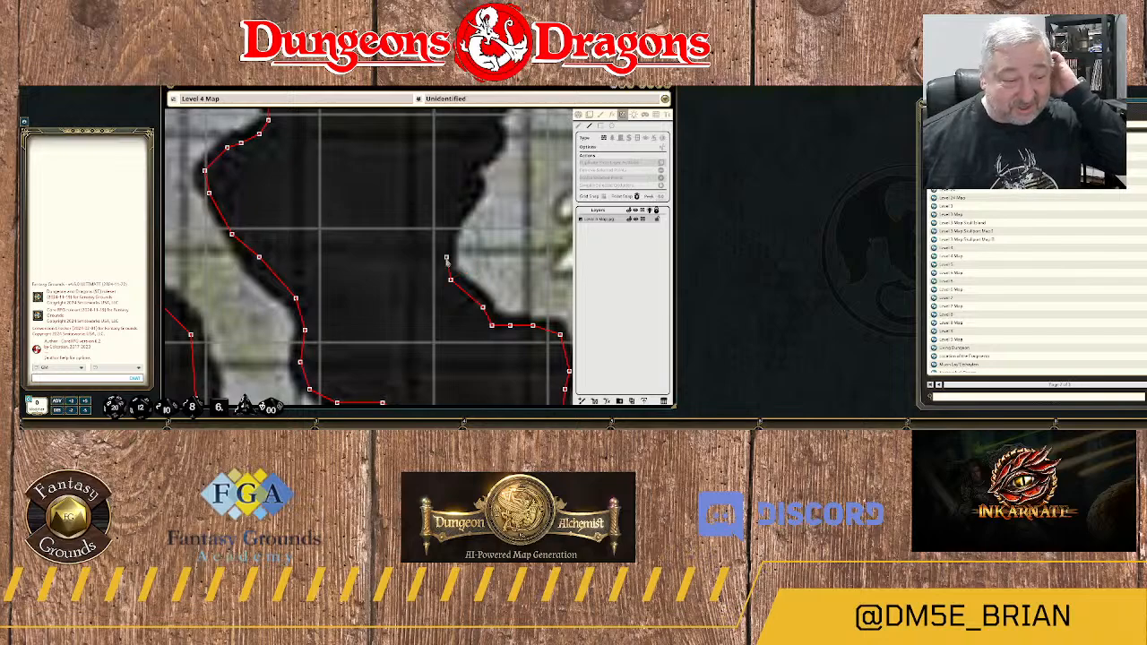
{"action": "left_click", "coordinate": [446, 251]}
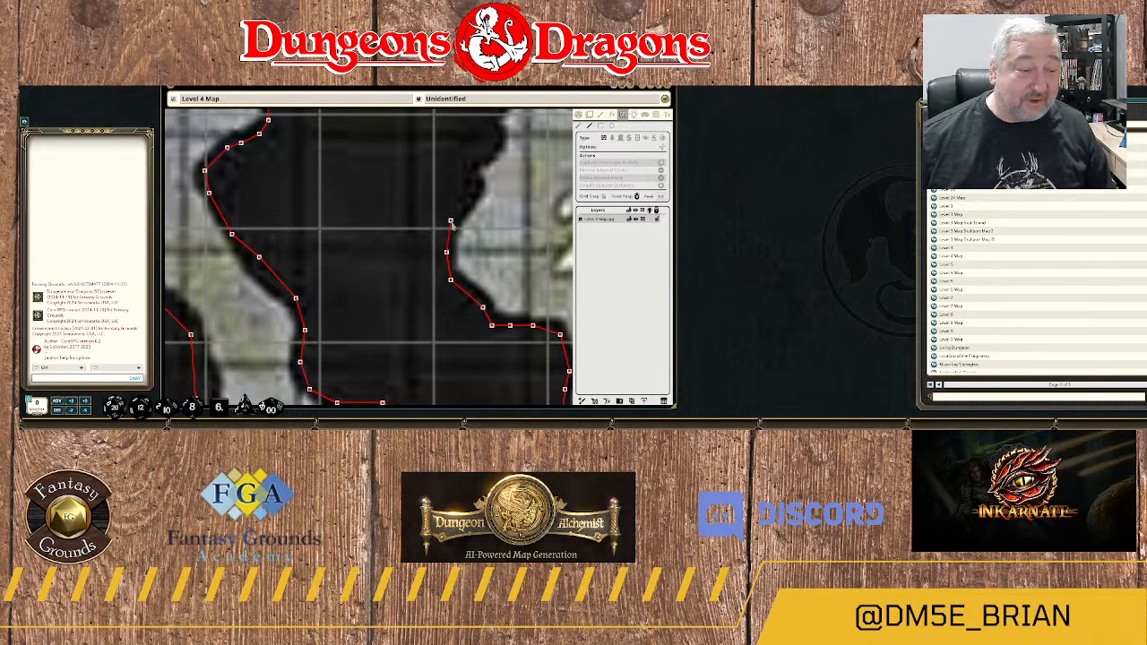
{"action": "left_click", "coordinate": [451, 222]}
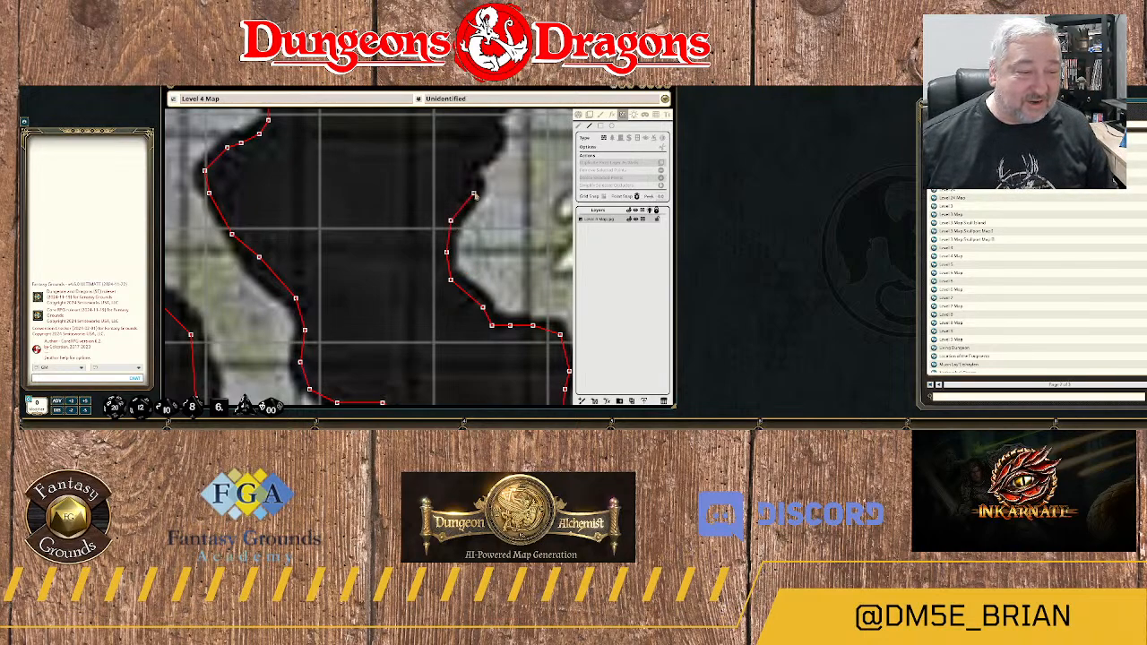
{"action": "left_click", "coordinate": [473, 193]}
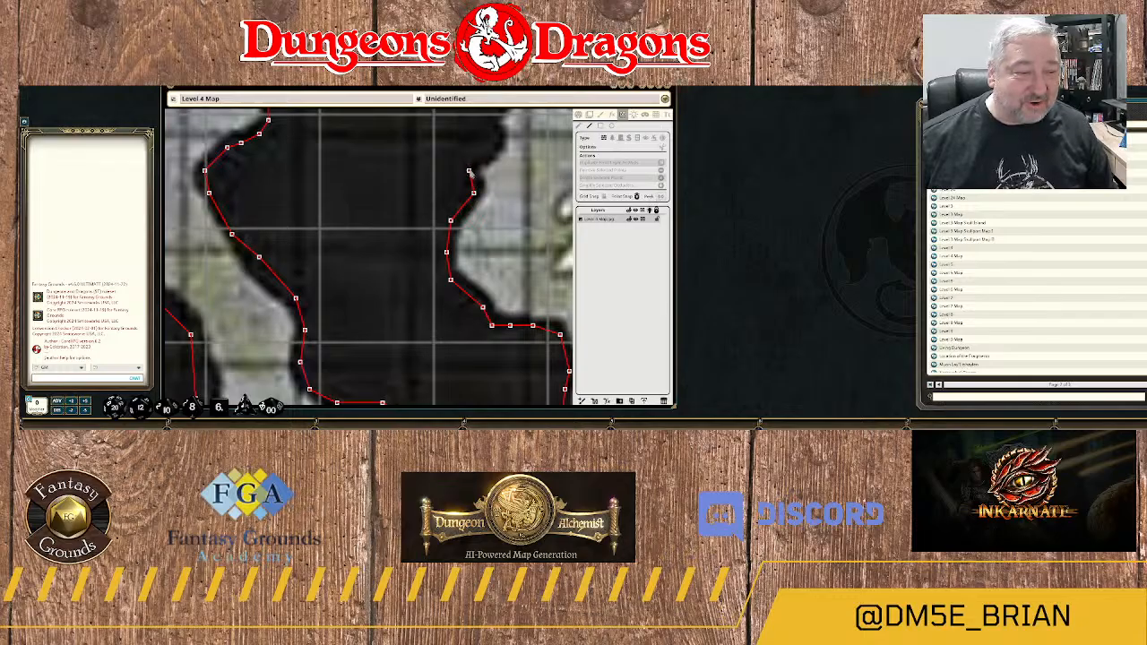
{"action": "left_click", "coordinate": [479, 157]}
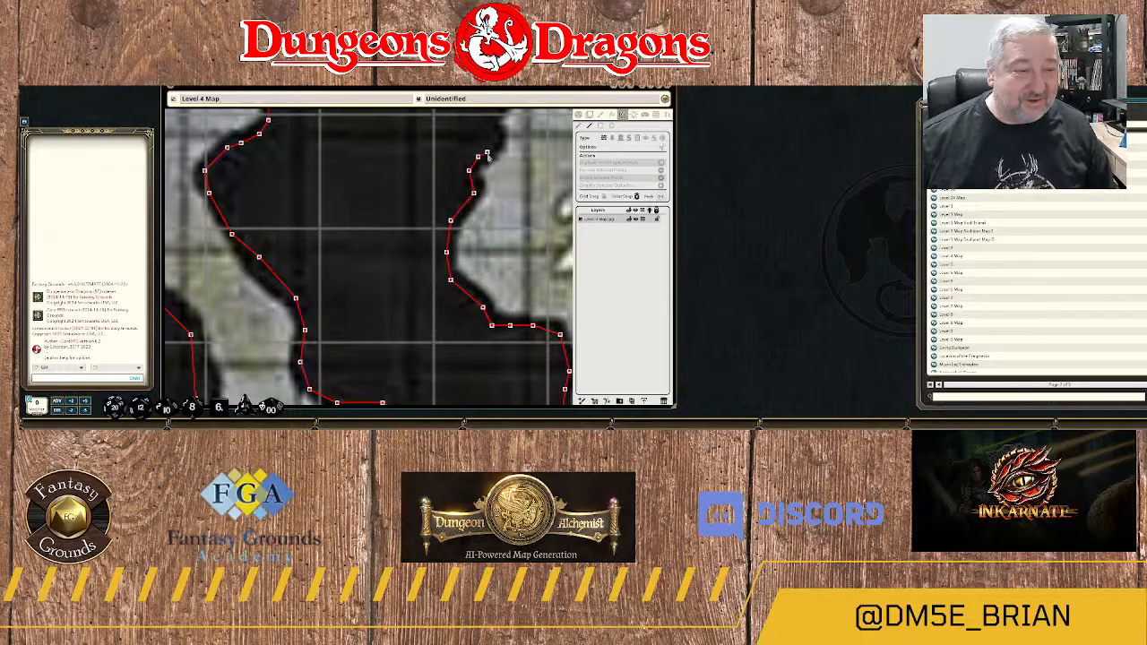
Carry the wall north along the jagged rock edge northwest of area 24, up to the narrow neck.
{"action": "left_click_drag", "start_coordinate": [496, 151], "coordinate": [469, 224]}
{"action": "left_click", "coordinate": [468, 216]}
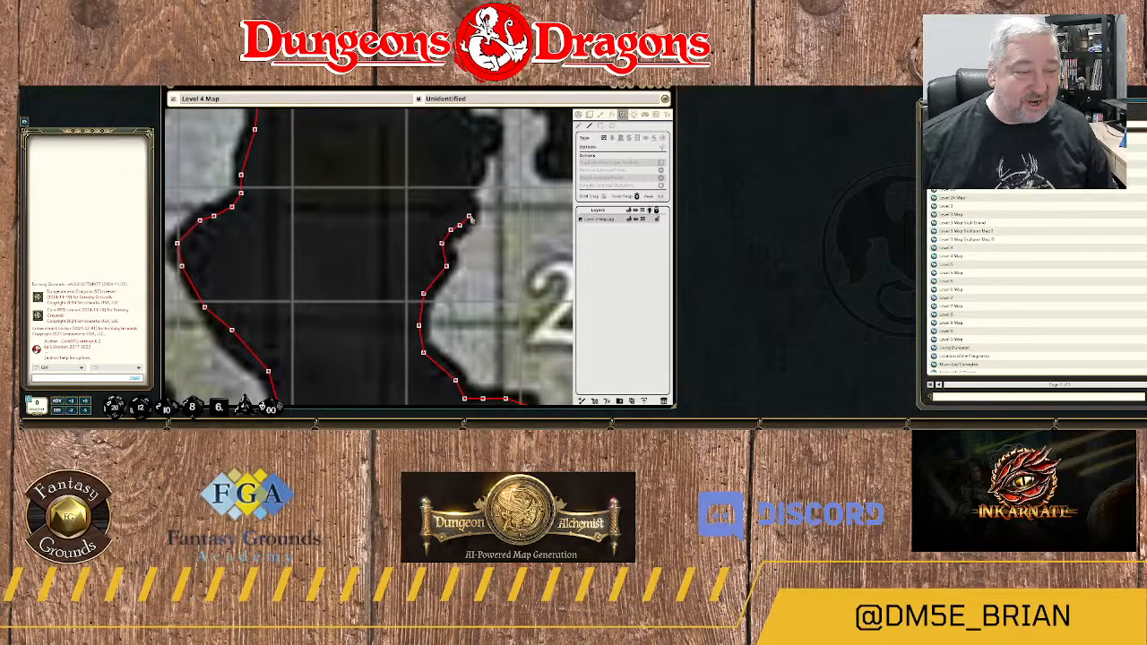
{"action": "left_click", "coordinate": [469, 204]}
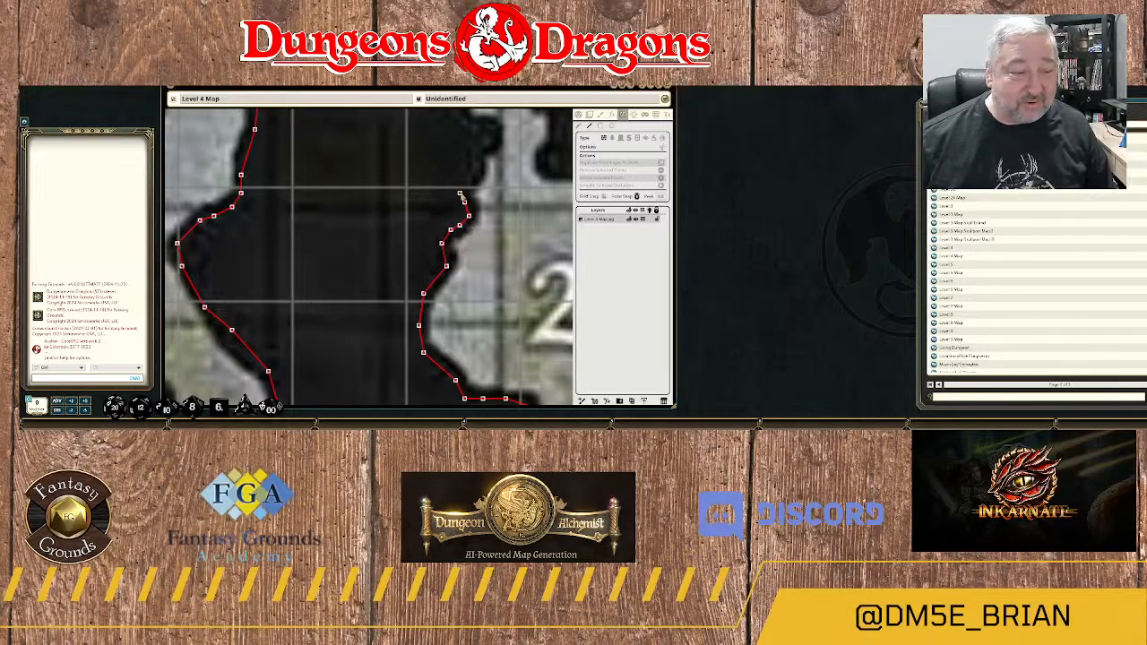
{"action": "left_click", "coordinate": [461, 191]}
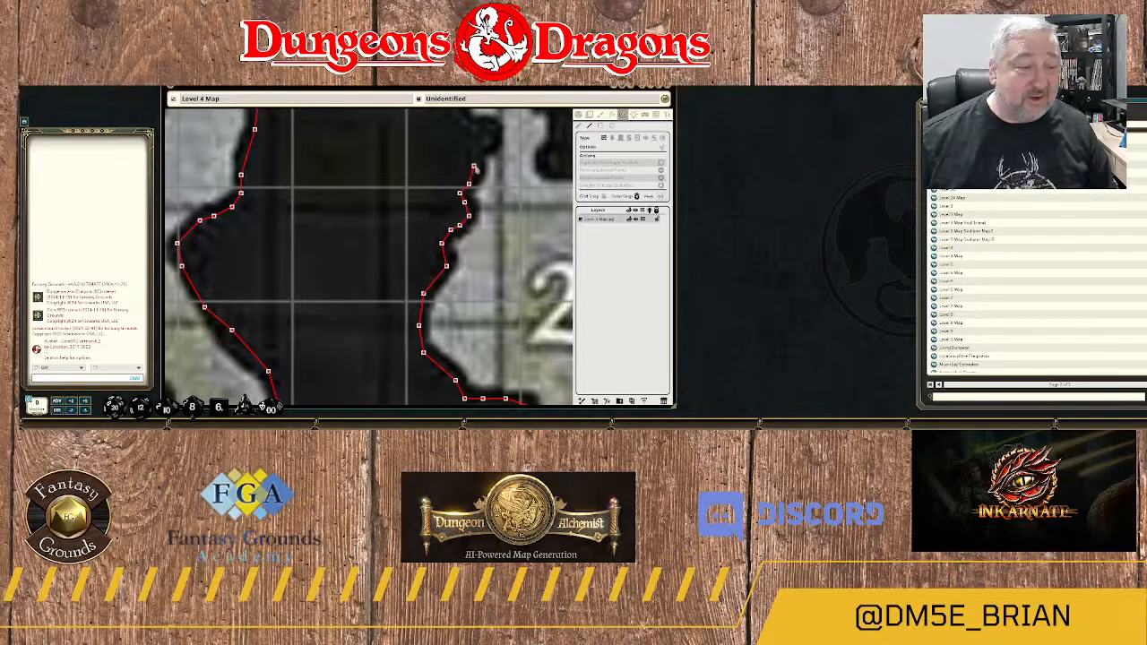
{"action": "left_click", "coordinate": [476, 161]}
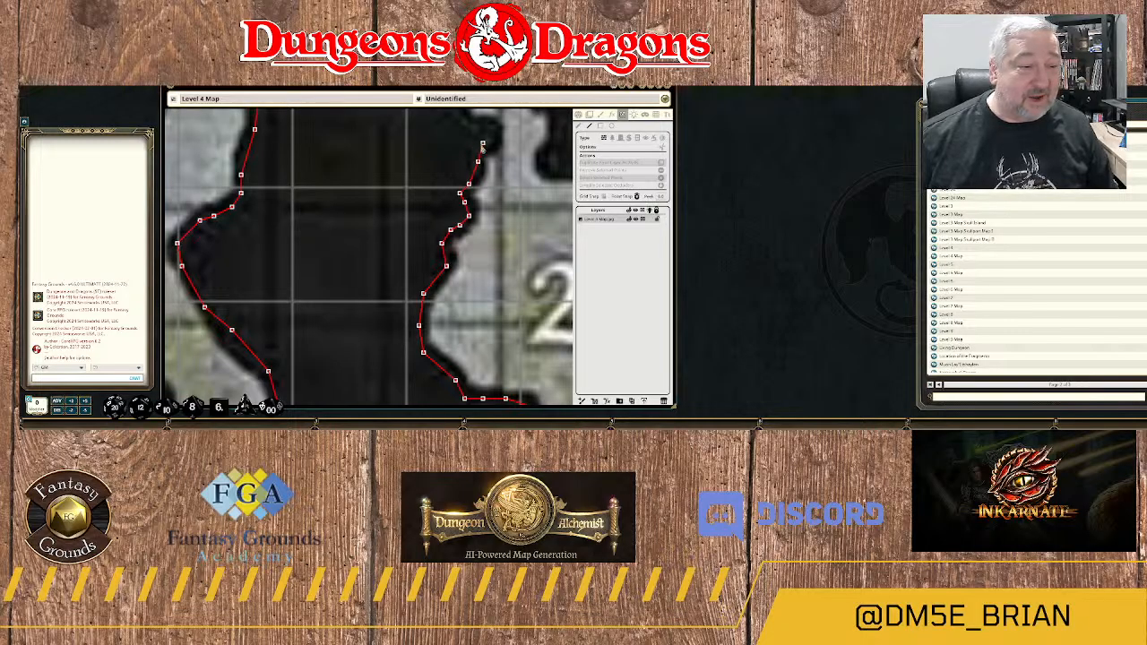
{"action": "left_click", "coordinate": [480, 147]}
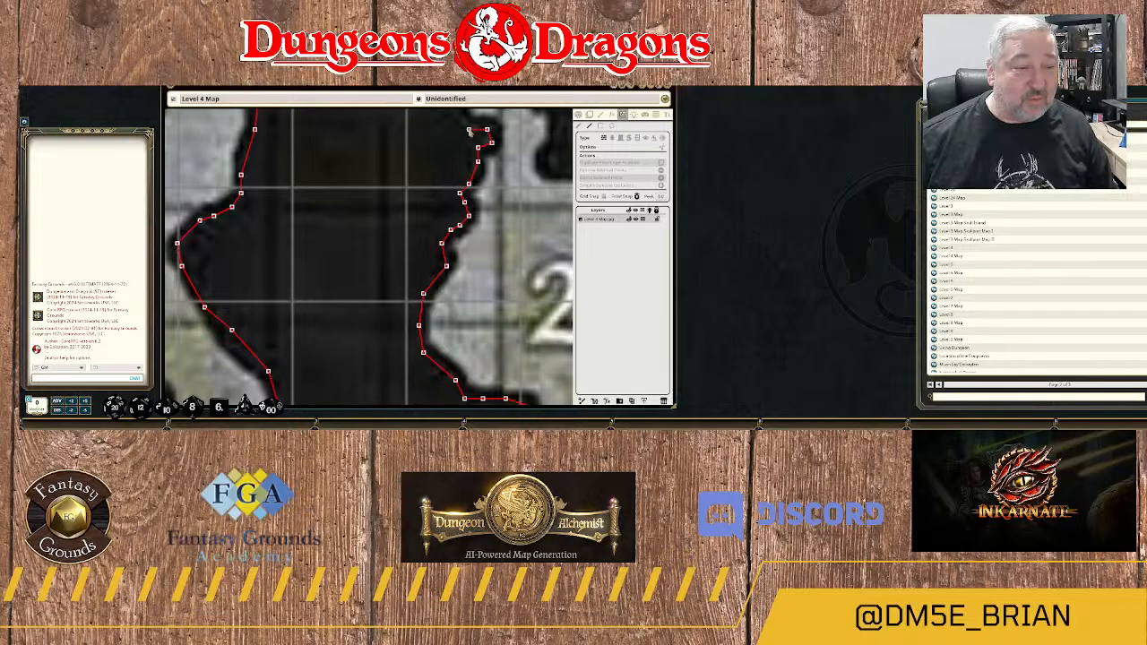
Trace the wall from the neck around the western side of the small rounded alcove north of area 24.
{"action": "left_click_drag", "start_coordinate": [469, 130], "coordinate": [524, 210]}
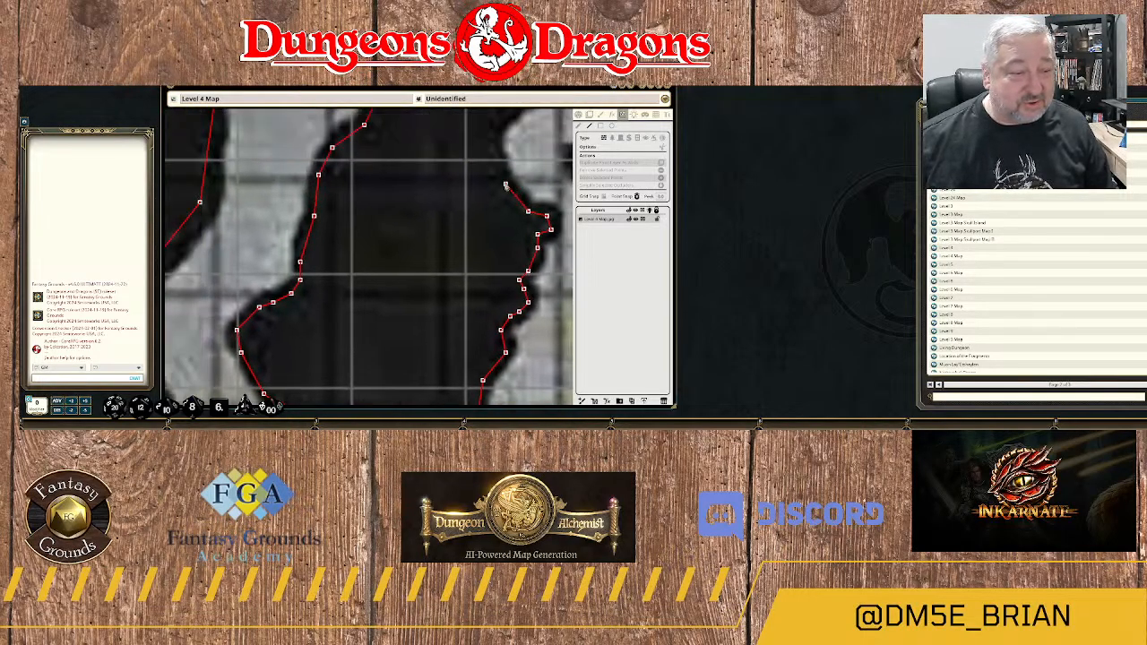
{"action": "left_click", "coordinate": [506, 184]}
{"action": "left_click", "coordinate": [492, 145]}
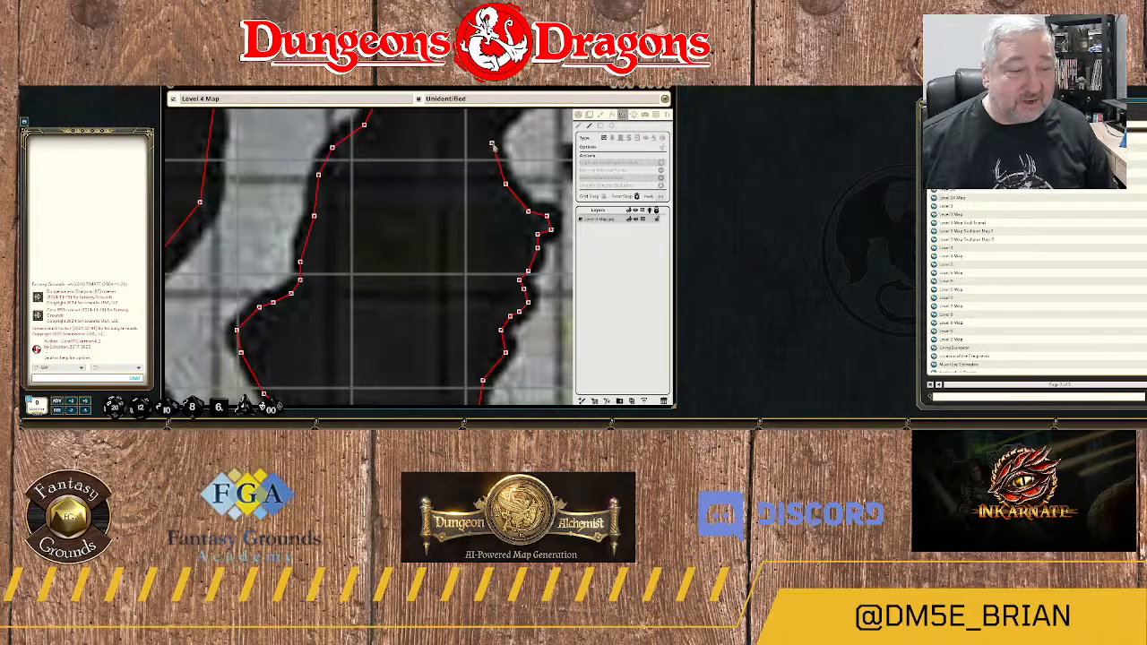
{"action": "left_click_drag", "start_coordinate": [515, 134], "coordinate": [484, 242]}
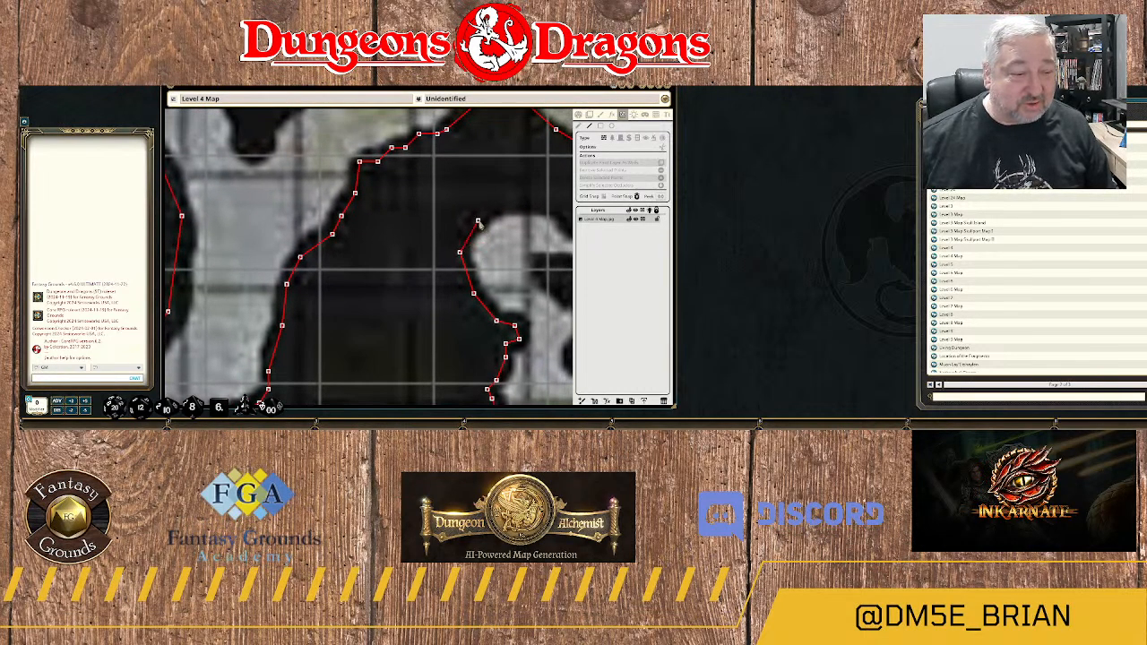
{"action": "left_click", "coordinate": [479, 221]}
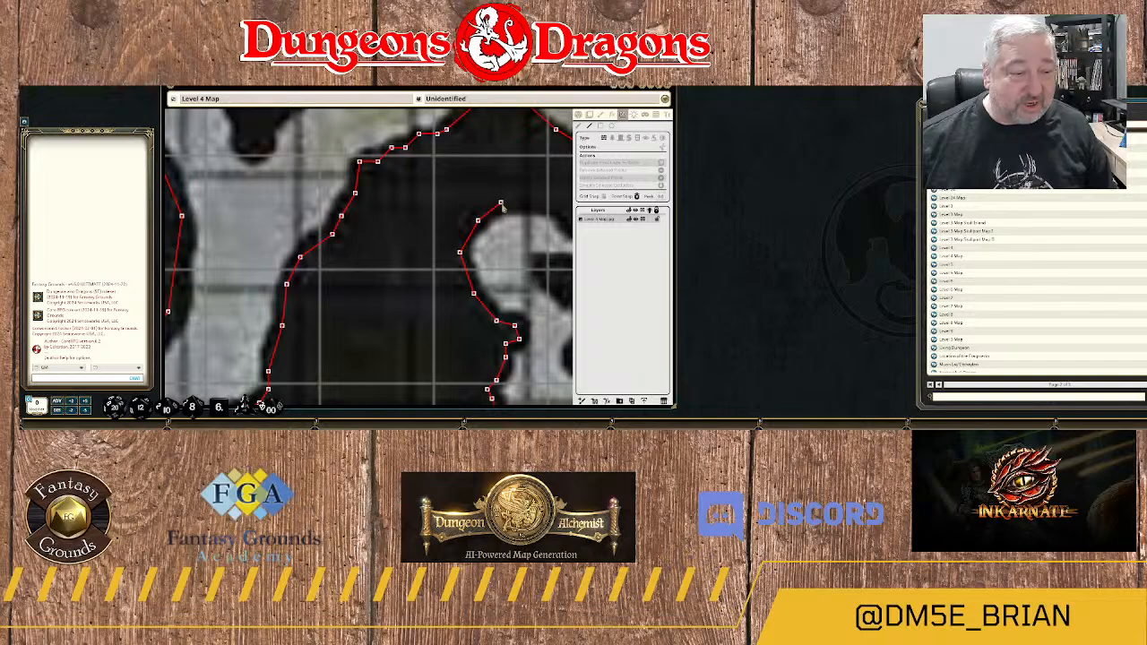
{"action": "left_click", "coordinate": [501, 204]}
Trace the wall east over the top of the alcove and along the upper edge of its eastern arm.
{"action": "left_click_drag", "start_coordinate": [540, 208], "coordinate": [435, 223]}
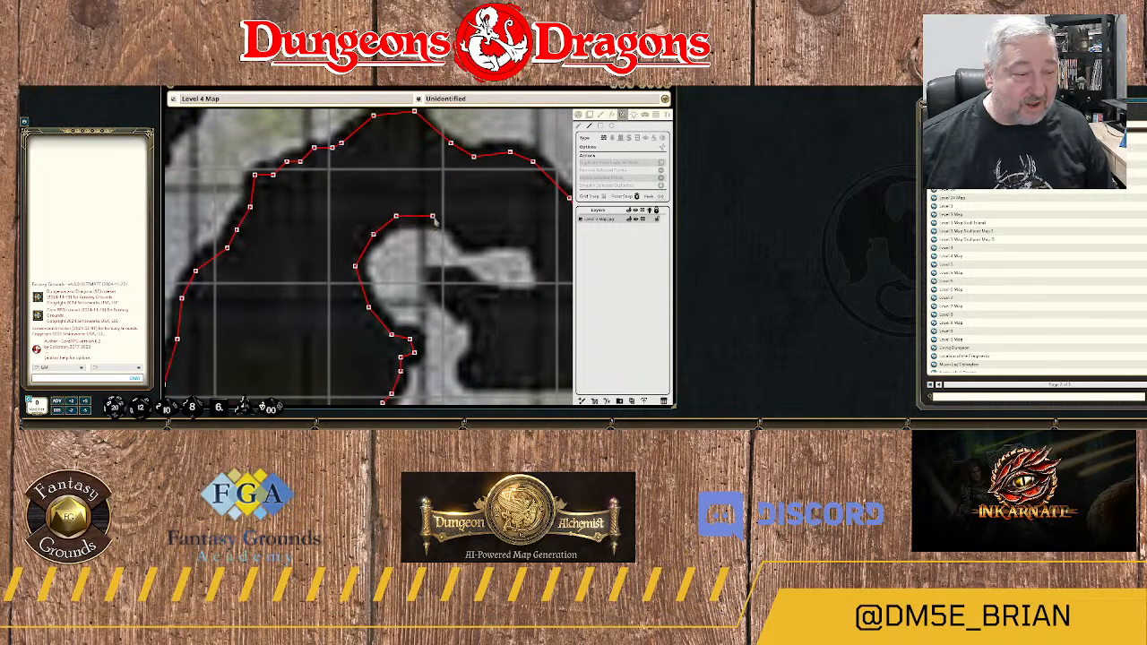
{"action": "left_click", "coordinate": [433, 217]}
{"action": "left_click", "coordinate": [455, 223]}
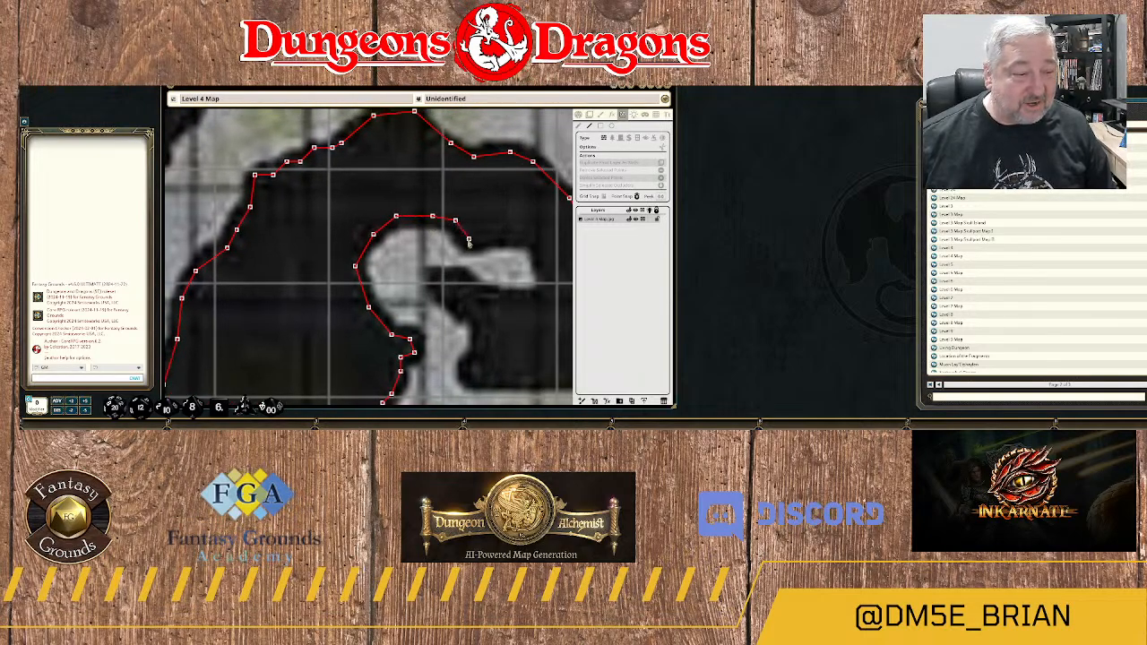
{"action": "left_click", "coordinate": [467, 241]}
{"action": "left_click", "coordinate": [497, 241]}
{"action": "left_click_drag", "start_coordinate": [517, 245], "coordinate": [421, 251]}
{"action": "left_click", "coordinate": [428, 245]}
{"action": "left_click", "coordinate": [442, 253]}
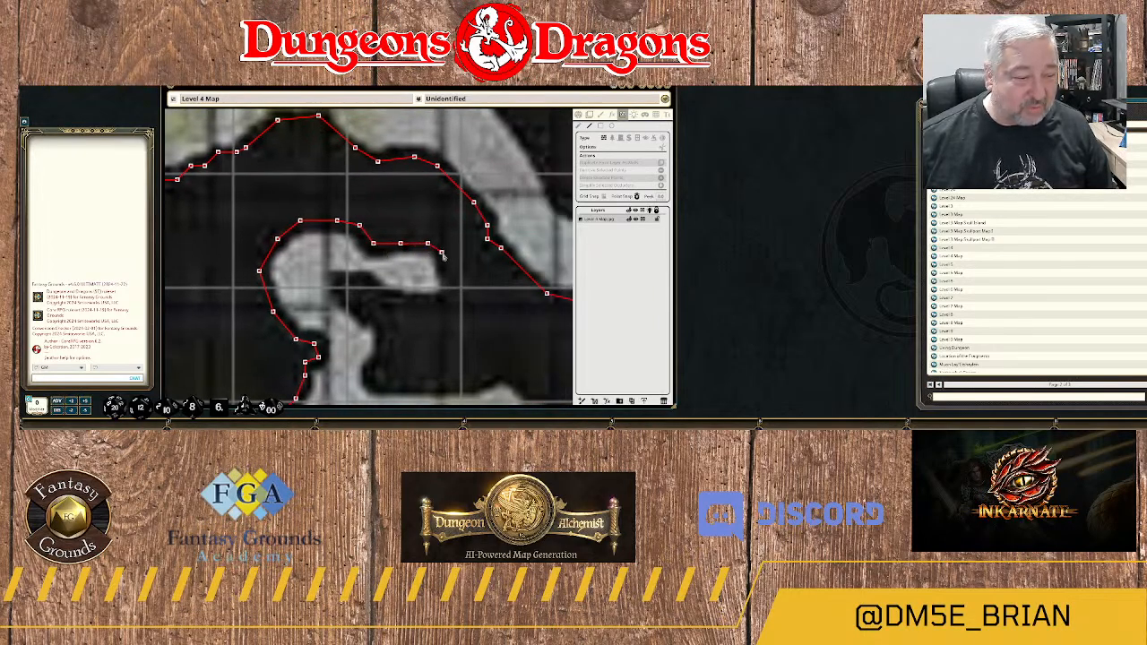
Wrap the wall around the arm's eastern tip and back west along its underside.
{"action": "left_click", "coordinate": [446, 285]}
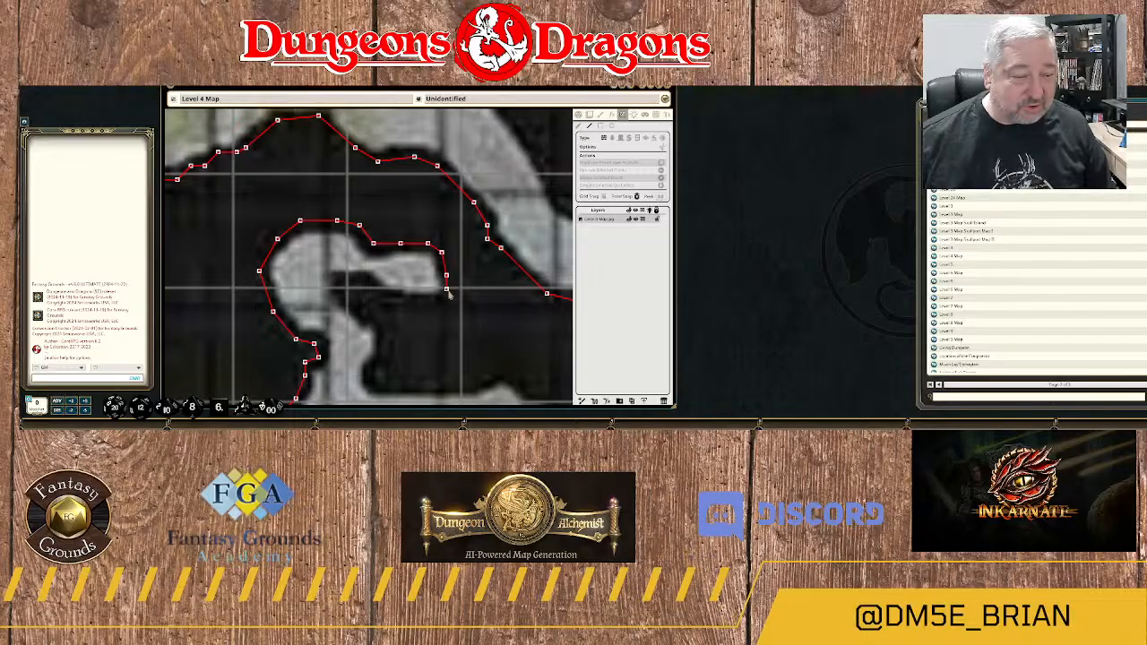
{"action": "left_click", "coordinate": [447, 293]}
{"action": "left_click", "coordinate": [427, 303]}
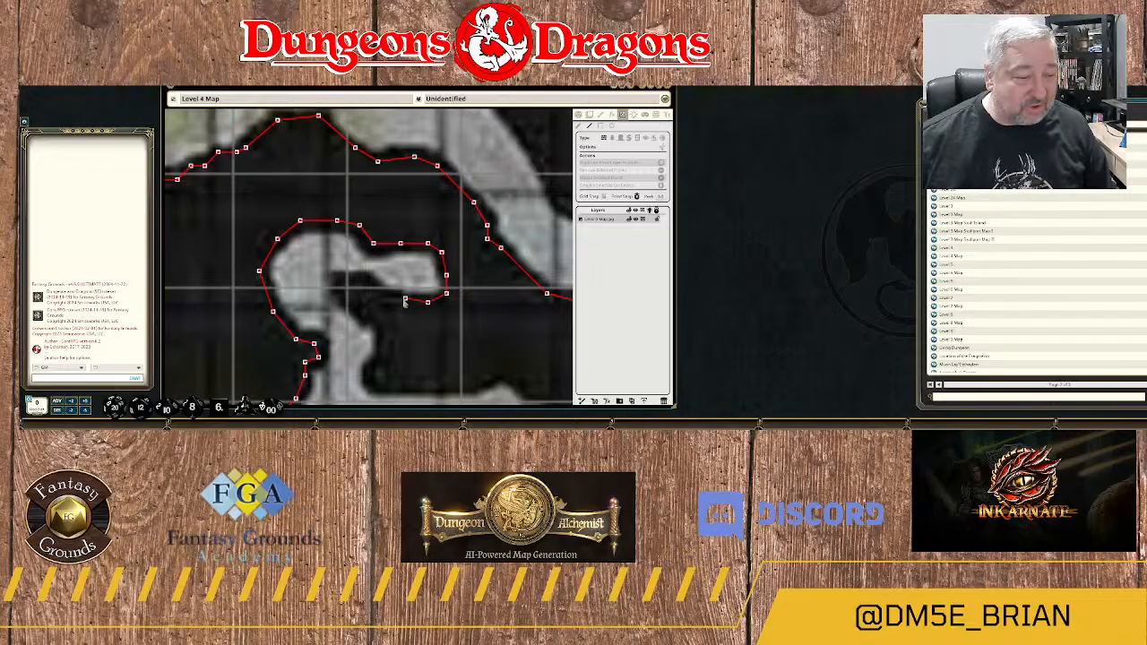
{"action": "left_click", "coordinate": [401, 300]}
{"action": "left_click", "coordinate": [382, 293]}
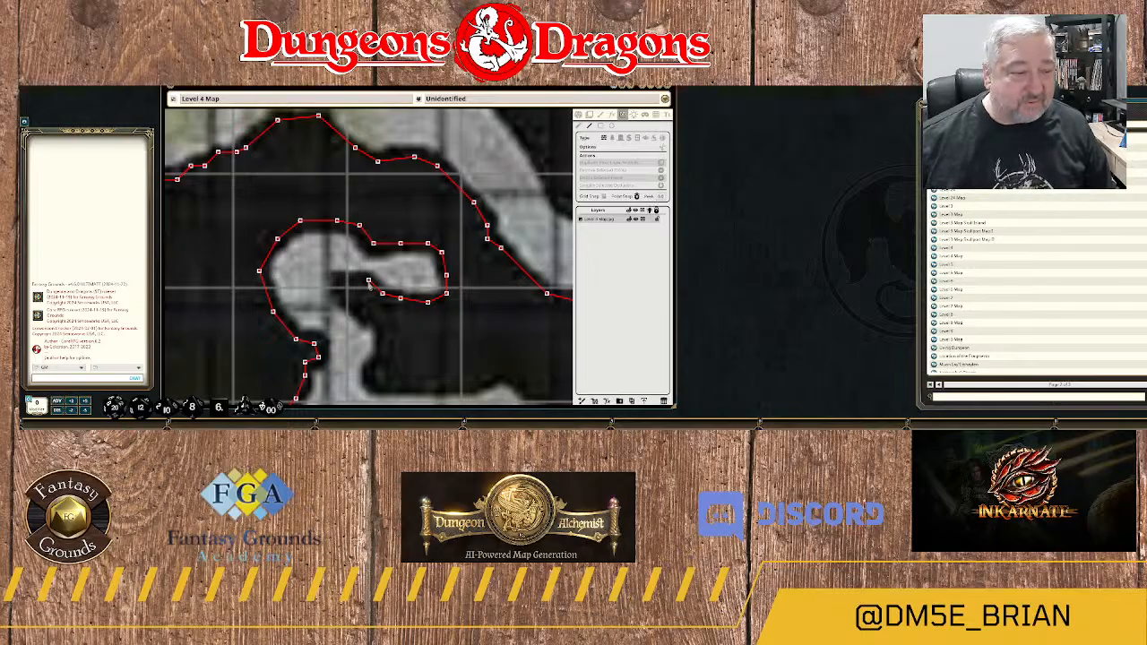
{"action": "left_click", "coordinate": [368, 282]}
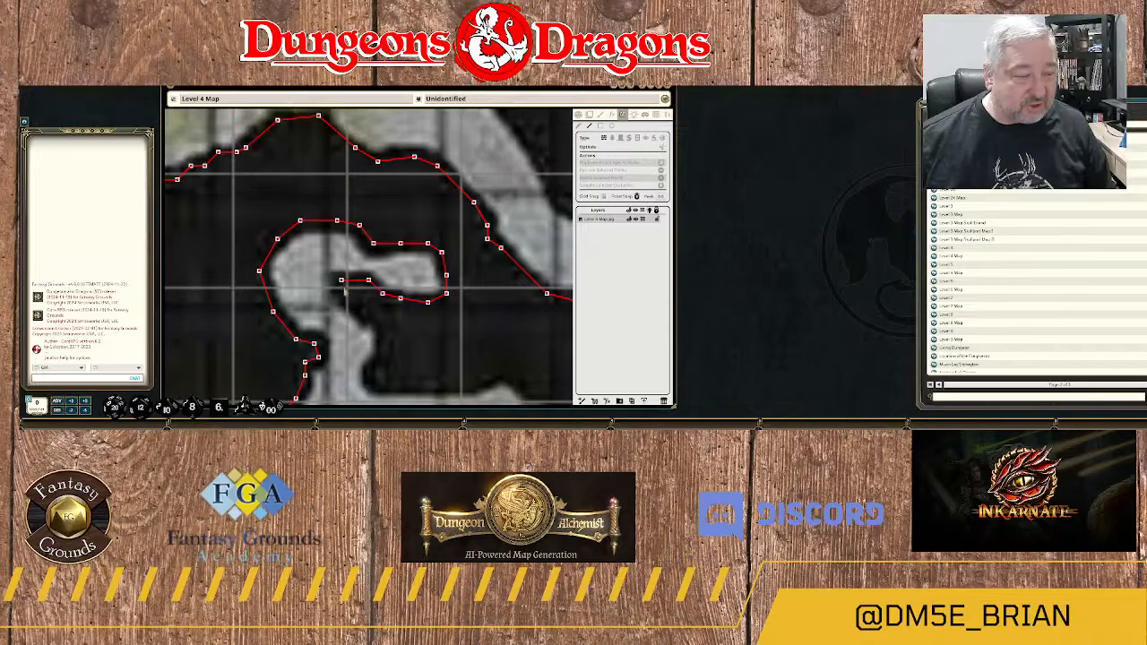
Turn the wall around the rock spur inside the alcove and trace it south down the neck's eastern edge.
{"action": "left_click", "coordinate": [346, 297]}
{"action": "left_click", "coordinate": [367, 311]}
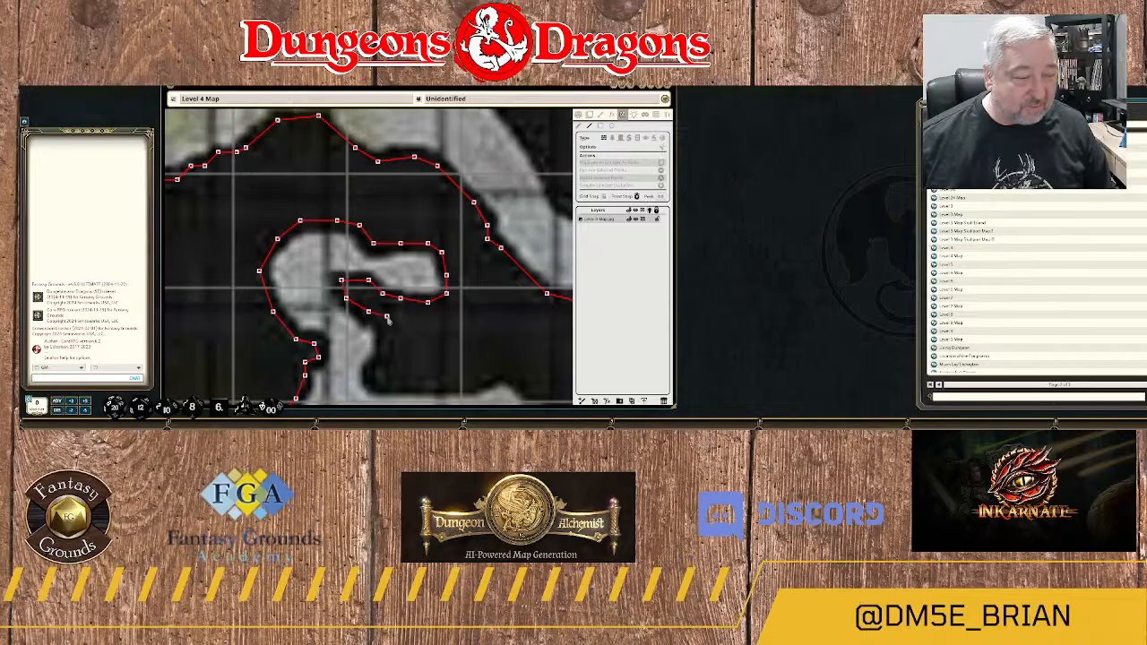
{"action": "left_click", "coordinate": [386, 320]}
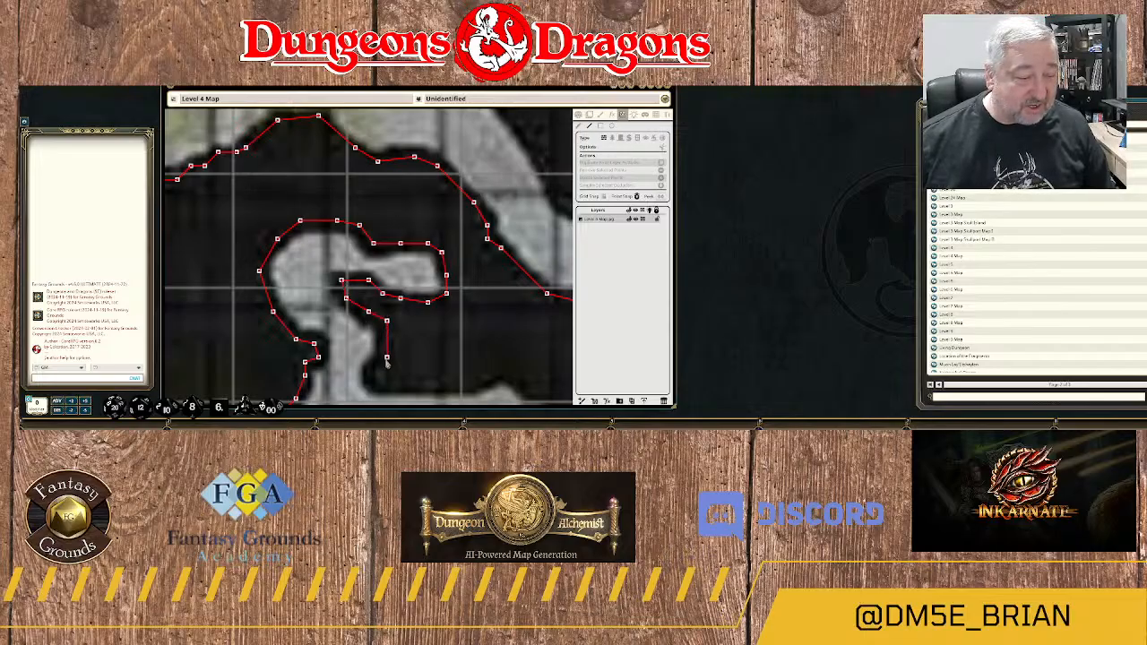
{"action": "left_click", "coordinate": [384, 362]}
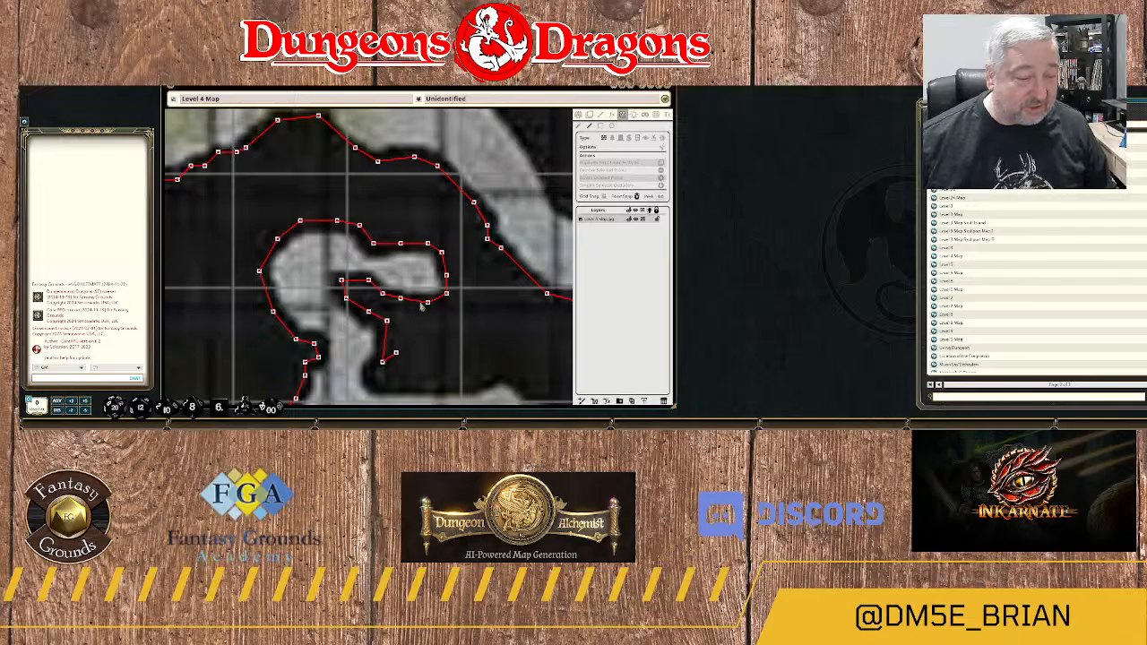
{"action": "left_click_drag", "start_coordinate": [386, 362], "coordinate": [440, 252]}
{"action": "left_click", "coordinate": [434, 263]}
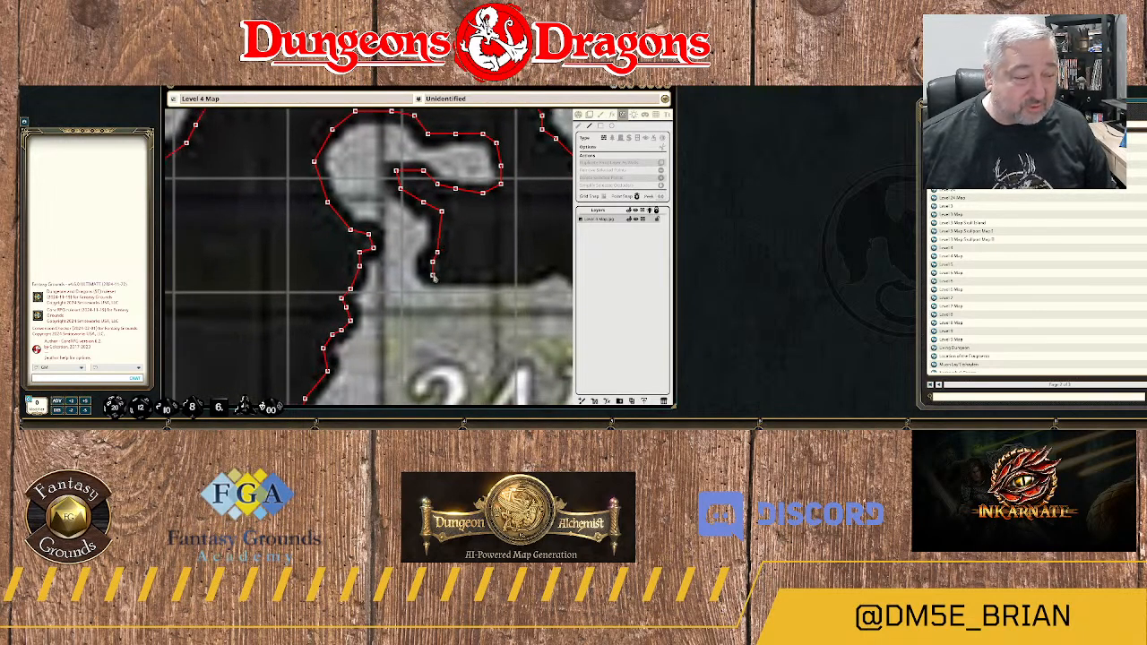
Trace the wall from the foot of the neck east along the northern edge of area 24A to its small bump.
{"action": "left_click", "coordinate": [437, 276]}
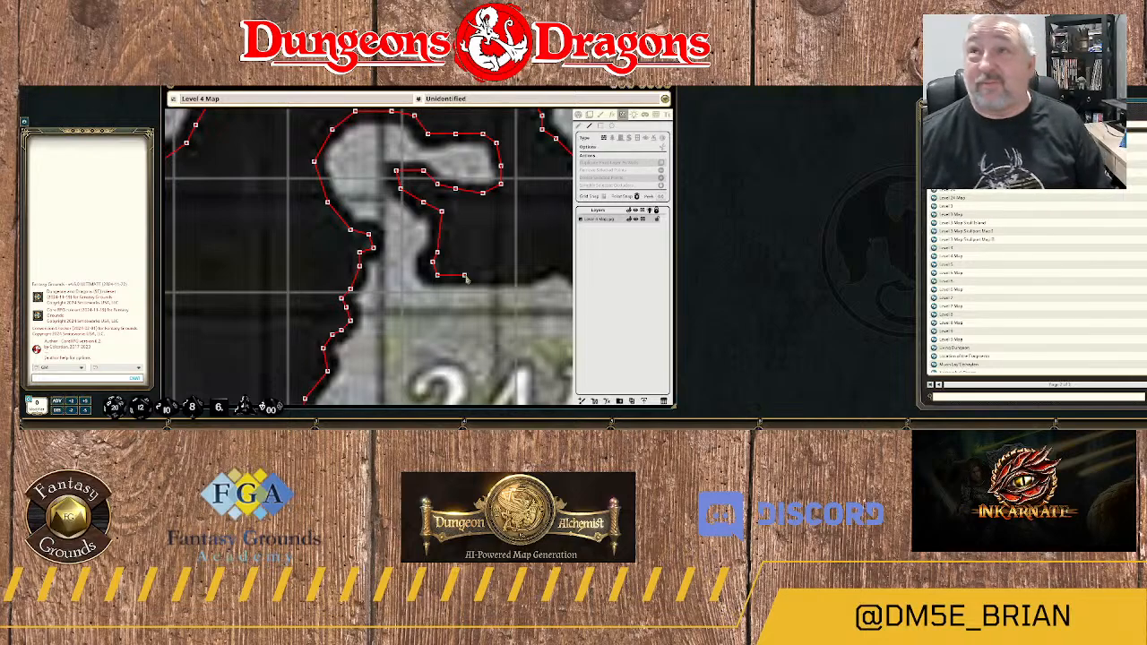
{"action": "left_click", "coordinate": [459, 277]}
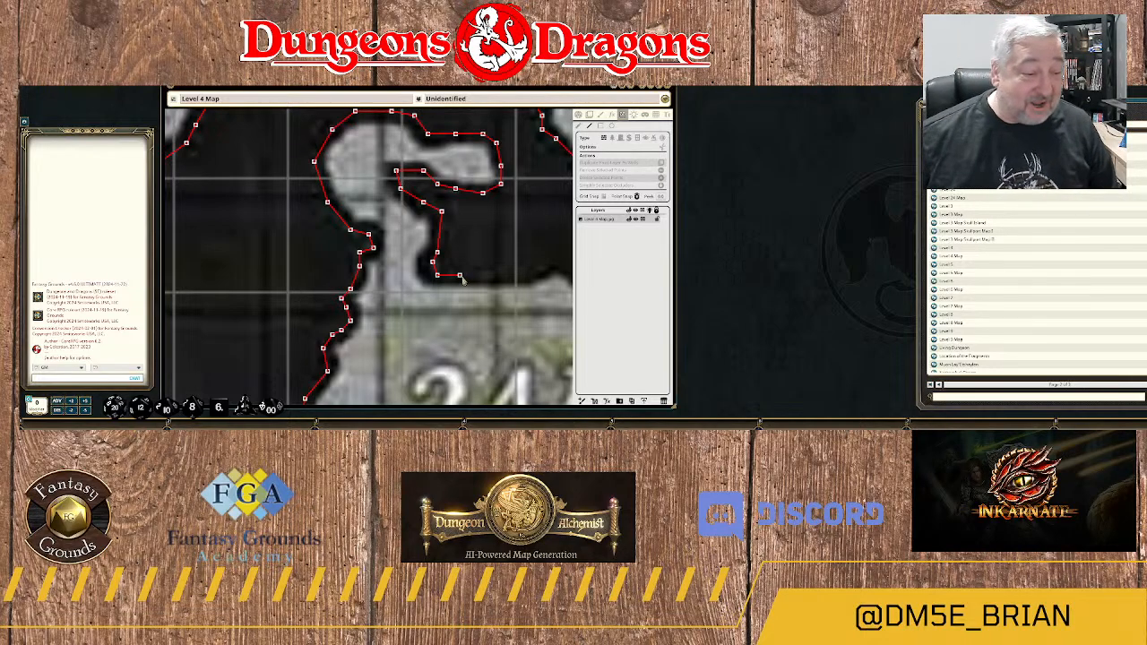
{"action": "left_click", "coordinate": [515, 277]}
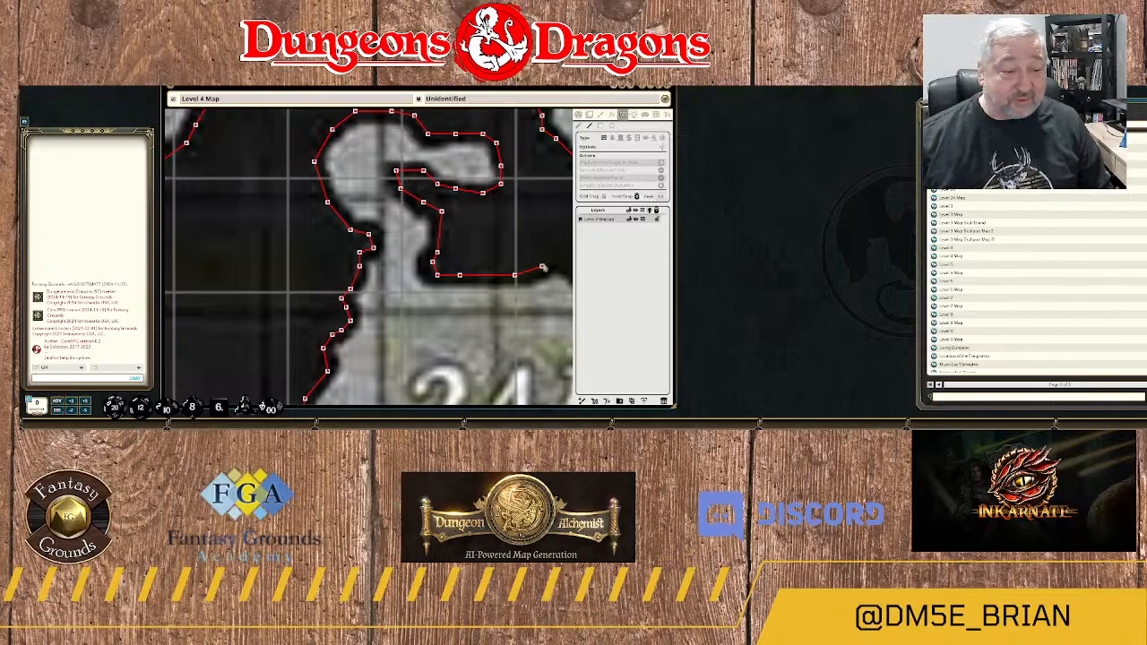
{"action": "left_click", "coordinate": [547, 261]}
{"action": "left_click_drag", "start_coordinate": [552, 267], "coordinate": [451, 263]}
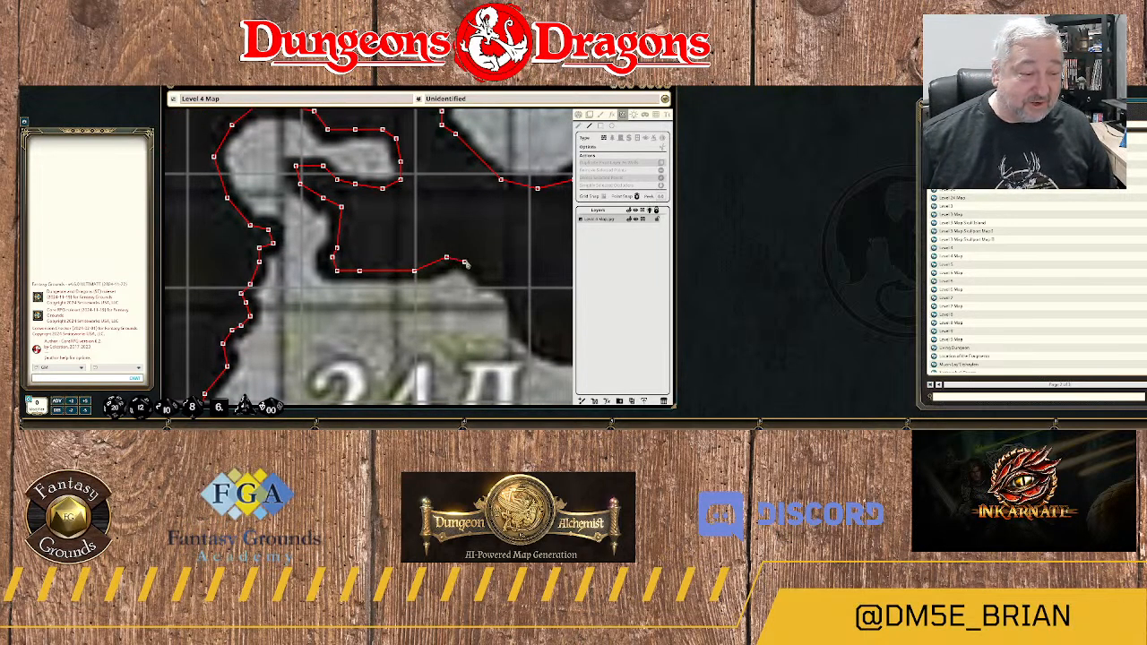
Continue the wall over the bump and down the northeastern corner of area 24A.
{"action": "left_click", "coordinate": [464, 257]}
{"action": "left_click", "coordinate": [484, 275]}
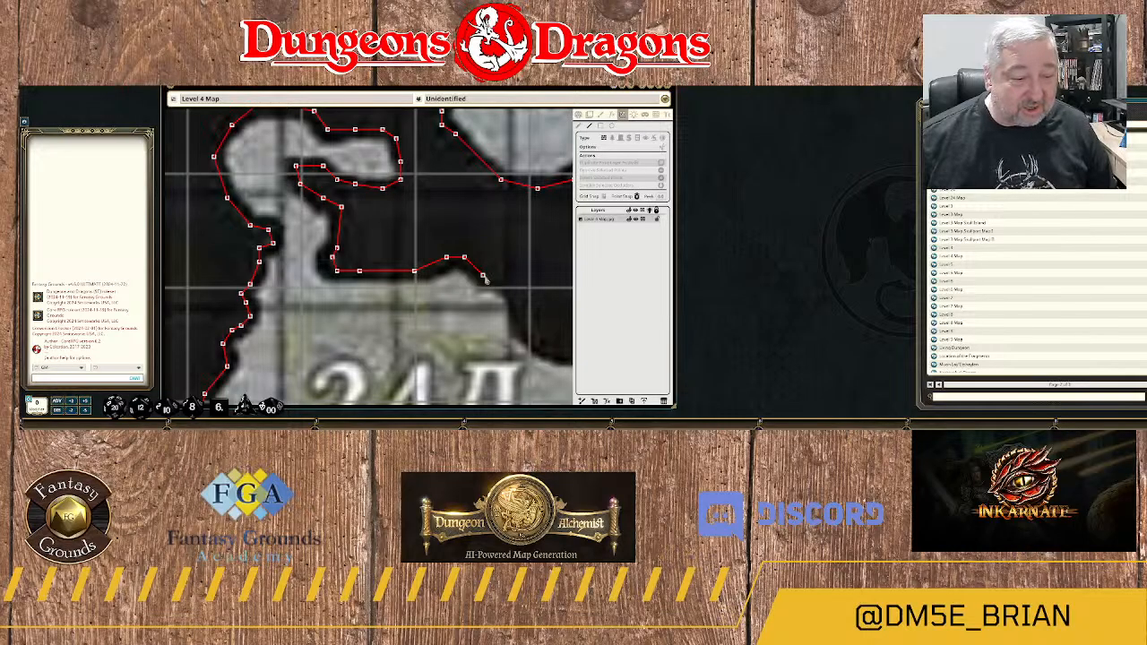
{"action": "left_click", "coordinate": [506, 280]}
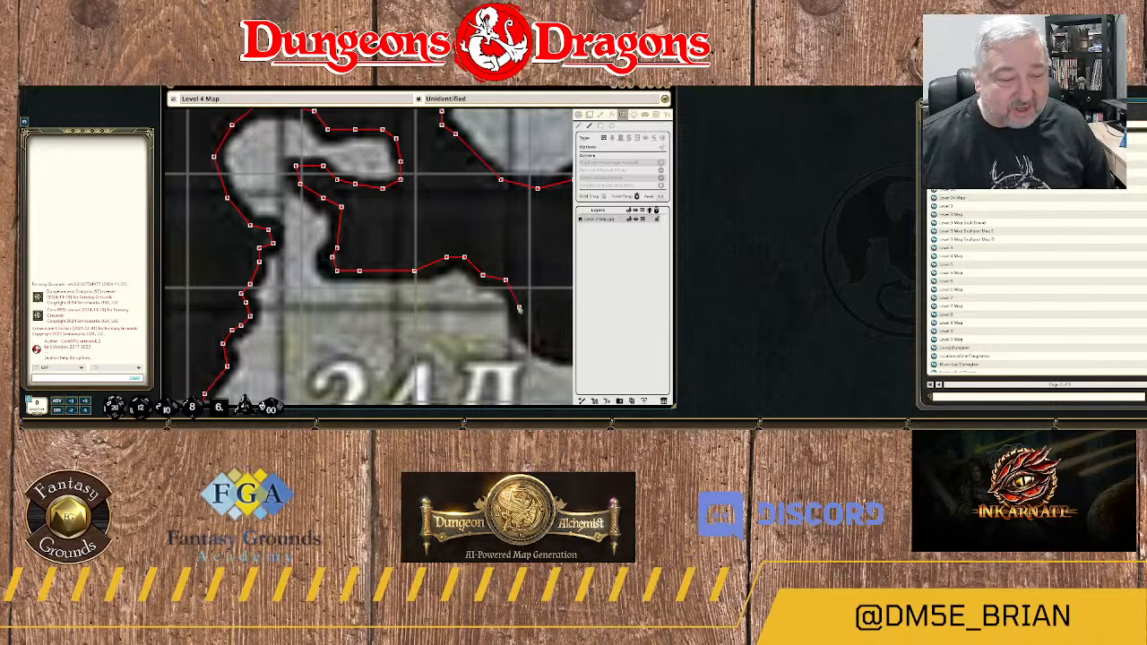
{"action": "left_click", "coordinate": [519, 304]}
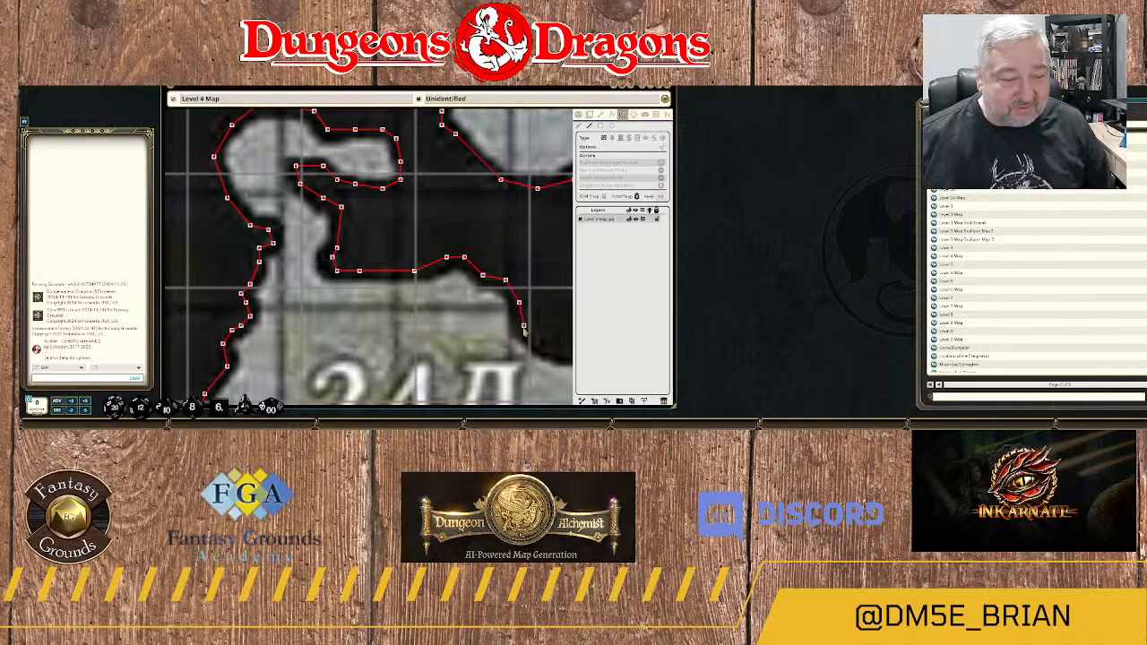
{"action": "left_click_drag", "start_coordinate": [529, 343], "coordinate": [437, 298]}
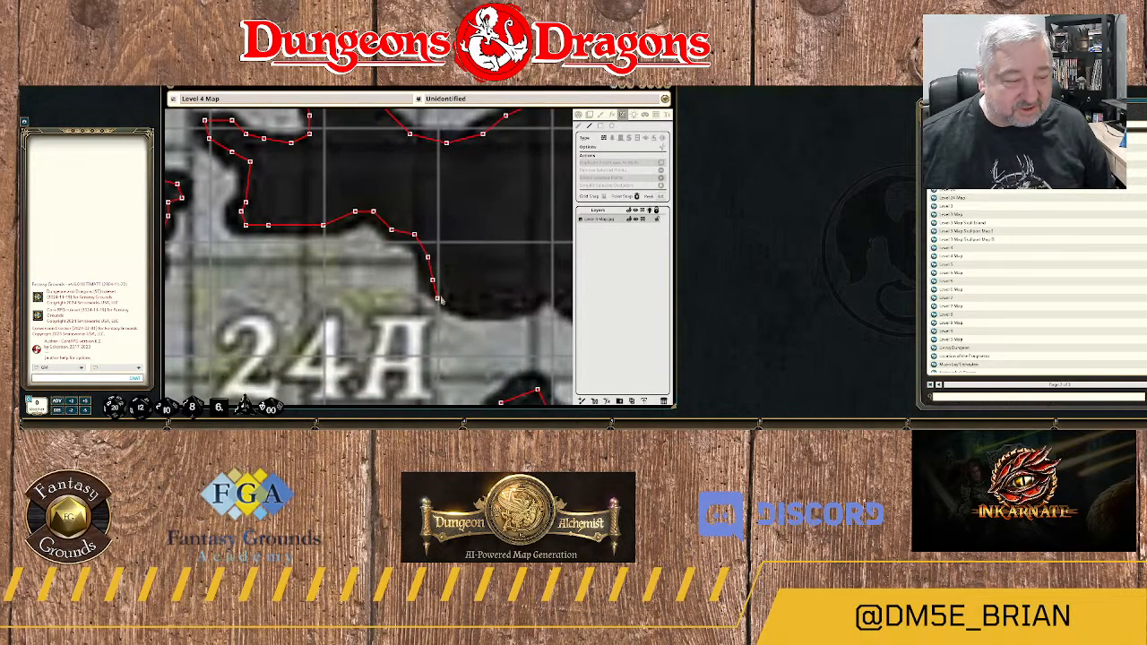
Trace the wall east along the rock edge beyond the 24A label, up to the small peak in the passage.
{"action": "left_click", "coordinate": [451, 301]}
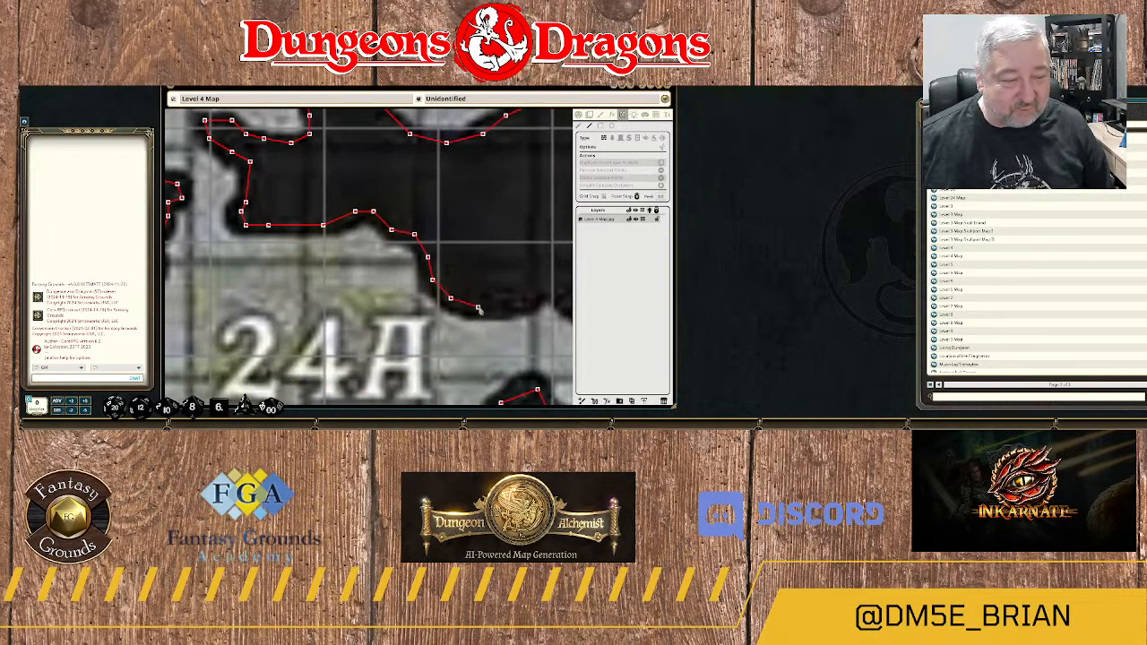
{"action": "left_click", "coordinate": [478, 308]}
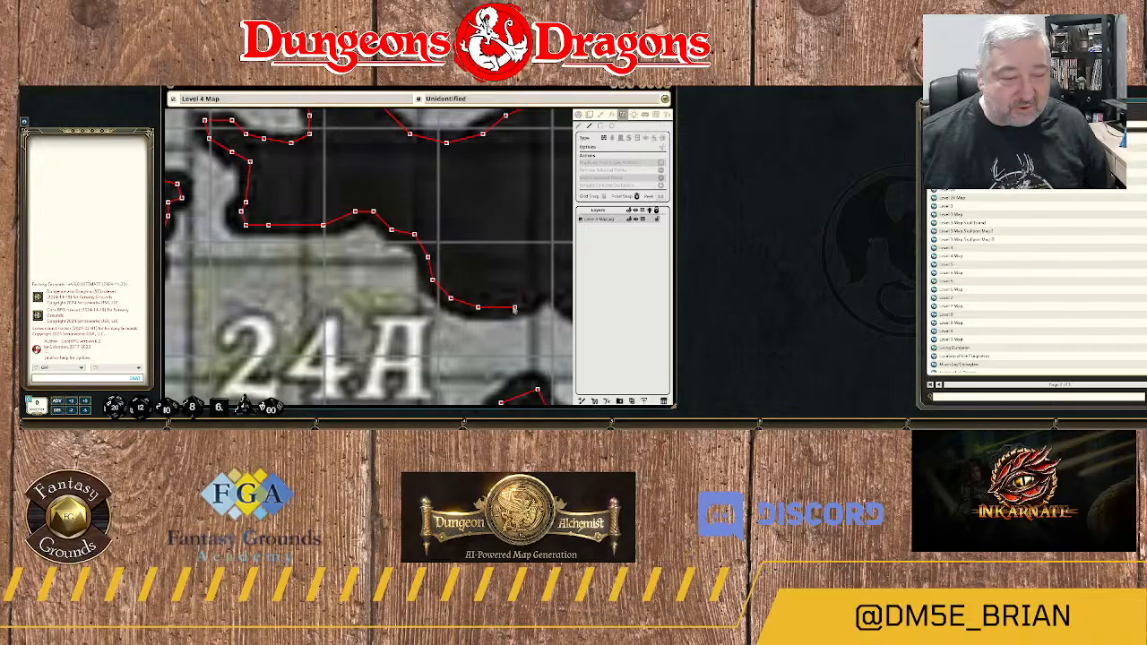
{"action": "left_click", "coordinate": [538, 296]}
{"action": "left_click_drag", "start_coordinate": [539, 300], "coordinate": [415, 309]}
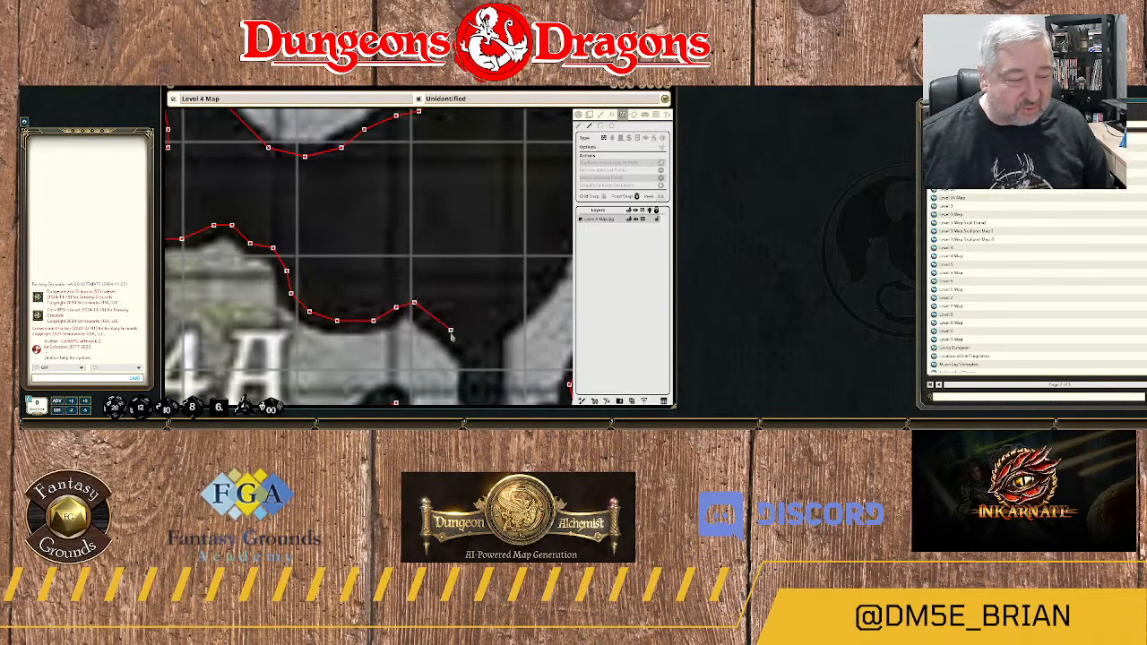
Trace the wall down the western side of the narrow rock spur east of area 24A and around its tip.
{"action": "left_click", "coordinate": [459, 339]}
{"action": "left_click_drag", "start_coordinate": [474, 369], "coordinate": [465, 260]}
{"action": "left_click", "coordinate": [465, 260]}
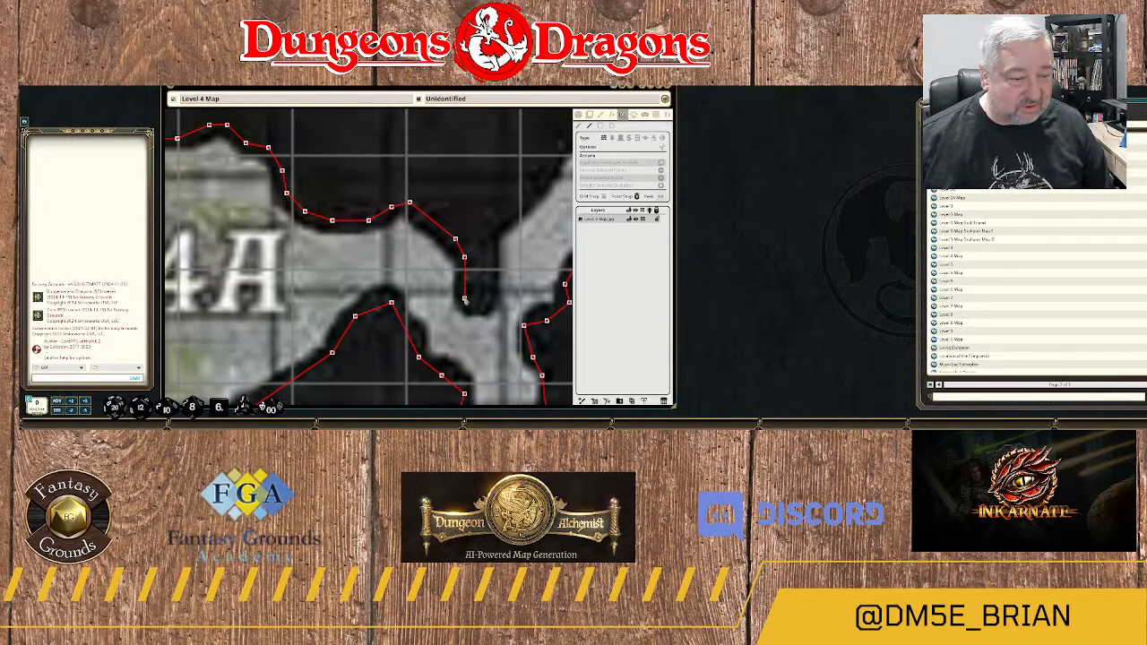
{"action": "left_click", "coordinate": [468, 307]}
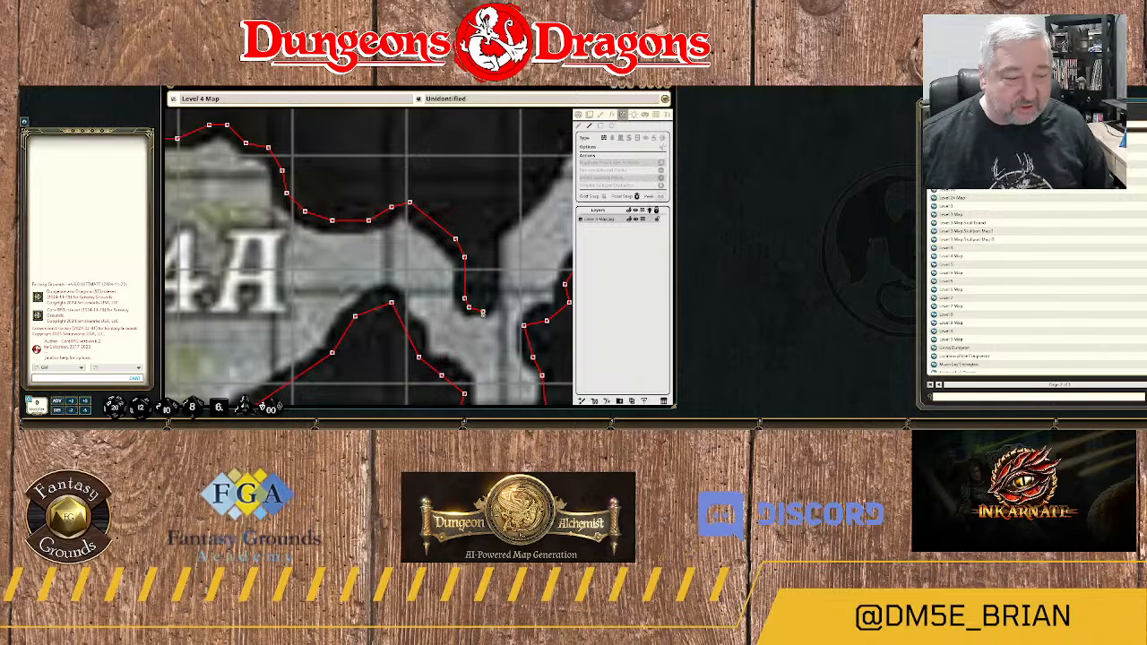
{"action": "left_click", "coordinate": [491, 296]}
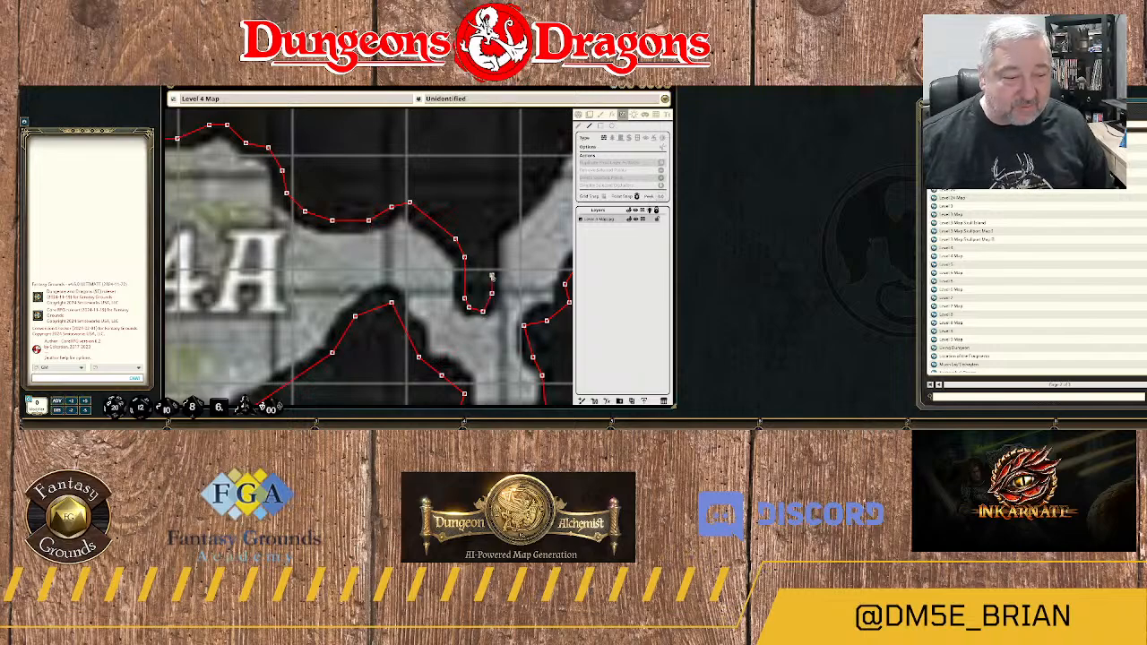
Trace the wall up the spur's eastern side and northeast along the upper edge of the passage toward area 24B.
{"action": "left_click", "coordinate": [492, 231]}
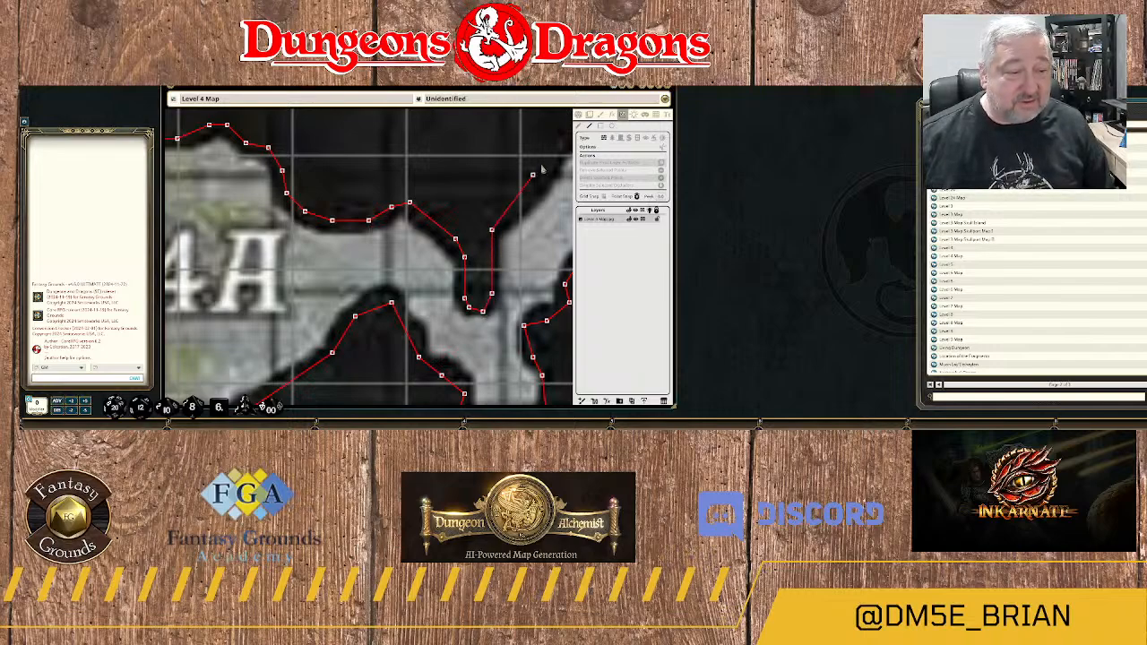
{"action": "left_click_drag", "start_coordinate": [543, 168], "coordinate": [419, 273]}
{"action": "left_click", "coordinate": [423, 276]}
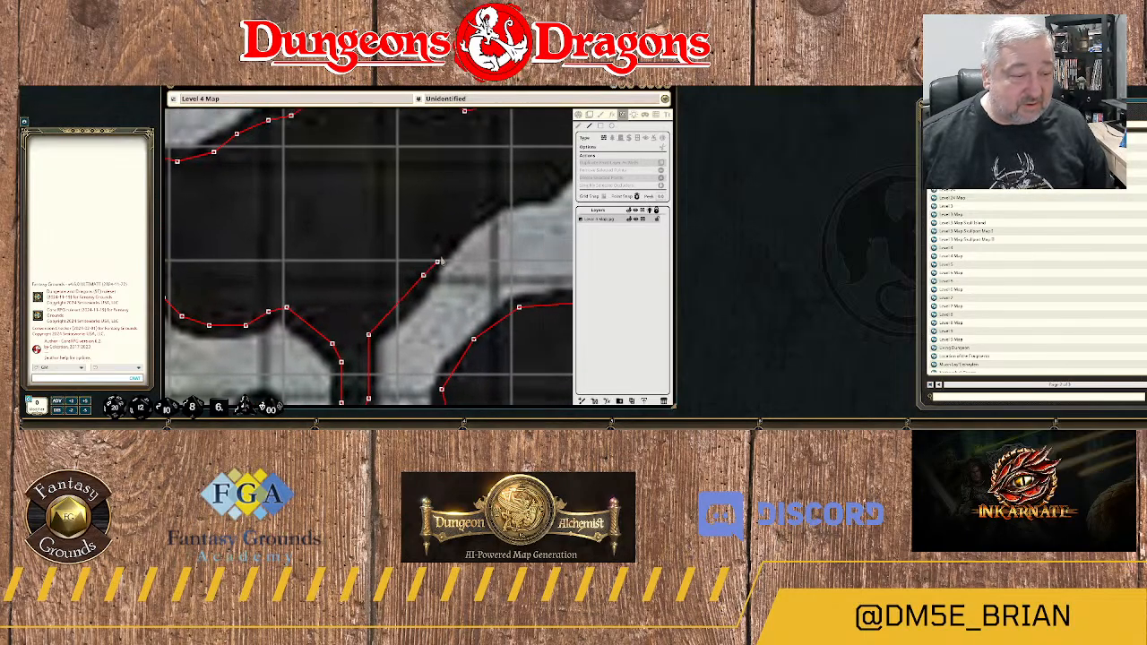
{"action": "left_click", "coordinate": [459, 233]}
{"action": "left_click", "coordinate": [495, 208]}
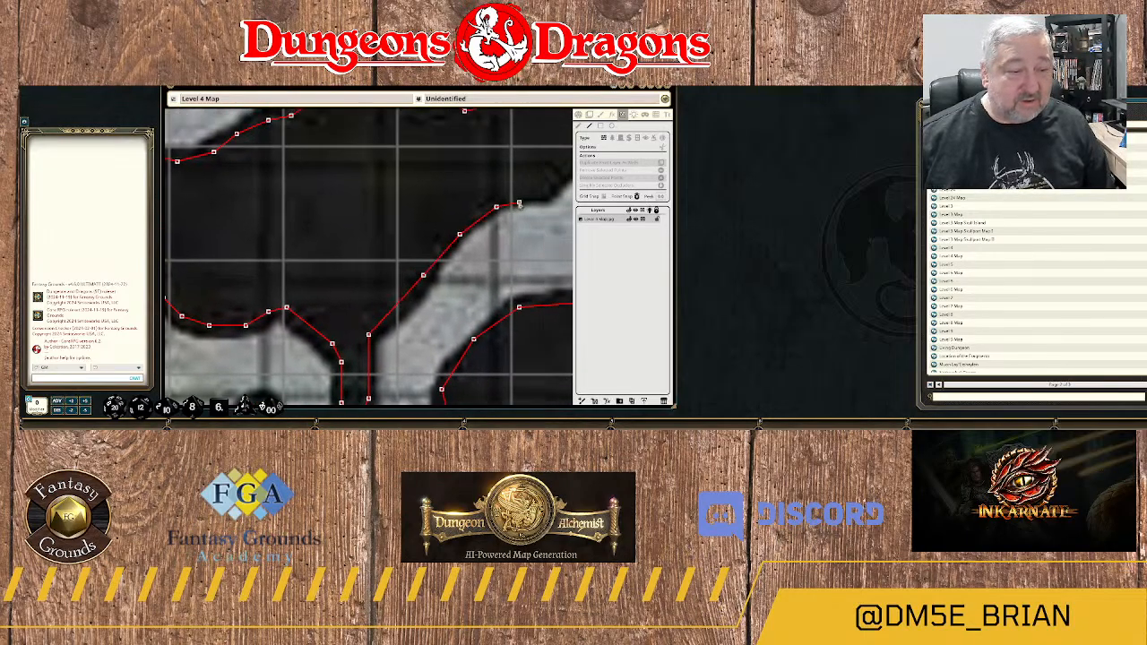
{"action": "left_click", "coordinate": [520, 198]}
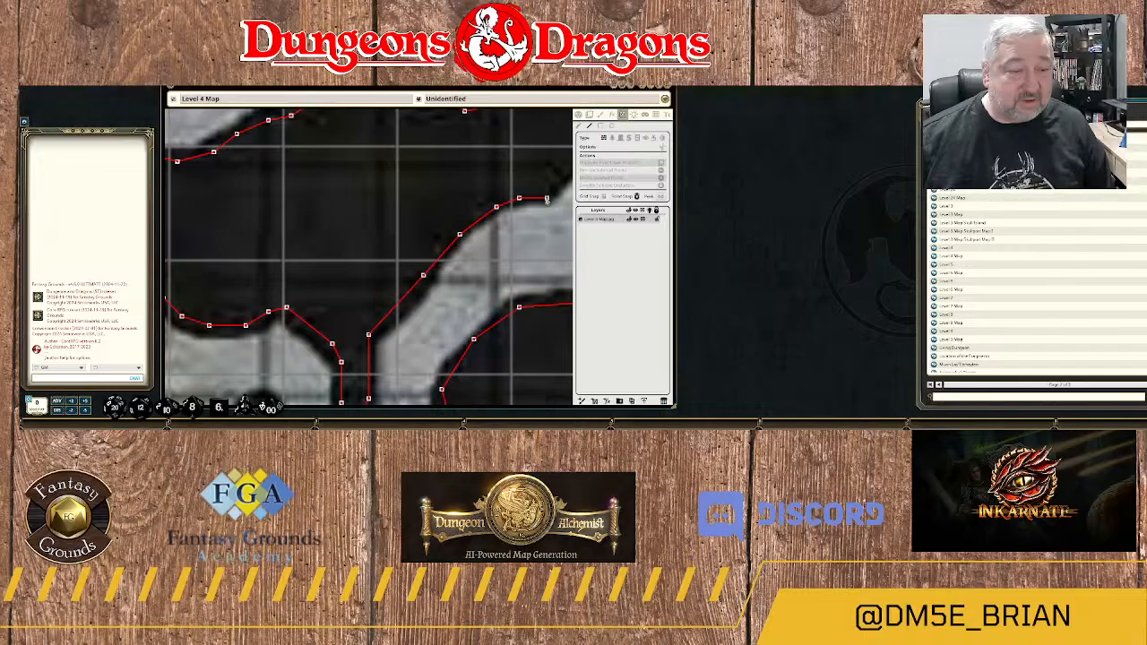
{"action": "left_click_drag", "start_coordinate": [547, 199], "coordinate": [433, 298]}
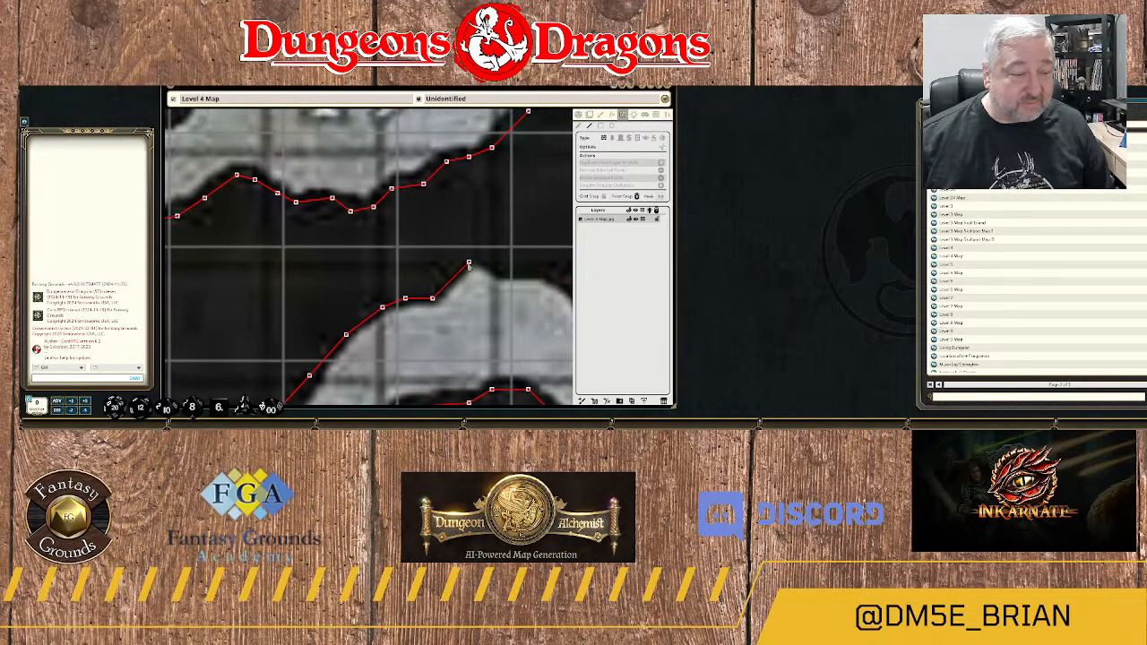
Trace the wall over the pointed peak at the top of the arched passage between areas 24A and 24B.
{"action": "left_click", "coordinate": [464, 262]}
{"action": "left_click", "coordinate": [469, 263]}
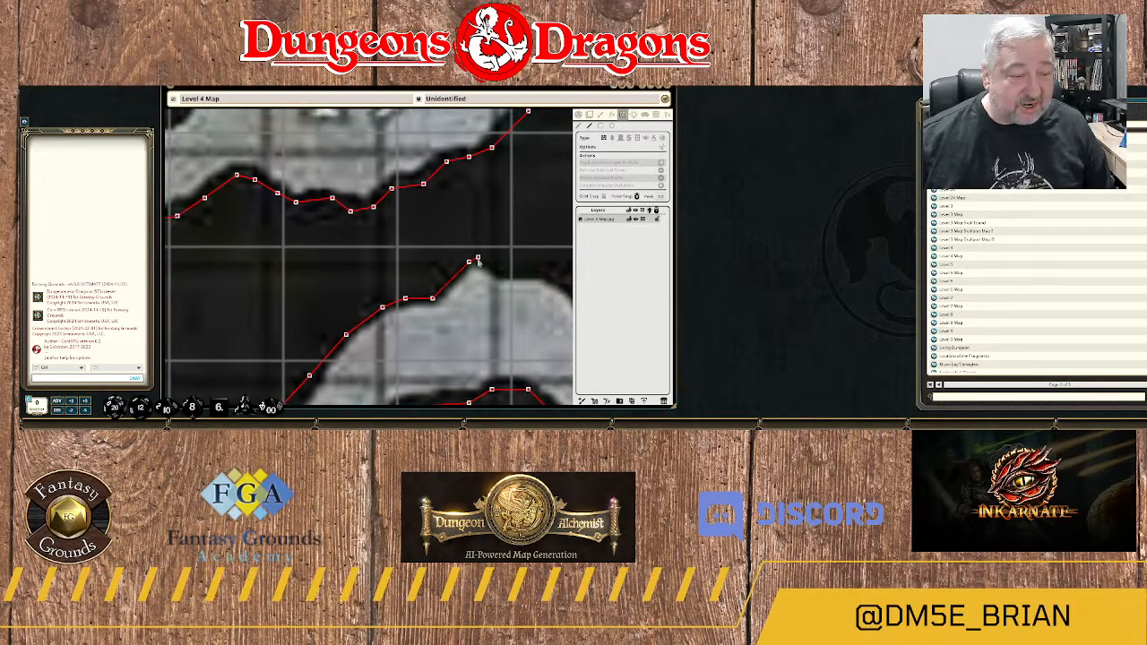
{"action": "left_click", "coordinate": [482, 259]}
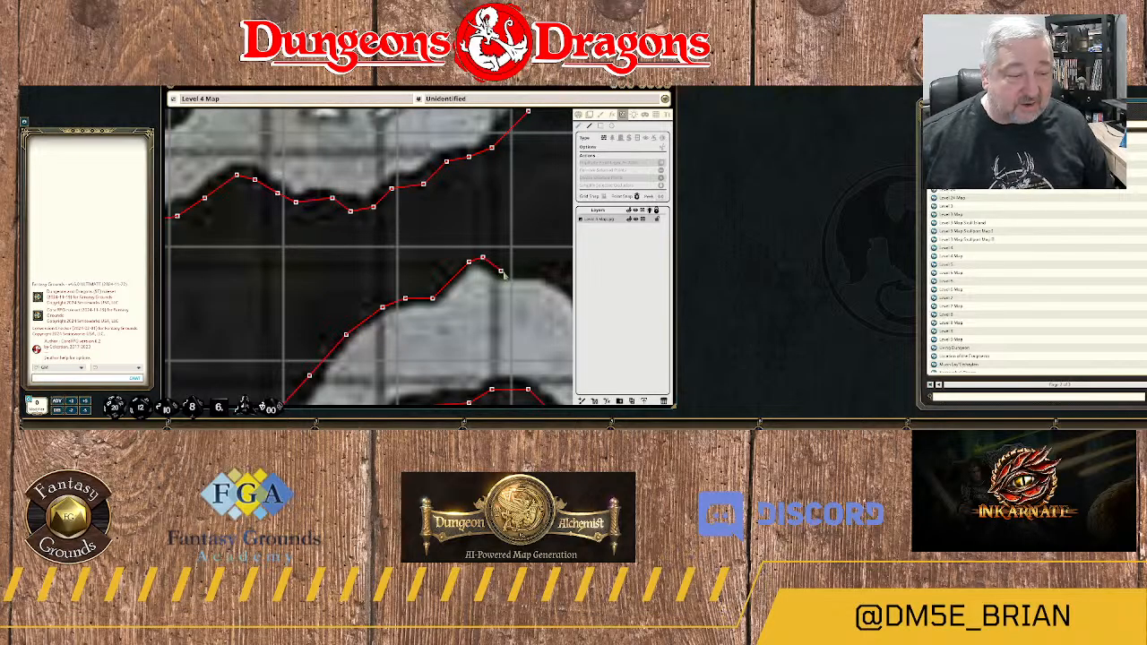
{"action": "left_click", "coordinate": [505, 272]}
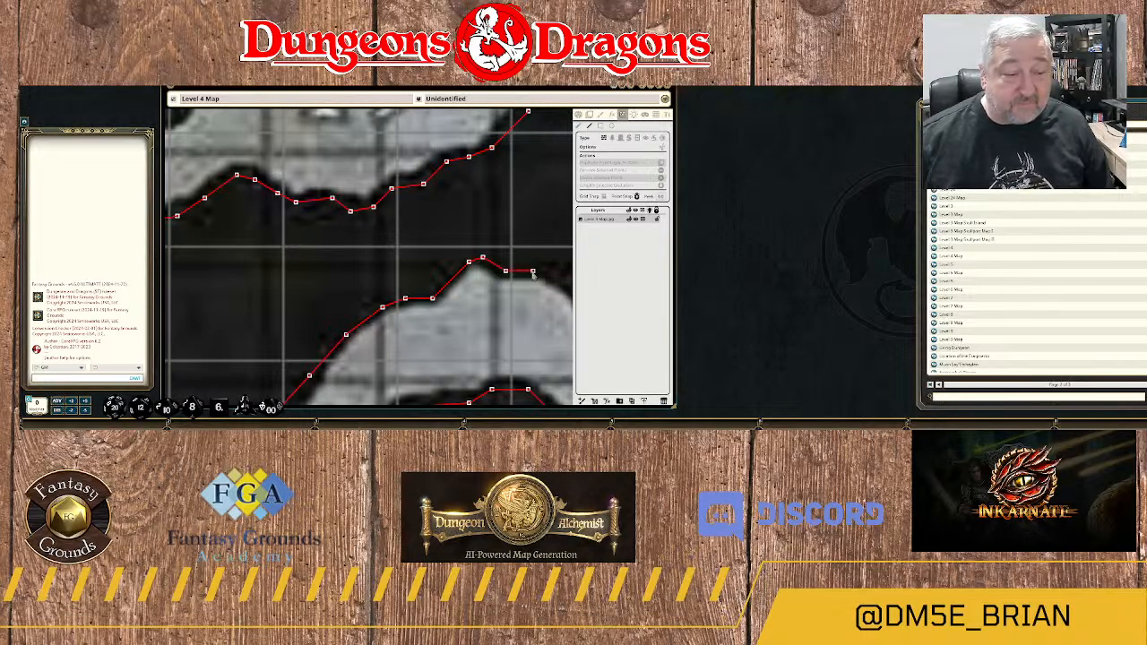
{"action": "left_click", "coordinate": [532, 272]}
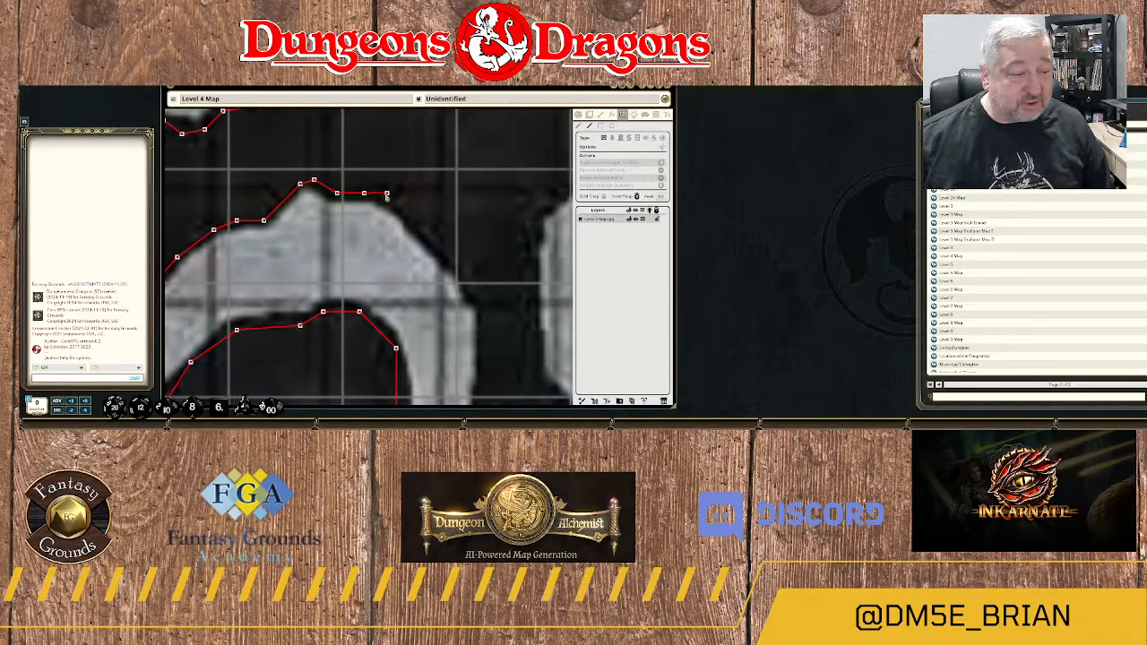
Curve the wall around the arch's outer eastern edge and south down the passage toward area 24B.
{"action": "left_click", "coordinate": [387, 194]}
{"action": "left_click", "coordinate": [459, 272]}
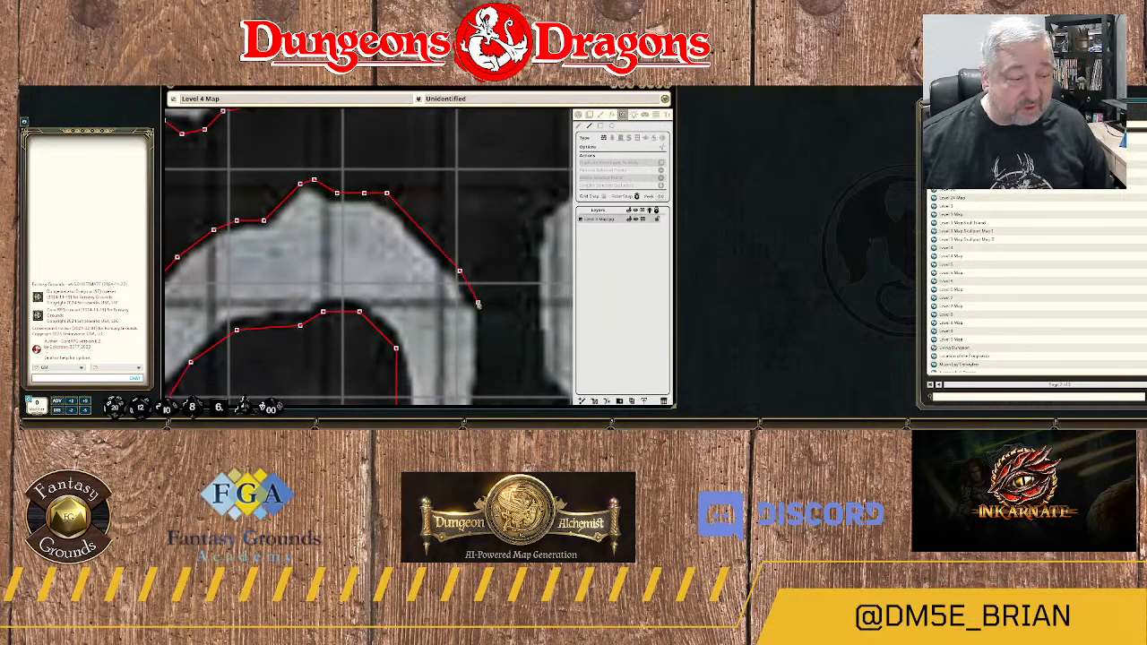
{"action": "left_click", "coordinate": [482, 298]}
{"action": "left_click_drag", "start_coordinate": [488, 348], "coordinate": [483, 172]}
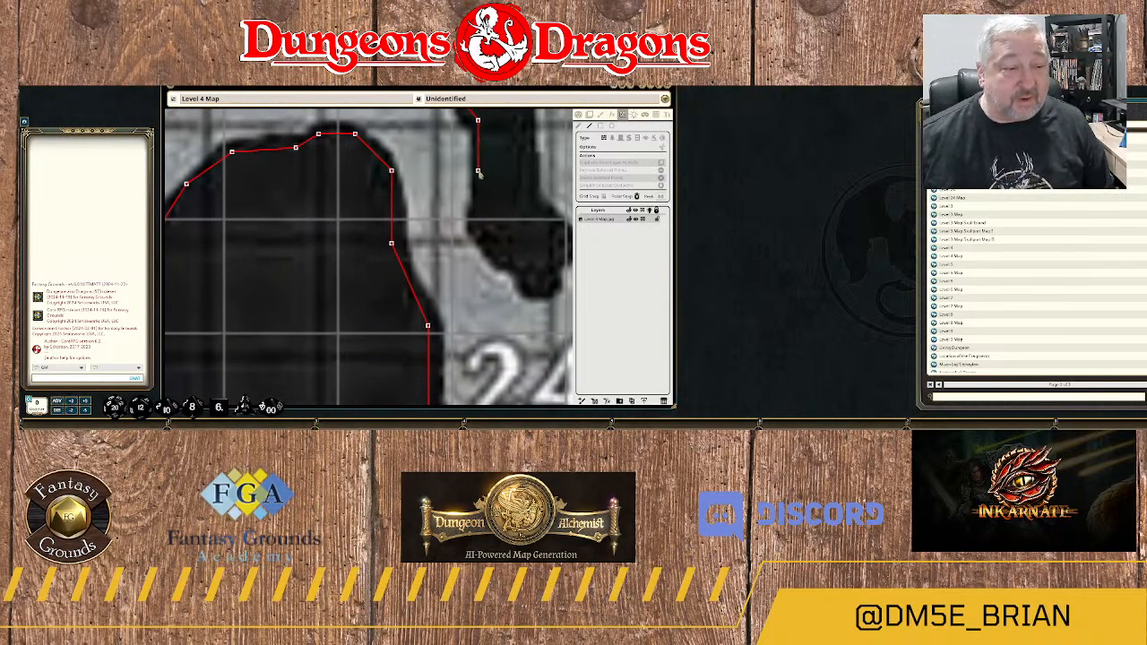
{"action": "left_click", "coordinate": [479, 171]}
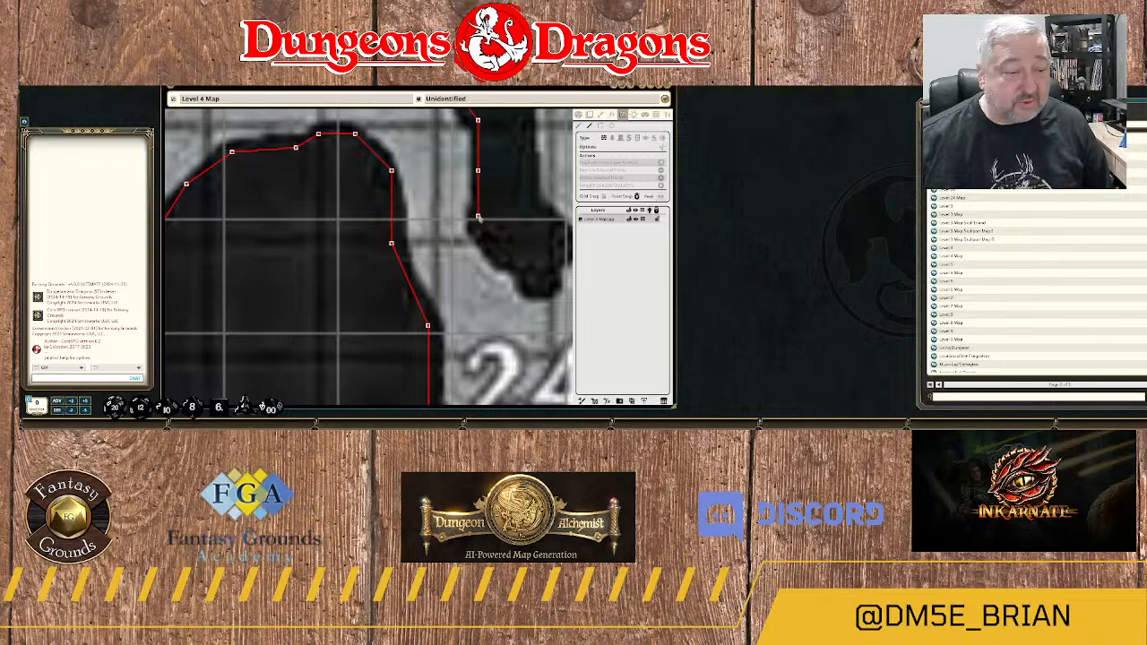
Trace the wall along the southwestern edge of the rock spur just north of area 24B to its lower tip.
{"action": "left_click", "coordinate": [477, 225]}
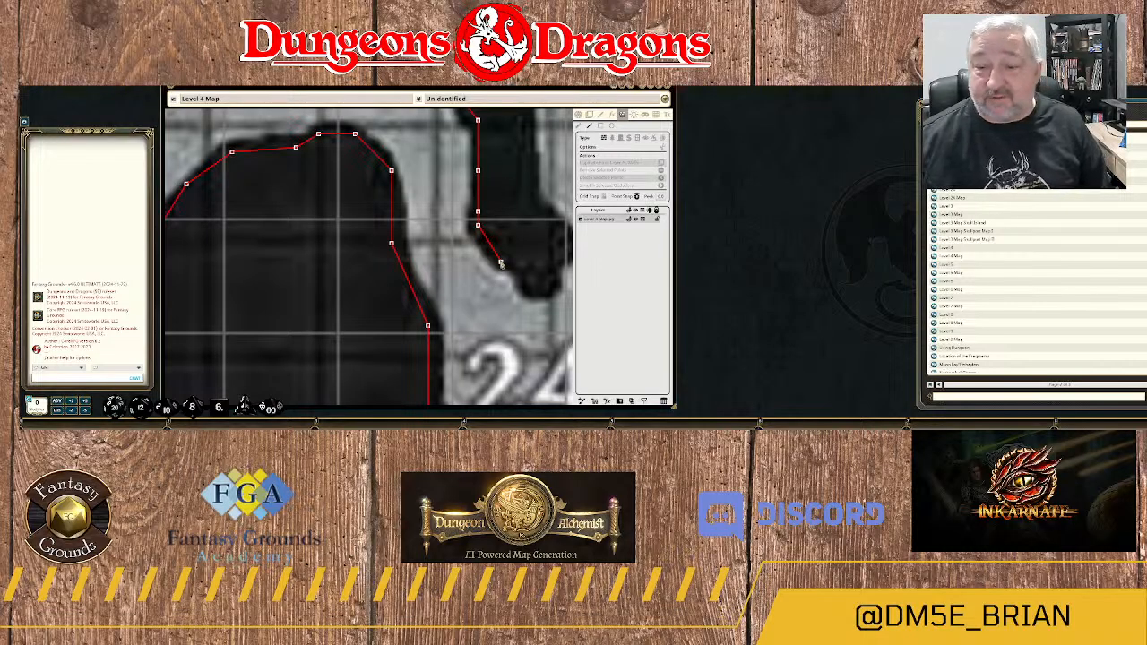
{"action": "left_click", "coordinate": [501, 263]}
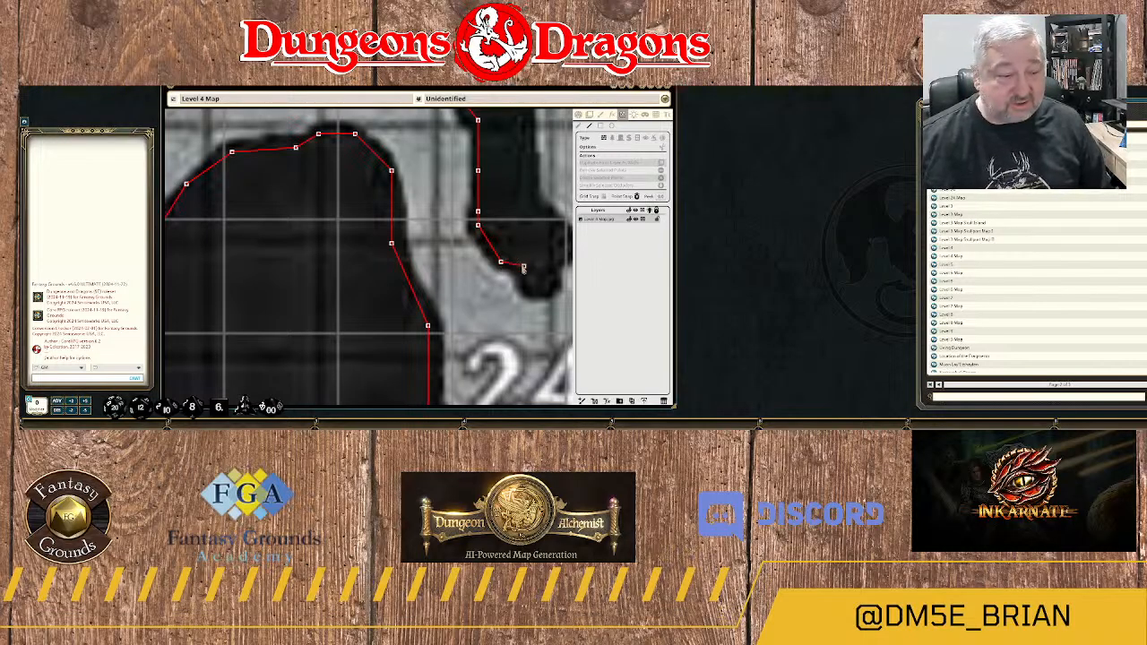
{"action": "left_click", "coordinate": [523, 266]}
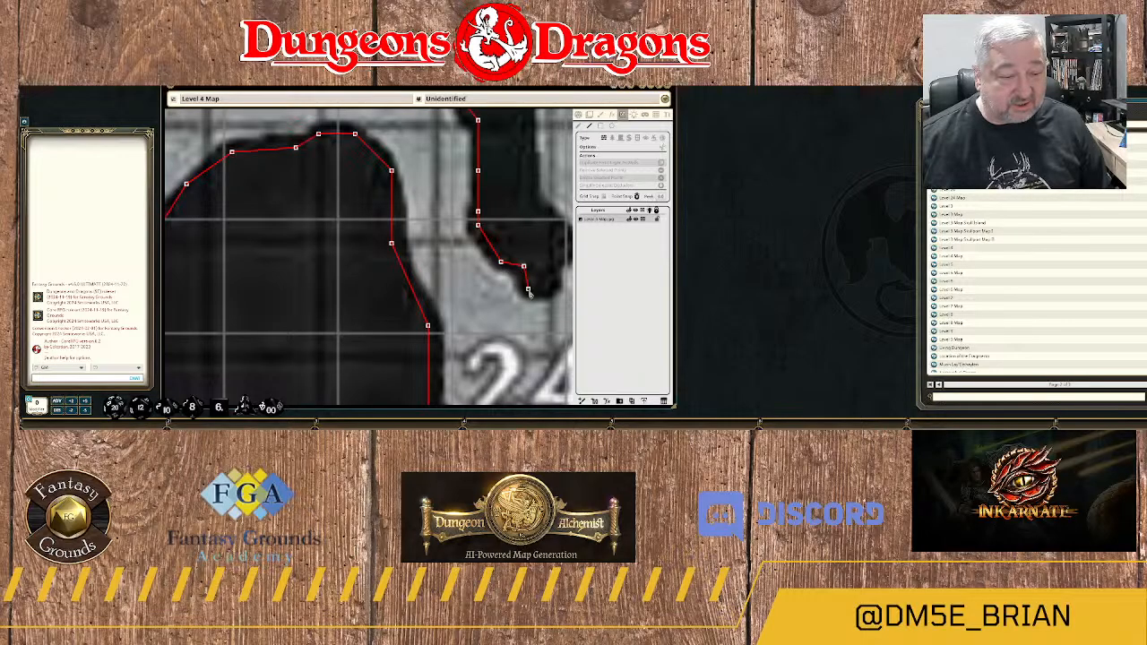
{"action": "left_click", "coordinate": [528, 288]}
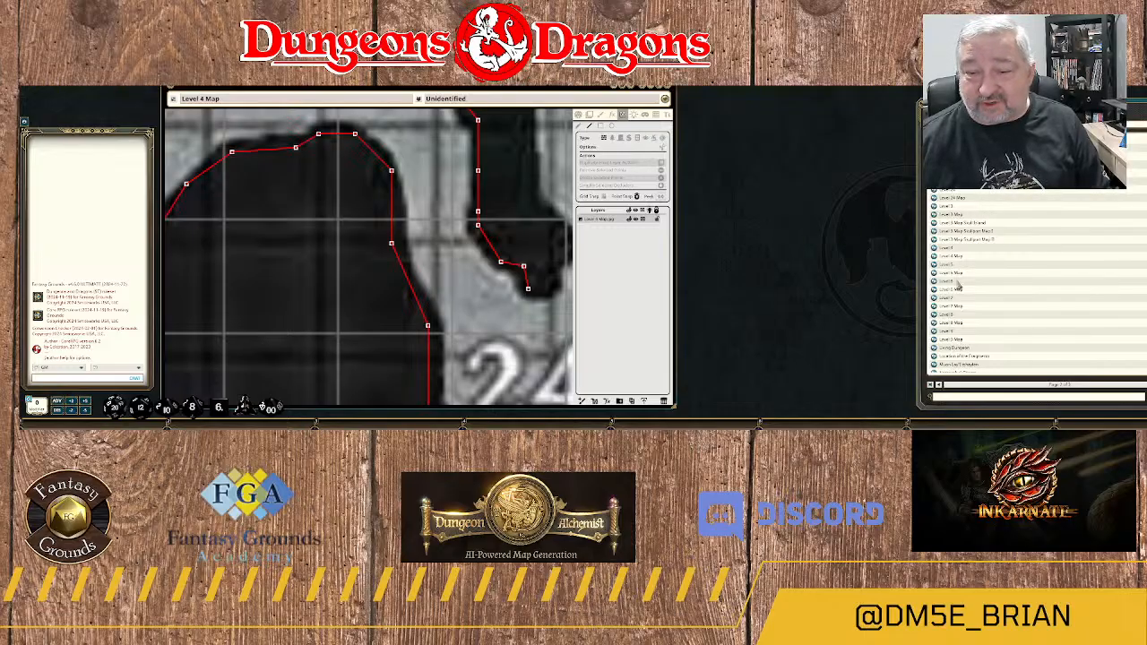
{"action": "scroll", "coordinate": [426, 274], "scroll_direction": "down", "scroll_amount": 8}
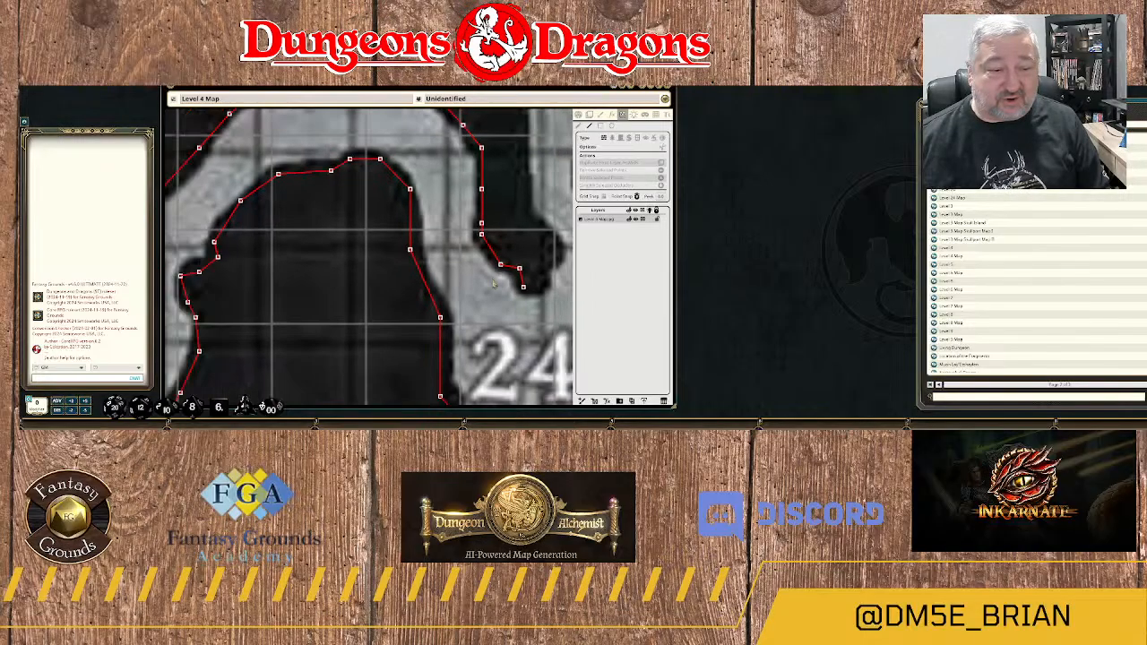
{"action": "scroll", "coordinate": [427, 274], "scroll_direction": "down", "scroll_amount": 8}
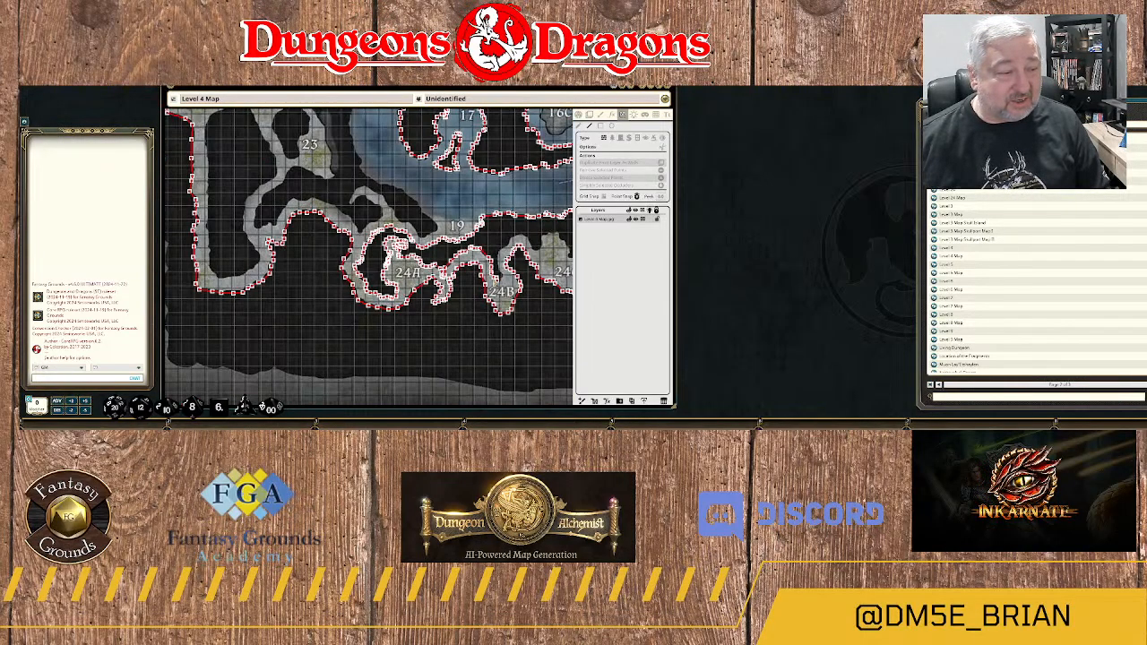
{"action": "scroll", "coordinate": [421, 338], "scroll_direction": "up", "scroll_amount": 10}
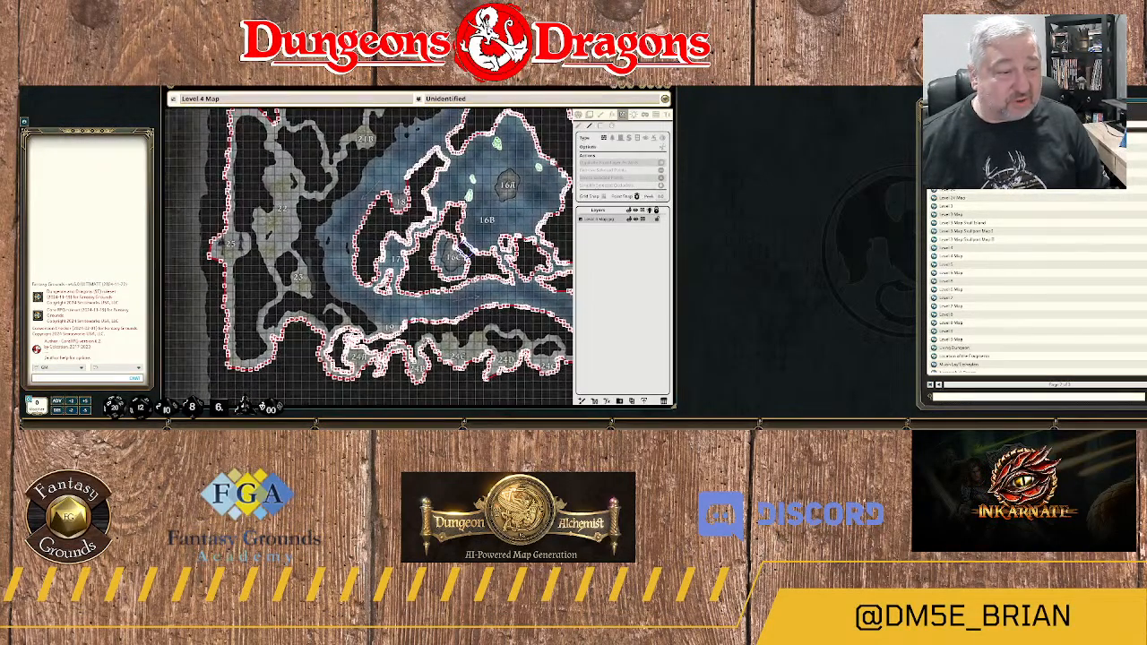
{"action": "scroll", "coordinate": [421, 339], "scroll_direction": "up", "scroll_amount": 8}
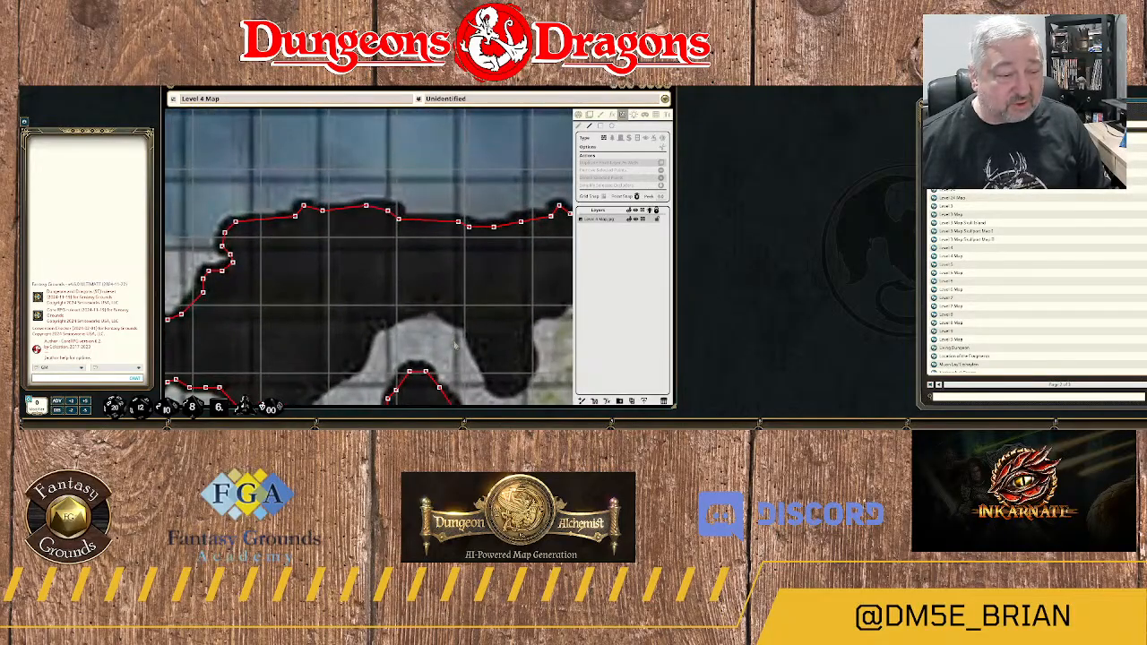
{"action": "left_click_drag", "start_coordinate": [464, 271], "coordinate": [449, 233]}
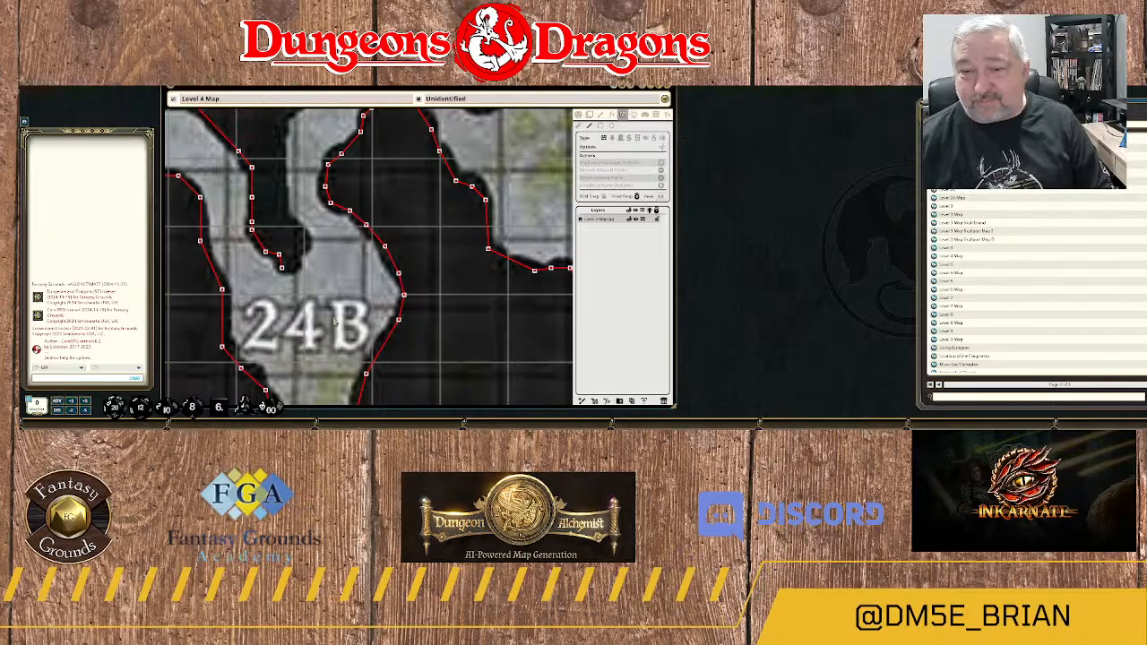
Check the existing walls along the southern rock edges from area 24B through 24C to 24D, returning to the spur north of 24B.
{"action": "scroll", "coordinate": [459, 301], "scroll_direction": "down", "scroll_amount": 2}
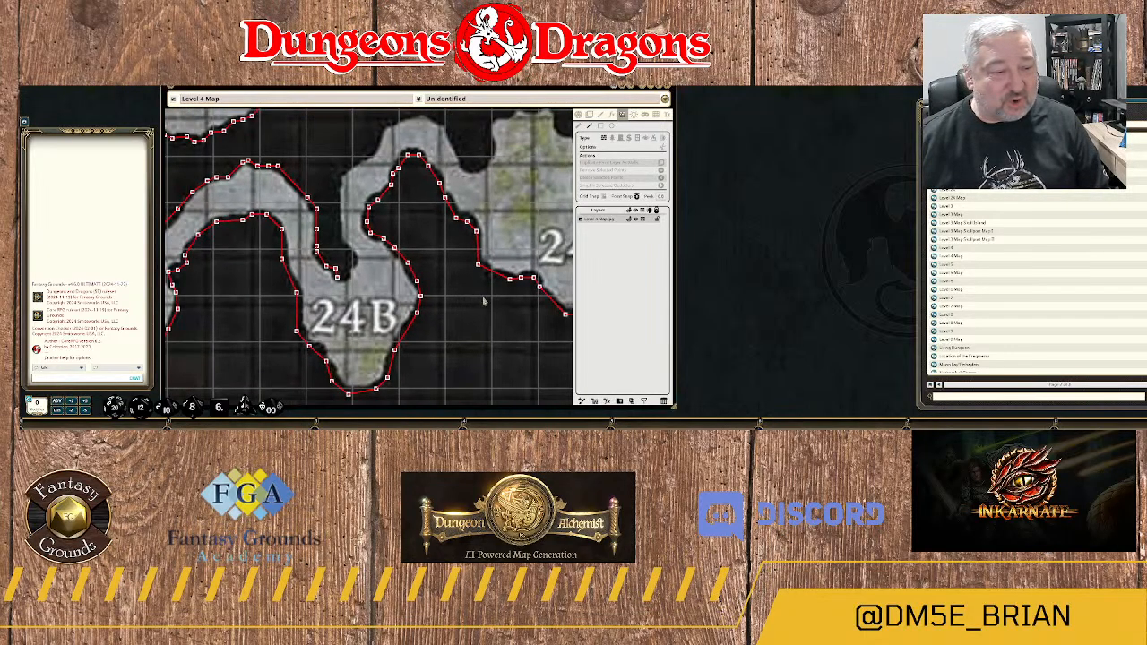
{"action": "left_click_drag", "start_coordinate": [484, 301], "coordinate": [329, 333]}
{"action": "scroll", "coordinate": [329, 333], "scroll_direction": "up", "scroll_amount": 3}
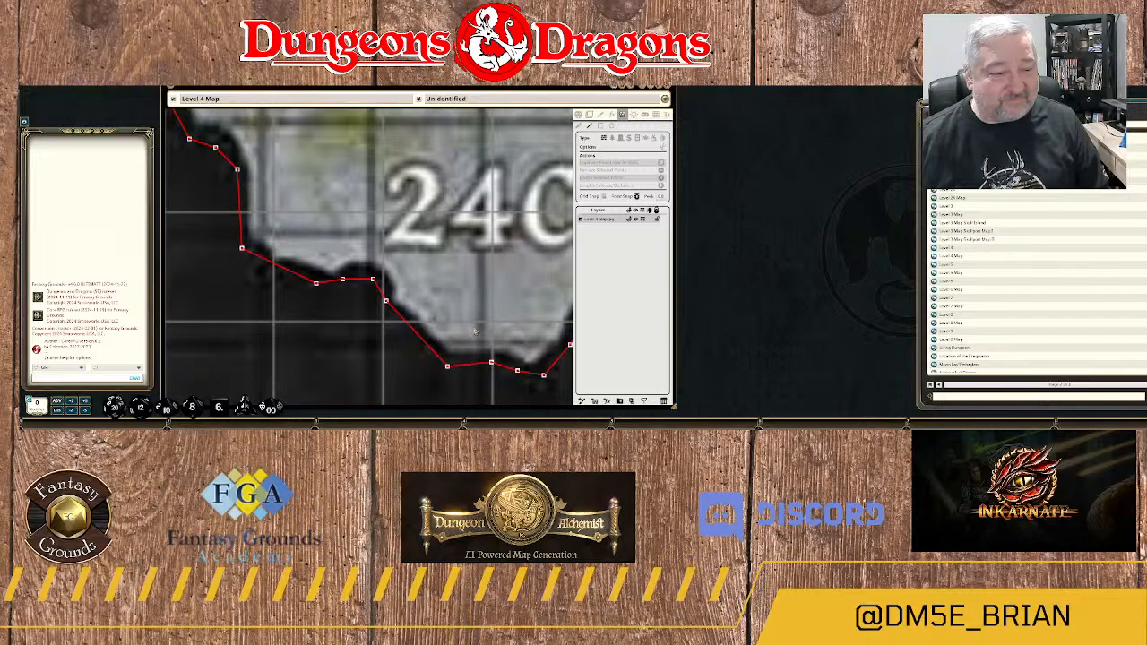
{"action": "left_click_drag", "start_coordinate": [535, 314], "coordinate": [372, 351]}
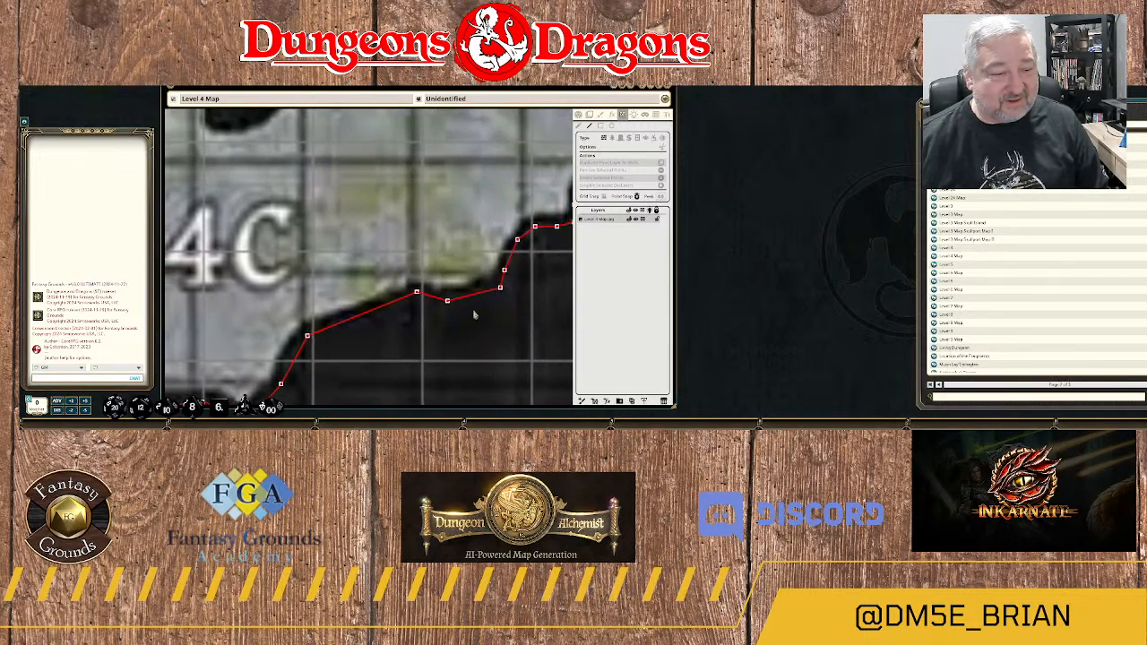
{"action": "left_click_drag", "start_coordinate": [505, 297], "coordinate": [446, 256]}
{"action": "scroll", "coordinate": [430, 318], "scroll_direction": "down", "scroll_amount": 2}
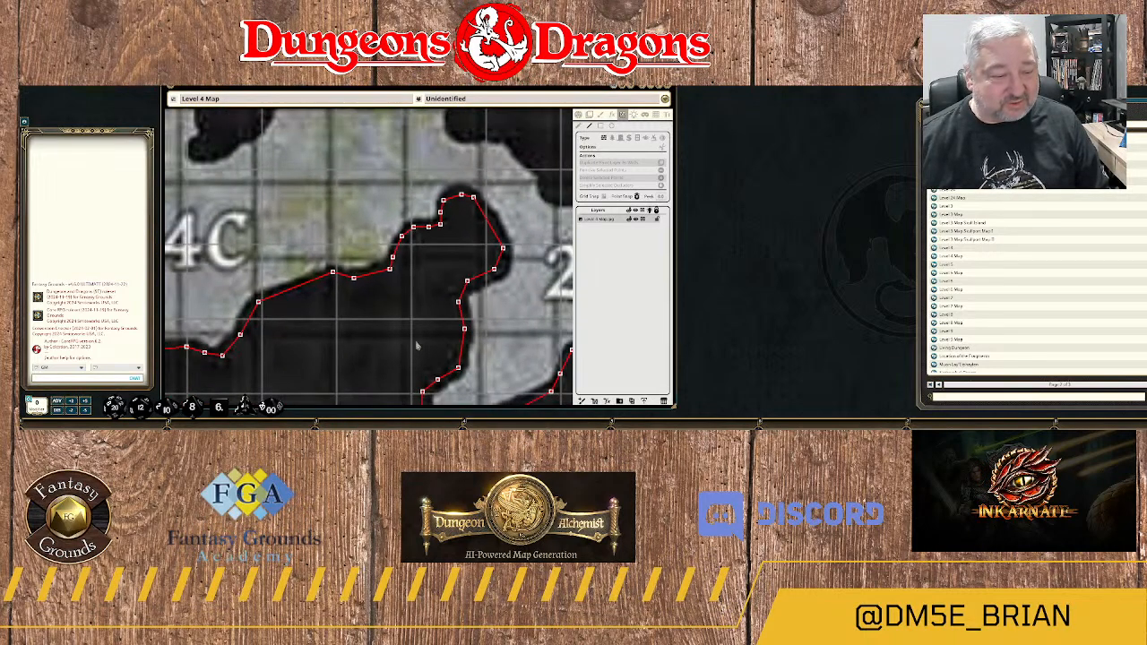
{"action": "left_click_drag", "start_coordinate": [408, 352], "coordinate": [453, 228]}
{"action": "left_click_drag", "start_coordinate": [408, 321], "coordinate": [425, 248]}
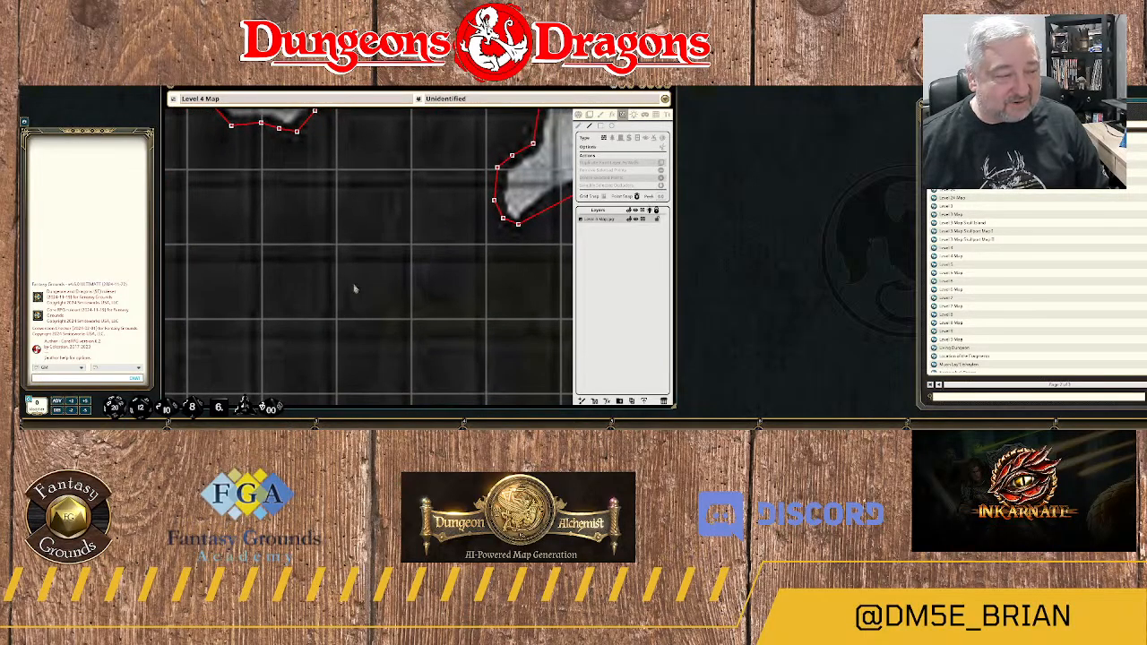
{"action": "scroll", "coordinate": [371, 256], "scroll_direction": "down", "scroll_amount": 3}
{"action": "left_click_drag", "start_coordinate": [377, 182], "coordinate": [444, 264]}
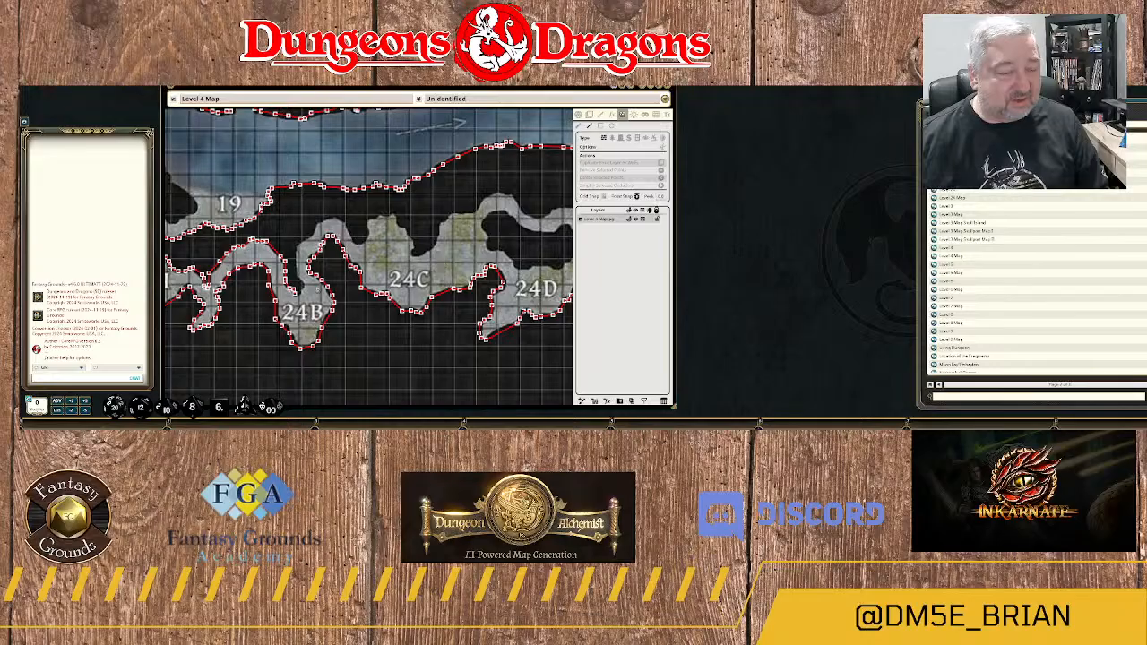
{"action": "left_click_drag", "start_coordinate": [298, 295], "coordinate": [432, 276]}
{"action": "scroll", "coordinate": [439, 282], "scroll_direction": "up", "scroll_amount": 5}
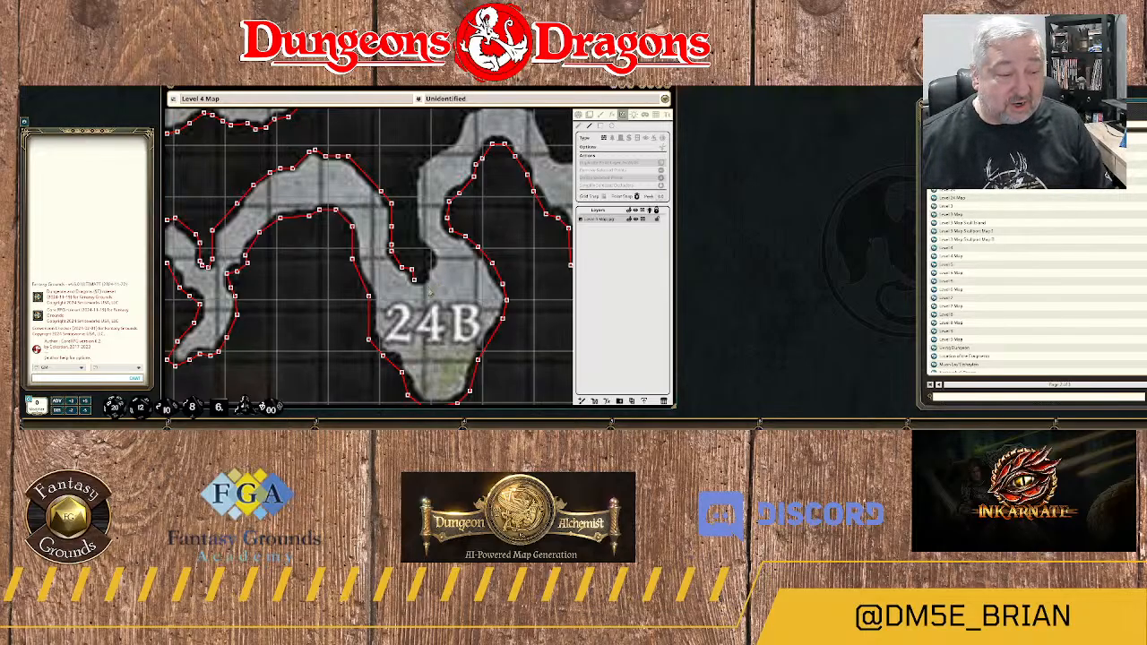
{"action": "scroll", "coordinate": [429, 293], "scroll_direction": "up", "scroll_amount": 3}
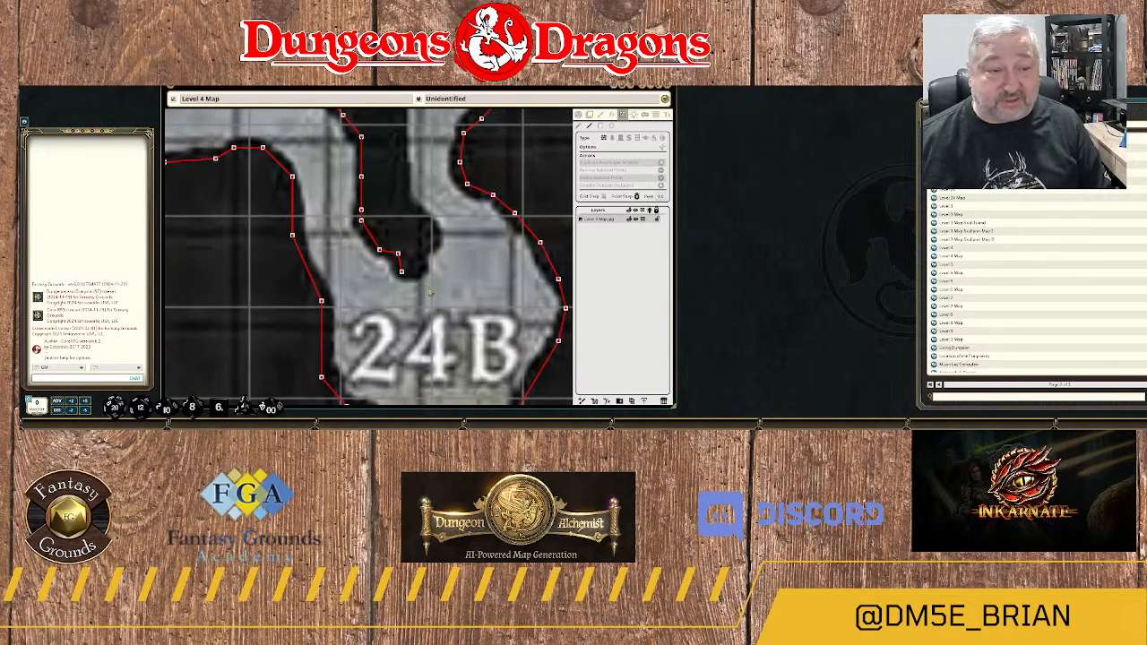
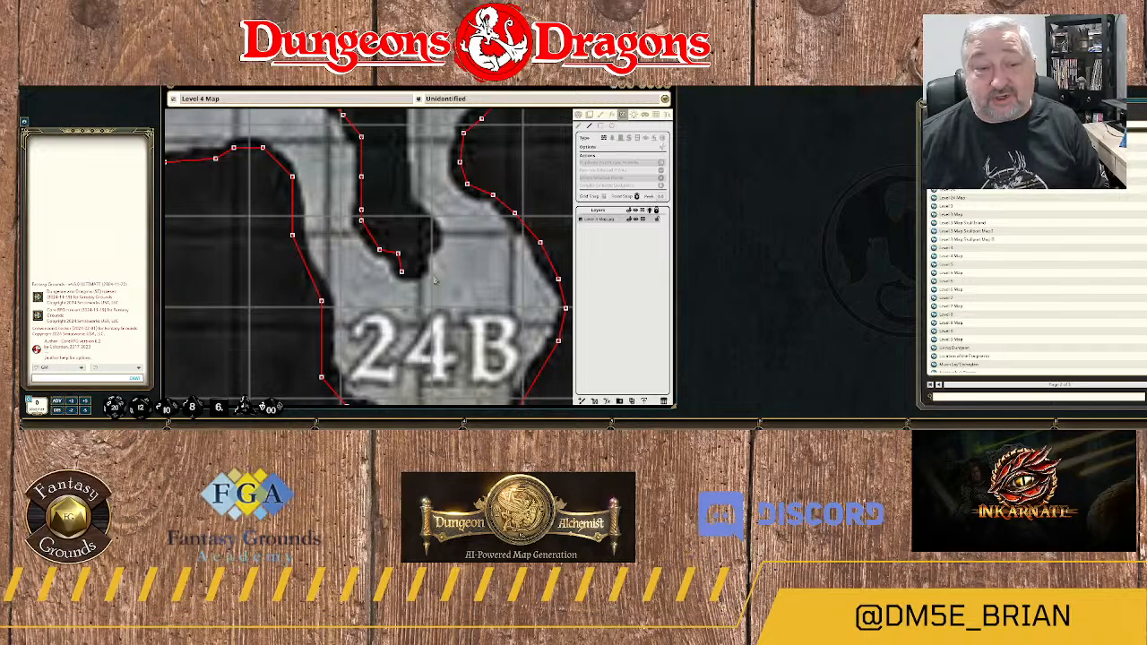
Continue the wall around the lower tip of the rock spur north of area 24B and up its bulging eastern side.
{"action": "scroll", "coordinate": [434, 282], "scroll_direction": "down", "scroll_amount": 5}
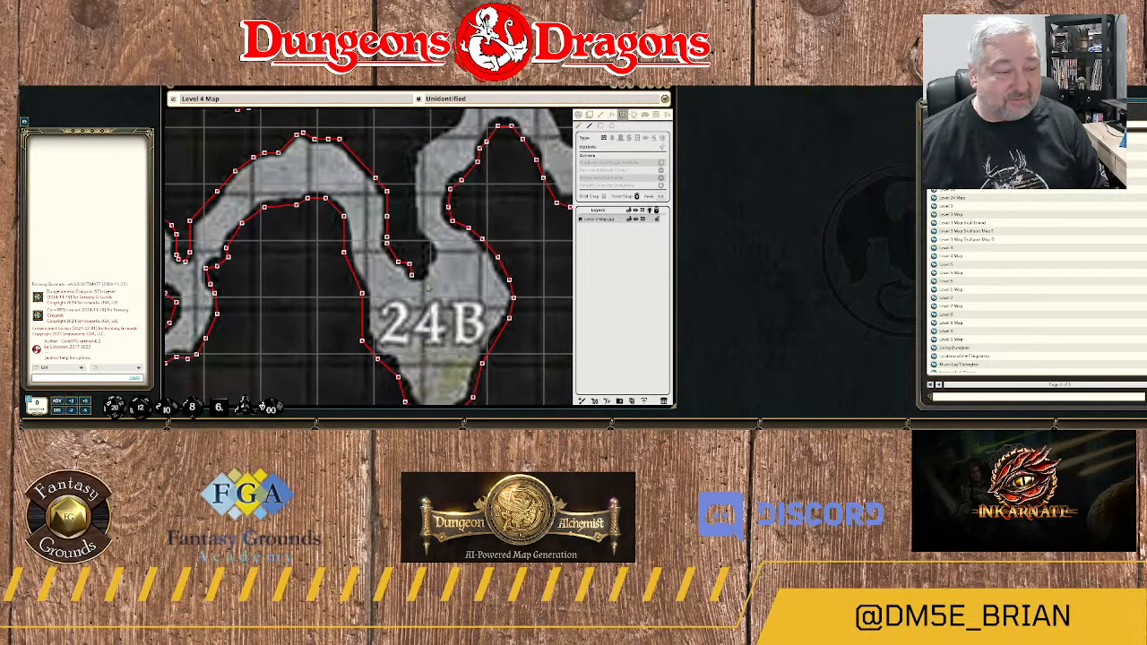
{"action": "scroll", "coordinate": [427, 287], "scroll_direction": "up", "scroll_amount": 5}
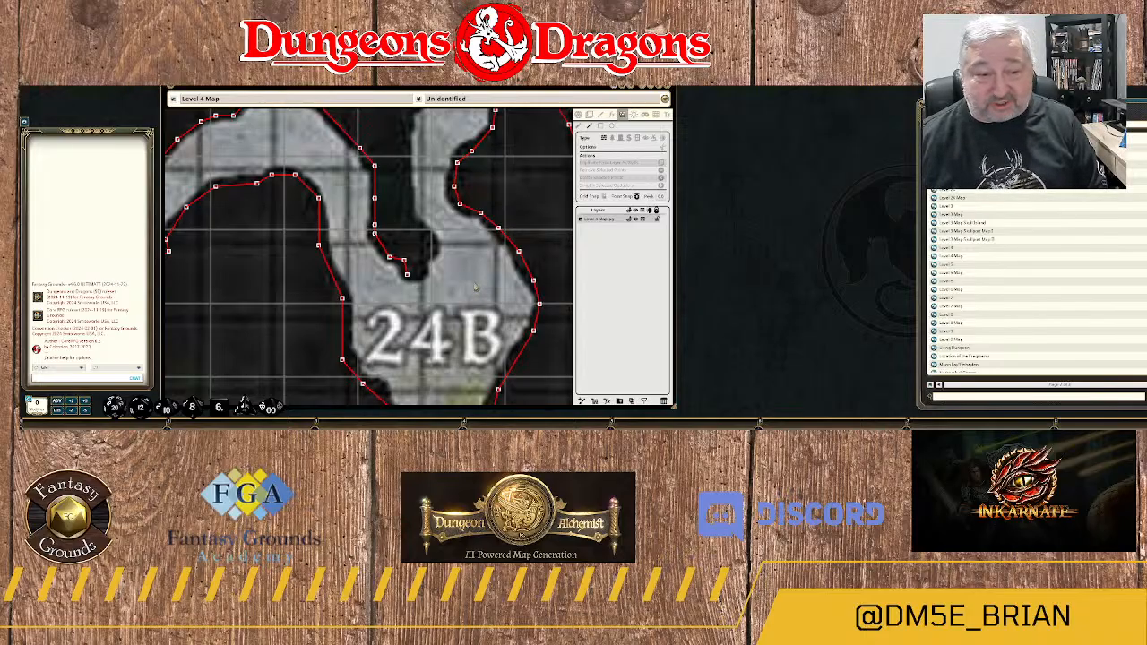
{"action": "scroll", "coordinate": [445, 296], "scroll_direction": "up", "scroll_amount": 2}
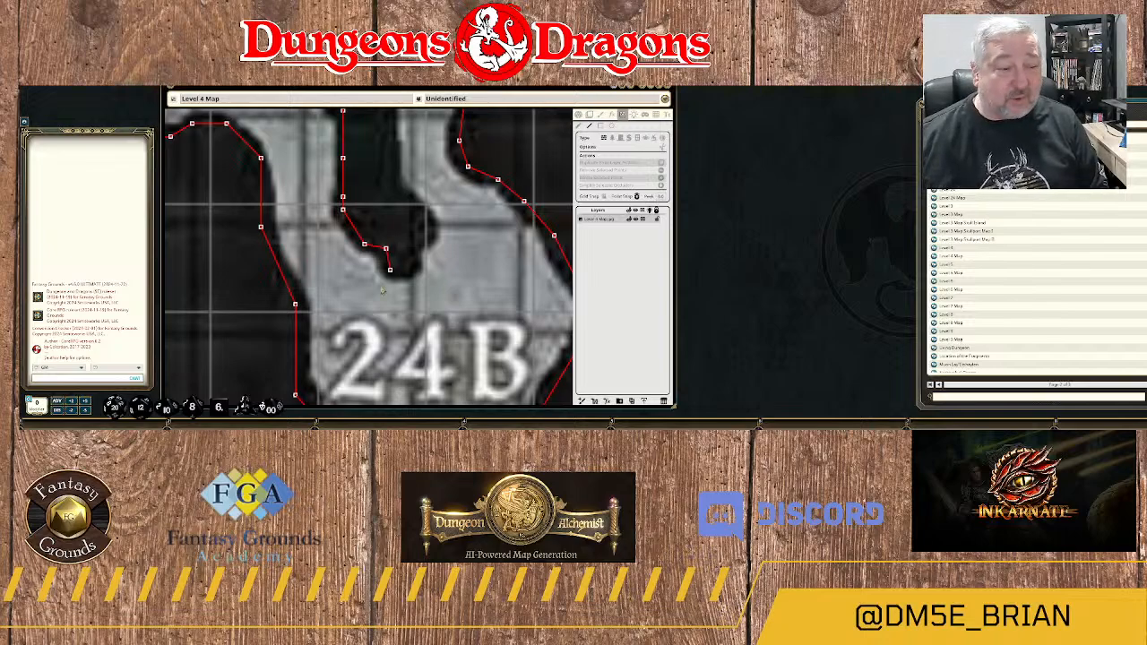
{"action": "scroll", "coordinate": [441, 251], "scroll_direction": "down", "scroll_amount": 5}
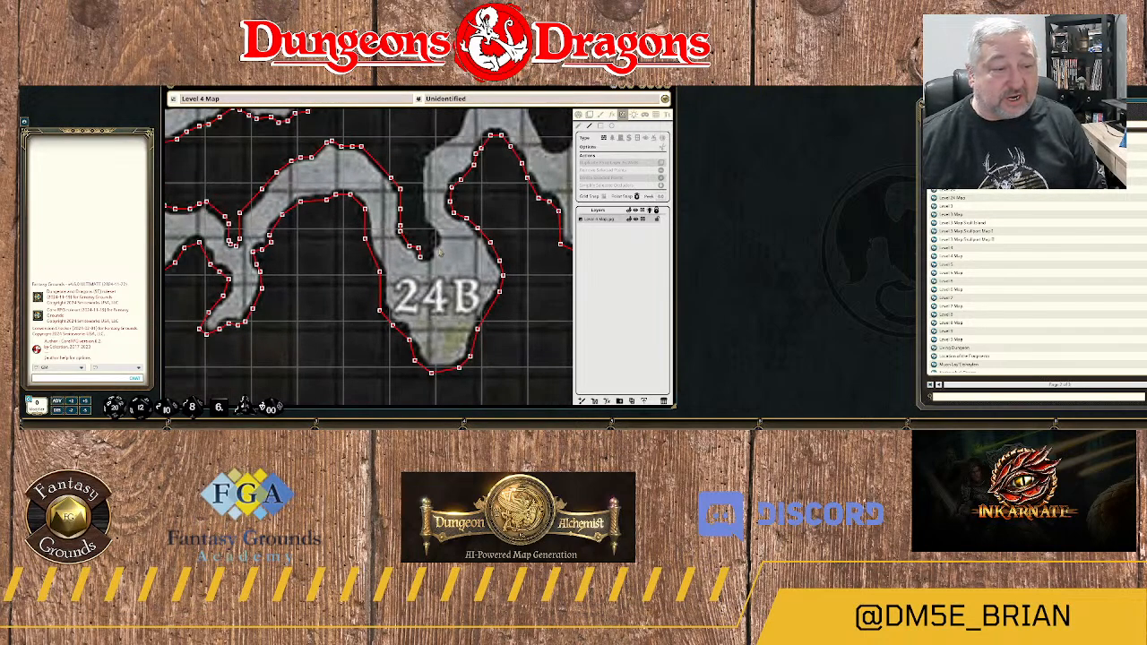
{"action": "scroll", "coordinate": [439, 252], "scroll_direction": "down", "scroll_amount": 3}
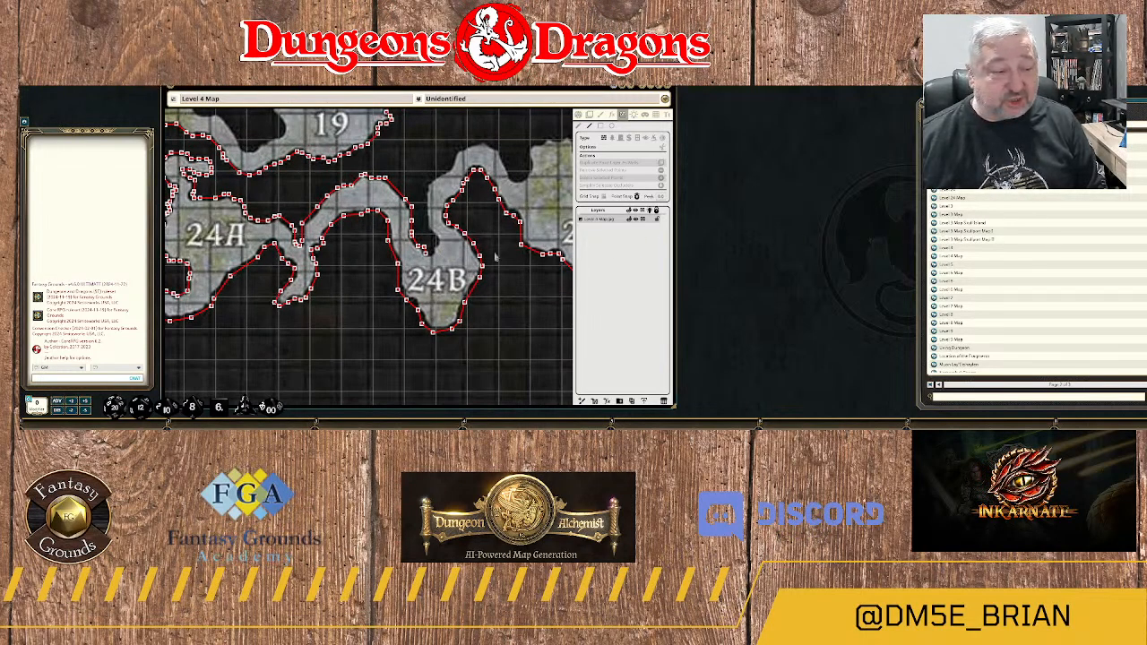
{"action": "scroll", "coordinate": [434, 261], "scroll_direction": "up", "scroll_amount": 8}
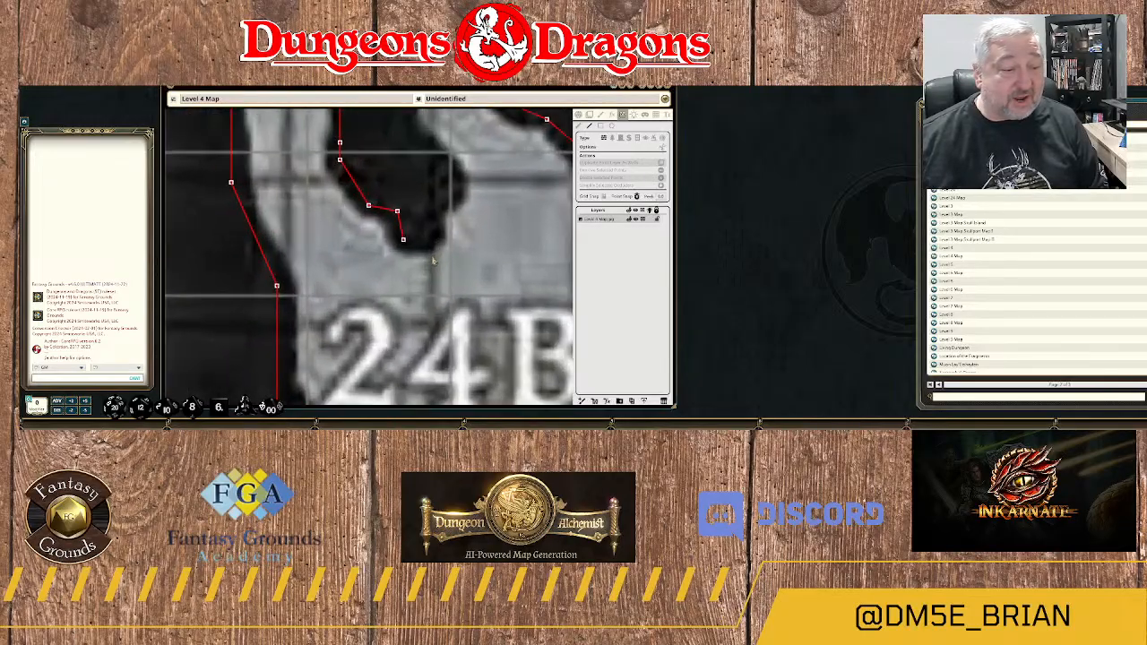
{"action": "scroll", "coordinate": [433, 261], "scroll_direction": "up", "scroll_amount": 1}
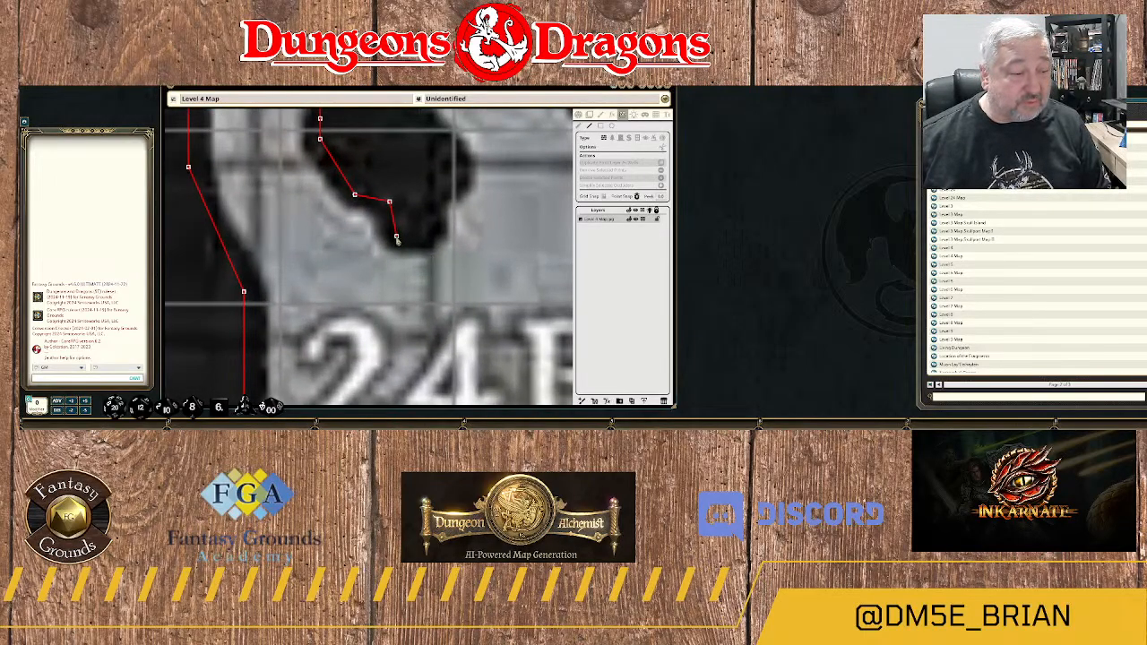
{"action": "left_click", "coordinate": [396, 237]}
{"action": "left_click", "coordinate": [418, 236]}
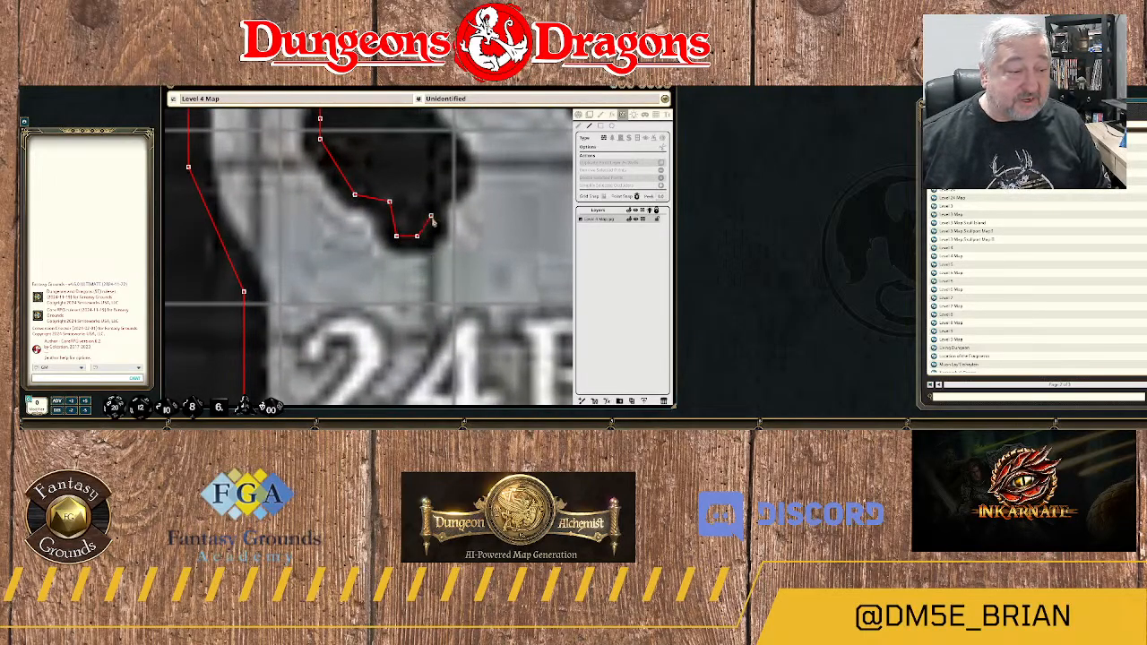
{"action": "left_click", "coordinate": [431, 223]}
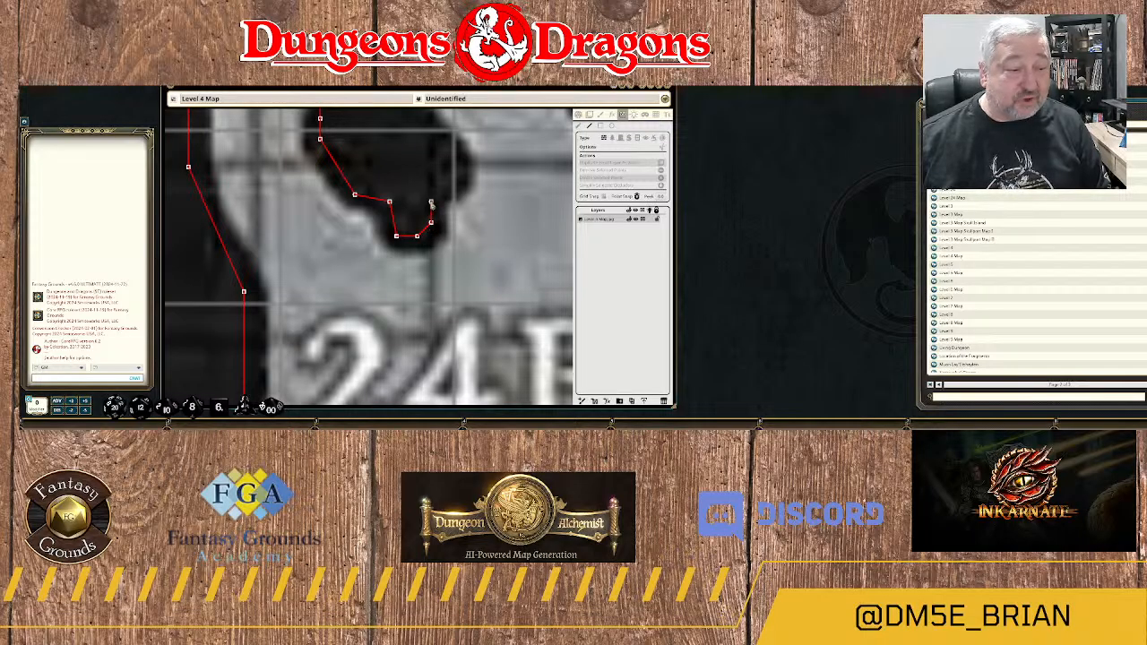
{"action": "left_click", "coordinate": [431, 202]}
{"action": "left_click", "coordinate": [459, 182]}
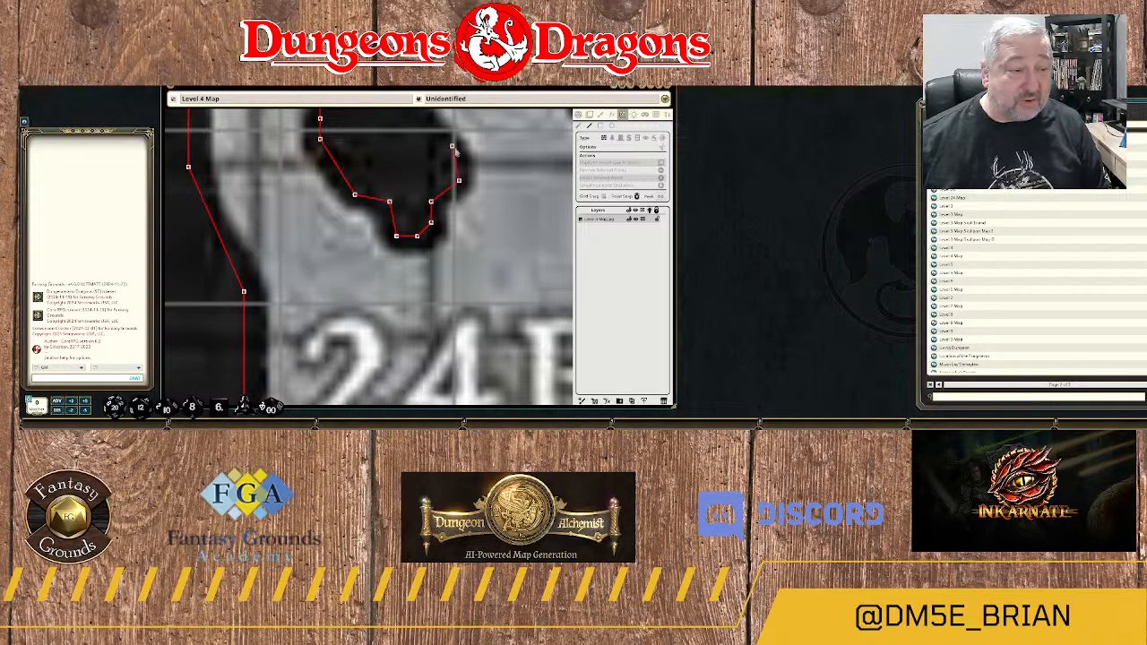
{"action": "left_click", "coordinate": [454, 147]}
Trace the wall north along the spur's eastern edge, following the western side of the narrow passage above area 24B.
{"action": "left_click_drag", "start_coordinate": [405, 142], "coordinate": [447, 328]}
{"action": "scroll", "coordinate": [447, 328], "scroll_direction": "up", "scroll_amount": 1}
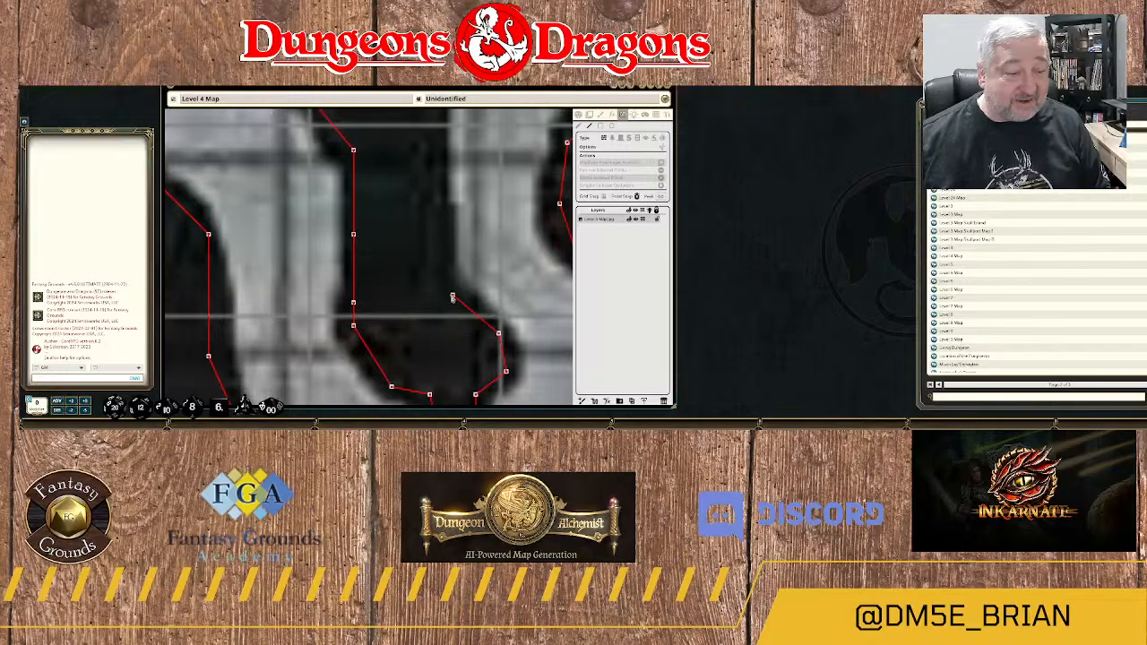
{"action": "left_click", "coordinate": [452, 295]}
{"action": "left_click", "coordinate": [445, 265]}
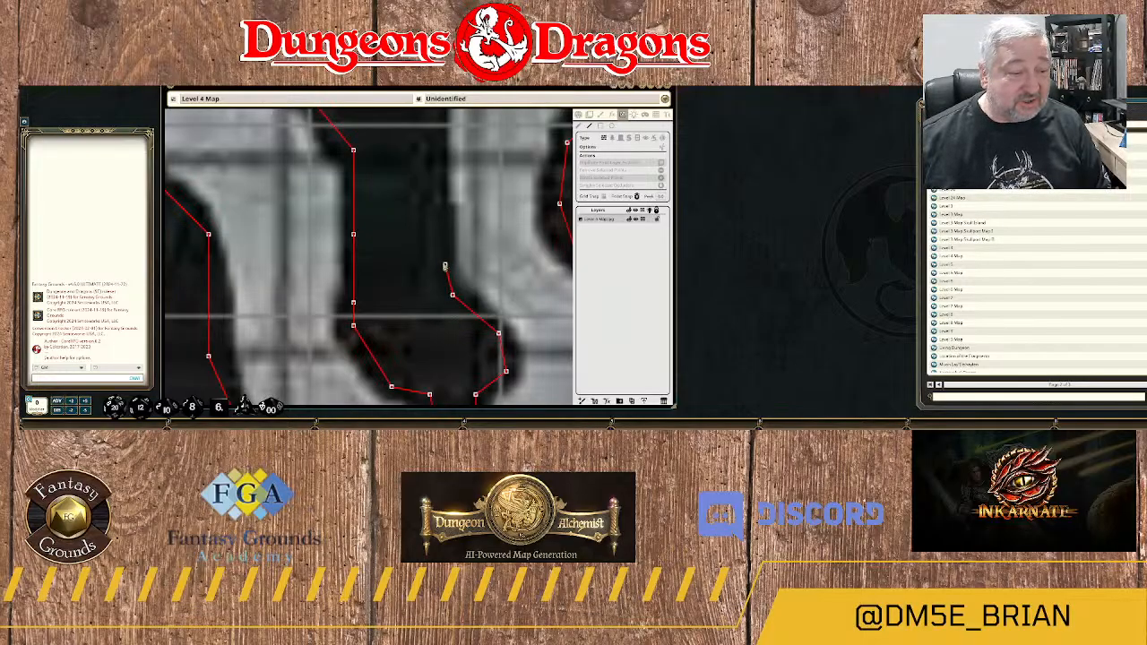
{"action": "left_click", "coordinate": [437, 212]}
{"action": "left_click_drag", "start_coordinate": [438, 153], "coordinate": [439, 305]}
{"action": "left_click", "coordinate": [437, 250]}
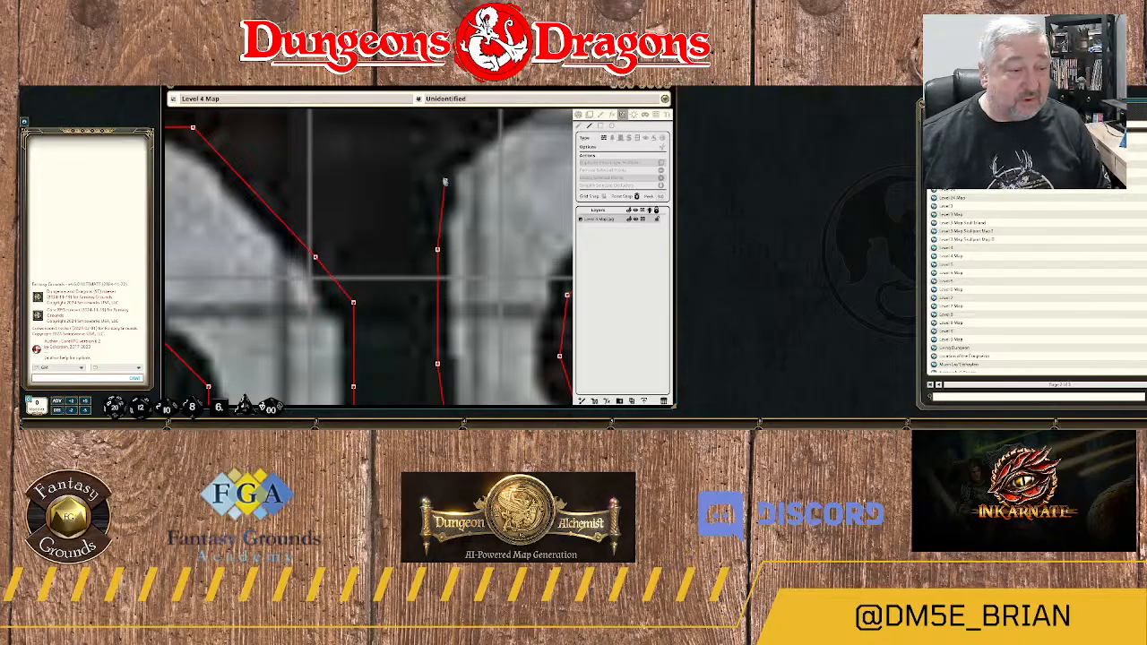
{"action": "left_click", "coordinate": [438, 174]}
Trace the wall northeast around the passage bend and up to the western shoulder of the arch between areas 24B and 24C.
{"action": "left_click_drag", "start_coordinate": [468, 158], "coordinate": [407, 294]}
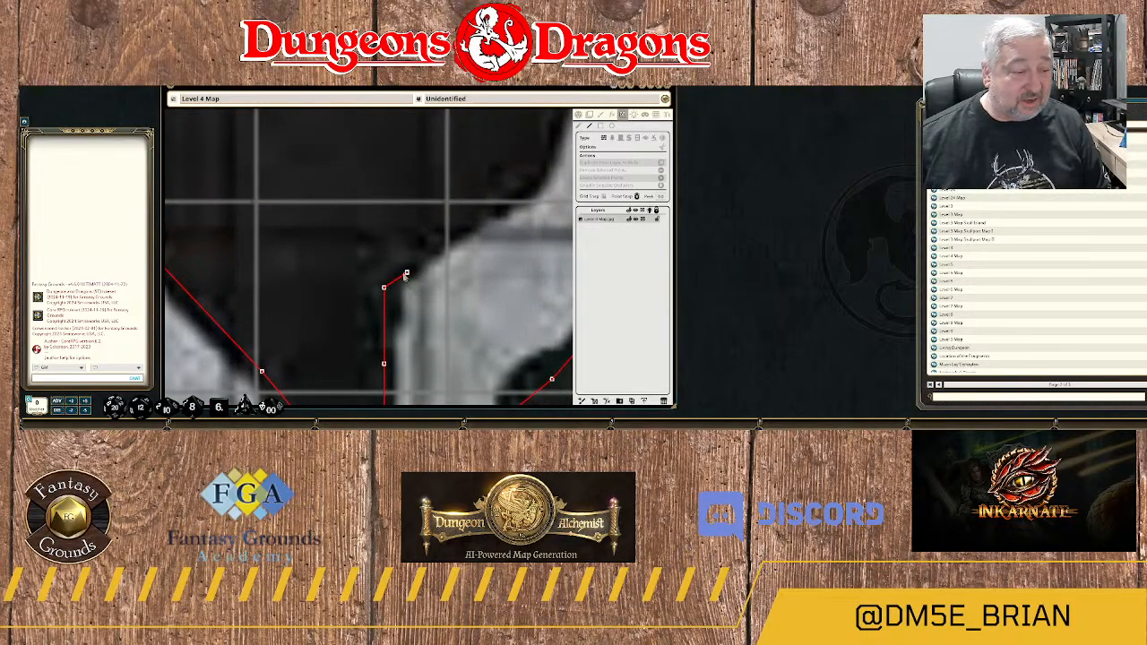
{"action": "left_click", "coordinate": [400, 265]}
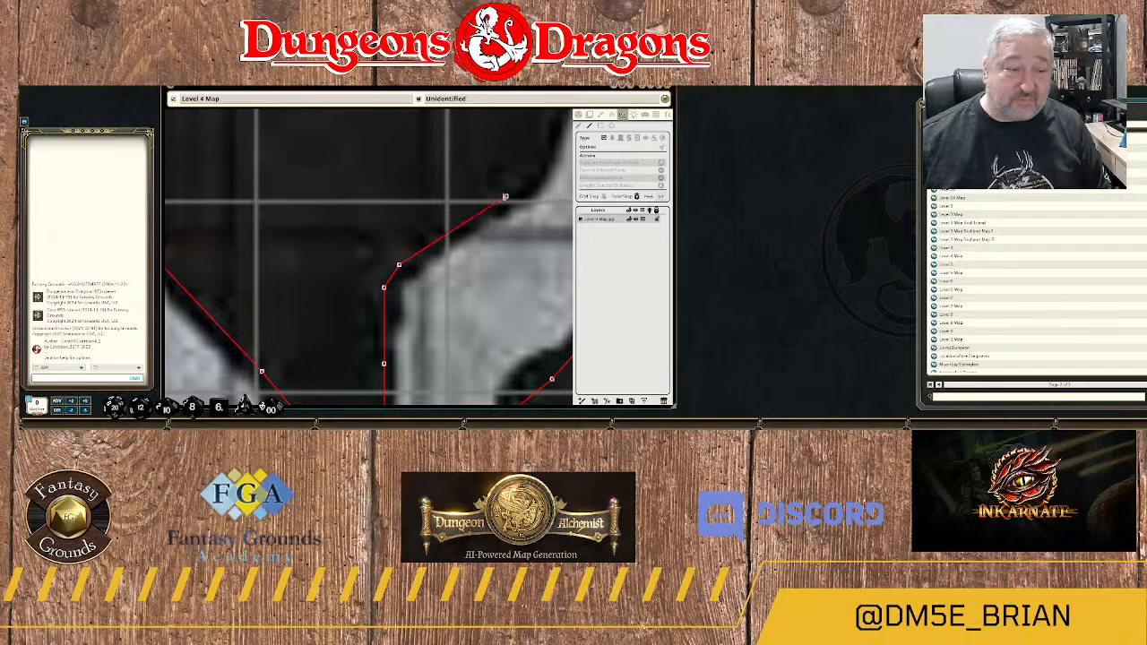
{"action": "left_click", "coordinate": [506, 195]}
{"action": "left_click", "coordinate": [536, 173]}
{"action": "left_click_drag", "start_coordinate": [551, 152], "coordinate": [498, 291]}
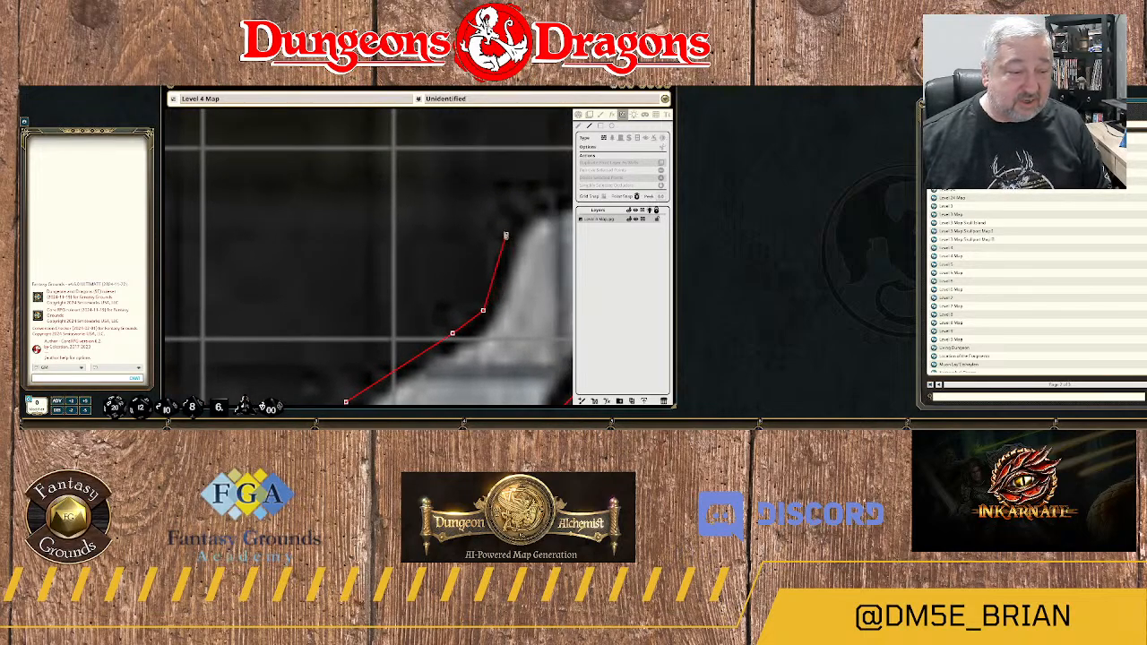
{"action": "left_click", "coordinate": [498, 235]}
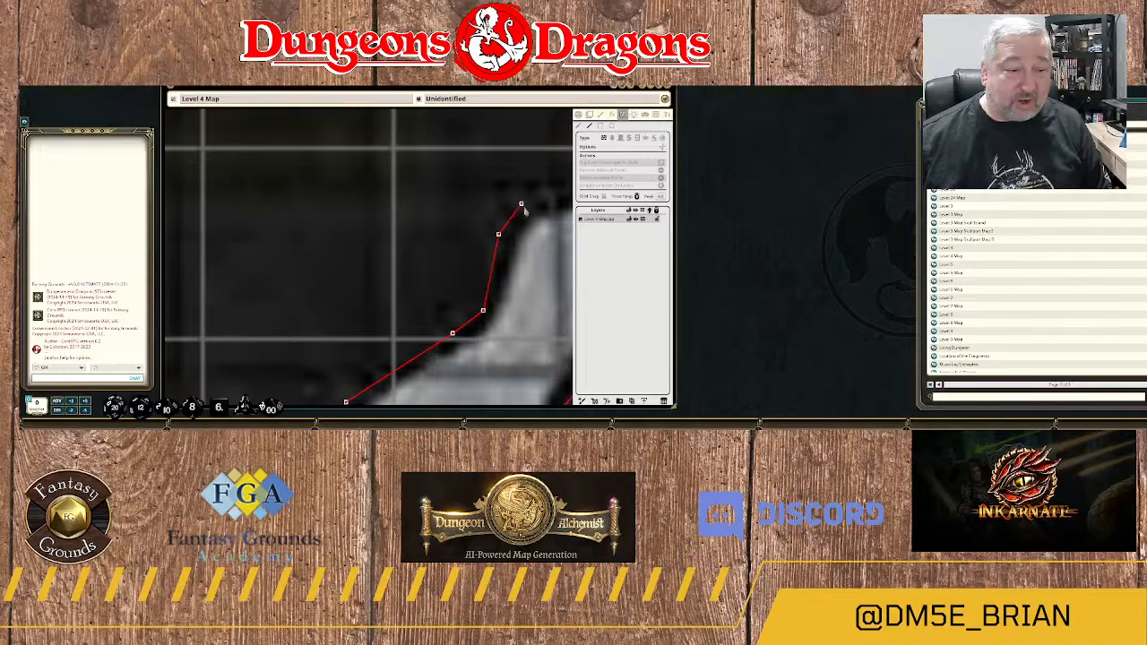
{"action": "left_click", "coordinate": [521, 204]}
Trace the wall over the top of the arched passage to its northeastern shoulder.
{"action": "left_click_drag", "start_coordinate": [552, 208], "coordinate": [431, 261]}
{"action": "left_click", "coordinate": [444, 242]}
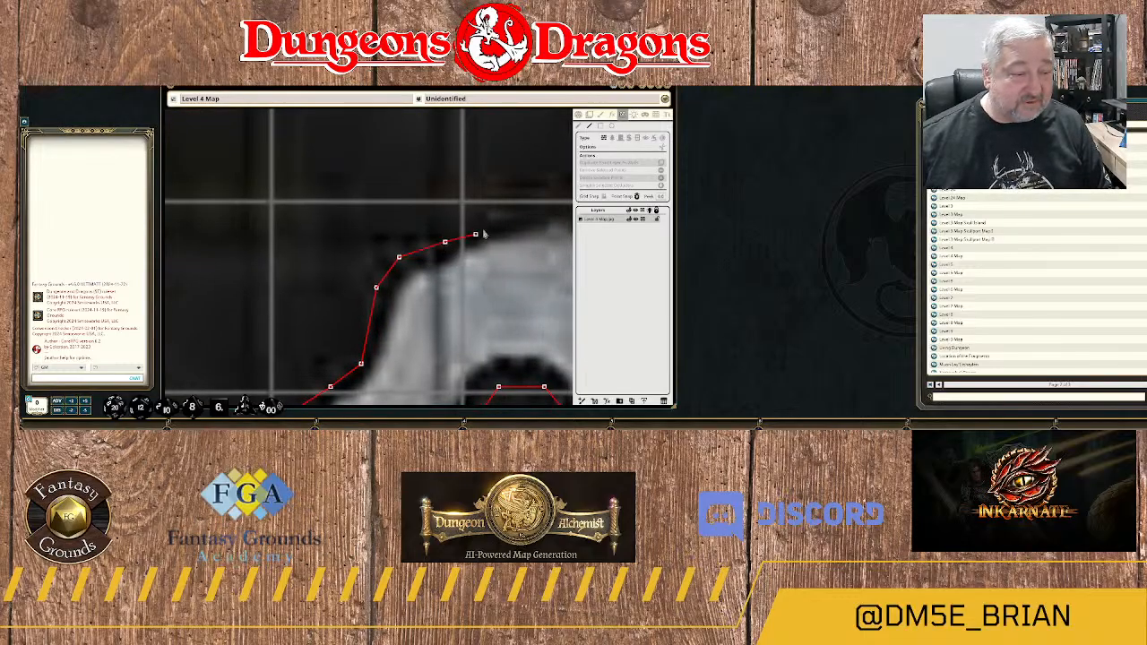
{"action": "left_click", "coordinate": [513, 221]}
{"action": "left_click_drag", "start_coordinate": [534, 231], "coordinate": [396, 277]}
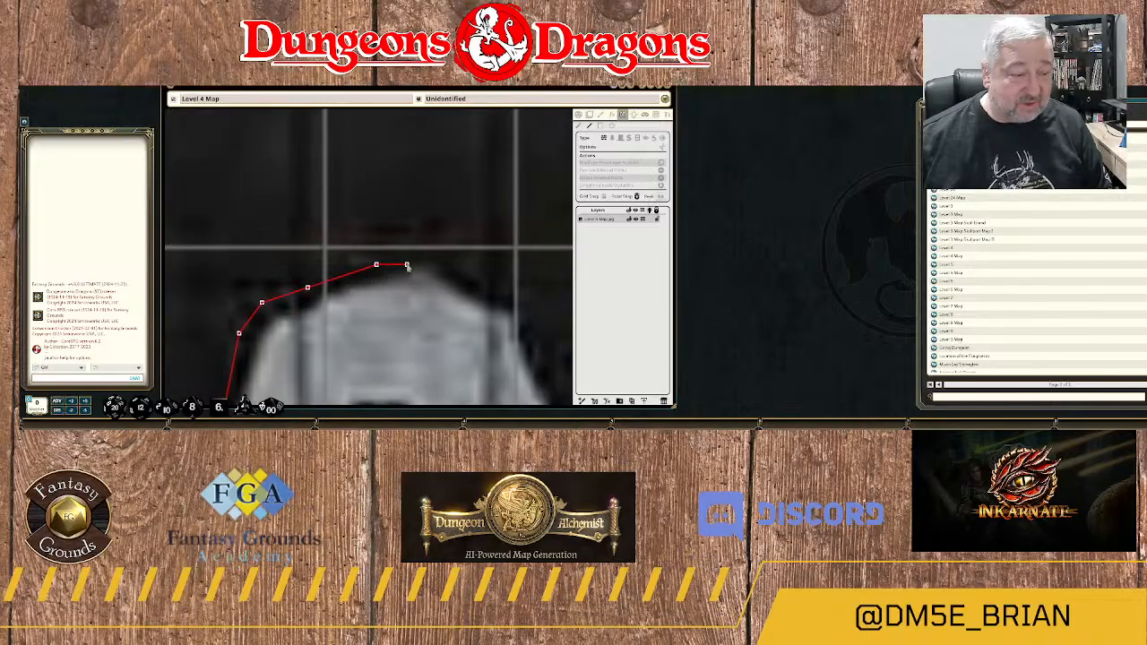
{"action": "left_click", "coordinate": [429, 250]}
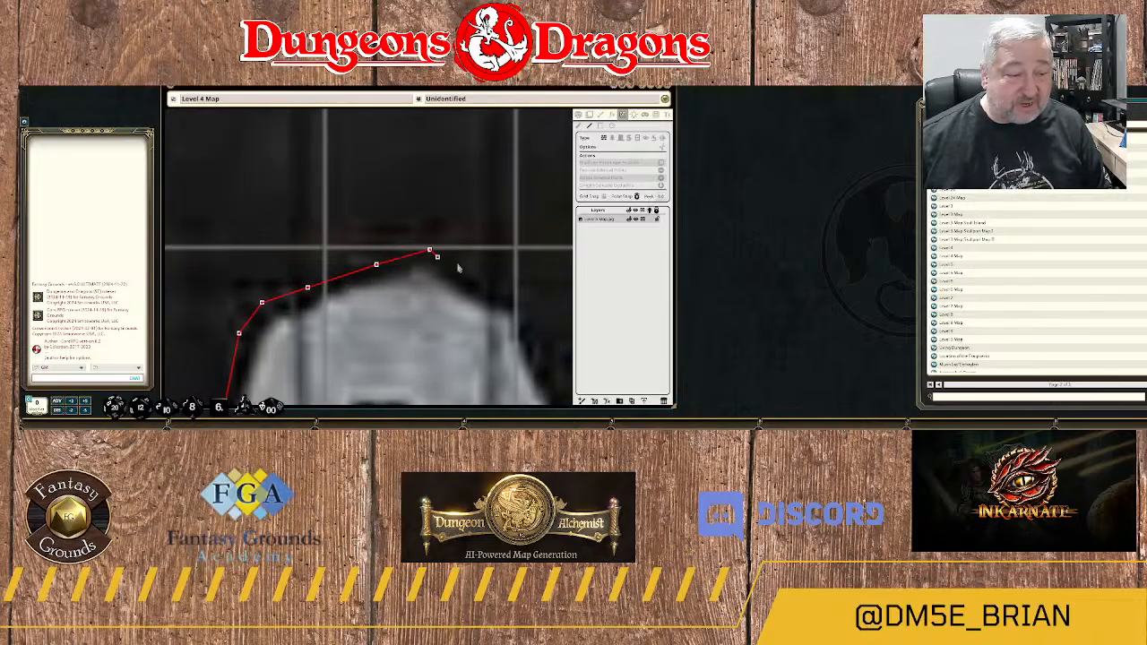
{"action": "left_click", "coordinate": [467, 272]}
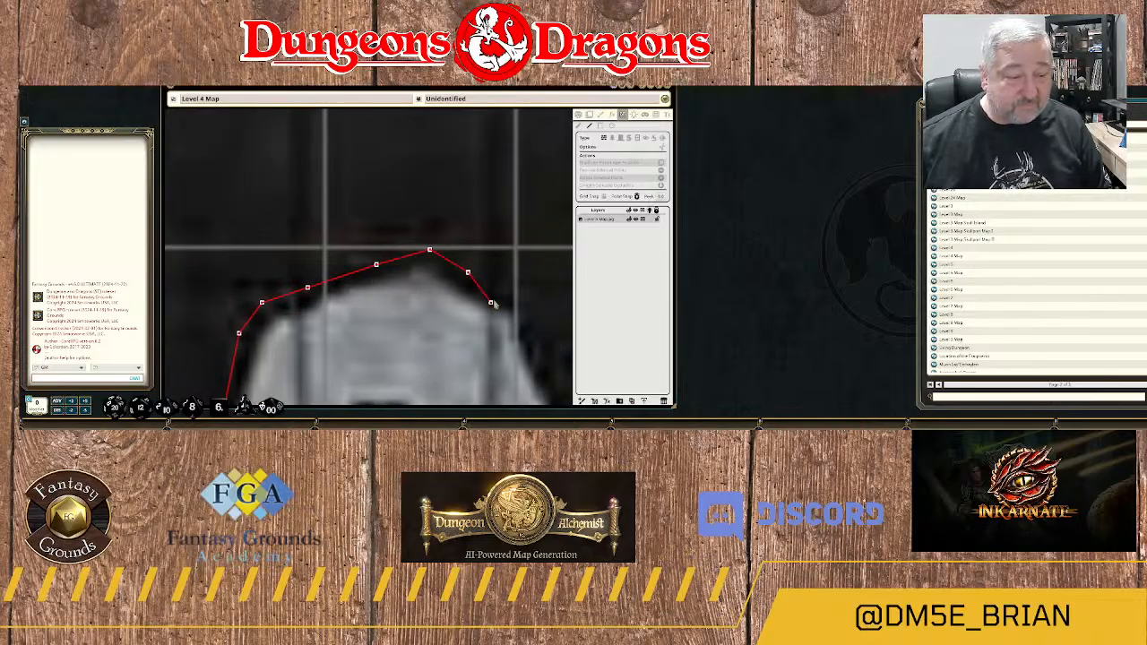
{"action": "left_click", "coordinate": [498, 295]}
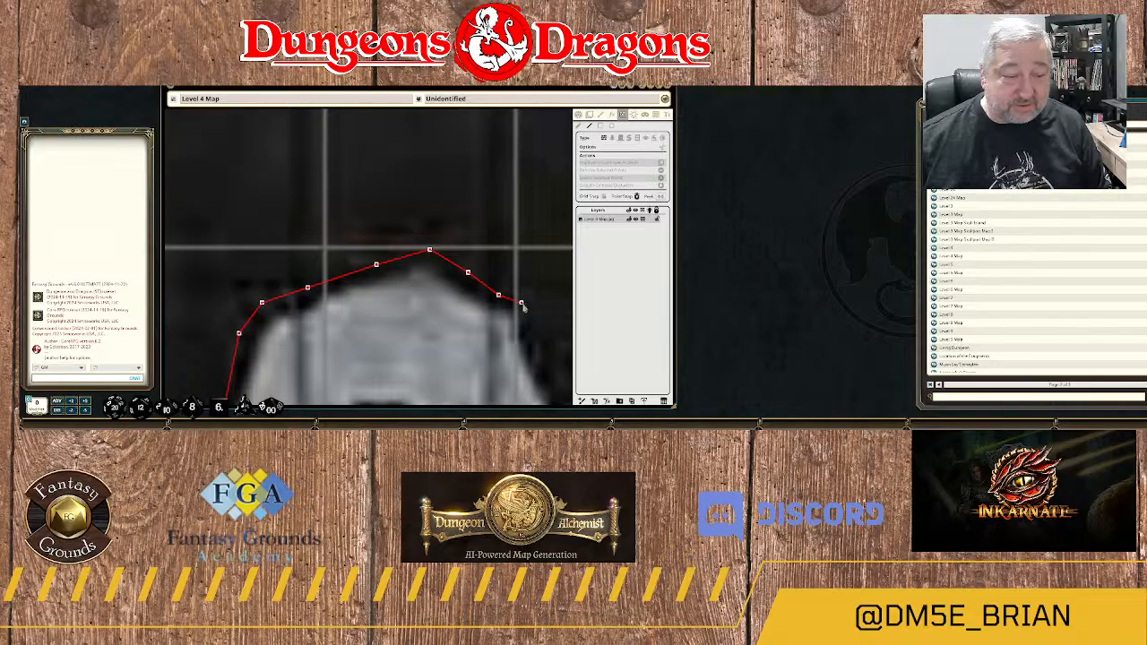
{"action": "left_click", "coordinate": [521, 304]}
Trace the wall southeast down the arch's outer eastern edge to the bottom of the rock outcrop beside area 24C.
{"action": "scroll", "coordinate": [527, 335], "scroll_direction": "up", "scroll_amount": 1}
{"action": "left_click_drag", "start_coordinate": [528, 335], "coordinate": [437, 208]}
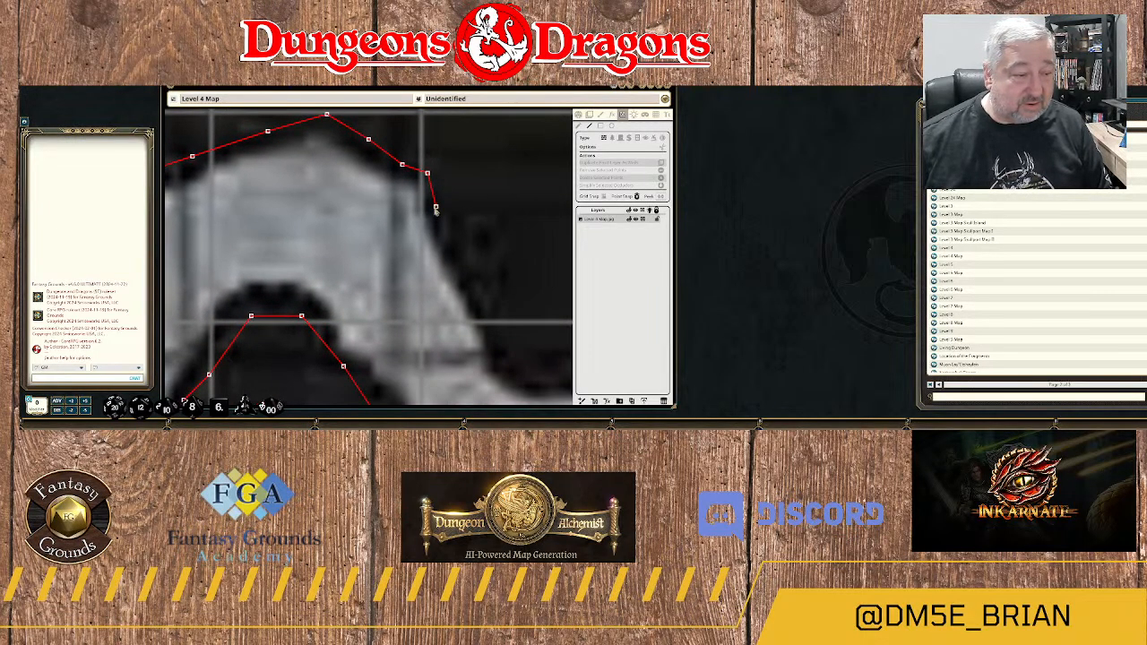
{"action": "left_click", "coordinate": [436, 208]}
{"action": "left_click", "coordinate": [453, 257]}
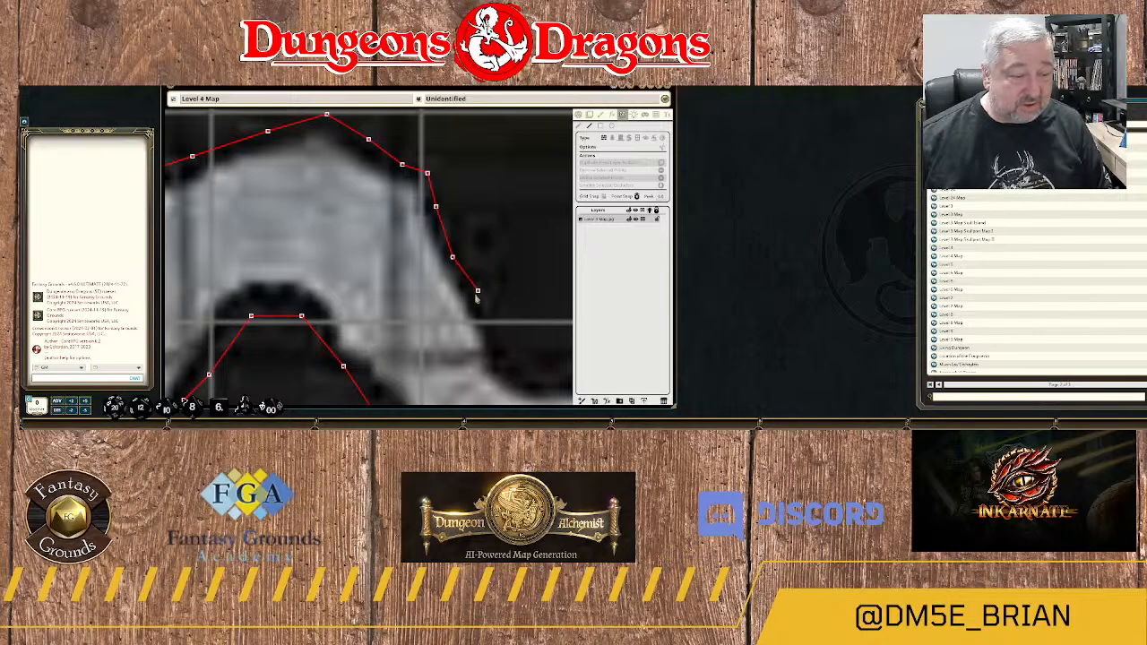
{"action": "left_click", "coordinate": [479, 299]}
{"action": "left_click_drag", "start_coordinate": [494, 328], "coordinate": [470, 208]}
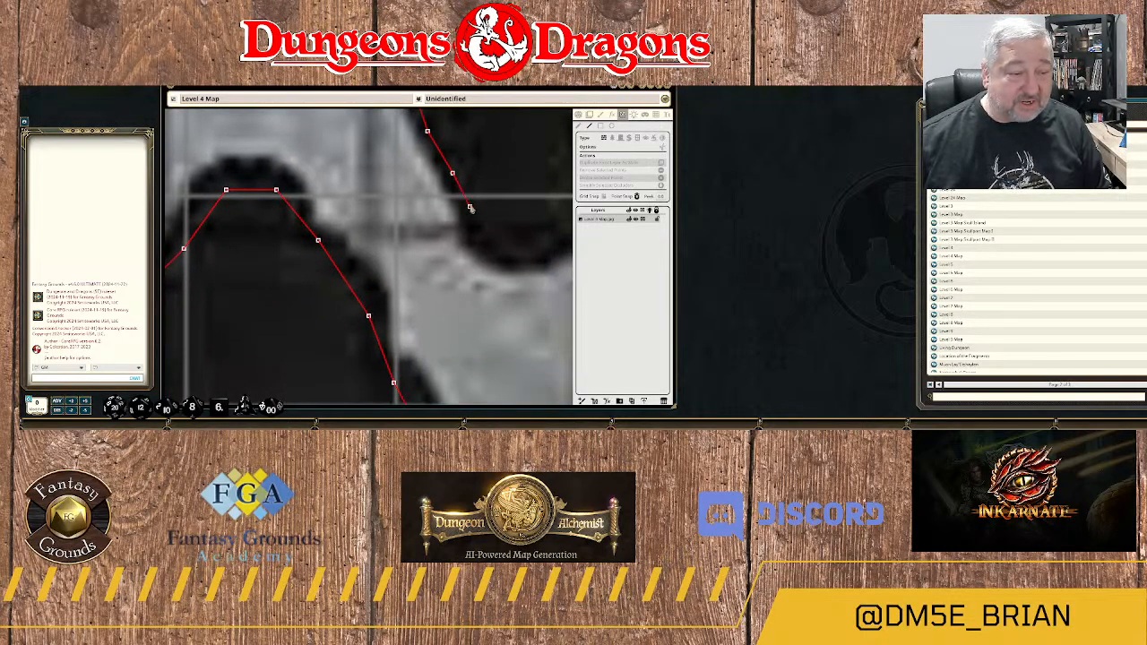
{"action": "left_click", "coordinate": [470, 208]}
{"action": "left_click", "coordinate": [468, 240]}
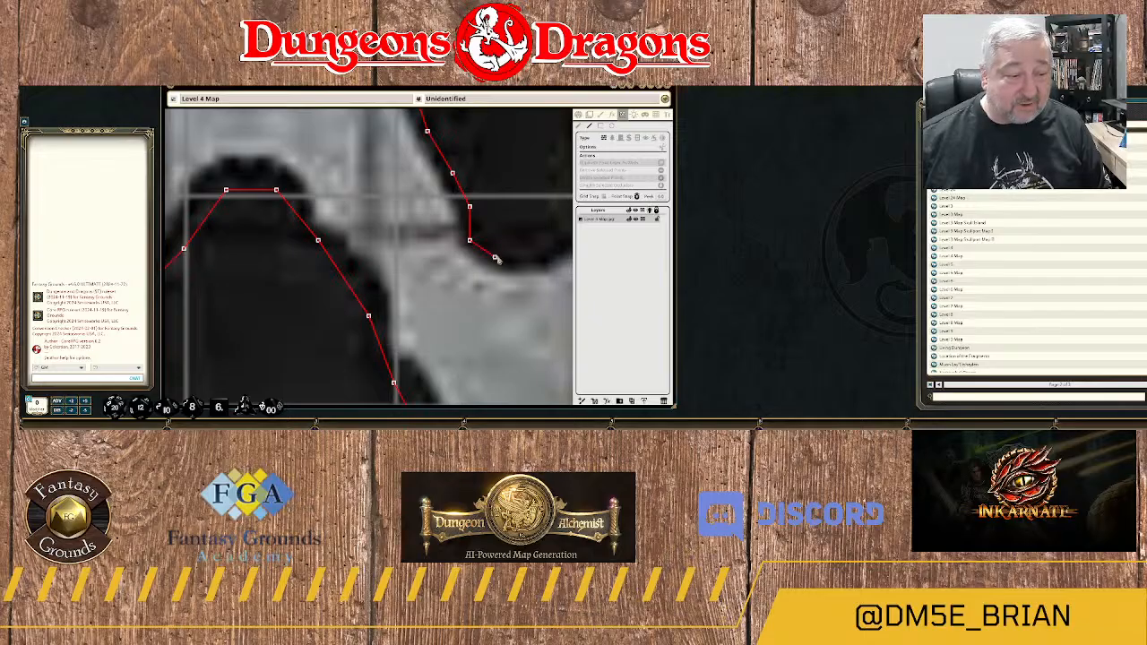
Curve the wall around the rounded bottom of the rock outcrop and up the lower part of its eastern side.
{"action": "left_click", "coordinate": [494, 257]}
{"action": "left_click", "coordinate": [536, 258]}
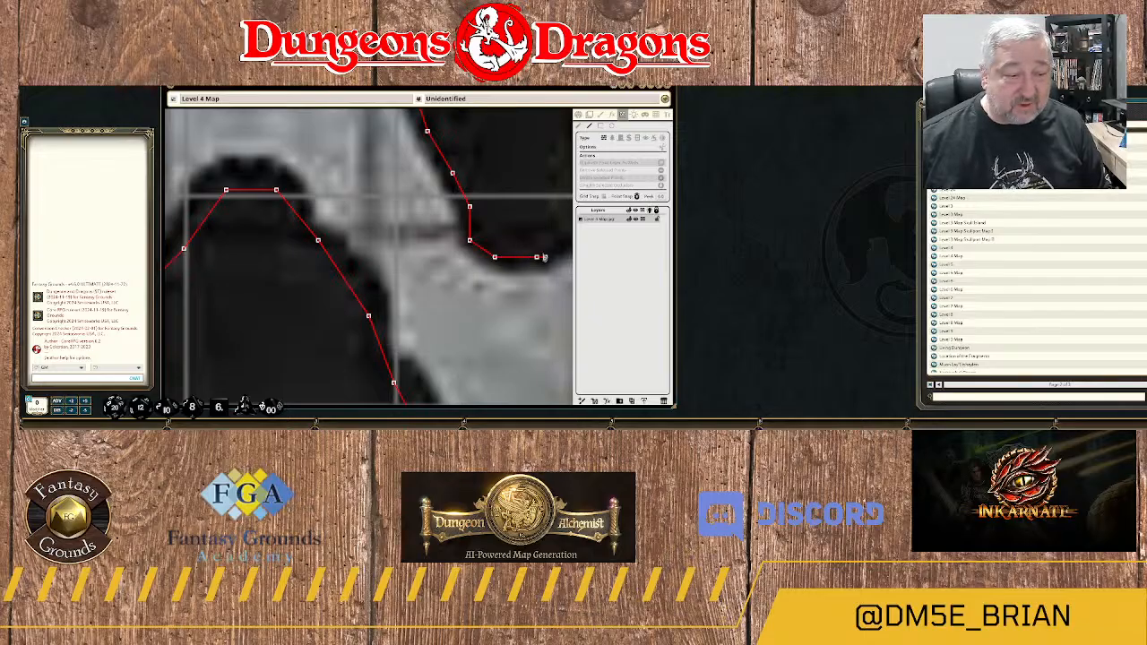
{"action": "left_click_drag", "start_coordinate": [533, 262], "coordinate": [359, 303]}
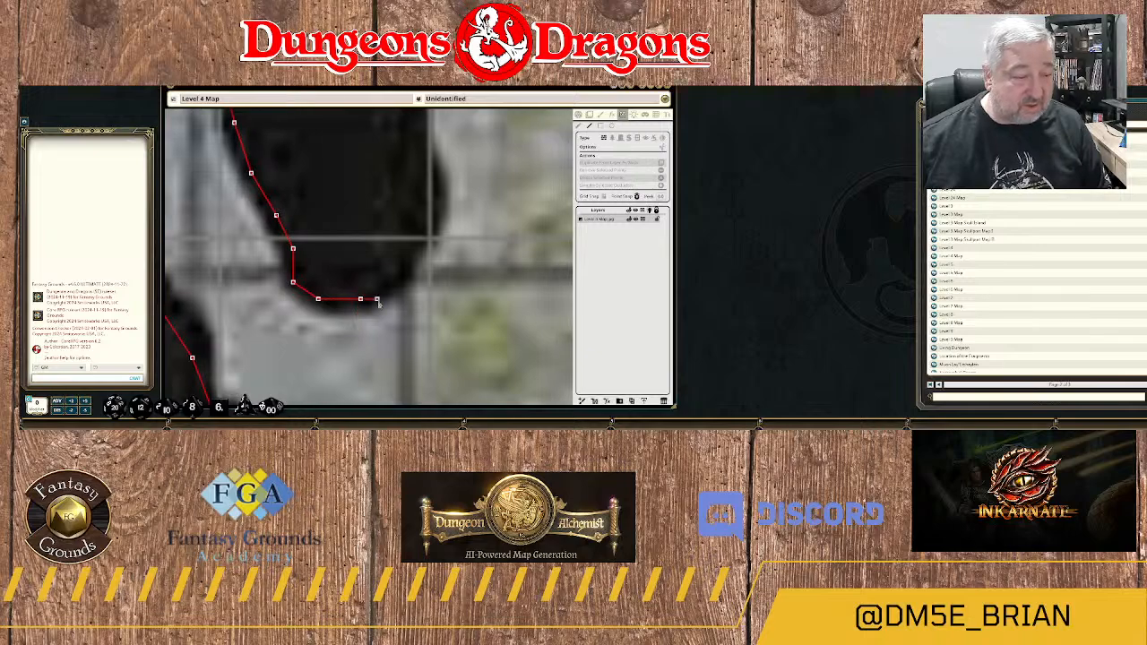
{"action": "left_click", "coordinate": [409, 259]}
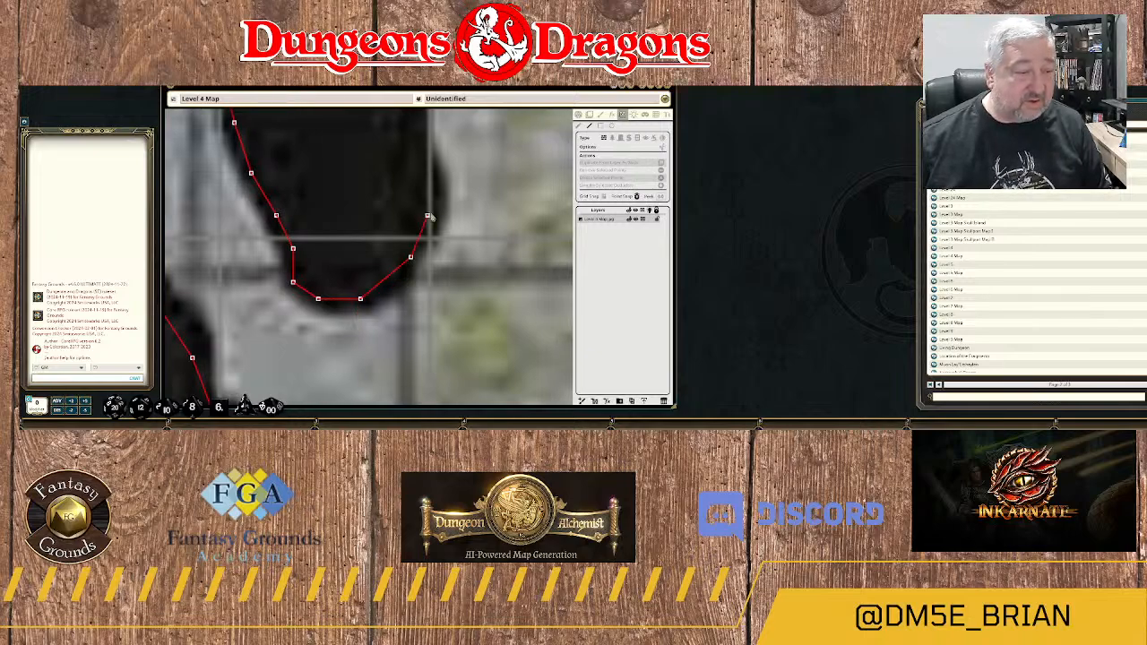
{"action": "left_click", "coordinate": [435, 215]}
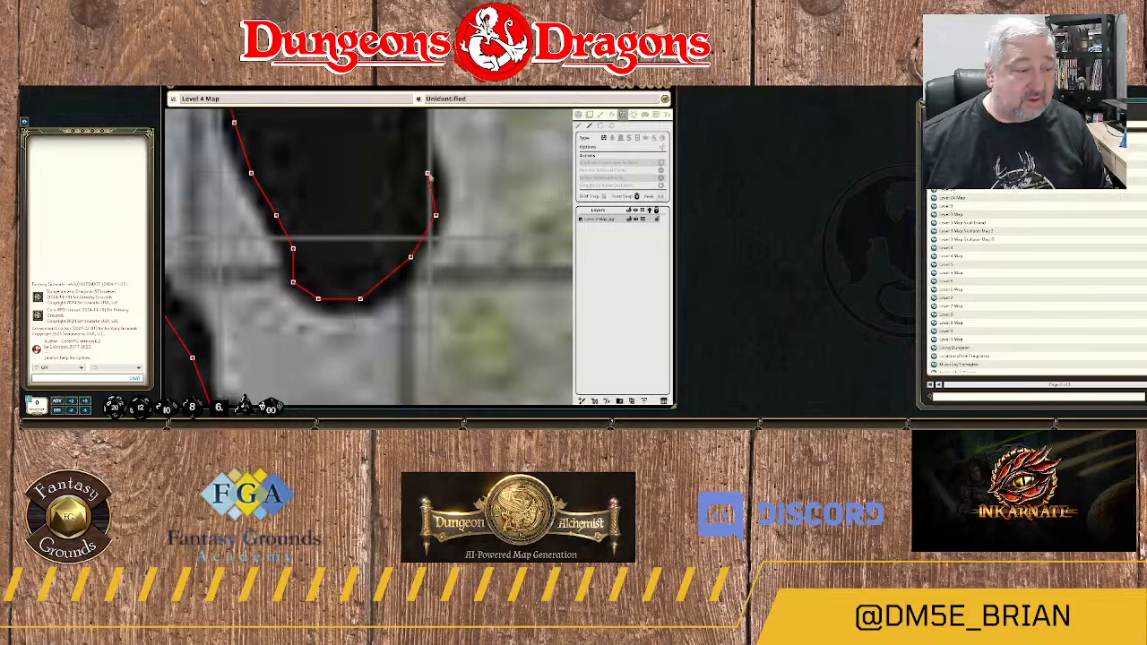
{"action": "left_click", "coordinate": [428, 174]}
Trace the wall north along the outcrop's eastern edge, around area 24C's northwestern corner and up its stepped northern edge.
{"action": "left_click_drag", "start_coordinate": [393, 117], "coordinate": [386, 259]}
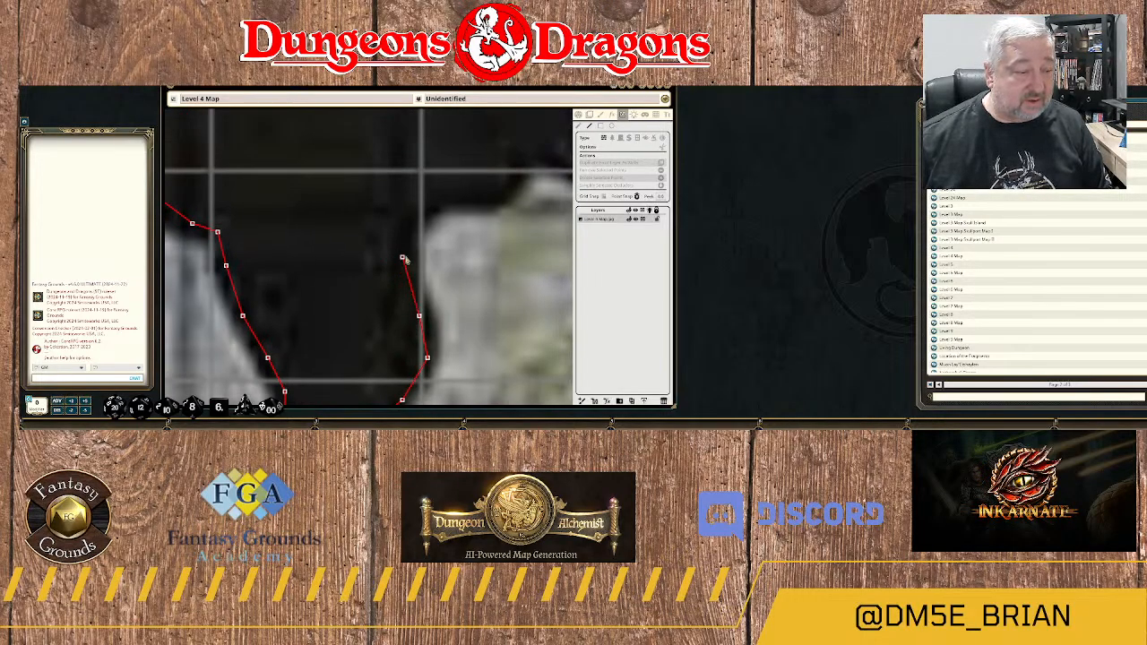
{"action": "left_click", "coordinate": [410, 259]}
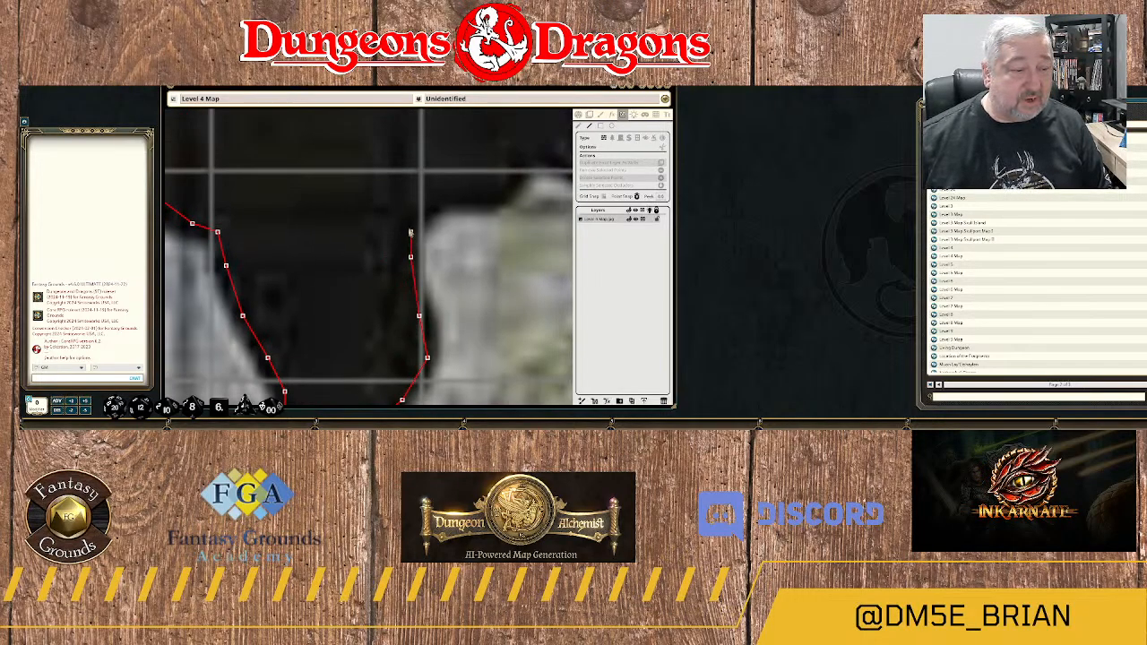
{"action": "left_click", "coordinate": [428, 206]}
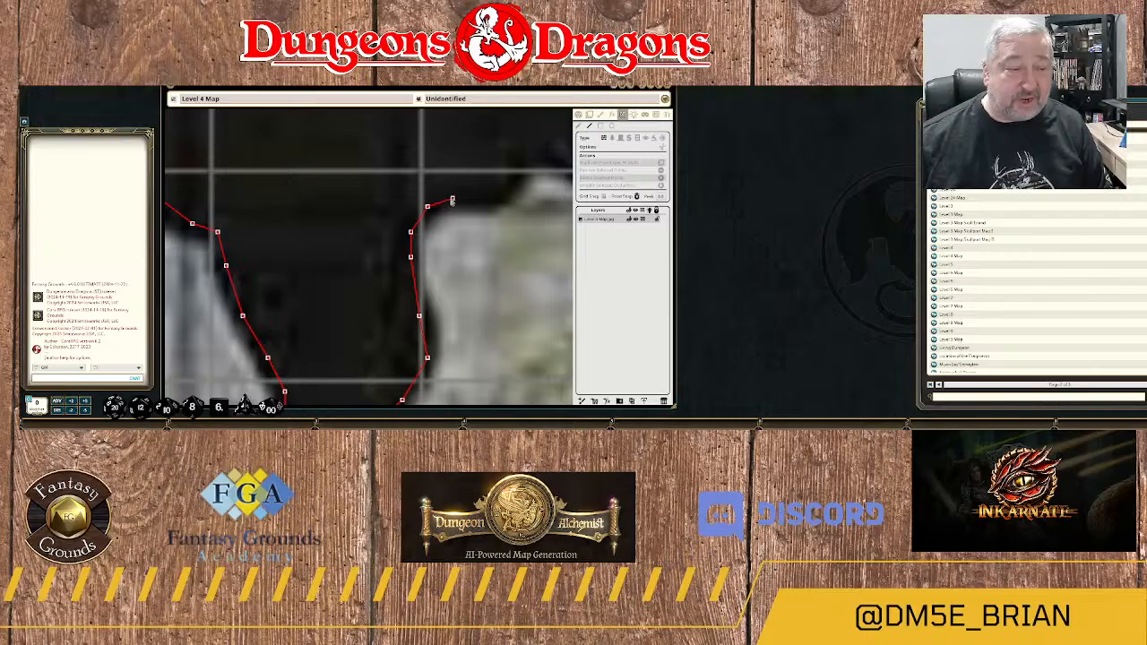
{"action": "left_click", "coordinate": [452, 199]}
{"action": "left_click", "coordinate": [487, 199]}
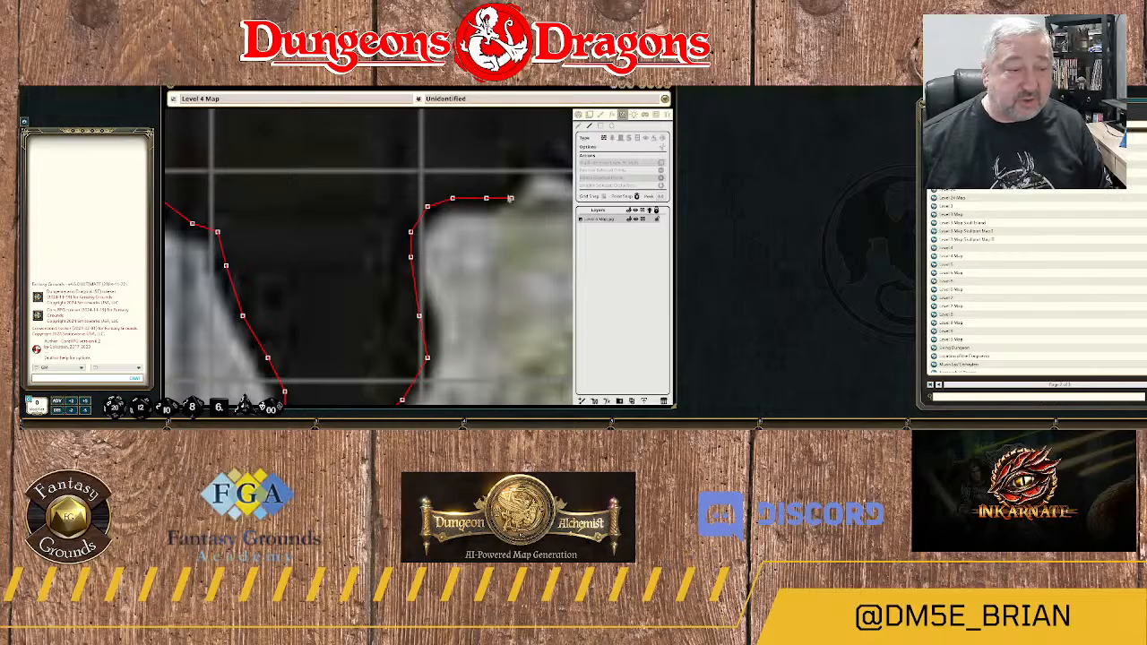
{"action": "left_click_drag", "start_coordinate": [519, 176], "coordinate": [435, 260]}
{"action": "left_click", "coordinate": [444, 233]}
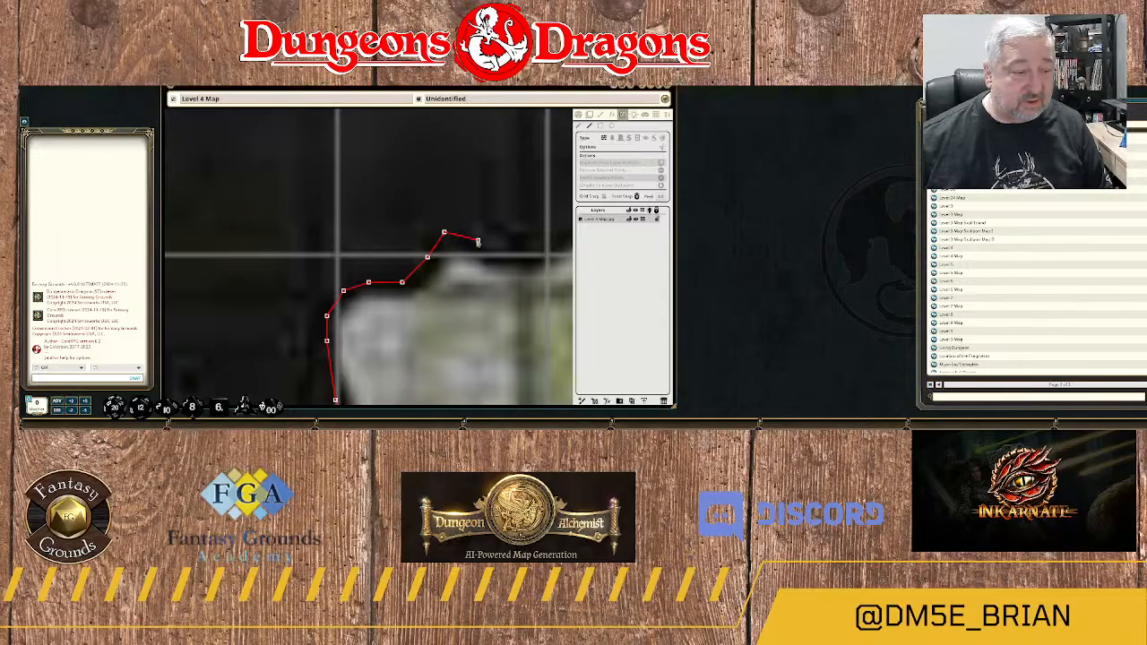
Trace the wall down the first bump on area 24C's northern edge and into the shallow dip east of it.
{"action": "left_click", "coordinate": [477, 241]}
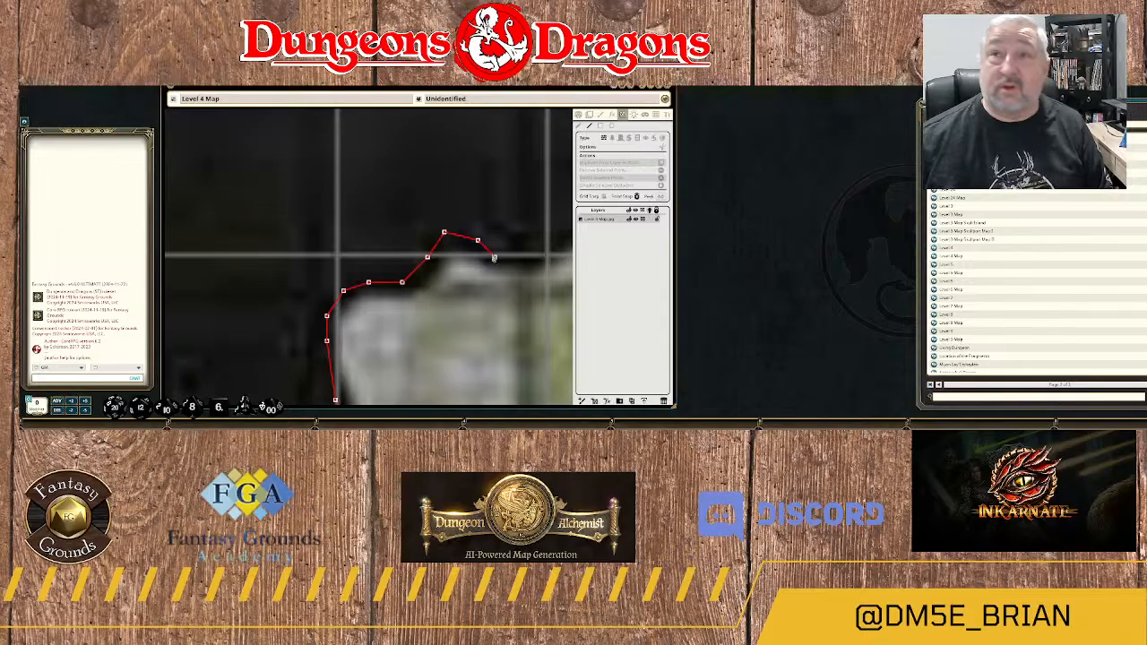
{"action": "left_click", "coordinate": [494, 249]}
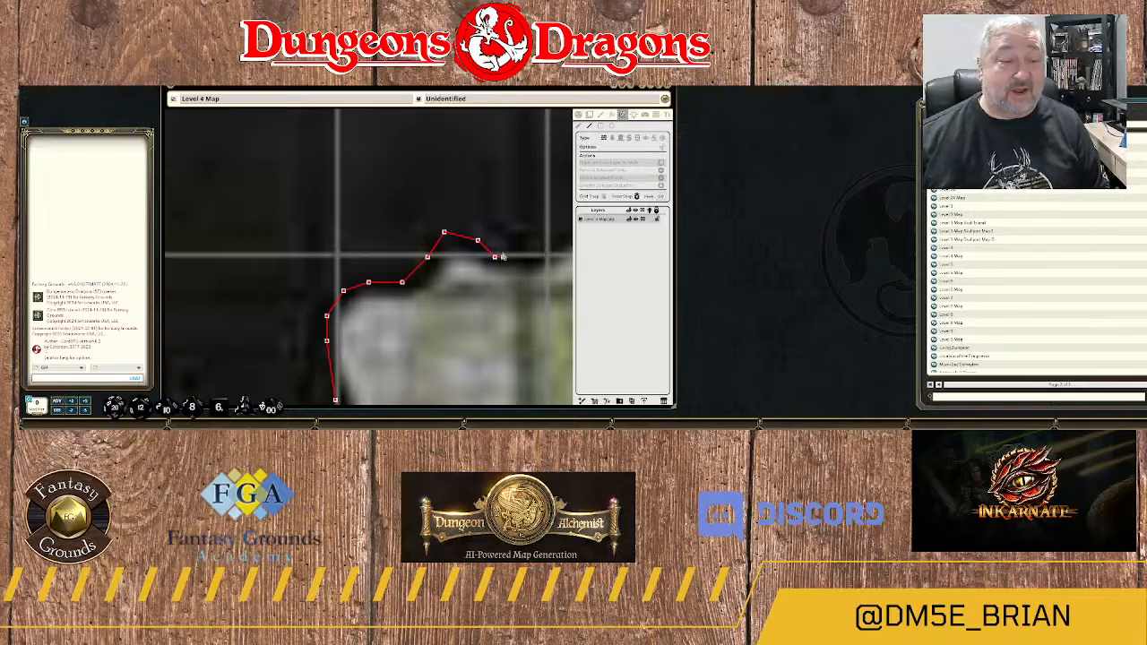
{"action": "left_click", "coordinate": [497, 256]}
{"action": "left_click", "coordinate": [519, 259]}
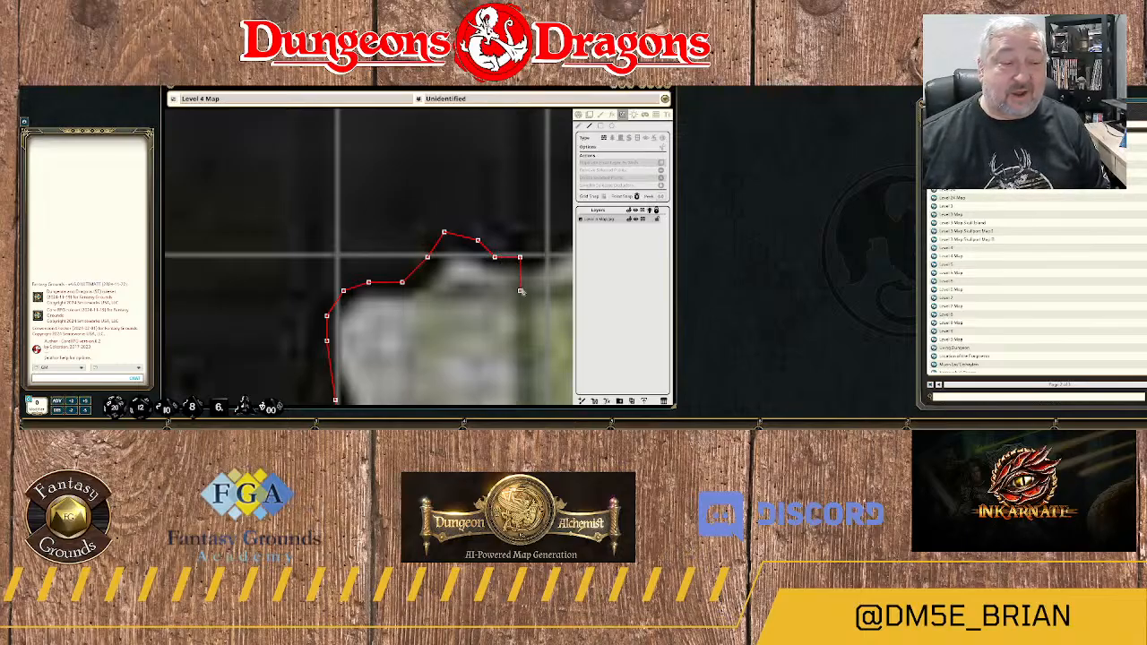
Trace the wall out of the dip, over the pointed peak on the northern edge and onto its eastern slope.
{"action": "left_click_drag", "start_coordinate": [527, 285], "coordinate": [428, 324]}
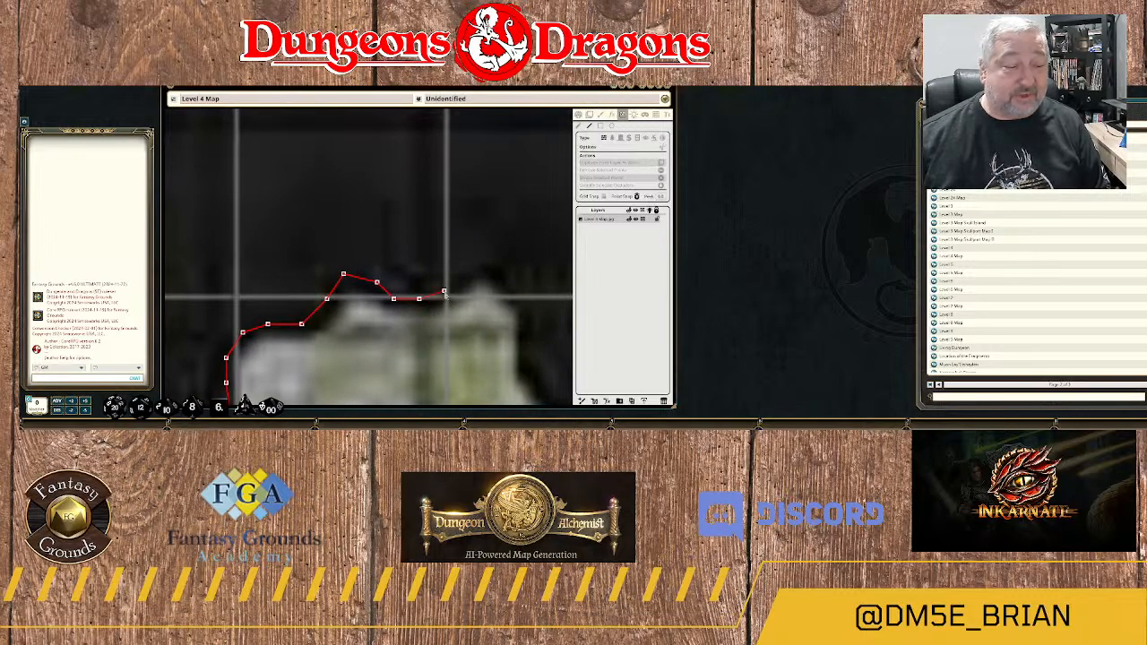
{"action": "left_click", "coordinate": [443, 292]}
{"action": "left_click", "coordinate": [461, 282]}
{"action": "left_click", "coordinate": [470, 273]}
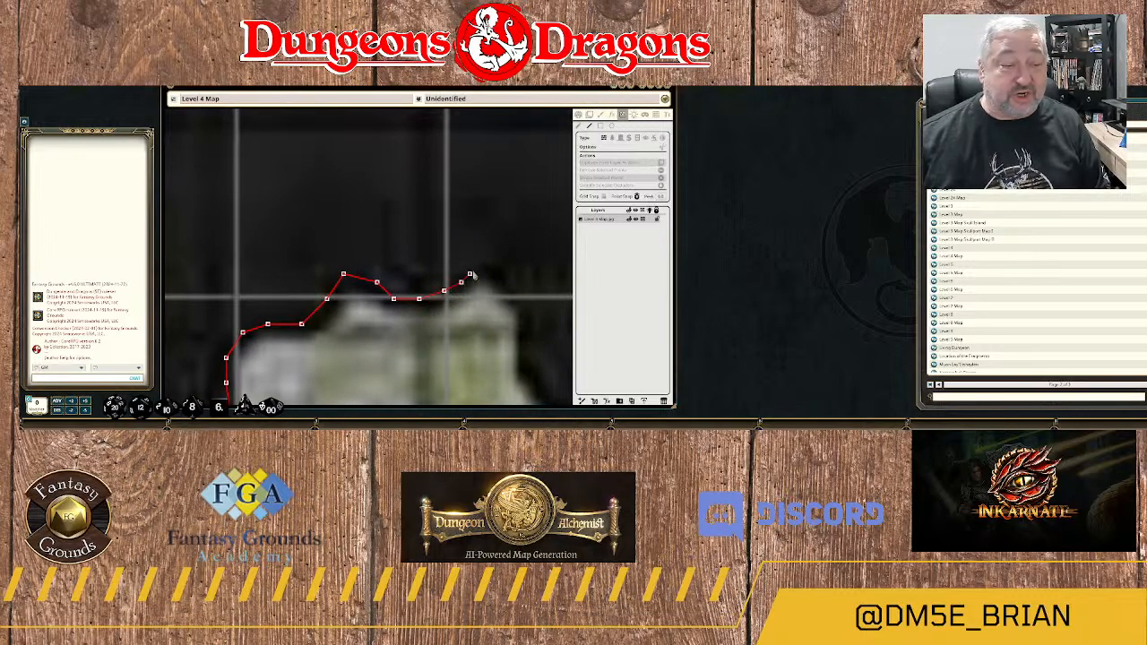
{"action": "left_click", "coordinate": [478, 266]}
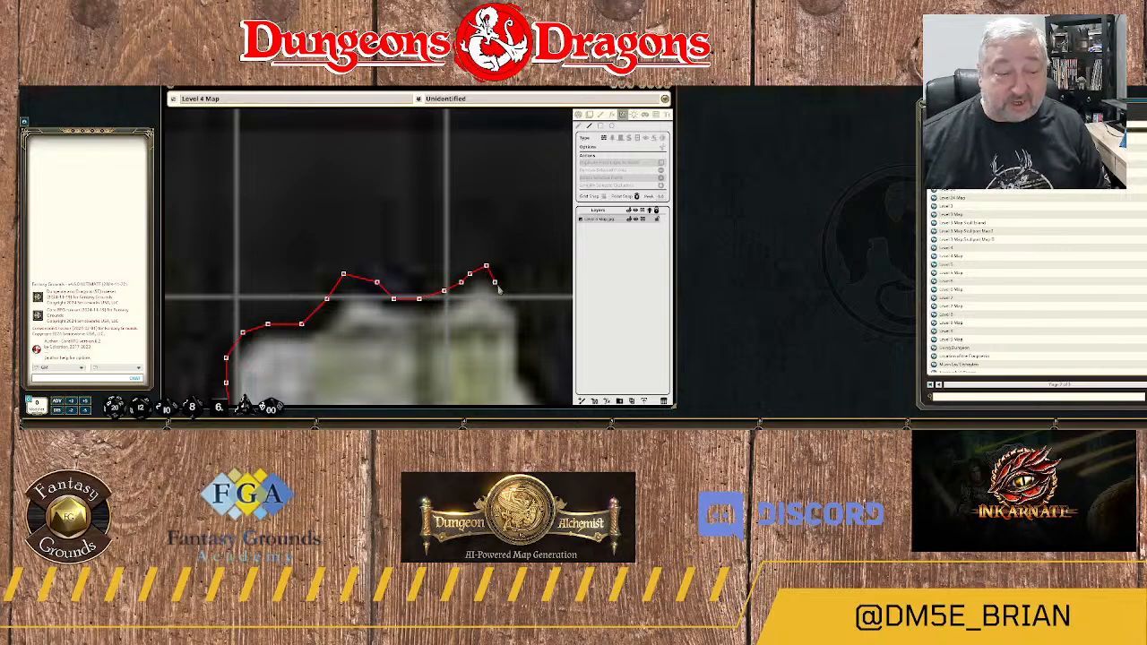
{"action": "left_click", "coordinate": [504, 283]}
{"action": "left_click", "coordinate": [512, 307]}
Trace the wall south down the steep eastern side of the peak and around the hollow at its foot.
{"action": "left_click_drag", "start_coordinate": [512, 308], "coordinate": [470, 249]}
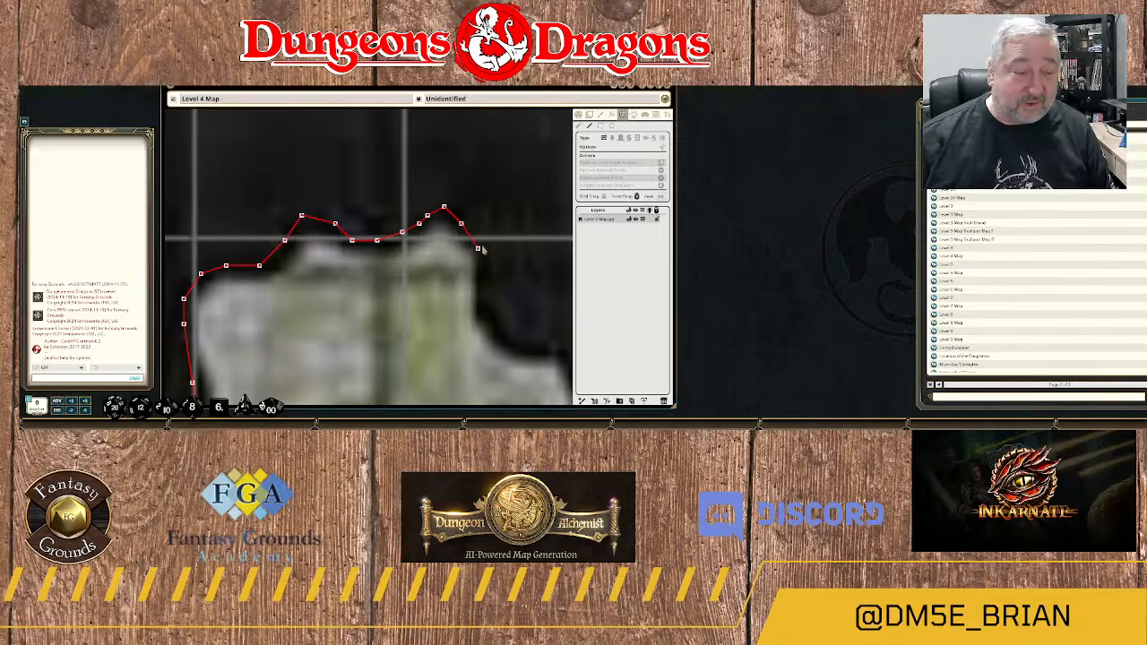
{"action": "left_click", "coordinate": [486, 310]}
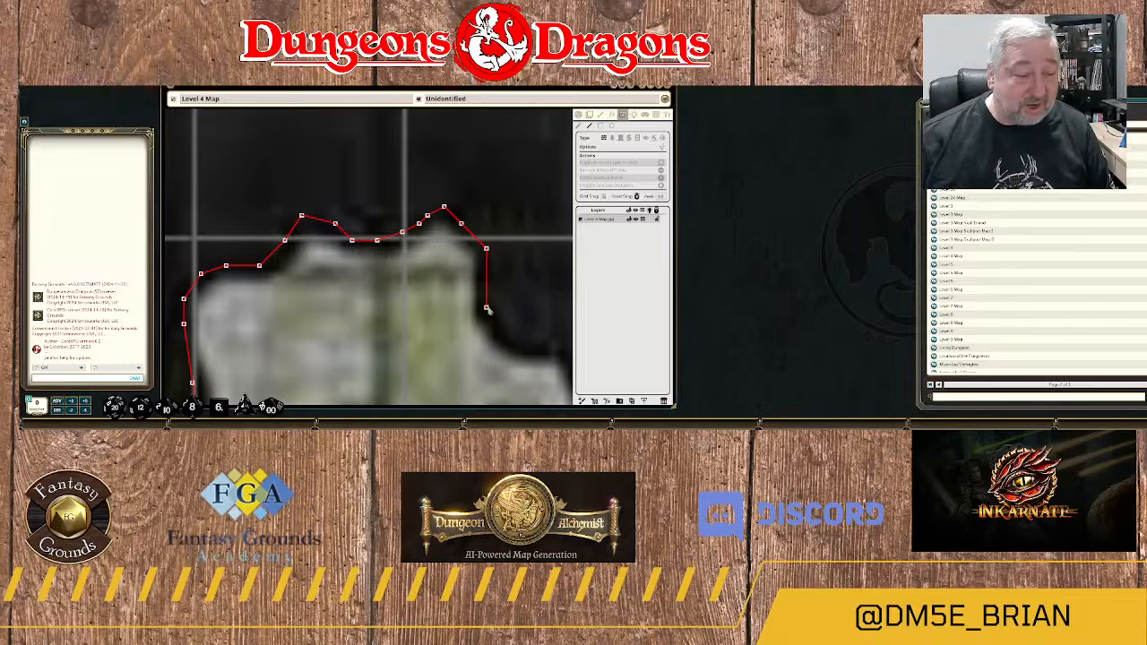
{"action": "left_click", "coordinate": [503, 325]}
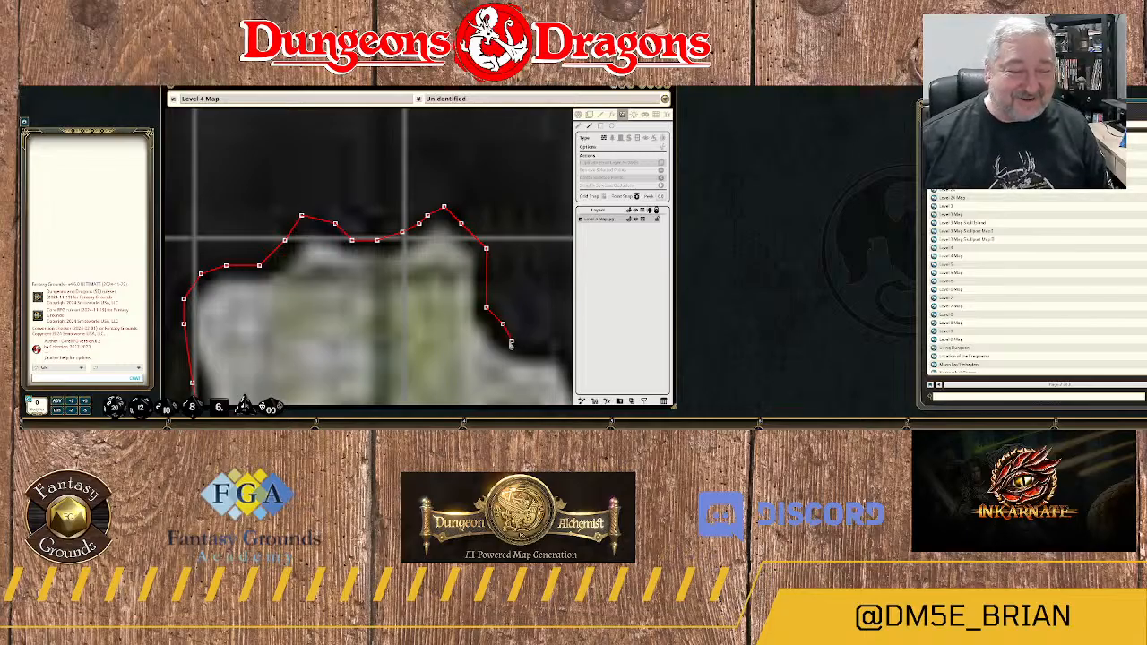
{"action": "left_click", "coordinate": [511, 342]}
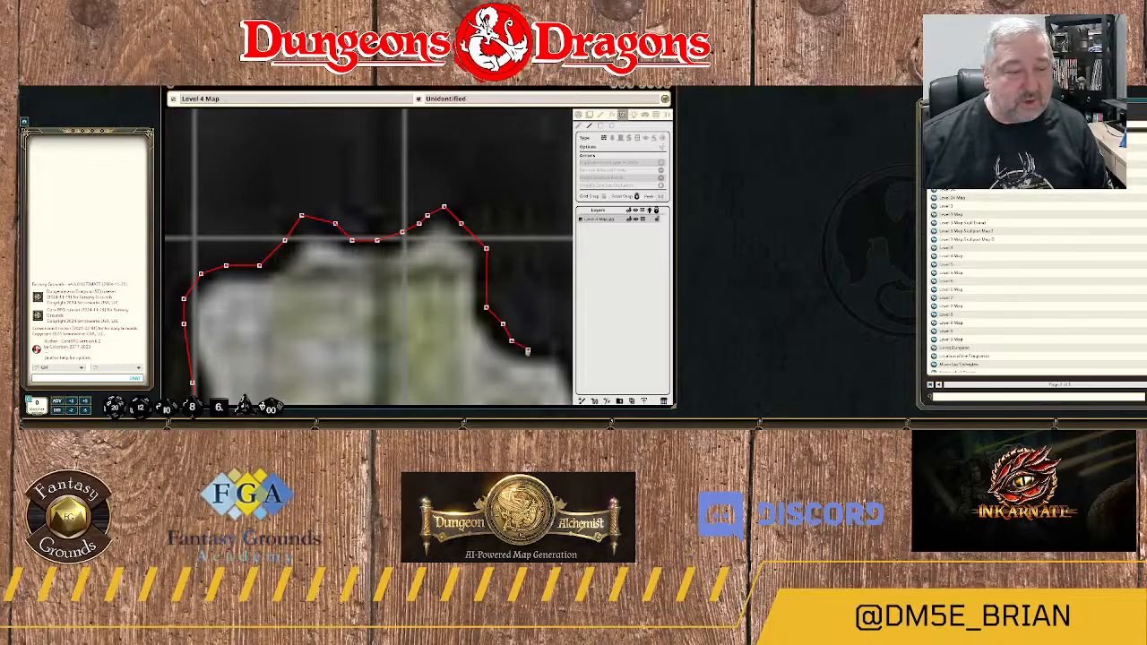
{"action": "left_click_drag", "start_coordinate": [542, 350], "coordinate": [466, 343]}
{"action": "left_click", "coordinate": [470, 334]}
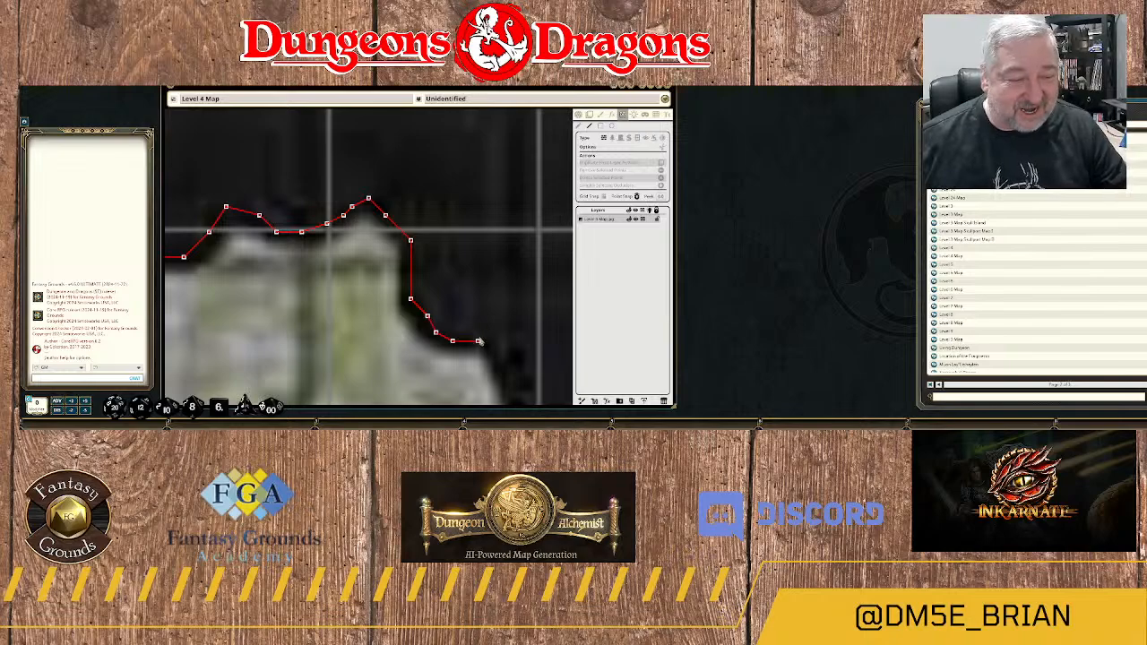
Trace the wall around the rounded ledge and southeast down the stepped eastern edge of the floor.
{"action": "left_click", "coordinate": [481, 336]}
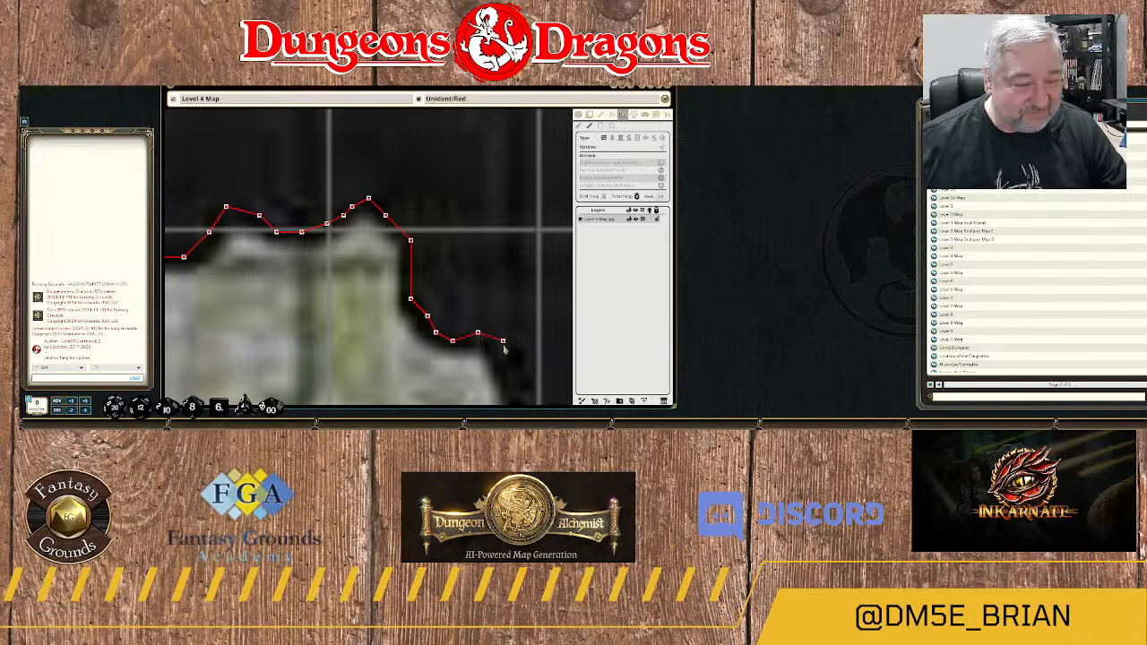
{"action": "left_click", "coordinate": [504, 351]}
{"action": "left_click_drag", "start_coordinate": [512, 368], "coordinate": [476, 248]}
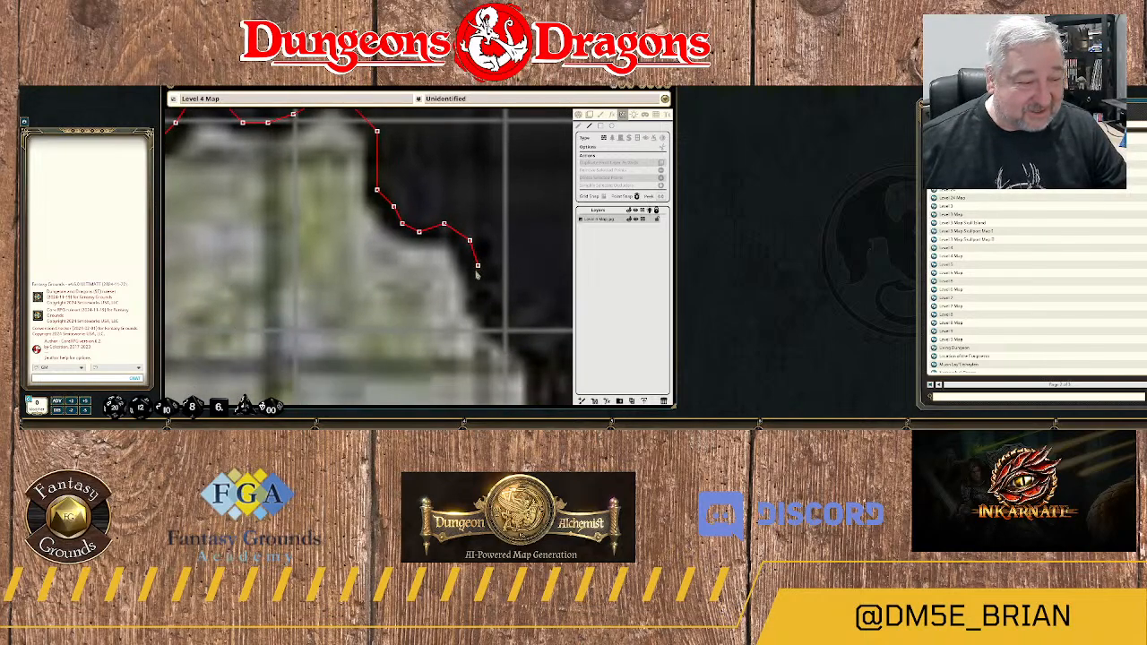
{"action": "left_click", "coordinate": [478, 276]}
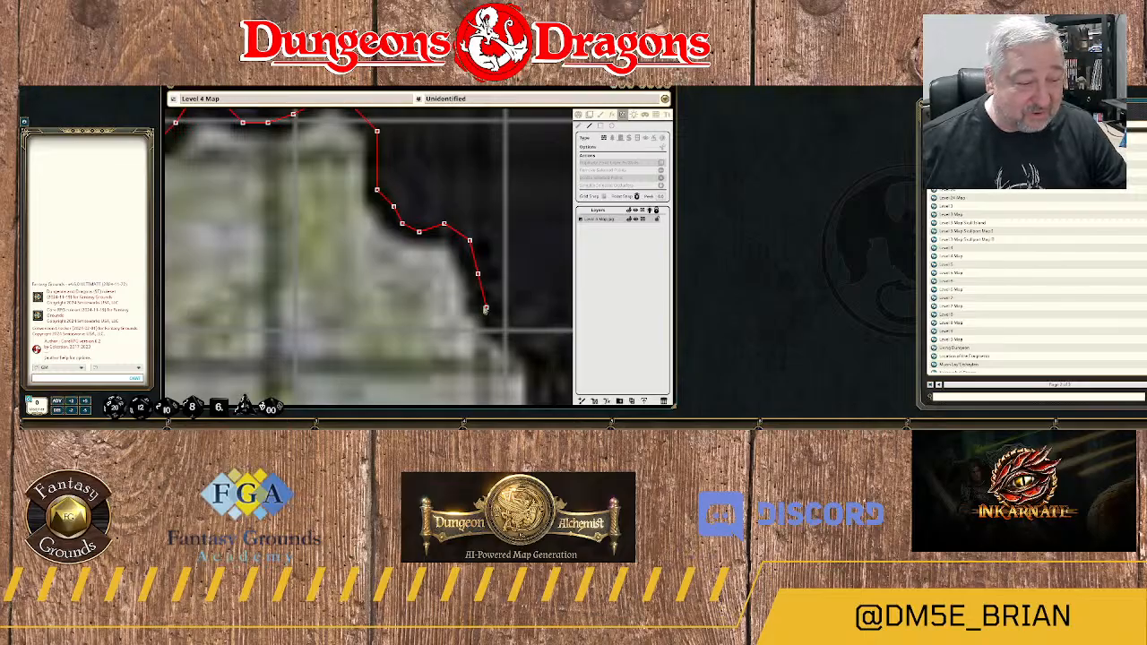
{"action": "left_click", "coordinate": [485, 308]}
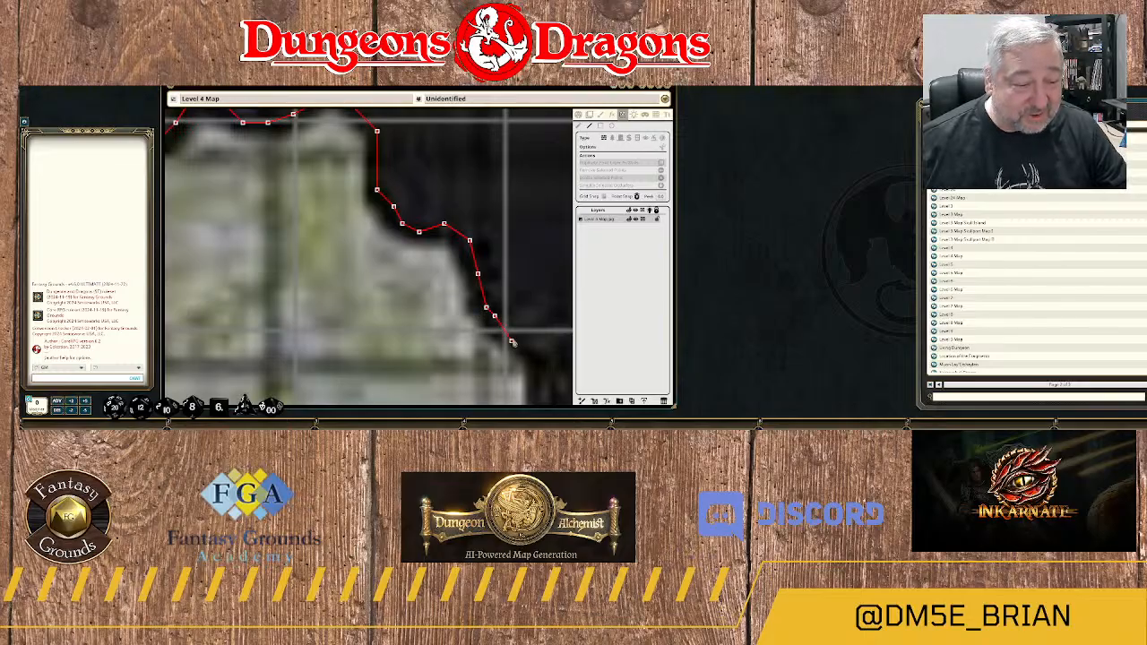
{"action": "left_click", "coordinate": [520, 342]}
Trace the wall south along the western edge of the dark rock wedge to the small floor bulge above its tip.
{"action": "left_click_drag", "start_coordinate": [529, 352], "coordinate": [438, 294]}
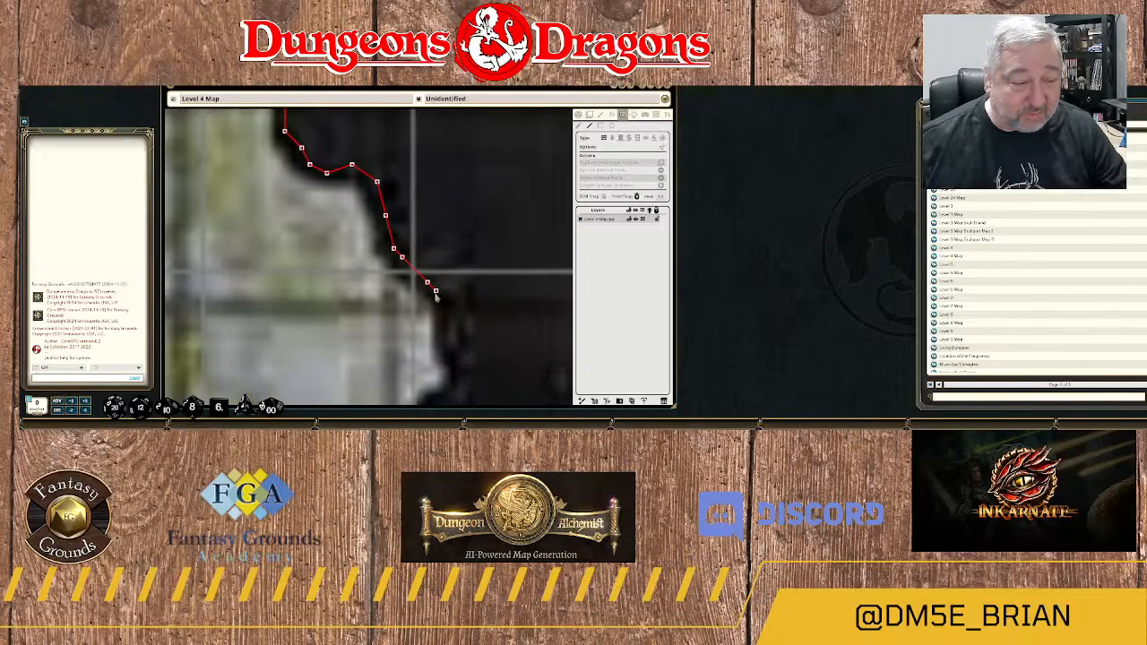
{"action": "left_click", "coordinate": [443, 301]}
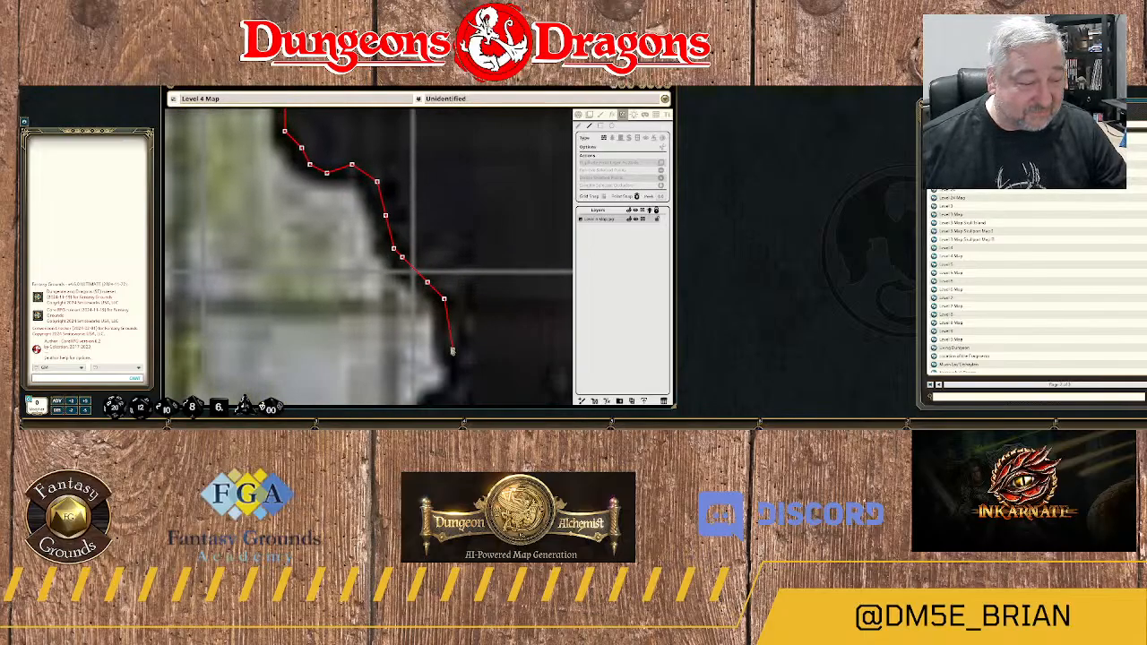
{"action": "left_click", "coordinate": [444, 350]}
{"action": "left_click_drag", "start_coordinate": [464, 368], "coordinate": [490, 248]}
{"action": "left_click", "coordinate": [486, 257]}
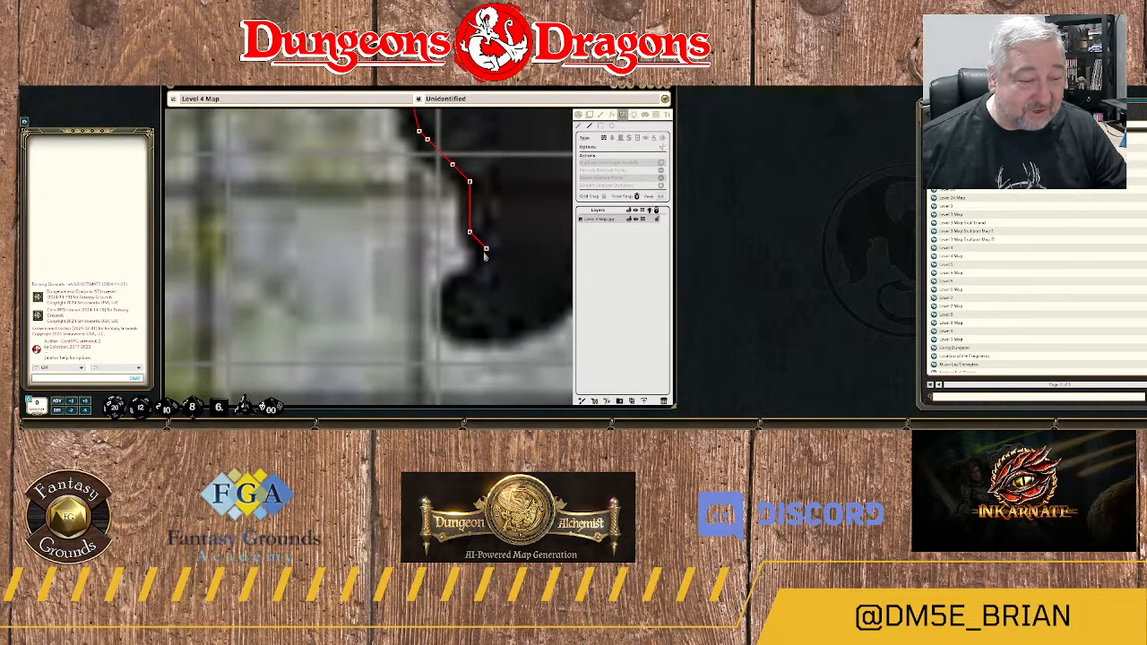
Curve the wall back under the small floor bulge and around the rounded southern tip of the rock wedge.
{"action": "left_click", "coordinate": [477, 282]}
{"action": "left_click", "coordinate": [461, 282]}
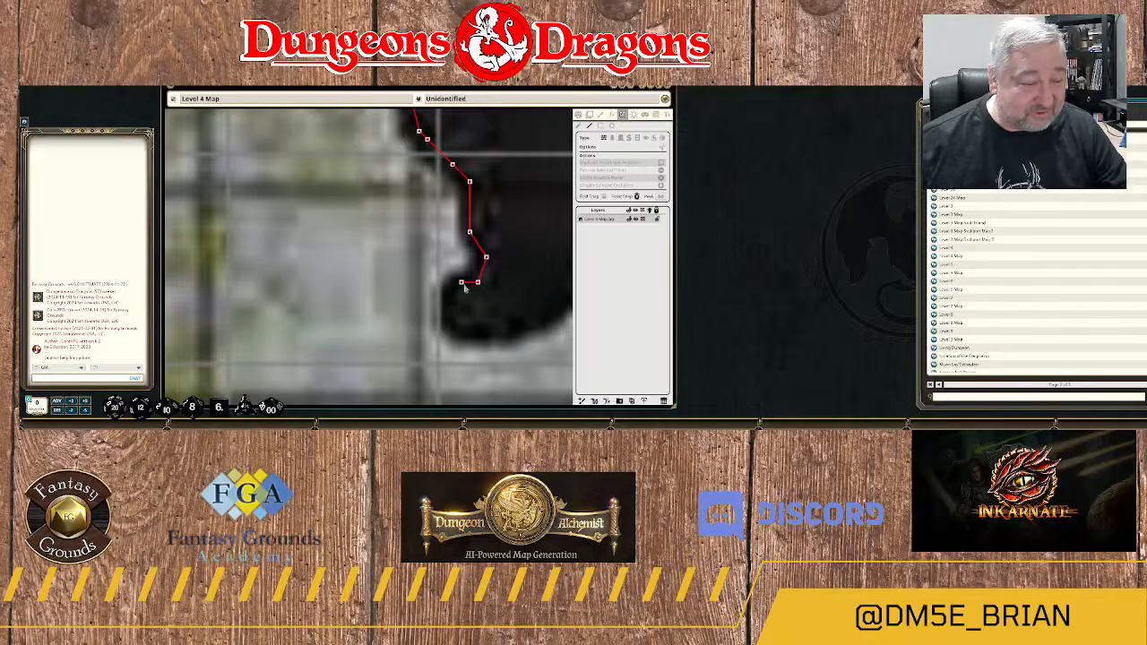
{"action": "left_click", "coordinate": [453, 298]}
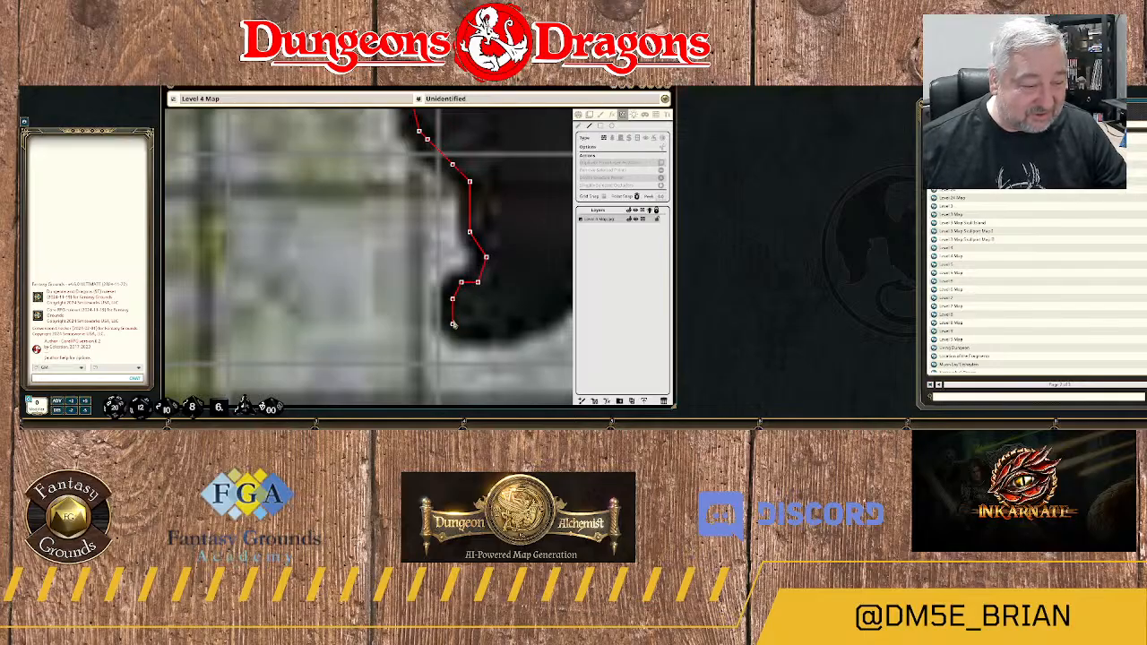
{"action": "left_click", "coordinate": [453, 324]}
{"action": "left_click", "coordinate": [469, 333]}
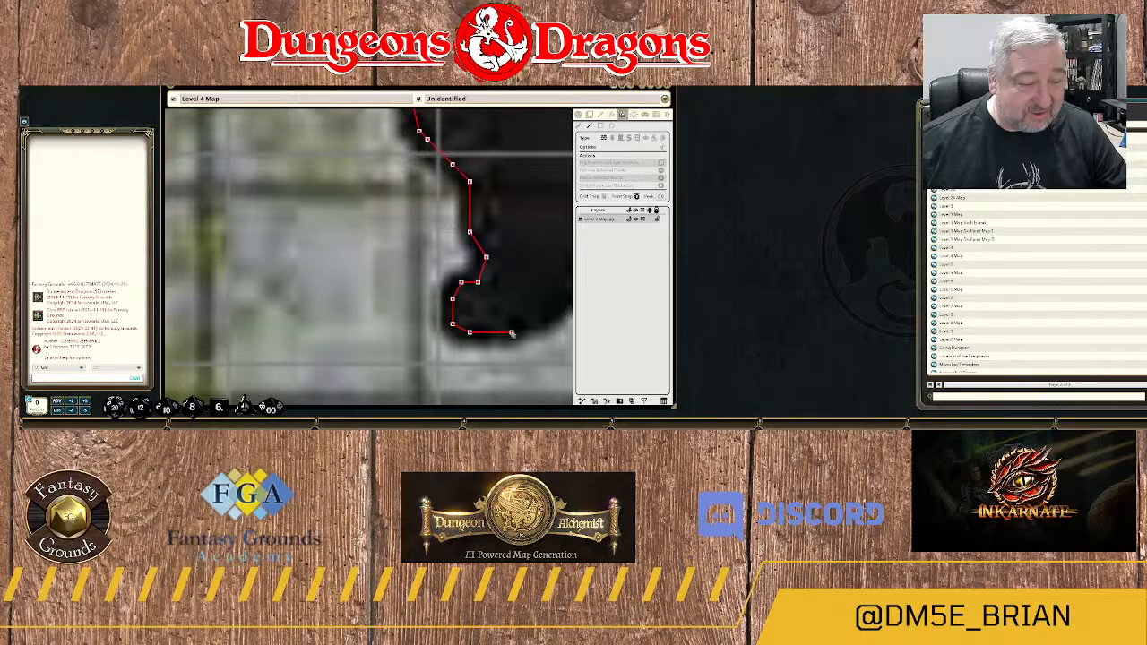
{"action": "left_click", "coordinate": [511, 324]}
Trace the wall northeast from the wedge's tip up the lower part of its curved eastern edge.
{"action": "left_click_drag", "start_coordinate": [553, 318], "coordinate": [411, 350]}
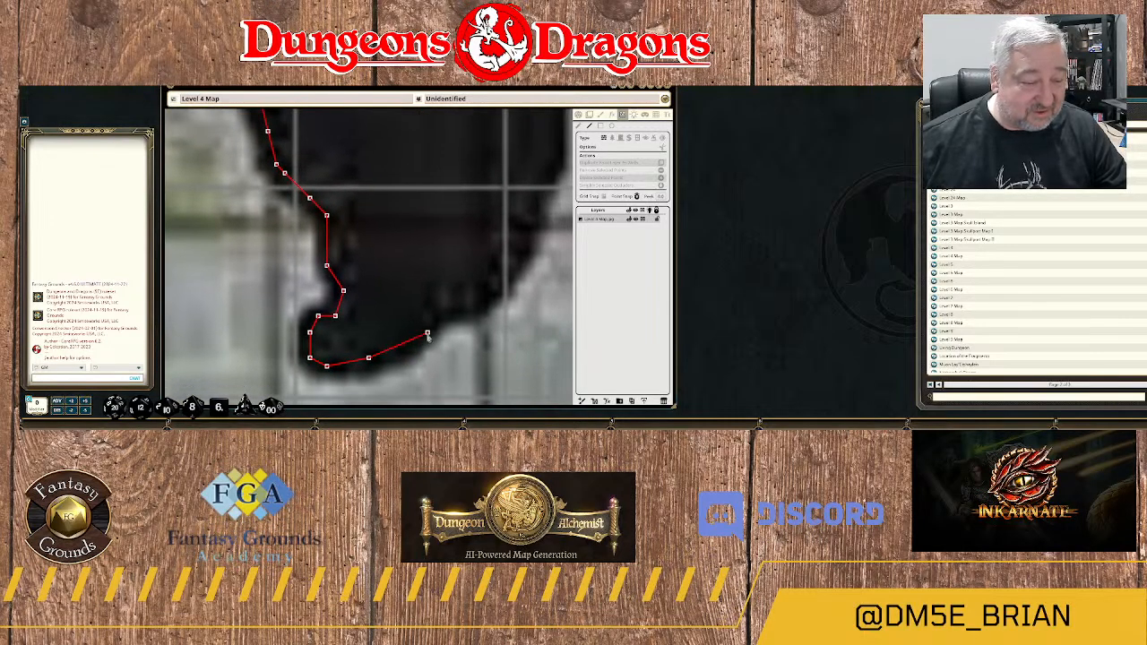
{"action": "left_click", "coordinate": [428, 333]}
{"action": "left_click", "coordinate": [444, 308]}
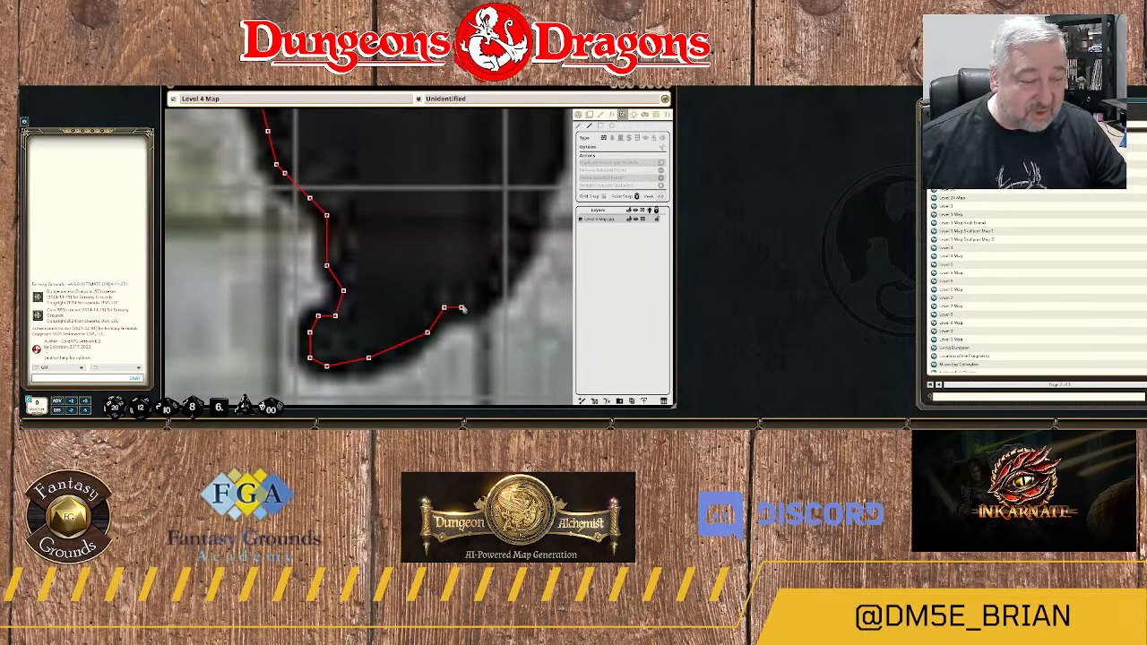
{"action": "left_click", "coordinate": [468, 307]}
{"action": "left_click", "coordinate": [511, 273]}
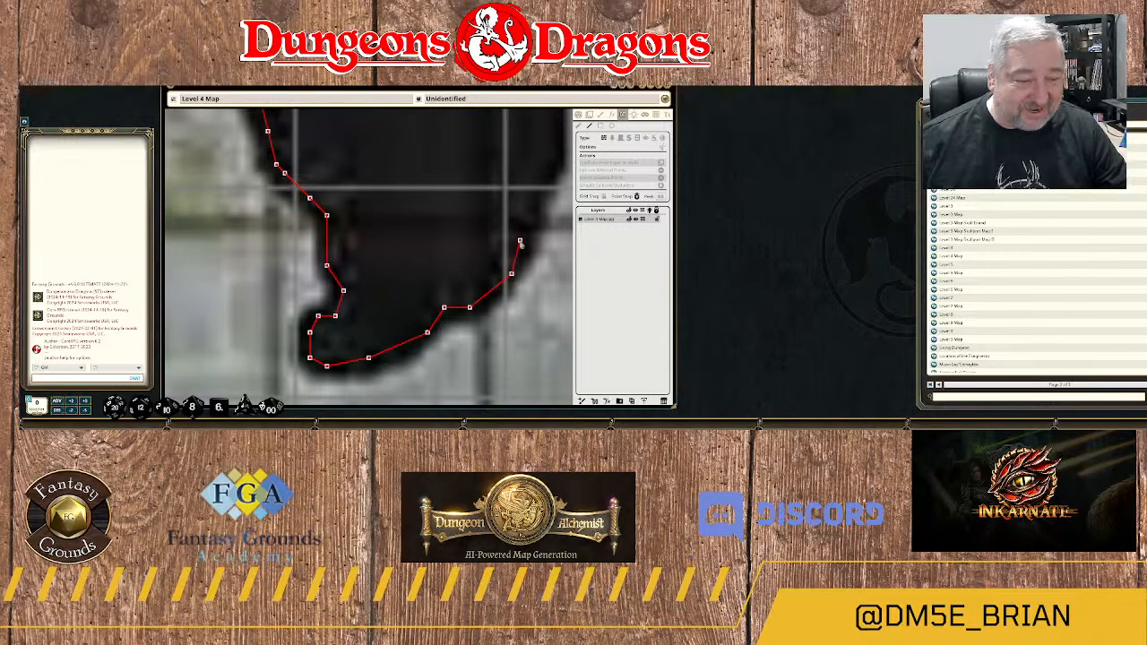
{"action": "left_click", "coordinate": [520, 233]}
Trace the wall north up the steep upper part of the rock wedge's eastern edge.
{"action": "left_click_drag", "start_coordinate": [536, 218], "coordinate": [502, 293]}
{"action": "scroll", "coordinate": [504, 269], "scroll_direction": "down", "scroll_amount": 10}
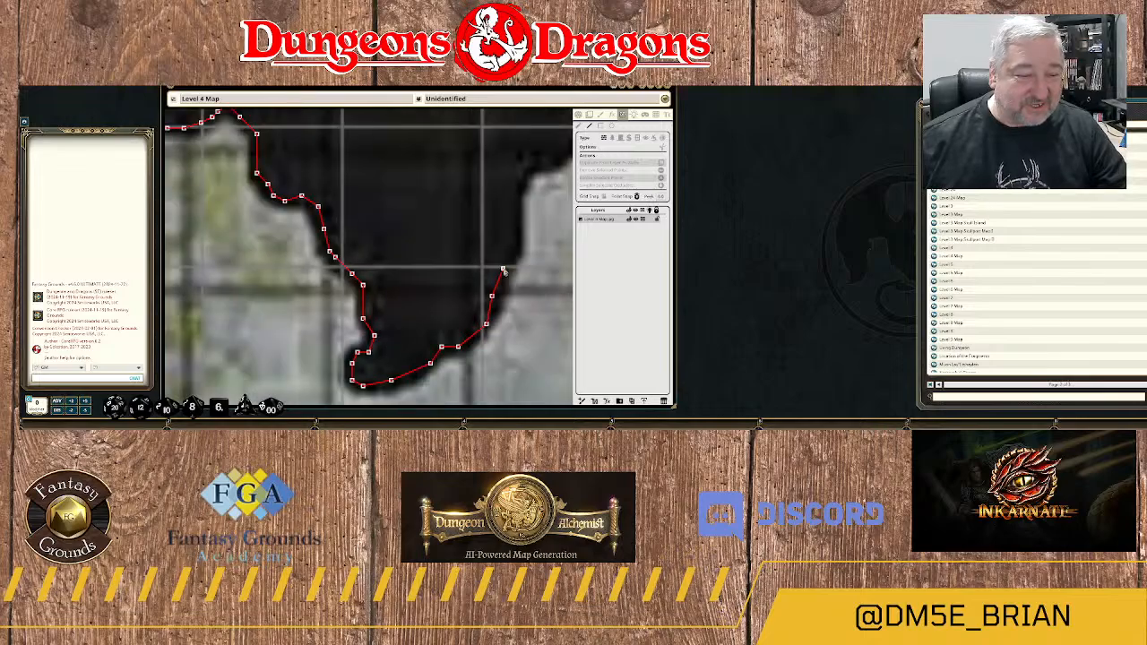
{"action": "scroll", "coordinate": [502, 135], "scroll_direction": "down", "scroll_amount": 4}
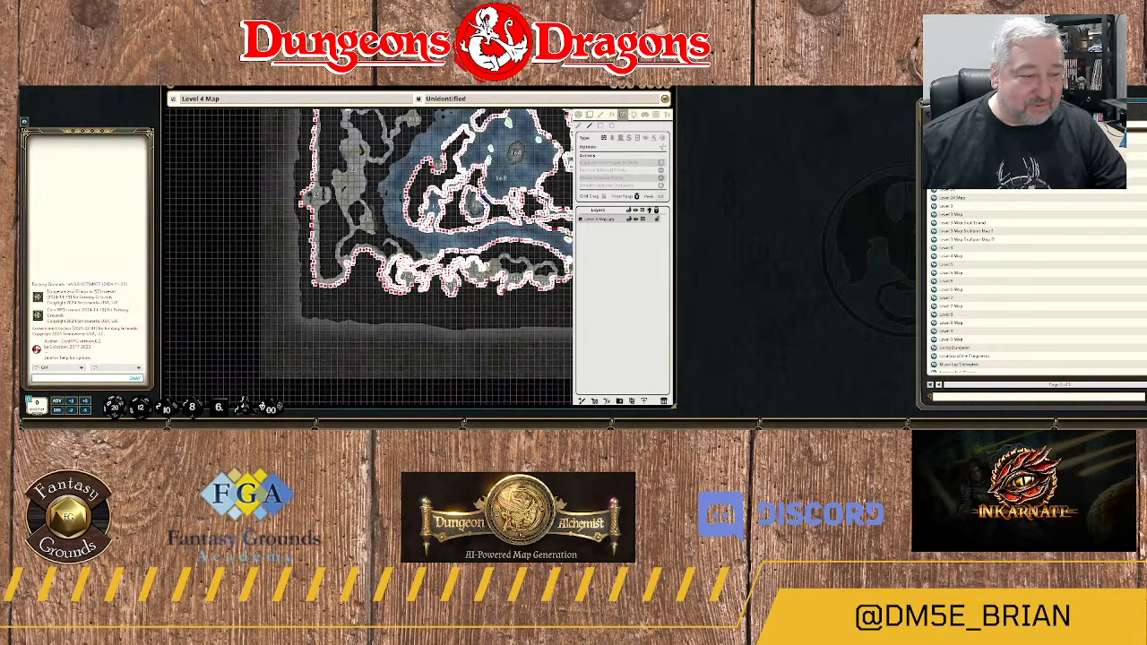
{"action": "scroll", "coordinate": [524, 262], "scroll_direction": "up", "scroll_amount": 12}
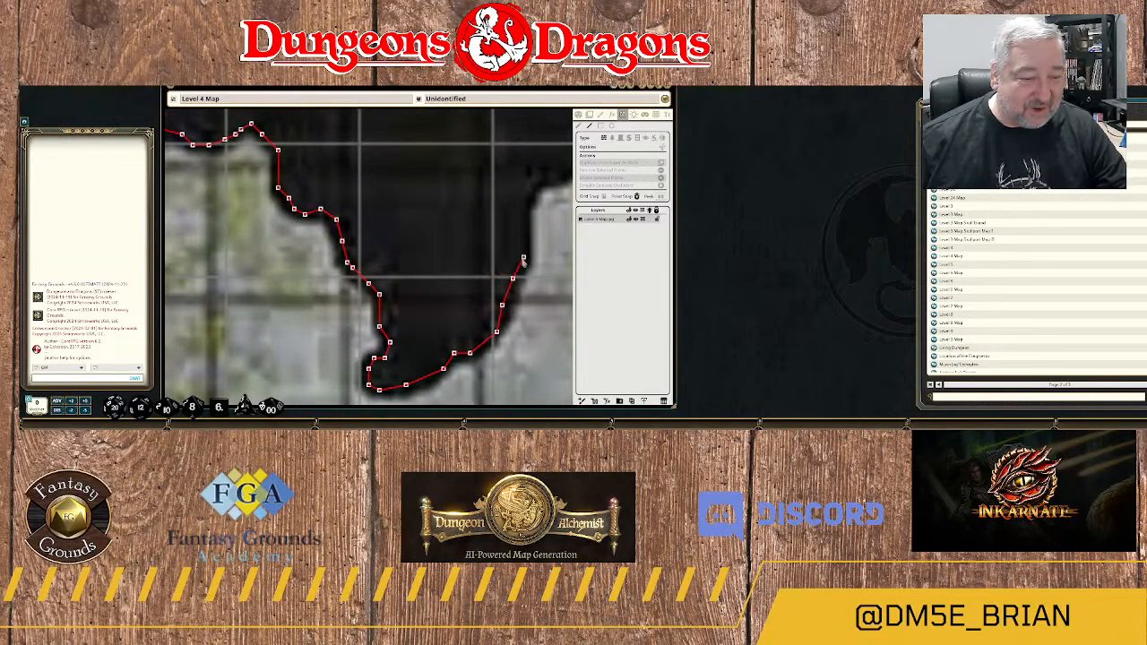
{"action": "left_click", "coordinate": [524, 213]}
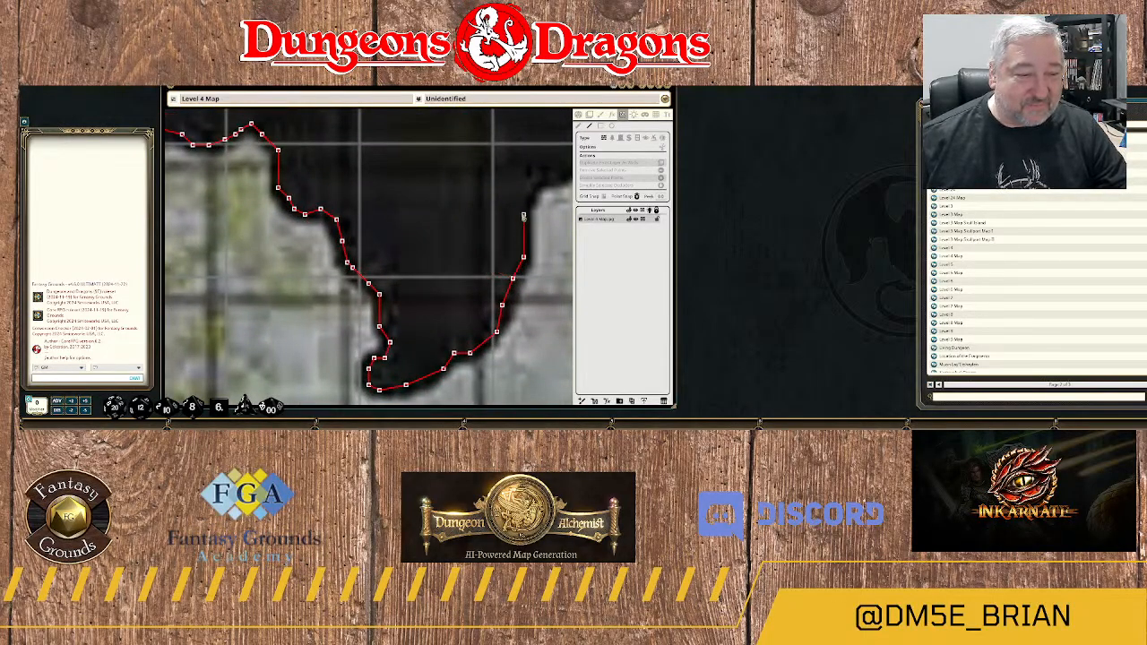
{"action": "left_click", "coordinate": [534, 188]}
Trace the wall around the corner at the top of the wedge's eastern edge and up the stepped northeastern slope.
{"action": "left_click_drag", "start_coordinate": [535, 190], "coordinate": [498, 249]}
{"action": "left_click", "coordinate": [496, 236]}
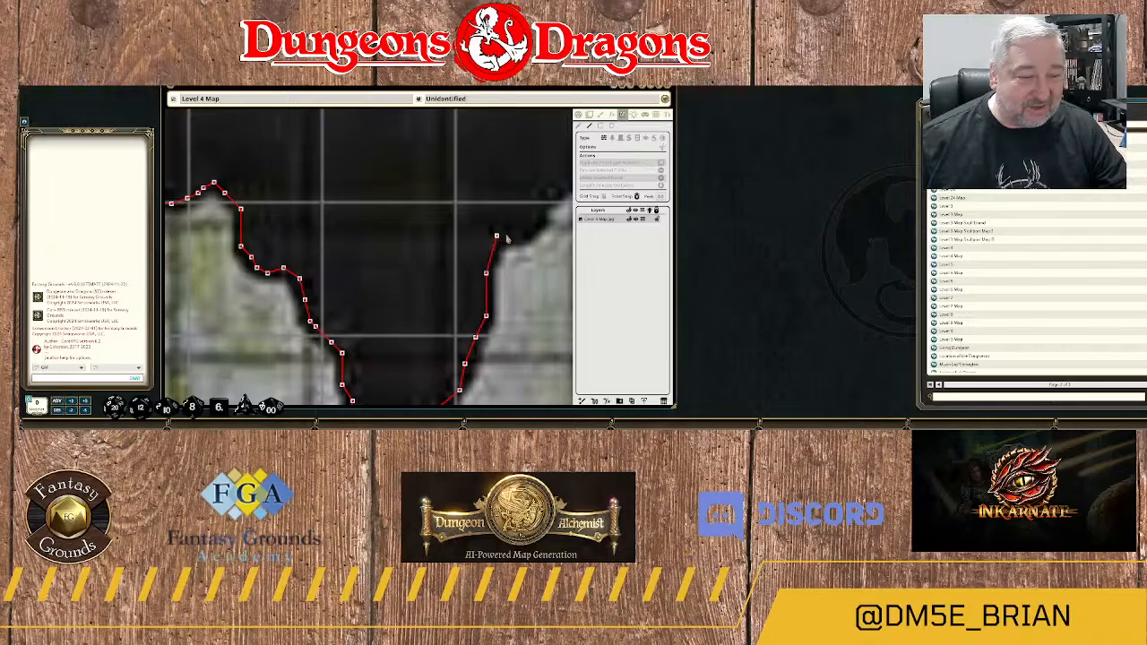
{"action": "left_click", "coordinate": [518, 234]}
{"action": "left_click", "coordinate": [534, 218]}
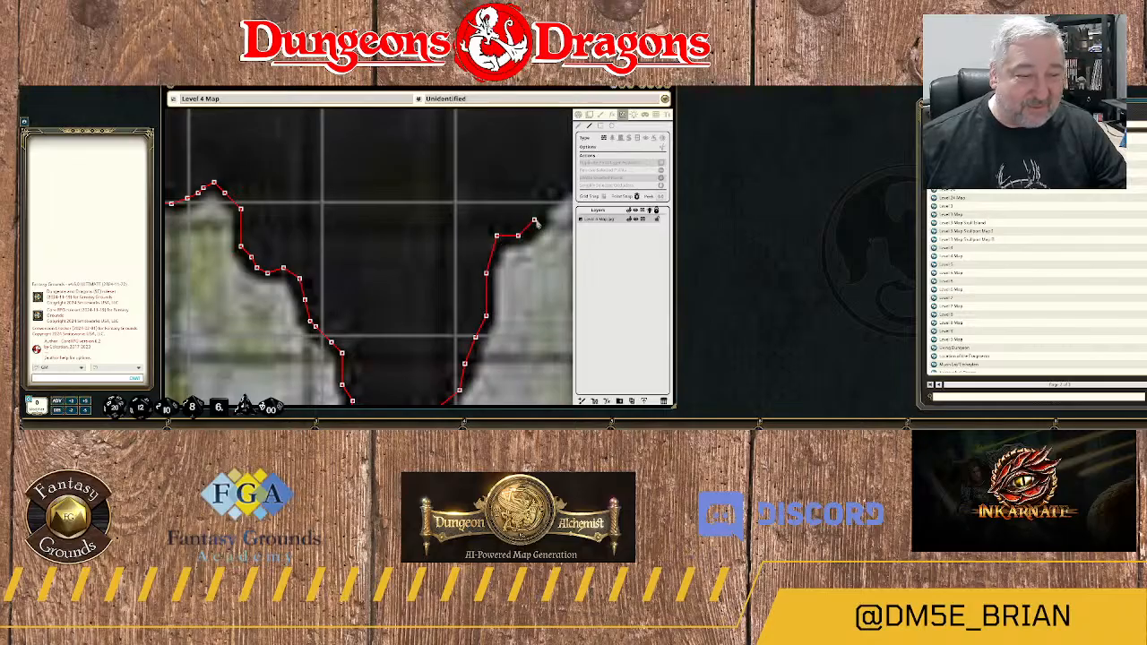
{"action": "left_click", "coordinate": [540, 205]}
Trace the wall over the rounded shoulder and east along the floor's flat northern edge to the start of the northeast-rising passage.
{"action": "left_click_drag", "start_coordinate": [566, 190], "coordinate": [459, 260]}
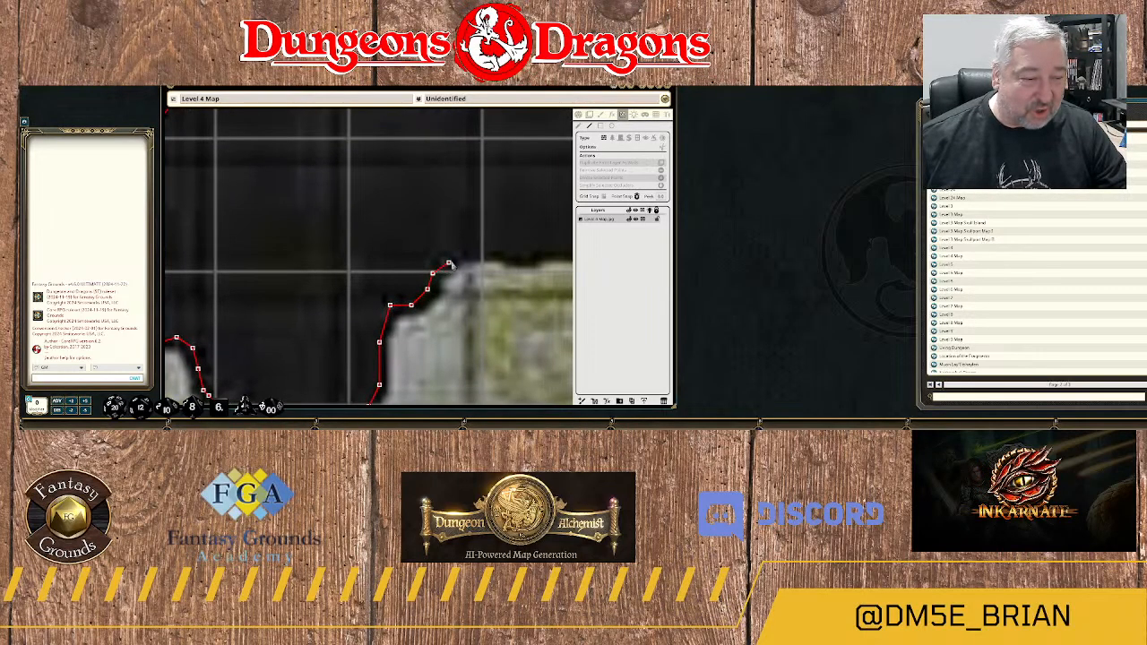
{"action": "left_click", "coordinate": [459, 259]}
{"action": "left_click", "coordinate": [485, 253]}
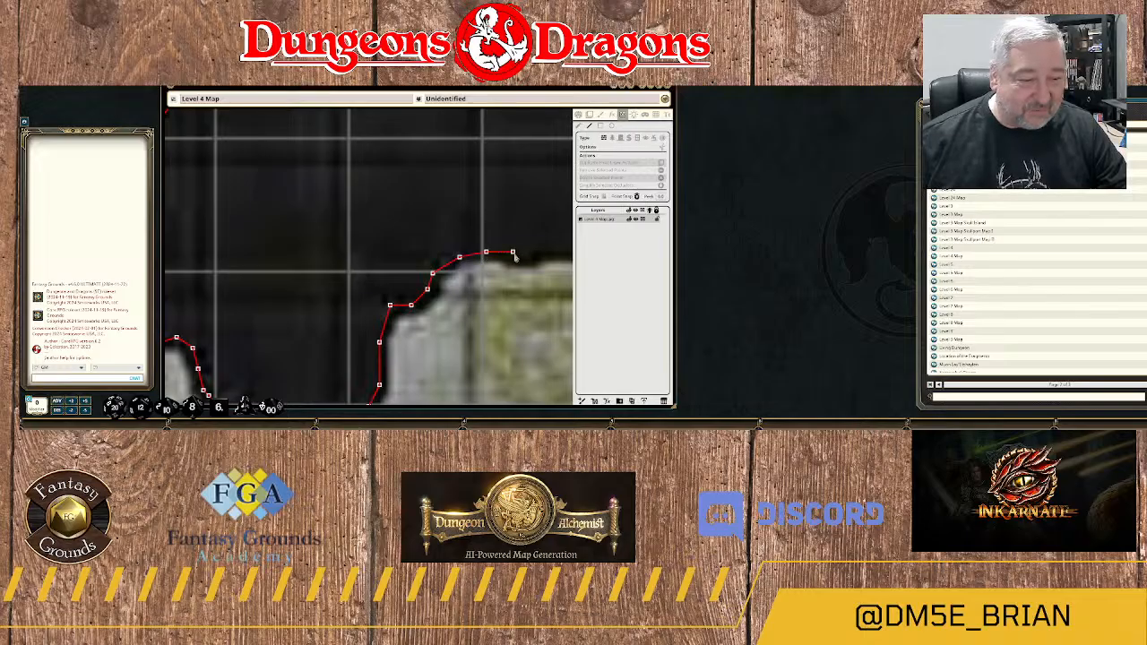
{"action": "left_click", "coordinate": [514, 259]}
{"action": "left_click_drag", "start_coordinate": [536, 260], "coordinate": [466, 269]}
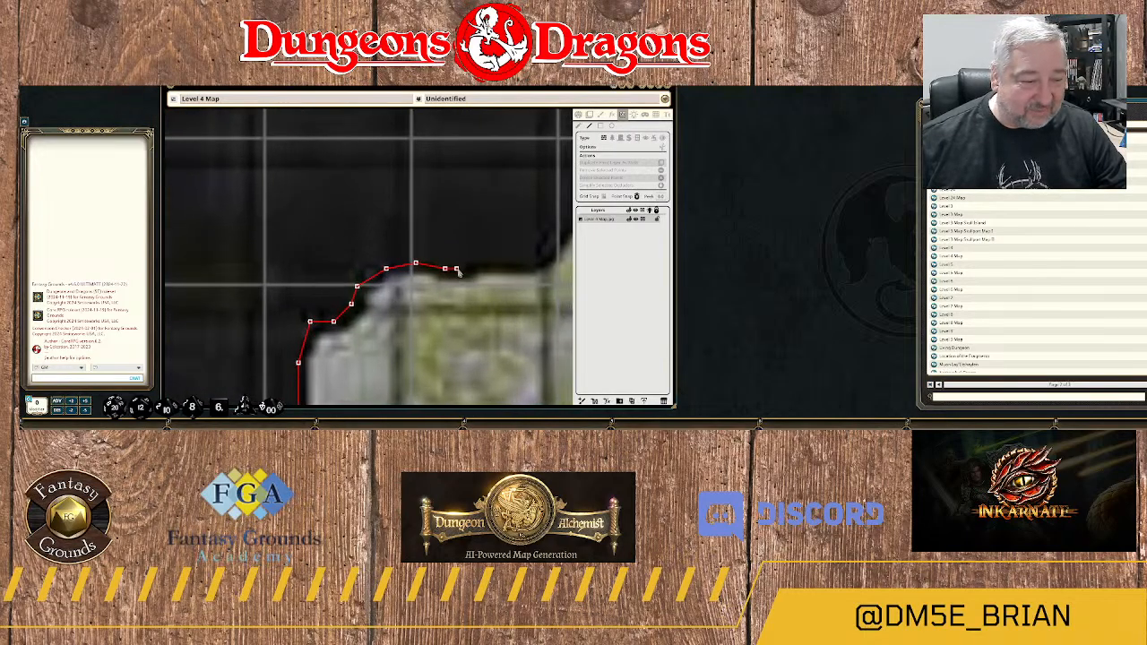
{"action": "left_click", "coordinate": [468, 269]}
{"action": "left_click", "coordinate": [491, 263]}
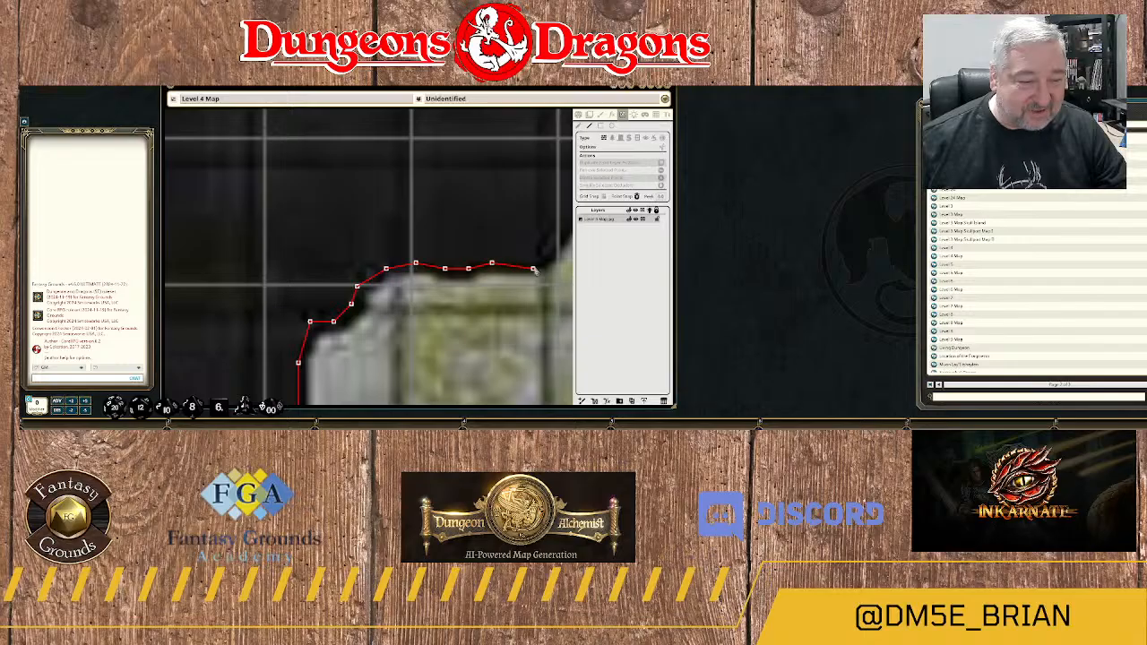
{"action": "left_click", "coordinate": [533, 263]}
{"action": "left_click_drag", "start_coordinate": [534, 266], "coordinate": [428, 323]}
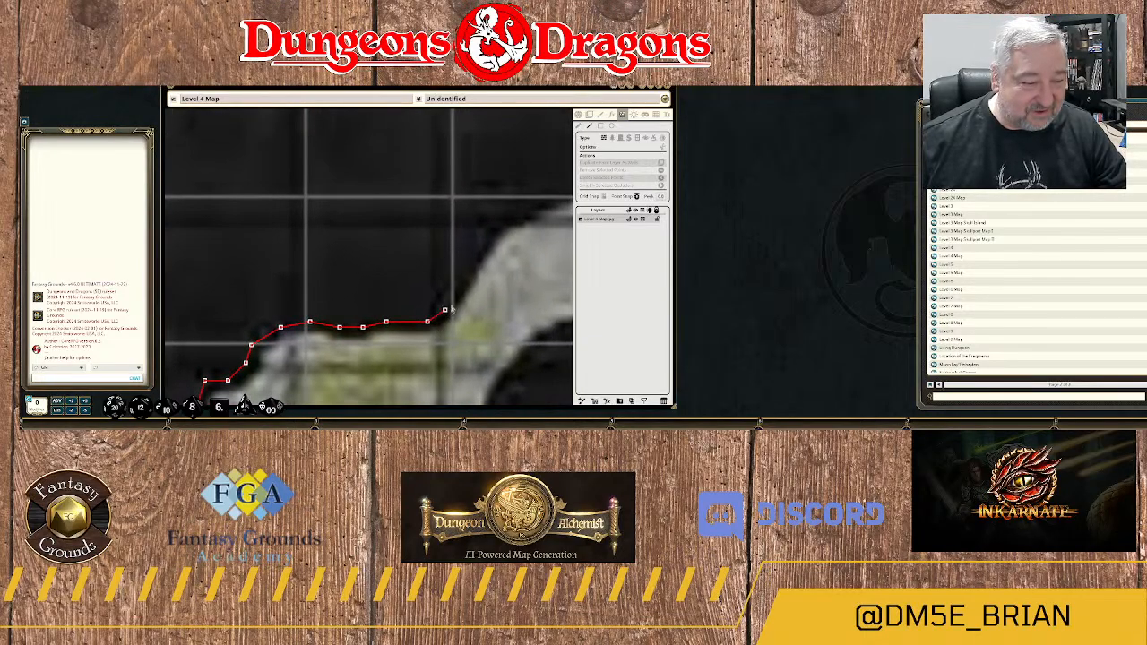
Trace the wall northeast up the rising passage's outer edge to the rounded shoulder of the arch.
{"action": "left_click", "coordinate": [456, 300]}
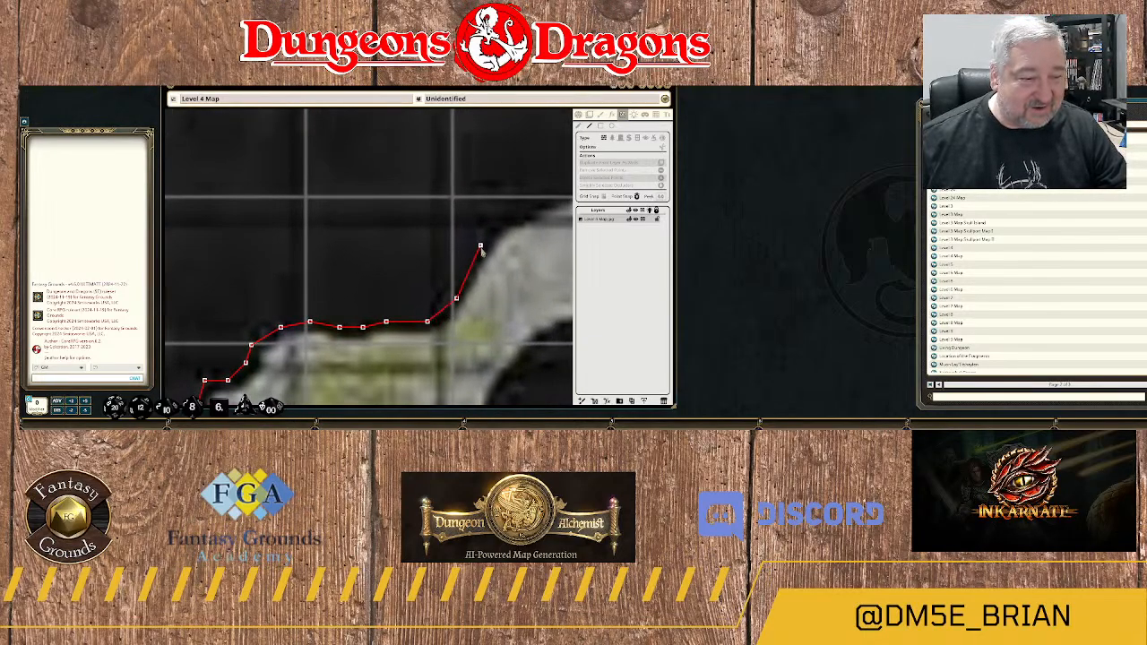
{"action": "left_click", "coordinate": [481, 245]}
{"action": "left_click", "coordinate": [504, 222]}
{"action": "left_click", "coordinate": [521, 215]}
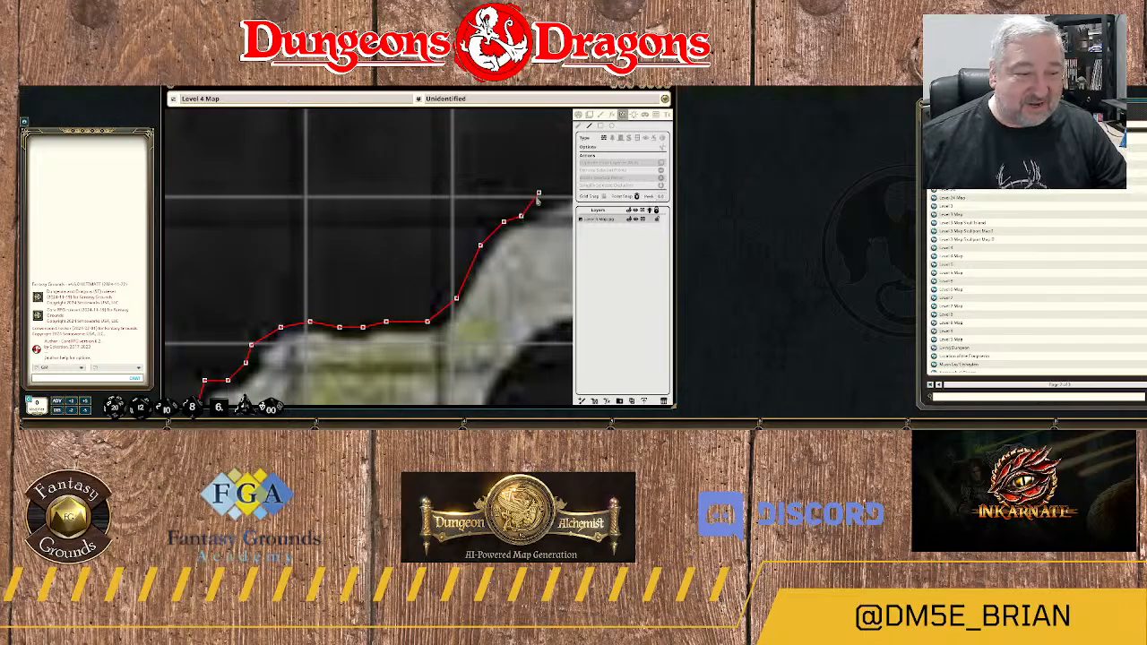
Trace the wall from the shoulder up over the arch's peaked crest and down its short slope to the east.
{"action": "left_click_drag", "start_coordinate": [545, 212], "coordinate": [422, 259]}
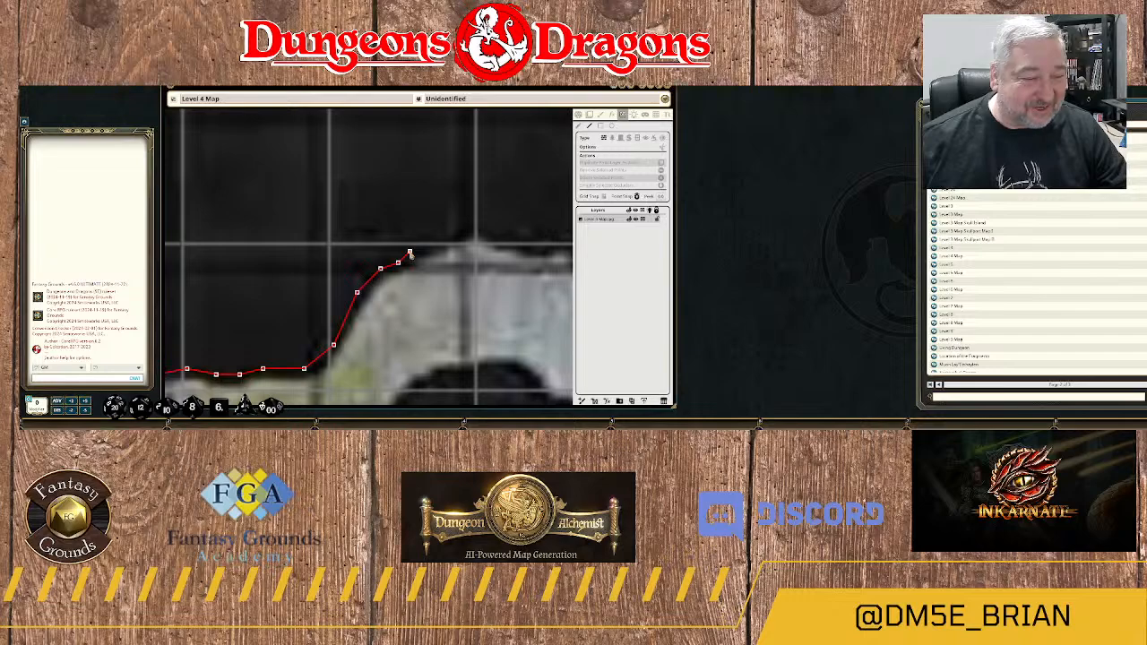
{"action": "left_click", "coordinate": [409, 254]}
{"action": "left_click", "coordinate": [449, 235]}
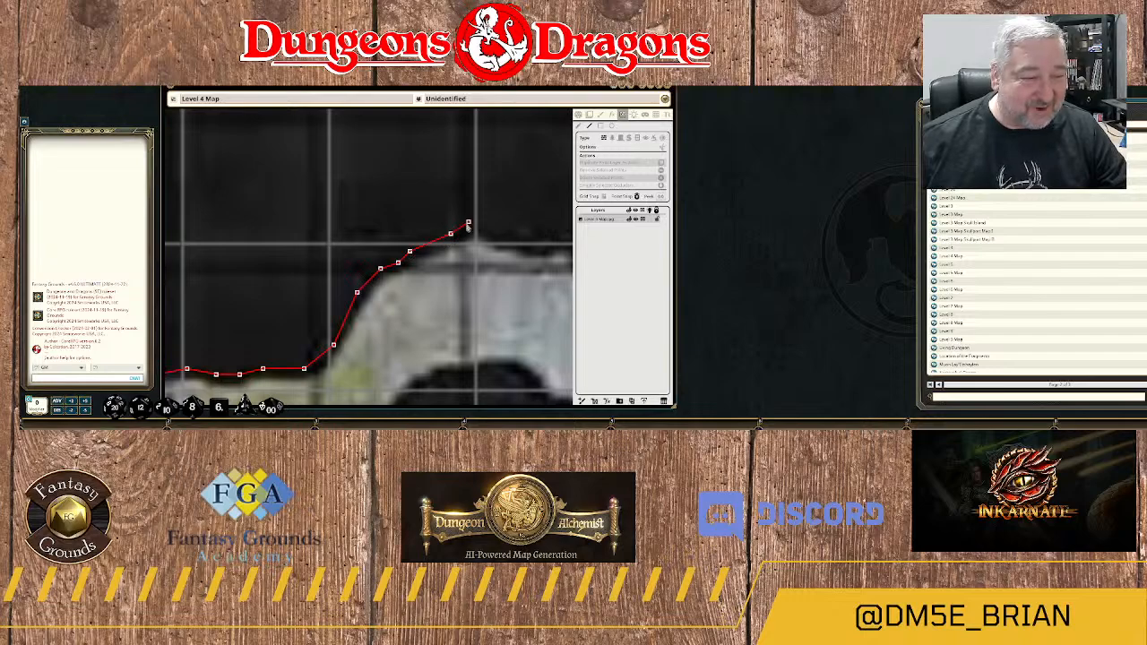
{"action": "left_click", "coordinate": [468, 223]}
{"action": "left_click", "coordinate": [491, 234]}
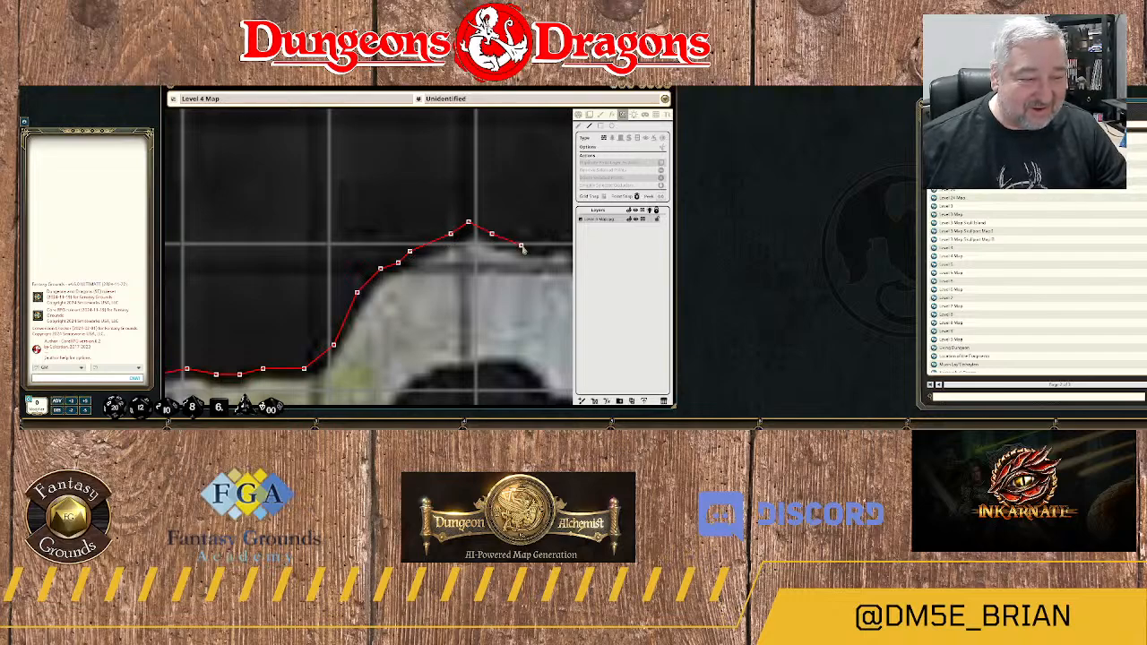
{"action": "left_click", "coordinate": [522, 247]}
Trace the wall around the arch's northeastern corner and down the upper part of its eastern edge.
{"action": "left_click_drag", "start_coordinate": [551, 252], "coordinate": [428, 264]}
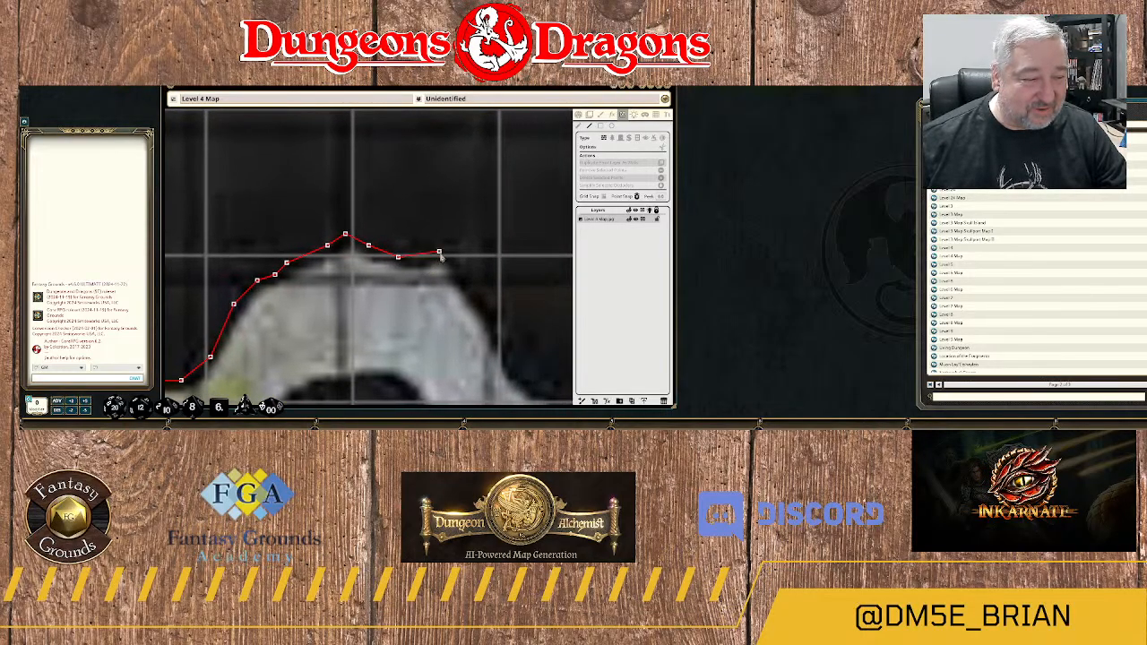
{"action": "left_click", "coordinate": [439, 254]}
{"action": "left_click", "coordinate": [462, 263]}
{"action": "left_click", "coordinate": [468, 281]}
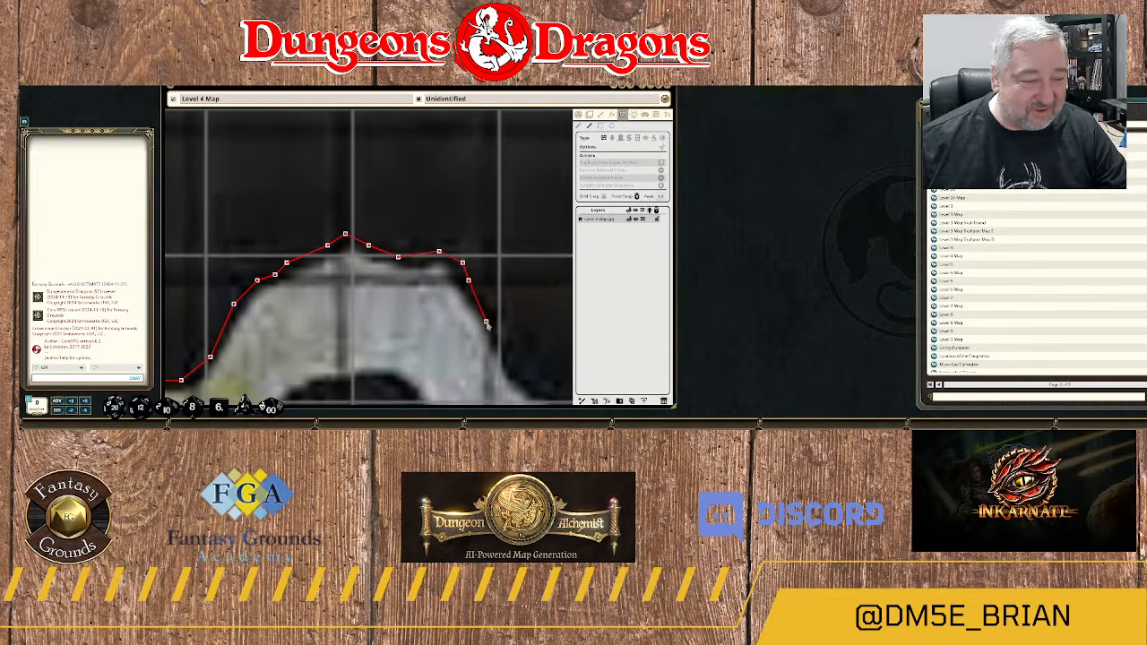
{"action": "left_click_drag", "start_coordinate": [488, 325], "coordinate": [429, 272]}
{"action": "left_click", "coordinate": [433, 264]}
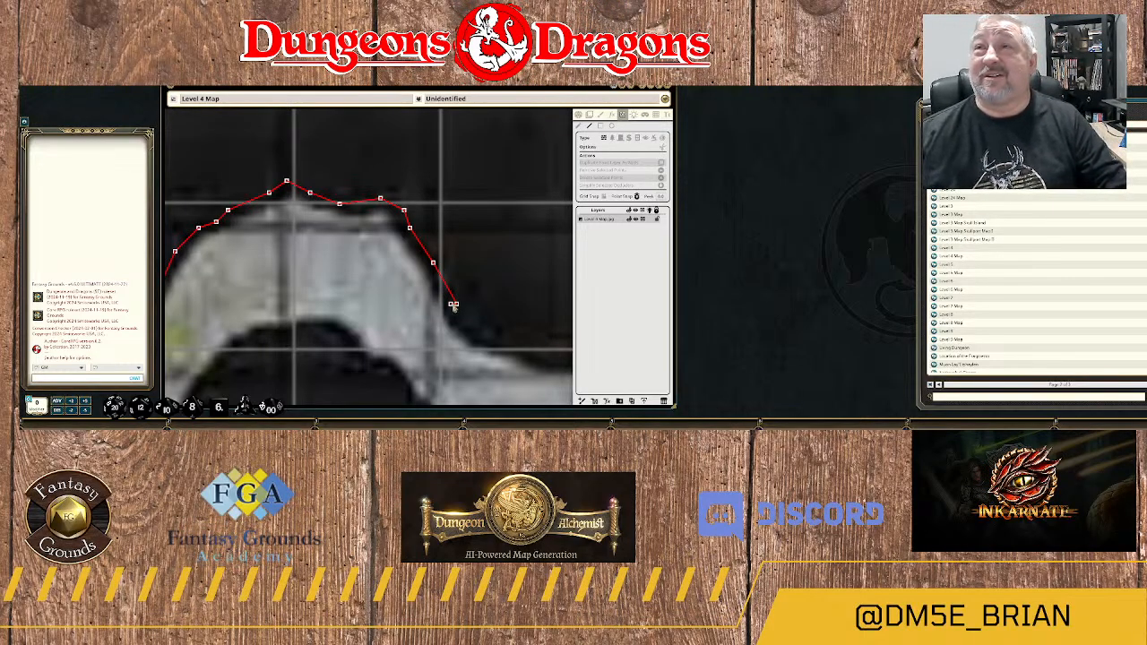
Trace the wall down the lower part of the arch's eastern slope and east into the bottom of the rock dip.
{"action": "left_click", "coordinate": [456, 305]}
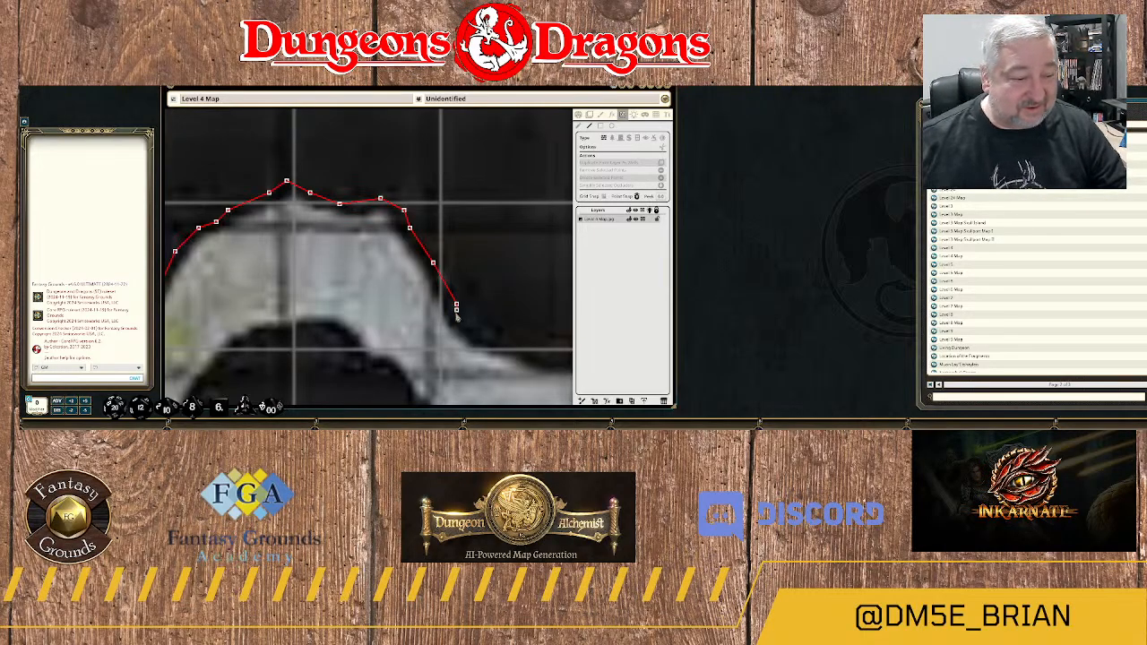
{"action": "left_click", "coordinate": [467, 320]}
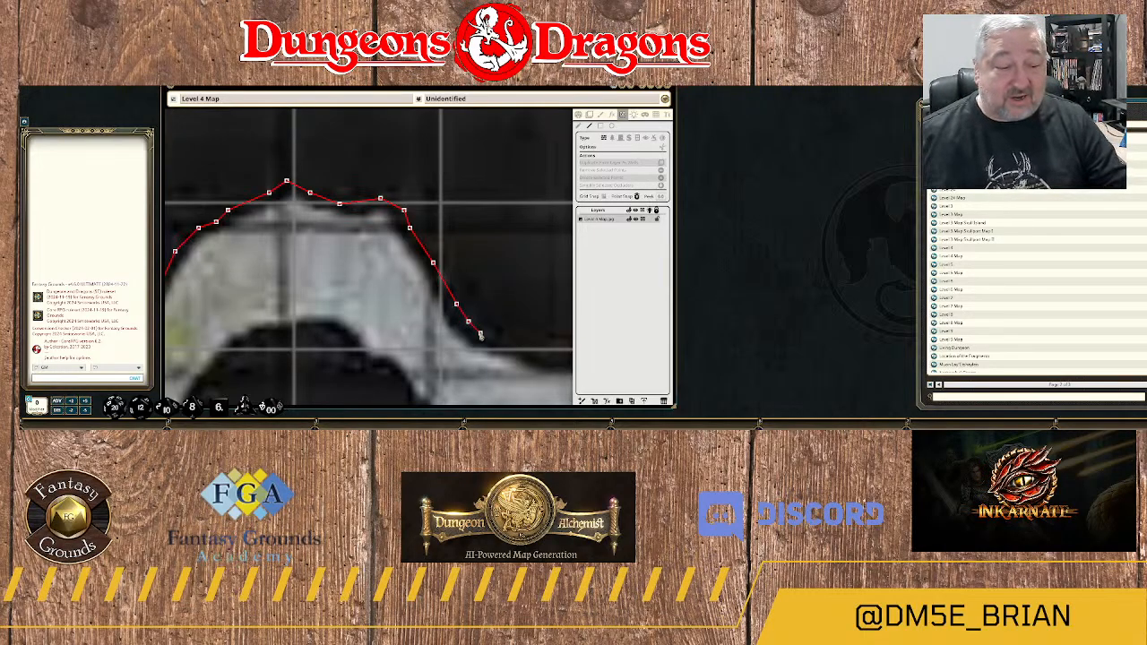
{"action": "left_click", "coordinate": [480, 334]}
{"action": "left_click", "coordinate": [497, 339]}
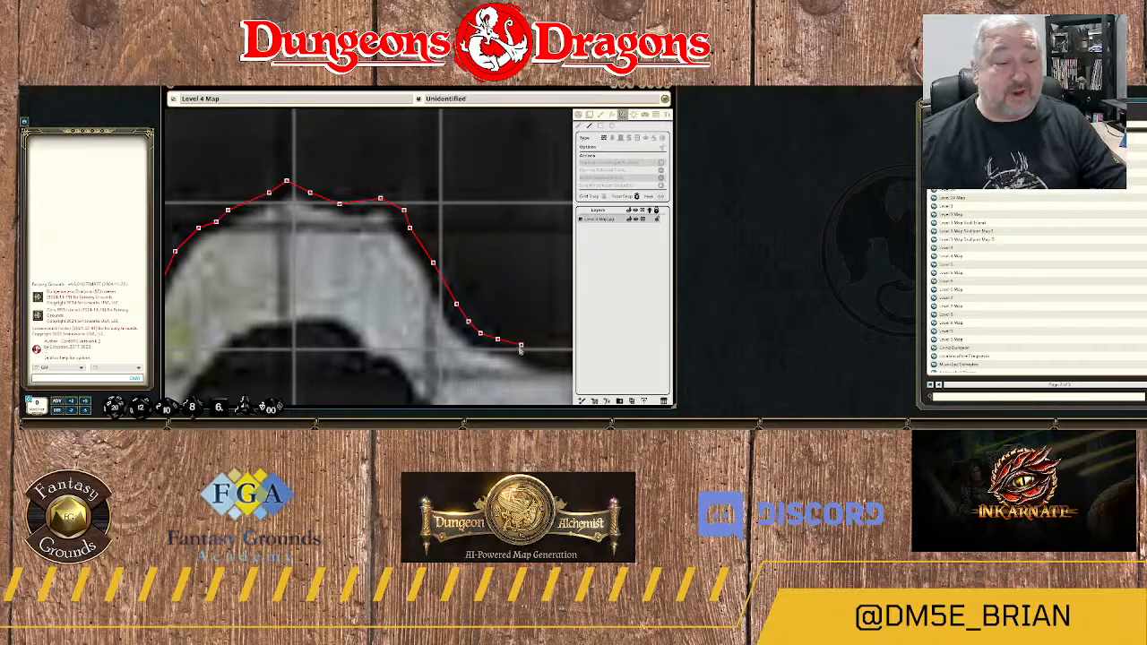
{"action": "left_click", "coordinate": [532, 344]}
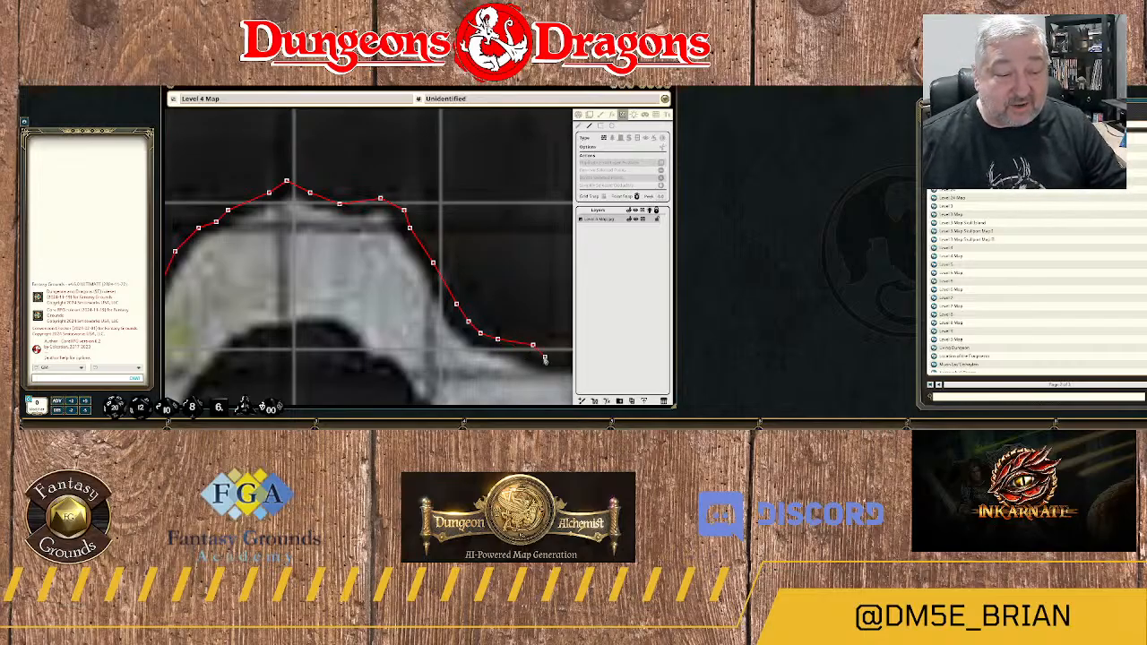
{"action": "left_click", "coordinate": [544, 357]}
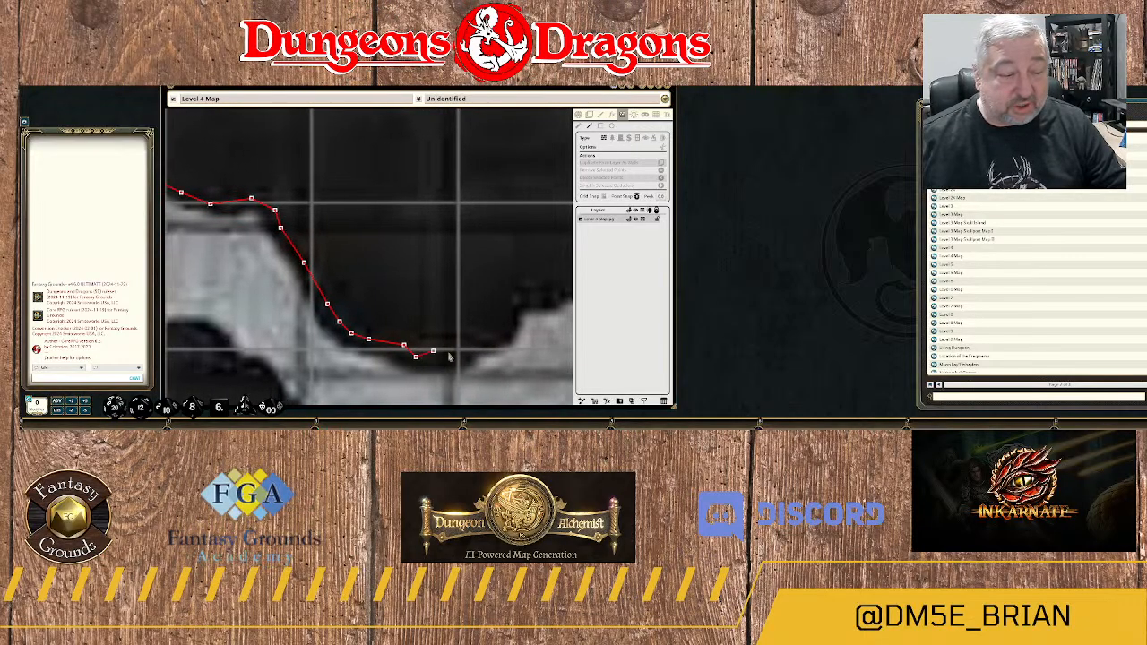
Trace the wall across the bottom of the dip and up the western side of the next floor mound.
{"action": "left_click", "coordinate": [457, 357]}
{"action": "left_click", "coordinate": [468, 345]}
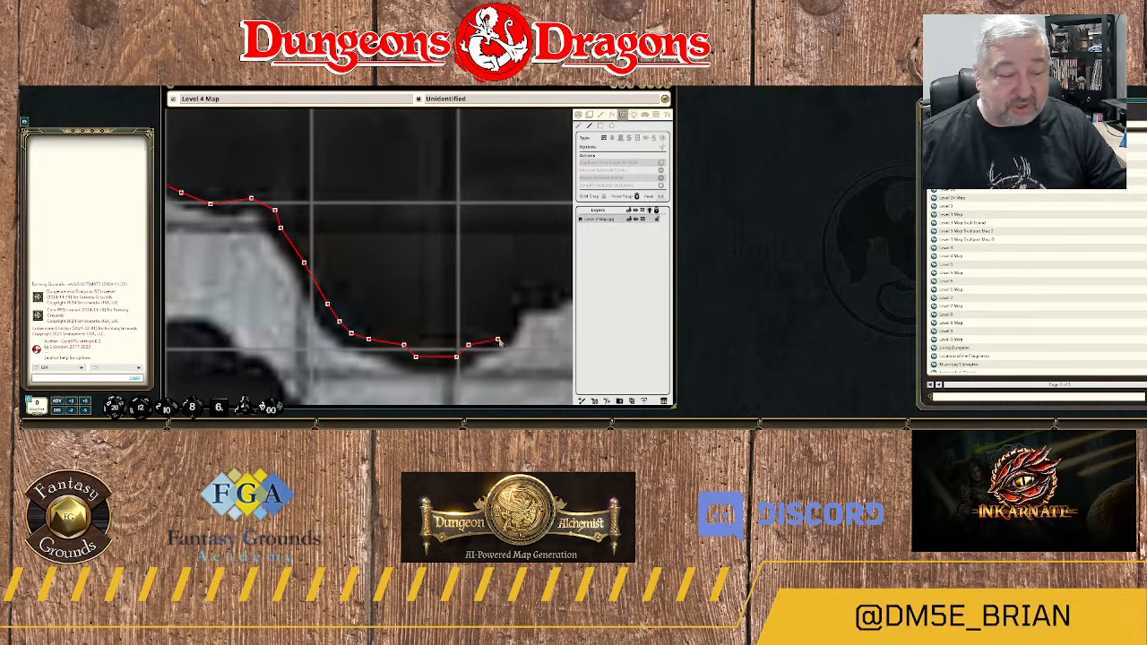
{"action": "left_click", "coordinate": [497, 339]}
{"action": "left_click", "coordinate": [509, 316]}
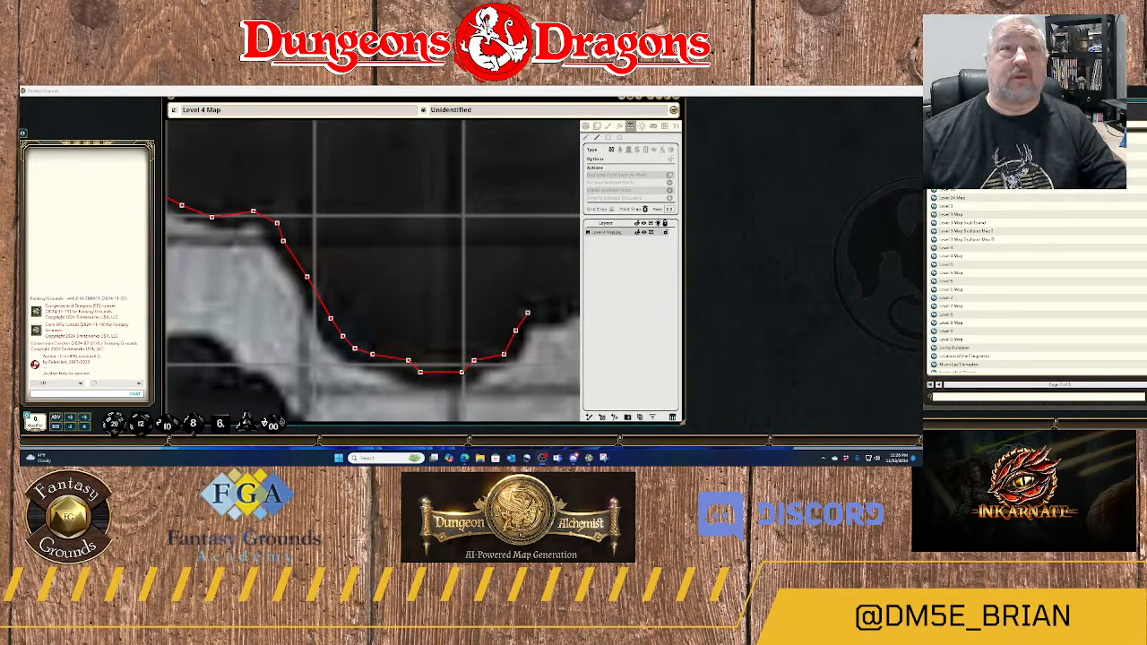
{"action": "left_click_drag", "start_coordinate": [811, 88], "coordinate": [562, 194]}
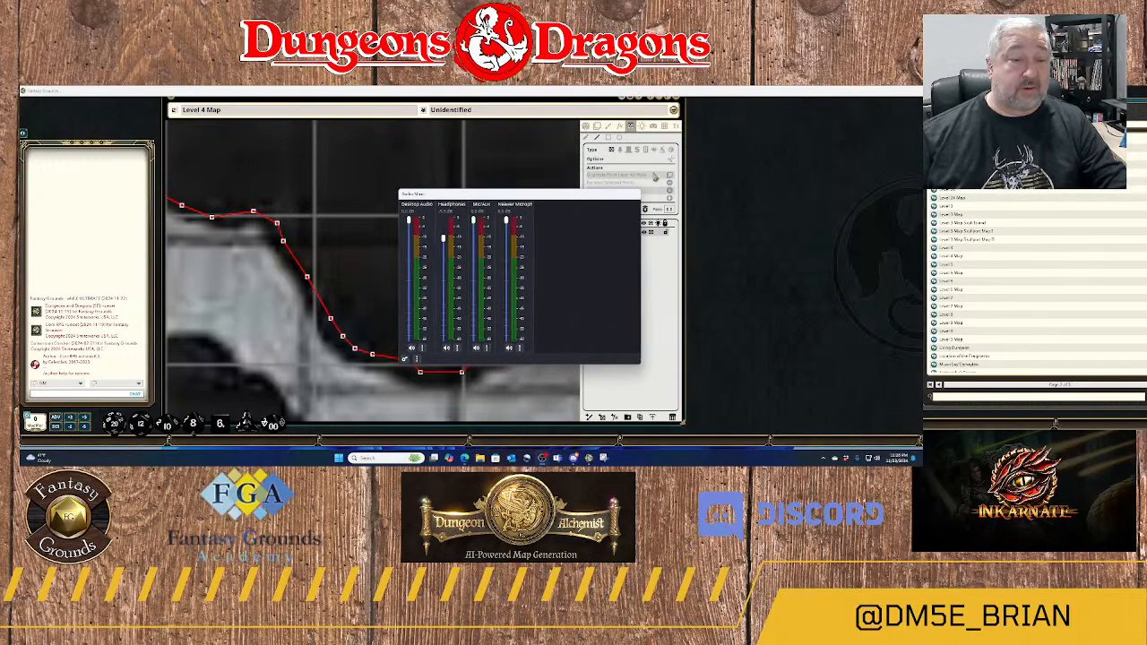
{"action": "left_click_drag", "start_coordinate": [639, 190], "coordinate": [751, 137]}
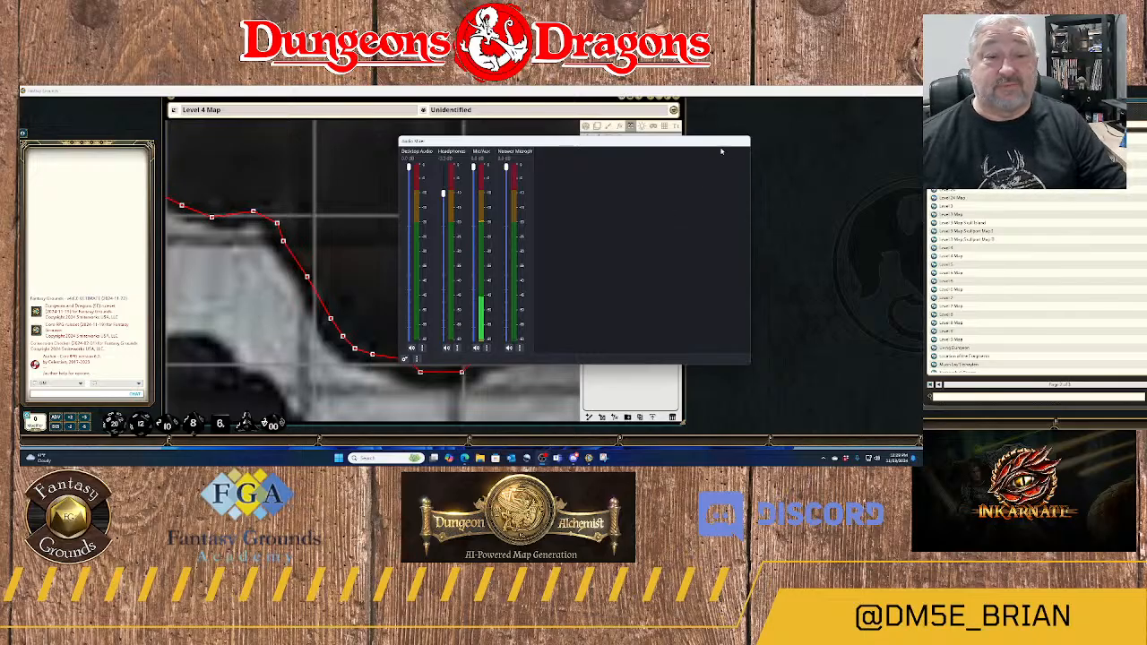
{"action": "left_click_drag", "start_coordinate": [712, 149], "coordinate": [1031, 27]}
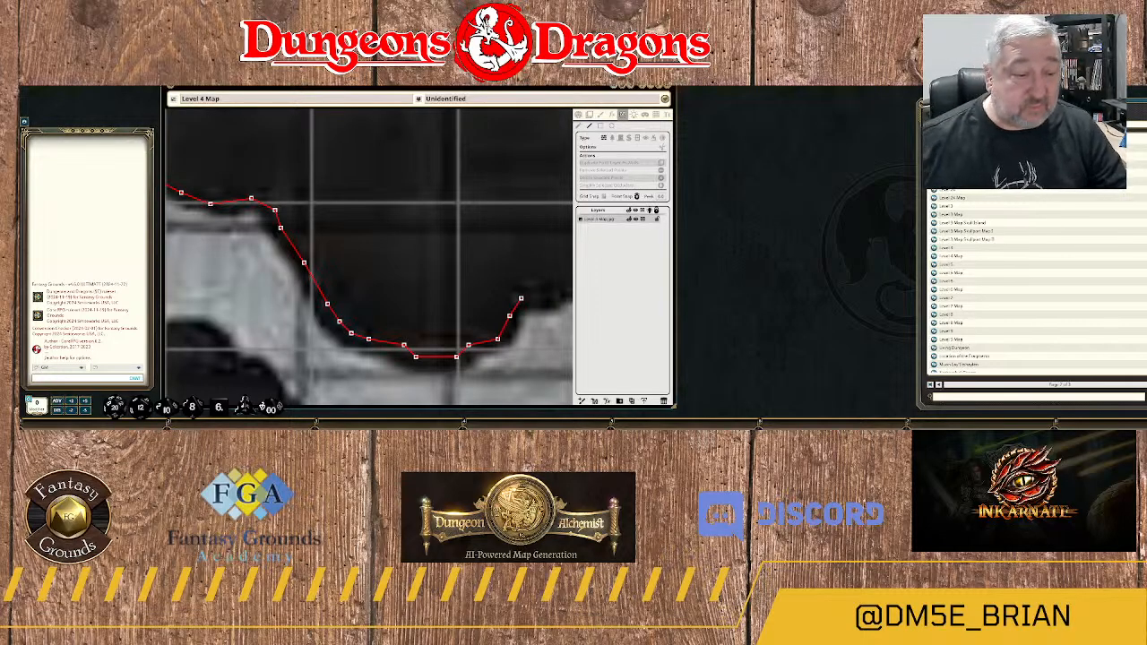
Trace the wall east along the mound's flat northern edge to its northeastern corner.
{"action": "left_click_drag", "start_coordinate": [532, 302], "coordinate": [345, 308]}
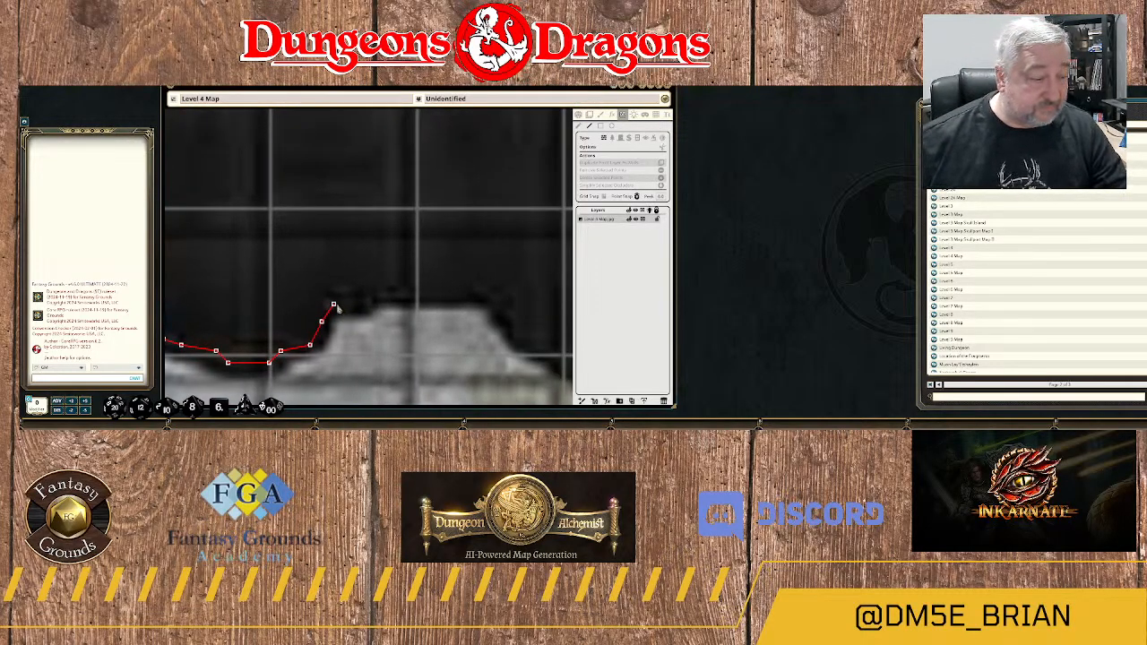
{"action": "left_click", "coordinate": [374, 293]}
{"action": "left_click", "coordinate": [409, 293]}
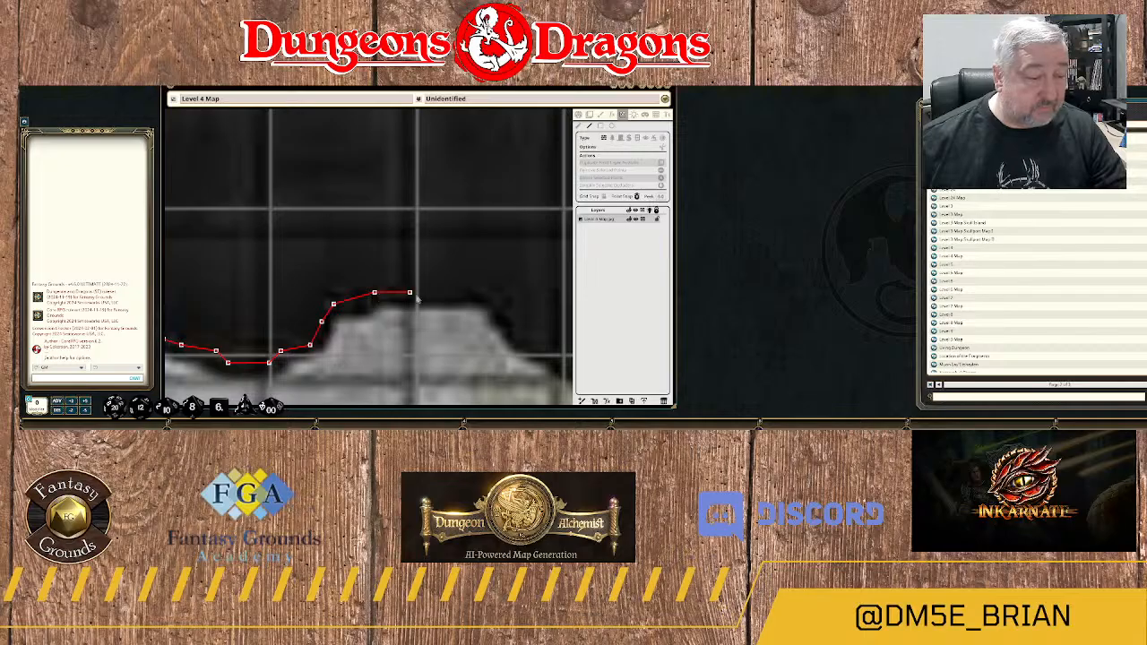
{"action": "left_click", "coordinate": [474, 293]}
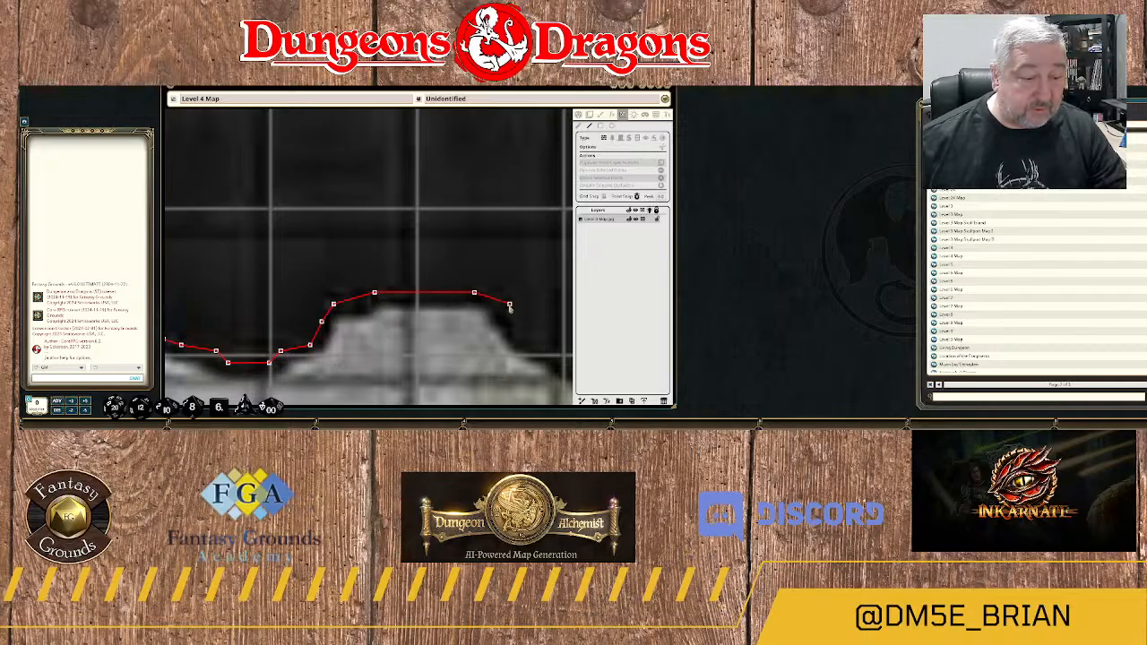
{"action": "left_click", "coordinate": [509, 305]}
Trace the wall southeast down the mound's long eastern slope.
{"action": "left_click_drag", "start_coordinate": [534, 348], "coordinate": [400, 249]}
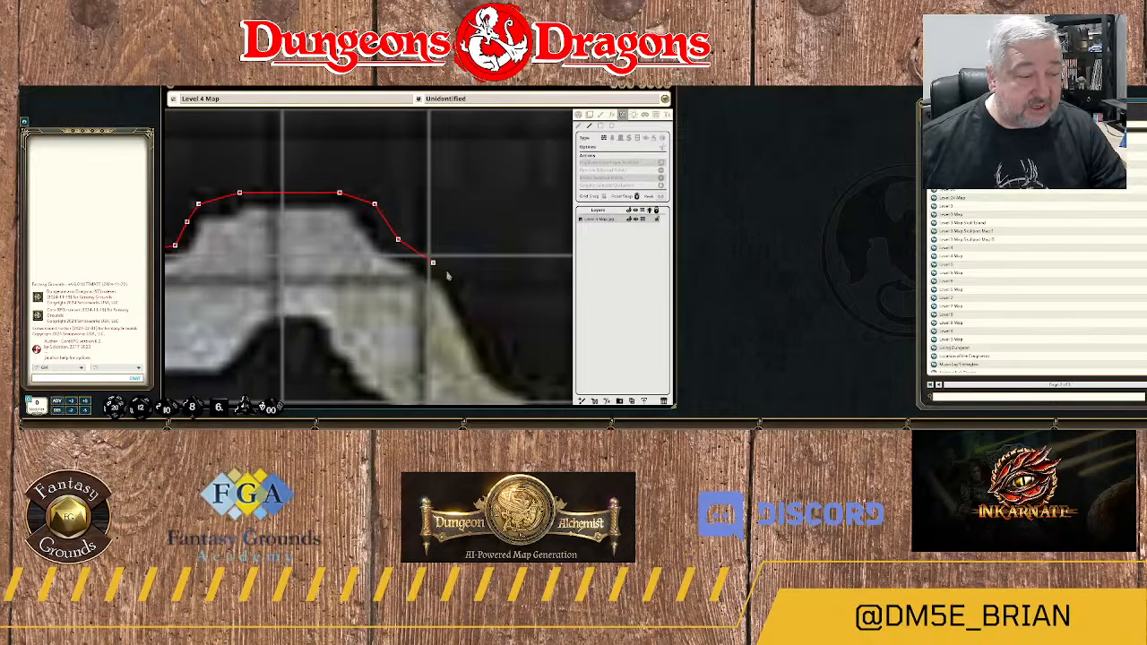
{"action": "left_click", "coordinate": [456, 274]}
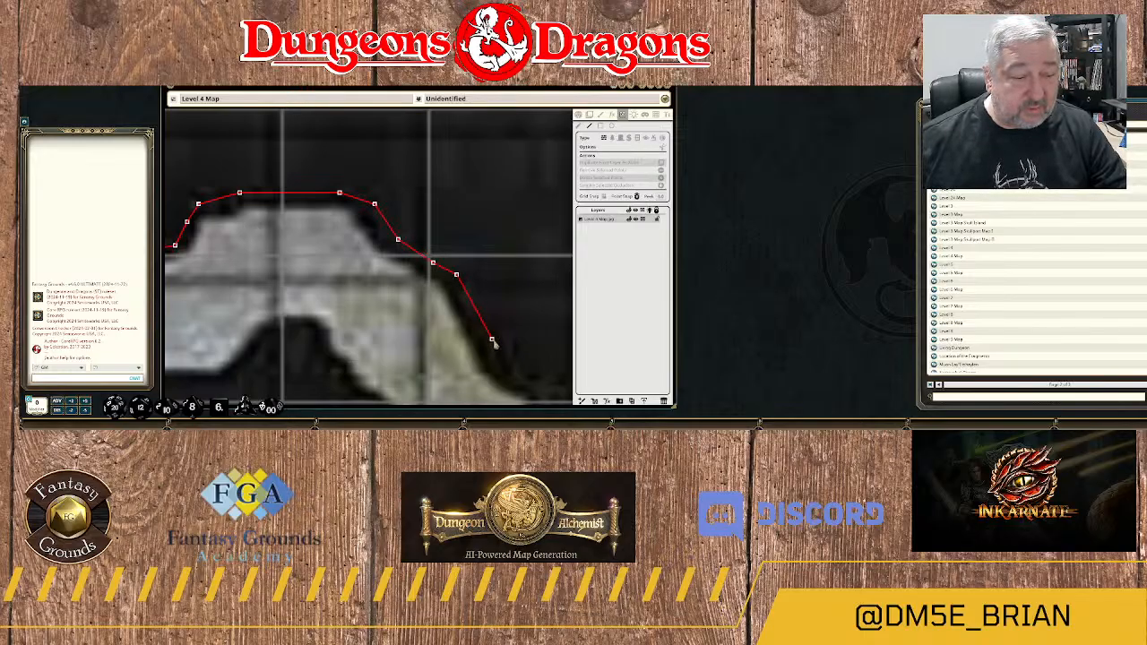
{"action": "left_click", "coordinate": [492, 340]}
{"action": "left_click", "coordinate": [515, 374]}
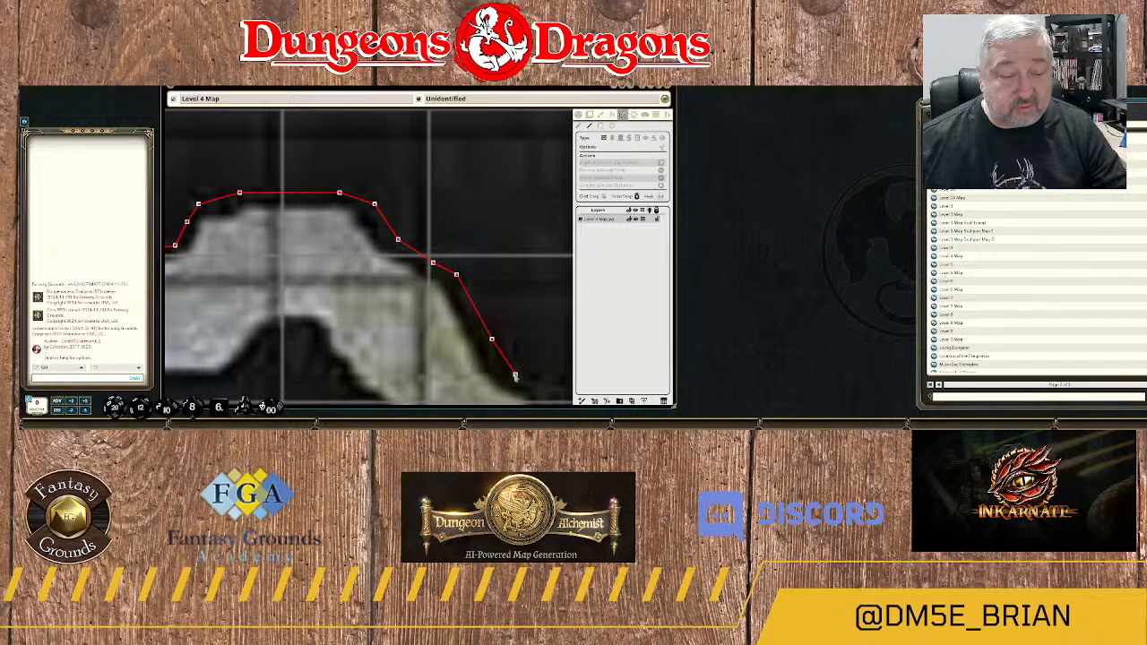
Trace the wall around the bottom of the V-shaped rock dip and northeast up to the small floor bump.
{"action": "left_click_drag", "start_coordinate": [529, 383], "coordinate": [406, 258]}
{"action": "left_click", "coordinate": [439, 275]}
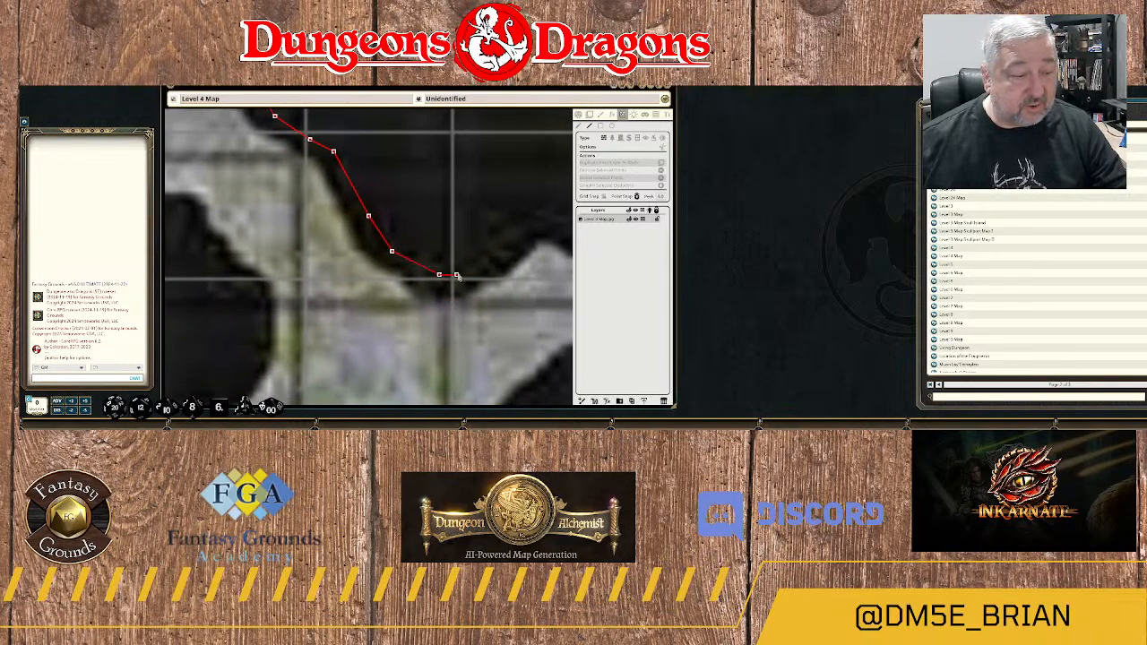
{"action": "left_click", "coordinate": [474, 270]}
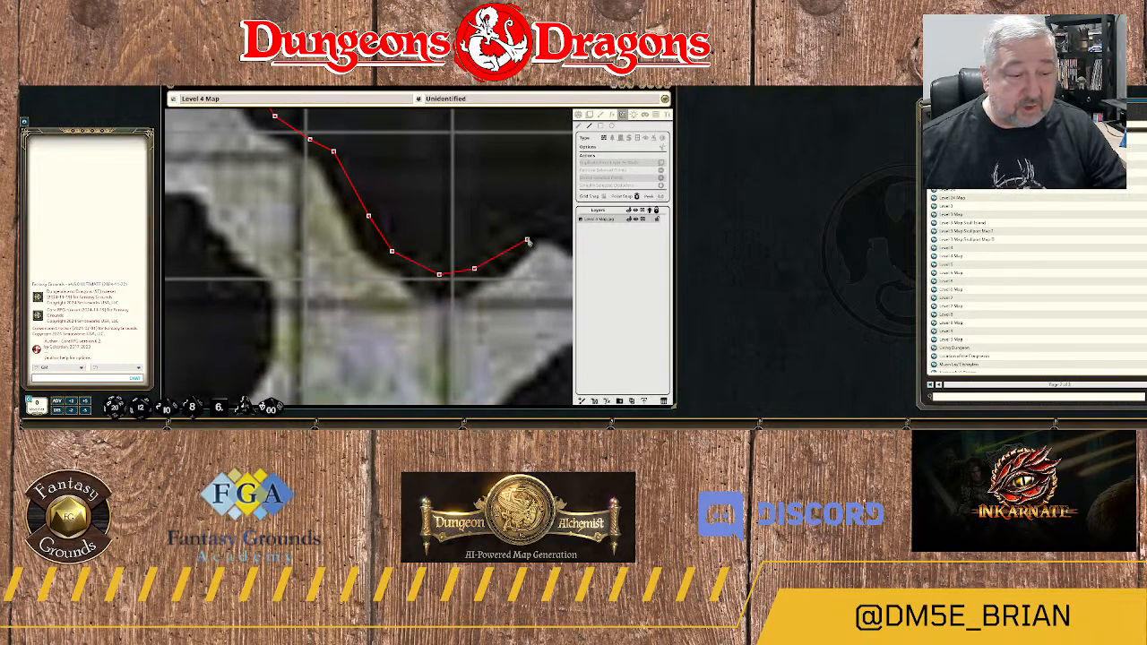
{"action": "left_click", "coordinate": [533, 233]}
Trace the wall over the small bump, through the shallow dip beyond it, and up the northeast-rising edge.
{"action": "left_click_drag", "start_coordinate": [546, 243], "coordinate": [387, 285]}
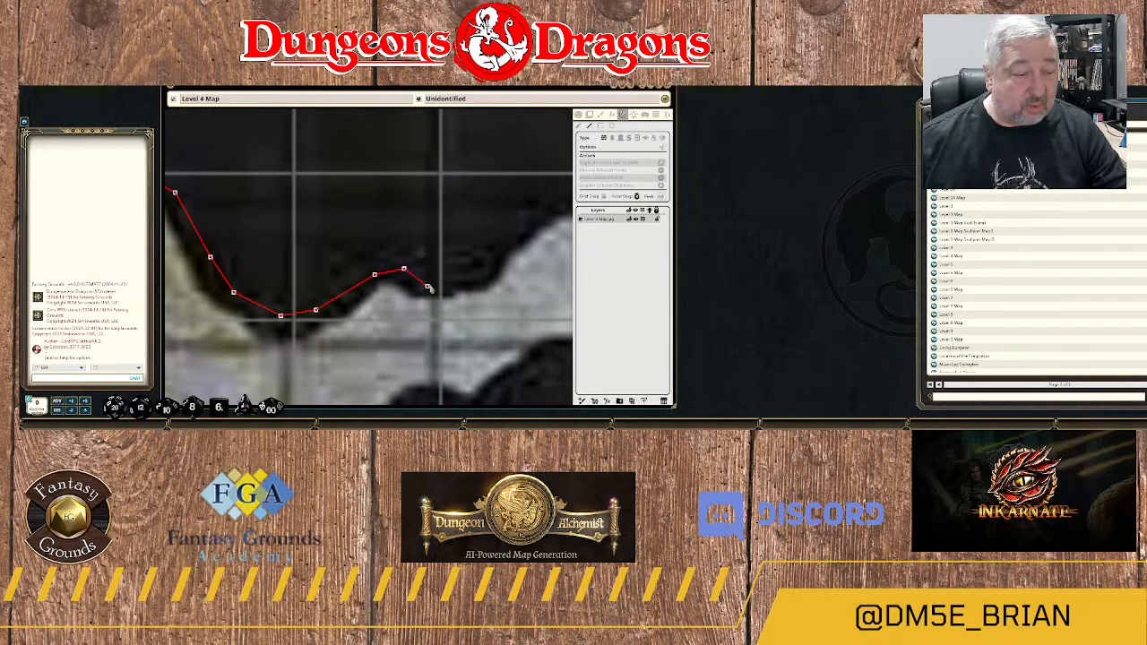
{"action": "left_click", "coordinate": [428, 286]}
{"action": "left_click", "coordinate": [474, 275]}
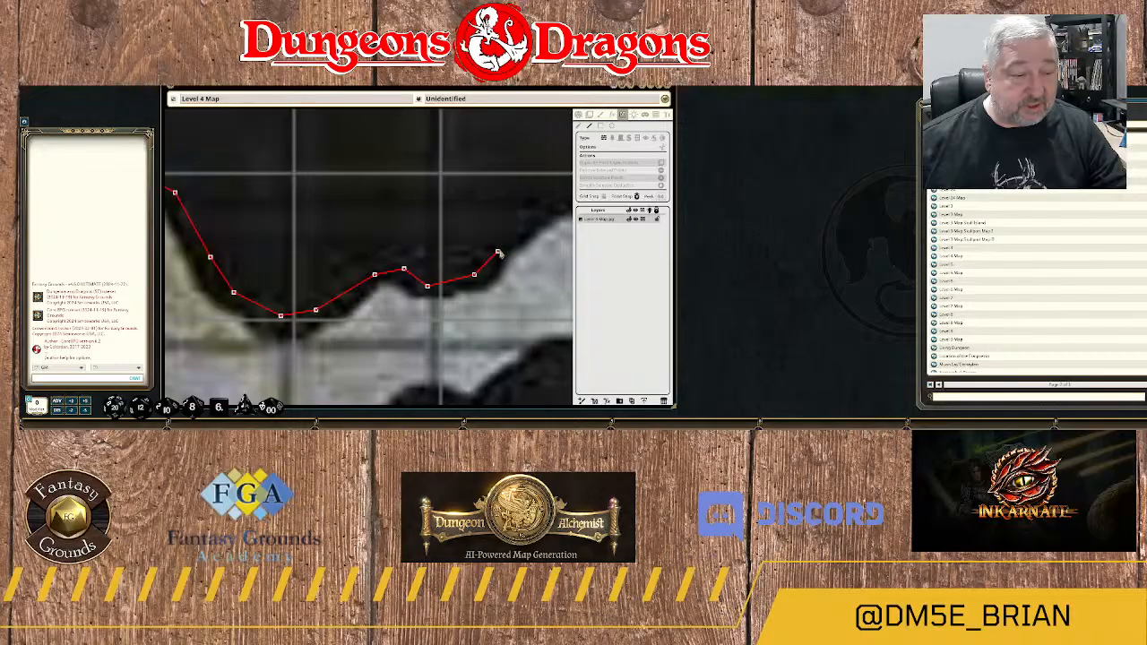
{"action": "left_click", "coordinate": [497, 253]}
{"action": "left_click", "coordinate": [533, 221]}
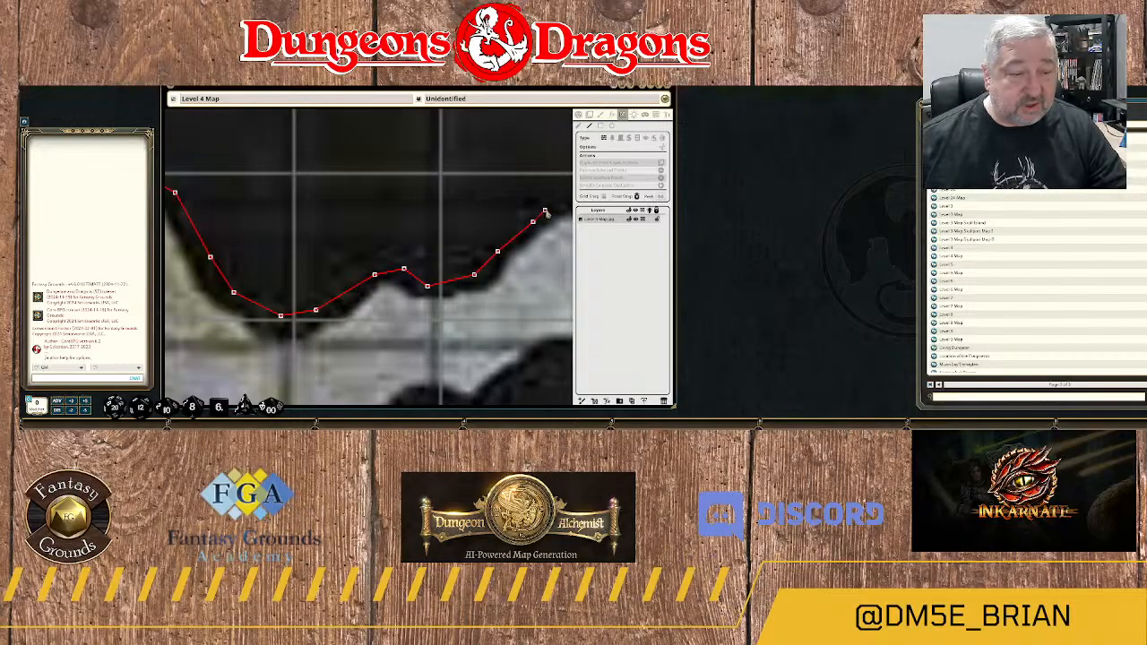
{"action": "left_click", "coordinate": [551, 211]}
Trace the wall over the rounded crest and east along the passage's flat northern edge.
{"action": "left_click_drag", "start_coordinate": [551, 212], "coordinate": [358, 271]}
{"action": "left_click", "coordinate": [374, 264]}
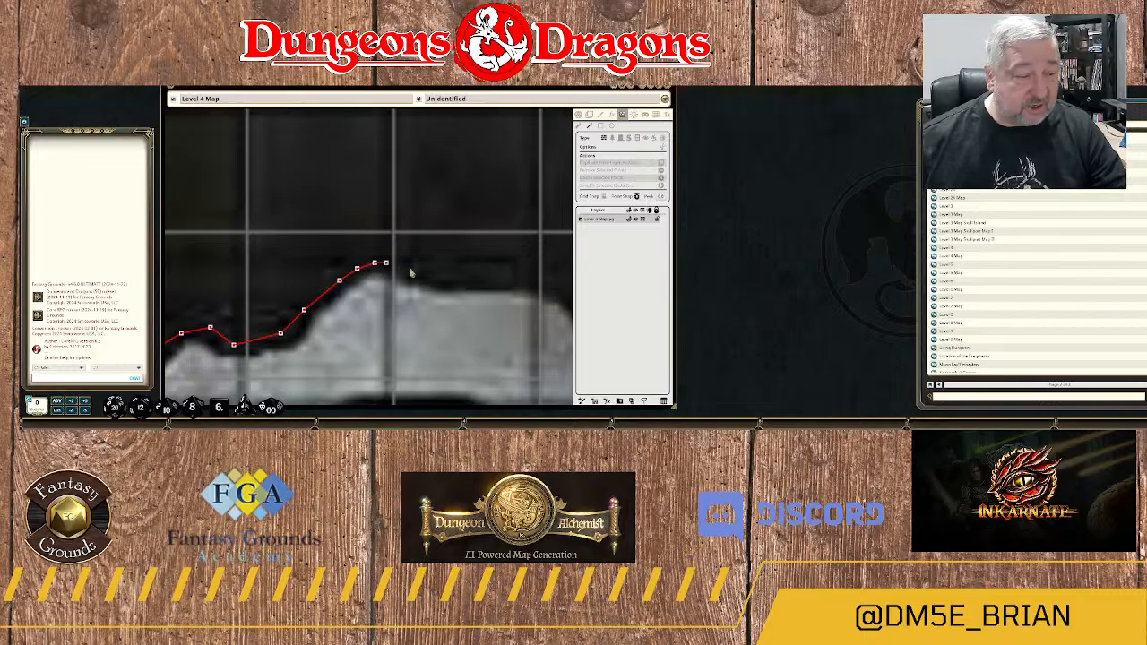
{"action": "left_click", "coordinate": [410, 269]}
{"action": "left_click", "coordinate": [444, 281]}
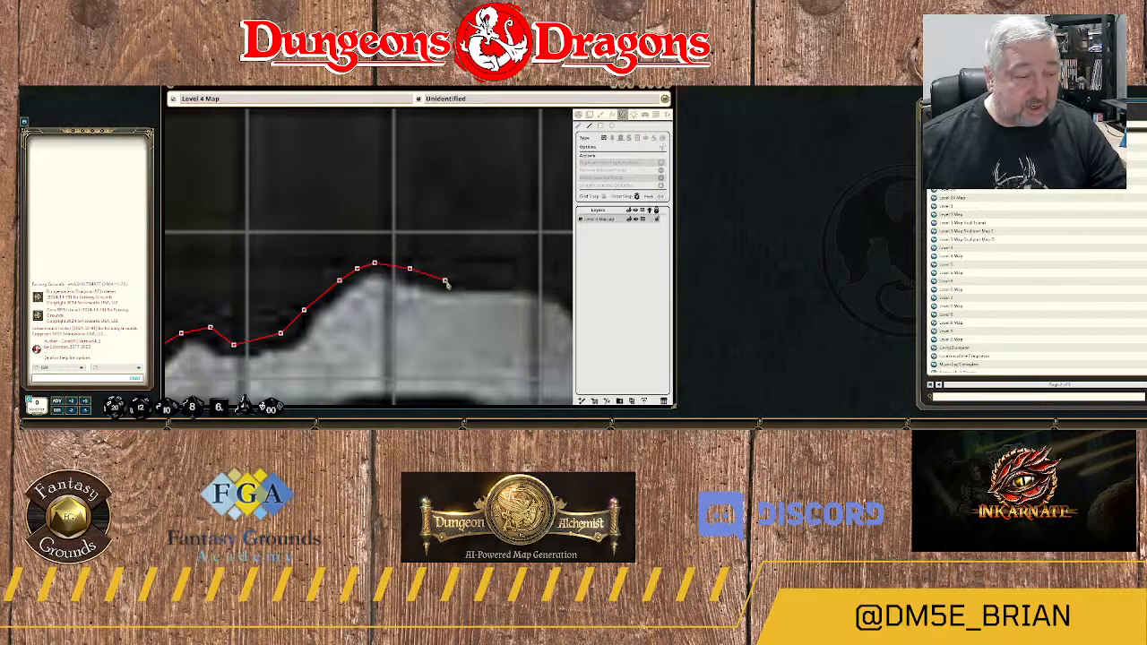
{"action": "left_click", "coordinate": [527, 281]}
Trace the wall around the passage's northeastern corner and down the start of its southeast slope.
{"action": "left_click_drag", "start_coordinate": [527, 281], "coordinate": [327, 245]}
{"action": "left_click", "coordinate": [368, 258]}
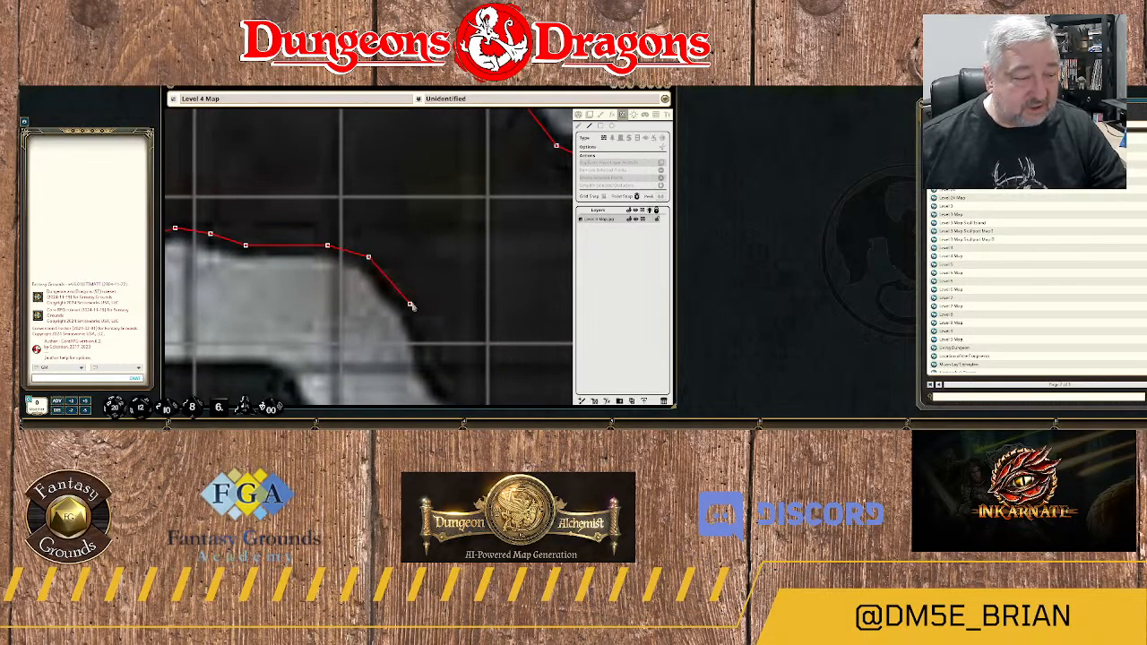
{"action": "left_click", "coordinate": [410, 305]}
Trace the wall down the passage's southeast slope and south along its eastern edge toward the junction.
{"action": "left_click_drag", "start_coordinate": [435, 368], "coordinate": [462, 203]}
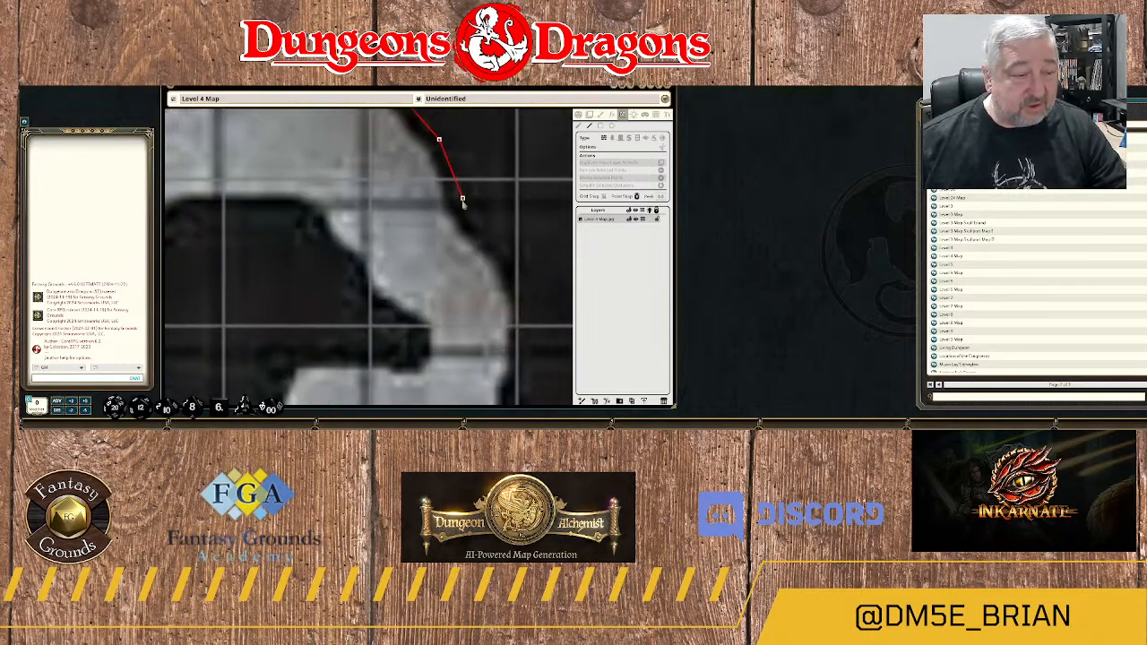
{"action": "left_click", "coordinate": [463, 204]}
{"action": "left_click", "coordinate": [509, 257]}
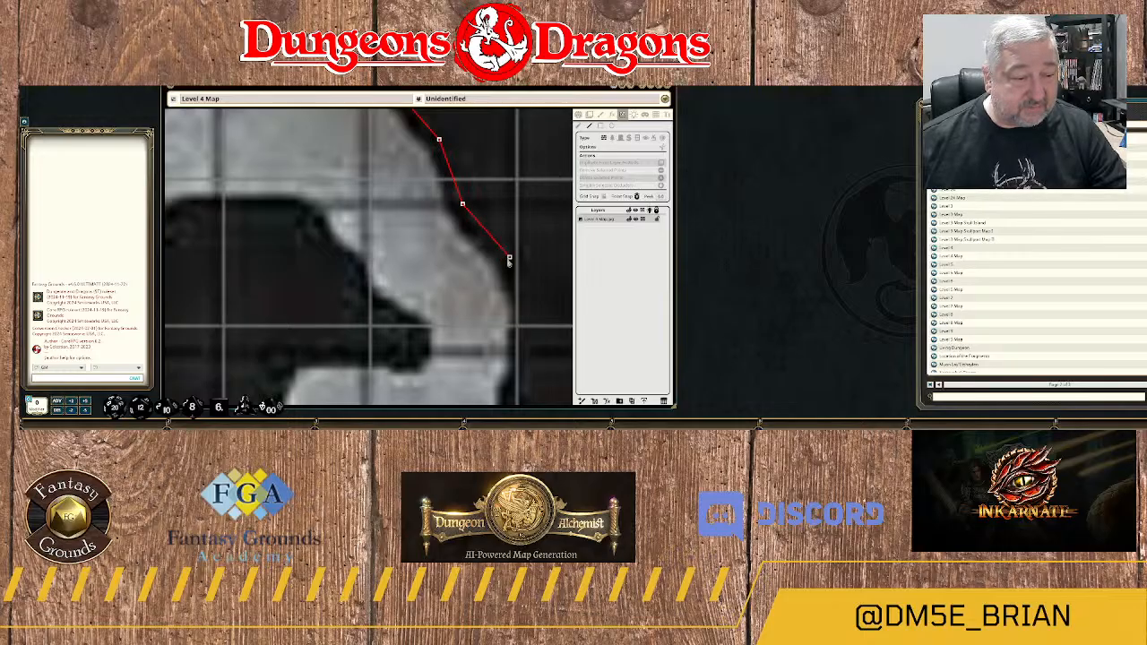
{"action": "left_click", "coordinate": [527, 322]}
{"action": "left_click_drag", "start_coordinate": [528, 353], "coordinate": [464, 185]}
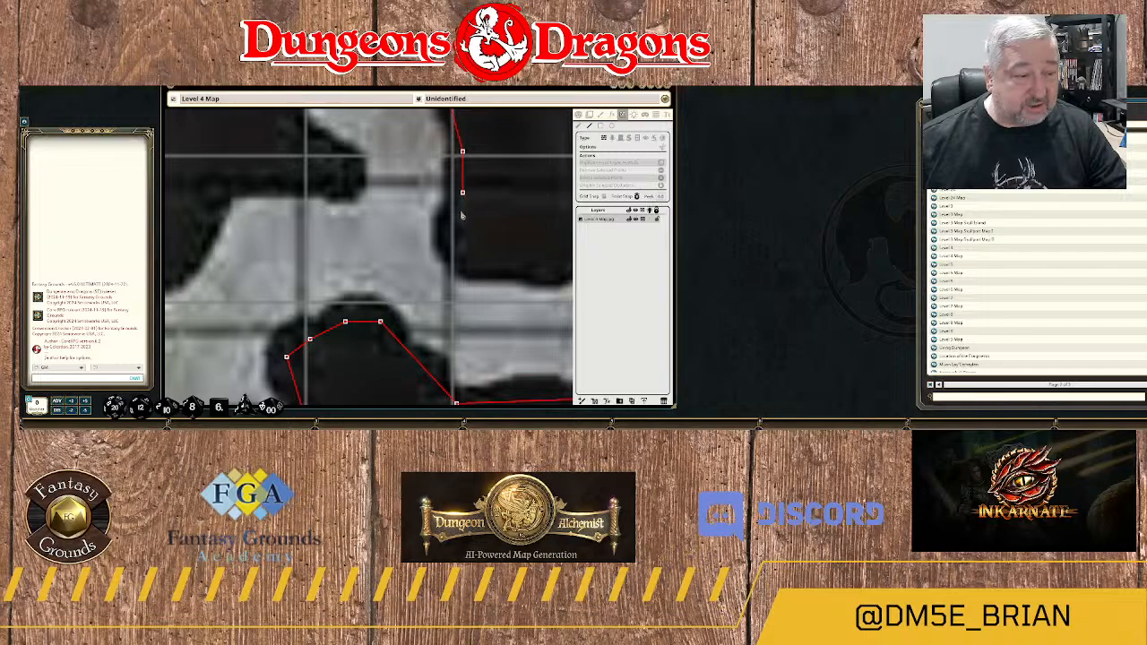
Trace the wall around the rock's southwestern corner at the passage junction and east along its southern edge.
{"action": "left_click", "coordinate": [457, 216]}
{"action": "left_click", "coordinate": [451, 234]}
{"action": "left_click", "coordinate": [462, 262]}
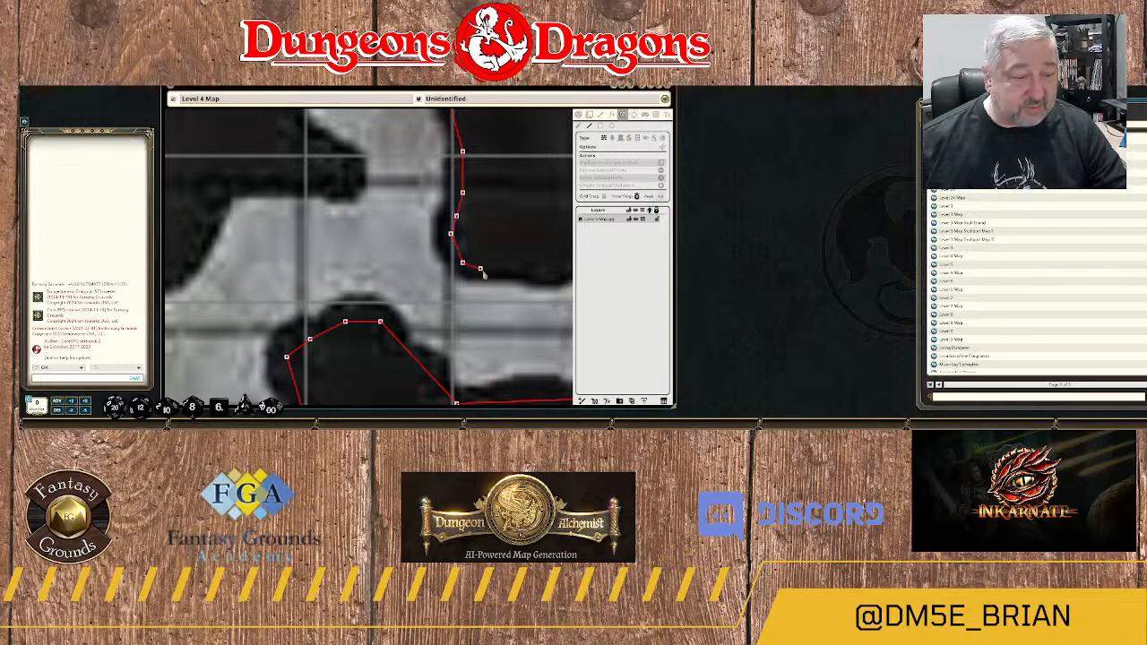
{"action": "left_click", "coordinate": [482, 268]}
{"action": "left_click", "coordinate": [538, 275]}
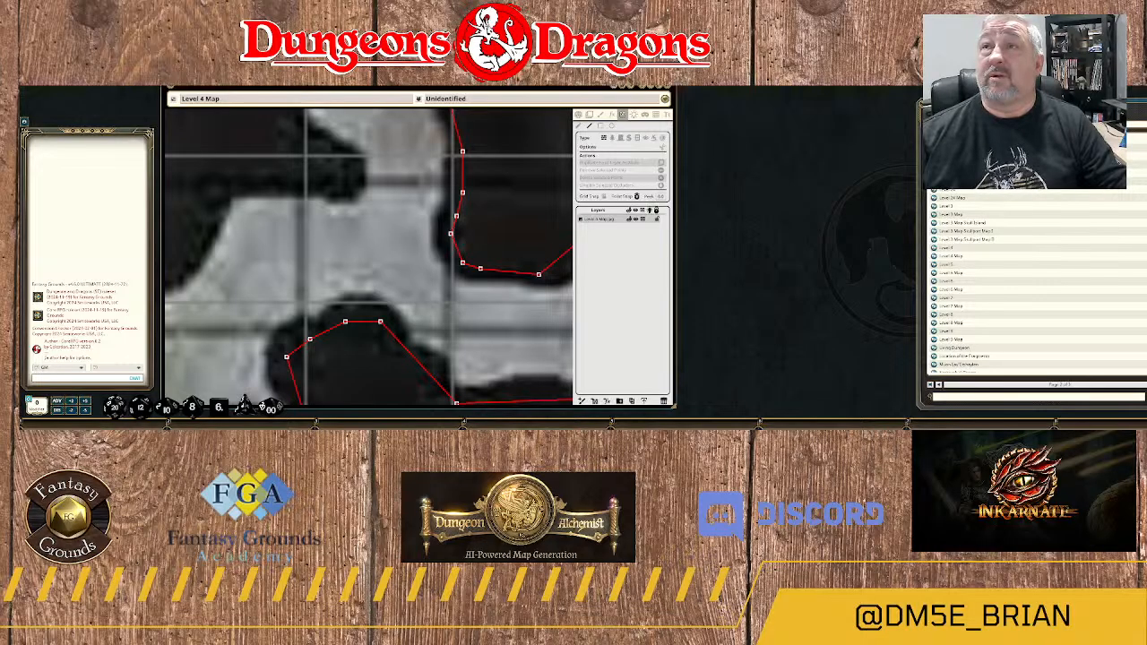
{"action": "left_click", "coordinate": [562, 269]}
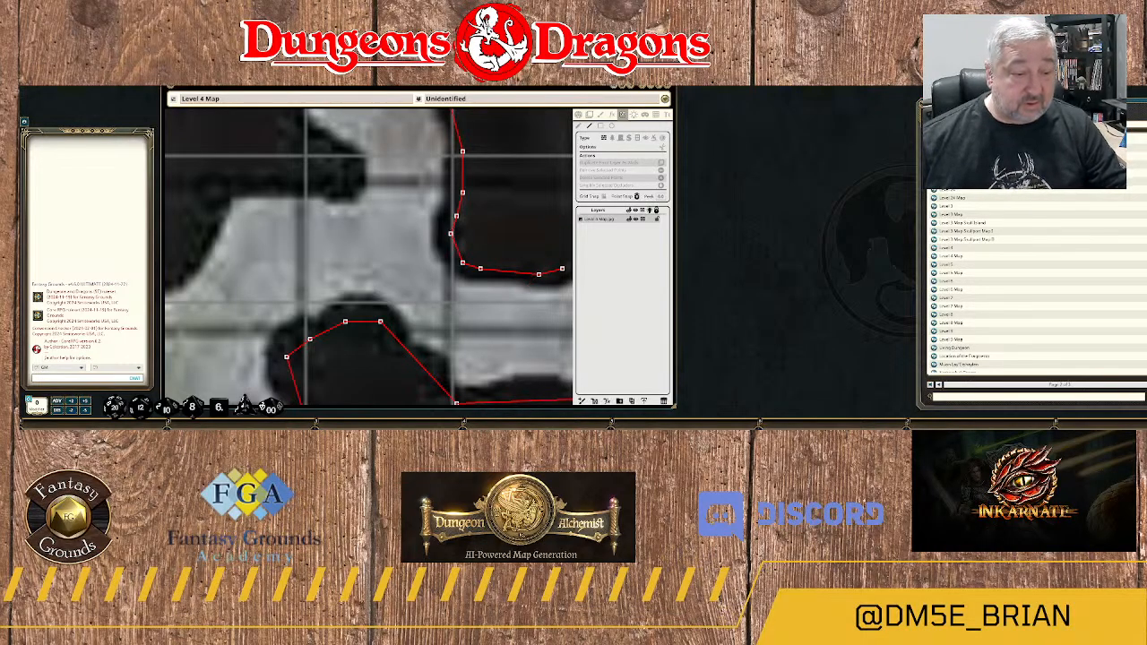
Trace the wall around the rock's southeastern curve and join it to the existing wall beside the water.
{"action": "left_click_drag", "start_coordinate": [561, 274], "coordinate": [350, 303]}
{"action": "left_click", "coordinate": [370, 294]}
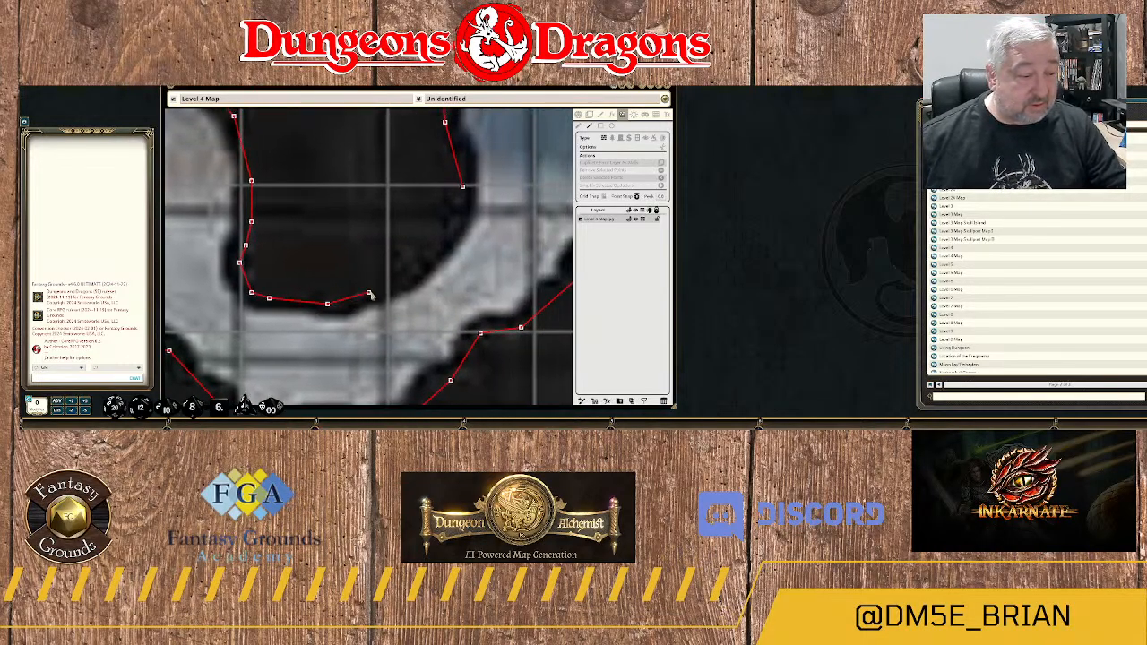
{"action": "left_click", "coordinate": [398, 281]}
{"action": "left_click", "coordinate": [433, 251]}
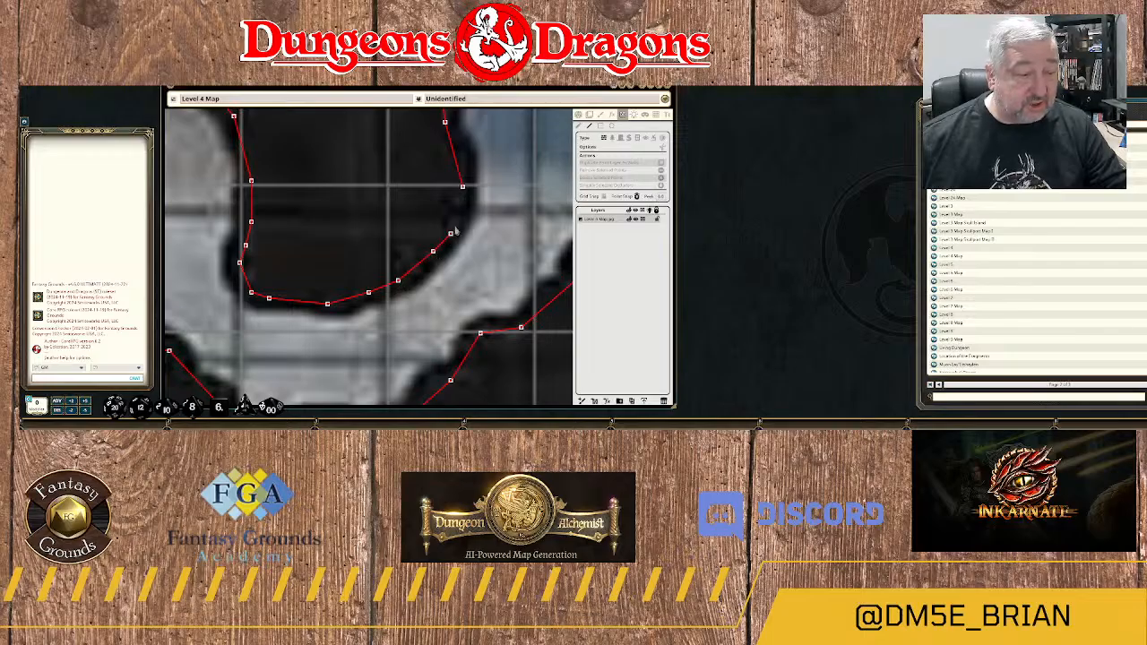
{"action": "left_click", "coordinate": [456, 225]}
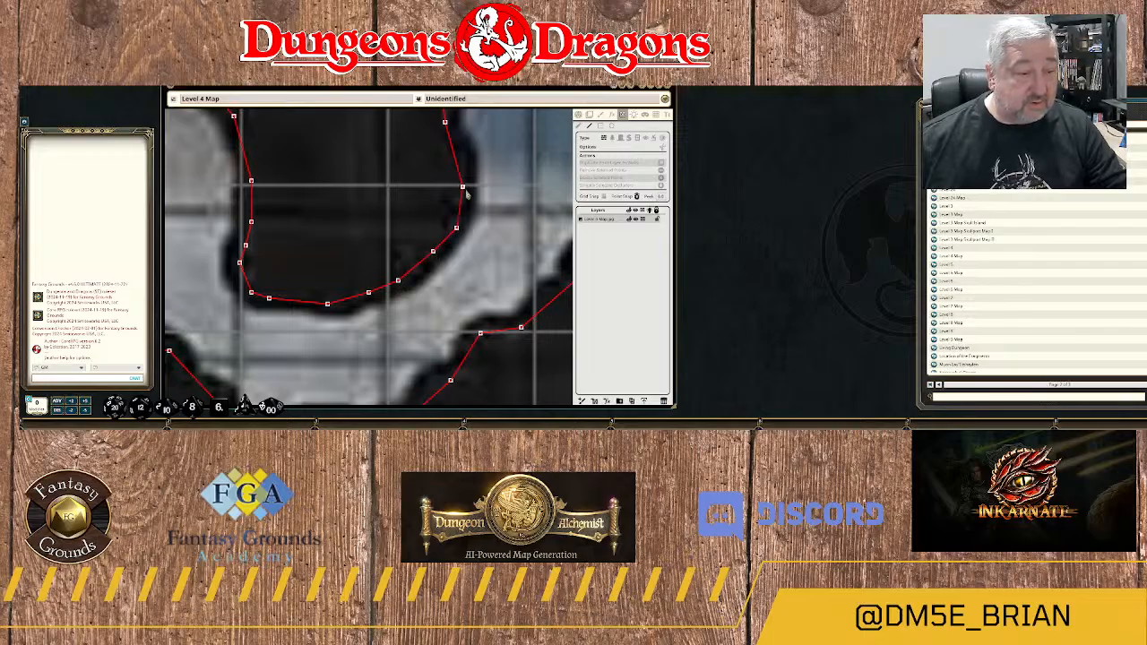
Start a wall on the isolated rock in area 24C, tracing around its eastern tip and west along its northern edge.
{"action": "scroll", "coordinate": [476, 244], "scroll_direction": "down", "scroll_amount": 10}
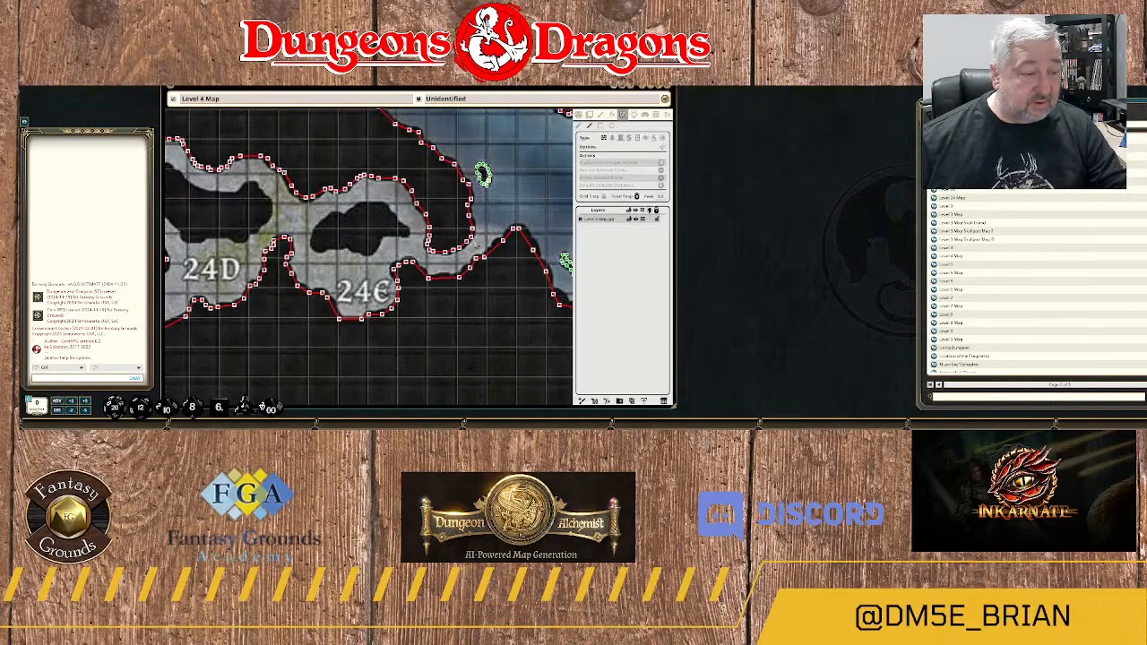
{"action": "left_click_drag", "start_coordinate": [414, 249], "coordinate": [497, 253]}
{"action": "scroll", "coordinate": [498, 250], "scroll_direction": "up", "scroll_amount": 8}
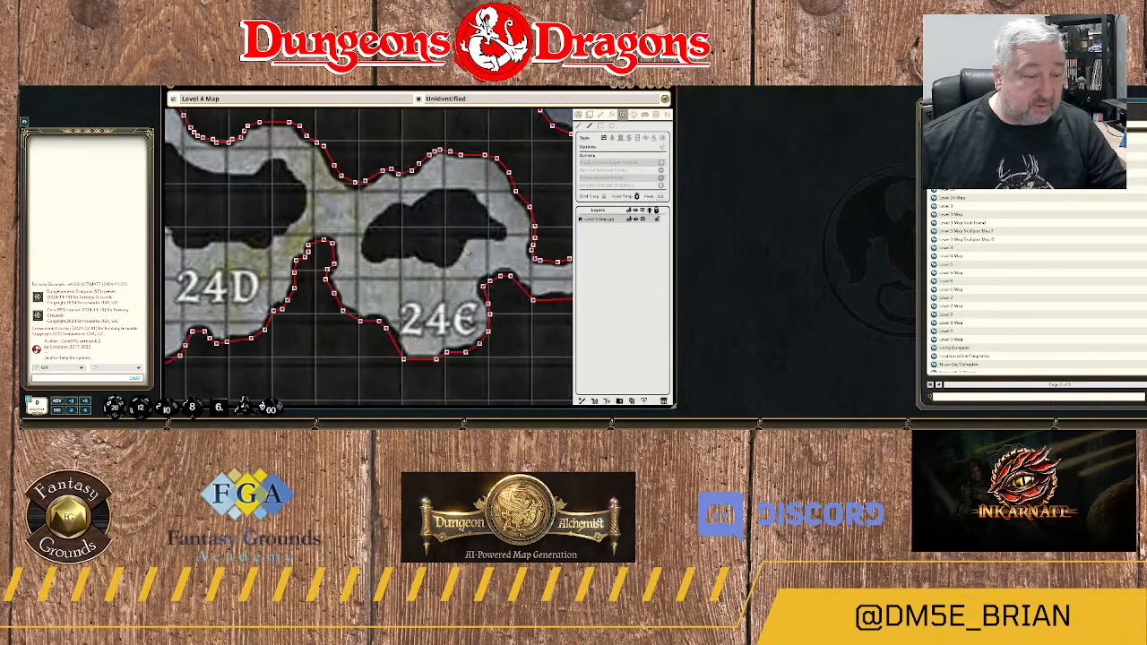
{"action": "left_click", "coordinate": [510, 222]}
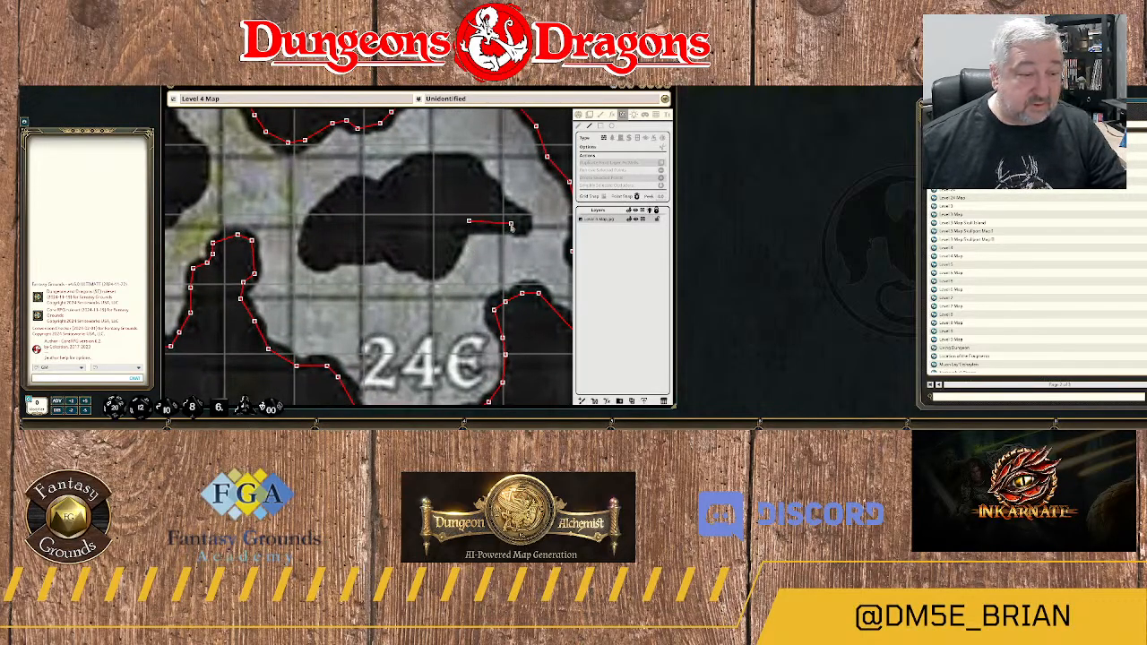
{"action": "left_click", "coordinate": [508, 209]}
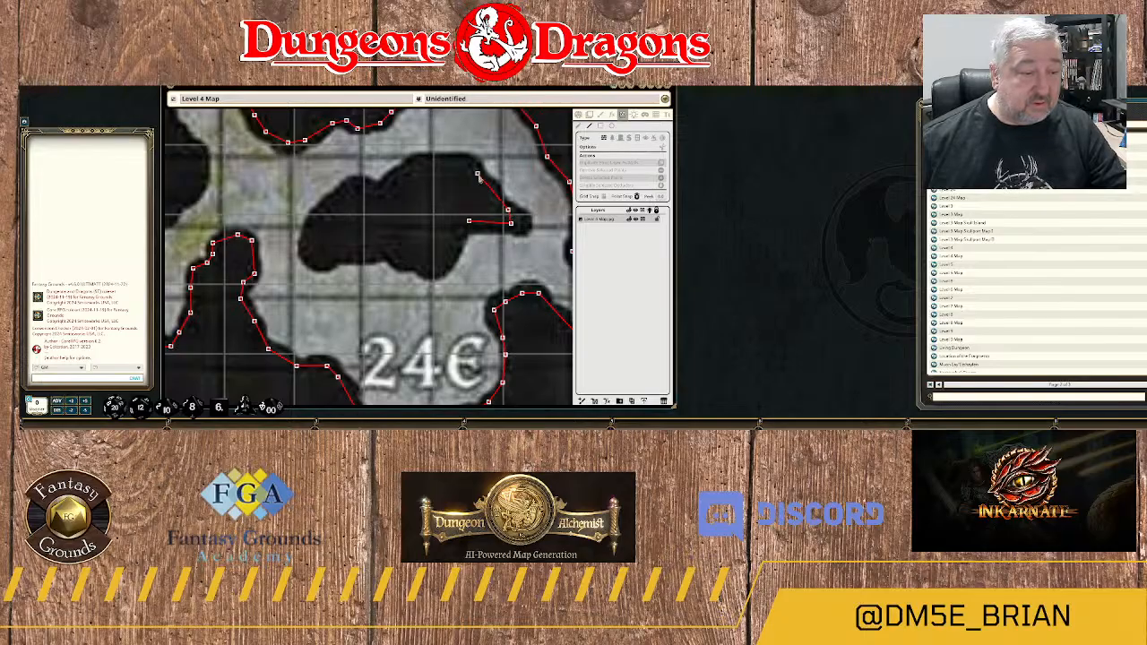
{"action": "left_click", "coordinate": [466, 167]}
{"action": "left_click", "coordinate": [422, 167]}
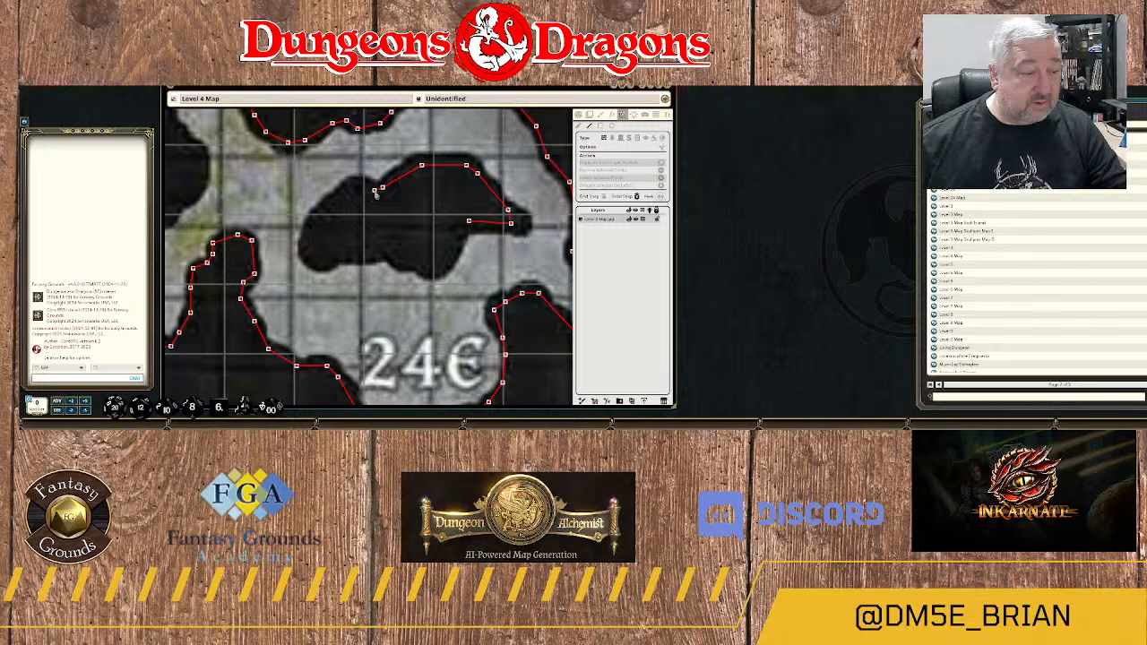
{"action": "left_click", "coordinate": [374, 190]}
{"action": "left_click", "coordinate": [357, 187]}
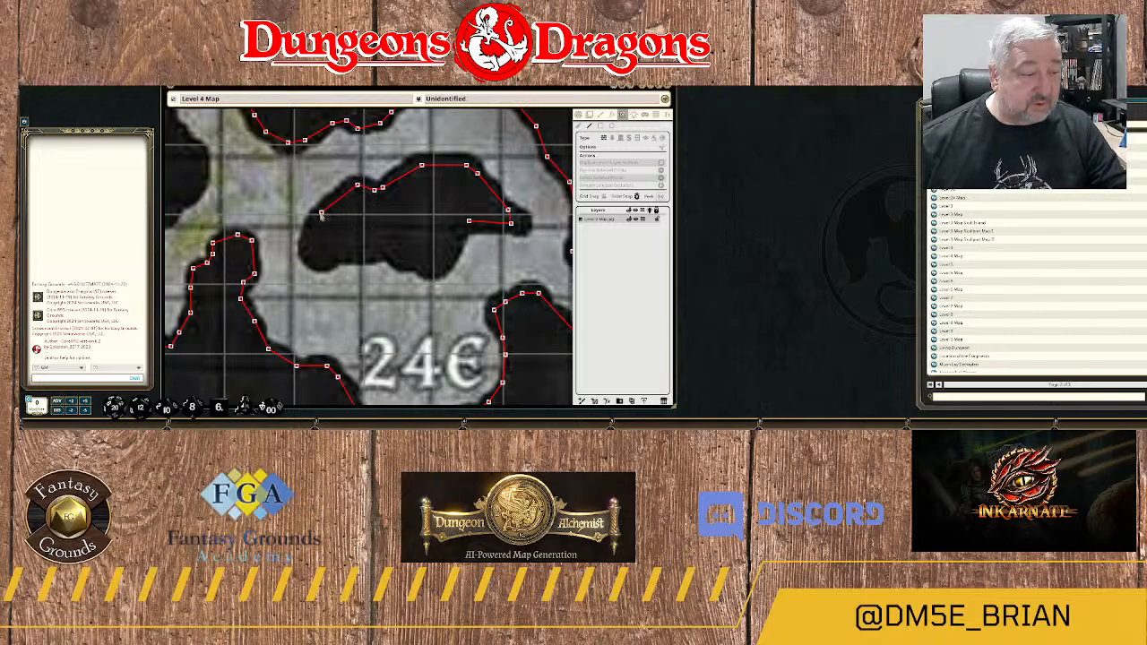
Trace the wall around the western end of area 24C's rock and along its southern edge to close the outline.
{"action": "left_click", "coordinate": [320, 213]}
{"action": "left_click", "coordinate": [304, 239]}
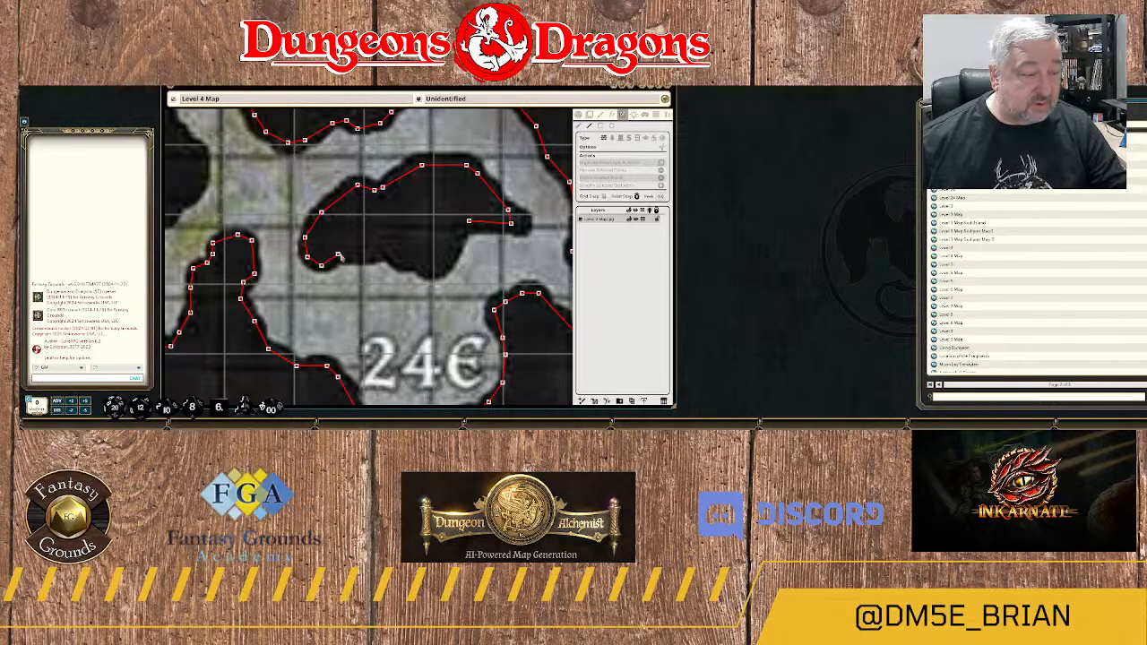
{"action": "left_click", "coordinate": [341, 256]}
{"action": "left_click", "coordinate": [388, 253]}
{"action": "left_click", "coordinate": [403, 265]}
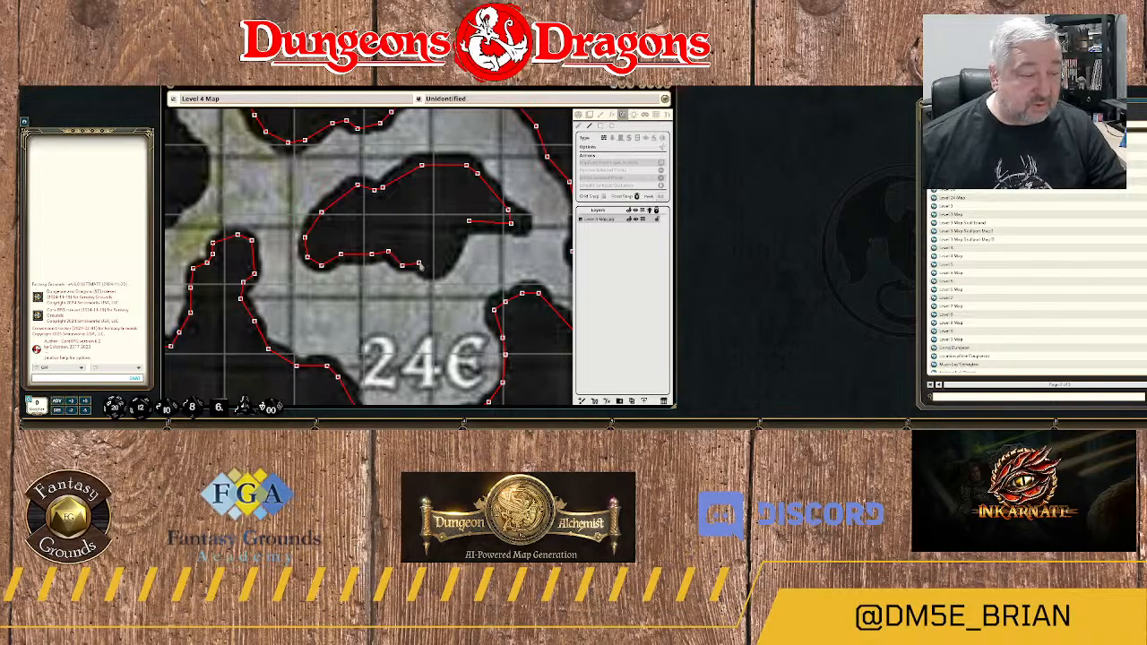
{"action": "left_click", "coordinate": [418, 263]}
{"action": "left_click", "coordinate": [432, 276]}
{"action": "left_click", "coordinate": [447, 266]}
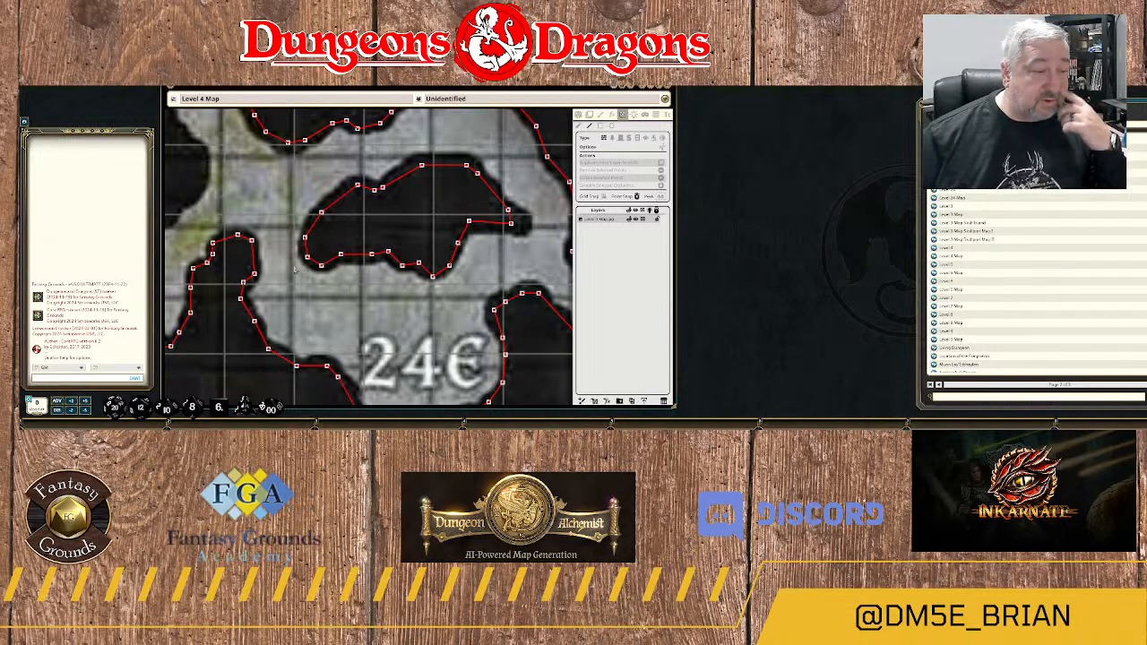
Start a wall on the isolated rock in area 24D, tracing up its eastern side and over the northeastern knob.
{"action": "left_click_drag", "start_coordinate": [207, 199], "coordinate": [444, 254]}
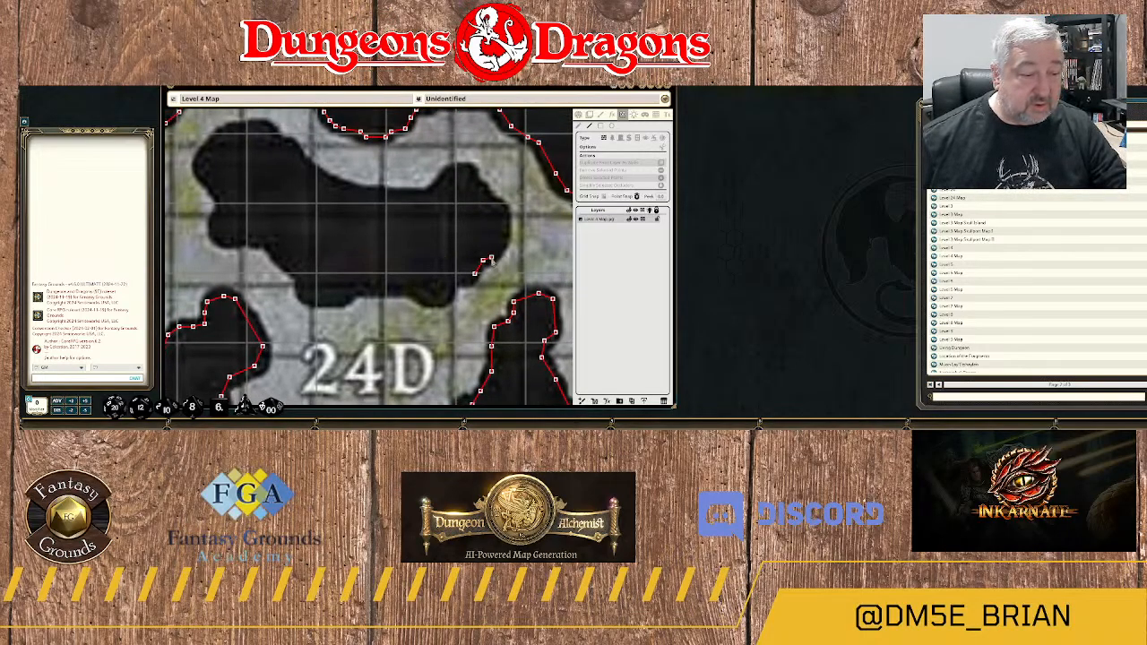
{"action": "left_click", "coordinate": [494, 254]}
{"action": "left_click", "coordinate": [506, 240]}
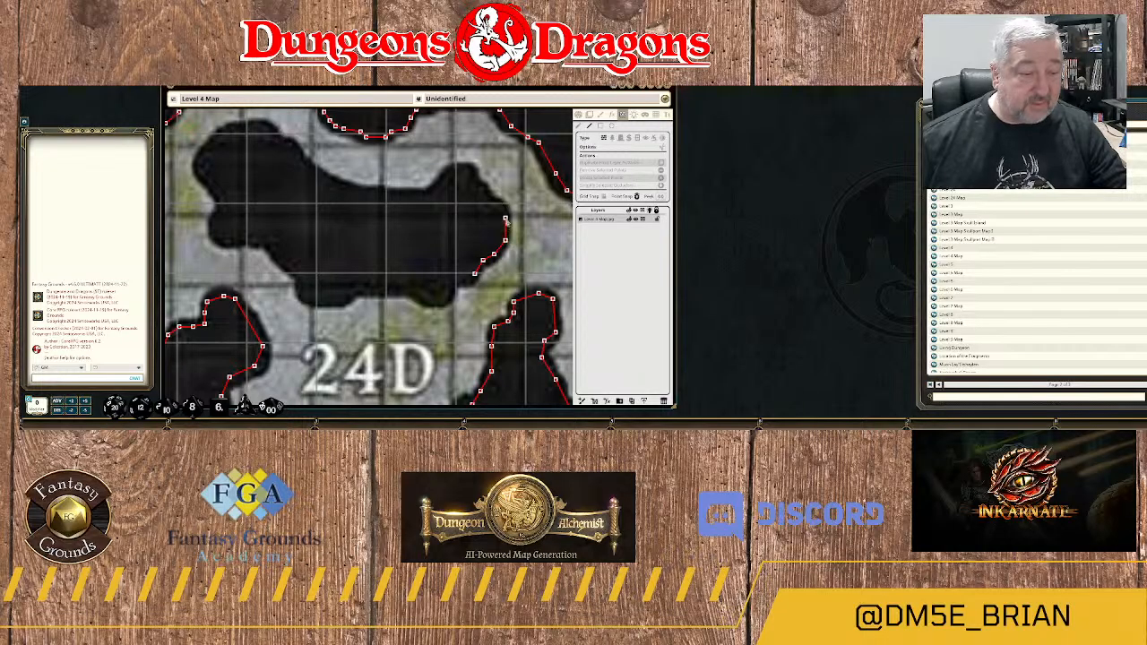
{"action": "left_click", "coordinate": [506, 218]}
{"action": "left_click", "coordinate": [495, 206]}
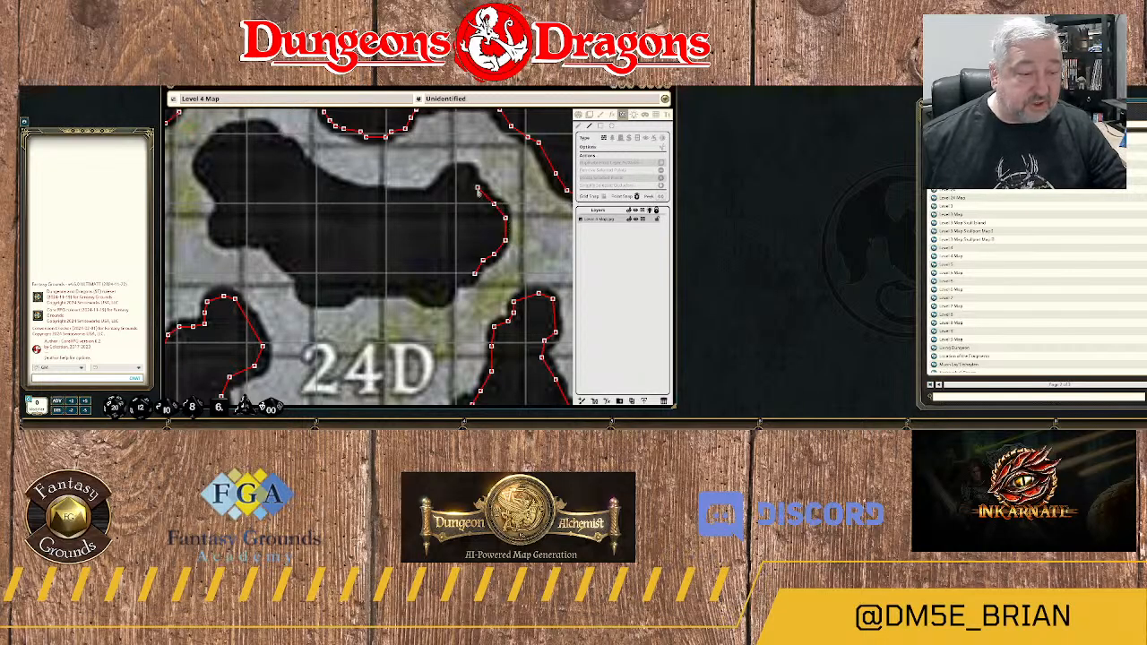
{"action": "left_click", "coordinate": [477, 185]}
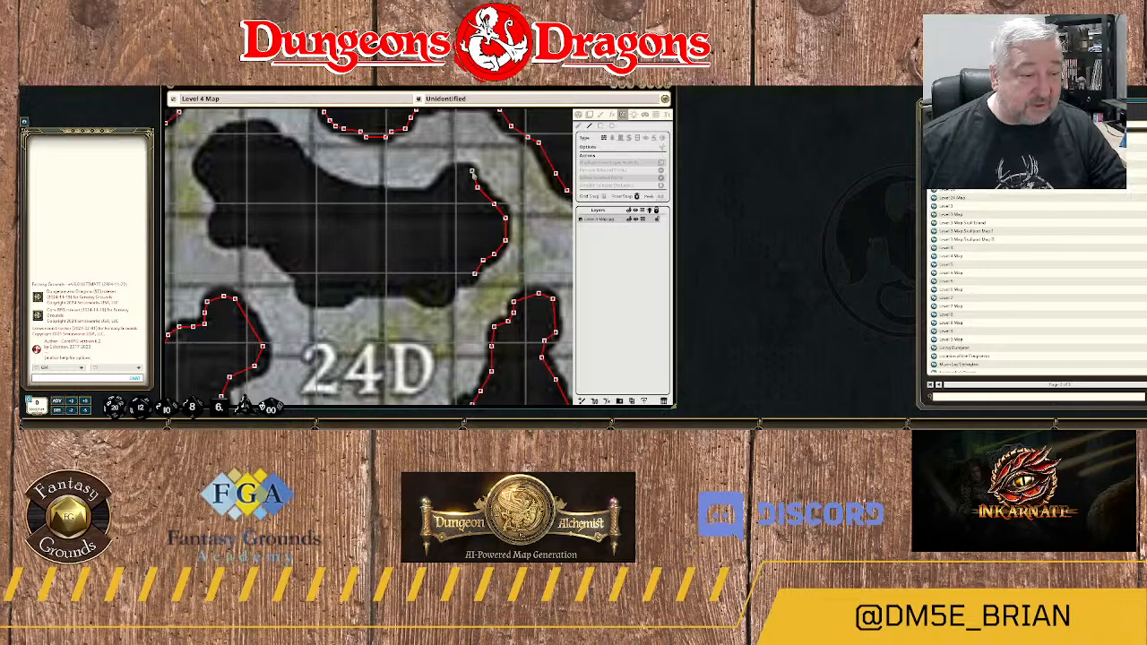
{"action": "left_click", "coordinate": [471, 170]}
{"action": "left_click", "coordinate": [455, 170]}
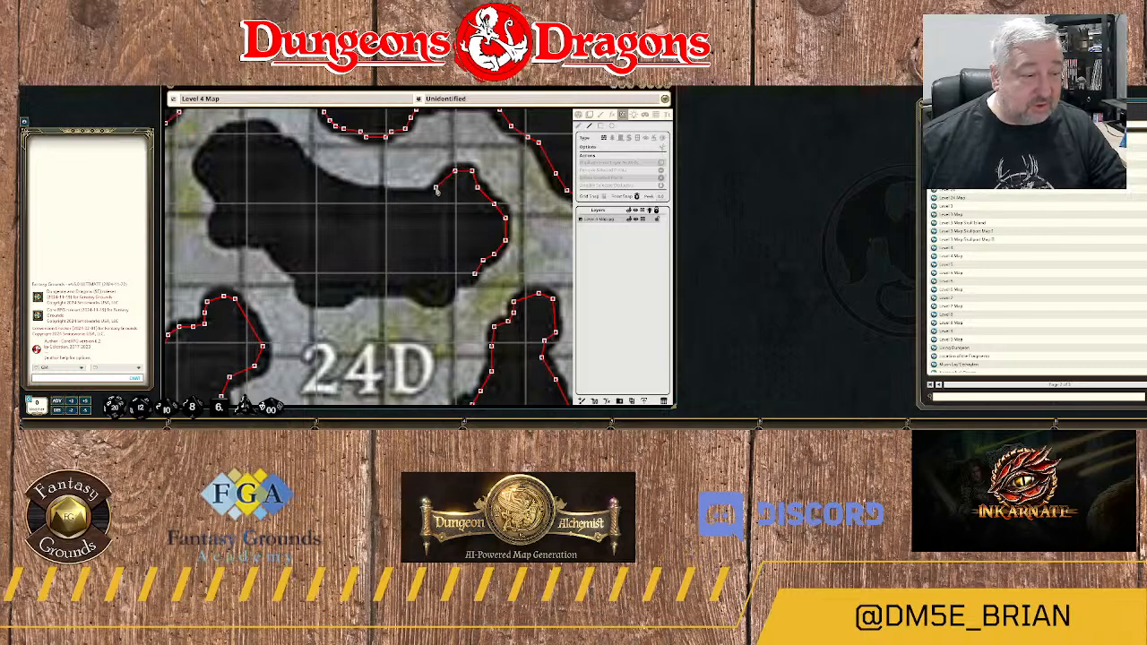
Trace the wall west along the concave northern edge of area 24D's rock and up toward its northwestern lobe.
{"action": "left_click", "coordinate": [437, 188]}
{"action": "left_click", "coordinate": [424, 195]}
{"action": "left_click", "coordinate": [385, 195]}
{"action": "left_click", "coordinate": [350, 191]}
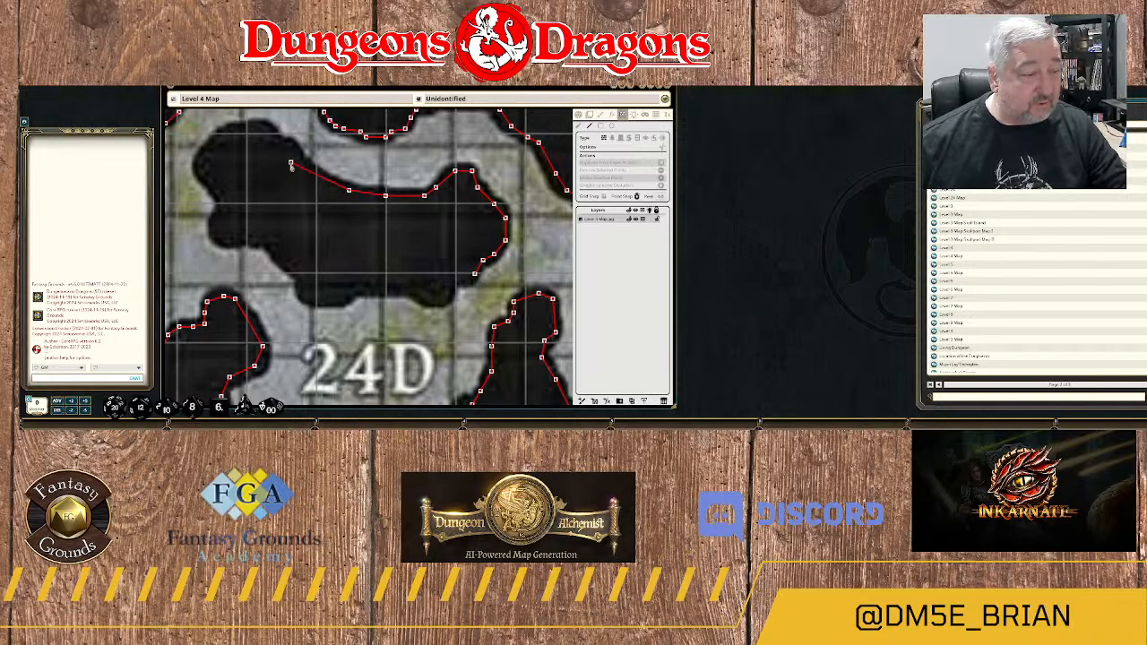
{"action": "left_click", "coordinate": [323, 180]}
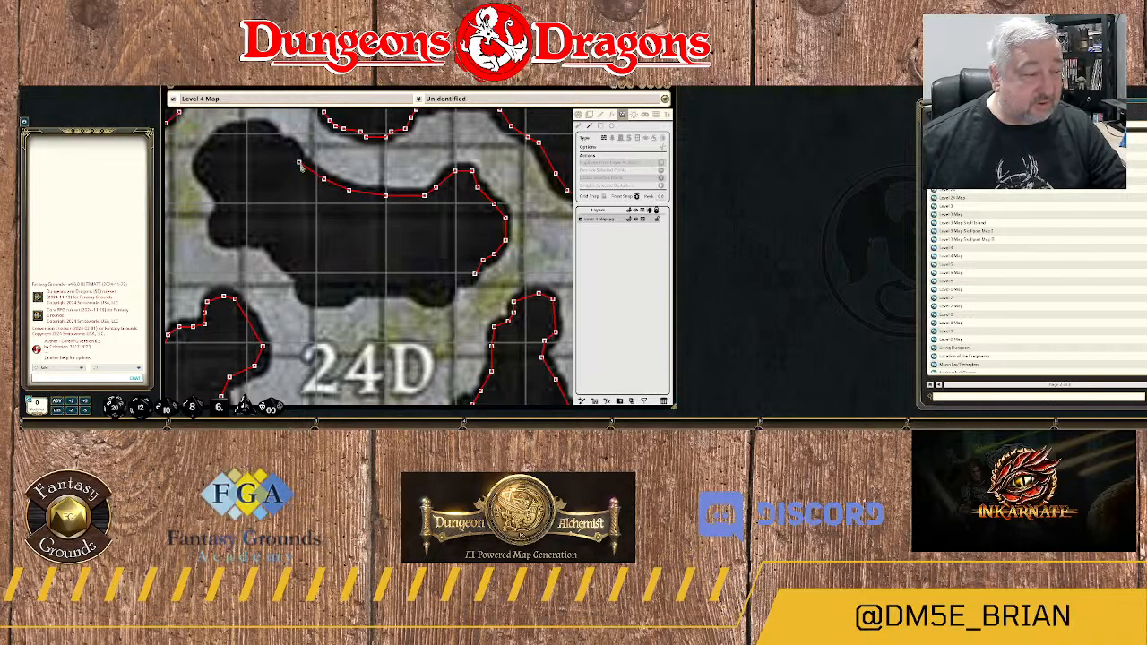
{"action": "left_click", "coordinate": [299, 162]}
{"action": "left_click", "coordinate": [286, 146]}
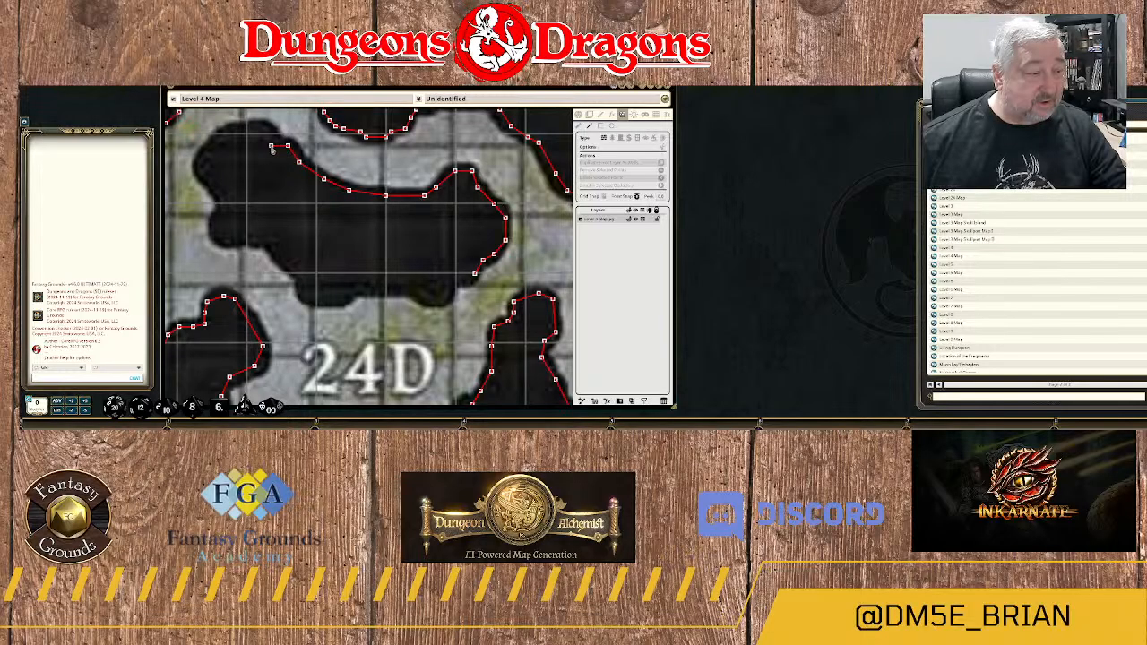
Trace the wall over the northwestern lobe of area 24D's rock and down its western side.
{"action": "left_click", "coordinate": [275, 141]}
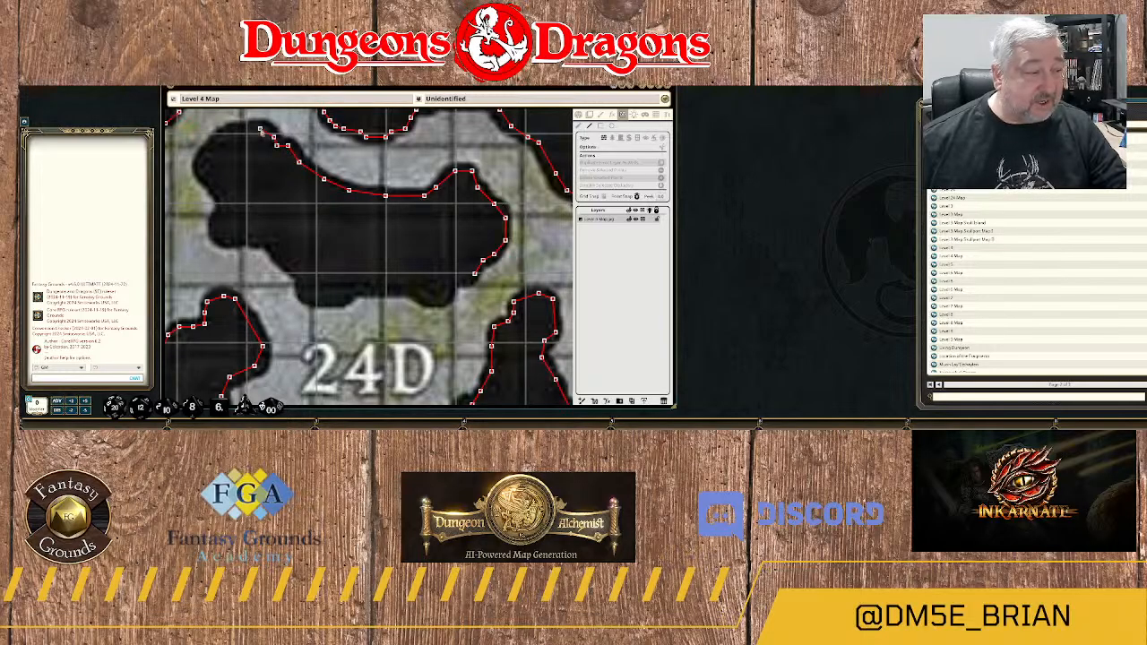
{"action": "left_click", "coordinate": [260, 131]}
{"action": "left_click", "coordinate": [229, 133]}
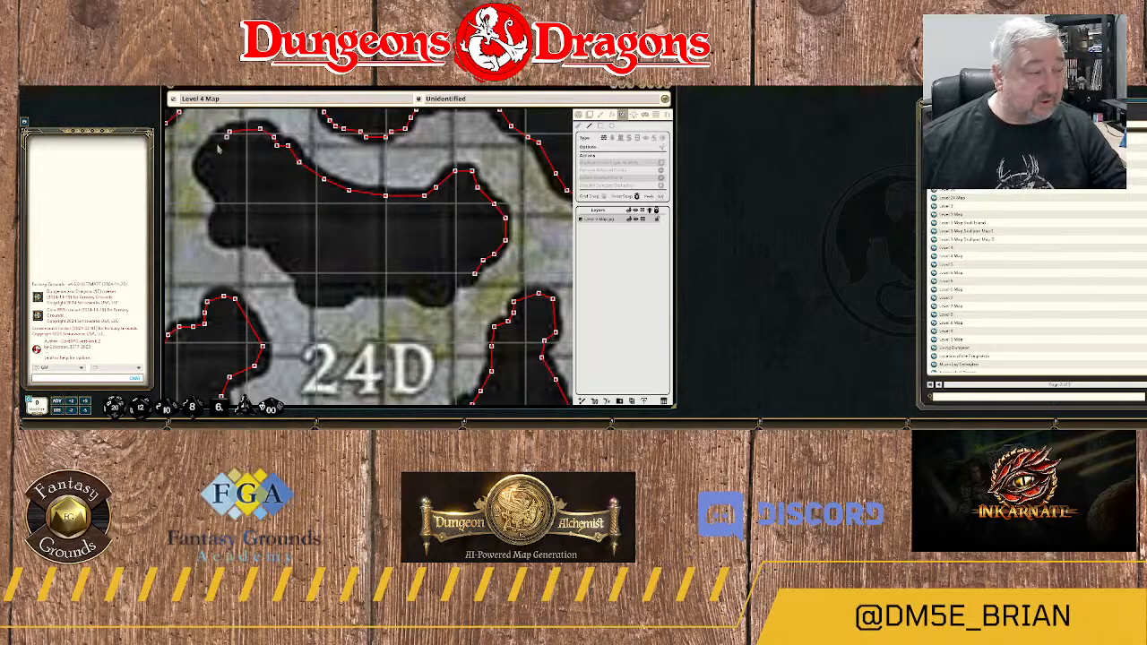
{"action": "left_click", "coordinate": [209, 150]}
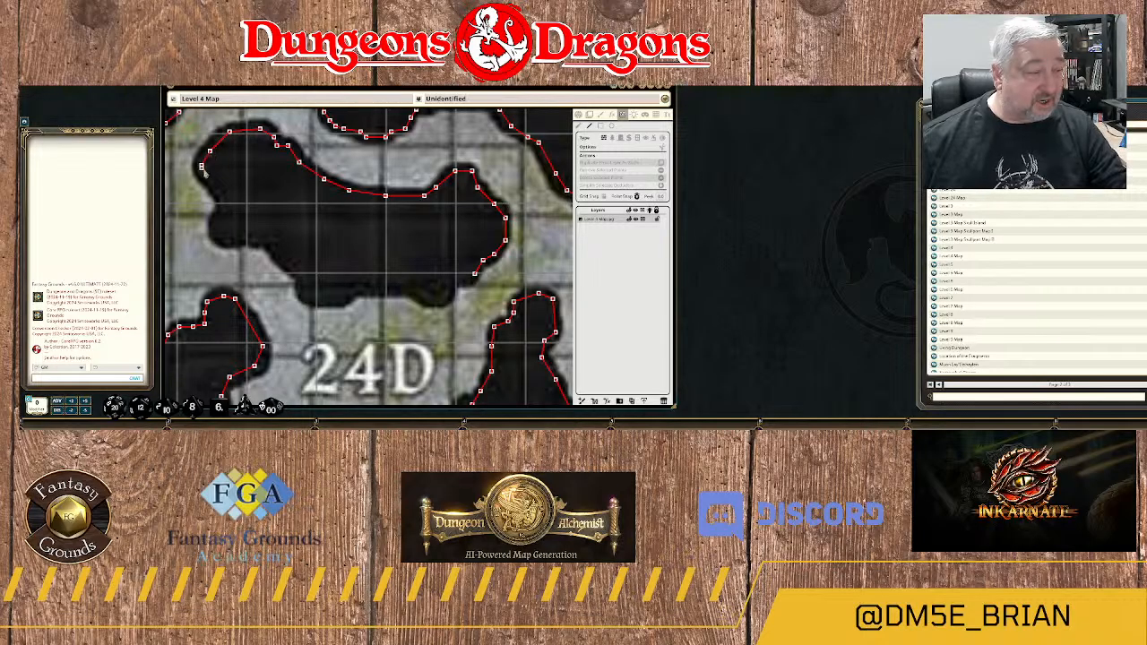
{"action": "left_click", "coordinate": [201, 166]}
{"action": "left_click", "coordinate": [221, 192]}
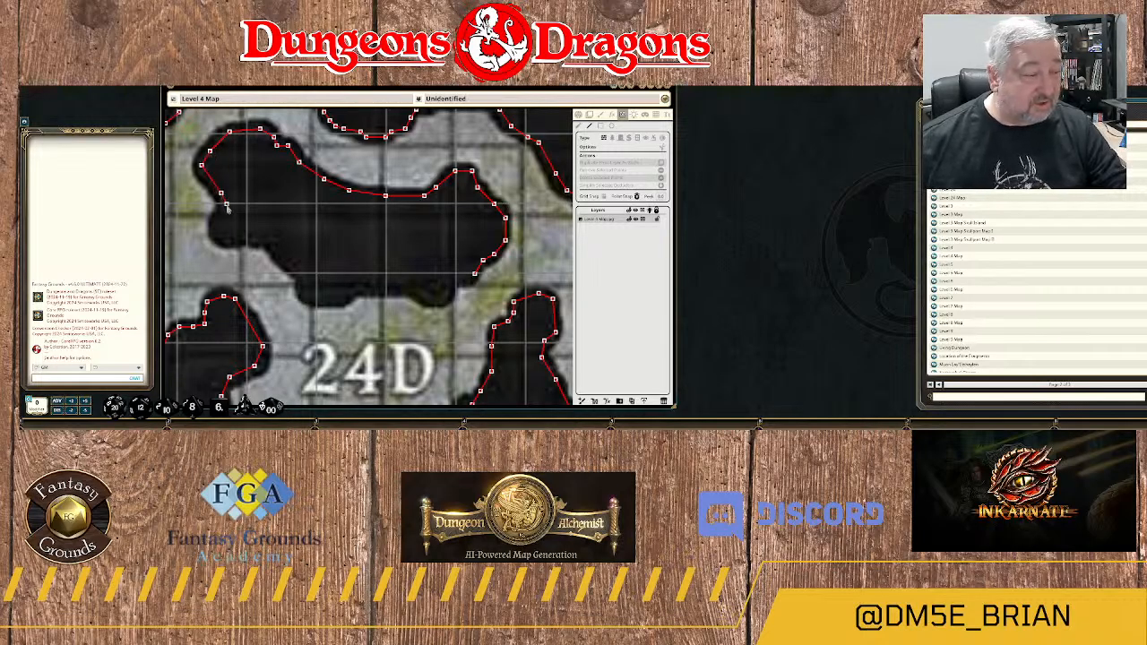
Trace the wall around the small western lobe of area 24D's rock to the start of its southwestern slope.
{"action": "left_click", "coordinate": [226, 206]}
{"action": "left_click", "coordinate": [217, 238]}
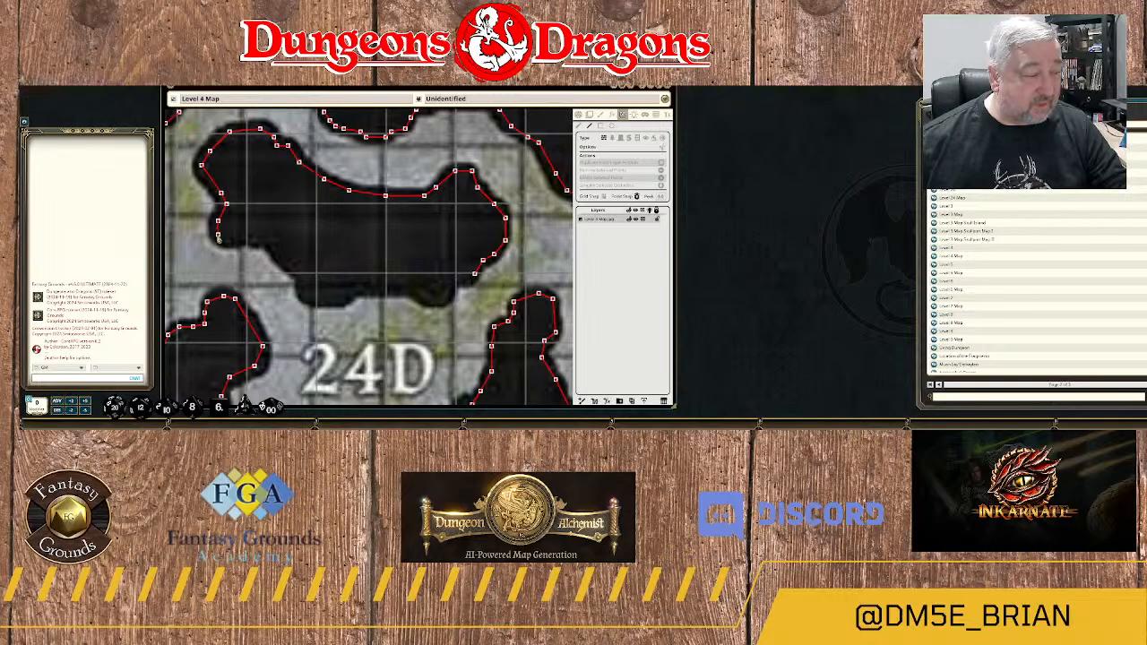
{"action": "left_click", "coordinate": [234, 240]}
{"action": "left_click", "coordinate": [254, 238]}
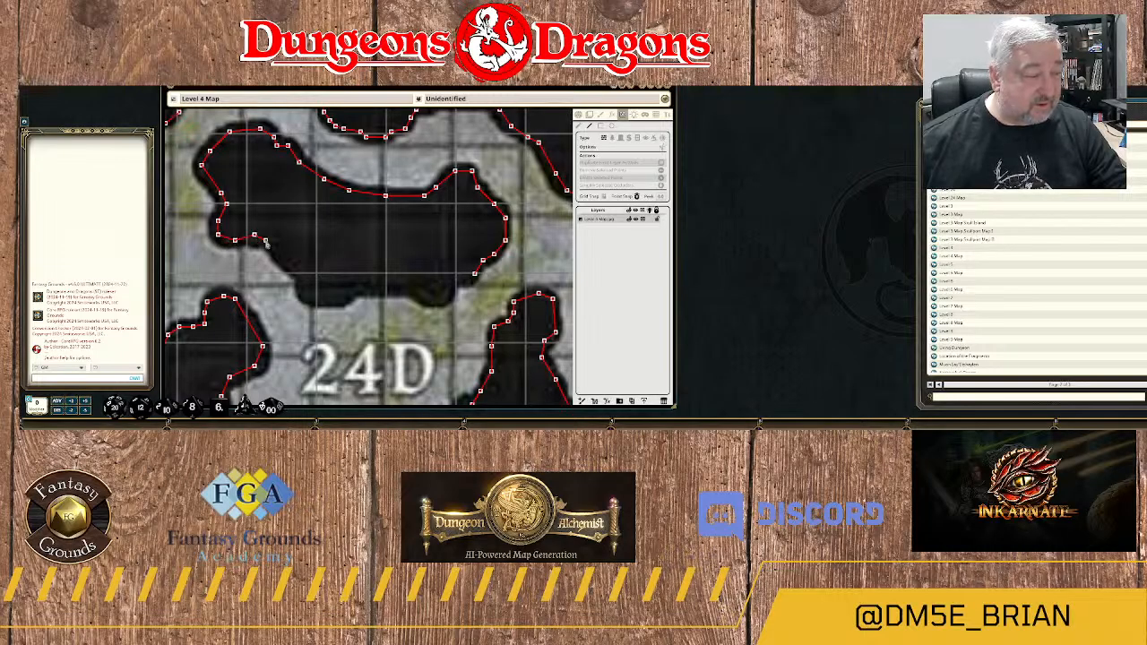
{"action": "left_click", "coordinate": [274, 247]}
Trace the wall down the southwestern slope of area 24D's rock and around the first bump on its southern edge.
{"action": "left_click", "coordinate": [296, 275]}
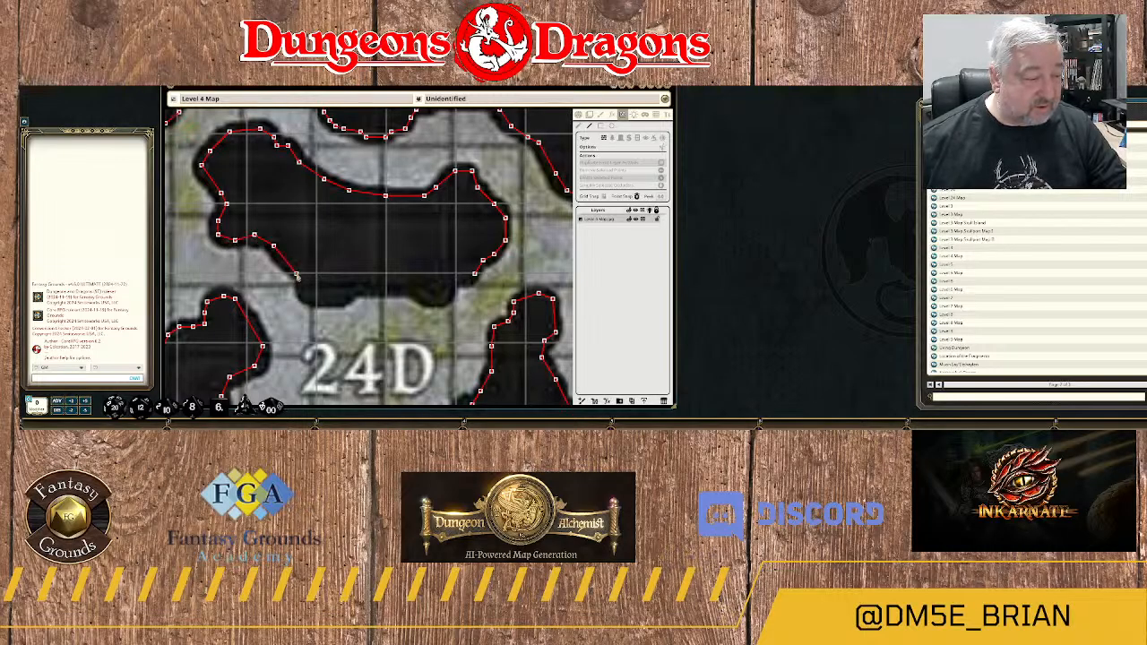
{"action": "left_click", "coordinate": [305, 284]}
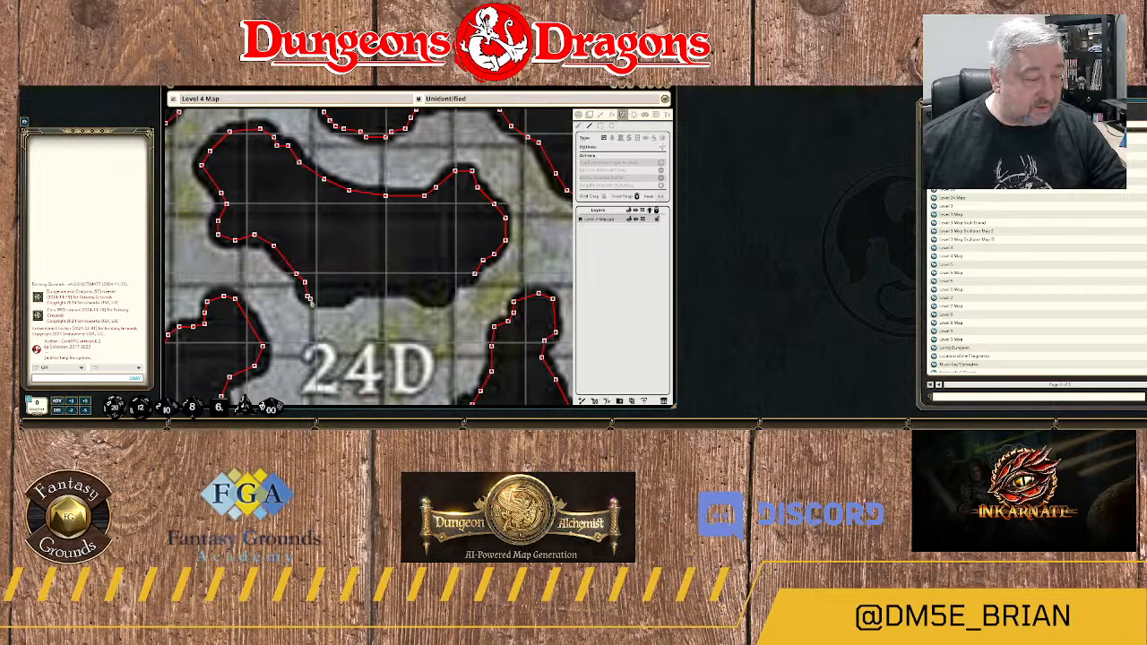
{"action": "left_click", "coordinate": [307, 296]}
{"action": "left_click", "coordinate": [331, 303]}
{"action": "left_click", "coordinate": [360, 286]}
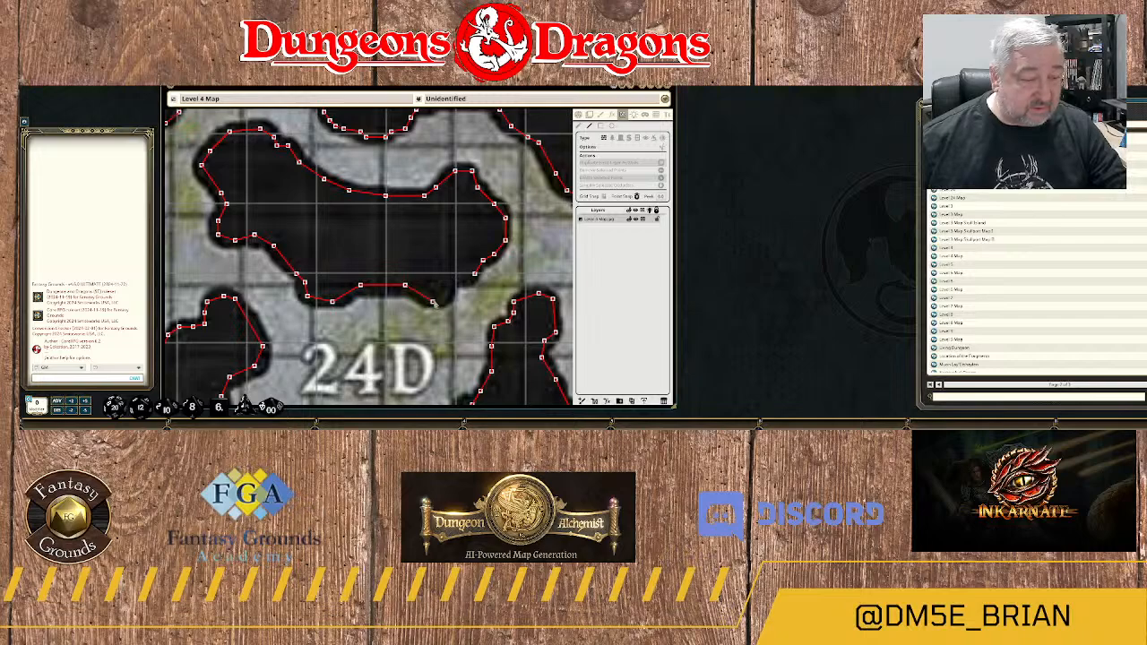
Close the wall along the southeastern bump of area 24D's rock, joining it to the wall's eastern starting point.
{"action": "left_click", "coordinate": [432, 302]}
{"action": "left_click", "coordinate": [446, 289]}
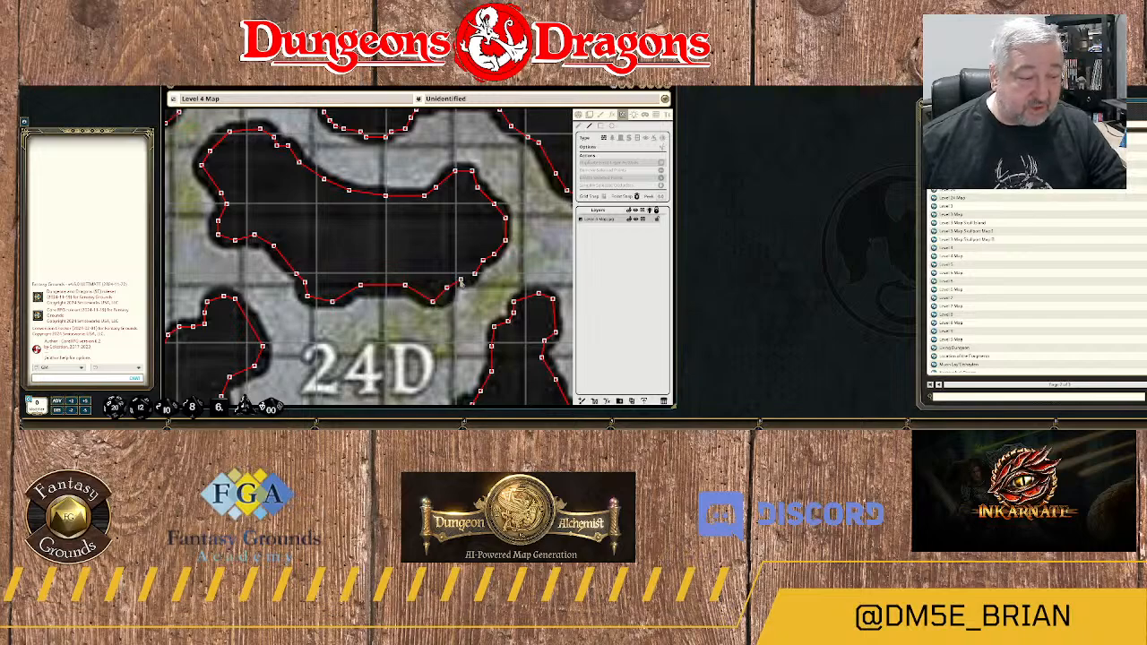
{"action": "left_click", "coordinate": [460, 281]}
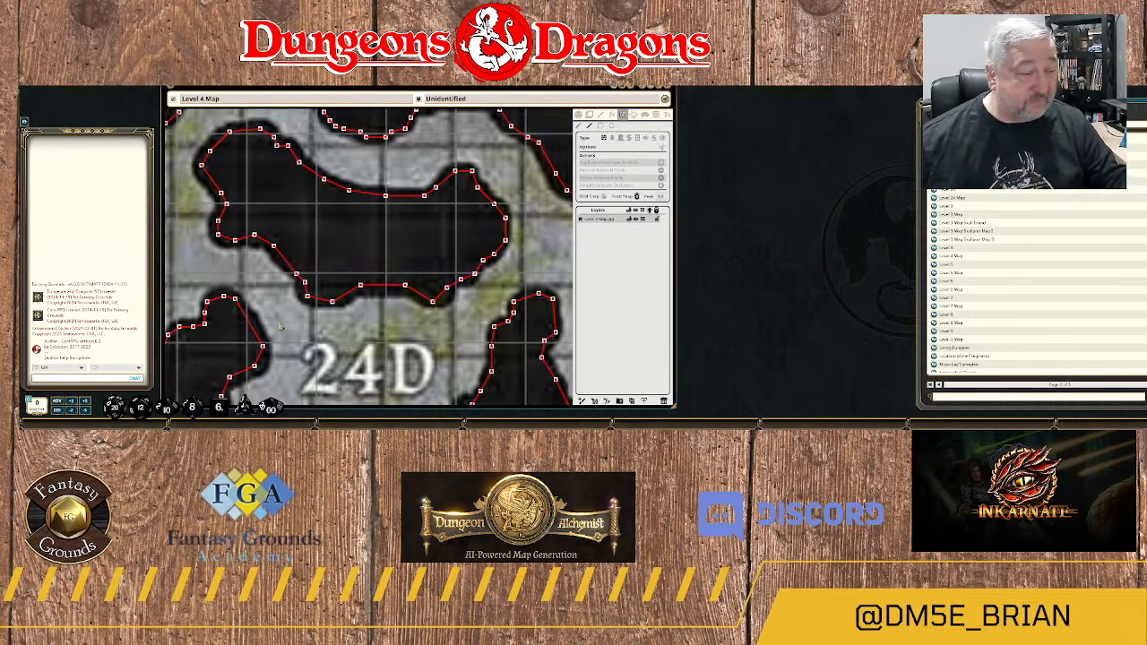
Start a wall at the southern tip of the rock just west of area 19 and trace its lower edge east.
{"action": "scroll", "coordinate": [305, 326], "scroll_direction": "down", "scroll_amount": 6}
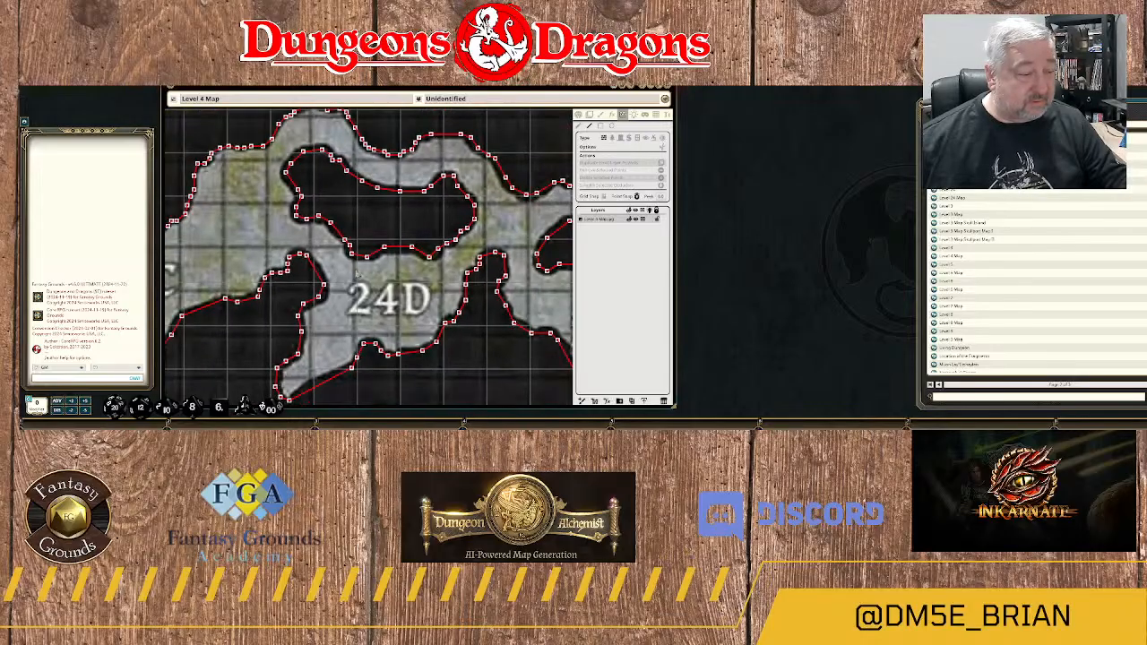
{"action": "scroll", "coordinate": [355, 271], "scroll_direction": "down", "scroll_amount": 5}
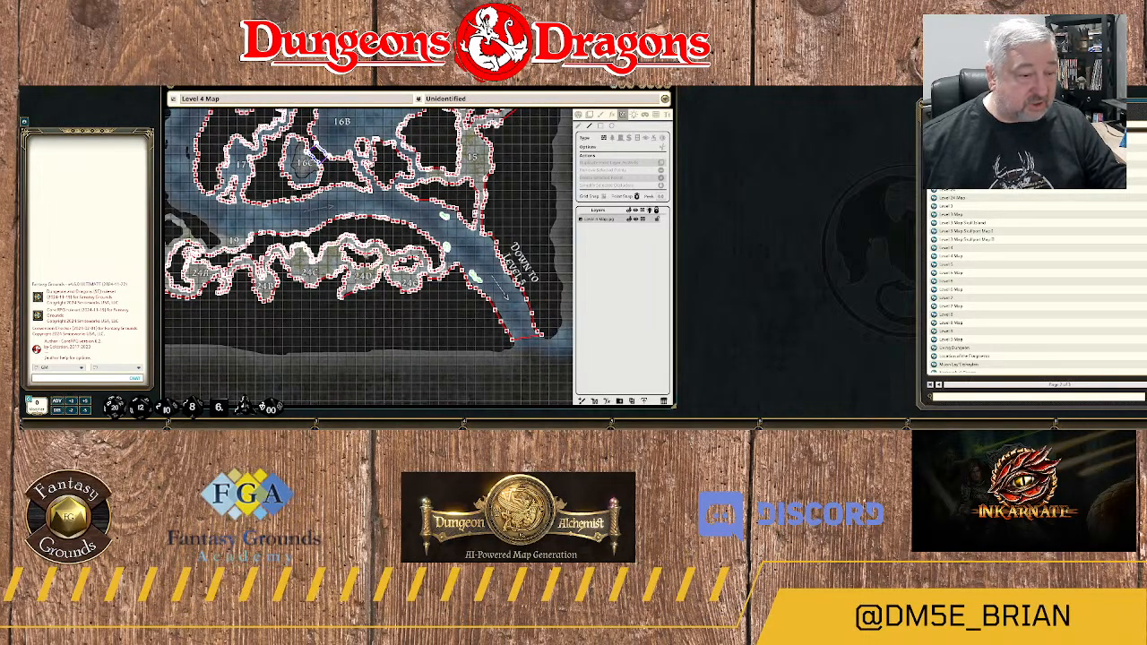
{"action": "left_click_drag", "start_coordinate": [338, 209], "coordinate": [460, 233]}
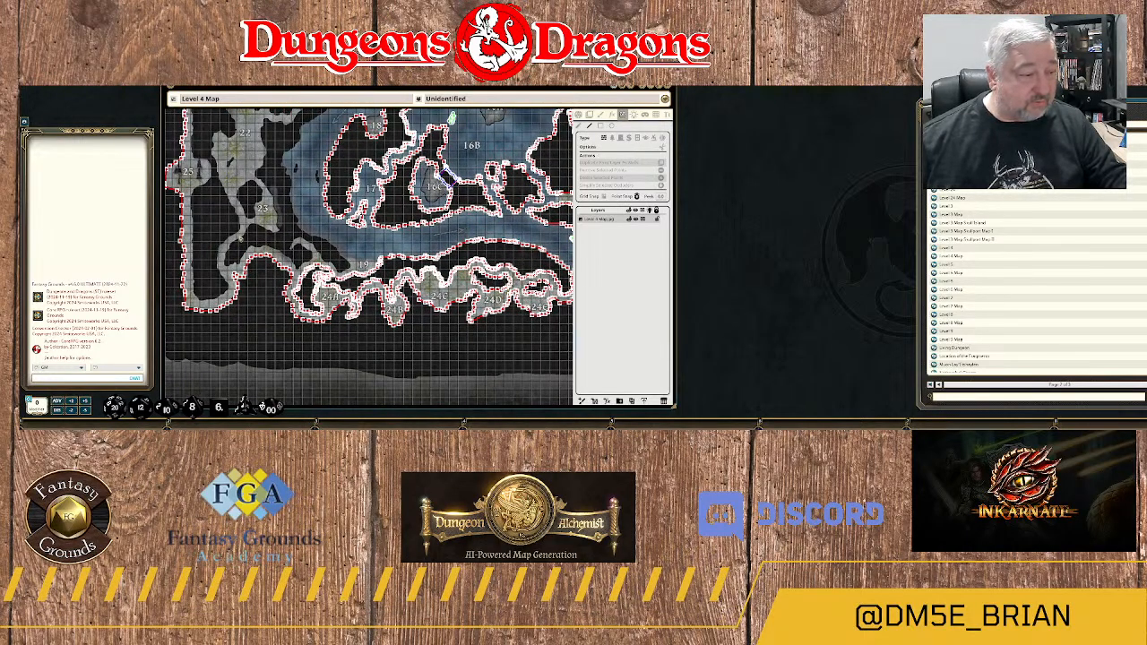
{"action": "scroll", "coordinate": [318, 261], "scroll_direction": "up", "scroll_amount": 3}
{"action": "scroll", "coordinate": [405, 302], "scroll_direction": "up", "scroll_amount": 5}
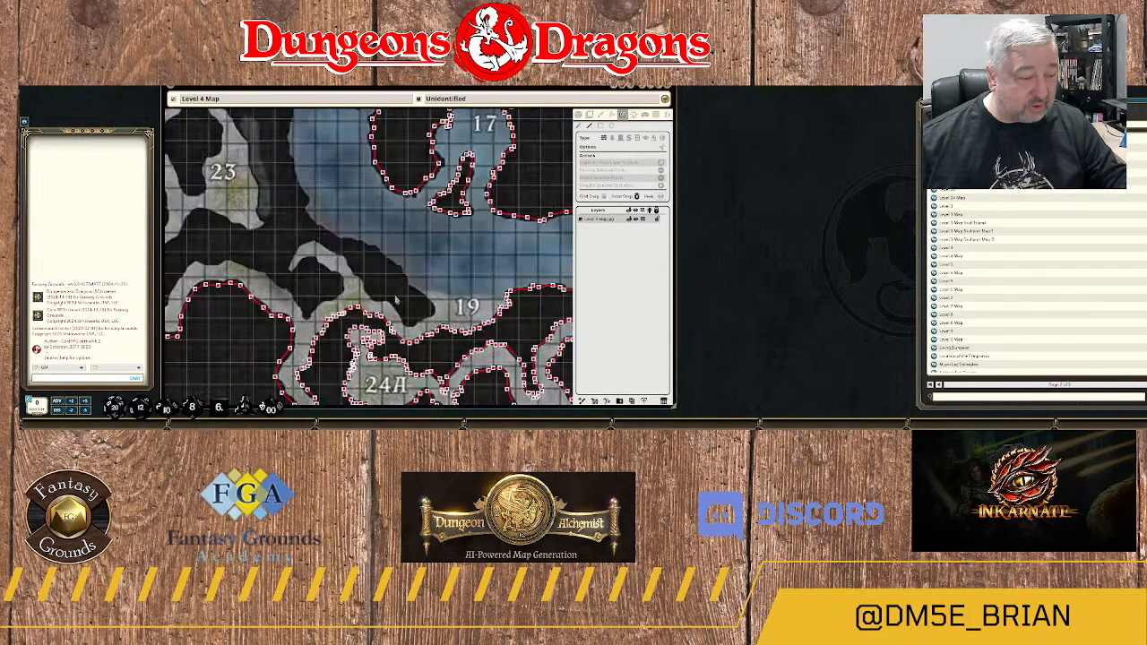
{"action": "scroll", "coordinate": [405, 231], "scroll_direction": "up", "scroll_amount": 2}
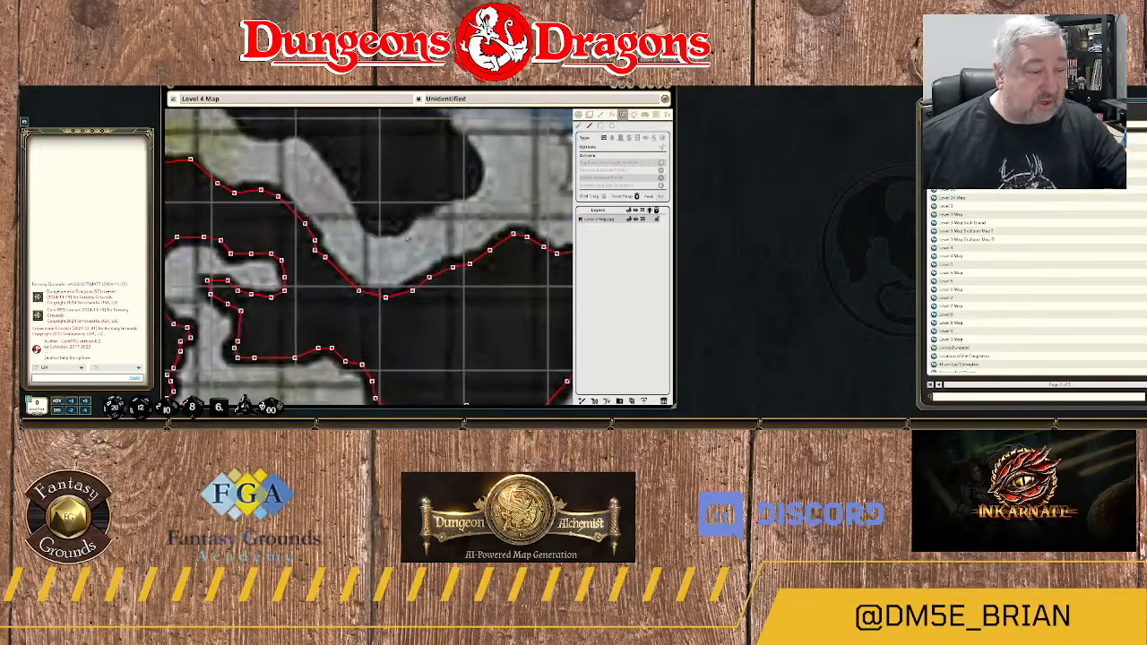
{"action": "scroll", "coordinate": [404, 230], "scroll_direction": "up", "scroll_amount": 1}
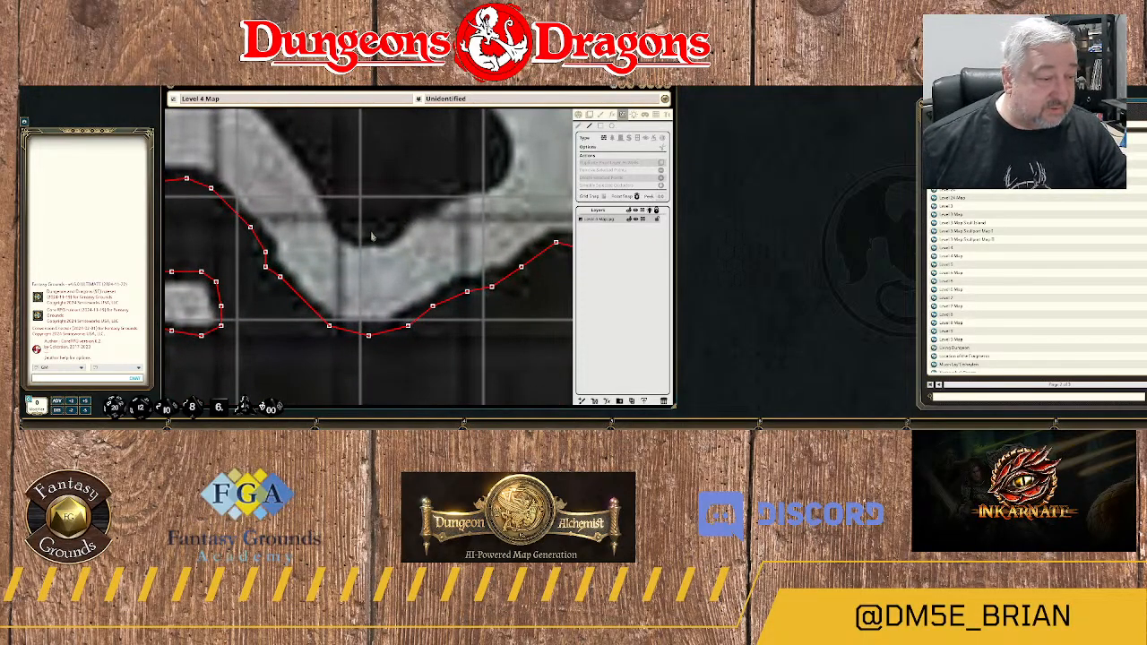
{"action": "left_click", "coordinate": [368, 233]}
{"action": "left_click", "coordinate": [392, 227]}
{"action": "left_click", "coordinate": [412, 210]}
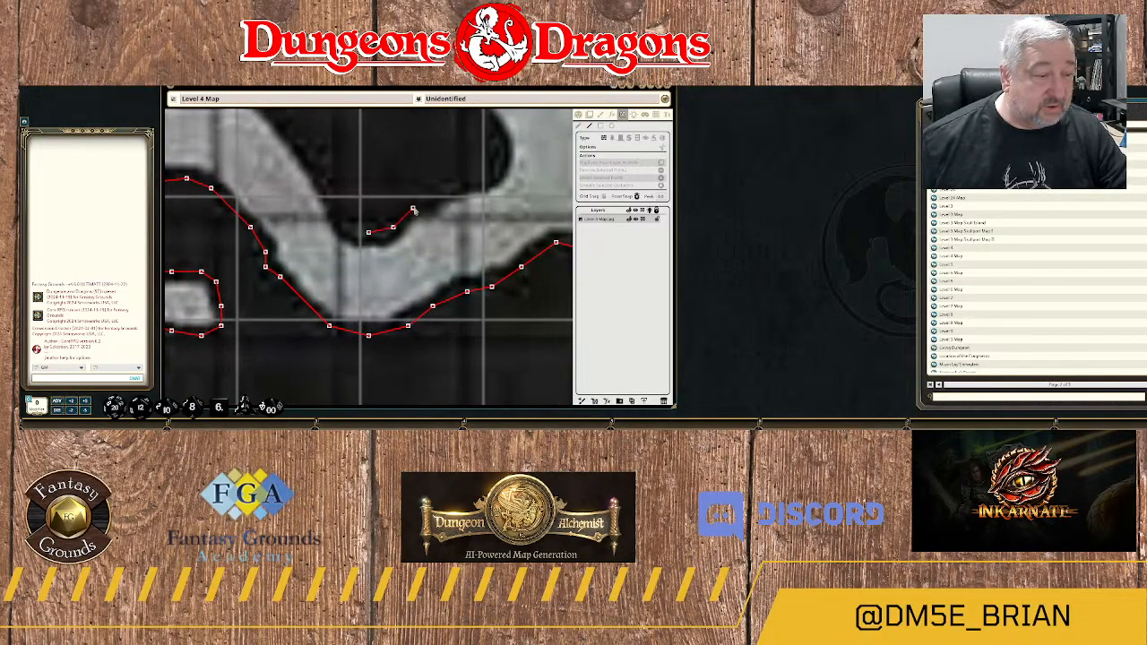
{"action": "left_click", "coordinate": [437, 192]}
{"action": "left_click", "coordinate": [461, 186]}
{"action": "left_click", "coordinate": [485, 179]}
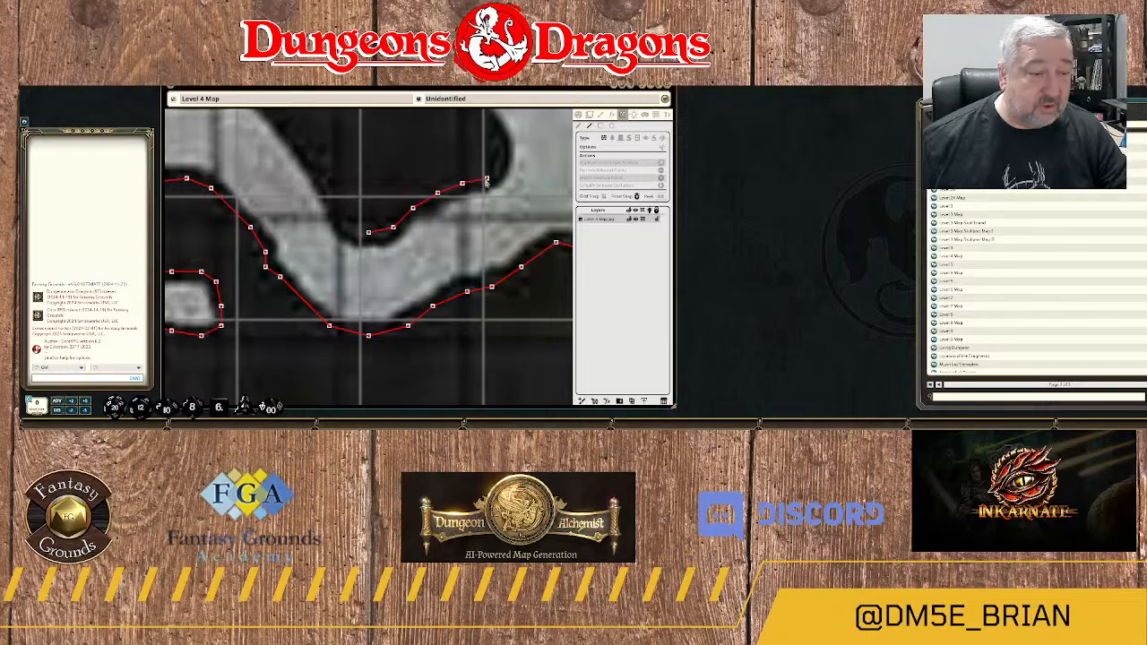
Trace the wall around the eastern tip of the rock west of area 19 and northwest onto its river-facing edge.
{"action": "left_click", "coordinate": [501, 159]}
{"action": "left_click", "coordinate": [481, 125]}
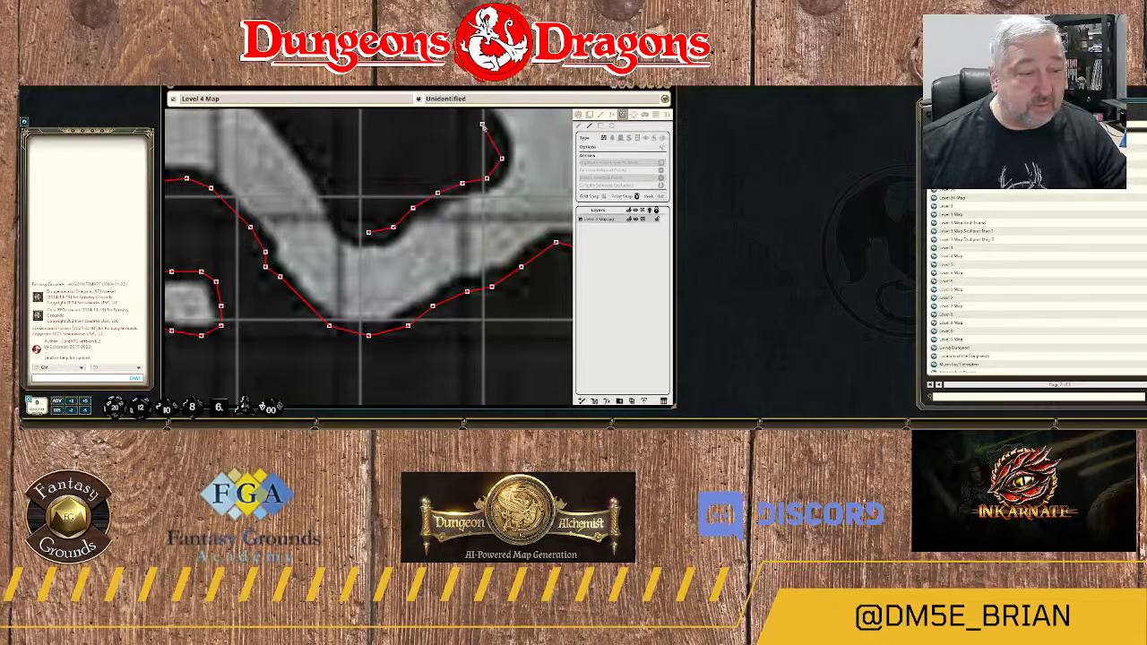
{"action": "left_click_drag", "start_coordinate": [484, 129], "coordinate": [483, 239]}
{"action": "left_click", "coordinate": [442, 194]}
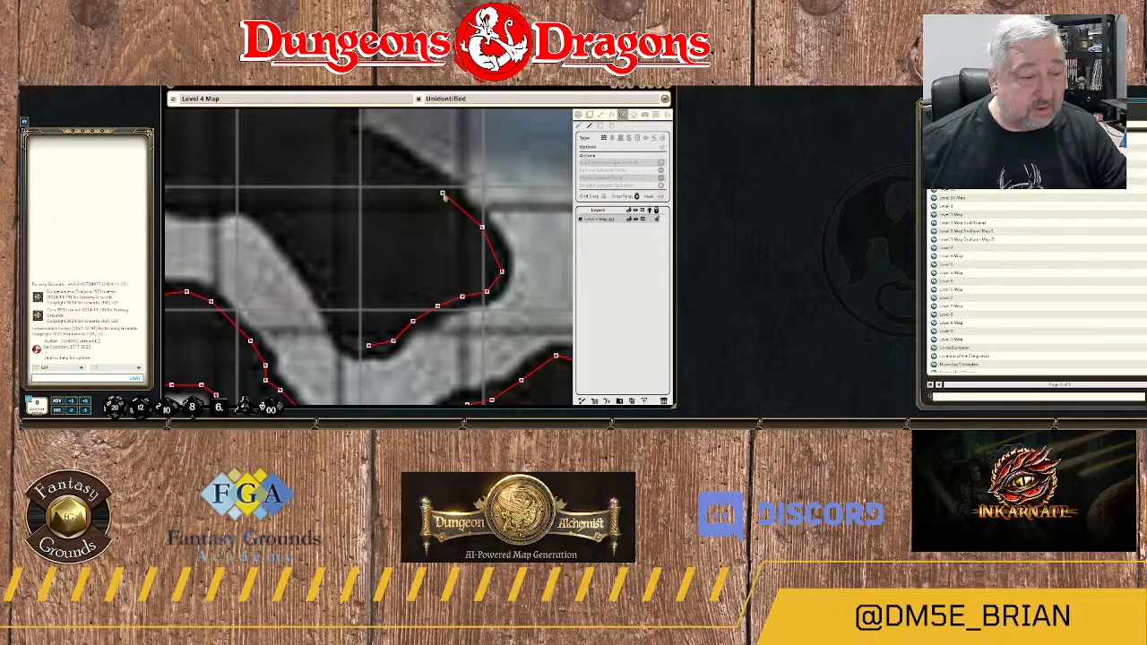
{"action": "left_click", "coordinate": [373, 143]}
{"action": "left_click", "coordinate": [324, 142]}
{"action": "left_click_drag", "start_coordinate": [334, 169], "coordinate": [404, 347]}
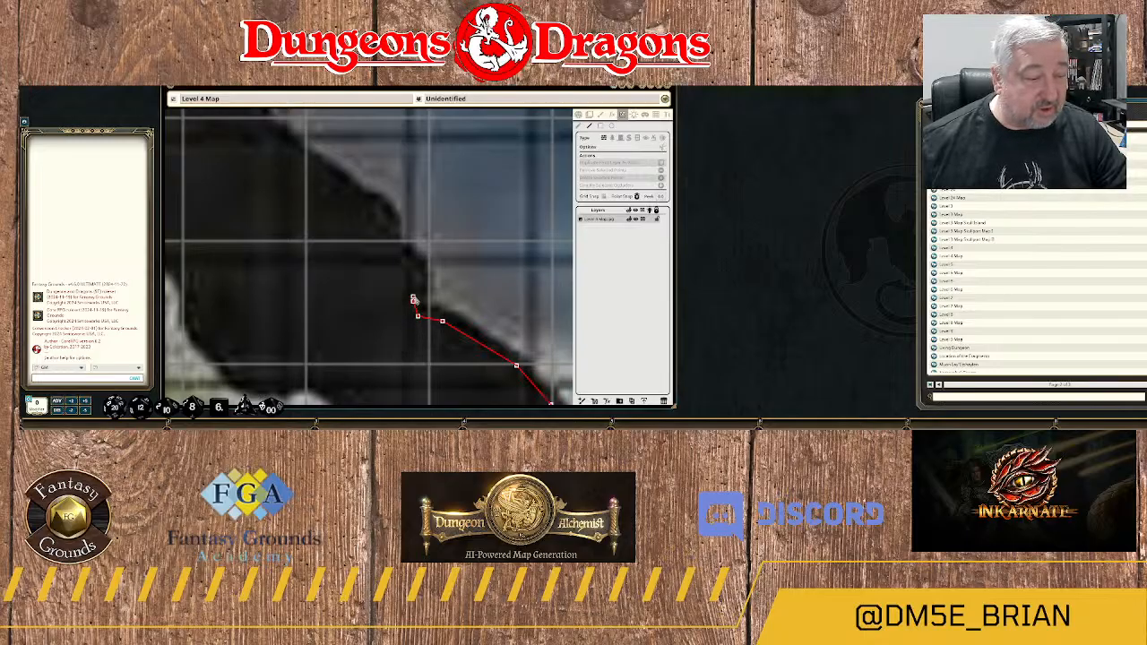
Trace the wall through the small notch and over the first bump on the rock's river-facing edge.
{"action": "left_click", "coordinate": [413, 300]}
{"action": "left_click", "coordinate": [417, 272]}
{"action": "left_click", "coordinate": [398, 251]}
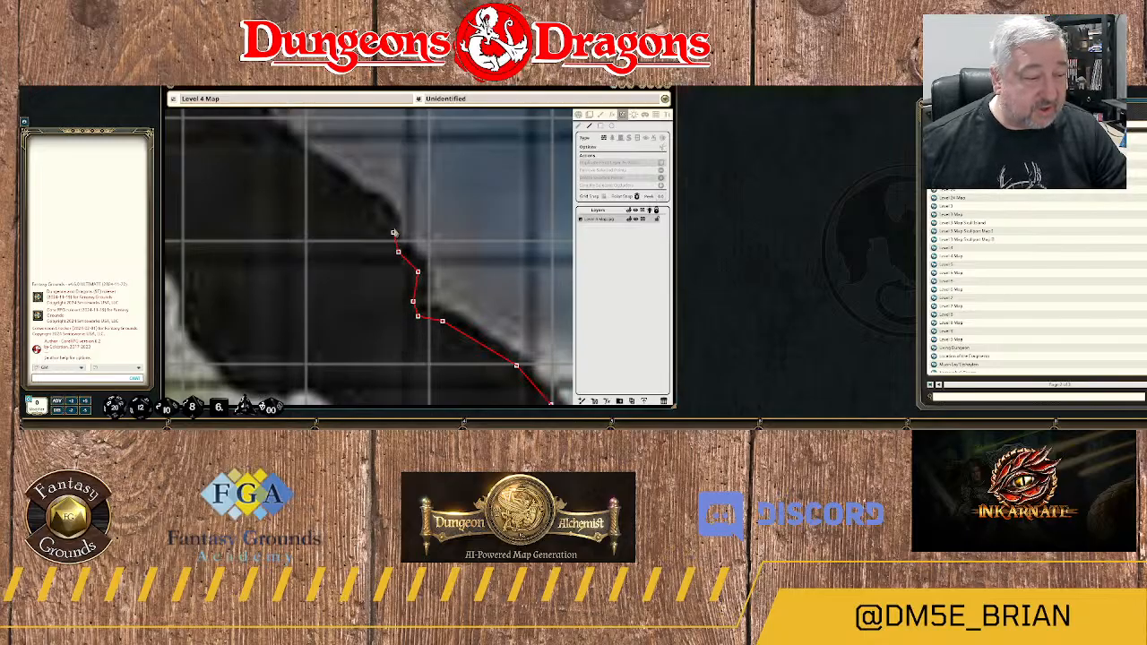
{"action": "left_click", "coordinate": [393, 222]}
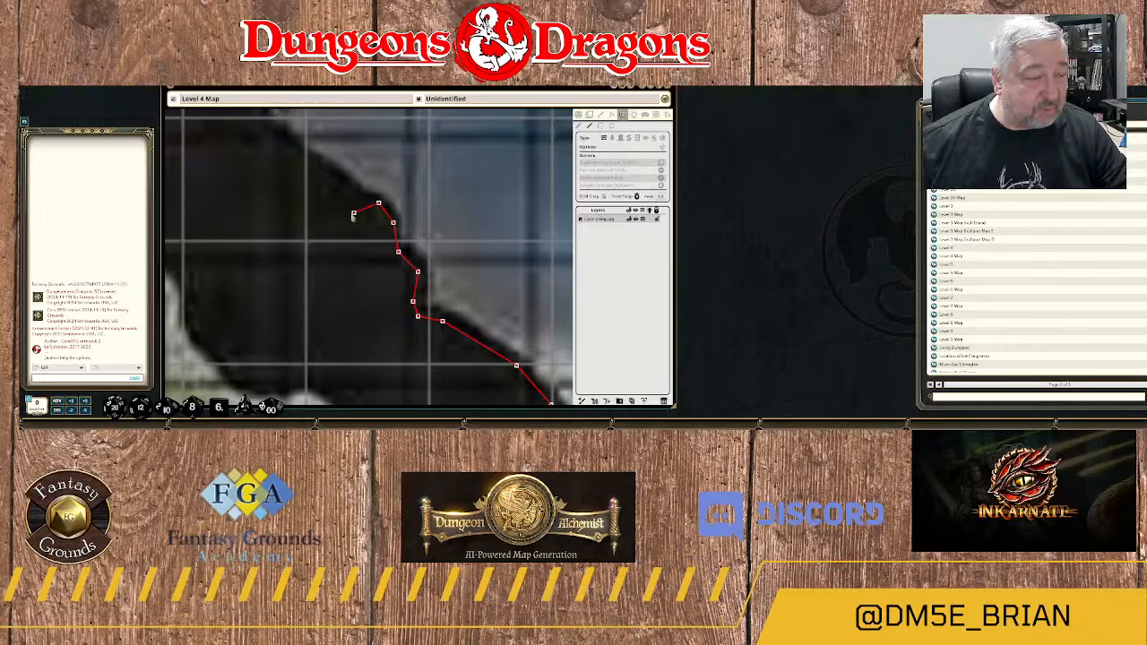
{"action": "left_click_drag", "start_coordinate": [338, 217], "coordinate": [384, 310]}
{"action": "left_click", "coordinate": [404, 293]}
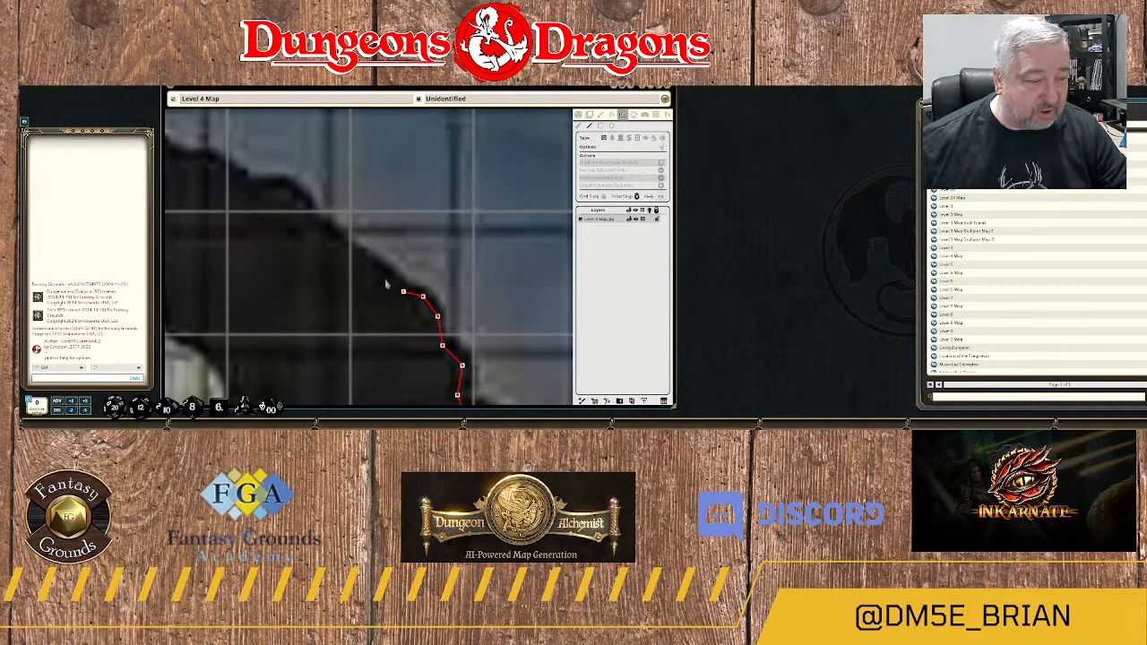
Trace the wall northwest up the straight slope and over the second bump of the rock's river-facing edge.
{"action": "left_click", "coordinate": [320, 233]}
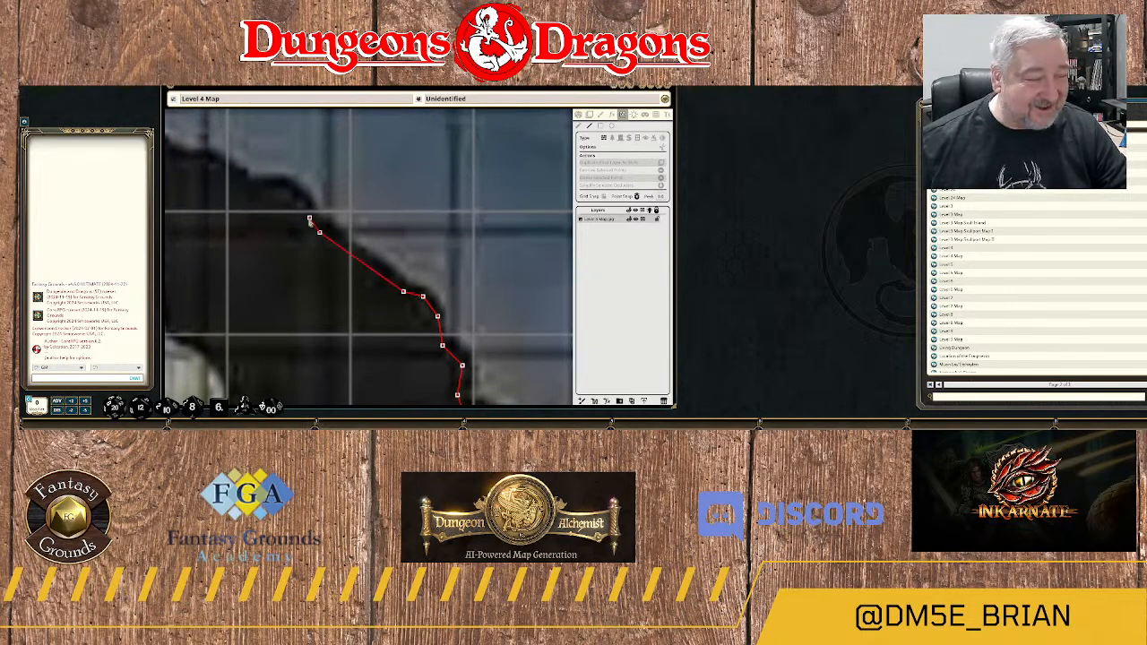
{"action": "left_click", "coordinate": [309, 218]}
{"action": "left_click", "coordinate": [295, 197]}
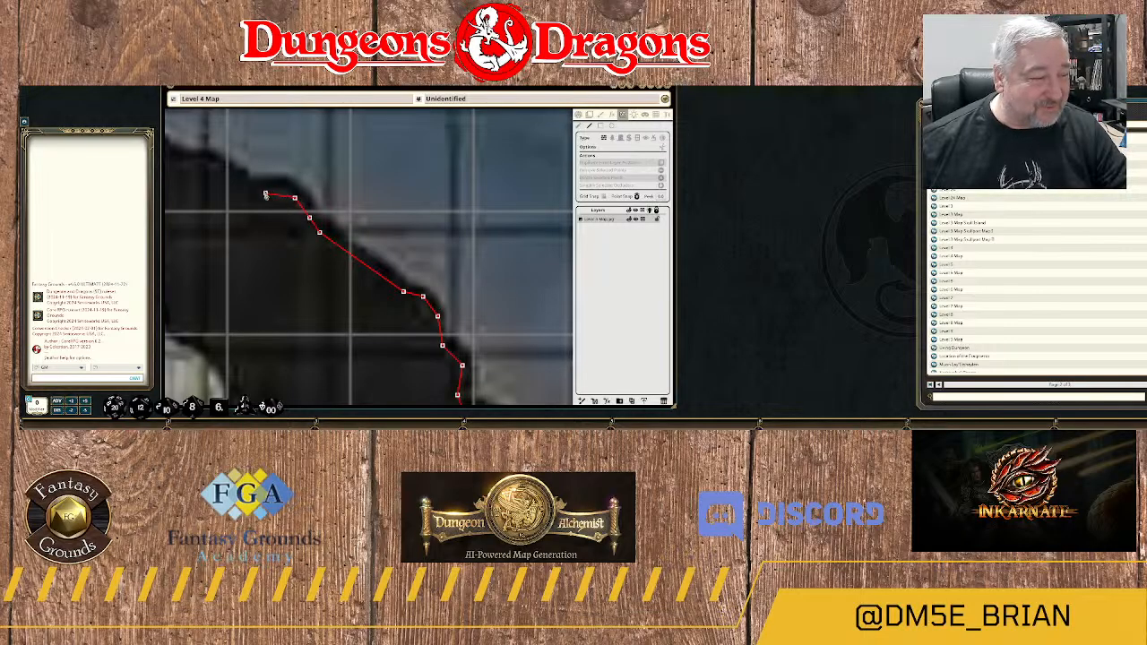
{"action": "left_click", "coordinate": [270, 188]}
{"action": "left_click", "coordinate": [246, 192]}
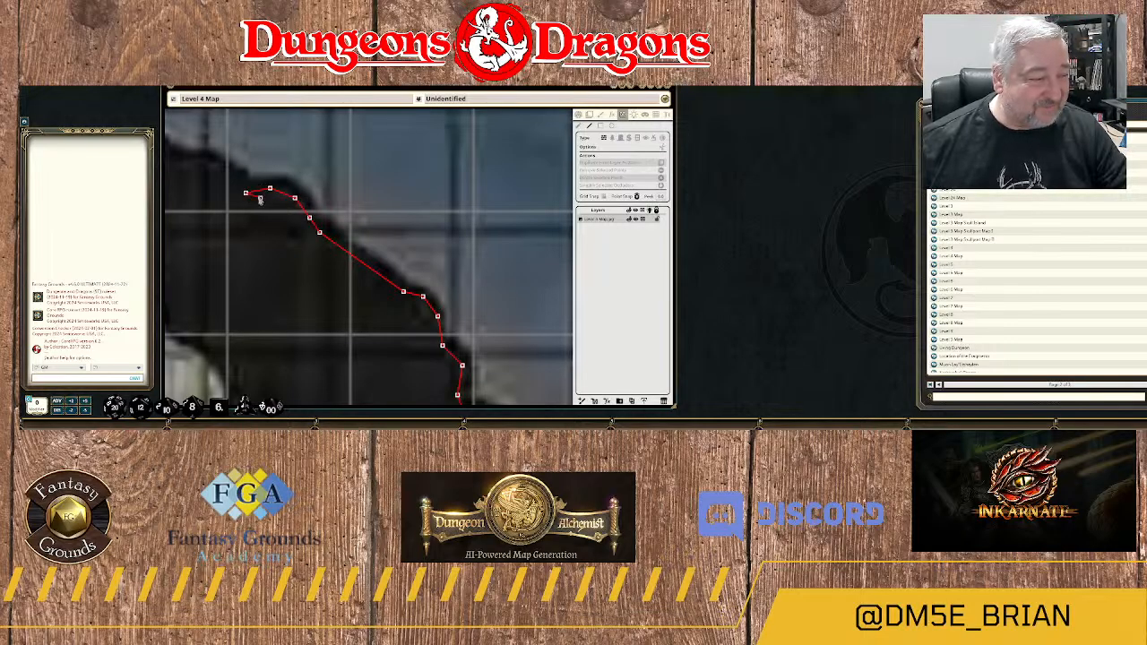
{"action": "left_click_drag", "start_coordinate": [270, 214], "coordinate": [407, 328]}
{"action": "left_click", "coordinate": [363, 282]}
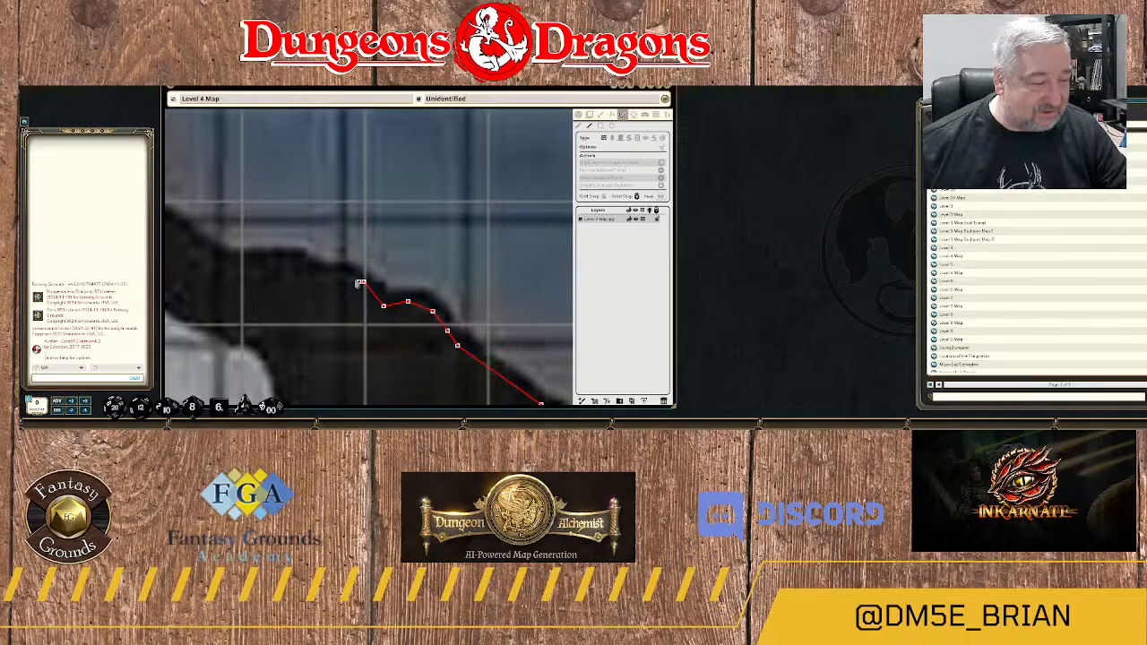
{"action": "left_click", "coordinate": [334, 272]}
Continue the wall west along the flat ledge of the river-facing edge to the foot of the next slope.
{"action": "scroll", "coordinate": [336, 280], "scroll_direction": "down", "scroll_amount": 2}
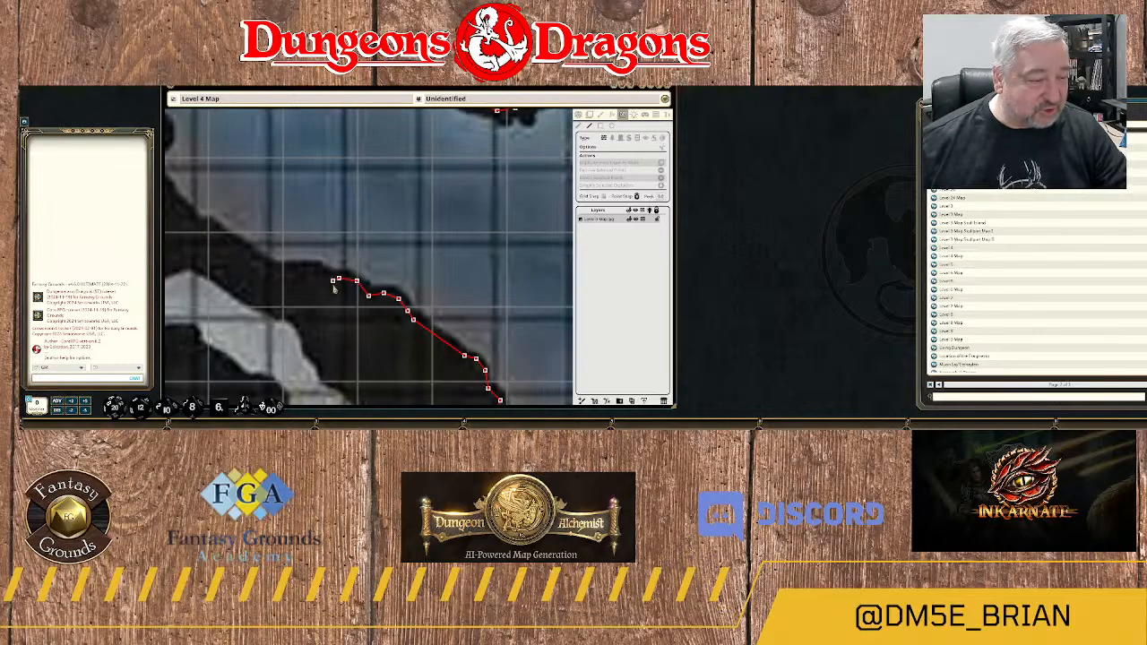
{"action": "scroll", "coordinate": [337, 285], "scroll_direction": "down", "scroll_amount": 2}
{"action": "scroll", "coordinate": [336, 287], "scroll_direction": "down", "scroll_amount": 1}
{"action": "scroll", "coordinate": [340, 289], "scroll_direction": "up", "scroll_amount": 4}
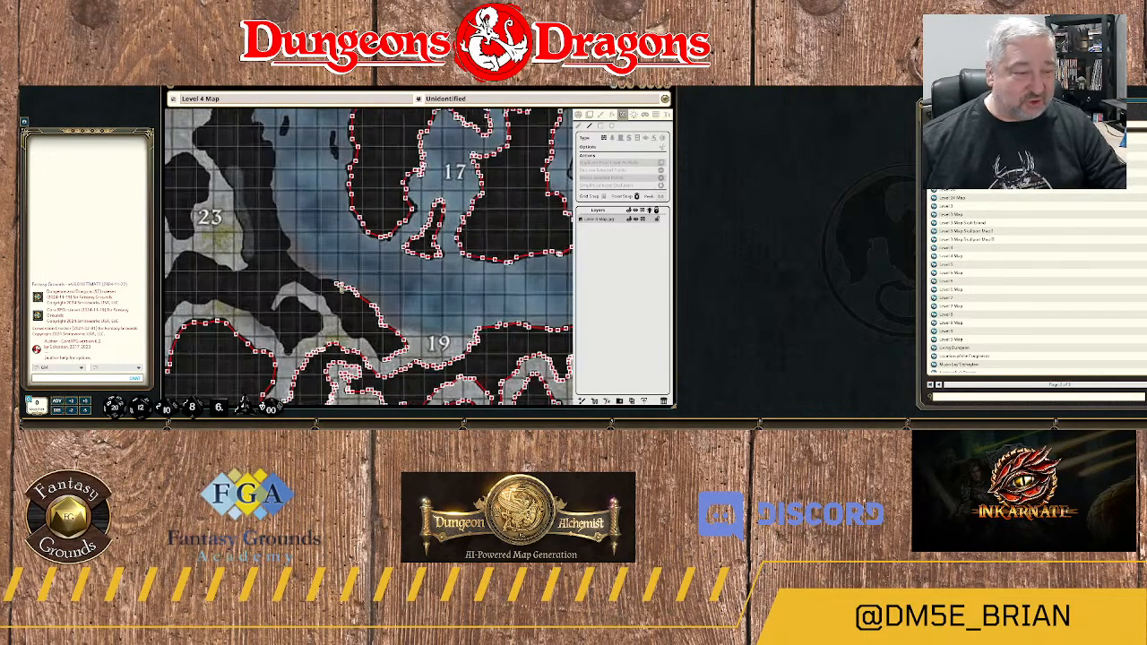
{"action": "scroll", "coordinate": [345, 290], "scroll_direction": "up", "scroll_amount": 1}
{"action": "scroll", "coordinate": [296, 273], "scroll_direction": "up", "scroll_amount": 1}
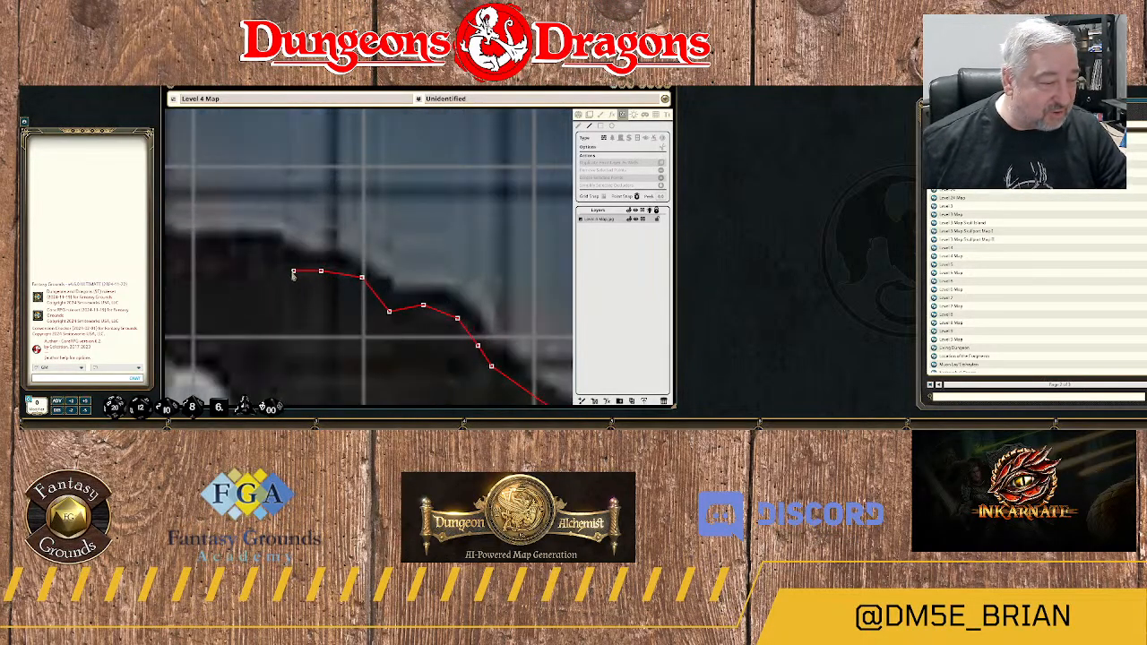
{"action": "left_click", "coordinate": [287, 263]}
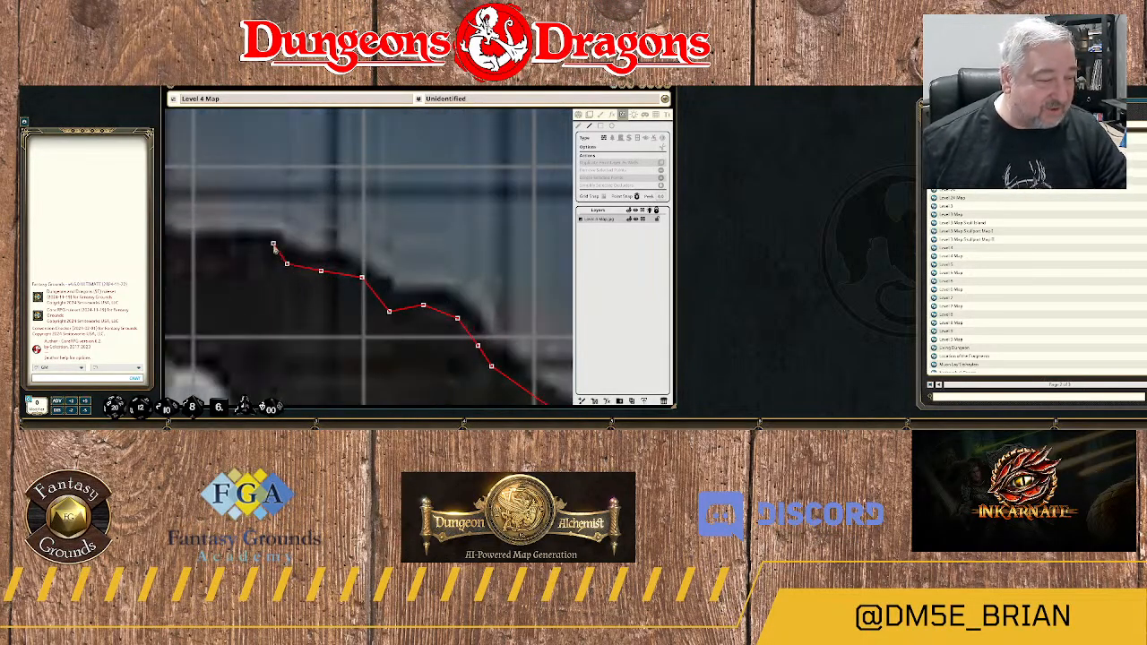
{"action": "left_click", "coordinate": [273, 243]}
{"action": "left_click_drag", "start_coordinate": [248, 250], "coordinate": [418, 264]}
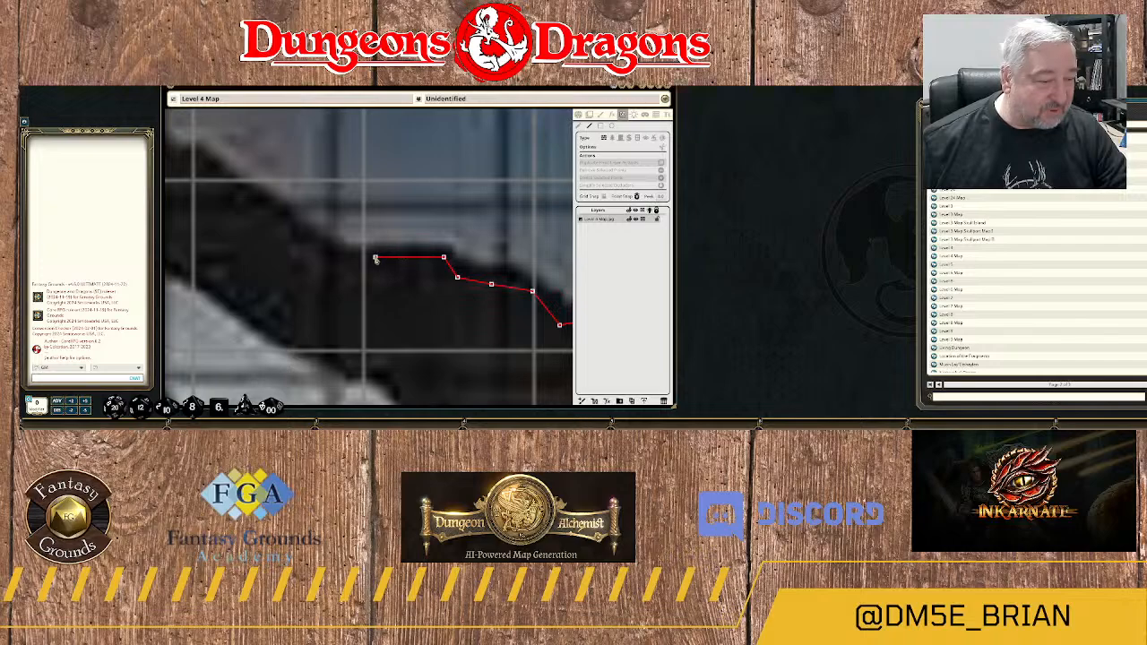
{"action": "left_click", "coordinate": [376, 258]}
{"action": "left_click", "coordinate": [341, 257]}
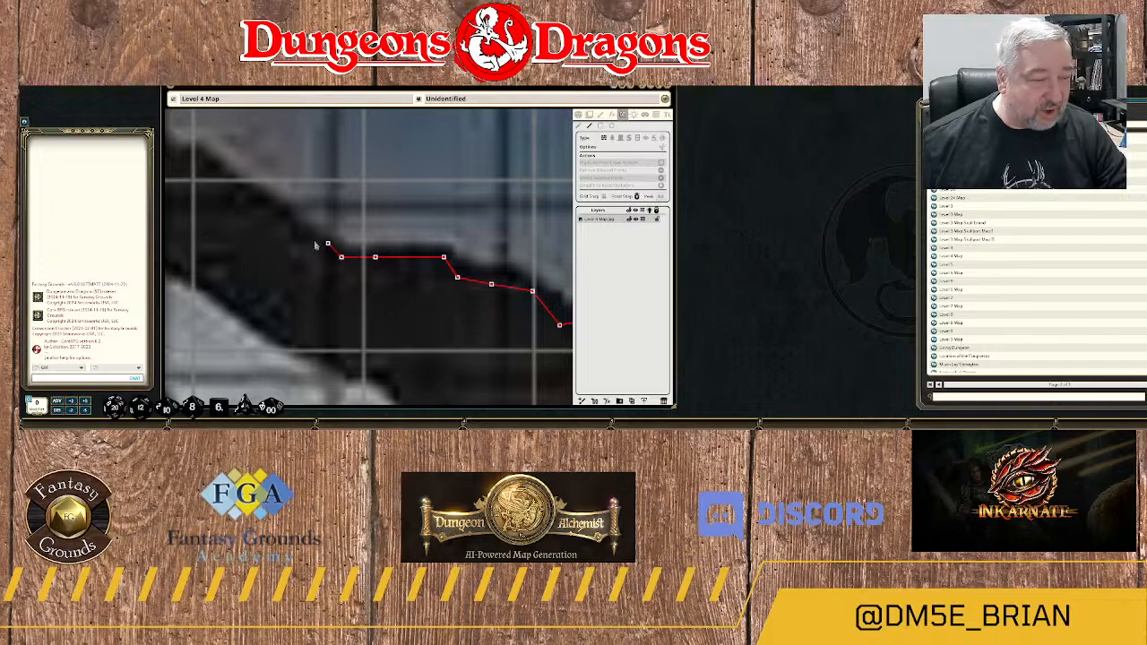
{"action": "left_click", "coordinate": [313, 236]}
{"action": "left_click", "coordinate": [295, 233]}
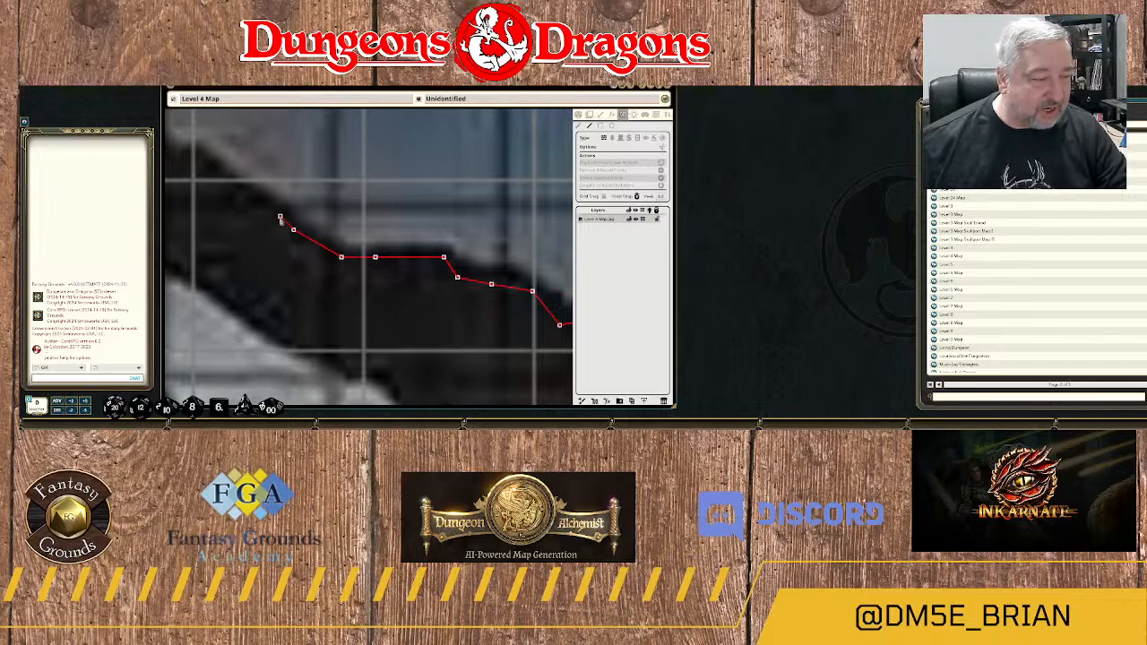
Trace the wall northwest up the next slope of the riverbank, following the small dip in the rock edge.
{"action": "left_click_drag", "start_coordinate": [263, 207], "coordinate": [407, 302]}
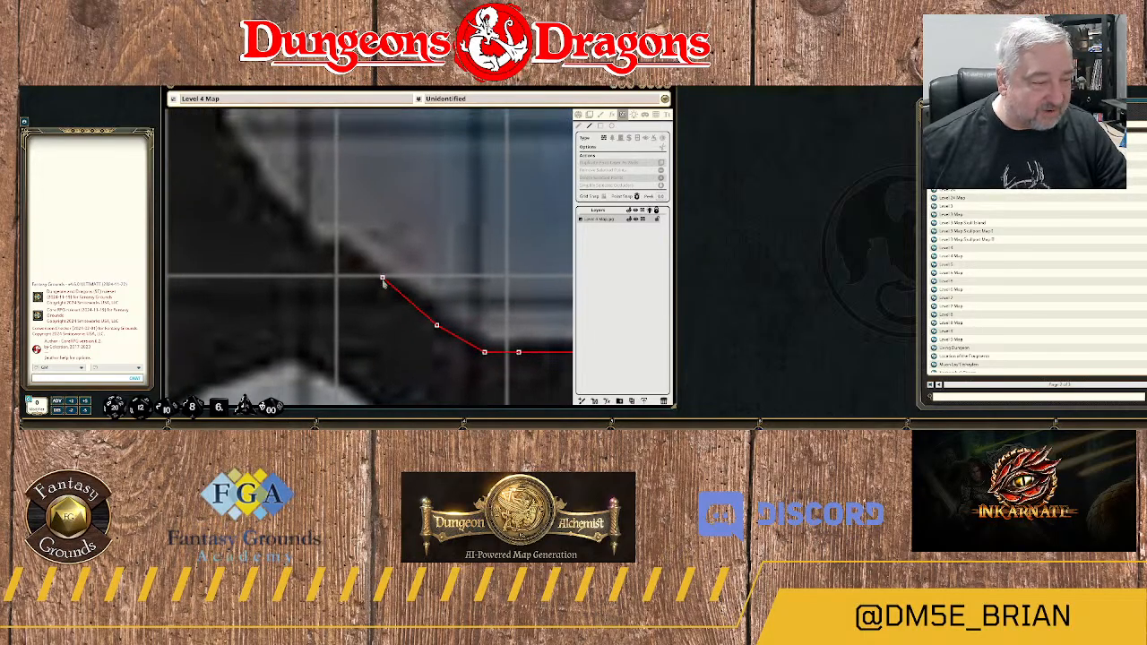
{"action": "left_click", "coordinate": [375, 279]}
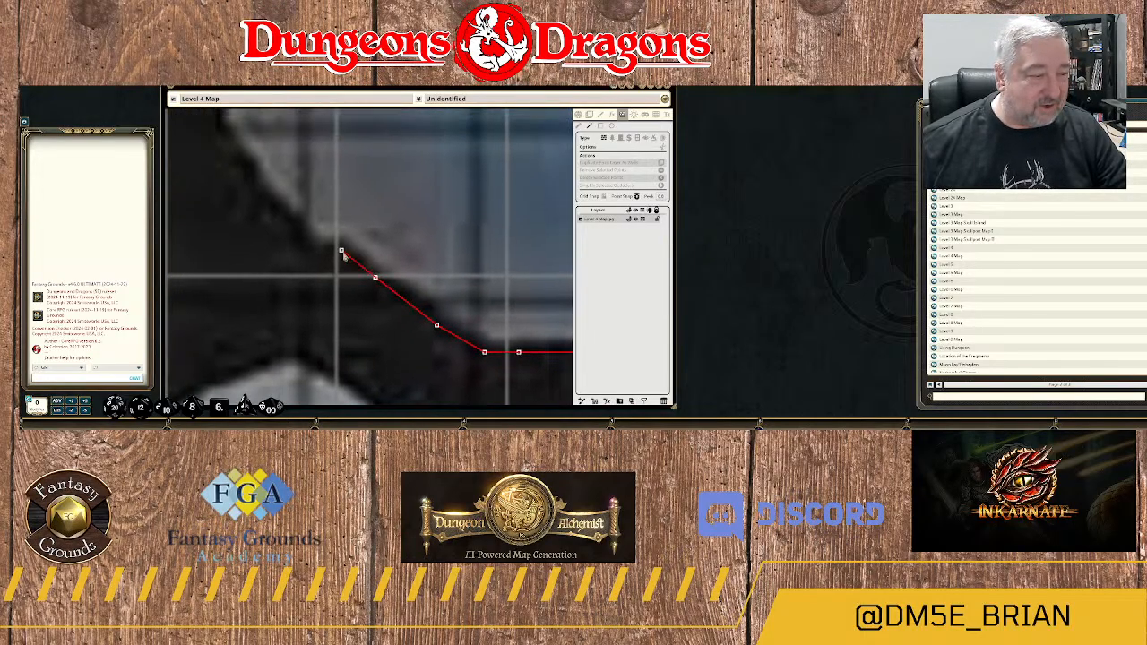
{"action": "left_click", "coordinate": [342, 252]}
{"action": "left_click", "coordinate": [321, 257]}
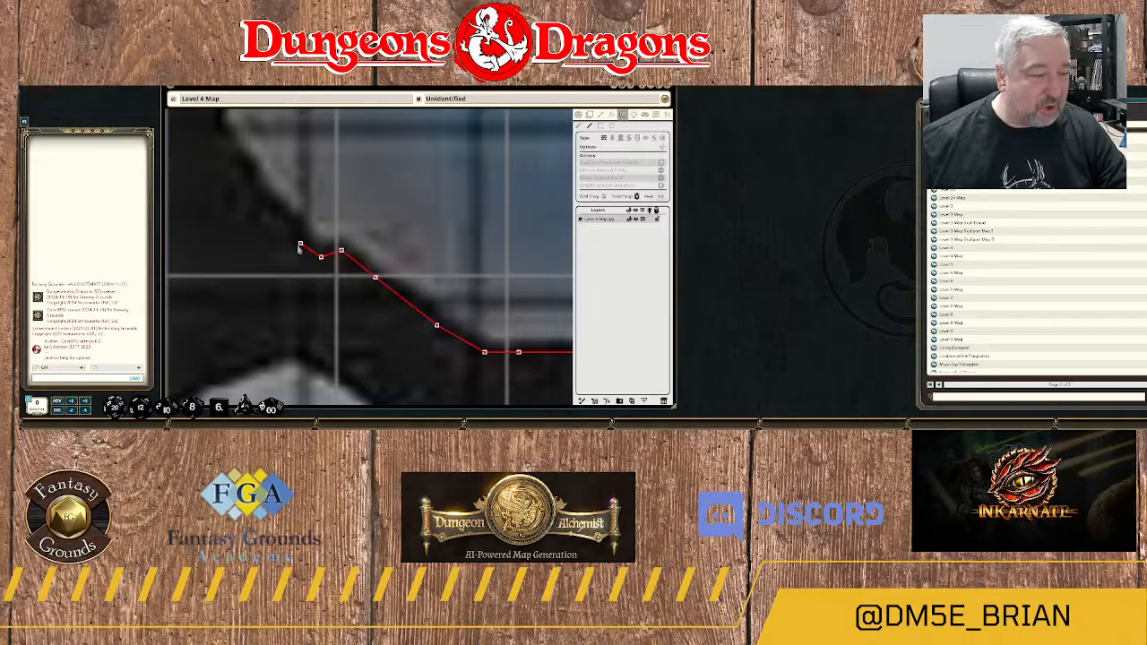
{"action": "left_click", "coordinate": [300, 241]}
{"action": "left_click", "coordinate": [287, 222]}
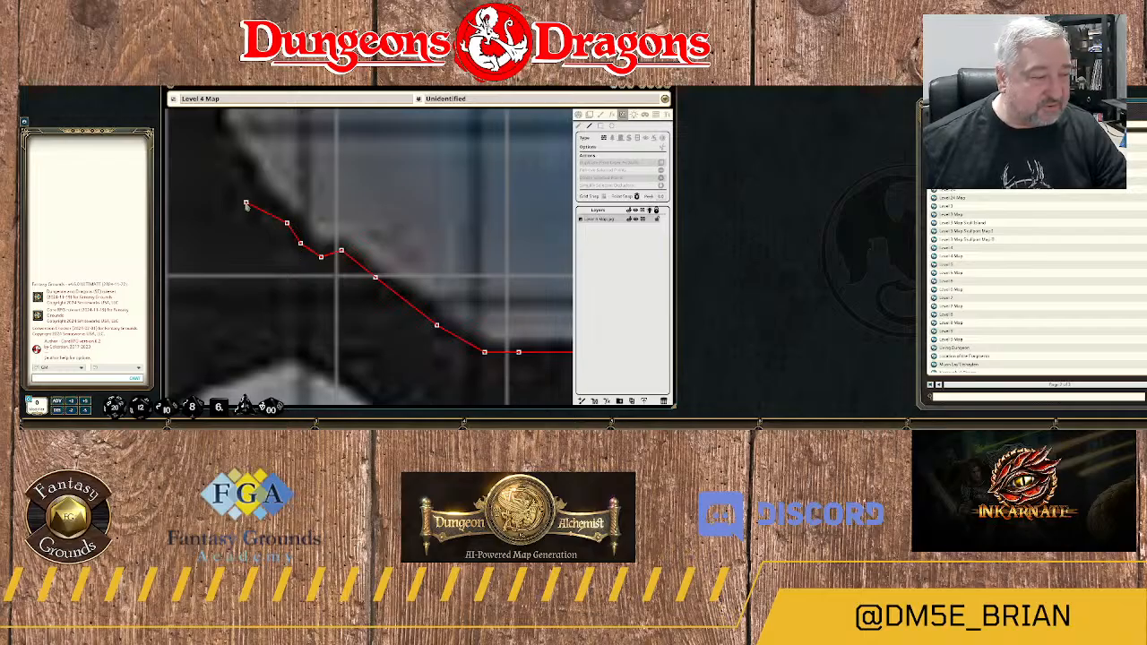
Trace the wall northwest up the slope, around the inward notch and up the short vertical side of the next bump.
{"action": "left_click_drag", "start_coordinate": [247, 206], "coordinate": [356, 336]}
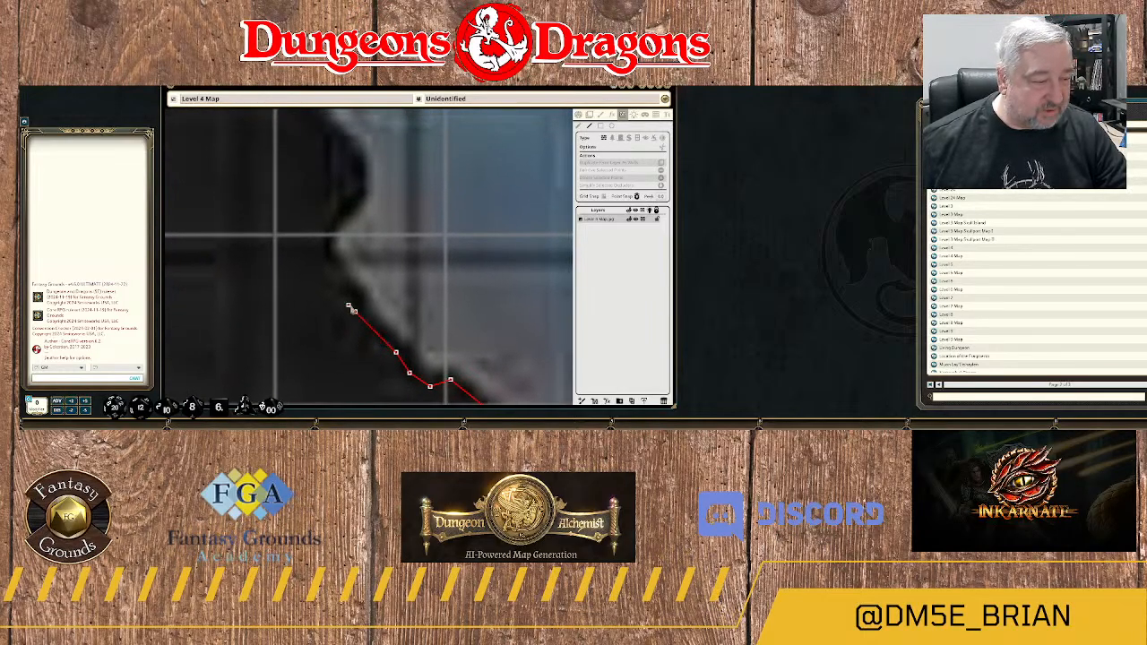
{"action": "left_click", "coordinate": [354, 311]}
{"action": "left_click", "coordinate": [321, 251]}
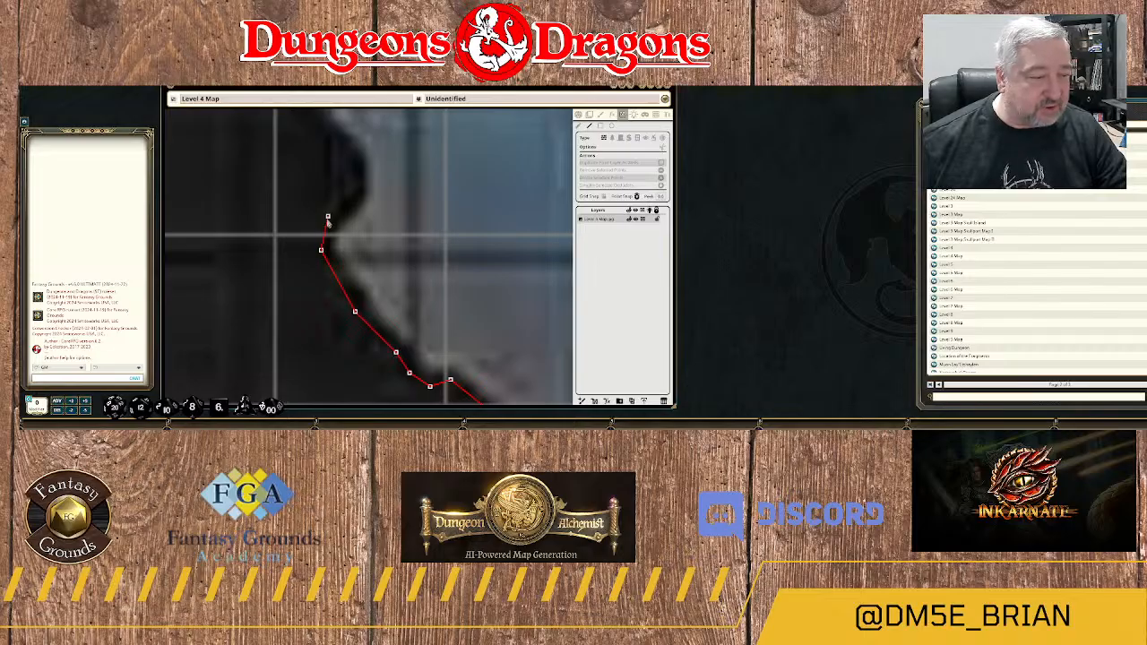
{"action": "left_click", "coordinate": [328, 216]}
{"action": "left_click", "coordinate": [355, 190]}
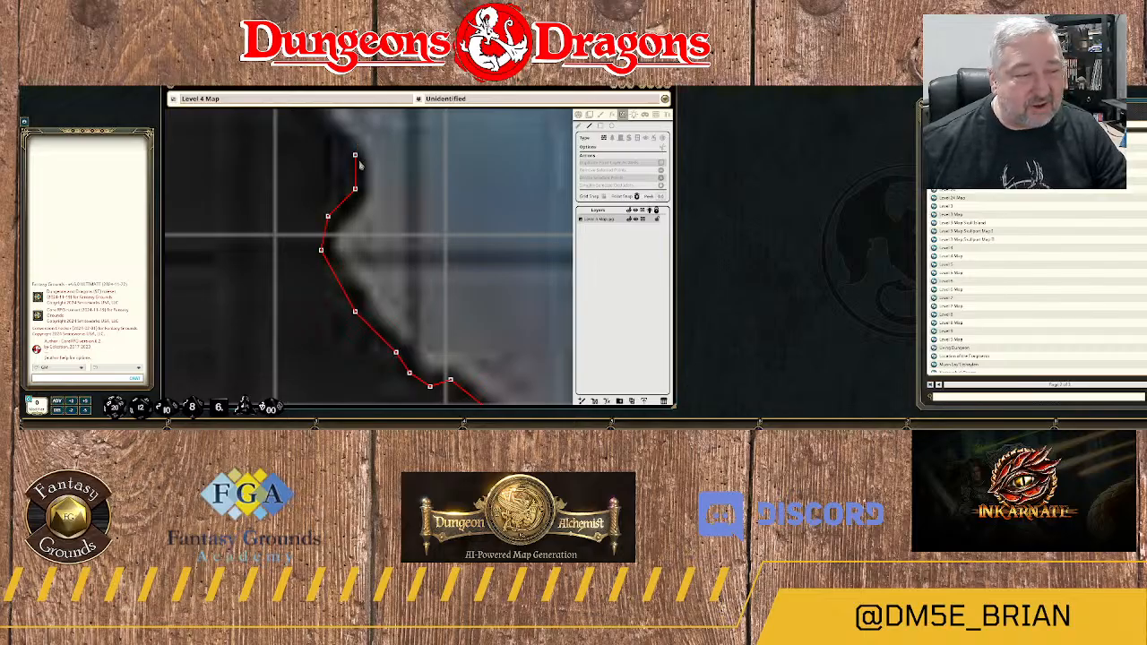
{"action": "left_click", "coordinate": [355, 164]}
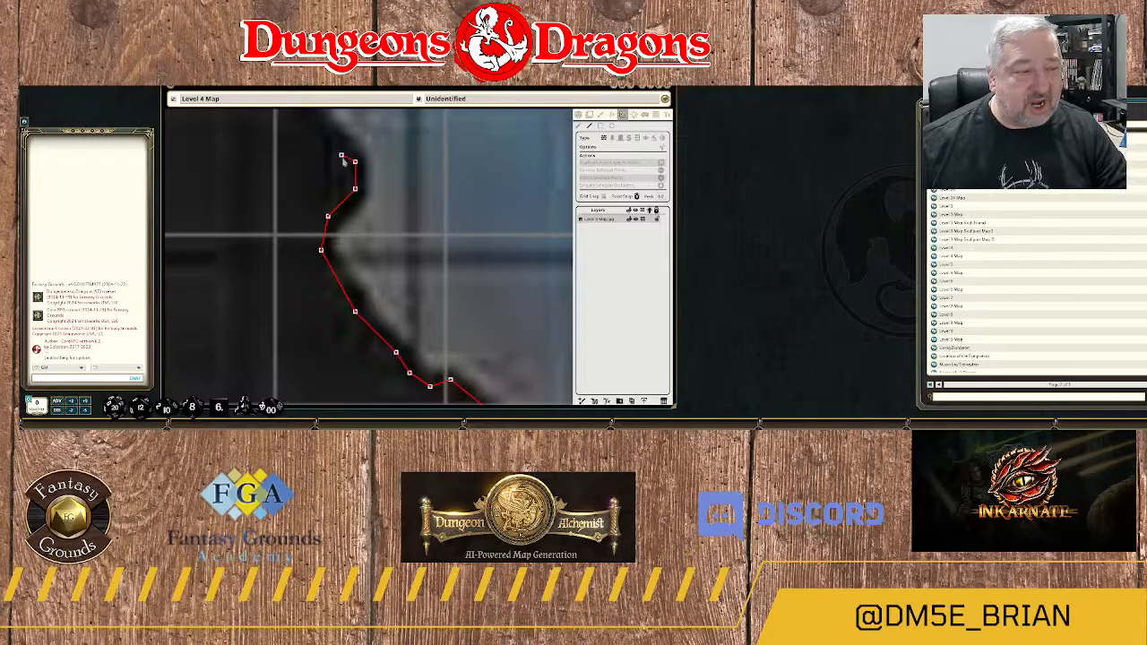
Continue the wall northwest over the top of the bump and up the steepening rock edge beside the river.
{"action": "left_click", "coordinate": [369, 222]}
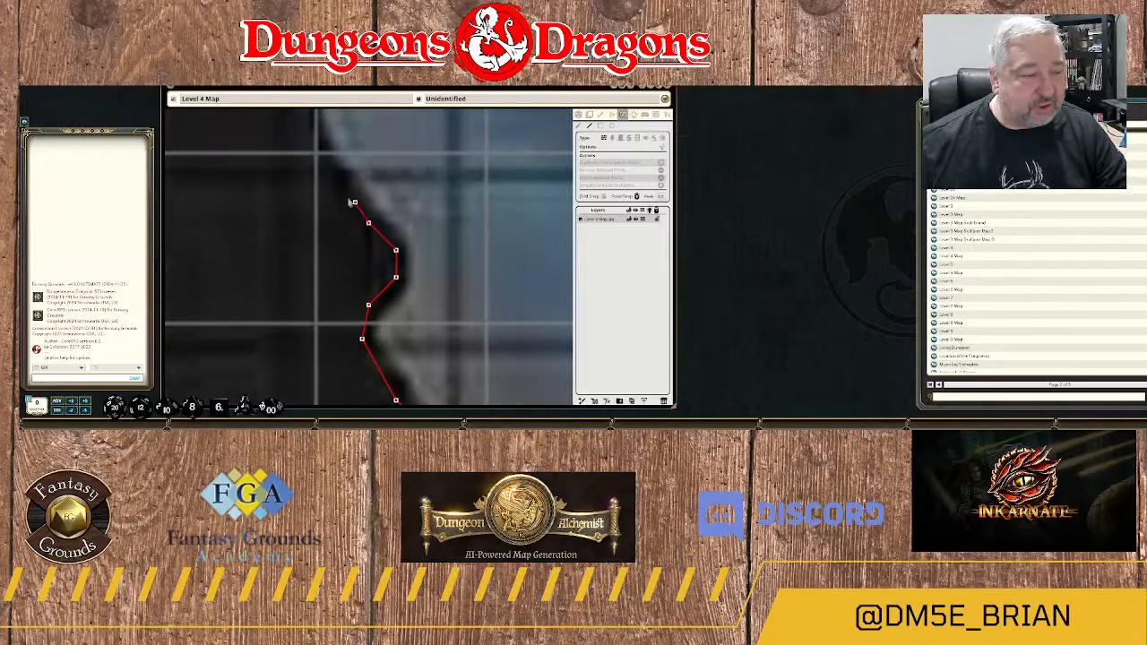
{"action": "left_click", "coordinate": [341, 203]}
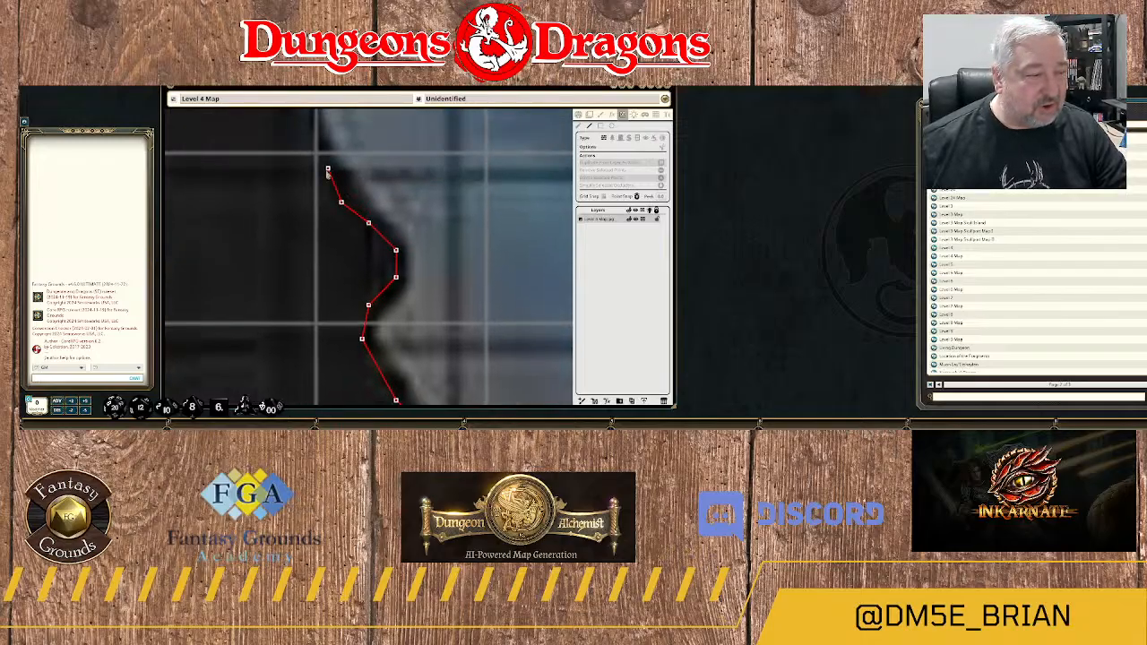
{"action": "left_click", "coordinate": [328, 169]}
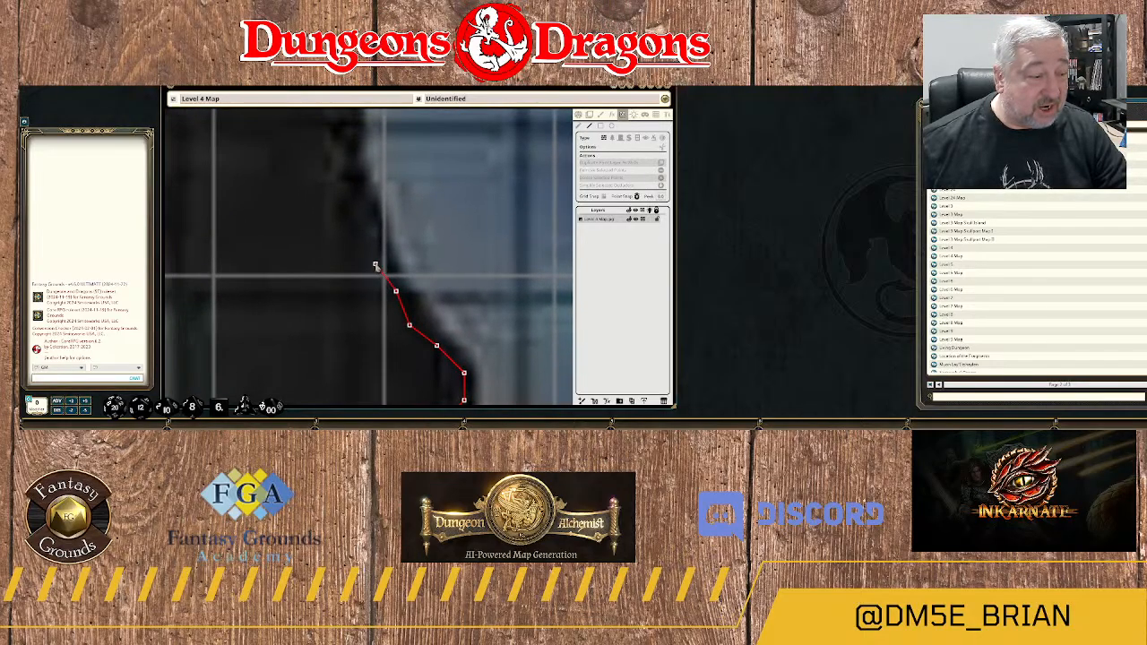
{"action": "left_click", "coordinate": [375, 257]}
{"action": "left_click", "coordinate": [367, 209]}
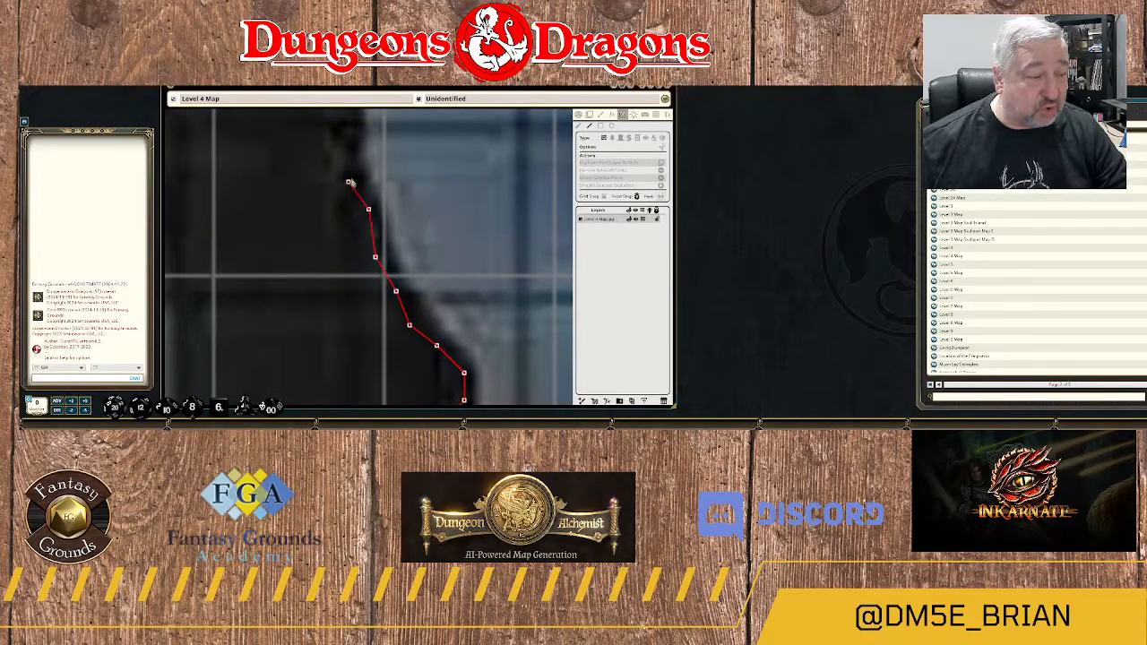
{"action": "left_click", "coordinate": [354, 169]}
{"action": "left_click", "coordinate": [348, 161]}
{"action": "left_click_drag", "start_coordinate": [344, 144], "coordinate": [370, 264]}
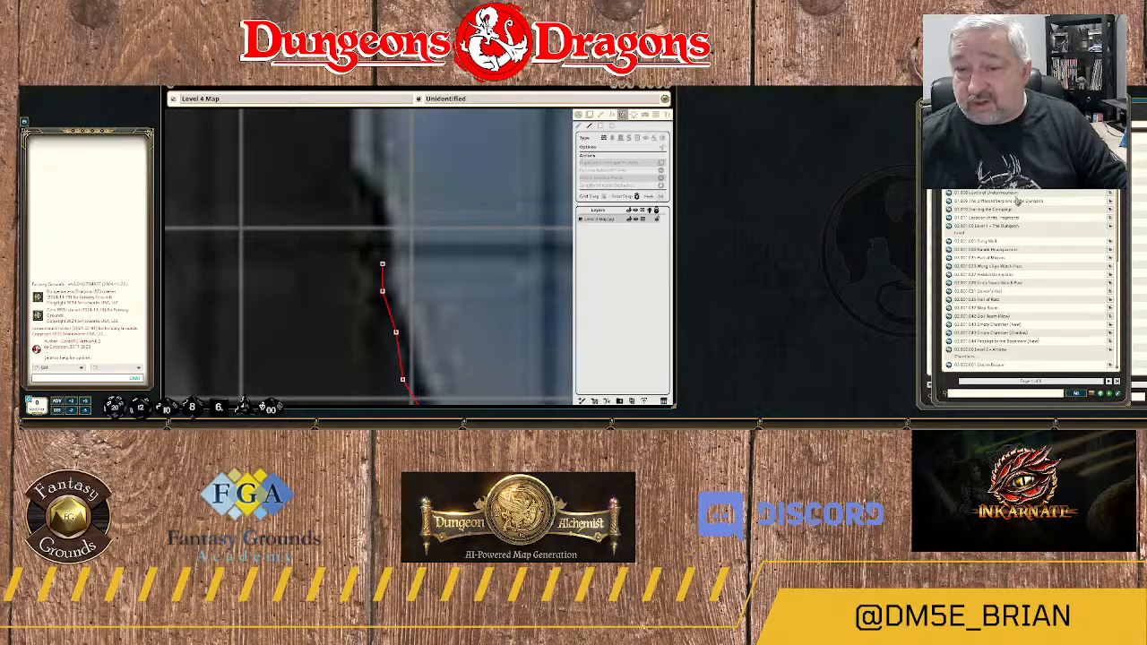
{"action": "scroll", "coordinate": [1035, 211], "scroll_direction": "down", "scroll_amount": 4}
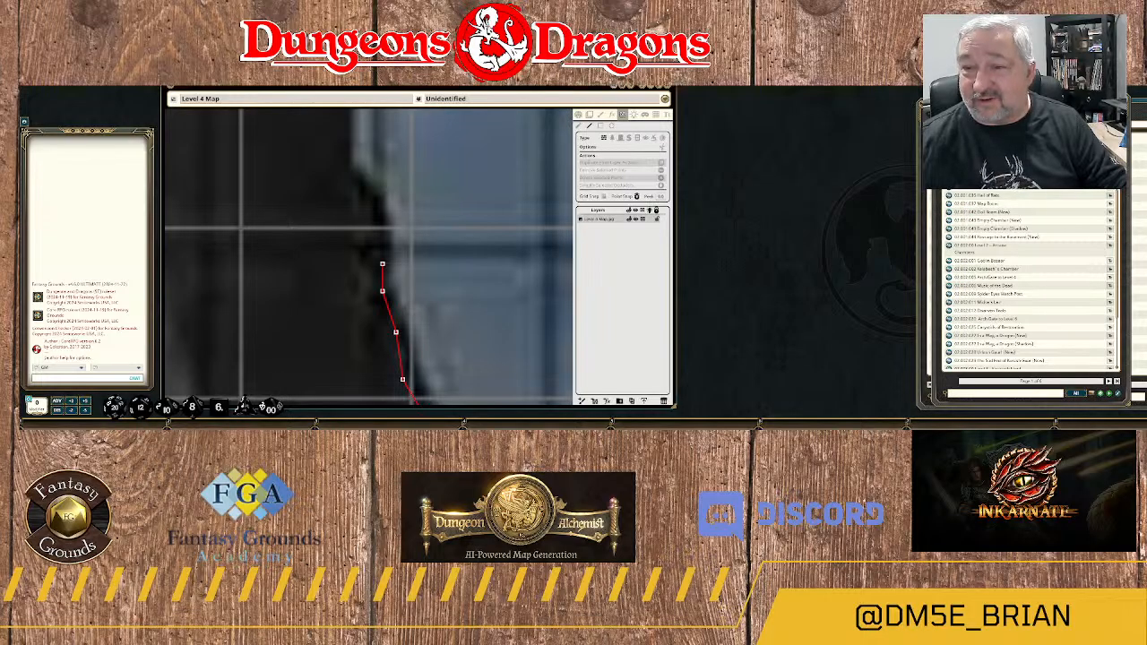
{"action": "left_click", "coordinate": [1127, 95]}
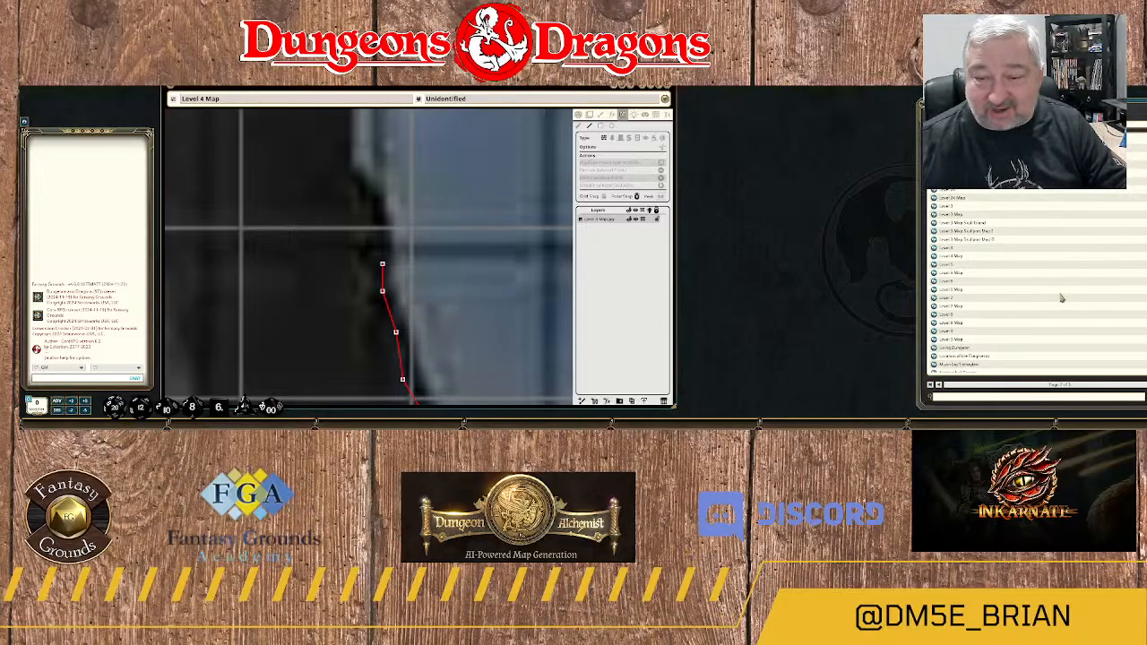
{"action": "scroll", "coordinate": [1061, 294], "scroll_direction": "down", "scroll_amount": 2}
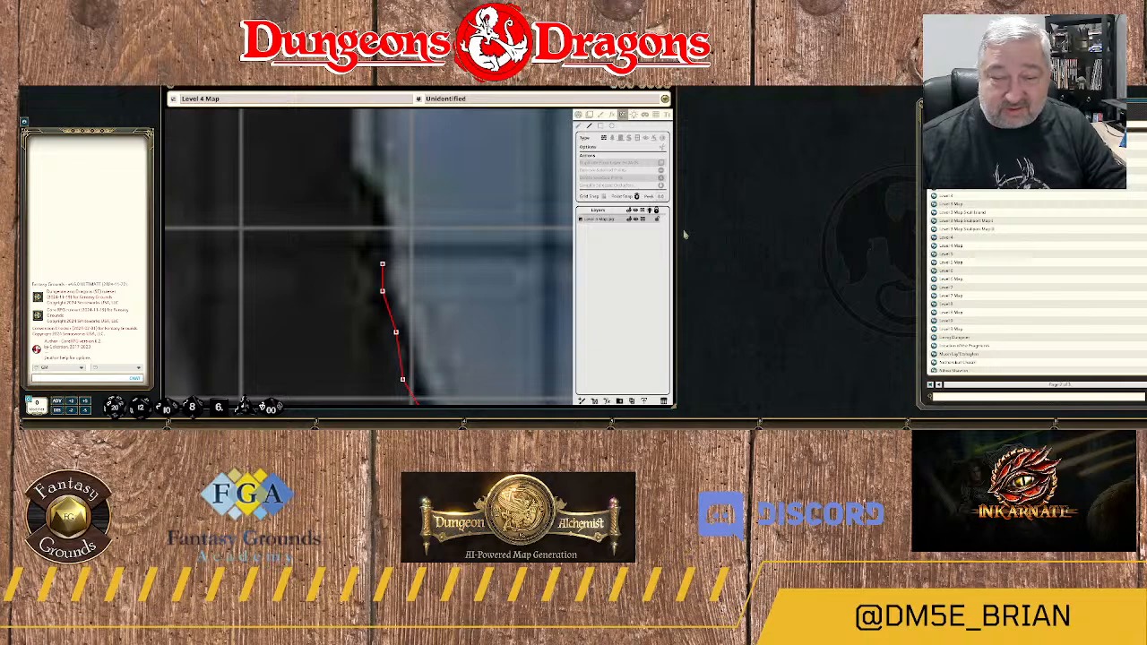
Trace the wall north along the riverbank, around the small dark ledge and up the near-vertical rock edge.
{"action": "left_click", "coordinate": [382, 263]}
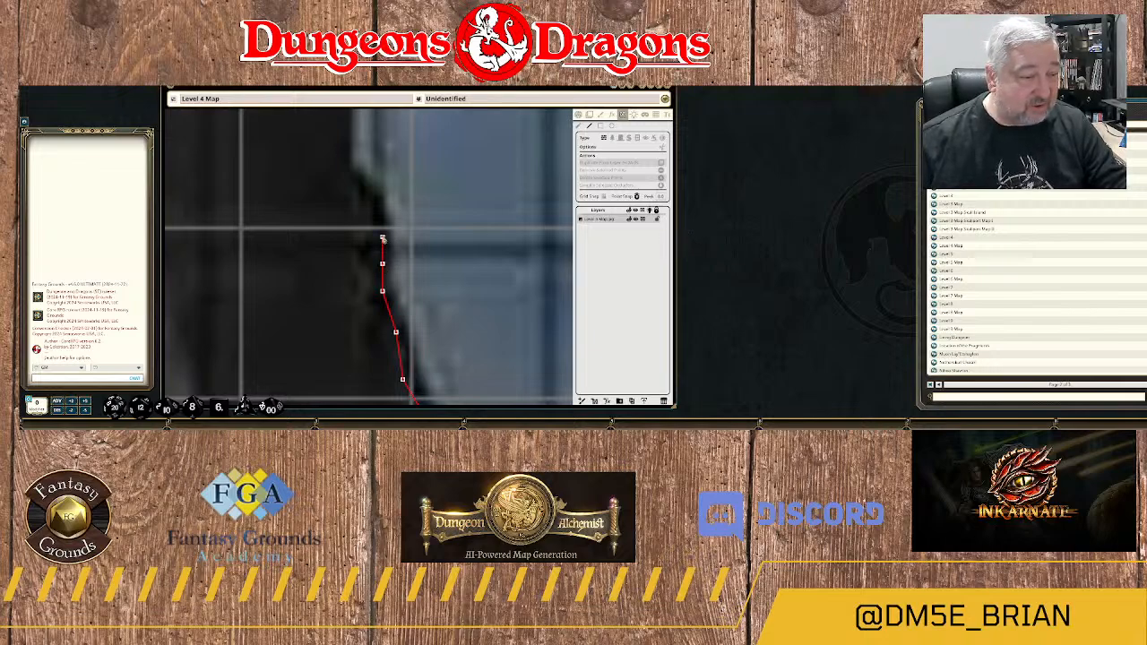
{"action": "left_click", "coordinate": [382, 237]}
{"action": "left_click", "coordinate": [367, 204]}
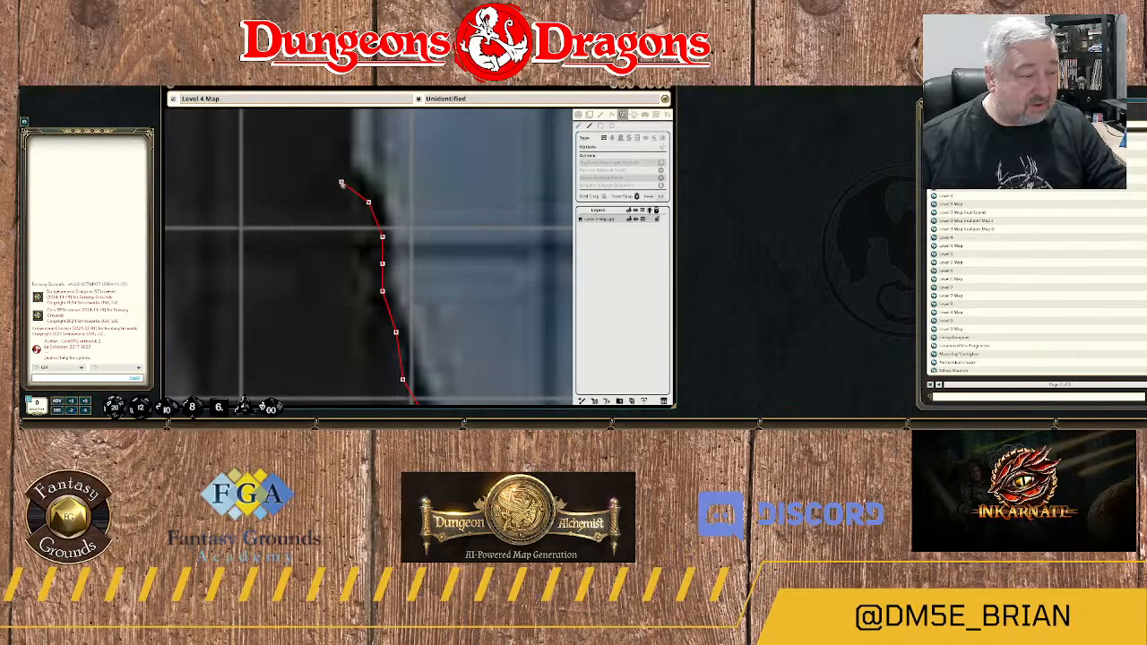
{"action": "left_click", "coordinate": [342, 182]}
{"action": "left_click_drag", "start_coordinate": [362, 135], "coordinate": [383, 278]}
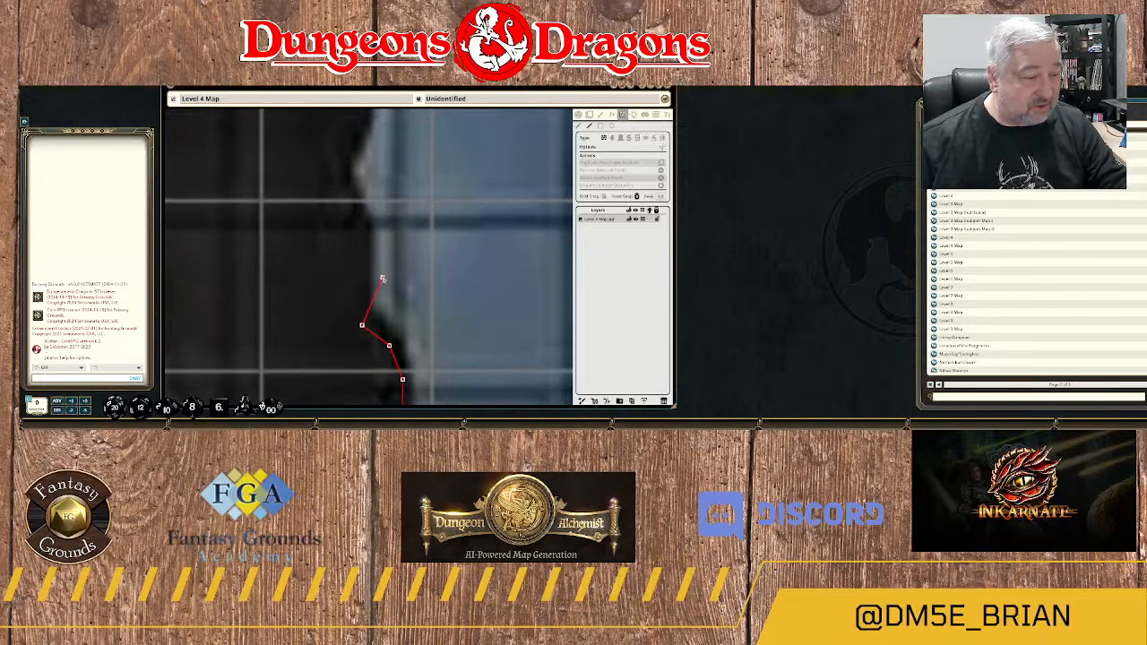
{"action": "left_click", "coordinate": [362, 243]}
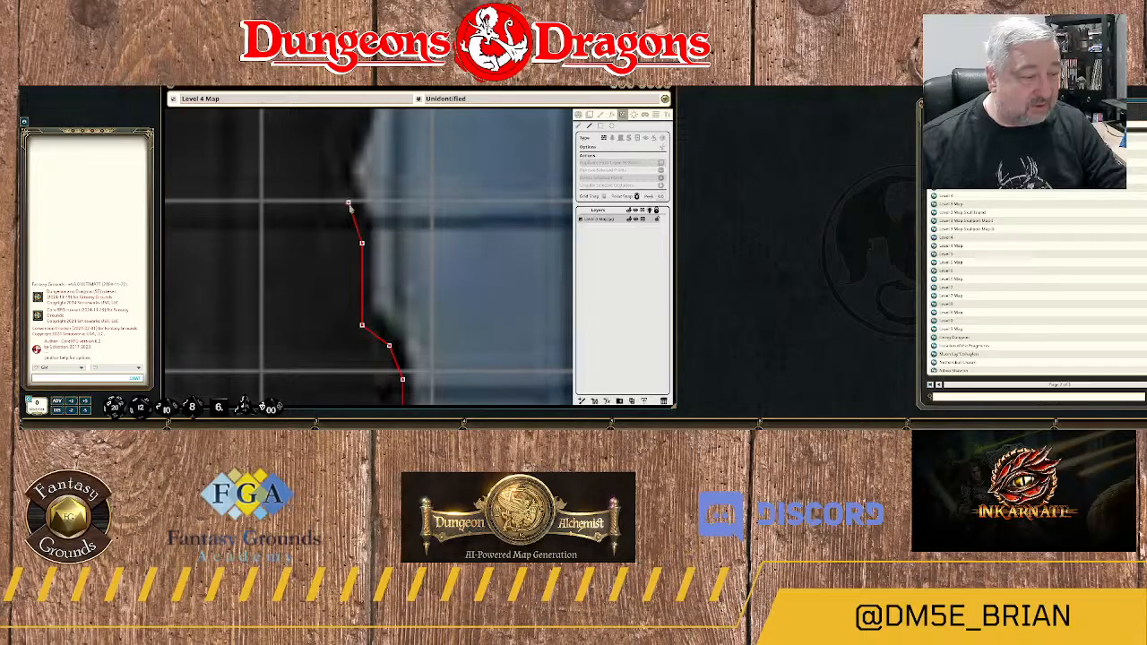
{"action": "left_click", "coordinate": [347, 202]}
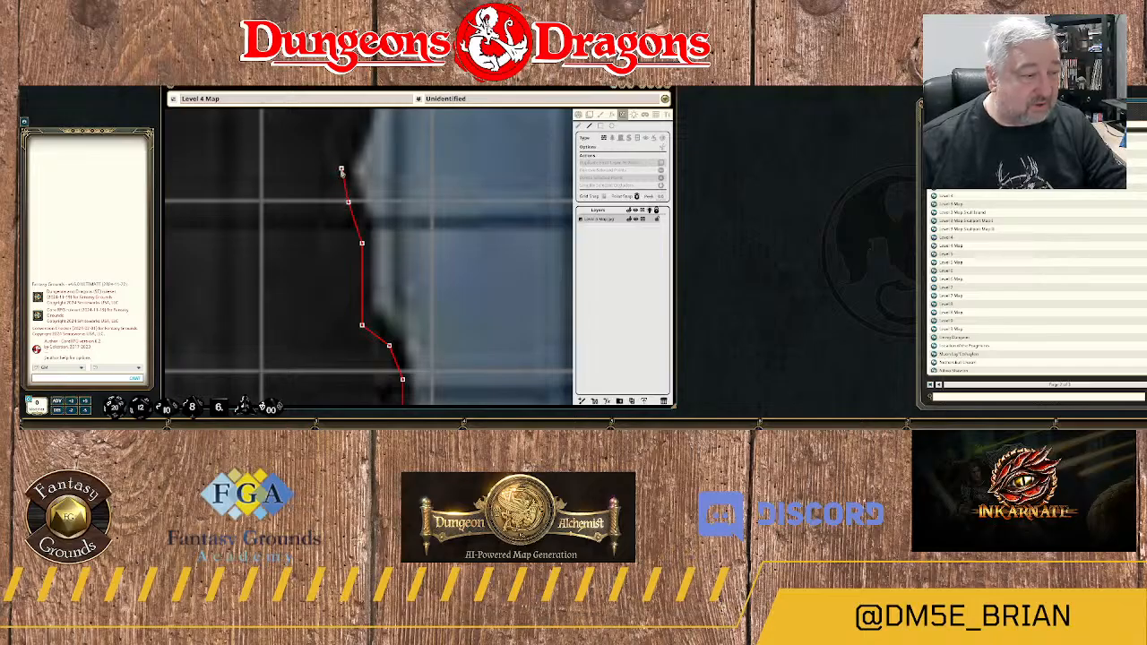
Trace the wall north along the long bulging stretch of the riverbank and over its rounded northwest corner.
{"action": "scroll", "coordinate": [342, 171], "scroll_direction": "down", "scroll_amount": 3}
{"action": "left_click_drag", "start_coordinate": [346, 177], "coordinate": [337, 362]}
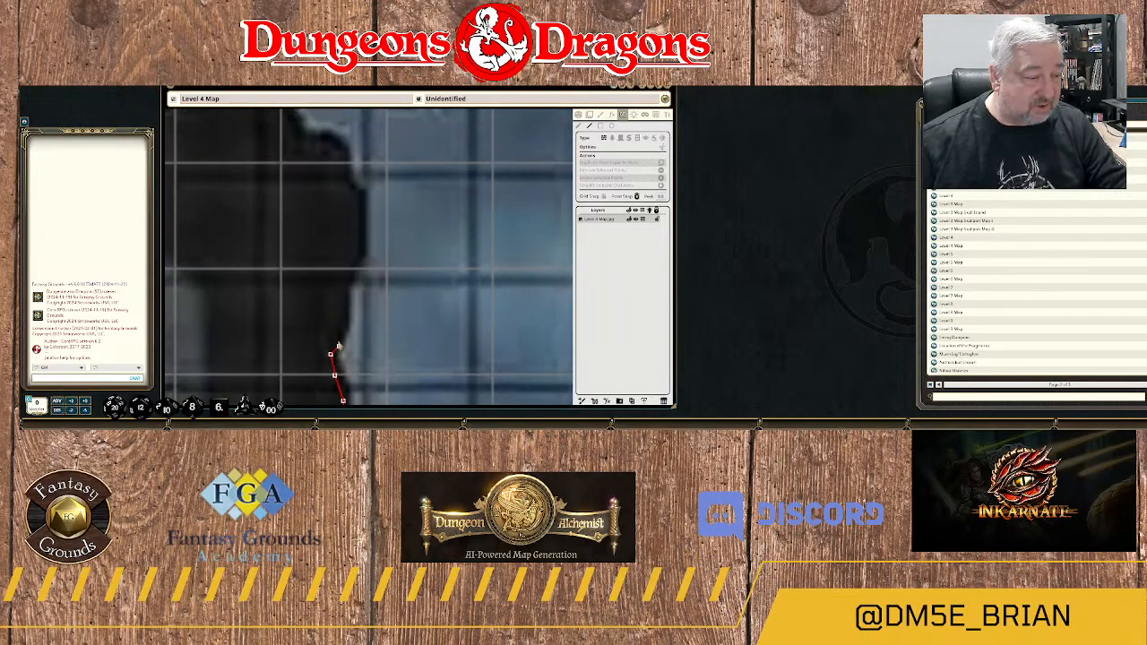
{"action": "left_click", "coordinate": [339, 324]}
{"action": "left_click", "coordinate": [338, 283]}
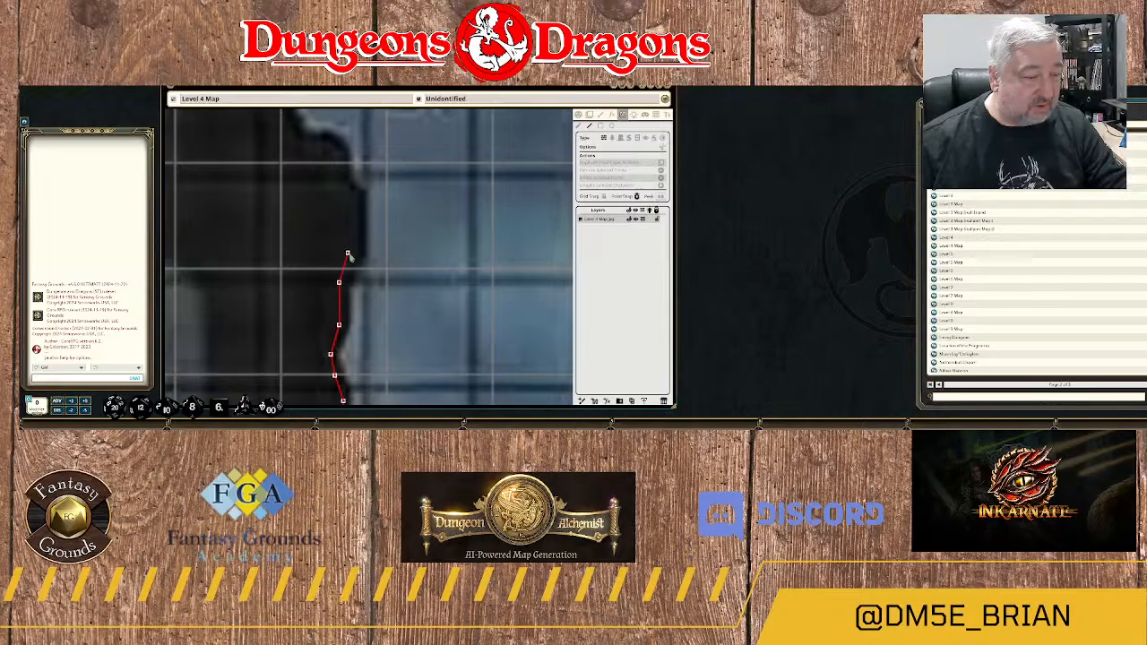
{"action": "left_click", "coordinate": [352, 252]}
{"action": "left_click", "coordinate": [352, 197]}
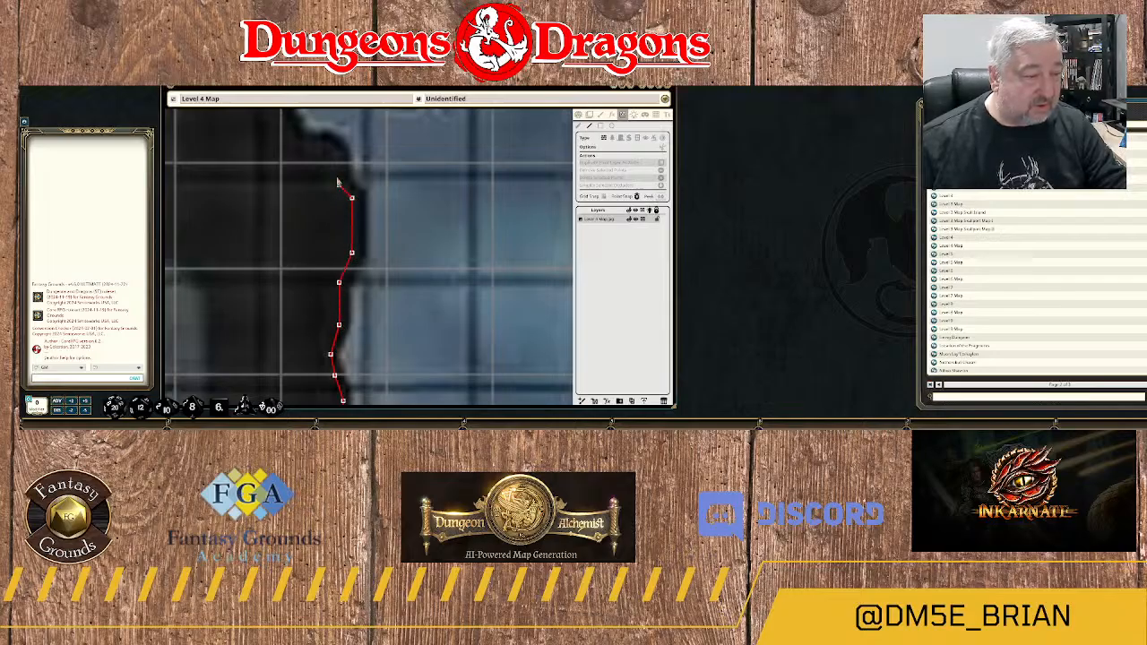
{"action": "left_click", "coordinate": [339, 180]}
{"action": "left_click", "coordinate": [334, 155]}
{"action": "left_click", "coordinate": [309, 143]}
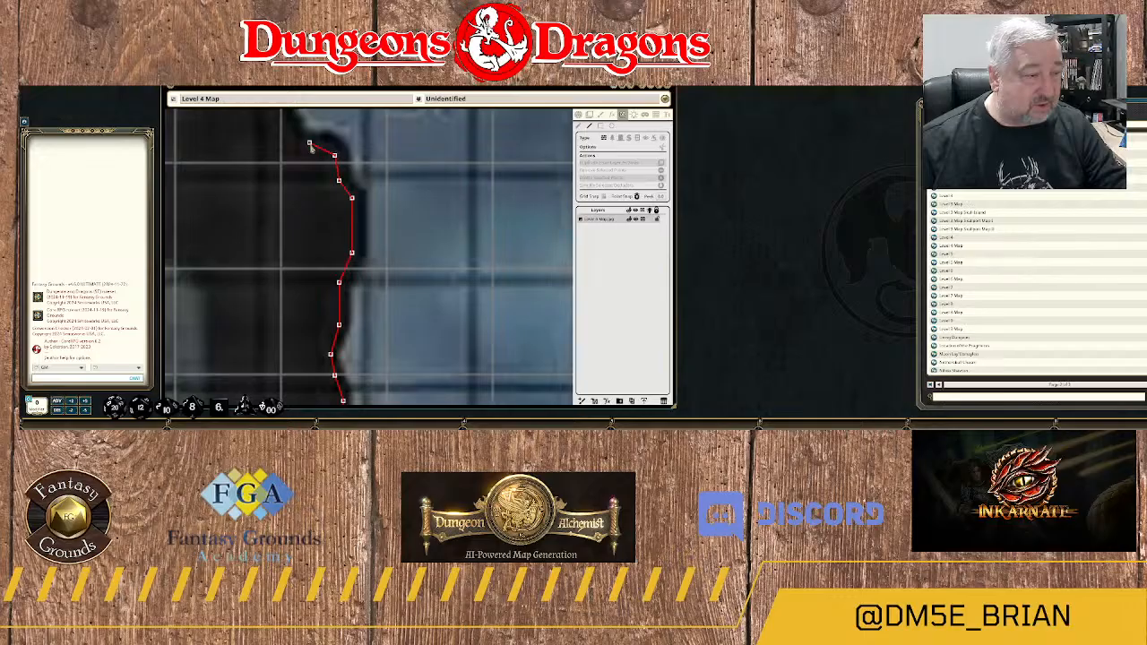
Trace the wall around the next rounded bump of the rock, west of the small island, and west along its top.
{"action": "left_click_drag", "start_coordinate": [302, 149], "coordinate": [412, 284]}
{"action": "left_click", "coordinate": [407, 273]}
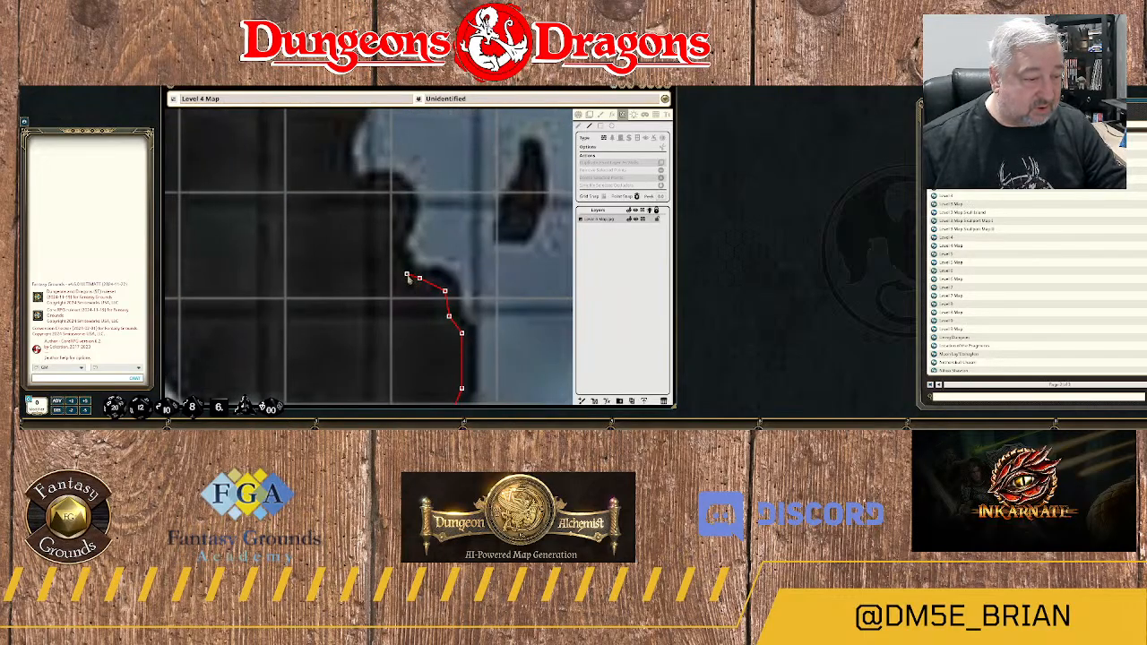
{"action": "left_click", "coordinate": [394, 249]}
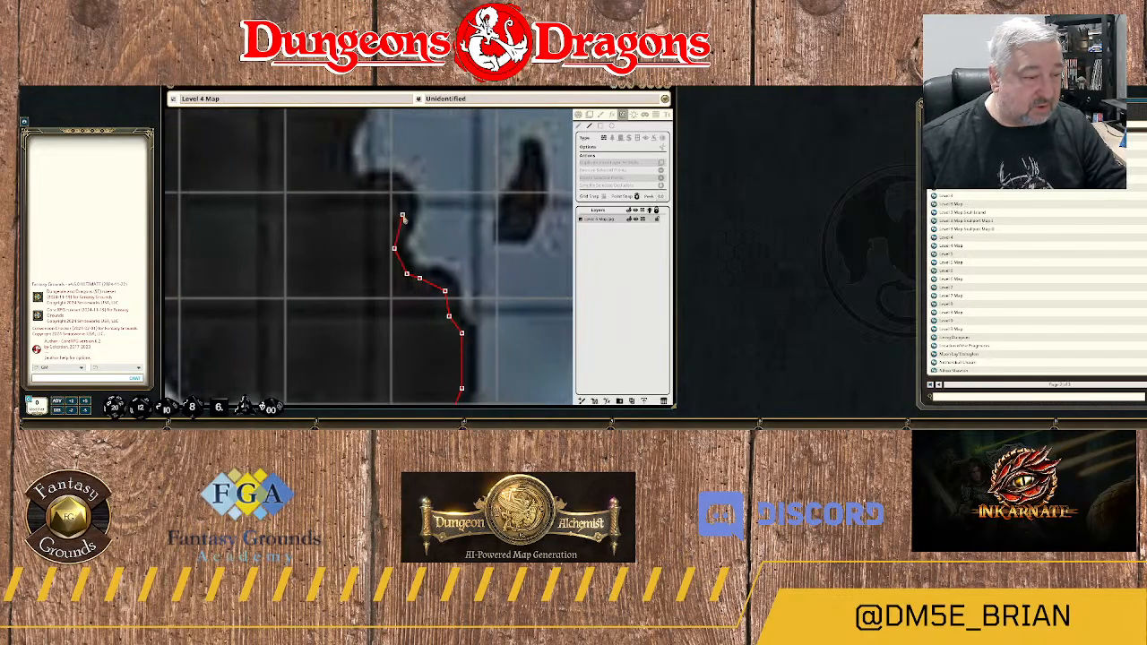
{"action": "left_click", "coordinate": [403, 215]}
{"action": "left_click", "coordinate": [393, 189]}
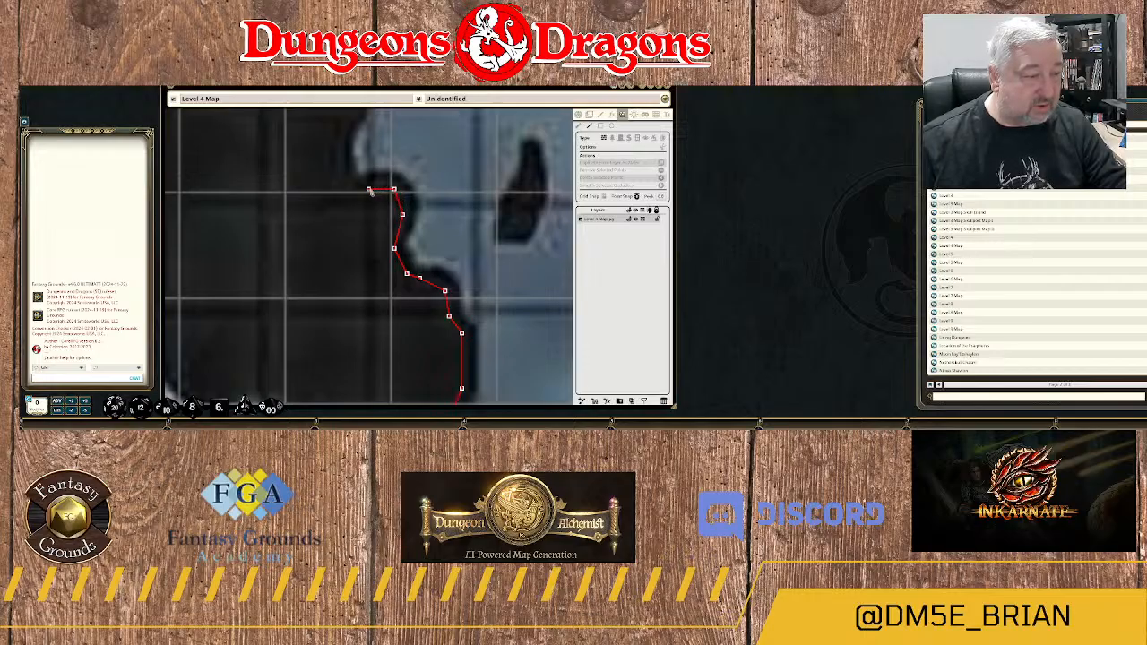
{"action": "left_click", "coordinate": [369, 189]}
{"action": "left_click", "coordinate": [348, 184]}
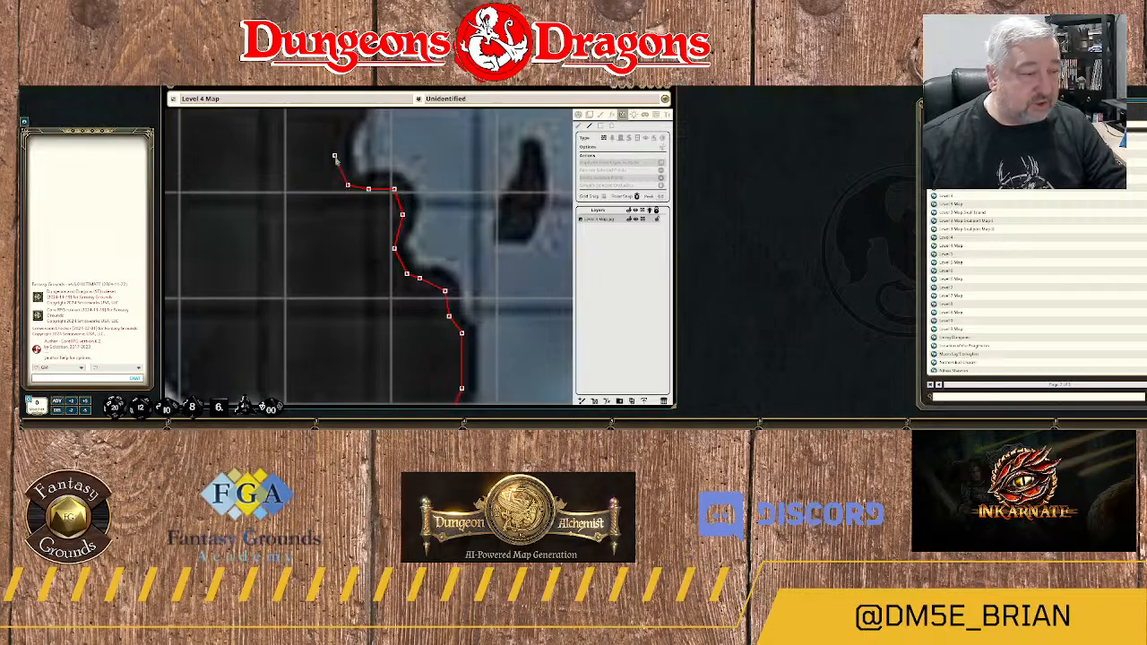
Trace the wall around the western side of the small bay and north along the rock edge to its upper corner.
{"action": "left_click_drag", "start_coordinate": [323, 190], "coordinate": [383, 373]}
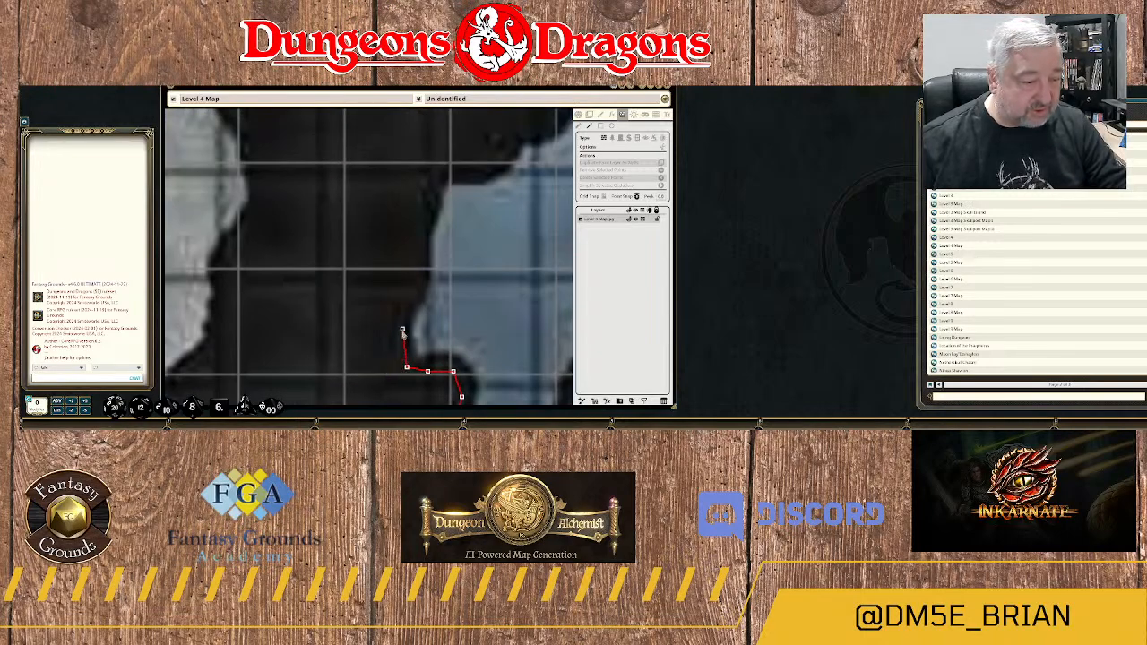
{"action": "left_click", "coordinate": [402, 329]}
{"action": "left_click", "coordinate": [406, 303]}
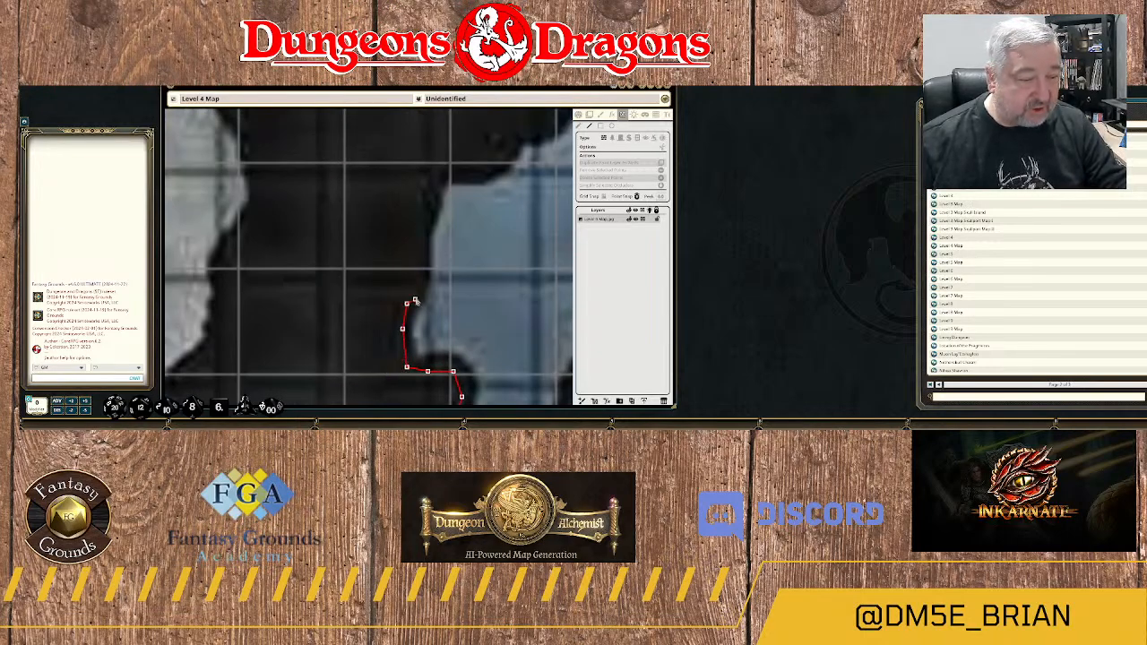
{"action": "left_click", "coordinate": [415, 290]}
{"action": "left_click", "coordinate": [423, 261]}
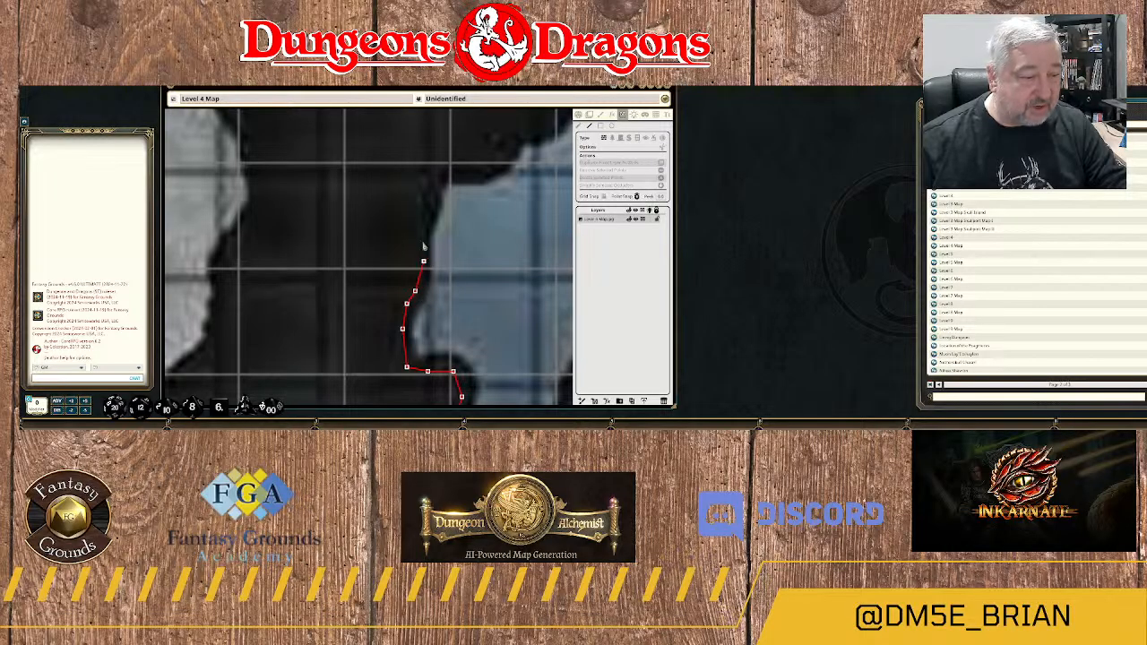
{"action": "left_click", "coordinate": [424, 211]}
{"action": "left_click", "coordinate": [432, 182]}
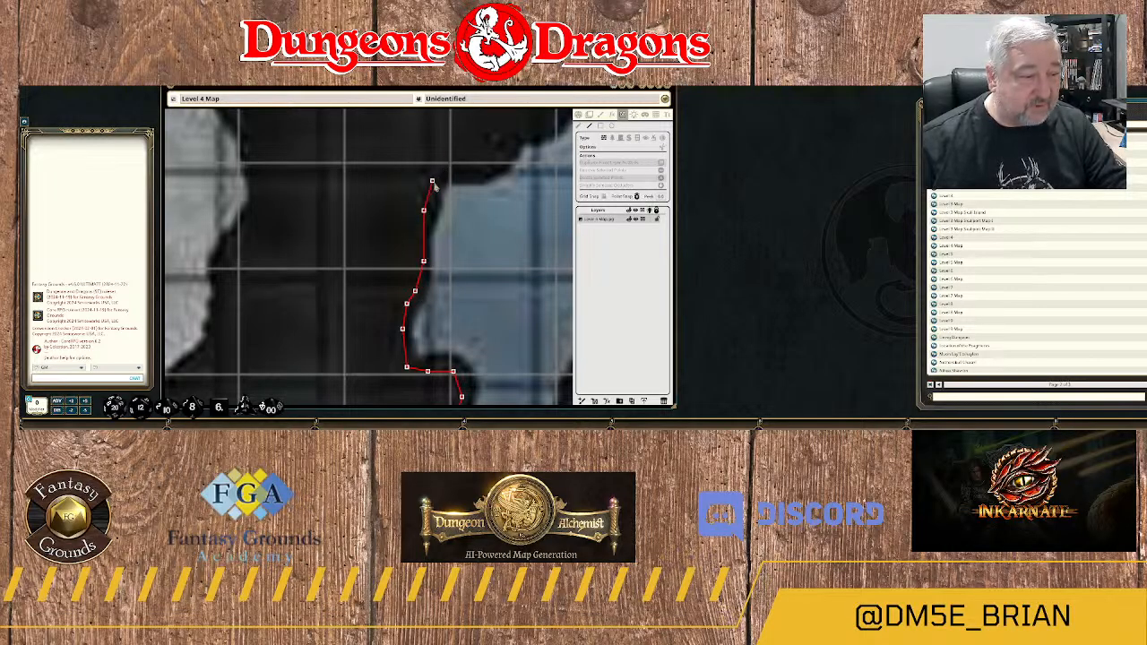
Turn the wall east at the bay's upper corner and trace it along the ledge and over the small step.
{"action": "left_click", "coordinate": [445, 171]}
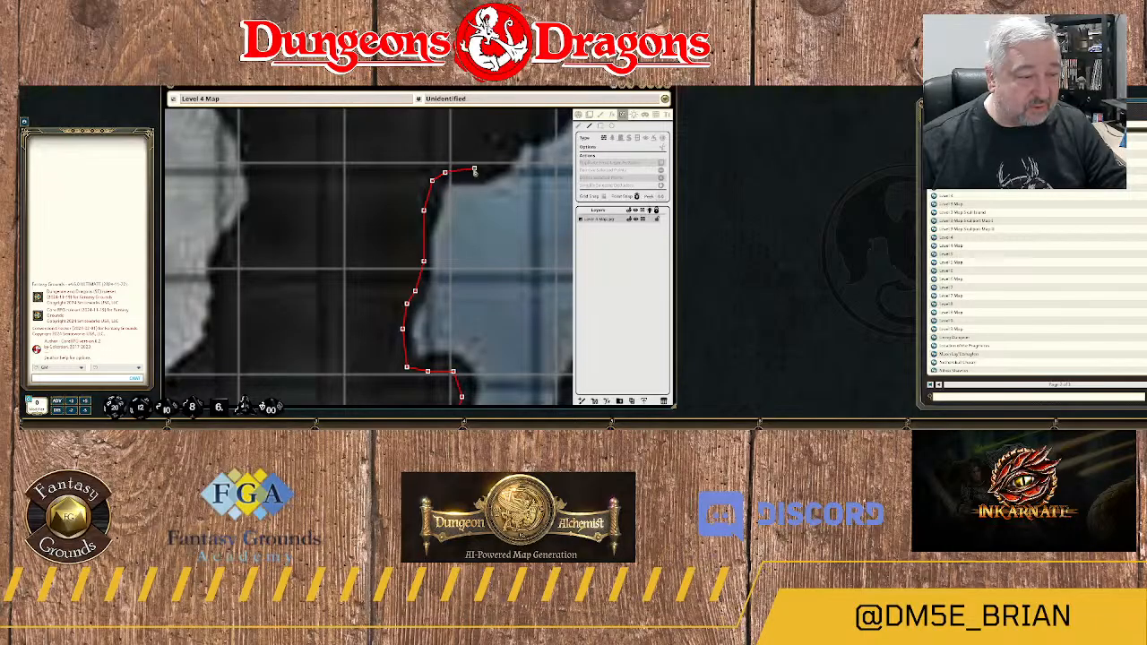
{"action": "left_click", "coordinate": [474, 168]}
{"action": "left_click", "coordinate": [494, 164]}
{"action": "left_click_drag", "start_coordinate": [517, 153], "coordinate": [445, 243]}
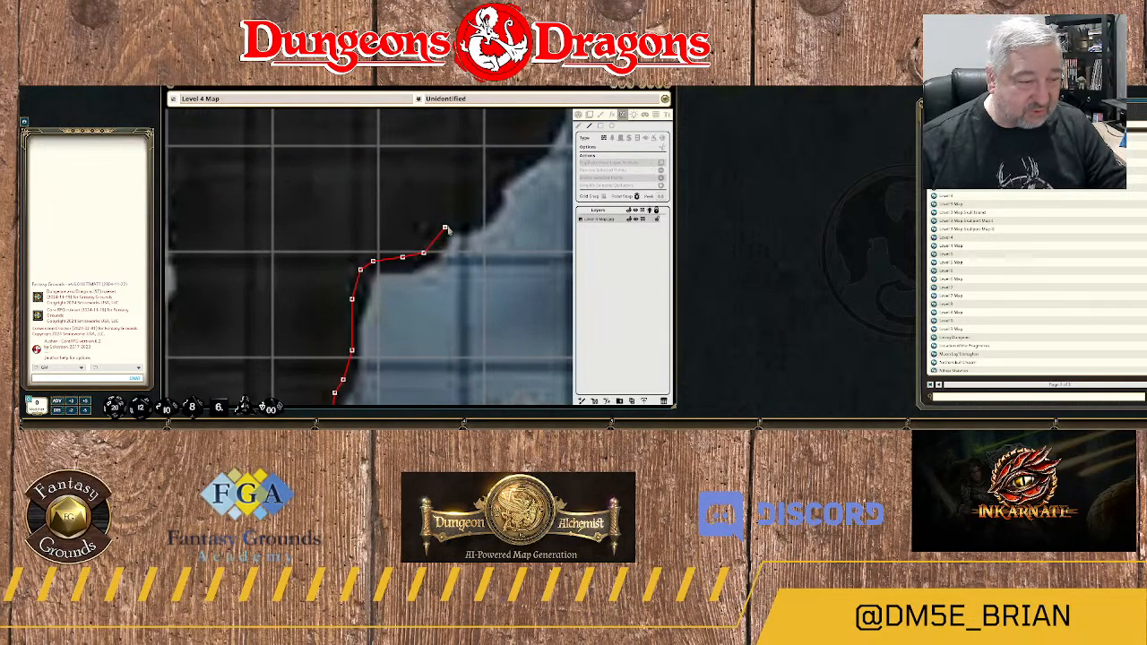
{"action": "left_click", "coordinate": [445, 228]}
{"action": "left_click", "coordinate": [473, 223]}
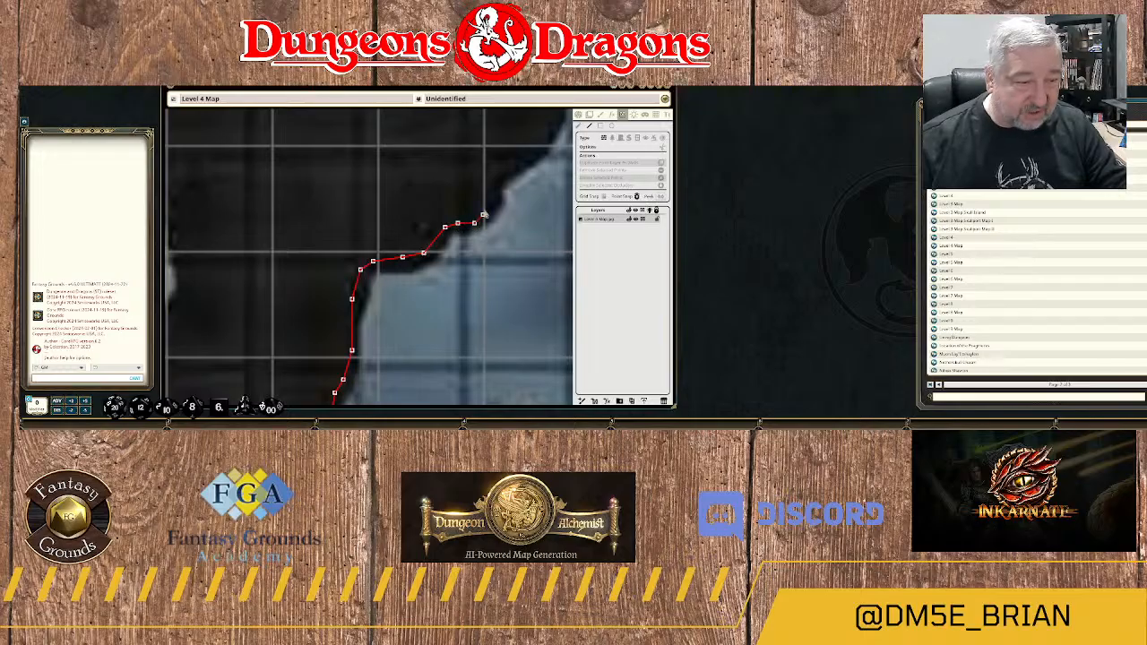
Trace the wall northeast from the ledge, over the next rock steps and up the slope to the jutting bank.
{"action": "left_click", "coordinate": [486, 208]}
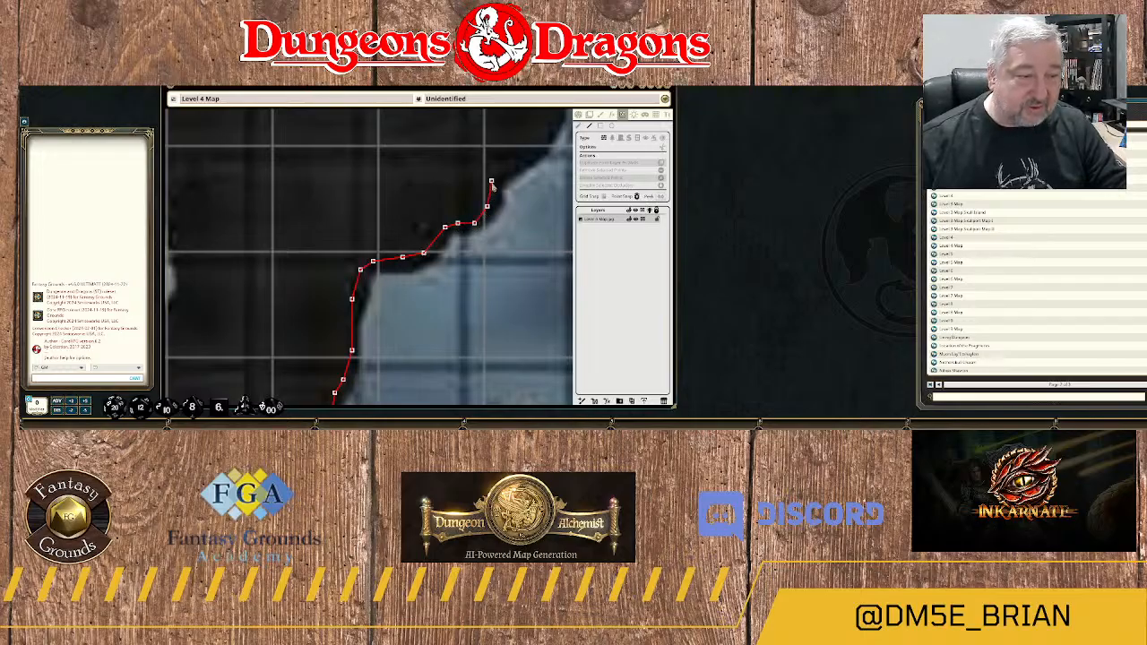
{"action": "left_click", "coordinate": [491, 180]}
{"action": "left_click", "coordinate": [506, 173]}
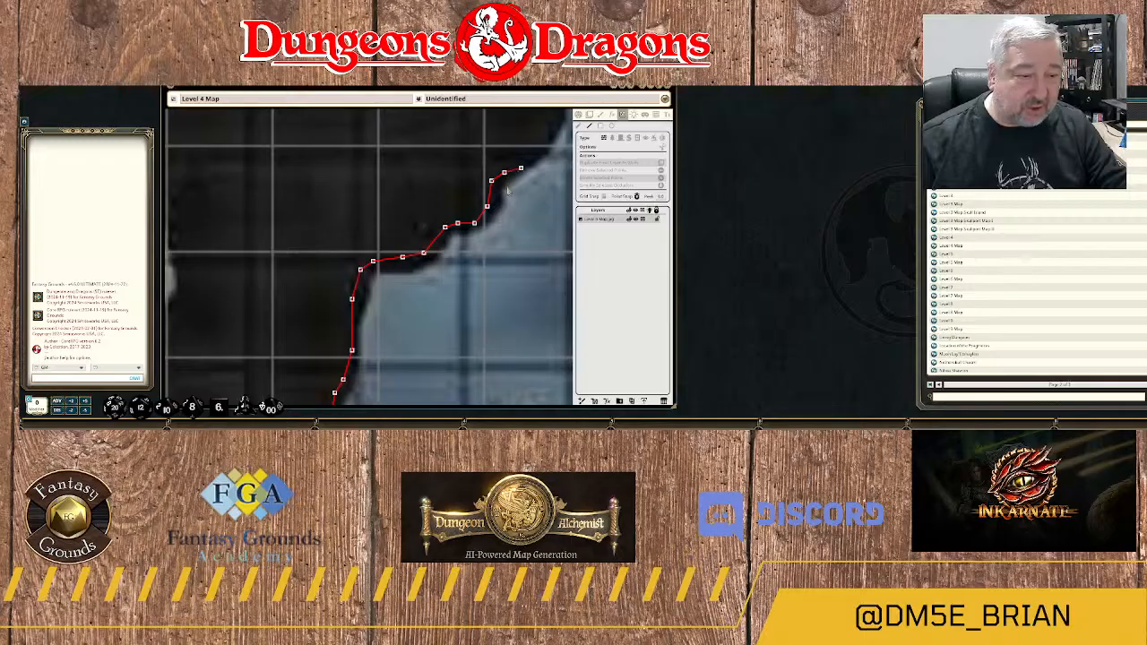
{"action": "left_click_drag", "start_coordinate": [519, 171], "coordinate": [417, 277]}
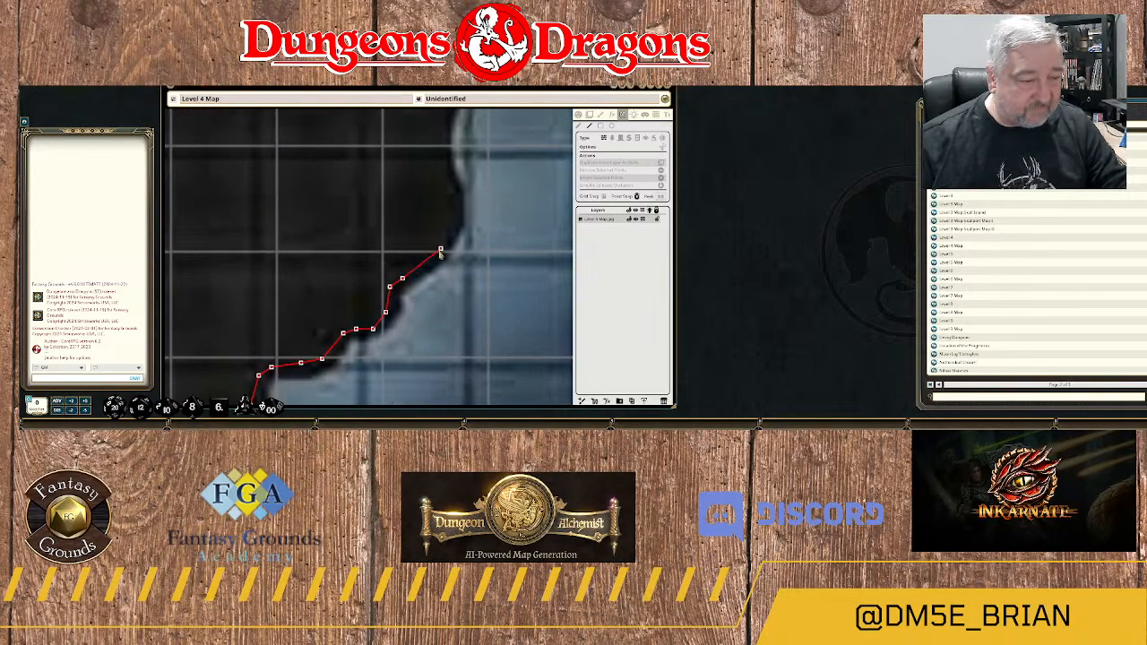
{"action": "left_click", "coordinate": [440, 253]}
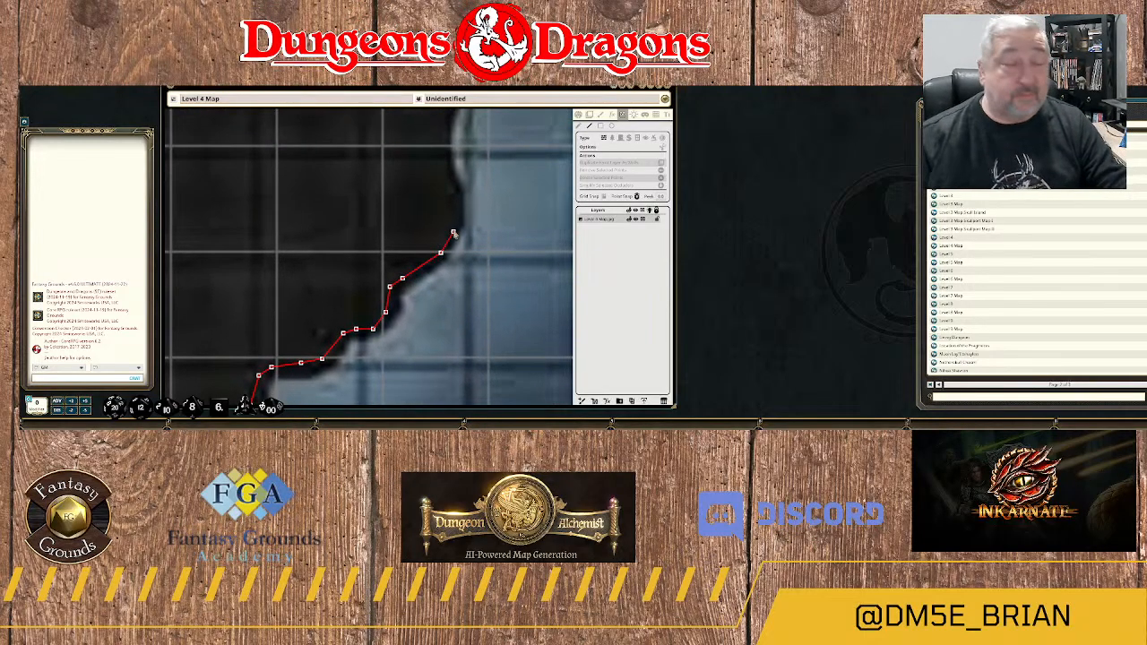
{"action": "left_click", "coordinate": [457, 224]}
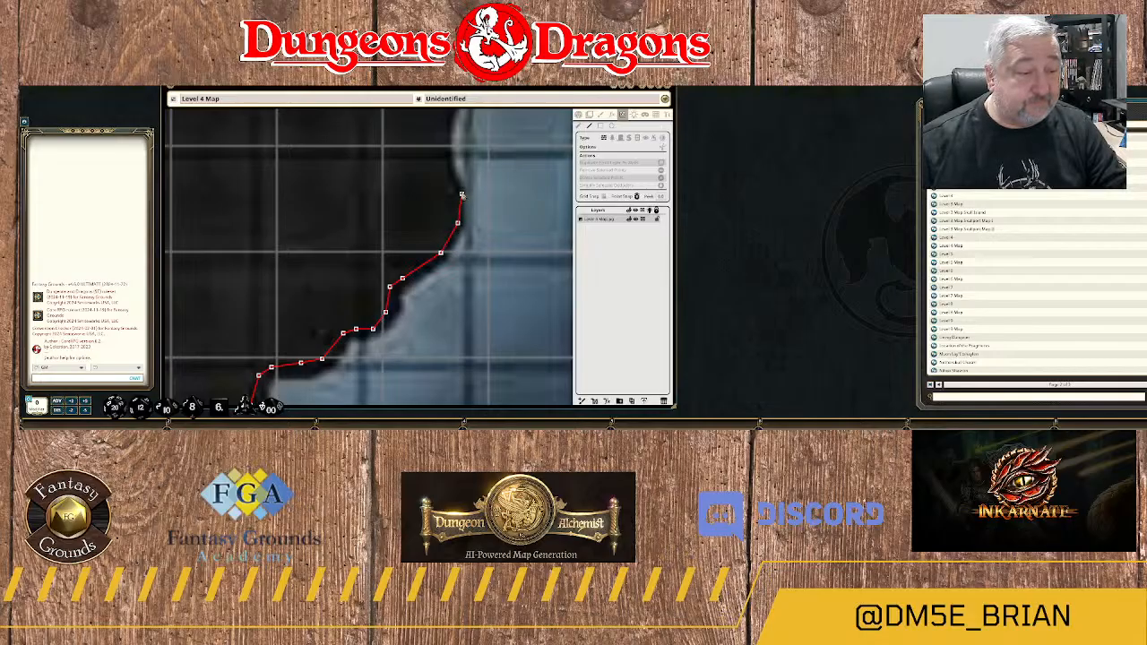
Continue the wall north past the jutting bank and along the shallow recess in the river's west edge.
{"action": "left_click", "coordinate": [444, 168]}
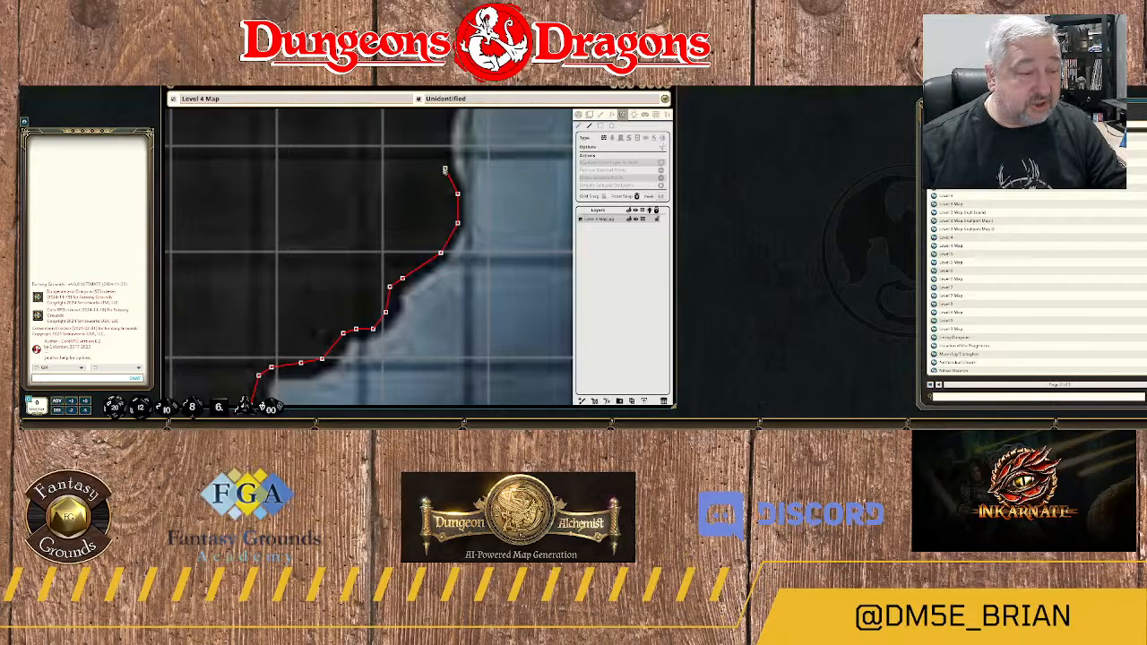
{"action": "left_click", "coordinate": [448, 144]}
{"action": "left_click_drag", "start_coordinate": [448, 151], "coordinate": [428, 290]}
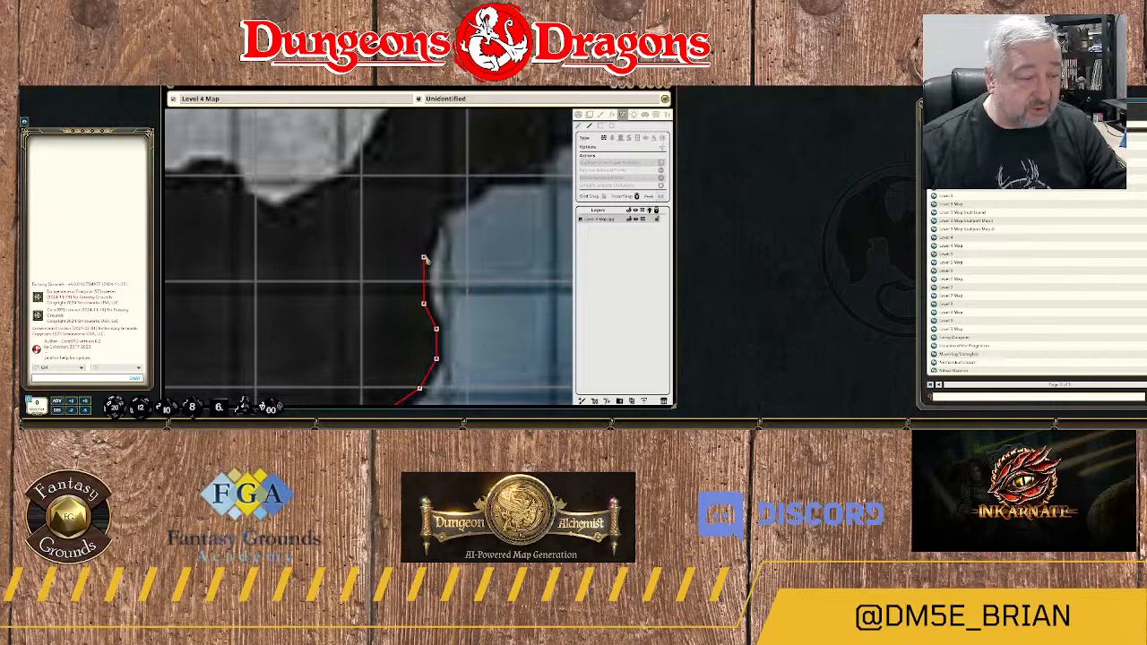
{"action": "left_click", "coordinate": [424, 257]}
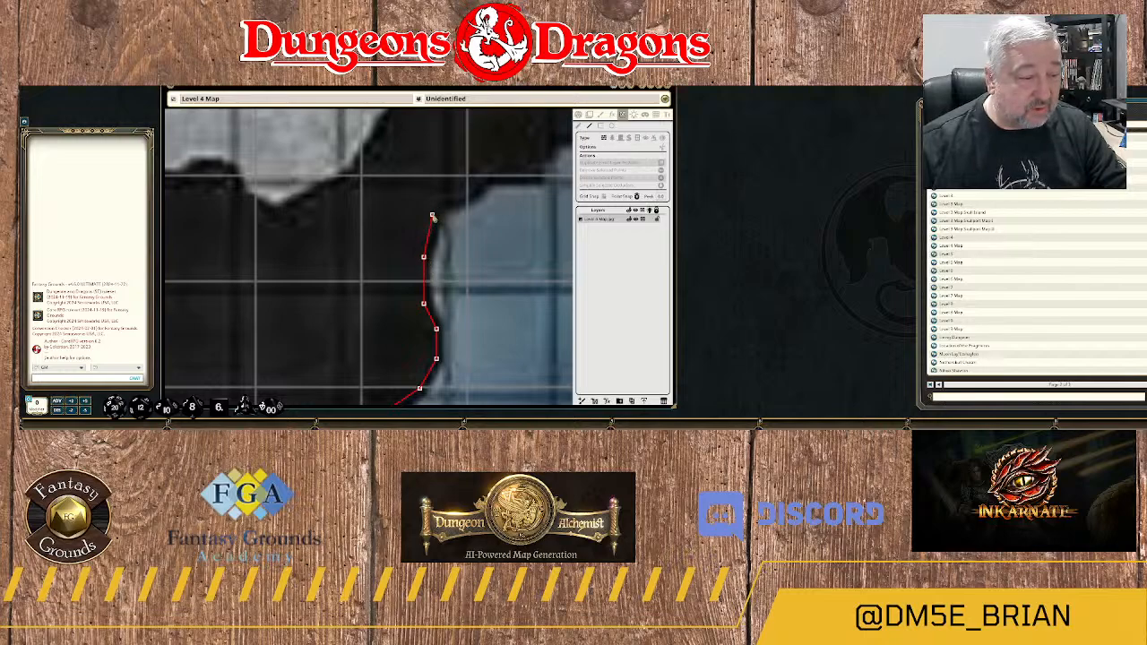
{"action": "left_click", "coordinate": [432, 228]}
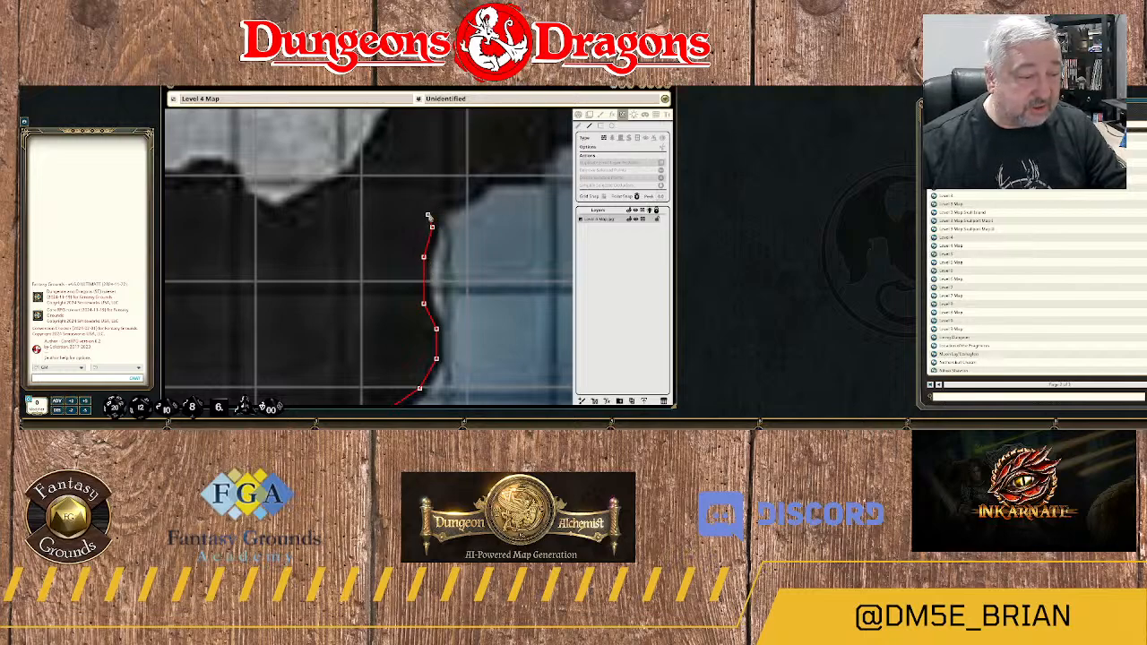
{"action": "left_click", "coordinate": [427, 215]}
Turn the wall east over the recess's upper corner and trace it along the ledge above the water.
{"action": "left_click", "coordinate": [436, 197]}
{"action": "left_click", "coordinate": [461, 195]}
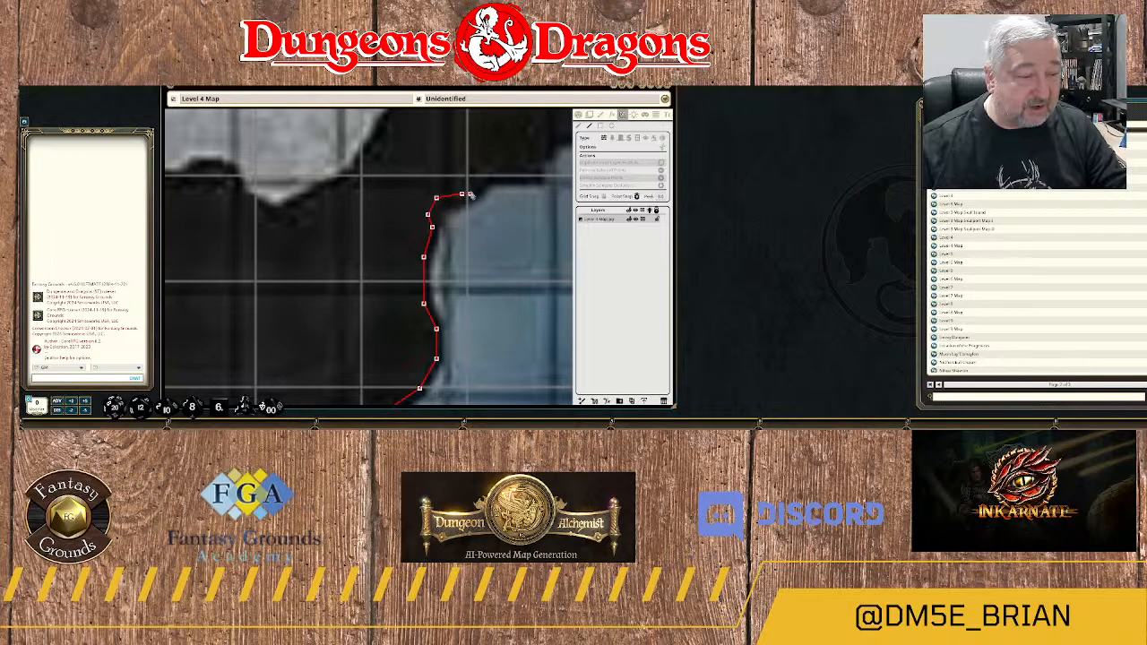
{"action": "left_click", "coordinate": [483, 176]}
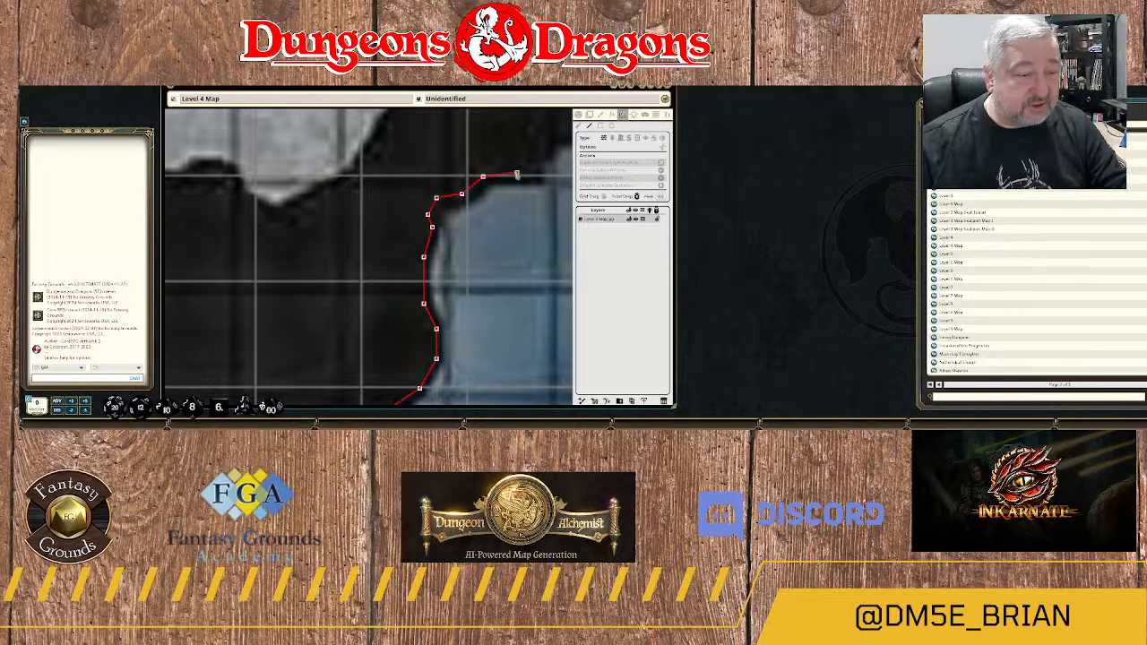
{"action": "left_click_drag", "start_coordinate": [517, 173], "coordinate": [471, 241]}
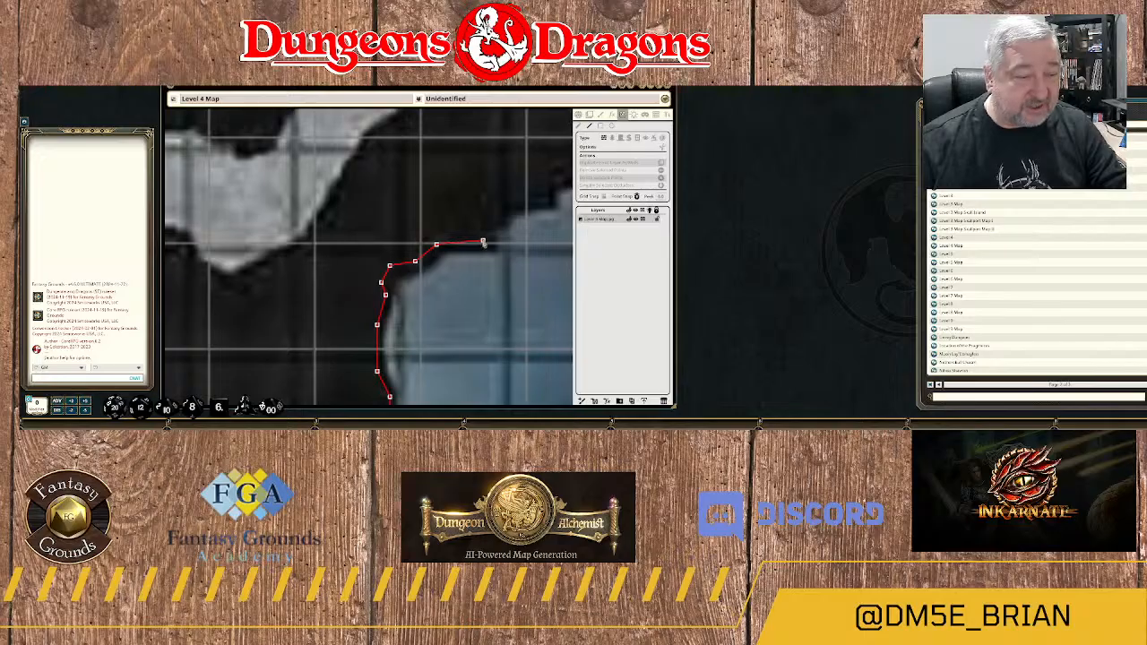
{"action": "left_click", "coordinate": [483, 240]}
Trace the wall northeast over the stepped rock ledges and along the diagonal riverbank beyond them.
{"action": "left_click", "coordinate": [500, 211]}
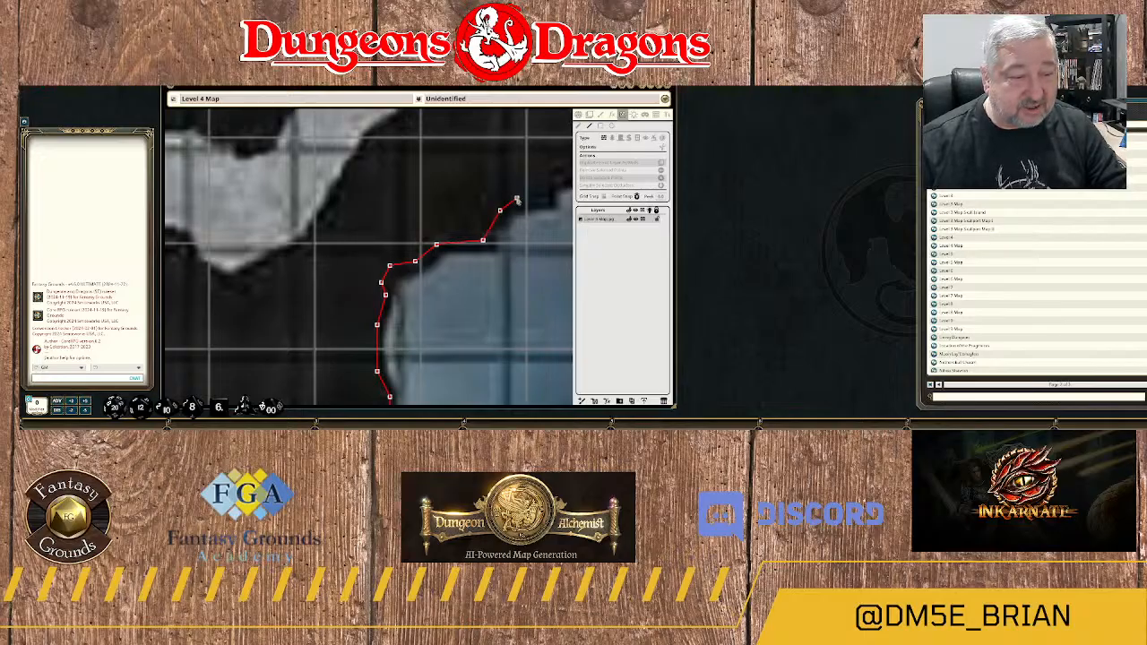
{"action": "left_click", "coordinate": [517, 199]}
{"action": "left_click", "coordinate": [538, 198]}
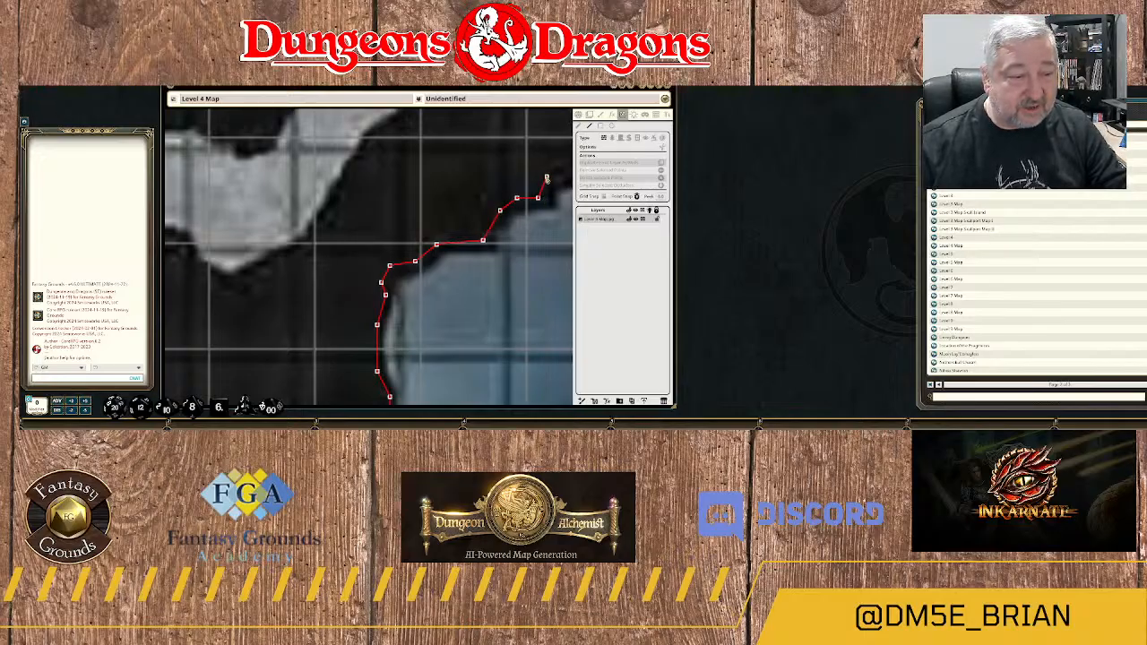
{"action": "left_click", "coordinate": [546, 178]}
{"action": "left_click_drag", "start_coordinate": [546, 177], "coordinate": [437, 274]}
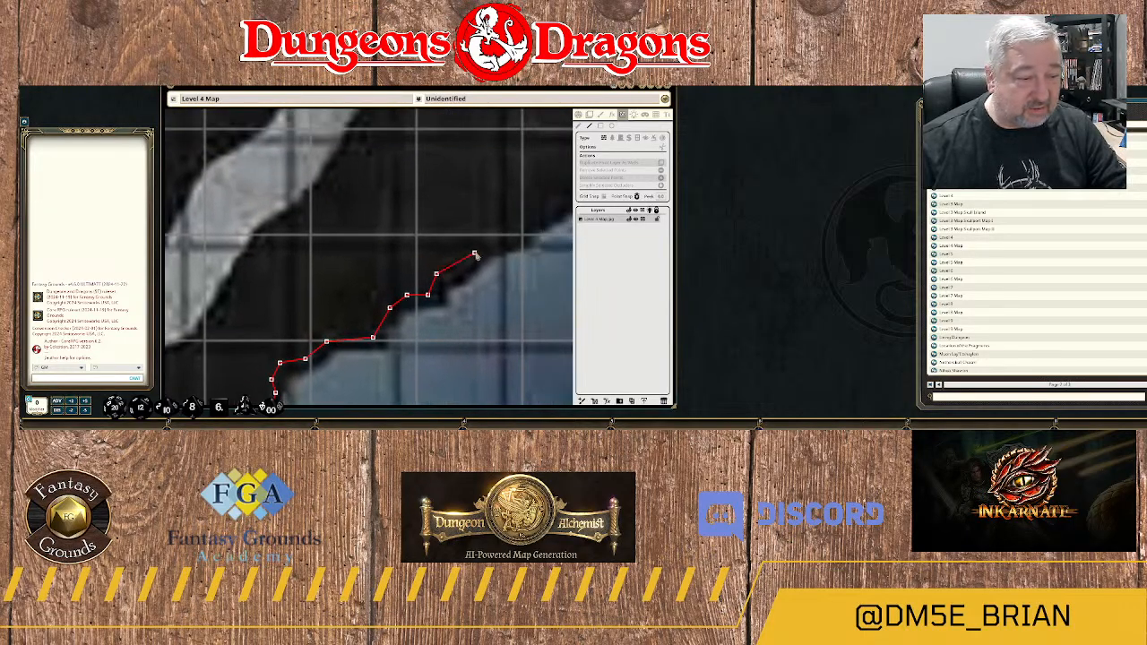
{"action": "left_click", "coordinate": [479, 253]}
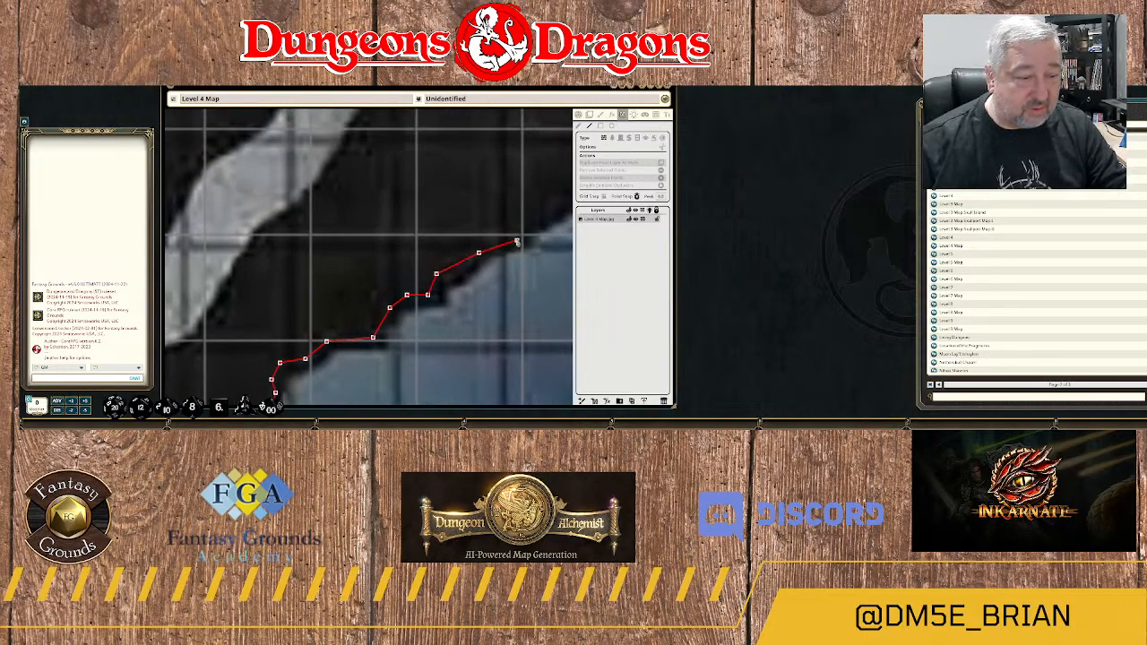
{"action": "left_click", "coordinate": [517, 236]}
{"action": "left_click", "coordinate": [538, 226]}
Trace the wall around the bend in the riverbank and north up its steep western edge.
{"action": "left_click_drag", "start_coordinate": [541, 225], "coordinate": [365, 323]}
{"action": "scroll", "coordinate": [364, 323], "scroll_direction": "down", "scroll_amount": 2}
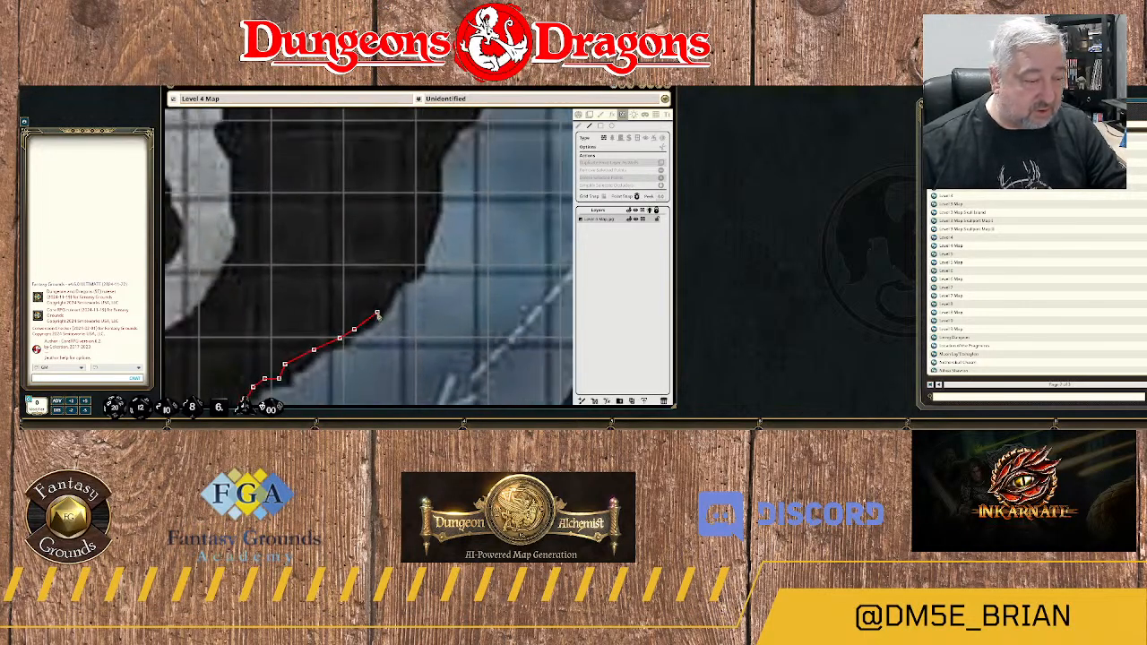
{"action": "left_click", "coordinate": [377, 312]}
{"action": "left_click", "coordinate": [389, 289]}
{"action": "left_click", "coordinate": [397, 273]}
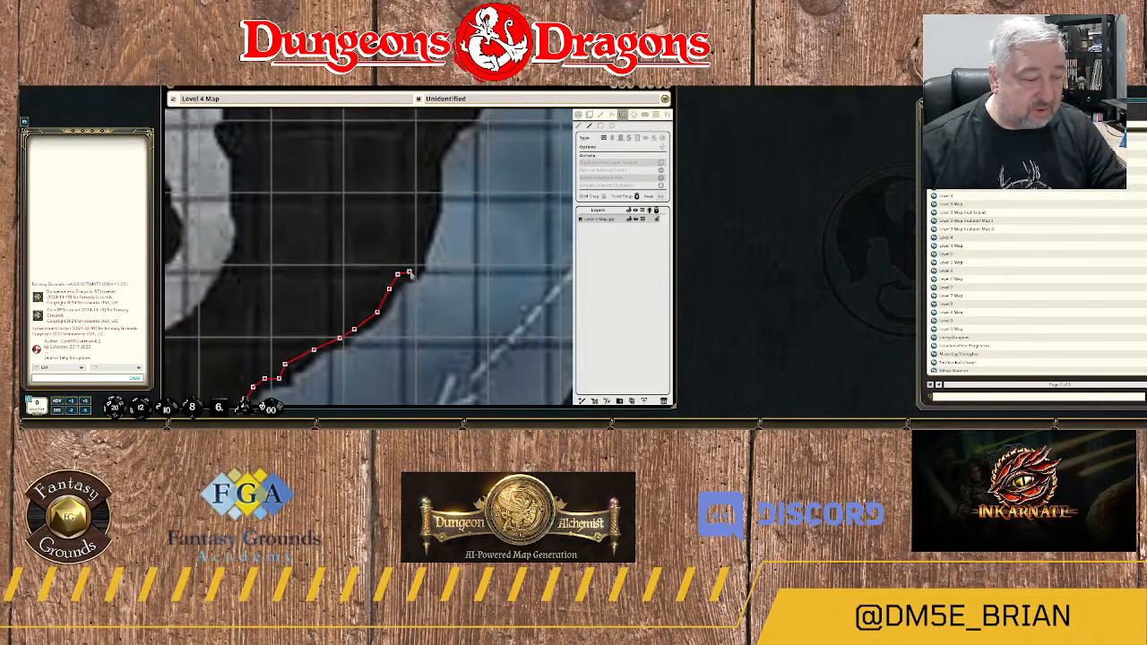
{"action": "left_click", "coordinate": [423, 251]}
{"action": "left_click", "coordinate": [432, 215]}
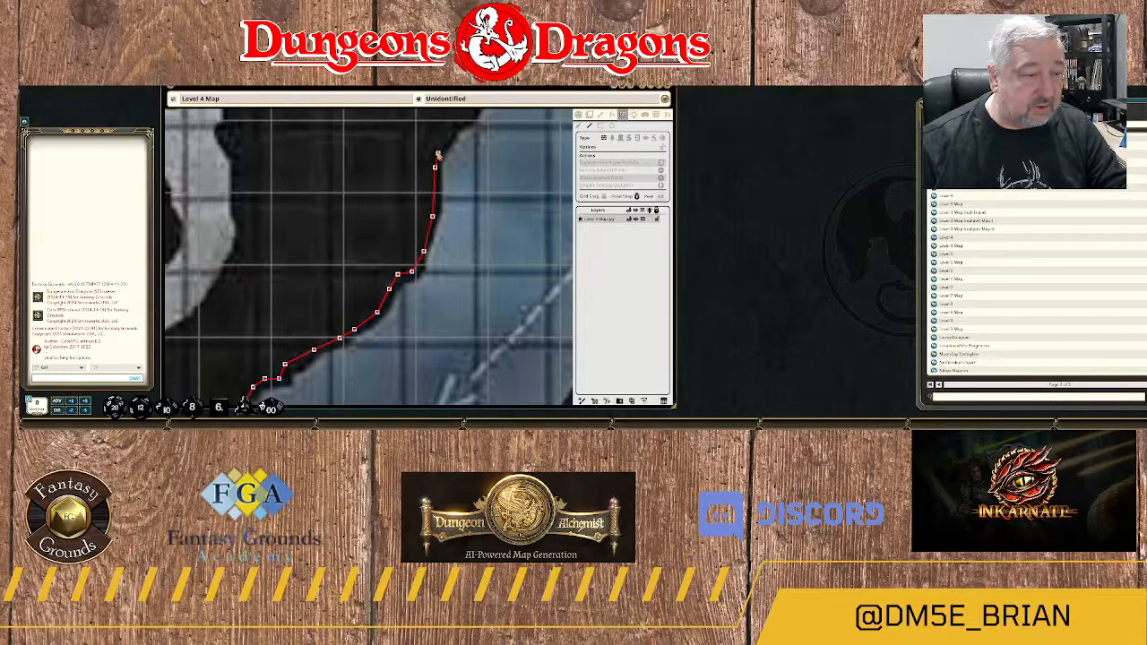
{"action": "left_click", "coordinate": [438, 155]}
Trace the wall northeast along the curving riverbank toward the small rock outcrop south of area 21B.
{"action": "left_click_drag", "start_coordinate": [476, 131], "coordinate": [416, 251]}
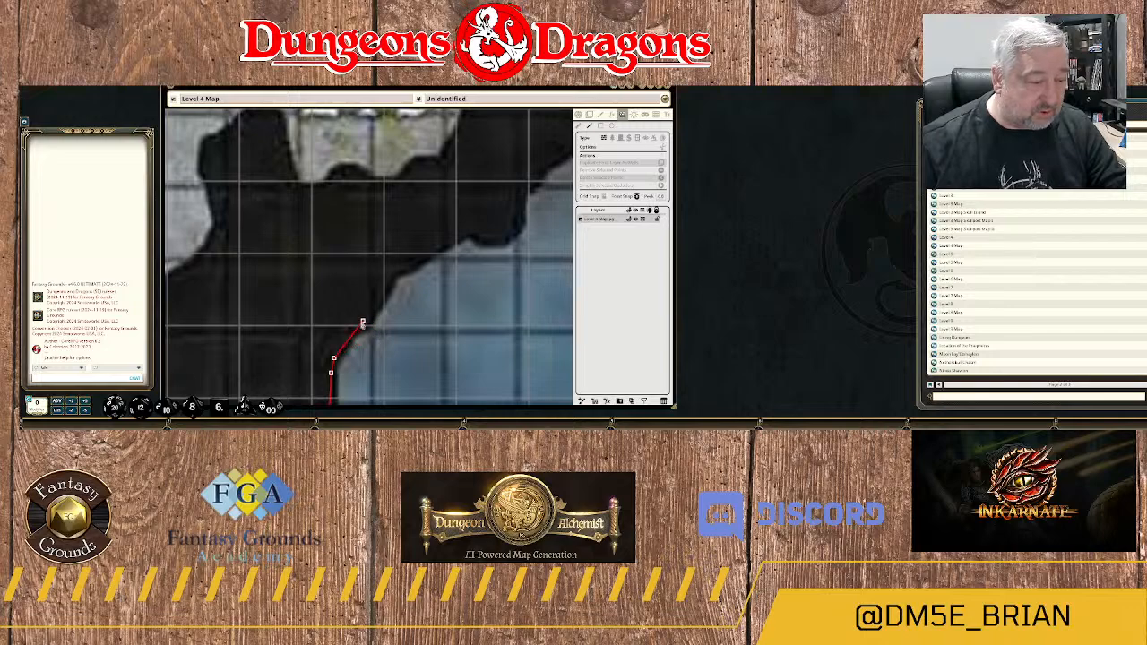
{"action": "left_click", "coordinate": [347, 326]}
{"action": "left_click", "coordinate": [365, 319]}
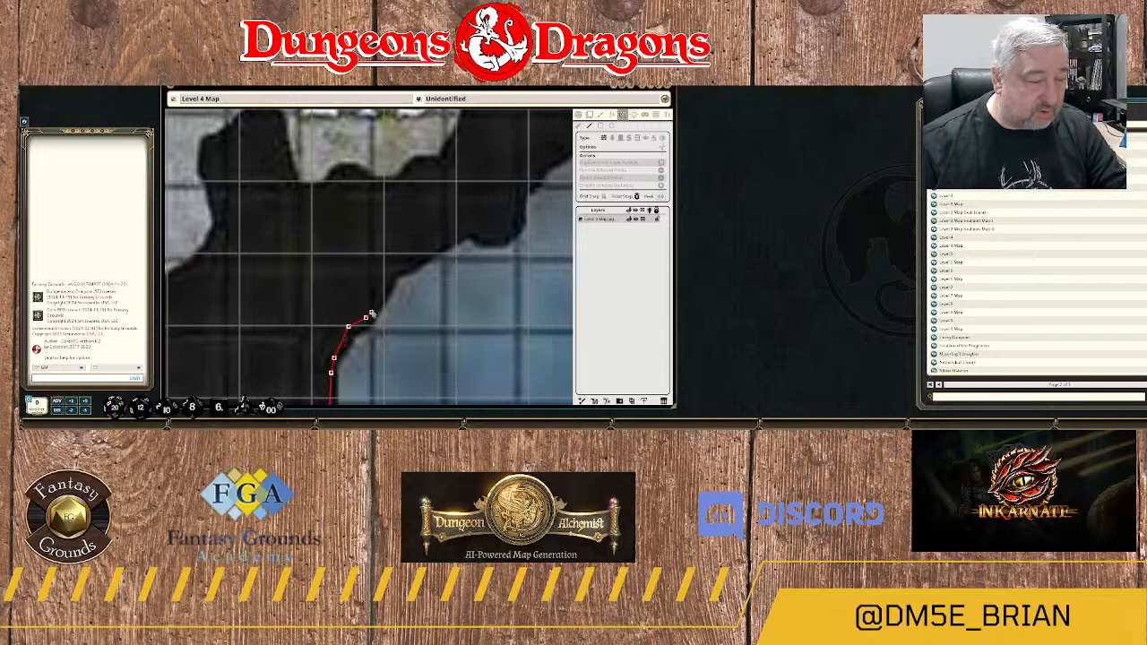
{"action": "left_click", "coordinate": [385, 281]}
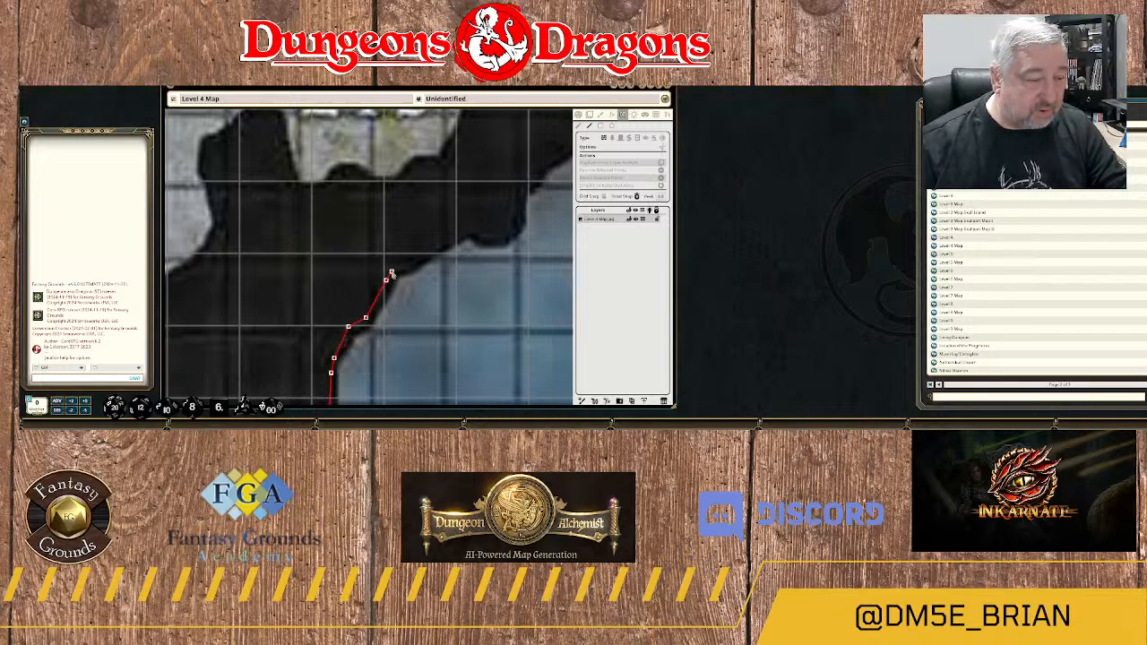
{"action": "left_click", "coordinate": [391, 270]}
{"action": "left_click", "coordinate": [406, 264]}
{"action": "left_click", "coordinate": [441, 240]}
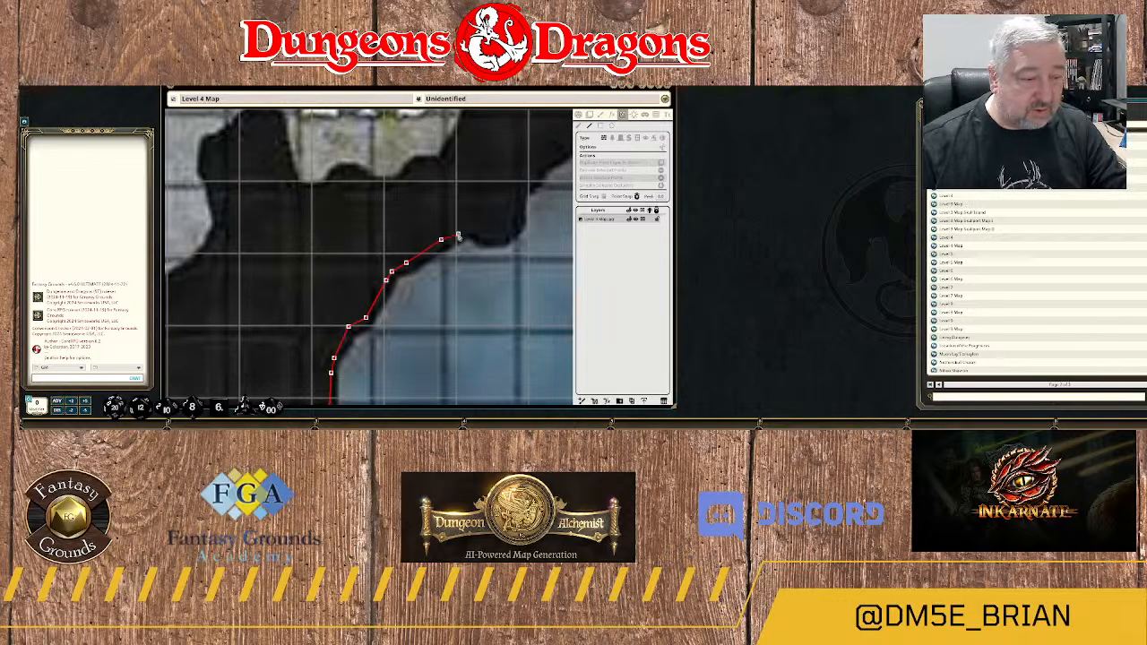
Trace the wall around the small rock outcrop southeast of area 21B and north up its far side.
{"action": "left_click", "coordinate": [461, 230]}
{"action": "left_click", "coordinate": [476, 227]}
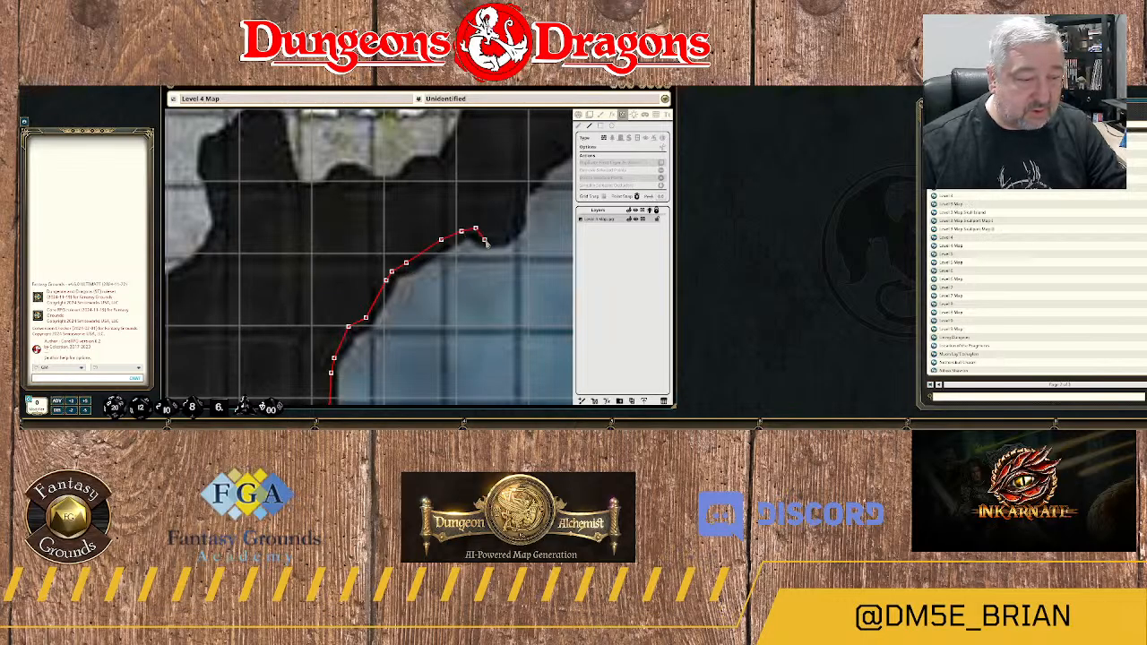
{"action": "left_click", "coordinate": [484, 239]}
{"action": "left_click", "coordinate": [503, 233]}
{"action": "left_click", "coordinate": [513, 222]}
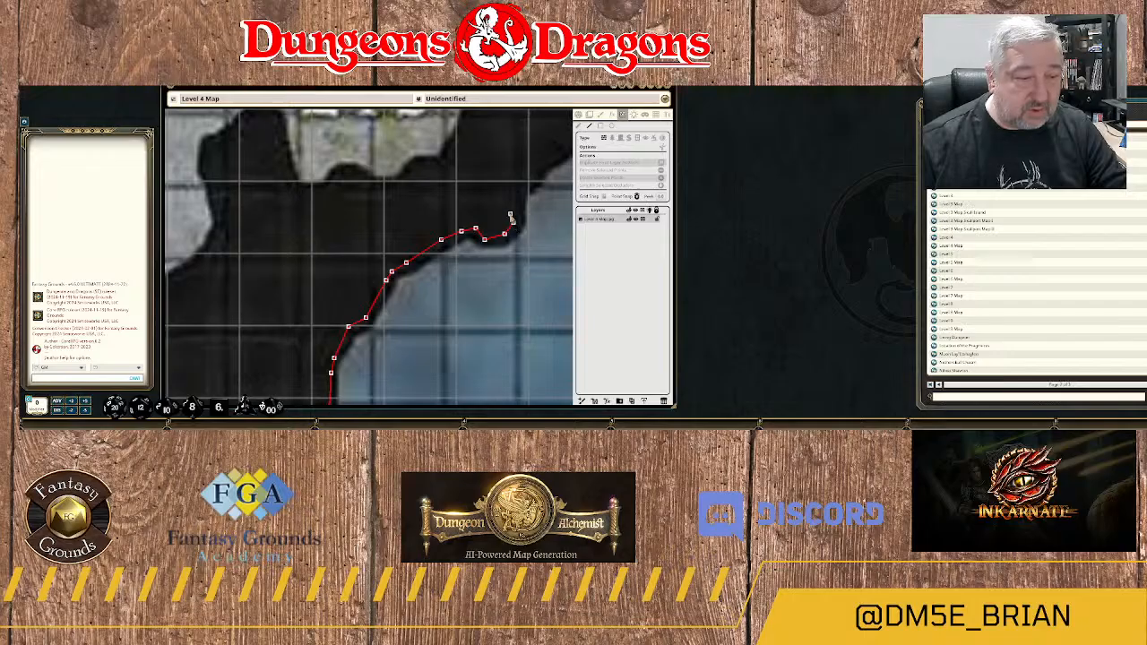
{"action": "left_click", "coordinate": [513, 185]}
Trace the wall northeast up the diagonal riverbank southeast of area 21B to the start of the flat ledge.
{"action": "left_click_drag", "start_coordinate": [529, 190], "coordinate": [445, 331]}
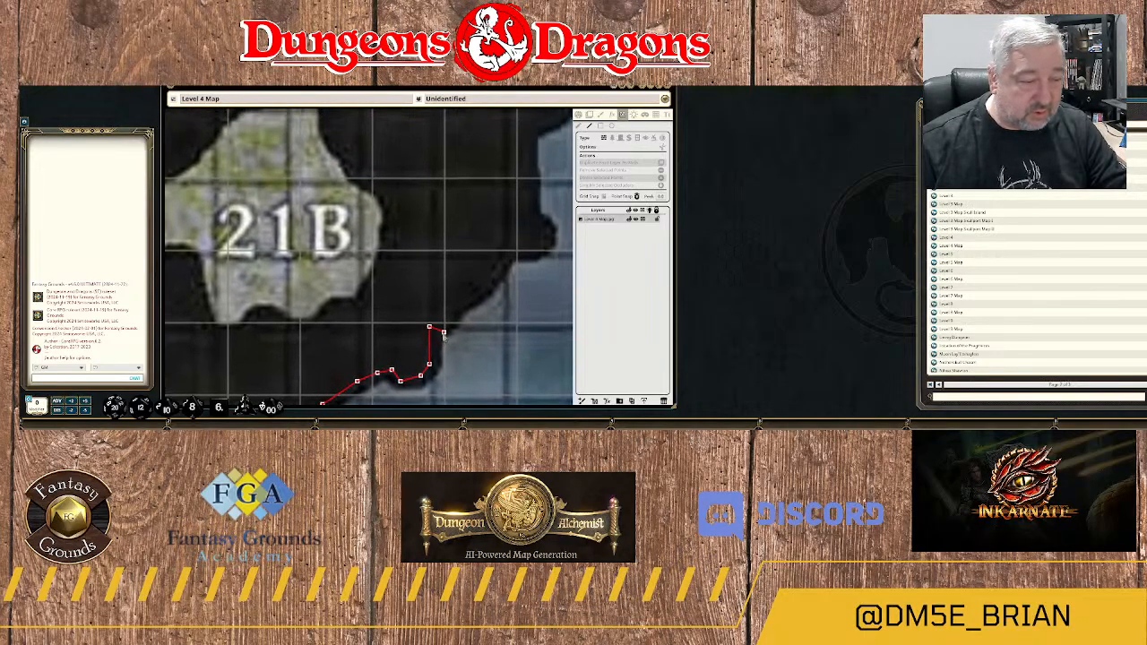
{"action": "left_click", "coordinate": [447, 324]}
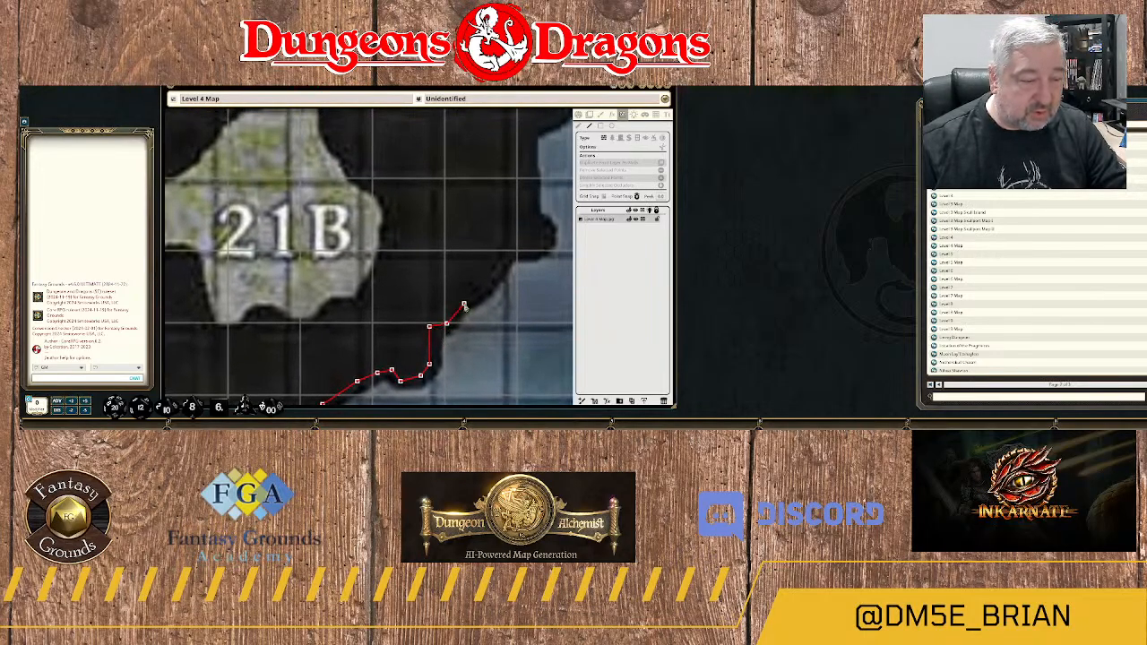
{"action": "left_click", "coordinate": [461, 305]}
{"action": "left_click", "coordinate": [484, 291]}
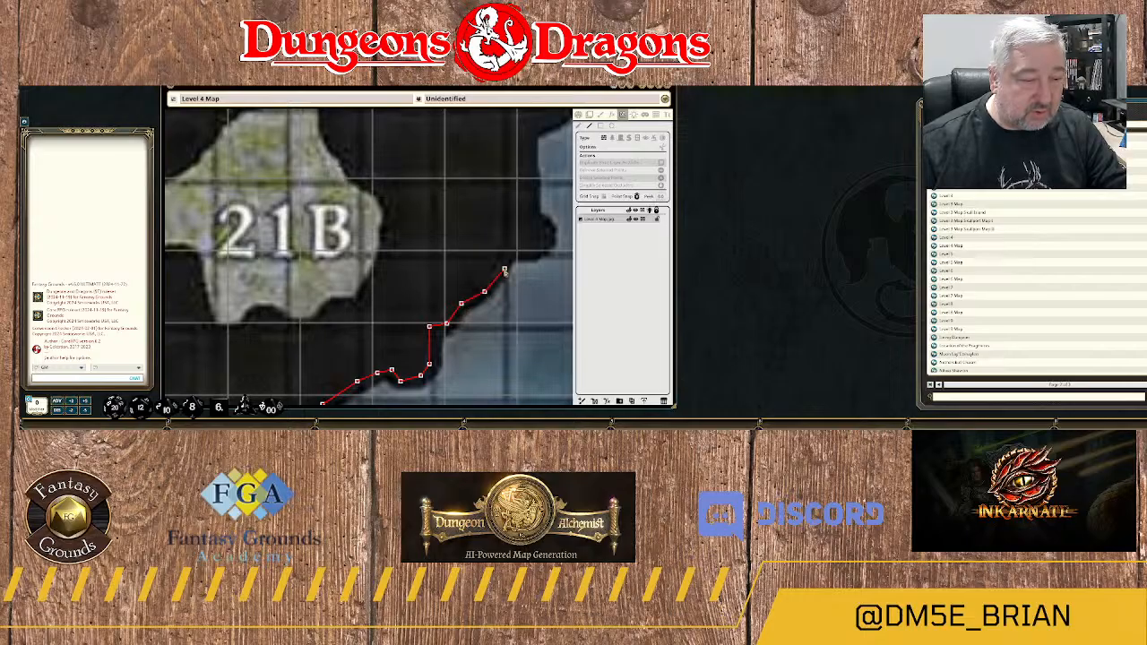
{"action": "left_click", "coordinate": [505, 262]}
{"action": "left_click", "coordinate": [517, 251]}
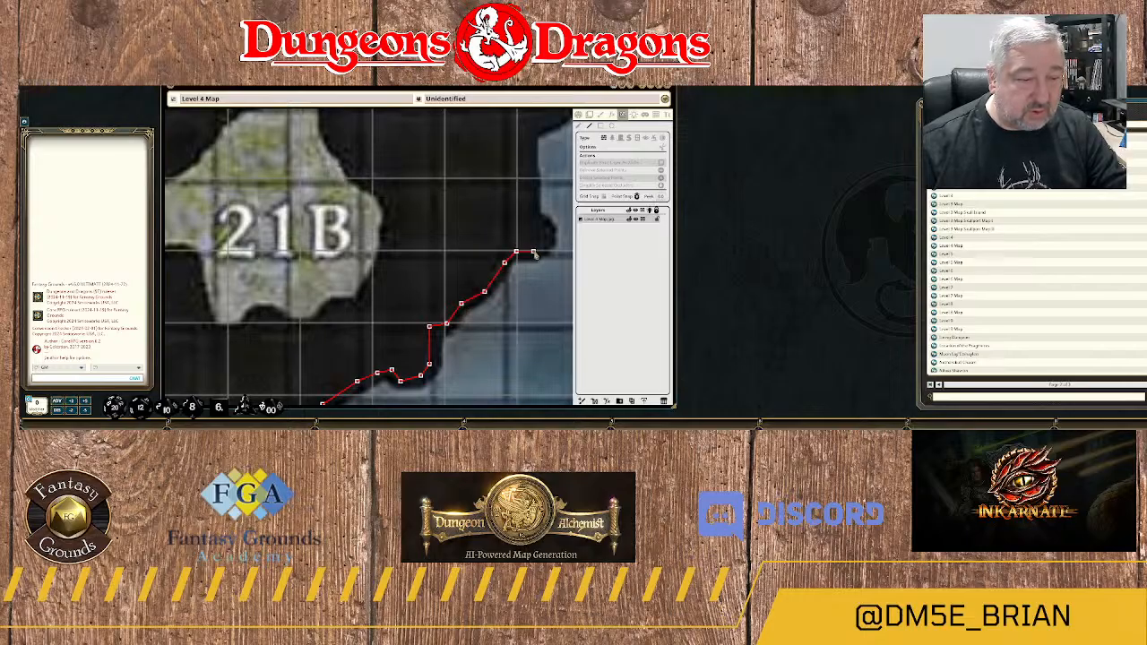
Trace the wall around the small rounded rock knob east of area 21B and straight north along the bank.
{"action": "left_click", "coordinate": [536, 248]}
{"action": "left_click", "coordinate": [546, 240]}
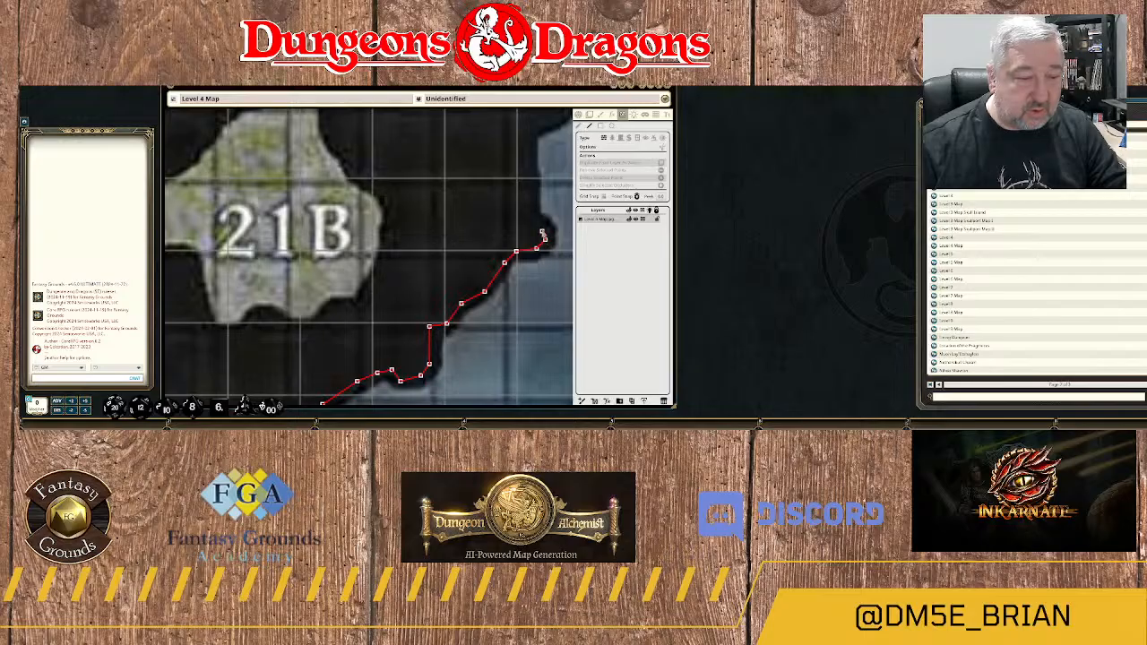
{"action": "left_click", "coordinate": [545, 229]}
{"action": "left_click", "coordinate": [533, 213]}
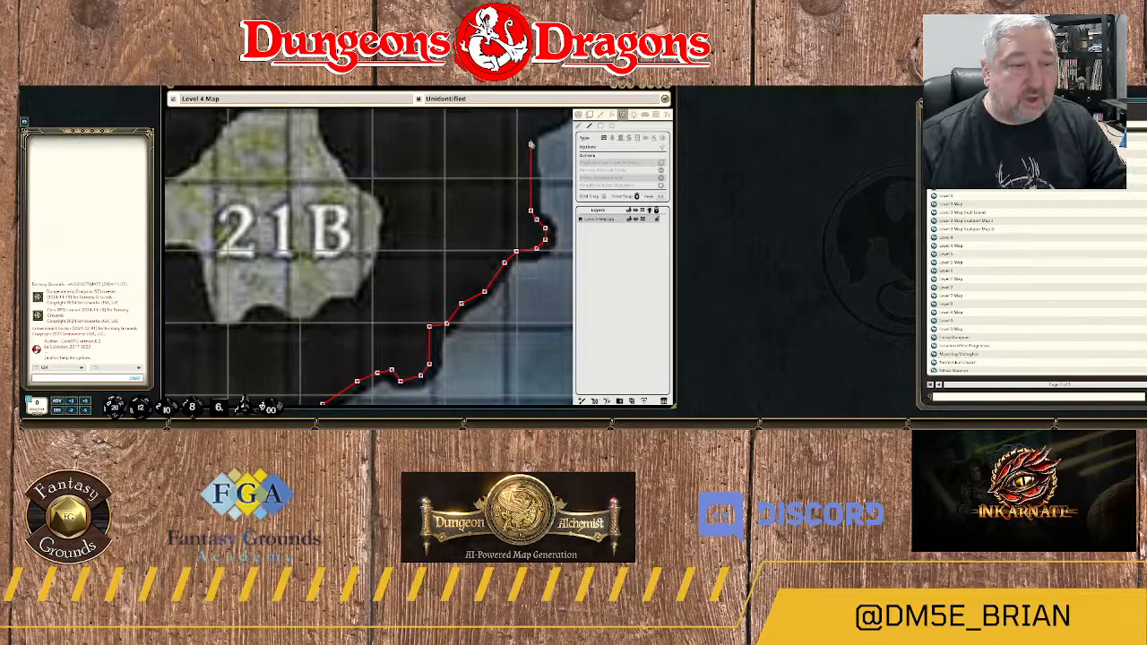
{"action": "left_click", "coordinate": [533, 140]}
Trace the wall northeast along the bank east of area 21B and over the narrow water inlet's north end.
{"action": "left_click_drag", "start_coordinate": [537, 141], "coordinate": [487, 228]}
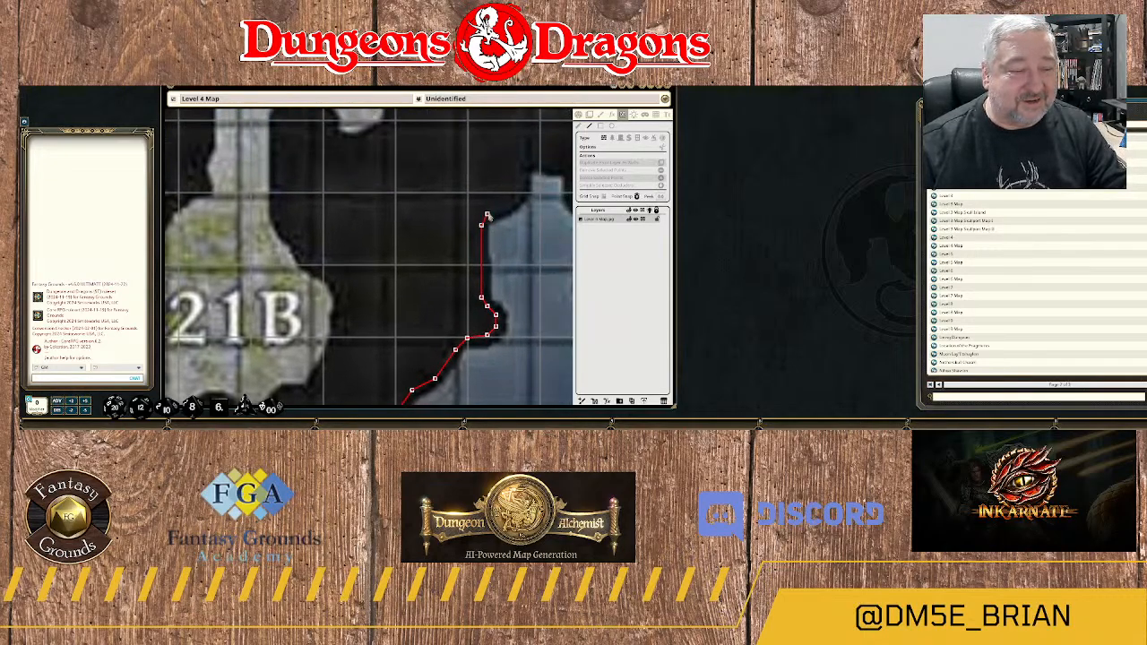
{"action": "left_click", "coordinate": [486, 214]}
{"action": "left_click", "coordinate": [504, 208]}
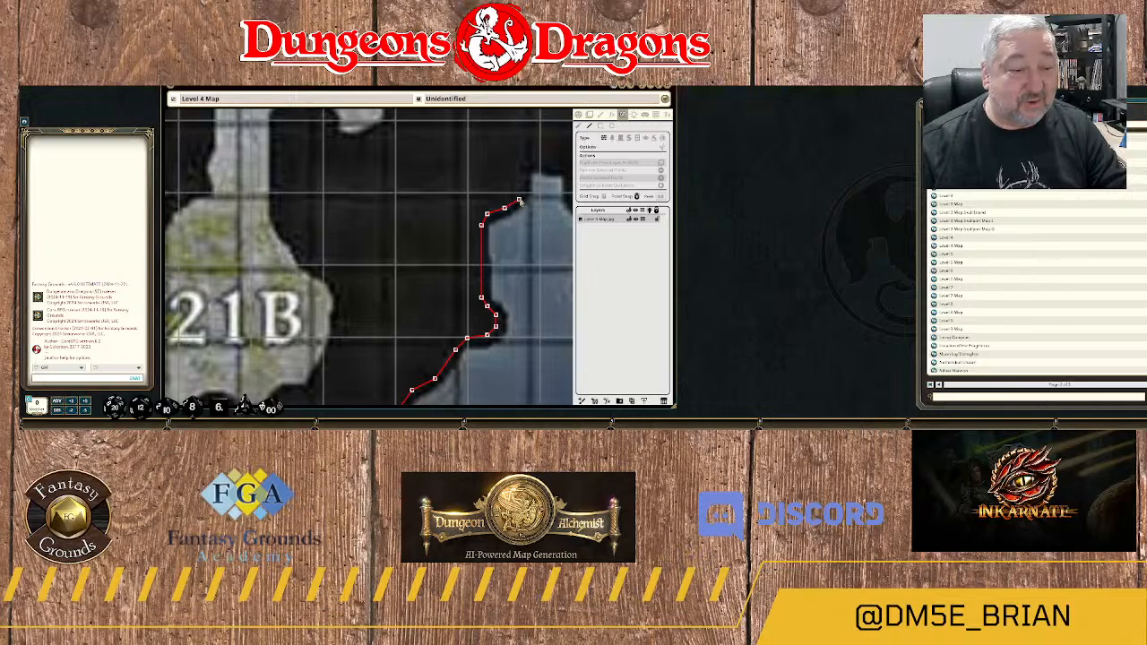
{"action": "left_click", "coordinate": [525, 165]}
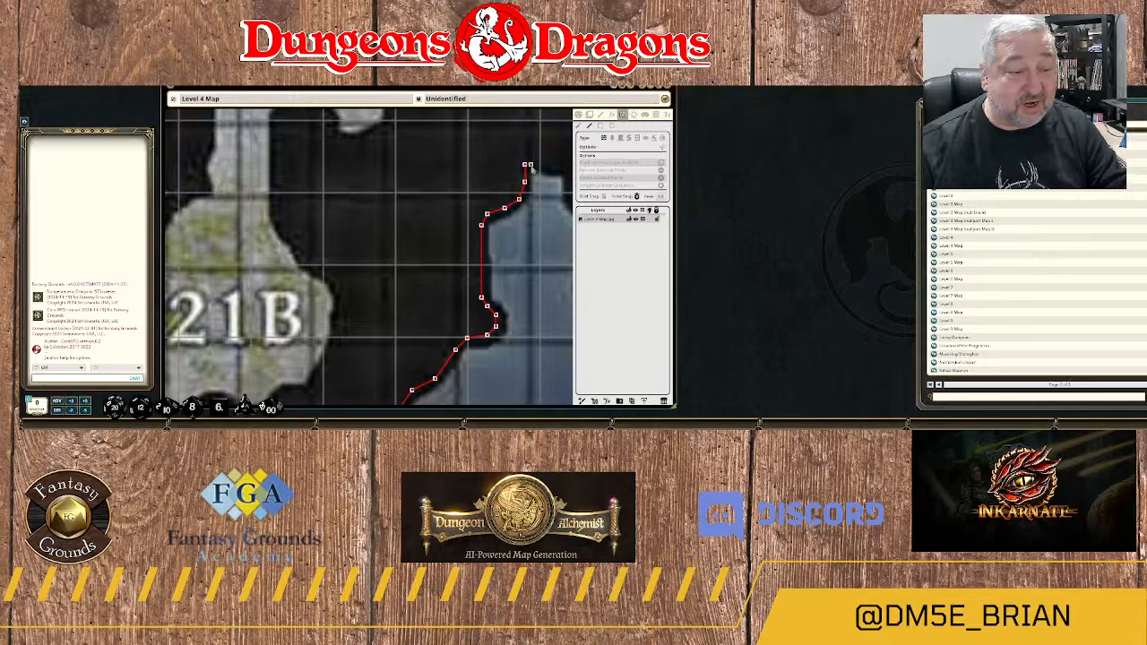
{"action": "left_click", "coordinate": [537, 165]}
{"action": "left_click", "coordinate": [547, 169]}
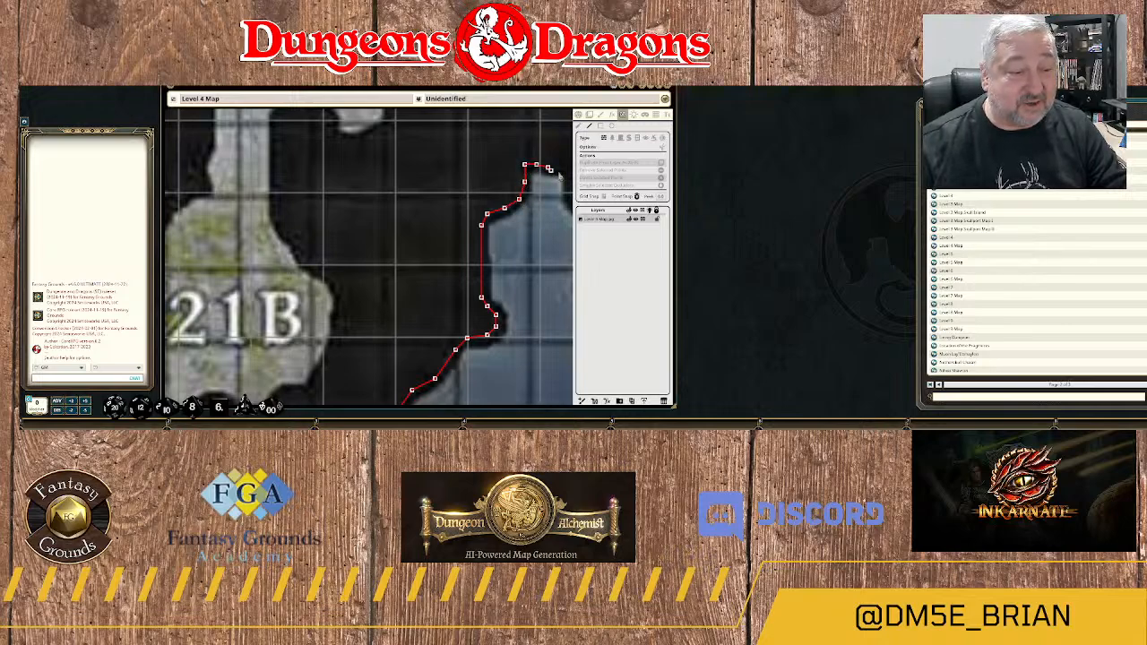
Trace the wall down the east side of the narrow water inlet and around the rounded rock lobe beside it.
{"action": "scroll", "coordinate": [558, 175], "scroll_direction": "down", "scroll_amount": 1}
{"action": "left_click_drag", "start_coordinate": [558, 175], "coordinate": [461, 206]}
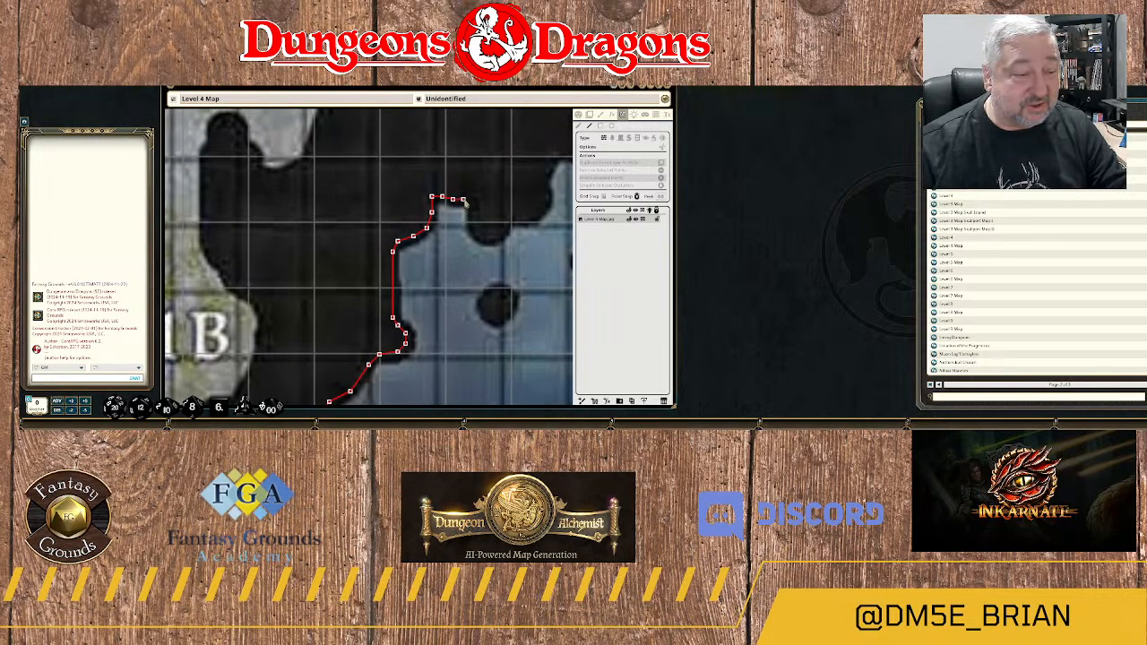
{"action": "left_click", "coordinate": [465, 200]}
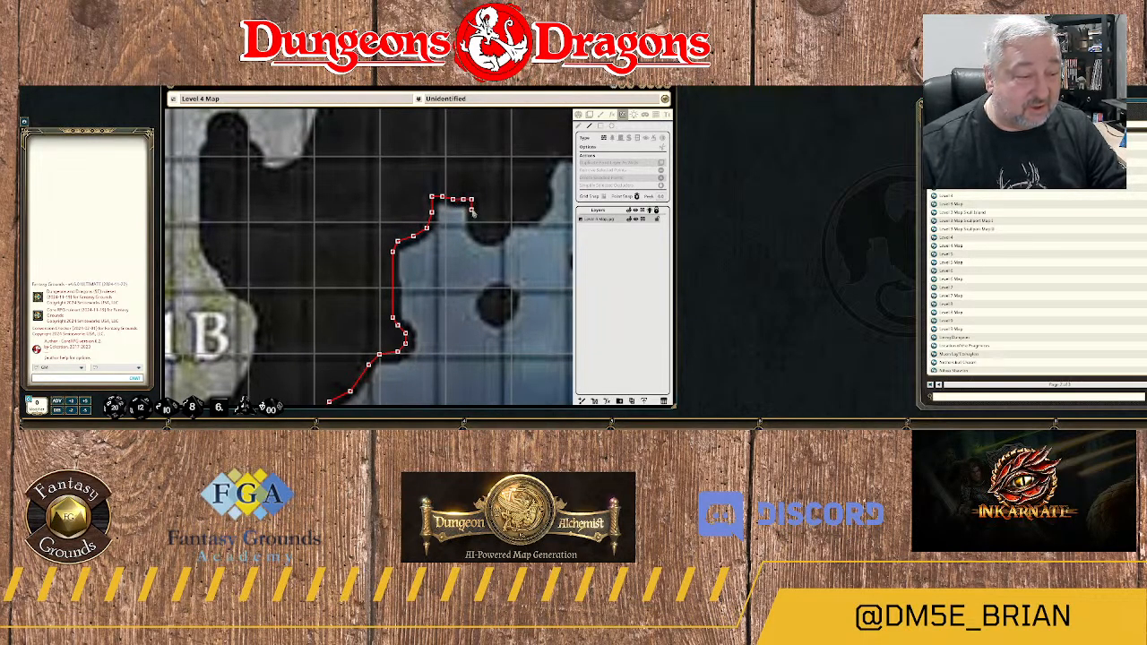
{"action": "left_click", "coordinate": [472, 210]}
{"action": "left_click", "coordinate": [474, 225]}
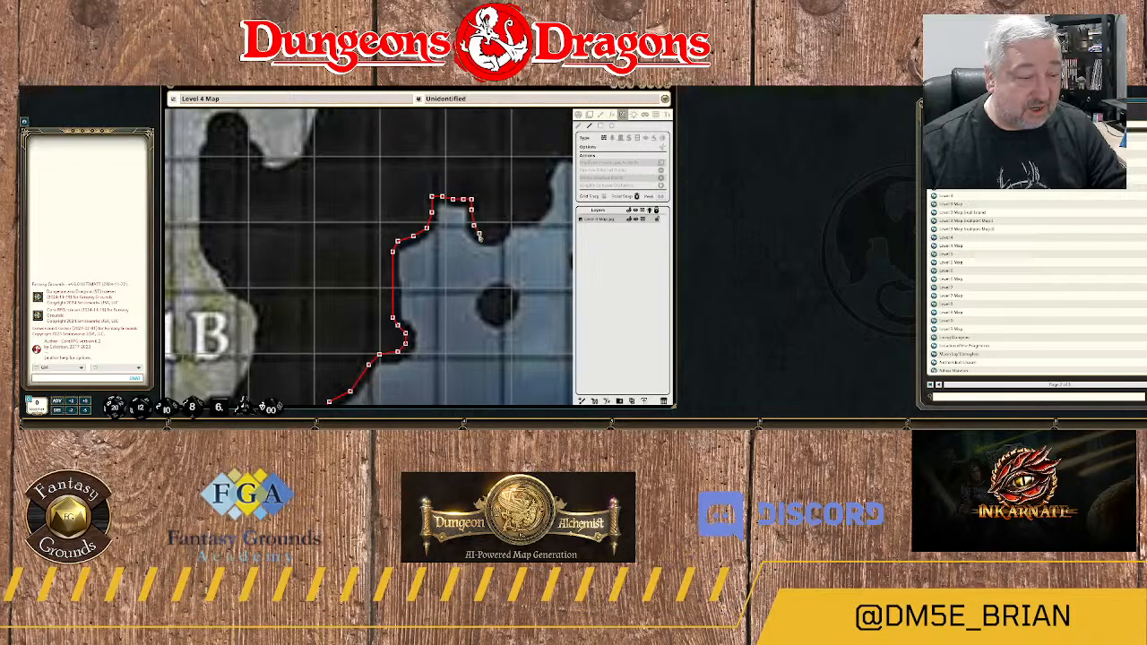
{"action": "left_click", "coordinate": [480, 234]}
{"action": "left_click", "coordinate": [489, 237]}
{"action": "left_click", "coordinate": [499, 235]}
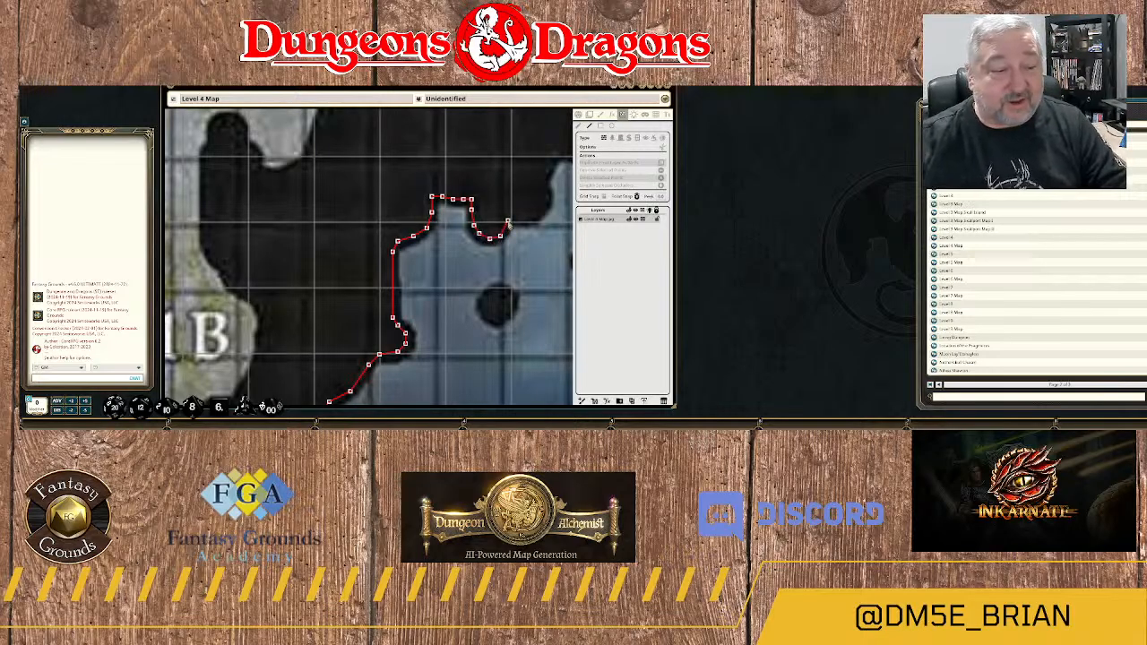
Trace the wall east along the rock edge and north up the bank toward the next pointed water inlet.
{"action": "left_click", "coordinate": [508, 221]}
{"action": "left_click", "coordinate": [516, 219]}
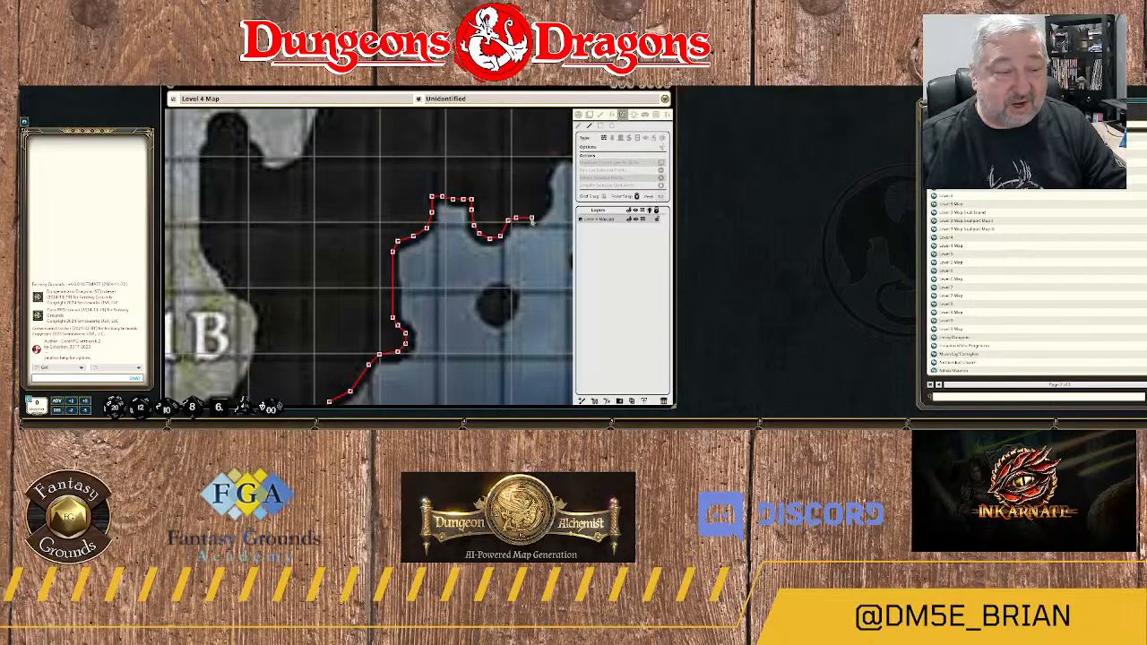
{"action": "left_click", "coordinate": [531, 218]}
{"action": "left_click", "coordinate": [542, 207]}
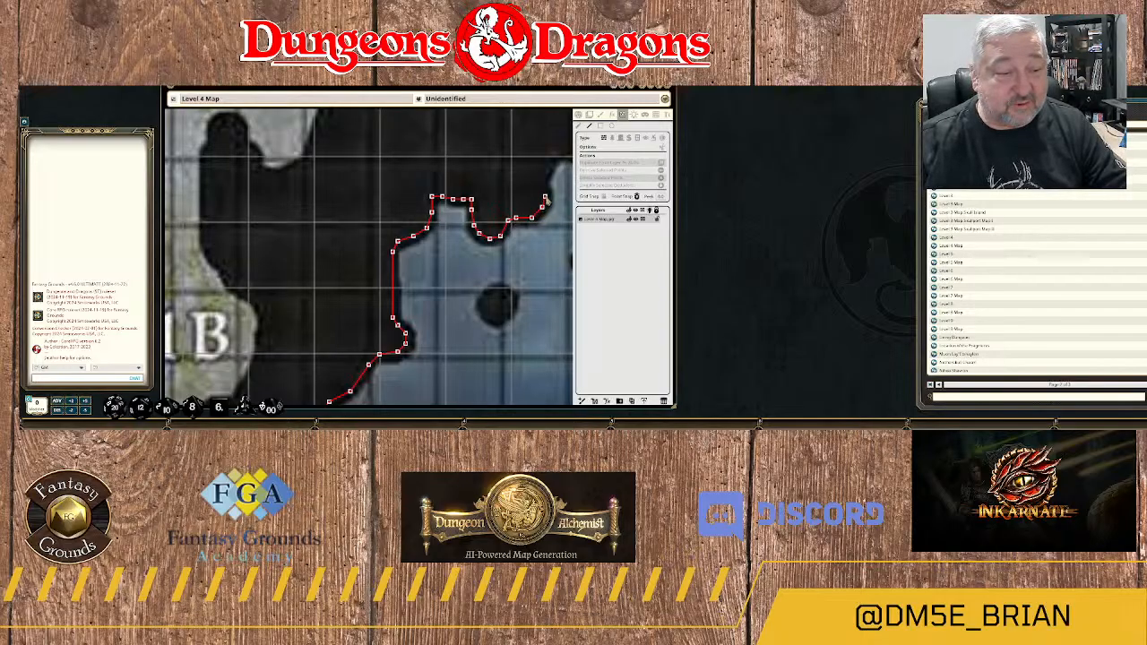
{"action": "left_click", "coordinate": [543, 190]}
{"action": "left_click", "coordinate": [545, 179]}
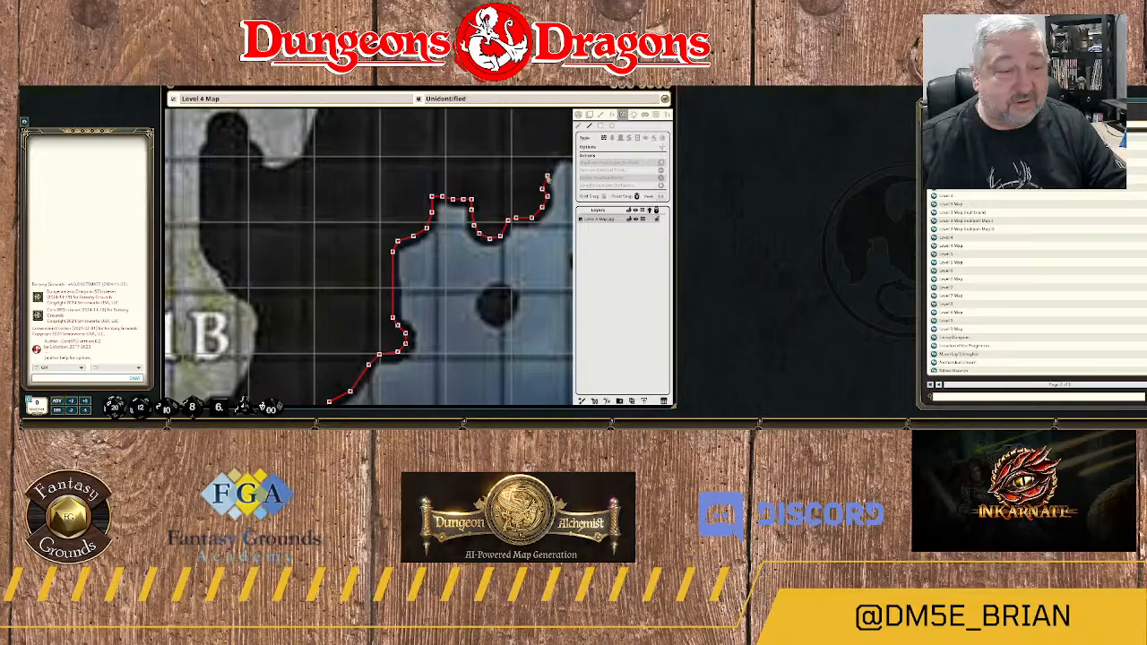
{"action": "left_click", "coordinate": [556, 158]}
Trace the wall over the tip of the pointed water inlet and southeast down its far bank.
{"action": "left_click_drag", "start_coordinate": [556, 158], "coordinate": [452, 255]}
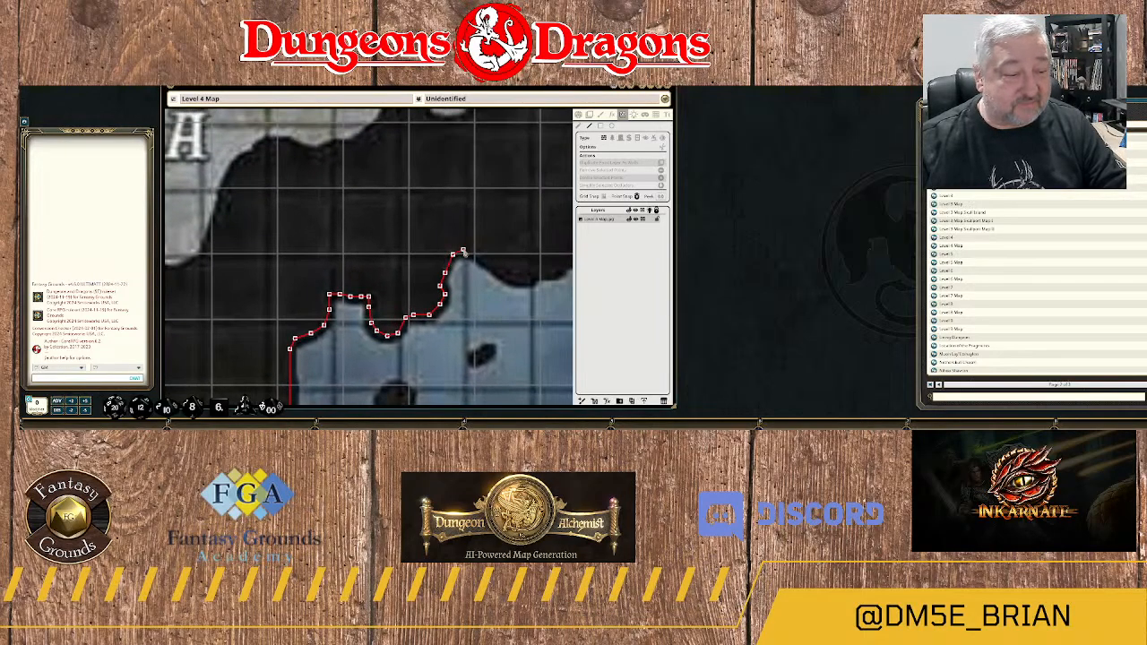
{"action": "left_click", "coordinate": [463, 251]}
{"action": "left_click", "coordinate": [481, 254]}
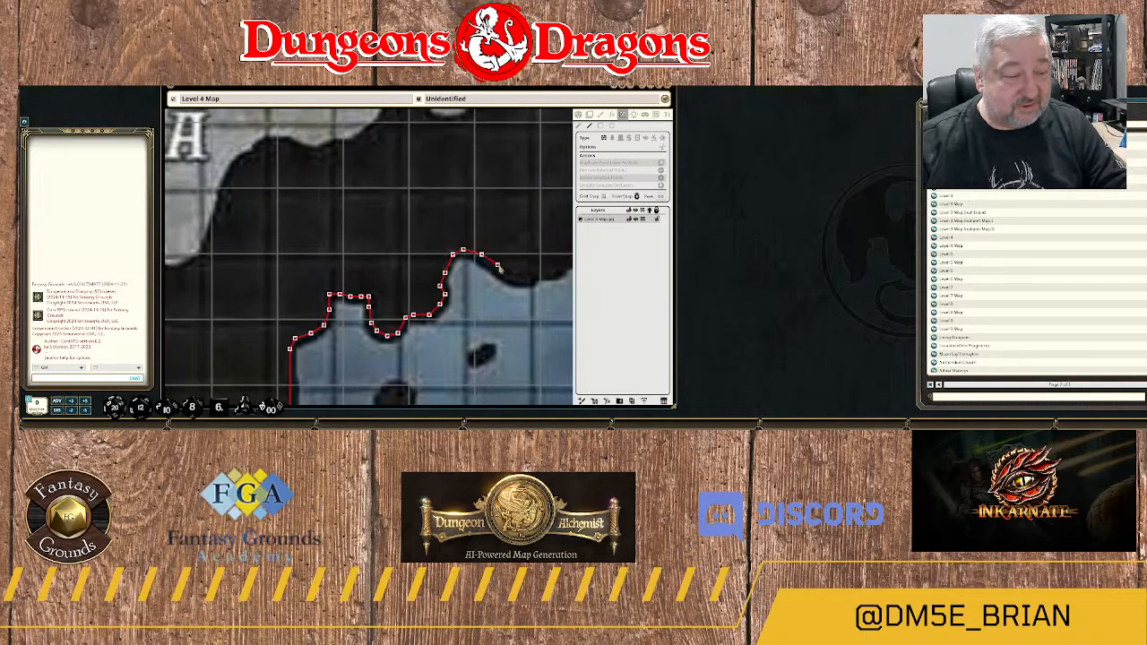
{"action": "left_click", "coordinate": [500, 268]}
{"action": "left_click", "coordinate": [515, 275]}
{"action": "left_click", "coordinate": [531, 283]}
Trace the wall east along the low rock edge and northeast up the stepped riverbank.
{"action": "left_click_drag", "start_coordinate": [531, 283], "coordinate": [414, 340]}
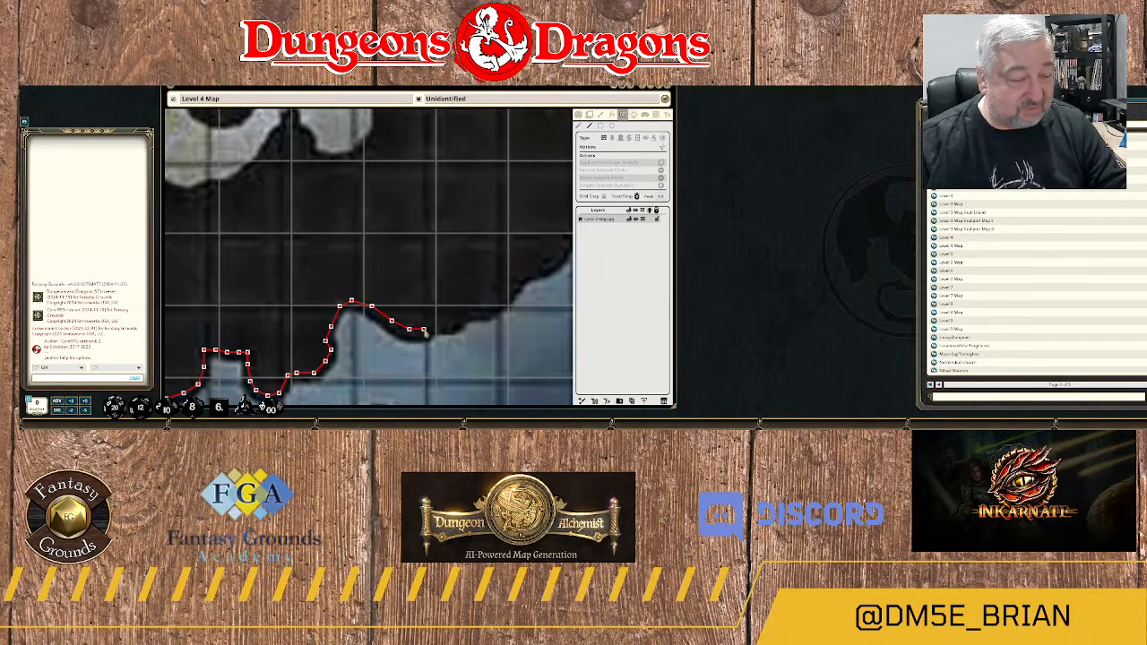
{"action": "left_click", "coordinate": [440, 328]}
{"action": "left_click", "coordinate": [455, 326]}
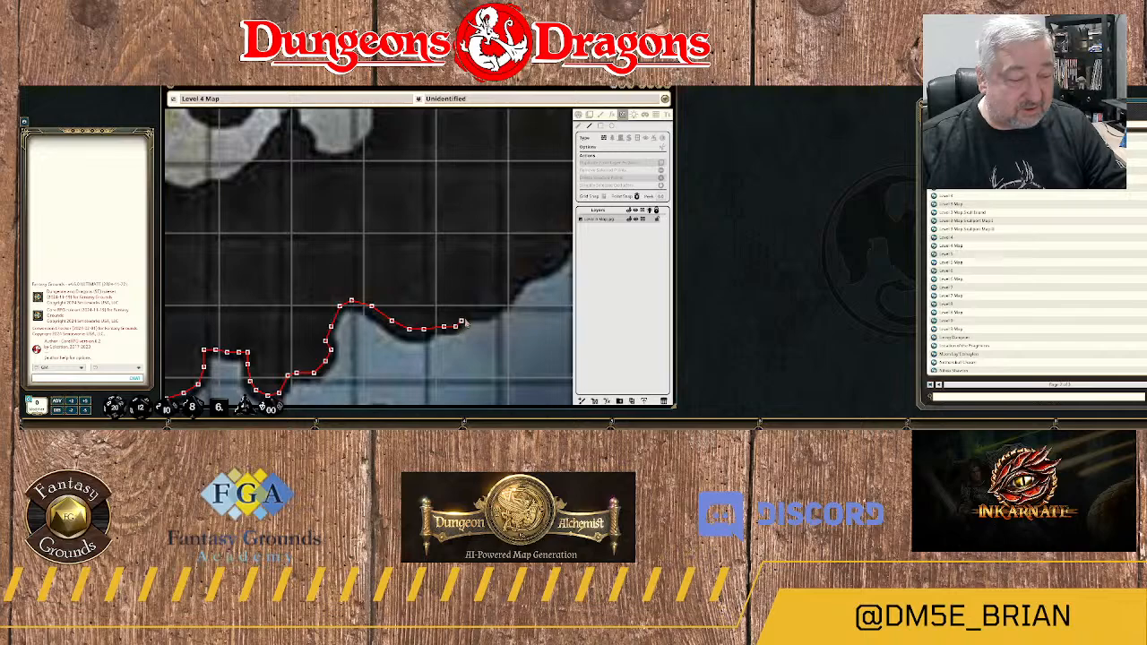
{"action": "left_click", "coordinate": [469, 313]}
{"action": "left_click", "coordinate": [486, 314]}
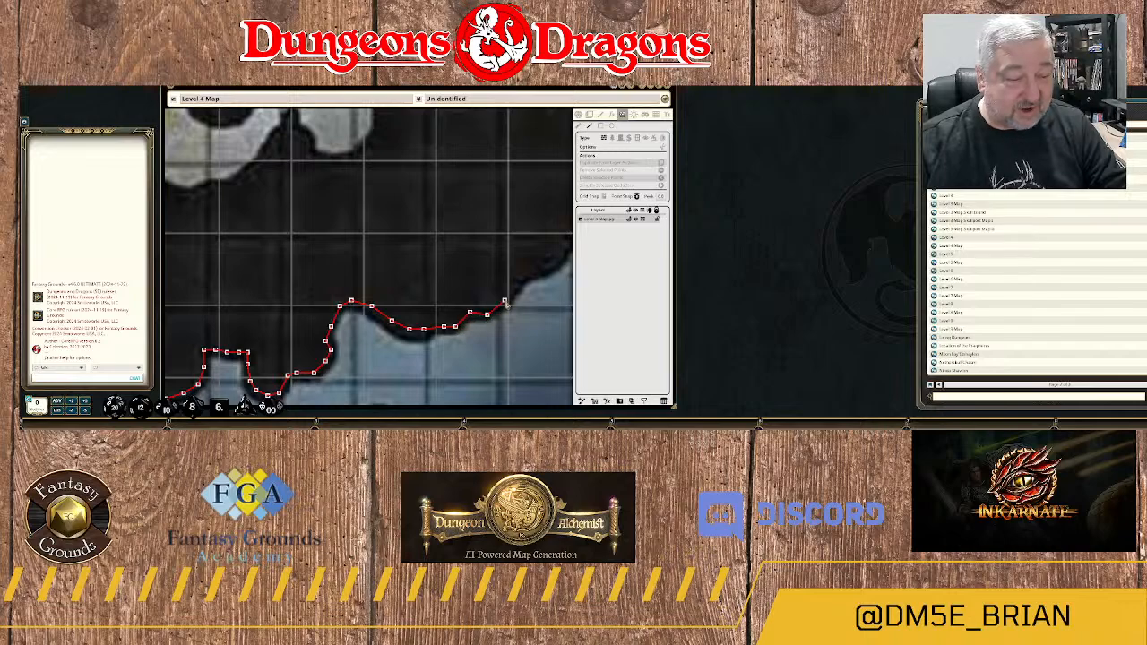
{"action": "left_click", "coordinate": [504, 300]}
{"action": "left_click", "coordinate": [513, 284]}
{"action": "left_click", "coordinate": [522, 273]}
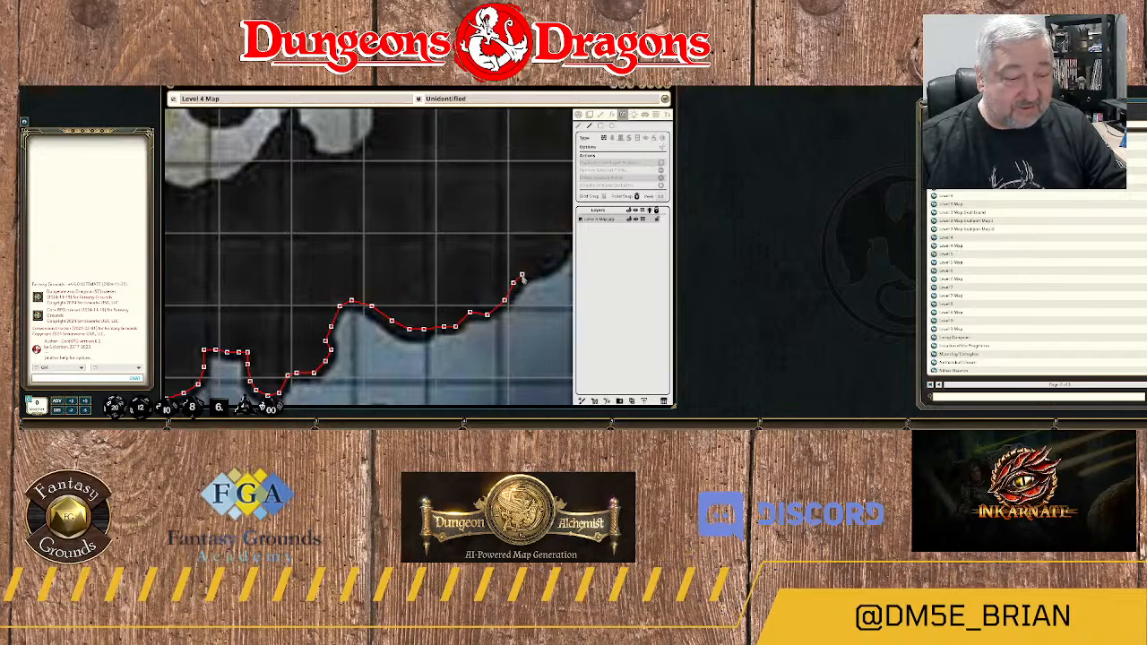
{"action": "left_click", "coordinate": [551, 272]}
Trace the wall northeast up the steep riverbank to the tip of the pointed rock outcrop.
{"action": "left_click_drag", "start_coordinate": [550, 272], "coordinate": [412, 346]}
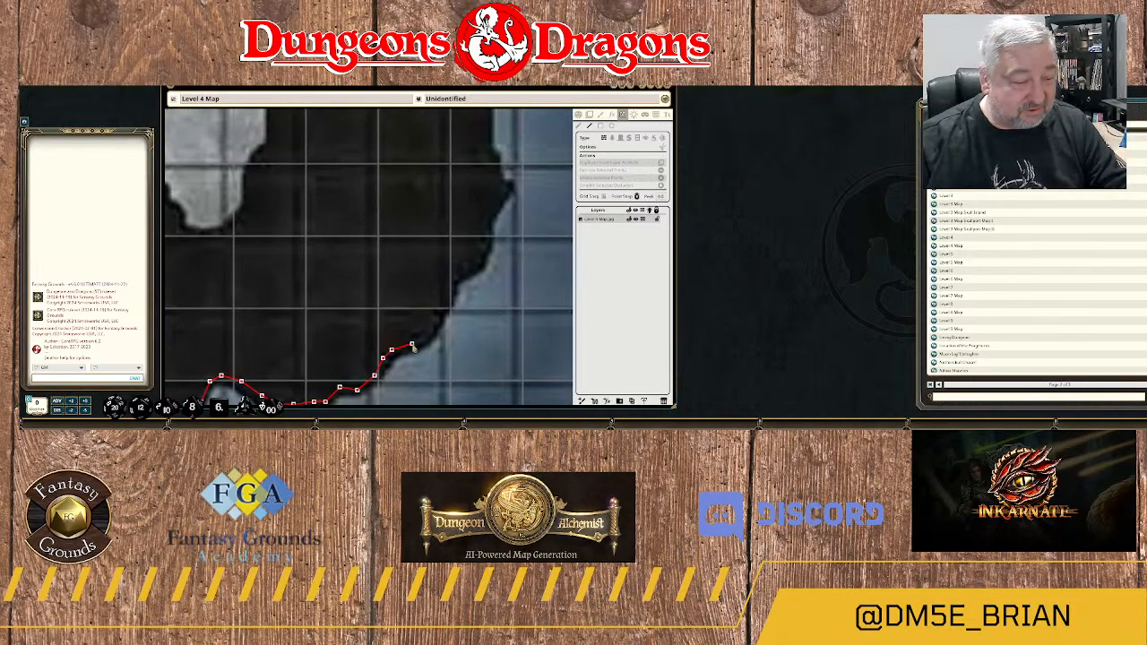
{"action": "left_click", "coordinate": [427, 334]}
{"action": "left_click", "coordinate": [444, 306]}
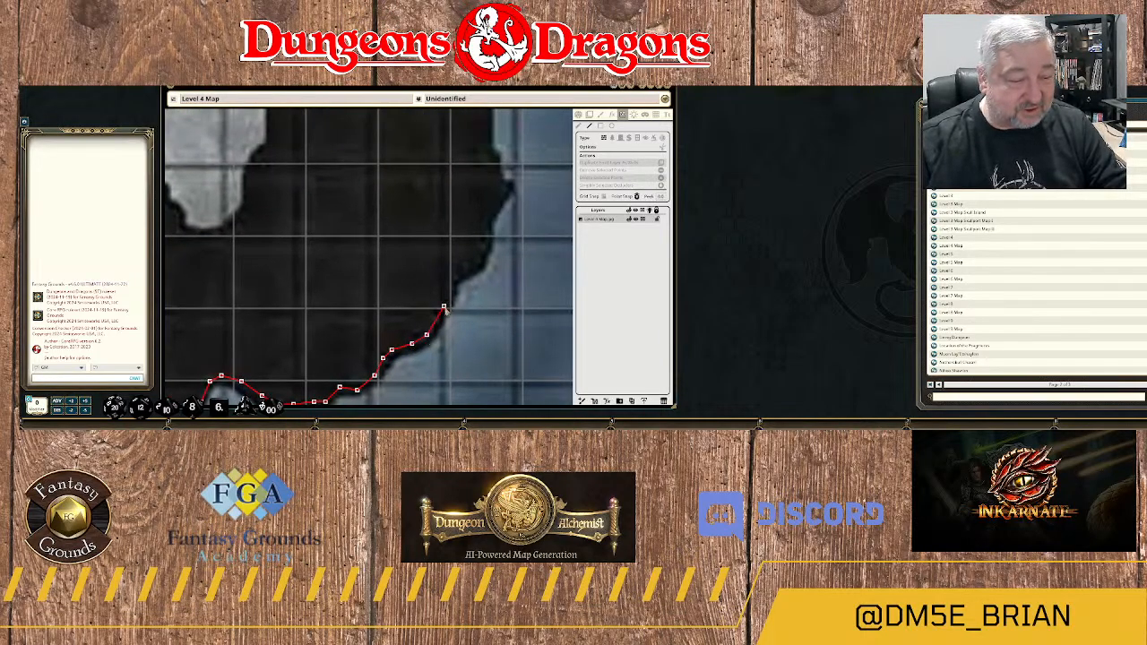
{"action": "left_click", "coordinate": [453, 278]}
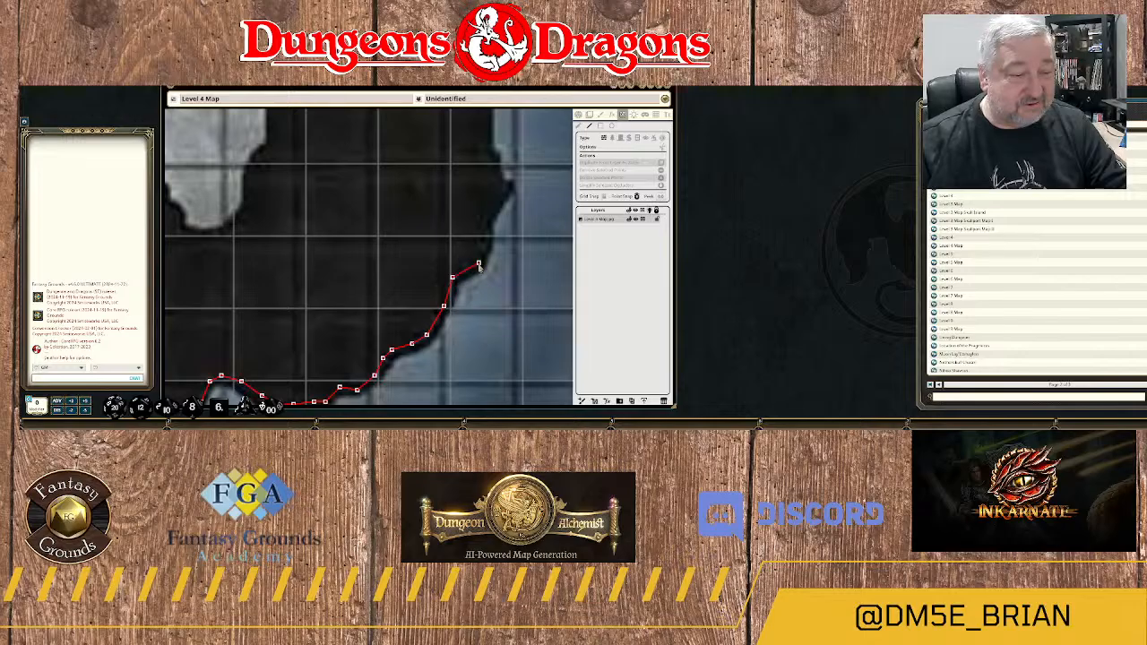
{"action": "left_click", "coordinate": [478, 262]}
{"action": "left_click", "coordinate": [486, 242]}
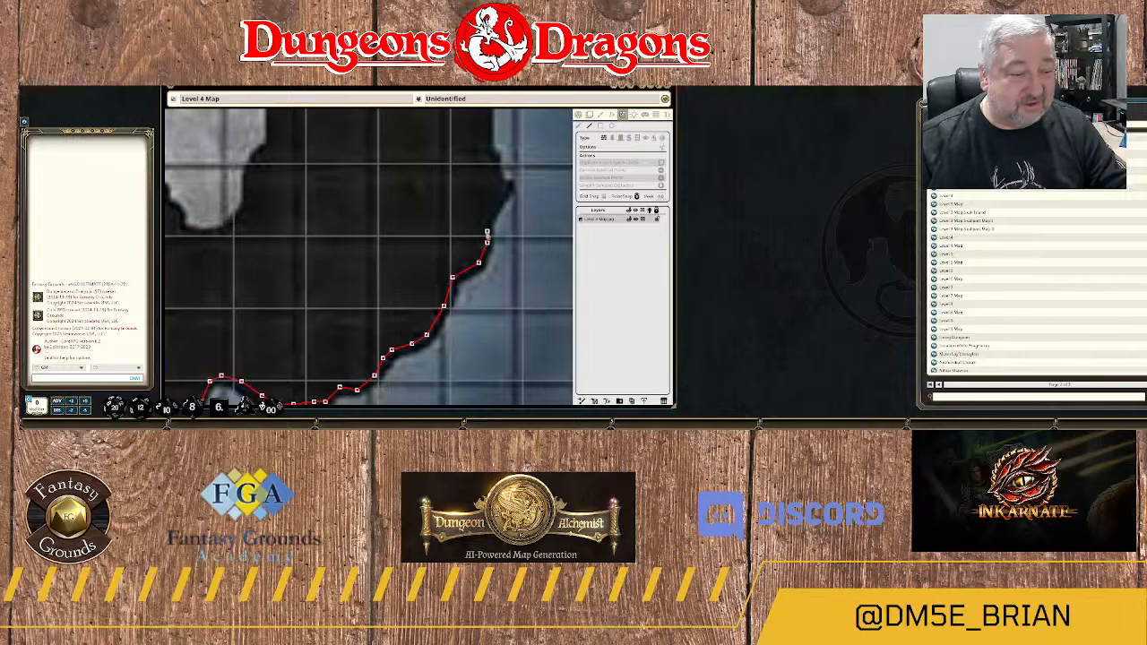
{"action": "left_click", "coordinate": [484, 219]}
{"action": "left_click", "coordinate": [504, 190]}
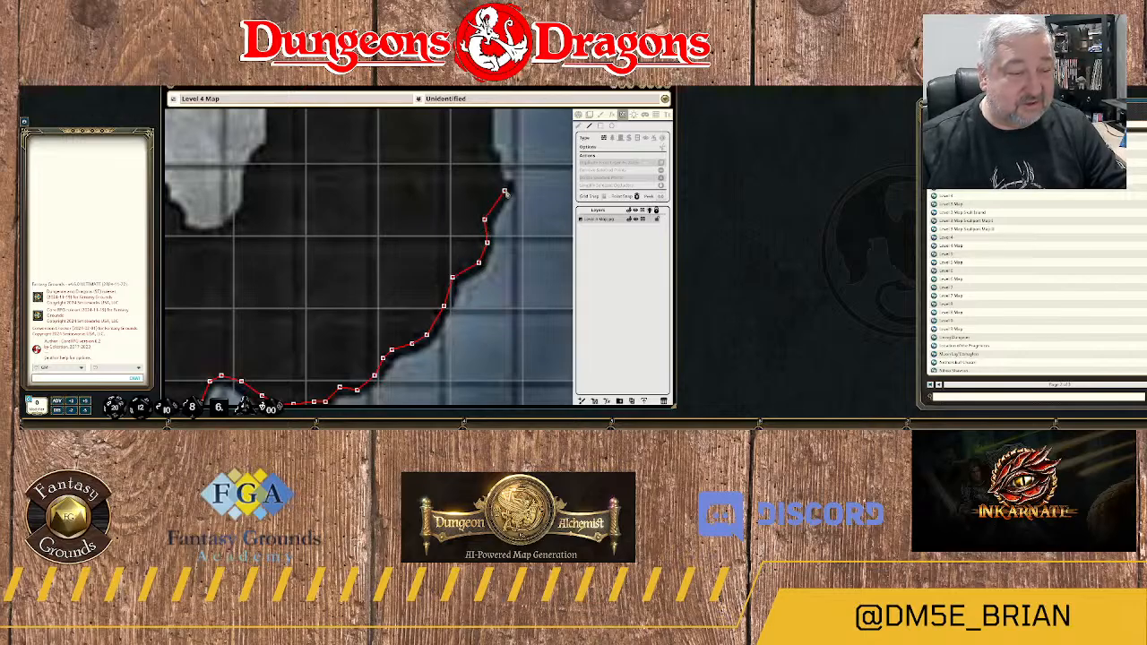
Trace the wall around the pointed rock outcrop and north along the river's west bank.
{"action": "left_click", "coordinate": [498, 180]}
{"action": "left_click", "coordinate": [488, 156]}
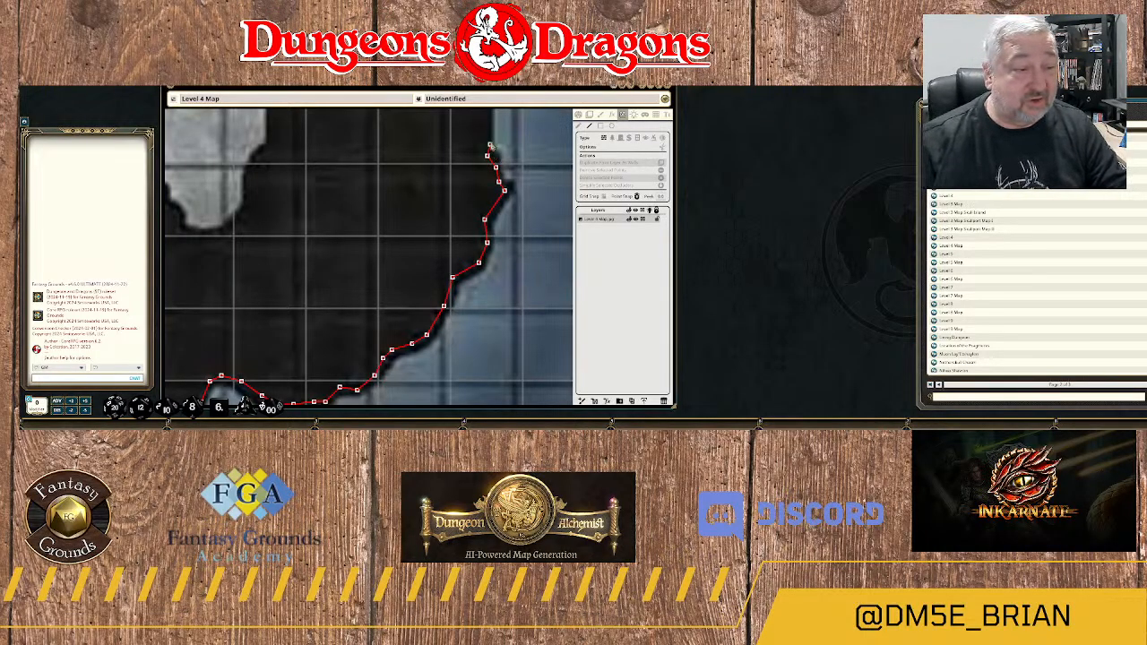
{"action": "left_click", "coordinate": [488, 141]}
{"action": "left_click", "coordinate": [491, 118]}
Trace the wall northwest around the rounded northeast corner of the large rock mass to its first top bump.
{"action": "left_click_drag", "start_coordinate": [490, 118], "coordinate": [487, 215]}
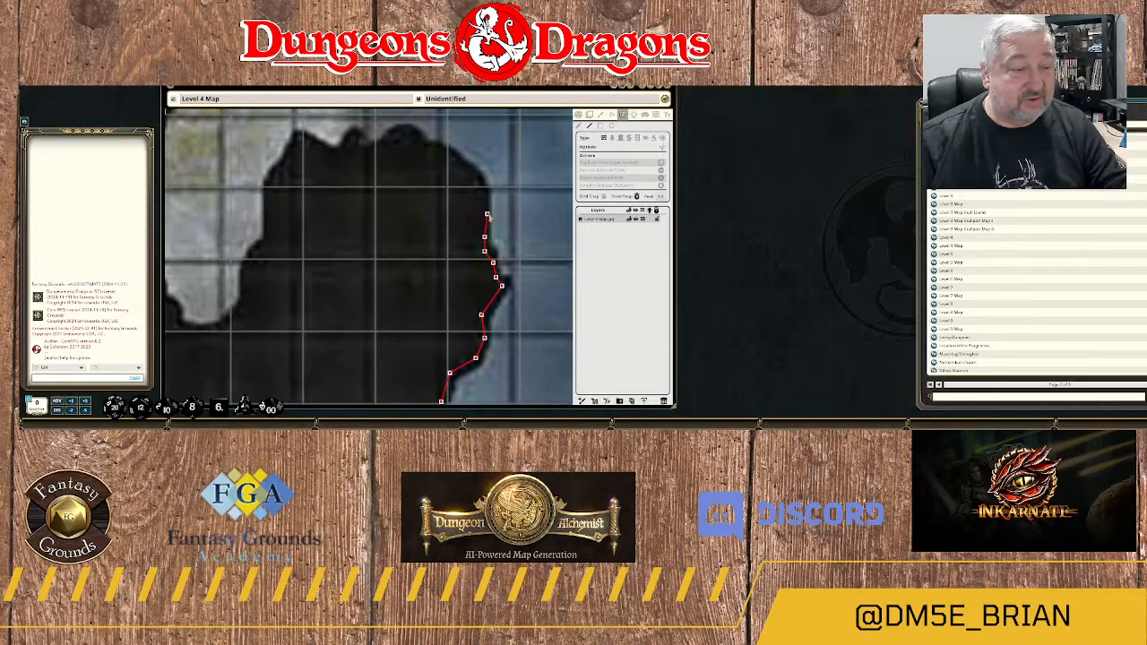
{"action": "left_click", "coordinate": [485, 195]}
{"action": "left_click", "coordinate": [472, 174]}
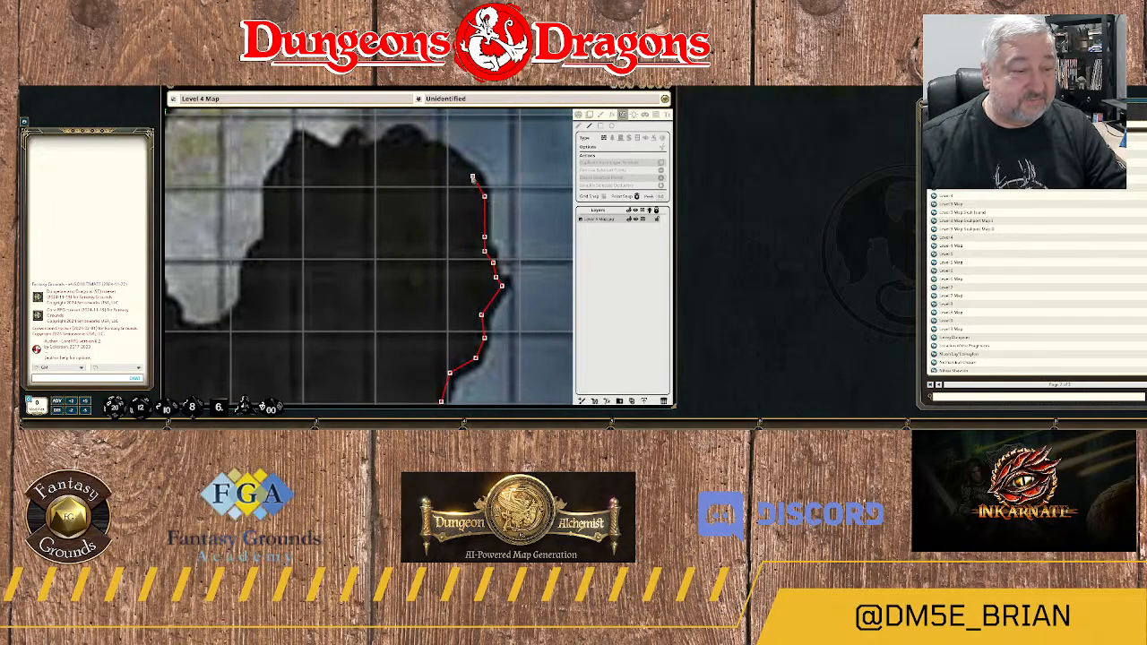
{"action": "left_click", "coordinate": [452, 155]}
{"action": "left_click", "coordinate": [436, 151]}
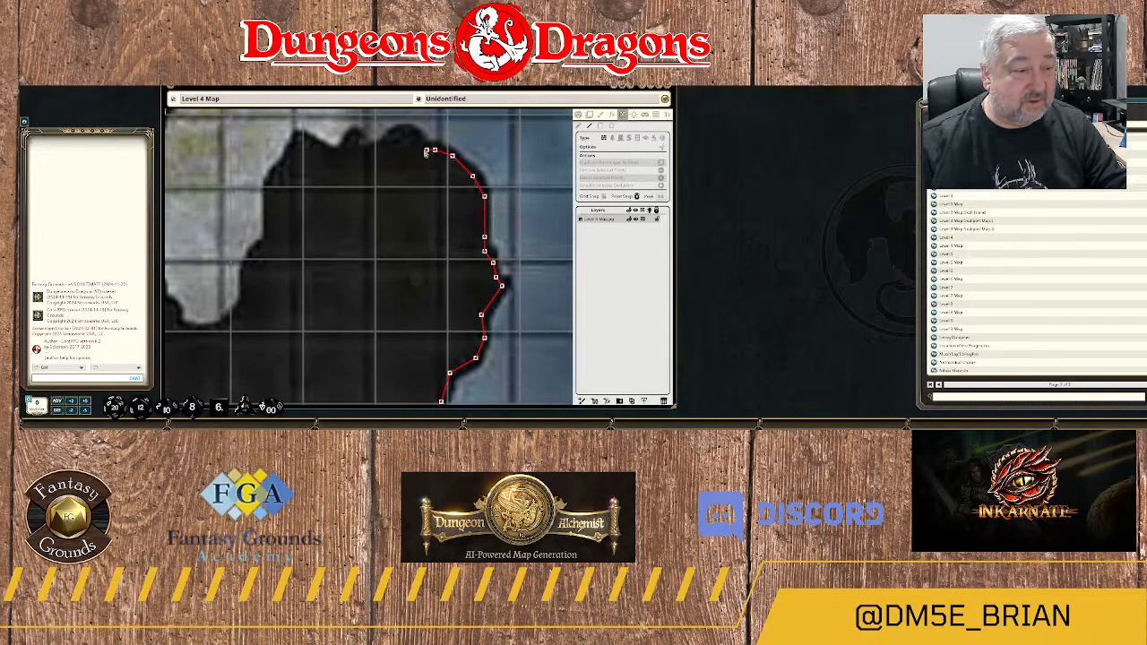
{"action": "left_click", "coordinate": [423, 149]}
{"action": "left_click", "coordinate": [415, 136]}
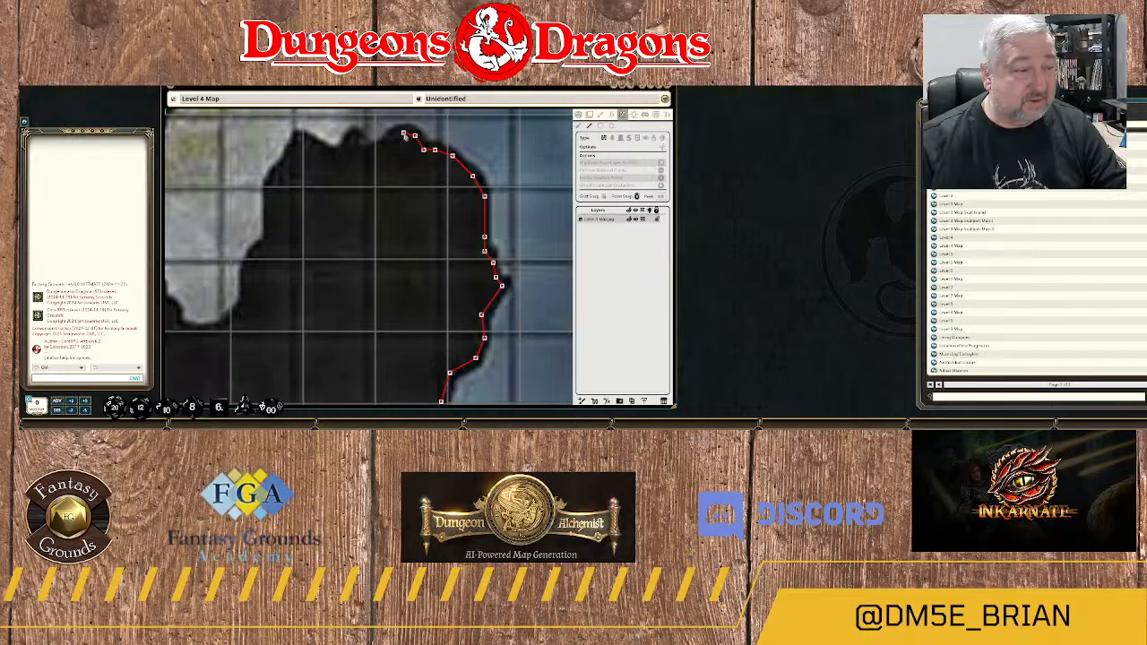
Trace the wall west along the scalloped north edge of the large rock mass, following its small bumps.
{"action": "left_click", "coordinate": [397, 136]}
{"action": "left_click", "coordinate": [386, 144]}
{"action": "left_click", "coordinate": [362, 152]}
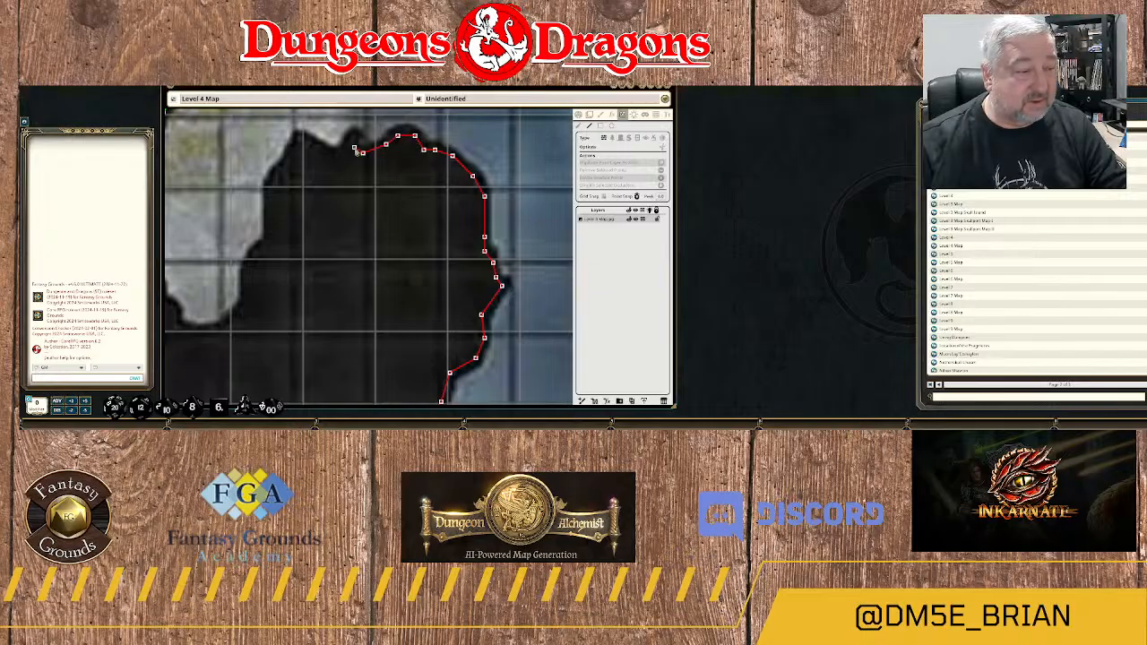
{"action": "left_click", "coordinate": [354, 136]}
{"action": "left_click", "coordinate": [342, 144]}
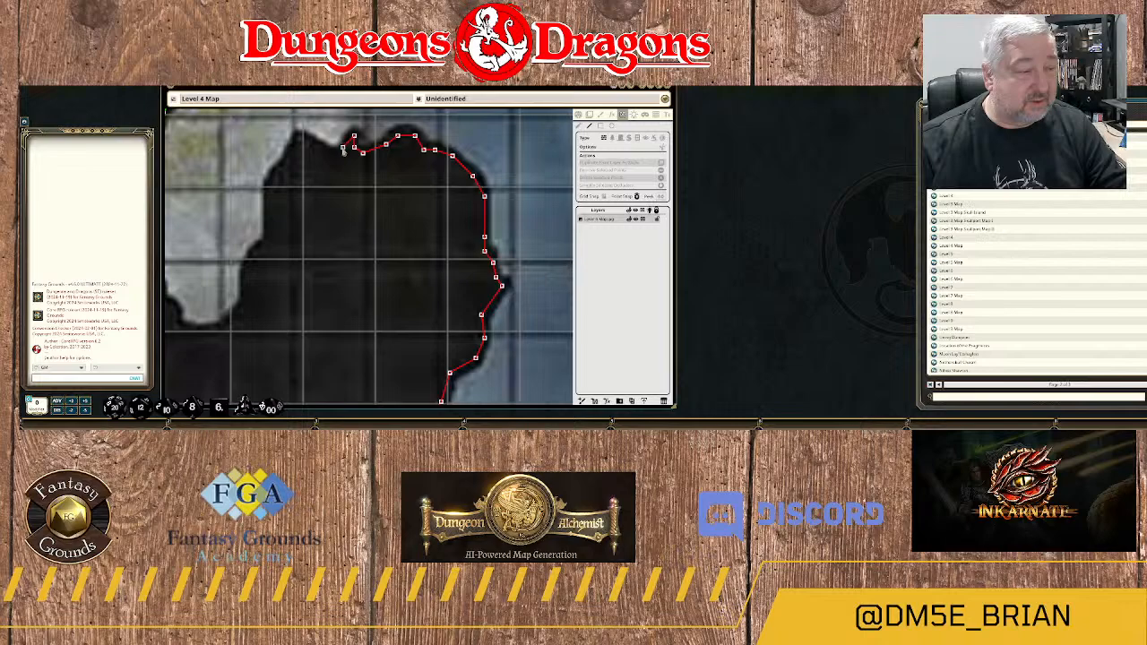
{"action": "left_click", "coordinate": [333, 153]}
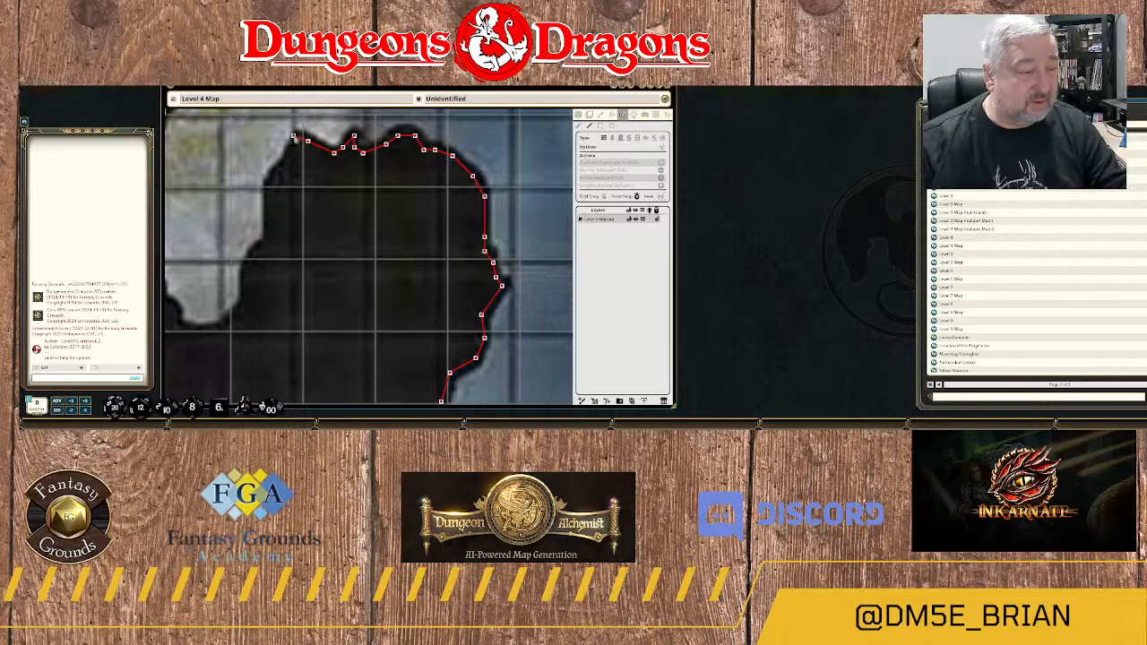
Trace the wall around the large rock mass's northwest corner and south down its west edge.
{"action": "left_click", "coordinate": [299, 138]}
{"action": "left_click", "coordinate": [288, 157]}
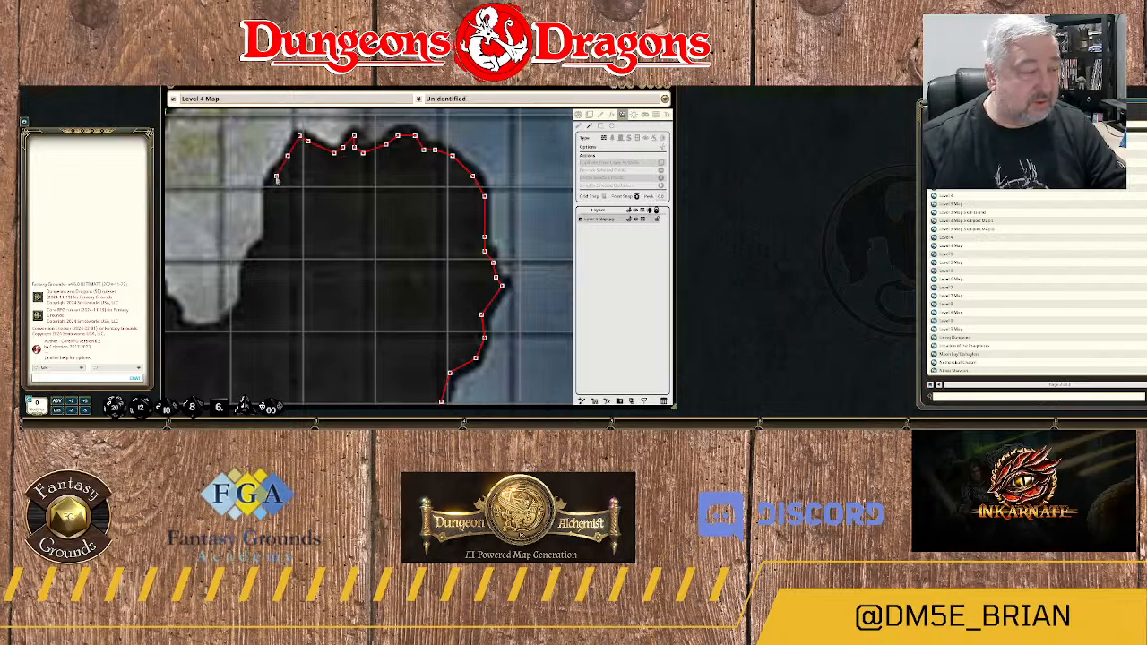
{"action": "left_click", "coordinate": [276, 176]}
{"action": "left_click", "coordinate": [270, 190]}
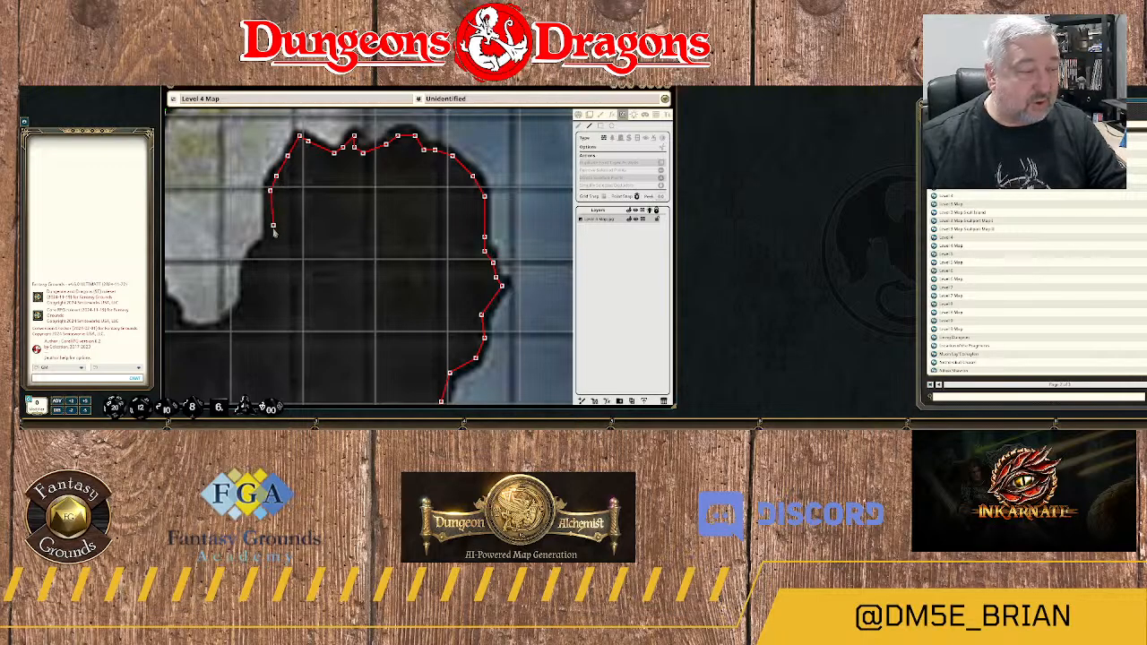
{"action": "left_click", "coordinate": [271, 238]}
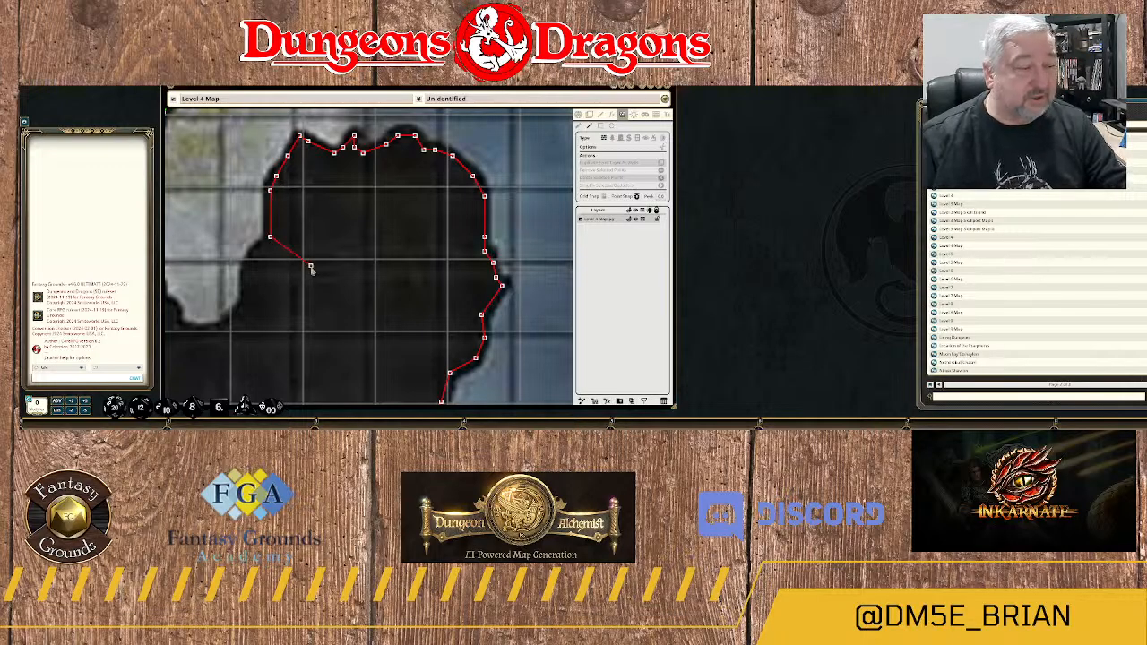
Continue the wall southwest along the rock edge and around the bottom of the rounded floor pocket.
{"action": "left_click_drag", "start_coordinate": [312, 269], "coordinate": [508, 205]}
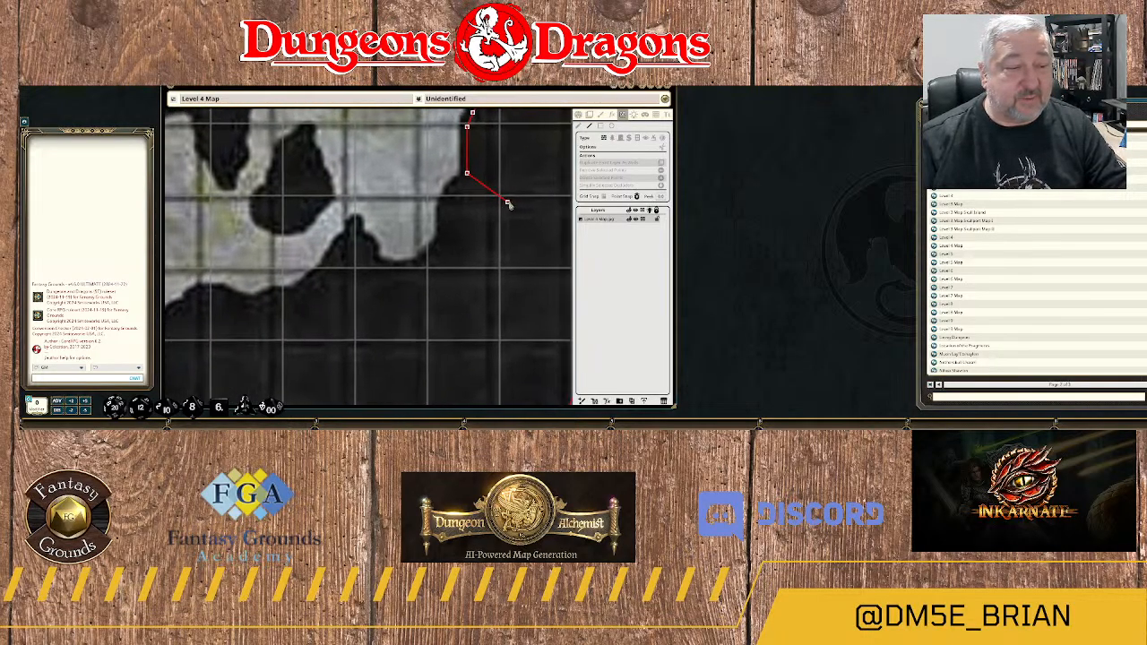
{"action": "left_click", "coordinate": [460, 187]}
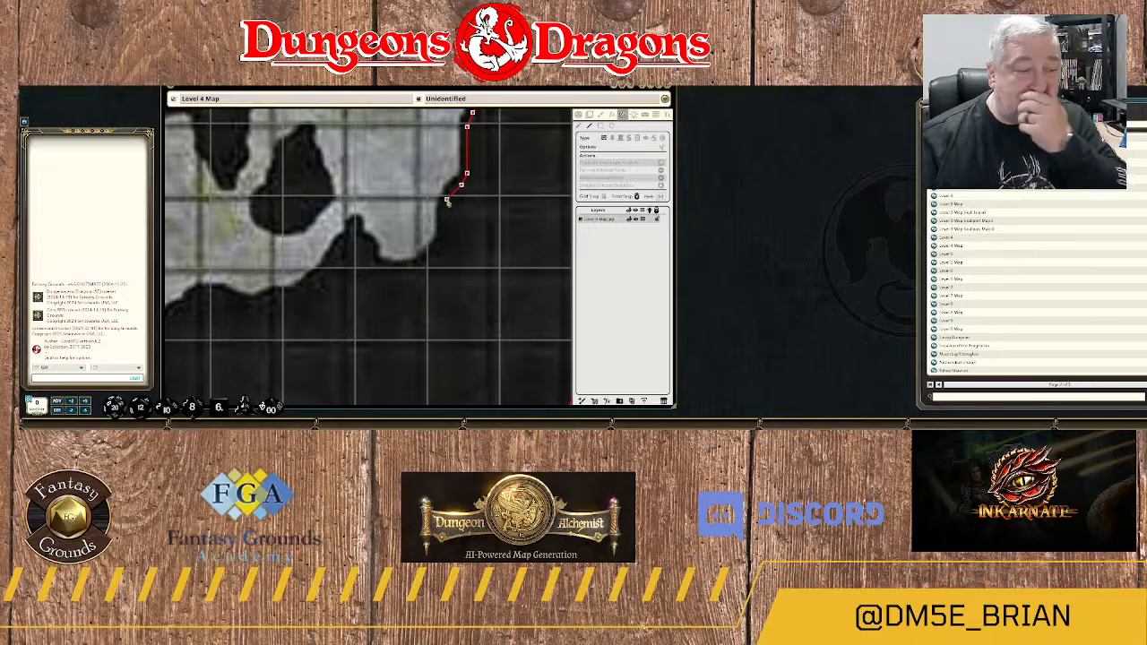
{"action": "left_click", "coordinate": [447, 200]}
{"action": "left_click", "coordinate": [444, 233]}
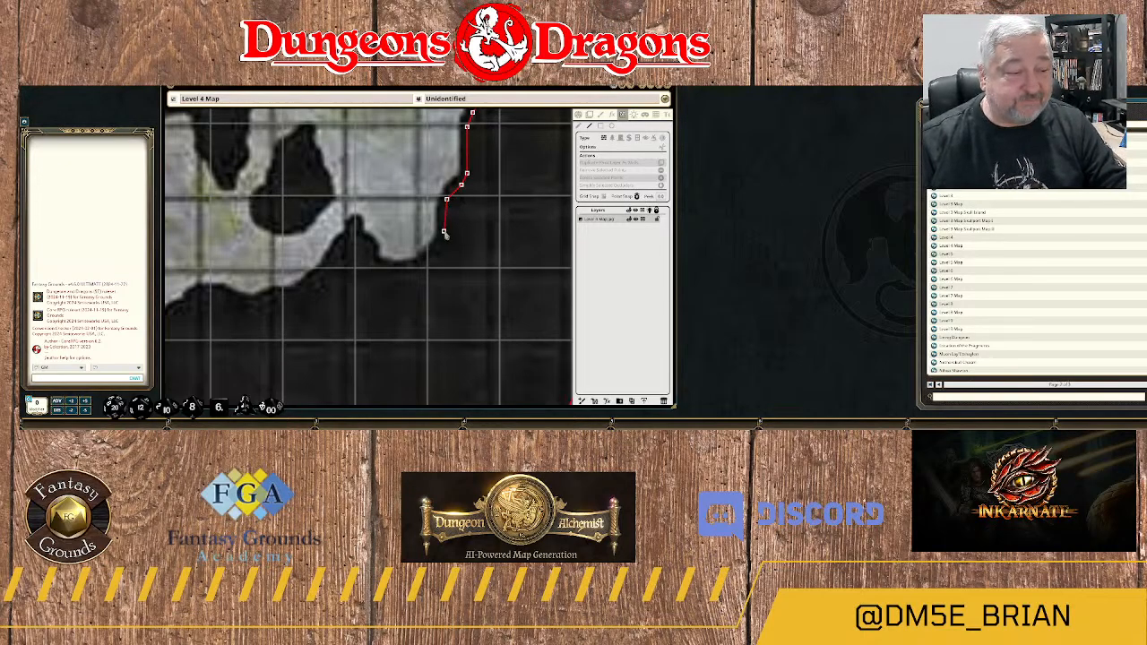
{"action": "left_click", "coordinate": [441, 252]}
{"action": "left_click", "coordinate": [418, 265]}
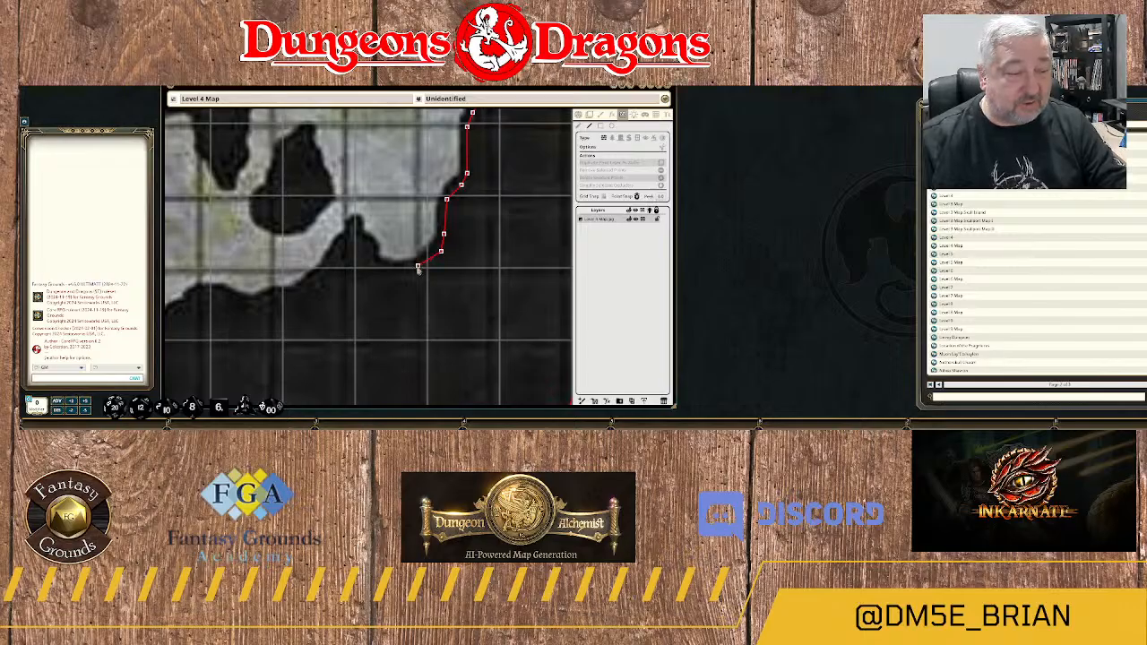
{"action": "left_click", "coordinate": [392, 271]}
Trace the wall up the narrow rock spike west of the floor pocket, around its tip and down its west side.
{"action": "left_click", "coordinate": [374, 265]}
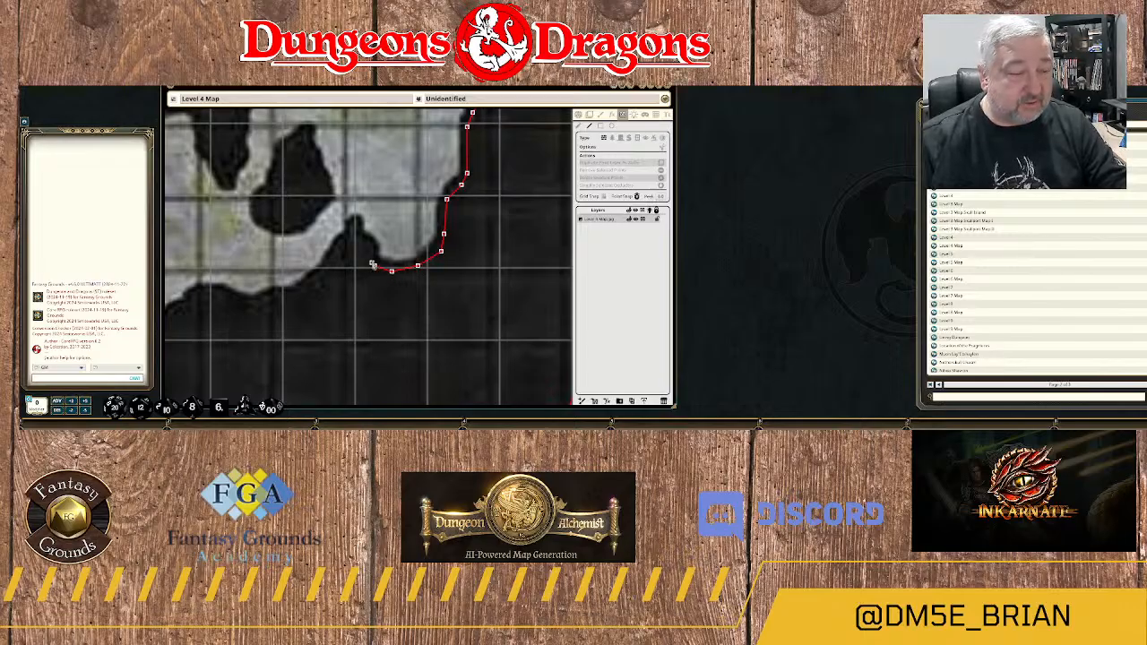
{"action": "left_click", "coordinate": [366, 243]}
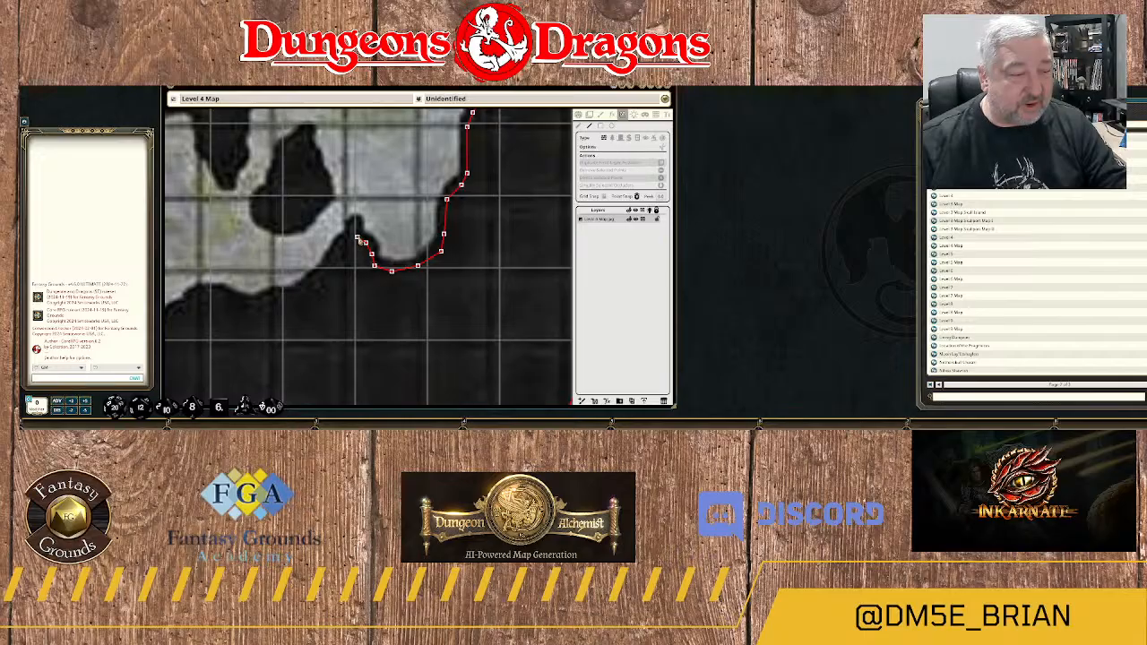
{"action": "left_click", "coordinate": [357, 232]}
{"action": "left_click", "coordinate": [354, 220]}
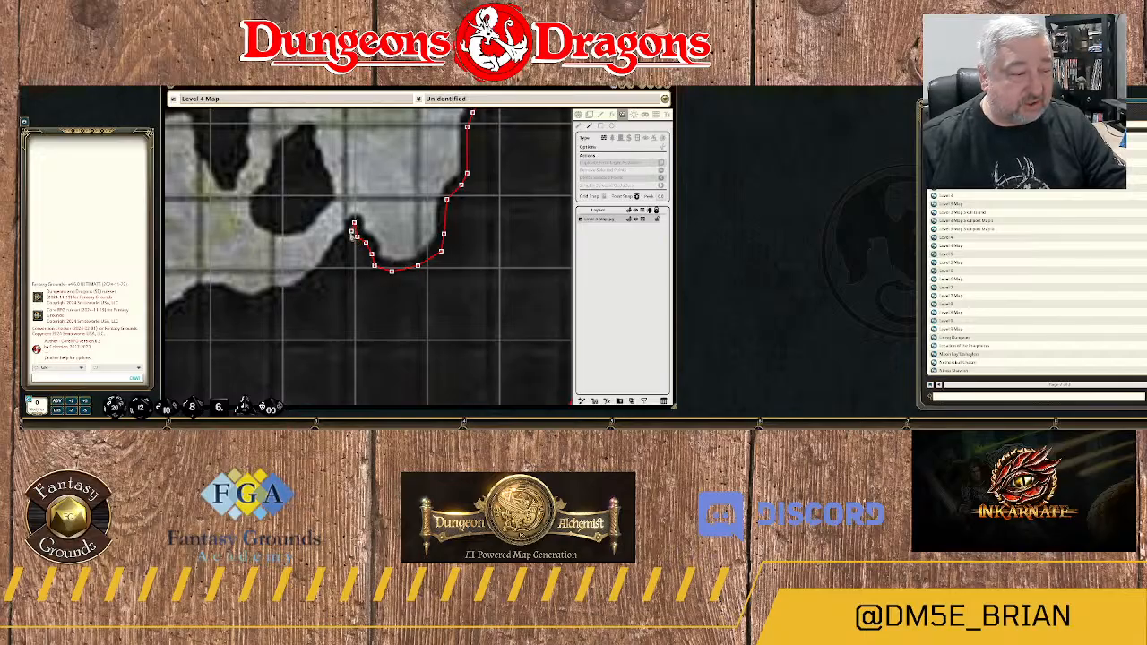
{"action": "left_click", "coordinate": [341, 251]}
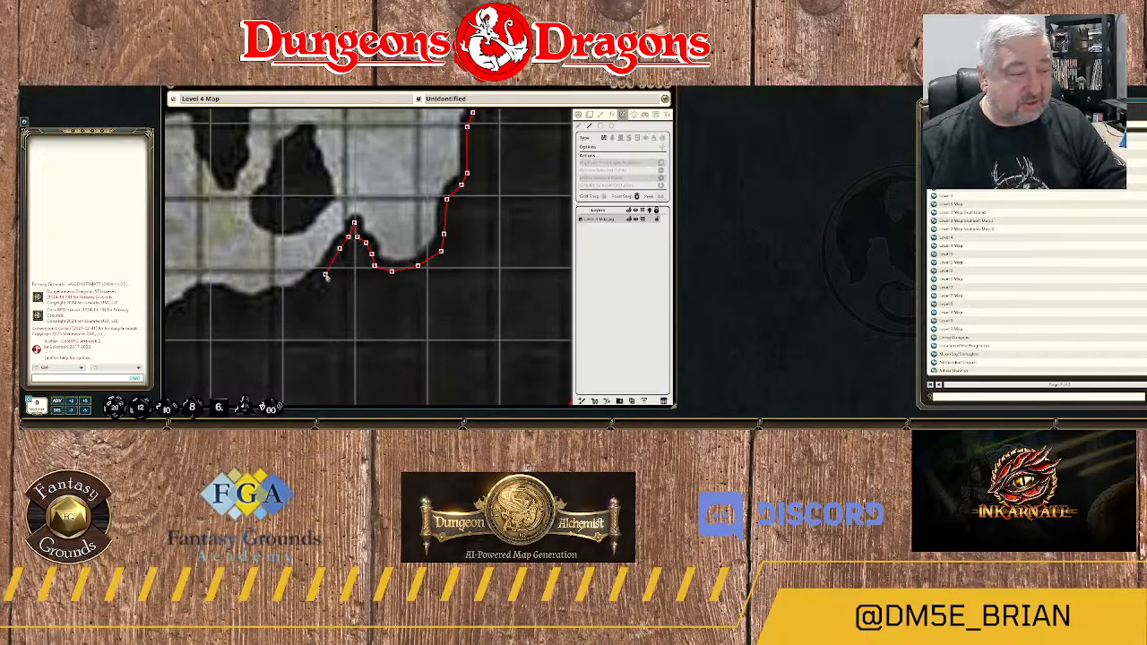
Trace the wall southwest from the spike and west along the rock's wavy north edge toward area 21A.
{"action": "left_click", "coordinate": [319, 275]}
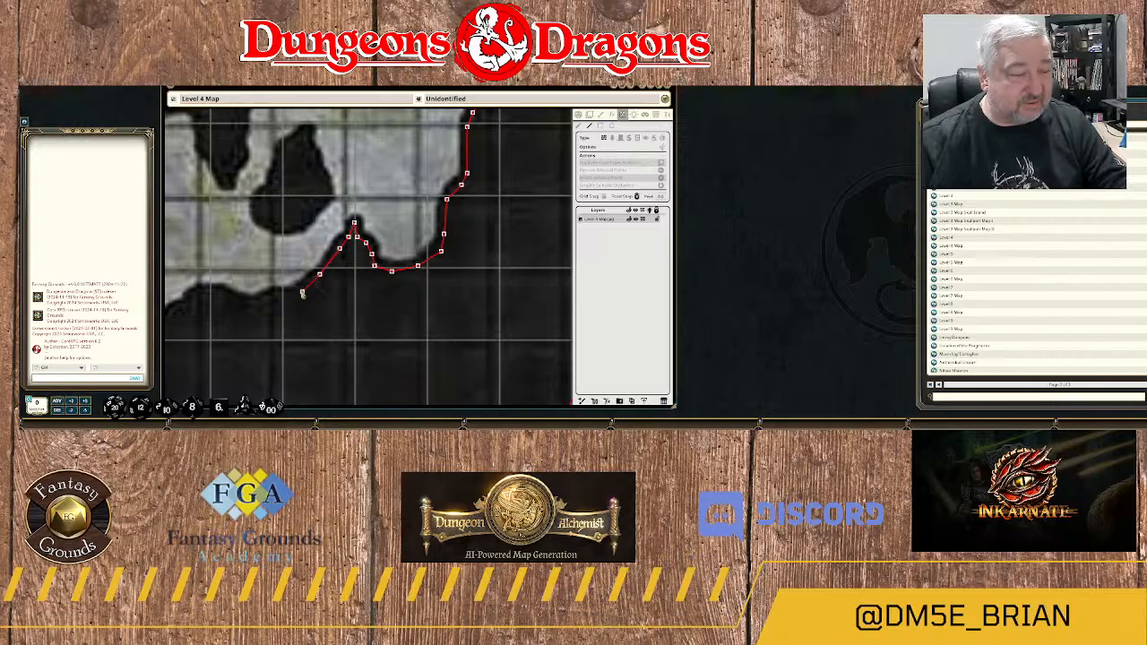
{"action": "left_click", "coordinate": [302, 290]}
{"action": "left_click", "coordinate": [288, 295]}
{"action": "left_click", "coordinate": [276, 295]}
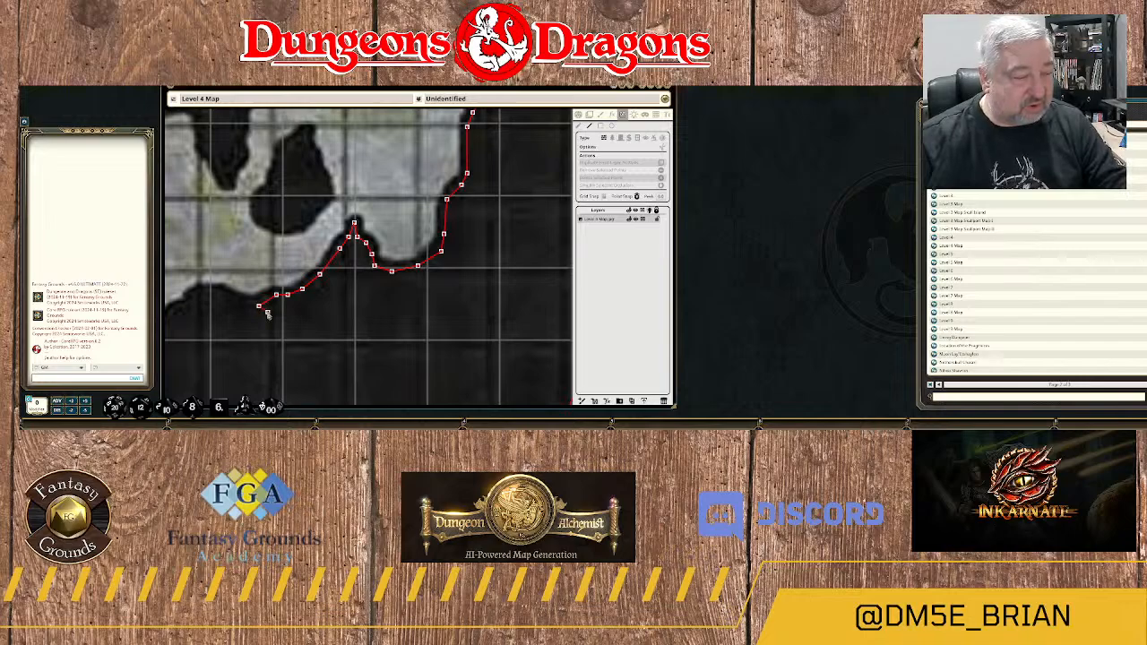
{"action": "left_click", "coordinate": [258, 306]}
{"action": "left_click", "coordinate": [227, 295]}
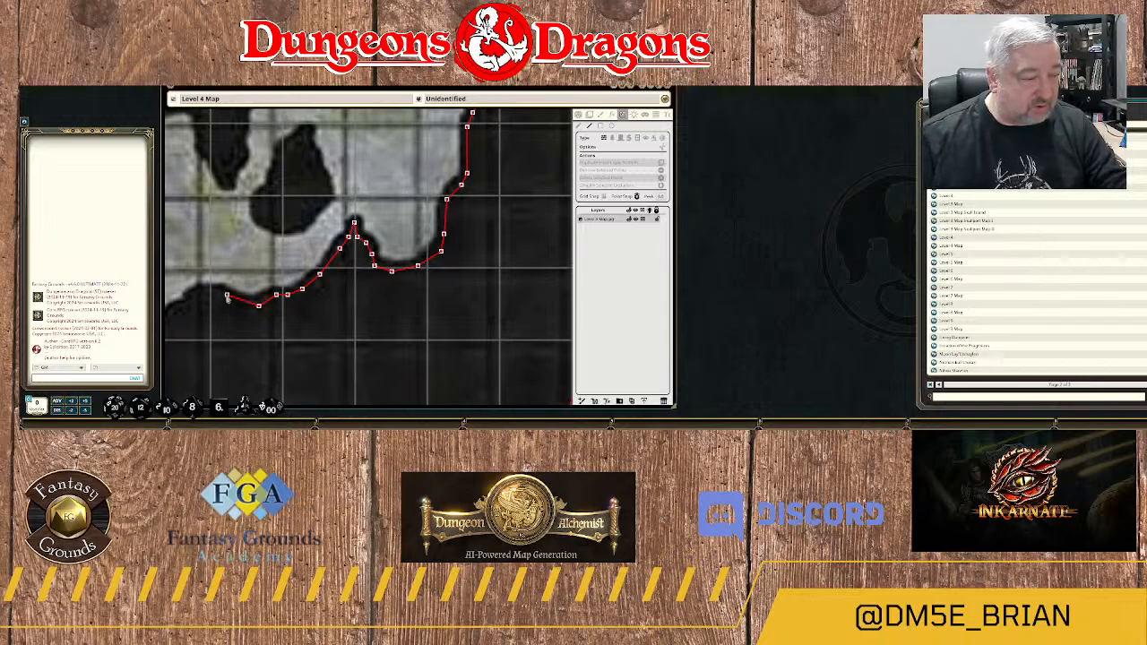
Trace the wall around the rounded rock corner southeast of area 21A and down its west edge to the floor pocket's bottom.
{"action": "left_click_drag", "start_coordinate": [206, 297], "coordinate": [372, 215]}
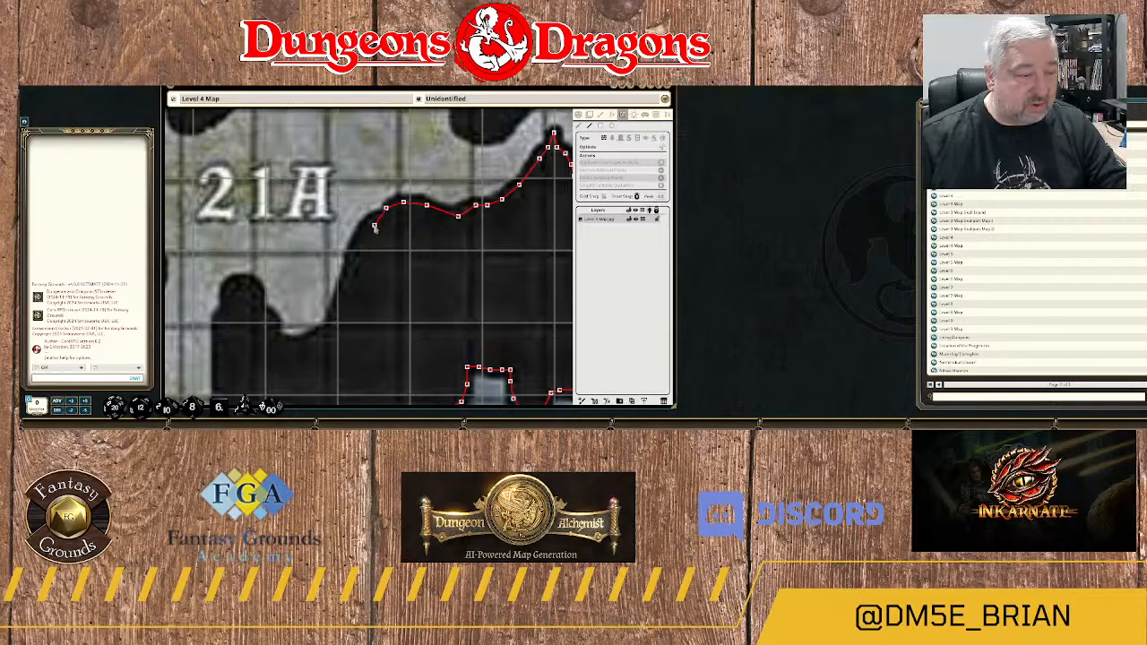
{"action": "left_click", "coordinate": [368, 225]}
{"action": "left_click", "coordinate": [357, 252]}
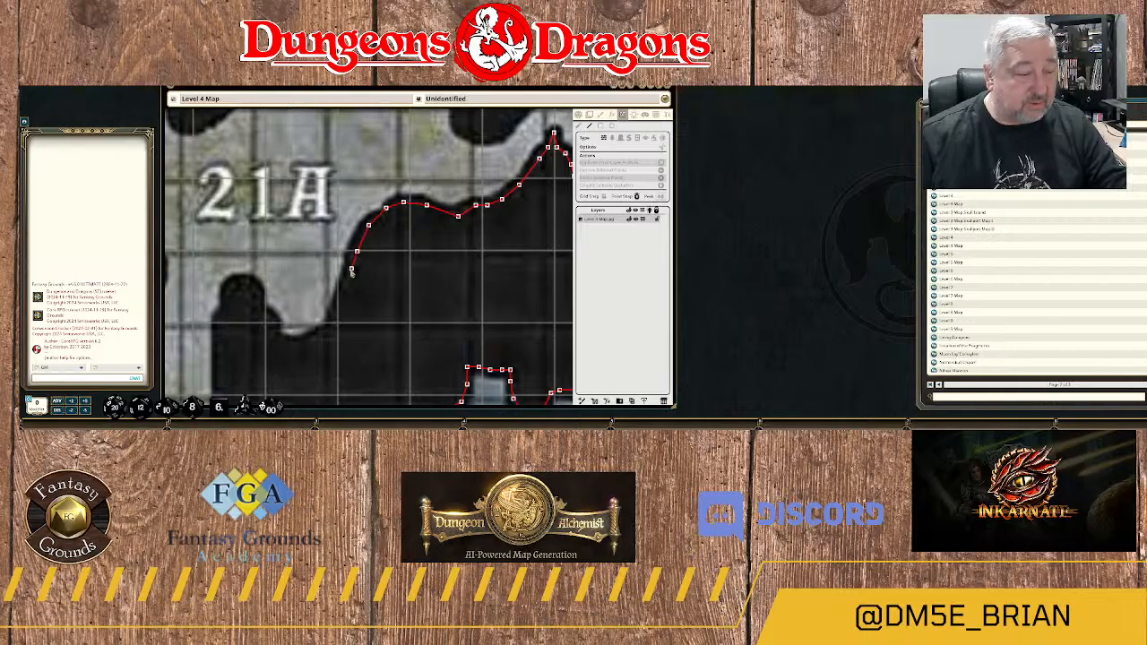
{"action": "left_click", "coordinate": [348, 271]}
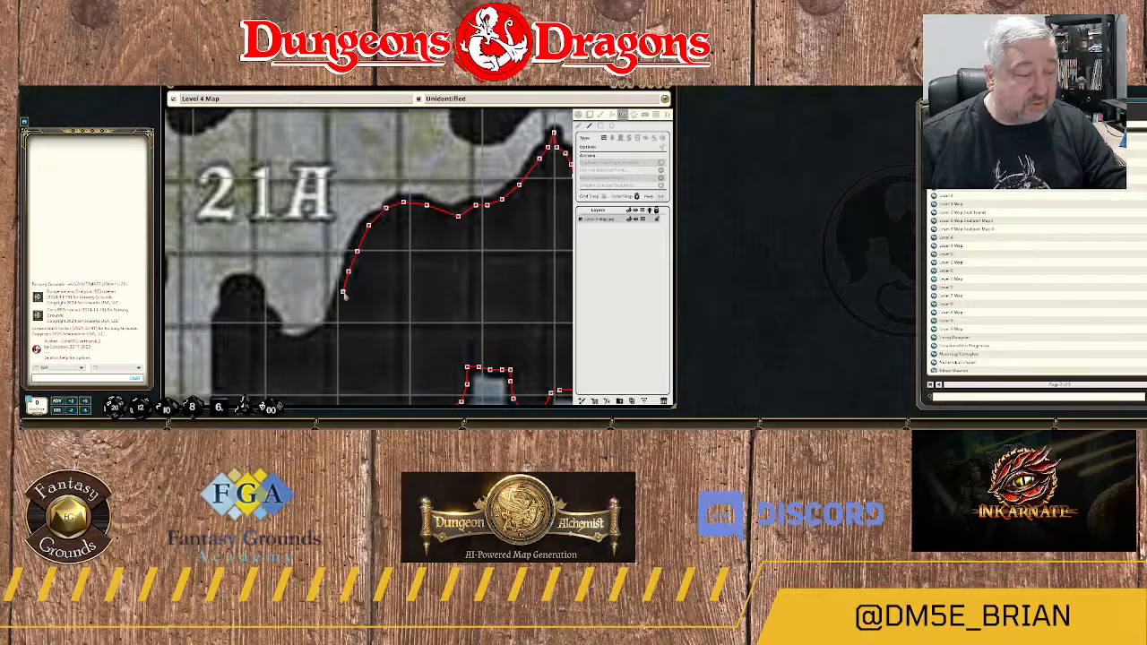
{"action": "left_click", "coordinate": [343, 291]}
{"action": "left_click", "coordinate": [335, 321]}
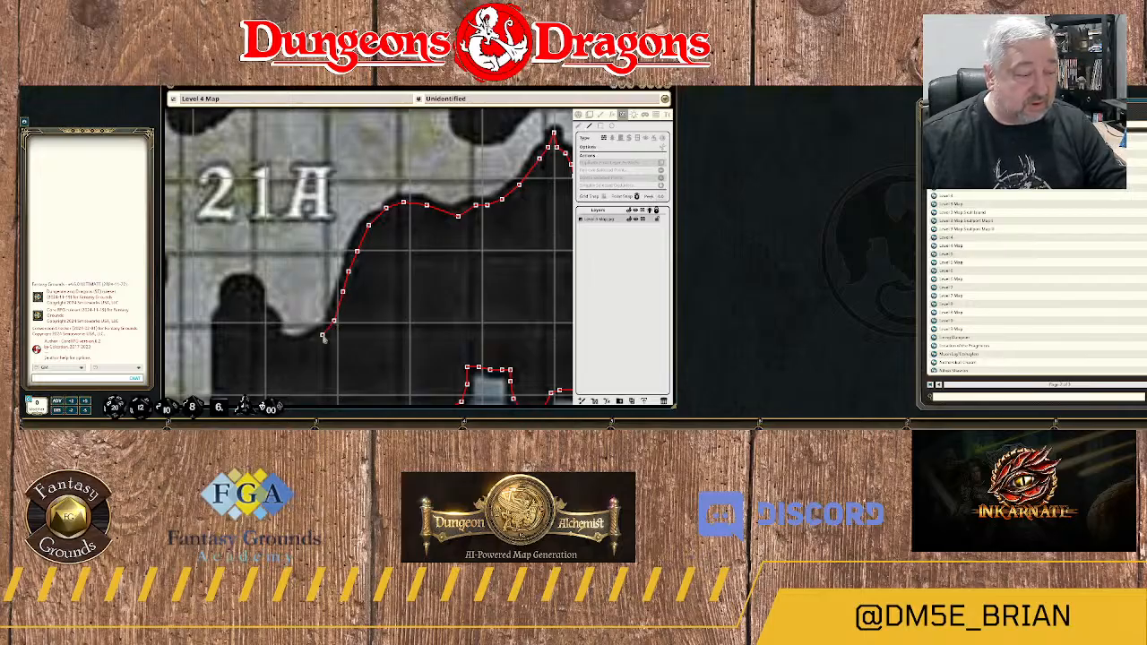
{"action": "left_click", "coordinate": [319, 335]}
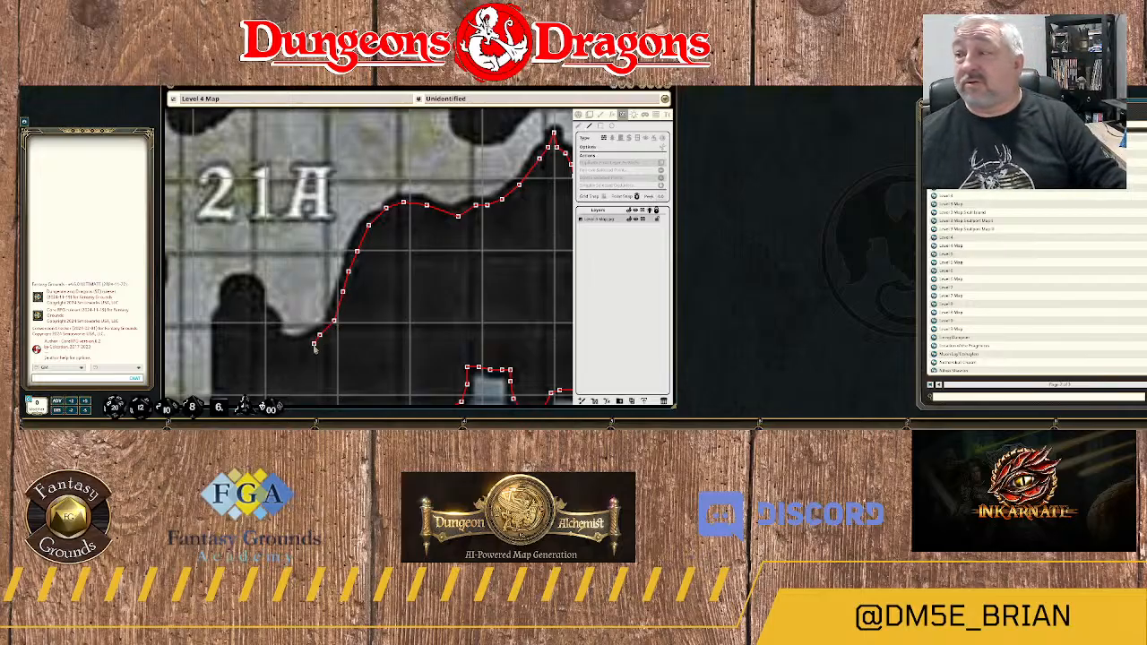
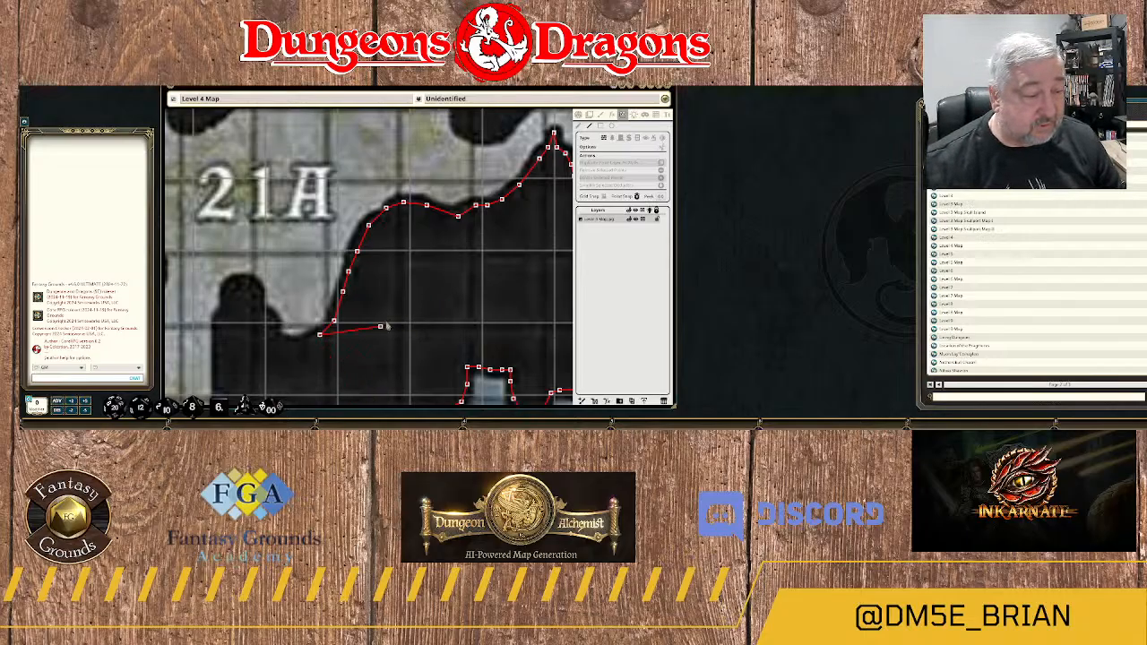
Continue the wall around the floor pocket's bottom, up the east side of the rounded rock knob and over its top.
{"action": "left_click_drag", "start_coordinate": [387, 326], "coordinate": [575, 196]}
{"action": "left_click", "coordinate": [496, 212]}
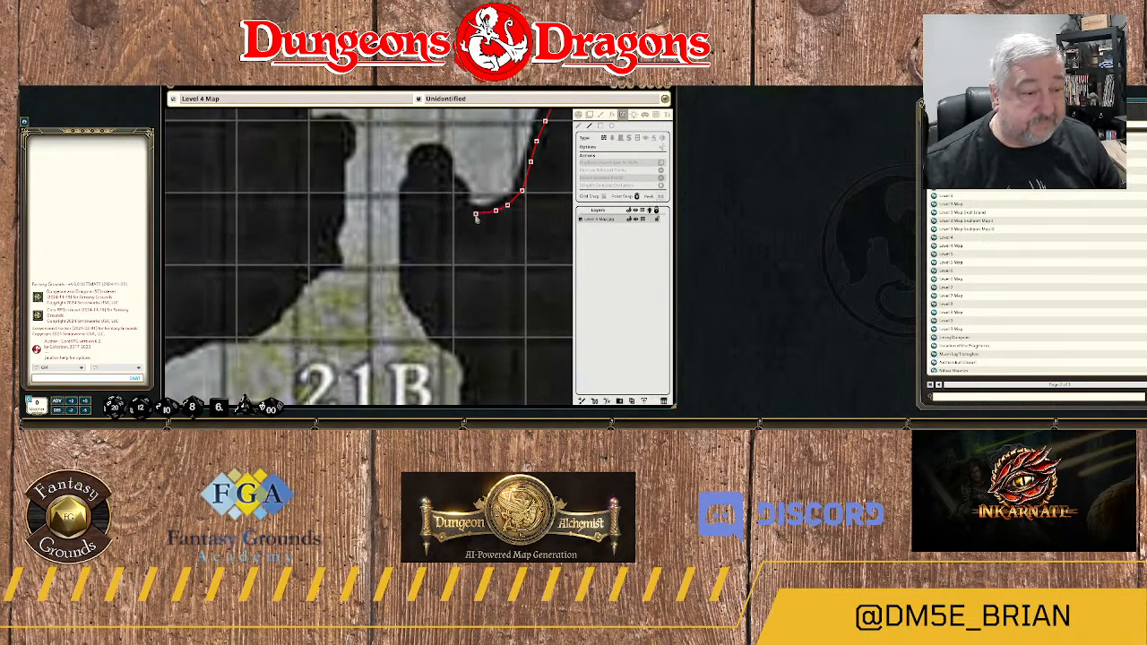
{"action": "left_click", "coordinate": [476, 214]}
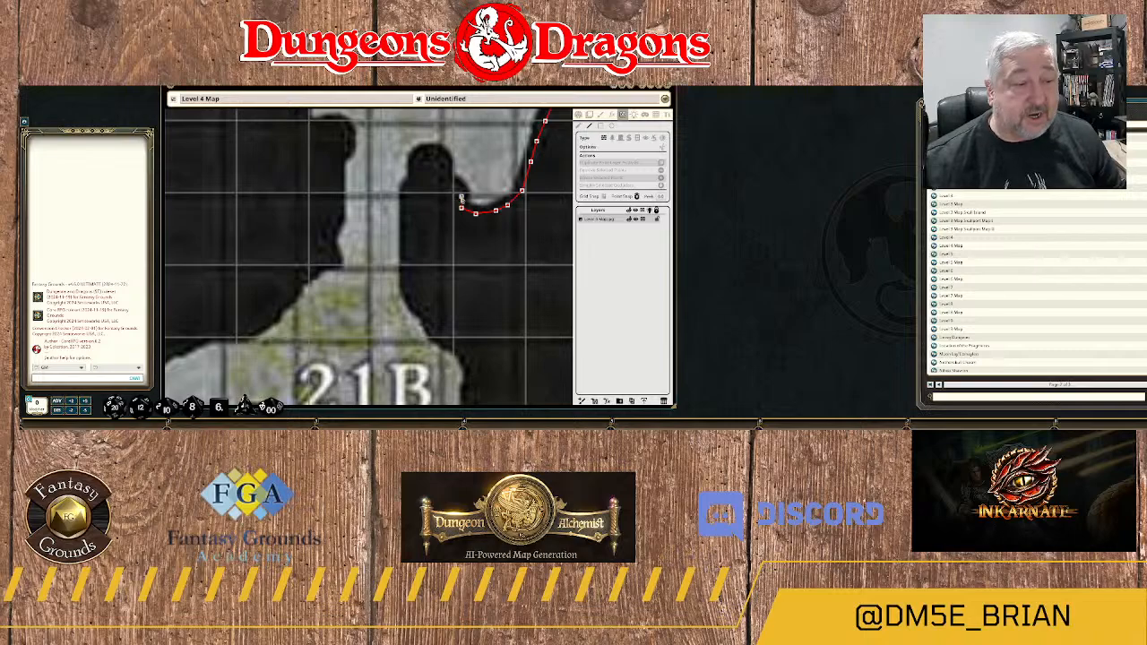
{"action": "left_click", "coordinate": [458, 194]}
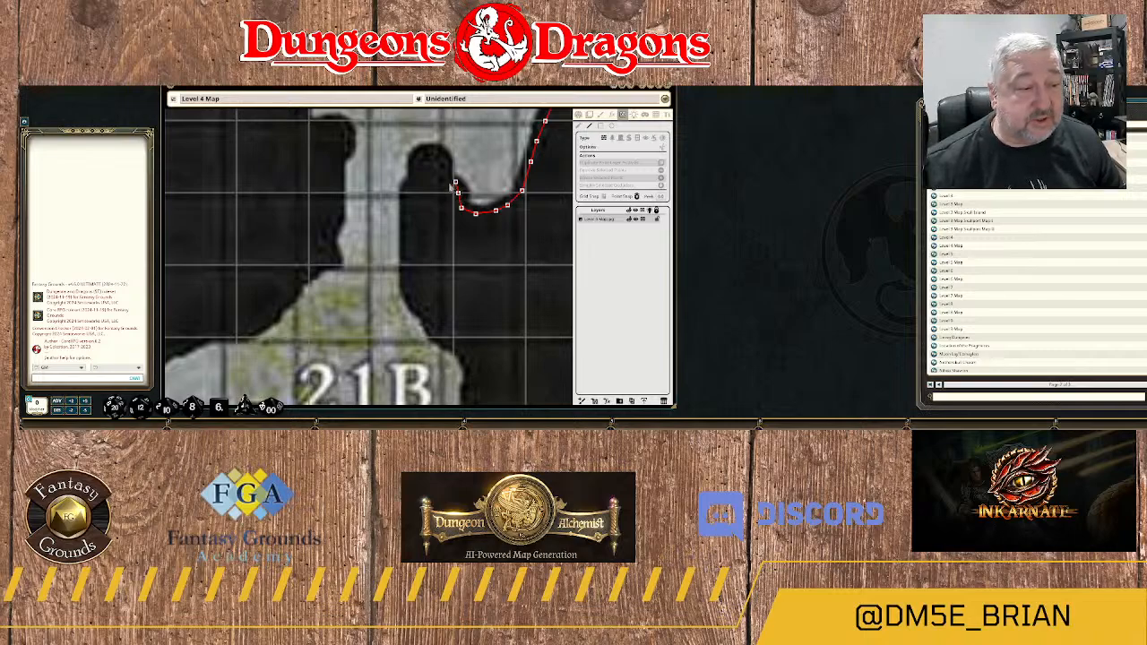
{"action": "left_click", "coordinate": [444, 166]}
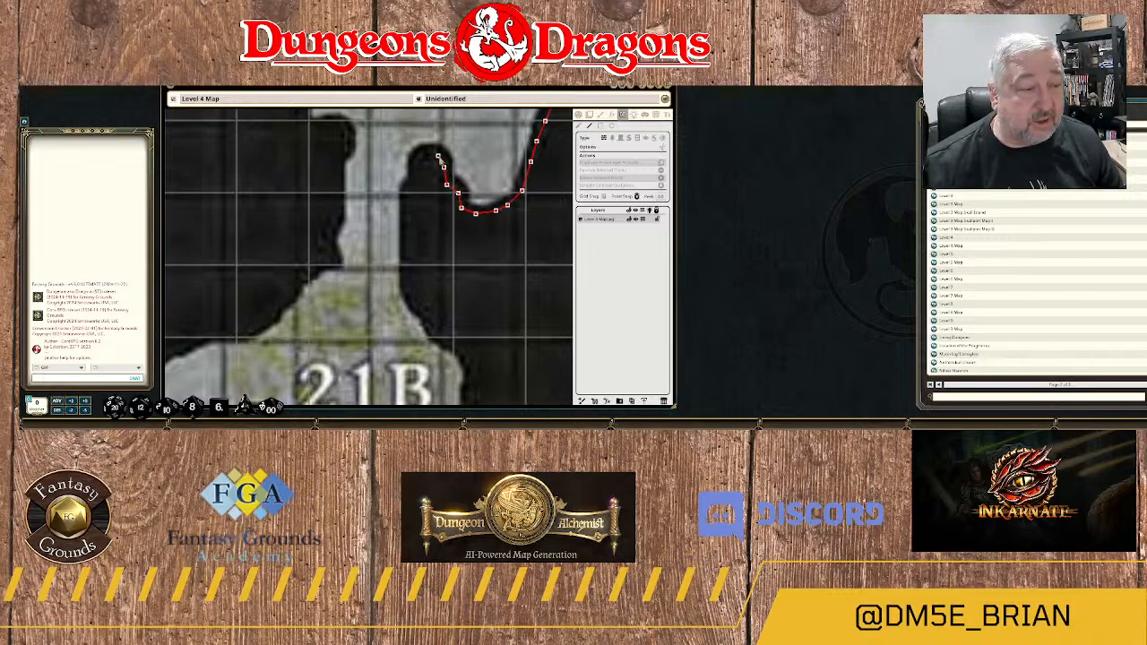
{"action": "left_click", "coordinate": [425, 154]}
{"action": "left_click", "coordinate": [414, 163]}
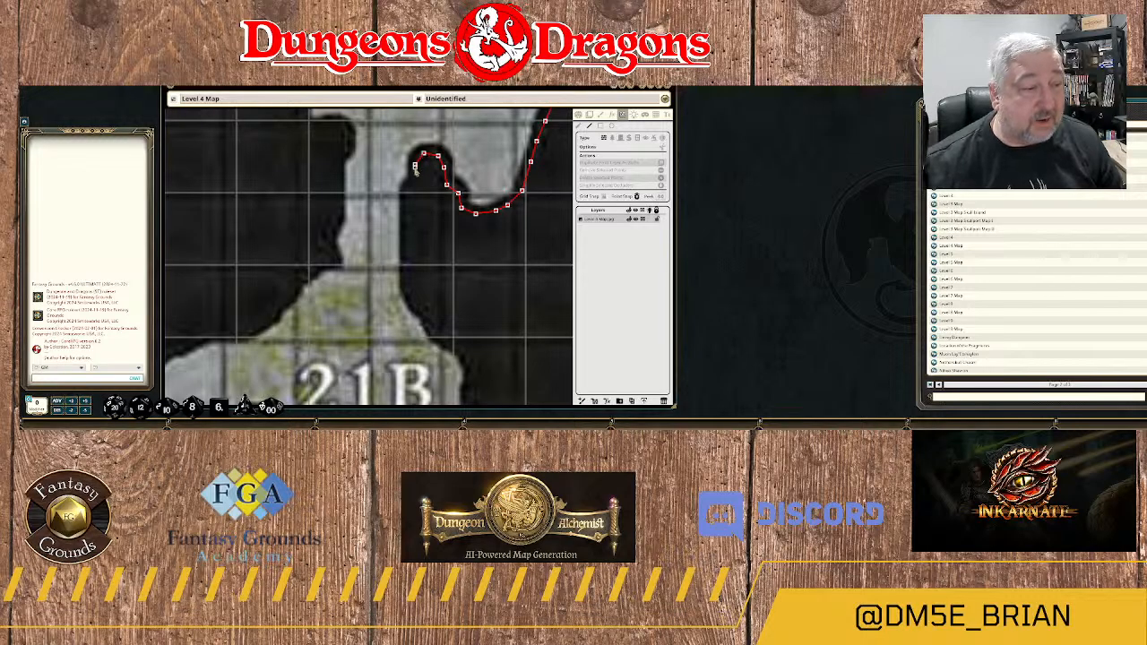
Trace the wall down the rock knob's west side, along the passage's east edge to the northeast of area 21B.
{"action": "left_click", "coordinate": [409, 186]}
{"action": "left_click", "coordinate": [401, 213]}
{"action": "left_click", "coordinate": [405, 219]}
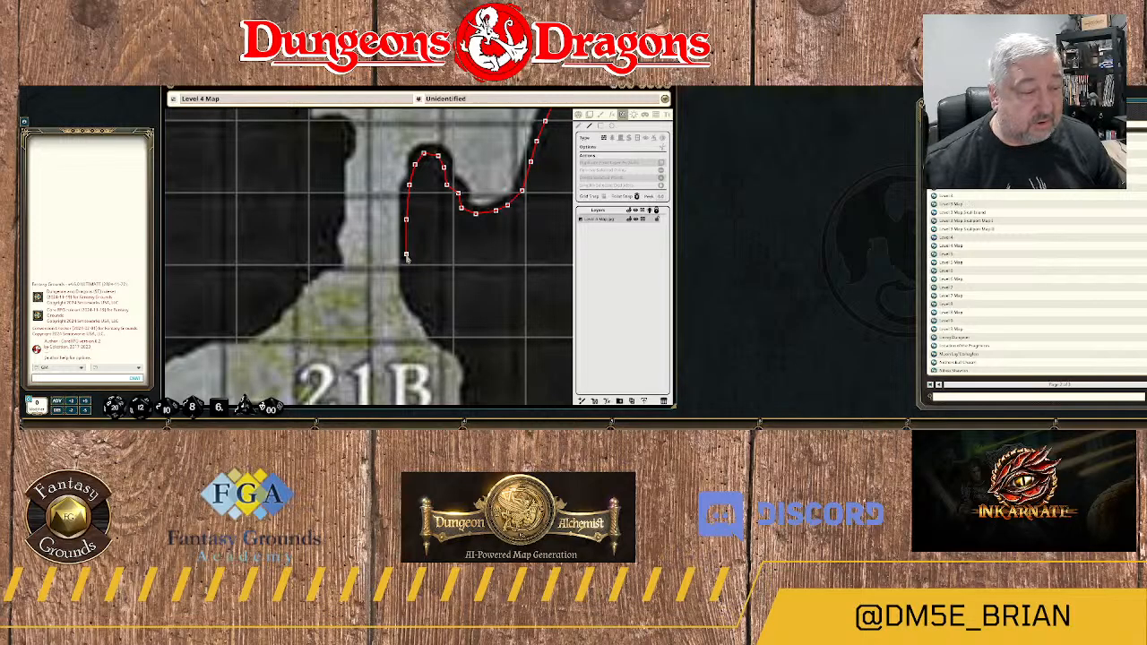
{"action": "left_click", "coordinate": [406, 255]}
{"action": "left_click", "coordinate": [406, 280]}
{"action": "left_click", "coordinate": [408, 298]}
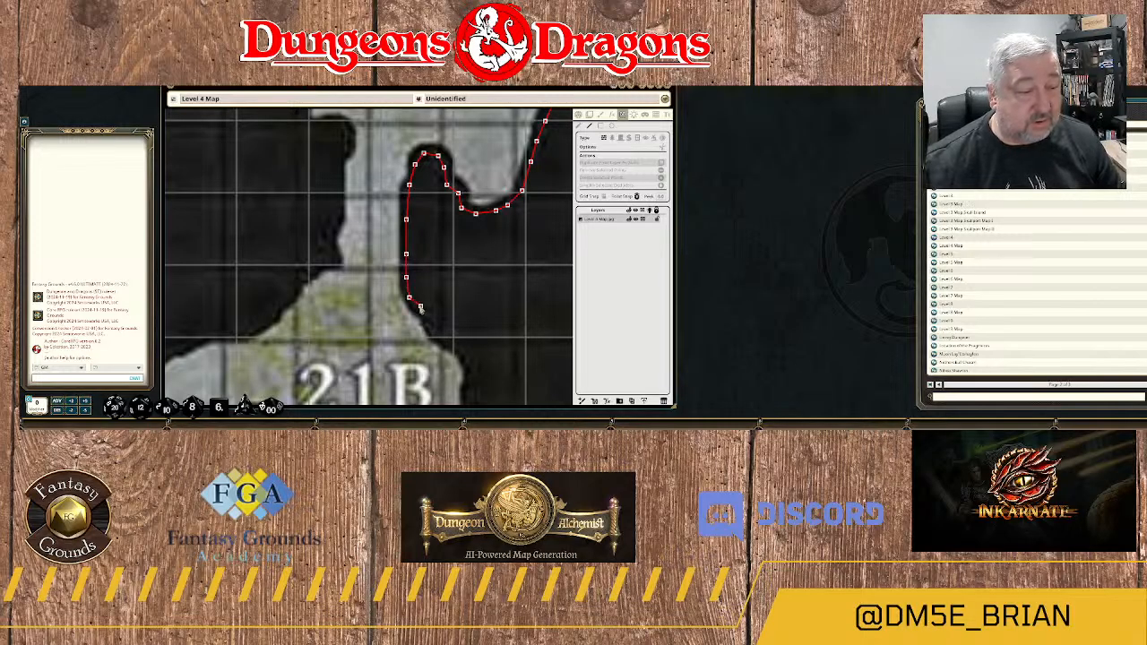
{"action": "left_click", "coordinate": [420, 306]}
{"action": "left_click", "coordinate": [426, 314]}
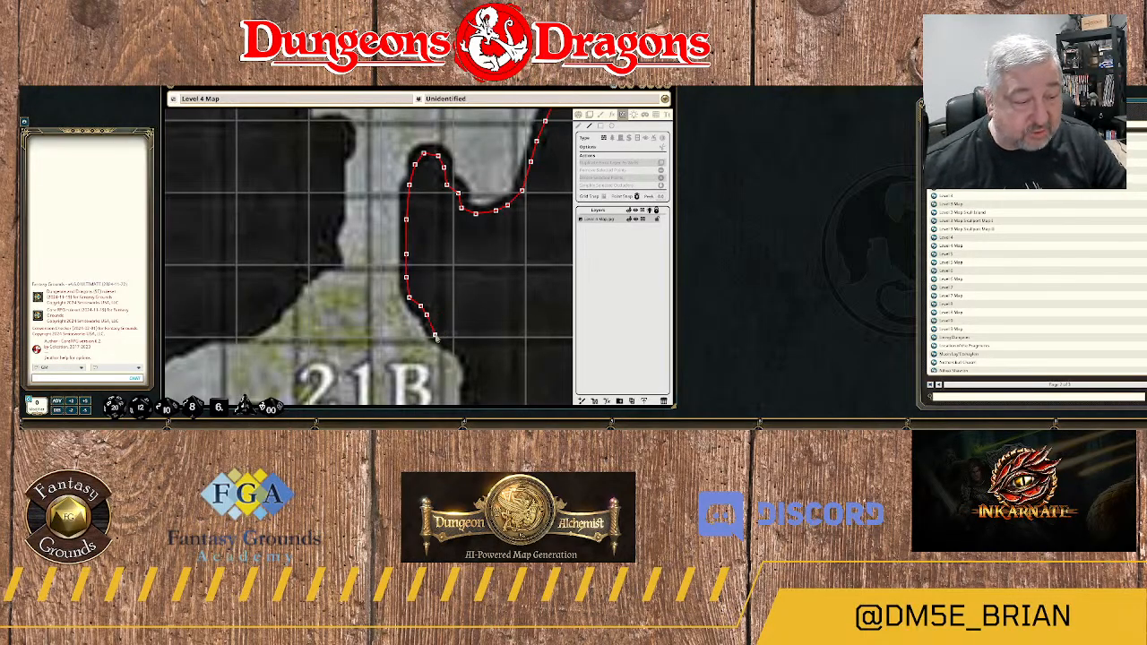
{"action": "left_click", "coordinate": [436, 337]}
Trace the wall around the rounded east side of area 21B to its southeast corner.
{"action": "left_click_drag", "start_coordinate": [482, 364], "coordinate": [462, 187]}
{"action": "left_click", "coordinate": [446, 189]}
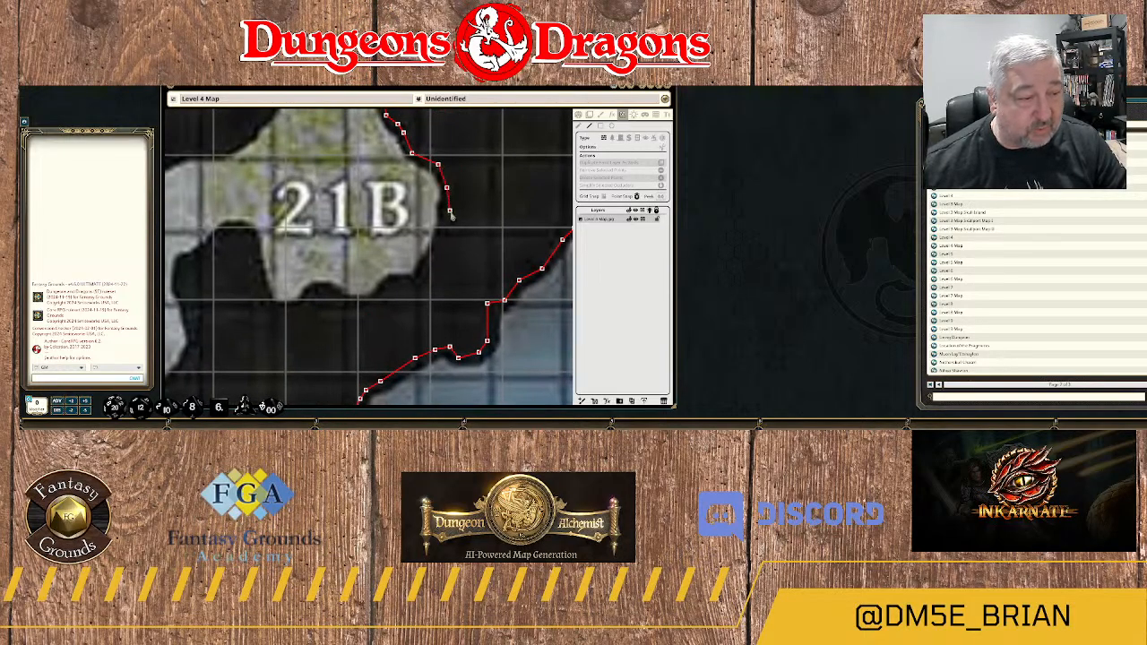
{"action": "left_click", "coordinate": [449, 211]}
{"action": "left_click", "coordinate": [441, 245]}
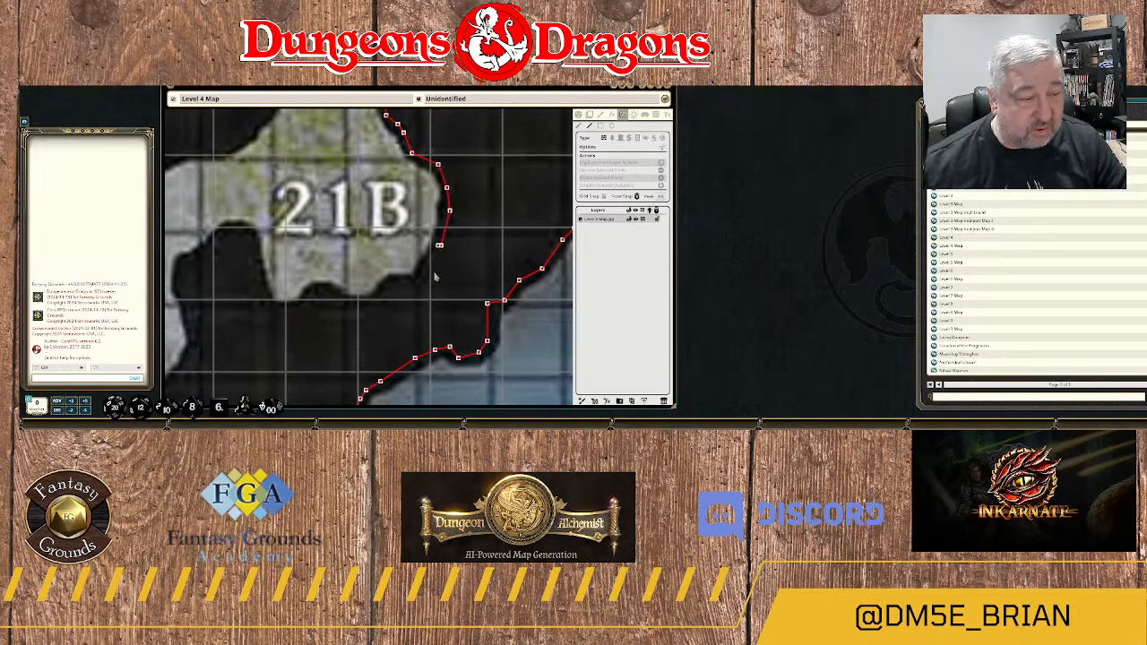
{"action": "left_click", "coordinate": [426, 274]}
{"action": "left_click", "coordinate": [415, 286]}
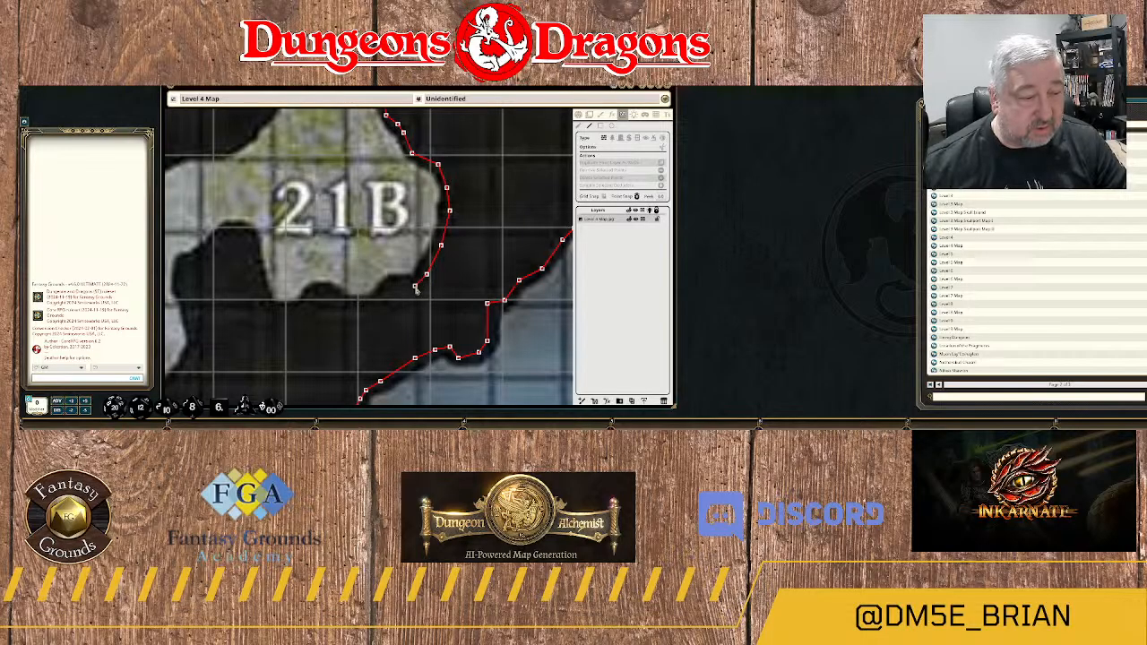
{"action": "left_click", "coordinate": [389, 285]}
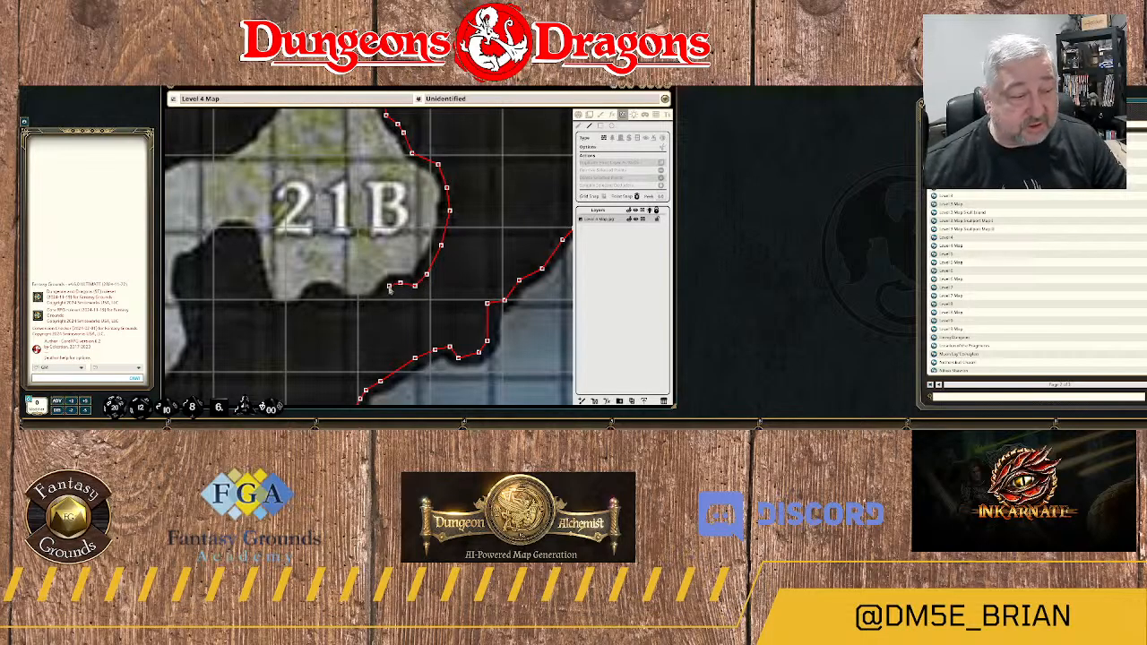
Continue the wall west along the wavy south edge of area 21B.
{"action": "left_click", "coordinate": [377, 302]}
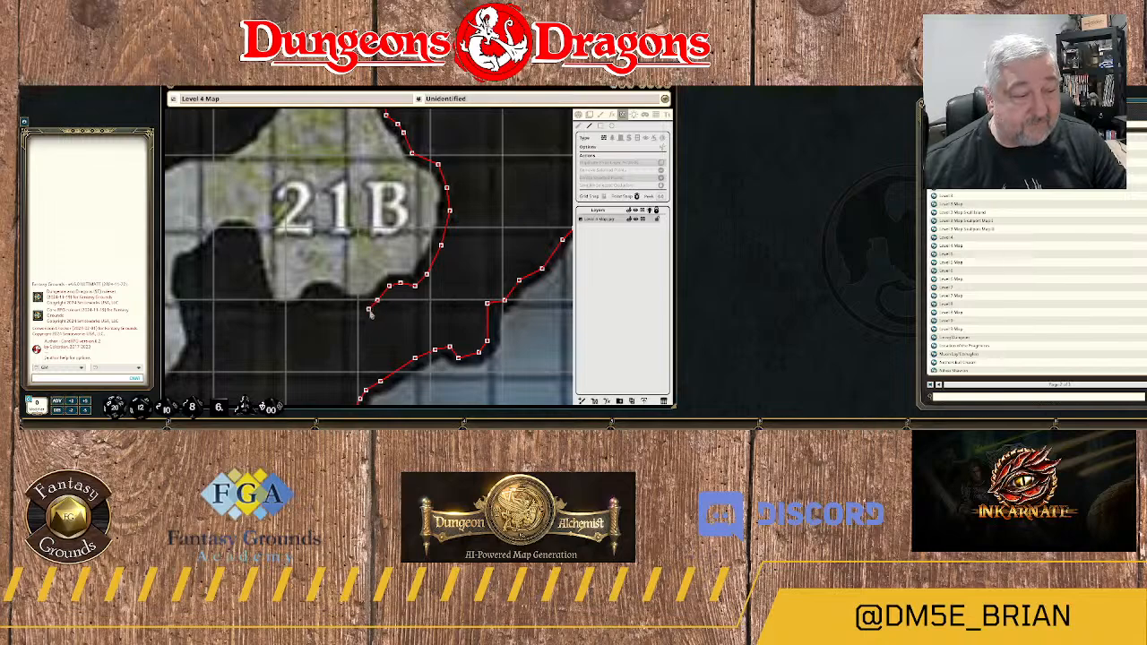
{"action": "left_click", "coordinate": [367, 308]}
{"action": "left_click", "coordinate": [351, 306]}
{"action": "left_click", "coordinate": [337, 297]}
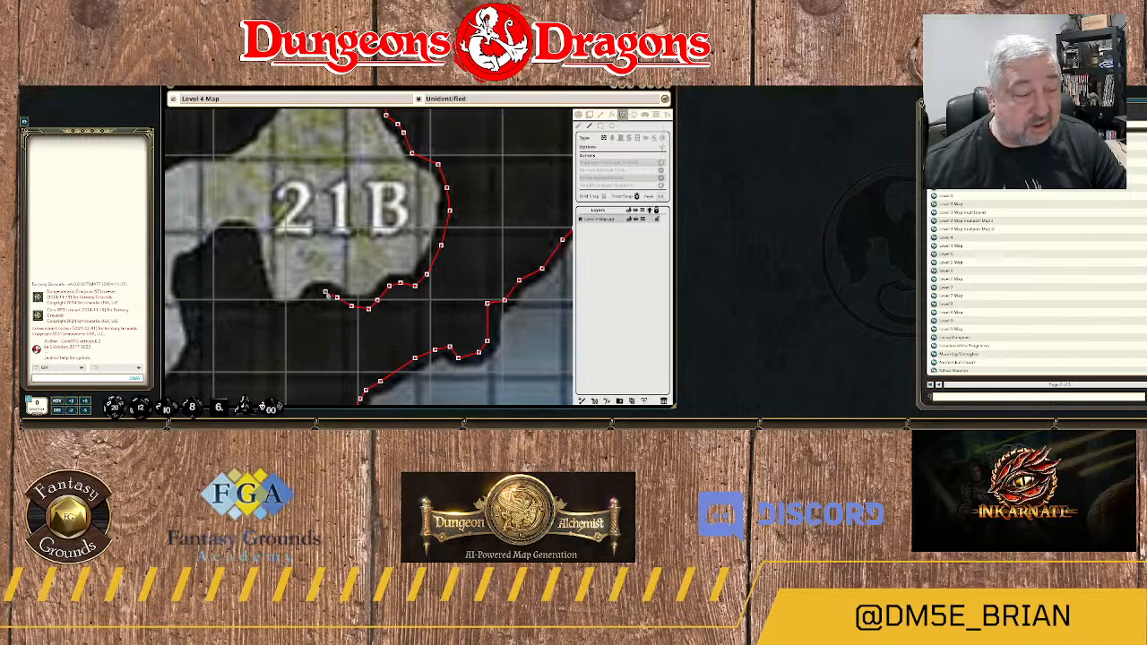
{"action": "left_click", "coordinate": [324, 294]}
{"action": "left_click", "coordinate": [312, 297]}
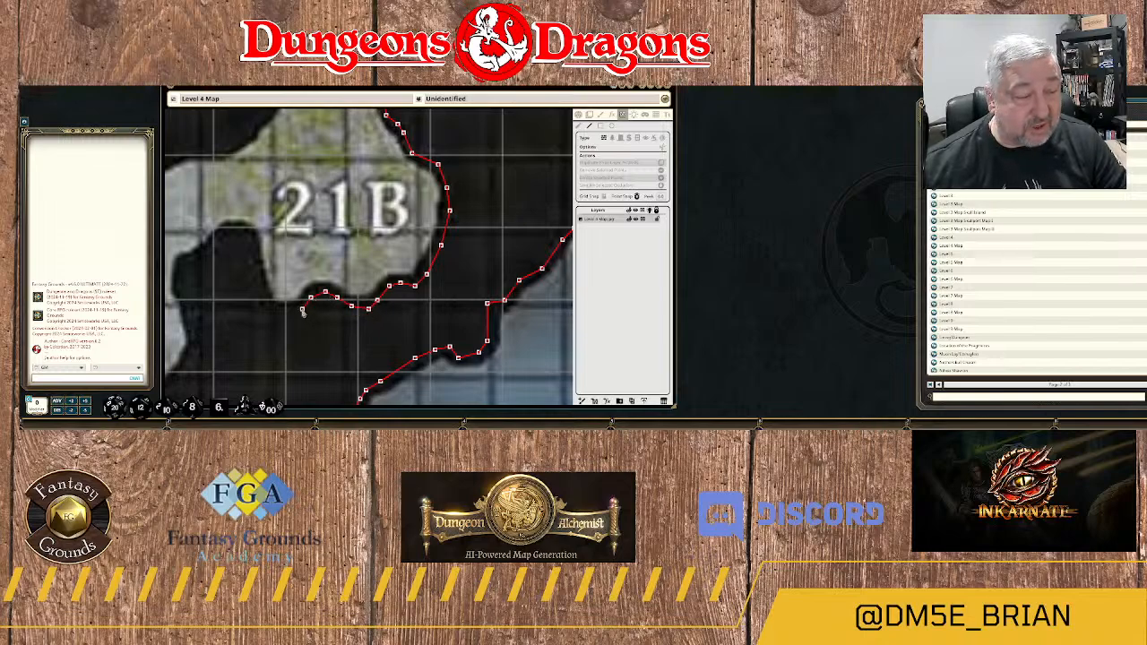
{"action": "left_click", "coordinate": [301, 309]}
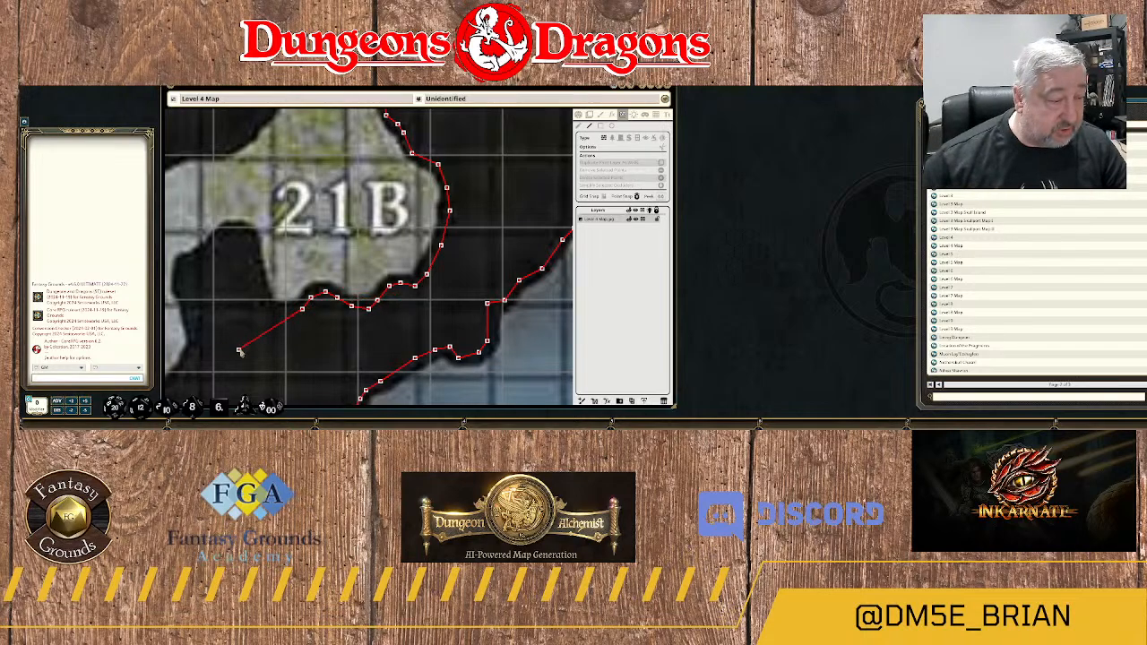
Trace the wall up the east side of the rock knob southwest of area 21B and around its rounded top.
{"action": "left_click_drag", "start_coordinate": [225, 348], "coordinate": [469, 212]}
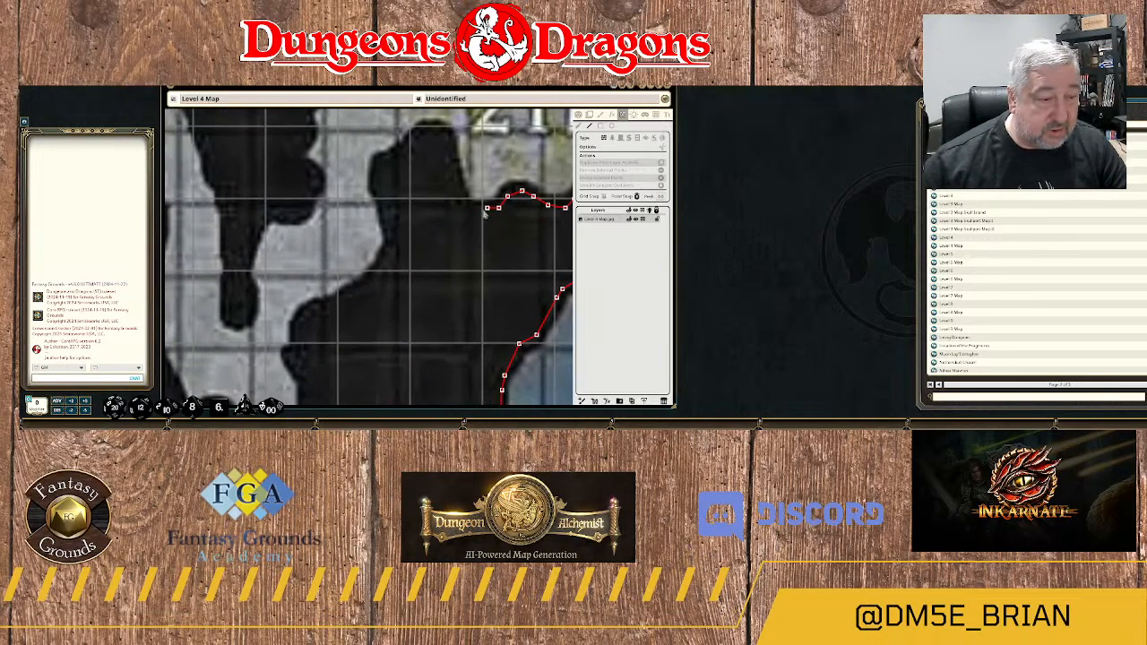
{"action": "left_click", "coordinate": [470, 209]}
{"action": "left_click", "coordinate": [451, 169]}
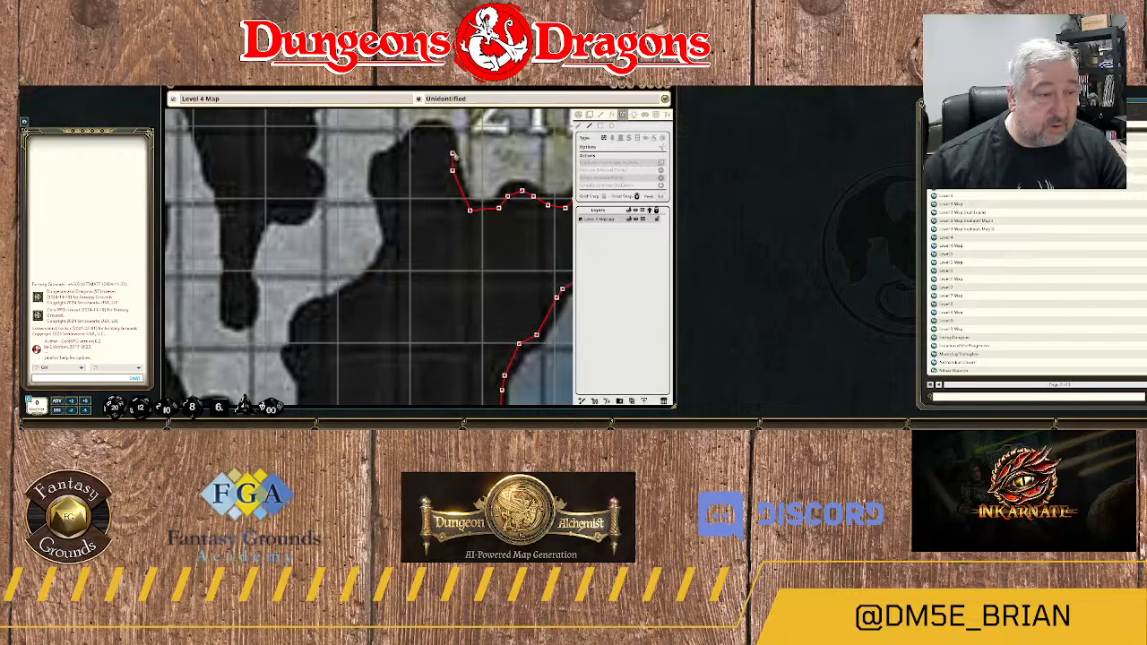
{"action": "left_click", "coordinate": [452, 139]}
{"action": "left_click", "coordinate": [433, 127]}
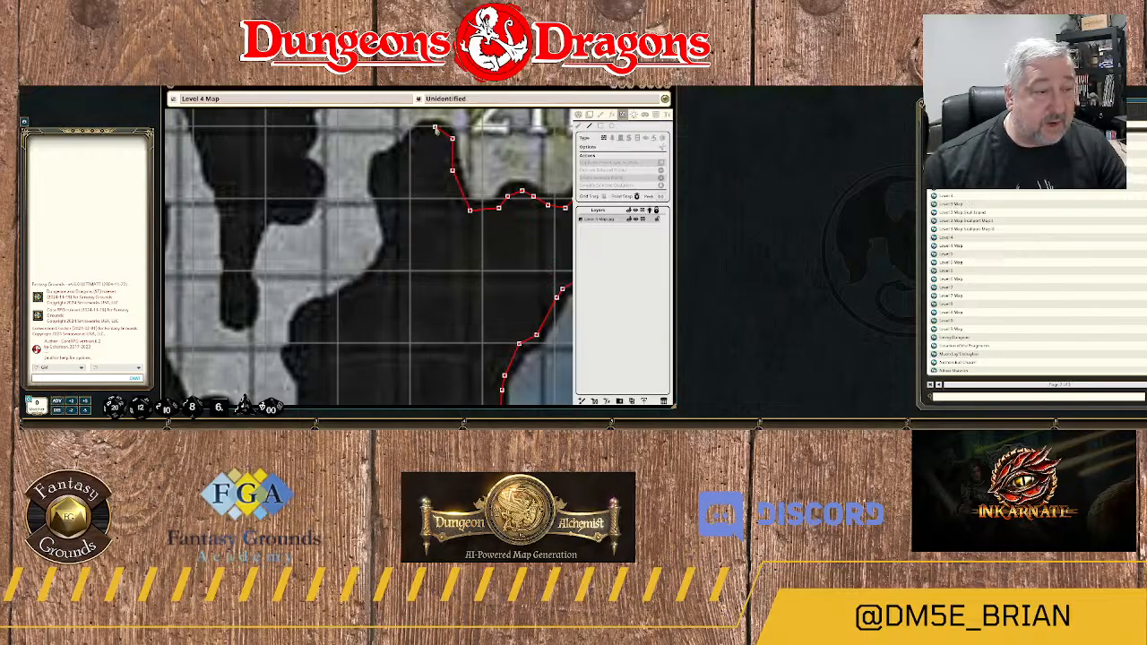
{"action": "left_click", "coordinate": [417, 130]}
{"action": "left_click", "coordinate": [400, 148]}
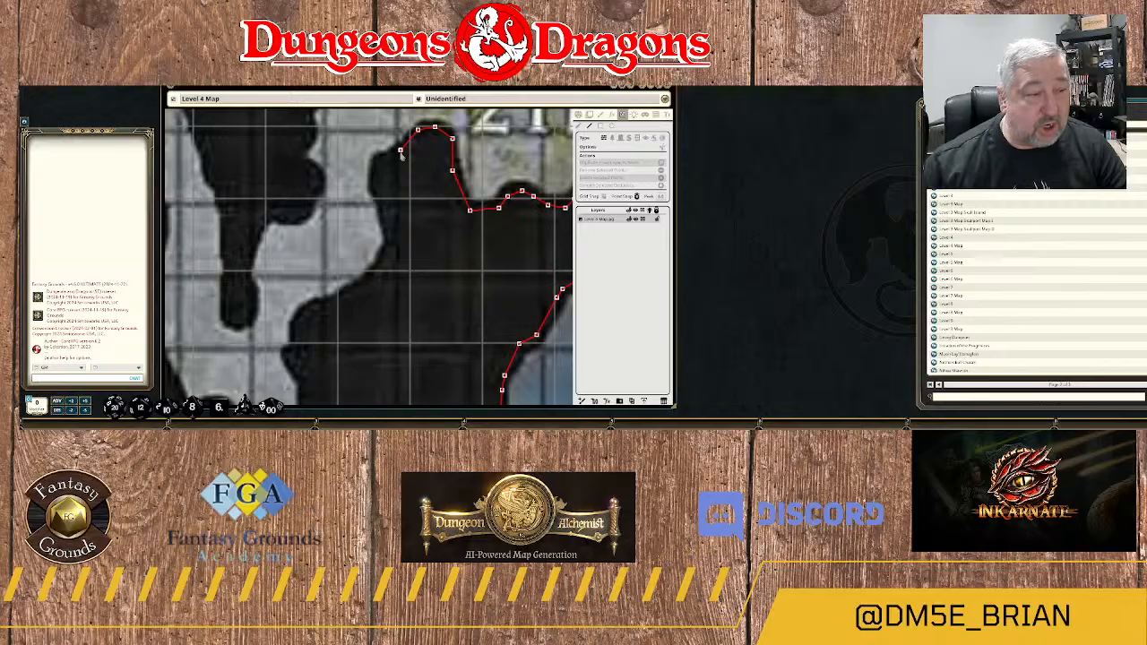
{"action": "left_click", "coordinate": [383, 162]}
{"action": "left_click", "coordinate": [378, 175]}
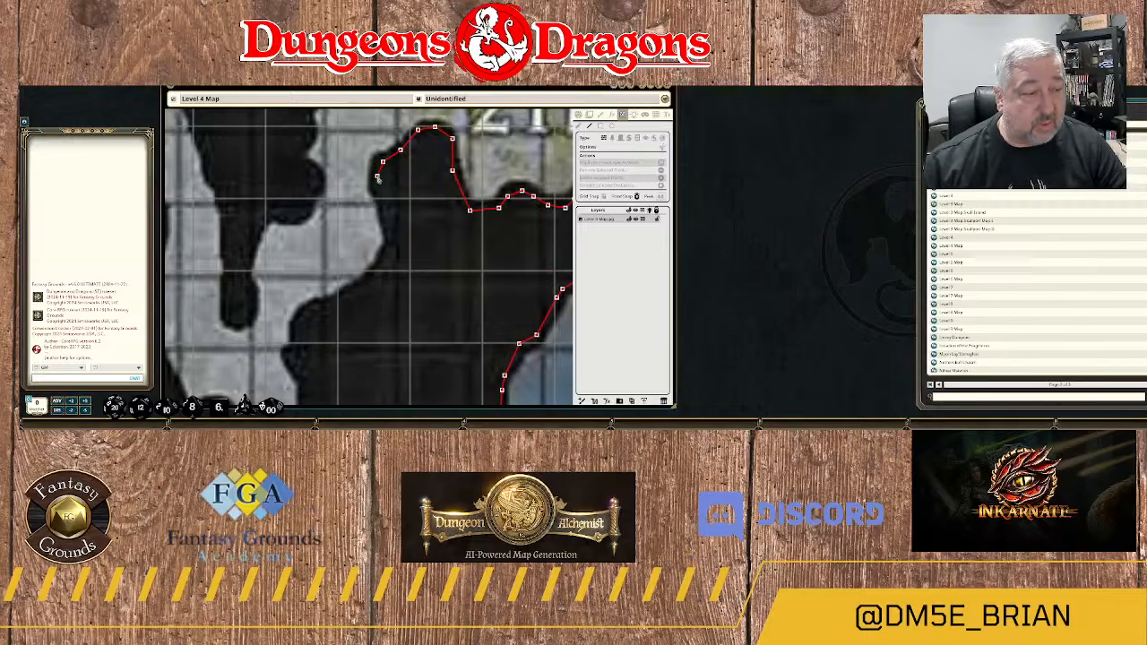
Trace the wall down the knob's west side and southwest along the rock edge to its protruding corner.
{"action": "left_click", "coordinate": [382, 209]}
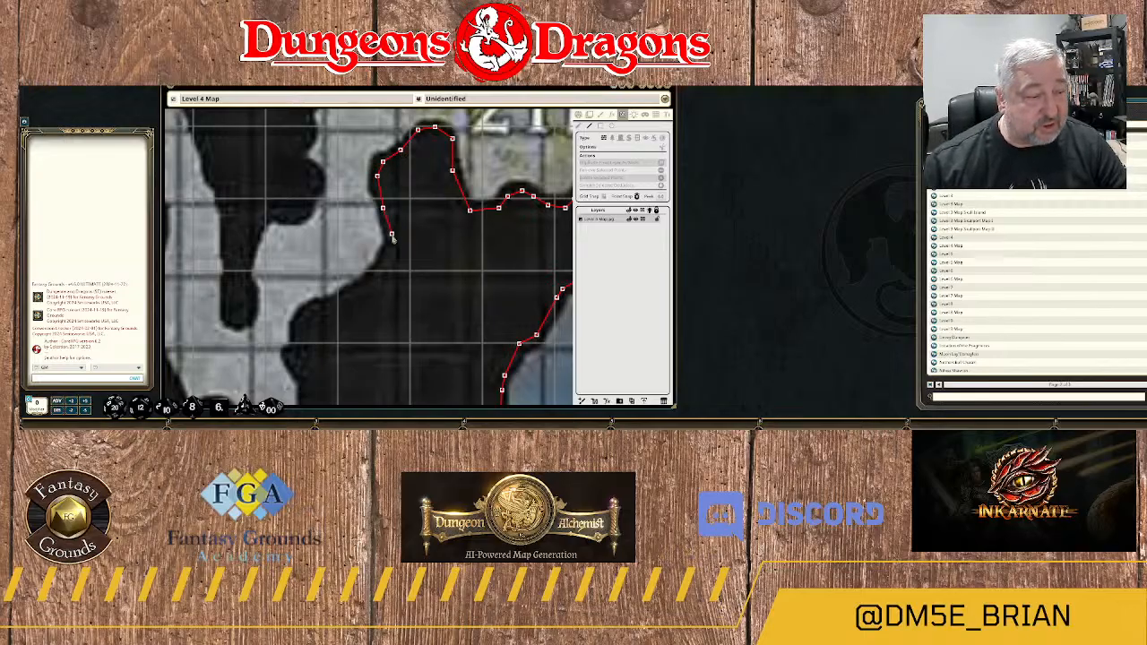
{"action": "left_click", "coordinate": [391, 235]}
{"action": "left_click", "coordinate": [389, 253]}
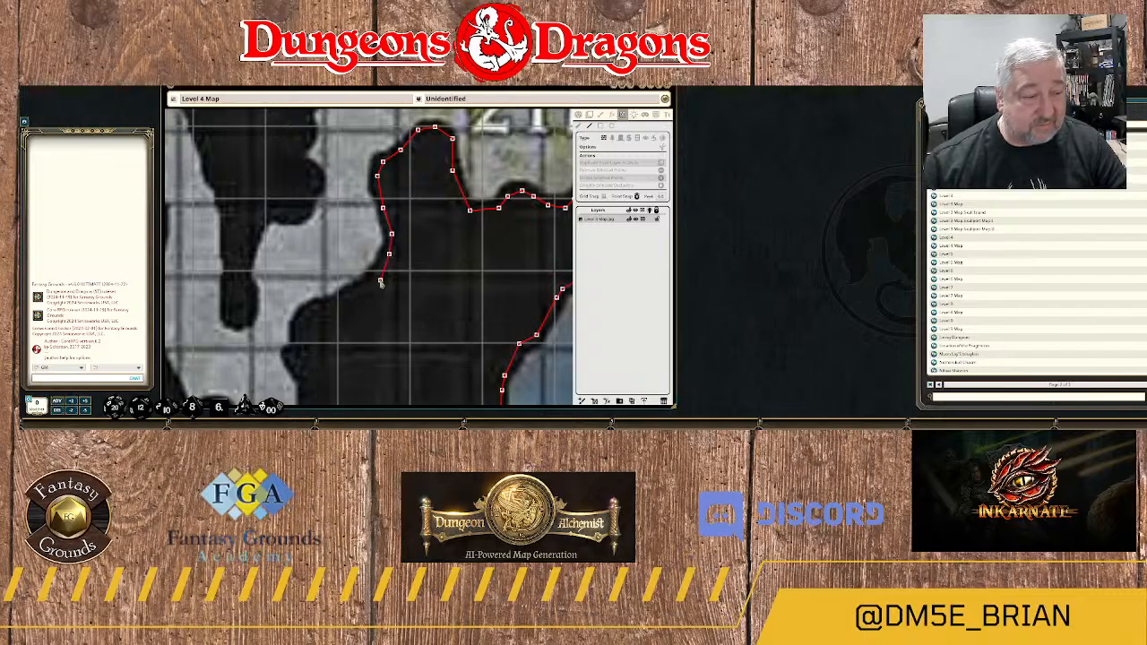
{"action": "left_click", "coordinate": [375, 281]}
{"action": "left_click", "coordinate": [343, 300]}
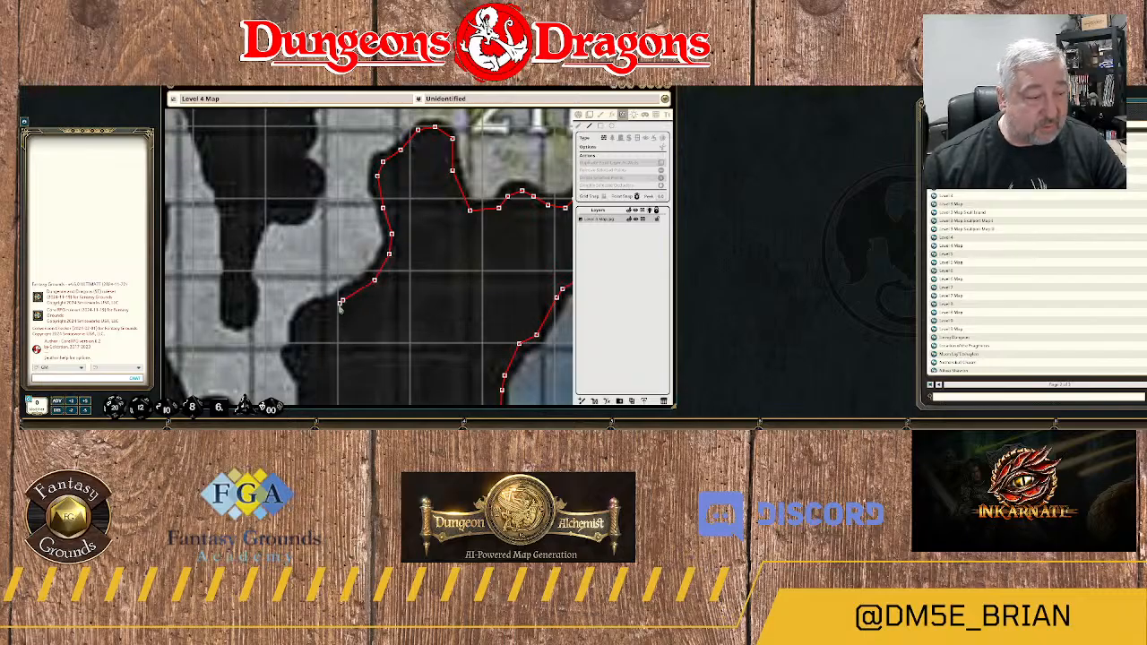
{"action": "left_click", "coordinate": [316, 311]}
{"action": "double_click", "coordinate": [302, 319]}
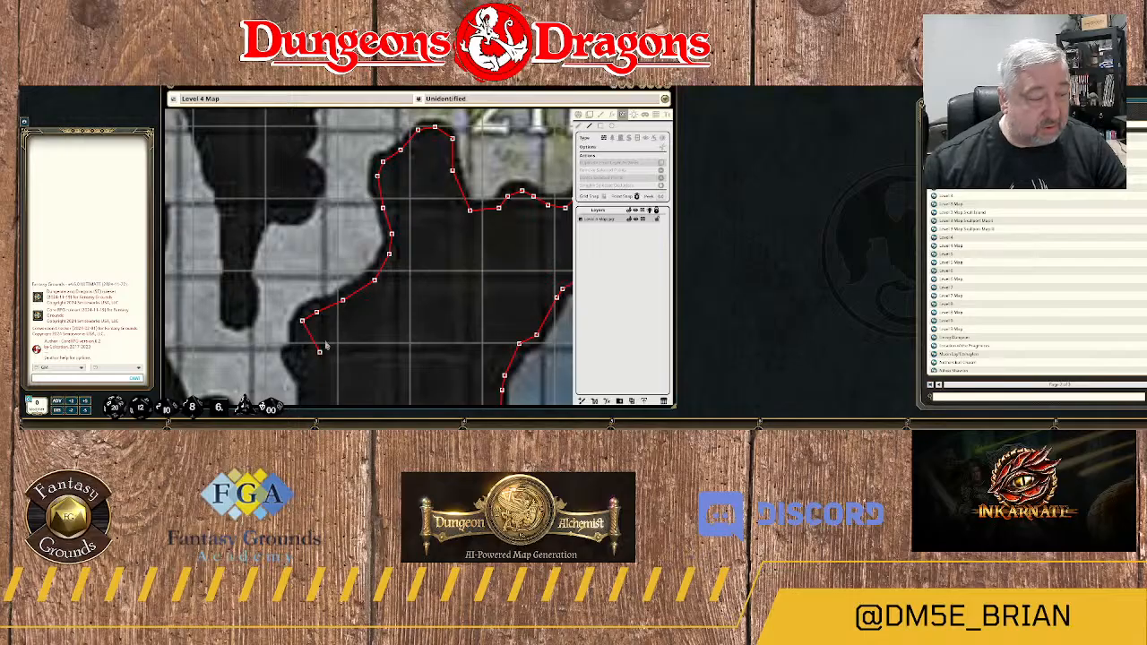
Continue the wall south around the small rock notch and down the east edge of the narrow passage.
{"action": "left_click_drag", "start_coordinate": [312, 358], "coordinate": [416, 202]}
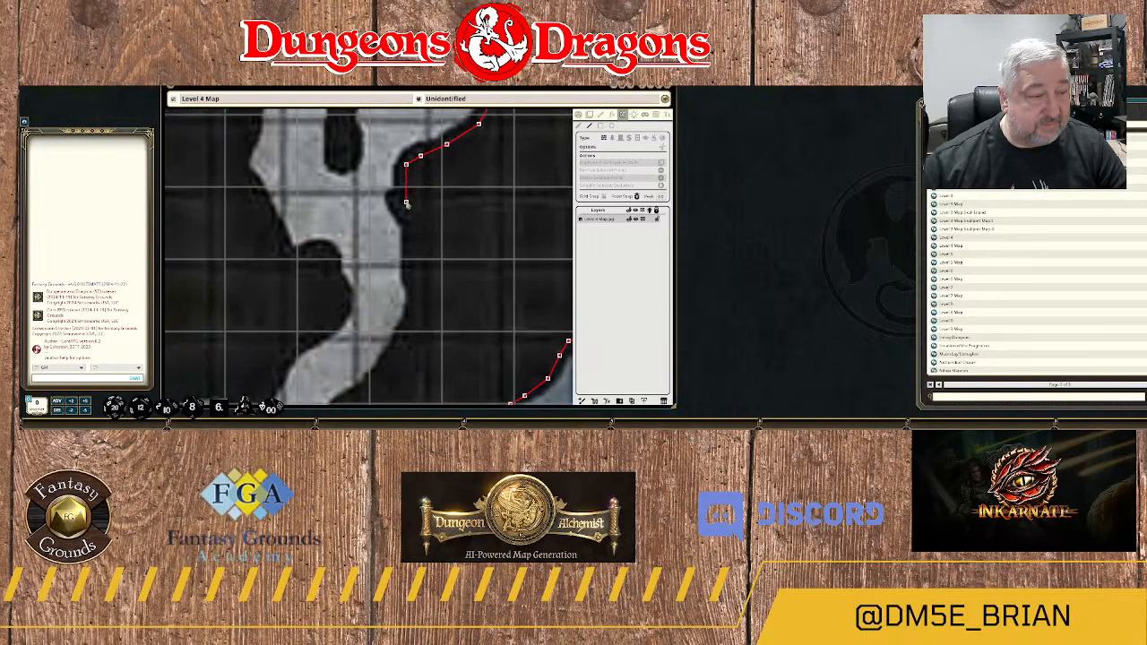
{"action": "left_click", "coordinate": [404, 188]}
{"action": "left_click", "coordinate": [397, 201]}
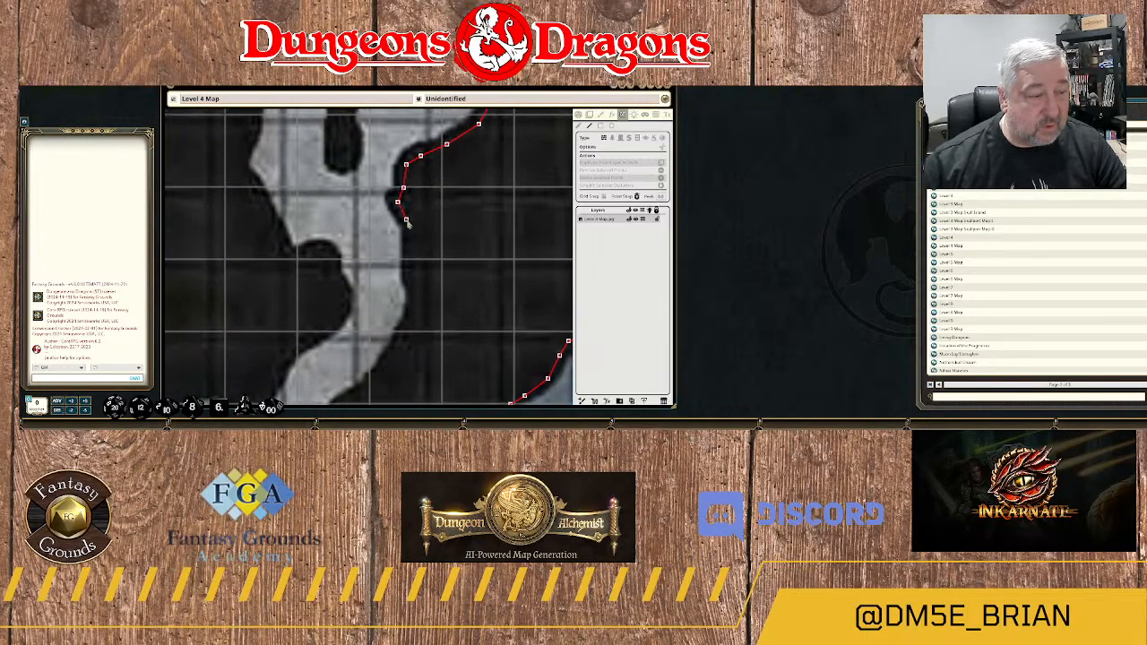
{"action": "left_click", "coordinate": [408, 219]}
{"action": "left_click", "coordinate": [415, 300]}
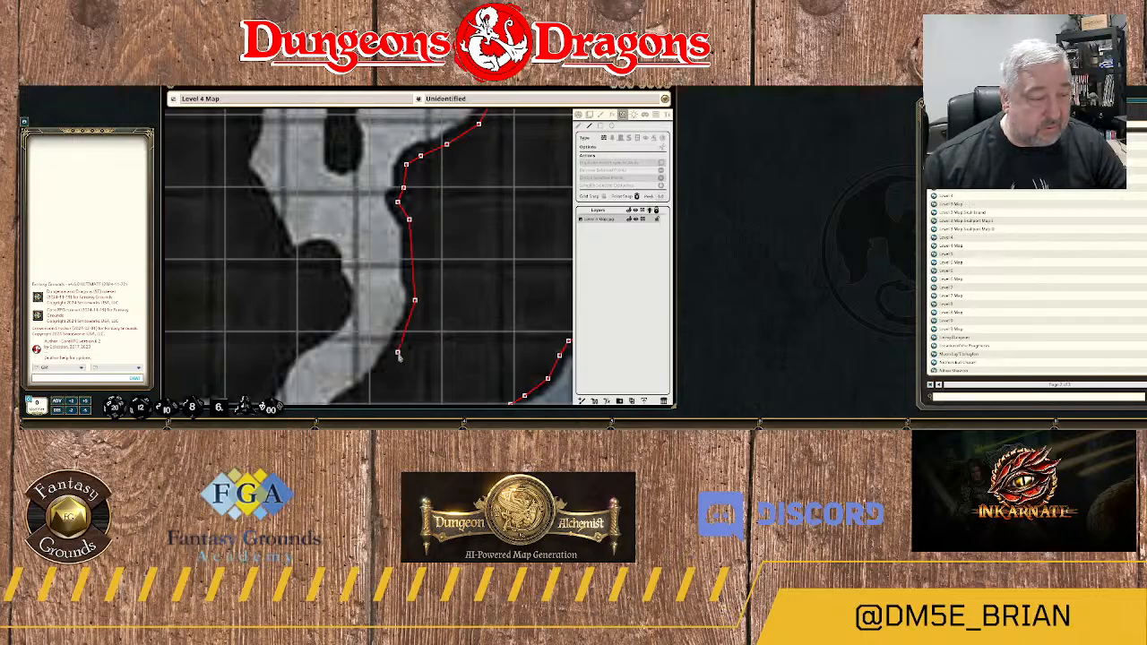
Trace the wall southwest along the passage's outer edge and around the pointed bottom of its bend.
{"action": "left_click_drag", "start_coordinate": [410, 348], "coordinate": [505, 217]}
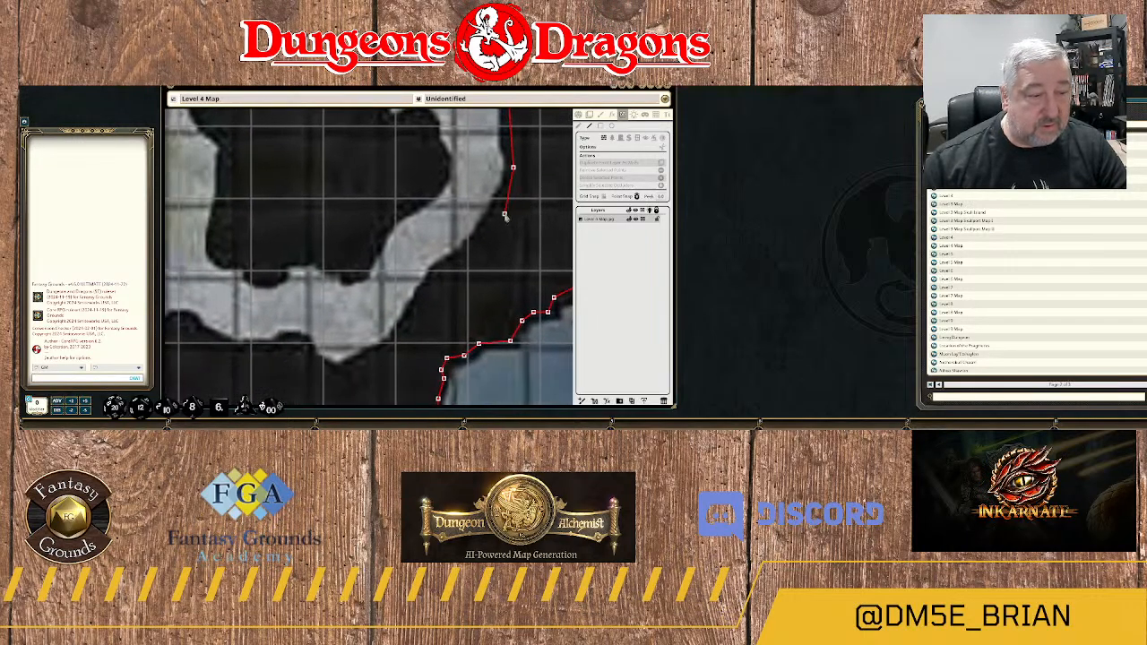
{"action": "left_click", "coordinate": [493, 216]}
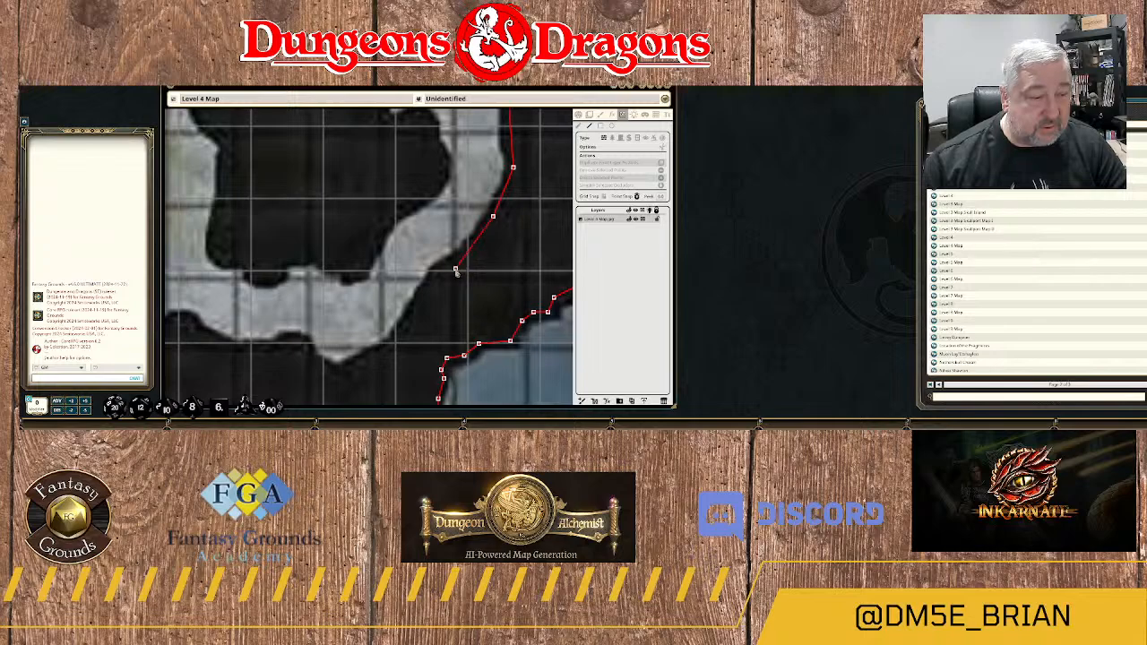
{"action": "left_click", "coordinate": [449, 267]}
{"action": "left_click", "coordinate": [435, 274]}
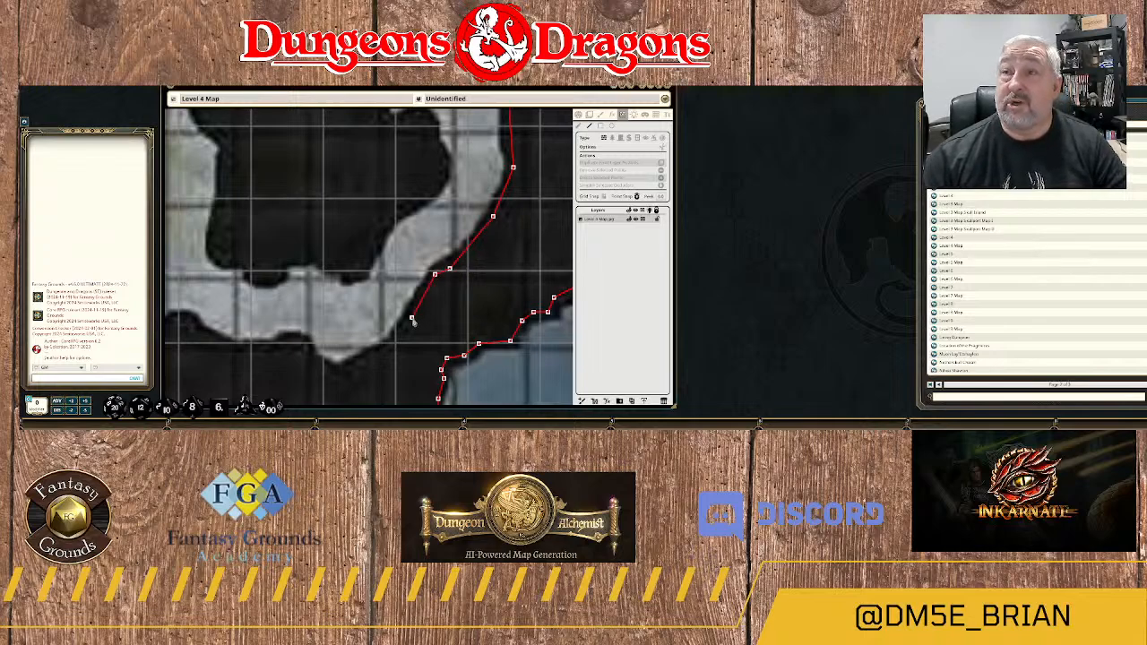
{"action": "left_click", "coordinate": [411, 318]}
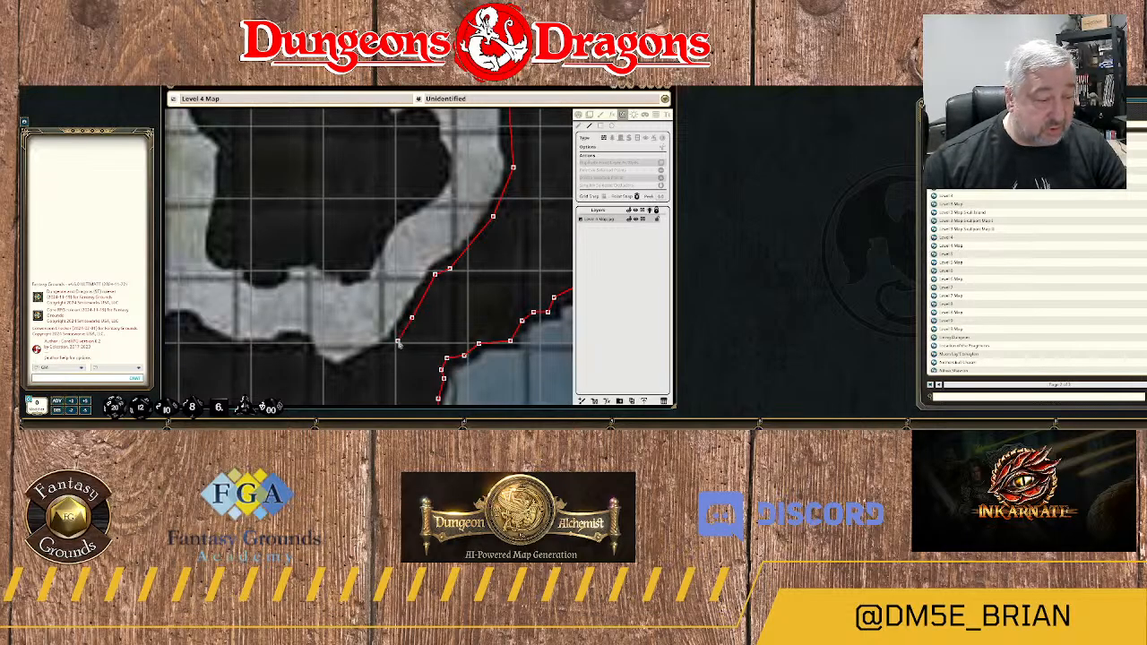
{"action": "left_click", "coordinate": [397, 342]}
{"action": "left_click", "coordinate": [366, 364]}
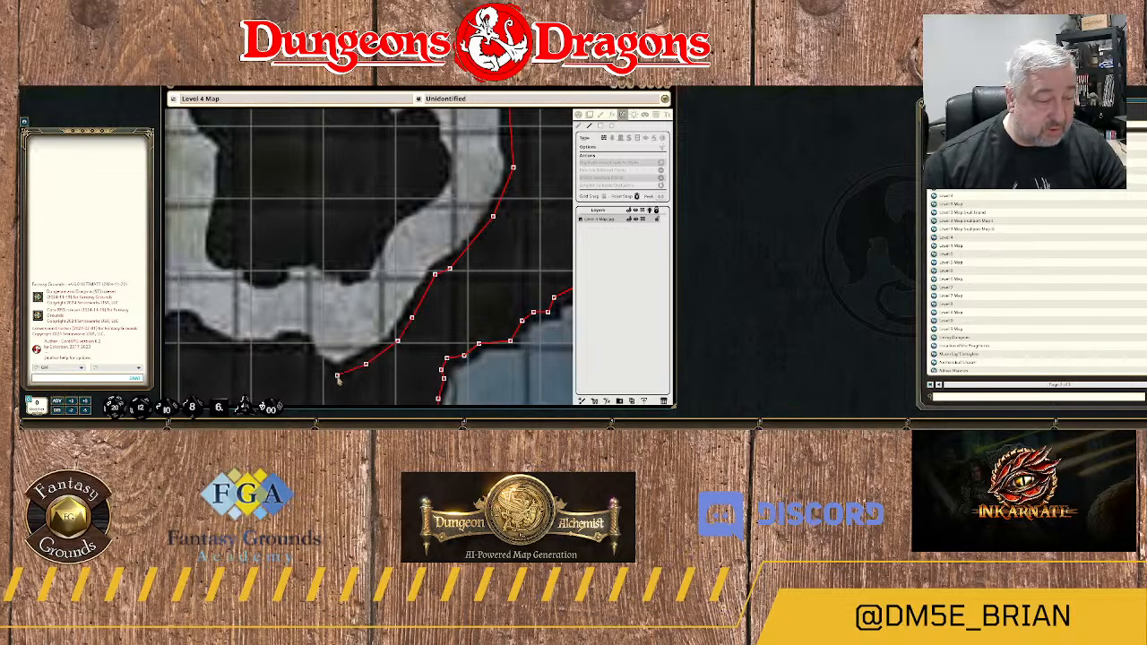
{"action": "left_click", "coordinate": [337, 375]}
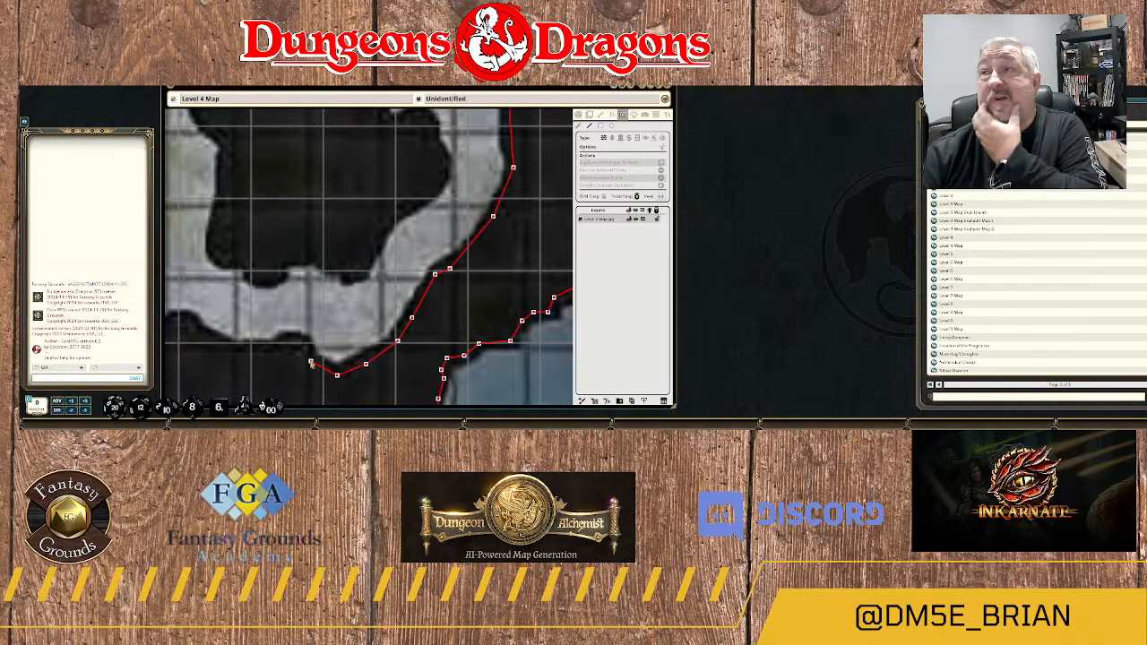
{"action": "left_click", "coordinate": [307, 362]}
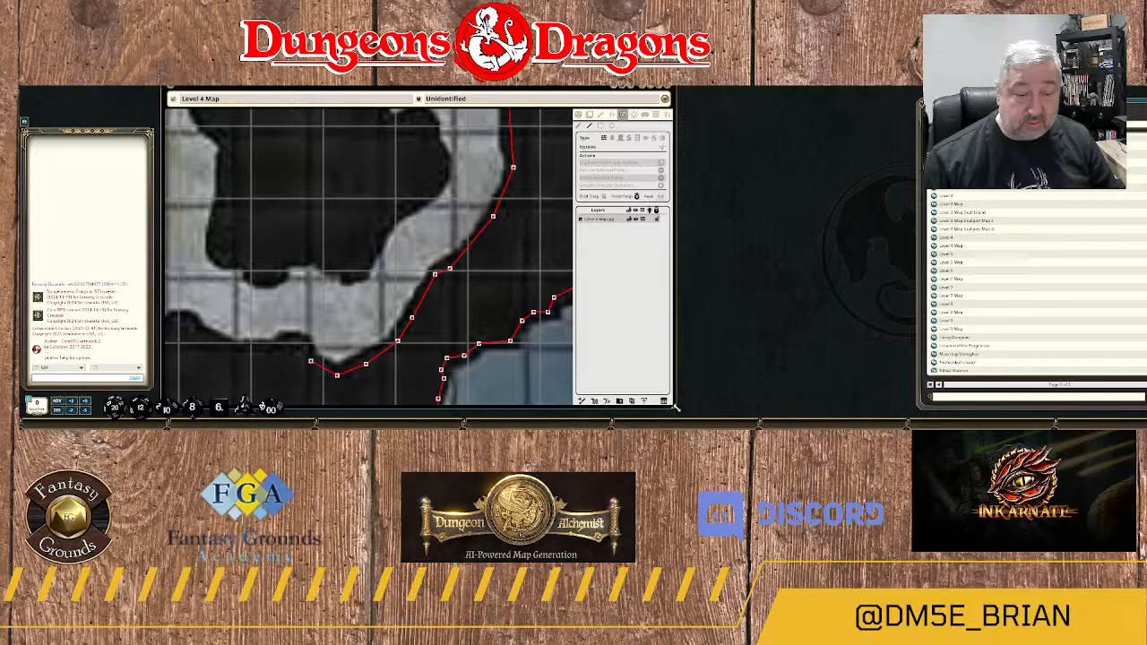
Widen the map window and continue the wall west along the passage's south rock edge, northeast of area 22.
{"action": "left_click_drag", "start_coordinate": [676, 385], "coordinate": [909, 388]}
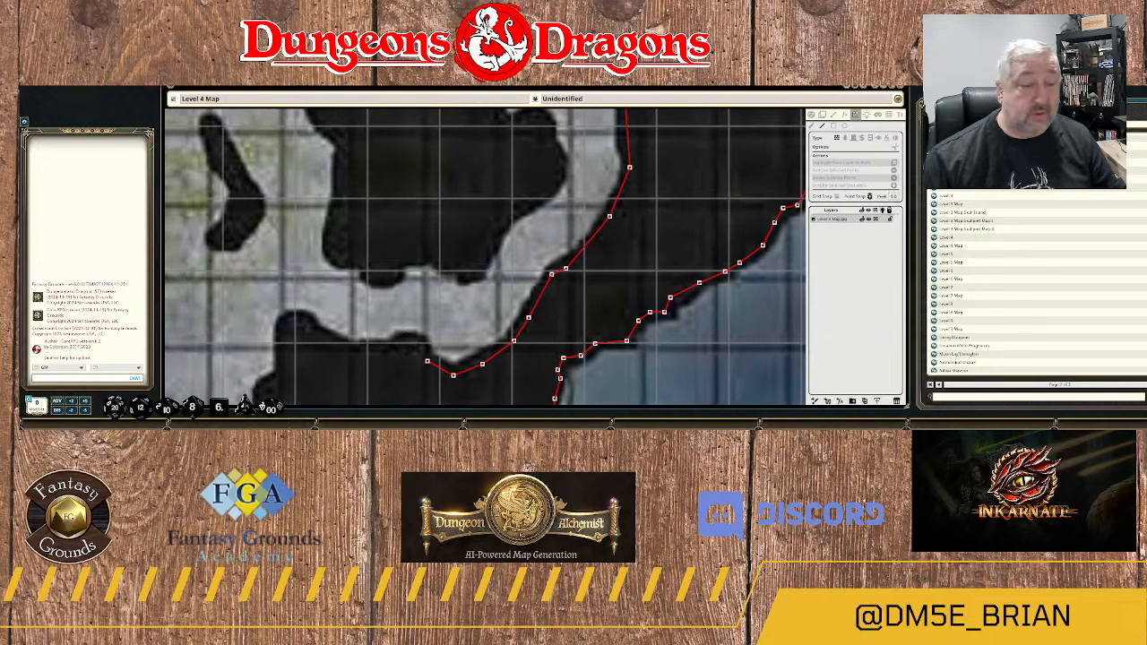
{"action": "left_click_drag", "start_coordinate": [408, 367], "coordinate": [519, 236]}
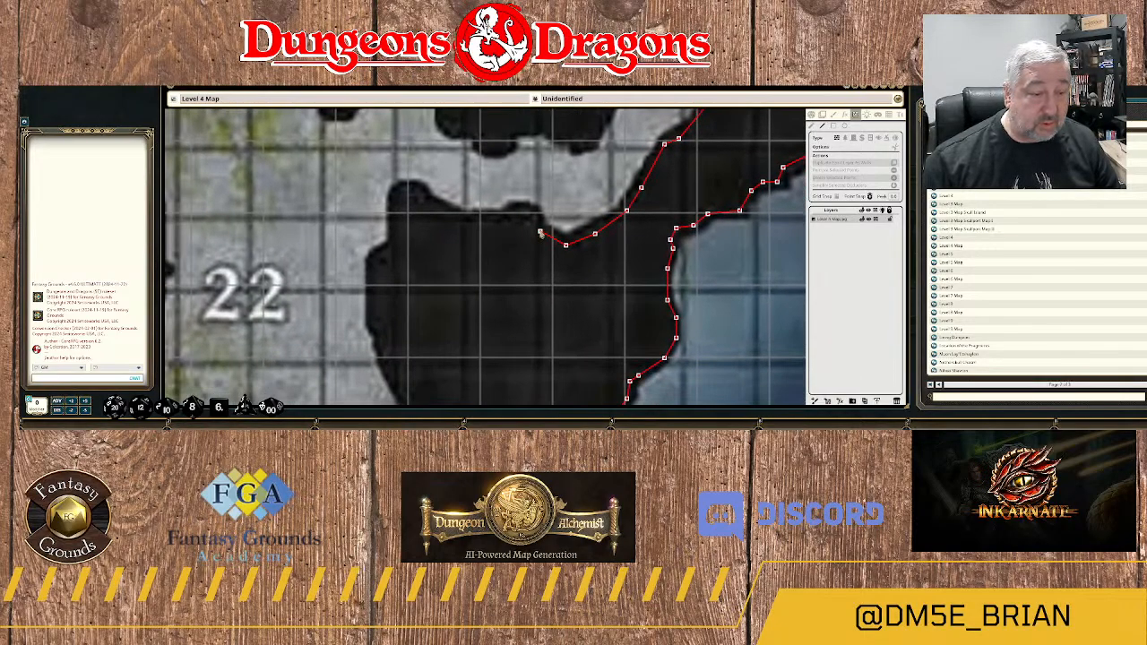
{"action": "left_click", "coordinate": [540, 232]}
{"action": "left_click", "coordinate": [531, 214]}
{"action": "left_click", "coordinate": [519, 208]}
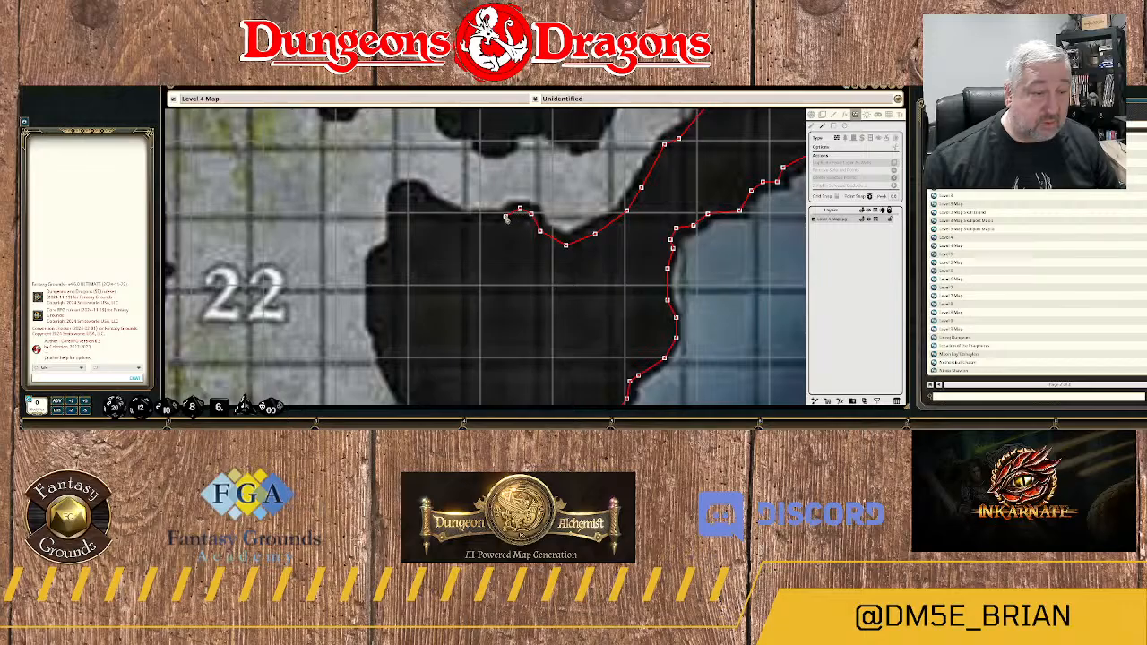
{"action": "left_click", "coordinate": [506, 215]}
{"action": "left_click", "coordinate": [476, 217]}
{"action": "left_click", "coordinate": [459, 219]}
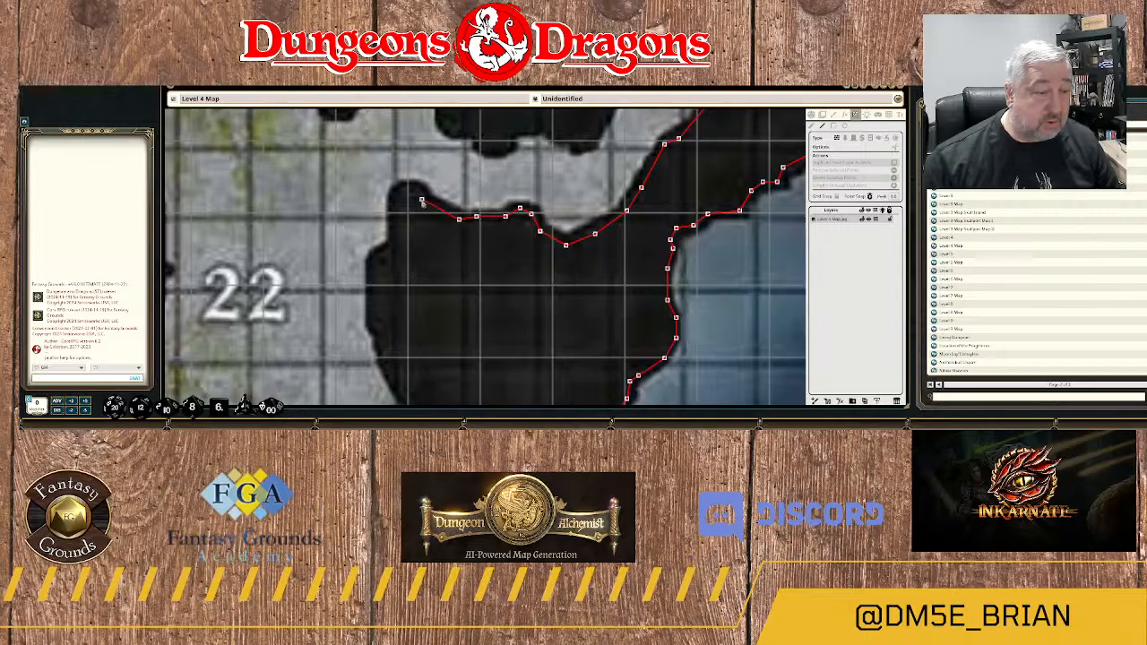
Trace the wall over the rounded knob at the rock's northwest corner and down its west side to the notch.
{"action": "left_click", "coordinate": [424, 199]}
{"action": "left_click", "coordinate": [418, 188]}
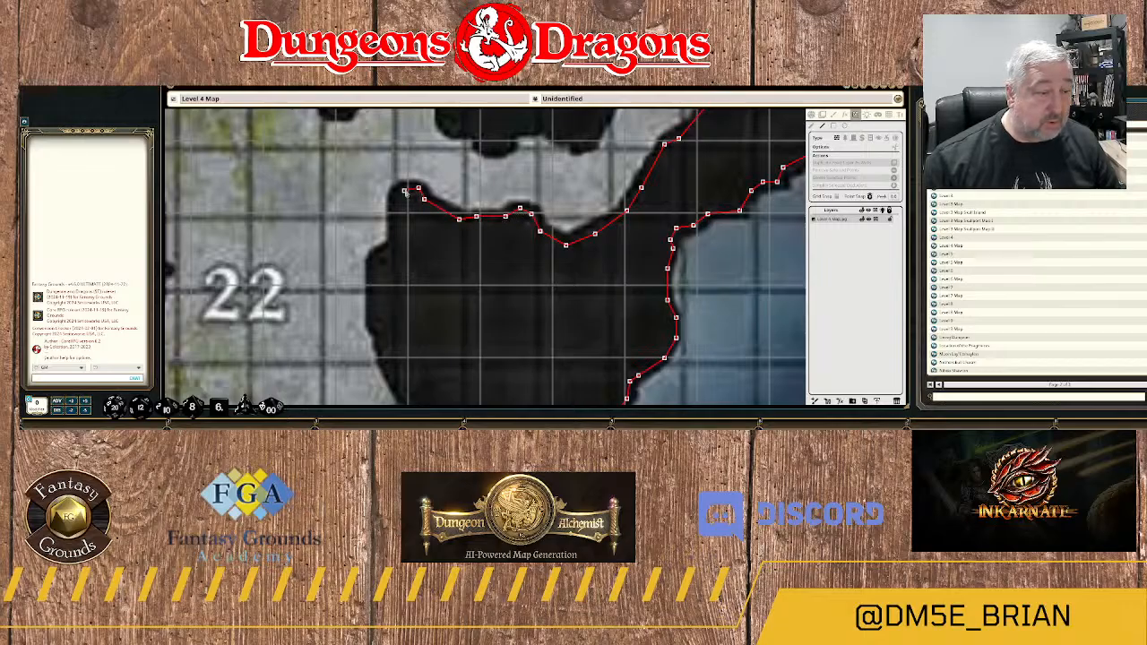
{"action": "left_click", "coordinate": [404, 188]}
{"action": "left_click", "coordinate": [393, 196]}
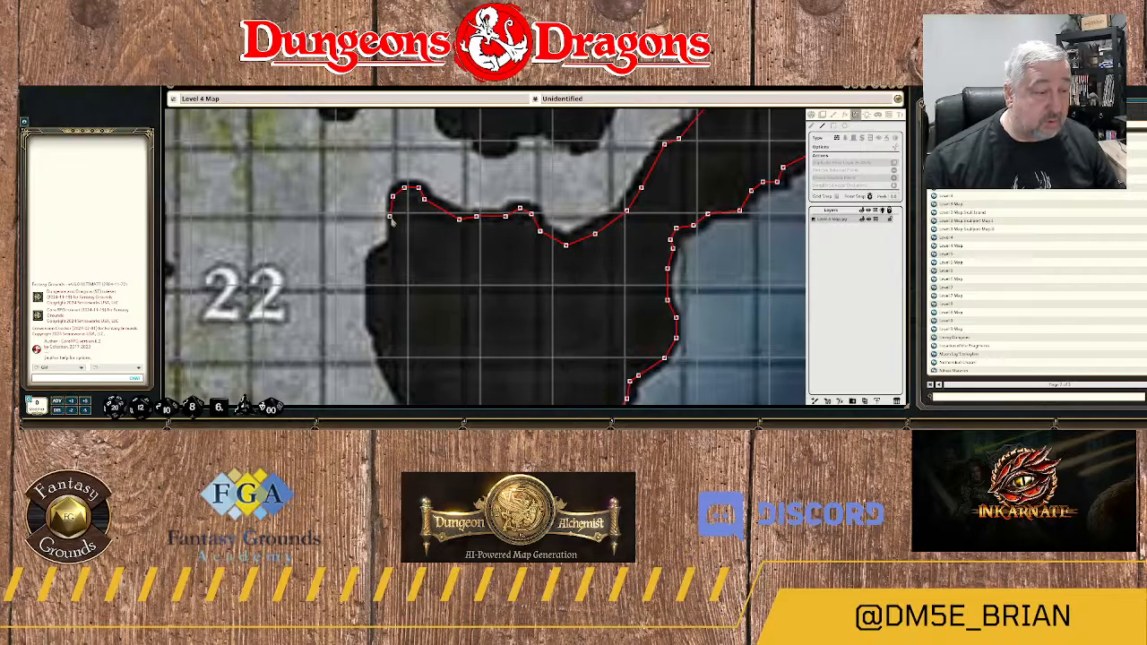
{"action": "left_click", "coordinate": [391, 232]}
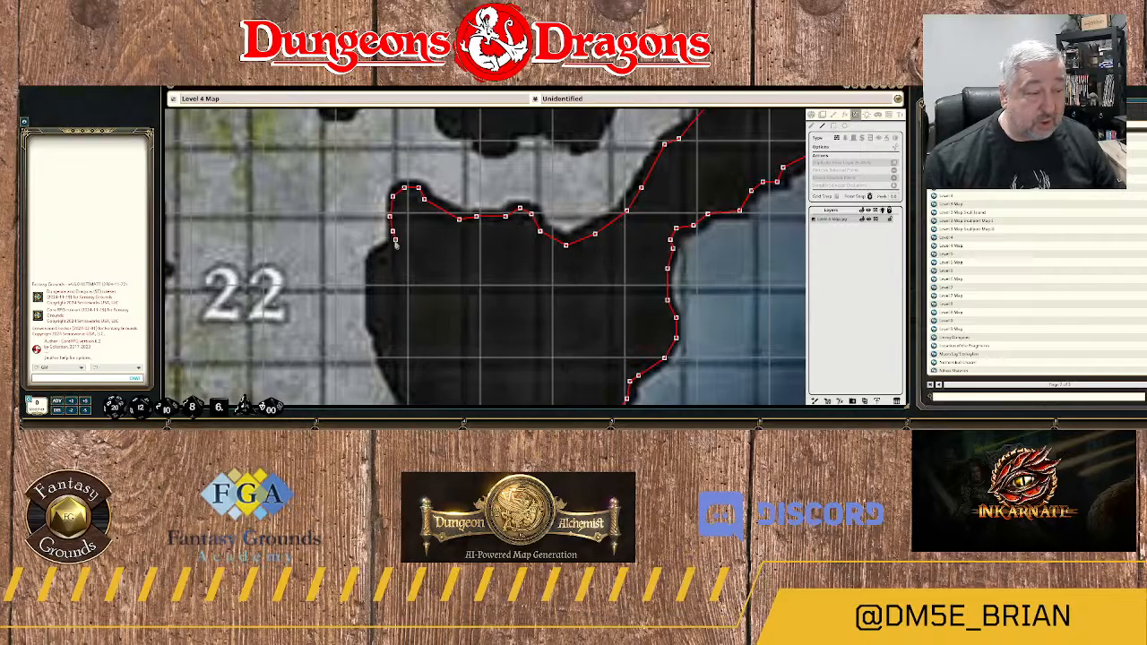
{"action": "left_click", "coordinate": [394, 243]}
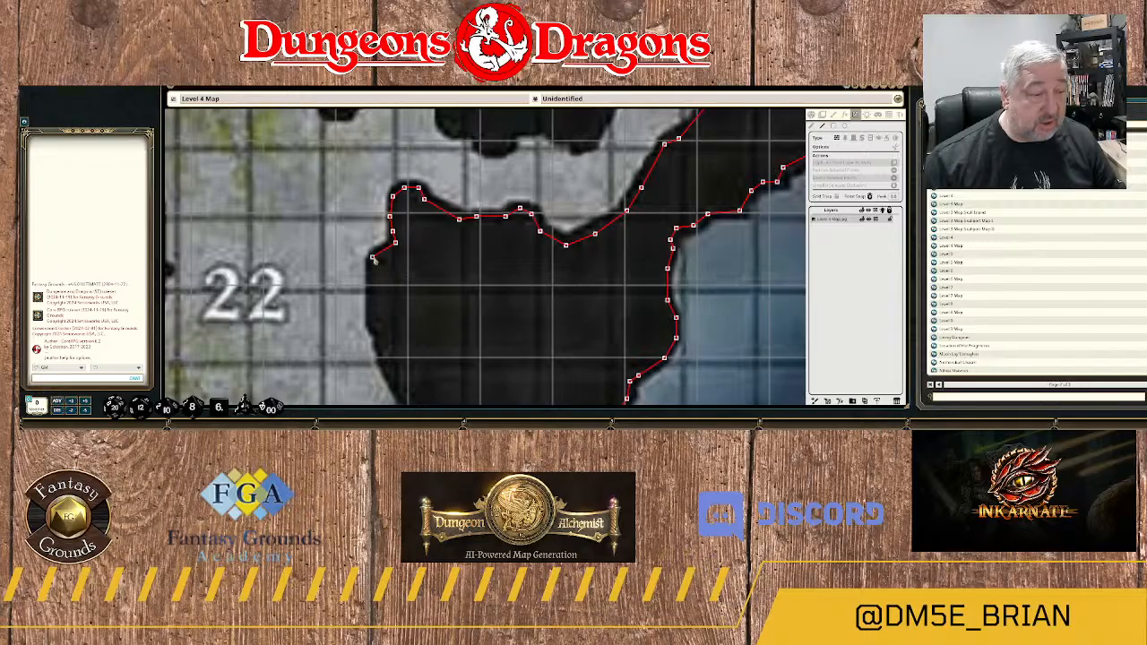
Trace the wall around the rock's western bulge and south along its edge facing area 22.
{"action": "left_click", "coordinate": [372, 258]}
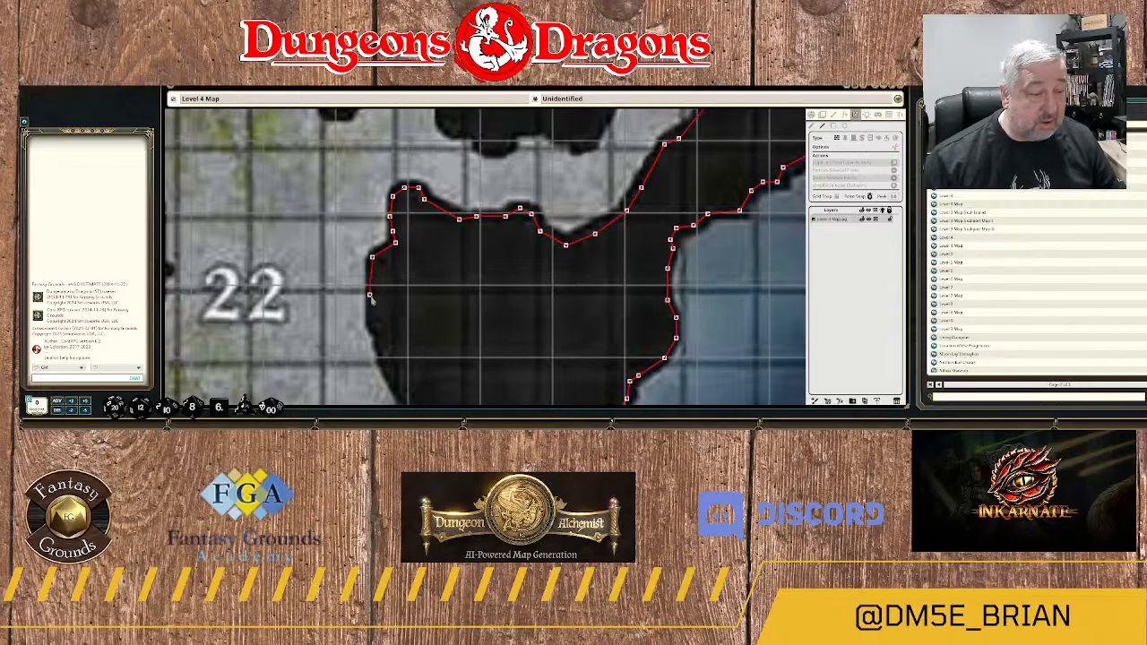
{"action": "left_click", "coordinate": [369, 321]}
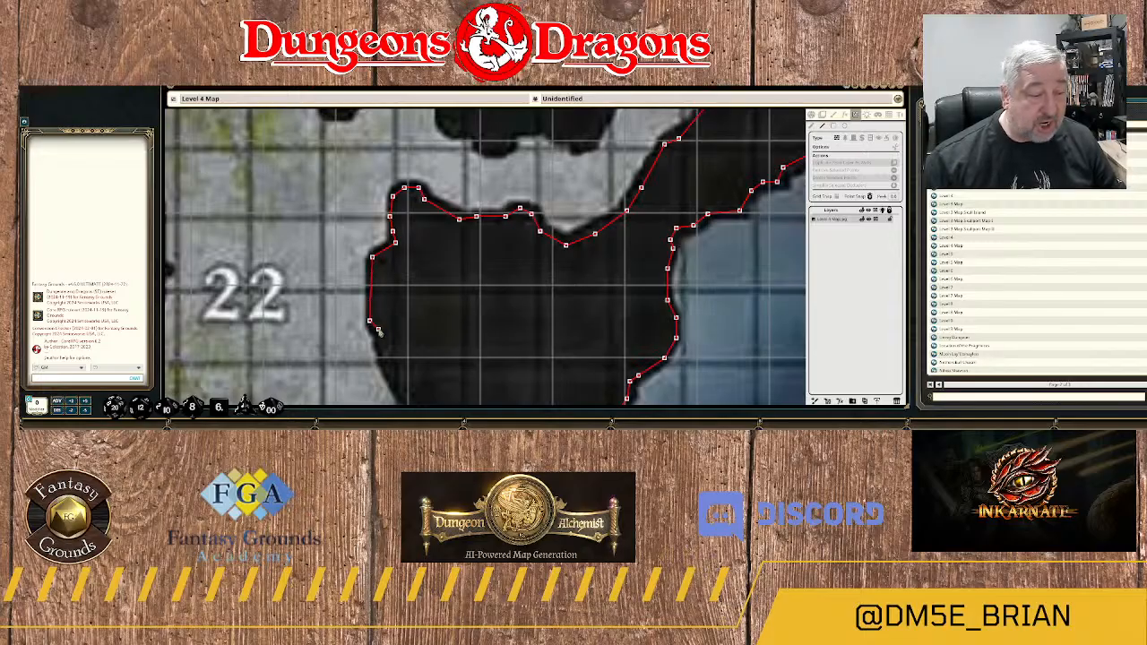
{"action": "left_click", "coordinate": [379, 330]}
{"action": "left_click", "coordinate": [378, 347]}
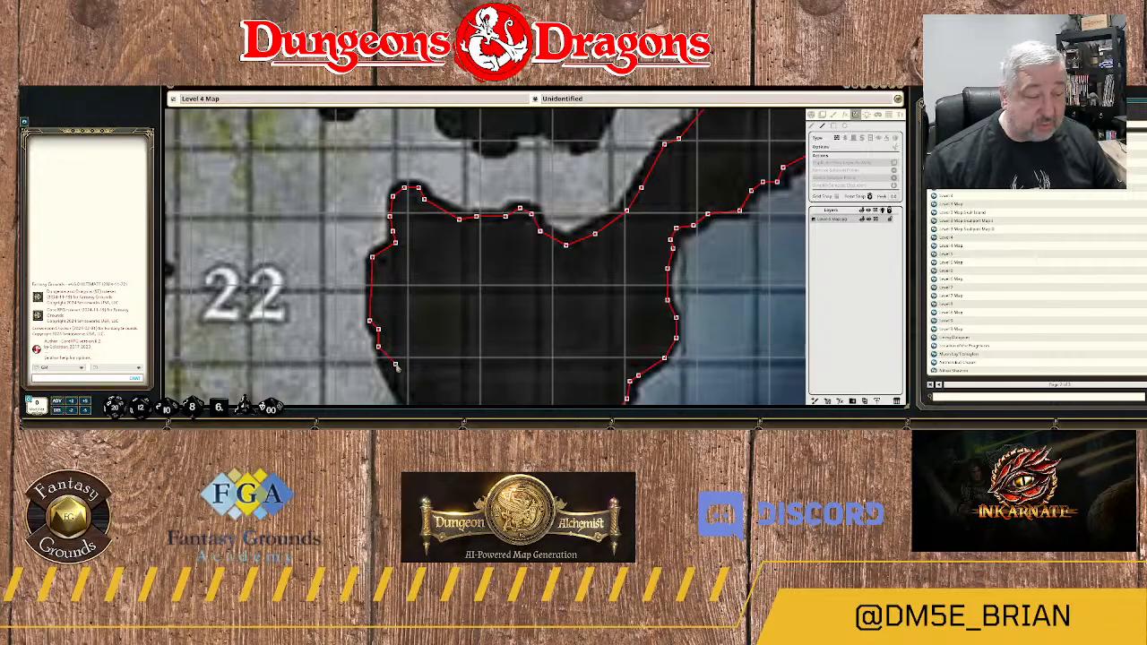
Continue the wall southeast along area 22's east edge, around the floor's outward bulge and into the recess below it.
{"action": "left_click_drag", "start_coordinate": [397, 363], "coordinate": [421, 149]}
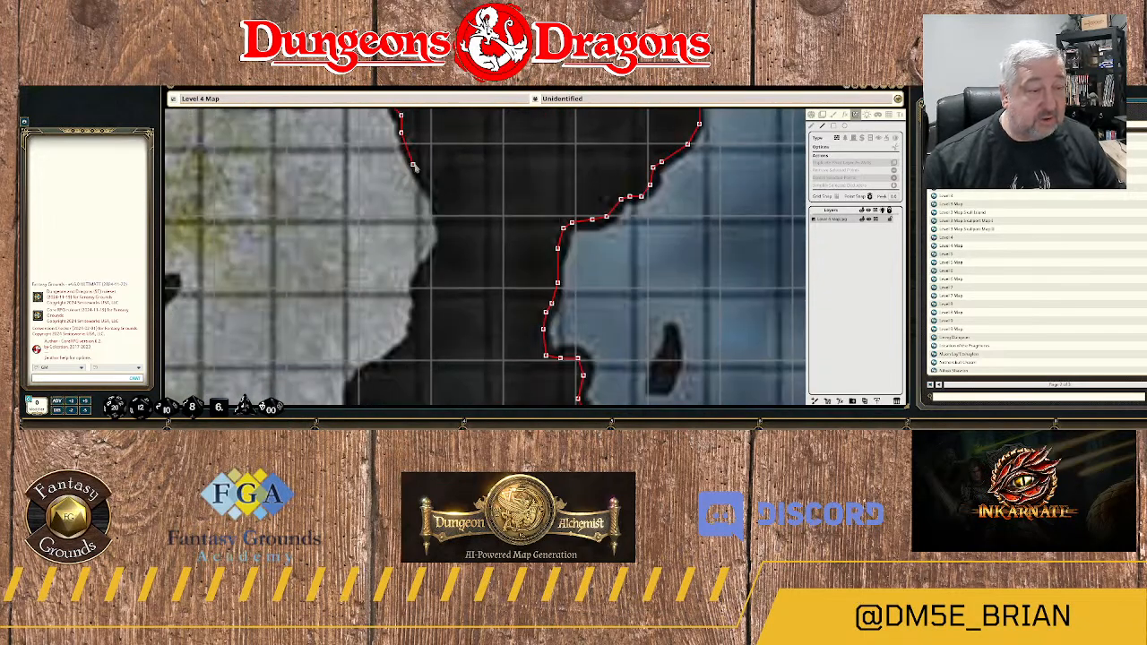
{"action": "left_click", "coordinate": [416, 165]}
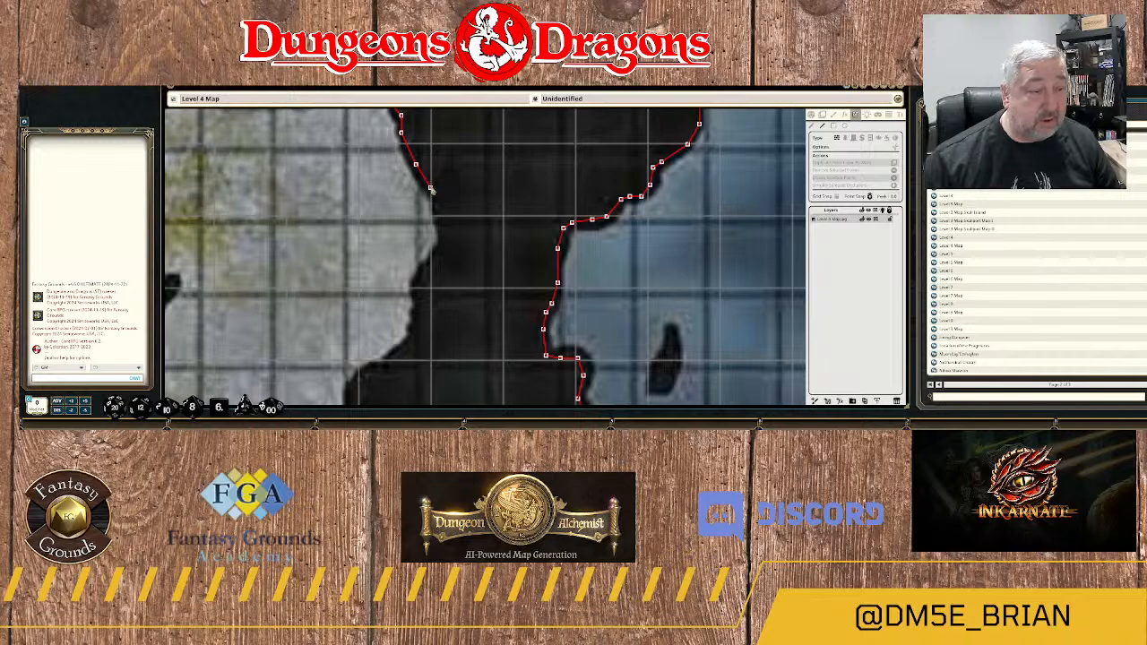
{"action": "left_click", "coordinate": [433, 193]}
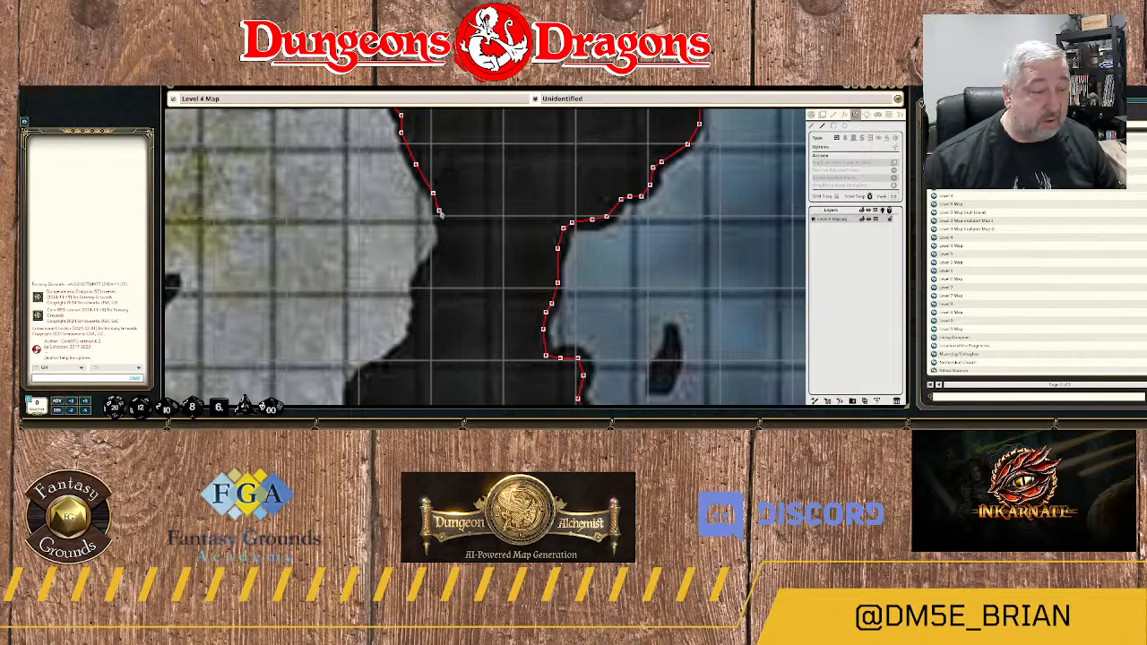
{"action": "left_click", "coordinate": [438, 210]}
{"action": "left_click", "coordinate": [441, 237]}
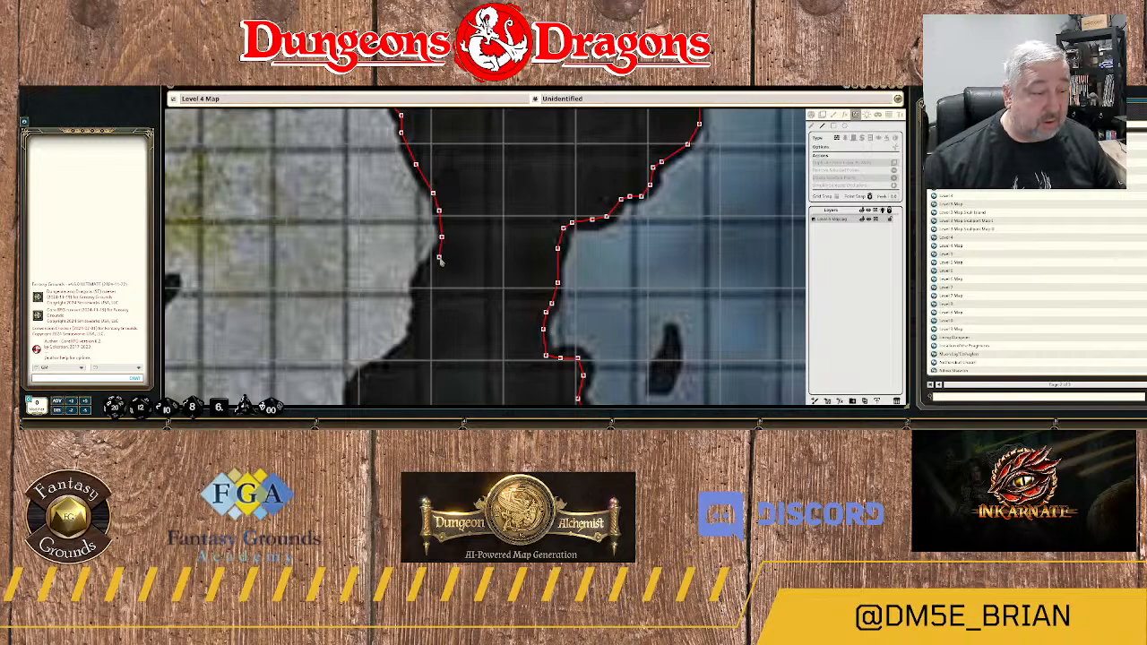
{"action": "left_click", "coordinate": [438, 254]}
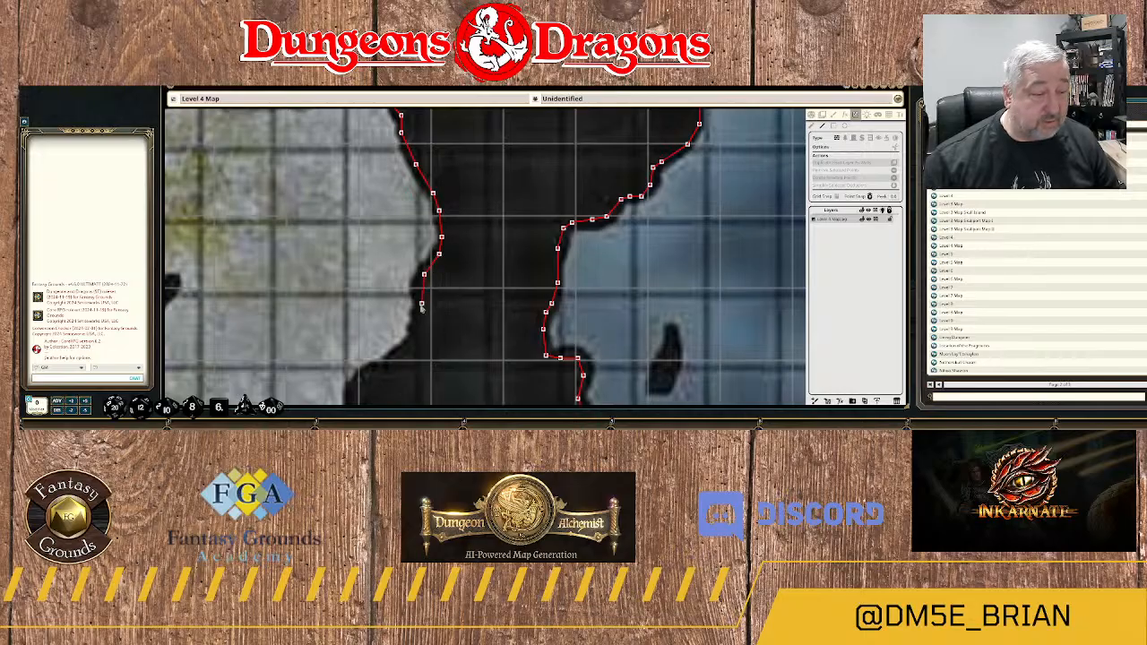
{"action": "left_click", "coordinate": [418, 291]}
{"action": "left_click", "coordinate": [423, 310]}
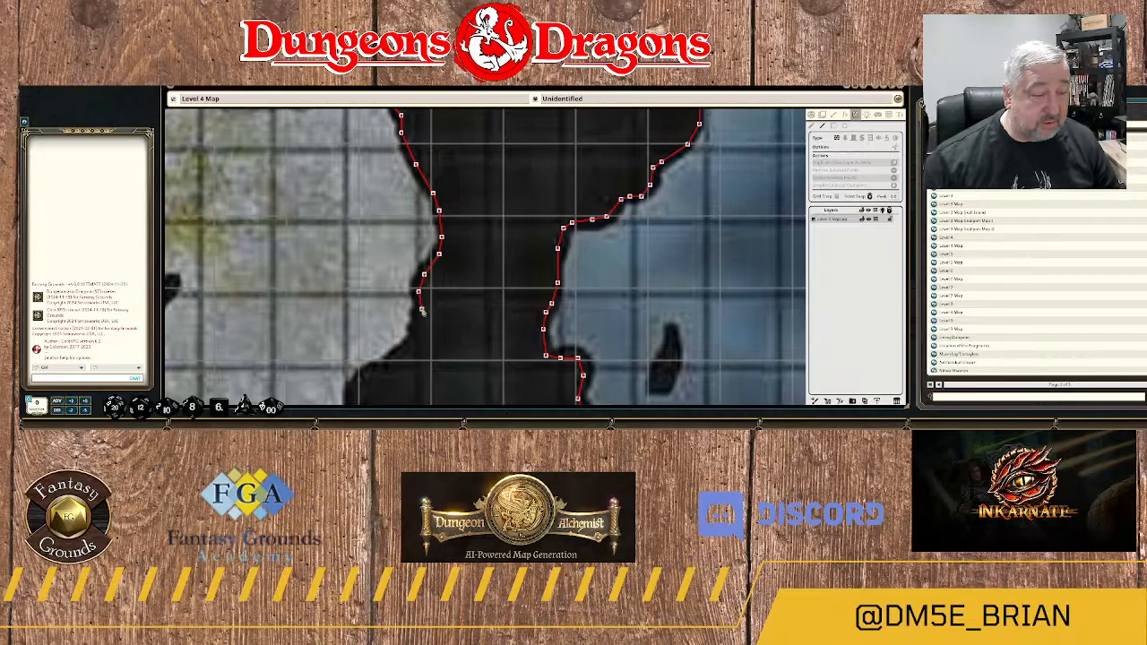
Trace the wall southwest along the rock edge to the western tip of the rounded lobe southeast of area 22.
{"action": "left_click_drag", "start_coordinate": [428, 327], "coordinate": [495, 223]}
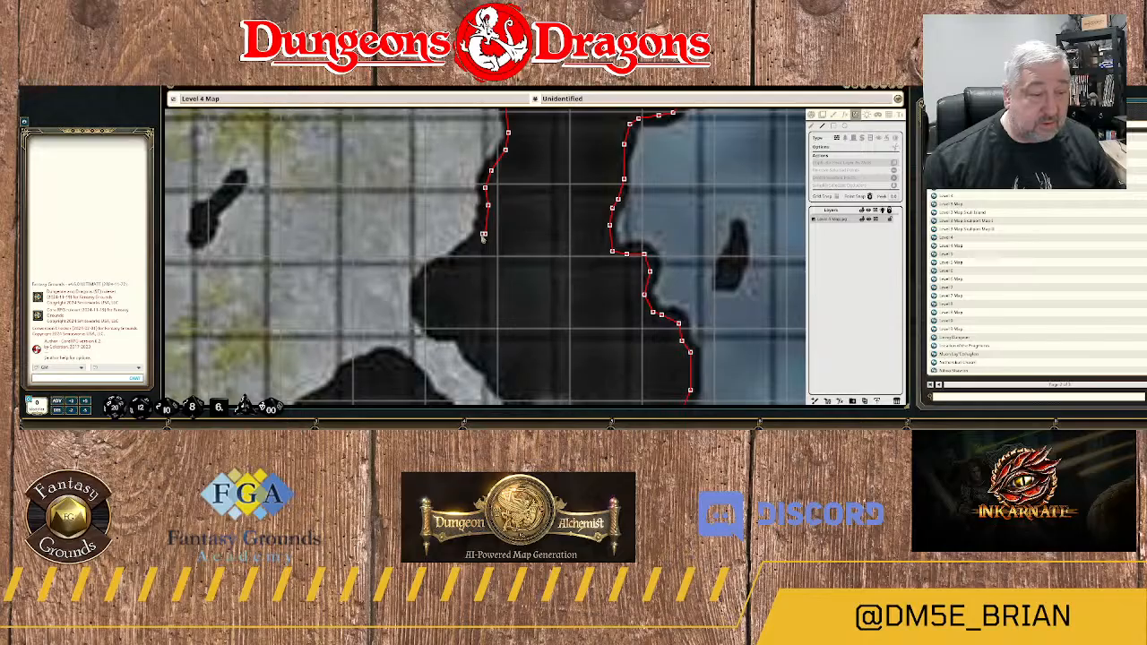
{"action": "left_click", "coordinate": [484, 234]}
{"action": "left_click", "coordinate": [461, 254]}
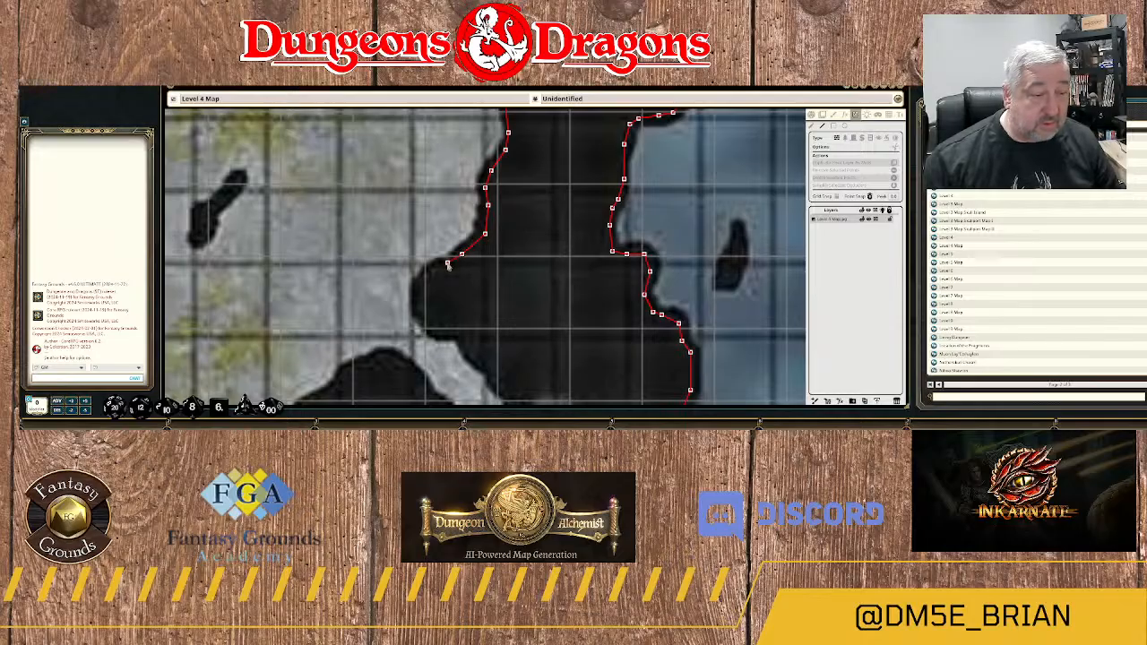
{"action": "left_click", "coordinate": [447, 265]}
{"action": "left_click", "coordinate": [435, 266]}
{"action": "left_click", "coordinate": [424, 280]}
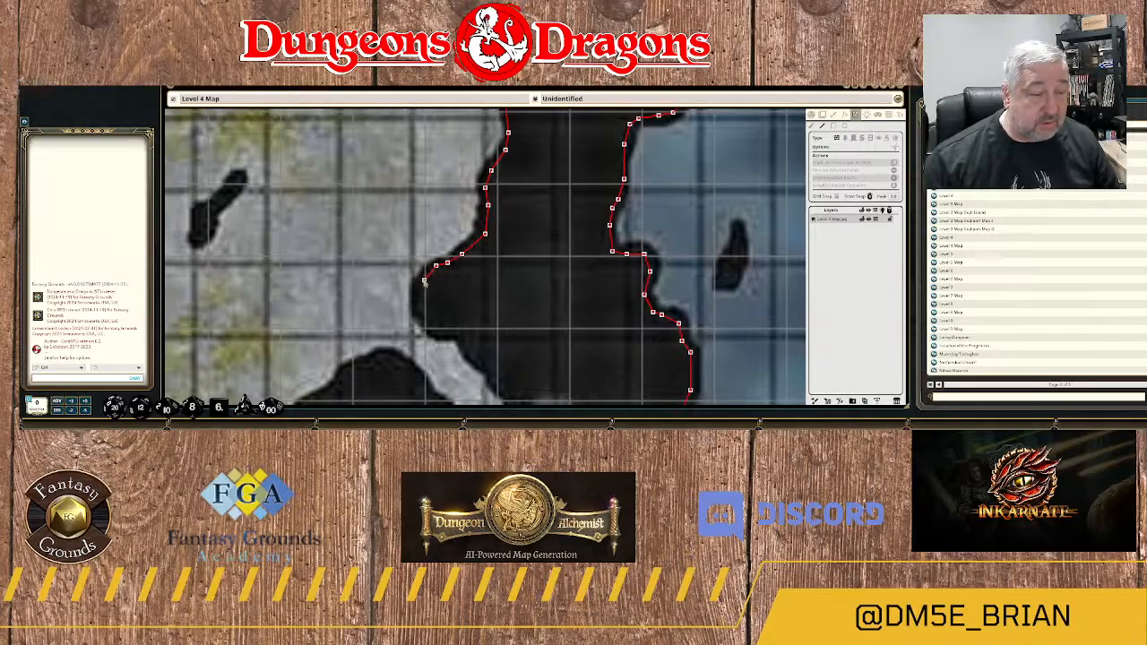
{"action": "left_click", "coordinate": [420, 289]}
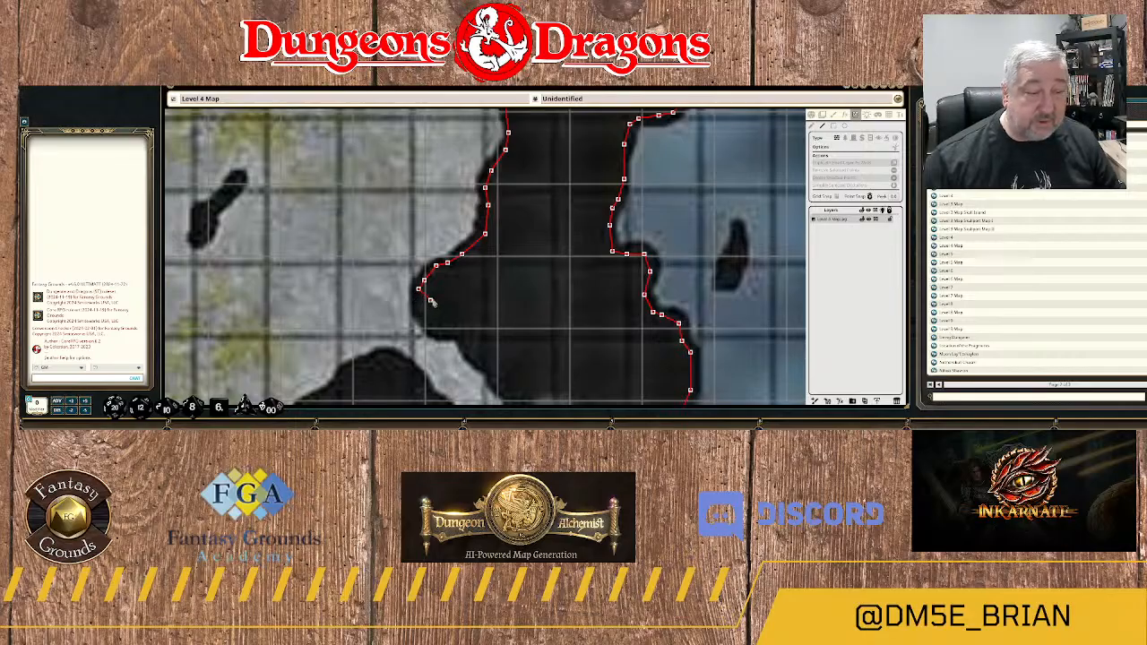
Trace the wall around the lobe's west end and east along its underside to the narrow passage's entrance.
{"action": "left_click_drag", "start_coordinate": [431, 306], "coordinate": [477, 205]}
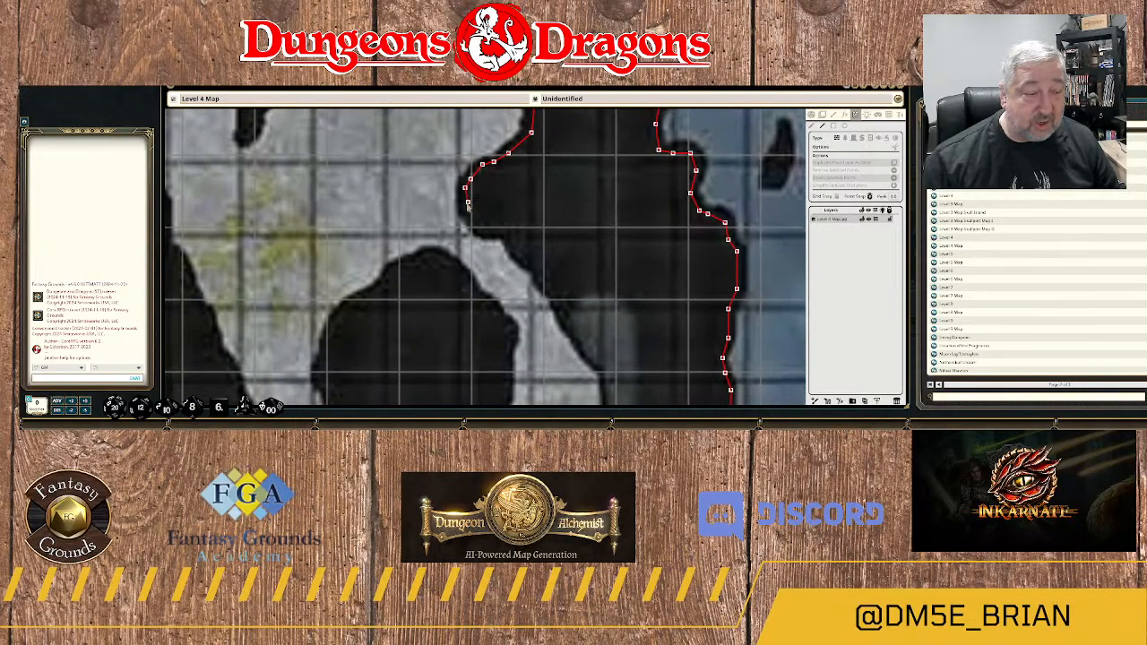
{"action": "left_click", "coordinate": [465, 209]}
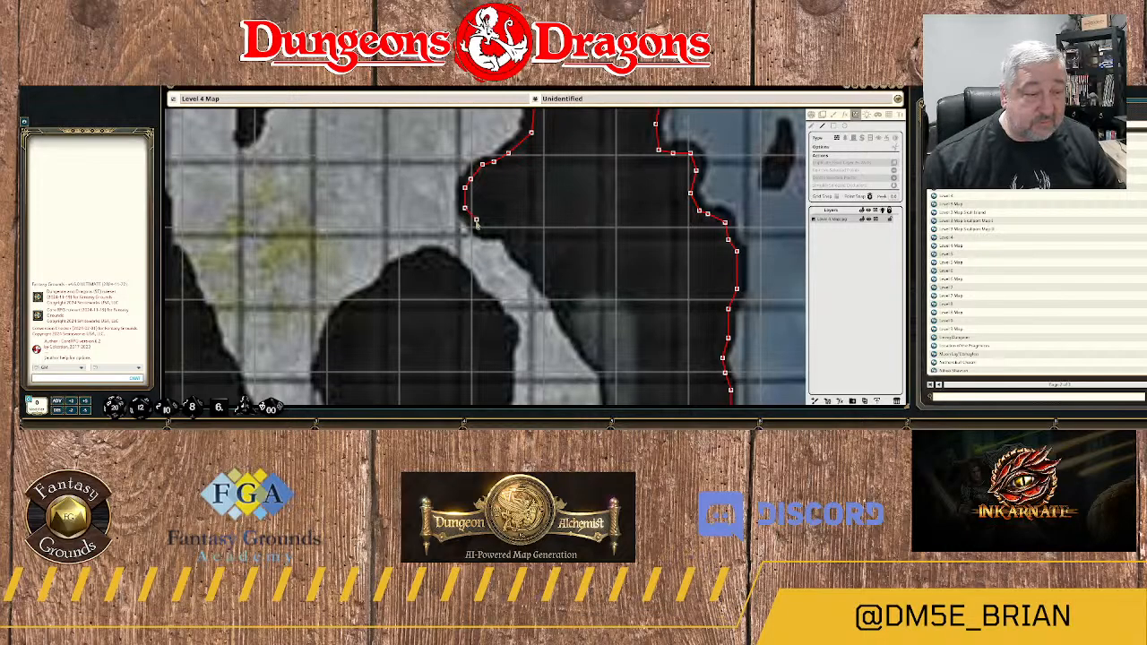
{"action": "left_click", "coordinate": [480, 229]}
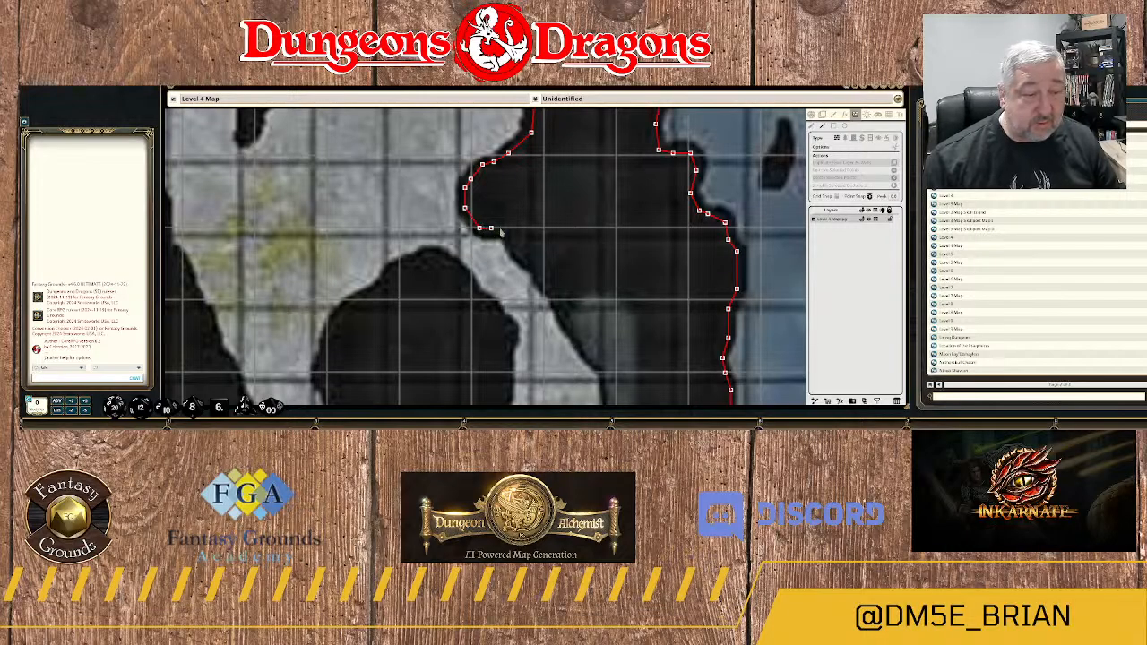
{"action": "left_click", "coordinate": [502, 230]}
{"action": "left_click", "coordinate": [511, 232]}
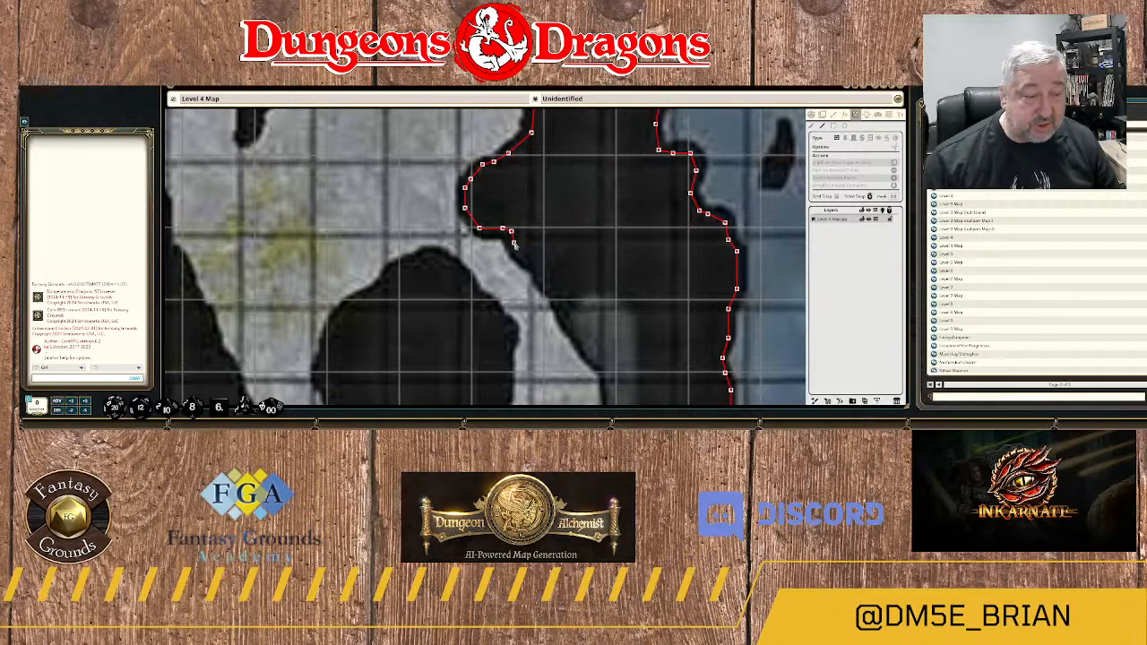
{"action": "left_click", "coordinate": [513, 243]}
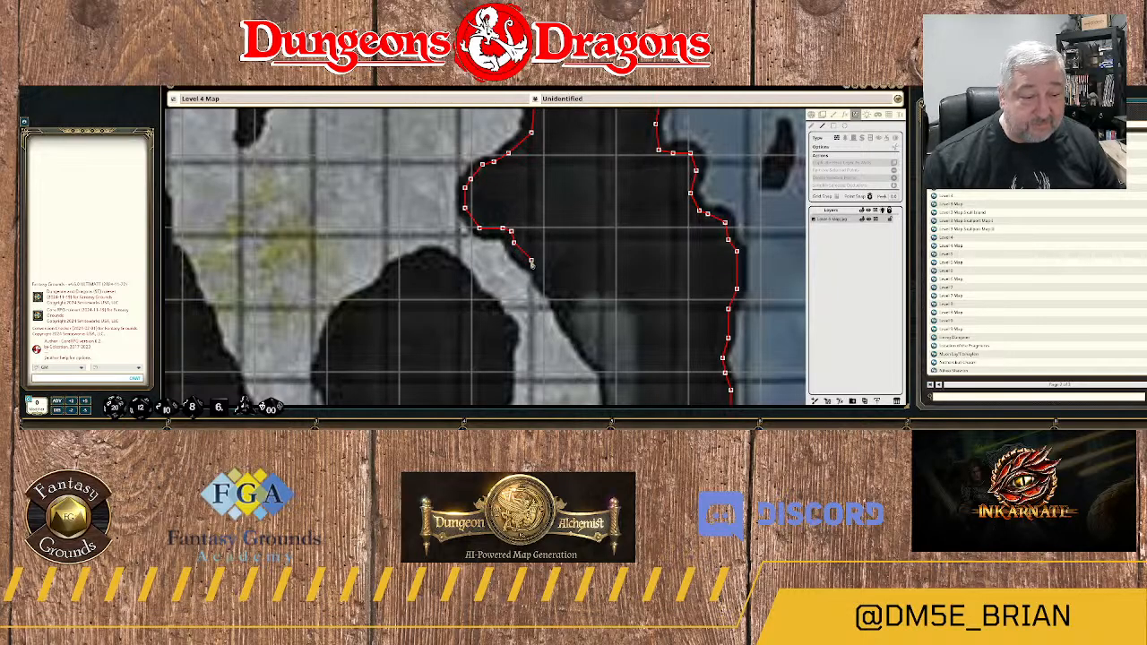
Trace the wall southeast down the narrow passage's east edge to the bend northeast of area 23.
{"action": "left_click", "coordinate": [530, 264]}
{"action": "left_click", "coordinate": [543, 281]}
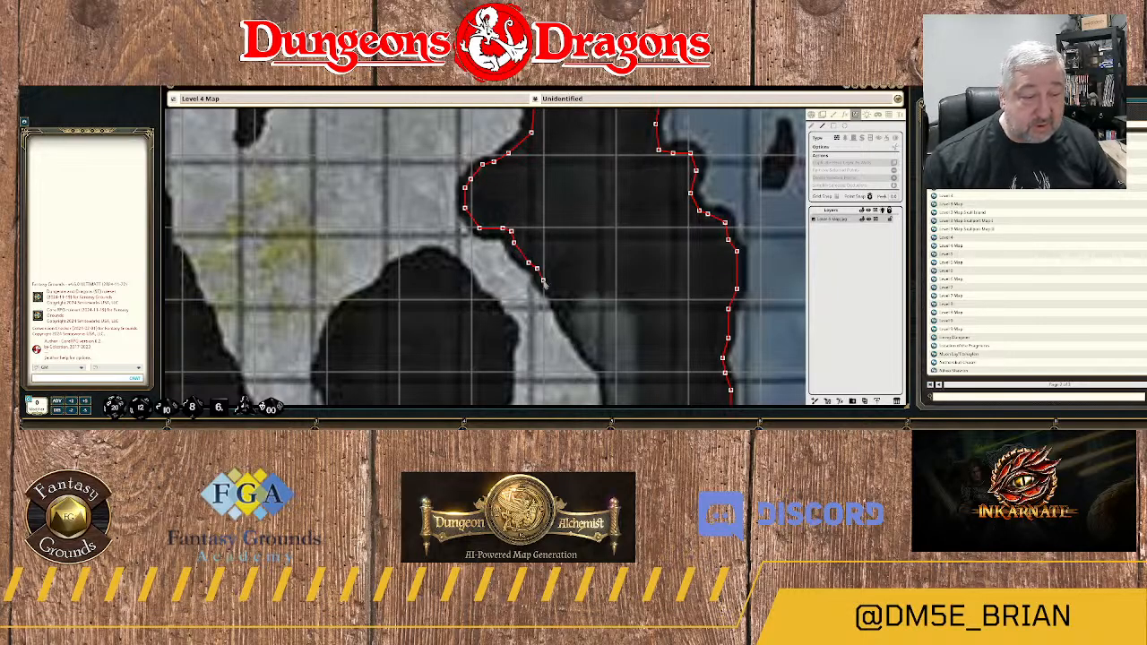
{"action": "left_click", "coordinate": [557, 293]}
{"action": "left_click_drag", "start_coordinate": [565, 318], "coordinate": [516, 178]}
{"action": "left_click", "coordinate": [515, 178]}
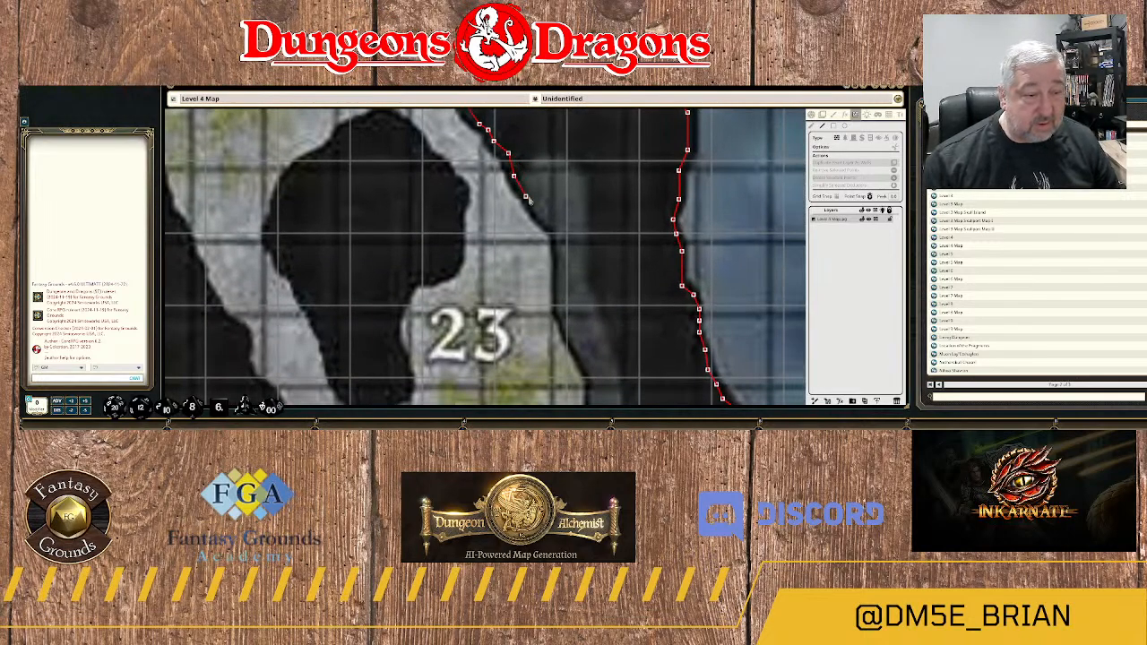
{"action": "left_click", "coordinate": [530, 200]}
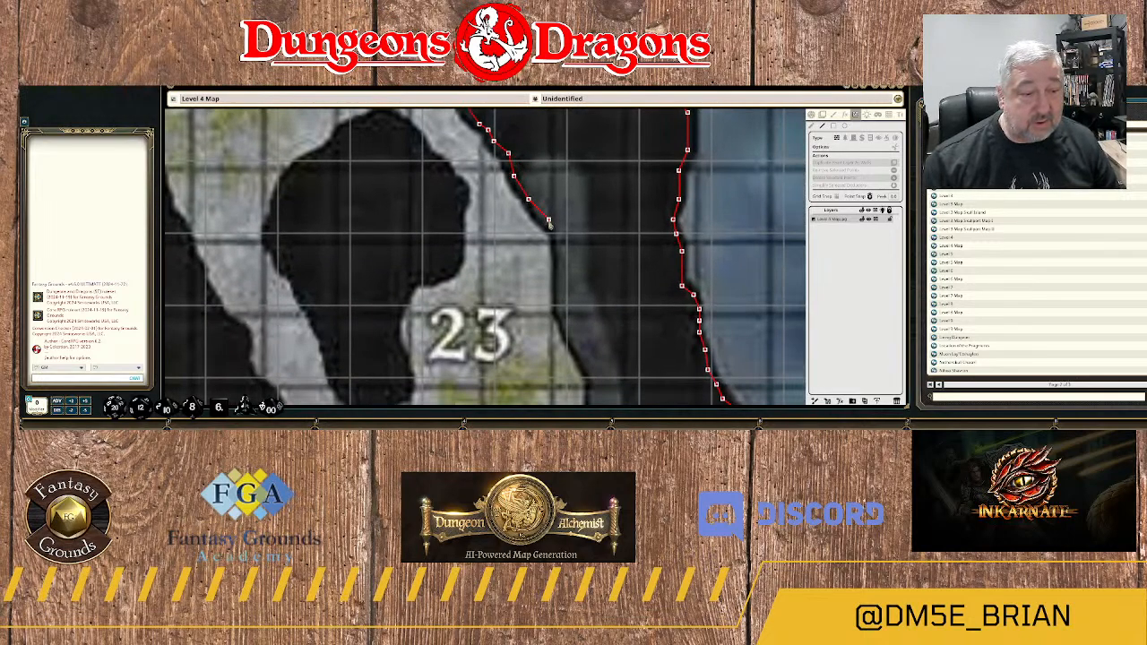
{"action": "left_click", "coordinate": [559, 237]}
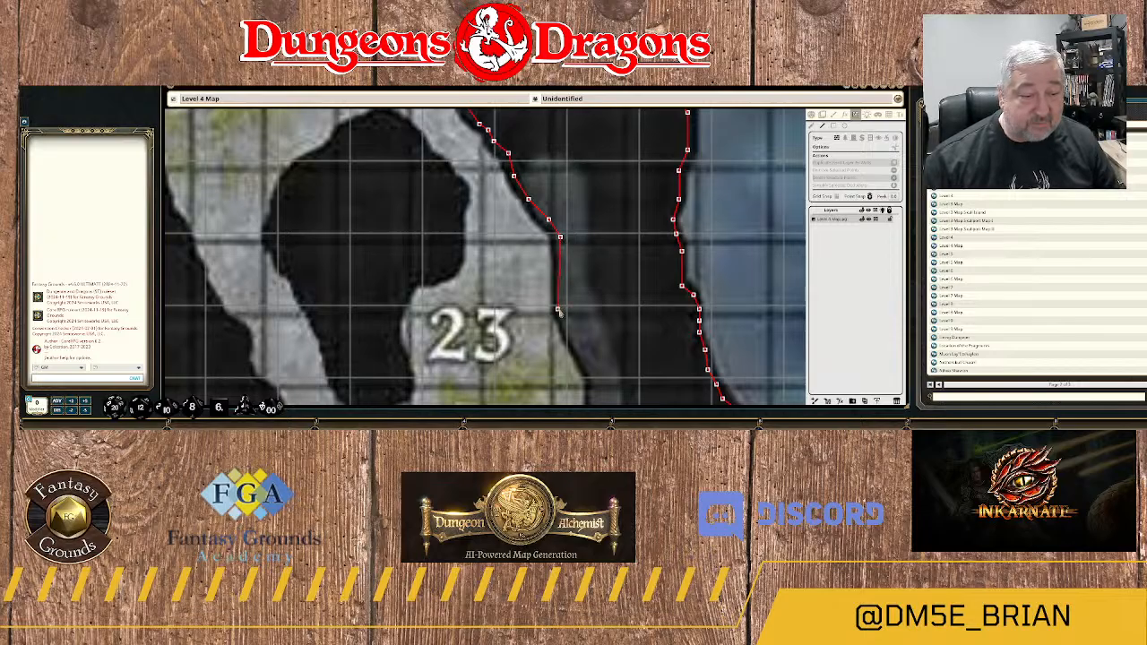
Continue the wall south along area 23's east edge, past the outward bend beside the mossy floor.
{"action": "left_click", "coordinate": [558, 310]}
{"action": "left_click_drag", "start_coordinate": [567, 320], "coordinate": [512, 197]}
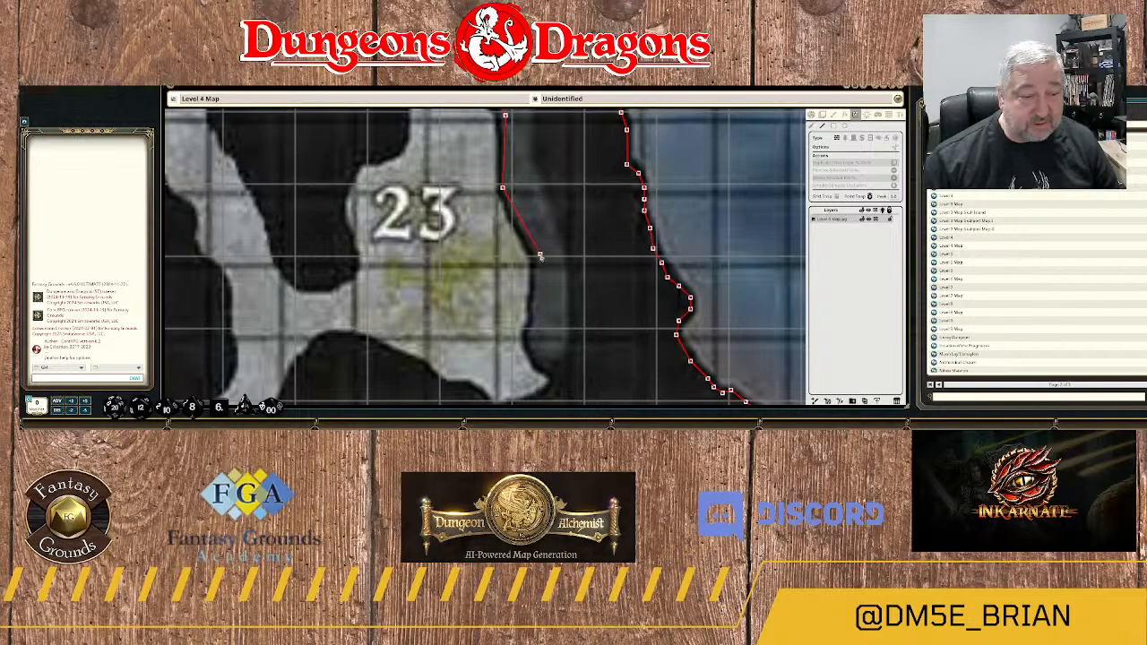
{"action": "left_click", "coordinate": [537, 291]}
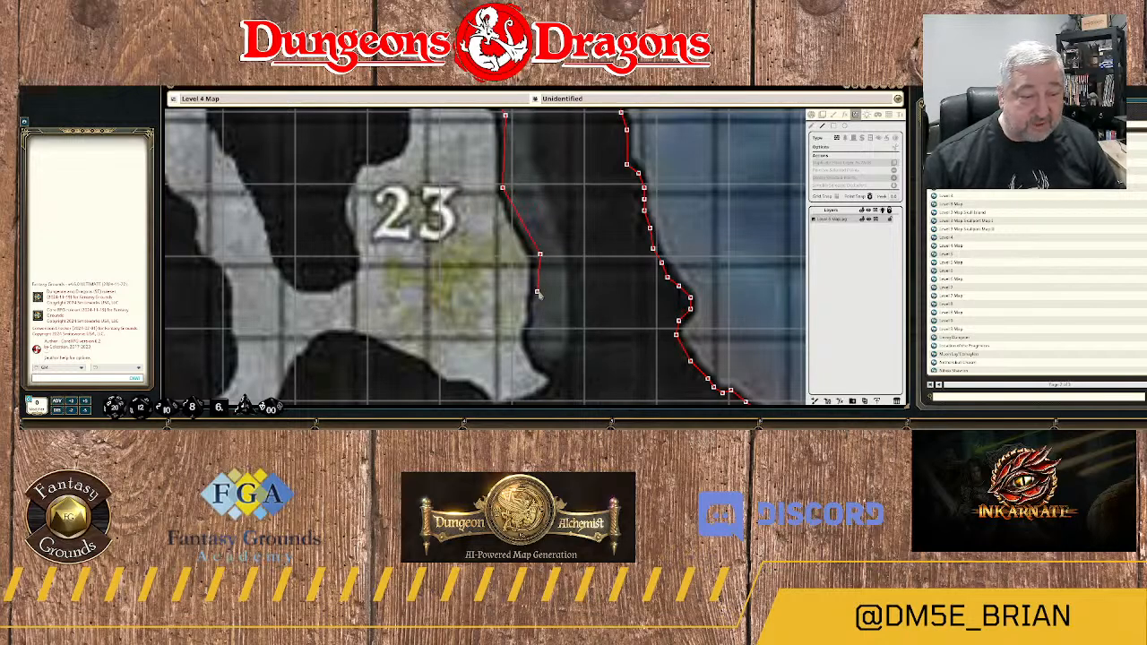
{"action": "left_click", "coordinate": [537, 319]}
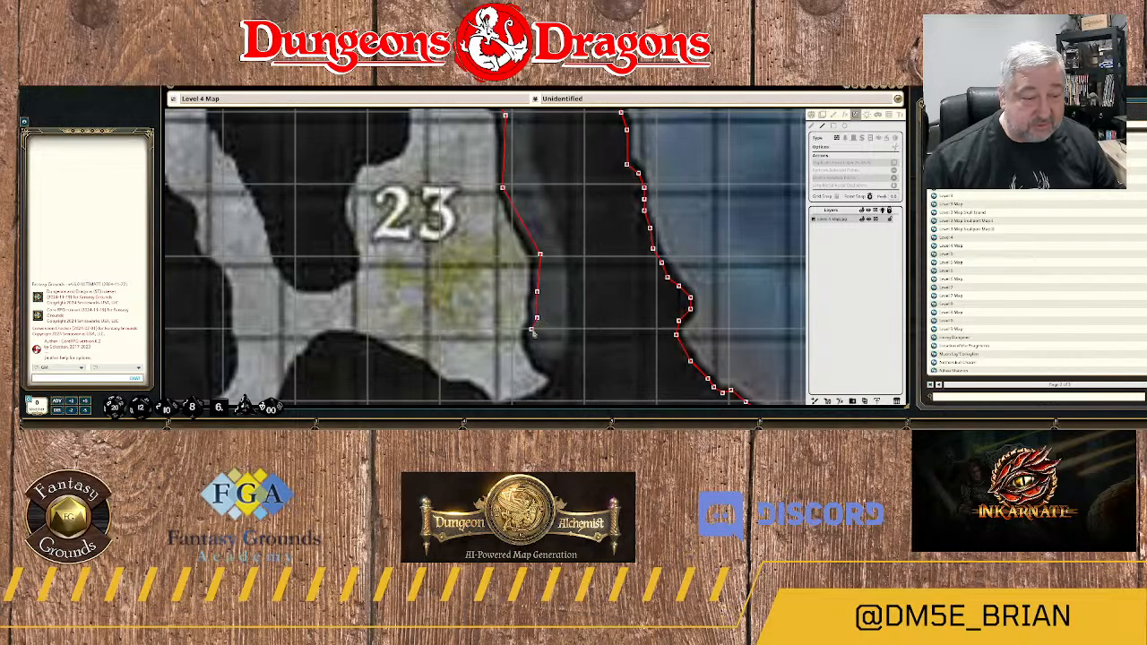
{"action": "left_click", "coordinate": [531, 330]}
Trace the wall around the pointed southeast corner of area 23 and onto its underside.
{"action": "left_click", "coordinate": [532, 342]}
{"action": "left_click", "coordinate": [538, 359]}
{"action": "left_click", "coordinate": [548, 369]}
{"action": "left_click_drag", "start_coordinate": [564, 378], "coordinate": [552, 192]}
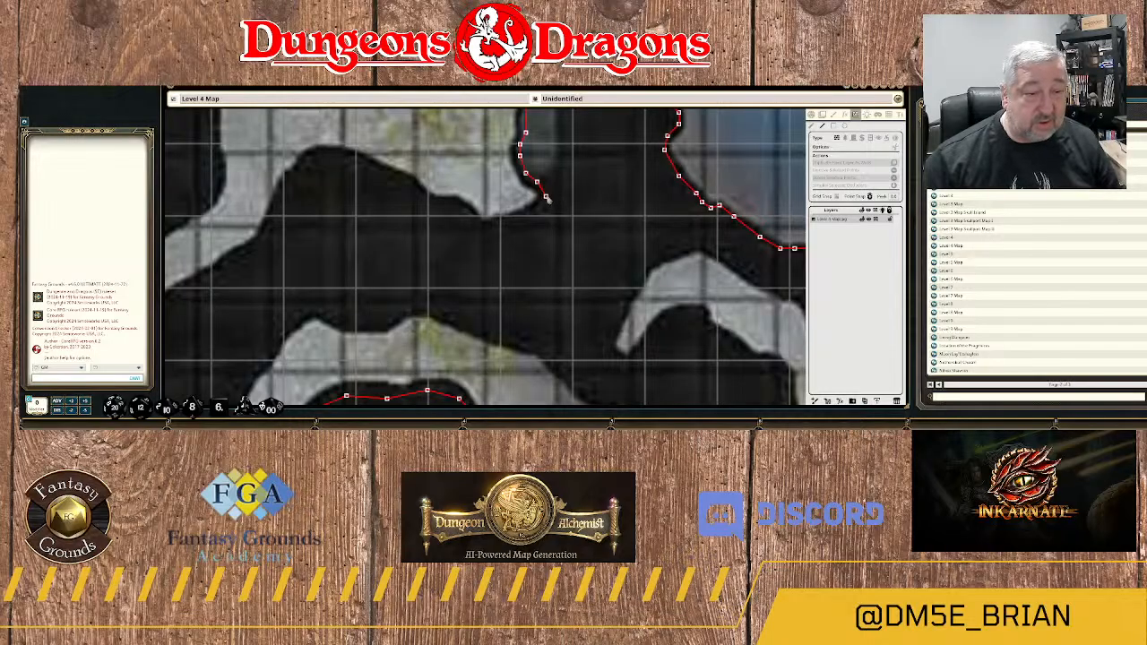
{"action": "left_click", "coordinate": [541, 205]}
{"action": "left_click", "coordinate": [526, 216]}
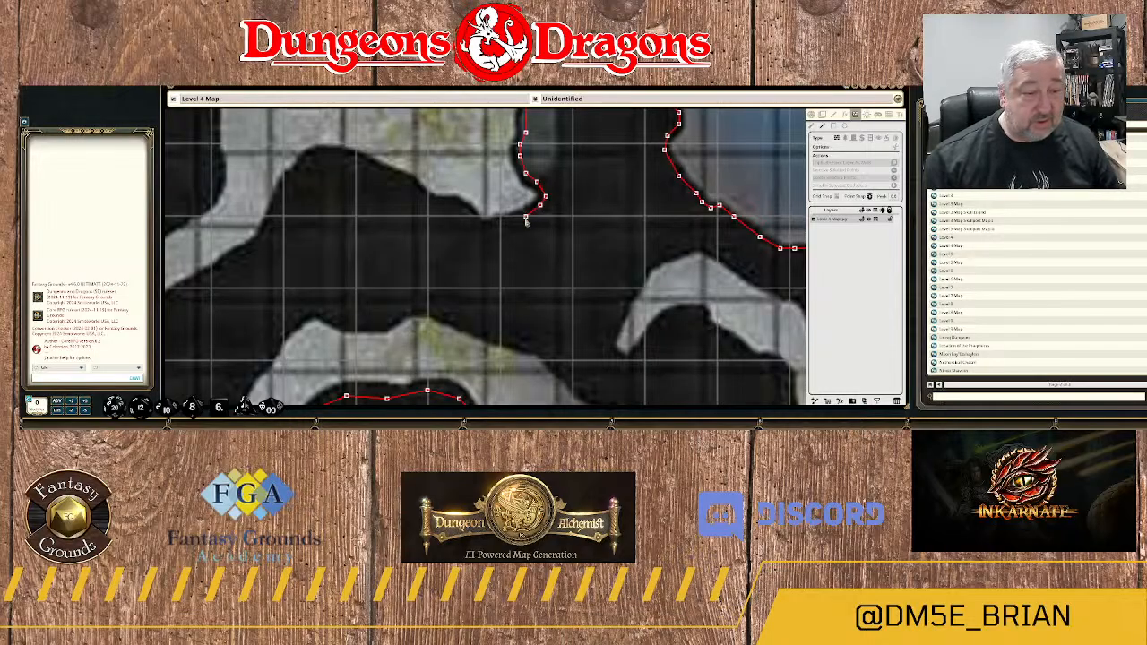
Continue the wall west along area 23's underside, around its small downward point.
{"action": "left_click", "coordinate": [519, 220]}
{"action": "left_click", "coordinate": [501, 222]}
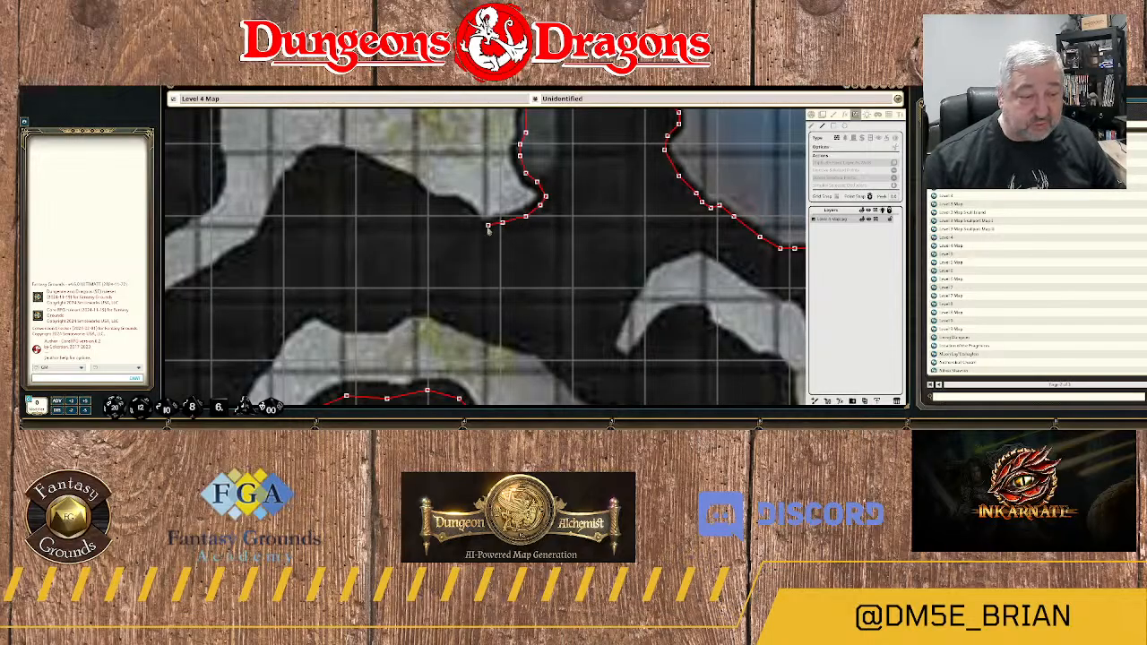
{"action": "left_click", "coordinate": [485, 228]}
{"action": "left_click", "coordinate": [474, 219]}
{"action": "left_click", "coordinate": [464, 206]}
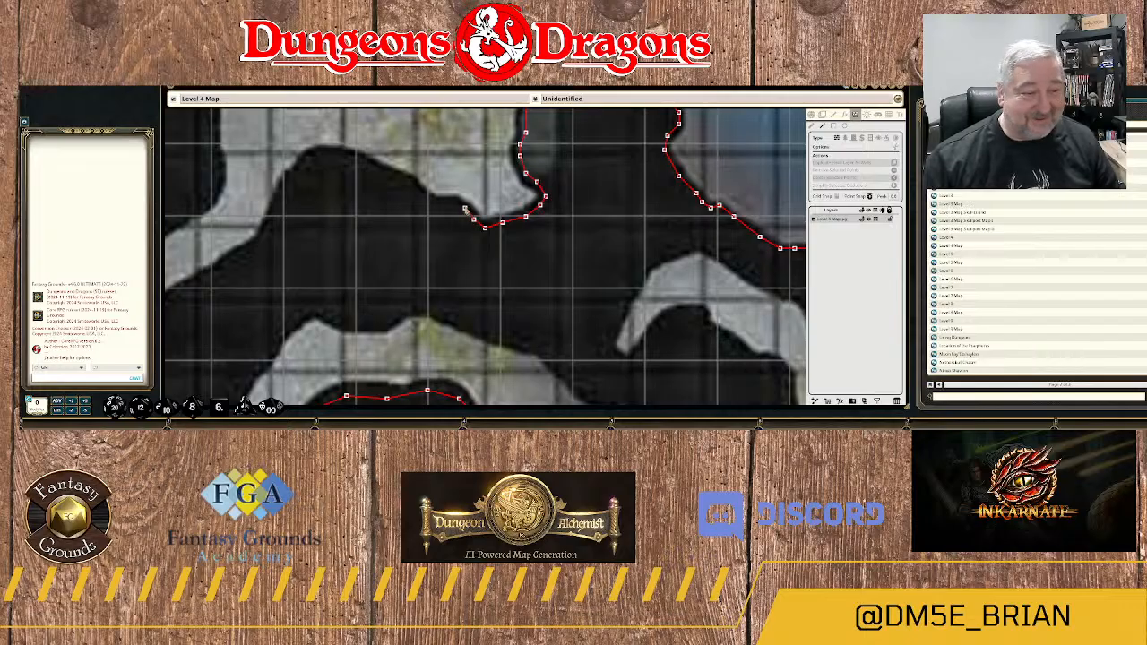
{"action": "left_click", "coordinate": [433, 205]}
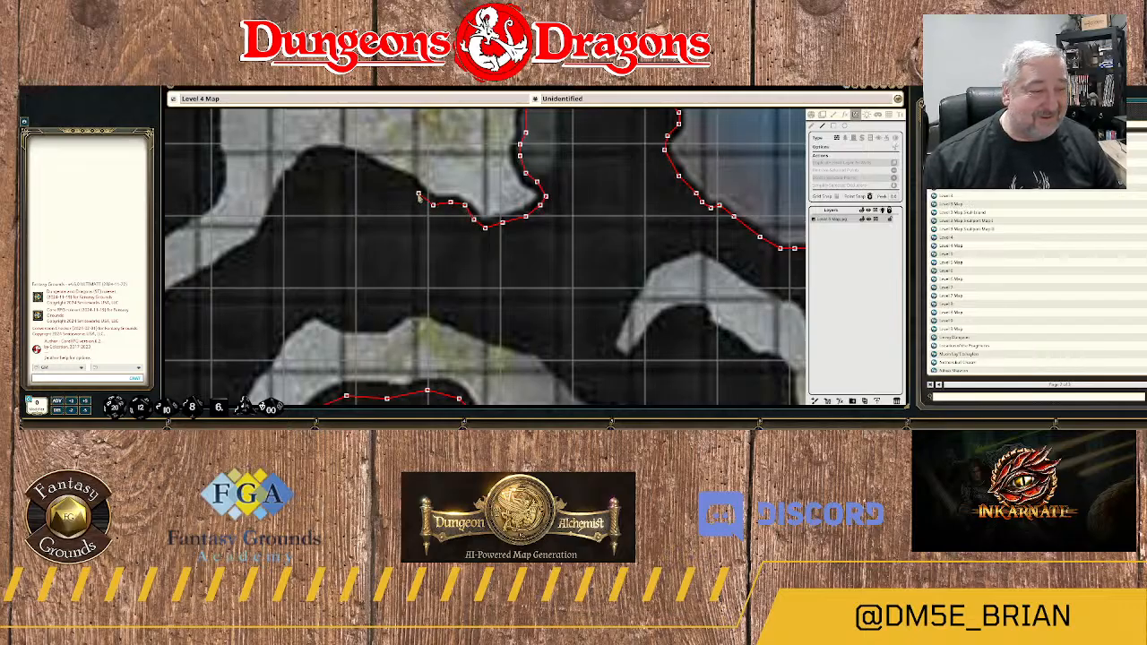
Trace the wall northwest along area 23's underside and over the crest of the rounded rock recess.
{"action": "left_click", "coordinate": [413, 189]}
{"action": "left_click", "coordinate": [399, 180]}
{"action": "left_click", "coordinate": [345, 159]}
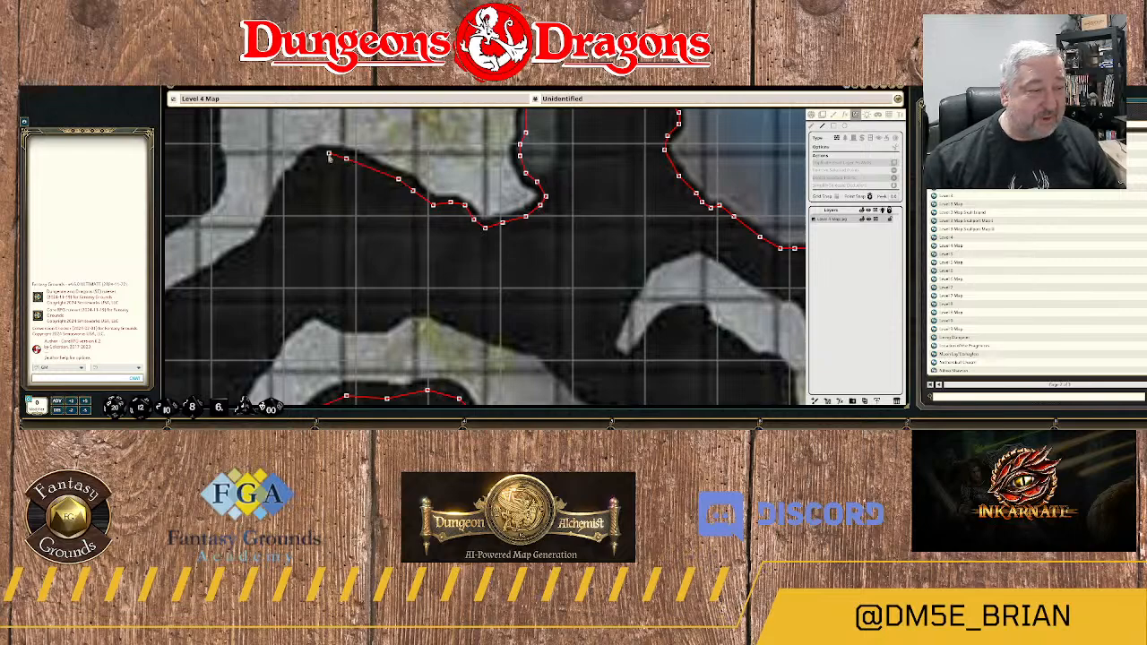
{"action": "left_click", "coordinate": [326, 155]}
{"action": "left_click", "coordinate": [304, 164]}
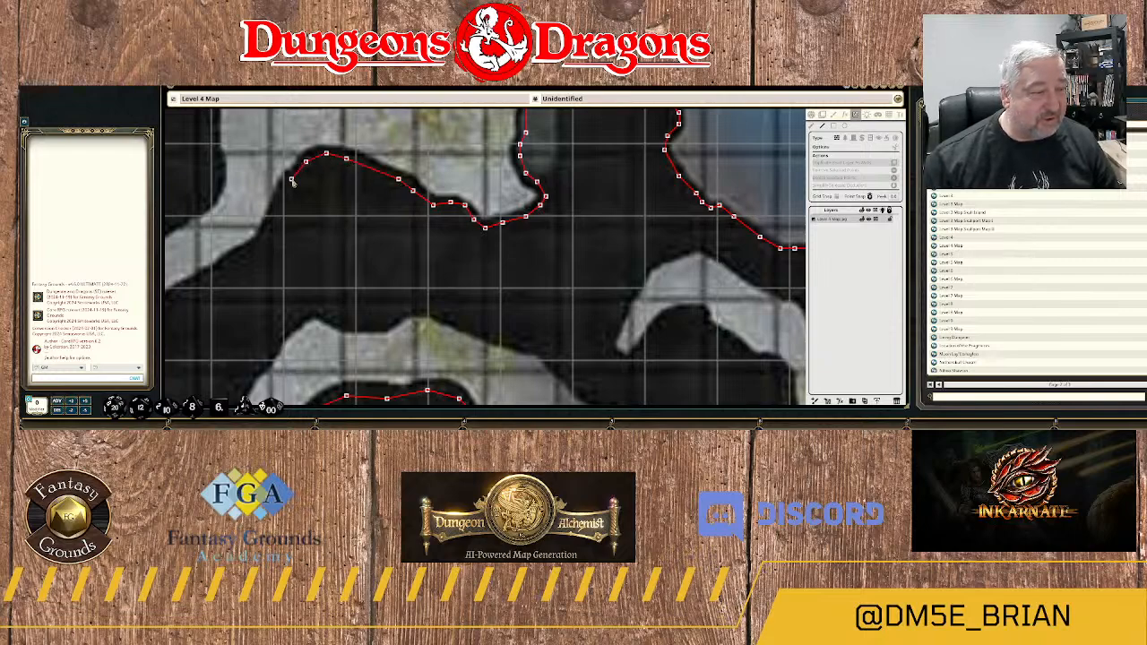
Extend the wall down the recess's west side into the passage leading southwest from area 23.
{"action": "left_click", "coordinate": [290, 179]}
{"action": "left_click", "coordinate": [282, 199]}
{"action": "left_click", "coordinate": [277, 213]}
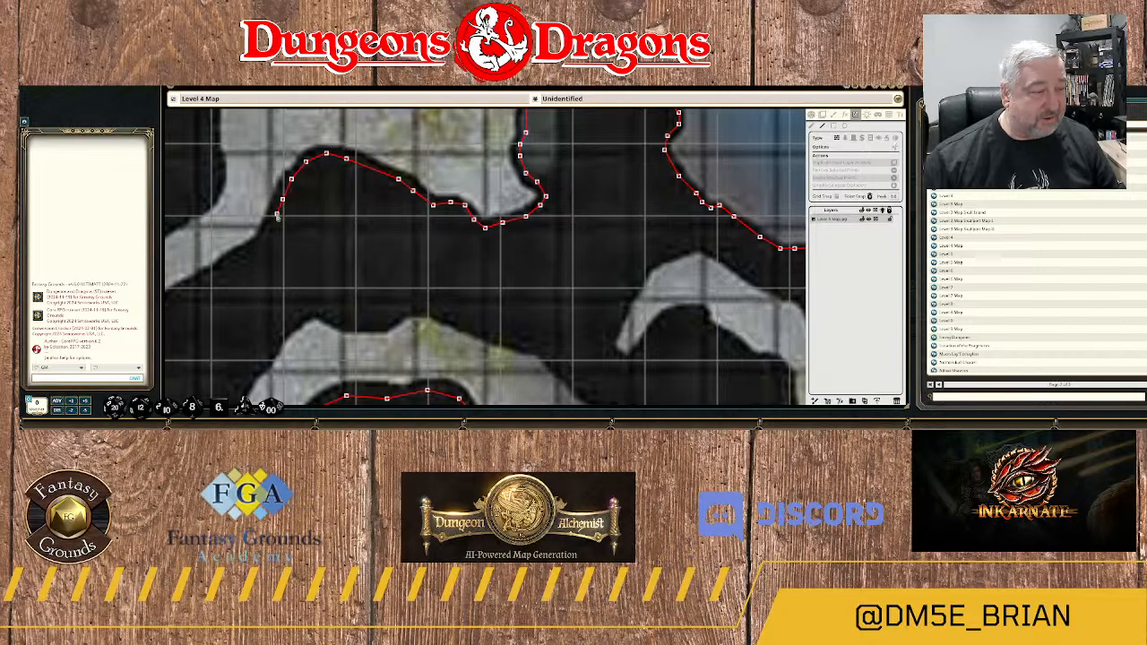
{"action": "left_click", "coordinate": [267, 229]}
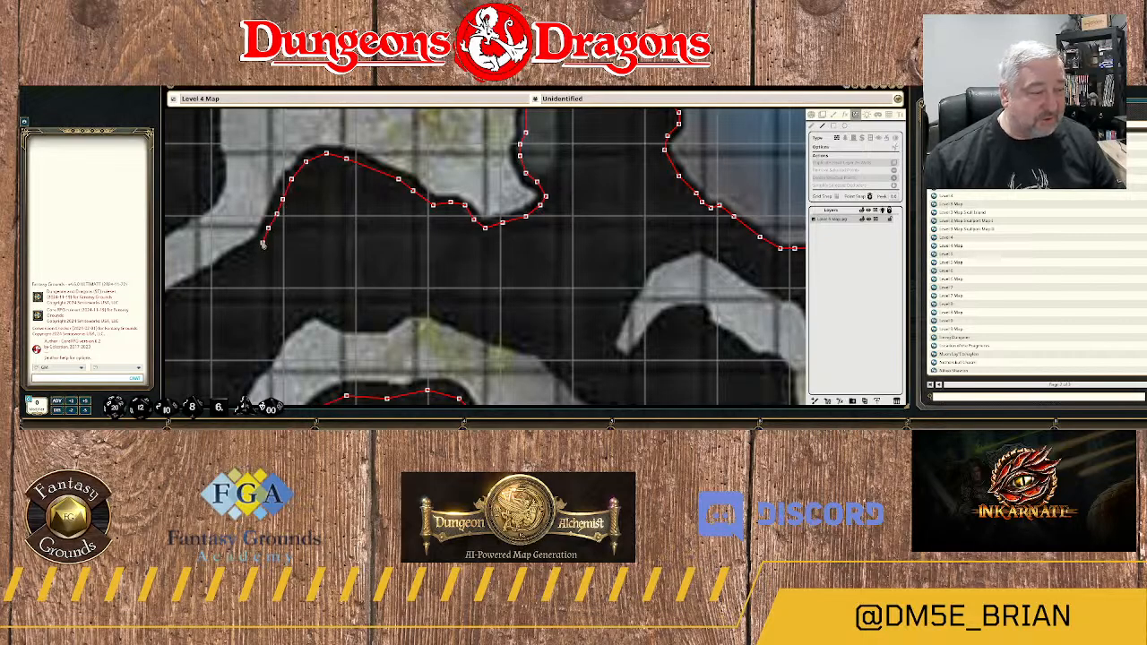
{"action": "left_click", "coordinate": [246, 259]}
Trace the wall southwest along the passage's southeast edge to the small notch where the passage turns south.
{"action": "left_click_drag", "start_coordinate": [501, 188], "coordinate": [526, 176]}
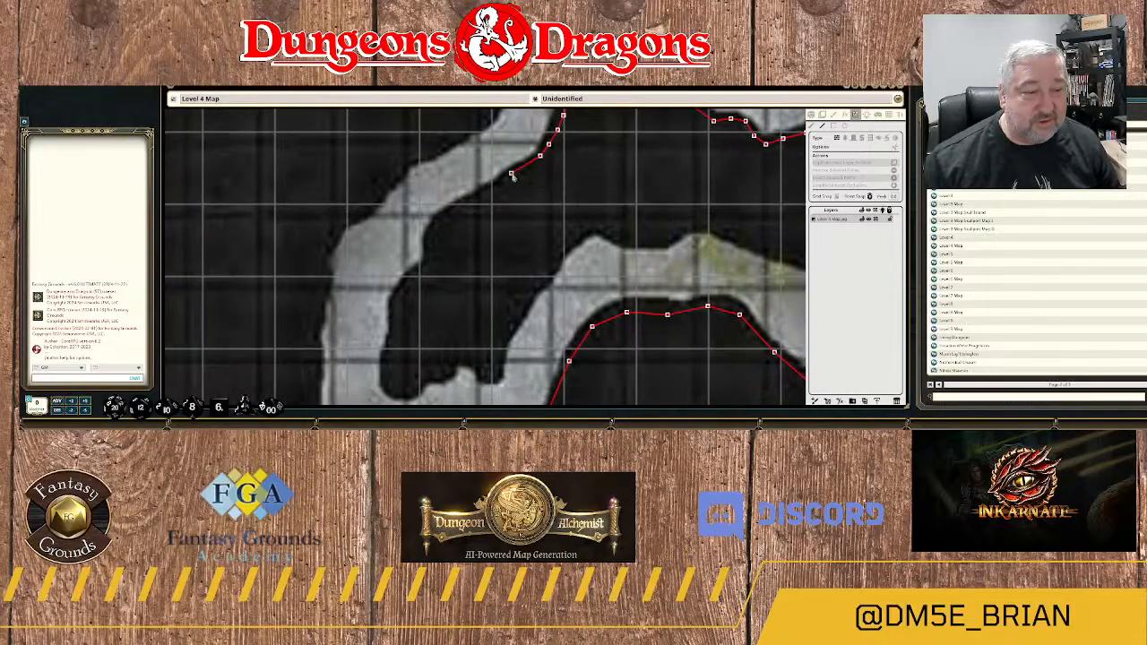
{"action": "left_click", "coordinate": [516, 177]}
{"action": "left_click", "coordinate": [488, 195]}
{"action": "left_click", "coordinate": [456, 208]}
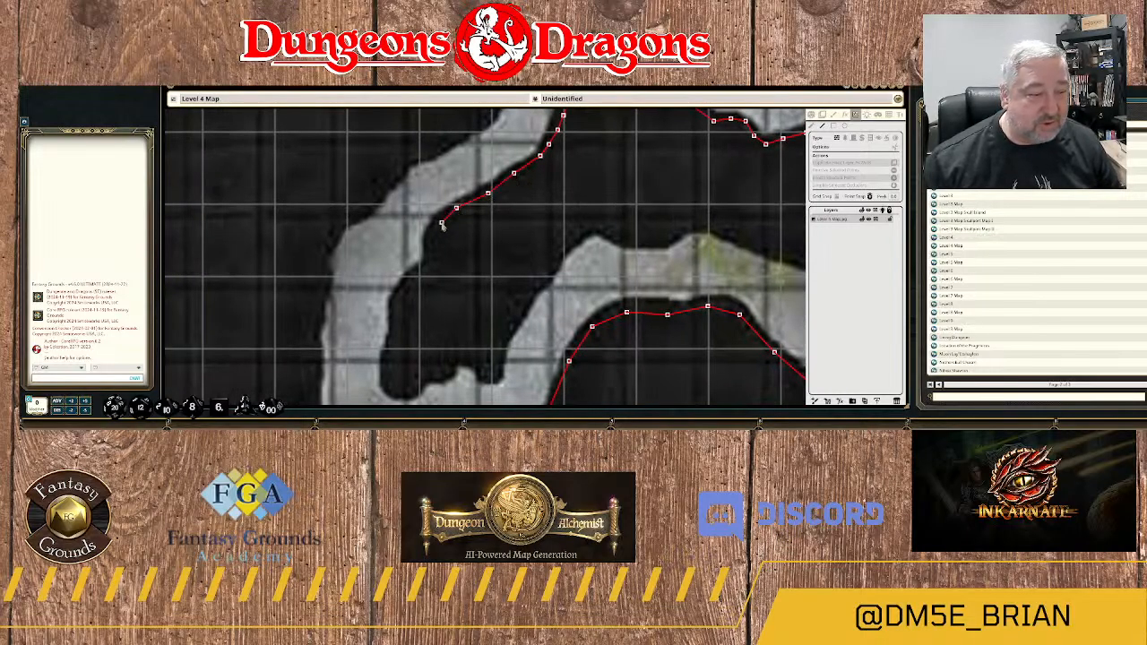
{"action": "left_click", "coordinate": [442, 223]}
{"action": "left_click", "coordinate": [428, 241]}
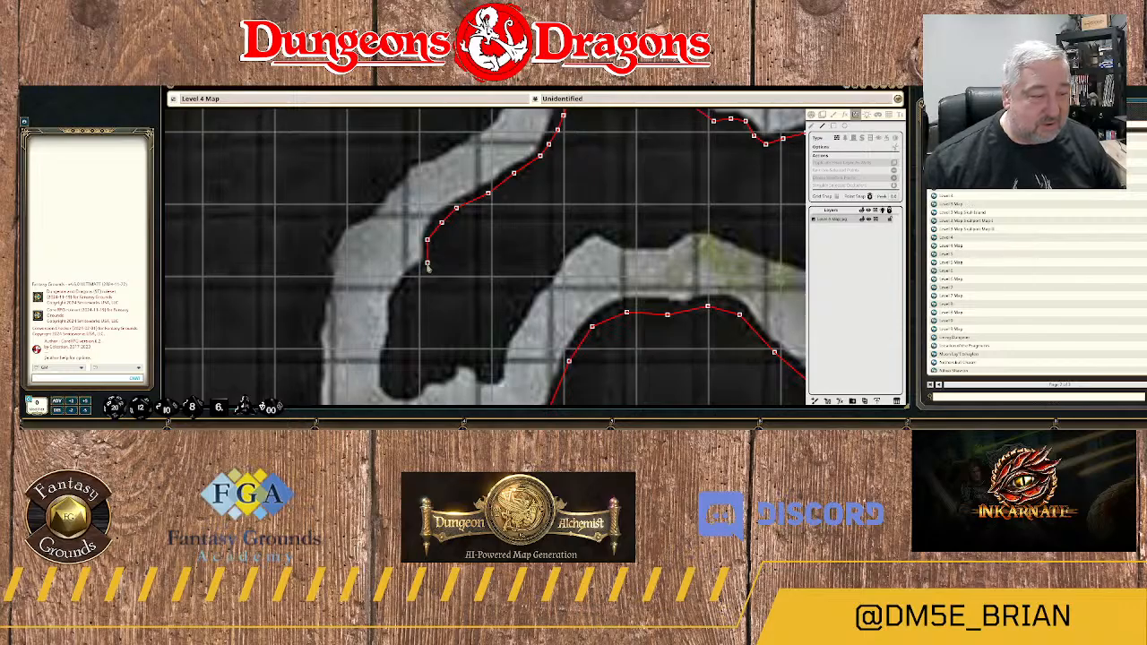
{"action": "left_click", "coordinate": [430, 266]}
{"action": "left_click", "coordinate": [416, 274]}
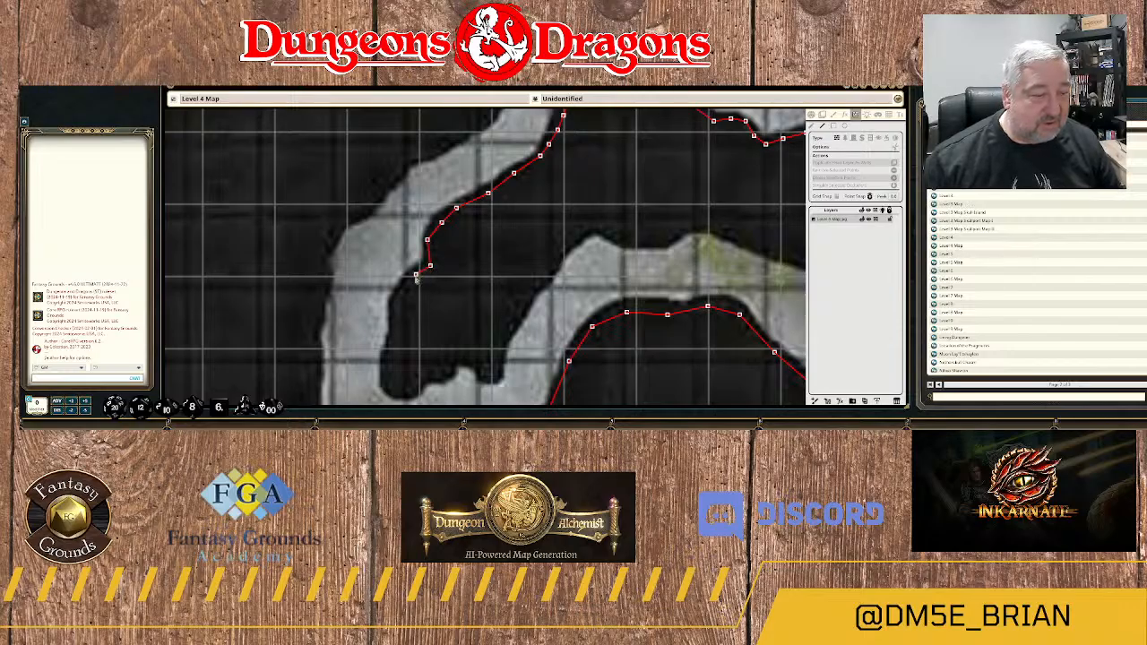
Trace the wall south along the passage's east edge and around the rock's rounded southwest corner.
{"action": "left_click", "coordinate": [401, 292]}
{"action": "left_click", "coordinate": [392, 316]}
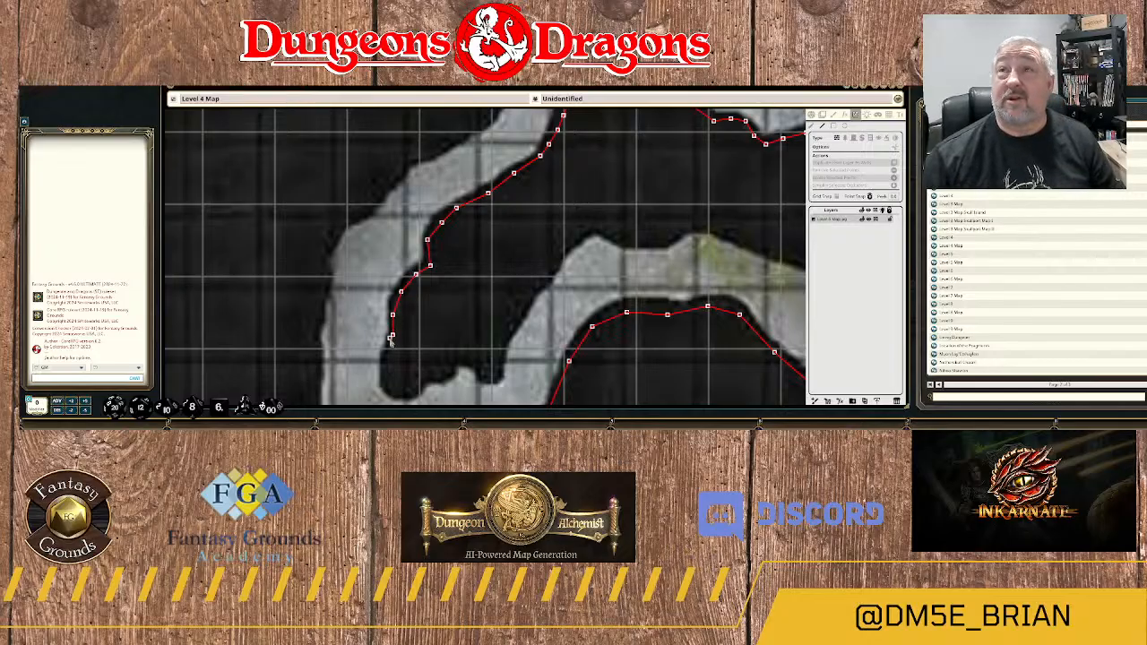
{"action": "left_click", "coordinate": [390, 351]}
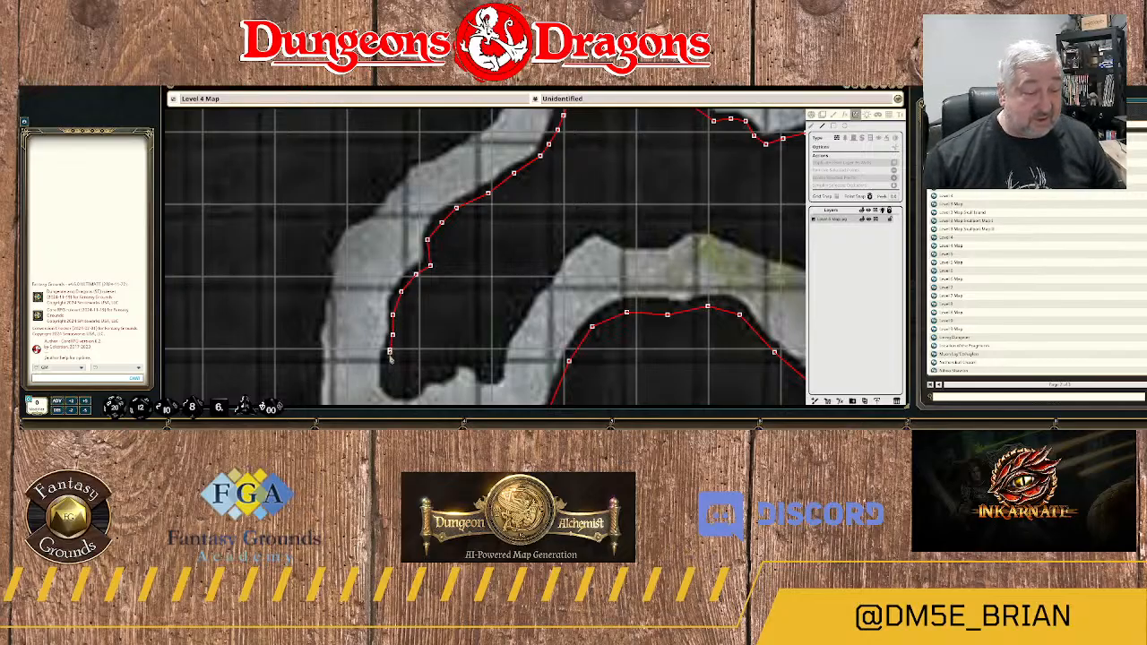
{"action": "left_click", "coordinate": [395, 387]}
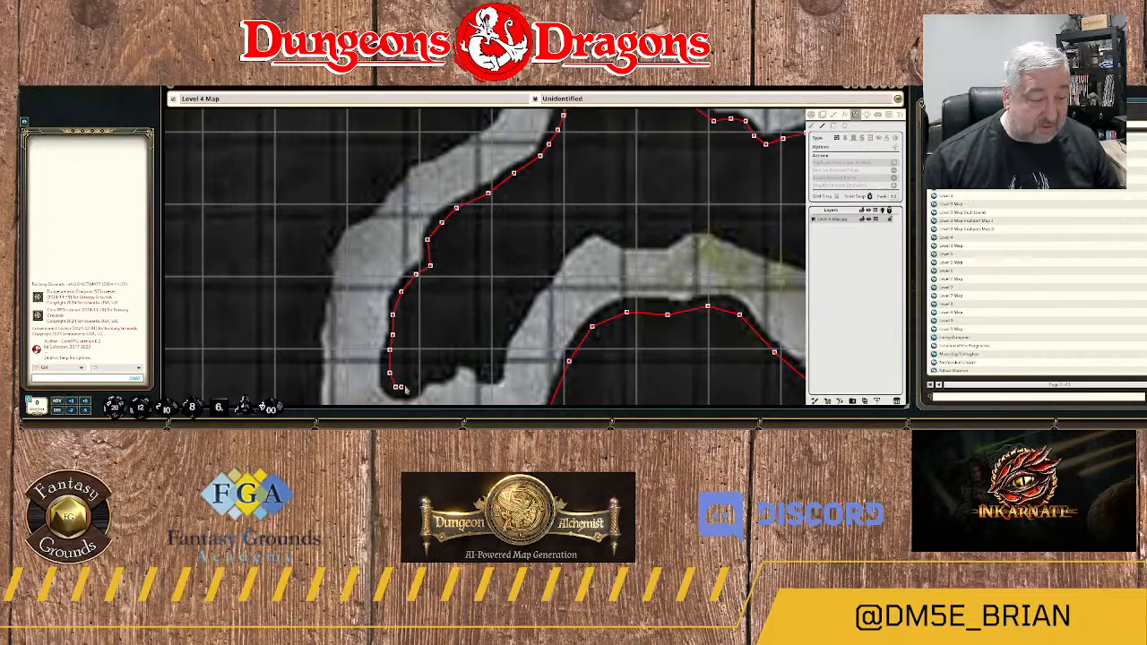
{"action": "left_click", "coordinate": [413, 383]}
Continue the wall east along the rock's bumpy underside to the notch beside the arched passage.
{"action": "left_click", "coordinate": [430, 369]}
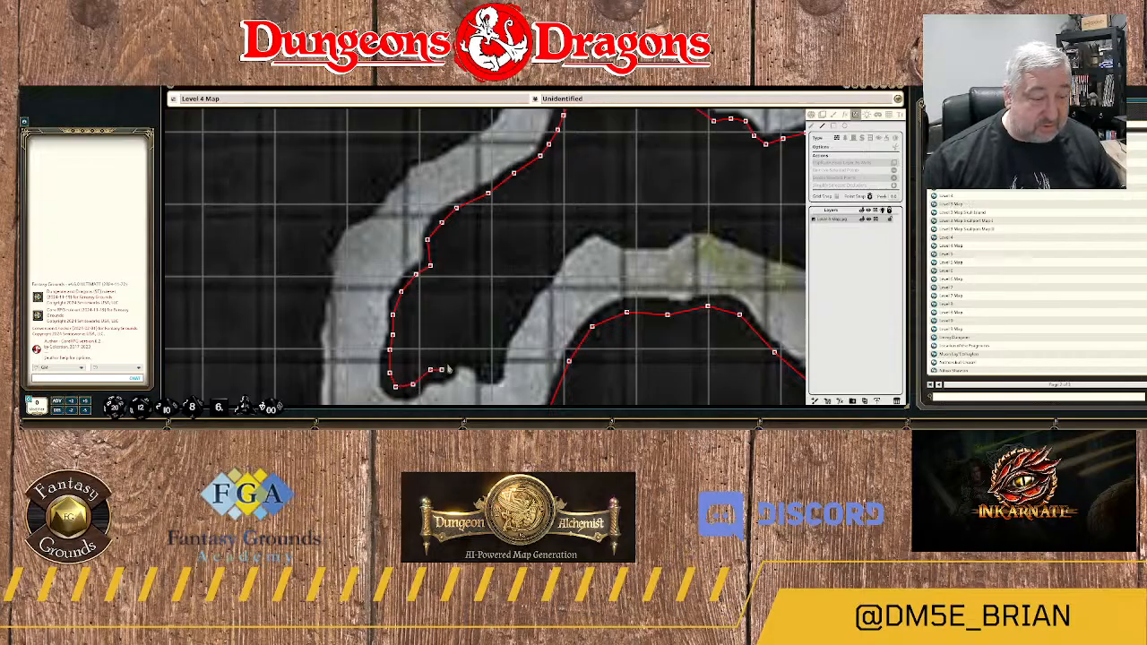
{"action": "left_click", "coordinate": [454, 358]}
{"action": "left_click", "coordinate": [467, 357]}
{"action": "left_click", "coordinate": [488, 375]}
{"action": "left_click", "coordinate": [493, 369]}
Trace the wall northeast up the arched passage's outer edge and over its first crest.
{"action": "left_click", "coordinate": [499, 343]}
{"action": "left_click", "coordinate": [512, 329]}
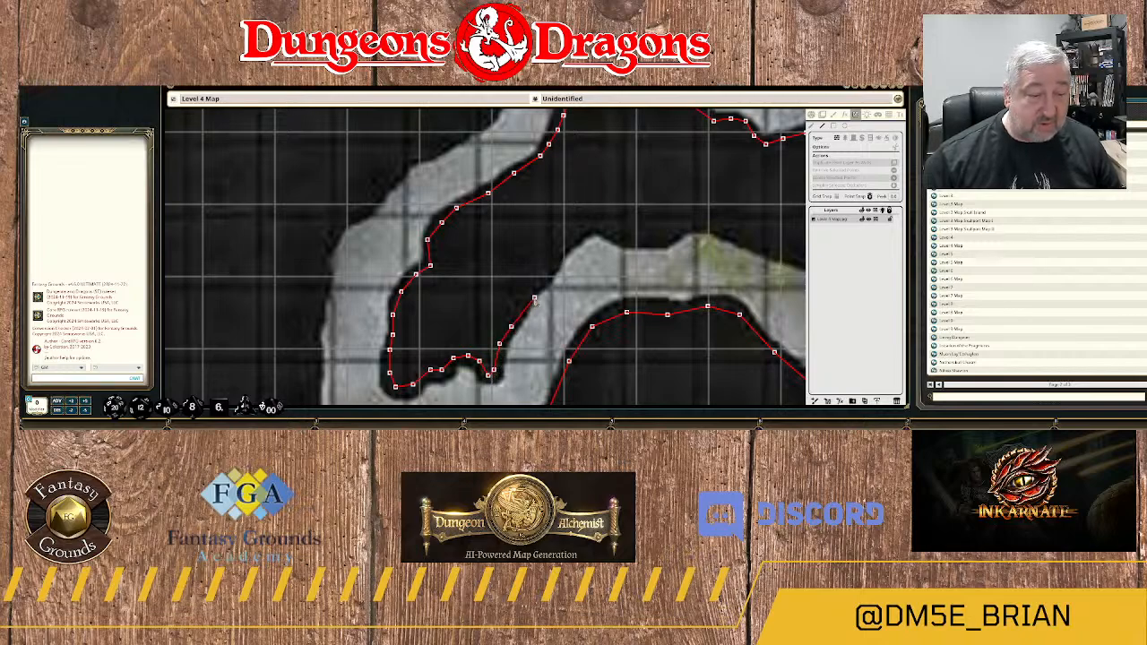
{"action": "left_click", "coordinate": [535, 291]}
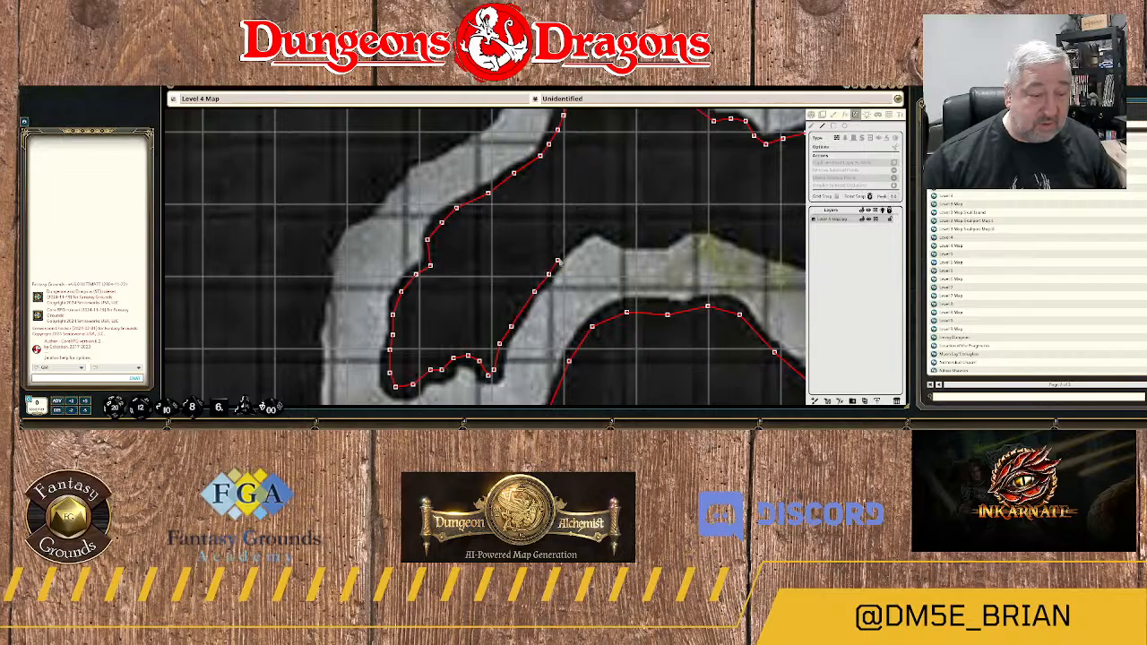
{"action": "left_click", "coordinate": [565, 253]}
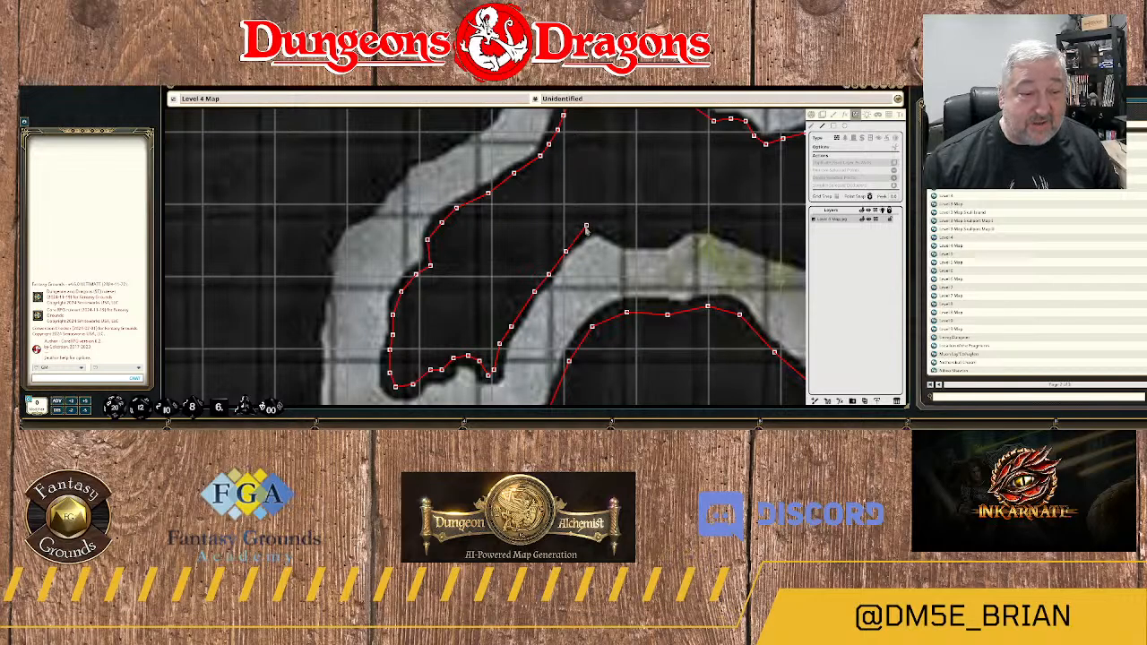
{"action": "left_click", "coordinate": [586, 226]}
{"action": "left_click", "coordinate": [604, 226]}
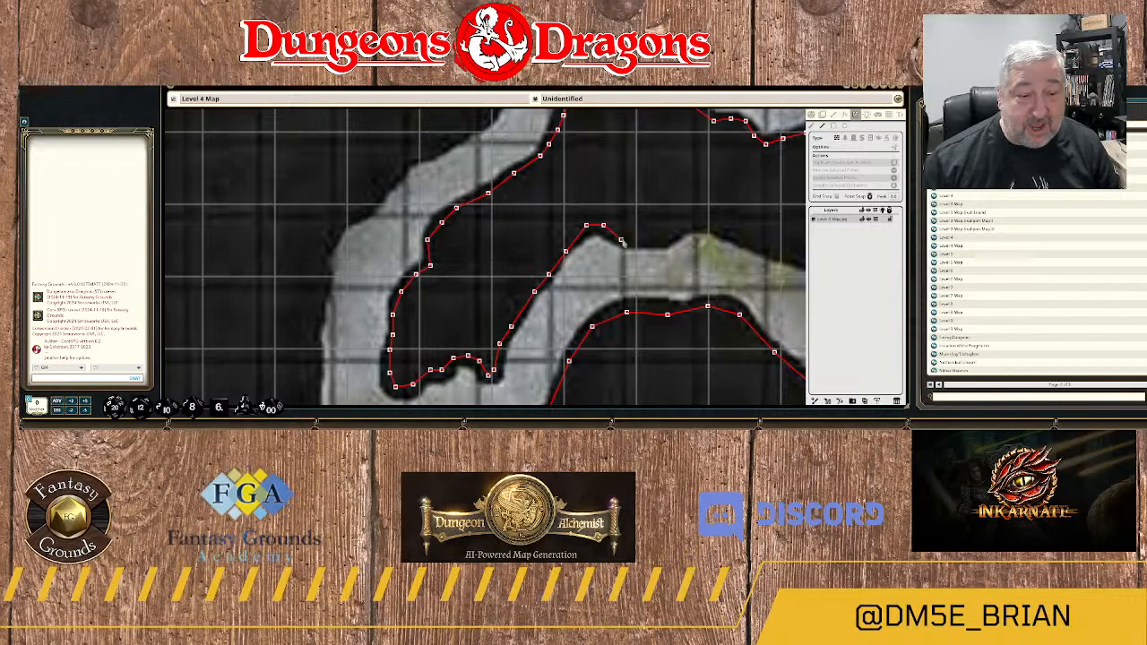
Trace the wall east above the mossy stretch and southeast along the passage's upper edge toward the fork.
{"action": "left_click", "coordinate": [627, 241]}
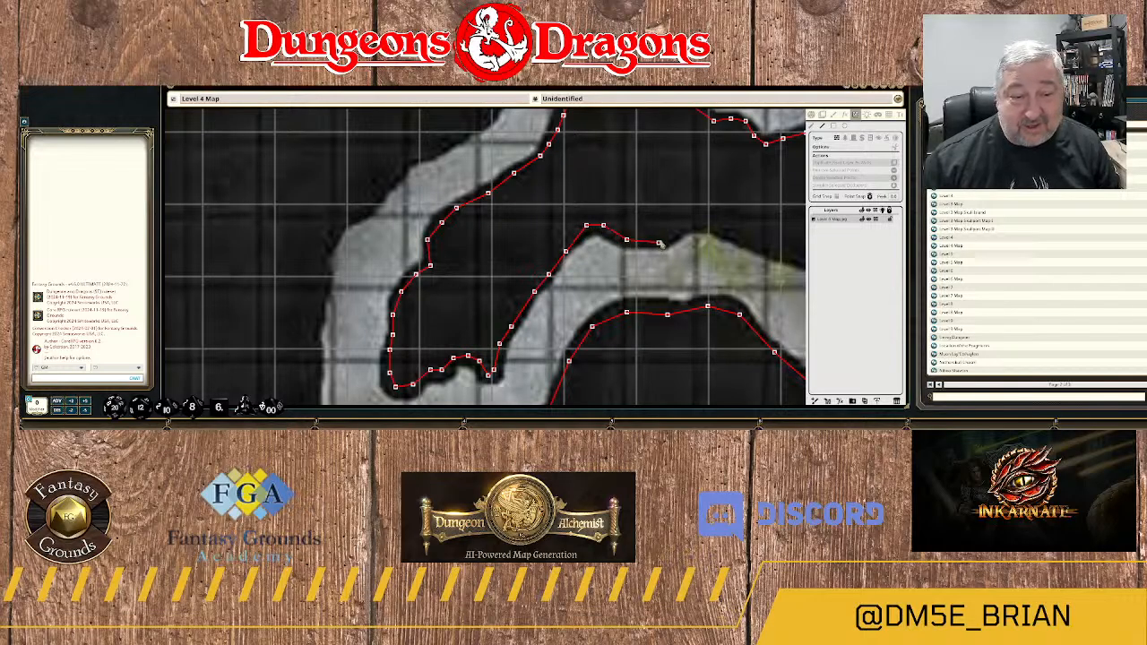
{"action": "left_click", "coordinate": [659, 242]}
{"action": "left_click", "coordinate": [682, 228]}
{"action": "left_click_drag", "start_coordinate": [727, 235], "coordinate": [458, 197]}
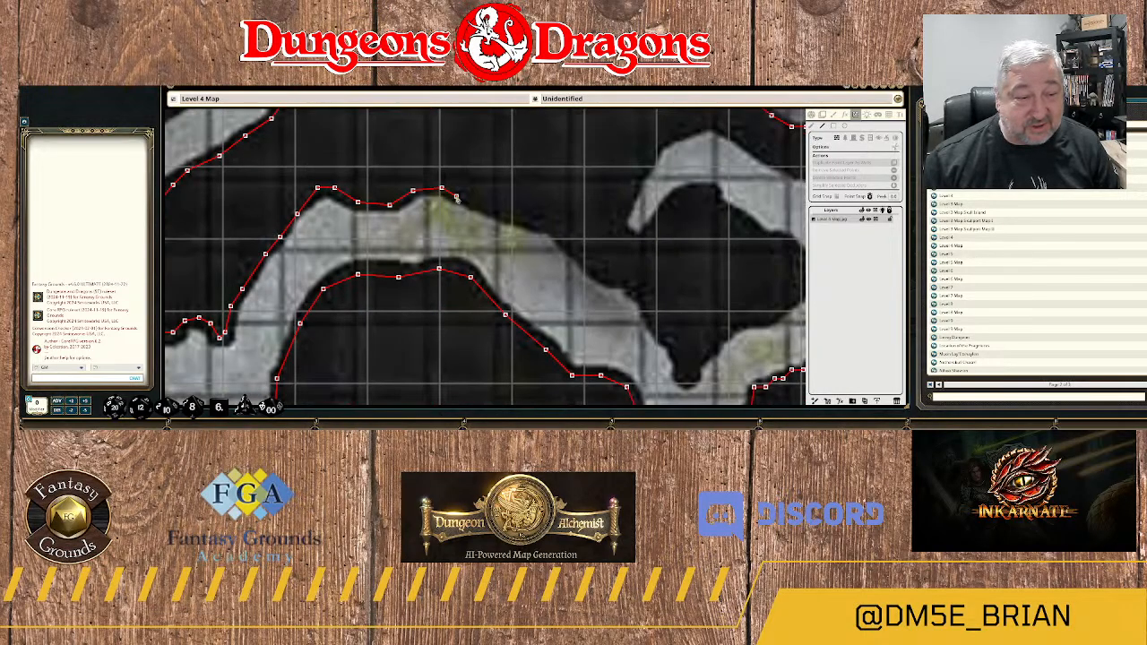
{"action": "left_click", "coordinate": [549, 225]}
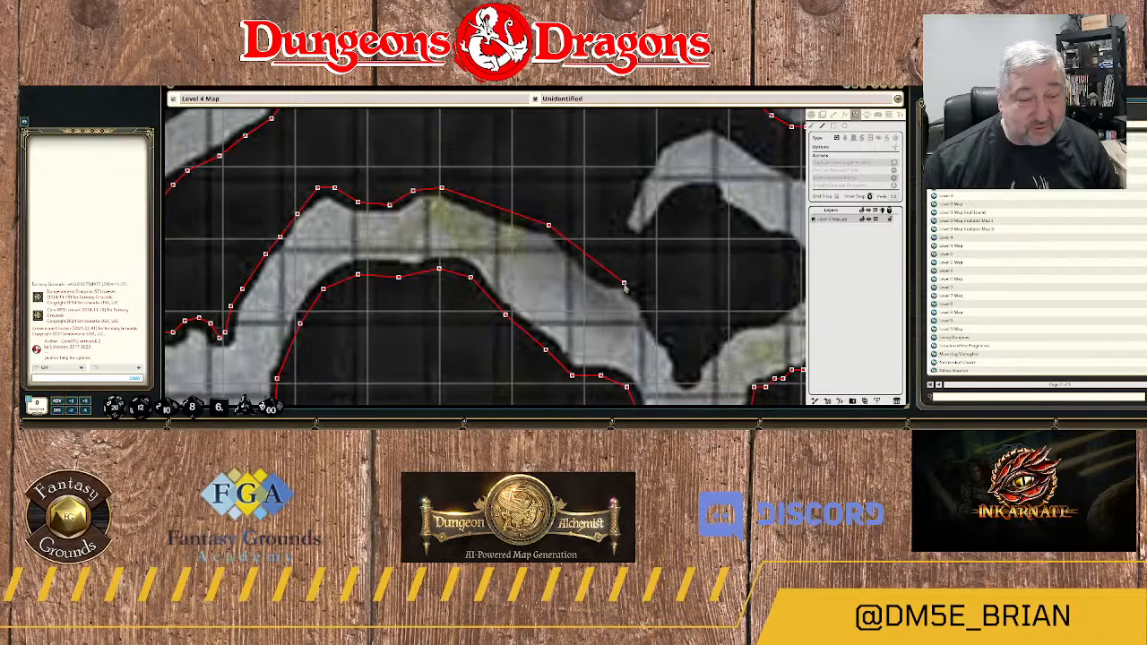
{"action": "left_click", "coordinate": [636, 290]}
Trace the wall down to the pointed rock tip at the passage fork and around it.
{"action": "left_click_drag", "start_coordinate": [671, 333], "coordinate": [572, 223]}
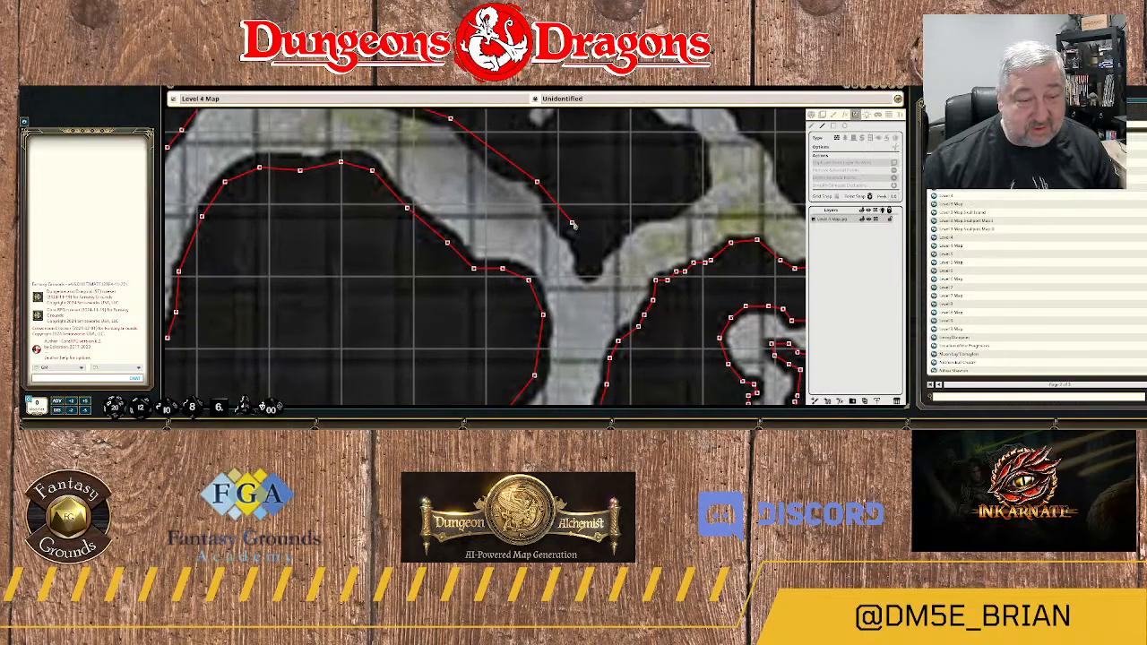
{"action": "scroll", "coordinate": [574, 225], "scroll_direction": "up", "scroll_amount": 1}
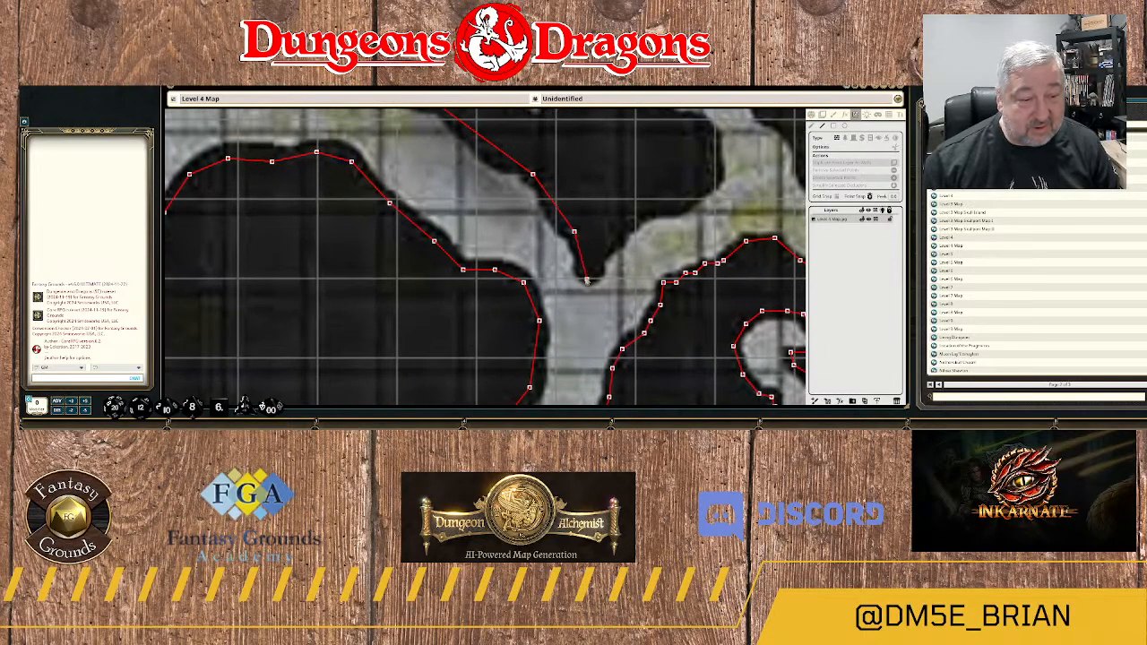
{"action": "left_click", "coordinate": [592, 278]}
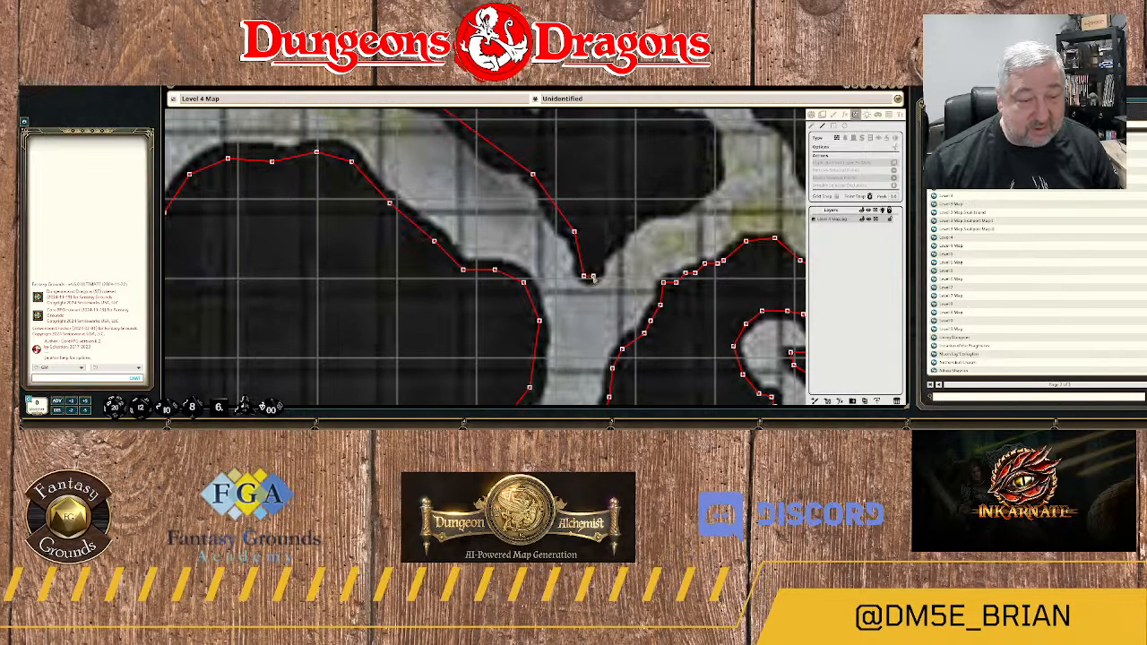
{"action": "left_click", "coordinate": [599, 257]}
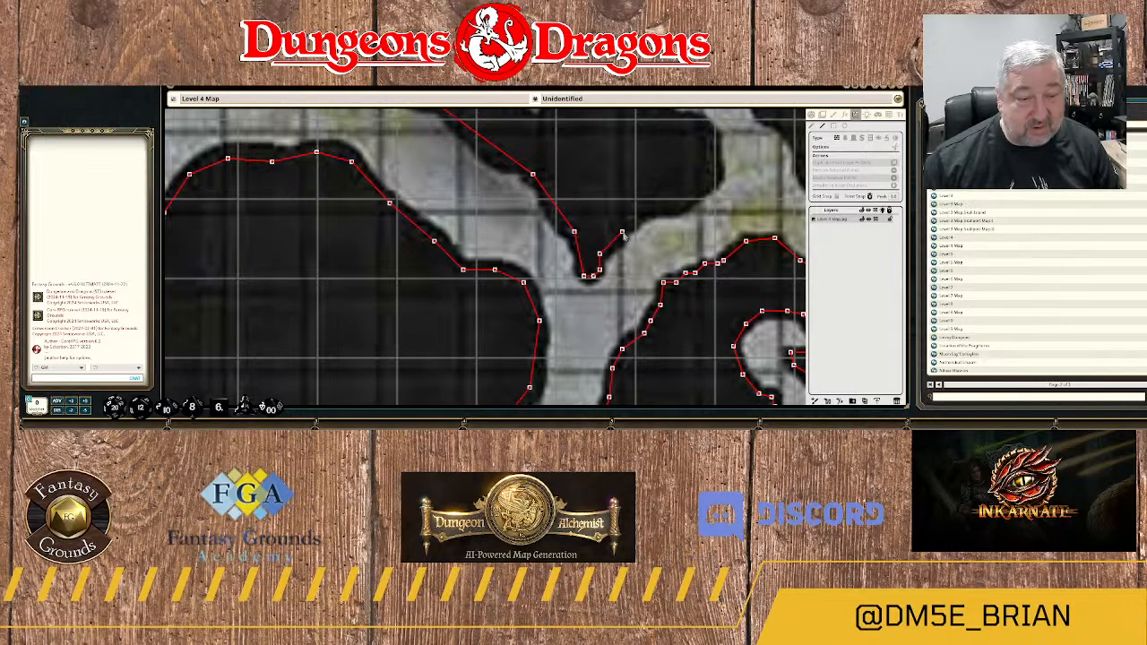
Trace the wall northeast along the mossy branch's upper edge and north up its west side.
{"action": "left_click", "coordinate": [639, 218]}
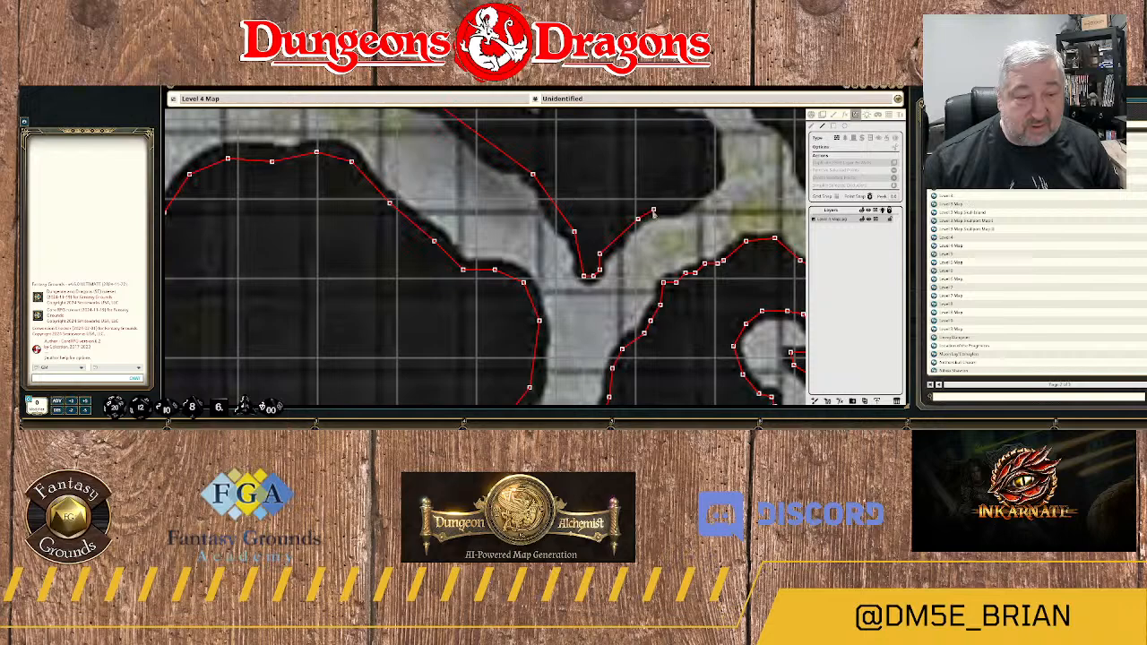
{"action": "left_click", "coordinate": [654, 209]}
{"action": "left_click", "coordinate": [676, 209]}
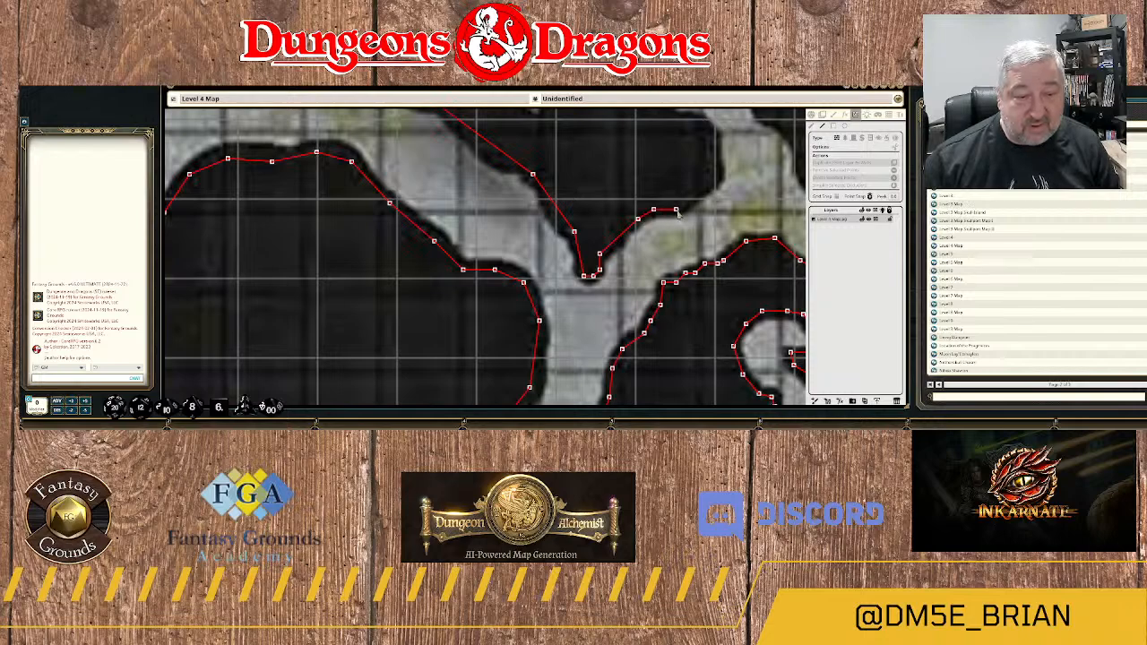
{"action": "left_click", "coordinate": [715, 184]}
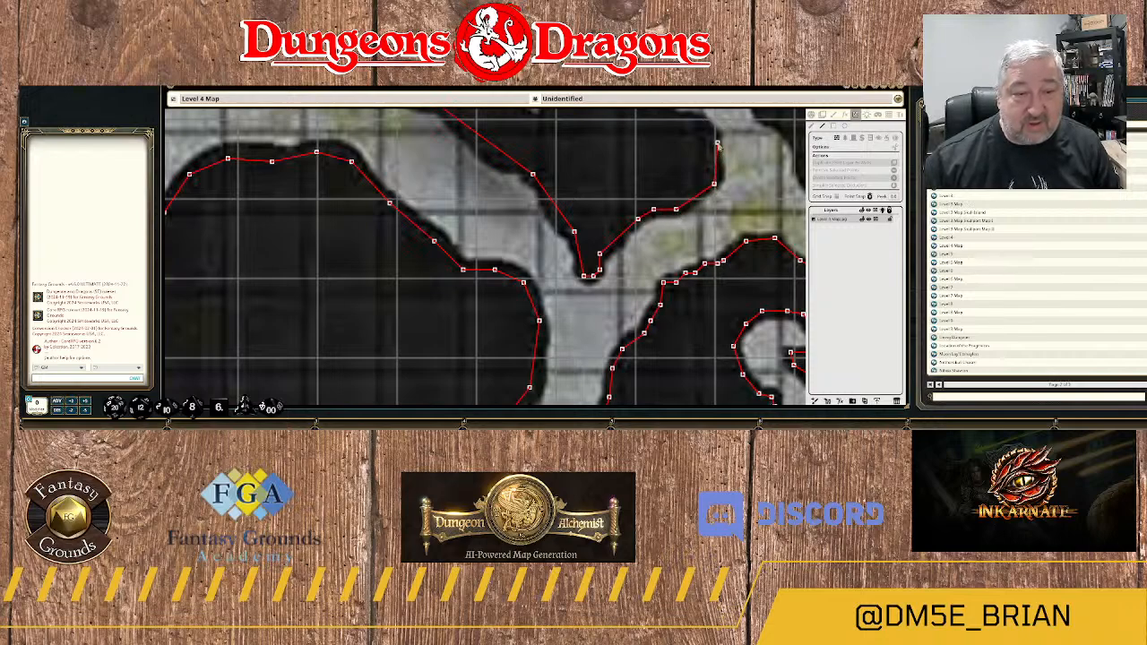
{"action": "left_click", "coordinate": [718, 144]}
Trace the wall northwest along the hooked passage's inner edge to the top of its inside curve.
{"action": "left_click_drag", "start_coordinate": [718, 144], "coordinate": [702, 303]}
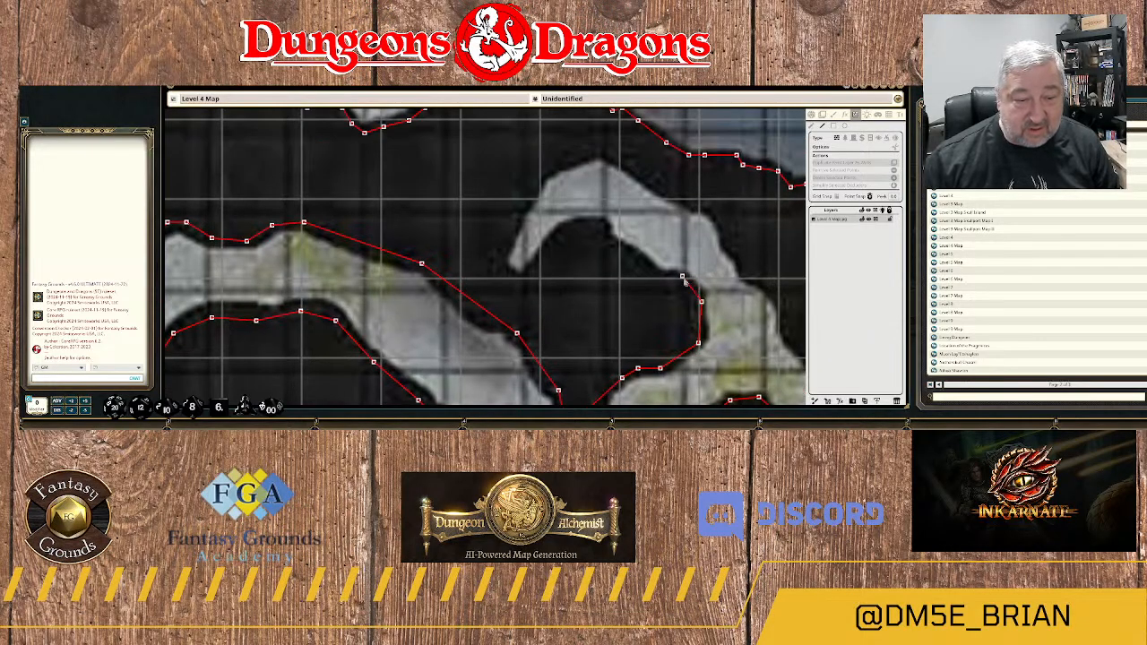
{"action": "left_click", "coordinate": [682, 277]}
{"action": "left_click", "coordinate": [667, 278]}
{"action": "left_click", "coordinate": [654, 279]}
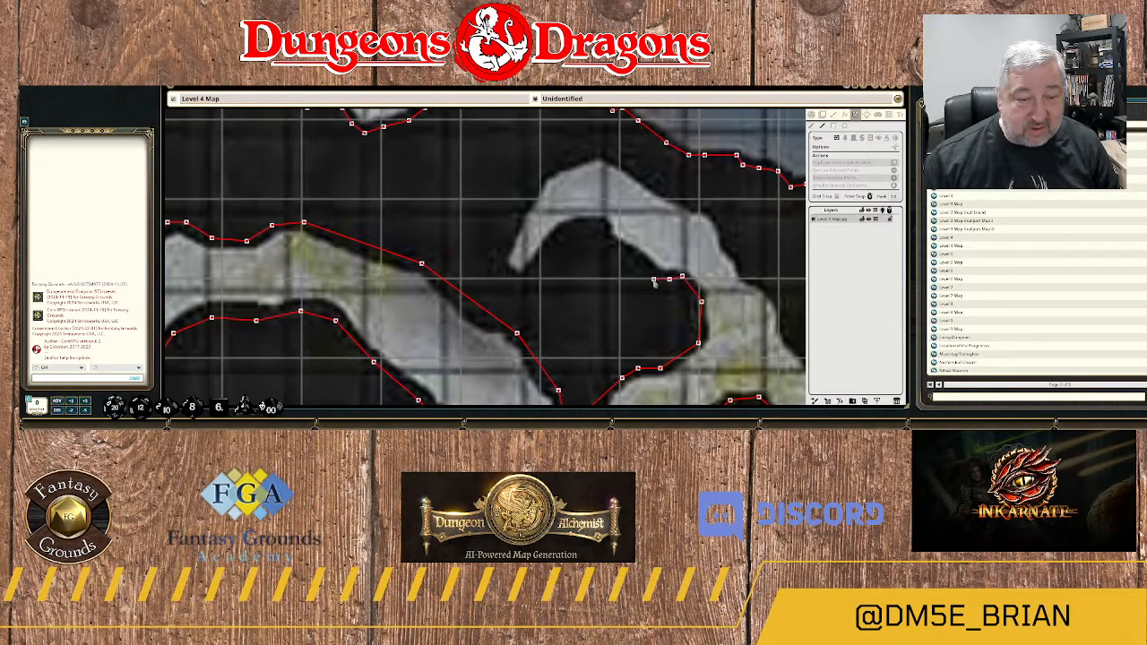
{"action": "left_click", "coordinate": [614, 247]}
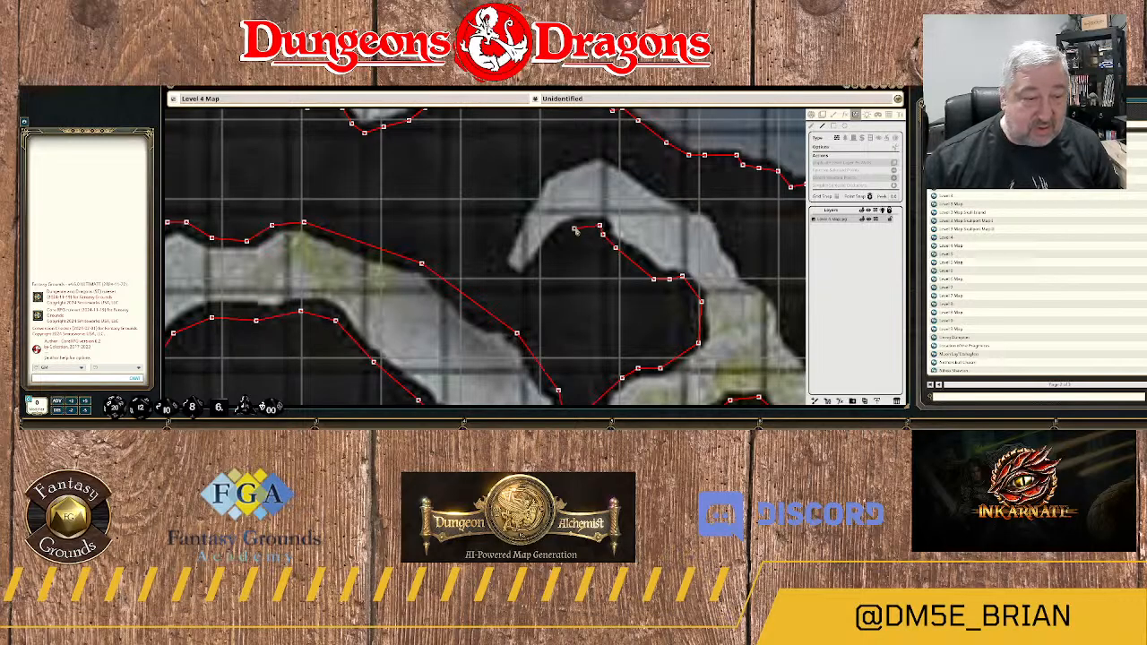
{"action": "left_click", "coordinate": [567, 225]}
Trace the wall down the hook's inner side and around its narrow dead-end tip onto the outer edge.
{"action": "left_click", "coordinate": [542, 256]}
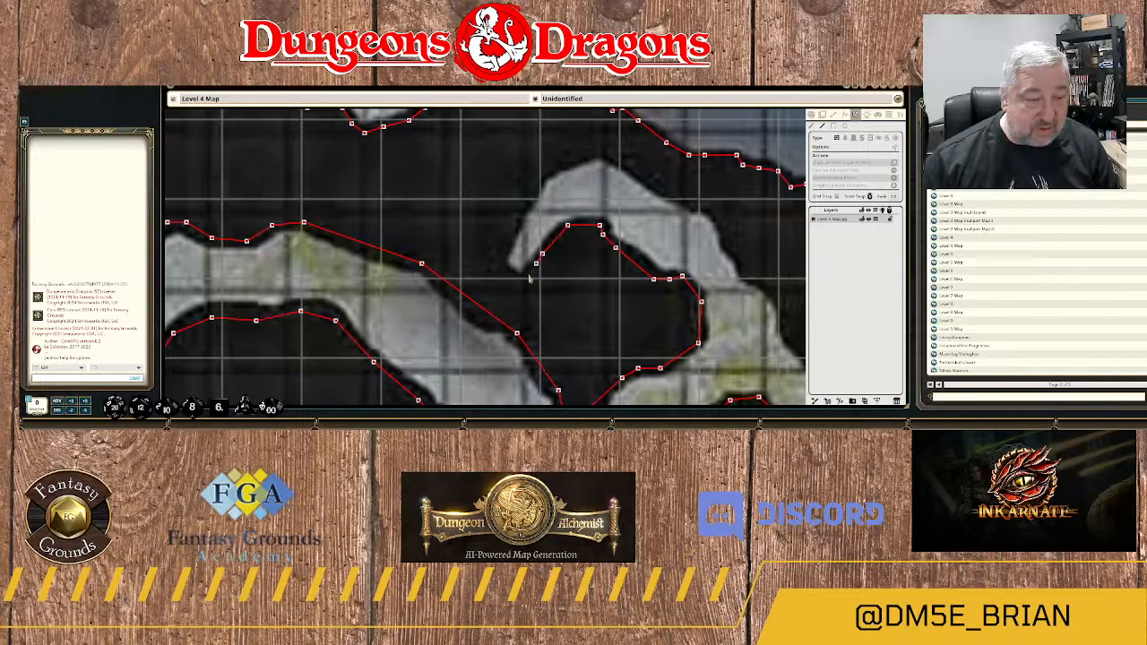
{"action": "left_click", "coordinate": [529, 276]}
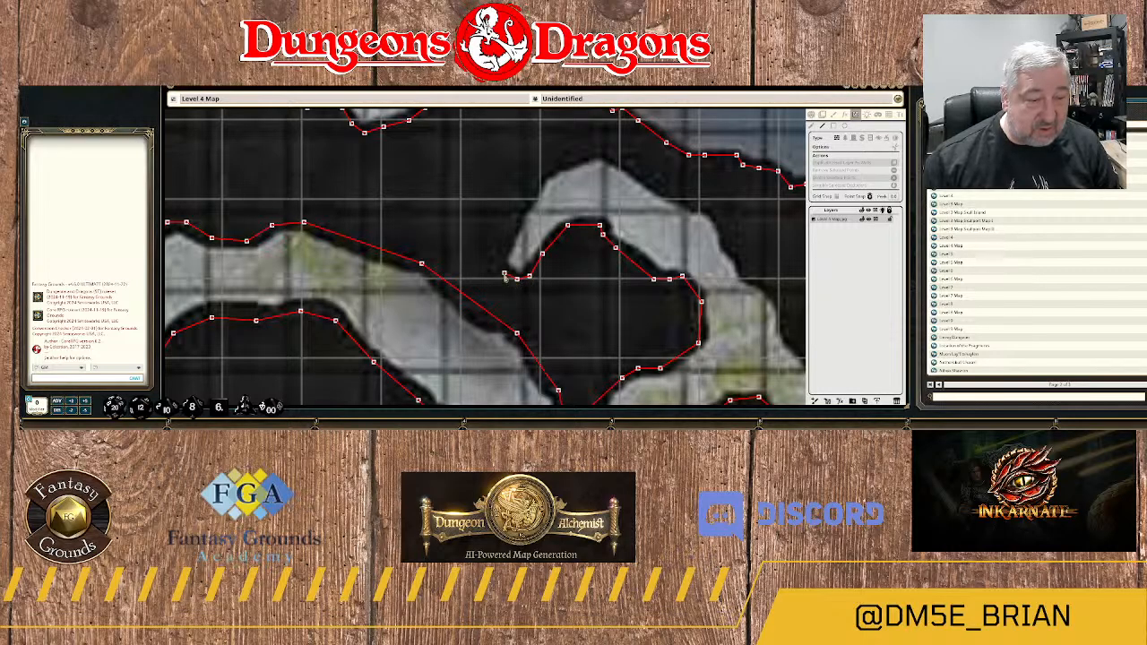
{"action": "left_click", "coordinate": [501, 258]}
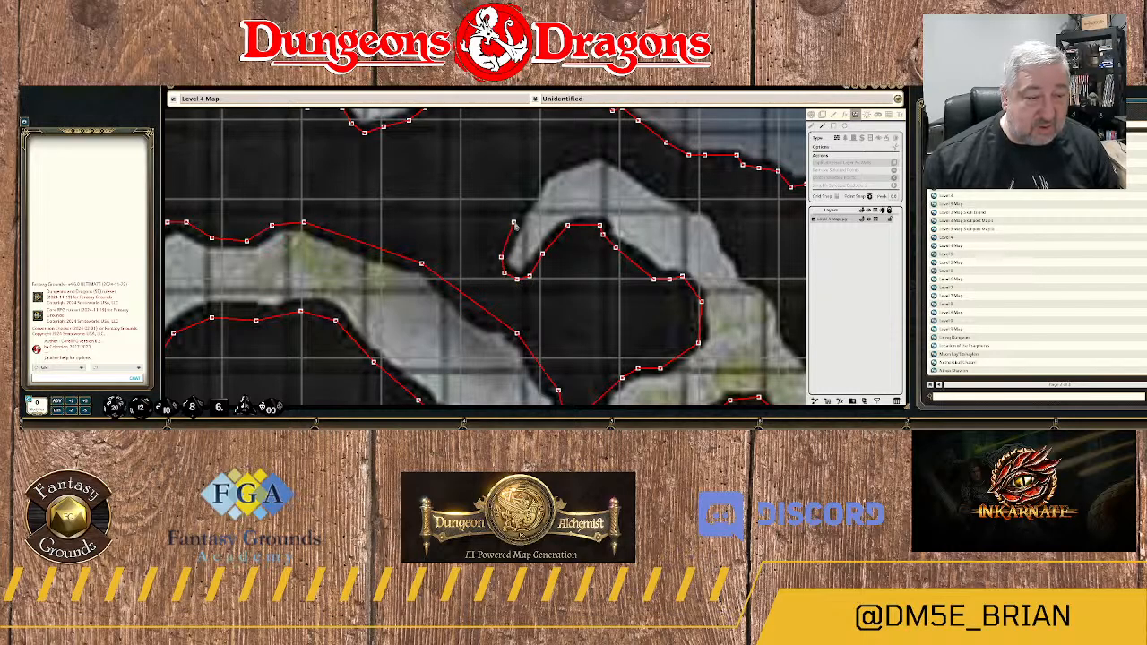
Trace the wall from the hooked passage's narrow tip over its outer curve and down its east side.
{"action": "left_click", "coordinate": [513, 222]}
{"action": "left_click", "coordinate": [533, 190]}
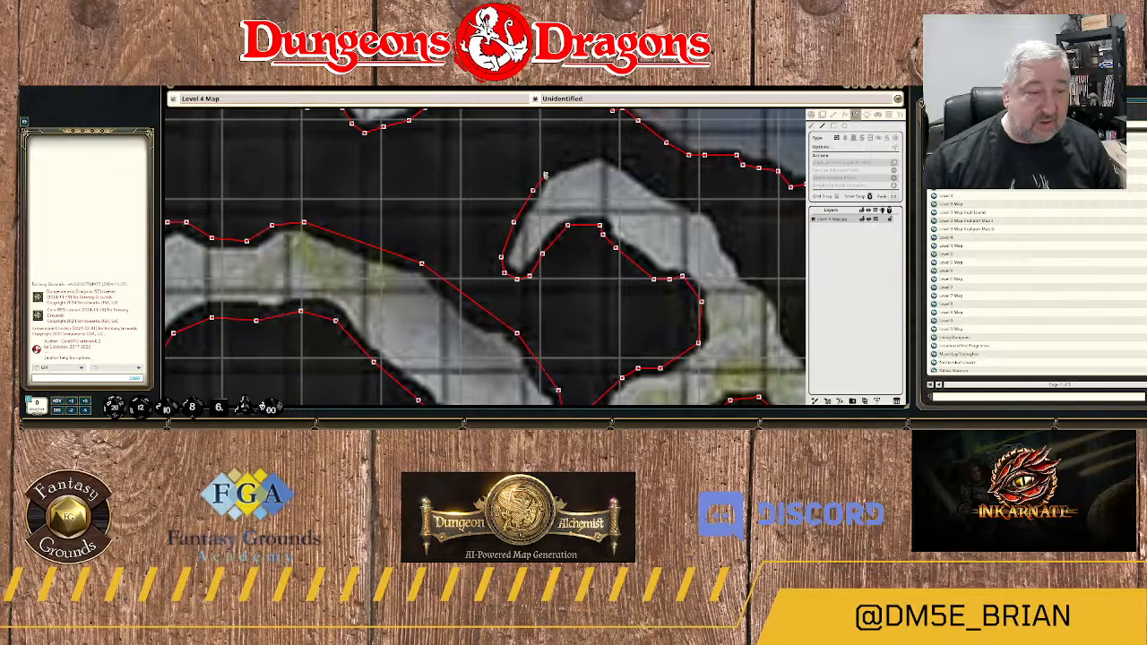
{"action": "left_click", "coordinate": [542, 171]}
{"action": "left_click", "coordinate": [593, 150]}
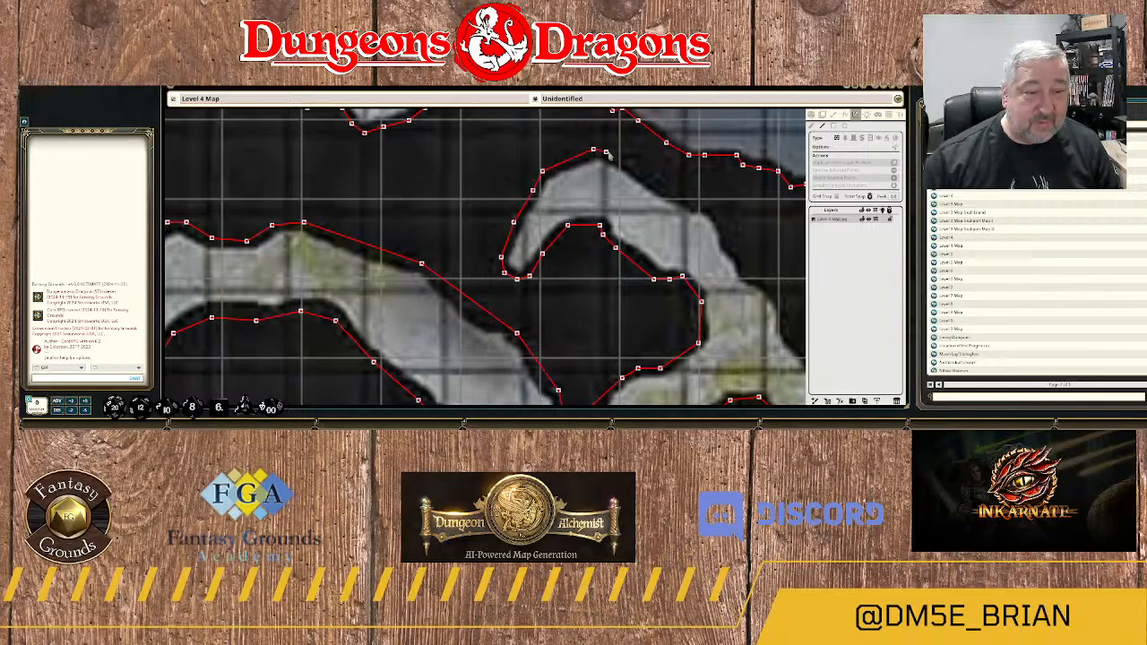
{"action": "left_click", "coordinate": [616, 154]}
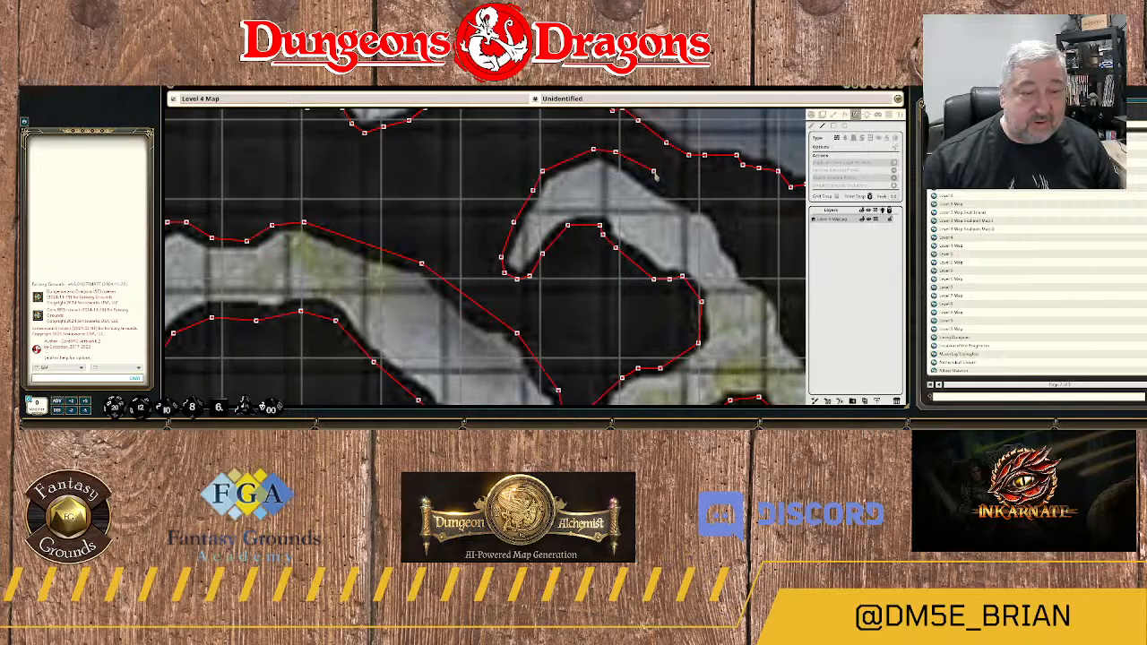
{"action": "left_click", "coordinate": [710, 204]}
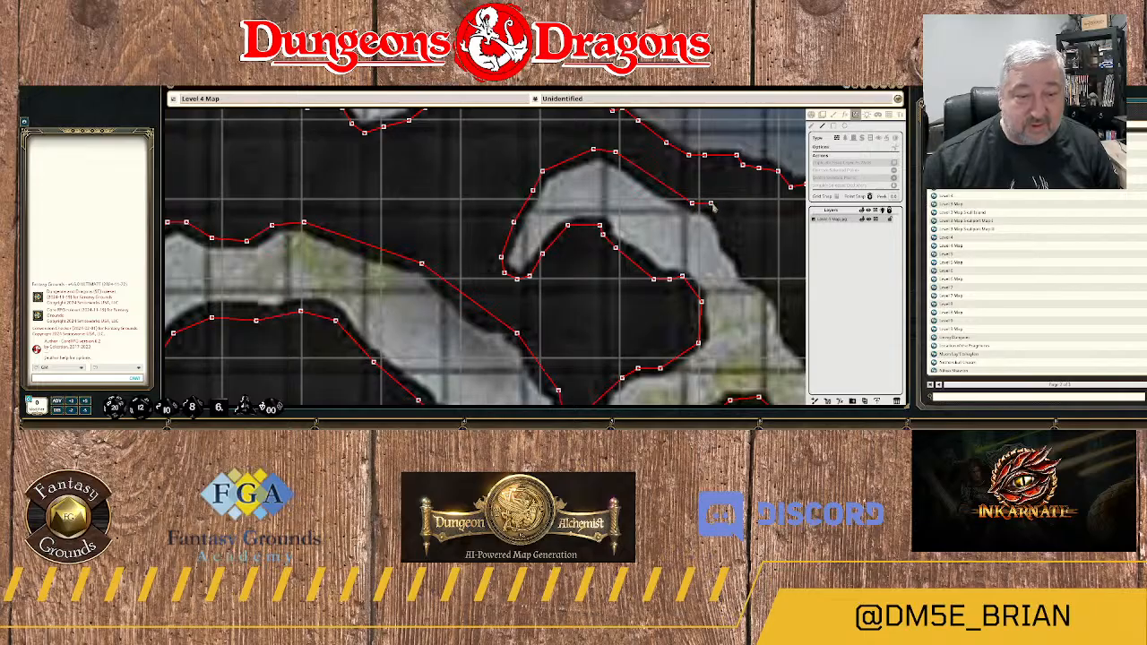
{"action": "left_click", "coordinate": [723, 228]}
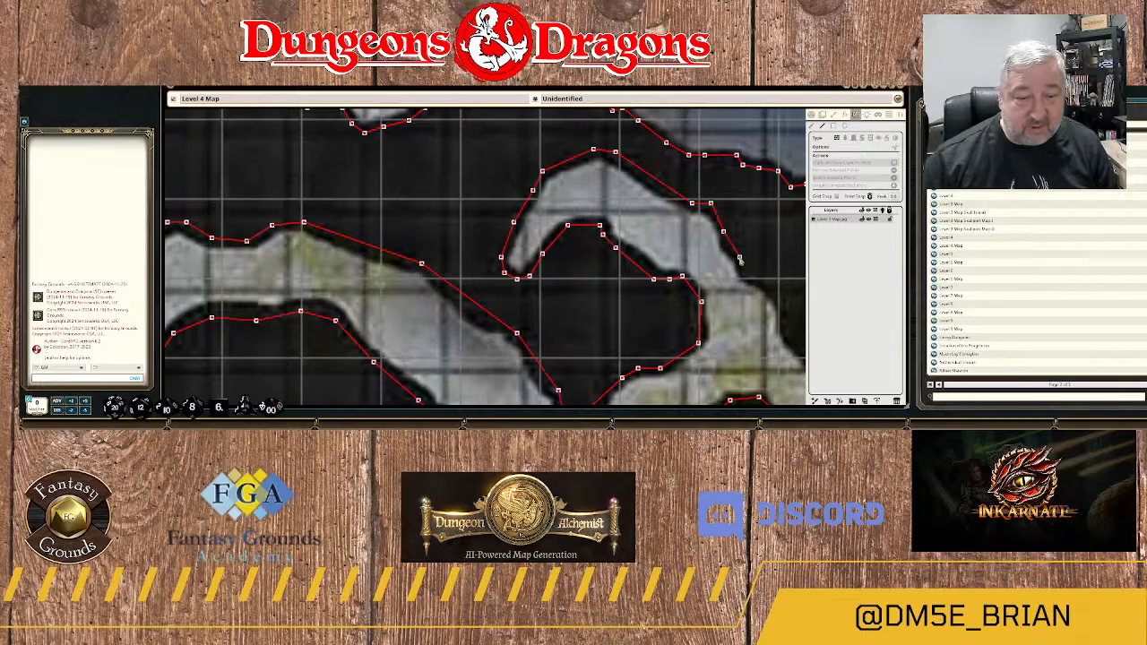
{"action": "left_click", "coordinate": [740, 258]}
Trace the wall down the east edge of the mossy junction to where the passage turns southeast.
{"action": "left_click_drag", "start_coordinate": [747, 288], "coordinate": [497, 195]}
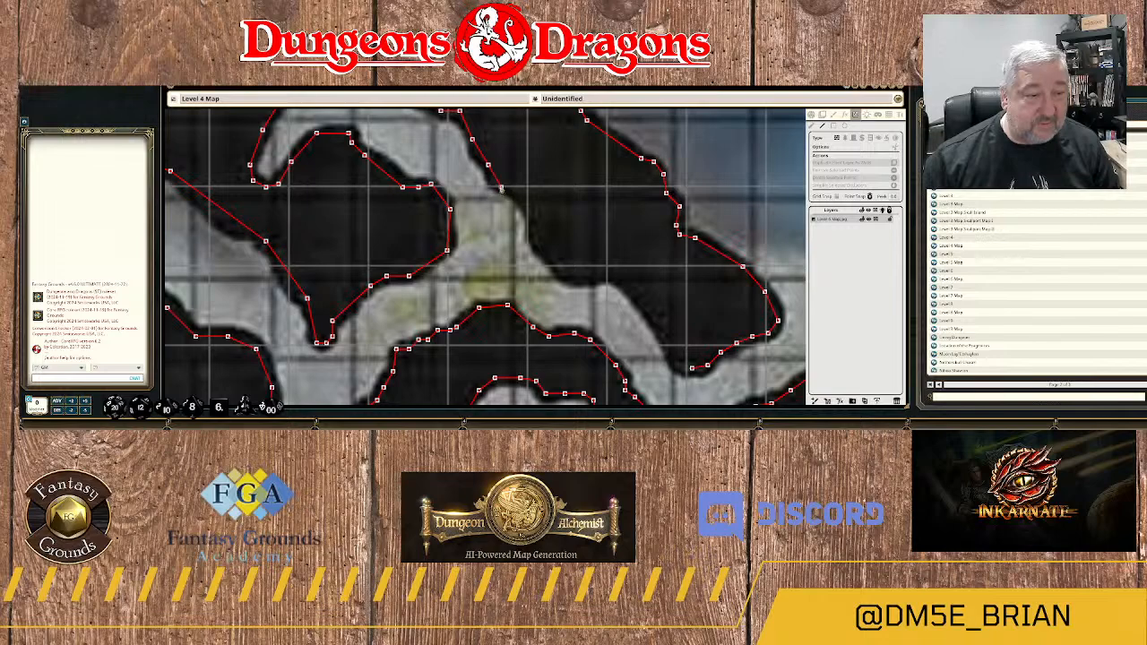
{"action": "left_click", "coordinate": [524, 196]}
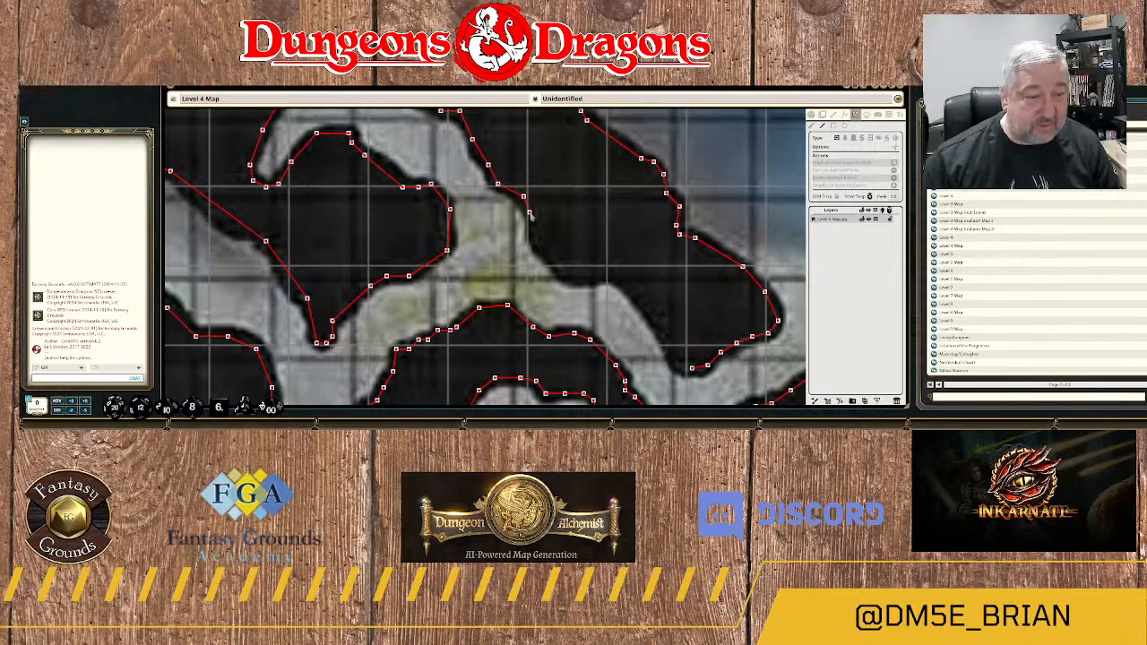
{"action": "left_click", "coordinate": [532, 215]}
{"action": "left_click", "coordinate": [532, 238]}
{"action": "left_click", "coordinate": [545, 260]}
{"action": "left_click", "coordinate": [555, 268]}
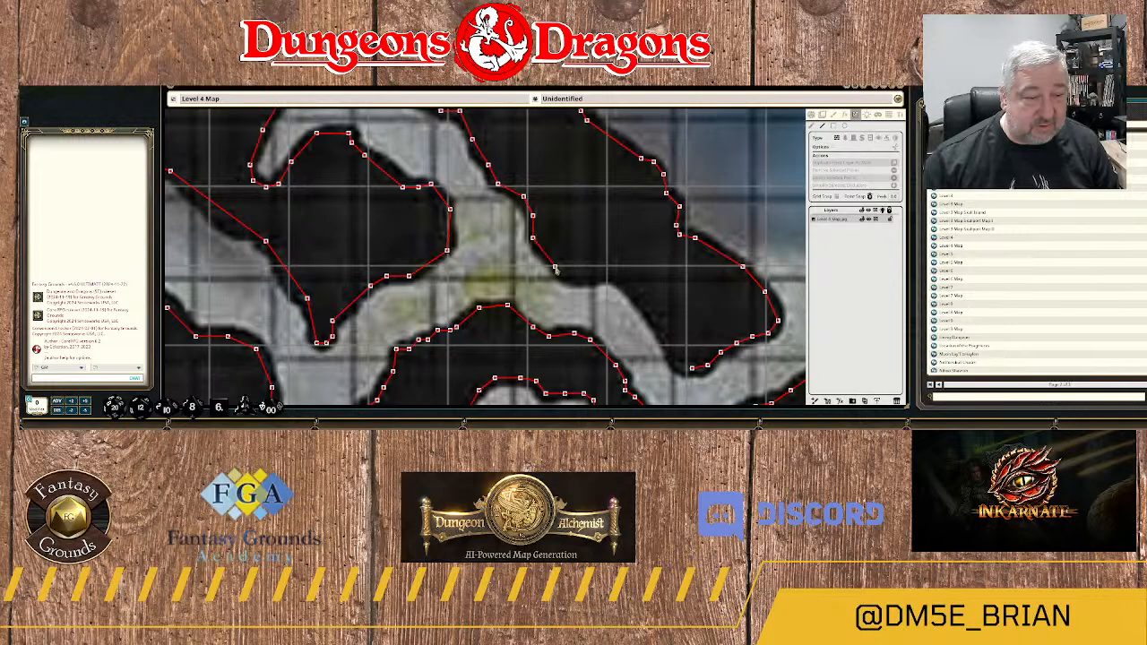
Continue the wall southeast along the passage's upper edge and join it to the existing wall at the rock's southern tip.
{"action": "left_click", "coordinate": [573, 280]}
{"action": "left_click", "coordinate": [602, 279]}
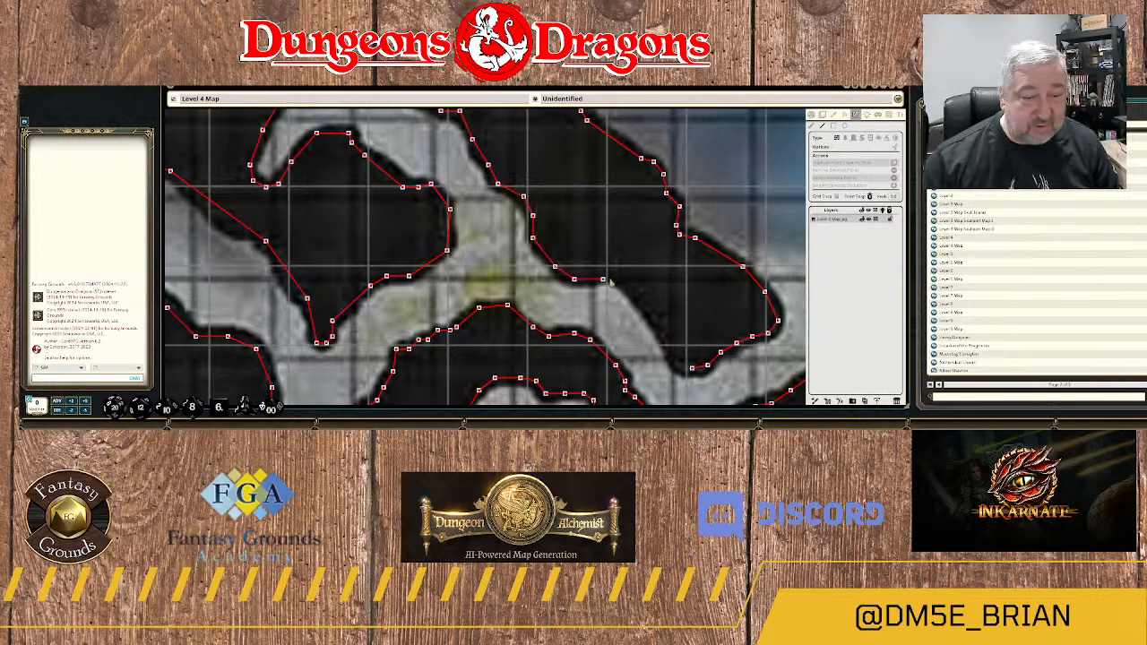
{"action": "left_click", "coordinate": [617, 280]}
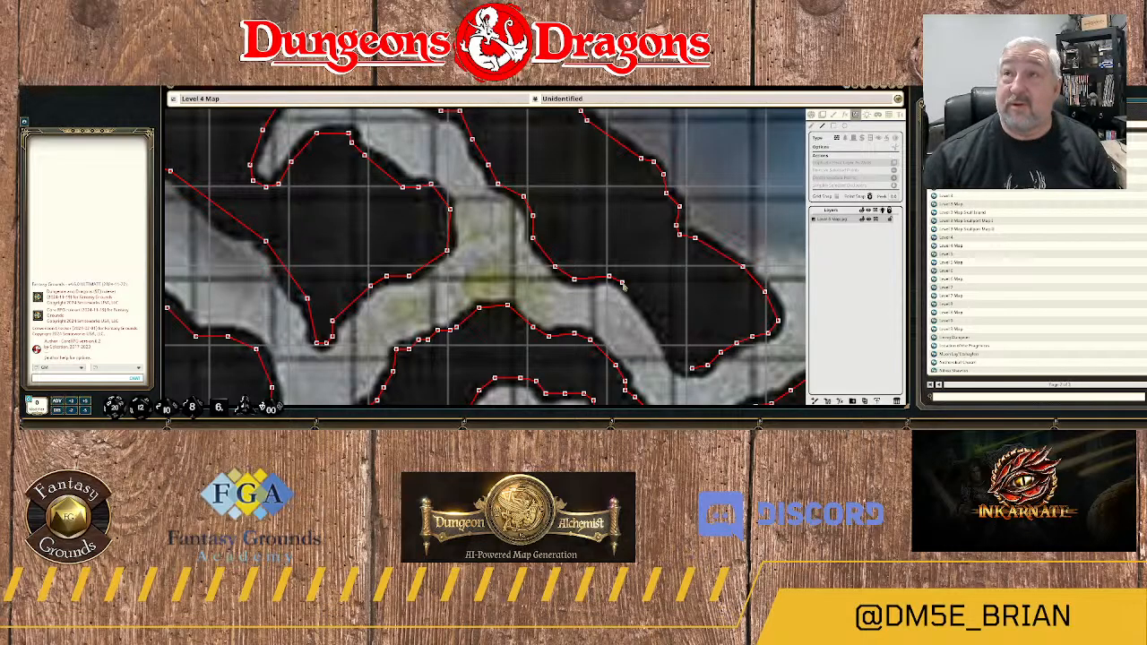
{"action": "left_click", "coordinate": [623, 284]}
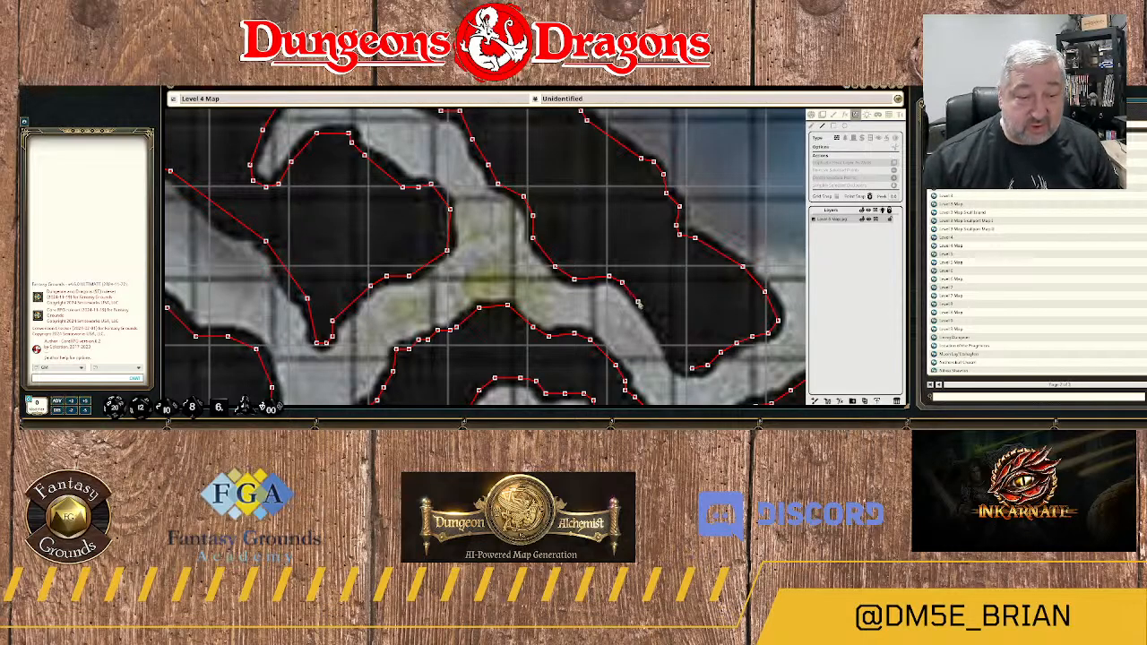
{"action": "left_click", "coordinate": [638, 304]}
{"action": "left_click_drag", "start_coordinate": [659, 323], "coordinate": [603, 204]}
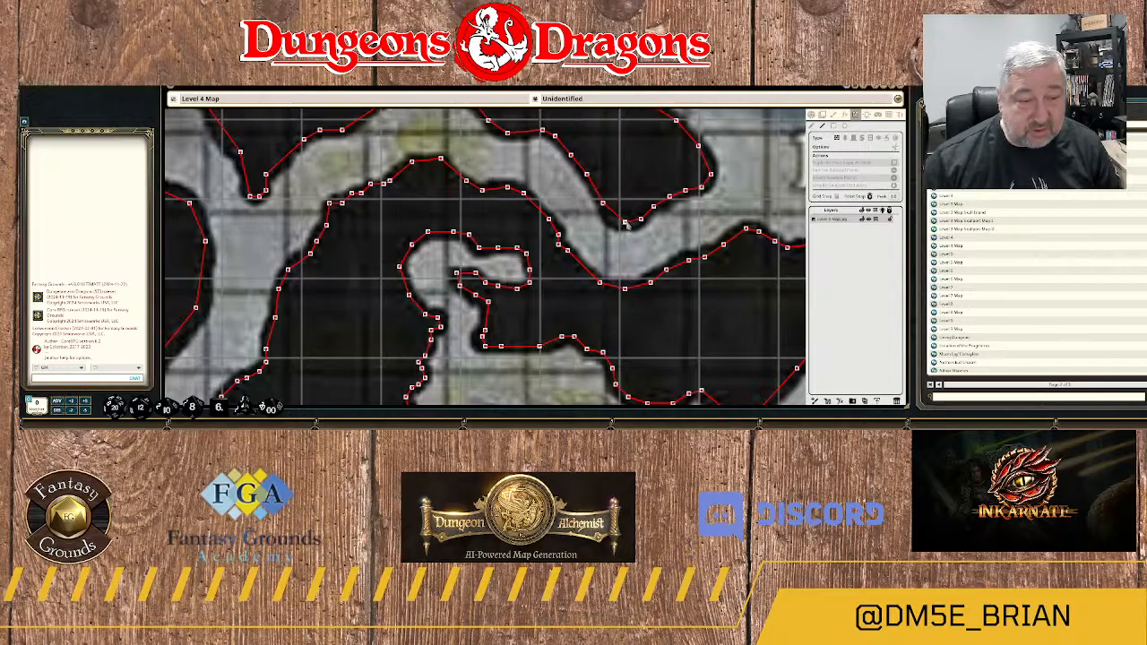
Examine the western part of the map around areas 22, 23 and 25 for rock formations still lacking walls.
{"action": "scroll", "coordinate": [585, 229], "scroll_direction": "down", "scroll_amount": 5}
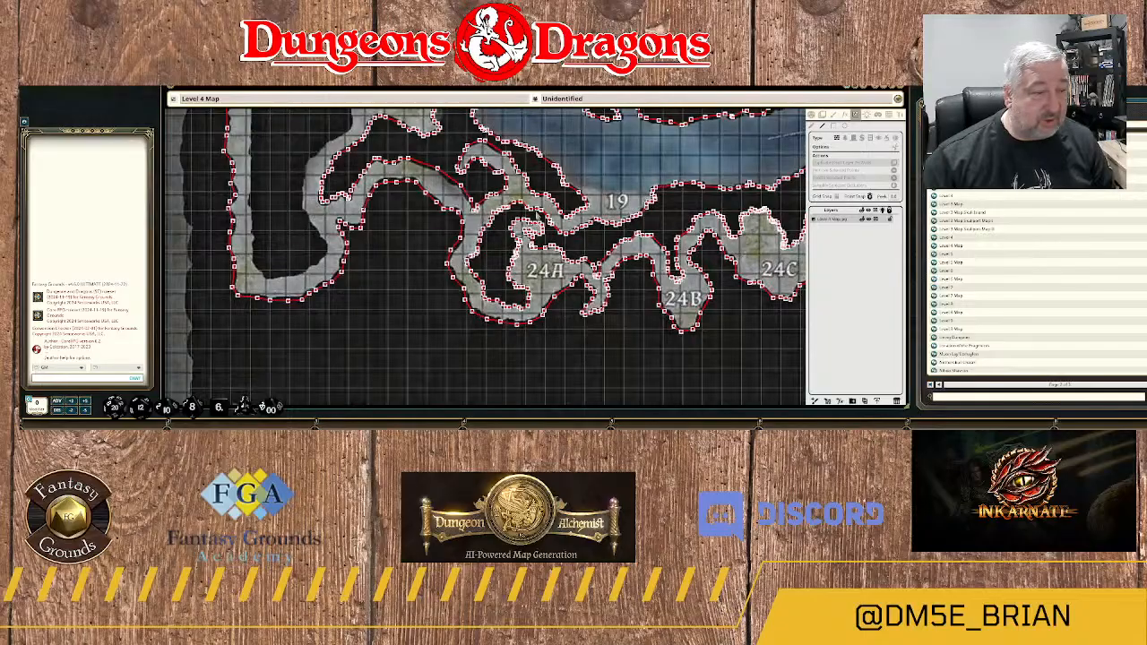
{"action": "scroll", "coordinate": [317, 210], "scroll_direction": "down", "scroll_amount": 1}
{"action": "left_click_drag", "start_coordinate": [316, 211], "coordinate": [417, 327]}
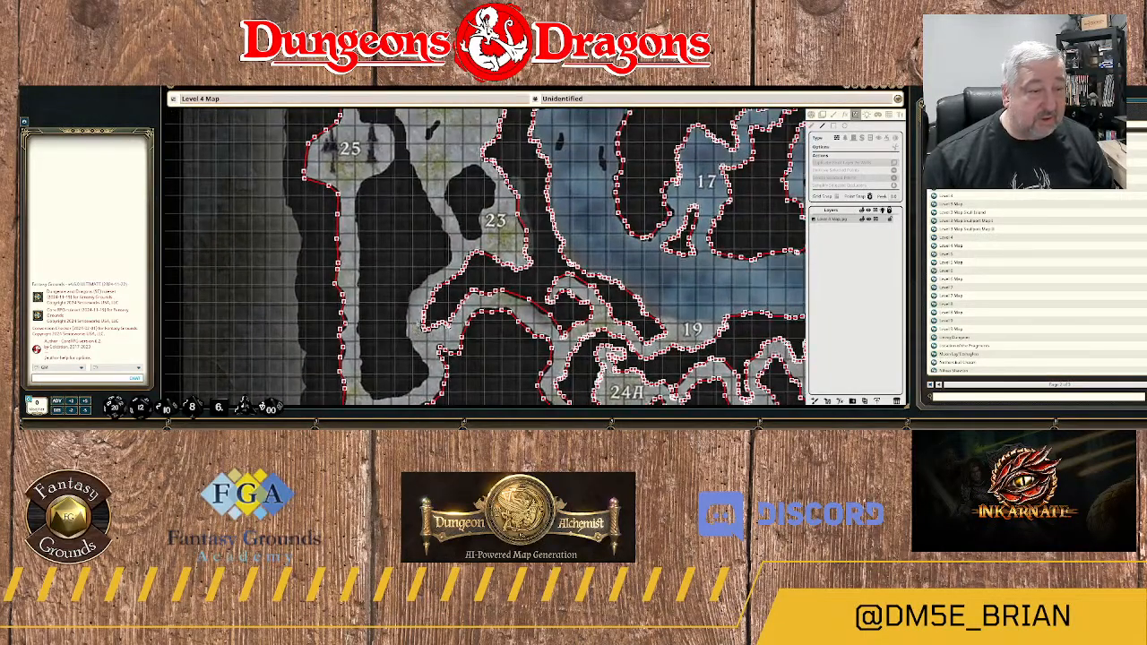
{"action": "scroll", "coordinate": [417, 327], "scroll_direction": "down", "scroll_amount": 3}
{"action": "scroll", "coordinate": [431, 185], "scroll_direction": "down", "scroll_amount": 2}
{"action": "left_click_drag", "start_coordinate": [432, 158], "coordinate": [416, 272]}
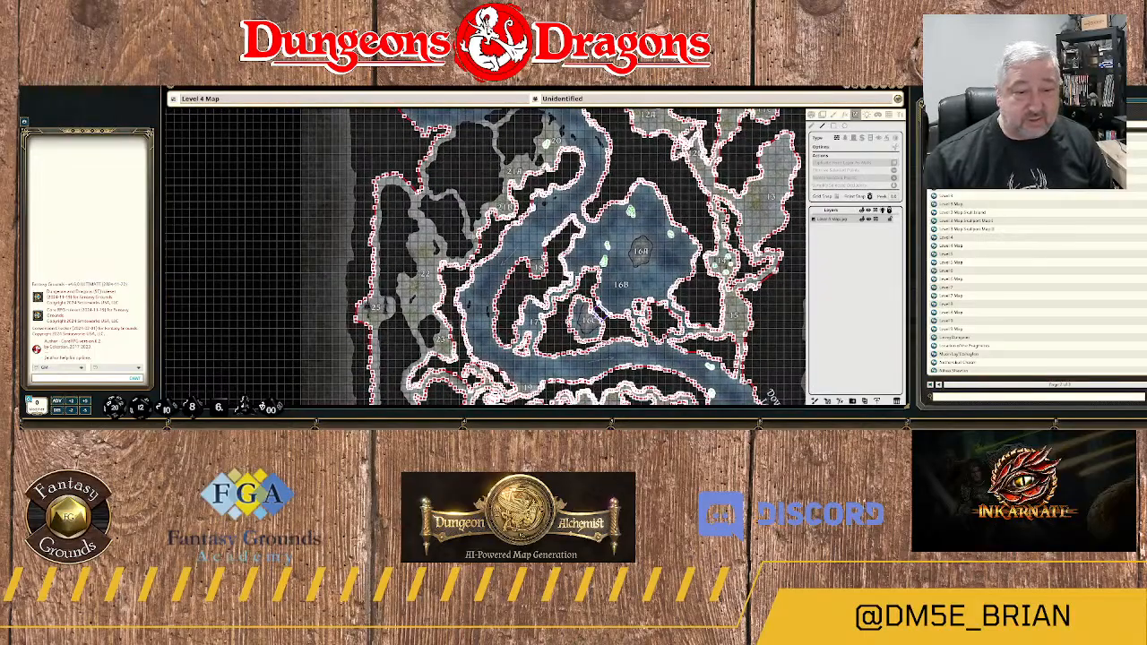
{"action": "scroll", "coordinate": [475, 240], "scroll_direction": "down", "scroll_amount": 3}
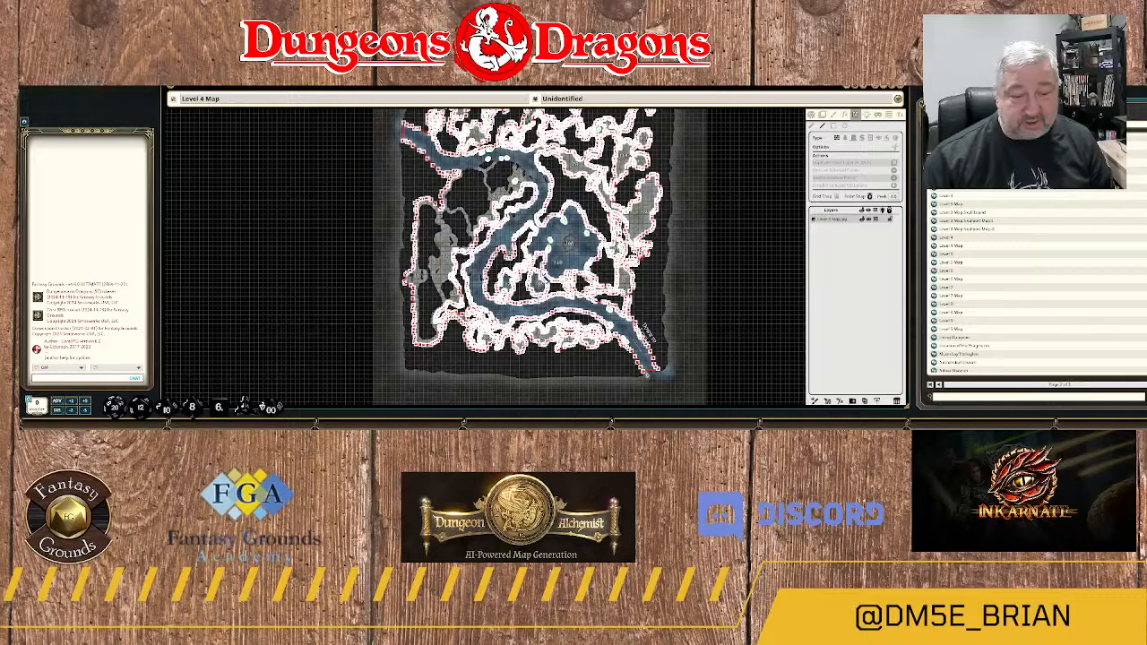
{"action": "scroll", "coordinate": [430, 321], "scroll_direction": "up", "scroll_amount": 5}
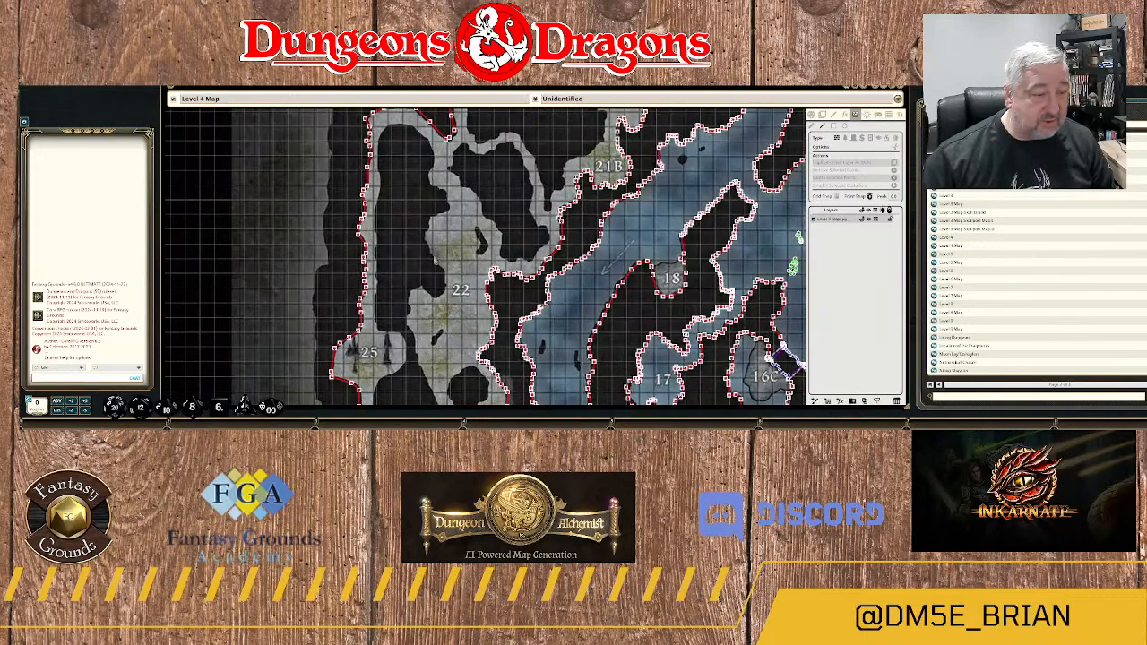
{"action": "scroll", "coordinate": [455, 244], "scroll_direction": "up", "scroll_amount": 2}
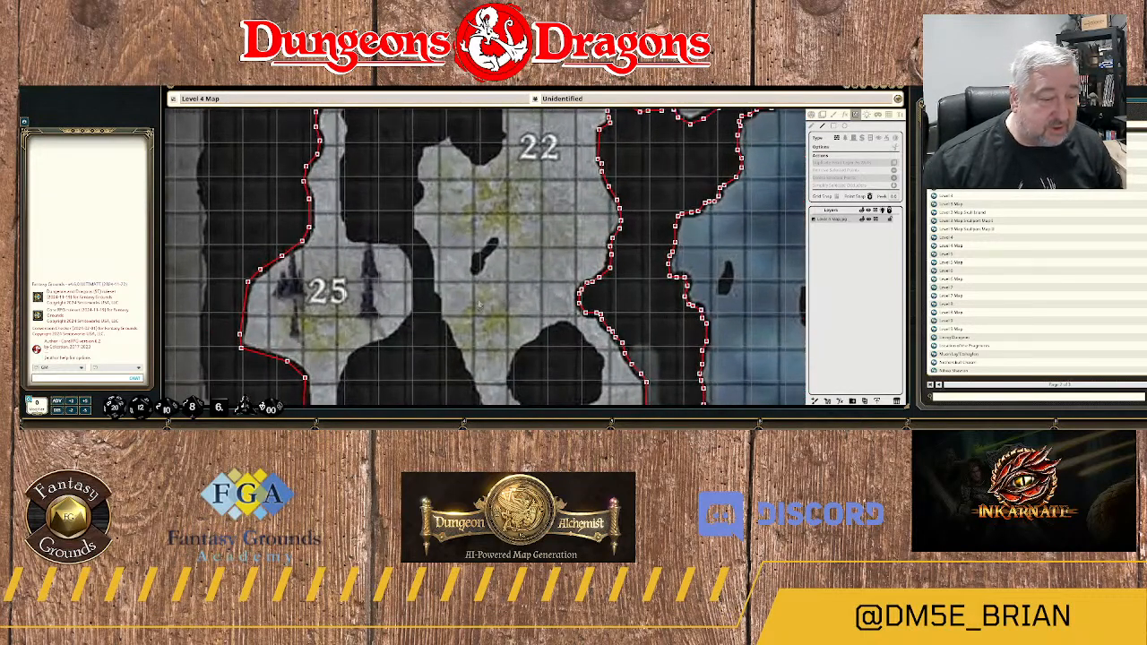
{"action": "left_click_drag", "start_coordinate": [469, 328], "coordinate": [489, 224]}
{"action": "scroll", "coordinate": [484, 260], "scroll_direction": "up", "scroll_amount": 1}
{"action": "scroll", "coordinate": [484, 260], "scroll_direction": "down", "scroll_amount": 4}
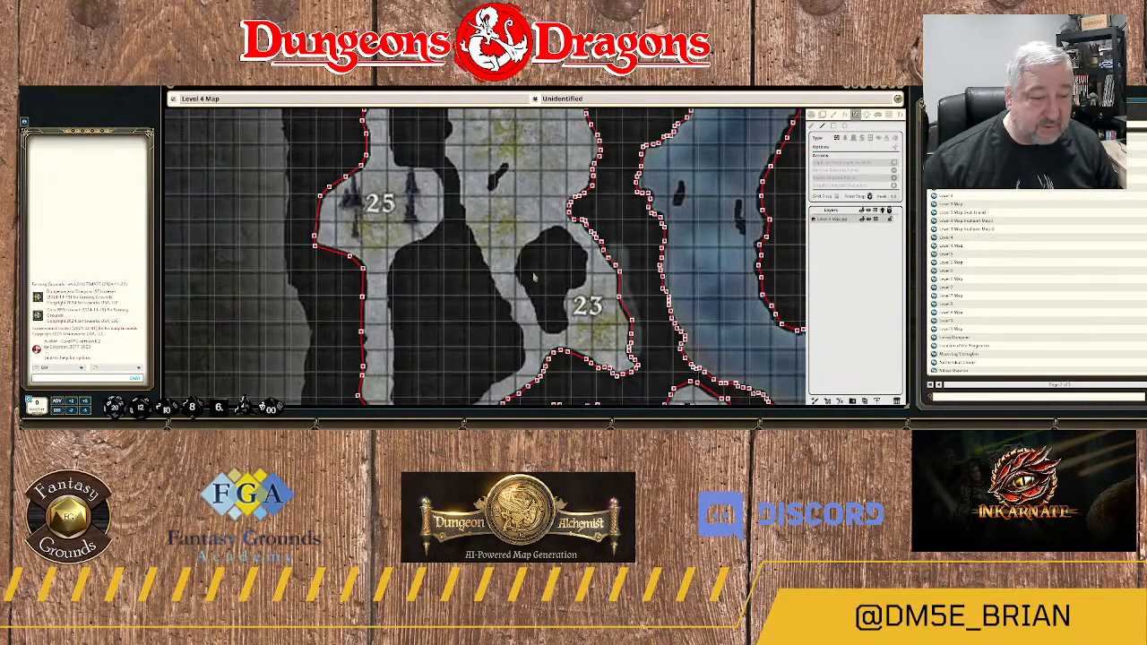
Start a wall around the small rock east of area 25, tracing its west side and rounded lower end.
{"action": "scroll", "coordinate": [491, 181], "scroll_direction": "up", "scroll_amount": 8}
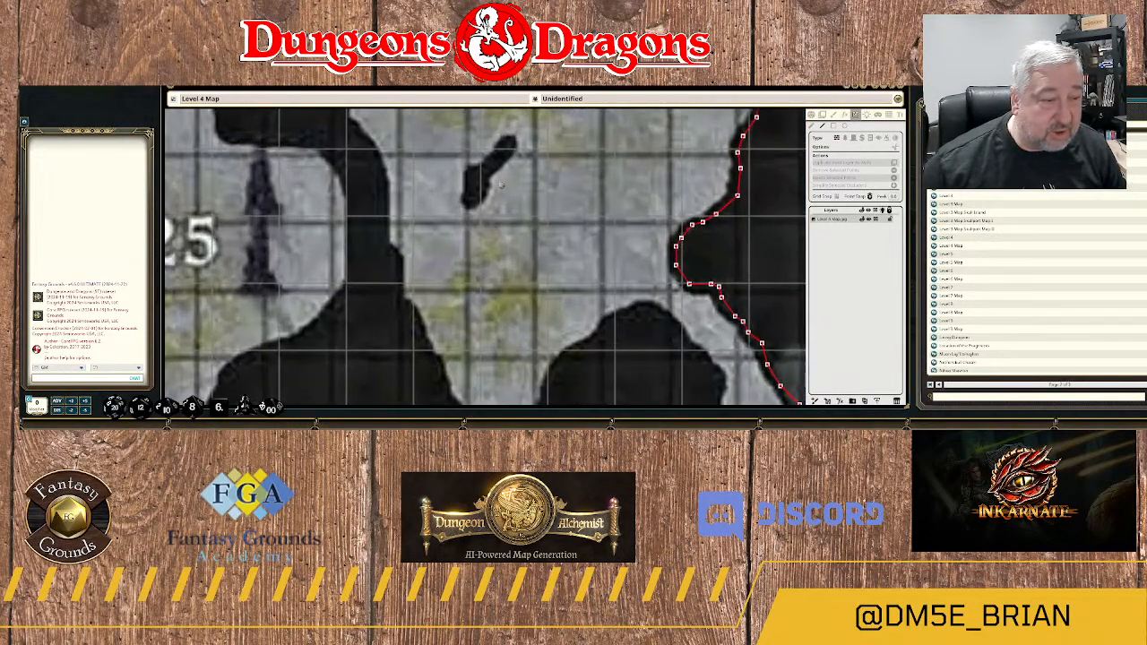
{"action": "left_click_drag", "start_coordinate": [498, 181], "coordinate": [538, 251]}
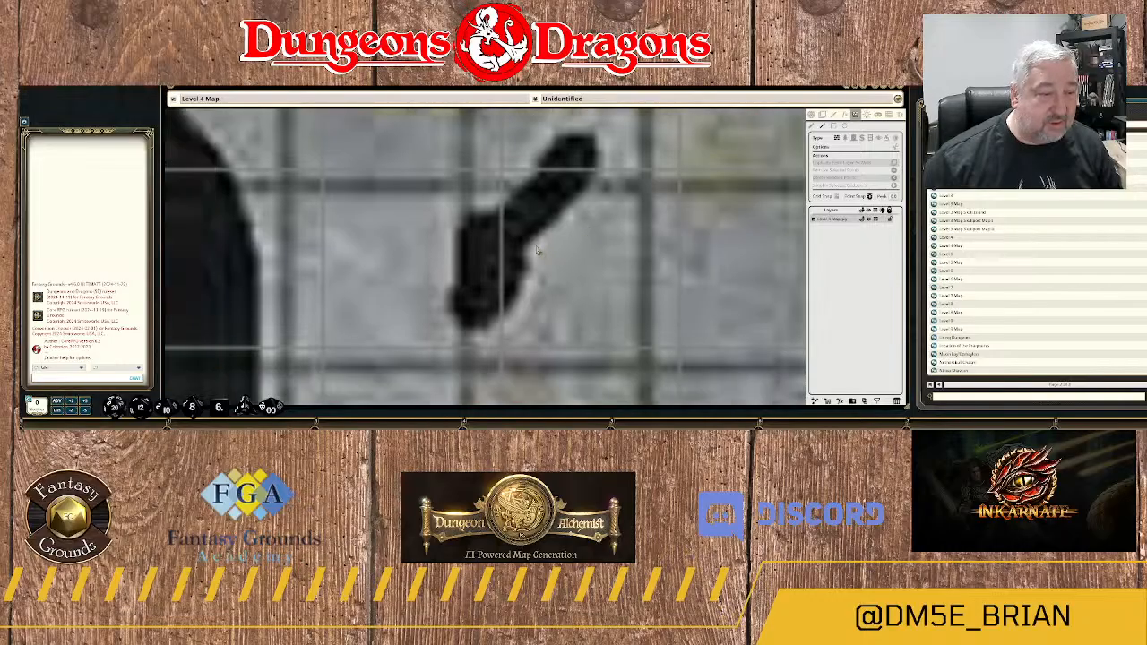
{"action": "left_click", "coordinate": [491, 220]}
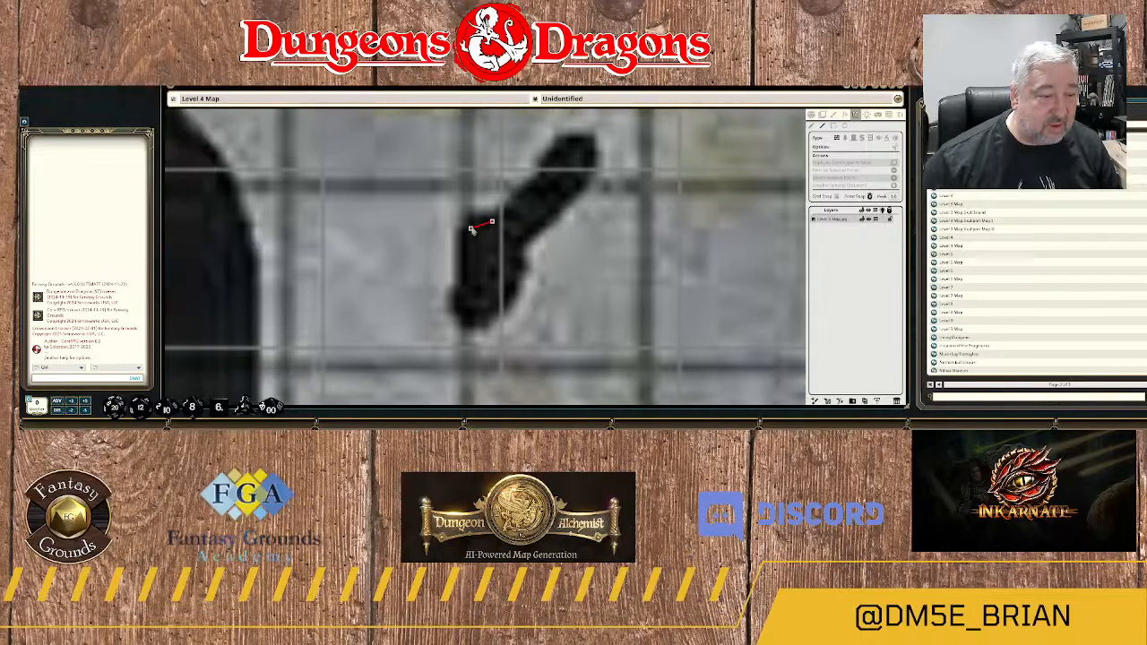
{"action": "left_click", "coordinate": [471, 236]}
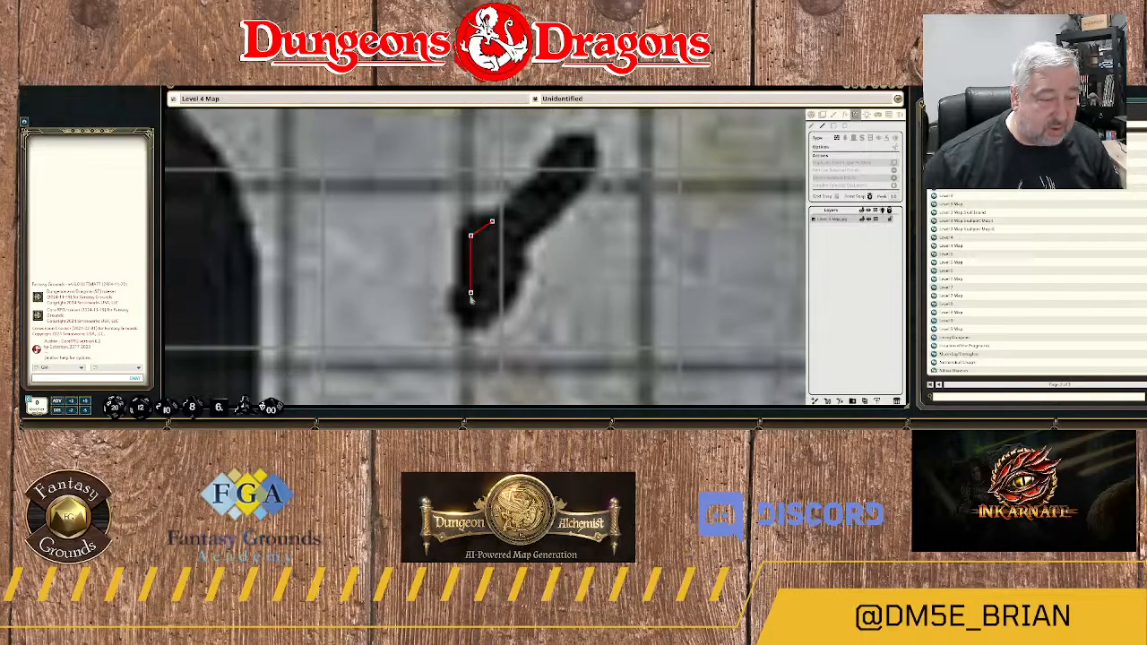
{"action": "left_click", "coordinate": [471, 293]}
{"action": "left_click", "coordinate": [477, 306]}
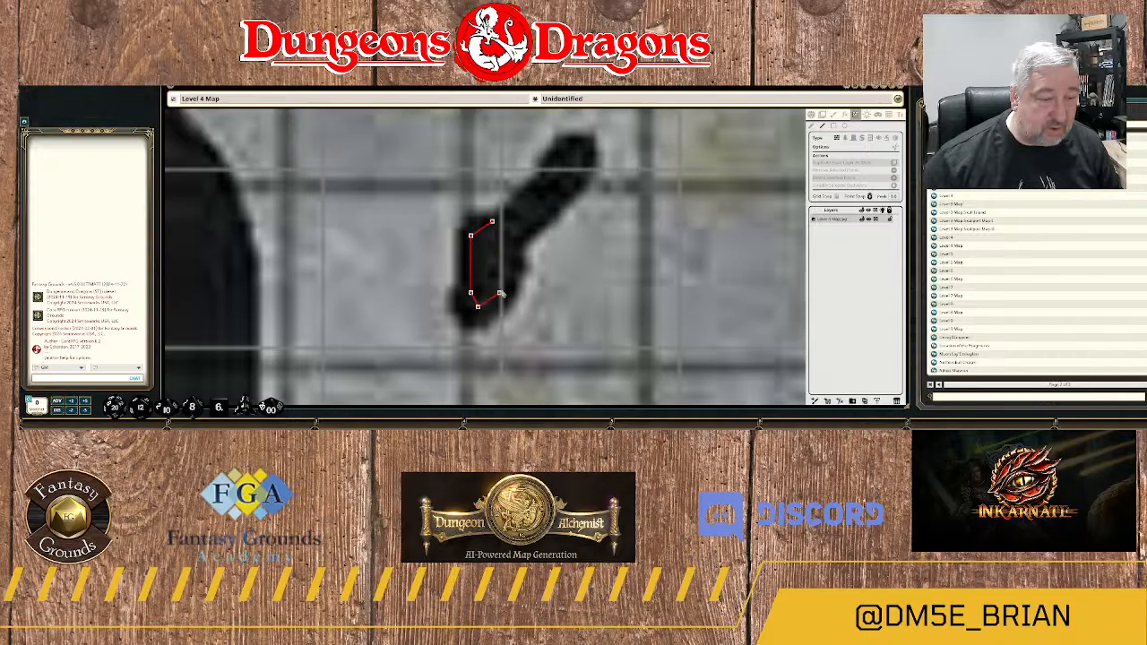
{"action": "left_click", "coordinate": [500, 285]}
{"action": "left_click", "coordinate": [514, 250]}
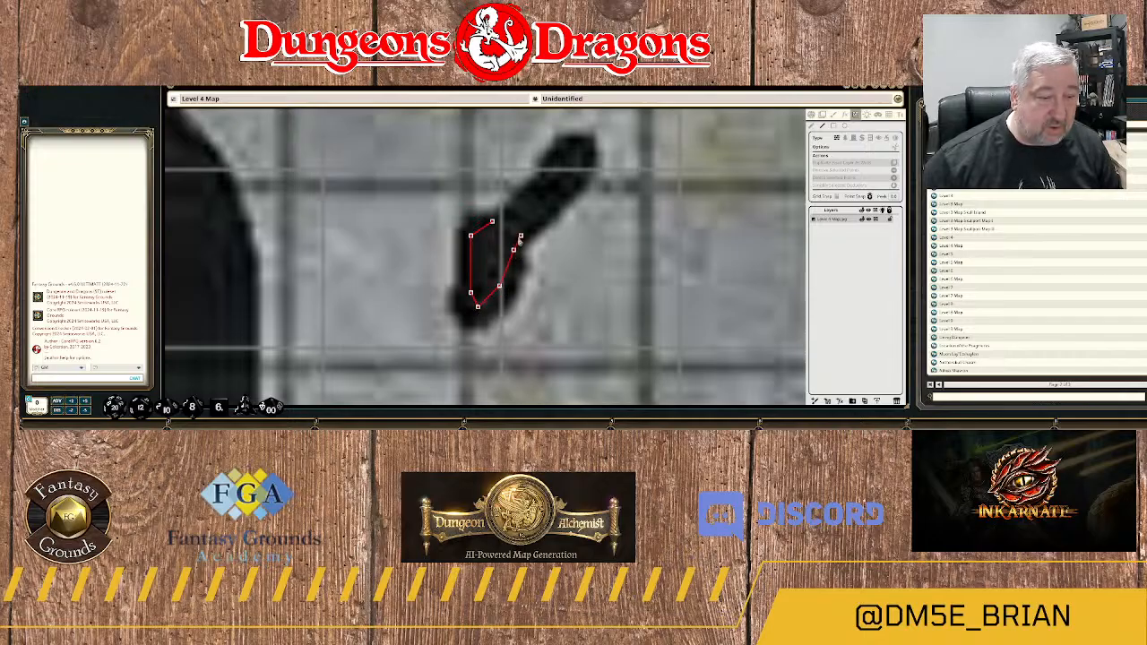
Trace the small rock's wall up its east side, around the upper tip and back to the starting point.
{"action": "left_click", "coordinate": [521, 235]}
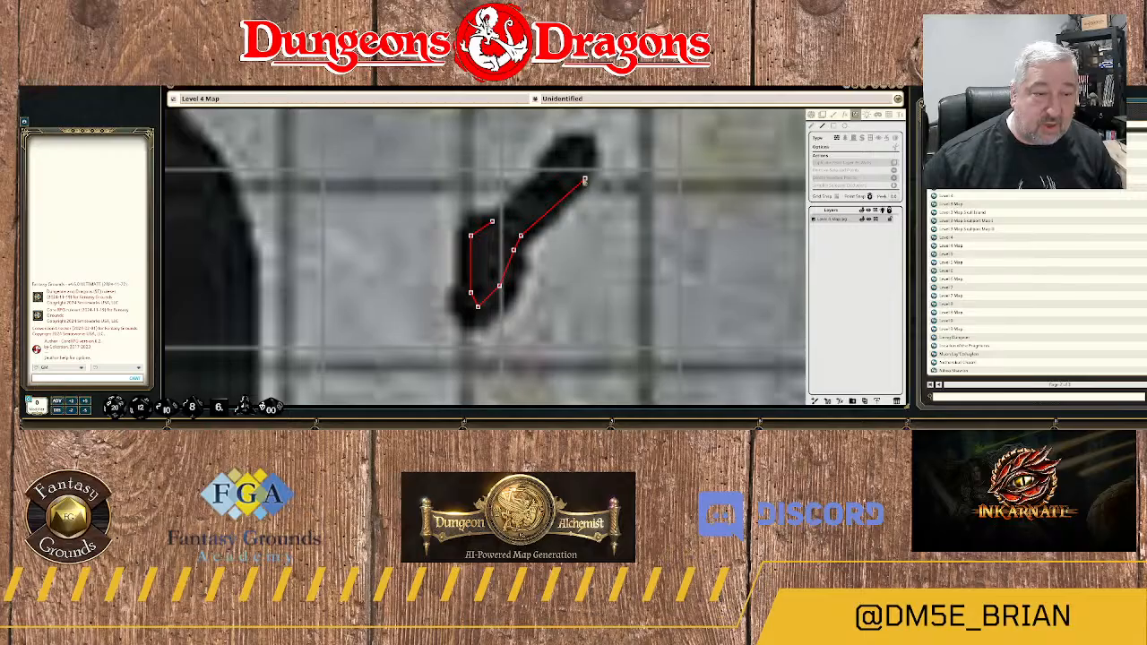
{"action": "left_click", "coordinate": [579, 178]}
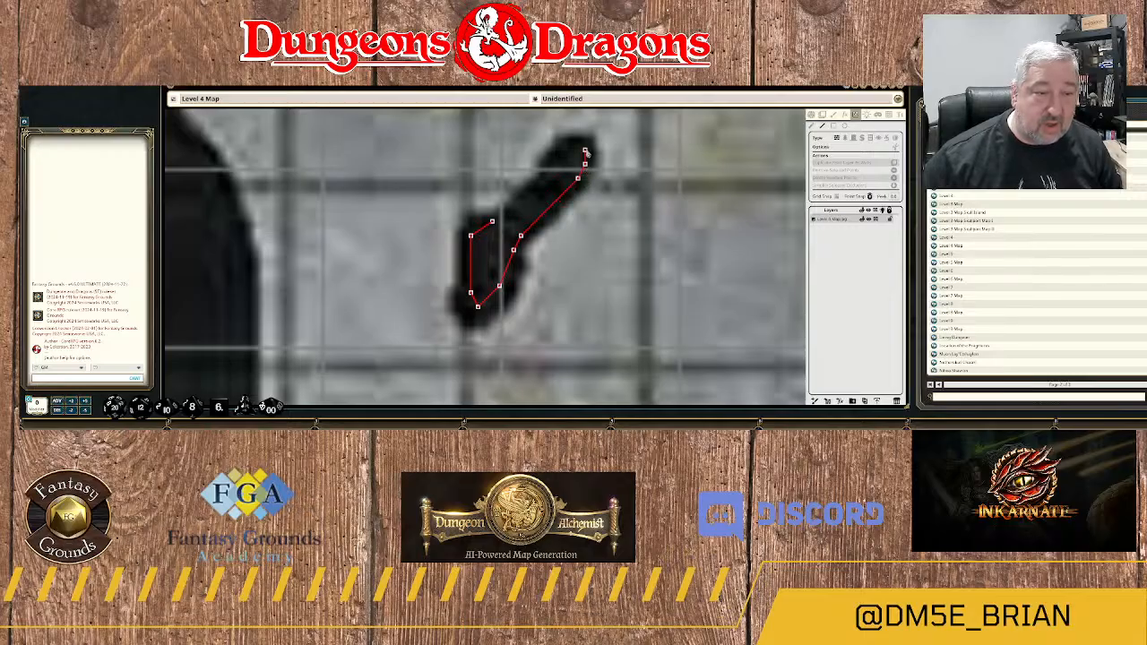
{"action": "left_click", "coordinate": [585, 151]}
{"action": "left_click", "coordinate": [563, 149]}
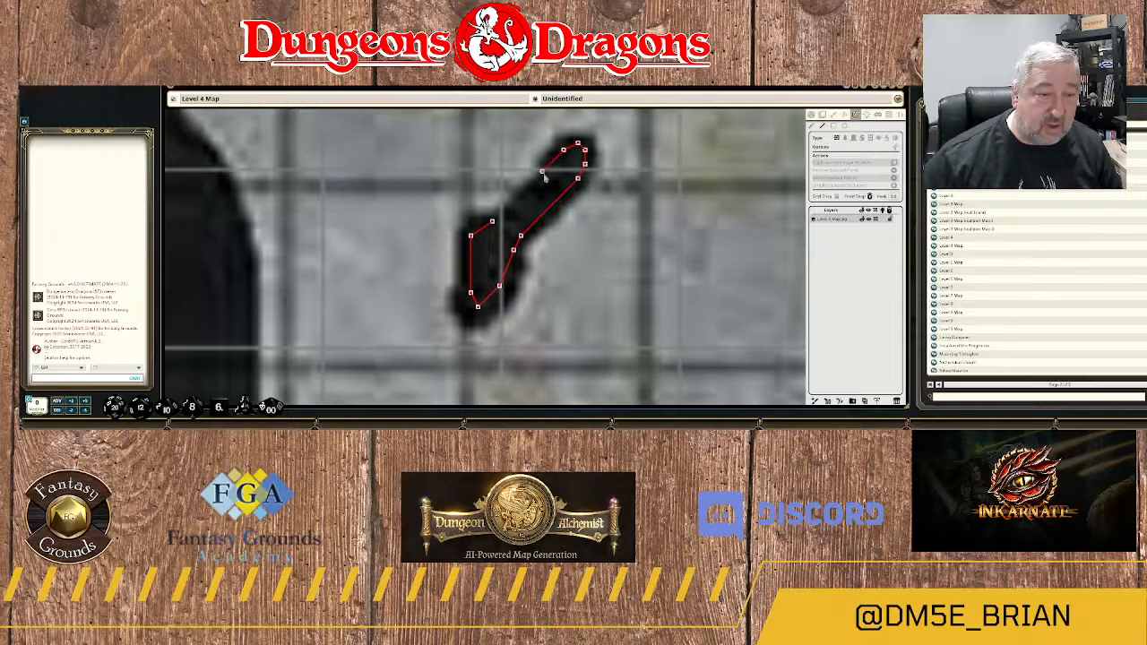
{"action": "left_click", "coordinate": [536, 185]}
{"action": "left_click", "coordinate": [515, 215]}
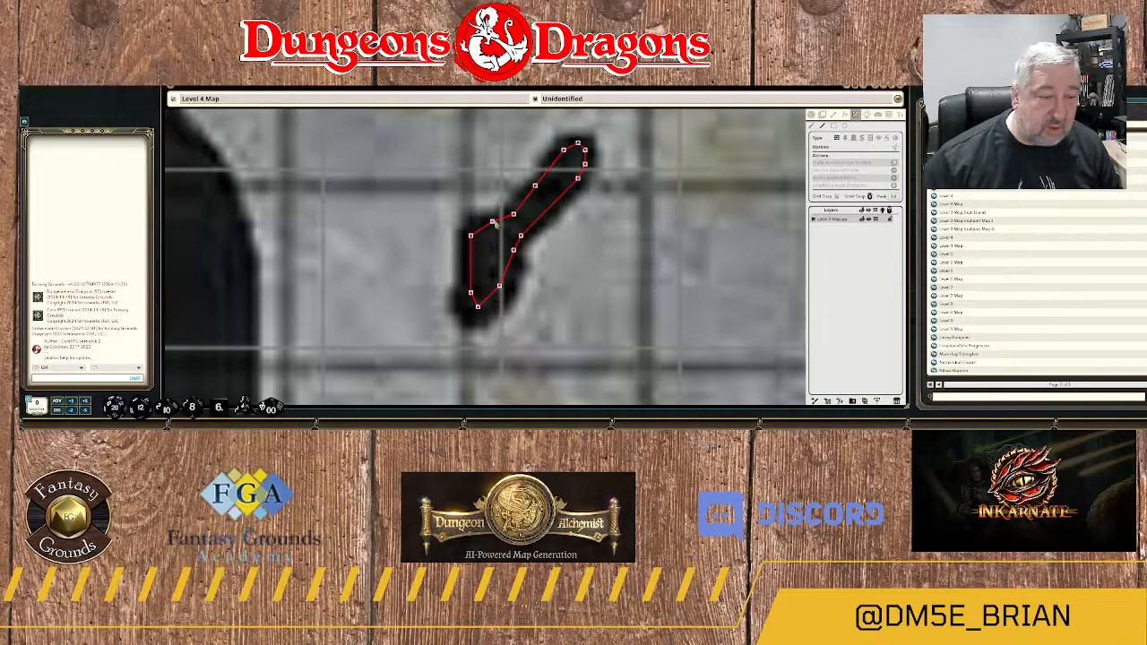
Start a wall at the southern tip of the large rock west of area 23, tracing its lower east side up to the notch.
{"action": "scroll", "coordinate": [540, 239], "scroll_direction": "down", "scroll_amount": 6}
{"action": "left_click_drag", "start_coordinate": [618, 339], "coordinate": [553, 226]}
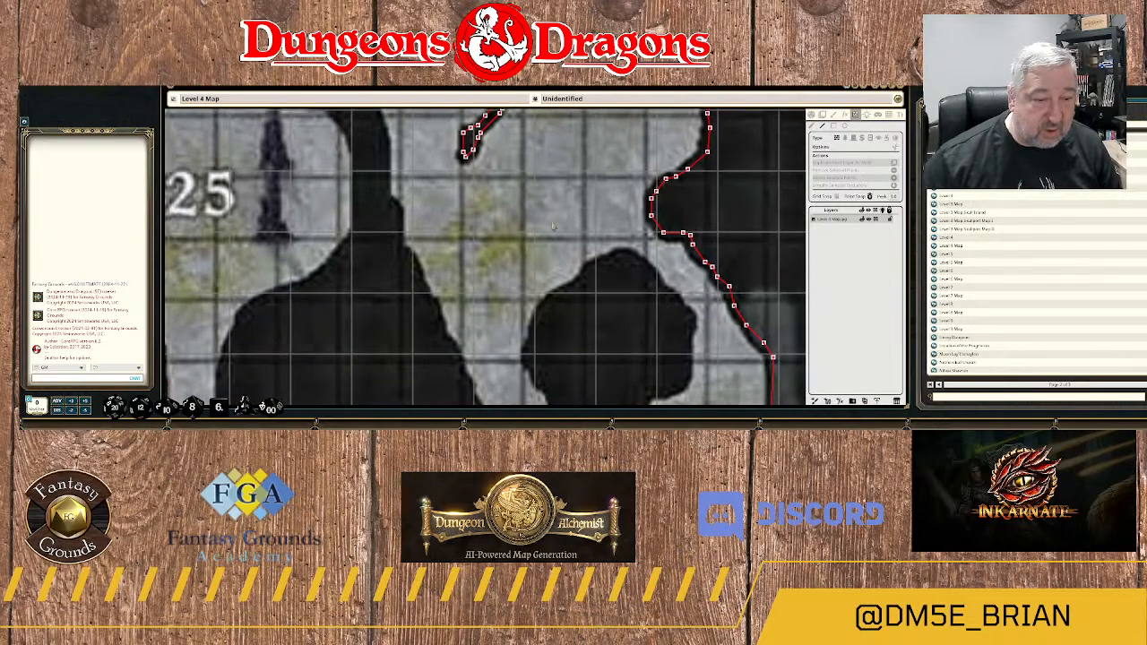
{"action": "left_click_drag", "start_coordinate": [575, 271], "coordinate": [519, 131]}
{"action": "scroll", "coordinate": [556, 267], "scroll_direction": "up", "scroll_amount": 2}
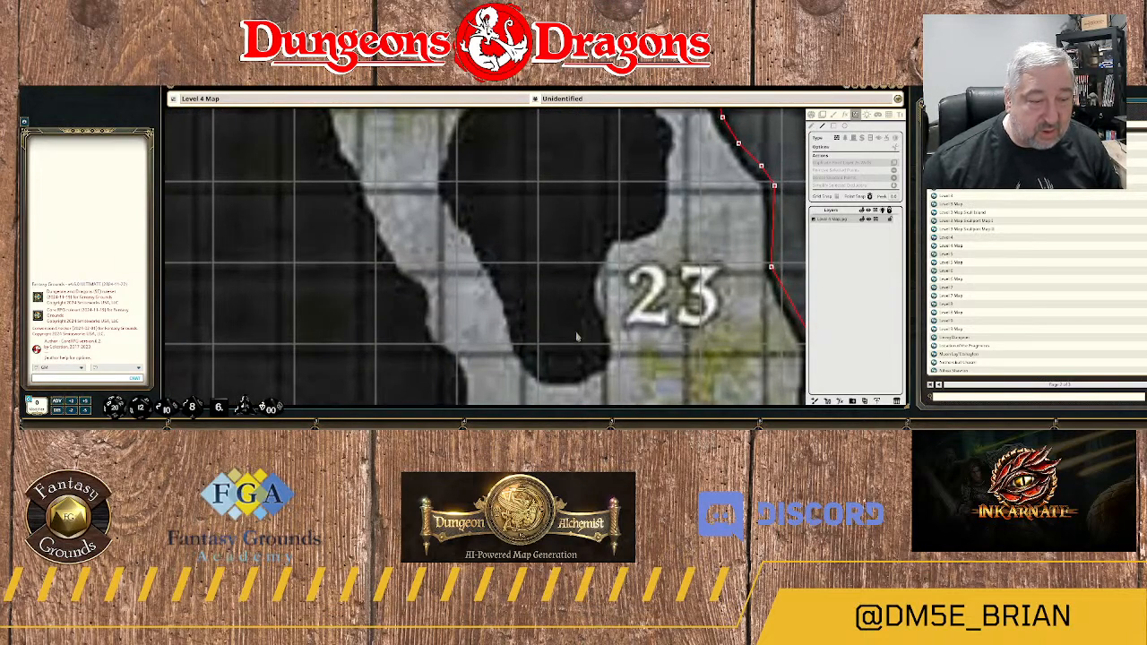
{"action": "left_click", "coordinate": [576, 374]}
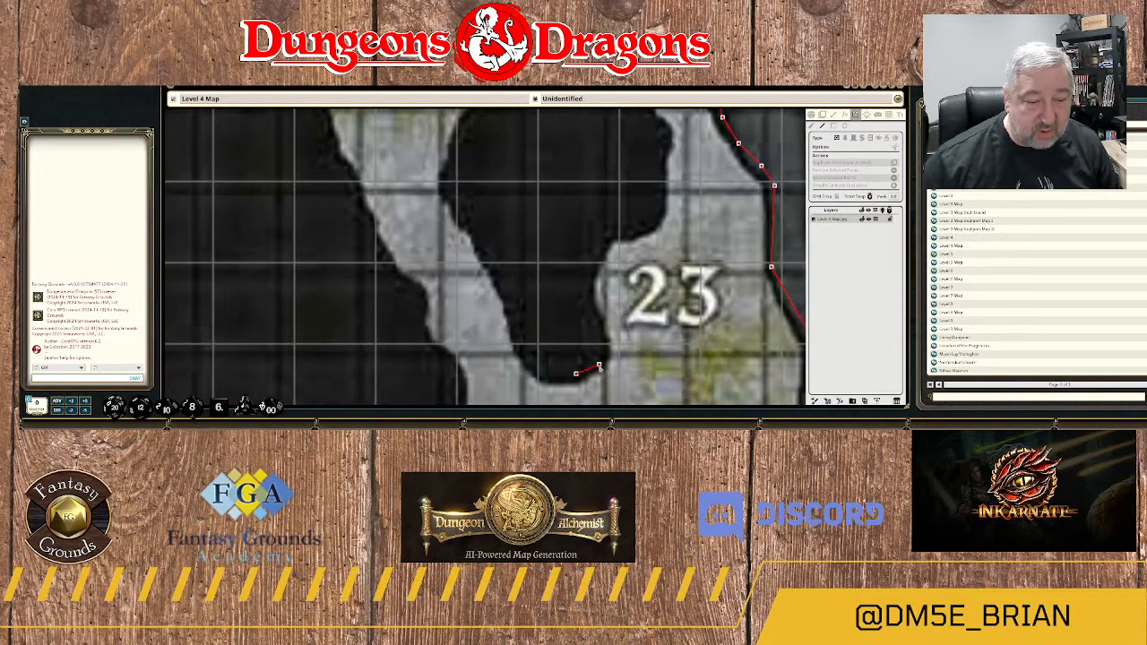
{"action": "left_click", "coordinate": [603, 338]}
{"action": "left_click", "coordinate": [585, 309]}
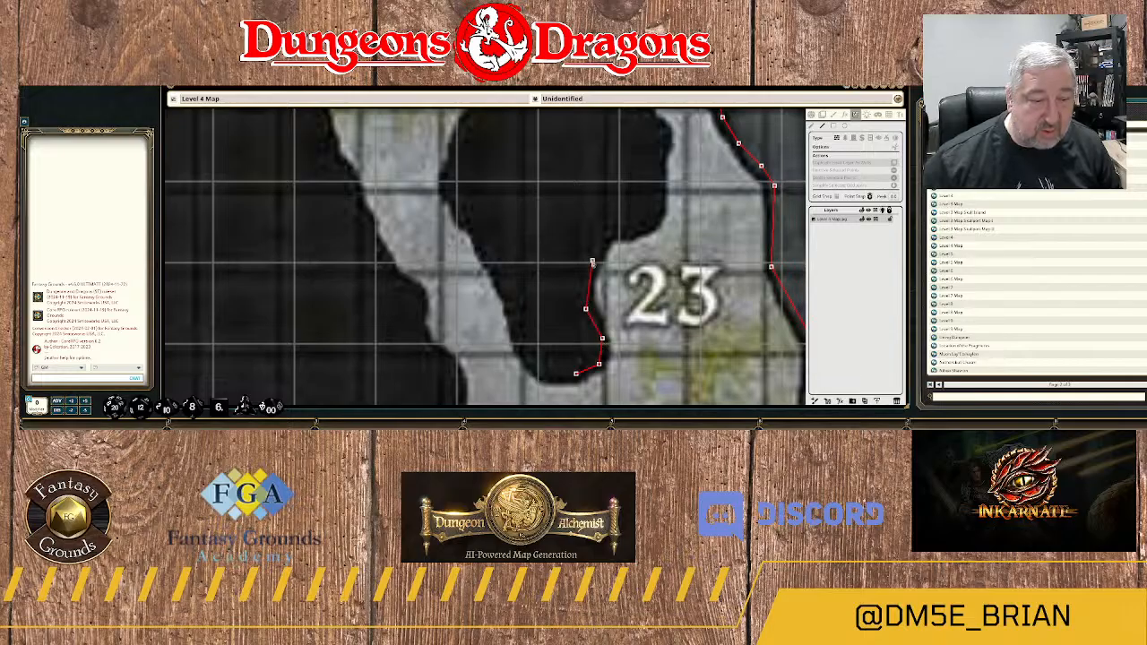
{"action": "left_click", "coordinate": [592, 260]}
{"action": "left_click", "coordinate": [606, 234]}
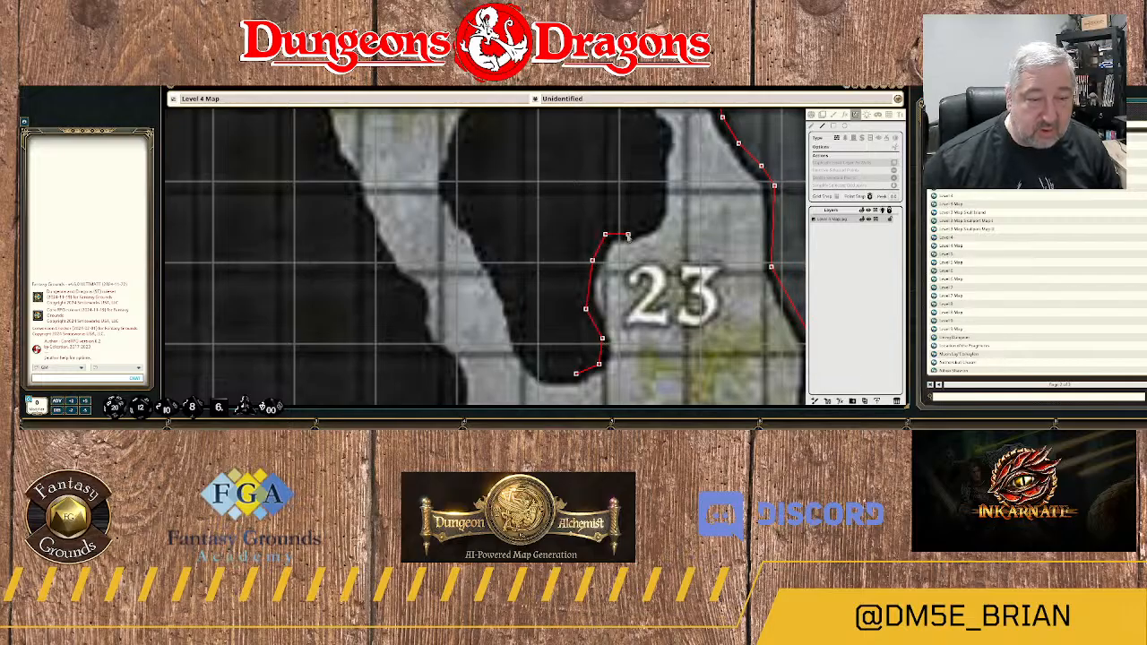
Continue the large rock's wall along the underside of its eastern bulge and up the bulge's east side.
{"action": "left_click", "coordinate": [629, 234]}
{"action": "left_click", "coordinate": [652, 219]}
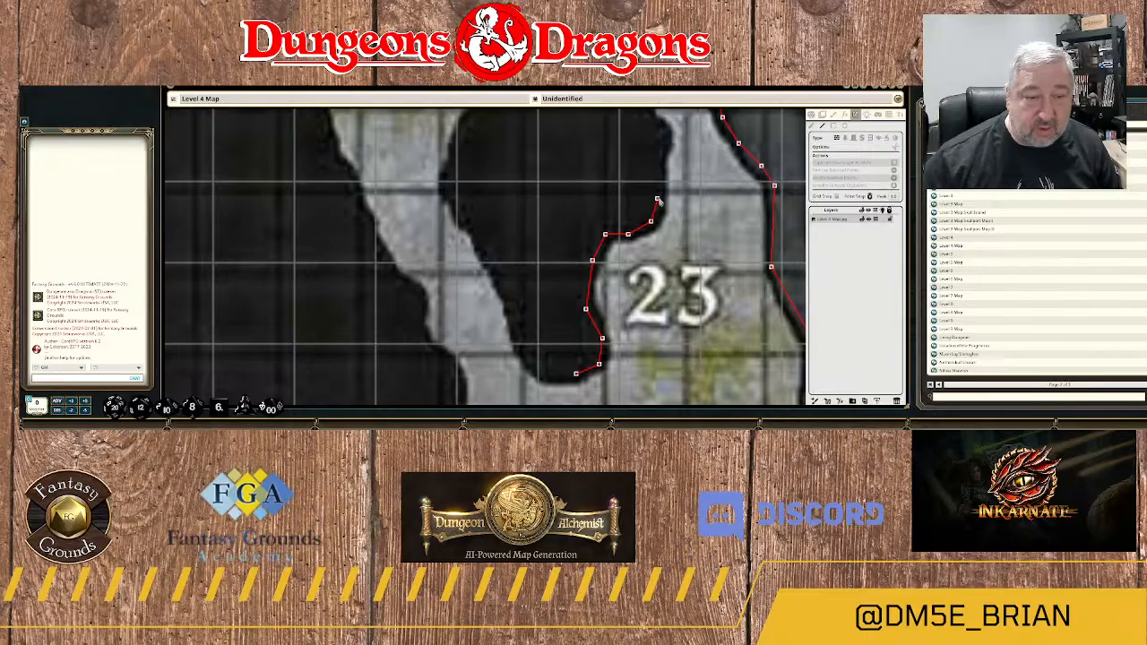
{"action": "left_click", "coordinate": [657, 206]}
{"action": "left_click", "coordinate": [657, 170]}
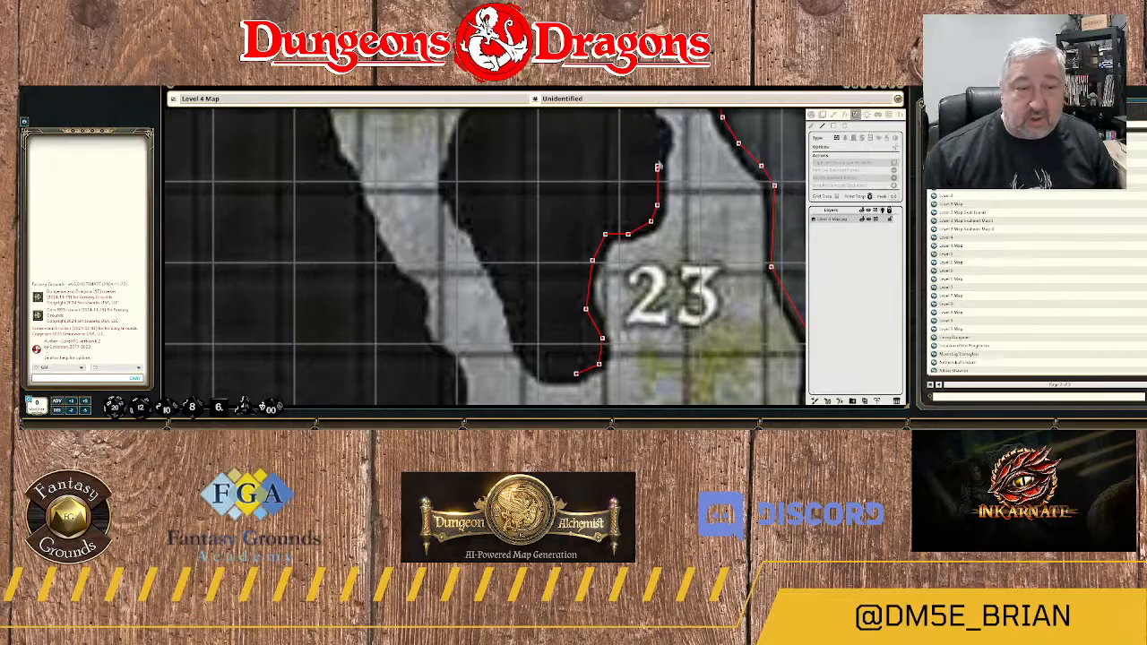
{"action": "left_click", "coordinate": [660, 150]}
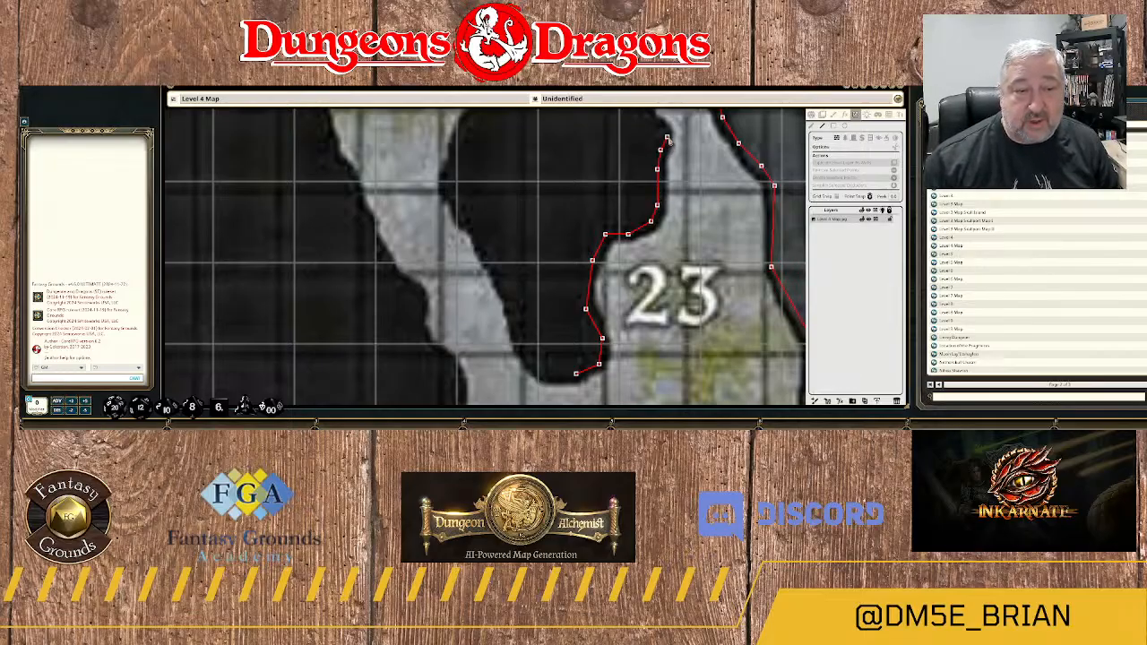
{"action": "left_click", "coordinate": [667, 137]}
Trace the large rock's wall along its northeast side and over the rounded northern top.
{"action": "left_click_drag", "start_coordinate": [674, 121], "coordinate": [642, 218]}
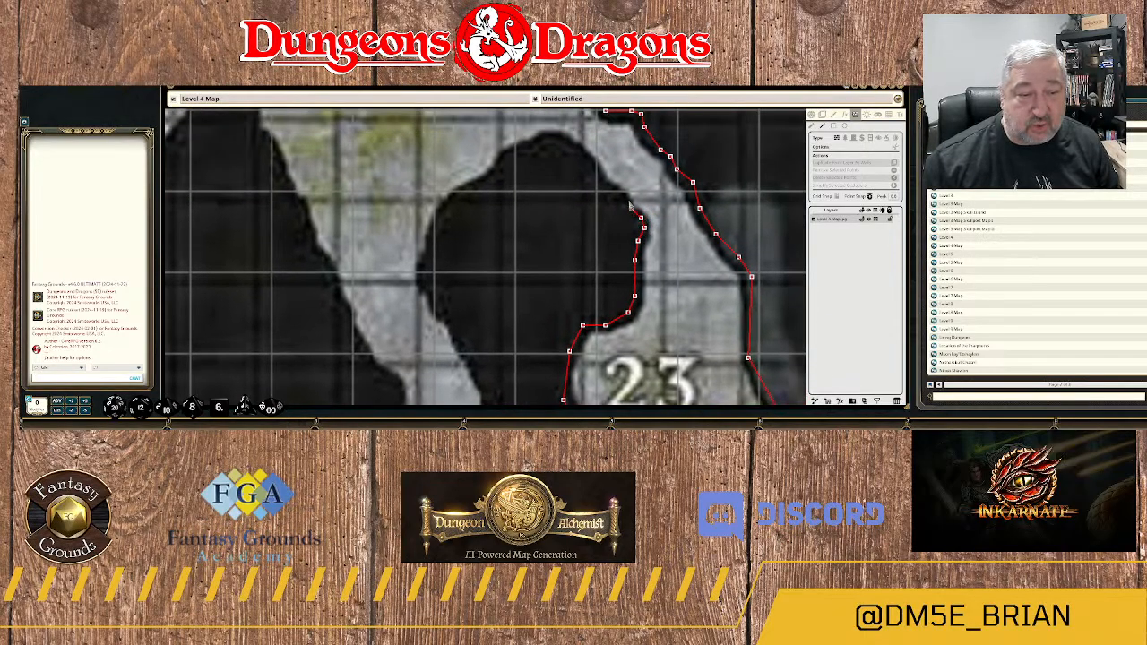
{"action": "left_click", "coordinate": [609, 186]}
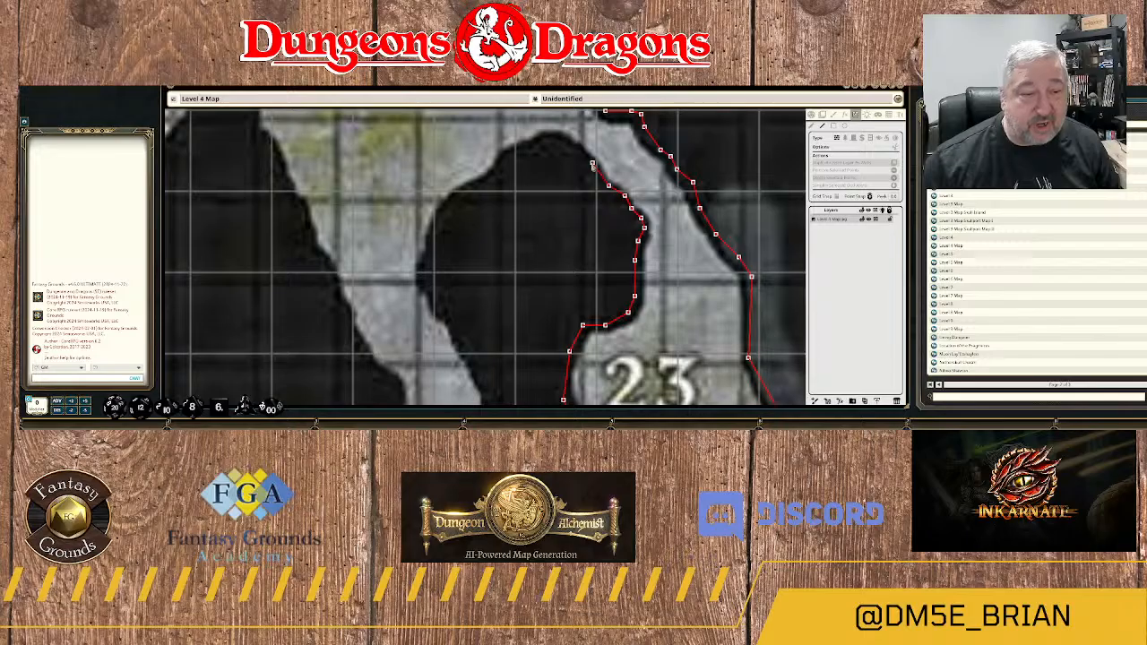
{"action": "left_click", "coordinate": [591, 165]}
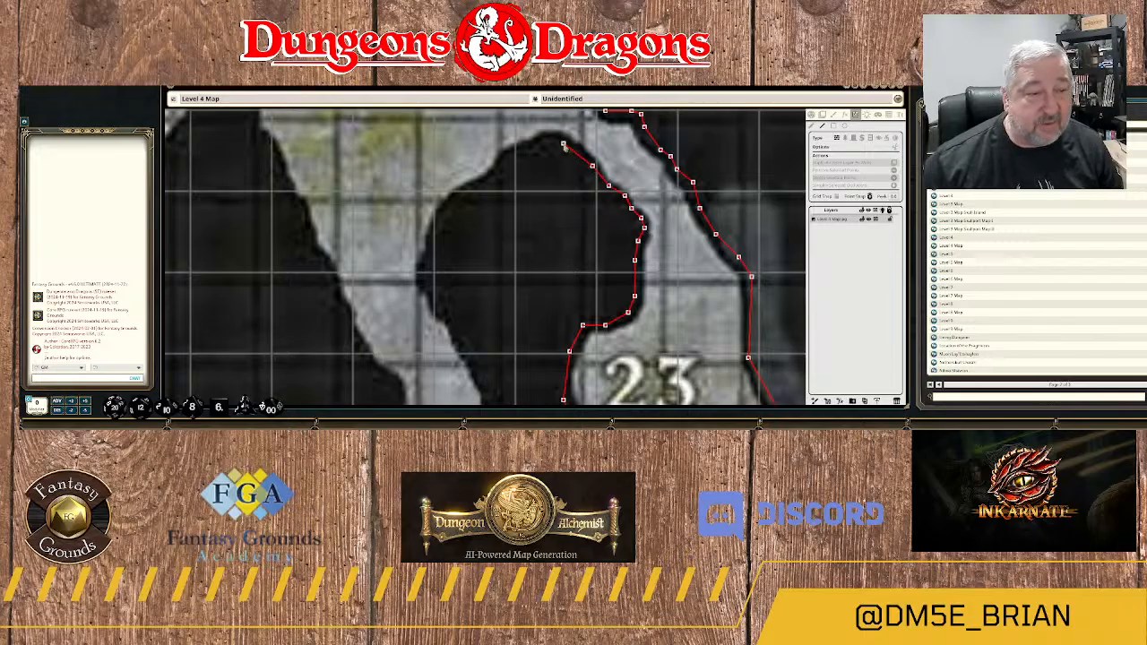
{"action": "left_click", "coordinate": [562, 143]}
{"action": "left_click", "coordinate": [550, 140]}
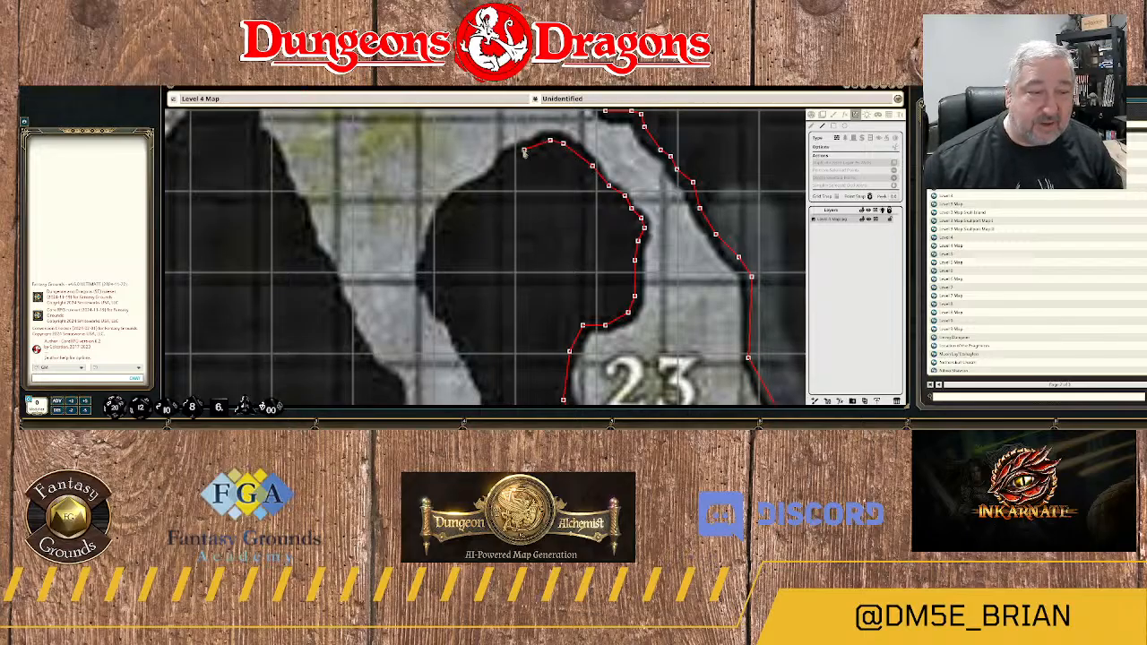
{"action": "left_click", "coordinate": [524, 150]}
Continue the large rock's wall southwest down its northwest shoulder.
{"action": "left_click_drag", "start_coordinate": [499, 170], "coordinate": [623, 248]}
{"action": "scroll", "coordinate": [633, 244], "scroll_direction": "up", "scroll_amount": 3}
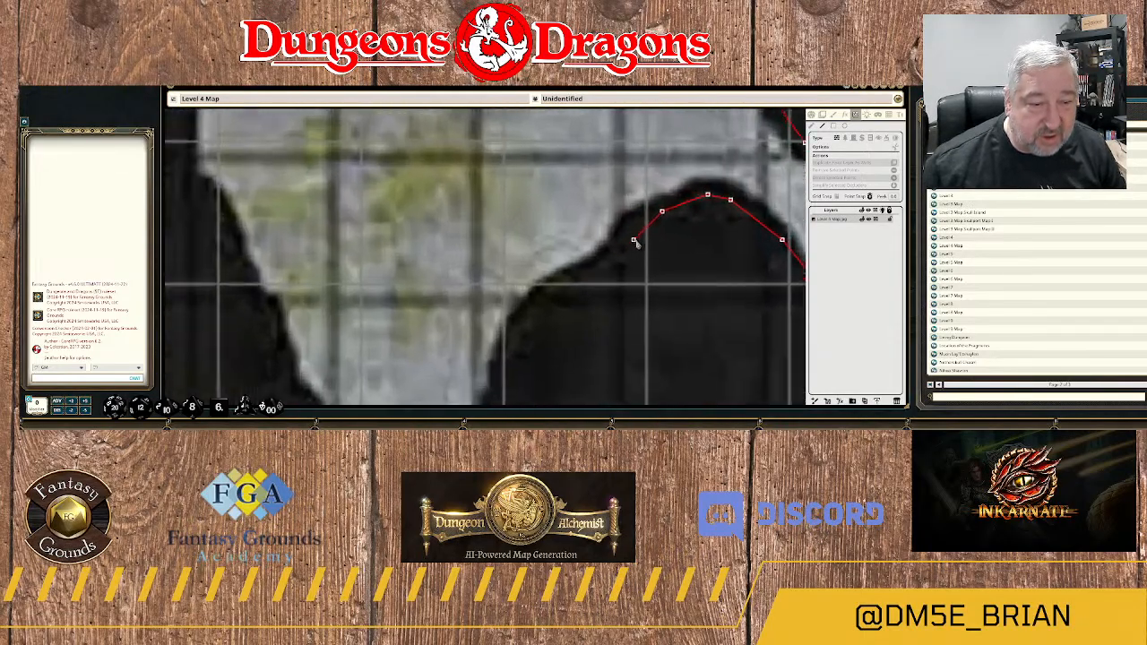
{"action": "left_click", "coordinate": [632, 223]}
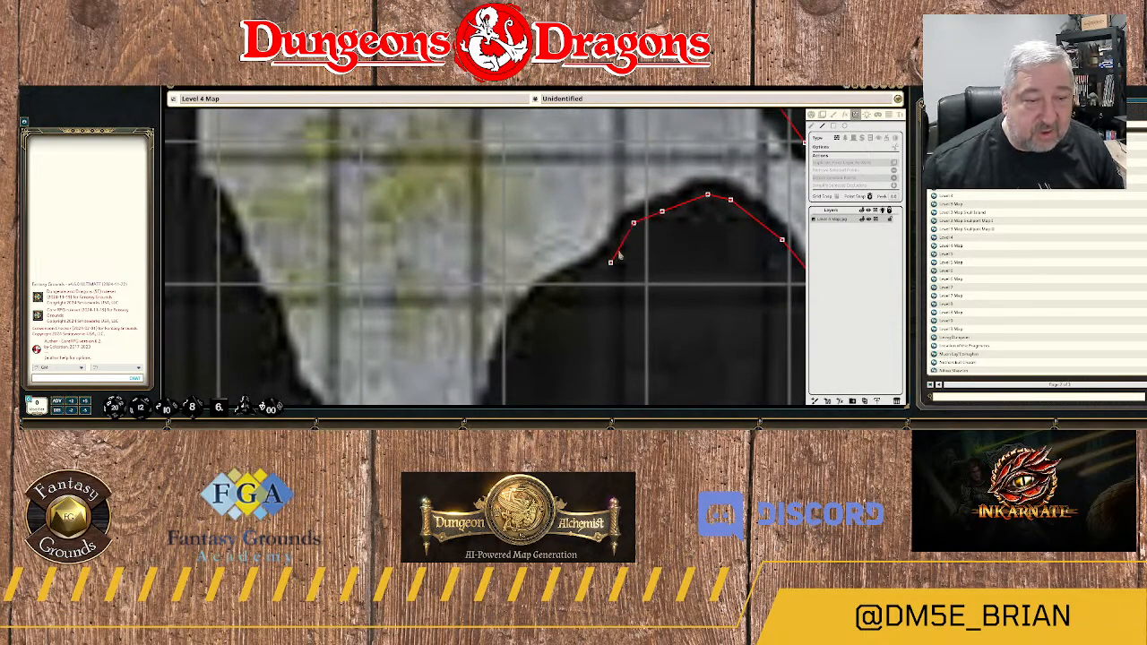
{"action": "left_click", "coordinate": [622, 252]}
{"action": "left_click", "coordinate": [548, 293]}
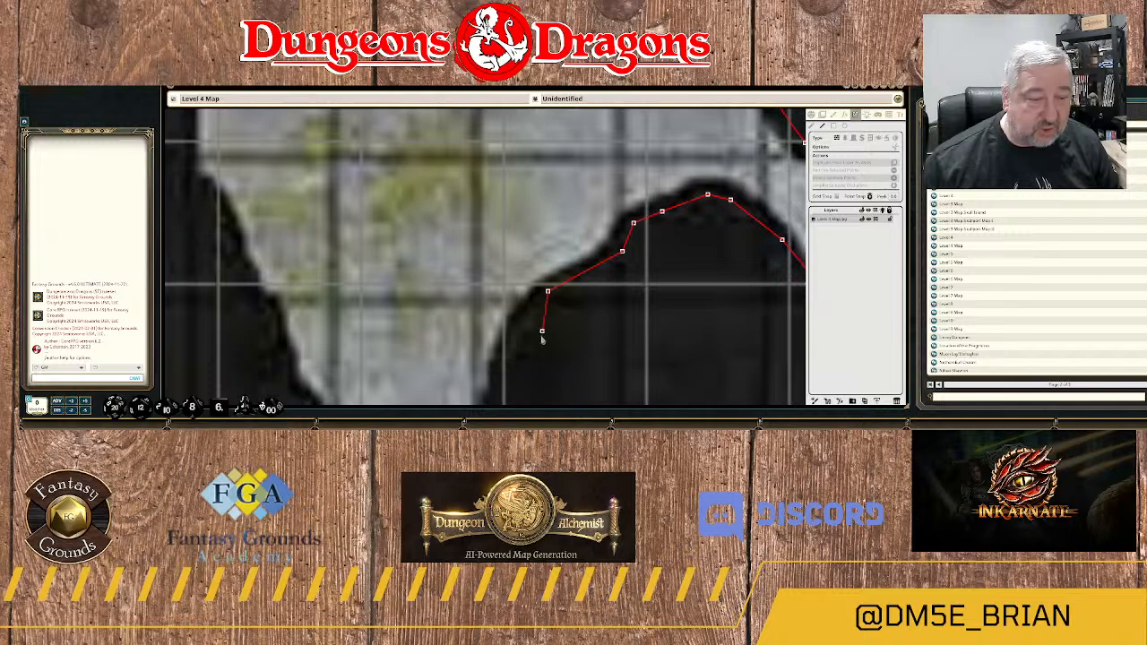
Trace the large rock's wall south along its west side, following the westernmost point and the small step below it.
{"action": "left_click_drag", "start_coordinate": [543, 333], "coordinate": [544, 200]}
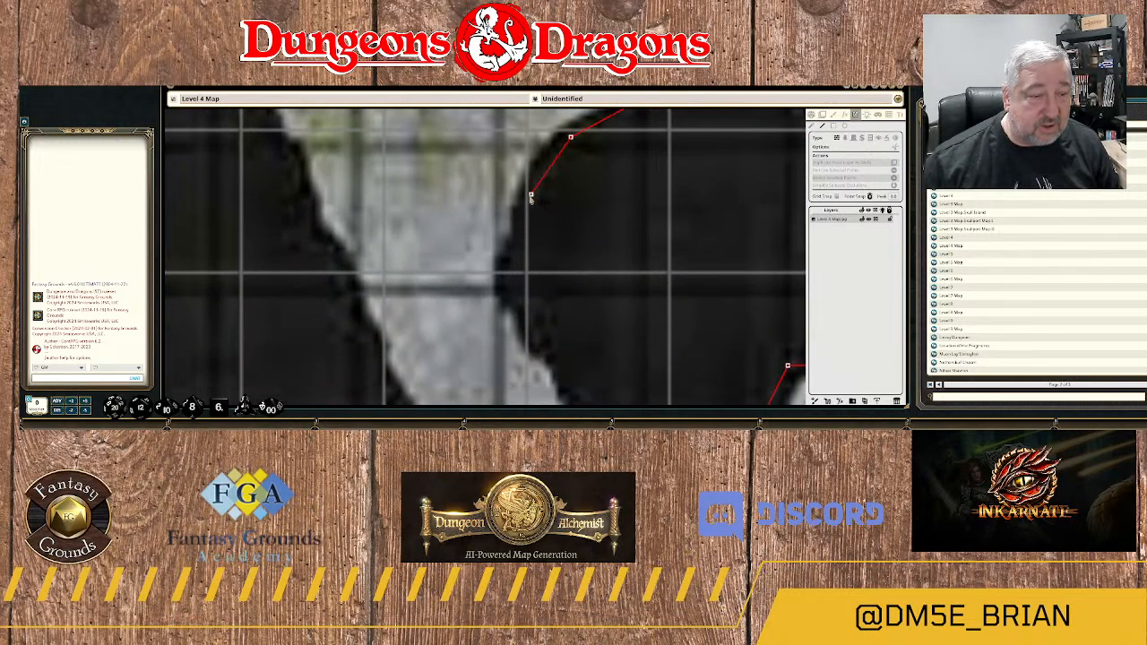
{"action": "left_click", "coordinate": [531, 194]}
{"action": "left_click", "coordinate": [519, 245]}
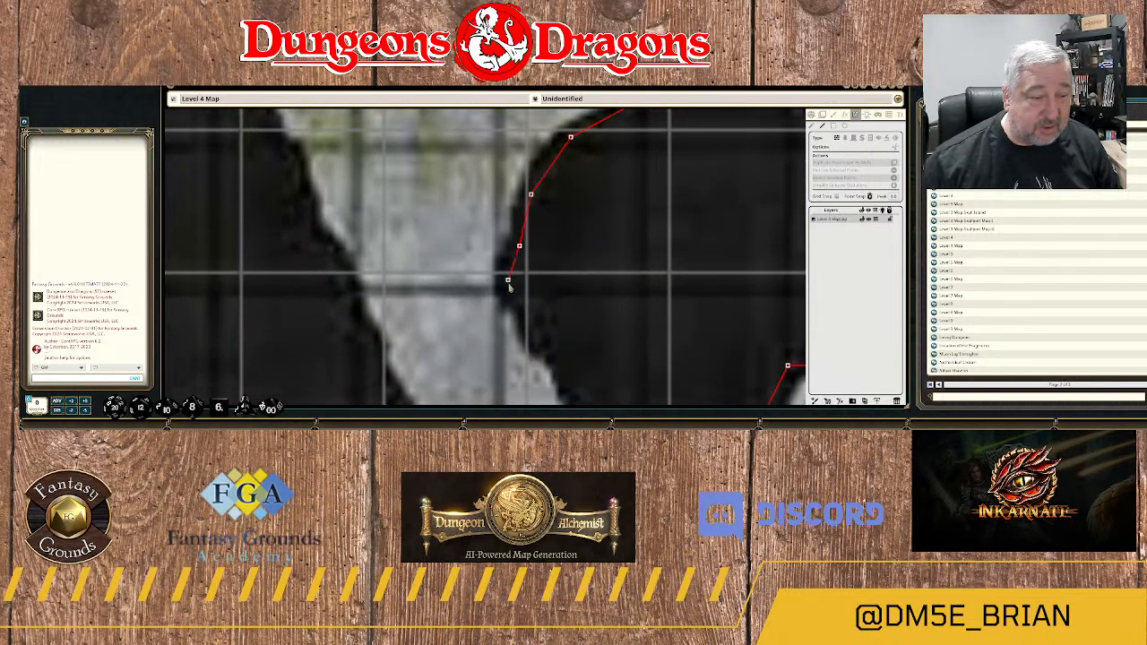
{"action": "left_click", "coordinate": [509, 286]}
{"action": "left_click_drag", "start_coordinate": [536, 331], "coordinate": [514, 251]}
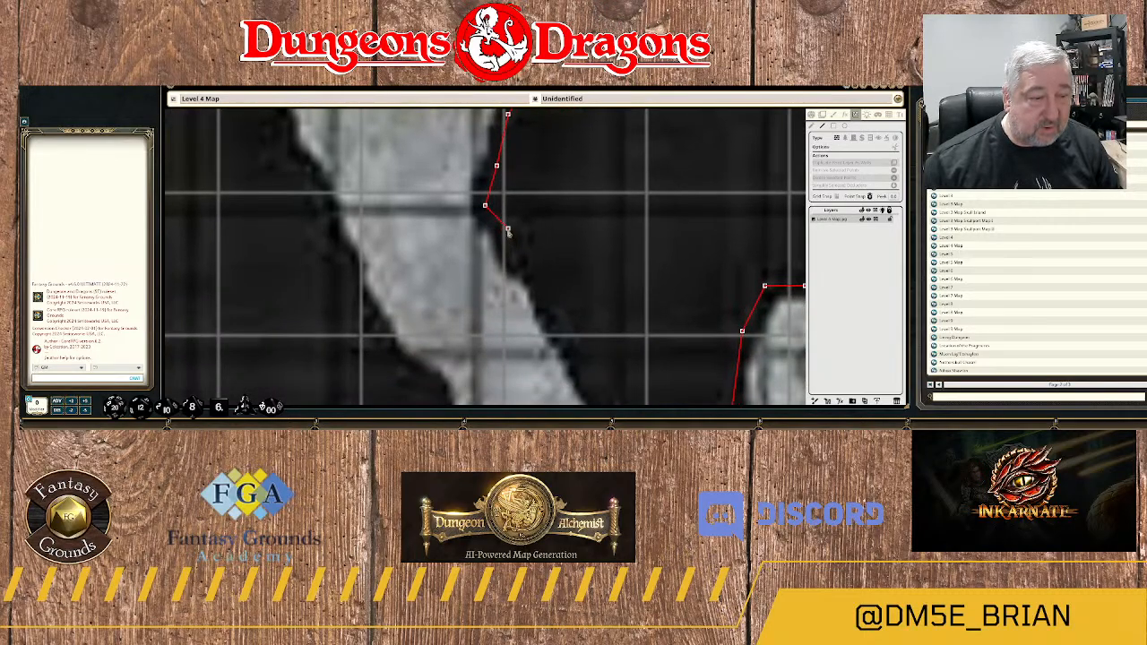
{"action": "left_click", "coordinate": [509, 222]}
{"action": "left_click", "coordinate": [513, 263]}
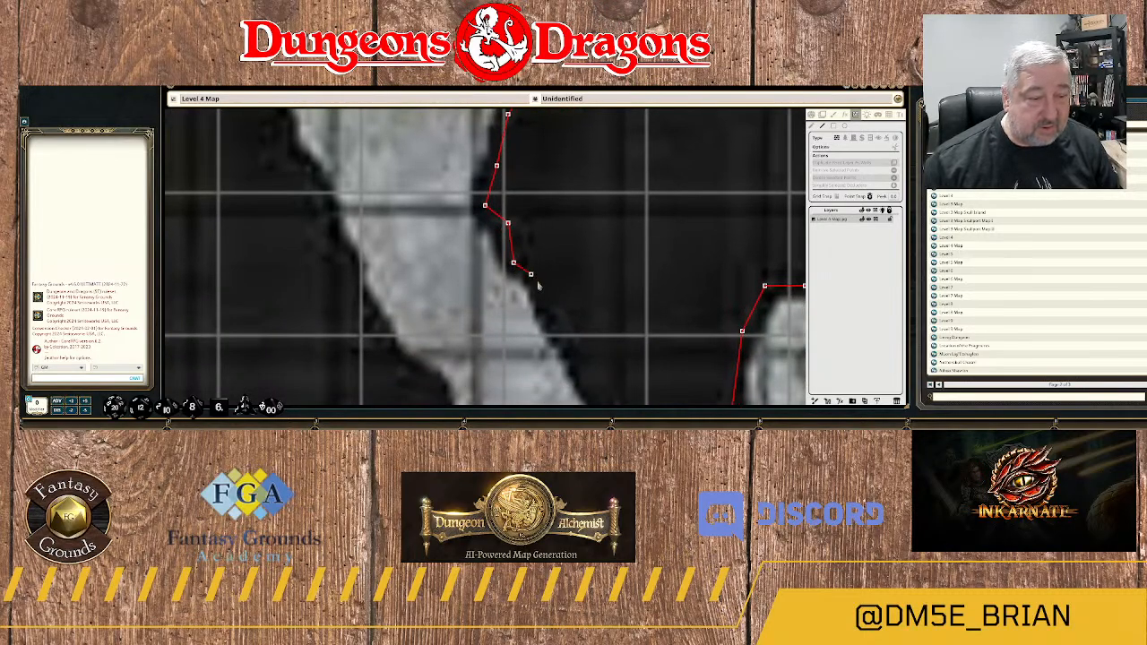
{"action": "left_click", "coordinate": [536, 281]}
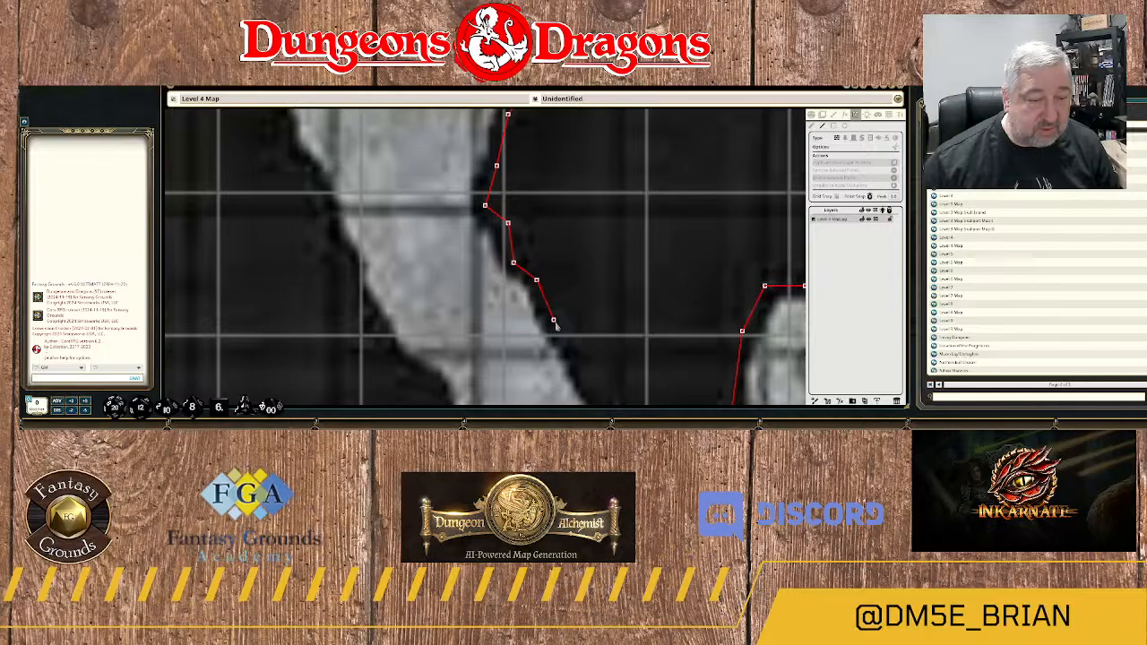
{"action": "left_click", "coordinate": [553, 326]}
Trace the large rock's lower west side and rounded southern end, joining the wall to its starting point.
{"action": "left_click_drag", "start_coordinate": [585, 340], "coordinate": [521, 122]}
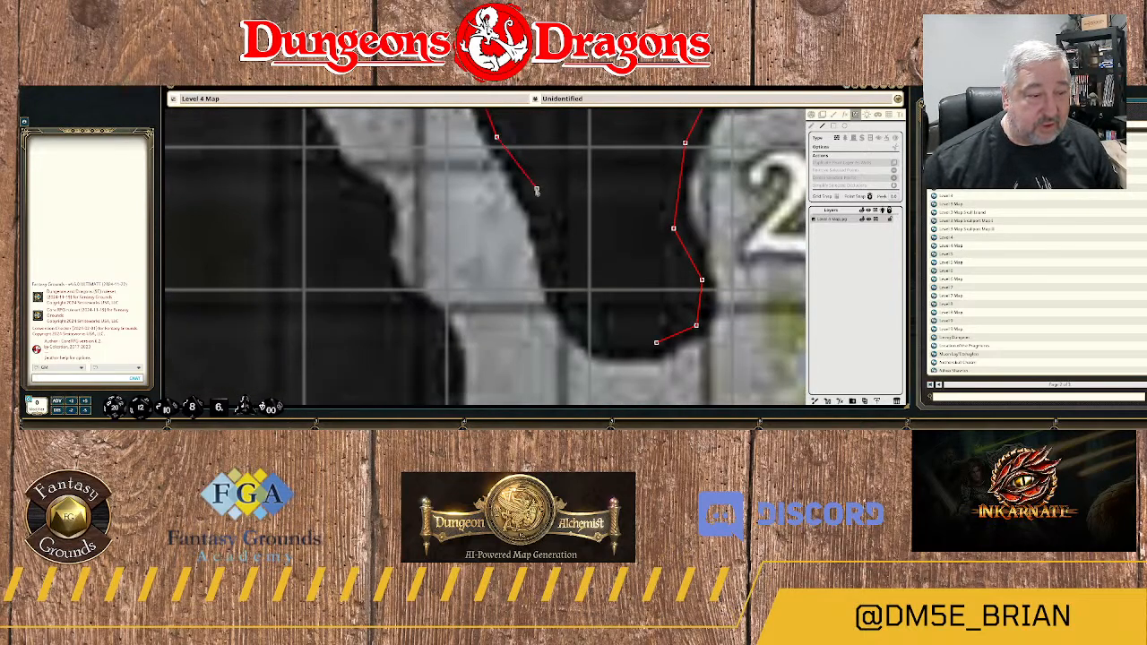
{"action": "left_click", "coordinate": [530, 194]}
{"action": "left_click", "coordinate": [548, 234]}
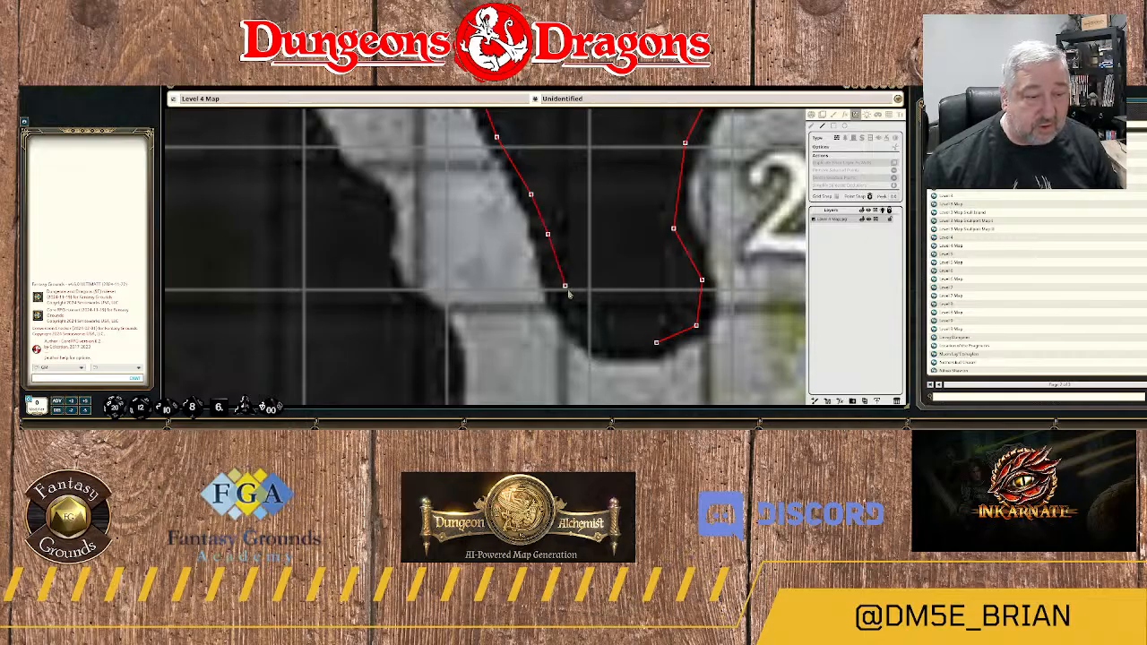
{"action": "left_click", "coordinate": [582, 320]}
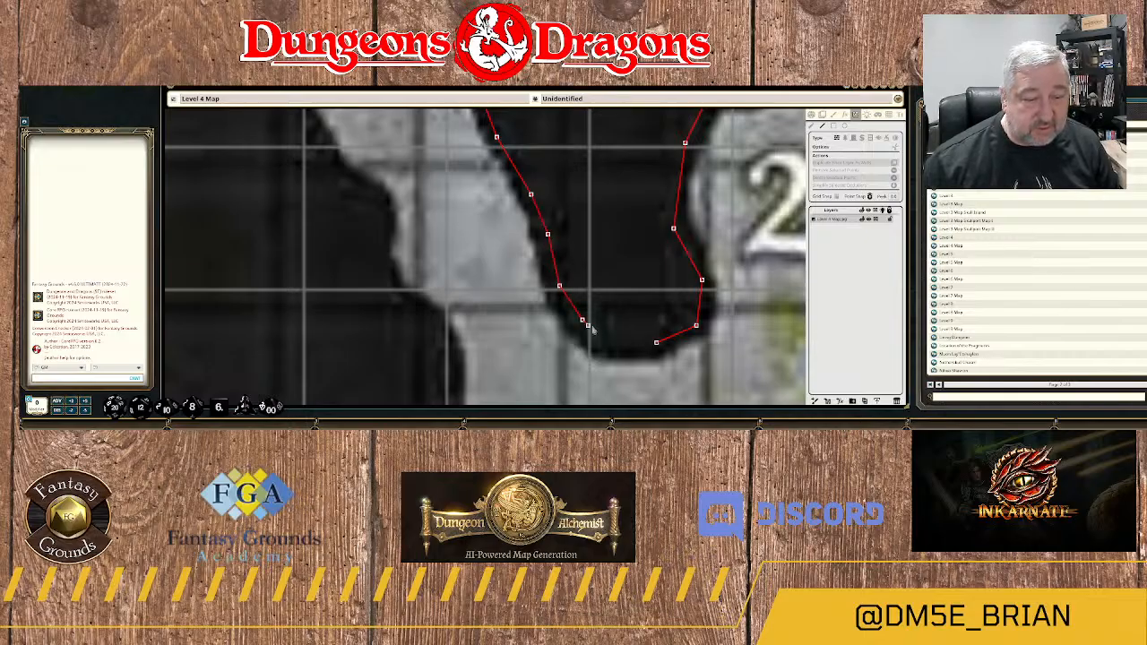
{"action": "left_click", "coordinate": [605, 339]}
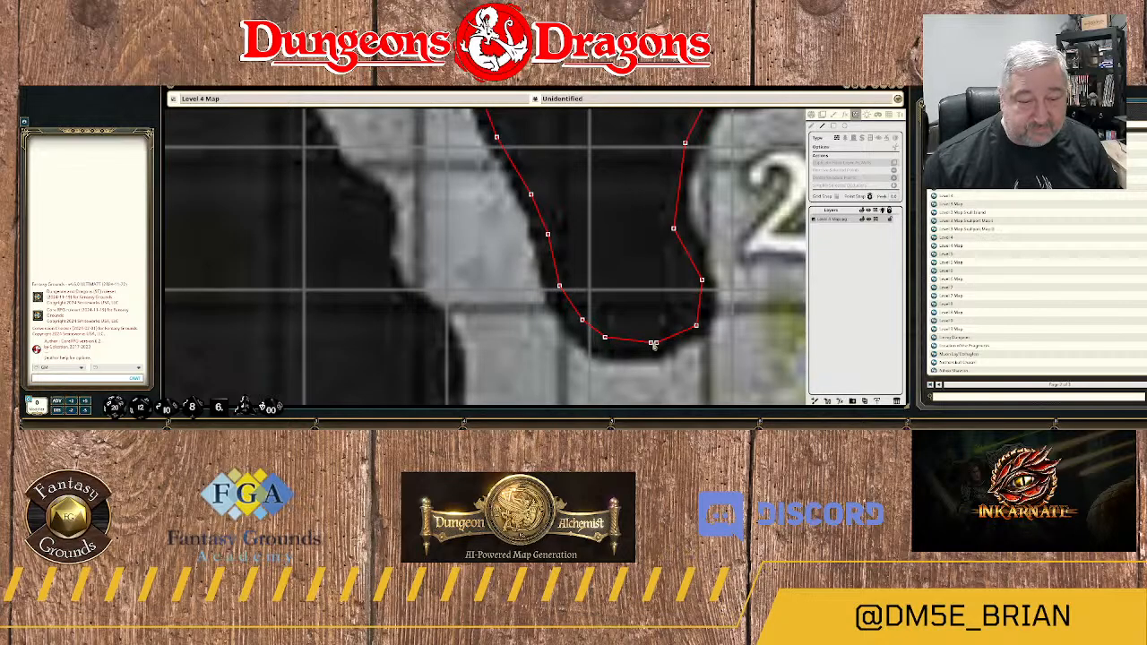
Start a wall around the bent rock northeast of area 25, tracing from its lower end up to the outer bend.
{"action": "scroll", "coordinate": [642, 276], "scroll_direction": "down", "scroll_amount": 5}
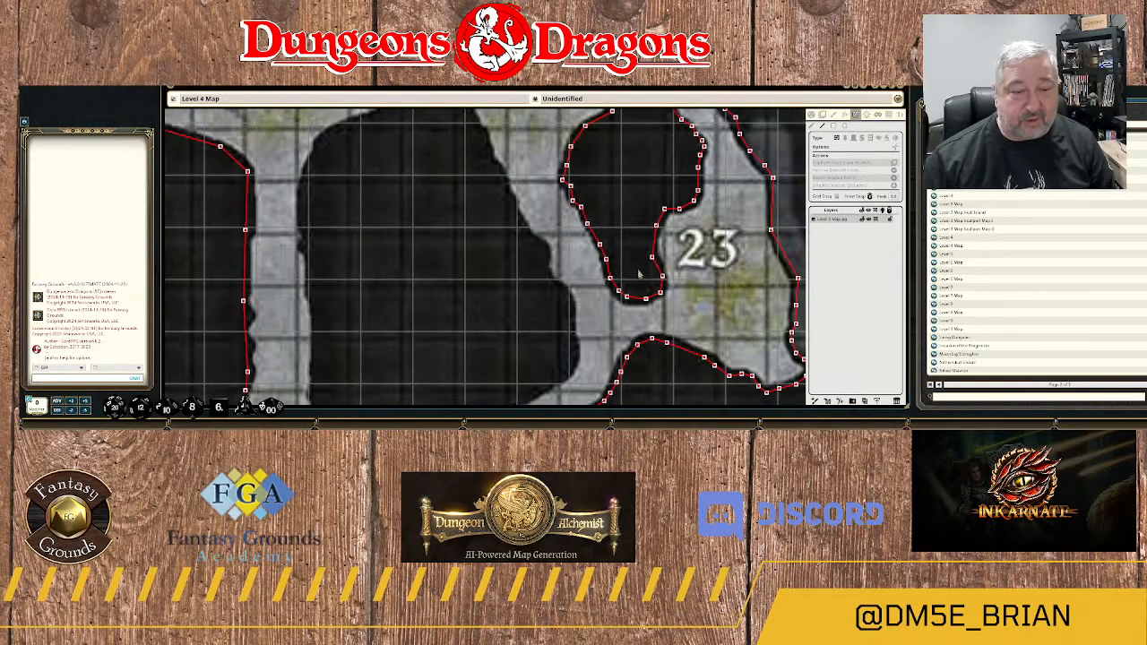
{"action": "scroll", "coordinate": [633, 207], "scroll_direction": "down", "scroll_amount": 5}
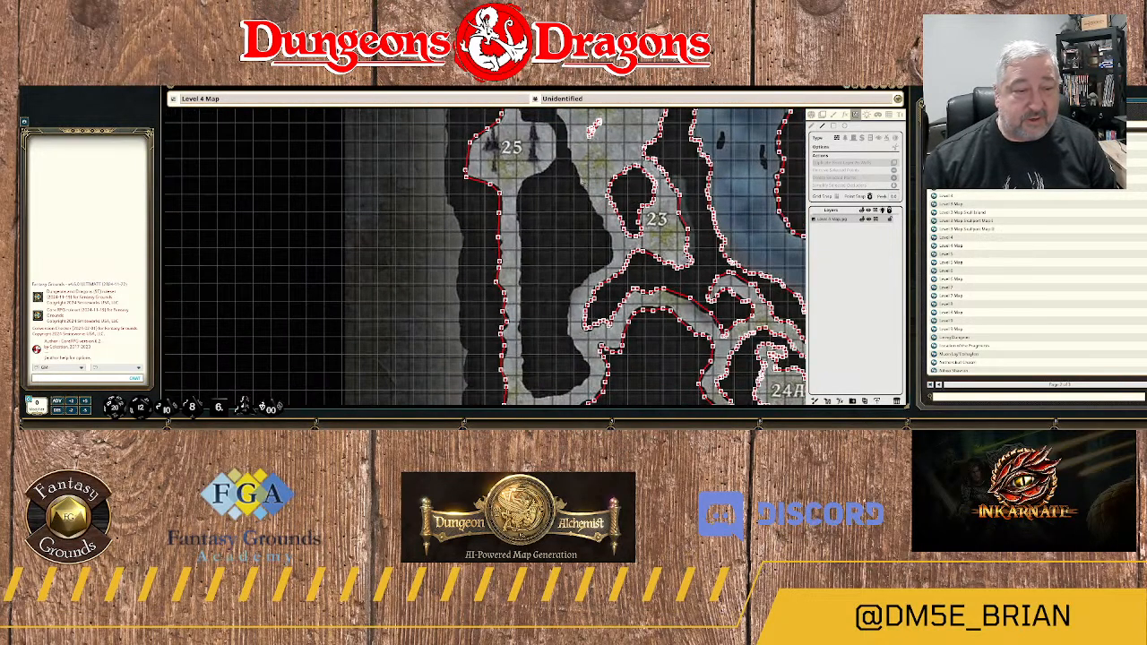
{"action": "left_click_drag", "start_coordinate": [580, 195], "coordinate": [583, 283]}
{"action": "left_click_drag", "start_coordinate": [633, 117], "coordinate": [621, 264]}
{"action": "scroll", "coordinate": [609, 211], "scroll_direction": "up", "scroll_amount": 7}
{"action": "scroll", "coordinate": [619, 212], "scroll_direction": "up", "scroll_amount": 4}
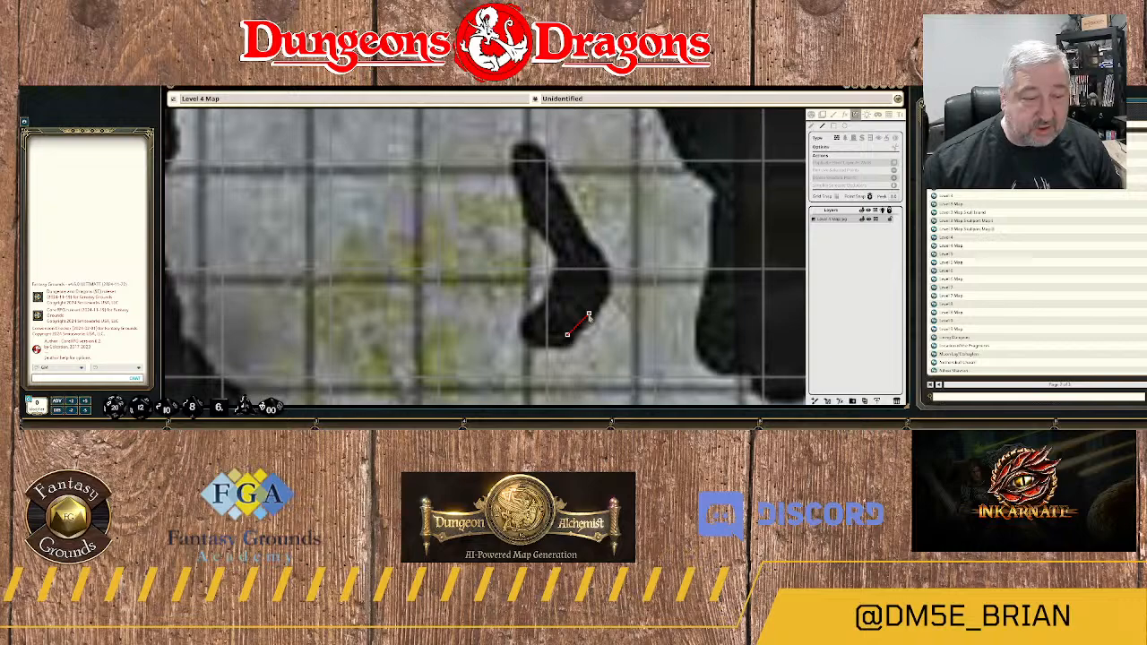
{"action": "left_click", "coordinate": [589, 315]}
{"action": "left_click", "coordinate": [607, 287]}
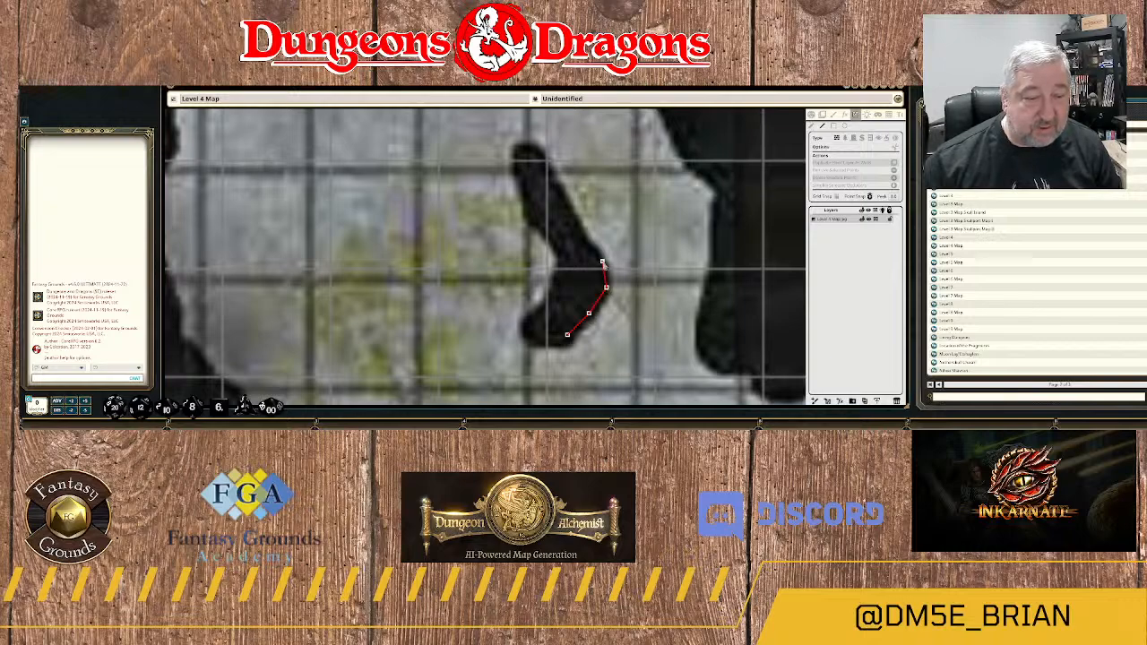
{"action": "left_click", "coordinate": [603, 263]}
Trace the bent rock's wall up the east side of its upper arm and across the top tip.
{"action": "left_click", "coordinate": [584, 244]}
{"action": "left_click", "coordinate": [567, 205]}
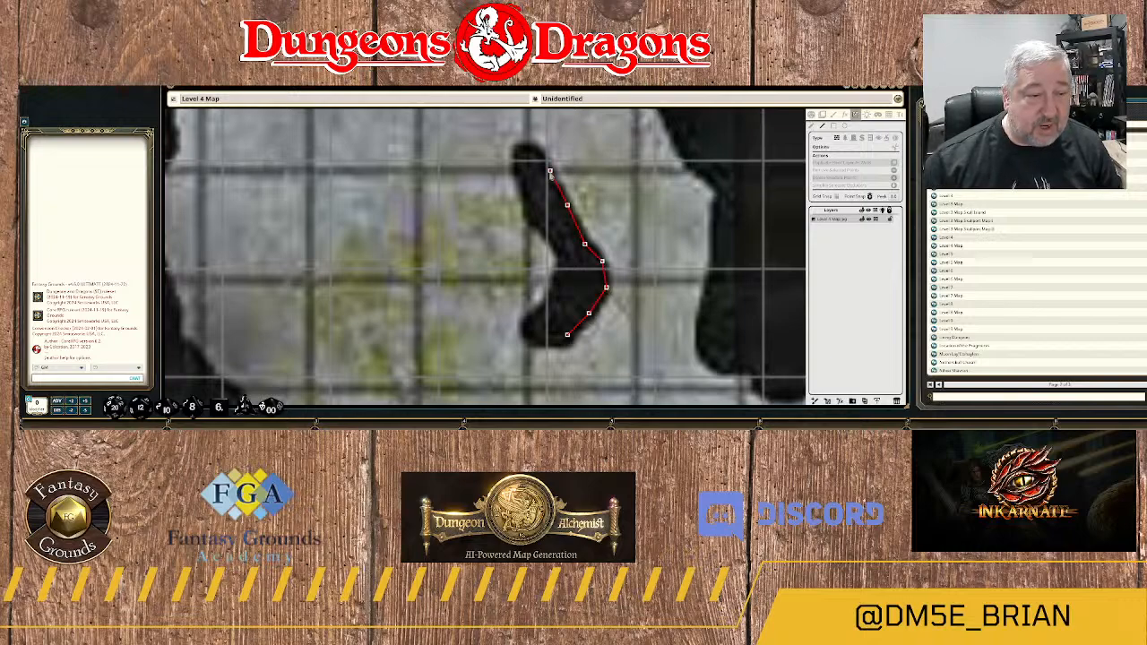
{"action": "left_click", "coordinate": [550, 171]}
{"action": "left_click", "coordinate": [533, 155]}
{"action": "left_click", "coordinate": [520, 154]}
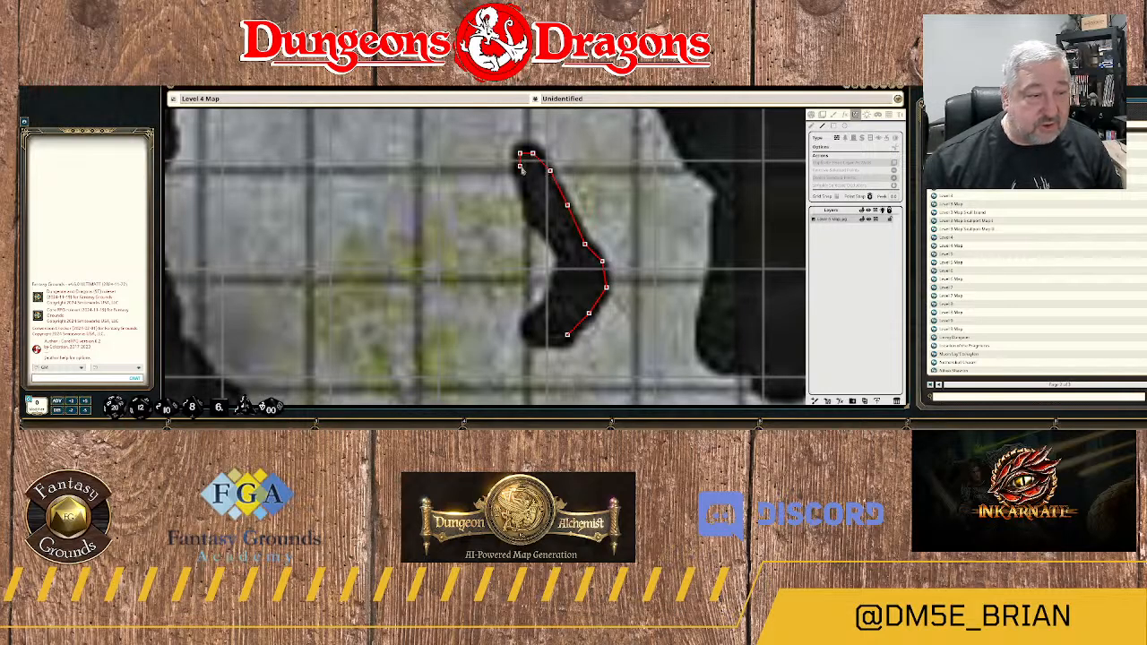
Continue the bent rock's wall down the west side of its upper arm to the inner bend.
{"action": "left_click", "coordinate": [519, 165]}
{"action": "left_click", "coordinate": [524, 179]}
{"action": "left_click", "coordinate": [528, 206]}
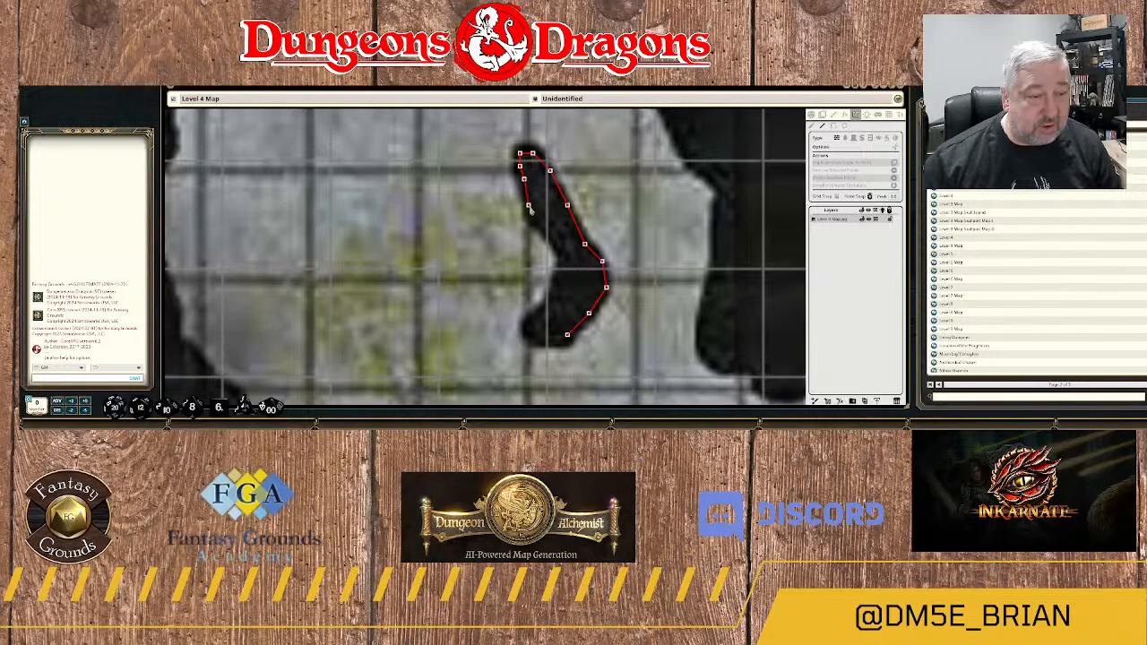
{"action": "left_click", "coordinate": [528, 217]}
{"action": "left_click", "coordinate": [537, 228]}
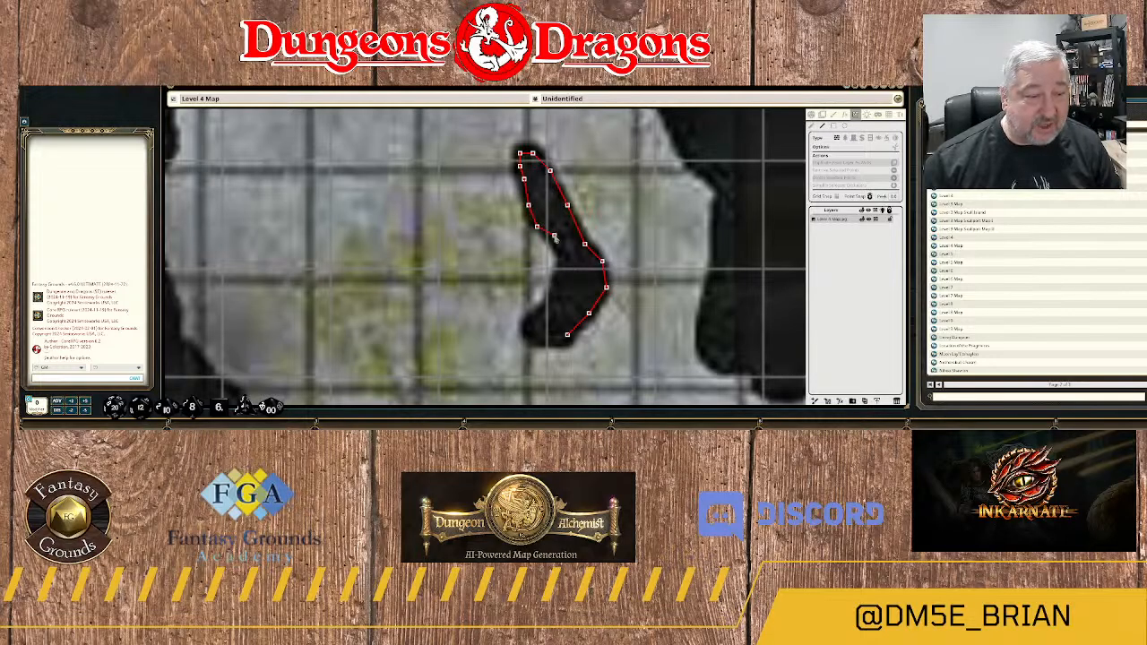
{"action": "left_click", "coordinate": [559, 248]}
{"action": "left_click", "coordinate": [562, 262]}
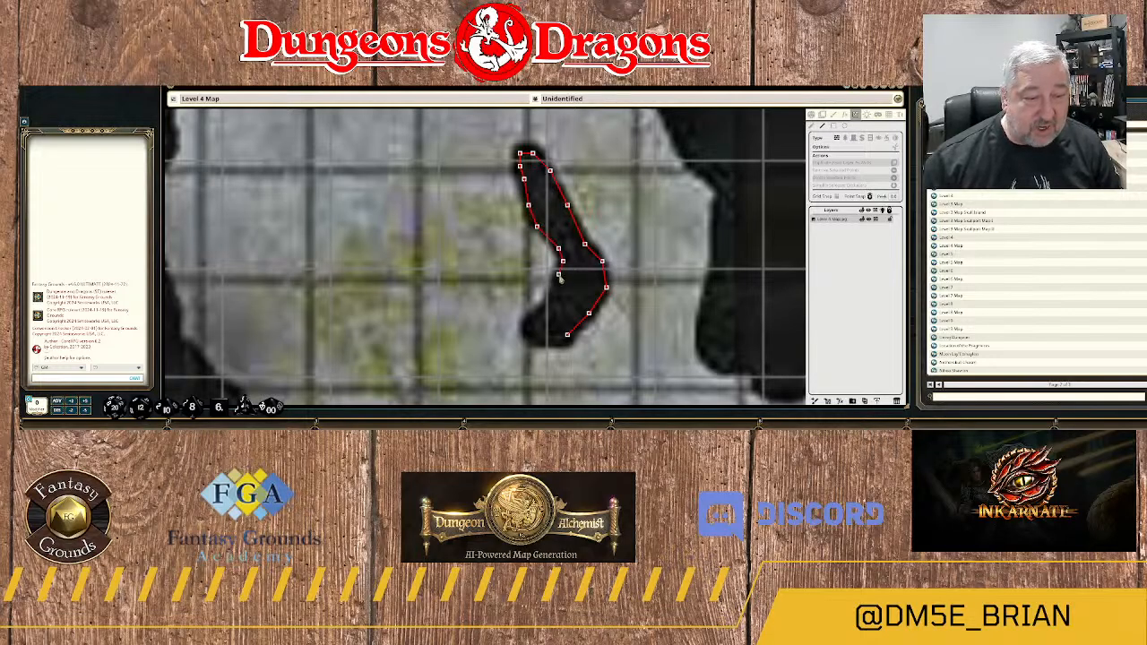
Trace the bent rock's wall down the inner west side of its lower arm and around the bottom tip.
{"action": "left_click", "coordinate": [554, 285]}
{"action": "left_click", "coordinate": [551, 301]}
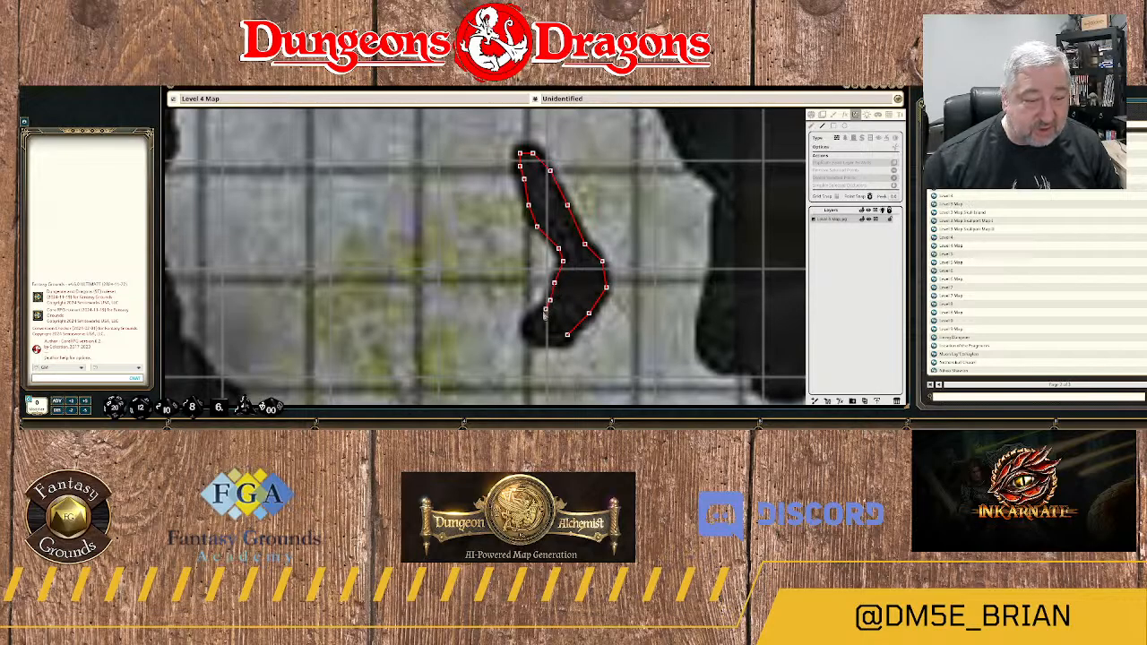
{"action": "left_click", "coordinate": [541, 312]}
{"action": "left_click", "coordinate": [532, 321]}
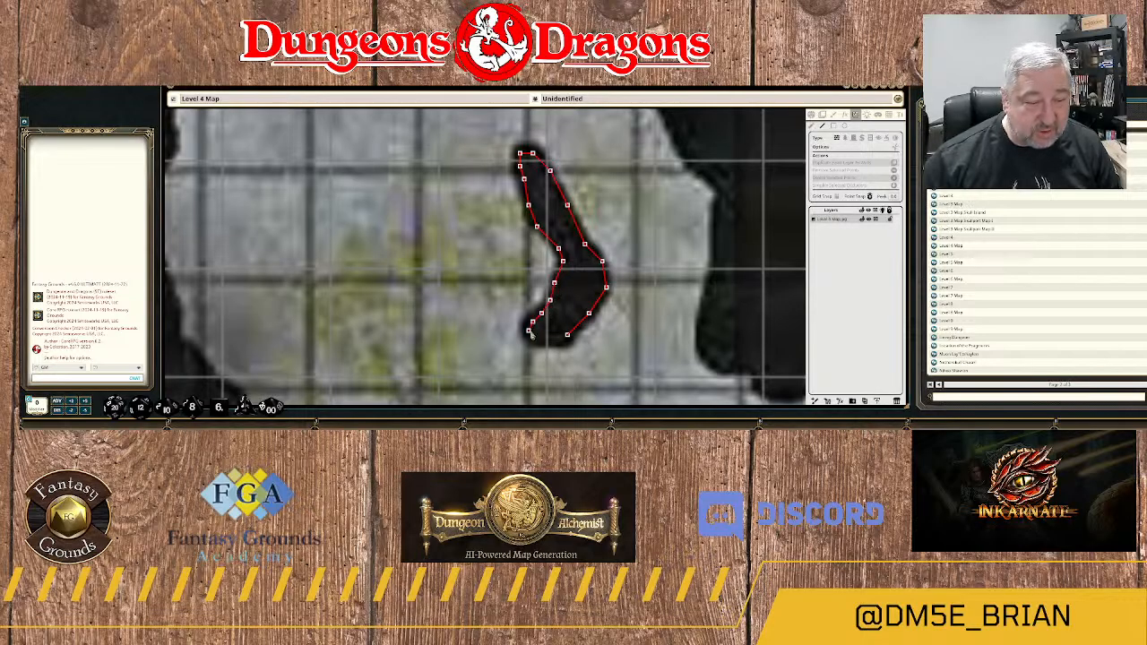
{"action": "left_click", "coordinate": [530, 331]}
{"action": "left_click", "coordinate": [546, 340]}
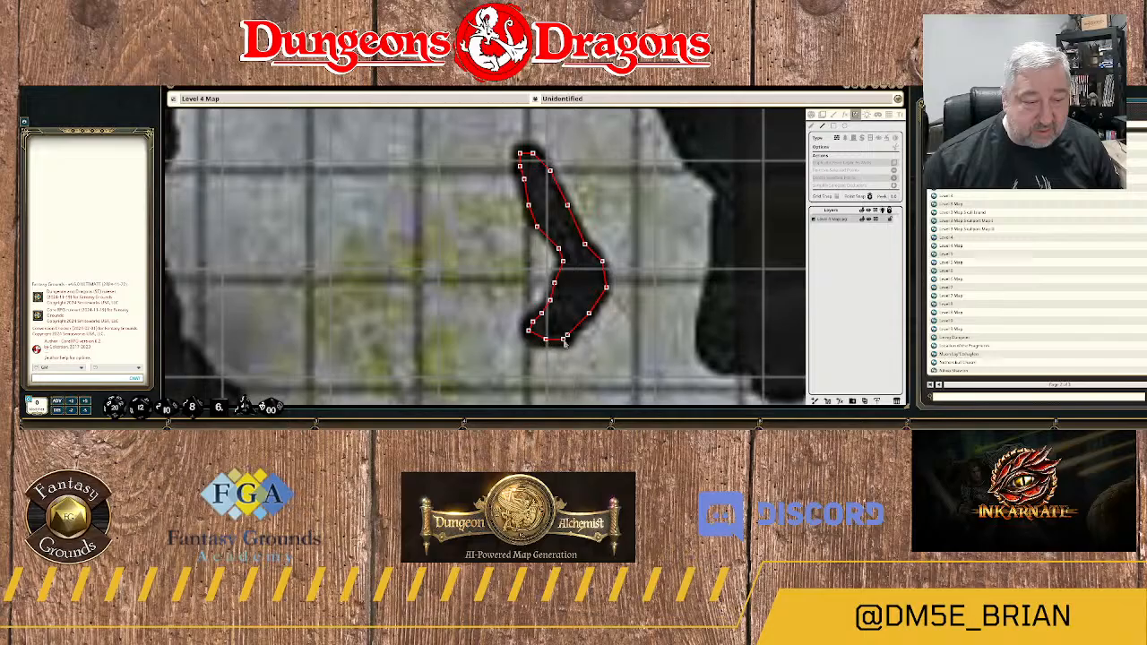
Start a wall on the large rock mass east of the bent rock, tracing its southwest corner and first southern bump.
{"action": "scroll", "coordinate": [630, 336], "scroll_direction": "down", "scroll_amount": 5}
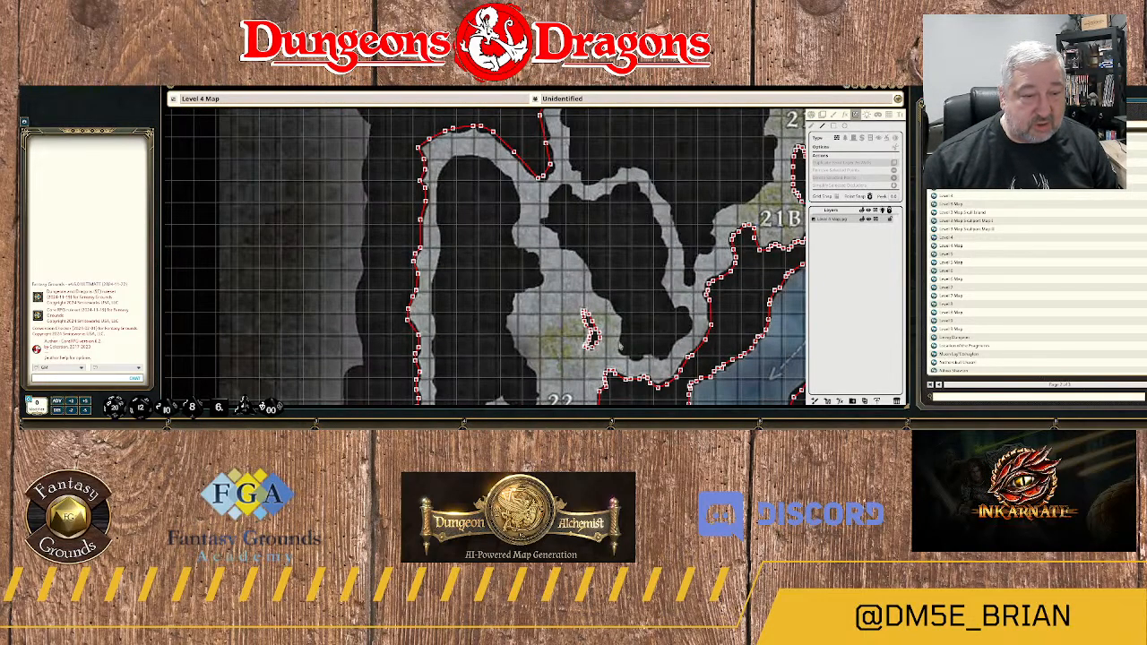
{"action": "scroll", "coordinate": [619, 348], "scroll_direction": "up", "scroll_amount": 5}
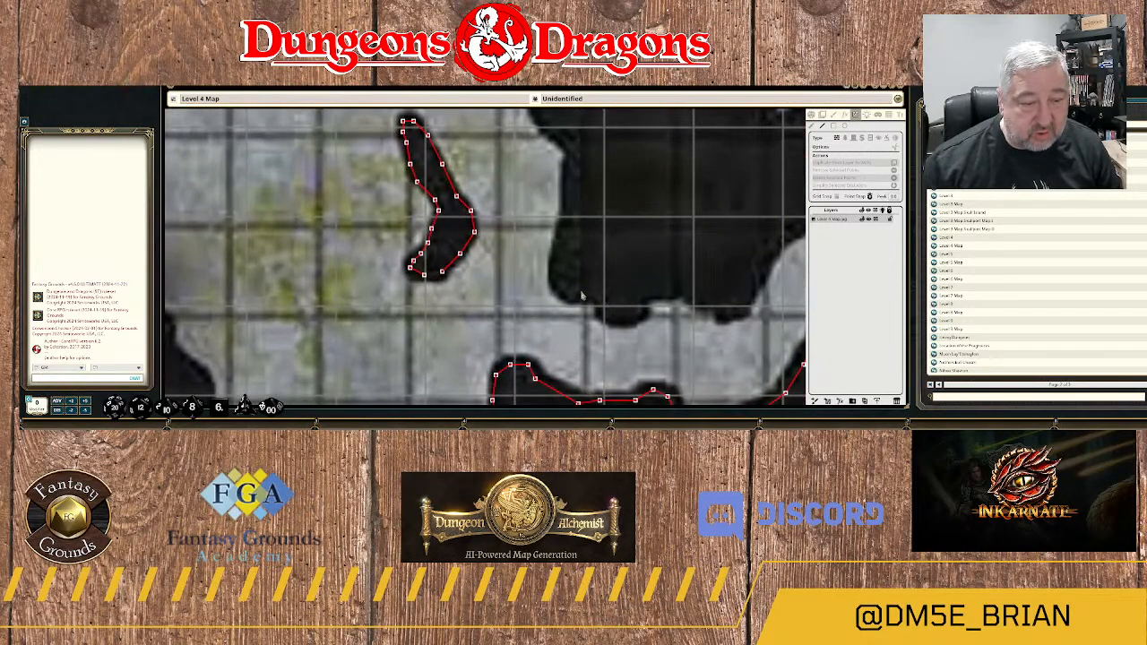
{"action": "left_click", "coordinate": [578, 293]}
{"action": "left_click", "coordinate": [600, 293]}
{"action": "left_click", "coordinate": [607, 311]}
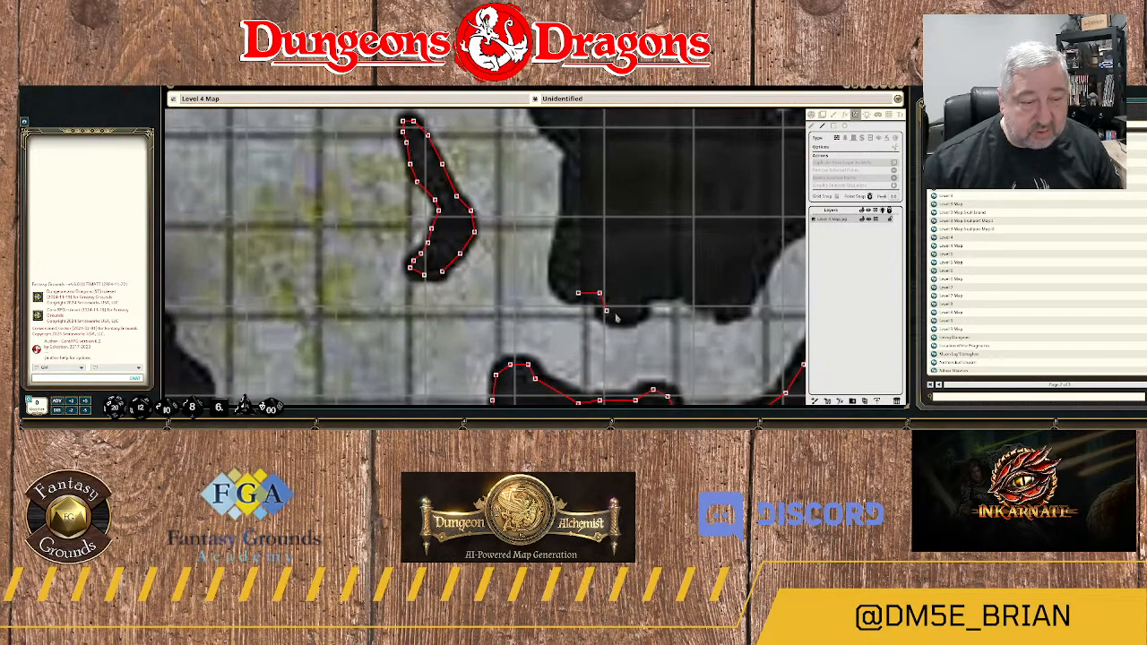
{"action": "left_click", "coordinate": [625, 316]}
{"action": "left_click", "coordinate": [634, 307]}
{"action": "left_click", "coordinate": [643, 296]}
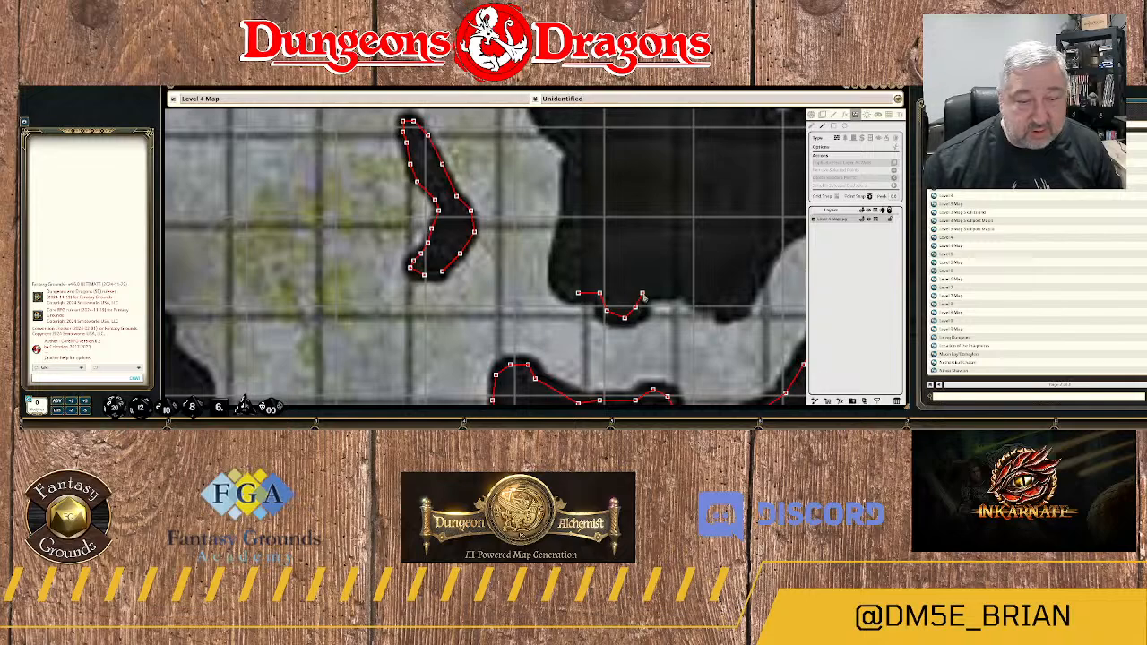
Continue the large rock mass's wall east along its southern edge and around the second bump.
{"action": "left_click", "coordinate": [681, 291]}
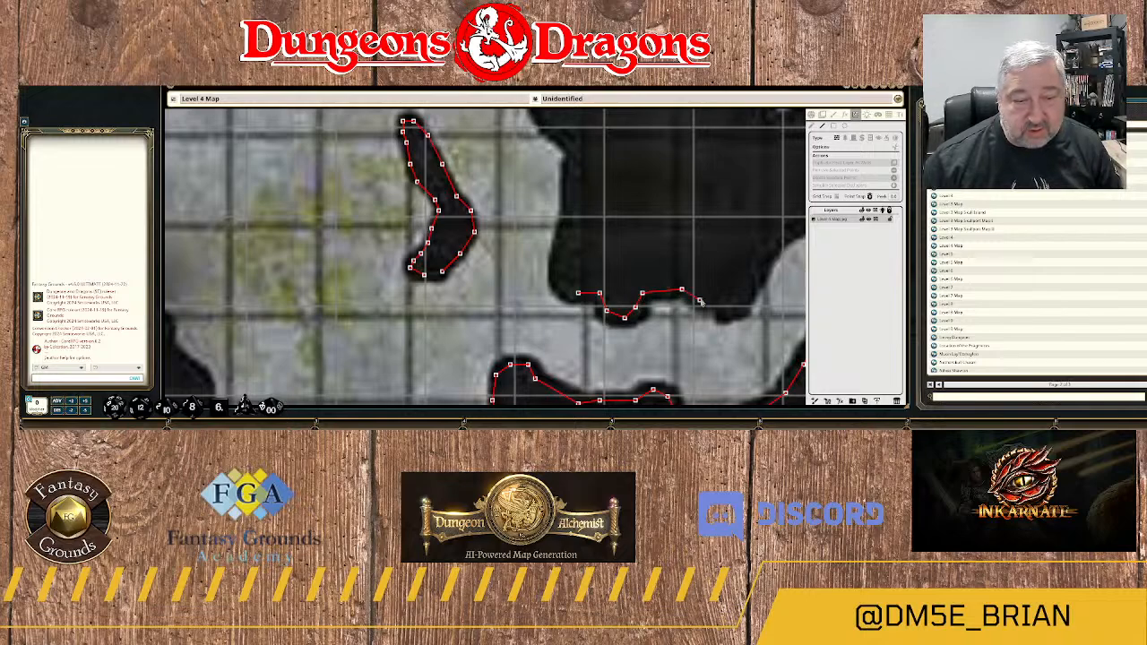
{"action": "left_click", "coordinate": [717, 303]}
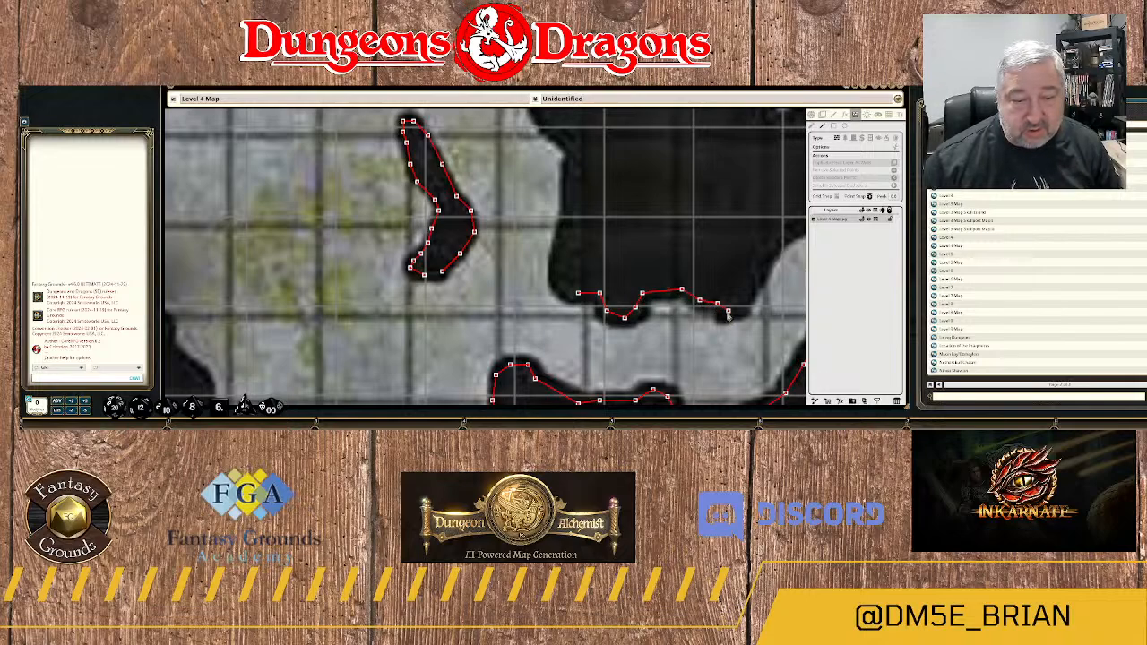
{"action": "left_click", "coordinate": [729, 310]}
{"action": "left_click", "coordinate": [742, 303]}
{"action": "left_click", "coordinate": [751, 286]}
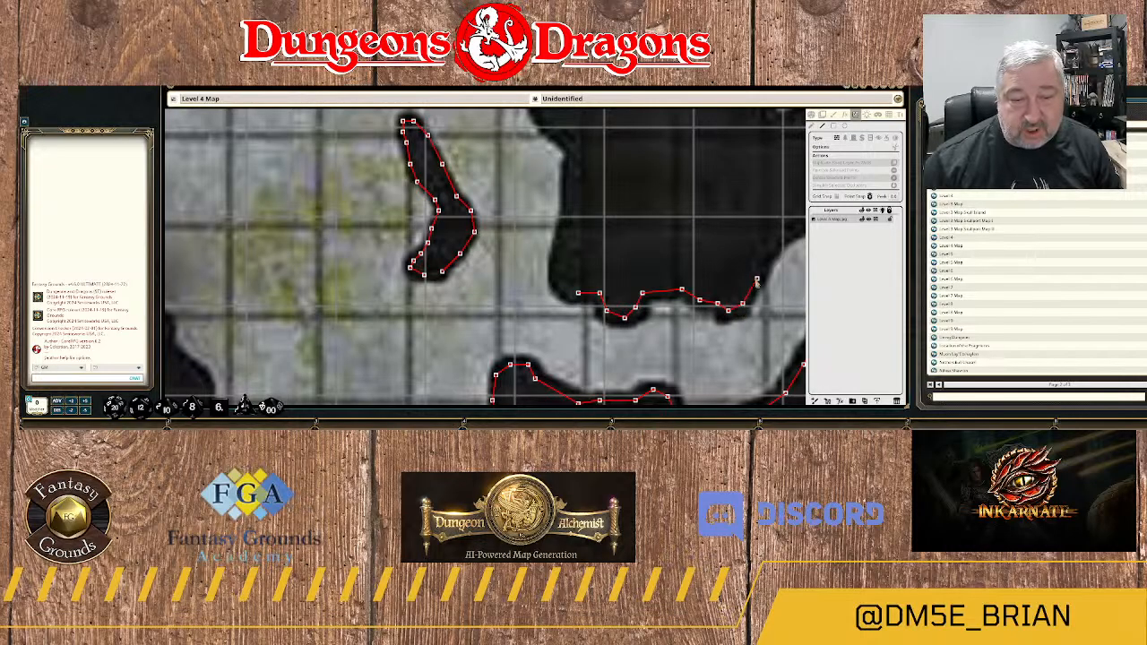
{"action": "left_click", "coordinate": [757, 279]}
Trace the large rock mass's wall northeast up its southeast side to the lower part of the eastern bulge.
{"action": "left_click_drag", "start_coordinate": [783, 244], "coordinate": [698, 303]}
{"action": "left_click", "coordinate": [695, 297]}
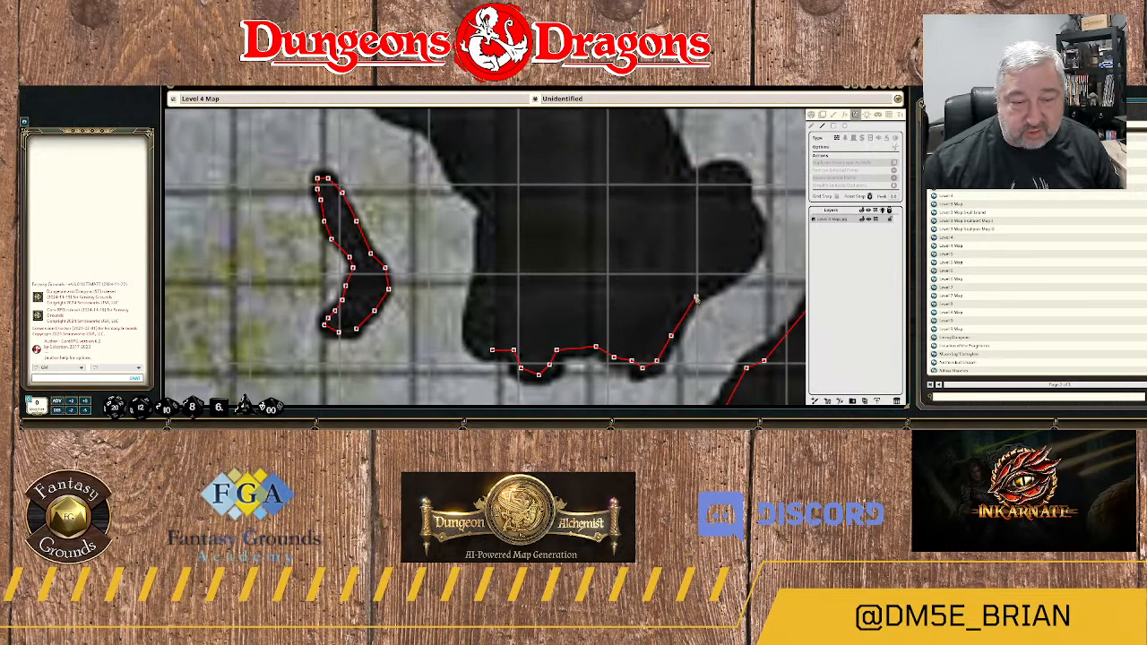
{"action": "left_click", "coordinate": [728, 280]}
{"action": "left_click", "coordinate": [732, 274]}
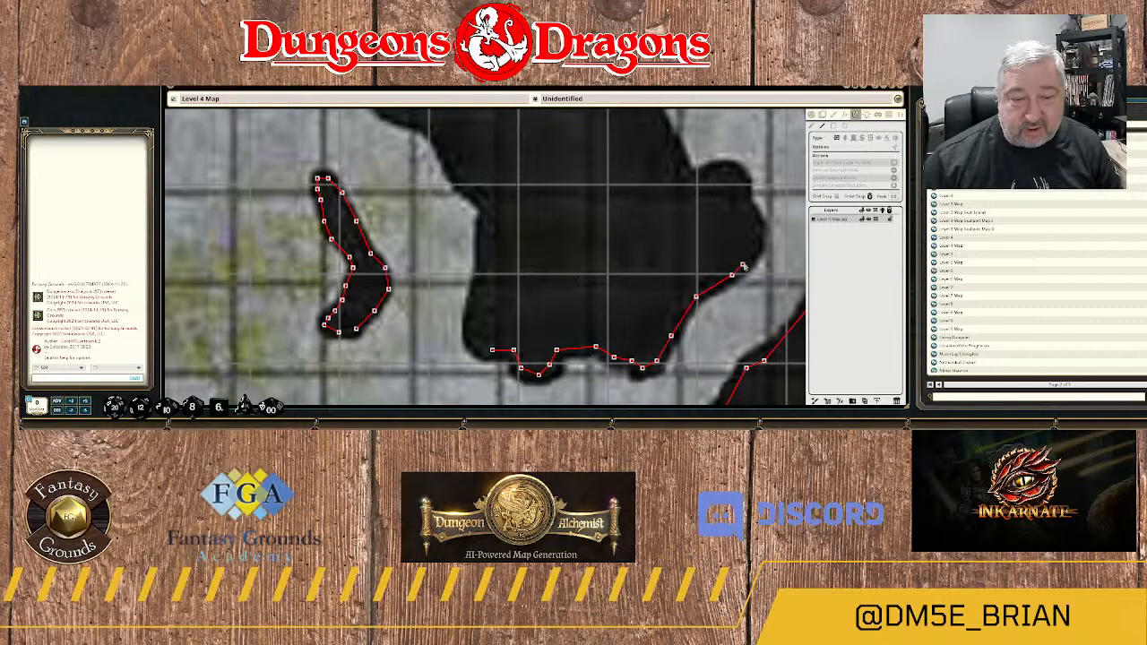
{"action": "left_click", "coordinate": [750, 250]}
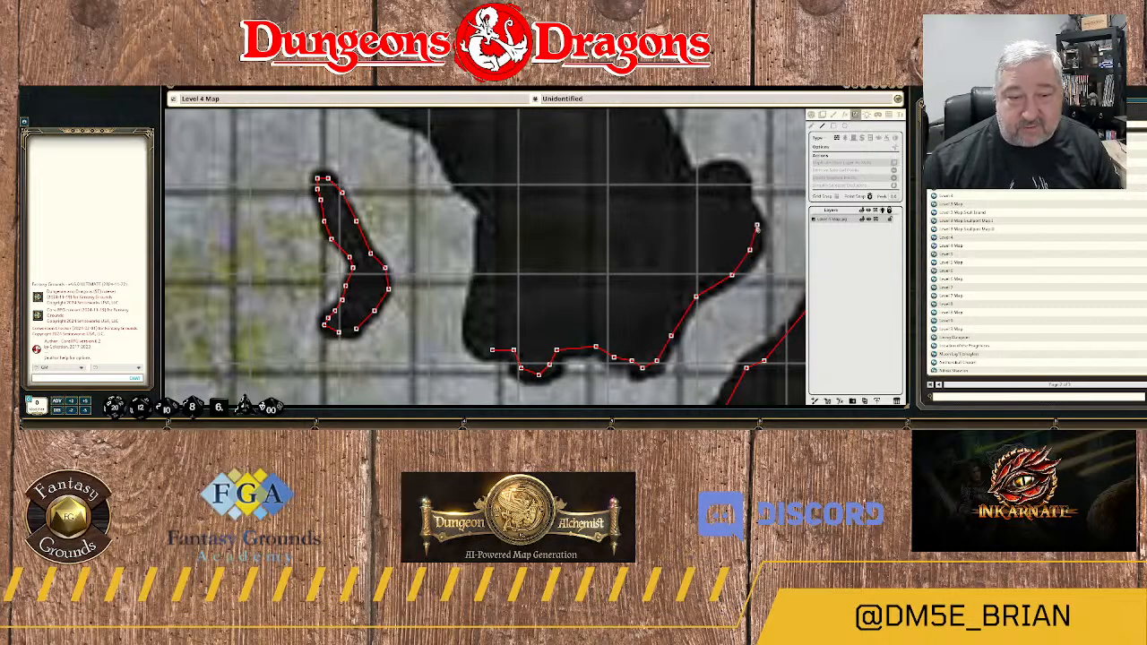
Trace the wall around the eastern bulge and over its top to the notch on the west side.
{"action": "left_click", "coordinate": [757, 225]}
{"action": "left_click", "coordinate": [745, 207]}
{"action": "left_click", "coordinate": [746, 185]}
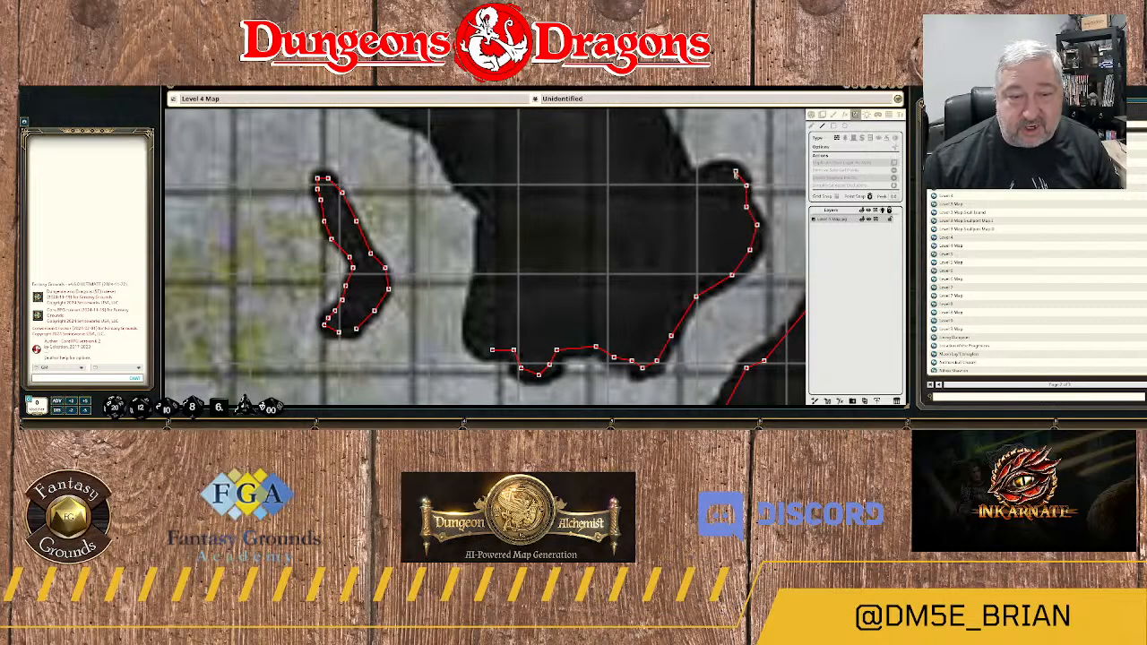
{"action": "left_click", "coordinate": [732, 170]}
{"action": "left_click", "coordinate": [718, 171]}
{"action": "left_click", "coordinate": [697, 178]}
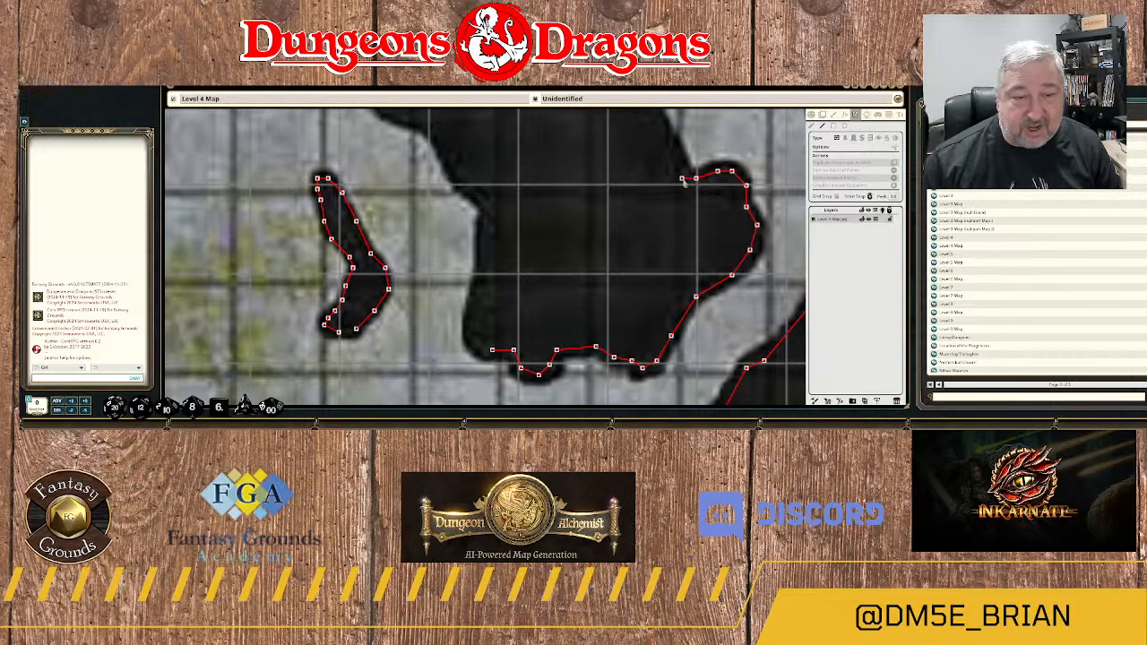
{"action": "left_click", "coordinate": [682, 179]}
Continue the wall north from the bulge's notch along the rock mass's east side, following the west edge of the passage.
{"action": "left_click_drag", "start_coordinate": [667, 152], "coordinate": [664, 285]}
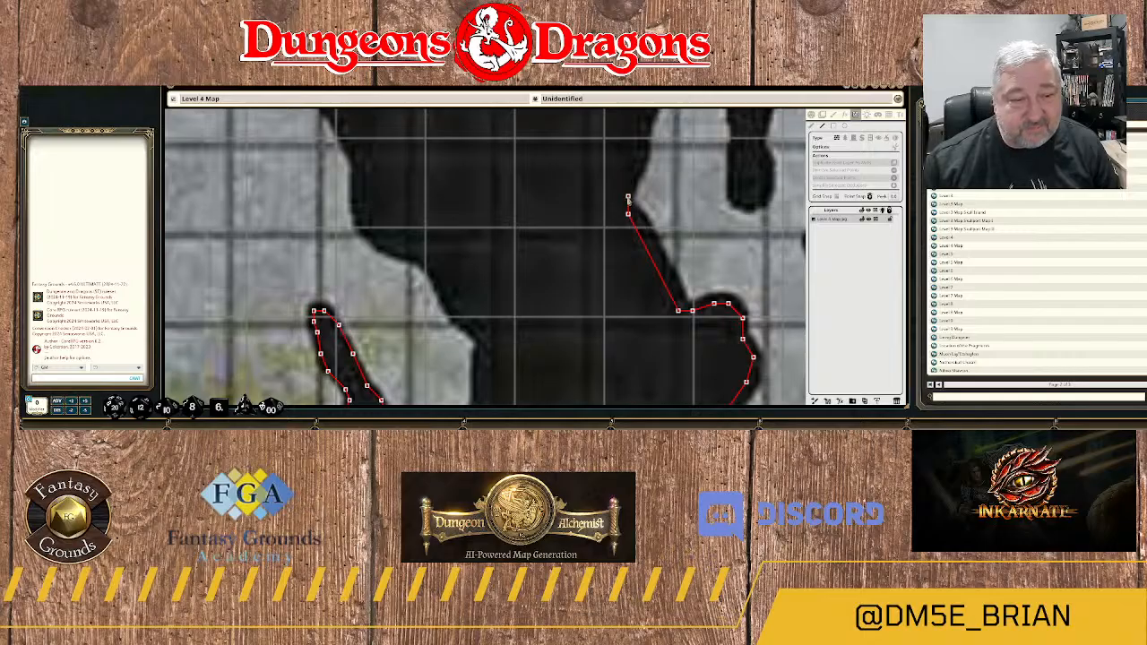
{"action": "left_click", "coordinate": [628, 197]}
{"action": "left_click", "coordinate": [643, 164]}
{"action": "left_click_drag", "start_coordinate": [646, 151], "coordinate": [618, 277]}
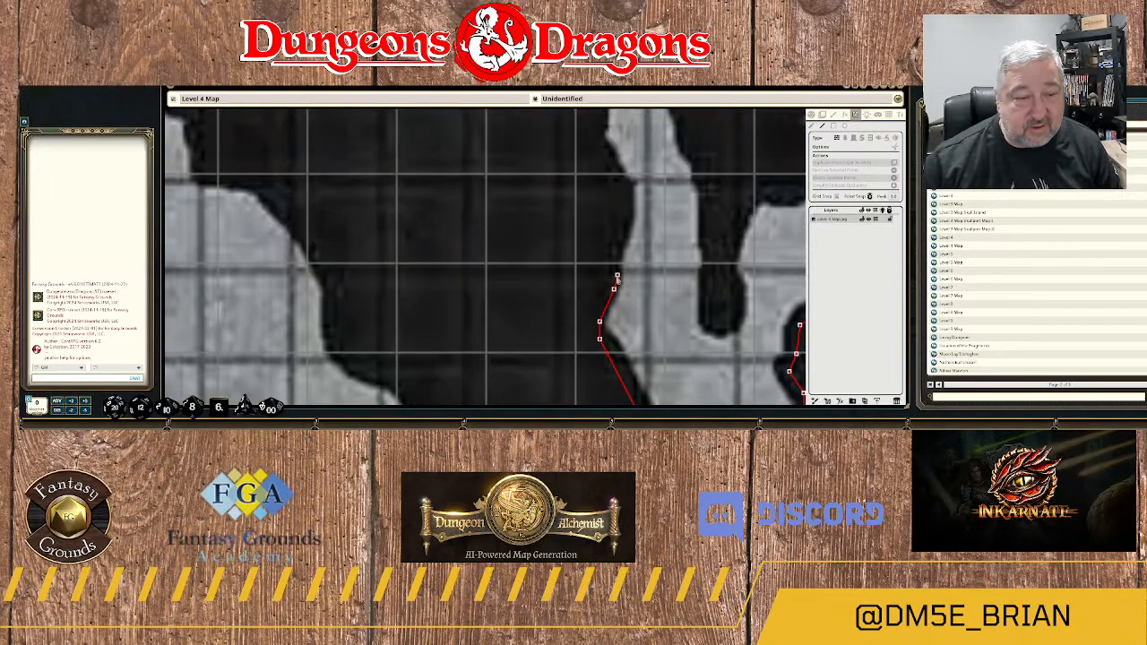
{"action": "left_click", "coordinate": [613, 261]}
{"action": "left_click", "coordinate": [628, 232]}
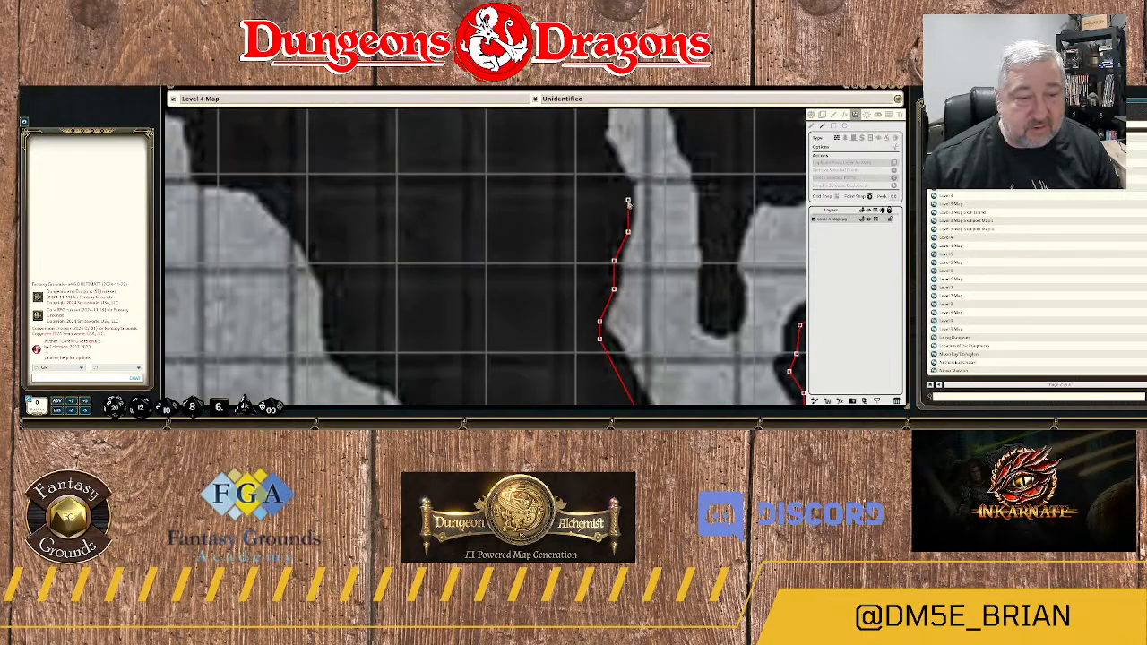
{"action": "left_click", "coordinate": [629, 200]}
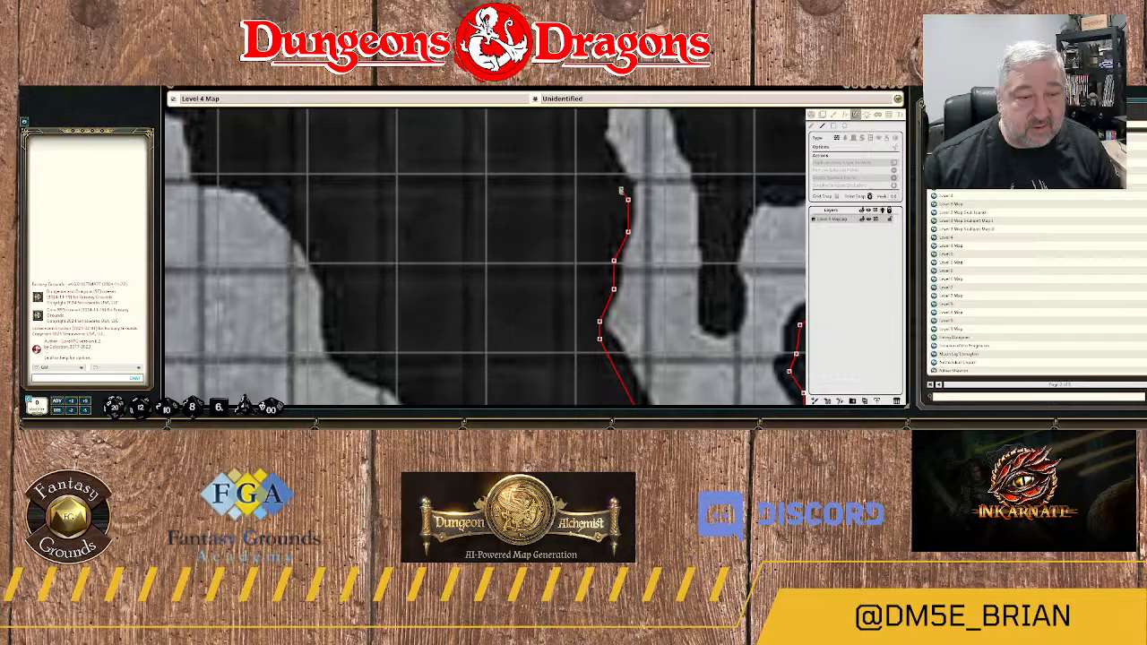
{"action": "left_click", "coordinate": [597, 142]}
Trace the rock mass's upper east side northwest along the narrow passage, past the small outward point.
{"action": "left_click_drag", "start_coordinate": [608, 131], "coordinate": [581, 254]}
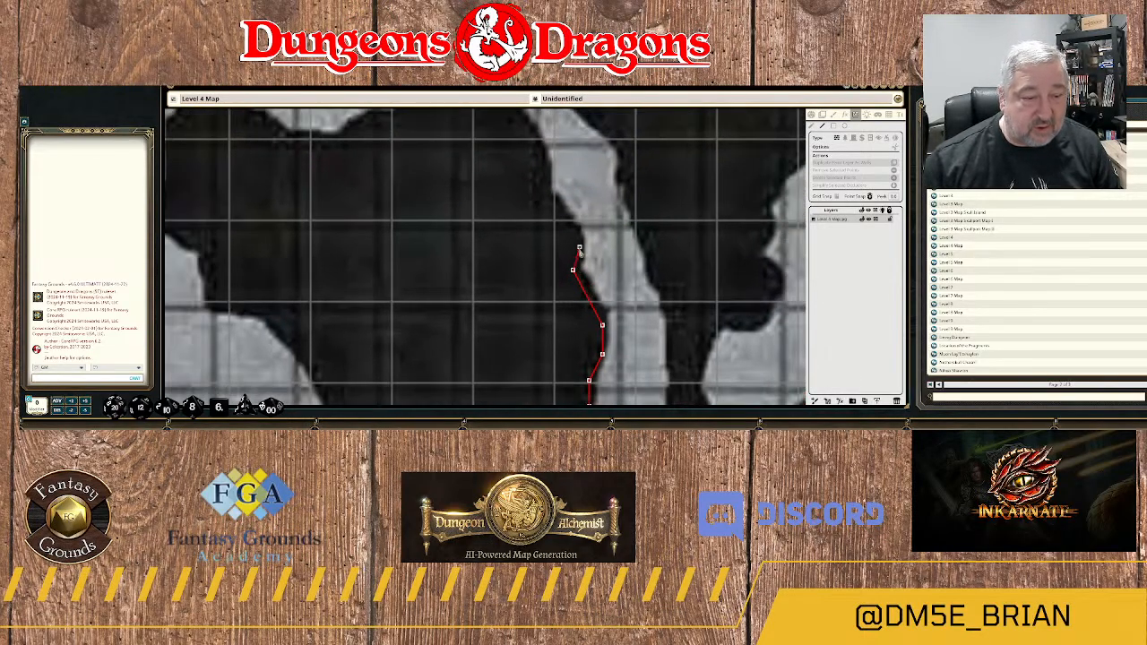
{"action": "left_click", "coordinate": [580, 247]}
{"action": "left_click", "coordinate": [560, 211]}
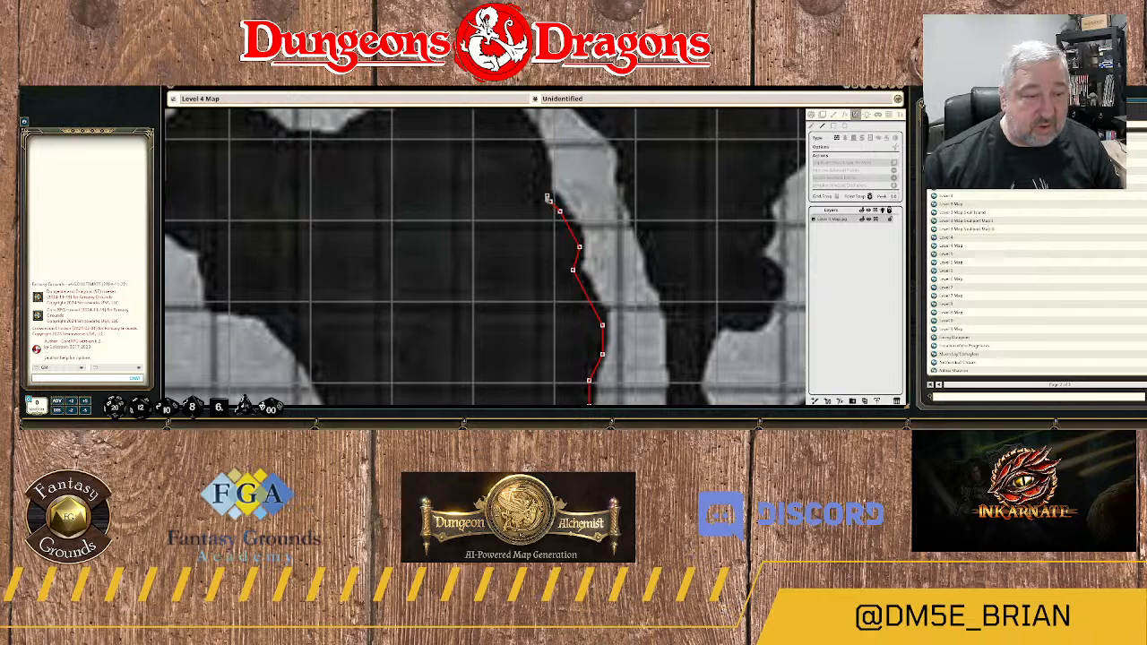
{"action": "left_click", "coordinate": [550, 202]}
{"action": "left_click", "coordinate": [543, 190]}
{"action": "left_click", "coordinate": [543, 170]}
{"action": "left_click", "coordinate": [553, 145]}
Continue the wall up the rock mass's northeast shoulder to the small indent below the northern peak.
{"action": "left_click_drag", "start_coordinate": [553, 148], "coordinate": [556, 273]}
{"action": "left_click", "coordinate": [535, 258]}
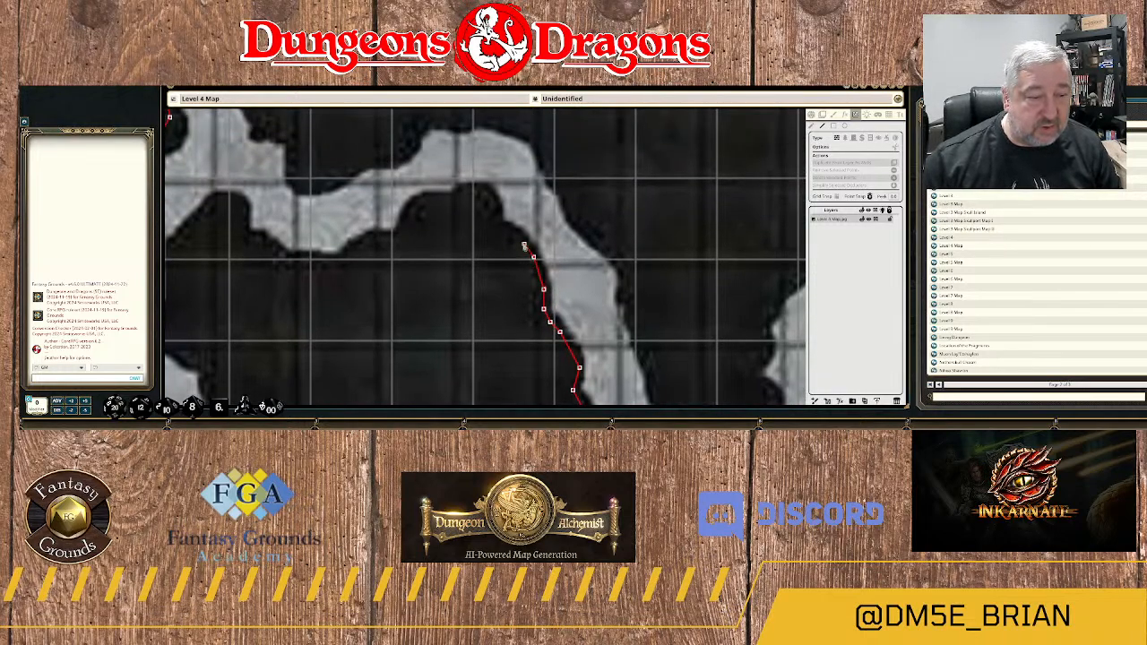
{"action": "left_click", "coordinate": [525, 243]}
{"action": "left_click", "coordinate": [507, 231]}
{"action": "left_click", "coordinate": [492, 223]}
{"action": "left_click", "coordinate": [498, 210]}
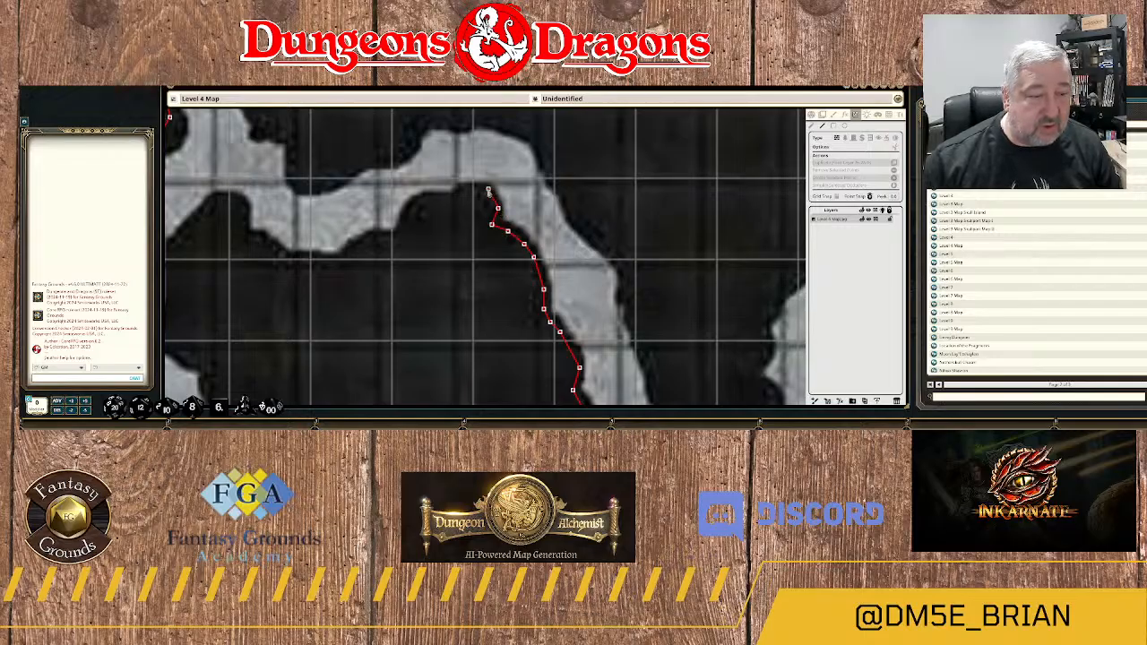
Trace the wall west across the top of the northern peak and around its northwest corner.
{"action": "left_click", "coordinate": [484, 189]}
{"action": "left_click", "coordinate": [465, 189]}
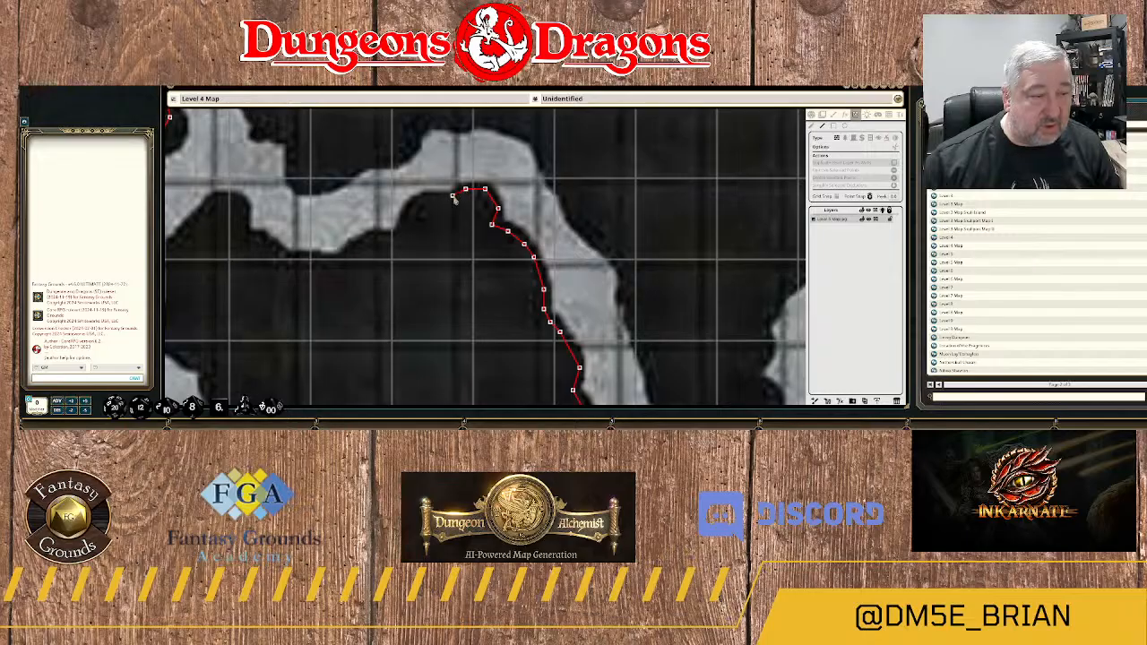
{"action": "left_click", "coordinate": [453, 196]}
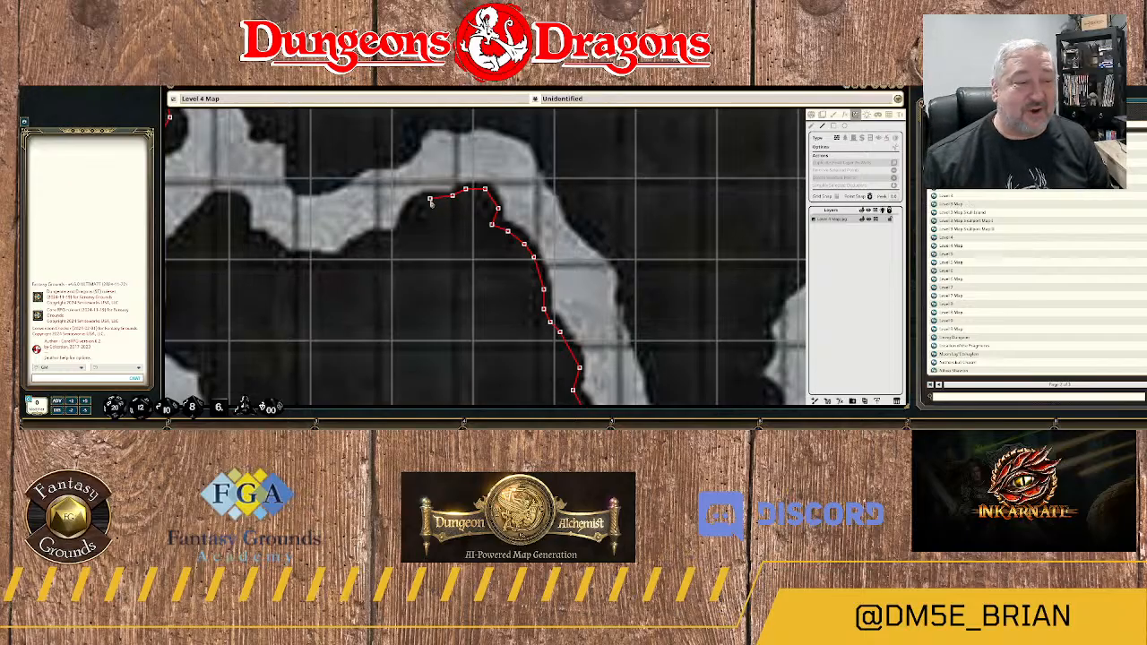
{"action": "left_click", "coordinate": [429, 197]}
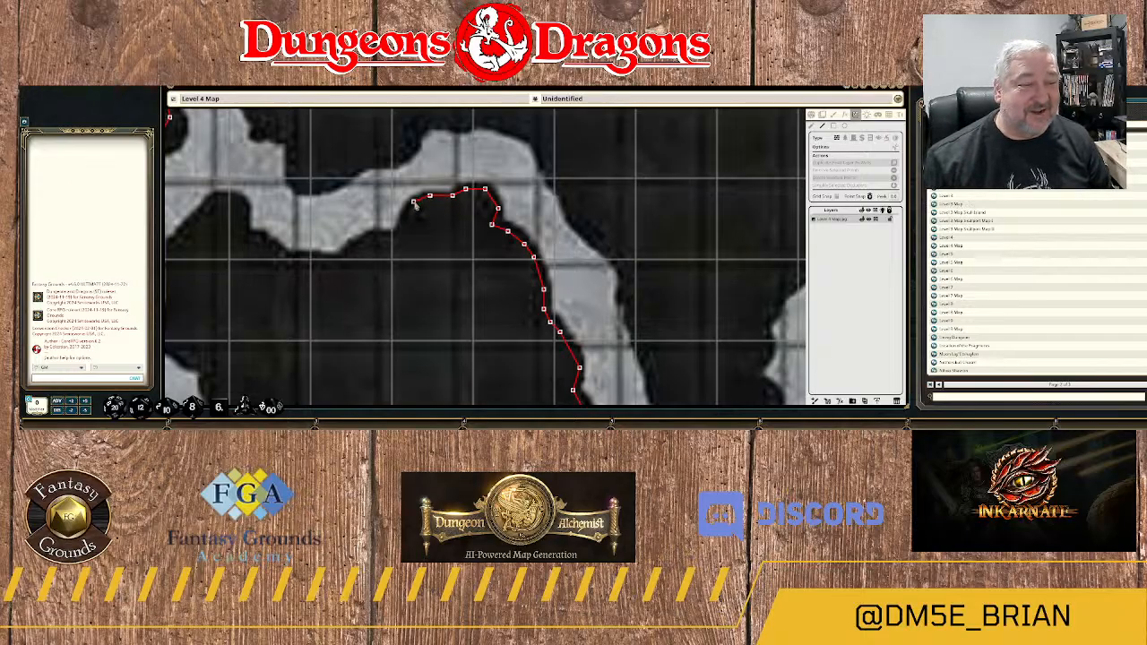
{"action": "left_click", "coordinate": [414, 202]}
{"action": "left_click", "coordinate": [404, 221]}
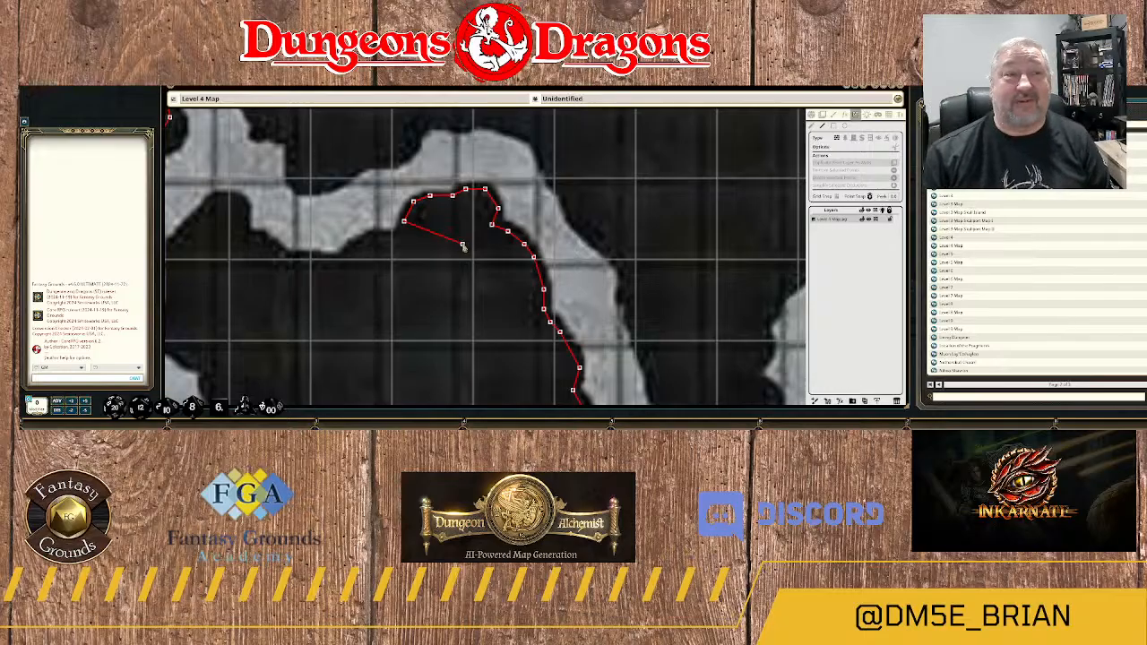
Trace the wall down the northern peak's west foot and along the ledge leading southwest.
{"action": "left_click", "coordinate": [402, 234]}
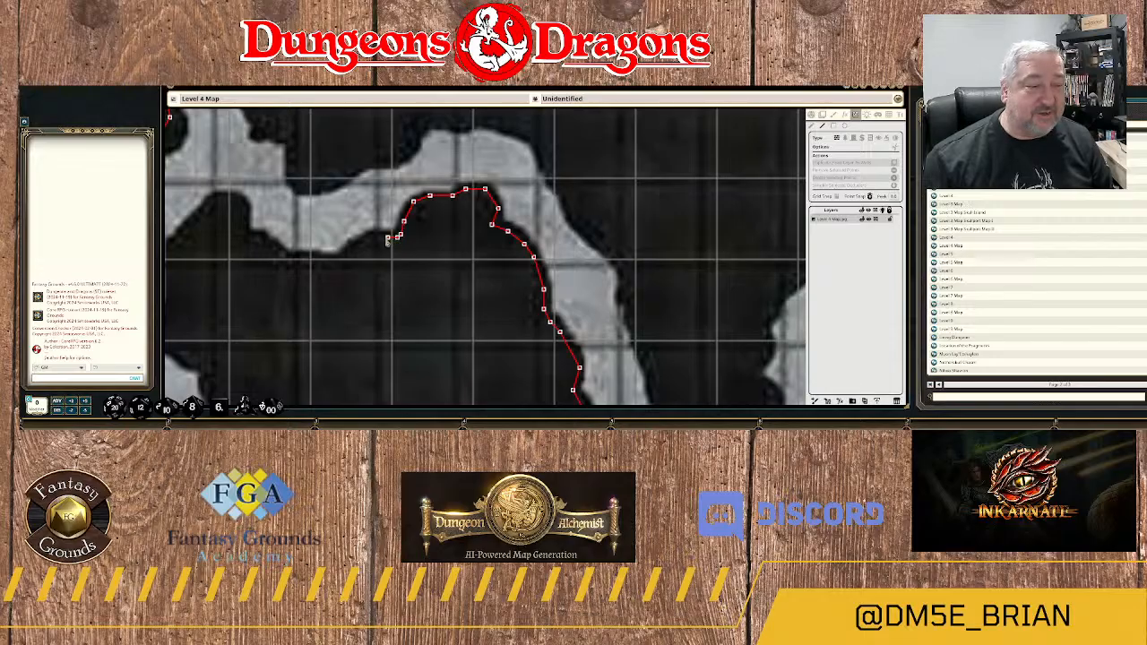
{"action": "left_click", "coordinate": [386, 237]}
{"action": "left_click", "coordinate": [378, 238]}
{"action": "left_click", "coordinate": [365, 242]}
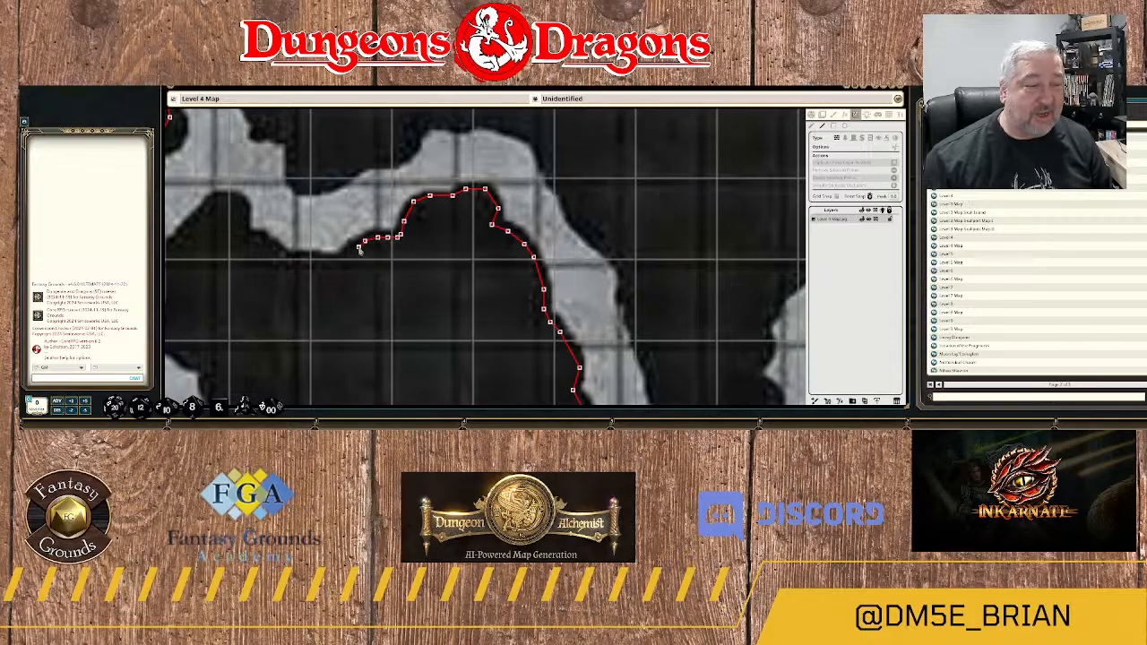
{"action": "left_click", "coordinate": [349, 257]}
Trace the wall west around the bottom of the passage's dip and up the steps on its far side.
{"action": "left_click_drag", "start_coordinate": [343, 276], "coordinate": [554, 253]}
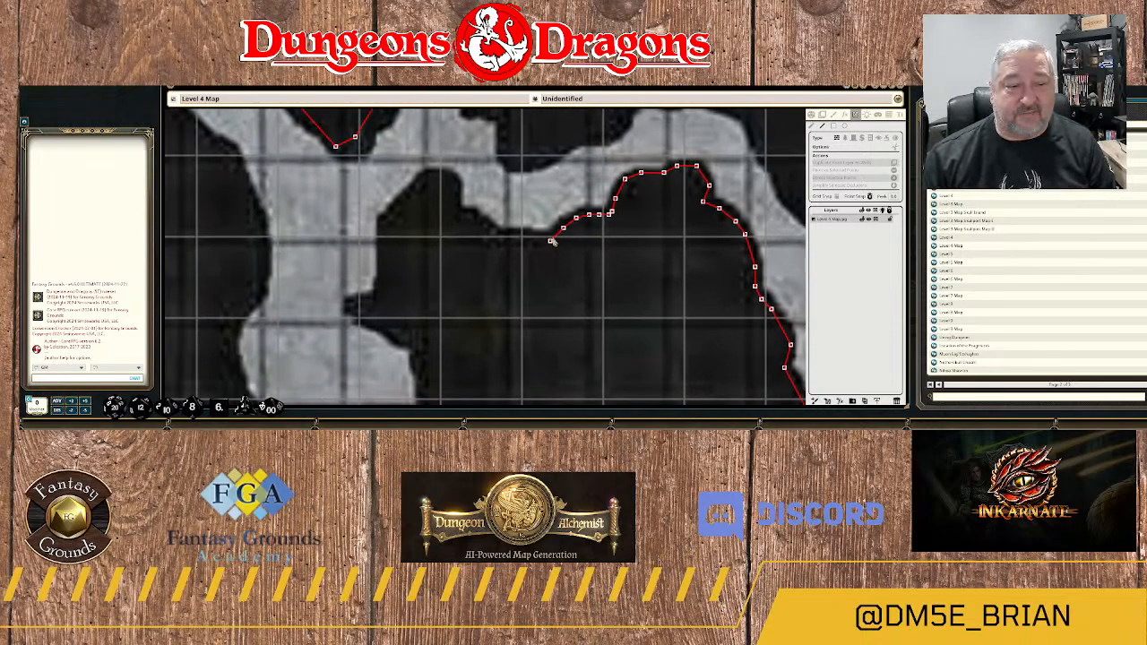
{"action": "left_click", "coordinate": [552, 234]}
{"action": "left_click", "coordinate": [529, 238]}
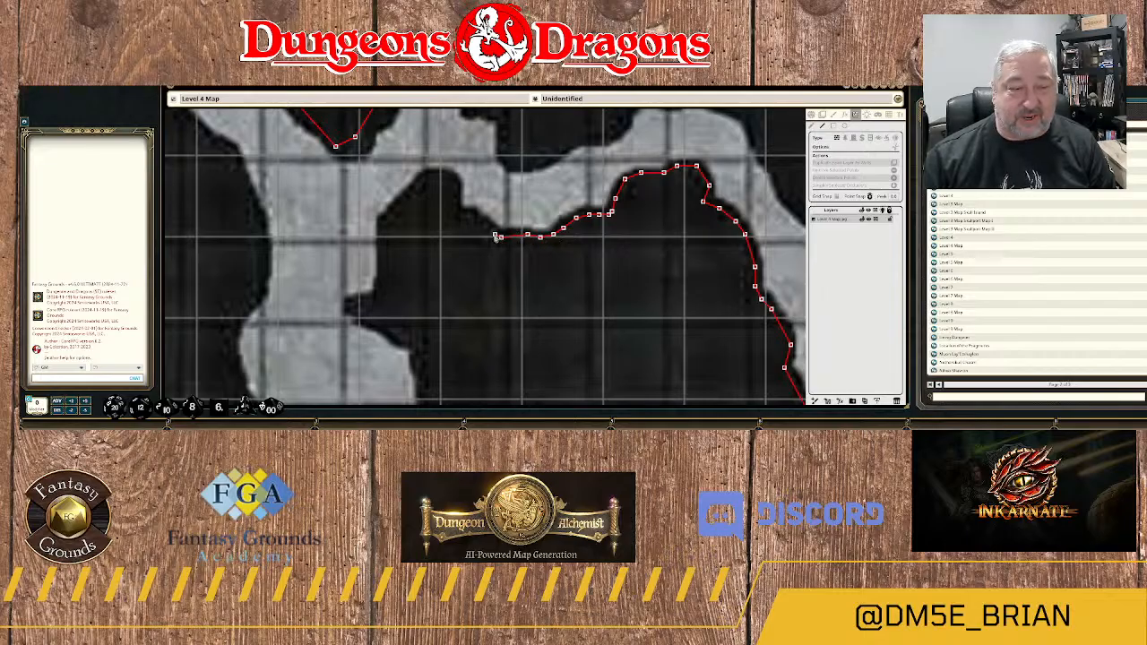
{"action": "left_click", "coordinate": [499, 237]}
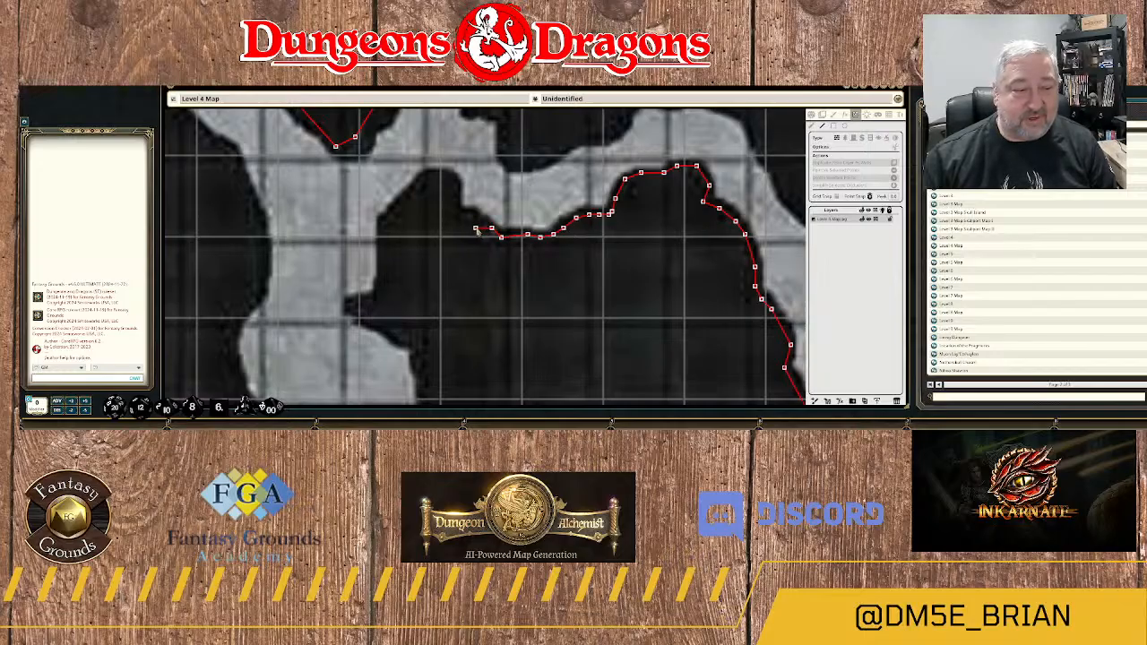
{"action": "left_click", "coordinate": [476, 228]}
{"action": "left_click", "coordinate": [472, 215]}
{"action": "left_click", "coordinate": [459, 216]}
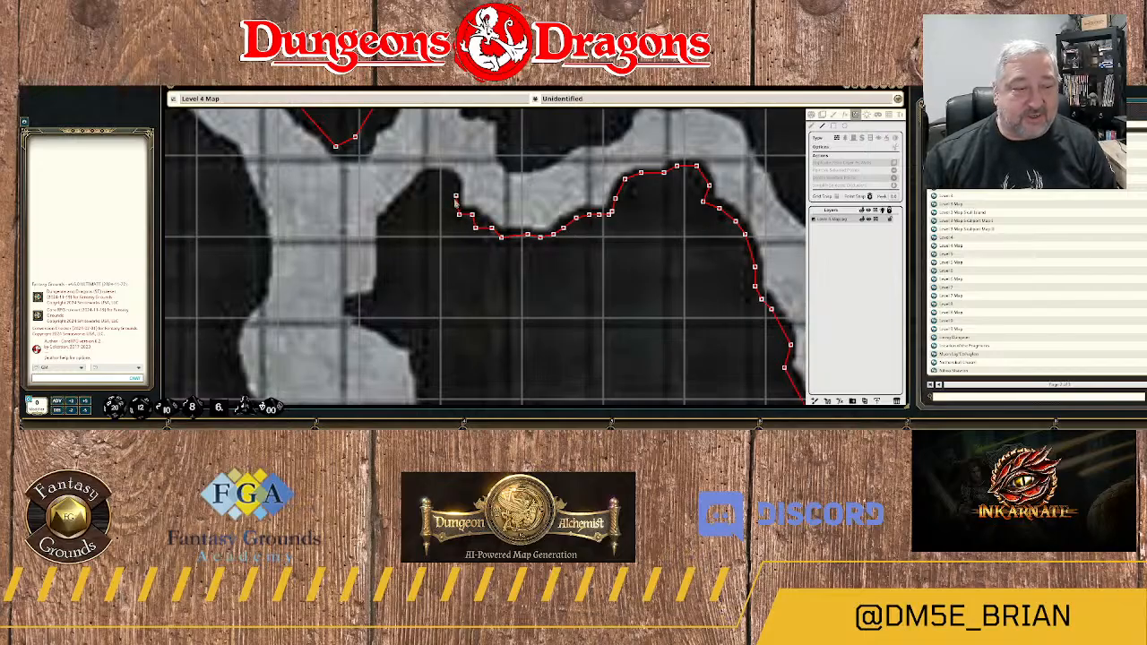
Trace the wall up the east side of the rock mass's northwest peak and across its rounded top.
{"action": "left_click", "coordinate": [454, 206]}
{"action": "left_click", "coordinate": [456, 189]}
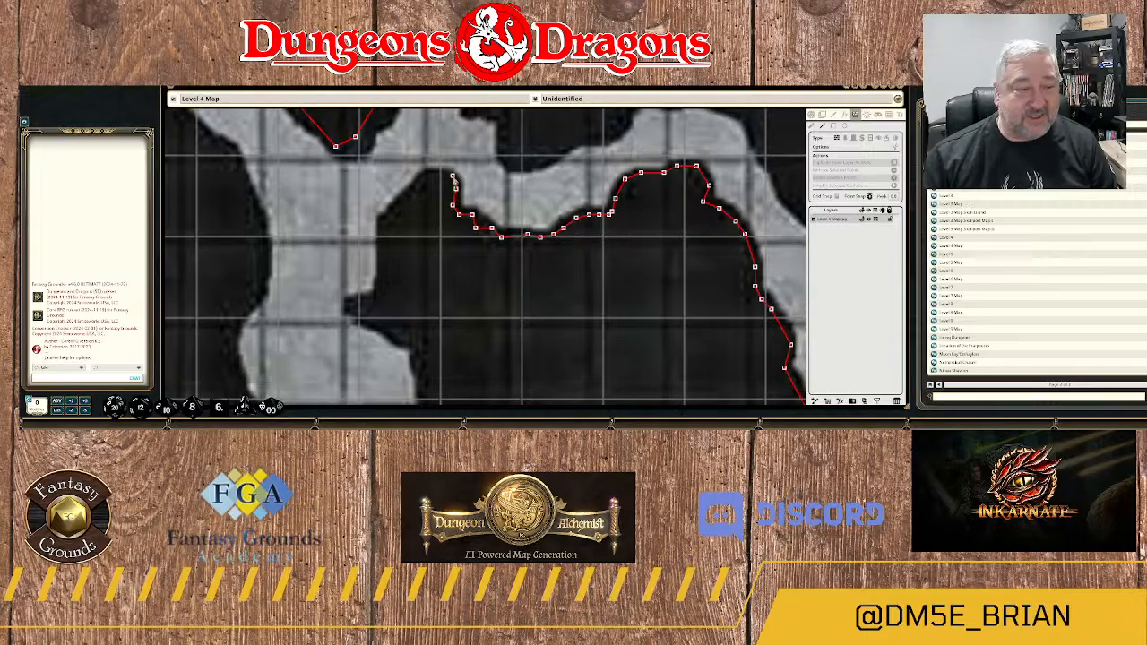
{"action": "left_click", "coordinate": [452, 176]}
{"action": "left_click", "coordinate": [440, 176]}
{"action": "left_click", "coordinate": [429, 176]}
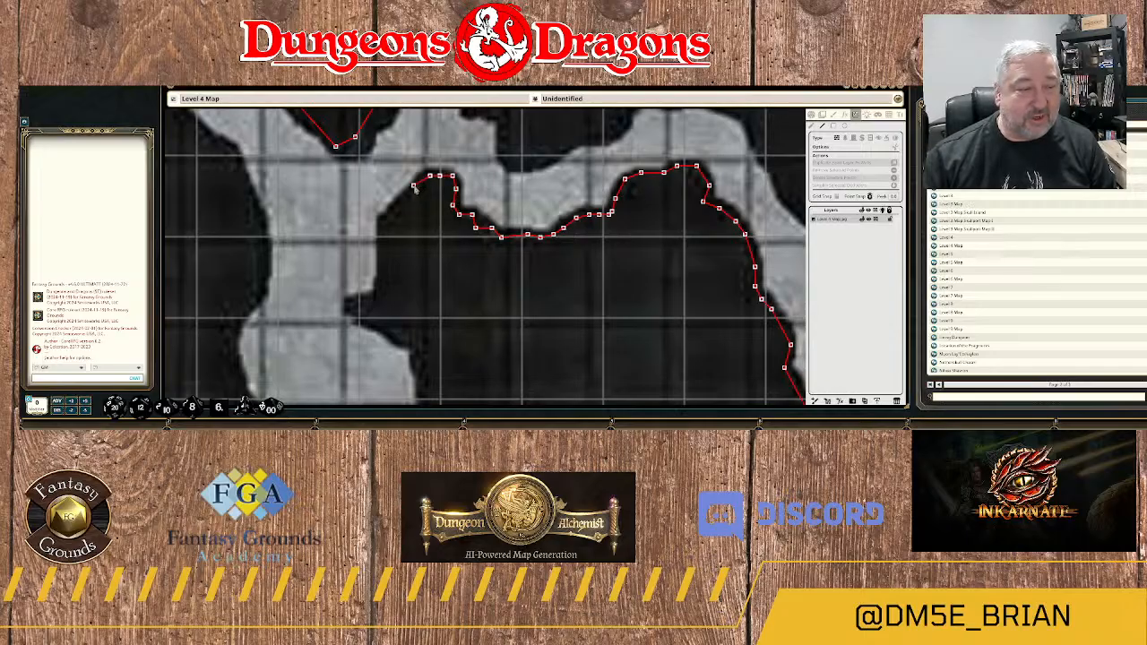
Trace the wall down the northwest peak's rounded shoulder and straight west face, then around the small pointed spur at its foot.
{"action": "left_click", "coordinate": [414, 185]}
{"action": "left_click", "coordinate": [394, 208]}
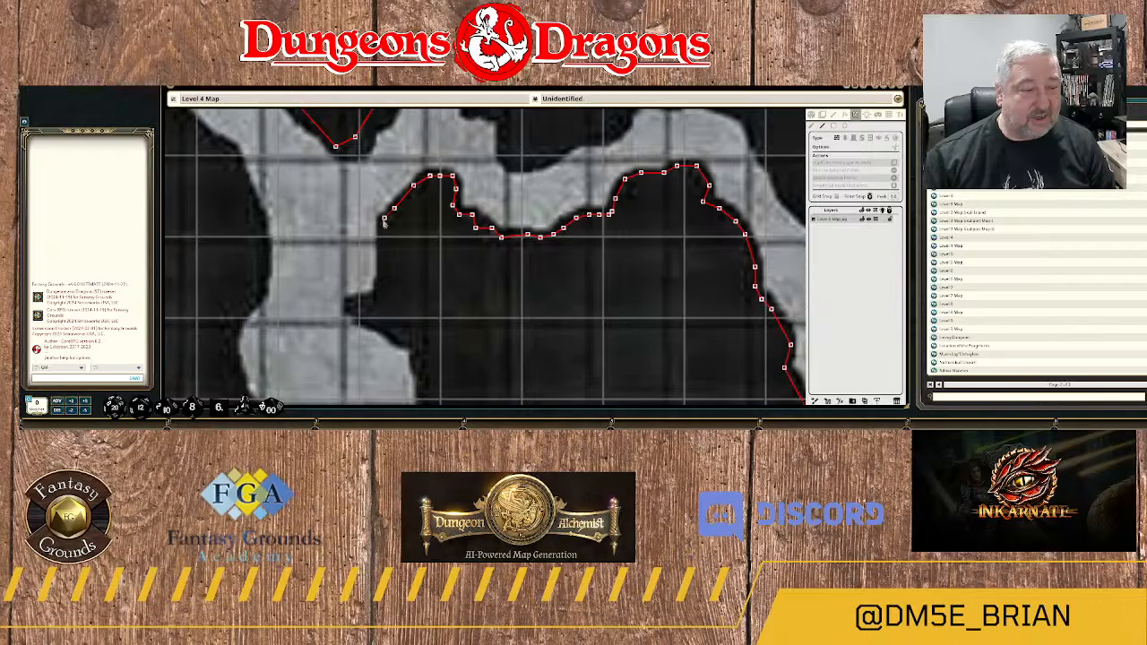
{"action": "left_click", "coordinate": [380, 221]}
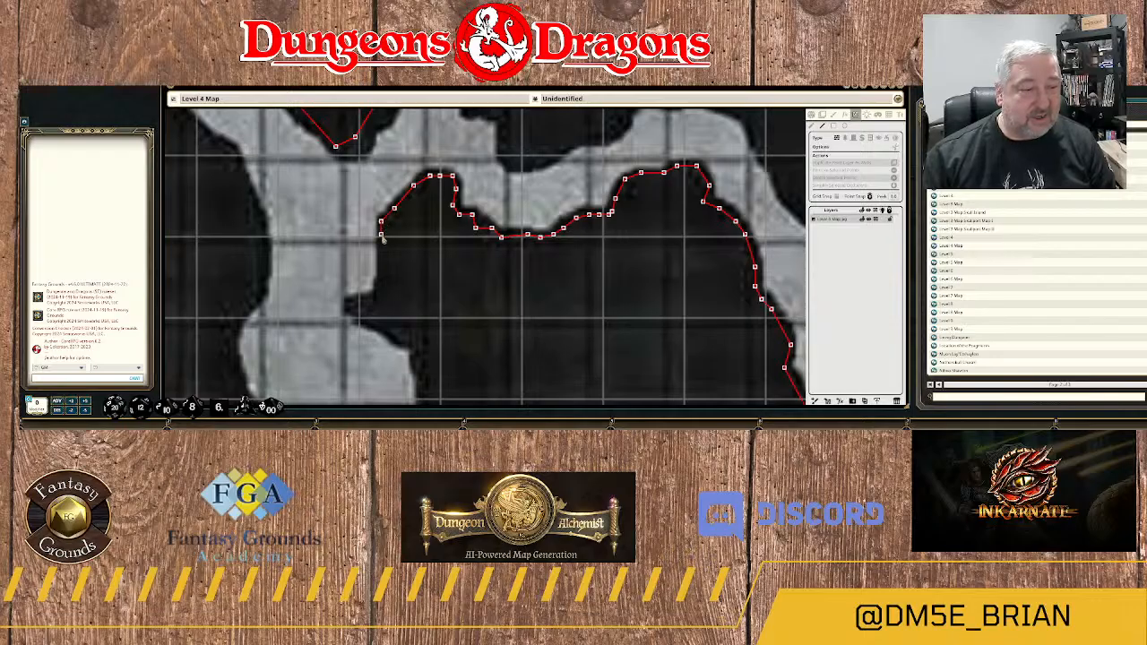
{"action": "left_click", "coordinate": [381, 282]}
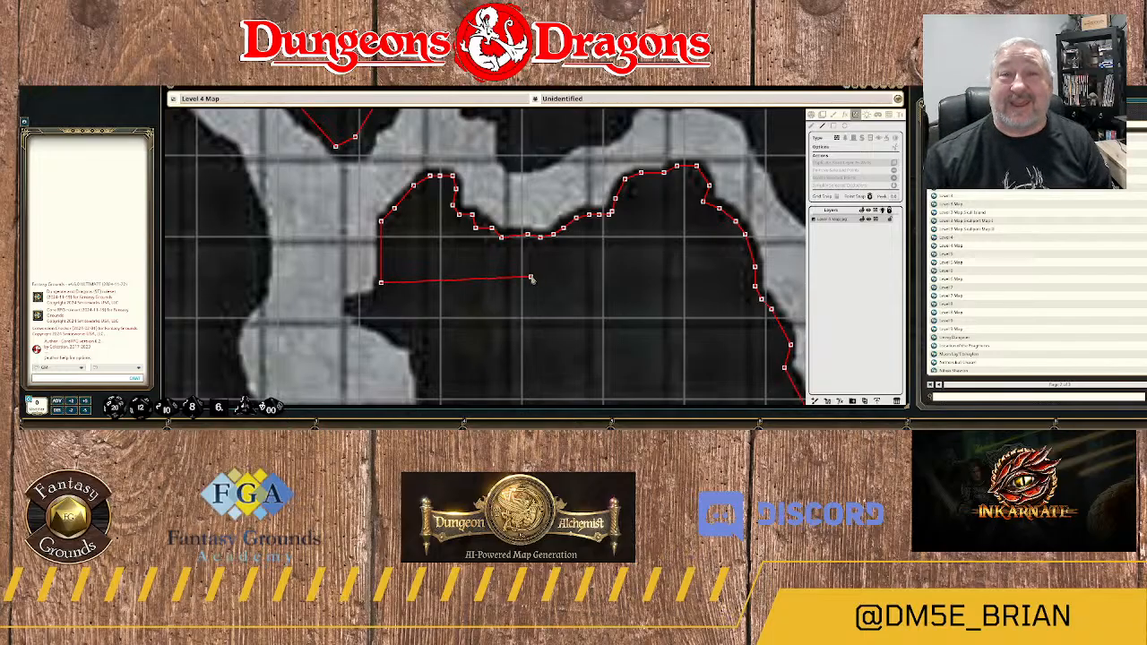
{"action": "left_click", "coordinate": [353, 303]}
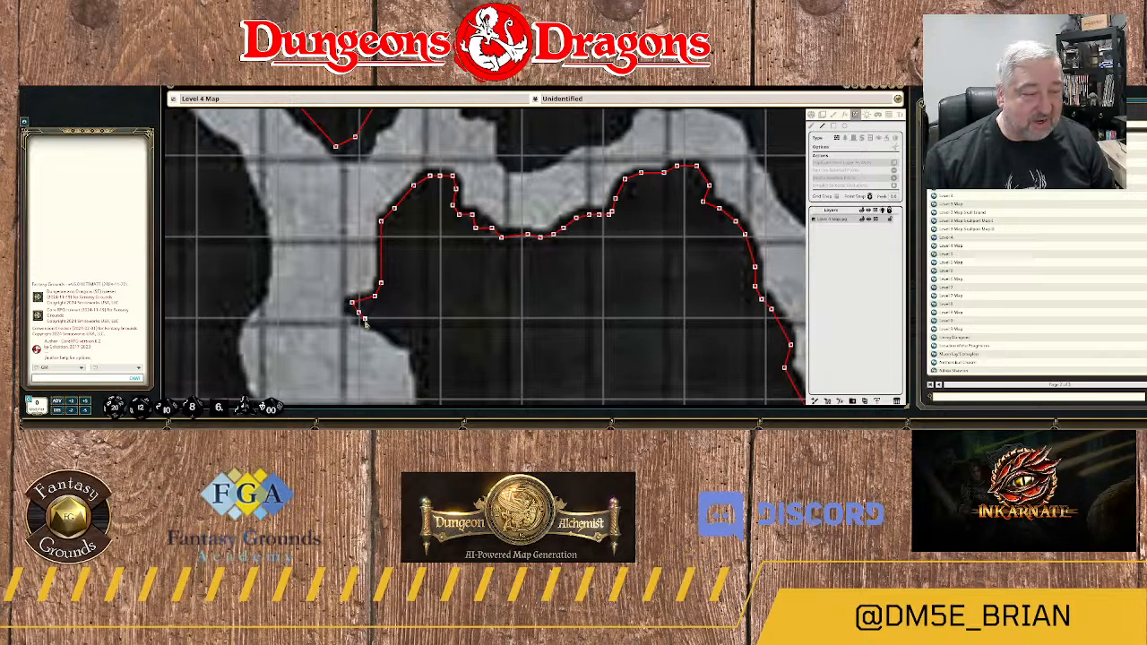
{"action": "left_click", "coordinate": [365, 319]}
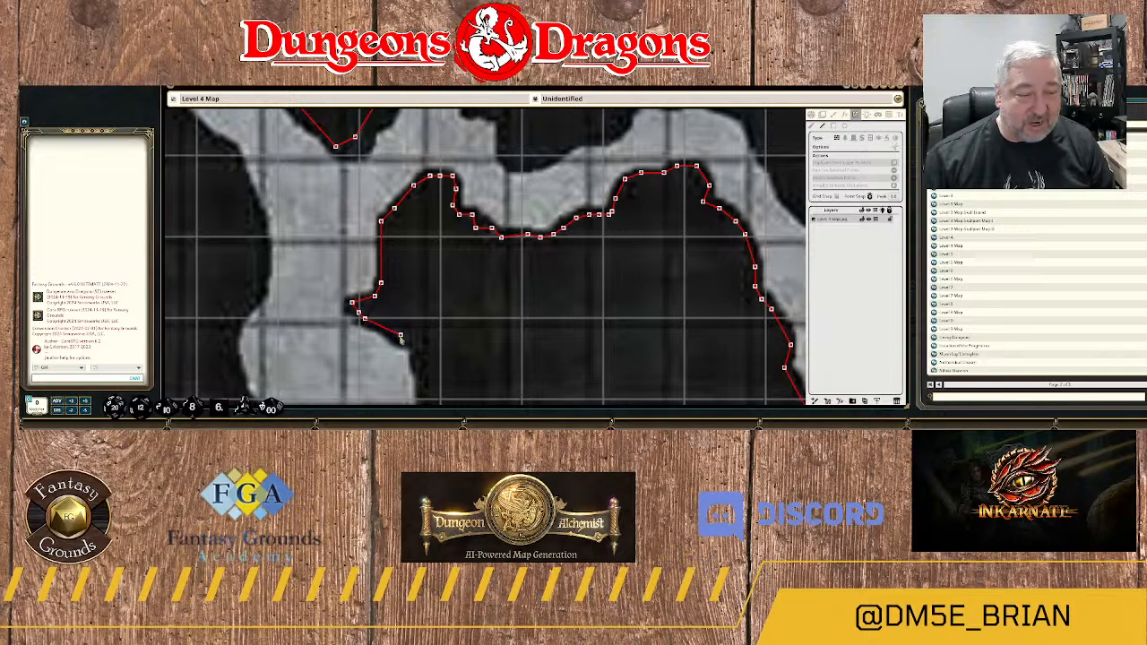
Trace the wall southeast from the spur and down the east side of the small chamber to the ledge below.
{"action": "left_click", "coordinate": [401, 336]}
{"action": "left_click", "coordinate": [414, 343]}
{"action": "left_click_drag", "start_coordinate": [441, 354], "coordinate": [460, 143]}
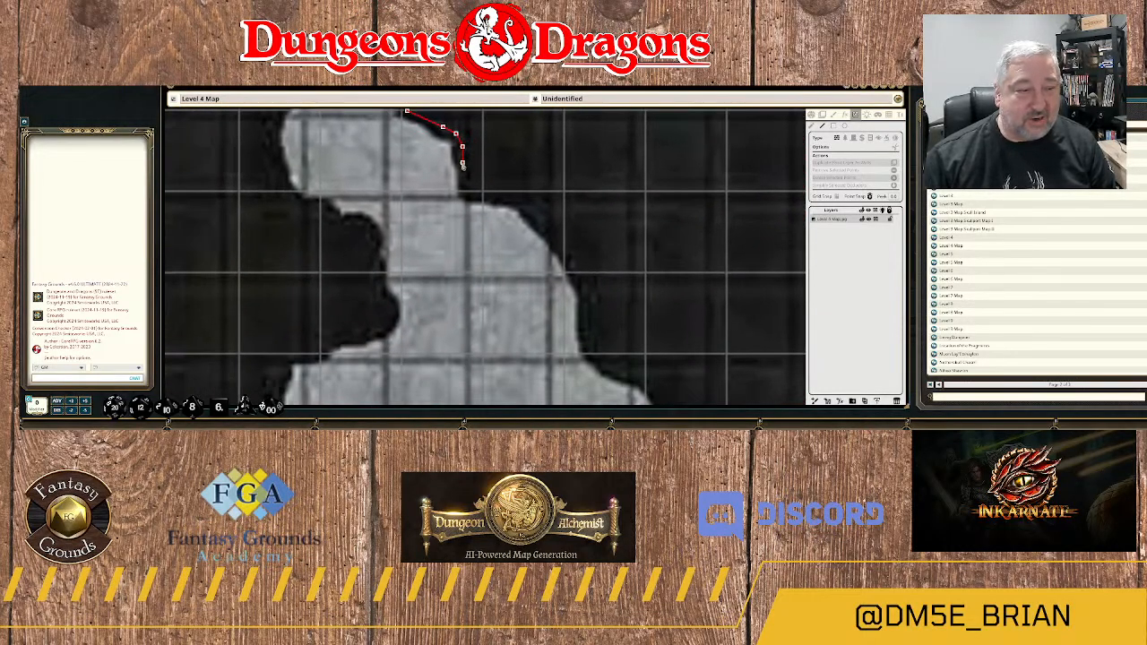
{"action": "left_click", "coordinate": [462, 164]}
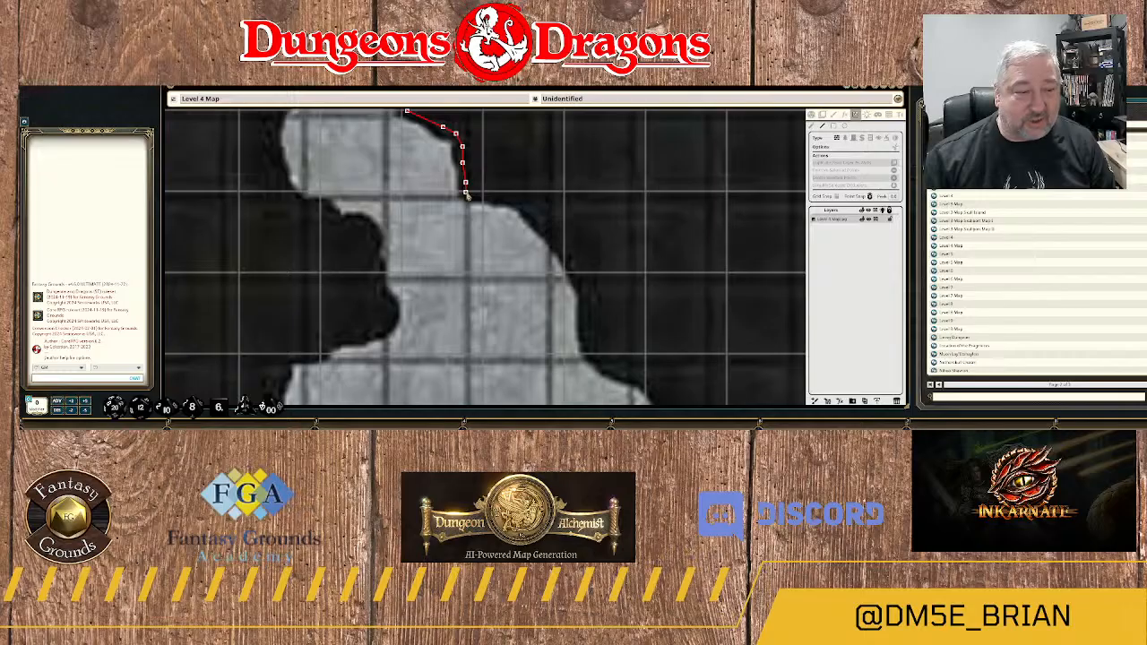
{"action": "left_click", "coordinate": [465, 192]}
Trace the wall east along the ledge and down the curved east side of the widening passage.
{"action": "left_click", "coordinate": [482, 195]}
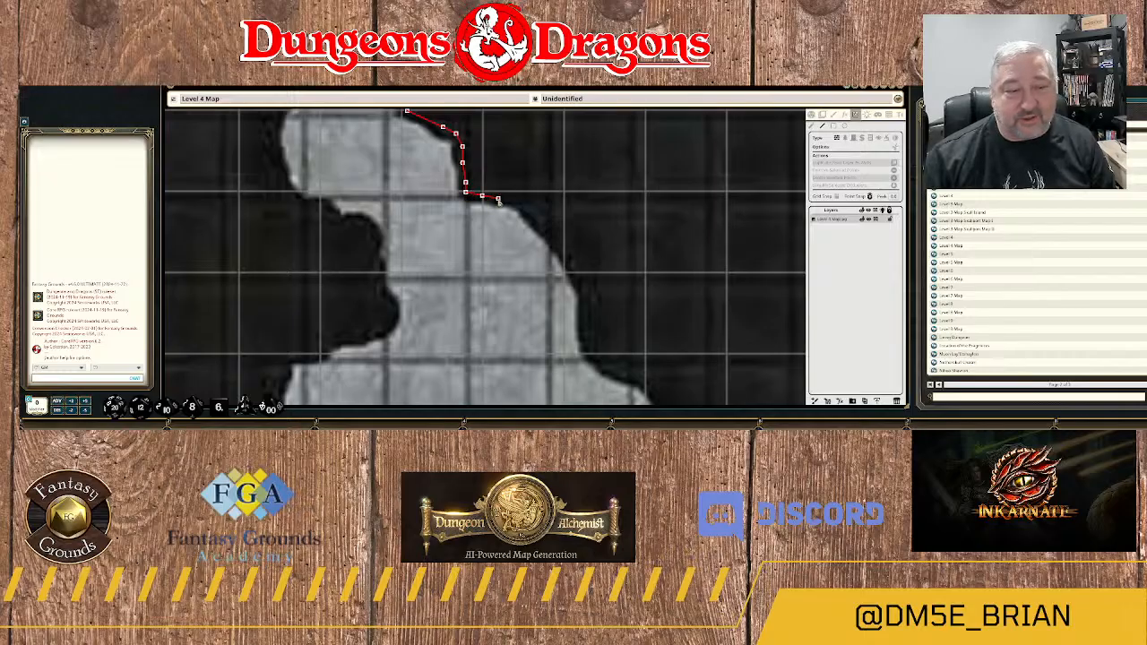
{"action": "left_click", "coordinate": [497, 198]}
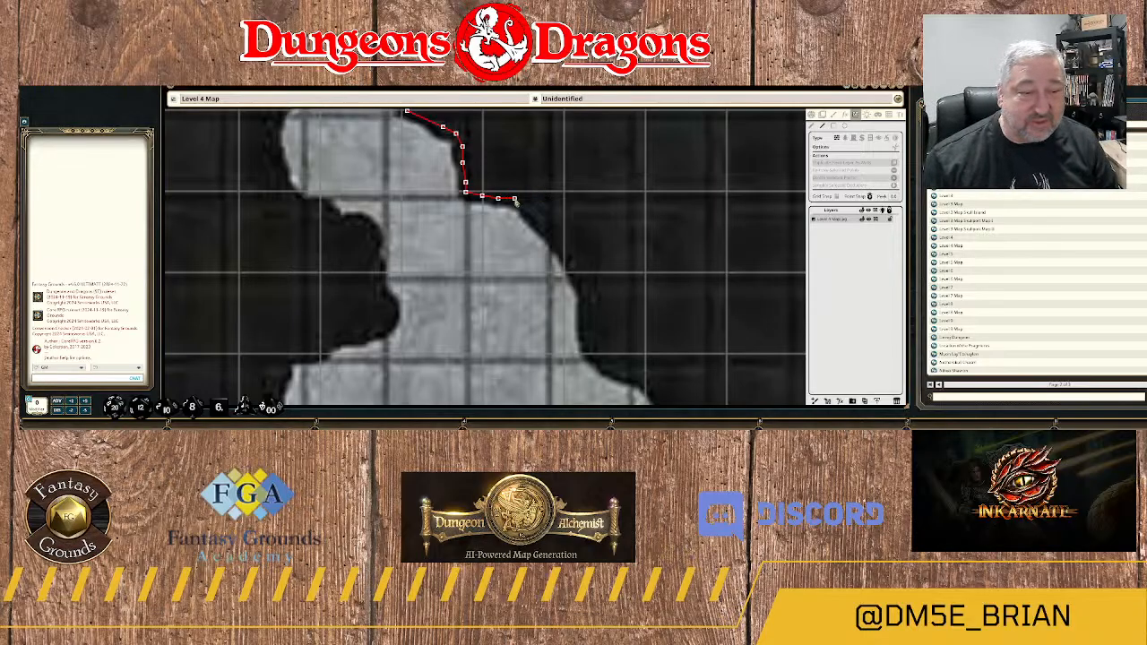
{"action": "left_click", "coordinate": [515, 199]}
{"action": "left_click", "coordinate": [534, 215]}
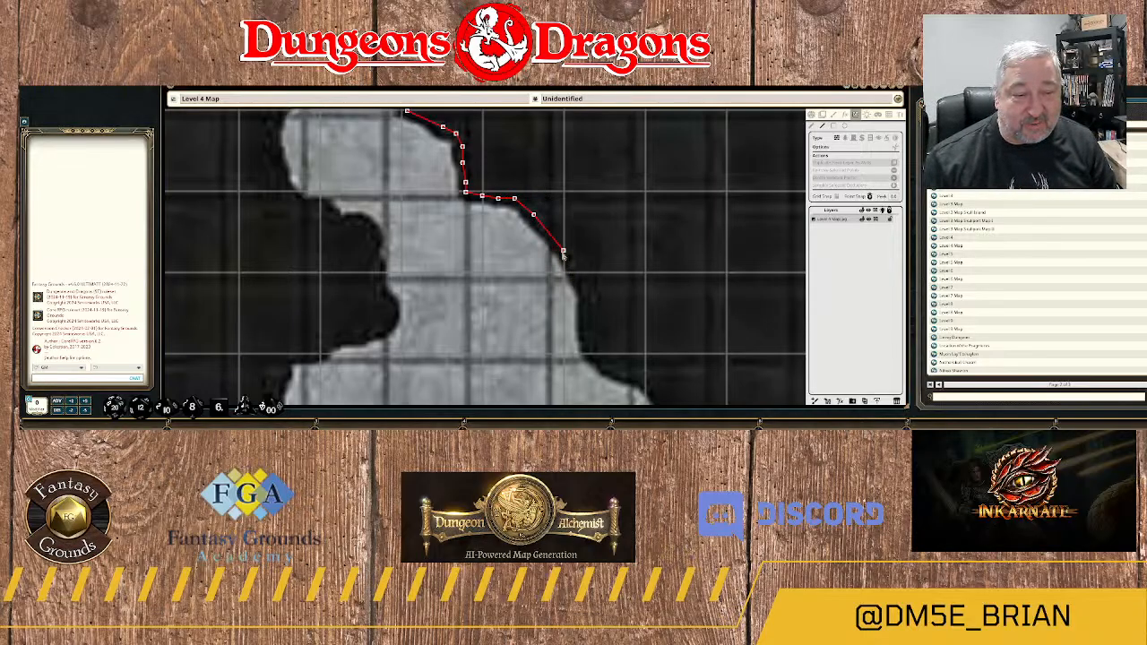
{"action": "left_click", "coordinate": [560, 251]}
{"action": "left_click", "coordinate": [582, 280]}
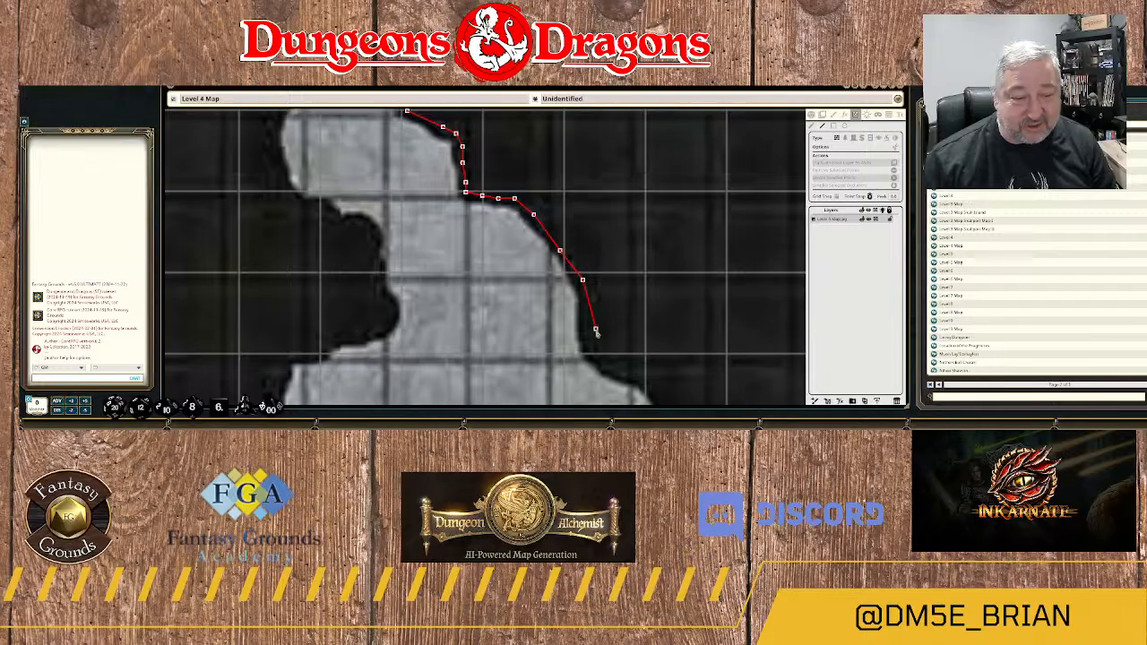
Trace the wall down the passage's straight east side to where it opens into the cavern of area 22.
{"action": "left_click_drag", "start_coordinate": [596, 330], "coordinate": [573, 207]}
{"action": "left_click", "coordinate": [563, 172]}
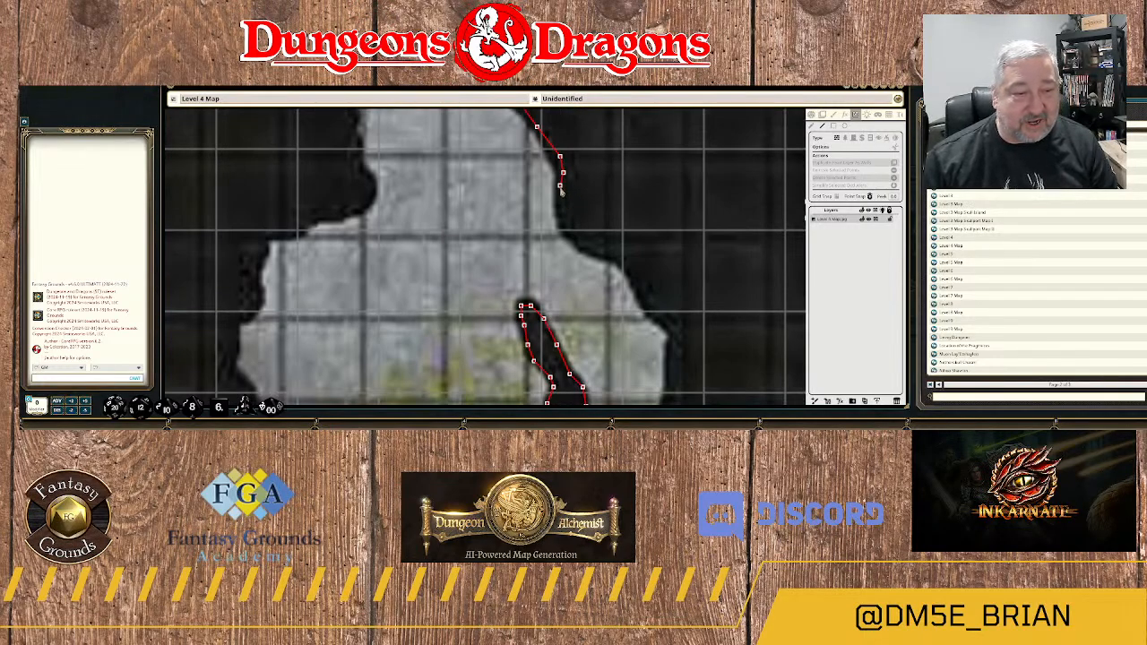
{"action": "left_click", "coordinate": [563, 196]}
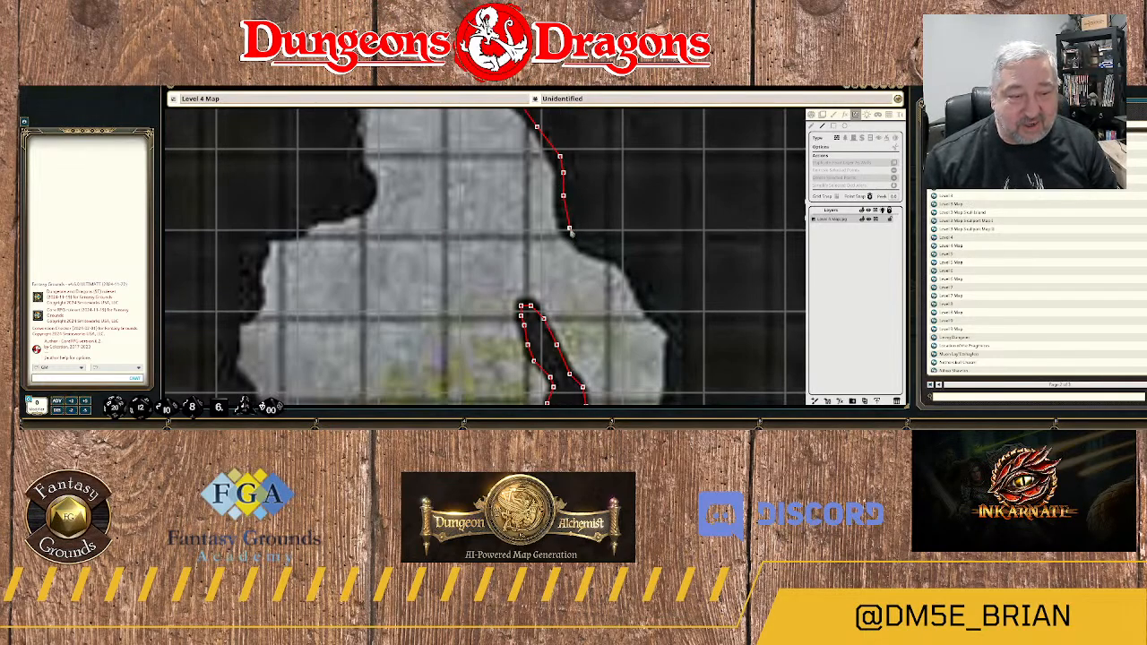
{"action": "left_click", "coordinate": [570, 230]}
{"action": "left_click", "coordinate": [583, 243]}
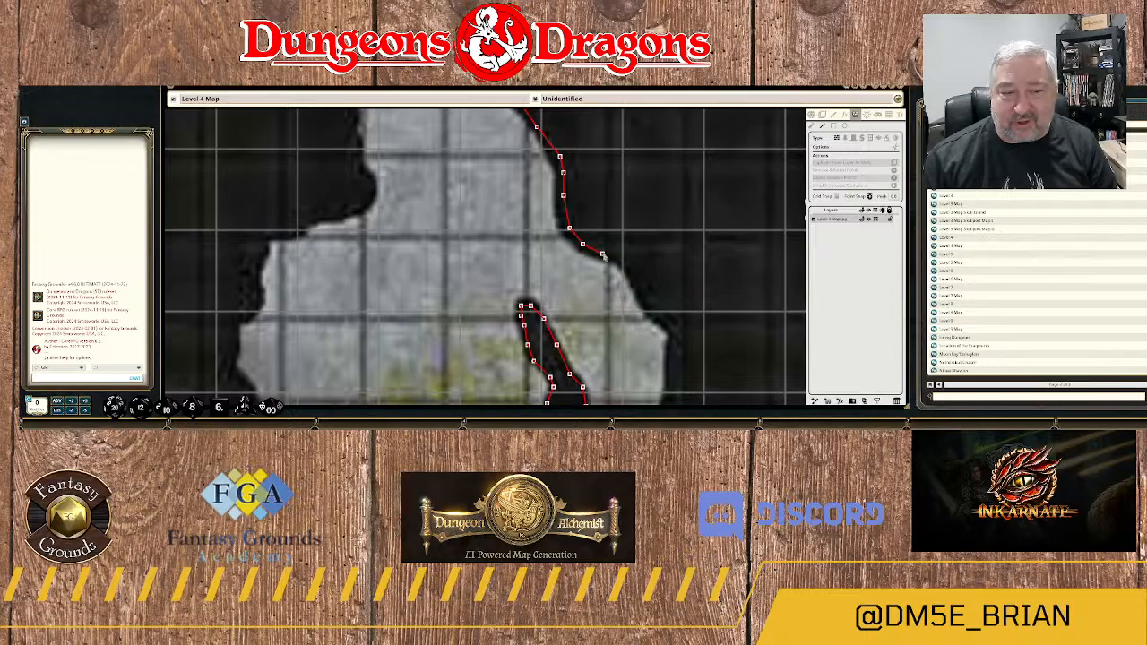
Trace the wall southeast along the cavern's northeast slope to its easternmost corner.
{"action": "left_click", "coordinate": [603, 255]}
{"action": "left_click", "coordinate": [617, 257]}
{"action": "left_click", "coordinate": [627, 266]}
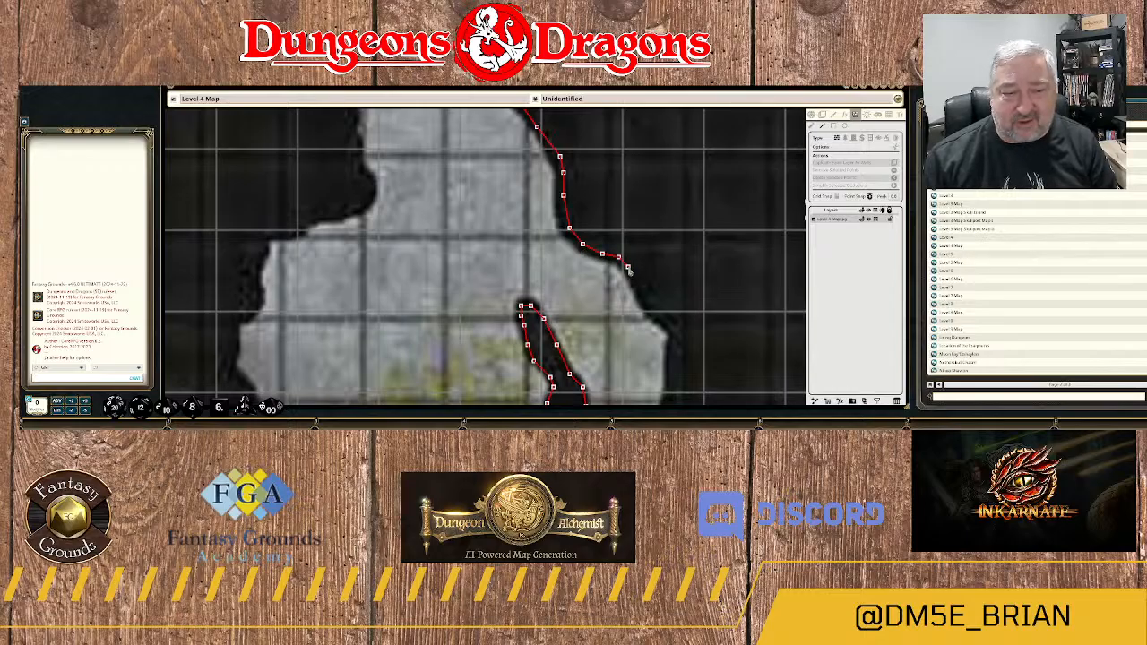
{"action": "left_click", "coordinate": [644, 297]}
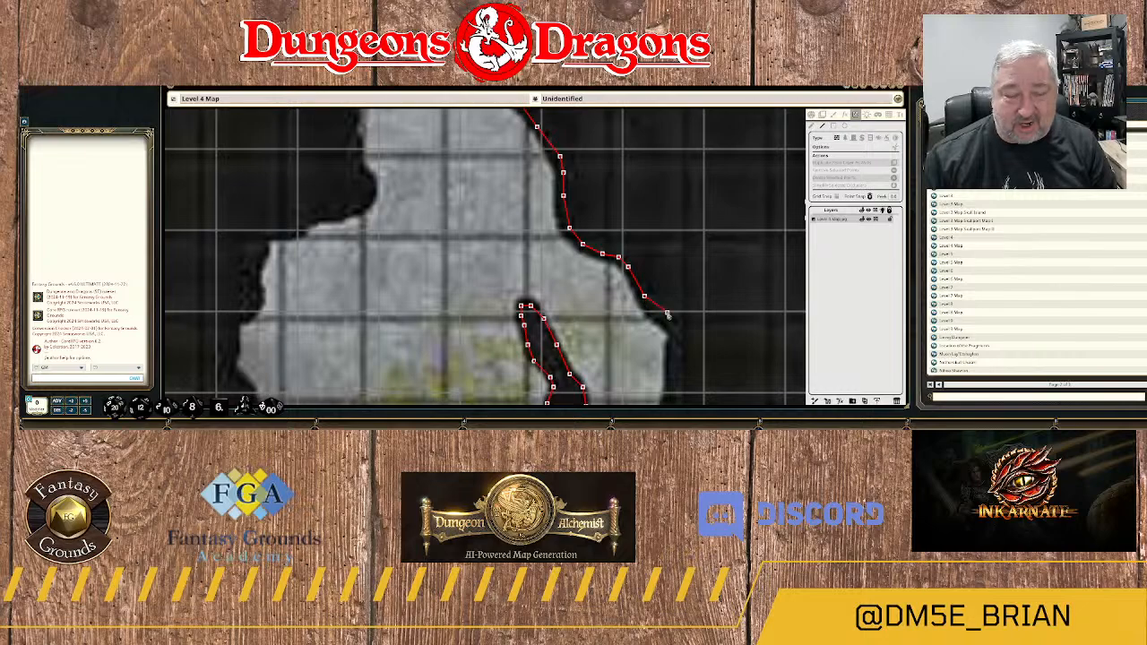
{"action": "left_click_drag", "start_coordinate": [668, 324], "coordinate": [597, 197]}
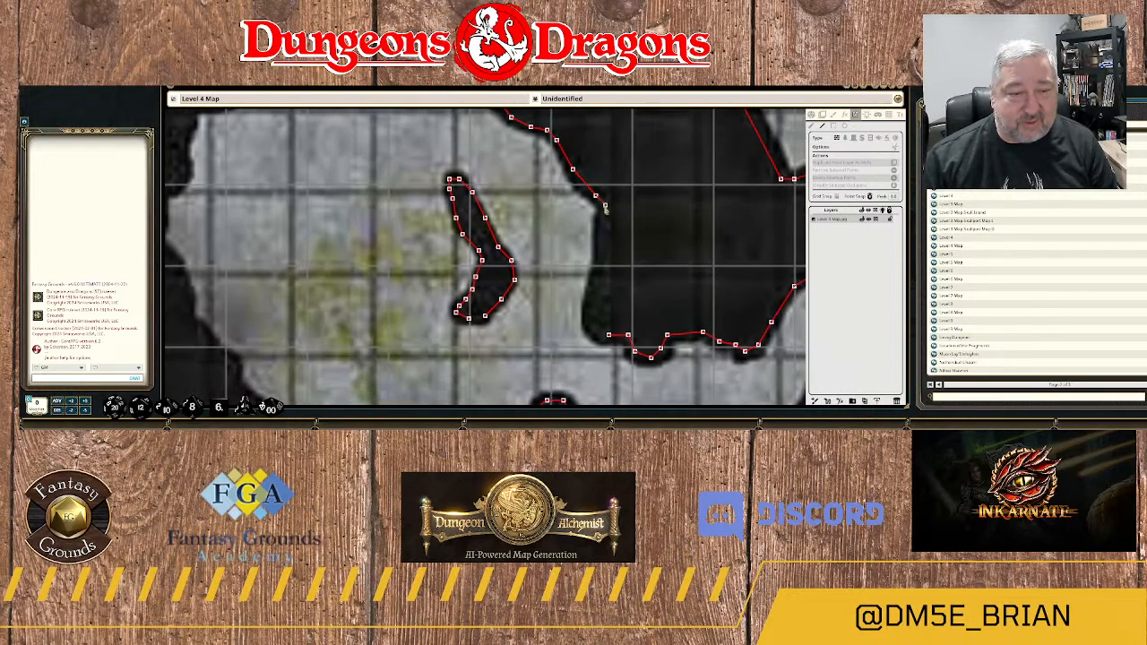
Trace the wall down the cavern's east side and join it to the start of the rock mass's southern wall.
{"action": "left_click", "coordinate": [605, 210]}
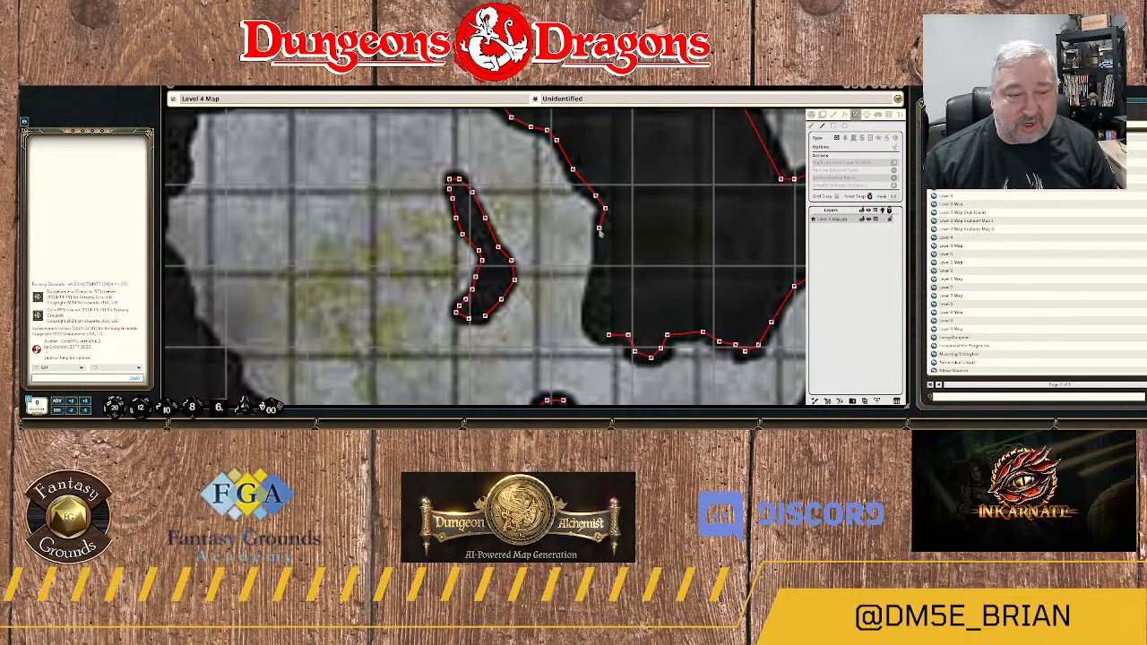
{"action": "left_click", "coordinate": [602, 224]}
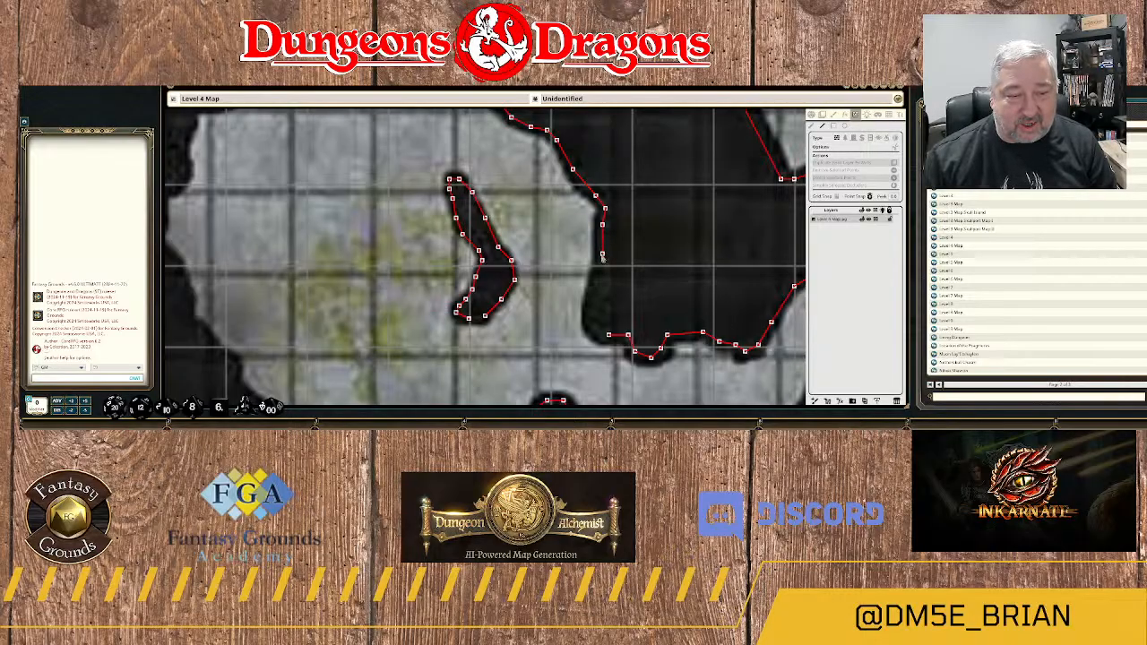
{"action": "left_click", "coordinate": [602, 269]}
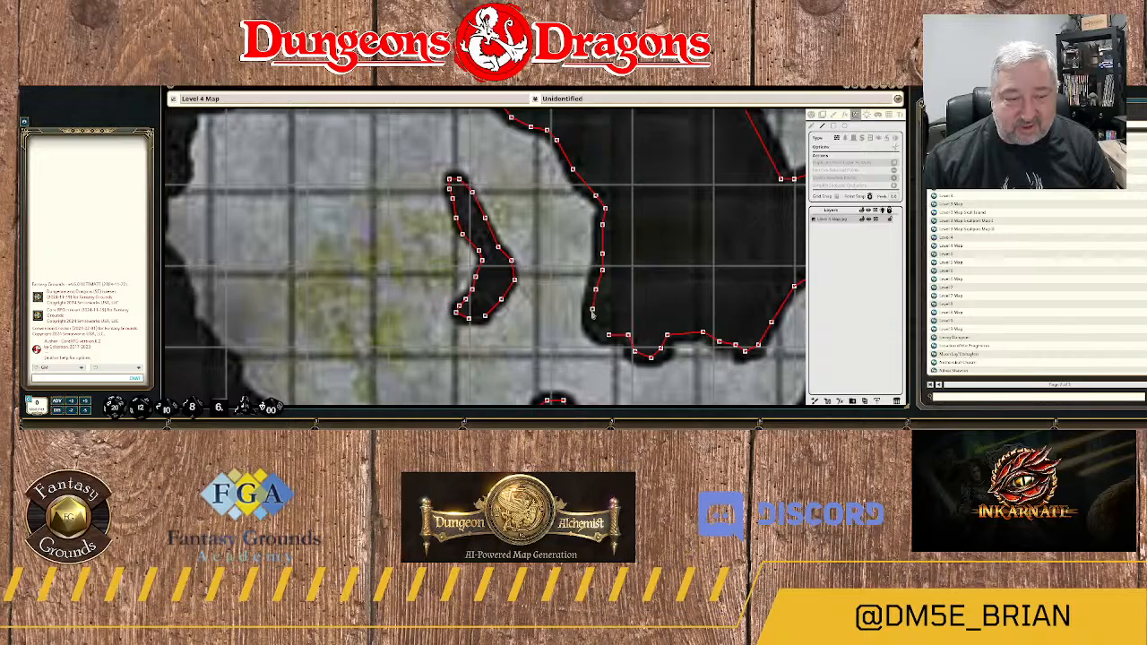
{"action": "left_click", "coordinate": [592, 311]}
{"action": "left_click", "coordinate": [596, 330]}
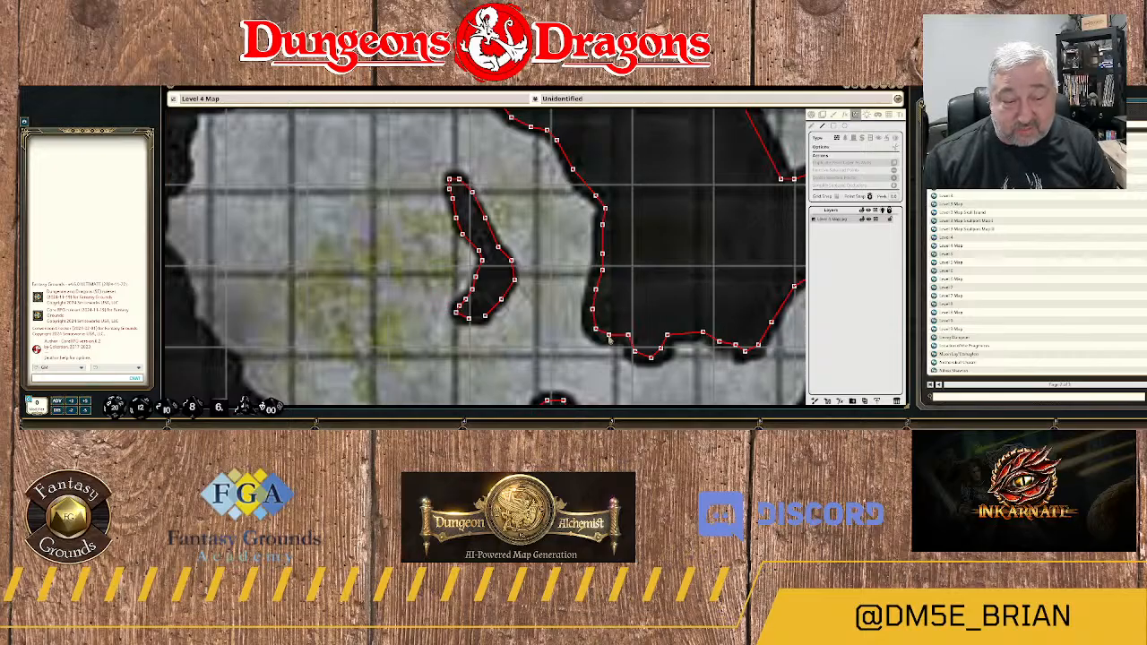
{"action": "scroll", "coordinate": [643, 282], "scroll_direction": "down", "scroll_amount": 10}
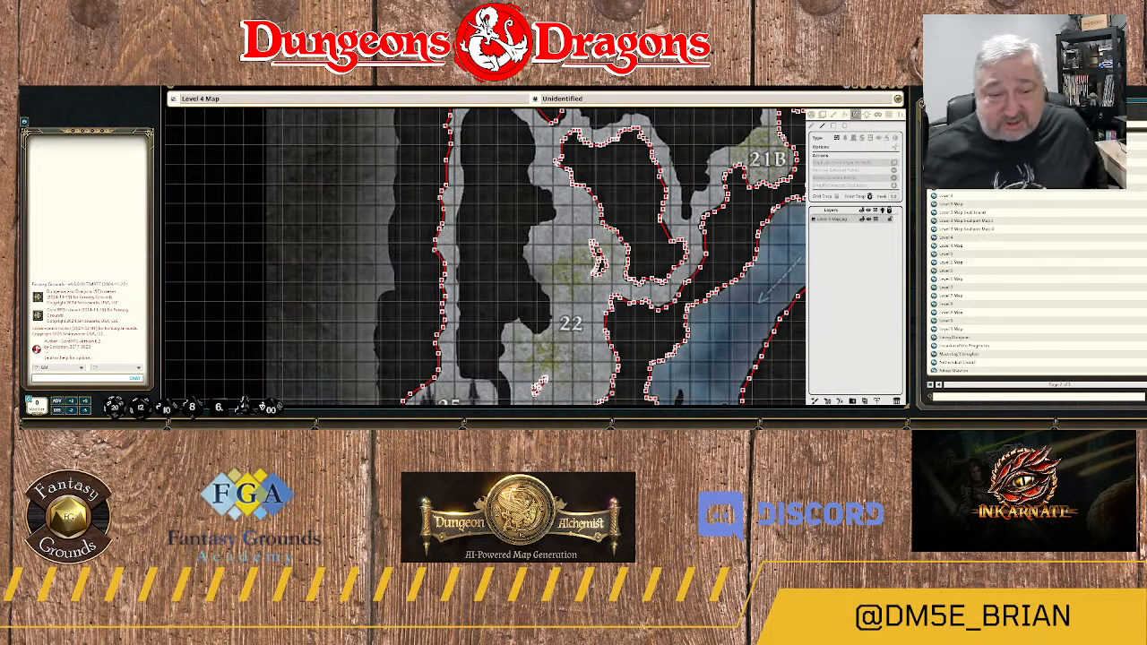
{"action": "scroll", "coordinate": [635, 263], "scroll_direction": "down", "scroll_amount": 8}
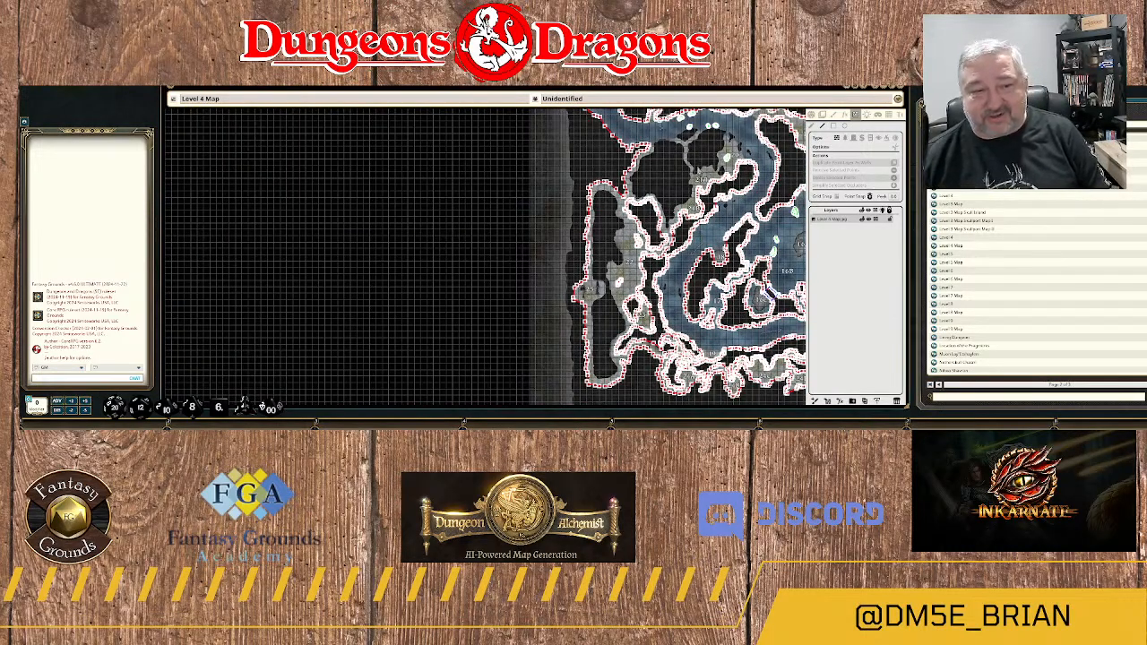
{"action": "scroll", "coordinate": [699, 231], "scroll_direction": "up", "scroll_amount": 6}
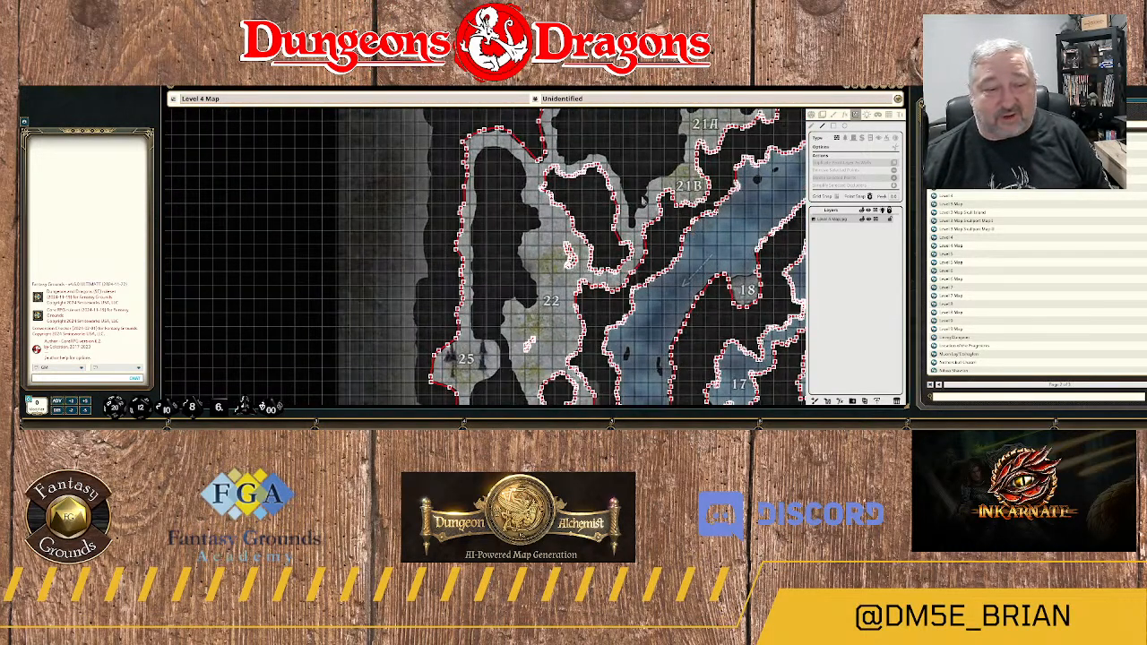
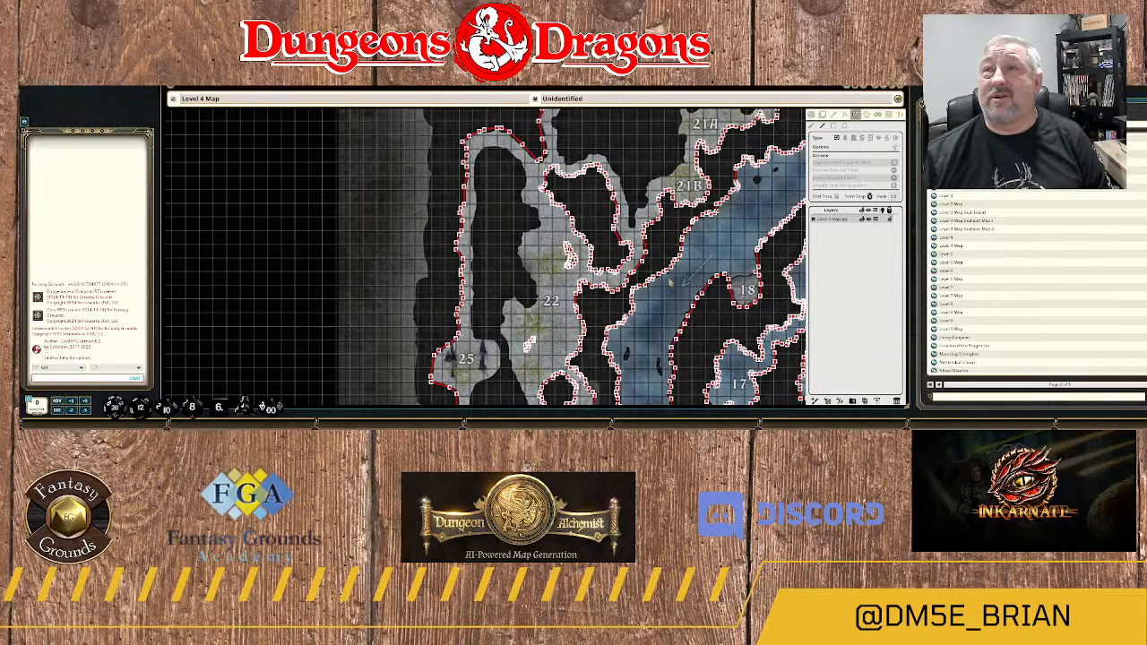
Start a wall at the southern tip of the rock mass southwest of area 21B and trace it north along the rock's east edge.
{"action": "scroll", "coordinate": [698, 268], "scroll_direction": "up", "scroll_amount": 3}
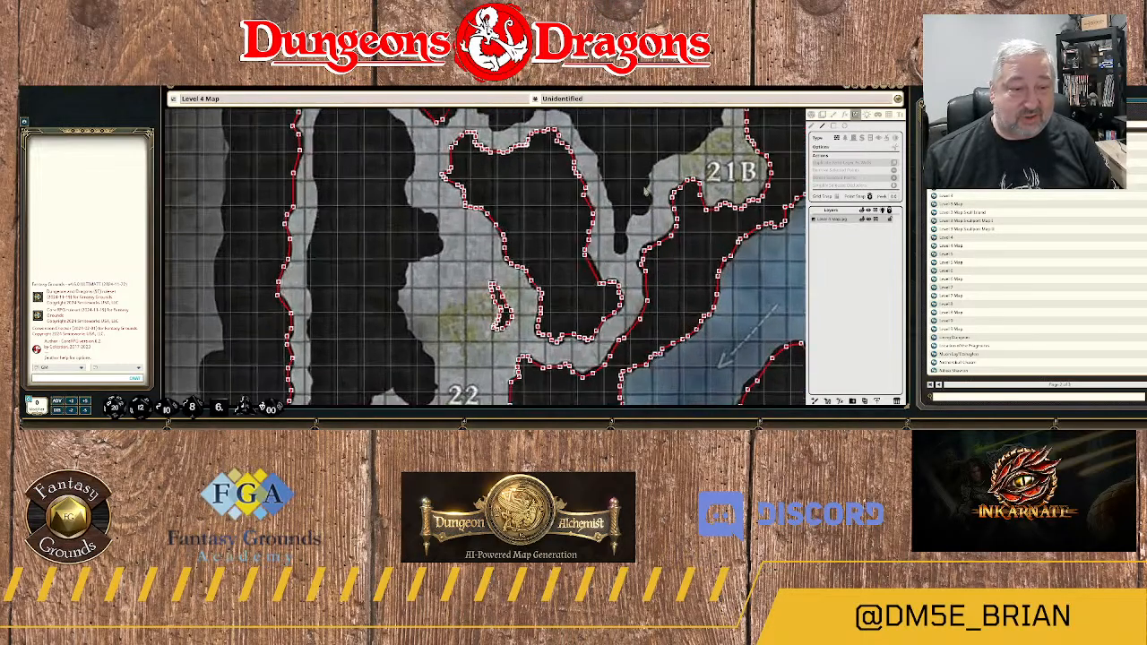
{"action": "left_click", "coordinate": [616, 259]}
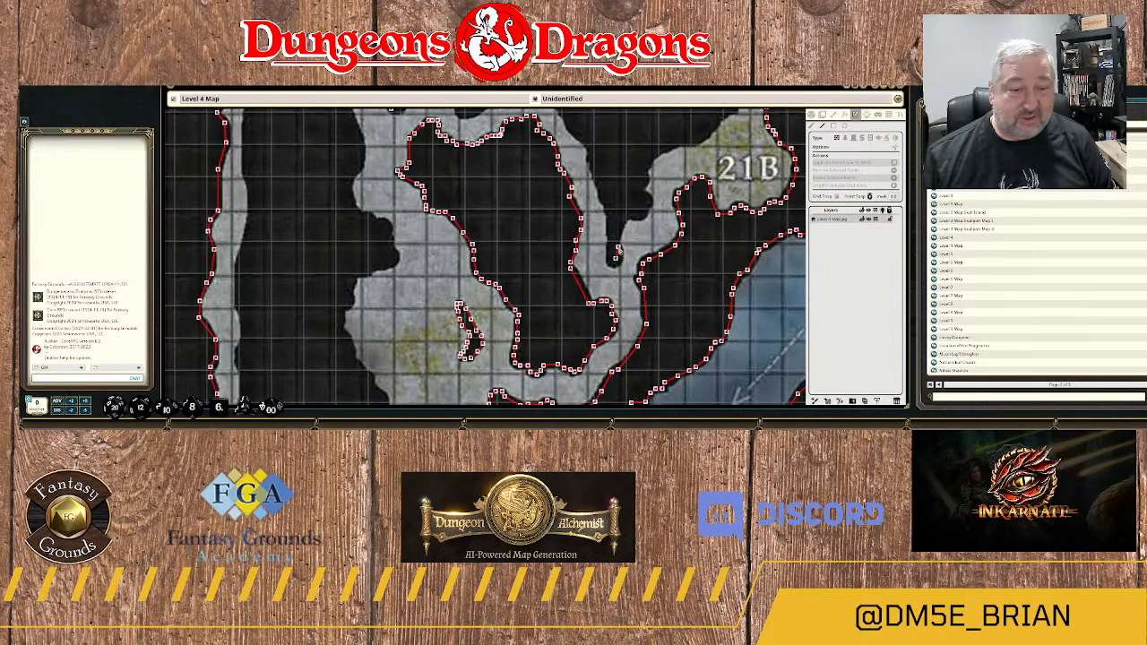
{"action": "left_click", "coordinate": [618, 244]}
{"action": "left_click", "coordinate": [624, 223]}
{"action": "left_click", "coordinate": [631, 214]}
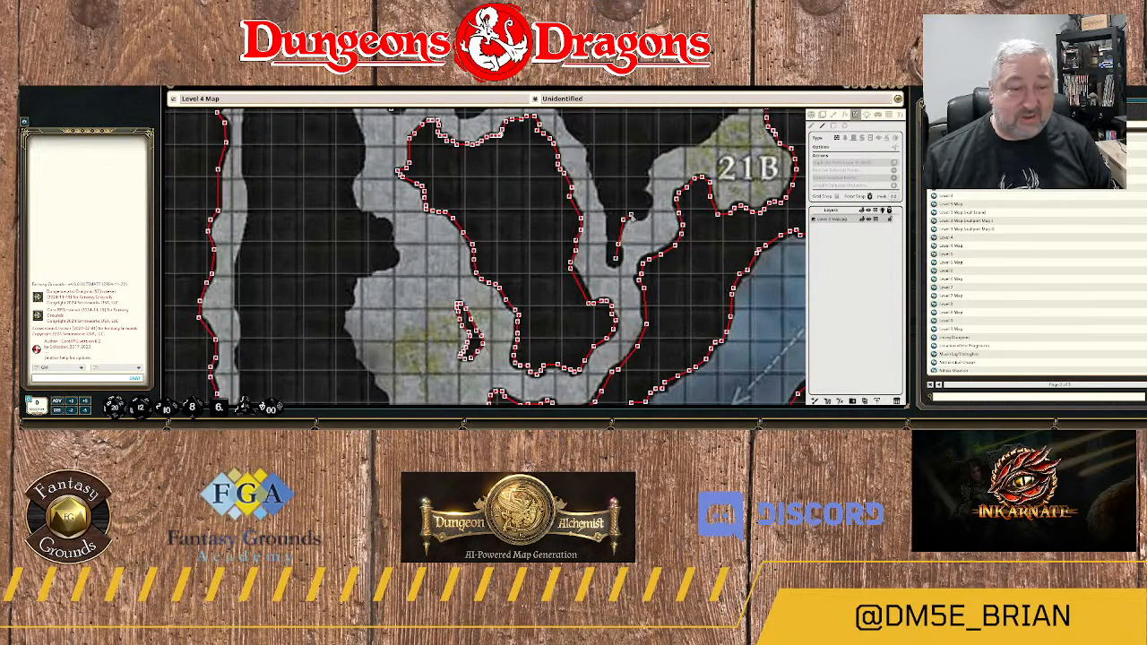
{"action": "left_click", "coordinate": [639, 218]}
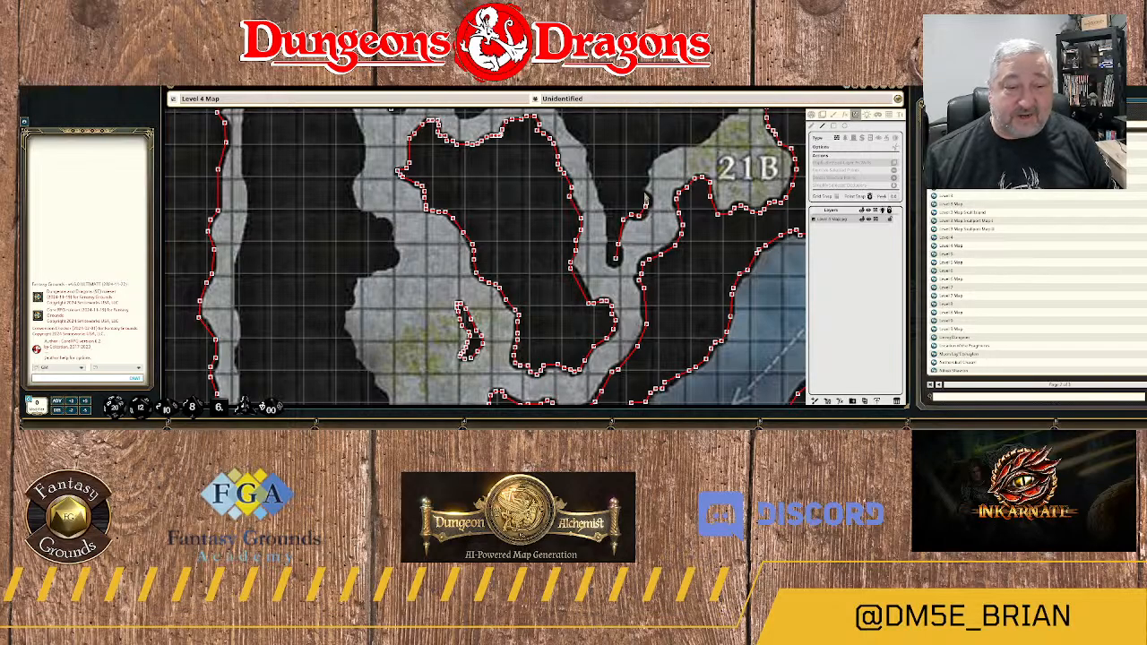
{"action": "left_click", "coordinate": [643, 199]}
{"action": "left_click", "coordinate": [641, 186]}
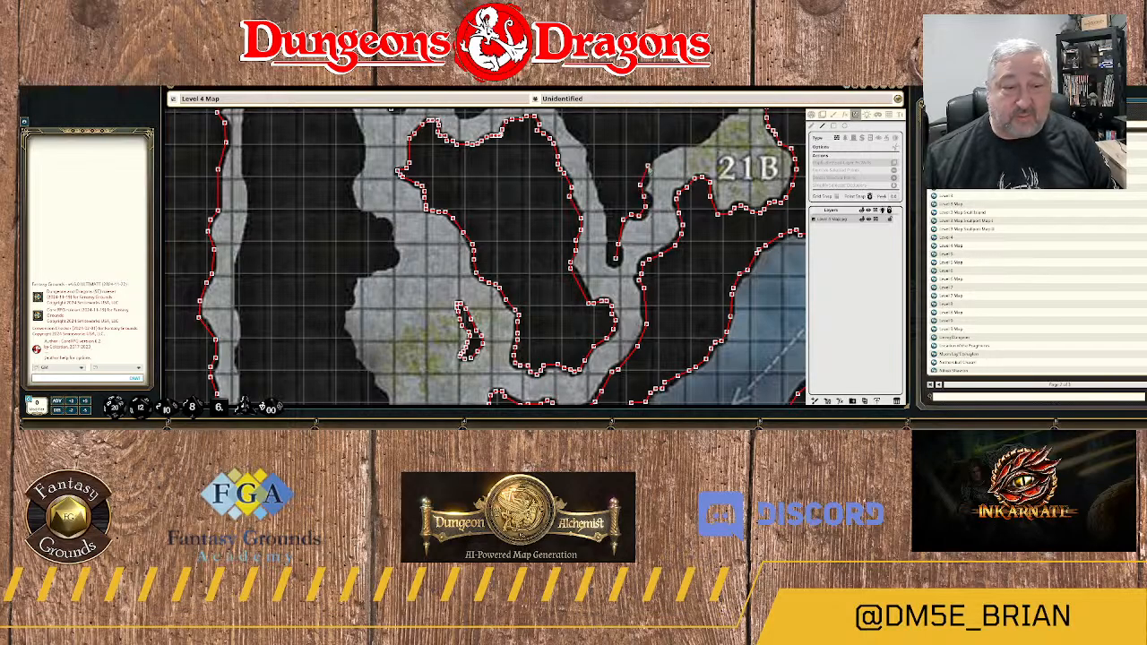
{"action": "left_click", "coordinate": [649, 167]}
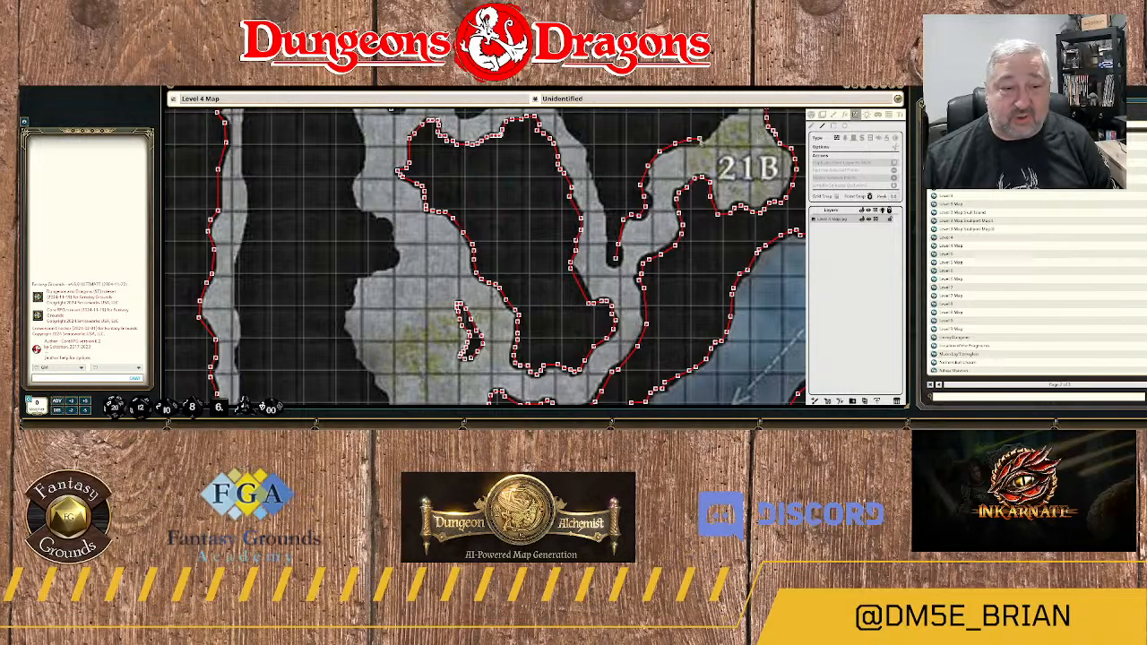
Trace the wall past the northwest side of area 21B and up the west side of area 21A.
{"action": "left_click_drag", "start_coordinate": [719, 155], "coordinate": [583, 287]}
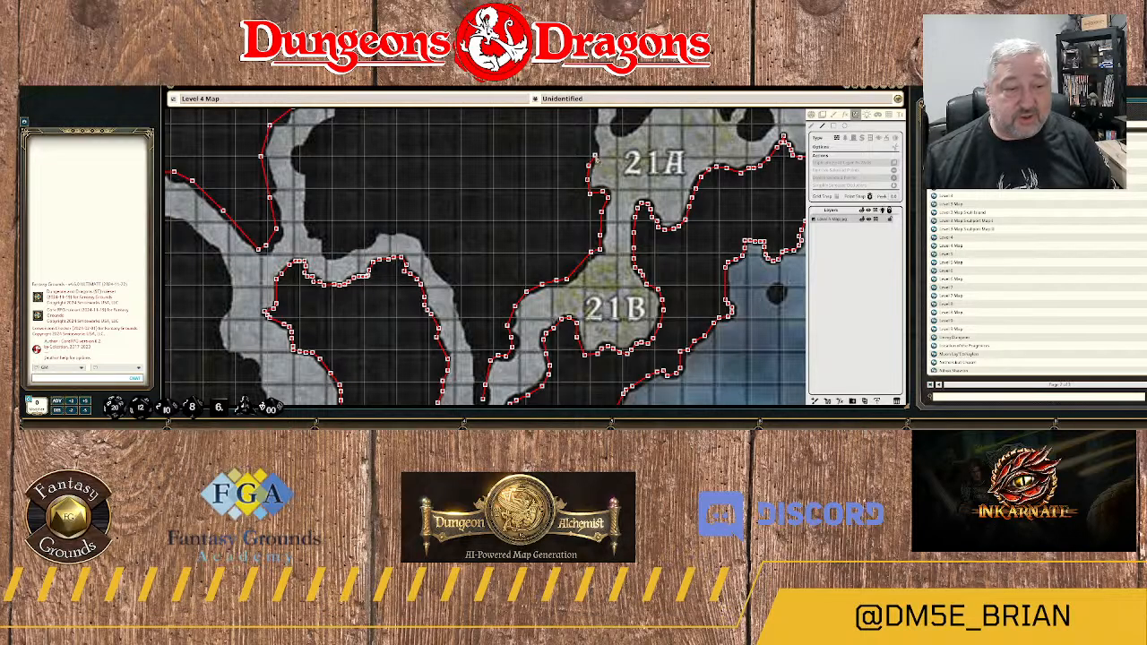
{"action": "left_click", "coordinate": [595, 155]}
{"action": "left_click_drag", "start_coordinate": [610, 178], "coordinate": [578, 345]}
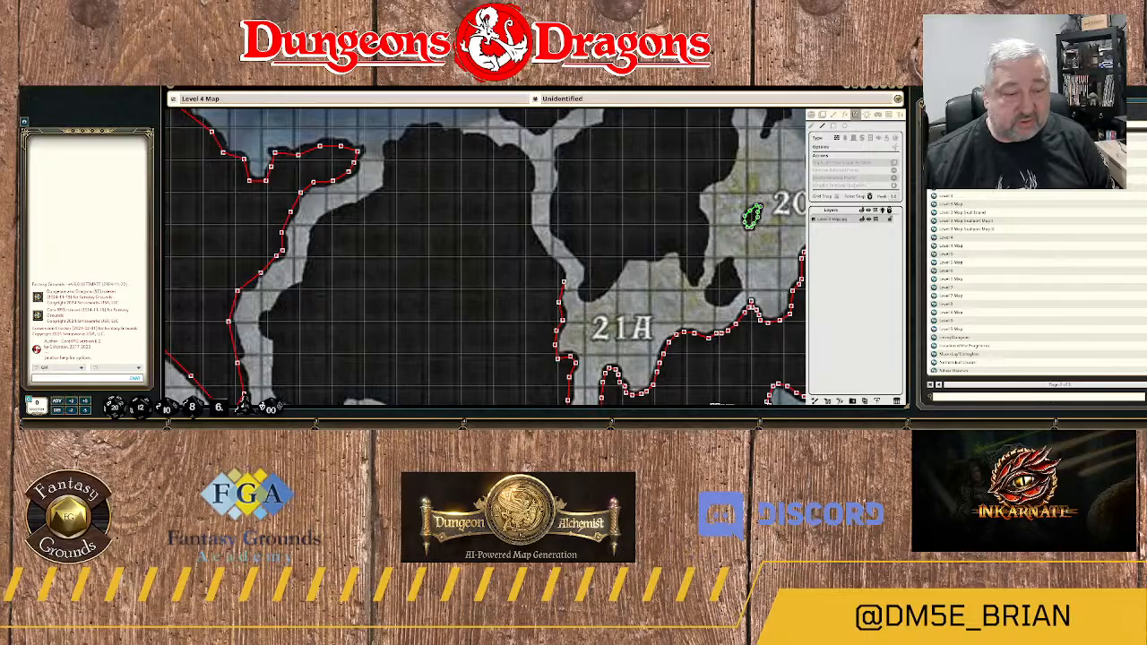
{"action": "left_click", "coordinate": [559, 288]}
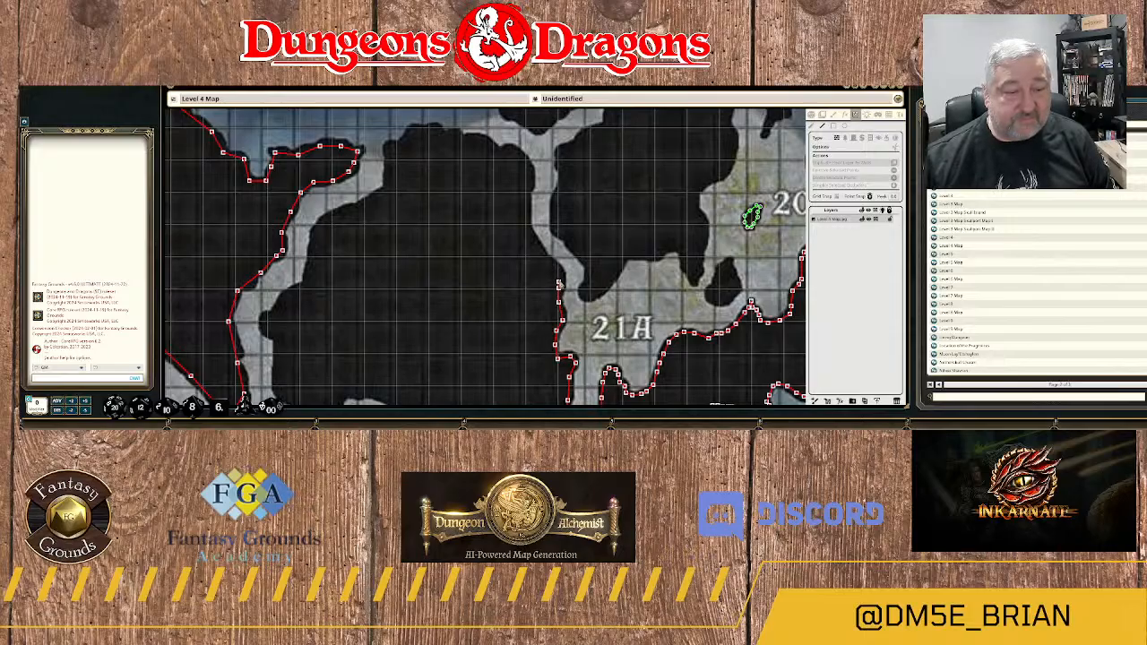
Trace the wall up the west side of the narrow passage north of area 21A to the rock mass's northeast corner.
{"action": "left_click", "coordinate": [558, 273]}
{"action": "left_click", "coordinate": [539, 252]}
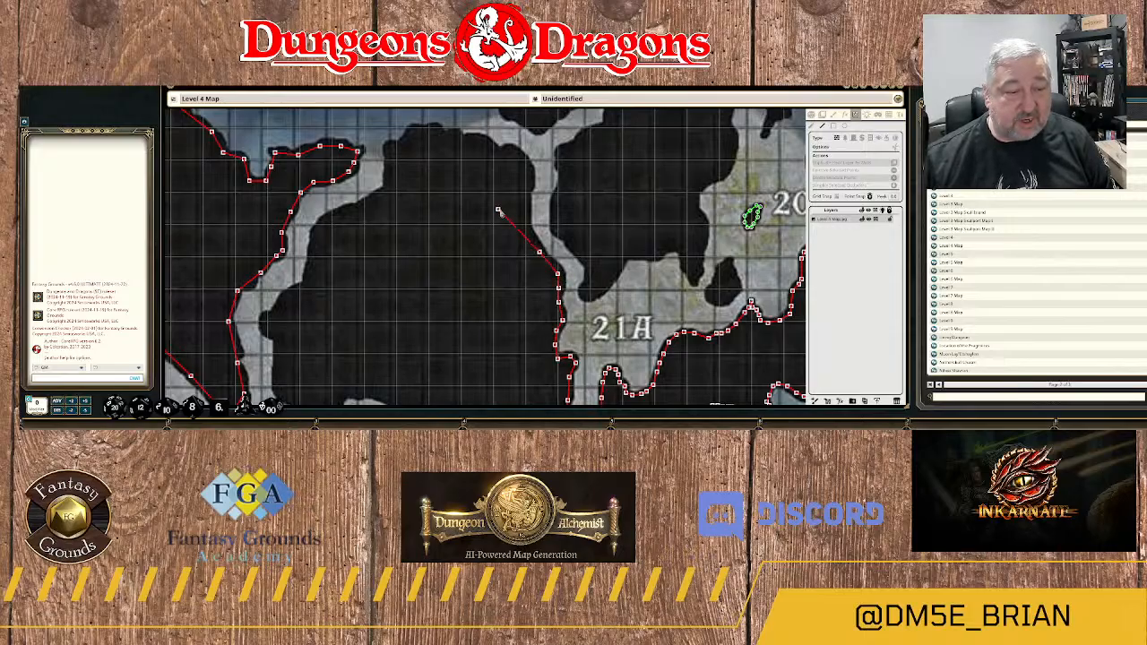
{"action": "left_click", "coordinate": [527, 227]}
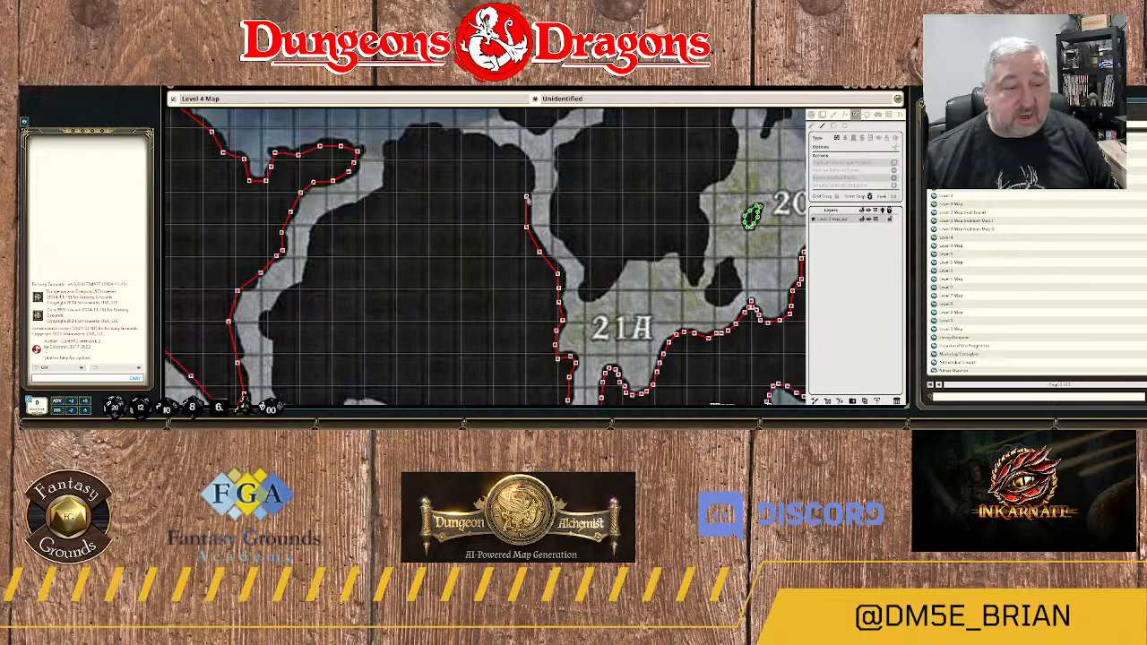
{"action": "left_click", "coordinate": [528, 192]}
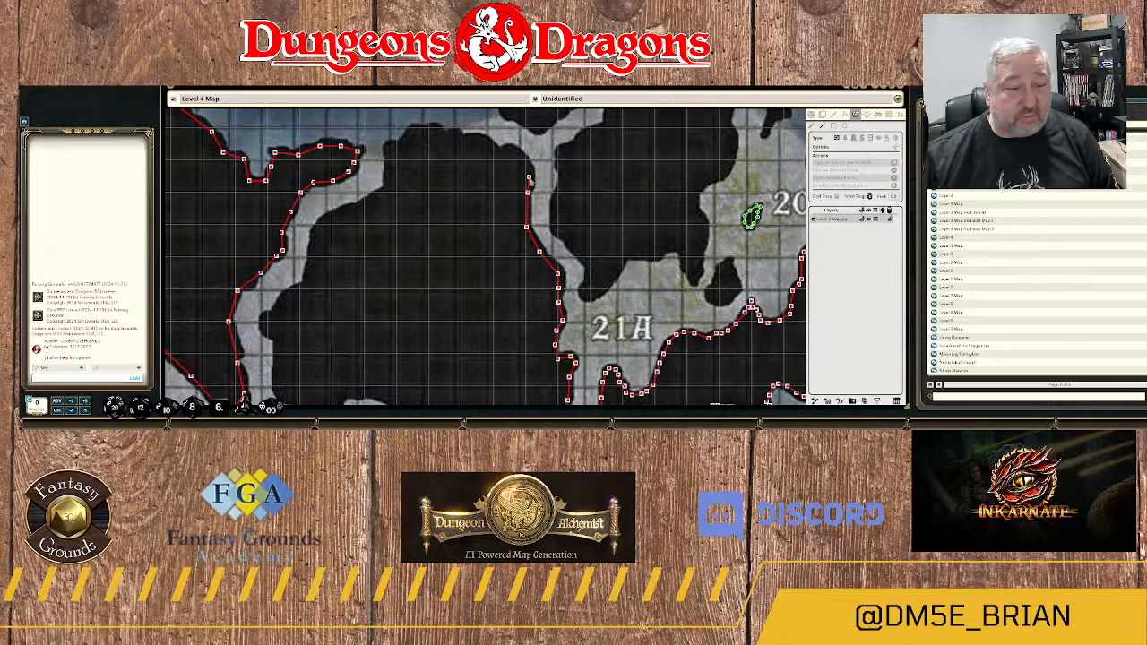
{"action": "left_click", "coordinate": [529, 177]}
{"action": "left_click", "coordinate": [521, 163]}
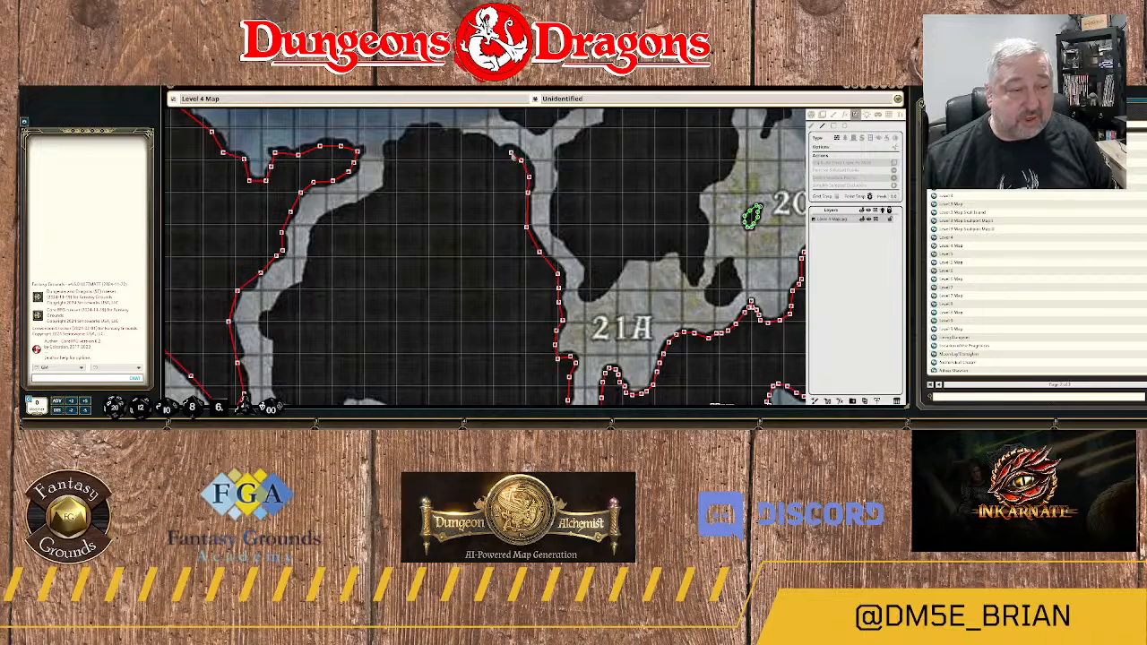
Trace the wall west along the rock mass's uneven northern edge to its northwest shoulder.
{"action": "left_click", "coordinate": [512, 156]}
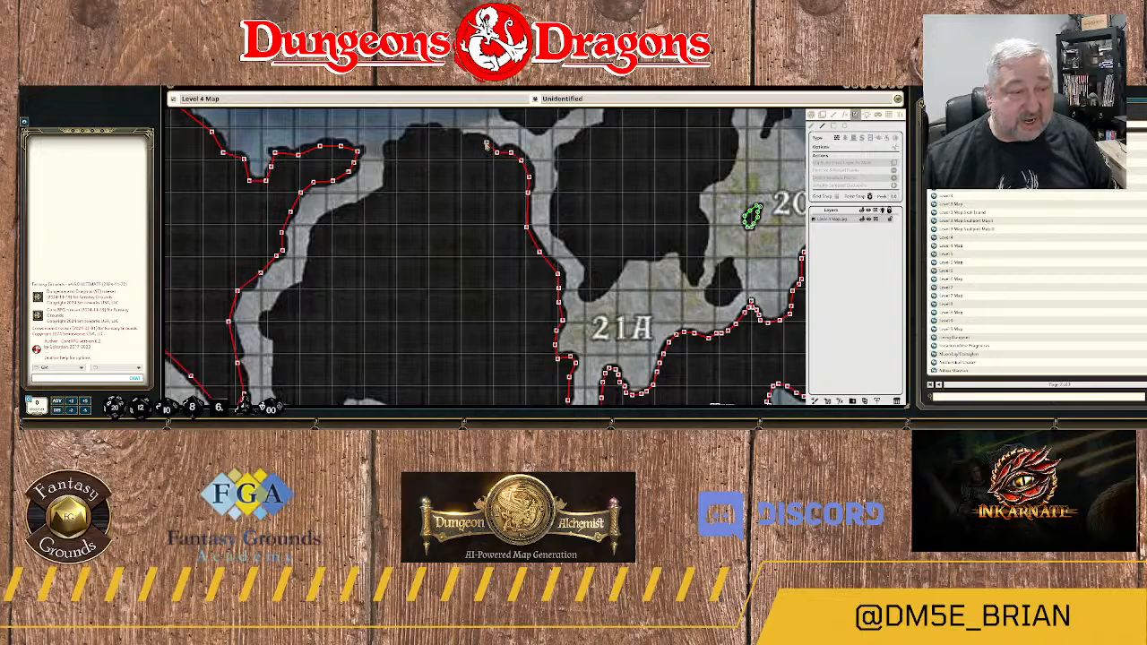
{"action": "left_click", "coordinate": [477, 139]}
{"action": "left_click", "coordinate": [466, 140]}
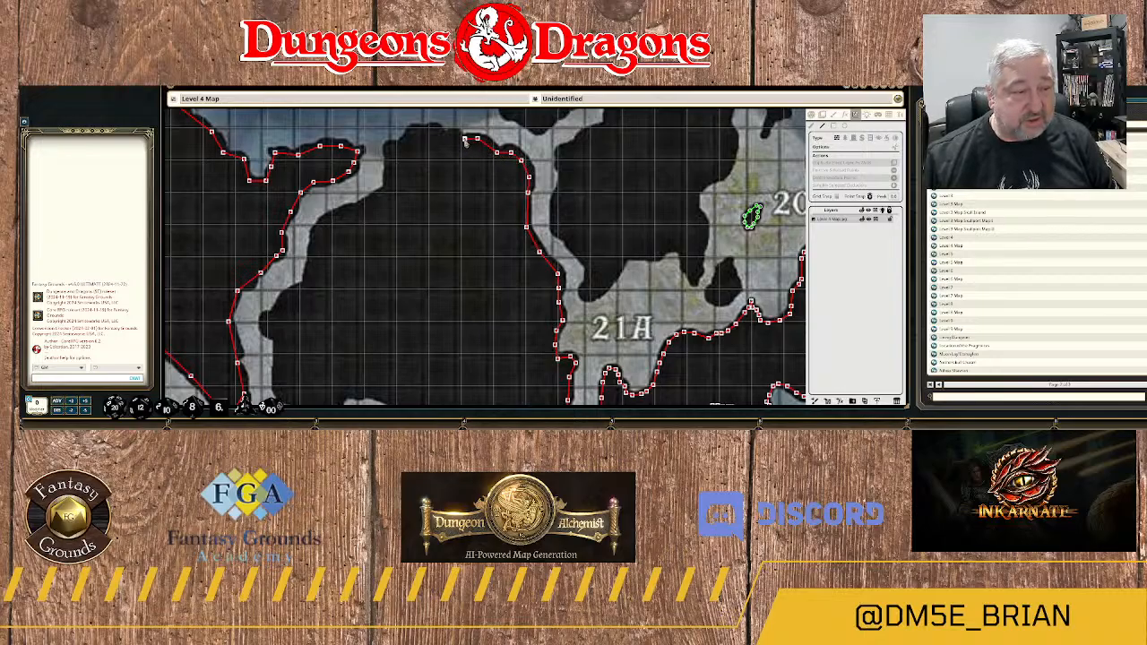
{"action": "left_click", "coordinate": [457, 135]}
{"action": "left_click", "coordinate": [443, 134]}
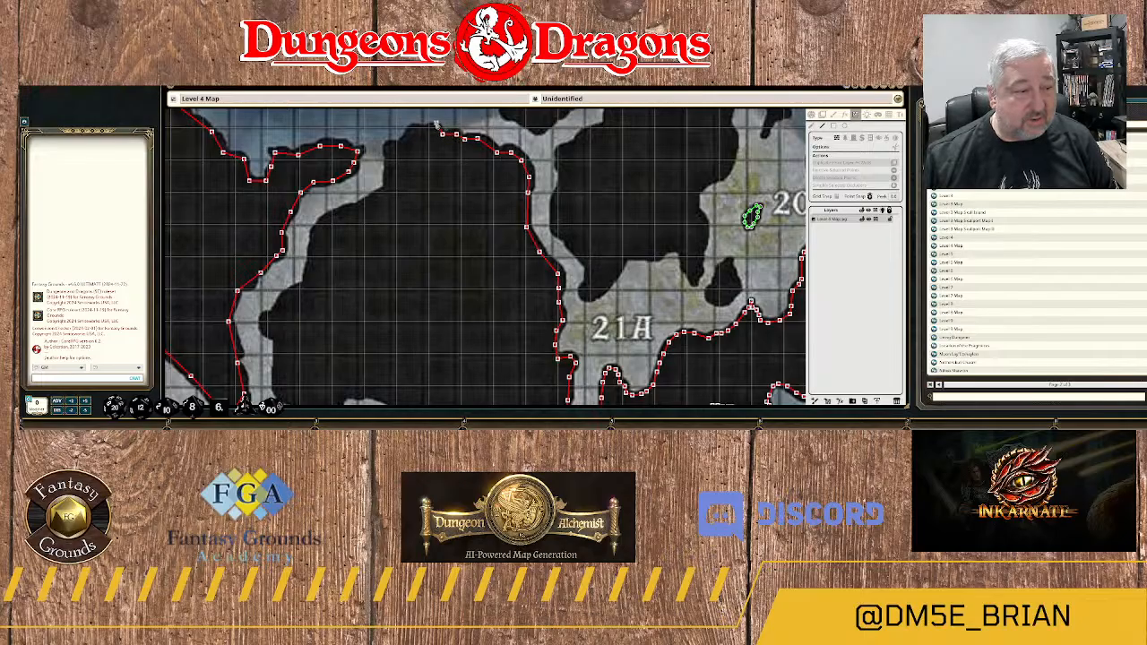
{"action": "left_click", "coordinate": [435, 131]}
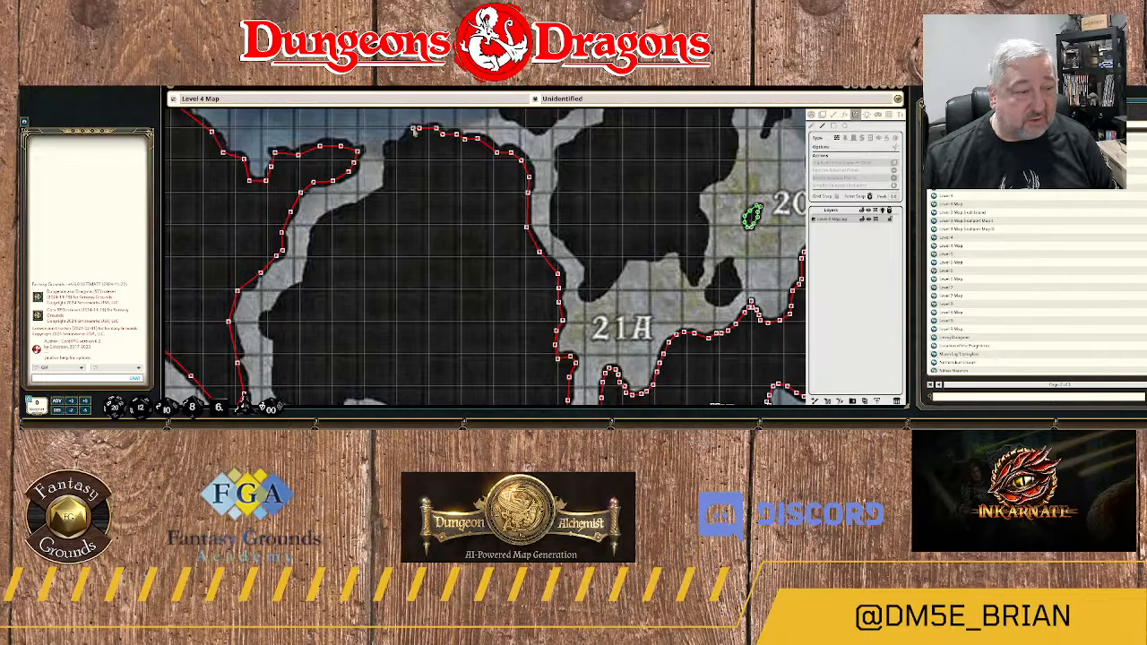
{"action": "left_click", "coordinate": [412, 130]}
{"action": "left_click", "coordinate": [406, 139]}
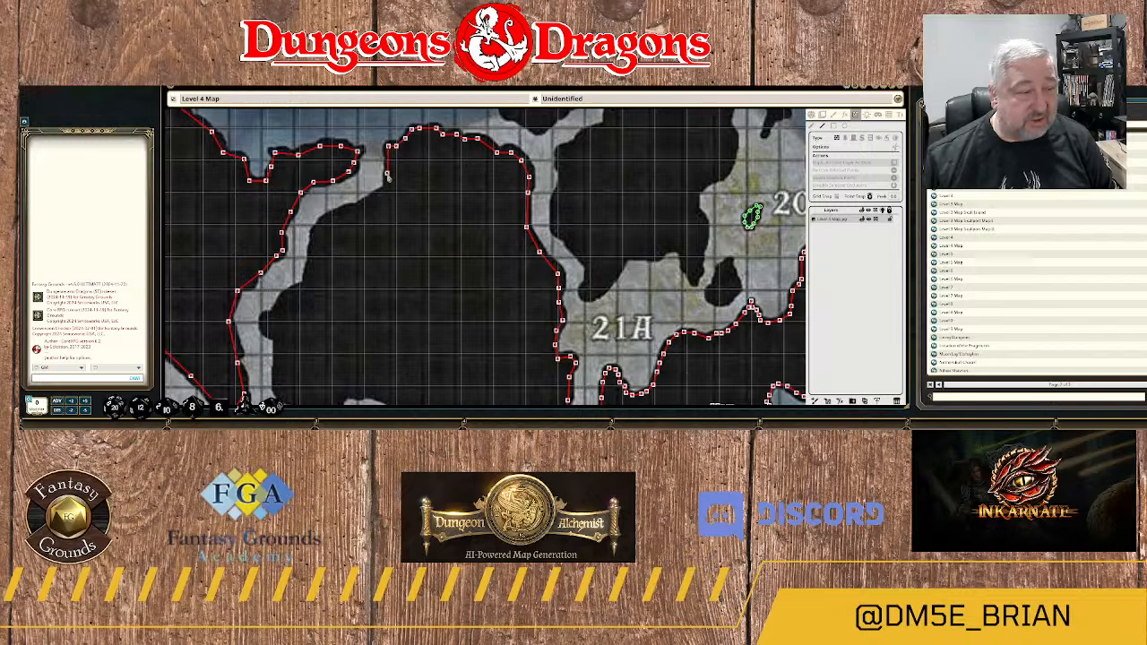
Trace the wall down the rock mass's northwest corner and southwest along the narrow passage.
{"action": "left_click", "coordinate": [387, 176]}
{"action": "left_click", "coordinate": [388, 193]}
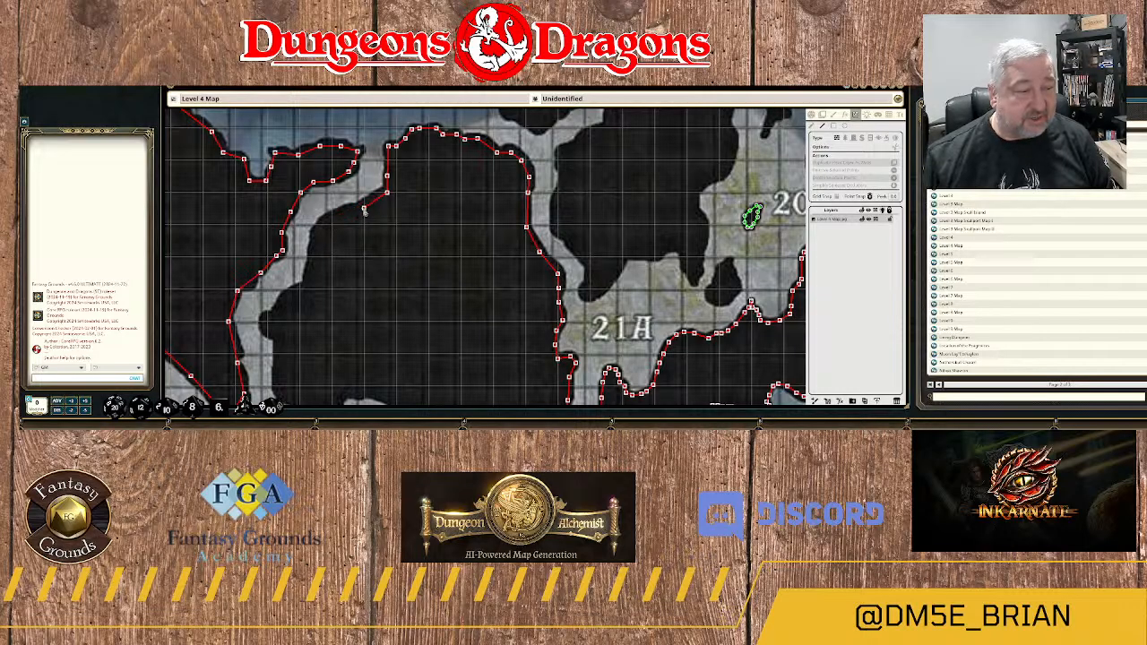
{"action": "left_click", "coordinate": [360, 209]}
{"action": "left_click", "coordinate": [335, 215]}
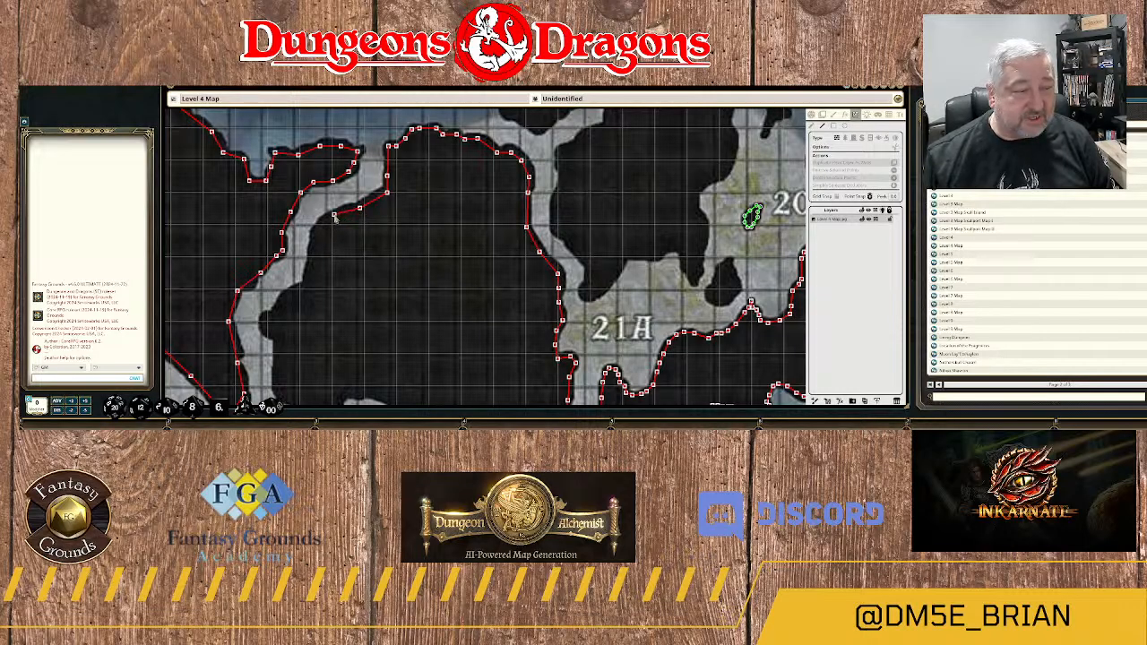
{"action": "left_click", "coordinate": [320, 229]}
Trace the wall down the narrow passage's east side to the small rock bulge projecting west.
{"action": "scroll", "coordinate": [321, 271], "scroll_direction": "up", "scroll_amount": 1}
{"action": "left_click_drag", "start_coordinate": [322, 270], "coordinate": [515, 191]}
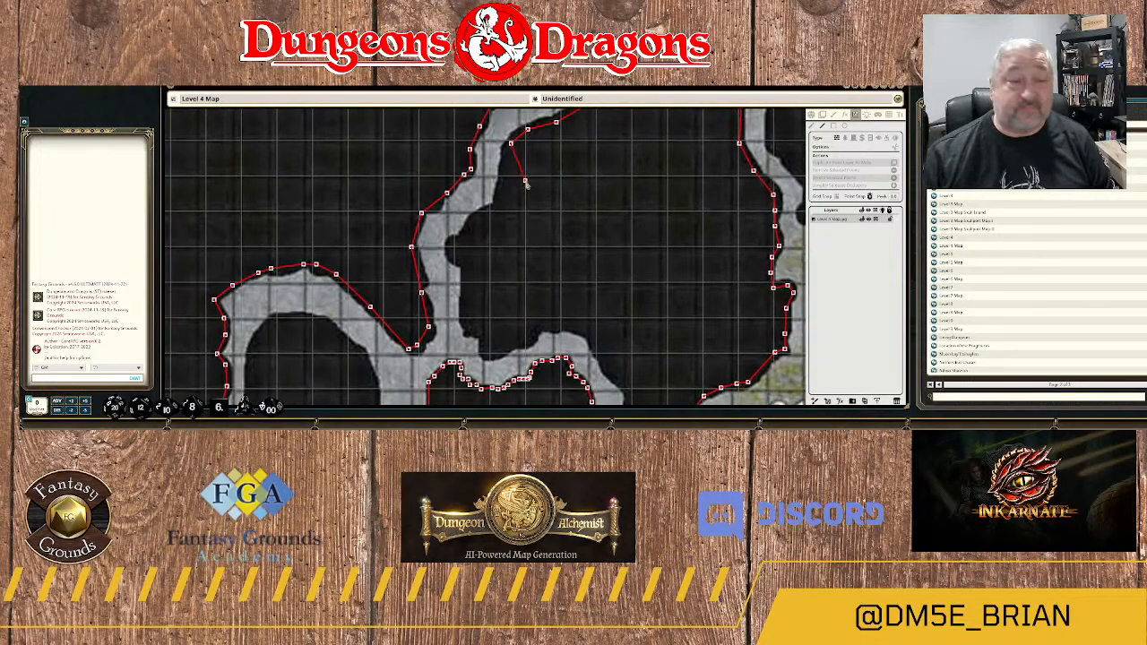
{"action": "left_click", "coordinate": [504, 174]}
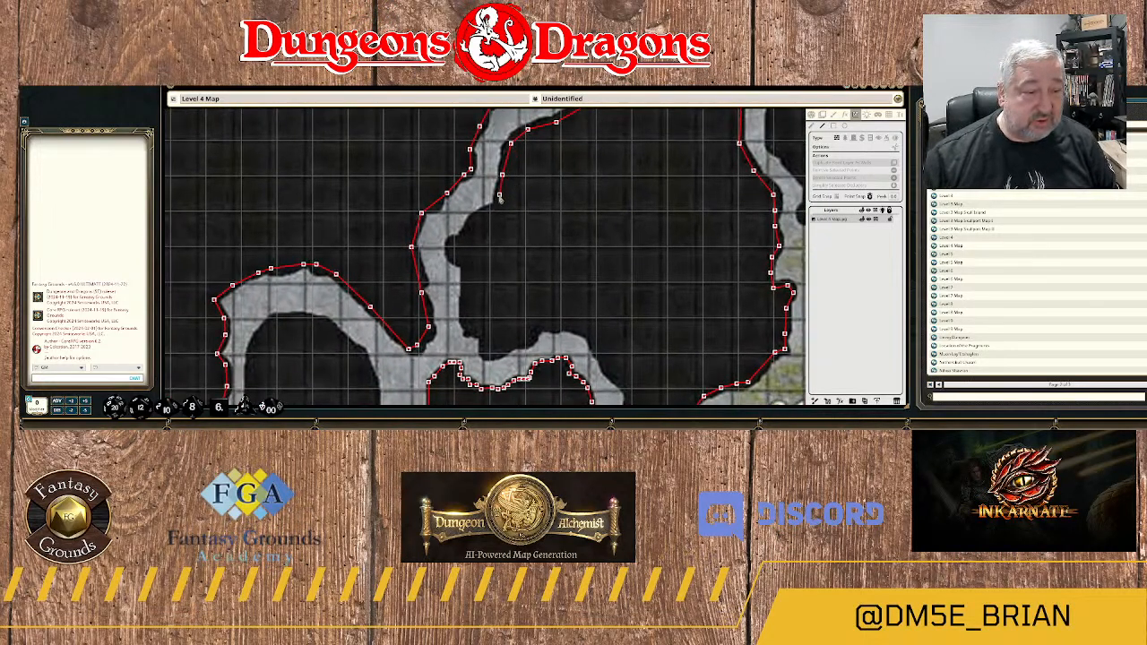
{"action": "left_click", "coordinate": [500, 206]}
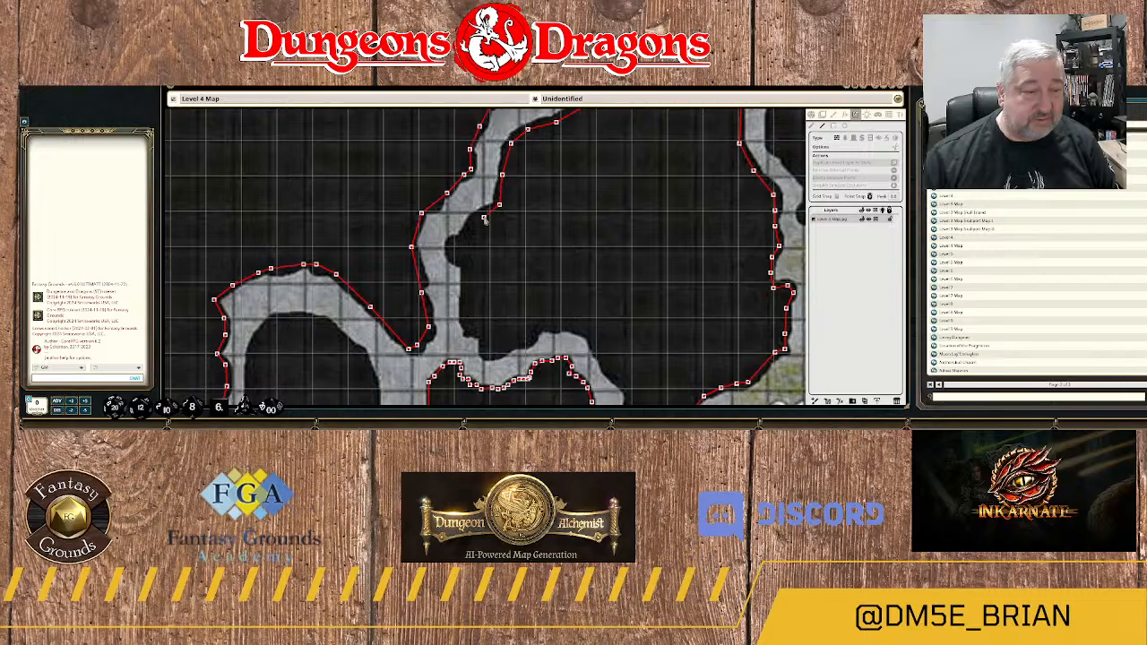
{"action": "left_click", "coordinate": [483, 216]}
{"action": "left_click", "coordinate": [469, 228]}
{"action": "left_click", "coordinate": [466, 237]}
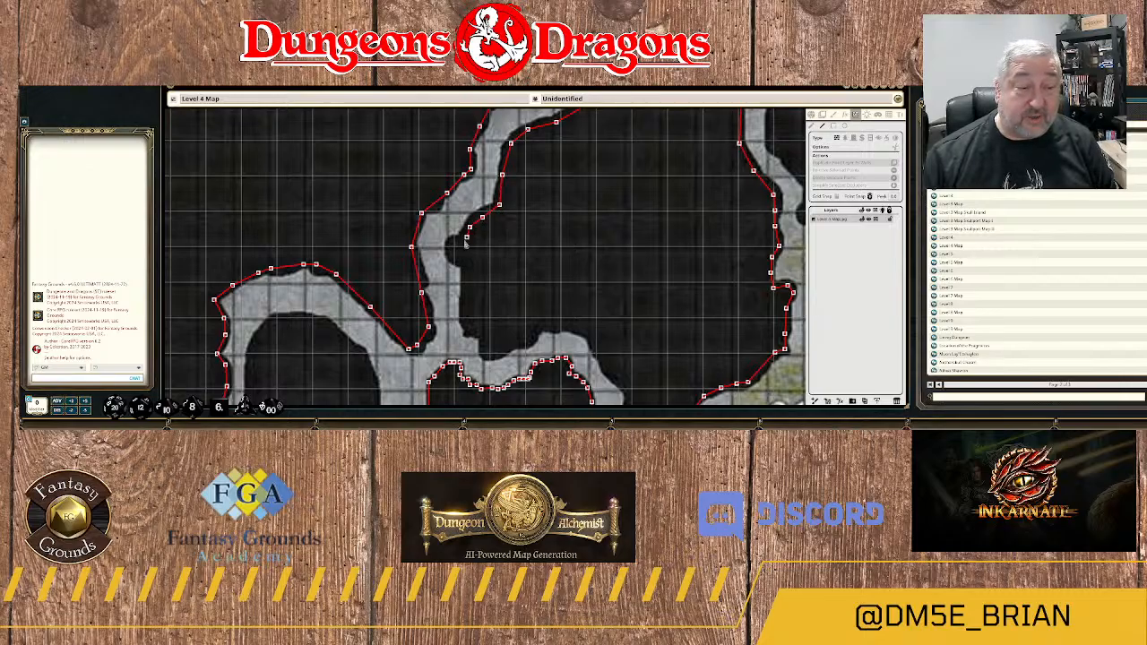
{"action": "left_click", "coordinate": [457, 239]}
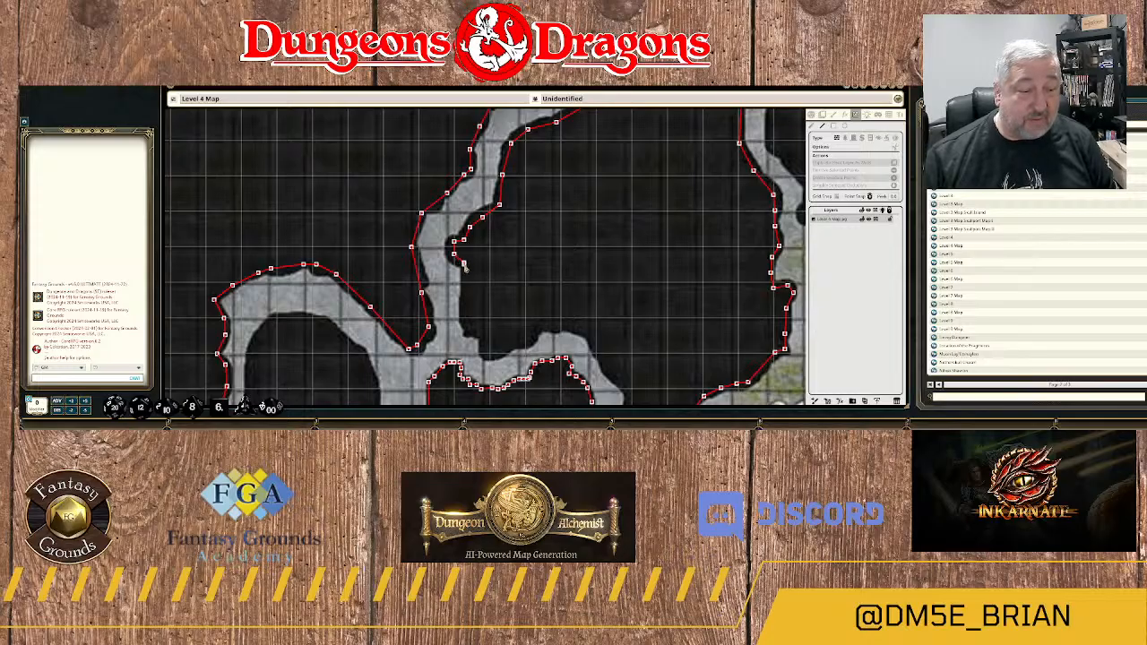
Trace the wall around the bulge and down the passage's straight east side to the rock mass's southwest corner.
{"action": "left_click", "coordinate": [464, 262]}
{"action": "left_click", "coordinate": [467, 277]}
{"action": "left_click", "coordinate": [465, 299]}
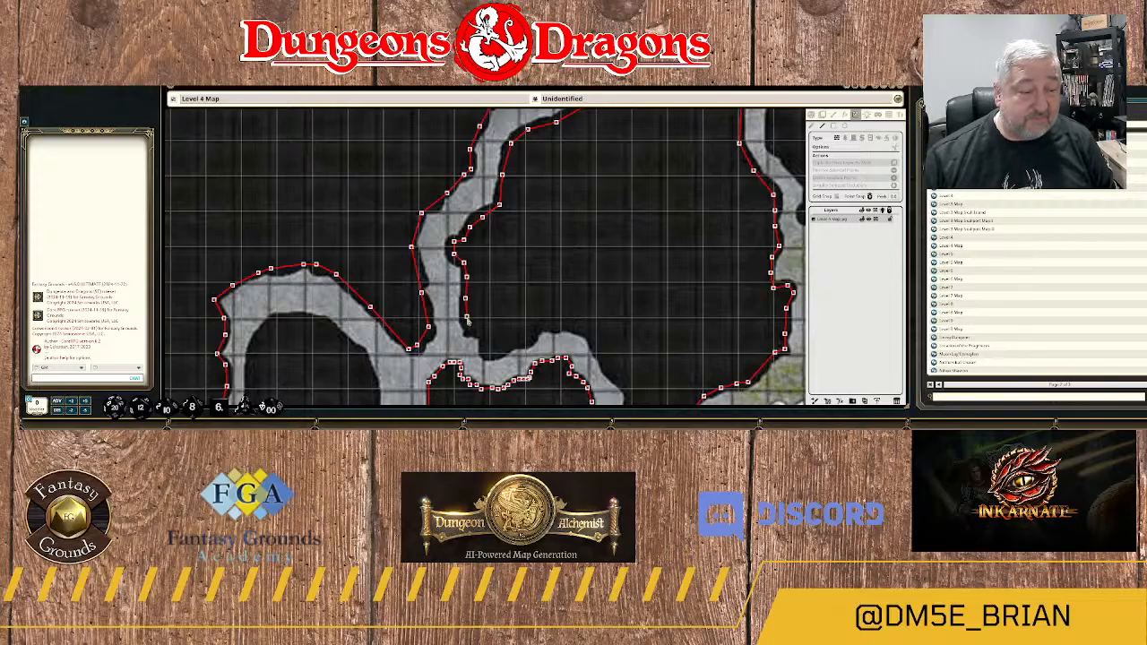
{"action": "left_click", "coordinate": [468, 329]}
{"action": "left_click", "coordinate": [478, 331]}
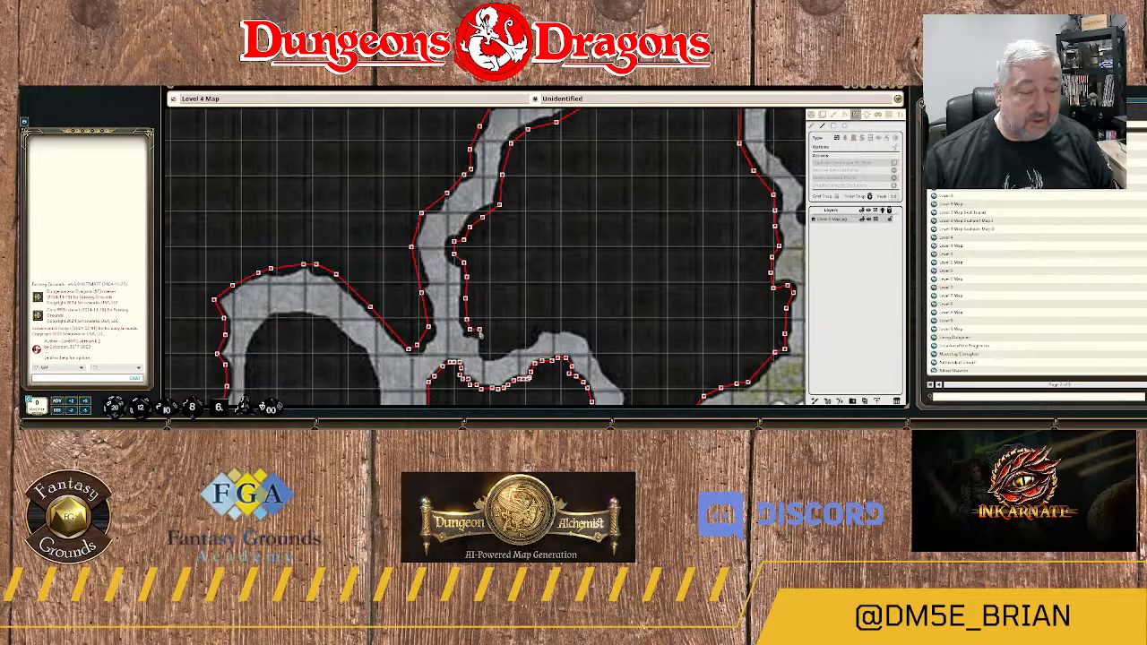
{"action": "left_click", "coordinate": [484, 332]}
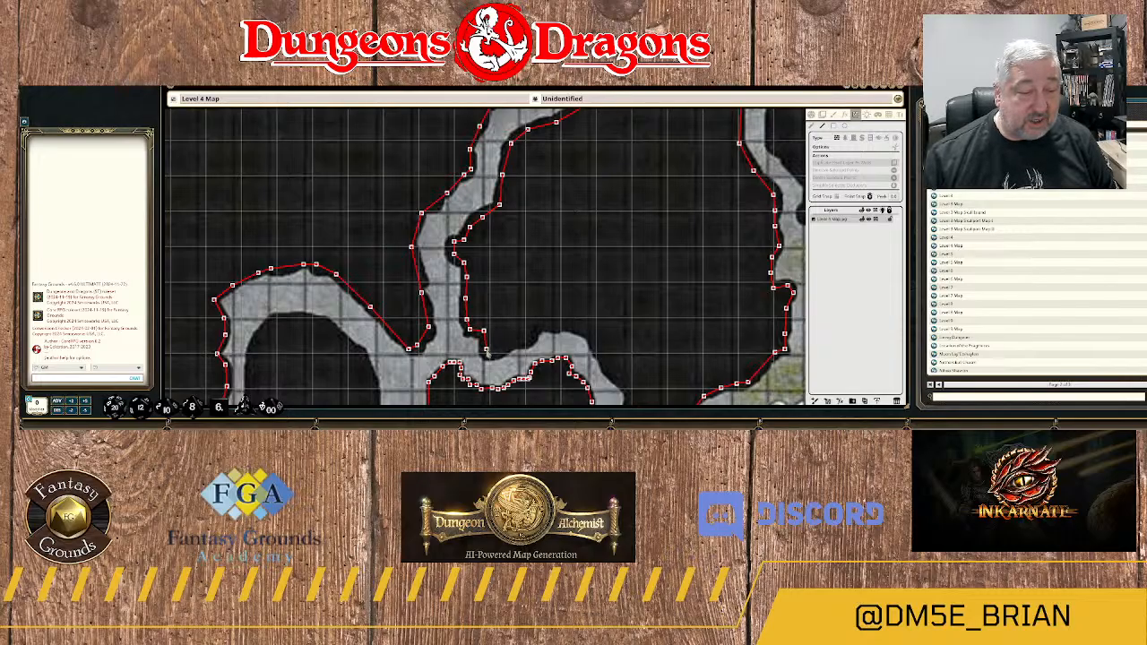
Trace the wall east along the rock mass's southern edge and over the arch of the curved passage.
{"action": "left_click", "coordinate": [486, 348]}
{"action": "left_click", "coordinate": [498, 353]}
{"action": "left_click", "coordinate": [514, 345]}
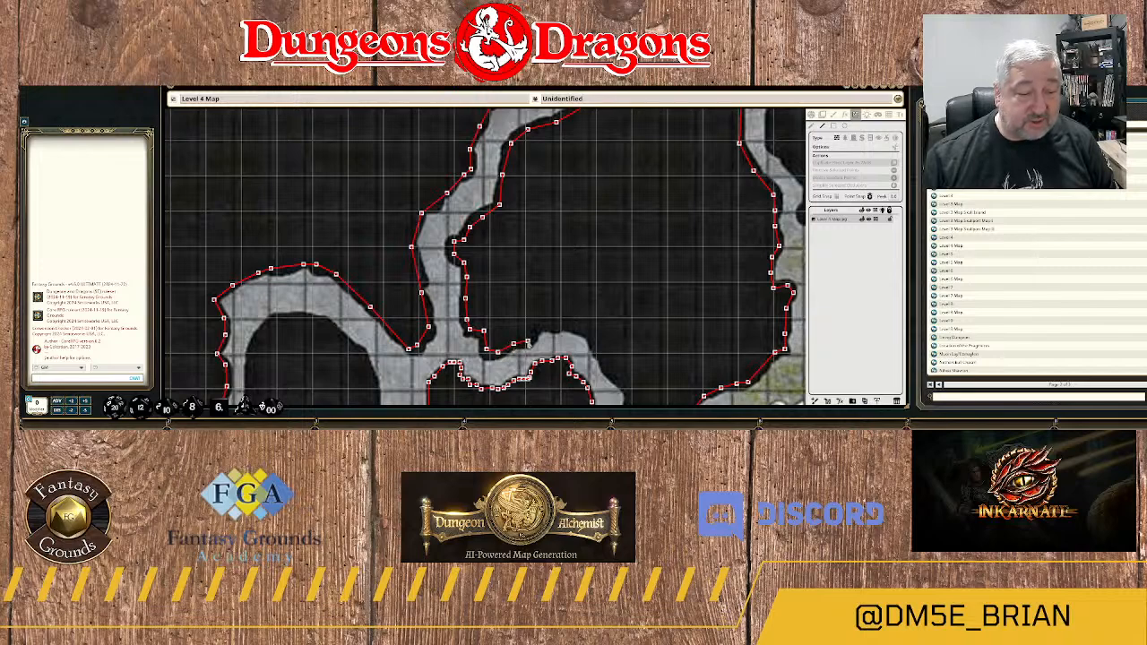
{"action": "left_click", "coordinate": [540, 326]}
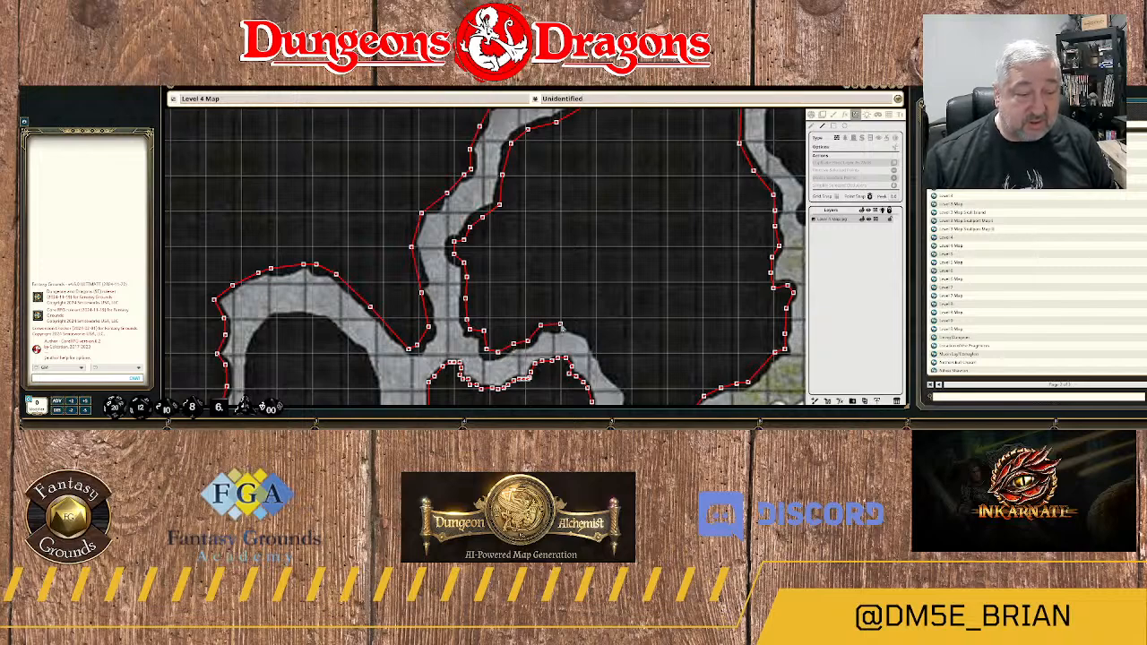
{"action": "left_click", "coordinate": [565, 324]}
{"action": "left_click", "coordinate": [582, 330]}
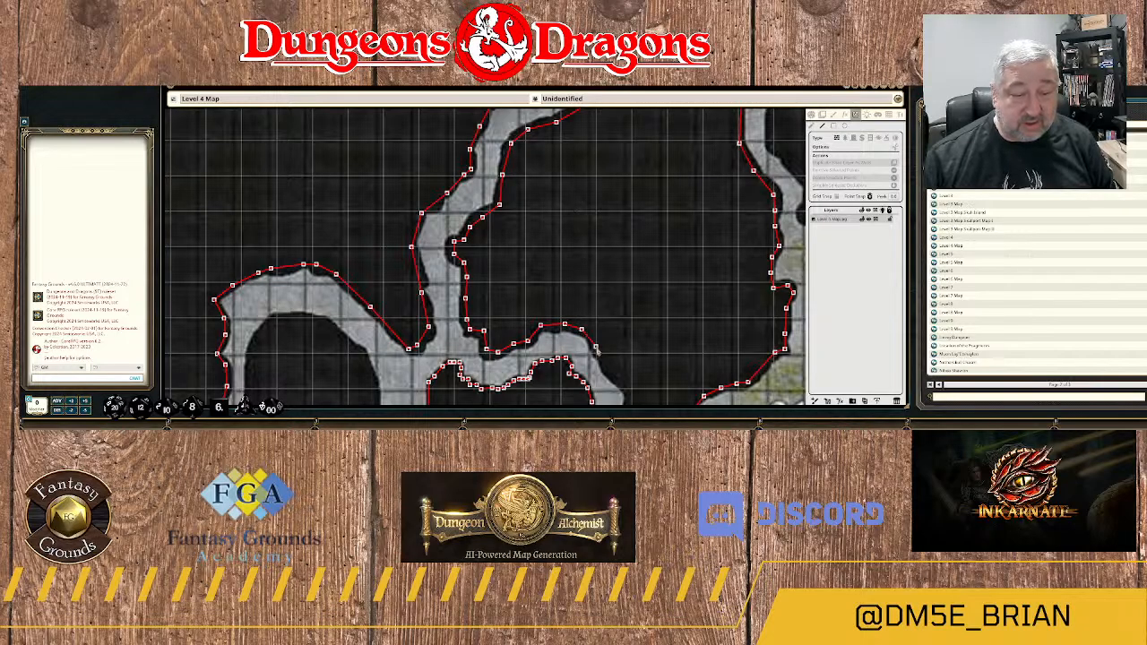
{"action": "left_click", "coordinate": [596, 342]}
Trace the wall southeast down the passage's east side and join it to its start at the rock mass's southern tip.
{"action": "left_click_drag", "start_coordinate": [614, 349], "coordinate": [590, 221]}
{"action": "left_click", "coordinate": [584, 231]}
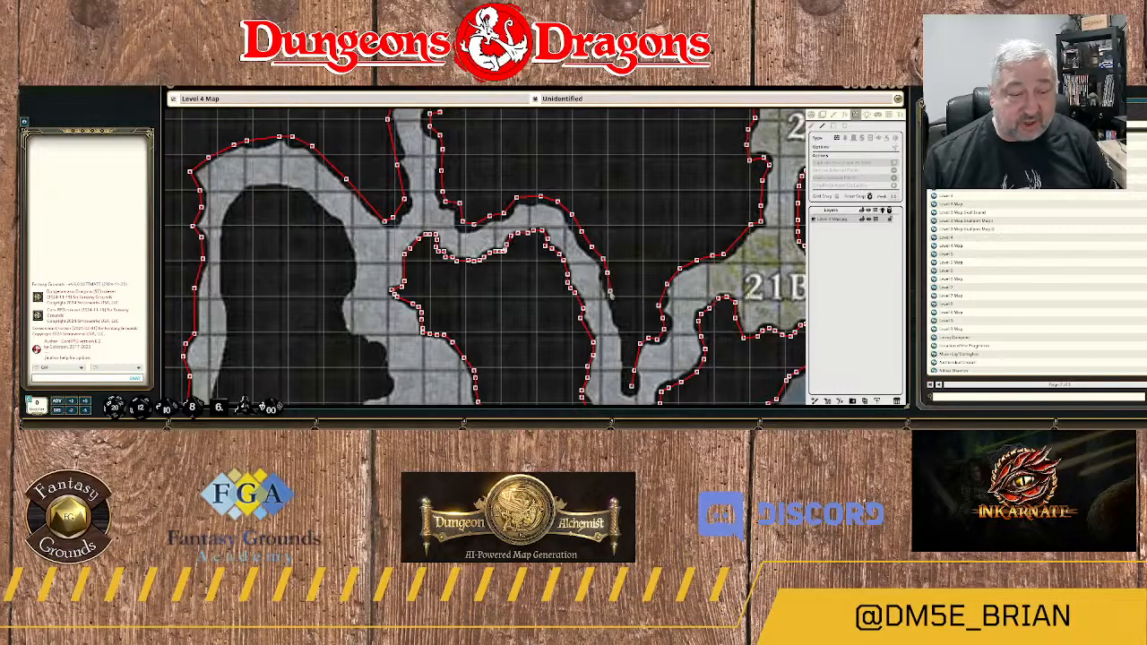
{"action": "left_click", "coordinate": [610, 294]}
{"action": "left_click_drag", "start_coordinate": [628, 326], "coordinate": [641, 184]}
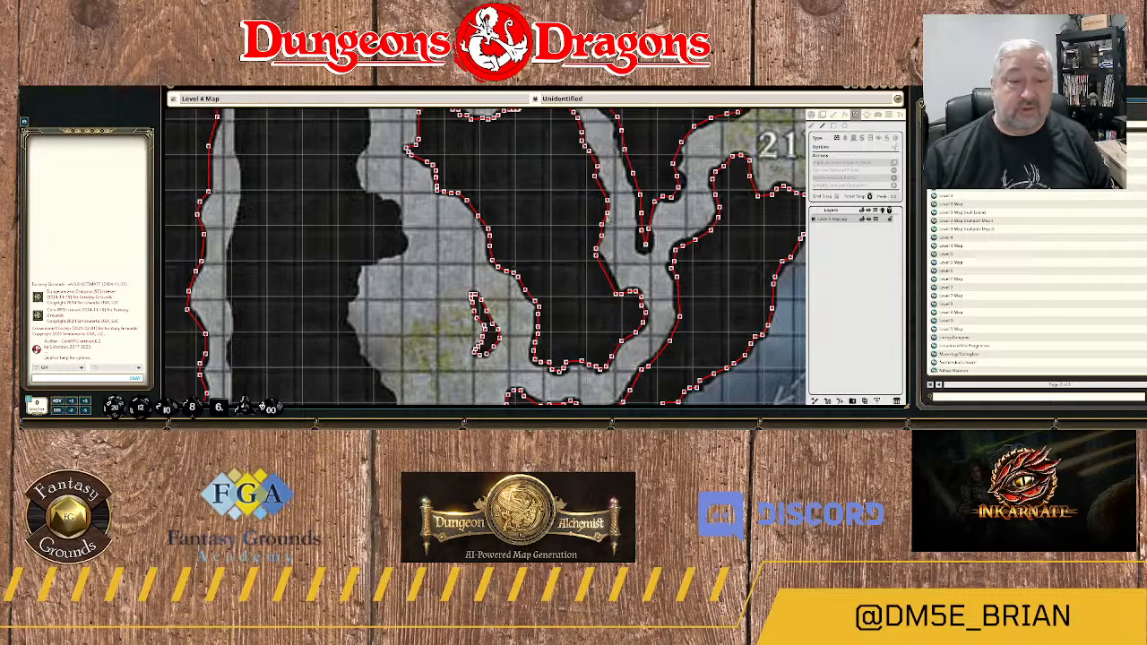
{"action": "scroll", "coordinate": [538, 199], "scroll_direction": "down", "scroll_amount": 4}
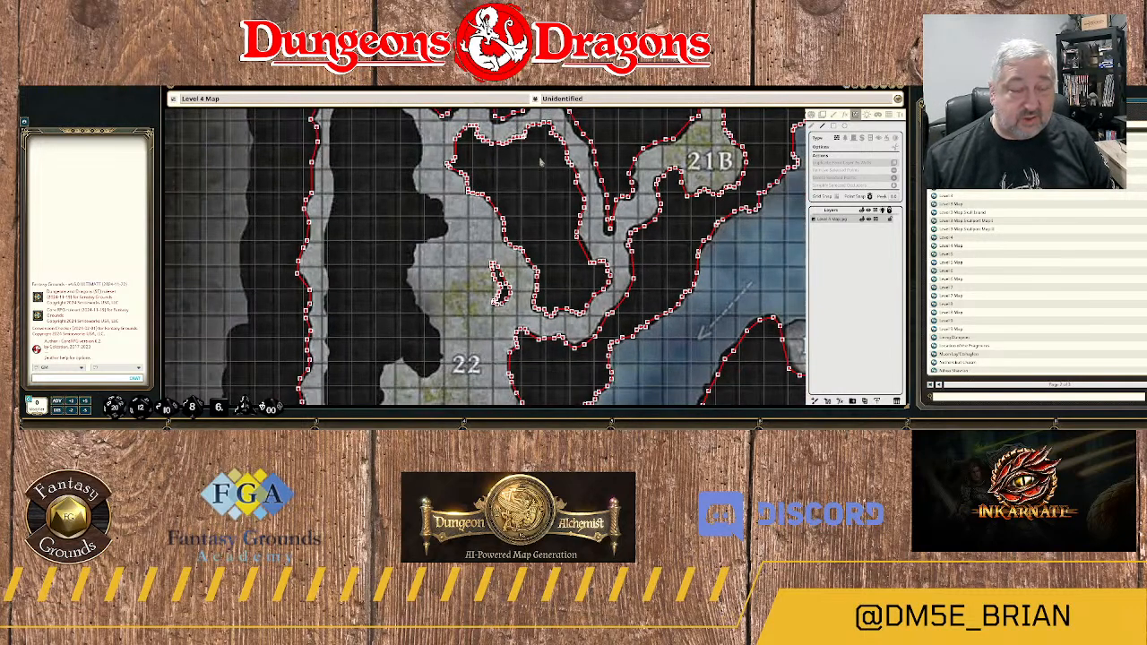
{"action": "left_click_drag", "start_coordinate": [541, 163], "coordinate": [623, 244]}
{"action": "scroll", "coordinate": [595, 205], "scroll_direction": "down", "scroll_amount": 3}
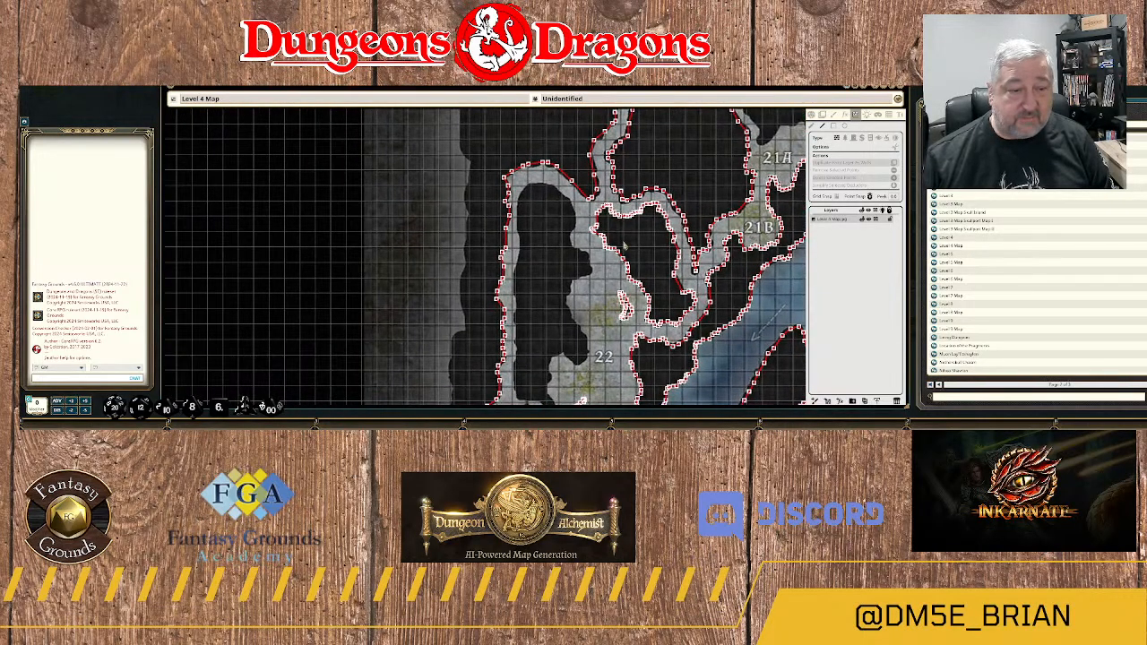
Trace a closed wall around the small rock pillar in the passage between areas 21A and 20.
{"action": "scroll", "coordinate": [625, 244], "scroll_direction": "down", "scroll_amount": 2}
{"action": "scroll", "coordinate": [663, 238], "scroll_direction": "down", "scroll_amount": 3}
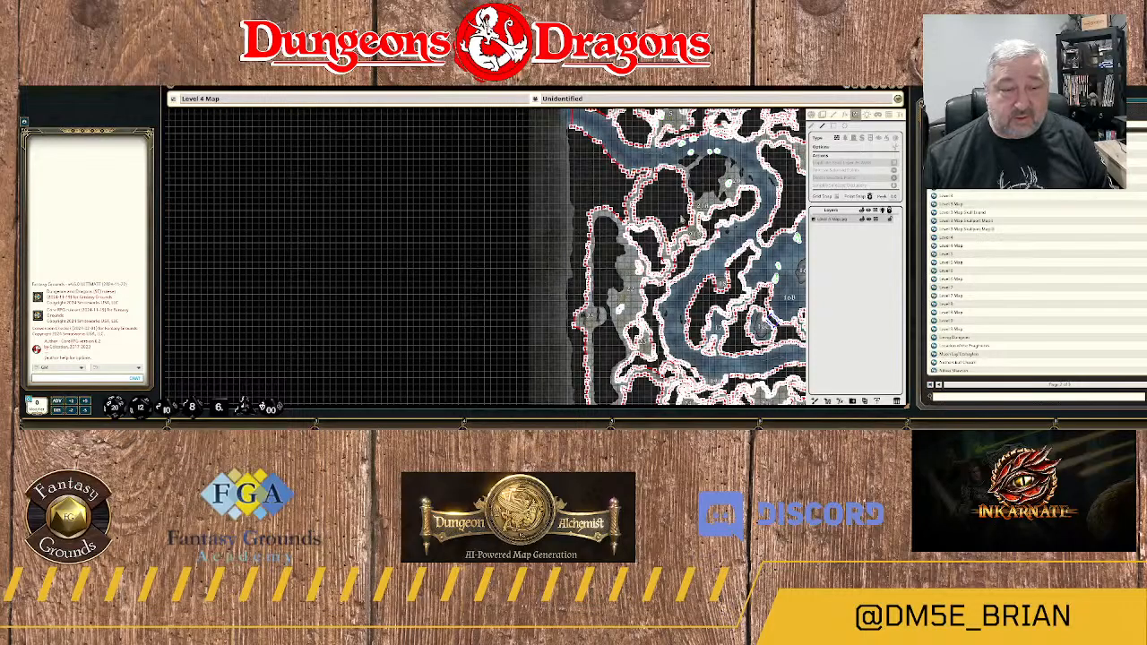
{"action": "scroll", "coordinate": [679, 218], "scroll_direction": "up", "scroll_amount": 6}
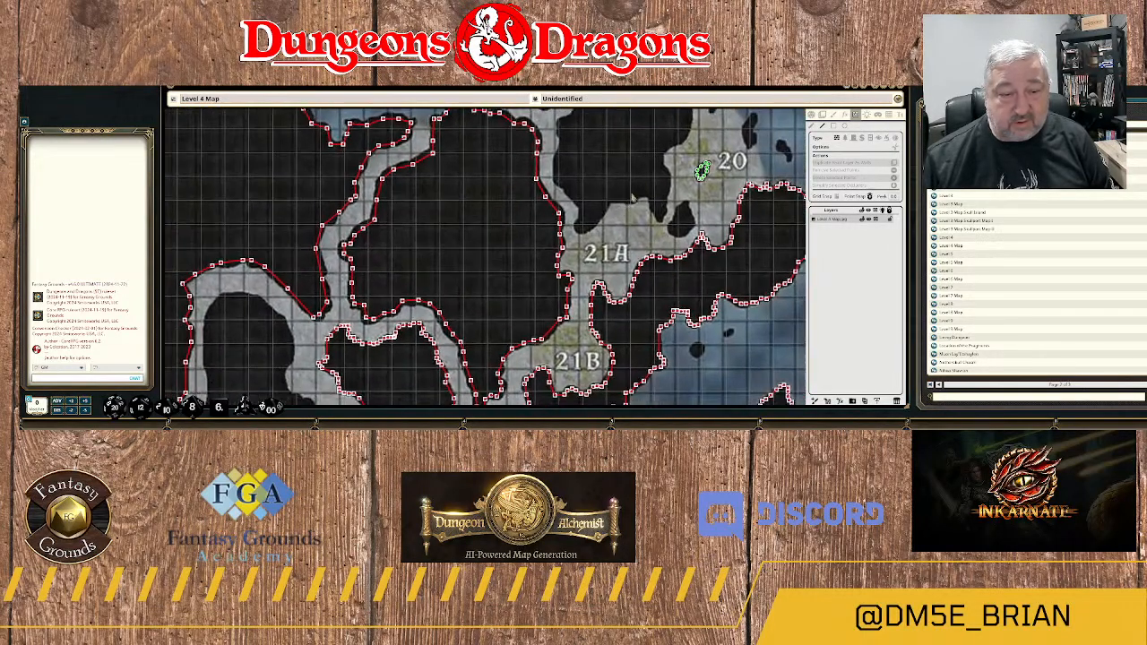
{"action": "scroll", "coordinate": [632, 195], "scroll_direction": "up", "scroll_amount": 4}
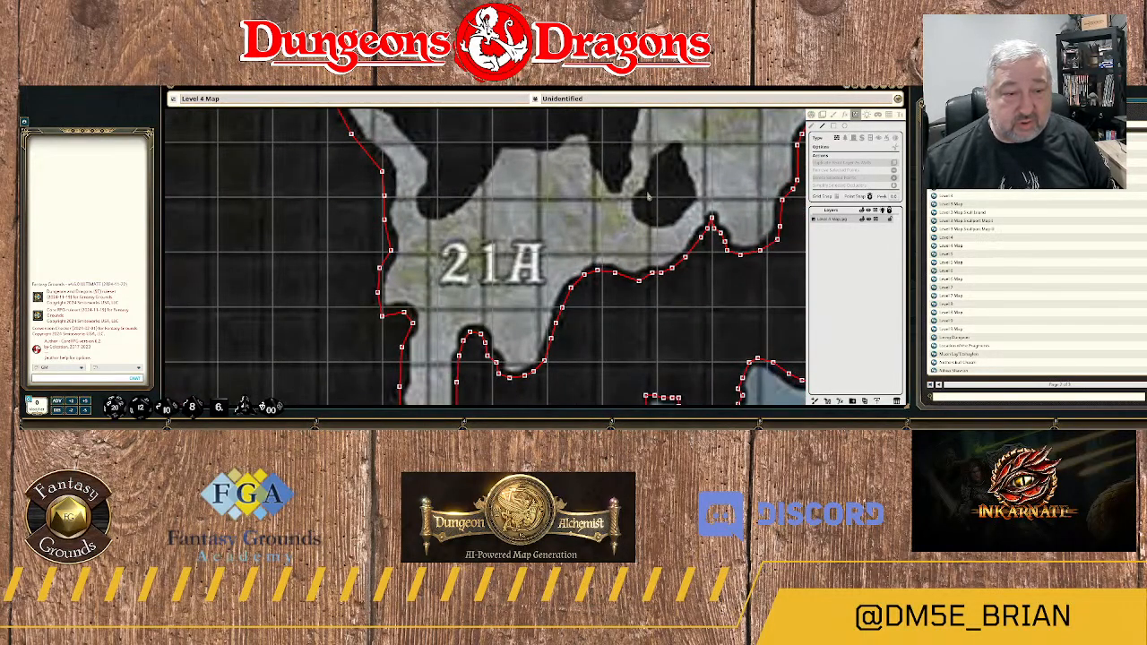
{"action": "left_click", "coordinate": [648, 192]}
{"action": "left_click", "coordinate": [654, 218]}
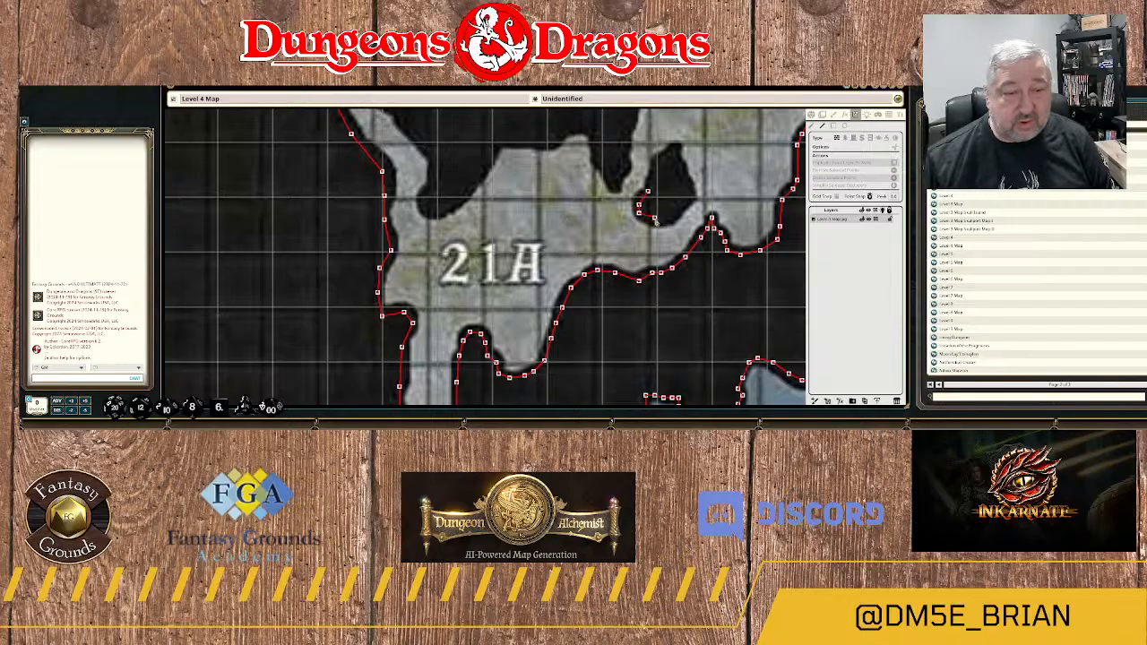
{"action": "left_click", "coordinate": [669, 218]}
{"action": "left_click", "coordinate": [683, 202]}
{"action": "left_click", "coordinate": [692, 199]}
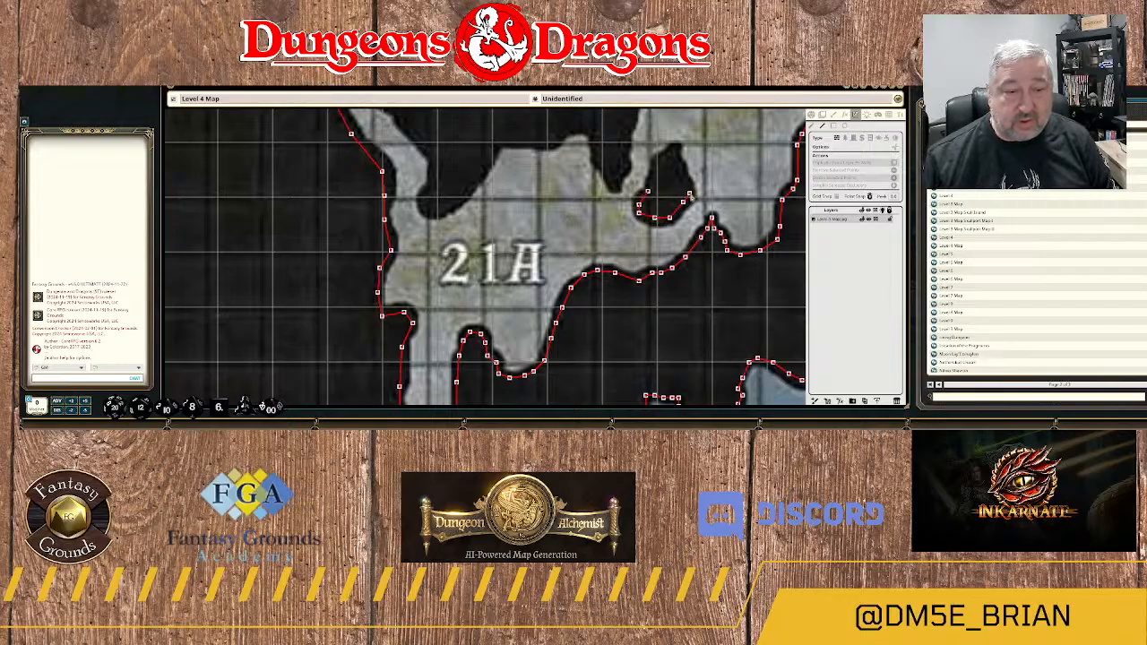
{"action": "left_click", "coordinate": [689, 193]}
{"action": "left_click", "coordinate": [683, 176]}
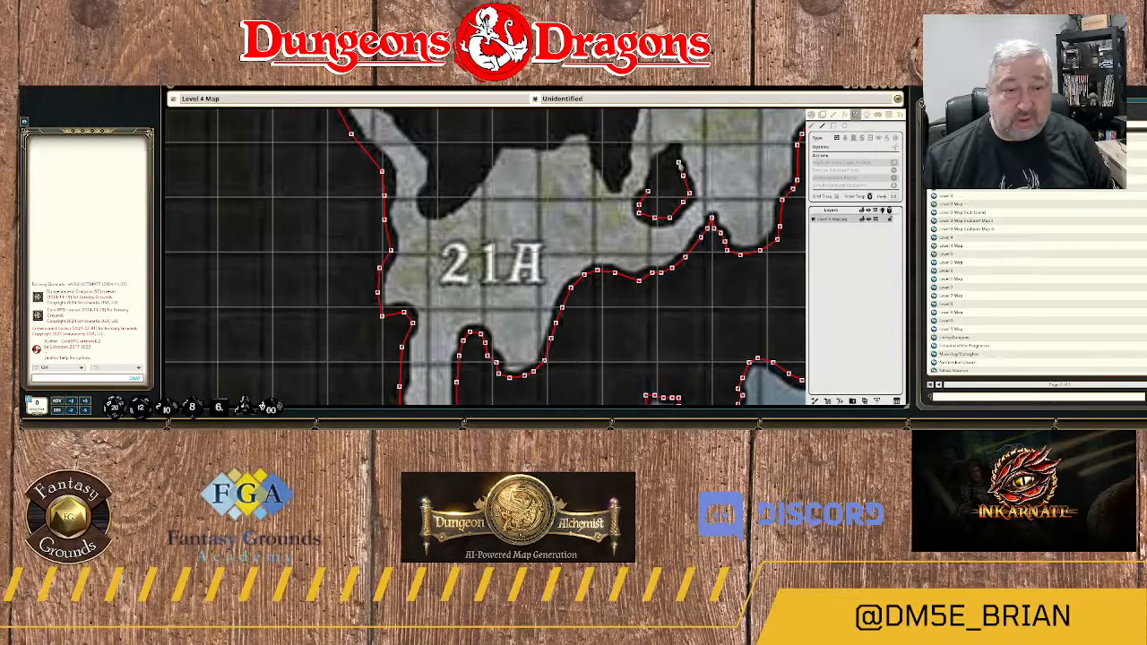
{"action": "left_click", "coordinate": [680, 148]}
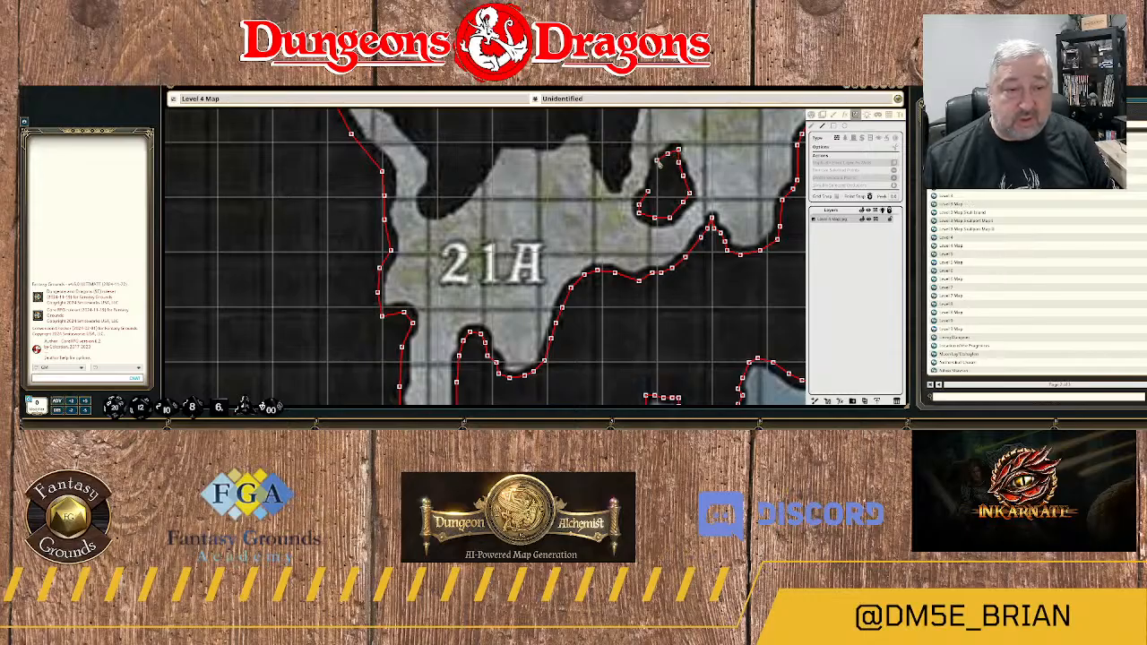
{"action": "left_click", "coordinate": [658, 161]}
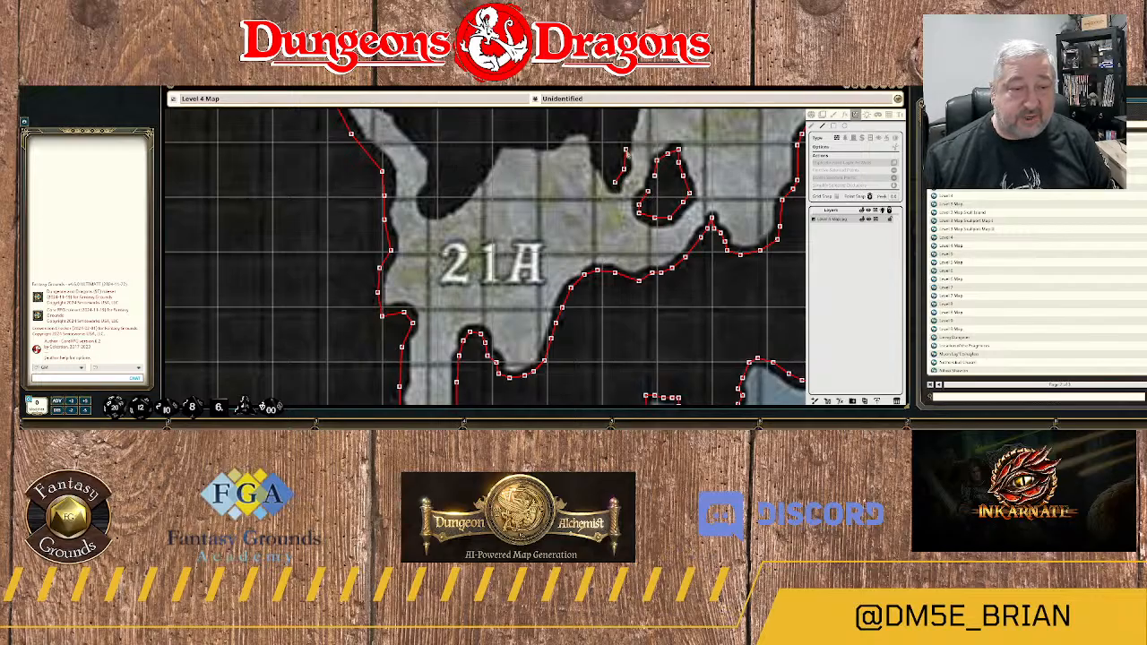
Start a wall at the rock mass's southern spur beside the small pillar and trace it north along area 20's southwest edge.
{"action": "left_click", "coordinate": [627, 128]}
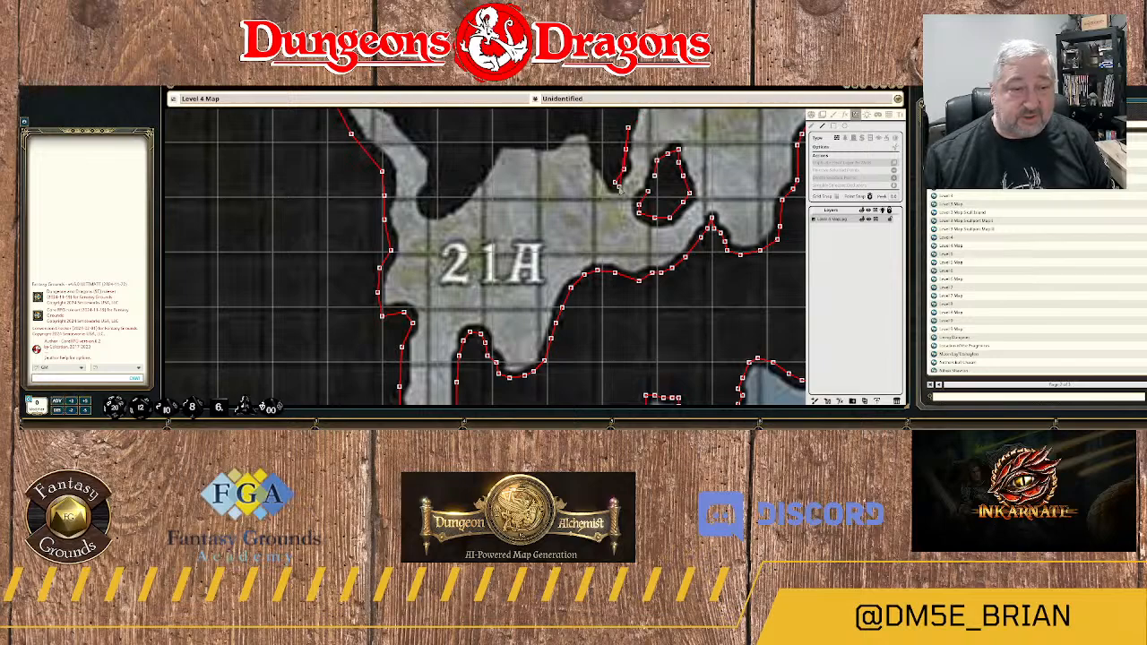
{"action": "left_click_drag", "start_coordinate": [638, 127], "coordinate": [590, 249]}
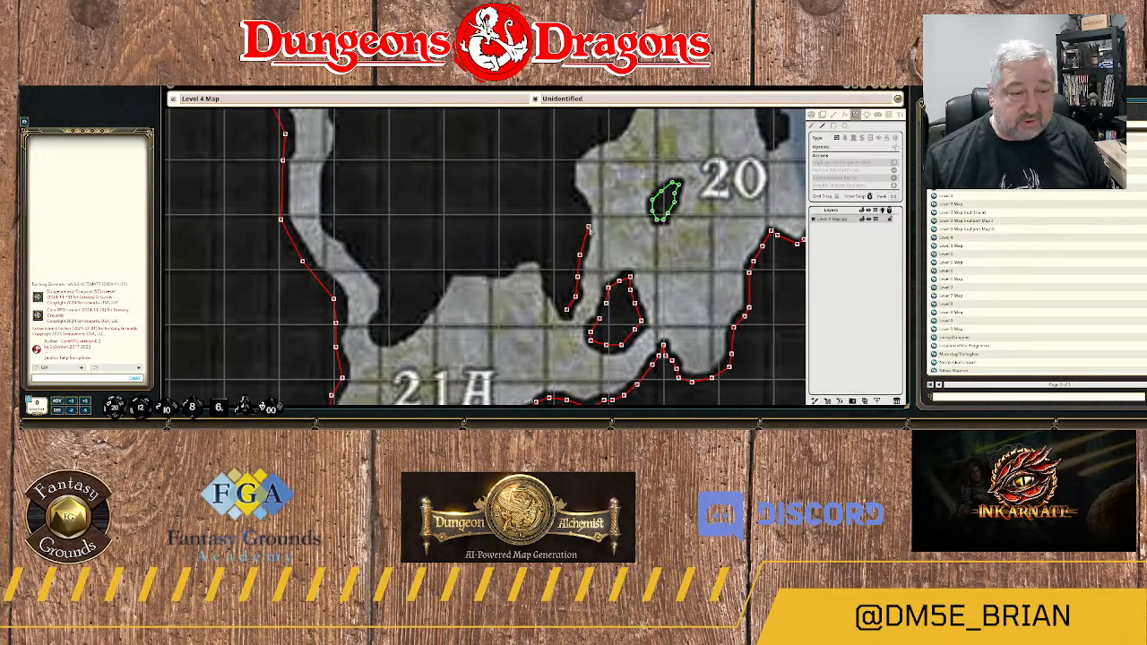
{"action": "left_click", "coordinate": [588, 226]}
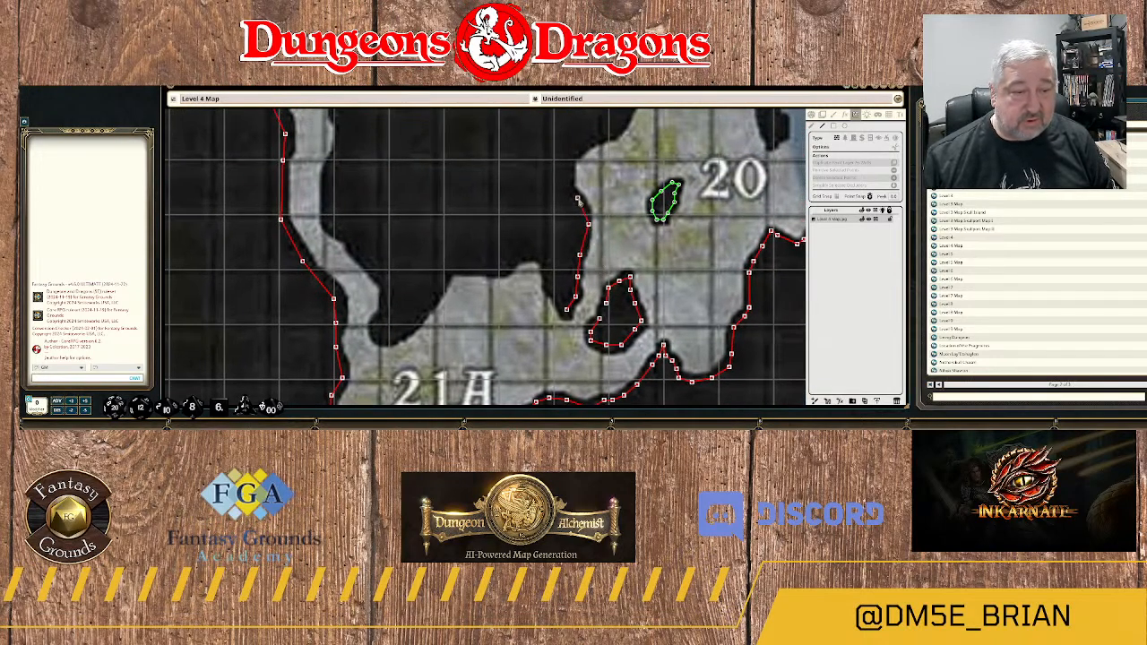
{"action": "left_click", "coordinate": [578, 198]}
{"action": "left_click", "coordinate": [567, 186]}
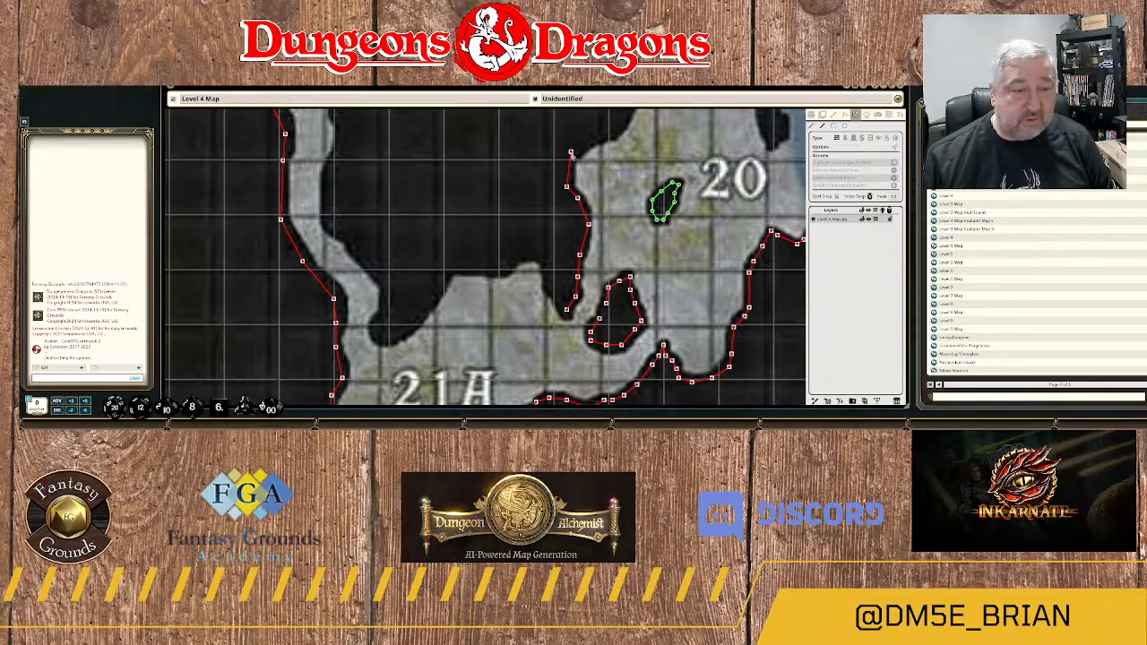
{"action": "left_click", "coordinate": [571, 154]}
{"action": "left_click", "coordinate": [595, 140]}
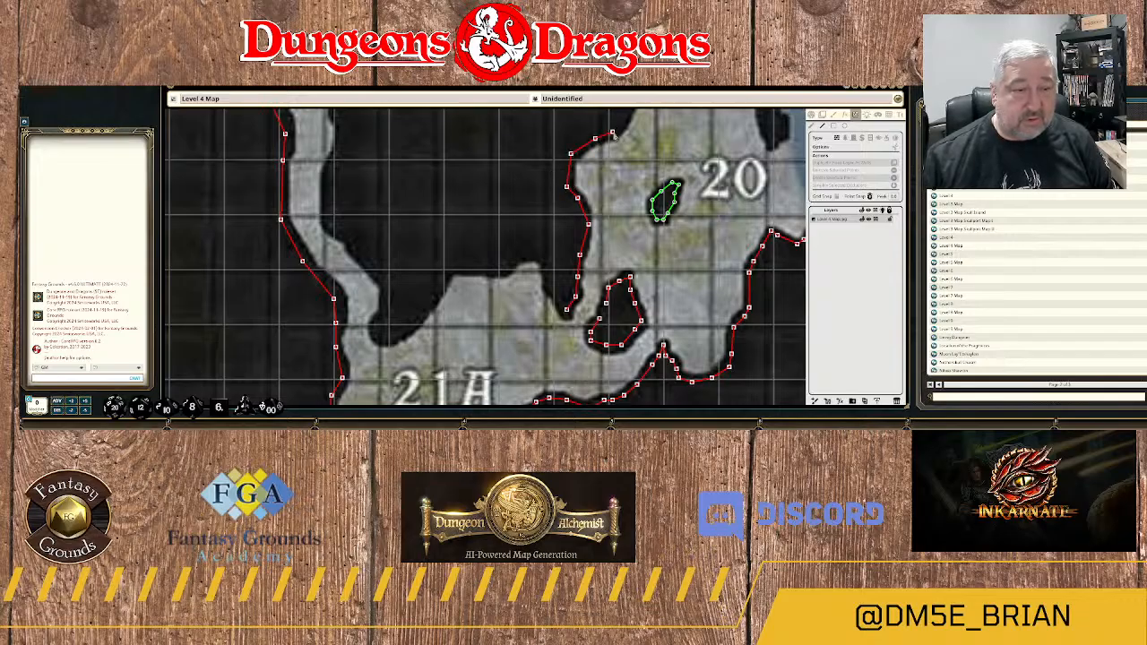
{"action": "left_click", "coordinate": [613, 132]}
Trace the wall north along area 20's west side to the rock mass's northeast corner at the water.
{"action": "left_click_drag", "start_coordinate": [636, 123], "coordinate": [579, 269]}
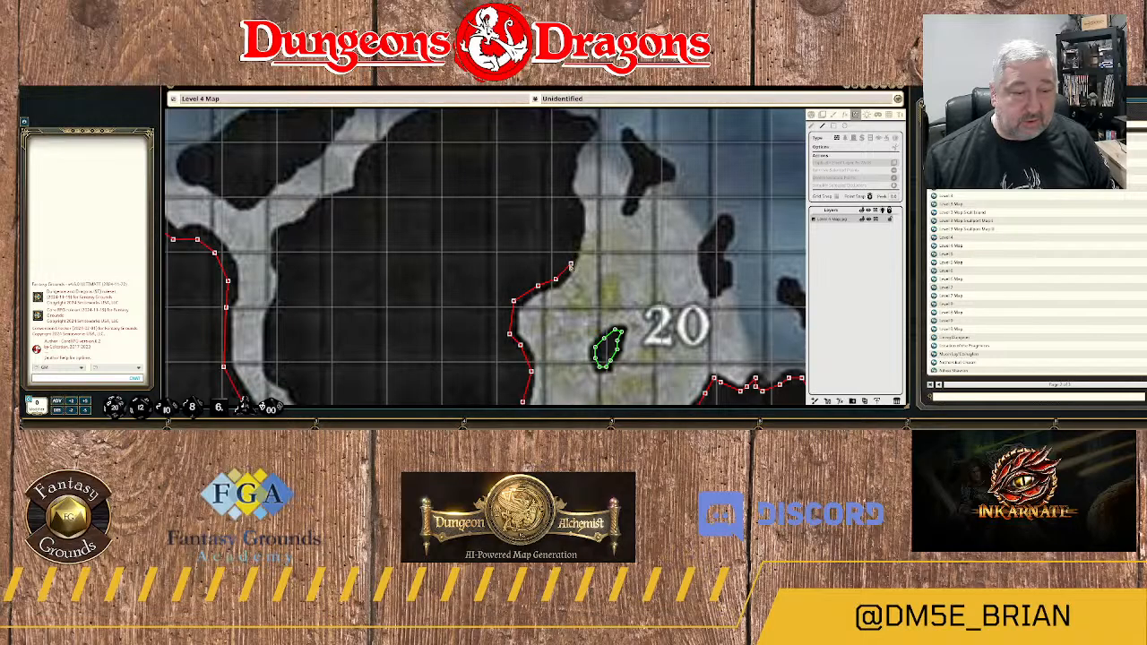
{"action": "left_click", "coordinate": [568, 263]}
{"action": "left_click", "coordinate": [579, 220]}
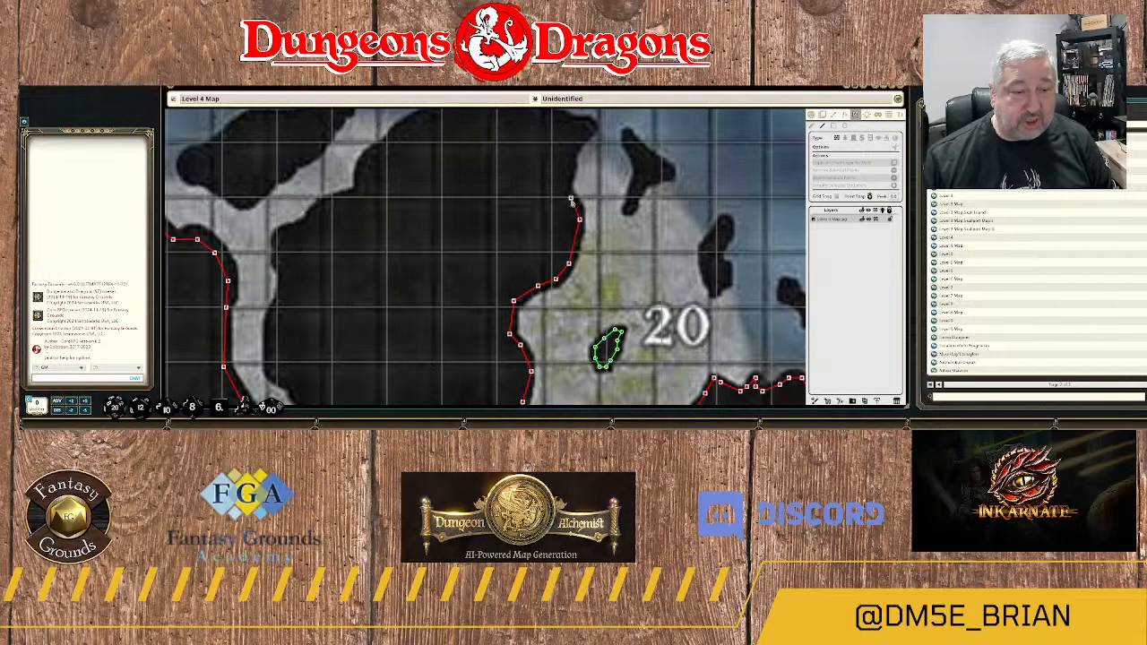
{"action": "left_click", "coordinate": [569, 187]}
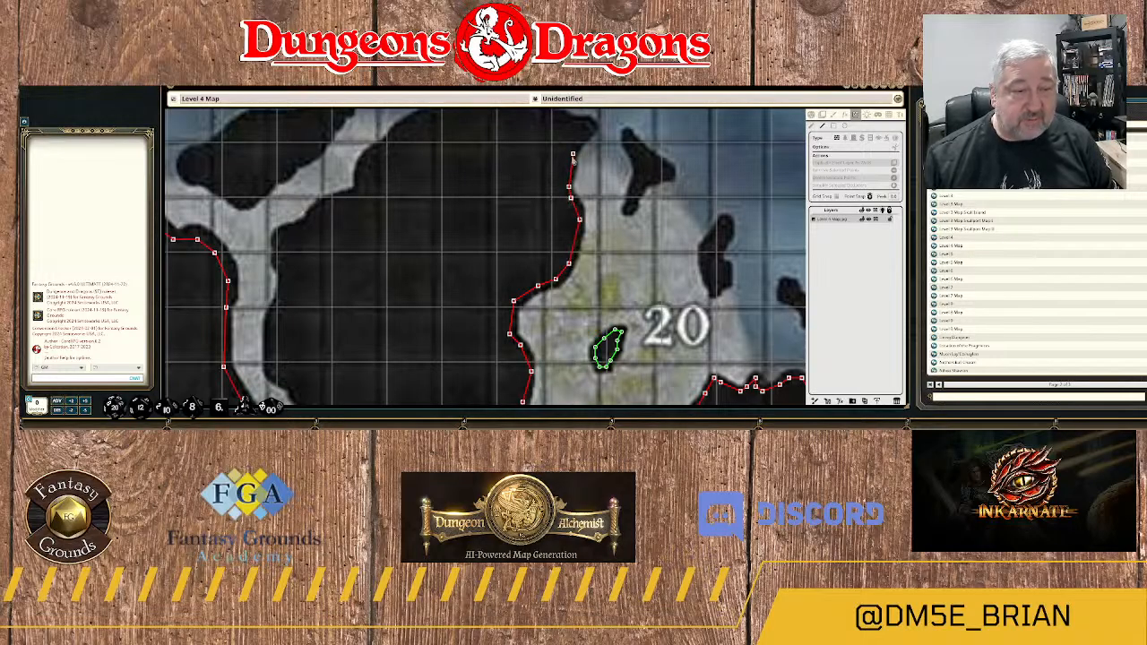
{"action": "left_click", "coordinate": [571, 155]}
{"action": "left_click", "coordinate": [581, 143]}
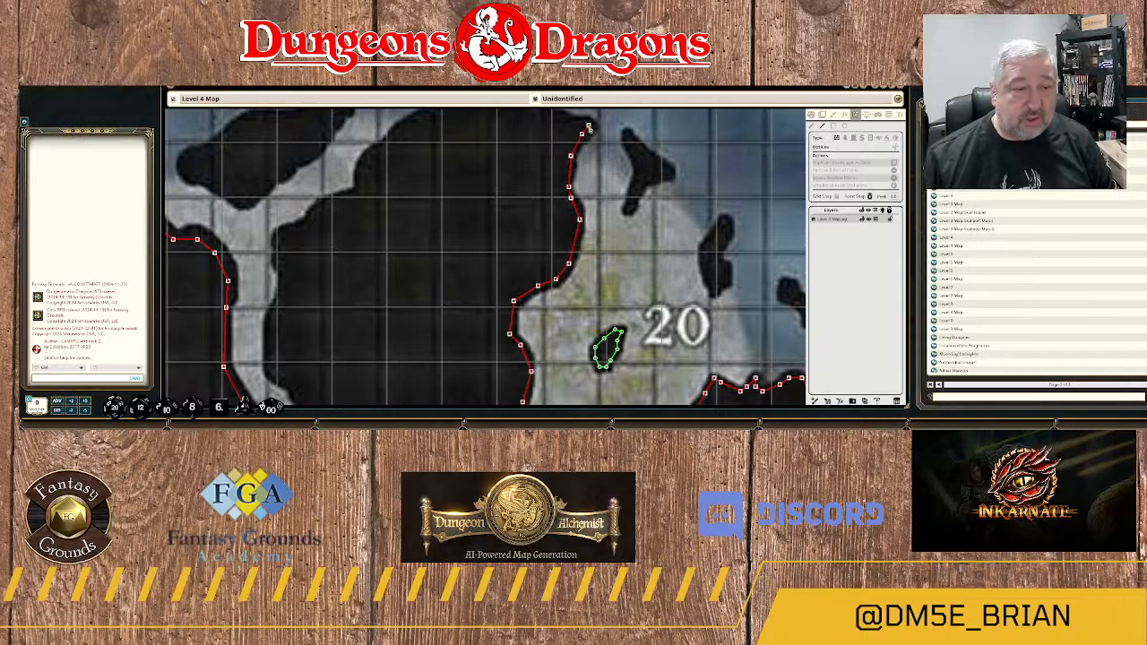
{"action": "left_click", "coordinate": [568, 123]}
Trace the wall west along the rock mass's northern shore to the top of its arch.
{"action": "left_click_drag", "start_coordinate": [566, 125], "coordinate": [594, 276]}
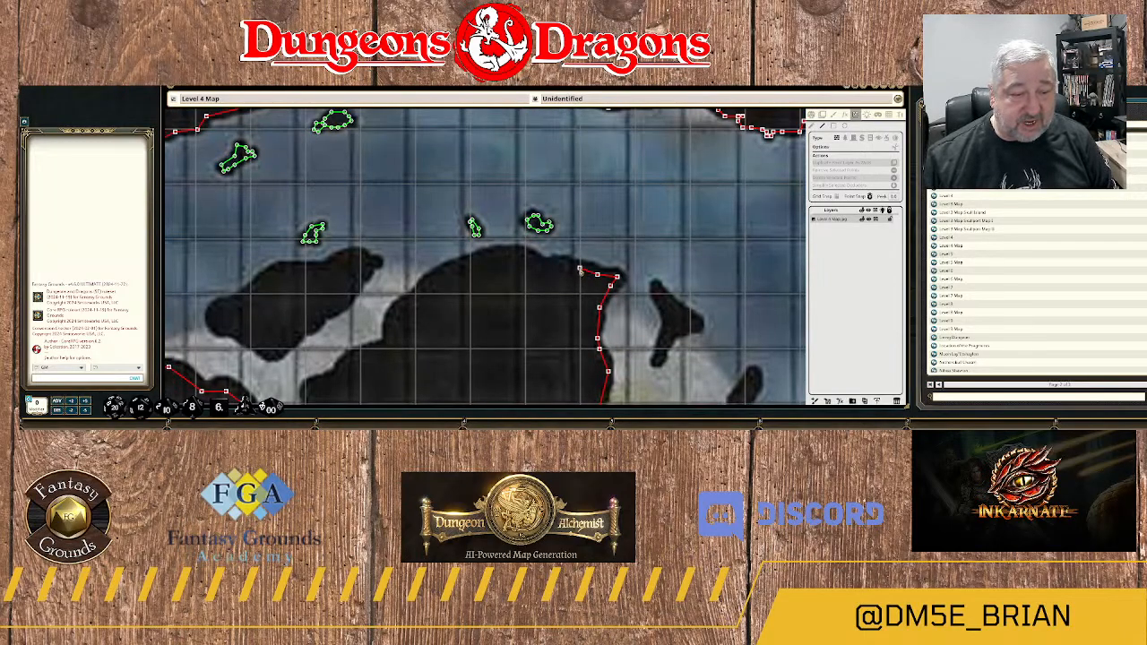
{"action": "left_click", "coordinate": [580, 268]}
{"action": "left_click", "coordinate": [561, 262]}
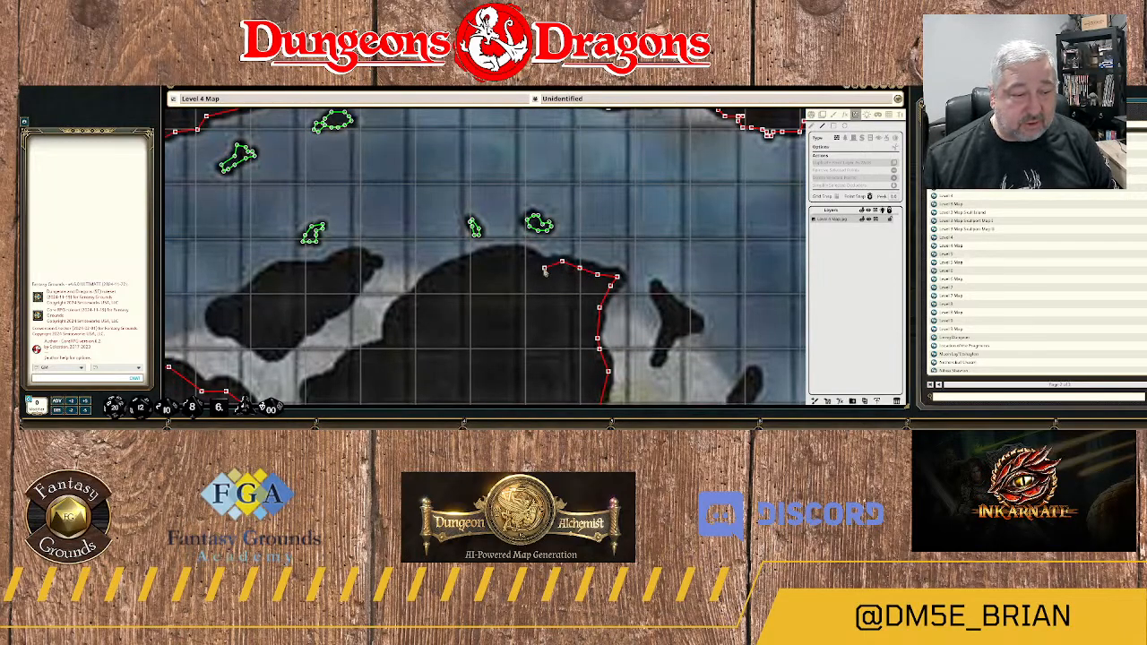
{"action": "left_click", "coordinate": [544, 266]}
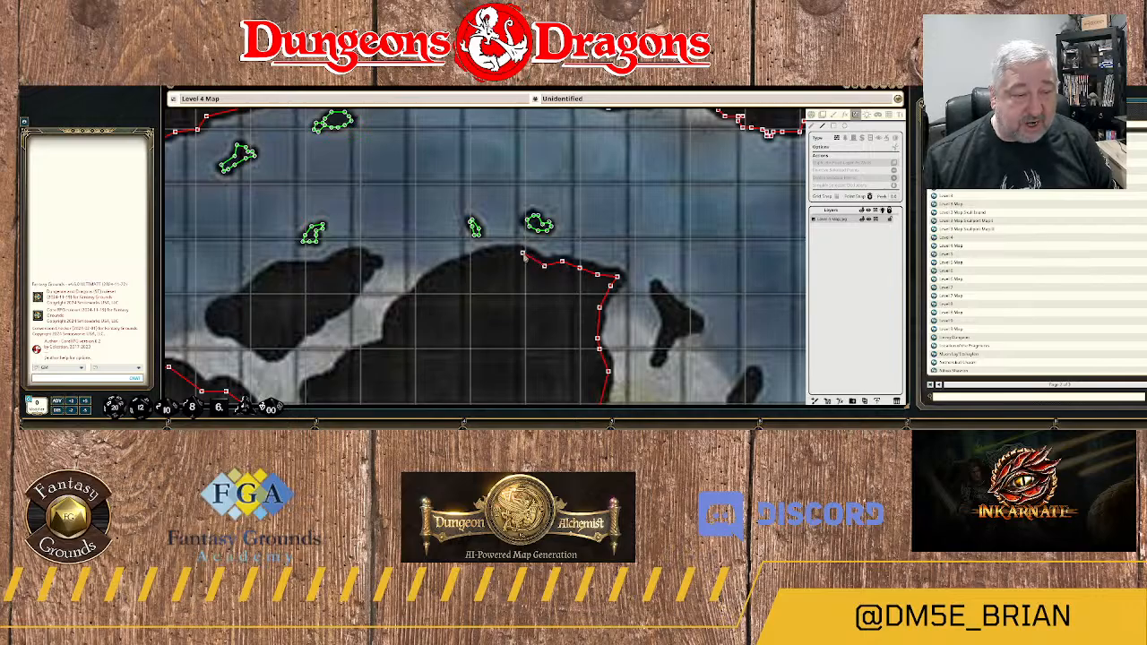
{"action": "left_click", "coordinate": [522, 254]}
{"action": "left_click", "coordinate": [485, 259]}
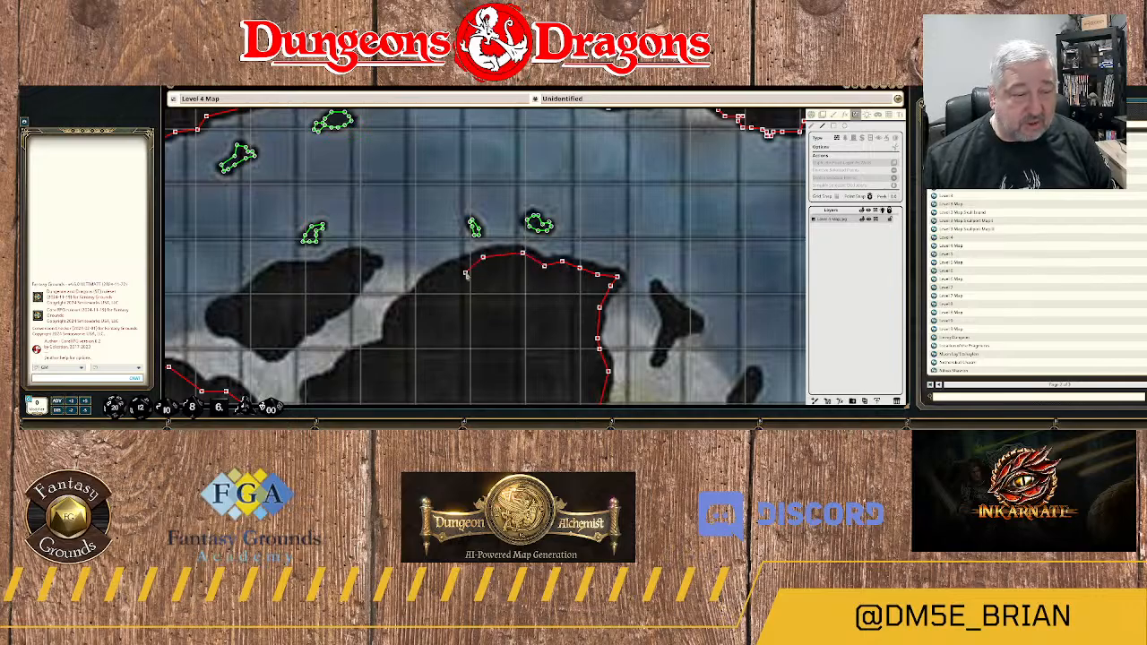
Trace the wall southwest down the curved northwest shoulder of the rock mass.
{"action": "left_click_drag", "start_coordinate": [464, 275], "coordinate": [653, 193]}
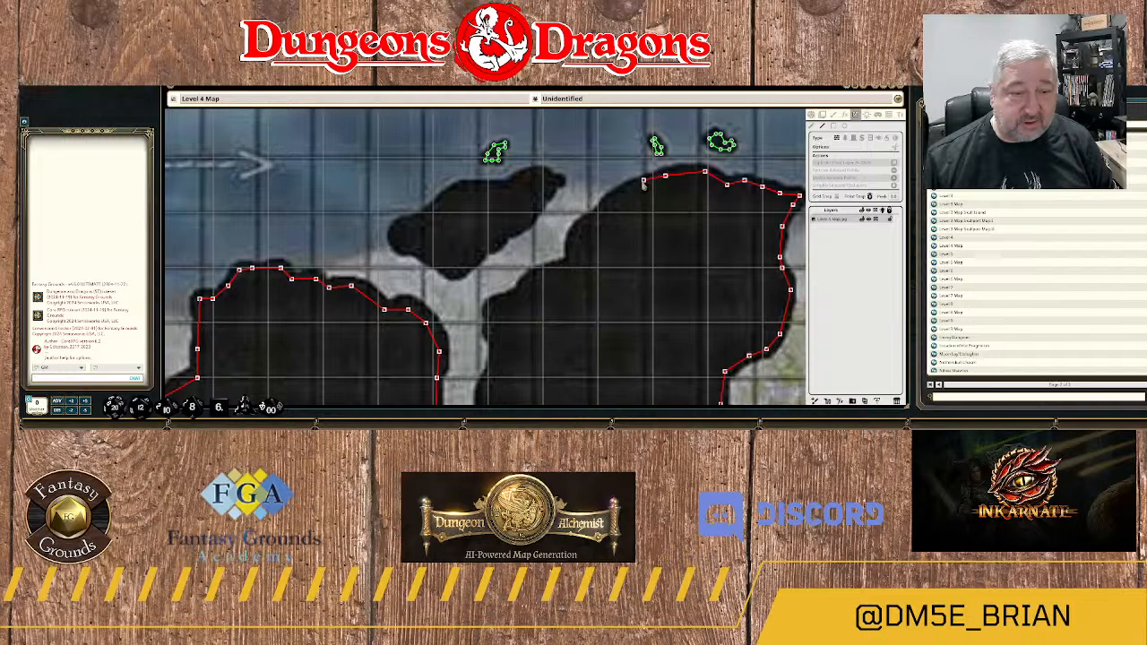
{"action": "left_click", "coordinate": [639, 184]}
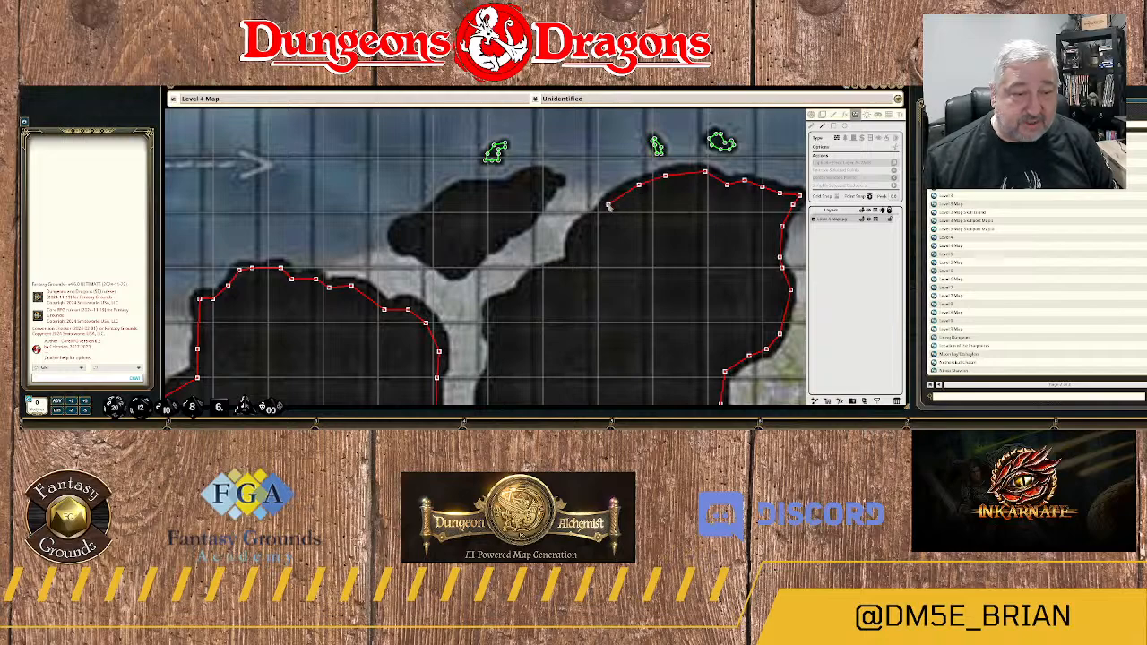
{"action": "left_click", "coordinate": [608, 206]}
{"action": "left_click", "coordinate": [589, 220]}
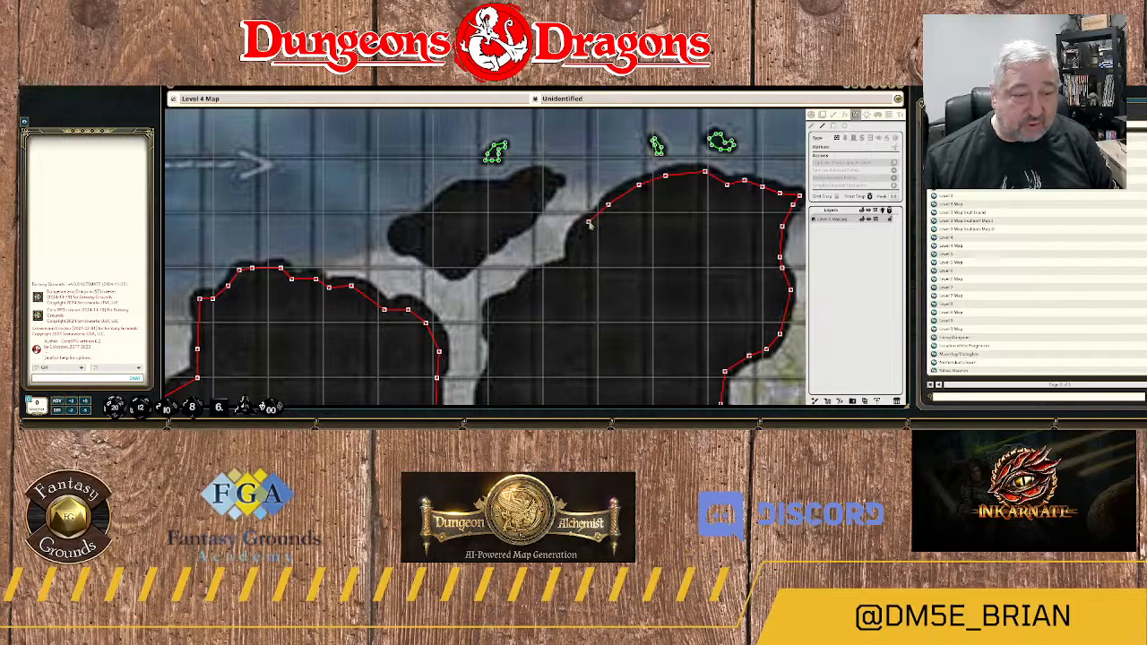
{"action": "left_click", "coordinate": [581, 235]}
{"action": "left_click", "coordinate": [570, 258]}
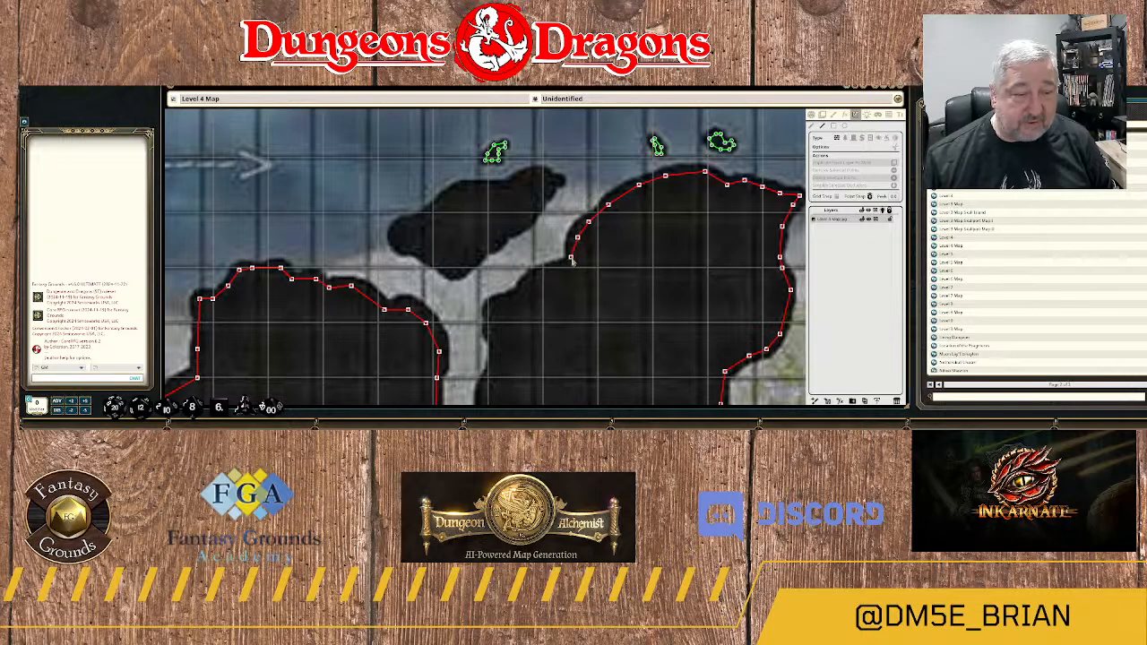
Trace the wall southwest along the rock mass's edge to the mouth of the narrow passage leading south.
{"action": "left_click", "coordinate": [565, 266]}
{"action": "left_click", "coordinate": [535, 274]}
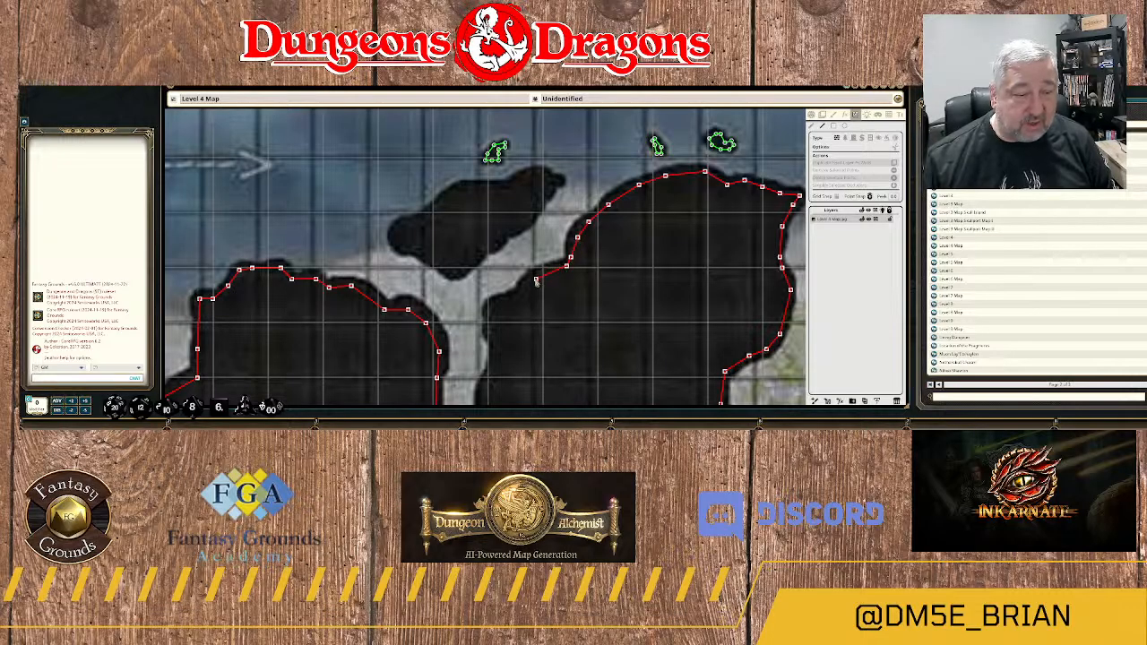
{"action": "left_click", "coordinate": [532, 296]}
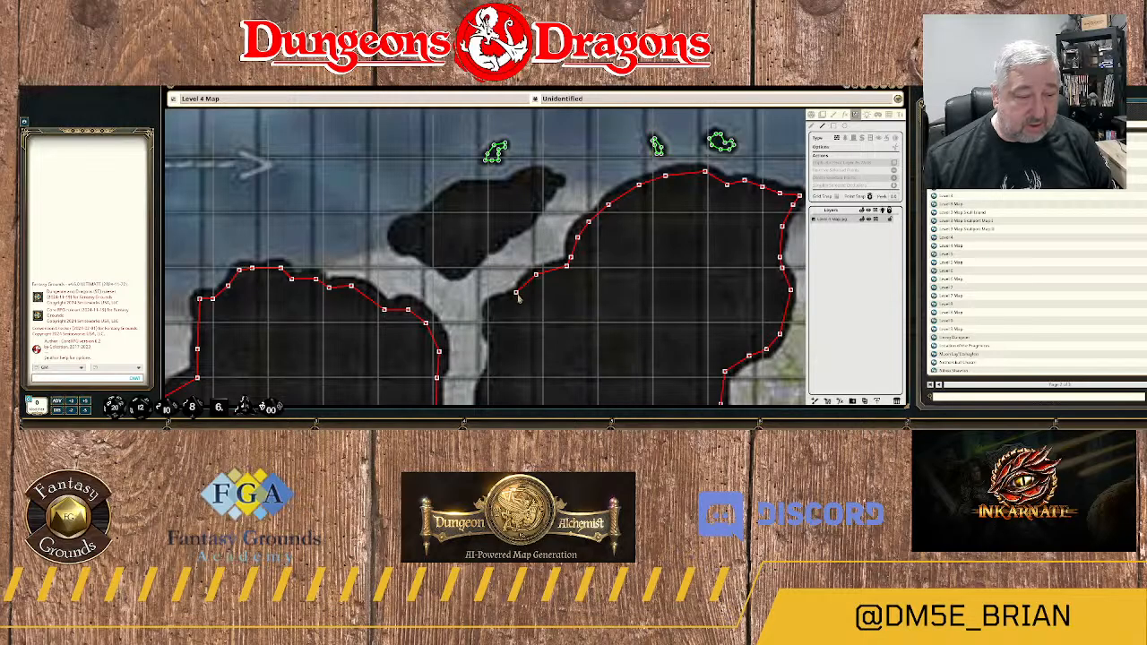
{"action": "left_click", "coordinate": [518, 294]}
{"action": "left_click", "coordinate": [494, 304]}
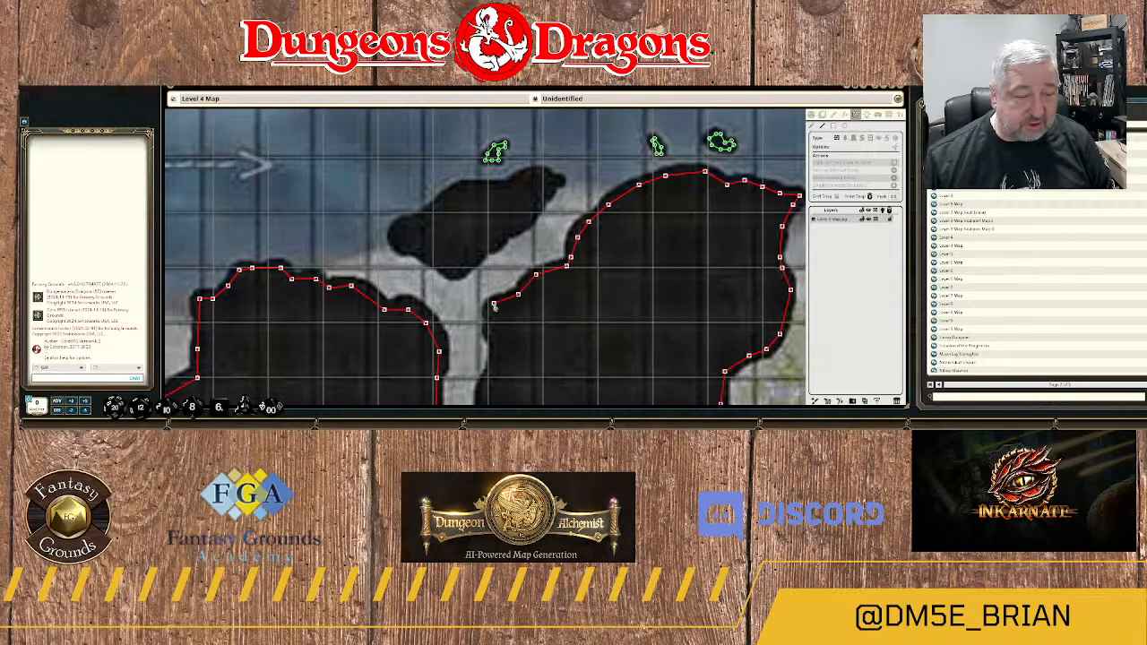
Trace the wall south down the narrow passage's east side to the bend toward area 21A.
{"action": "left_click_drag", "start_coordinate": [505, 325], "coordinate": [592, 187]}
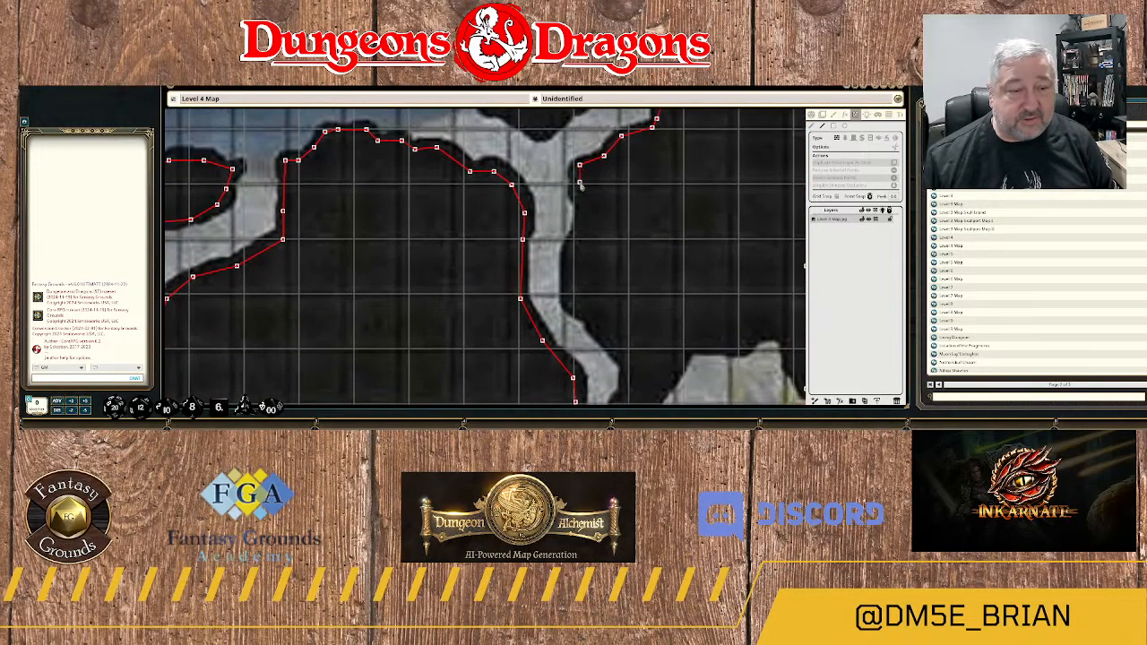
{"action": "left_click", "coordinate": [575, 191]}
{"action": "left_click", "coordinate": [581, 205]}
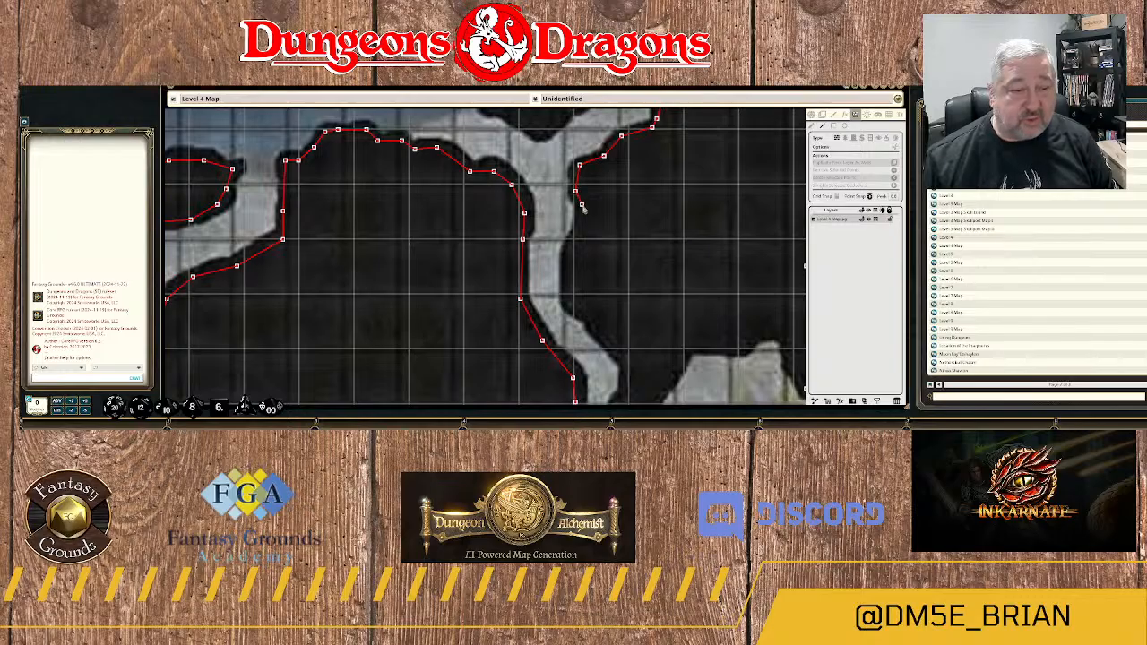
{"action": "left_click", "coordinate": [580, 231]}
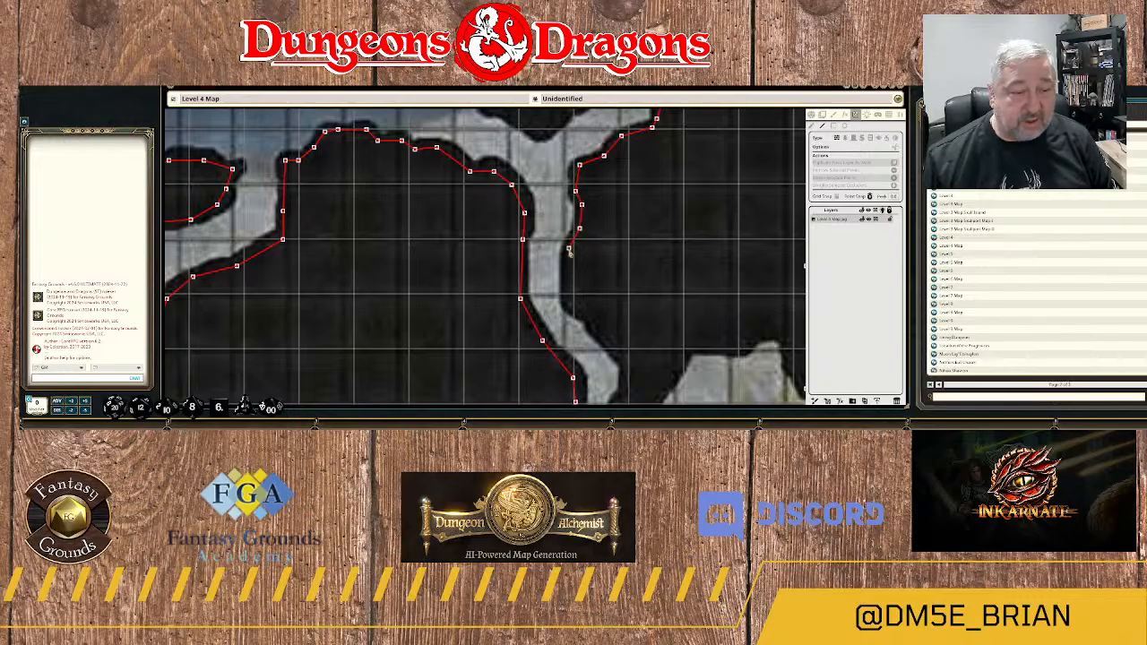
{"action": "left_click", "coordinate": [568, 249]}
{"action": "left_click", "coordinate": [568, 301]}
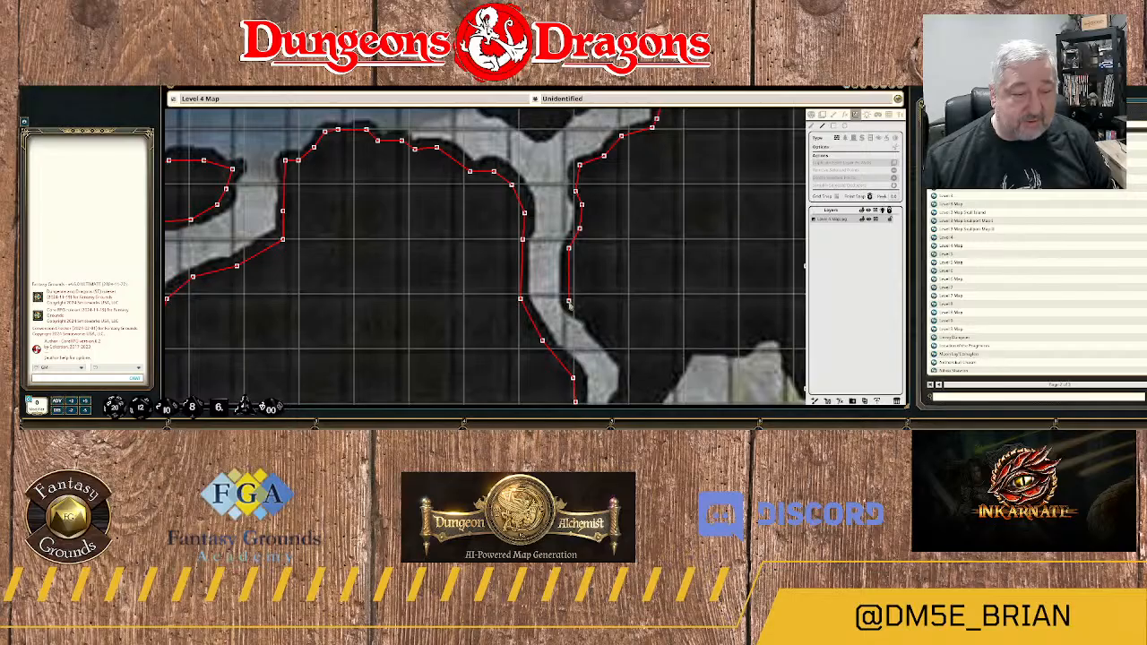
{"action": "left_click", "coordinate": [586, 314]}
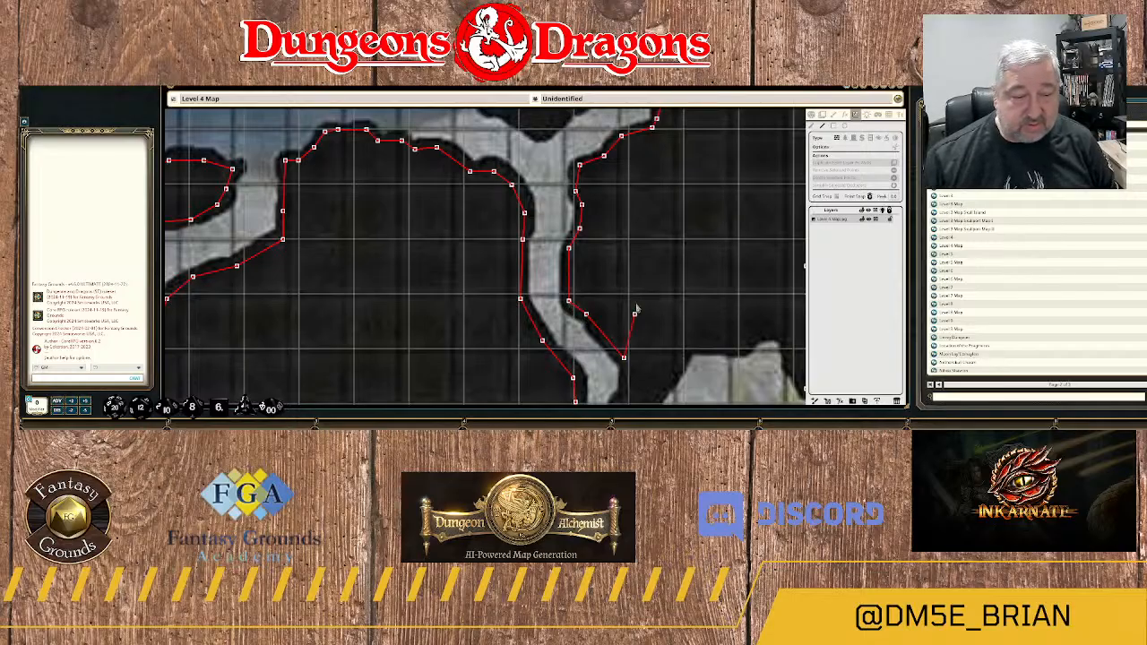
Trace the wall around the rock tip northwest of area 21A and up to the room's northern edge.
{"action": "left_click_drag", "start_coordinate": [638, 357], "coordinate": [530, 185]}
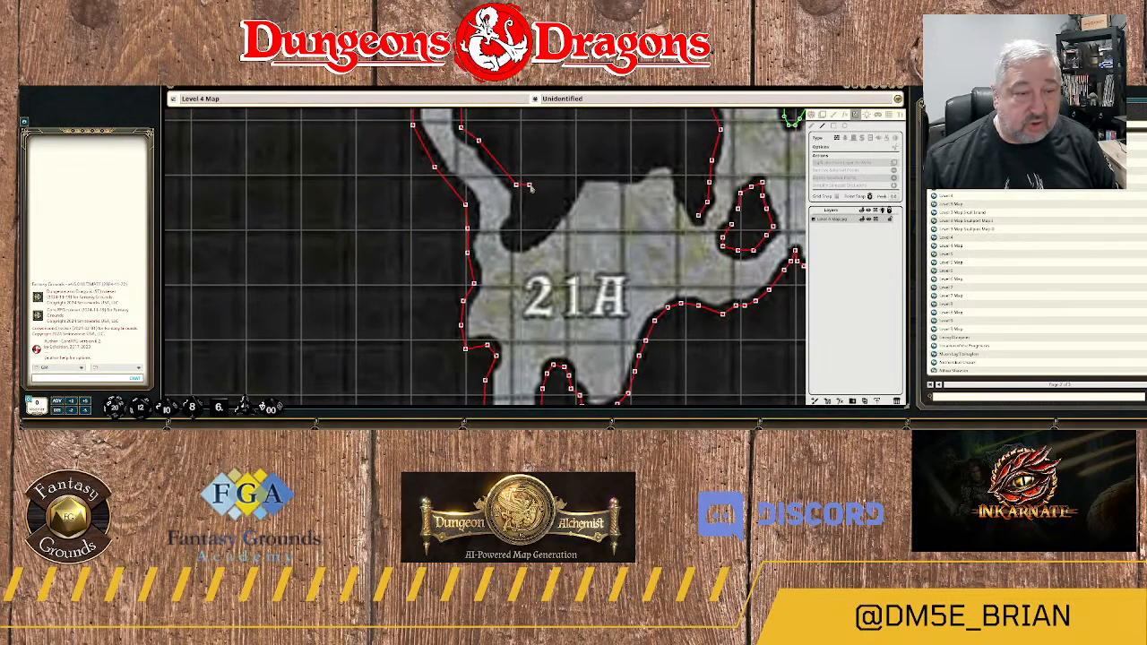
{"action": "left_click", "coordinate": [514, 235]}
{"action": "left_click", "coordinate": [533, 233]}
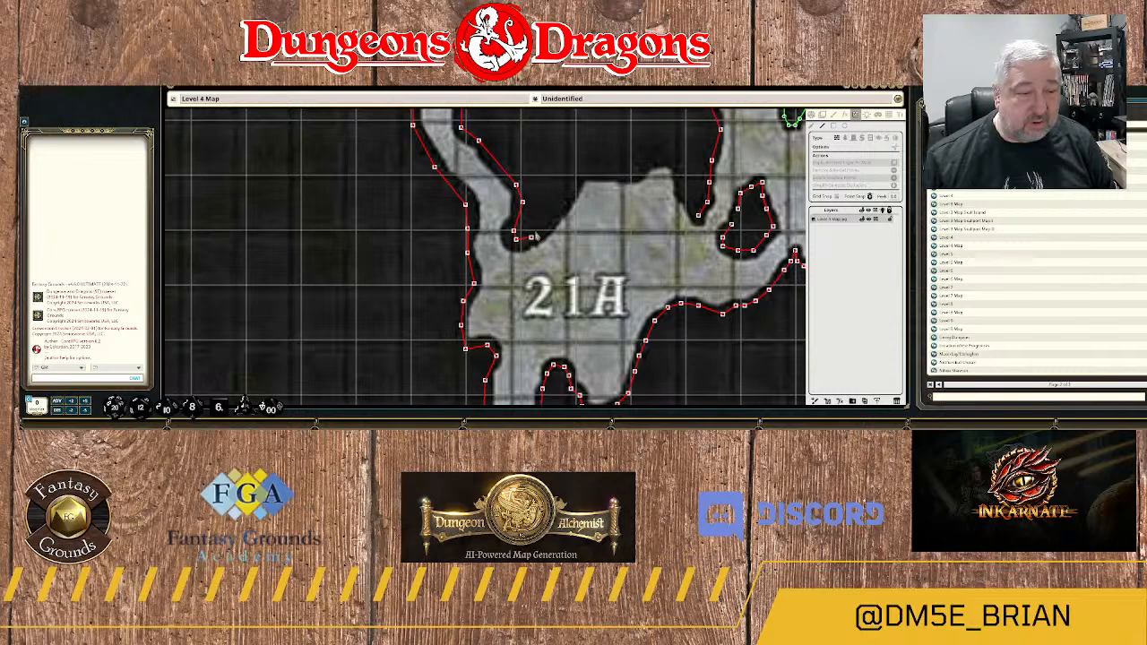
{"action": "left_click", "coordinate": [562, 210]}
{"action": "left_click", "coordinate": [580, 179]}
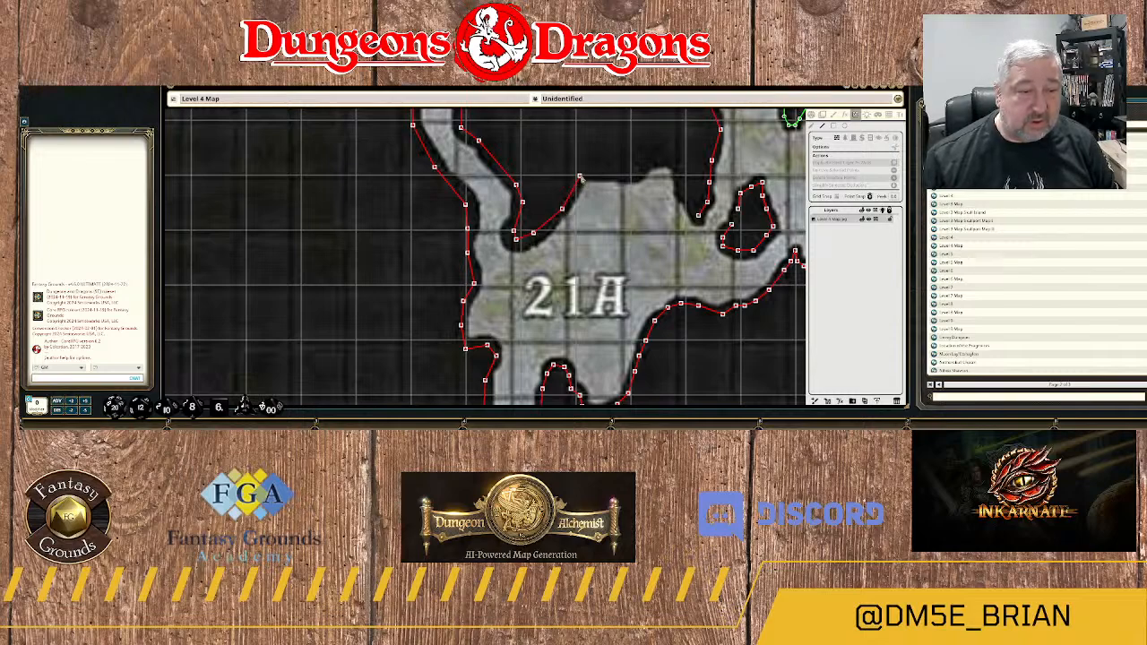
Trace the wall east along area 21A's northern edge and down to join the existing wall beside the small rock pillar.
{"action": "left_click", "coordinate": [595, 172]}
{"action": "left_click", "coordinate": [623, 172]}
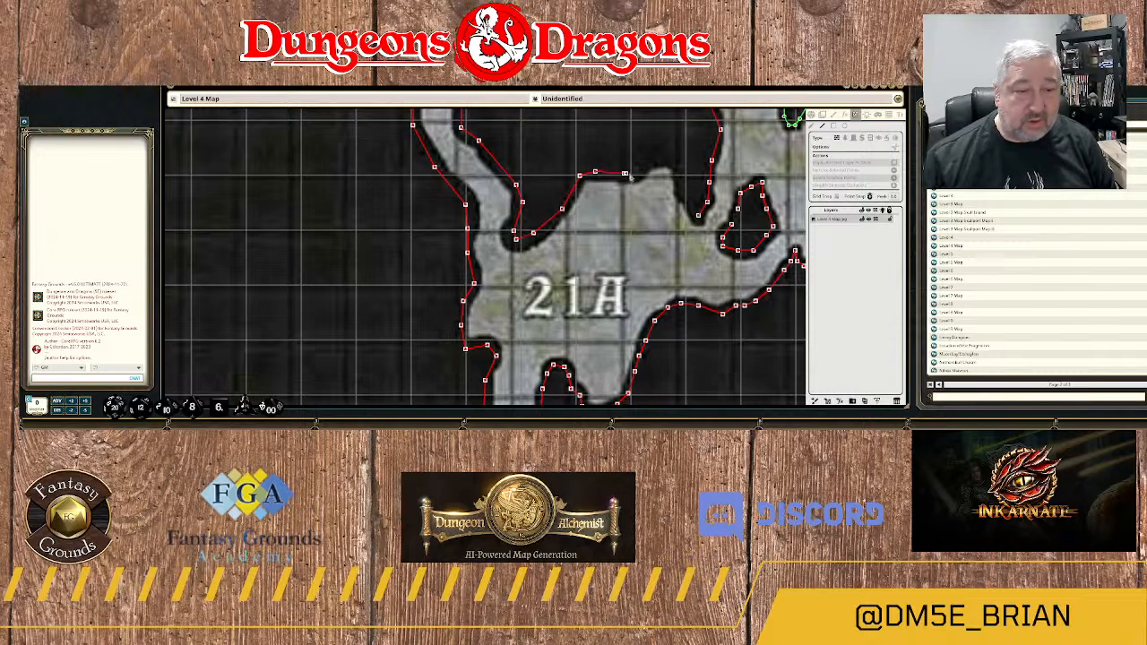
{"action": "left_click", "coordinate": [636, 171]}
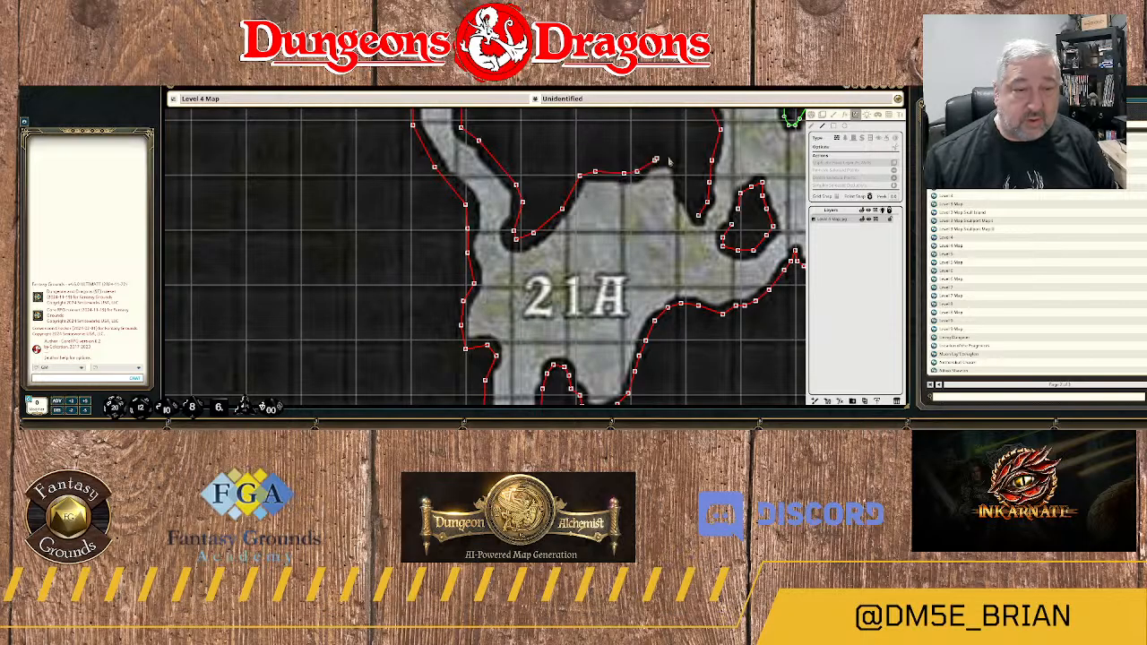
{"action": "left_click", "coordinate": [655, 161]}
{"action": "left_click", "coordinate": [674, 162]}
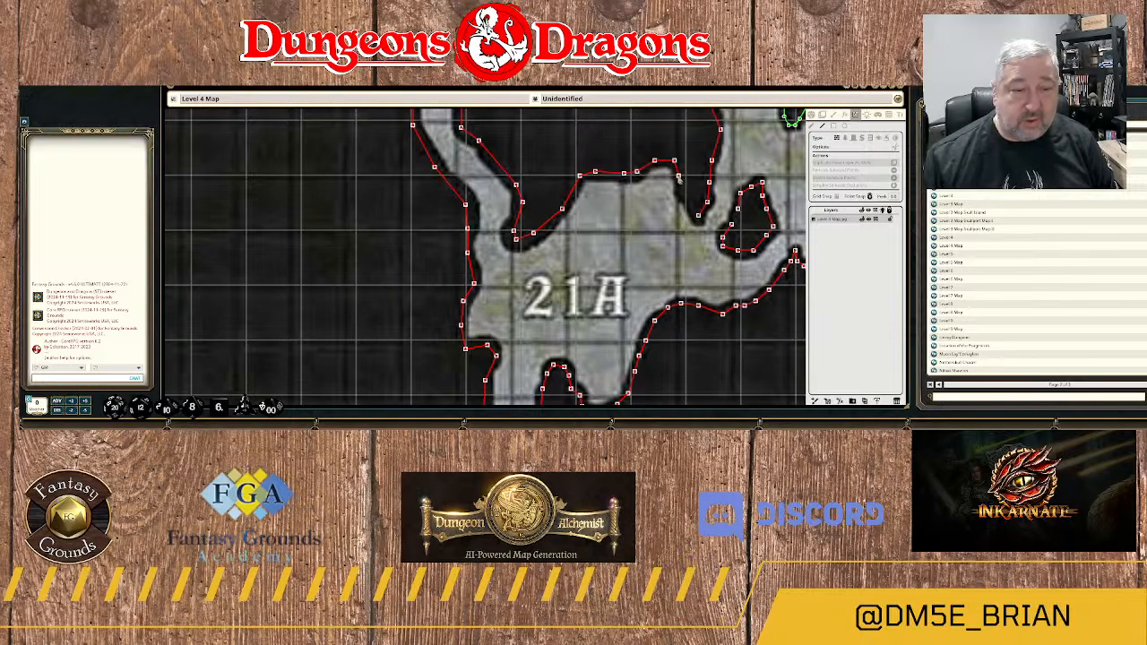
{"action": "left_click", "coordinate": [678, 177]}
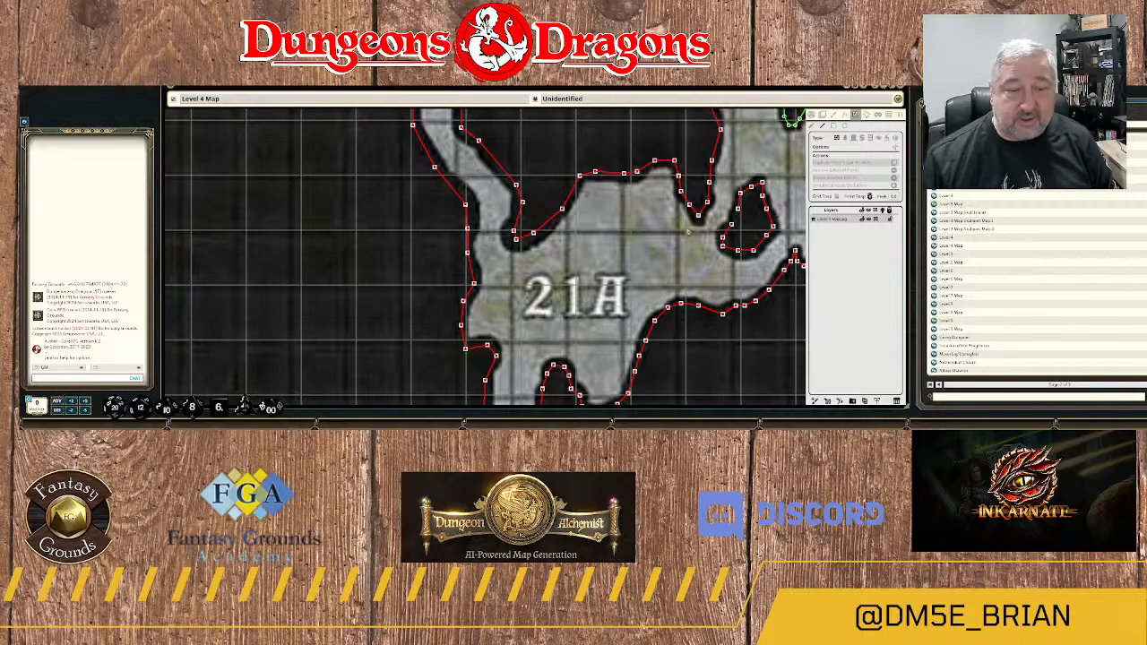
{"action": "scroll", "coordinate": [688, 231], "scroll_direction": "down", "scroll_amount": 5}
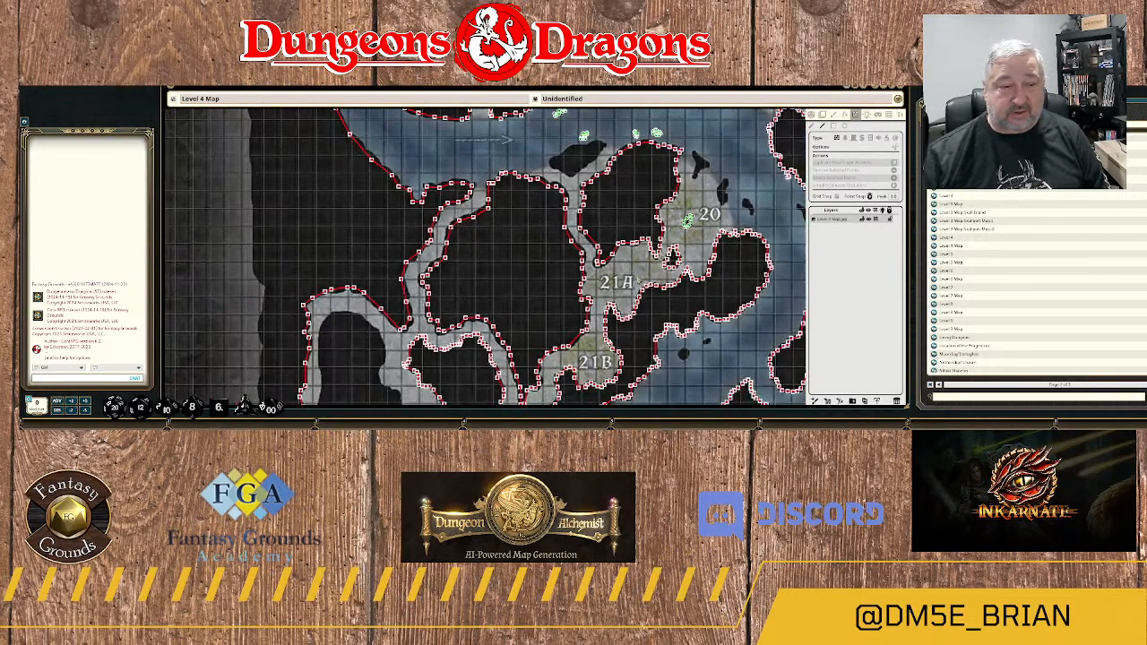
{"action": "scroll", "coordinate": [635, 273], "scroll_direction": "down", "scroll_amount": 2}
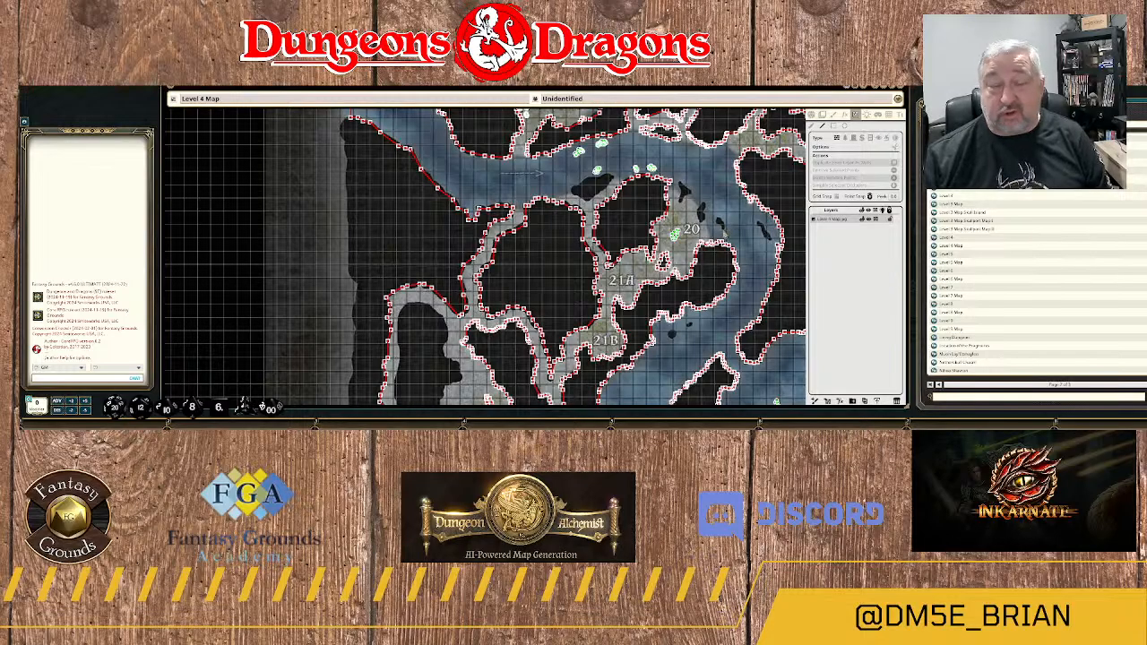
{"action": "scroll", "coordinate": [724, 237], "scroll_direction": "up", "scroll_amount": 5}
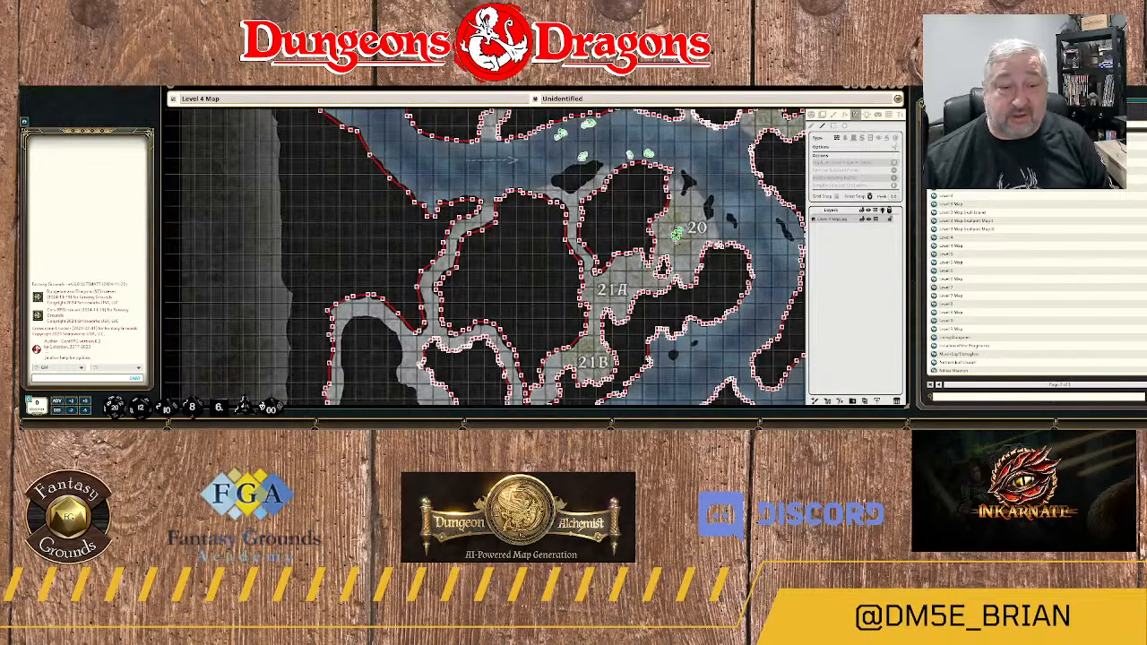
{"action": "left_click_drag", "start_coordinate": [726, 219], "coordinate": [633, 266]}
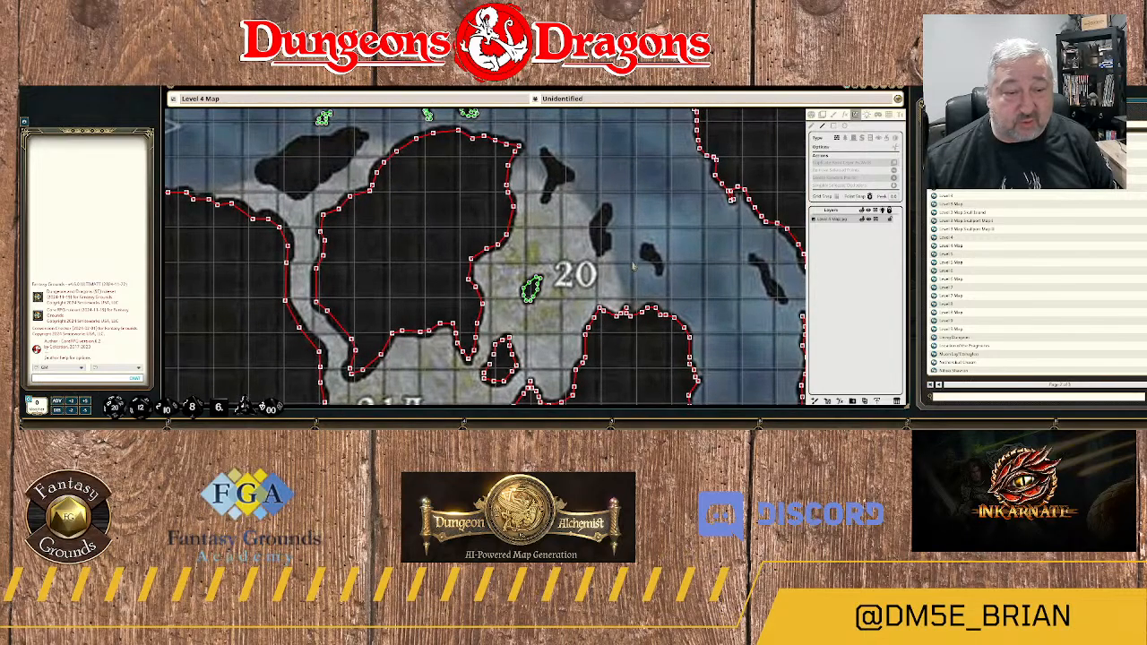
{"action": "left_click", "coordinate": [593, 225]}
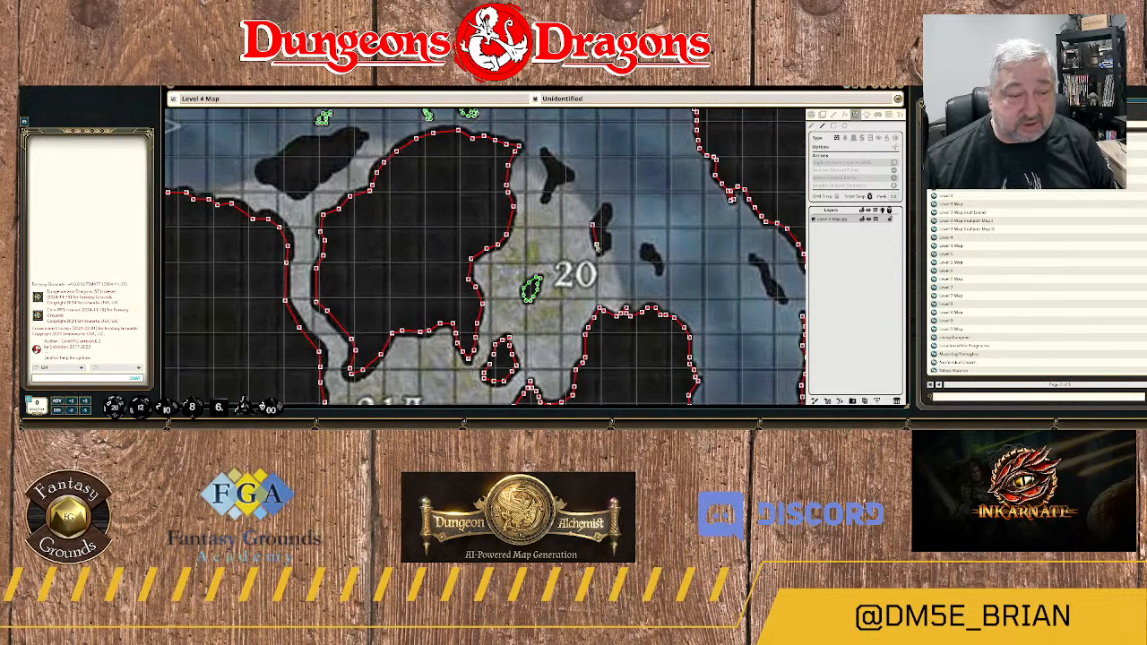
{"action": "left_click", "coordinate": [600, 251]}
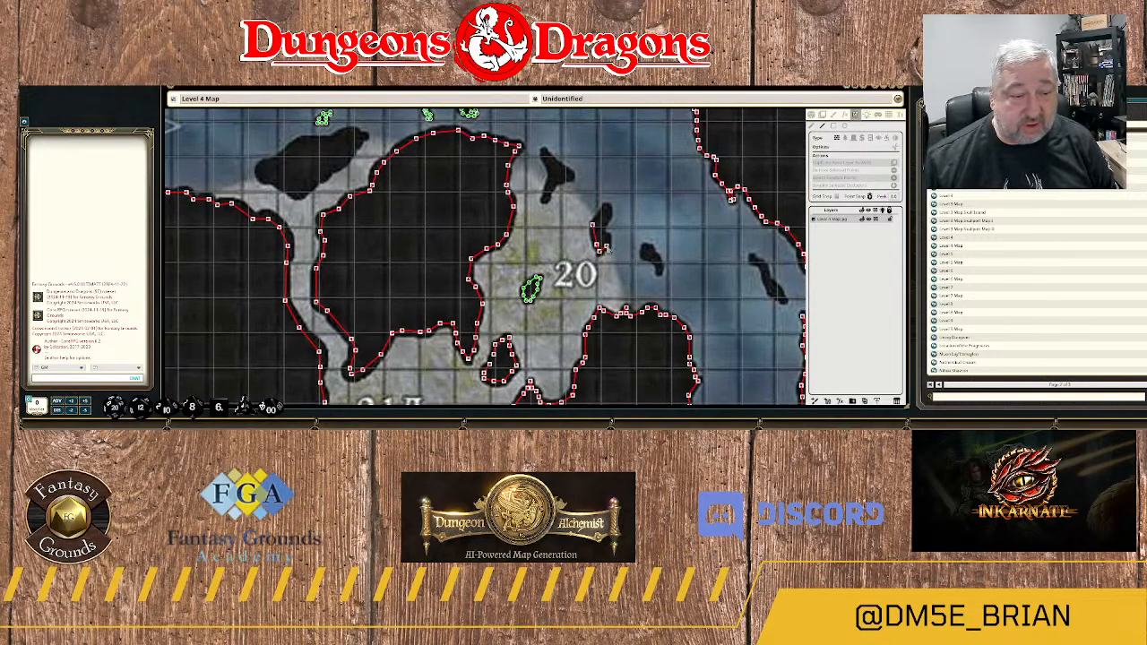
{"action": "left_click", "coordinate": [606, 220]}
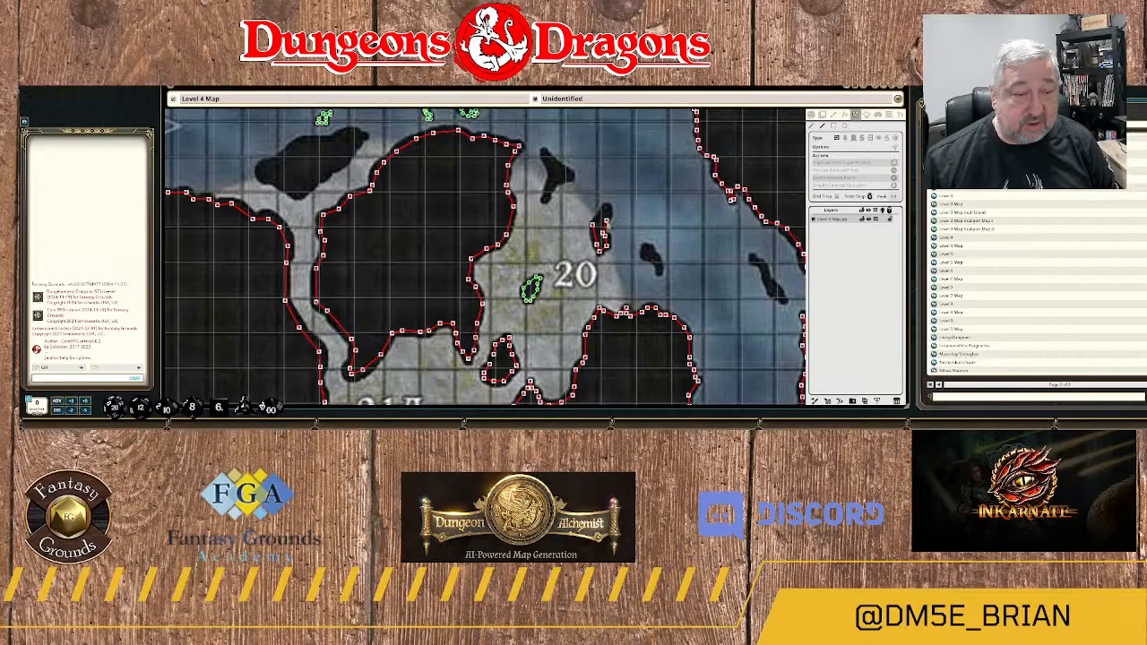
{"action": "left_click", "coordinate": [606, 210]}
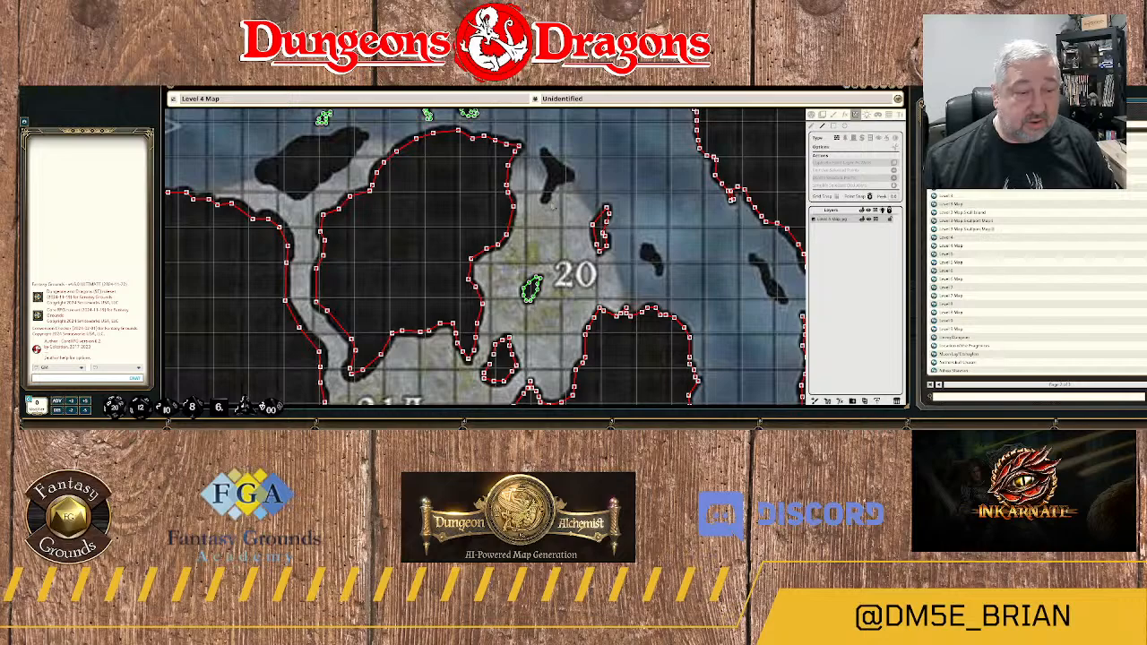
{"action": "scroll", "coordinate": [553, 206], "scroll_direction": "up", "scroll_amount": 3}
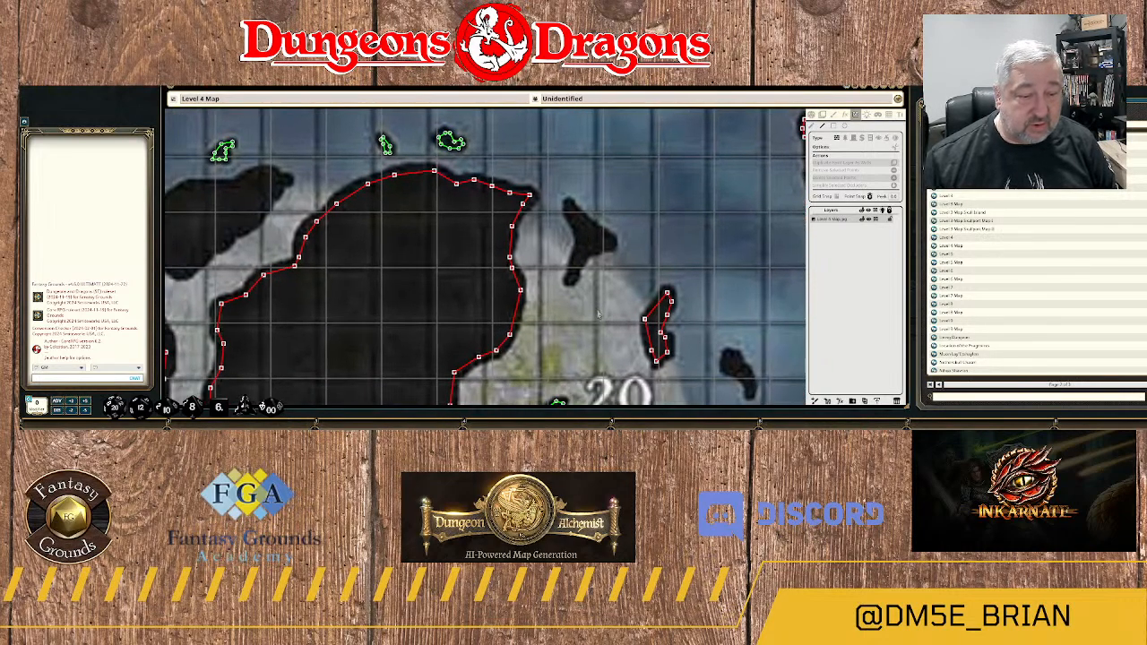
{"action": "left_click_drag", "start_coordinate": [599, 314], "coordinate": [615, 176]}
{"action": "scroll", "coordinate": [611, 195], "scroll_direction": "down", "scroll_amount": 3}
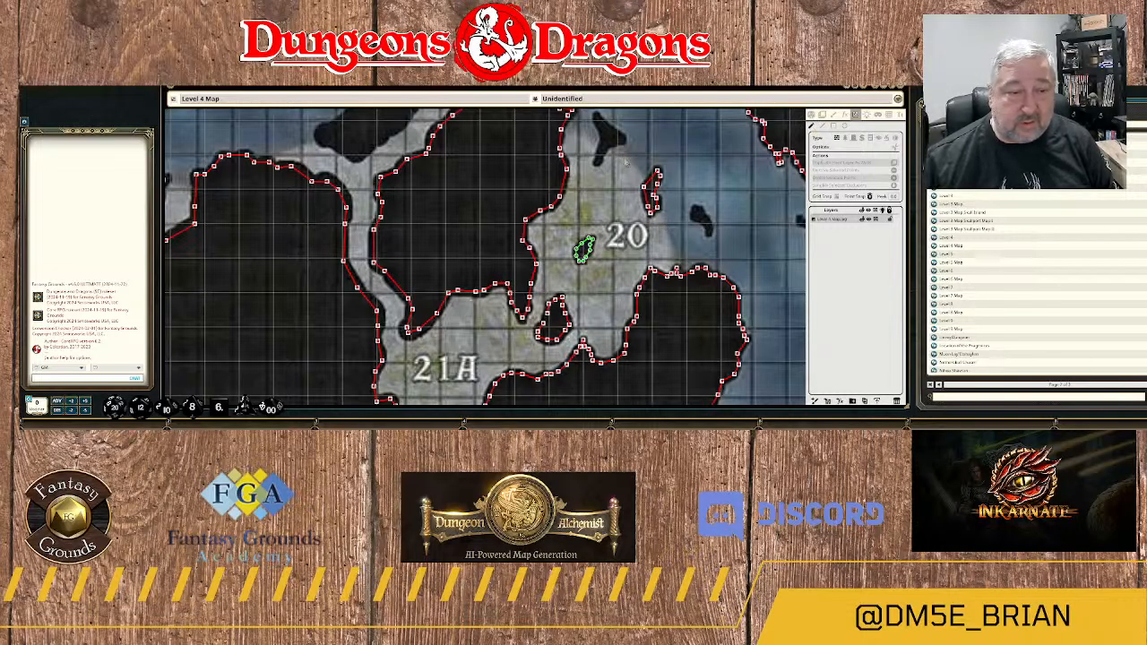
{"action": "left_click_drag", "start_coordinate": [626, 159], "coordinate": [682, 233]}
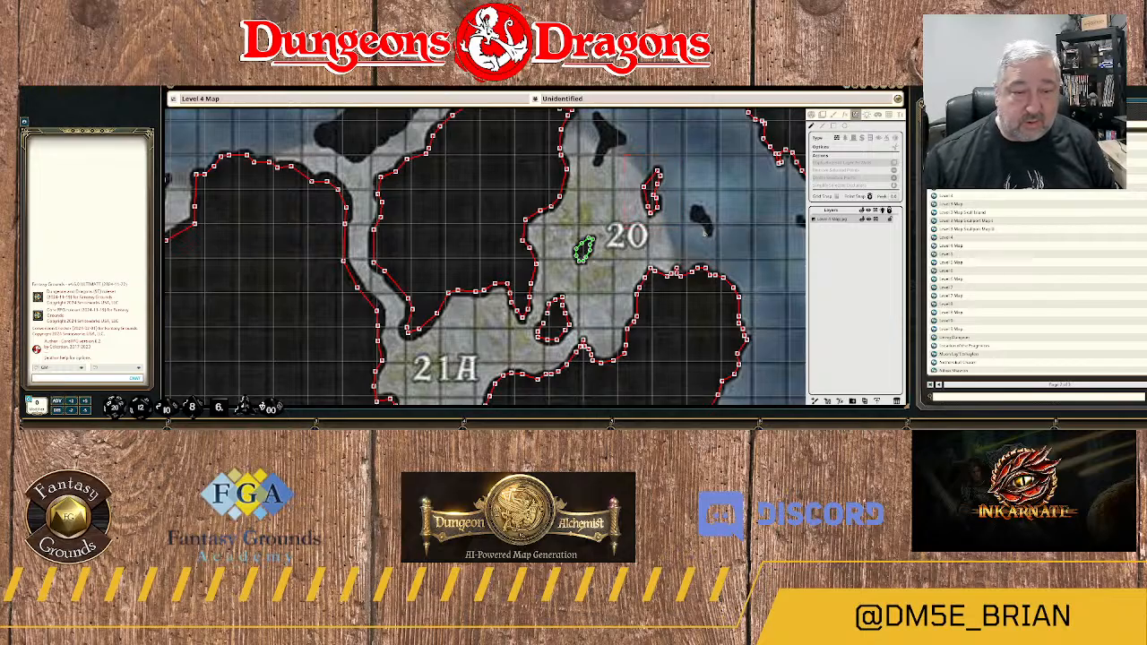
{"action": "key", "text": "Delete"}
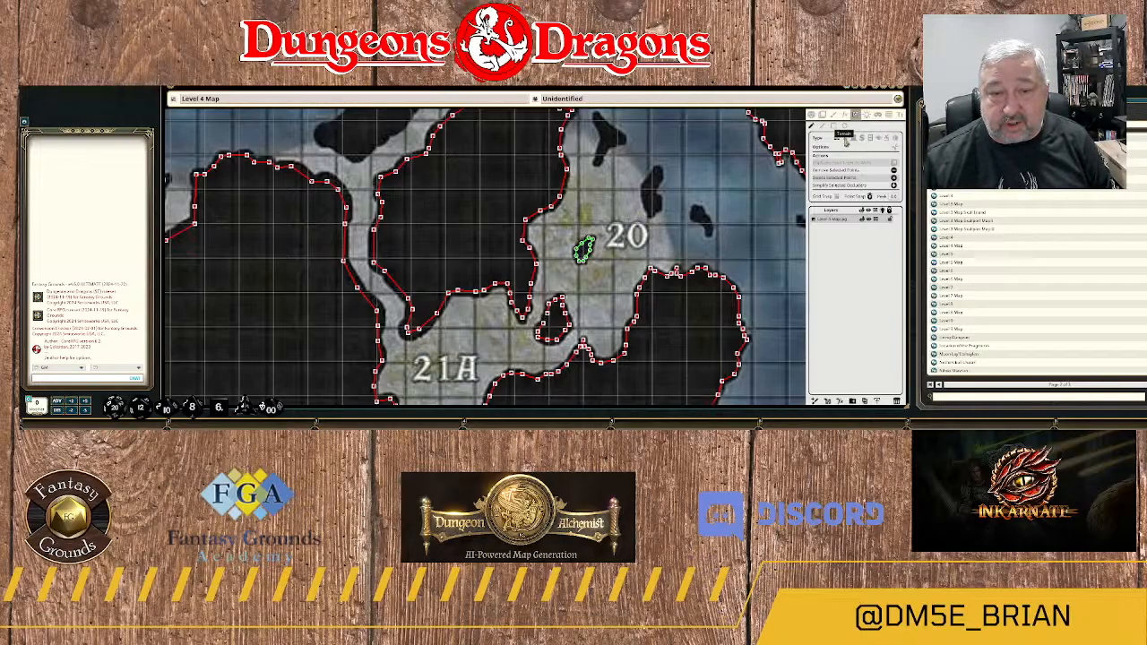
Outline the small rock just northeast of the area 20 label as a closed terrain shape.
{"action": "scroll", "coordinate": [657, 185], "scroll_direction": "up", "scroll_amount": 2}
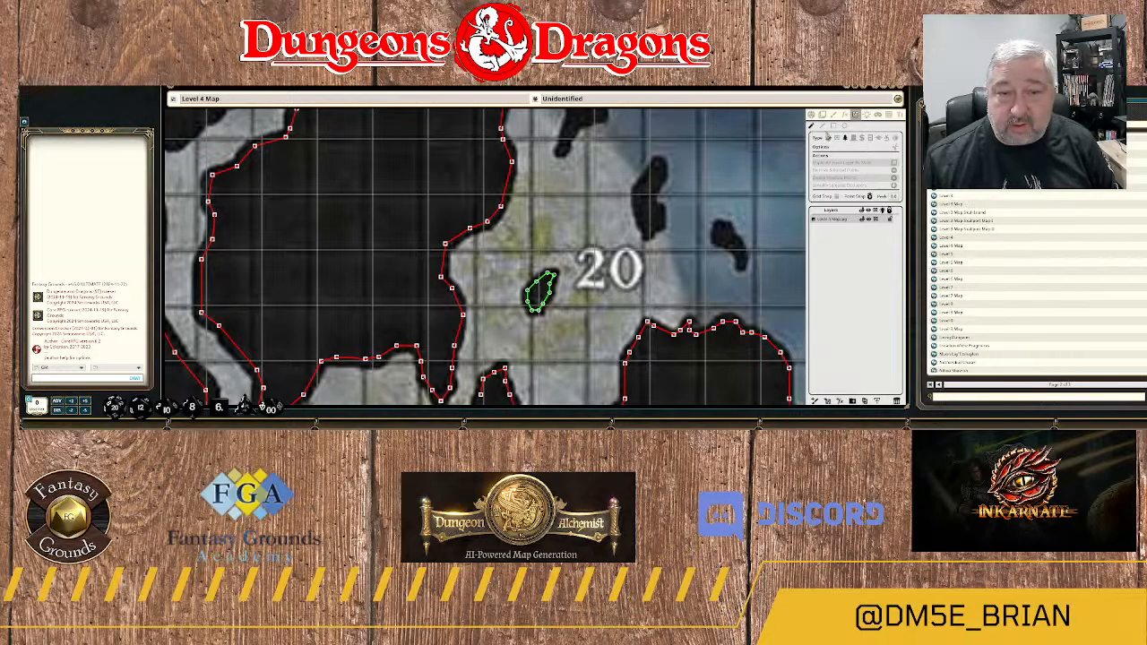
{"action": "left_click", "coordinate": [657, 165]}
{"action": "left_click", "coordinate": [636, 190]}
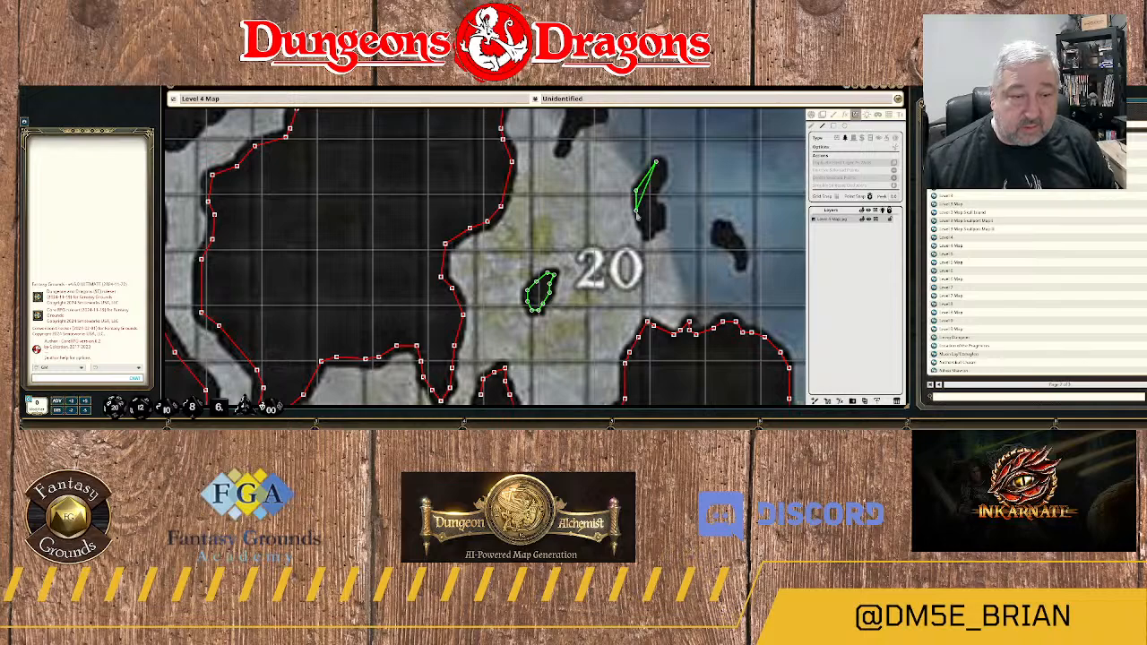
{"action": "left_click", "coordinate": [639, 216]}
{"action": "left_click", "coordinate": [648, 234]}
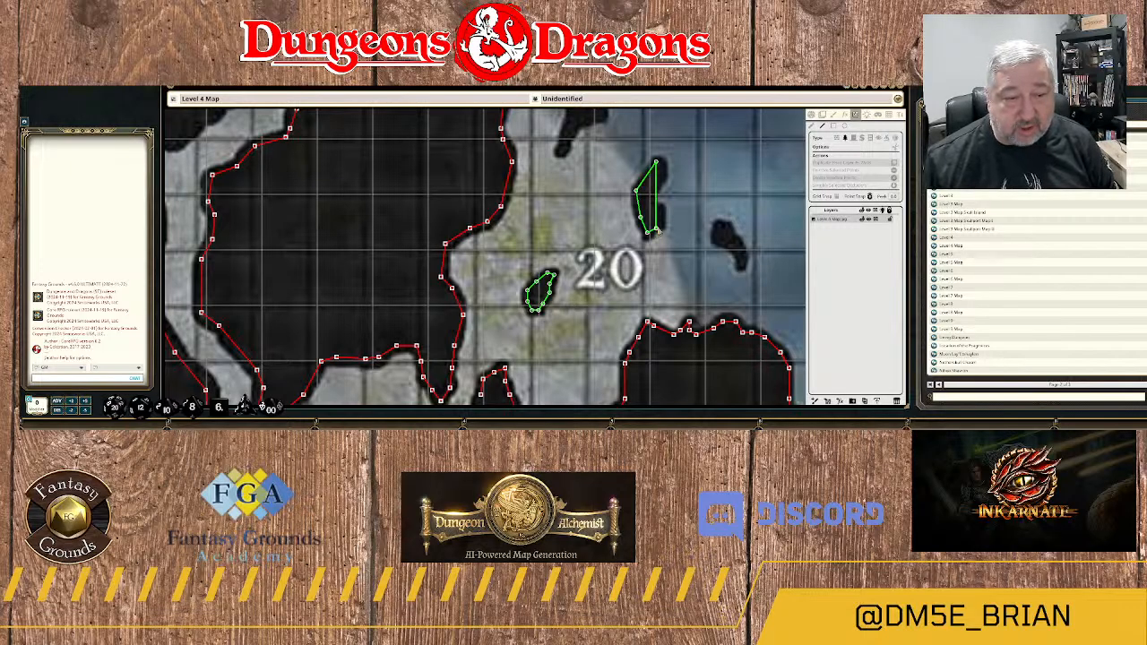
{"action": "left_click", "coordinate": [656, 229]}
{"action": "left_click", "coordinate": [661, 224]}
{"action": "left_click", "coordinate": [661, 212]}
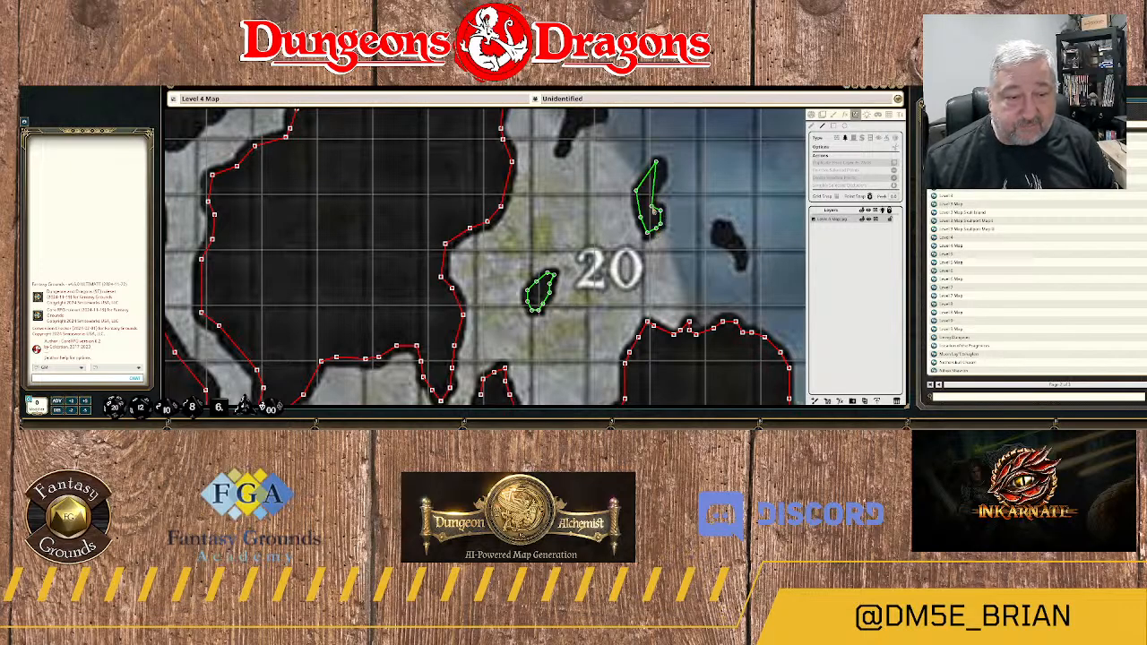
{"action": "left_click", "coordinate": [651, 207]}
{"action": "left_click", "coordinate": [656, 190]}
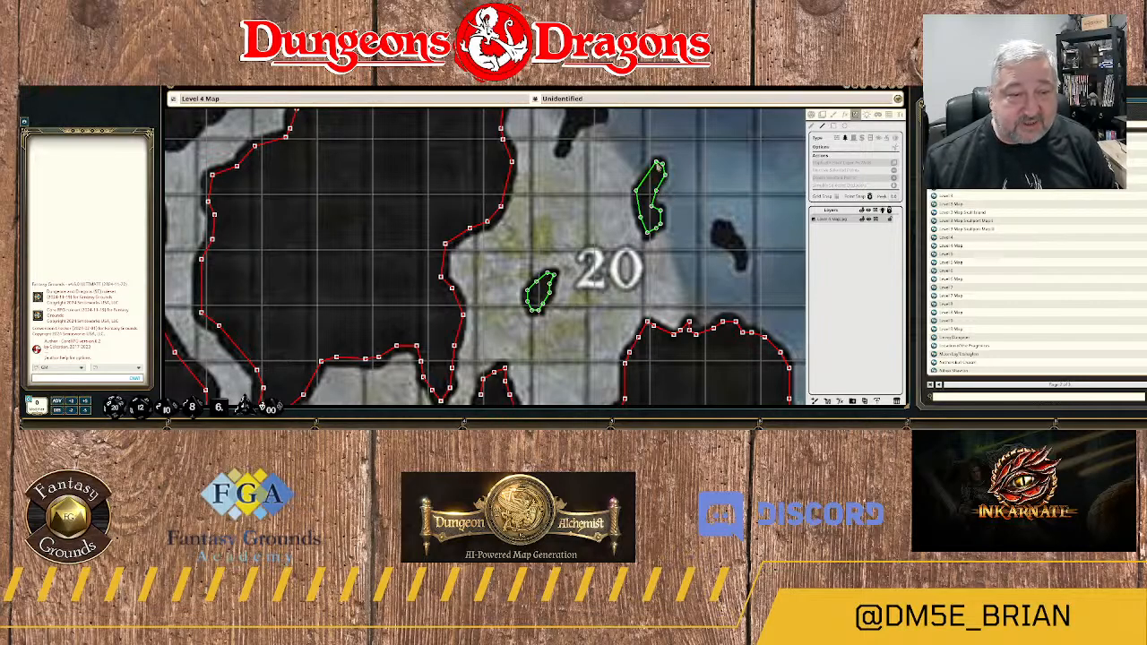
{"action": "left_click", "coordinate": [660, 167]}
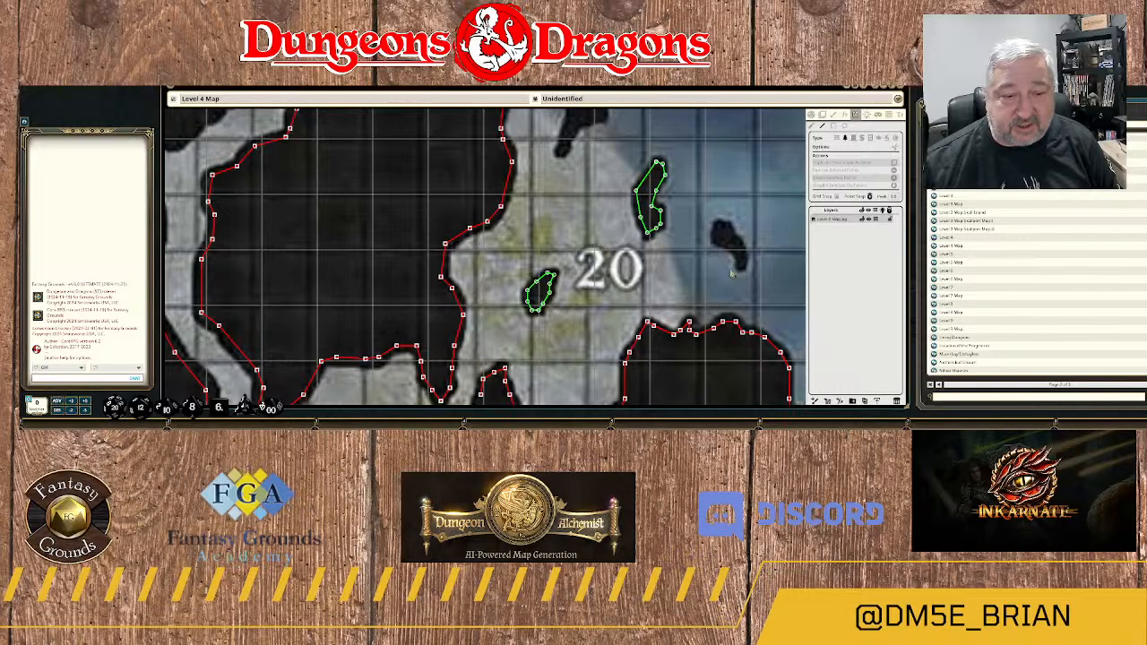
Trace a terrain outline down the west side of the small rock in the water east of area 20 to its southern tip.
{"action": "left_click_drag", "start_coordinate": [733, 273], "coordinate": [579, 272]}
{"action": "scroll", "coordinate": [580, 271], "scroll_direction": "up", "scroll_amount": 3}
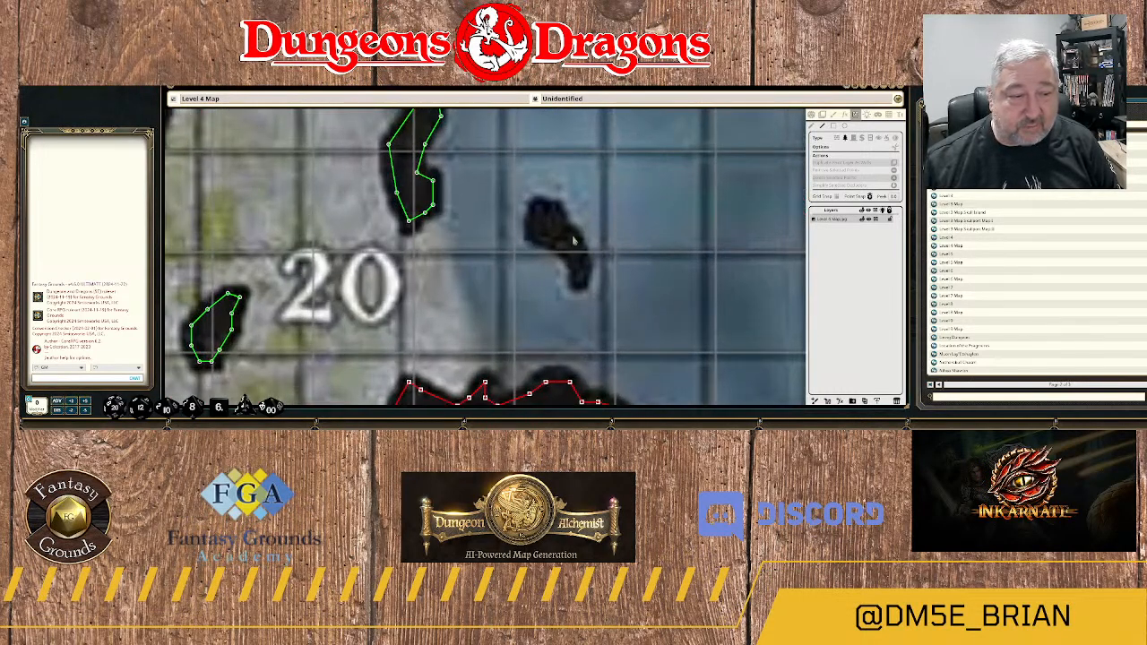
{"action": "left_click", "coordinate": [538, 205]}
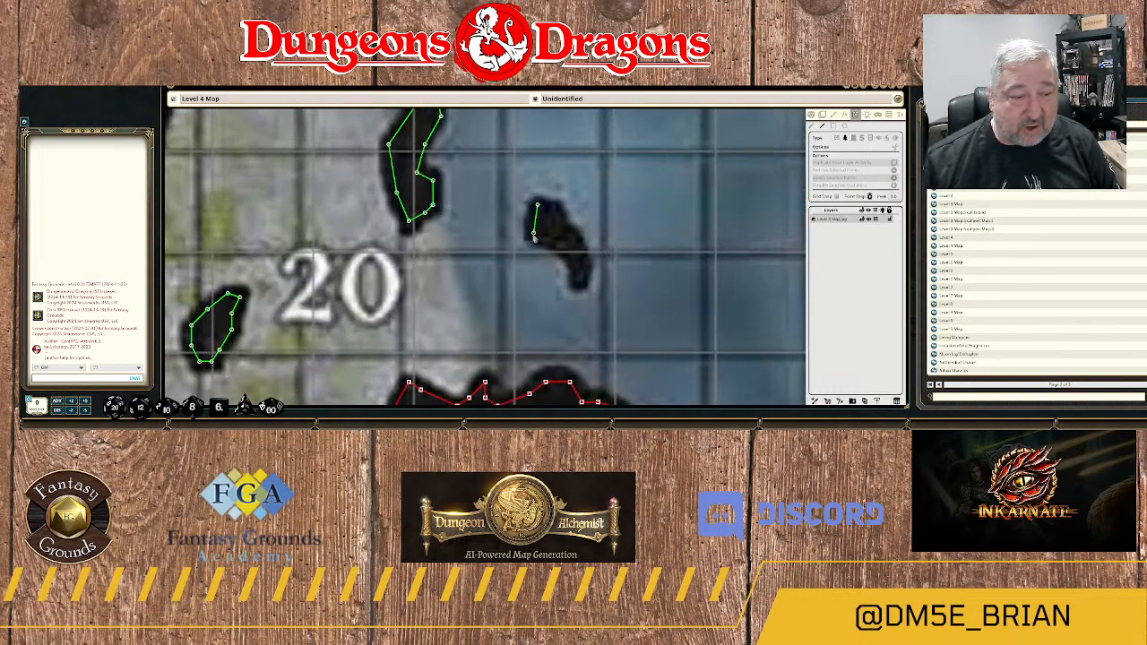
{"action": "left_click", "coordinate": [534, 233]}
{"action": "left_click", "coordinate": [558, 246]}
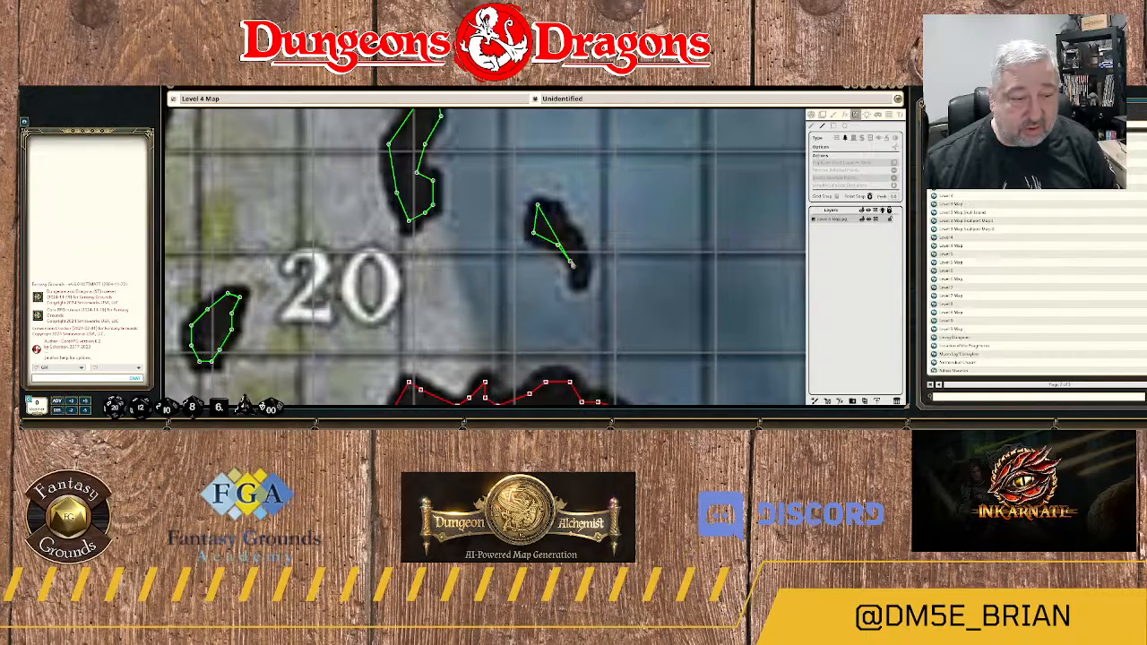
{"action": "left_click", "coordinate": [571, 262]}
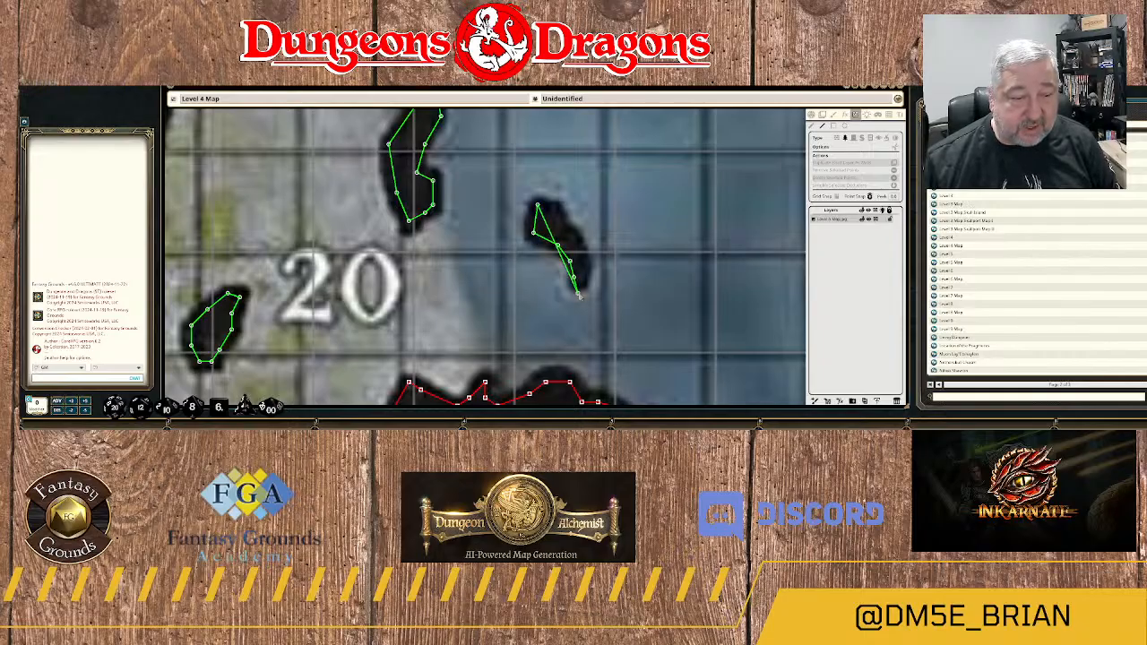
{"action": "left_click", "coordinate": [578, 281]}
Complete the small rock's terrain outline up its east side and across its northern end.
{"action": "left_click", "coordinate": [586, 278]}
{"action": "left_click", "coordinate": [586, 265]}
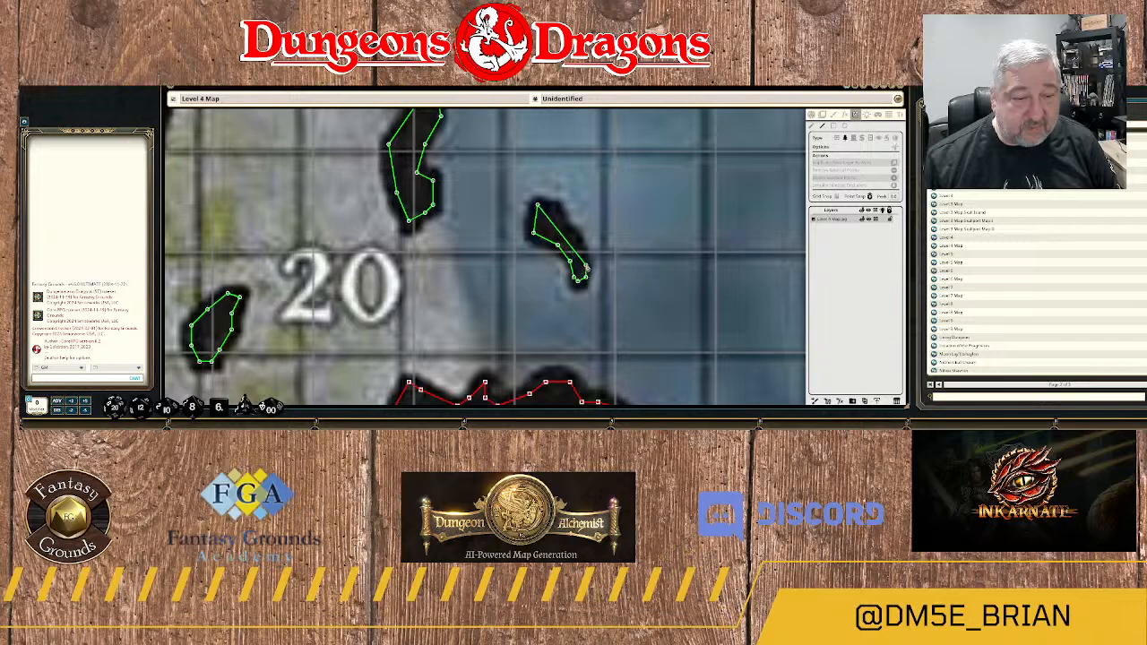
{"action": "left_click", "coordinate": [582, 252]}
{"action": "left_click", "coordinate": [573, 237]}
{"action": "left_click", "coordinate": [562, 220]}
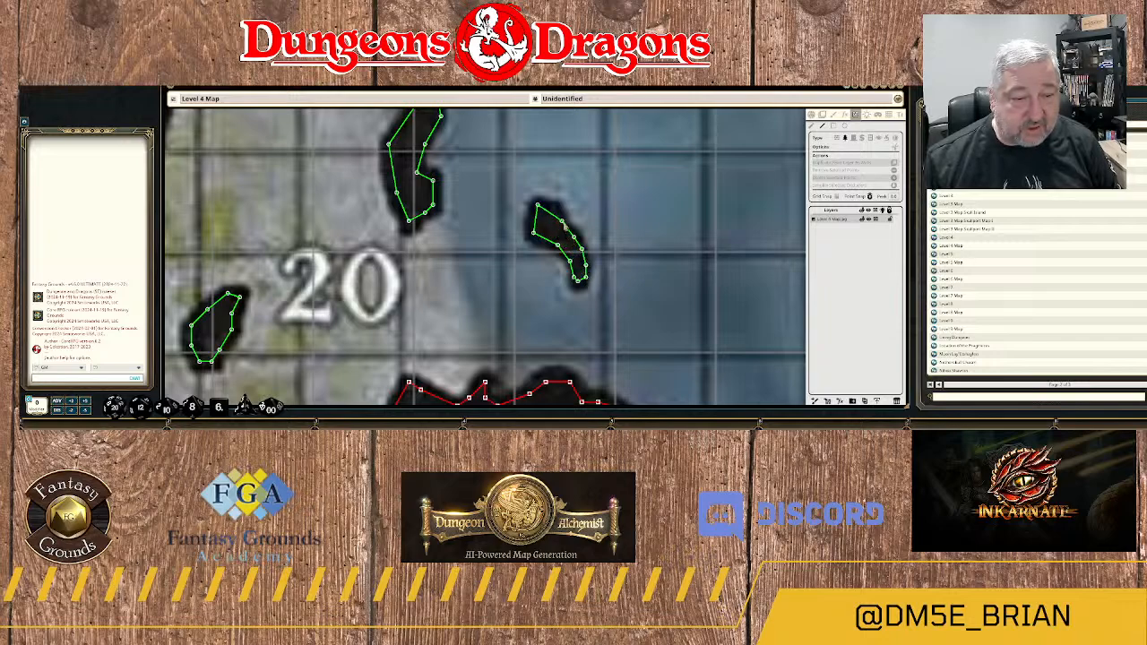
{"action": "left_click", "coordinate": [559, 206]}
{"action": "left_click", "coordinate": [560, 208]}
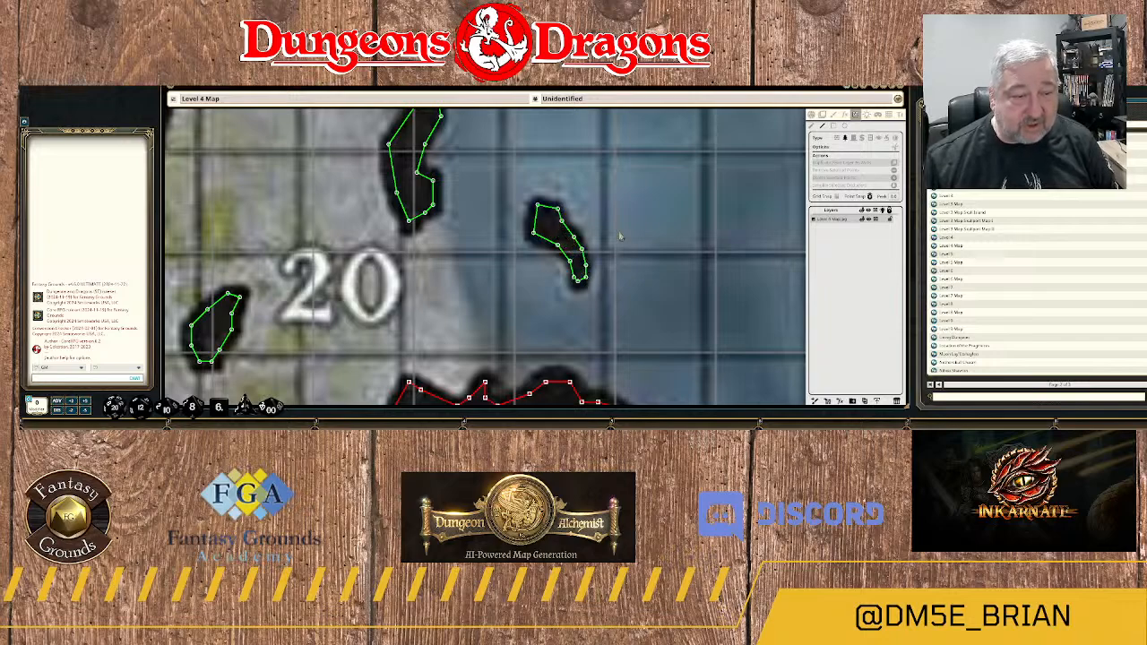
Trace a terrain outline up the east side of the elongated rock near the water's eastern shore, from its southern tip to its northern end.
{"action": "scroll", "coordinate": [610, 283], "scroll_direction": "down", "scroll_amount": 4}
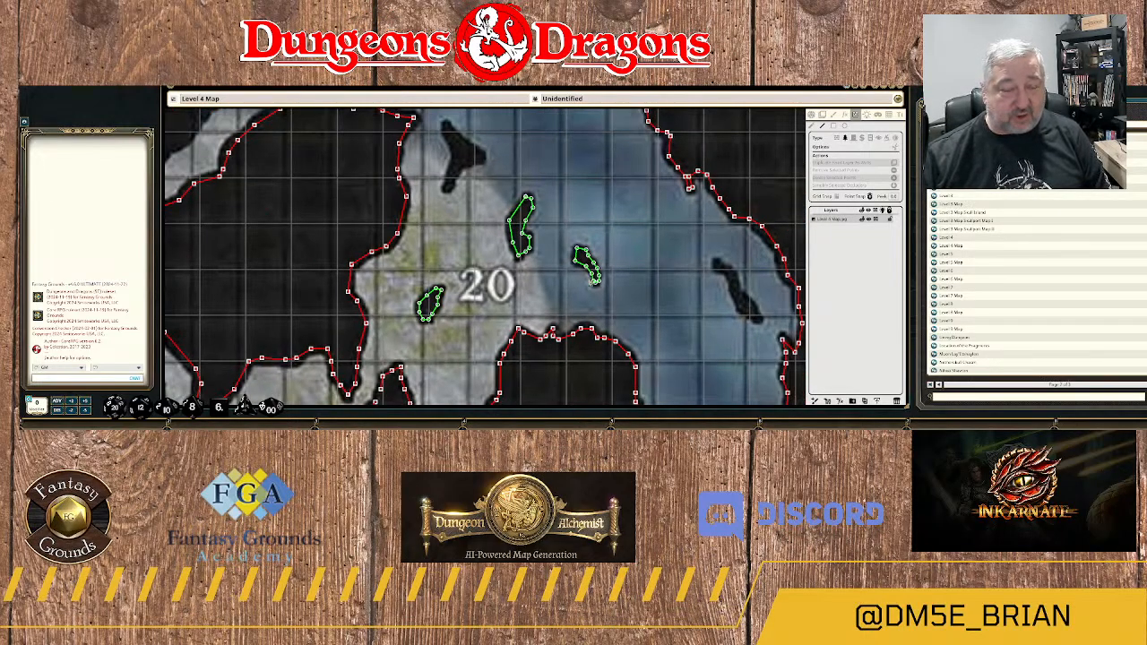
{"action": "left_click_drag", "start_coordinate": [745, 319], "coordinate": [598, 258]}
{"action": "scroll", "coordinate": [598, 258], "scroll_direction": "up", "scroll_amount": 3}
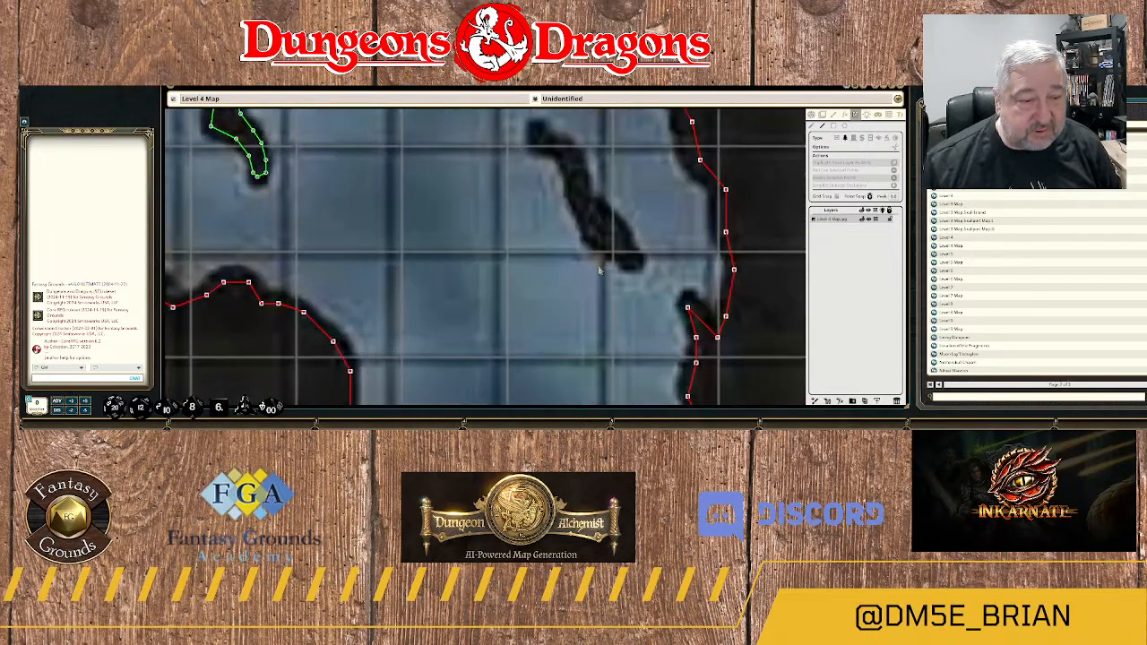
{"action": "left_click", "coordinate": [634, 265]}
{"action": "left_click", "coordinate": [637, 260]}
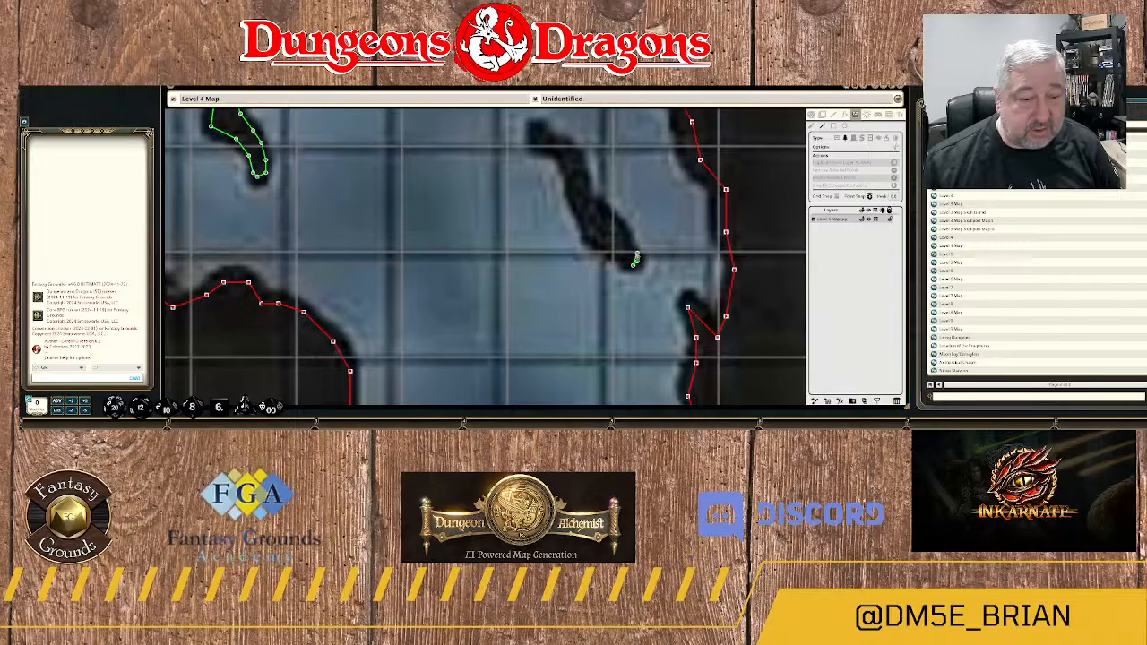
{"action": "left_click", "coordinate": [633, 241]}
{"action": "left_click", "coordinate": [621, 228]}
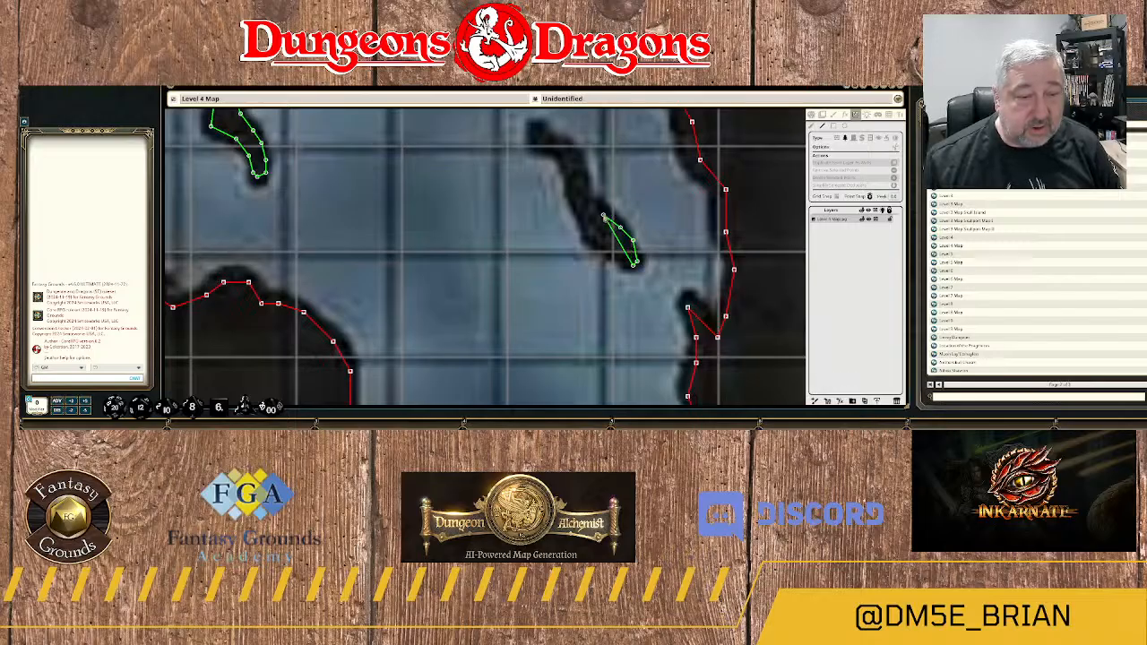
{"action": "left_click", "coordinate": [596, 205]}
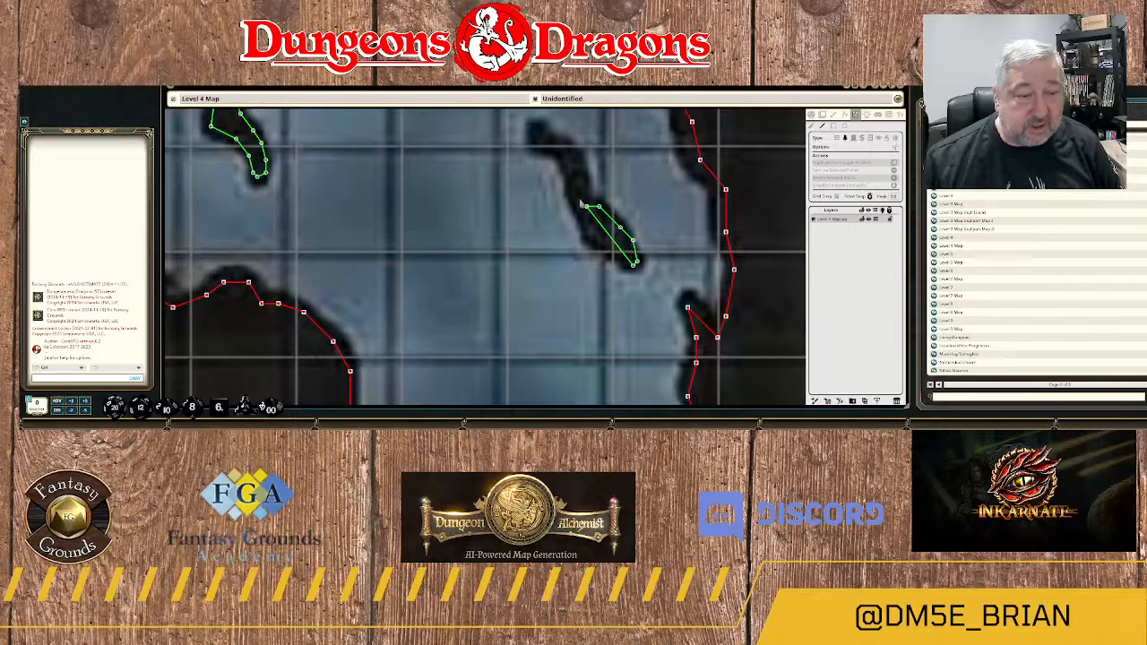
{"action": "left_click", "coordinate": [582, 189]}
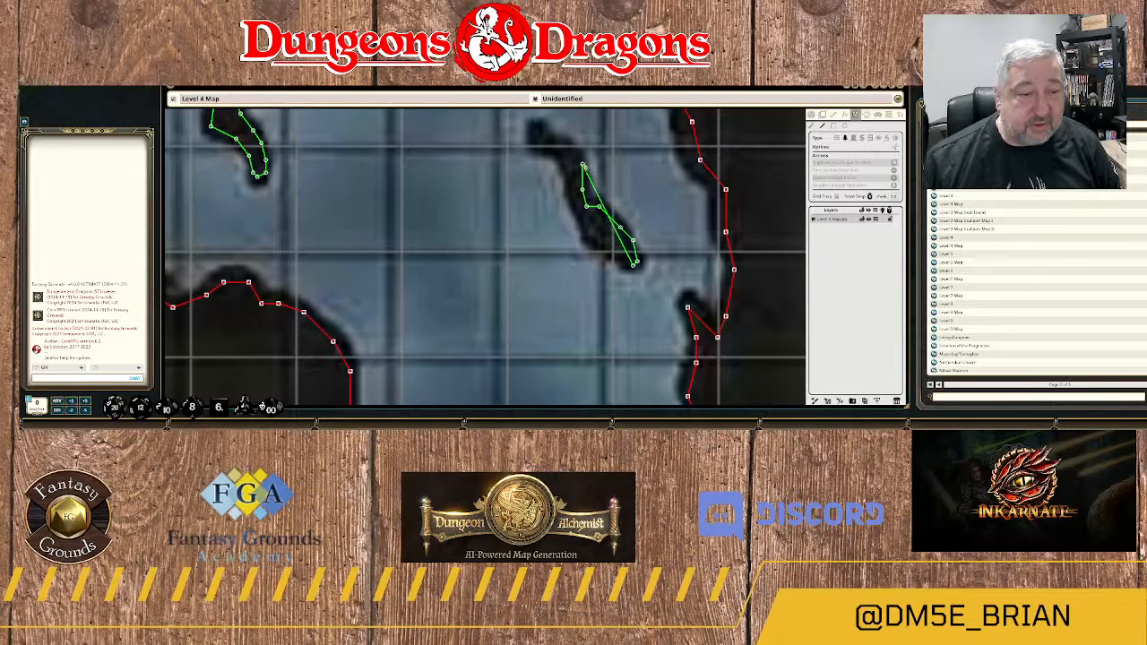
{"action": "left_click", "coordinate": [582, 163]}
{"action": "left_click", "coordinate": [574, 147]}
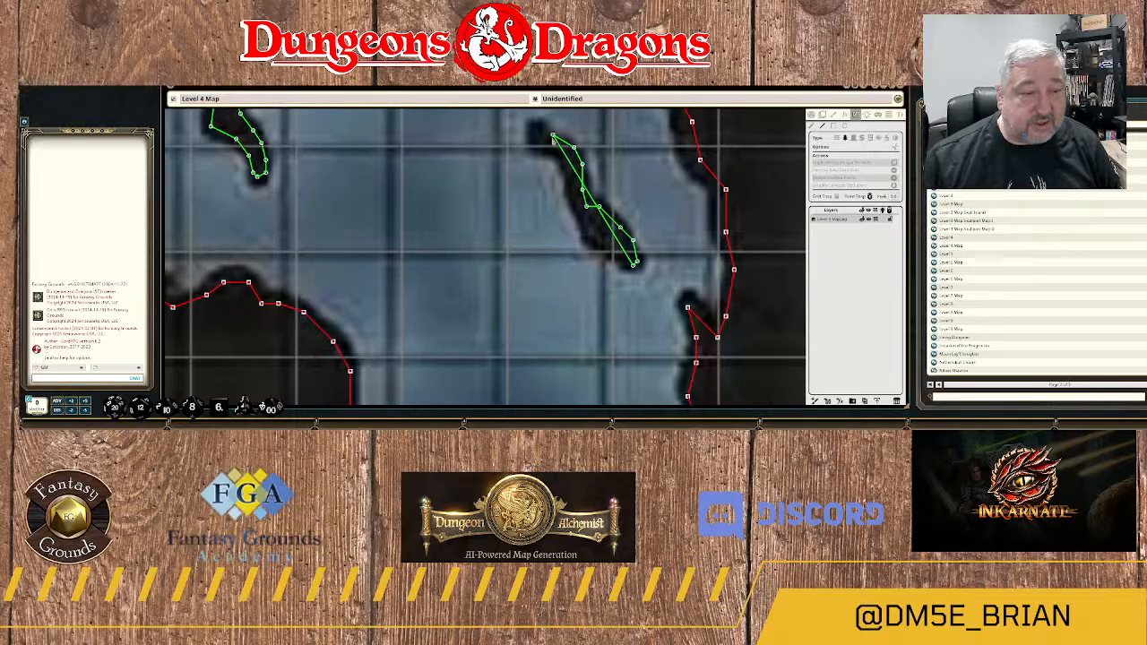
{"action": "left_click", "coordinate": [552, 139]}
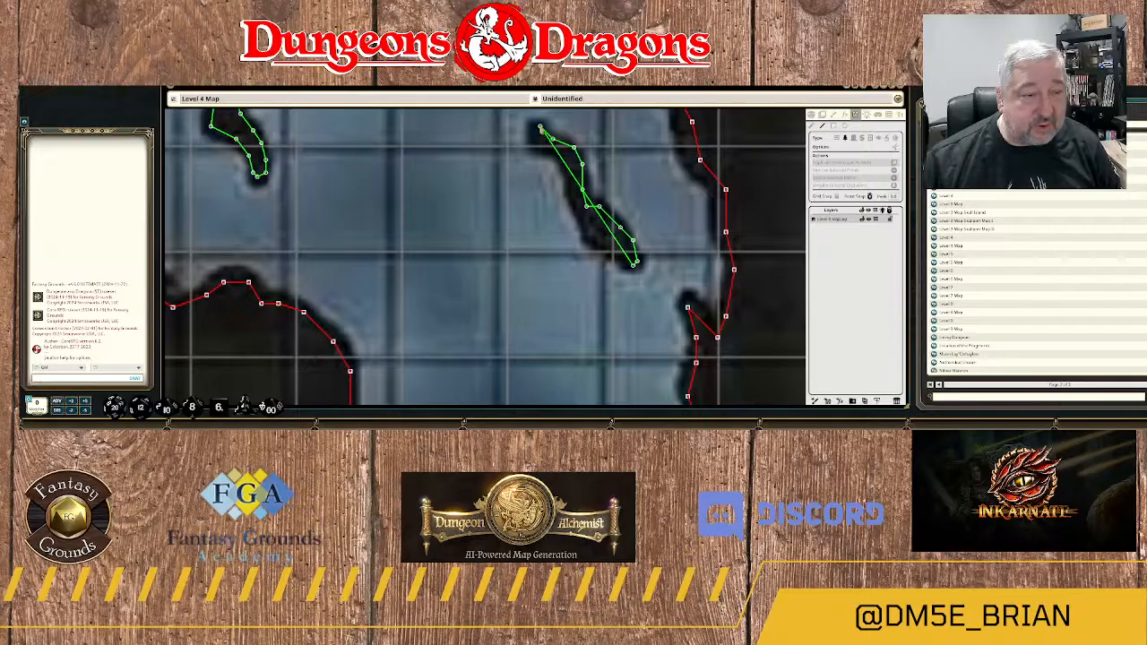
{"action": "left_click", "coordinate": [540, 127]}
{"action": "left_click", "coordinate": [533, 125]}
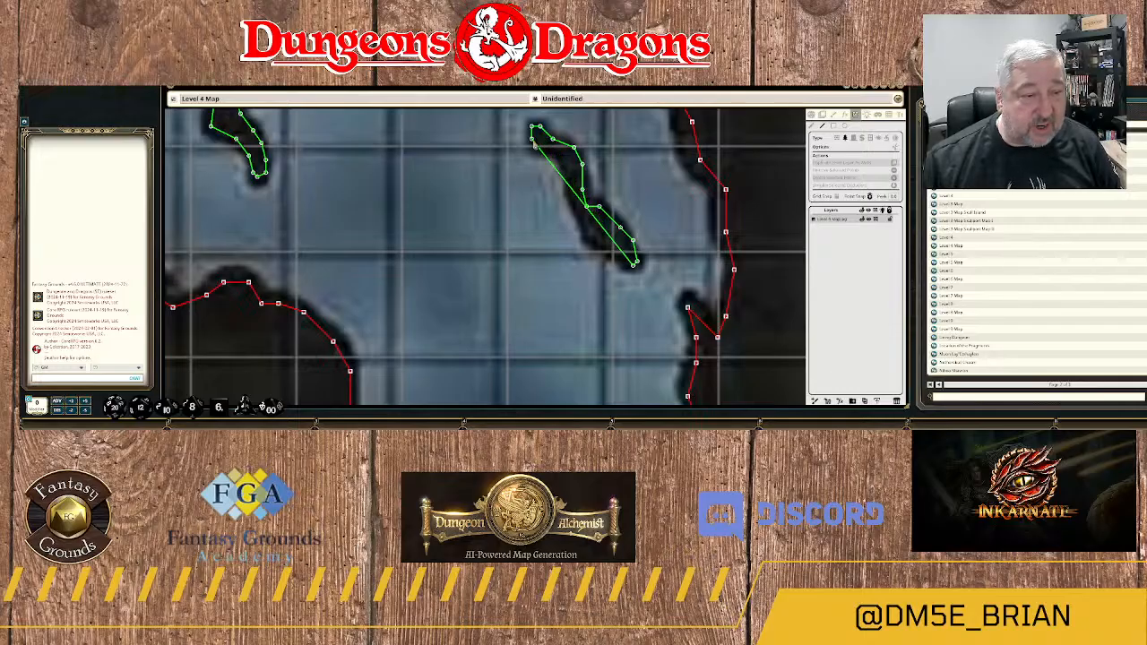
Complete the elongated rock's terrain outline down its west side to the southern tip.
{"action": "left_click", "coordinate": [553, 151]}
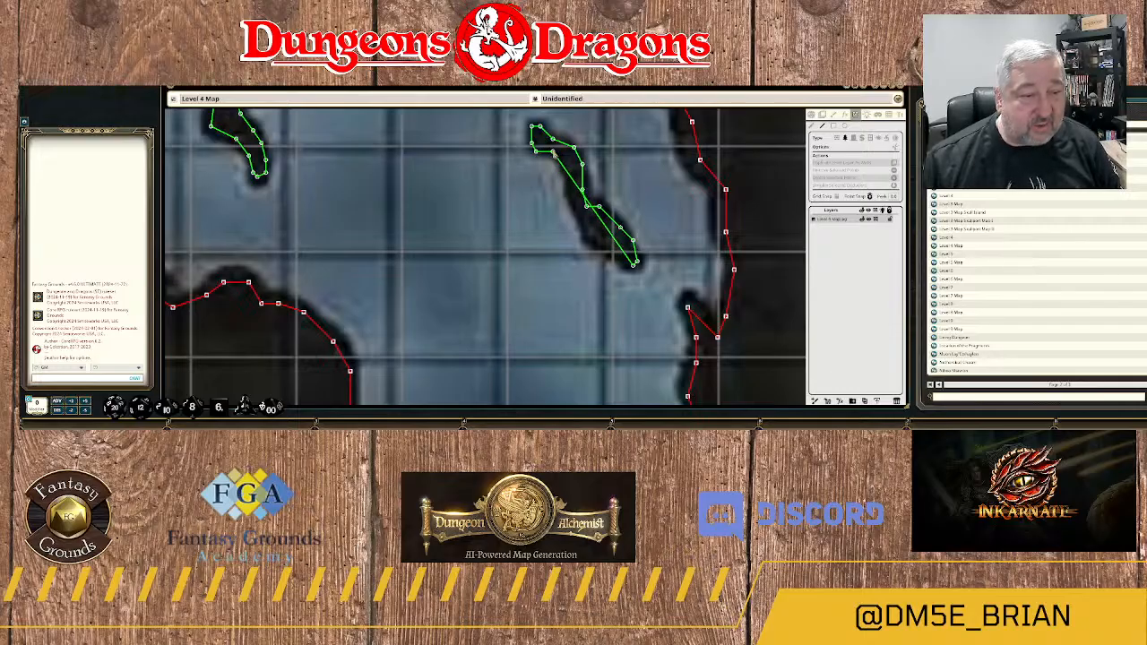
{"action": "left_click", "coordinate": [561, 155]}
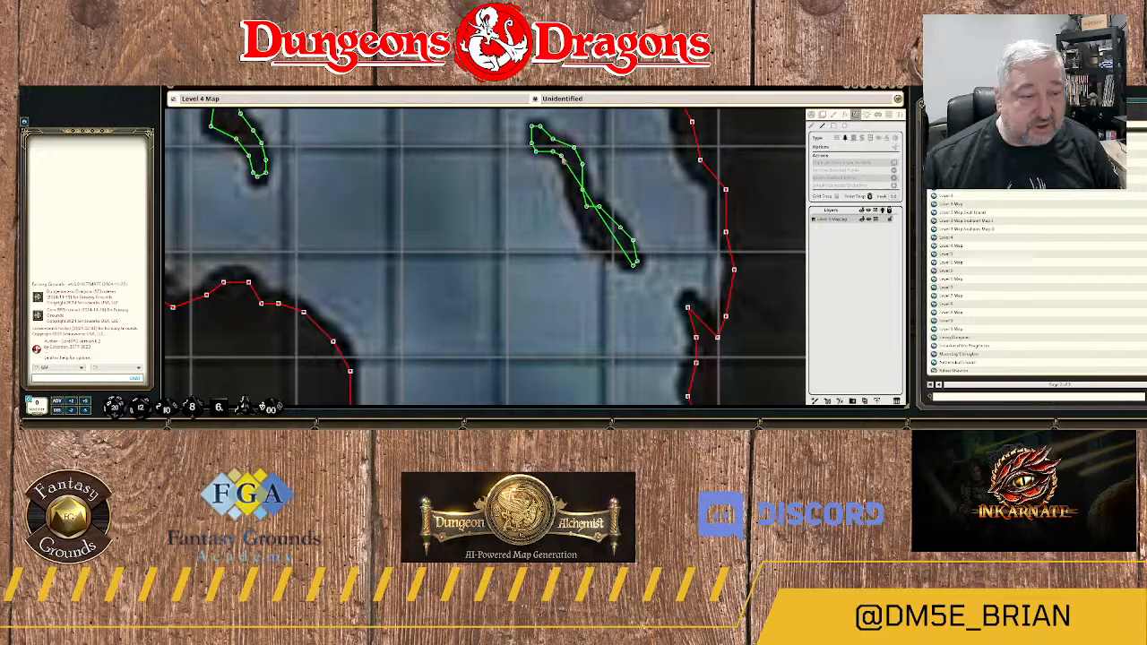
{"action": "left_click", "coordinate": [567, 168]}
{"action": "left_click", "coordinate": [568, 183]}
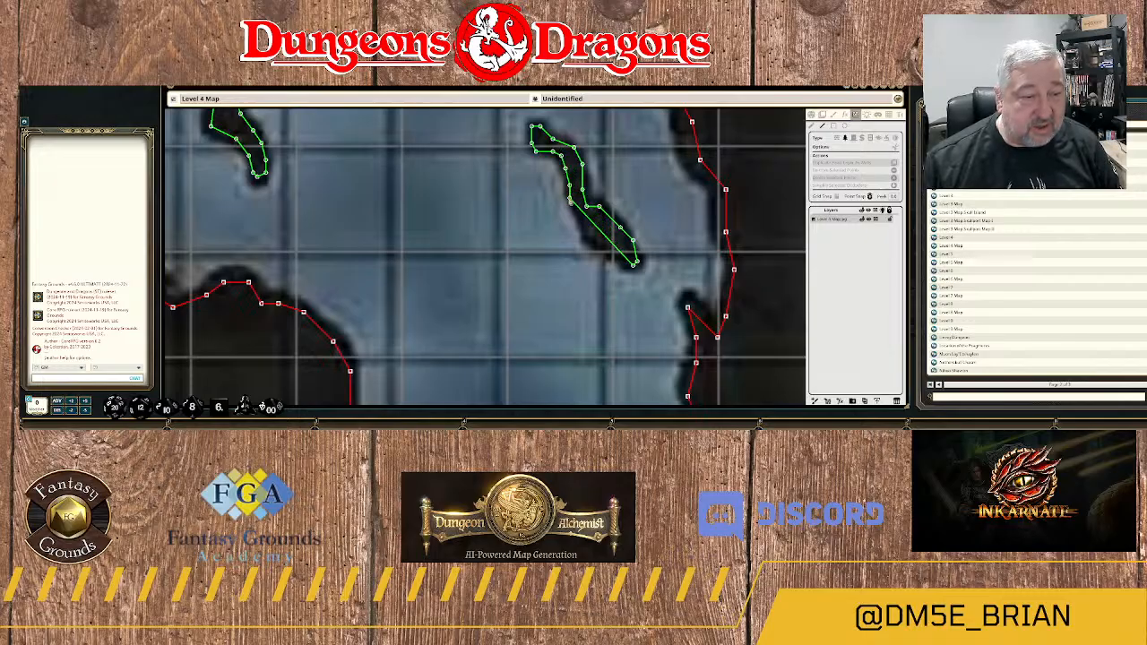
{"action": "left_click", "coordinate": [571, 200]}
{"action": "left_click", "coordinate": [575, 213]}
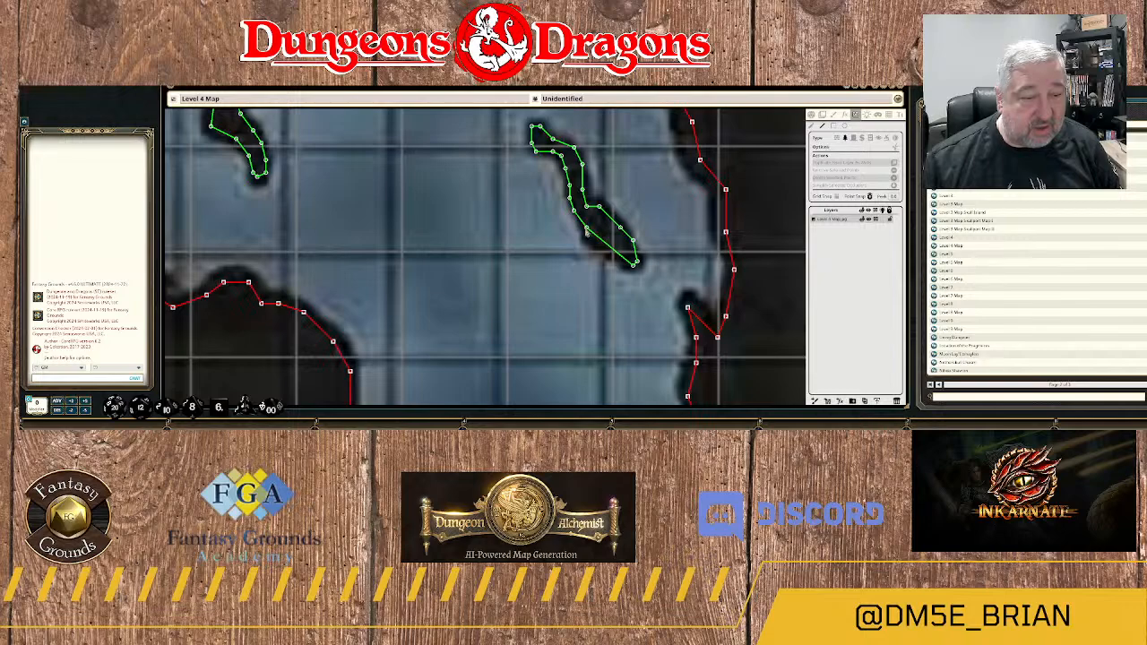
{"action": "left_click", "coordinate": [586, 240]}
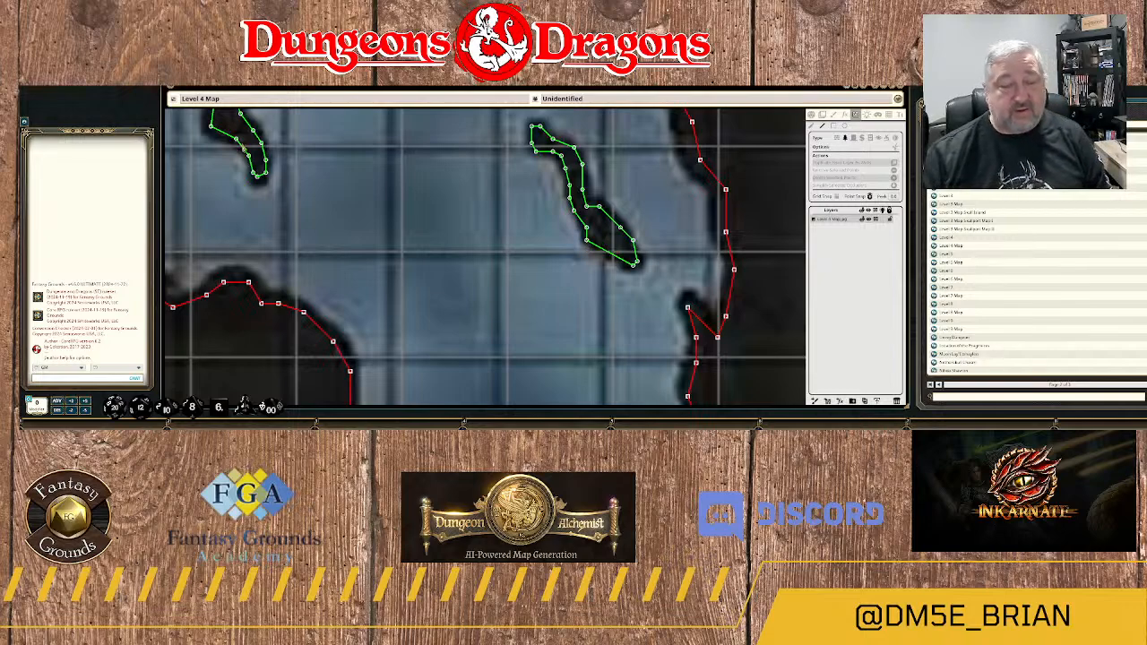
Start a terrain outline on the three-pronged rock north of area 20, from its southern tip along the lower edge to its eastern point.
{"action": "scroll", "coordinate": [269, 150], "scroll_direction": "down", "scroll_amount": 5}
{"action": "left_click_drag", "start_coordinate": [300, 236], "coordinate": [588, 160]}
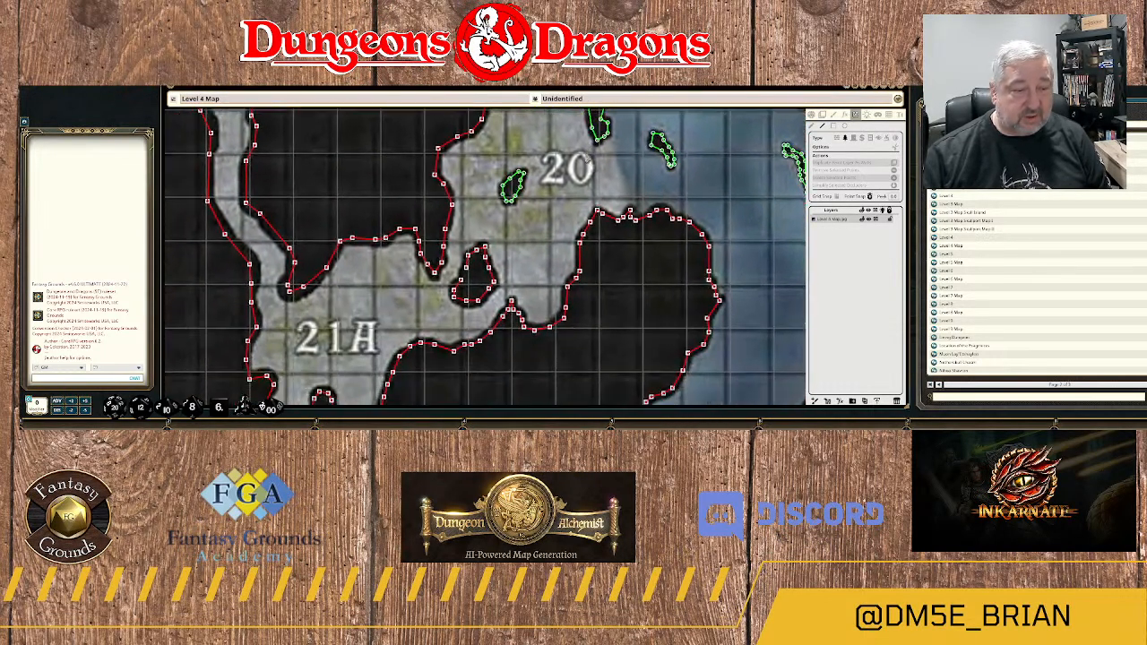
{"action": "scroll", "coordinate": [478, 295], "scroll_direction": "down", "scroll_amount": 2}
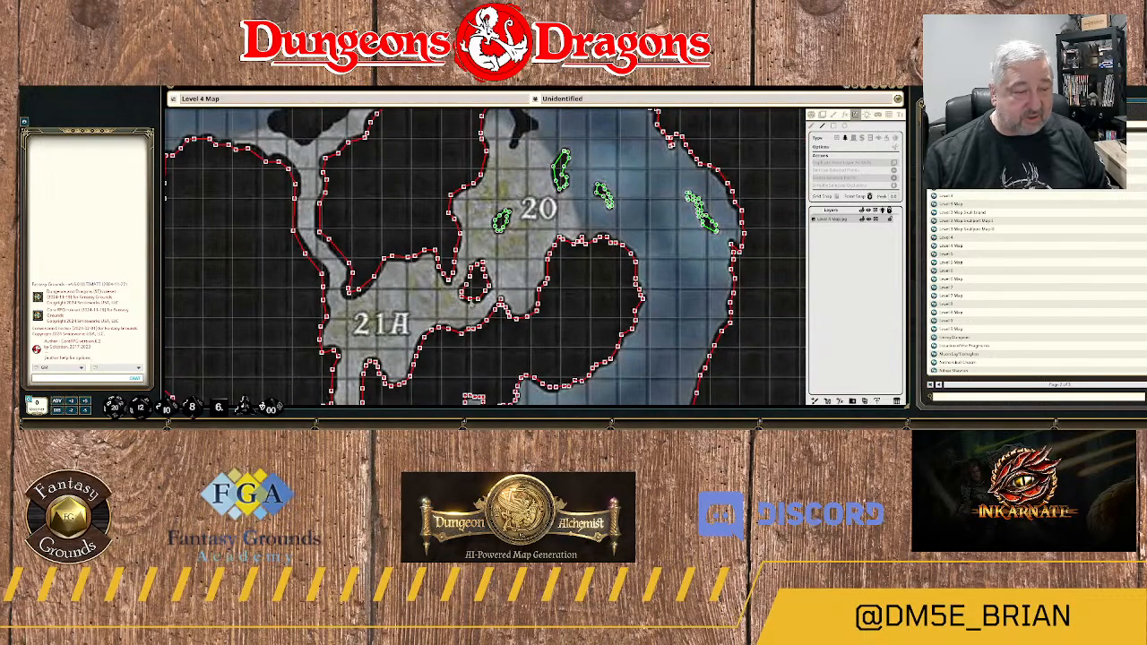
{"action": "scroll", "coordinate": [469, 302], "scroll_direction": "up", "scroll_amount": 2}
{"action": "mouse_move", "coordinate": [528, 195]}
{"action": "left_mouse_down"}
{"action": "mouse_move", "coordinate": [508, 302]}
{"action": "mouse_move", "coordinate": [532, 240]}
{"action": "mouse_move", "coordinate": [524, 292]}
{"action": "left_mouse_up"}
{"action": "scroll", "coordinate": [509, 260], "scroll_direction": "up", "scroll_amount": 3}
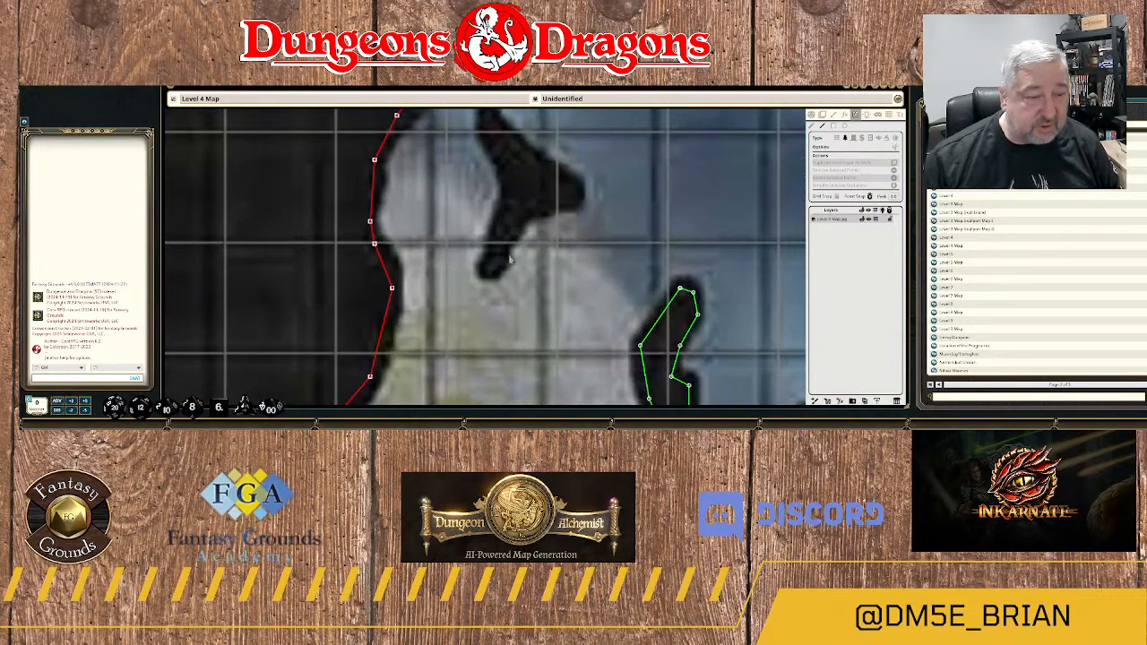
{"action": "left_click", "coordinate": [486, 267]}
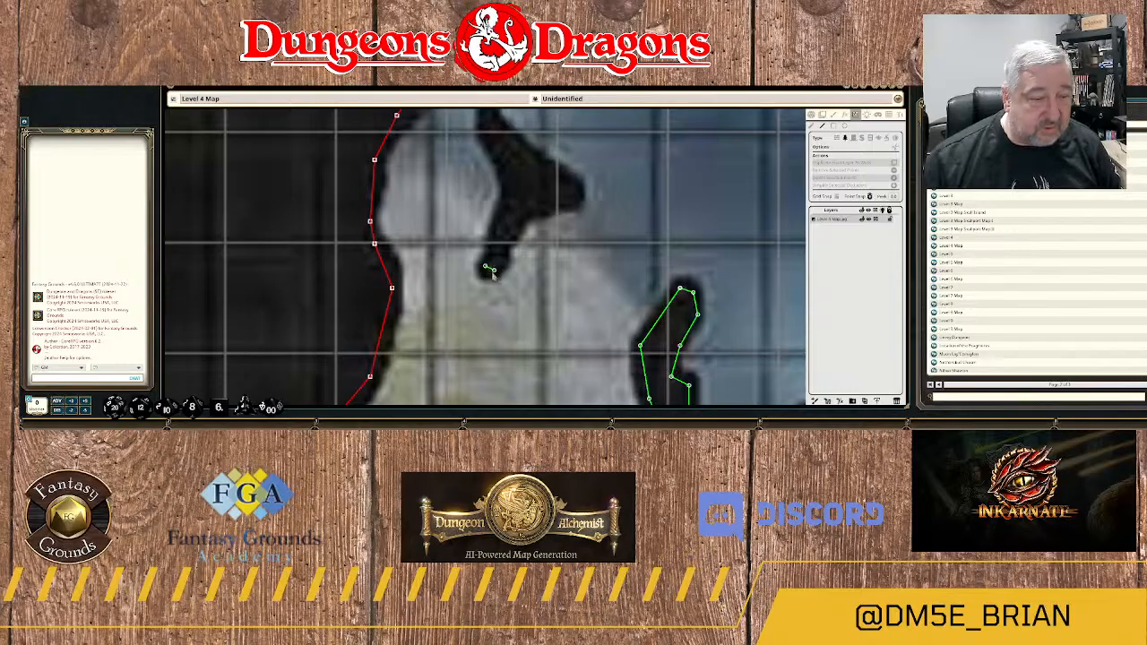
{"action": "left_click", "coordinate": [491, 275]}
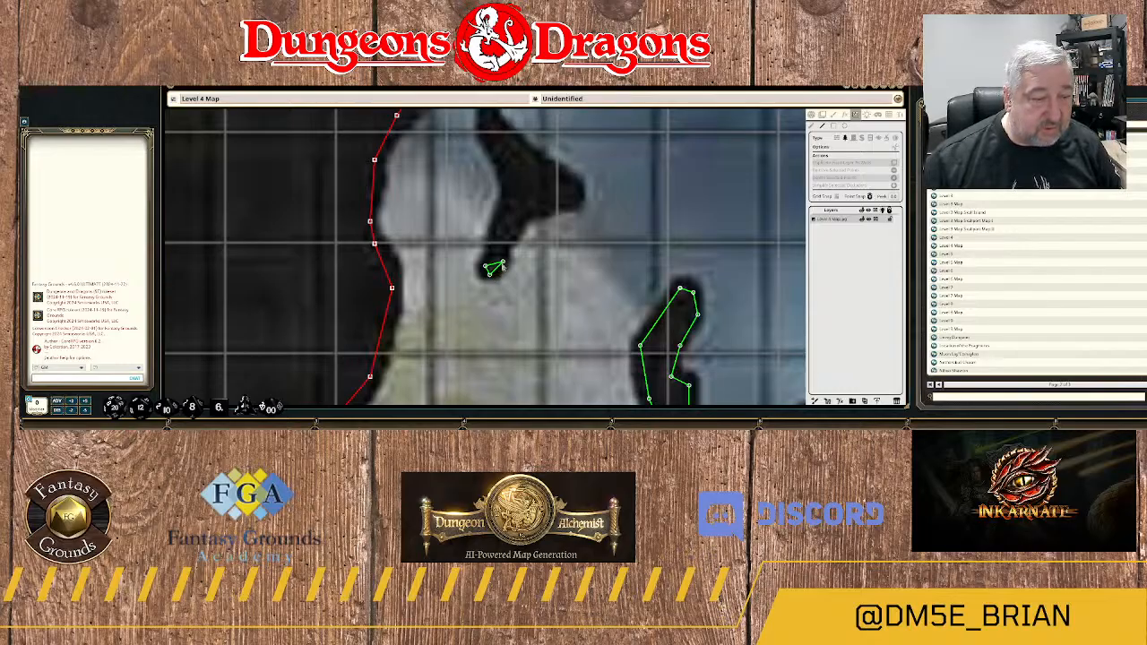
{"action": "left_click", "coordinate": [502, 262]}
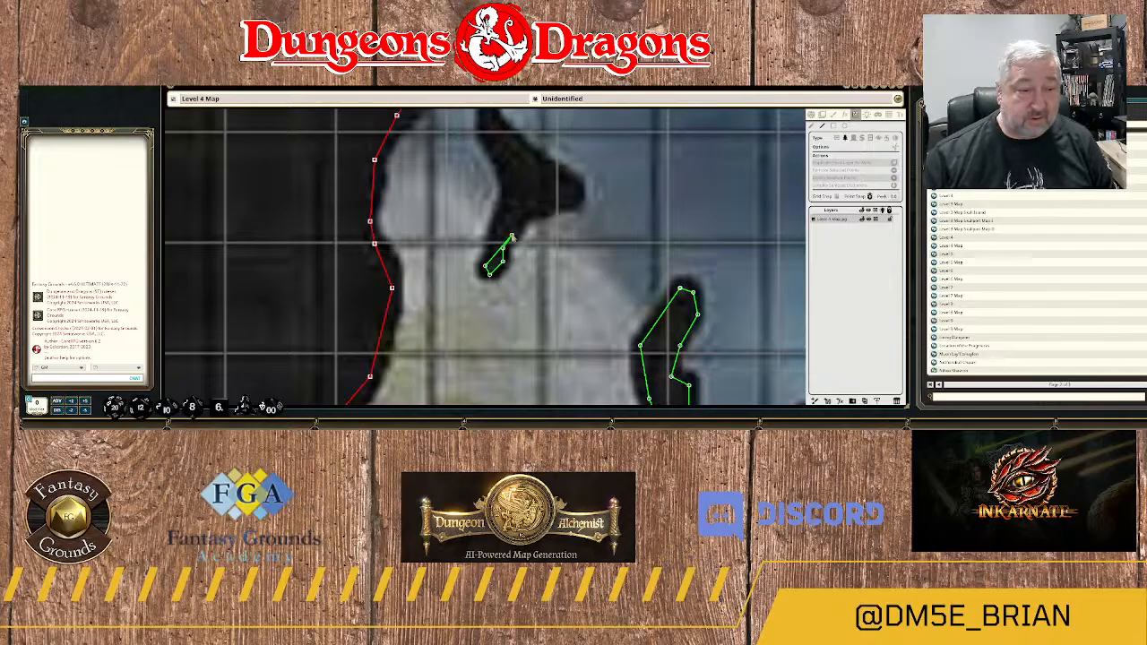
{"action": "left_click", "coordinate": [513, 235]}
{"action": "left_click", "coordinate": [517, 225]}
{"action": "left_click", "coordinate": [521, 214]}
{"action": "left_click", "coordinate": [541, 209]}
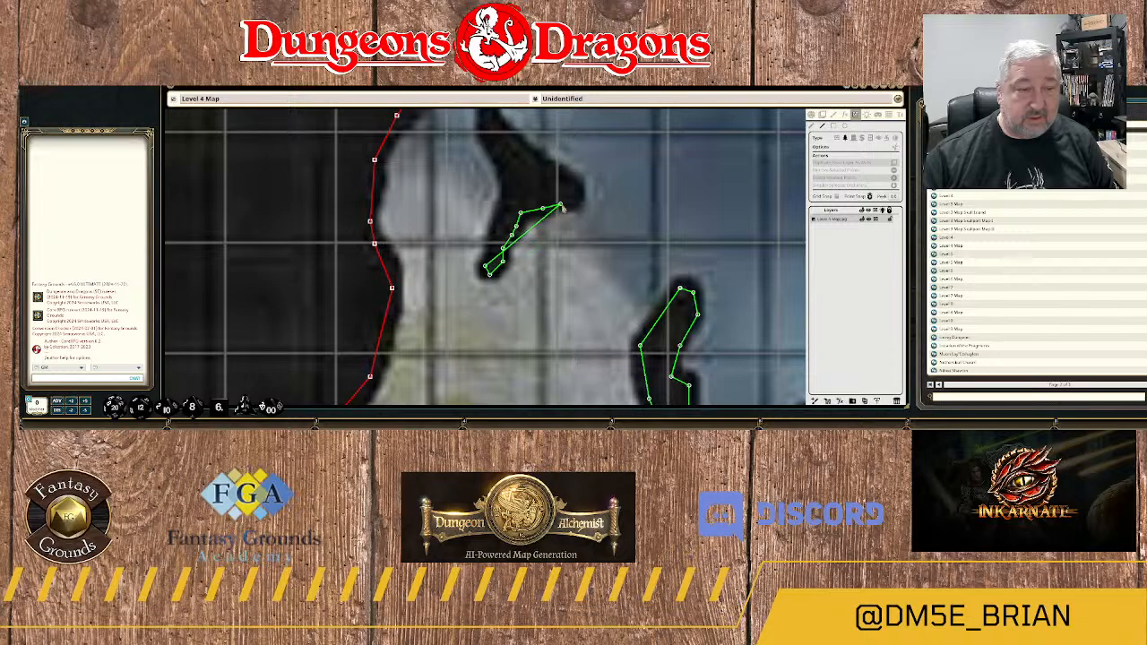
{"action": "left_click", "coordinate": [563, 207]}
{"action": "left_click", "coordinate": [574, 208]}
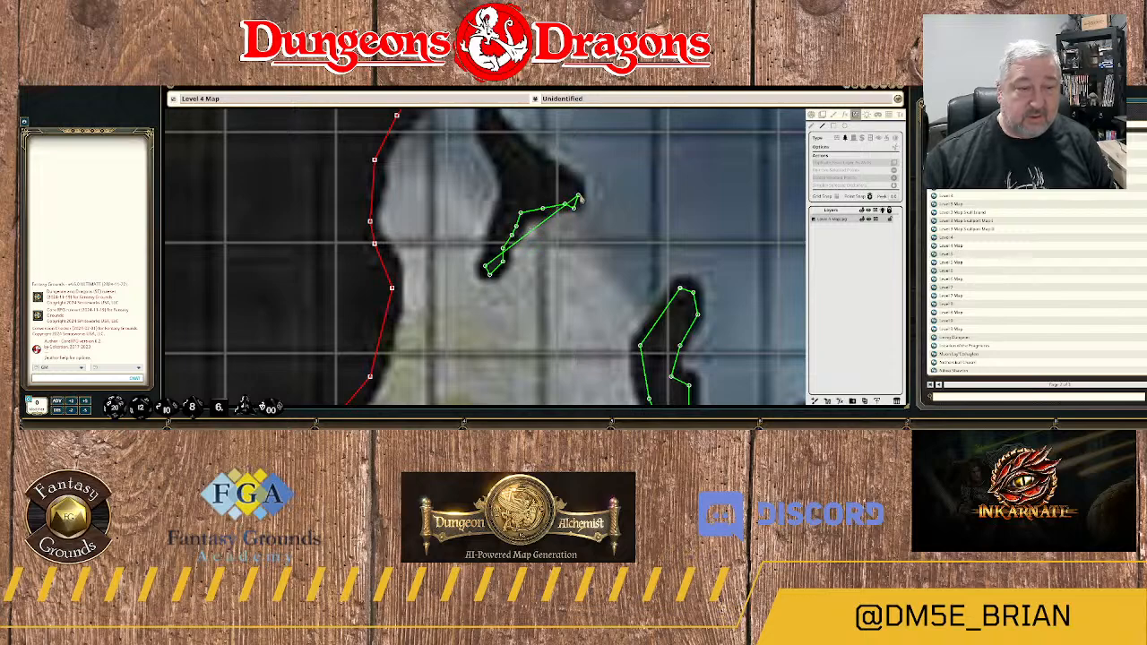
Continue the three-pronged rock's terrain outline around its eastern point and up the northeast side to the northern tip.
{"action": "left_click", "coordinate": [580, 196]}
{"action": "left_click", "coordinate": [578, 183]}
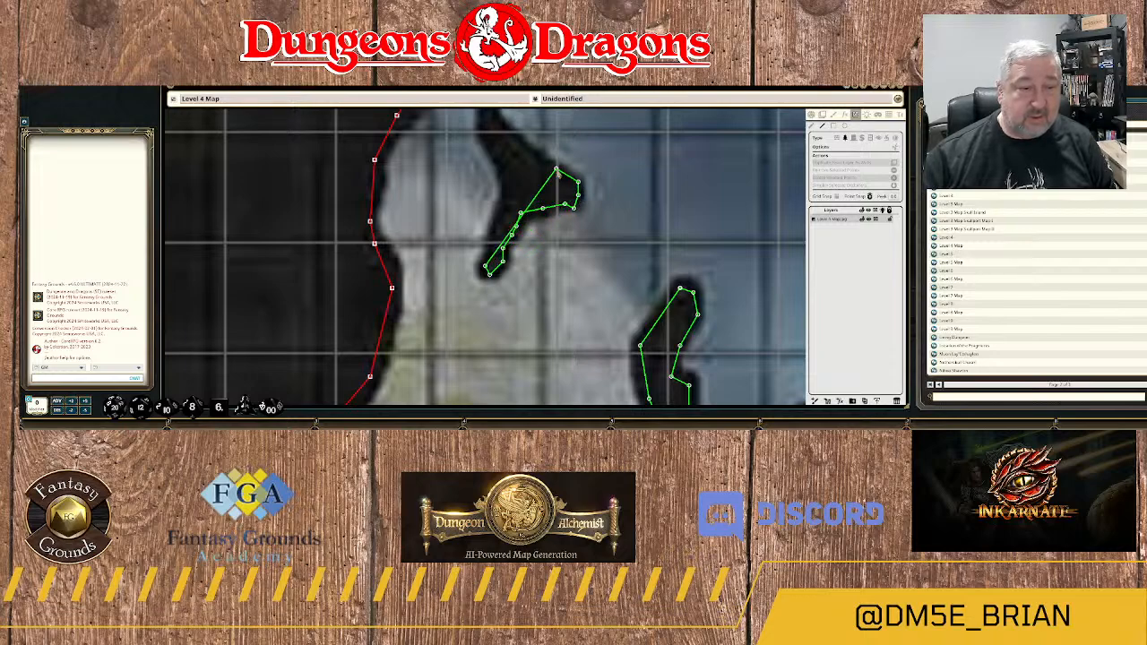
{"action": "left_click", "coordinate": [556, 169]}
{"action": "left_click", "coordinate": [534, 160]}
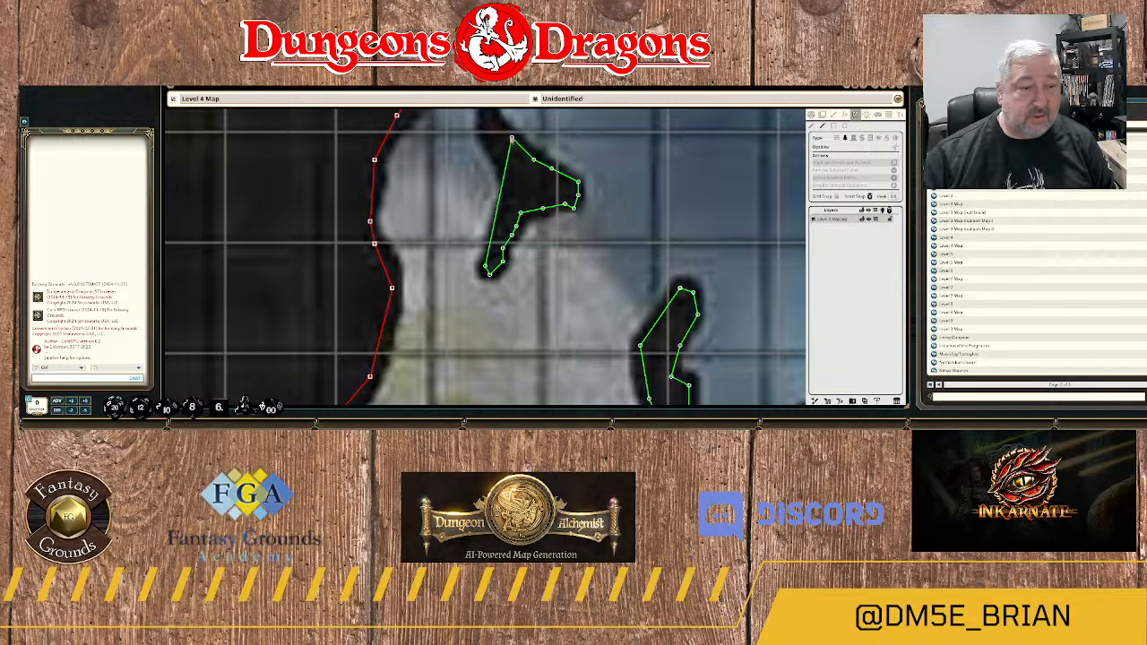
{"action": "left_click", "coordinate": [512, 139]}
{"action": "left_click_drag", "start_coordinate": [512, 139], "coordinate": [592, 315]}
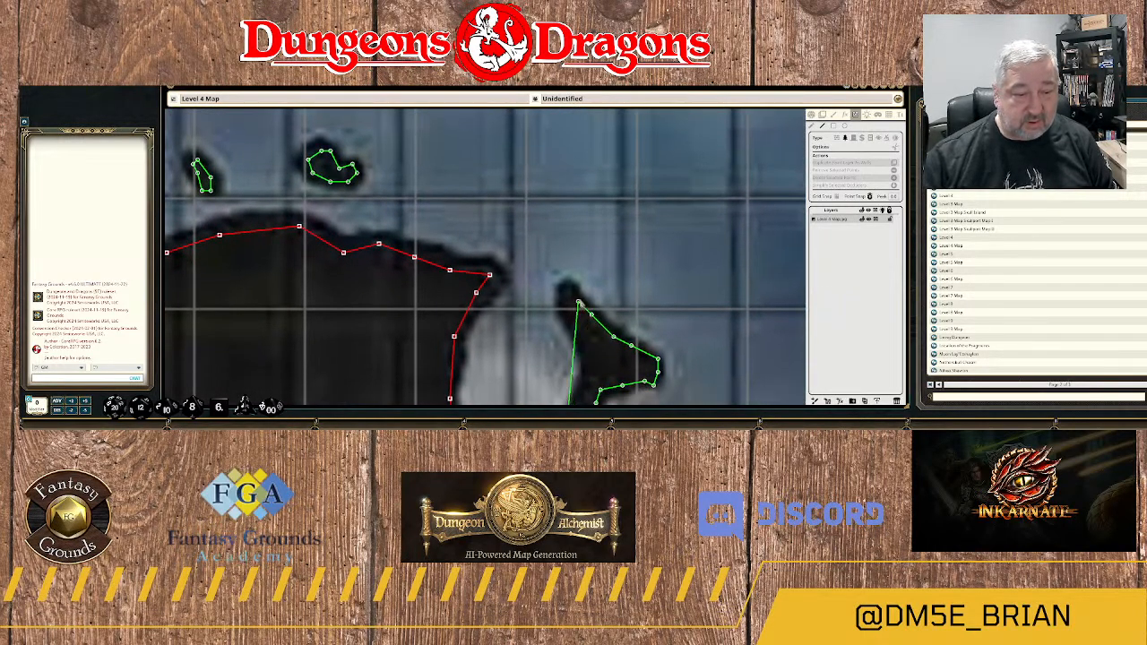
{"action": "left_click", "coordinate": [578, 298]}
{"action": "left_click", "coordinate": [569, 287]}
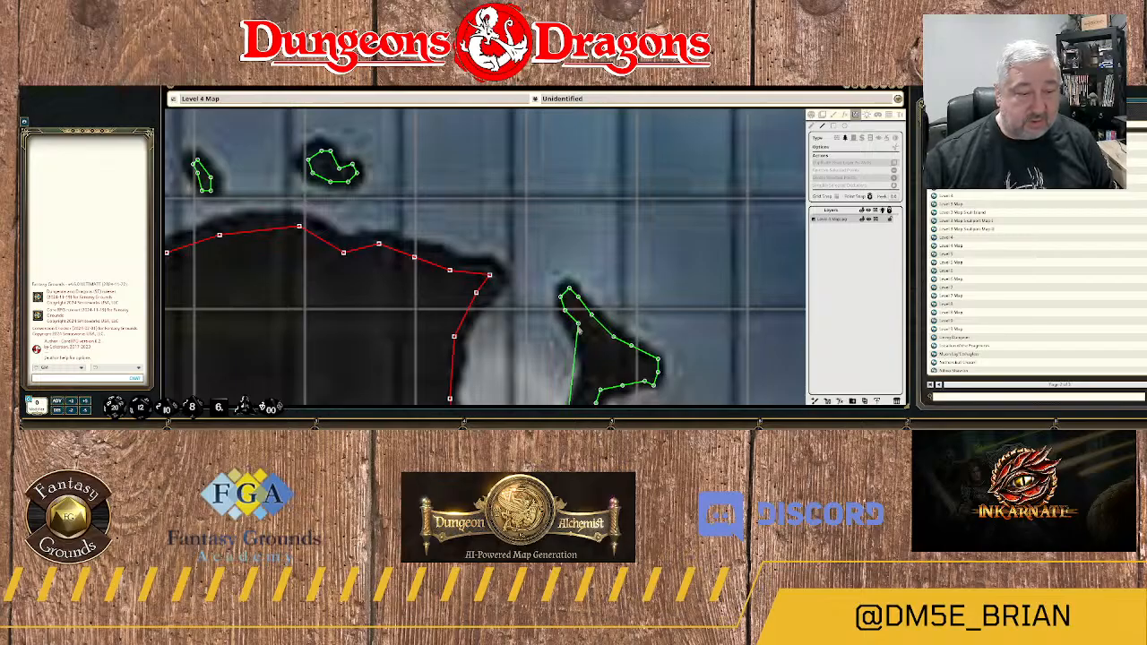
Complete the three-pronged rock's terrain outline down its west side to the southern tip.
{"action": "left_click", "coordinate": [578, 333]}
{"action": "left_click", "coordinate": [587, 356]}
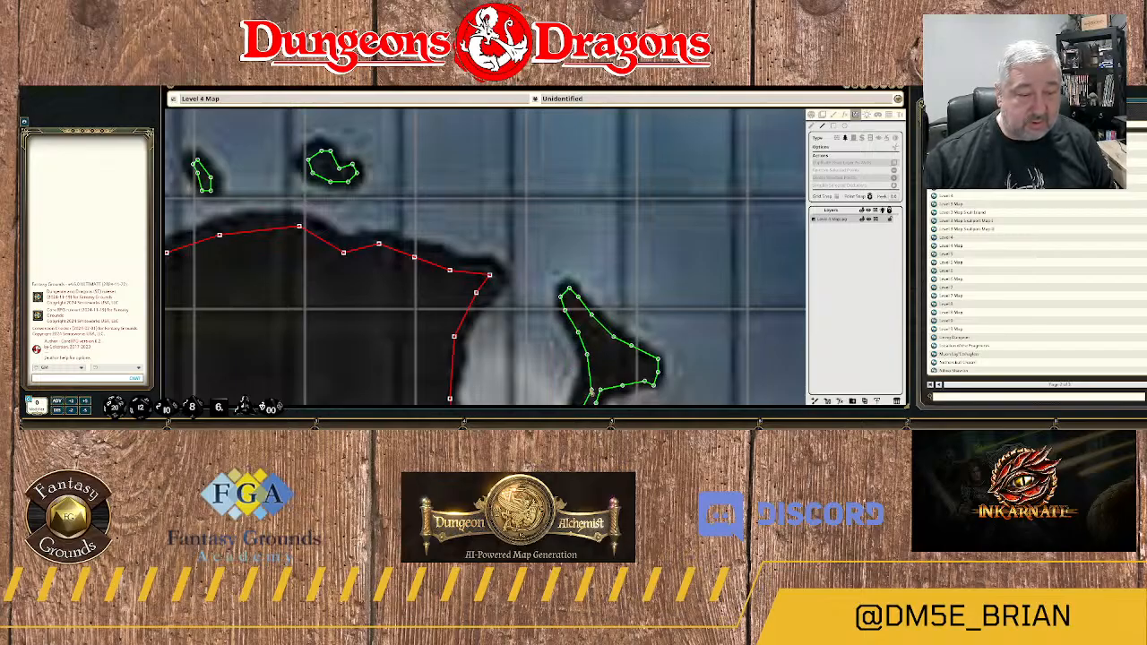
{"action": "left_click_drag", "start_coordinate": [589, 369], "coordinate": [638, 228]}
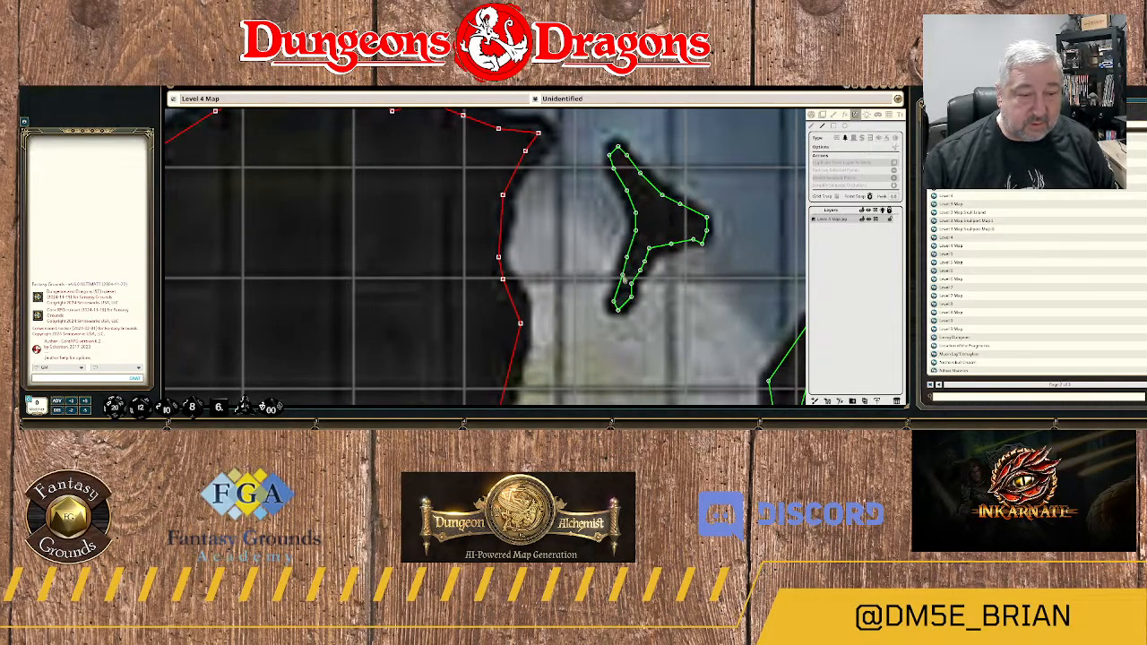
{"action": "double_click", "coordinate": [619, 286]}
Start a wall outline on the dark rock island along the river's south bank, from its southern tip up the southeast edge.
{"action": "scroll", "coordinate": [632, 276], "scroll_direction": "down", "scroll_amount": 7}
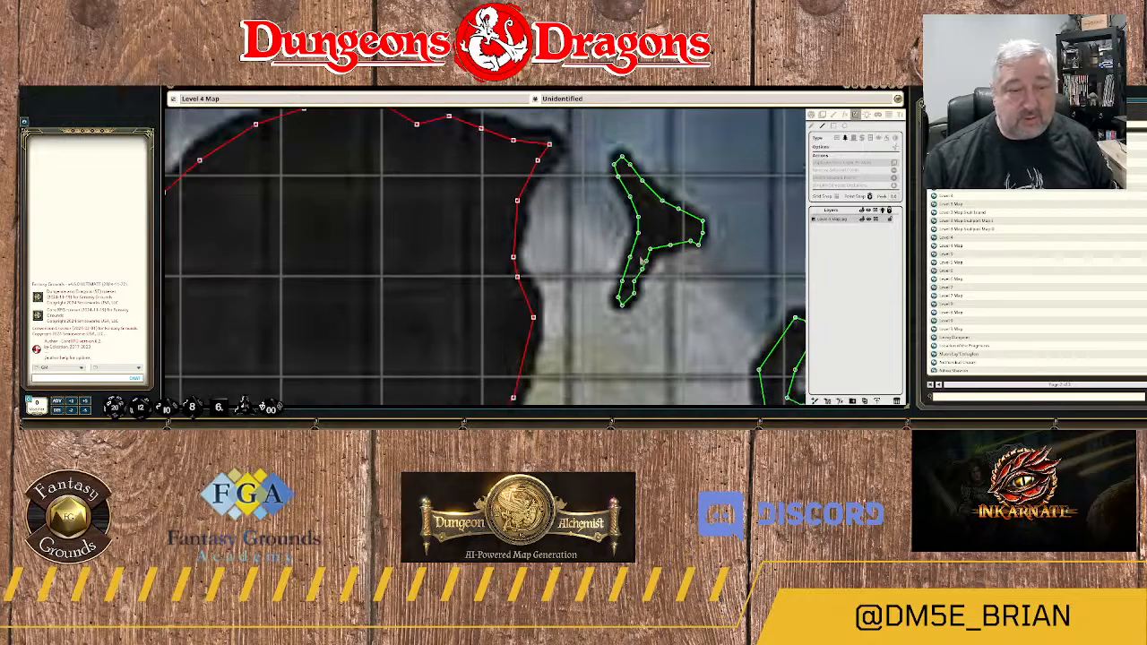
{"action": "left_click_drag", "start_coordinate": [446, 261], "coordinate": [621, 262]}
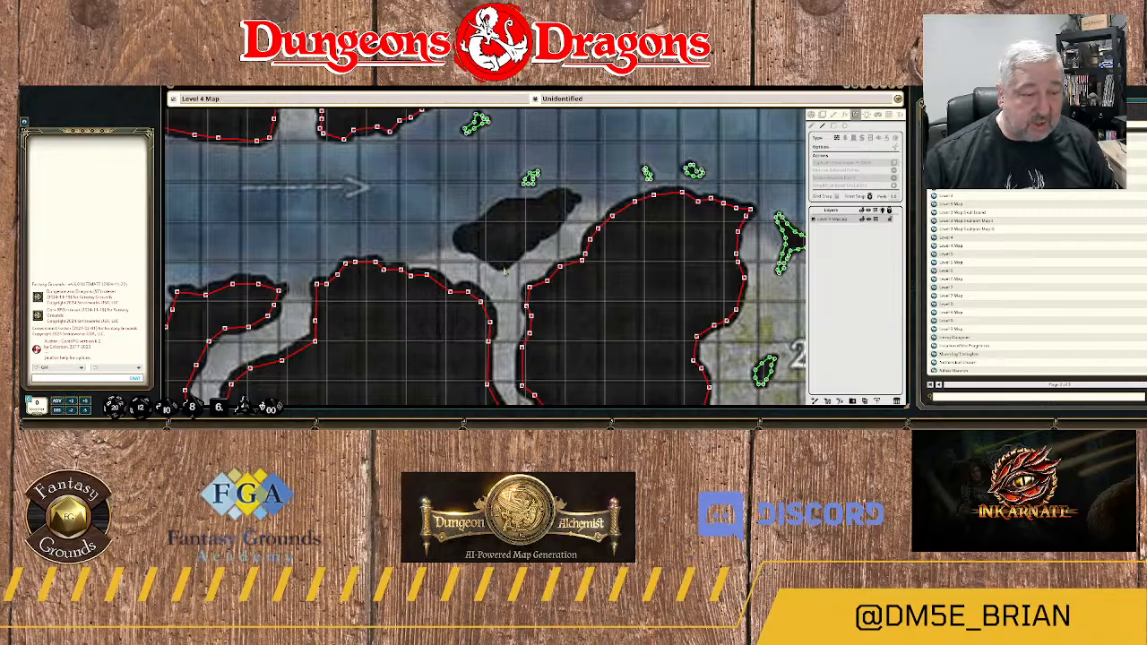
{"action": "scroll", "coordinate": [504, 271], "scroll_direction": "up", "scroll_amount": 4}
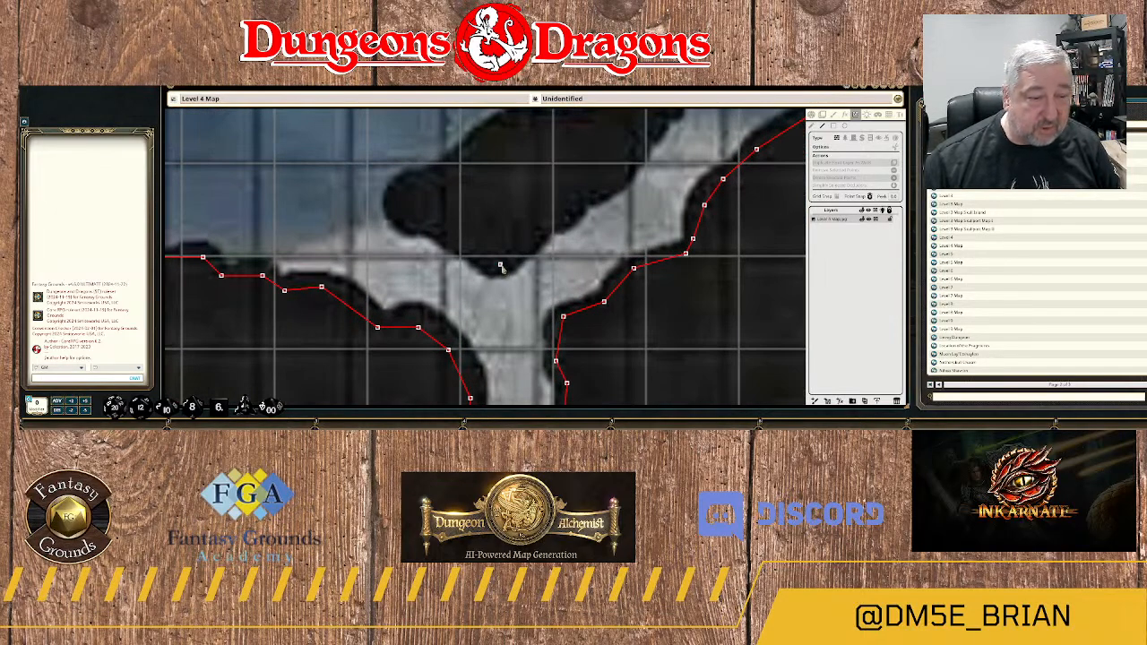
{"action": "left_click", "coordinate": [500, 266]}
{"action": "left_click", "coordinate": [537, 243]}
{"action": "left_click", "coordinate": [552, 226]}
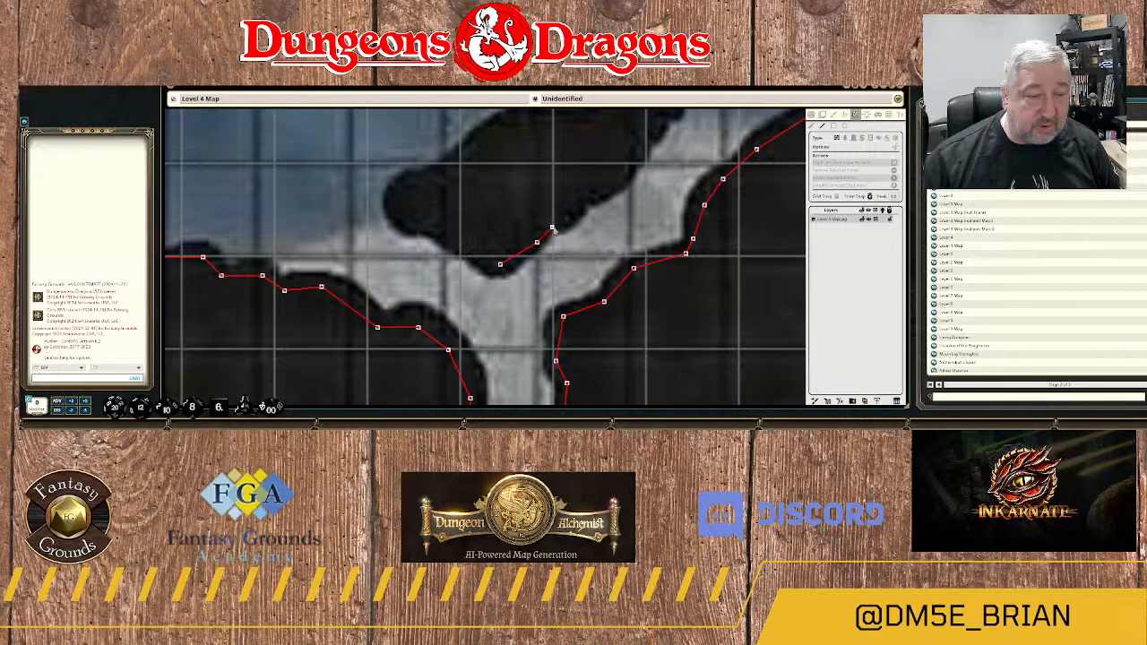
{"action": "left_click", "coordinate": [563, 221]}
{"action": "left_click", "coordinate": [577, 209]}
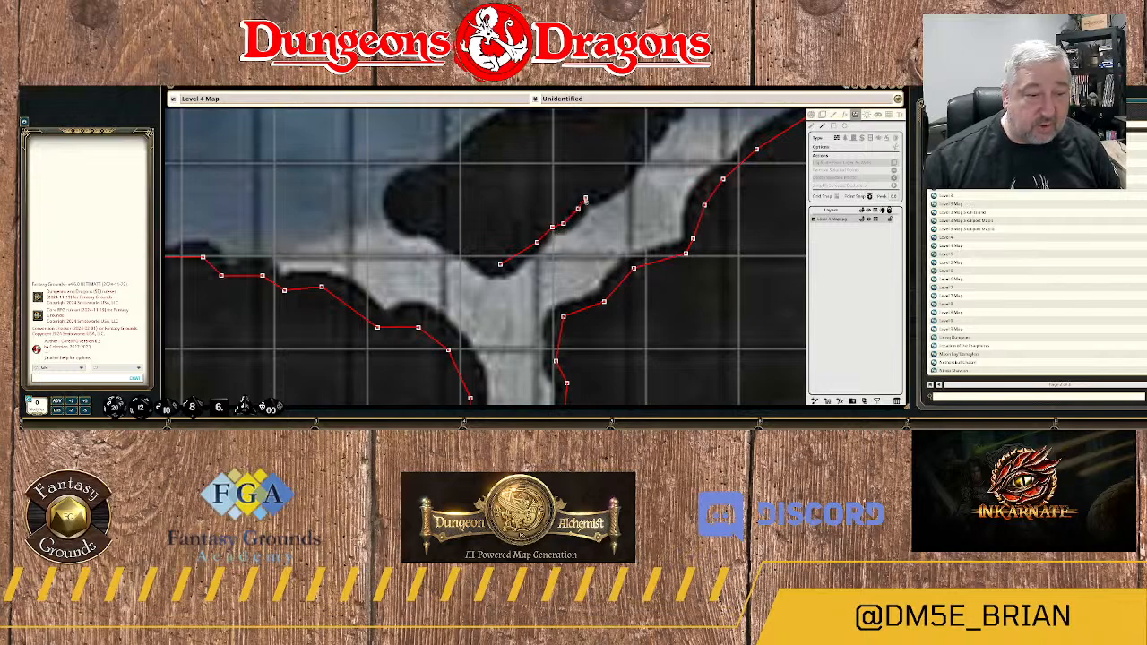
{"action": "left_click", "coordinate": [586, 198]}
{"action": "left_click", "coordinate": [599, 197]}
{"action": "left_click", "coordinate": [618, 186]}
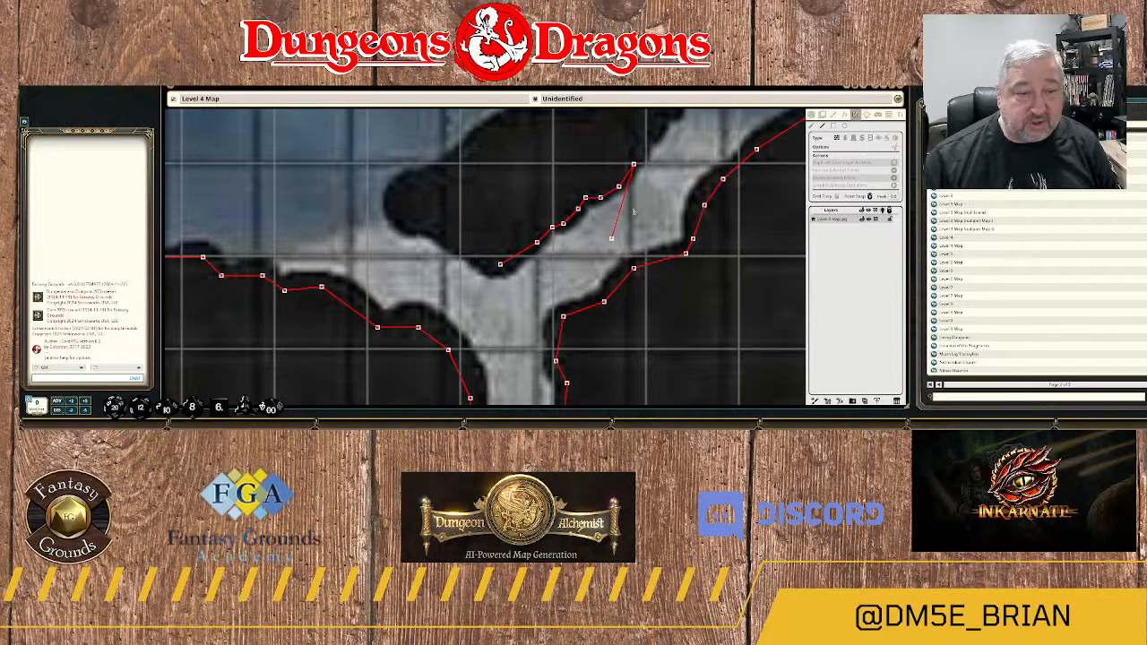
Continue the rock island's wall up the east side and around its pointed northeast tip to the northern crest.
{"action": "left_click", "coordinate": [674, 140]}
{"action": "left_click_drag", "start_coordinate": [673, 141], "coordinate": [580, 286]}
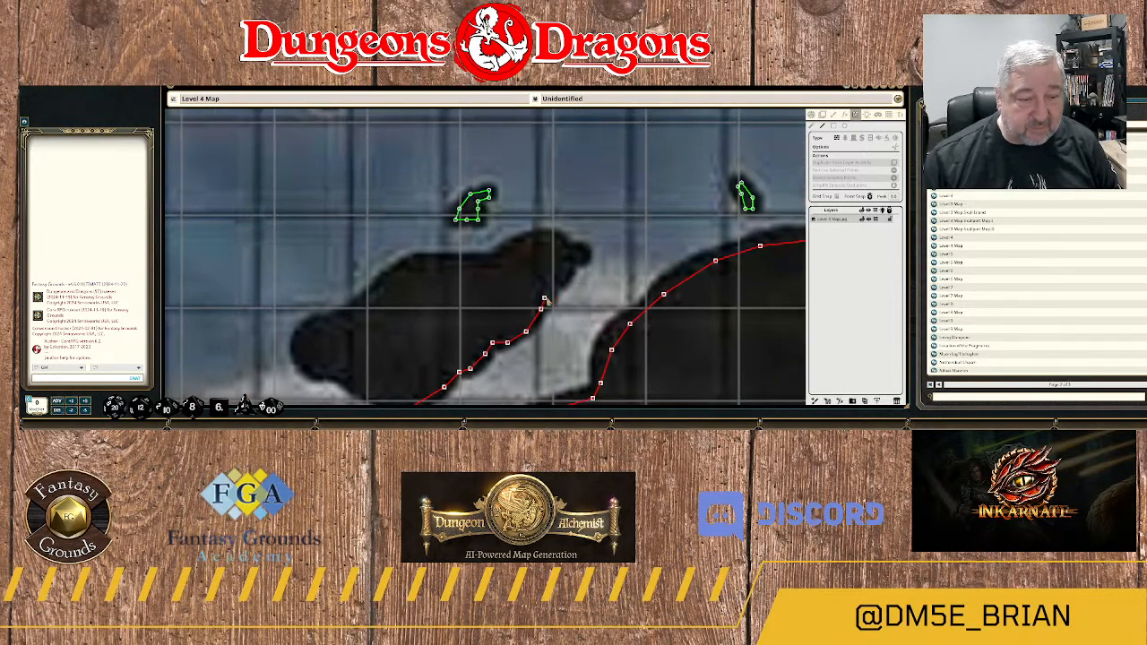
{"action": "left_click", "coordinate": [548, 298]}
{"action": "left_click", "coordinate": [555, 276]}
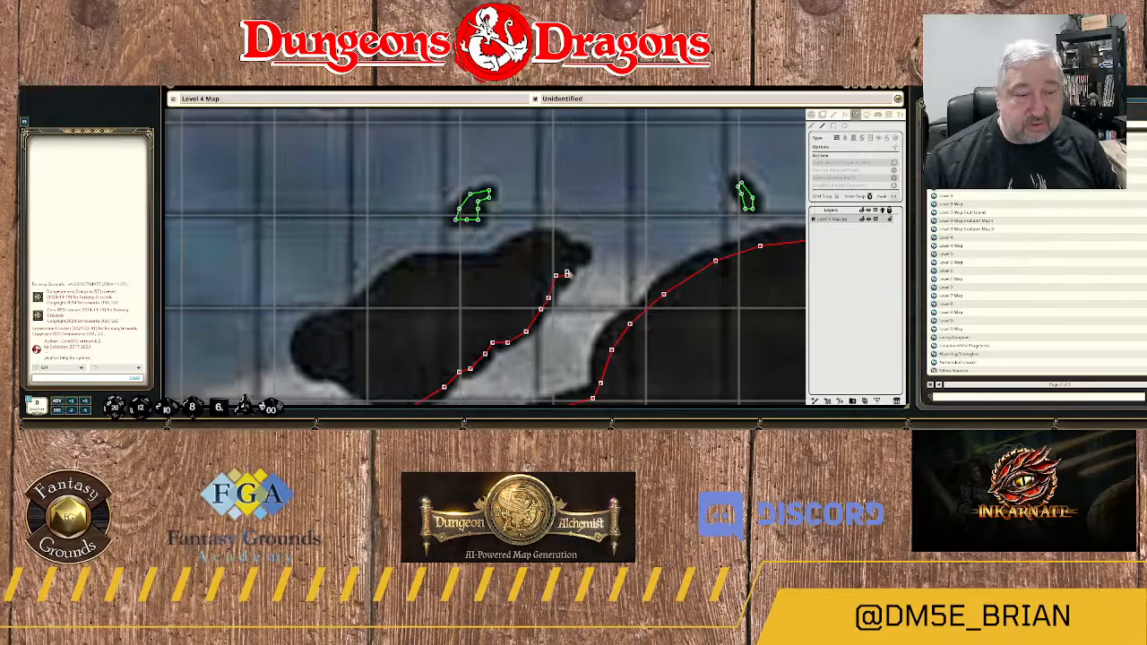
{"action": "left_click", "coordinate": [570, 261]}
{"action": "left_click", "coordinate": [581, 255]}
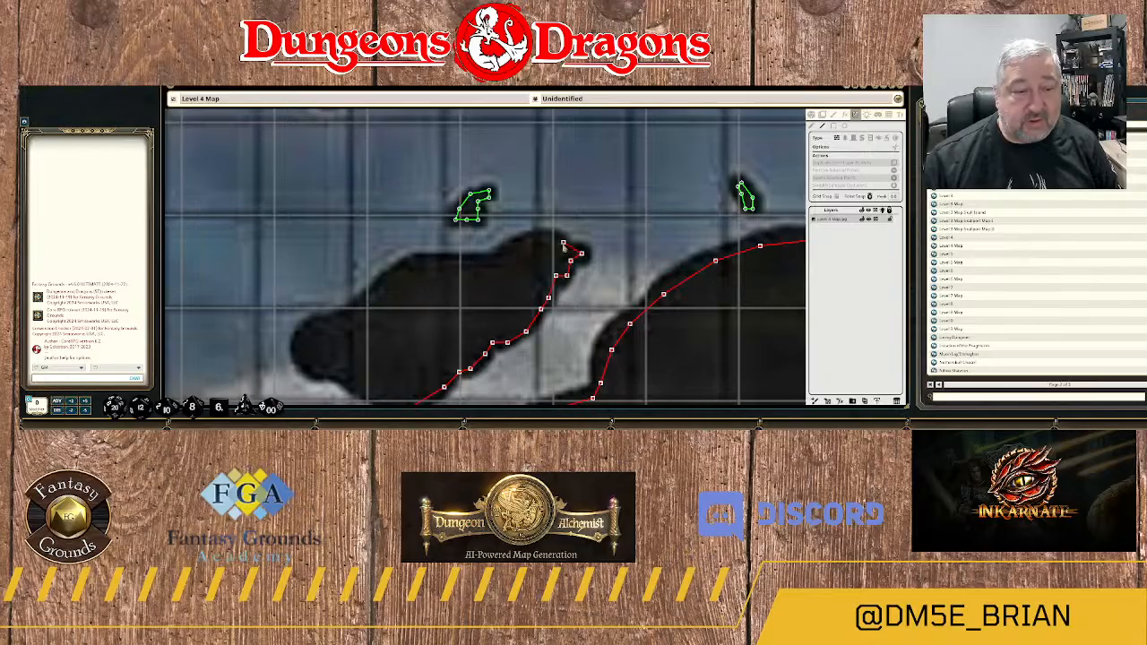
{"action": "left_click", "coordinate": [559, 251]}
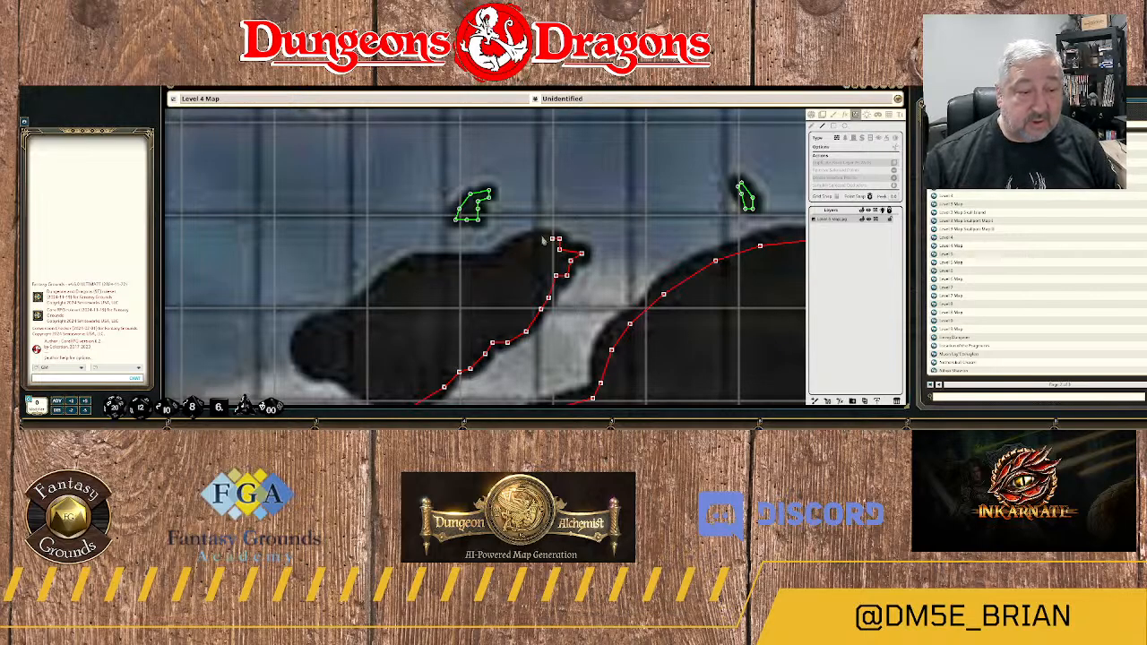
{"action": "left_click", "coordinate": [541, 235]}
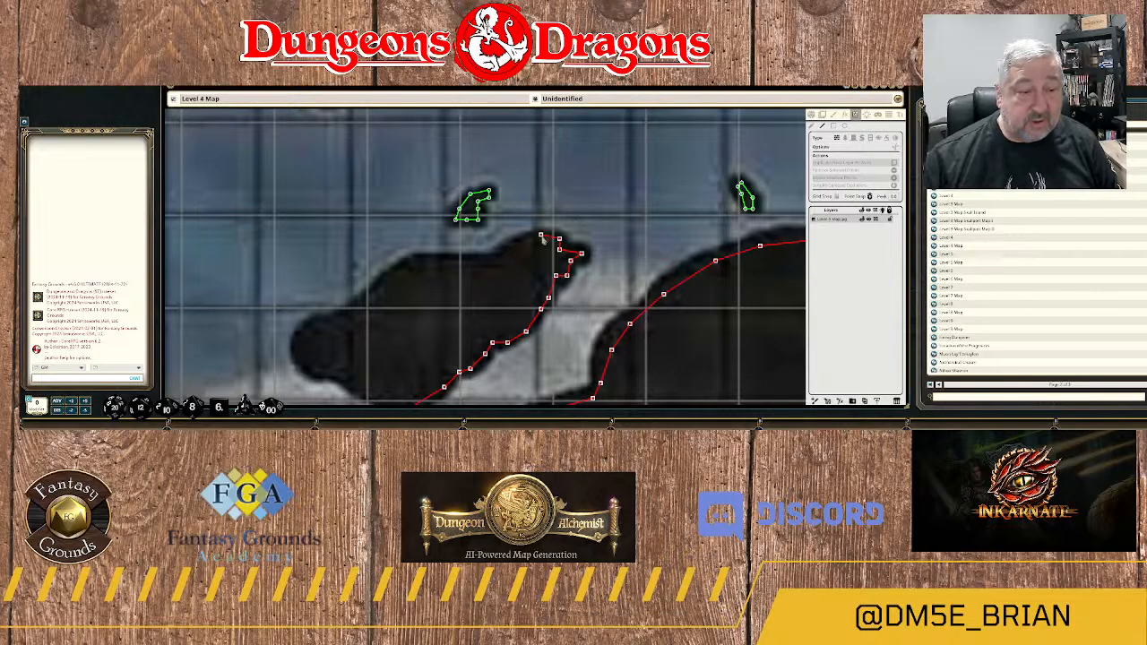
Extend the rock island's wall along its river-facing north side, southwest to the rounded western end.
{"action": "left_click", "coordinate": [485, 261]}
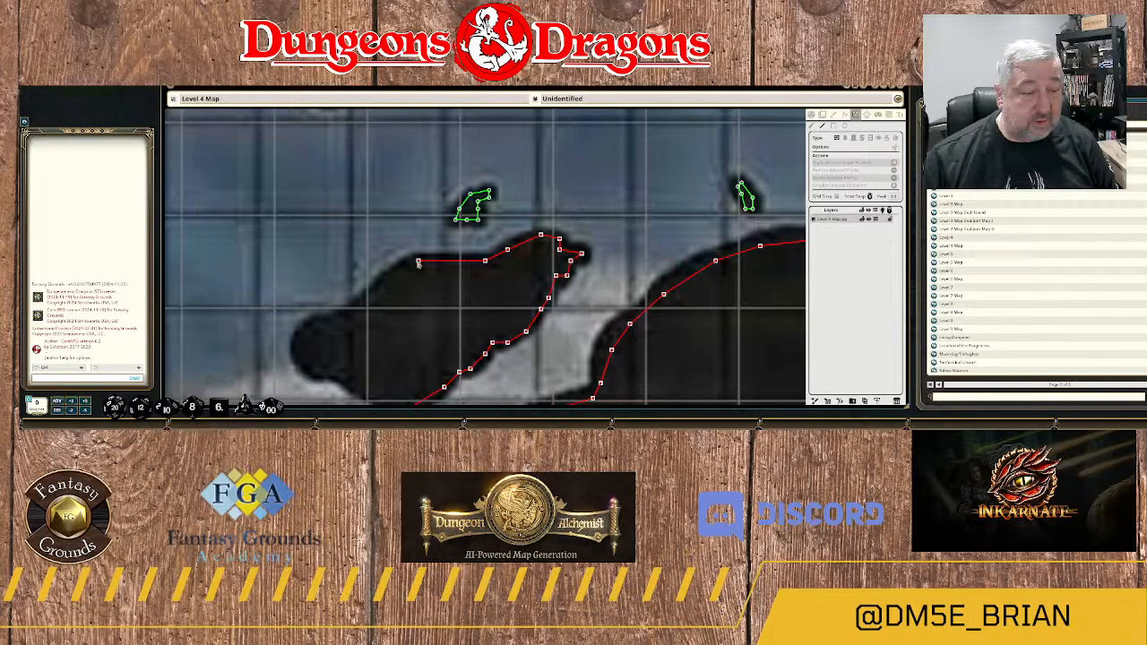
{"action": "left_click", "coordinate": [418, 261]}
{"action": "left_click", "coordinate": [384, 283]}
{"action": "left_click_drag", "start_coordinate": [386, 284], "coordinate": [523, 241]}
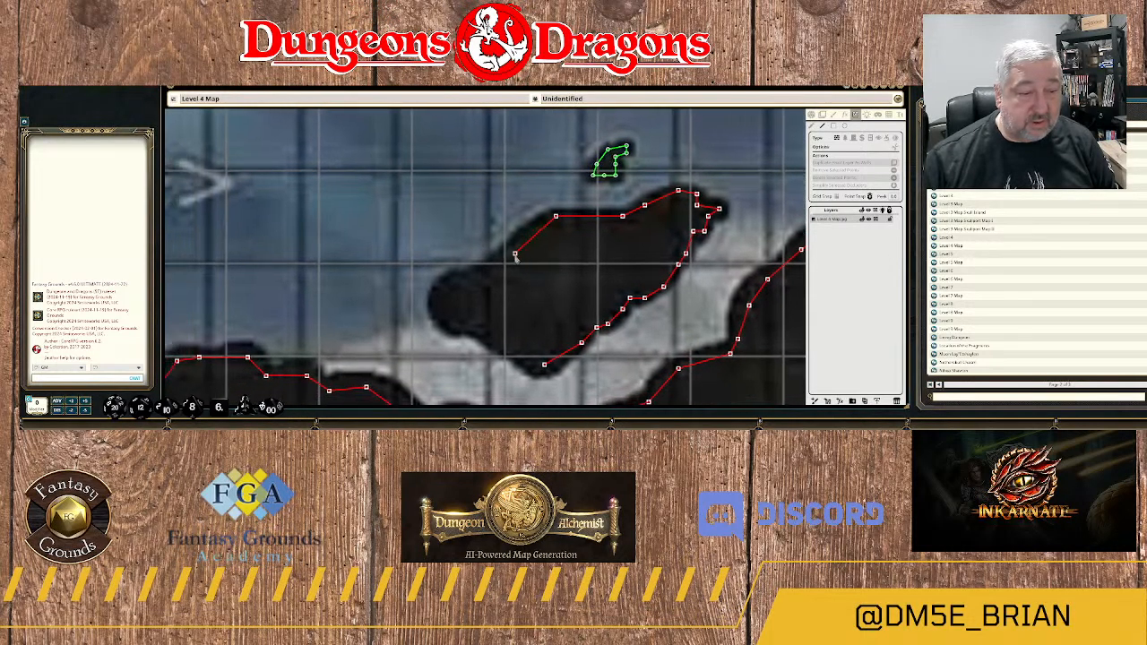
{"action": "left_click", "coordinate": [504, 257]}
{"action": "left_click", "coordinate": [485, 271]}
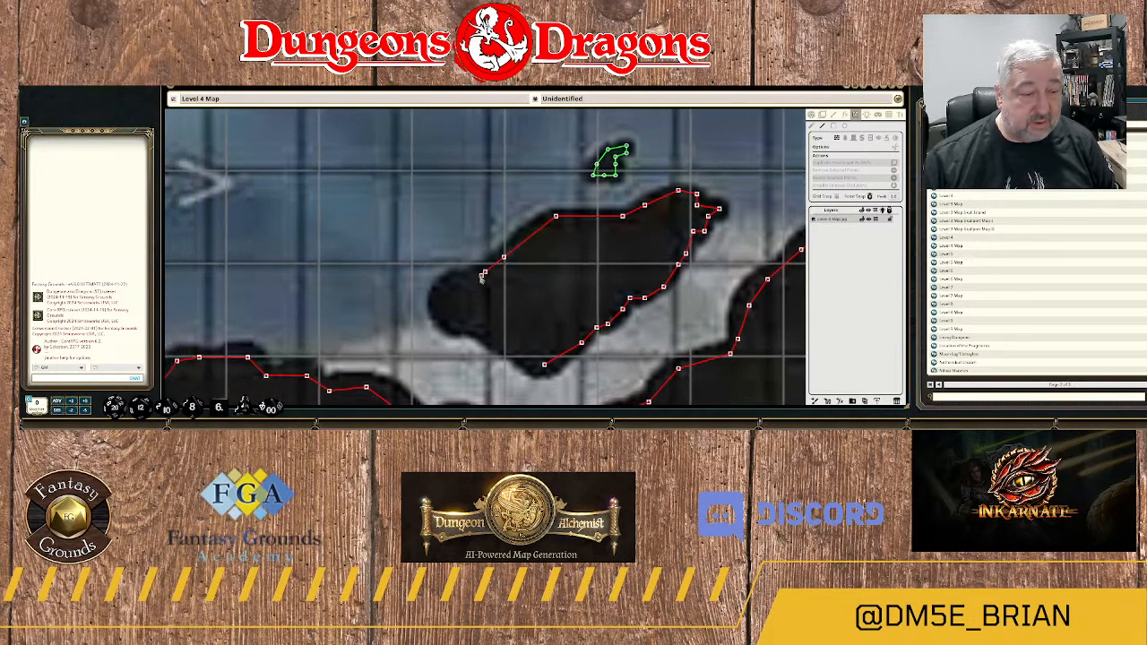
{"action": "left_click", "coordinate": [455, 280]}
{"action": "left_click", "coordinate": [441, 290]}
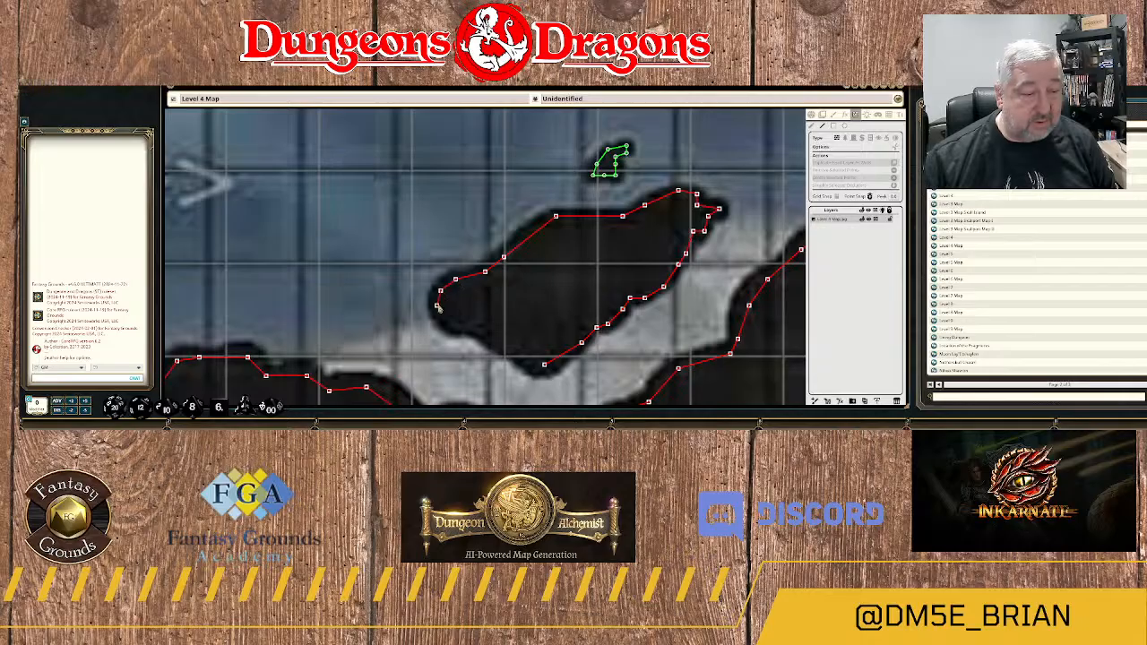
Close the rock island's wall around its western end and along the southwest edge back to the southern tip.
{"action": "left_click", "coordinate": [438, 309]}
{"action": "left_click", "coordinate": [444, 324]}
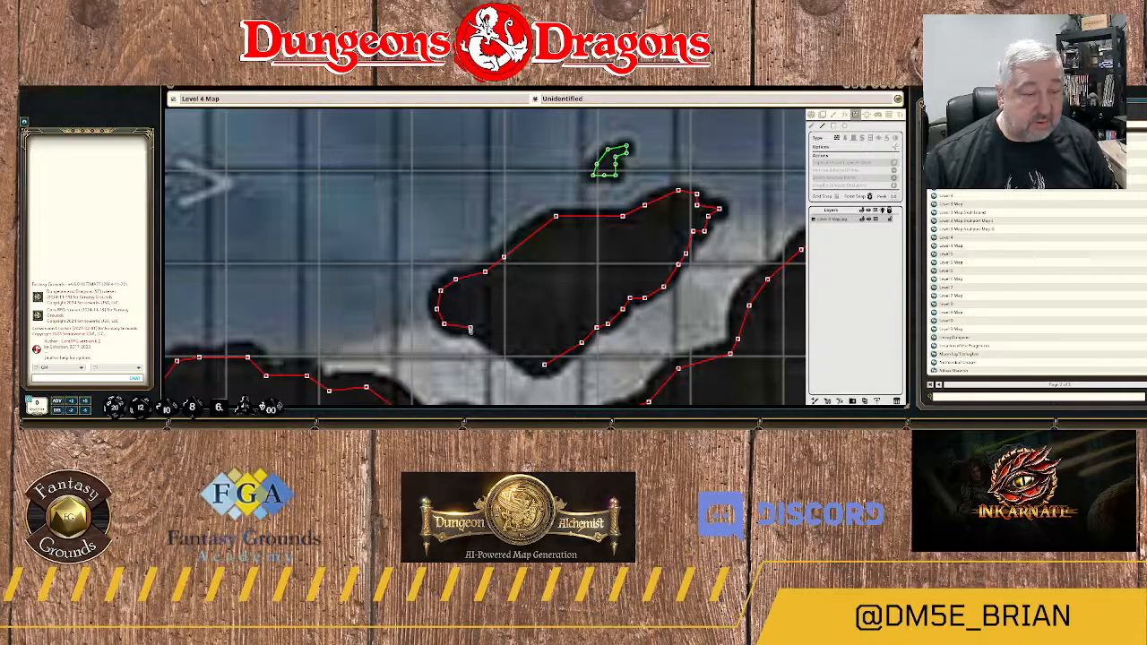
{"action": "left_click", "coordinate": [470, 328]}
{"action": "left_click", "coordinate": [484, 335]}
{"action": "left_click", "coordinate": [492, 341]}
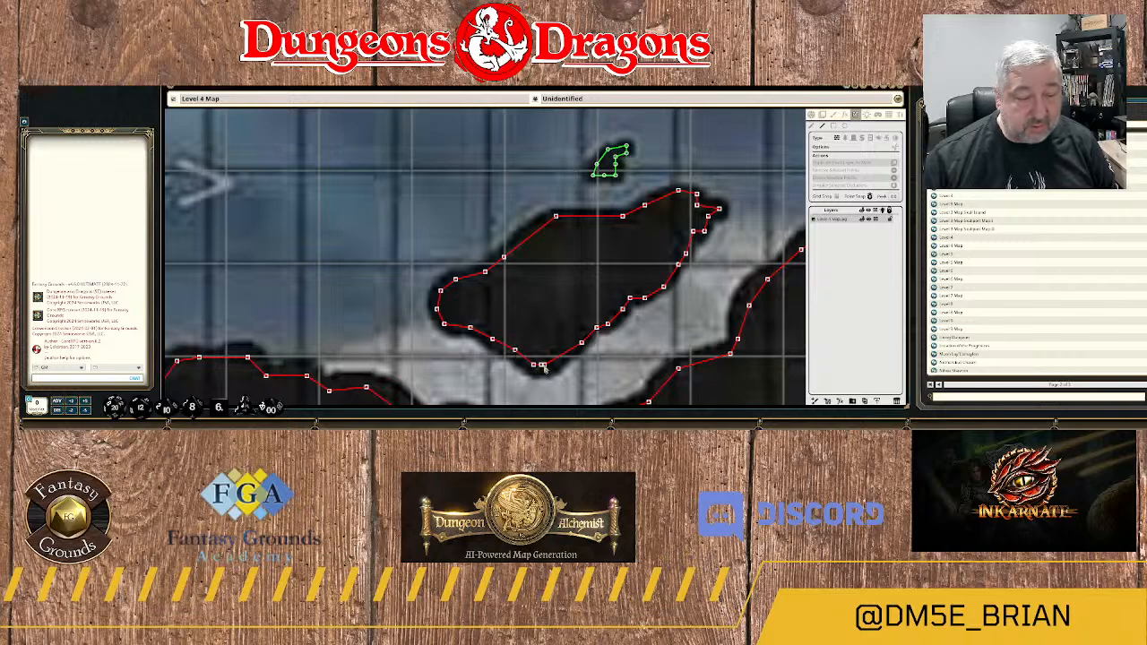
Start a wall on the large unoutlined rock mass east of the narrow north-south passage, from its eastern bulge up the east side.
{"action": "scroll", "coordinate": [545, 375], "scroll_direction": "down", "scroll_amount": 4}
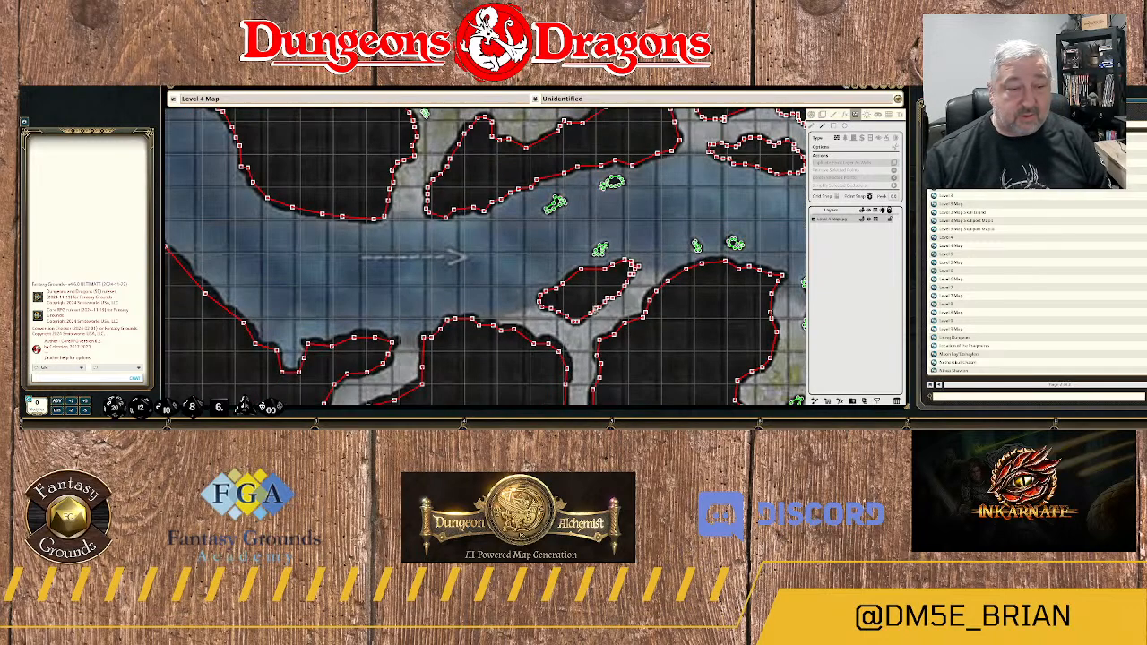
{"action": "scroll", "coordinate": [608, 222], "scroll_direction": "up", "scroll_amount": 4}
{"action": "scroll", "coordinate": [538, 288], "scroll_direction": "down", "scroll_amount": 5}
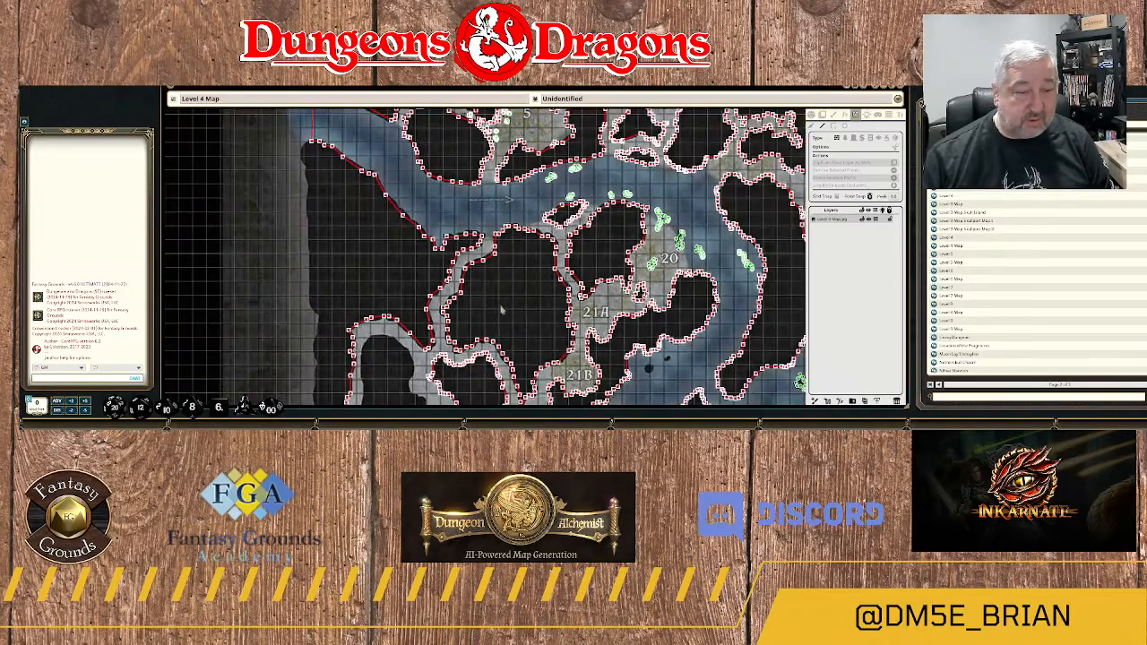
{"action": "scroll", "coordinate": [609, 225], "scroll_direction": "up", "scroll_amount": 1}
{"action": "left_click_drag", "start_coordinate": [504, 309], "coordinate": [600, 134]}
{"action": "left_click_drag", "start_coordinate": [472, 316], "coordinate": [570, 272]}
{"action": "scroll", "coordinate": [574, 267], "scroll_direction": "down", "scroll_amount": 2}
{"action": "scroll", "coordinate": [595, 280], "scroll_direction": "up", "scroll_amount": 5}
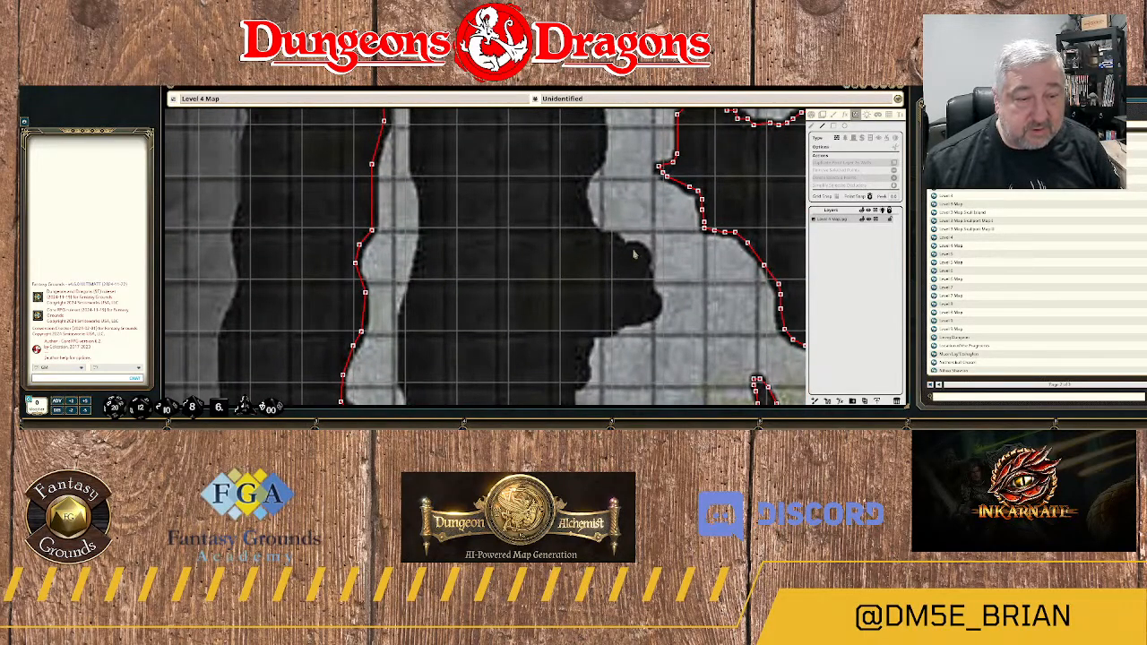
{"action": "mouse_move", "coordinate": [617, 240]}
{"action": "left_mouse_down"}
{"action": "mouse_move", "coordinate": [592, 231]}
{"action": "mouse_move", "coordinate": [578, 192]}
{"action": "mouse_move", "coordinate": [598, 141]}
{"action": "mouse_move", "coordinate": [597, 269]}
{"action": "left_mouse_up"}
{"action": "scroll", "coordinate": [597, 269], "scroll_direction": "up", "scroll_amount": 1}
{"action": "left_click", "coordinate": [598, 255]}
{"action": "left_click", "coordinate": [587, 216]}
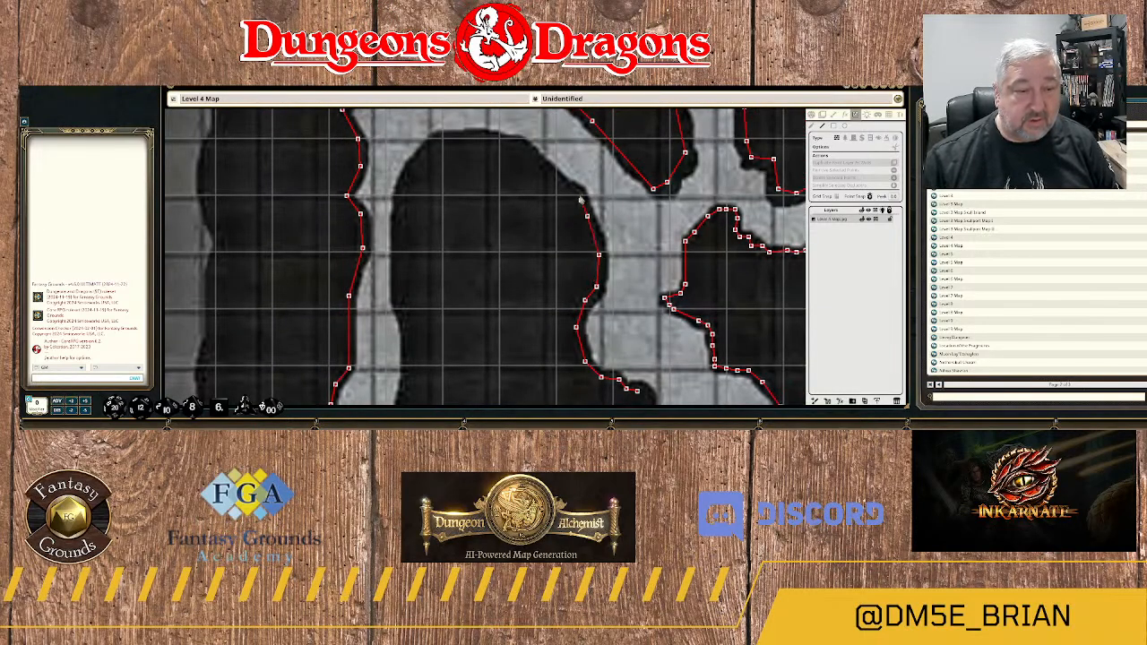
{"action": "left_click", "coordinate": [578, 193]}
{"action": "left_click", "coordinate": [556, 182]}
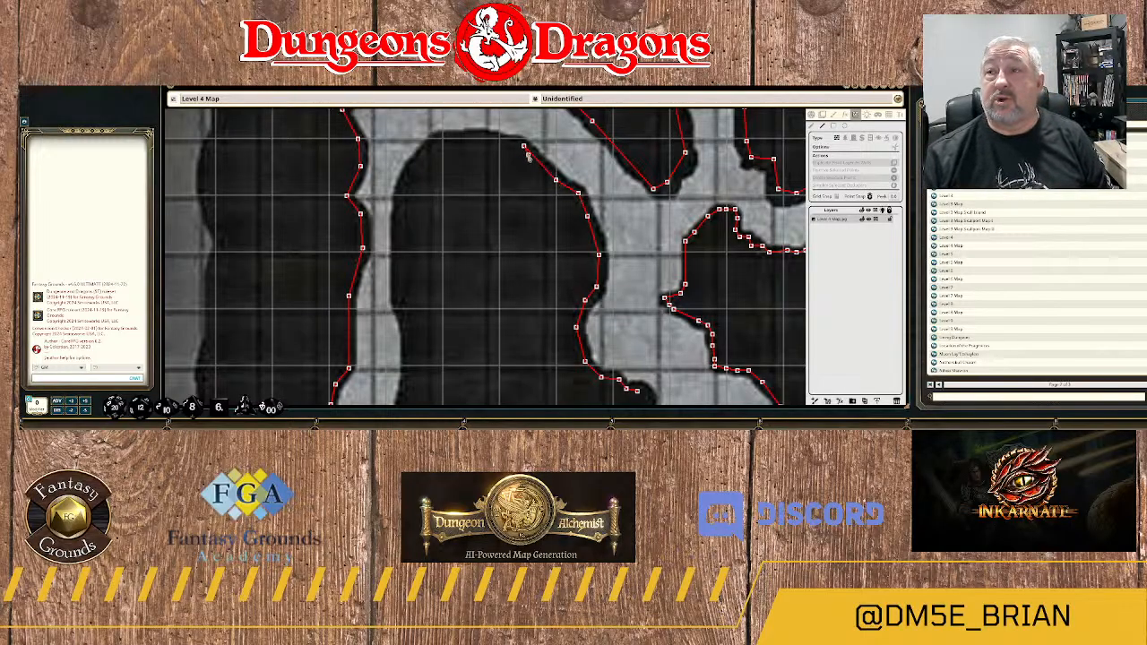
Continue the large rock mass's wall over its rounded northern end to the northwest curve.
{"action": "left_click", "coordinate": [523, 145]}
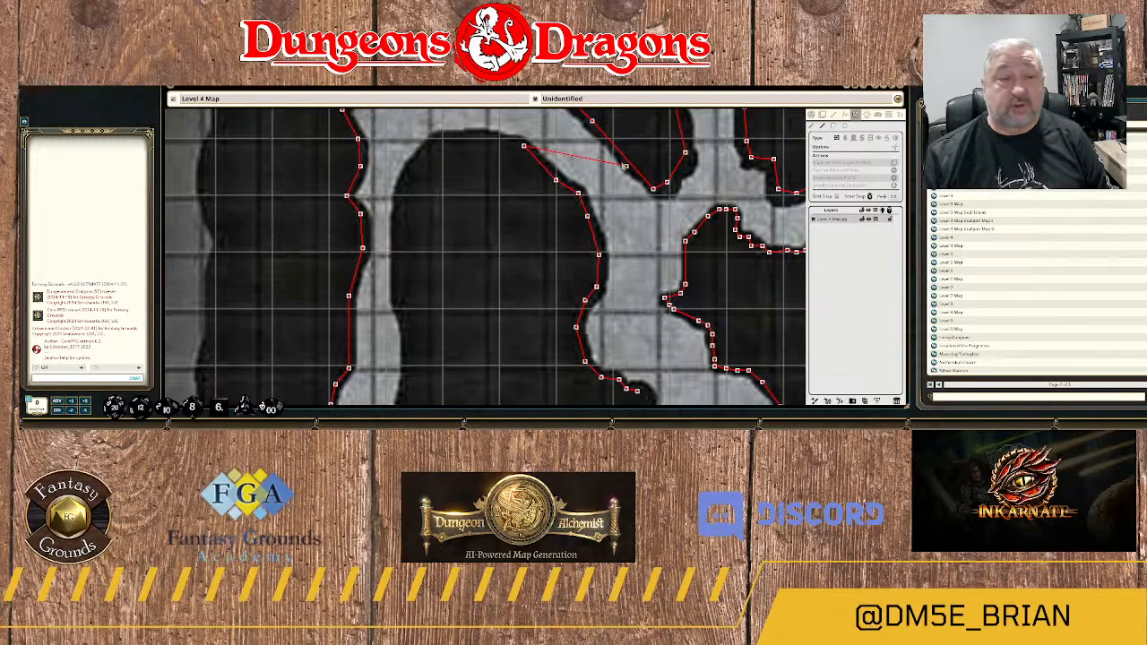
{"action": "left_click", "coordinate": [498, 139]}
{"action": "left_click", "coordinate": [476, 137]}
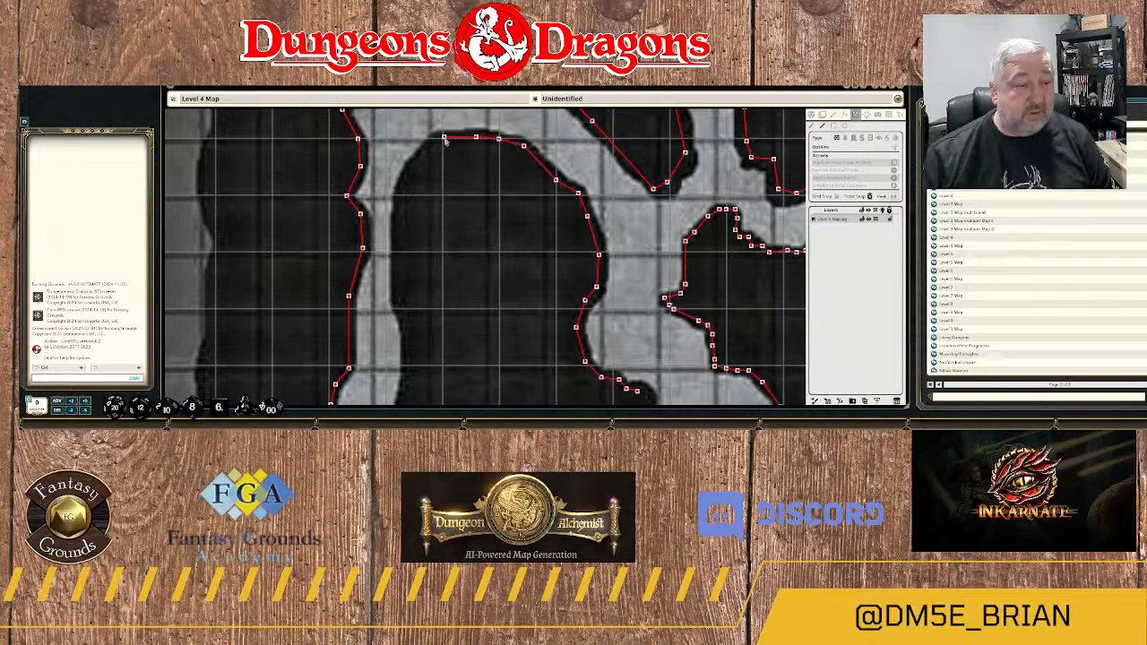
{"action": "left_click", "coordinate": [443, 137]}
{"action": "left_click", "coordinate": [423, 157]}
{"action": "left_click", "coordinate": [403, 189]}
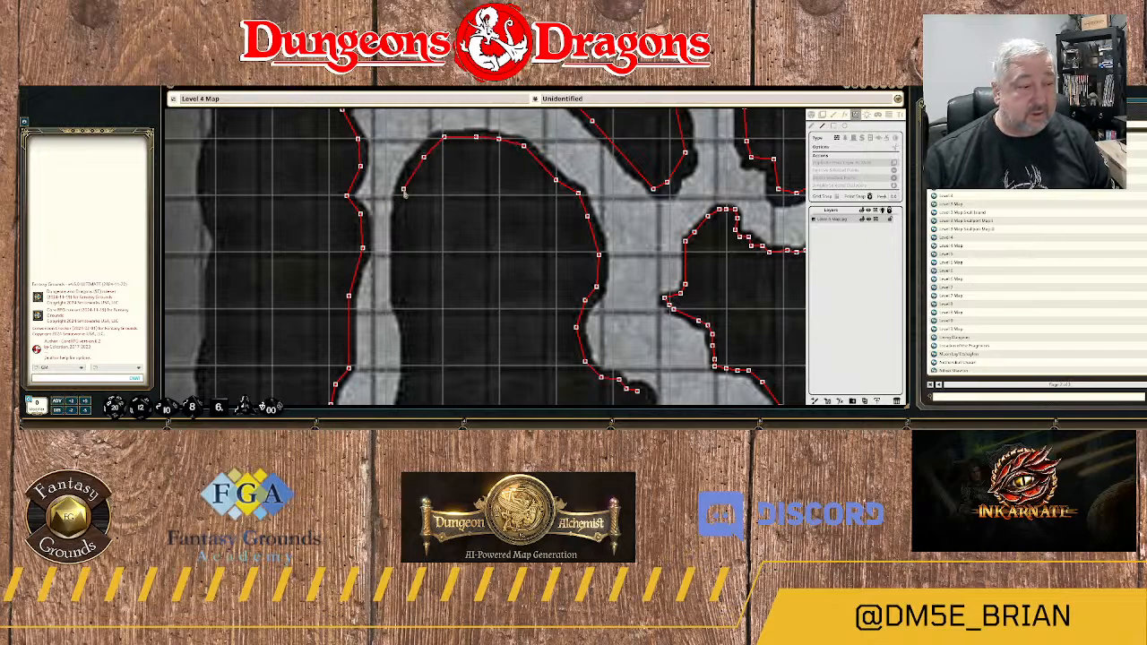
Run the large rock mass's wall down its upper west side along the narrow north-south passage.
{"action": "left_click", "coordinate": [397, 223]}
{"action": "left_click", "coordinate": [397, 279]}
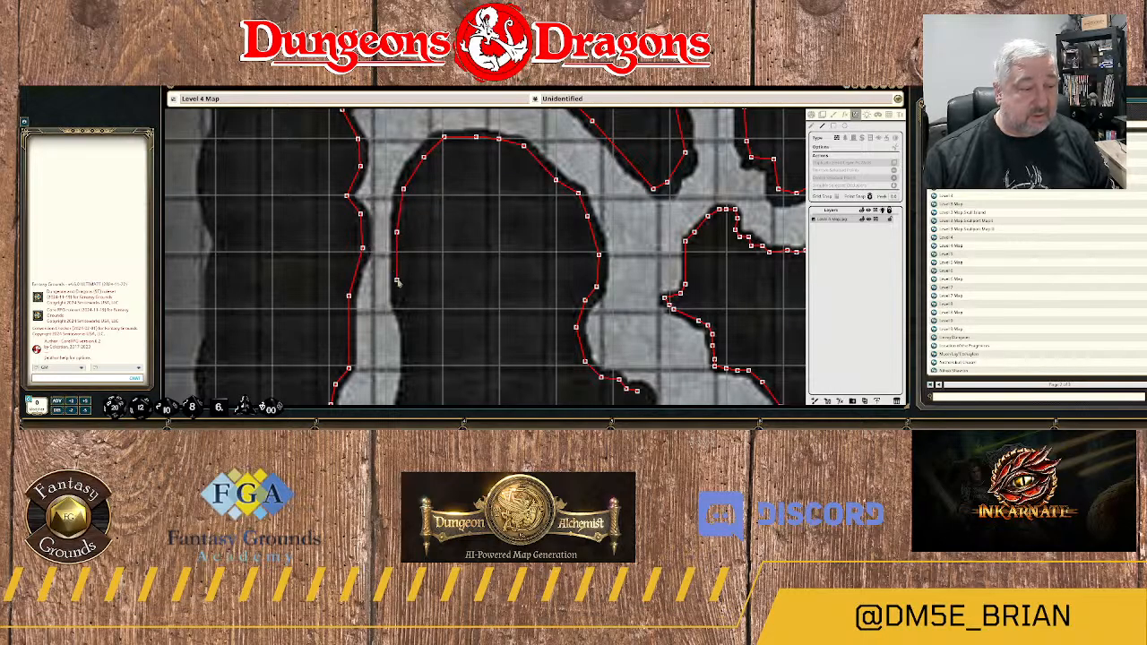
{"action": "left_click", "coordinate": [404, 324]}
{"action": "left_click_drag", "start_coordinate": [410, 301], "coordinate": [424, 198]}
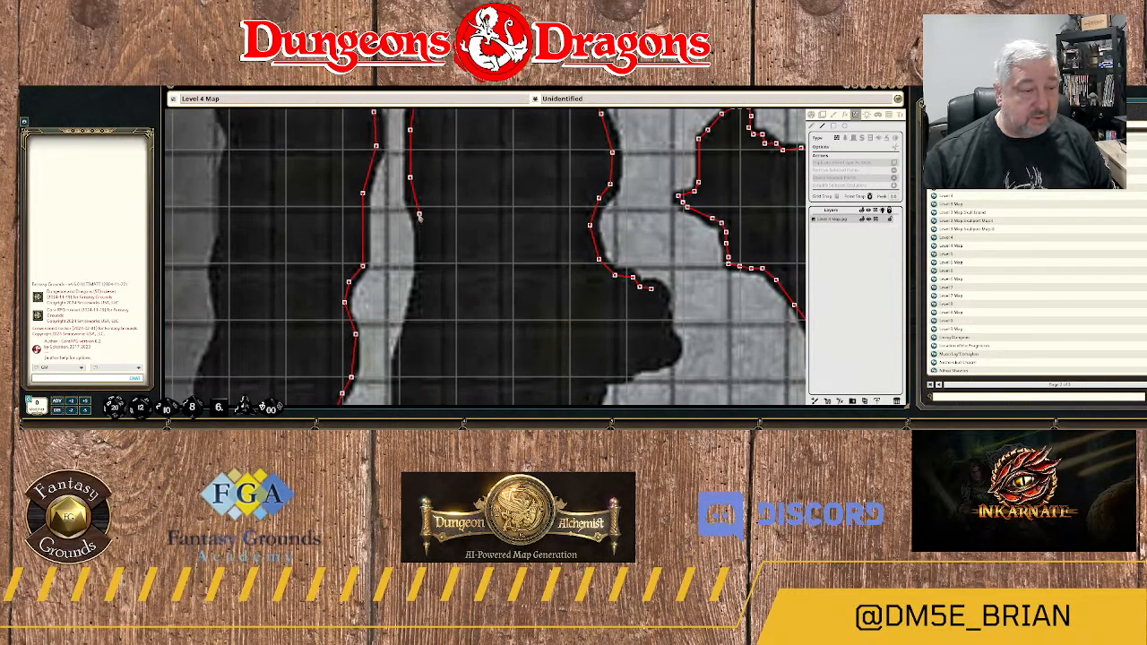
{"action": "left_click", "coordinate": [424, 248]}
{"action": "left_click", "coordinate": [422, 286]}
{"action": "left_click", "coordinate": [415, 305]}
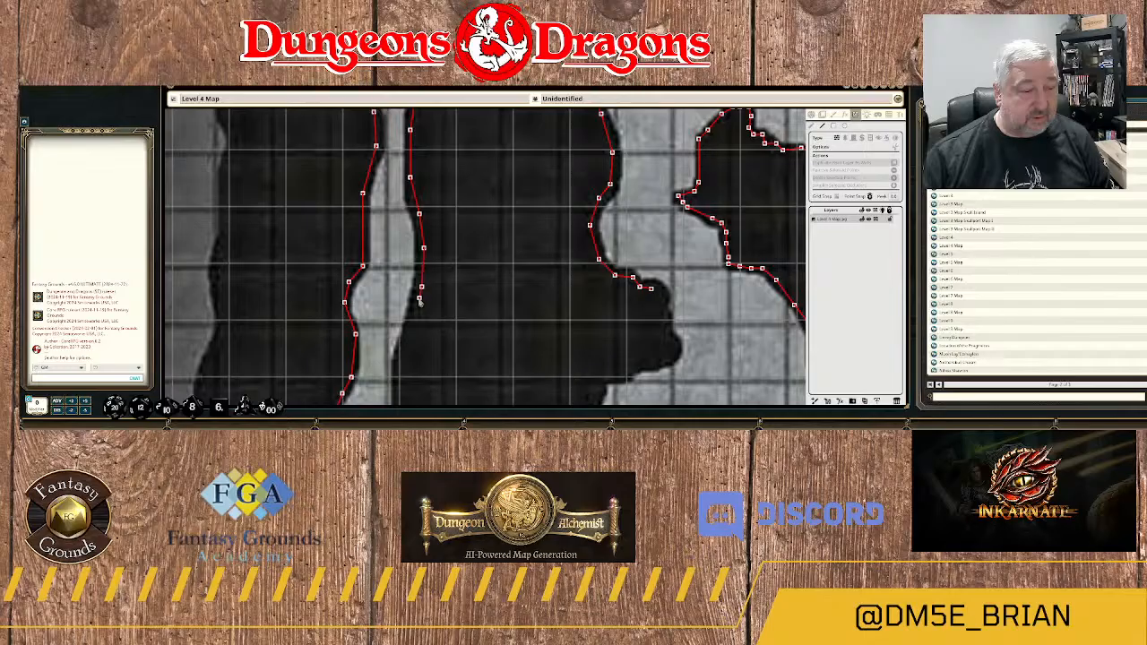
{"action": "left_click", "coordinate": [406, 360]}
Extend the rock mass's west wall south past the passage's wider pocket to the point where it narrows again.
{"action": "left_click_drag", "start_coordinate": [406, 361], "coordinate": [485, 211]}
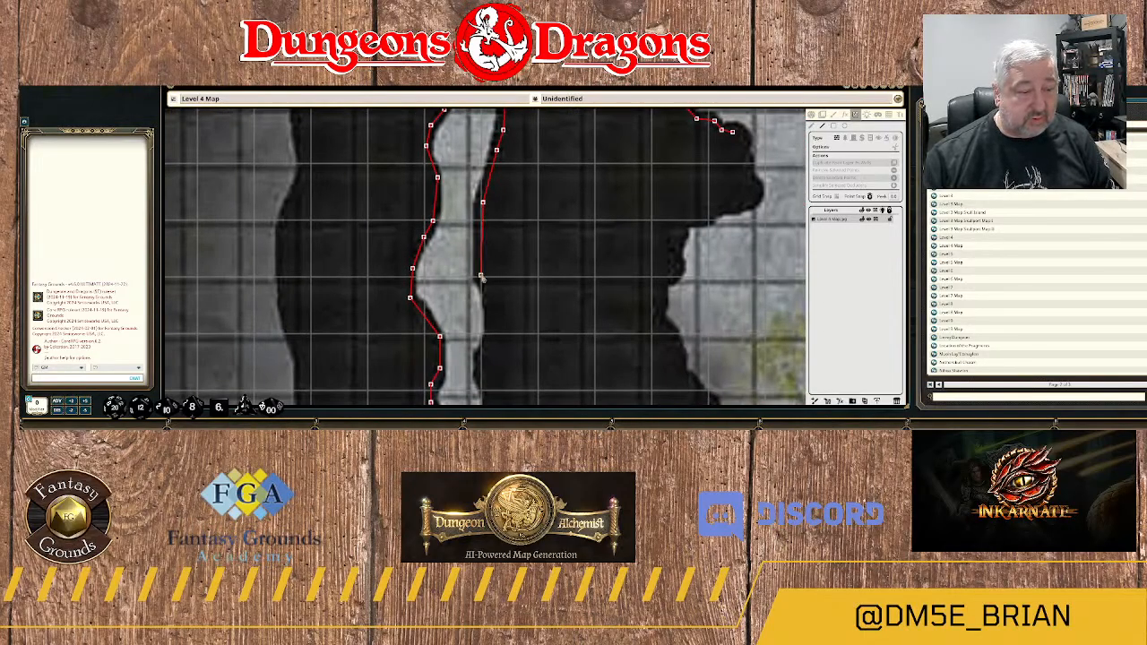
{"action": "left_click", "coordinate": [481, 278]}
{"action": "left_click", "coordinate": [494, 302]}
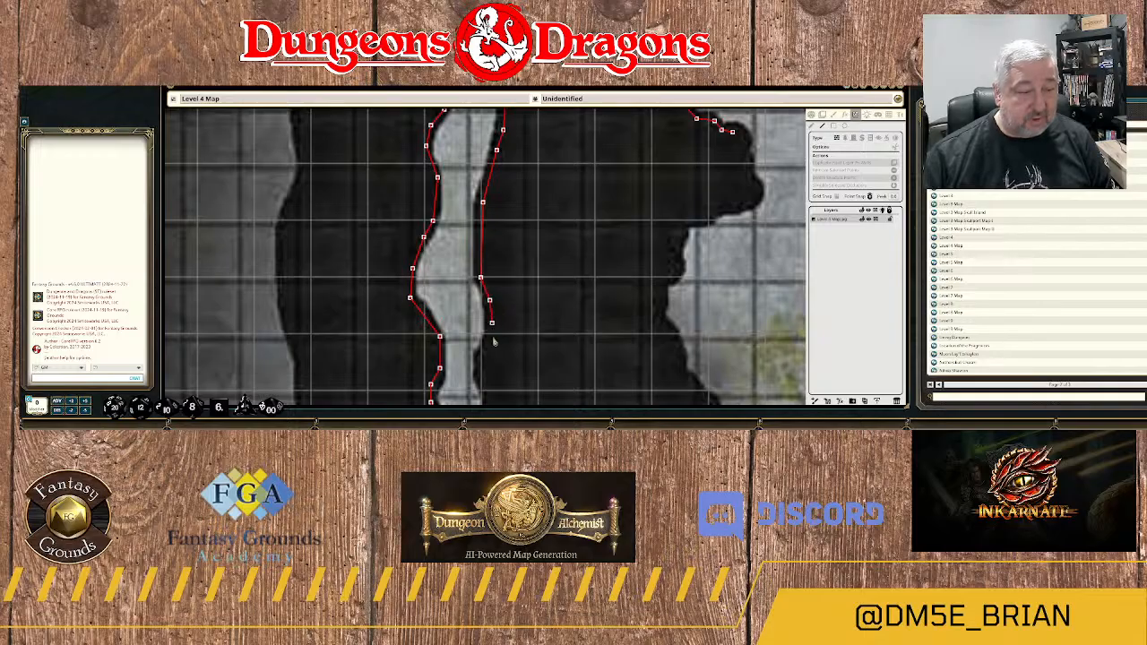
{"action": "left_click", "coordinate": [492, 339]}
{"action": "left_click", "coordinate": [483, 359]}
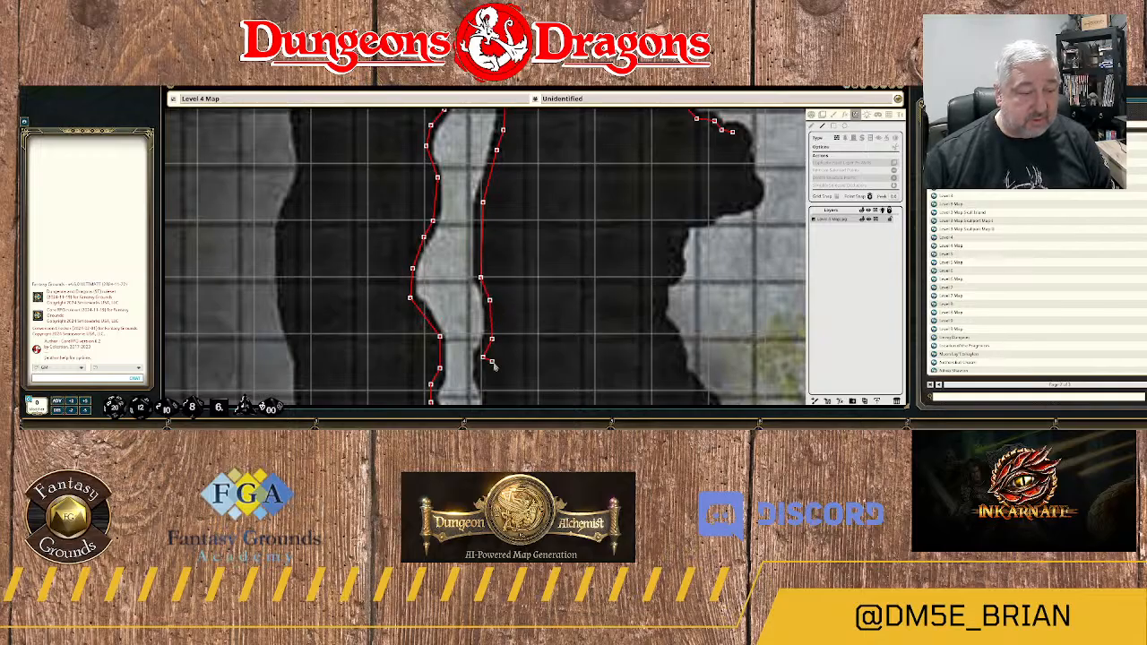
Continue the large rock mass's west wall south along the narrow passage to the passage's opening into area 25.
{"action": "left_click_drag", "start_coordinate": [483, 359], "coordinate": [512, 205]}
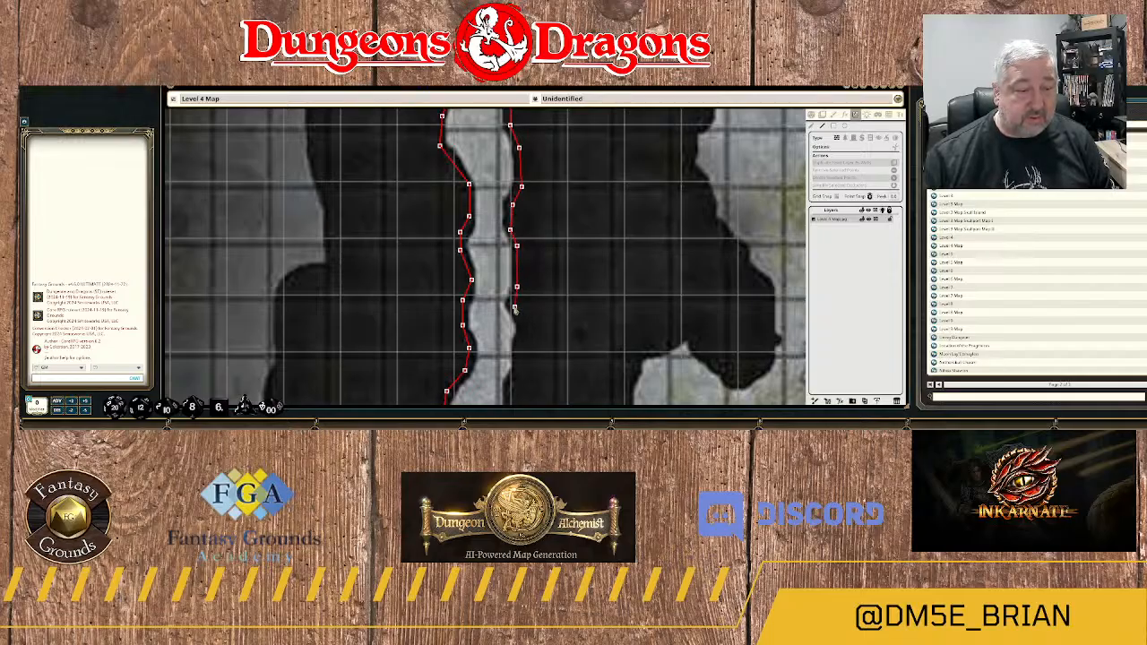
{"action": "left_click", "coordinate": [515, 304]}
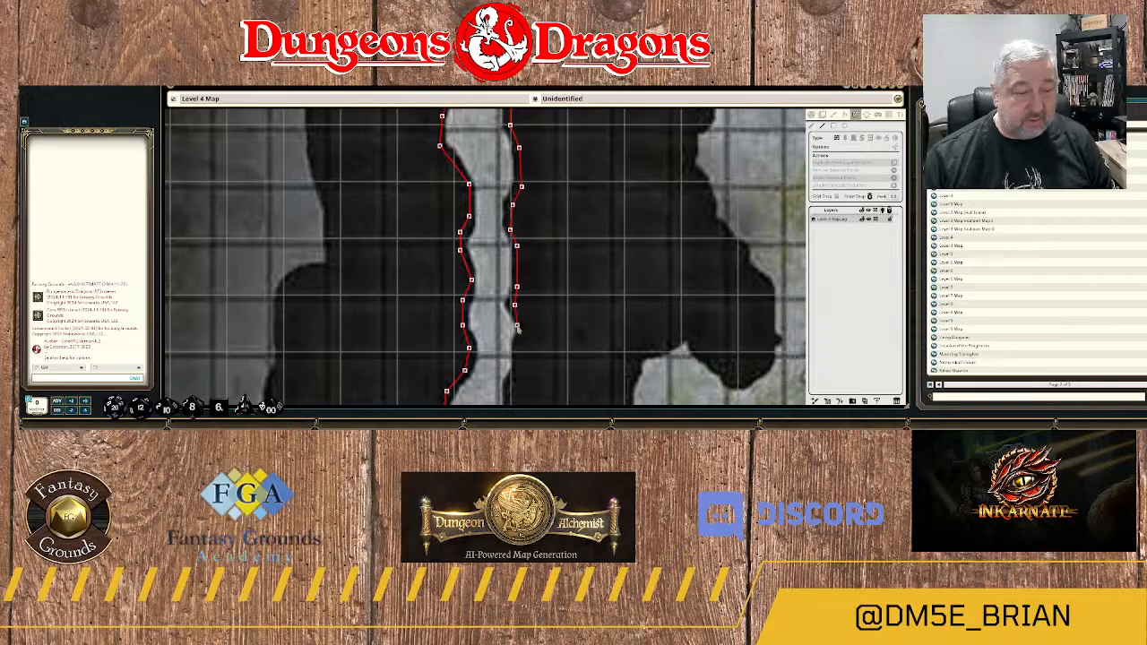
{"action": "left_click_drag", "start_coordinate": [528, 329], "coordinate": [512, 168]}
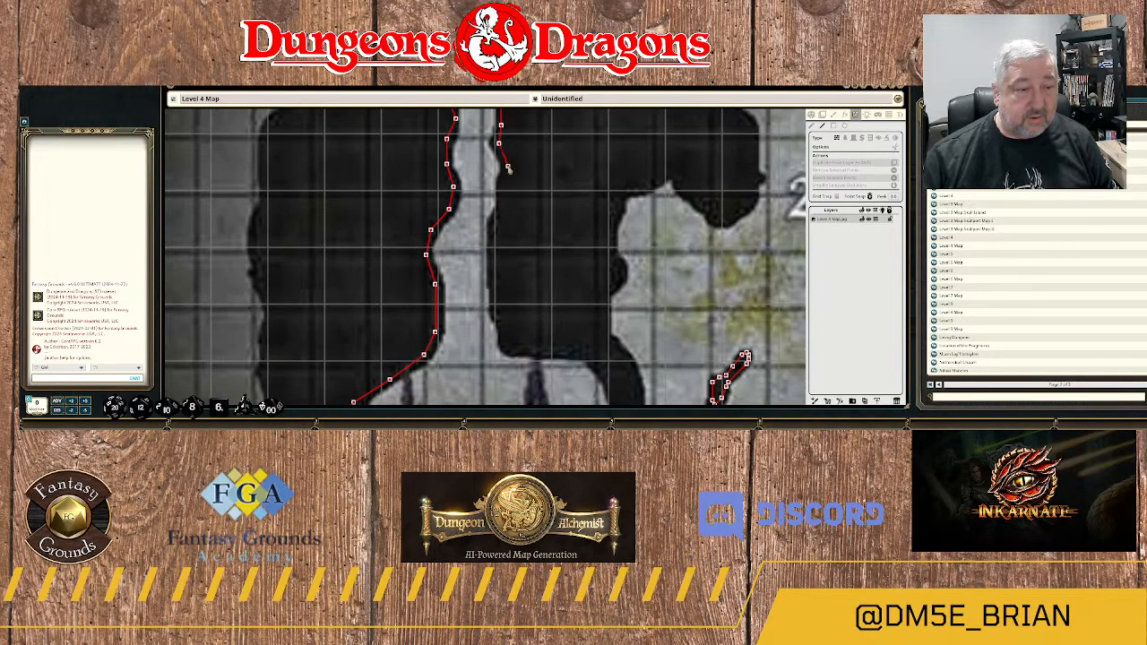
{"action": "left_click", "coordinate": [507, 166]}
{"action": "left_click", "coordinate": [503, 187]}
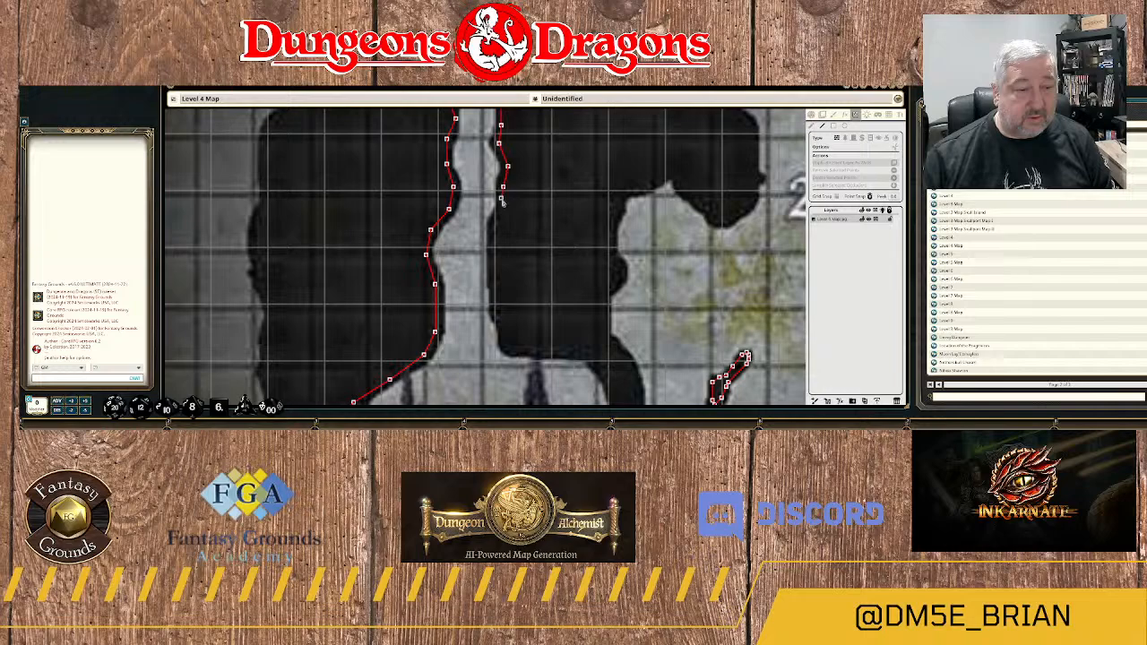
{"action": "left_click", "coordinate": [500, 213]}
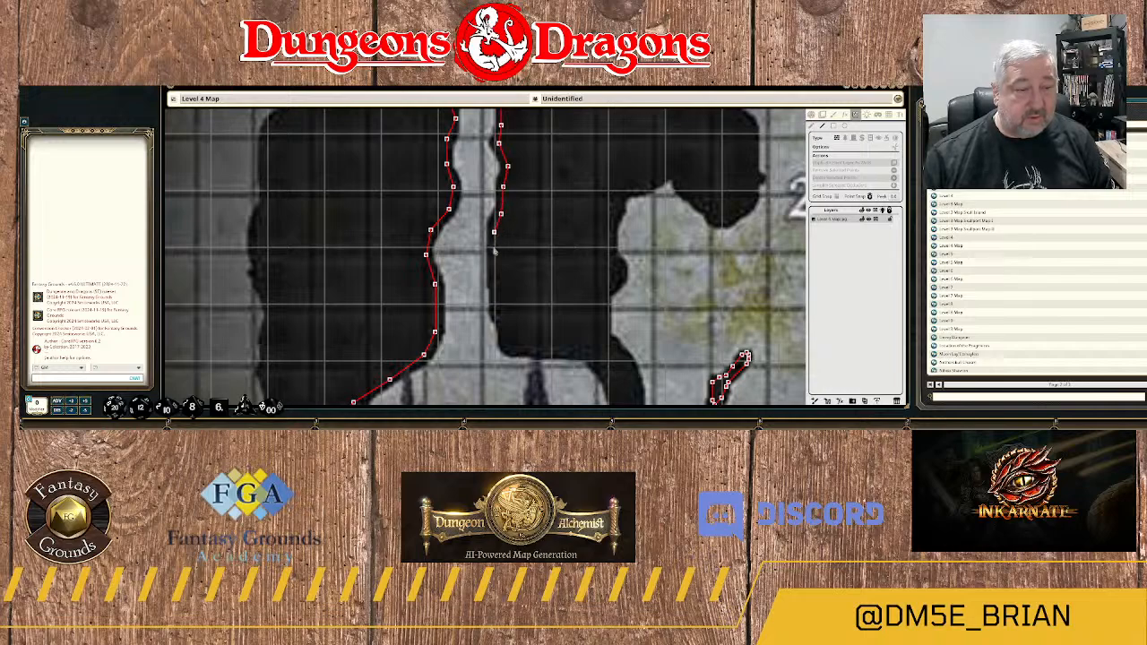
{"action": "left_click", "coordinate": [494, 285]}
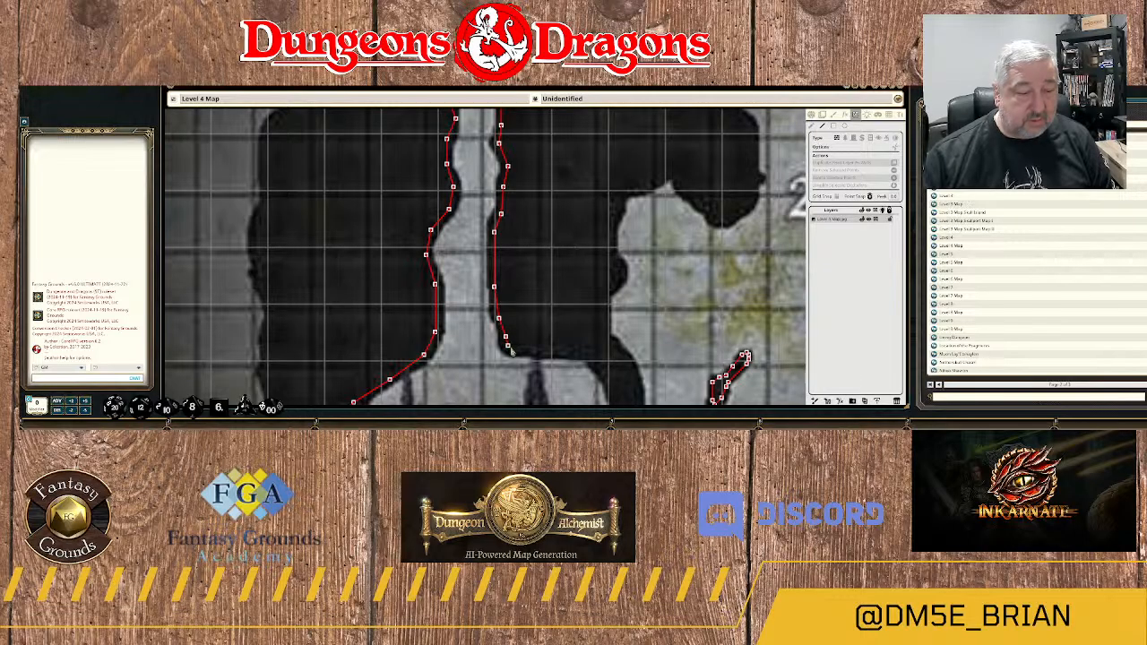
Trace the rock mass's wall along the northern edge of area 25, east of the passage, and down the area's east side.
{"action": "left_click", "coordinate": [511, 349]}
{"action": "left_click", "coordinate": [539, 350]}
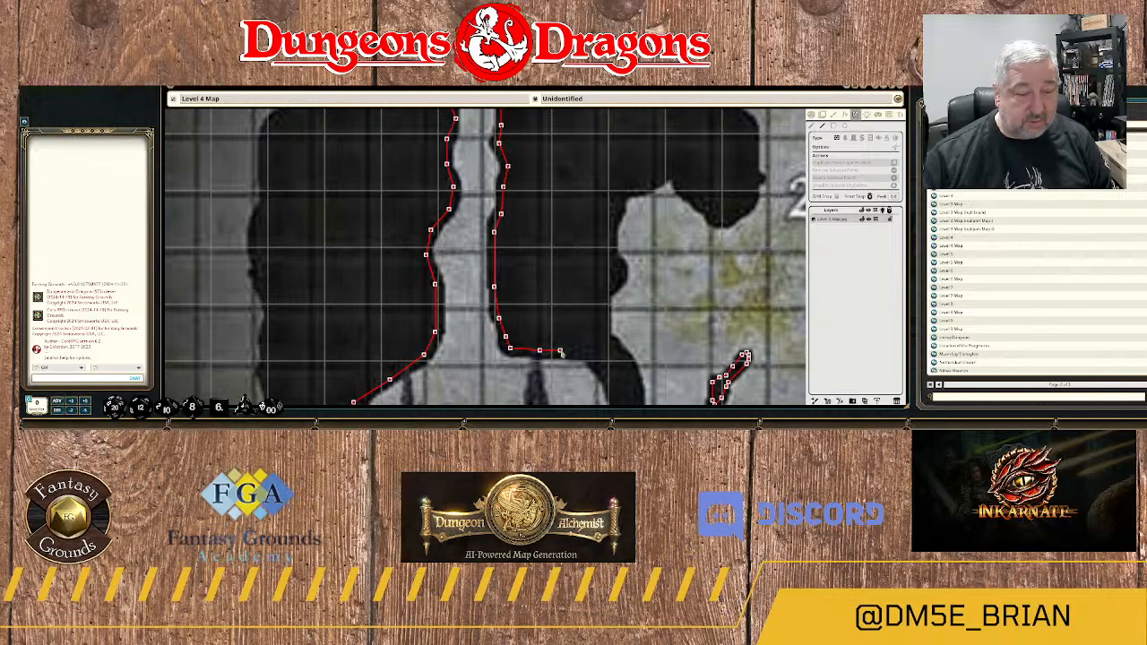
{"action": "left_click", "coordinate": [570, 351]}
{"action": "left_click", "coordinate": [590, 357]}
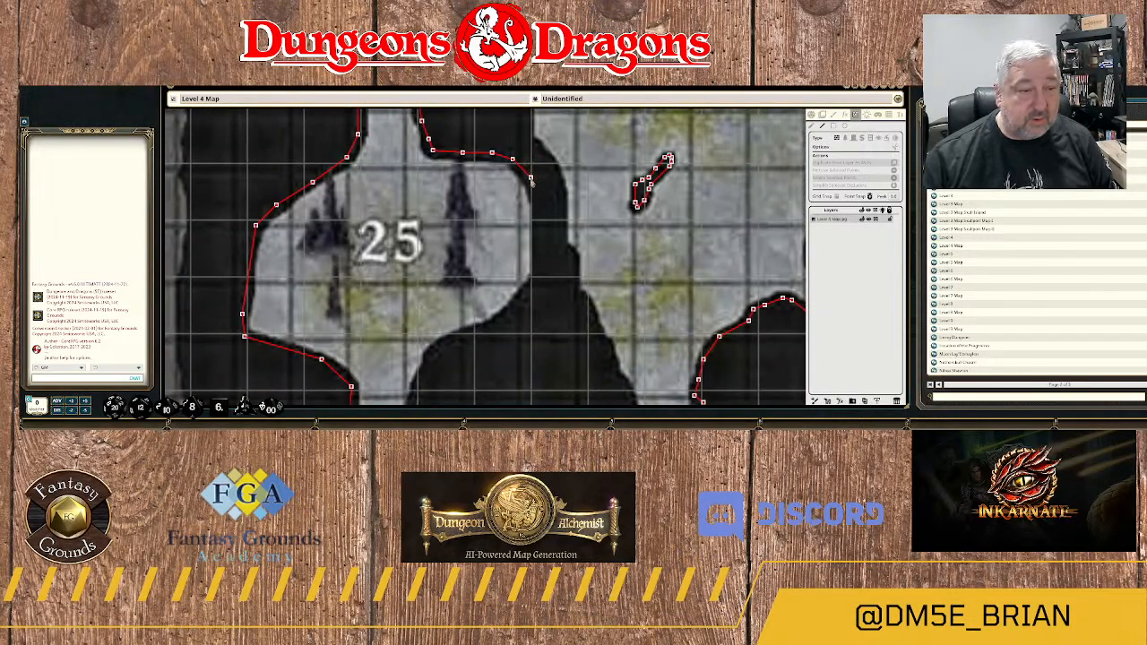
{"action": "left_click", "coordinate": [531, 180]}
{"action": "left_click", "coordinate": [537, 205]}
{"action": "left_click", "coordinate": [537, 233]}
{"action": "left_click", "coordinate": [535, 251]}
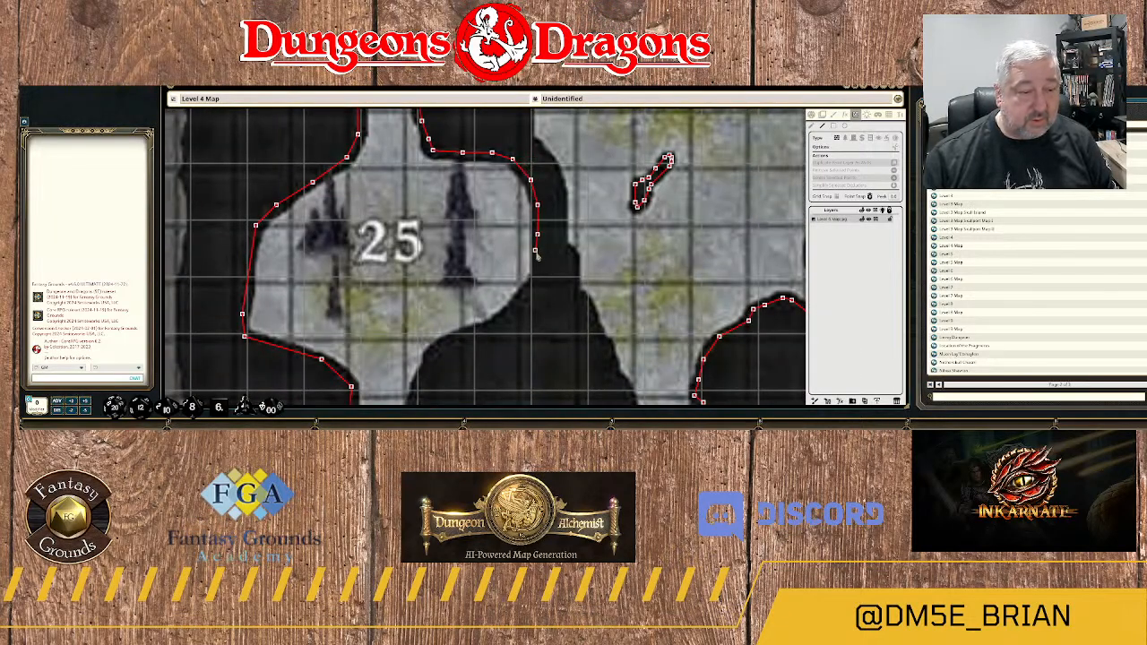
{"action": "left_click", "coordinate": [539, 264]}
{"action": "left_click", "coordinate": [535, 285]}
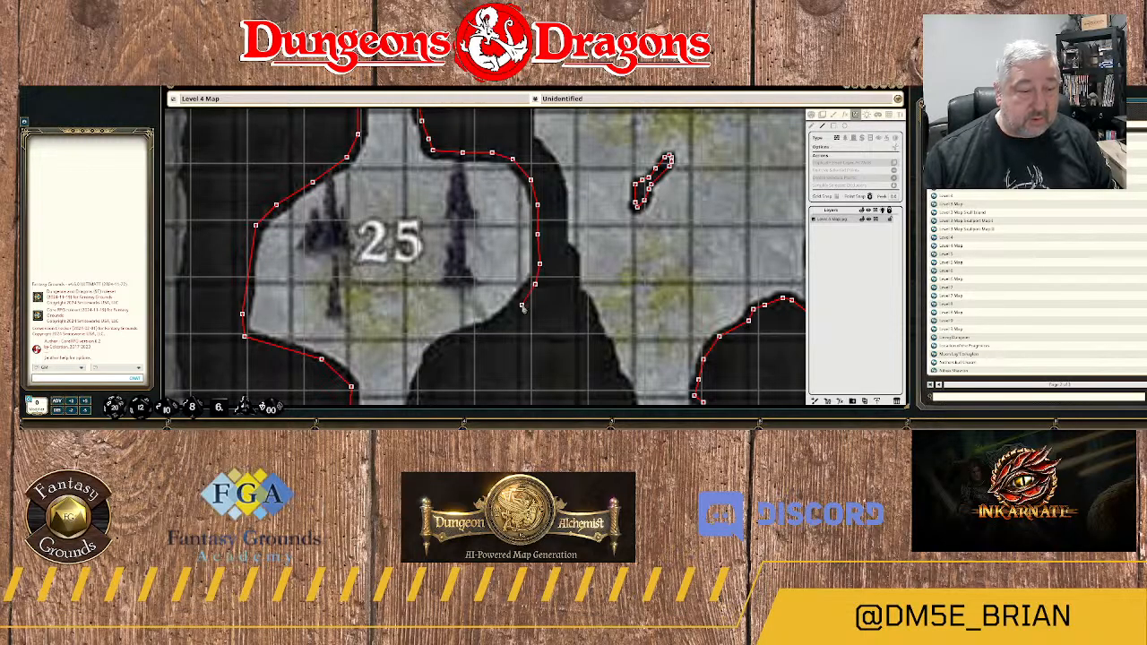
Carry the wall around area 25's southeast curve and into the east side of the passage leading south.
{"action": "left_click", "coordinate": [521, 305]}
{"action": "left_click", "coordinate": [493, 328]}
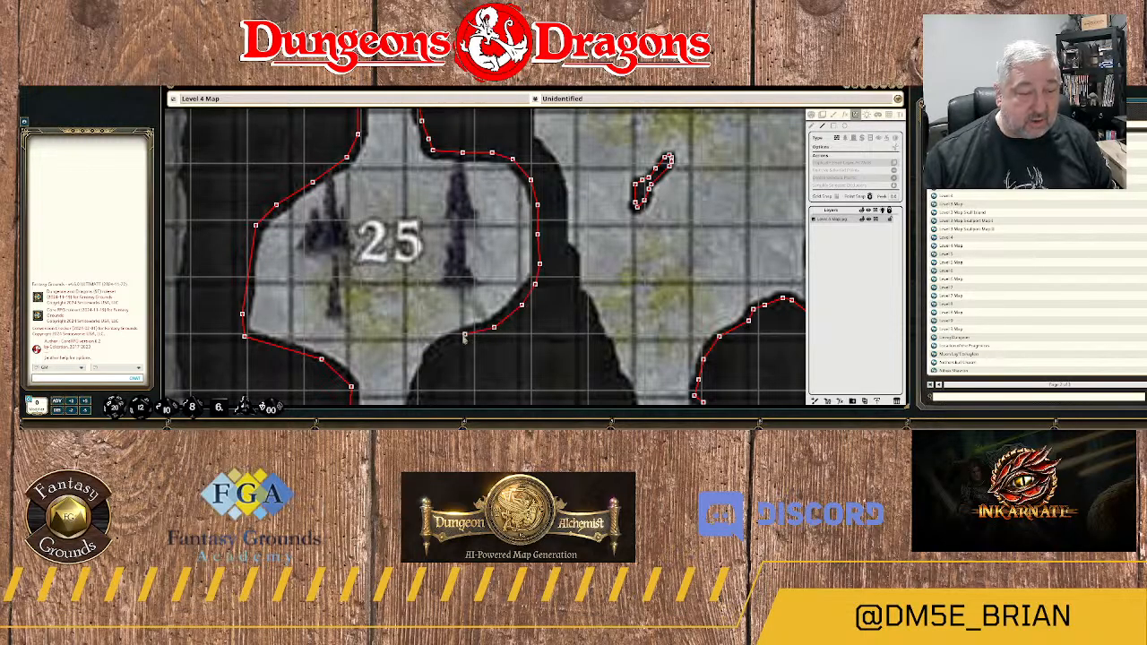
{"action": "left_click", "coordinate": [457, 340]}
{"action": "left_click_drag", "start_coordinate": [423, 353], "coordinate": [579, 196]}
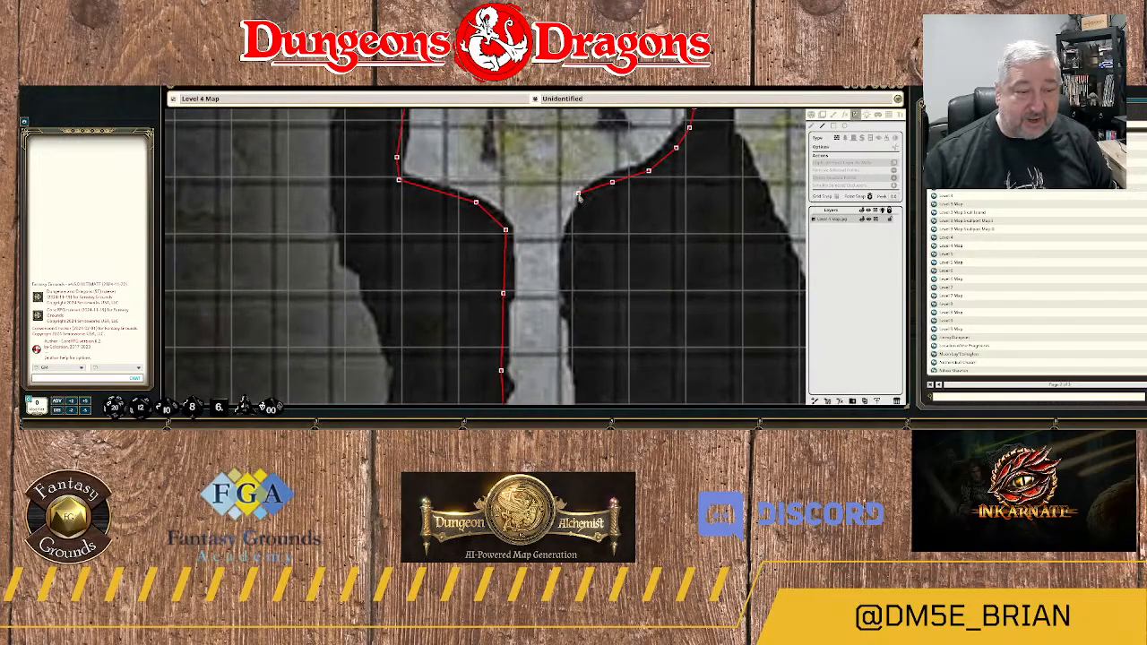
{"action": "left_click", "coordinate": [591, 193]}
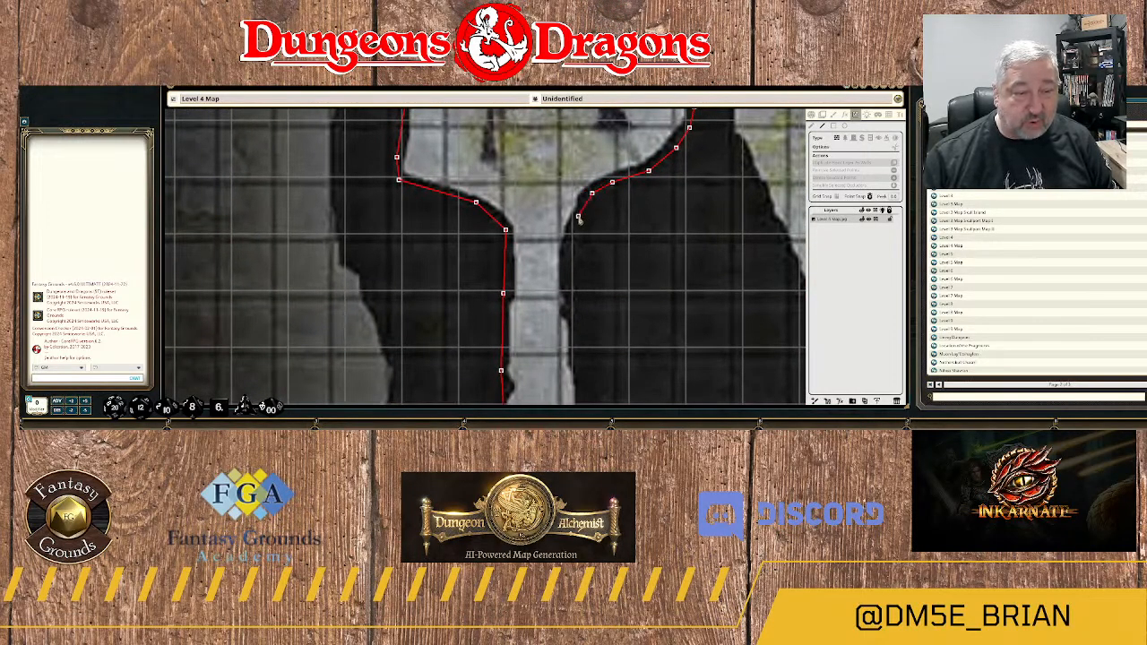
{"action": "left_click", "coordinate": [579, 216]}
{"action": "left_click", "coordinate": [565, 271]}
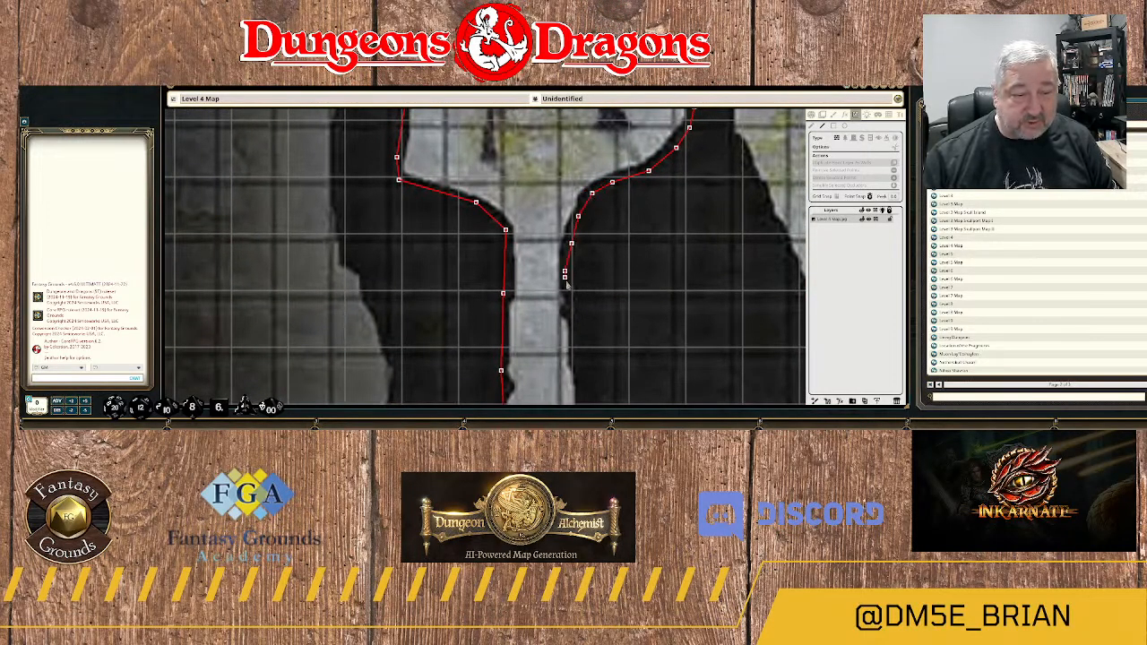
Run the rock mass's wall down the east side of the first straight stretch of passage south of area 25.
{"action": "left_click_drag", "start_coordinate": [576, 316], "coordinate": [483, 173]}
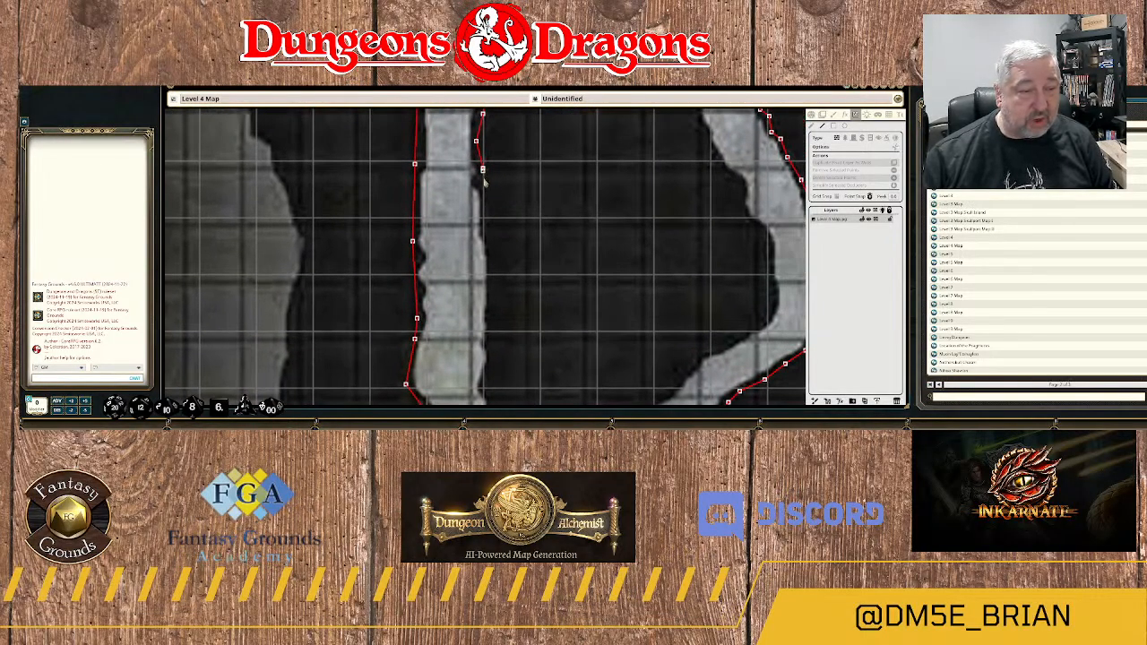
{"action": "left_click", "coordinate": [479, 182]}
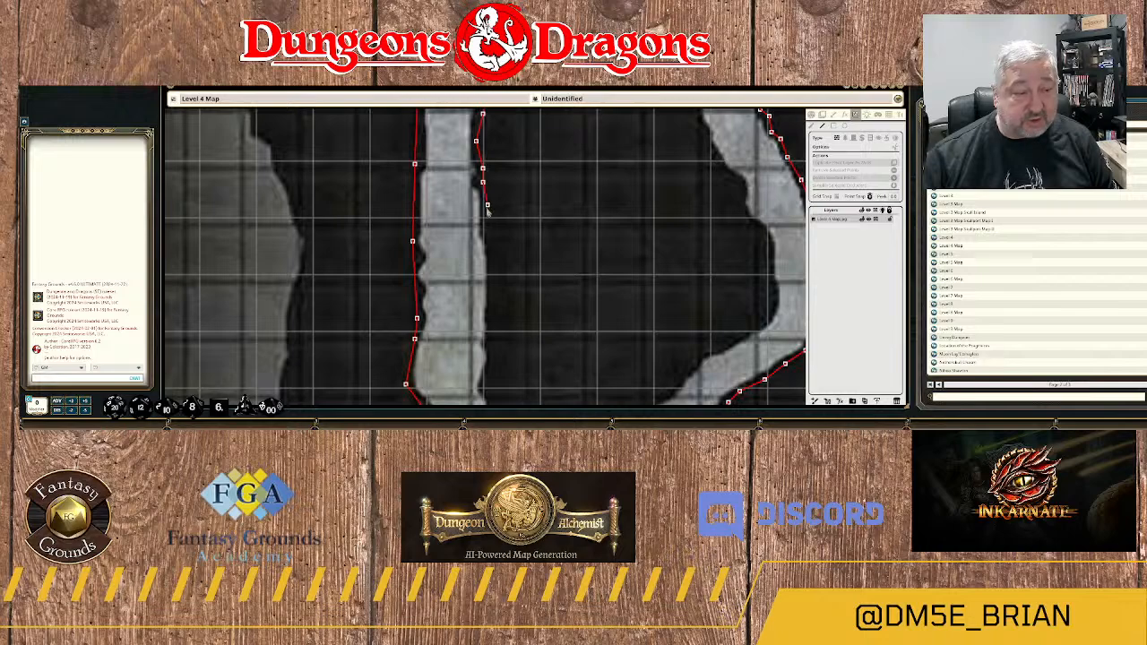
{"action": "left_click", "coordinate": [484, 214]}
{"action": "left_click", "coordinate": [488, 233]}
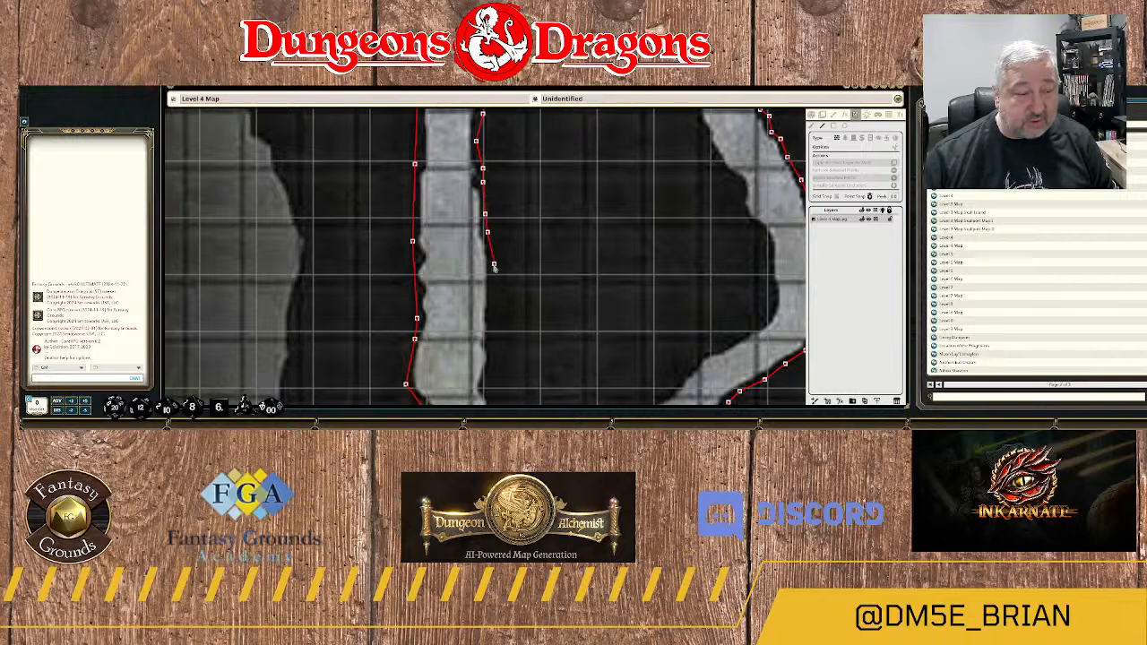
{"action": "left_click", "coordinate": [492, 259]}
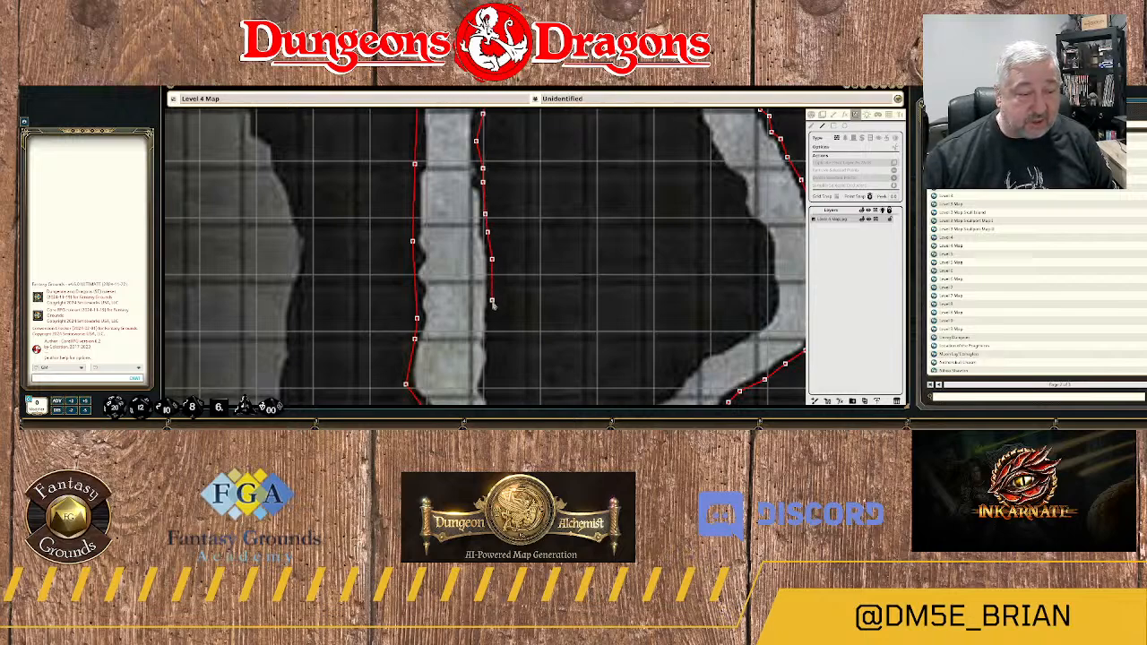
{"action": "left_click", "coordinate": [492, 301]}
Extend the rock mass's west wall south along the passage, past the outlined western bulge, with closely spaced points.
{"action": "left_click_drag", "start_coordinate": [497, 329], "coordinate": [514, 187]}
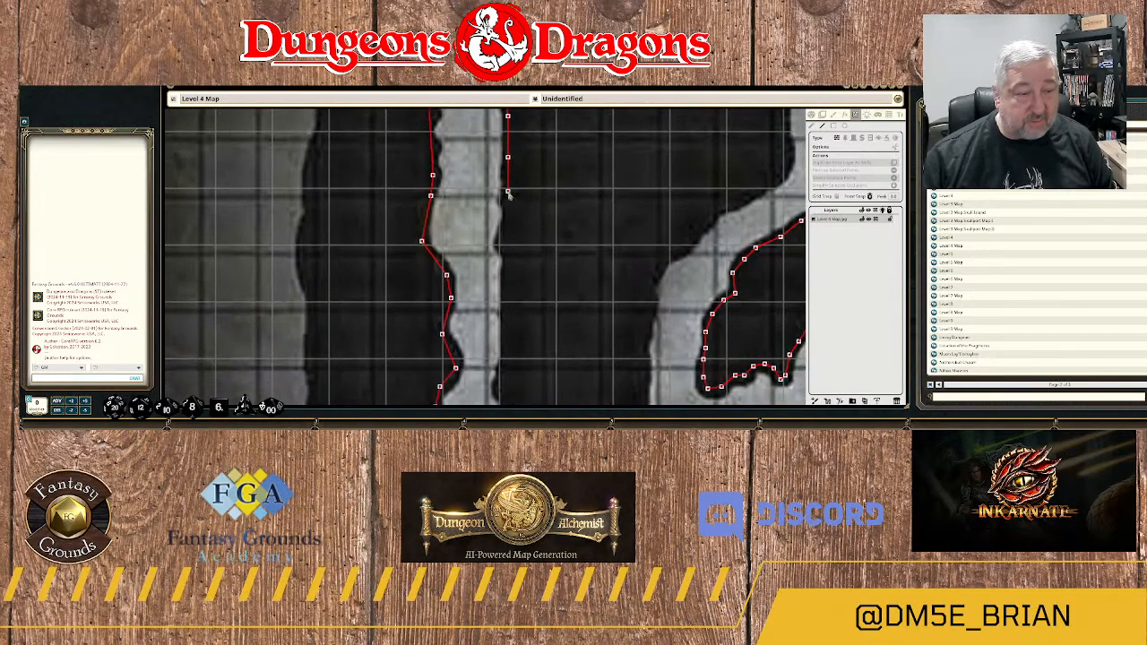
{"action": "left_click", "coordinate": [508, 194]}
{"action": "left_click", "coordinate": [507, 214]}
{"action": "left_click", "coordinate": [507, 235]}
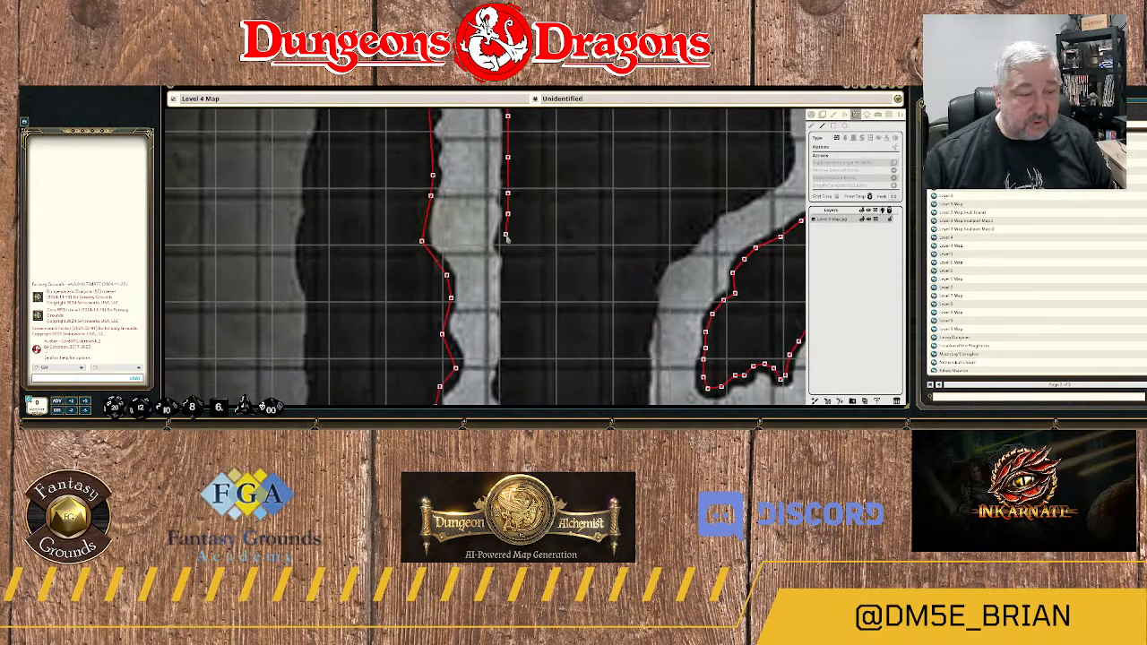
{"action": "left_click", "coordinate": [510, 259]}
{"action": "left_click", "coordinate": [505, 271]}
{"action": "left_click", "coordinate": [504, 294]}
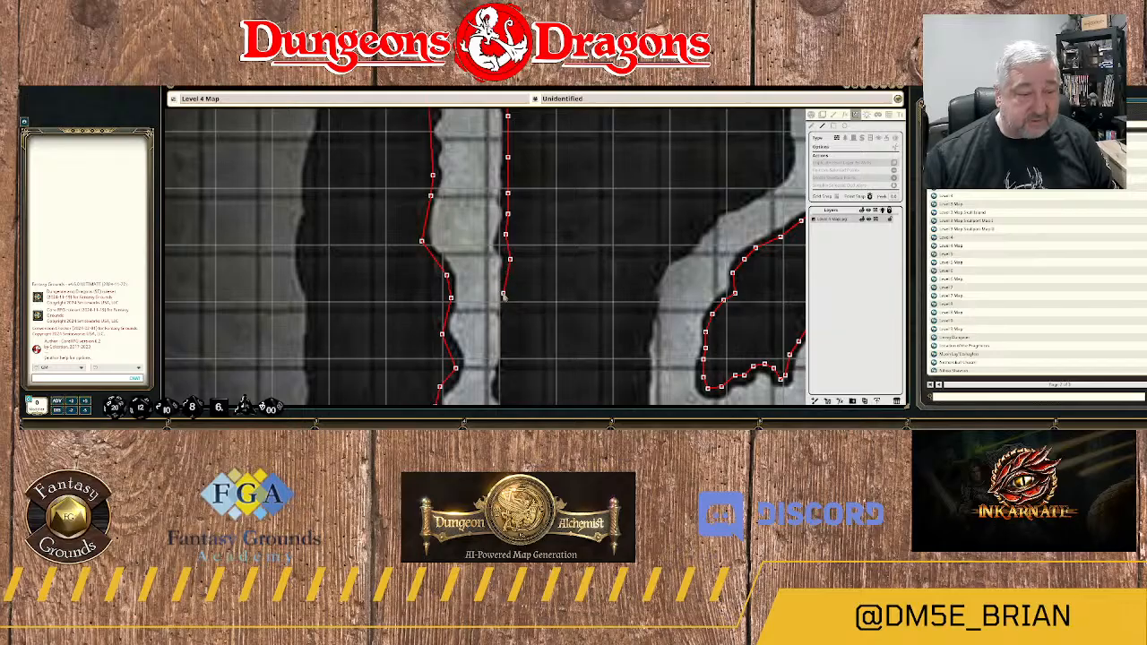
{"action": "left_click", "coordinate": [508, 281]}
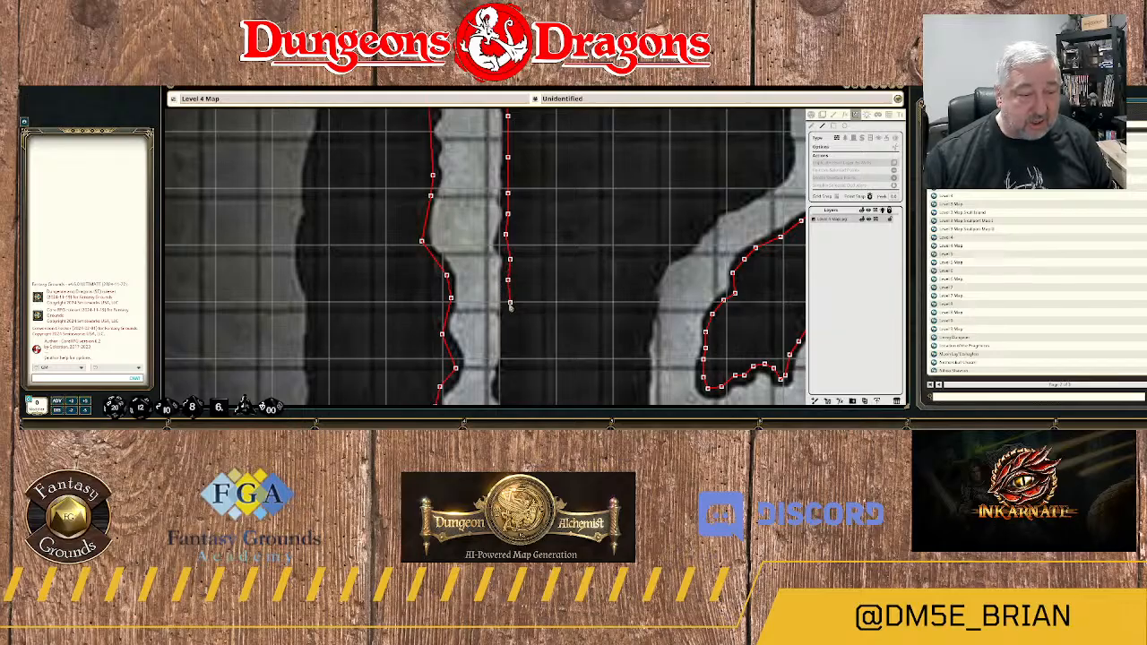
{"action": "left_click", "coordinate": [508, 306]}
Continue the west wall past the small westward point in the rock, down to the lower end of the passage.
{"action": "left_click_drag", "start_coordinate": [516, 334], "coordinate": [515, 208]}
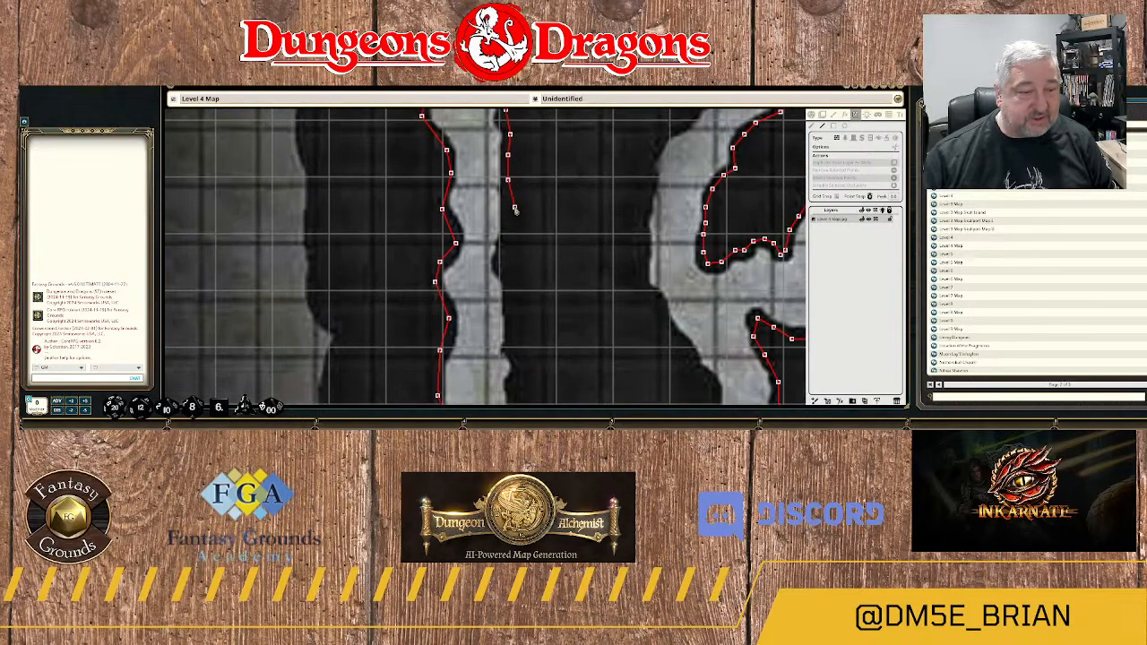
{"action": "left_click", "coordinate": [506, 222]}
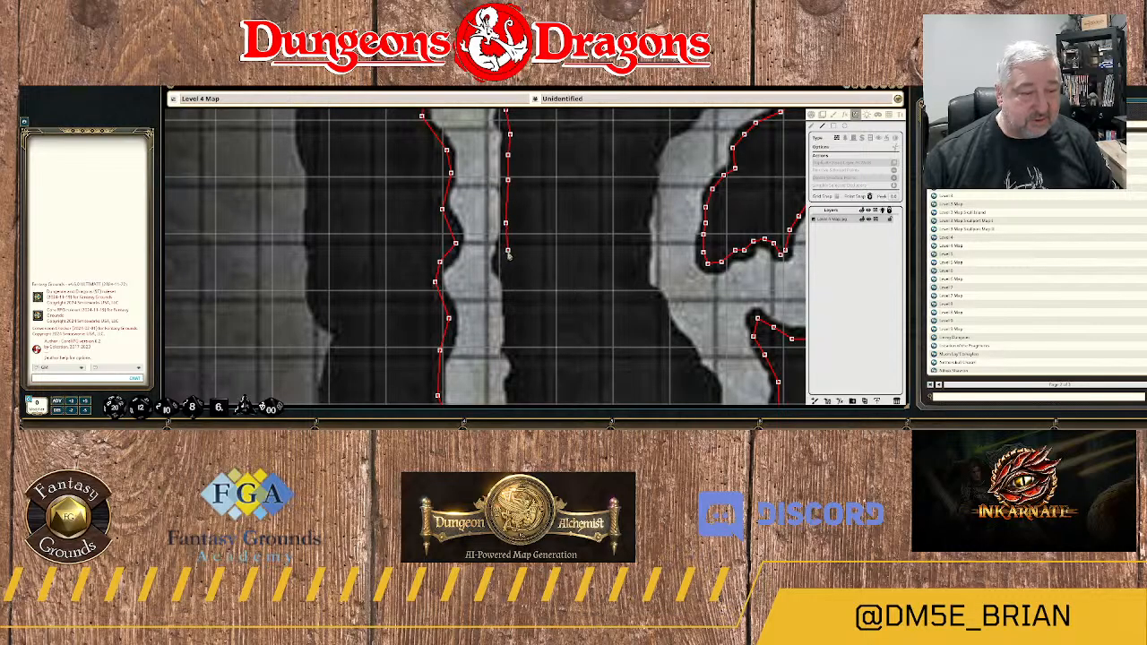
{"action": "left_click", "coordinate": [498, 264]}
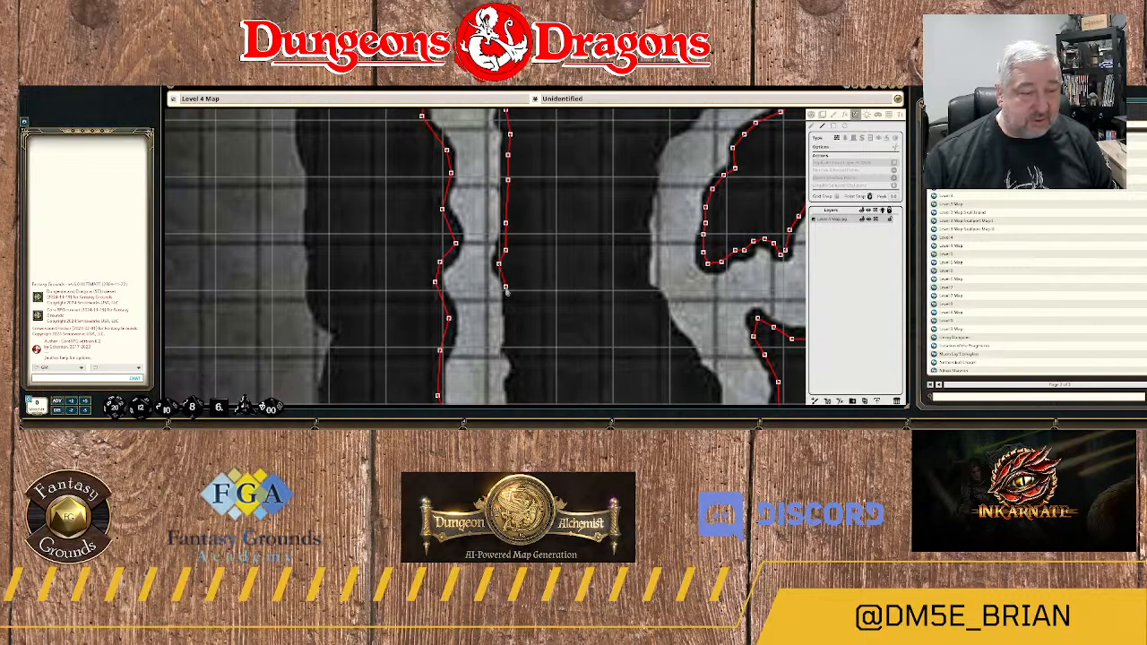
{"action": "left_click_drag", "start_coordinate": [508, 292], "coordinate": [458, 205]}
{"action": "left_click", "coordinate": [457, 204]}
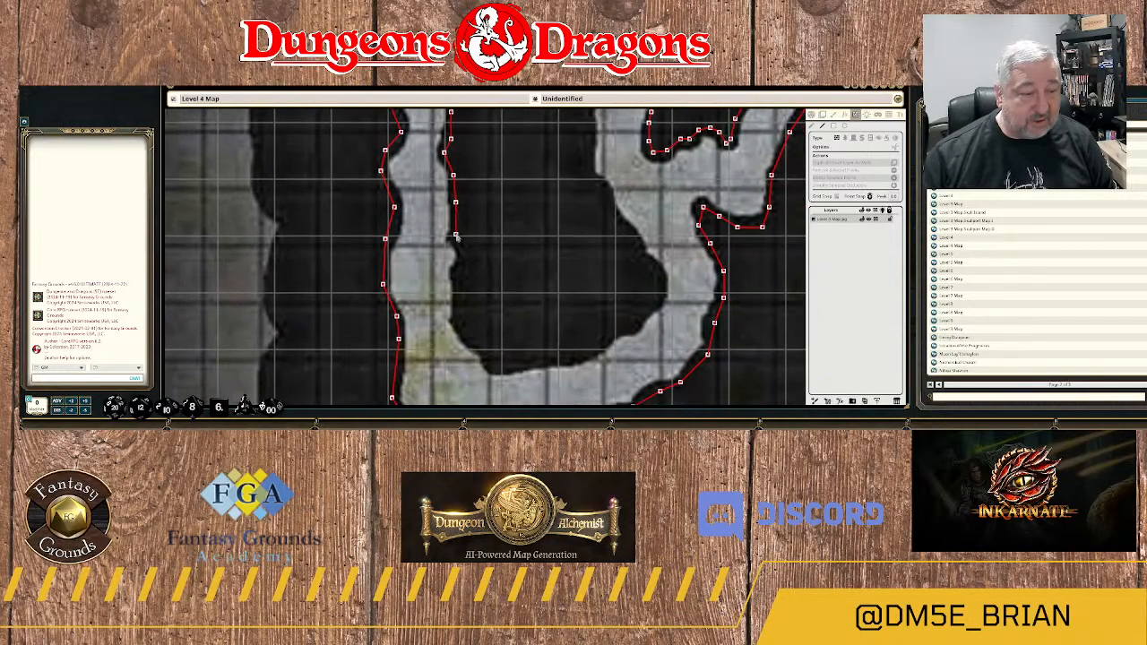
Trace the small notch on the rock mass's lower west side and round its southwest corner.
{"action": "left_click", "coordinate": [466, 254]}
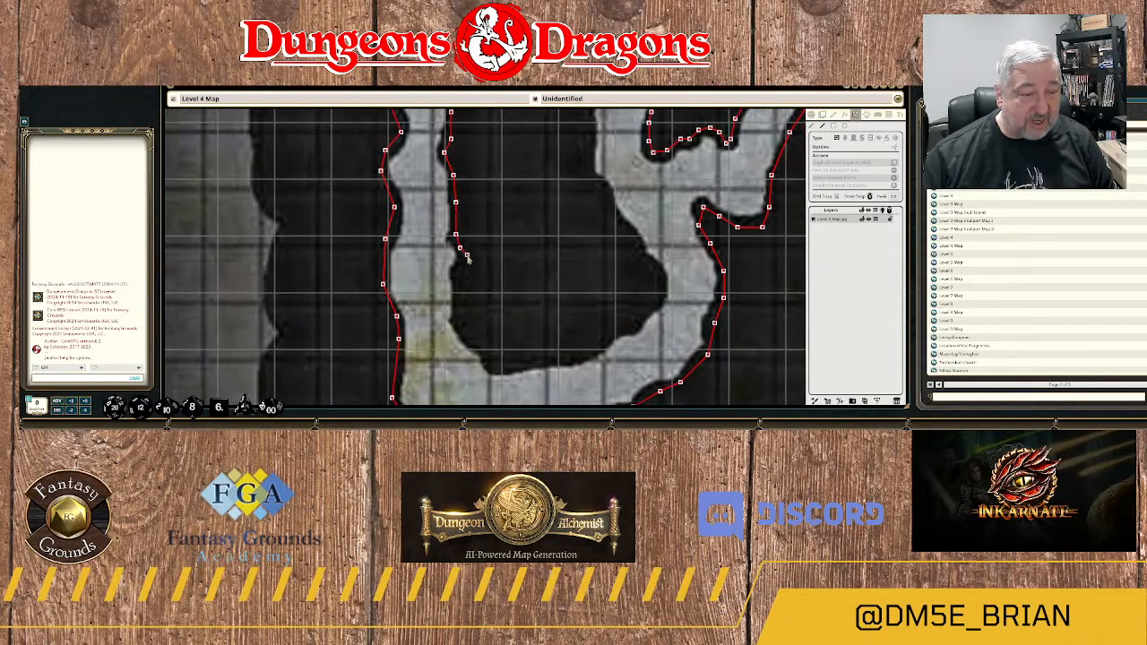
{"action": "left_click", "coordinate": [458, 273]}
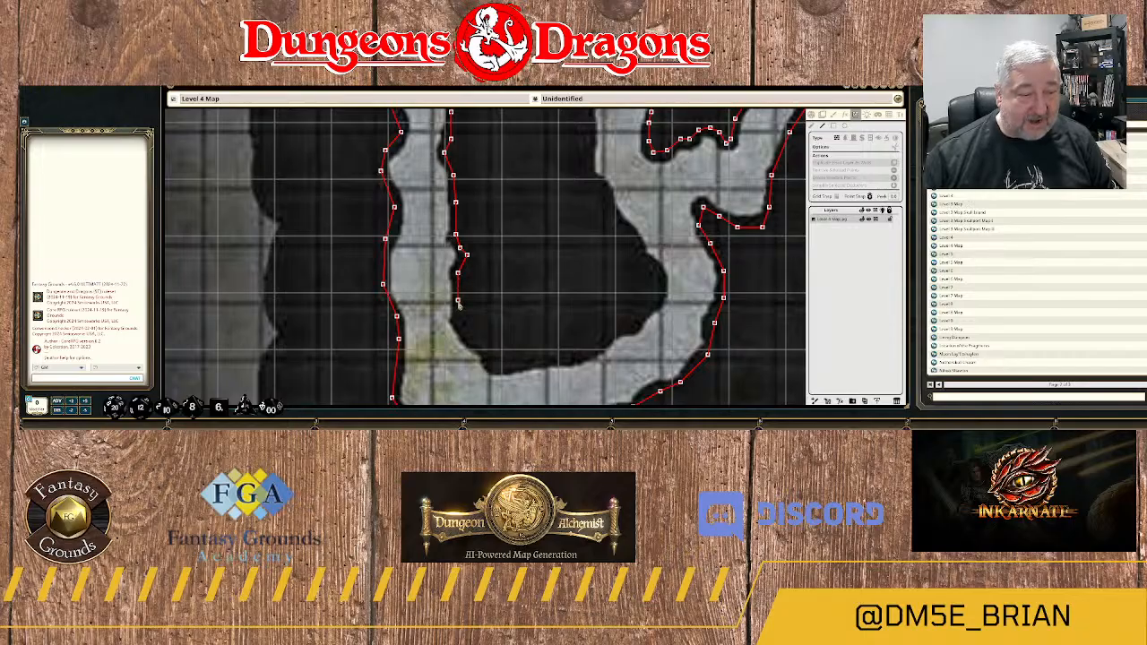
{"action": "left_click", "coordinate": [458, 299]}
{"action": "left_click", "coordinate": [457, 322]}
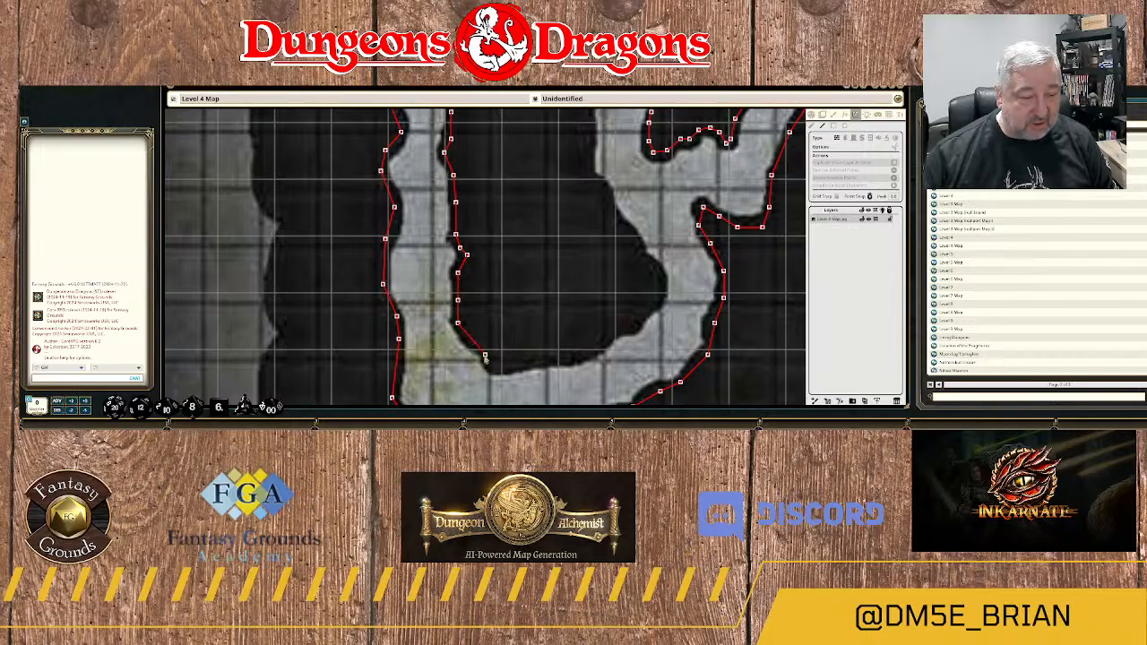
{"action": "left_click", "coordinate": [485, 356]}
{"action": "left_click", "coordinate": [497, 367]}
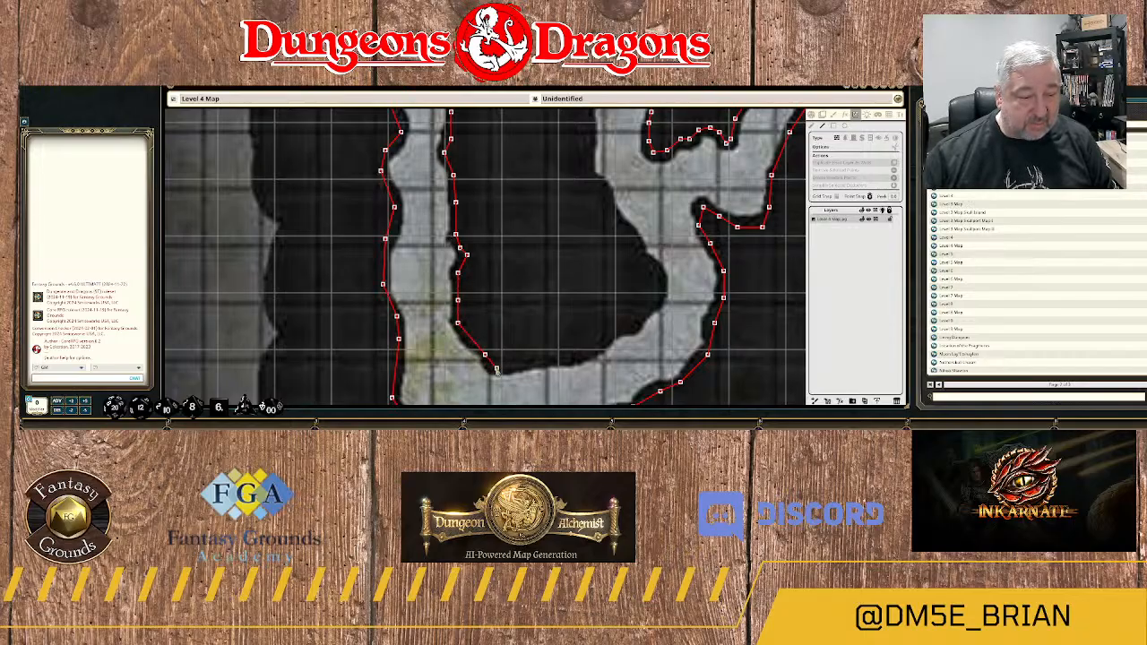
Run the wall east along the rock mass's southern edge and up the curve to its southeastern bulge.
{"action": "left_click", "coordinate": [546, 360]}
{"action": "left_click", "coordinate": [568, 362]}
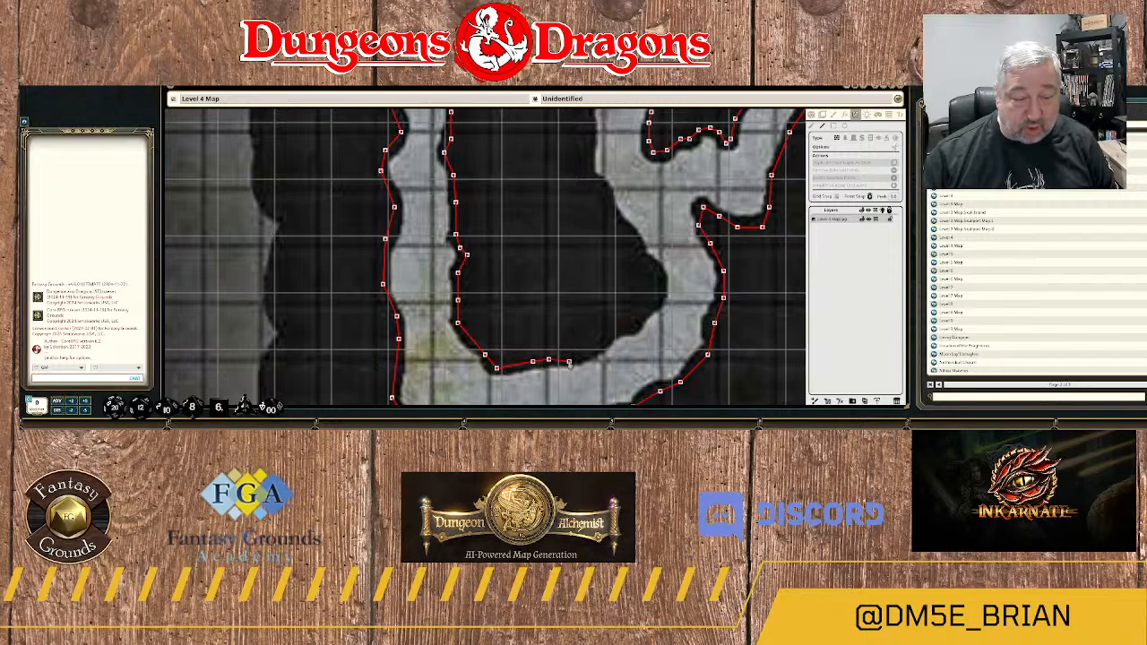
{"action": "left_click", "coordinate": [583, 355]}
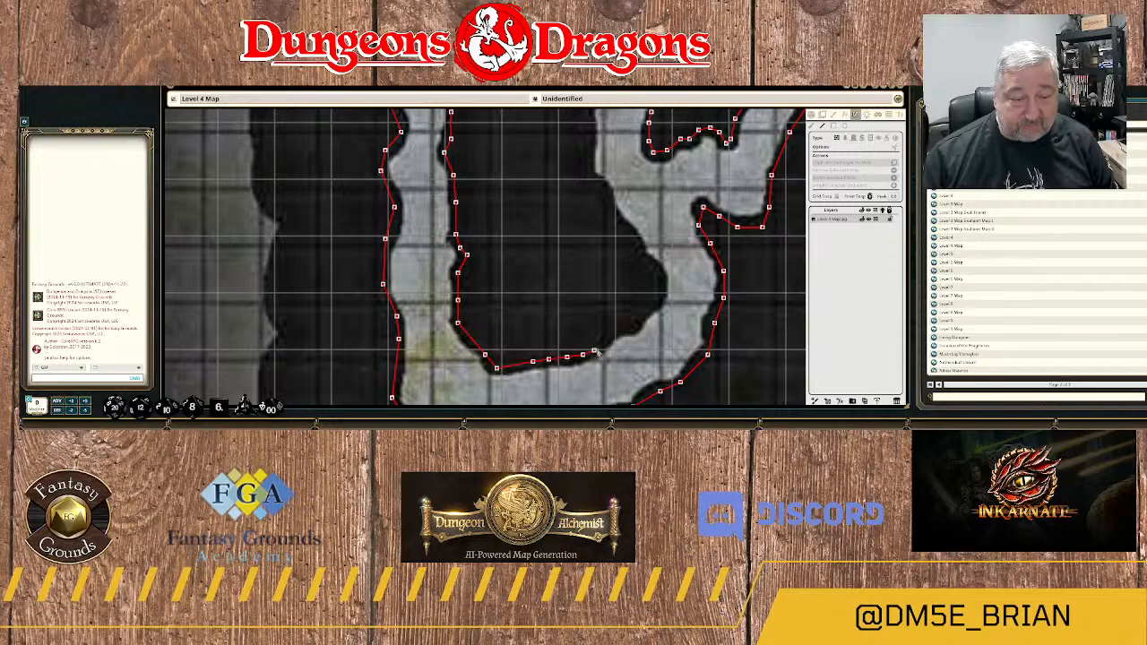
{"action": "left_click", "coordinate": [601, 347]}
{"action": "left_click", "coordinate": [614, 334]}
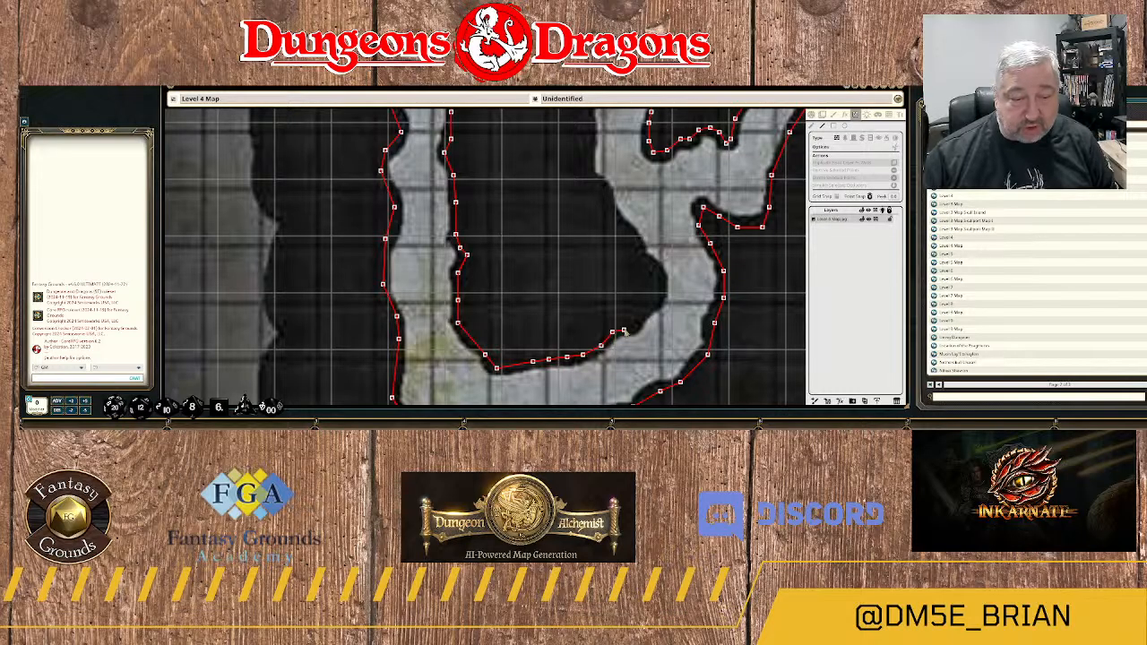
{"action": "left_click", "coordinate": [630, 329]}
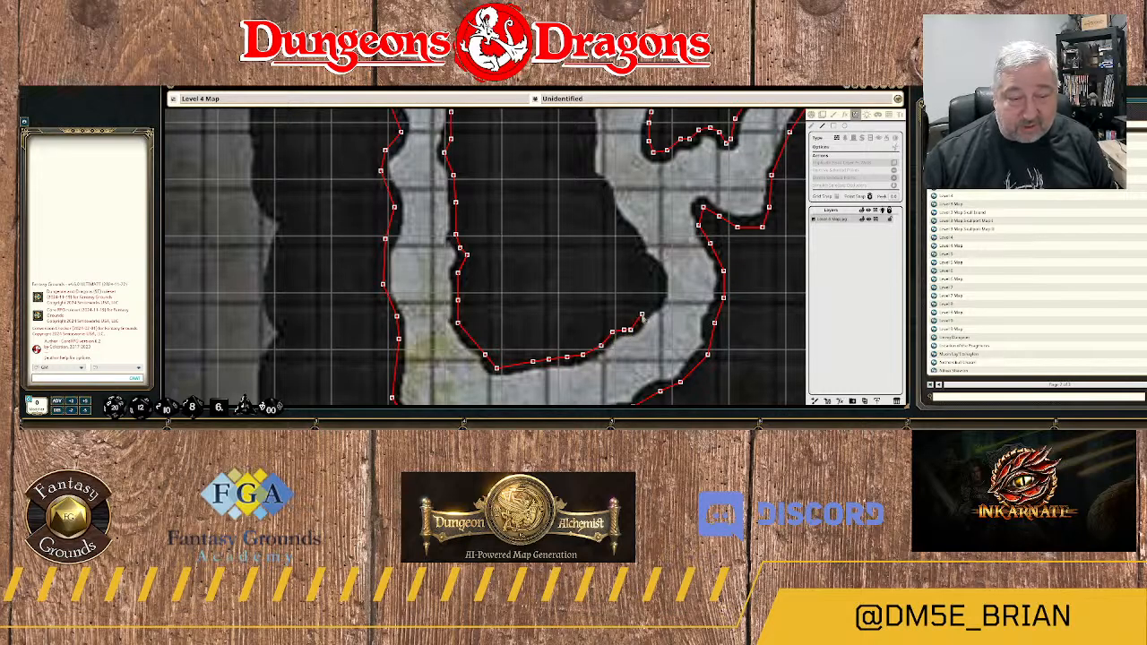
{"action": "left_click", "coordinate": [642, 316]}
{"action": "left_click", "coordinate": [652, 305]}
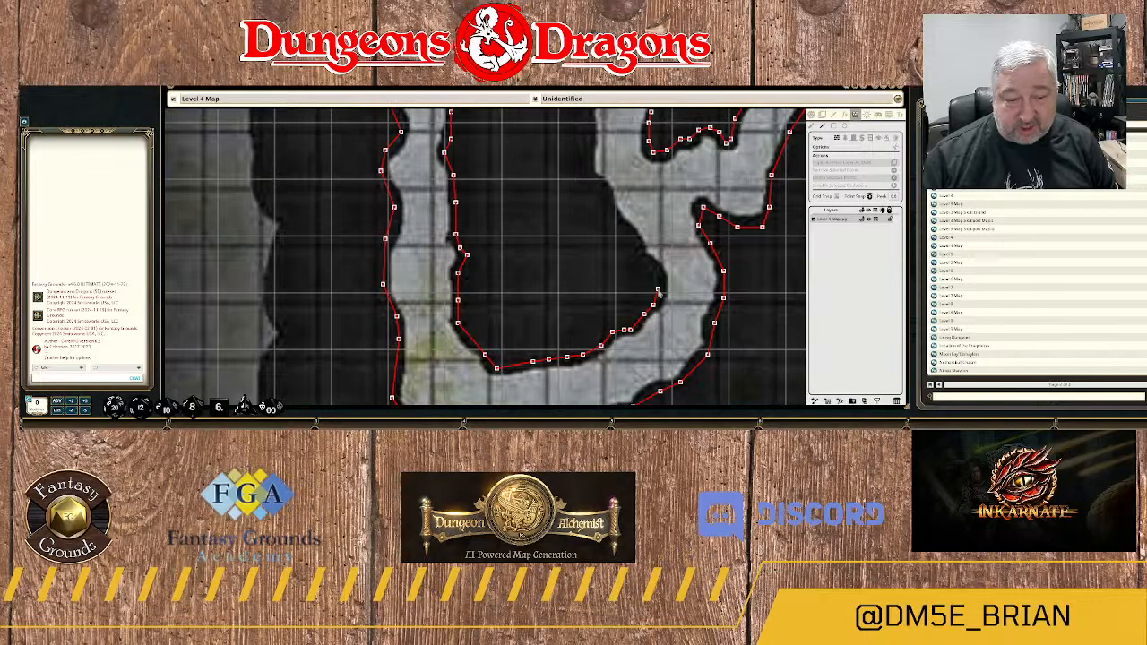
Continue the rock mass's east wall from the southeastern bulge northwest to the corner where the passage forks.
{"action": "left_click", "coordinate": [658, 289]}
{"action": "left_click", "coordinate": [649, 269]}
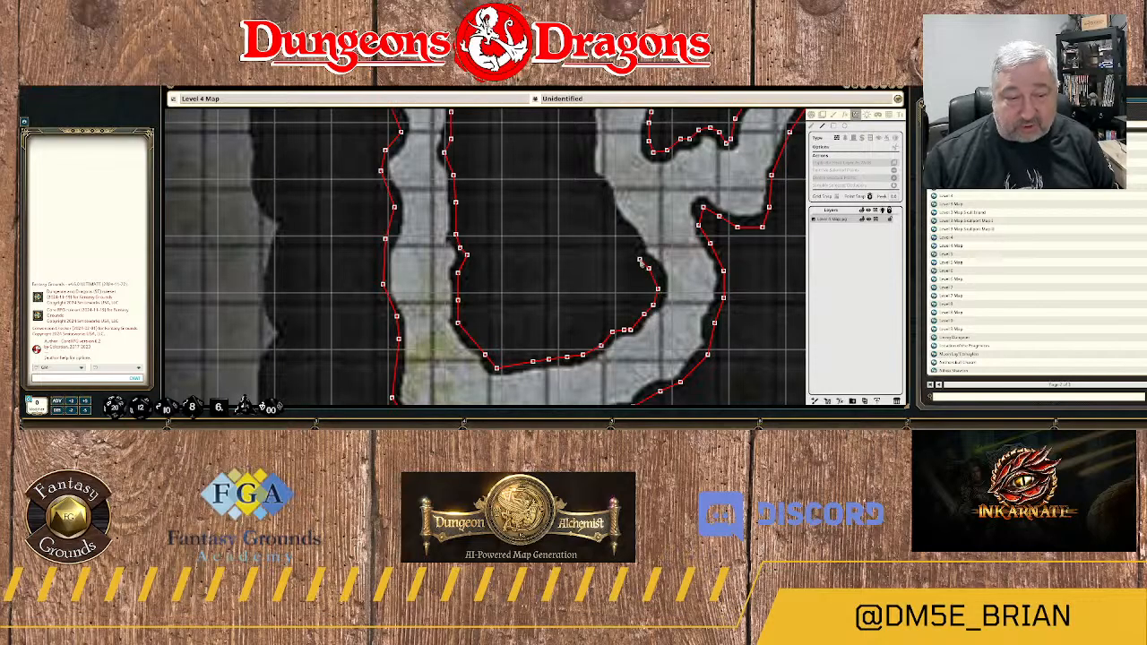
{"action": "left_click", "coordinate": [636, 244]}
{"action": "left_click", "coordinate": [618, 222]}
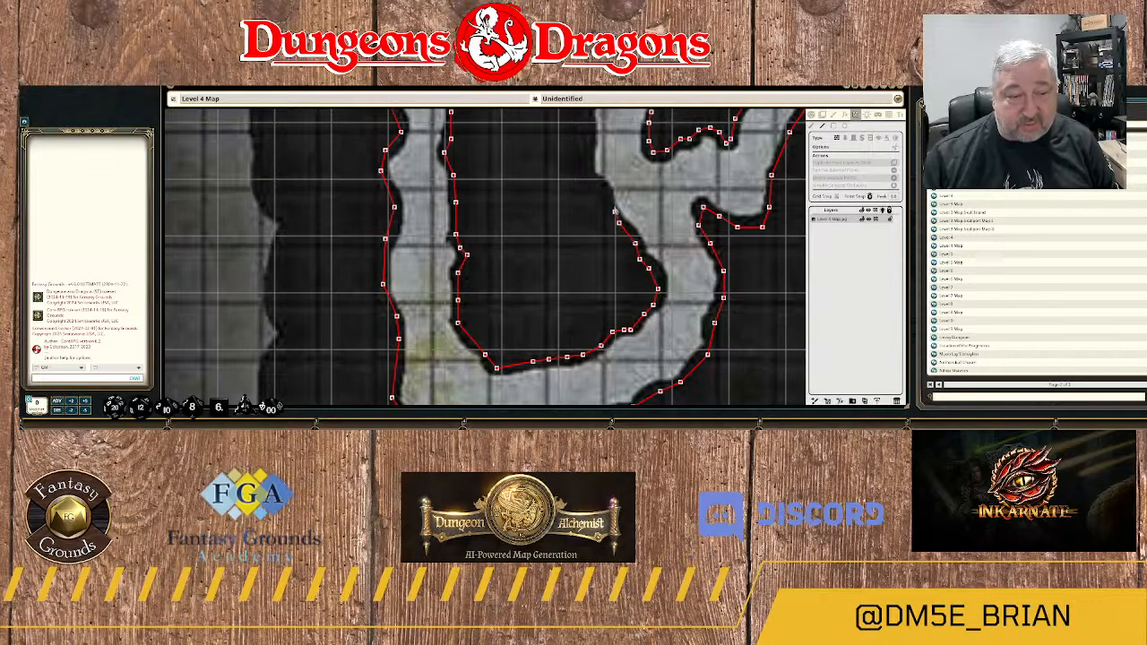
{"action": "left_click", "coordinate": [606, 187]}
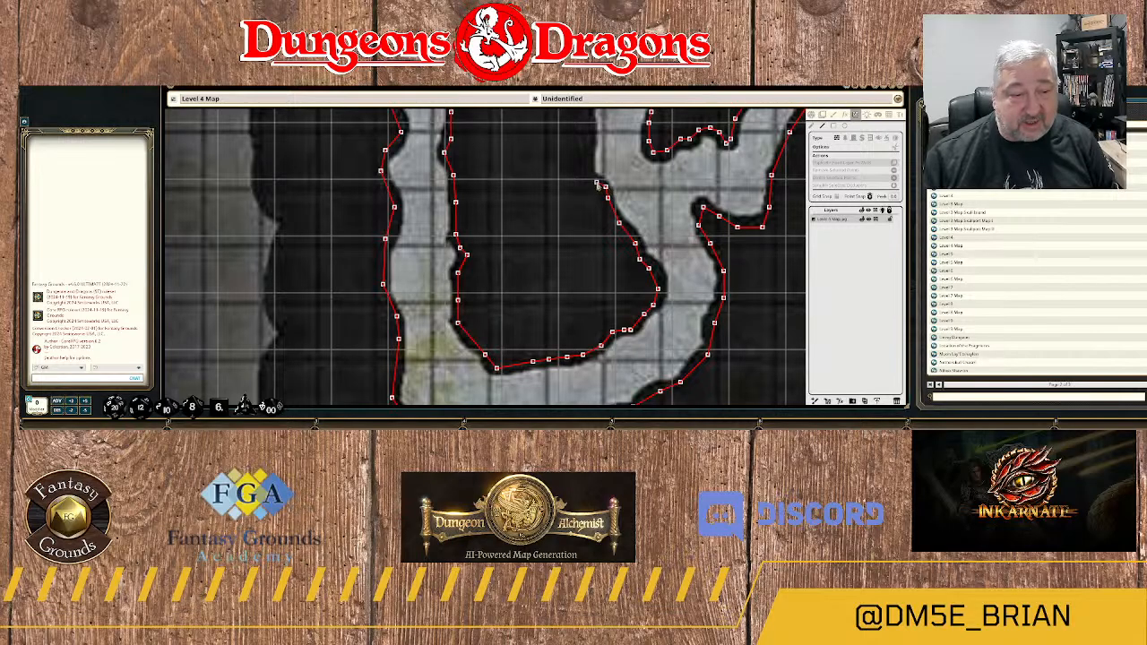
{"action": "left_click", "coordinate": [591, 178]}
Run the east wall north along the nearly straight stretch facing the hook-shaped outlined rock, then start round the bend.
{"action": "left_click_drag", "start_coordinate": [592, 170], "coordinate": [579, 269]}
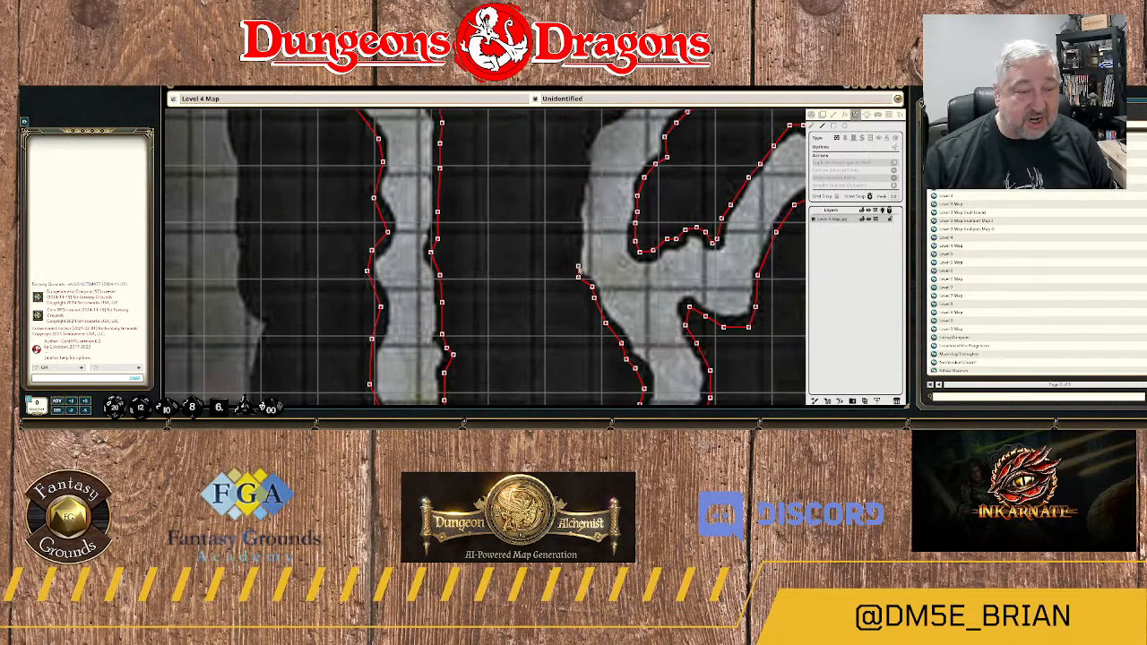
{"action": "left_click", "coordinate": [577, 245]}
{"action": "left_click", "coordinate": [577, 206]}
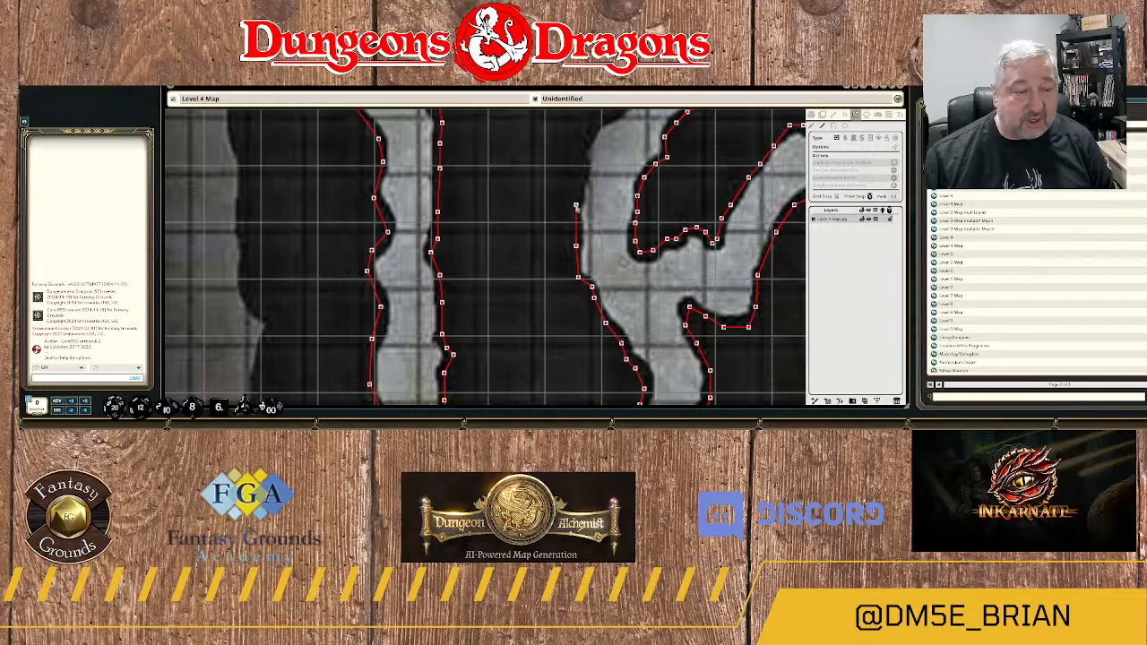
{"action": "left_click", "coordinate": [578, 167]}
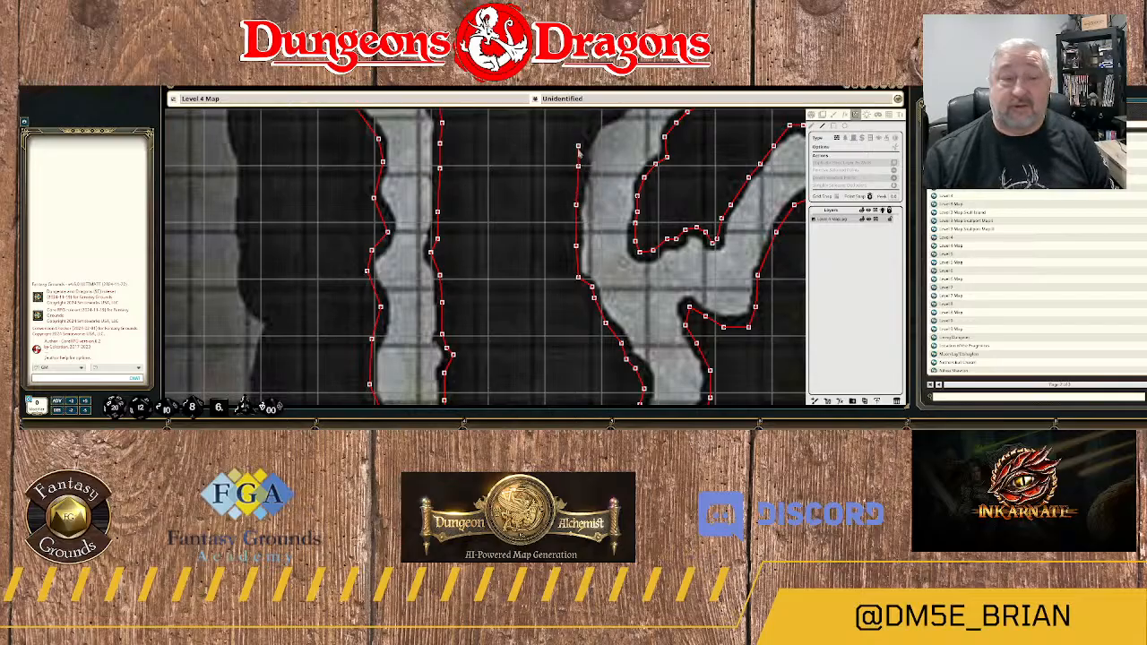
{"action": "left_click_drag", "start_coordinate": [606, 133], "coordinate": [534, 238]}
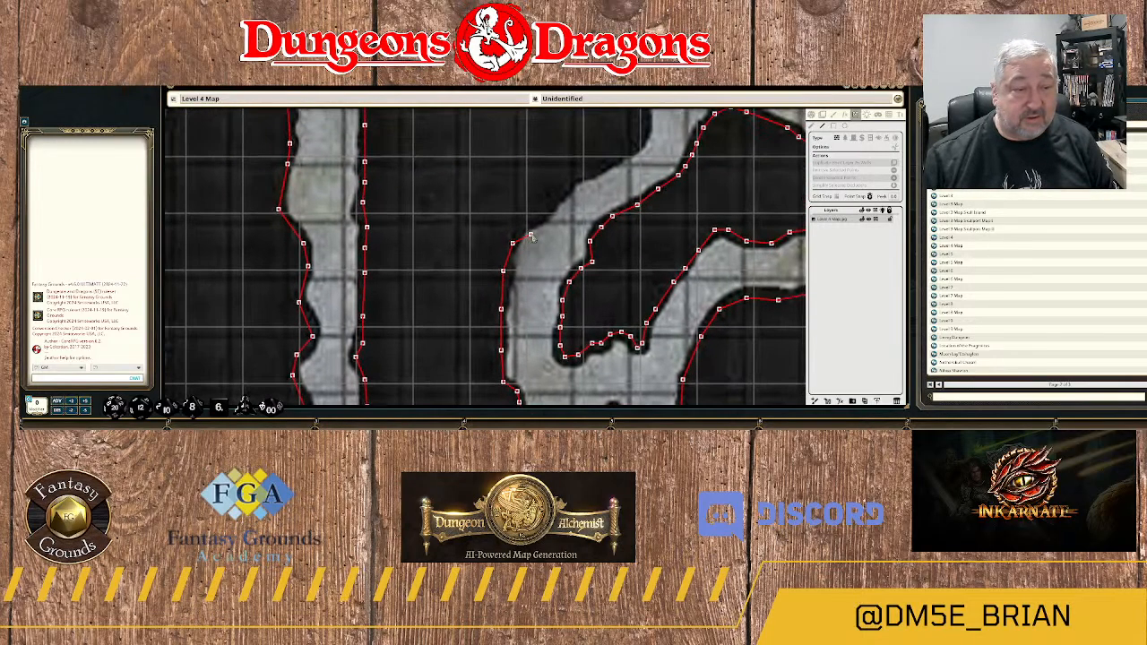
Trace the rock edge northeast along the upper side of the diagonal passage leading toward area 23.
{"action": "left_click", "coordinate": [541, 217]}
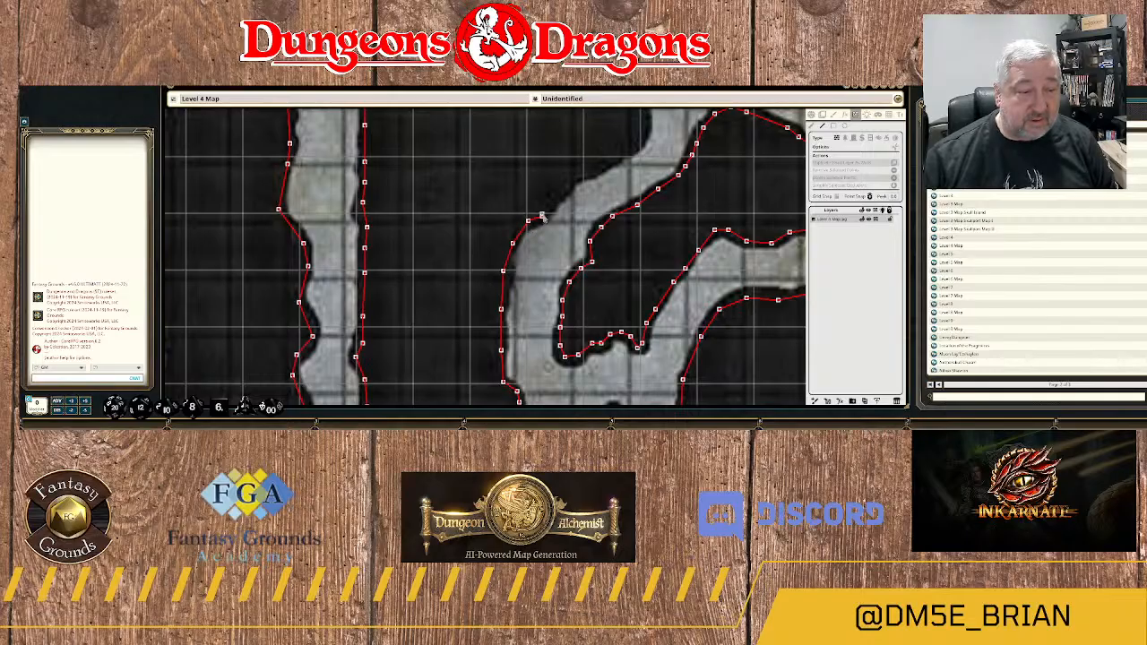
{"action": "left_click", "coordinate": [556, 194]}
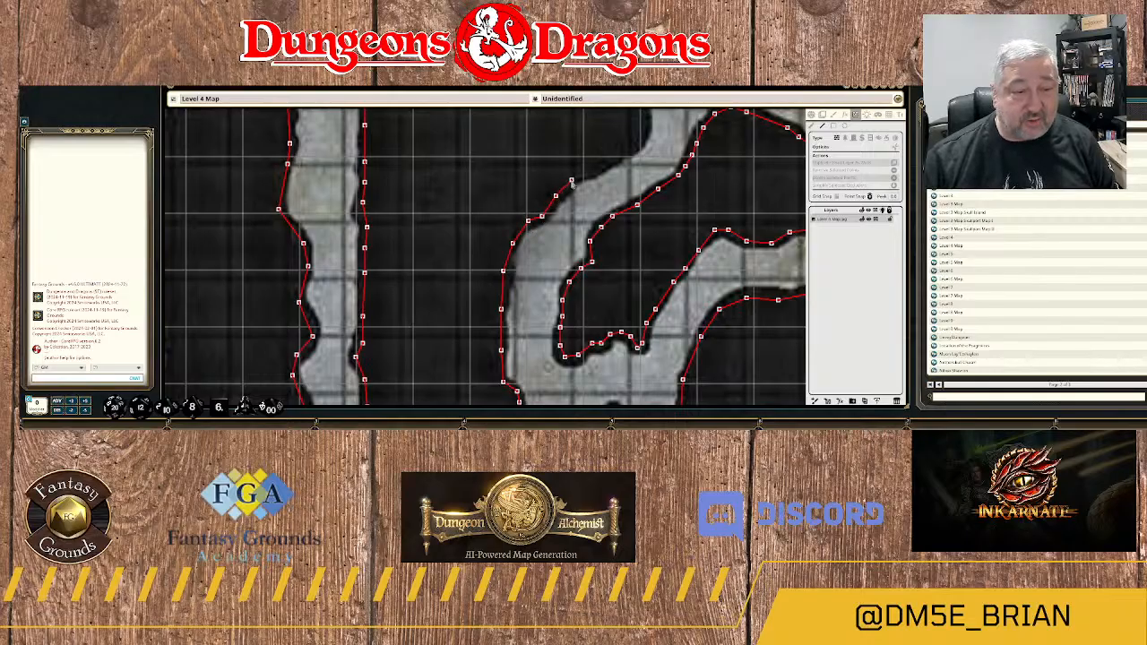
{"action": "left_click", "coordinate": [570, 180]}
{"action": "left_click", "coordinate": [588, 171]}
{"action": "left_click", "coordinate": [606, 163]}
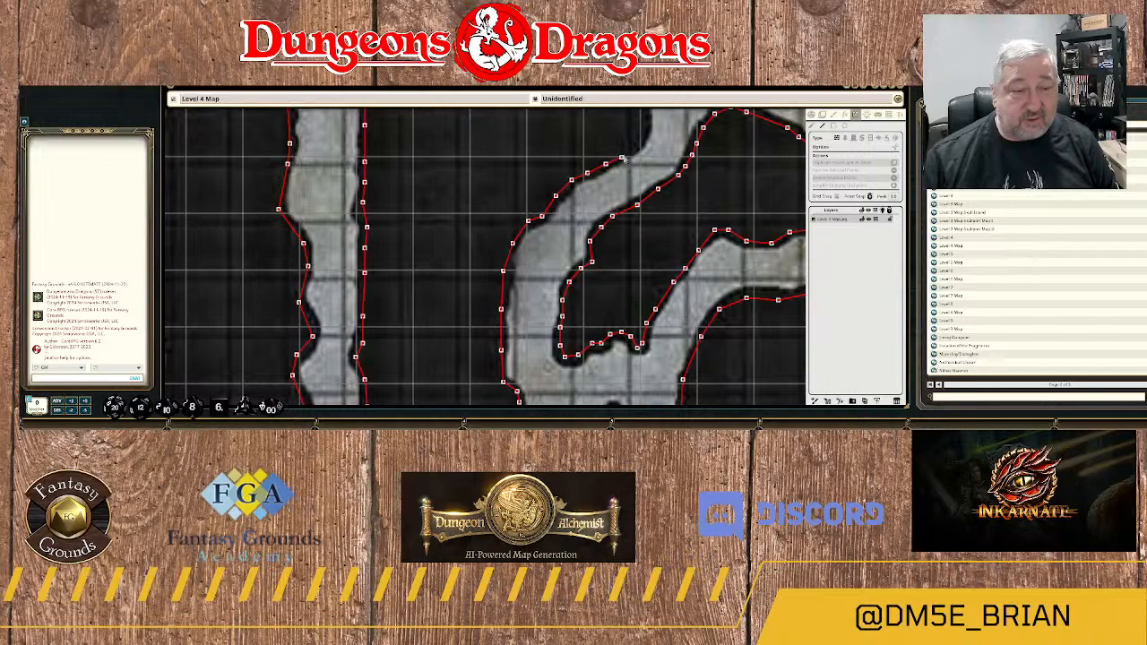
{"action": "scroll", "coordinate": [555, 231], "scroll_direction": "up", "scroll_amount": 1}
{"action": "left_click_drag", "start_coordinate": [627, 170], "coordinate": [526, 311]}
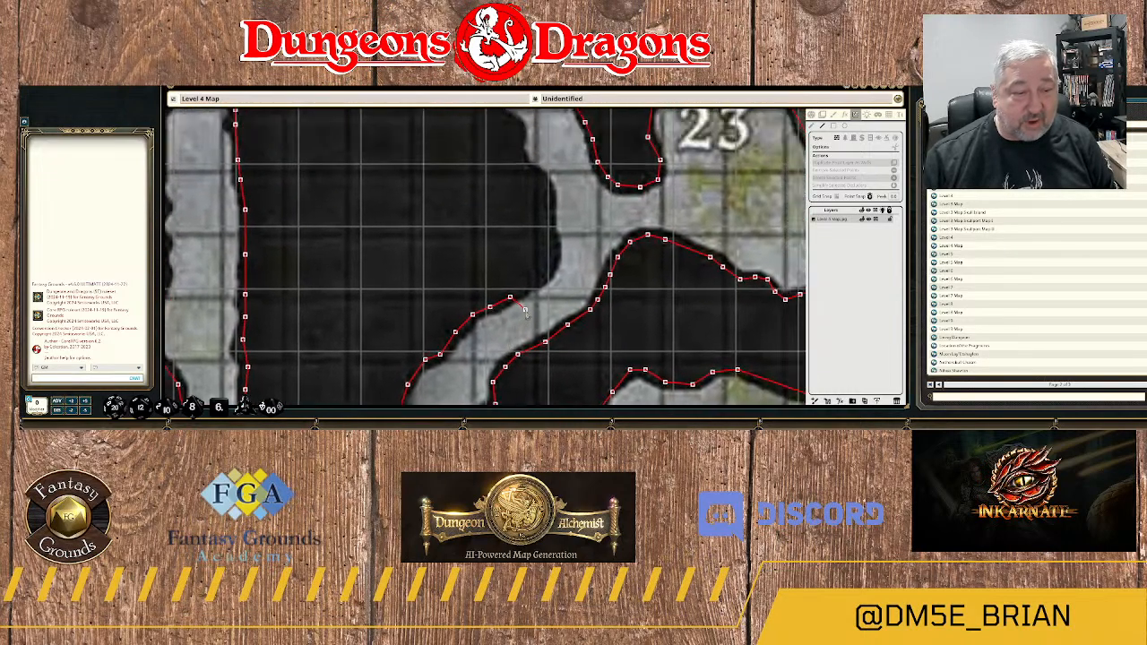
Carry the wall round the rock's rounded eastern bulge southwest of area 23 and up to the notch above it.
{"action": "left_click", "coordinate": [530, 283]}
{"action": "left_click", "coordinate": [547, 276]}
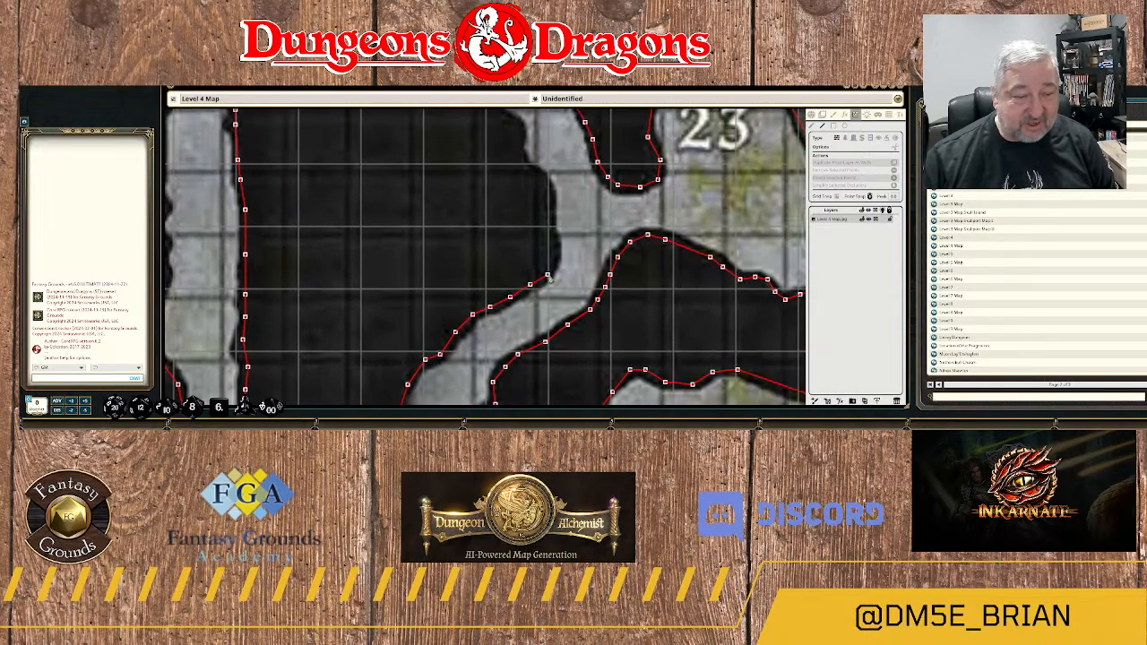
{"action": "left_click", "coordinate": [555, 257]}
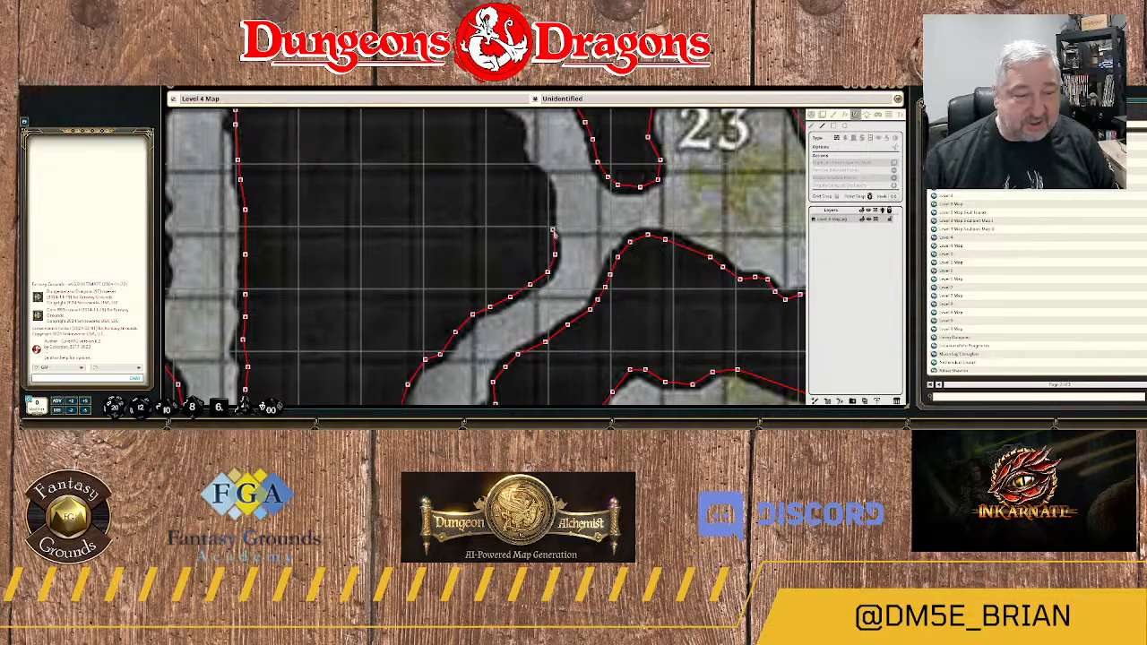
{"action": "left_click", "coordinate": [553, 230]}
{"action": "left_click", "coordinate": [553, 202]}
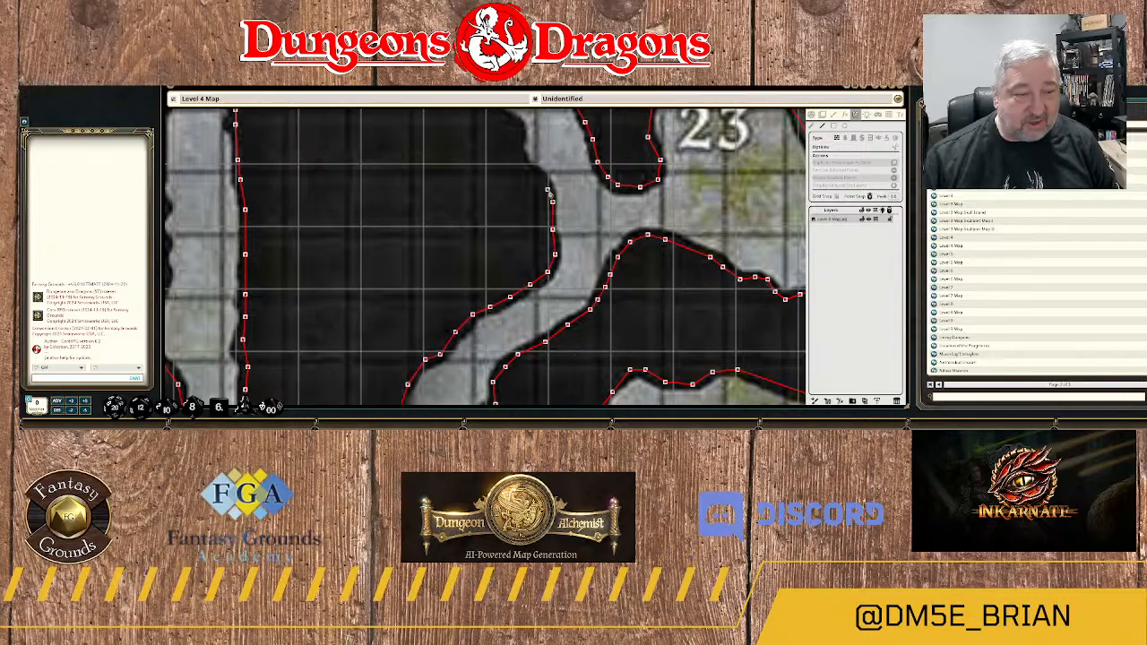
{"action": "left_click", "coordinate": [538, 180]}
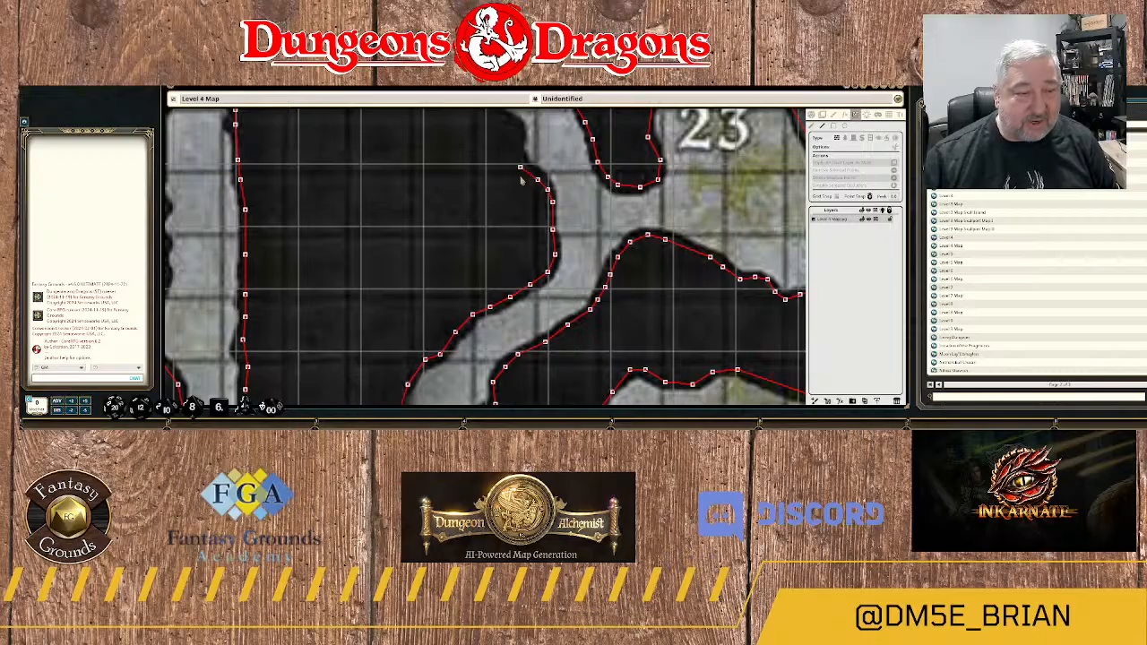
{"action": "left_click_drag", "start_coordinate": [521, 169], "coordinate": [526, 306]}
Extend the wall northwest from the notch along the passage west of the outlined rock island beside area 23.
{"action": "left_click", "coordinate": [525, 300]}
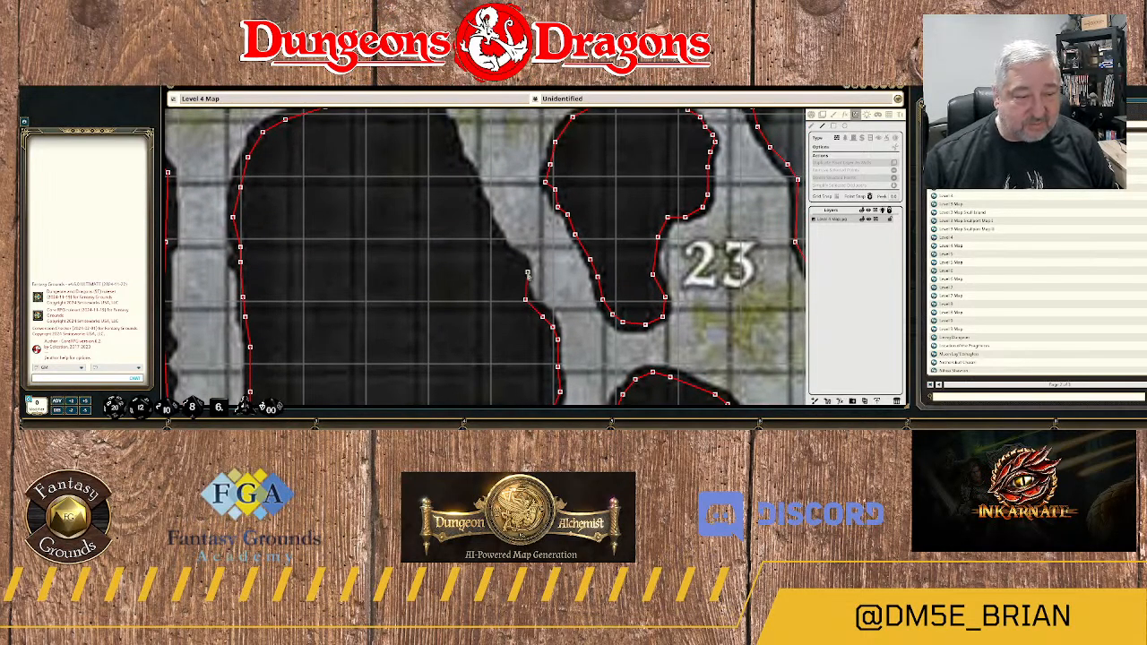
{"action": "left_click", "coordinate": [523, 274]}
{"action": "left_click", "coordinate": [520, 261]}
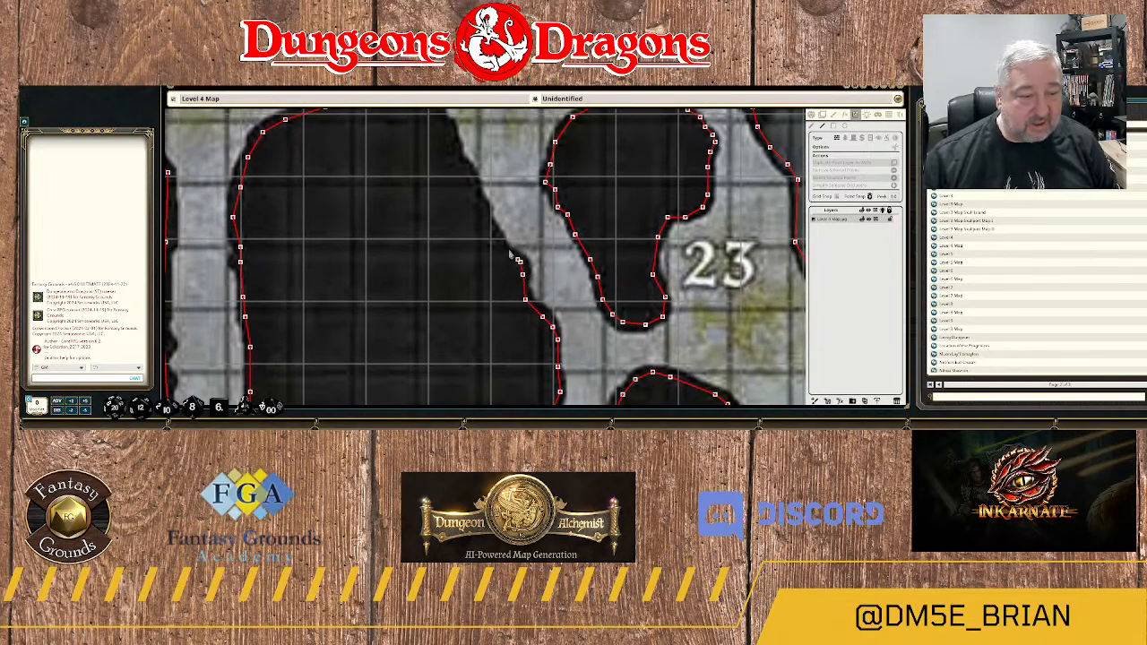
{"action": "left_click", "coordinate": [502, 244]}
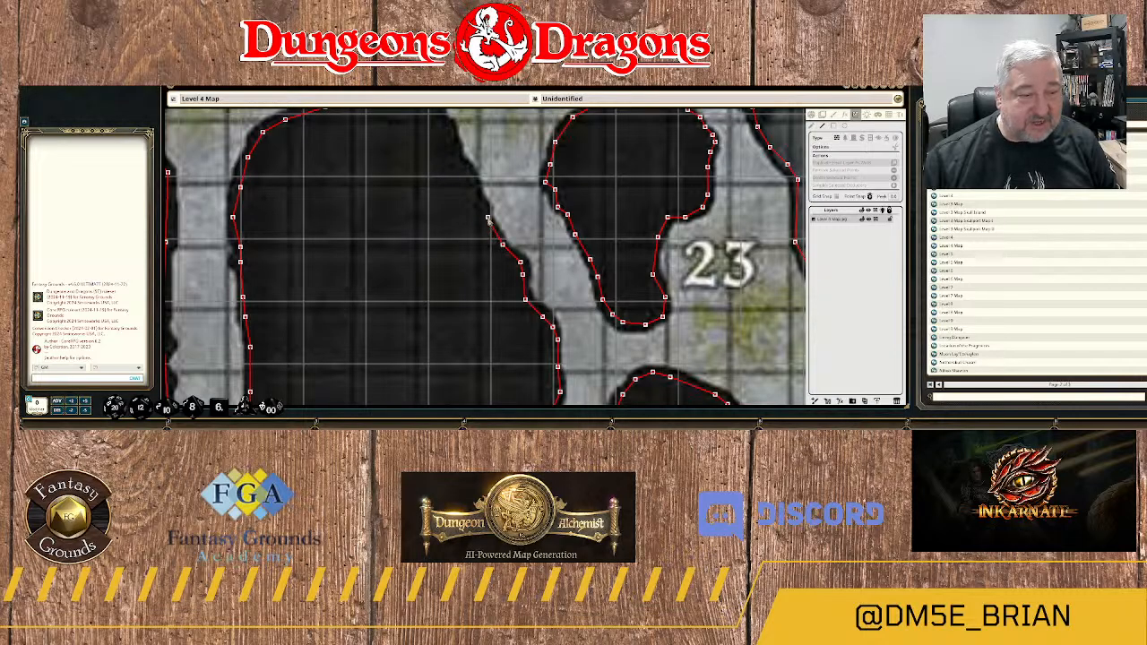
{"action": "left_click", "coordinate": [485, 217]}
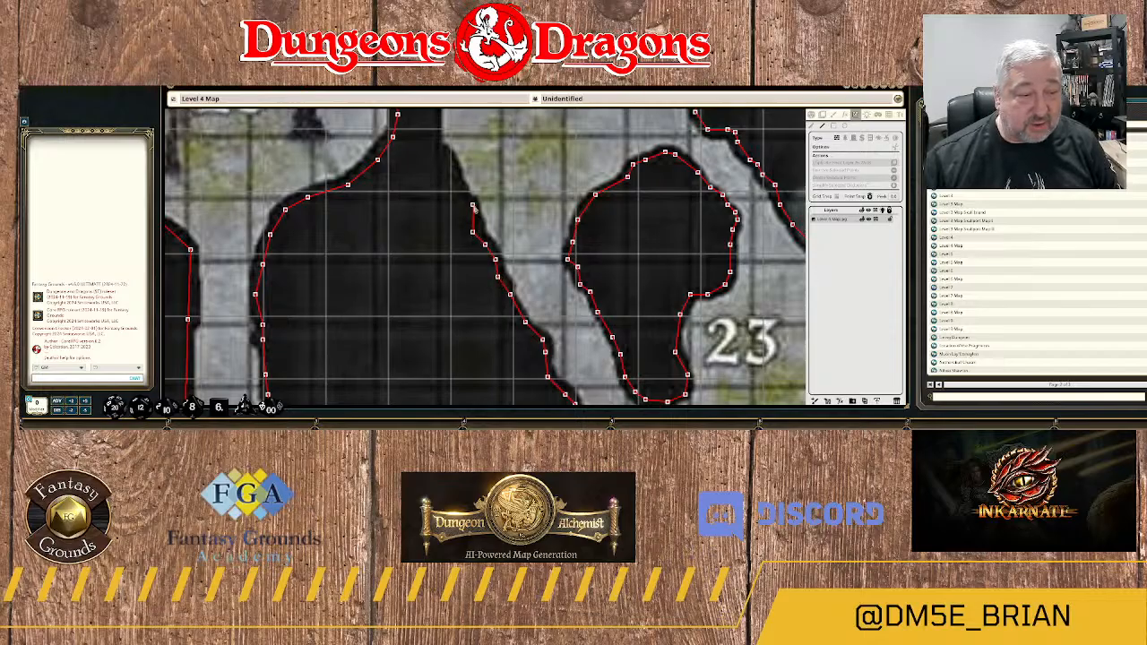
Continue the wall up the slanting rock edge to the base of the narrow neck east of area 25.
{"action": "left_click", "coordinate": [473, 206]}
{"action": "left_click", "coordinate": [458, 192]}
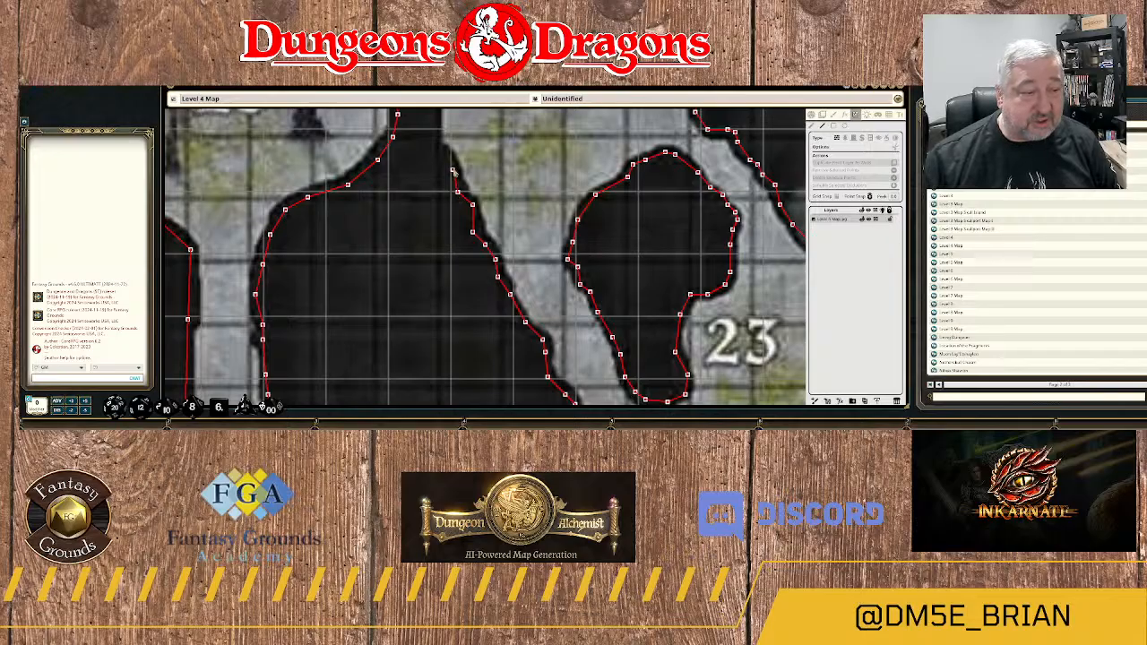
{"action": "left_click", "coordinate": [452, 171]}
{"action": "left_click", "coordinate": [443, 154]}
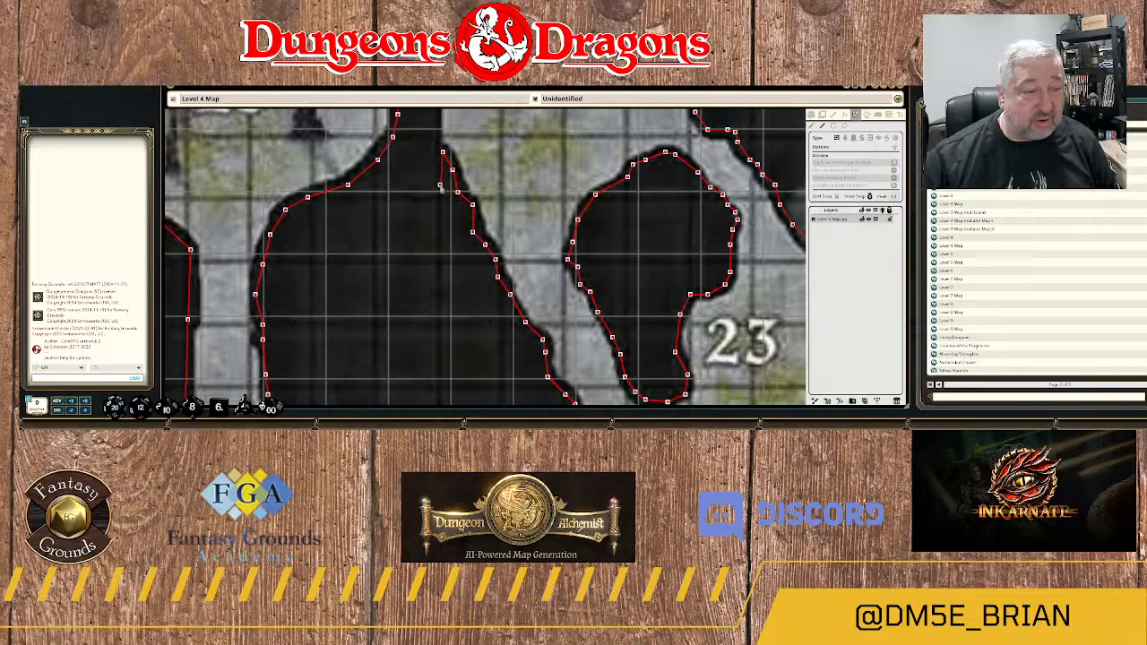
{"action": "left_click_drag", "start_coordinate": [426, 162], "coordinate": [434, 285]}
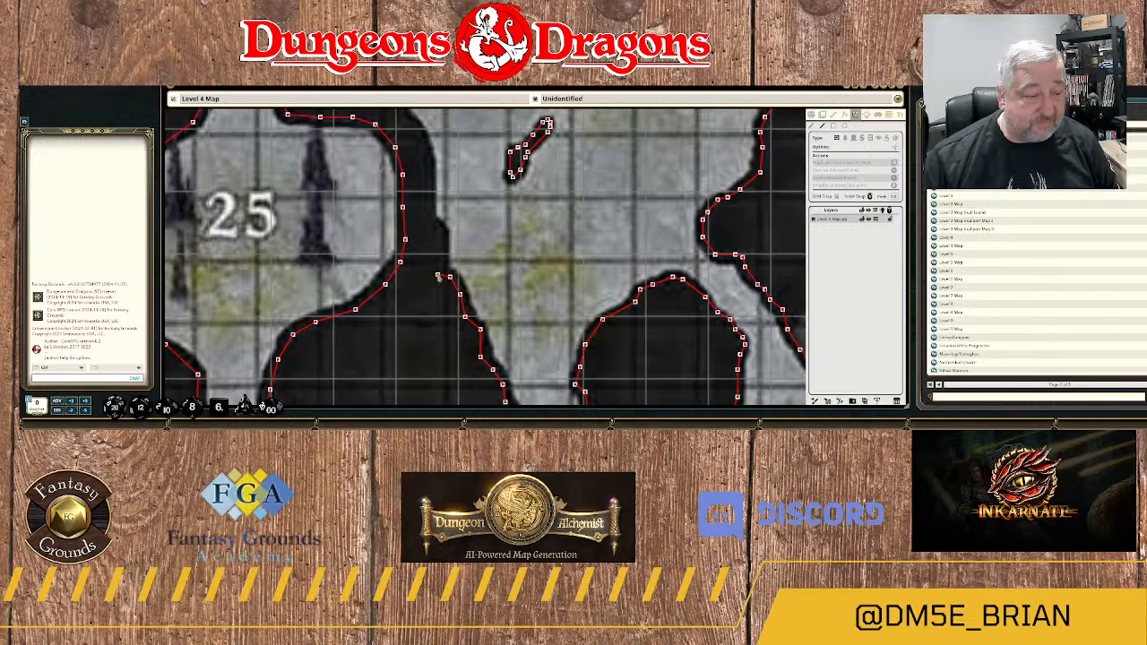
Trace the east side of the narrow rock neck north between area 25 and the large cavern.
{"action": "left_click", "coordinate": [442, 251]}
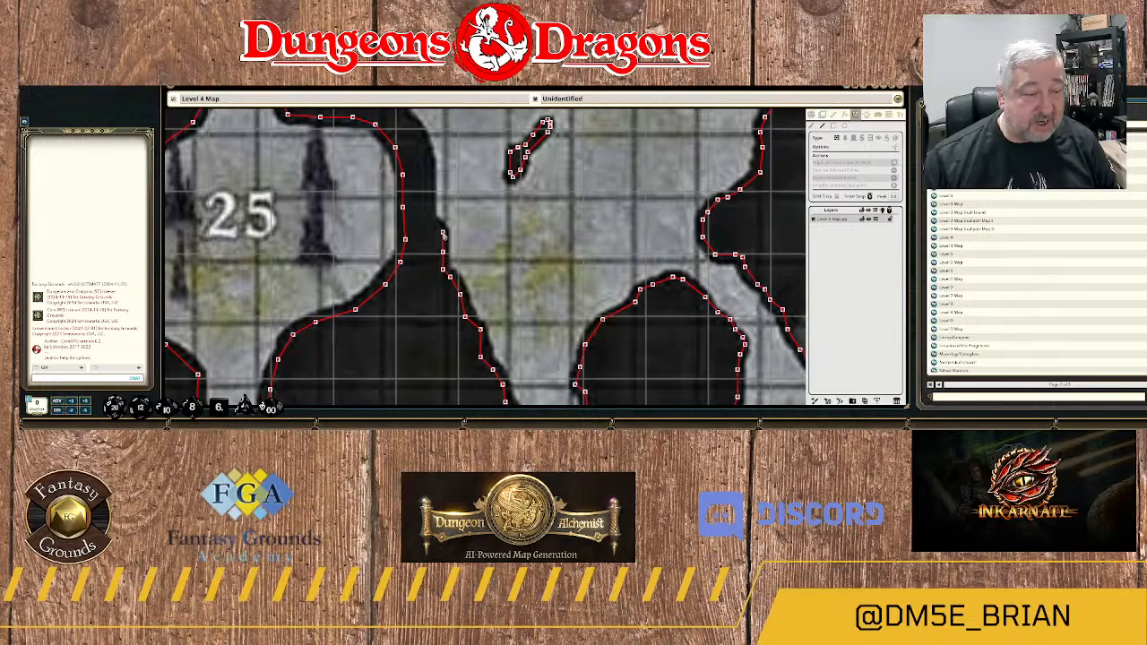
{"action": "left_click", "coordinate": [441, 230]}
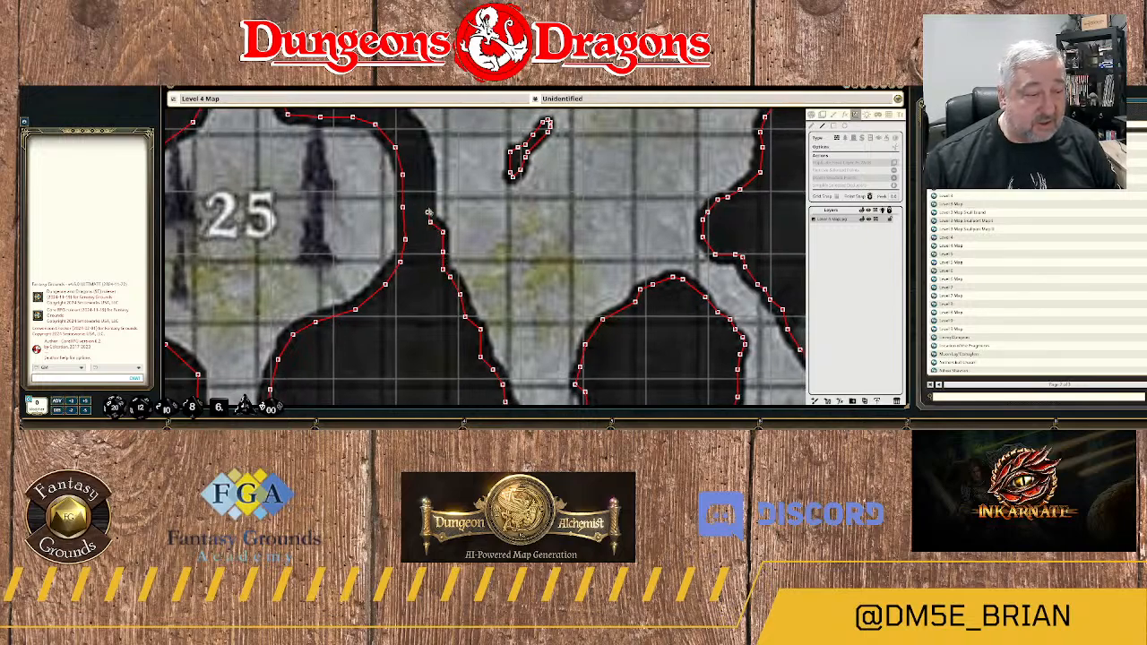
{"action": "left_click", "coordinate": [430, 207]}
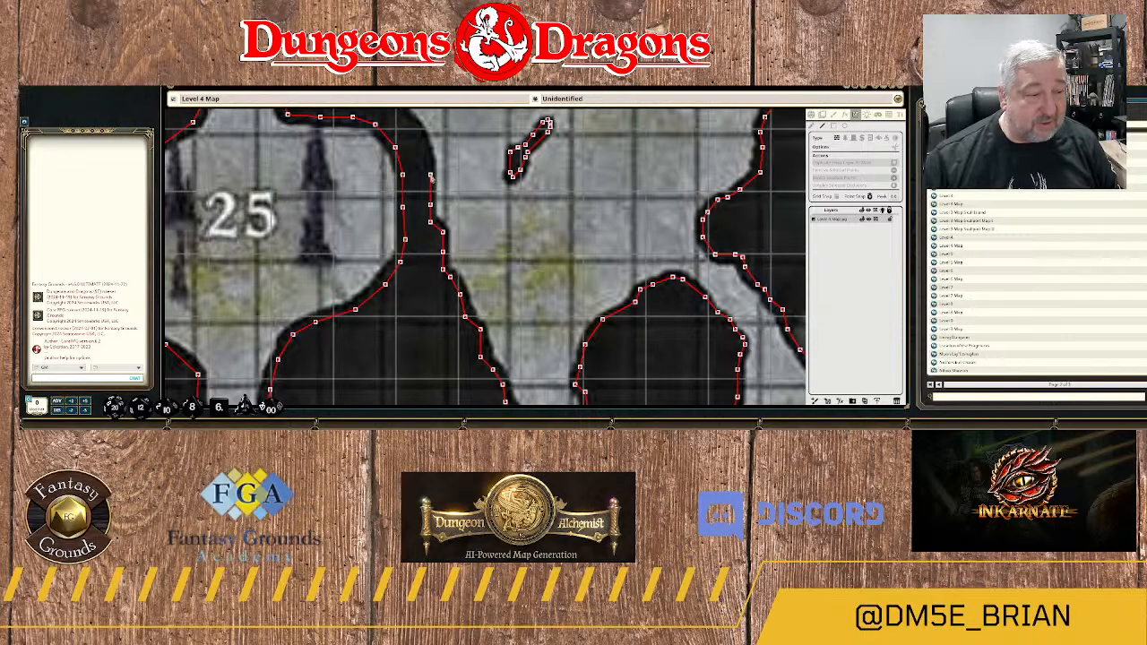
{"action": "left_click", "coordinate": [431, 175]}
{"action": "left_click_drag", "start_coordinate": [436, 150], "coordinate": [450, 285]}
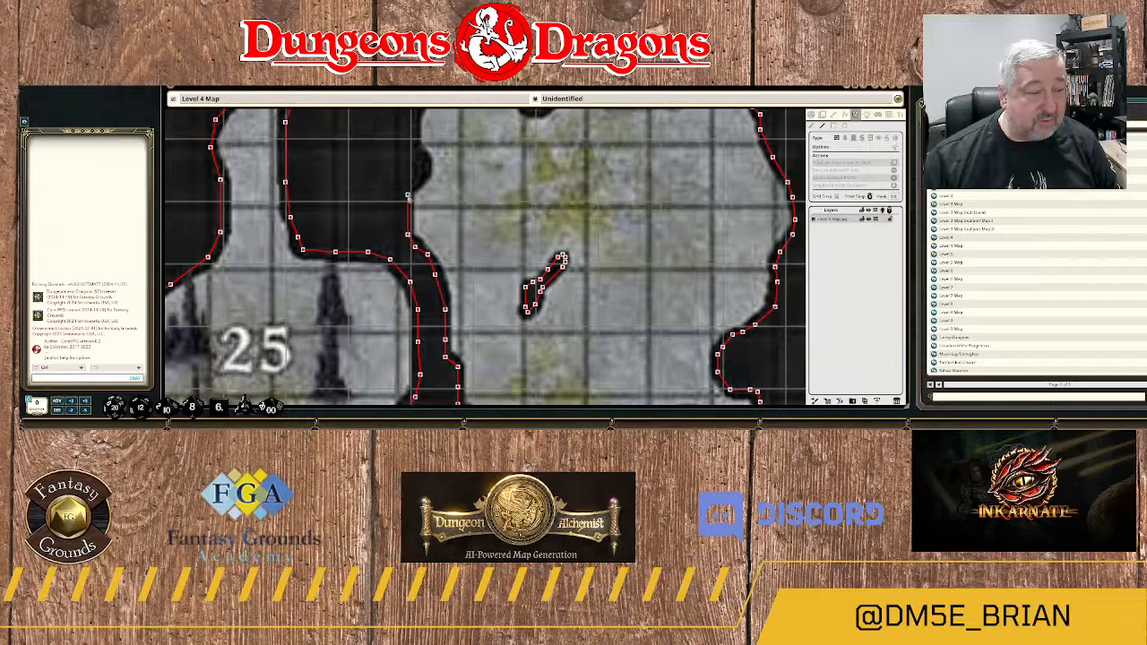
Follow the small bump on the west wall of area 22's cavern and continue north to the cavern's northwest corner.
{"action": "left_click", "coordinate": [406, 192]}
{"action": "left_click", "coordinate": [413, 184]}
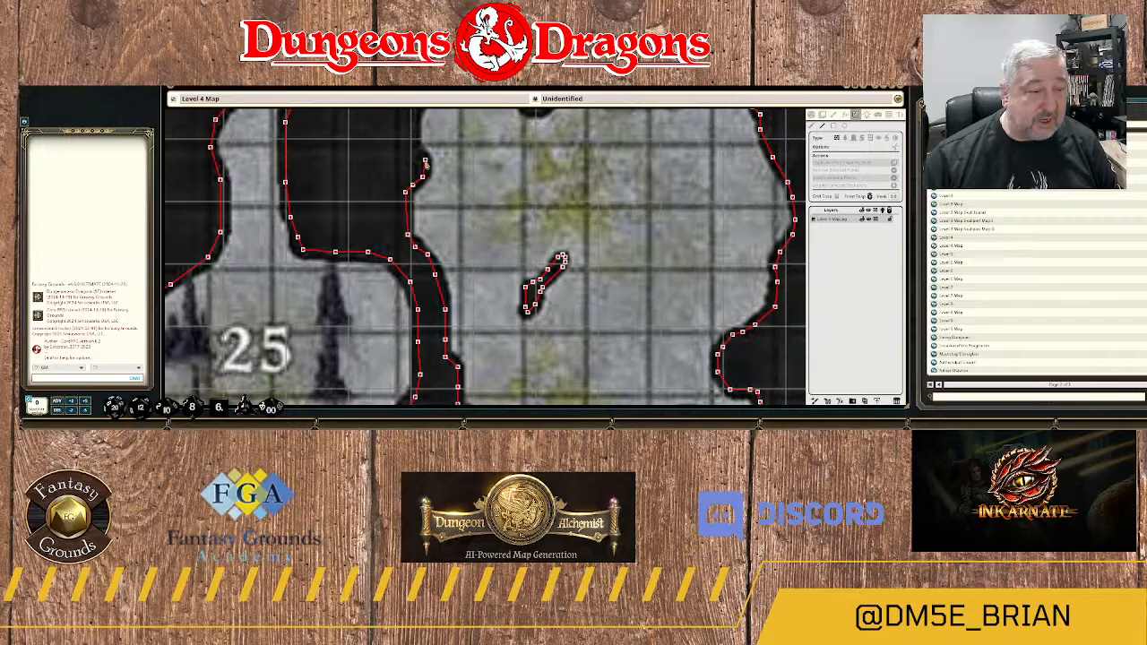
{"action": "left_click_drag", "start_coordinate": [420, 151], "coordinate": [435, 290]}
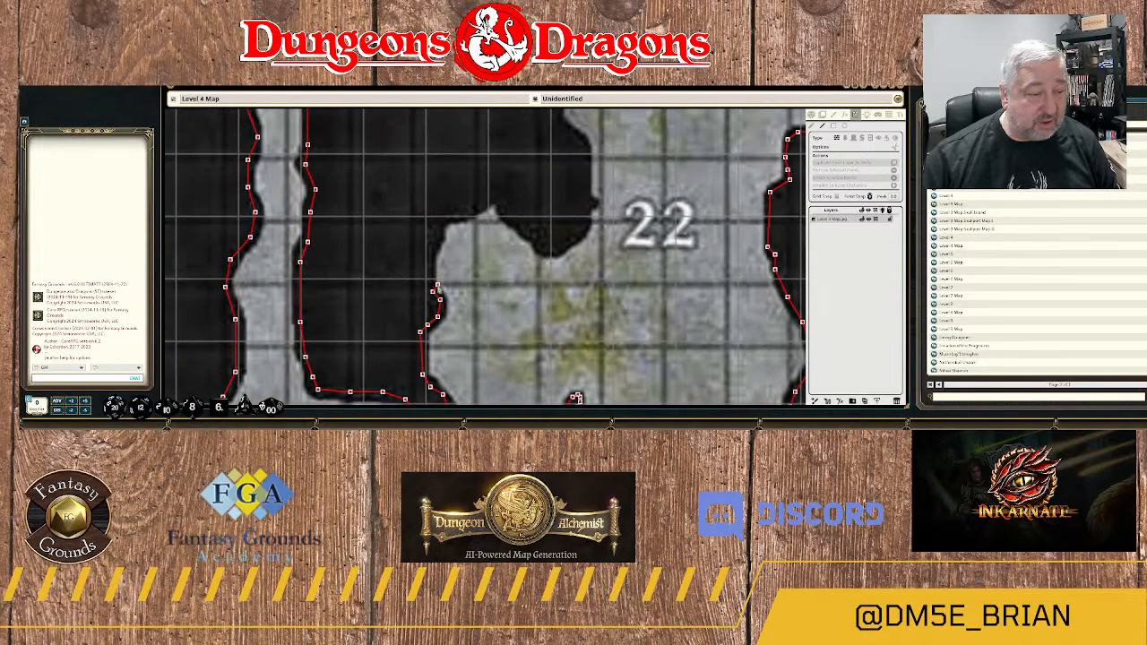
{"action": "left_click", "coordinate": [428, 274]}
{"action": "left_click", "coordinate": [442, 220]}
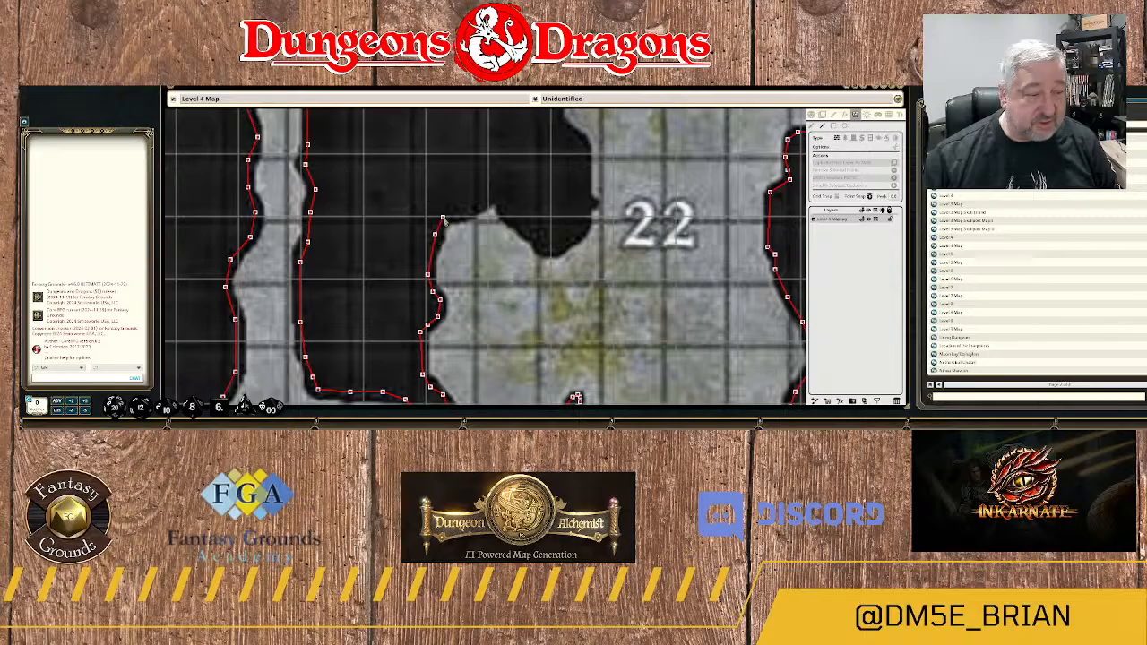
Trace the top of the cavern's northwest recess and the rock edge southeast toward the tip of the protrusion.
{"action": "left_click", "coordinate": [458, 214]}
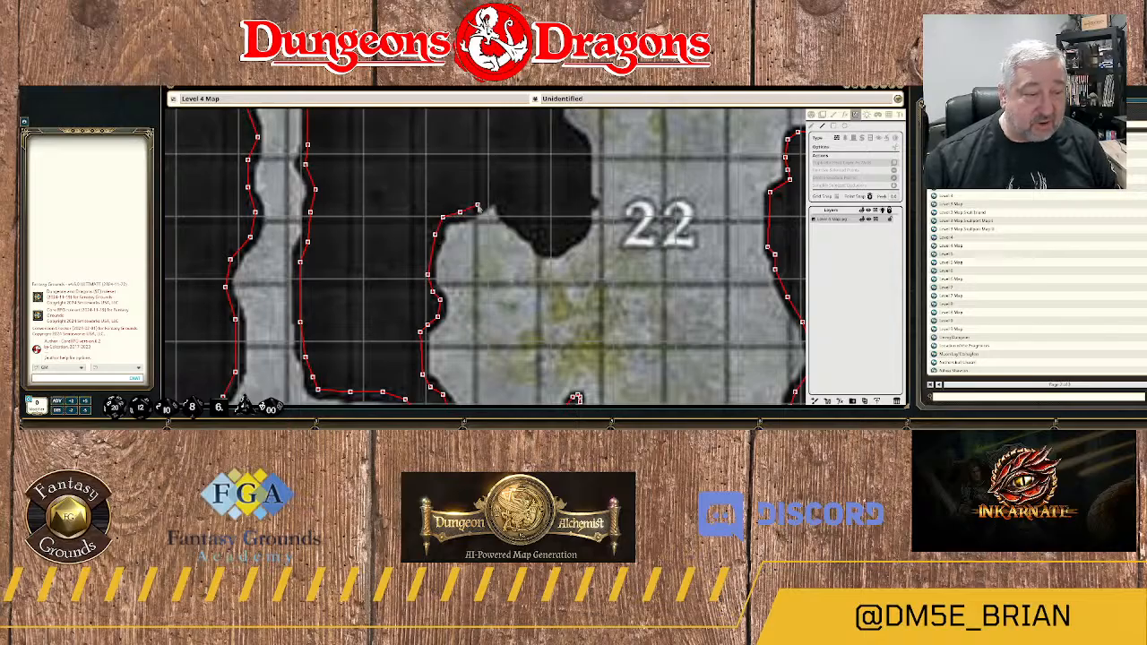
{"action": "left_click", "coordinate": [498, 193]}
{"action": "left_click", "coordinate": [502, 197]}
{"action": "left_click", "coordinate": [508, 213]}
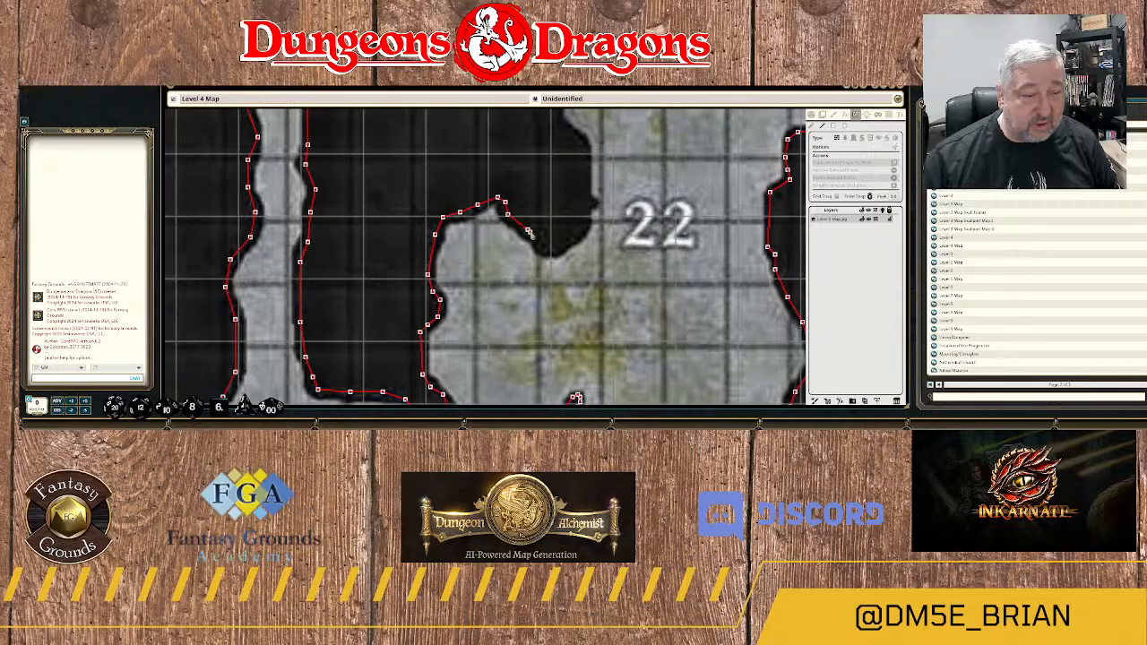
{"action": "left_click", "coordinate": [538, 235]}
{"action": "left_click", "coordinate": [542, 247]}
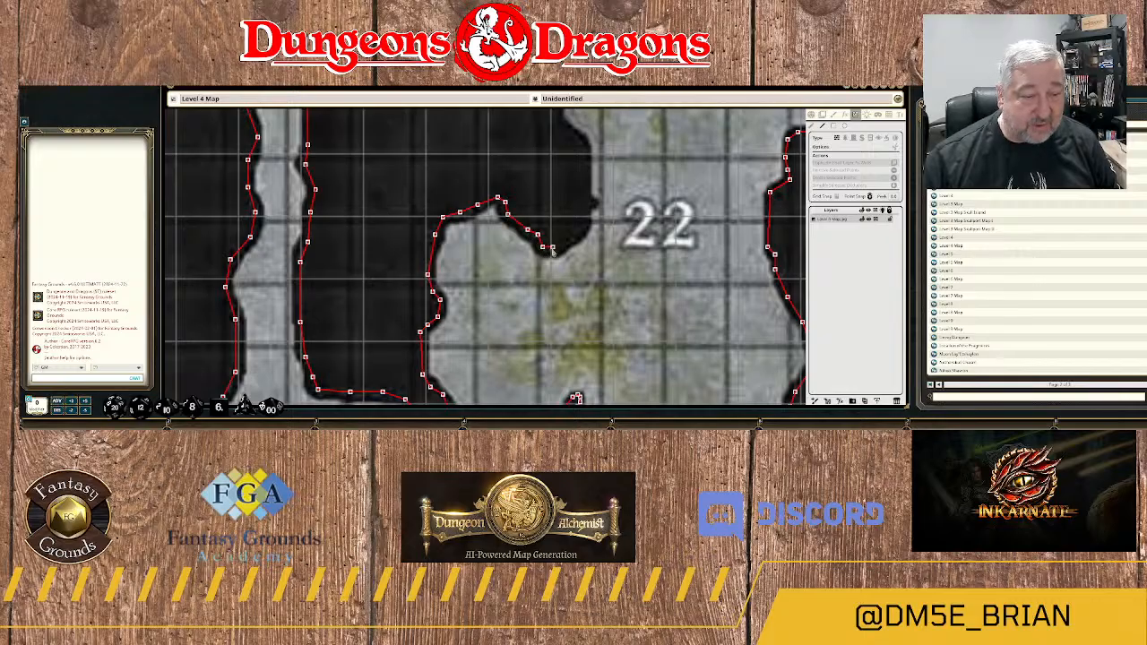
Round the tip of the rock protrusion and run the wall north along its east side beside the 22 label.
{"action": "left_click", "coordinate": [552, 250]}
{"action": "left_click", "coordinate": [566, 238]}
{"action": "left_click", "coordinate": [580, 226]}
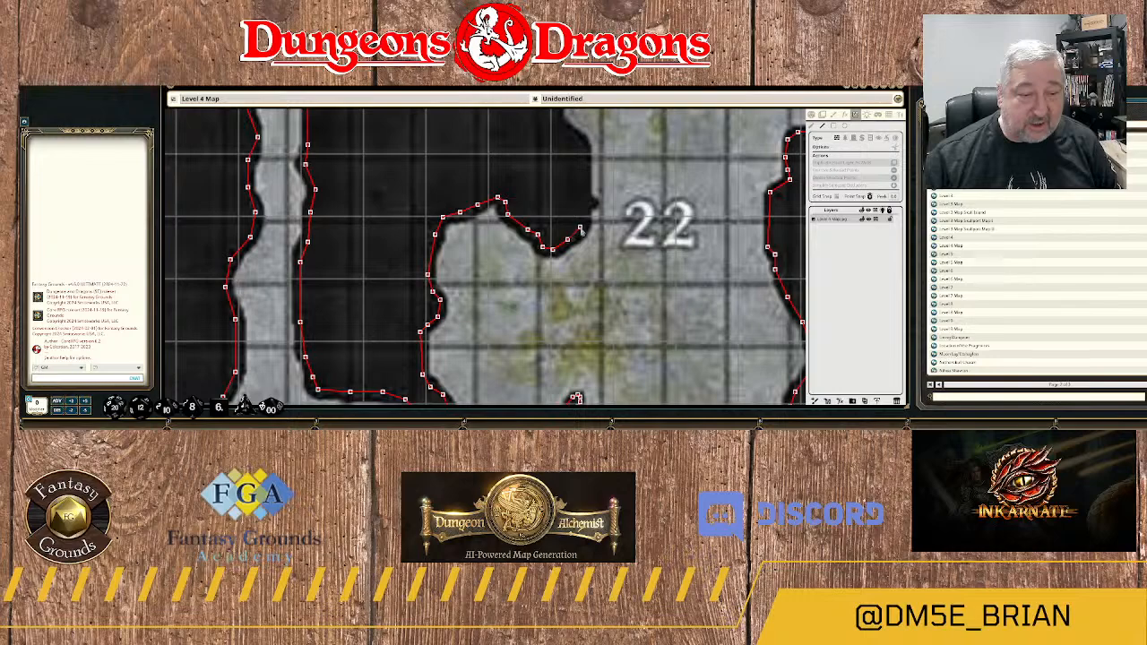
{"action": "left_click", "coordinate": [583, 212]}
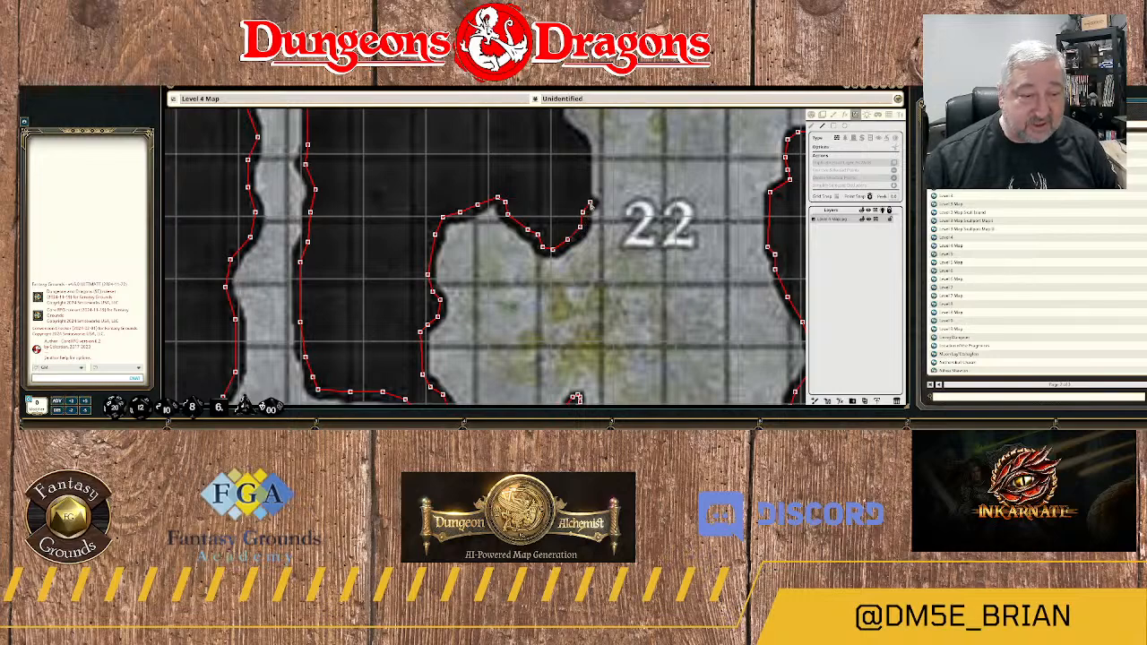
{"action": "left_click", "coordinate": [584, 192]}
{"action": "left_click", "coordinate": [584, 157]}
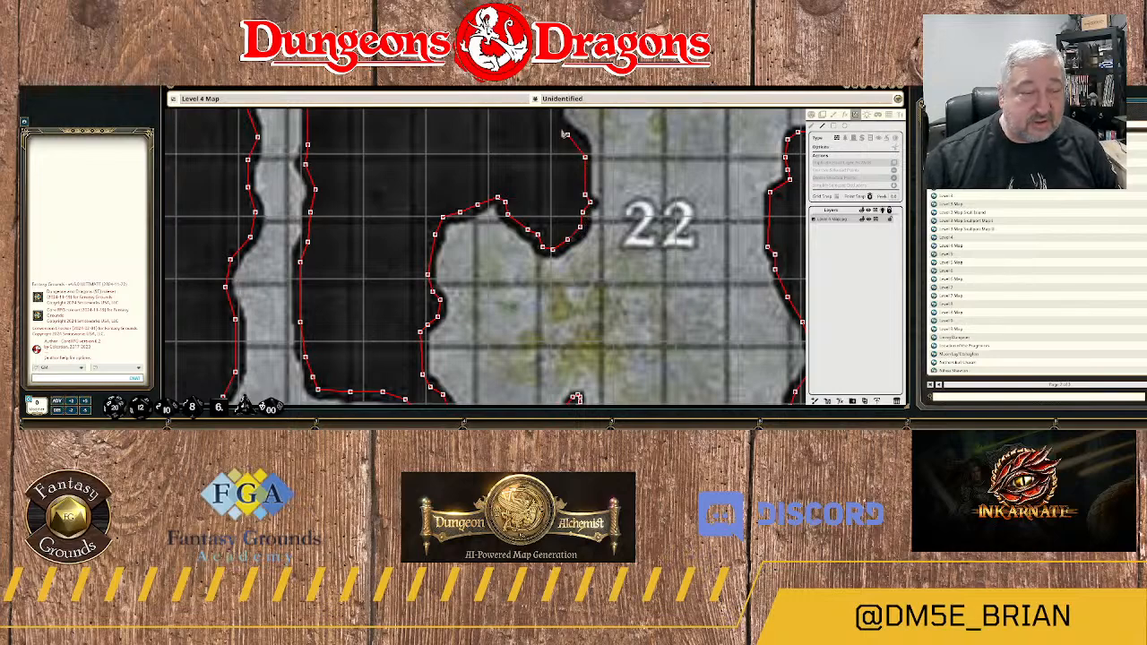
Continue the wall northwest along the rock edge above the 22 label, following the cavern's west side.
{"action": "left_click_drag", "start_coordinate": [569, 140], "coordinate": [552, 265]}
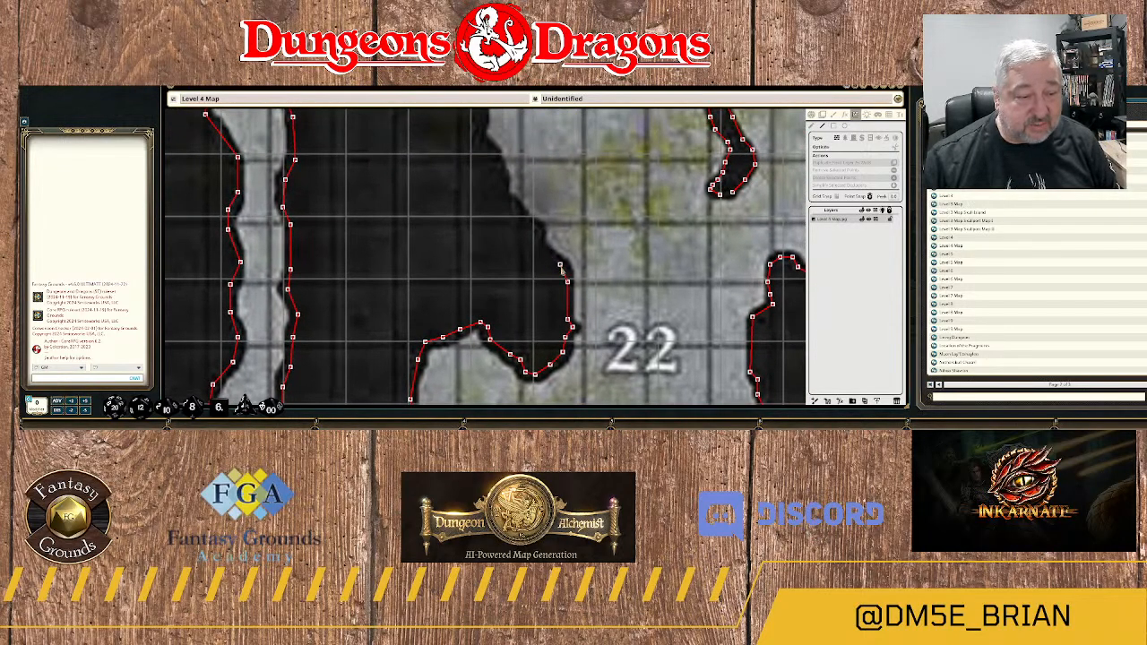
{"action": "left_click", "coordinate": [561, 266]}
{"action": "left_click", "coordinate": [550, 258]}
{"action": "left_click", "coordinate": [541, 250]}
{"action": "left_click", "coordinate": [527, 222]}
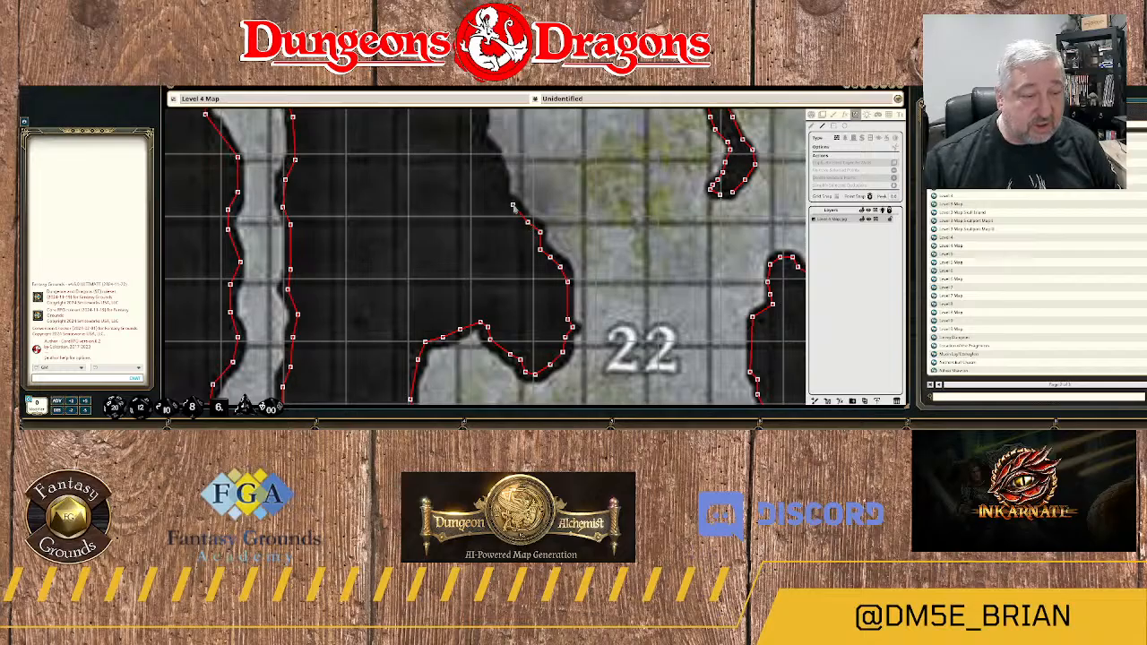
{"action": "left_click", "coordinate": [513, 204]}
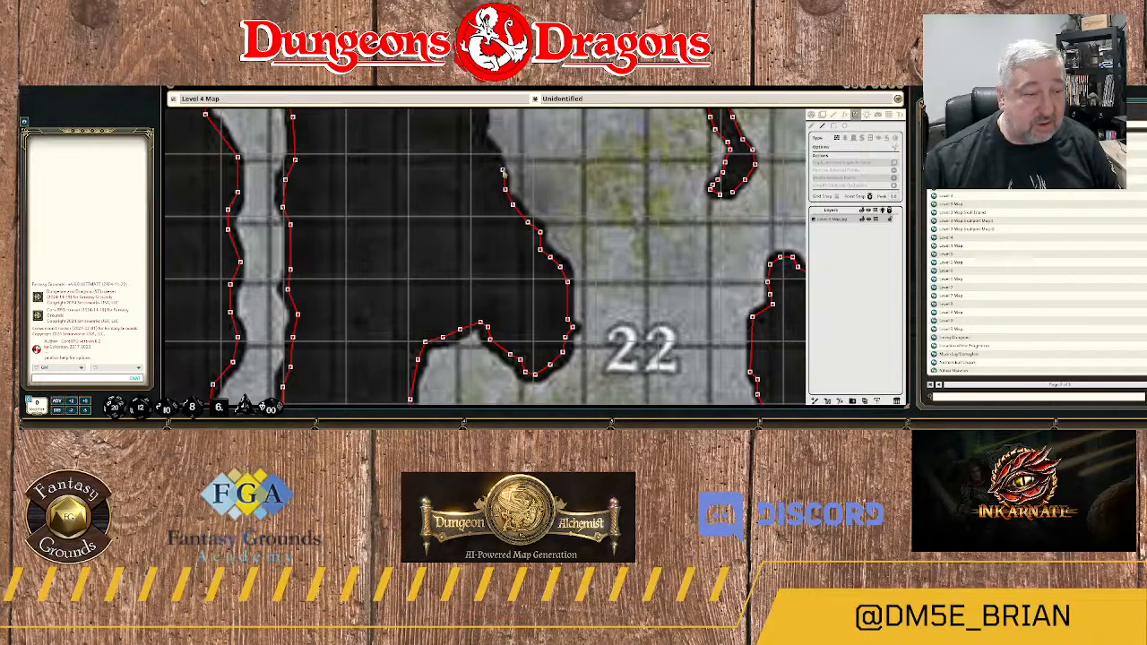
{"action": "left_click", "coordinate": [503, 170]}
{"action": "left_click", "coordinate": [494, 153]}
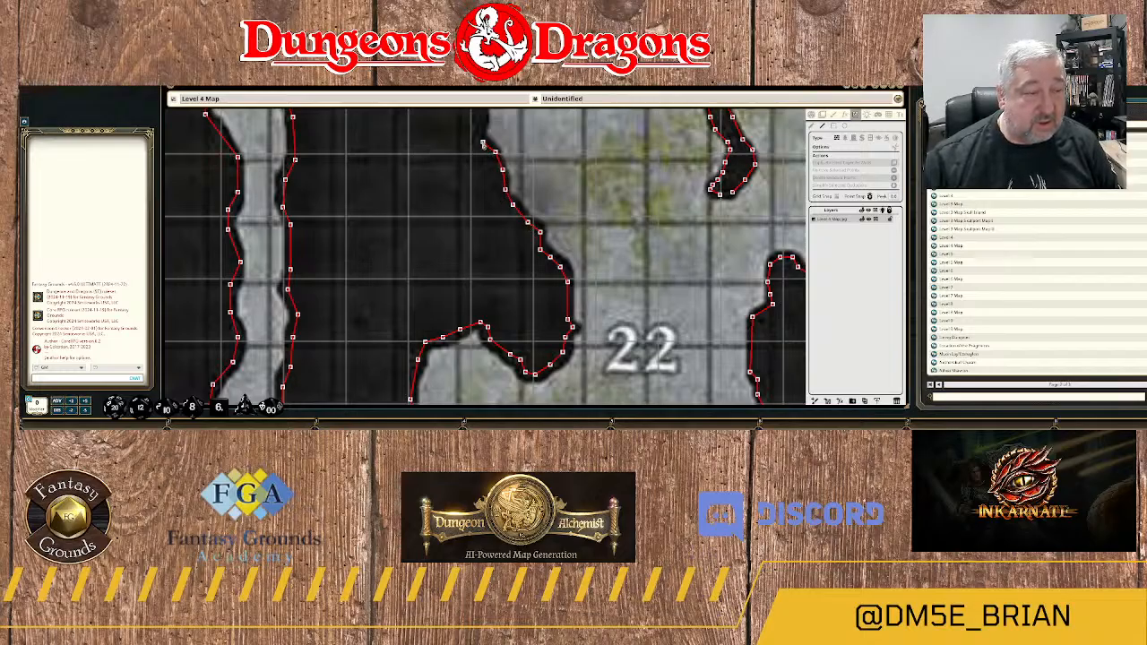
Trace the small indentation in the cavern's west wall and continue north up the jagged edge to the corner below the ledge.
{"action": "left_click_drag", "start_coordinate": [482, 142], "coordinate": [506, 307]}
{"action": "left_click", "coordinate": [503, 297]}
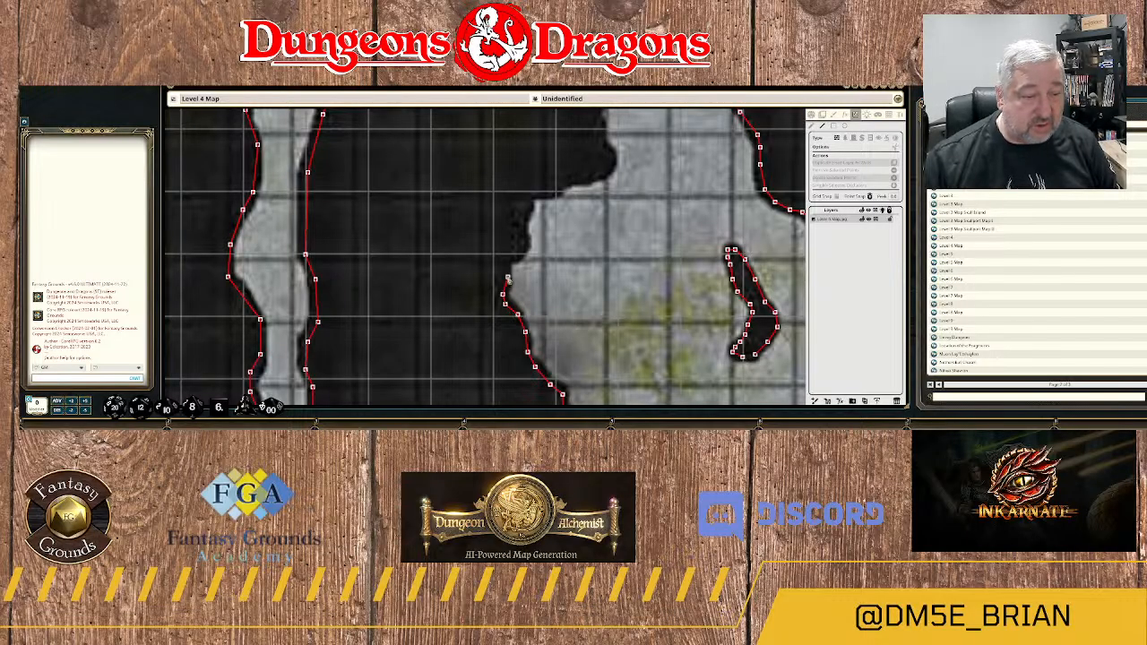
{"action": "left_click", "coordinate": [507, 260]}
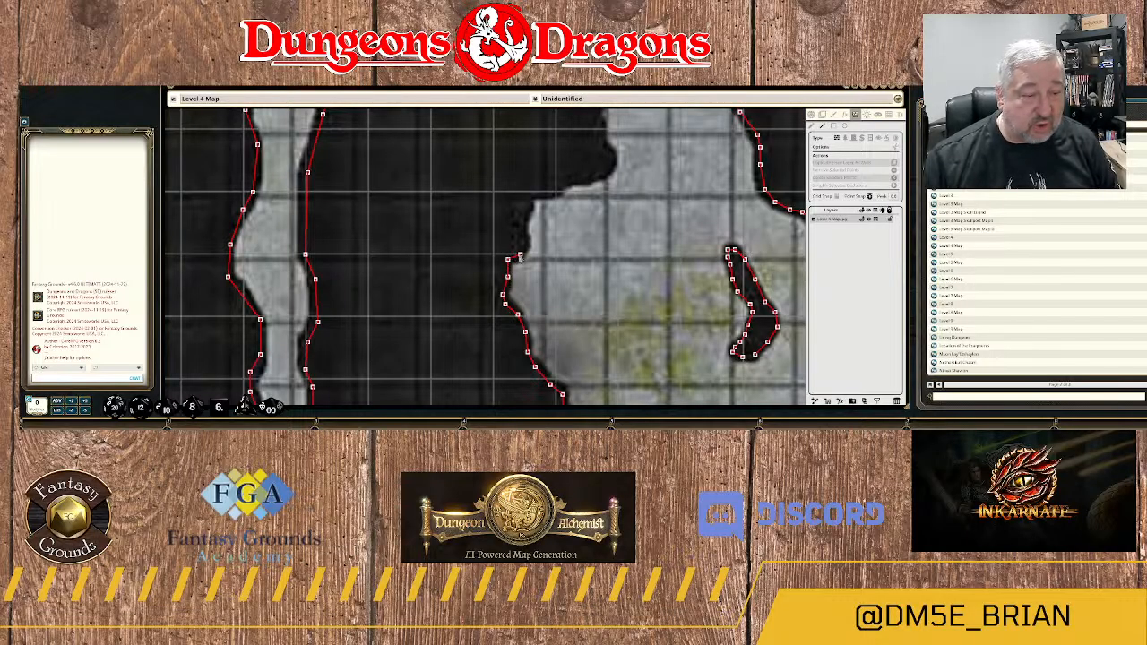
{"action": "left_click", "coordinate": [521, 241]}
{"action": "left_click", "coordinate": [521, 226]}
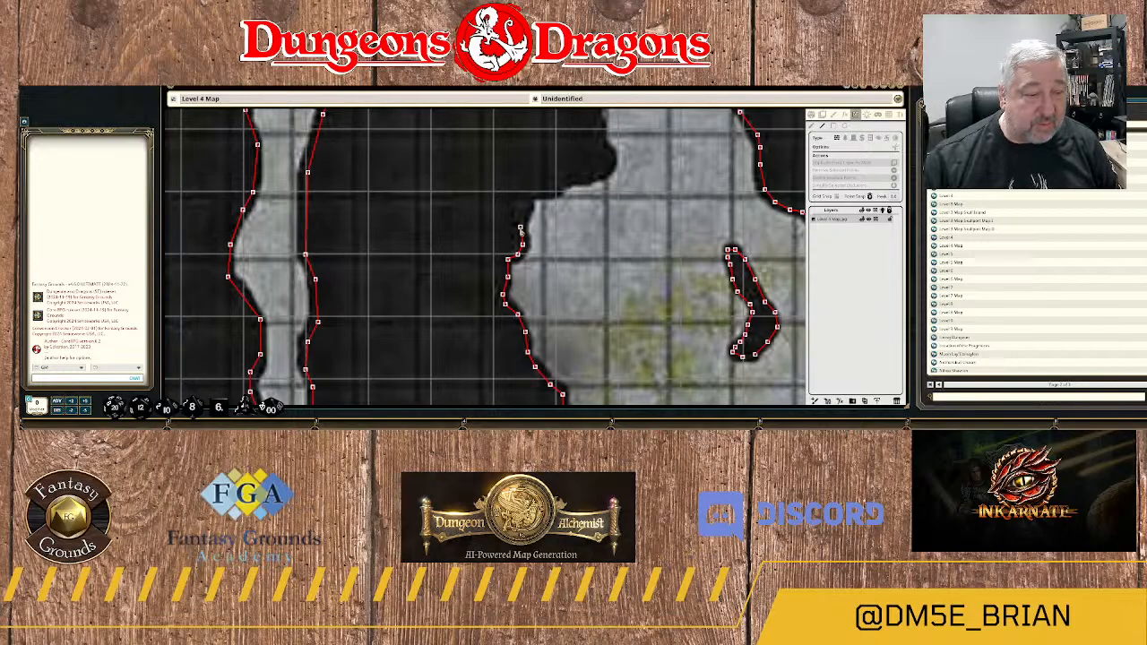
{"action": "left_click", "coordinate": [527, 212]}
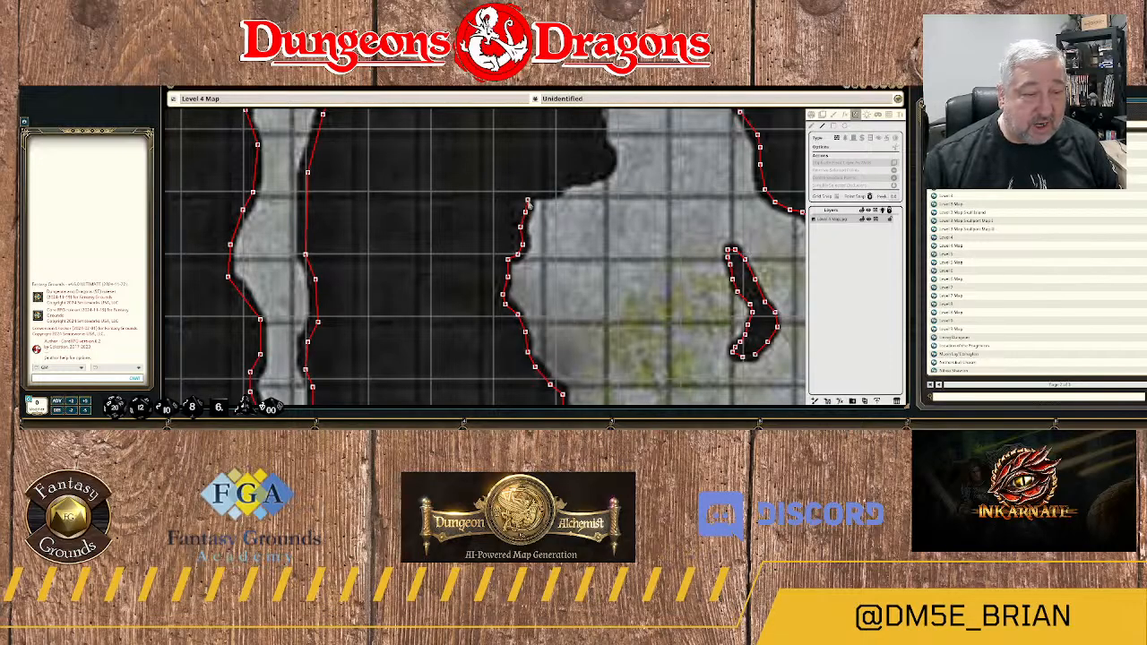
Run the wall east along the ledge and around the rounded rock bulge toward the existing wall end at the passage north.
{"action": "left_click", "coordinate": [535, 193]}
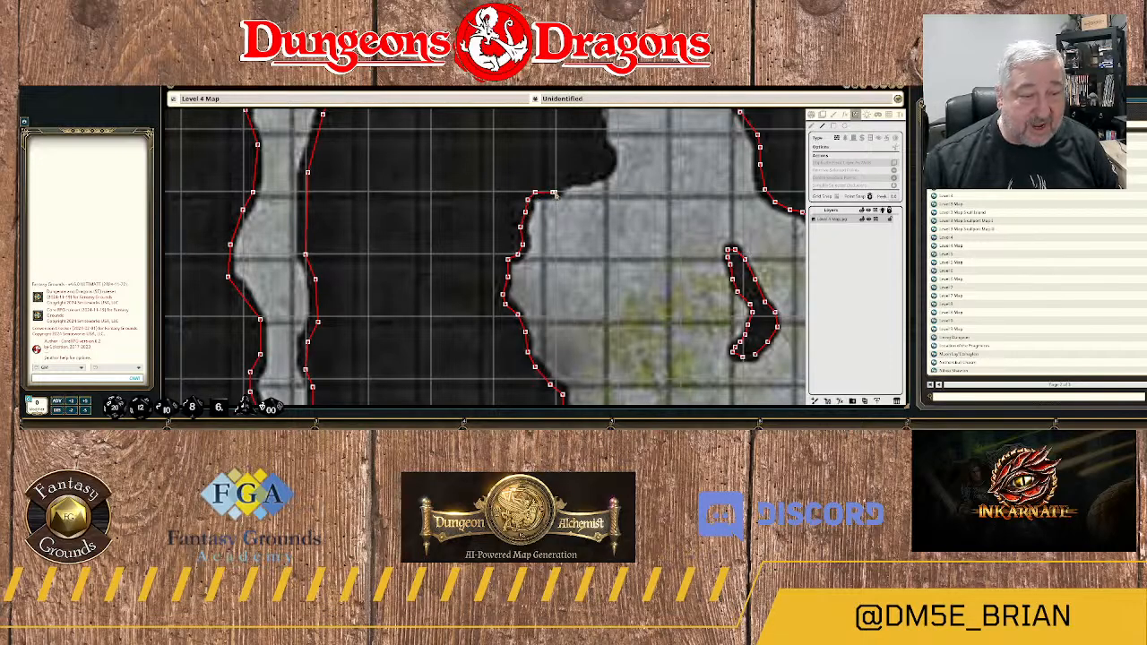
{"action": "left_click", "coordinate": [553, 192]}
{"action": "left_click", "coordinate": [567, 178]}
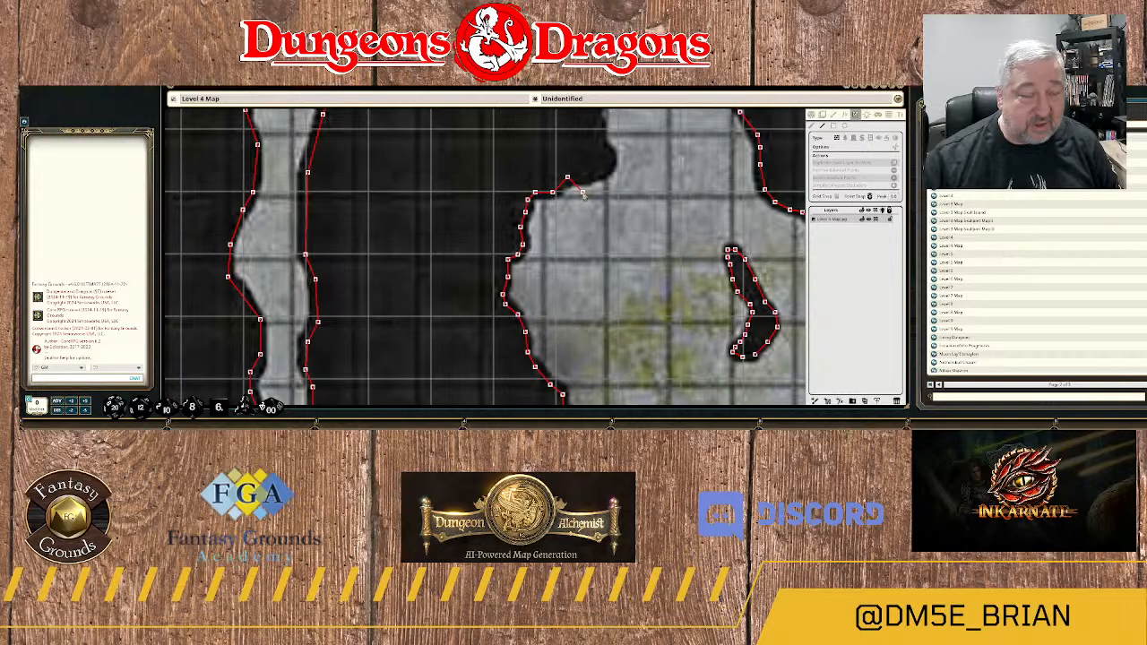
{"action": "left_click_drag", "start_coordinate": [584, 193], "coordinate": [521, 276]}
{"action": "left_click", "coordinate": [520, 260]}
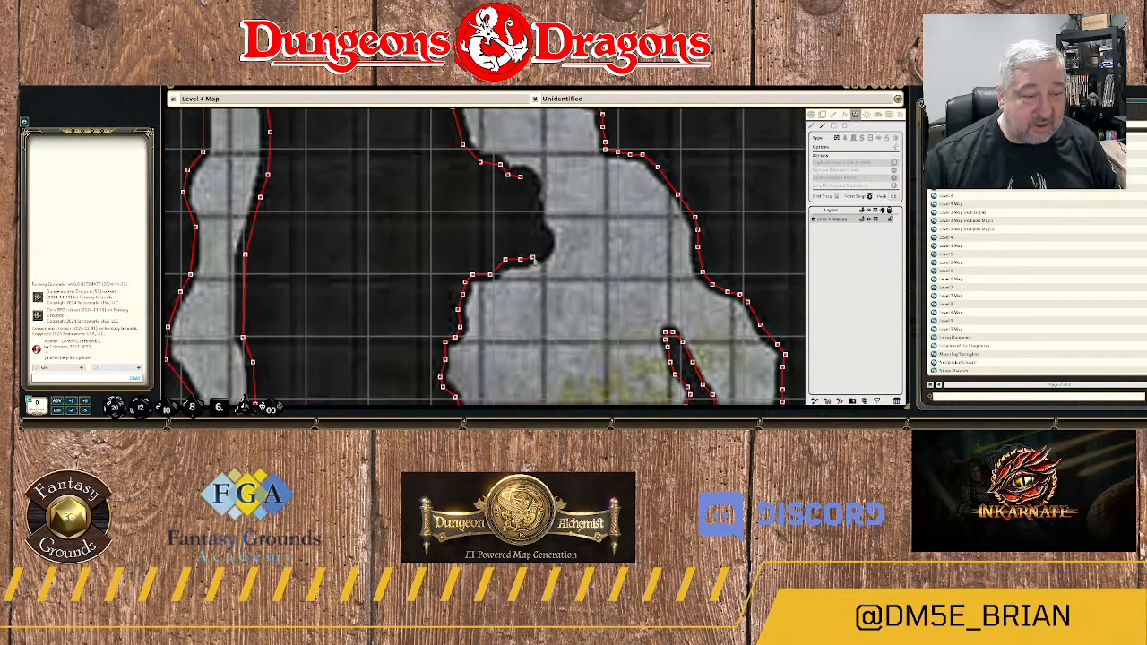
{"action": "left_click", "coordinate": [545, 242]}
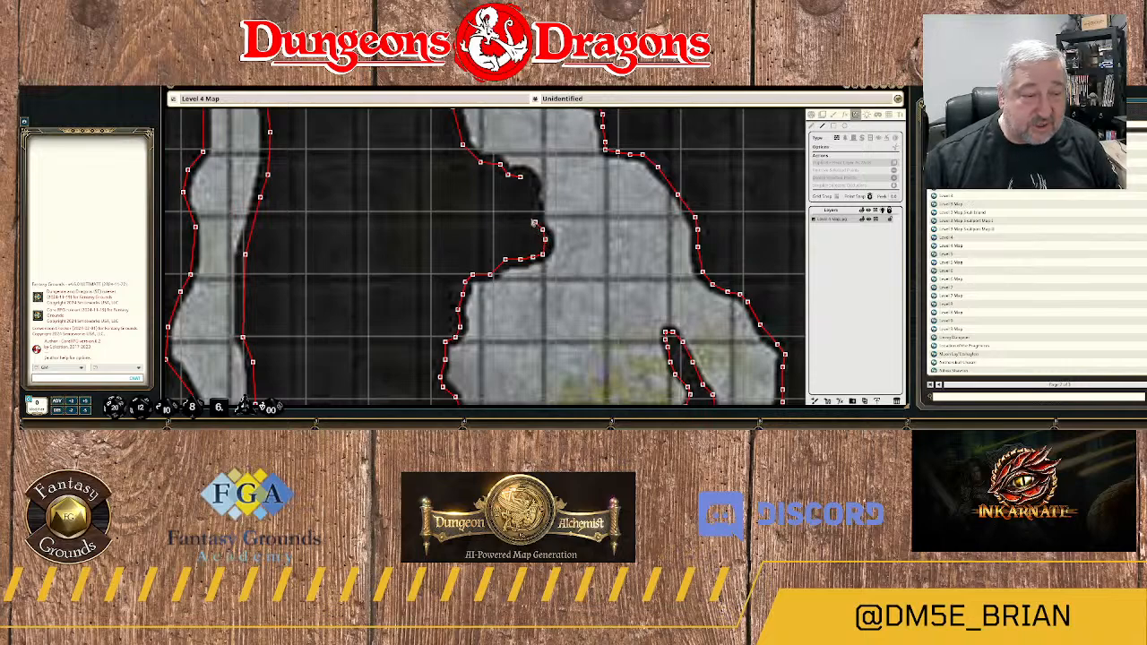
{"action": "left_click", "coordinate": [535, 203]}
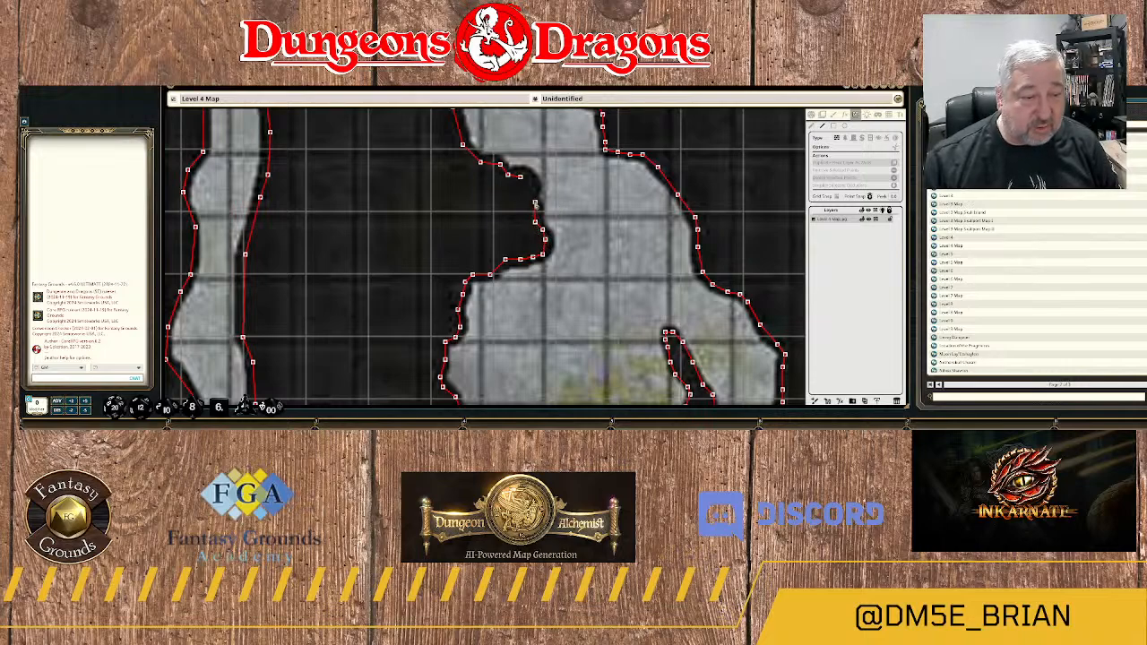
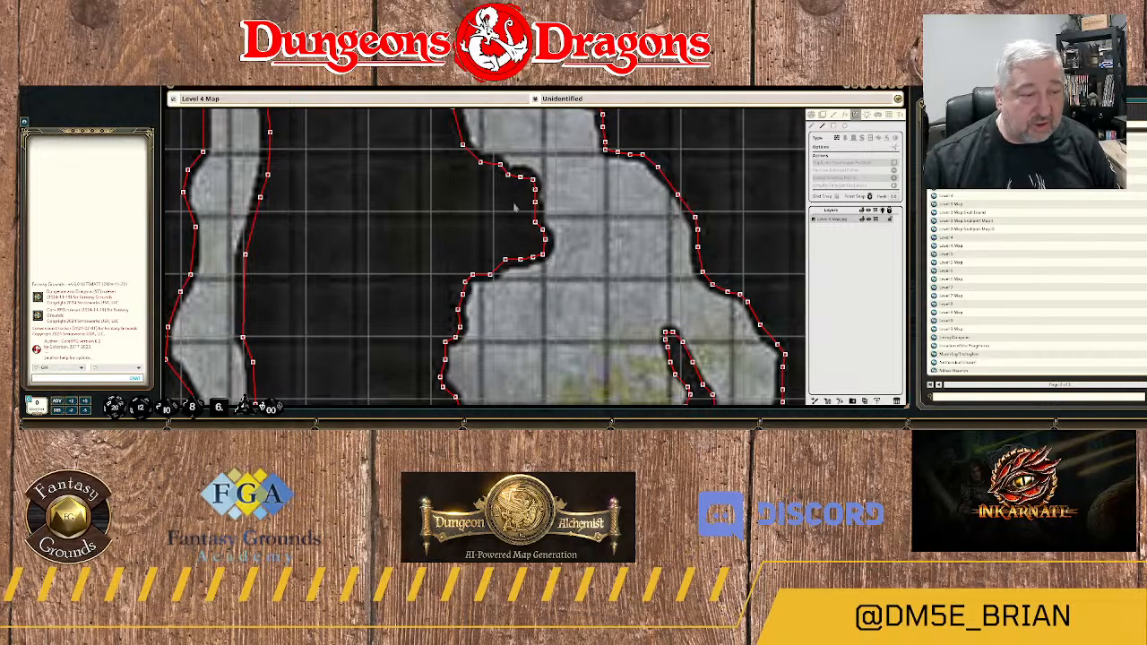
Review the line-of-sight walls traced around the caverns and river across the Level 4 map.
{"action": "scroll", "coordinate": [516, 208], "scroll_direction": "down", "scroll_amount": 5}
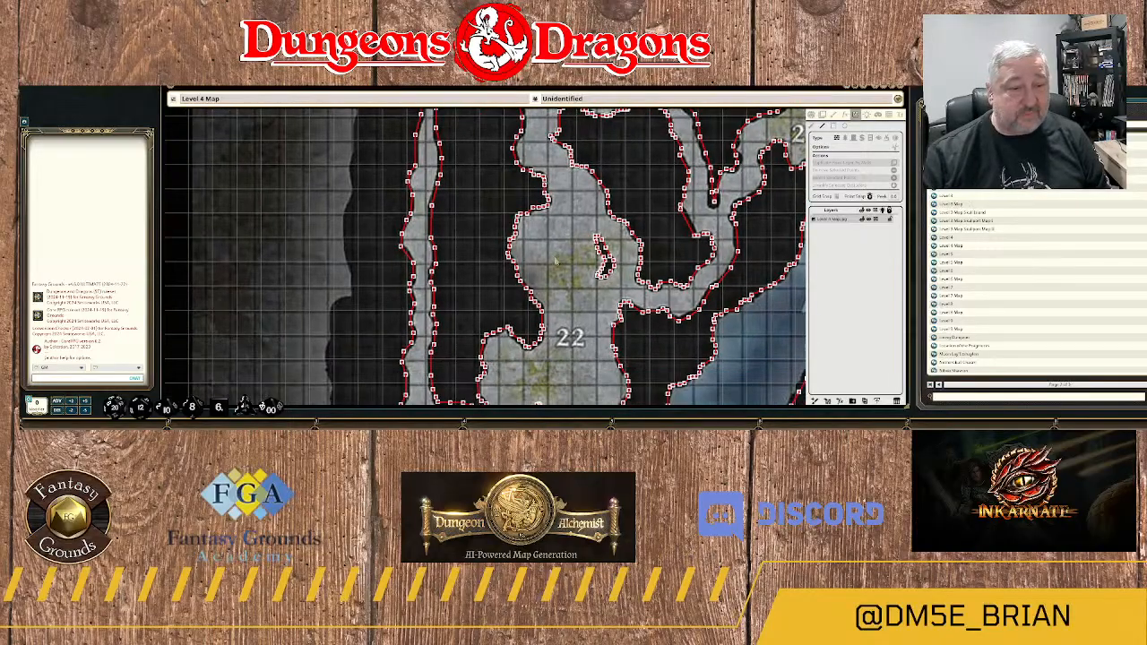
{"action": "scroll", "coordinate": [556, 261], "scroll_direction": "down", "scroll_amount": 2}
{"action": "left_click_drag", "start_coordinate": [549, 352], "coordinate": [565, 257]}
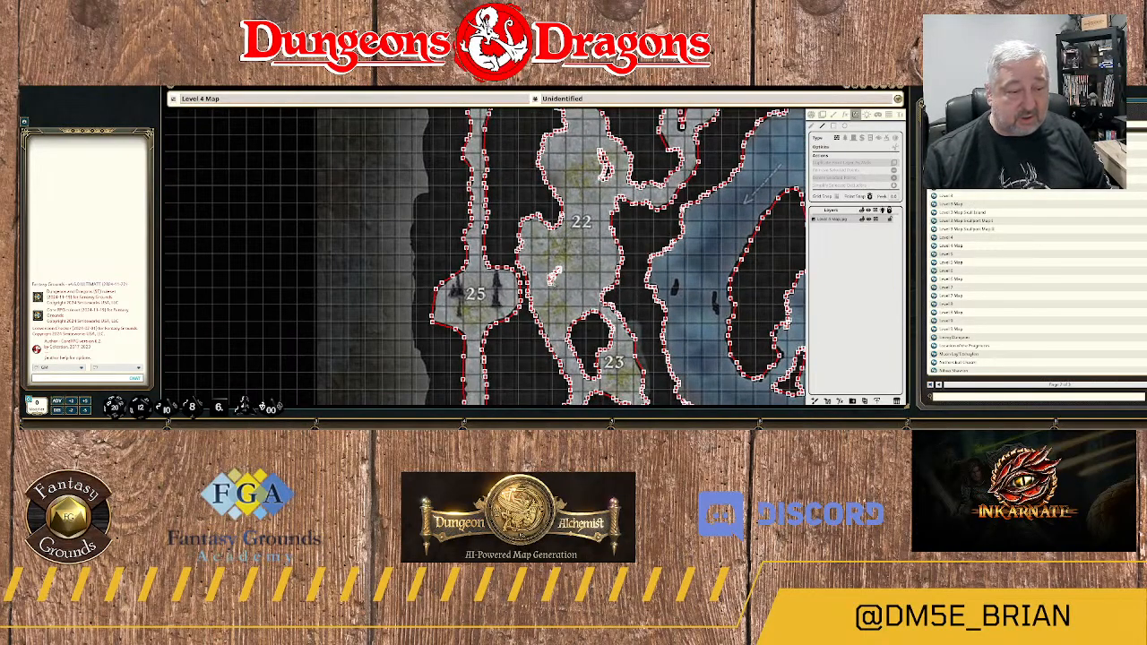
{"action": "scroll", "coordinate": [552, 301], "scroll_direction": "down", "scroll_amount": 4}
{"action": "scroll", "coordinate": [544, 316], "scroll_direction": "up", "scroll_amount": 4}
{"action": "left_click_drag", "start_coordinate": [513, 360], "coordinate": [532, 218]}
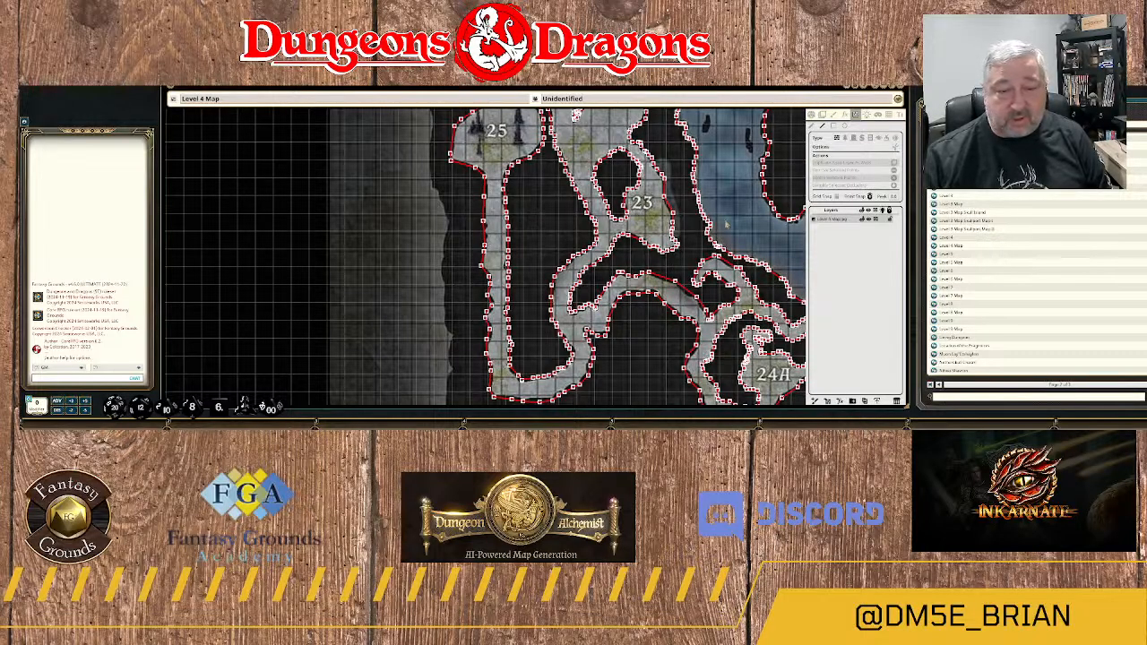
{"action": "left_click_drag", "start_coordinate": [724, 223], "coordinate": [576, 323]}
{"action": "scroll", "coordinate": [601, 289], "scroll_direction": "down", "scroll_amount": 4}
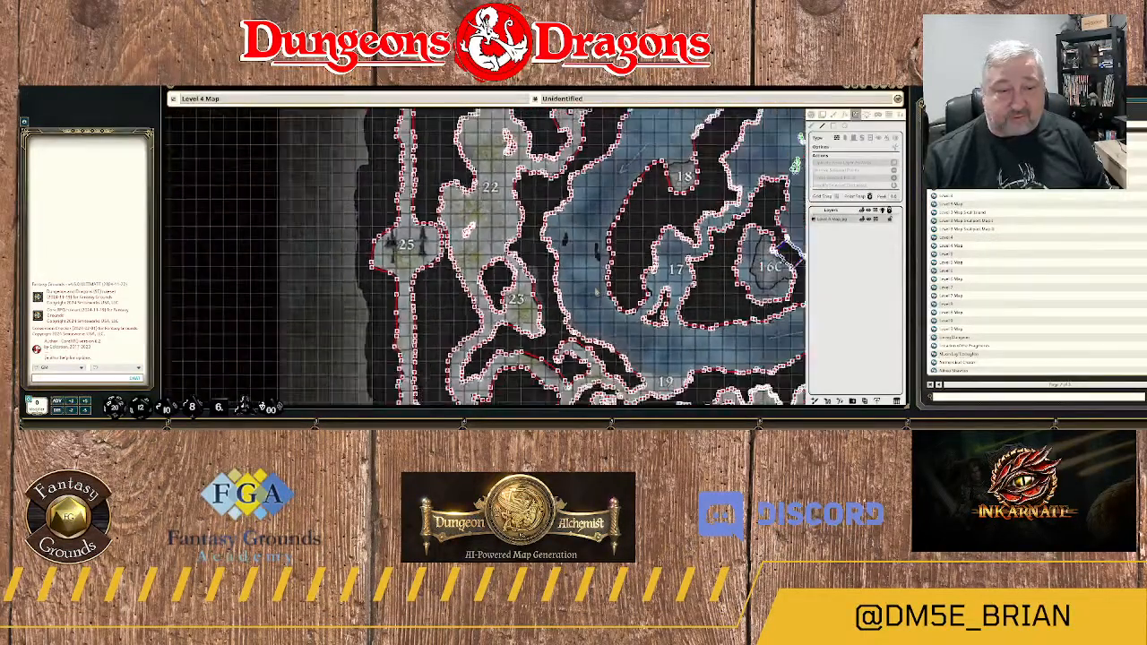
{"action": "scroll", "coordinate": [596, 285], "scroll_direction": "down", "scroll_amount": 2}
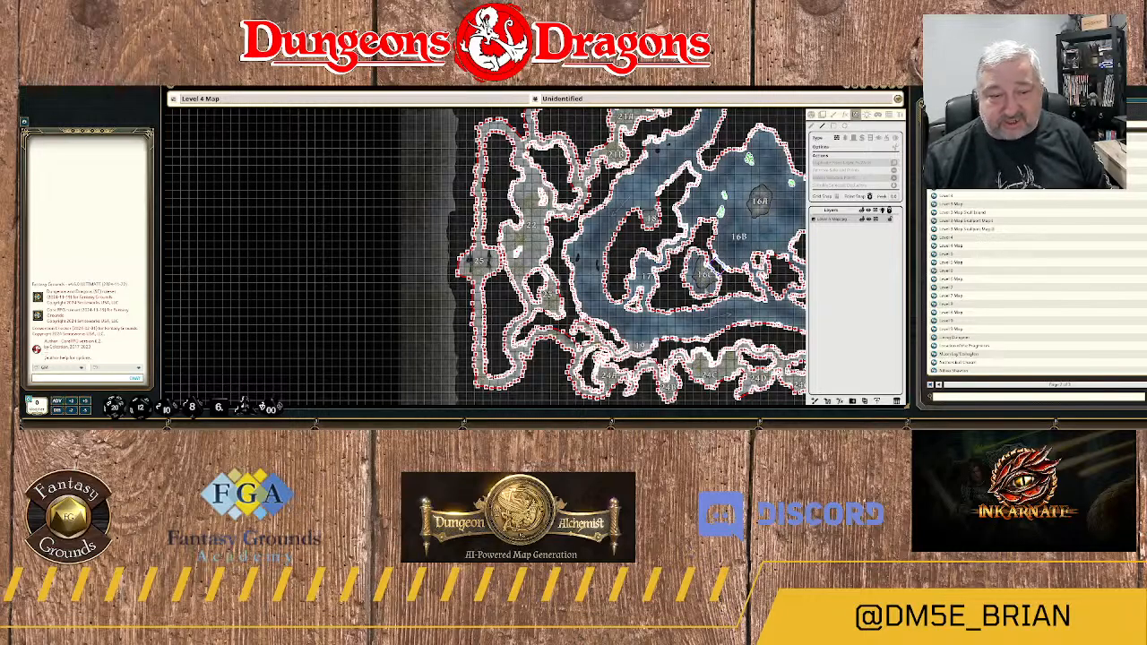
{"action": "left_click_drag", "start_coordinate": [755, 227], "coordinate": [623, 322]}
{"action": "scroll", "coordinate": [589, 337], "scroll_direction": "down", "scroll_amount": 1}
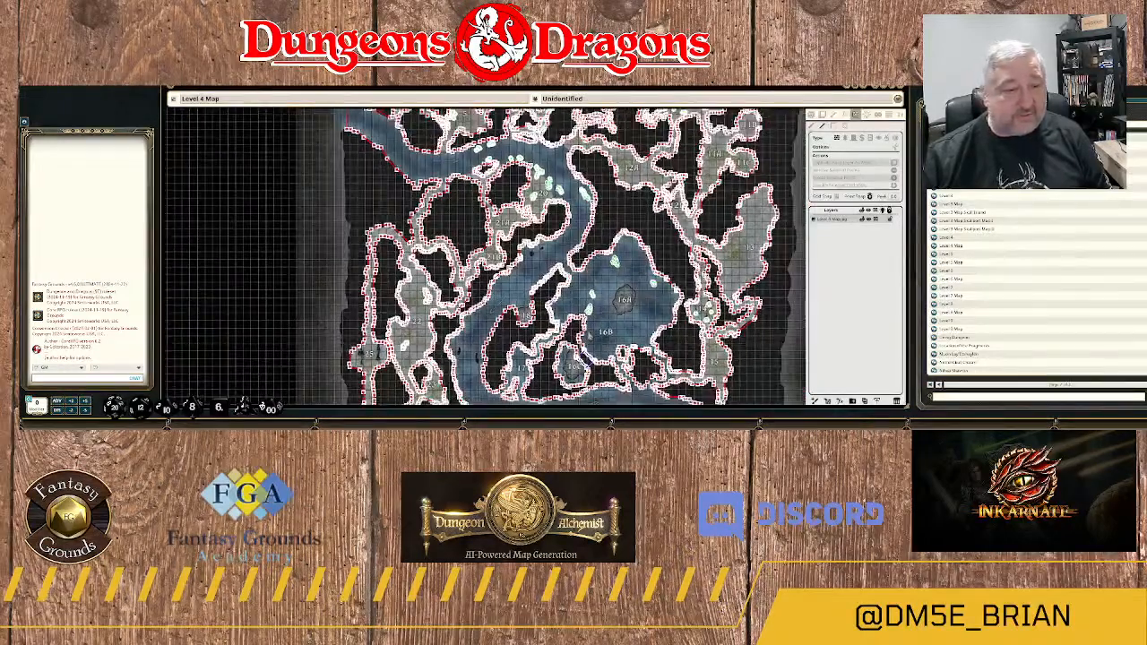
{"action": "scroll", "coordinate": [590, 337], "scroll_direction": "down", "scroll_amount": 2}
{"action": "left_click_drag", "start_coordinate": [606, 240], "coordinate": [581, 244]}
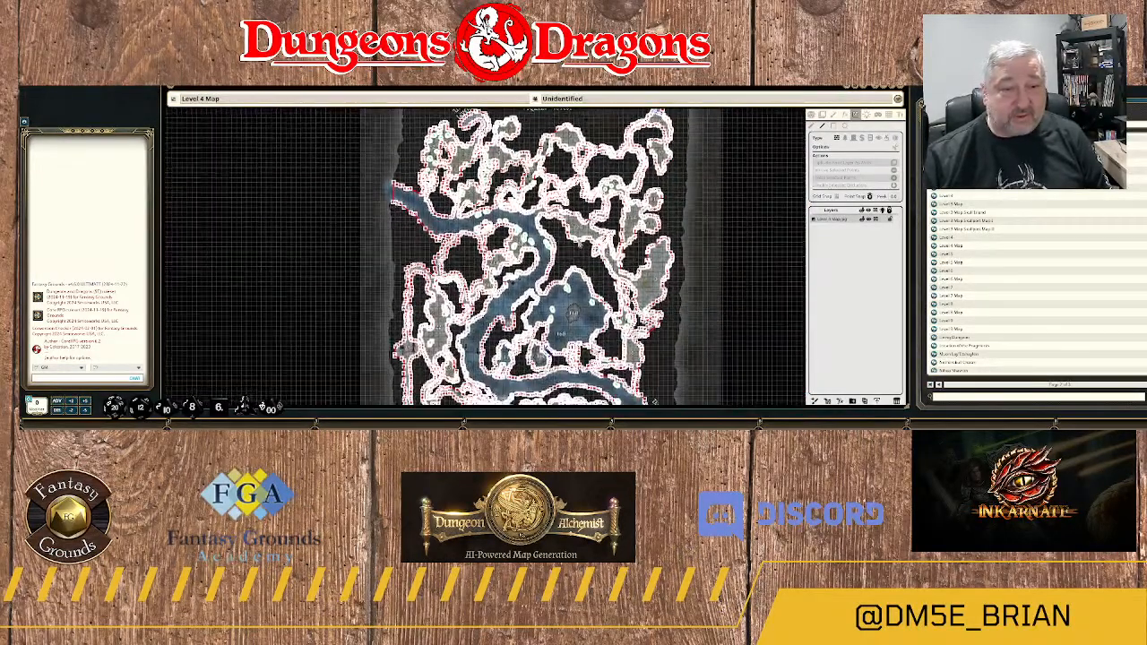
Leave line-of-sight editing and view the whole Level 4 map without its wall outlines.
{"action": "left_click", "coordinate": [812, 114]}
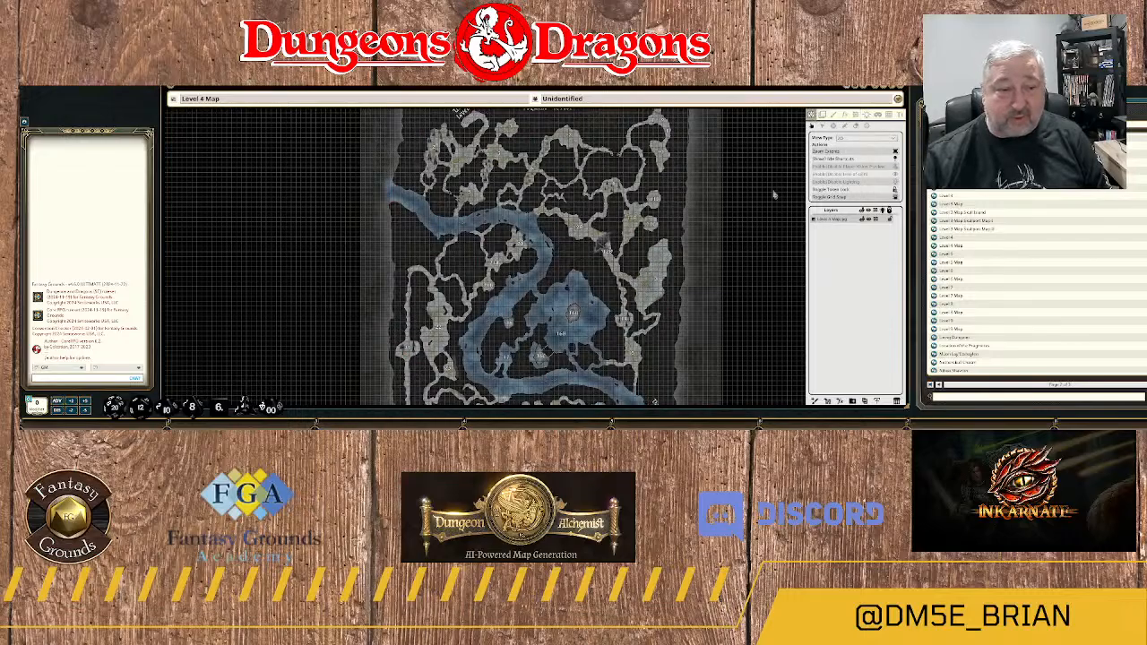
{"action": "scroll", "coordinate": [577, 347], "scroll_direction": "down", "scroll_amount": 2}
{"action": "left_click_drag", "start_coordinate": [578, 361], "coordinate": [600, 329]}
{"action": "scroll", "coordinate": [598, 353], "scroll_direction": "down", "scroll_amount": 2}
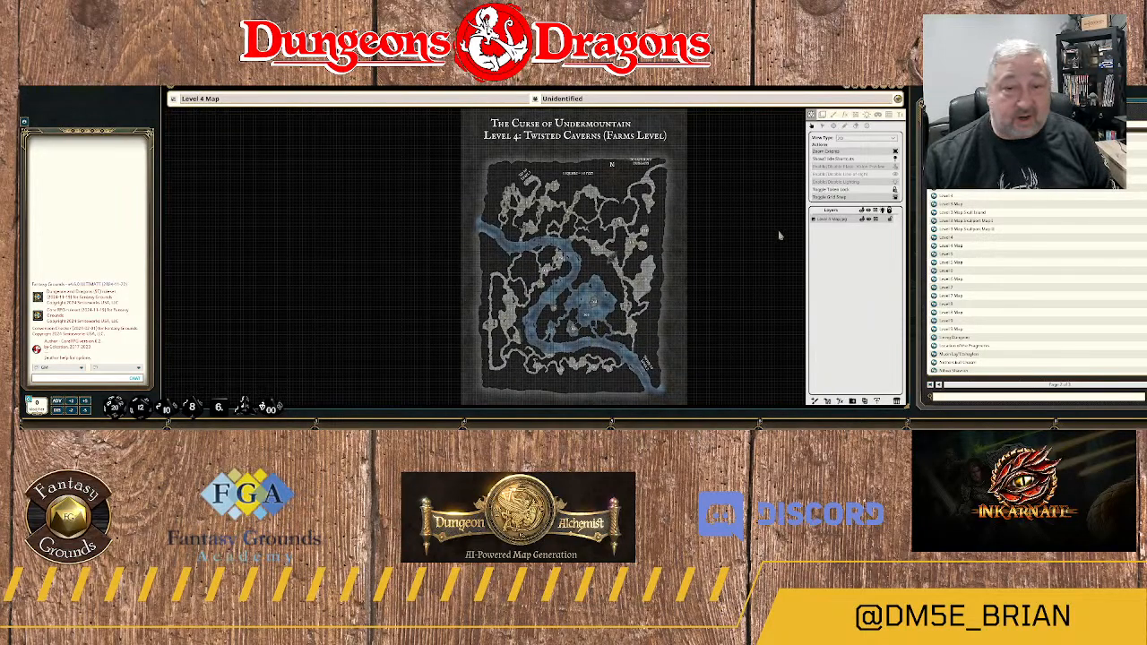
{"action": "scroll", "coordinate": [741, 233], "scroll_direction": "up", "scroll_amount": 2}
{"action": "scroll", "coordinate": [742, 233], "scroll_direction": "down", "scroll_amount": 3}
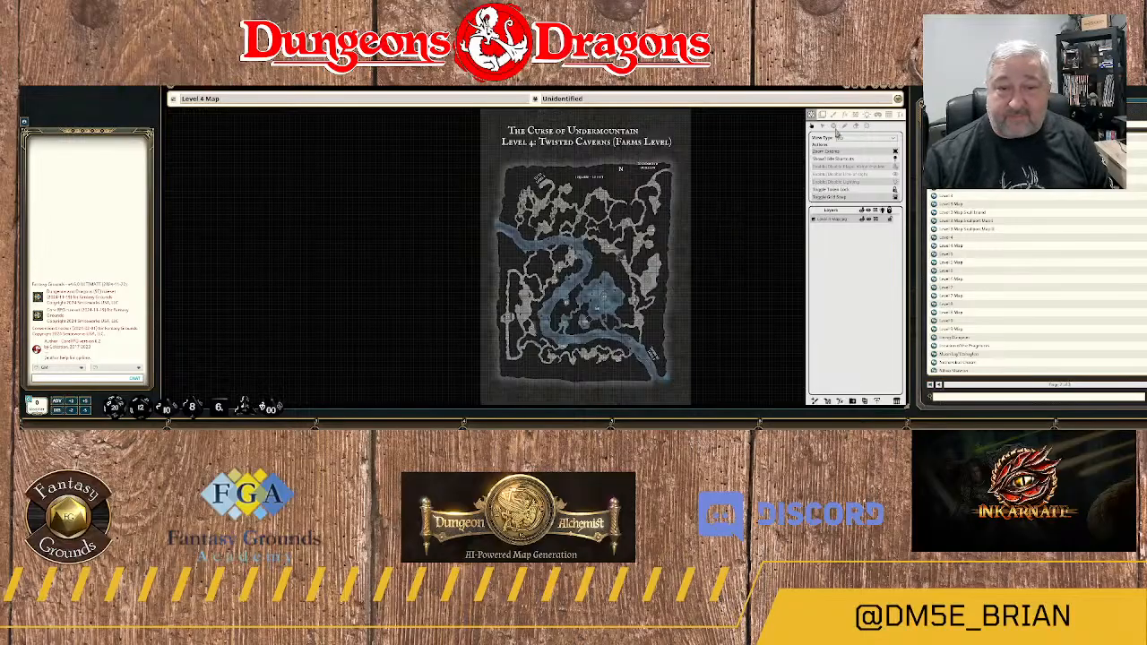
{"action": "scroll", "coordinate": [772, 144], "scroll_direction": "down", "scroll_amount": 1}
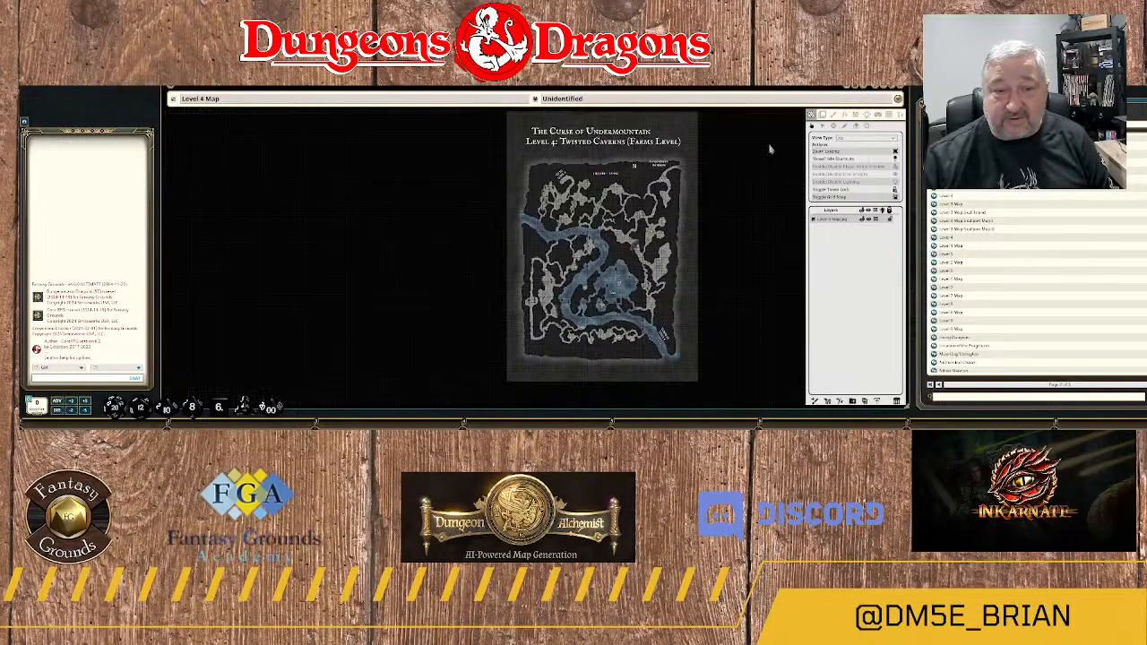
{"action": "left_click_drag", "start_coordinate": [771, 147], "coordinate": [764, 168]}
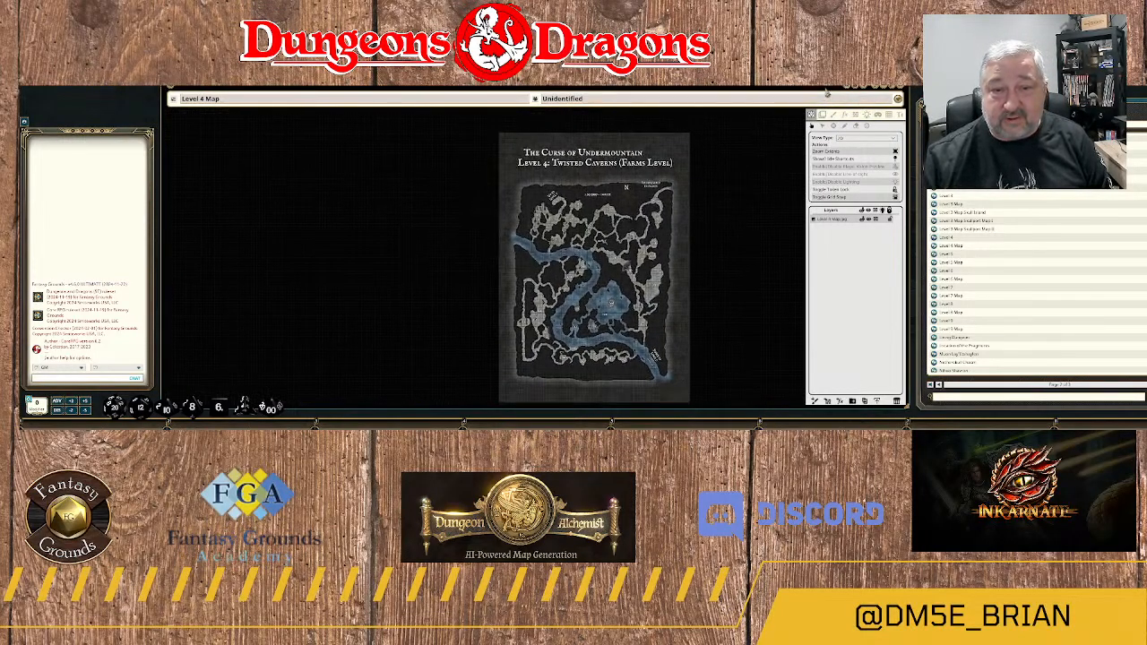
Close the Level 4 map and open the Level 5 map for line-of-sight editing.
{"action": "left_click_drag", "start_coordinate": [826, 89], "coordinate": [824, 101]}
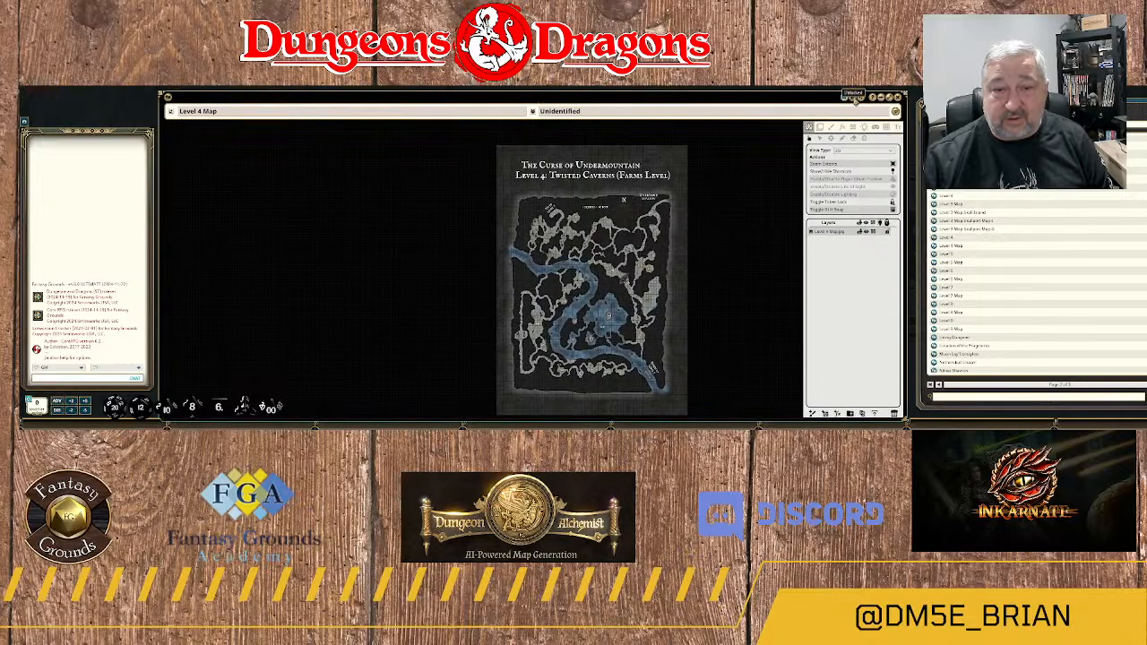
{"action": "left_click", "coordinate": [854, 97]}
{"action": "left_click", "coordinate": [900, 98]}
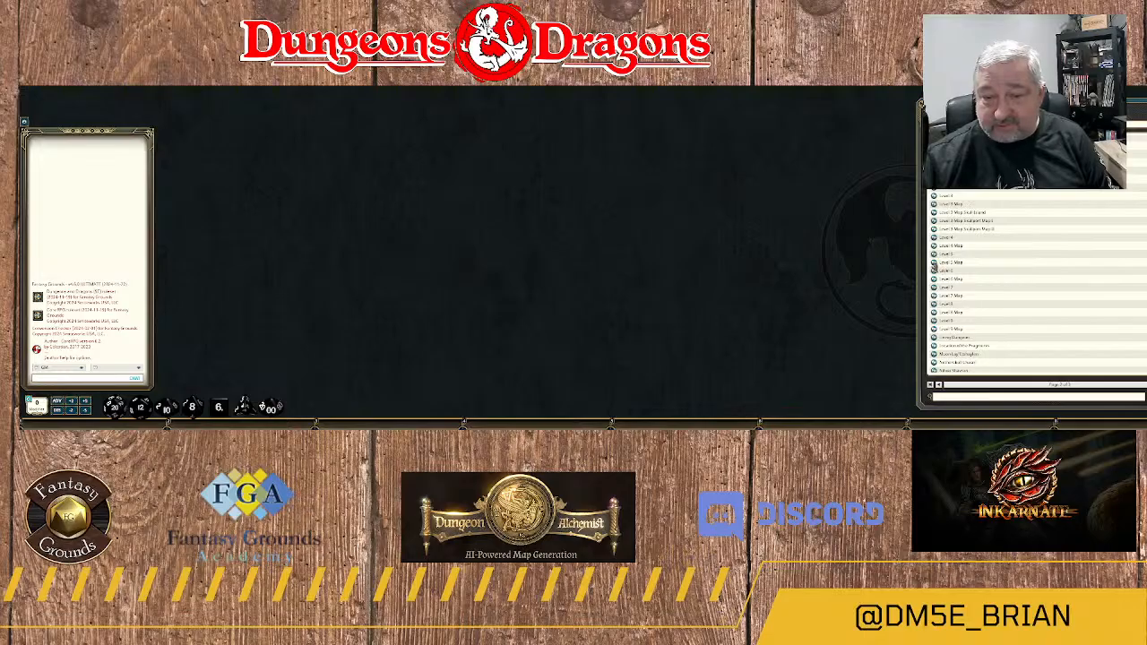
{"action": "left_click", "coordinate": [934, 263]}
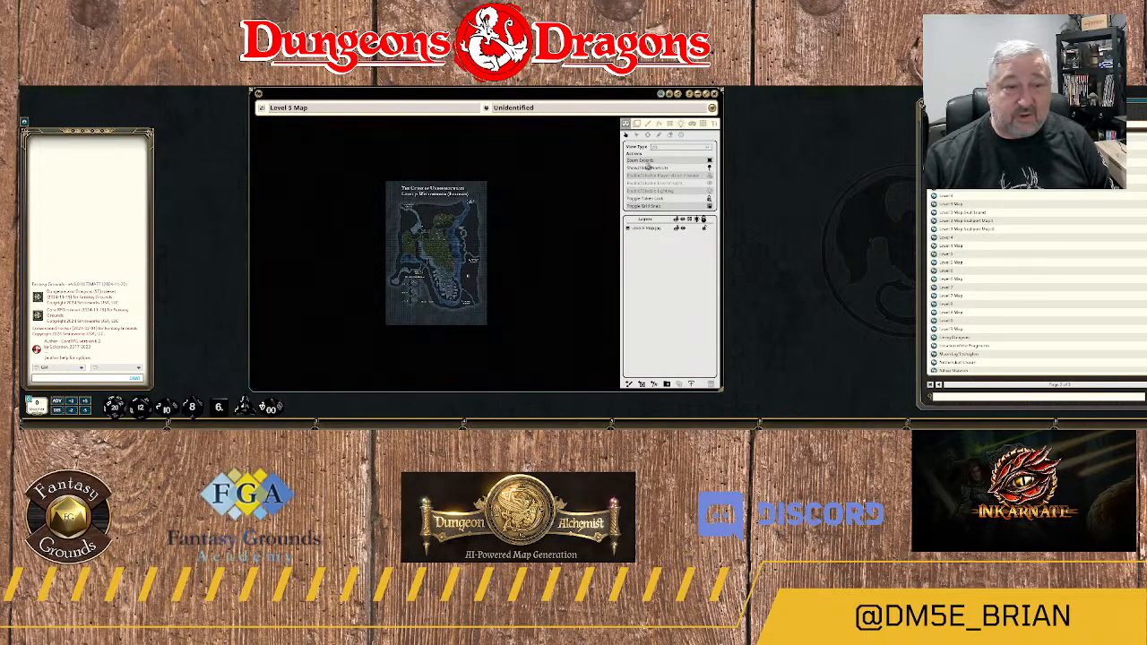
{"action": "left_click", "coordinate": [671, 133]}
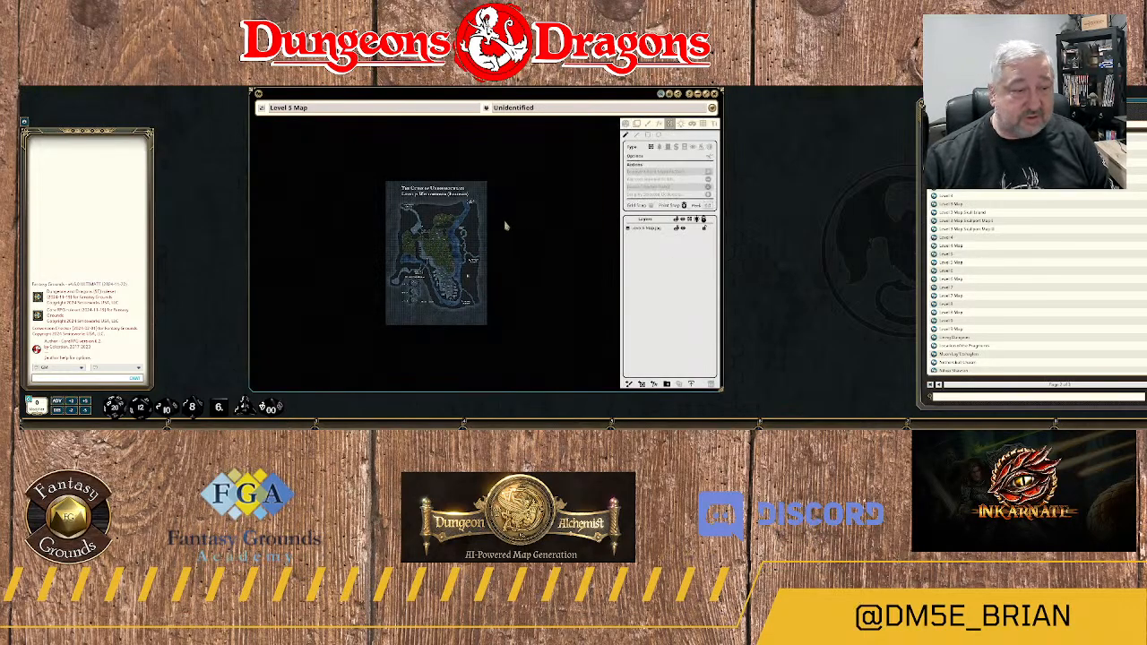
Draw a line-of-sight wall along the river's east bank, from the "Up to Level 4" label past the first outward bend.
{"action": "scroll", "coordinate": [441, 241], "scroll_direction": "up", "scroll_amount": 3}
{"action": "scroll", "coordinate": [441, 241], "scroll_direction": "up", "scroll_amount": 2}
{"action": "scroll", "coordinate": [484, 237], "scroll_direction": "up", "scroll_amount": 1}
{"action": "scroll", "coordinate": [500, 229], "scroll_direction": "up", "scroll_amount": 2}
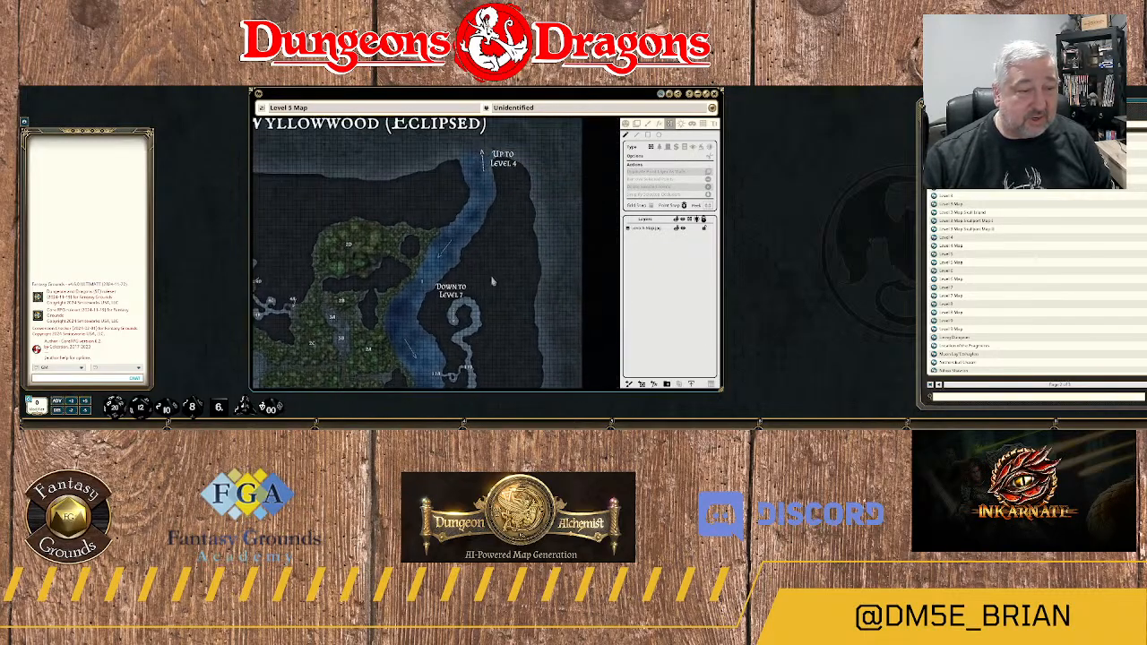
{"action": "scroll", "coordinate": [504, 233], "scroll_direction": "up", "scroll_amount": 1}
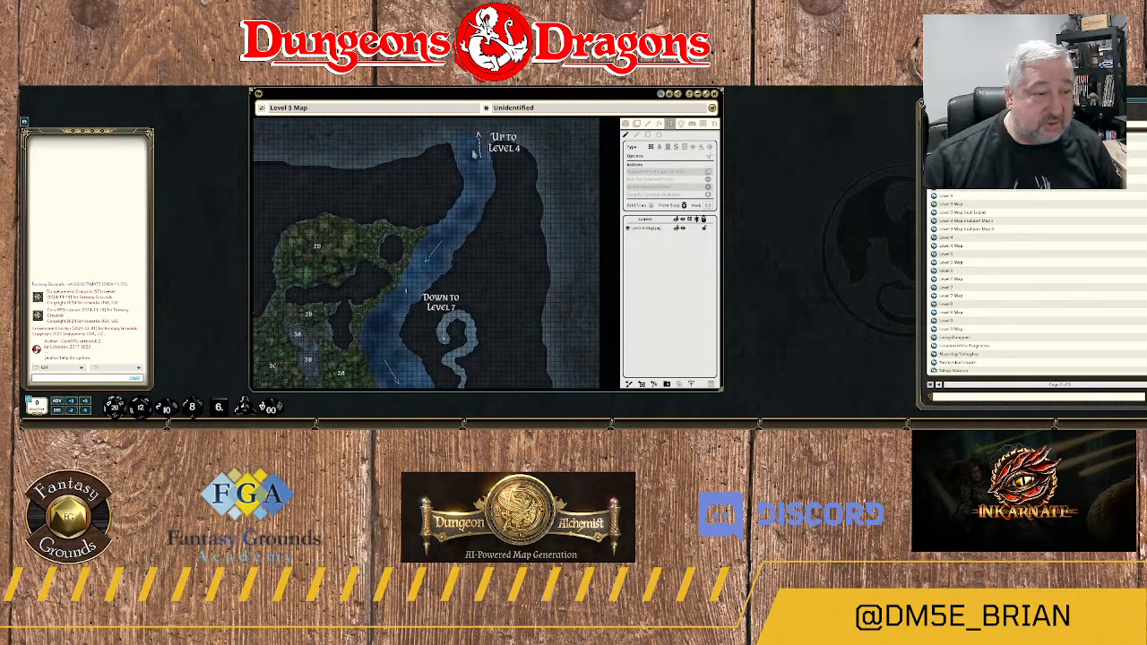
{"action": "scroll", "coordinate": [498, 156], "scroll_direction": "up", "scroll_amount": 2}
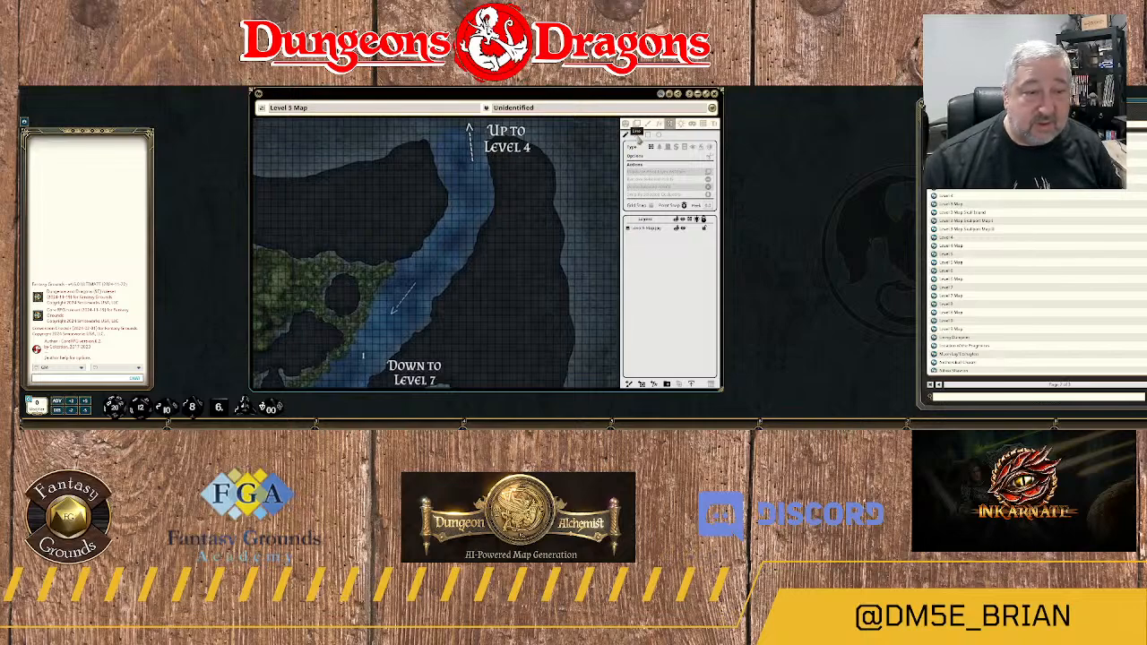
{"action": "scroll", "coordinate": [491, 162], "scroll_direction": "up", "scroll_amount": 2}
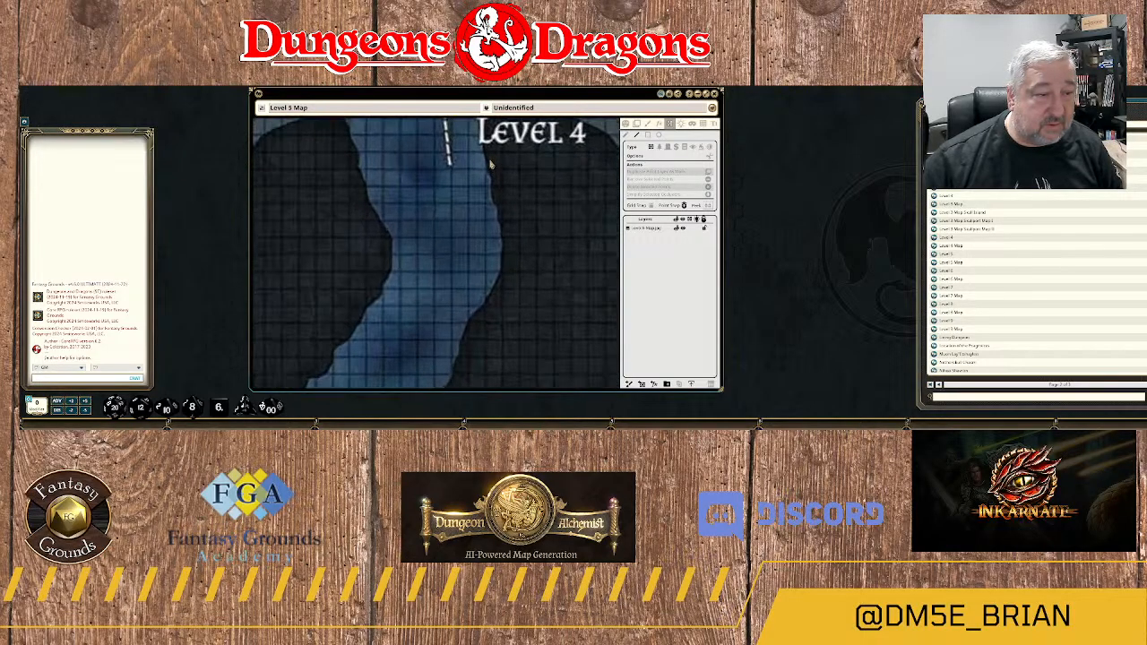
{"action": "left_click", "coordinate": [493, 147]}
{"action": "left_click", "coordinate": [489, 157]}
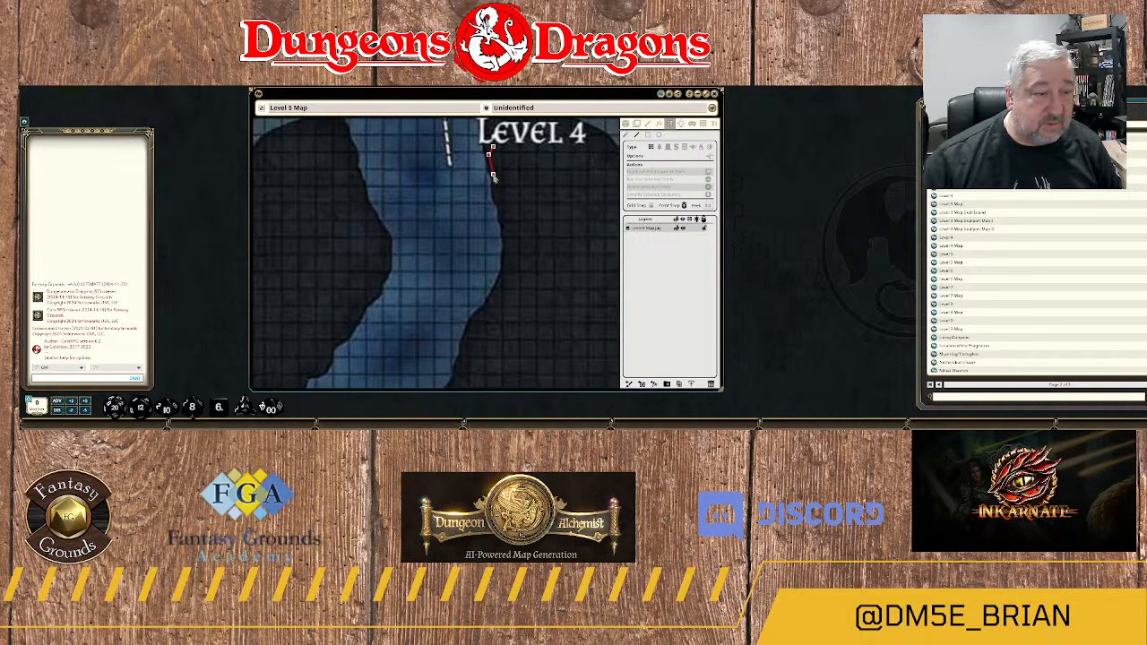
{"action": "left_click", "coordinate": [493, 174]}
{"action": "left_click", "coordinate": [498, 199]}
{"action": "scroll", "coordinate": [498, 201], "scroll_direction": "up", "scroll_amount": 1}
{"action": "left_click", "coordinate": [505, 215]}
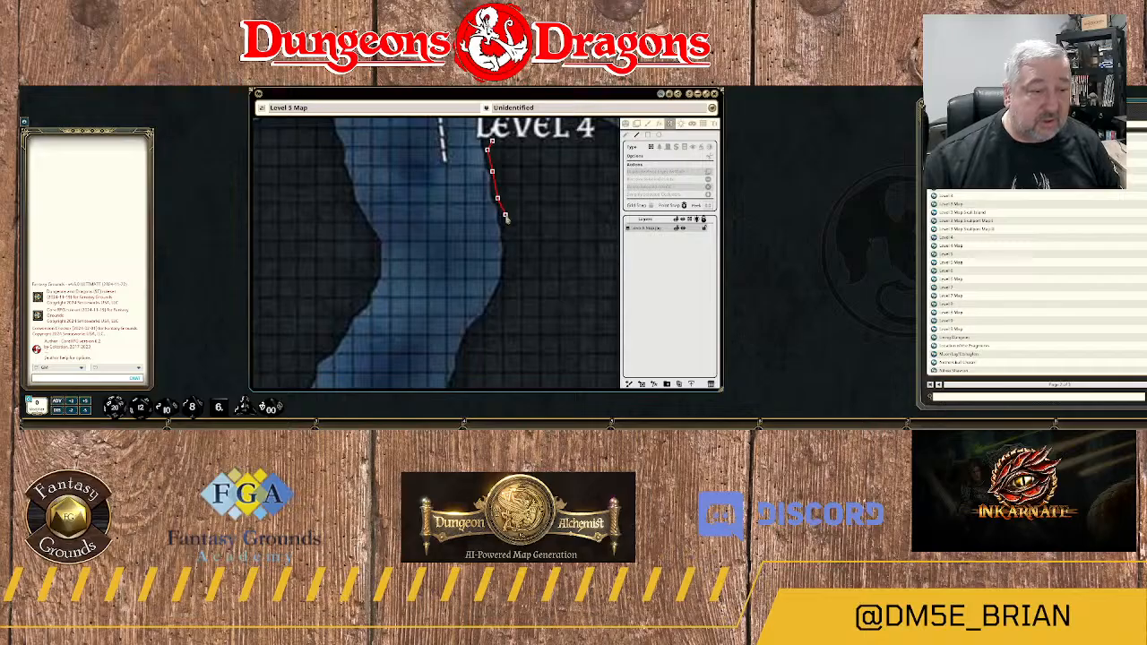
{"action": "left_click", "coordinate": [509, 244]}
{"action": "left_click", "coordinate": [507, 289]}
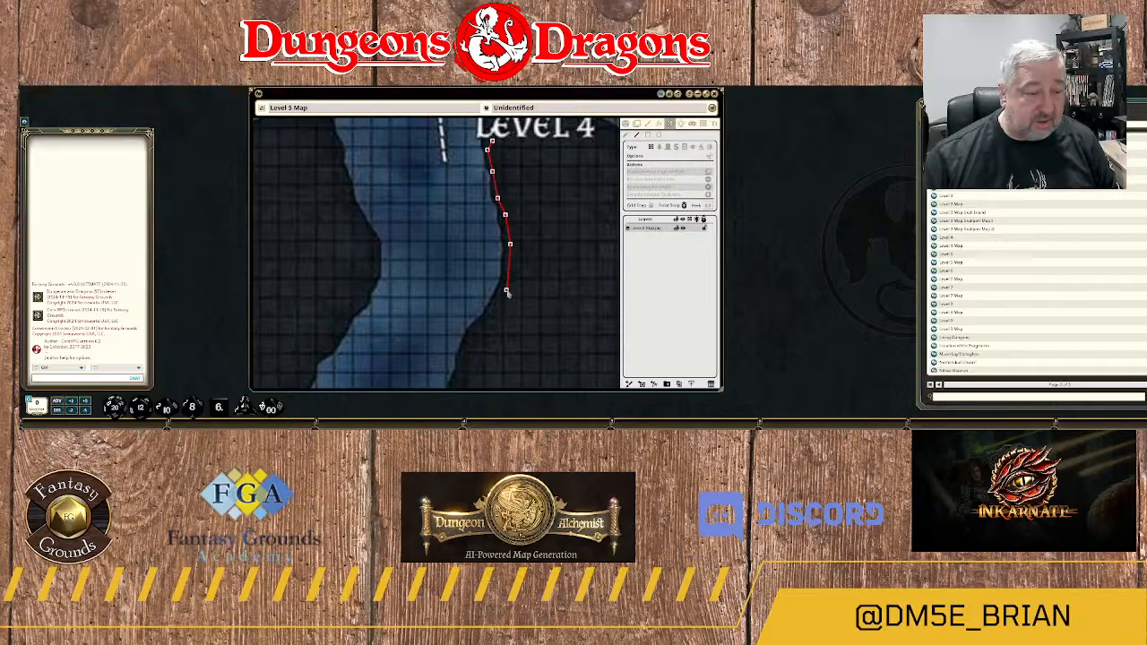
{"action": "left_click", "coordinate": [493, 315]}
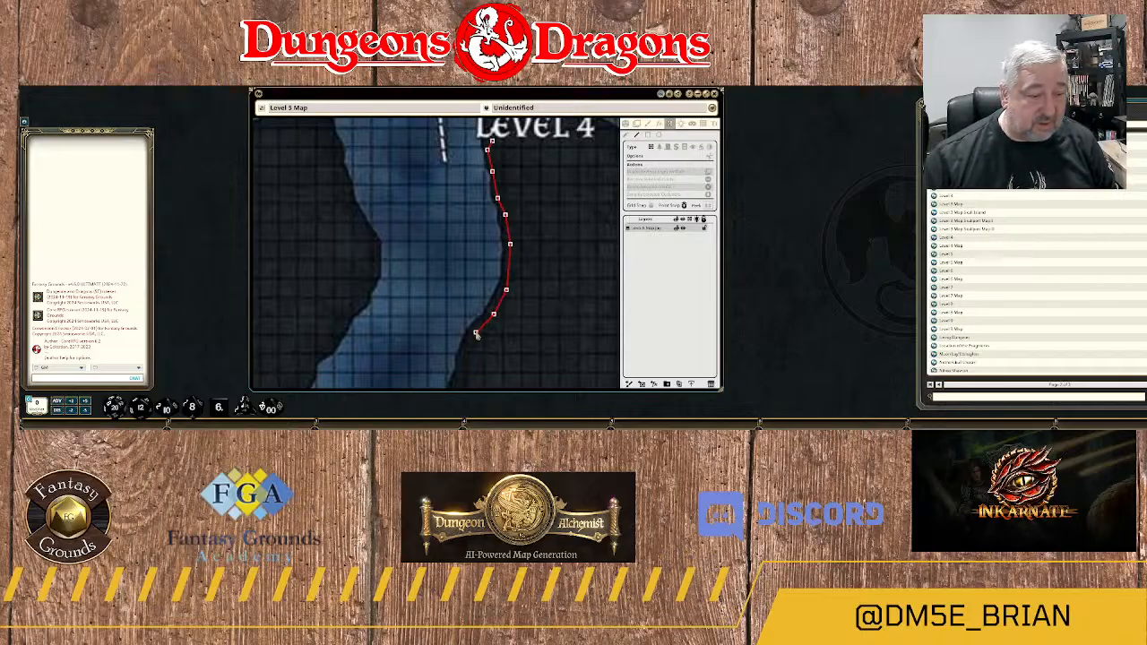
{"action": "left_click", "coordinate": [477, 330]}
Continue the wall southwest along the river's east bank to the notch beside the flow arrow.
{"action": "left_click_drag", "start_coordinate": [473, 351], "coordinate": [517, 167]}
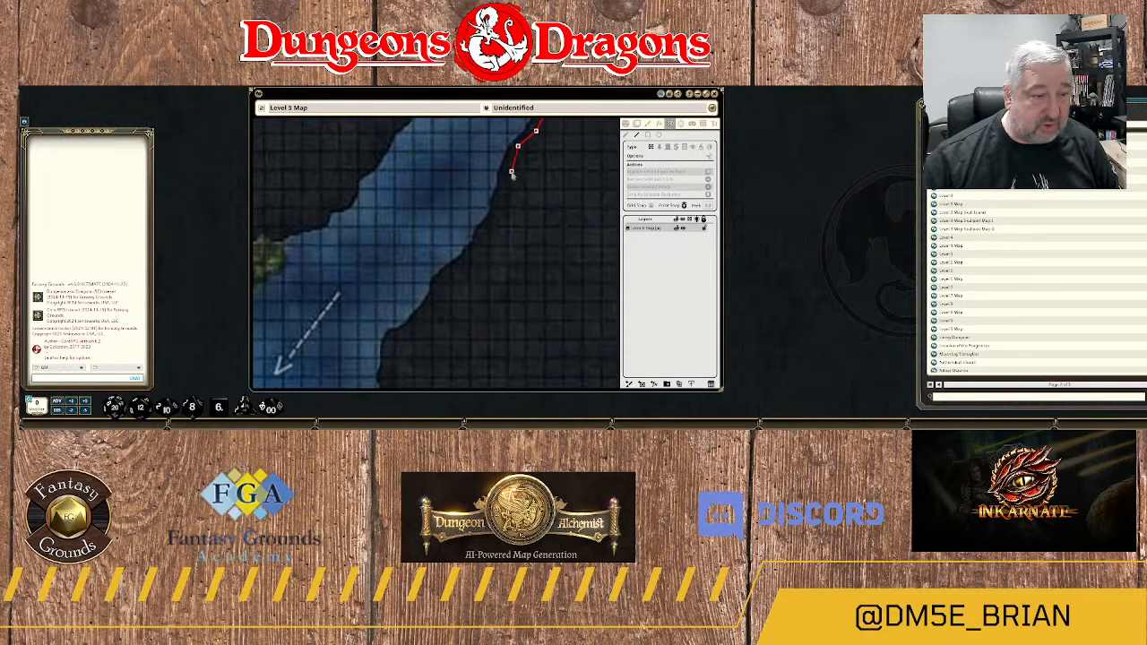
{"action": "left_click", "coordinate": [507, 172]}
{"action": "left_click", "coordinate": [501, 193]}
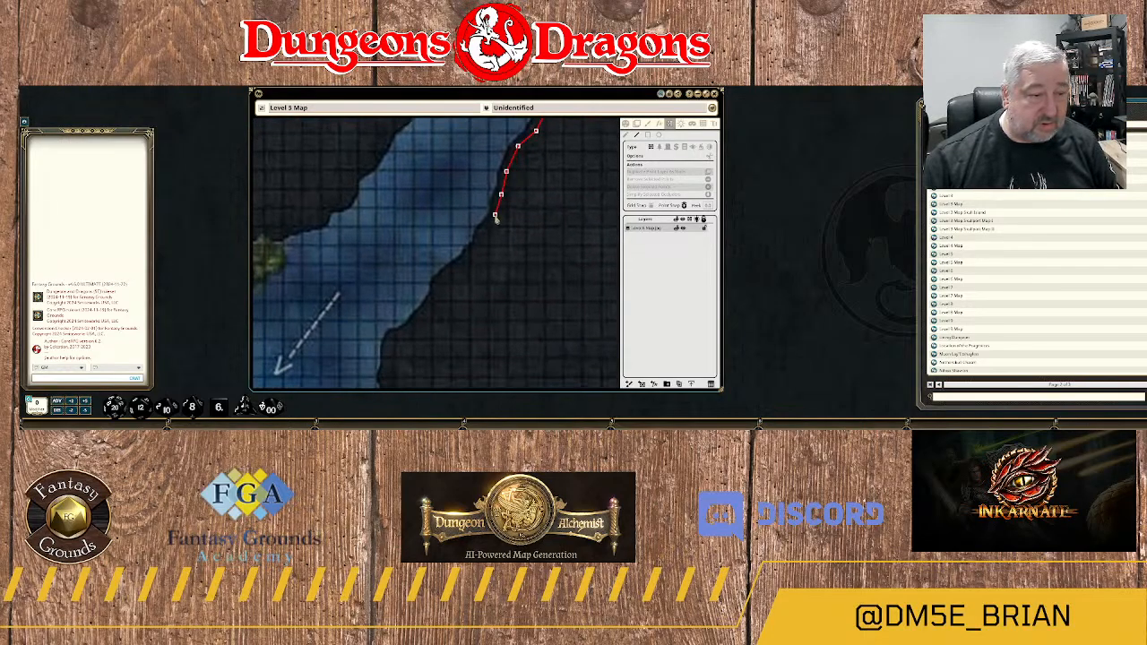
{"action": "left_click", "coordinate": [495, 216]}
{"action": "left_click", "coordinate": [482, 234]}
{"action": "left_click", "coordinate": [462, 262]}
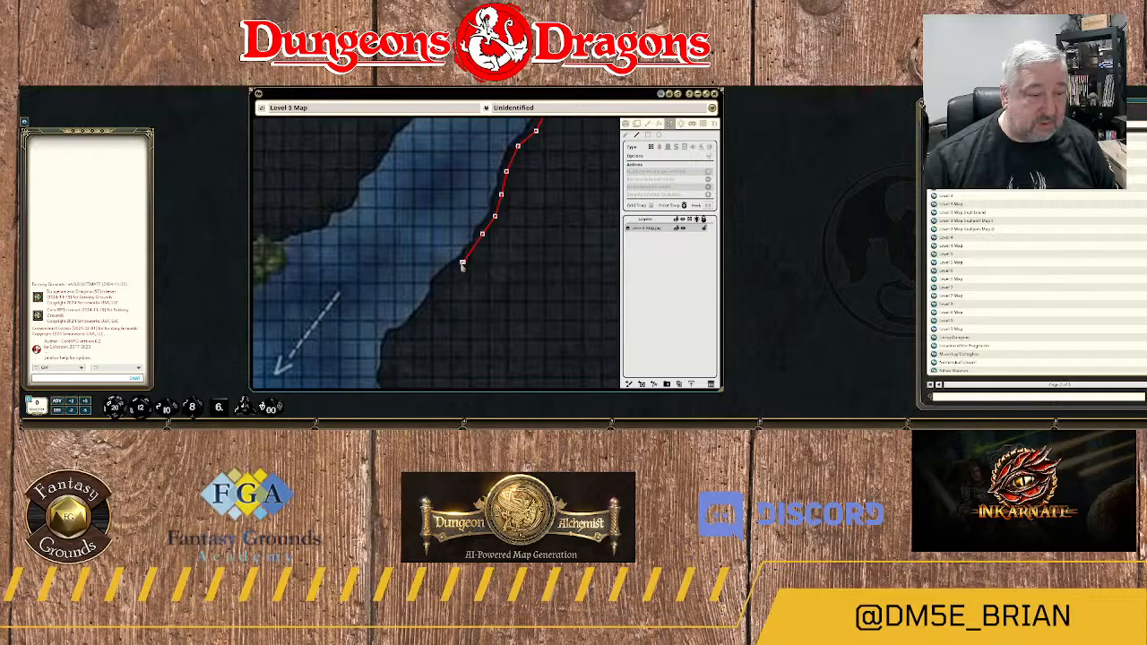
{"action": "left_click", "coordinate": [441, 280]}
{"action": "left_click", "coordinate": [436, 299]}
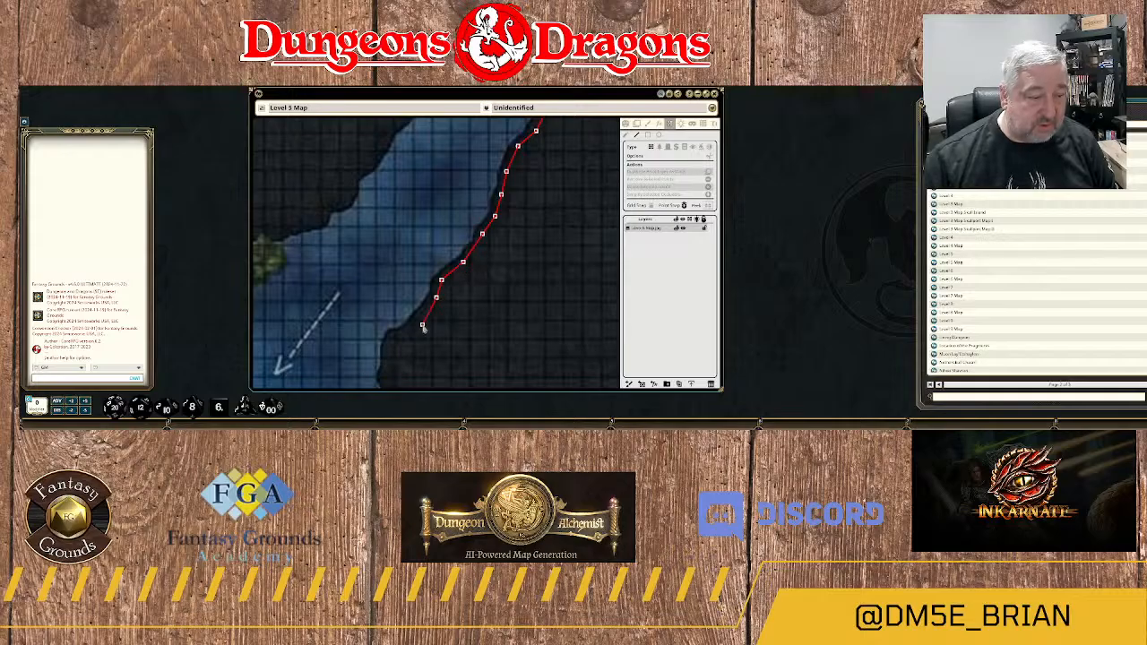
{"action": "left_click", "coordinate": [420, 317]}
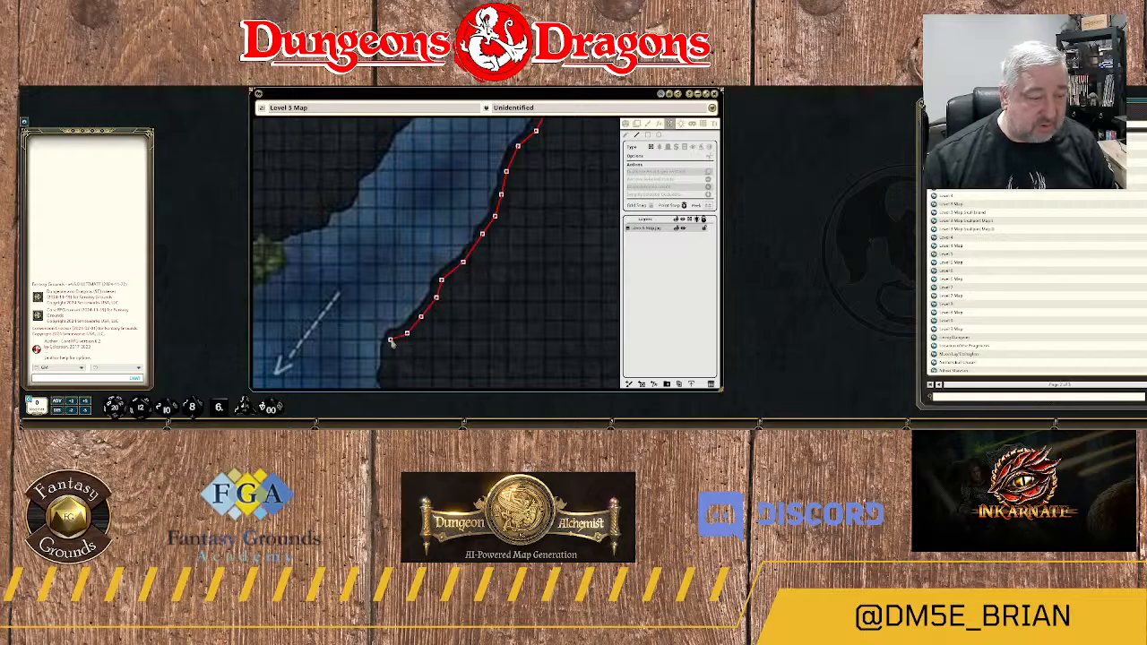
{"action": "left_click", "coordinate": [390, 340]}
Continue the wall from the notch down the river's east bank to the small ledge north of the "Down to Level 7" label.
{"action": "left_click_drag", "start_coordinate": [398, 376], "coordinate": [473, 190]}
{"action": "left_click", "coordinate": [459, 189]}
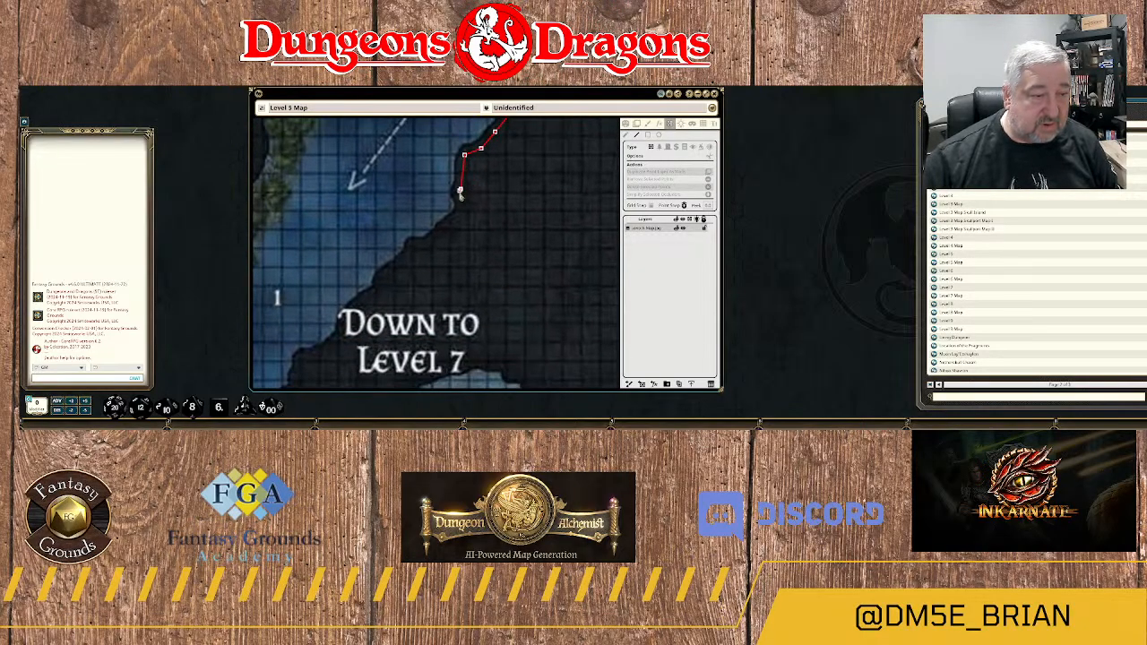
{"action": "left_click", "coordinate": [458, 210]}
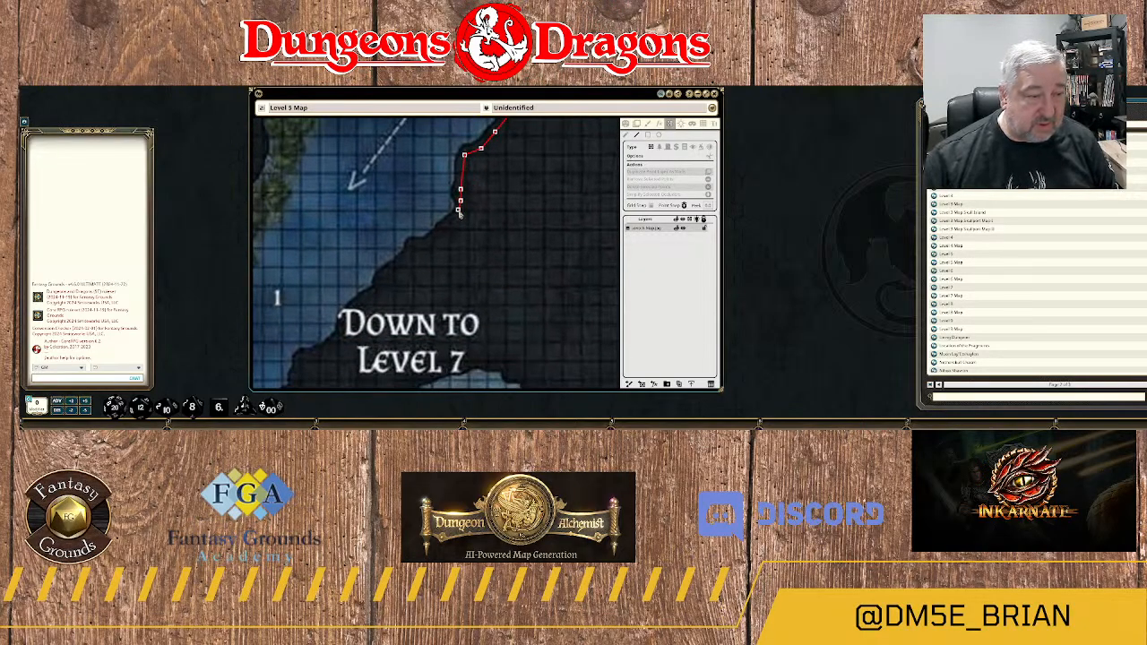
{"action": "left_click", "coordinate": [452, 220]}
{"action": "left_click", "coordinate": [432, 237]}
{"action": "left_click", "coordinate": [420, 242]}
{"action": "left_click", "coordinate": [413, 242]}
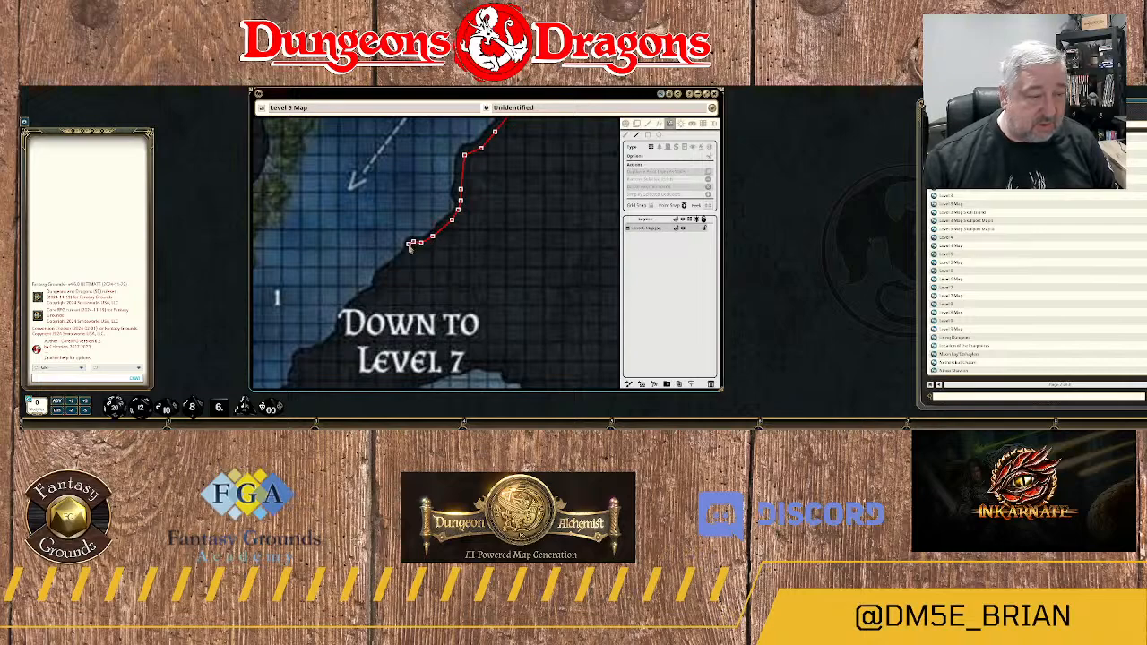
{"action": "left_click", "coordinate": [410, 252]}
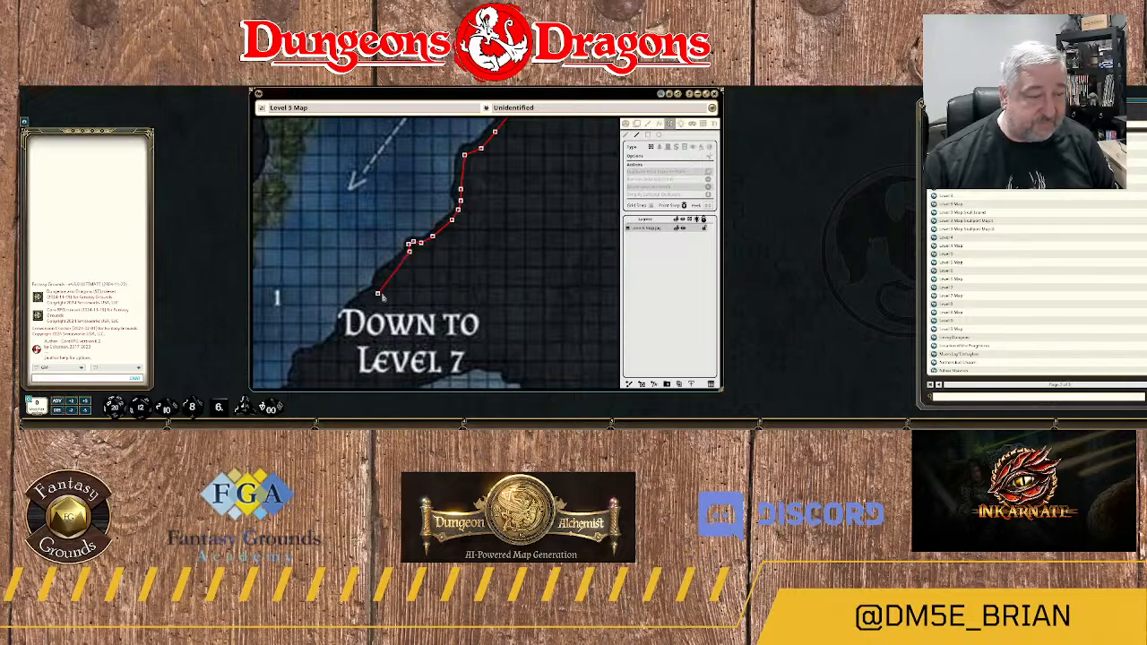
Extend the wall southwest along the bank, past the start of the "Down to Level 7" label to the rock shoulder just below it.
{"action": "left_click_drag", "start_coordinate": [396, 291], "coordinate": [469, 212]}
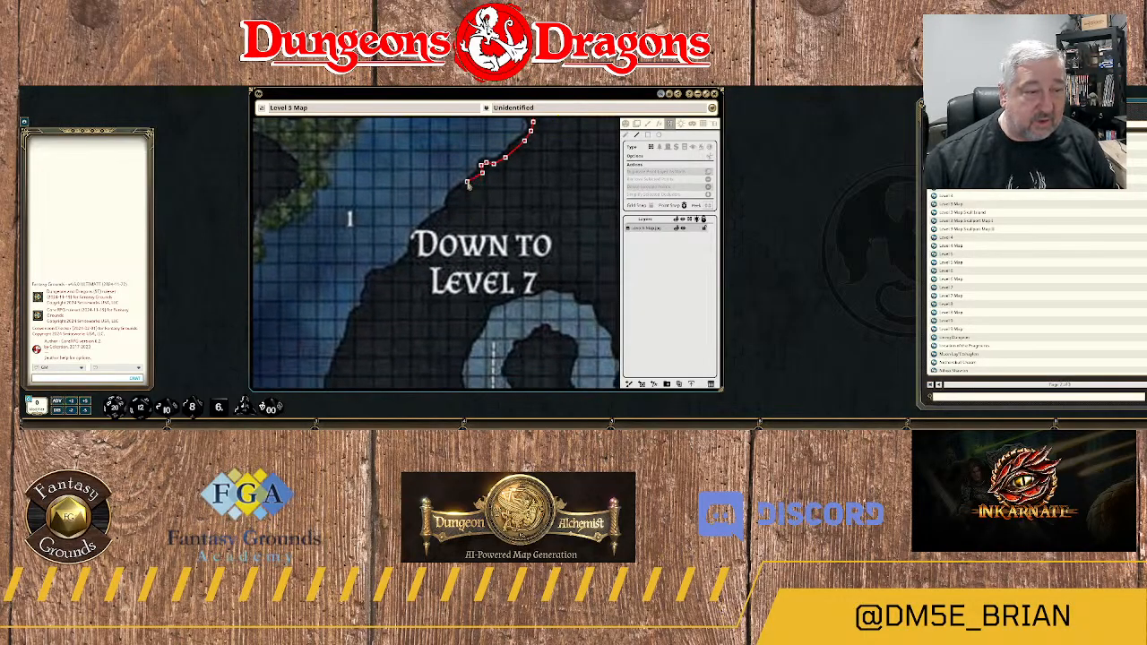
{"action": "left_click", "coordinate": [468, 185]}
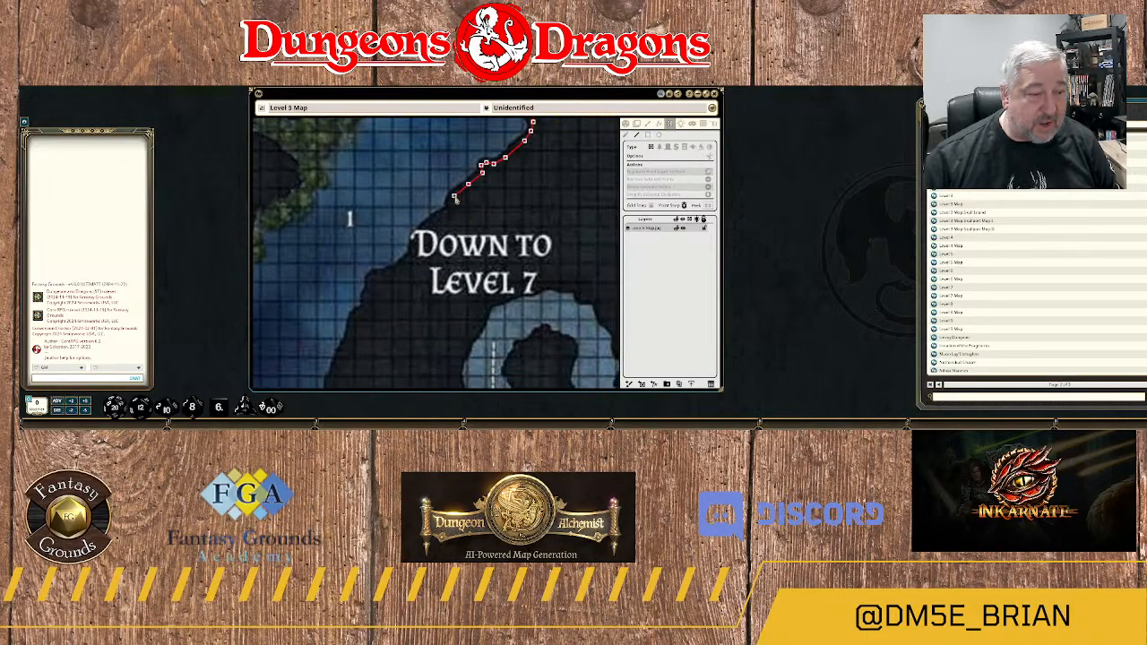
{"action": "left_click", "coordinate": [452, 210]}
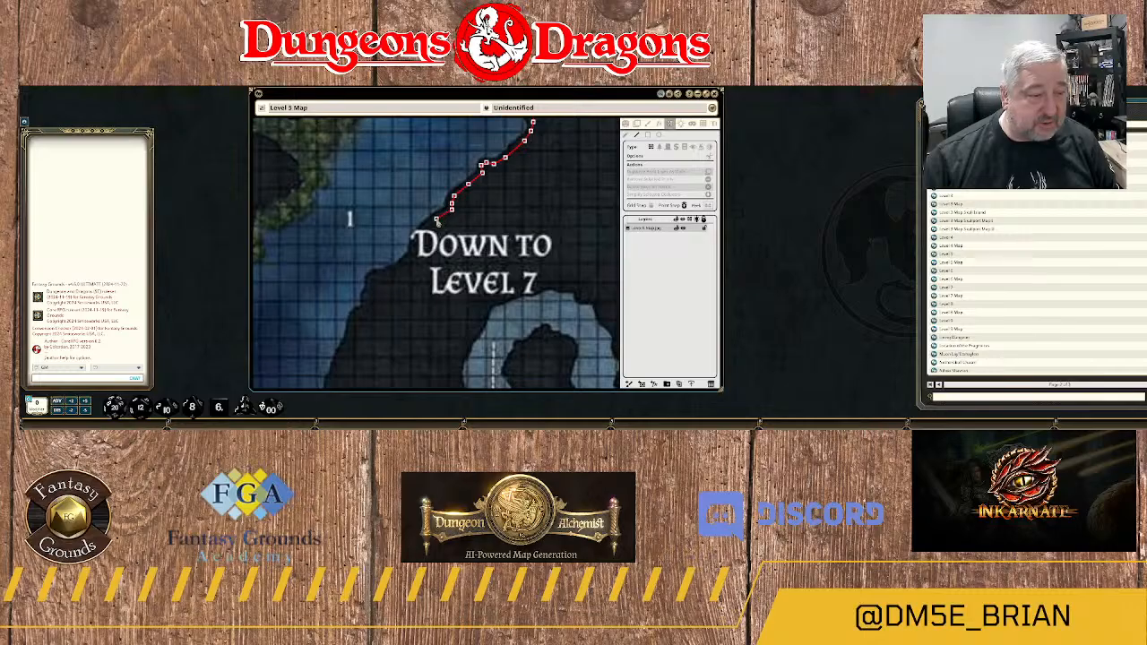
{"action": "left_click", "coordinate": [436, 219]}
{"action": "left_click", "coordinate": [425, 227]}
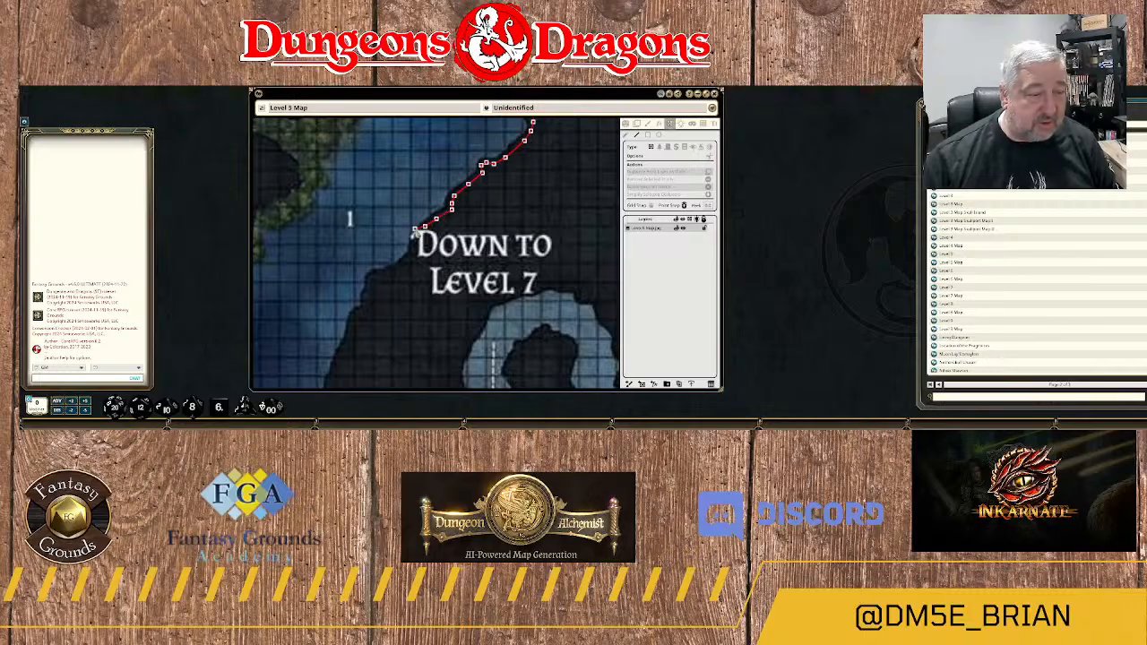
{"action": "left_click", "coordinate": [410, 238]}
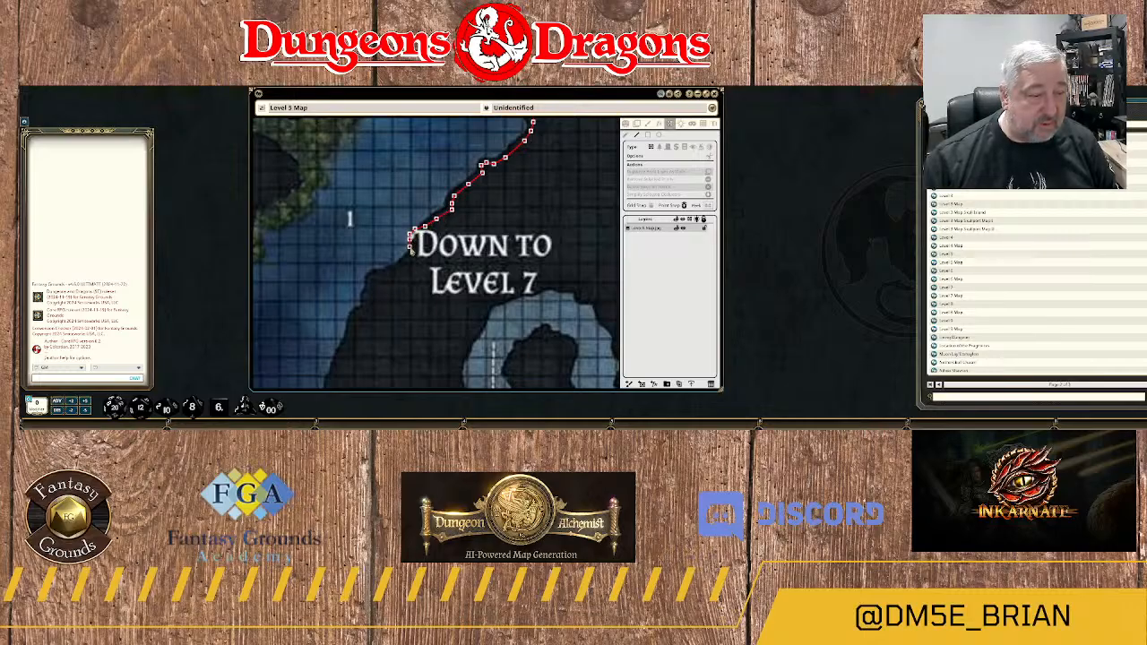
{"action": "left_click", "coordinate": [408, 256]}
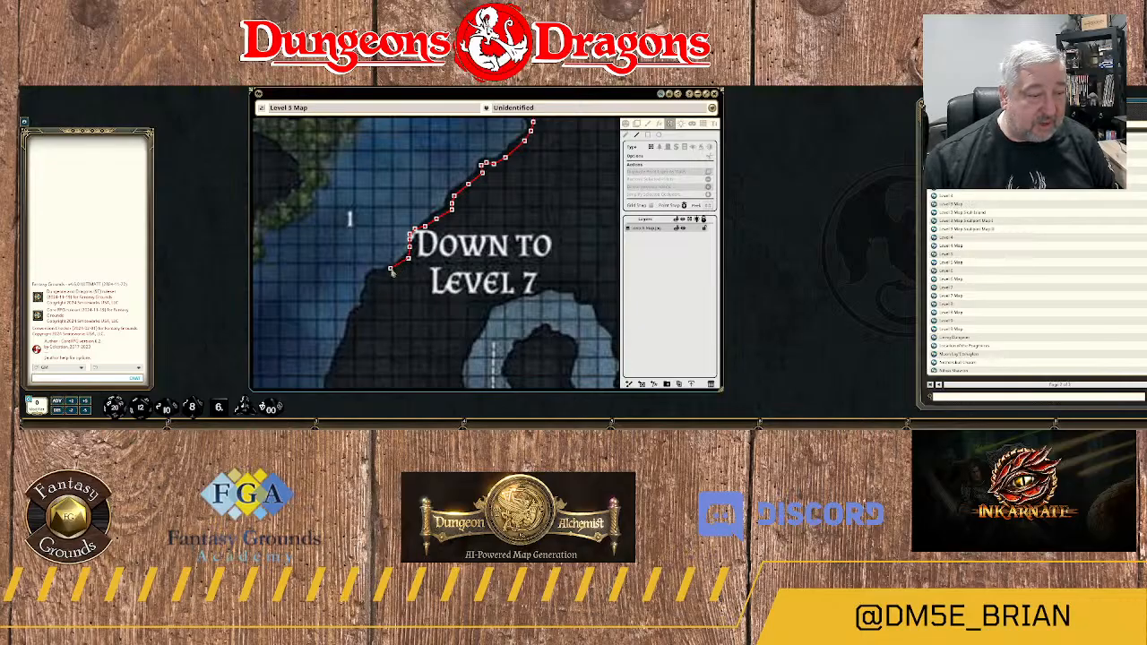
{"action": "left_click", "coordinate": [390, 271]}
Trace the wall around the rock shoulder southwest of the "Down to Level 7" label and down the bank's first steps.
{"action": "left_click_drag", "start_coordinate": [389, 285], "coordinate": [499, 244]}
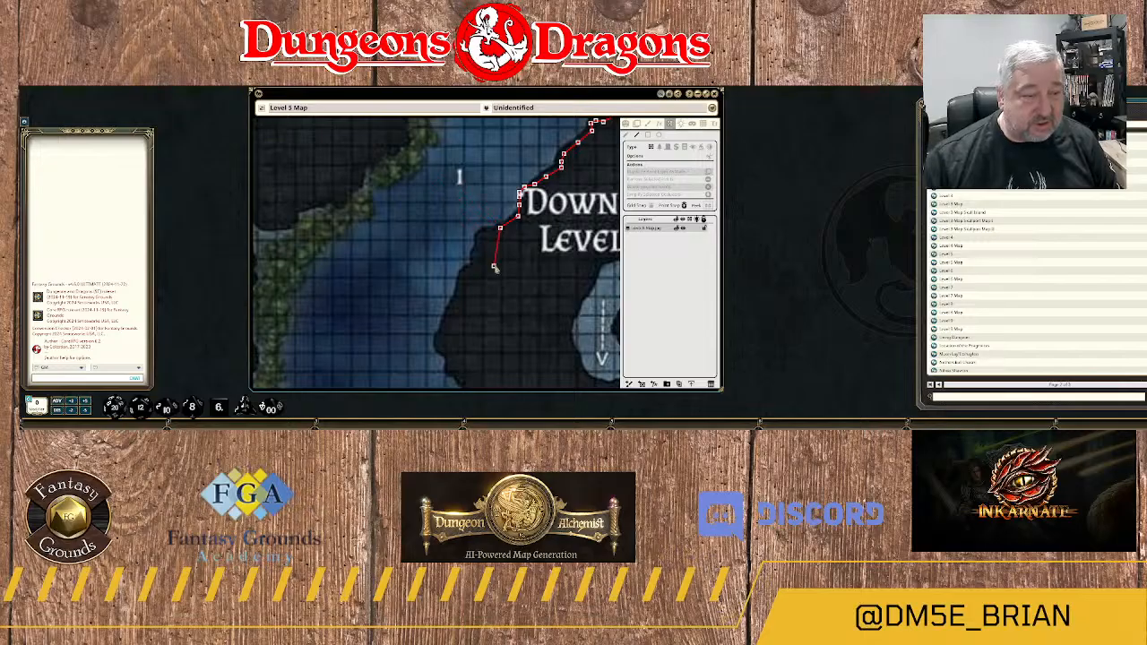
{"action": "left_click", "coordinate": [490, 232]}
{"action": "left_click", "coordinate": [484, 234]}
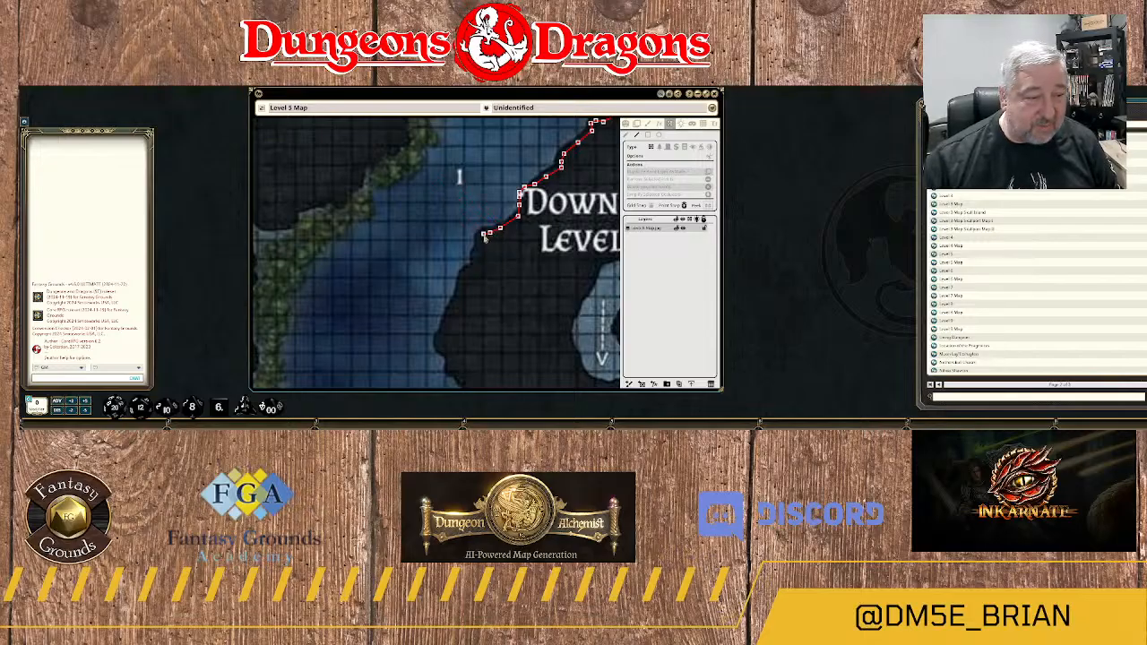
{"action": "left_click", "coordinate": [478, 251]}
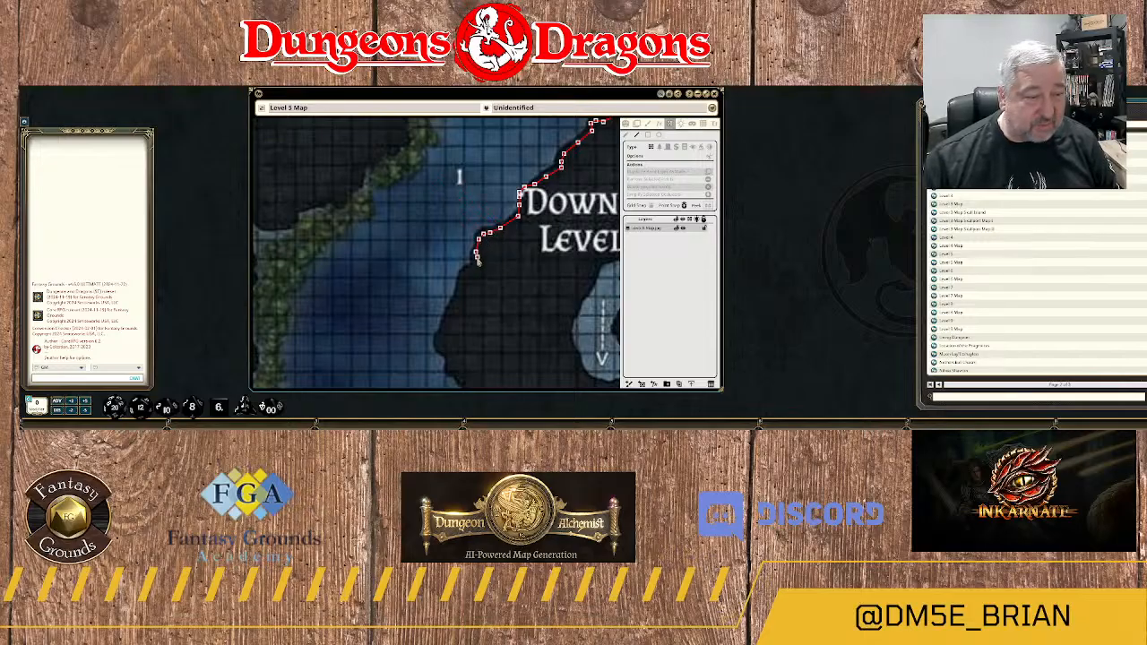
{"action": "left_click", "coordinate": [474, 267]}
{"action": "left_click", "coordinate": [465, 280]}
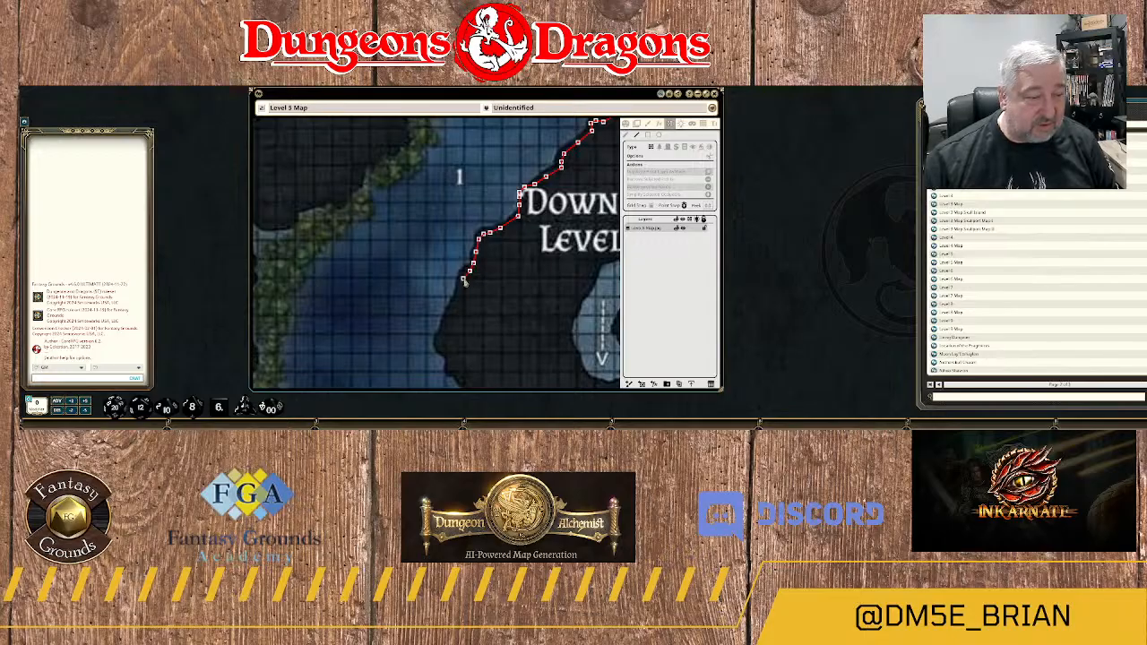
Continue the wall south along the bank and around the westernmost point of the rock headland.
{"action": "left_click", "coordinate": [460, 289]}
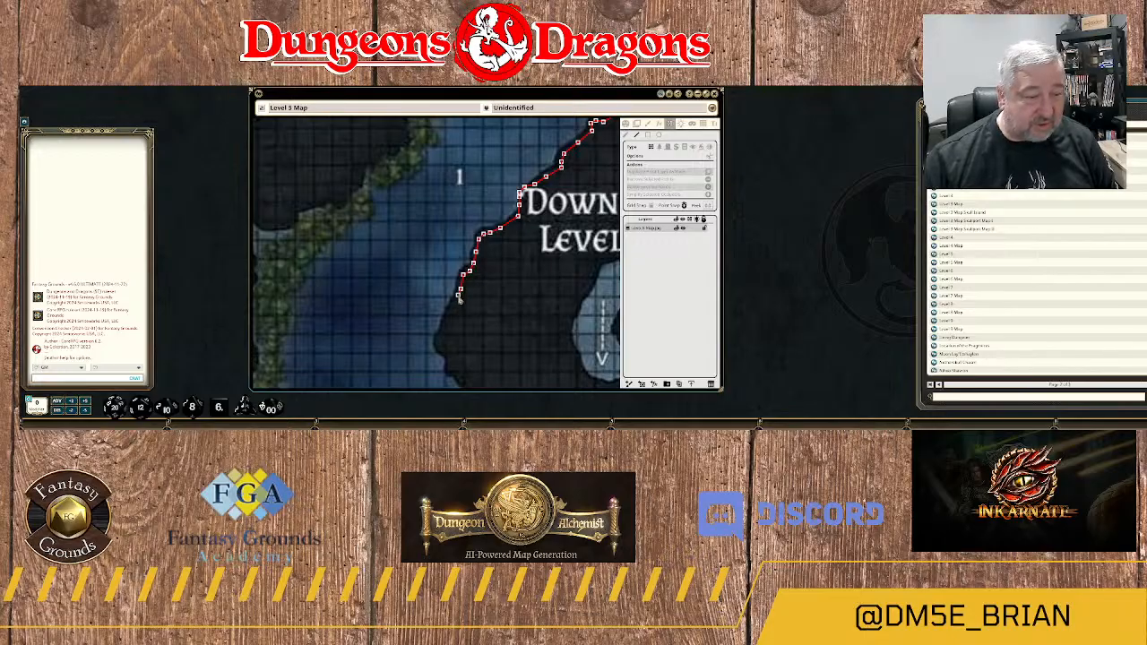
{"action": "left_click", "coordinate": [454, 304]}
{"action": "left_click", "coordinate": [445, 332]}
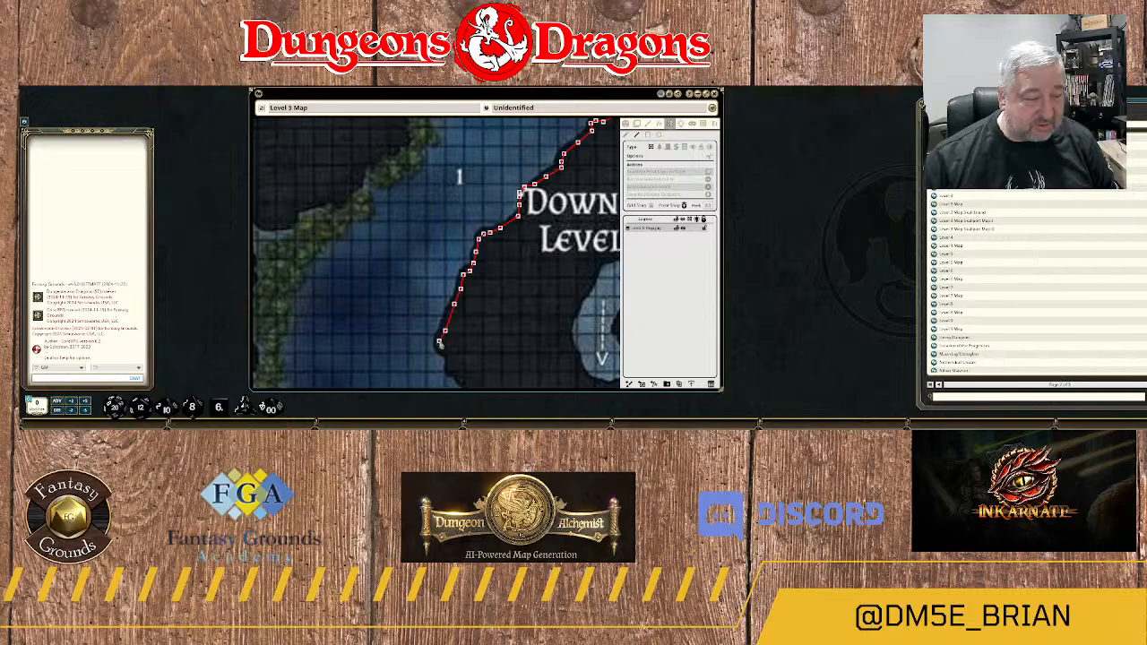
{"action": "left_click", "coordinate": [446, 354]}
{"action": "left_click", "coordinate": [452, 367]}
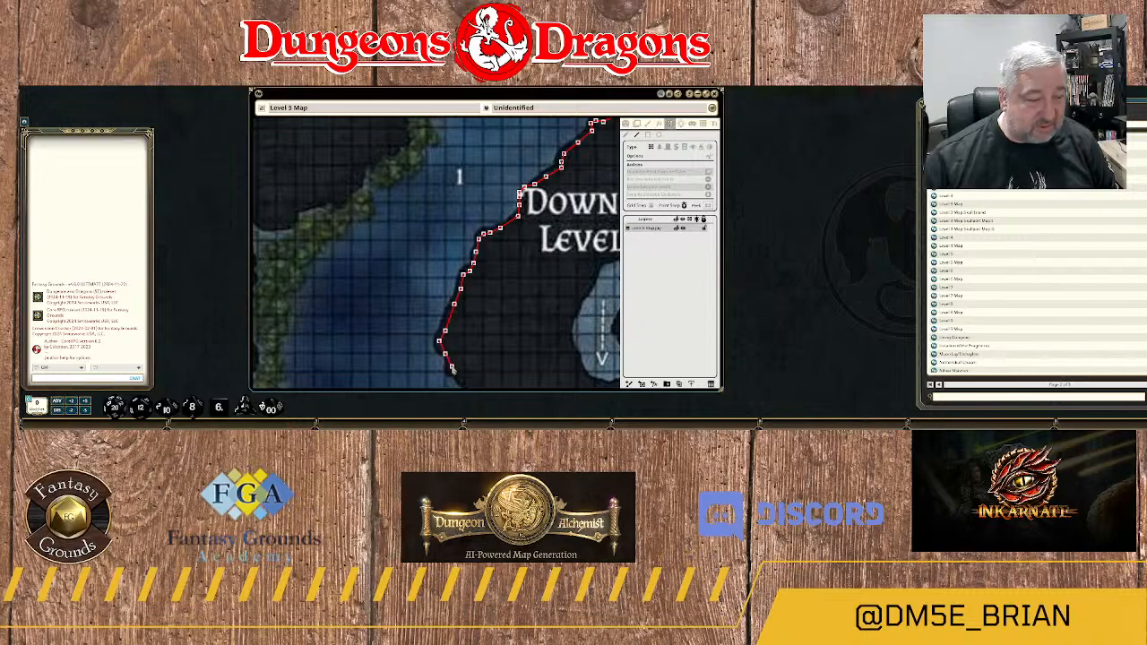
Trace the wall southeast from the headland along the river's east bank, opposite the southeast-pointing flow arrow.
{"action": "left_click_drag", "start_coordinate": [463, 366], "coordinate": [456, 170]}
{"action": "scroll", "coordinate": [456, 169], "scroll_direction": "up", "scroll_amount": 1}
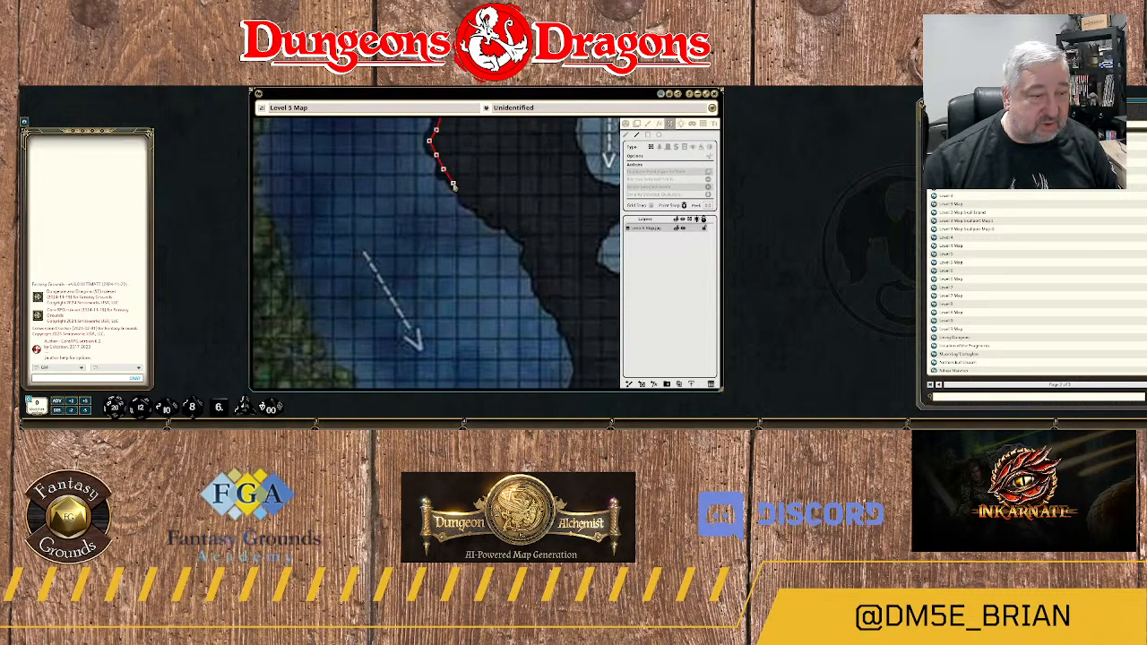
{"action": "left_click", "coordinate": [453, 182]}
{"action": "left_click", "coordinate": [471, 202]}
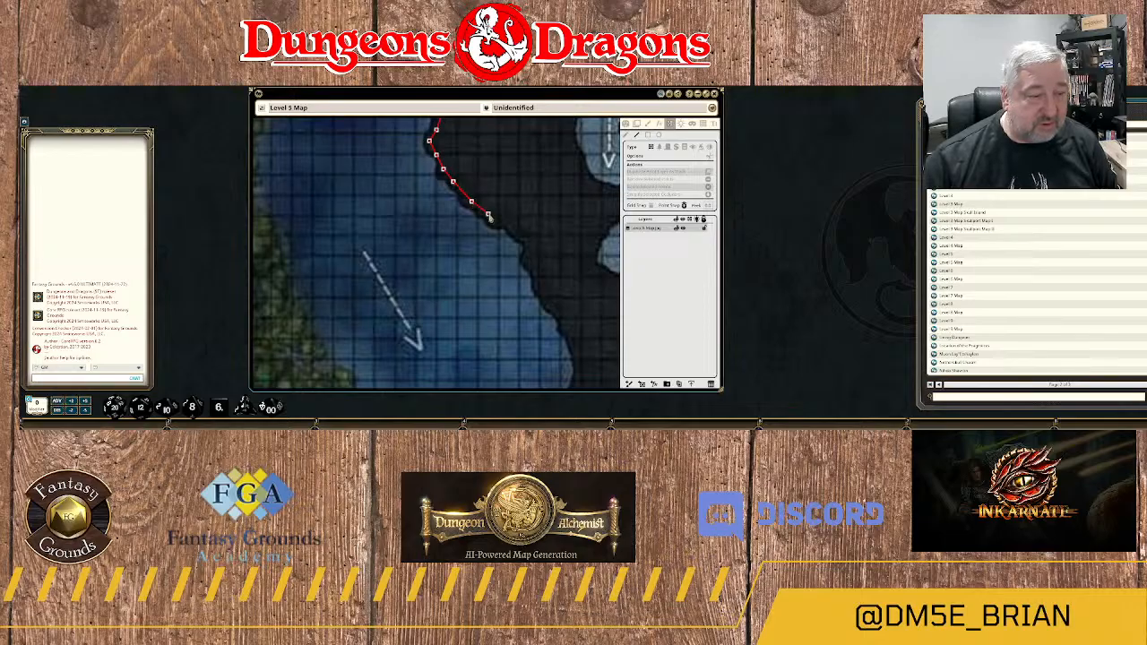
{"action": "left_click", "coordinate": [489, 214]}
{"action": "left_click", "coordinate": [498, 220]}
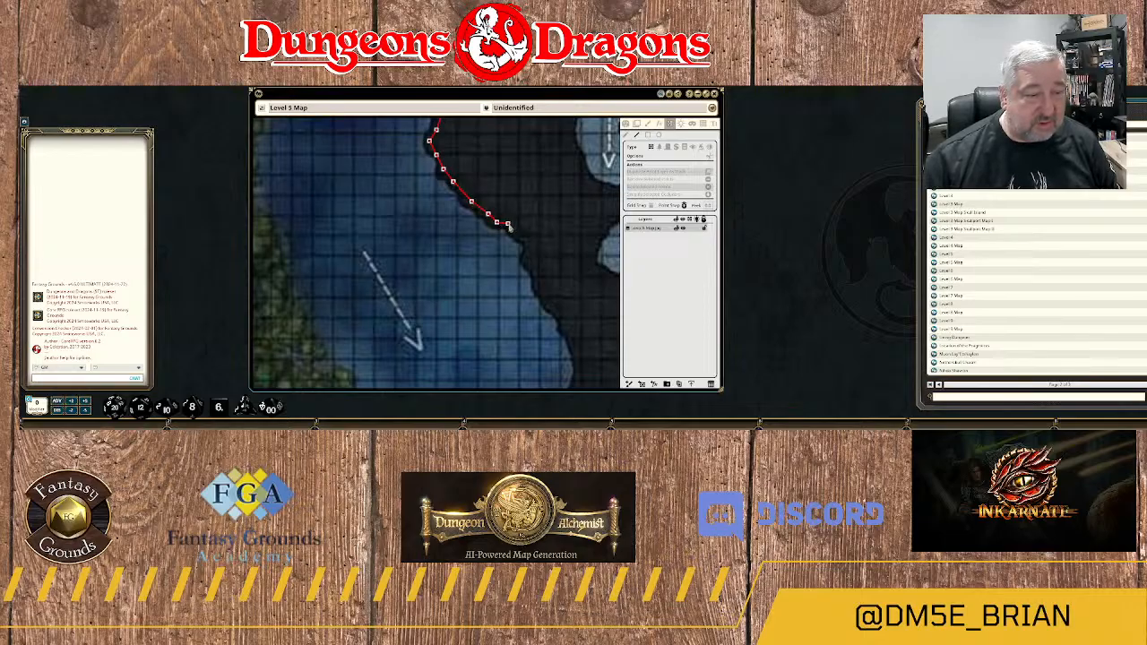
{"action": "left_click", "coordinate": [507, 224]}
{"action": "left_click", "coordinate": [530, 240]}
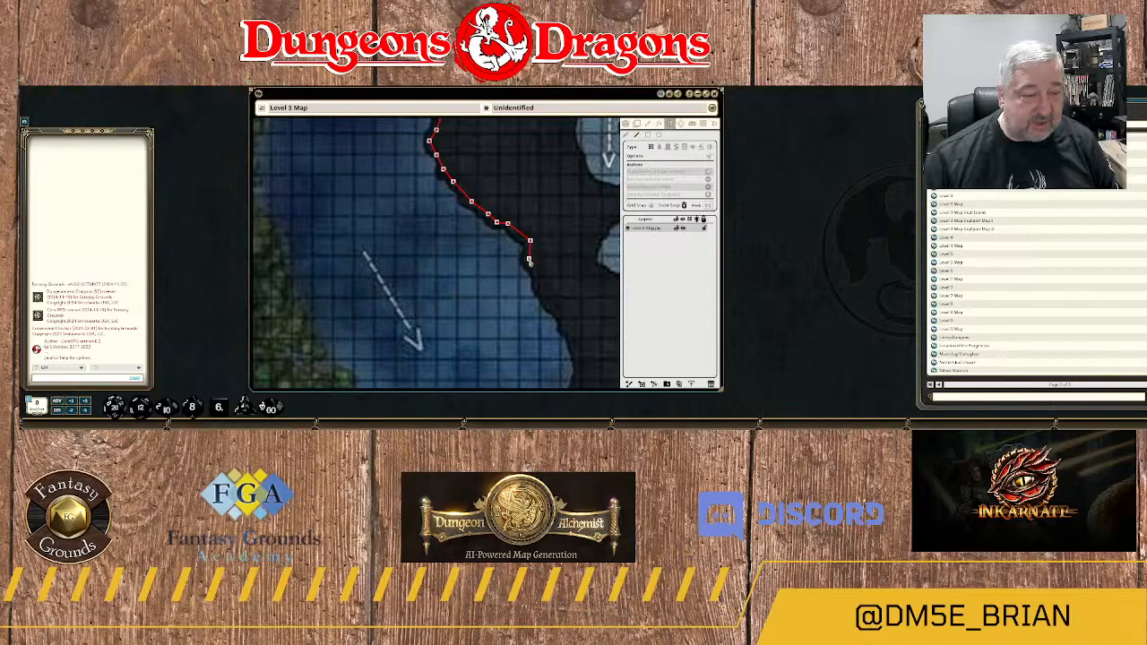
{"action": "left_click", "coordinate": [529, 259]}
{"action": "left_click", "coordinate": [536, 271]}
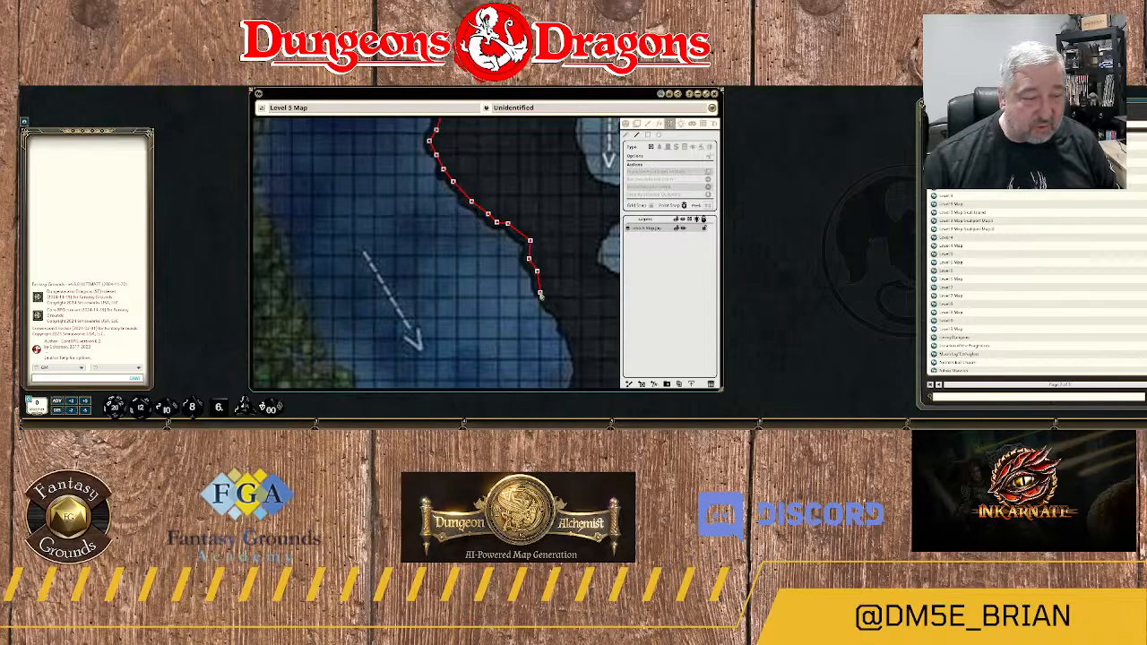
Continue the wall south around the bank's outward curve to the narrowing rock northeast of the 11A label.
{"action": "left_click_drag", "start_coordinate": [540, 294], "coordinate": [500, 208]}
{"action": "left_click", "coordinate": [500, 205]}
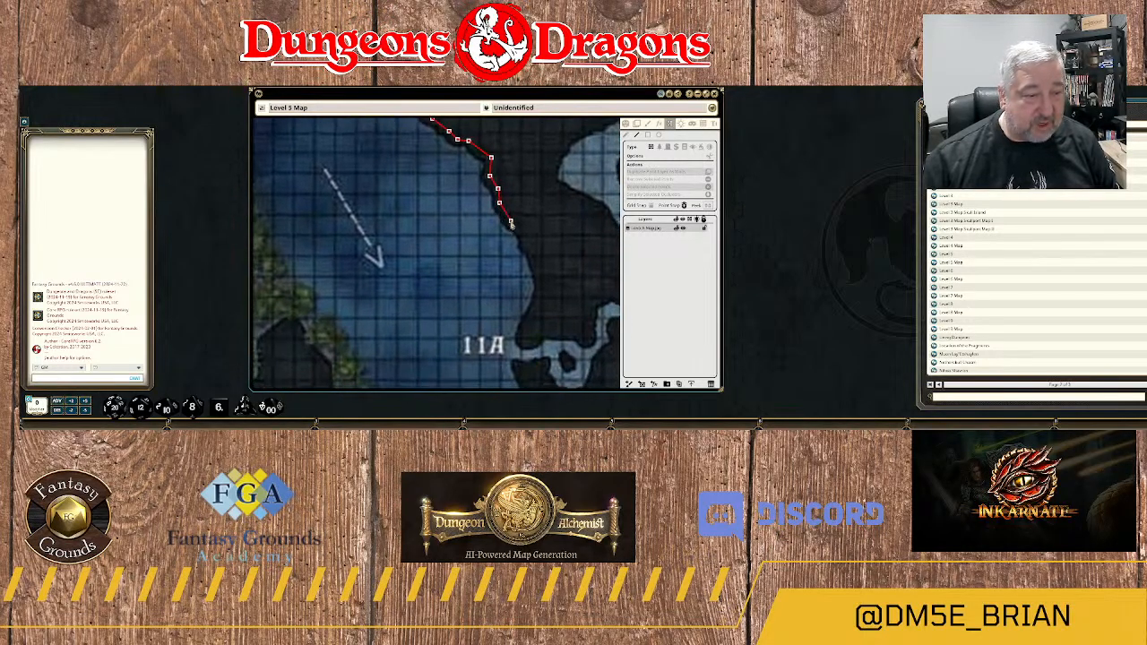
{"action": "left_click", "coordinate": [510, 221]}
{"action": "left_click", "coordinate": [525, 238]}
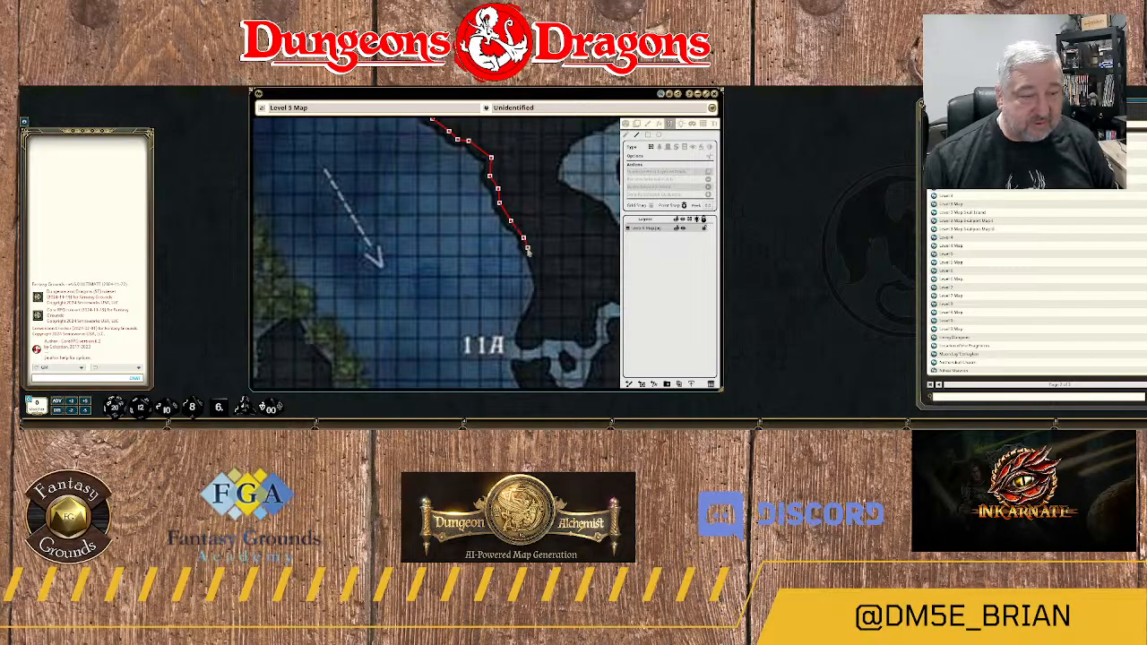
{"action": "left_click", "coordinate": [529, 253]}
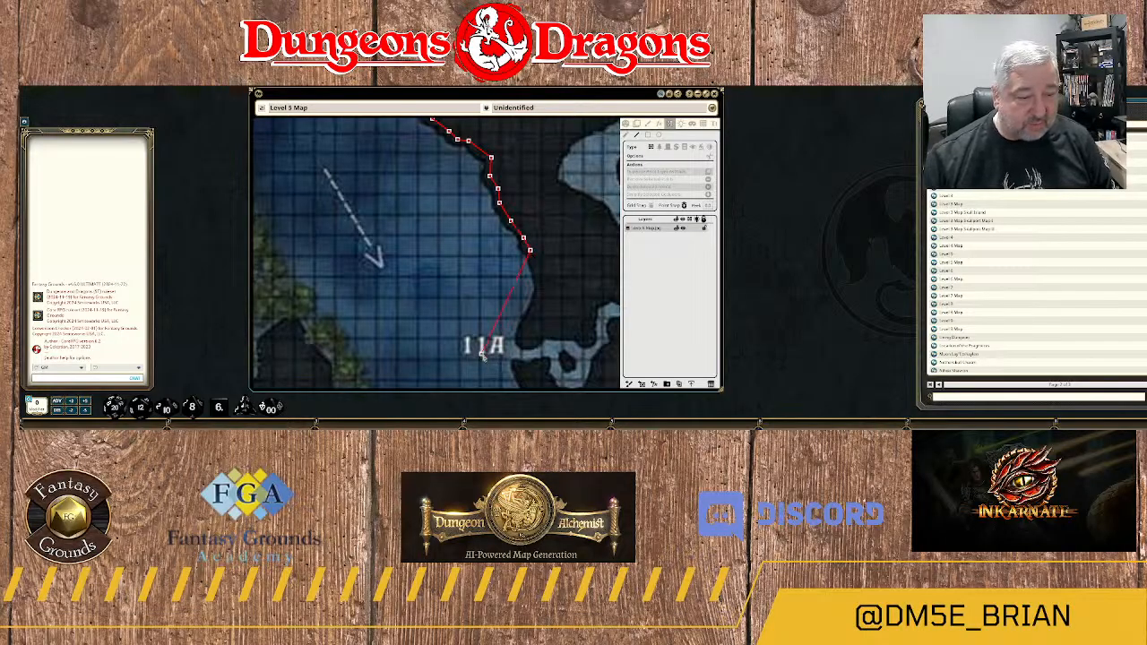
{"action": "left_click", "coordinate": [536, 269]}
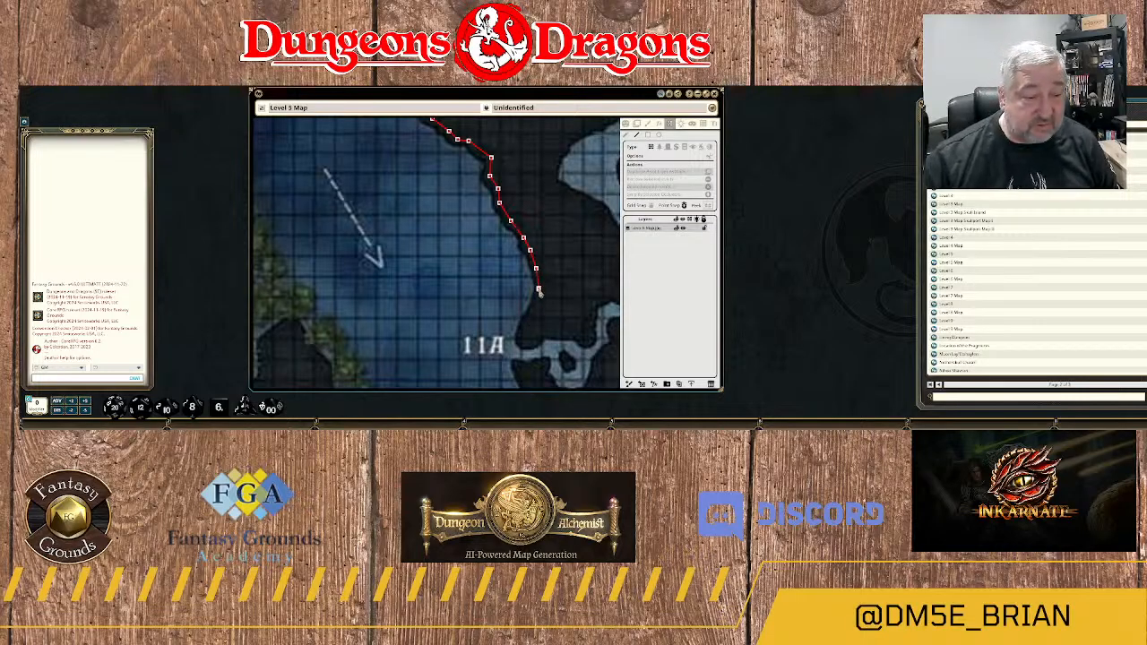
{"action": "left_click", "coordinate": [538, 289]}
{"action": "left_click", "coordinate": [534, 308]}
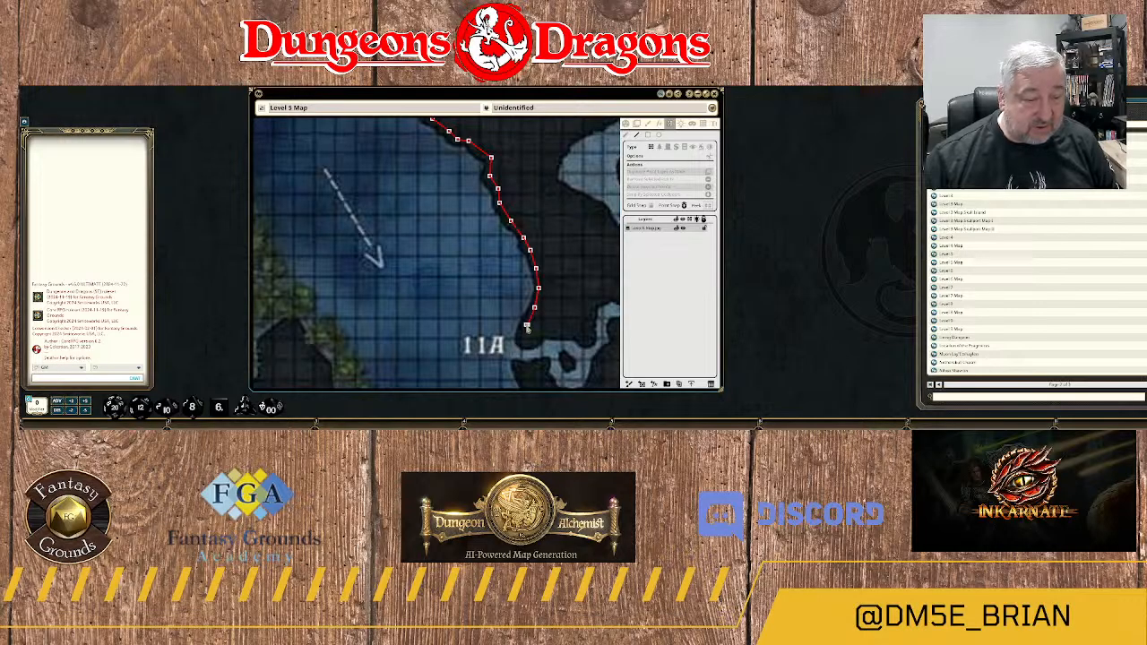
Wrap the wall around the rock tip beside 11A and along the north edge of the side passage leading east.
{"action": "left_click", "coordinate": [527, 326]}
{"action": "left_click", "coordinate": [525, 344]}
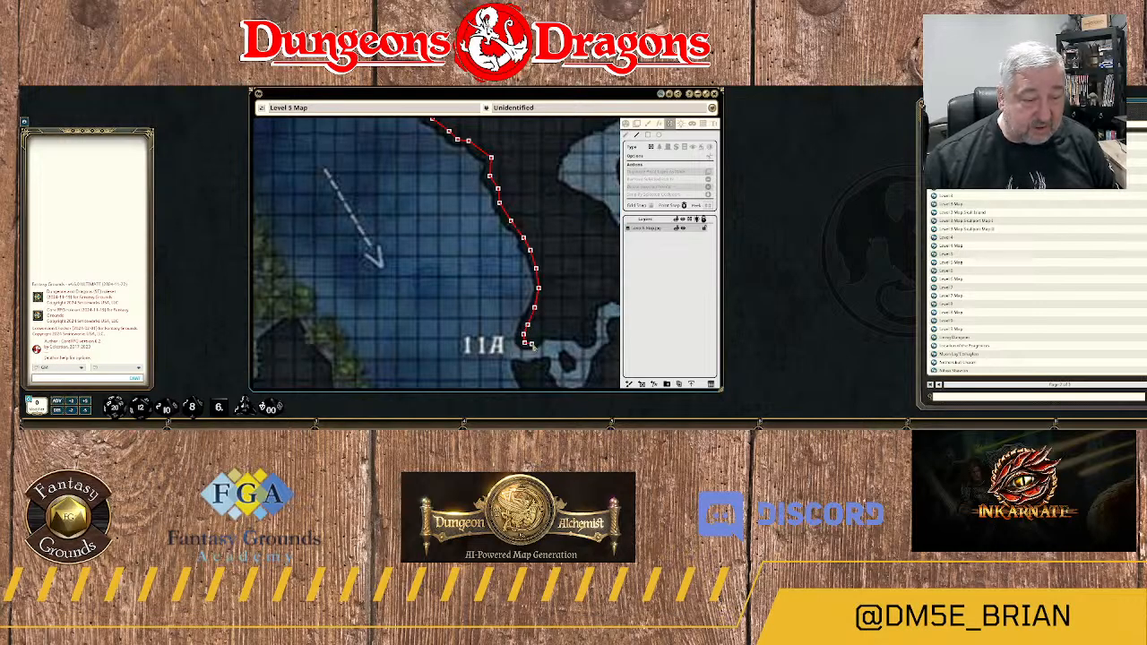
{"action": "left_click", "coordinate": [533, 344]}
{"action": "left_click", "coordinate": [542, 335]}
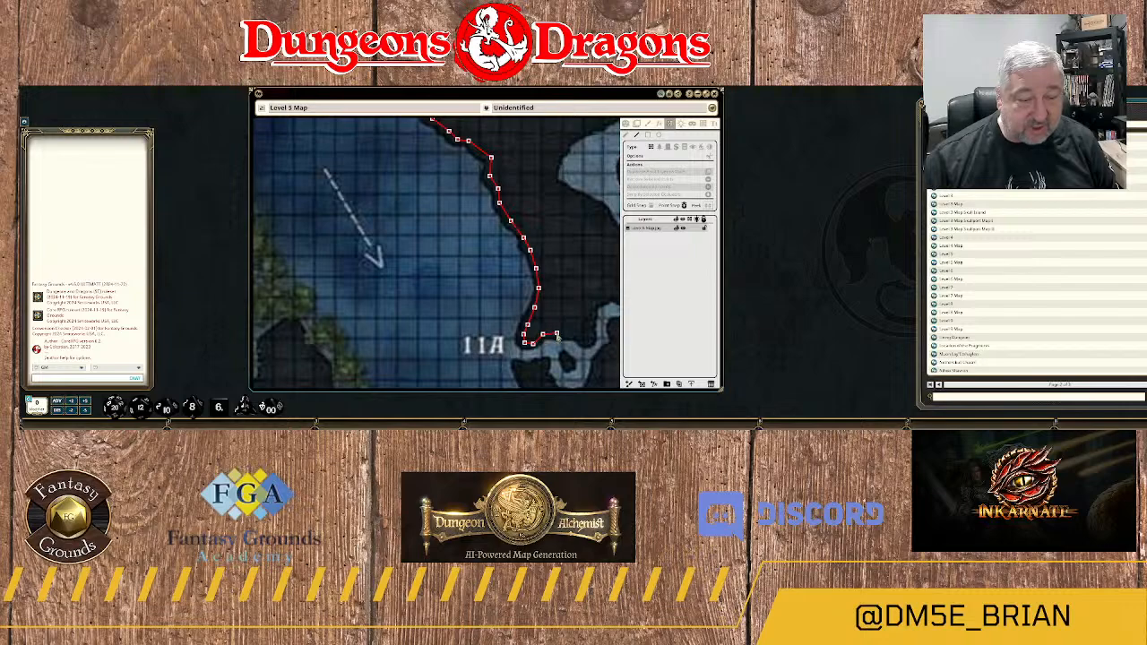
{"action": "left_click", "coordinate": [556, 333]}
{"action": "left_click", "coordinate": [573, 335]}
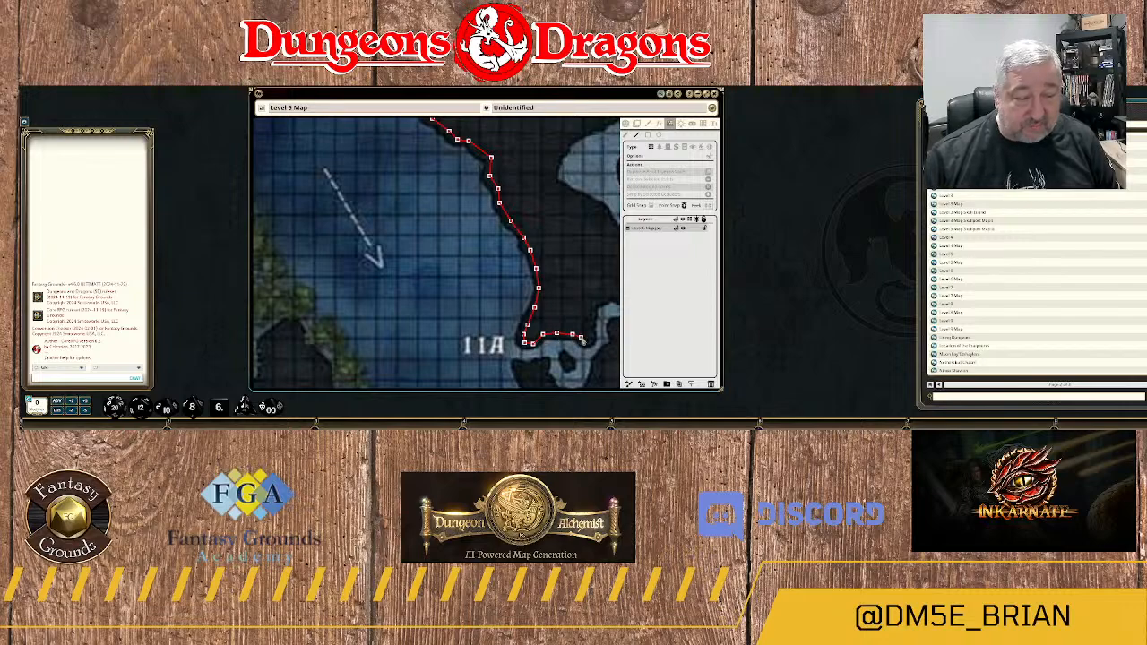
{"action": "left_click", "coordinate": [588, 341]}
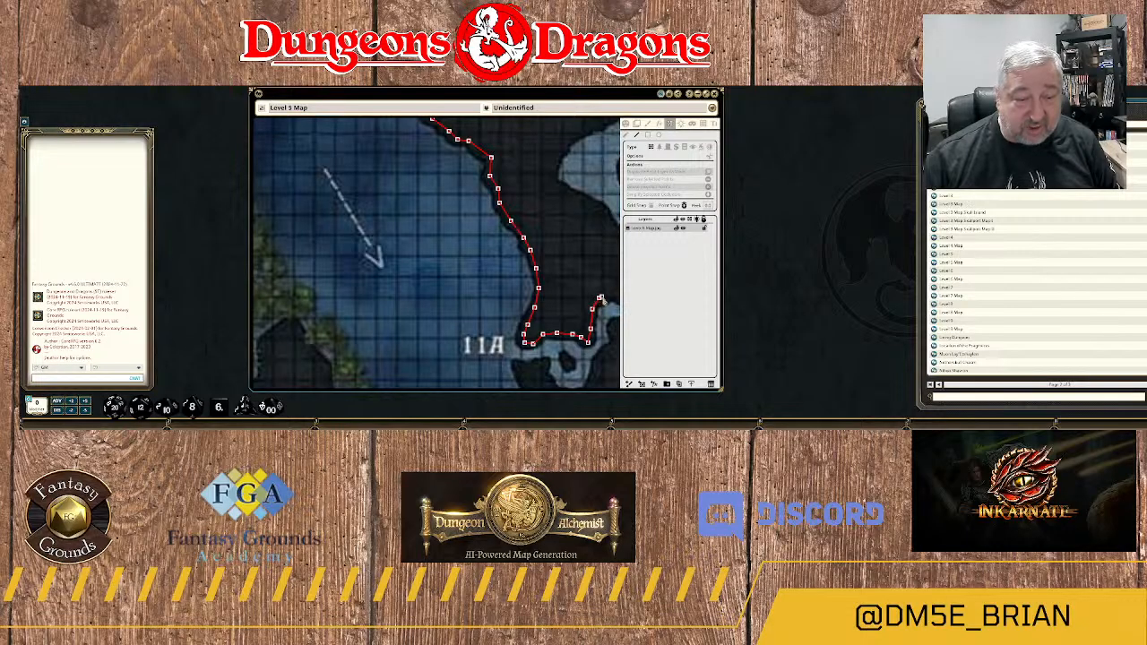
Continue the wall past the 11B label and north along the side channel's west bank to the start of its westward bend.
{"action": "left_click_drag", "start_coordinate": [601, 297], "coordinate": [469, 313]}
{"action": "left_click", "coordinate": [483, 311]}
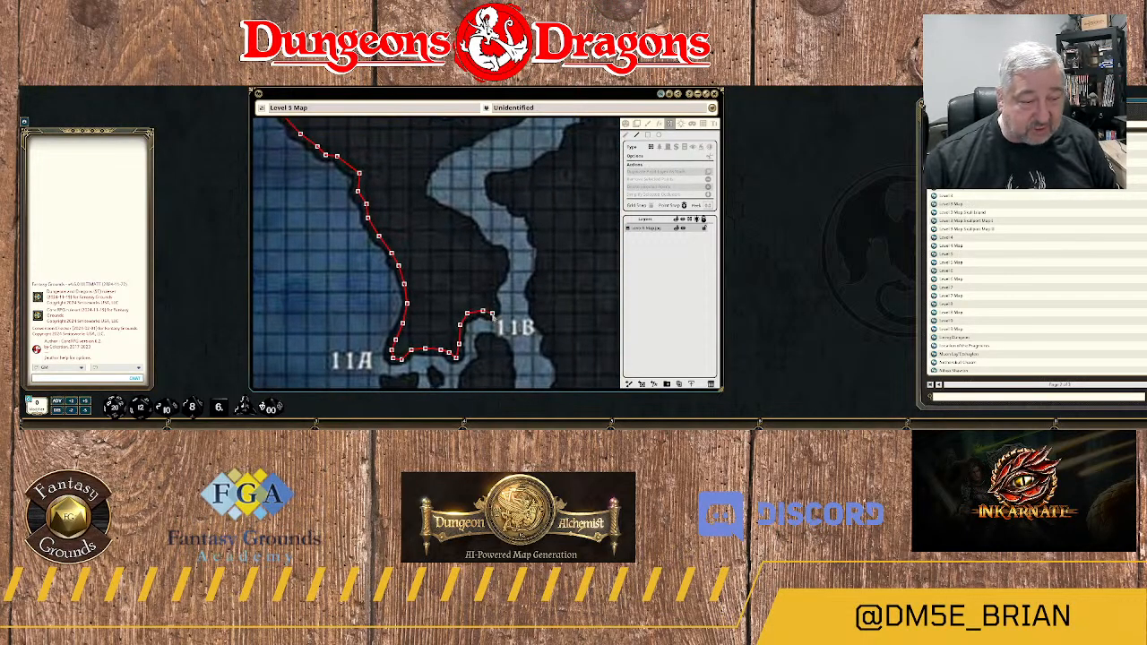
{"action": "left_click", "coordinate": [491, 288]}
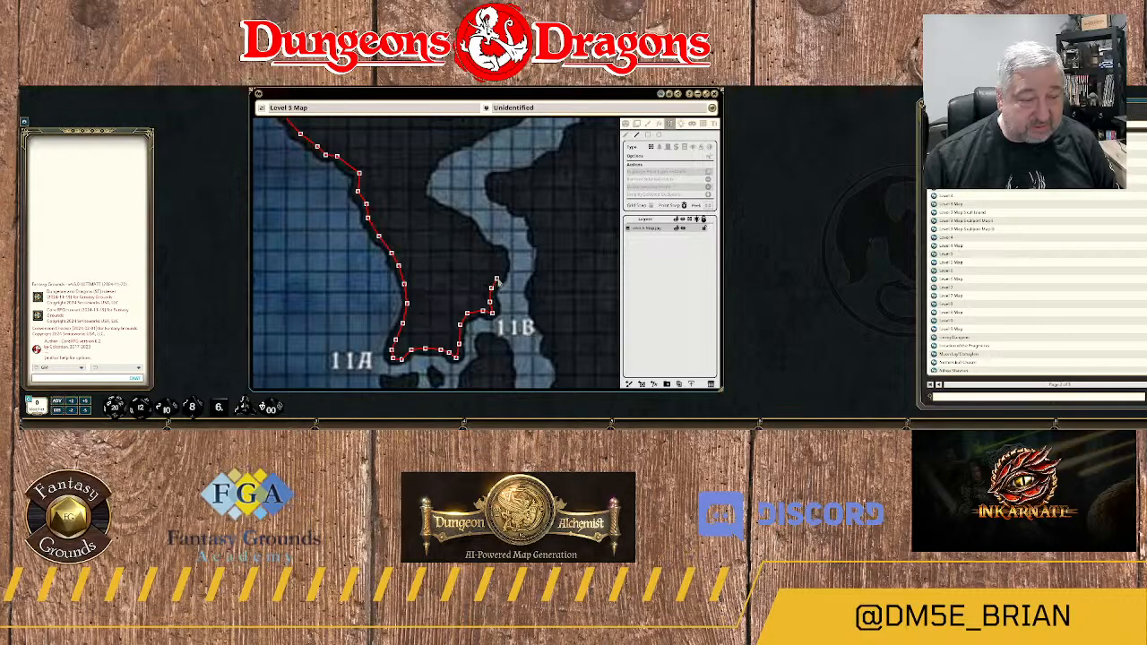
{"action": "left_click", "coordinate": [501, 255]}
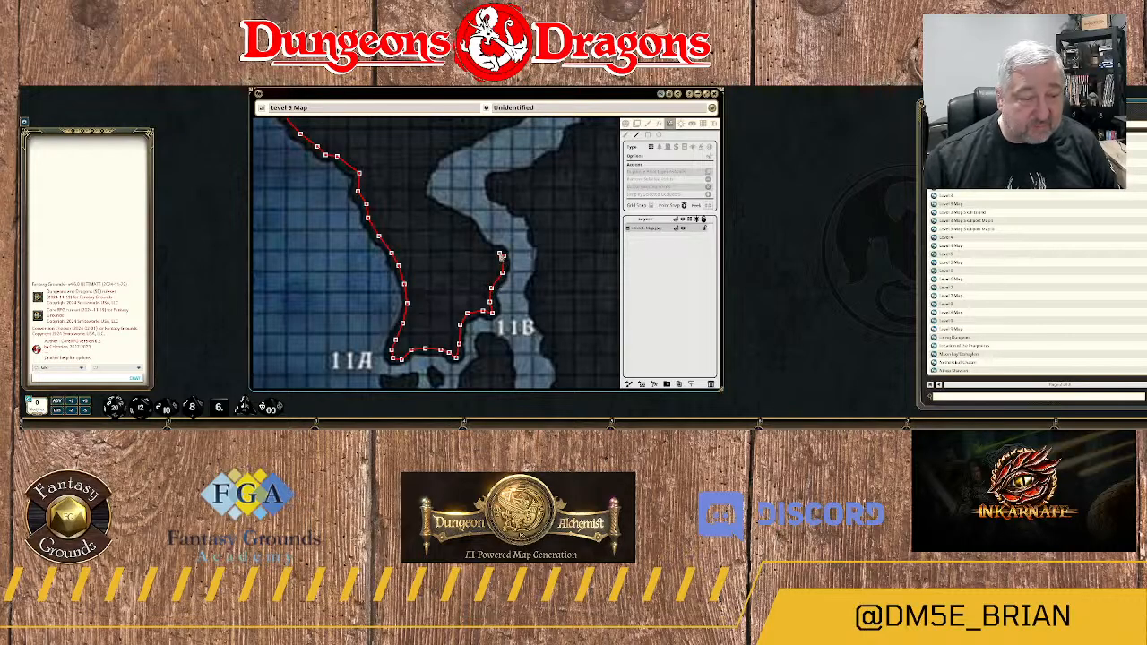
{"action": "left_click", "coordinate": [484, 247]}
{"action": "left_click", "coordinate": [477, 233]}
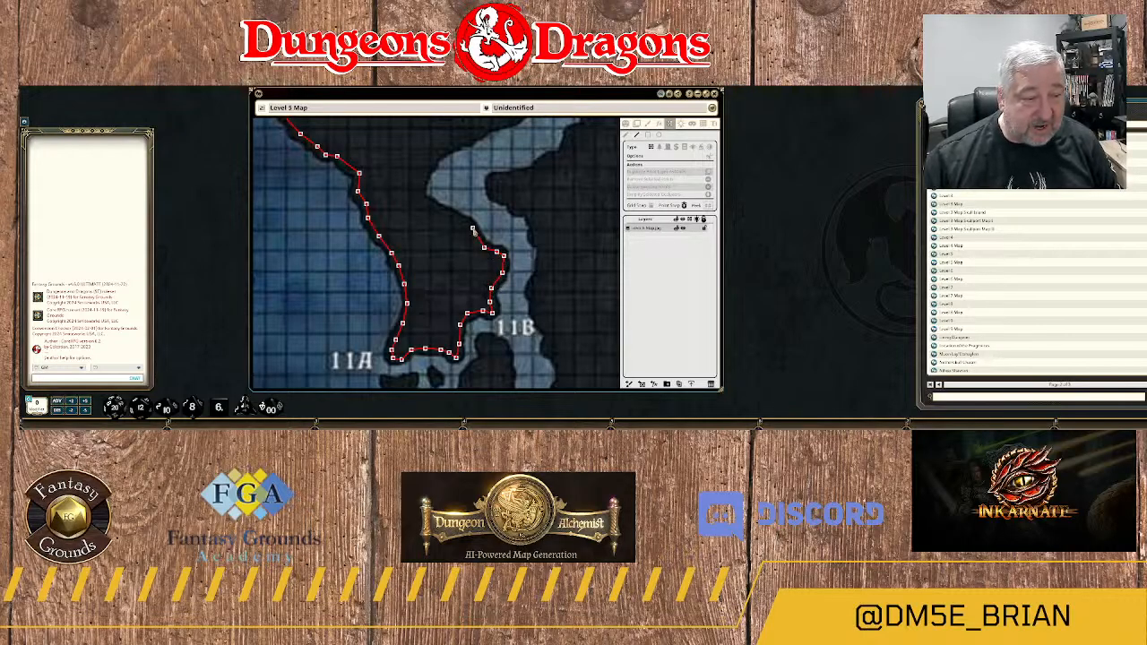
Carry the wall around the westernmost point of the side channel's bend and northeast along its outer bank.
{"action": "left_click", "coordinate": [421, 202]}
{"action": "left_click", "coordinate": [424, 178]}
{"action": "left_click", "coordinate": [436, 156]}
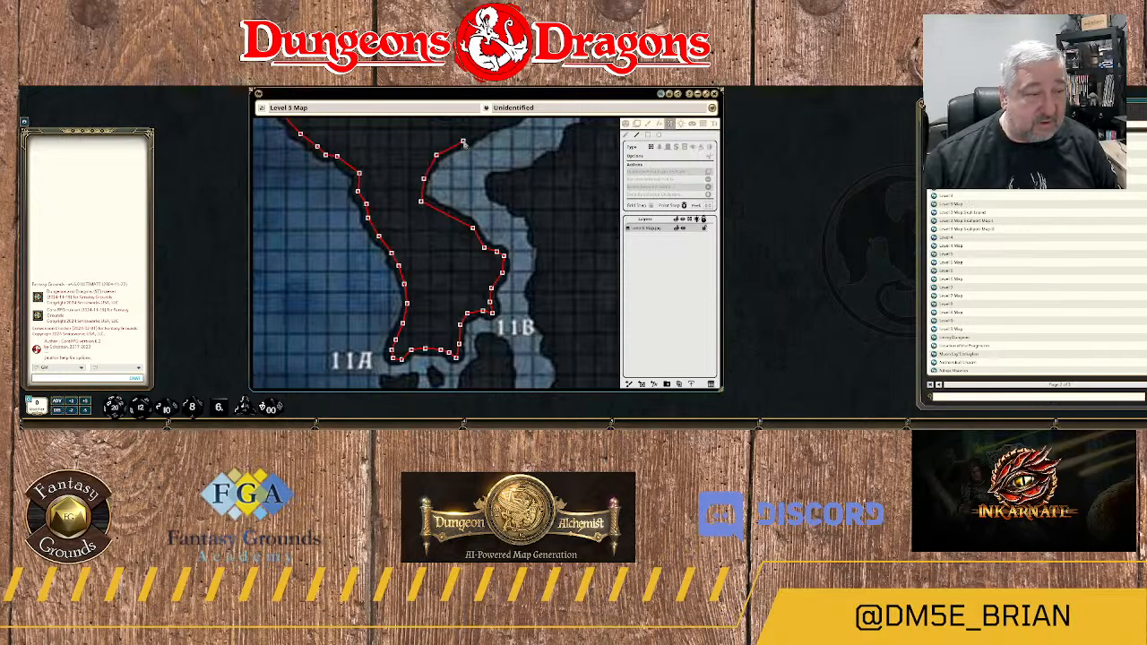
{"action": "left_click", "coordinate": [465, 144]}
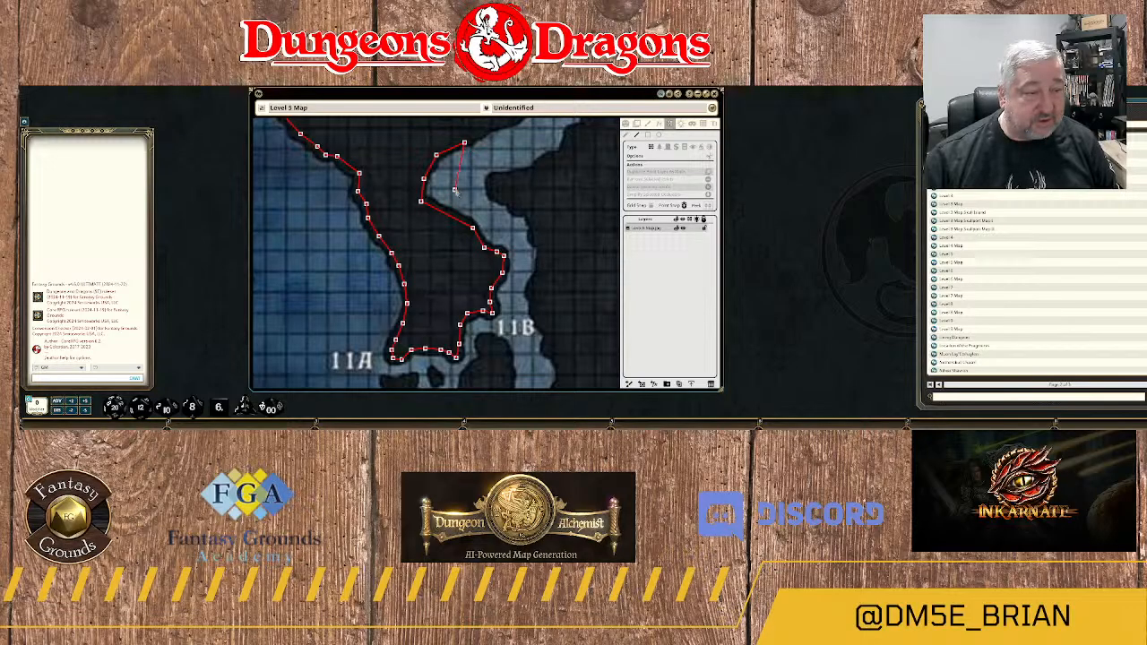
Trace the wall northeast along the side channel and north along the inner edge of its upper stretch.
{"action": "left_click_drag", "start_coordinate": [481, 156], "coordinate": [449, 256]}
{"action": "left_click", "coordinate": [450, 230]}
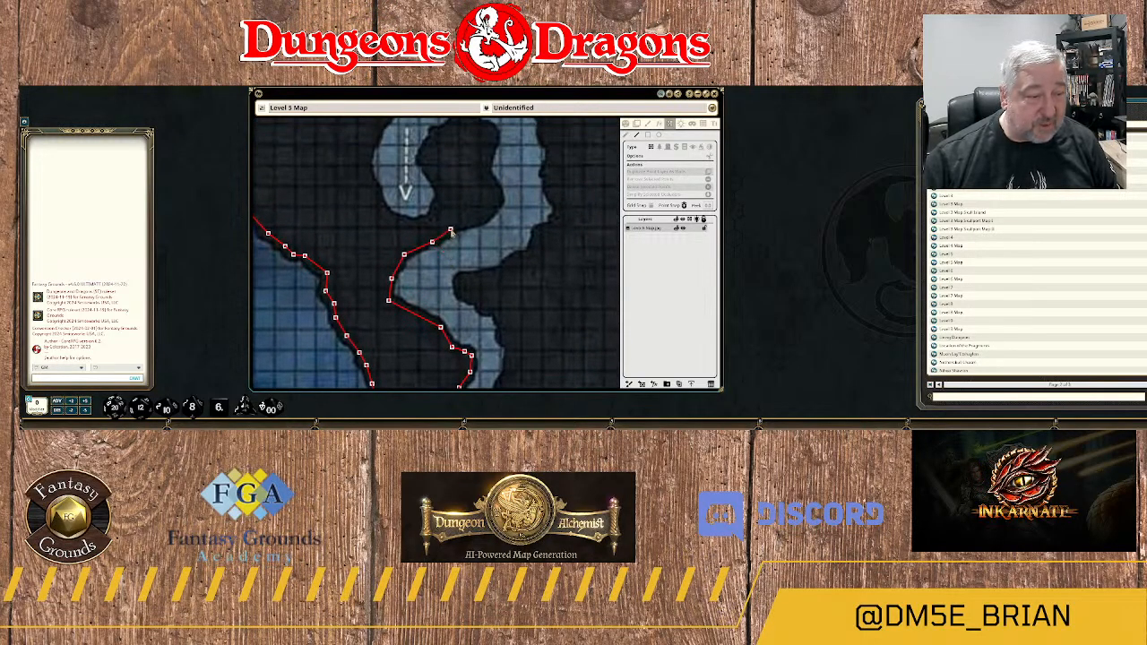
{"action": "left_click", "coordinate": [466, 224]}
{"action": "left_click", "coordinate": [480, 218]}
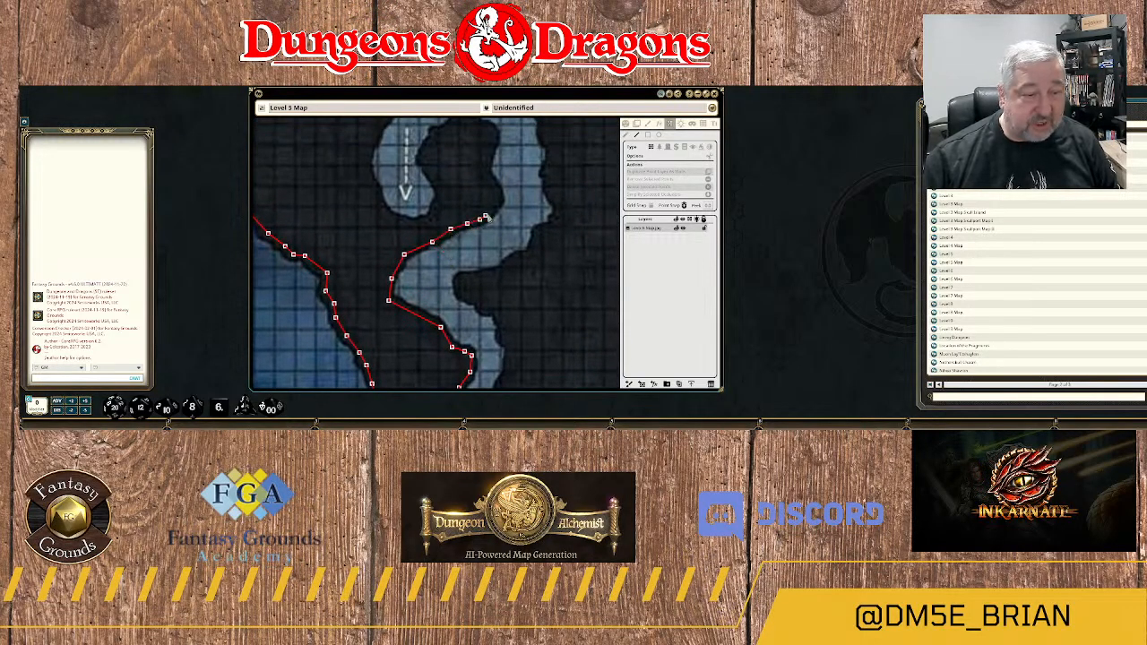
{"action": "left_click", "coordinate": [493, 210]}
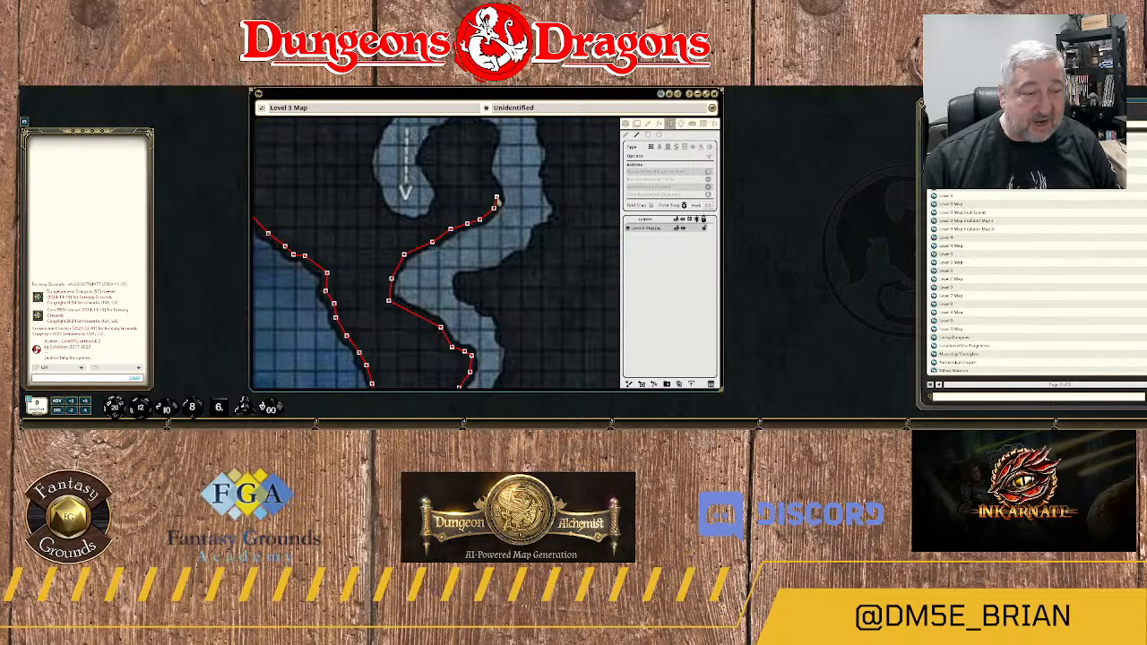
{"action": "left_click", "coordinate": [497, 197]}
{"action": "left_click", "coordinate": [493, 182]}
{"action": "left_click", "coordinate": [485, 169]}
Wrap the wall over the top of the inner rock inside the hooked channel and down the east side of the south-pointing arrow.
{"action": "left_click_drag", "start_coordinate": [499, 130], "coordinate": [484, 236]}
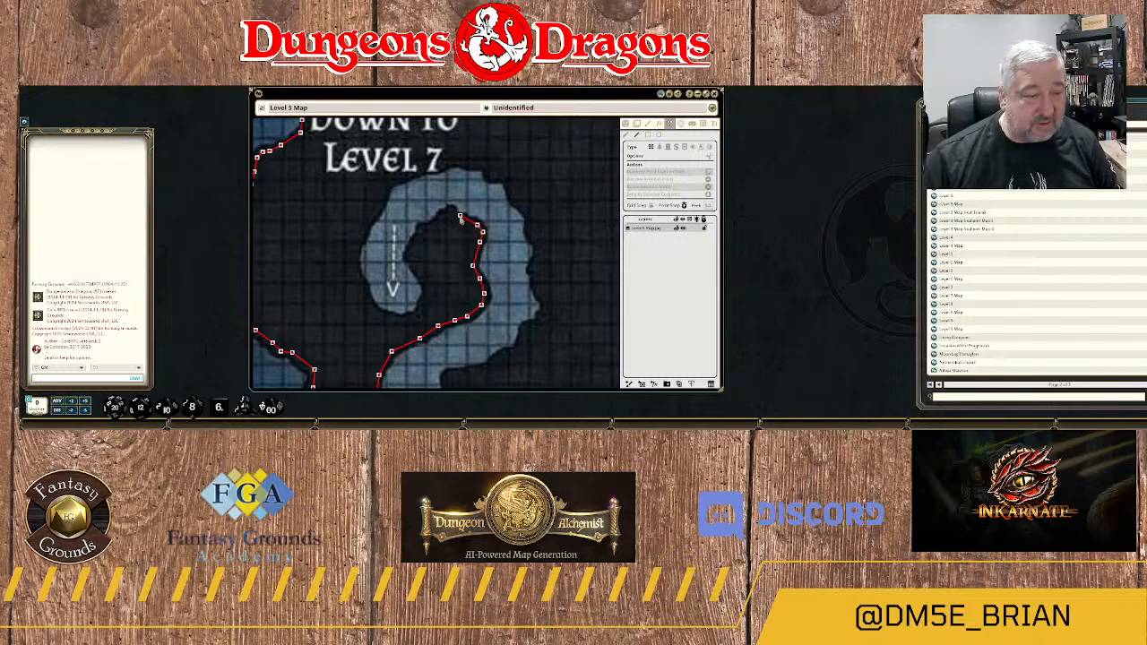
{"action": "left_click", "coordinate": [441, 219]}
{"action": "left_click", "coordinate": [431, 226]}
{"action": "left_click", "coordinate": [420, 230]}
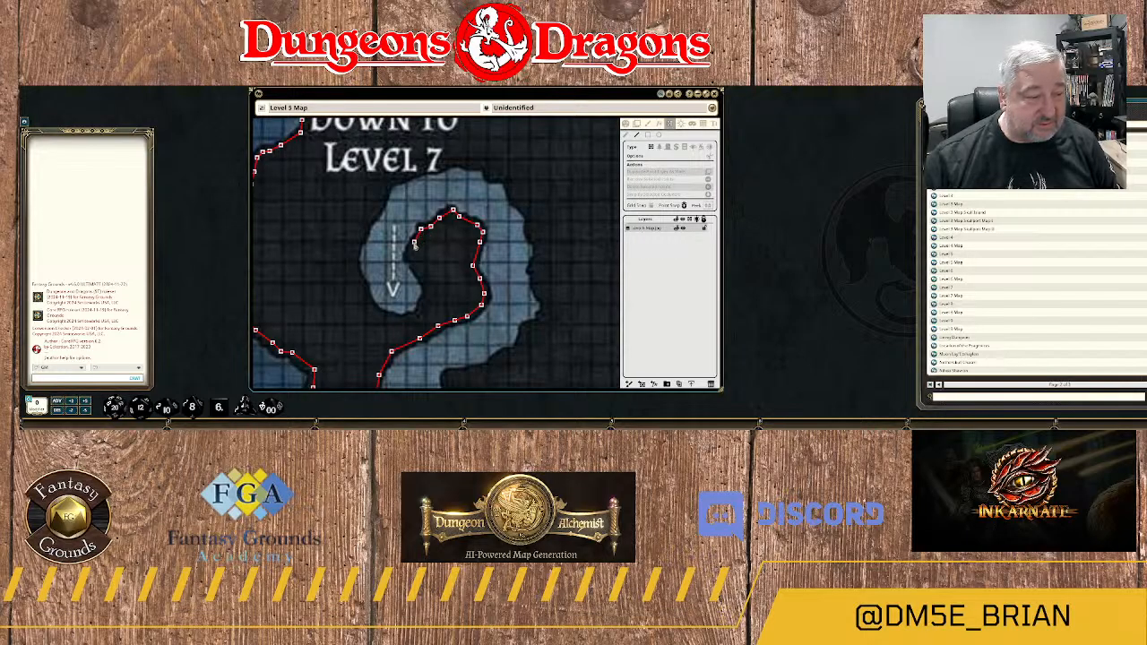
{"action": "left_click", "coordinate": [409, 254]}
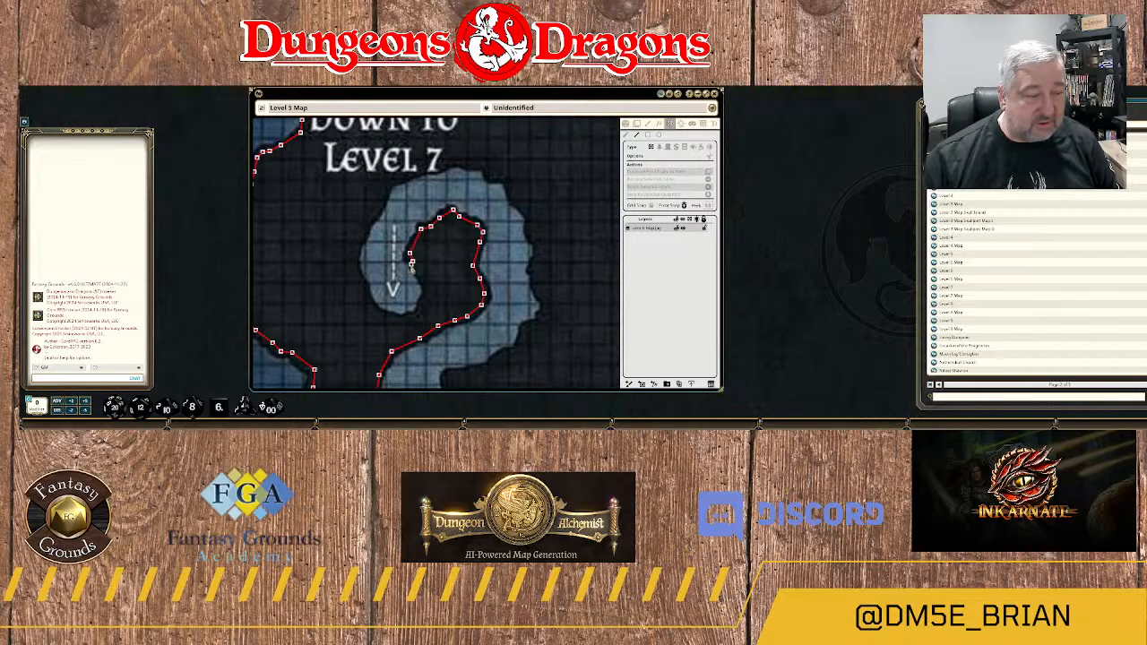
{"action": "left_click", "coordinate": [412, 261]}
{"action": "left_click", "coordinate": [424, 283]}
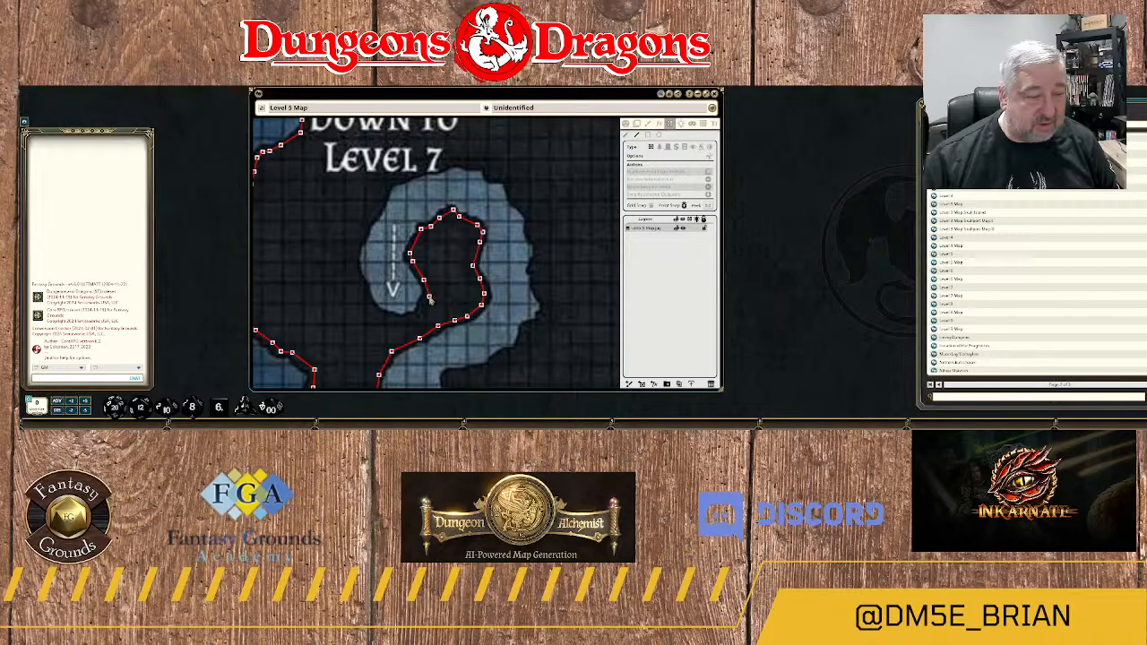
Trace the wall around the rounded south end of the hooked channel, below the tip of the south-pointing arrow.
{"action": "scroll", "coordinate": [429, 305], "scroll_direction": "up", "scroll_amount": 3}
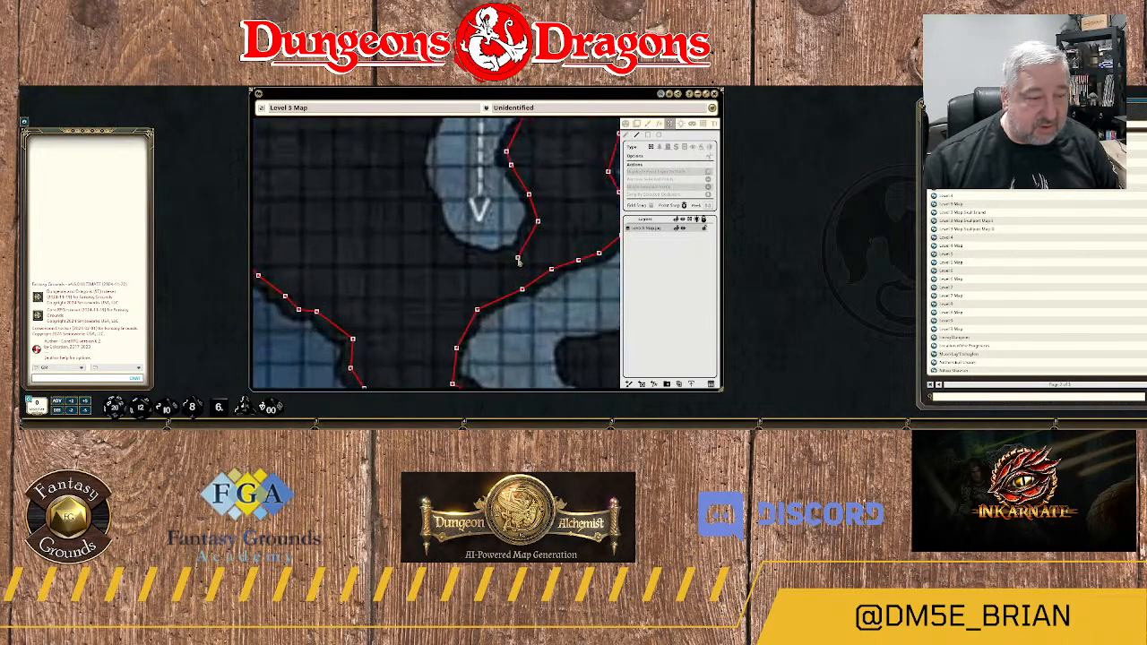
{"action": "scroll", "coordinate": [517, 259], "scroll_direction": "up", "scroll_amount": 1}
{"action": "left_click", "coordinate": [516, 250]}
{"action": "left_click", "coordinate": [465, 260]}
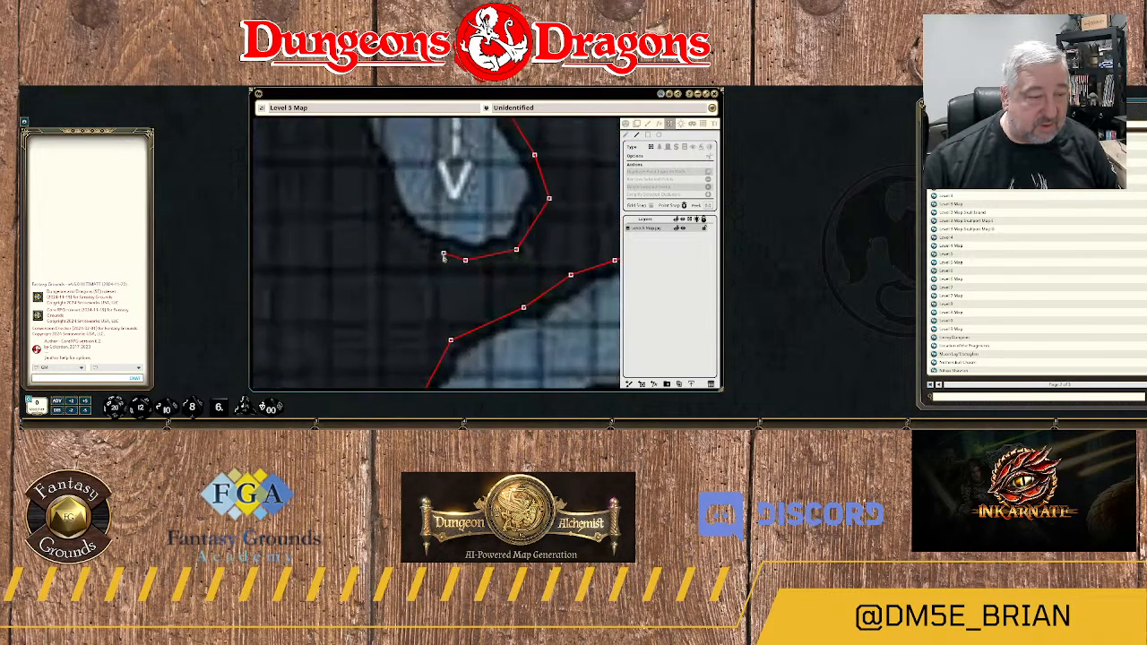
{"action": "left_click", "coordinate": [433, 250]}
{"action": "left_click", "coordinate": [400, 224]}
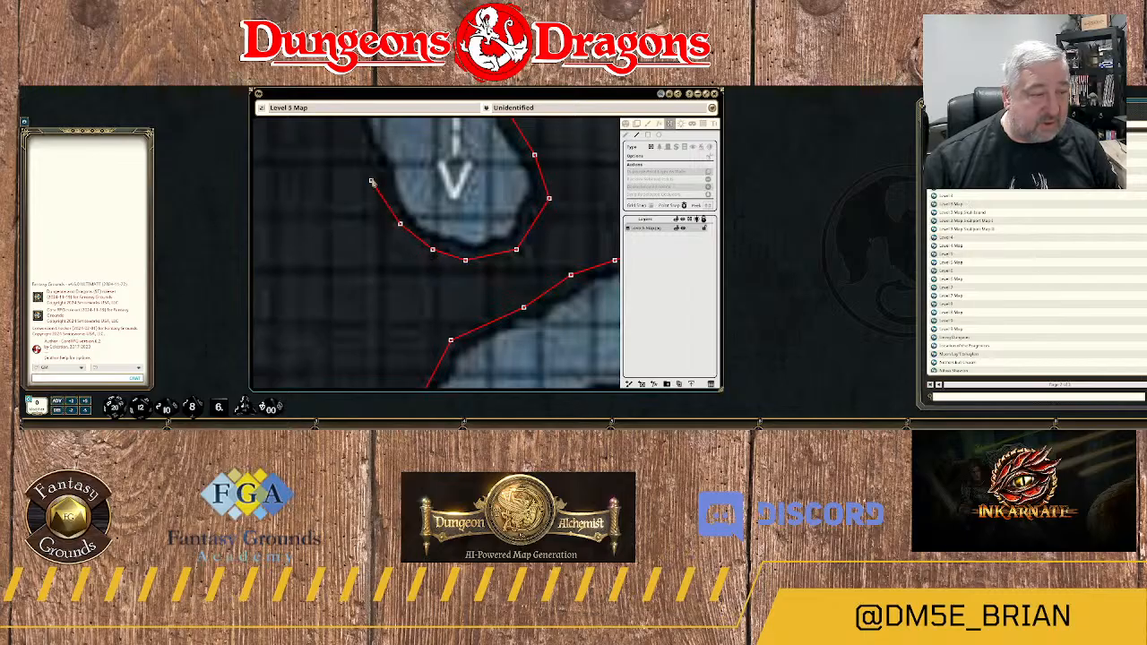
{"action": "left_click", "coordinate": [375, 176]}
Continue the wall north along the hooked channel's outer west edge, beside the south-pointing arrow.
{"action": "left_click_drag", "start_coordinate": [375, 157], "coordinate": [447, 303]}
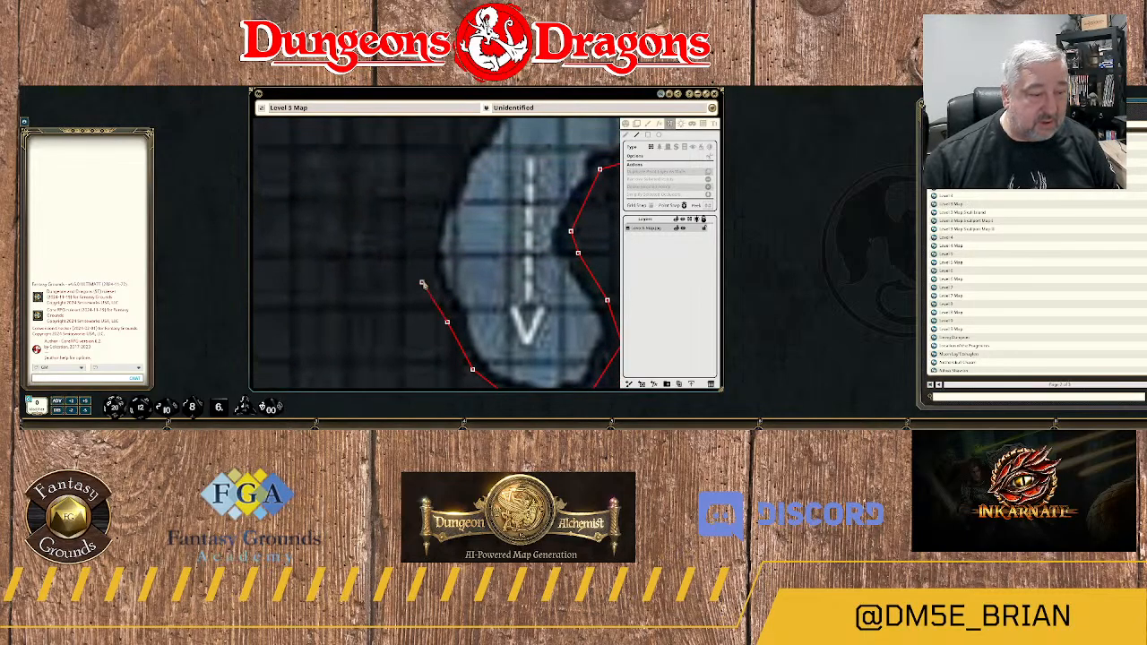
{"action": "left_click", "coordinate": [426, 262]}
{"action": "left_click", "coordinate": [436, 210]}
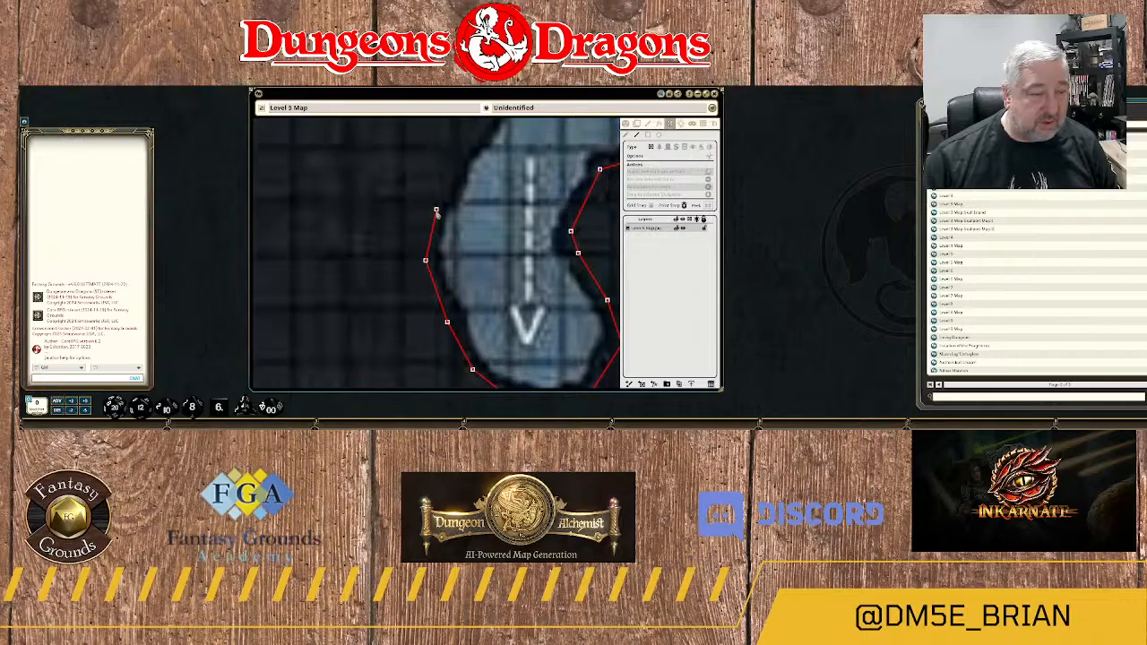
{"action": "left_click", "coordinate": [458, 170]}
Extend the wall up the hooked channel's northwest edge and around its corner beneath the Level 7 label.
{"action": "left_click_drag", "start_coordinate": [491, 158], "coordinate": [455, 333]}
{"action": "left_click", "coordinate": [450, 301]}
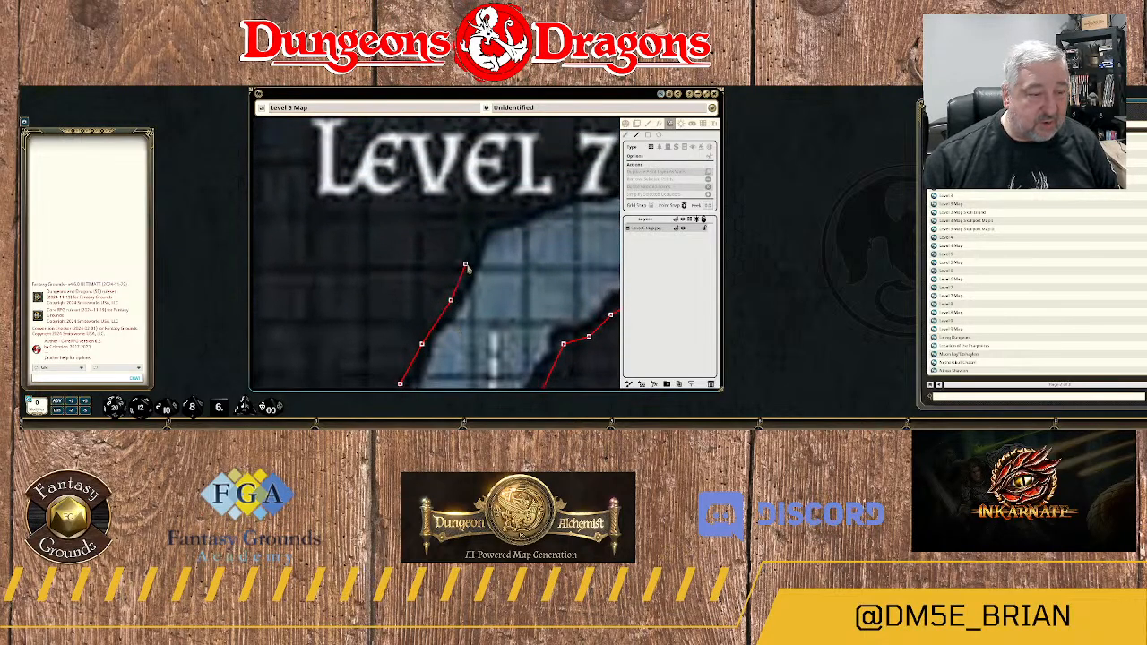
{"action": "left_click", "coordinate": [465, 263]}
{"action": "left_click", "coordinate": [482, 223]}
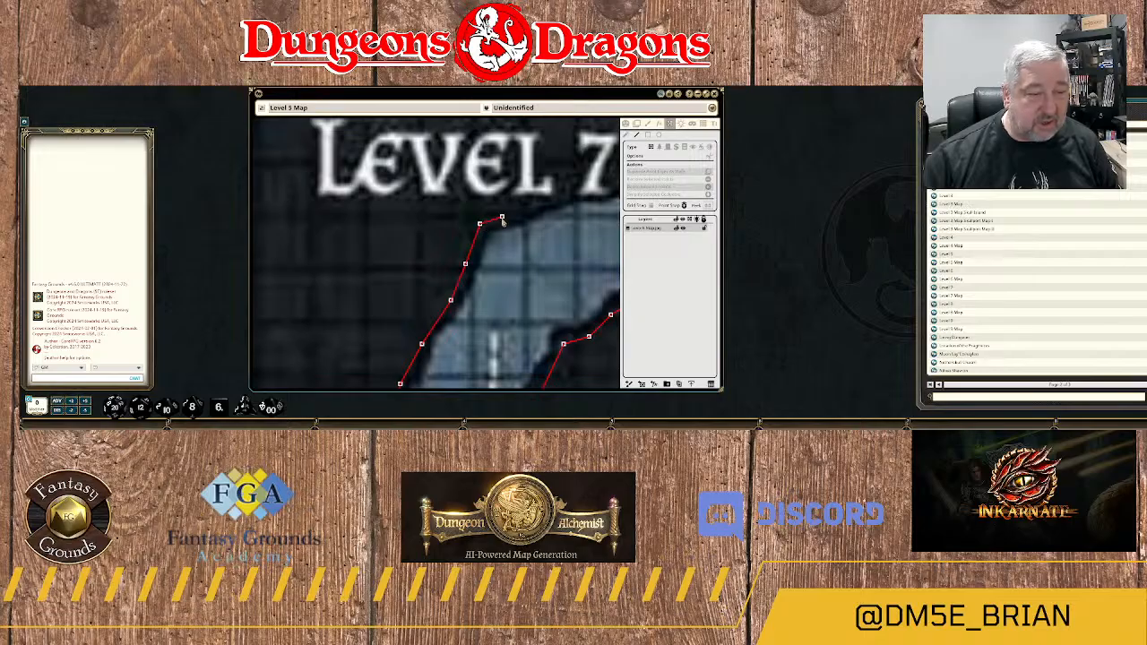
{"action": "left_click", "coordinate": [502, 217]}
{"action": "left_click", "coordinate": [527, 210]}
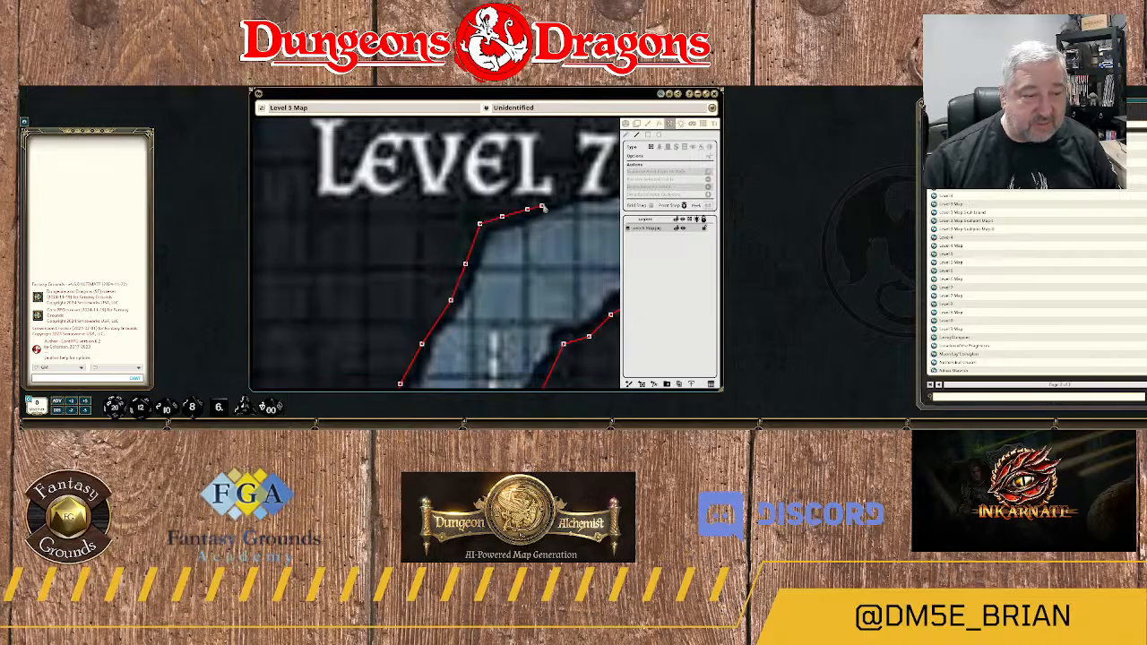
Continue the wall east along the channel's north edge, passing just under the 7 of the Level 7 label.
{"action": "left_click_drag", "start_coordinate": [556, 205], "coordinate": [473, 251]}
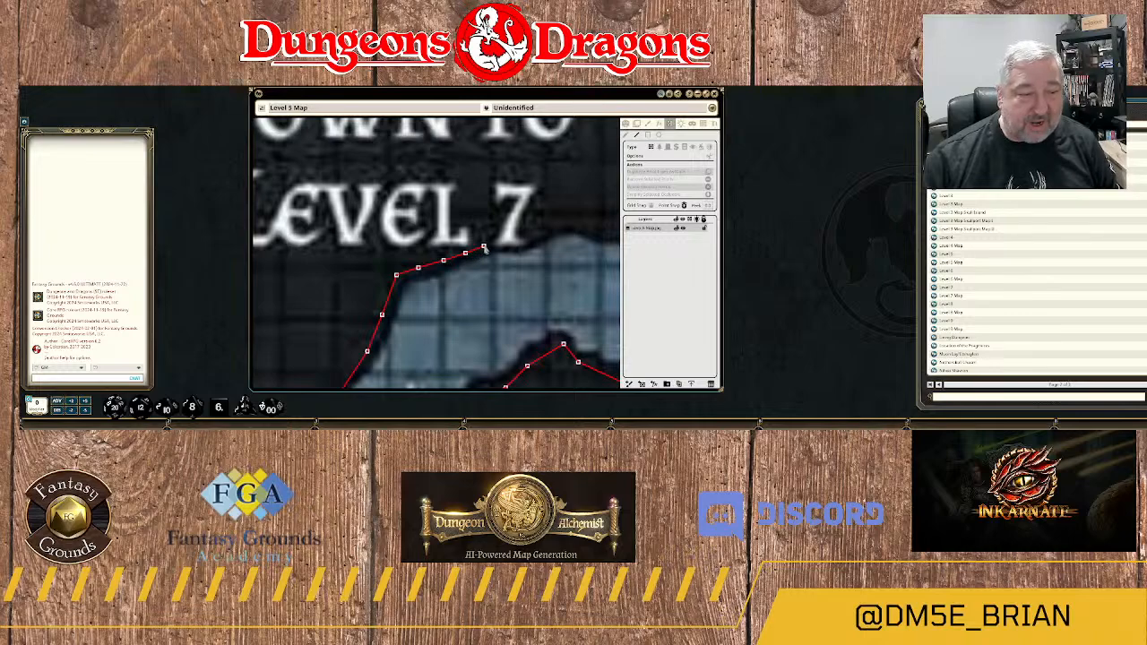
{"action": "left_click", "coordinate": [488, 246]}
{"action": "left_click", "coordinate": [508, 245]}
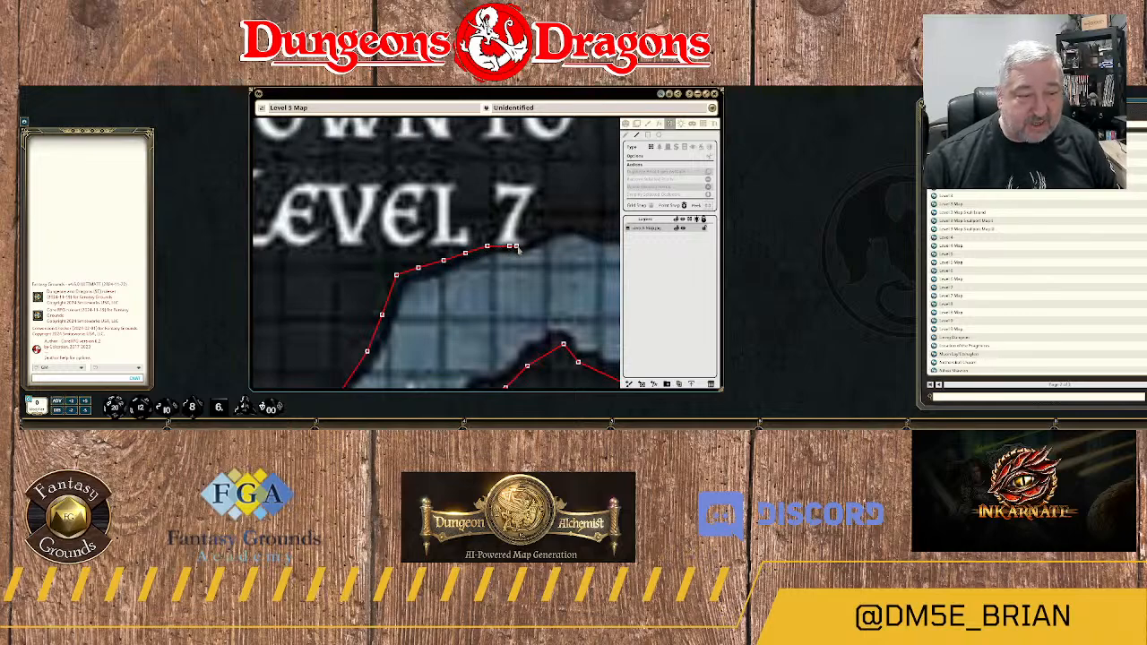
{"action": "left_click", "coordinate": [523, 245]}
{"action": "left_click", "coordinate": [534, 233]}
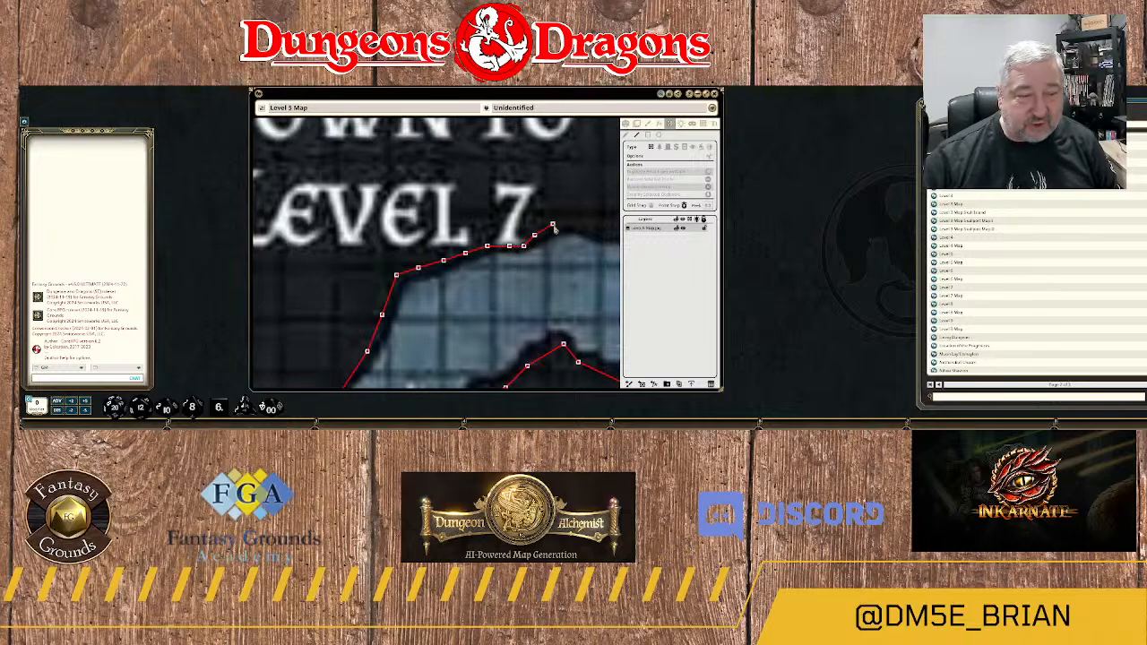
{"action": "left_click", "coordinate": [552, 221]}
Trace the wall over the channel's northern crest and down into the small notch east of the Level 7 label.
{"action": "left_click_drag", "start_coordinate": [570, 233], "coordinate": [432, 257]}
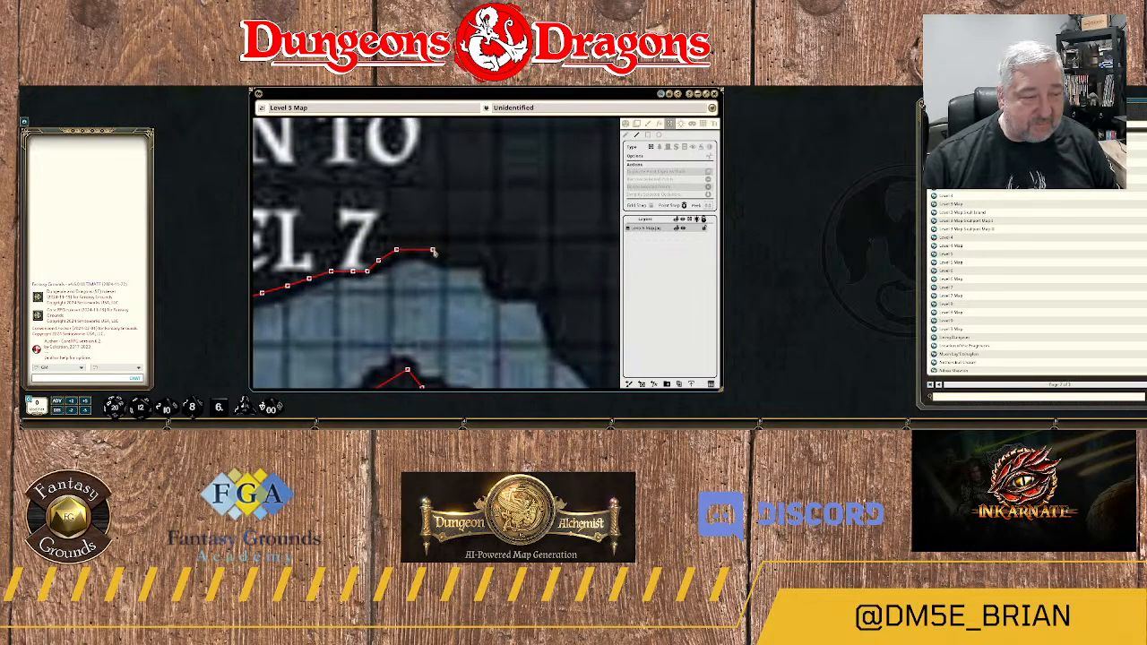
{"action": "left_click", "coordinate": [432, 250]}
{"action": "left_click", "coordinate": [447, 257]}
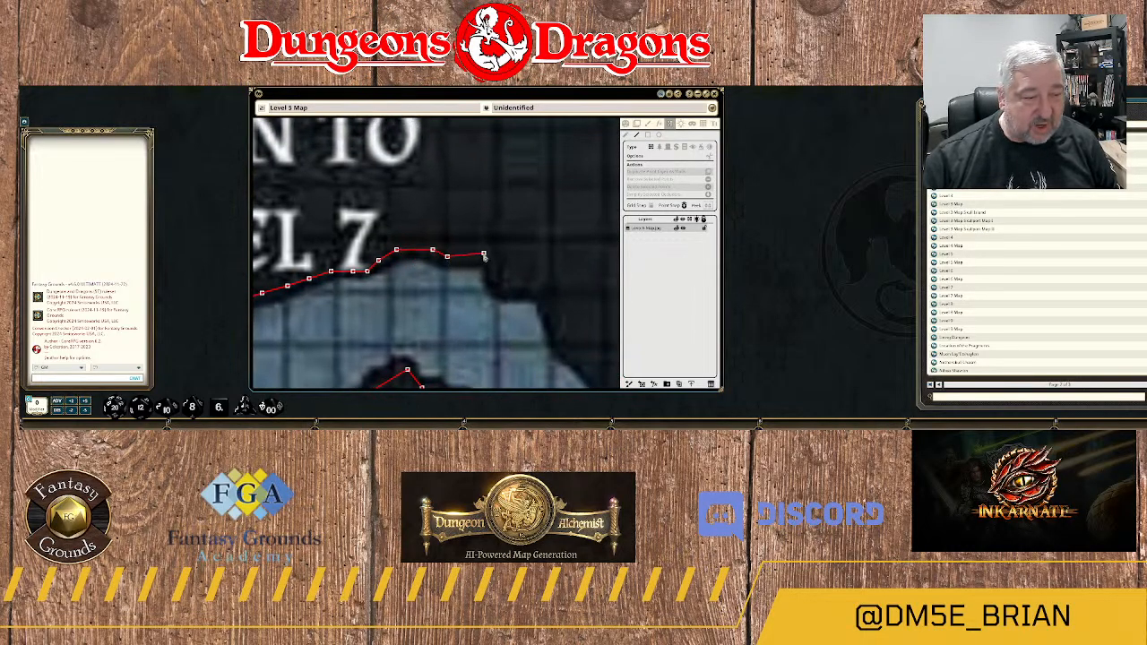
{"action": "left_click", "coordinate": [483, 254]}
{"action": "left_click", "coordinate": [498, 281]}
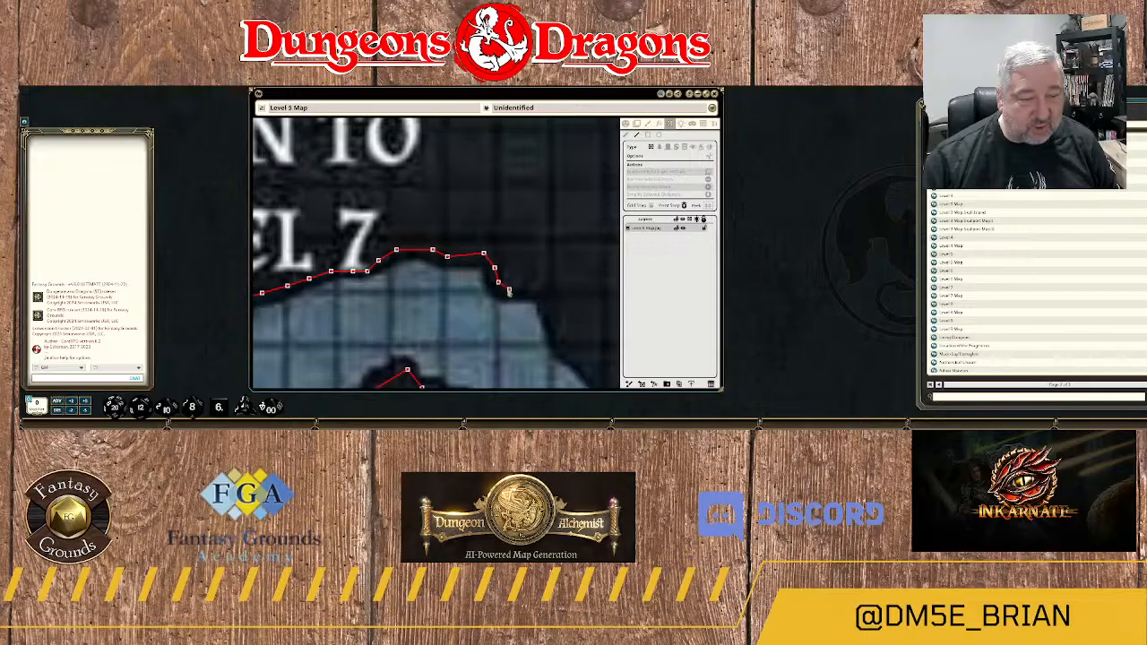
{"action": "left_click", "coordinate": [509, 289]}
Continue the wall southeast around the outer curve of the channel's northeast shoulder.
{"action": "left_click_drag", "start_coordinate": [541, 324], "coordinate": [377, 211]}
{"action": "left_click", "coordinate": [386, 188]}
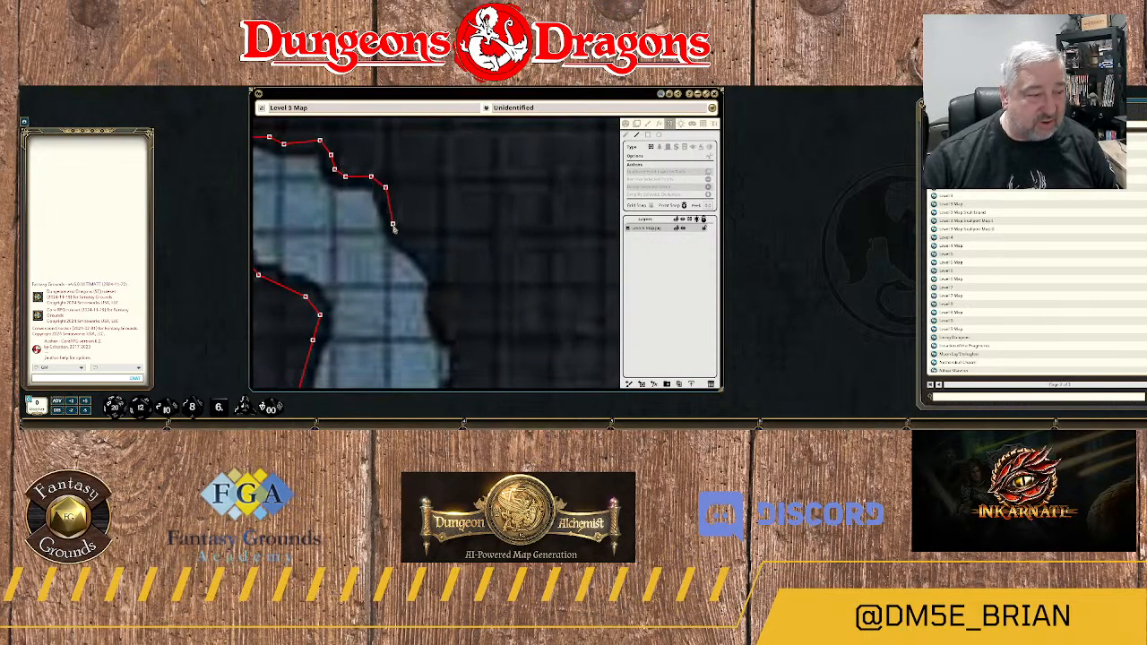
{"action": "left_click", "coordinate": [393, 228]}
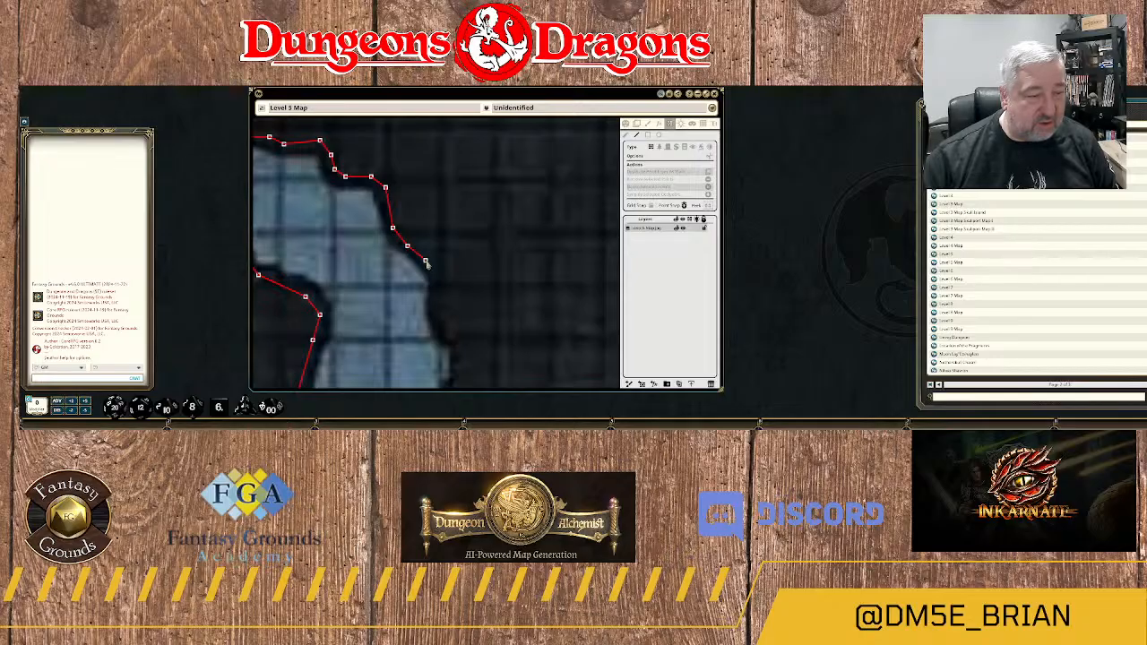
{"action": "left_click", "coordinate": [430, 264]}
{"action": "left_click", "coordinate": [437, 283]}
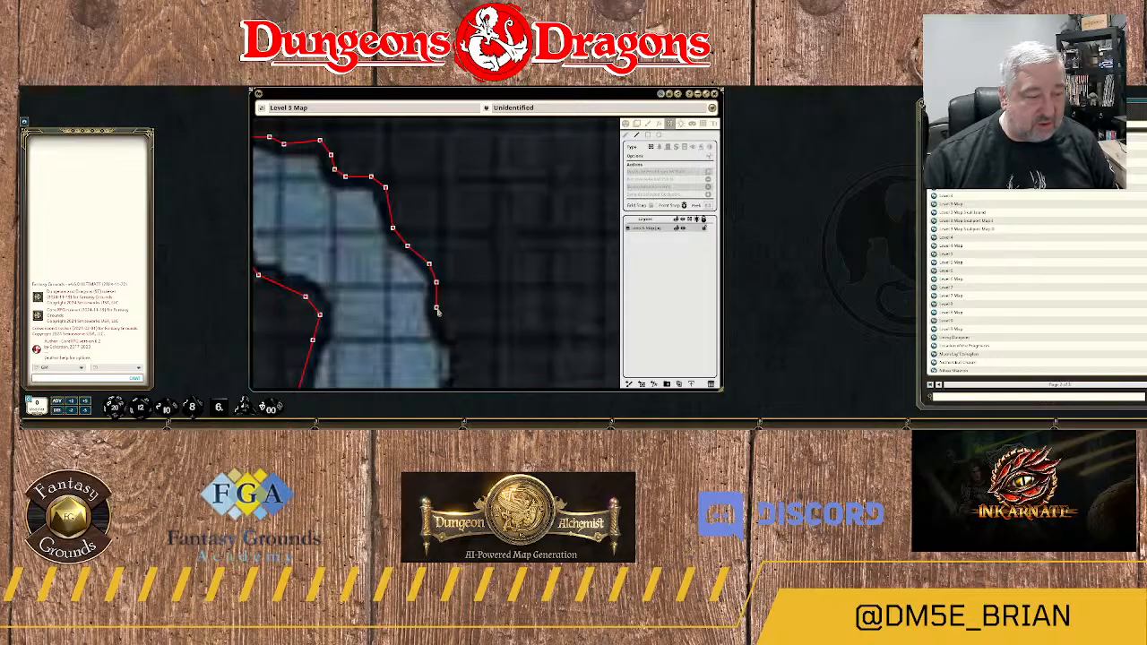
{"action": "left_click", "coordinate": [436, 306]}
{"action": "left_click", "coordinate": [451, 333]}
Trace the wall south along the channel's jagged east edge, following the small inward nick in the rock.
{"action": "left_click_drag", "start_coordinate": [457, 362], "coordinate": [459, 203]}
{"action": "left_click", "coordinate": [462, 214]}
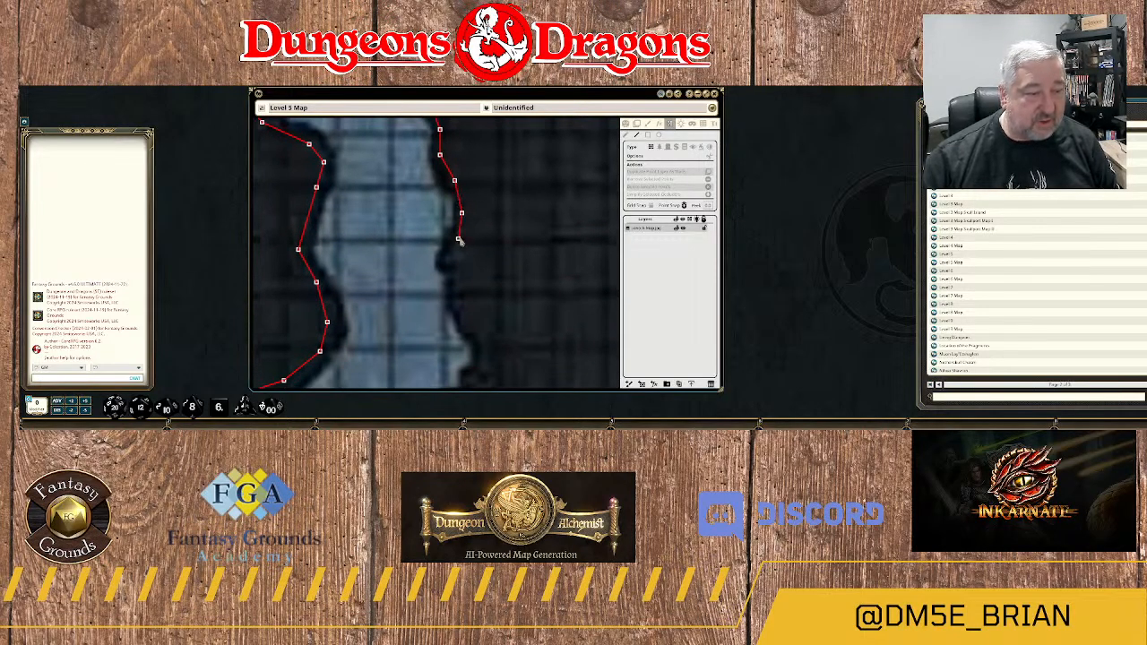
{"action": "left_click", "coordinate": [461, 238]}
{"action": "left_click", "coordinate": [447, 257]}
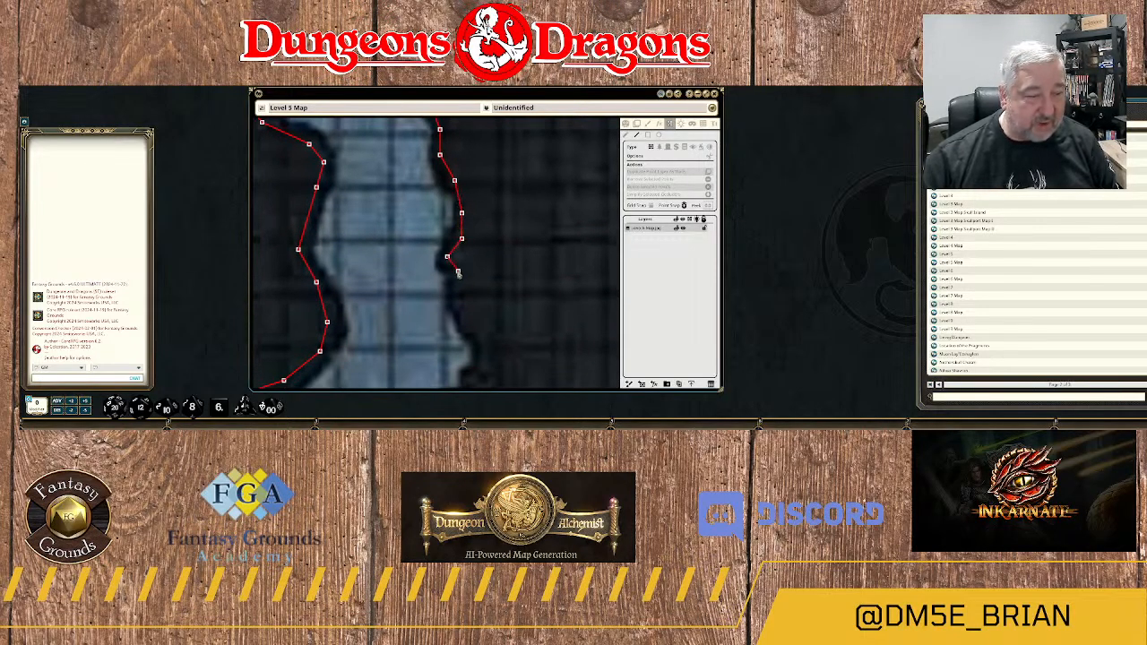
{"action": "left_click", "coordinate": [458, 285]}
{"action": "left_click", "coordinate": [458, 303]}
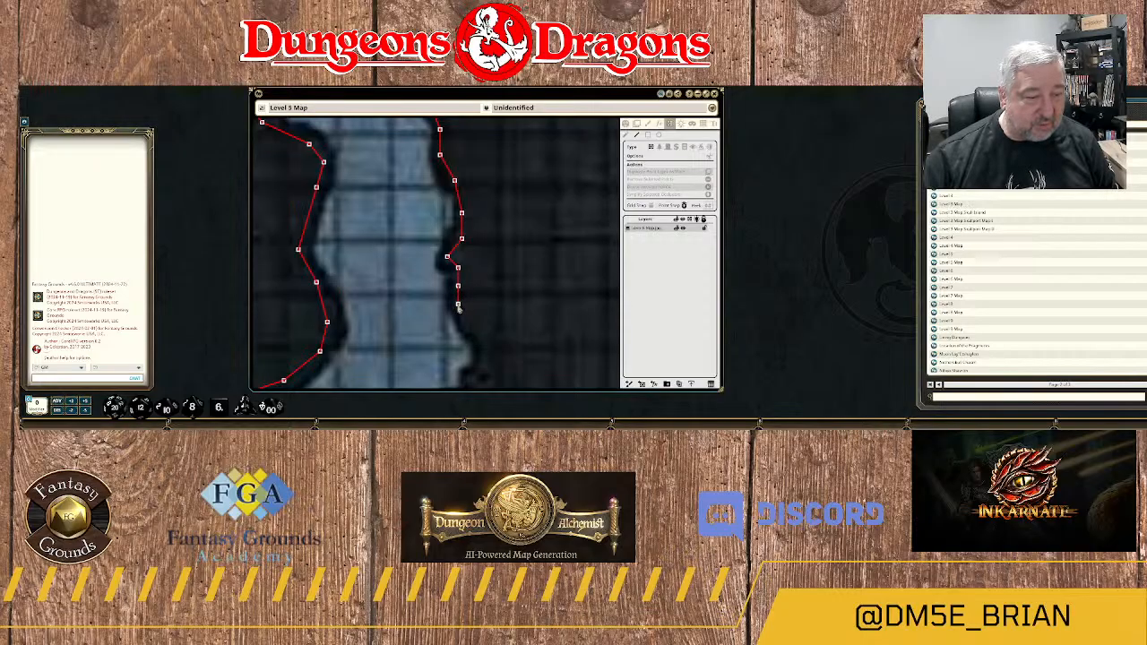
Continue the wall south down the channel's east edge and around the small outward bulge in the rock.
{"action": "left_click_drag", "start_coordinate": [470, 329], "coordinate": [436, 209]}
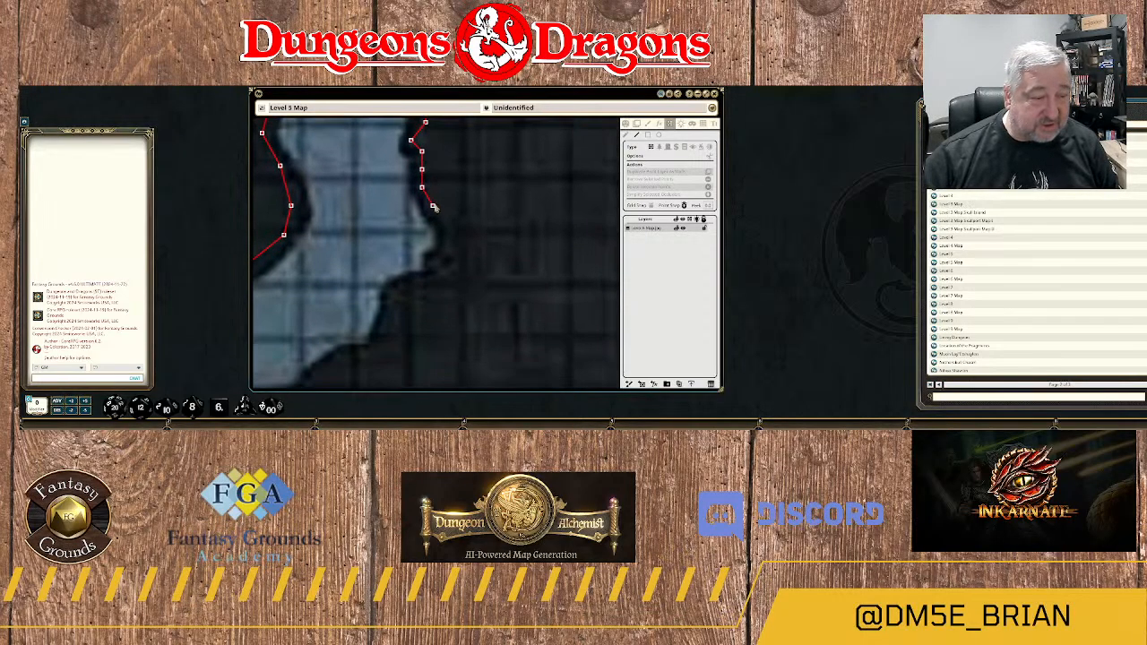
{"action": "left_click", "coordinate": [433, 207]}
{"action": "left_click", "coordinate": [443, 217]}
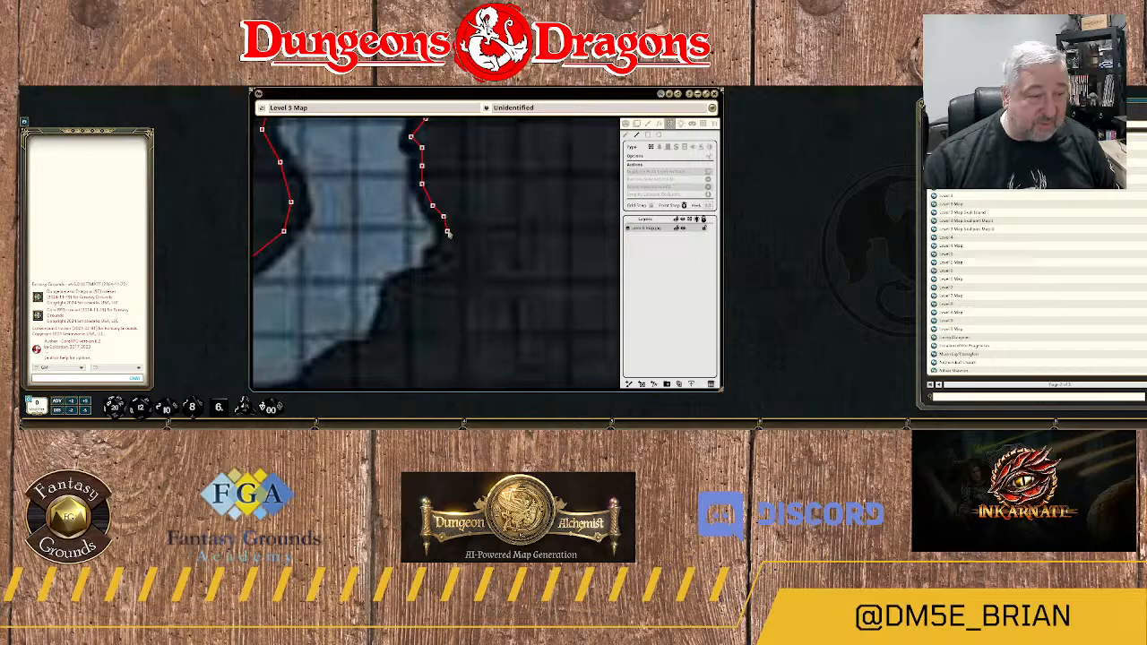
{"action": "left_click", "coordinate": [447, 232]}
{"action": "left_click", "coordinate": [443, 251]}
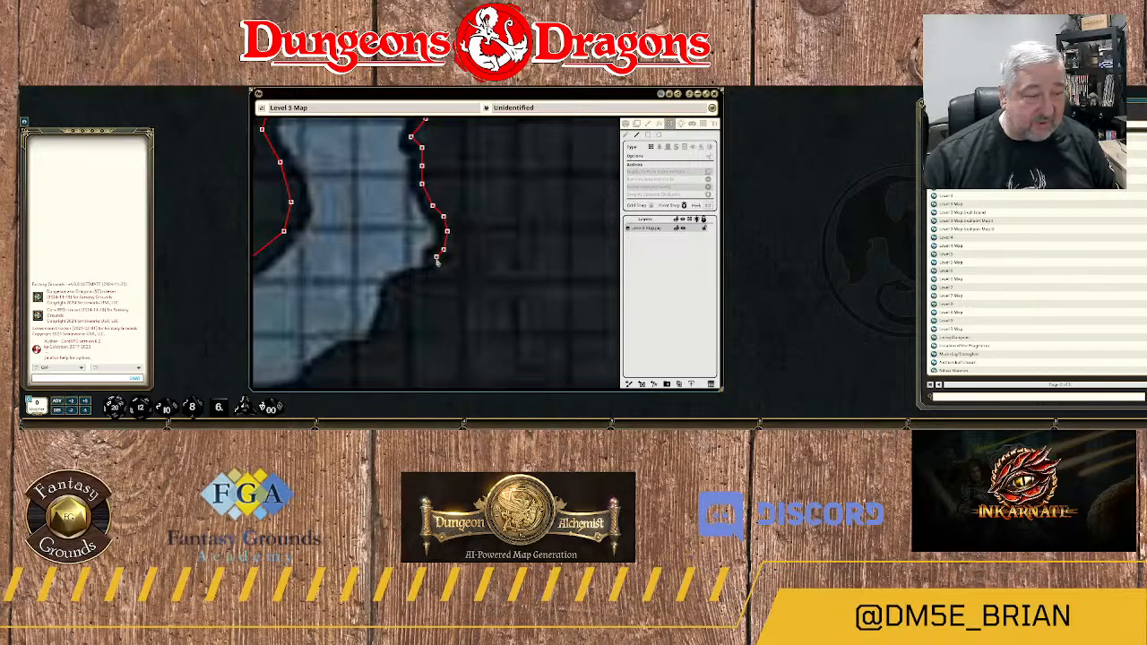
{"action": "left_click", "coordinate": [437, 259]}
Trace the wall west beneath the bulge and down to the rock corner where the channel turns southwest.
{"action": "left_click", "coordinate": [429, 273]}
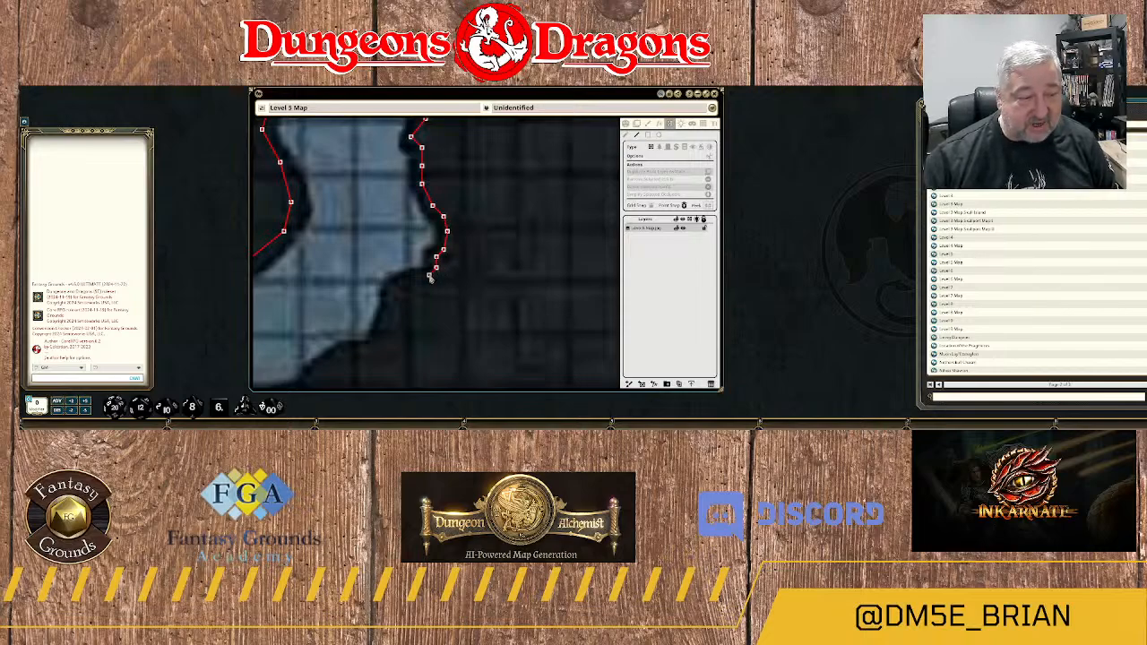
{"action": "left_click", "coordinate": [410, 279]}
{"action": "left_click", "coordinate": [396, 286]}
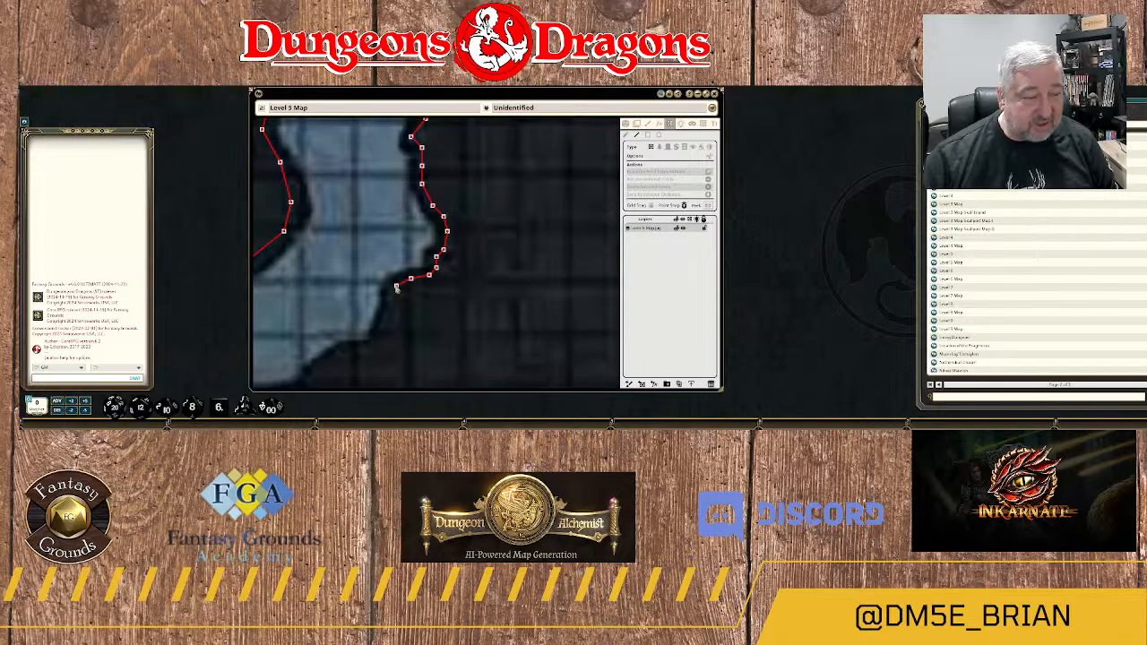
{"action": "left_click", "coordinate": [386, 304]}
{"action": "left_click_drag", "start_coordinate": [375, 333], "coordinate": [477, 218]}
{"action": "left_click", "coordinate": [476, 229]}
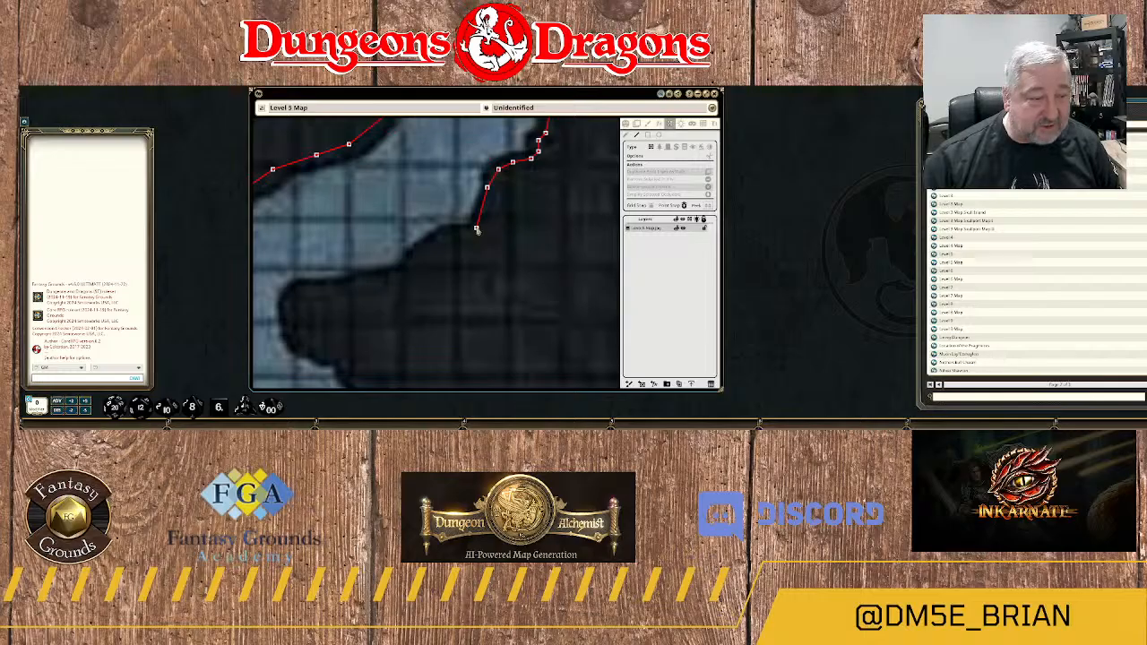
Continue the wall southwest from that corner along the stepped southern edge of the channel bend.
{"action": "left_click", "coordinate": [460, 231]}
{"action": "left_click", "coordinate": [446, 233]}
{"action": "left_click", "coordinate": [429, 242]}
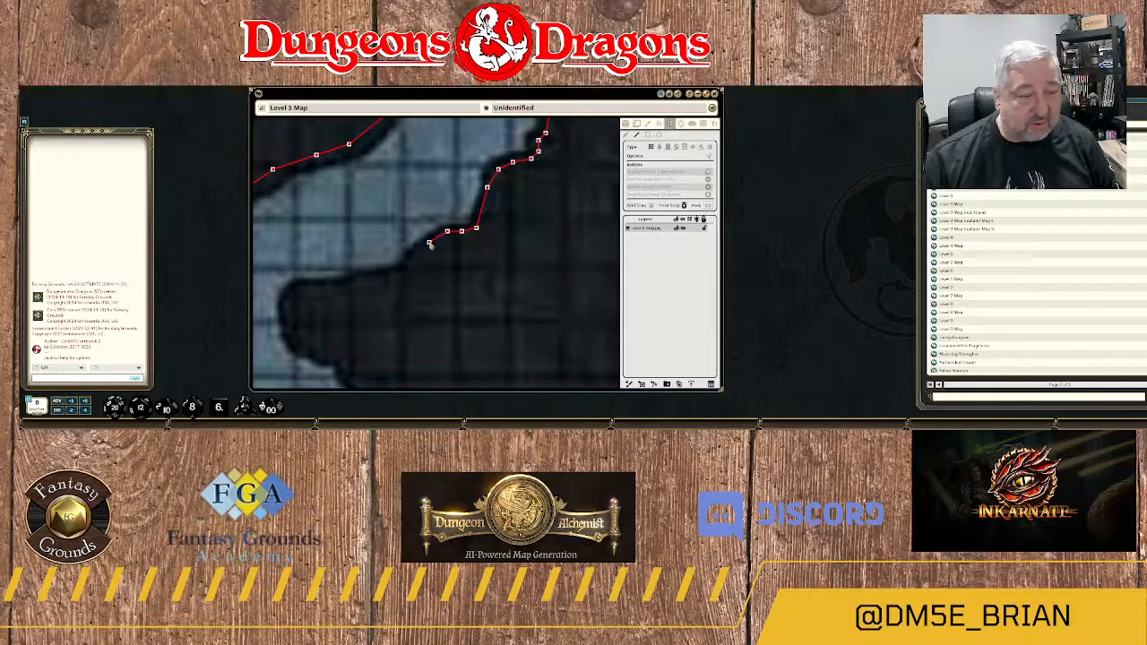
{"action": "left_click", "coordinate": [417, 256]}
{"action": "left_click", "coordinate": [411, 268]}
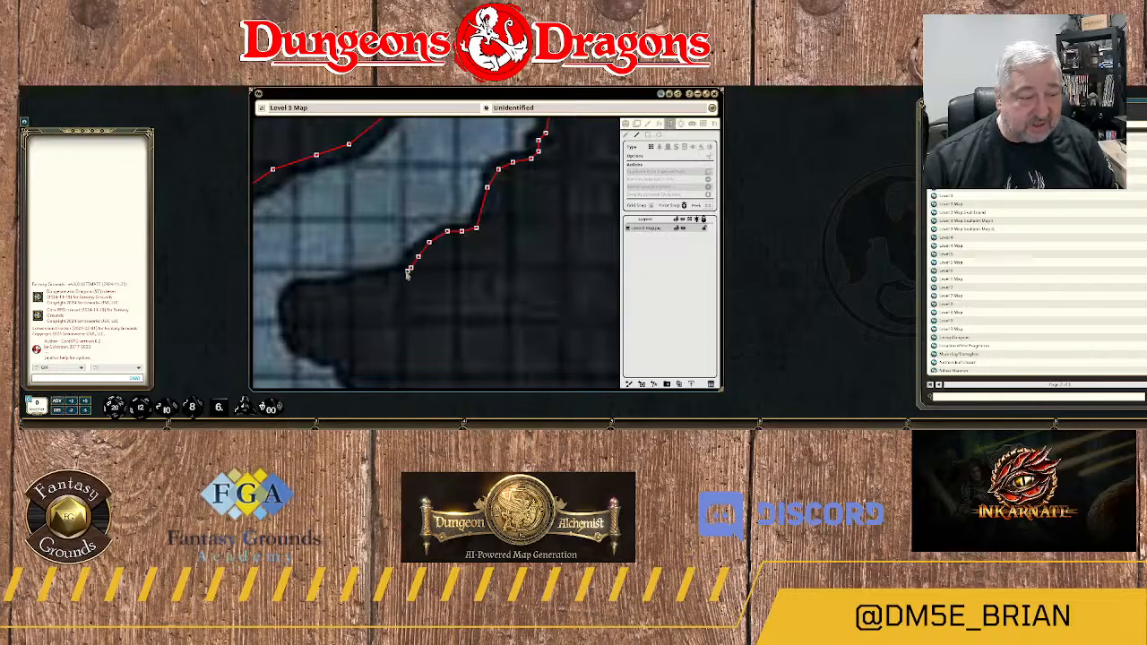
Extend the wall west along the top of the rock headland to its western tip.
{"action": "left_click", "coordinate": [400, 273]}
{"action": "left_click", "coordinate": [367, 279]}
{"action": "left_click", "coordinate": [353, 282]}
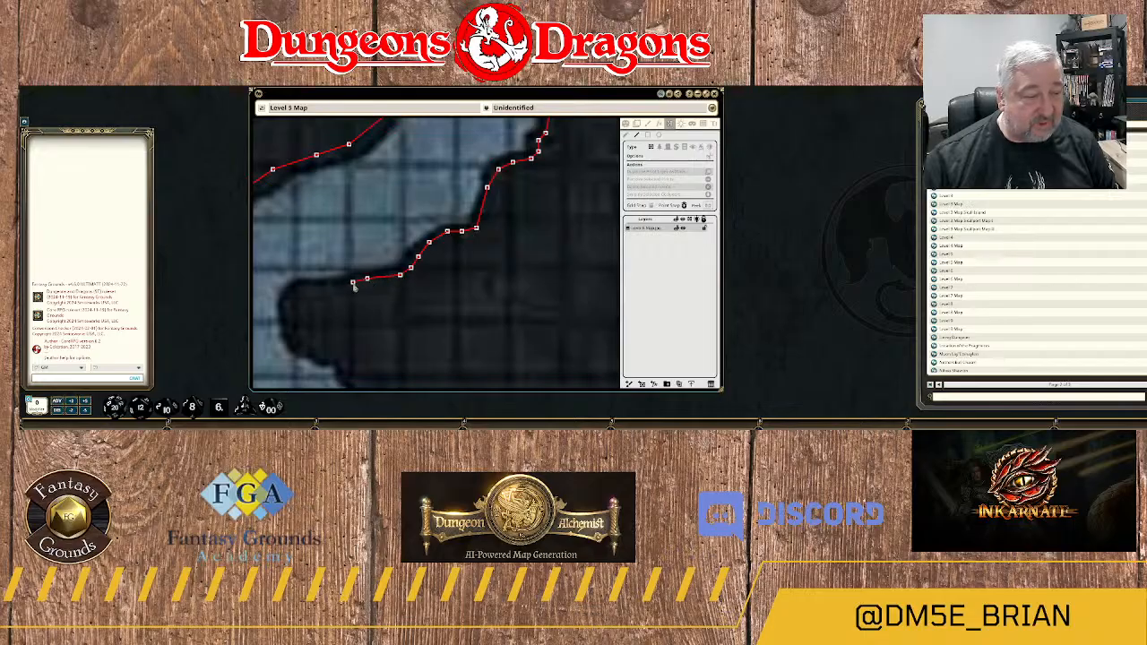
{"action": "left_click", "coordinate": [349, 285]}
{"action": "left_click", "coordinate": [328, 289]}
{"action": "left_click", "coordinate": [302, 286]}
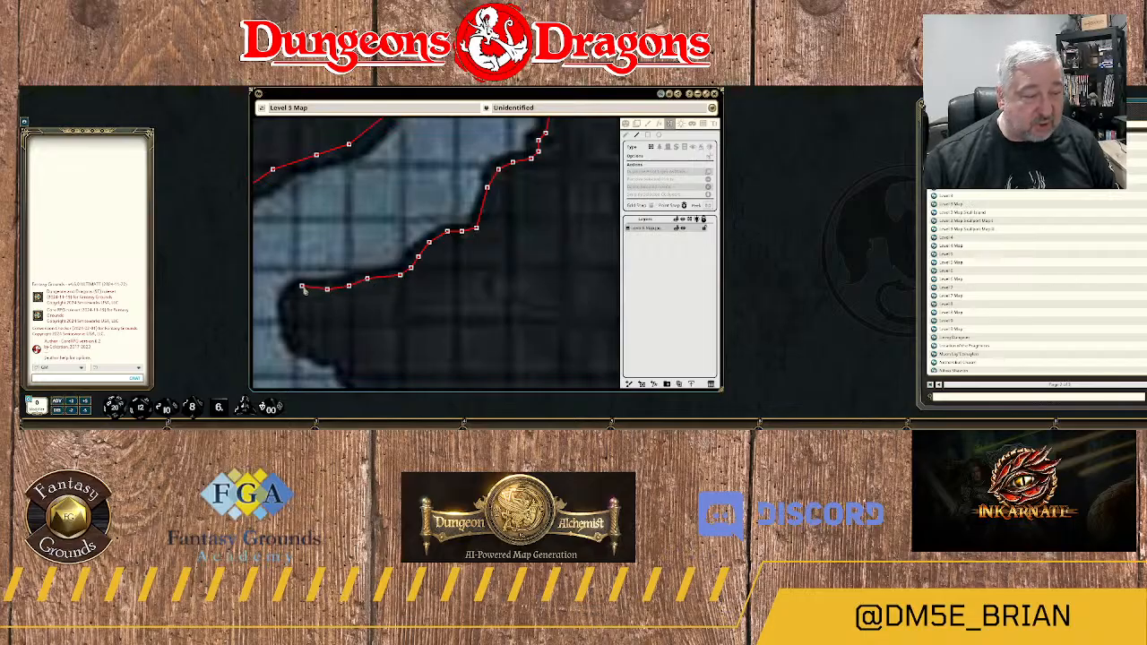
Trace the wall around the headland's rounded western tip and down its west side.
{"action": "left_click_drag", "start_coordinate": [300, 321], "coordinate": [467, 259]}
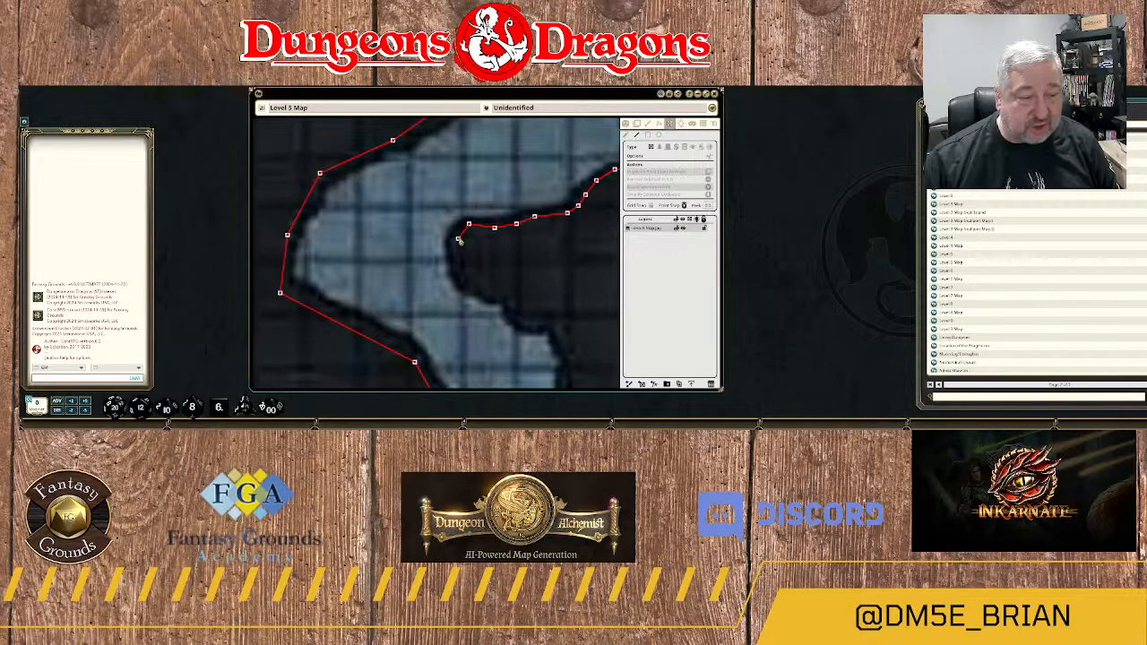
{"action": "left_click", "coordinate": [457, 235]}
{"action": "left_click", "coordinate": [450, 245]}
{"action": "left_click", "coordinate": [454, 260]}
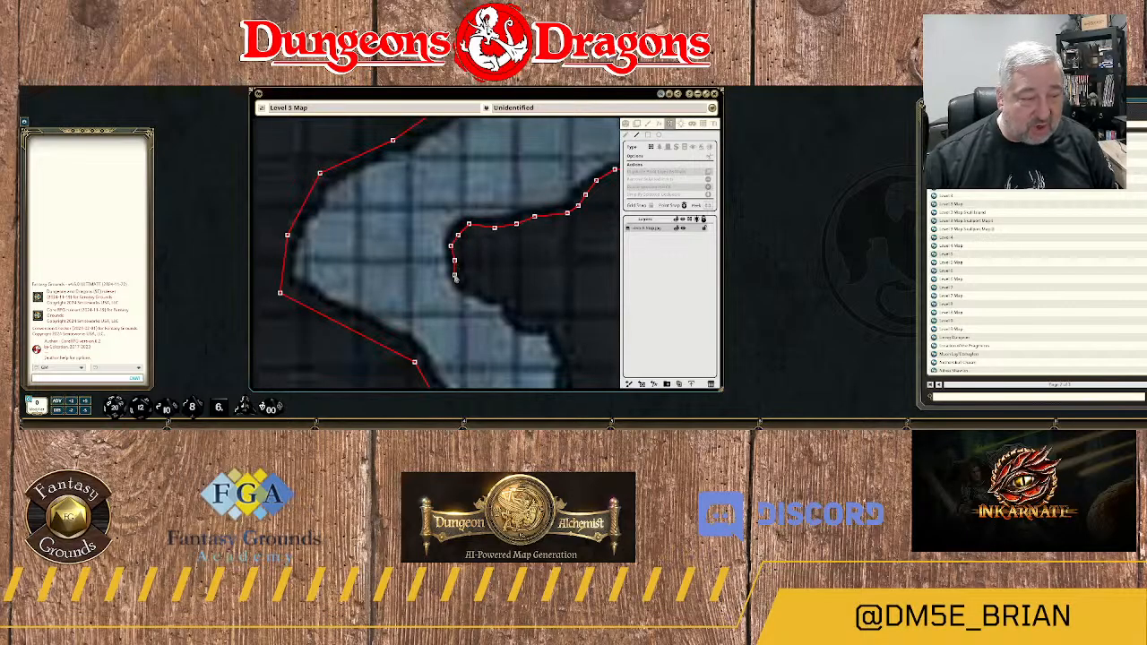
{"action": "left_click", "coordinate": [461, 283]}
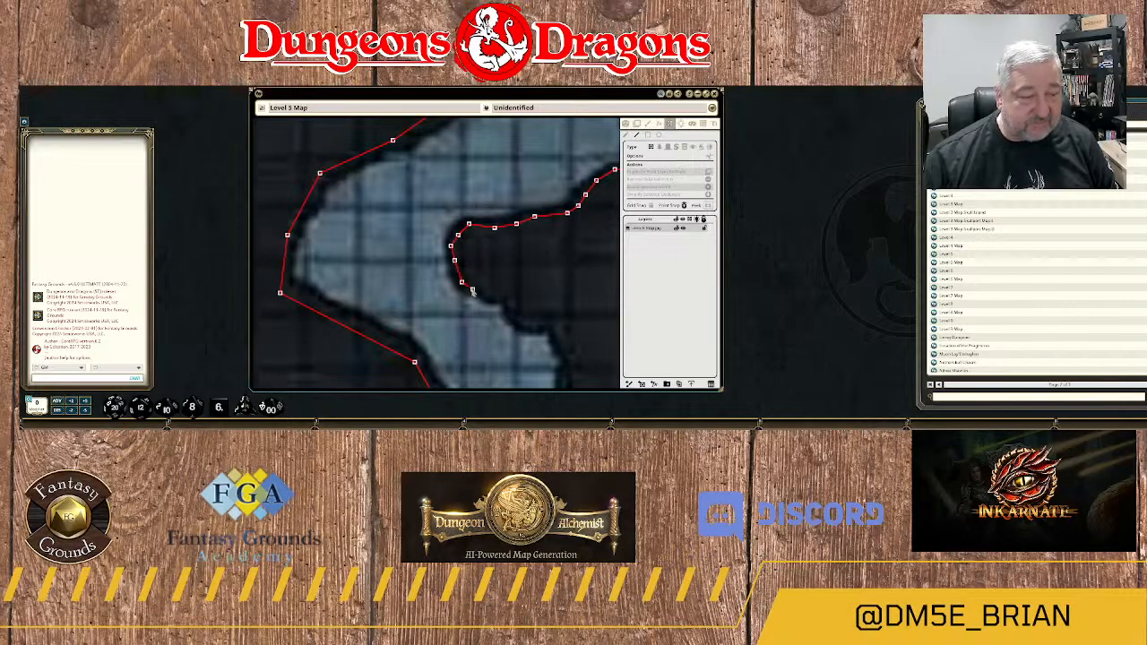
Continue the wall southeast along the headland's jagged underside to where the channel narrows southward.
{"action": "left_click", "coordinate": [476, 291]}
{"action": "left_click", "coordinate": [491, 296]}
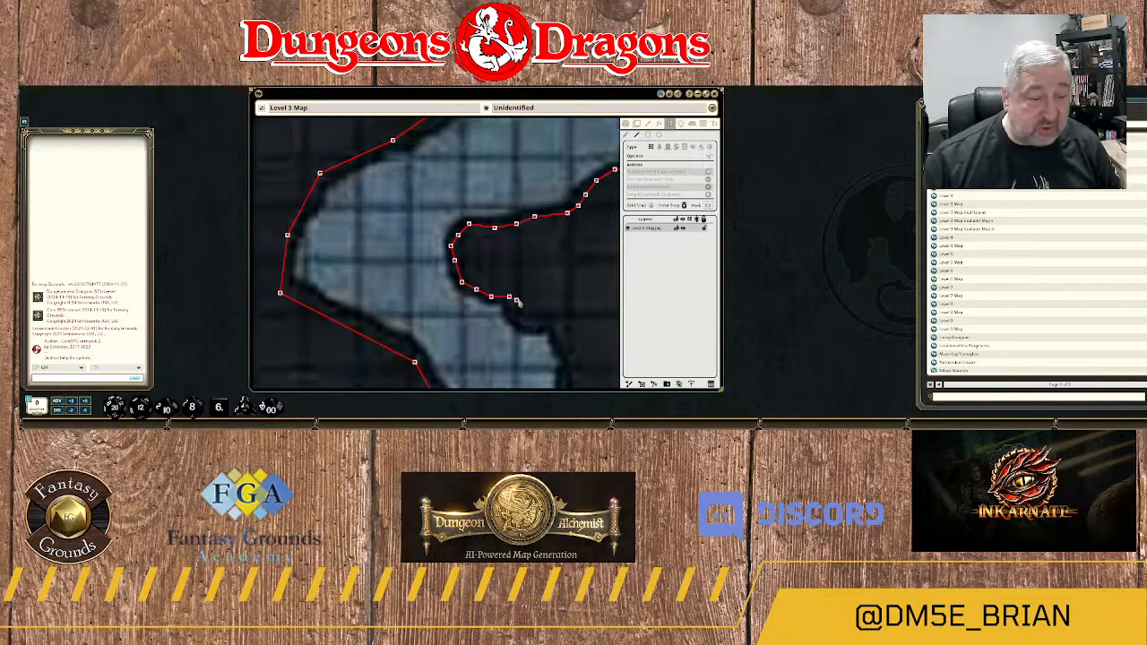
{"action": "left_click", "coordinate": [520, 301]}
{"action": "left_click", "coordinate": [520, 317]}
{"action": "left_click", "coordinate": [534, 322]}
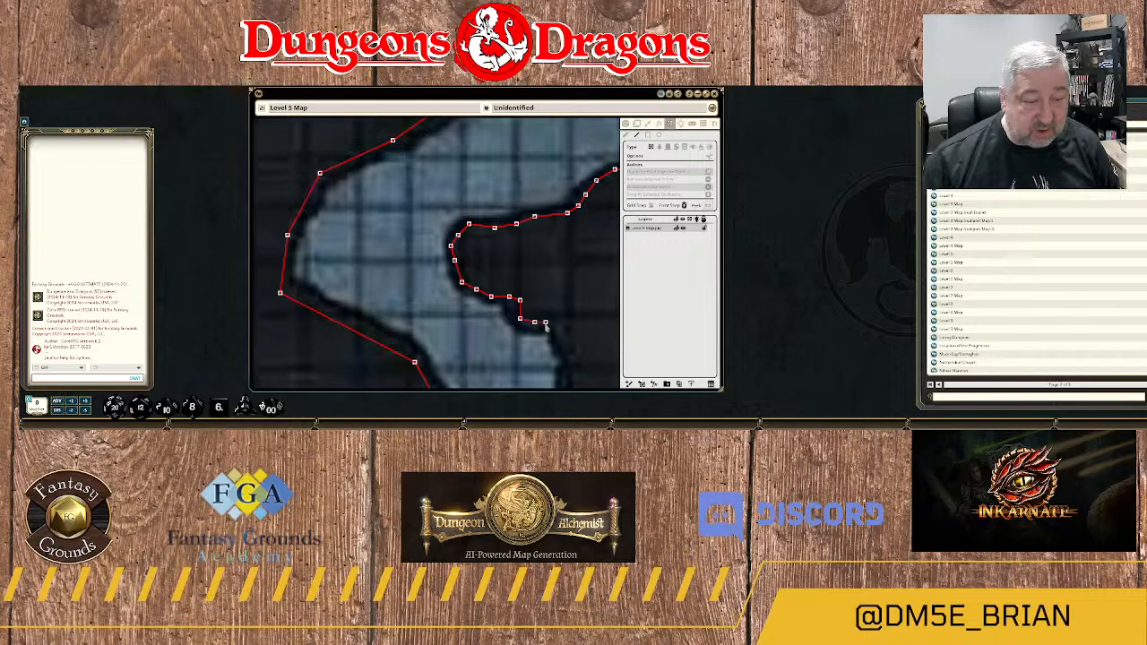
{"action": "left_click", "coordinate": [545, 323]}
{"action": "left_click", "coordinate": [564, 336]}
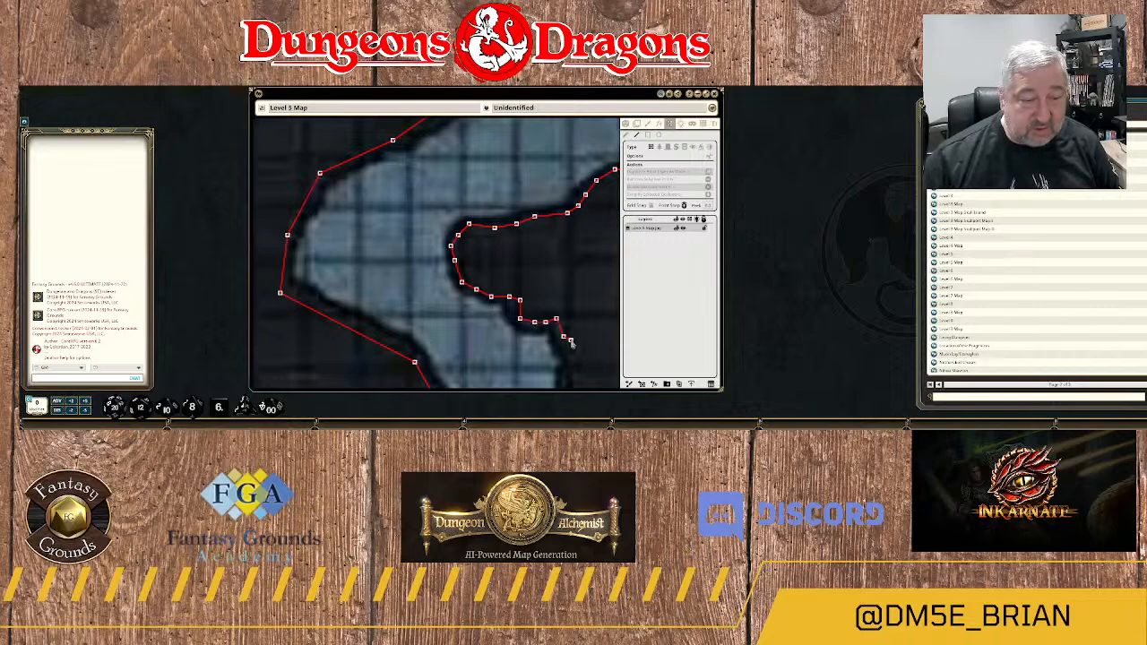
Trace the wall south along the narrow channel's east edge, past the inward nick and out along the ledge beneath it.
{"action": "left_click_drag", "start_coordinate": [571, 343], "coordinate": [514, 154]}
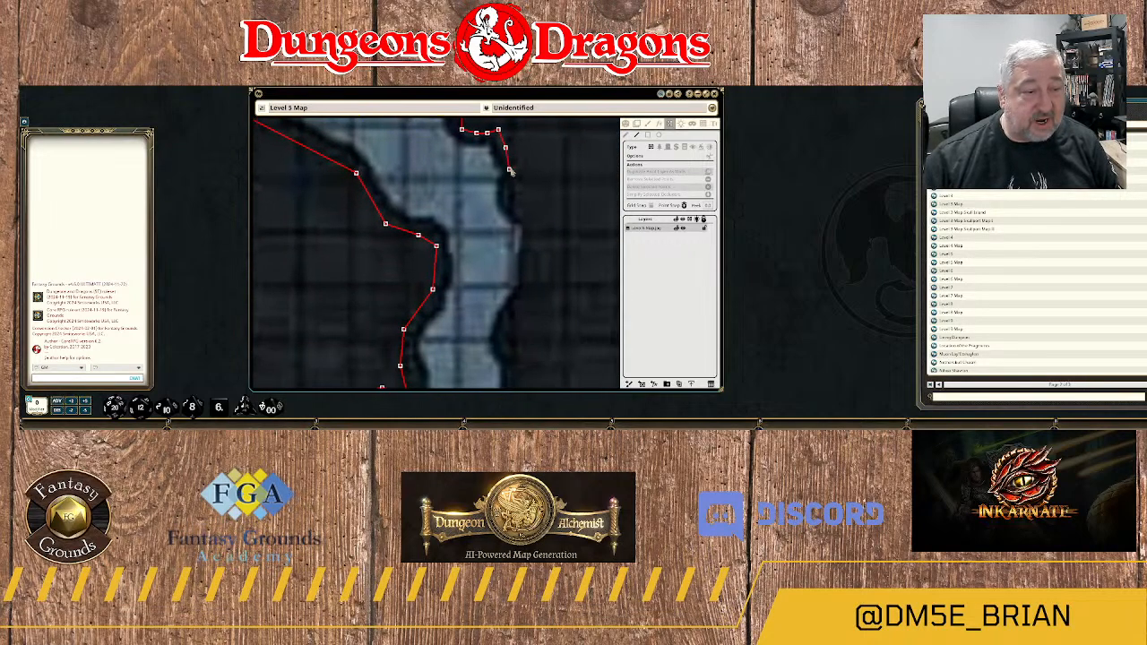
{"action": "left_click", "coordinate": [512, 166]}
{"action": "left_click", "coordinate": [512, 181]}
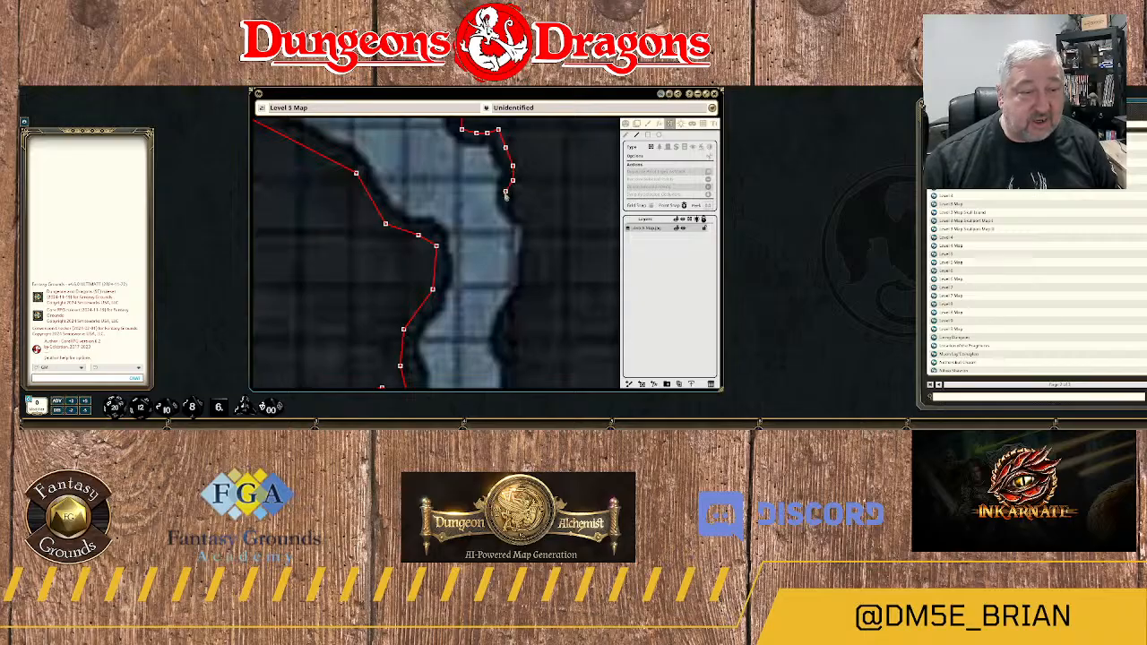
{"action": "left_click", "coordinate": [506, 191]}
{"action": "left_click", "coordinate": [509, 209]}
{"action": "left_click", "coordinate": [521, 216]}
{"action": "left_click", "coordinate": [527, 216]}
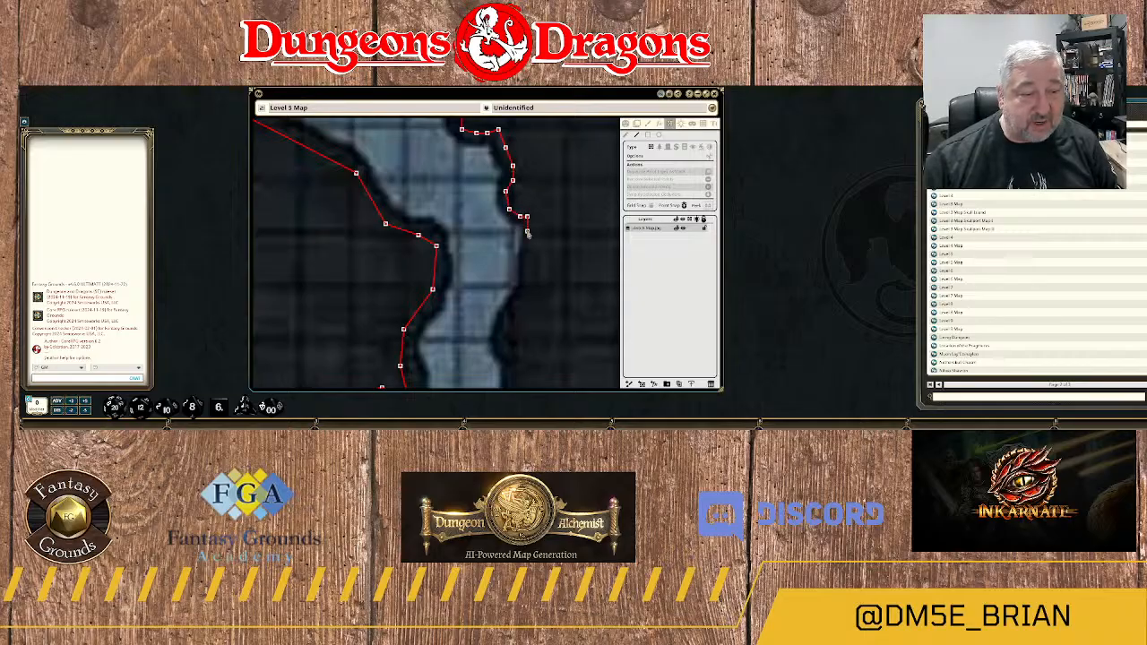
Continue the wall down the channel's widened east side and in to the pinch point north of 11B.
{"action": "left_click", "coordinate": [527, 240]}
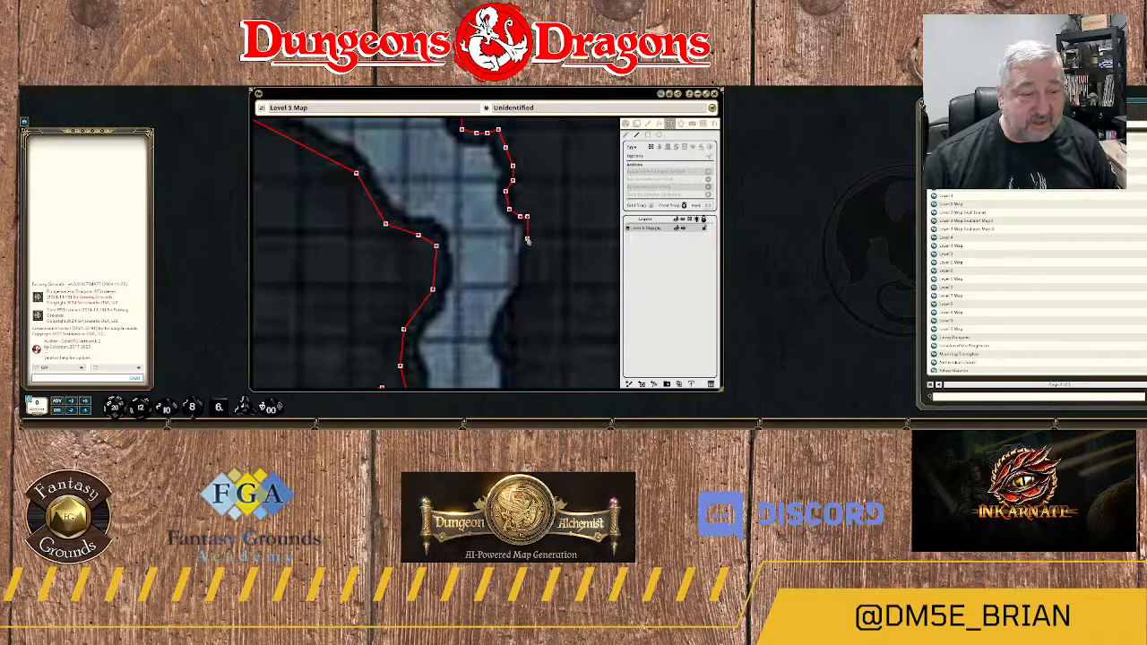
{"action": "left_click", "coordinate": [527, 289]}
{"action": "left_click", "coordinate": [520, 303]}
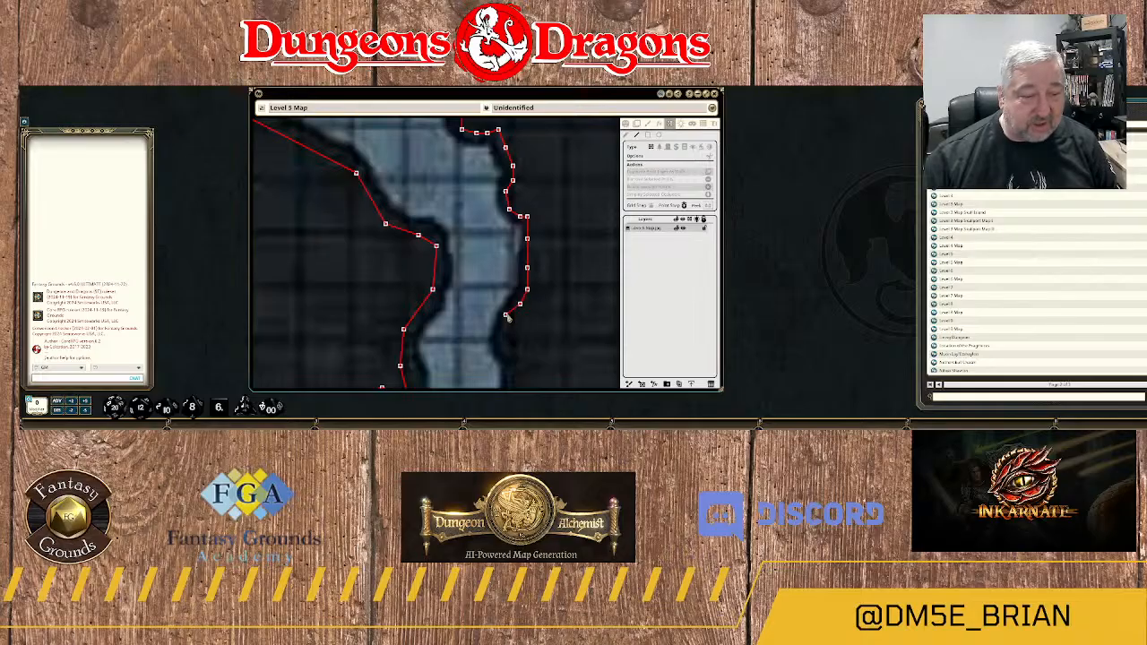
{"action": "left_click", "coordinate": [508, 317]}
{"action": "left_click", "coordinate": [502, 333]}
Trace the wall south from the pinch point along the east bank to the upper edge of the 11B label.
{"action": "left_click_drag", "start_coordinate": [511, 345], "coordinate": [511, 216]}
{"action": "left_click", "coordinate": [505, 224]}
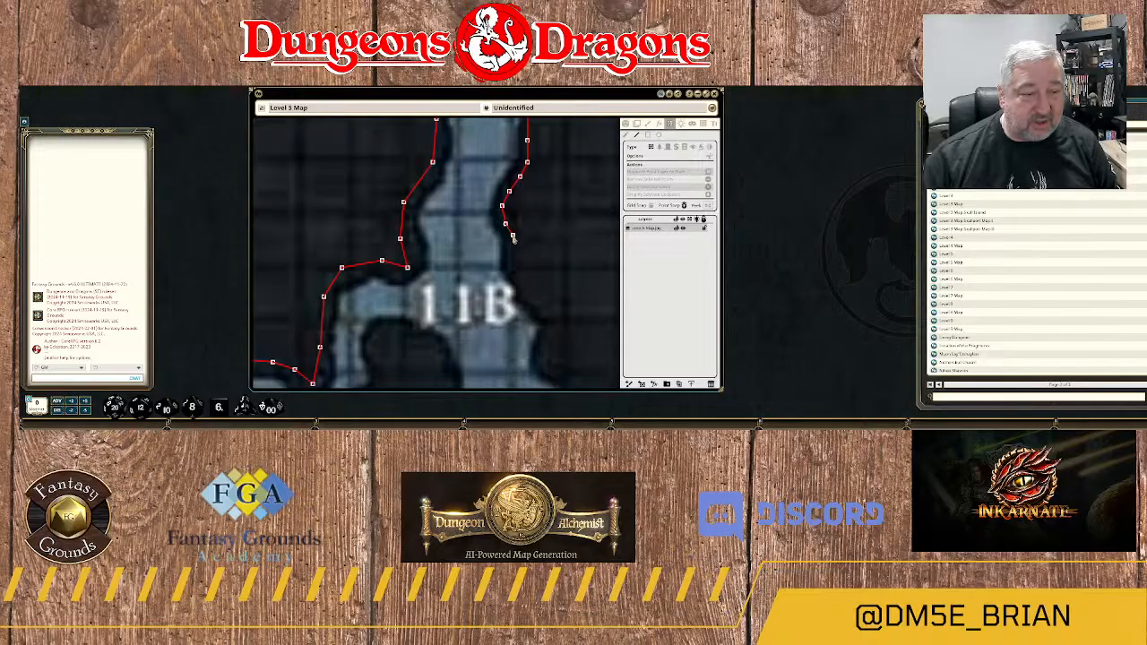
{"action": "left_click", "coordinate": [512, 245]}
{"action": "left_click", "coordinate": [509, 258]}
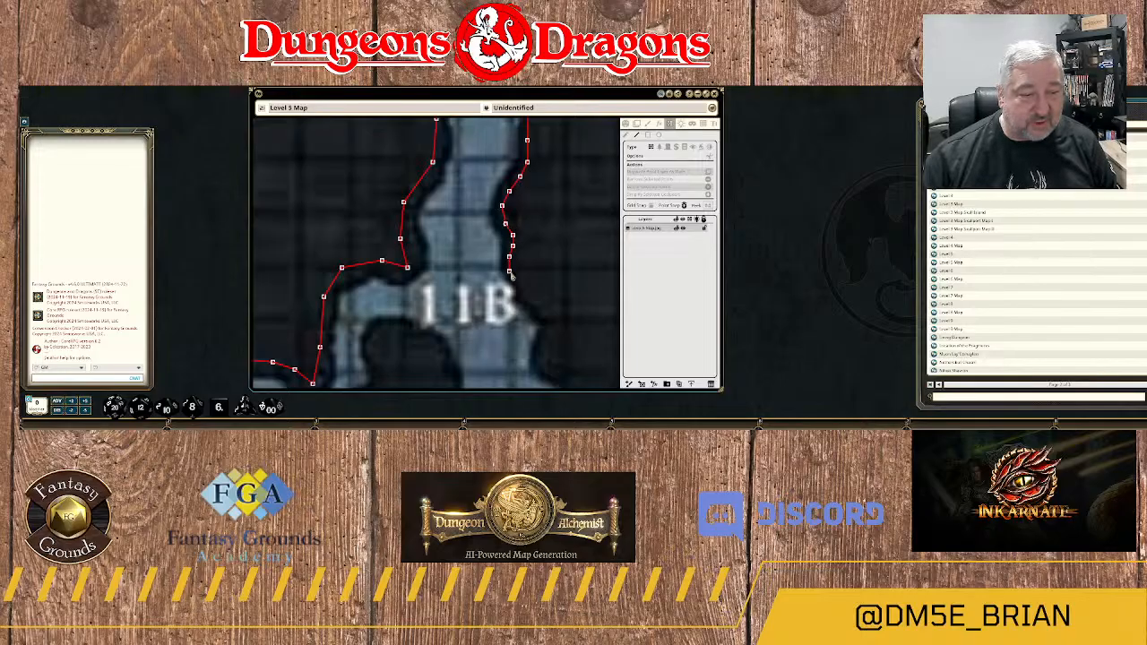
{"action": "left_click", "coordinate": [510, 270]}
{"action": "left_click", "coordinate": [516, 284]}
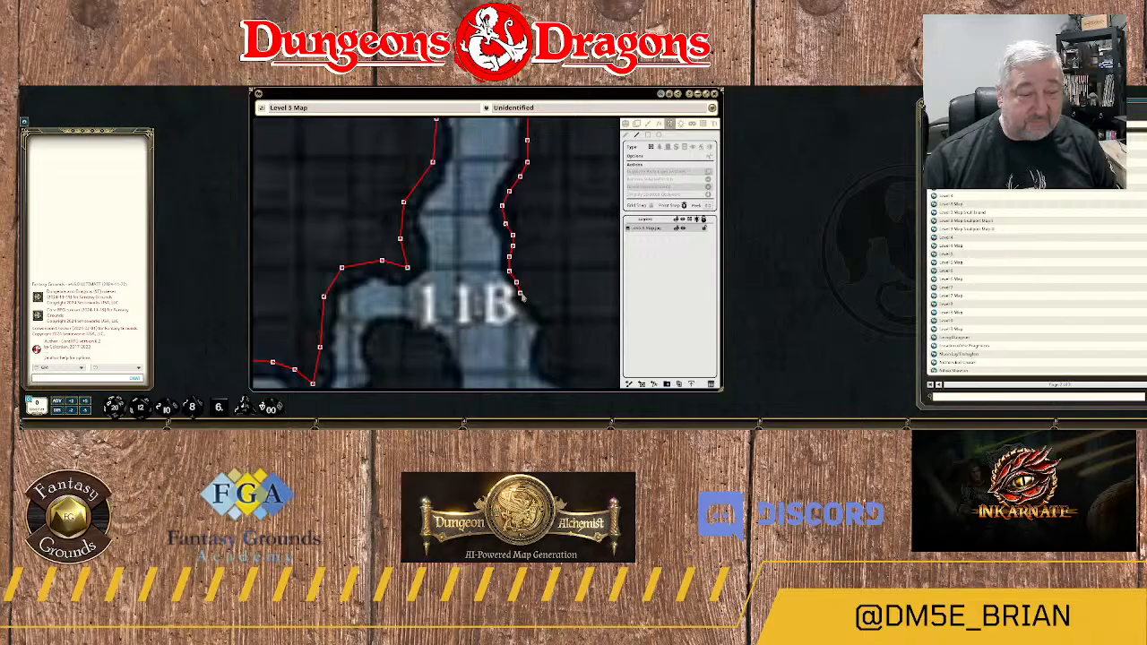
Continue the wall southeast past the B of 11B, around the small pocket and back in at the rock nick.
{"action": "left_click", "coordinate": [531, 301]}
{"action": "left_click", "coordinate": [538, 312]}
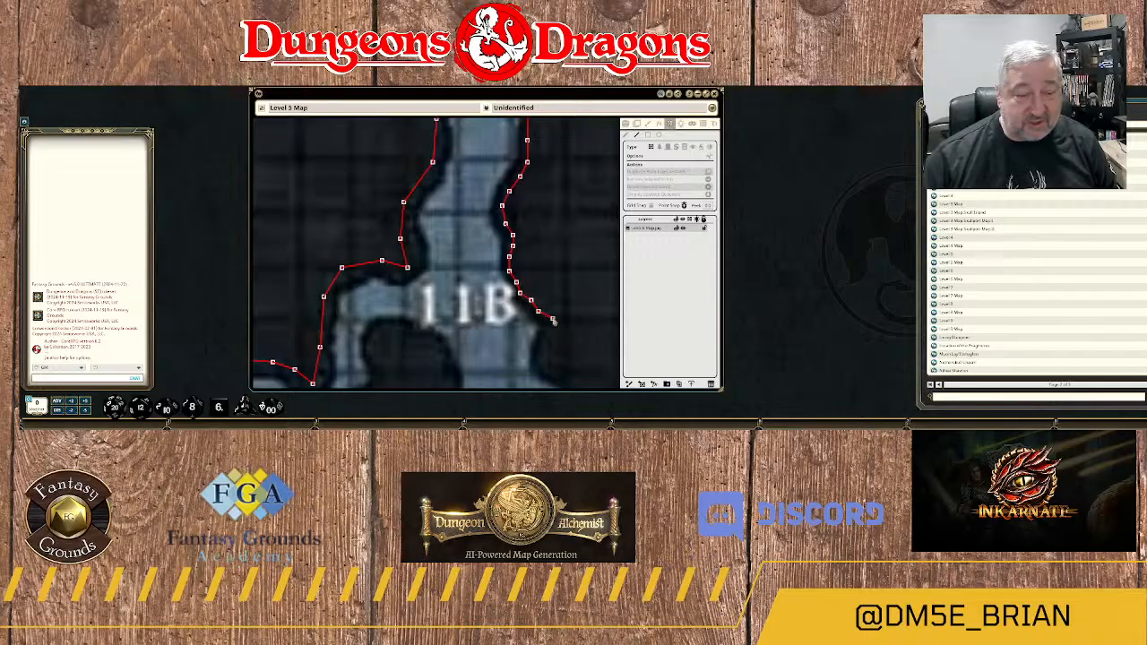
{"action": "left_click", "coordinate": [548, 320]}
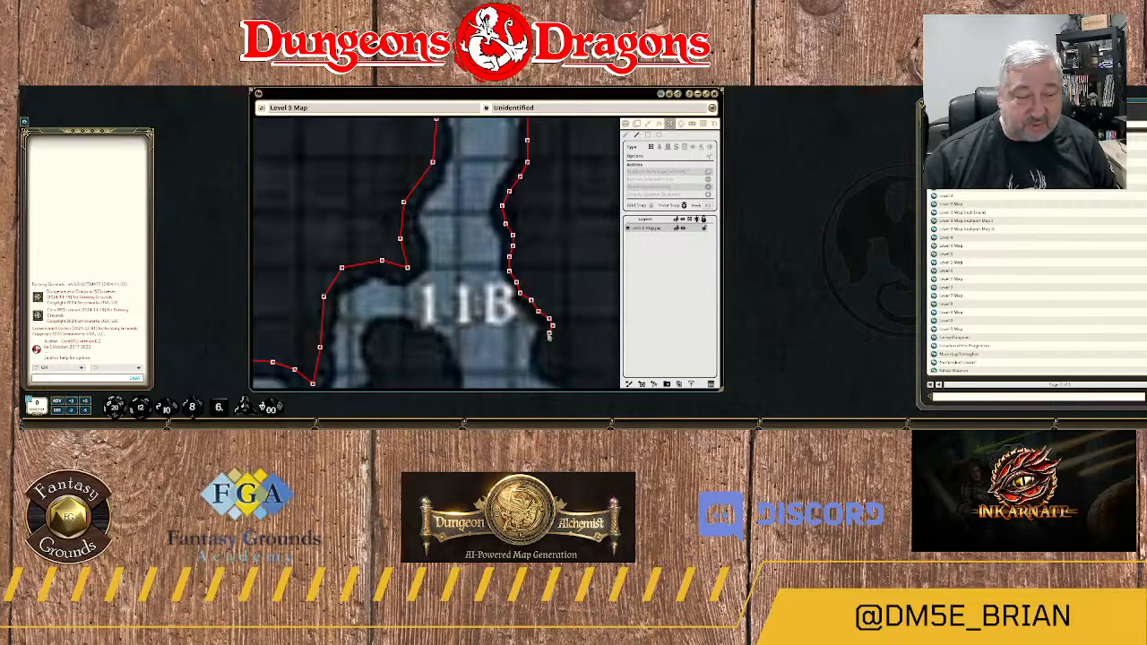
{"action": "left_click_drag", "start_coordinate": [546, 337], "coordinate": [556, 257]}
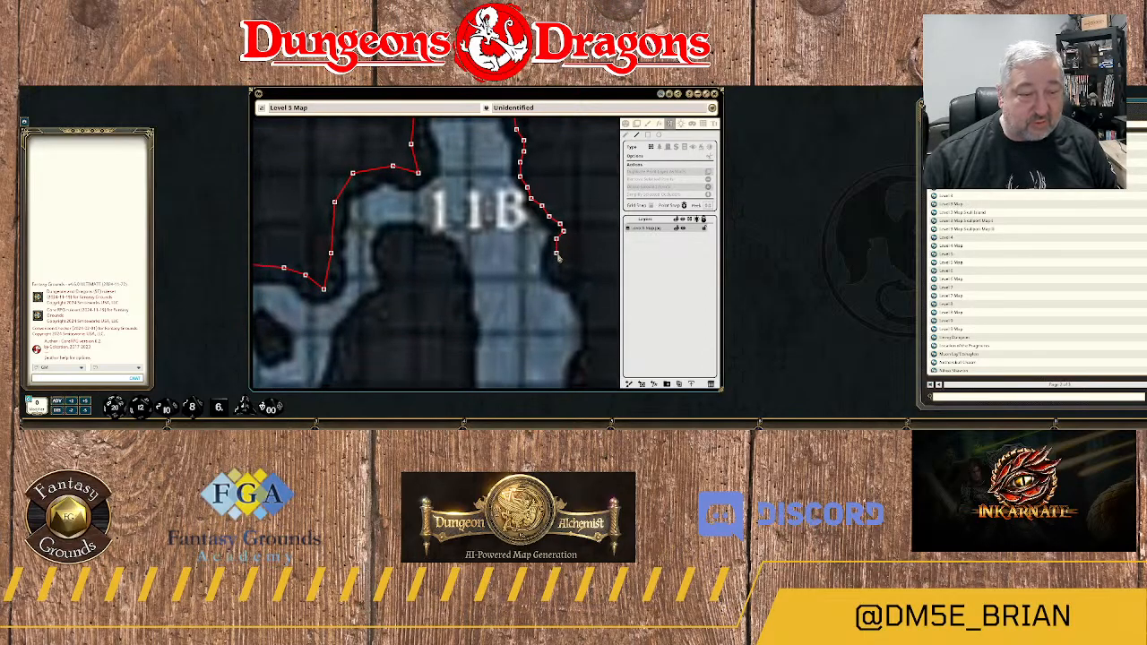
{"action": "left_click", "coordinate": [553, 265]}
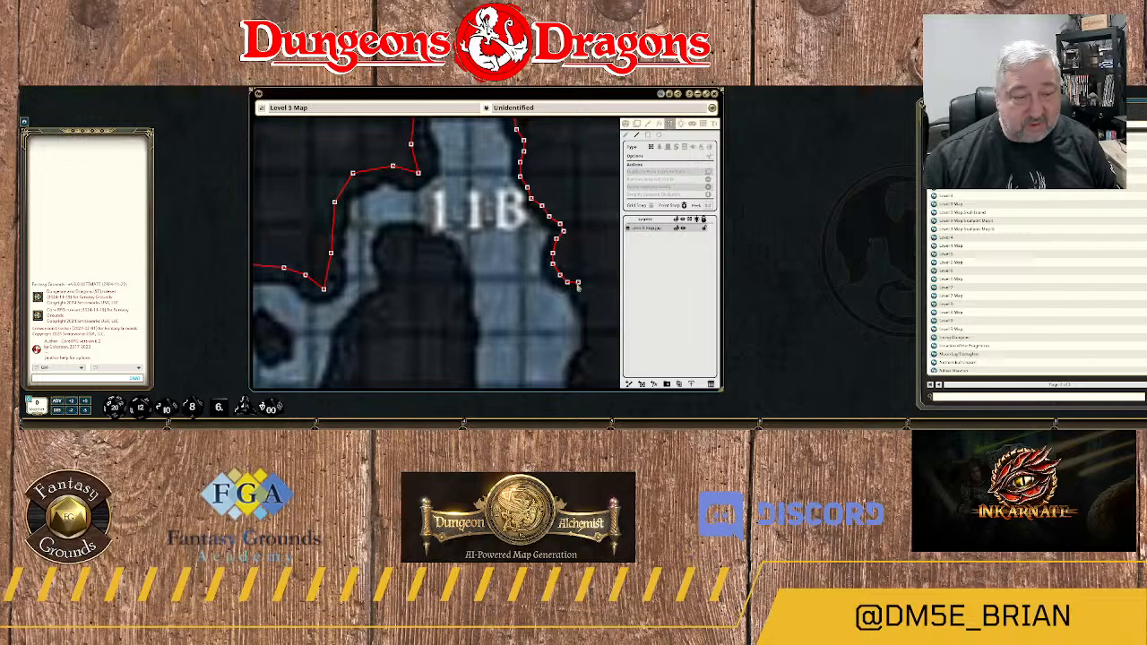
Trace the wall around the outward curve of the east bank southeast of 11B.
{"action": "left_click", "coordinate": [582, 297]}
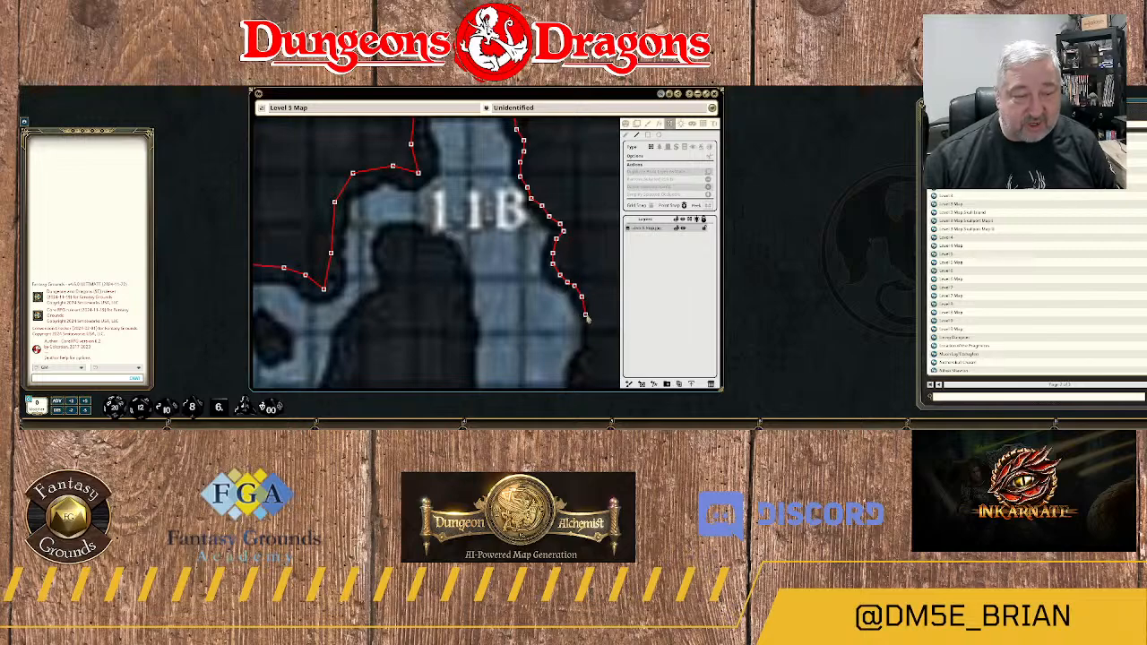
{"action": "left_click", "coordinate": [589, 311]}
{"action": "left_click_drag", "start_coordinate": [589, 311], "coordinate": [512, 234]}
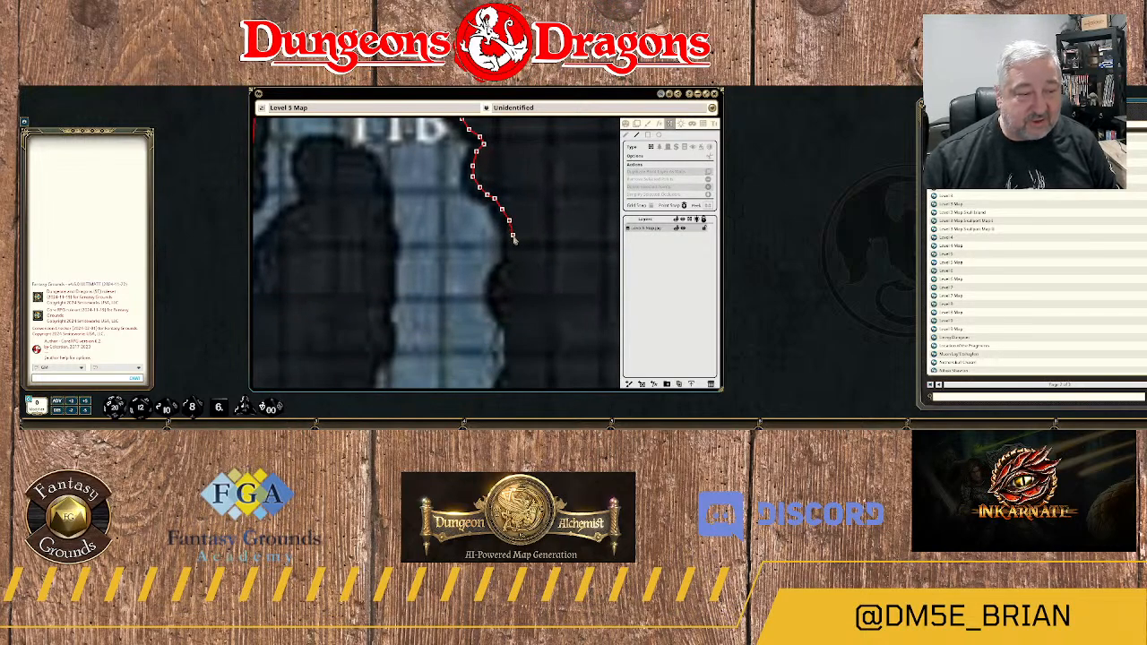
{"action": "left_click", "coordinate": [513, 240]}
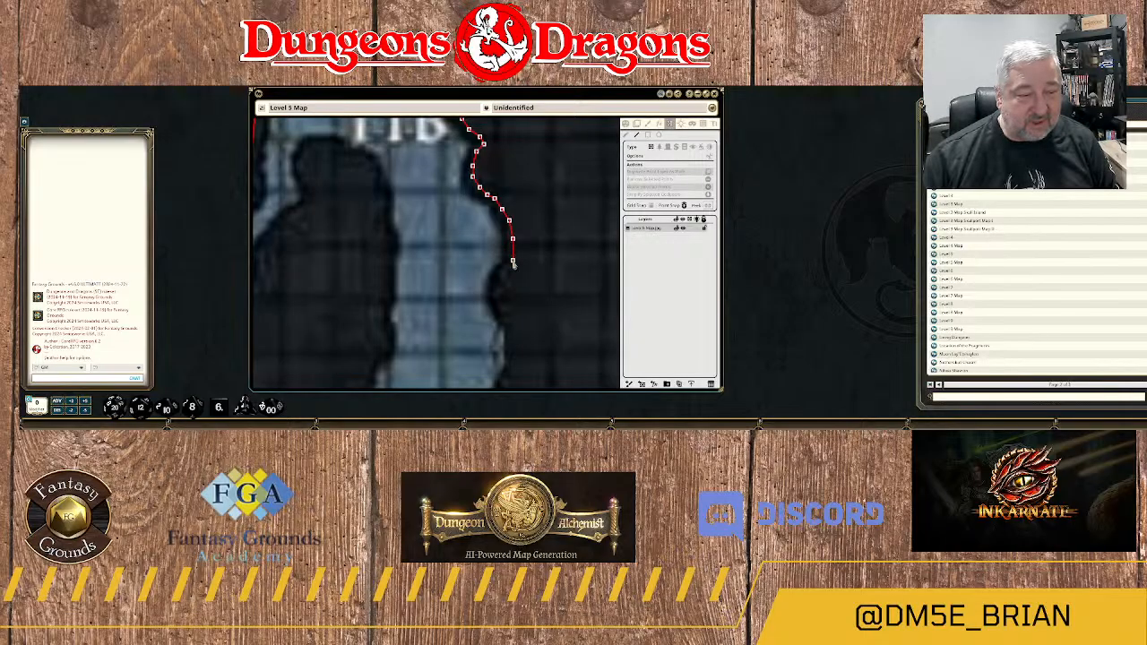
{"action": "left_click", "coordinate": [513, 262]}
Follow the inward rock nub on the east bank south of 11B and continue the wall down the bank below it.
{"action": "left_click", "coordinate": [499, 275]}
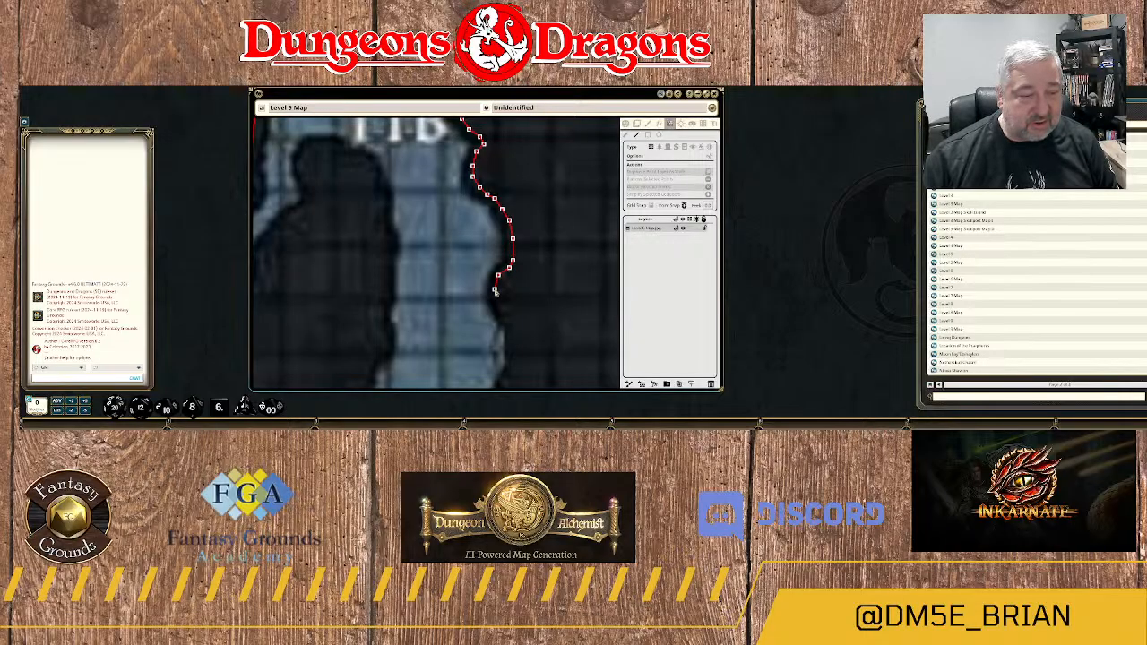
{"action": "left_click", "coordinate": [494, 289]}
{"action": "left_click", "coordinate": [495, 300]}
{"action": "left_click", "coordinate": [503, 311]}
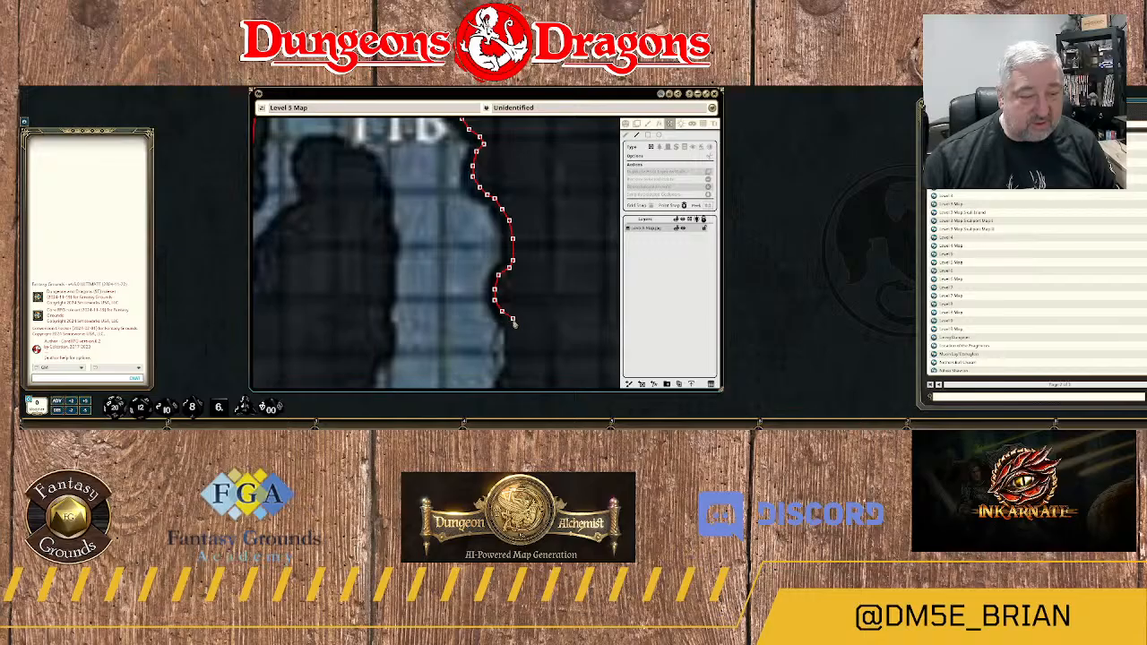
{"action": "left_click", "coordinate": [509, 318]}
{"action": "left_click_drag", "start_coordinate": [514, 353], "coordinate": [536, 227]}
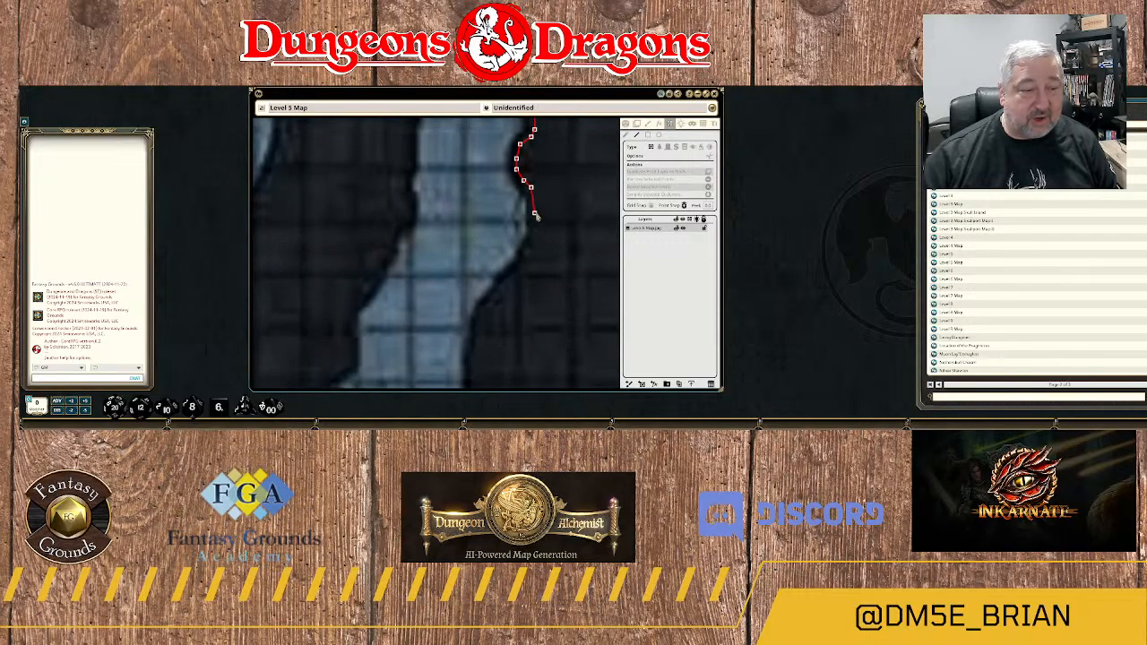
{"action": "left_click", "coordinate": [534, 204]}
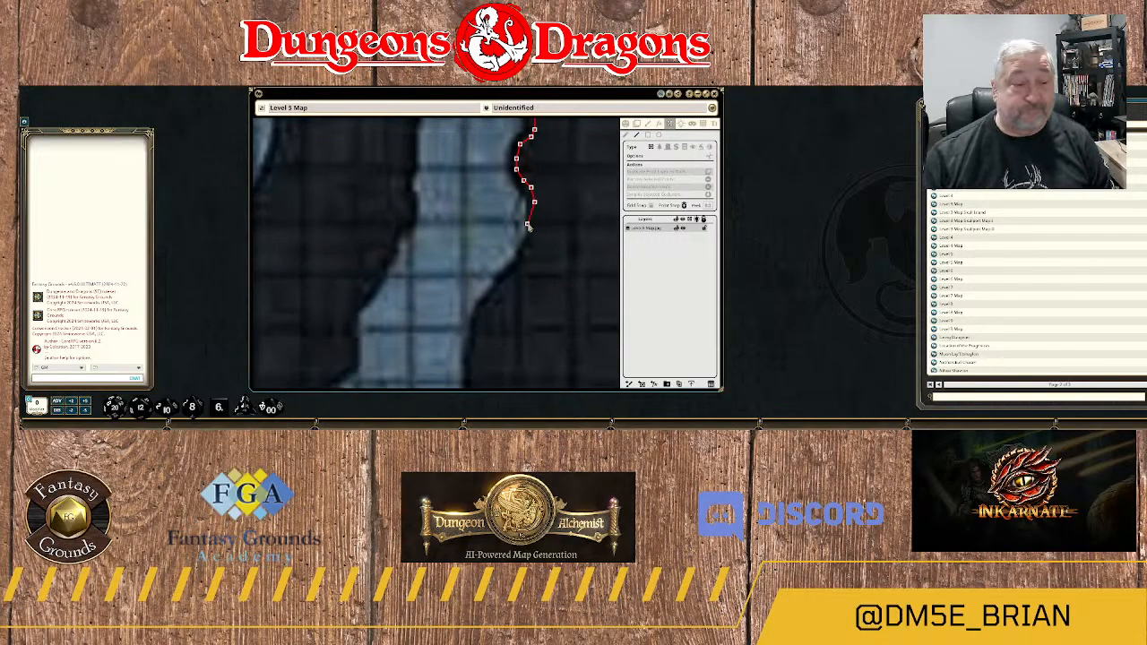
Trace the wall around the east bank's outward bulge and southwest to where the bank turns straight south.
{"action": "left_click", "coordinate": [534, 221]}
{"action": "left_click", "coordinate": [532, 241]}
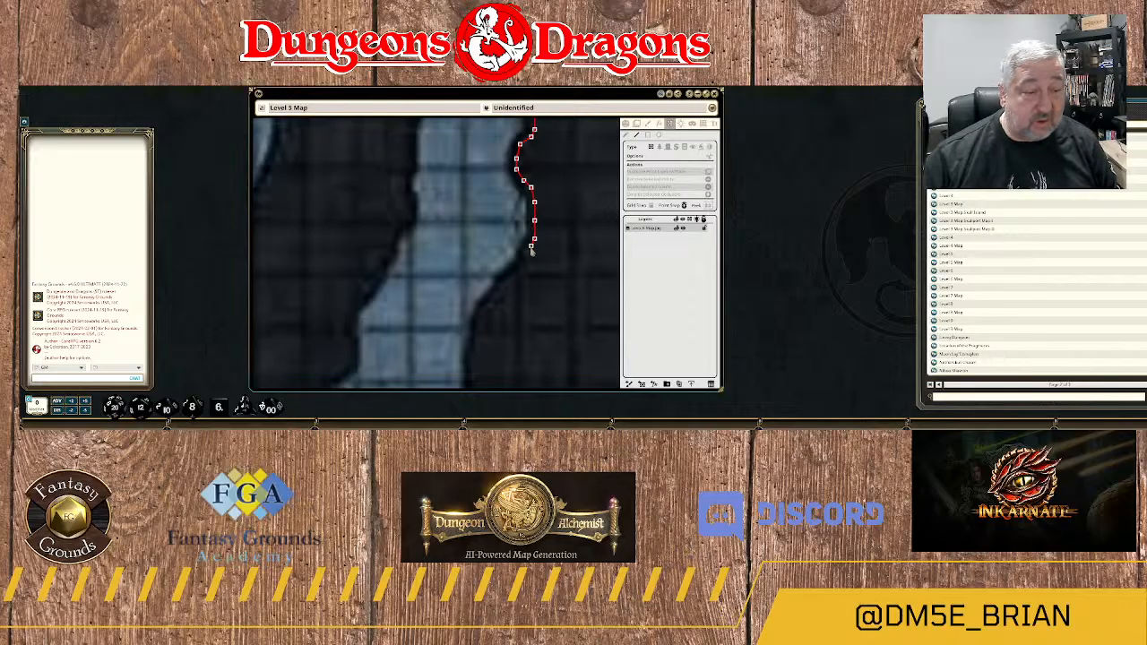
{"action": "left_click", "coordinate": [524, 263]}
{"action": "left_click", "coordinate": [513, 274]}
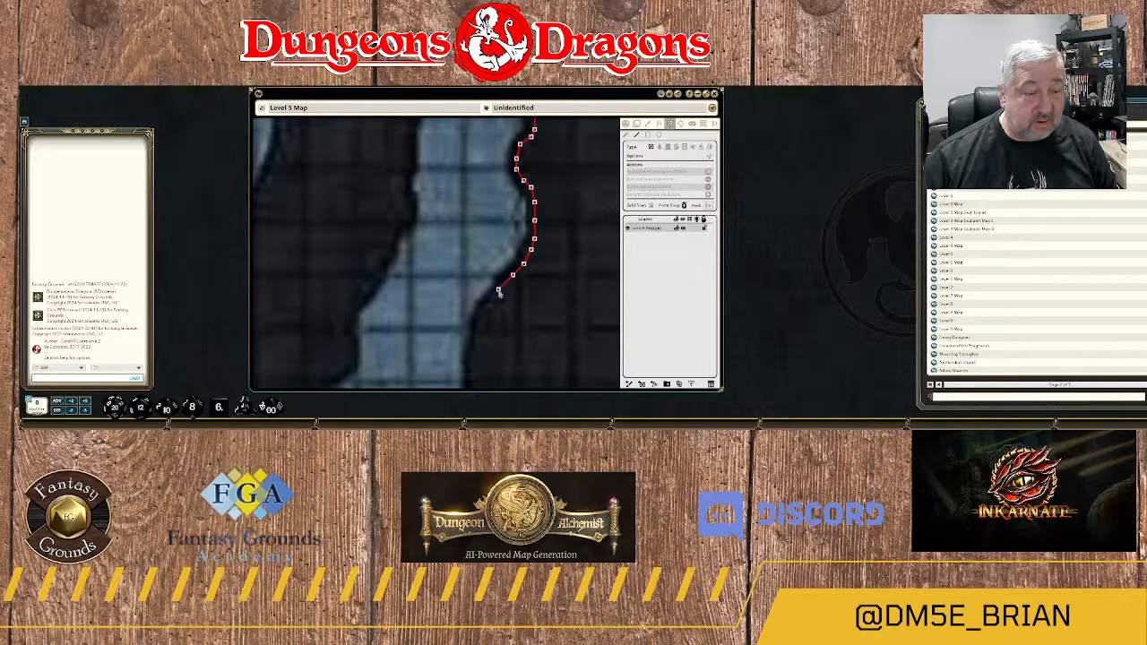
{"action": "left_click", "coordinate": [498, 291]}
{"action": "left_click", "coordinate": [491, 305]}
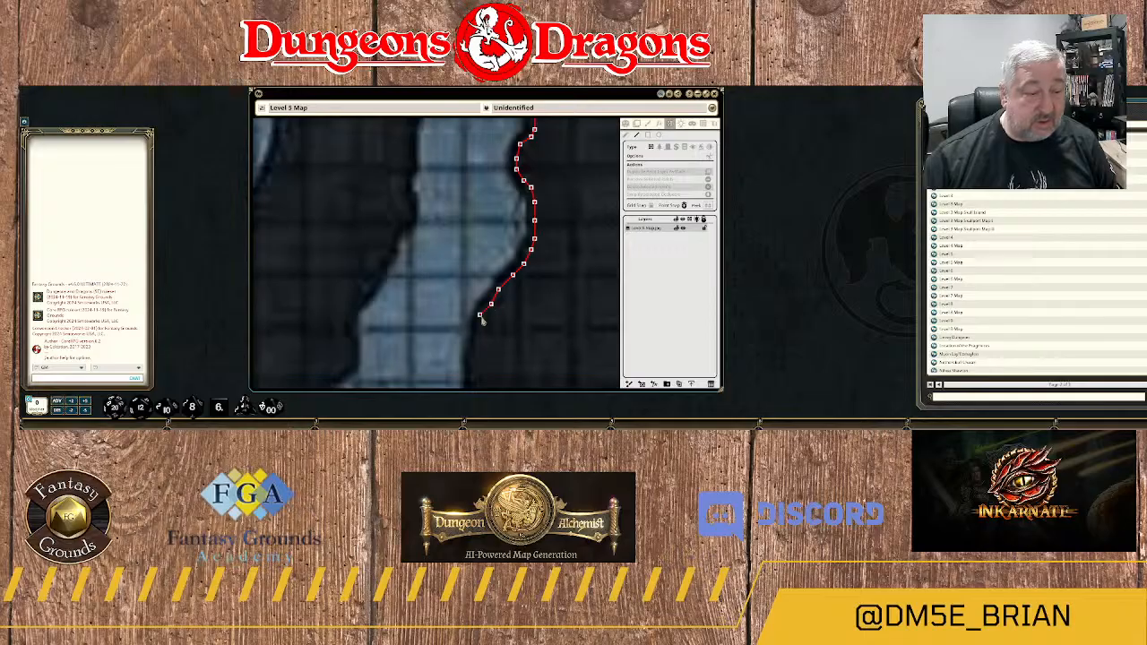
{"action": "left_click", "coordinate": [481, 314]}
{"action": "left_click", "coordinate": [479, 333]}
Continue the wall south around the large rounded rock face and southeast along its underside.
{"action": "left_click_drag", "start_coordinate": [476, 349], "coordinate": [503, 243]}
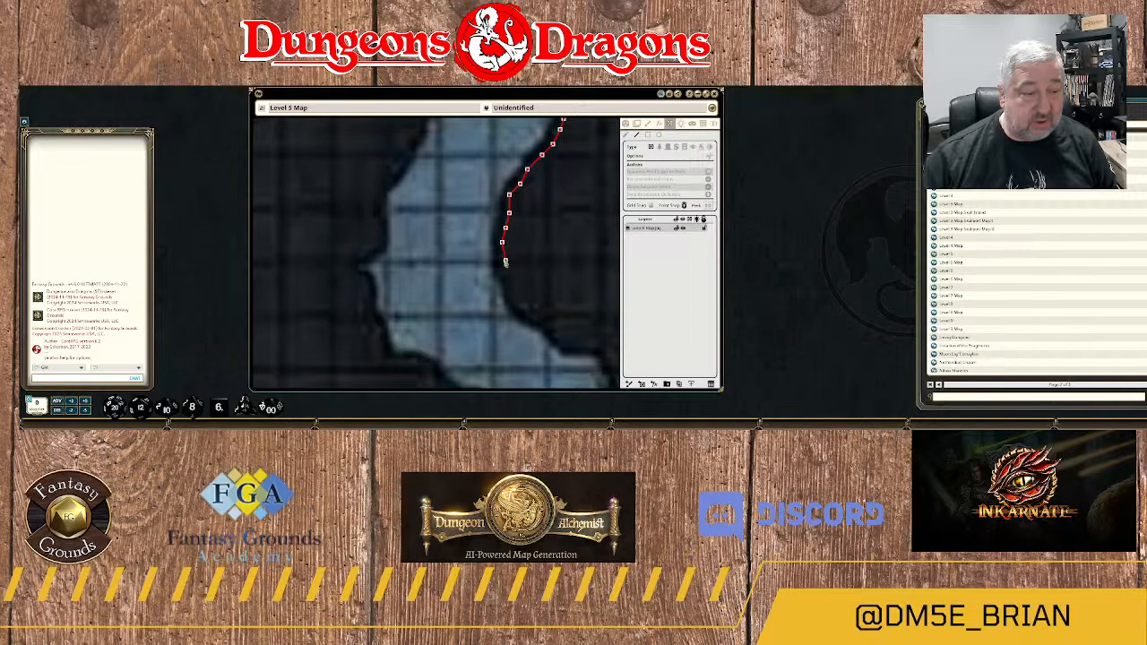
{"action": "left_click", "coordinate": [502, 261]}
{"action": "left_click", "coordinate": [506, 276]}
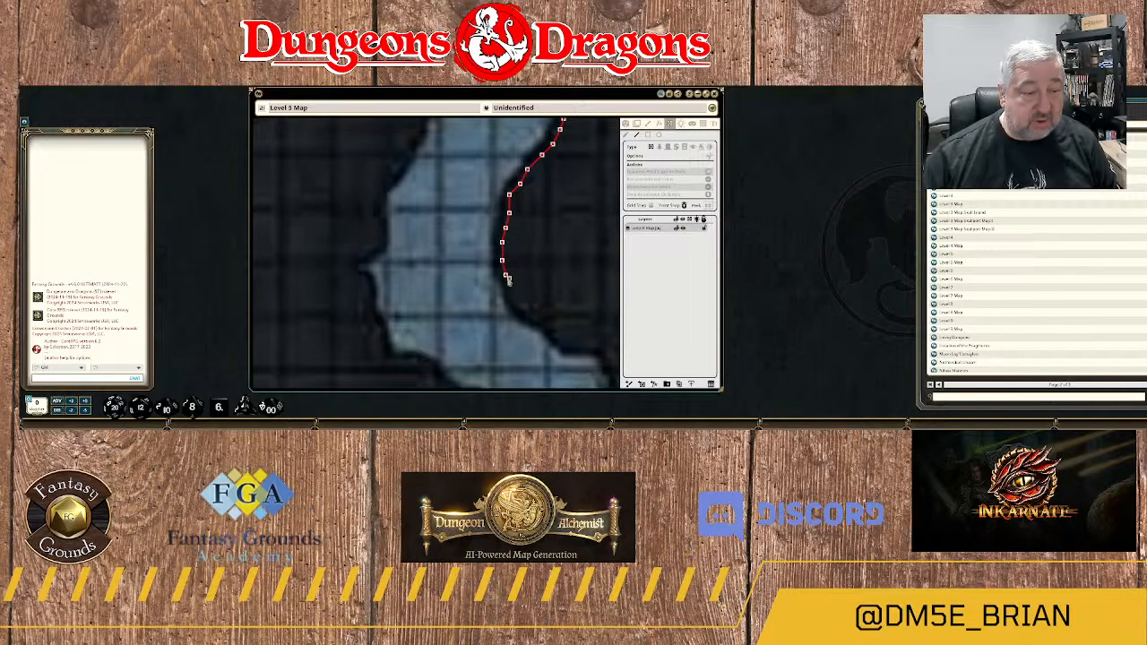
{"action": "left_click", "coordinate": [523, 308]}
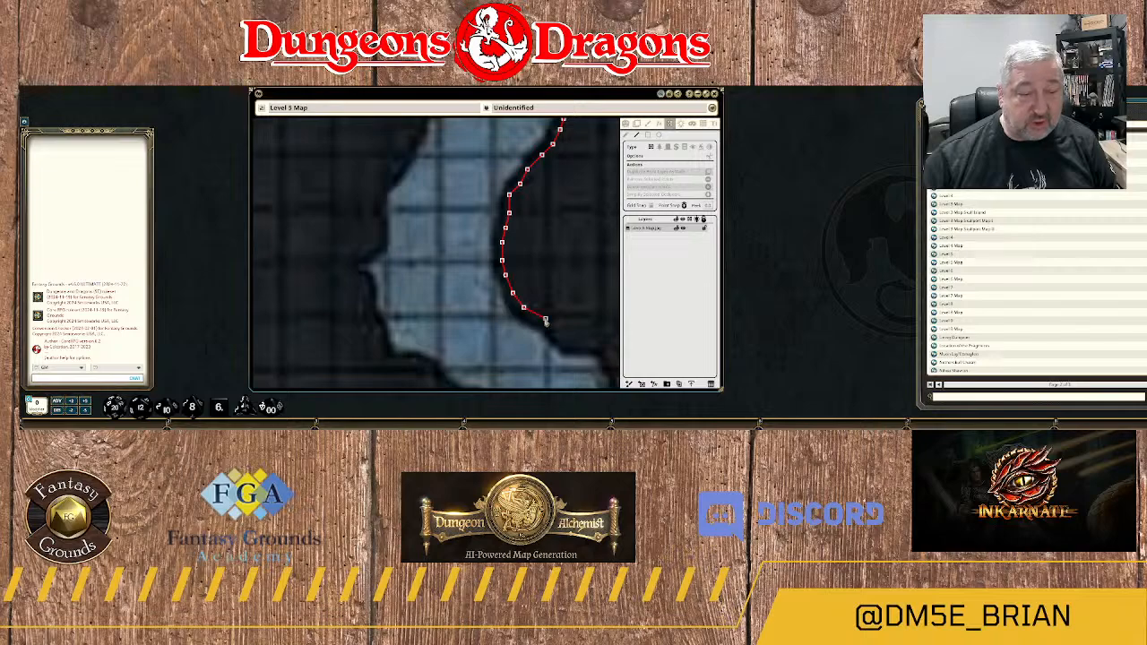
{"action": "left_click_drag", "start_coordinate": [574, 333], "coordinate": [473, 236]}
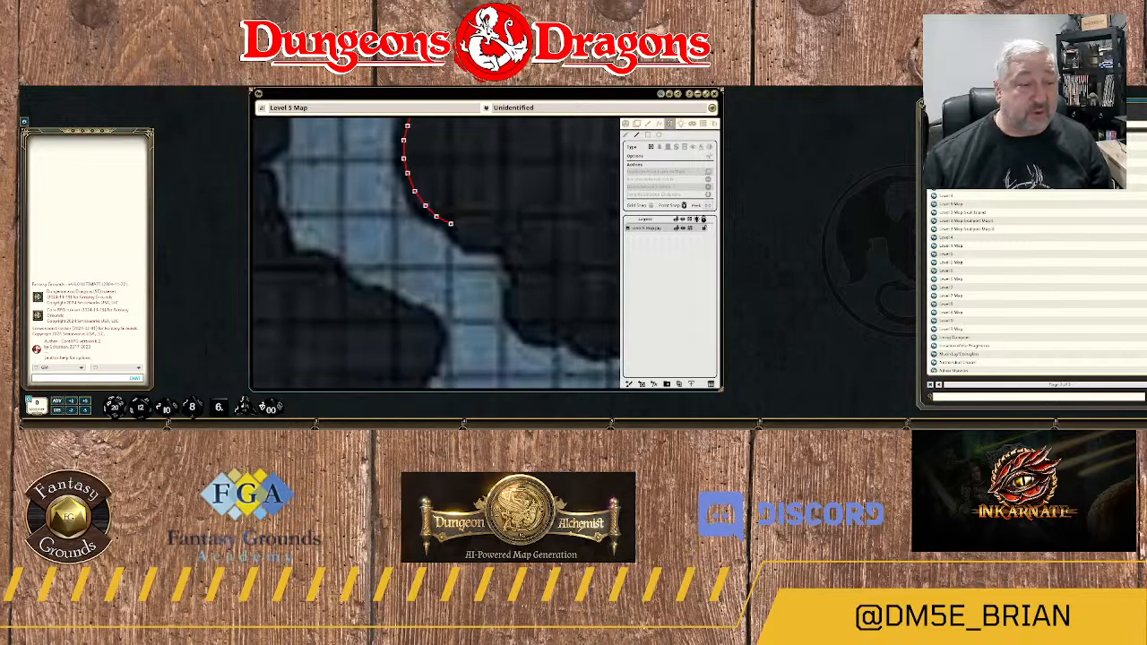
Follow the flat rock ledge east, round its corner, and bring the wall back in along the pocket below.
{"action": "left_click", "coordinate": [451, 223]}
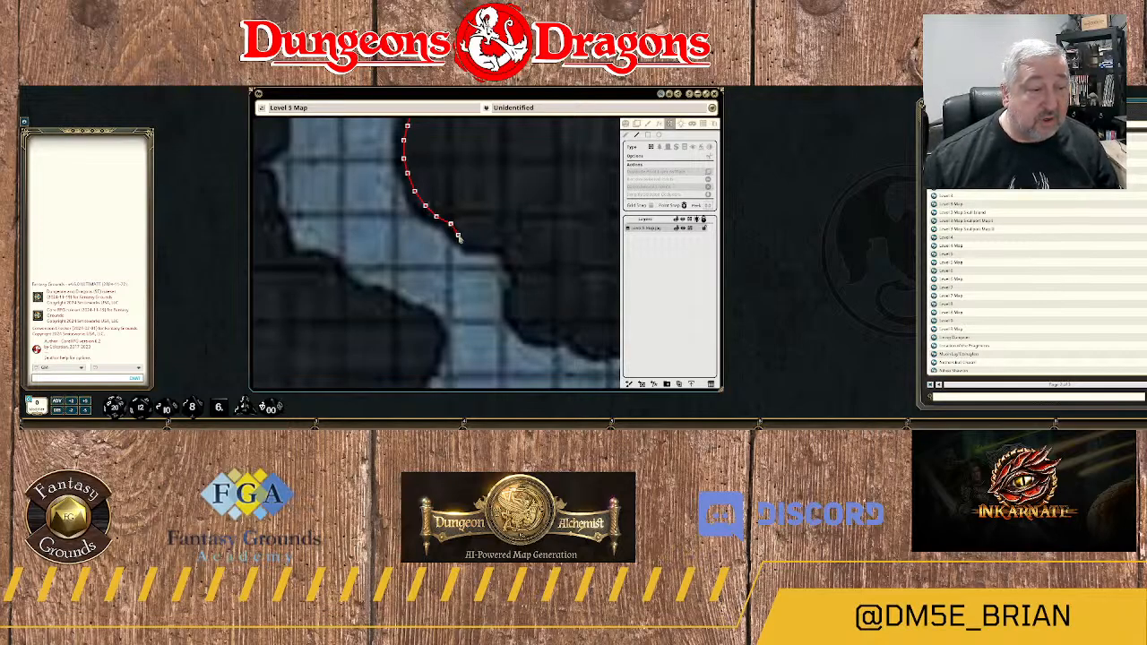
{"action": "left_click", "coordinate": [468, 244]}
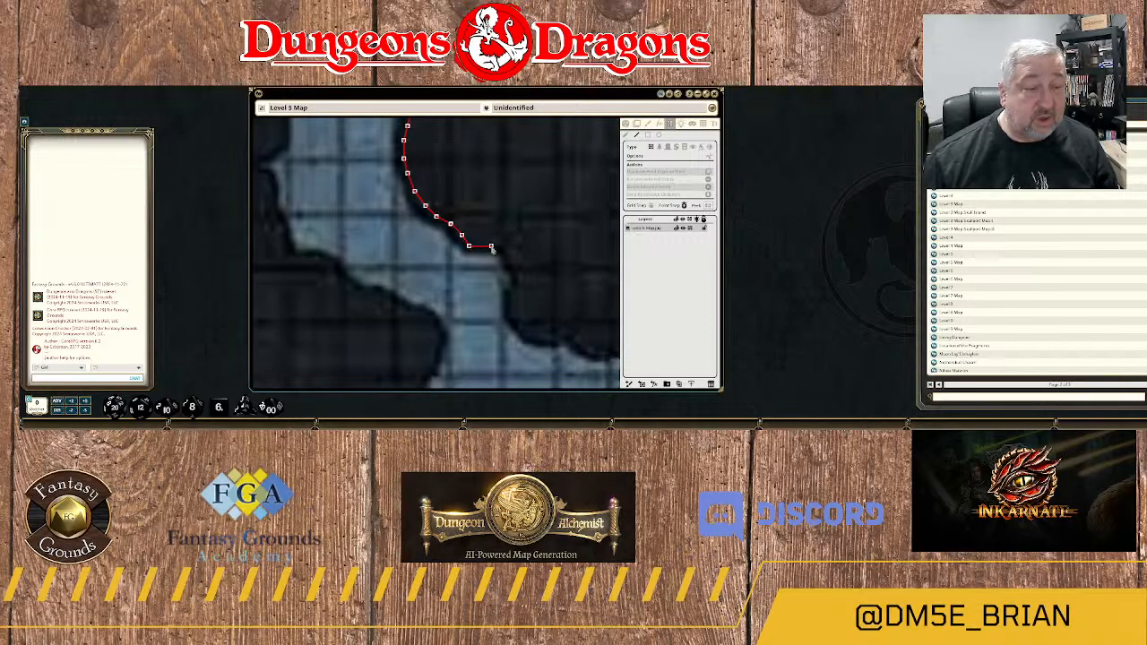
{"action": "left_click", "coordinate": [491, 245]}
{"action": "left_click", "coordinate": [505, 246]}
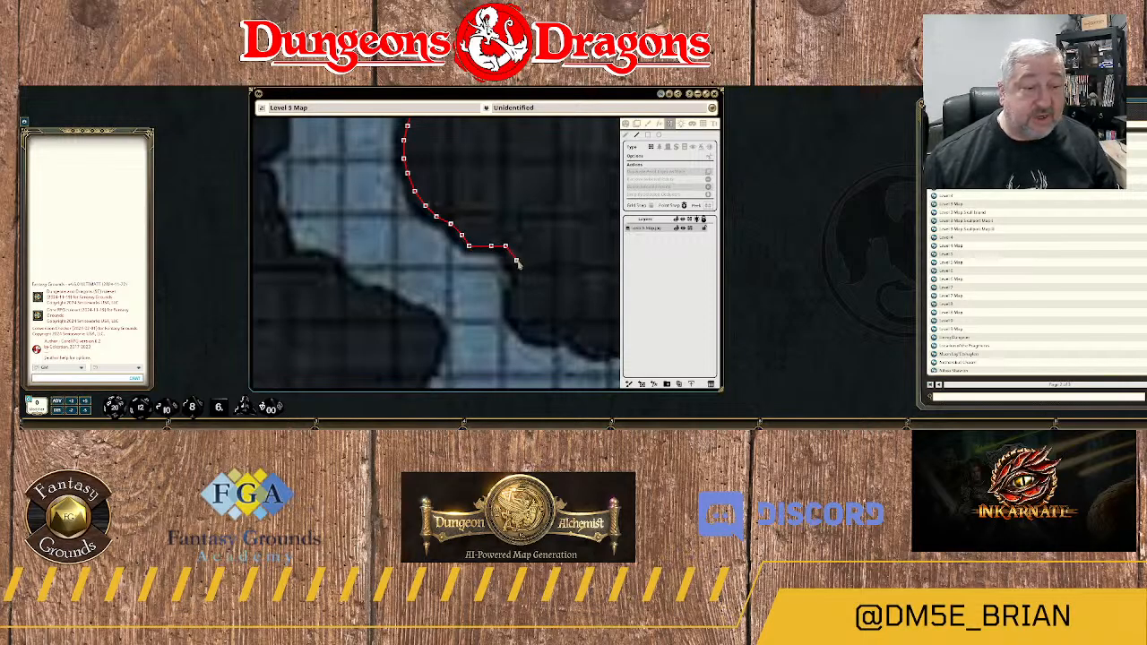
{"action": "left_click", "coordinate": [516, 261]}
{"action": "left_click", "coordinate": [524, 285]}
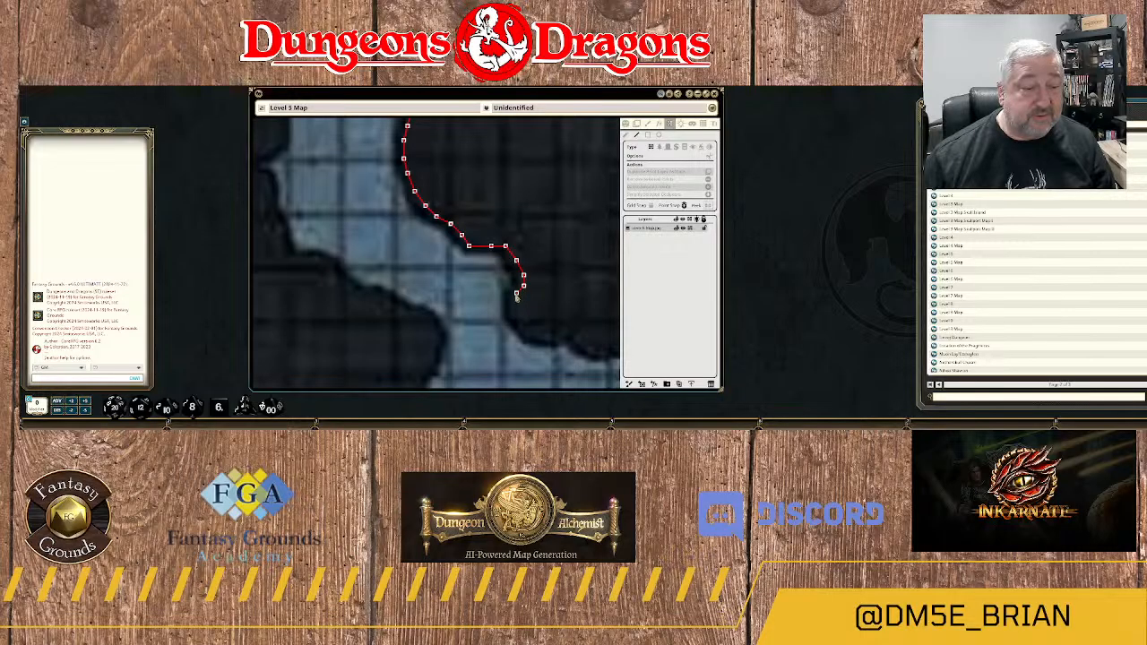
{"action": "left_click", "coordinate": [515, 298]}
{"action": "left_click", "coordinate": [512, 314]}
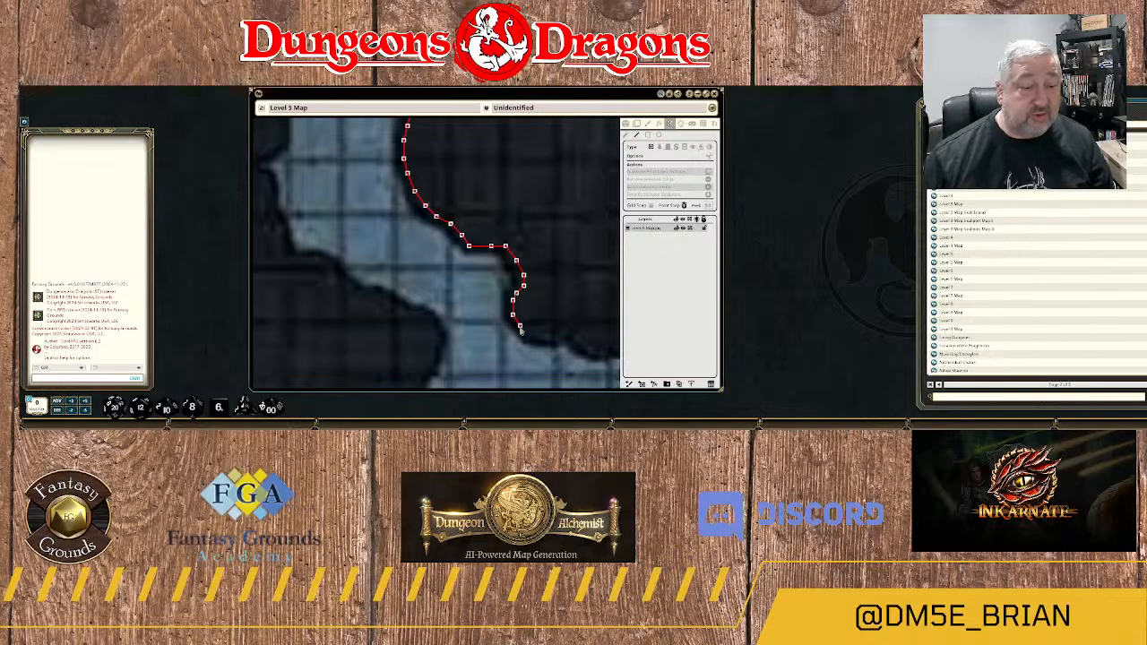
Trace the wall around the lower corner of the rock and east past the small upward nick in the bank.
{"action": "left_click", "coordinate": [524, 330]}
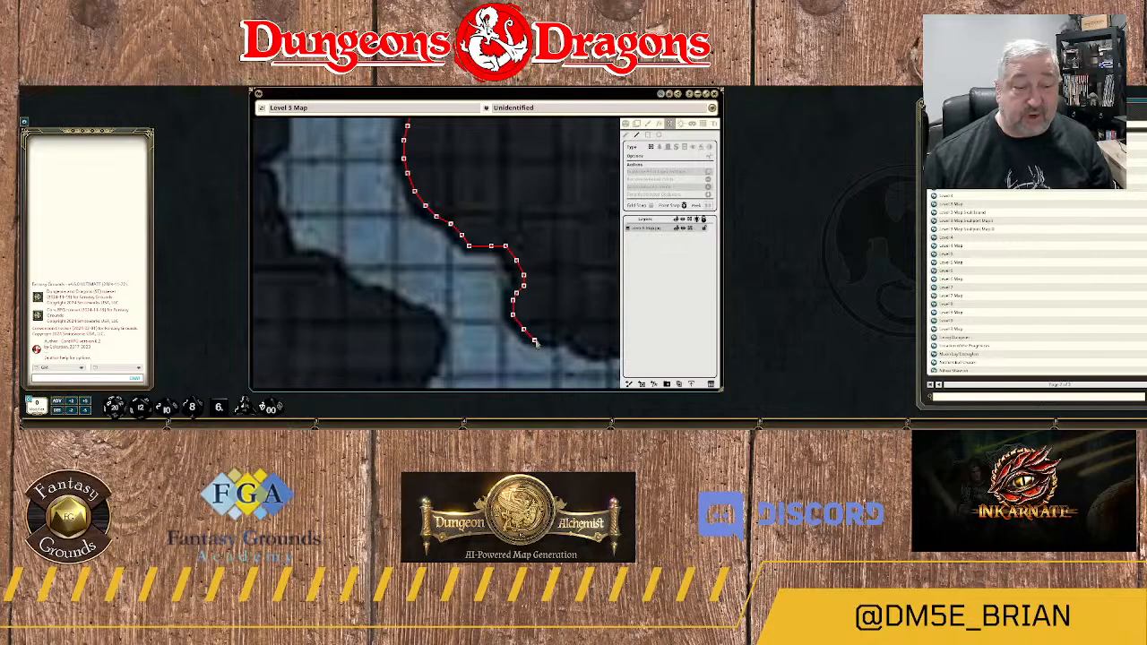
{"action": "left_click", "coordinate": [535, 340]}
{"action": "left_click", "coordinate": [555, 340]}
{"action": "left_click", "coordinate": [570, 334]}
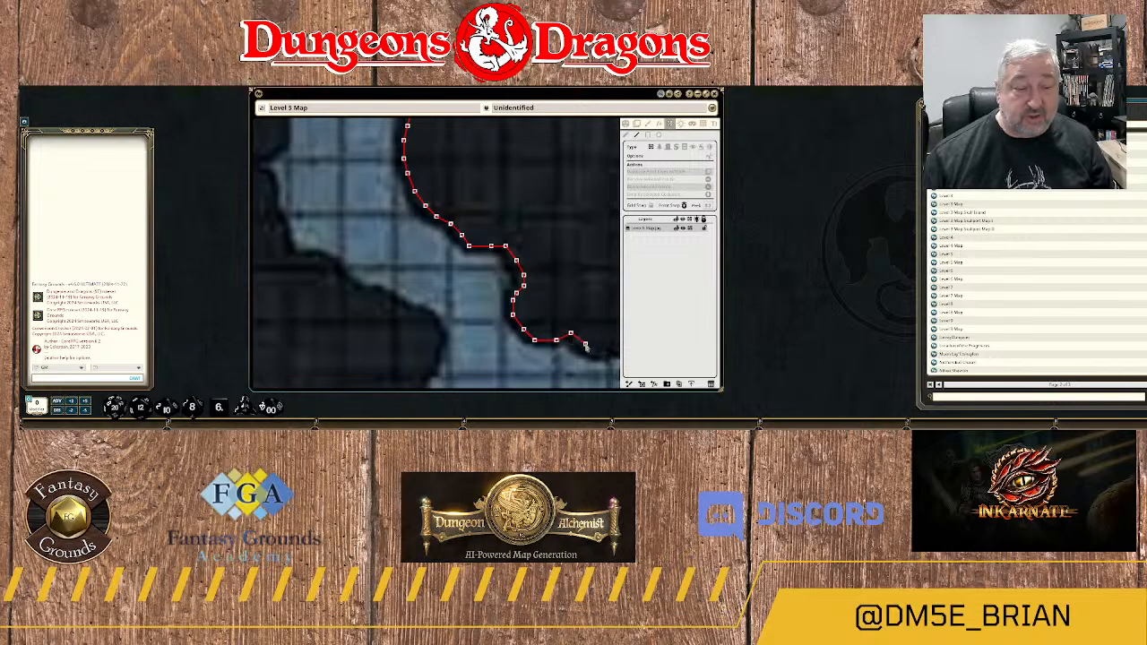
{"action": "left_click", "coordinate": [586, 344]}
{"action": "left_click", "coordinate": [596, 347]}
{"action": "double_click", "coordinate": [571, 344]}
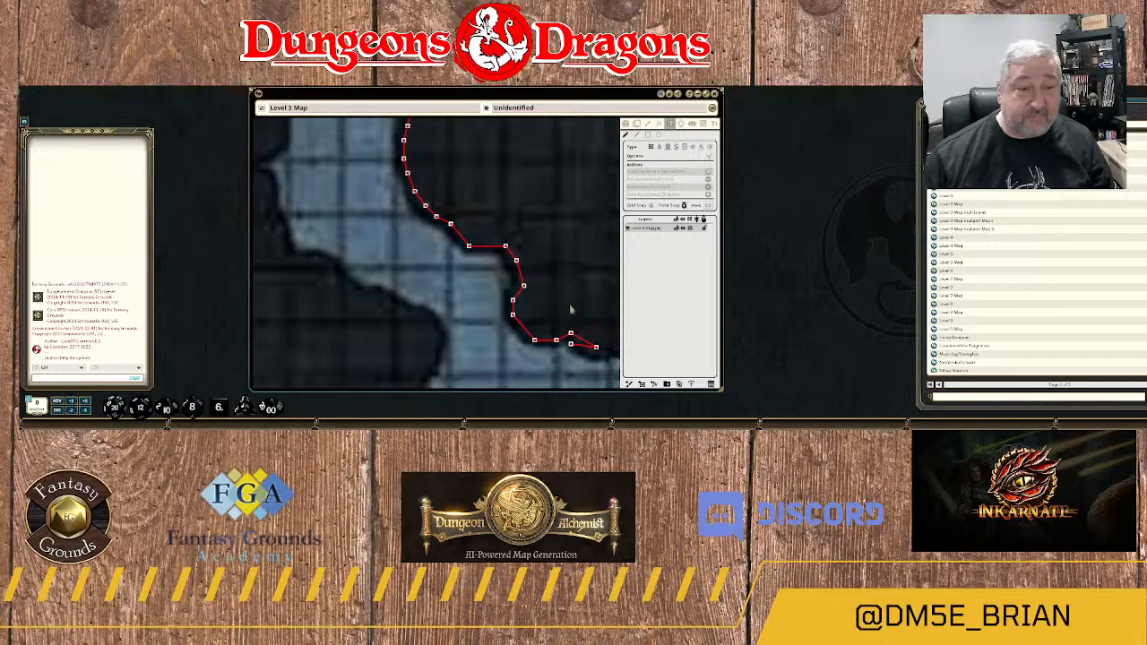
Remove the stray points at the wall's end and extend the wall east along the north bank above the rubble.
{"action": "scroll", "coordinate": [572, 310], "scroll_direction": "up", "scroll_amount": 3}
{"action": "left_click_drag", "start_coordinate": [577, 281], "coordinate": [468, 70]}
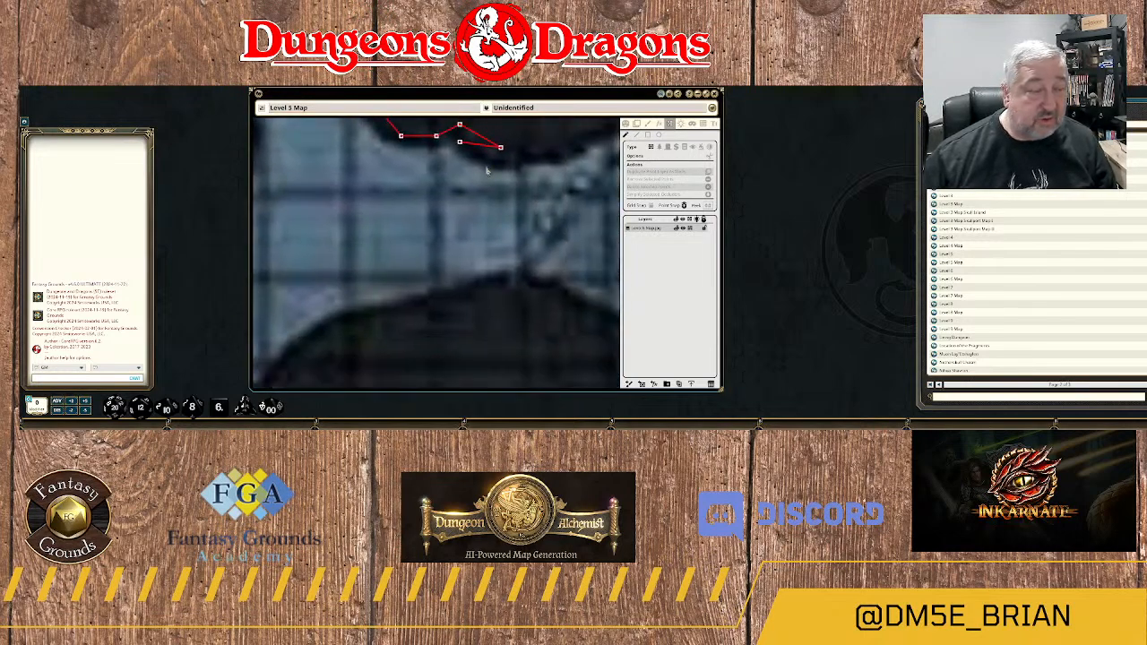
{"action": "scroll", "coordinate": [487, 171], "scroll_direction": "up", "scroll_amount": 2}
{"action": "scroll", "coordinate": [486, 171], "scroll_direction": "down", "scroll_amount": 1}
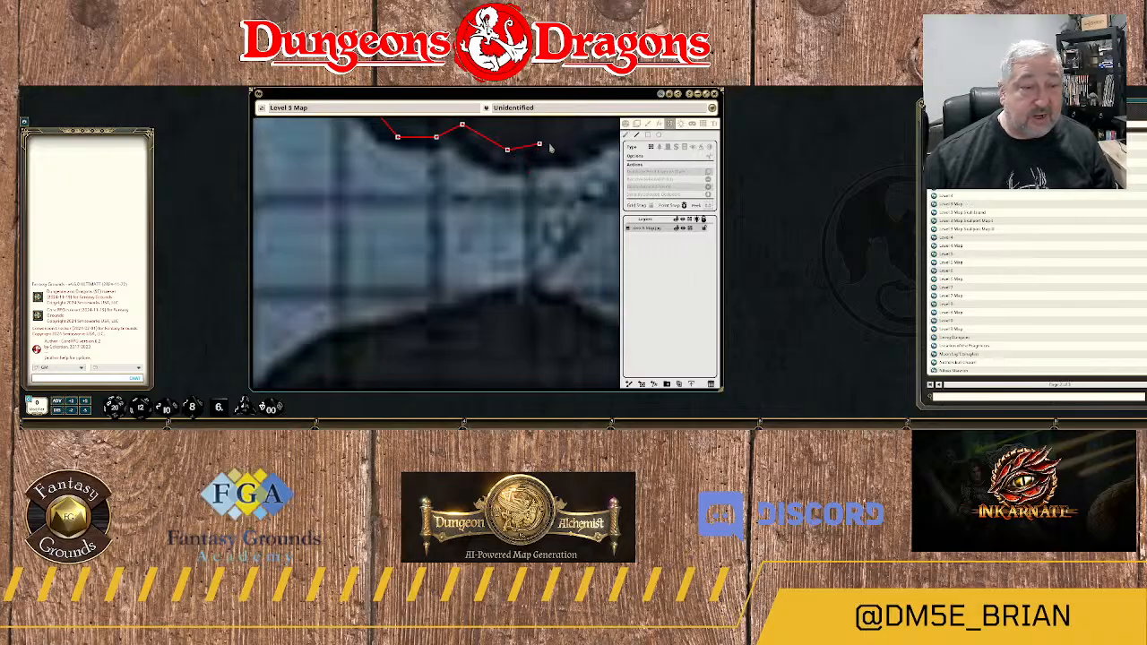
{"action": "left_click", "coordinate": [564, 149]}
{"action": "left_click", "coordinate": [597, 139]}
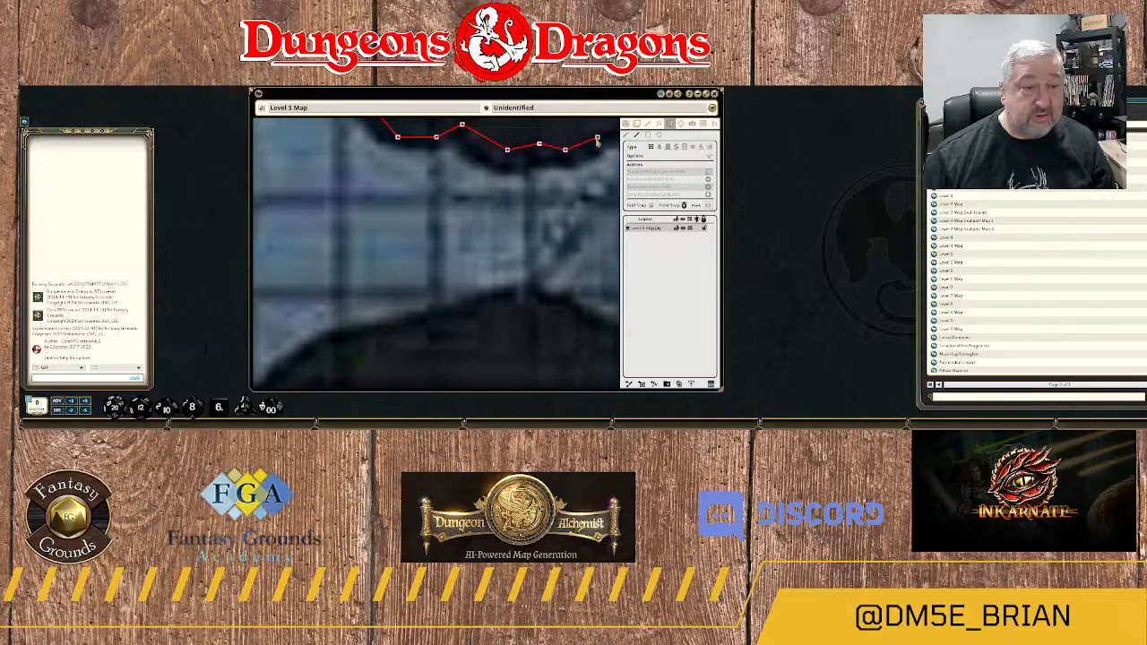
{"action": "left_click_drag", "start_coordinate": [599, 142], "coordinate": [482, 232]}
{"action": "left_click", "coordinate": [425, 234]}
{"action": "scroll", "coordinate": [443, 233], "scroll_direction": "up", "scroll_amount": 5}
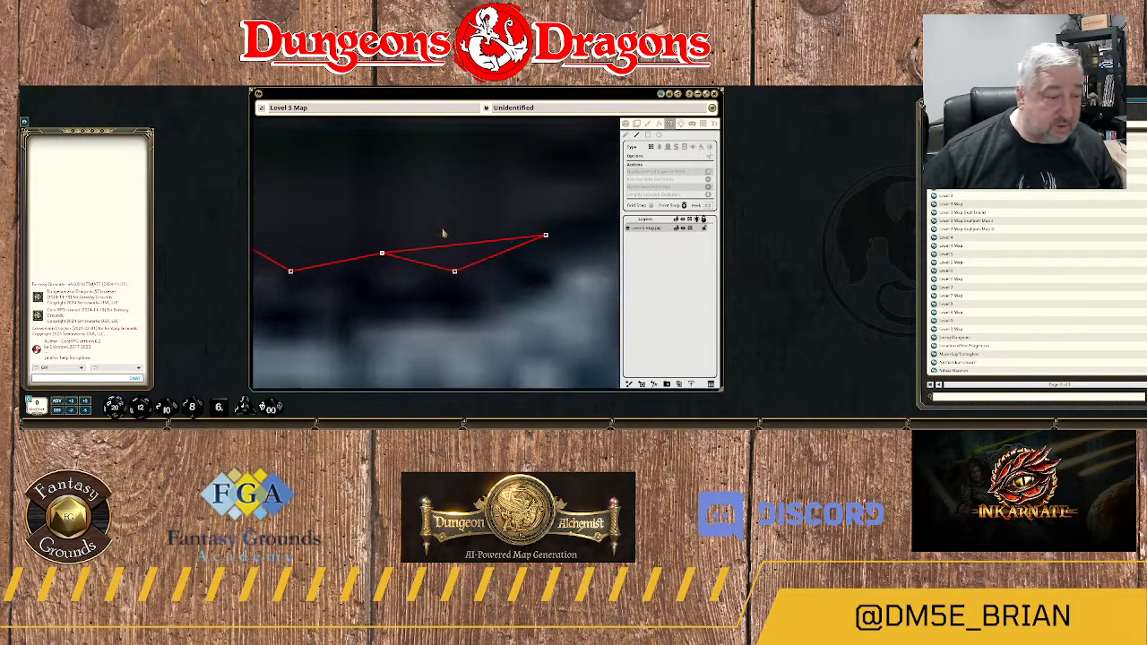
{"action": "scroll", "coordinate": [443, 233], "scroll_direction": "up", "scroll_amount": 4}
{"action": "left_click_drag", "start_coordinate": [543, 209], "coordinate": [423, 251]}
{"action": "scroll", "coordinate": [464, 238], "scroll_direction": "down", "scroll_amount": 9}
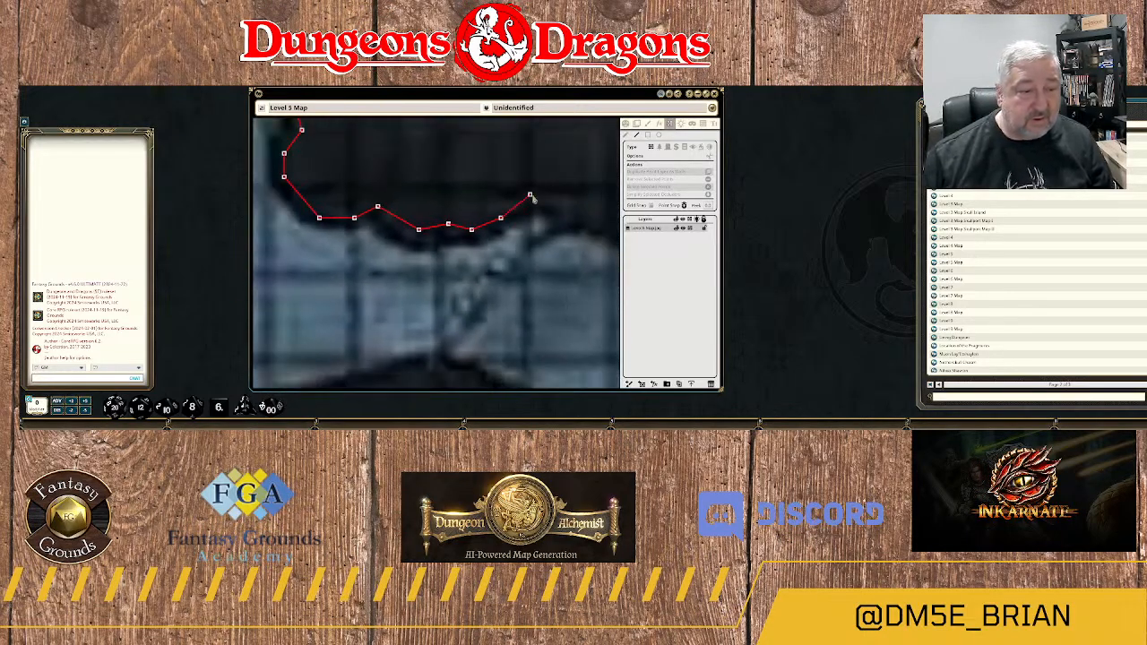
Carry the wall over the small notch northeast of the rubble and onto the bank sloping southeast.
{"action": "left_click_drag", "start_coordinate": [532, 196], "coordinate": [495, 259]}
{"action": "scroll", "coordinate": [495, 260], "scroll_direction": "down", "scroll_amount": 2}
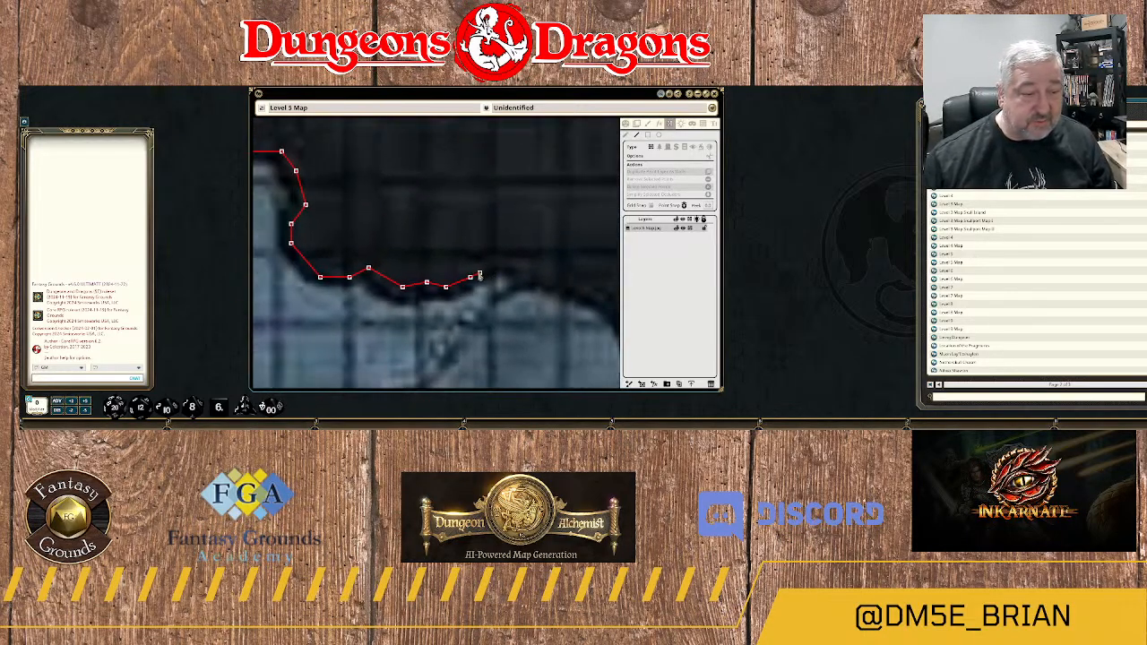
{"action": "left_click", "coordinate": [479, 272]}
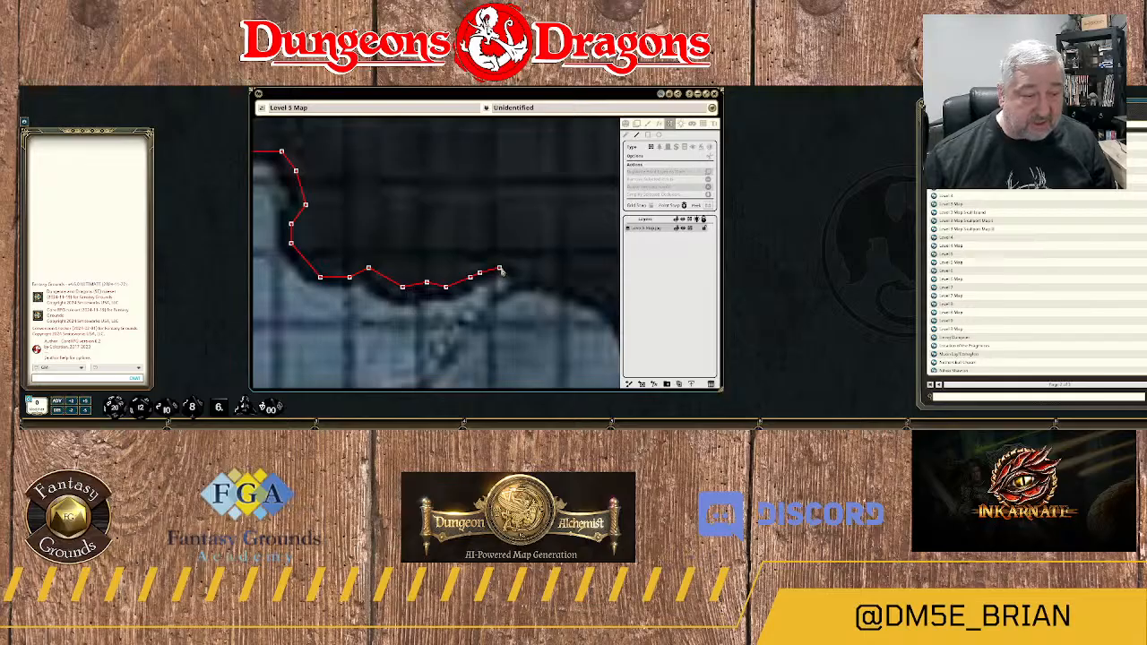
{"action": "left_click", "coordinate": [499, 264]}
{"action": "left_click", "coordinate": [518, 267]}
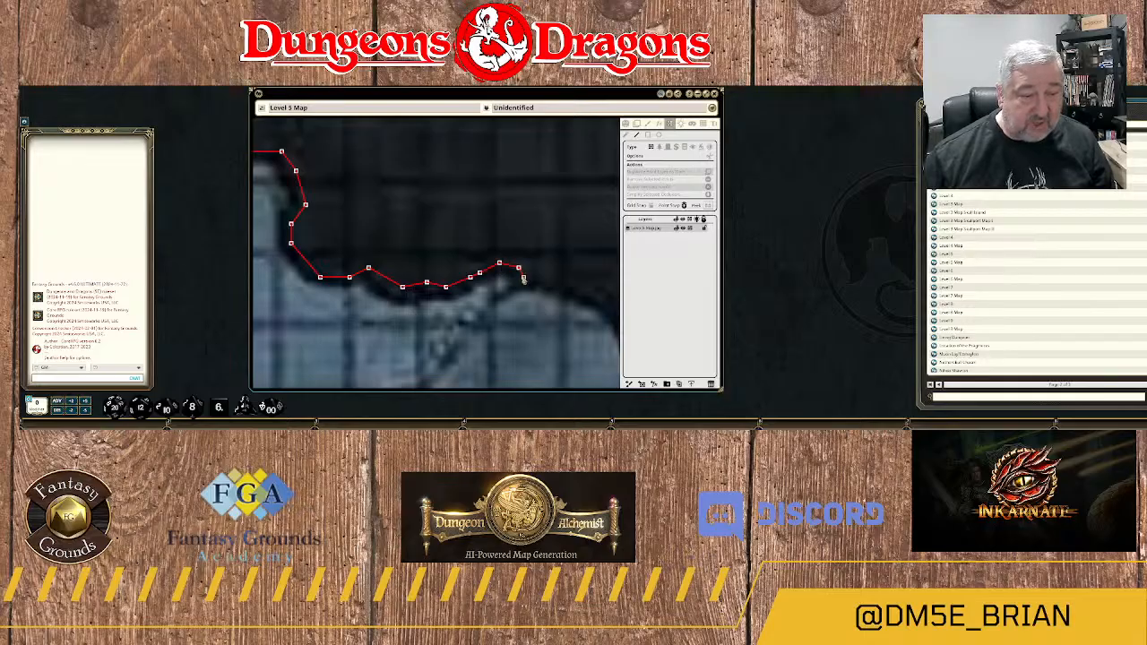
{"action": "left_click", "coordinate": [524, 277]}
{"action": "left_click", "coordinate": [542, 277]}
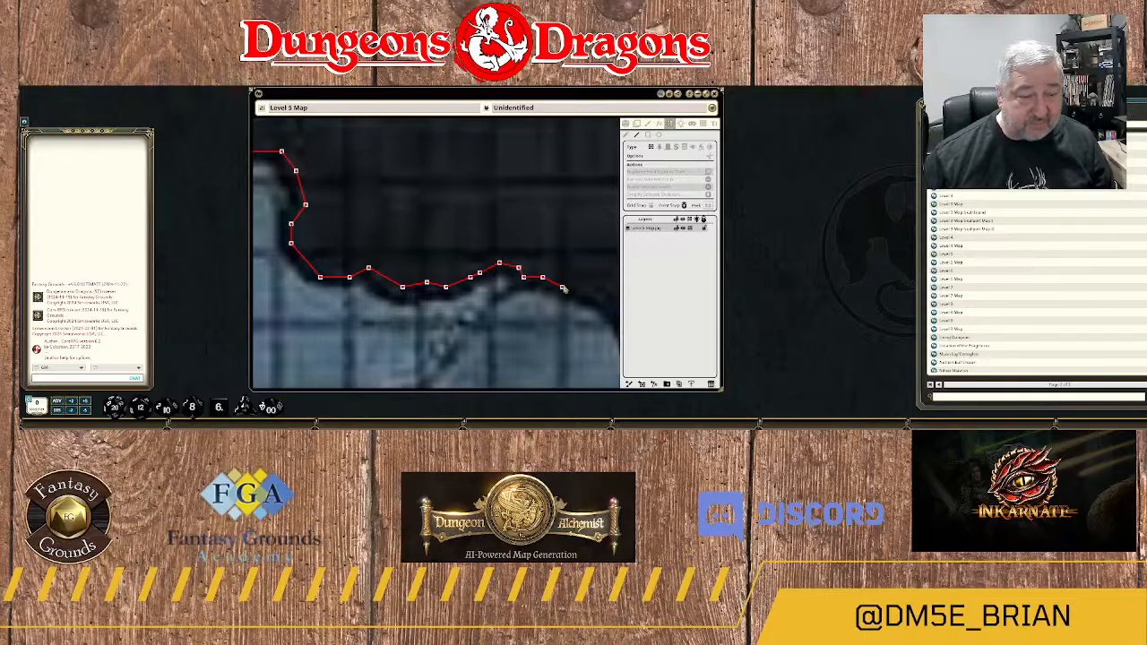
{"action": "left_click", "coordinate": [562, 287]}
Trace the wall around the rounded bend where the north bank turns down toward the south.
{"action": "left_click_drag", "start_coordinate": [591, 297], "coordinate": [404, 240]}
{"action": "left_click", "coordinate": [407, 234]}
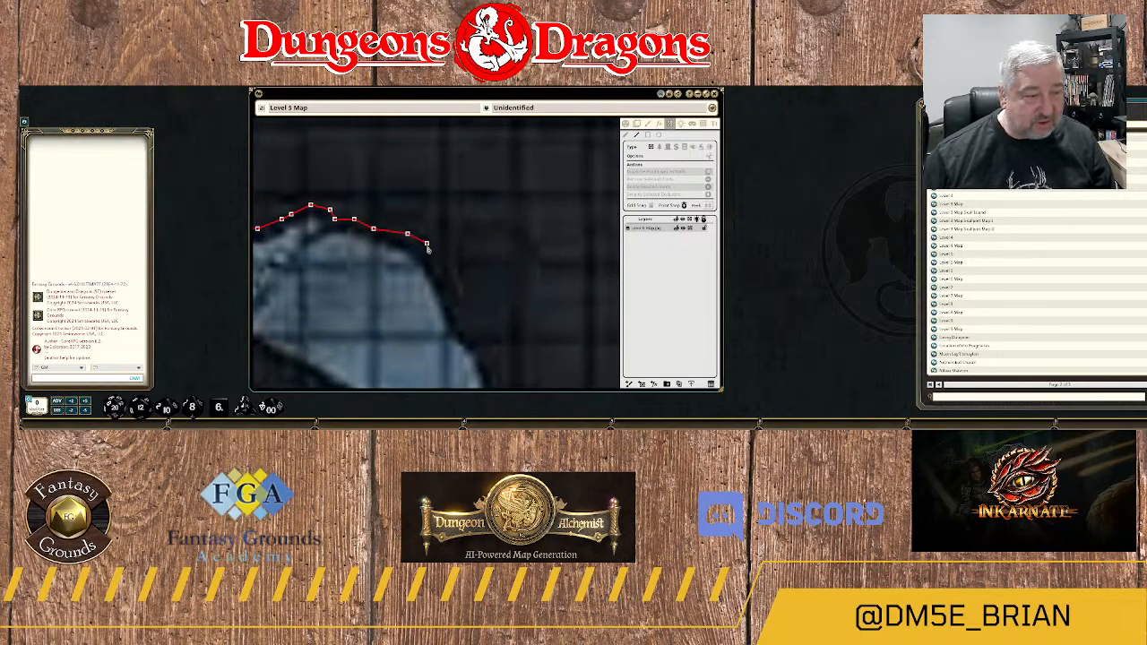
{"action": "left_click", "coordinate": [427, 252]}
{"action": "left_click", "coordinate": [435, 267]}
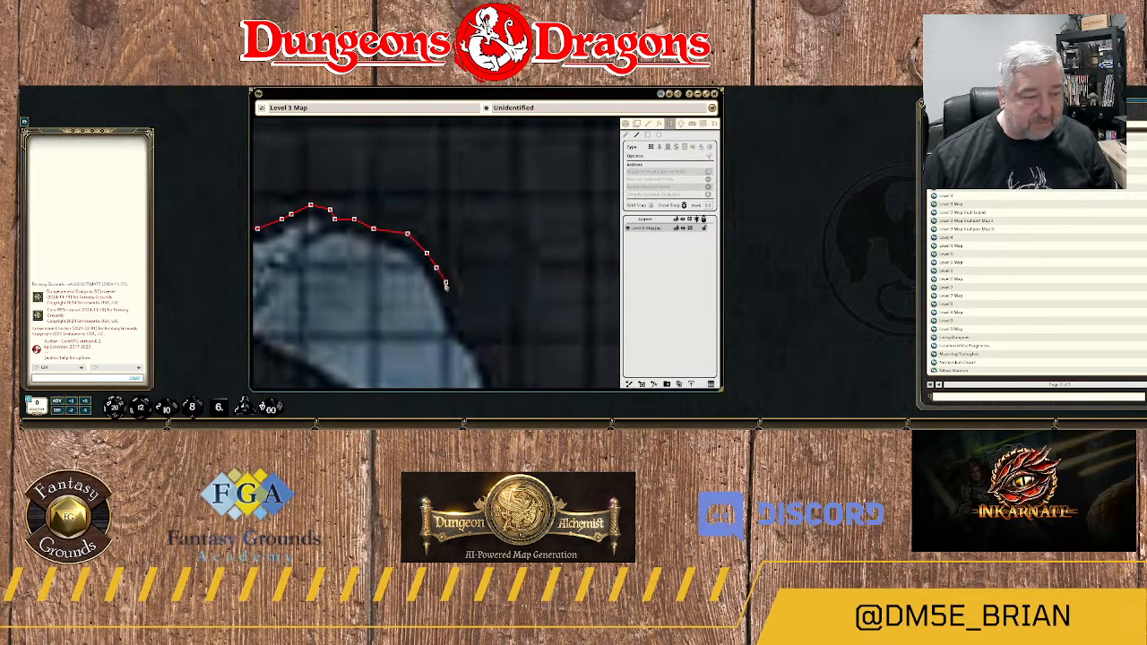
{"action": "left_click", "coordinate": [446, 293]}
Continue the wall southeast down the steep, nearly straight stretch of the east bank.
{"action": "left_click_drag", "start_coordinate": [485, 334], "coordinate": [499, 189]}
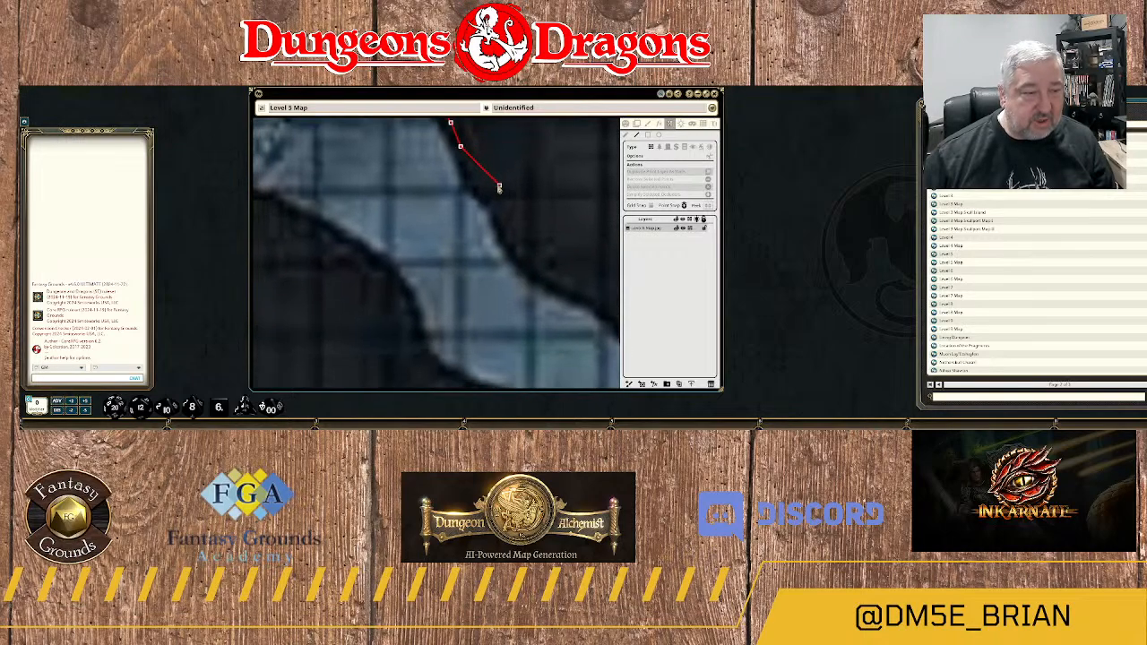
{"action": "left_click", "coordinate": [470, 162]}
{"action": "left_click", "coordinate": [479, 186]}
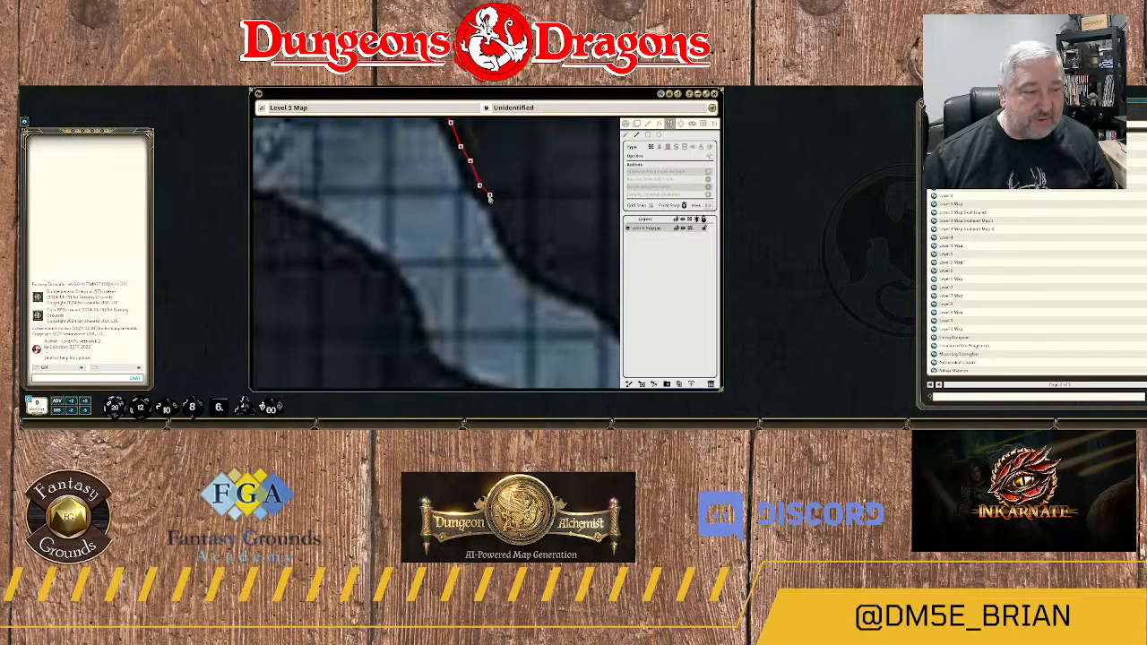
{"action": "left_click", "coordinate": [490, 199]}
{"action": "left_click", "coordinate": [499, 215]}
{"action": "left_click", "coordinate": [509, 229]}
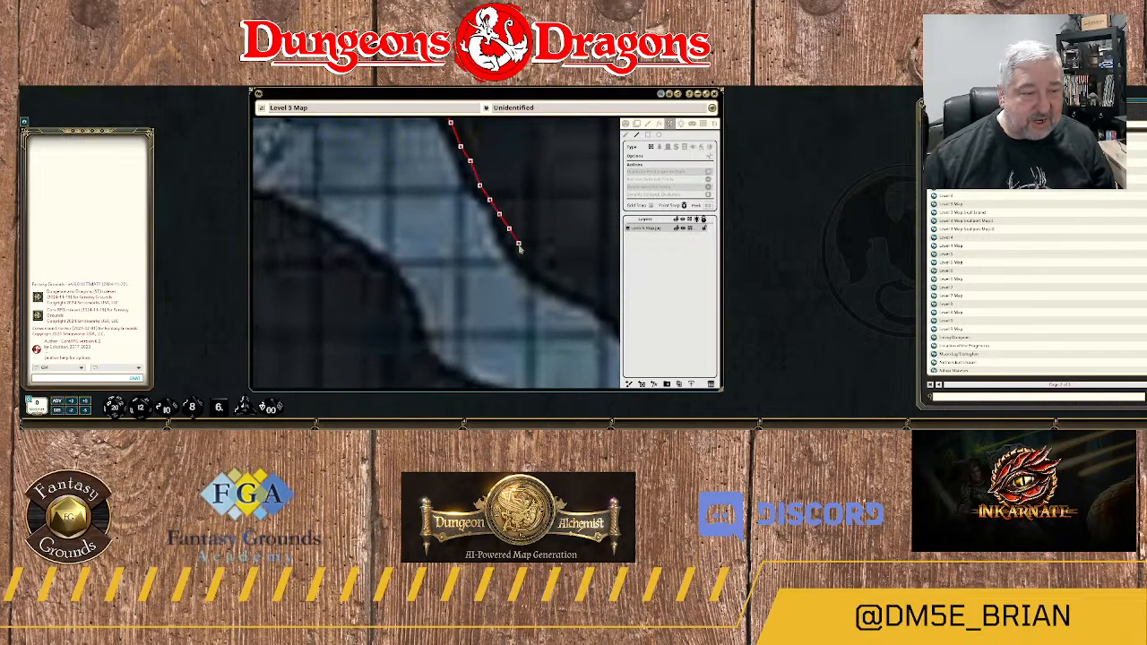
{"action": "left_click", "coordinate": [523, 253]}
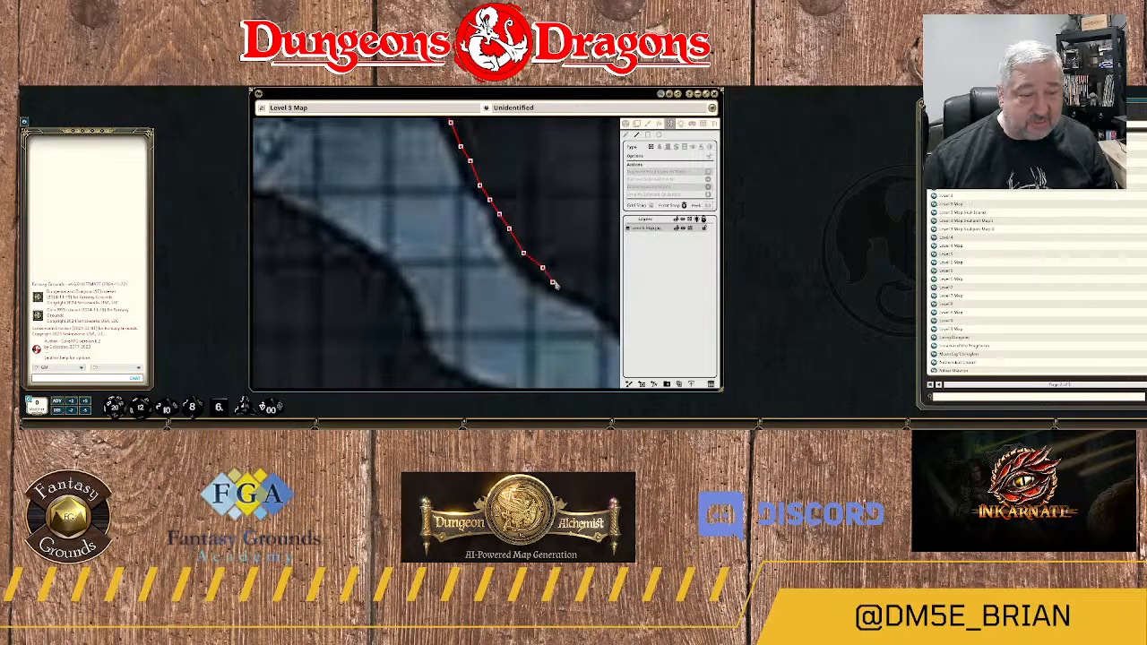
Follow the bank's gentler southeast slope with the wall to the small protruding corner of the channel.
{"action": "left_click", "coordinate": [567, 282]}
{"action": "left_click", "coordinate": [590, 293]}
{"action": "left_click_drag", "start_coordinate": [594, 295], "coordinate": [400, 185]}
{"action": "left_click", "coordinate": [421, 199]}
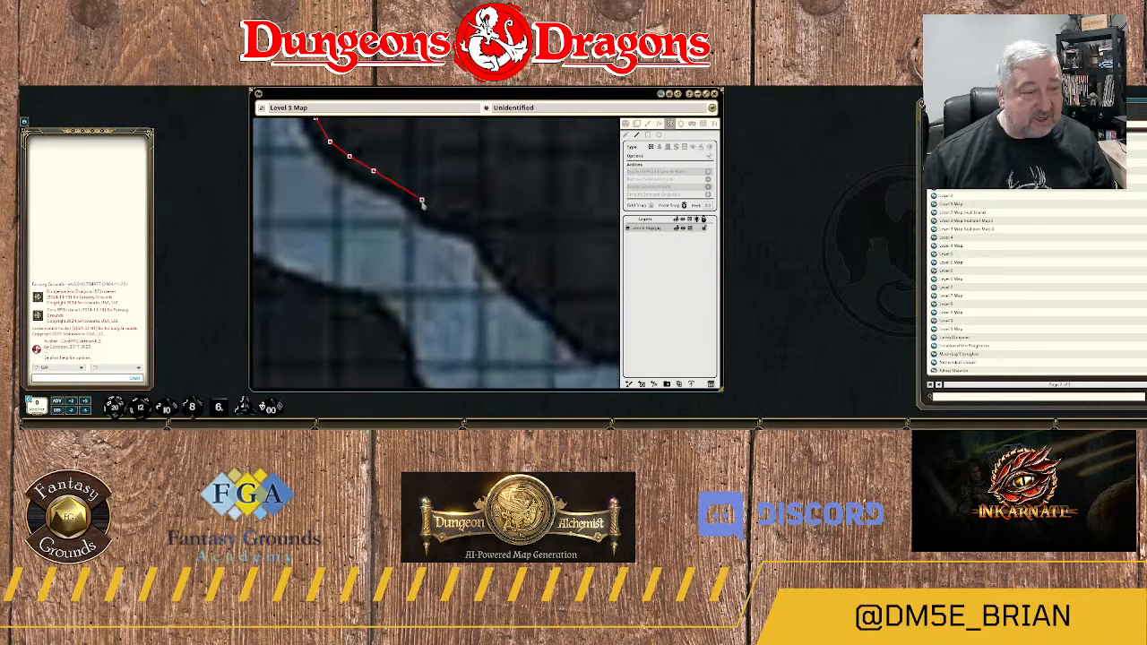
{"action": "left_click", "coordinate": [450, 218]}
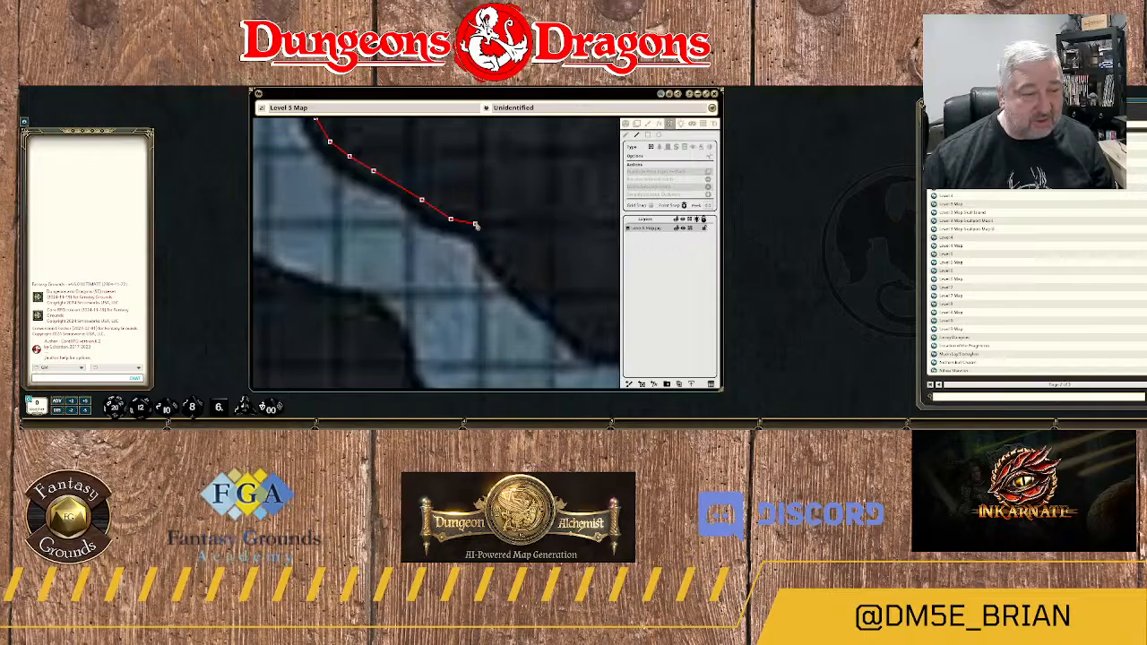
Round the small bank corner and continue the wall southeast along the straight diagonal edge toward the rock's lower tip.
{"action": "left_click", "coordinate": [475, 223]}
{"action": "left_click", "coordinate": [489, 239]}
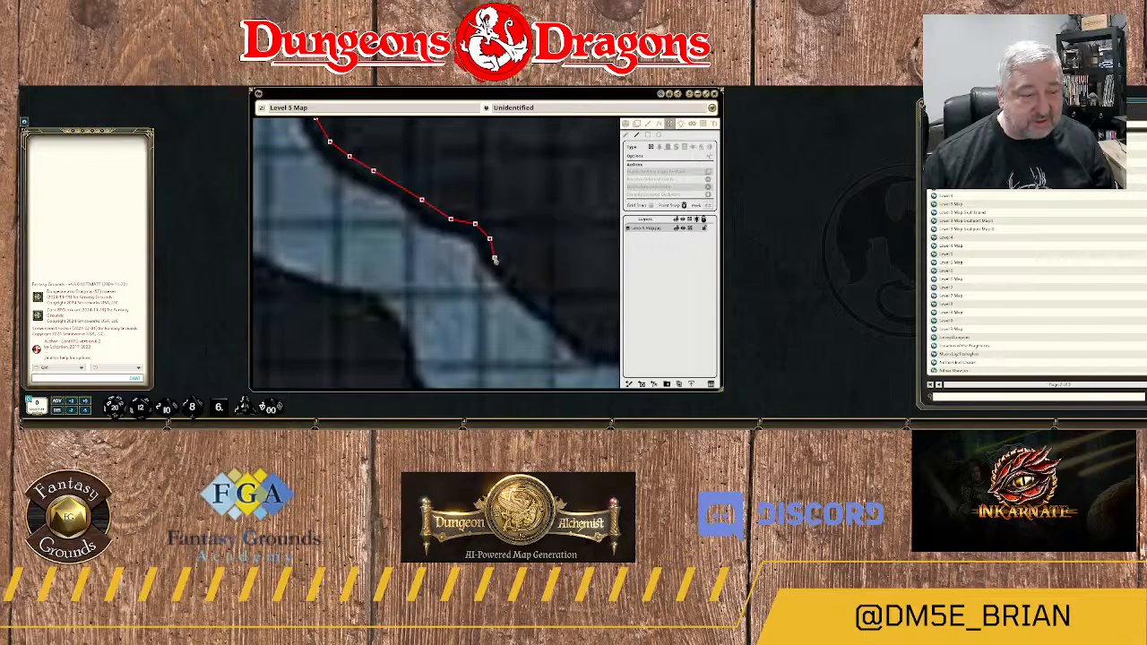
{"action": "left_click", "coordinate": [493, 253]}
{"action": "left_click", "coordinate": [509, 273]}
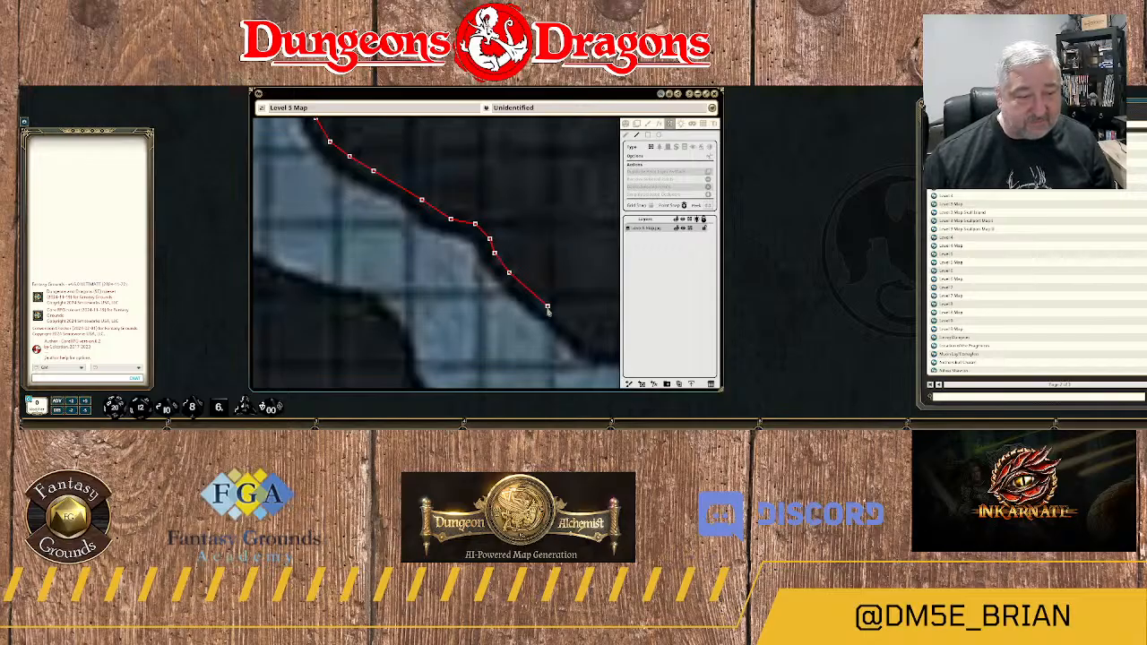
{"action": "left_click_drag", "start_coordinate": [548, 308], "coordinate": [372, 182]}
{"action": "left_click", "coordinate": [378, 181]}
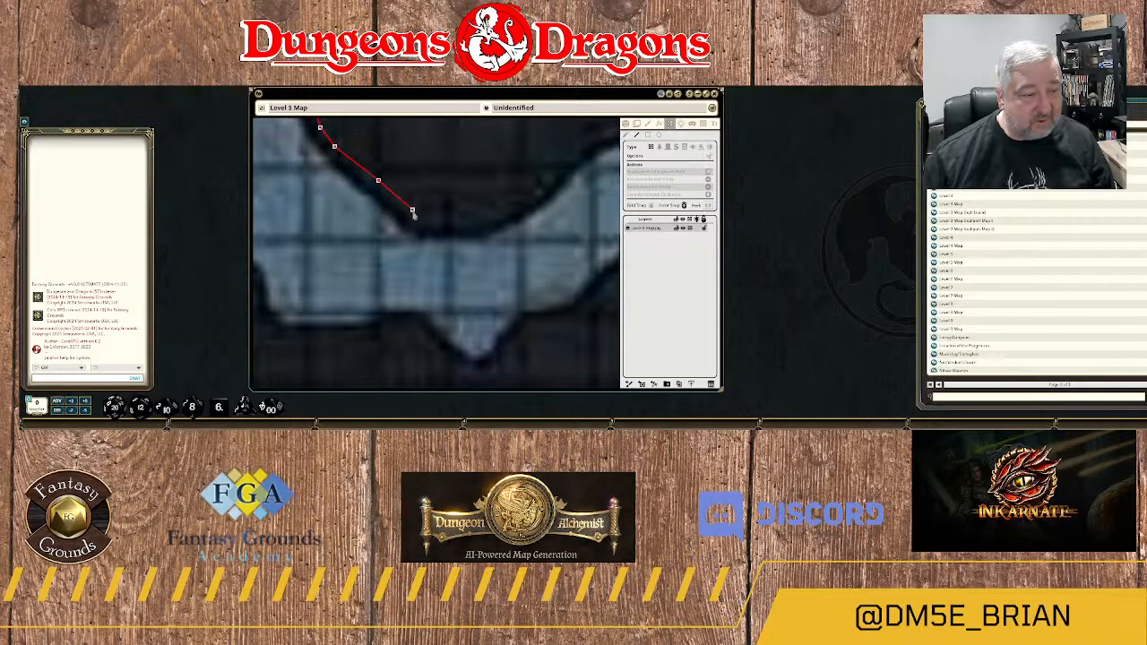
Trace the wall around the rock's rounded lower tip and up its curved northeast side.
{"action": "left_click", "coordinate": [413, 210]}
{"action": "left_click", "coordinate": [431, 219]}
{"action": "left_click", "coordinate": [455, 219]}
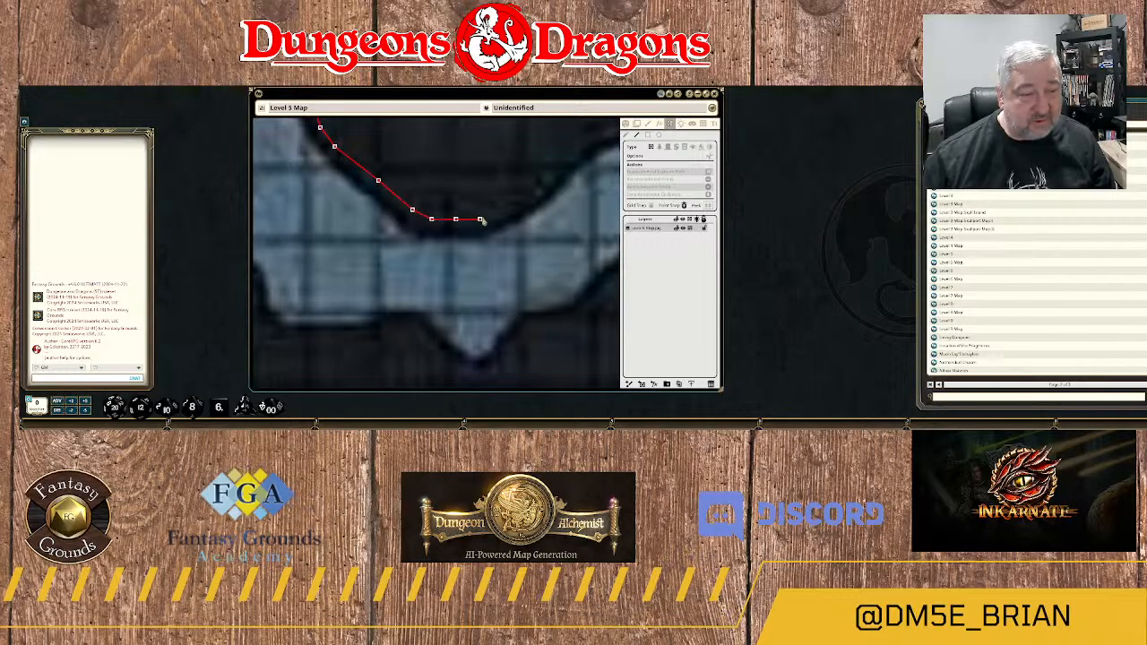
{"action": "left_click", "coordinate": [479, 218]}
{"action": "left_click", "coordinate": [518, 199]}
{"action": "left_click", "coordinate": [547, 181]}
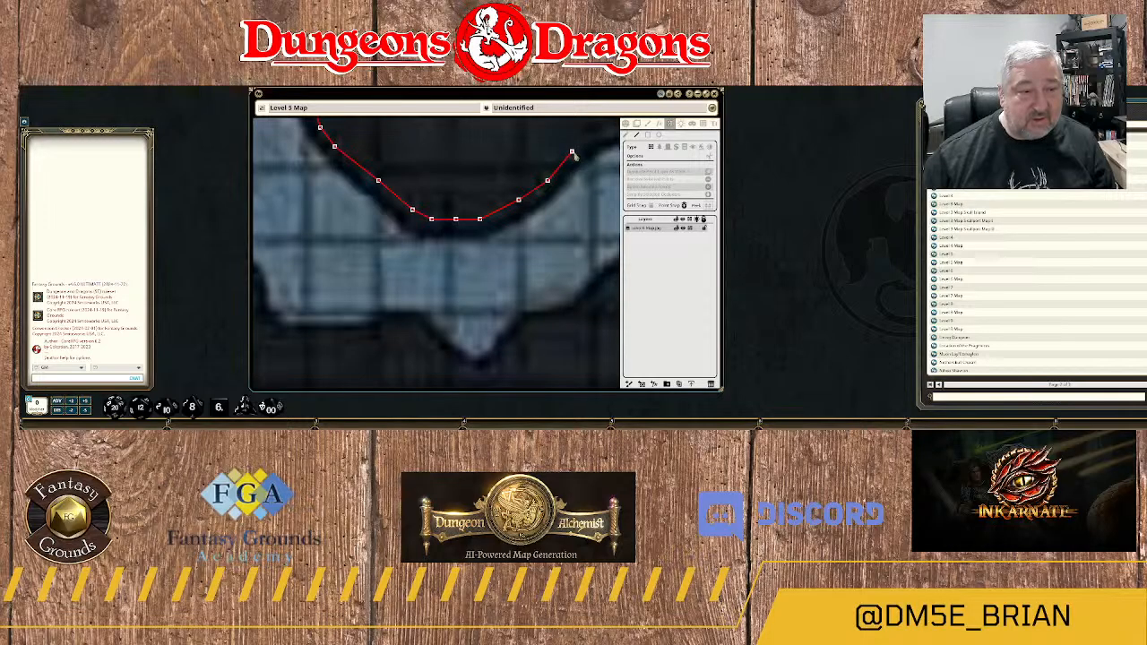
{"action": "left_click", "coordinate": [572, 152]}
Continue the wall east-northeast along the channel's upper bank to where the rock's rounded corner begins.
{"action": "left_click_drag", "start_coordinate": [572, 153], "coordinate": [472, 230]}
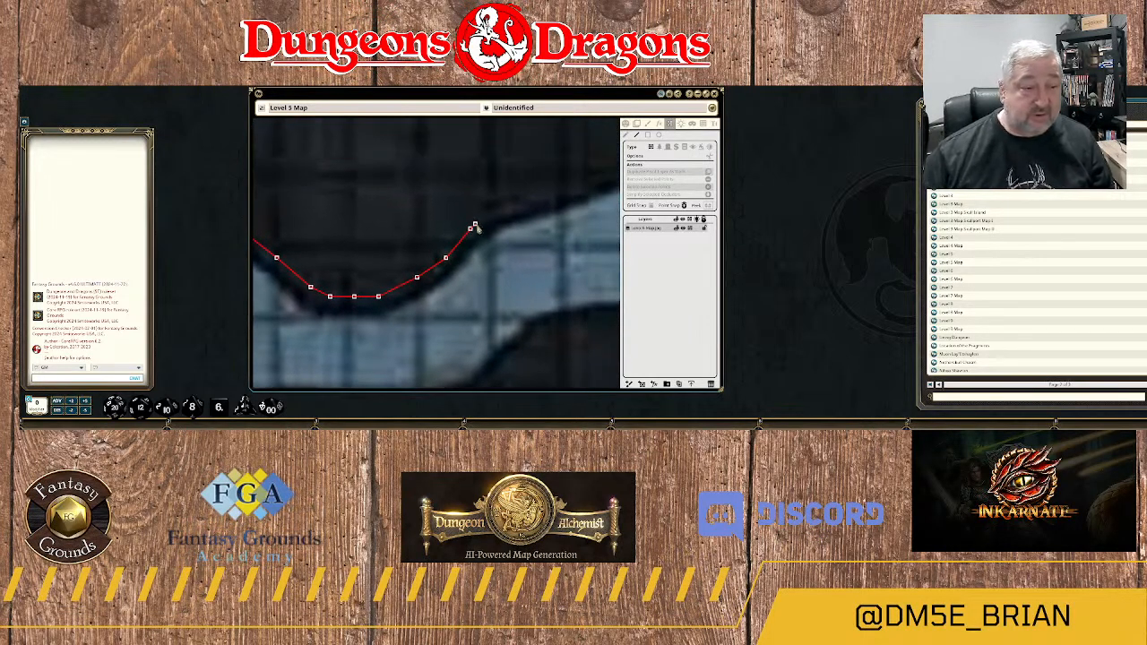
{"action": "left_click", "coordinate": [505, 209]}
{"action": "left_click", "coordinate": [548, 201]}
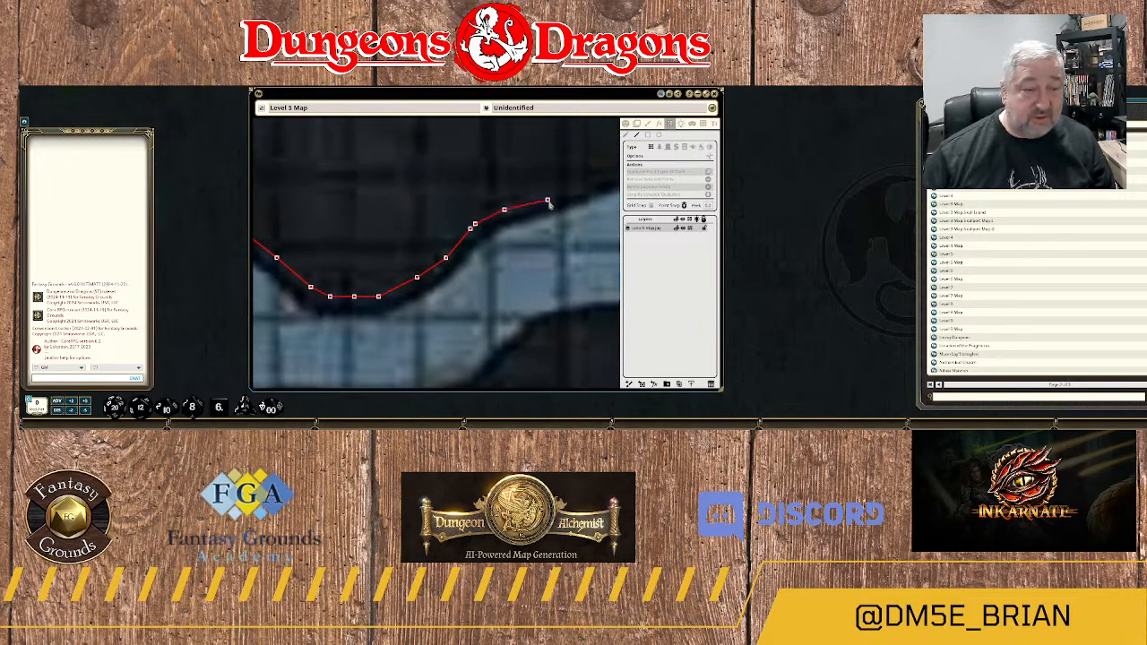
{"action": "left_click", "coordinate": [581, 190]}
{"action": "left_click_drag", "start_coordinate": [581, 190], "coordinate": [431, 247]}
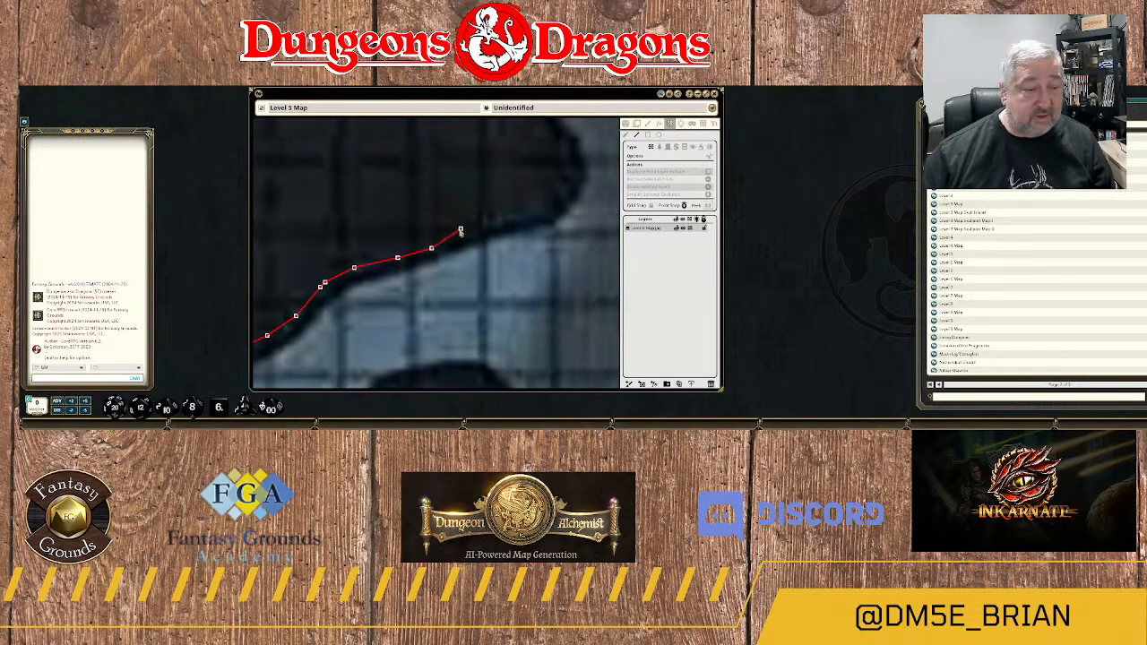
{"action": "left_click", "coordinate": [460, 231]}
{"action": "left_click", "coordinate": [494, 220]}
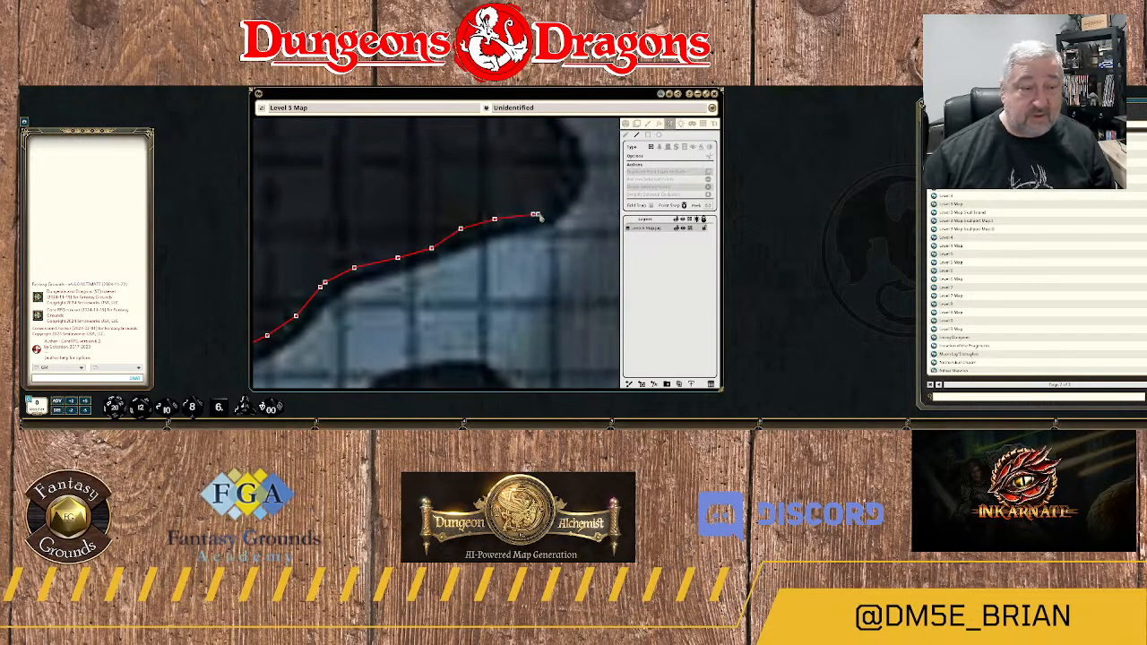
{"action": "left_click", "coordinate": [534, 214]}
Round the rock's bulging east corner with the wall and follow the edge into the small notch above it.
{"action": "left_click", "coordinate": [546, 209]}
{"action": "left_click", "coordinate": [566, 194]}
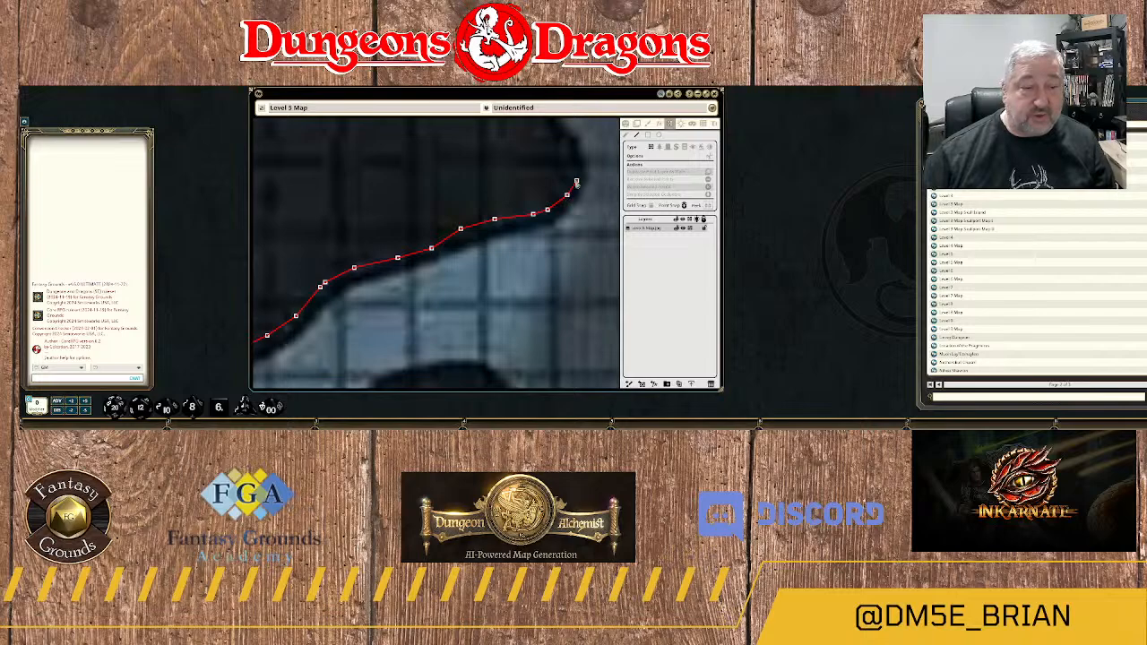
{"action": "left_click", "coordinate": [576, 183]}
{"action": "left_click", "coordinate": [572, 160]}
{"action": "left_click_drag", "start_coordinate": [576, 144], "coordinate": [556, 259]}
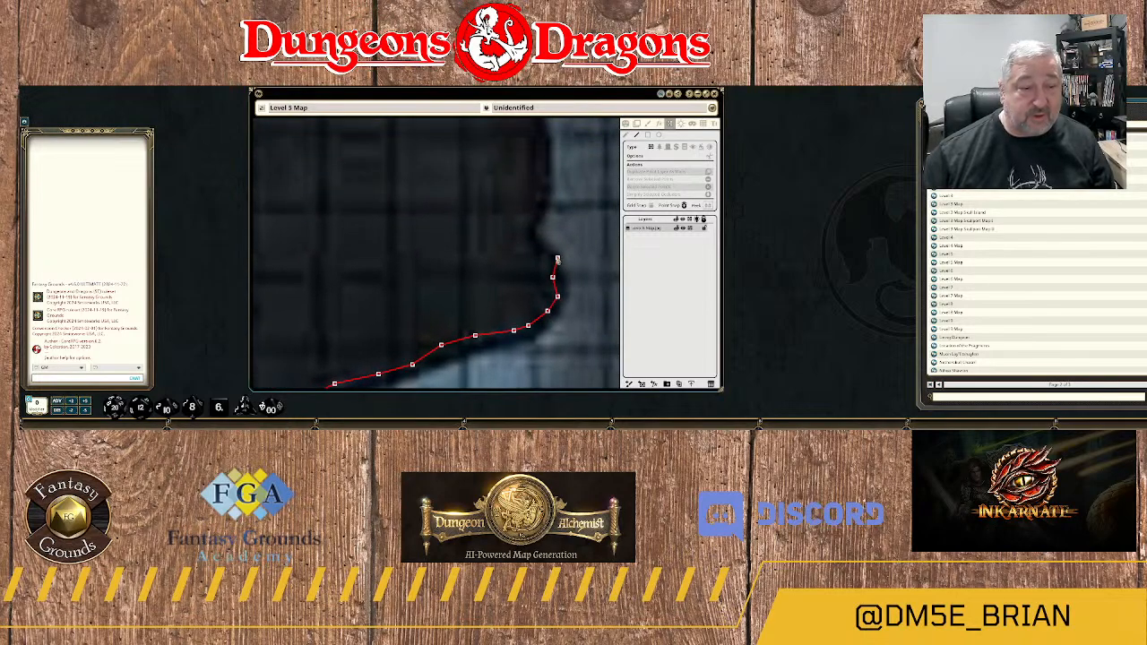
{"action": "left_click", "coordinate": [542, 262]}
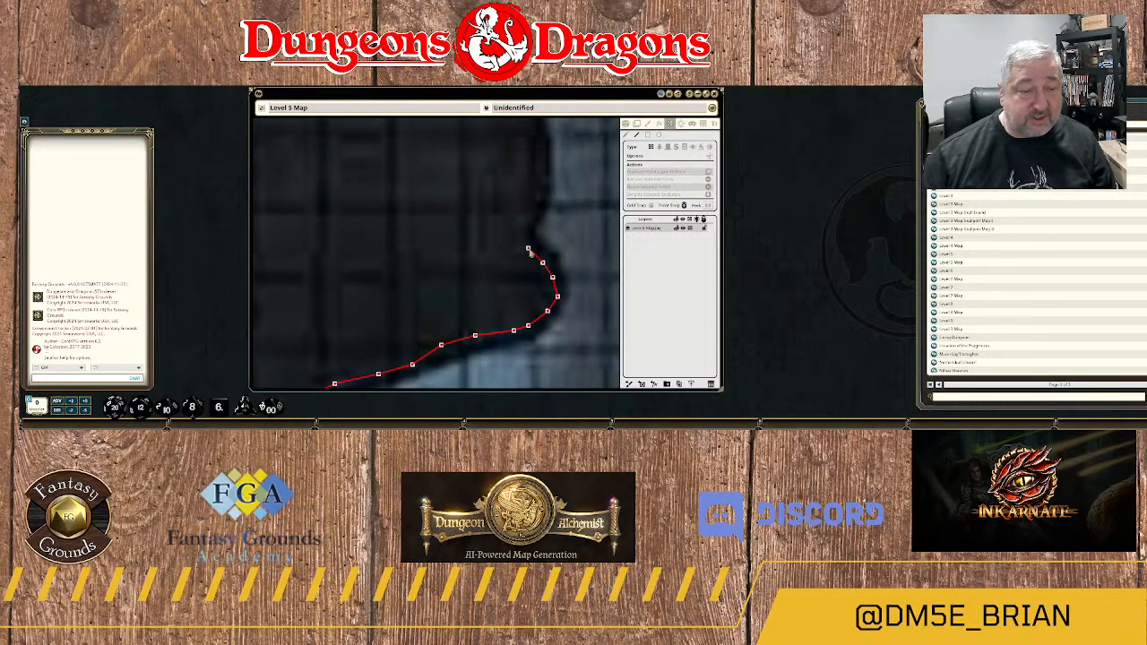
{"action": "left_click", "coordinate": [528, 248]}
{"action": "left_click", "coordinate": [523, 229]}
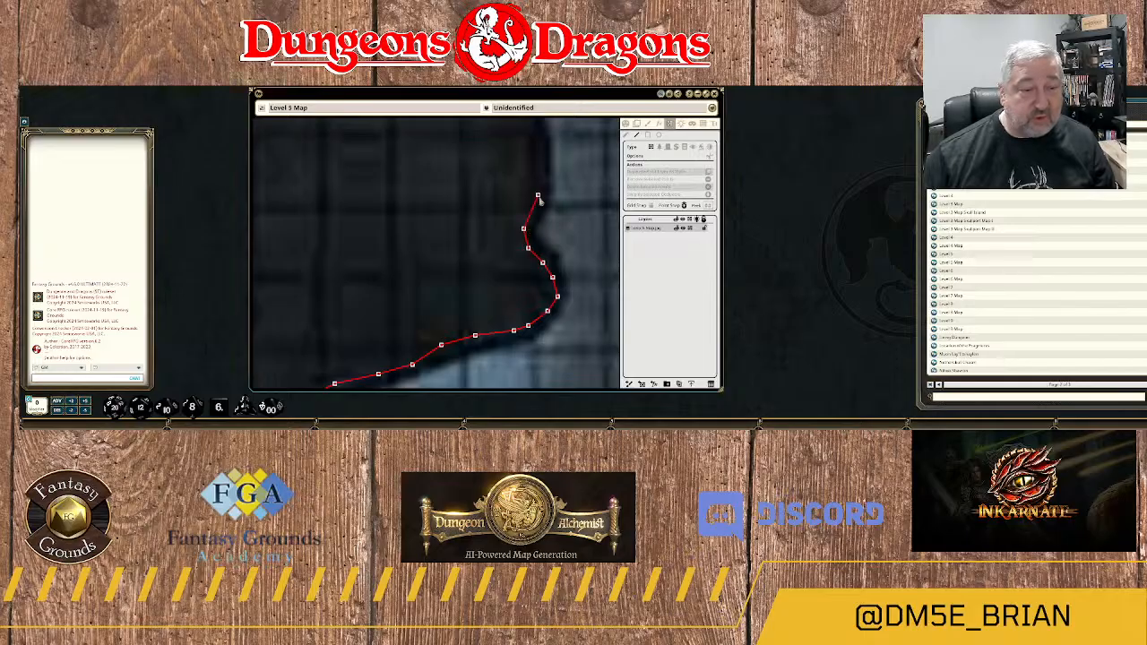
Carry the wall north out of the notch, over the slight bulge, and northwest along the straight slanted edge.
{"action": "left_click", "coordinate": [537, 196]}
{"action": "left_click", "coordinate": [548, 156]}
{"action": "left_click_drag", "start_coordinate": [543, 142], "coordinate": [542, 285]}
{"action": "left_click", "coordinate": [532, 258]}
{"action": "left_click", "coordinate": [513, 214]}
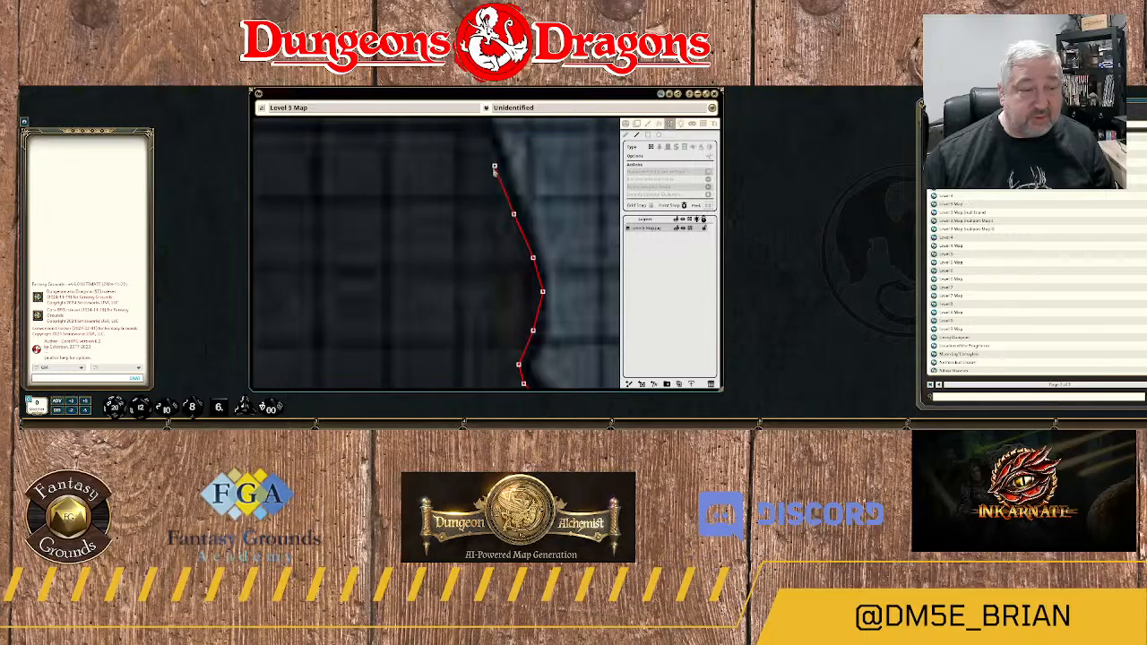
{"action": "left_click", "coordinate": [495, 167]}
Extend the wall up the steepening rock edge until it runs straight north.
{"action": "left_click_drag", "start_coordinate": [499, 149], "coordinate": [504, 251]}
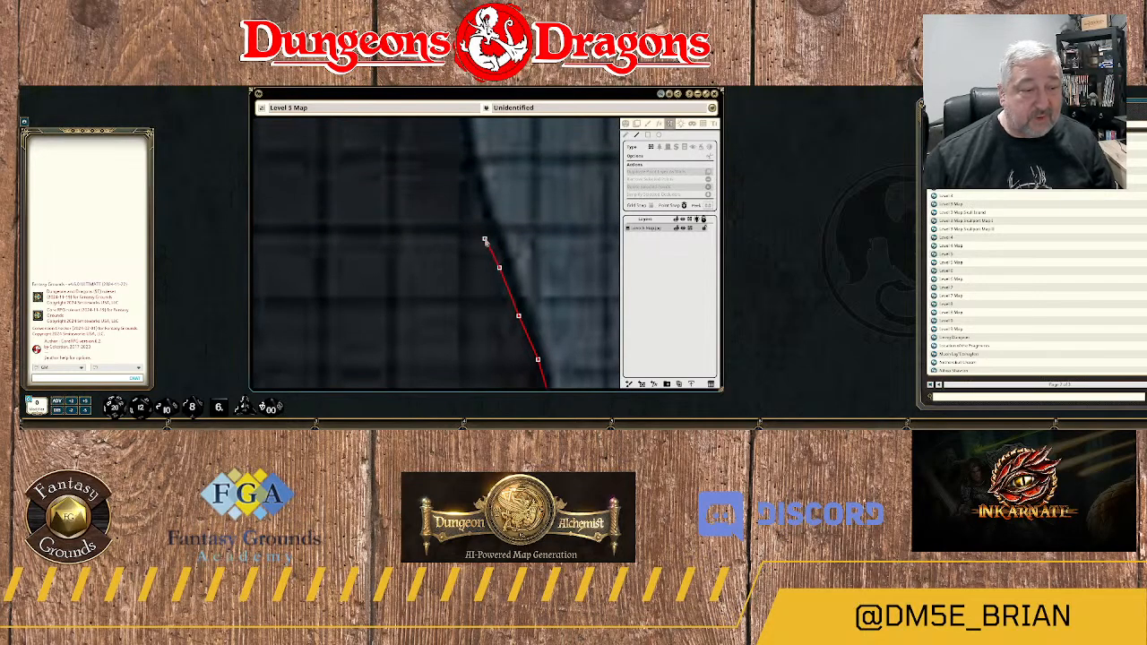
{"action": "left_click", "coordinate": [485, 234]}
{"action": "left_click", "coordinate": [475, 190]}
{"action": "left_click_drag", "start_coordinate": [467, 157], "coordinate": [462, 254]}
{"action": "left_click", "coordinate": [455, 228]}
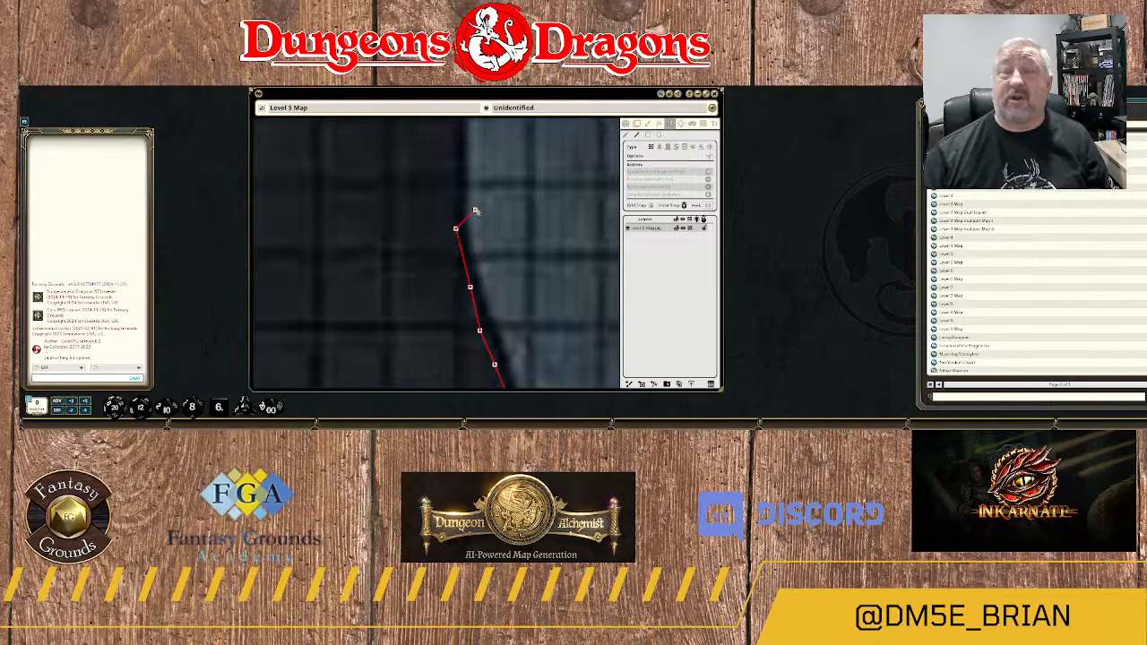
{"action": "left_click", "coordinate": [455, 194]}
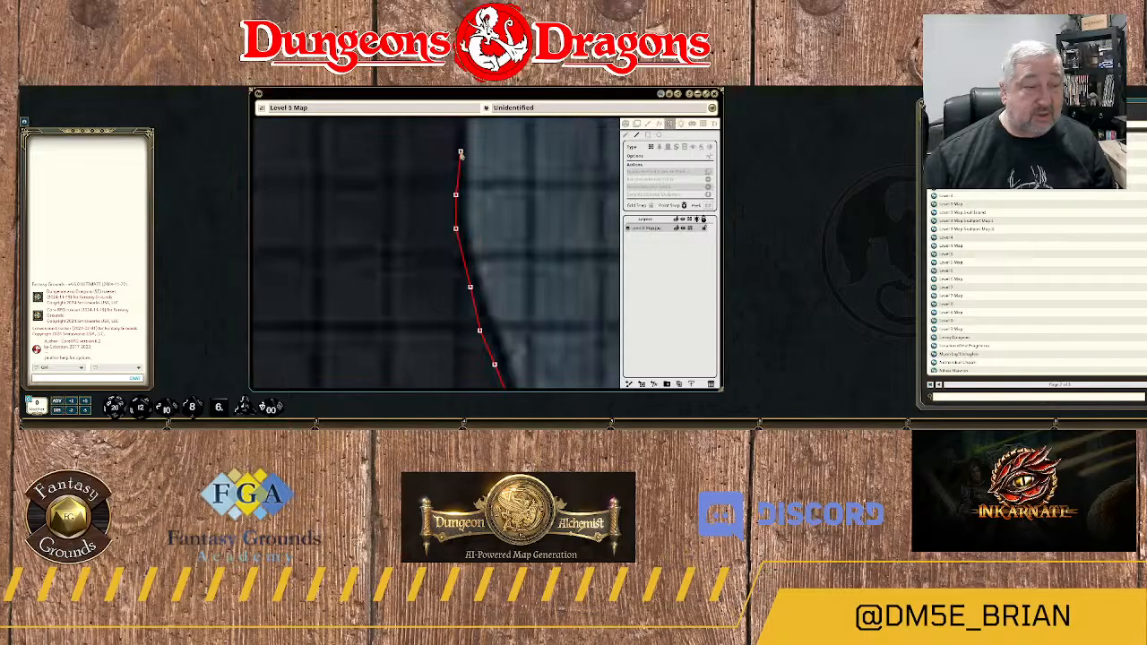
Continue the wall north past the shallow concave bend and northeast along the diagonal rock edge.
{"action": "scroll", "coordinate": [457, 150], "scroll_direction": "up", "scroll_amount": 2}
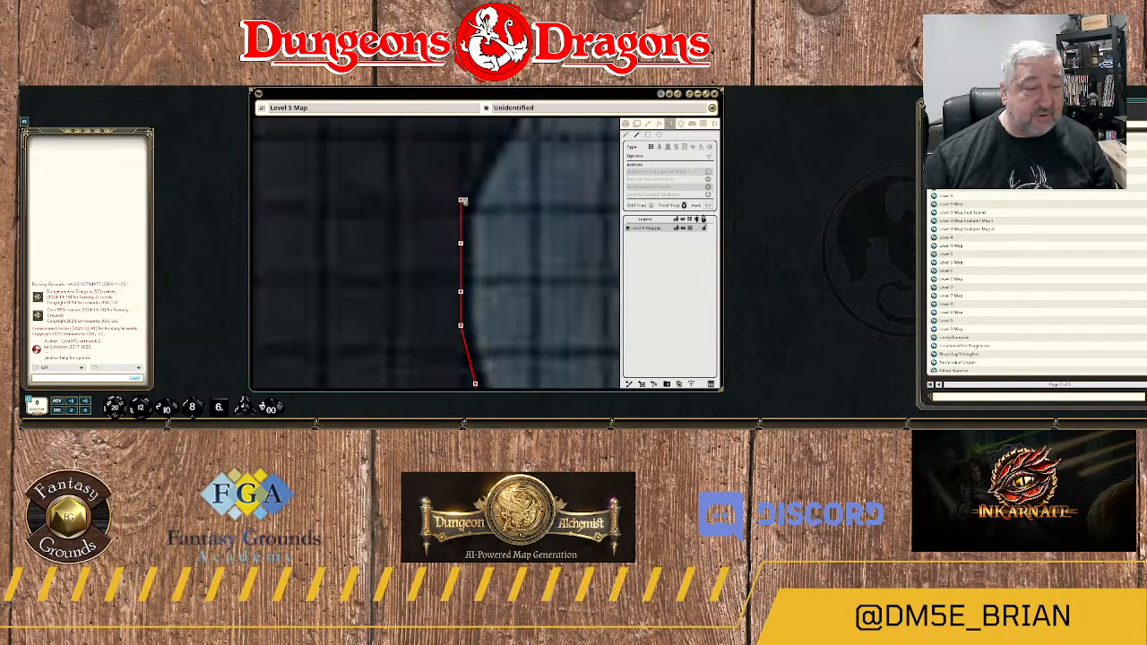
{"action": "left_click", "coordinate": [460, 198]}
{"action": "left_click", "coordinate": [485, 156]}
{"action": "left_click_drag", "start_coordinate": [518, 125], "coordinate": [469, 266]}
{"action": "left_click", "coordinate": [455, 258]}
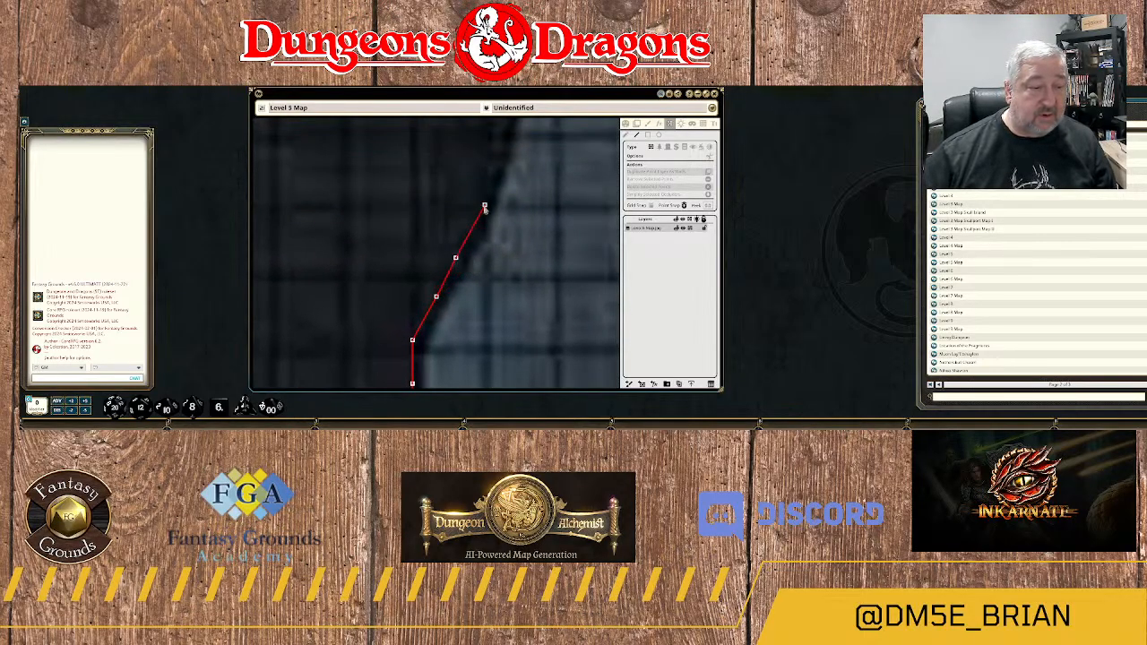
{"action": "left_click", "coordinate": [484, 205]}
{"action": "left_click", "coordinate": [495, 153]}
Follow the nearly vertical rock edge north with the wall to the start of the next small recess.
{"action": "left_click_drag", "start_coordinate": [512, 146], "coordinate": [481, 289]}
{"action": "left_click", "coordinate": [480, 247]}
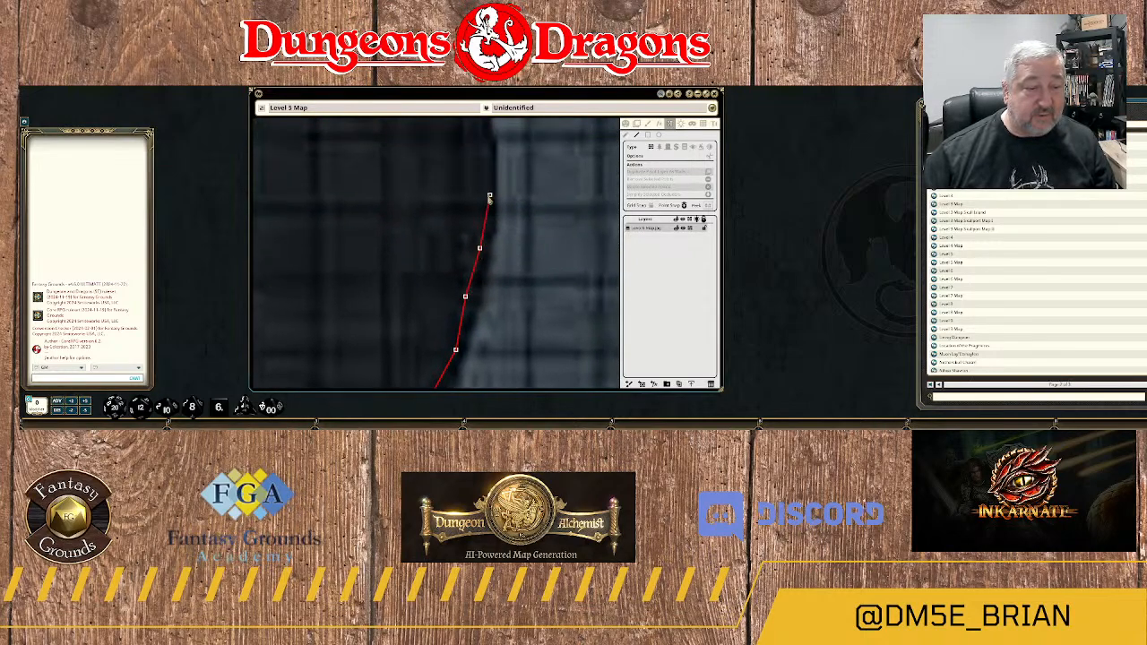
{"action": "left_click", "coordinate": [489, 202]}
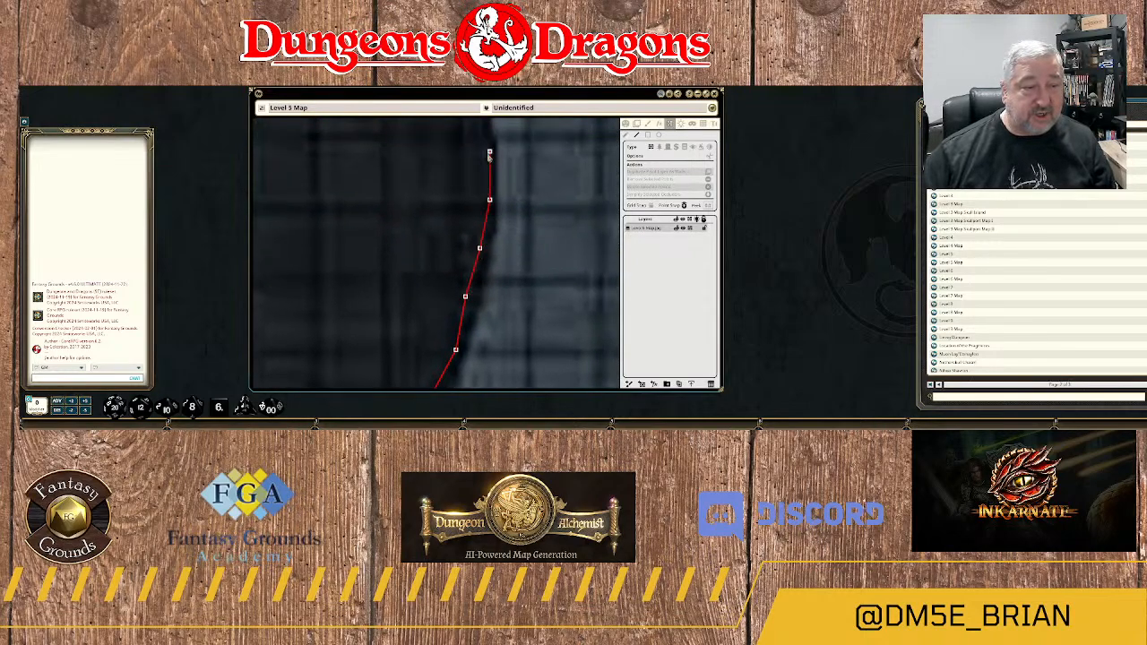
{"action": "left_click_drag", "start_coordinate": [487, 146], "coordinate": [485, 305]}
{"action": "left_click", "coordinate": [485, 305]}
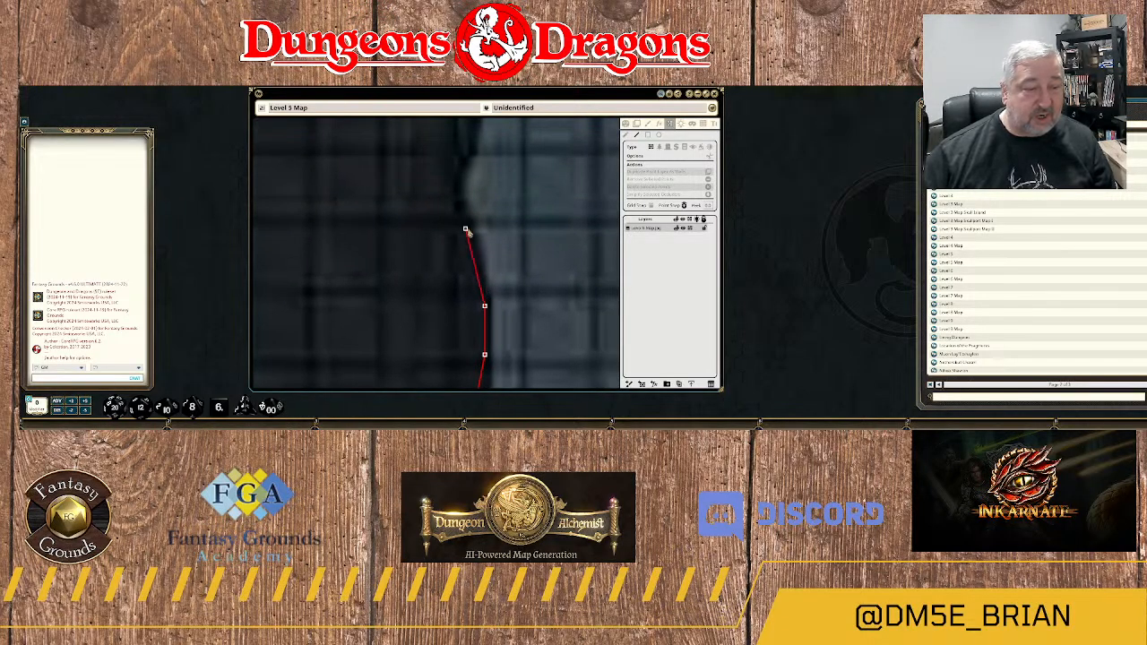
Trace the wall into and back out of the shallow recess in the rock's east edge.
{"action": "left_click", "coordinate": [464, 232]}
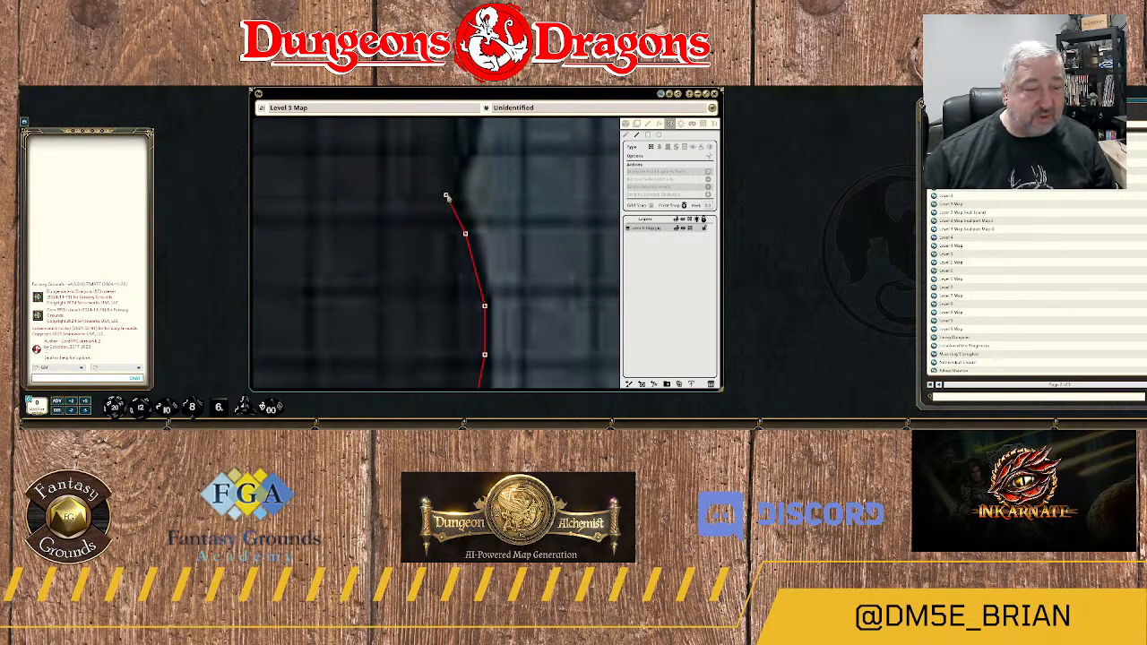
{"action": "left_click", "coordinate": [451, 194]}
{"action": "left_click", "coordinate": [461, 152]}
{"action": "left_click_drag", "start_coordinate": [465, 135], "coordinate": [447, 239]}
{"action": "left_click", "coordinate": [446, 239]}
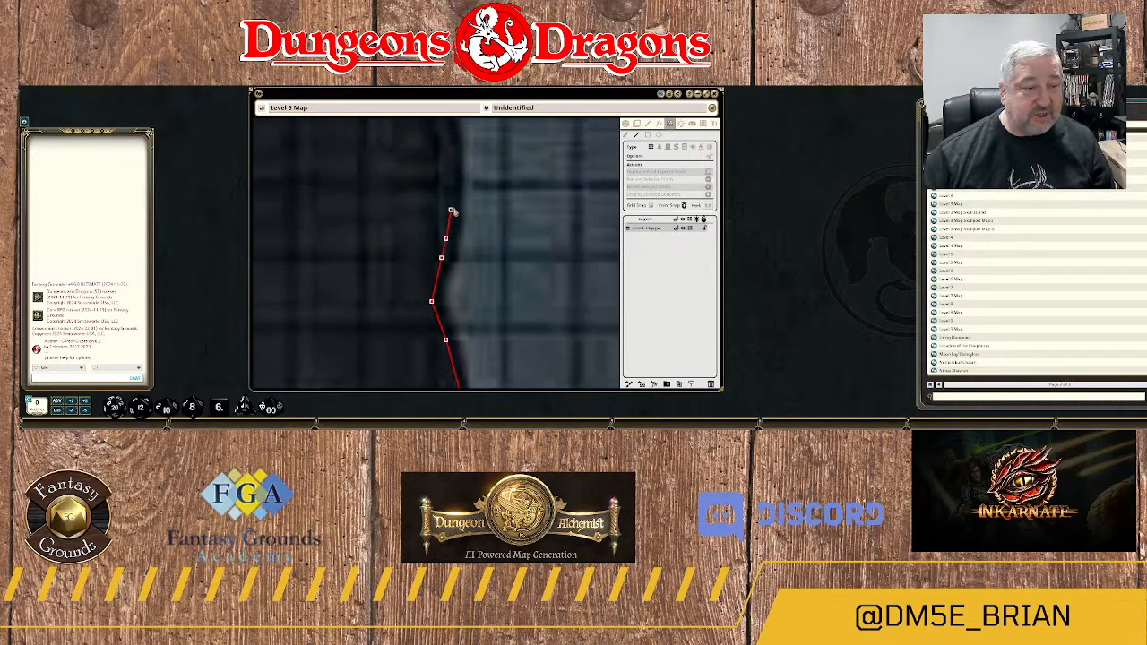
Trace the wall over the rounded bulge north of the recess and along its northwest curve.
{"action": "left_click", "coordinate": [455, 204]}
{"action": "left_click", "coordinate": [457, 168]}
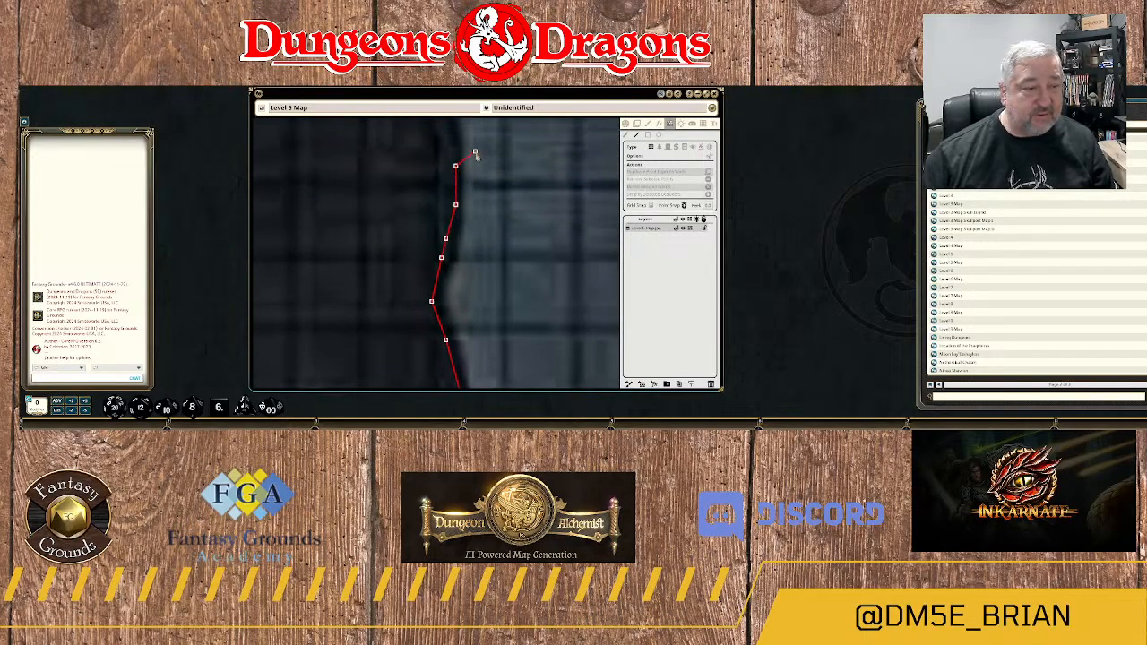
{"action": "left_click_drag", "start_coordinate": [474, 154], "coordinate": [470, 262]}
{"action": "left_click", "coordinate": [449, 243]}
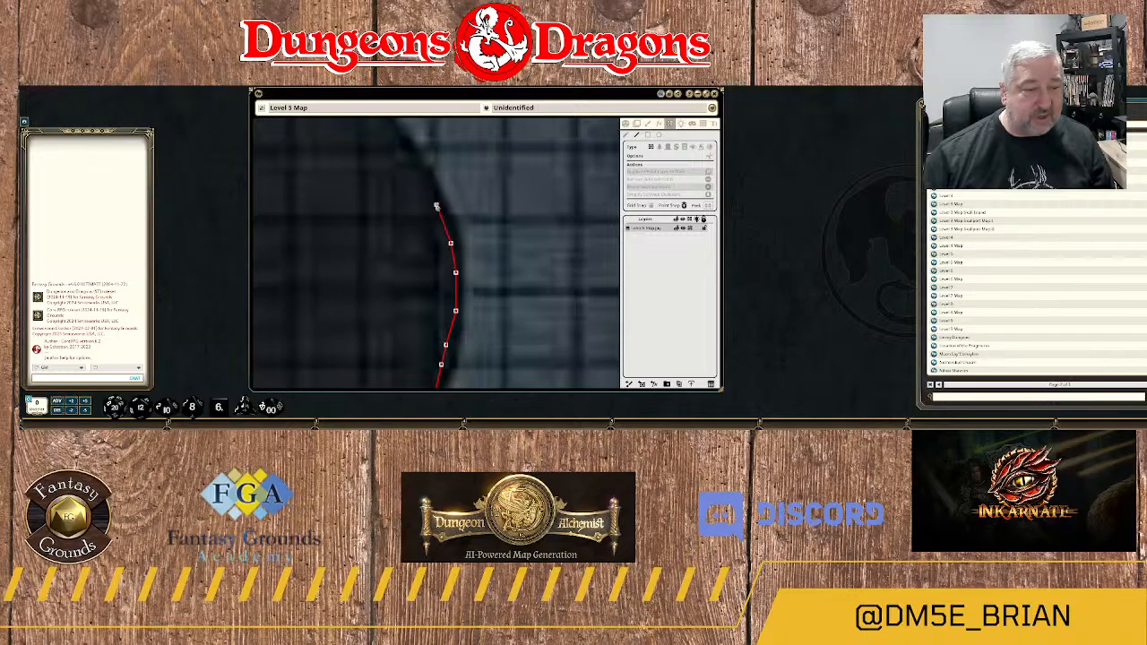
{"action": "left_click", "coordinate": [436, 204]}
{"action": "left_click", "coordinate": [413, 172]}
{"action": "left_click", "coordinate": [397, 146]}
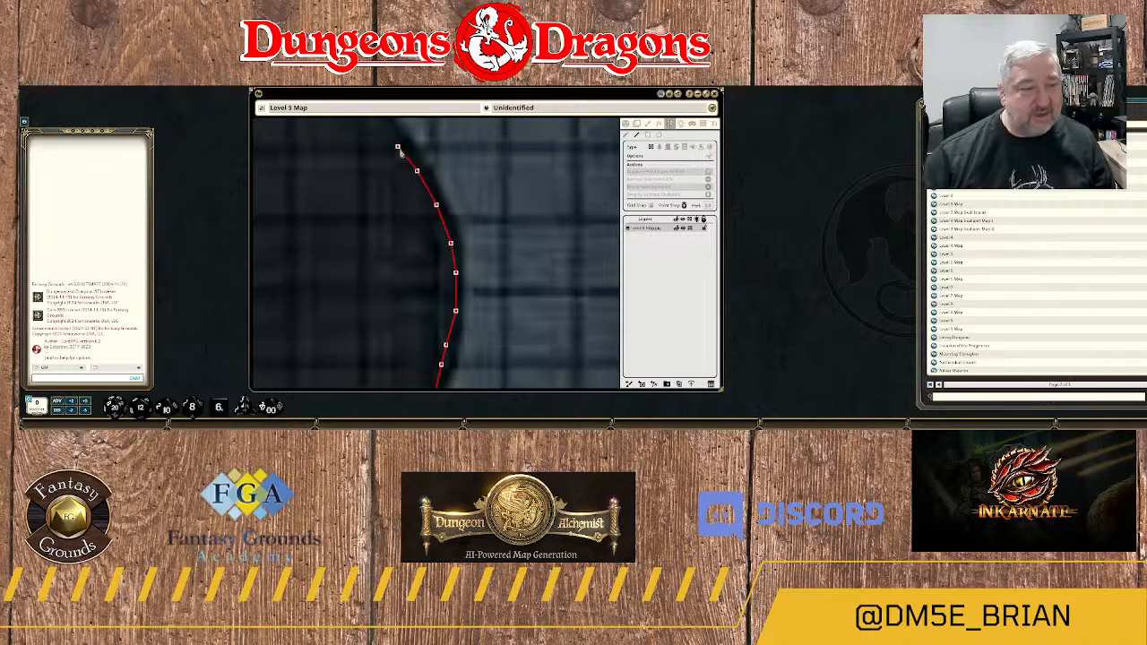
Continue the wall up the northwest slope and around the concave bend where the edge turns back north.
{"action": "left_click_drag", "start_coordinate": [397, 146], "coordinate": [418, 258]}
{"action": "left_click", "coordinate": [403, 211]}
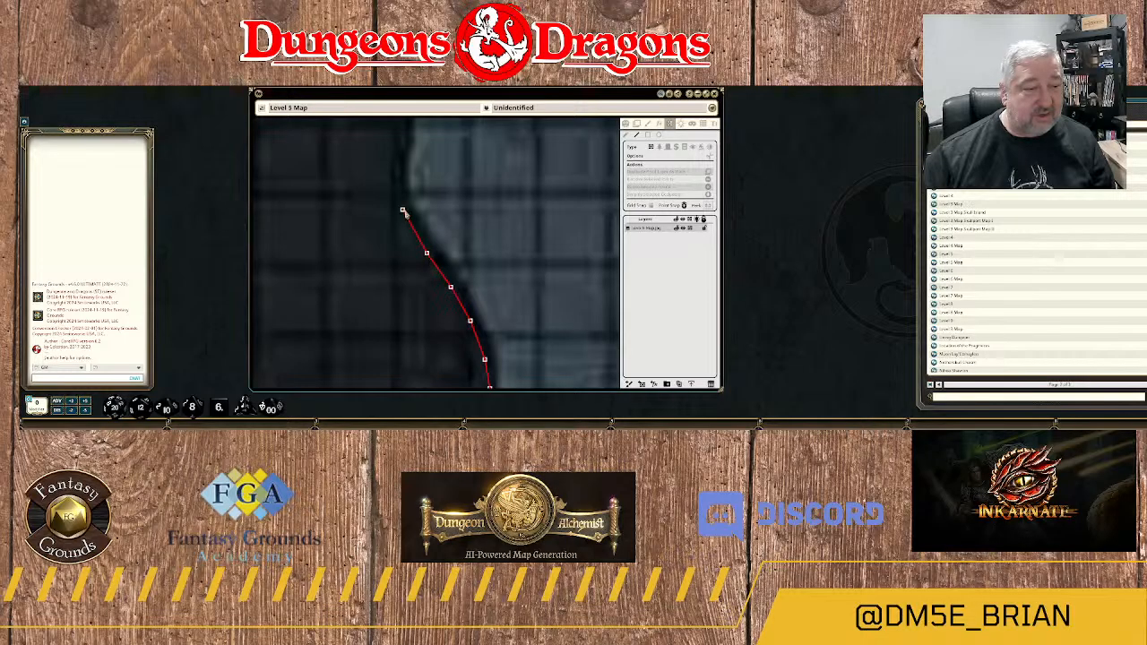
{"action": "left_click", "coordinate": [398, 176]}
{"action": "left_click", "coordinate": [398, 186]}
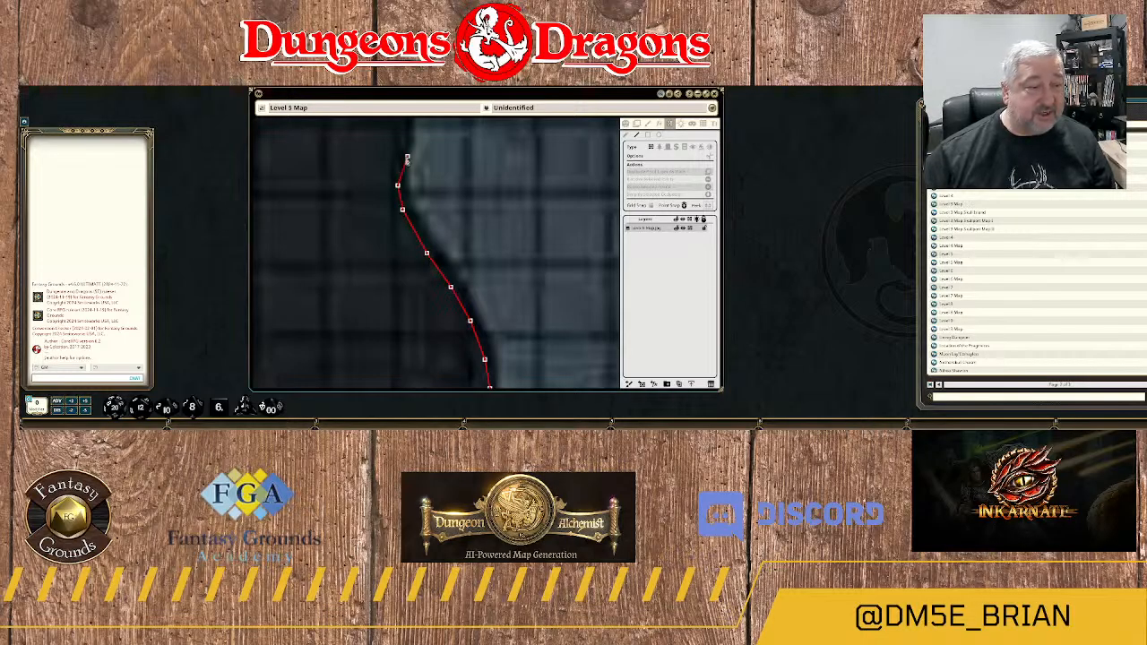
{"action": "left_click_drag", "start_coordinate": [404, 156], "coordinate": [409, 244]}
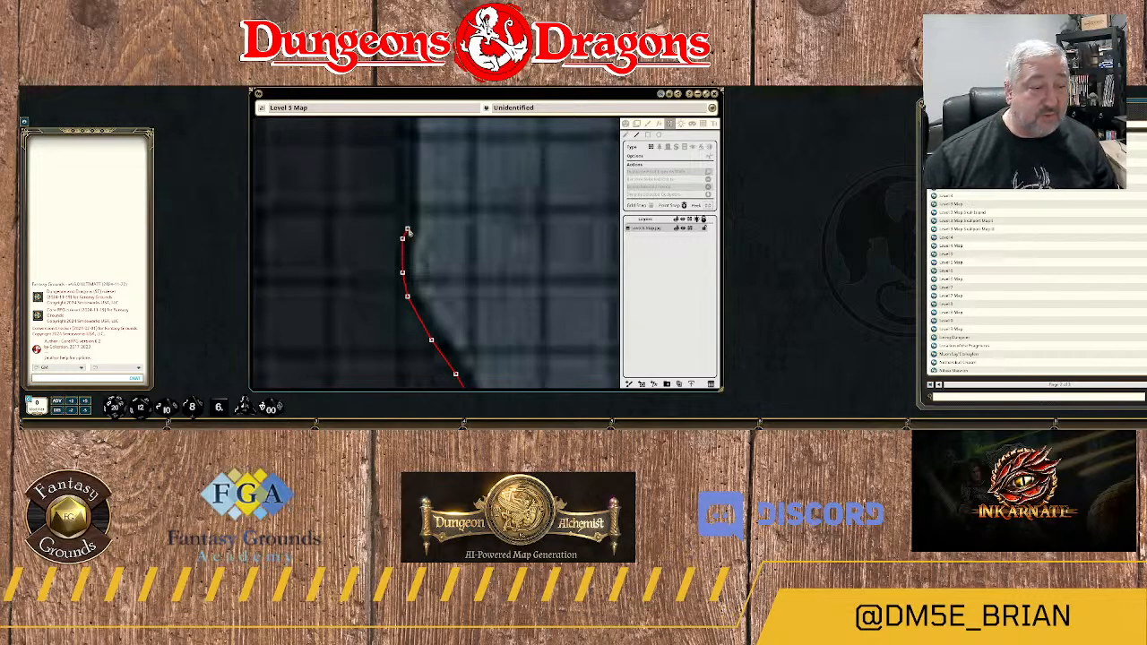
{"action": "left_click", "coordinate": [408, 185]}
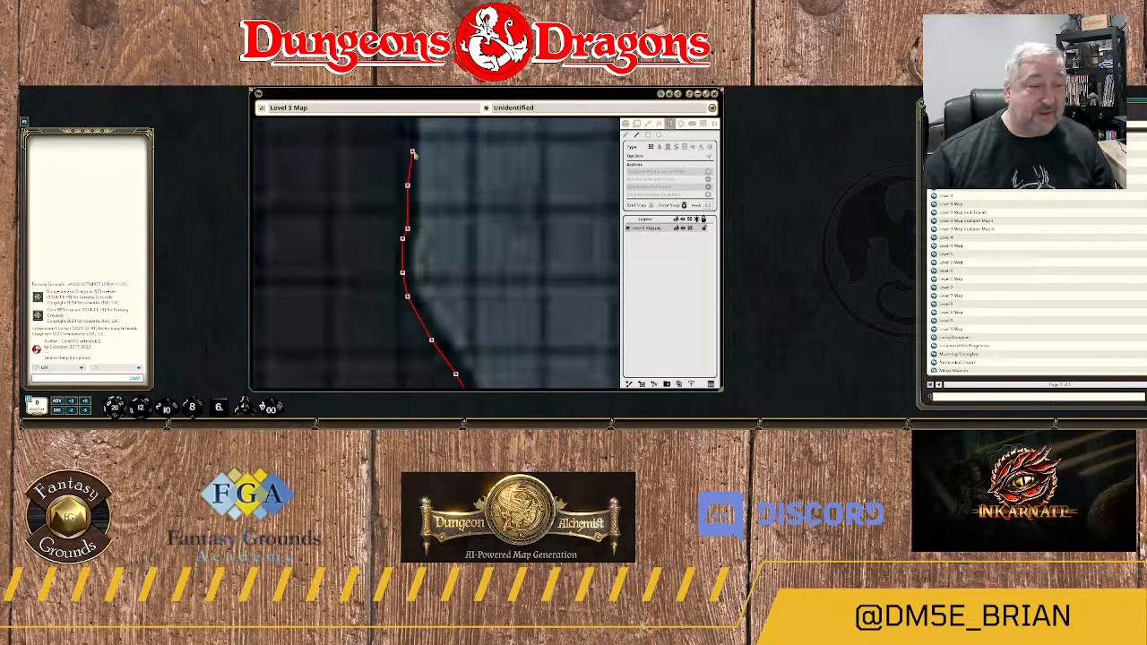
Run the wall straight north along the vertical rock edge and through the tiny indentation near its upper end.
{"action": "left_click_drag", "start_coordinate": [427, 143], "coordinate": [427, 250]}
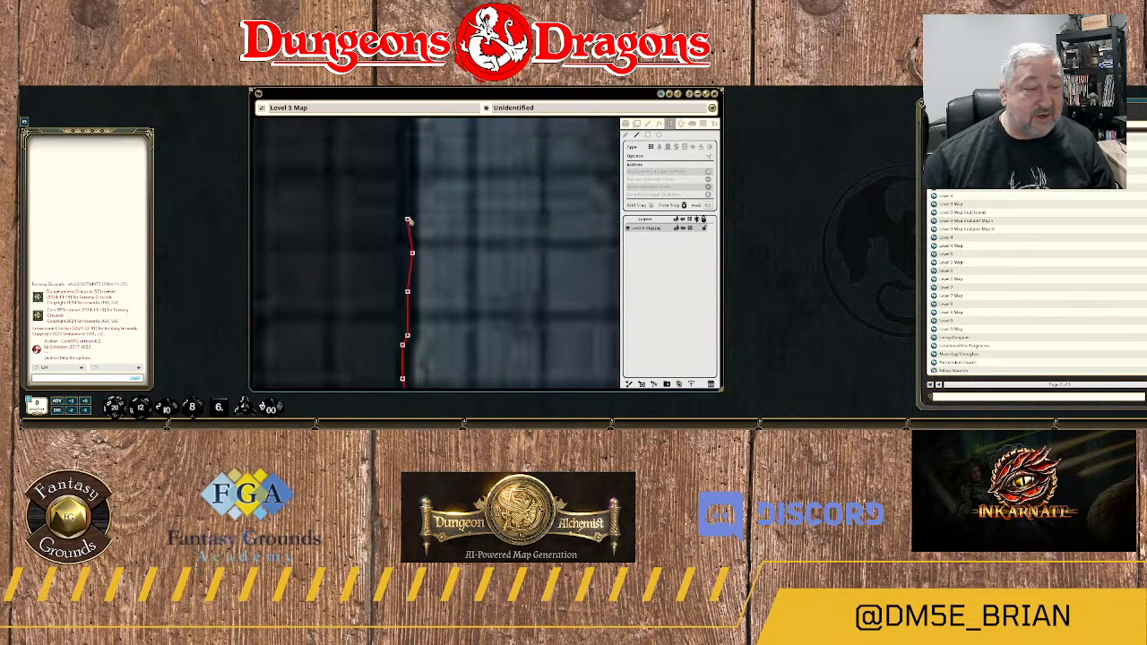
{"action": "left_click", "coordinate": [412, 215]}
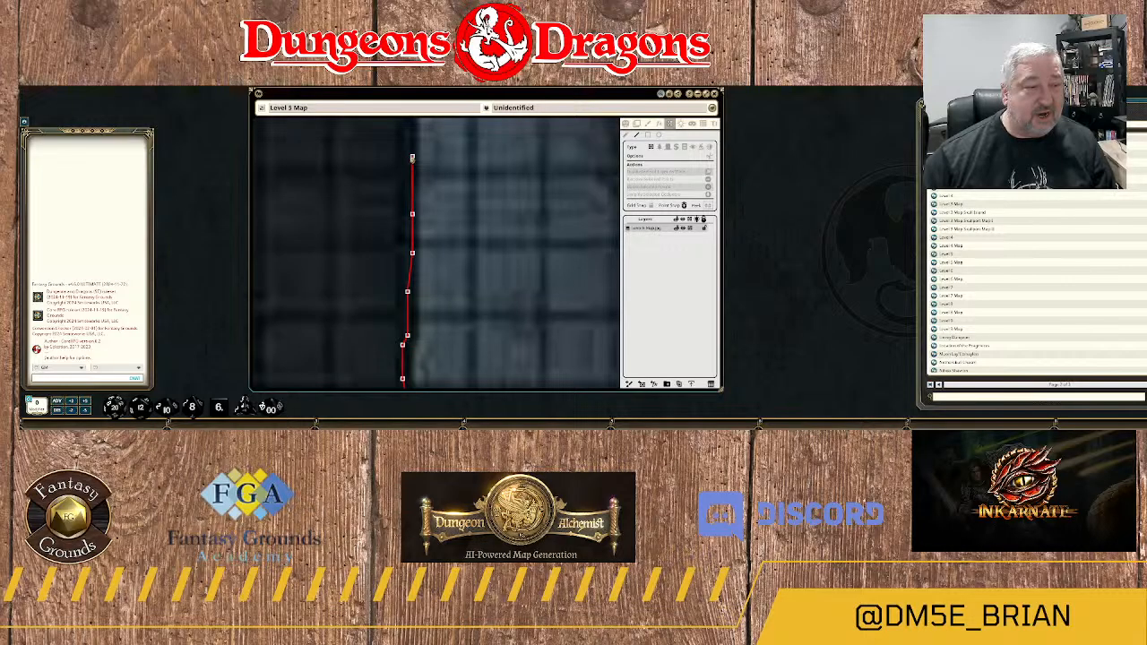
{"action": "left_click_drag", "start_coordinate": [452, 132], "coordinate": [448, 257]}
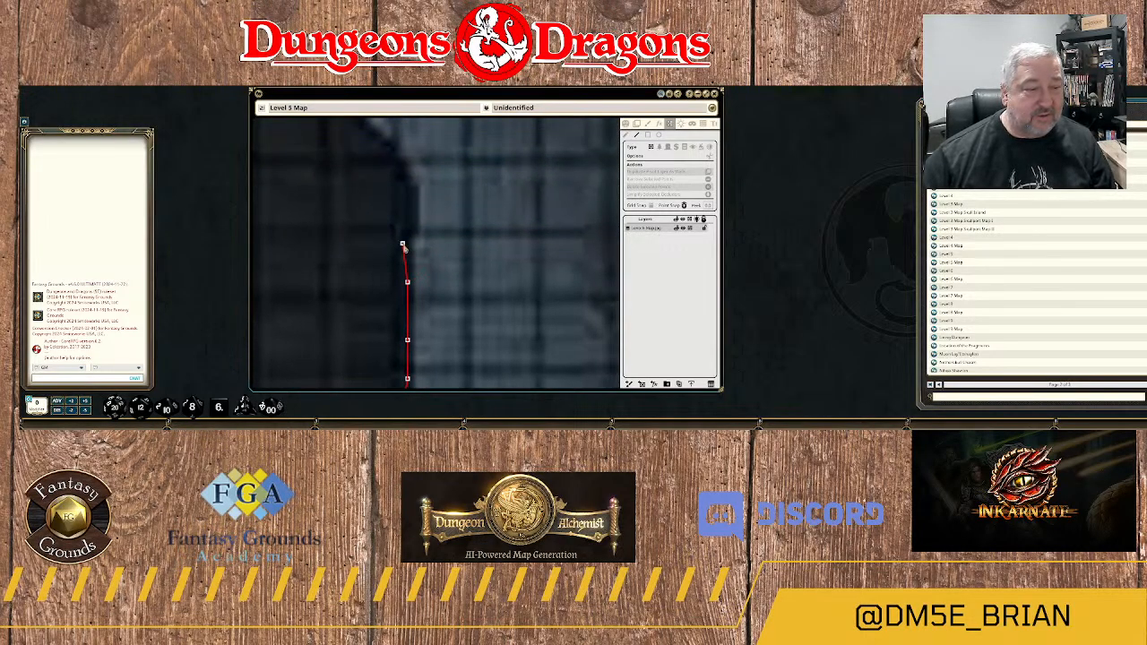
{"action": "left_click", "coordinate": [402, 244]}
{"action": "left_click", "coordinate": [407, 224]}
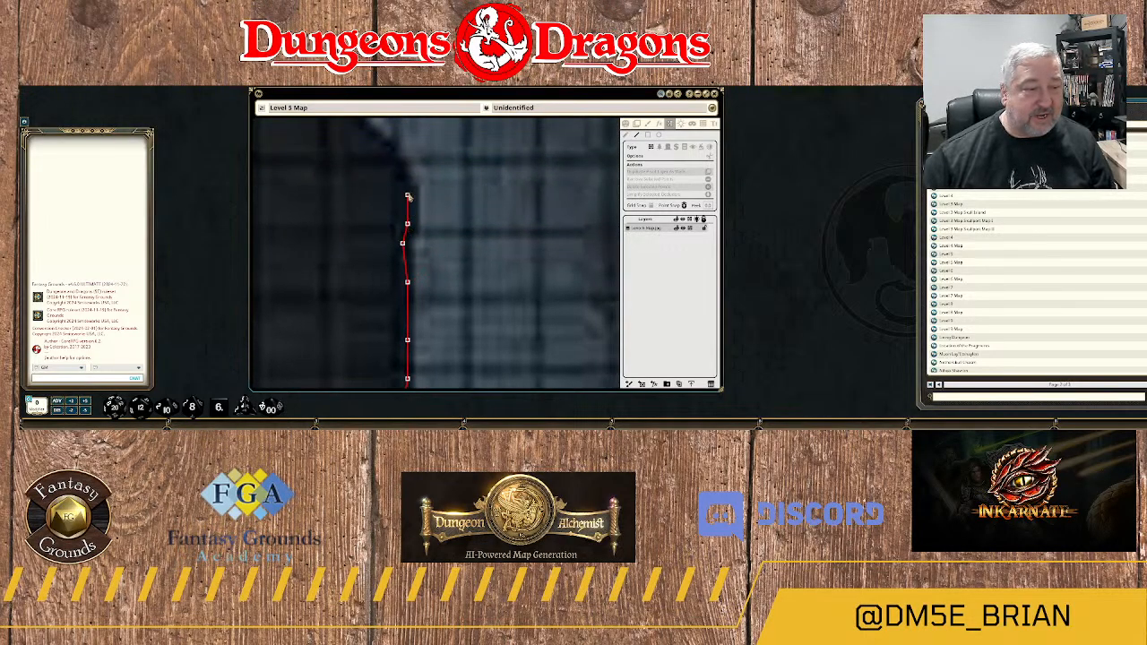
Trace the wall from the tiny indentation up the northwest slope to where the rock edge turns back north.
{"action": "left_click", "coordinate": [408, 196]}
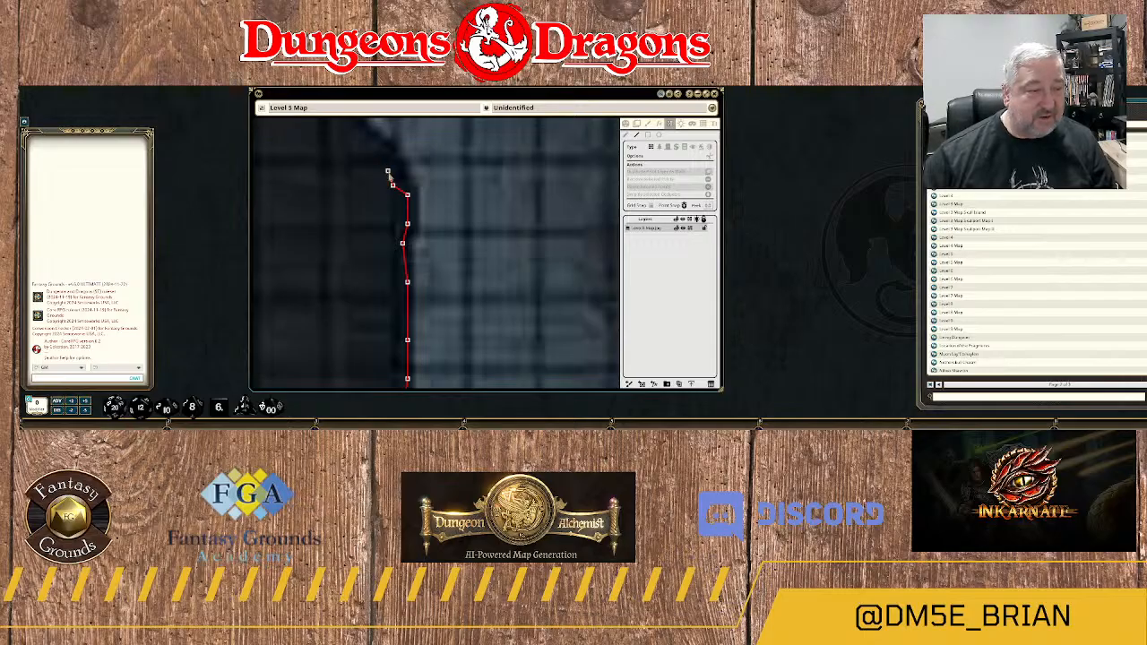
{"action": "left_click_drag", "start_coordinate": [391, 162], "coordinate": [440, 254]}
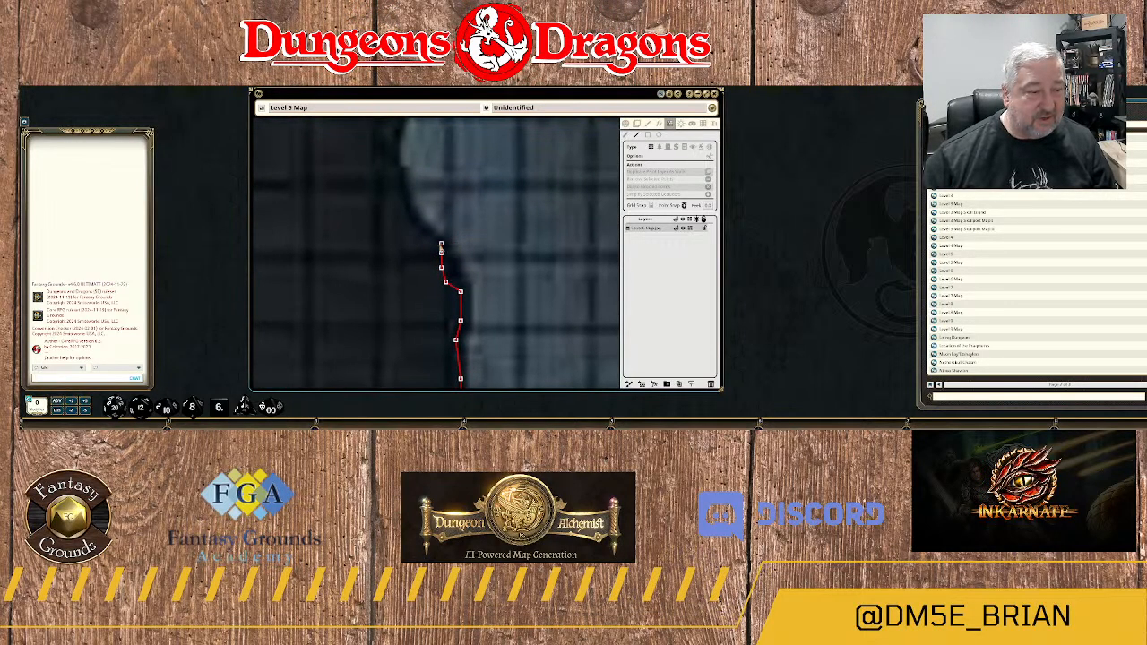
{"action": "left_click", "coordinate": [428, 241]}
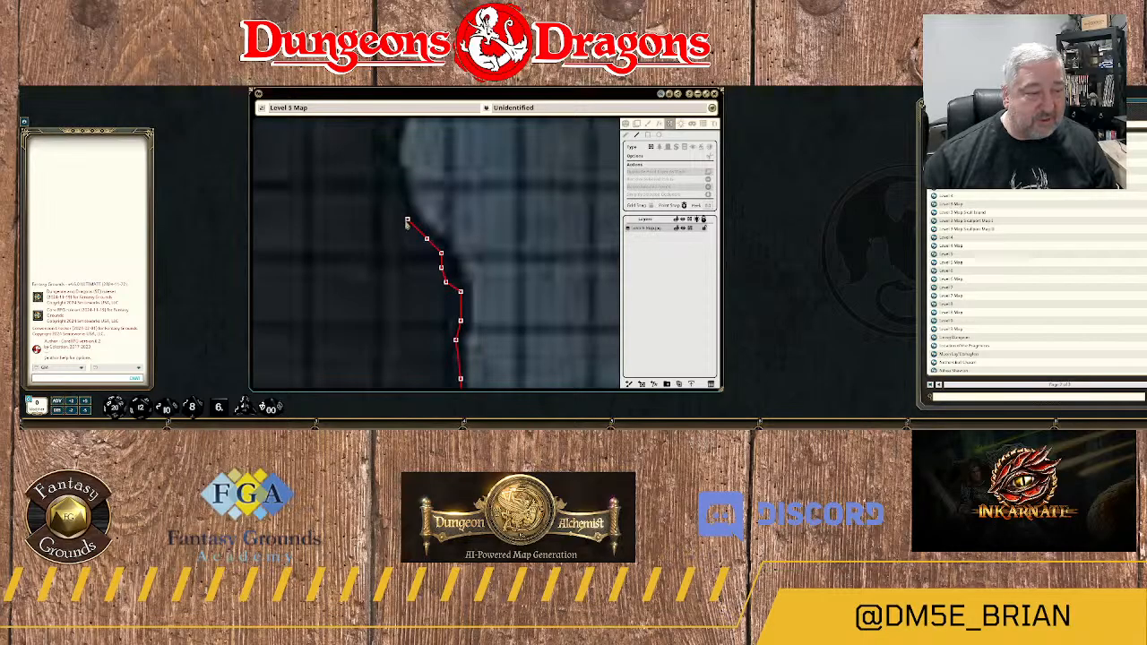
{"action": "left_click", "coordinate": [407, 220]}
{"action": "left_click", "coordinate": [392, 153]}
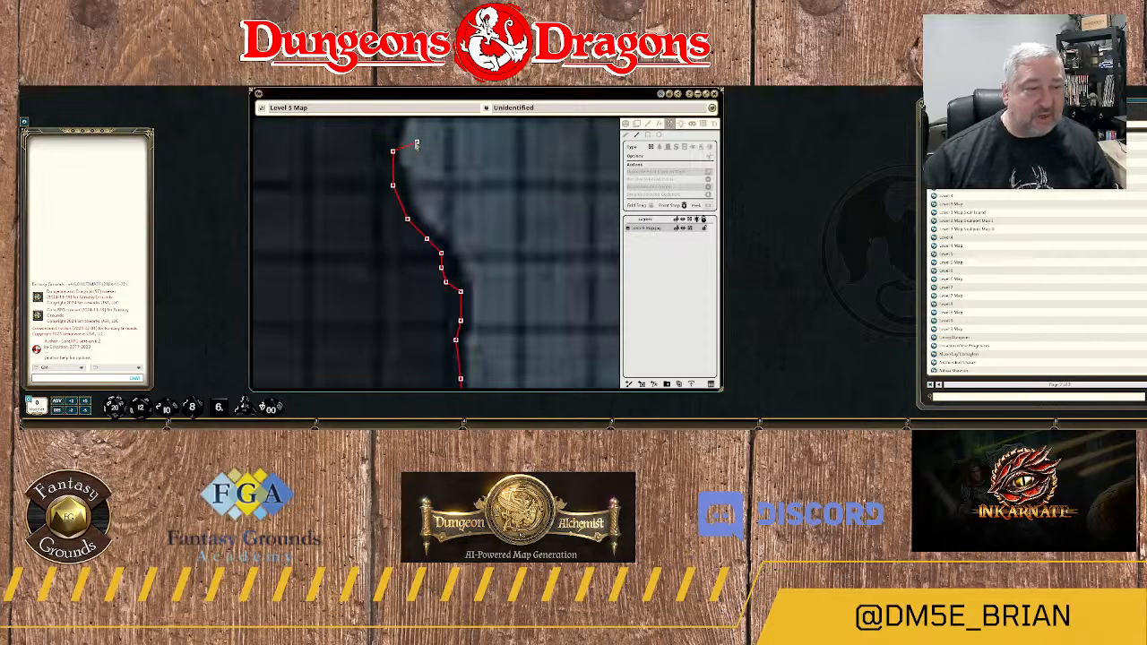
Run the wall north out of the wide concave bend and along the nearly vertical rock edge above it.
{"action": "left_click_drag", "start_coordinate": [417, 141], "coordinate": [408, 250]}
{"action": "left_click", "coordinate": [384, 230]}
{"action": "left_click", "coordinate": [387, 190]}
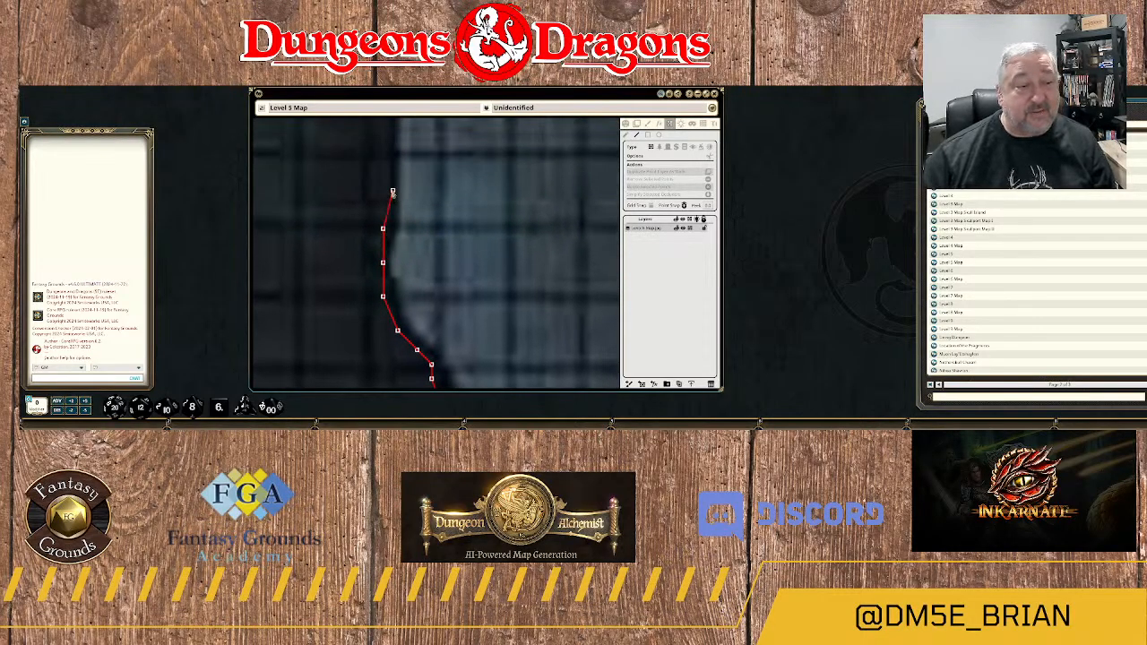
{"action": "left_click", "coordinate": [393, 148]}
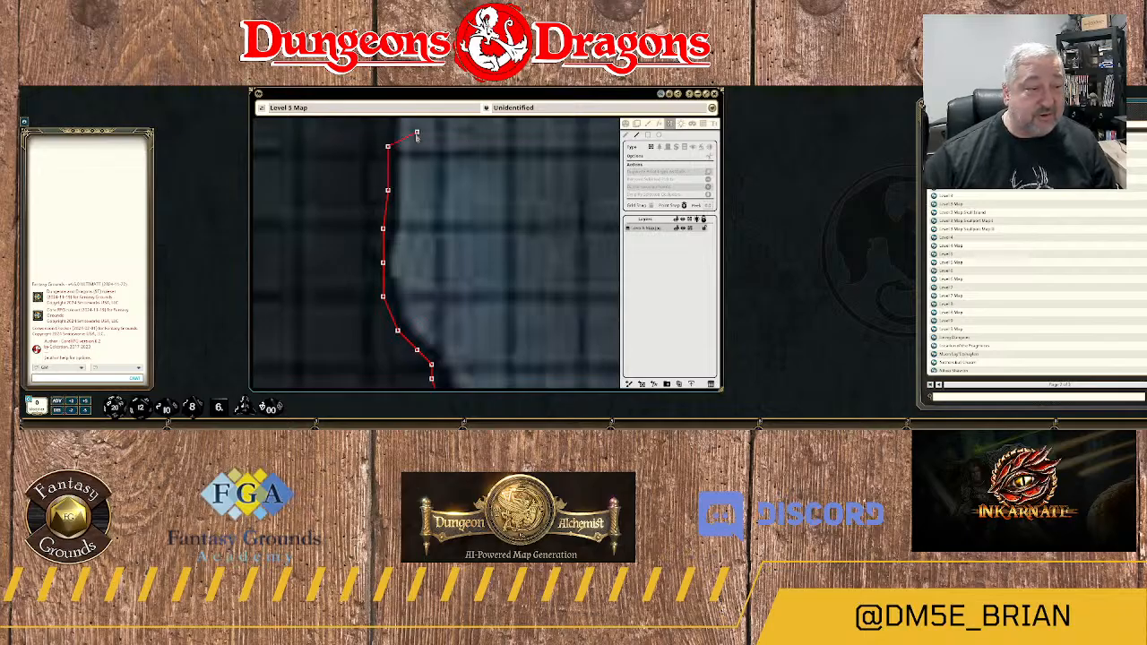
{"action": "left_click_drag", "start_coordinate": [417, 136], "coordinate": [435, 240]}
{"action": "left_click", "coordinate": [407, 209]}
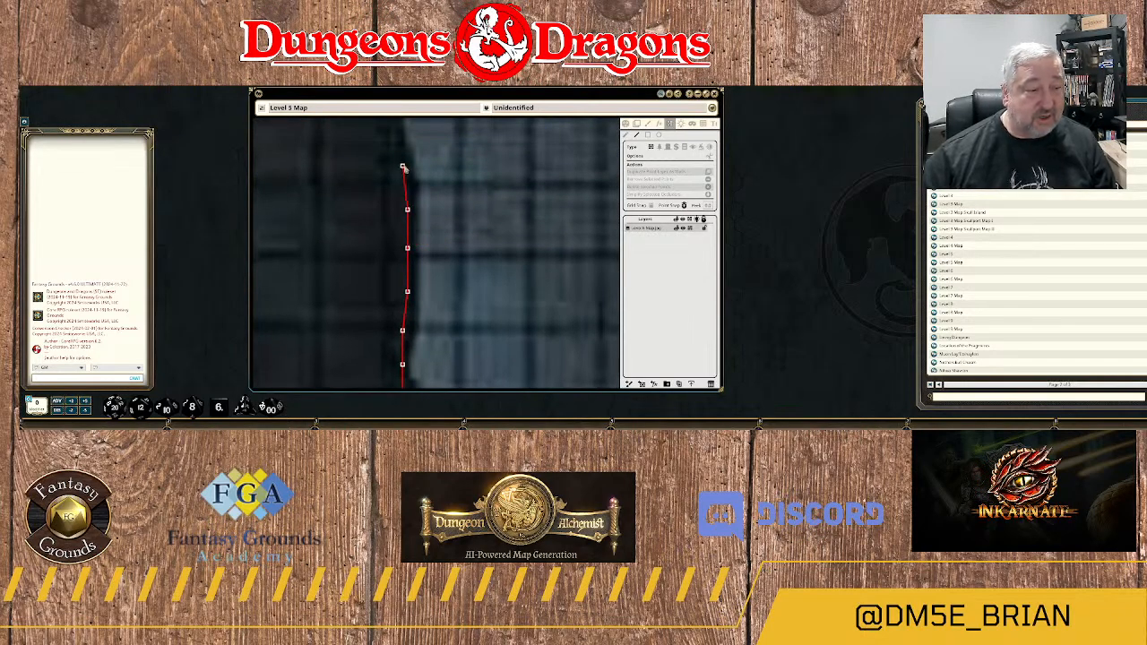
{"action": "left_click", "coordinate": [402, 165]}
Trace the wall into and back out of the small westward hollow in the rock edge.
{"action": "left_click_drag", "start_coordinate": [422, 139], "coordinate": [442, 286]}
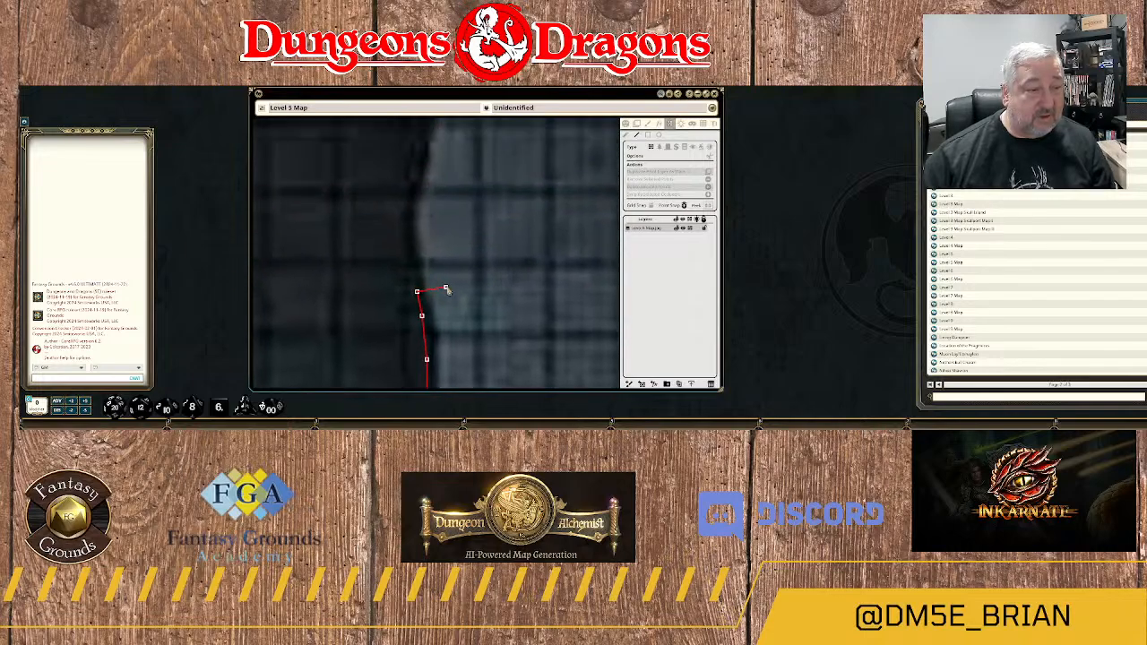
{"action": "left_click", "coordinate": [417, 268]}
{"action": "left_click", "coordinate": [403, 238]}
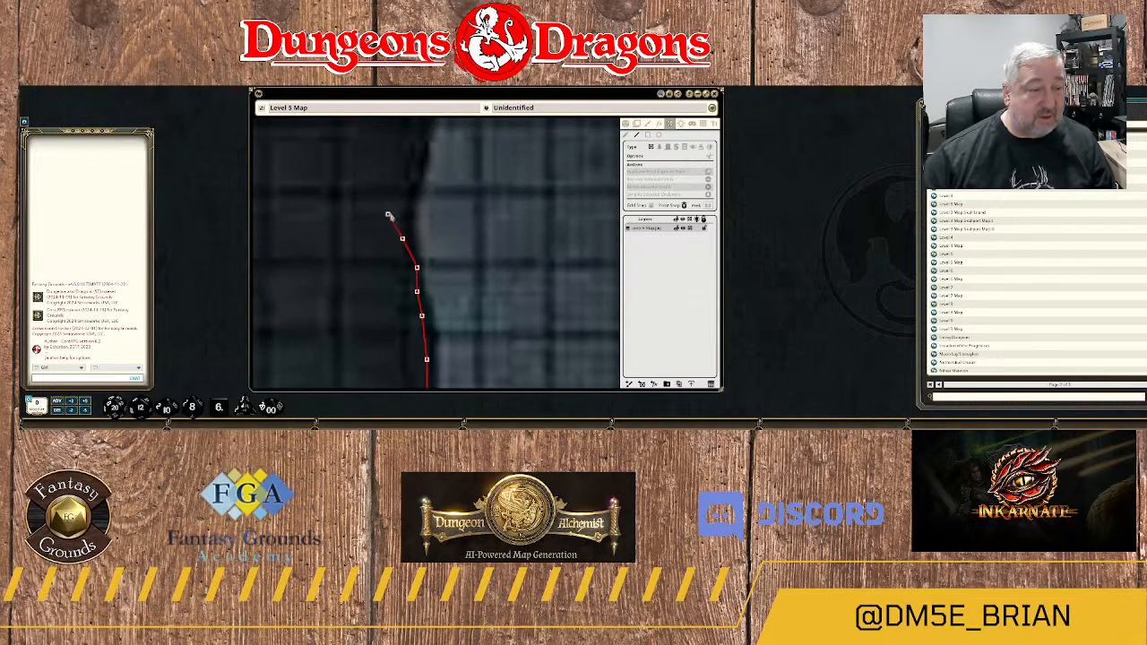
{"action": "left_click", "coordinate": [407, 209]}
{"action": "left_click", "coordinate": [412, 186]}
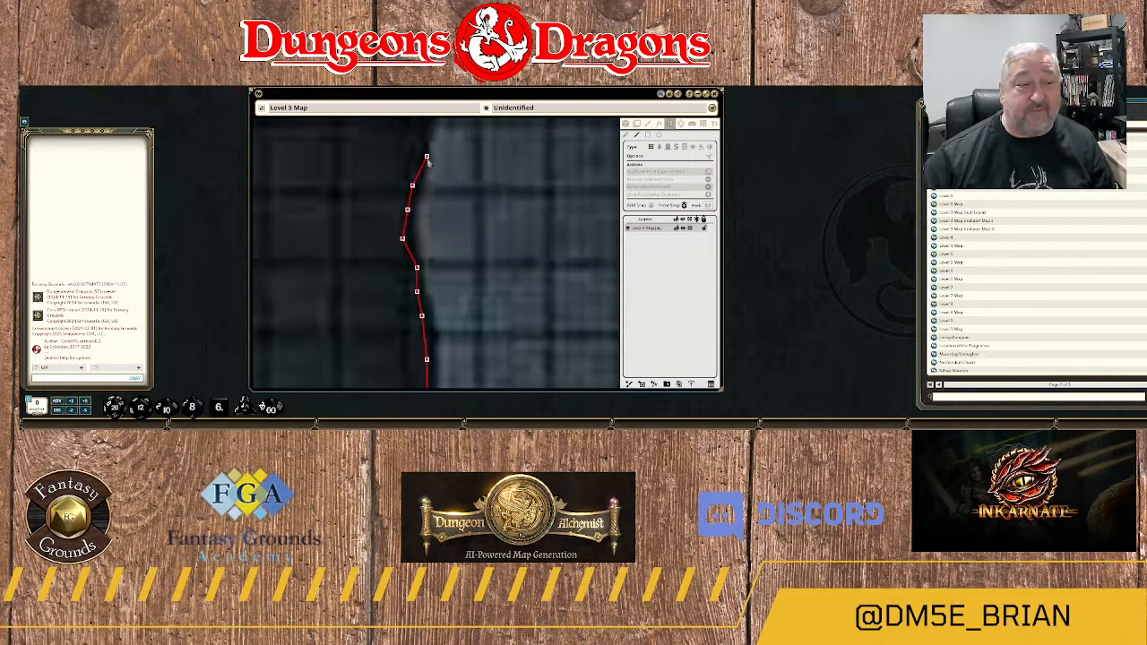
{"action": "left_click", "coordinate": [417, 159]}
Run the wall up the long northeast slope to the short vertical stretch at its upper end.
{"action": "left_click_drag", "start_coordinate": [440, 158], "coordinate": [440, 290]}
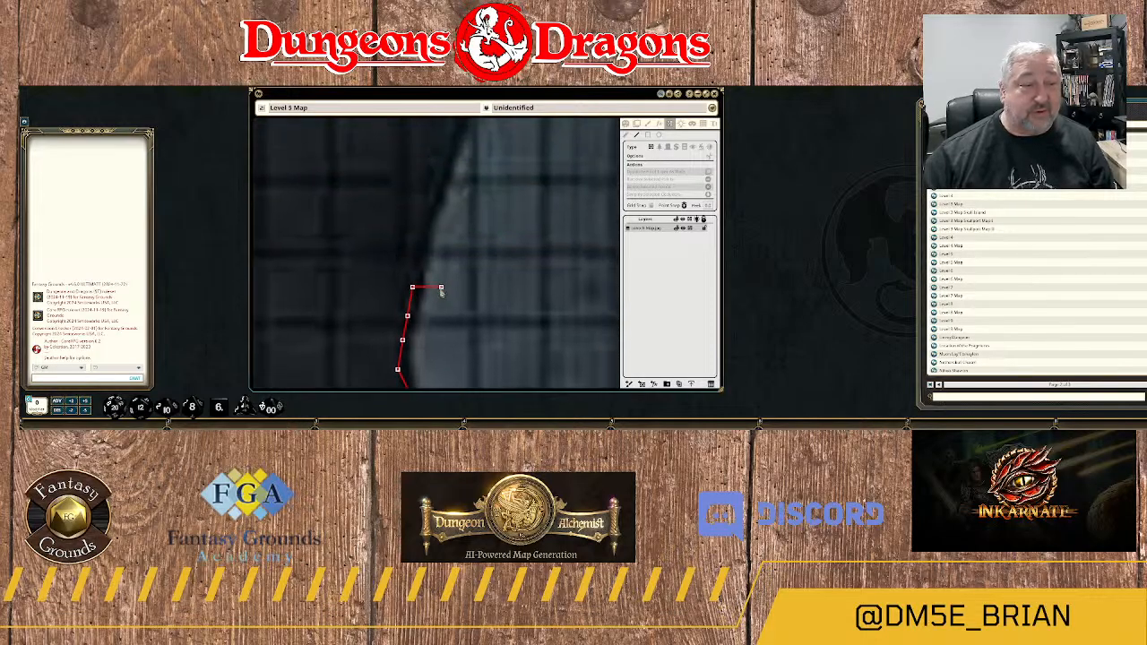
{"action": "left_click", "coordinate": [417, 251]}
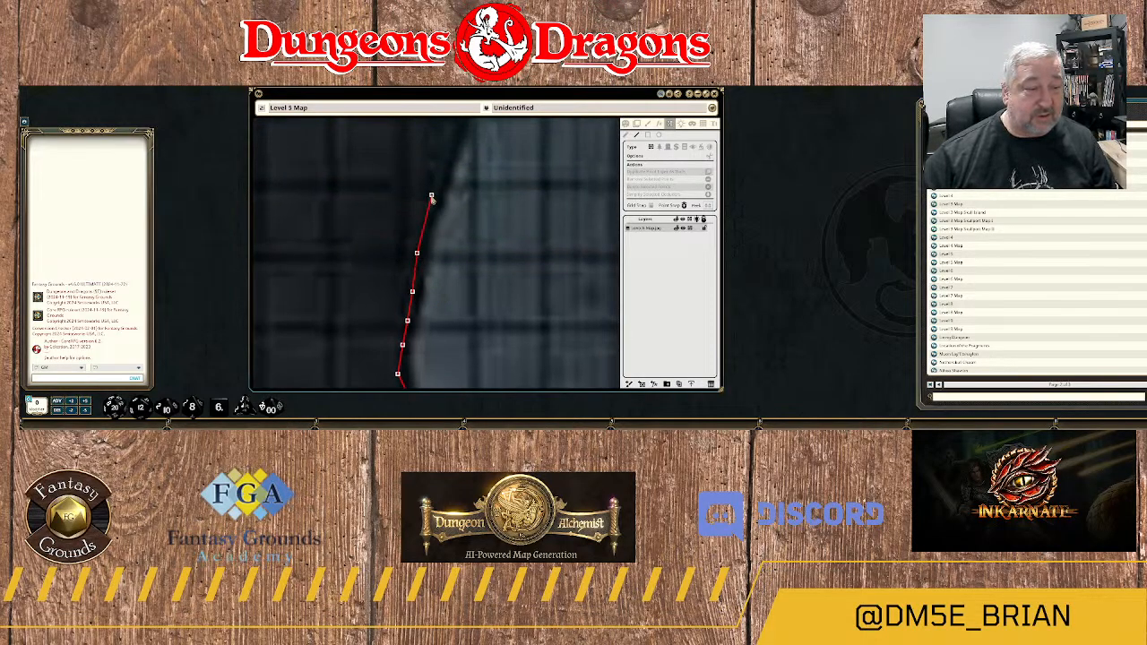
{"action": "left_click", "coordinate": [431, 195]}
{"action": "left_click", "coordinate": [450, 145]}
{"action": "left_click_drag", "start_coordinate": [483, 139], "coordinate": [470, 221]}
{"action": "left_click", "coordinate": [456, 186]}
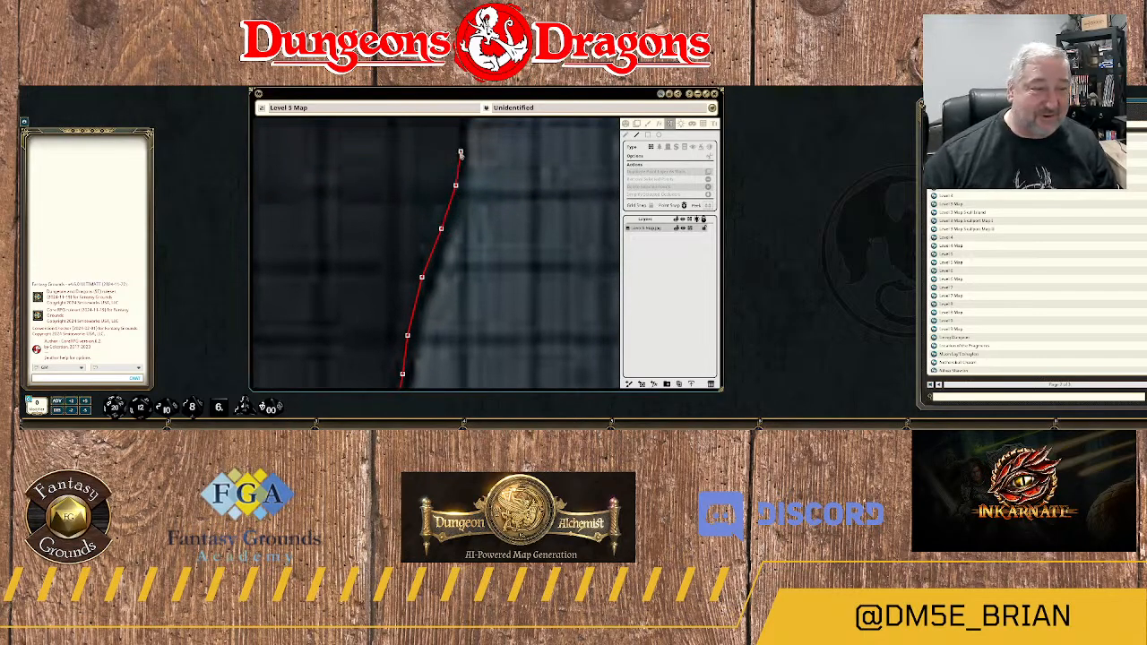
{"action": "left_click", "coordinate": [455, 146]}
Continue the wall up the next northeast slope and through the small jog onto the vertical rock edge.
{"action": "scroll", "coordinate": [490, 149], "scroll_direction": "down", "scroll_amount": 1}
{"action": "left_click_drag", "start_coordinate": [491, 149], "coordinate": [473, 292]}
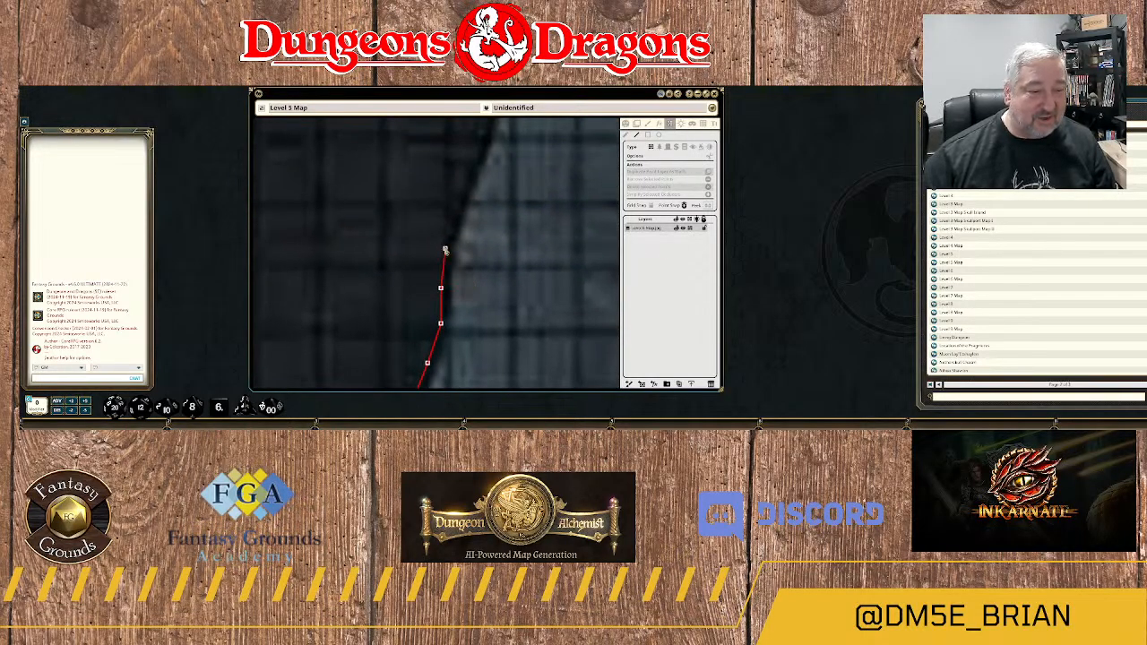
{"action": "left_click", "coordinate": [445, 246]}
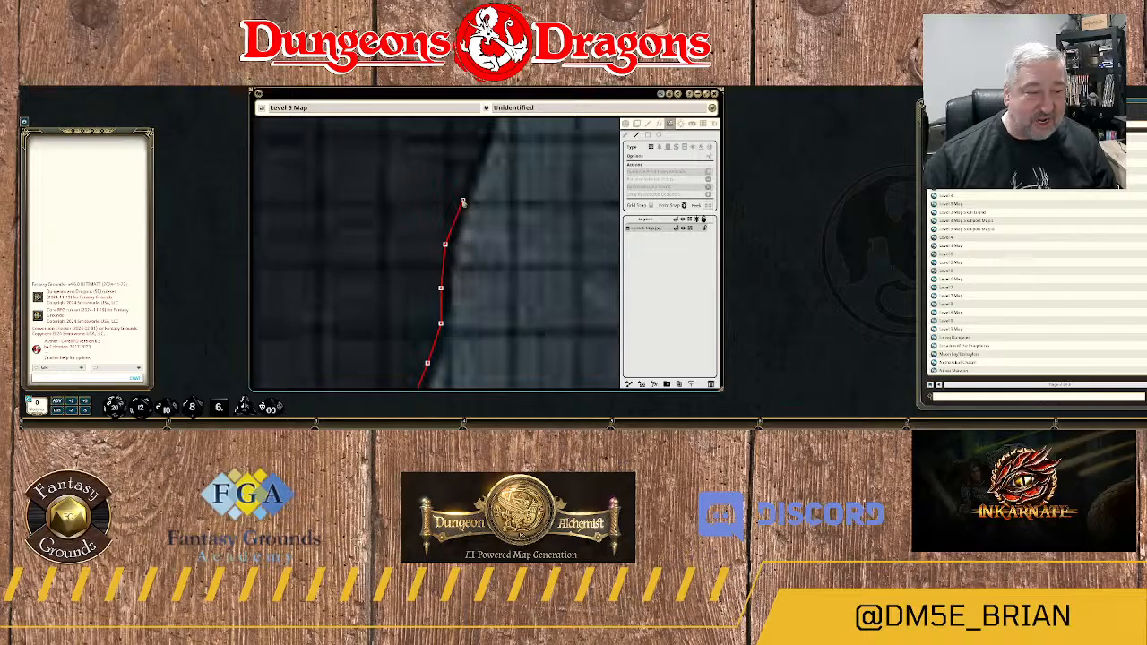
{"action": "left_click", "coordinate": [458, 201]}
{"action": "left_click", "coordinate": [476, 157]}
{"action": "left_click_drag", "start_coordinate": [515, 154], "coordinate": [484, 298]}
{"action": "left_click", "coordinate": [459, 259]}
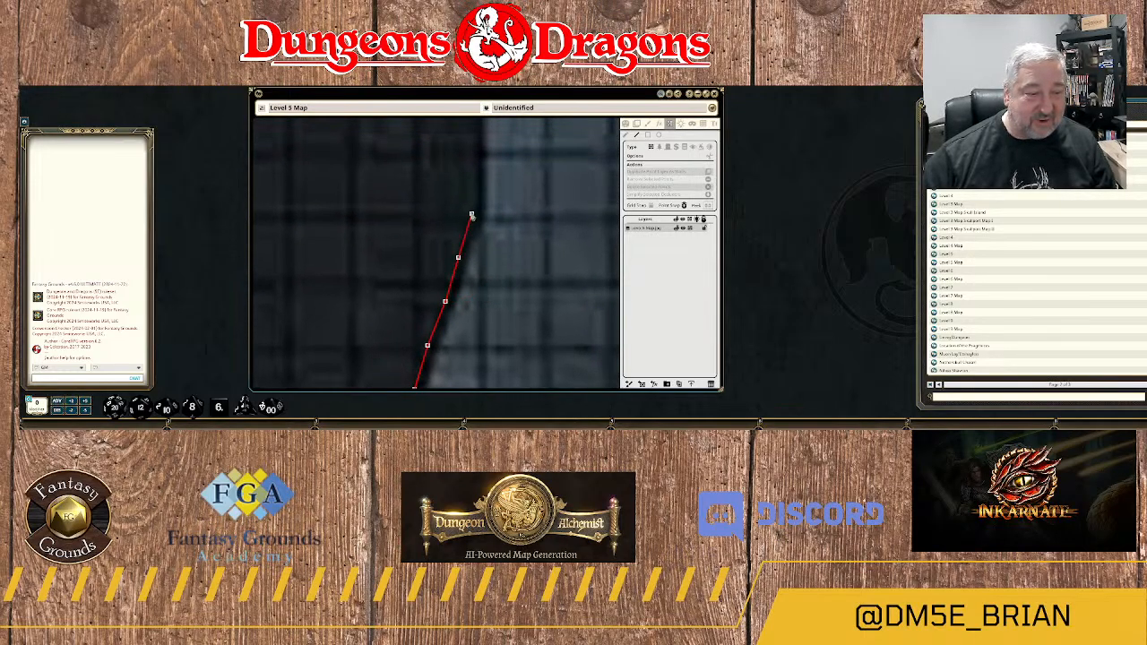
{"action": "left_click", "coordinate": [462, 231]}
{"action": "left_click", "coordinate": [471, 219]}
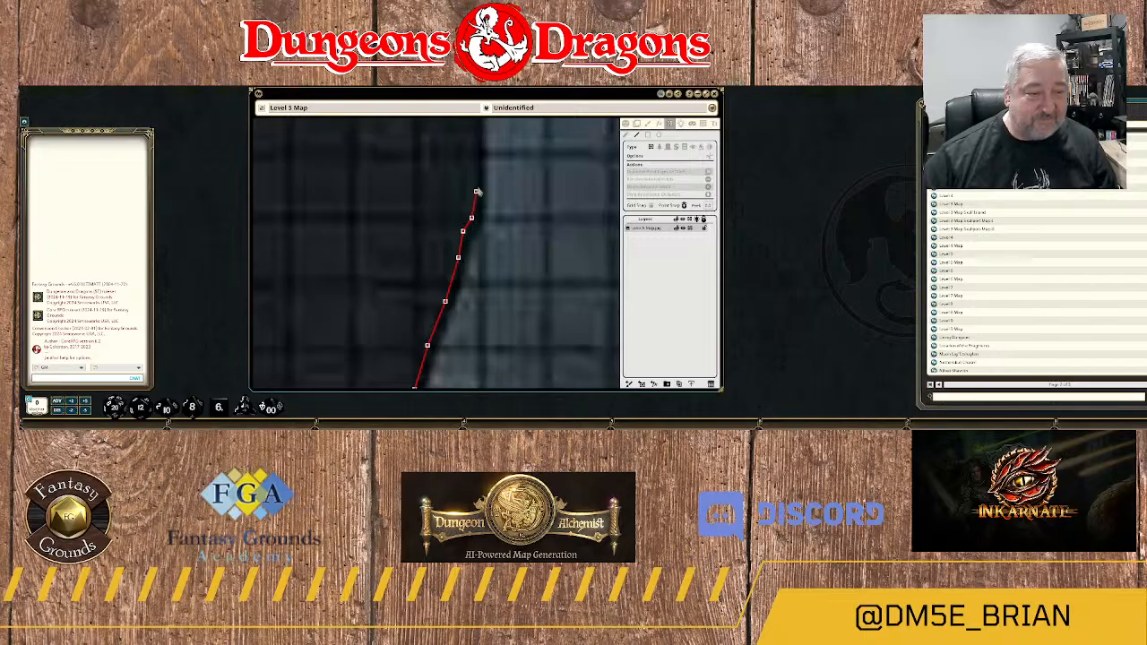
{"action": "left_click", "coordinate": [476, 184]}
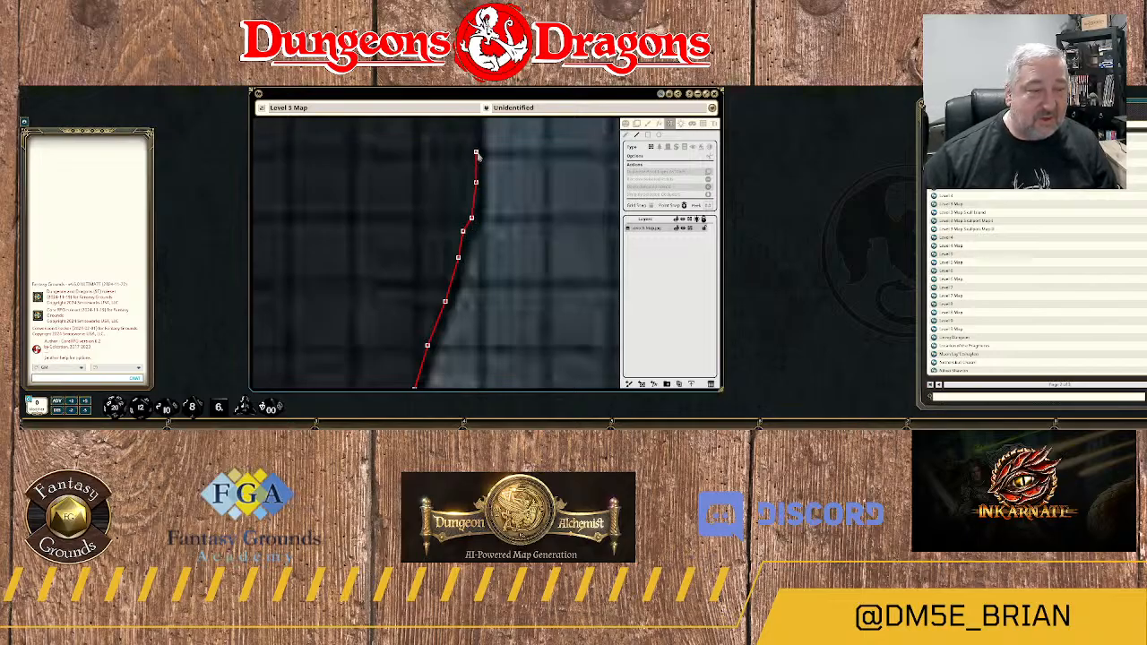
Carry the wall over the gentle eastward bulge, up its northwest side and back onto a vertical edge.
{"action": "left_click_drag", "start_coordinate": [485, 148], "coordinate": [476, 307]}
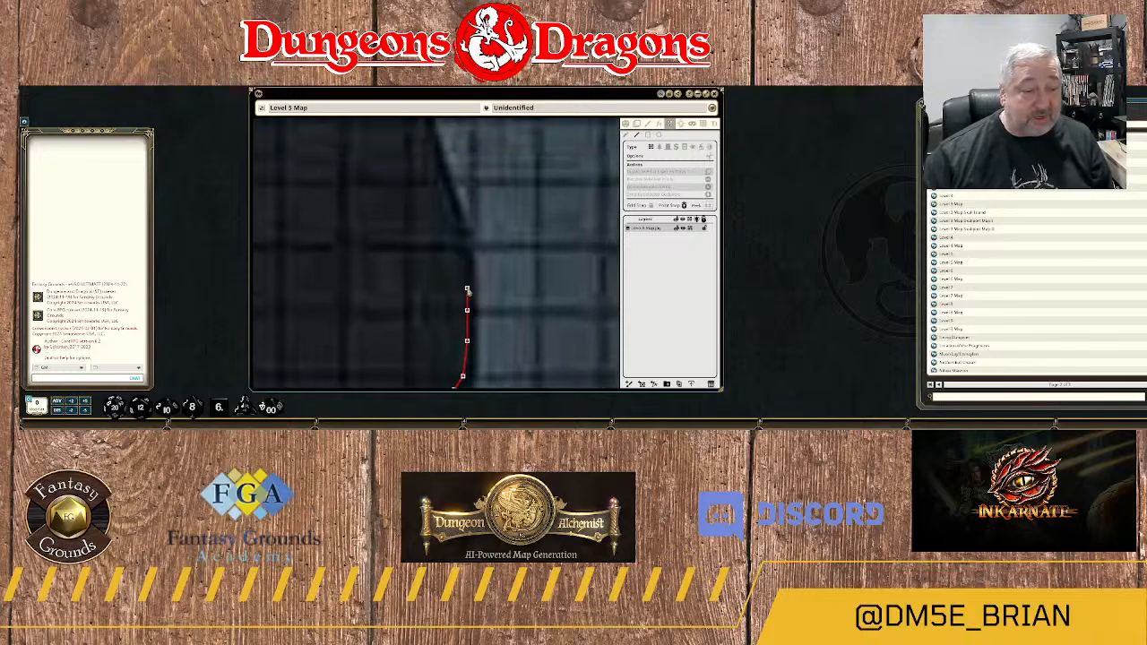
{"action": "left_click", "coordinate": [463, 262]}
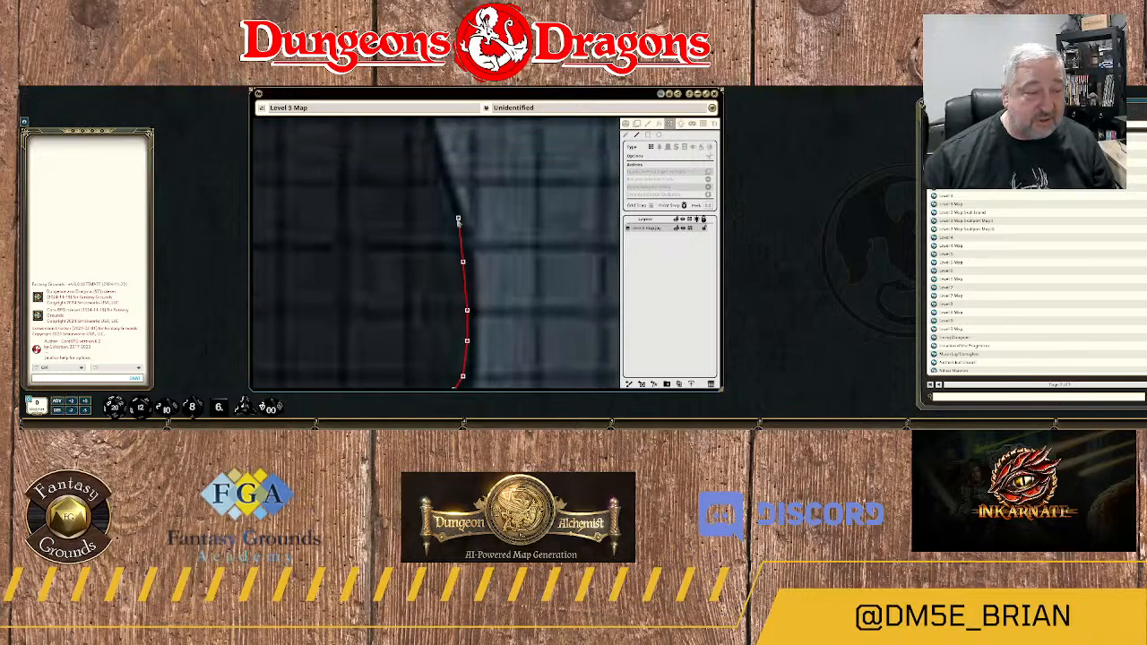
{"action": "left_click", "coordinate": [458, 217]}
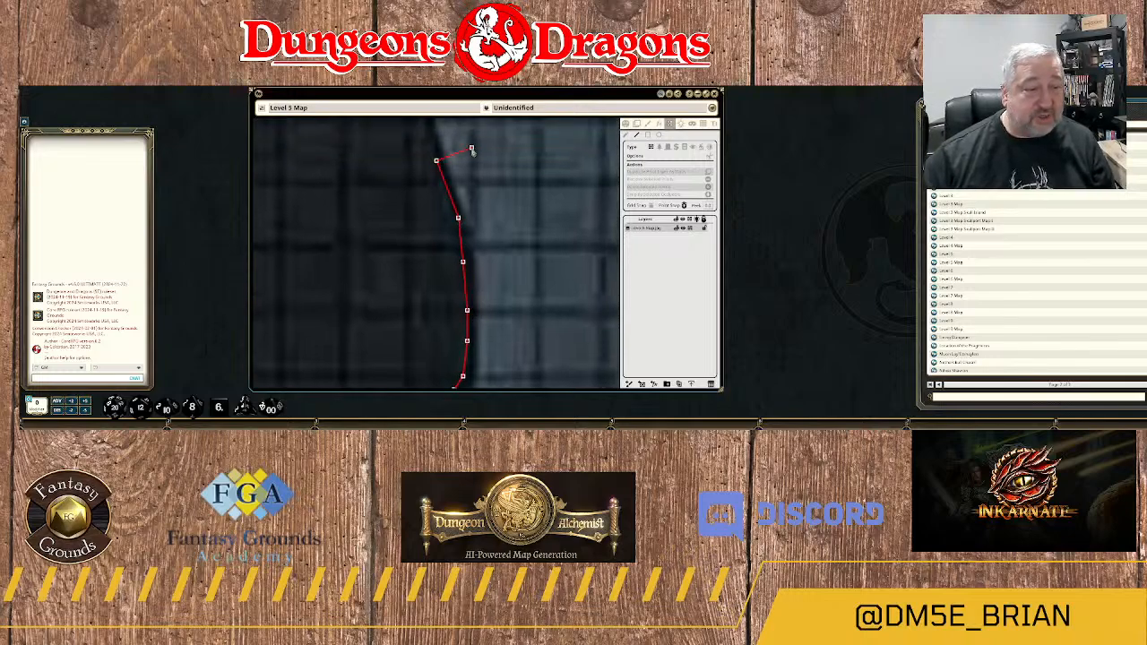
{"action": "left_click_drag", "start_coordinate": [471, 149], "coordinate": [514, 289]}
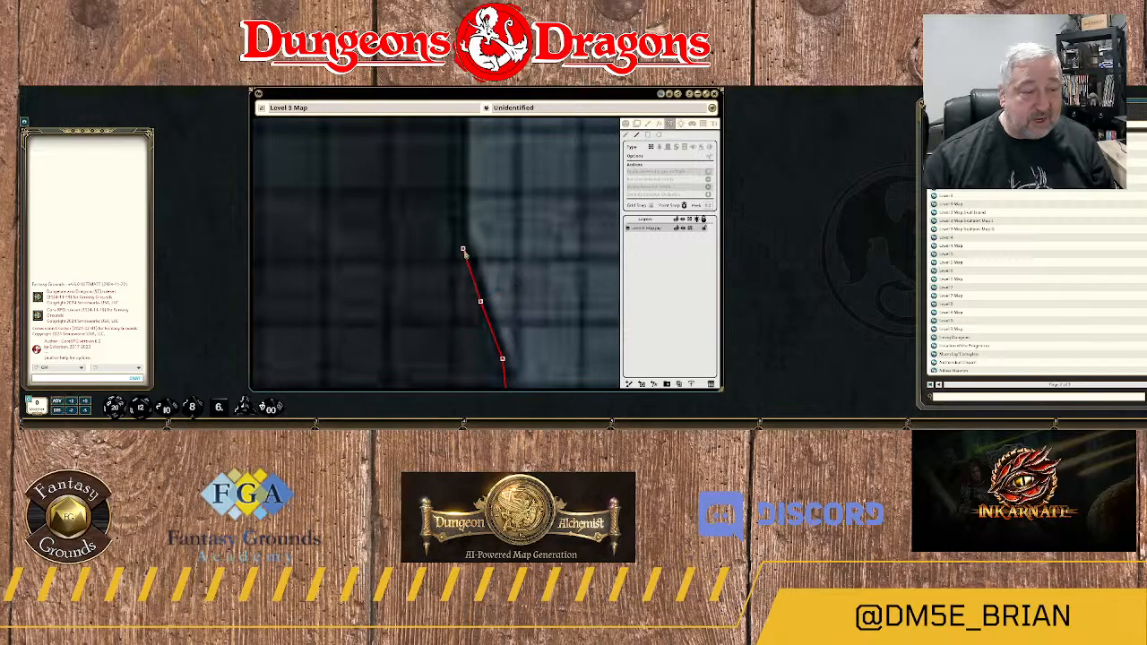
{"action": "left_click", "coordinate": [457, 222]}
{"action": "left_click", "coordinate": [463, 168]}
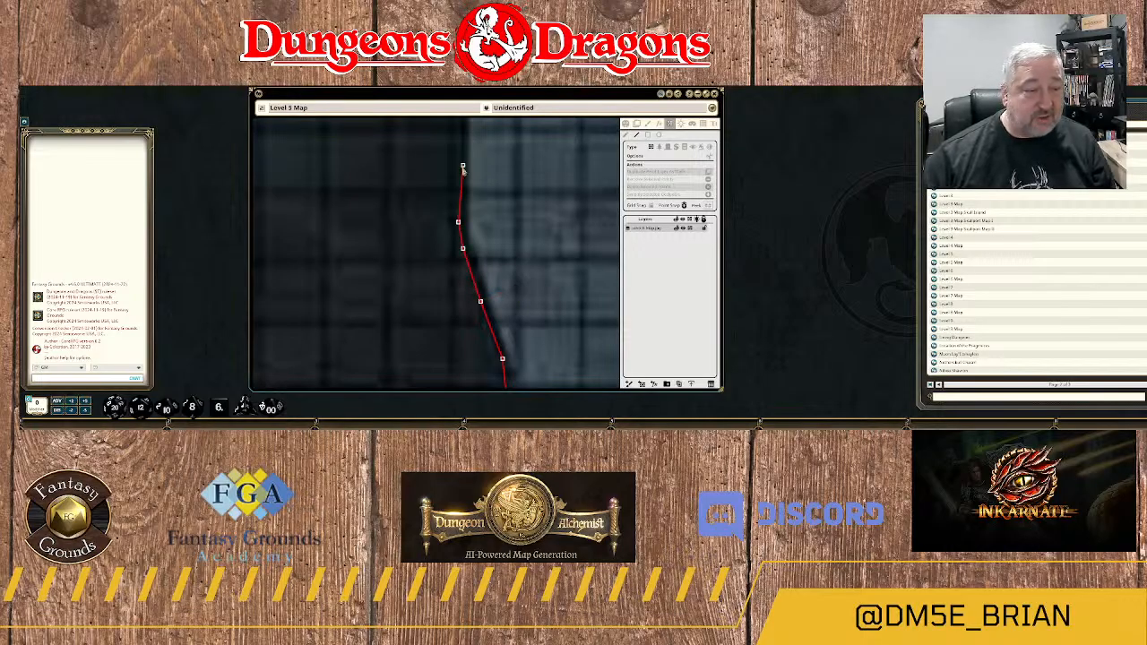
Run the wall straight north along the vertical edge and into the start of the northwest curve.
{"action": "left_click_drag", "start_coordinate": [493, 156], "coordinate": [494, 288]}
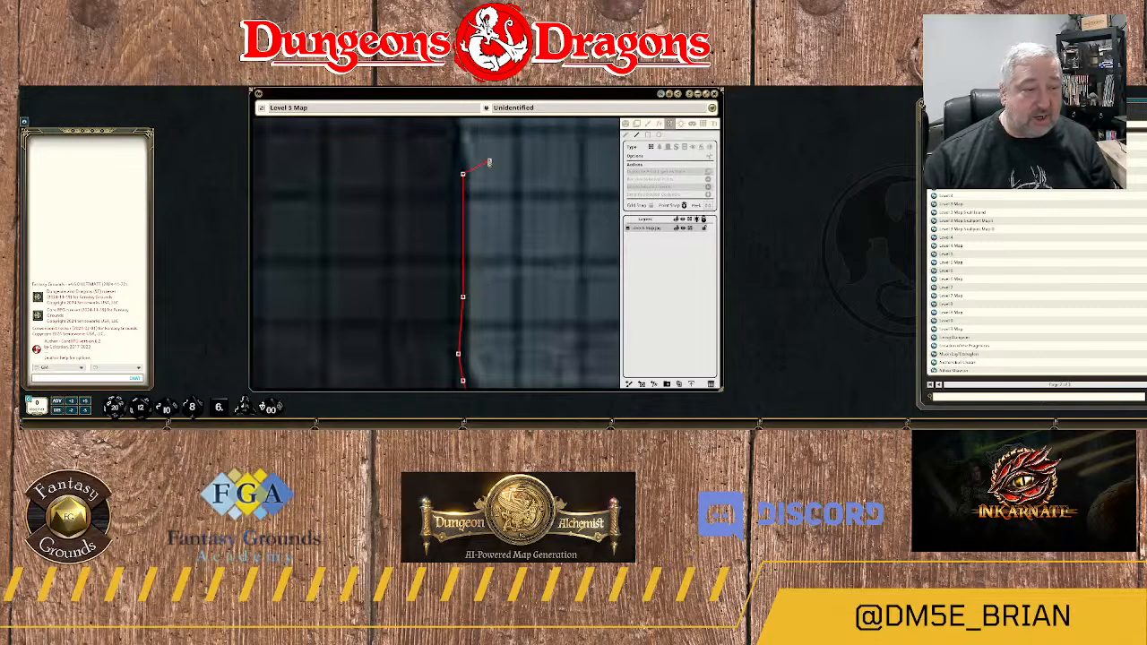
{"action": "left_click_drag", "start_coordinate": [490, 162], "coordinate": [485, 267]}
{"action": "left_click", "coordinate": [445, 237]}
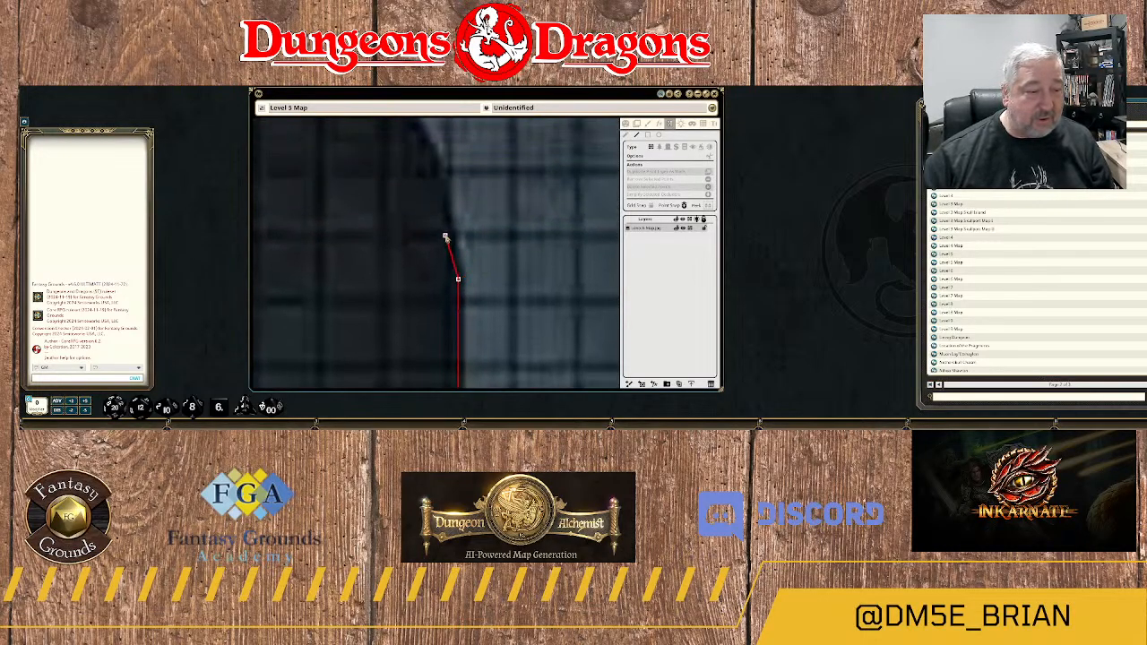
{"action": "left_click", "coordinate": [445, 196]}
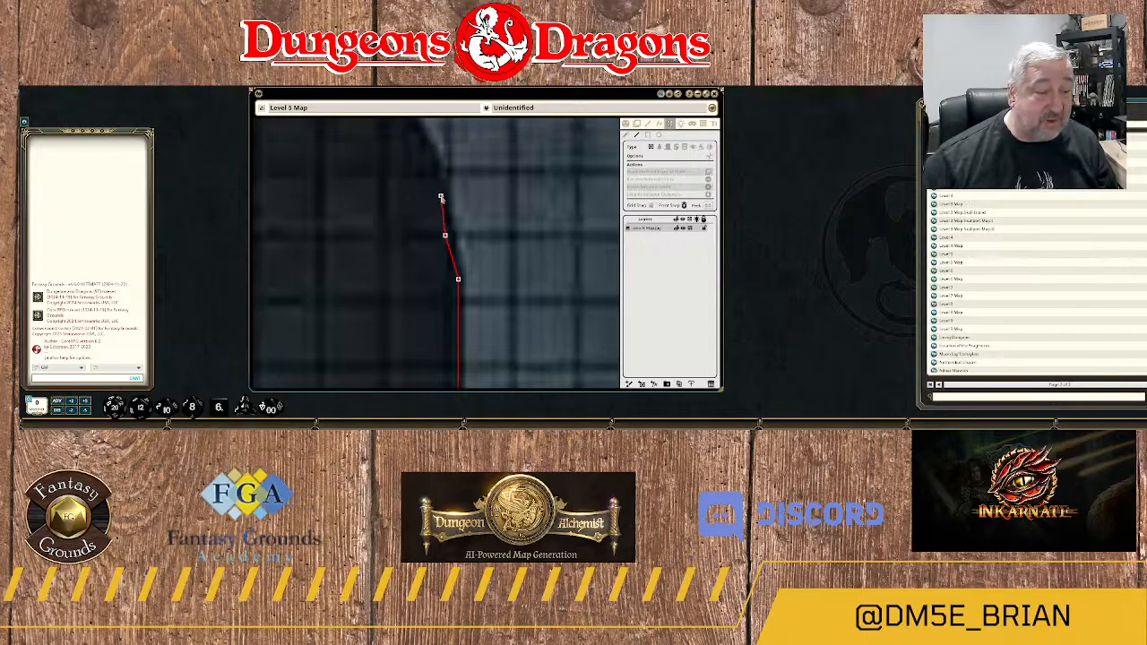
{"action": "left_click", "coordinate": [440, 193]}
{"action": "left_click", "coordinate": [436, 168]}
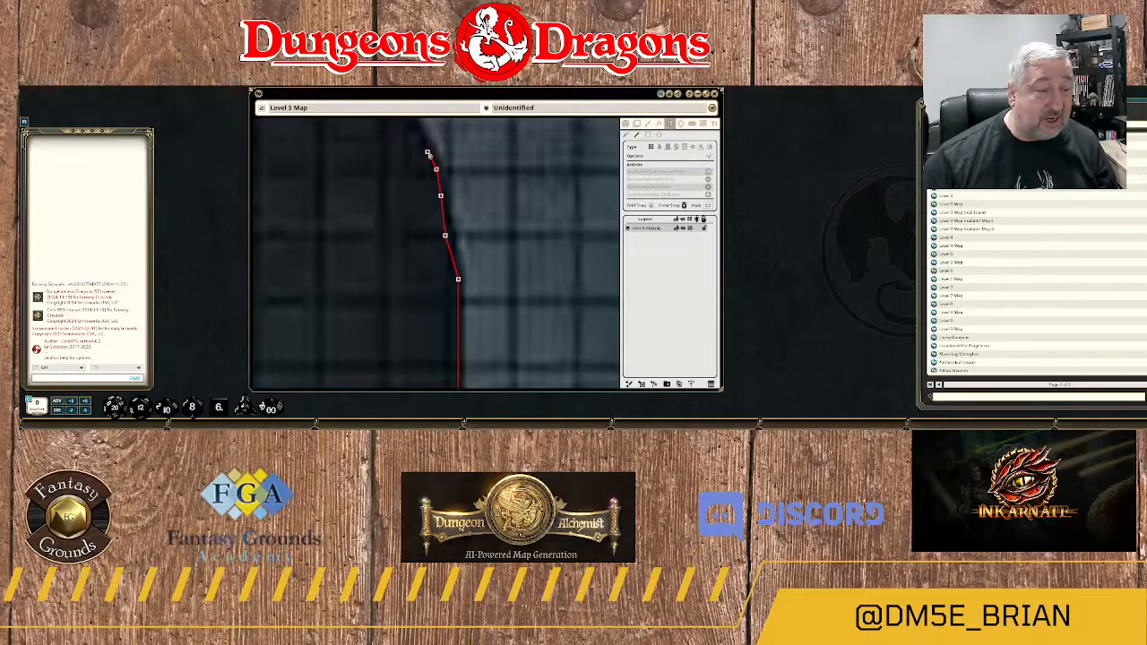
Extend the wall up the rest of the northwest slope and into the concave bend at its upper end.
{"action": "left_click_drag", "start_coordinate": [427, 148], "coordinate": [476, 284]}
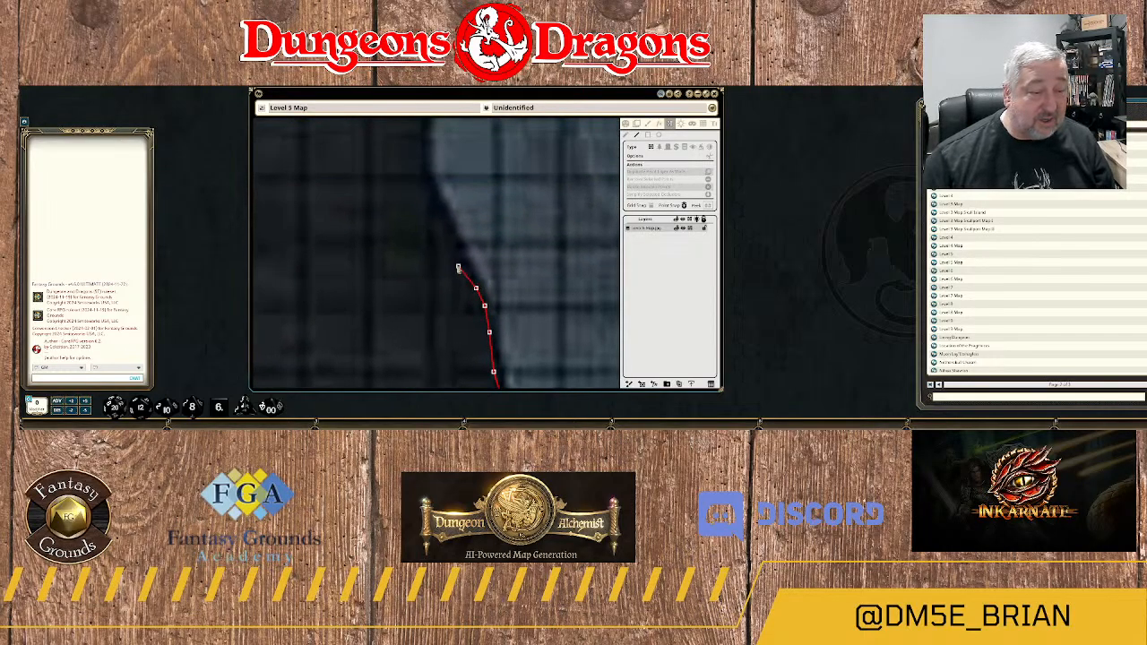
{"action": "left_click", "coordinate": [458, 264]}
{"action": "left_click", "coordinate": [440, 213]}
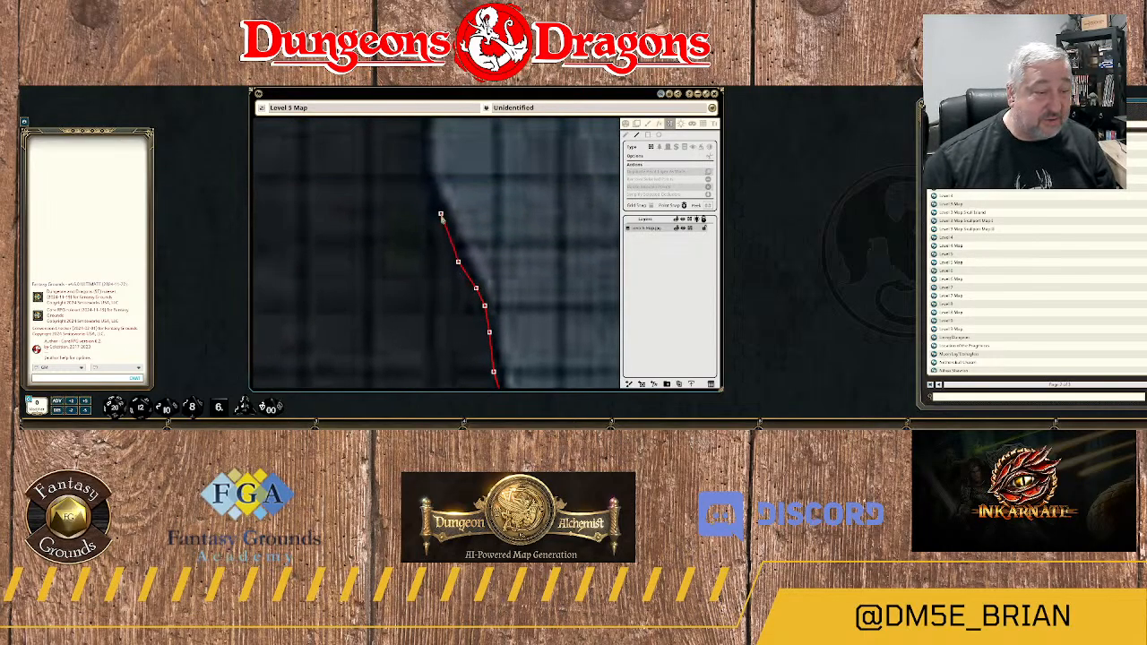
{"action": "left_click", "coordinate": [427, 191]}
{"action": "left_click", "coordinate": [422, 156]}
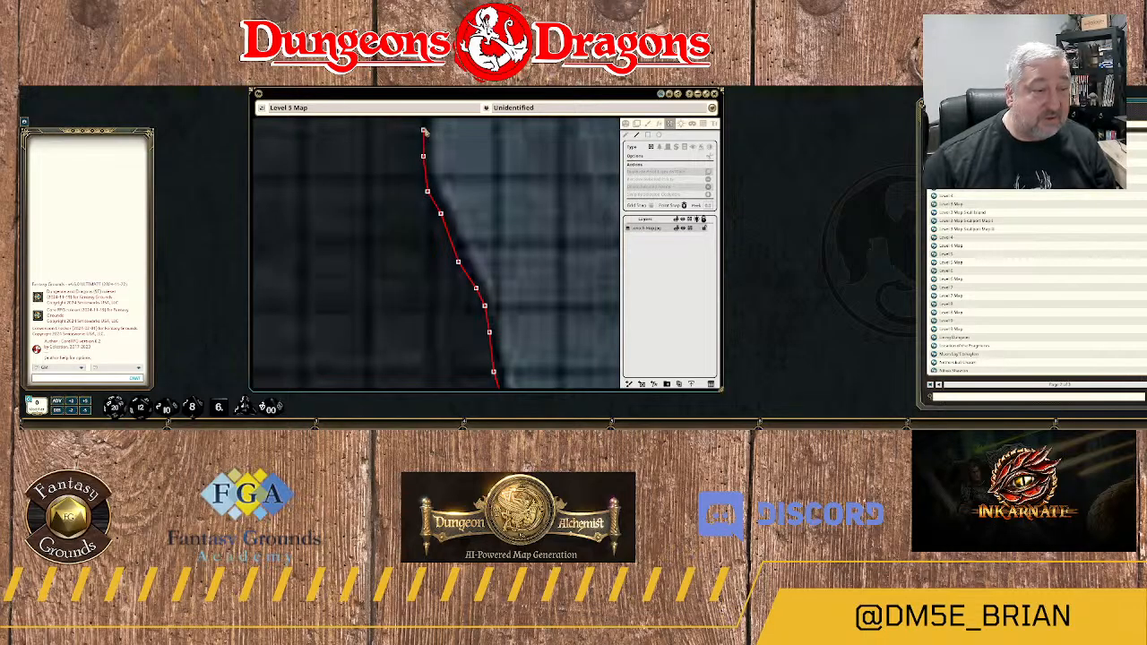
Trace the wall around the concave bend and up the northeast slope beyond it.
{"action": "left_click_drag", "start_coordinate": [462, 128], "coordinate": [441, 288]}
{"action": "left_click", "coordinate": [405, 267]}
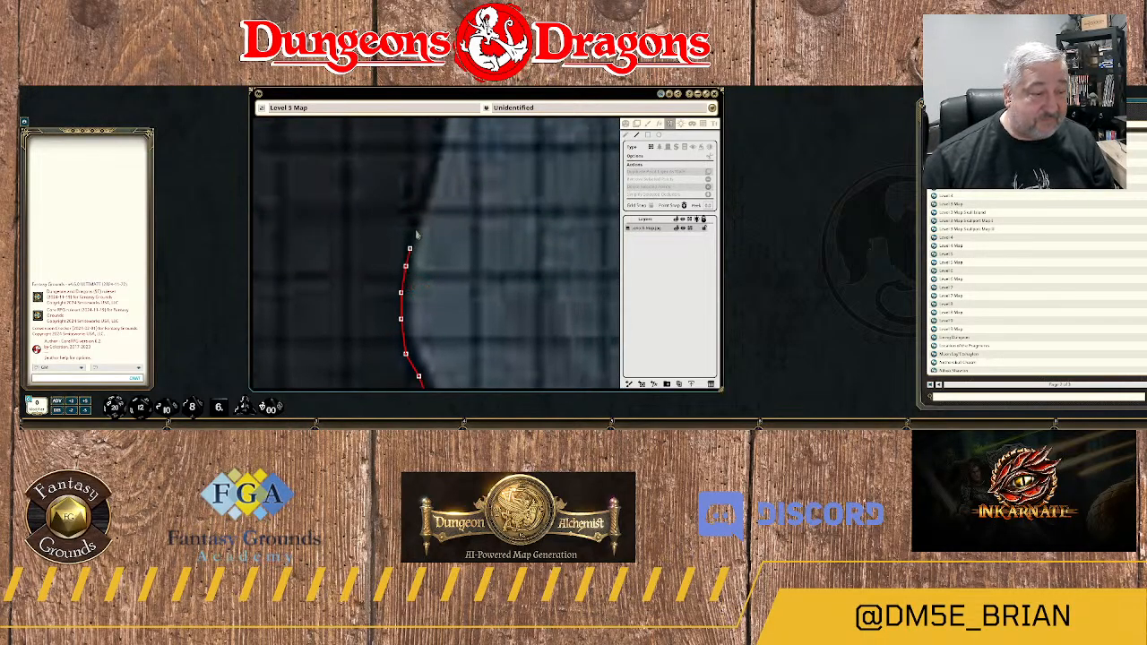
{"action": "left_click", "coordinate": [414, 218]}
{"action": "left_click", "coordinate": [423, 187]}
{"action": "left_click", "coordinate": [437, 148]}
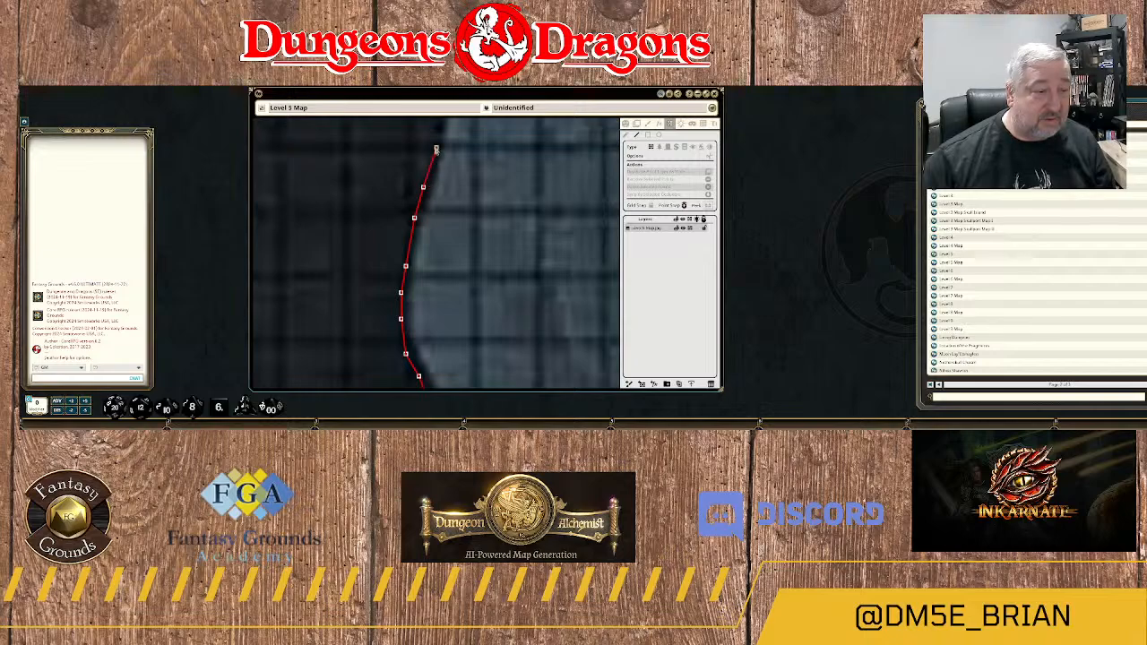
Trace the wall over the rounded bulge above the northeast slope and onto its northwest side.
{"action": "left_click_drag", "start_coordinate": [445, 157], "coordinate": [432, 315]}
{"action": "left_click", "coordinate": [428, 253]}
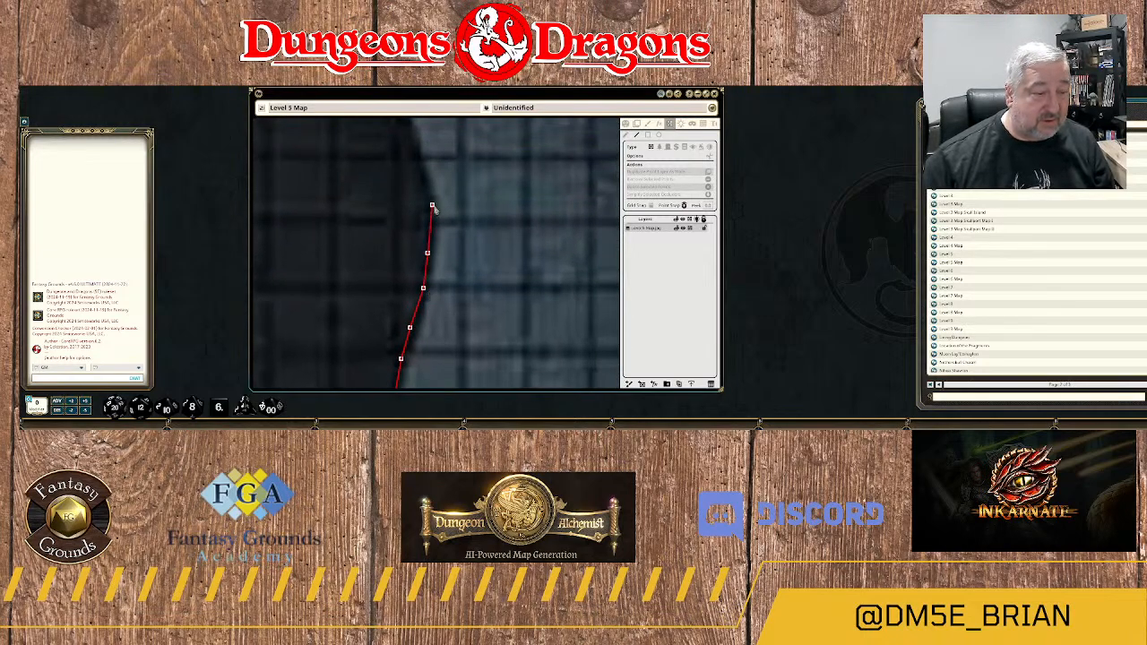
{"action": "left_click", "coordinate": [429, 216]}
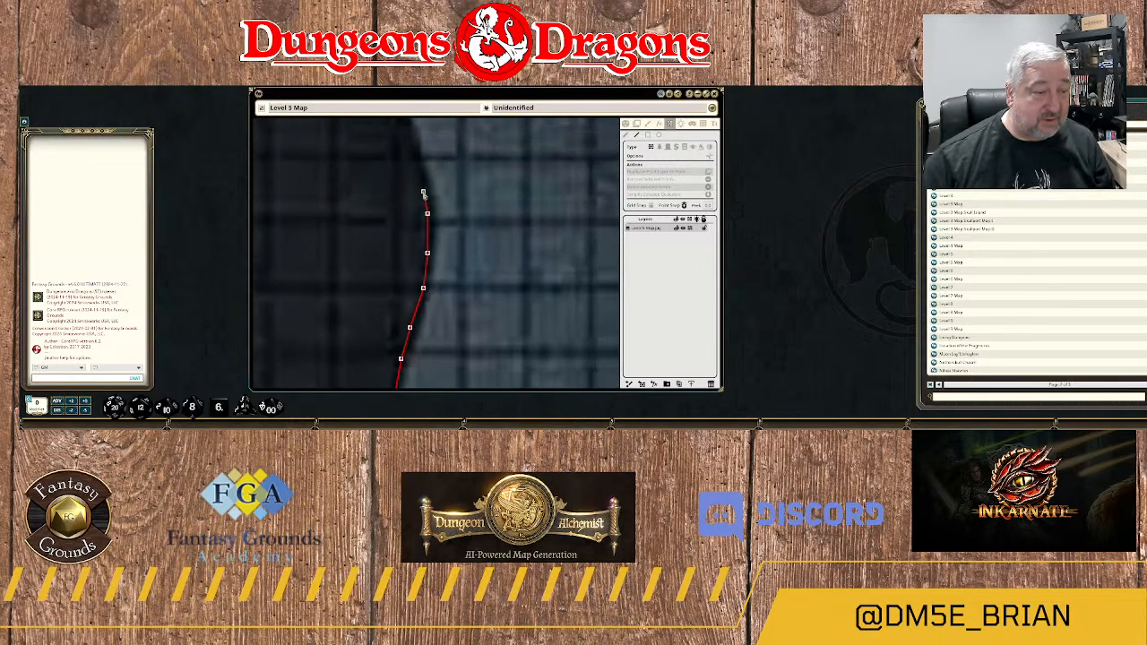
{"action": "left_click", "coordinate": [423, 187]}
{"action": "left_click", "coordinate": [410, 148]}
{"action": "left_click_drag", "start_coordinate": [436, 141], "coordinate": [465, 304]}
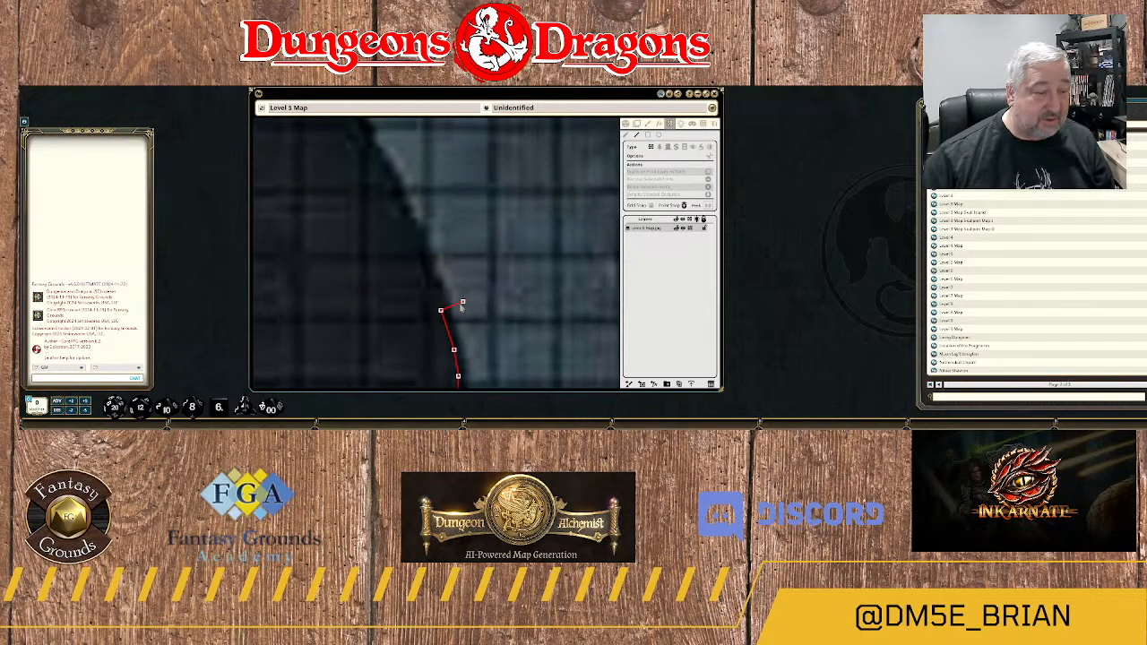
Continue the wall up the long northwest slope of the rock edge to the start of the next concave bend.
{"action": "left_click", "coordinate": [432, 286]}
{"action": "left_click", "coordinate": [410, 228]}
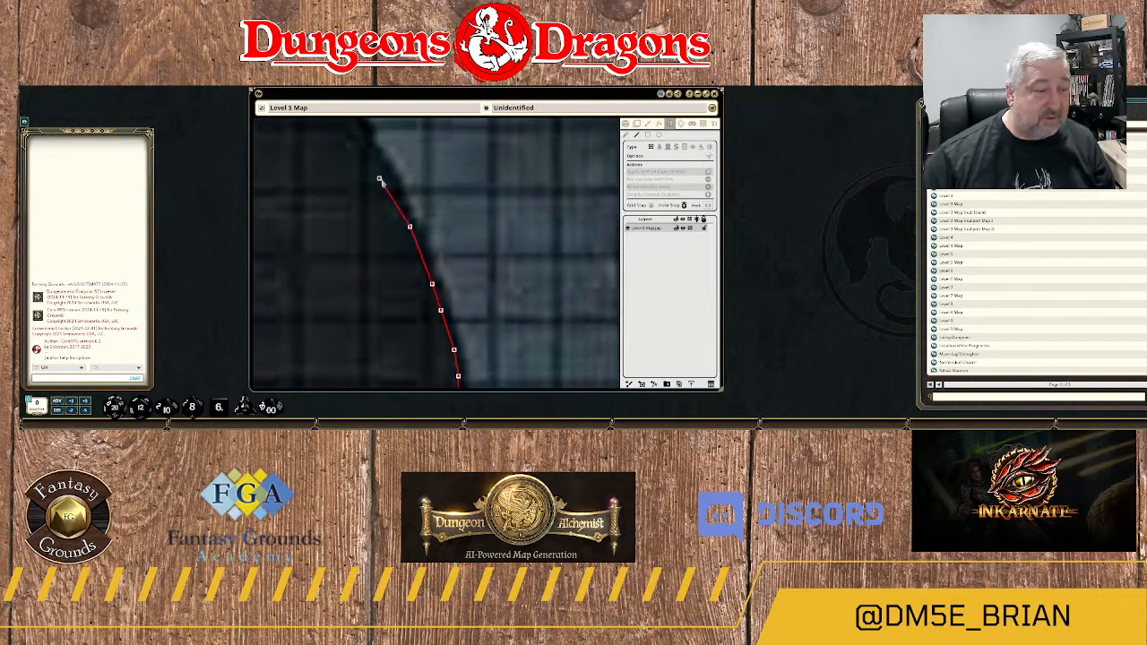
{"action": "left_click", "coordinate": [384, 175]}
{"action": "left_click_drag", "start_coordinate": [438, 168], "coordinate": [494, 332]}
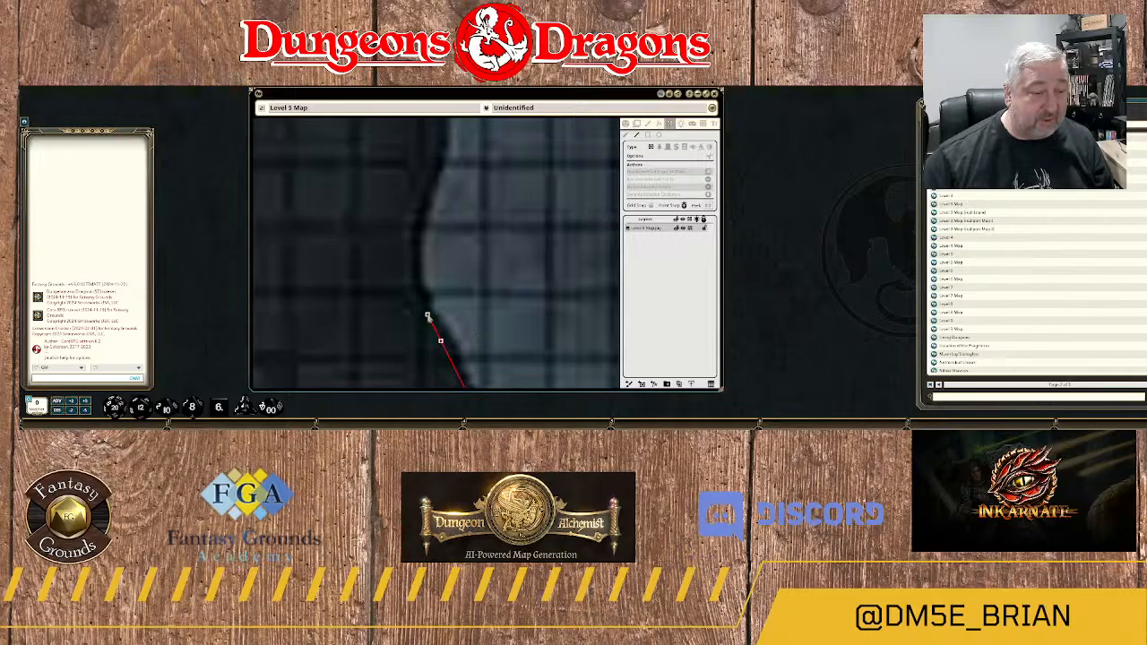
{"action": "left_click", "coordinate": [427, 314]}
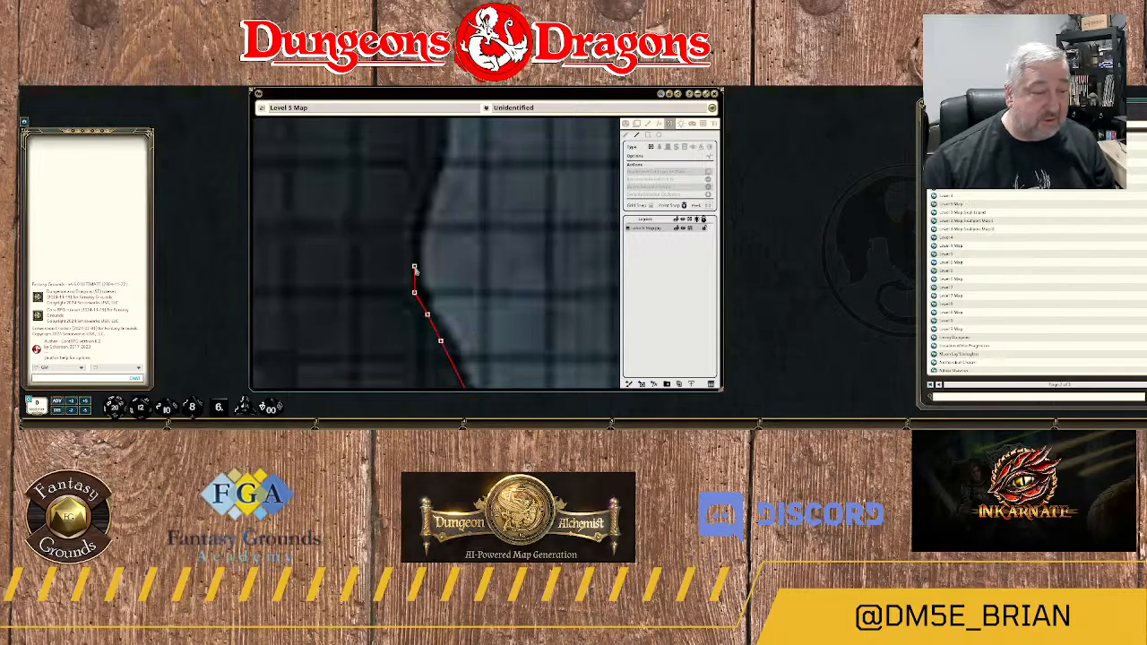
Trace the wall around the concave bend and up the short northeast slope above it.
{"action": "left_click", "coordinate": [414, 267]}
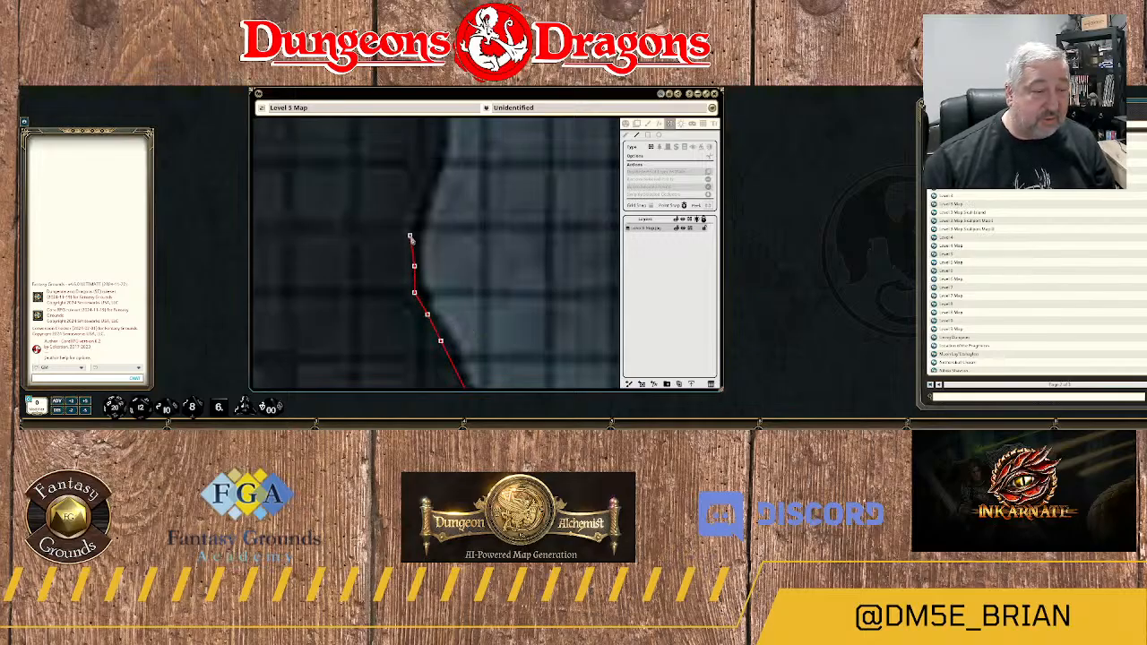
{"action": "left_click", "coordinate": [410, 236]}
{"action": "left_click", "coordinate": [423, 195]}
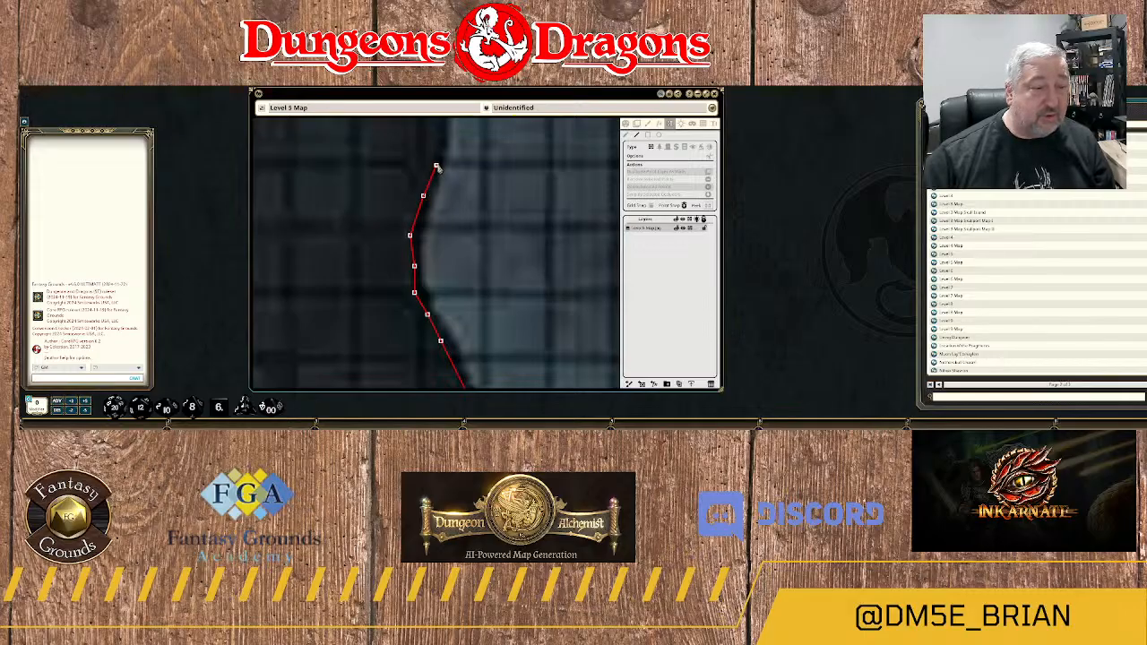
{"action": "left_click_drag", "start_coordinate": [465, 144], "coordinate": [492, 280]}
Run the wall north along the nearly vertical rock edge to the foot of the curve toward the "Up to Level 4" label.
{"action": "left_click", "coordinate": [467, 267]}
{"action": "left_click", "coordinate": [467, 228]}
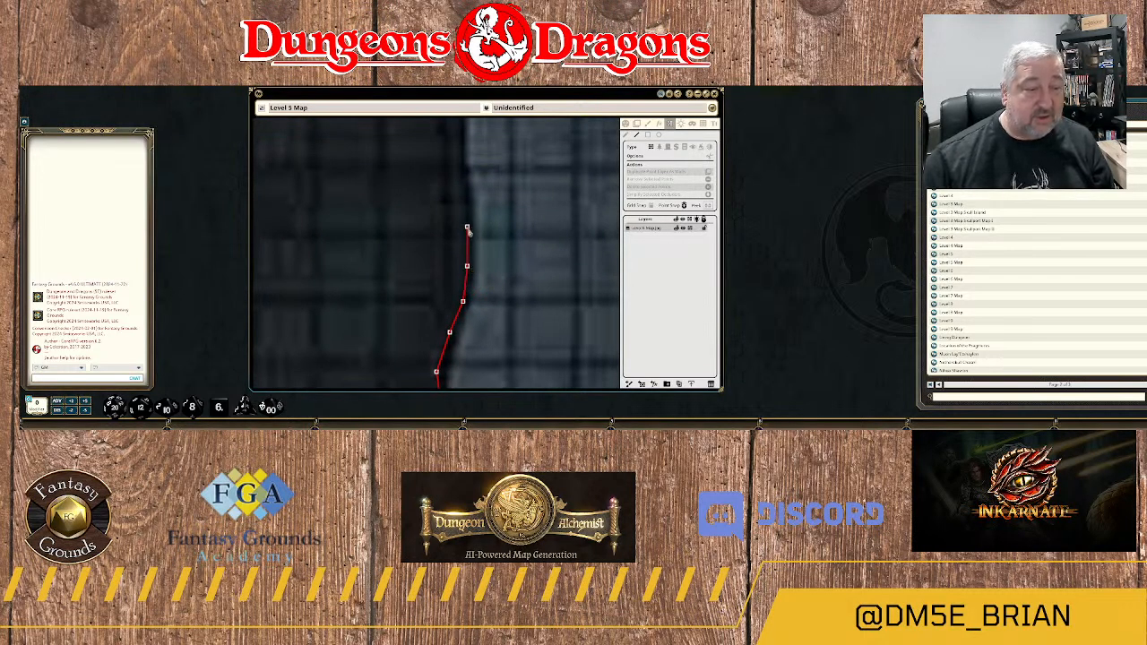
{"action": "left_click", "coordinate": [463, 162]}
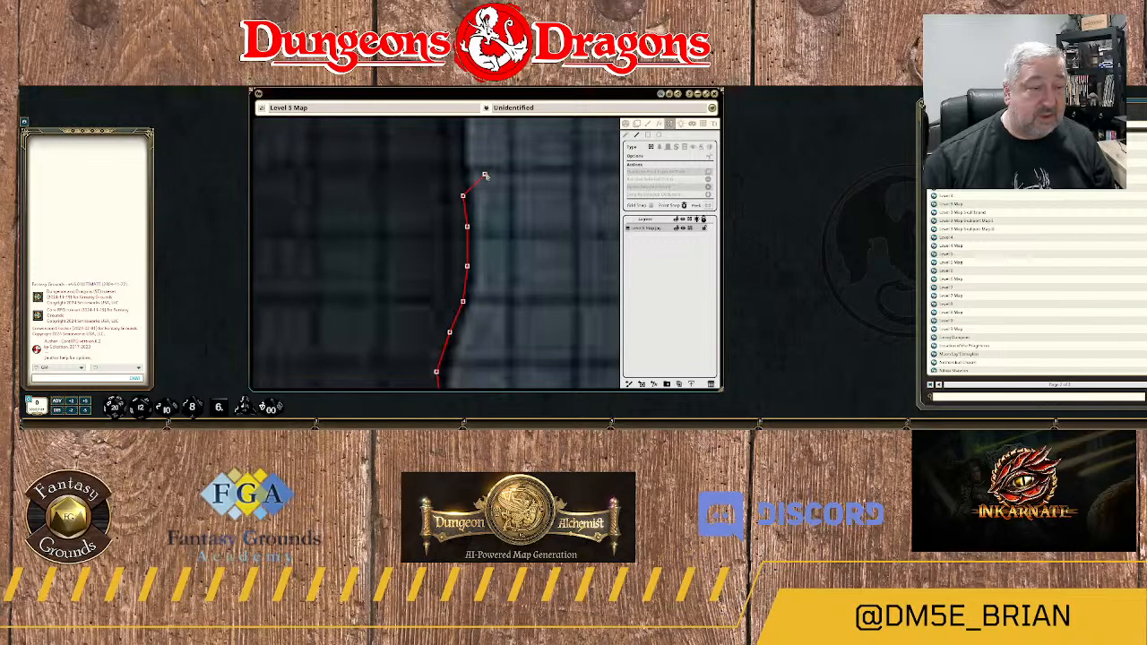
{"action": "left_click_drag", "start_coordinate": [484, 177], "coordinate": [504, 290]}
{"action": "left_click", "coordinate": [480, 285]}
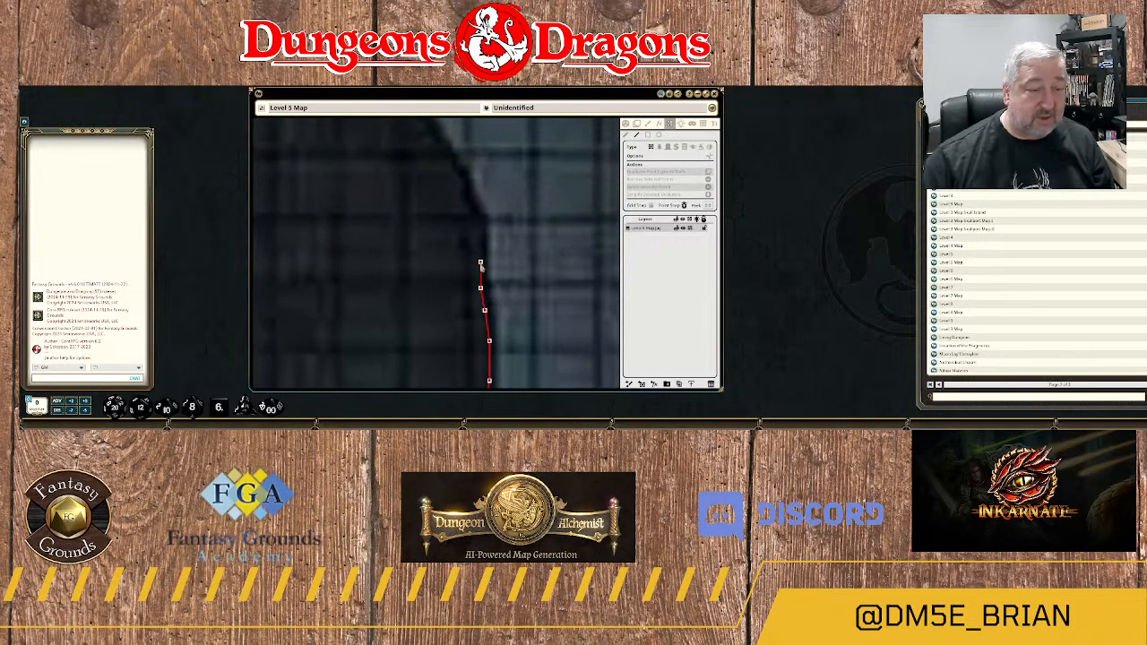
{"action": "left_click", "coordinate": [480, 262]}
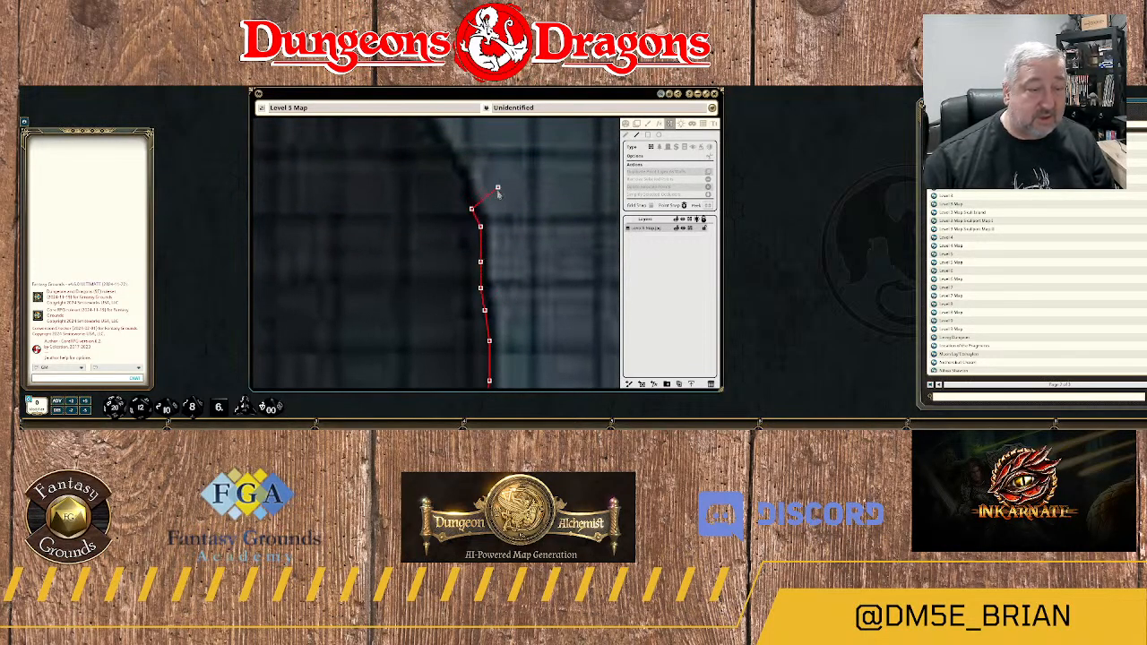
Follow the rock edge with the wall around the northwest curve, up toward the "4" of the "Up to Level 4" label.
{"action": "left_click_drag", "start_coordinate": [473, 197], "coordinate": [508, 281]}
{"action": "left_click", "coordinate": [492, 270]}
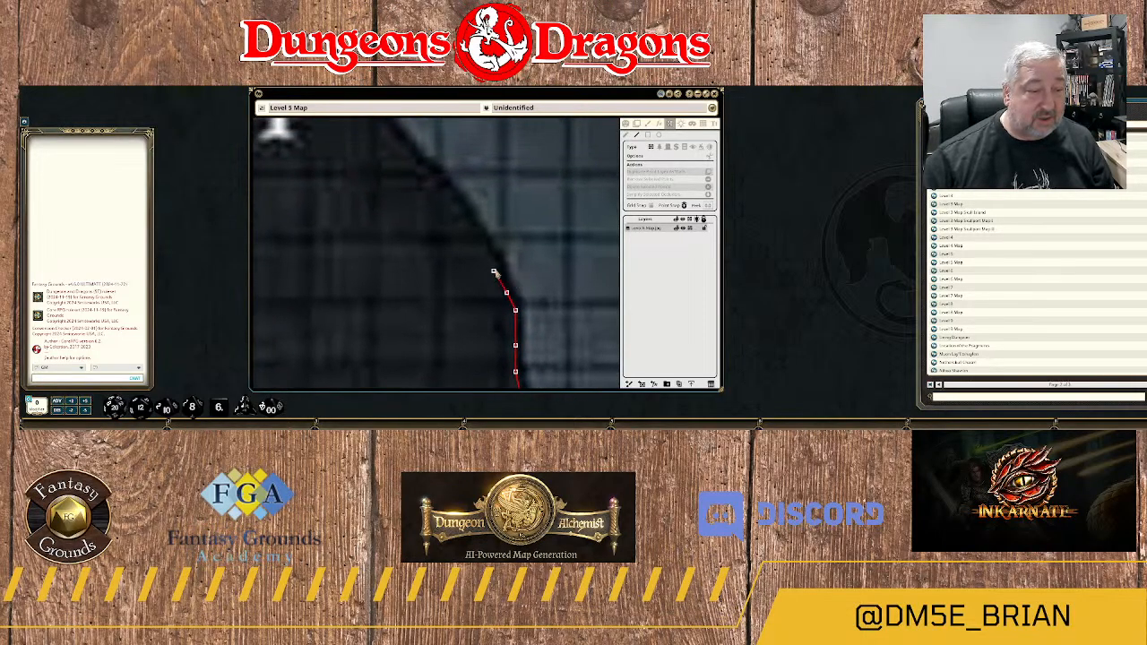
{"action": "left_click", "coordinate": [488, 248]}
{"action": "left_click", "coordinate": [462, 218]}
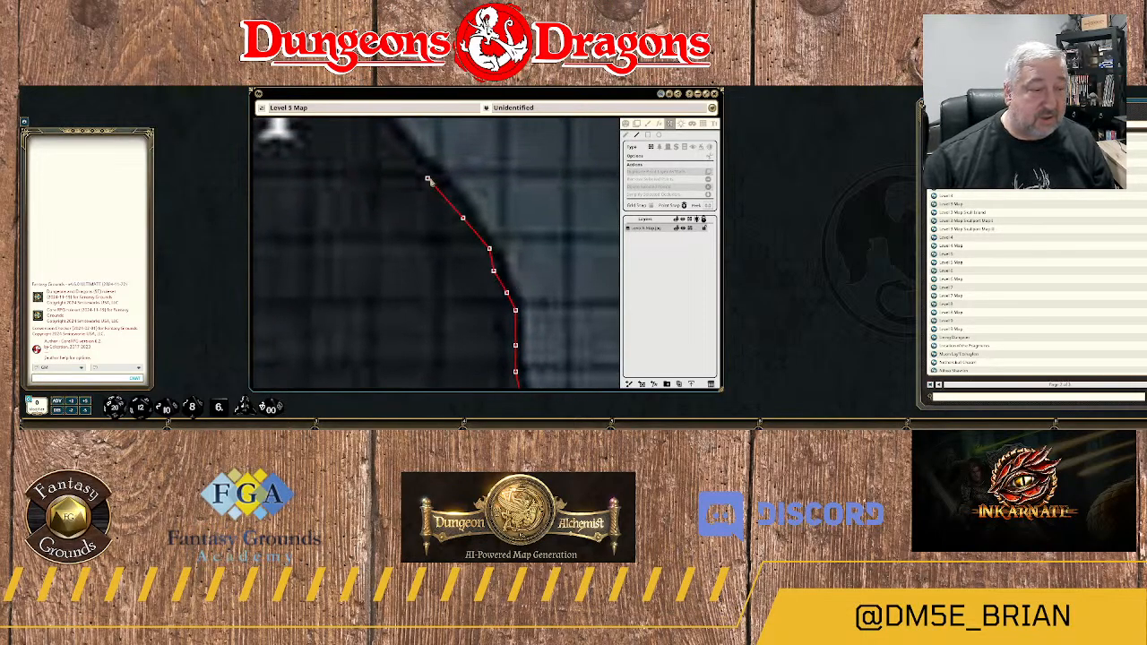
{"action": "left_click", "coordinate": [449, 190]}
{"action": "left_click", "coordinate": [409, 152]}
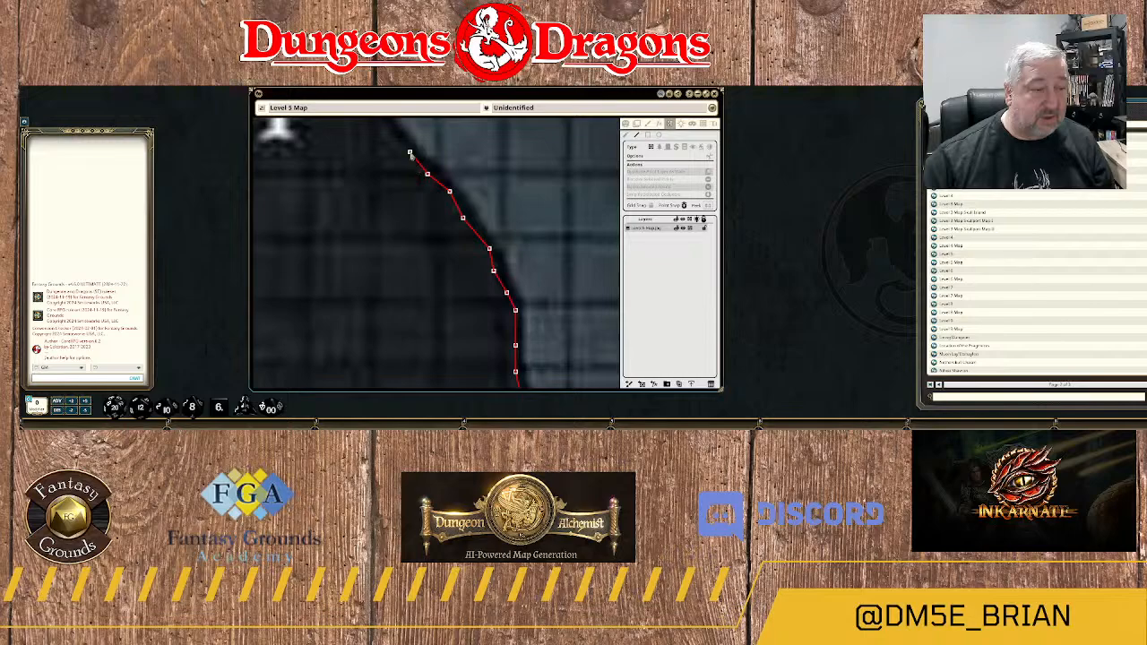
{"action": "left_click_drag", "start_coordinate": [397, 137], "coordinate": [473, 282]}
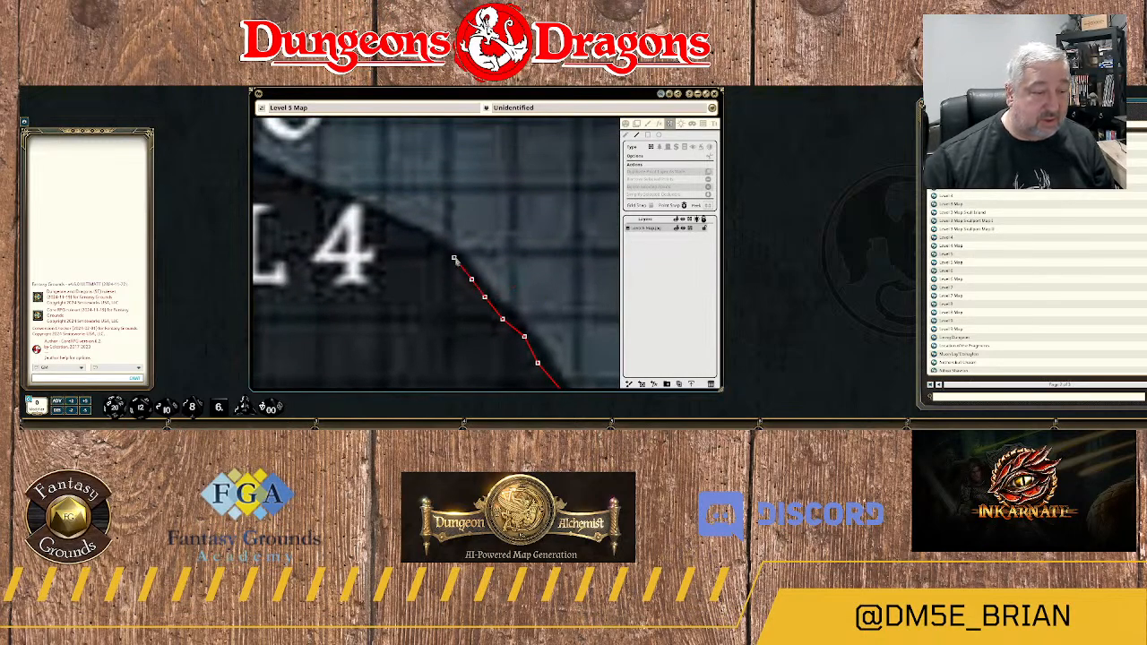
Trace the wall westward over the "4" of the "Up to Level 4" label, along the sloping top of the rock.
{"action": "left_click", "coordinate": [453, 257]}
{"action": "left_click", "coordinate": [418, 232]}
{"action": "left_click", "coordinate": [379, 213]}
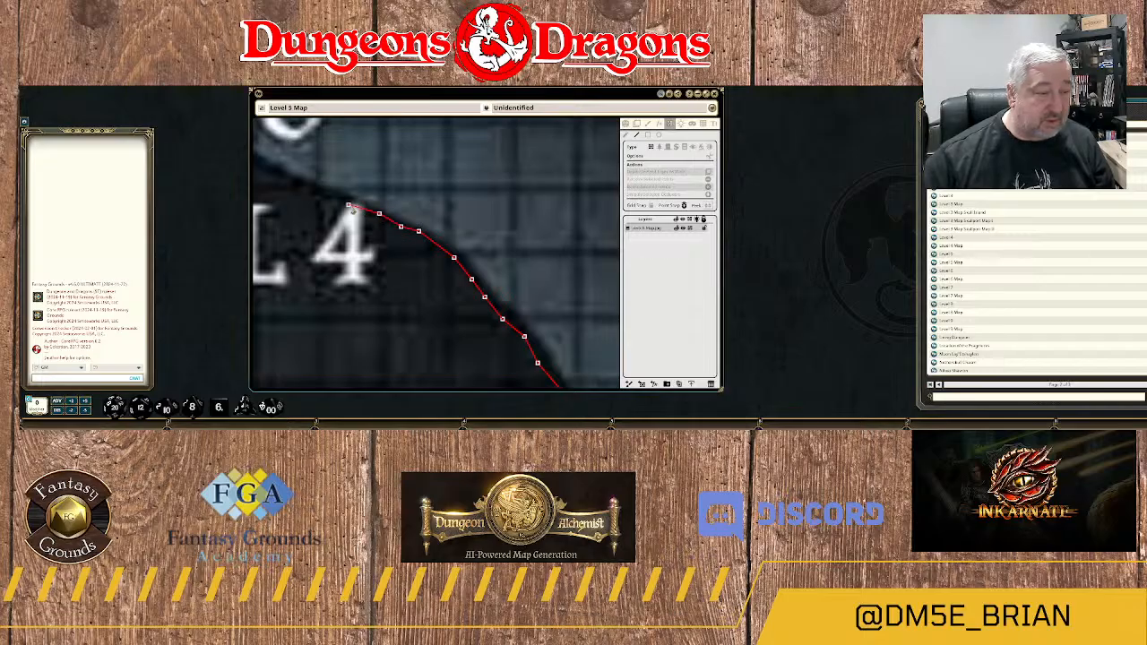
{"action": "left_click_drag", "start_coordinate": [327, 208], "coordinate": [415, 270]}
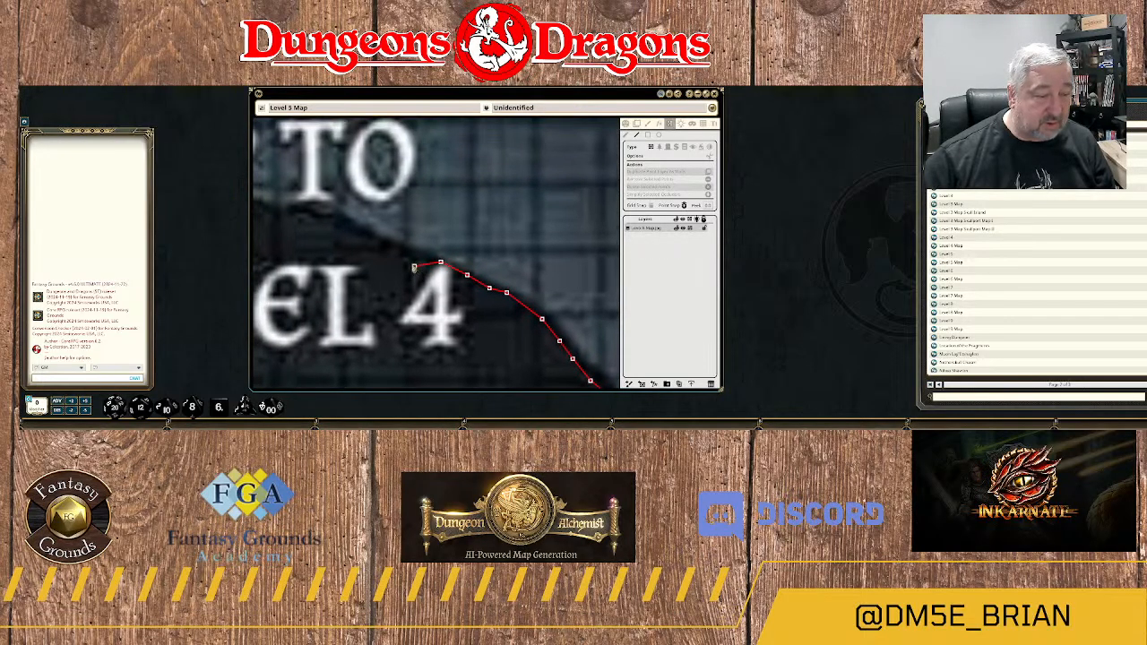
{"action": "left_click", "coordinate": [410, 259]}
{"action": "left_click", "coordinate": [379, 244]}
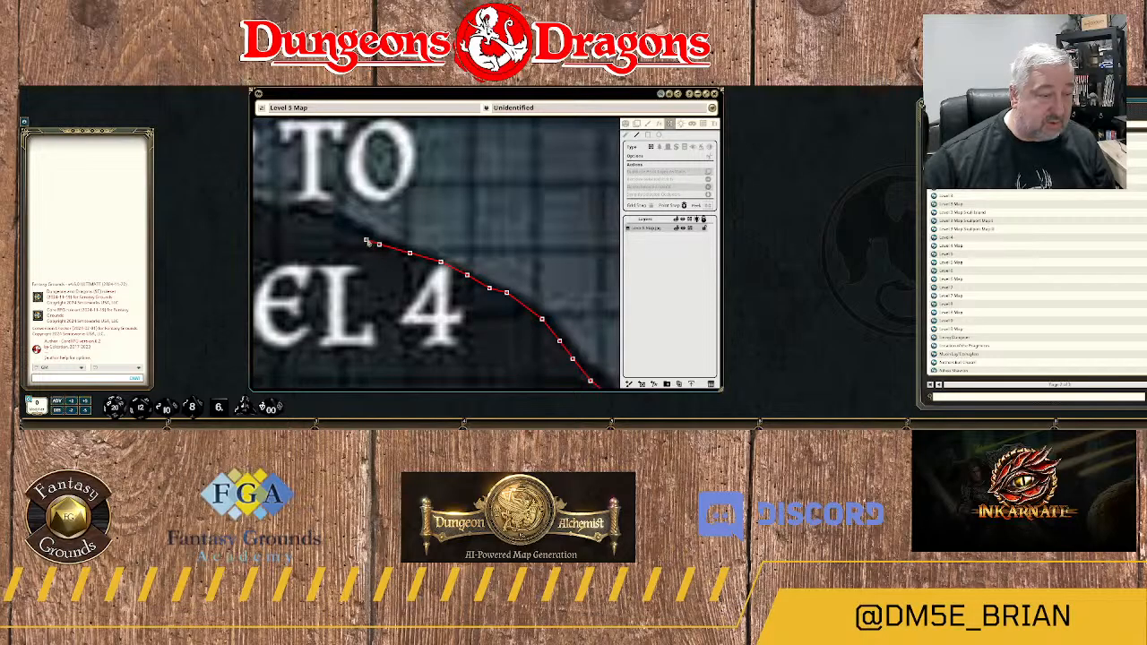
{"action": "left_click", "coordinate": [352, 230]}
{"action": "left_click", "coordinate": [335, 217]}
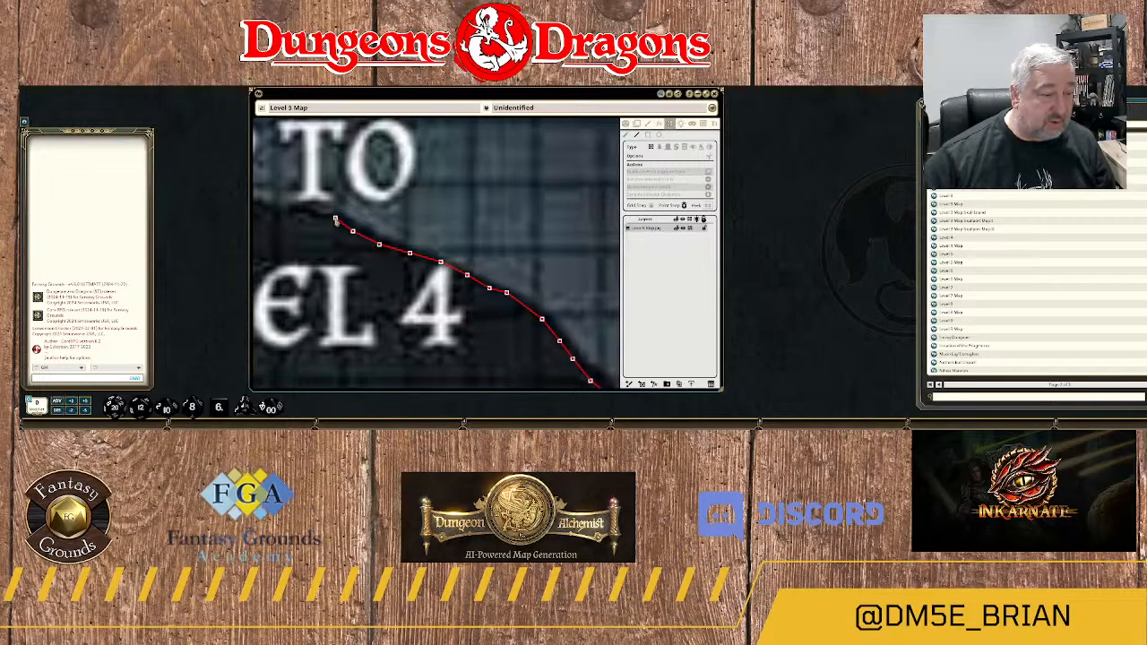
Carry the wall west between "Up to" and "Level 4", then around the rock's northwest corner to join the wall on its river side.
{"action": "left_click_drag", "start_coordinate": [301, 231], "coordinate": [468, 280]}
{"action": "left_click", "coordinate": [453, 269]}
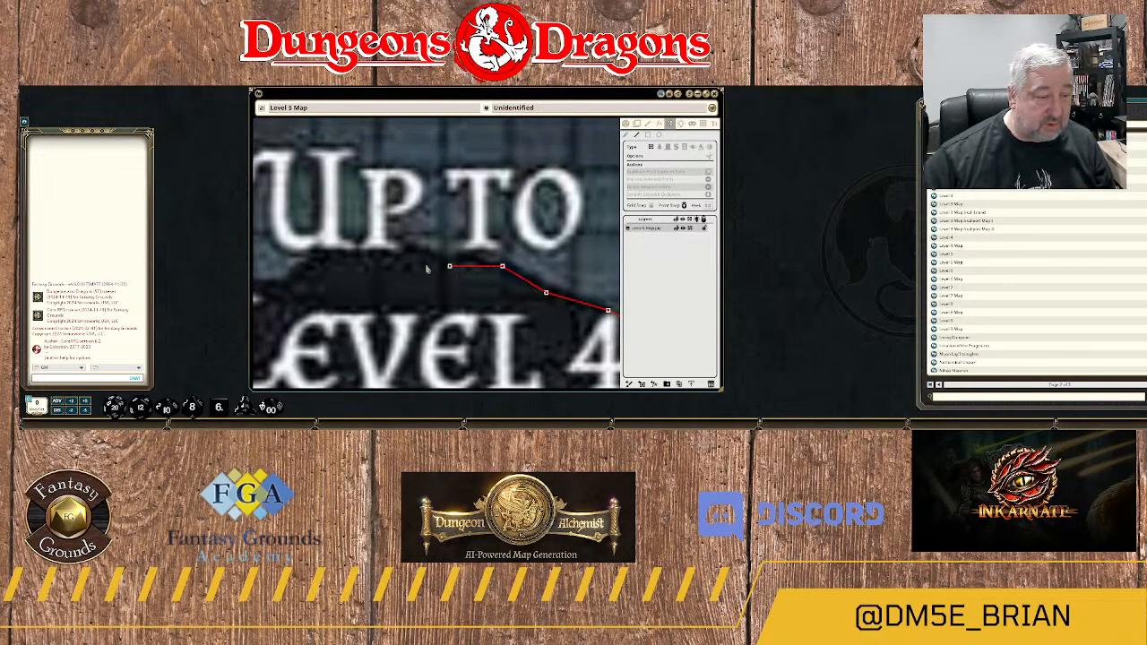
{"action": "scroll", "coordinate": [430, 289], "scroll_direction": "down", "scroll_amount": 4}
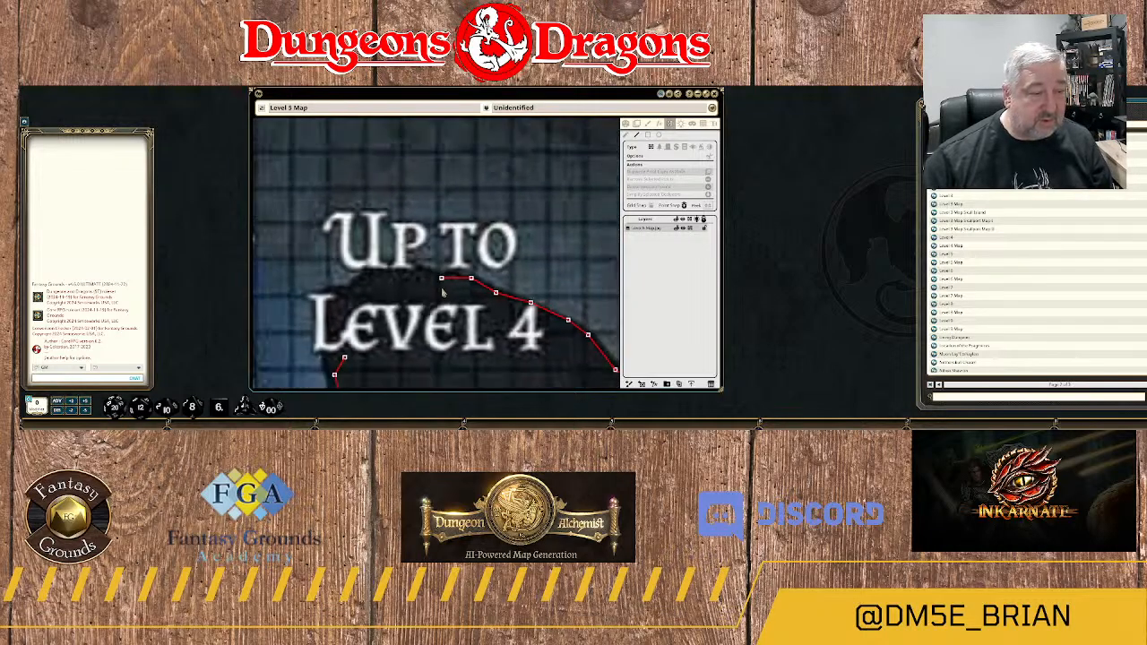
{"action": "scroll", "coordinate": [445, 294], "scroll_direction": "up", "scroll_amount": 2}
{"action": "scroll", "coordinate": [505, 328], "scroll_direction": "down", "scroll_amount": 4}
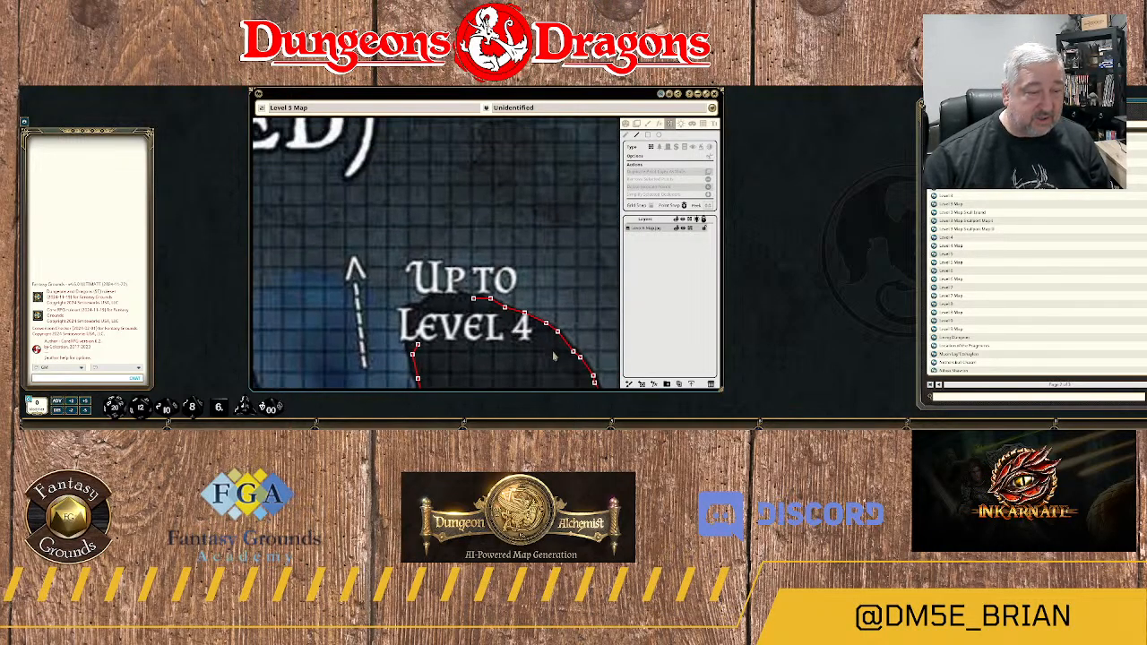
{"action": "scroll", "coordinate": [479, 250], "scroll_direction": "down", "scroll_amount": 2}
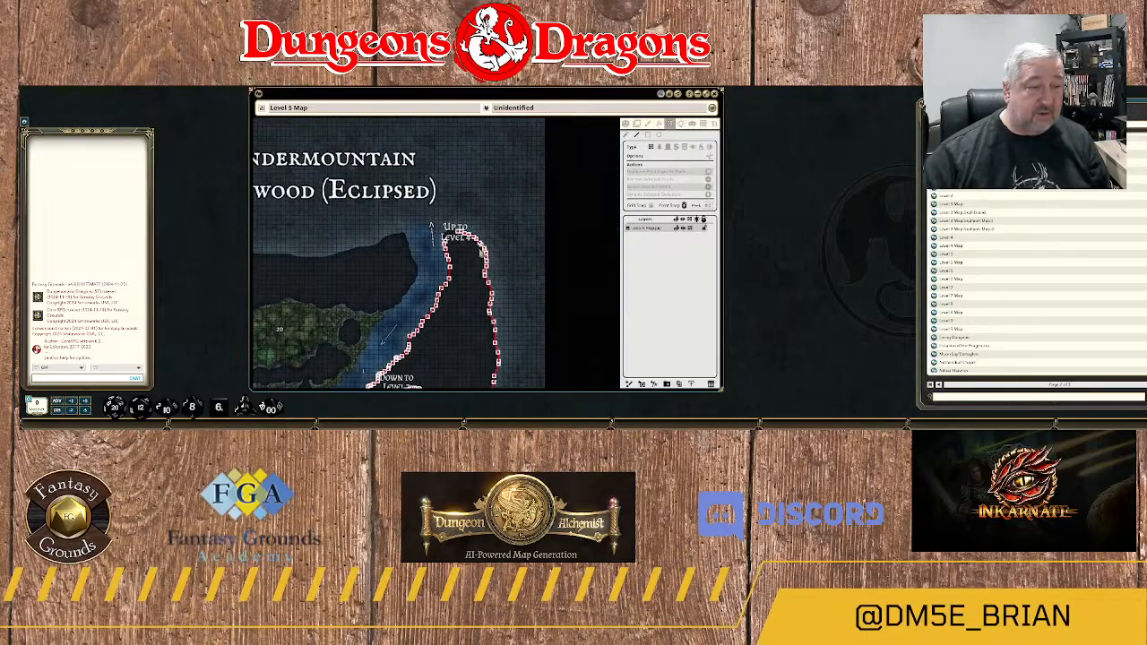
{"action": "scroll", "coordinate": [466, 252], "scroll_direction": "up", "scroll_amount": 5}
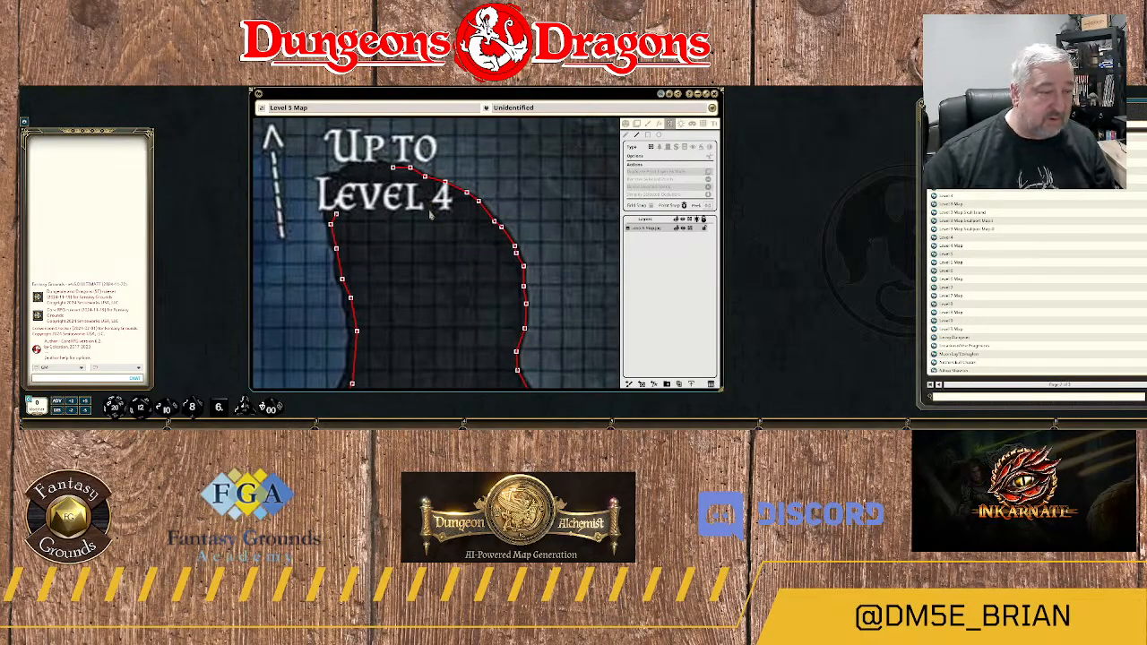
{"action": "left_click", "coordinate": [377, 168]}
{"action": "left_click", "coordinate": [365, 168]}
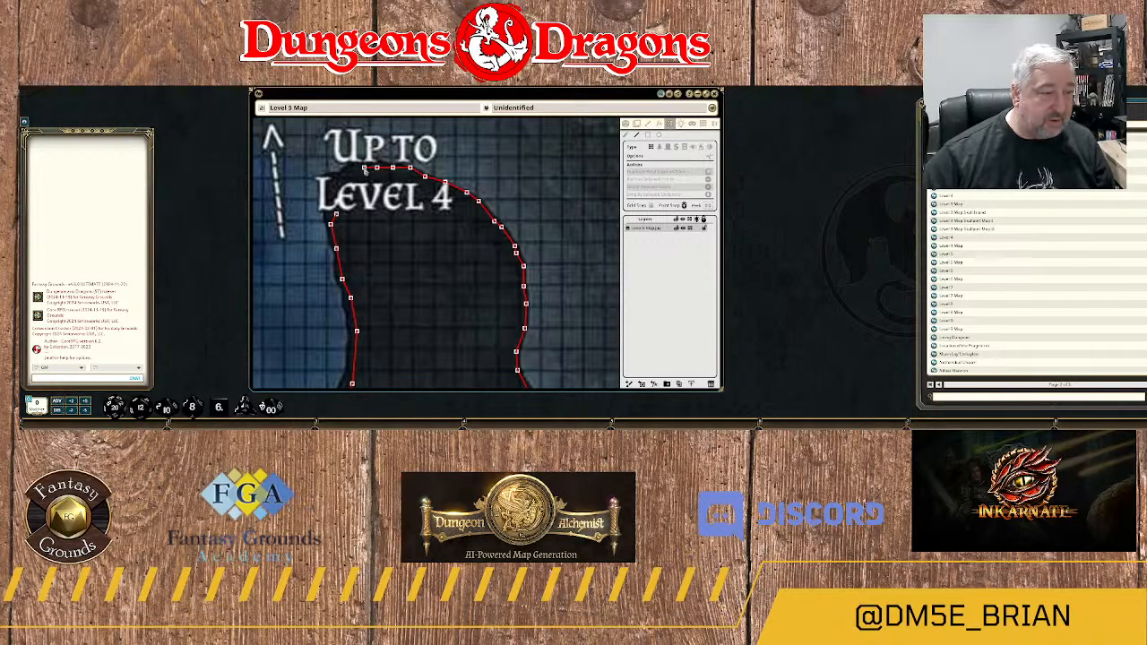
{"action": "left_click", "coordinate": [348, 169]}
{"action": "left_click", "coordinate": [335, 189]}
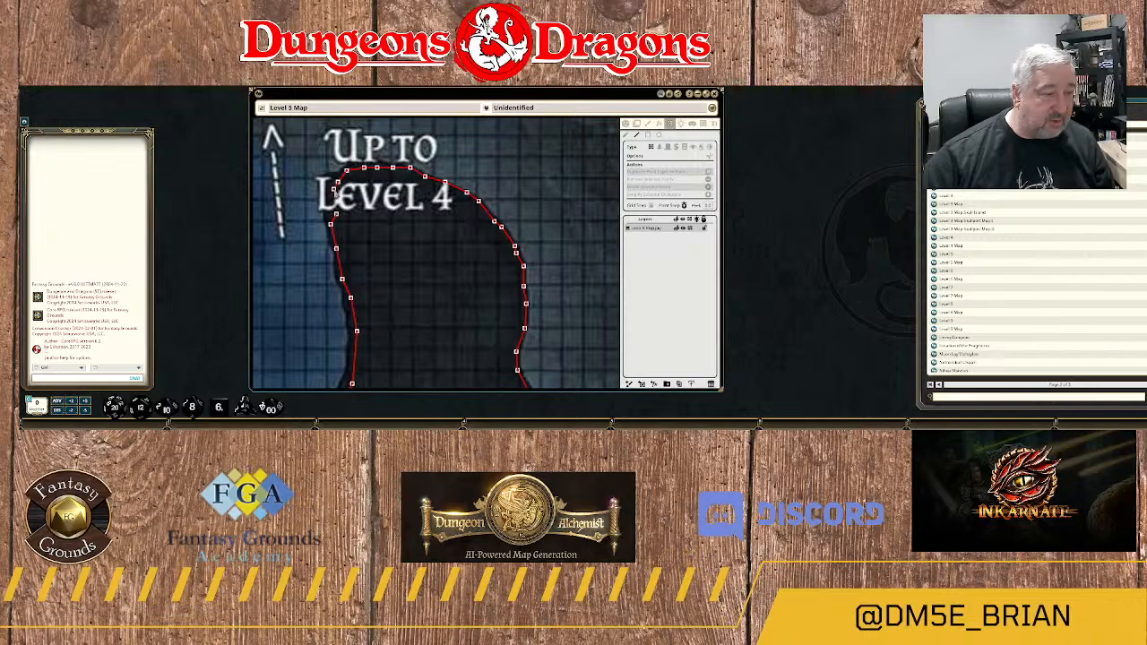
{"action": "left_click", "coordinate": [332, 203]}
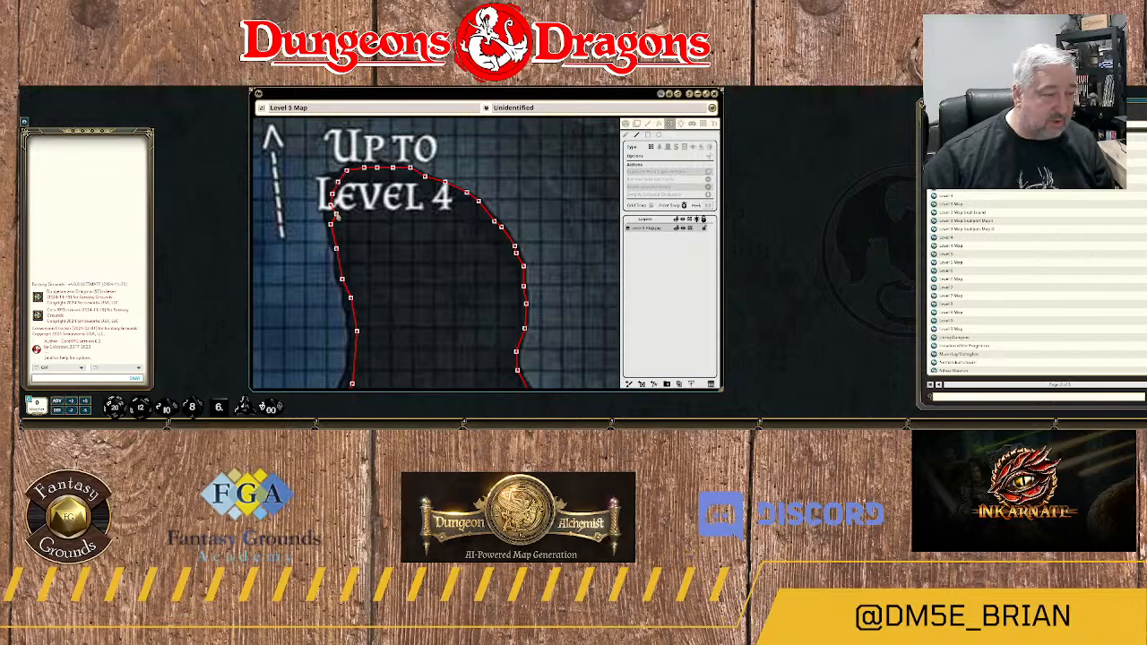
Extend the wall west across the river to the neighbouring rock mass and start tracing its northeast tip.
{"action": "left_click_drag", "start_coordinate": [367, 241], "coordinate": [527, 229]}
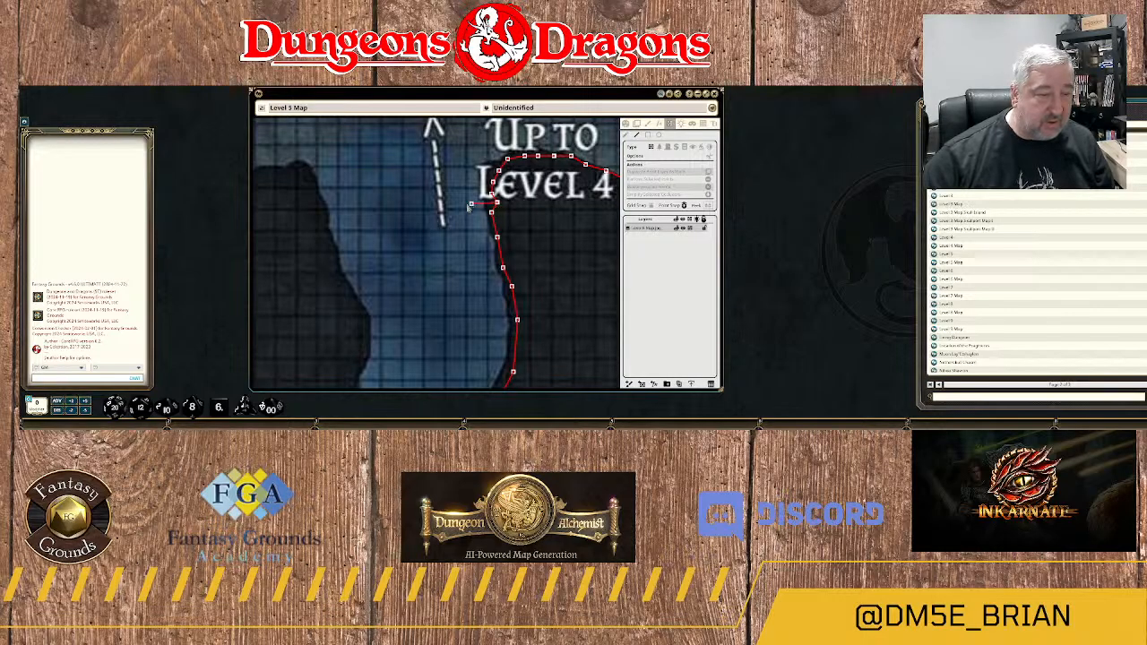
{"action": "left_click", "coordinate": [317, 197]}
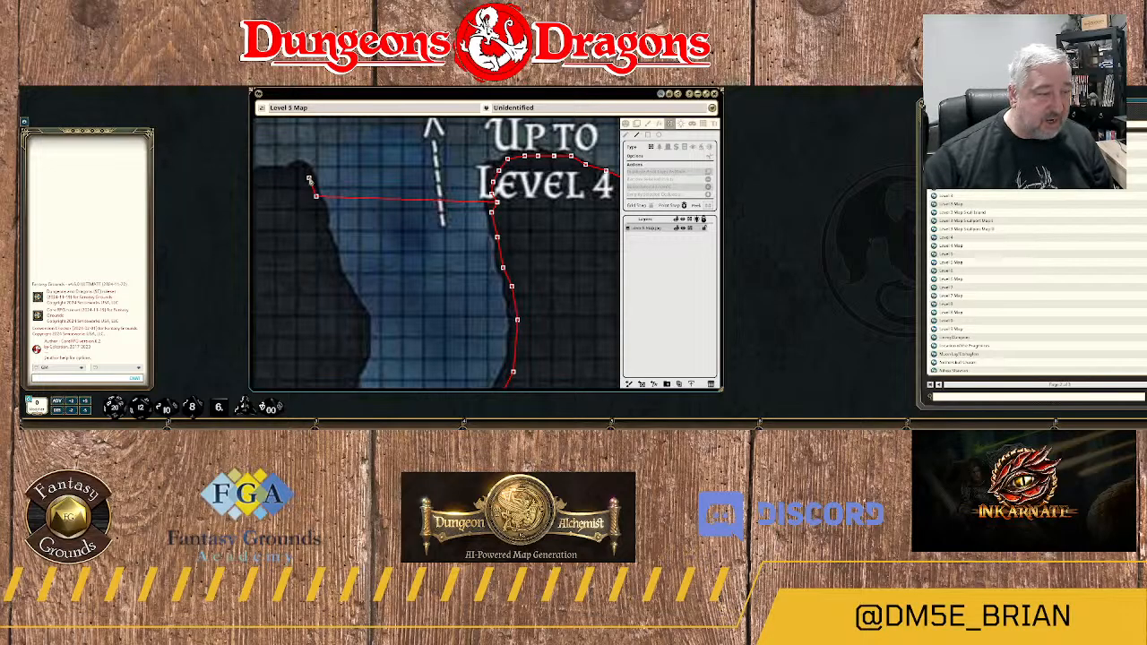
{"action": "left_click", "coordinate": [309, 180]}
{"action": "scroll", "coordinate": [327, 191], "scroll_direction": "down", "scroll_amount": 7}
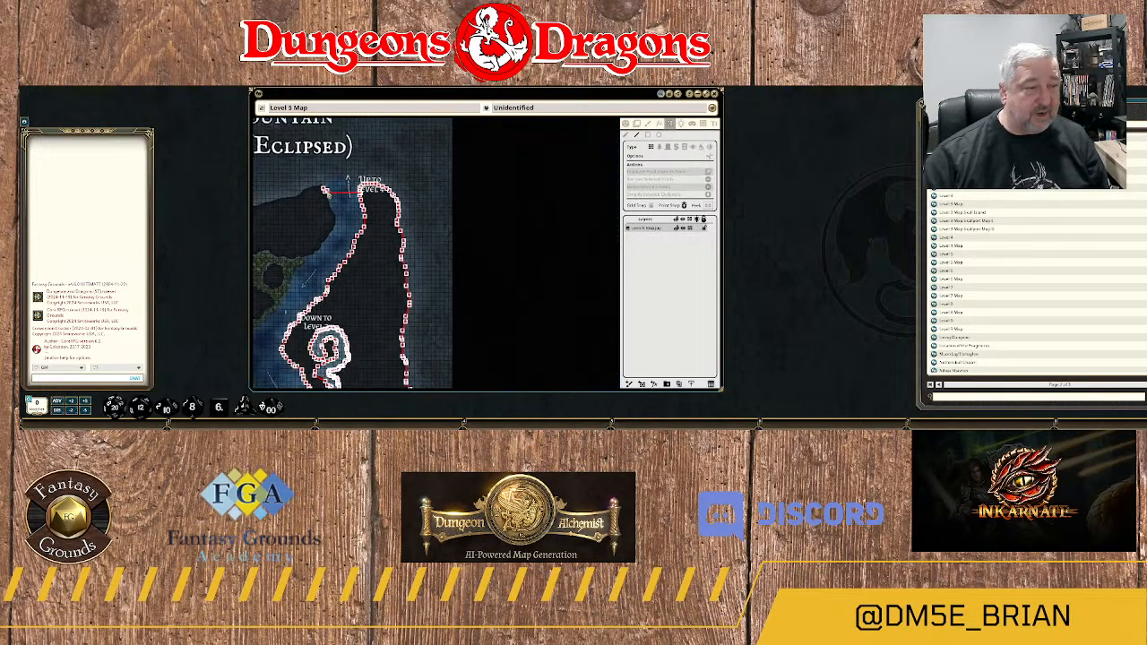
{"action": "scroll", "coordinate": [327, 191], "scroll_direction": "up", "scroll_amount": 5}
{"action": "scroll", "coordinate": [327, 193], "scroll_direction": "up", "scroll_amount": 2}
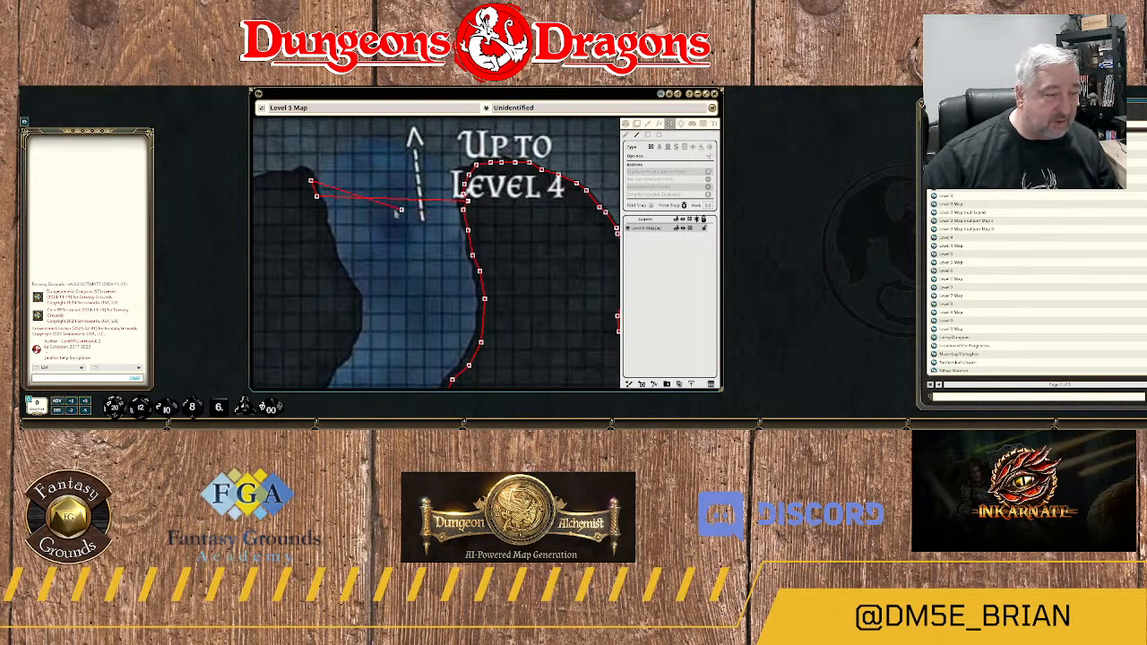
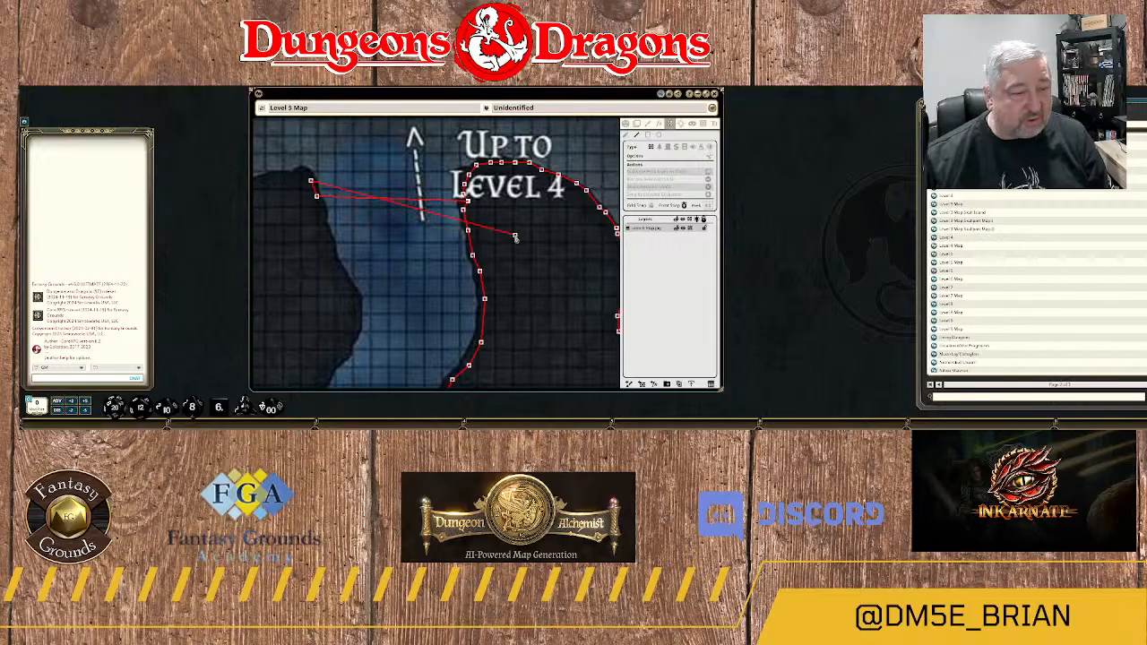
Trace the wall west from the northeast tip along the top edge of the rock mass across the river, ending partway down the slope.
{"action": "scroll", "coordinate": [492, 276], "scroll_direction": "down", "scroll_amount": 2}
{"action": "scroll", "coordinate": [492, 276], "scroll_direction": "down", "scroll_amount": 2}
{"action": "left_click_drag", "start_coordinate": [495, 299], "coordinate": [497, 173]}
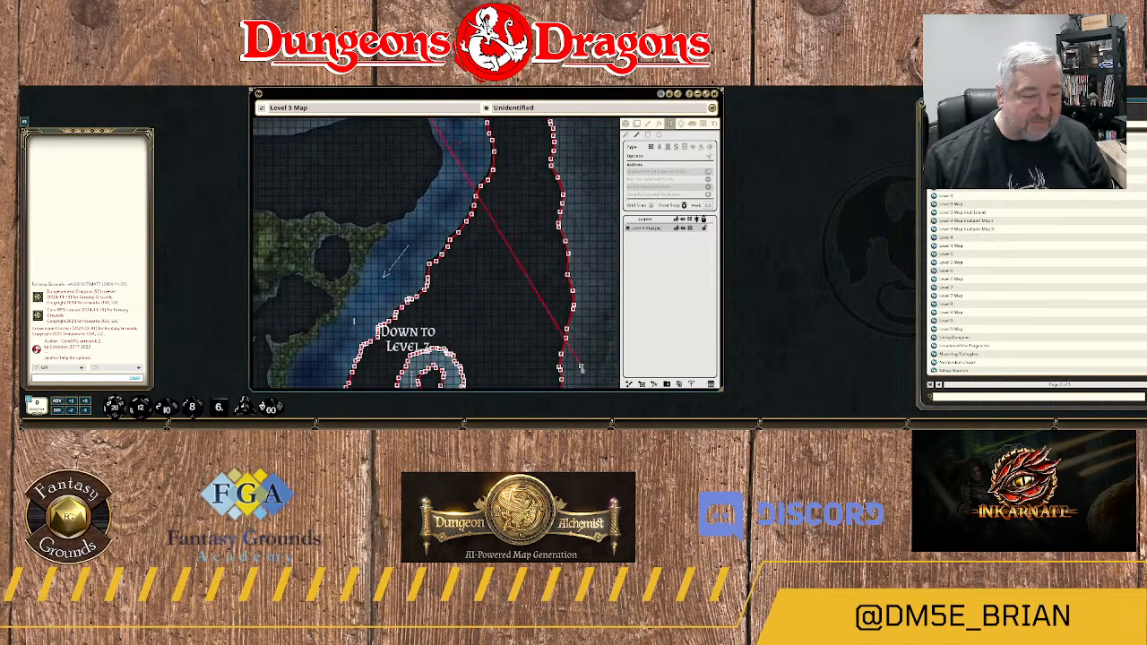
{"action": "scroll", "coordinate": [556, 323], "scroll_direction": "down", "scroll_amount": 2}
{"action": "left_click_drag", "start_coordinate": [523, 351], "coordinate": [535, 207]}
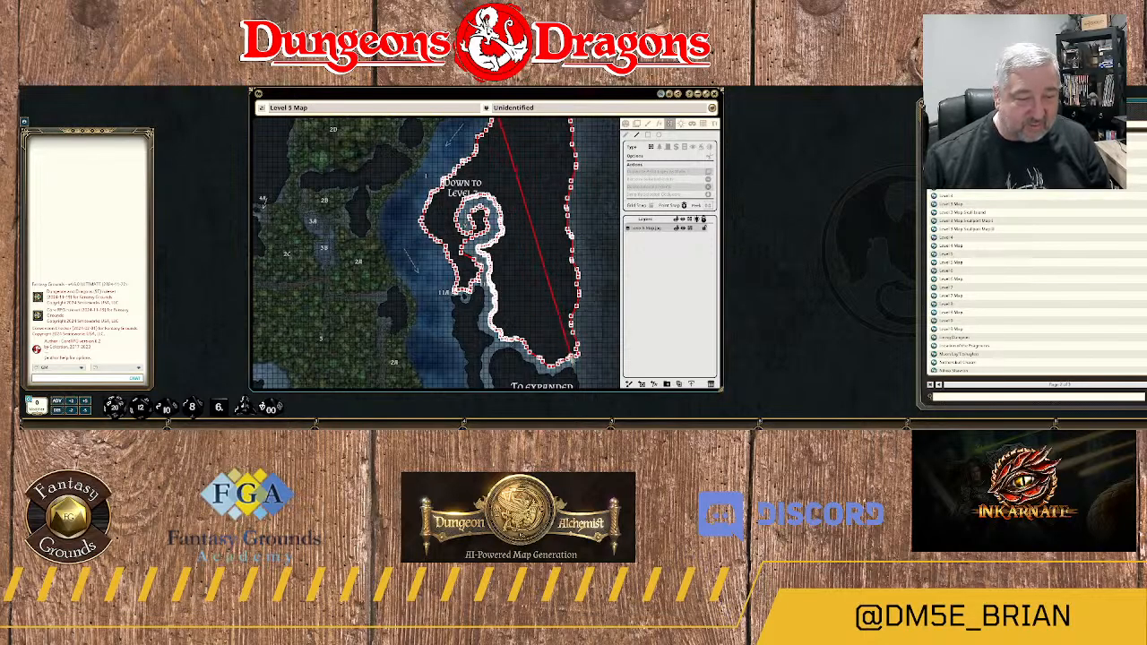
{"action": "left_click_drag", "start_coordinate": [450, 141], "coordinate": [460, 273]}
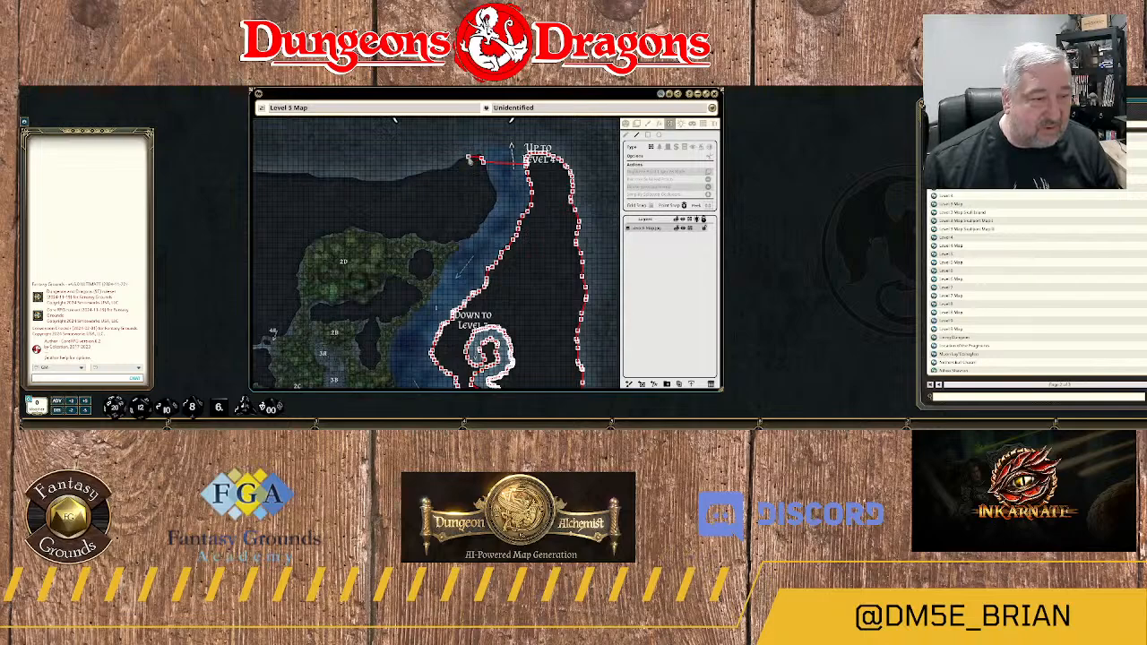
{"action": "scroll", "coordinate": [480, 168], "scroll_direction": "up", "scroll_amount": 3}
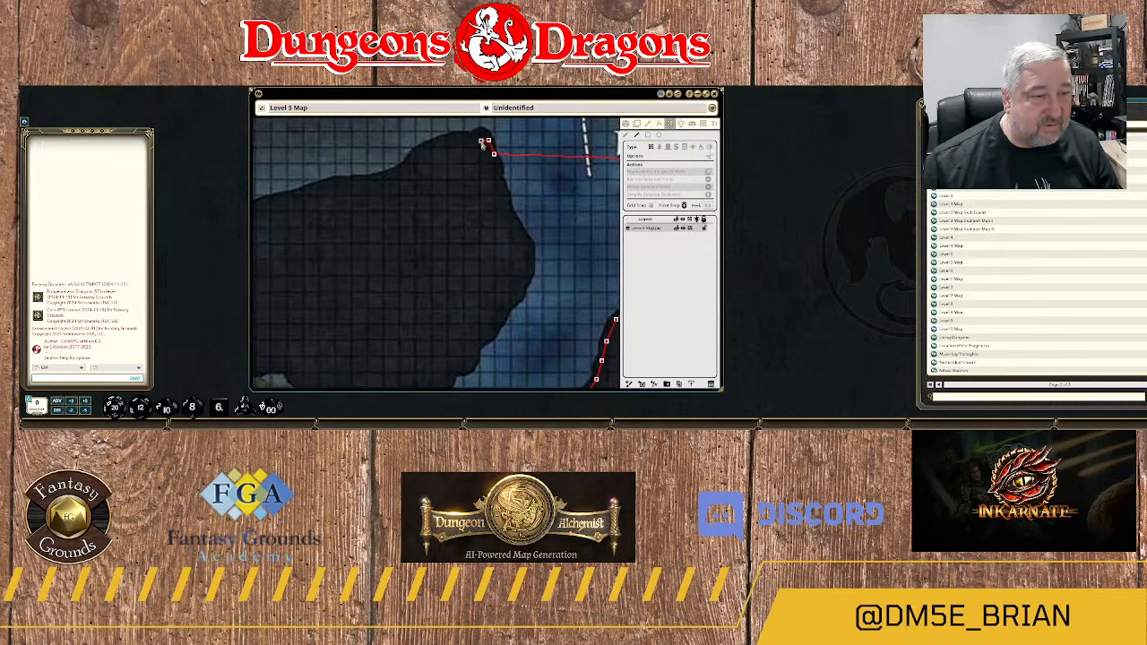
{"action": "left_click", "coordinate": [464, 137]}
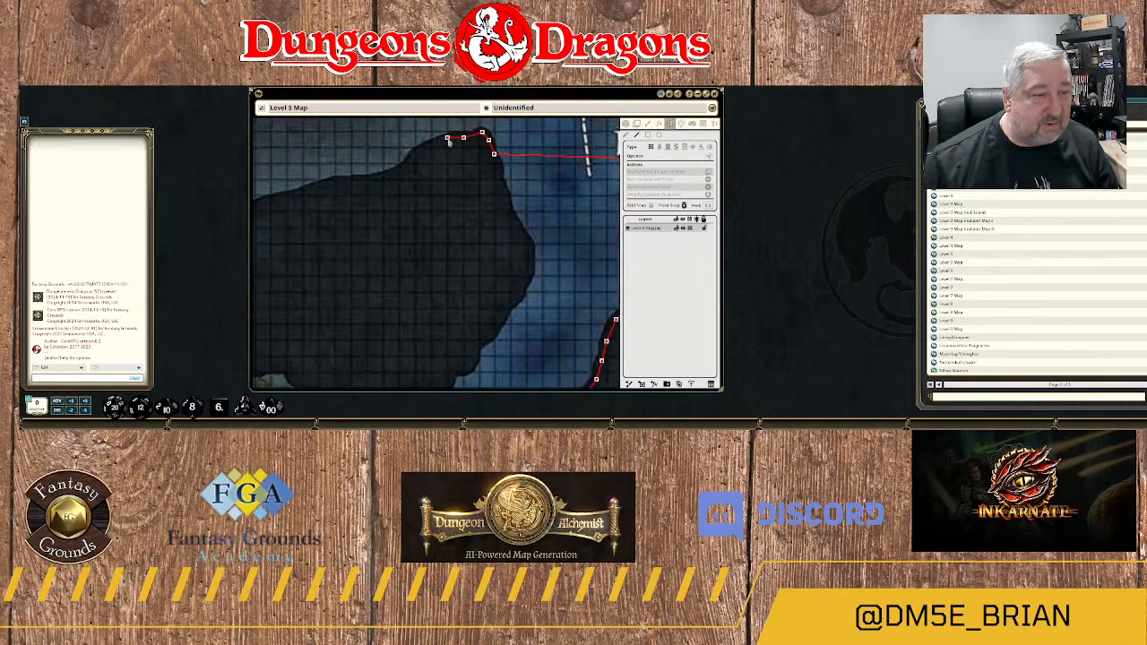
{"action": "left_click", "coordinate": [448, 140]}
{"action": "left_click", "coordinate": [428, 152]}
{"action": "left_click", "coordinate": [413, 163]}
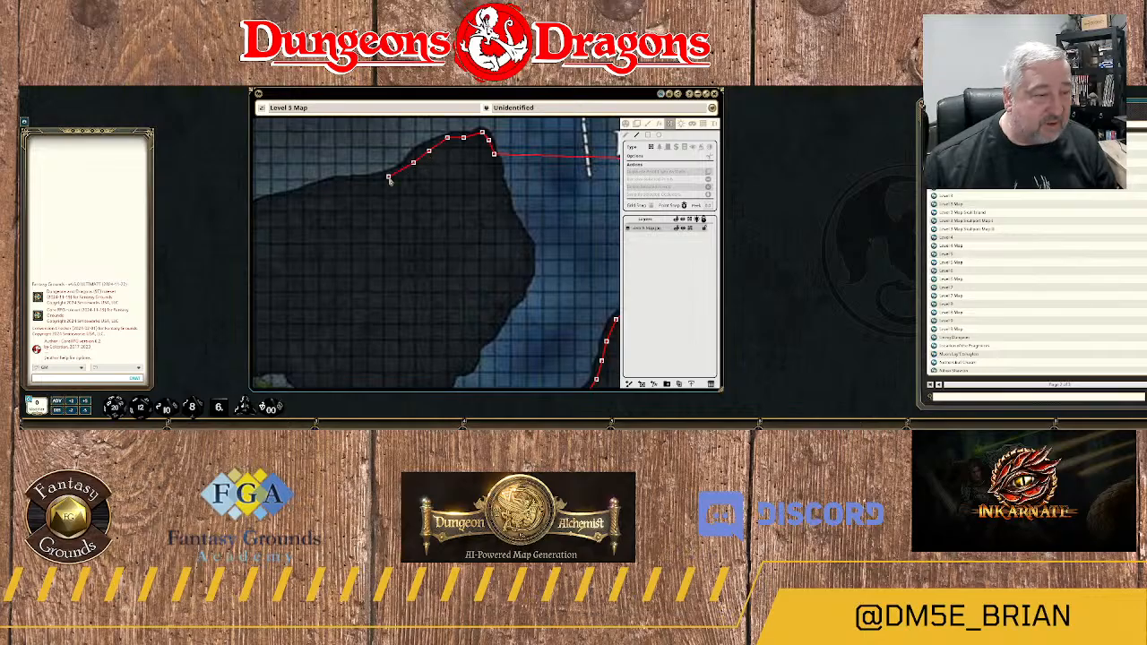
{"action": "scroll", "coordinate": [461, 235], "scroll_direction": "down", "scroll_amount": 5}
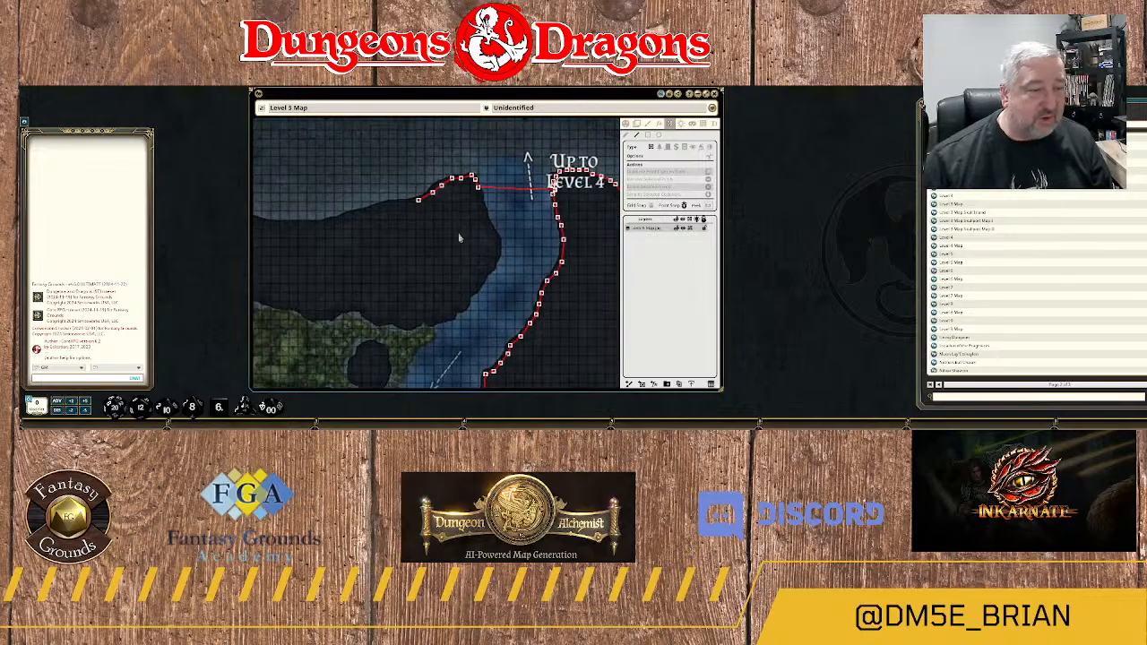
Start a wall closing the passage's east mouth, from the traced rock's southeast corner to the northeast tip of the "To expanded dungeon" rock.
{"action": "left_click_drag", "start_coordinate": [374, 243], "coordinate": [620, 188]}
{"action": "left_click_drag", "start_coordinate": [499, 186], "coordinate": [319, 205]}
{"action": "scroll", "coordinate": [444, 195], "scroll_direction": "up", "scroll_amount": 2}
{"action": "scroll", "coordinate": [444, 195], "scroll_direction": "down", "scroll_amount": 2}
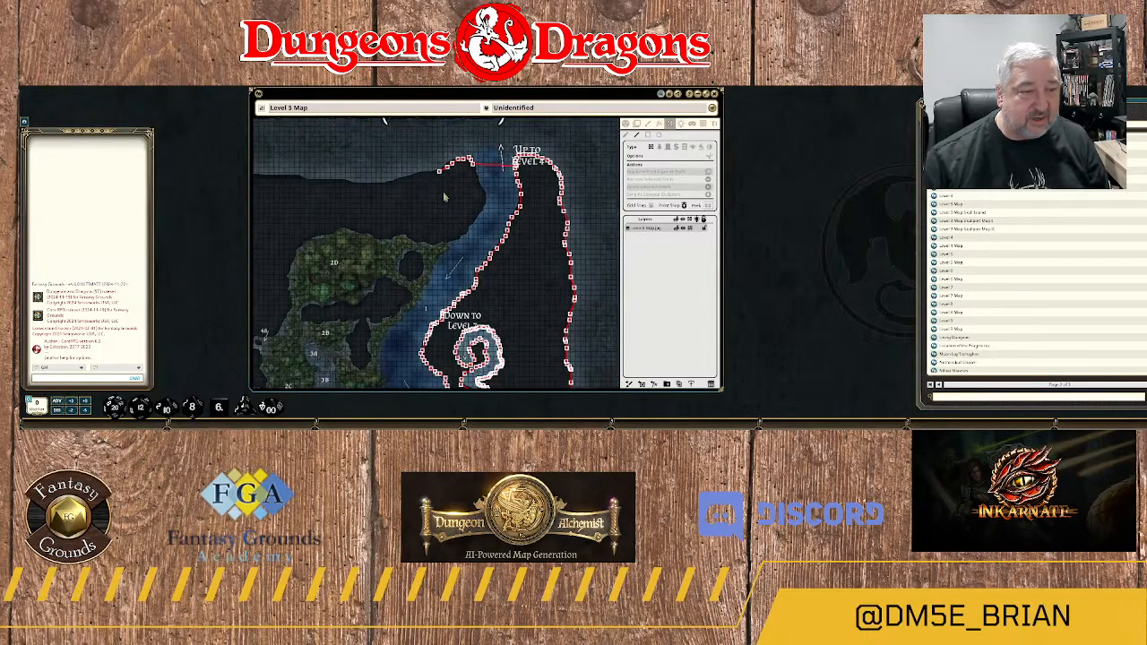
{"action": "scroll", "coordinate": [443, 196], "scroll_direction": "up", "scroll_amount": 1}
{"action": "scroll", "coordinate": [444, 198], "scroll_direction": "down", "scroll_amount": 1}
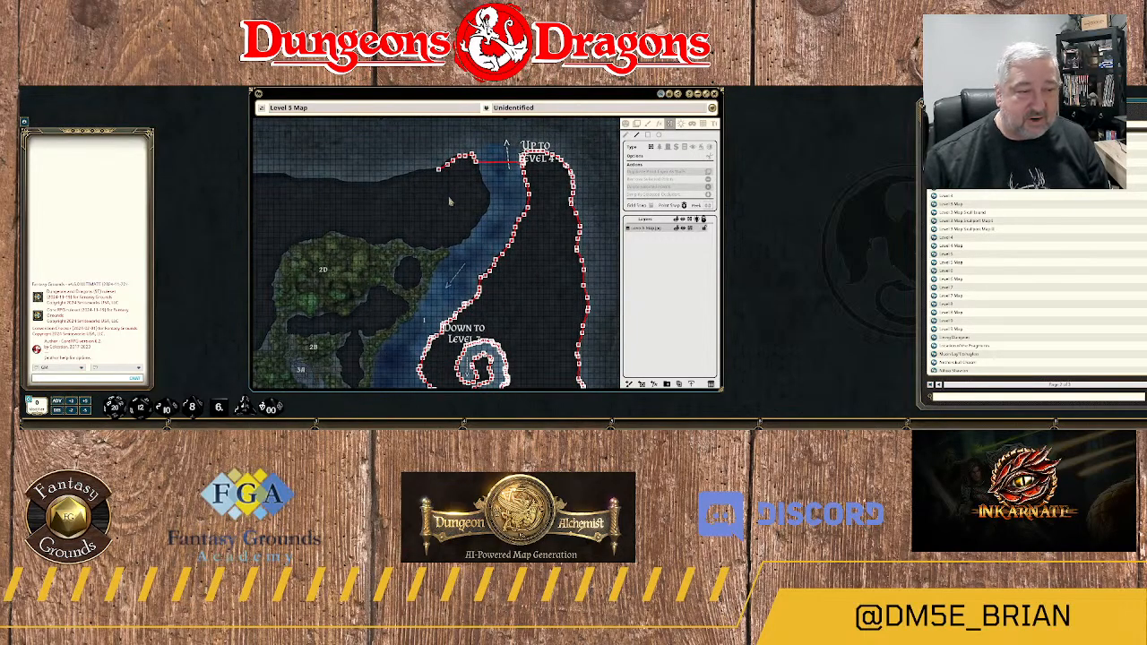
{"action": "left_click_drag", "start_coordinate": [491, 264], "coordinate": [495, 159]}
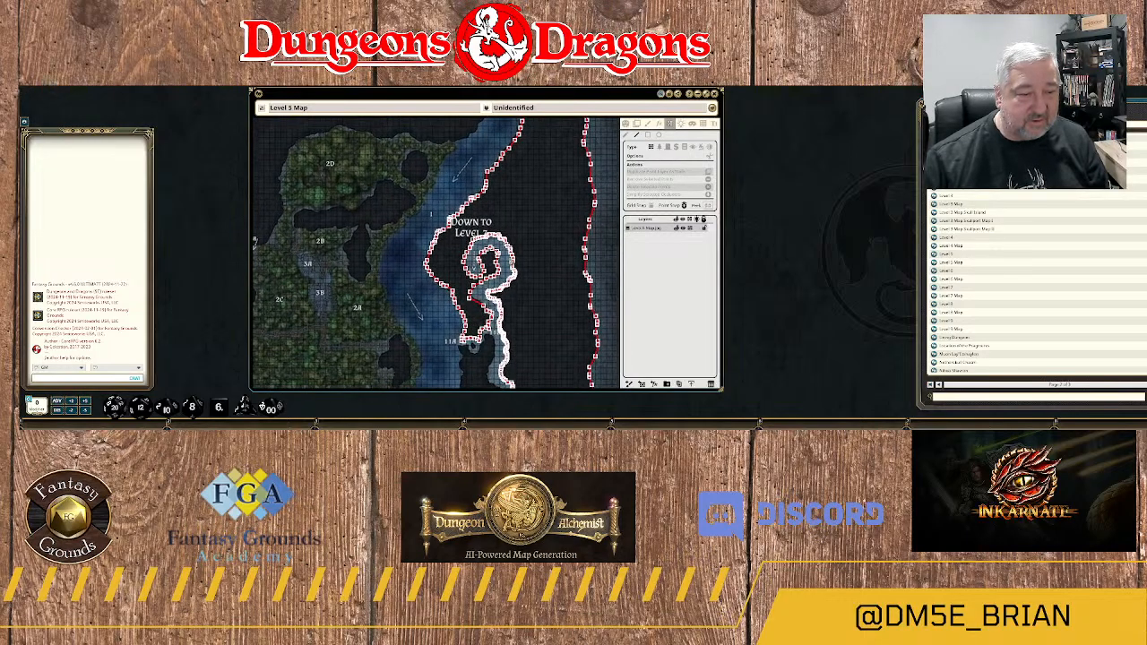
{"action": "left_click_drag", "start_coordinate": [529, 337], "coordinate": [527, 138]}
{"action": "scroll", "coordinate": [550, 272], "scroll_direction": "up", "scroll_amount": 1}
{"action": "scroll", "coordinate": [552, 267], "scroll_direction": "up", "scroll_amount": 3}
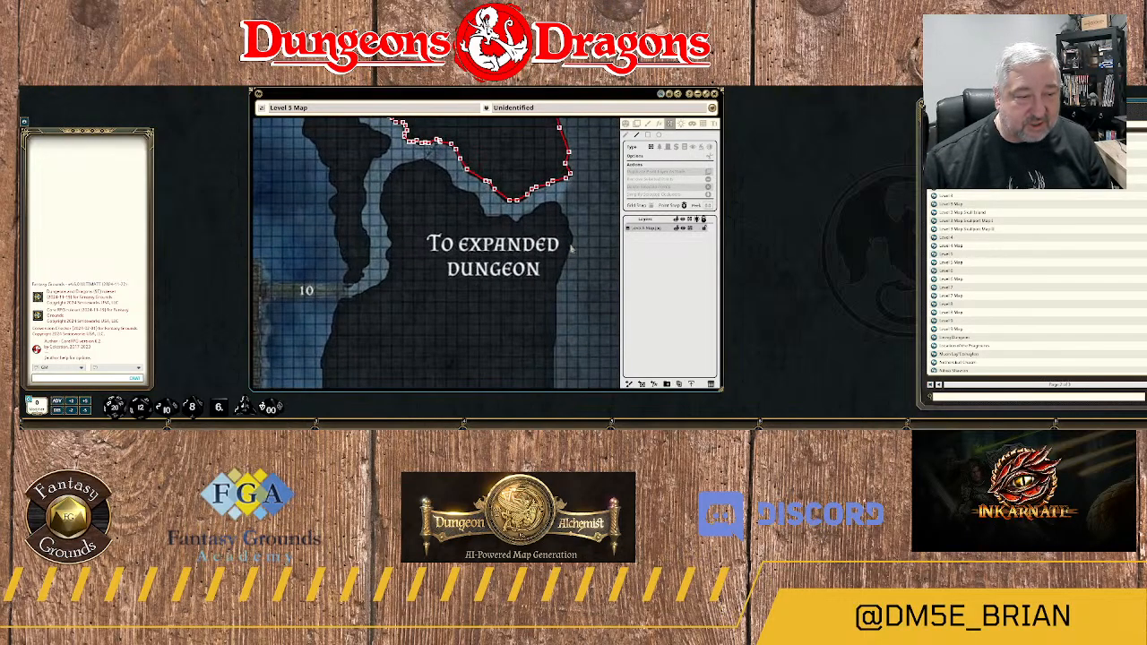
{"action": "left_click_drag", "start_coordinate": [602, 179], "coordinate": [570, 282]}
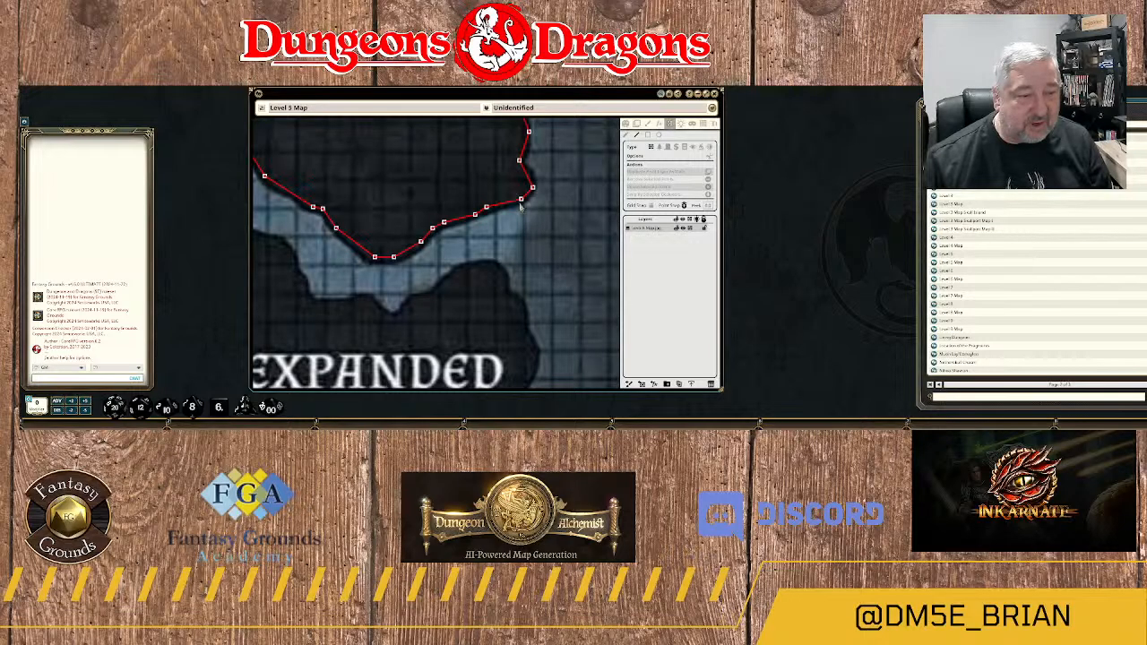
{"action": "left_click", "coordinate": [494, 268]}
{"action": "left_click", "coordinate": [481, 267]}
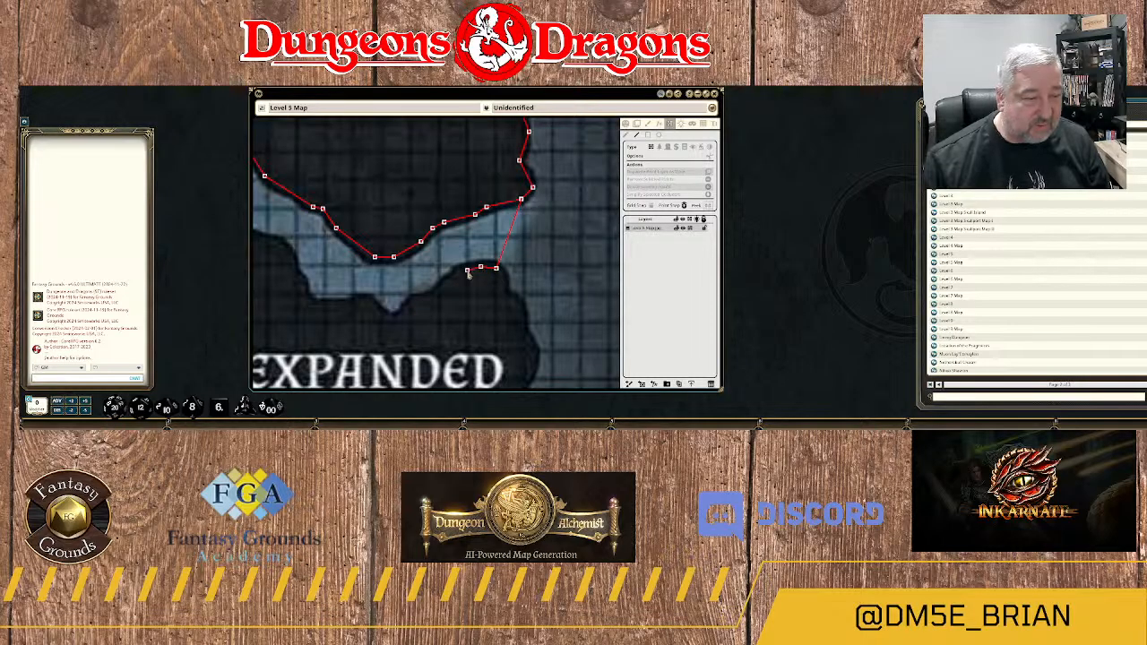
Trace the wall southwest along the passage's southern edge and around the bottom of the small notch above "EXPANDED".
{"action": "left_click", "coordinate": [467, 271]}
{"action": "left_click", "coordinate": [444, 286]}
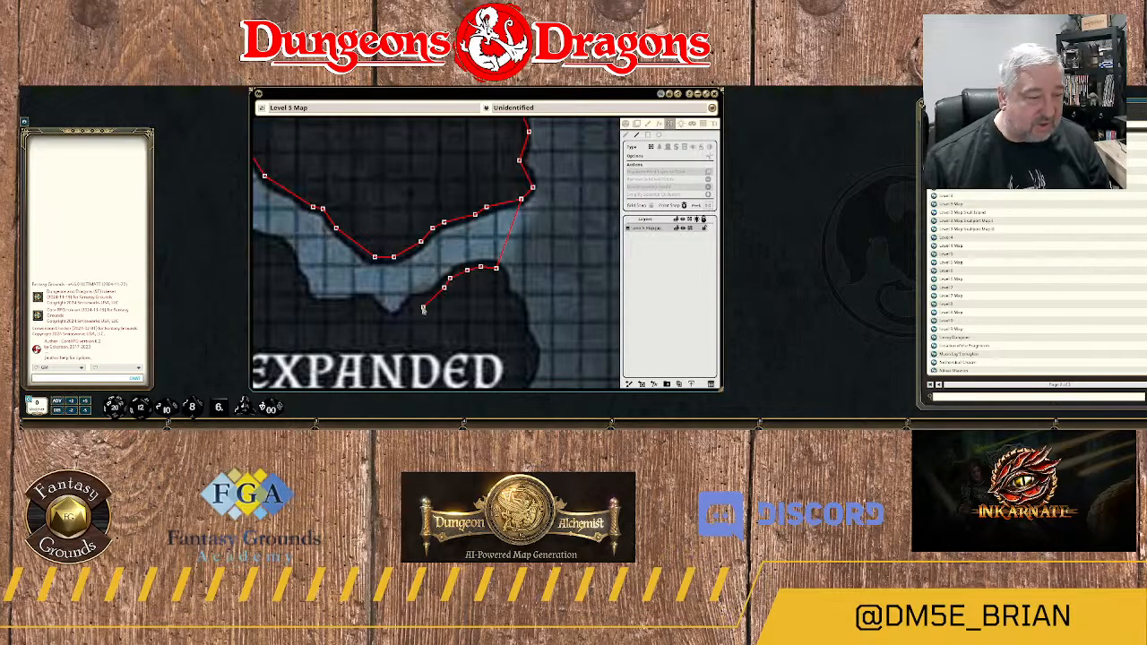
{"action": "left_click", "coordinate": [426, 299]}
{"action": "left_click", "coordinate": [414, 303]}
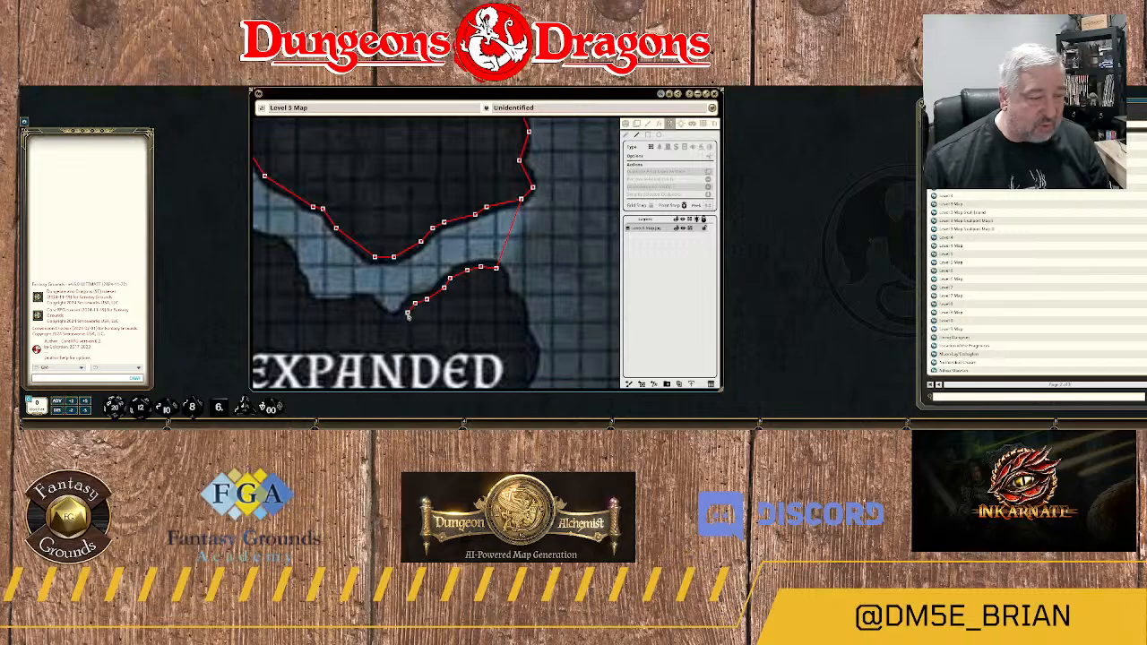
{"action": "left_click", "coordinate": [406, 311]}
{"action": "left_click", "coordinate": [391, 319]}
{"action": "left_click", "coordinate": [381, 314]}
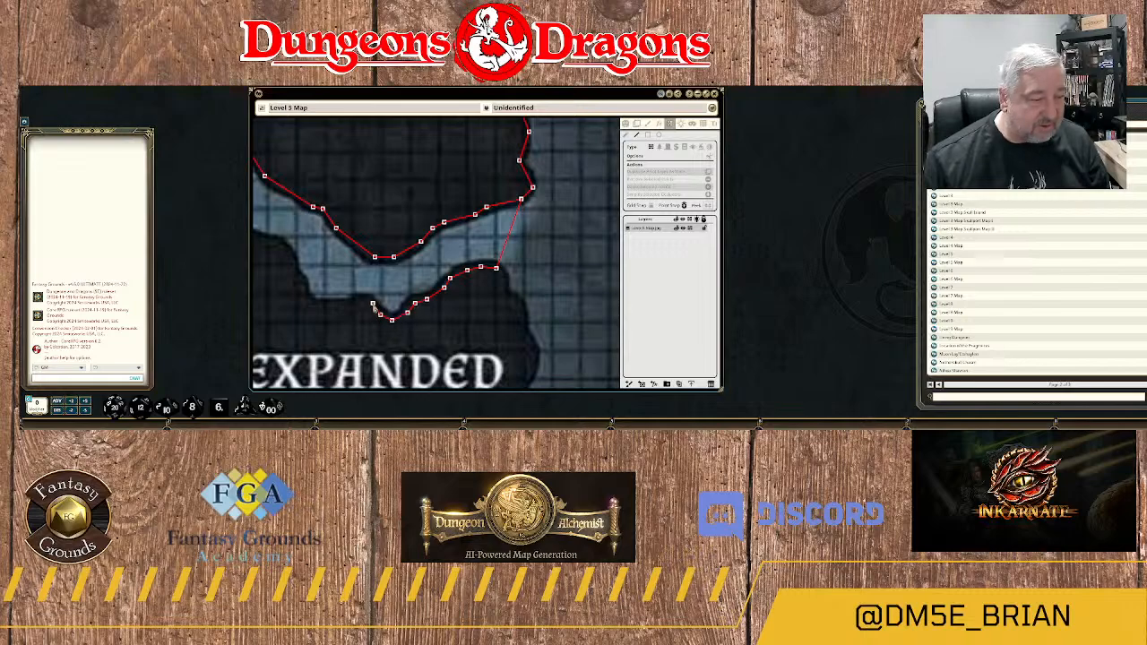
Carry the wall out of the notch, west along the flat stretch of rock edge and up the bend to the northwest.
{"action": "left_click", "coordinate": [374, 304]}
{"action": "left_click", "coordinate": [363, 300]}
{"action": "left_click", "coordinate": [350, 305]}
{"action": "left_click", "coordinate": [341, 305]}
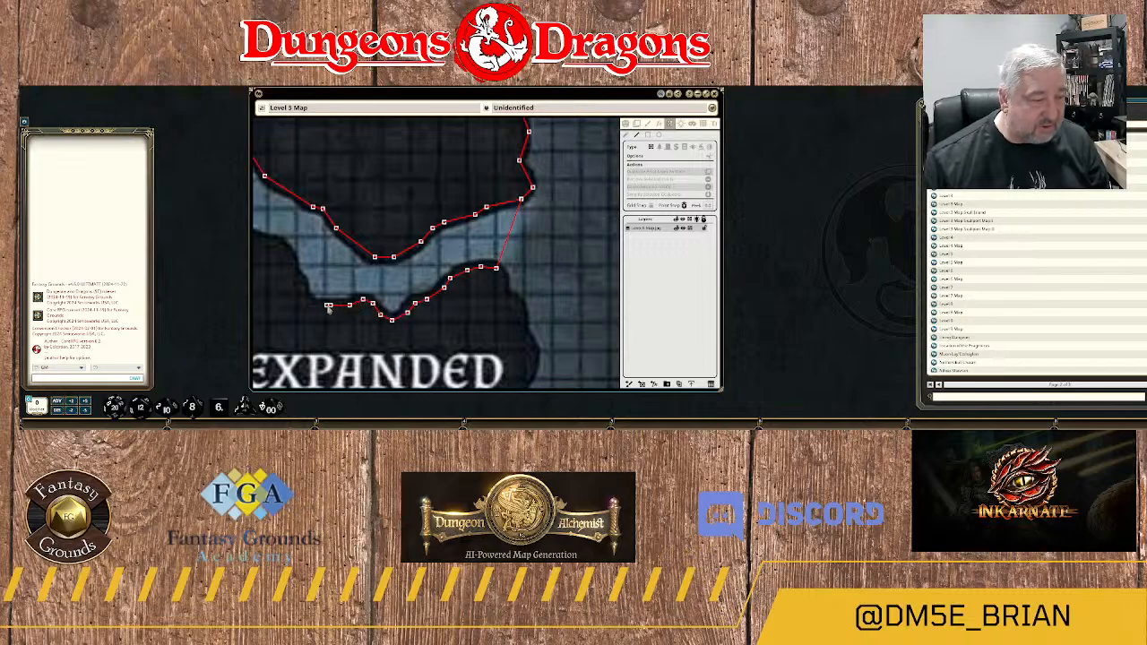
{"action": "left_click", "coordinate": [331, 304]}
{"action": "left_click", "coordinate": [320, 305]}
{"action": "left_click", "coordinate": [309, 303]}
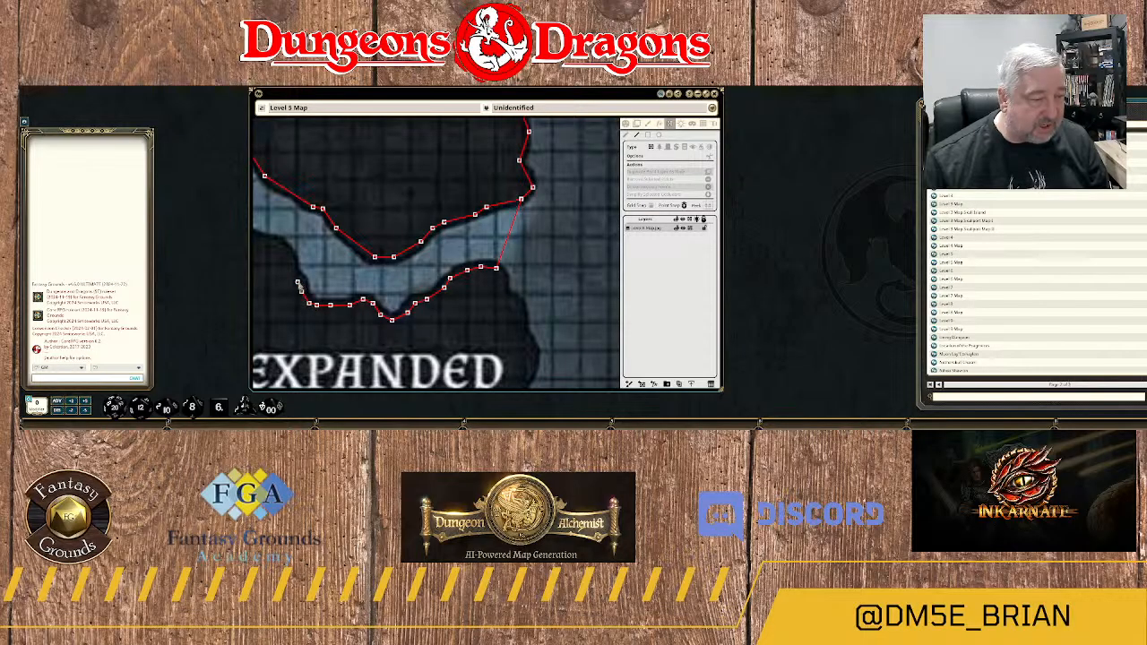
{"action": "left_click", "coordinate": [286, 251]}
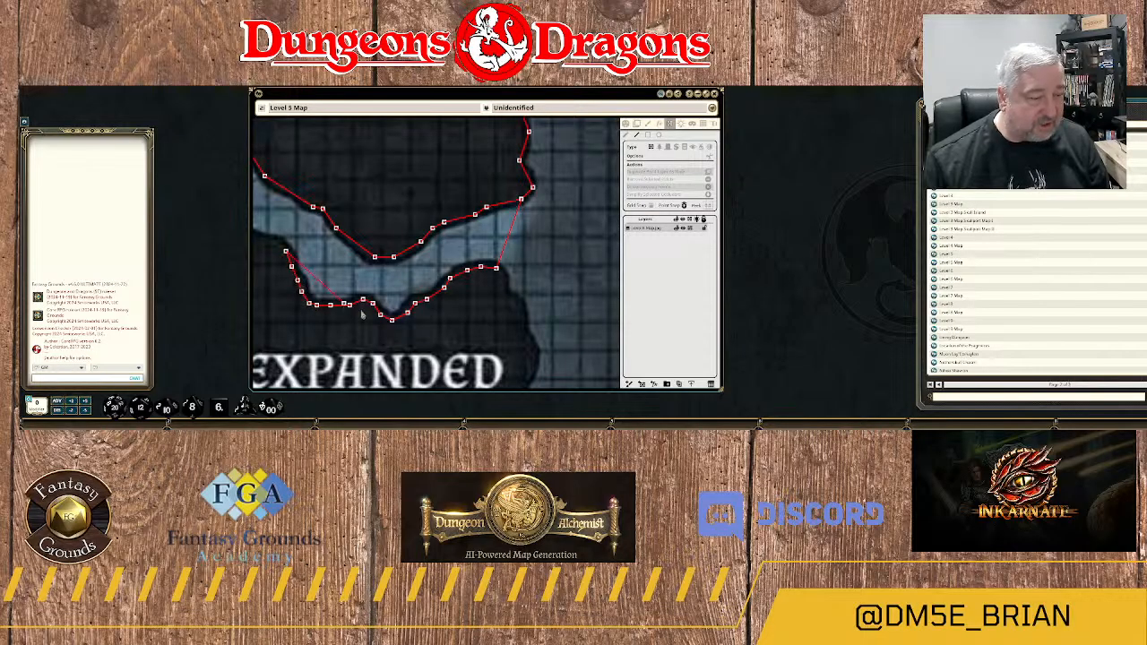
Extend the wall west along the ledge of the passage's southern edge and around the next bend toward the north.
{"action": "left_click_drag", "start_coordinate": [392, 319], "coordinate": [501, 207]}
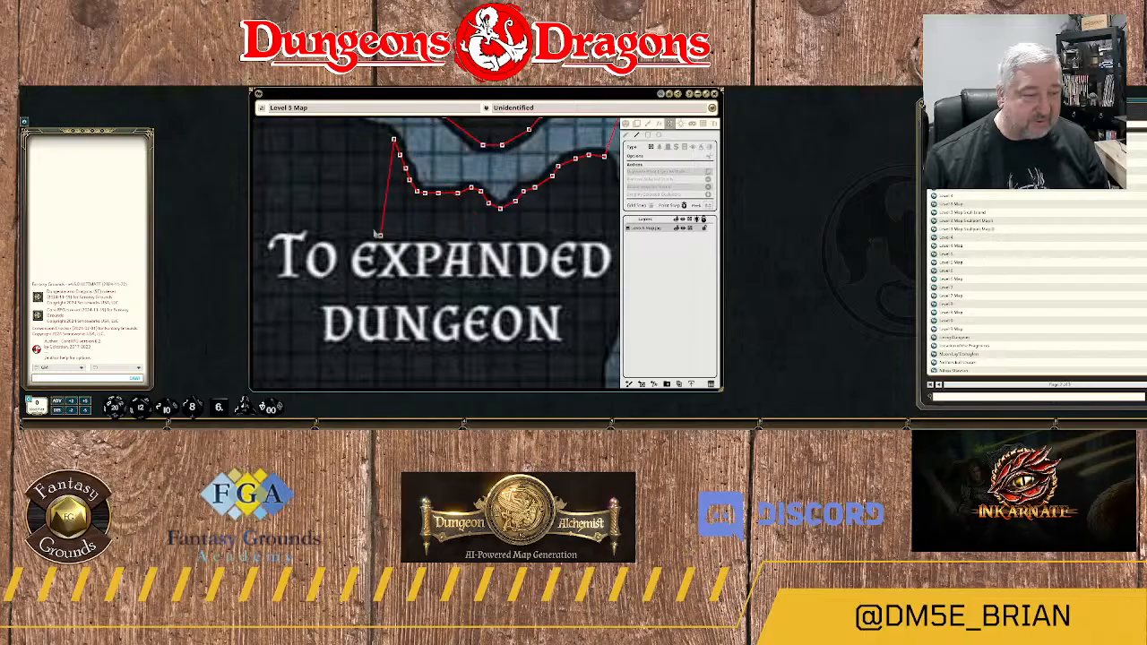
{"action": "left_click_drag", "start_coordinate": [344, 173], "coordinate": [415, 347]}
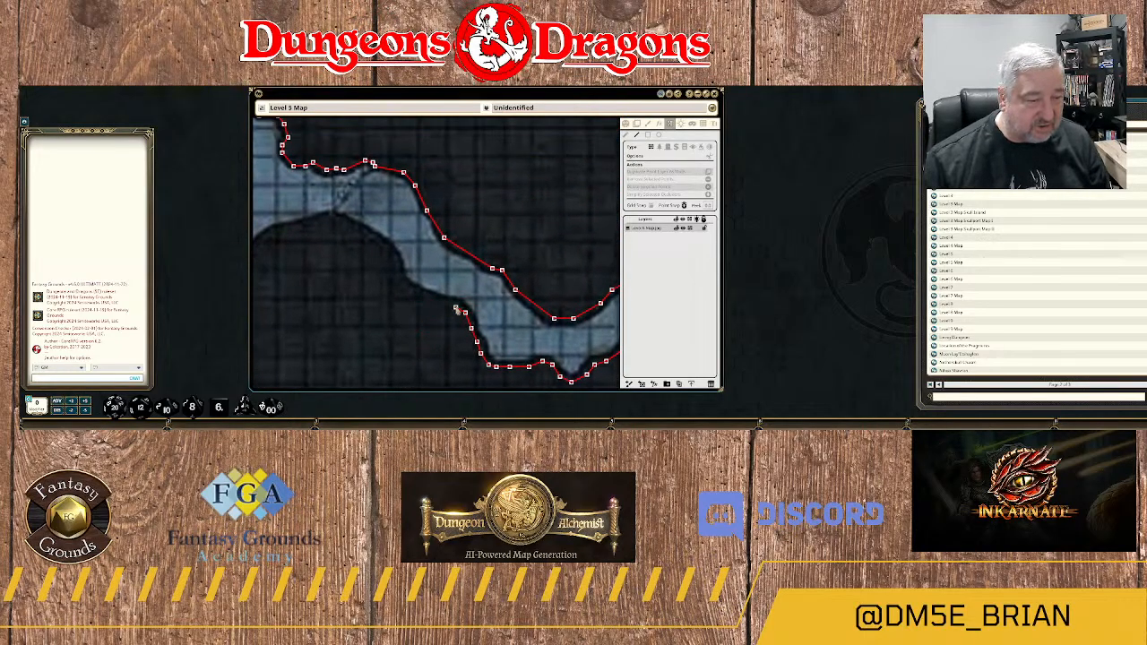
{"action": "left_click", "coordinate": [440, 302]}
{"action": "left_click", "coordinate": [421, 299]}
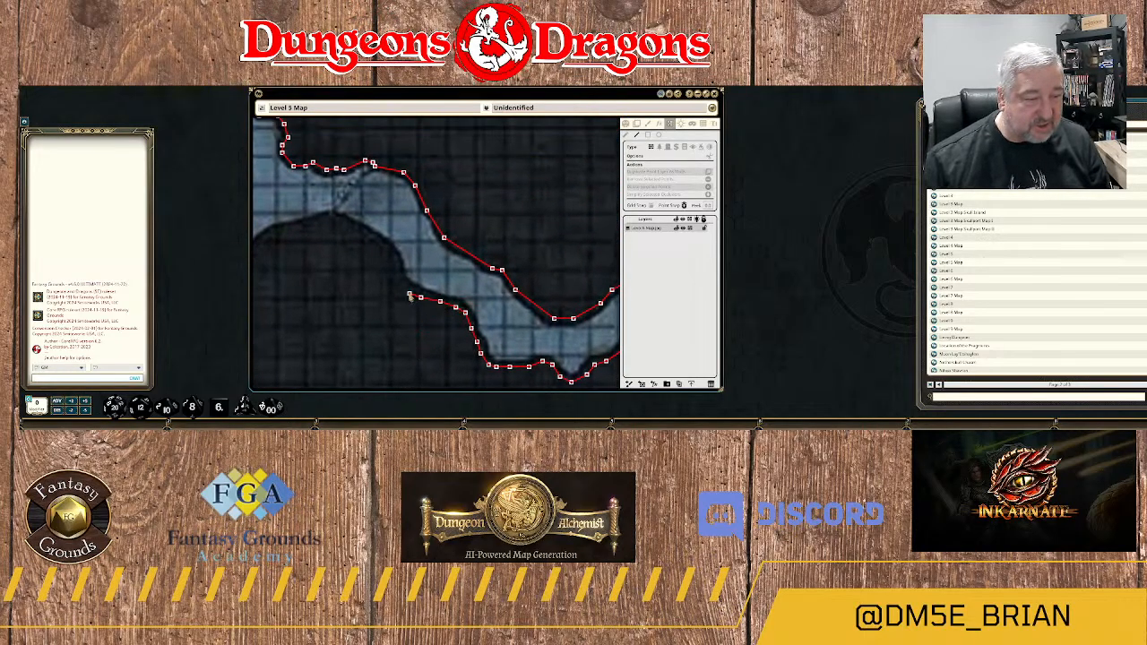
{"action": "left_click", "coordinate": [410, 293]}
{"action": "left_click", "coordinate": [395, 275]}
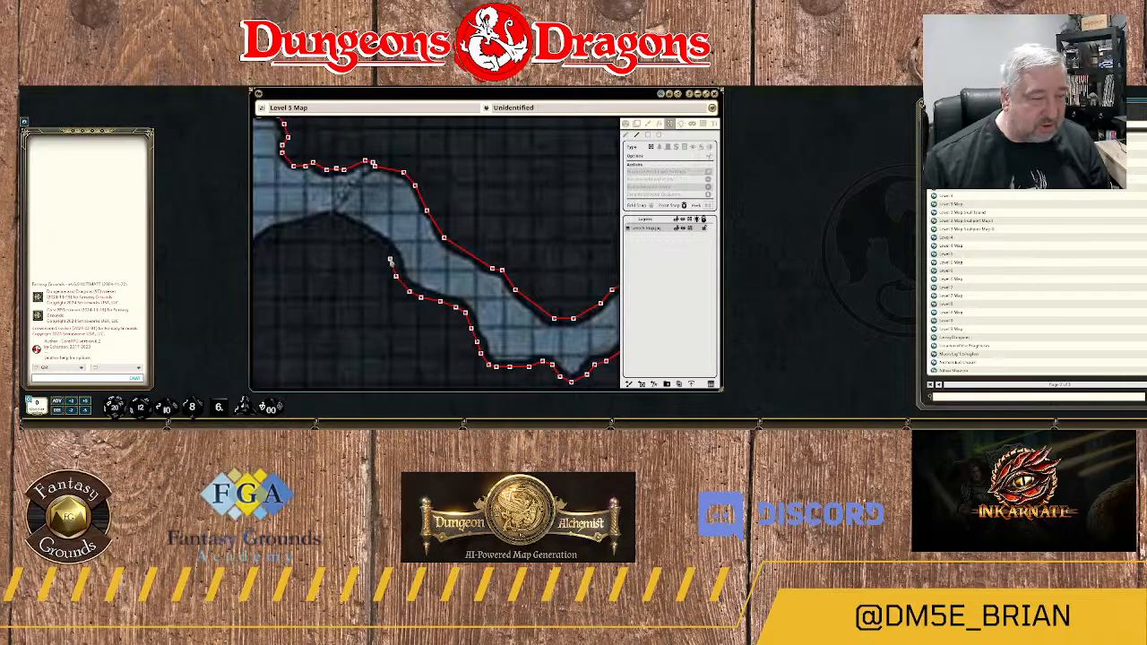
Follow the rock edge with the wall up the northwest slope to the rounded crest of the "To expanded dungeon" rock.
{"action": "left_click", "coordinate": [390, 261]}
{"action": "left_click", "coordinate": [376, 240]}
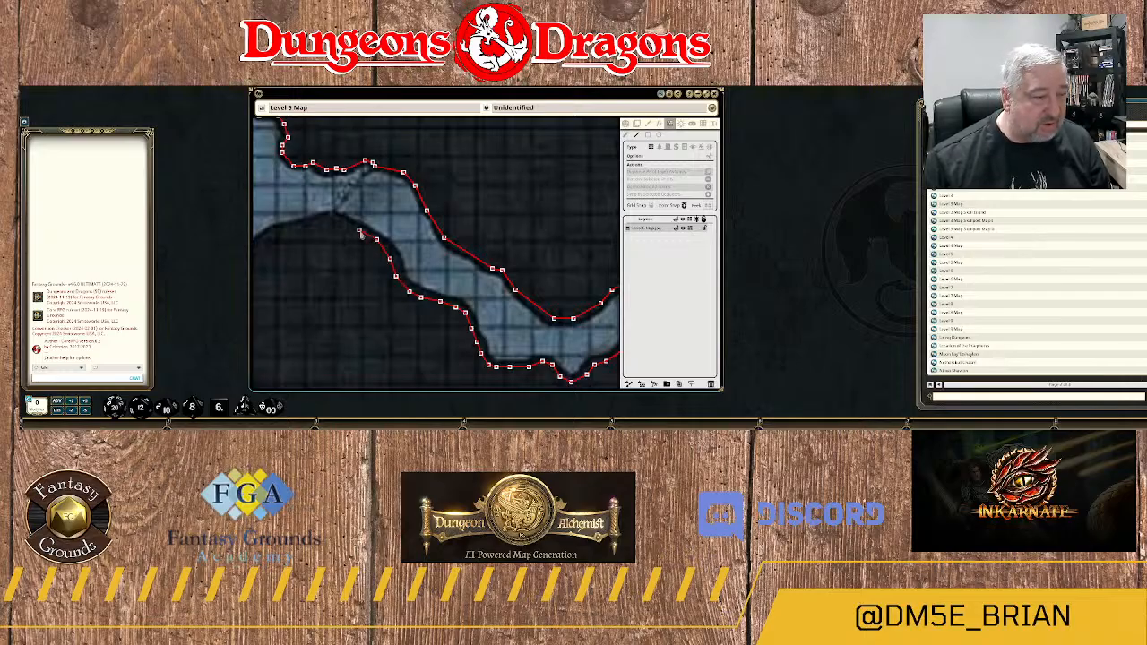
{"action": "left_click", "coordinate": [359, 231]}
{"action": "left_click", "coordinate": [341, 220]}
{"action": "left_click", "coordinate": [326, 219]}
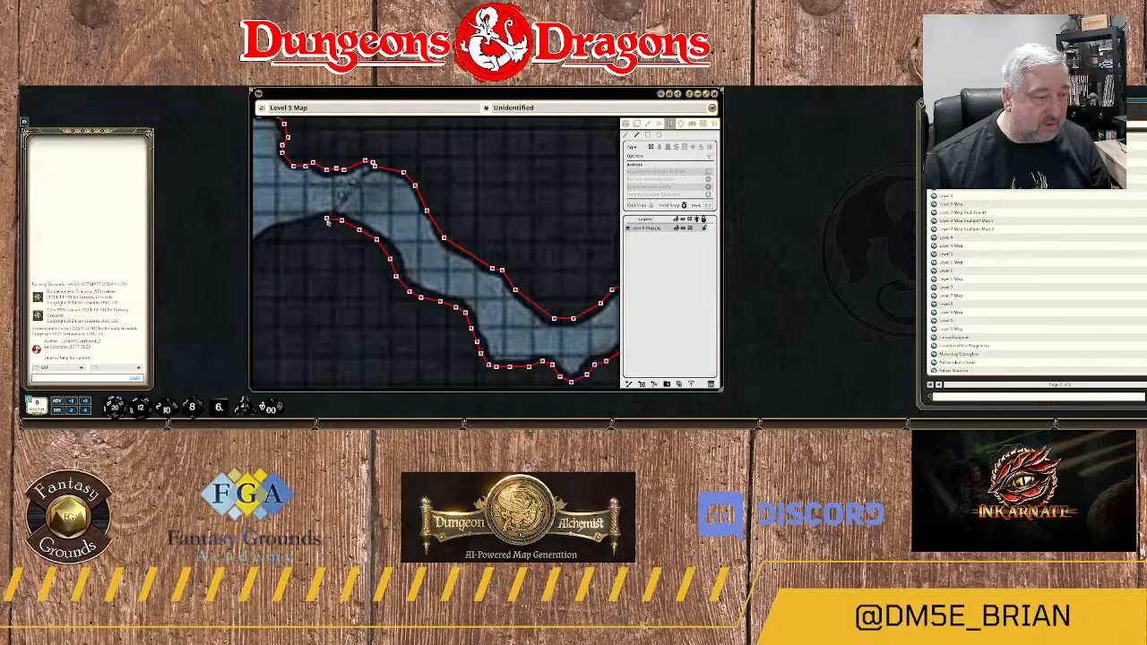
Curve the wall around the rock's northwest shoulder and end it at the start of its west side.
{"action": "left_click_drag", "start_coordinate": [270, 243], "coordinate": [408, 222]}
{"action": "left_click", "coordinate": [440, 205]}
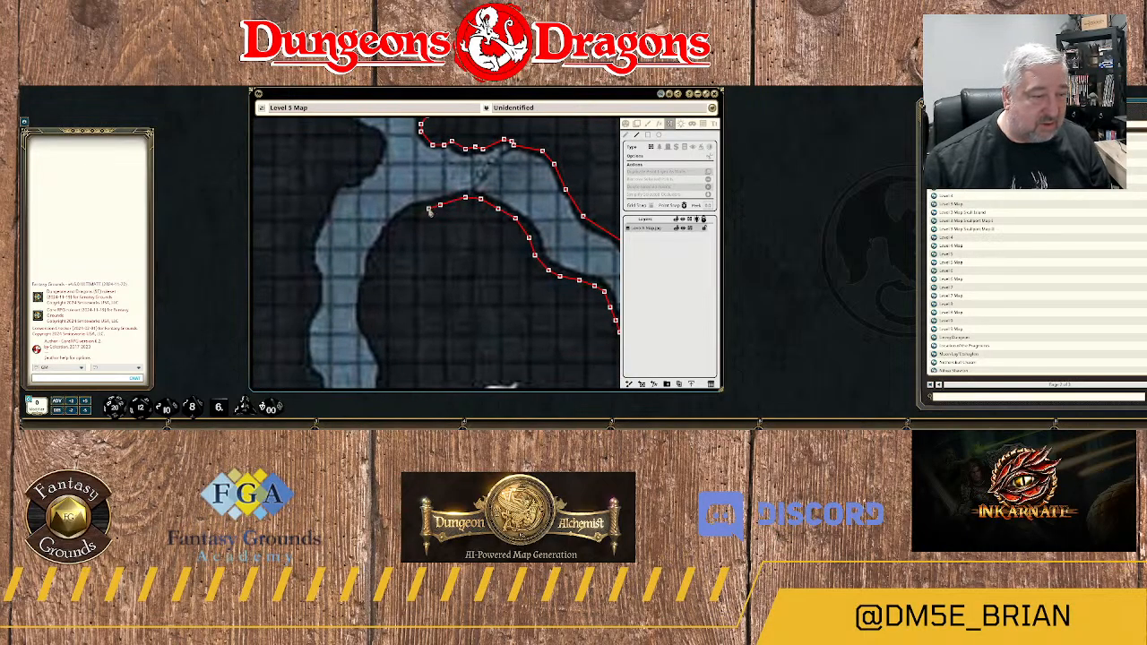
{"action": "left_click", "coordinate": [420, 209]}
{"action": "left_click", "coordinate": [402, 220]}
{"action": "left_click", "coordinate": [390, 236]}
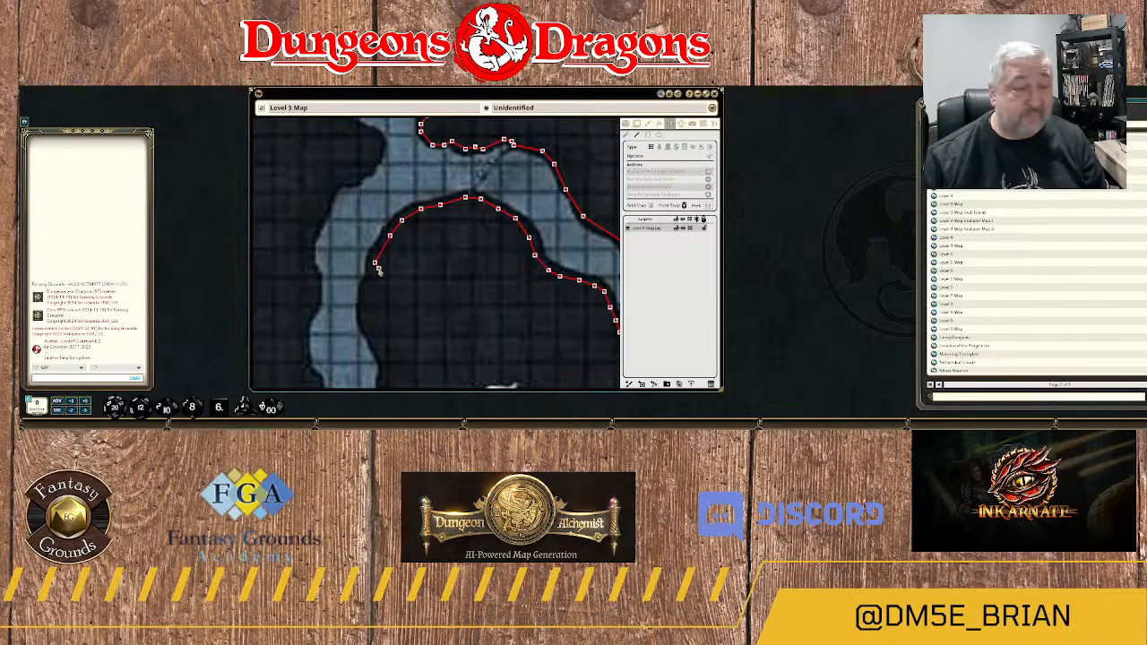
{"action": "left_click", "coordinate": [371, 282]}
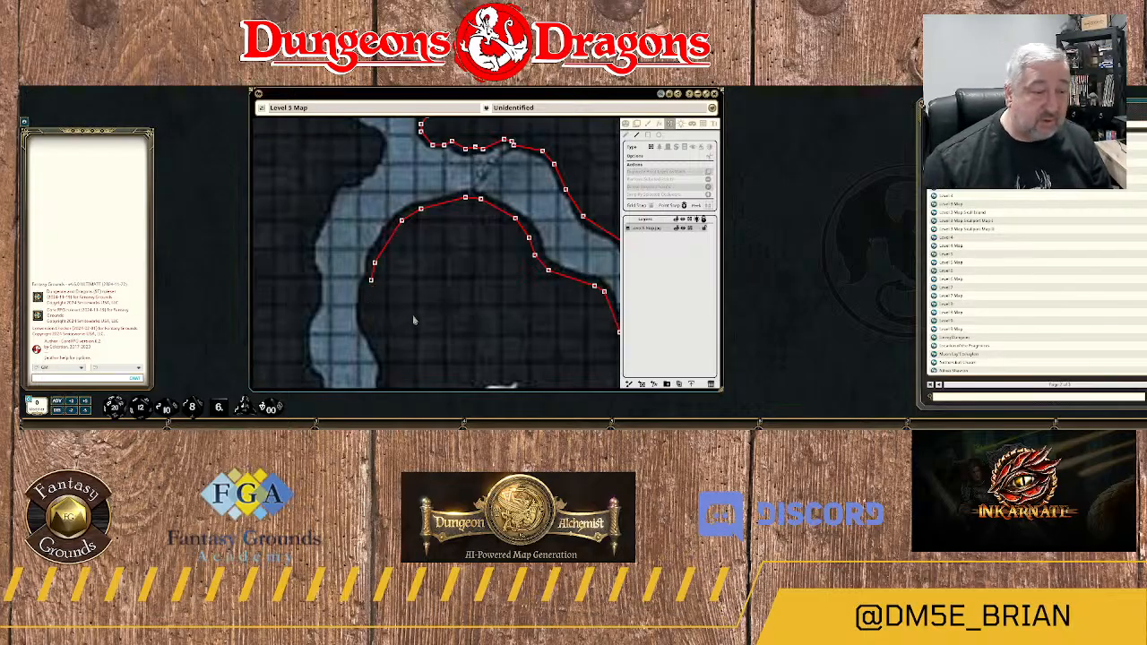
Start a new wall at the area 10 bridge's east end and trace the "To expanded dungeon" rock edge northeast around the passage bend.
{"action": "scroll", "coordinate": [414, 320], "scroll_direction": "down", "scroll_amount": 6}
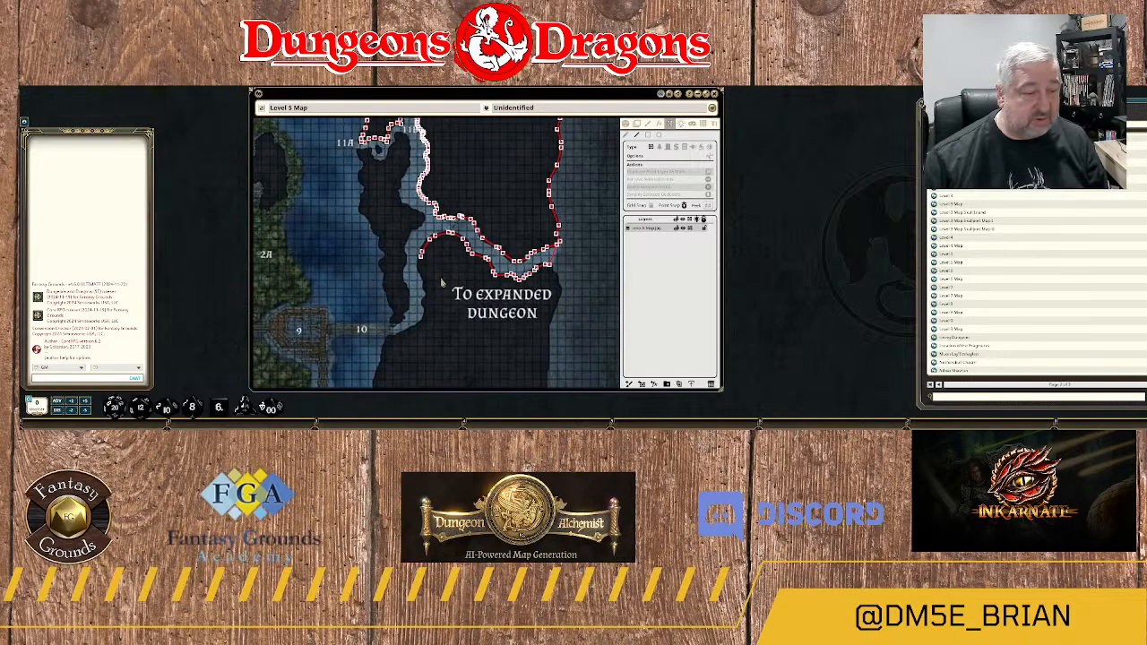
{"action": "scroll", "coordinate": [441, 283], "scroll_direction": "up", "scroll_amount": 1}
{"action": "scroll", "coordinate": [422, 342], "scroll_direction": "up", "scroll_amount": 5}
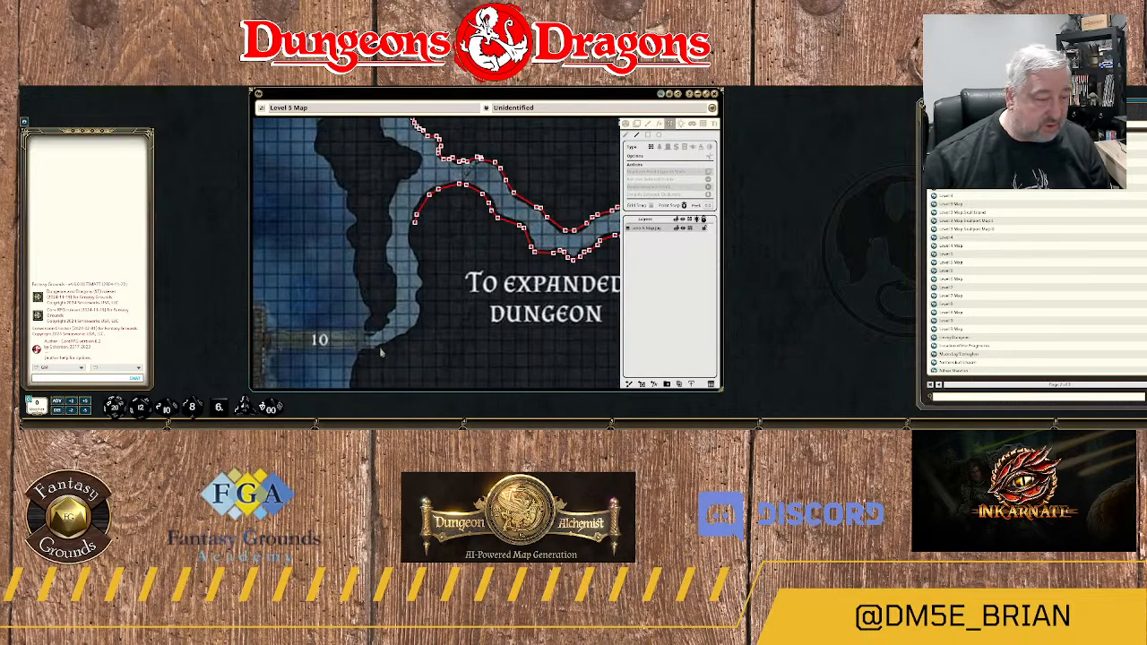
{"action": "scroll", "coordinate": [452, 296], "scroll_direction": "down", "scroll_amount": 3}
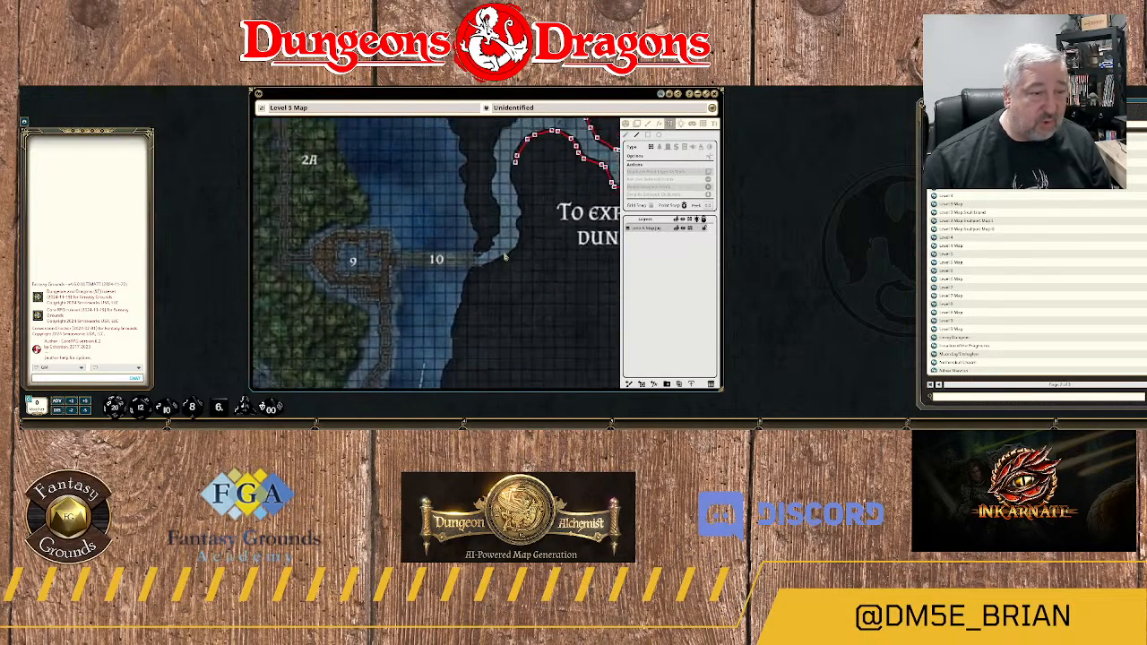
{"action": "scroll", "coordinate": [534, 149], "scroll_direction": "down", "scroll_amount": 4}
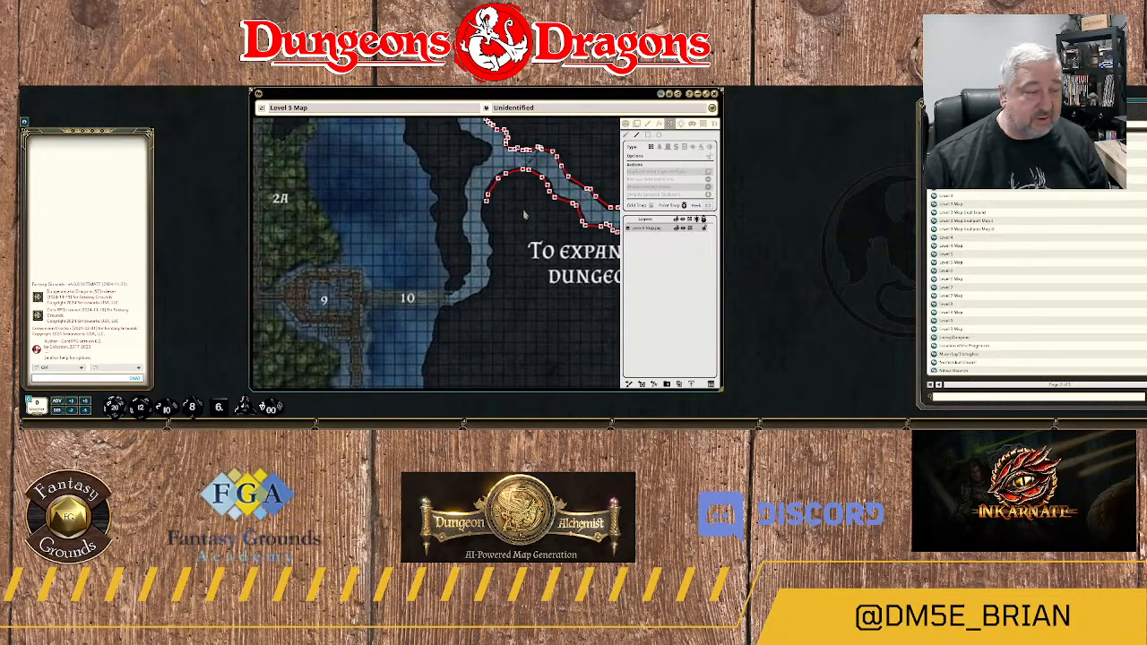
{"action": "scroll", "coordinate": [524, 213], "scroll_direction": "down", "scroll_amount": 3}
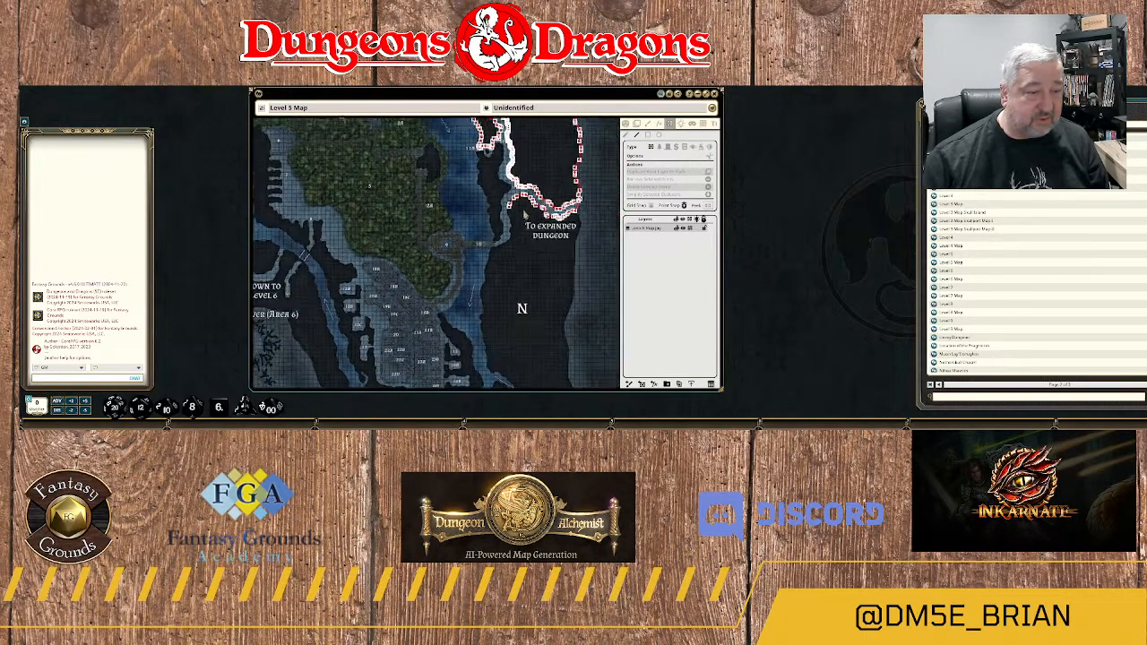
{"action": "scroll", "coordinate": [524, 214], "scroll_direction": "up", "scroll_amount": 5}
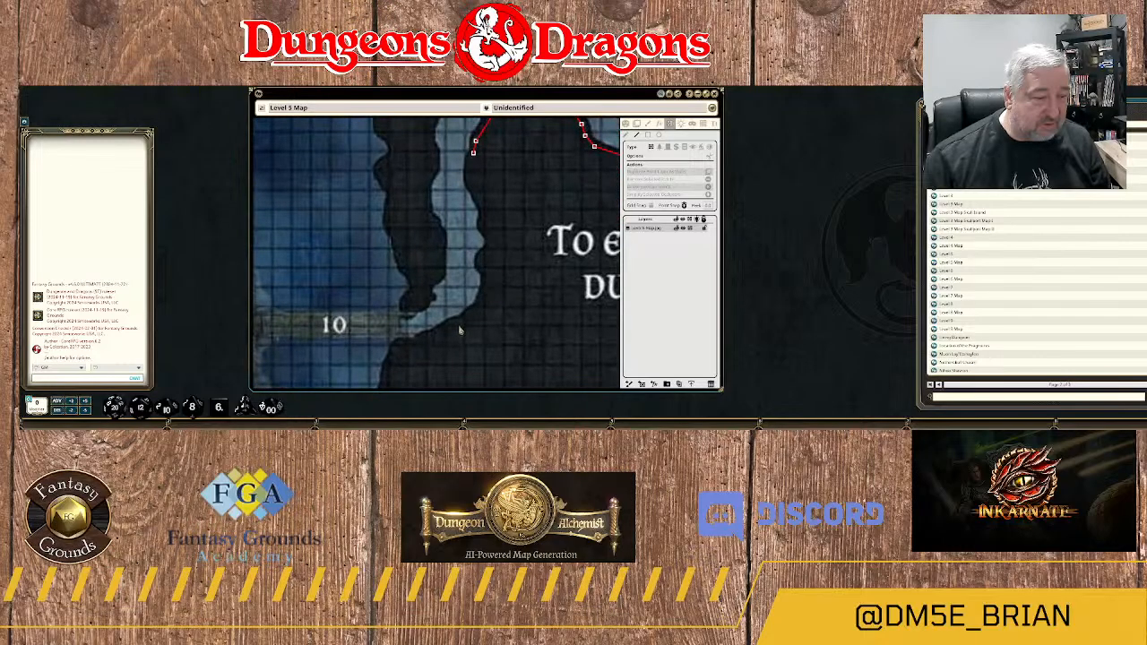
{"action": "left_click", "coordinate": [441, 264]}
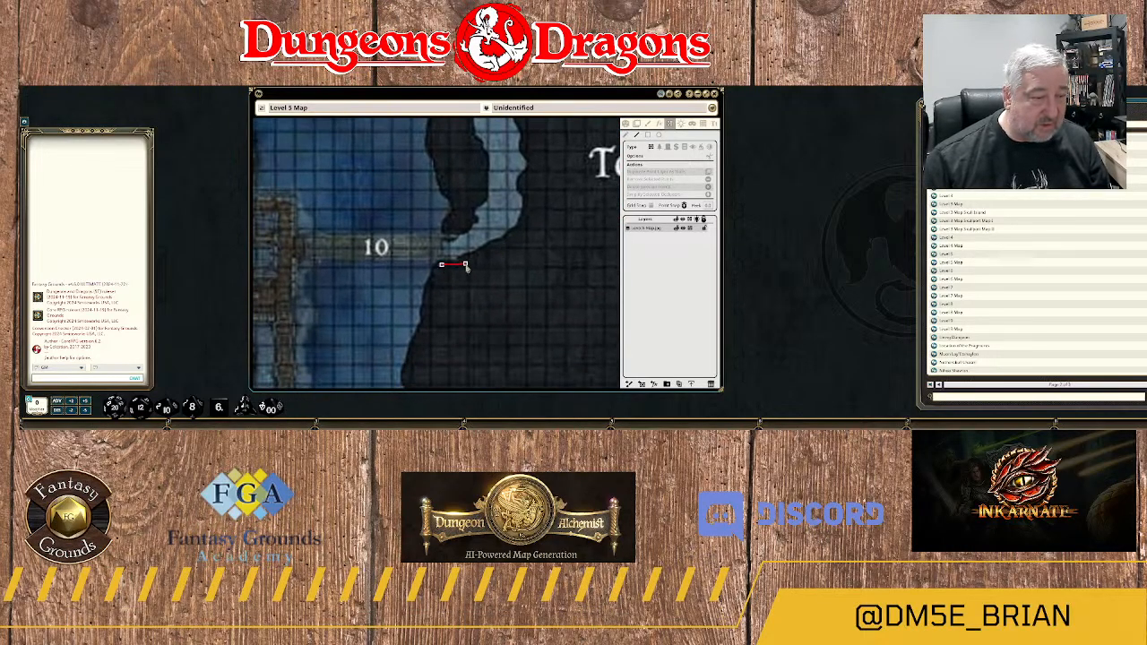
{"action": "left_click", "coordinate": [463, 263]}
{"action": "left_click", "coordinate": [484, 258]}
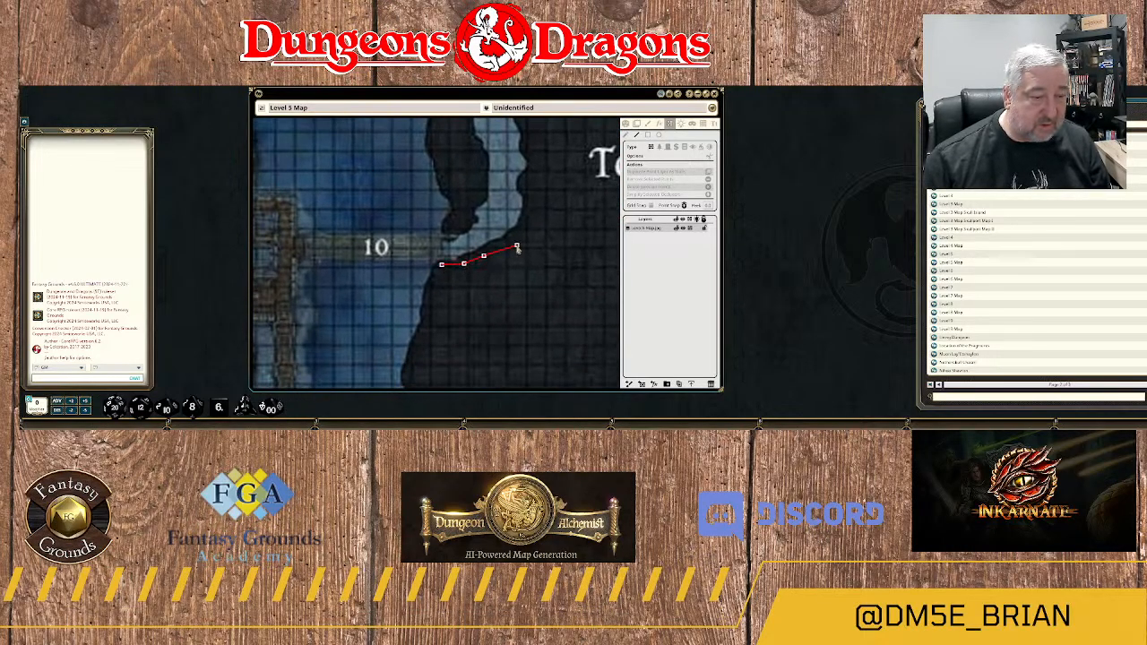
{"action": "left_click", "coordinate": [517, 238]}
{"action": "left_click", "coordinate": [529, 215]}
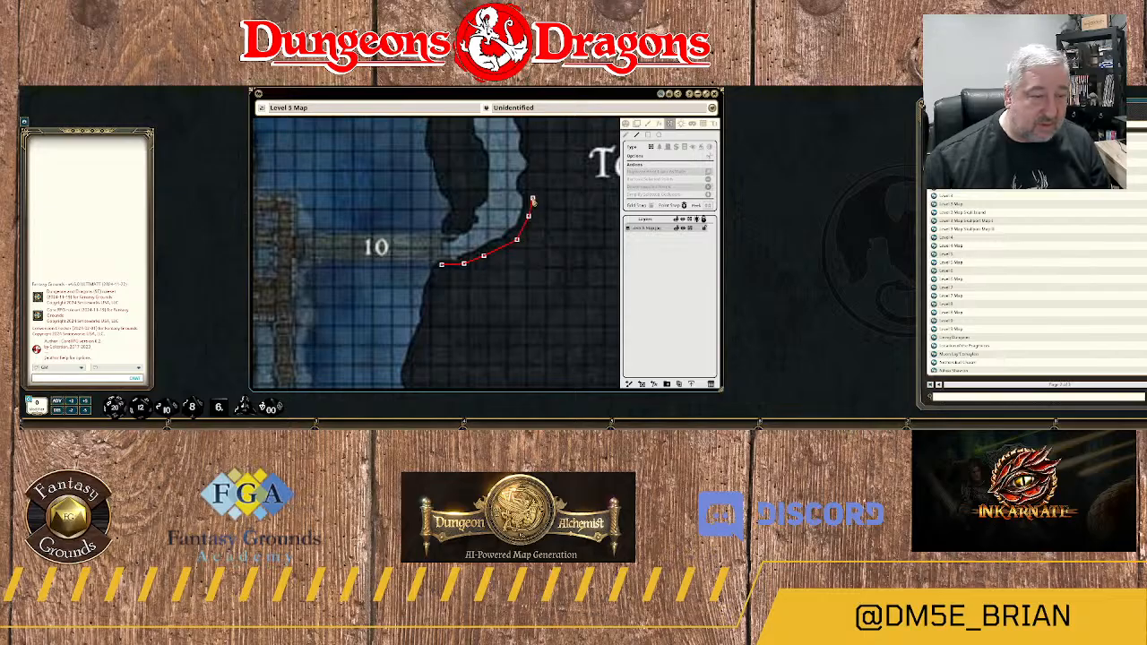
Extend the wall north along the rock's notched west side to meet the end of the existing wall at the northwest shoulder.
{"action": "left_click", "coordinate": [533, 198]}
{"action": "left_click", "coordinate": [523, 187]}
{"action": "left_click", "coordinate": [530, 177]}
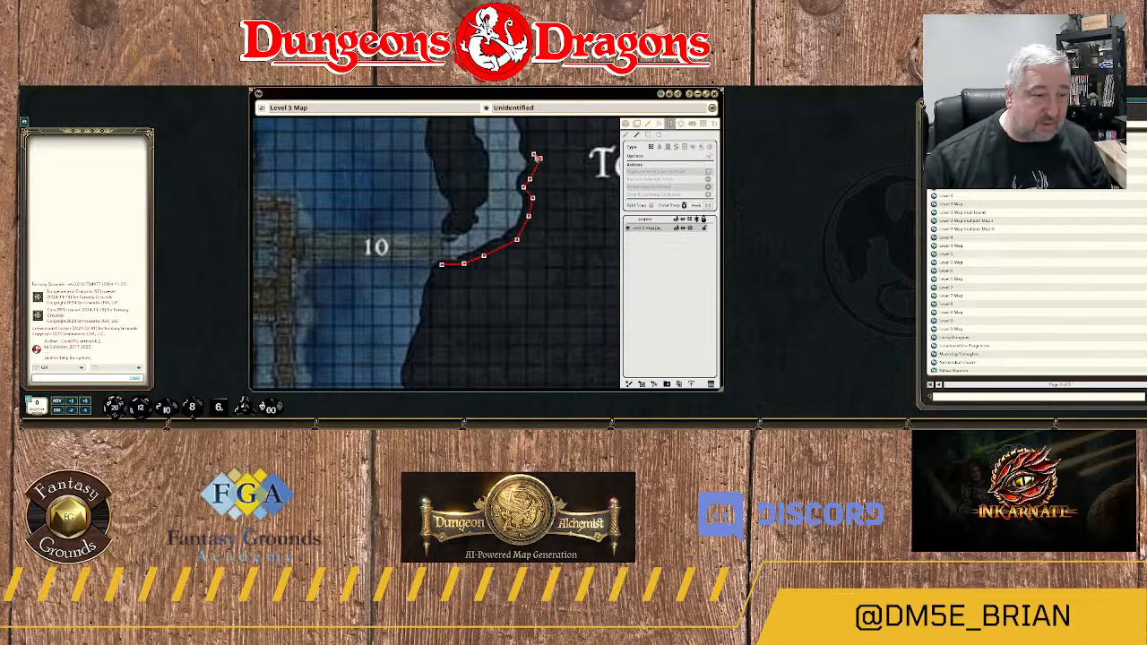
{"action": "left_click", "coordinate": [530, 150]}
{"action": "left_click_drag", "start_coordinate": [539, 163], "coordinate": [537, 277]}
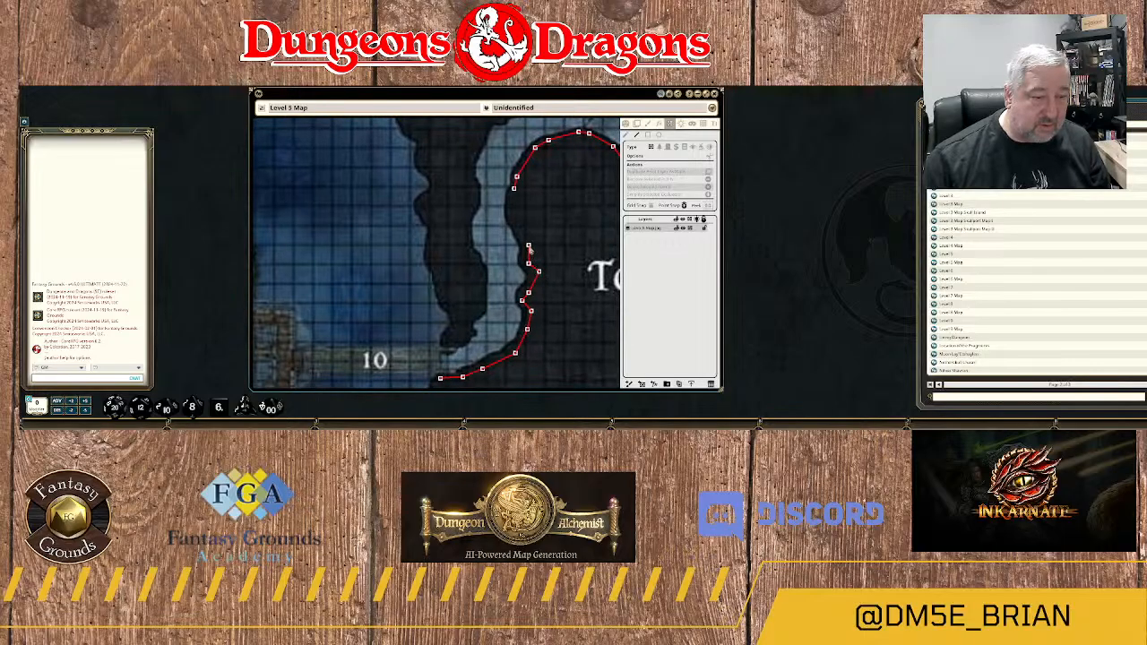
{"action": "left_click", "coordinate": [520, 240]}
{"action": "left_click", "coordinate": [511, 211]}
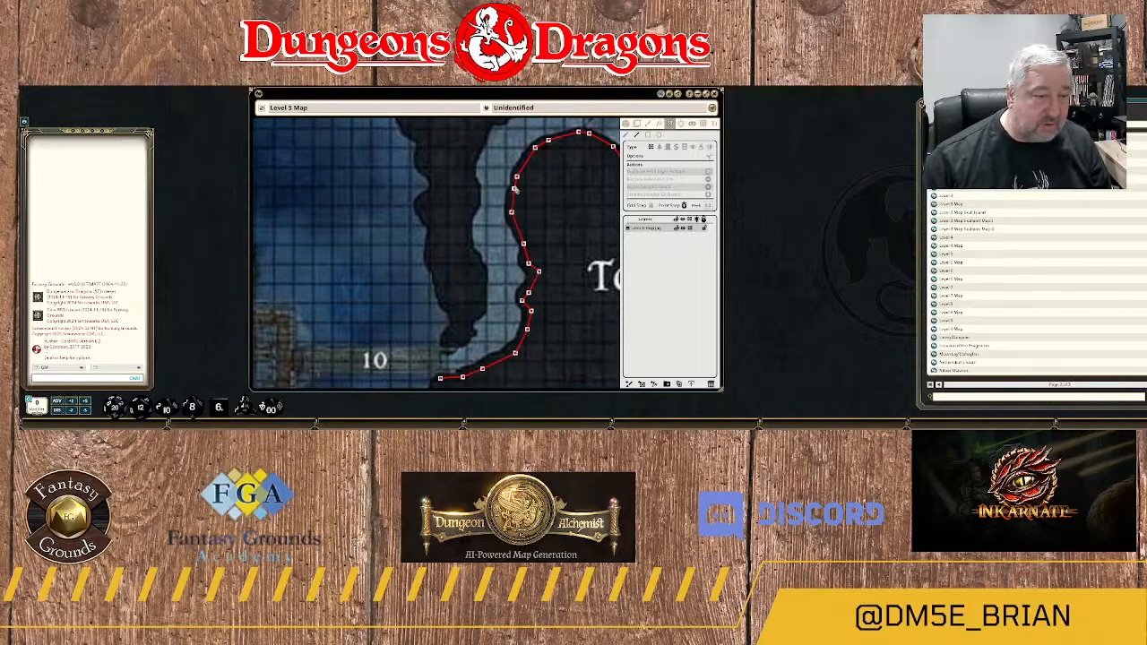
Start another wall at the southern tip of the narrow rock north of the area 10 bridge and trace the tip northeast.
{"action": "scroll", "coordinate": [537, 255], "scroll_direction": "down", "scroll_amount": 3}
{"action": "left_click_drag", "start_coordinate": [501, 369], "coordinate": [454, 369]}
{"action": "scroll", "coordinate": [457, 336], "scroll_direction": "up", "scroll_amount": 4}
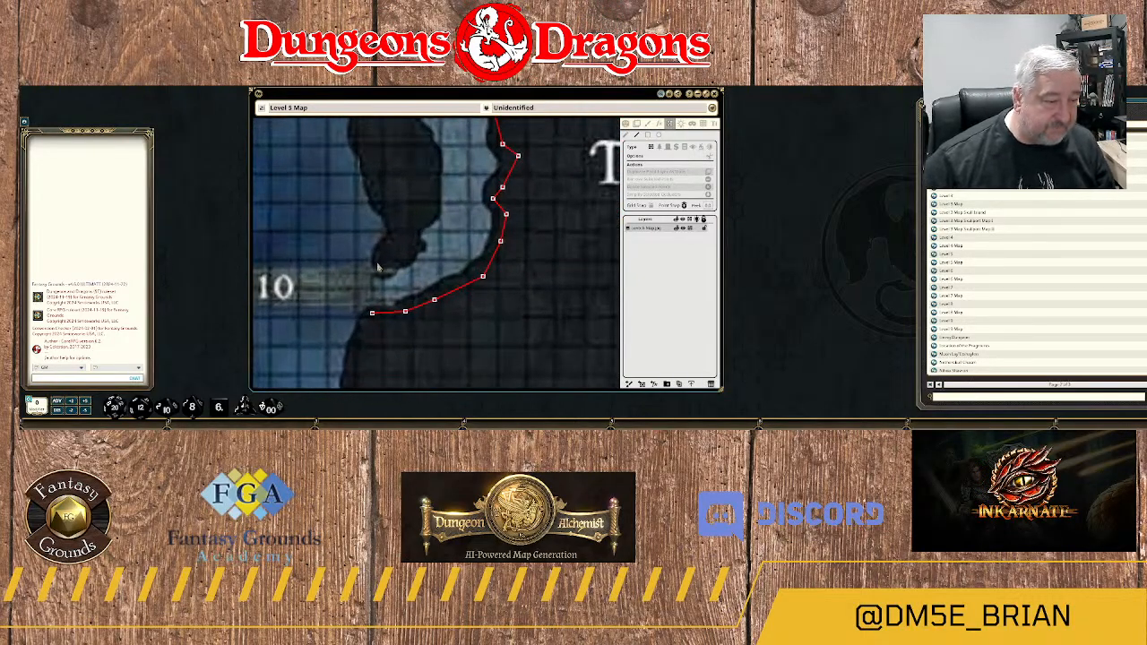
{"action": "left_click", "coordinate": [377, 263]}
{"action": "left_click", "coordinate": [397, 264]}
{"action": "left_click", "coordinate": [407, 259]}
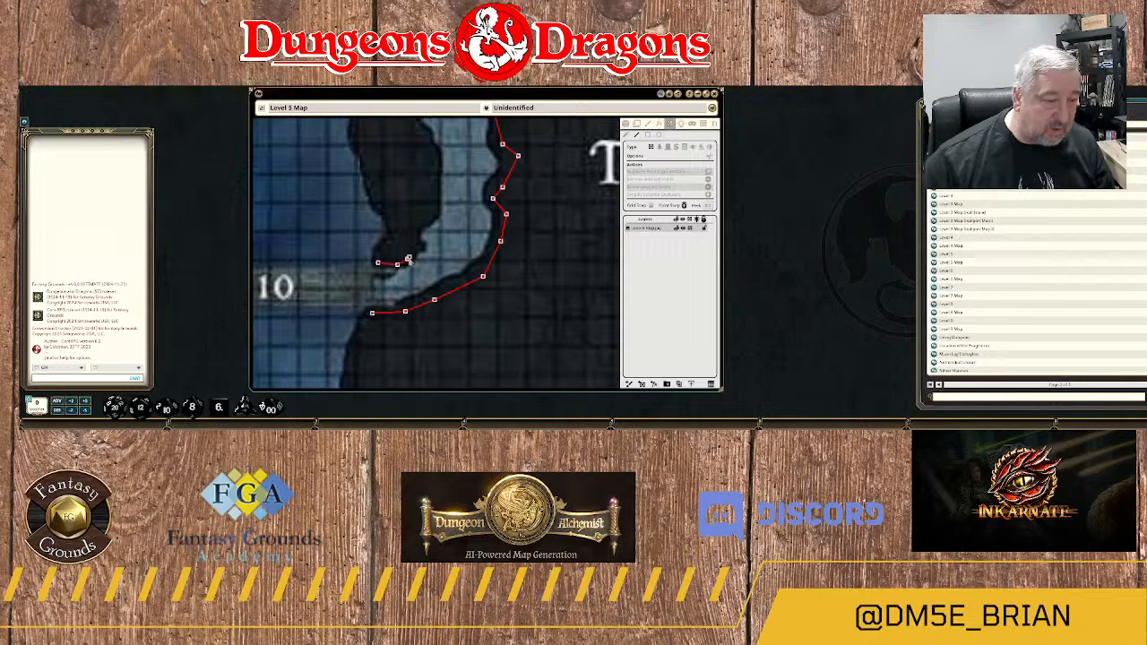
{"action": "left_click", "coordinate": [414, 248]}
{"action": "left_click", "coordinate": [413, 236]}
{"action": "left_click", "coordinate": [419, 226]}
{"action": "left_click", "coordinate": [425, 221]}
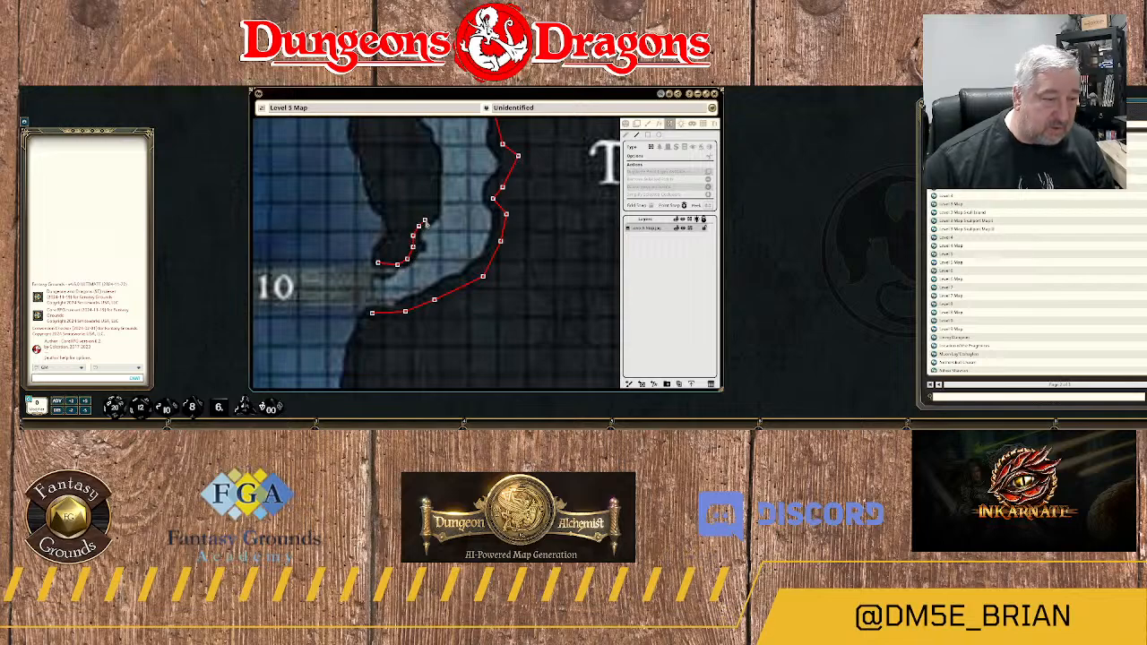
Carry the wall north up the straight east side of the narrow rock and northwest into its first hollow.
{"action": "left_click", "coordinate": [433, 208]}
{"action": "left_click", "coordinate": [435, 157]}
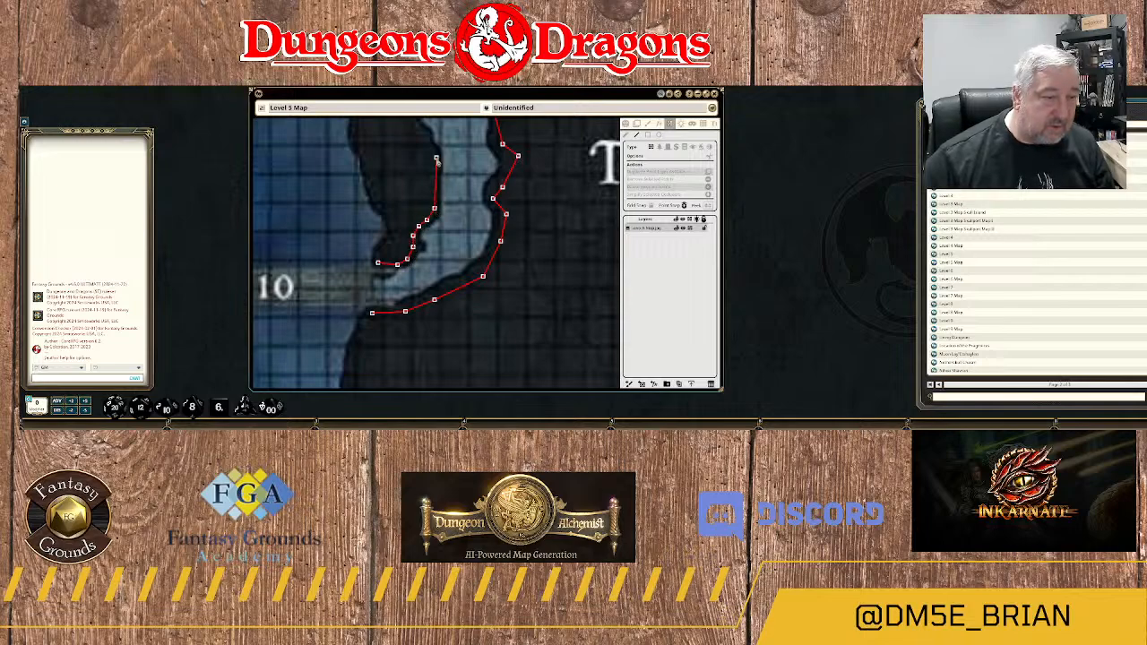
{"action": "left_click_drag", "start_coordinate": [447, 145], "coordinate": [464, 300]}
{"action": "scroll", "coordinate": [464, 300], "scroll_direction": "up", "scroll_amount": 1}
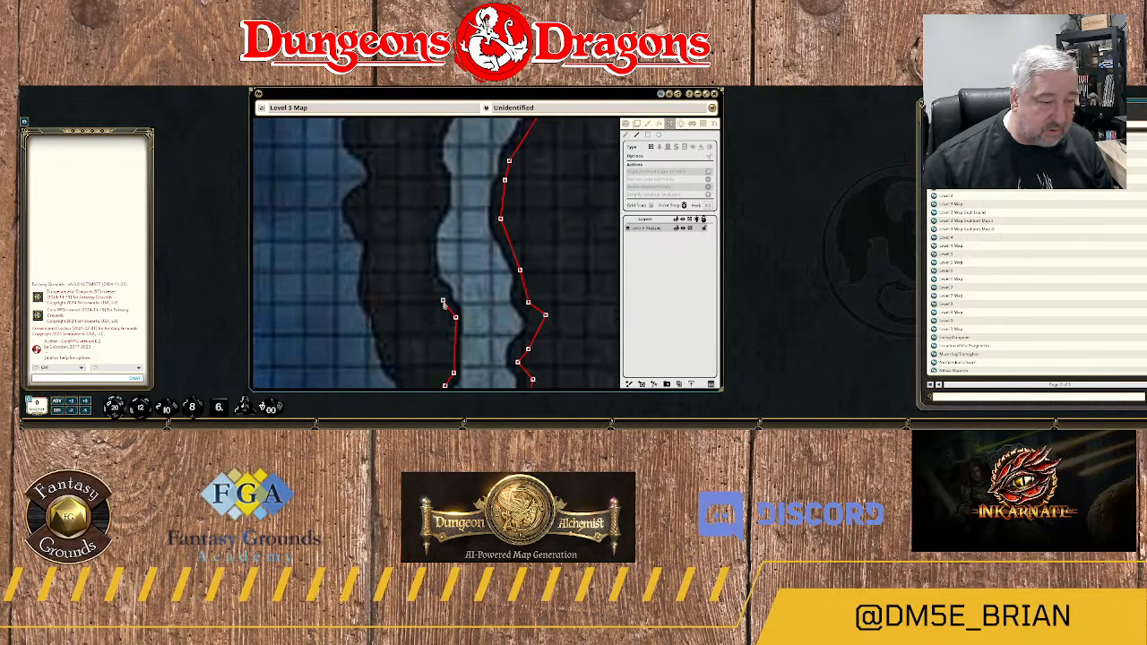
{"action": "left_click", "coordinate": [442, 299]}
{"action": "left_click", "coordinate": [429, 285]}
{"action": "left_click", "coordinate": [423, 265]}
Follow the narrow rock's east edge north out of the hollow and around the small bulge above it.
{"action": "left_click", "coordinate": [430, 226]}
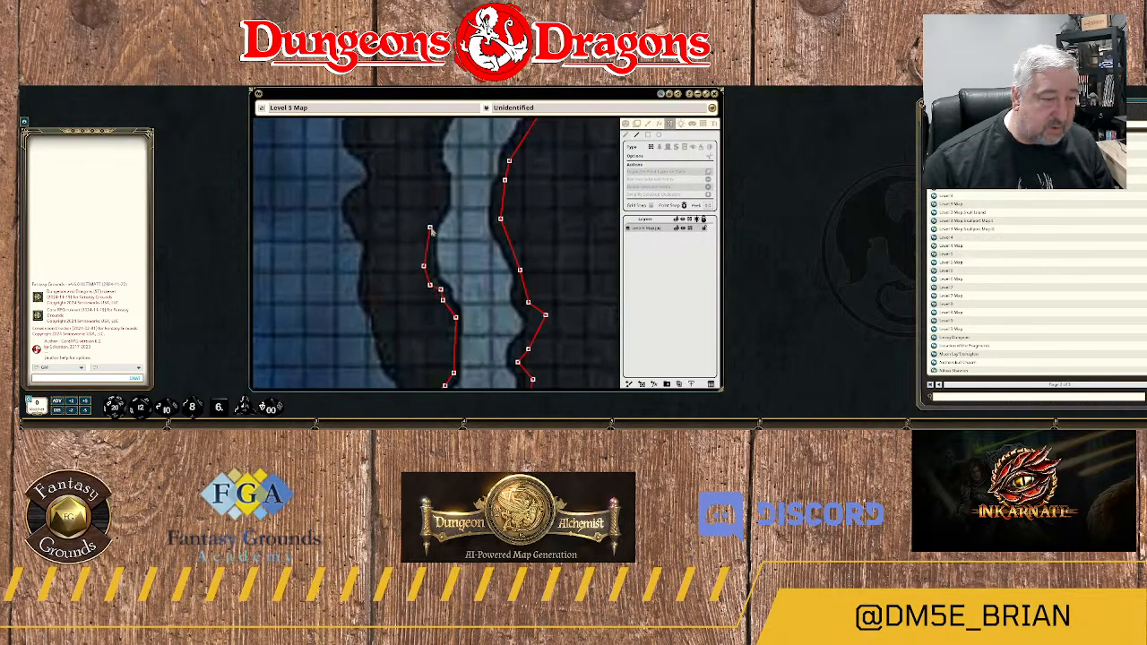
{"action": "left_click", "coordinate": [440, 210]}
{"action": "left_click", "coordinate": [447, 183]}
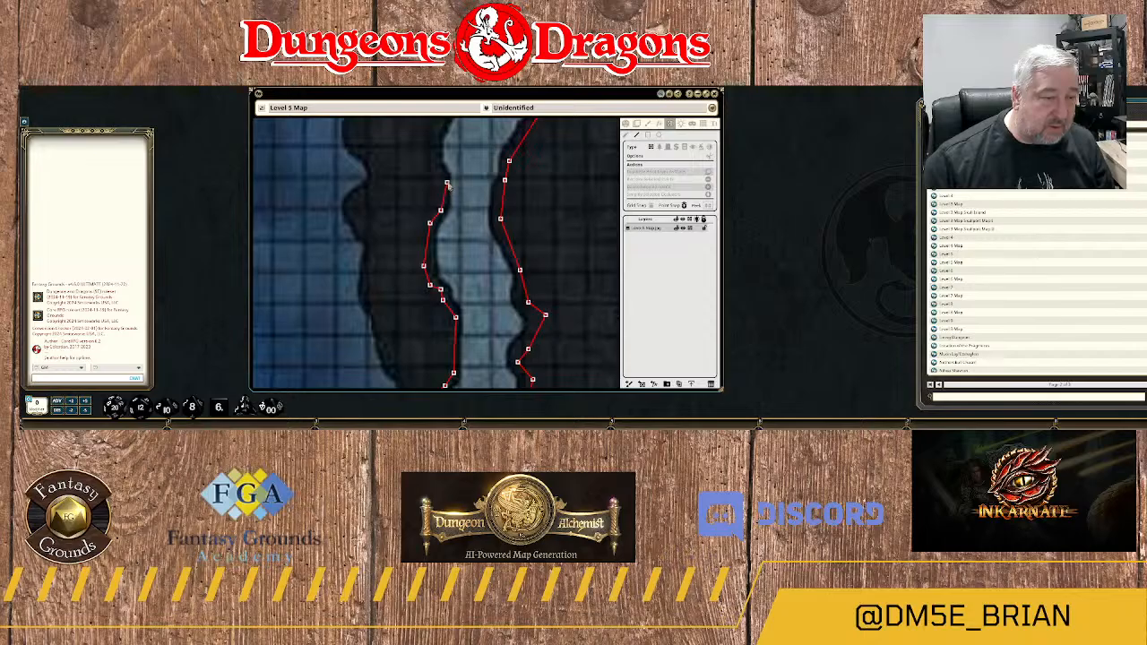
{"action": "left_click_drag", "start_coordinate": [449, 185], "coordinate": [455, 340]}
{"action": "left_click", "coordinate": [445, 330]}
{"action": "left_click", "coordinate": [441, 313]}
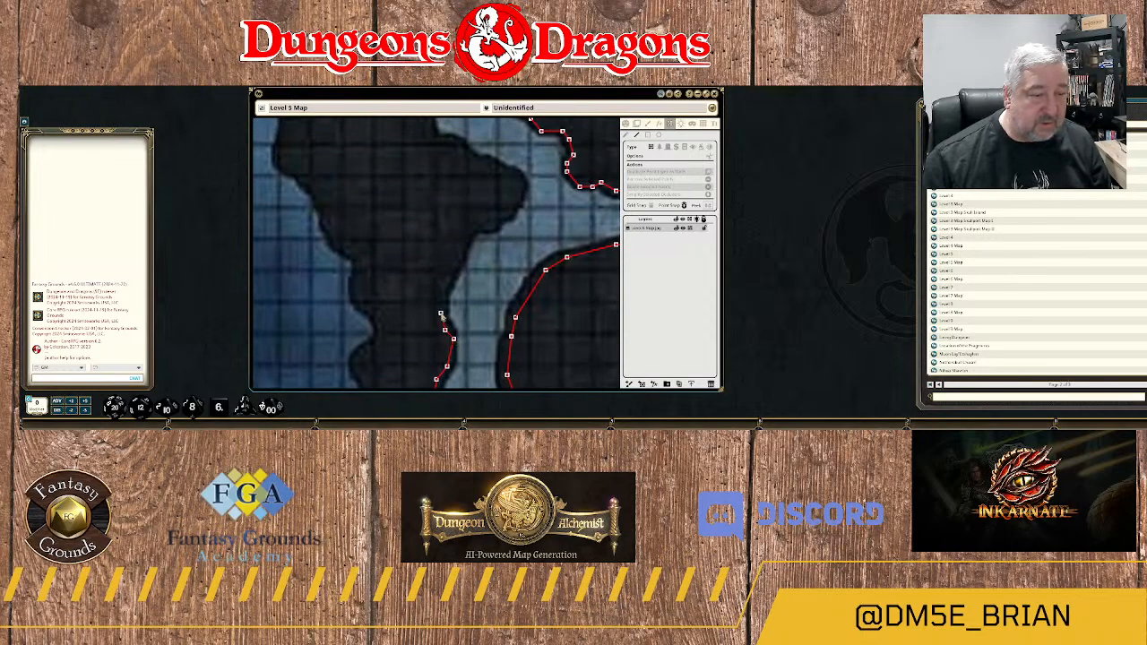
Curve the wall northeast along the passage's western edge to the underside of the rock's large eastern point.
{"action": "left_click", "coordinate": [443, 294]}
{"action": "left_click", "coordinate": [450, 259]}
{"action": "left_click", "coordinate": [470, 235]}
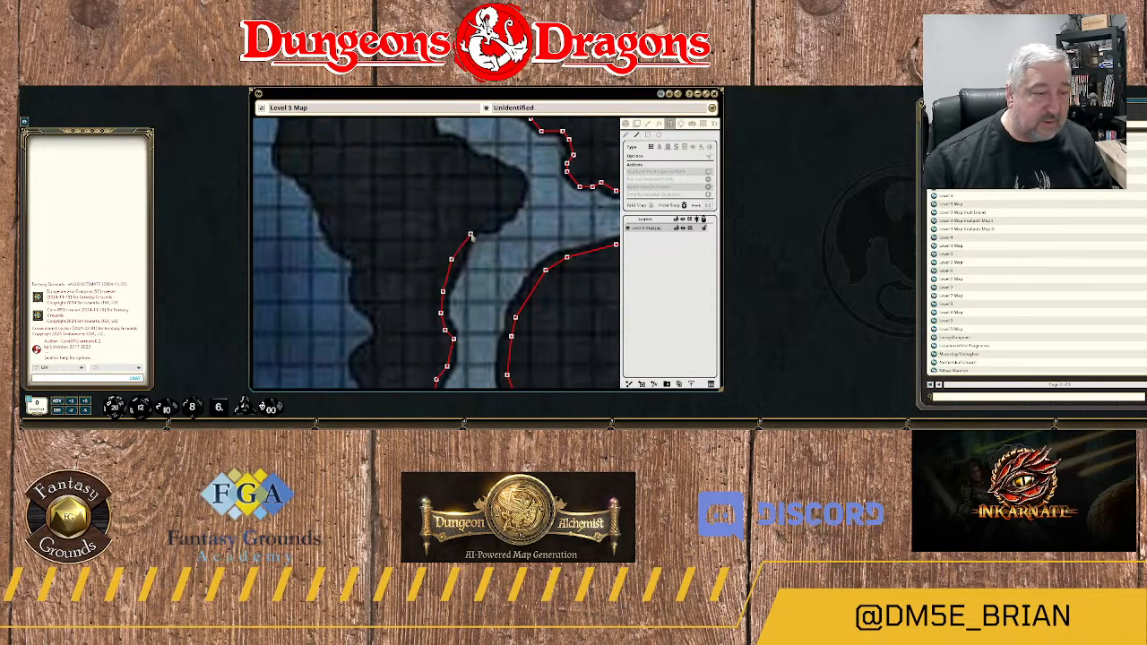
{"action": "left_click", "coordinate": [483, 225]}
{"action": "left_click", "coordinate": [492, 227]}
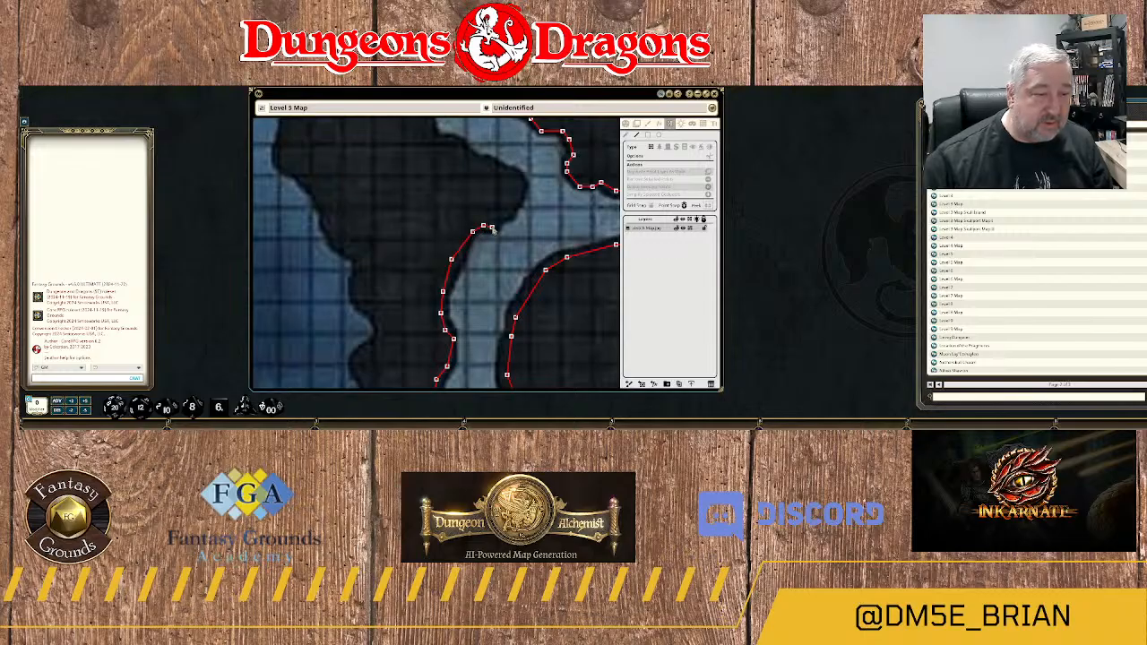
Wrap the wall around the tip of the rock's large eastern point, facing the passage junction.
{"action": "left_click", "coordinate": [498, 217]}
{"action": "left_click", "coordinate": [509, 217]}
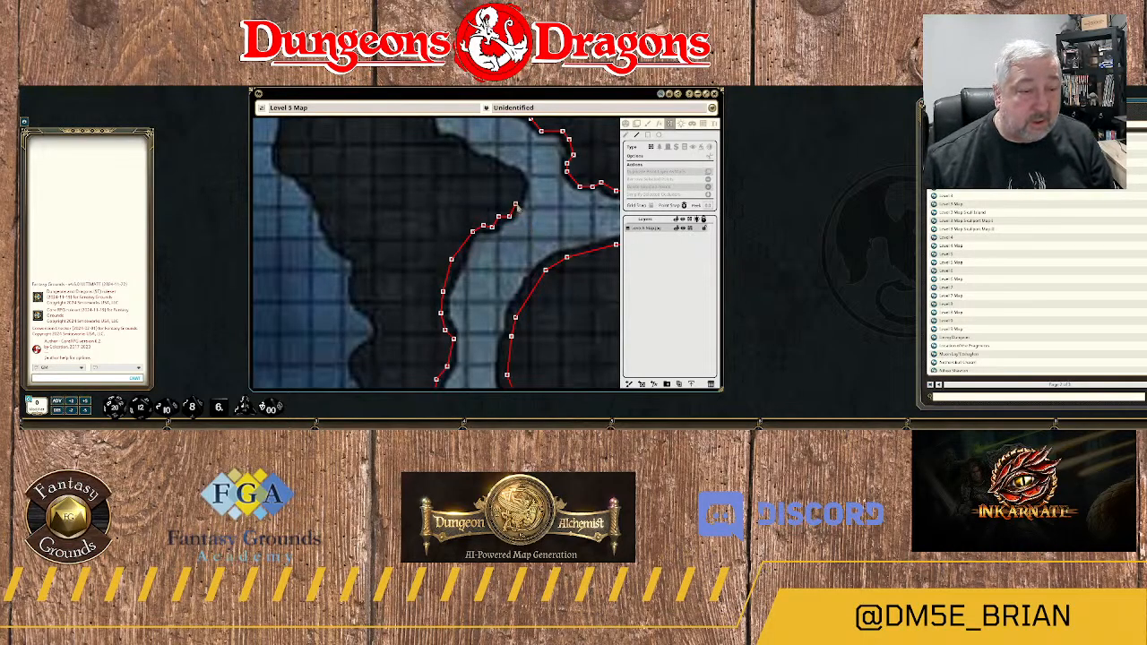
{"action": "left_click", "coordinate": [520, 191]}
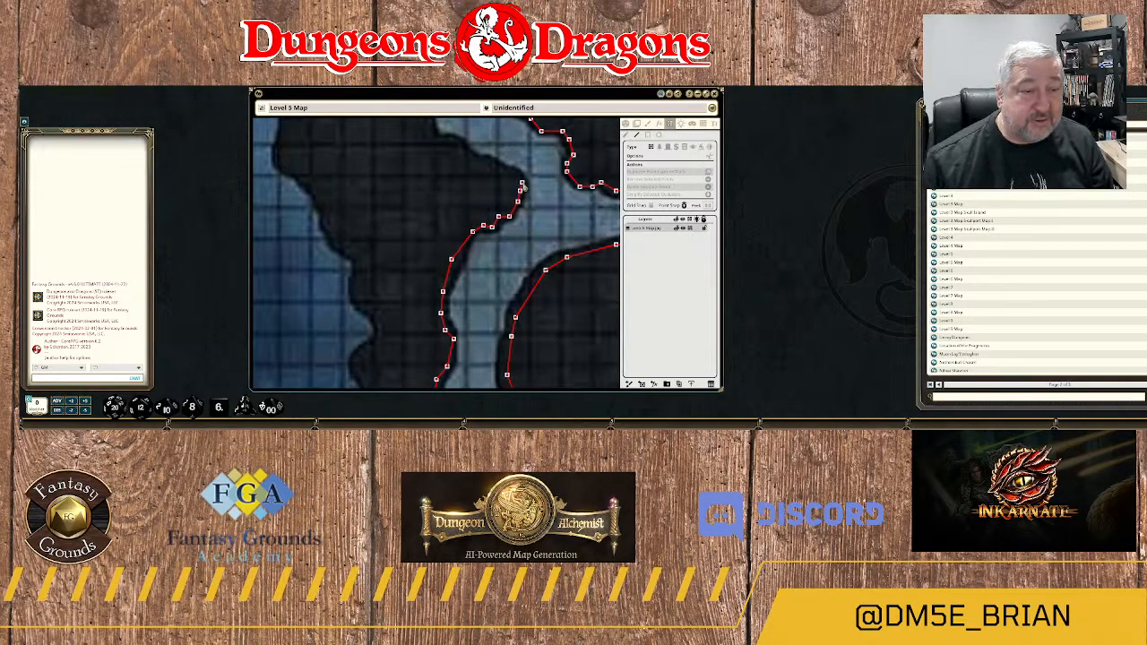
{"action": "left_click", "coordinate": [521, 183]}
{"action": "left_click", "coordinate": [516, 175]}
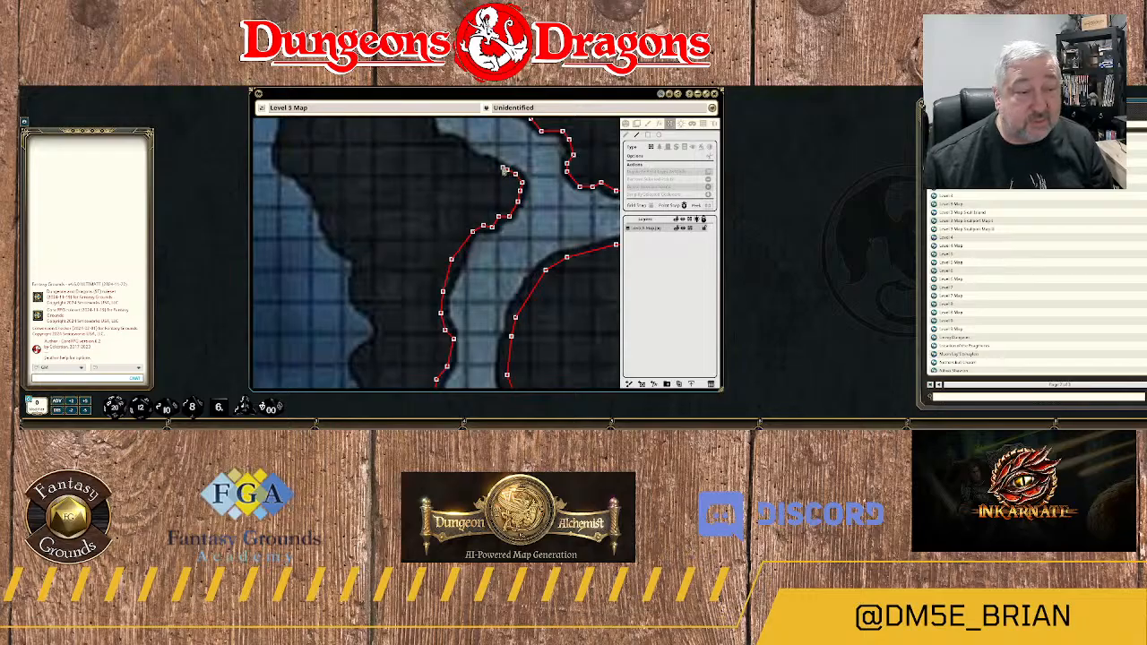
Extend the wall northwest along the upper slope of the rock's eastern point.
{"action": "left_click", "coordinate": [494, 163]}
{"action": "left_click", "coordinate": [488, 161]}
{"action": "left_click", "coordinate": [477, 160]}
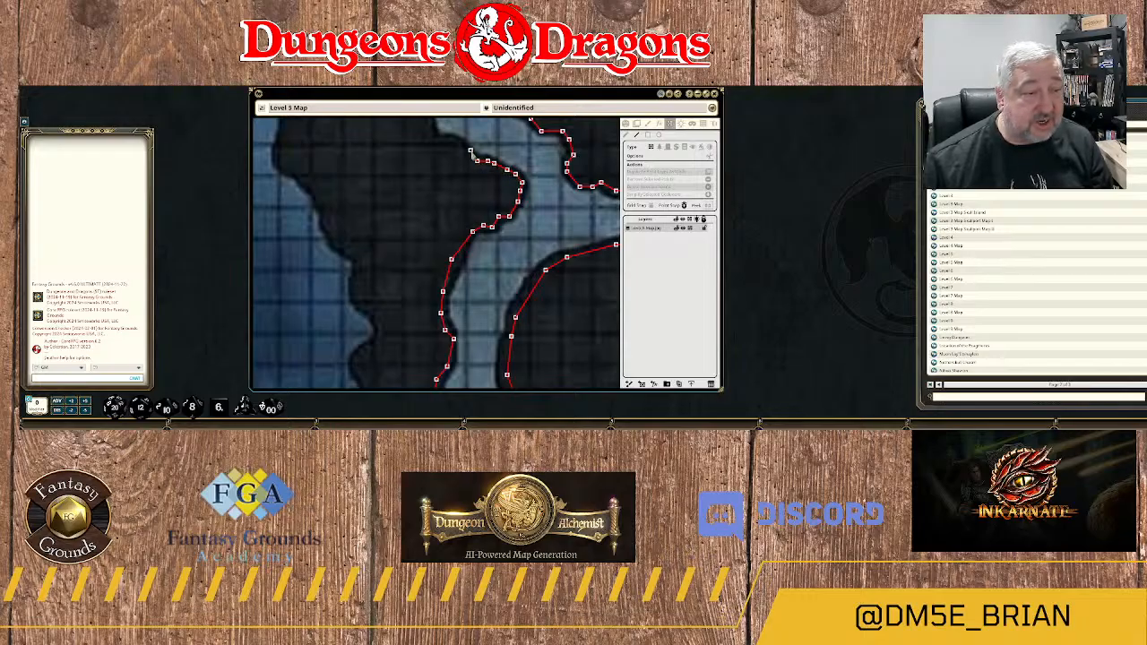
{"action": "left_click", "coordinate": [468, 151]}
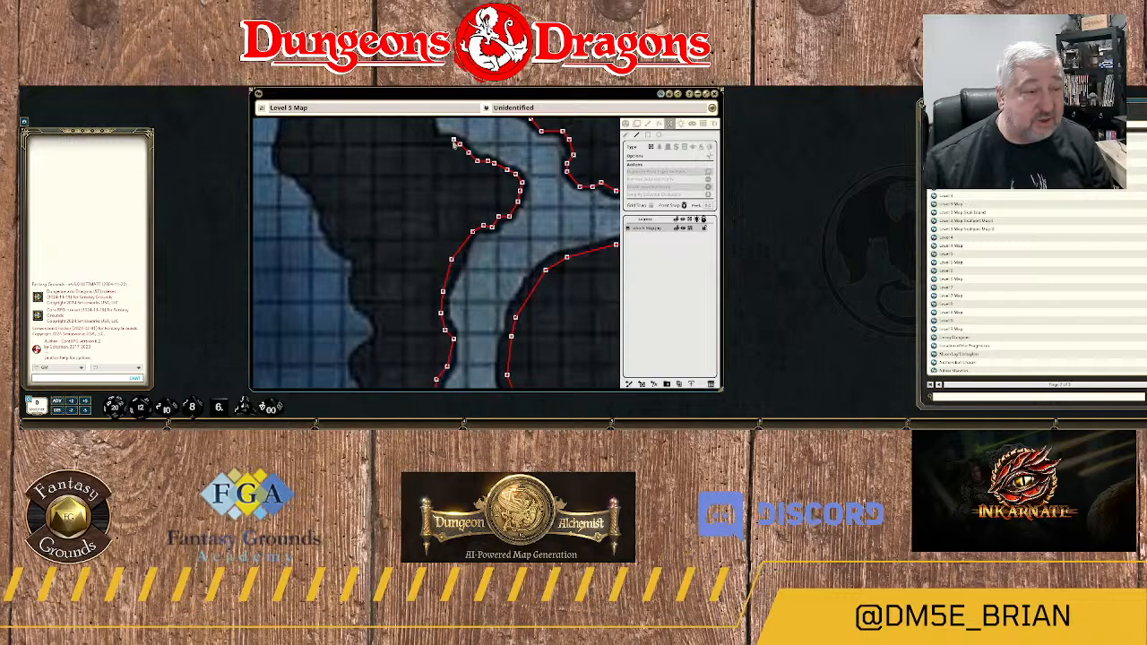
{"action": "left_click", "coordinate": [454, 141]}
Continue the wall west to the base of the slope and north through the hollow on the passage's western edge.
{"action": "left_click_drag", "start_coordinate": [439, 153], "coordinate": [509, 261]}
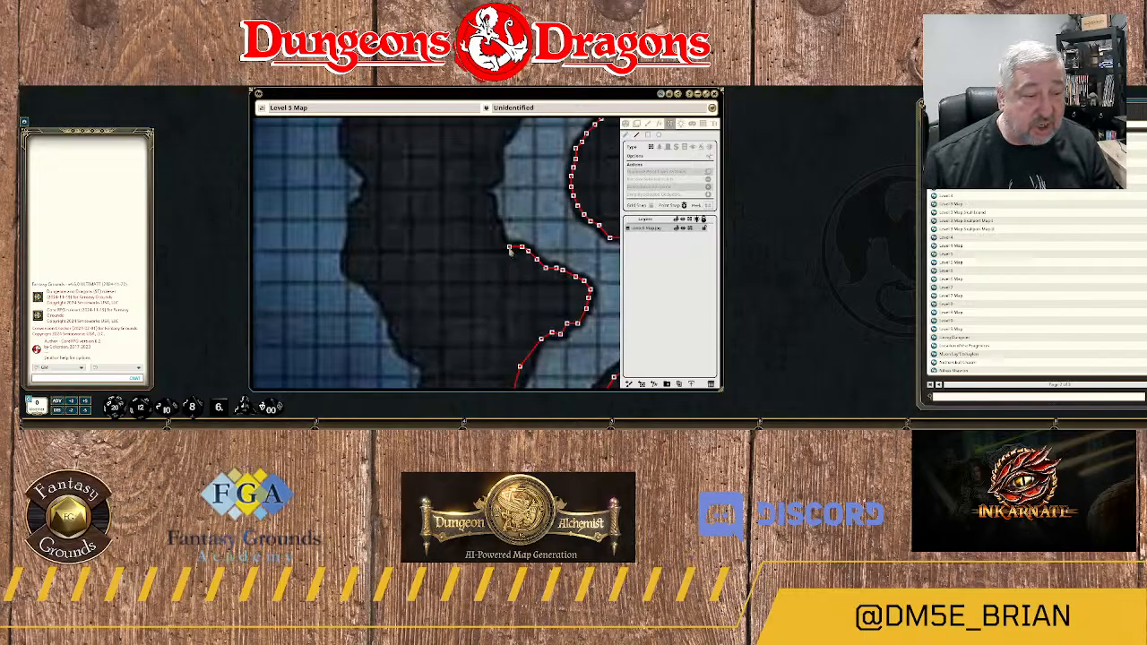
{"action": "left_click", "coordinate": [502, 245]}
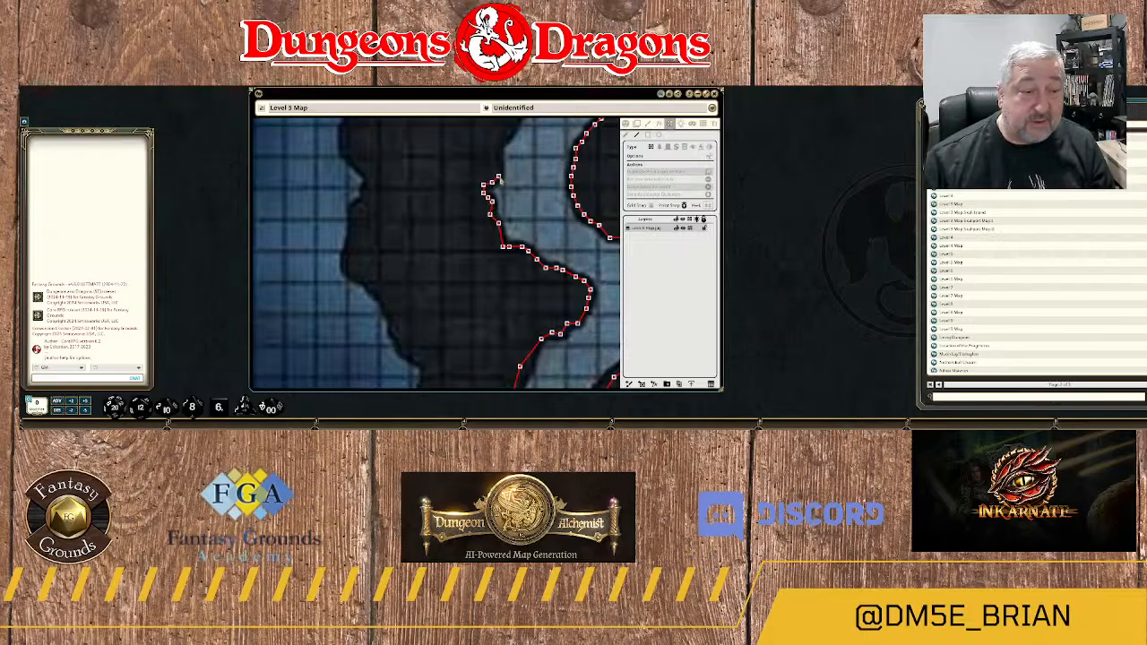
{"action": "left_click", "coordinate": [499, 164]}
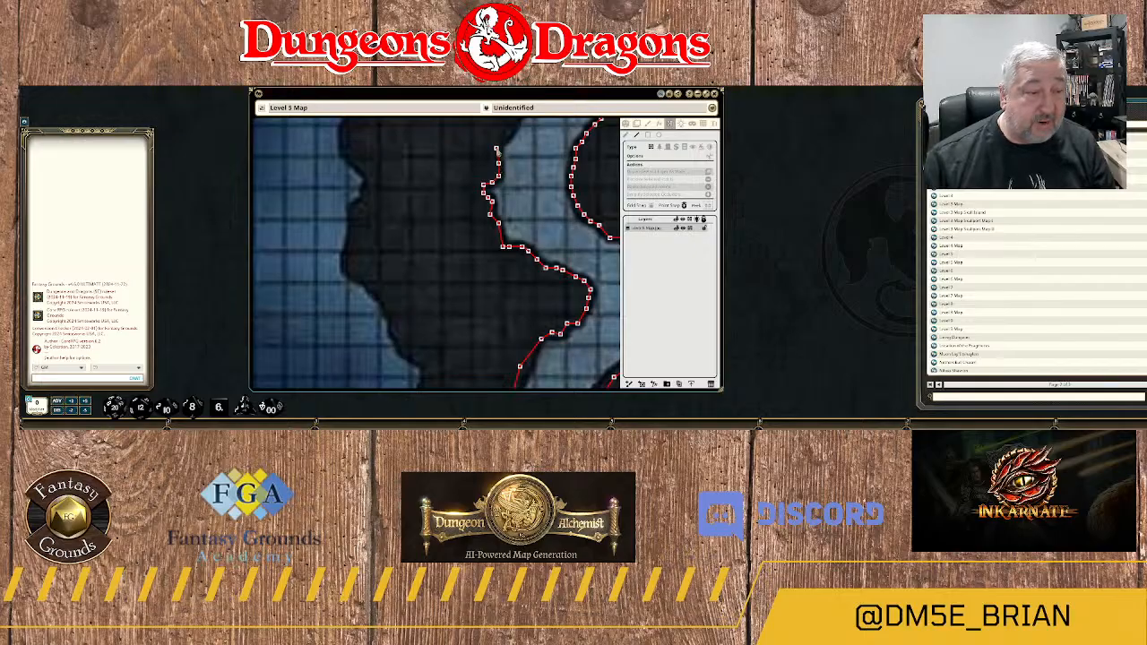
{"action": "left_click", "coordinate": [497, 149]}
Trace the rock edge northeast with the wall up to the small knob southeast of area 11A.
{"action": "scroll", "coordinate": [514, 215], "scroll_direction": "down", "scroll_amount": 1}
{"action": "left_click_drag", "start_coordinate": [520, 136], "coordinate": [506, 253]}
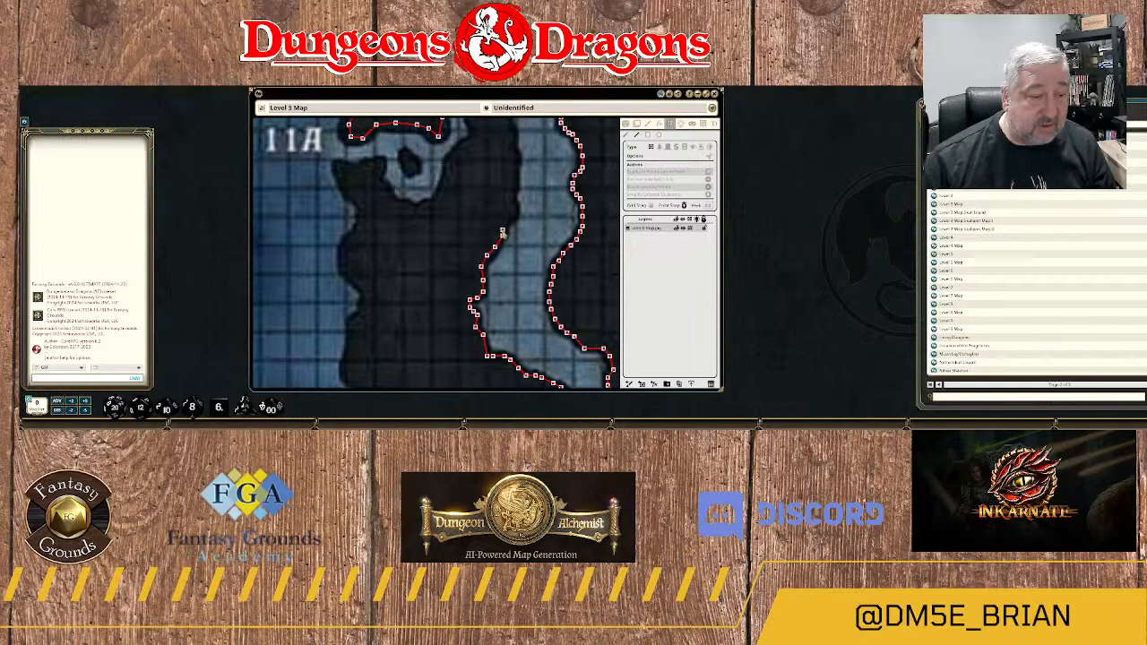
{"action": "scroll", "coordinate": [502, 233], "scroll_direction": "up", "scroll_amount": 5}
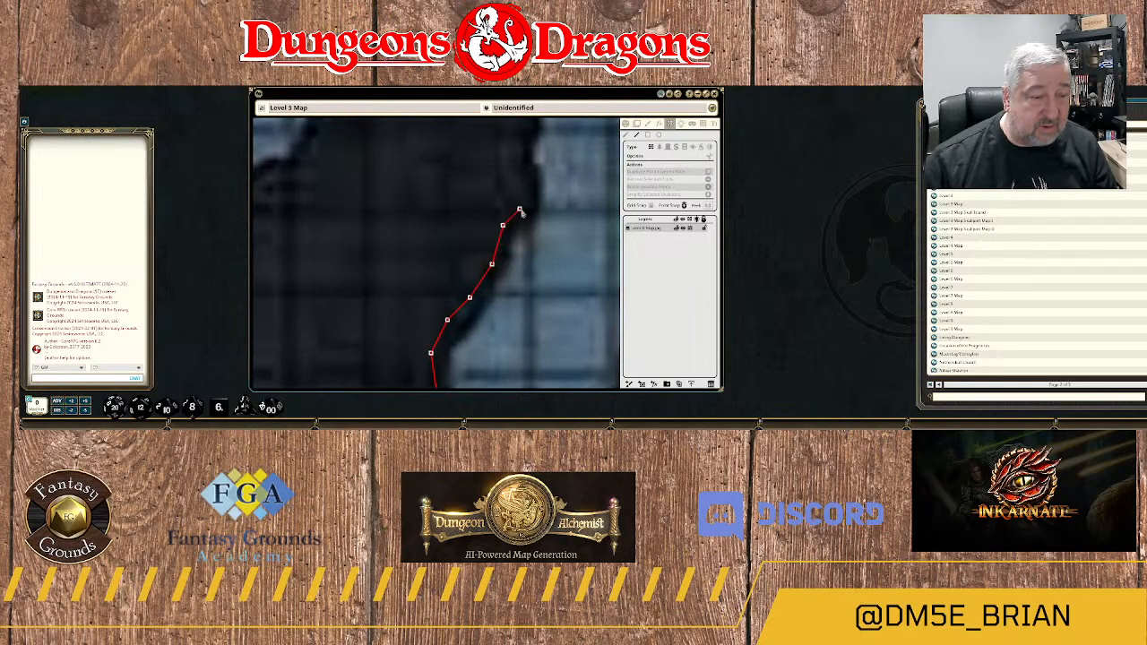
{"action": "left_click", "coordinate": [520, 210]}
{"action": "left_click", "coordinate": [531, 202]}
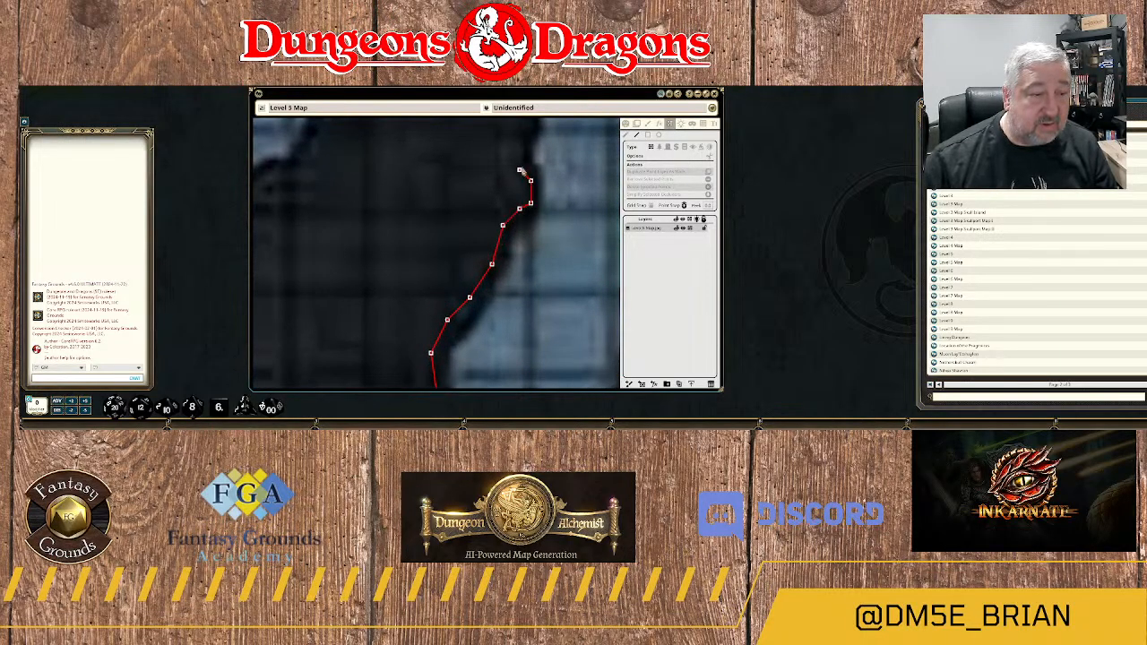
Take the wall around the small knob and into the indentation just north of it.
{"action": "left_click", "coordinate": [520, 169]}
{"action": "left_click", "coordinate": [520, 148]}
{"action": "left_click_drag", "start_coordinate": [554, 159], "coordinate": [537, 282]}
{"action": "scroll", "coordinate": [536, 278], "scroll_direction": "down", "scroll_amount": 2}
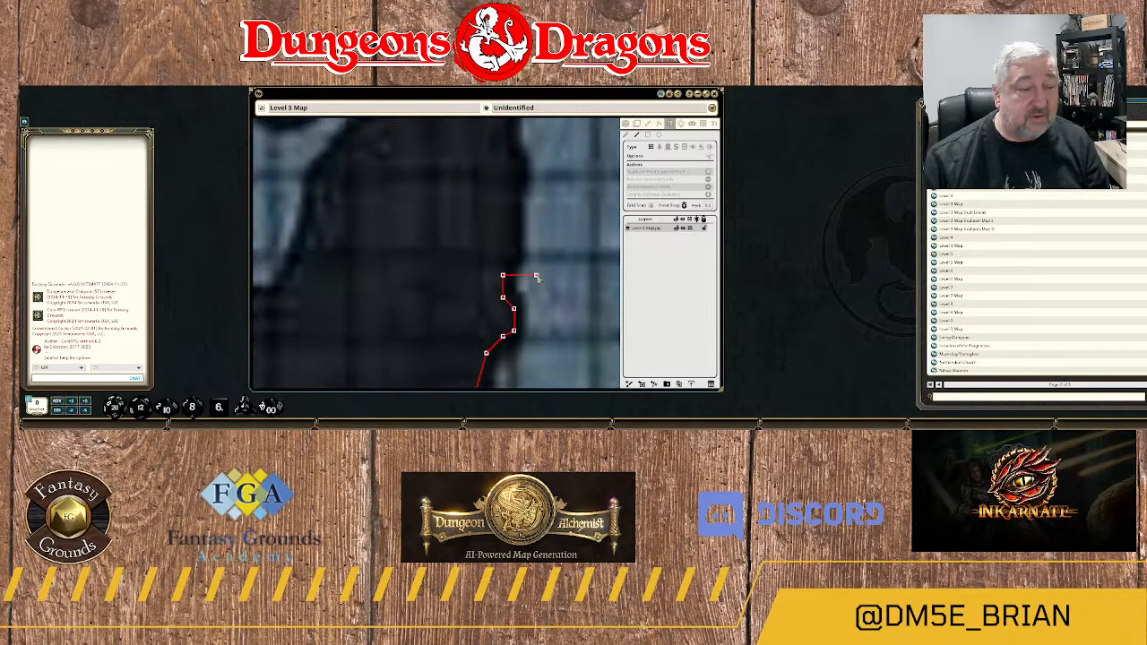
{"action": "scroll", "coordinate": [529, 274], "scroll_direction": "down", "scroll_amount": 3}
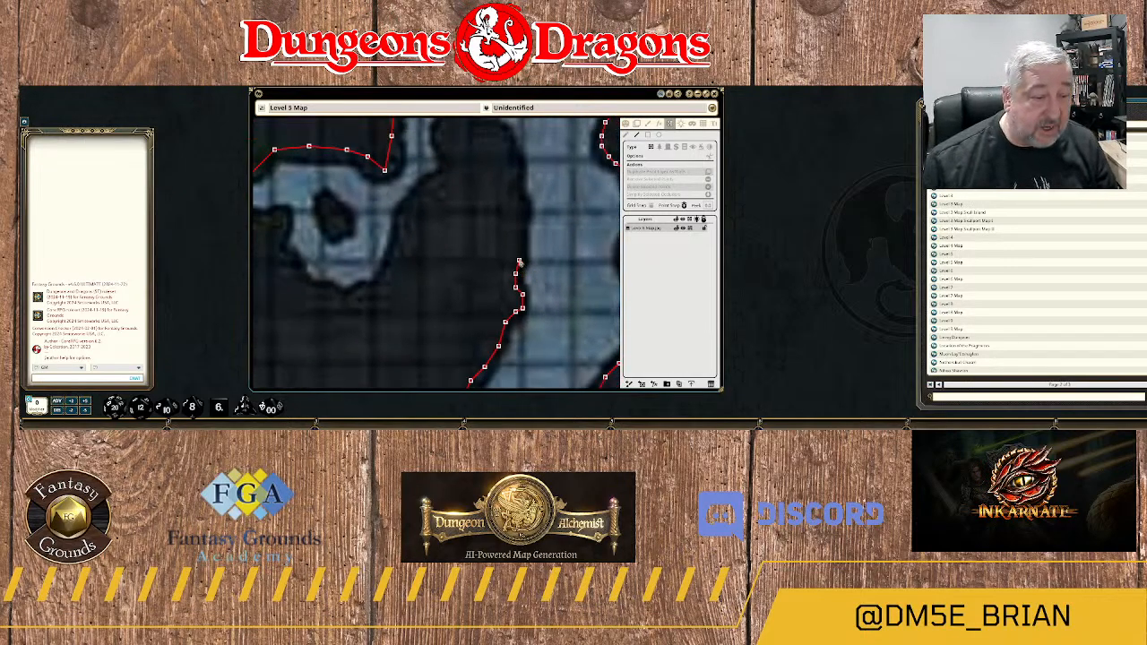
Extend the wall north along the passage's western edge to the rock's rounded end just south of the 11B label.
{"action": "left_click", "coordinate": [523, 261]}
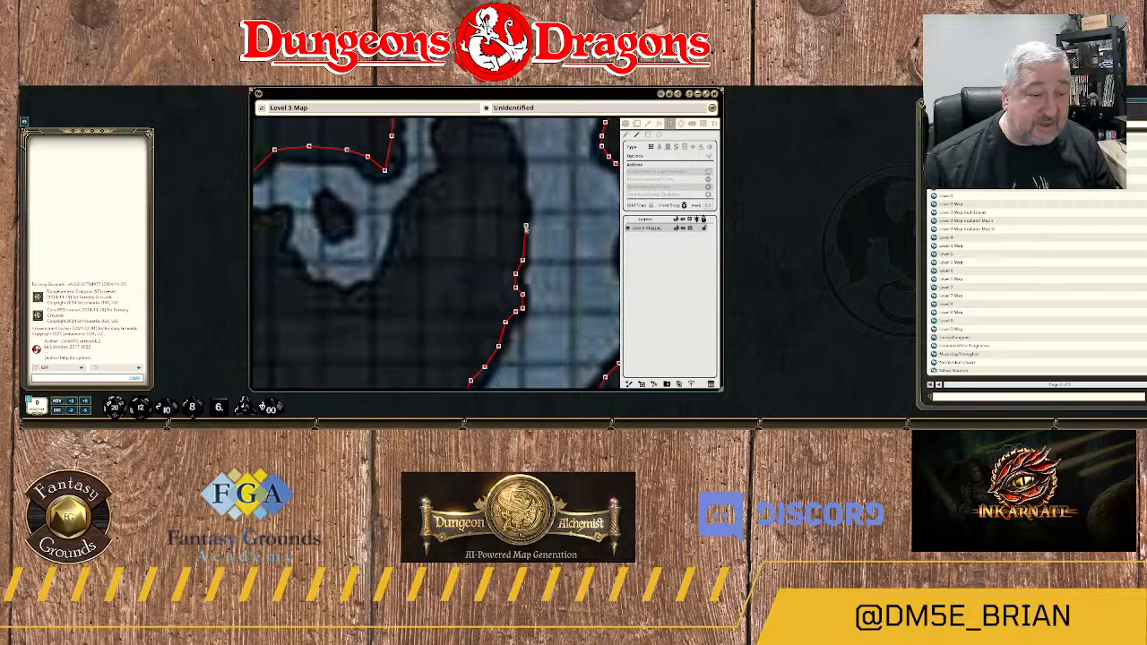
{"action": "left_click", "coordinate": [523, 225]}
{"action": "left_click_drag", "start_coordinate": [532, 214], "coordinate": [536, 303]}
{"action": "scroll", "coordinate": [534, 305], "scroll_direction": "up", "scroll_amount": 2}
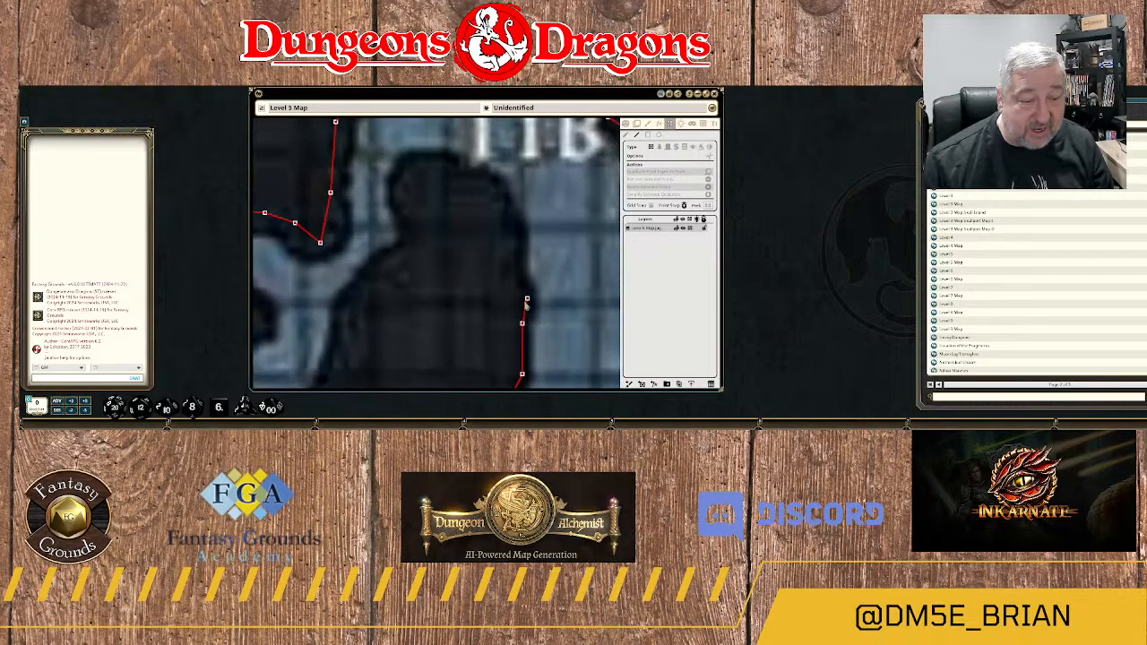
{"action": "scroll", "coordinate": [526, 305], "scroll_direction": "down", "scroll_amount": 1}
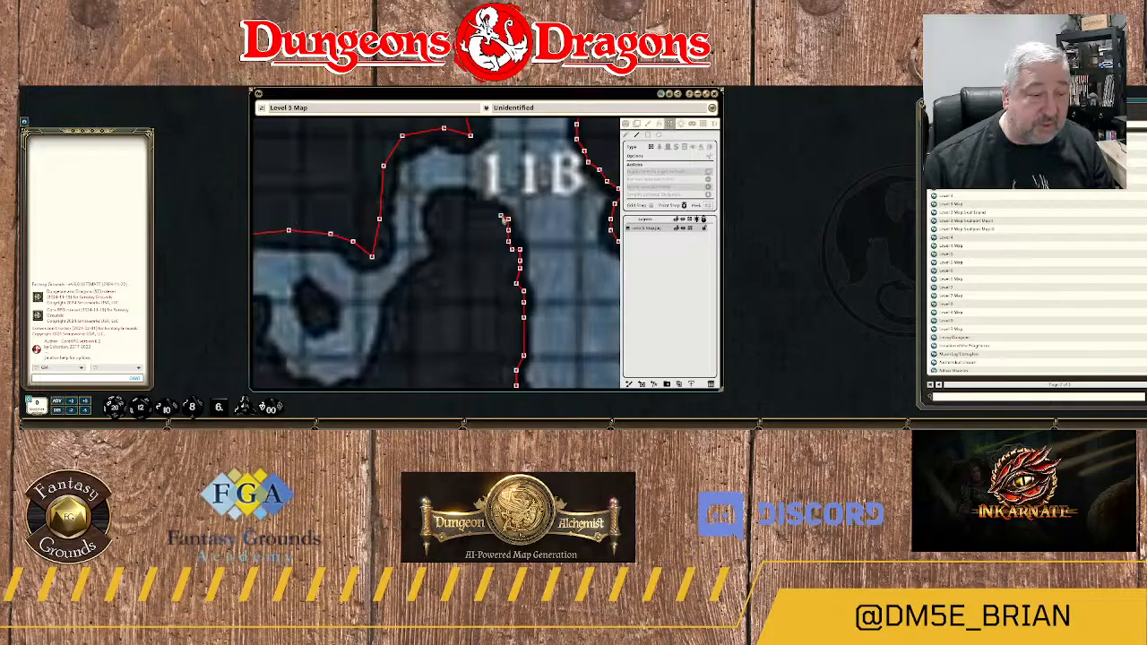
Carry the wall west over the rounded top of the rock southwest of the 11B label.
{"action": "left_click", "coordinate": [497, 205]}
{"action": "left_click", "coordinate": [485, 203]}
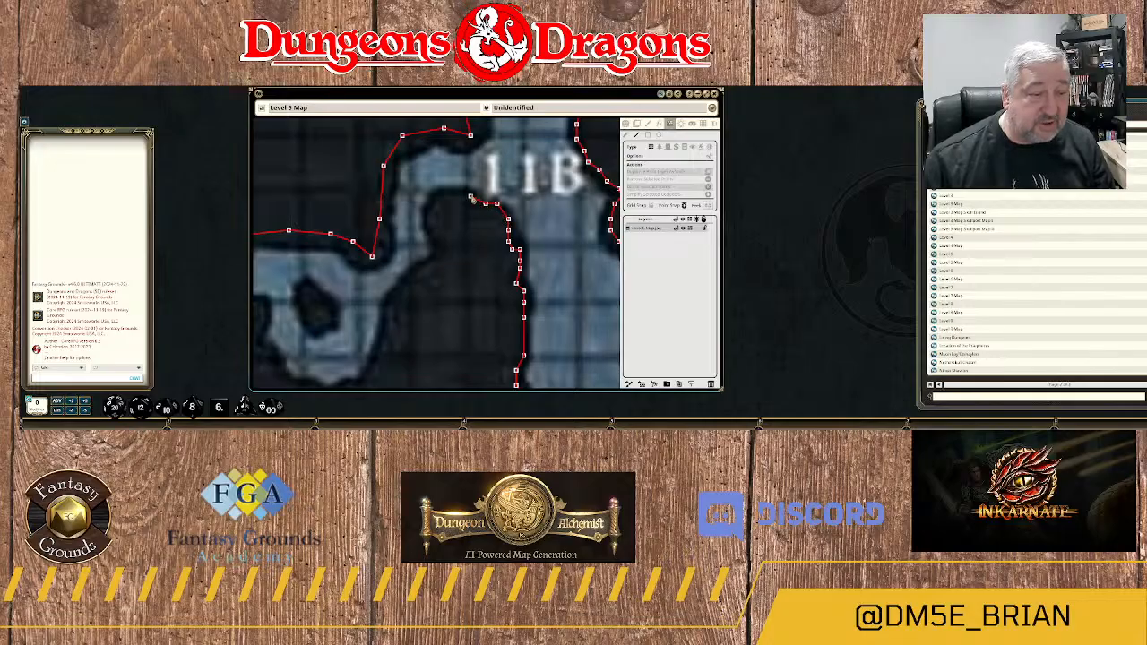
{"action": "left_click", "coordinate": [471, 195]}
{"action": "left_click", "coordinate": [458, 193]}
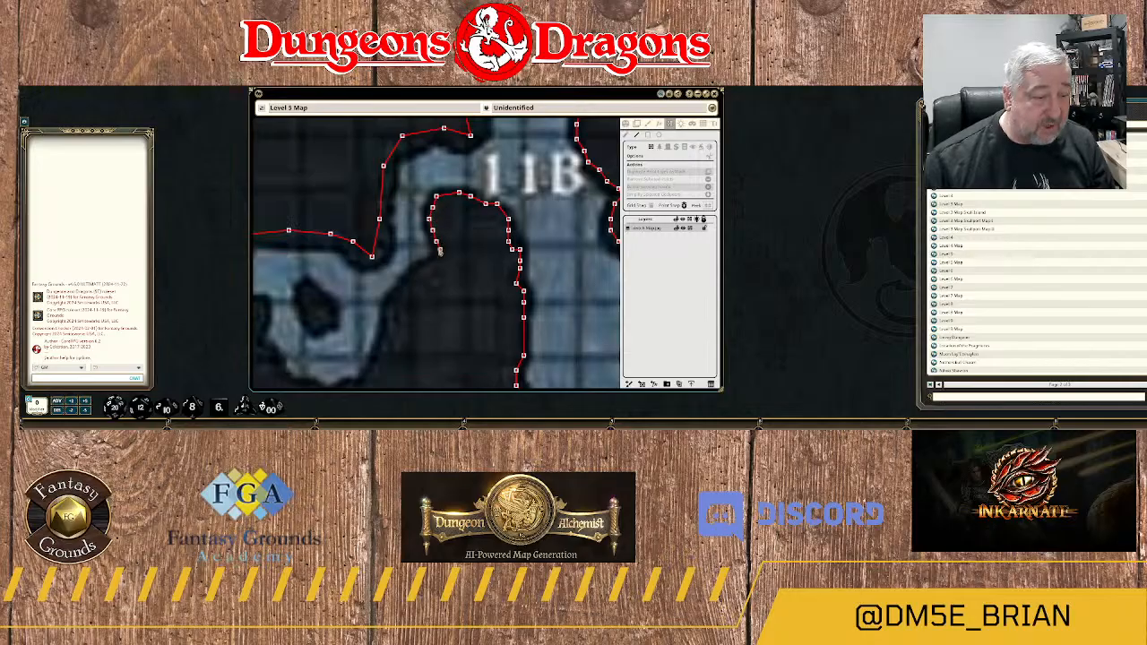
Trace the wall southwest along the lower edge of the narrow side passage toward the chamber with the small pillar.
{"action": "left_click", "coordinate": [436, 258]}
{"action": "left_click", "coordinate": [425, 268]}
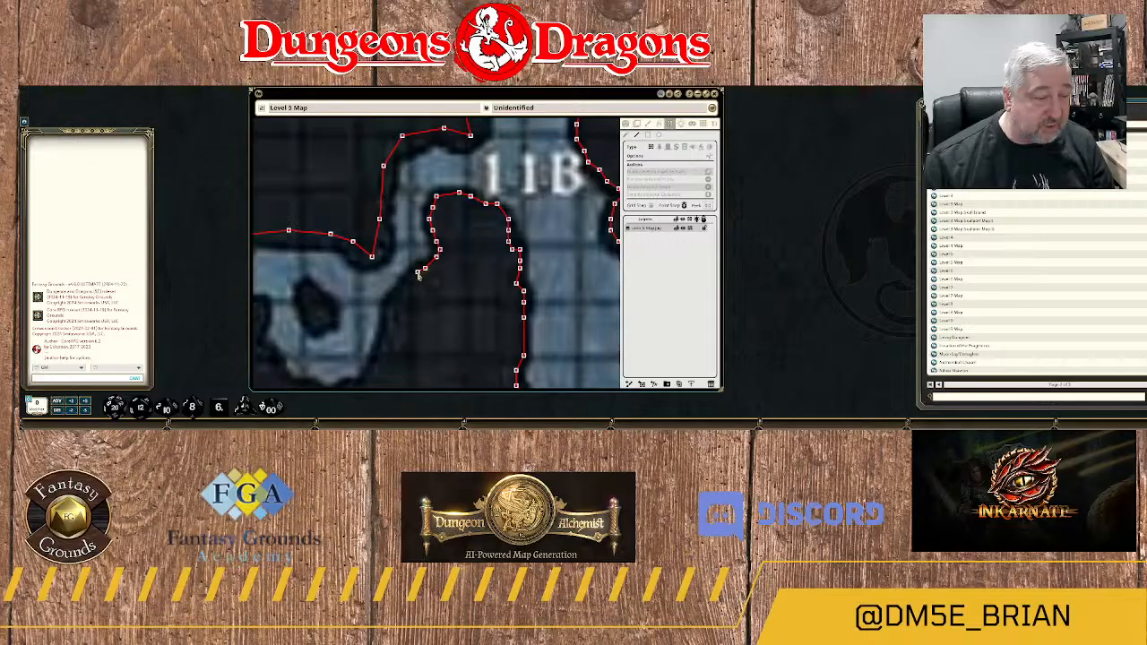
{"action": "left_click", "coordinate": [418, 272]}
{"action": "left_click", "coordinate": [398, 296]}
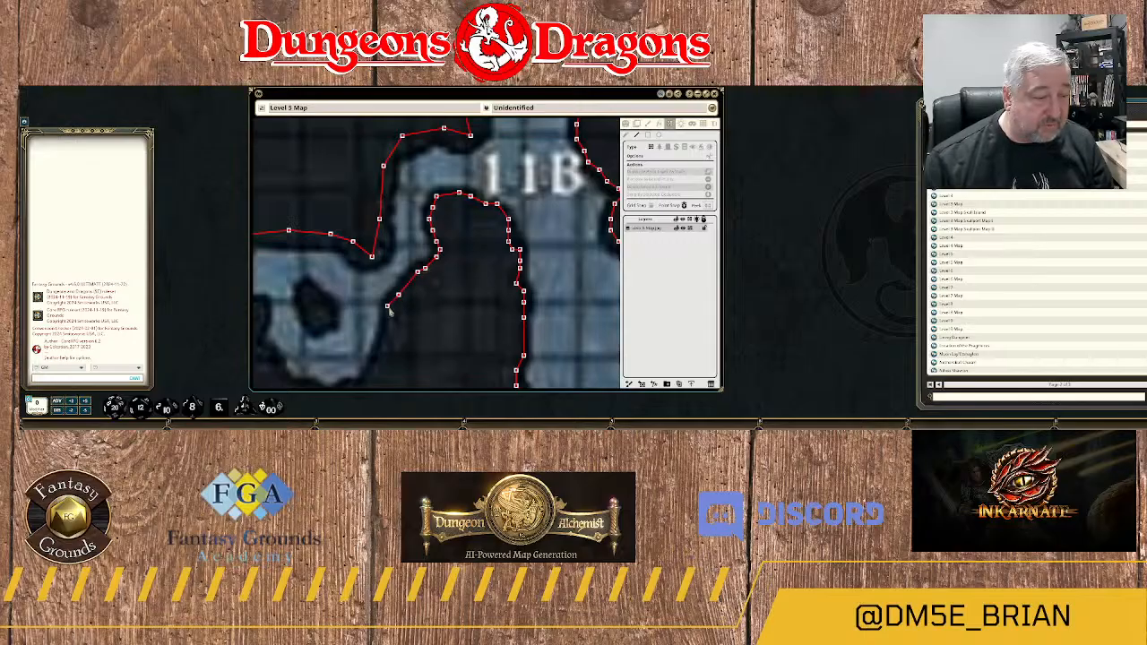
Run the wall down the eastern side of the small pillar's chamber and onto its southern edge.
{"action": "left_click_drag", "start_coordinate": [378, 362], "coordinate": [489, 210]}
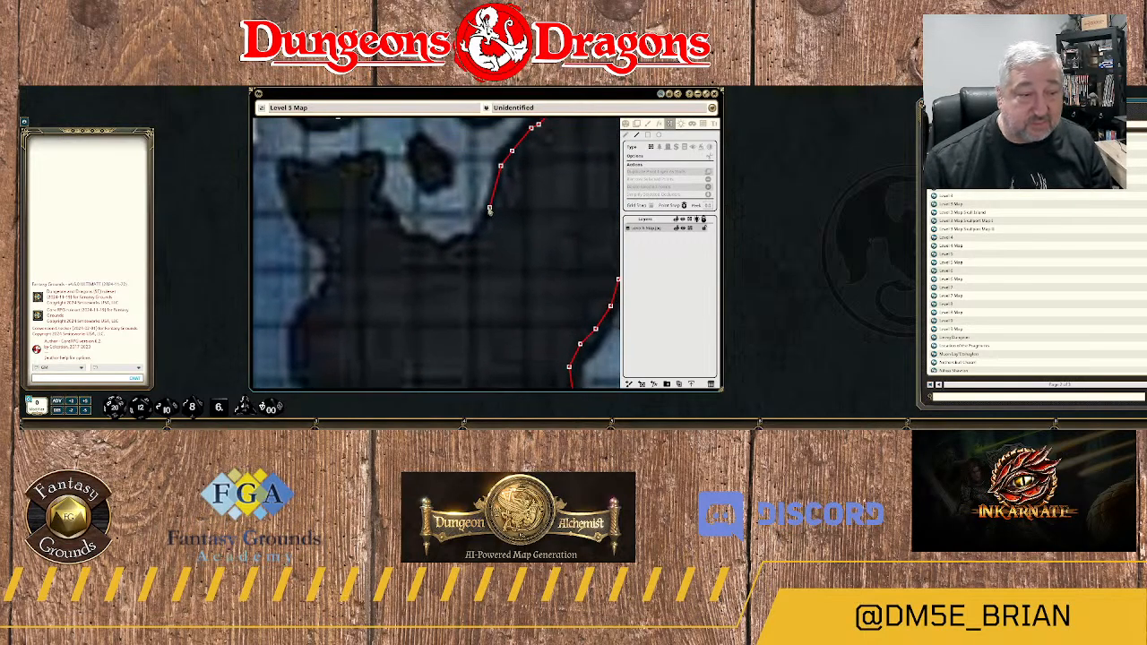
{"action": "left_click", "coordinate": [493, 212]}
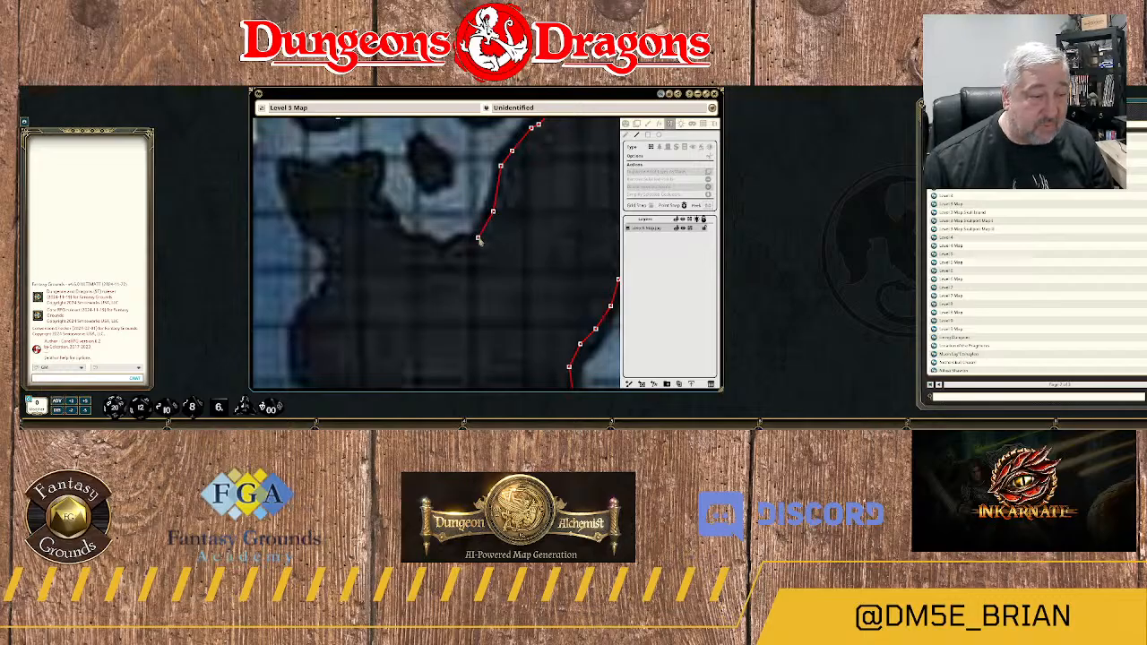
{"action": "left_click", "coordinate": [478, 237]}
{"action": "left_click", "coordinate": [466, 240]}
{"action": "left_click", "coordinate": [455, 245]}
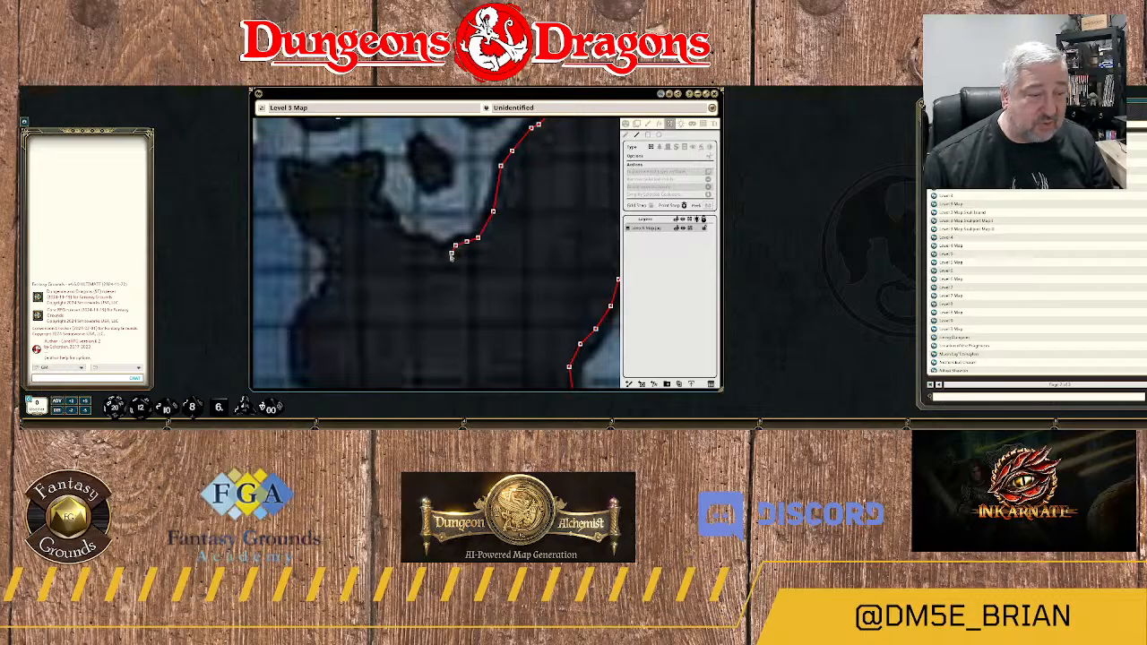
Continue the wall west along the uneven southern edge of the chamber below the small pillar.
{"action": "left_click", "coordinate": [447, 252]}
{"action": "left_click", "coordinate": [440, 253]}
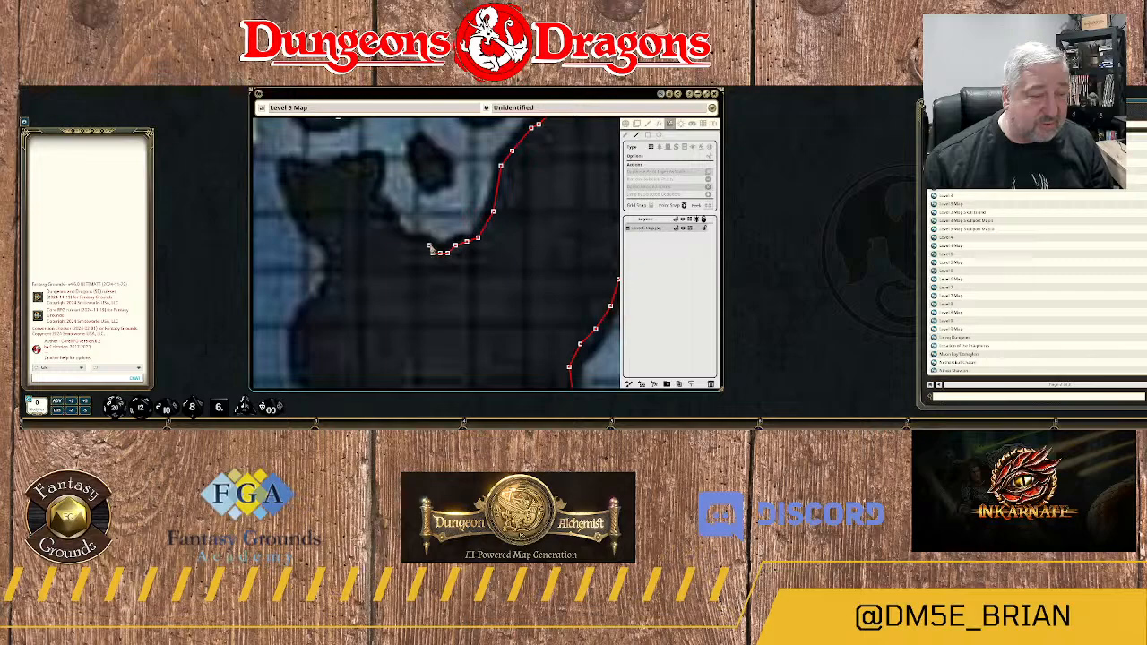
{"action": "left_click", "coordinate": [433, 252]}
{"action": "left_click", "coordinate": [428, 247]}
{"action": "left_click", "coordinate": [420, 244]}
{"action": "left_click", "coordinate": [413, 246]}
{"action": "left_click", "coordinate": [406, 245]}
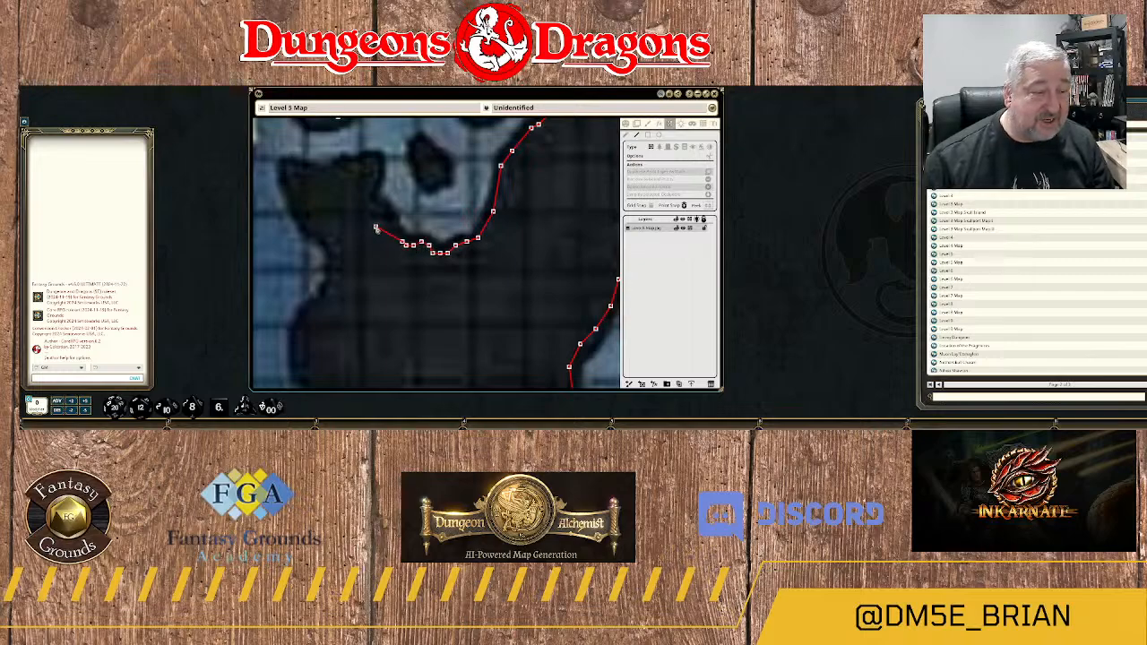
Trace the wall northwest and up the chamber's western side to the tip of the rock west of the small pillar.
{"action": "scroll", "coordinate": [390, 229], "scroll_direction": "up", "scroll_amount": 1}
{"action": "left_click", "coordinate": [395, 232]}
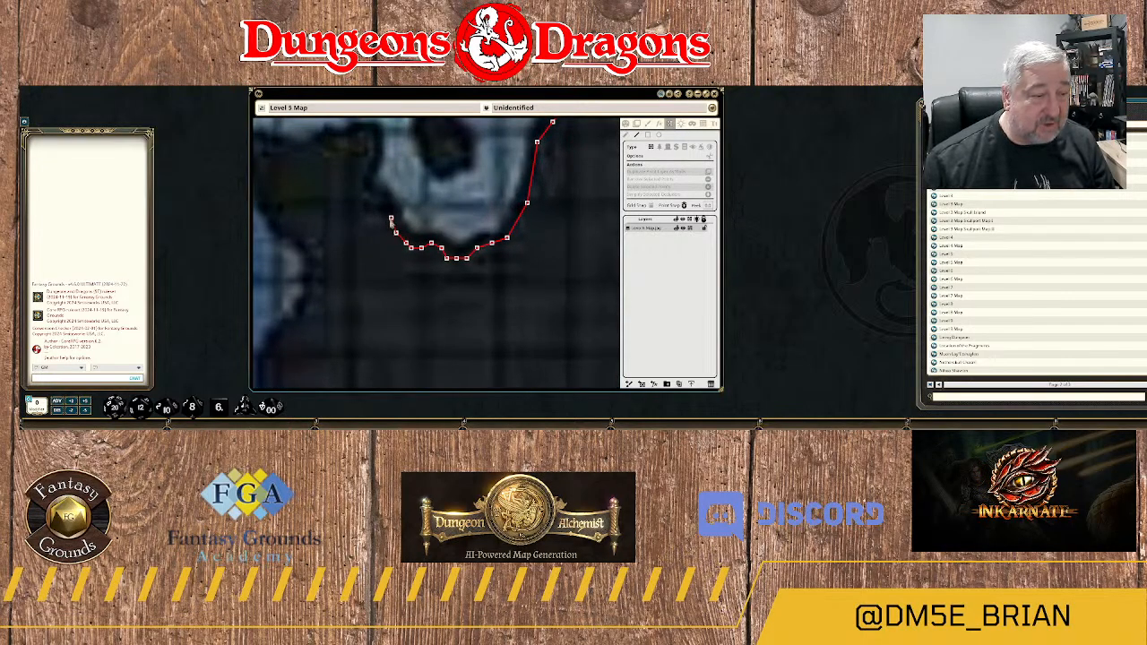
{"action": "left_click", "coordinate": [391, 213]}
{"action": "left_click", "coordinate": [380, 208]}
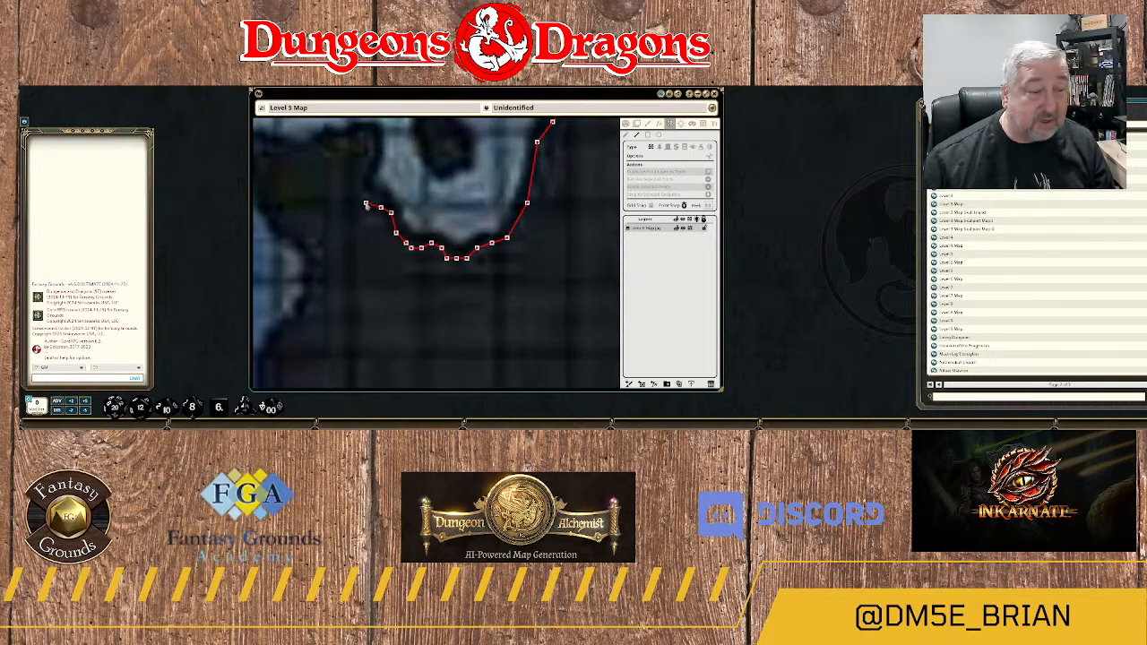
{"action": "left_click", "coordinate": [366, 201]}
{"action": "left_click", "coordinate": [361, 172]}
{"action": "left_click", "coordinate": [365, 156]}
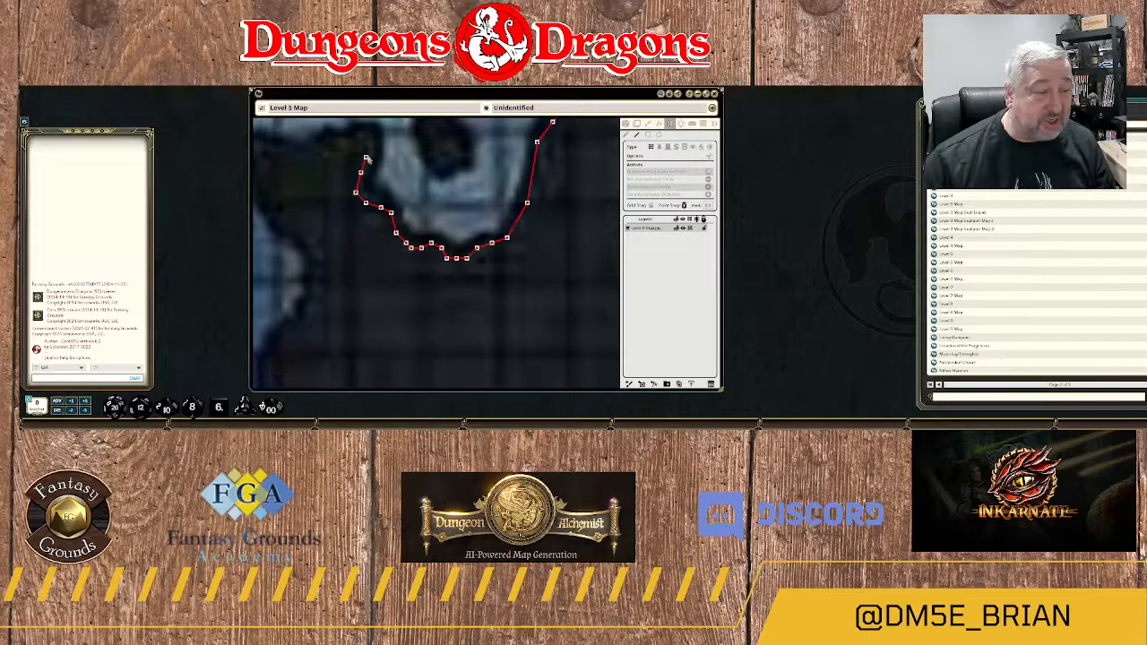
{"action": "left_click", "coordinate": [375, 137]}
Extend the wall west over the rock's northeastern tip and along its upper edge toward area 11A.
{"action": "left_click_drag", "start_coordinate": [375, 140], "coordinate": [372, 204]}
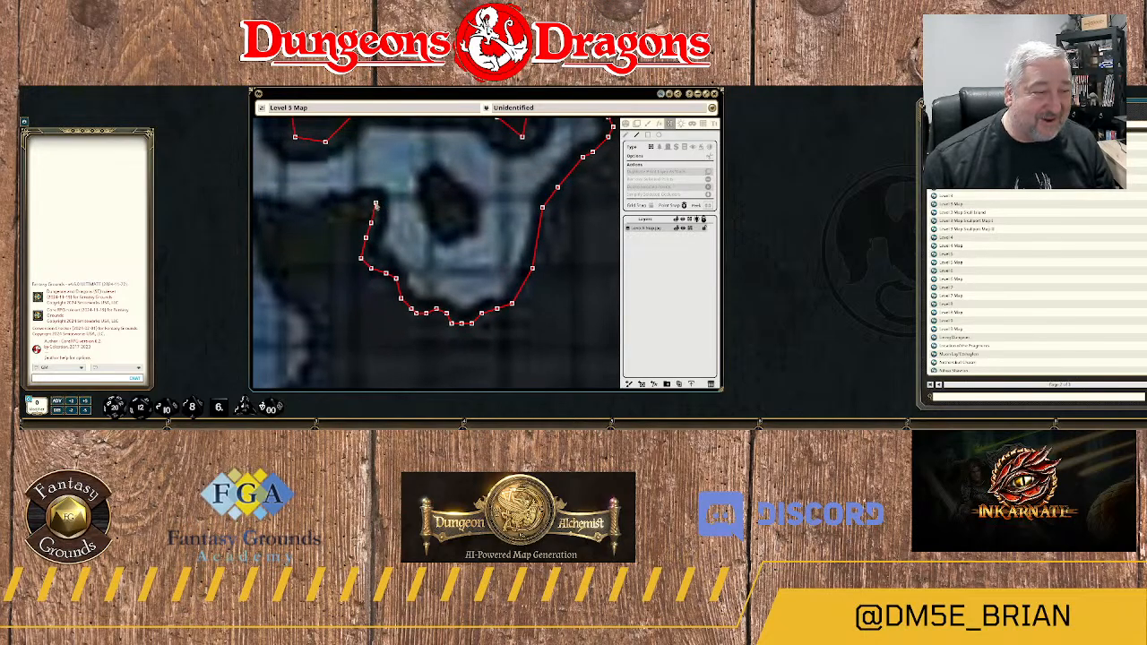
{"action": "left_click", "coordinate": [351, 202]}
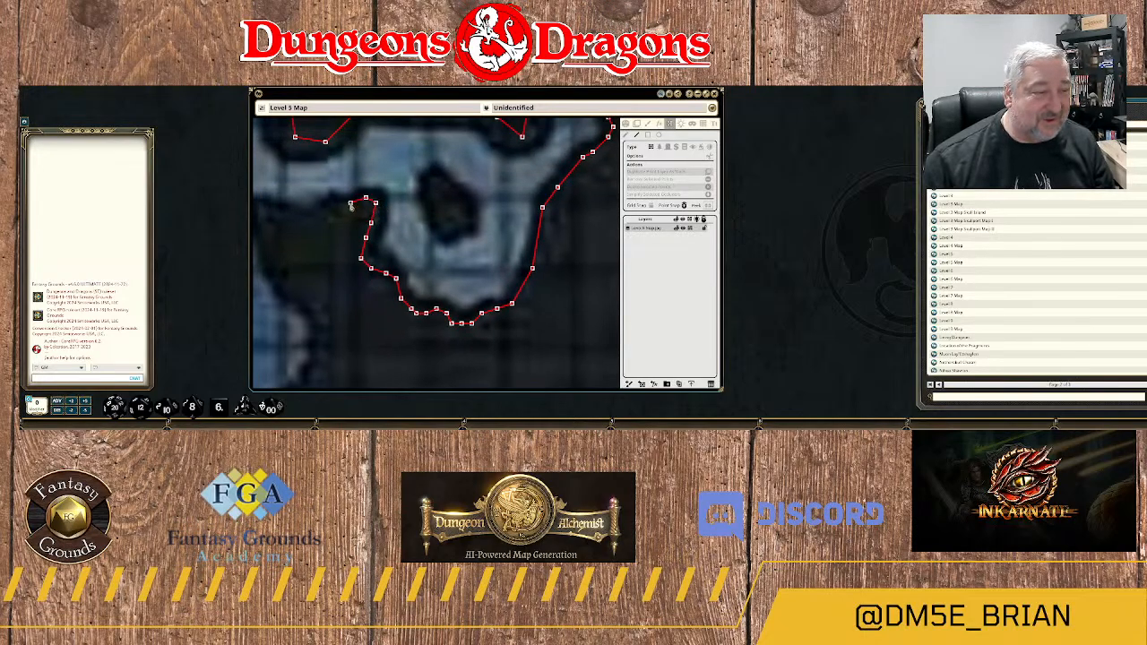
{"action": "left_click", "coordinate": [341, 203]}
{"action": "left_click", "coordinate": [327, 207]}
{"action": "left_click", "coordinate": [315, 219]}
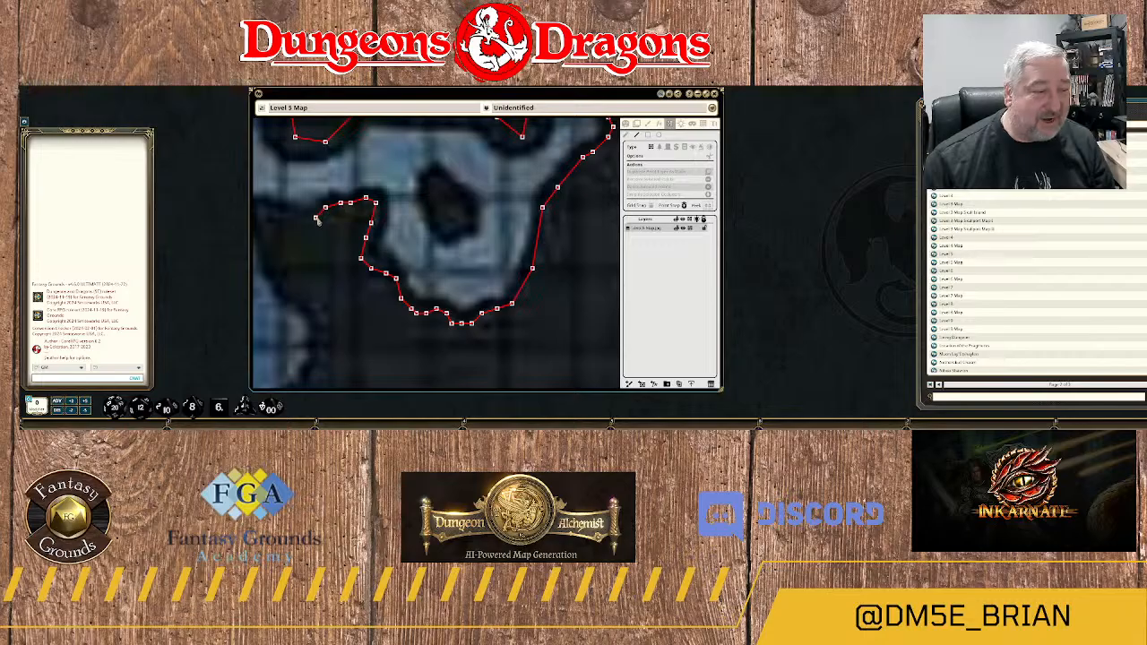
{"action": "left_click", "coordinate": [301, 230]}
Take the wall through the dip in the rock's upper edge and around its northwestern tip southeast of the 11A label.
{"action": "left_click_drag", "start_coordinate": [300, 231], "coordinate": [455, 239]}
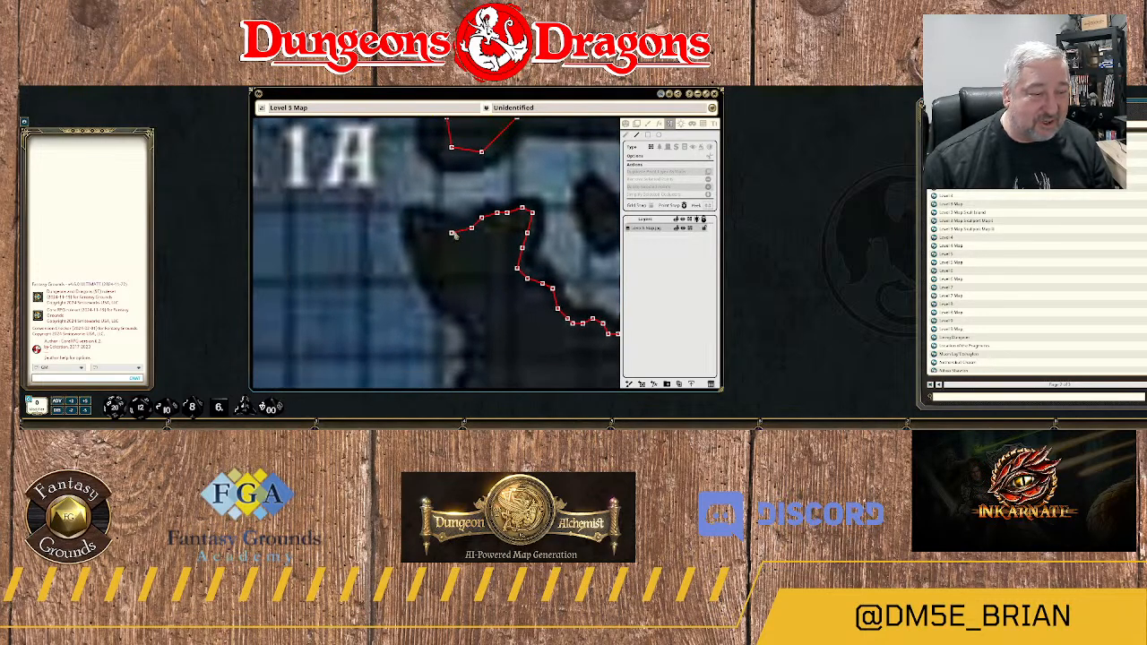
{"action": "left_click", "coordinate": [447, 228]}
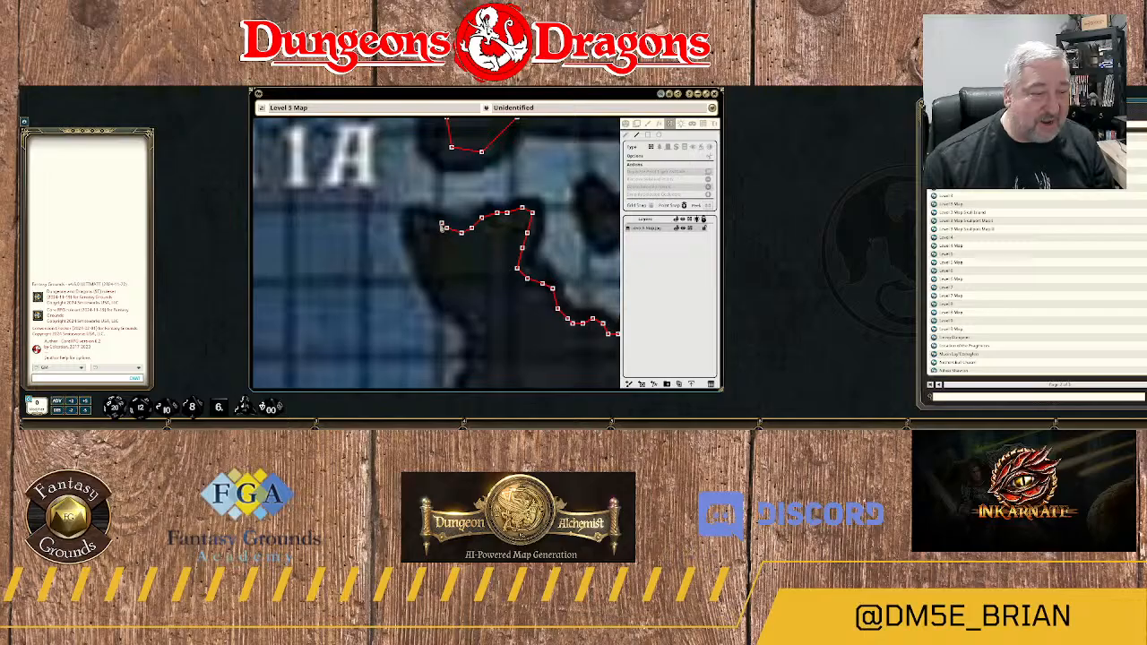
{"action": "left_click", "coordinate": [426, 218]}
{"action": "left_click", "coordinate": [416, 218]}
{"action": "left_click", "coordinate": [411, 228]}
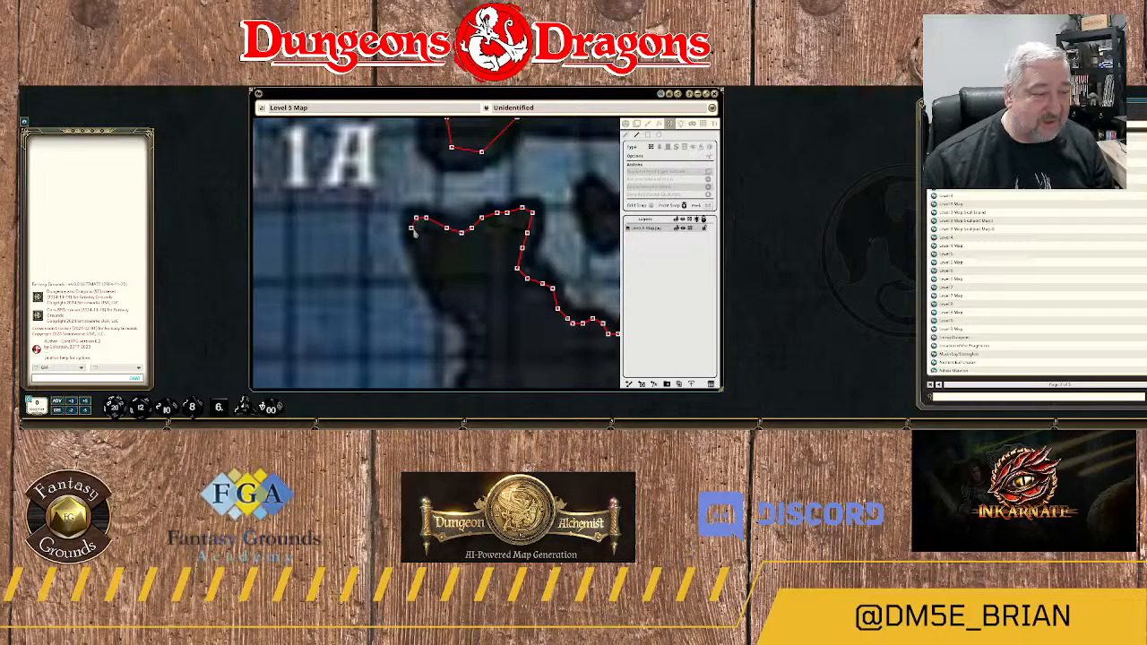
Continue the wall down area 11A's eastern edge and around the first small recess in the rock.
{"action": "left_click", "coordinate": [446, 306]}
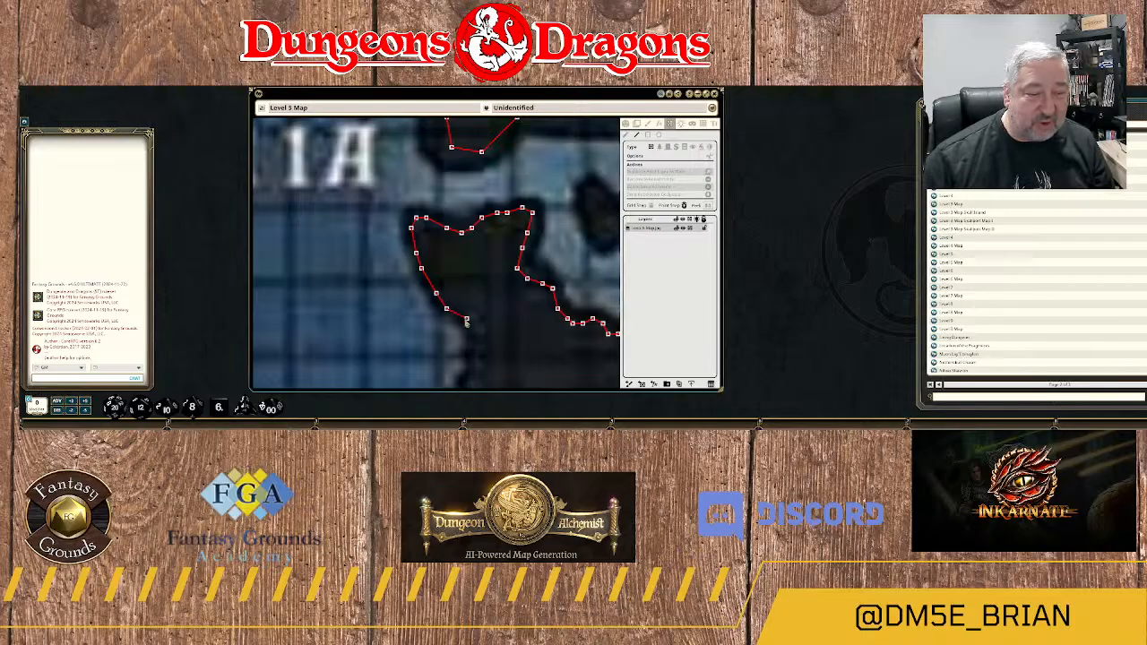
{"action": "left_click", "coordinate": [466, 320]}
{"action": "left_click_drag", "start_coordinate": [477, 336], "coordinate": [412, 220]}
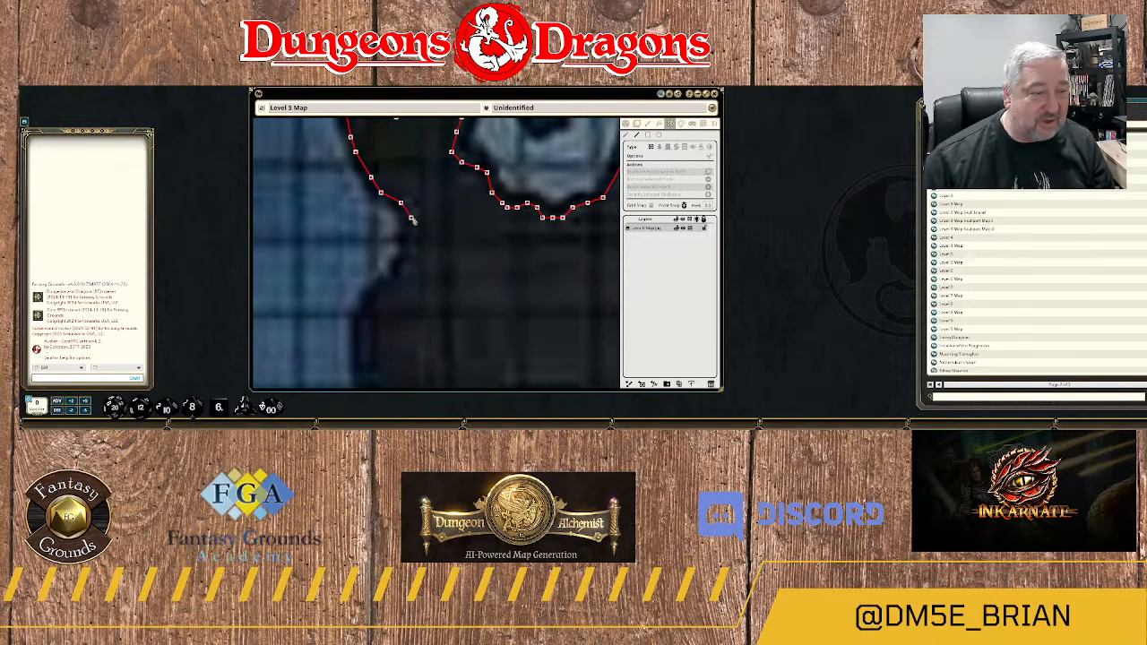
{"action": "left_click", "coordinate": [411, 220]}
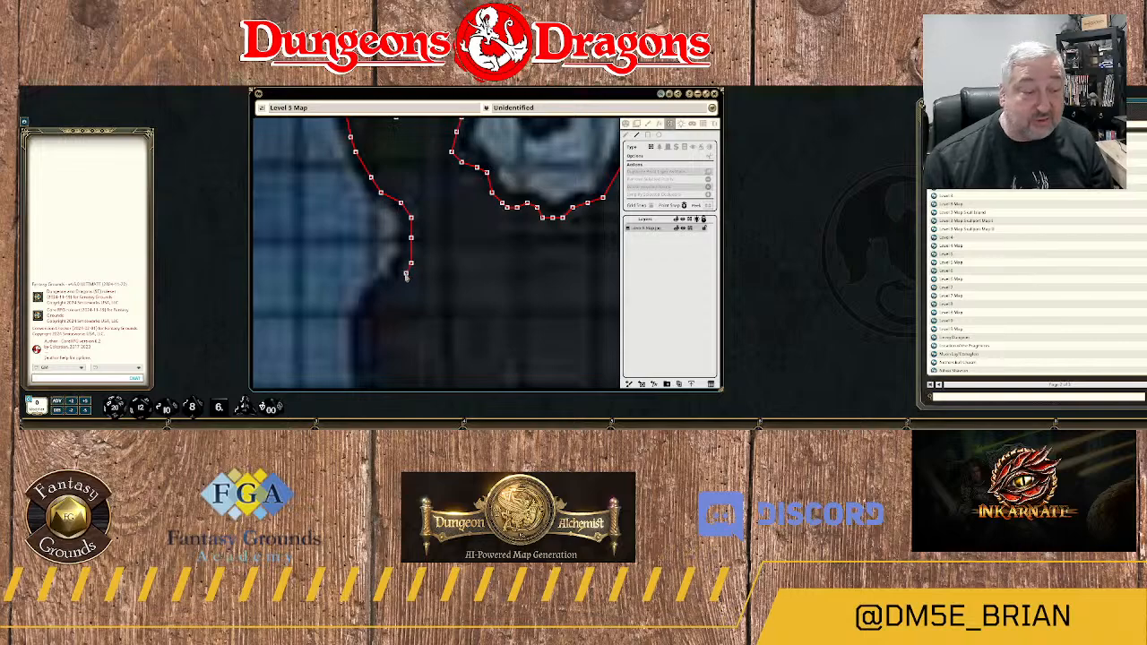
{"action": "left_click", "coordinate": [400, 273]}
{"action": "left_click", "coordinate": [381, 294]}
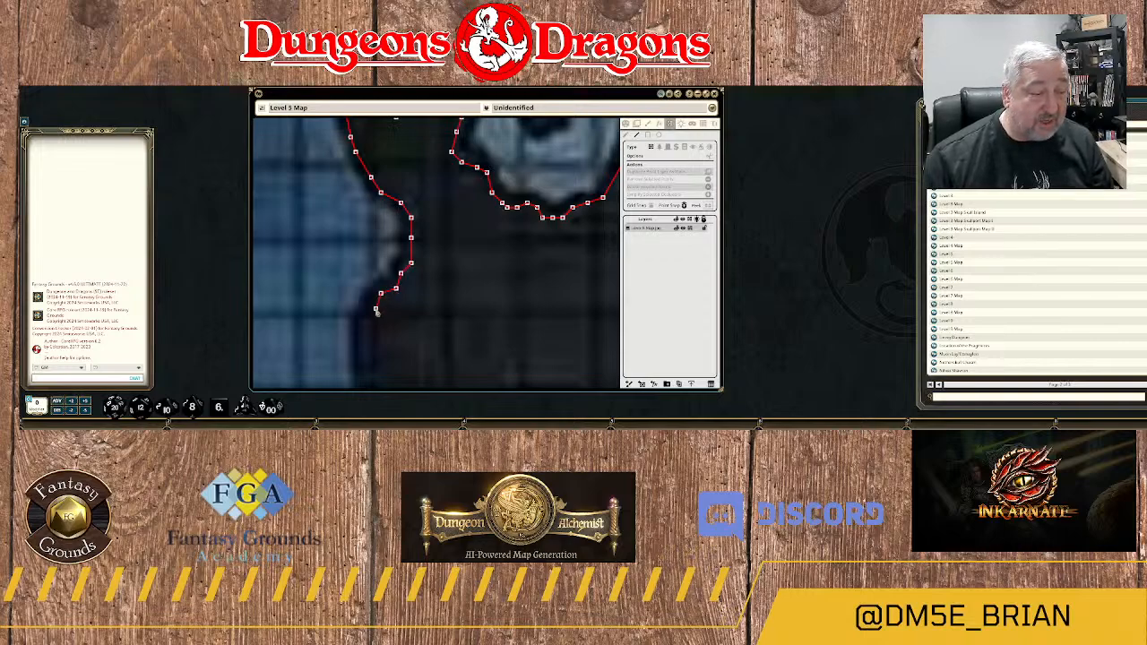
Trace the wall south around the rock bulge between the two recesses on area 11A's eastern edge.
{"action": "left_click_drag", "start_coordinate": [367, 350], "coordinate": [397, 213]}
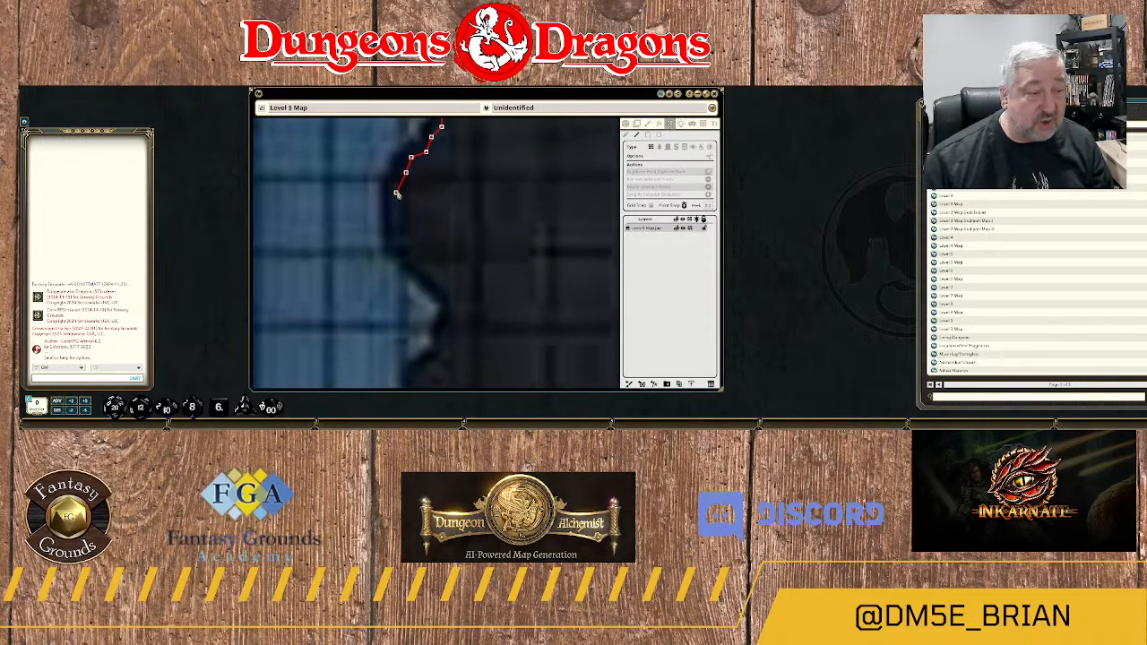
{"action": "left_click", "coordinate": [396, 188]}
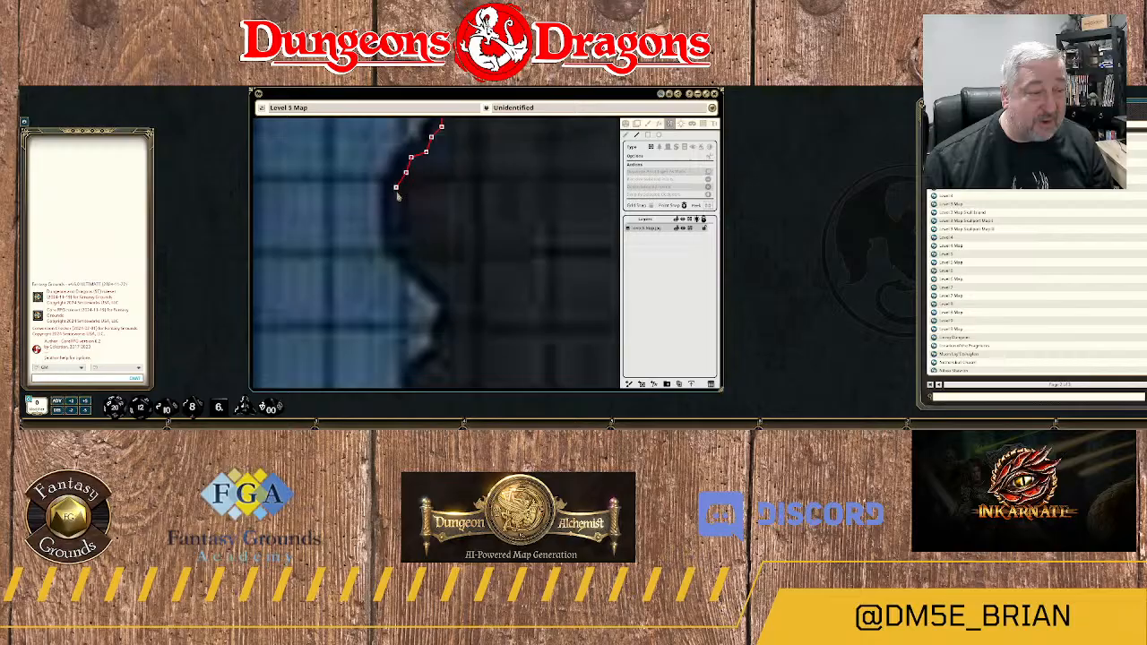
{"action": "left_click", "coordinate": [403, 255]}
{"action": "left_click", "coordinate": [420, 268]}
Outline the second recess on area 11A's eastern edge with closely spaced wall points.
{"action": "left_click_drag", "start_coordinate": [448, 313], "coordinate": [423, 240]}
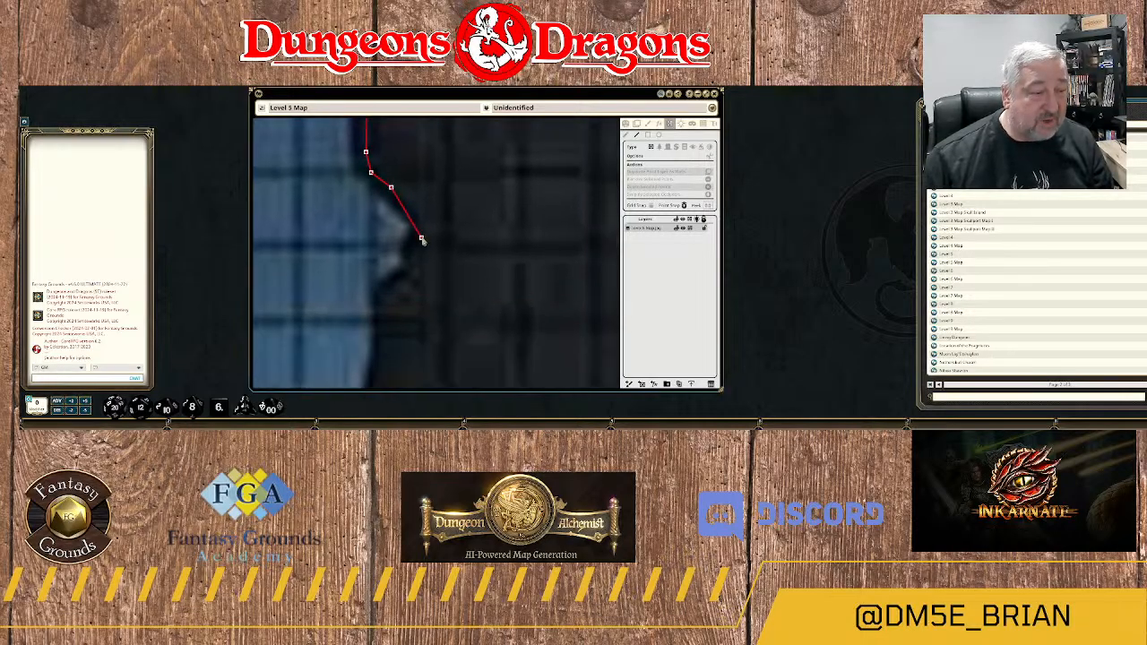
{"action": "left_click", "coordinate": [406, 203]}
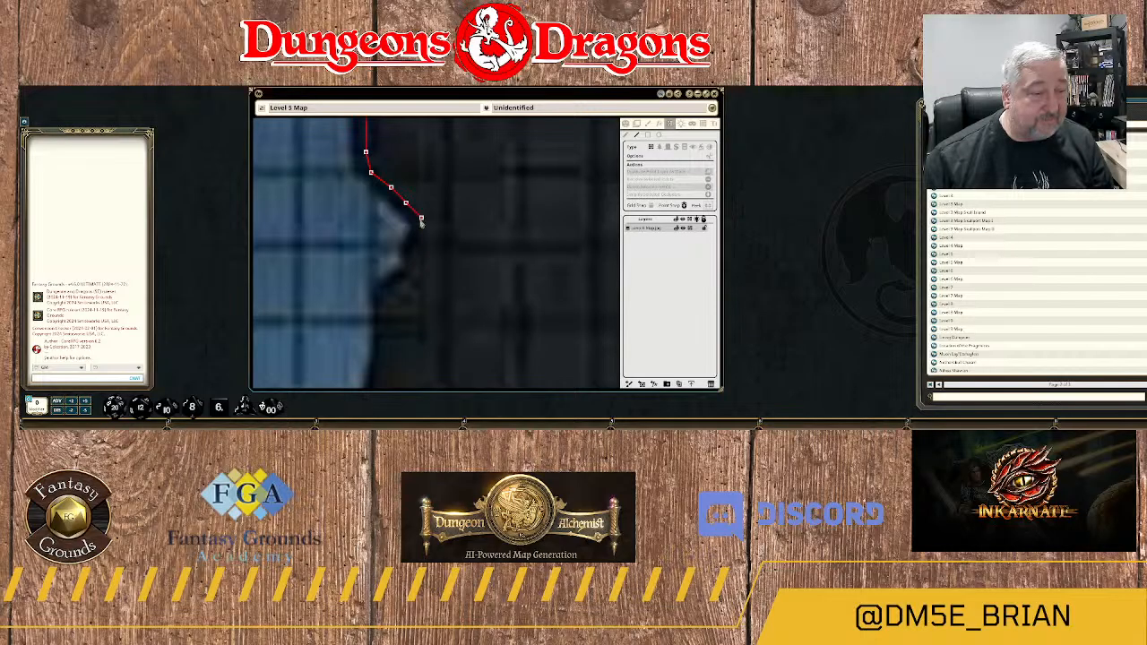
{"action": "left_click", "coordinate": [422, 234]}
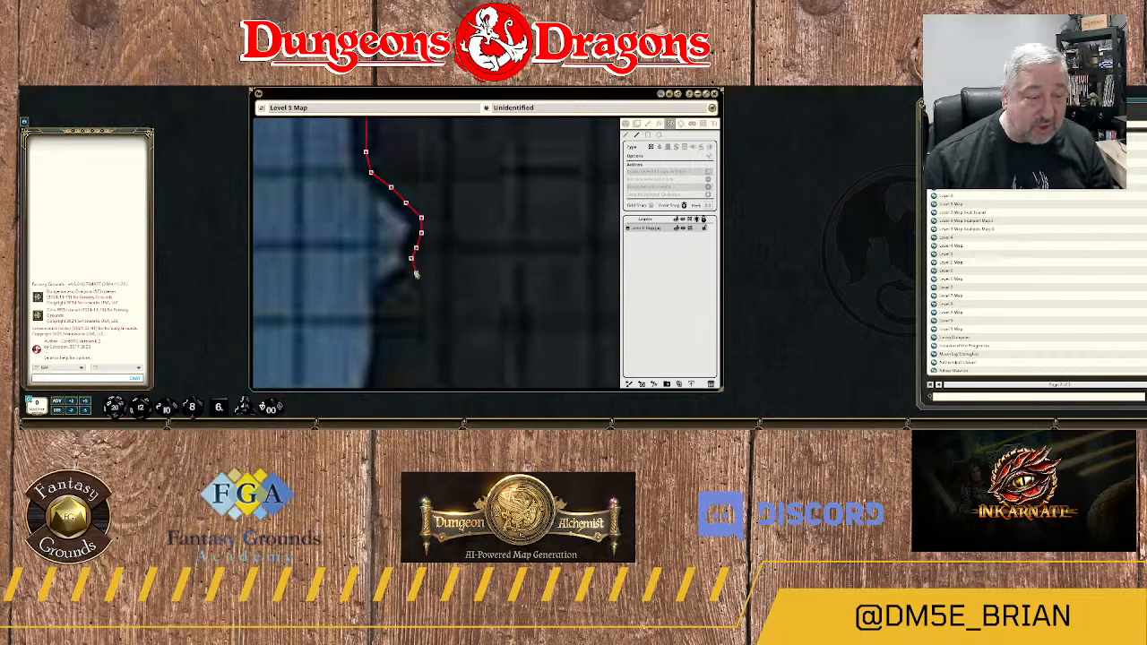
{"action": "left_click", "coordinate": [416, 269]}
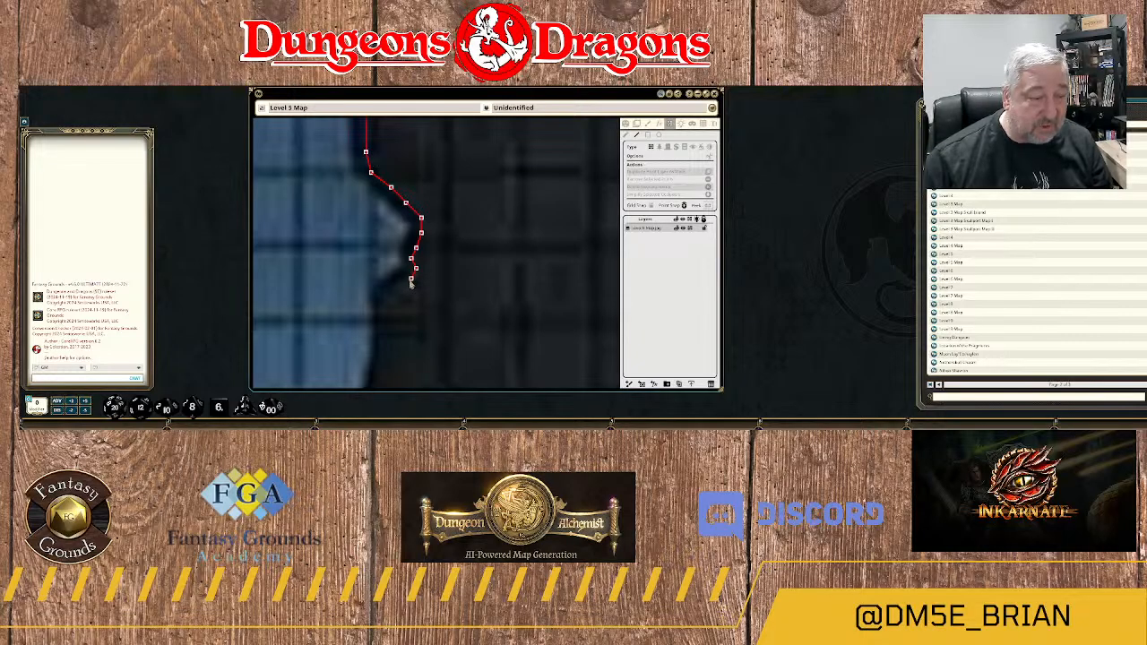
{"action": "left_click", "coordinate": [410, 281]}
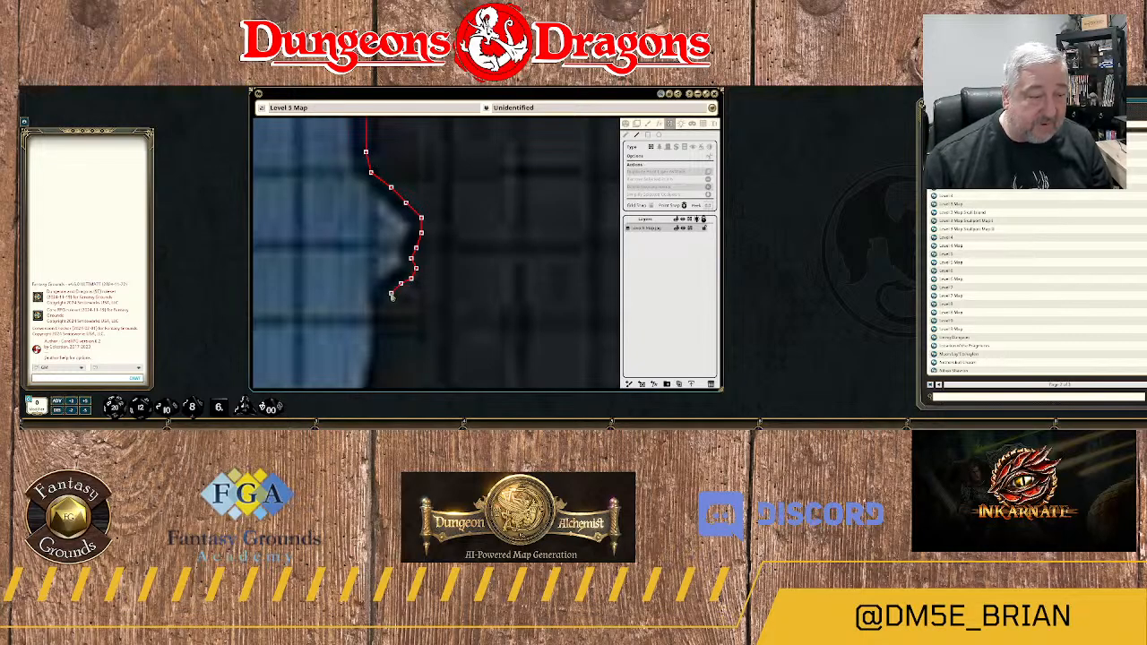
{"action": "left_click", "coordinate": [385, 305]}
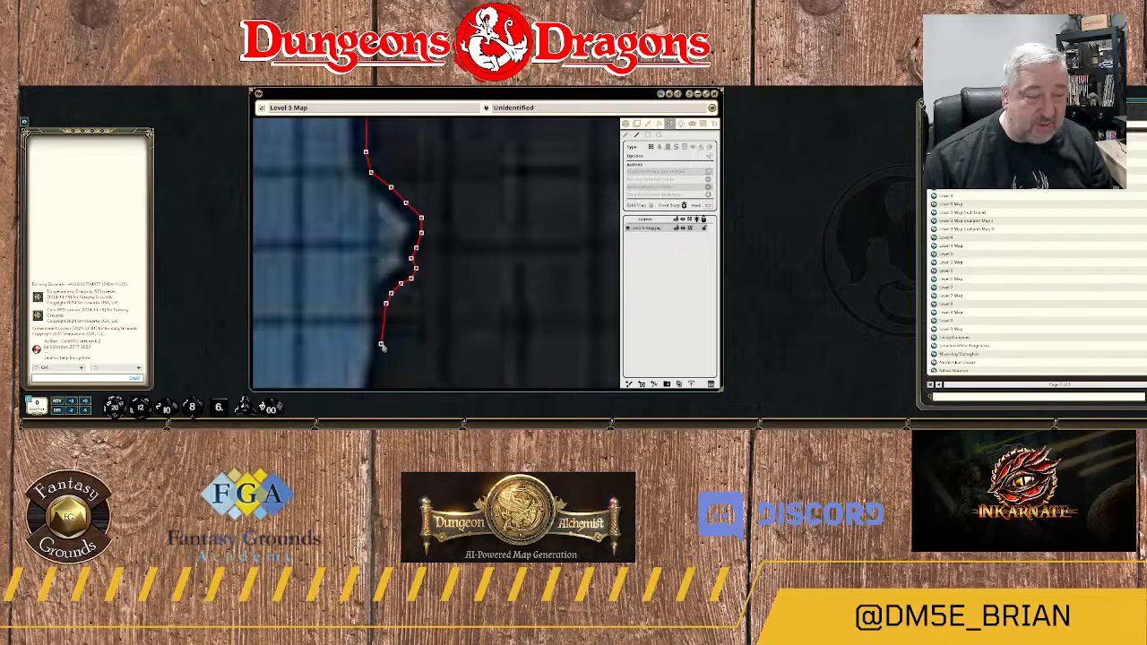
Continue the wall south from the second recess along the rock's western bulge and around its lower corner.
{"action": "left_click_drag", "start_coordinate": [382, 347], "coordinate": [403, 246]}
{"action": "left_click", "coordinate": [401, 217]}
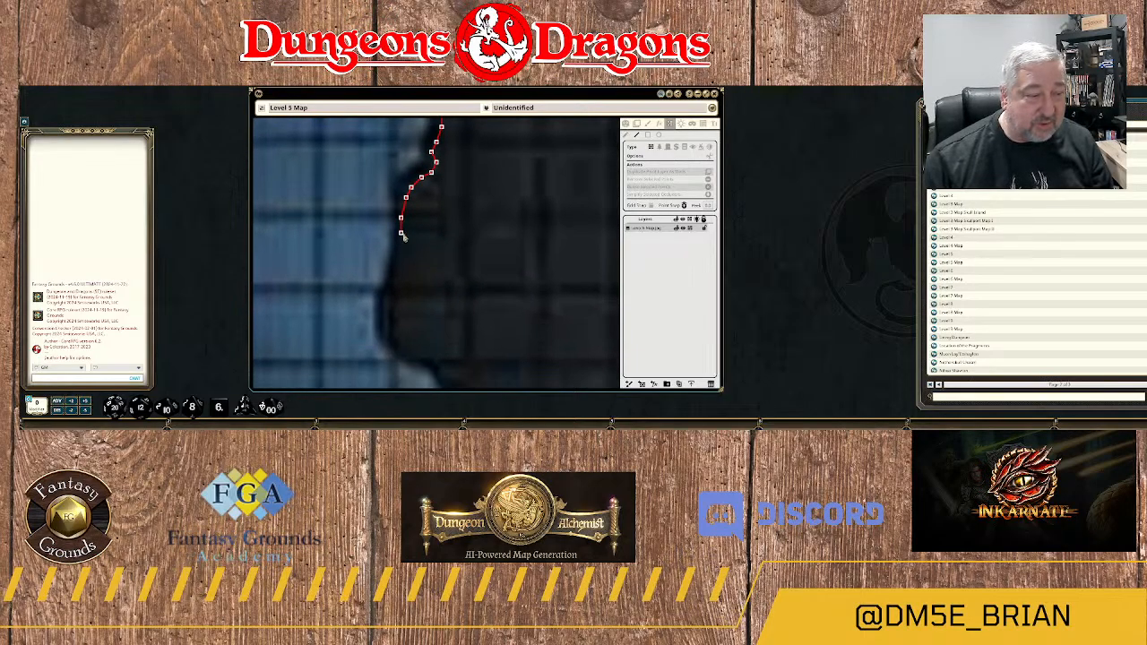
{"action": "left_click", "coordinate": [400, 238]}
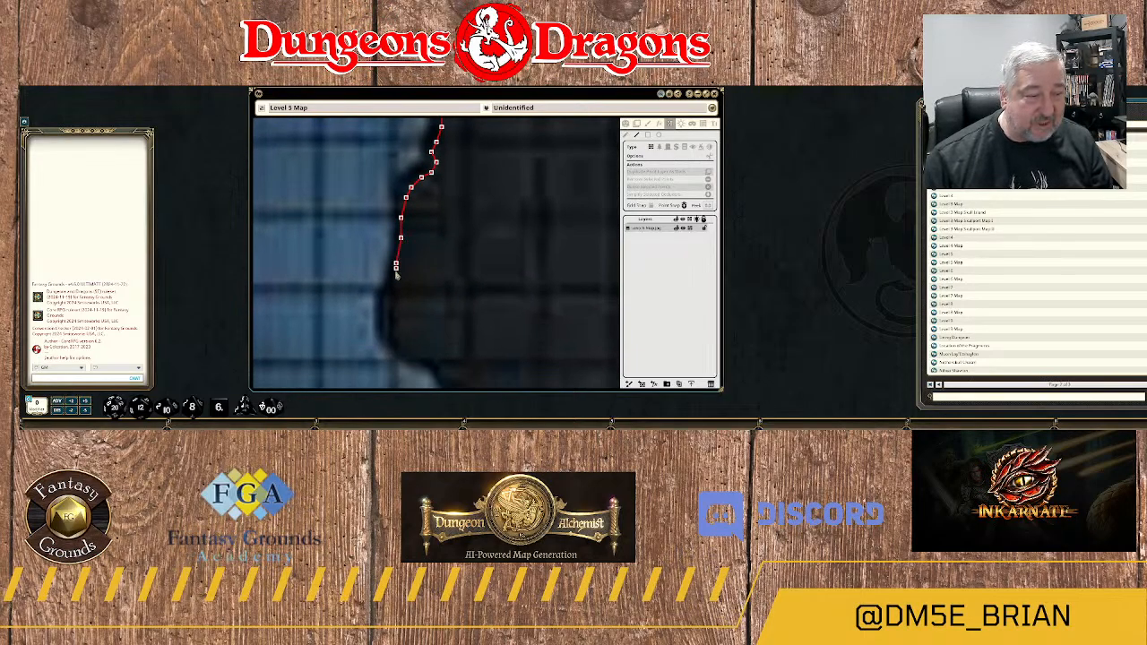
{"action": "left_click", "coordinate": [395, 280]}
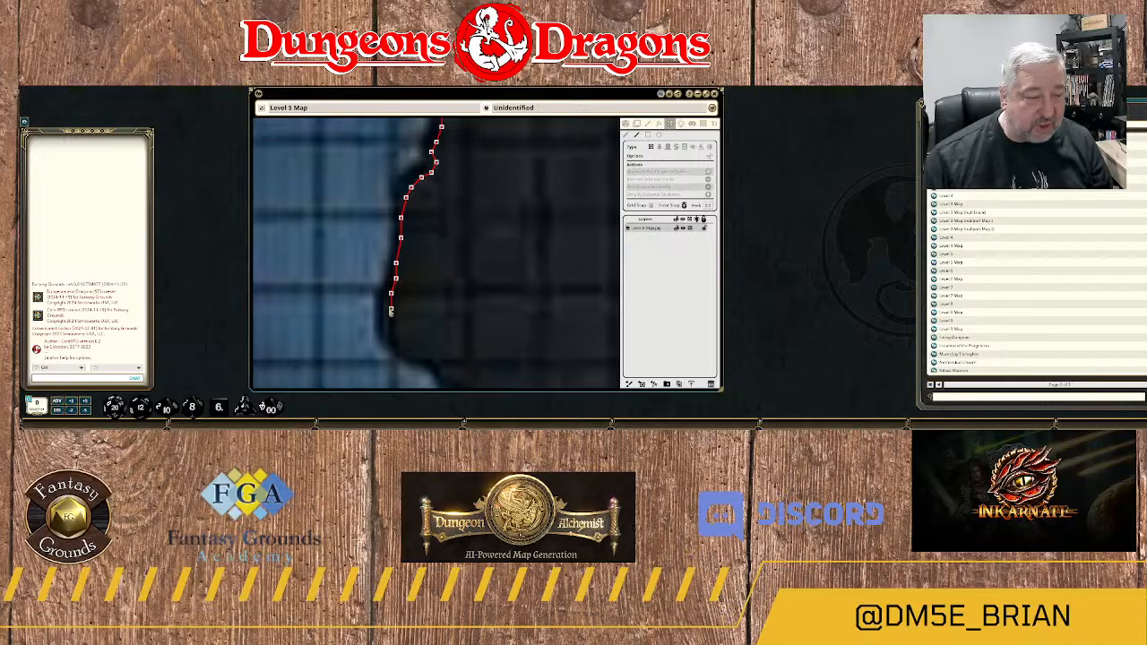
{"action": "left_click", "coordinate": [392, 329]}
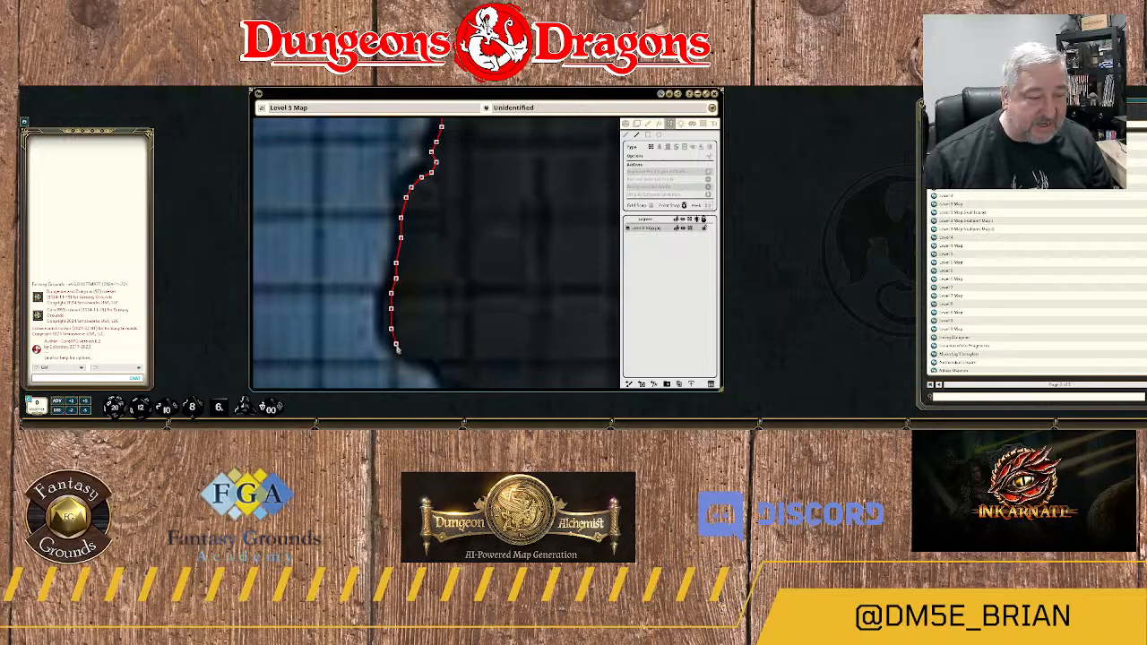
{"action": "left_click", "coordinate": [396, 344]}
{"action": "left_click", "coordinate": [418, 361]}
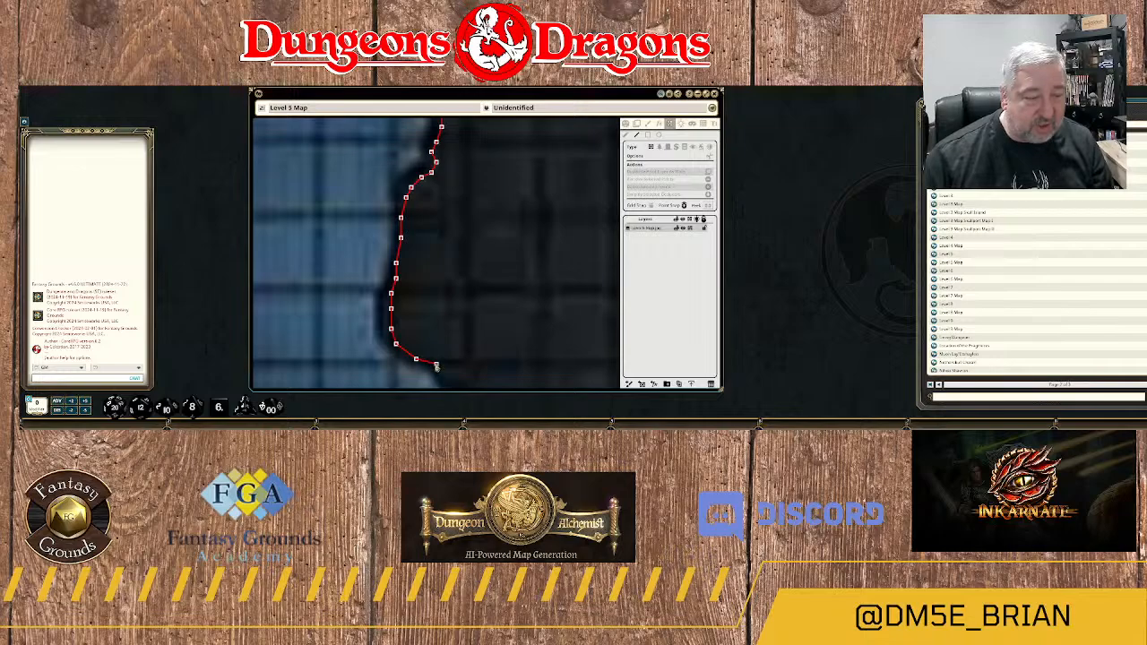
Trace the wall southeast along the slanting rock edge below the bulge on area 11A's eastern side.
{"action": "left_click_drag", "start_coordinate": [439, 366], "coordinate": [399, 265]}
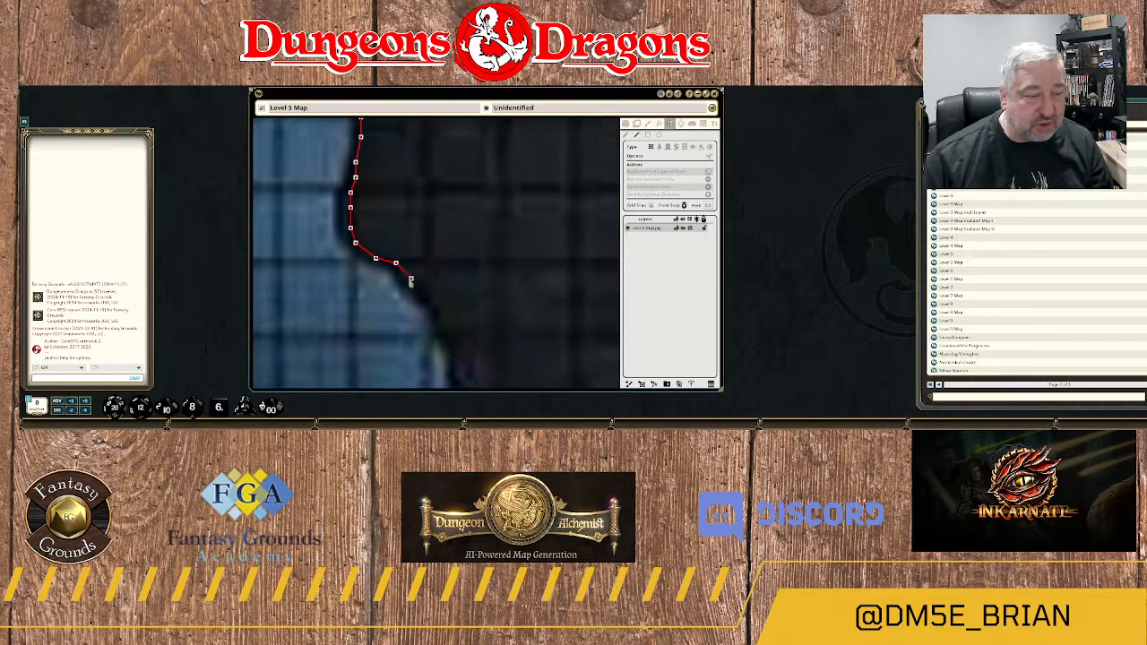
{"action": "left_click", "coordinate": [410, 280]}
{"action": "left_click", "coordinate": [426, 299]}
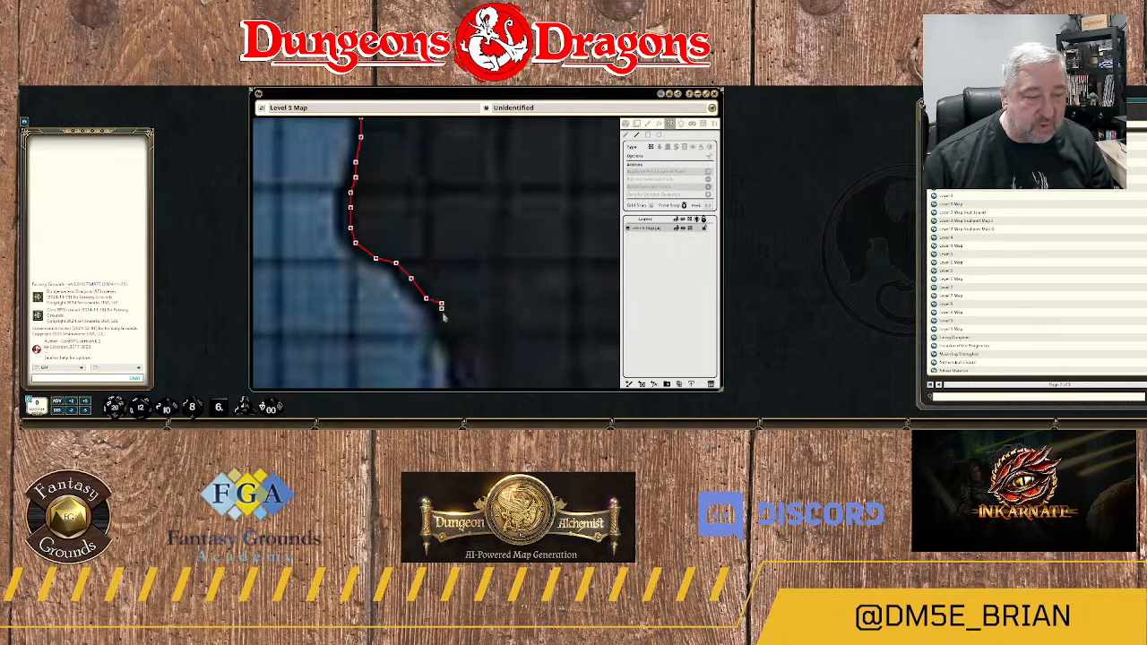
{"action": "left_click", "coordinate": [441, 324]}
{"action": "left_click", "coordinate": [457, 341]}
{"action": "left_click_drag", "start_coordinate": [458, 341], "coordinate": [413, 230]}
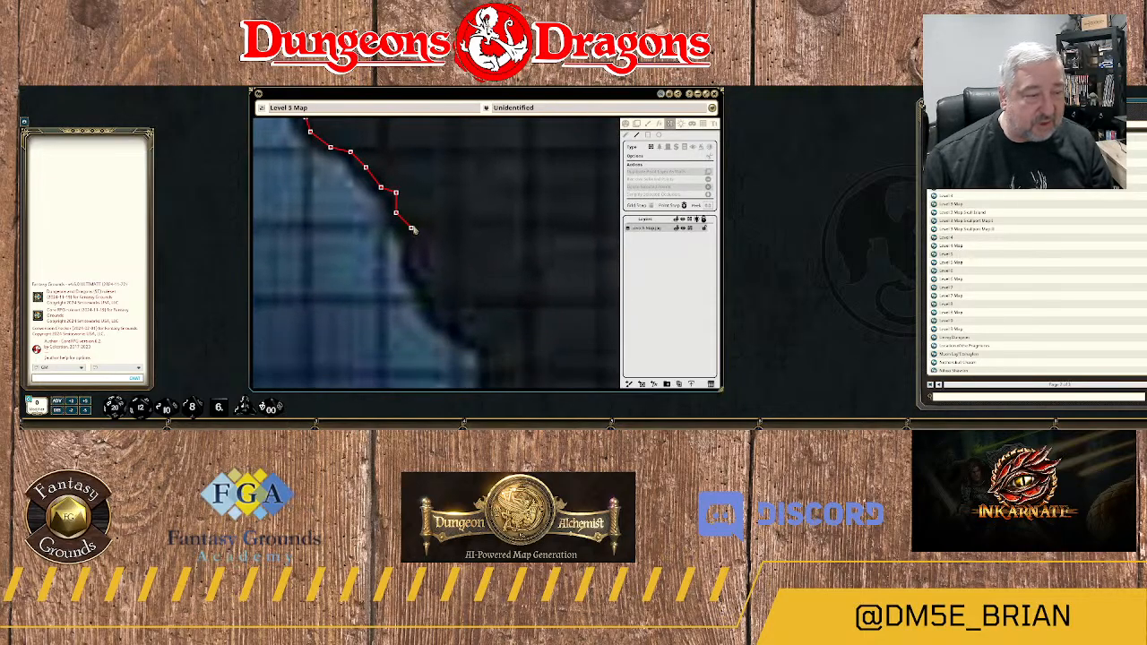
Extend the wall down the steeper rock edge to where it swings southeast again, using closely spaced points.
{"action": "left_click", "coordinate": [412, 224]}
{"action": "left_click", "coordinate": [415, 242]}
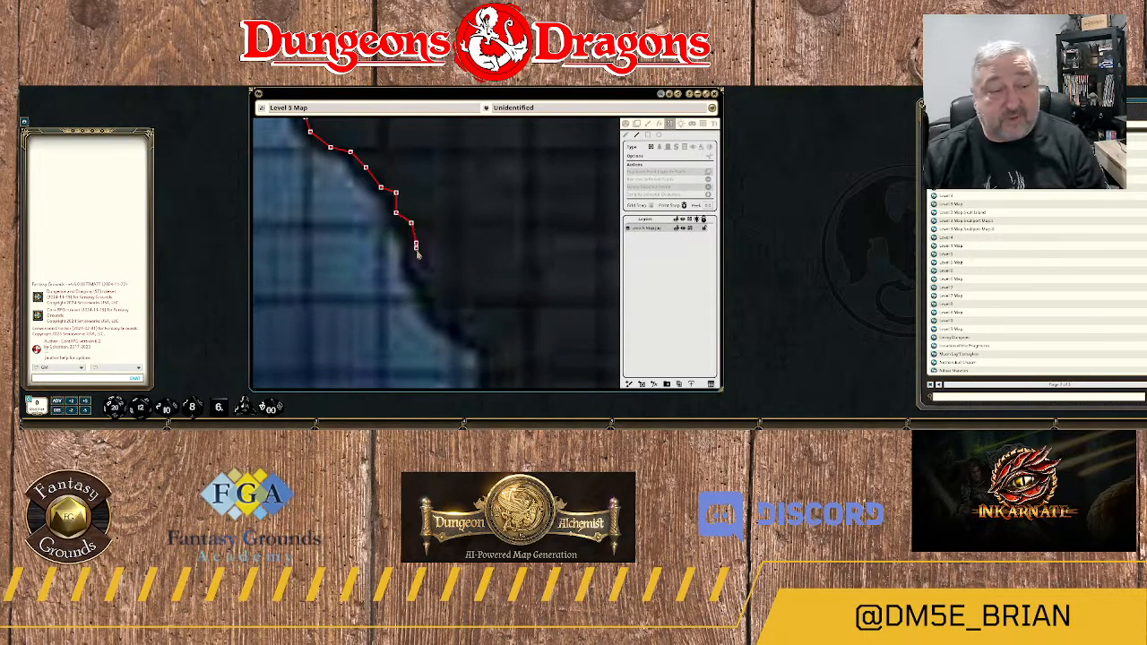
{"action": "left_click", "coordinate": [416, 264]}
{"action": "left_click", "coordinate": [426, 279]}
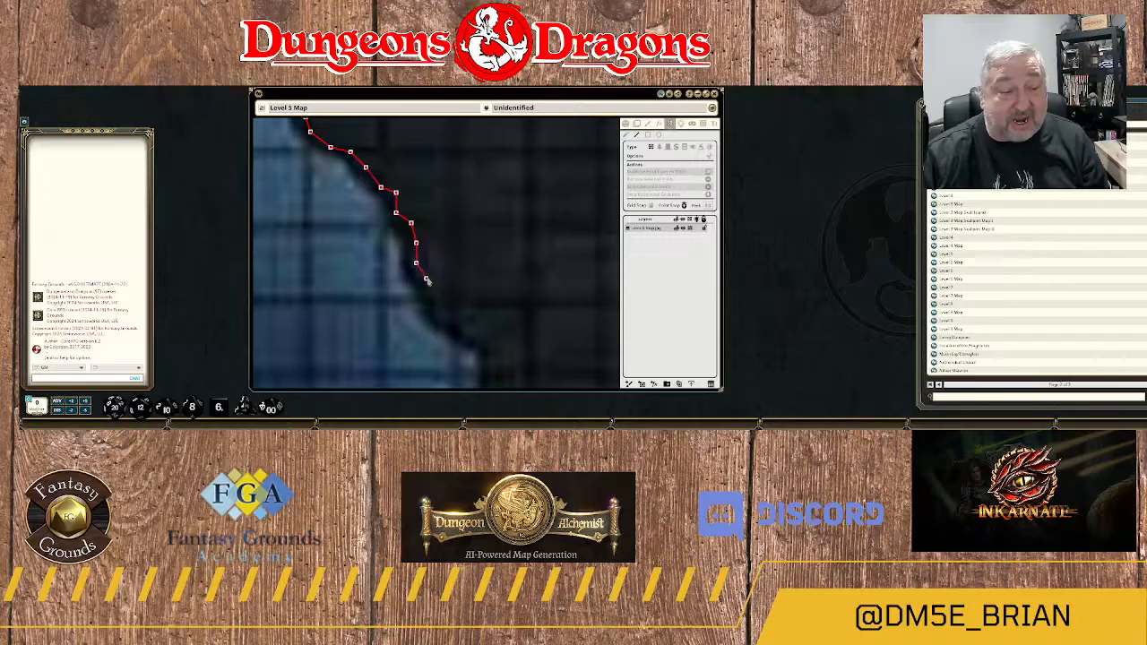
{"action": "left_click", "coordinate": [431, 294]}
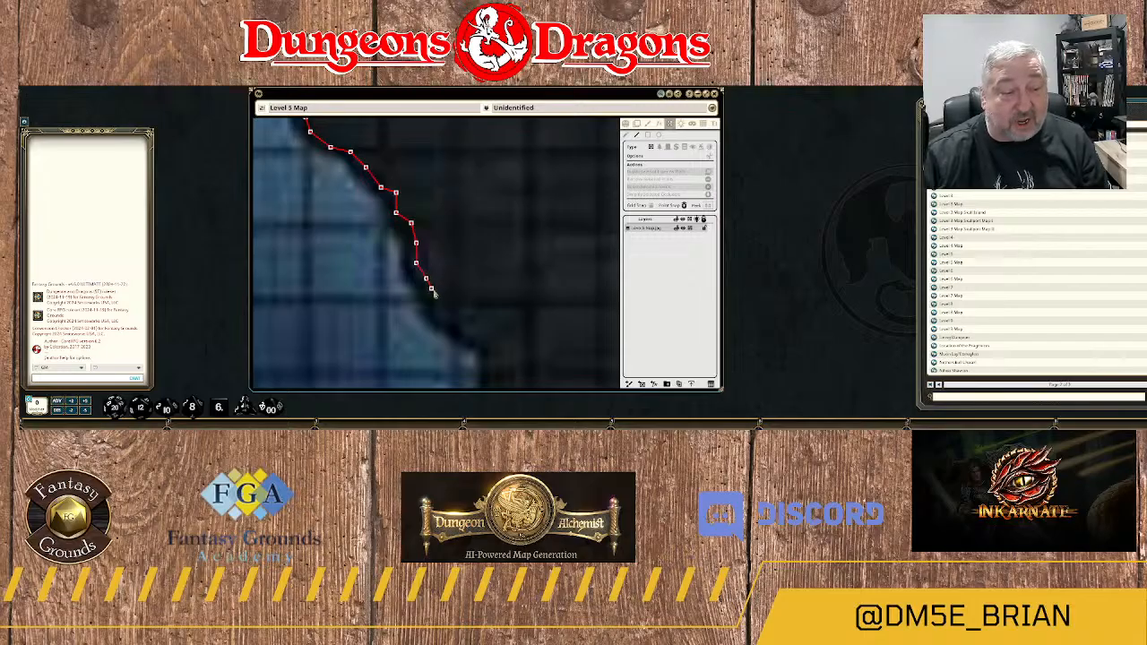
{"action": "left_click", "coordinate": [461, 329]}
{"action": "left_click_drag", "start_coordinate": [466, 334], "coordinate": [428, 247]}
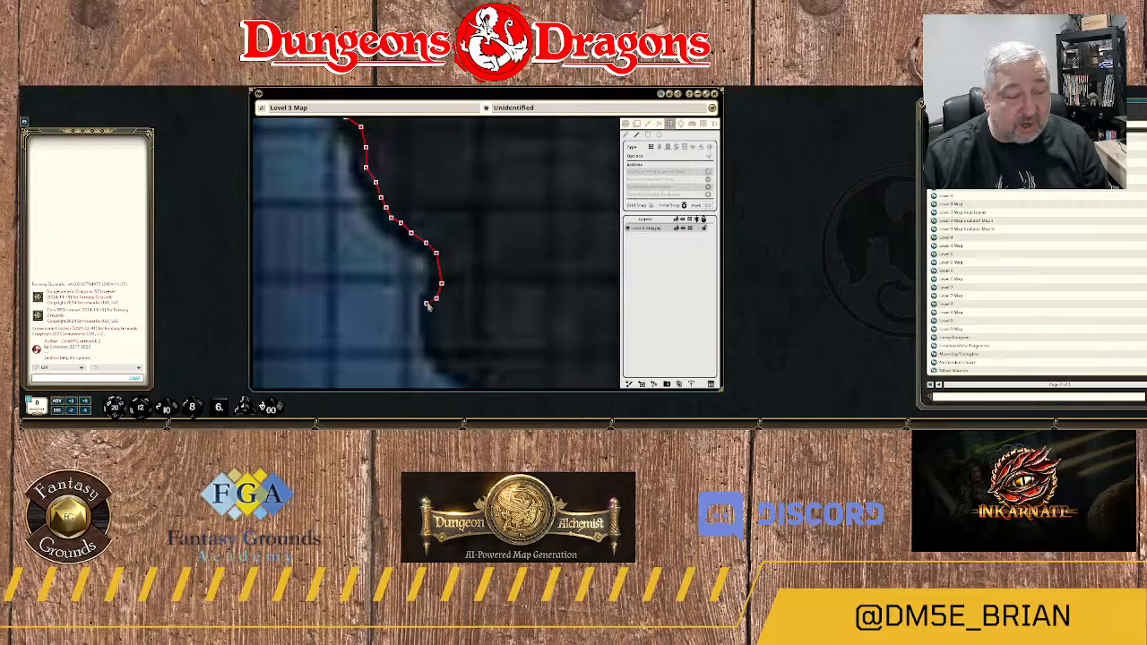
Take the wall past the small rock notch and into the rounded recess south of it.
{"action": "left_click", "coordinate": [431, 331]}
{"action": "left_click_drag", "start_coordinate": [447, 371], "coordinate": [442, 263]}
{"action": "left_click", "coordinate": [432, 244]}
{"action": "left_click", "coordinate": [441, 260]}
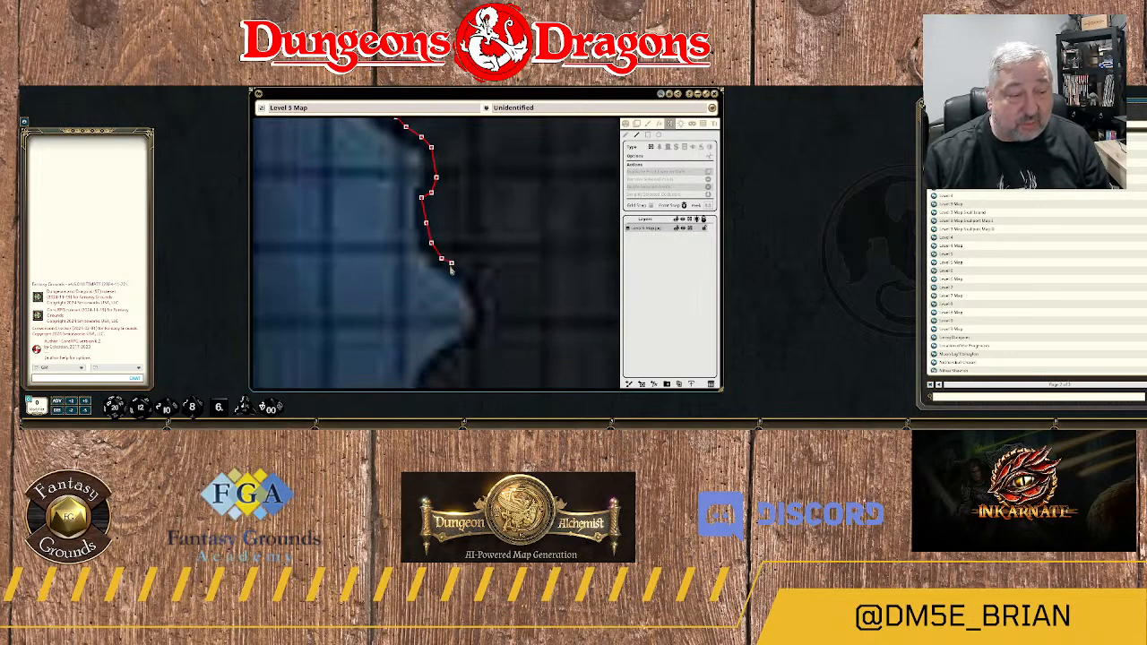
{"action": "left_click", "coordinate": [467, 272]}
{"action": "left_click", "coordinate": [482, 289]}
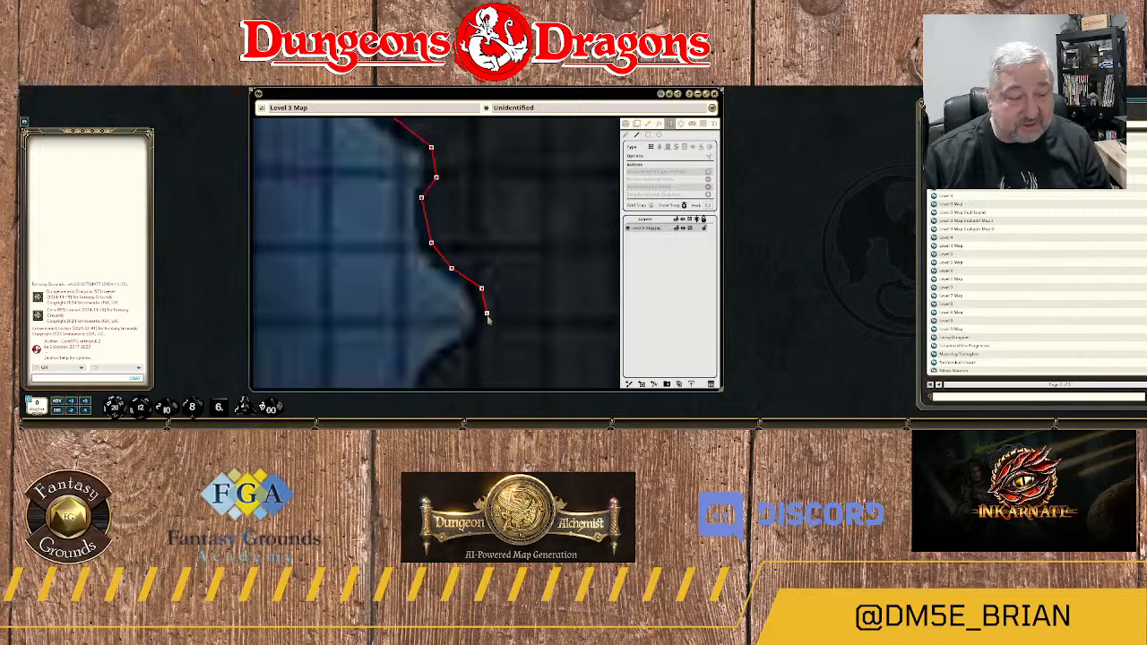
{"action": "left_click", "coordinate": [488, 325]}
Bring the wall out of the rounded recess and around the rock bulge directly south of it.
{"action": "left_click_drag", "start_coordinate": [477, 351], "coordinate": [523, 260]}
{"action": "left_click", "coordinate": [522, 254]}
{"action": "left_click", "coordinate": [508, 258]}
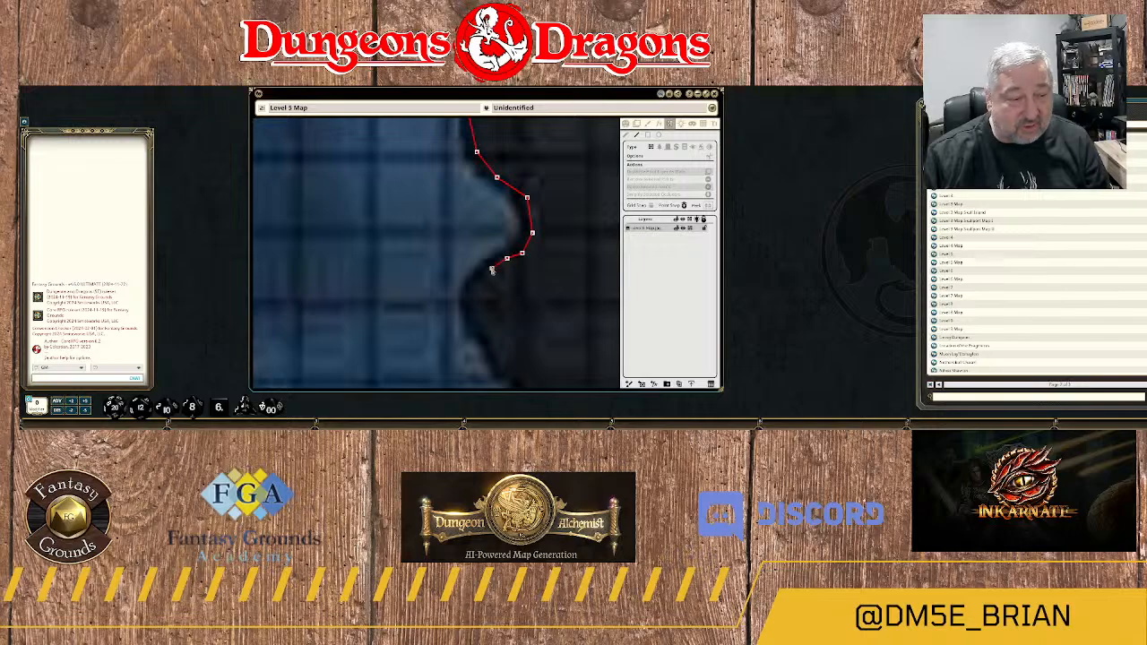
{"action": "left_click", "coordinate": [491, 268]}
{"action": "left_click", "coordinate": [471, 303]}
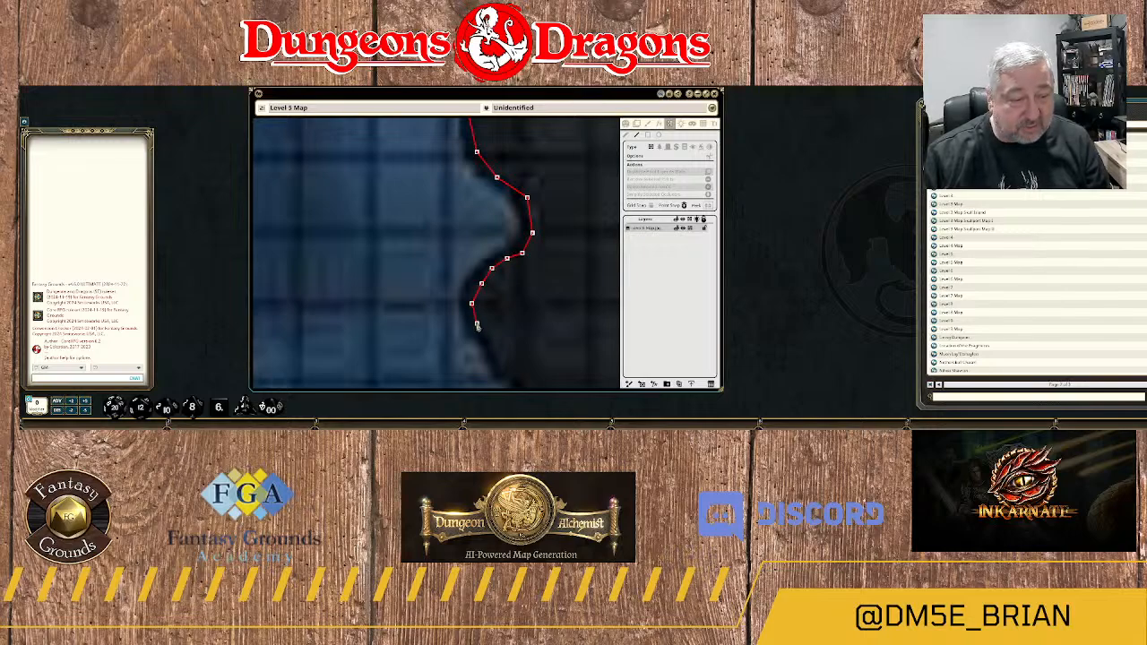
{"action": "left_click", "coordinate": [486, 341]}
{"action": "left_click_drag", "start_coordinate": [498, 356], "coordinate": [462, 260]}
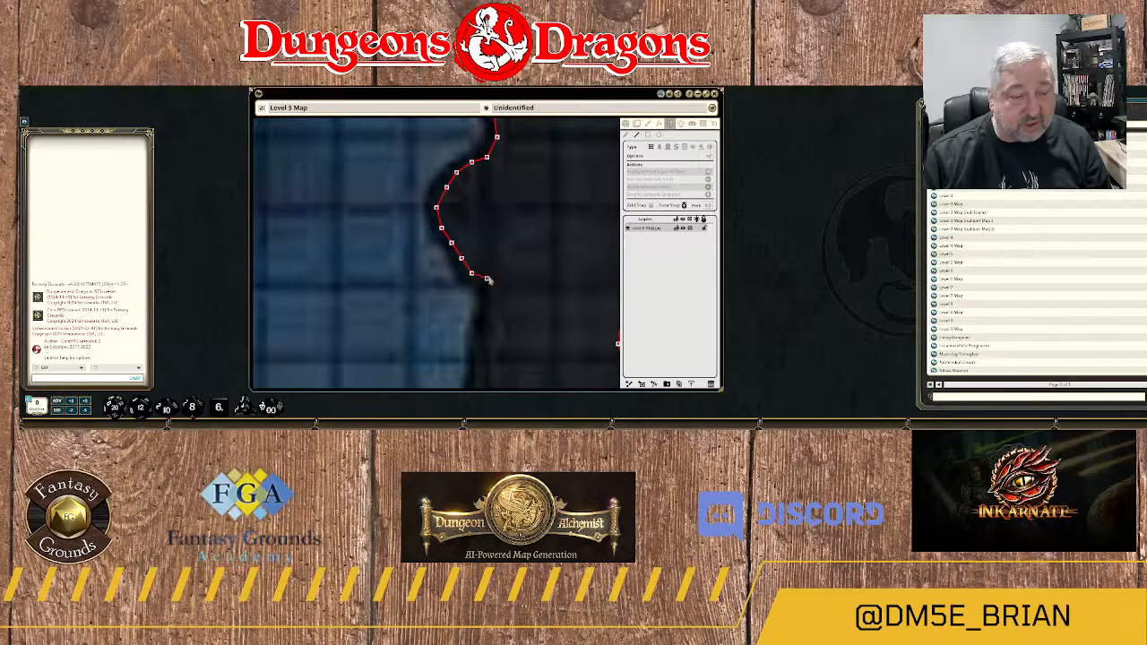
Run the wall down the nearly straight rock edge below the bulge to the small outward step at its lower end.
{"action": "left_click", "coordinate": [491, 288]}
{"action": "left_click", "coordinate": [487, 318]}
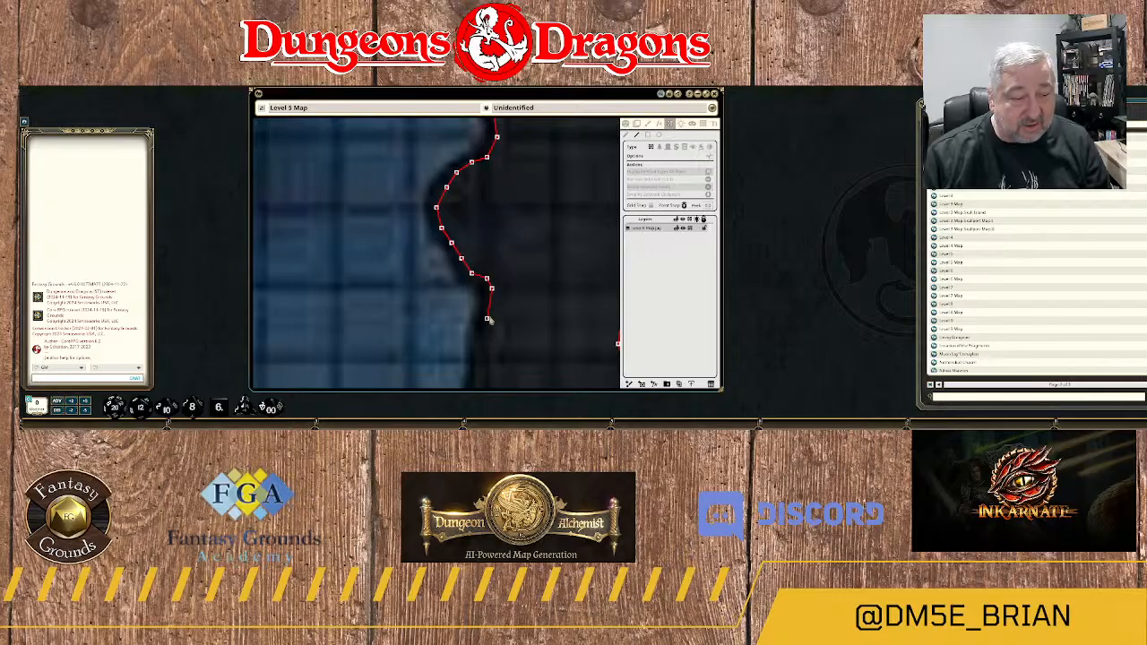
{"action": "left_click", "coordinate": [486, 341]}
{"action": "left_click_drag", "start_coordinate": [487, 341], "coordinate": [496, 241]}
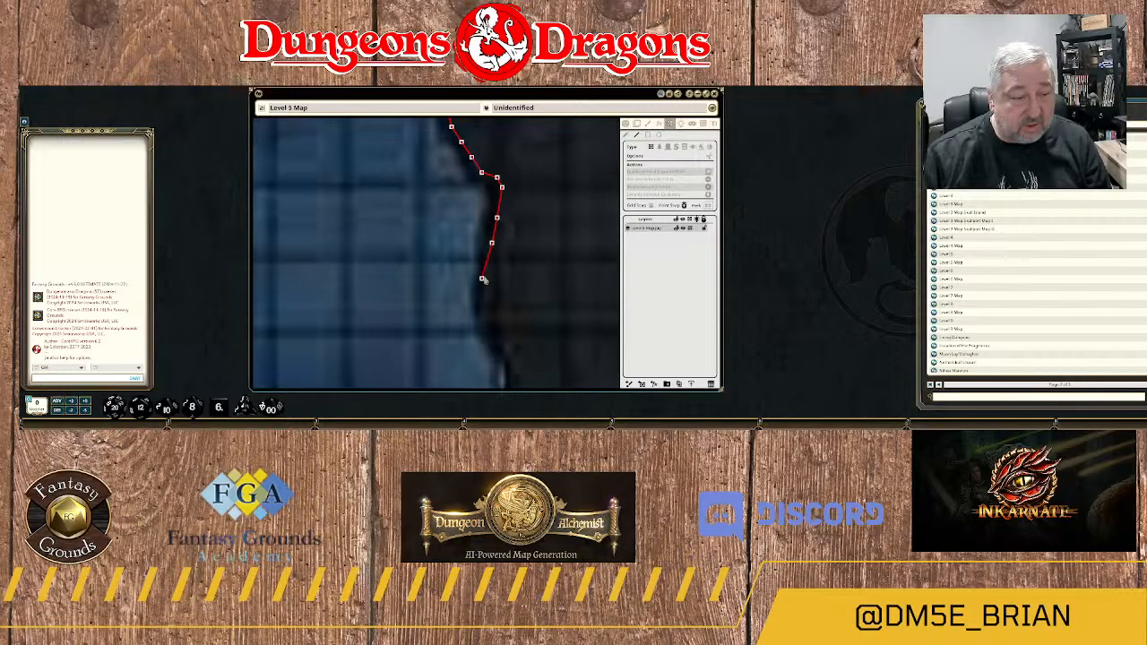
{"action": "left_click", "coordinate": [487, 279]}
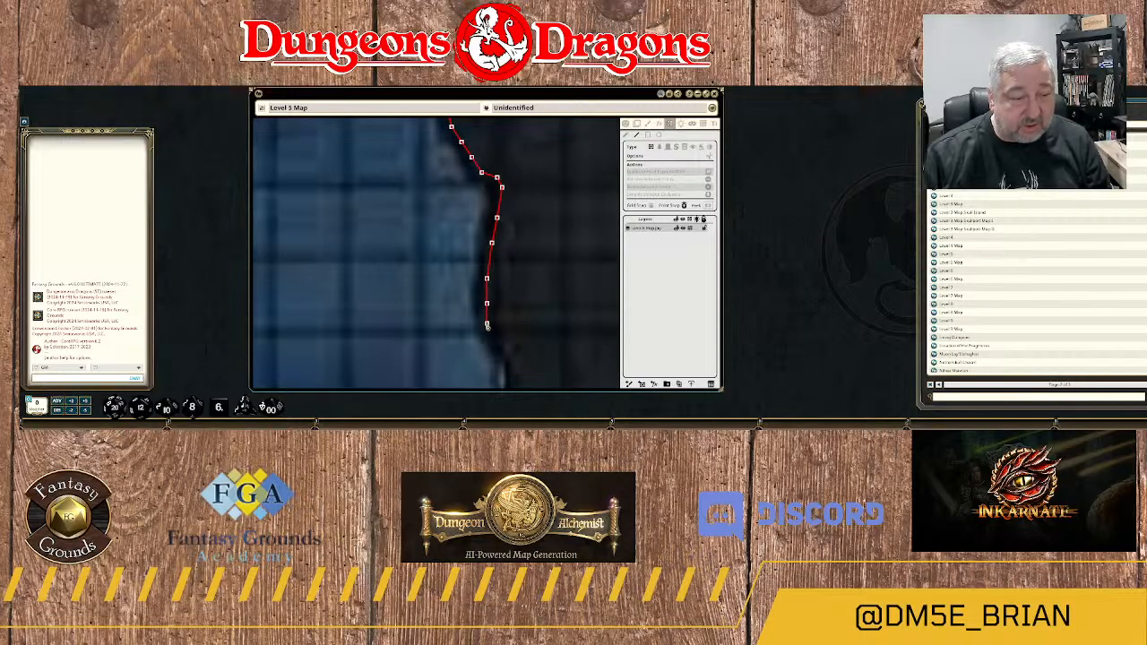
{"action": "left_click", "coordinate": [498, 344]}
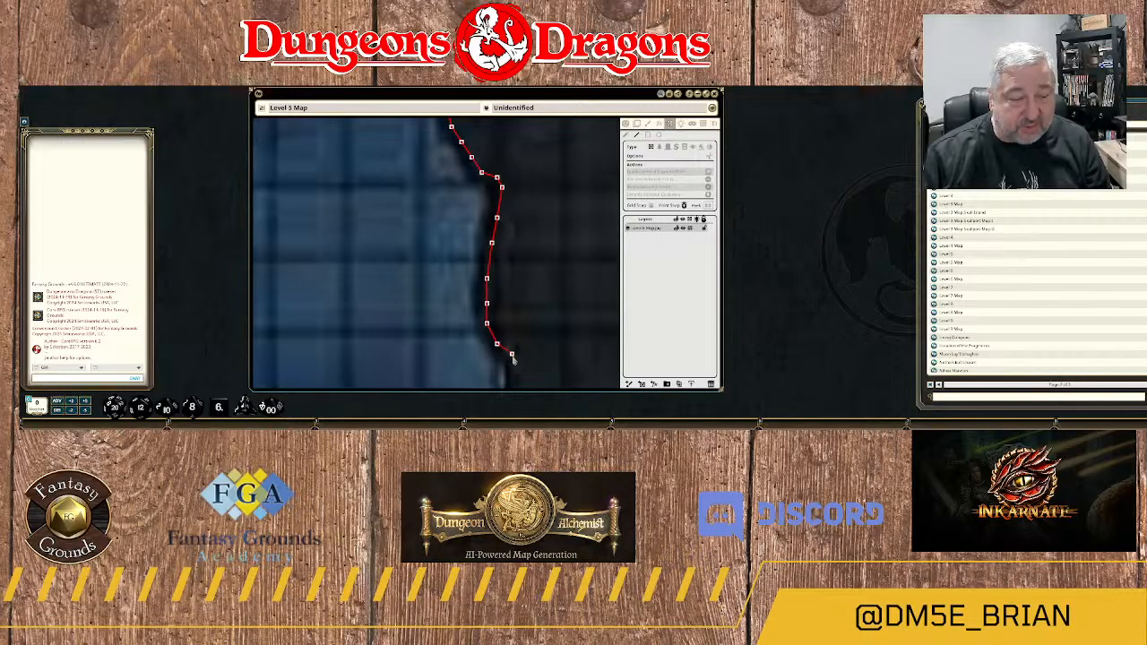
{"action": "left_click", "coordinate": [512, 355]}
Trace the wall down the long slope of the rock edge towards the narrow neck near its southern tip.
{"action": "scroll", "coordinate": [516, 371], "scroll_direction": "down", "scroll_amount": 1}
{"action": "left_click_drag", "start_coordinate": [516, 371], "coordinate": [503, 189]}
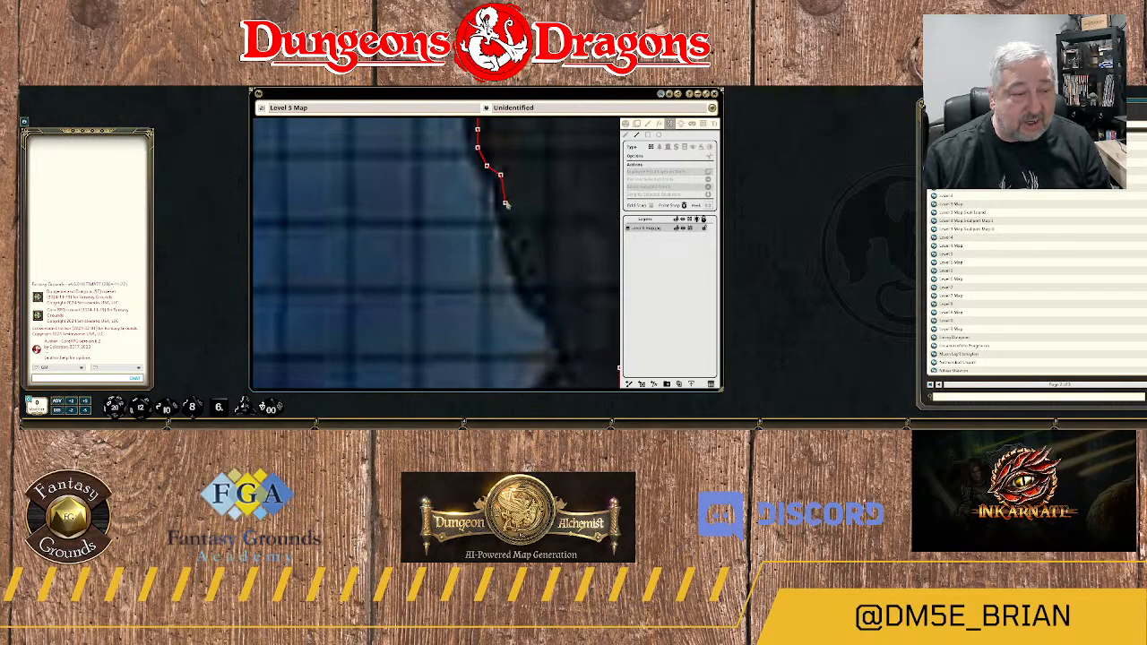
{"action": "left_click", "coordinate": [505, 204]}
{"action": "left_click", "coordinate": [515, 225]}
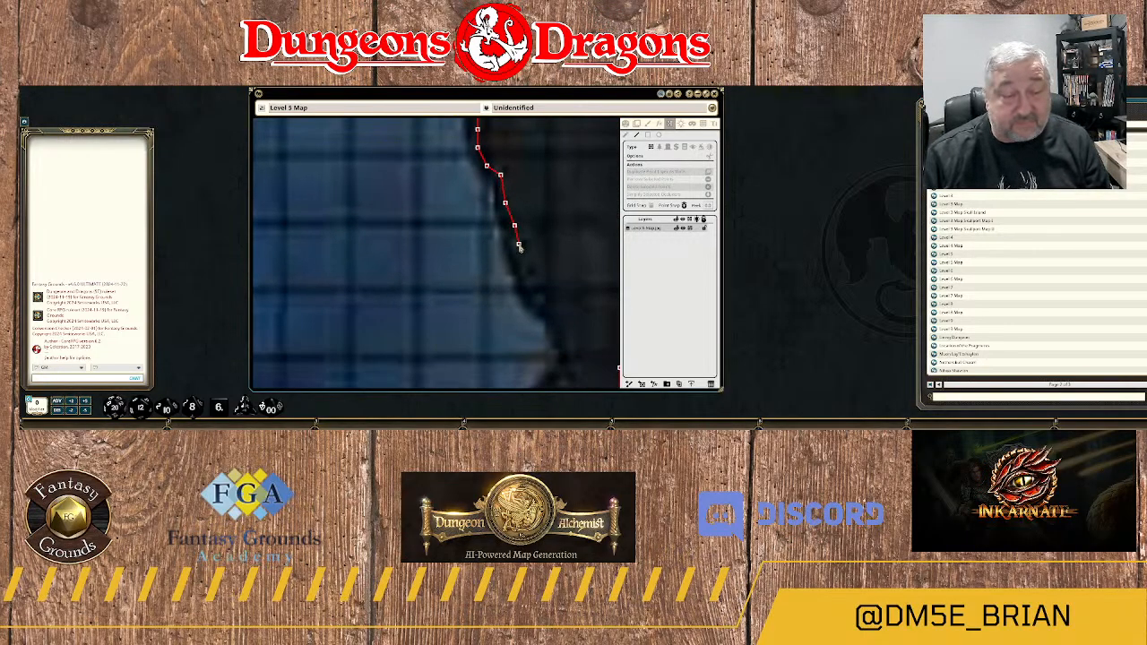
{"action": "left_click", "coordinate": [519, 244]}
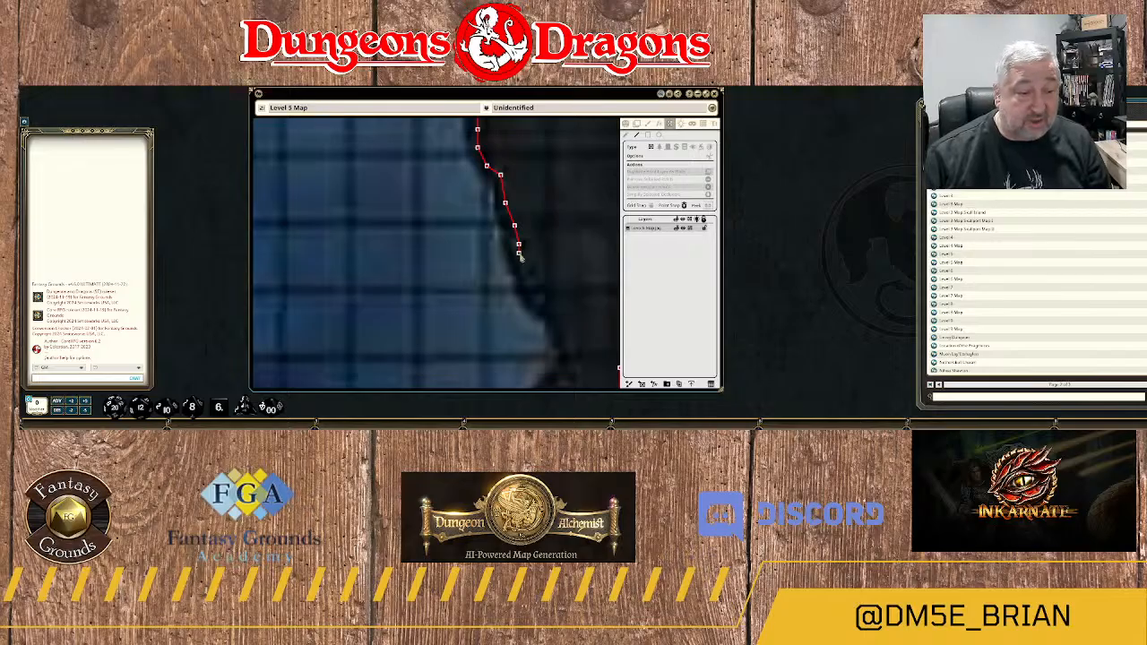
{"action": "left_click", "coordinate": [523, 262]}
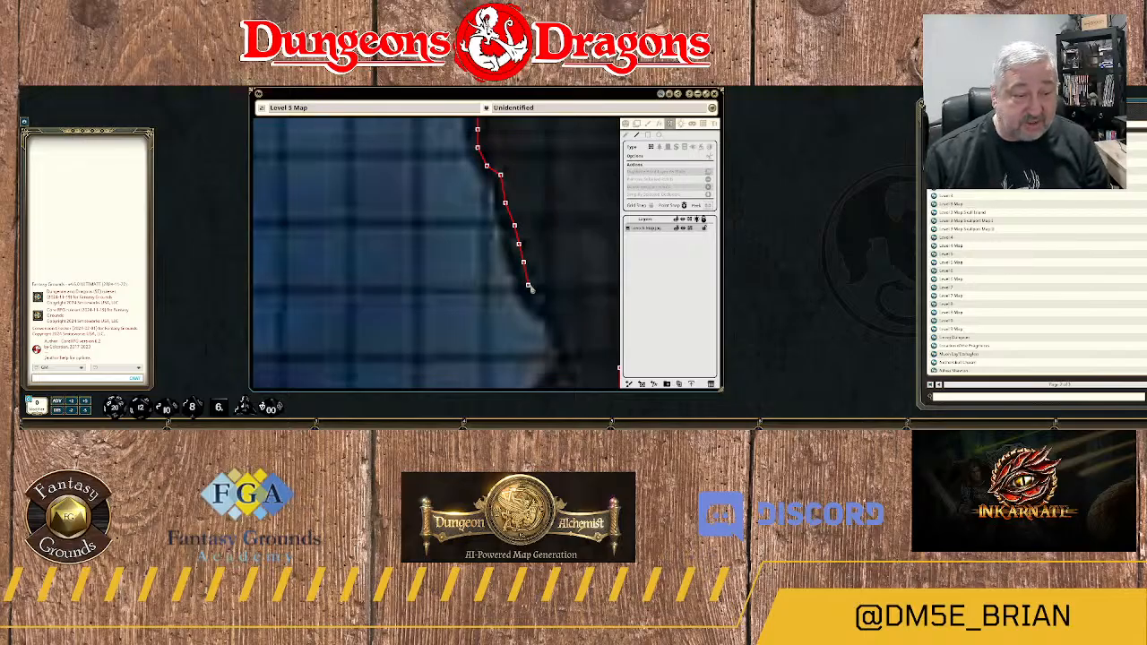
{"action": "left_click", "coordinate": [529, 286]}
{"action": "left_click", "coordinate": [541, 304]}
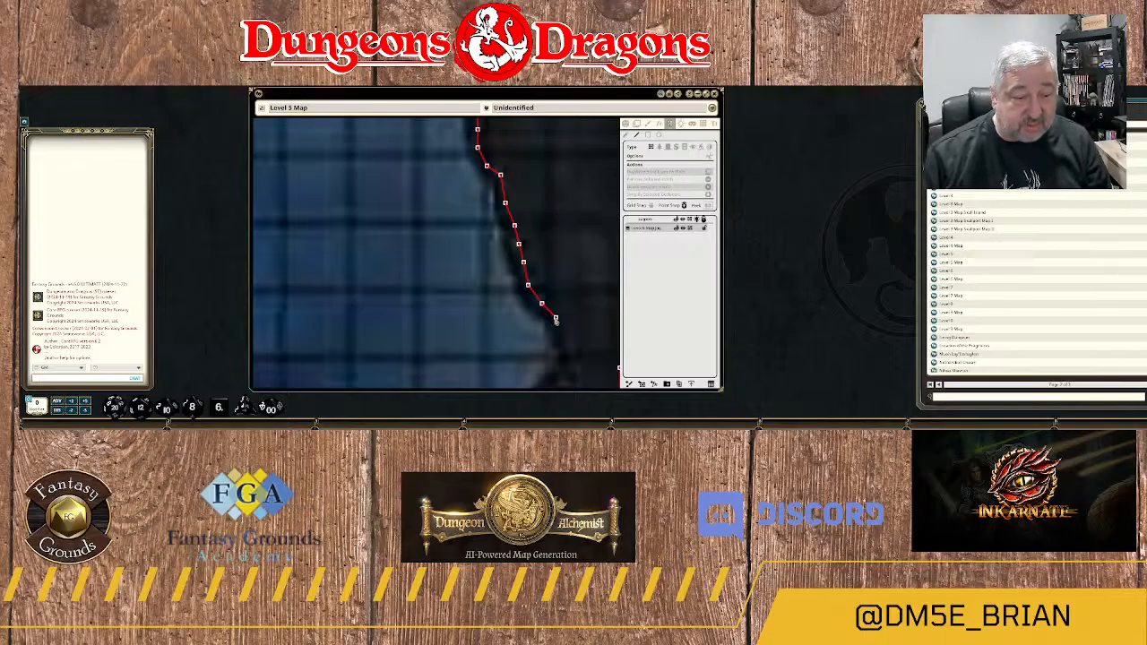
Outline the western side of the rock's southern tip and join the wall to the open end of the existing wall.
{"action": "scroll", "coordinate": [556, 320], "scroll_direction": "down", "scroll_amount": 2}
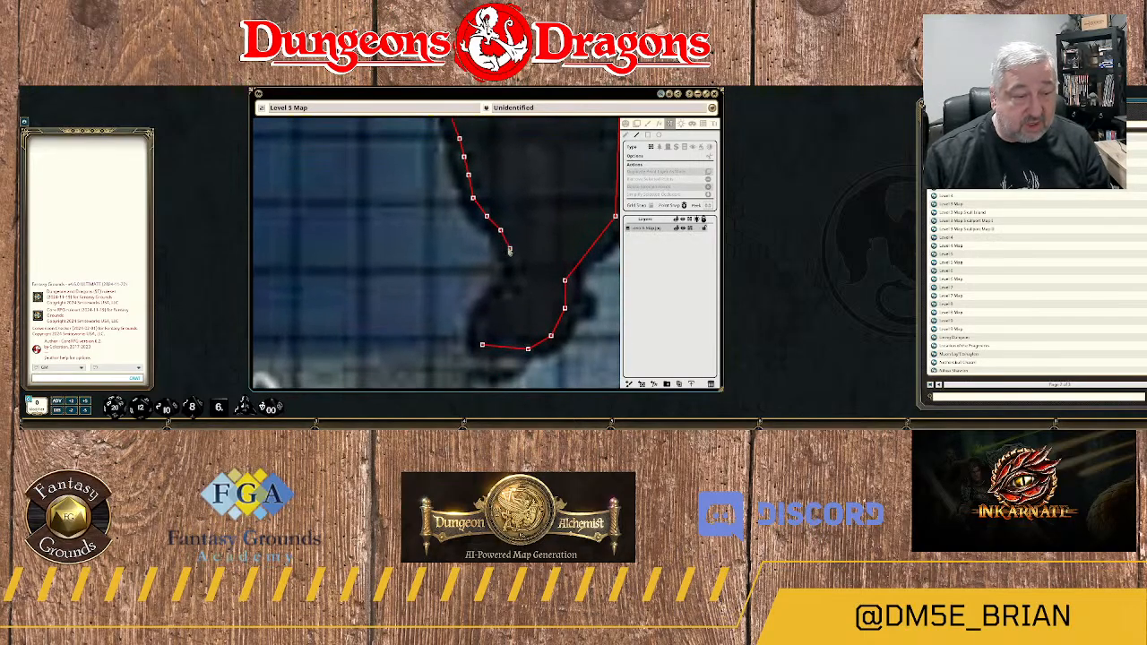
{"action": "left_click", "coordinate": [509, 266]}
{"action": "left_click", "coordinate": [510, 285]}
{"action": "left_click", "coordinate": [501, 294]}
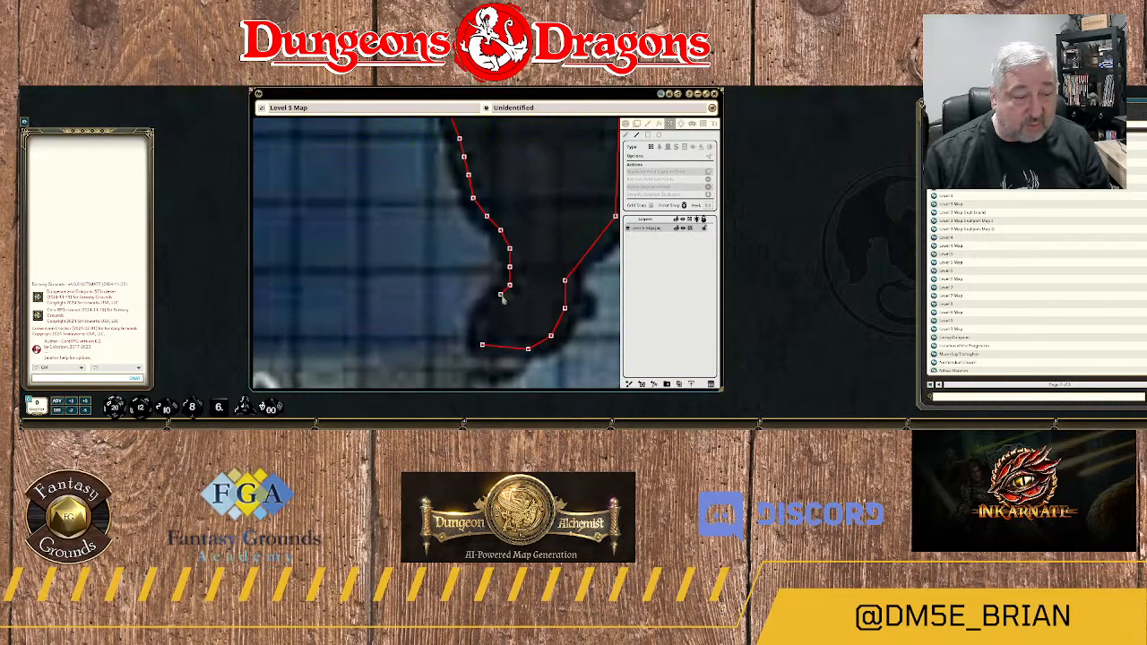
{"action": "left_click", "coordinate": [487, 309]}
{"action": "left_click", "coordinate": [482, 344]}
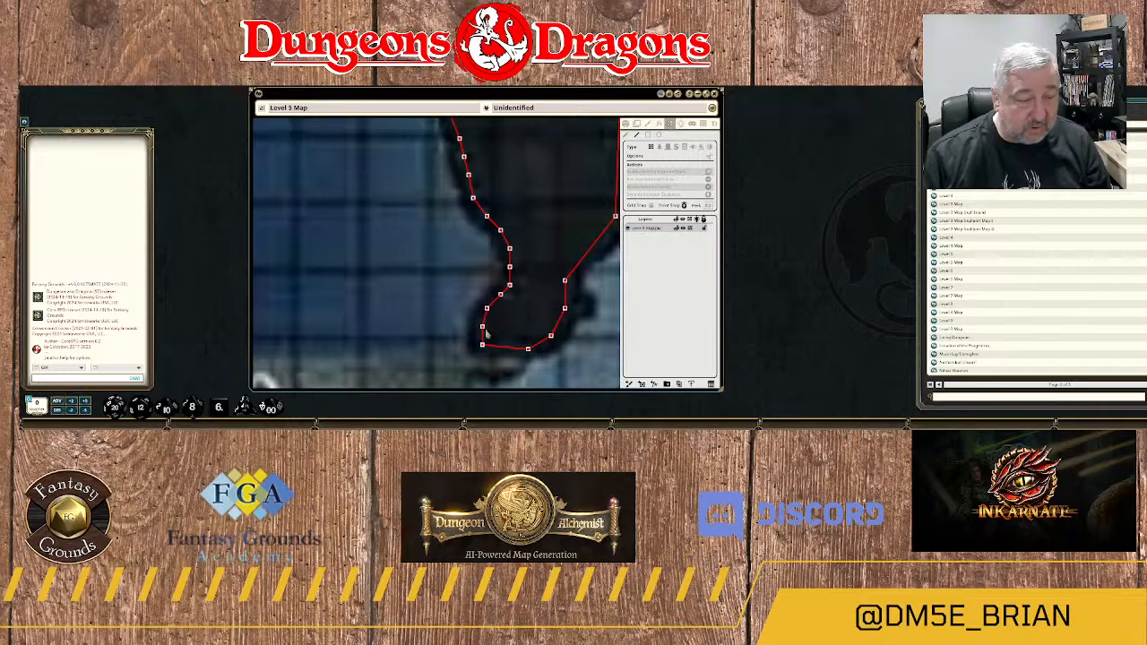
Extend the wall from its open end just south of area 10 down the river's eastern rock edge.
{"action": "scroll", "coordinate": [482, 346], "scroll_direction": "down", "scroll_amount": 5}
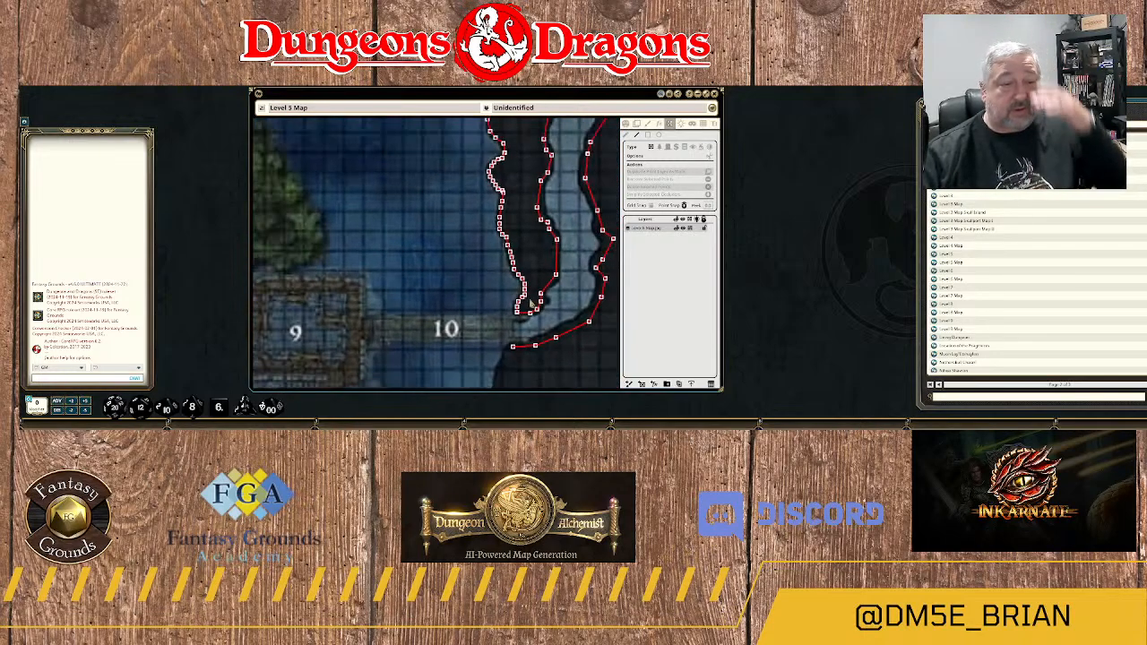
{"action": "scroll", "coordinate": [482, 346], "scroll_direction": "down", "scroll_amount": 4}
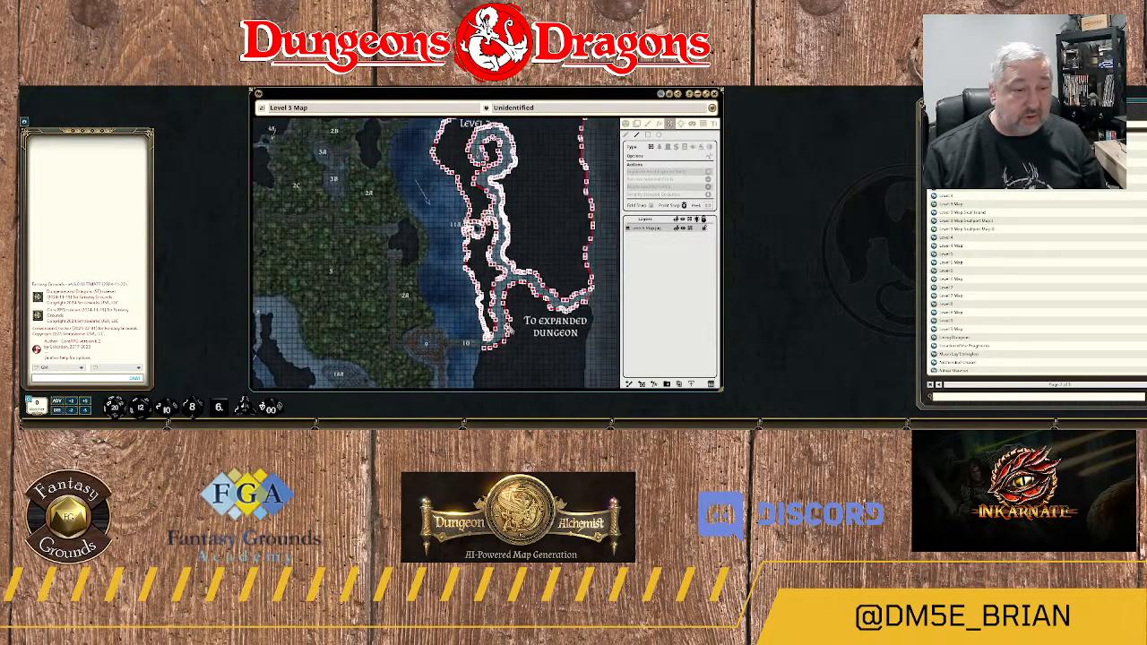
{"action": "scroll", "coordinate": [506, 323], "scroll_direction": "up", "scroll_amount": 8}
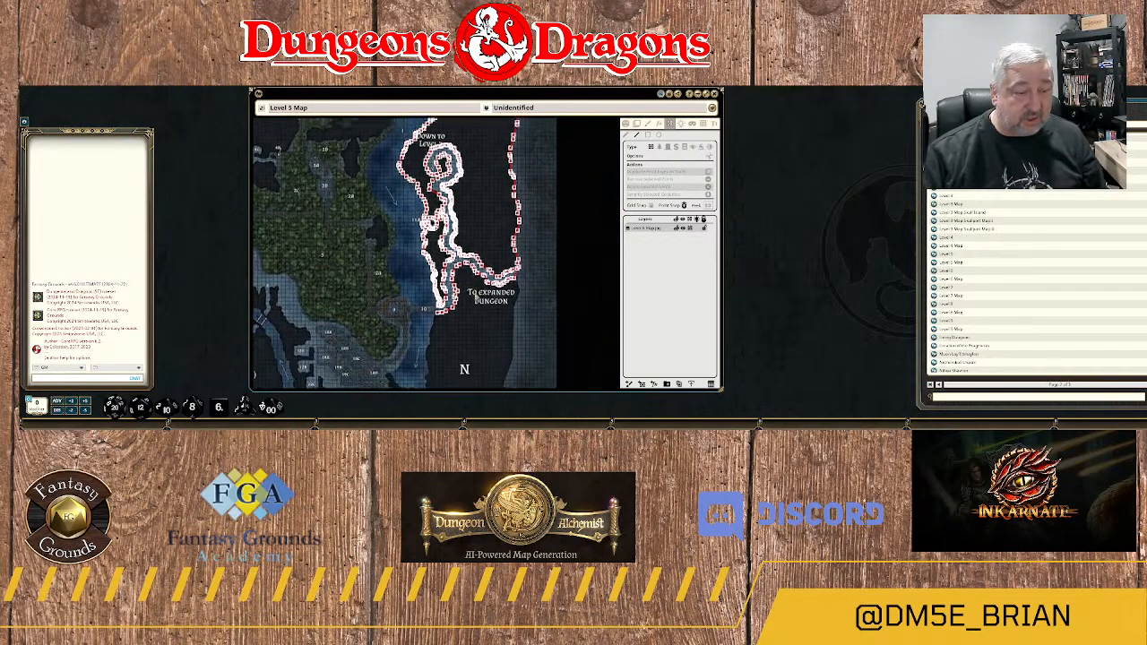
{"action": "scroll", "coordinate": [516, 292], "scroll_direction": "up", "scroll_amount": 5}
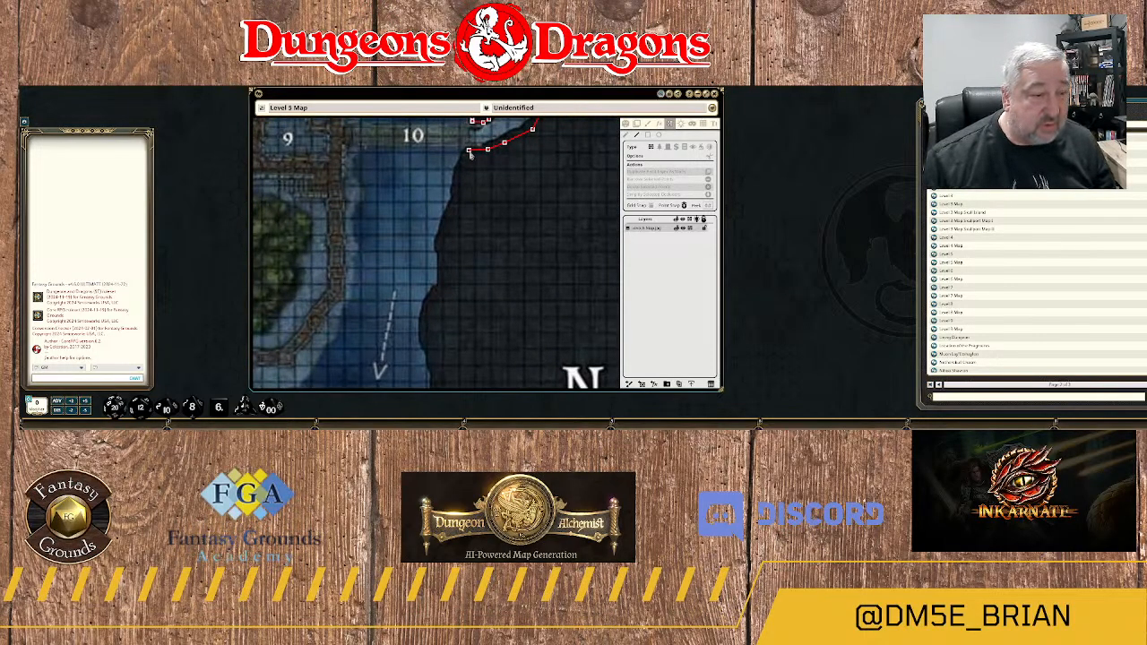
{"action": "left_click", "coordinate": [469, 151]}
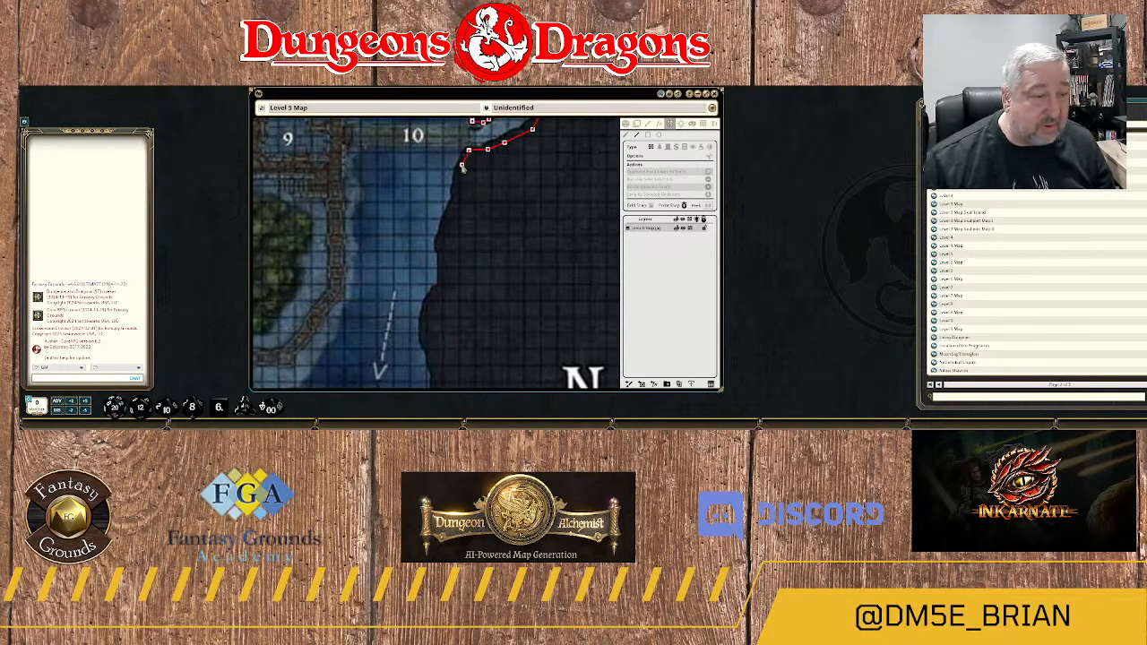
{"action": "left_click", "coordinate": [461, 165]}
{"action": "left_click", "coordinate": [460, 183]}
{"action": "left_click", "coordinate": [454, 209]}
{"action": "left_click", "coordinate": [443, 232]}
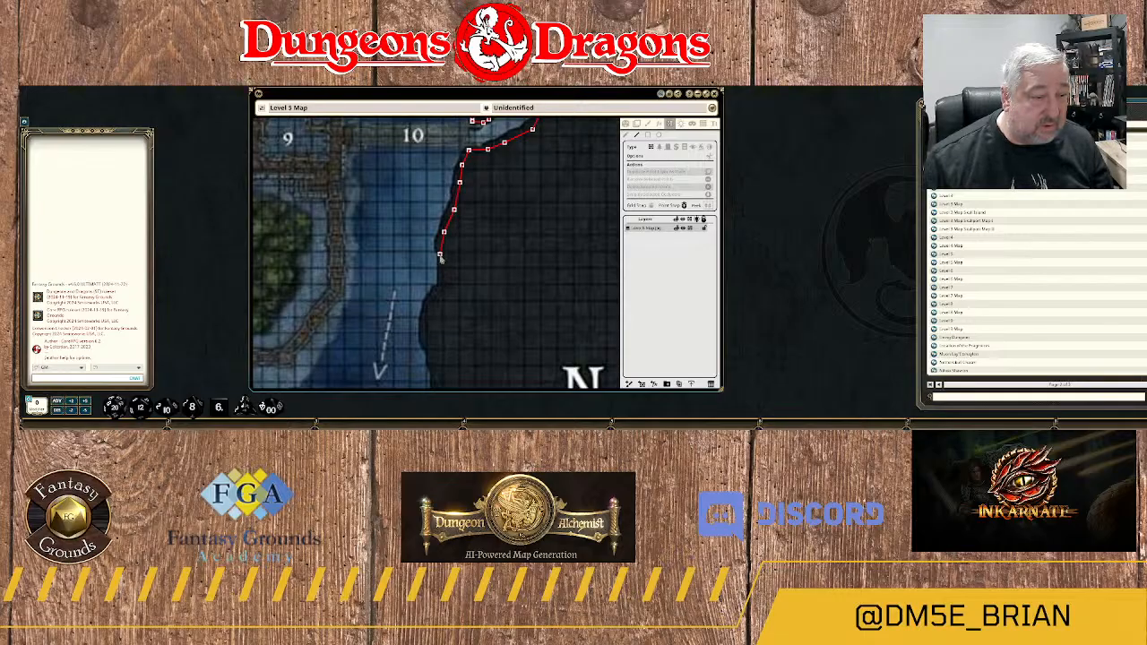
Carry the wall around the shallow rock bulge east of the dashed river flow arrow.
{"action": "left_click", "coordinate": [440, 286]}
{"action": "left_click", "coordinate": [431, 297]}
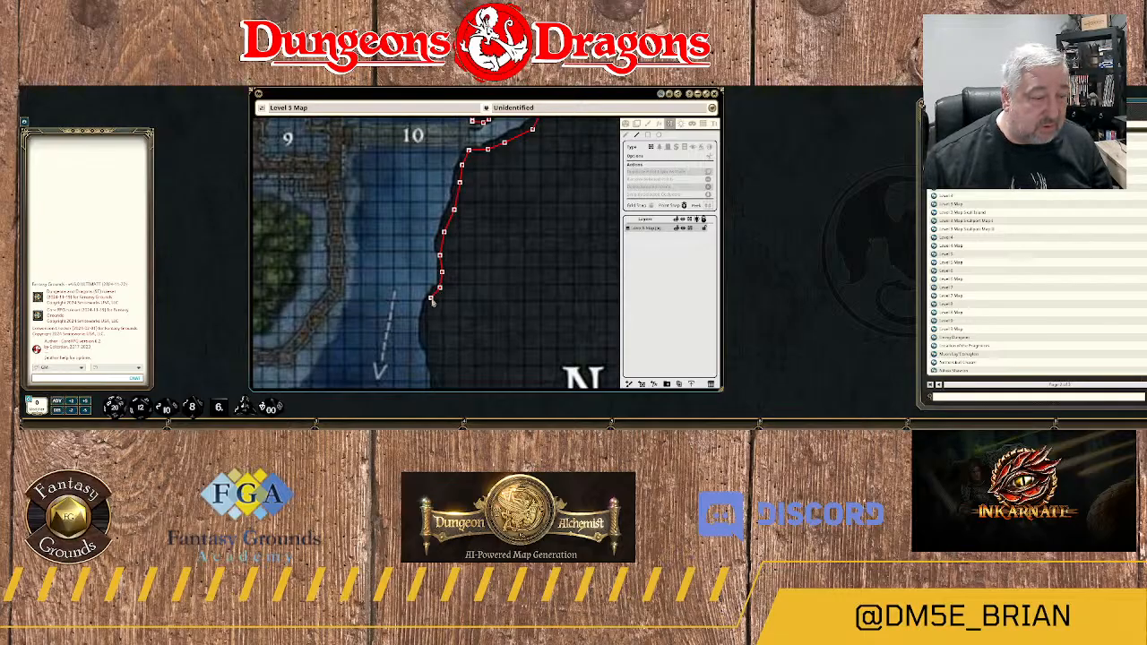
{"action": "left_click", "coordinate": [427, 314]}
{"action": "left_click", "coordinate": [427, 330]}
{"action": "left_click", "coordinate": [428, 347]}
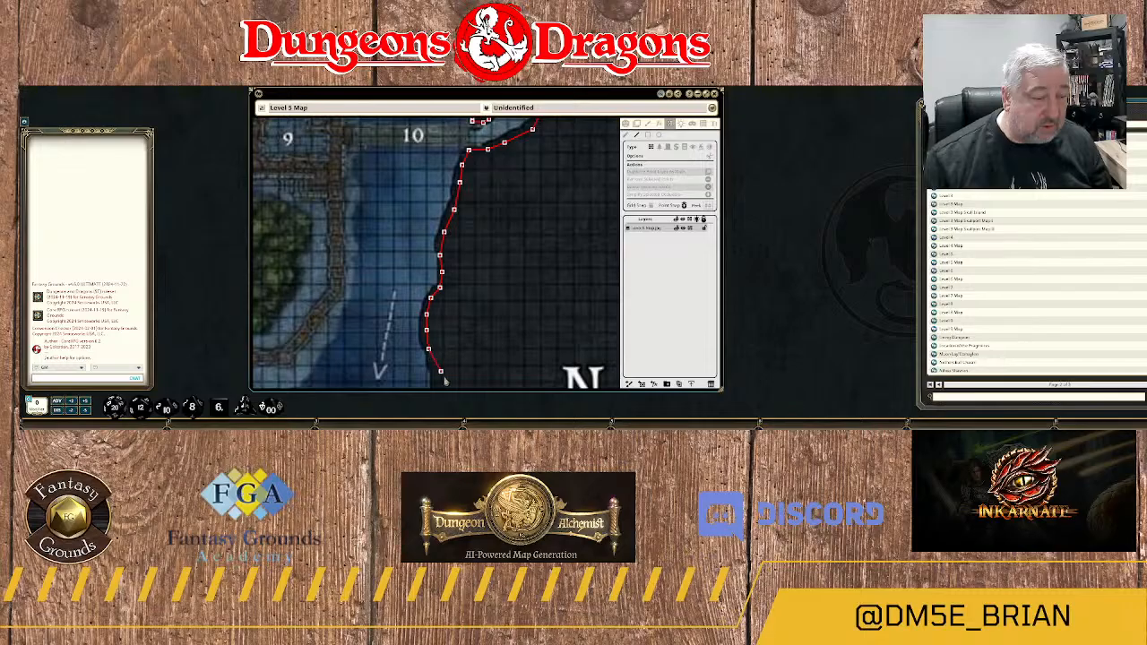
Trace the wall around the small rock knob west of the N marker and along the edge below it.
{"action": "left_click_drag", "start_coordinate": [449, 381], "coordinate": [446, 187]}
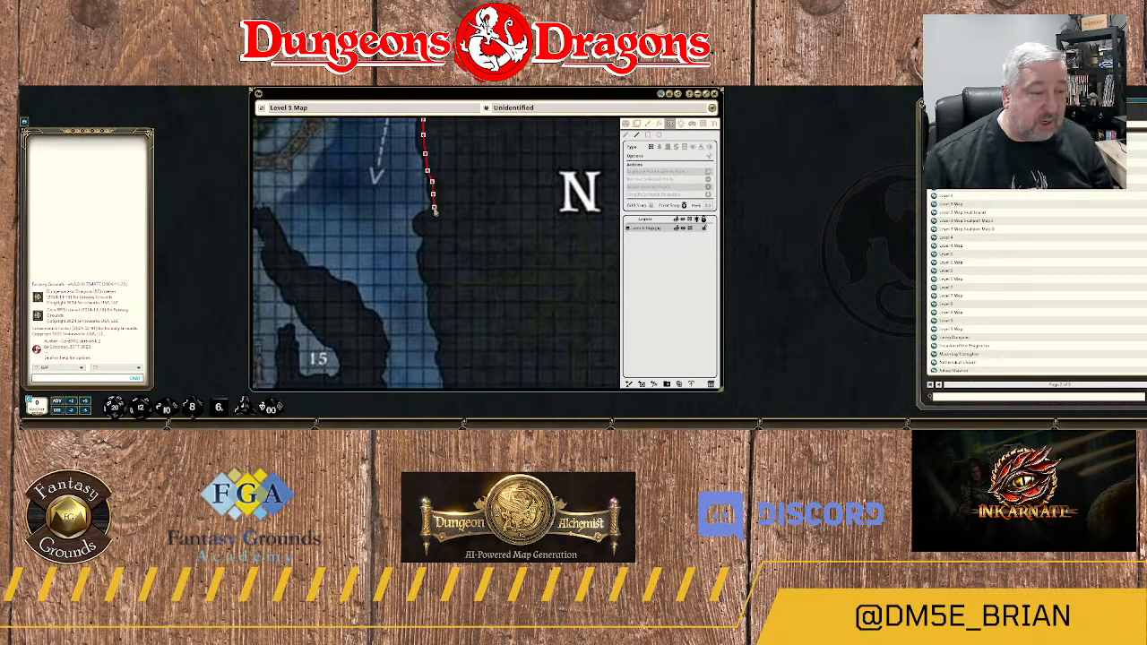
{"action": "left_click", "coordinate": [433, 216]}
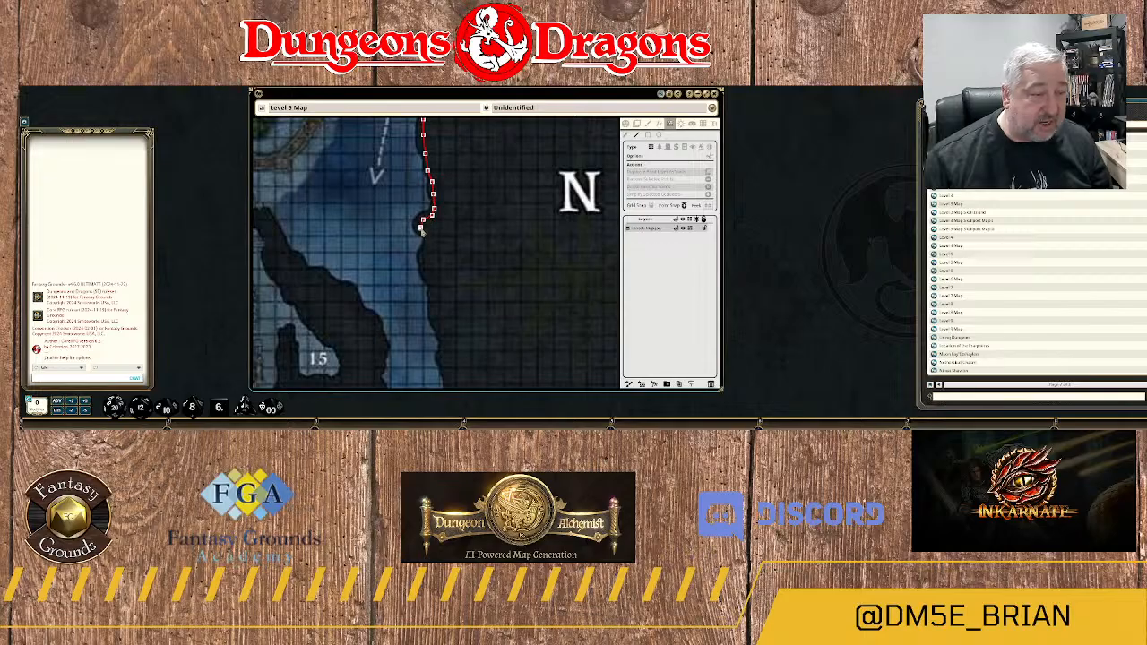
{"action": "left_click", "coordinate": [427, 234]}
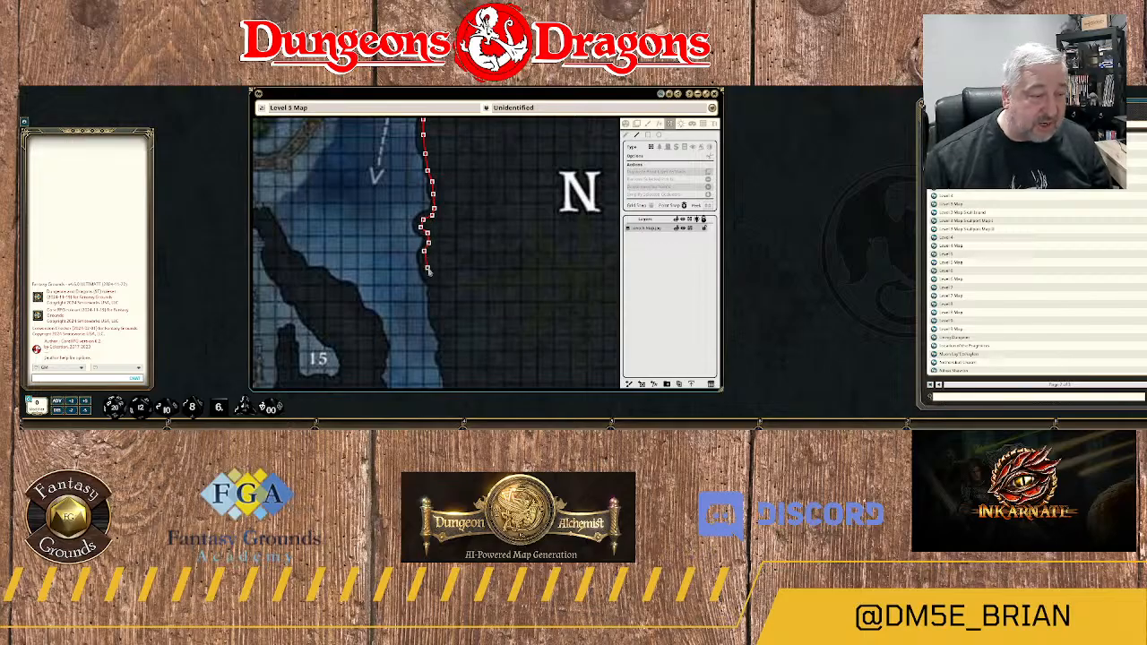
{"action": "left_click", "coordinate": [429, 274]}
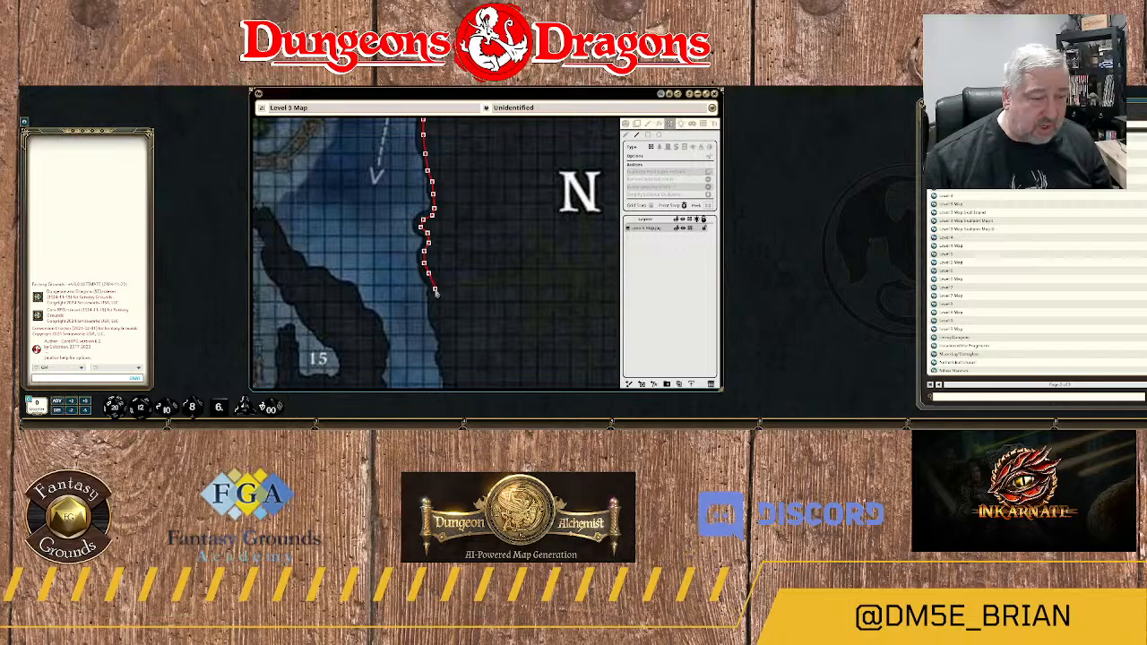
{"action": "left_click", "coordinate": [436, 288]}
Continue the wall down the eastern bank opposite areas 15 and 16A and around the corner into the southeastern river branch.
{"action": "left_click_drag", "start_coordinate": [445, 311], "coordinate": [471, 215]}
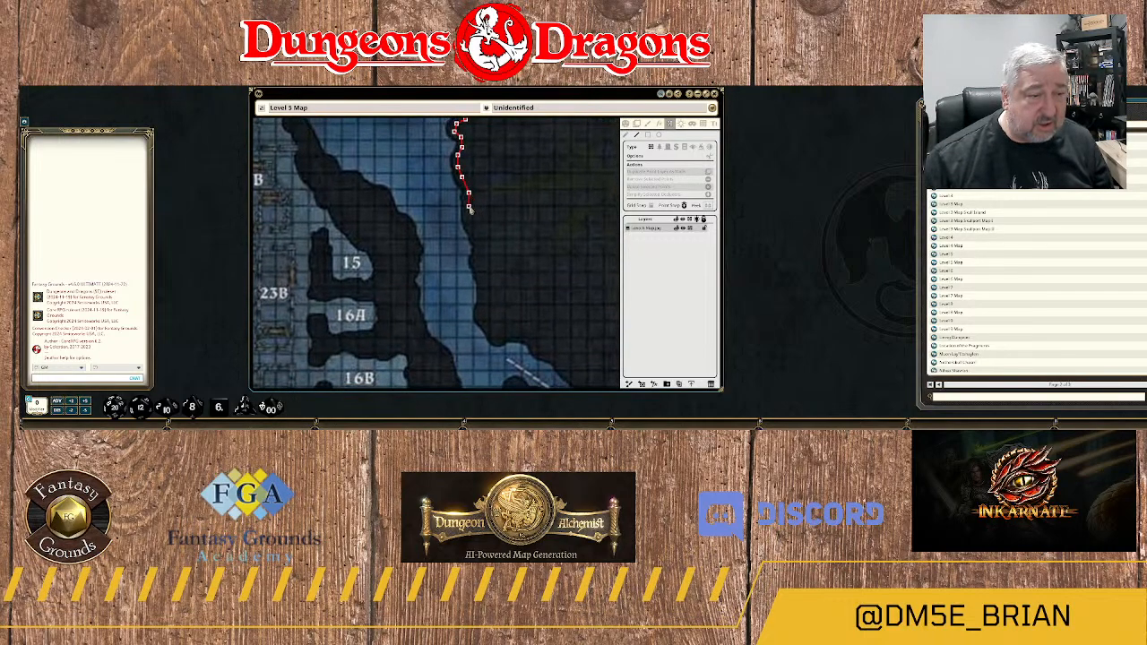
{"action": "left_click", "coordinate": [469, 221]}
{"action": "left_click", "coordinate": [475, 232]}
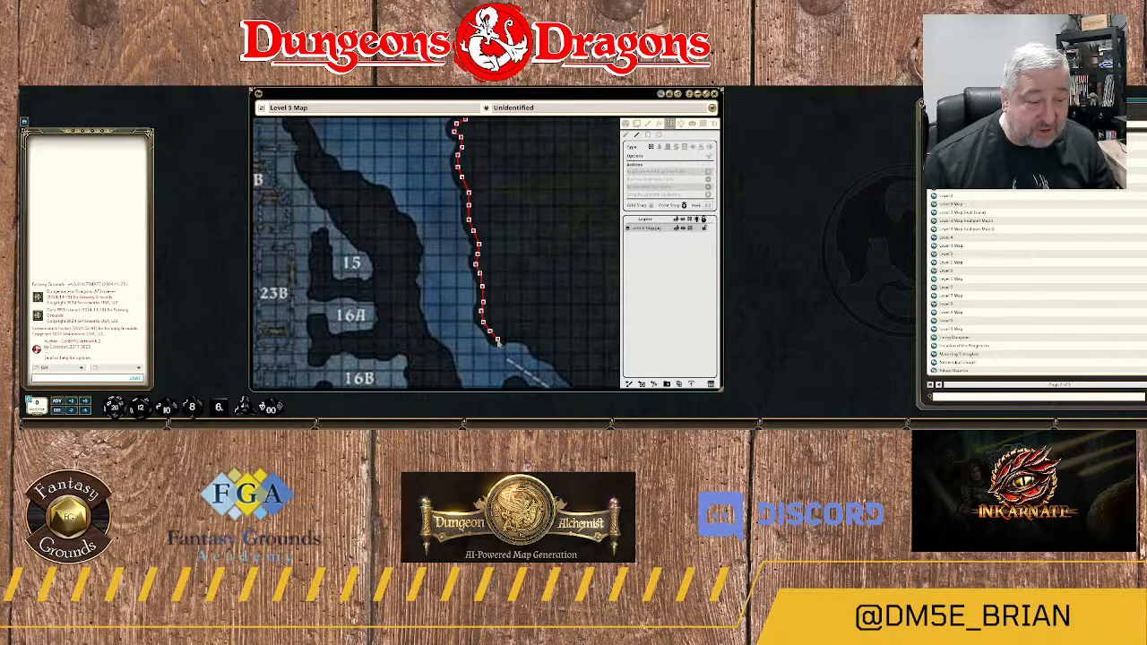
{"action": "left_click", "coordinate": [518, 338]}
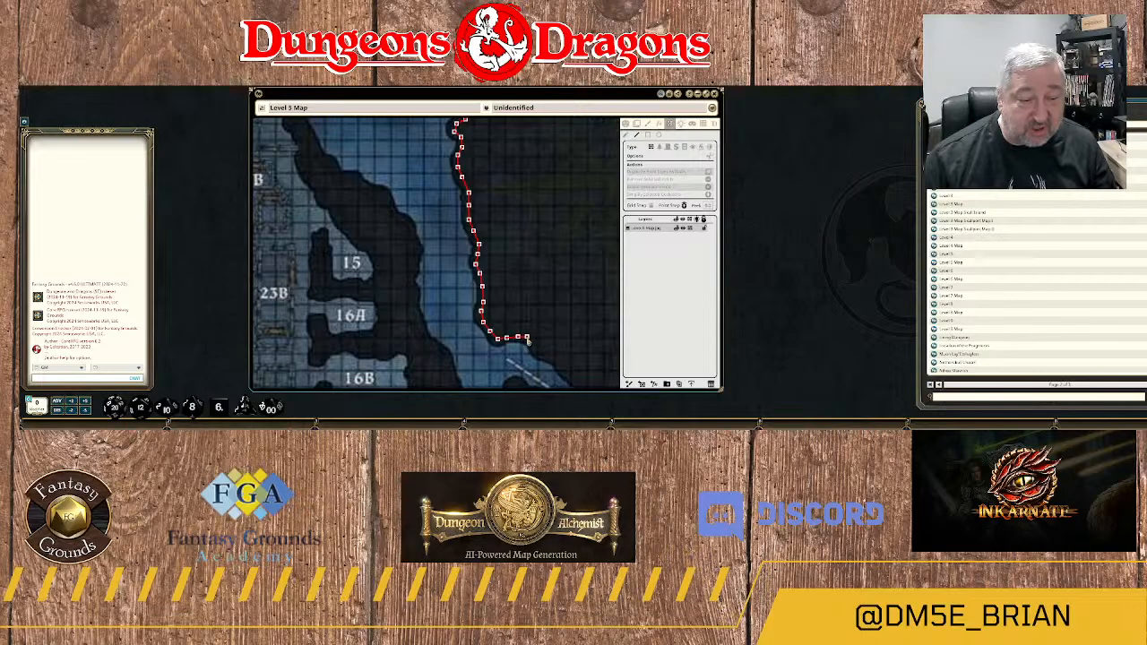
{"action": "left_click", "coordinate": [536, 346]}
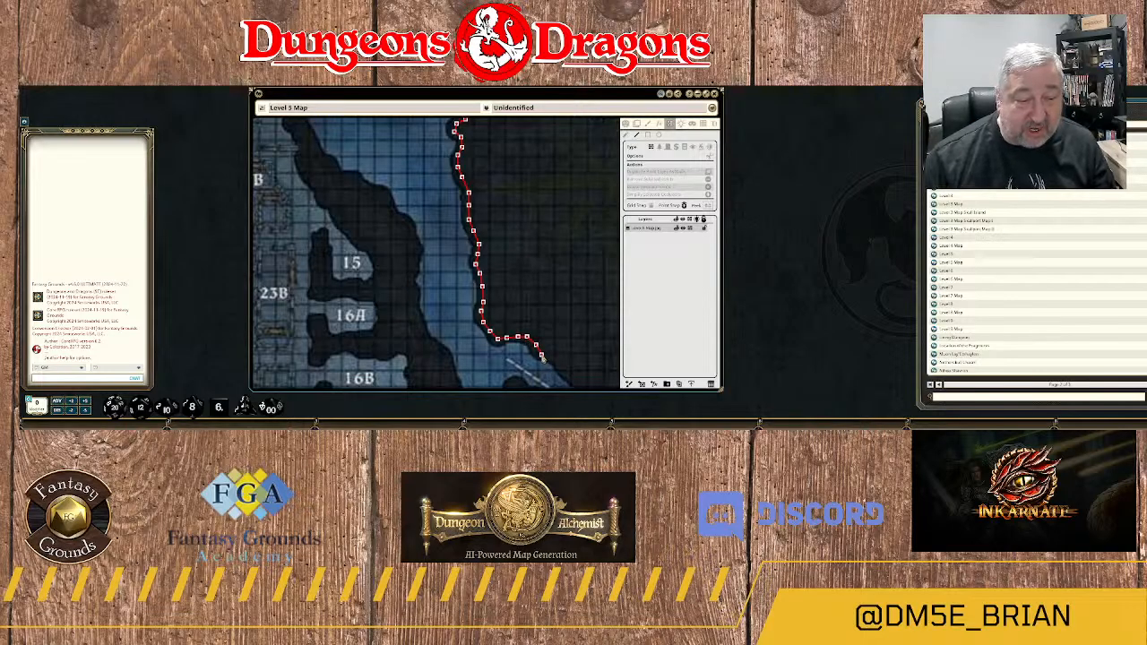
Trace the wall along the branch's northeastern bank beside the flow arrow to the small ledge beyond it.
{"action": "left_click_drag", "start_coordinate": [562, 368], "coordinate": [503, 252]}
{"action": "left_click", "coordinate": [497, 244]}
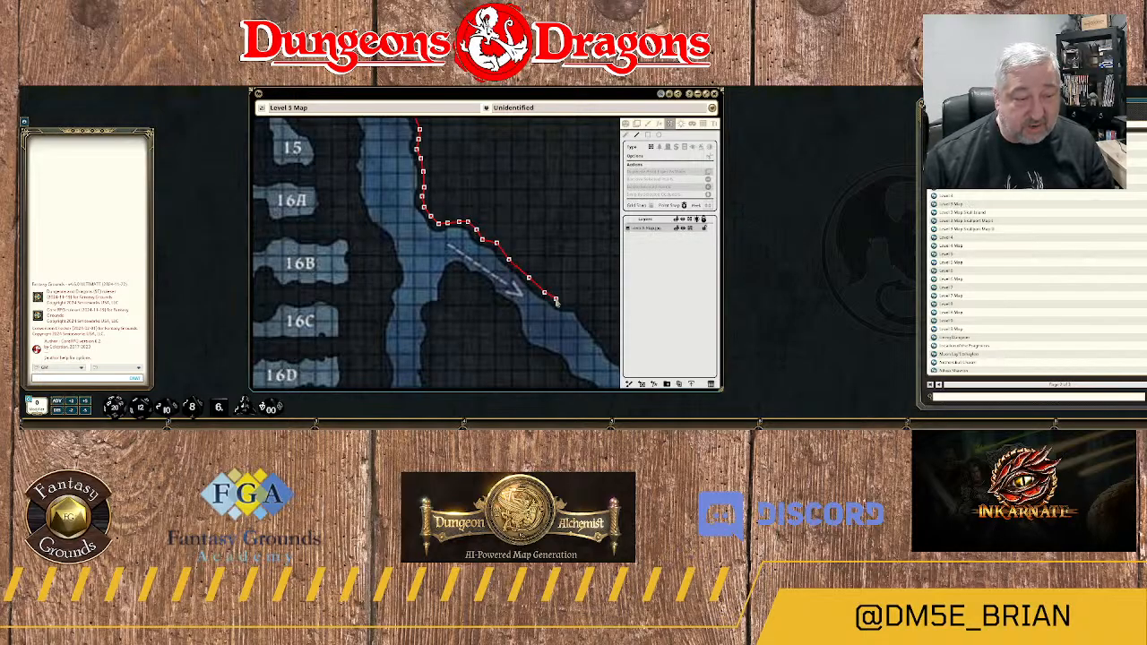
{"action": "left_click", "coordinate": [569, 309]}
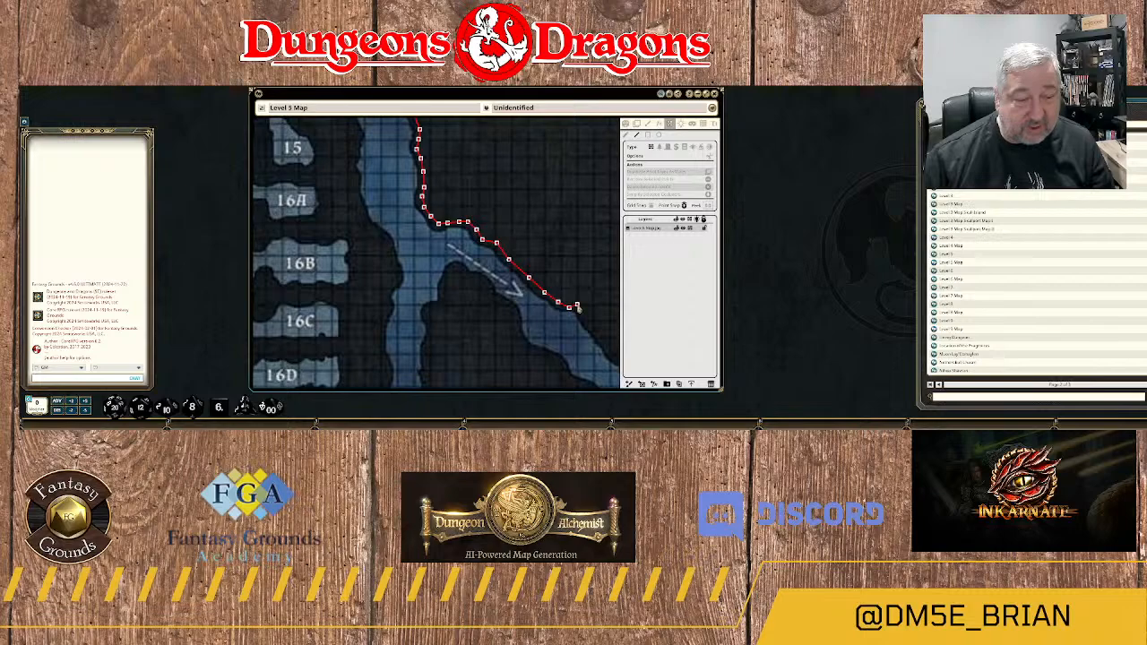
{"action": "left_click", "coordinate": [578, 307]}
Follow the branch's northeastern bank down the diagonal rock edge southeast of the ledge.
{"action": "left_click_drag", "start_coordinate": [580, 317], "coordinate": [466, 251]}
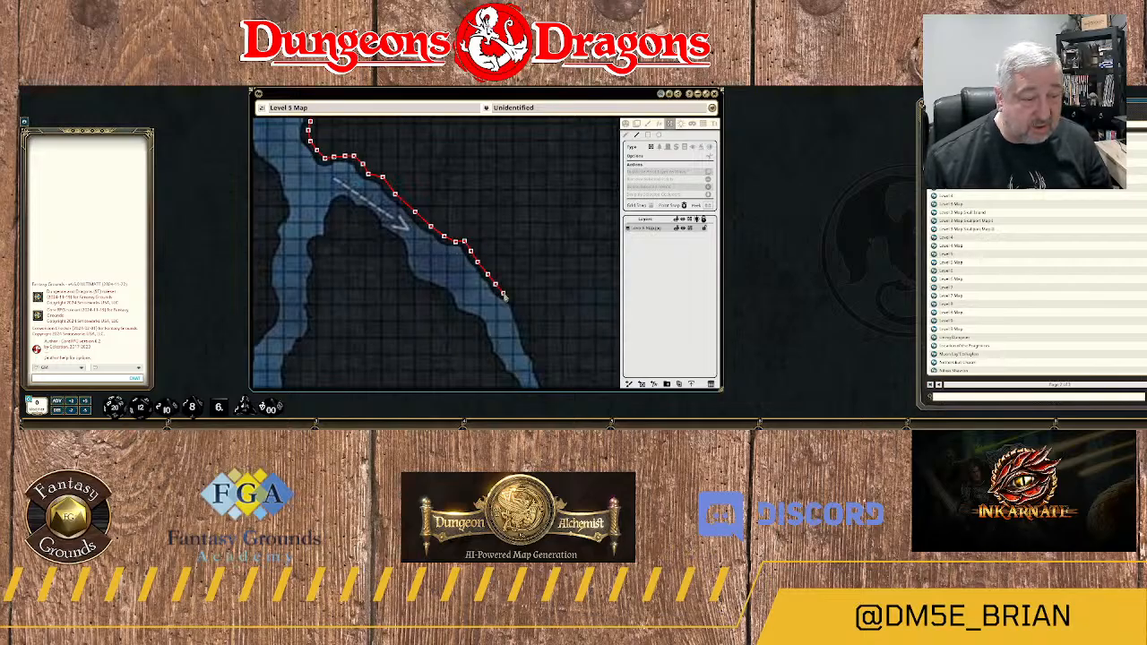
{"action": "left_click", "coordinate": [505, 294]}
{"action": "left_click", "coordinate": [516, 312]}
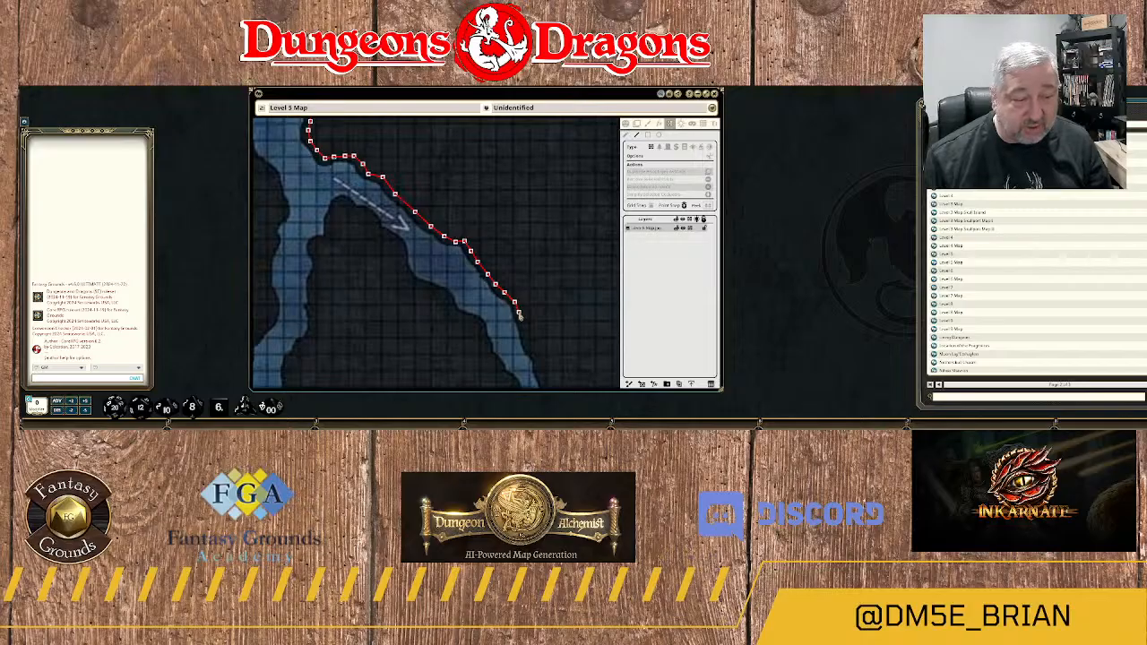
{"action": "left_click", "coordinate": [522, 327]}
Bring the wall down the branch's eastern bank to its southern mouth and close it across to the rock on the western side.
{"action": "left_click_drag", "start_coordinate": [532, 348], "coordinate": [512, 239]}
{"action": "left_click", "coordinate": [518, 253]}
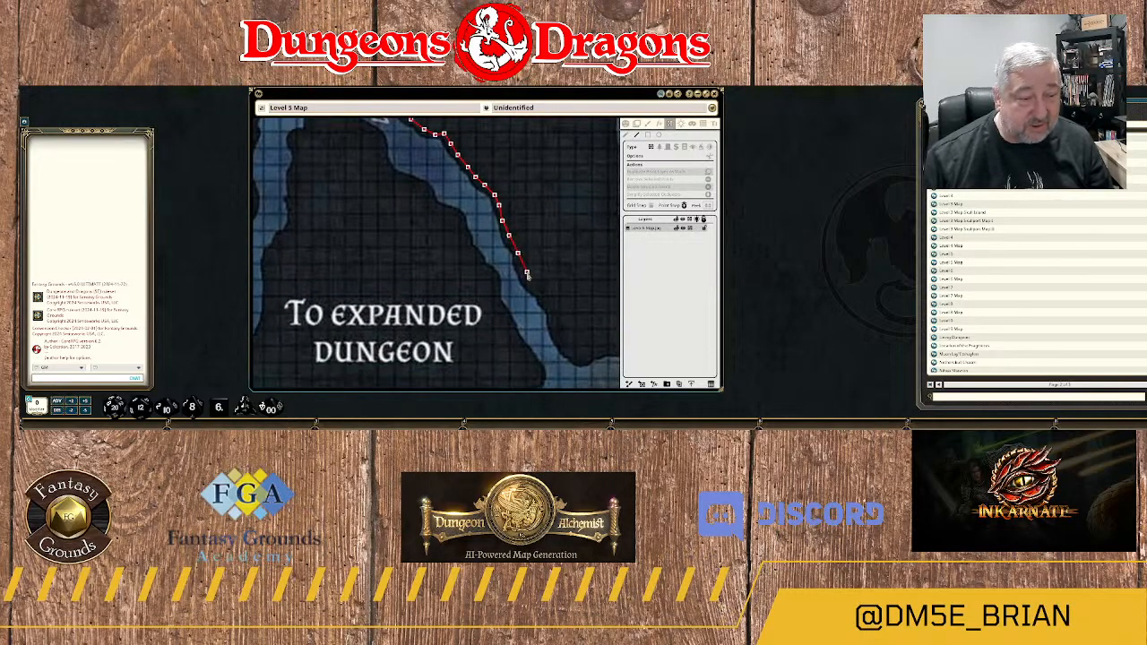
{"action": "left_click", "coordinate": [524, 269]}
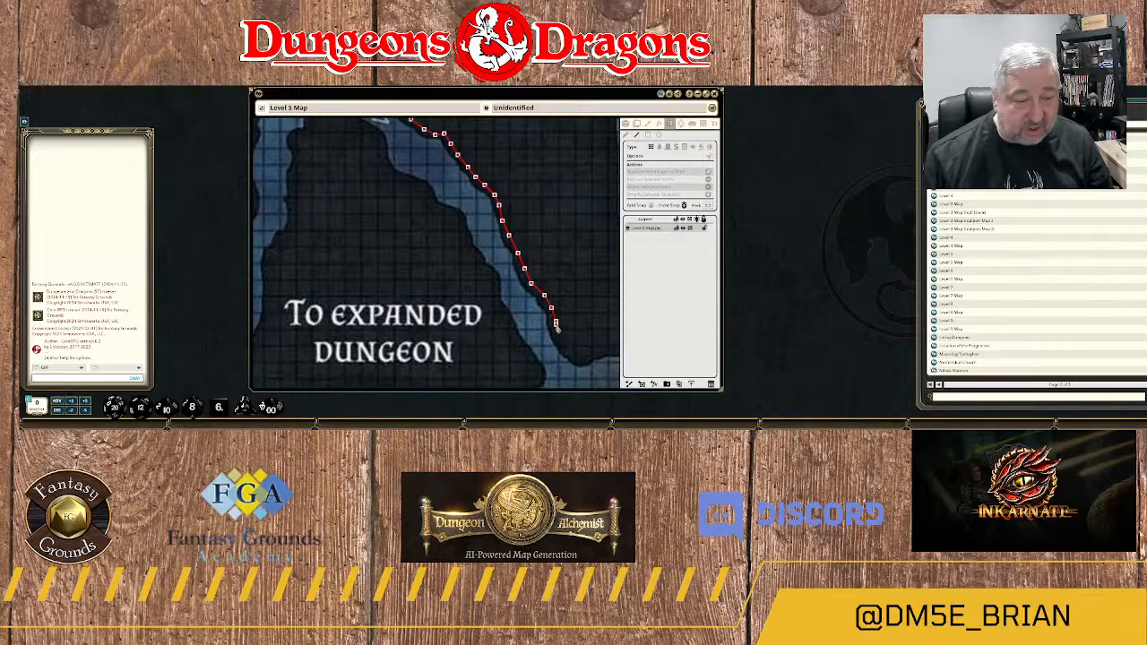
{"action": "left_click", "coordinate": [557, 322]}
{"action": "left_click", "coordinate": [567, 352]}
{"action": "left_click_drag", "start_coordinate": [585, 361], "coordinate": [517, 310]}
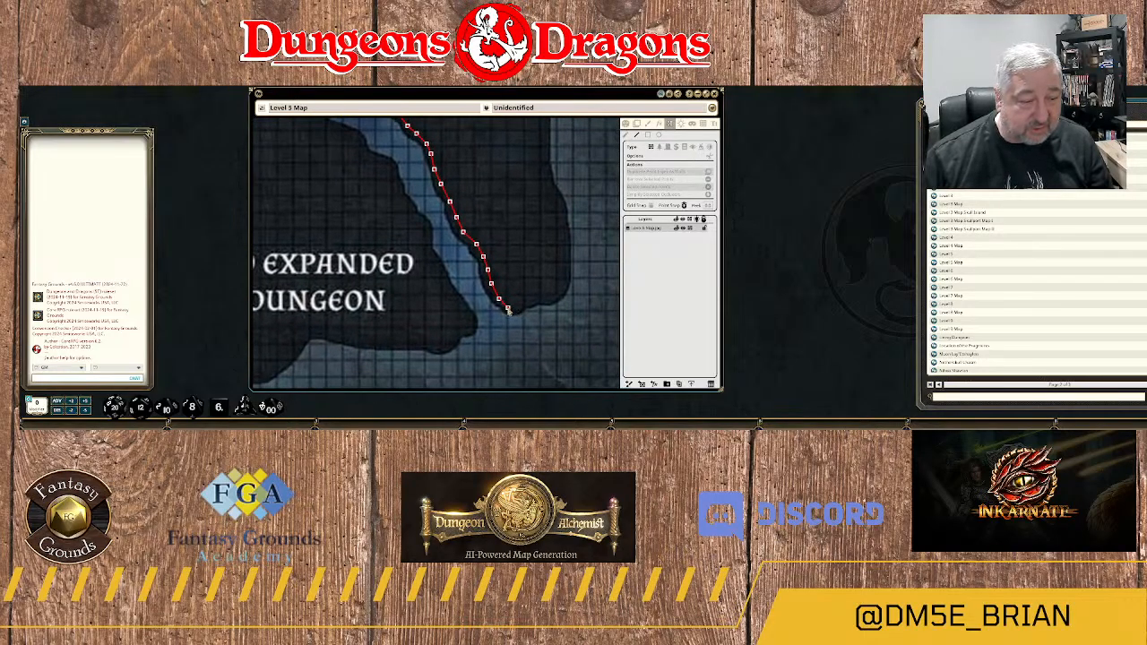
{"action": "left_click", "coordinate": [507, 309]}
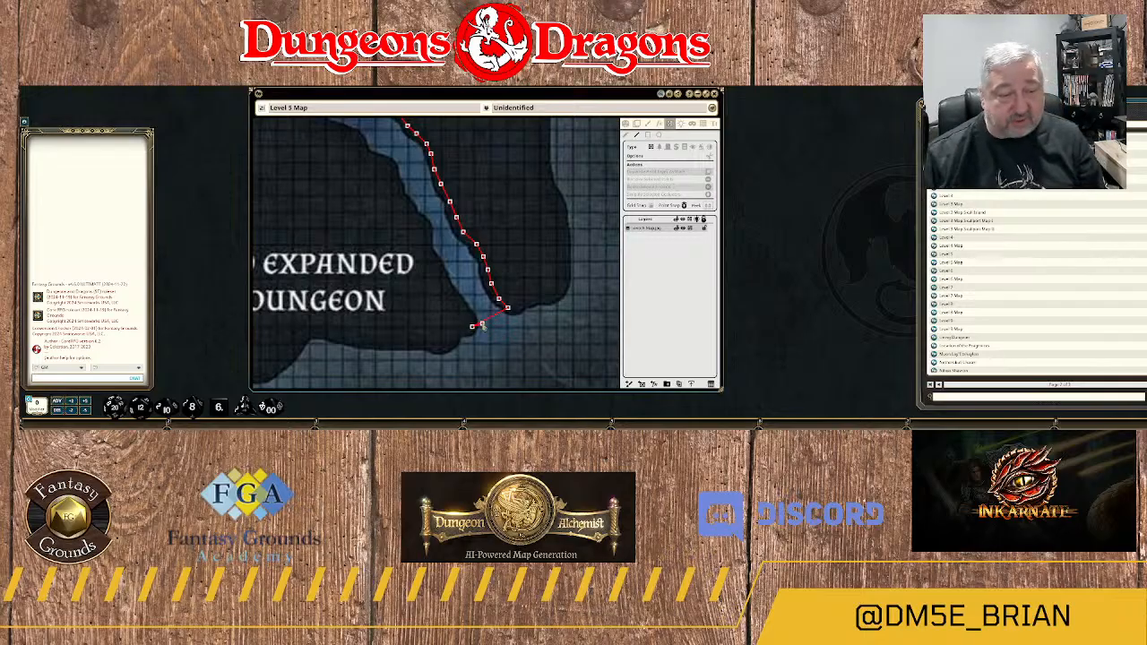
Trace the wall from the branch's mouth back up its western bank beside the "To expanded dungeon" label.
{"action": "scroll", "coordinate": [479, 324], "scroll_direction": "down", "scroll_amount": 2}
{"action": "scroll", "coordinate": [480, 325], "scroll_direction": "down", "scroll_amount": 3}
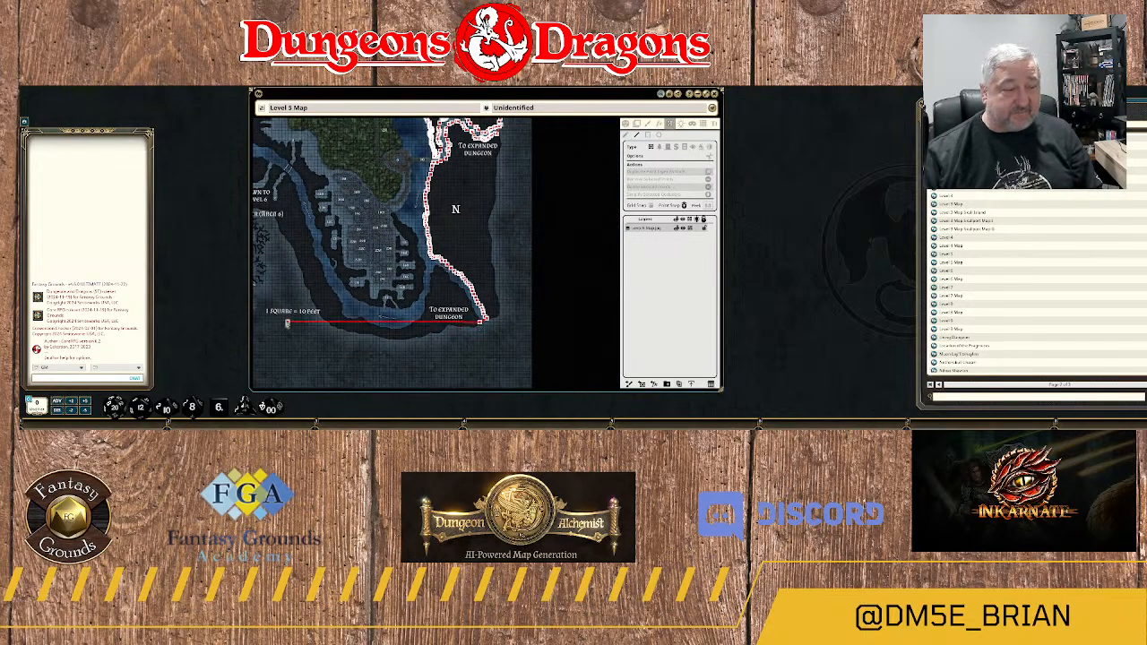
{"action": "scroll", "coordinate": [345, 355], "scroll_direction": "down", "scroll_amount": 1}
{"action": "left_click_drag", "start_coordinate": [341, 352], "coordinate": [413, 342]}
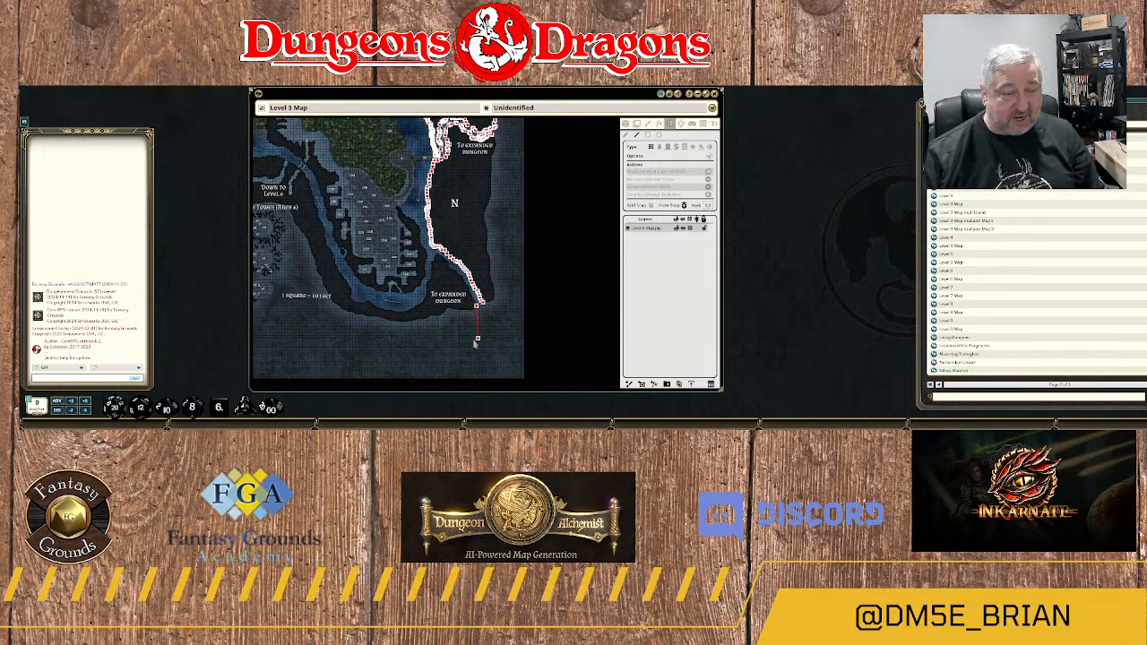
{"action": "scroll", "coordinate": [485, 319], "scroll_direction": "up", "scroll_amount": 6}
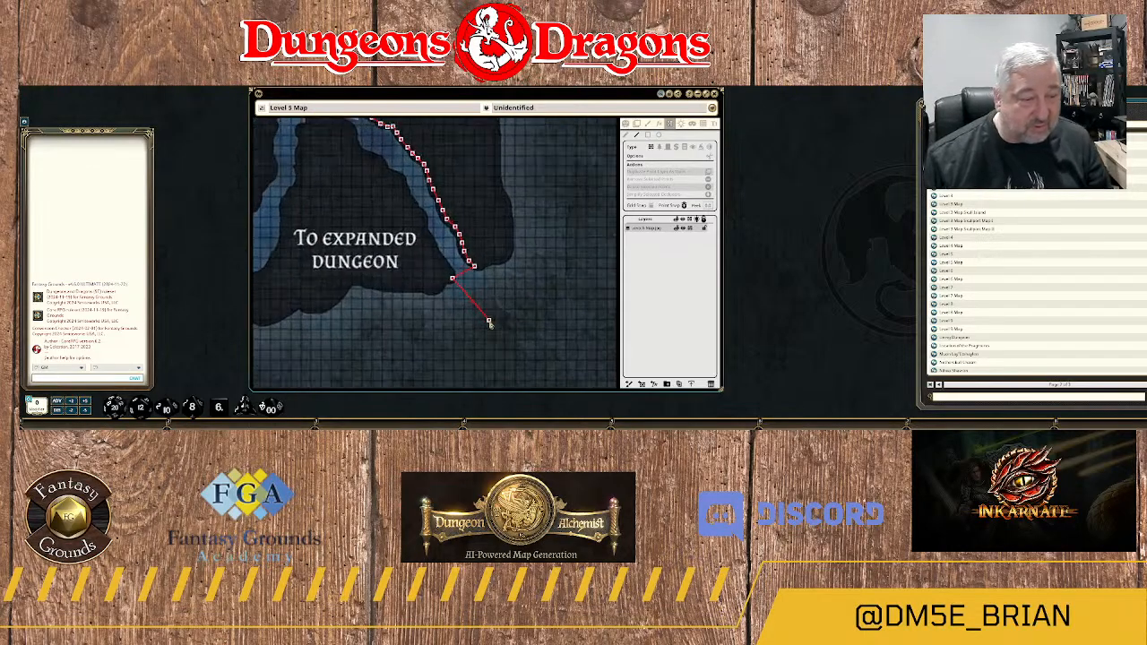
{"action": "left_click_drag", "start_coordinate": [397, 276], "coordinate": [455, 335]}
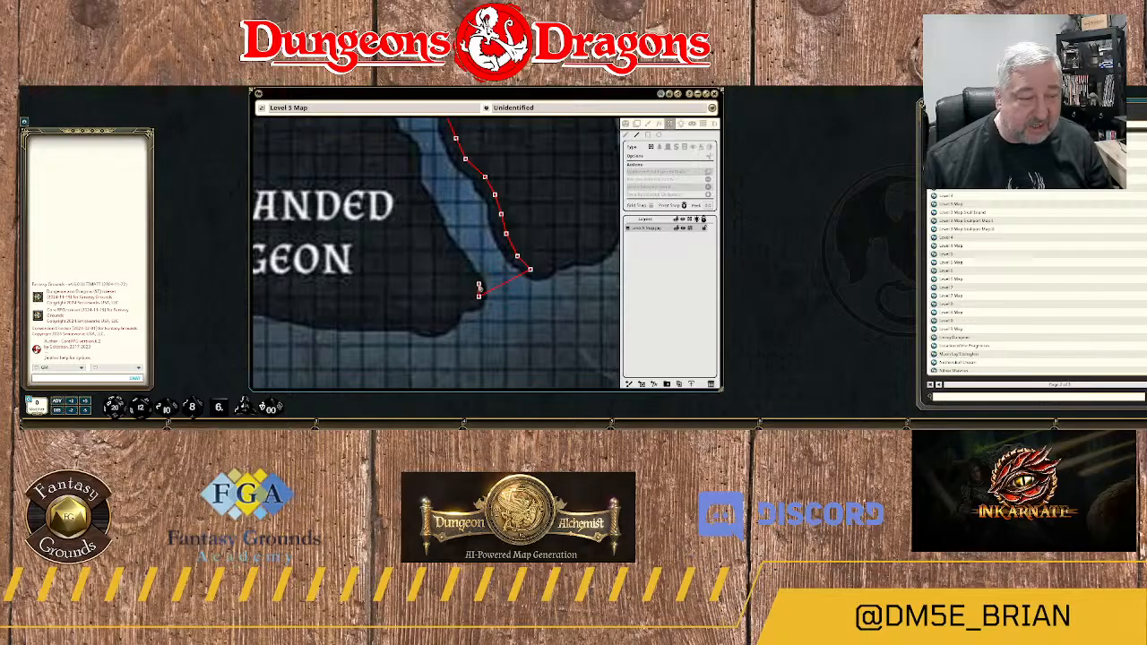
{"action": "left_click", "coordinate": [478, 284]}
{"action": "left_click", "coordinate": [460, 265]}
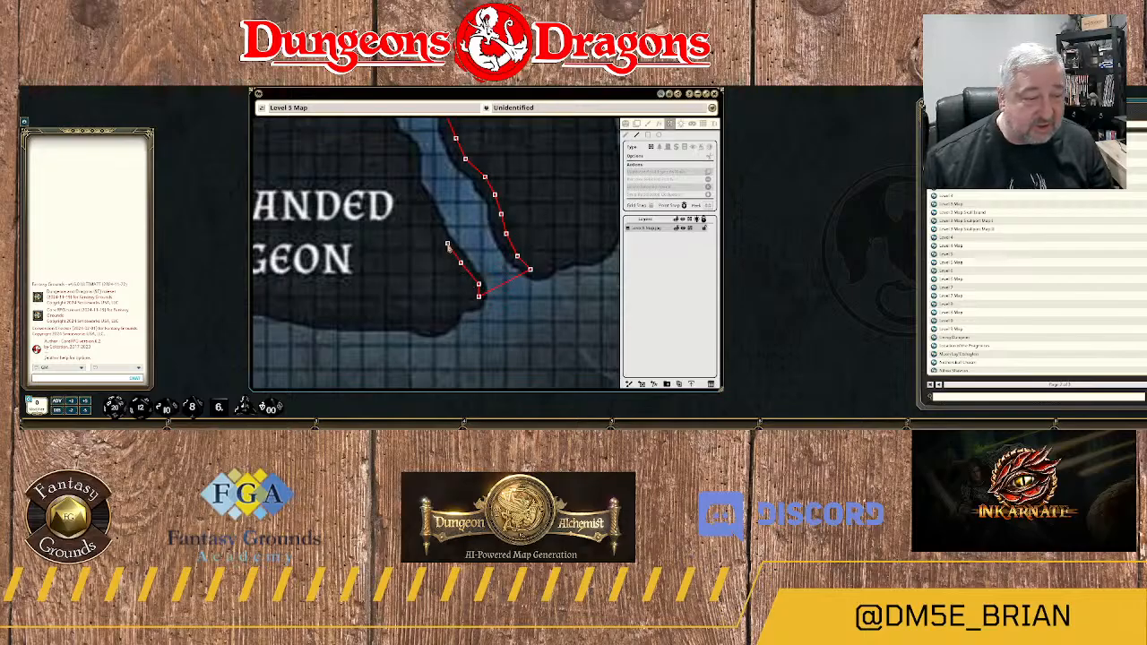
{"action": "left_click", "coordinate": [447, 243]}
{"action": "left_click", "coordinate": [431, 220]}
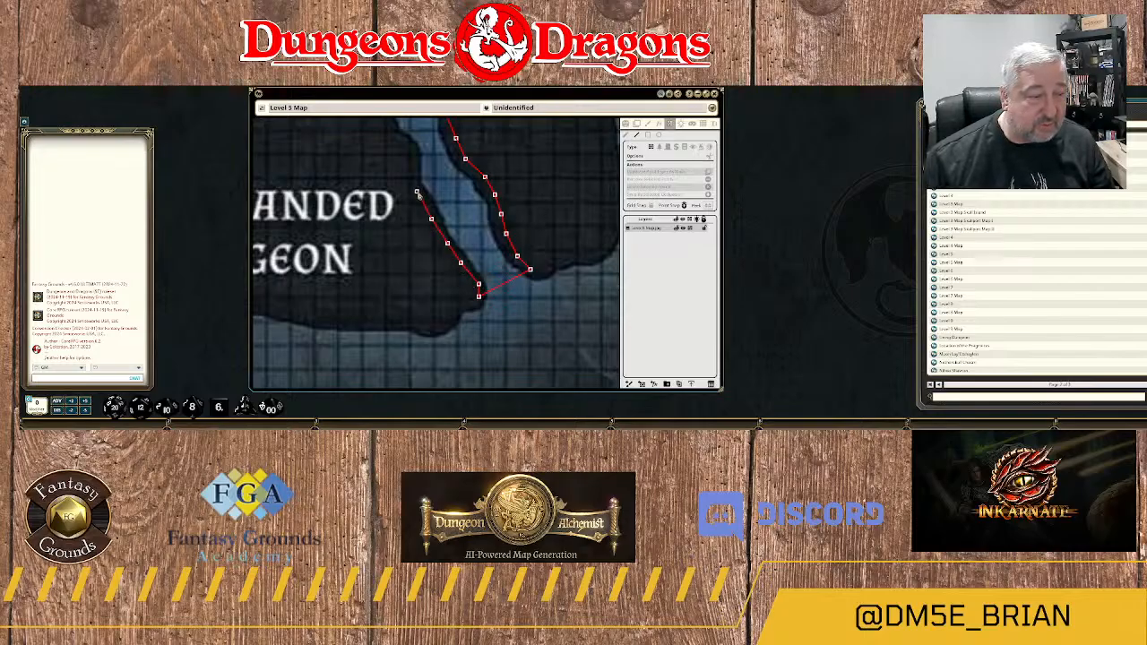
{"action": "left_click", "coordinate": [414, 165]}
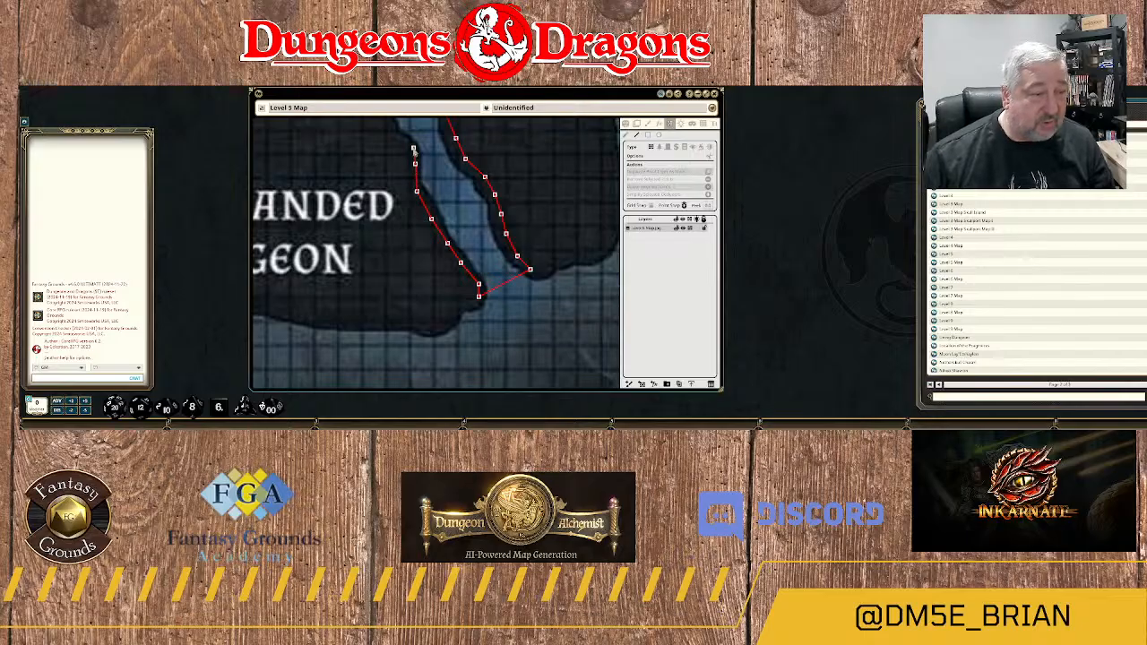
Continue the wall up the western bank northeast of the "To expanded dungeon" label, and leave wall drawing mode.
{"action": "left_click_drag", "start_coordinate": [386, 136], "coordinate": [504, 298]}
{"action": "left_click", "coordinate": [510, 296]}
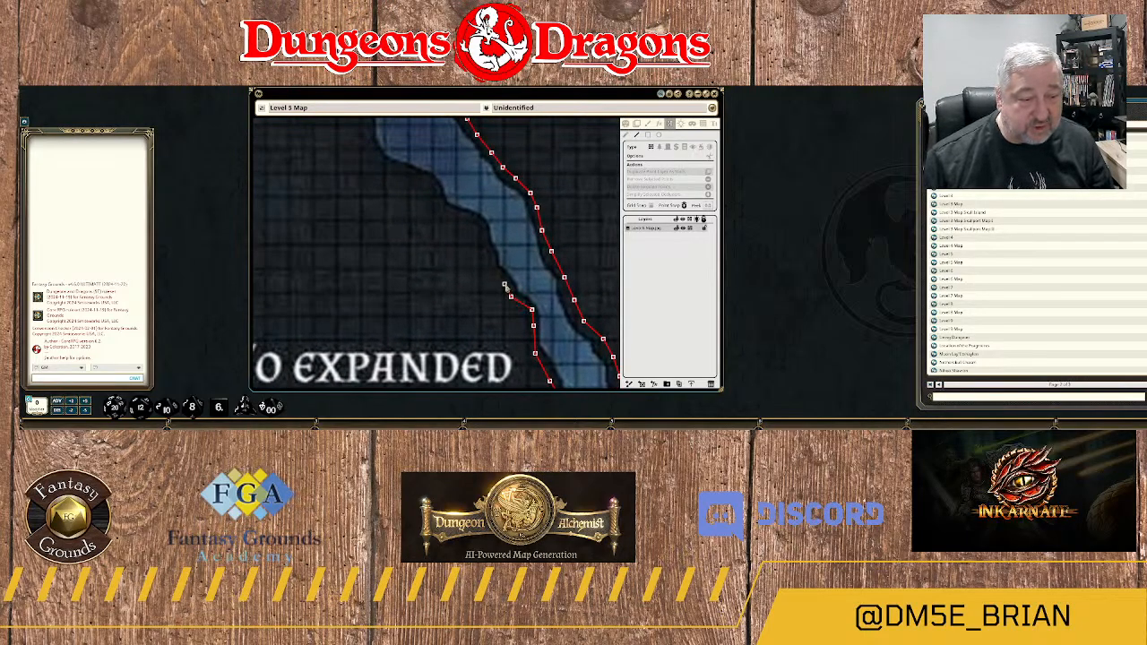
{"action": "left_click", "coordinate": [484, 239]}
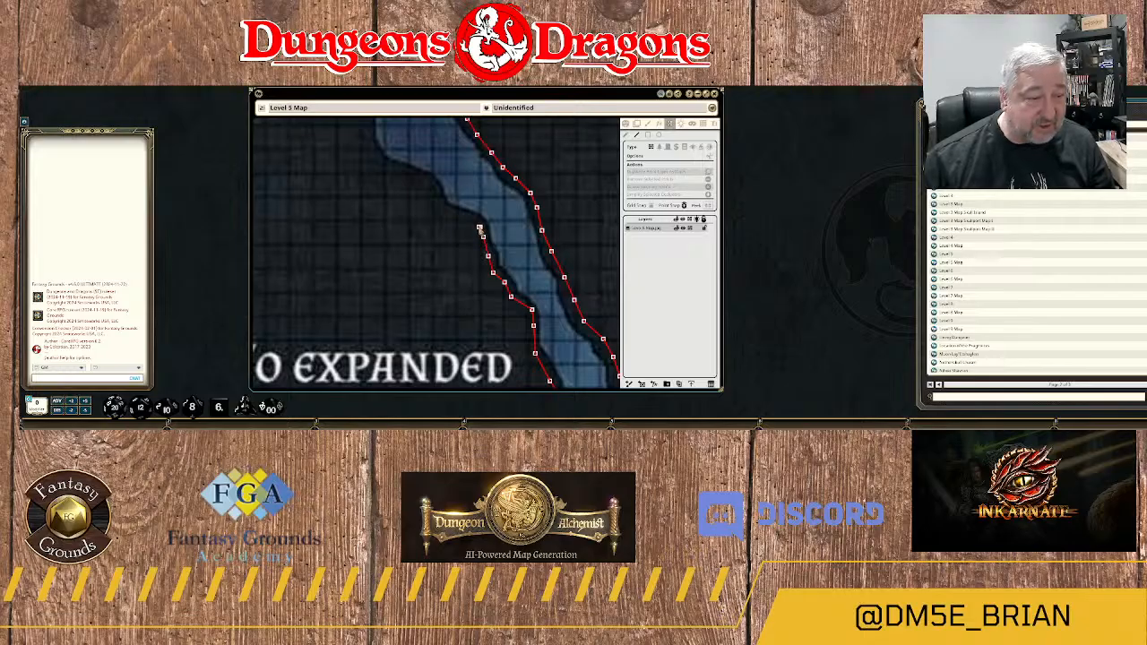
{"action": "left_click", "coordinate": [626, 125]}
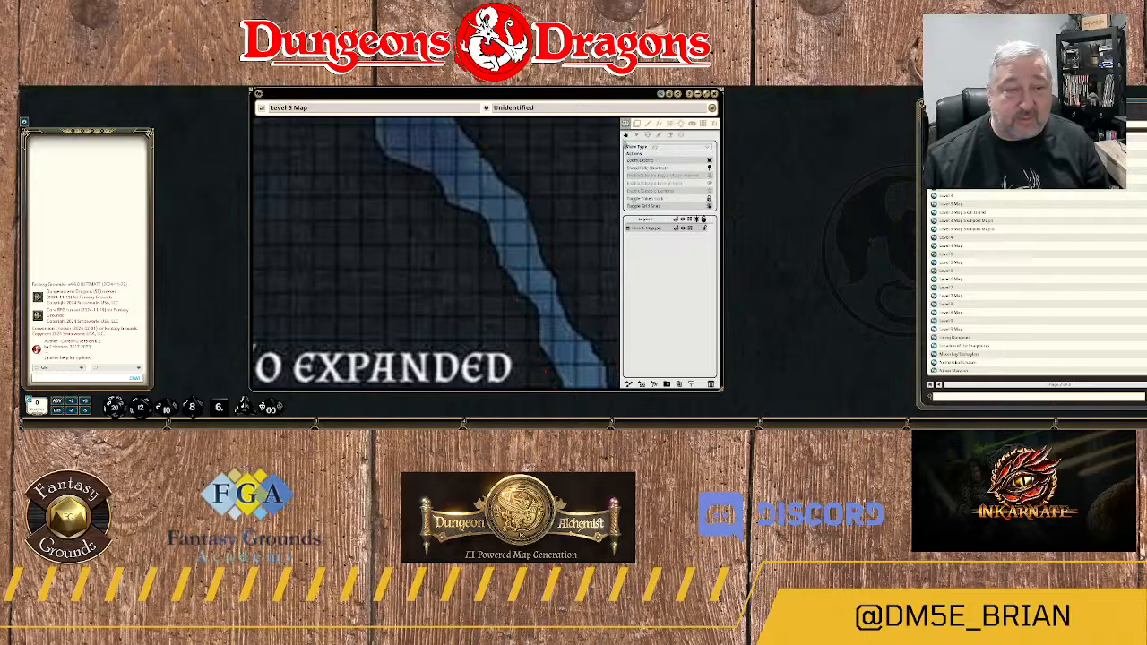
{"action": "scroll", "coordinate": [489, 334], "scroll_direction": "down", "scroll_amount": 8}
{"action": "scroll", "coordinate": [510, 323], "scroll_direction": "up", "scroll_amount": 2}
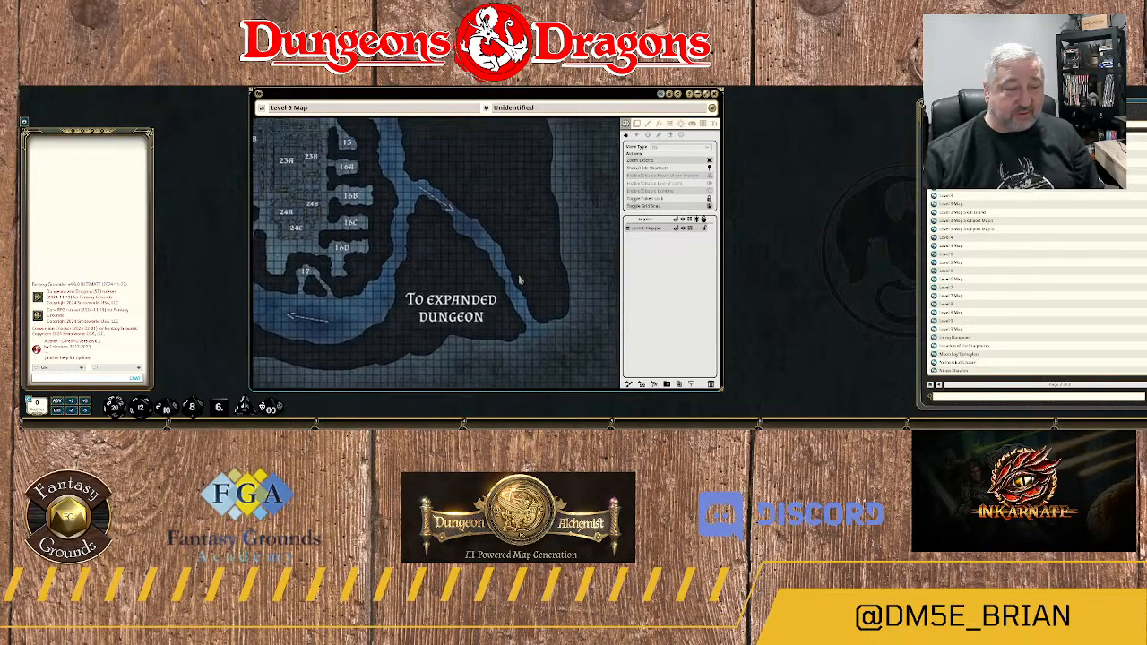
Resume editing the line-of-sight walls and move the western bank wall's end point northwest along the rock edge.
{"action": "left_click_drag", "start_coordinate": [513, 189], "coordinate": [596, 194]}
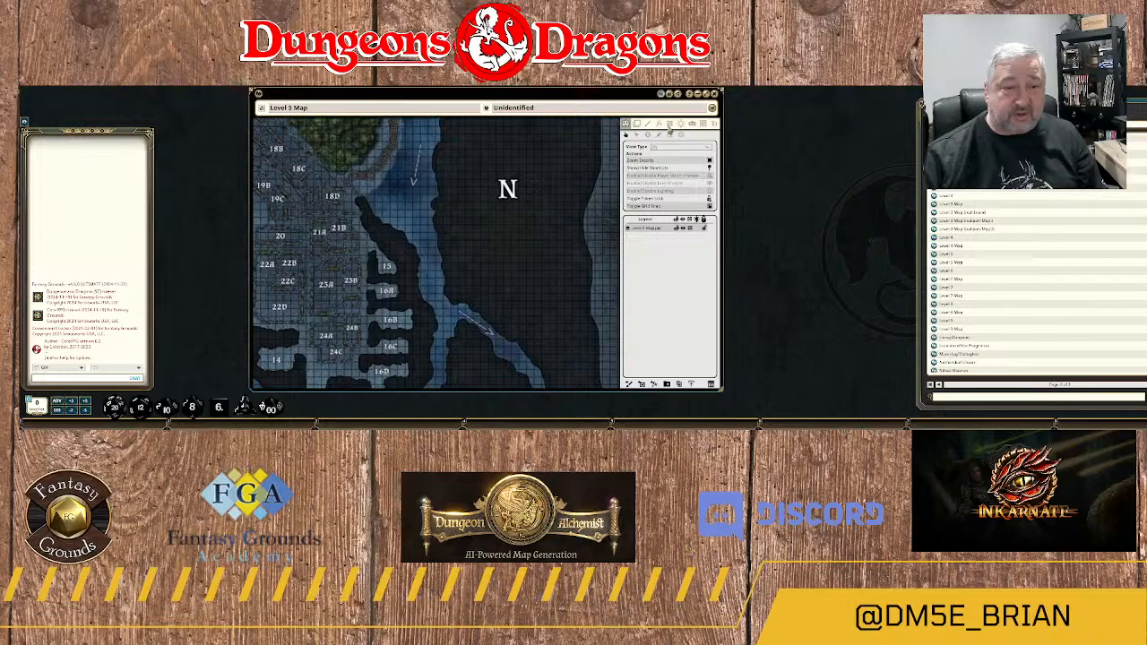
{"action": "left_click", "coordinate": [670, 126]}
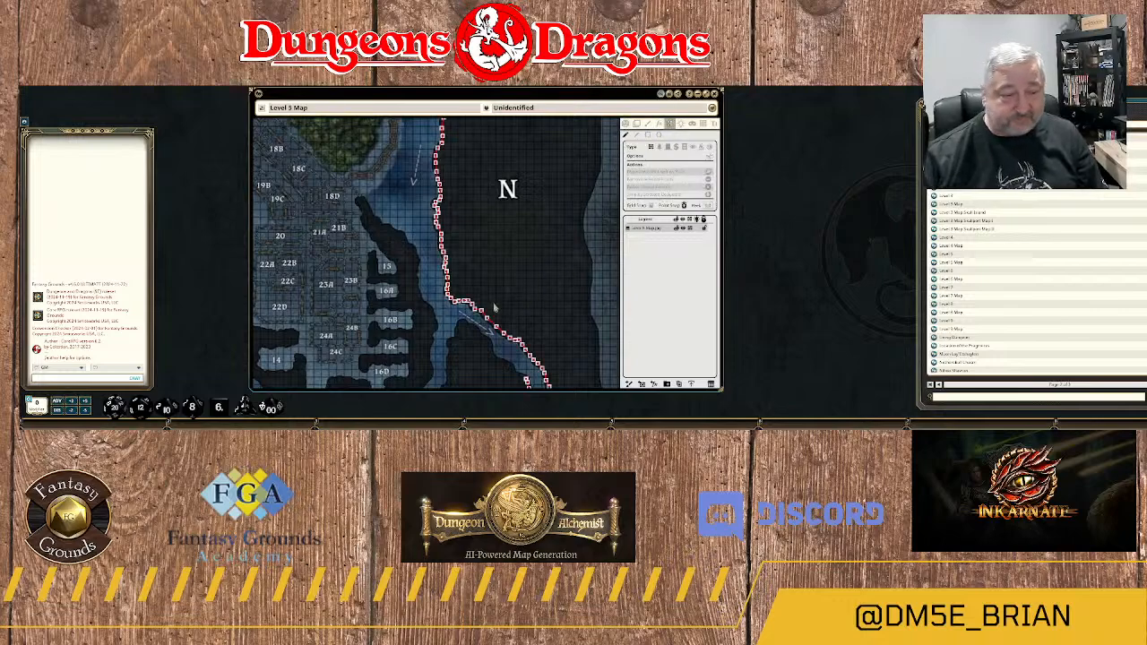
{"action": "left_click_drag", "start_coordinate": [502, 291], "coordinate": [502, 138]}
{"action": "scroll", "coordinate": [522, 274], "scroll_direction": "up", "scroll_amount": 7}
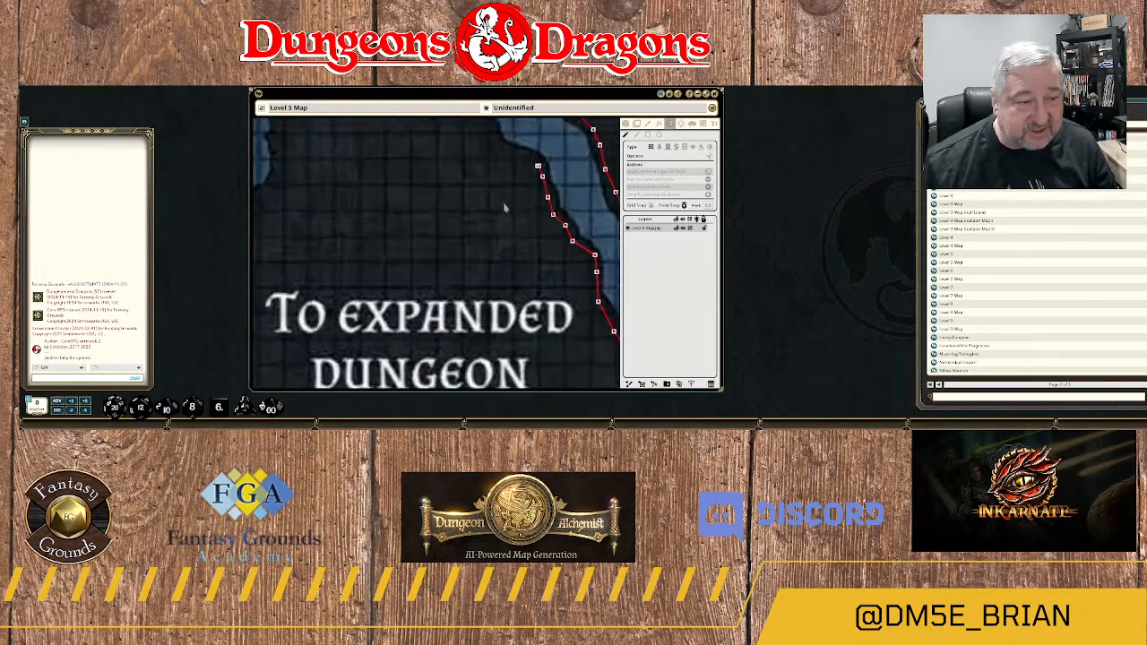
{"action": "scroll", "coordinate": [503, 204], "scroll_direction": "up", "scroll_amount": 5}
{"action": "left_click_drag", "start_coordinate": [506, 194], "coordinate": [522, 325]}
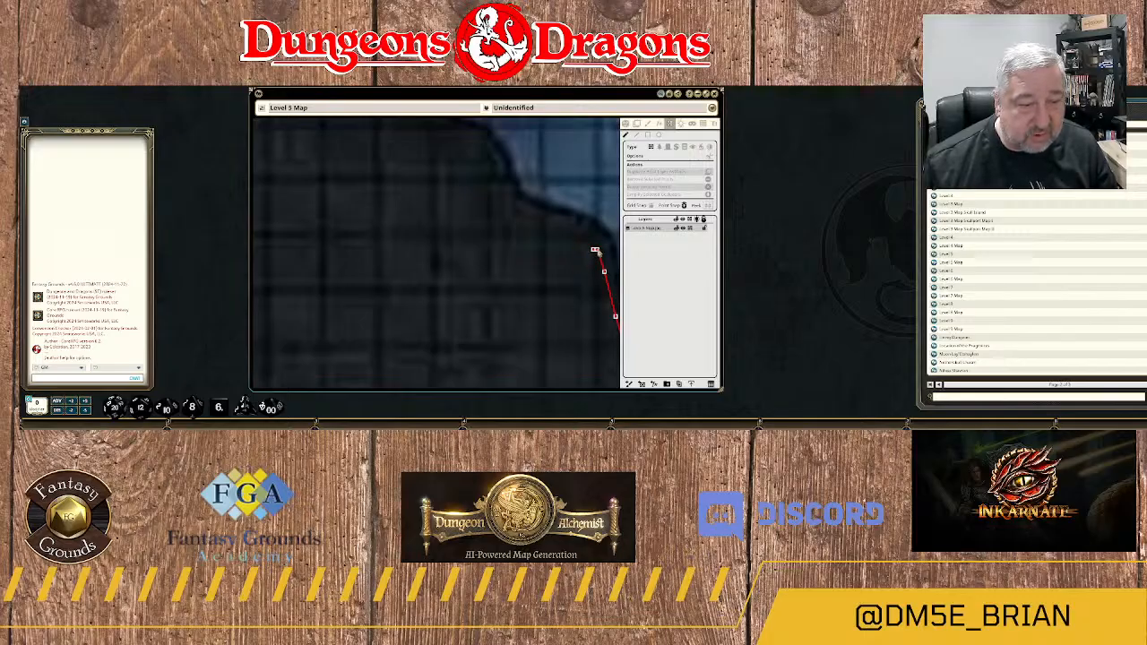
{"action": "scroll", "coordinate": [586, 277], "scroll_direction": "up", "scroll_amount": 7}
{"action": "left_click_drag", "start_coordinate": [599, 274], "coordinate": [456, 304]}
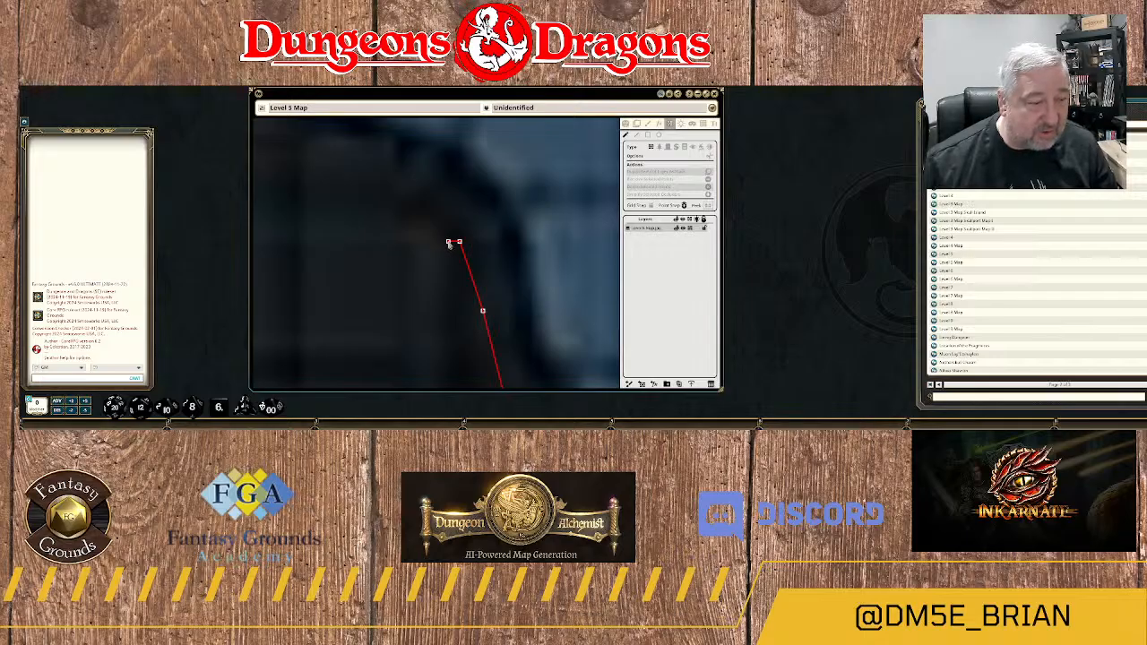
{"action": "left_click_drag", "start_coordinate": [450, 243], "coordinate": [410, 174]}
{"action": "scroll", "coordinate": [399, 253], "scroll_direction": "down", "scroll_amount": 2}
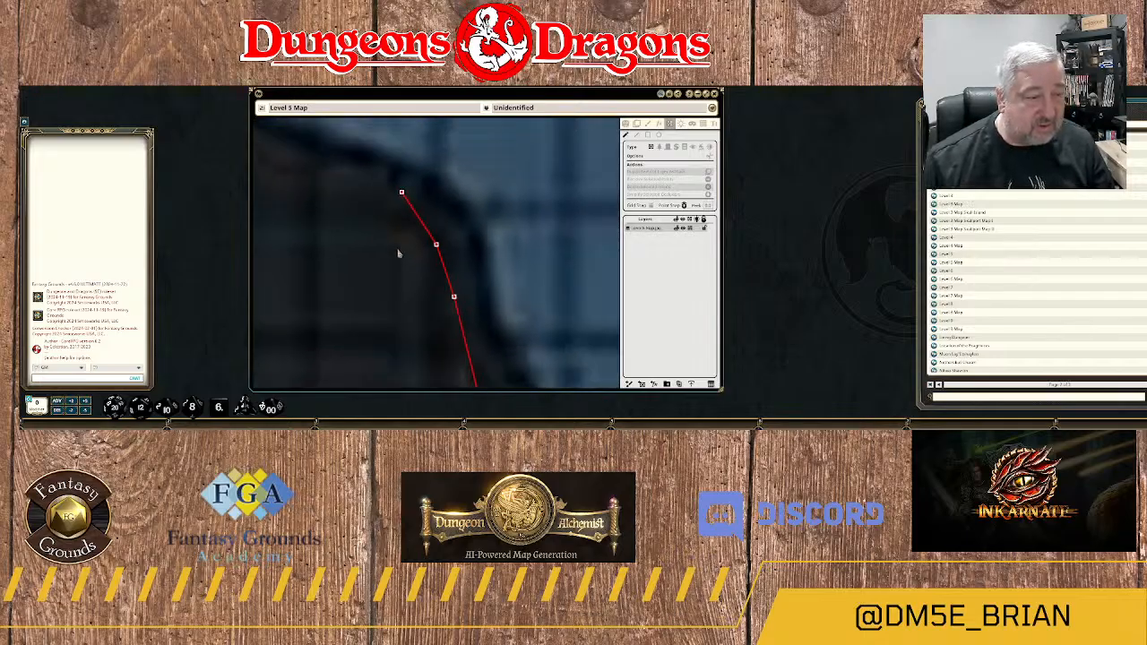
Try out a rectangular wall and a circular wall in the rock southwest of the branch, removing each one.
{"action": "scroll", "coordinate": [376, 244], "scroll_direction": "down", "scroll_amount": 4}
{"action": "scroll", "coordinate": [432, 295], "scroll_direction": "up", "scroll_amount": 2}
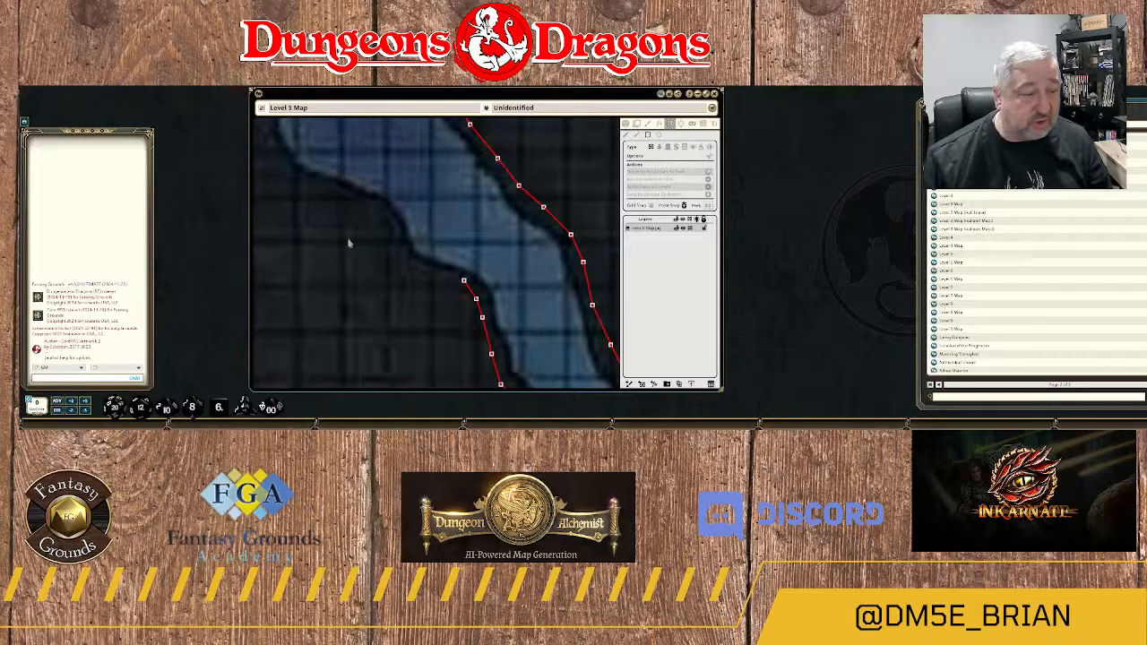
{"action": "left_click_drag", "start_coordinate": [330, 238], "coordinate": [381, 303]}
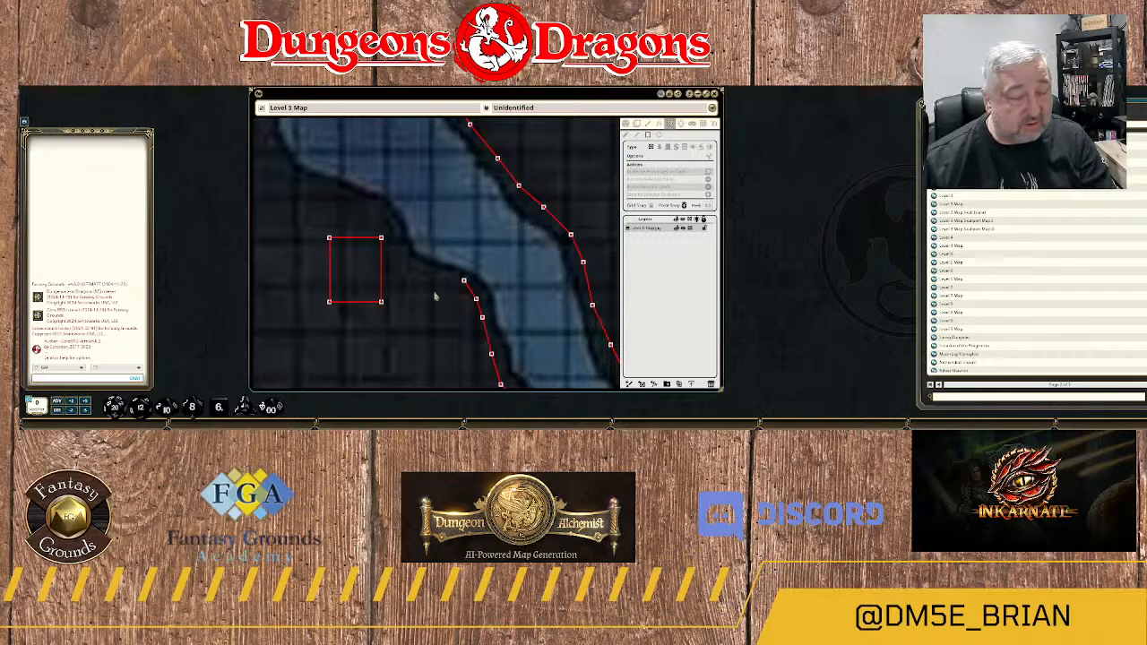
{"action": "key", "text": "ctrl+z"}
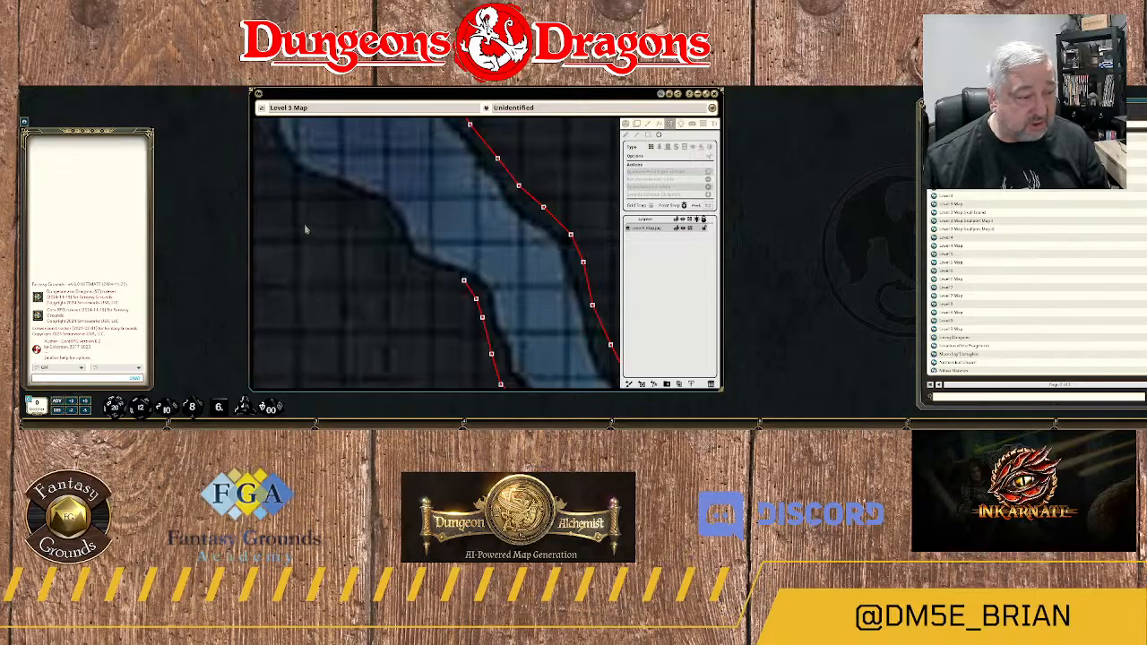
{"action": "left_click_drag", "start_coordinate": [304, 230], "coordinate": [427, 356]}
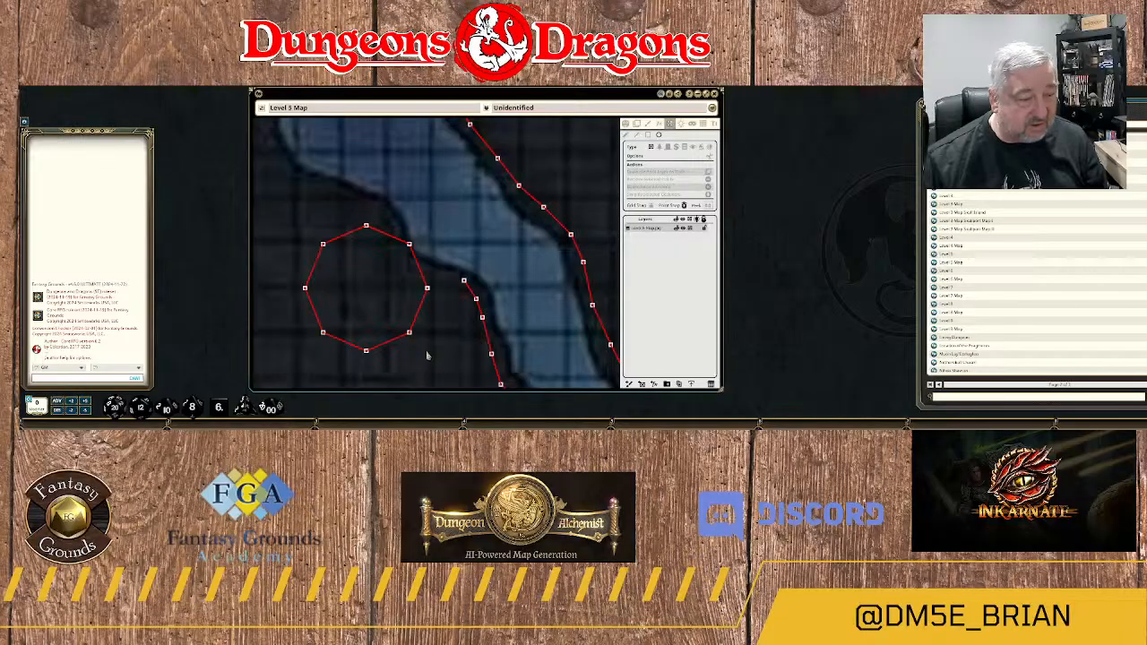
{"action": "key", "text": "Delete"}
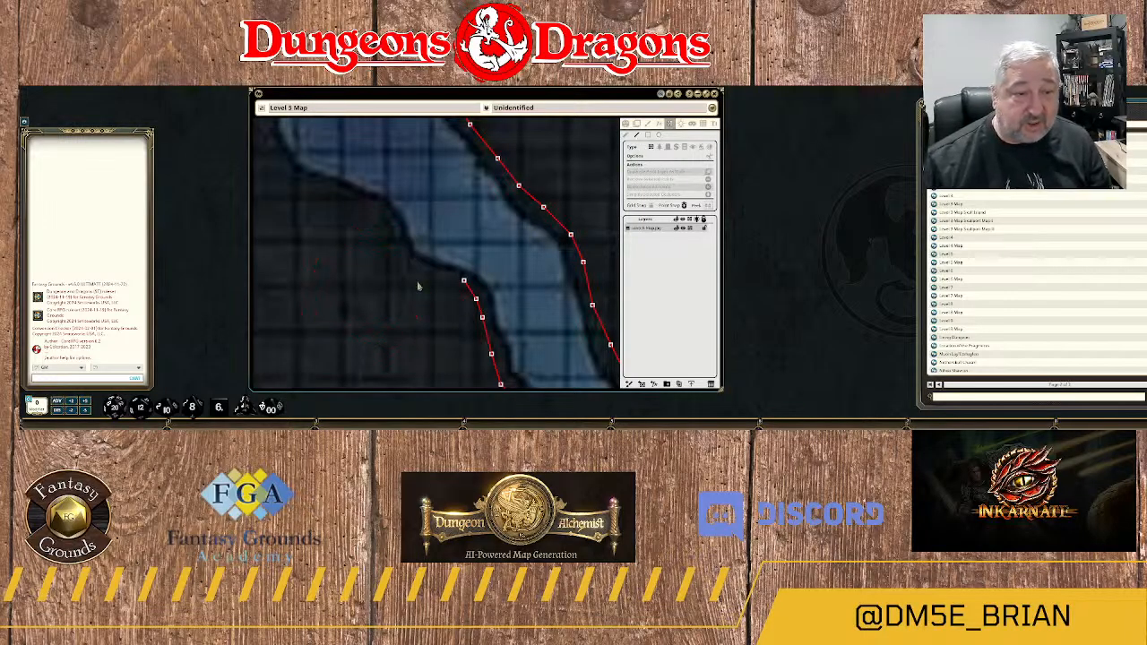
Extend the wall from its northern end point northwest along the branch's southwestern bank with individual wall points.
{"action": "left_click", "coordinate": [463, 281]}
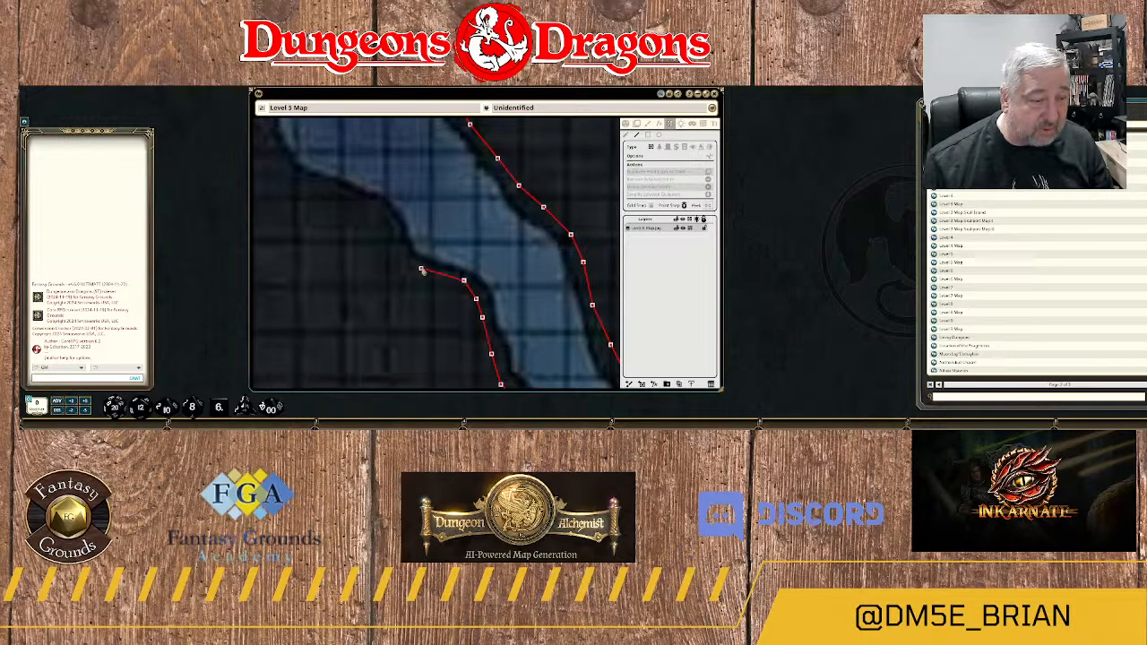
{"action": "left_click", "coordinate": [420, 267]}
{"action": "left_click", "coordinate": [405, 253]}
{"action": "left_click", "coordinate": [400, 228]}
{"action": "left_click", "coordinate": [388, 216]}
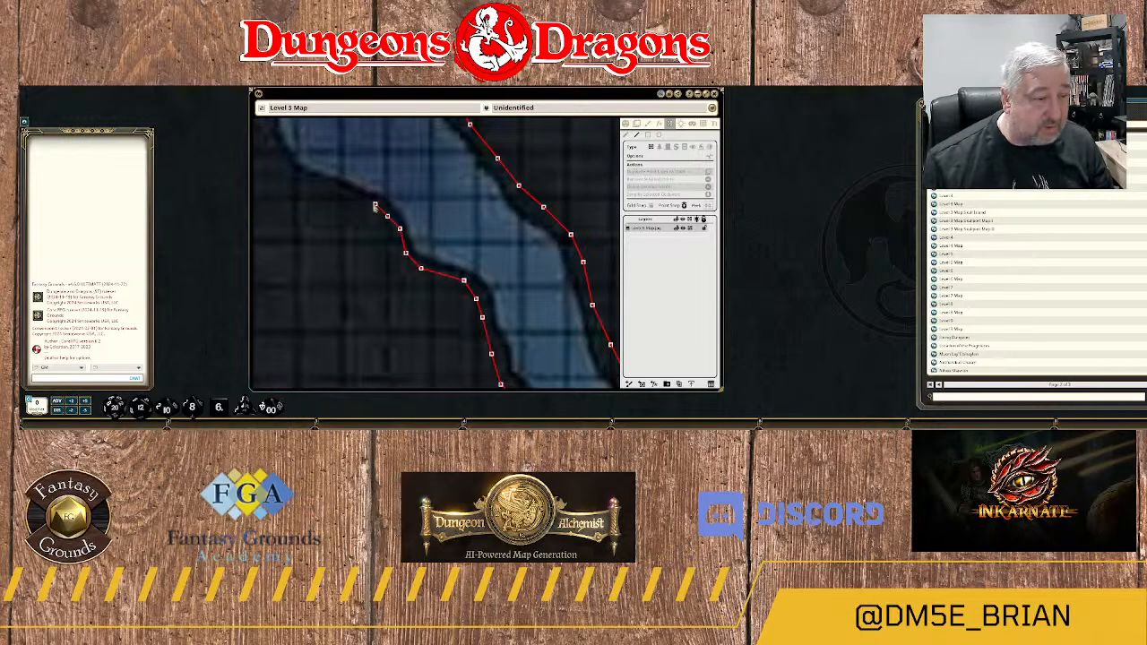
{"action": "left_click", "coordinate": [368, 201]}
{"action": "left_click", "coordinate": [339, 194]}
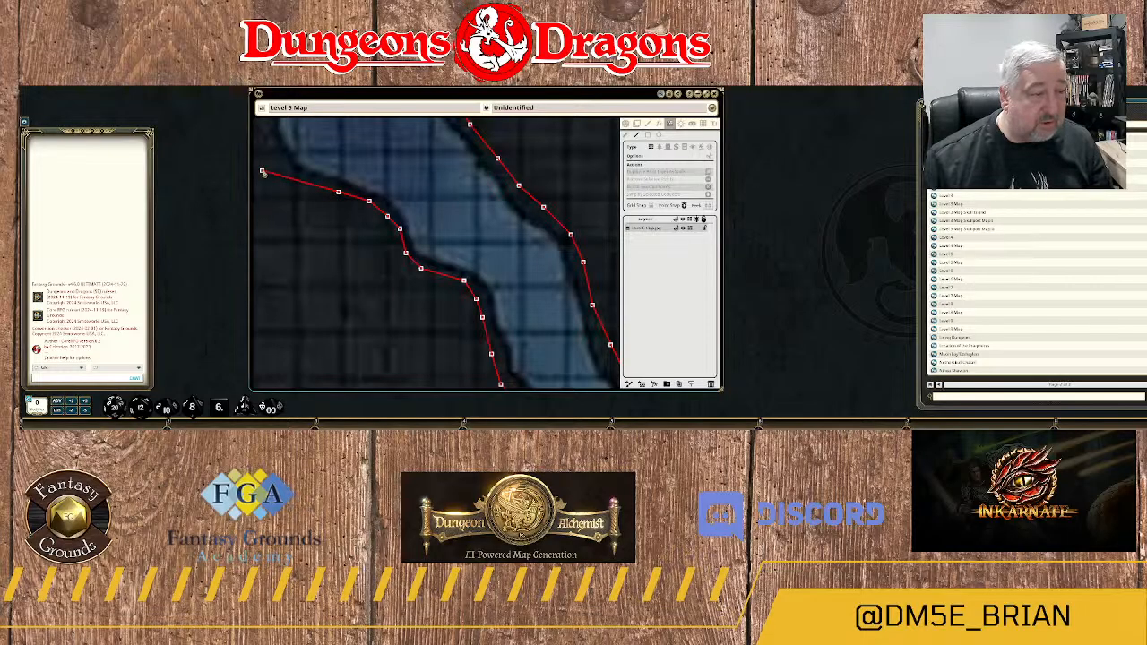
Continue the wall up the southwestern bank and around the bend to the rock beside the flow arrow's tip.
{"action": "left_click_drag", "start_coordinate": [293, 180], "coordinate": [467, 284]}
{"action": "left_click", "coordinate": [469, 281]}
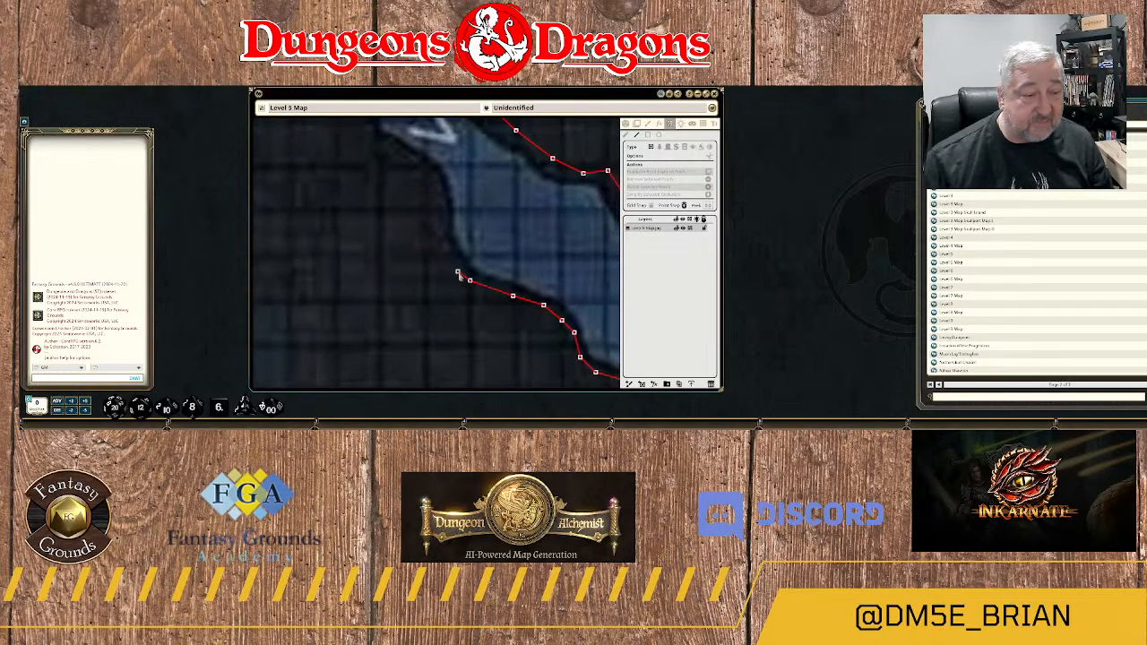
{"action": "left_click", "coordinate": [452, 268]}
{"action": "left_click", "coordinate": [439, 231]}
{"action": "left_click", "coordinate": [442, 214]}
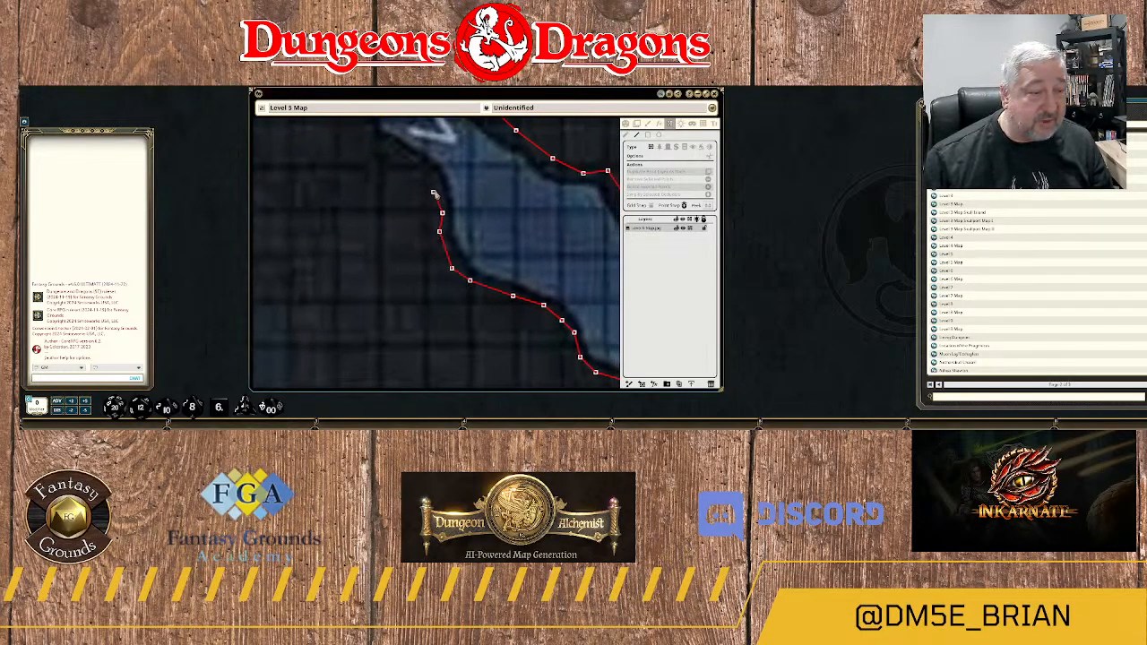
{"action": "left_click", "coordinate": [436, 185]}
{"action": "left_click", "coordinate": [423, 164]}
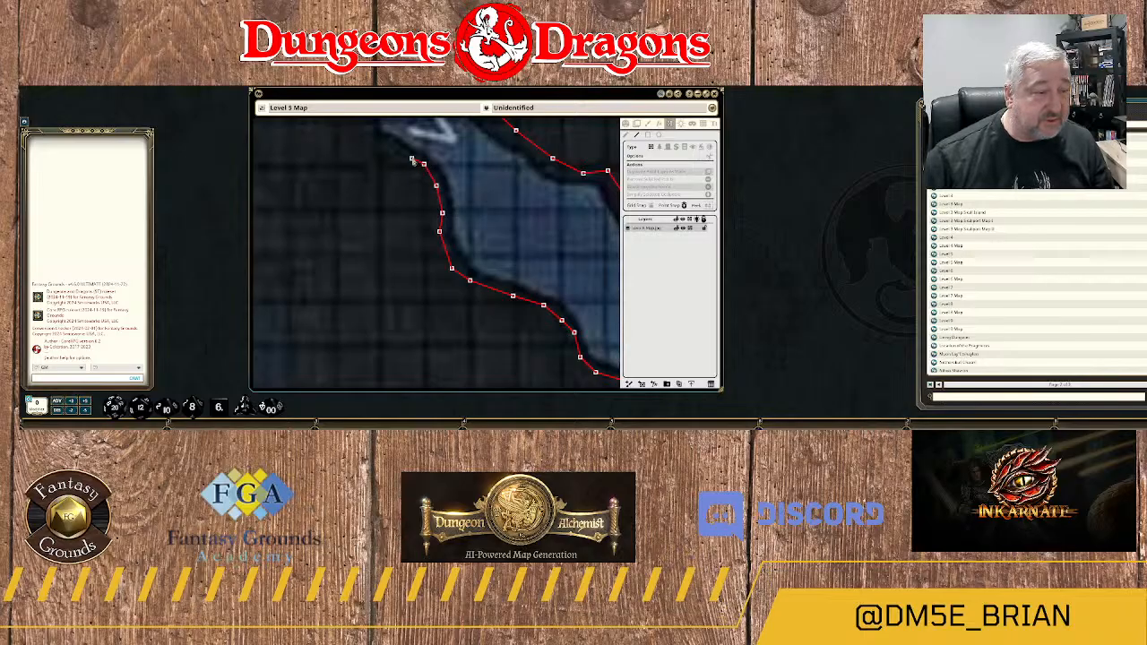
{"action": "left_click", "coordinate": [400, 149]}
{"action": "left_click", "coordinate": [387, 143]}
Carry the wall along the rock edge beneath the flow arrow and over the rounded headland where the branch leaves the main river.
{"action": "scroll", "coordinate": [400, 152], "scroll_direction": "up", "scroll_amount": 2}
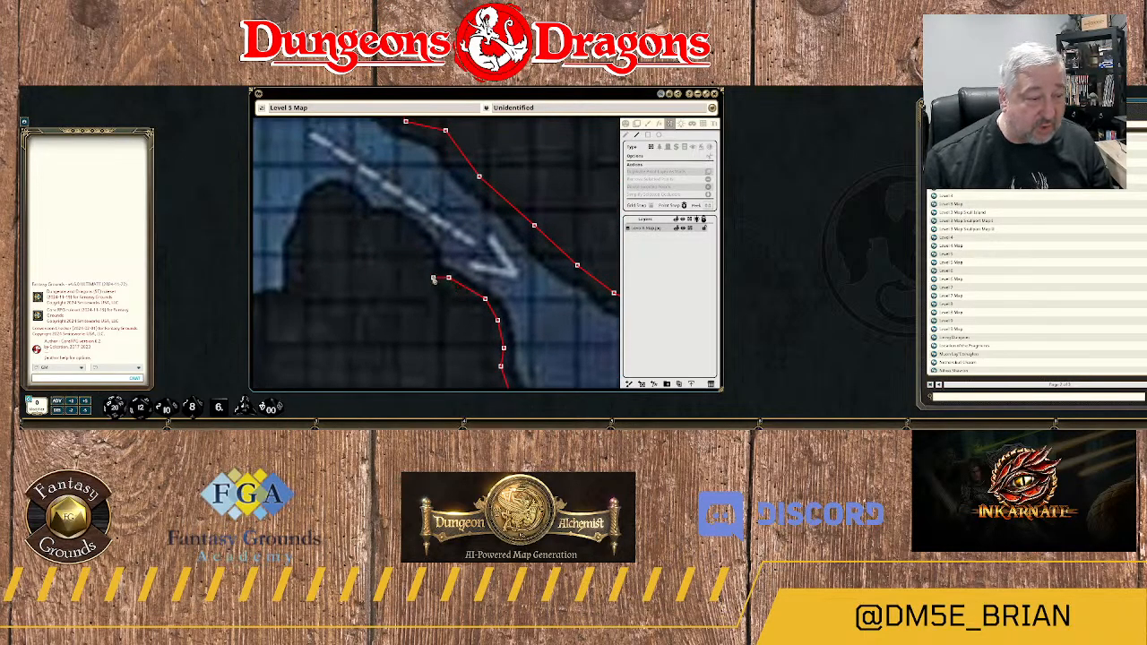
{"action": "left_click", "coordinate": [412, 232]}
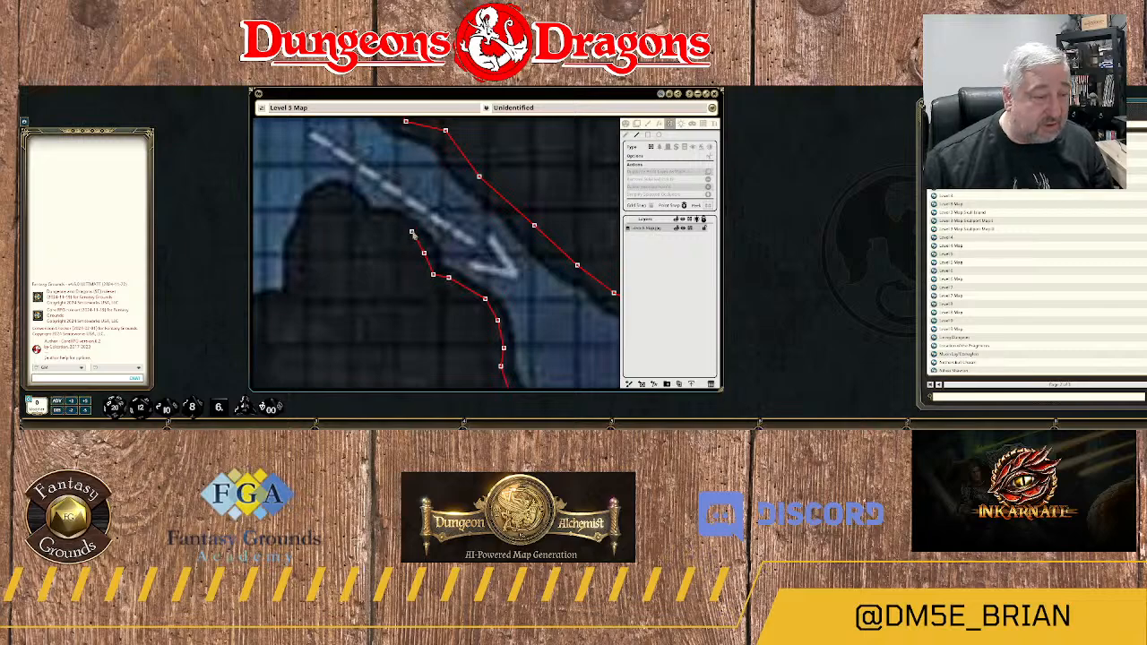
{"action": "left_click", "coordinate": [389, 220]}
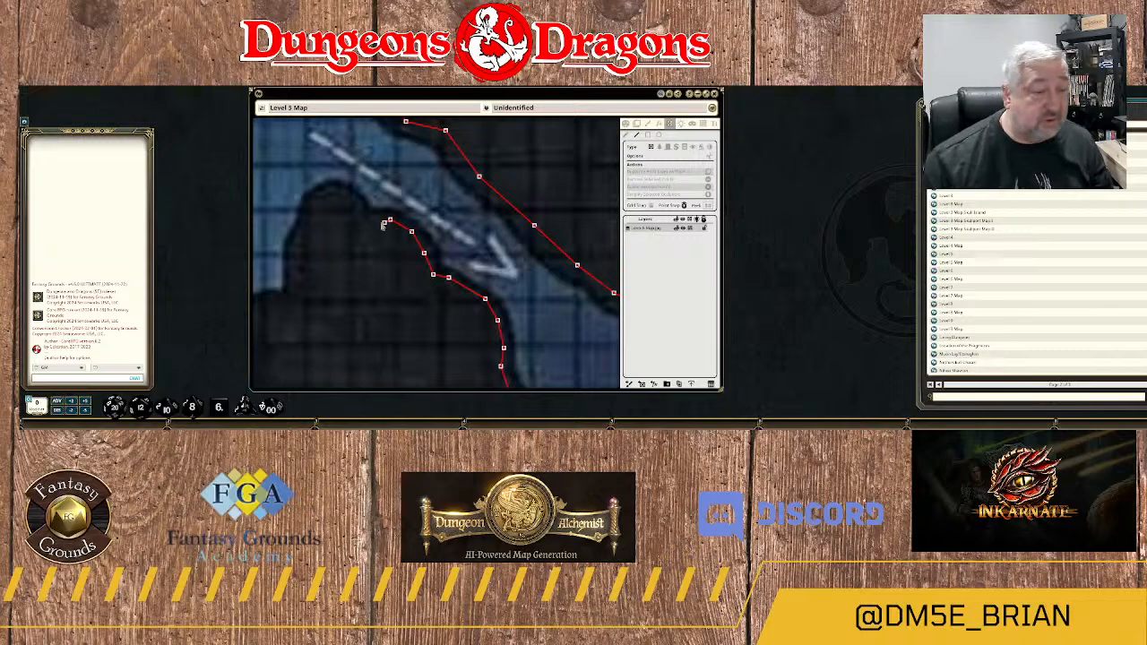
{"action": "left_click", "coordinate": [368, 221]}
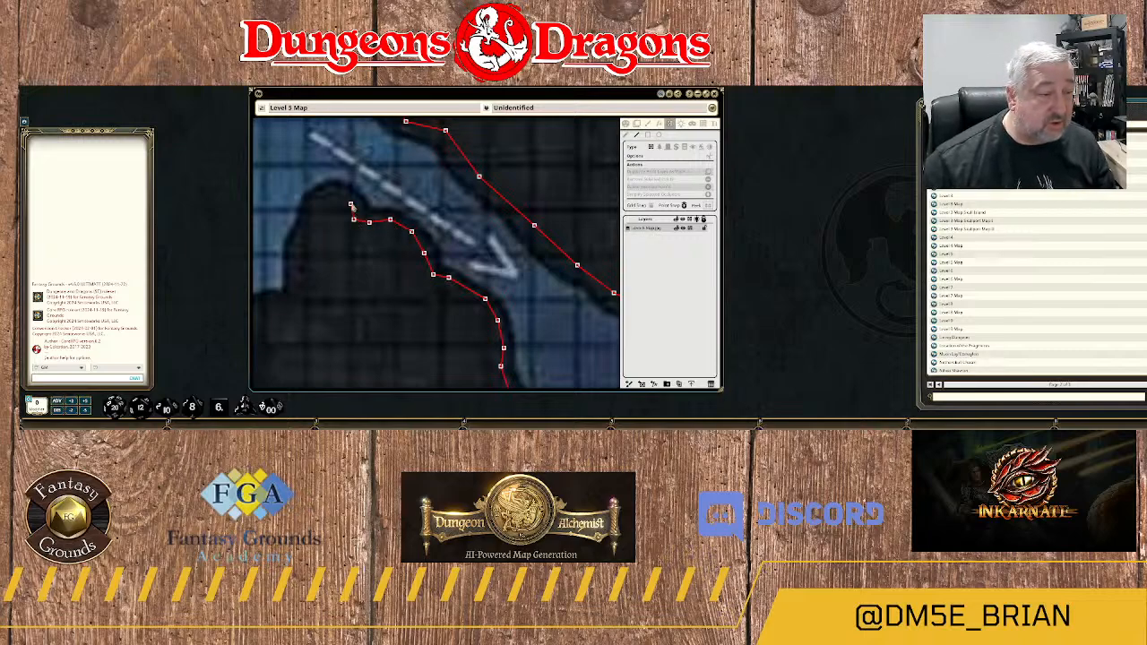
{"action": "left_click", "coordinate": [350, 204]}
{"action": "left_click", "coordinate": [329, 199]}
{"action": "left_click", "coordinate": [314, 204]}
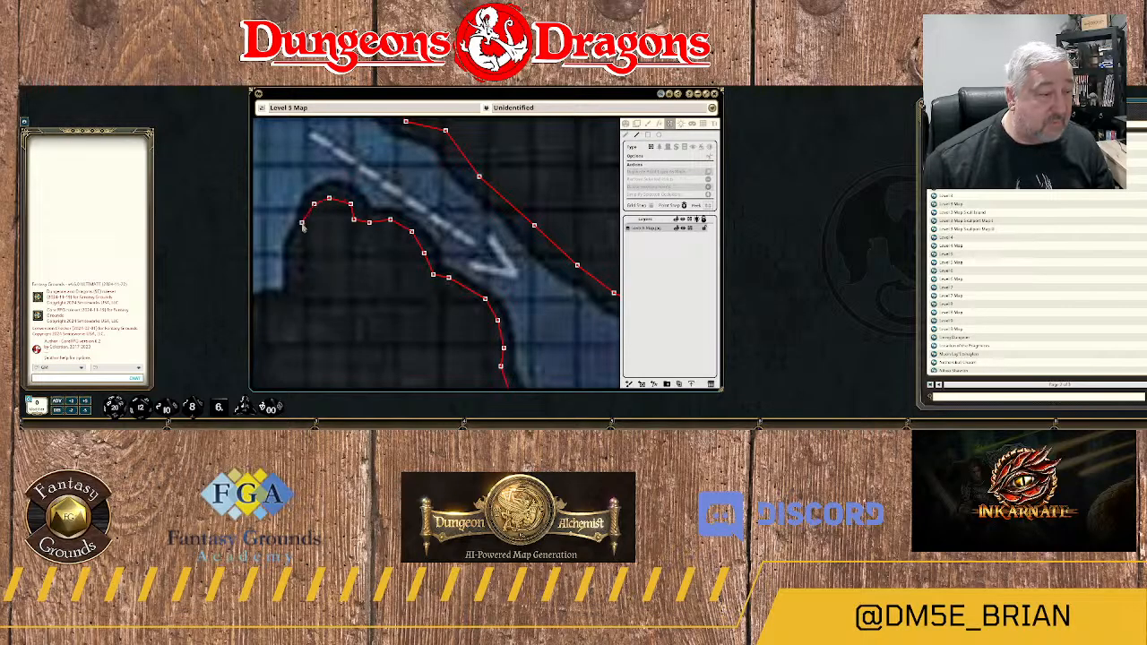
Bring the wall down the headland's western side and around the small rock bulge on the main river's eastern bank.
{"action": "left_click", "coordinate": [302, 222]}
{"action": "left_click", "coordinate": [292, 244]}
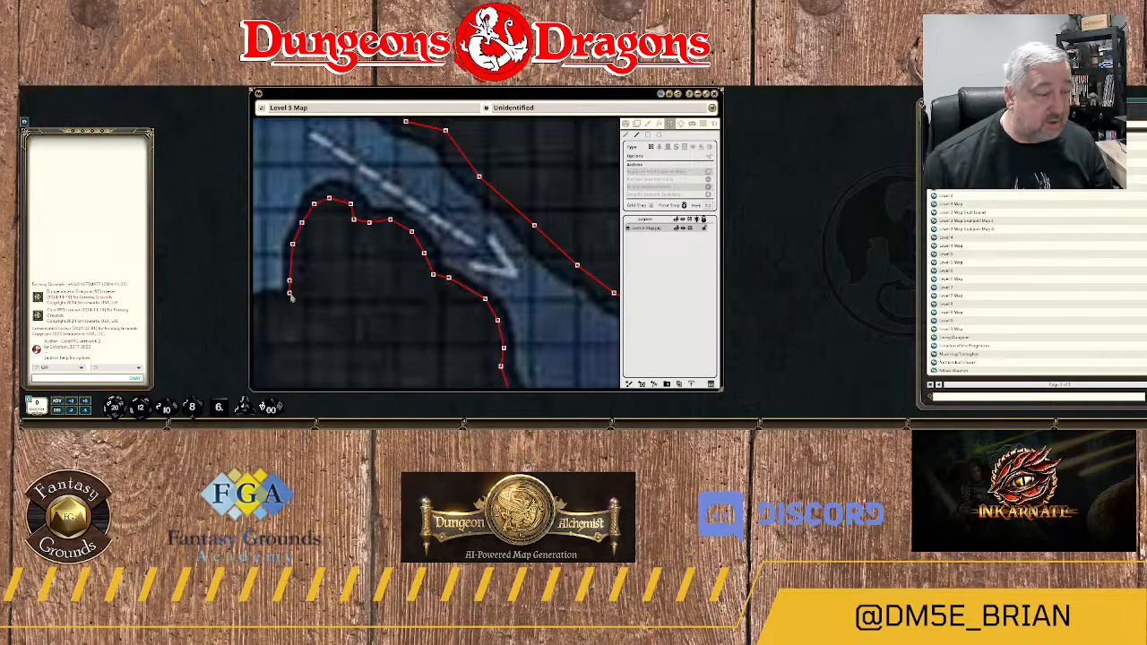
{"action": "left_click", "coordinate": [290, 299]}
{"action": "left_click_drag", "start_coordinate": [280, 332], "coordinate": [510, 302]}
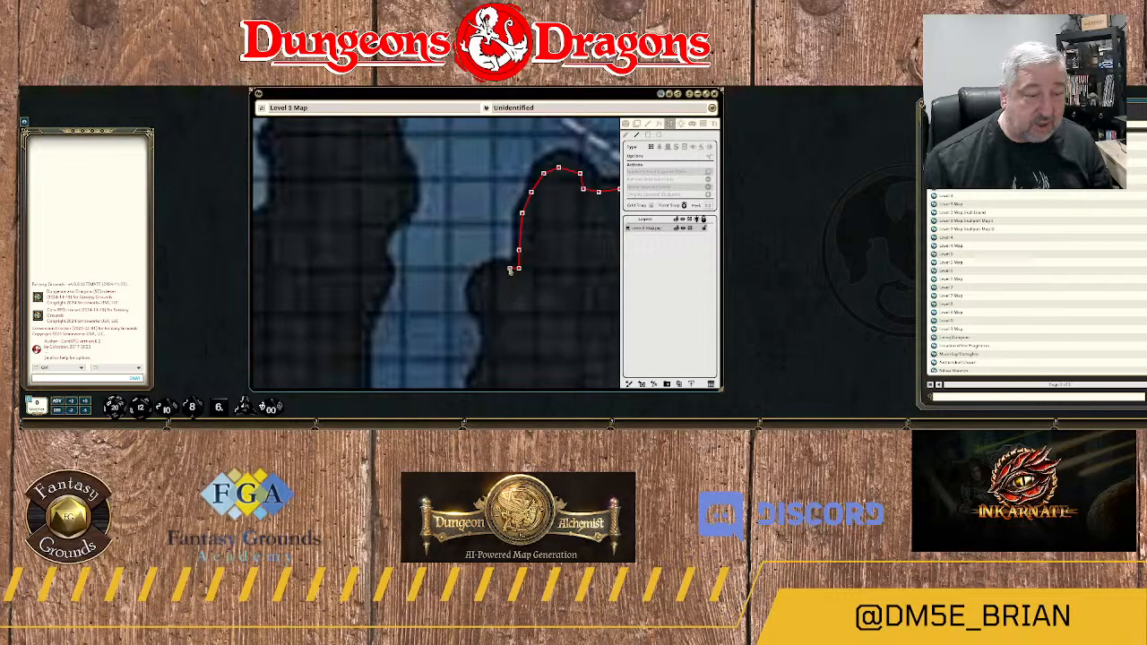
{"action": "left_click", "coordinate": [504, 268]}
{"action": "left_click", "coordinate": [494, 270]}
{"action": "left_click", "coordinate": [480, 284]}
{"action": "left_click", "coordinate": [479, 298]}
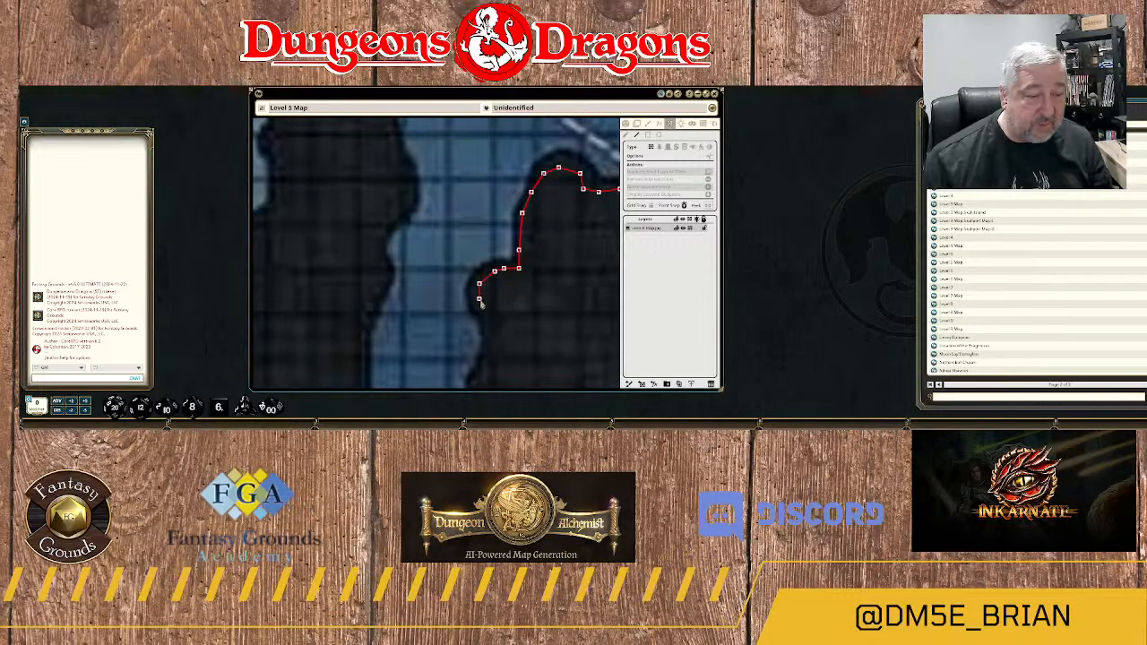
{"action": "left_click", "coordinate": [487, 318]}
{"action": "left_click", "coordinate": [491, 335]}
Follow the uneven eastern bank of the main river southward below the rock bulge.
{"action": "left_click_drag", "start_coordinate": [489, 359], "coordinate": [507, 252]}
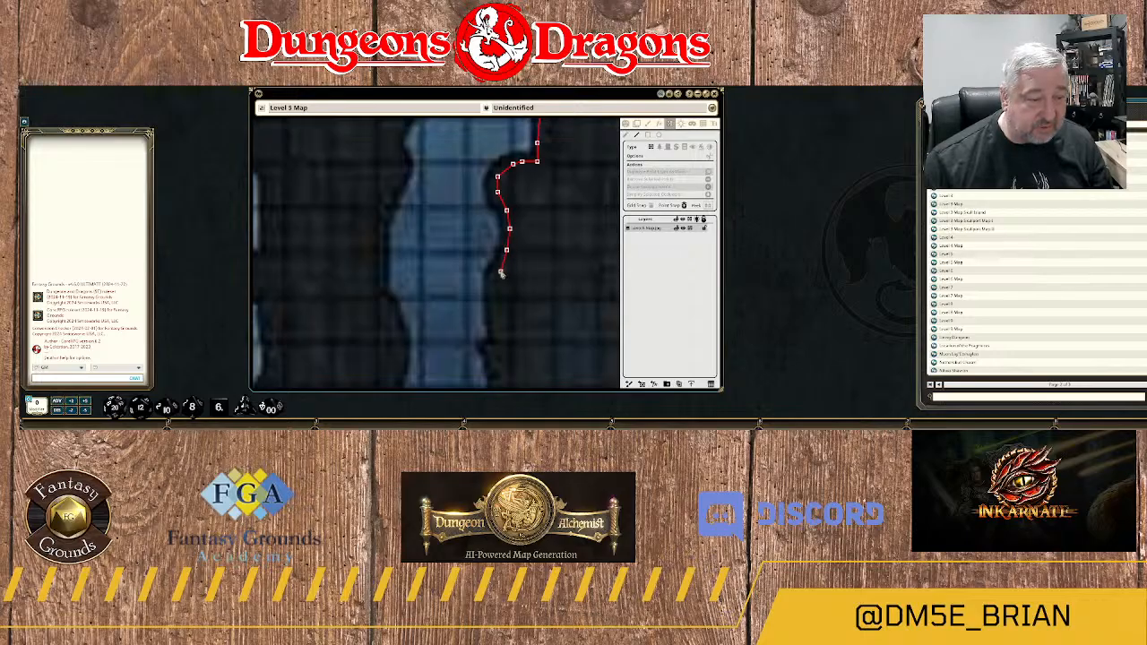
{"action": "left_click", "coordinate": [500, 271]}
{"action": "left_click", "coordinate": [492, 284]}
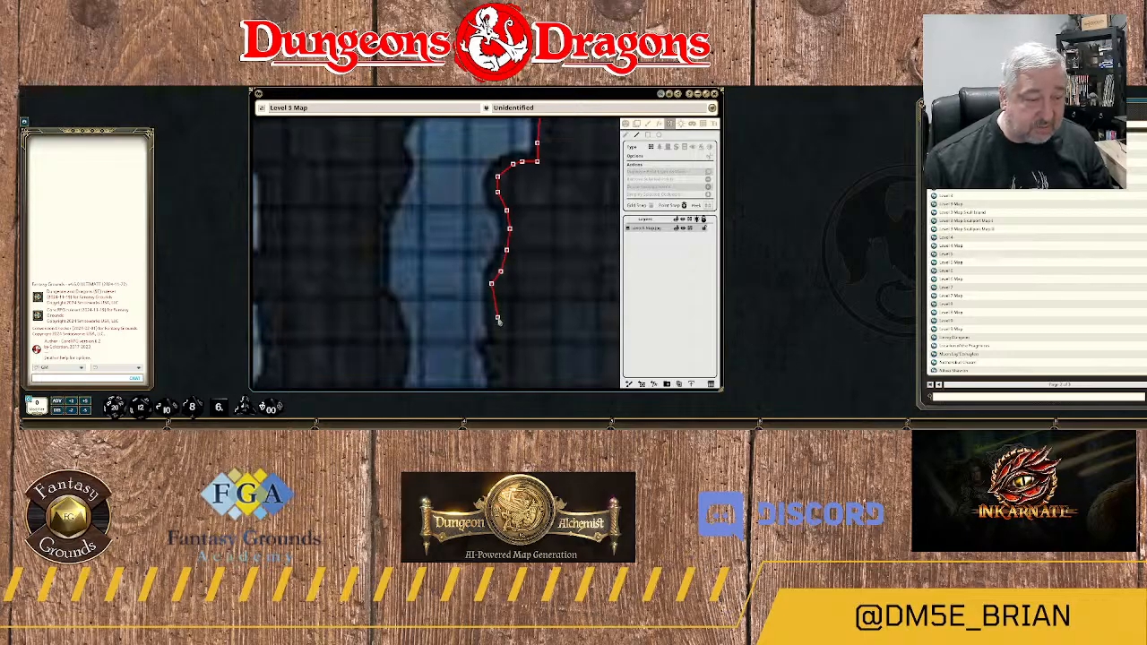
{"action": "left_click", "coordinate": [499, 318]}
{"action": "left_click", "coordinate": [497, 339]}
Continue the wall down the eastern bank and along its diagonal stretch where the river bends southwest.
{"action": "left_click_drag", "start_coordinate": [501, 359], "coordinate": [482, 169]}
{"action": "left_click", "coordinate": [476, 169]}
{"action": "left_click", "coordinate": [480, 202]}
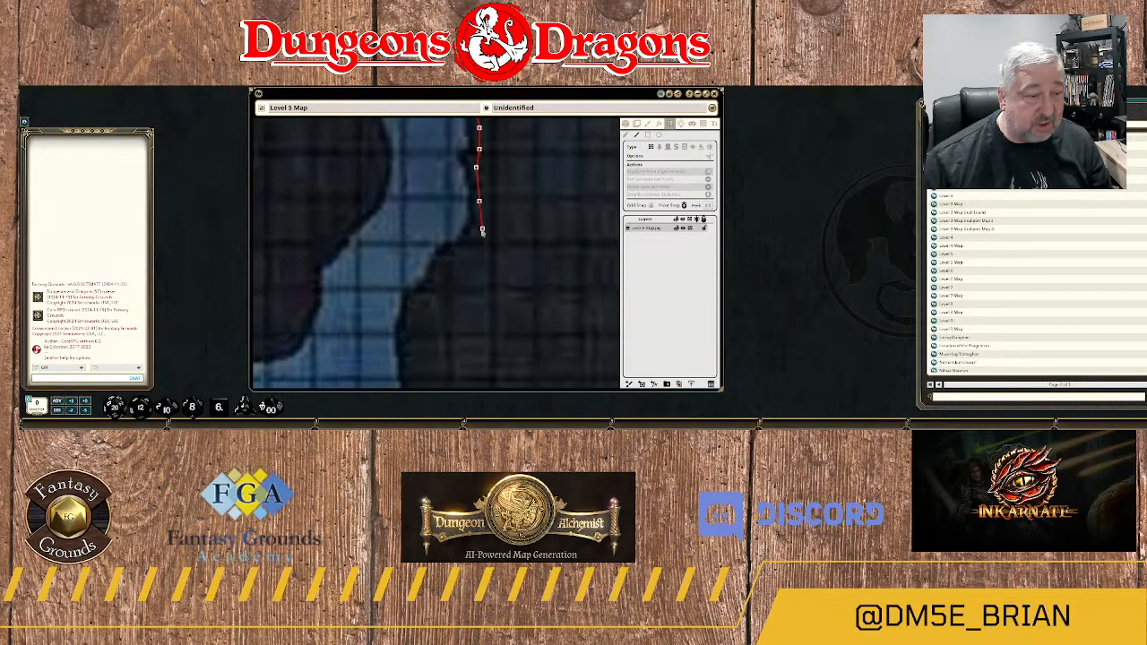
{"action": "left_click", "coordinate": [479, 224]}
{"action": "left_click", "coordinate": [469, 240]}
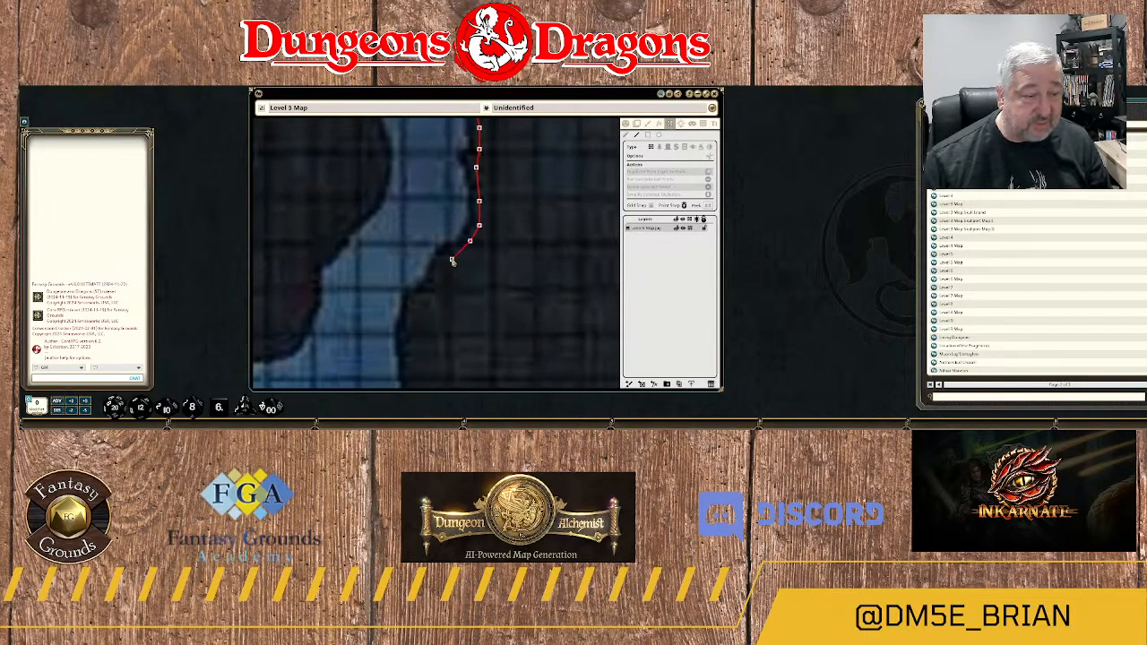
{"action": "left_click", "coordinate": [450, 253]}
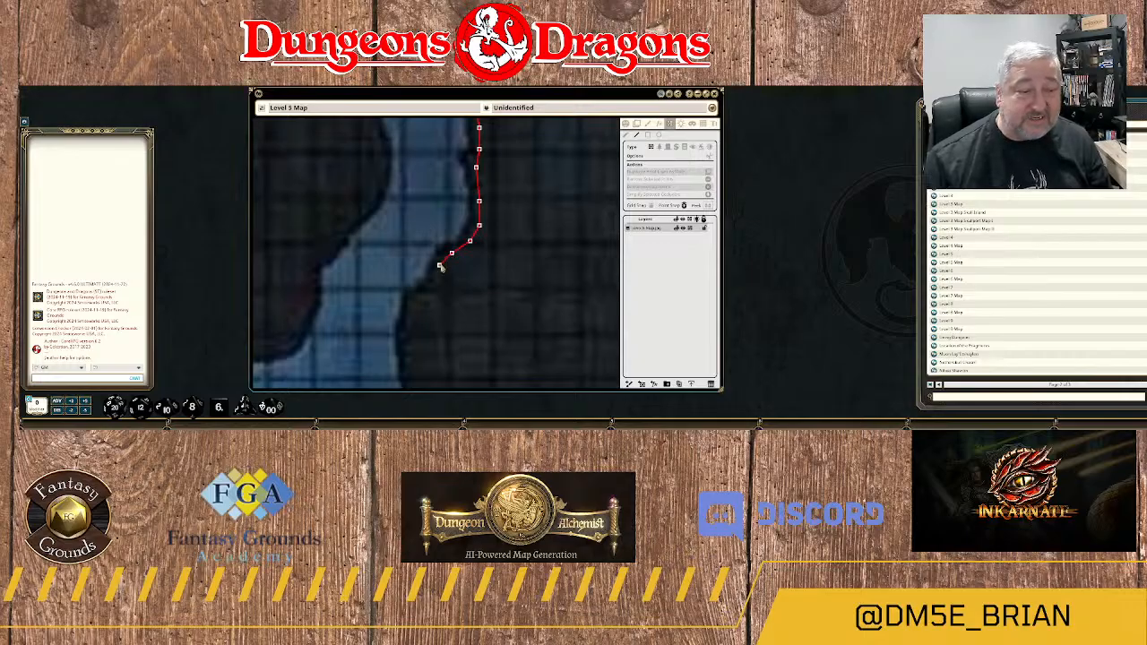
{"action": "left_click", "coordinate": [439, 266]}
{"action": "left_click", "coordinate": [413, 300]}
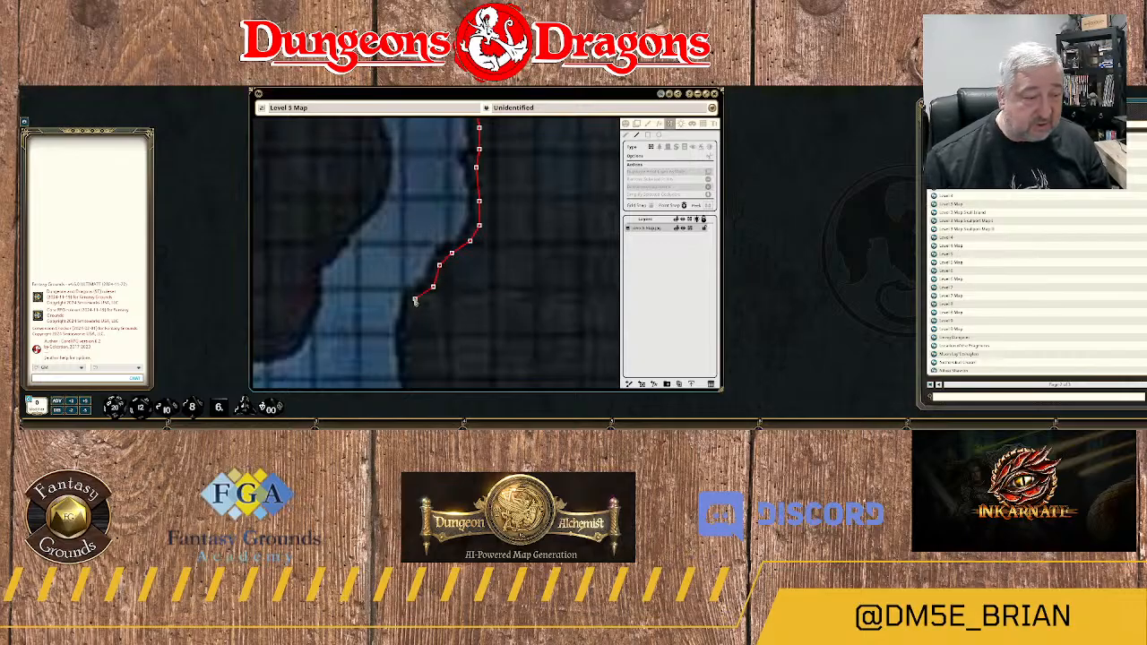
{"action": "left_click", "coordinate": [411, 324]}
Continue the wall south along the river's eastern bank, down the nearly straight stretch west of the "To expanded dungeon" label.
{"action": "left_click_drag", "start_coordinate": [411, 324], "coordinate": [440, 231]}
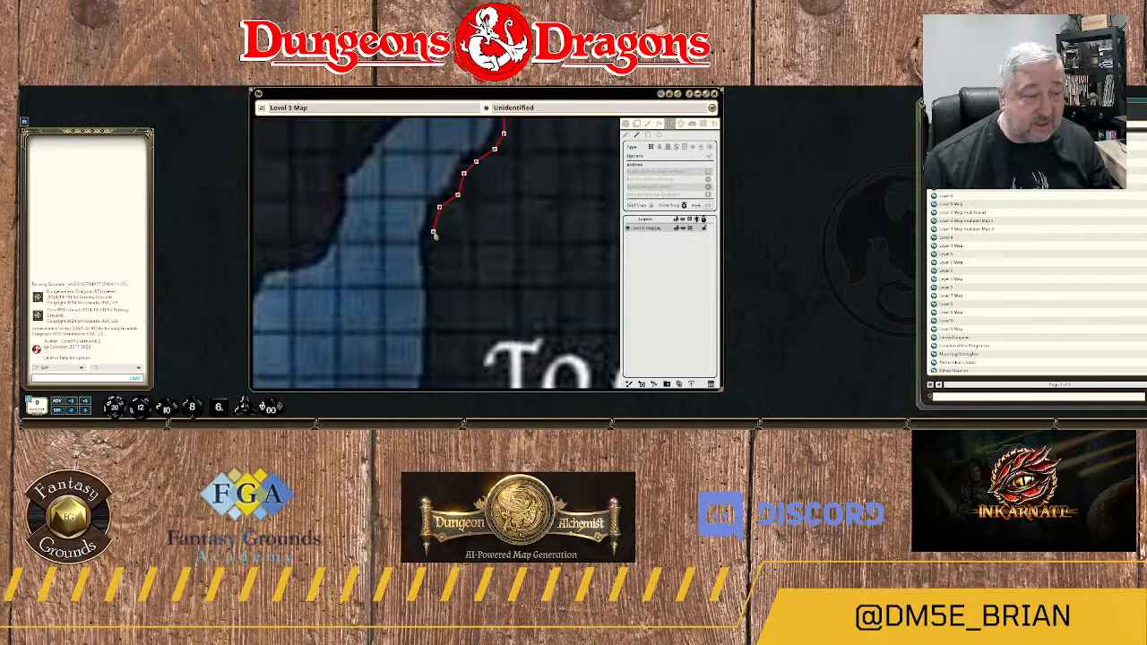
{"action": "left_click", "coordinate": [434, 233]}
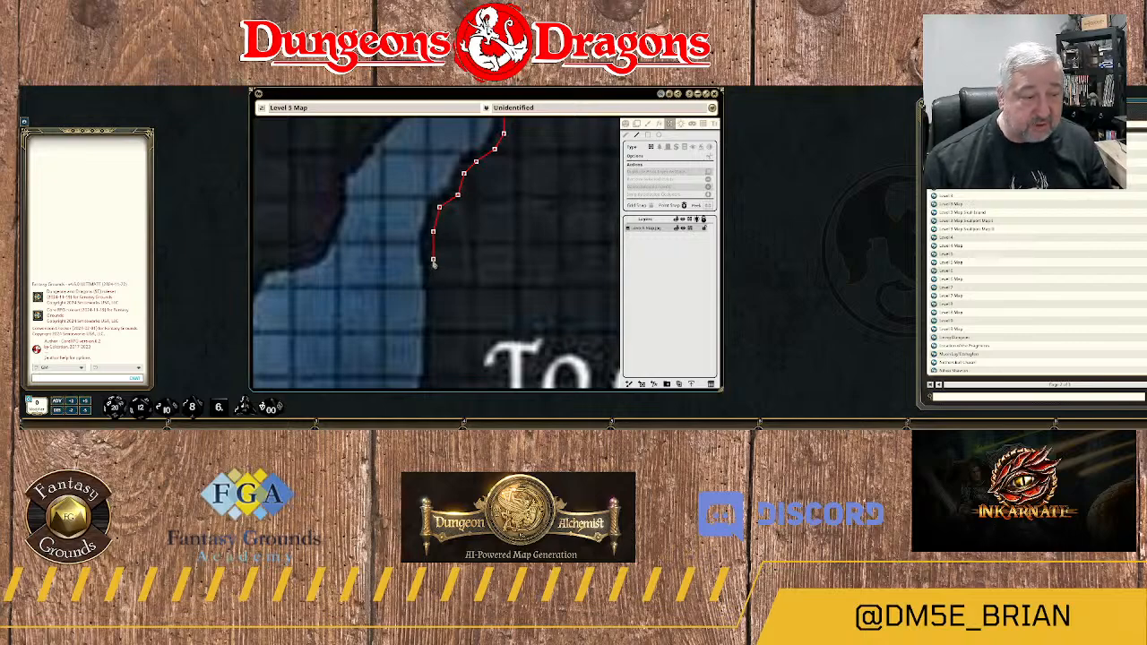
{"action": "left_click", "coordinate": [433, 261]}
{"action": "left_click", "coordinate": [437, 296]}
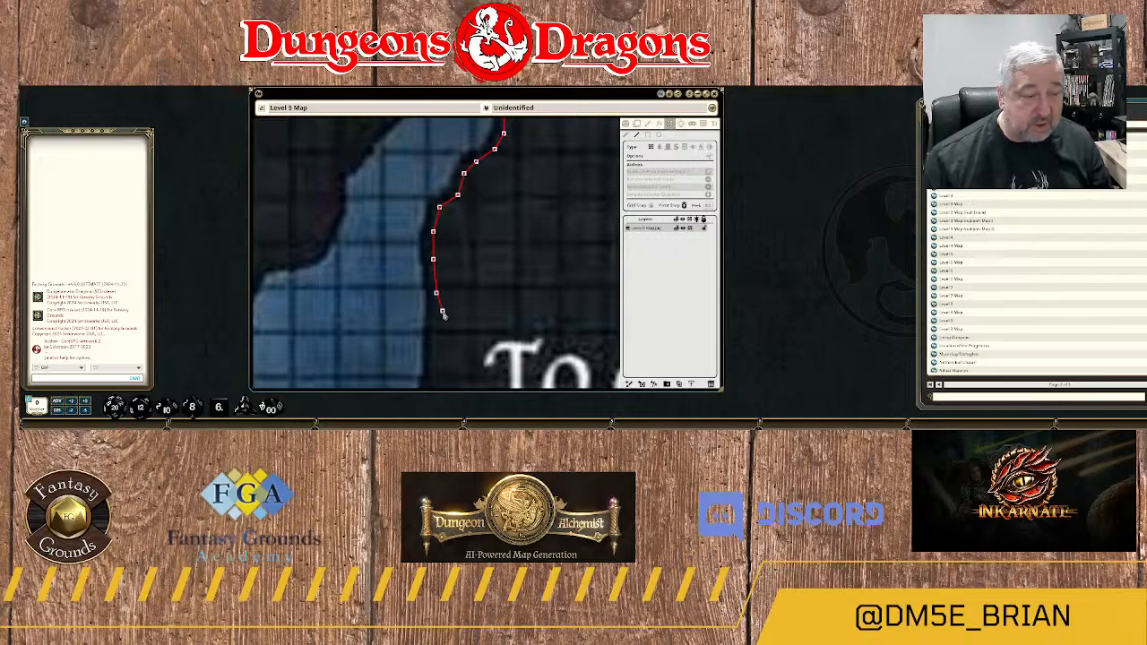
{"action": "left_click_drag", "start_coordinate": [440, 314], "coordinate": [466, 213]}
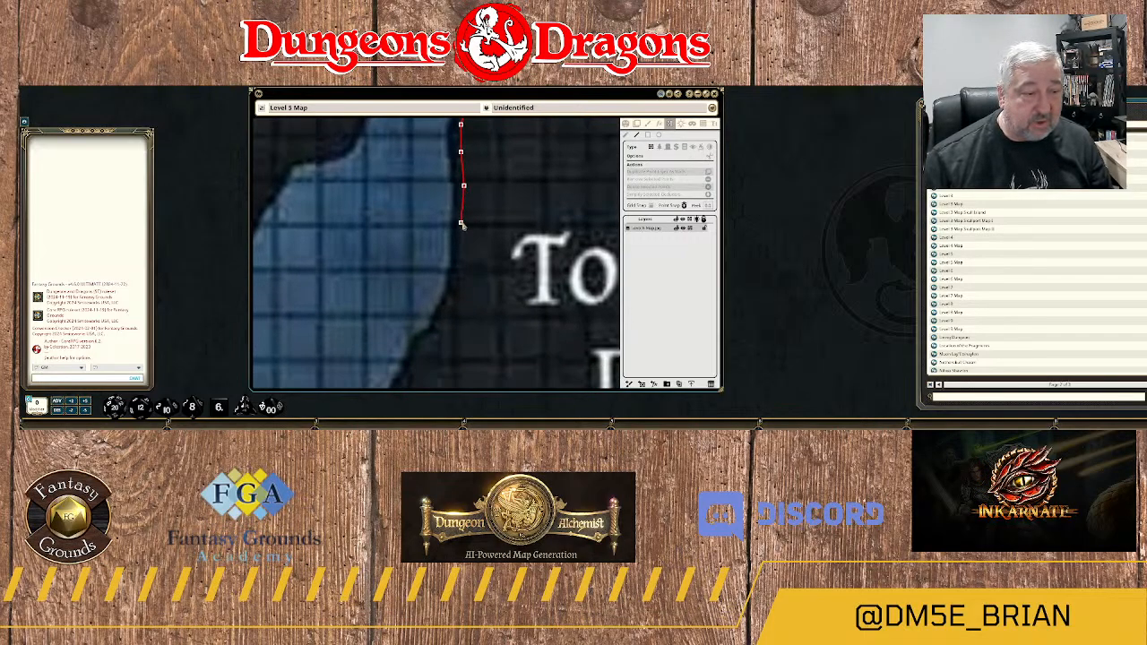
{"action": "left_click", "coordinate": [461, 223]}
{"action": "left_click", "coordinate": [461, 267]}
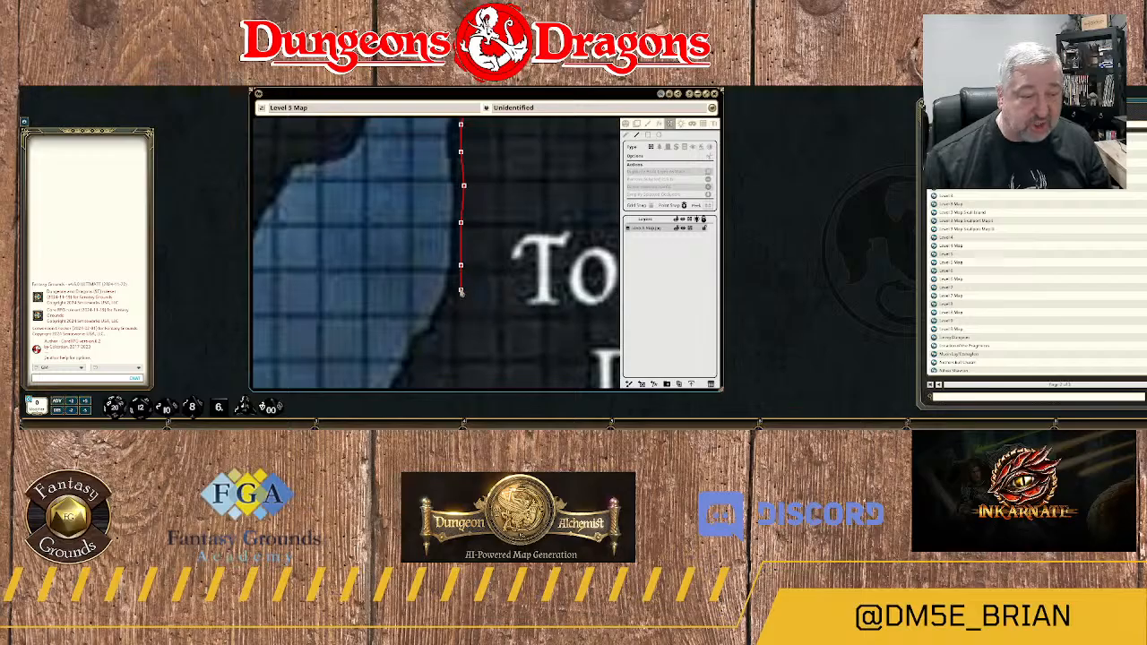
{"action": "left_click", "coordinate": [460, 284]}
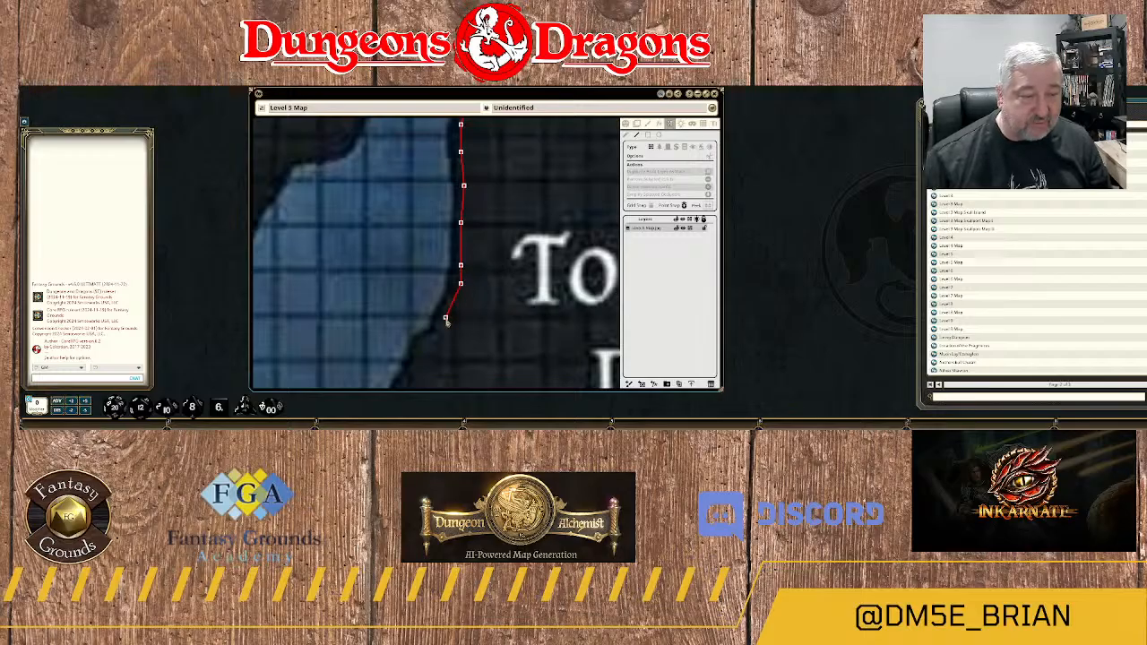
Curve the wall southwest along the widening river's southeastern bank, following the small notch and the bend below it.
{"action": "left_click", "coordinate": [446, 317]}
{"action": "left_click", "coordinate": [432, 340]}
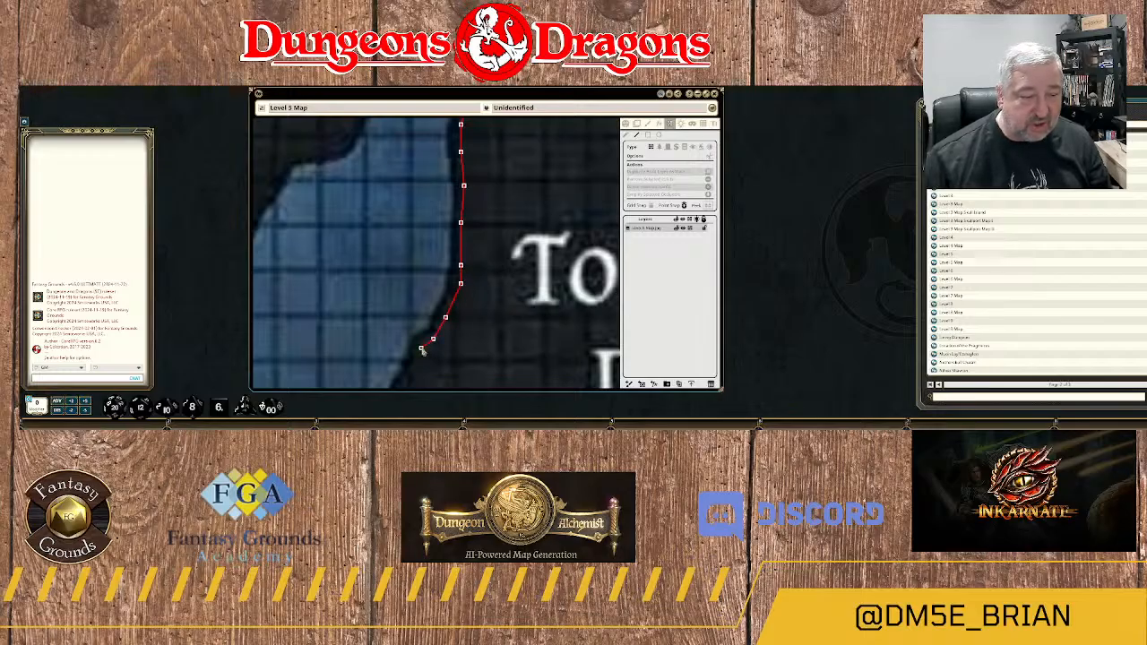
{"action": "left_click", "coordinate": [420, 348]}
{"action": "left_click_drag", "start_coordinate": [422, 365], "coordinate": [482, 258]}
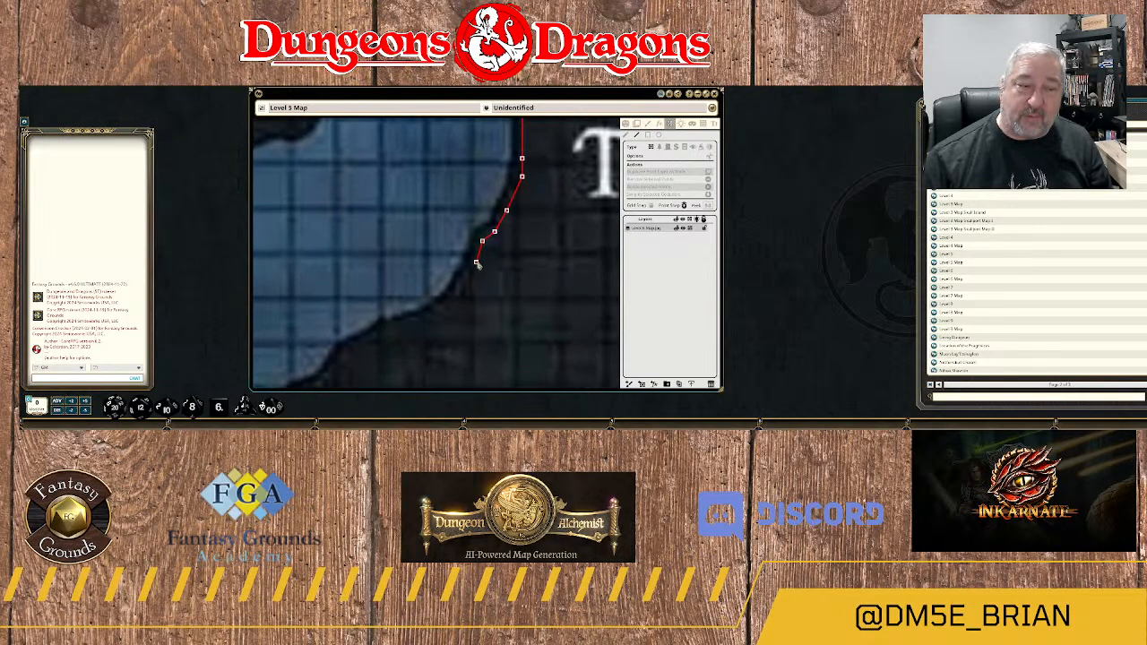
{"action": "left_click", "coordinate": [475, 260]}
{"action": "left_click", "coordinate": [463, 291]}
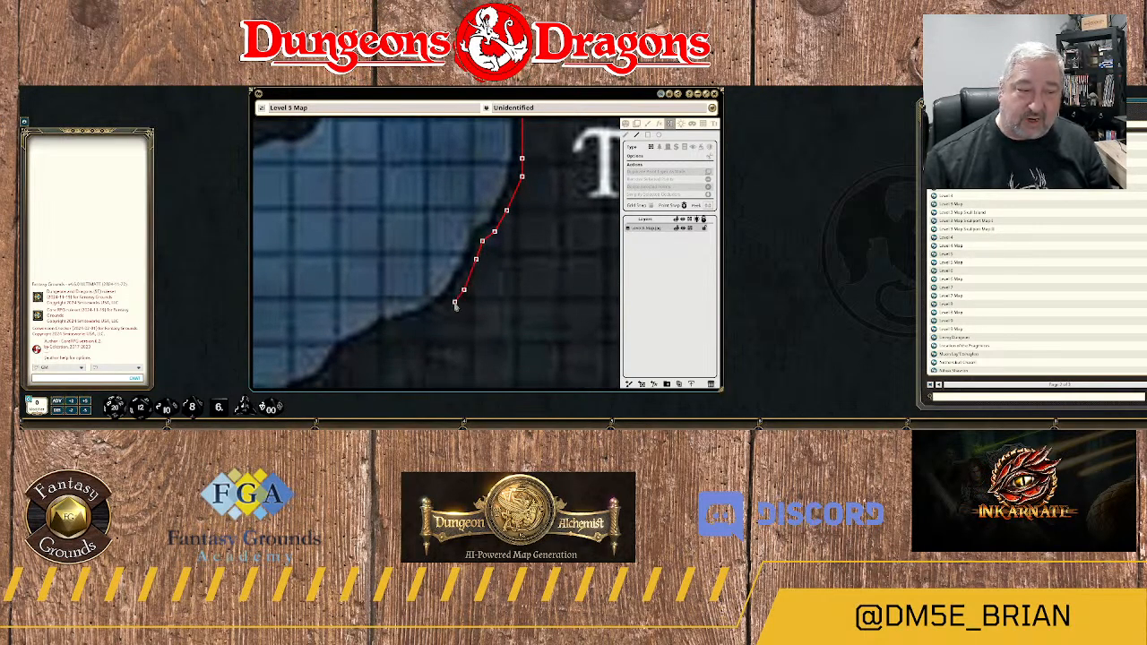
{"action": "left_click", "coordinate": [439, 310]}
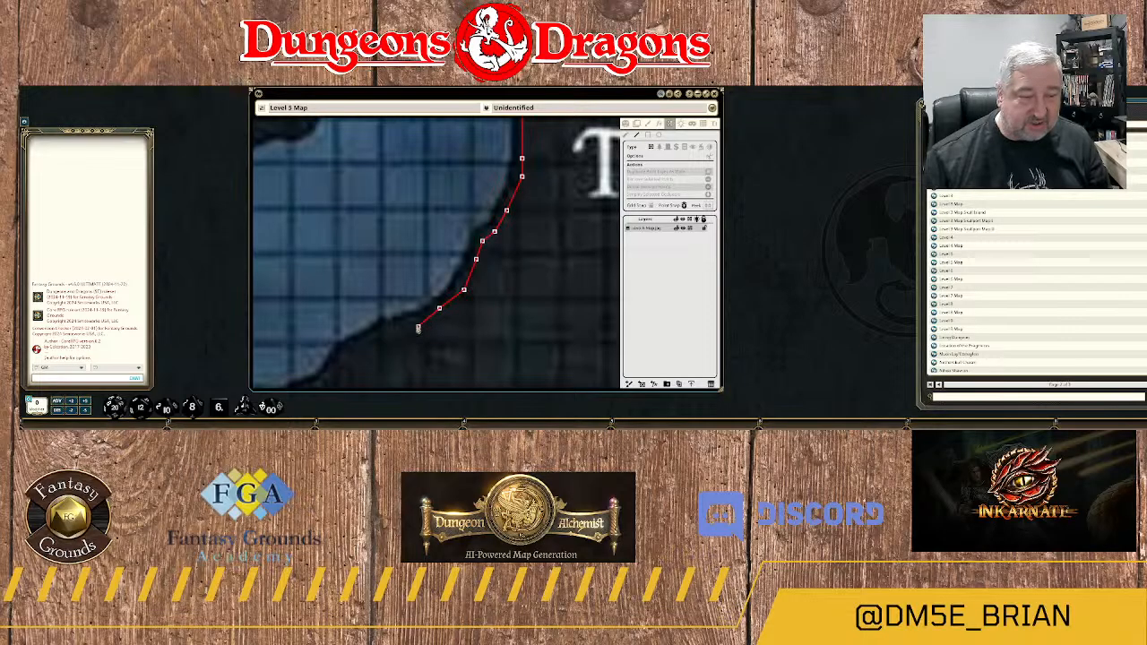
{"action": "left_click", "coordinate": [411, 324]}
{"action": "left_click", "coordinate": [391, 328]}
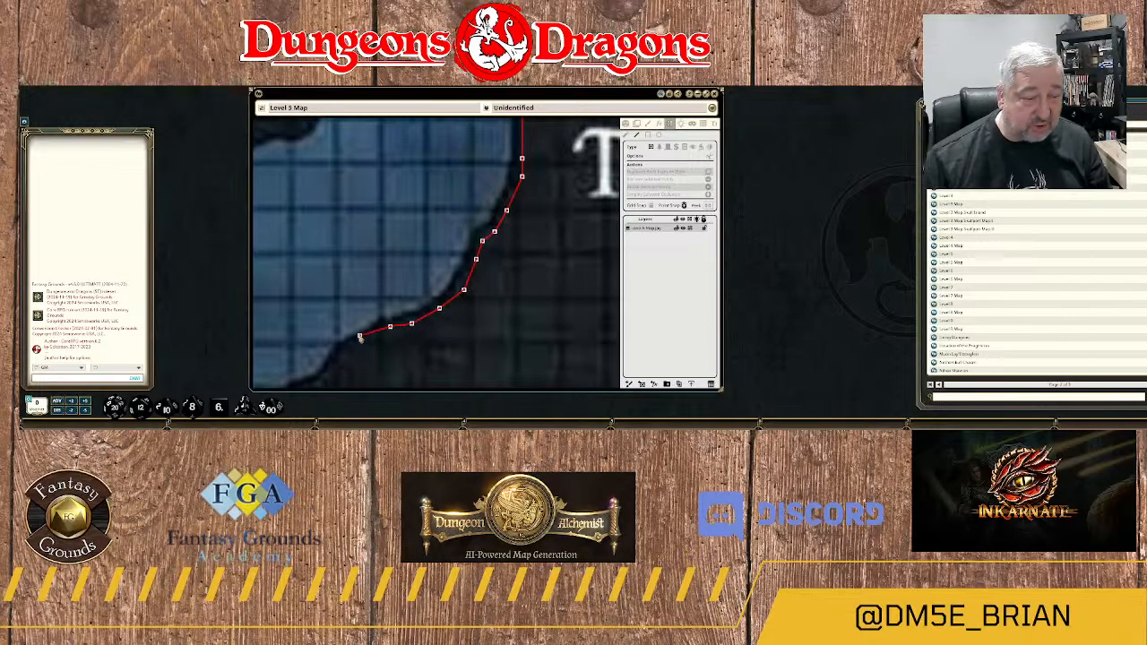
Follow the diagonal southern bank west-southwest, tracing the small dip in the rock edge.
{"action": "left_click_drag", "start_coordinate": [370, 344], "coordinate": [497, 225]}
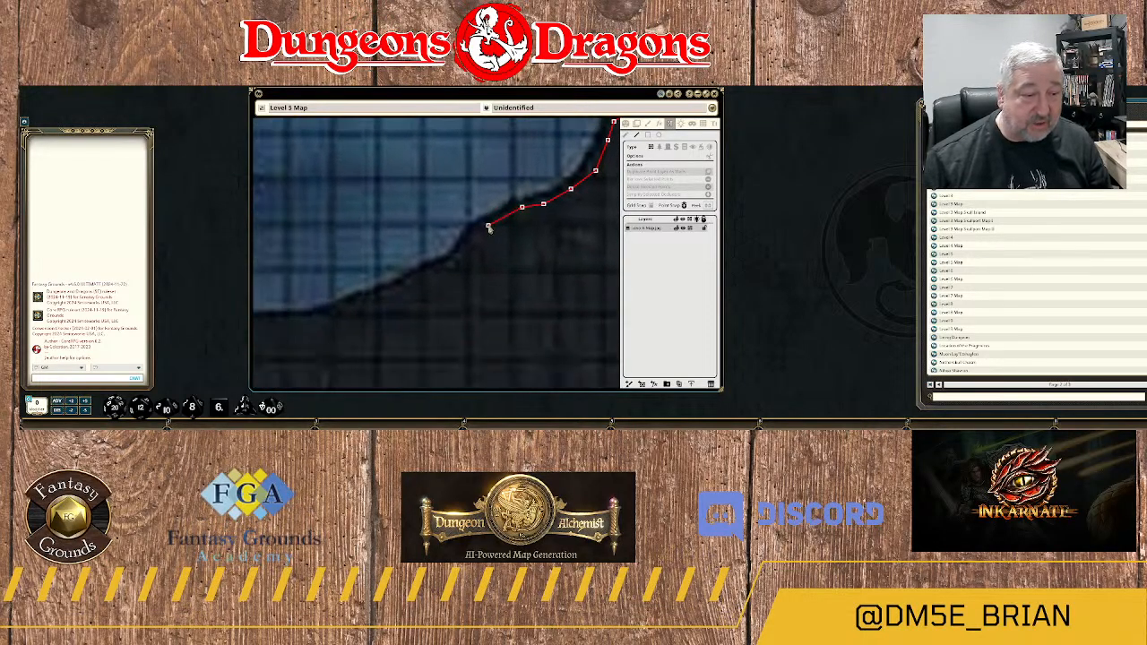
{"action": "left_click", "coordinate": [479, 230]}
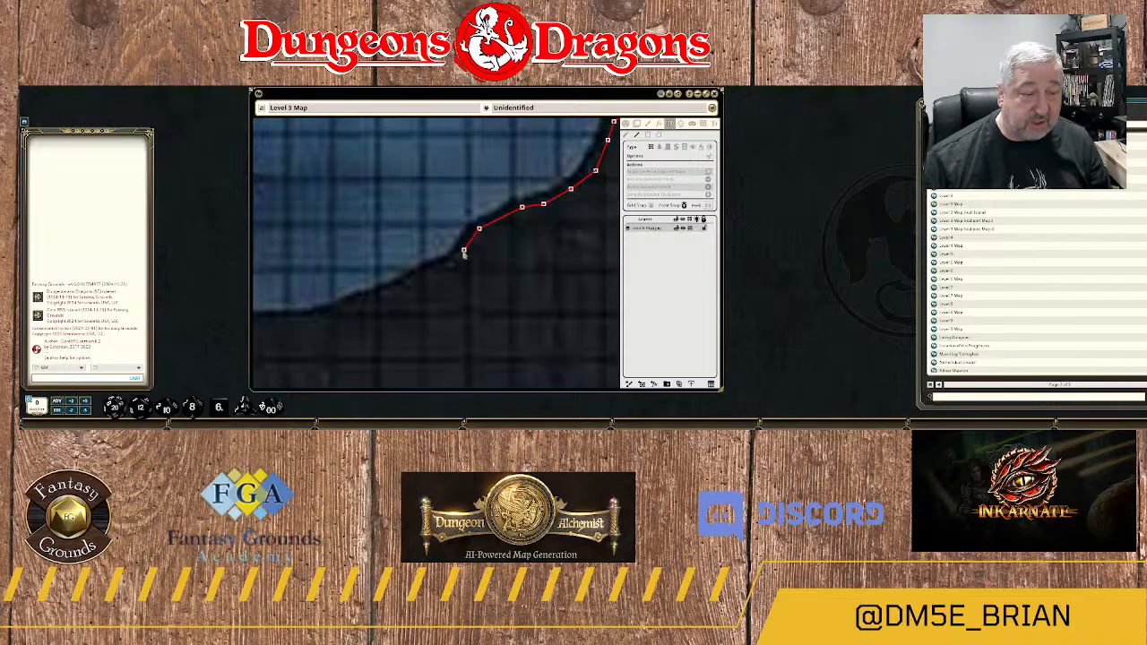
{"action": "left_click", "coordinate": [463, 252]}
{"action": "left_click", "coordinate": [452, 259]}
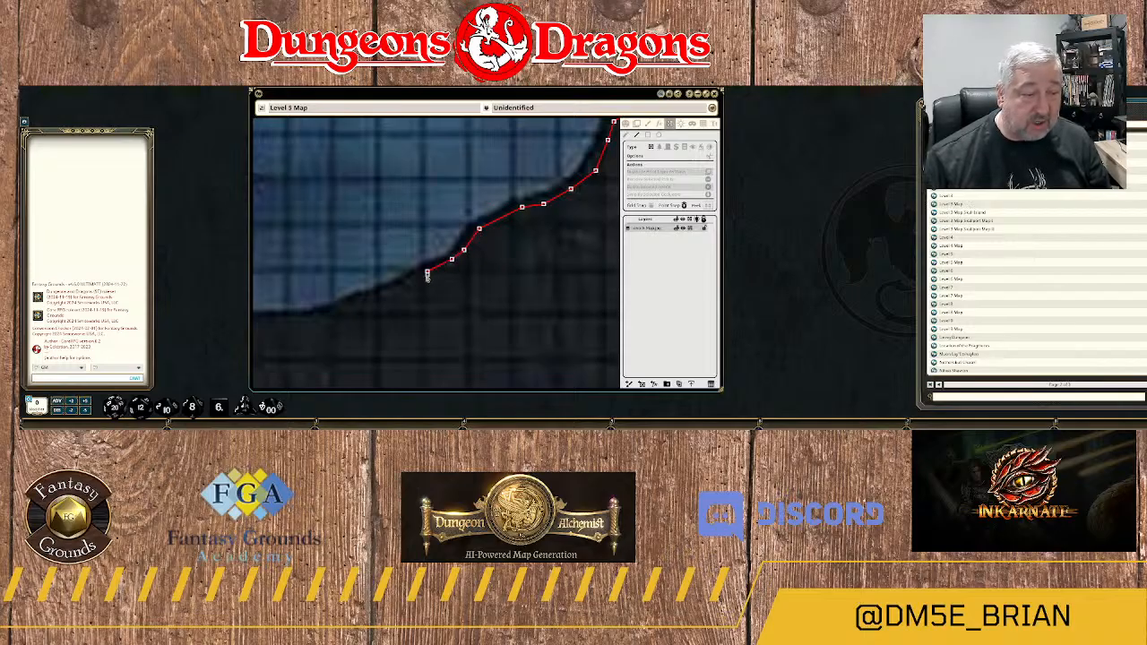
{"action": "left_click", "coordinate": [427, 273]}
{"action": "left_click", "coordinate": [409, 284]}
{"action": "left_click", "coordinate": [381, 297]}
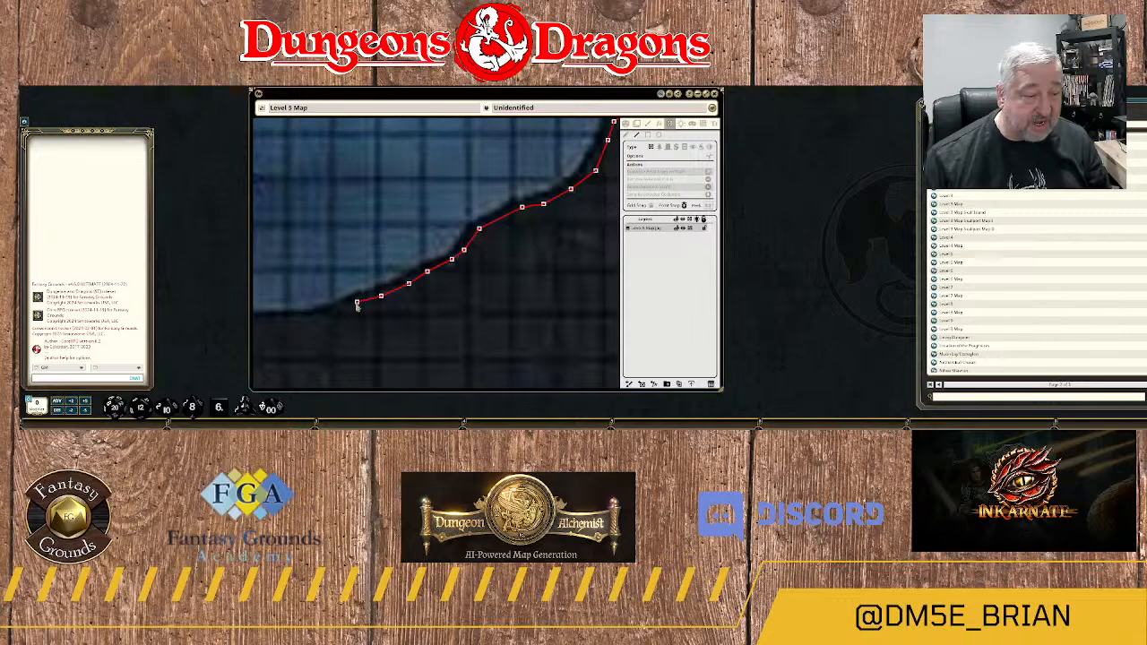
{"action": "left_click", "coordinate": [348, 309]}
Run the wall west along the flat, lowest stretch of the river's southern bank.
{"action": "left_click_drag", "start_coordinate": [336, 318], "coordinate": [494, 256]}
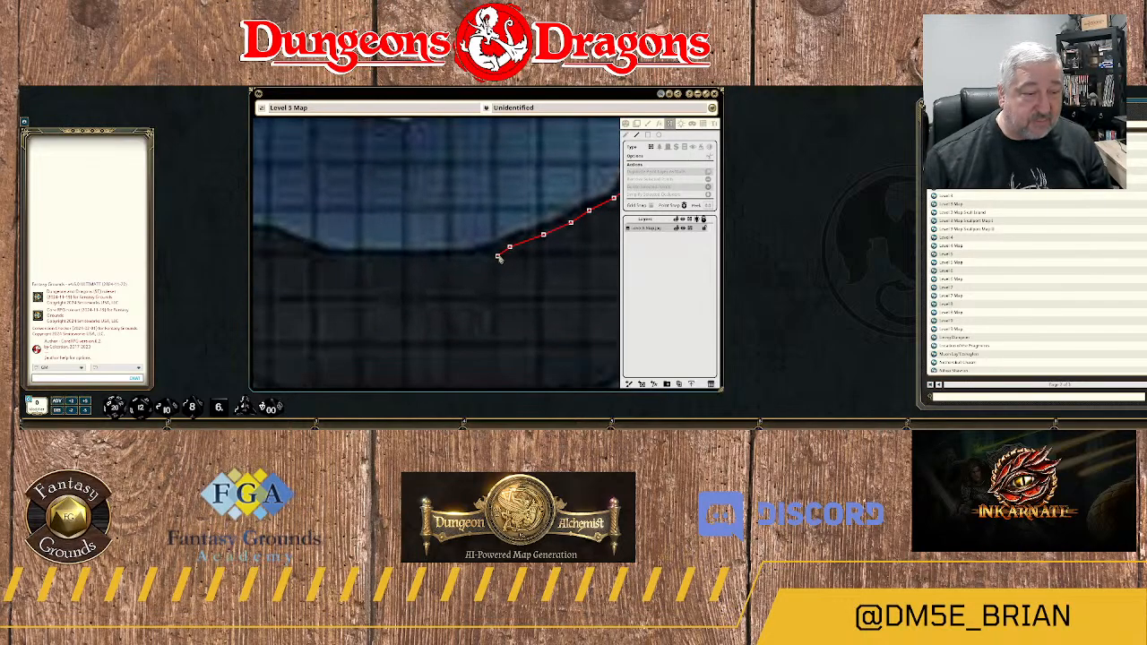
{"action": "left_click", "coordinate": [492, 257]}
{"action": "left_click", "coordinate": [453, 264]}
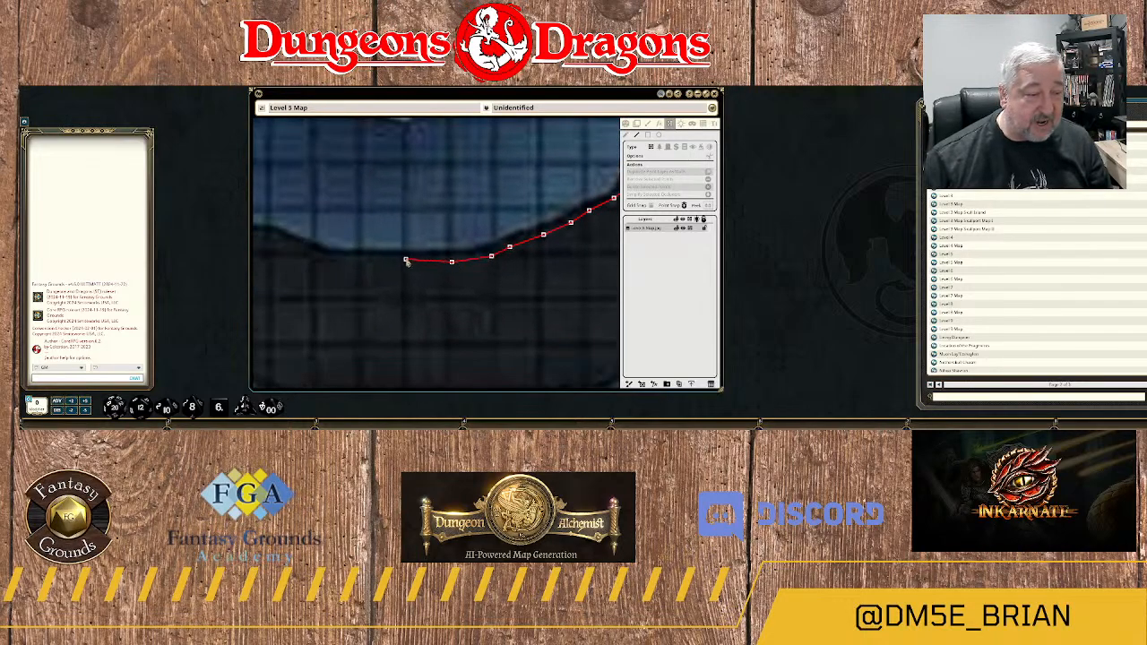
{"action": "left_click", "coordinate": [329, 261]}
{"action": "left_click_drag", "start_coordinate": [297, 266], "coordinate": [466, 290]}
Carry the wall up the short slope and west along the level rock ledge south of the flow arrow.
{"action": "left_click", "coordinate": [458, 269]}
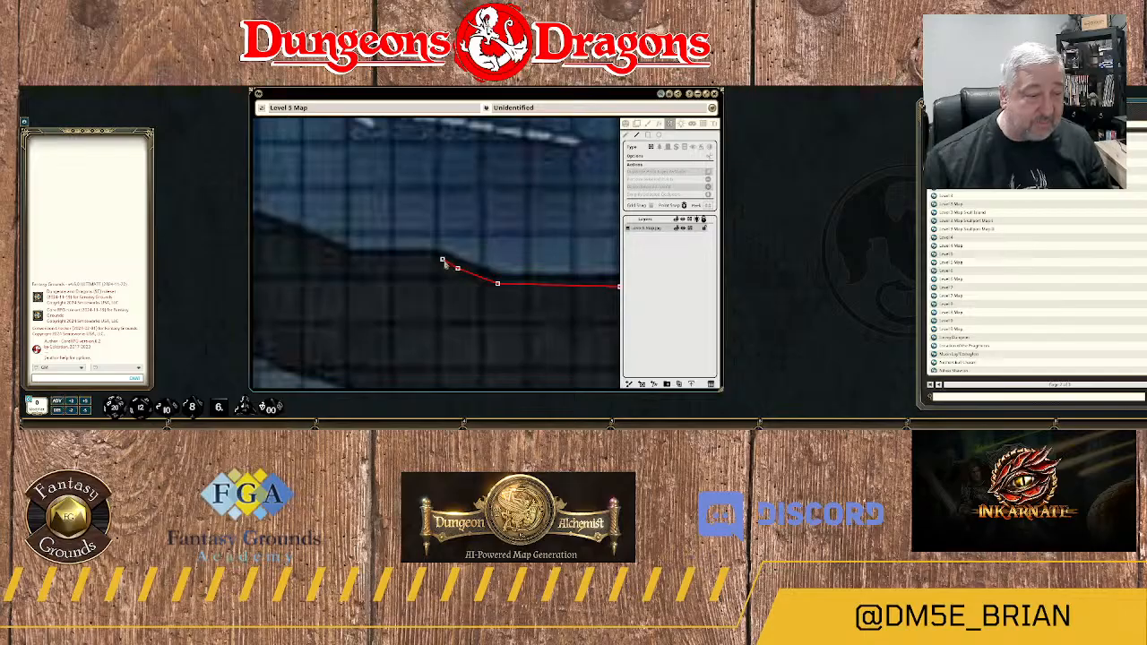
{"action": "left_click", "coordinate": [441, 260]}
{"action": "left_click", "coordinate": [411, 259]}
{"action": "left_click", "coordinate": [359, 261]}
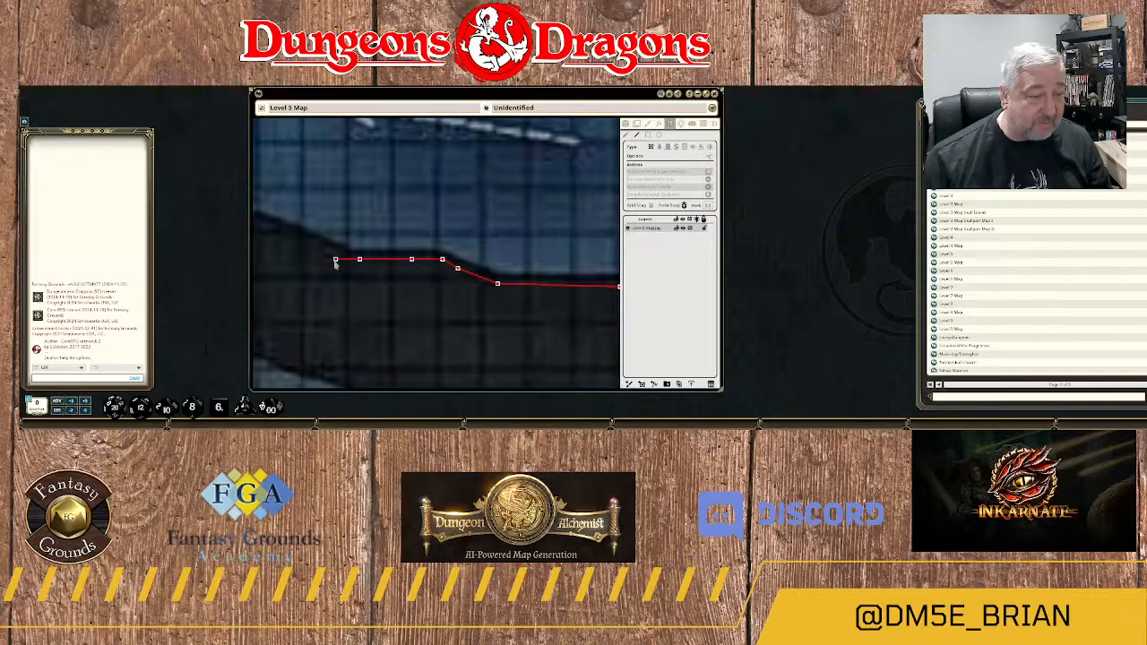
{"action": "left_click", "coordinate": [336, 259]}
Trace the southern bank northwest along the slope below the tip of the flow arrow.
{"action": "left_click_drag", "start_coordinate": [300, 237], "coordinate": [421, 265]}
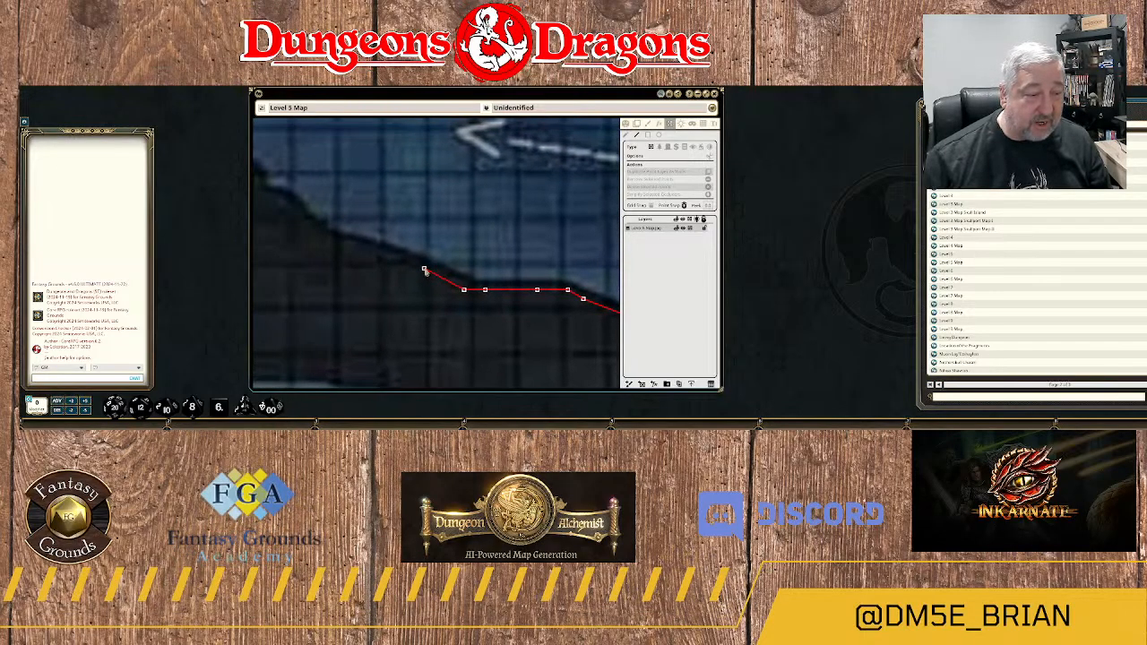
{"action": "left_click", "coordinate": [420, 266]}
{"action": "left_click", "coordinate": [368, 253]}
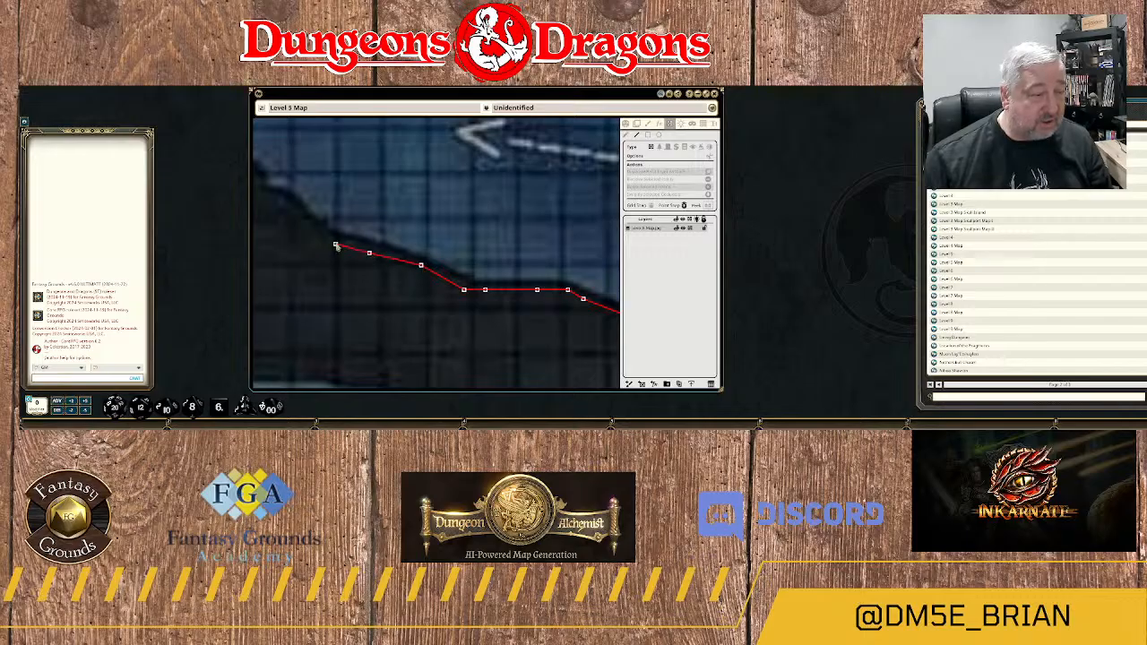
{"action": "left_click", "coordinate": [334, 244]}
{"action": "left_click", "coordinate": [319, 231]}
{"action": "left_click_drag", "start_coordinate": [320, 232], "coordinate": [455, 272]}
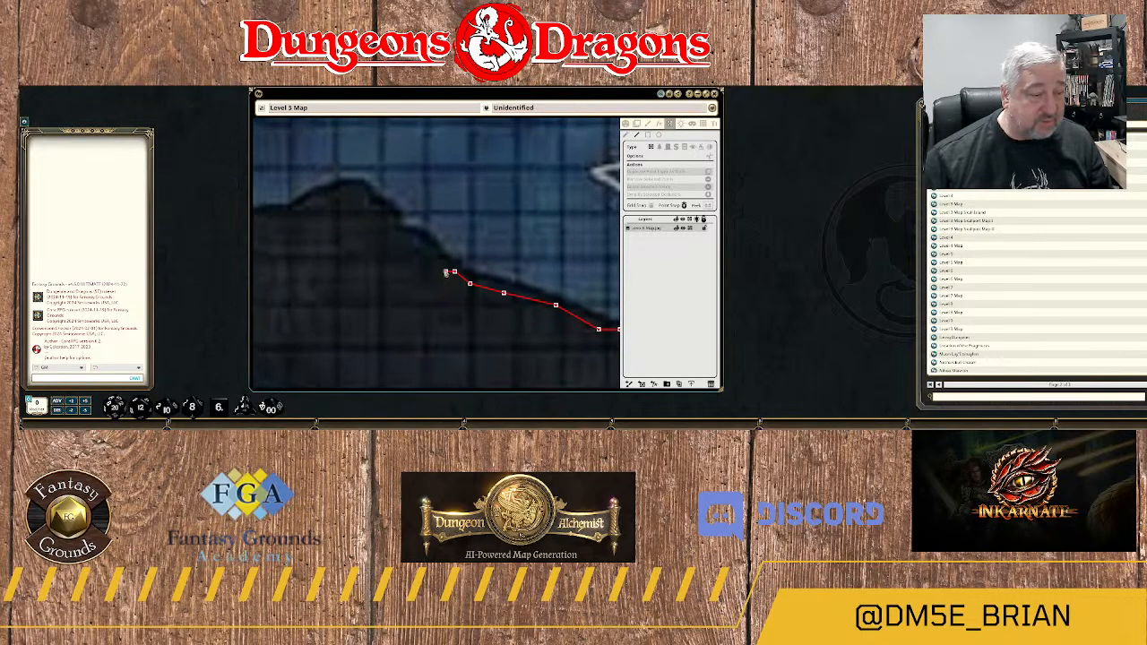
Bring the wall up and over the rounded rock bump on the southern bank west of the flow arrow.
{"action": "left_click", "coordinate": [418, 244]}
{"action": "left_click", "coordinate": [390, 228]}
{"action": "left_click", "coordinate": [356, 193]}
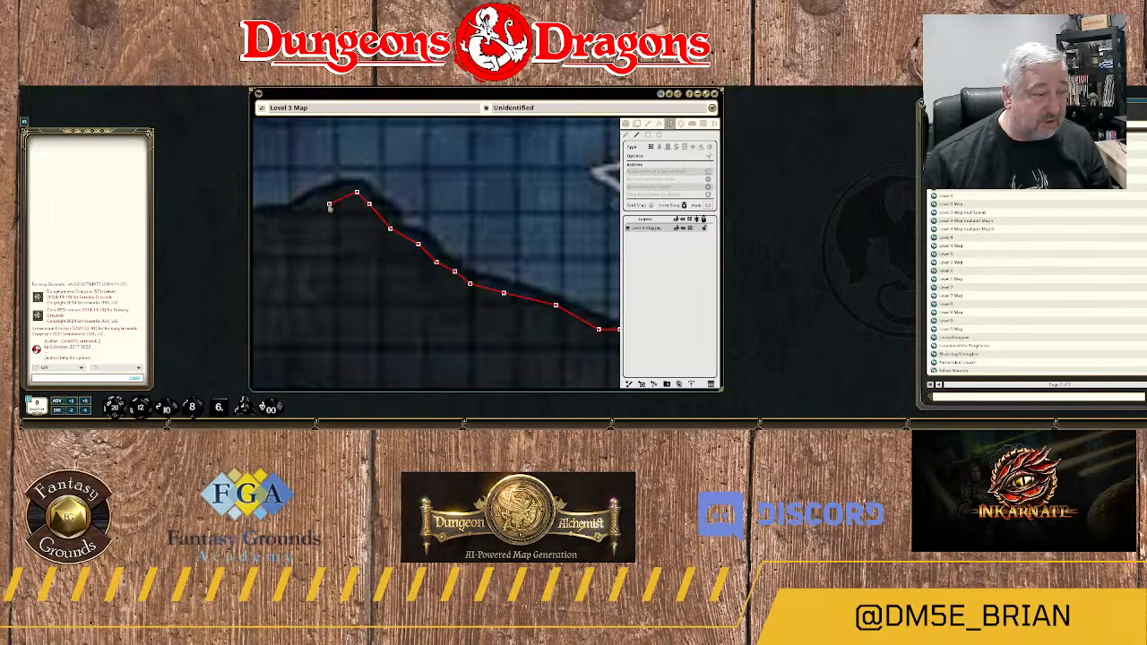
{"action": "left_click", "coordinate": [329, 204]}
{"action": "left_click", "coordinate": [302, 213]}
Extend the wall west along the low southern edge of the river bay beyond the rock bump.
{"action": "left_click_drag", "start_coordinate": [292, 230], "coordinate": [506, 250]}
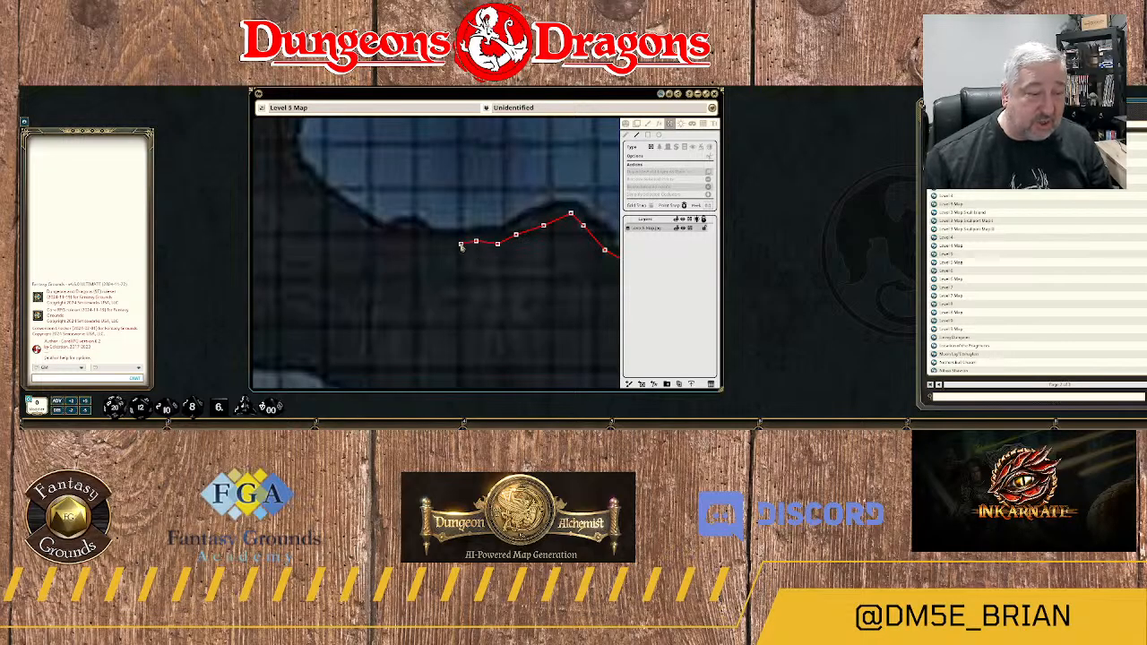
{"action": "left_click", "coordinate": [448, 241]}
{"action": "left_click", "coordinate": [411, 241]}
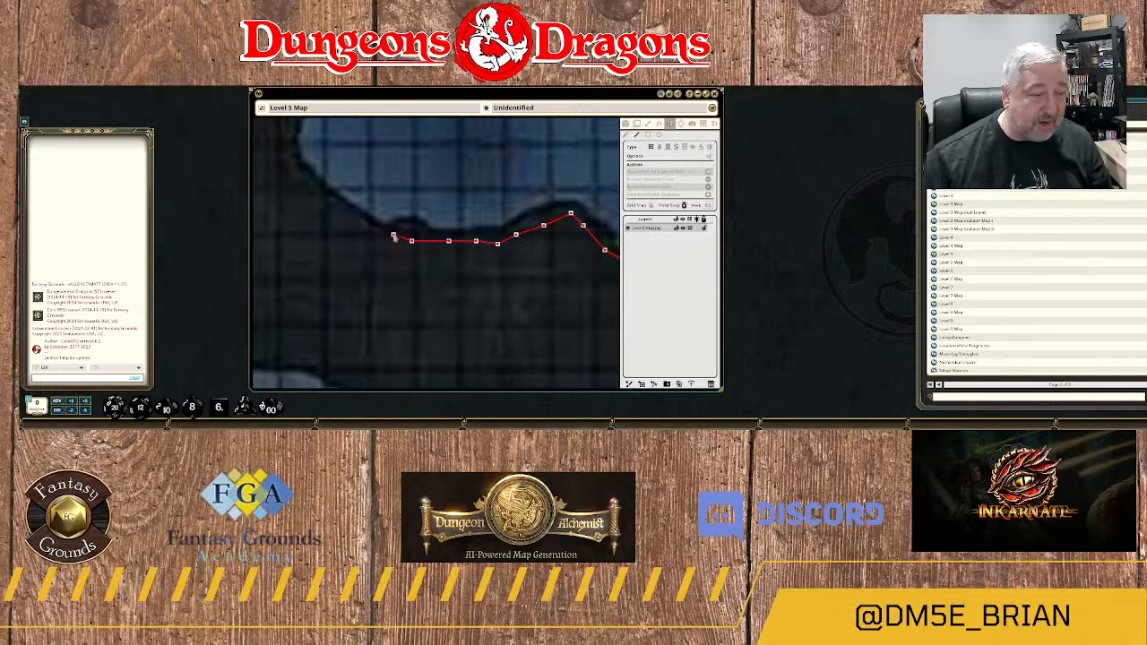
{"action": "left_click", "coordinate": [387, 238]}
{"action": "left_click_drag", "start_coordinate": [348, 220], "coordinate": [422, 260]}
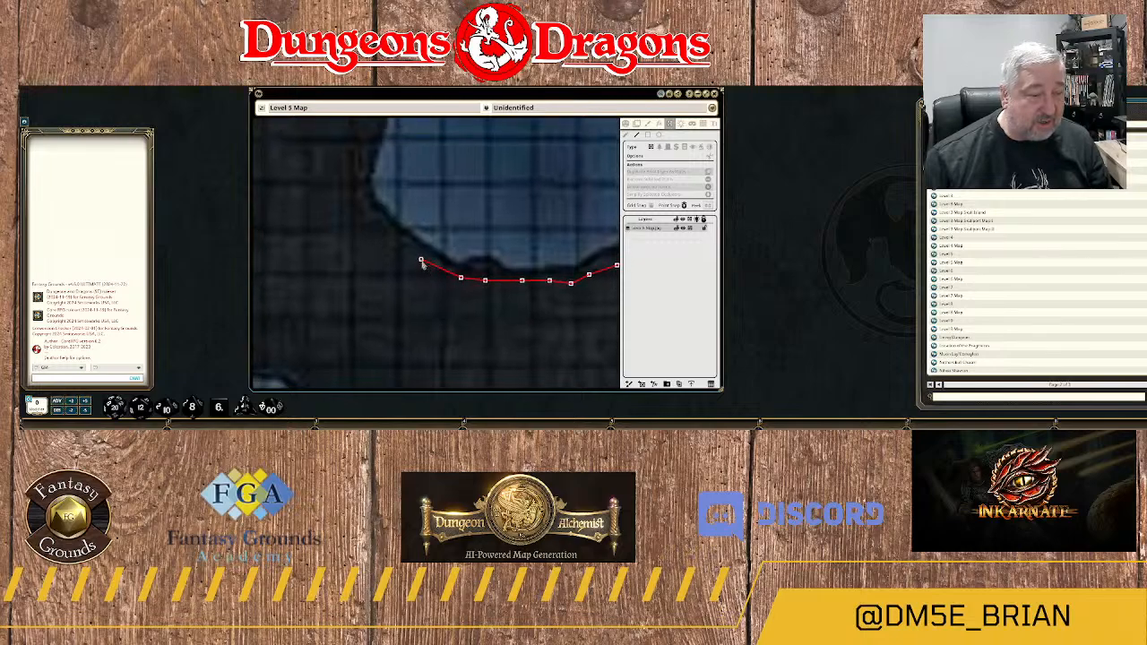
Curve the wall northwest around the bay's southwestern corner to the start of the western bank.
{"action": "left_click", "coordinate": [396, 238]}
{"action": "left_click", "coordinate": [365, 211]}
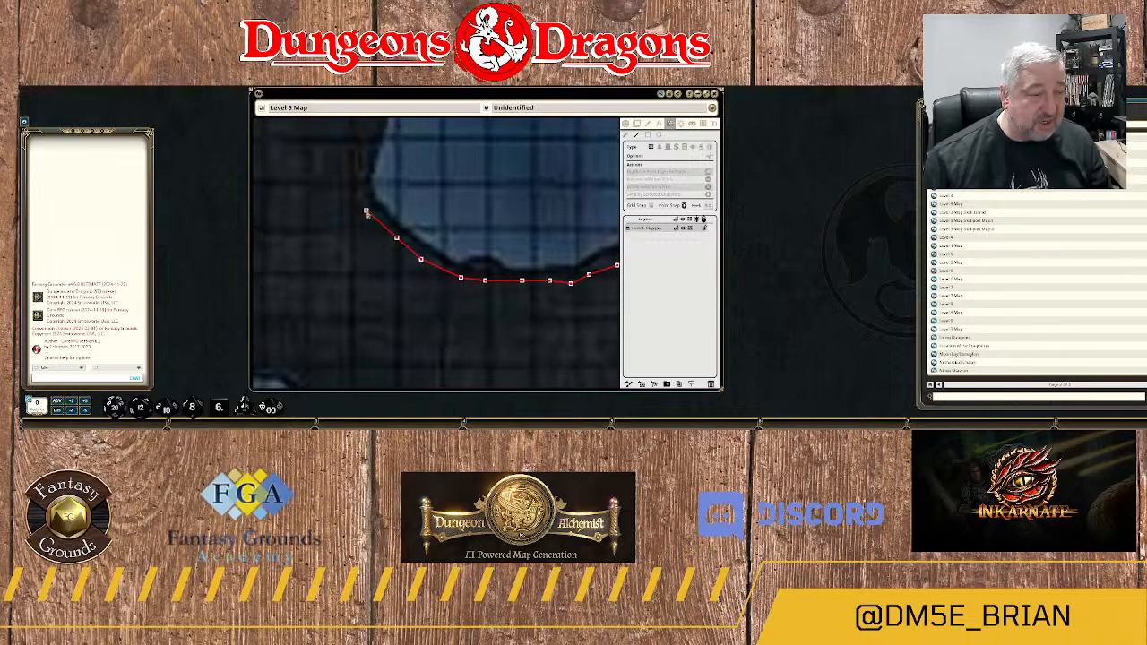
{"action": "left_click", "coordinate": [342, 182]}
{"action": "left_click", "coordinate": [357, 186]}
{"action": "left_click_drag", "start_coordinate": [385, 149], "coordinate": [400, 268]}
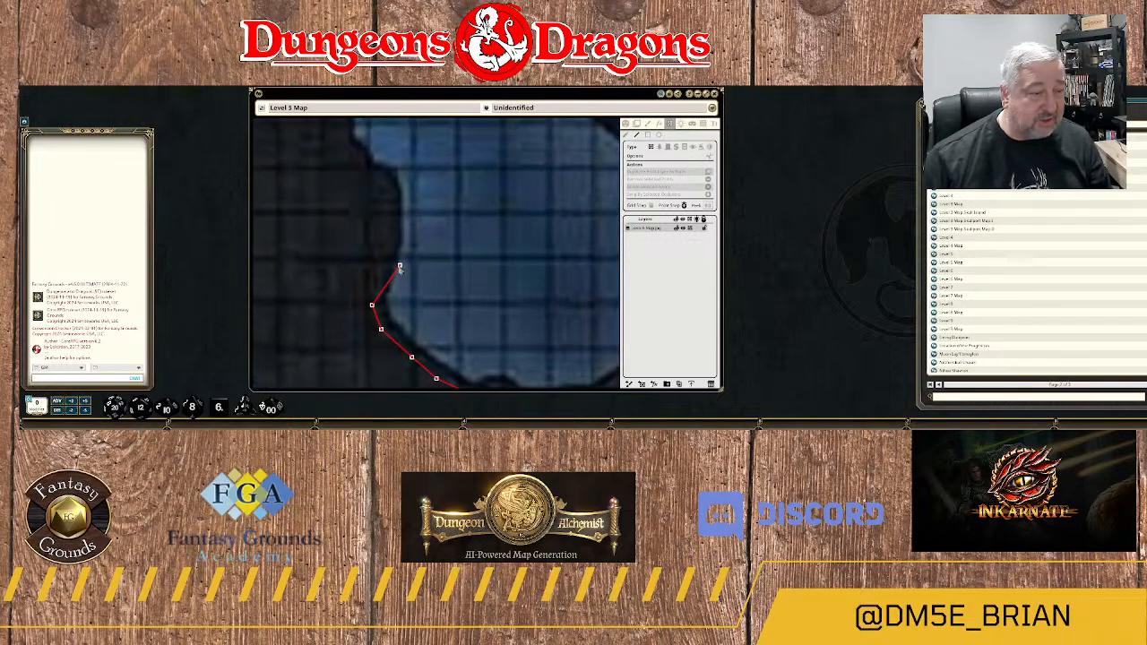
Follow the river's western bank north past the rock bulge, bending northwest at its upper end.
{"action": "left_click", "coordinate": [381, 274]}
{"action": "left_click", "coordinate": [388, 253]}
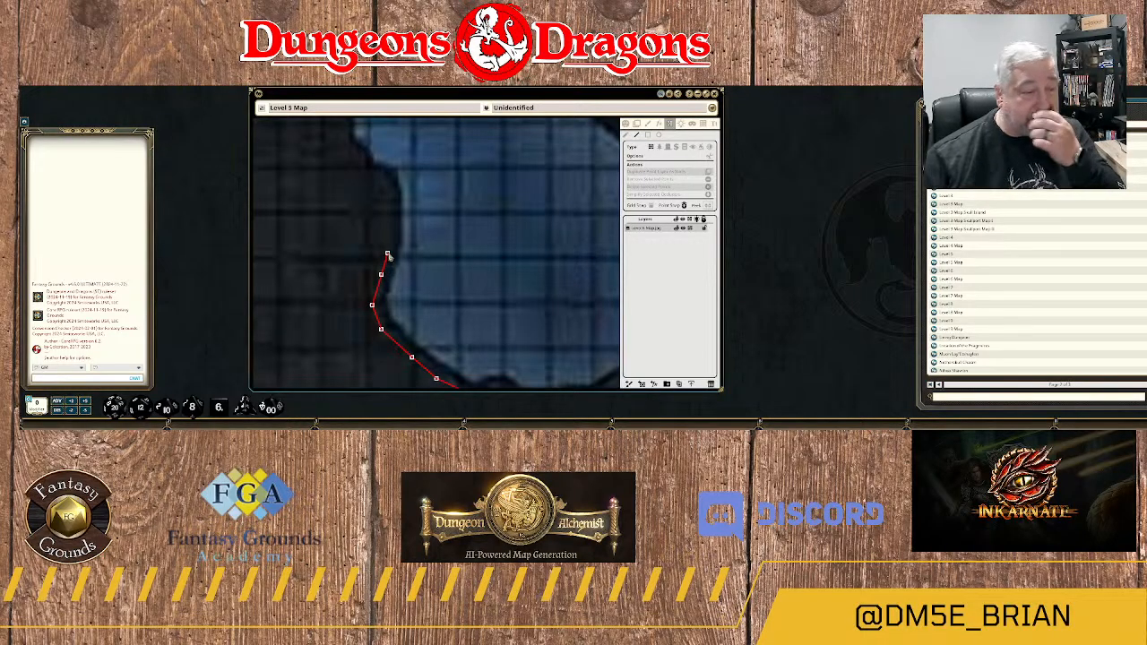
{"action": "left_click", "coordinate": [390, 236]}
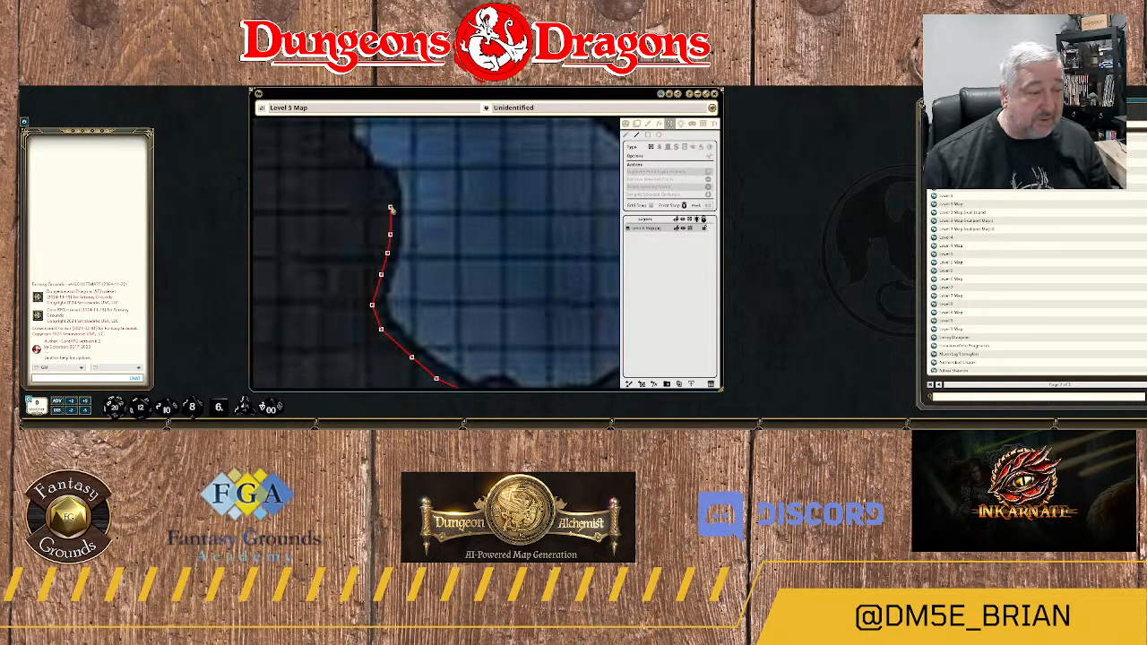
{"action": "left_click", "coordinate": [388, 185]}
{"action": "left_click", "coordinate": [372, 173]}
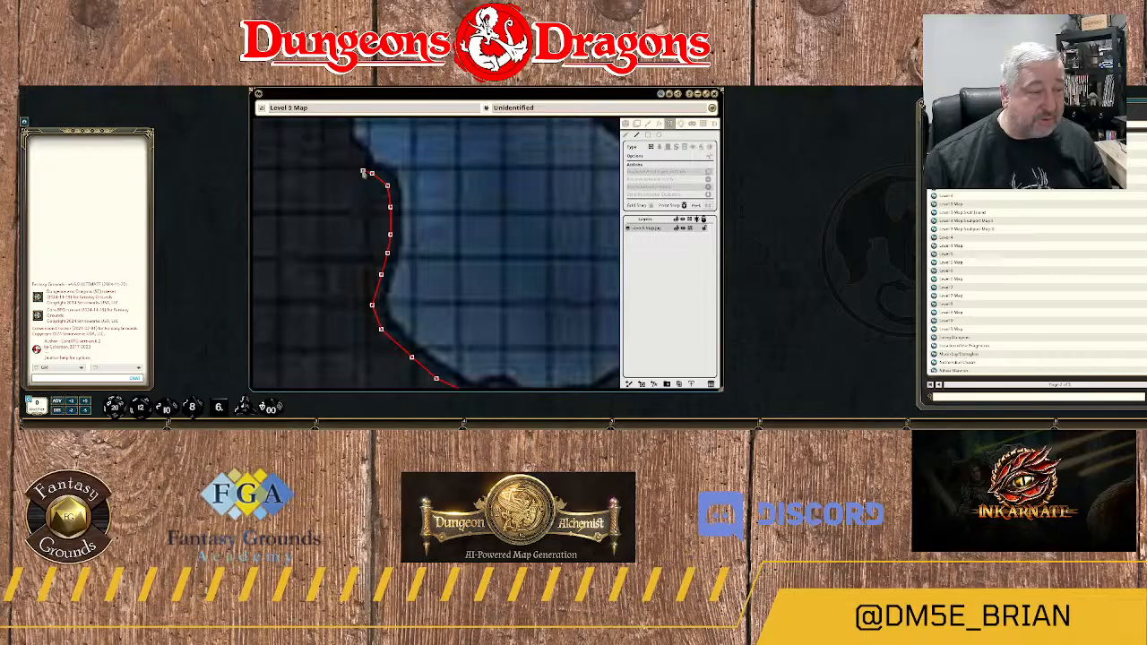
{"action": "left_click", "coordinate": [347, 147]}
Continue the wall northwest along the uneven western bank of the river channel above the bay.
{"action": "left_click_drag", "start_coordinate": [353, 137], "coordinate": [442, 332]}
{"action": "left_click", "coordinate": [430, 323]}
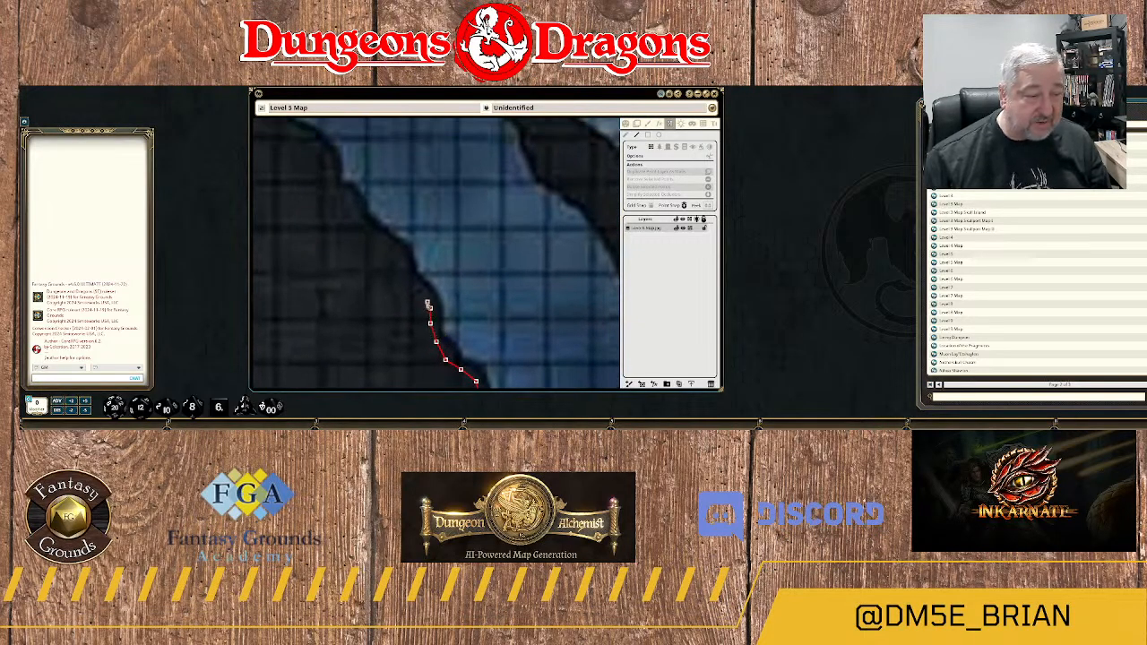
{"action": "left_click", "coordinate": [429, 306]}
{"action": "left_click", "coordinate": [421, 292]}
{"action": "left_click", "coordinate": [405, 270]}
{"action": "left_click", "coordinate": [403, 257]}
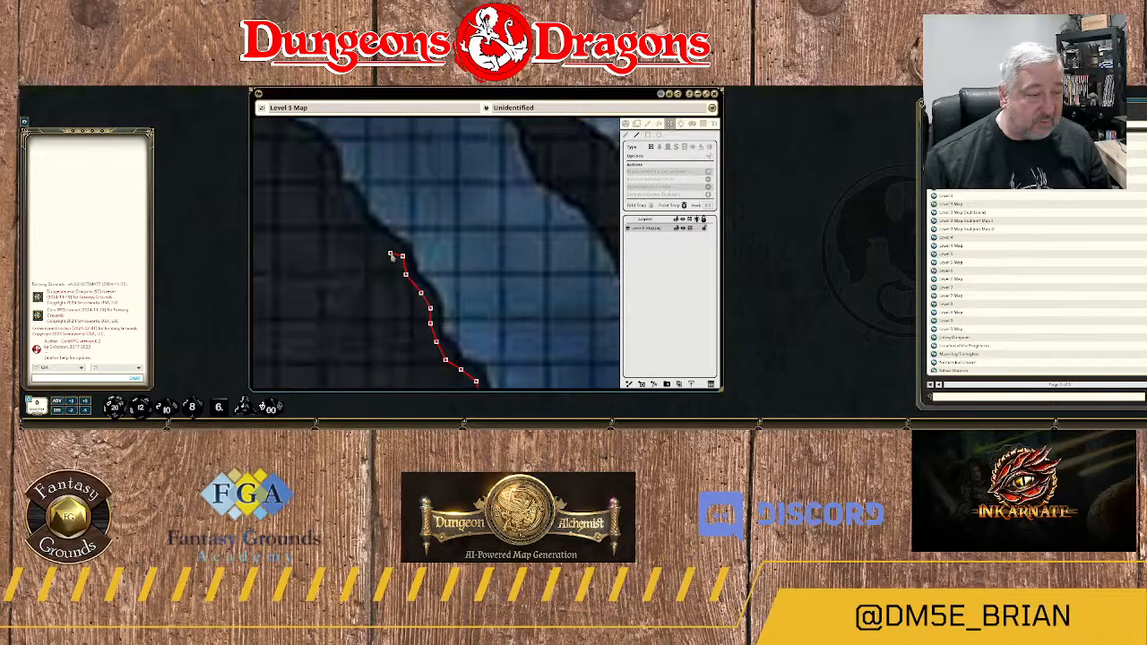
{"action": "double_click", "coordinate": [389, 254]}
{"action": "scroll", "coordinate": [442, 257], "scroll_direction": "down", "scroll_amount": 5}
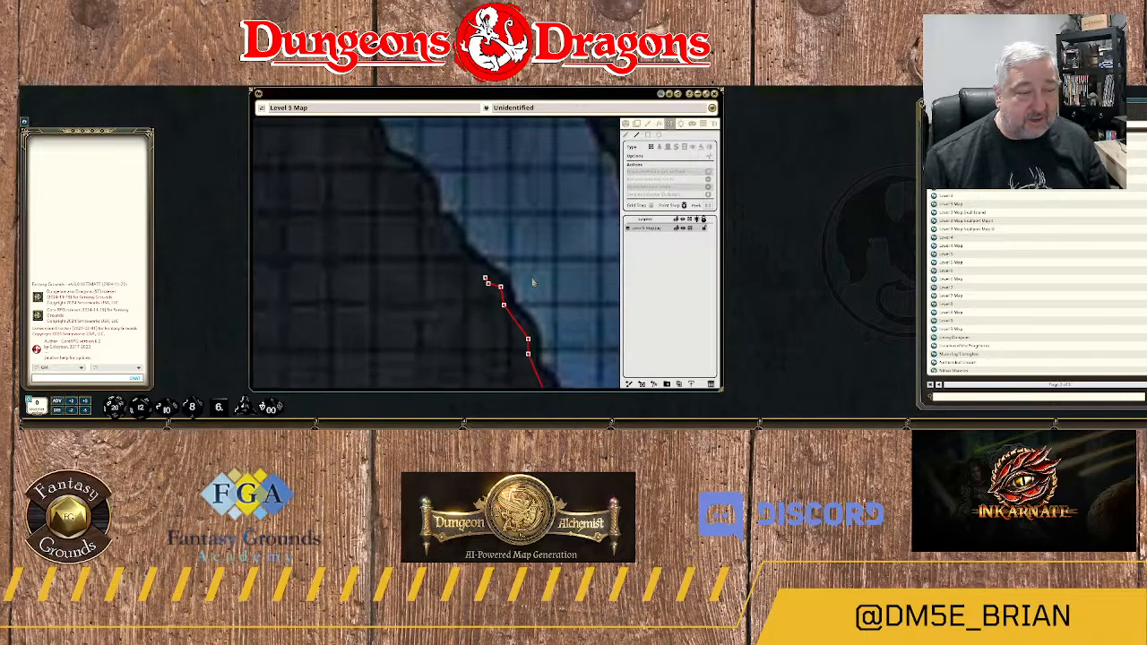
{"action": "scroll", "coordinate": [558, 303], "scroll_direction": "down", "scroll_amount": 3}
{"action": "left_click_drag", "start_coordinate": [558, 303], "coordinate": [475, 297]}
{"action": "scroll", "coordinate": [472, 296], "scroll_direction": "up", "scroll_amount": 8}
{"action": "scroll", "coordinate": [450, 259], "scroll_direction": "up", "scroll_amount": 3}
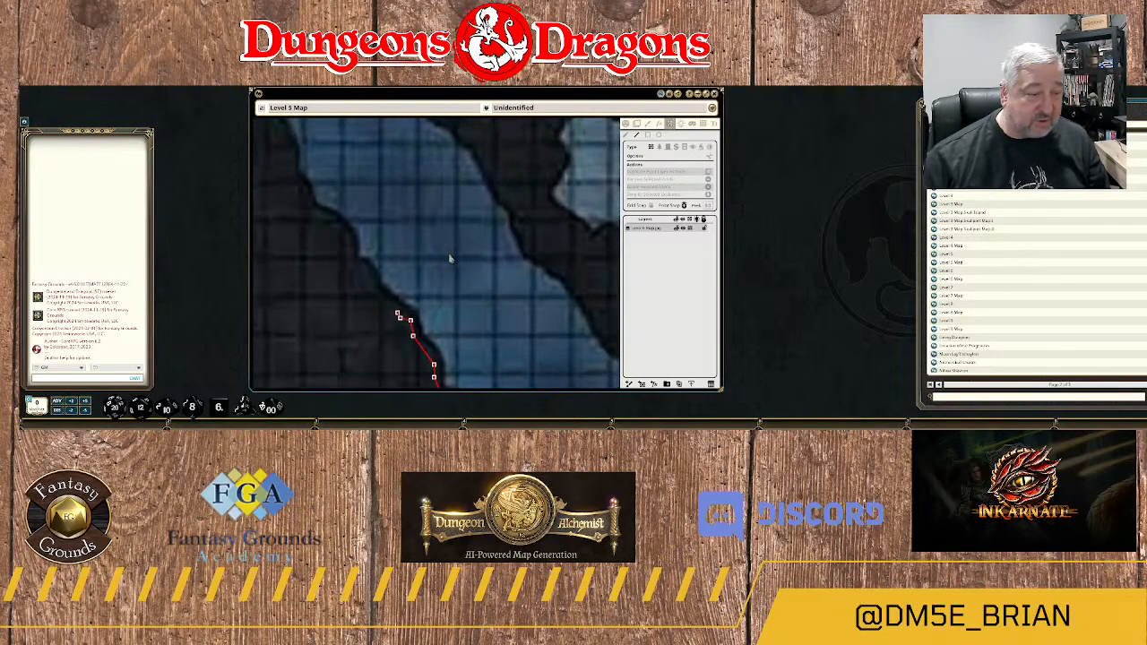
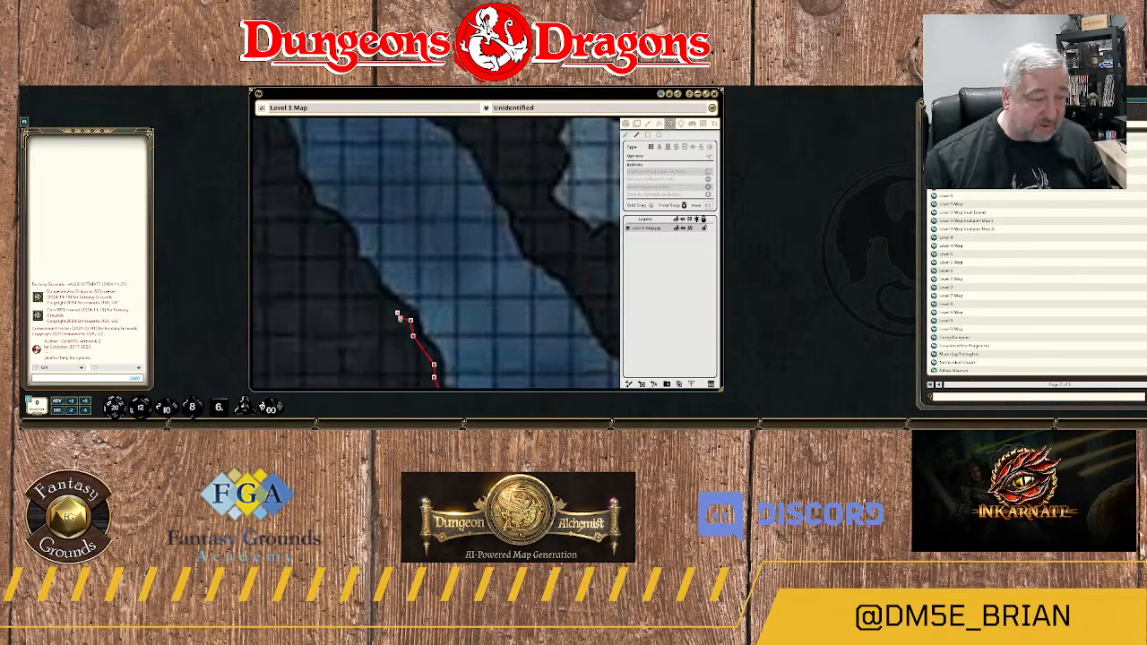
Extend the wall northwest along the river's western bank to the corner where the shoreline turns steeply north.
{"action": "left_click", "coordinate": [398, 315]}
{"action": "left_click", "coordinate": [385, 301]}
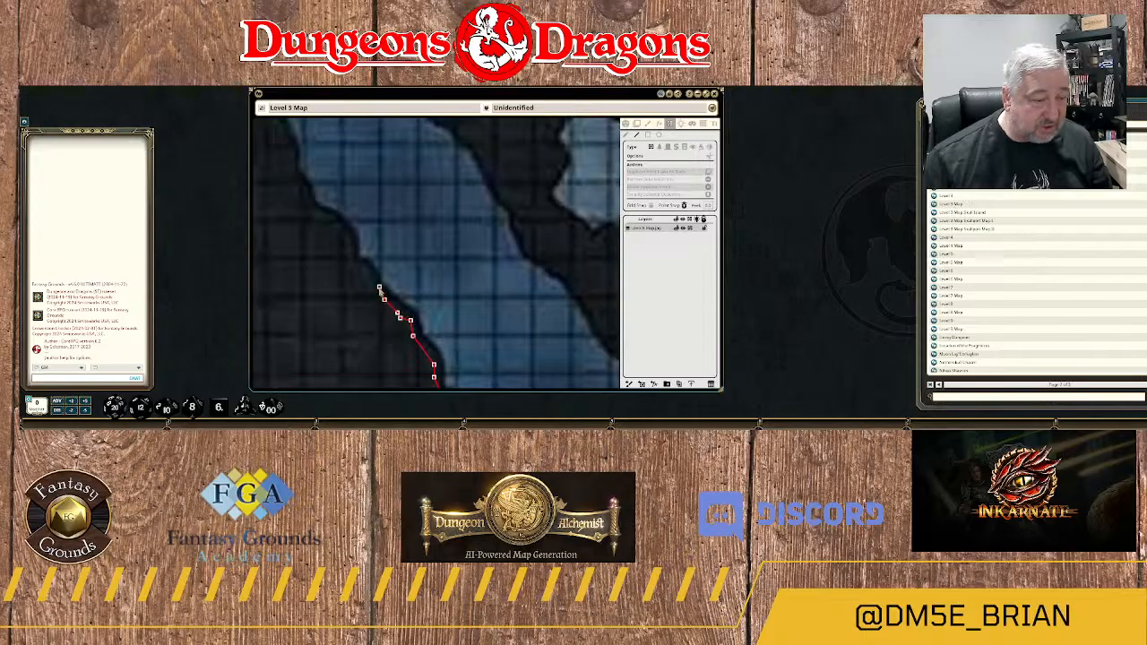
{"action": "left_click", "coordinate": [367, 272]}
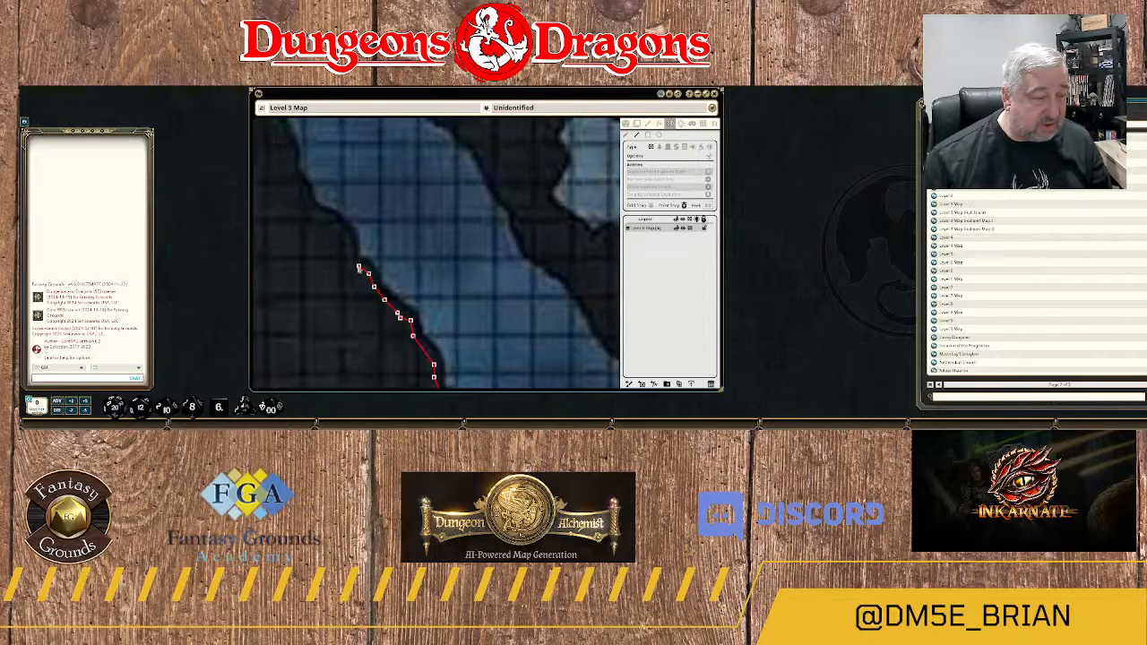
{"action": "left_click", "coordinate": [358, 265]}
{"action": "left_click", "coordinate": [348, 257]}
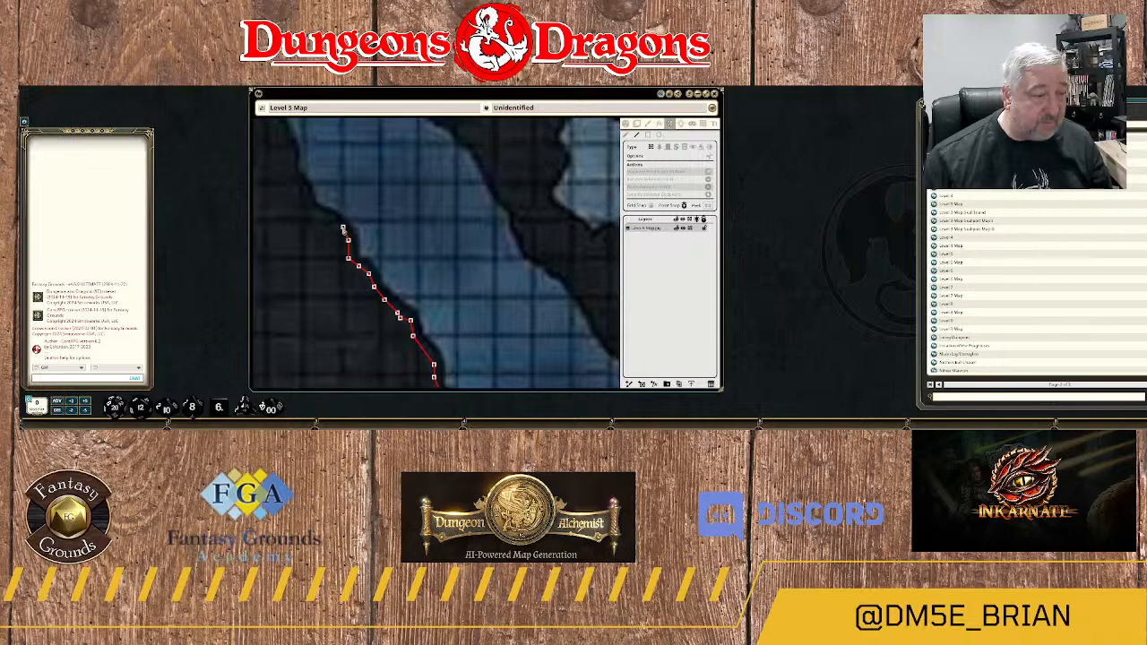
{"action": "left_click", "coordinate": [324, 219]}
{"action": "left_click", "coordinate": [311, 211]}
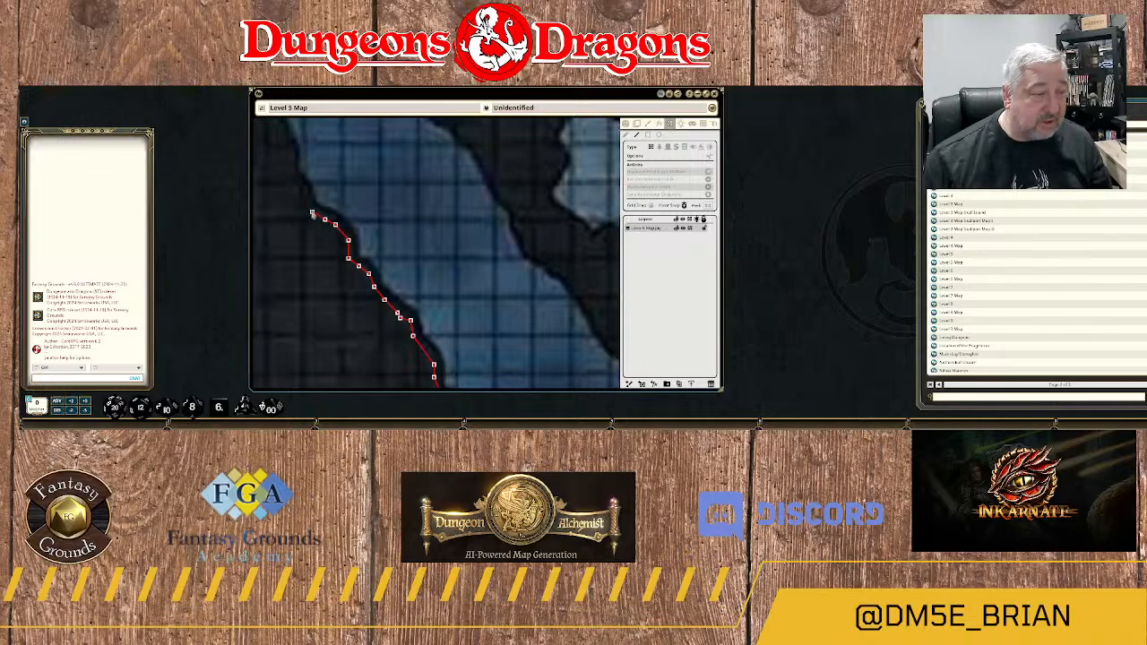
Carry the wall up the steep western bank and around the small rock ledge where the shoreline steps west.
{"action": "left_click_drag", "start_coordinate": [346, 190], "coordinate": [445, 286]}
{"action": "scroll", "coordinate": [404, 272], "scroll_direction": "up", "scroll_amount": 3}
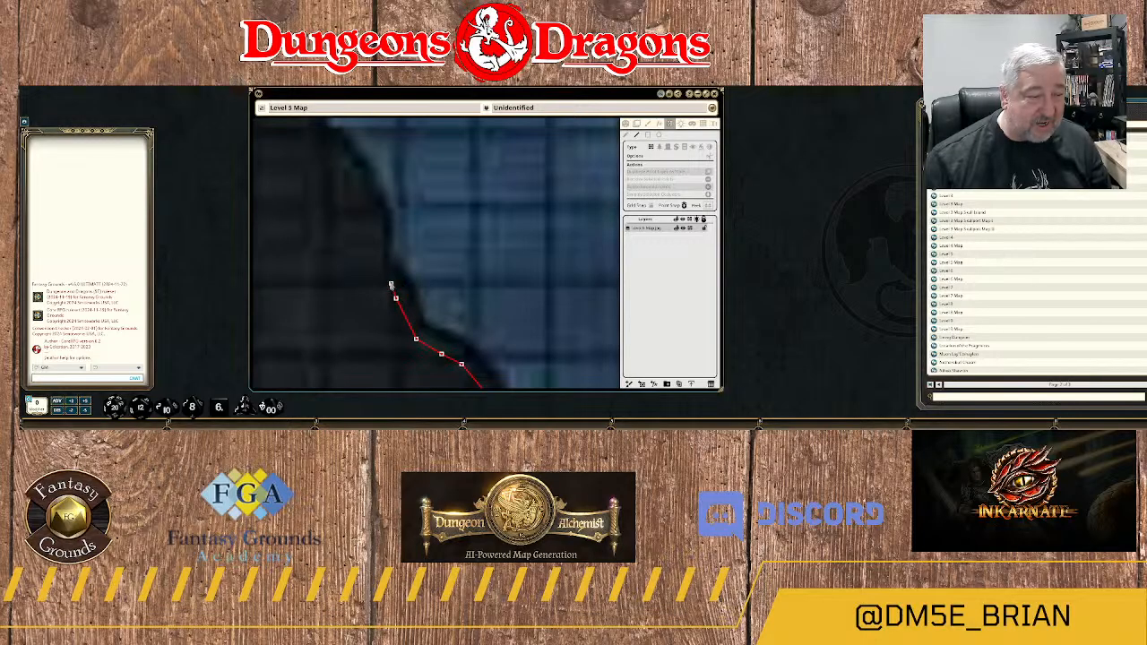
{"action": "left_click", "coordinate": [391, 278]}
{"action": "left_click", "coordinate": [380, 253]}
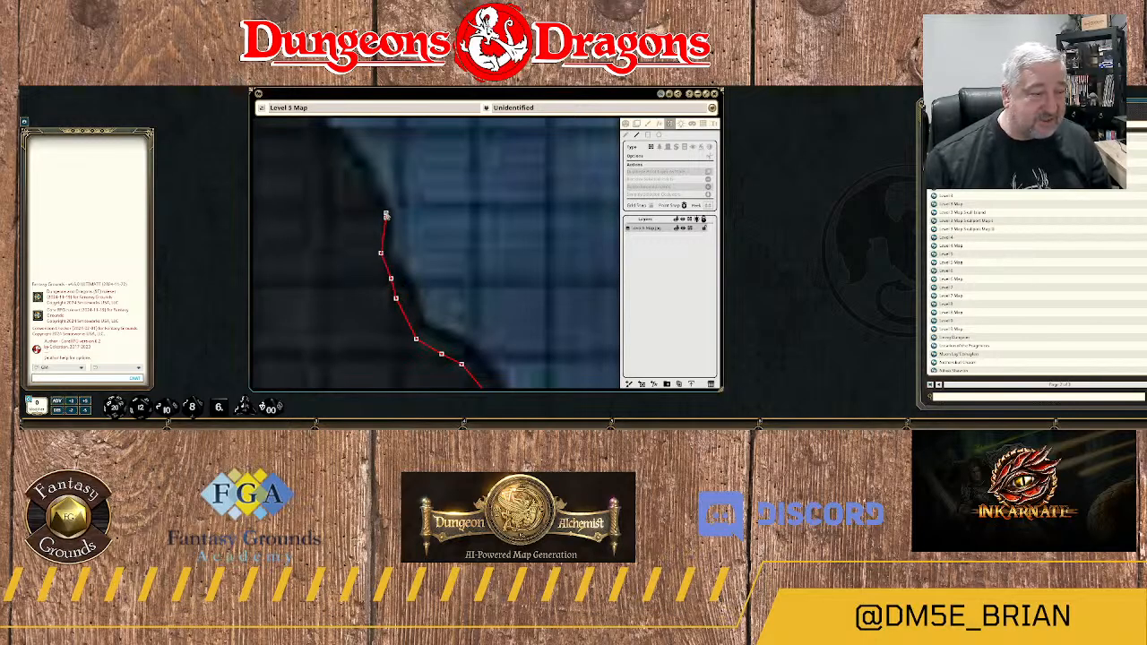
{"action": "left_click", "coordinate": [385, 216]}
{"action": "left_click_drag", "start_coordinate": [502, 253], "coordinate": [533, 294]}
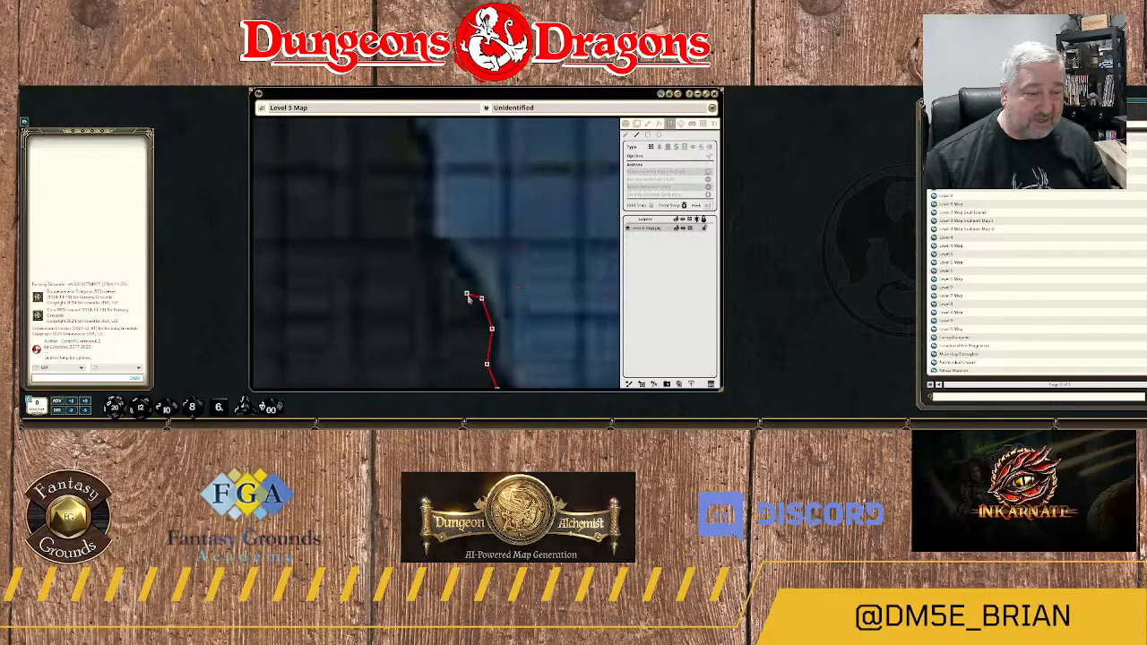
{"action": "left_click", "coordinate": [431, 248]}
{"action": "left_click", "coordinate": [411, 247]}
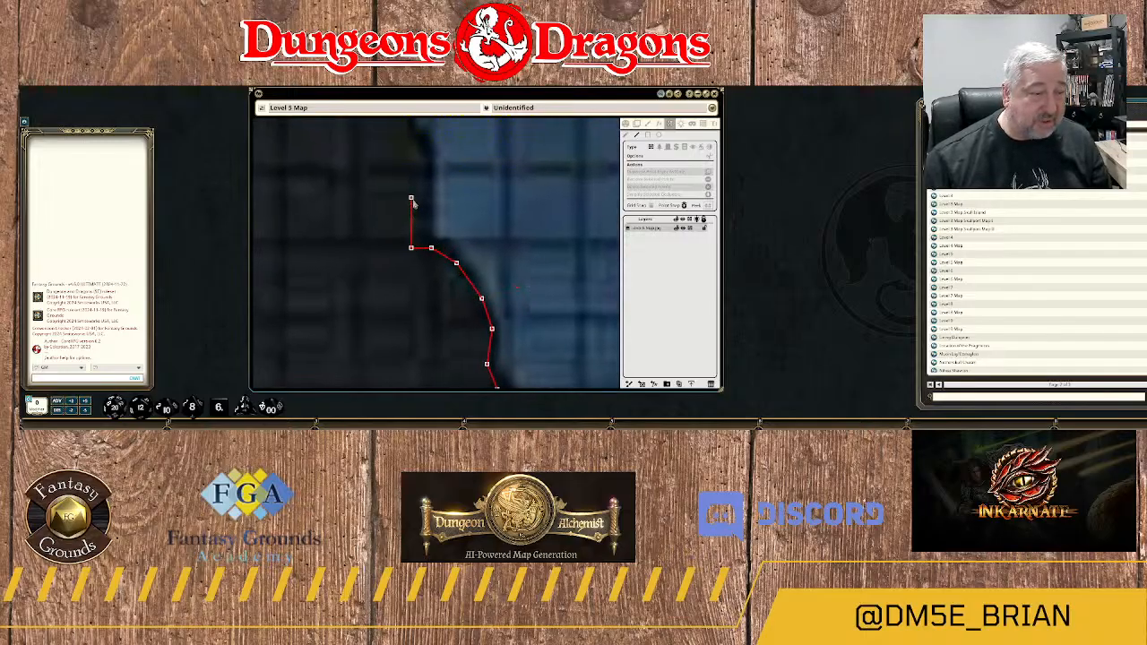
{"action": "left_click", "coordinate": [412, 200]}
Trace the shallow recess in the western bank above the ledge, bending northwest and back slightly northeast.
{"action": "left_click_drag", "start_coordinate": [437, 145], "coordinate": [460, 299]}
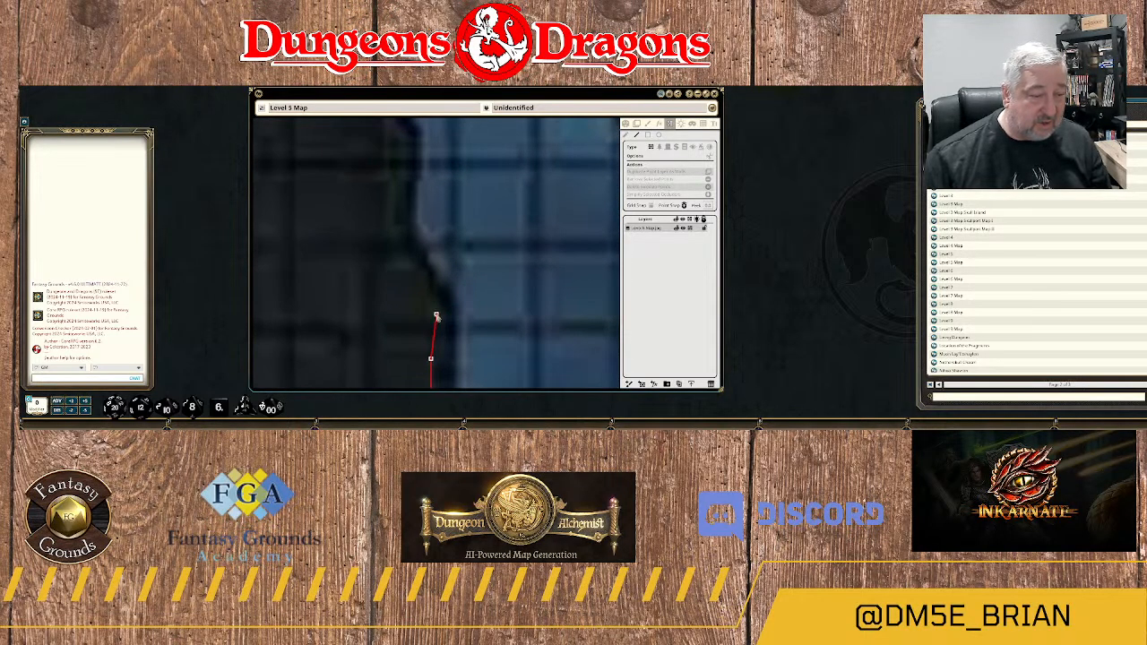
{"action": "left_click", "coordinate": [435, 313]}
{"action": "left_click", "coordinate": [425, 286]}
{"action": "left_click", "coordinate": [409, 253]}
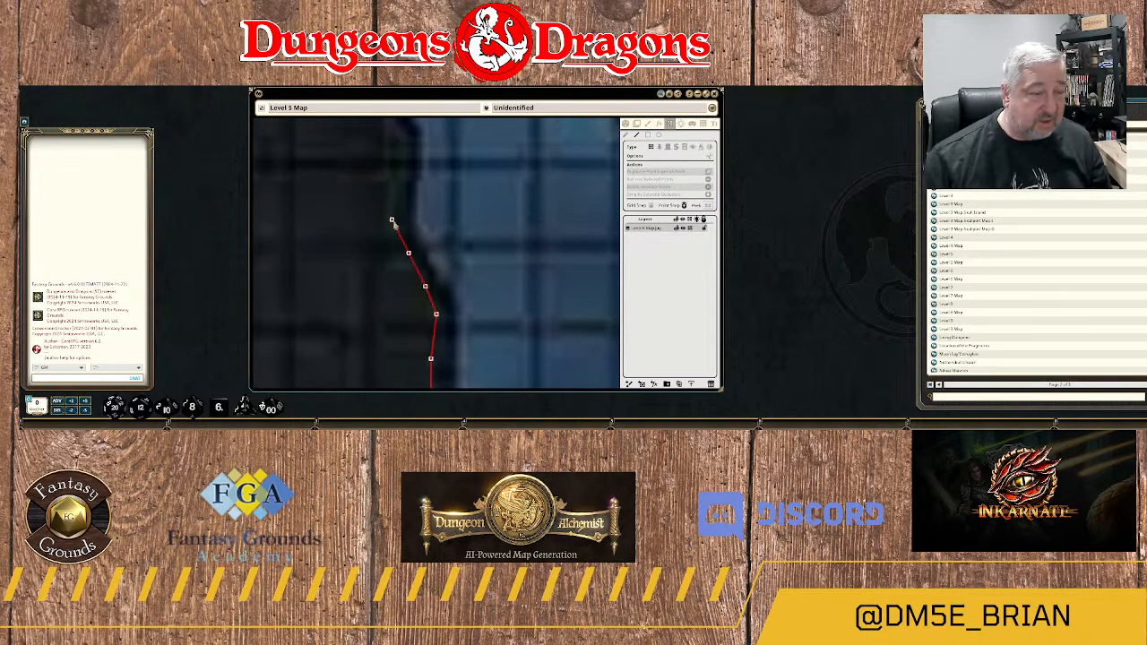
{"action": "left_click", "coordinate": [397, 225]}
{"action": "left_click", "coordinate": [403, 186]}
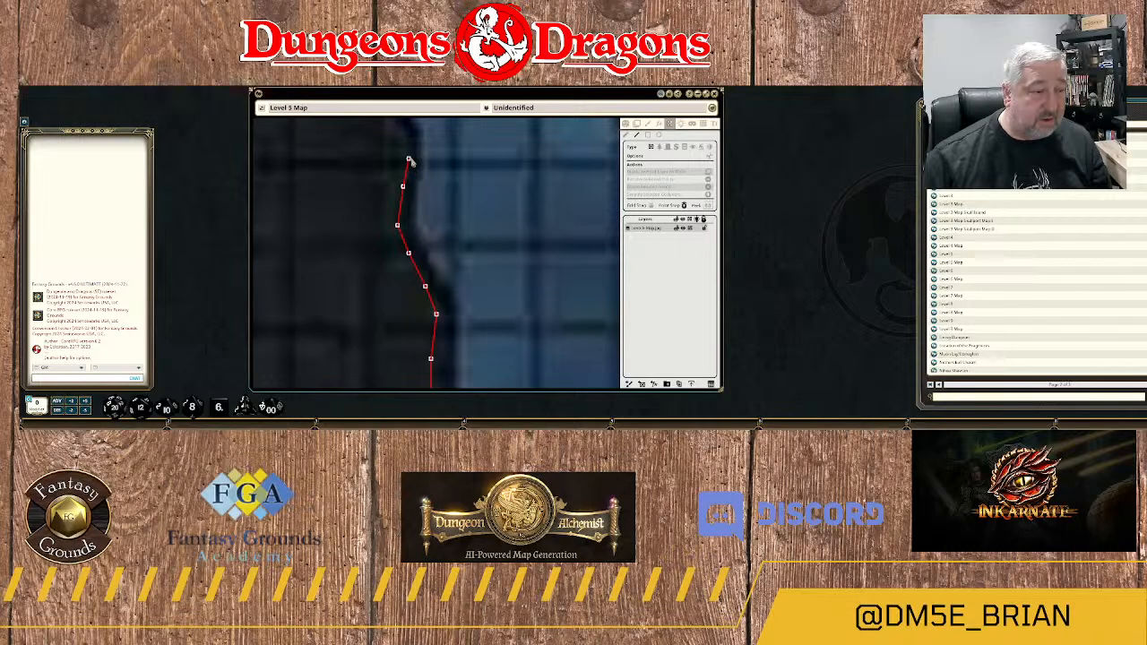
{"action": "left_click", "coordinate": [408, 159]}
Continue the wall northwest along the slanted bank above the recess, following its small inward jog.
{"action": "left_click_drag", "start_coordinate": [441, 154], "coordinate": [491, 349]}
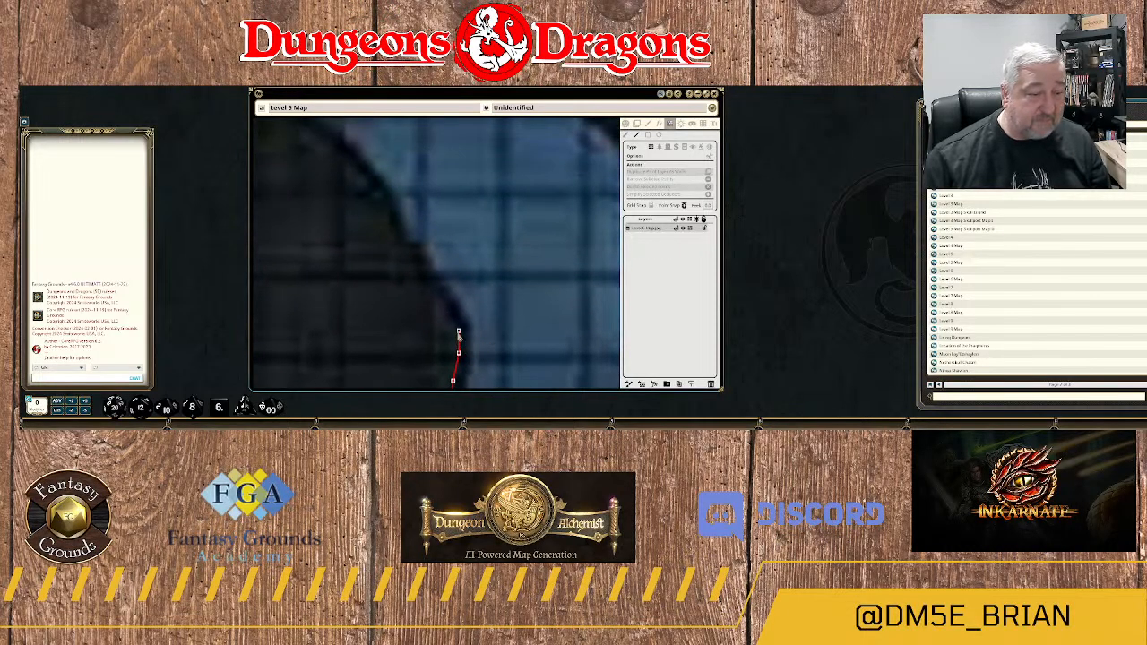
{"action": "left_click", "coordinate": [458, 332]}
{"action": "left_click", "coordinate": [431, 296]}
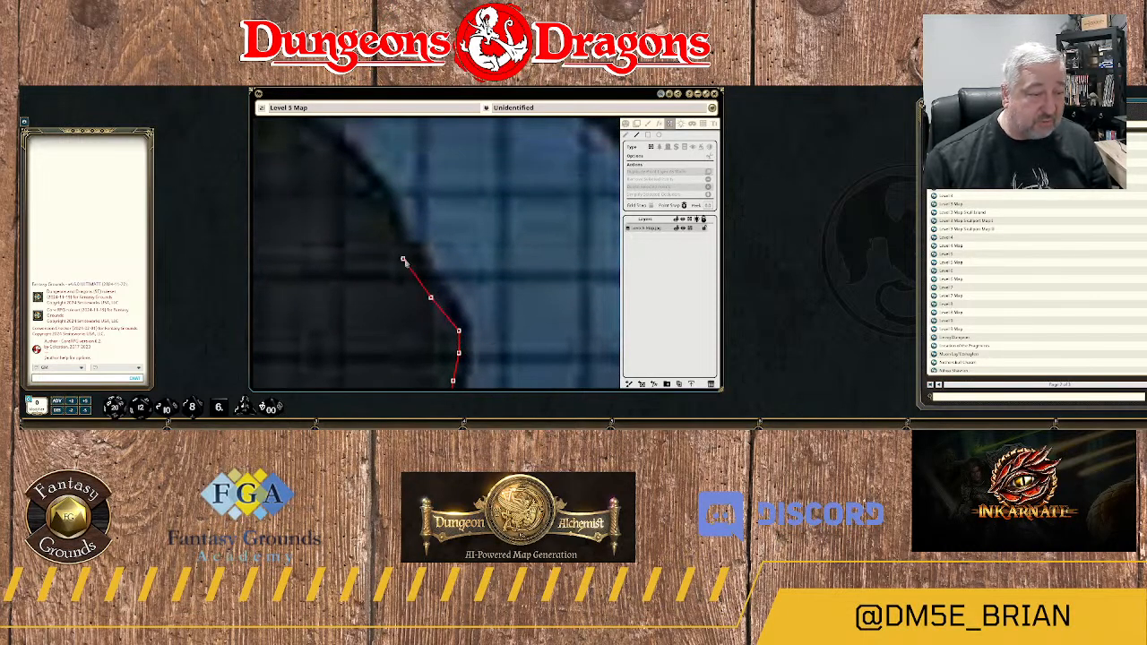
{"action": "left_click", "coordinate": [408, 260]}
{"action": "left_click", "coordinate": [392, 248]}
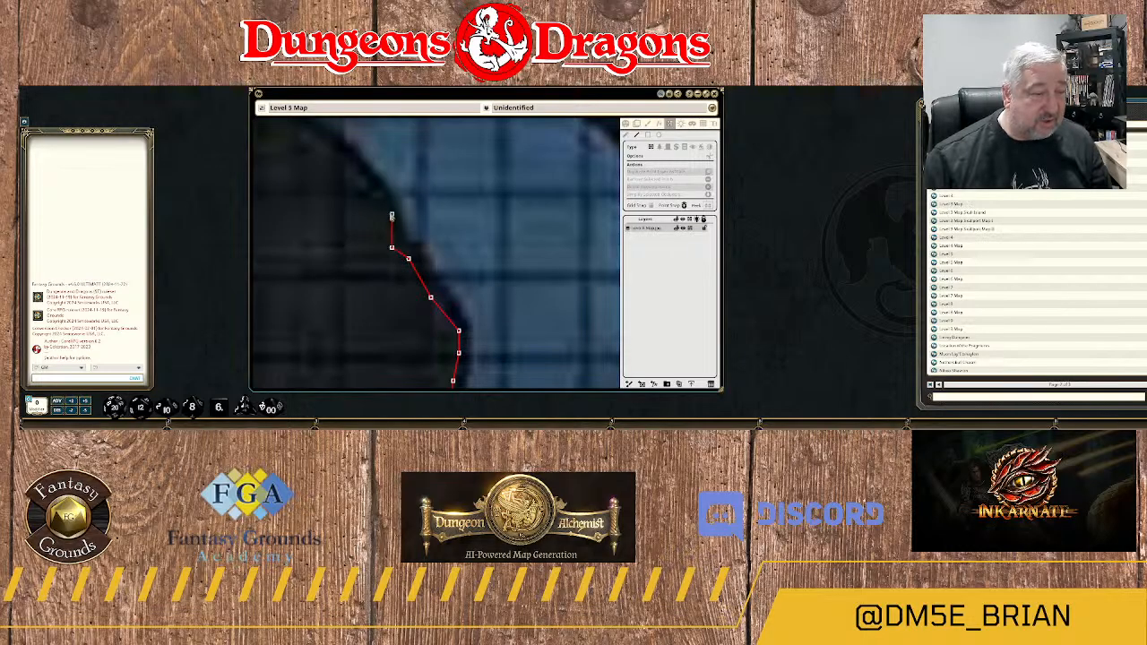
{"action": "left_click", "coordinate": [392, 216]}
Follow the diagonal shoreline northwest to the rounded corner at the foot of the next vertical stretch.
{"action": "left_click_drag", "start_coordinate": [414, 188], "coordinate": [525, 268]}
{"action": "left_click", "coordinate": [480, 264]}
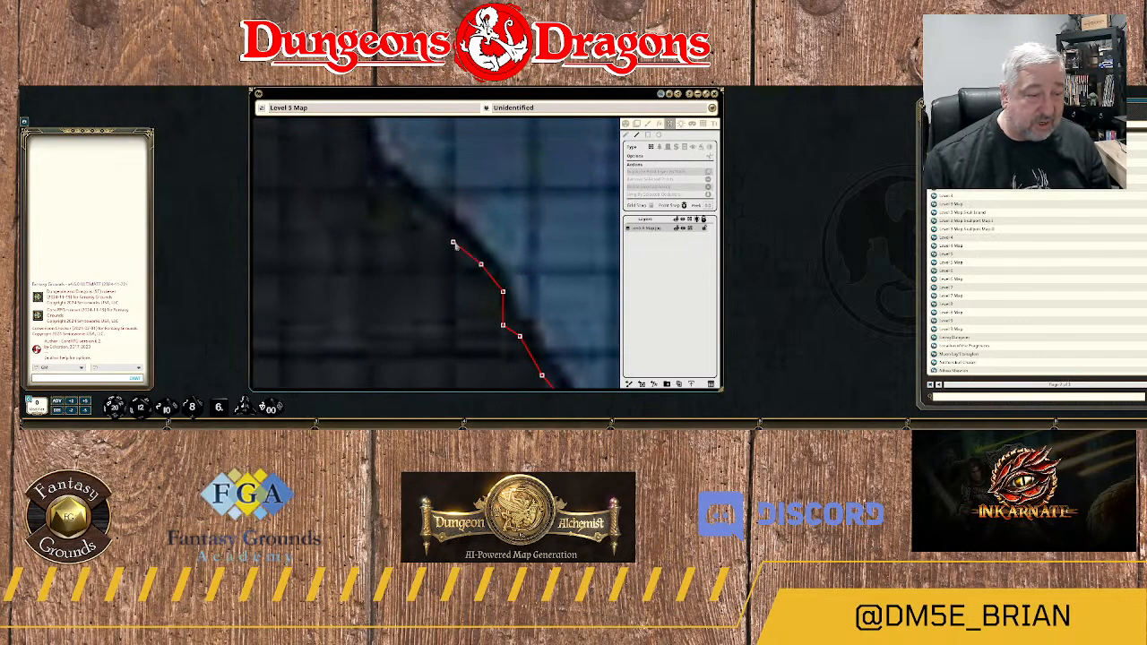
{"action": "left_click", "coordinate": [448, 231]}
{"action": "left_click", "coordinate": [407, 197]}
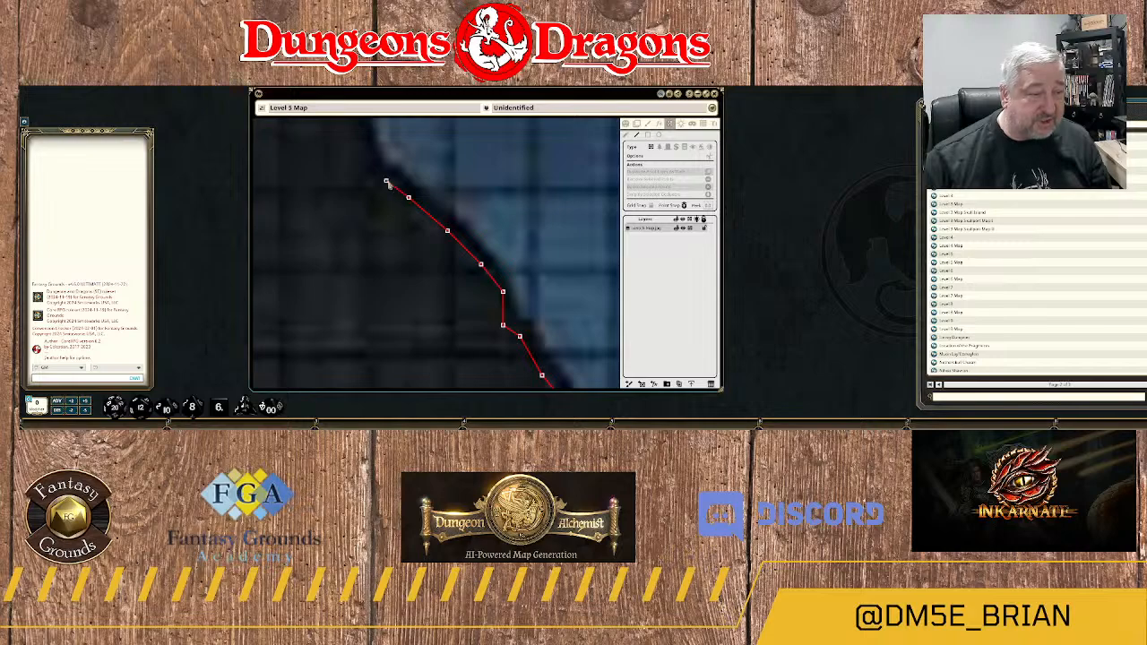
{"action": "left_click_drag", "start_coordinate": [387, 183], "coordinate": [455, 255]}
{"action": "left_click", "coordinate": [452, 254]}
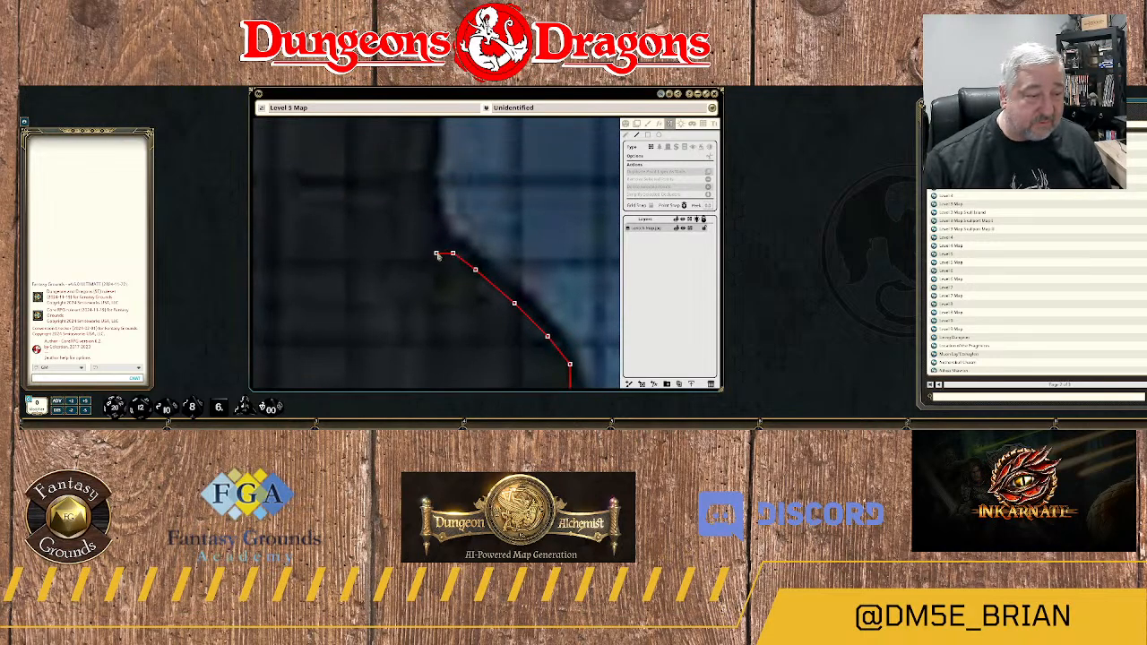
Round the corner and run the wall north along the nearly vertical stretch of the western bank.
{"action": "left_click", "coordinate": [442, 248]}
{"action": "left_click", "coordinate": [430, 219]}
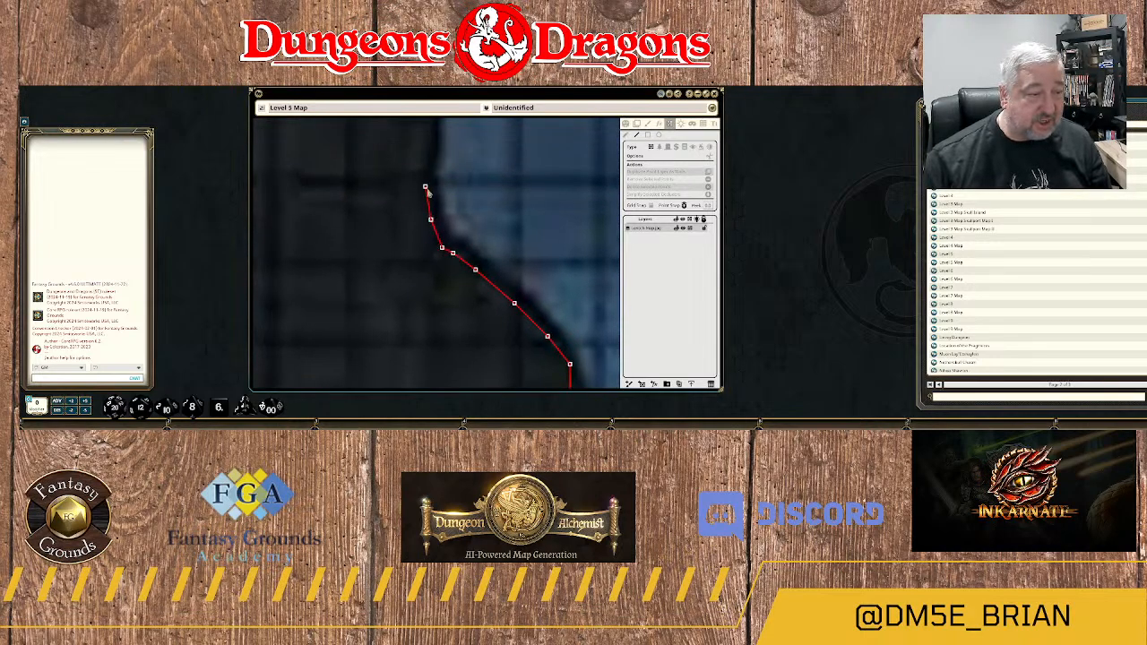
{"action": "left_click", "coordinate": [425, 186]}
{"action": "left_click_drag", "start_coordinate": [432, 167], "coordinate": [449, 260]}
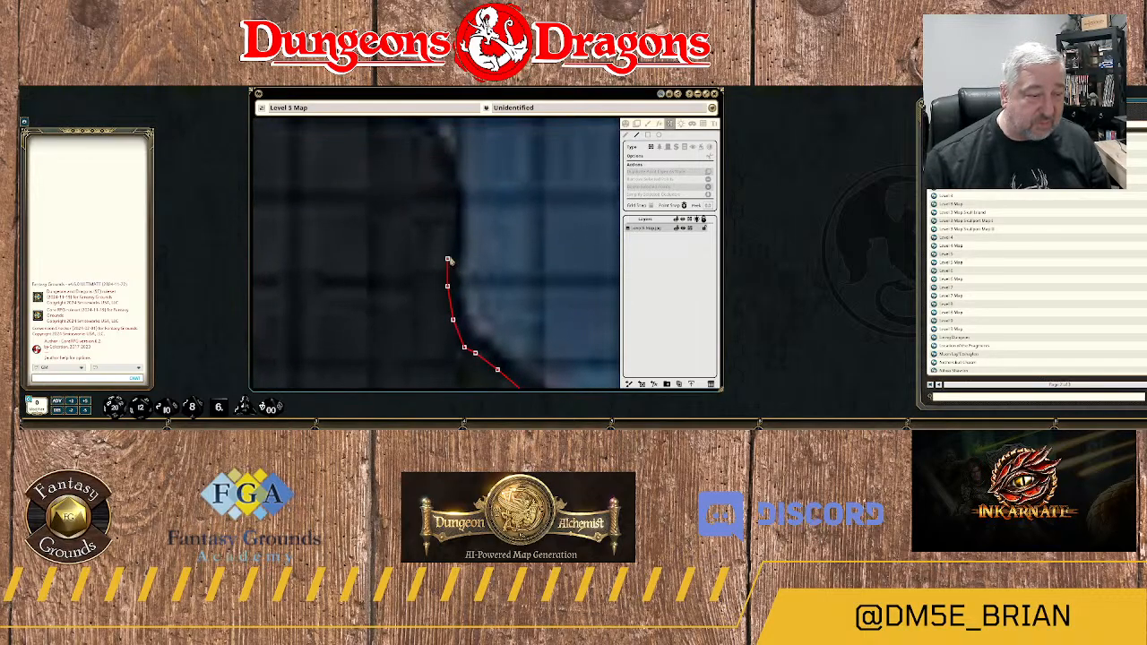
{"action": "left_click", "coordinate": [453, 213]}
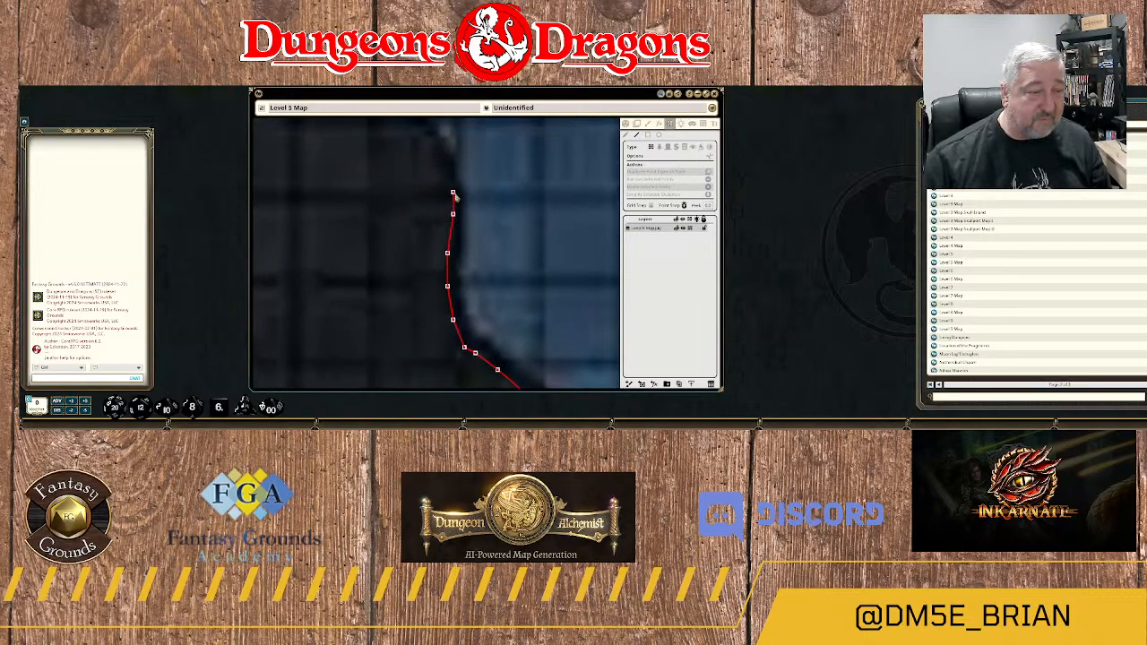
{"action": "left_click", "coordinate": [453, 191]}
{"action": "left_click", "coordinate": [443, 159]}
Bend the wall northwest around the lower edge of the rounded water pocket in the western bank.
{"action": "left_click_drag", "start_coordinate": [459, 164], "coordinate": [484, 264]}
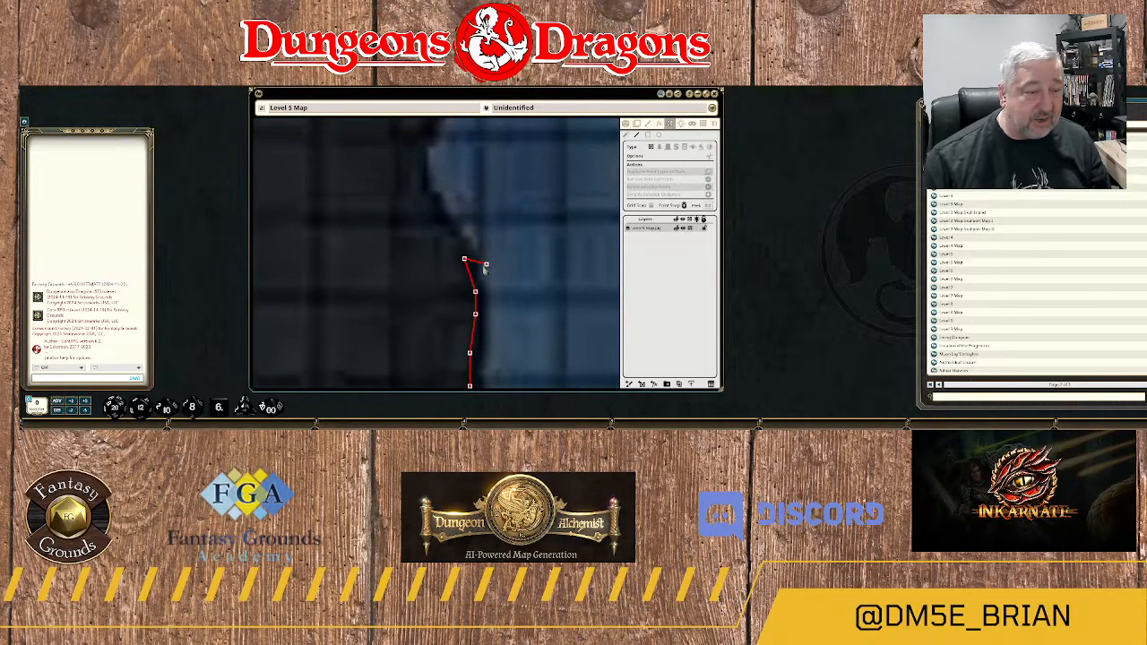
{"action": "left_click", "coordinate": [454, 243]}
{"action": "left_click", "coordinate": [437, 221]}
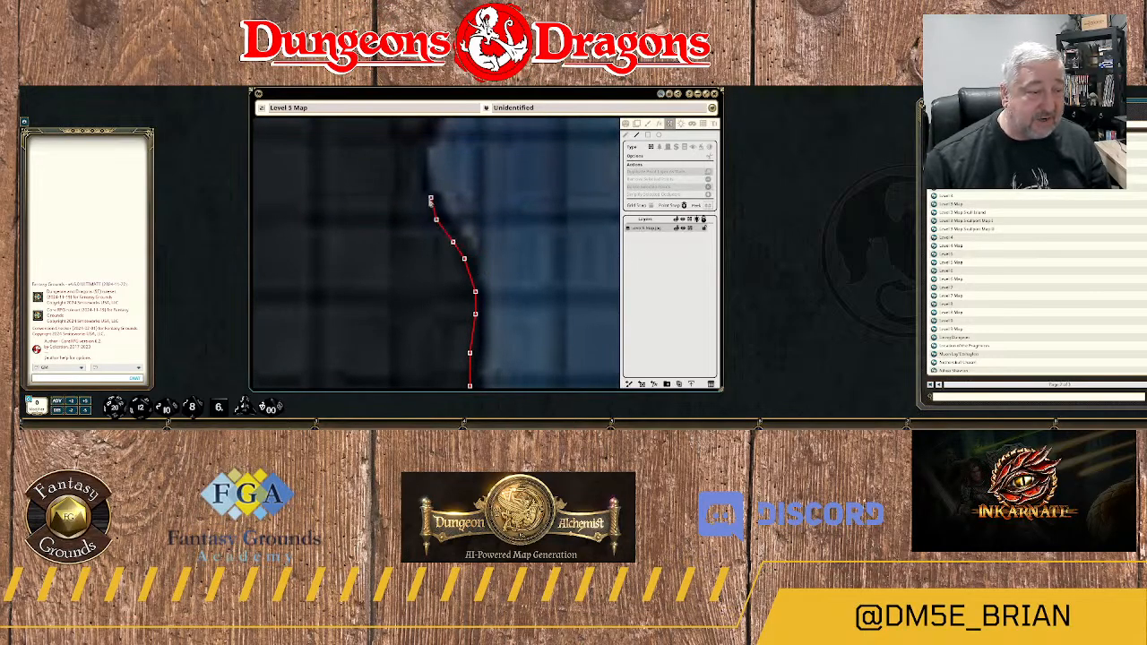
{"action": "left_click", "coordinate": [426, 202]}
{"action": "left_click", "coordinate": [420, 191]}
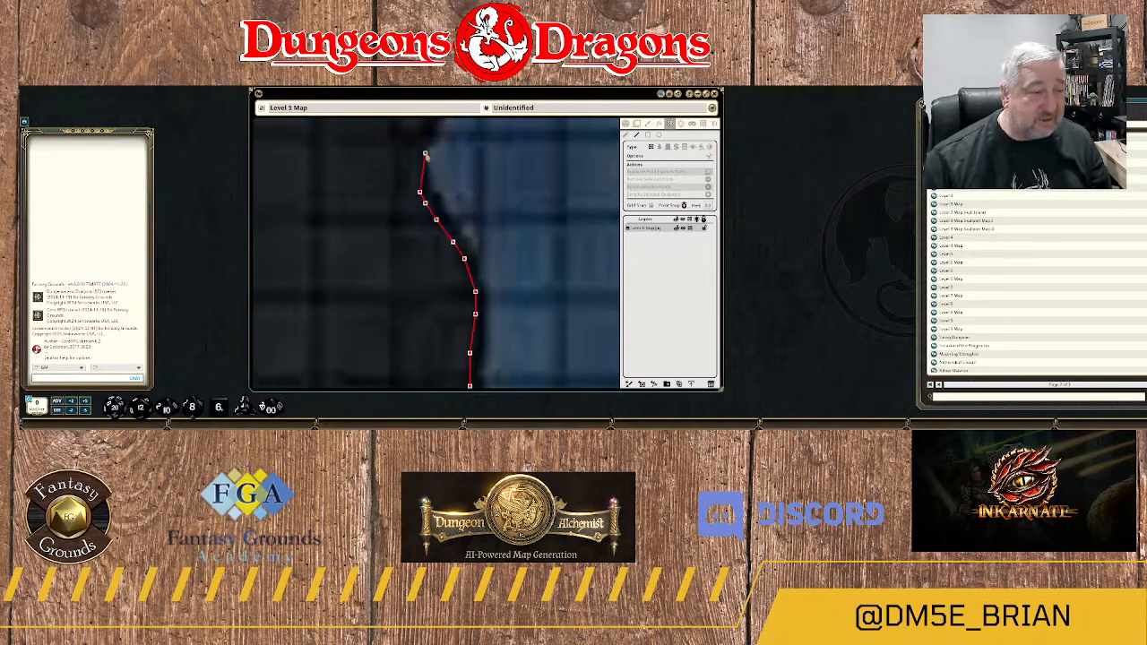
Trace the upper side of the water pocket, leading the wall northeast onto the rock bulge.
{"action": "scroll", "coordinate": [448, 152], "scroll_direction": "down", "scroll_amount": 1}
{"action": "left_click_drag", "start_coordinate": [448, 151], "coordinate": [449, 256]}
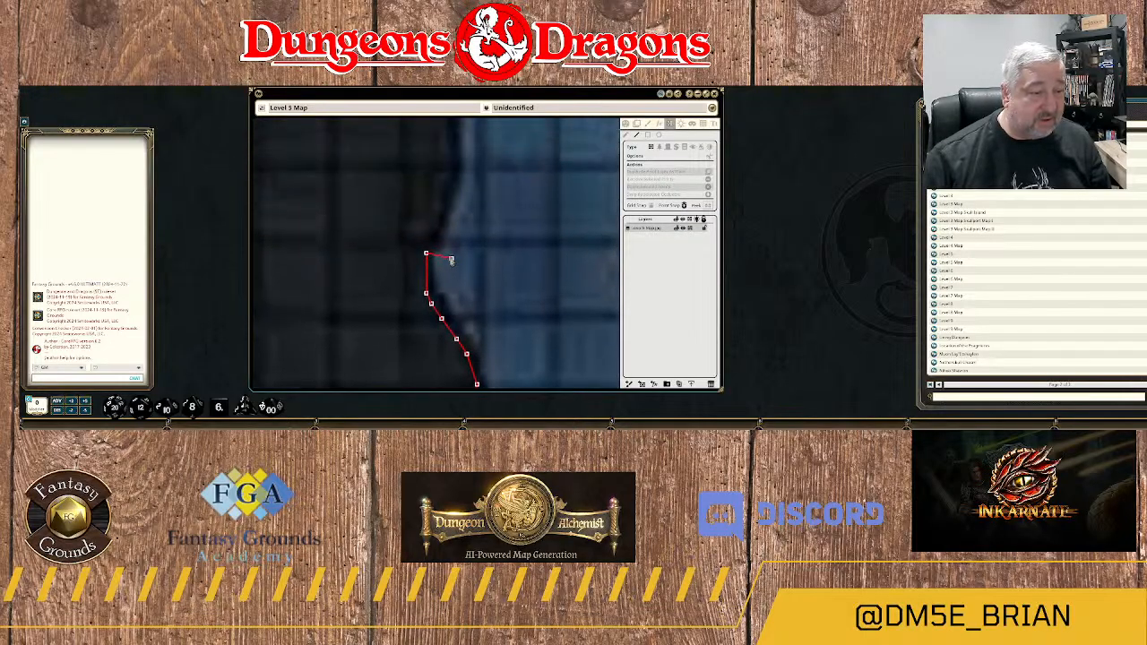
{"action": "left_click", "coordinate": [432, 237]}
{"action": "left_click", "coordinate": [437, 208]}
{"action": "left_click", "coordinate": [442, 202]}
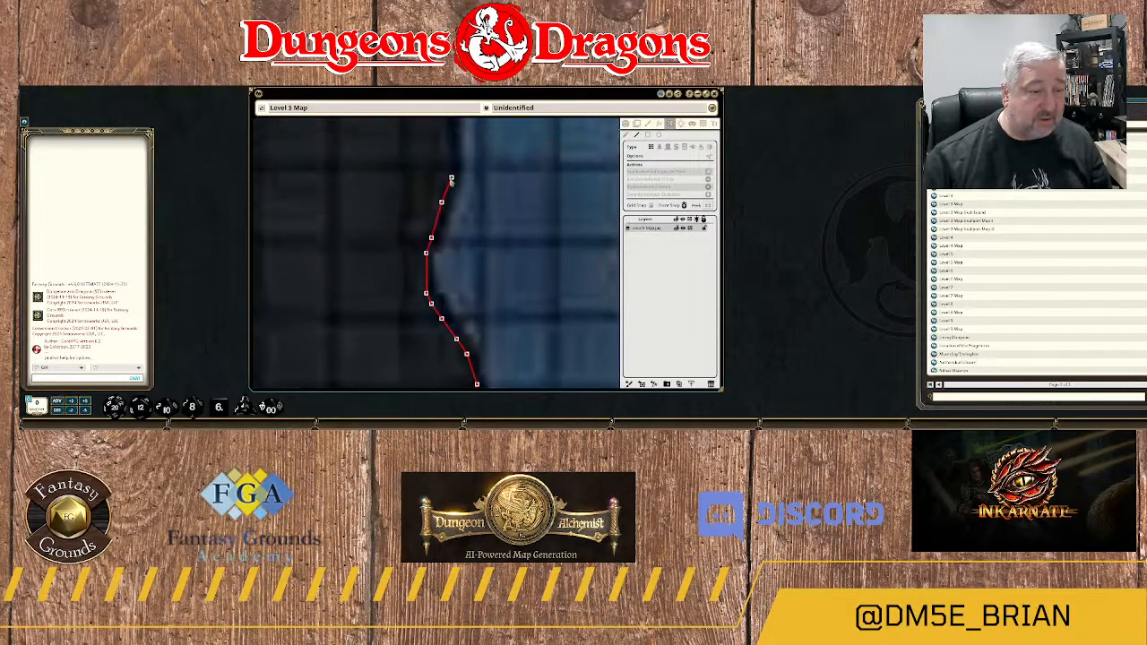
Curve the wall around the rounded rock bulge and northwest along its upper slope.
{"action": "left_click_drag", "start_coordinate": [476, 185], "coordinate": [476, 297]}
{"action": "left_click", "coordinate": [451, 263]}
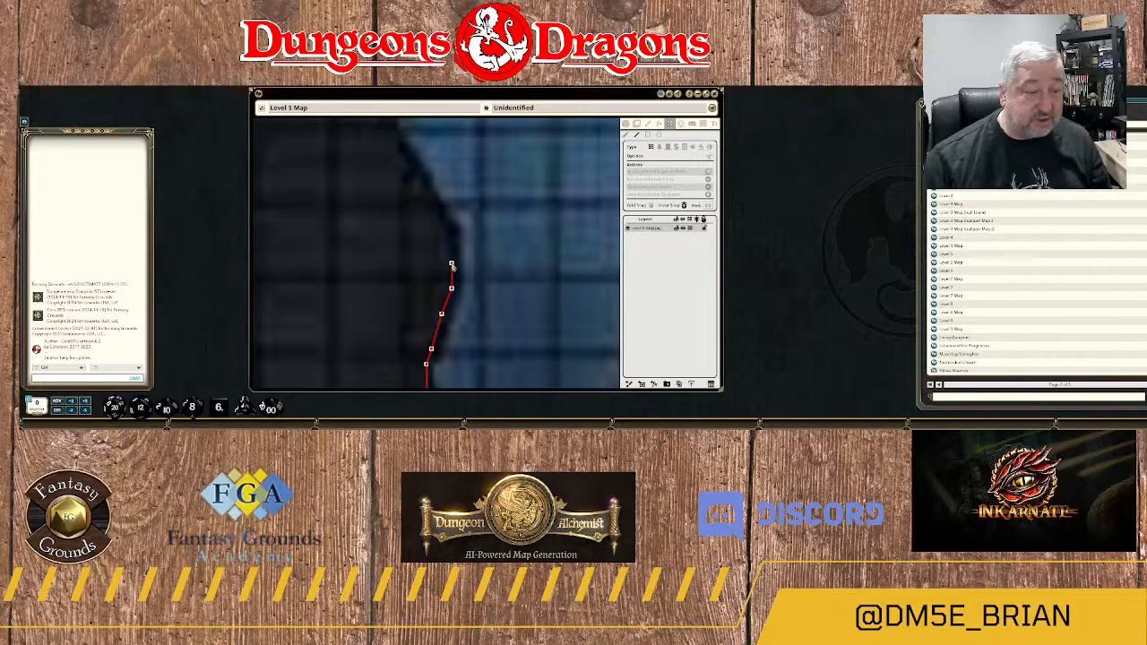
{"action": "left_click", "coordinate": [451, 253]}
{"action": "left_click", "coordinate": [446, 237]}
{"action": "left_click", "coordinate": [436, 209]}
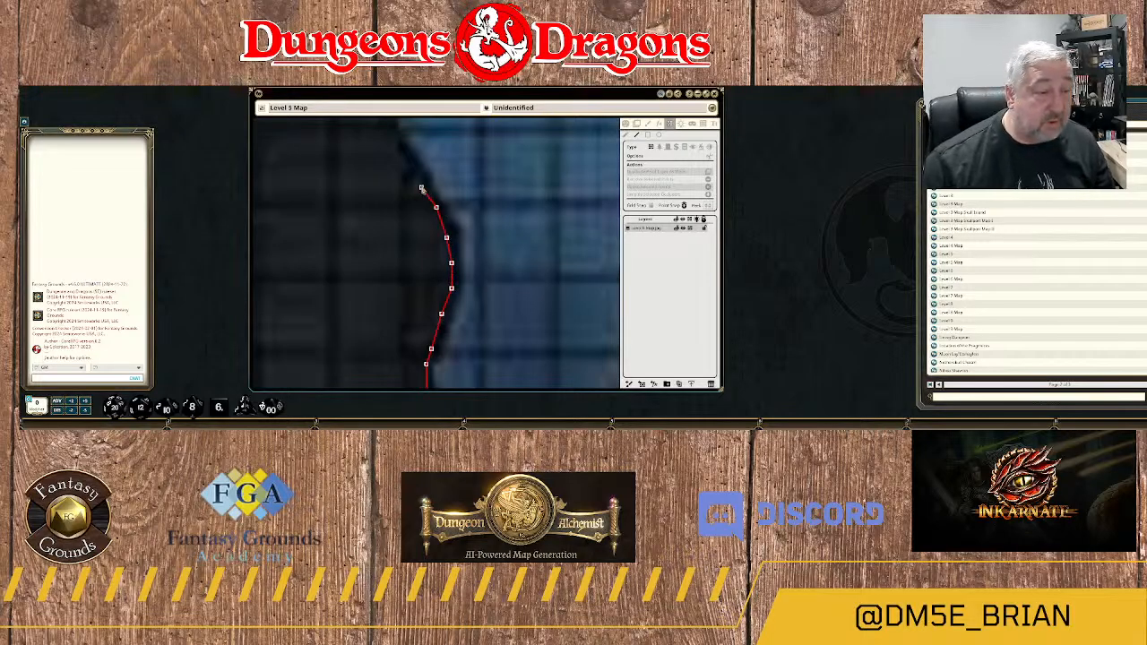
{"action": "left_click", "coordinate": [421, 182]}
{"action": "left_click", "coordinate": [406, 164]}
{"action": "left_click", "coordinate": [401, 162]}
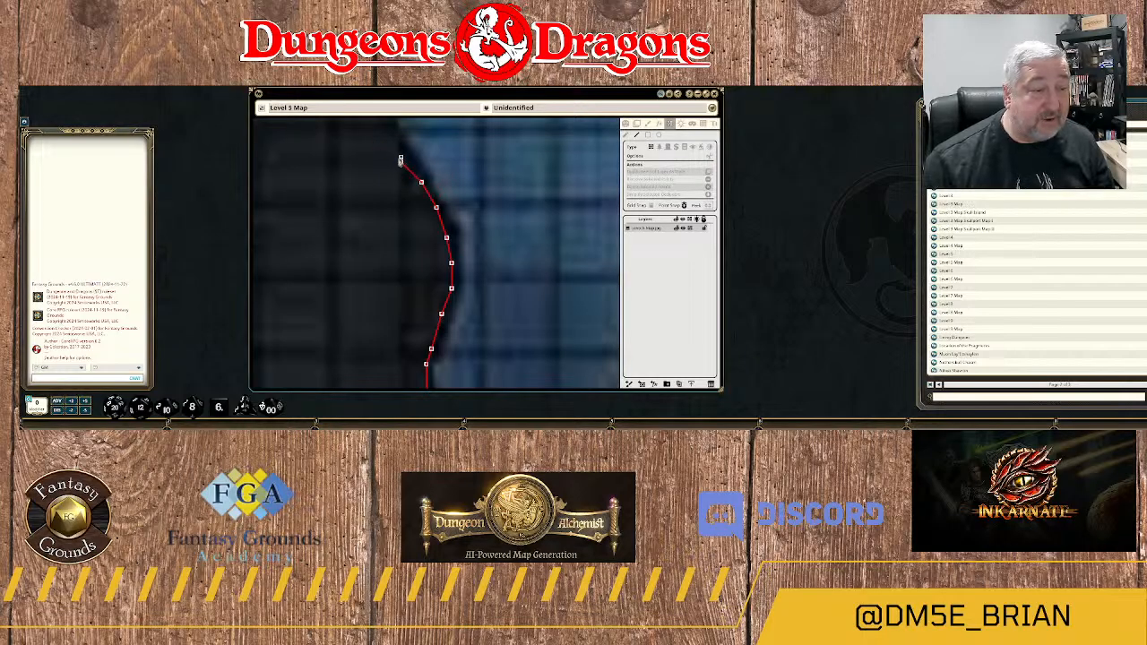
{"action": "left_click", "coordinate": [396, 147]}
Extend the wall north along the short upright section of bank above the rock bulge.
{"action": "left_click_drag", "start_coordinate": [415, 142], "coordinate": [440, 233]}
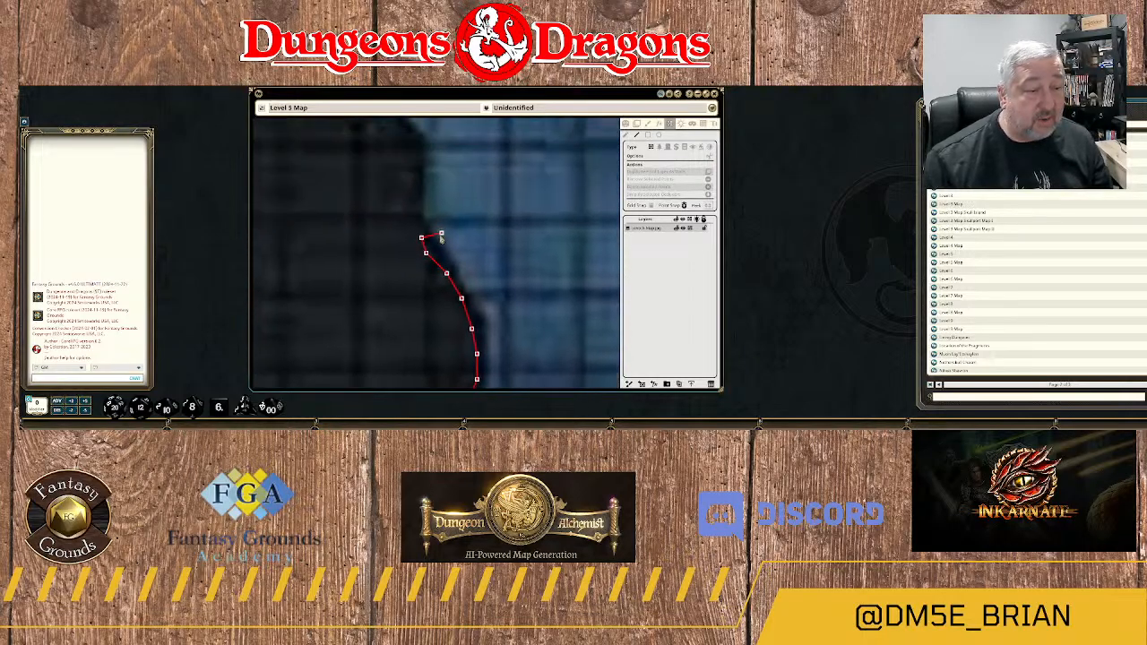
{"action": "left_click", "coordinate": [416, 218]}
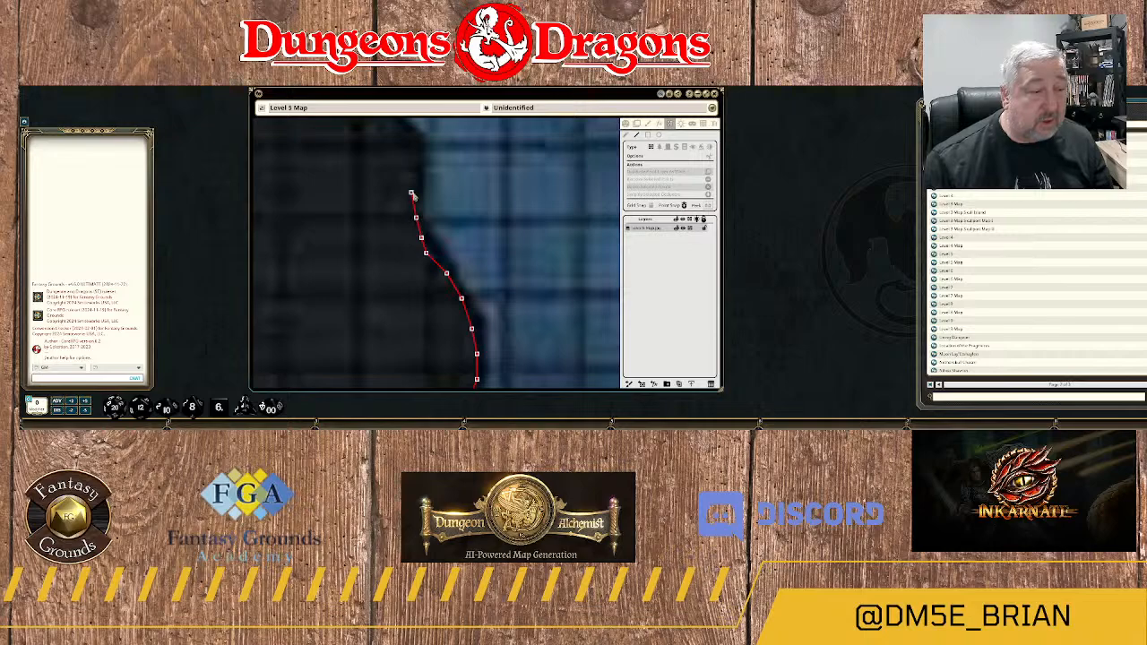
{"action": "left_click", "coordinate": [411, 192]}
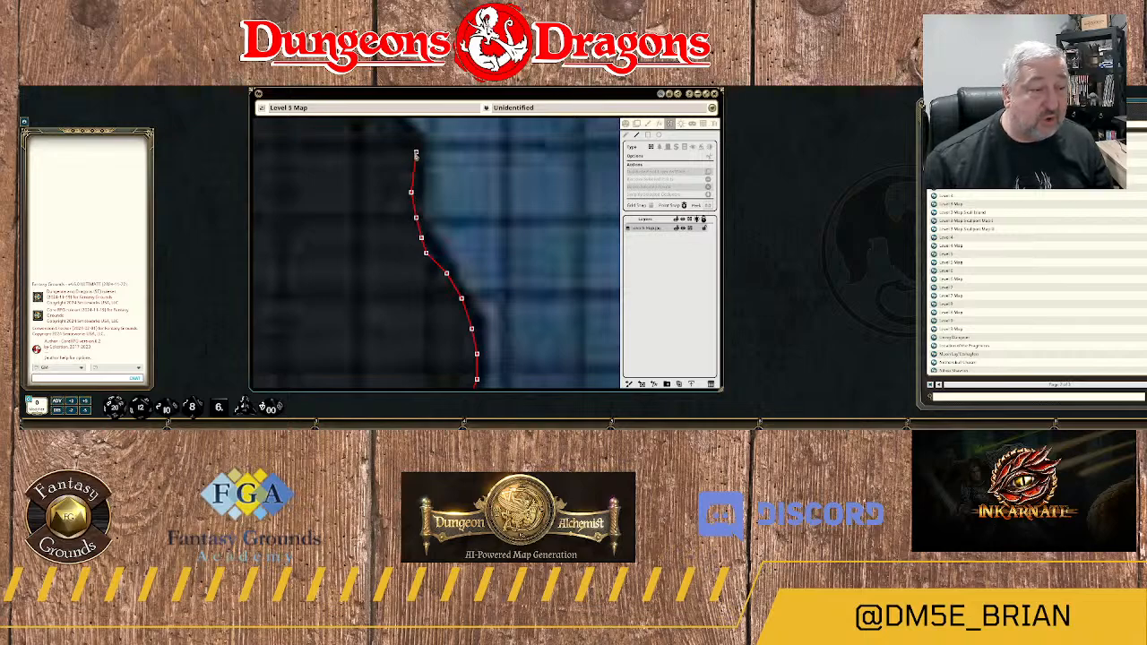
{"action": "left_click", "coordinate": [415, 154]}
Extend the wall northwest along the slanting river bank, following the small step in the rock.
{"action": "left_click_drag", "start_coordinate": [416, 156], "coordinate": [442, 312]}
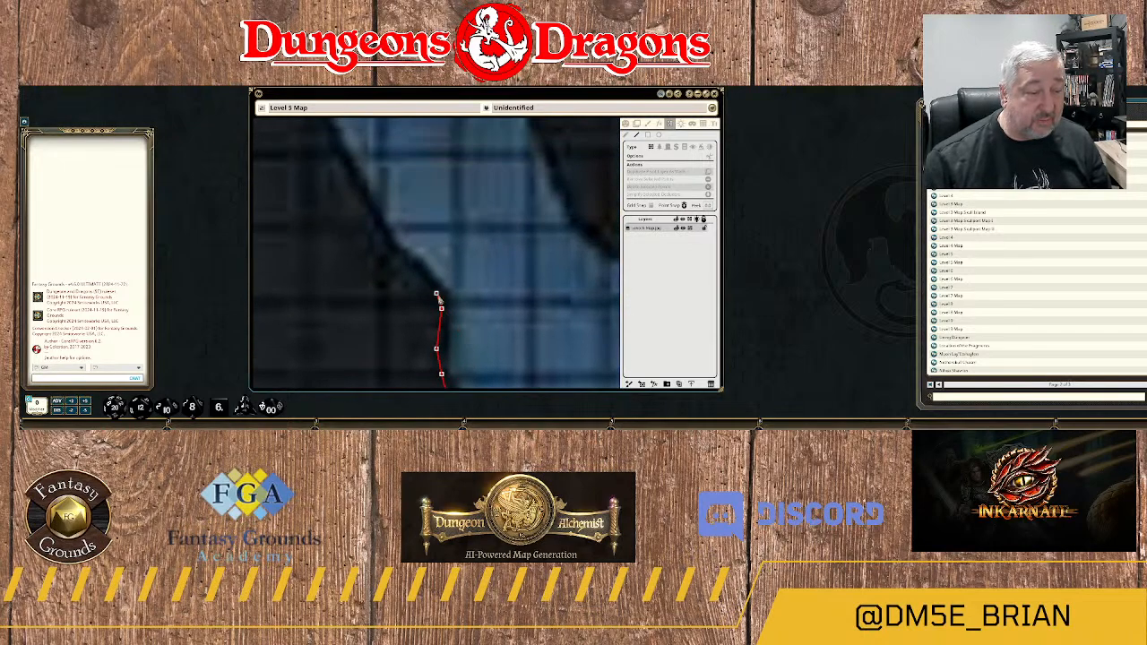
{"action": "left_click", "coordinate": [436, 295]}
{"action": "left_click", "coordinate": [406, 262]}
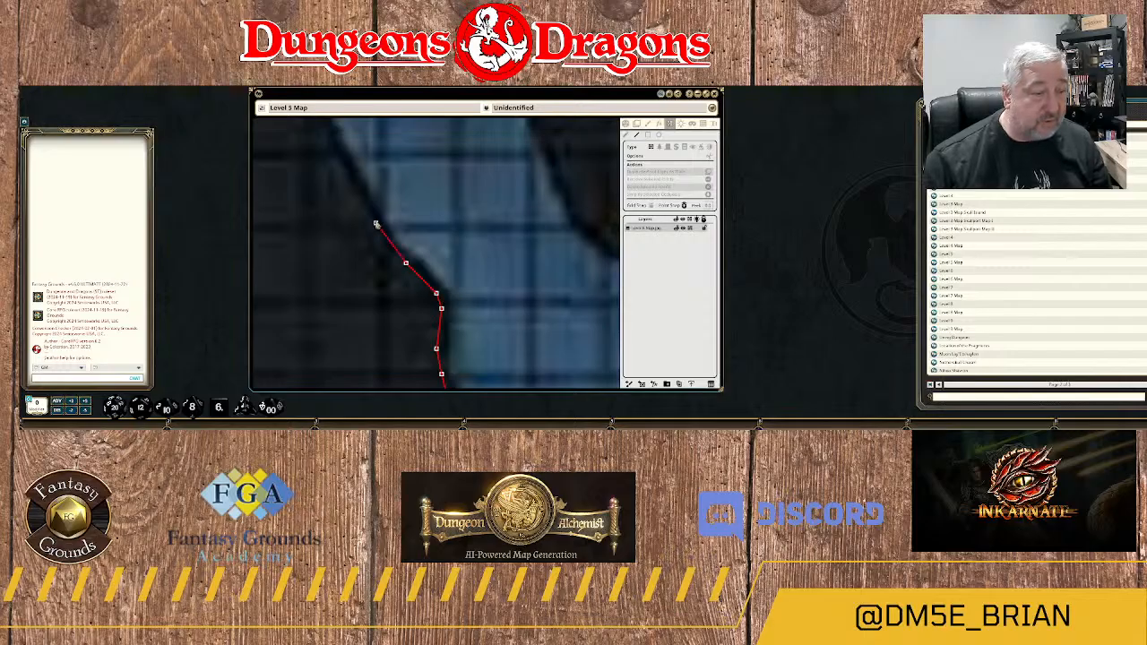
{"action": "left_click", "coordinate": [386, 253]}
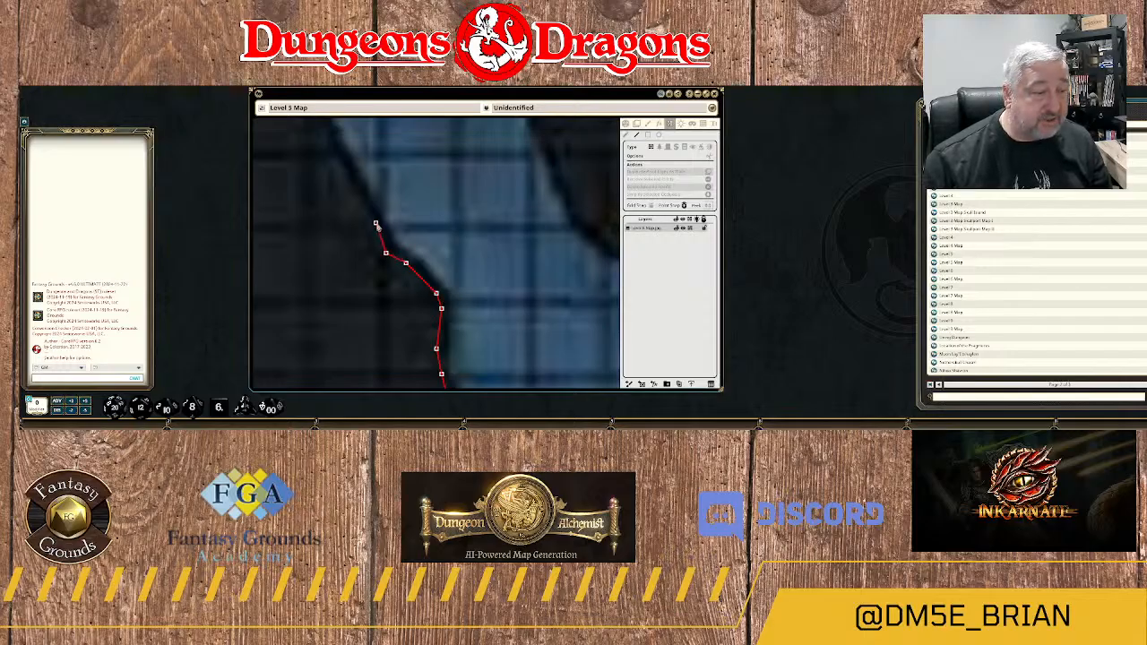
{"action": "left_click", "coordinate": [344, 178]}
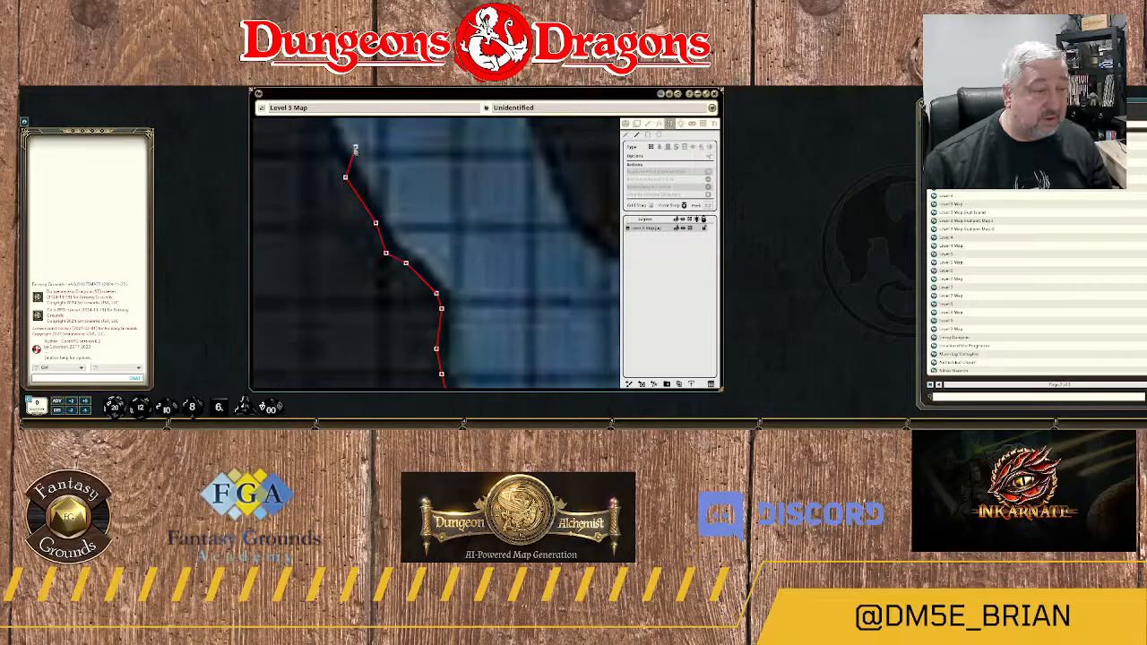
Continue the wall around the shallow notch at the top of the slope and north along the upright rock edge.
{"action": "left_click_drag", "start_coordinate": [355, 149], "coordinate": [487, 269]}
{"action": "left_click", "coordinate": [456, 252]}
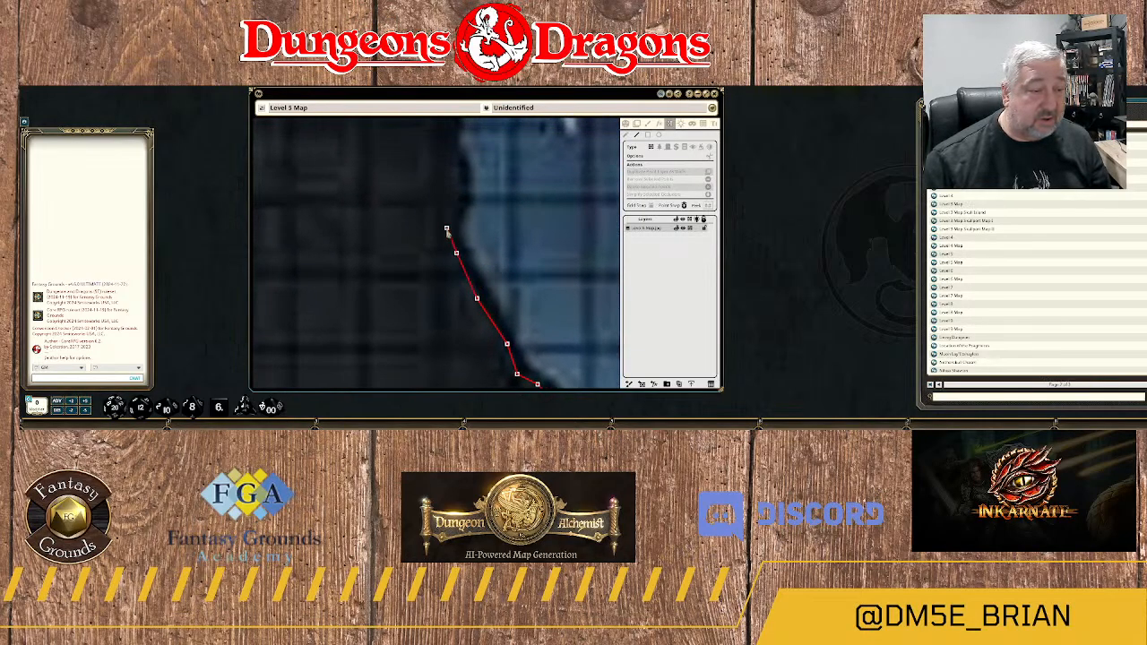
{"action": "left_click", "coordinate": [448, 230]}
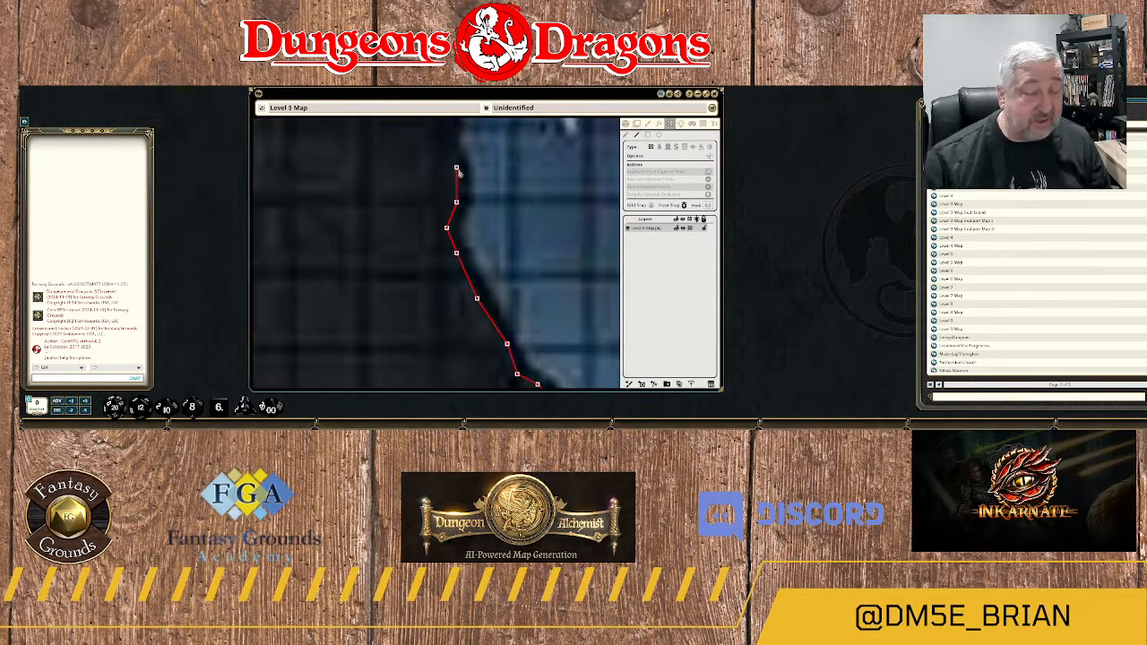
{"action": "left_click", "coordinate": [457, 166]}
{"action": "left_click_drag", "start_coordinate": [470, 147], "coordinate": [491, 233]}
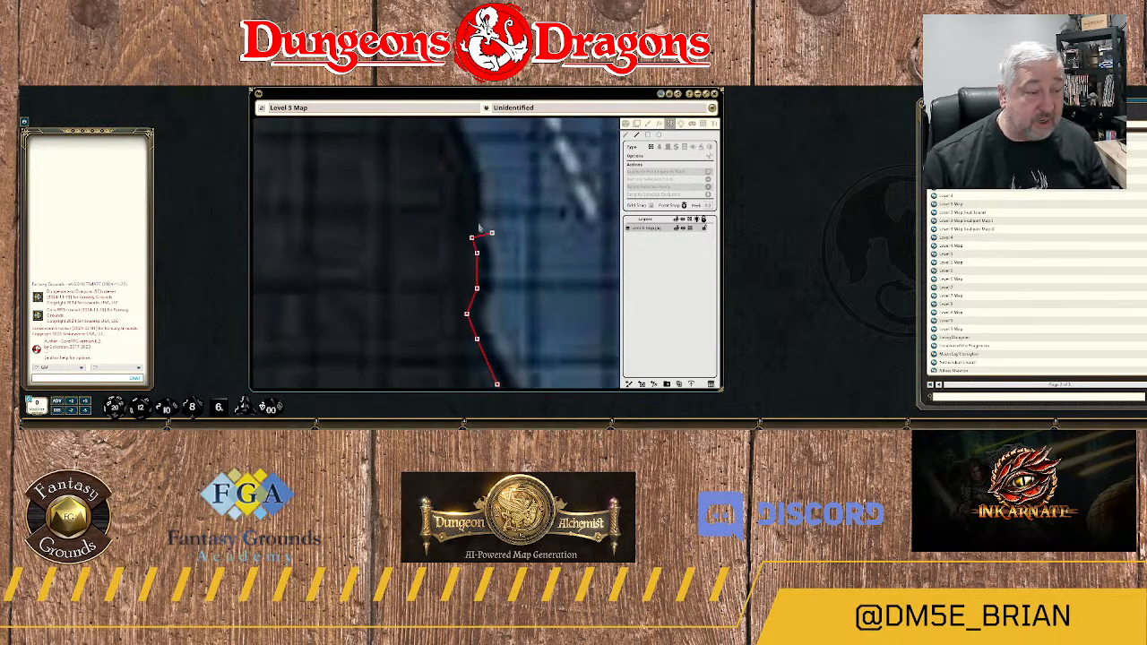
{"action": "left_click", "coordinate": [471, 217]}
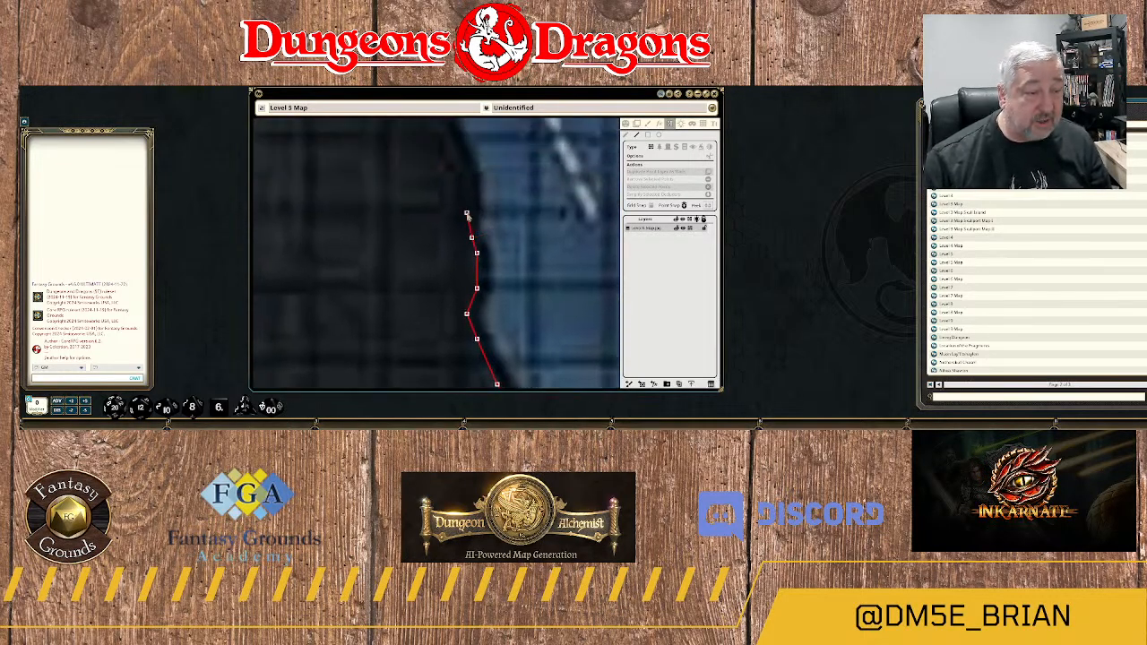
{"action": "left_click", "coordinate": [456, 152]}
Curve the wall northwest along the rounded bank beside the shaft of the white dashed arrow.
{"action": "left_click_drag", "start_coordinate": [476, 150], "coordinate": [492, 230]}
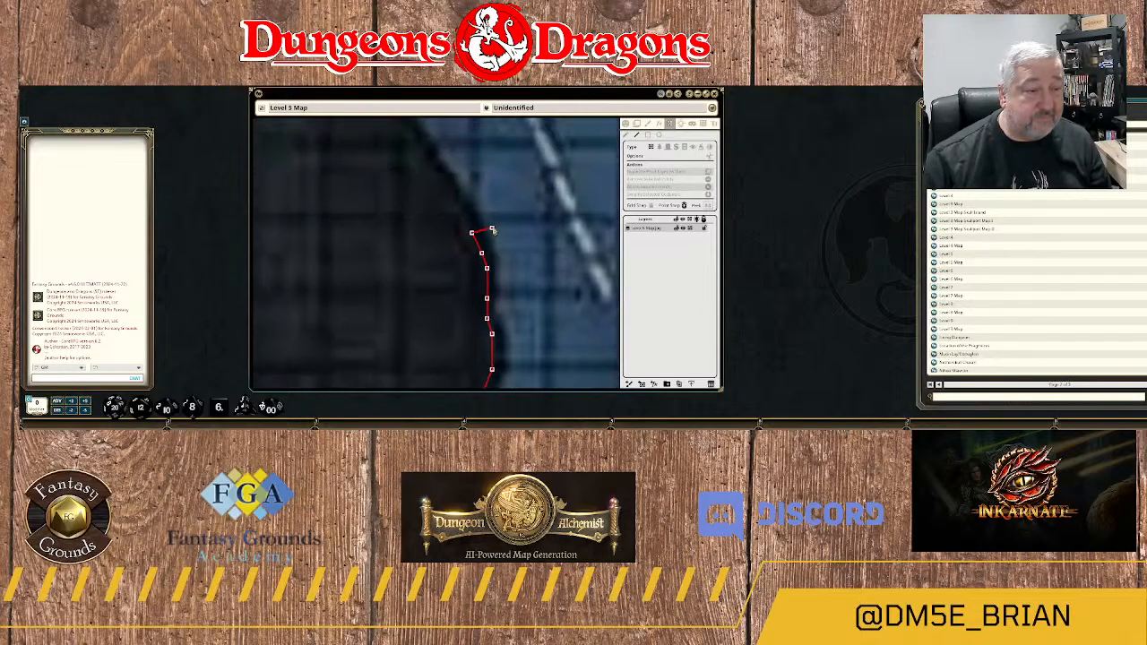
{"action": "left_click", "coordinate": [462, 213]}
{"action": "left_click", "coordinate": [451, 186]}
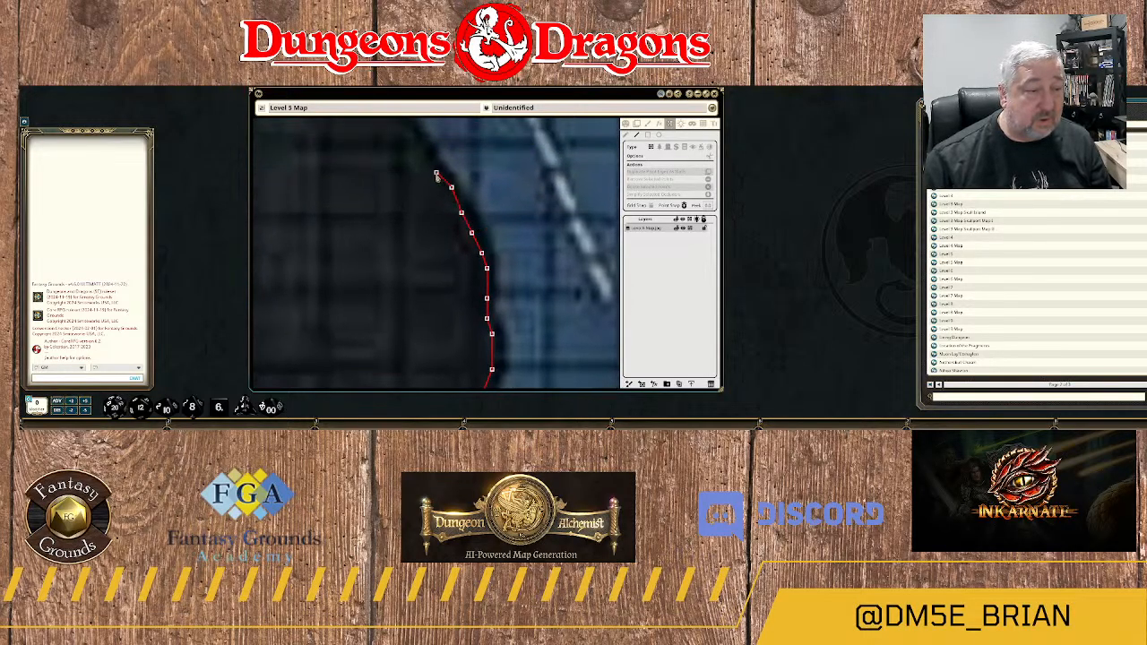
{"action": "left_click", "coordinate": [437, 173]}
{"action": "left_click_drag", "start_coordinate": [431, 146], "coordinate": [481, 227]}
{"action": "left_click", "coordinate": [452, 202]}
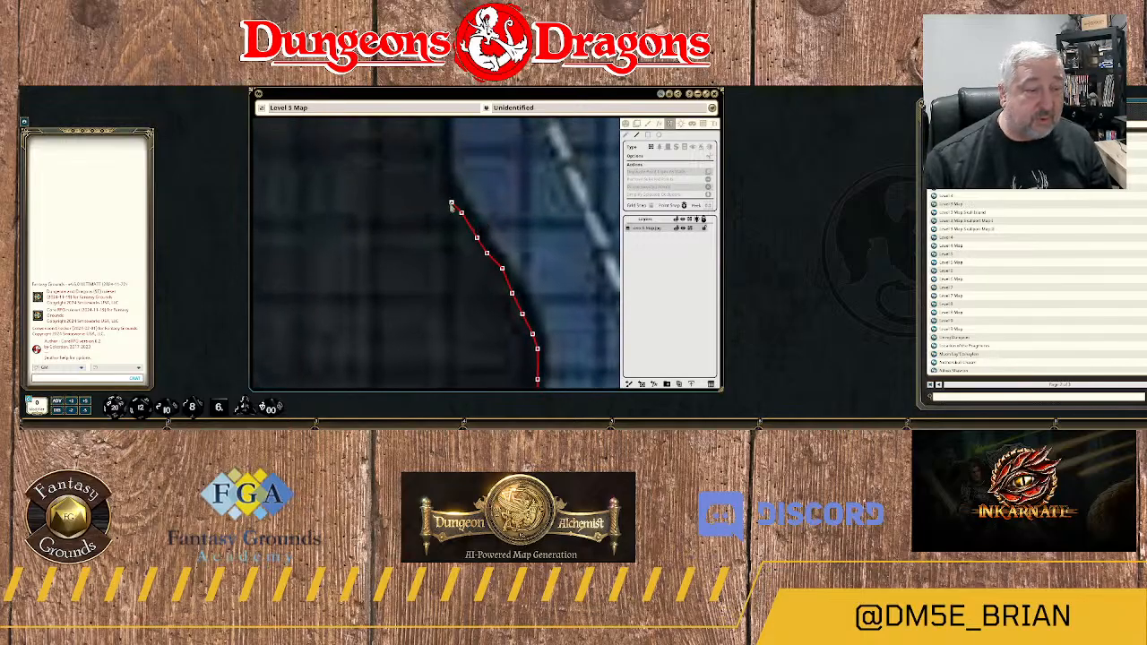
{"action": "left_click", "coordinate": [436, 192]}
Turn the wall north along the straight bank beside the arrowhead and around the small bulge above it.
{"action": "left_click_drag", "start_coordinate": [464, 163], "coordinate": [489, 274]}
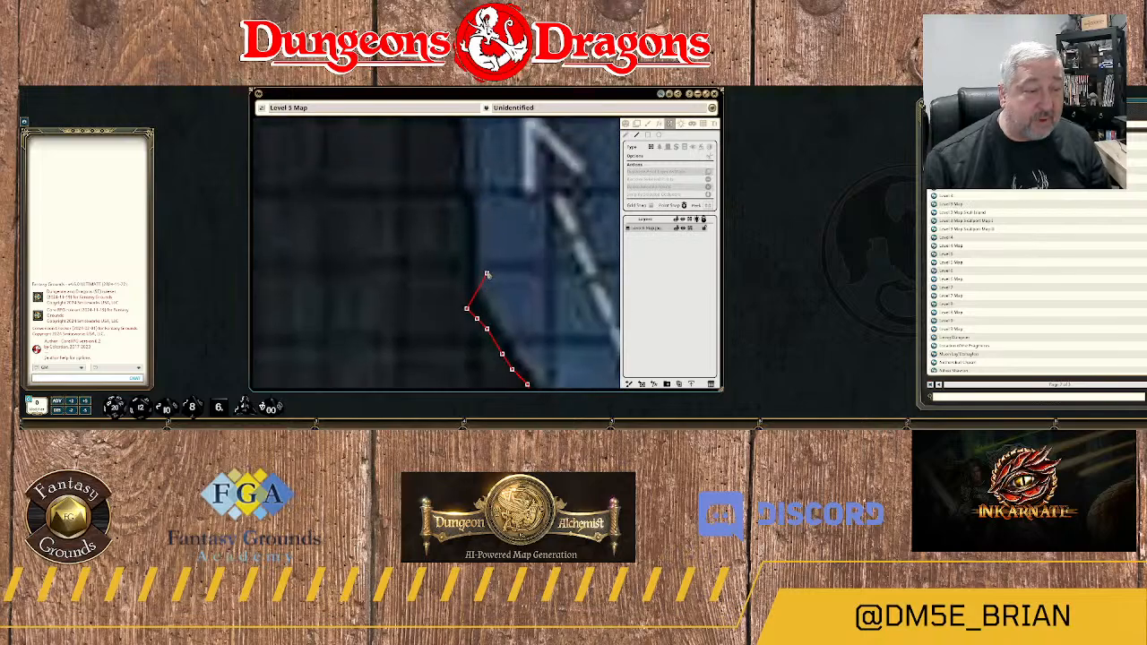
{"action": "left_click", "coordinate": [467, 255]}
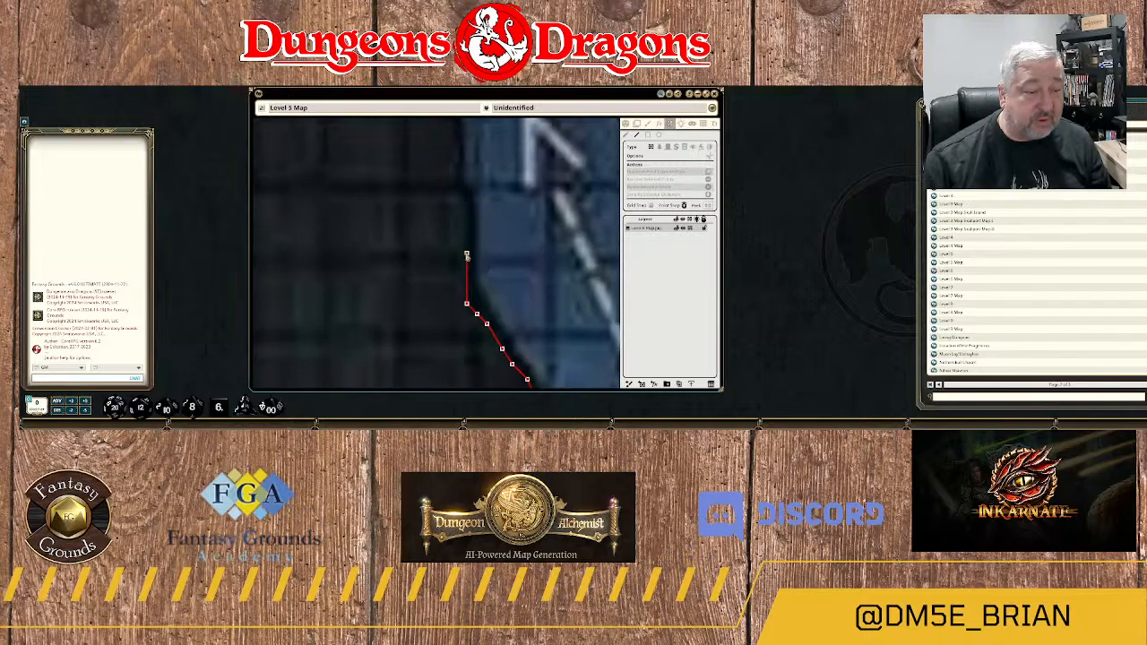
{"action": "left_click", "coordinate": [463, 203]}
{"action": "scroll", "coordinate": [499, 201], "scroll_direction": "down", "scroll_amount": 2}
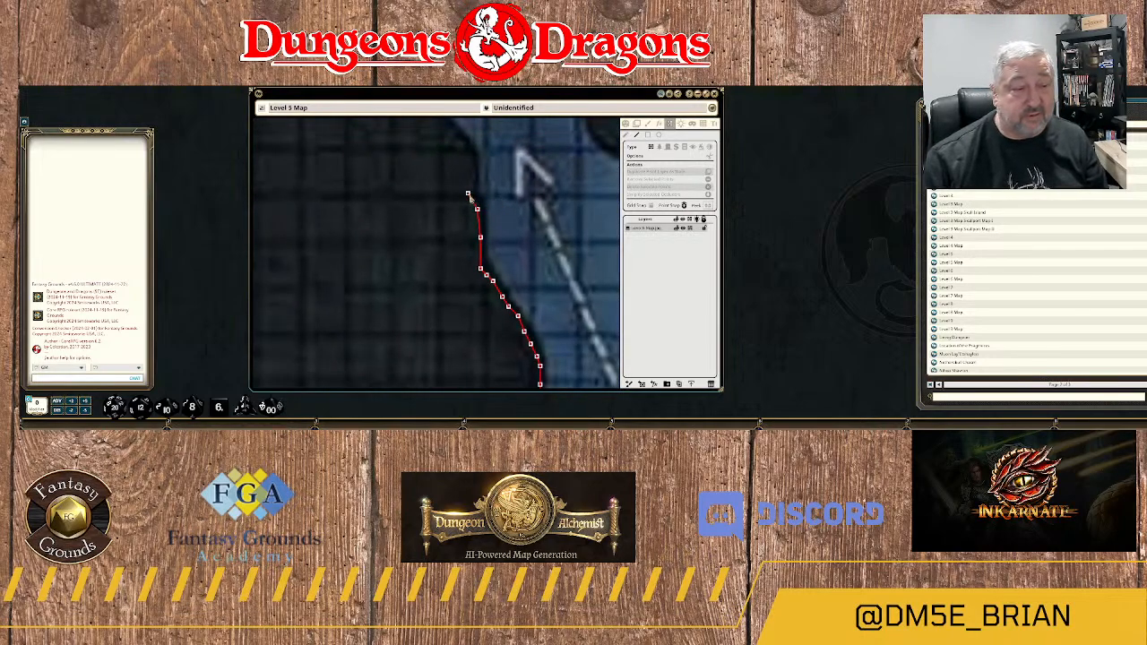
{"action": "left_click", "coordinate": [468, 192]}
{"action": "left_click", "coordinate": [465, 152]}
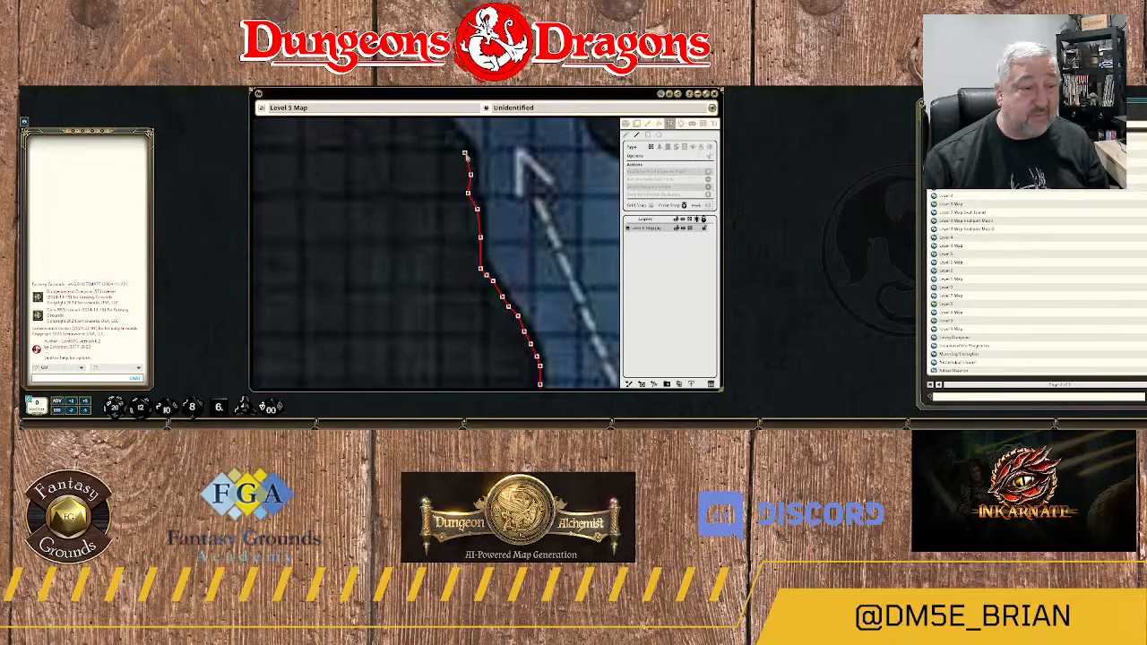
Trace the jagged bank above the arrowhead, following its notch and small rock knob northwest.
{"action": "left_click_drag", "start_coordinate": [484, 141], "coordinate": [518, 247]}
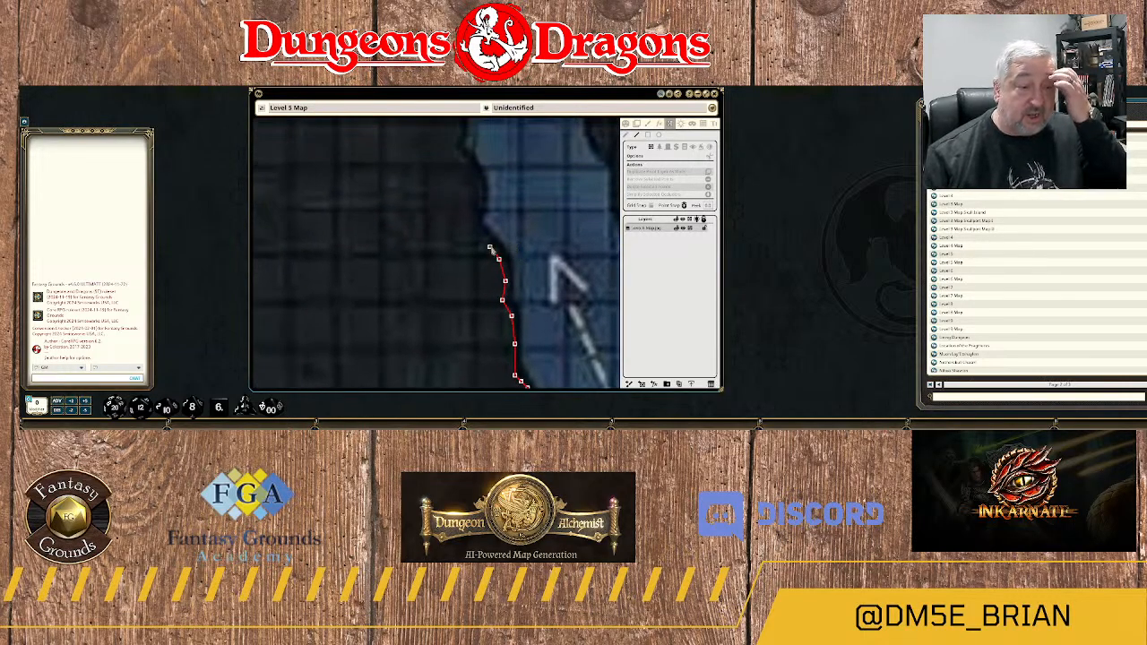
{"action": "left_click", "coordinate": [490, 247]}
{"action": "left_click", "coordinate": [484, 238]}
{"action": "left_click", "coordinate": [475, 228]}
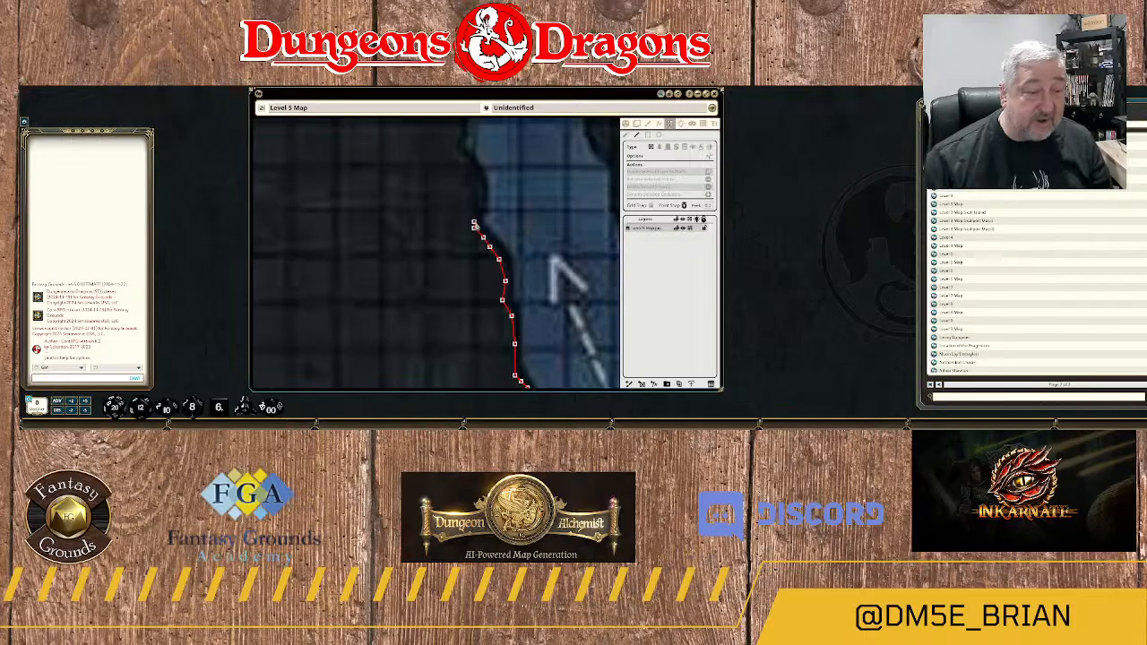
{"action": "left_click", "coordinate": [479, 207]}
{"action": "left_click", "coordinate": [480, 187]}
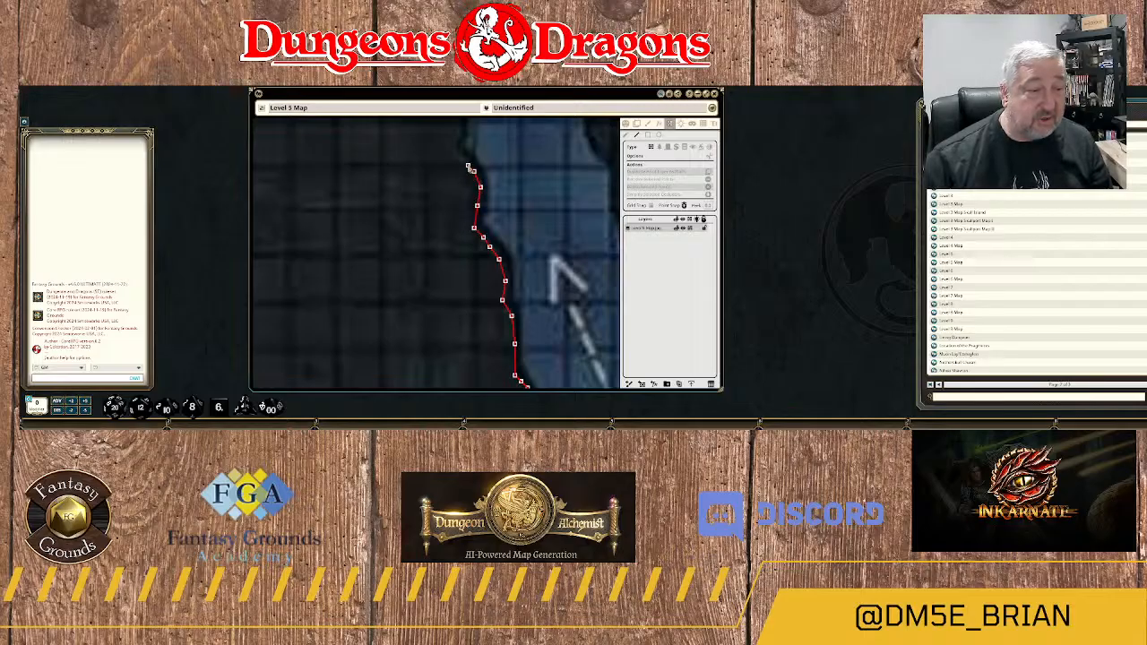
{"action": "left_click", "coordinate": [458, 157]}
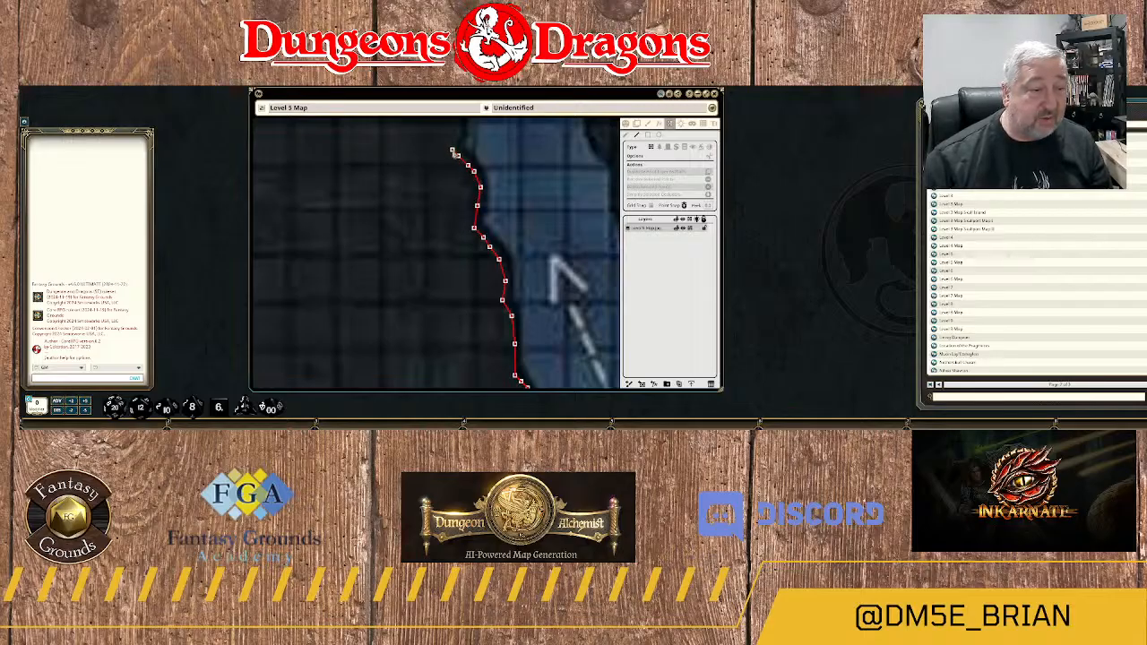
Lead the wall over the next small rock knob and through the recess above it.
{"action": "left_click_drag", "start_coordinate": [500, 155], "coordinate": [512, 265]}
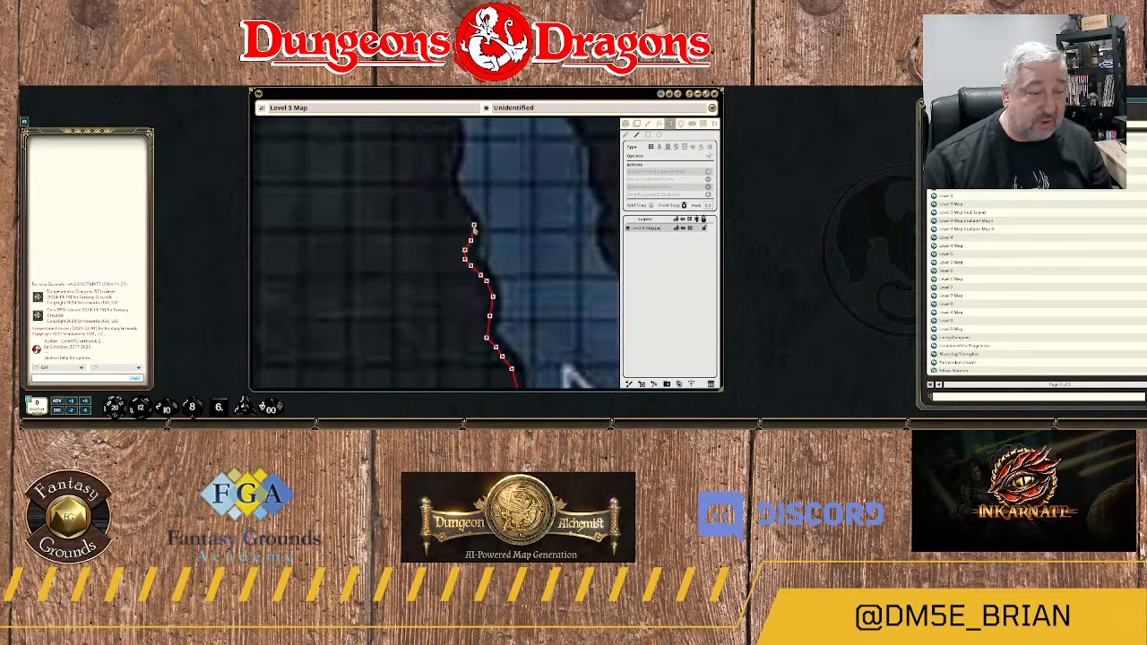
{"action": "left_click", "coordinate": [463, 210]}
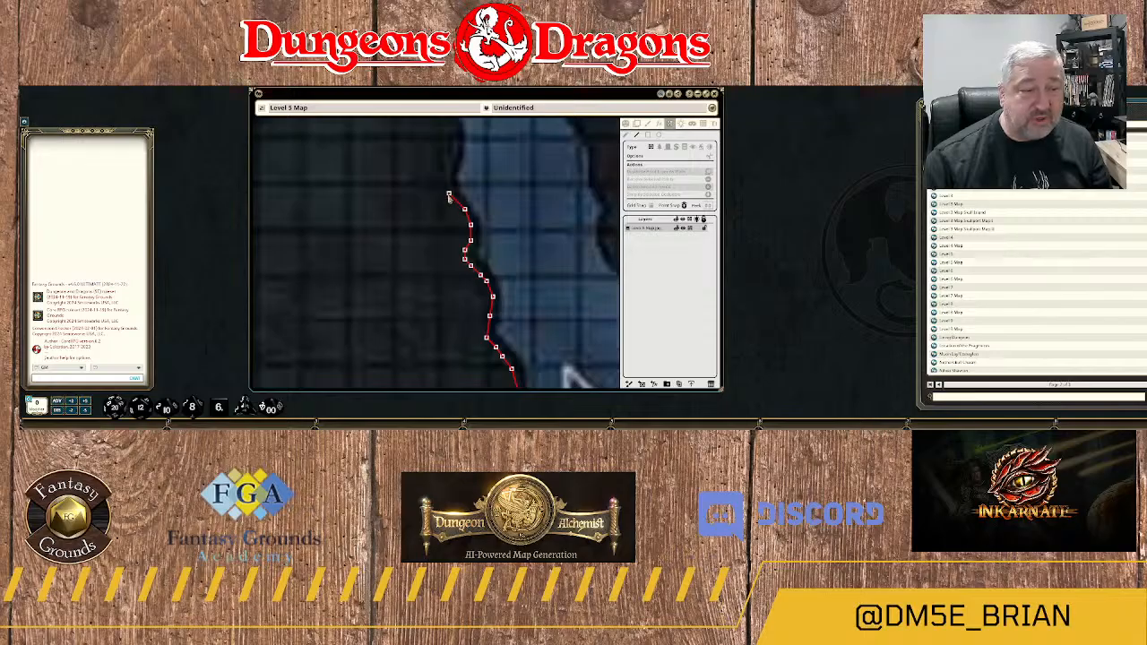
{"action": "left_click", "coordinate": [449, 178]}
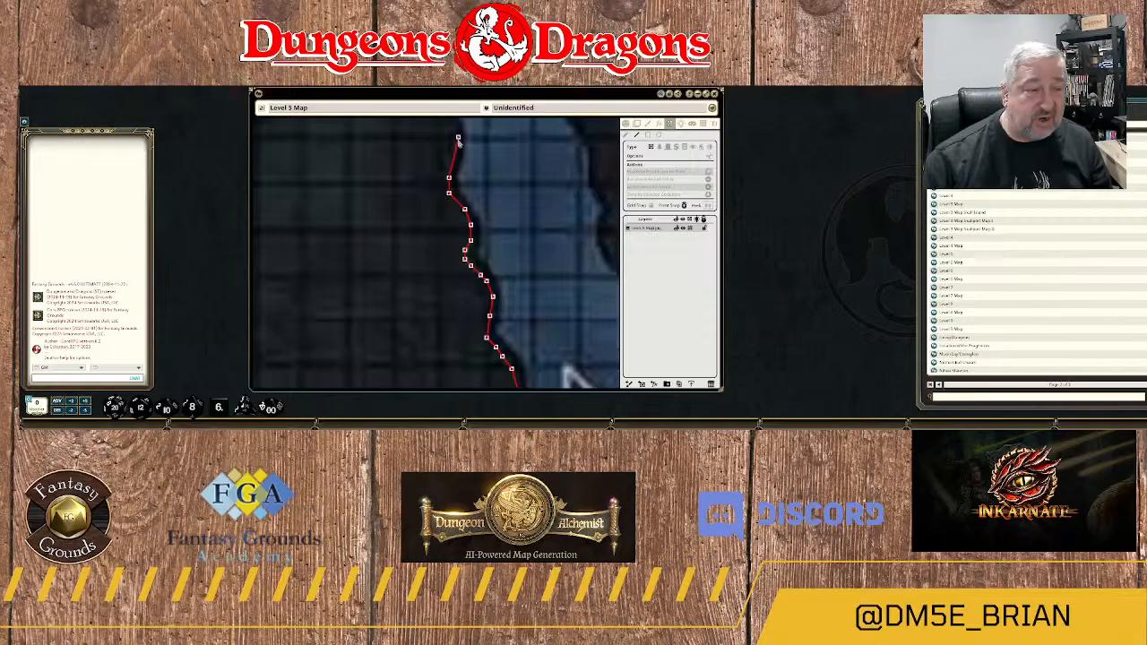
{"action": "left_click", "coordinate": [453, 167]}
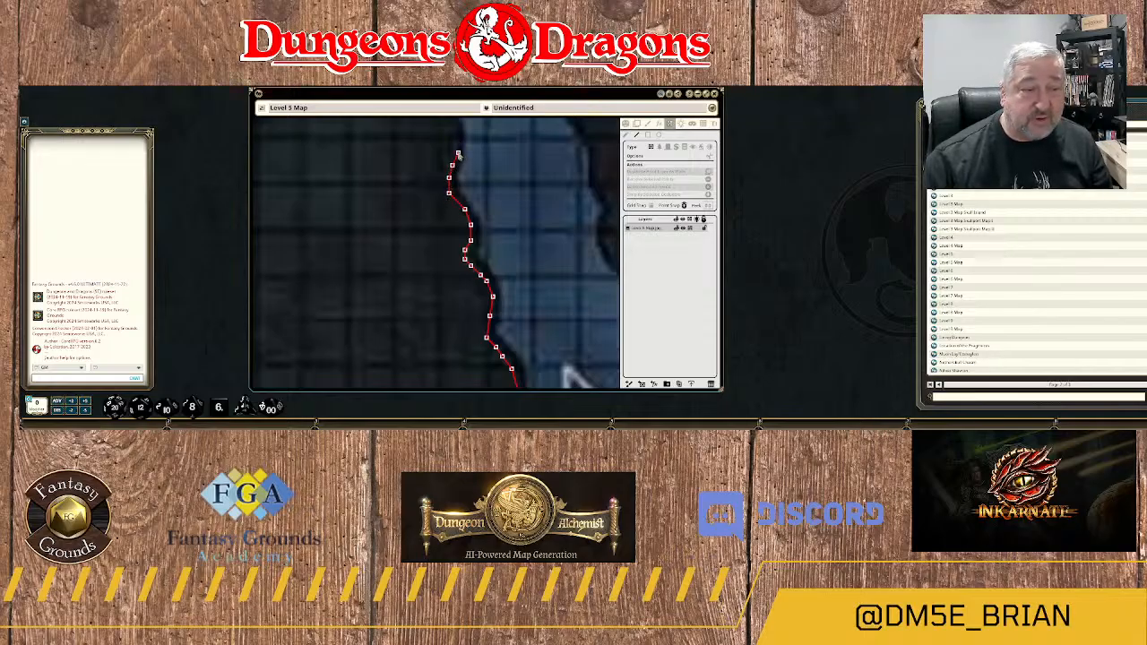
Round the larger rock bulge with the wall and follow its upper slope northwest to the corner.
{"action": "left_click_drag", "start_coordinate": [475, 143], "coordinate": [491, 238]}
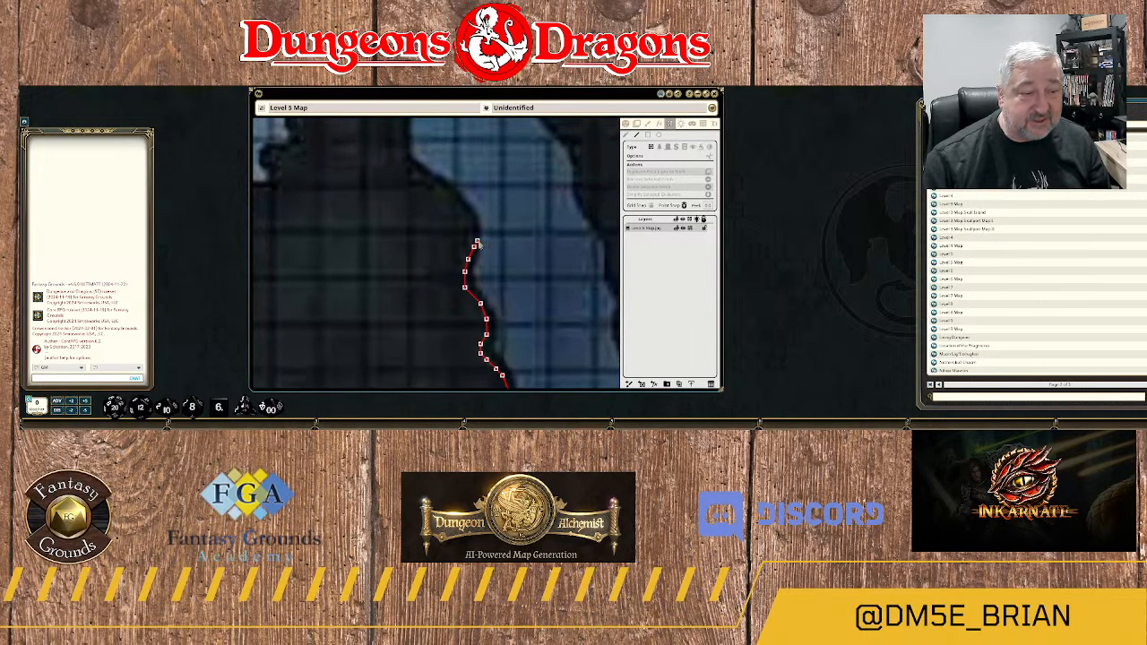
{"action": "left_click", "coordinate": [474, 231]}
{"action": "left_click", "coordinate": [473, 218]}
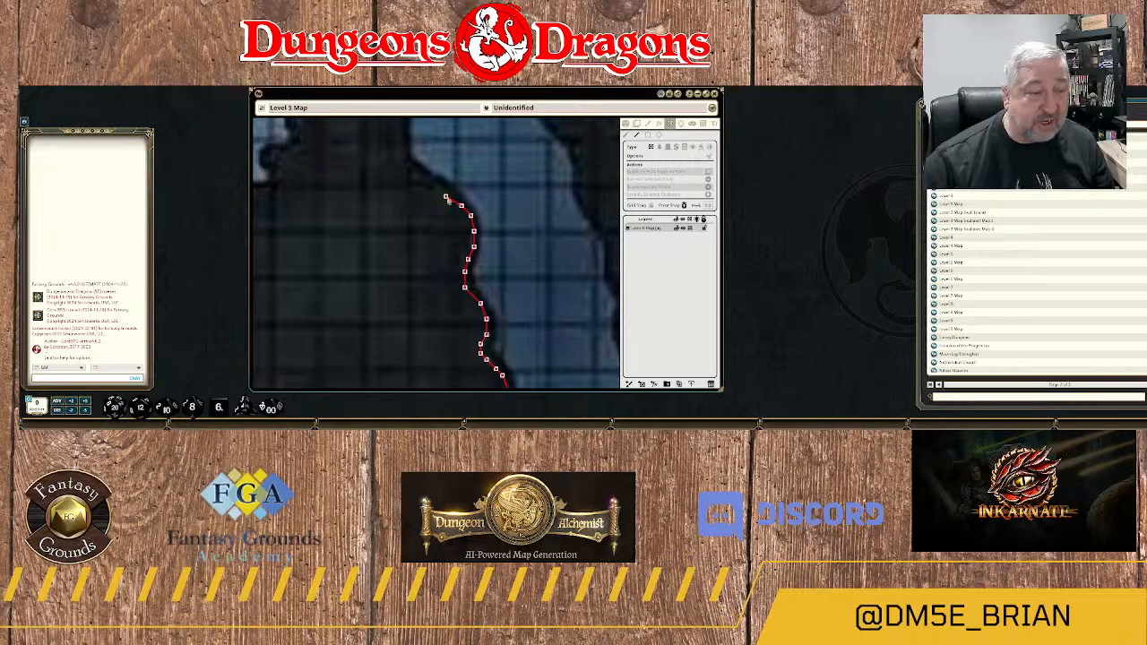
{"action": "left_click", "coordinate": [452, 192]}
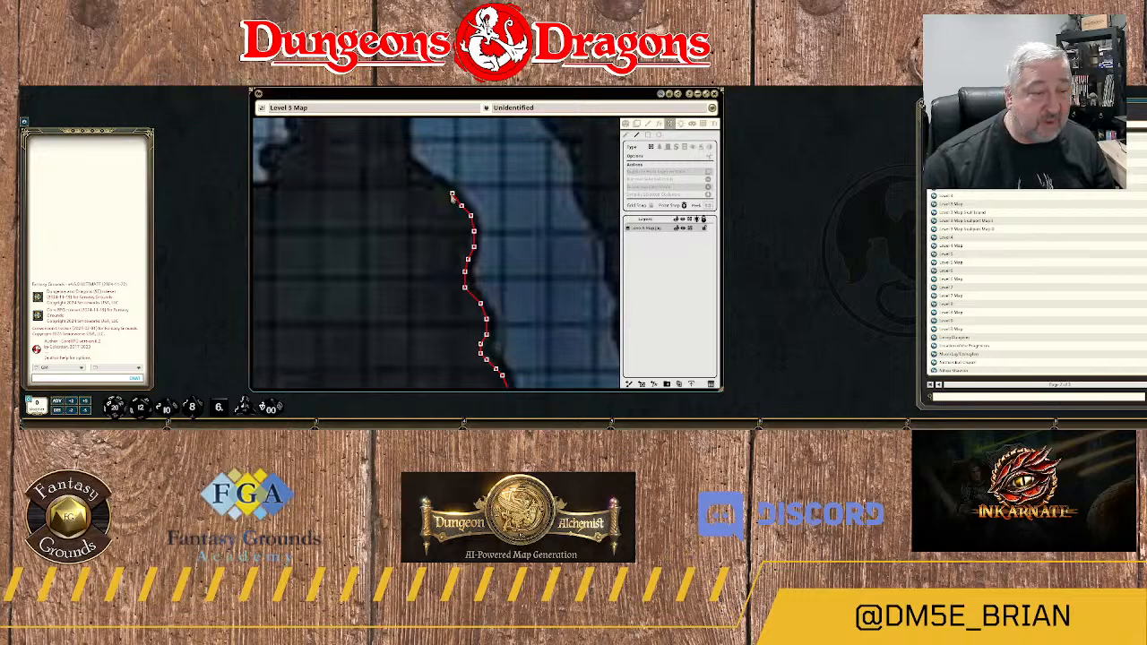
{"action": "left_click", "coordinate": [414, 171]}
Trace the bank north from the corner and northwest to the lower end of the nearer dashed crossing line.
{"action": "left_click_drag", "start_coordinate": [441, 161], "coordinate": [519, 252]}
{"action": "left_click", "coordinate": [480, 253]}
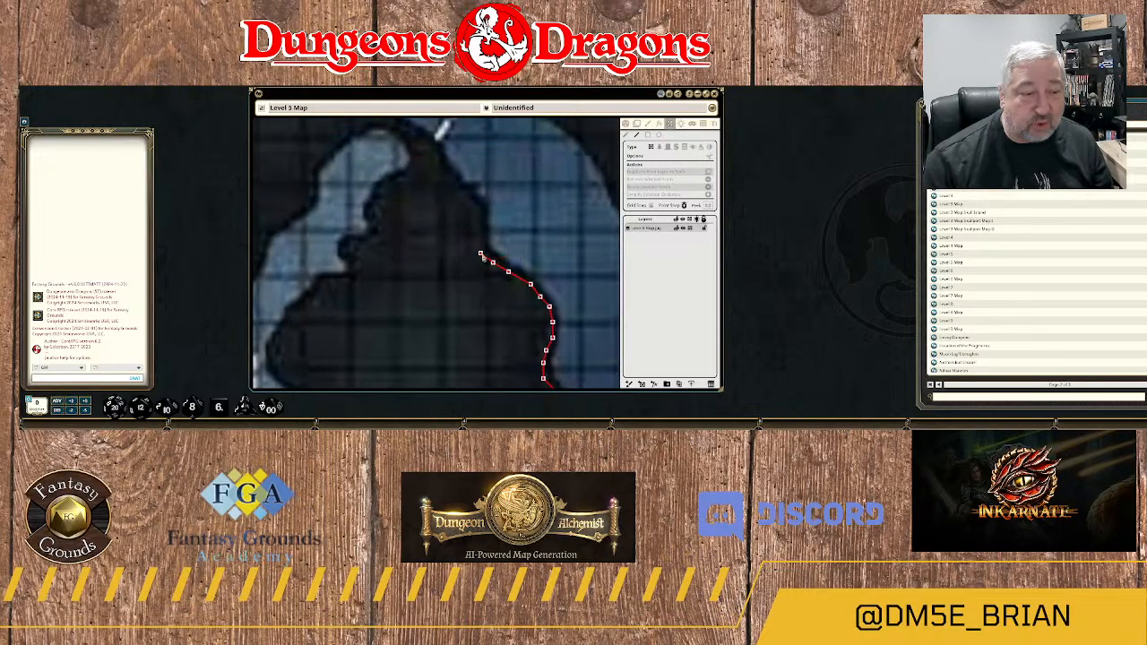
{"action": "left_click", "coordinate": [471, 200]}
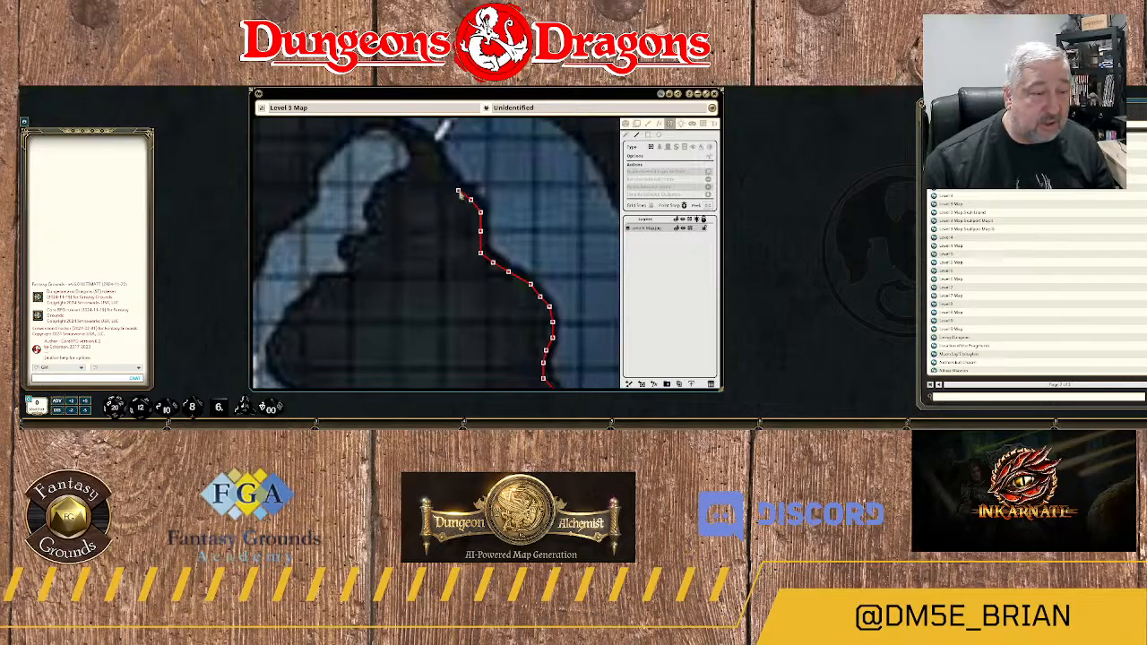
{"action": "left_click", "coordinate": [458, 191]}
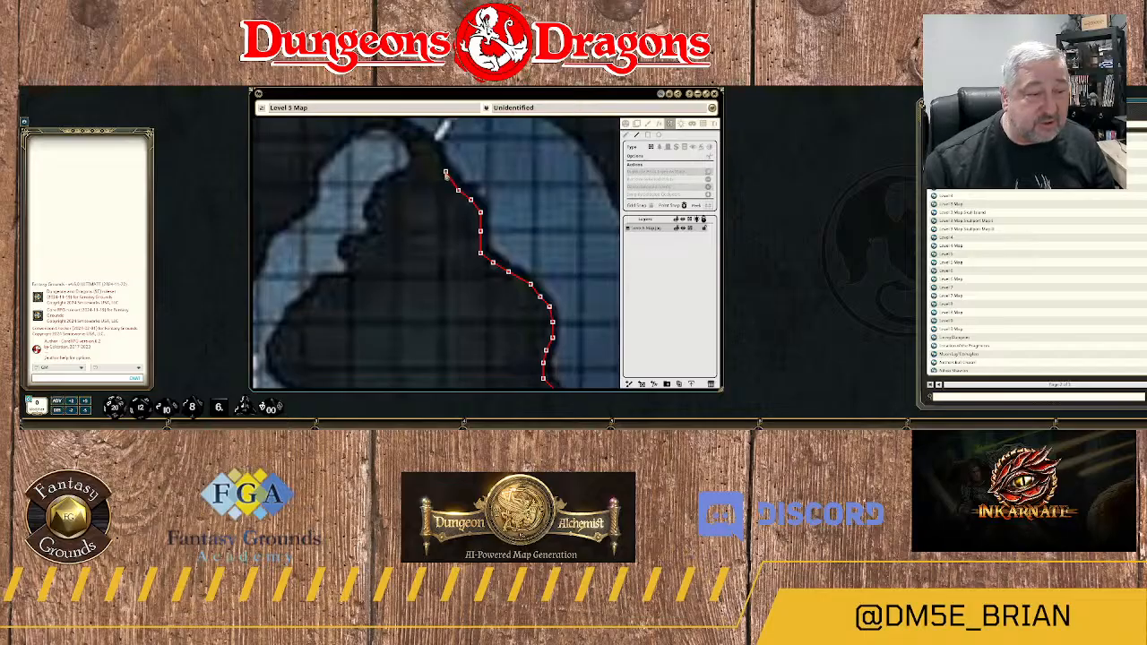
{"action": "left_click", "coordinate": [446, 171]}
{"action": "left_click", "coordinate": [439, 156]}
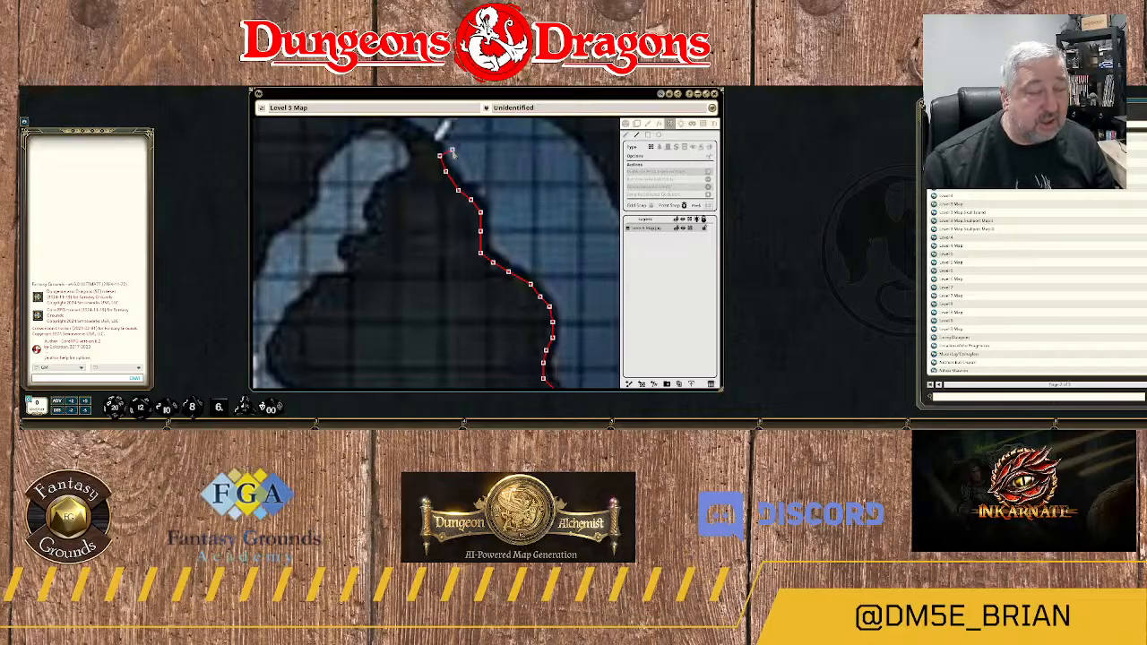
Curve the wall northwest along the narrow rock strip above the pale side channel, passing both dashed crossing lines.
{"action": "left_click_drag", "start_coordinate": [452, 151], "coordinate": [471, 251]}
{"action": "scroll", "coordinate": [470, 252], "scroll_direction": "down", "scroll_amount": 6}
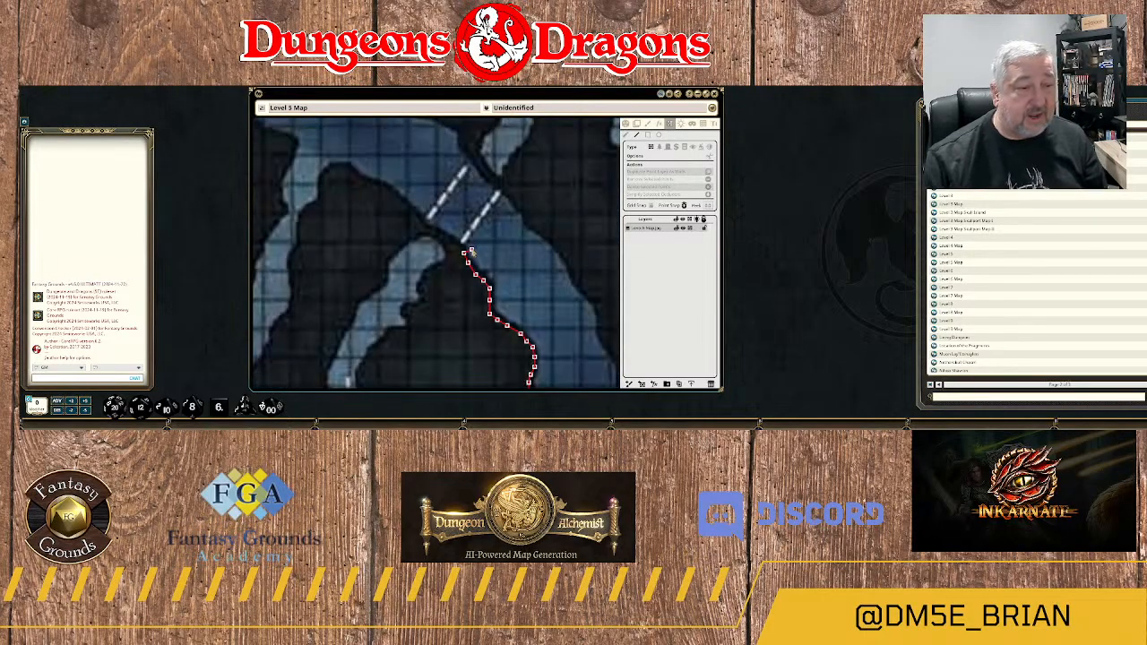
{"action": "scroll", "coordinate": [469, 252], "scroll_direction": "up", "scroll_amount": 2}
{"action": "scroll", "coordinate": [470, 252], "scroll_direction": "up", "scroll_amount": 8}
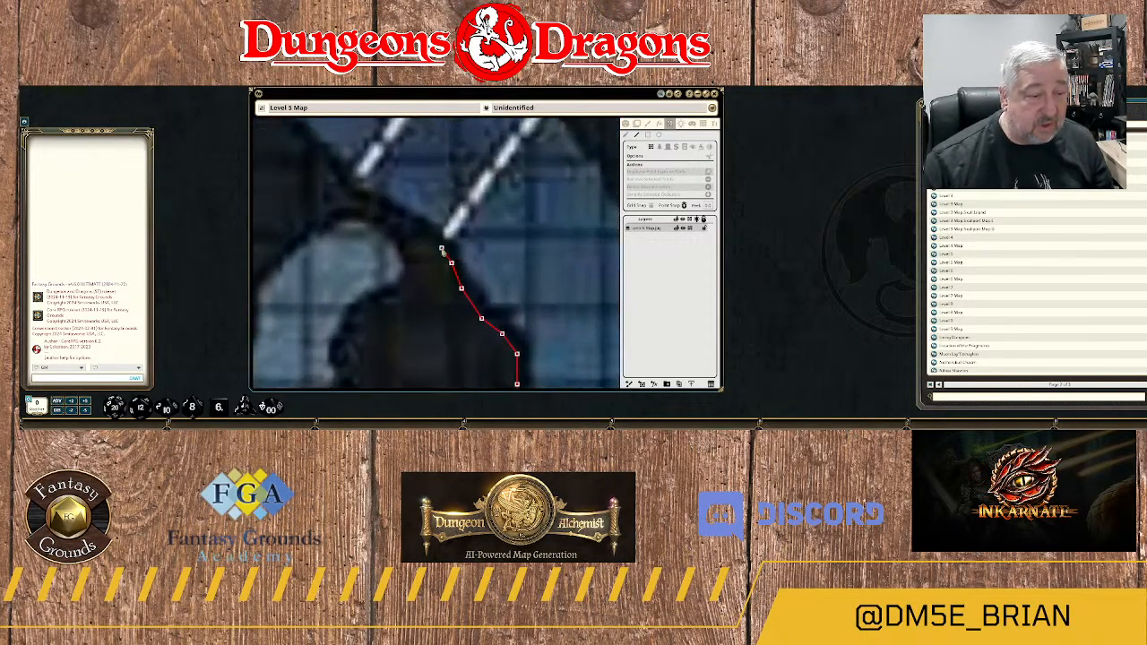
{"action": "left_click", "coordinate": [431, 236]}
{"action": "left_click", "coordinate": [411, 223]}
{"action": "left_click", "coordinate": [398, 218]}
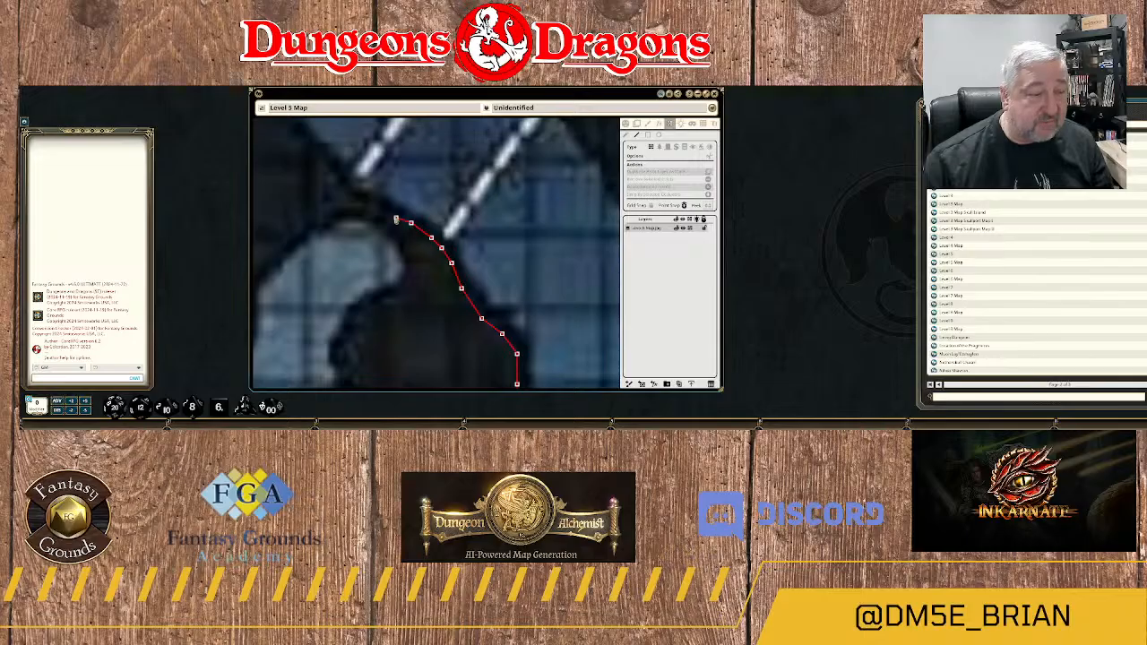
{"action": "left_click", "coordinate": [381, 208]}
{"action": "left_click", "coordinate": [367, 204]}
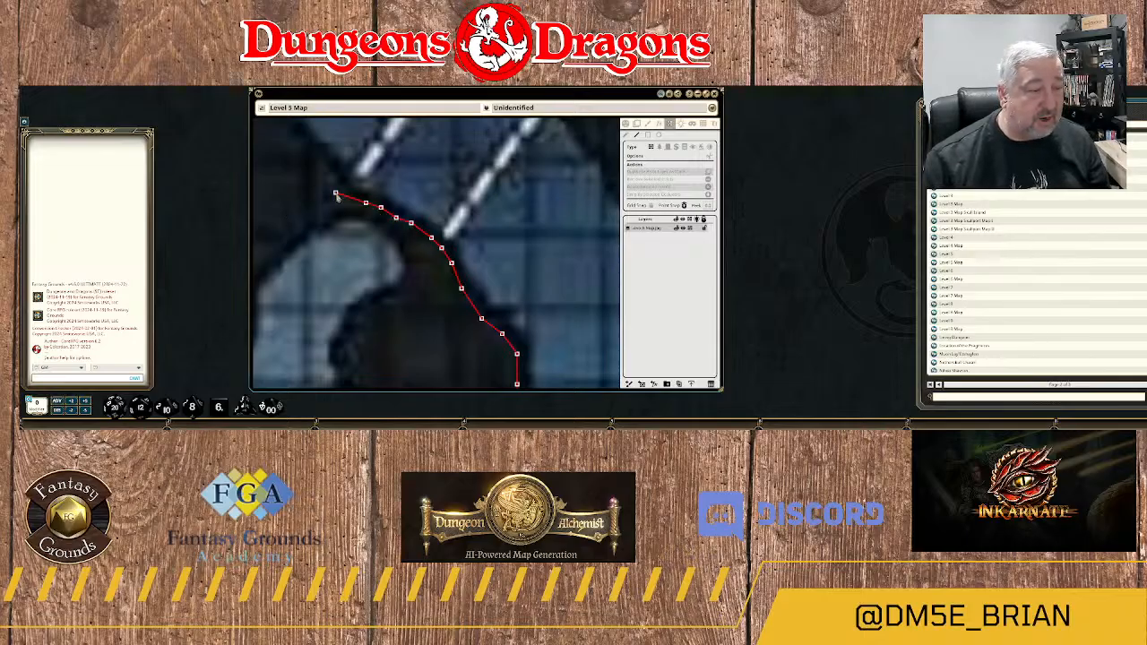
{"action": "left_click", "coordinate": [346, 198]}
Bend the wall north beyond the farther dashed line and lead it northwest up the dark rock slope.
{"action": "left_click", "coordinate": [336, 173]}
{"action": "left_click", "coordinate": [326, 153]}
{"action": "left_click_drag", "start_coordinate": [326, 153], "coordinate": [467, 240]}
{"action": "left_click", "coordinate": [456, 238]}
{"action": "left_click", "coordinate": [436, 217]}
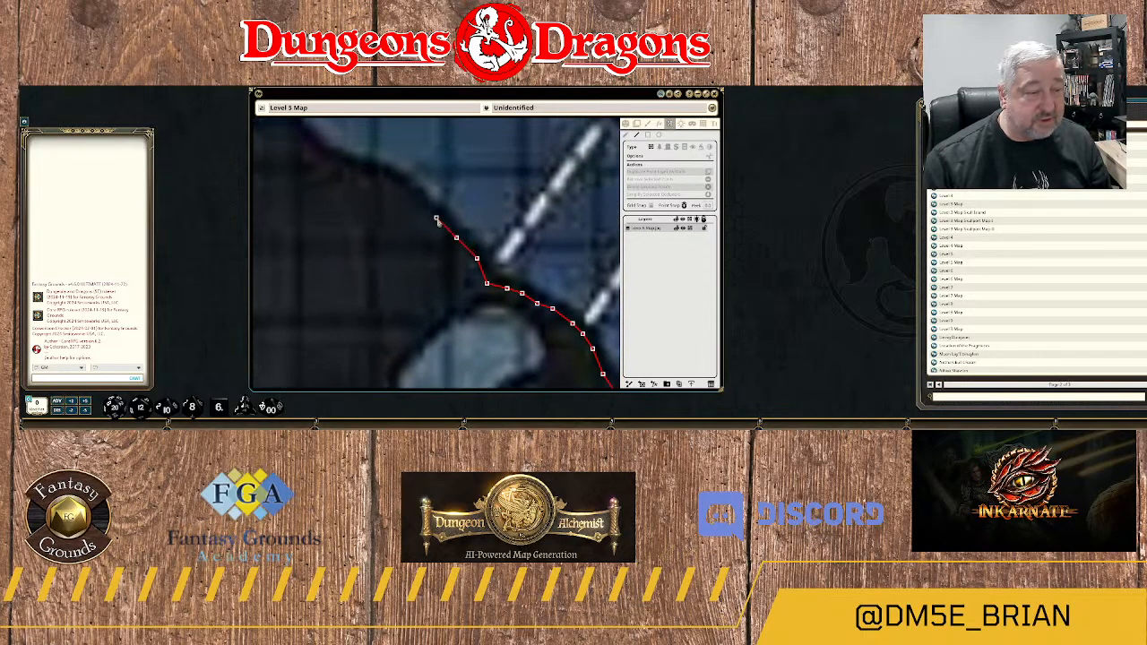
Lead the wall northwest up the dark rock slope and round the rock's northern tip to its western side.
{"action": "left_click", "coordinate": [412, 195]}
{"action": "left_click", "coordinate": [361, 174]}
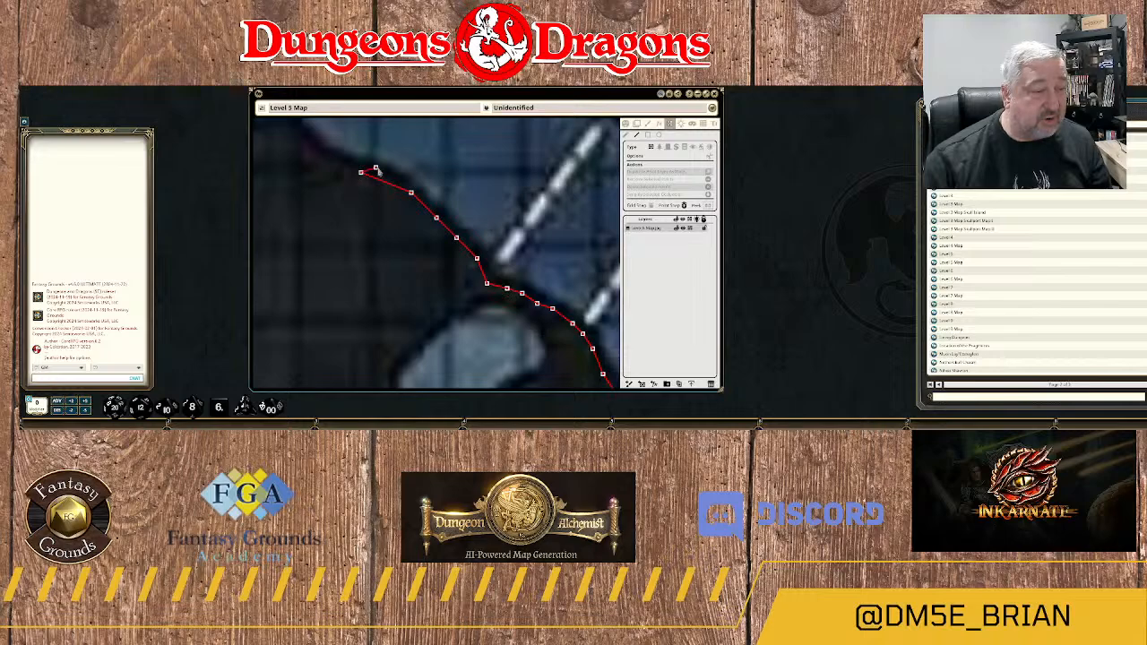
{"action": "scroll", "coordinate": [389, 164], "scroll_direction": "down", "scroll_amount": 2}
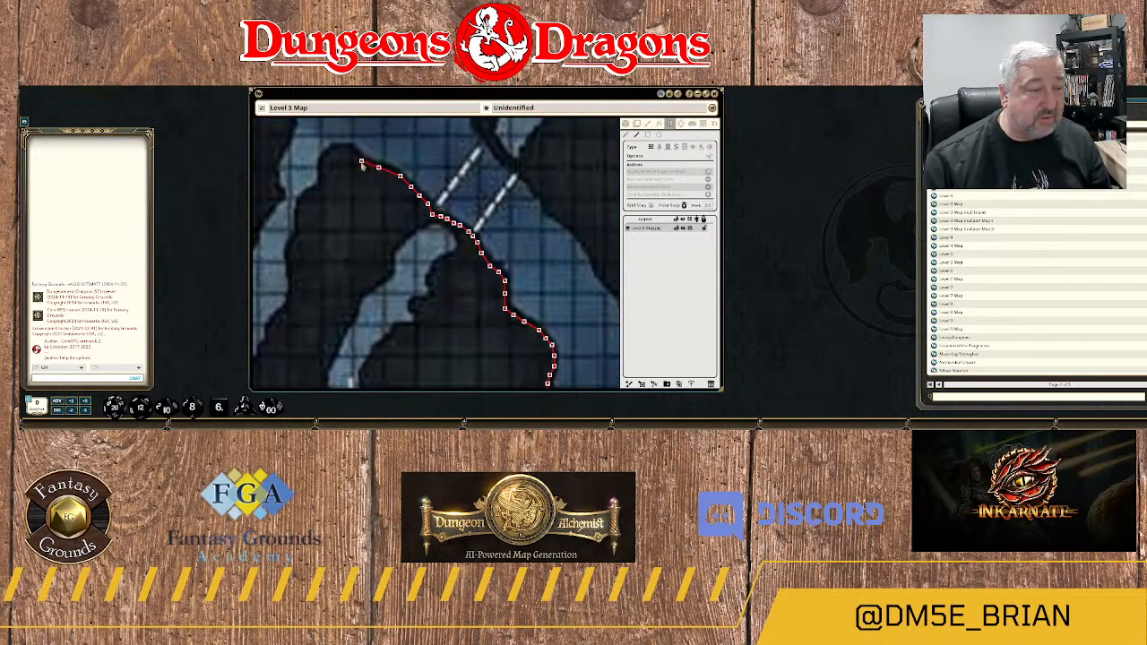
{"action": "left_click", "coordinate": [349, 150]}
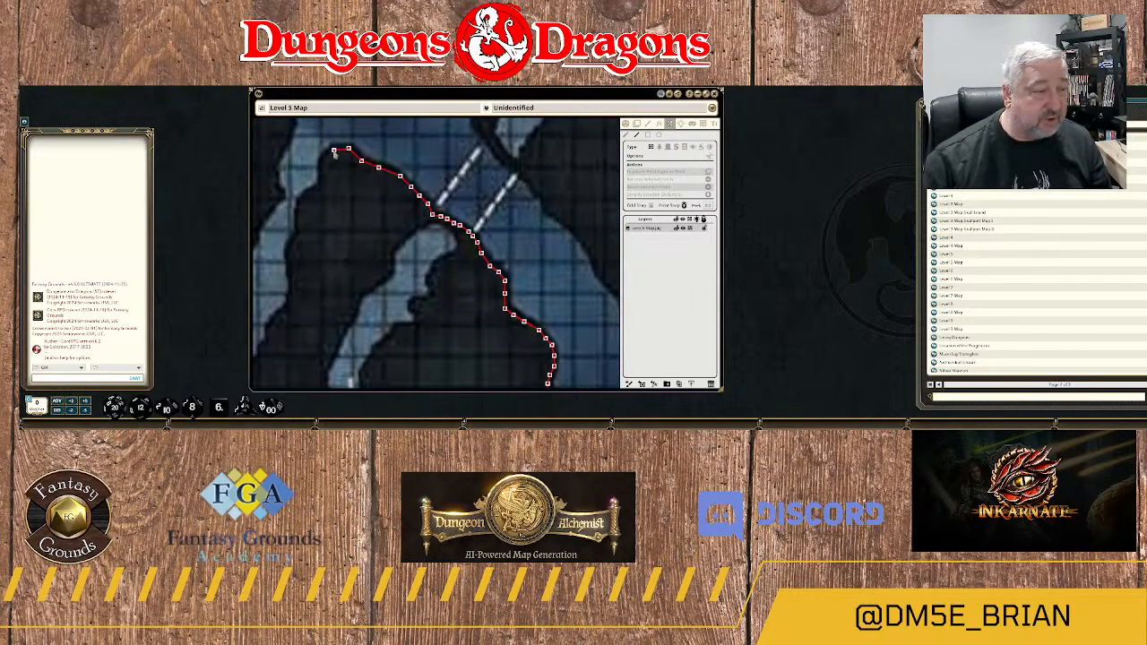
{"action": "left_click", "coordinate": [334, 151]}
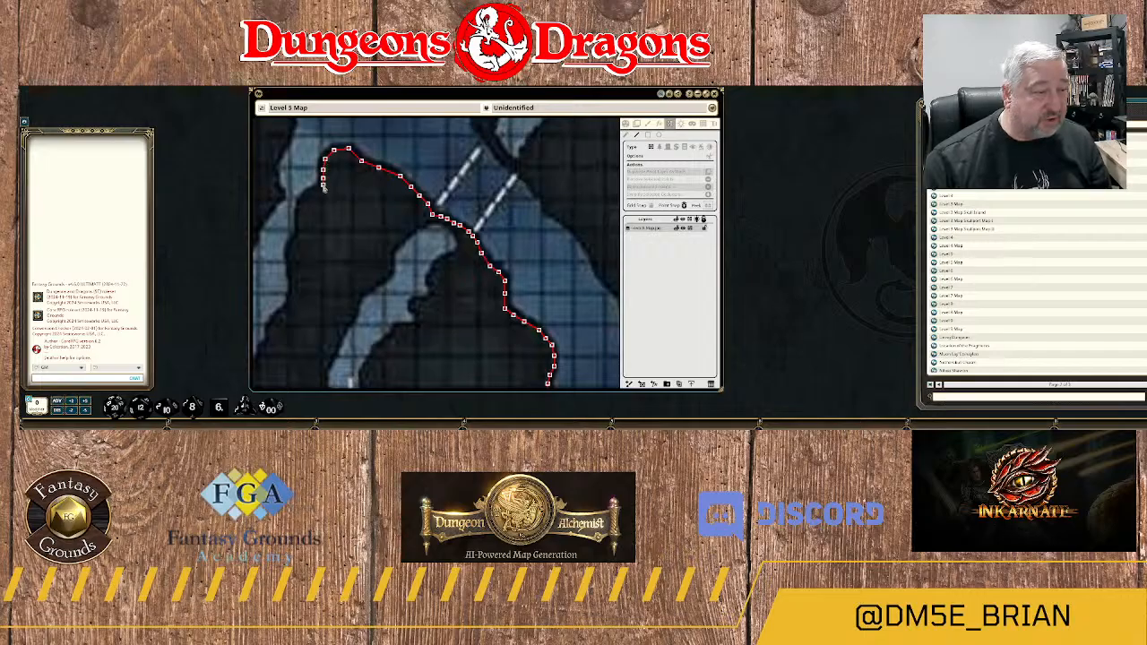
Trace the rock's western side southwest and south along the eastern bank of the pale western channel.
{"action": "left_click", "coordinate": [323, 188]}
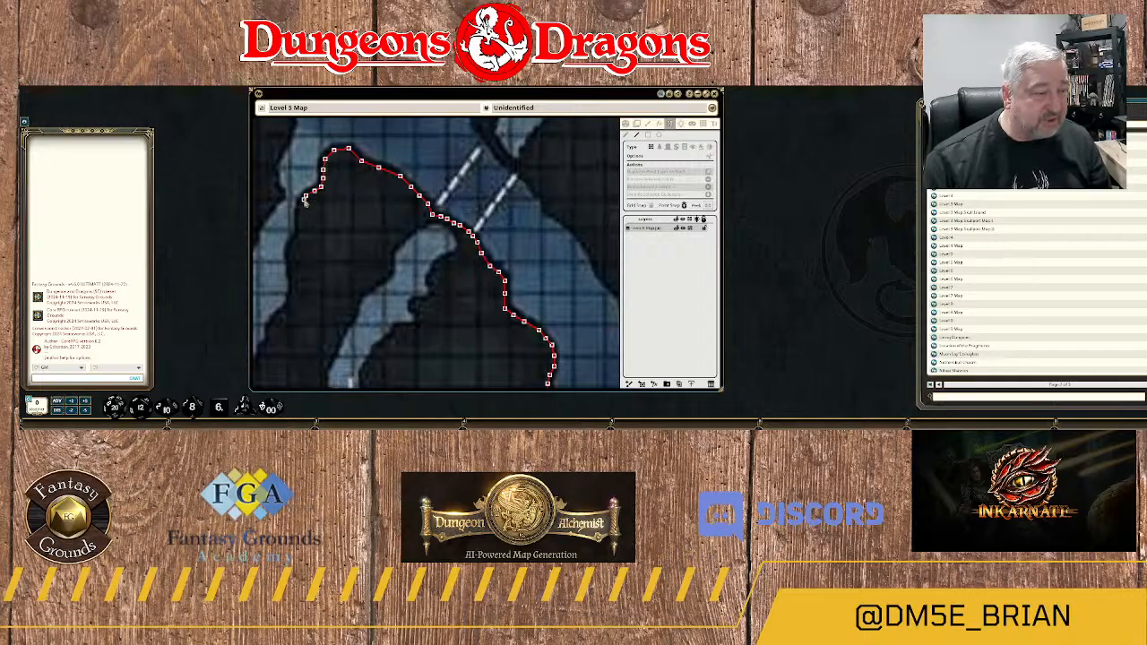
{"action": "left_click", "coordinate": [302, 202]}
{"action": "left_click", "coordinate": [299, 215]}
{"action": "left_click", "coordinate": [299, 229]}
Follow the channel's eastern bank south and curve southwest around the bend to the "Down to Level 6" label.
{"action": "left_click_drag", "start_coordinate": [302, 260], "coordinate": [452, 218]}
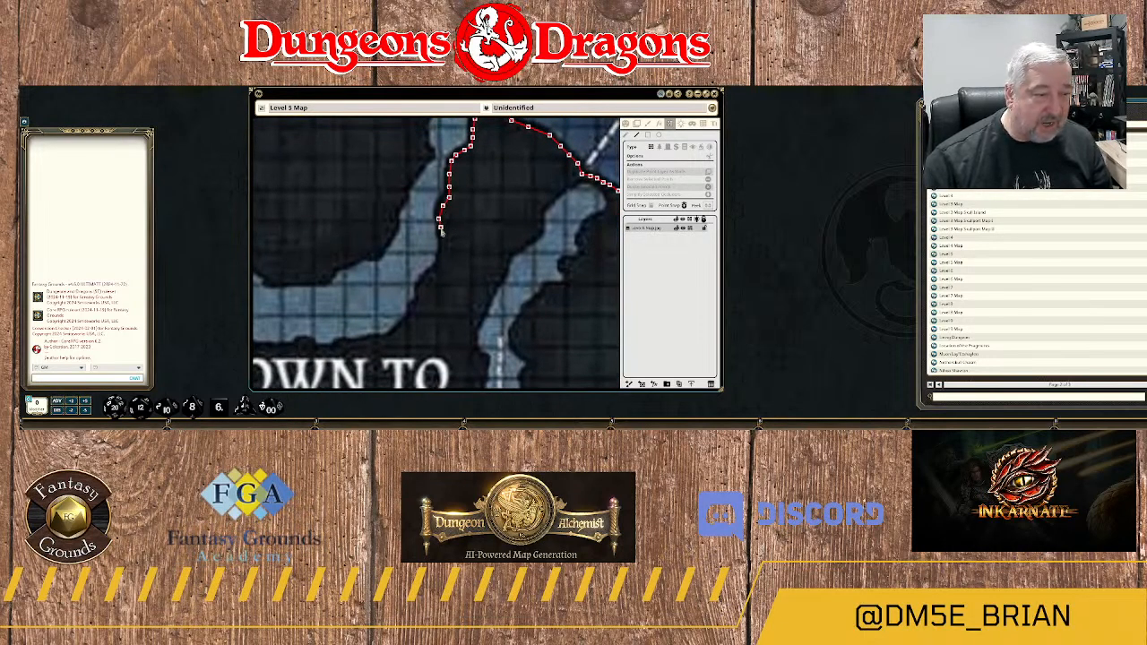
{"action": "left_click", "coordinate": [442, 237]}
{"action": "left_click", "coordinate": [443, 247]}
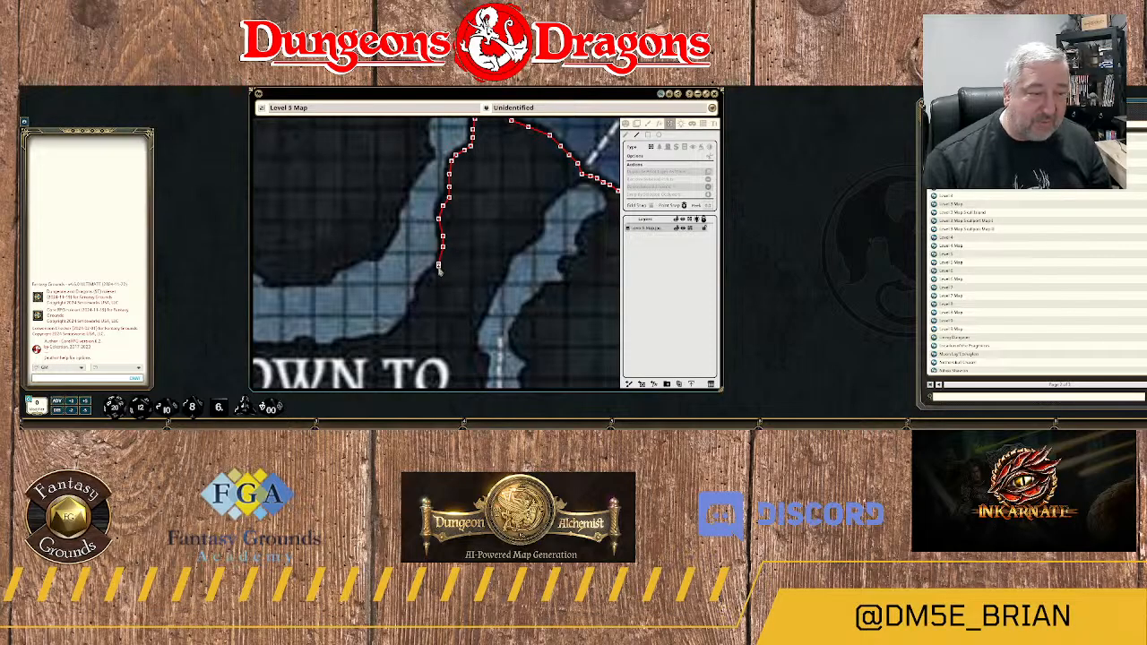
{"action": "left_click", "coordinate": [439, 265]}
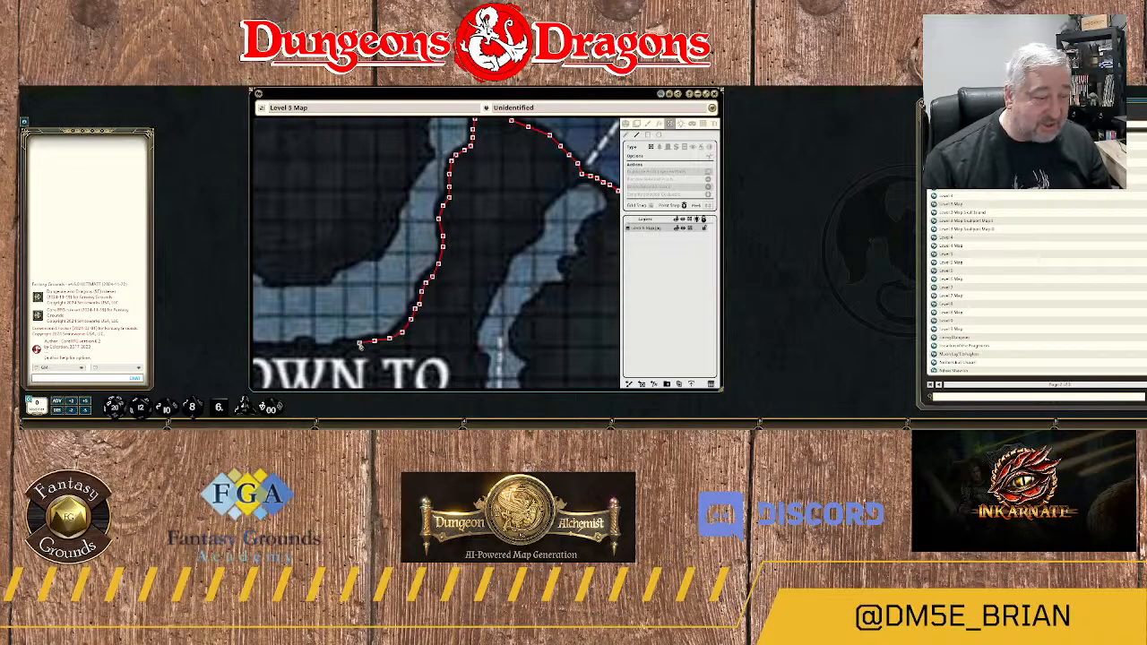
Continue the wall west along the channel's southern bank just above the "Down to Level 6" label.
{"action": "left_click_drag", "start_coordinate": [354, 321], "coordinate": [533, 224]}
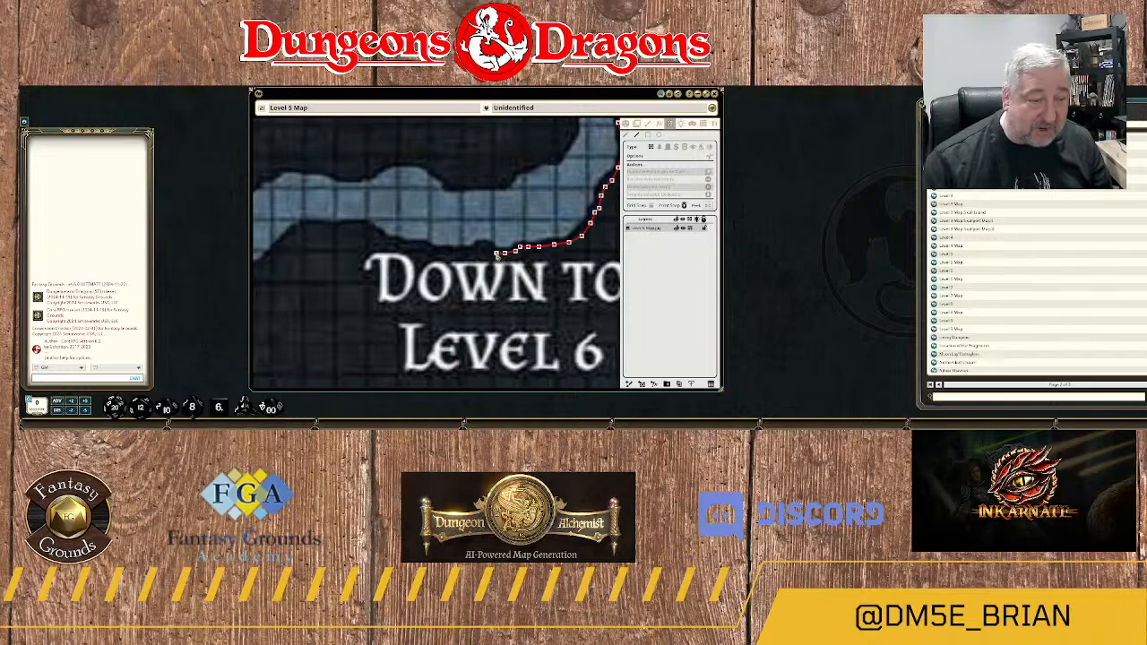
{"action": "left_click", "coordinate": [481, 247]}
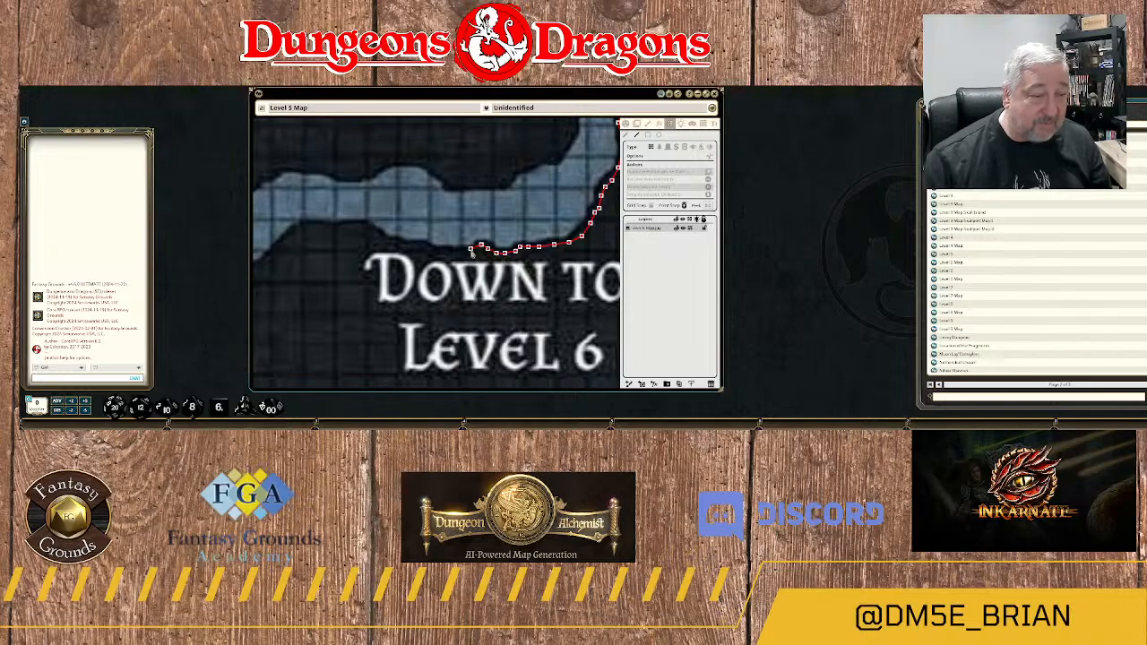
{"action": "left_click", "coordinate": [444, 252]}
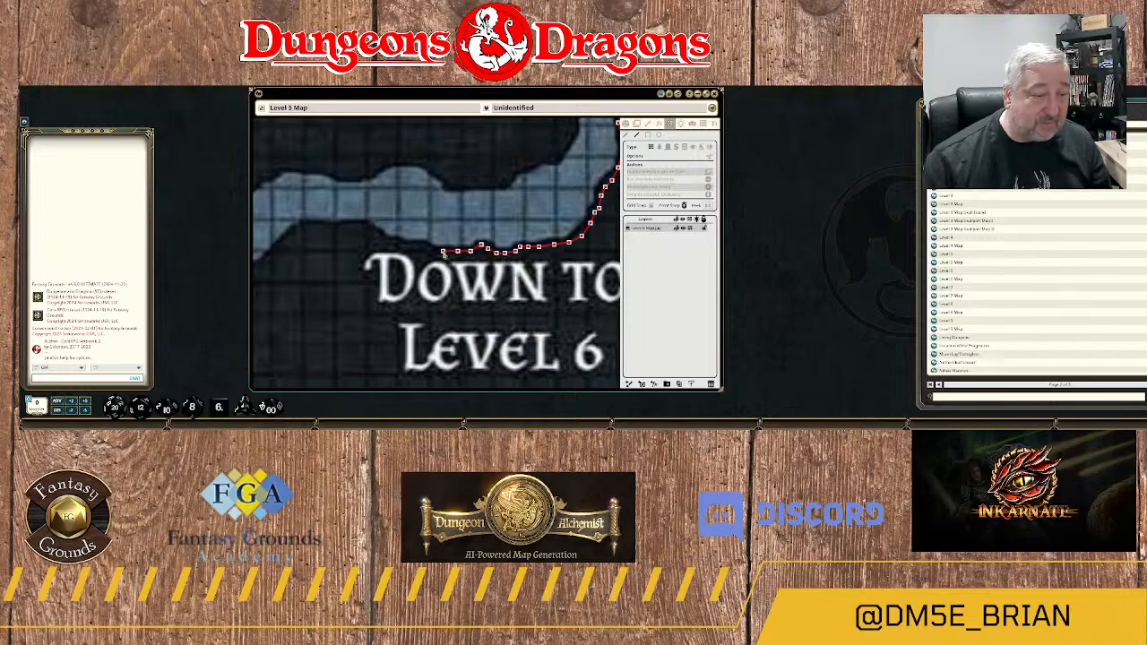
{"action": "left_click", "coordinate": [424, 246]}
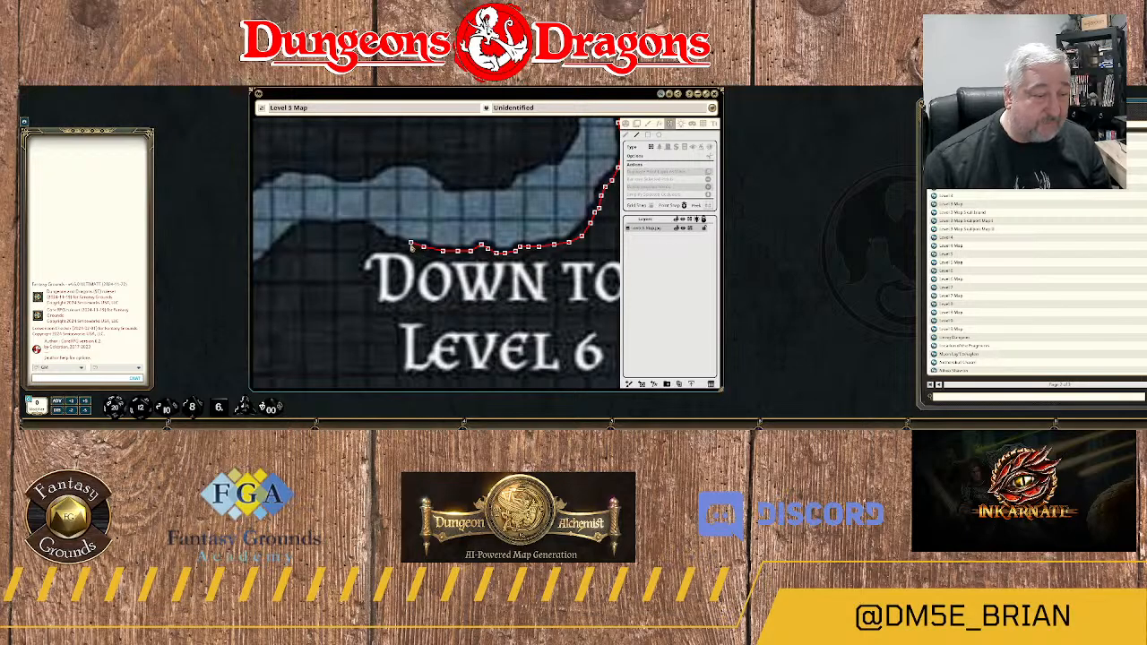
{"action": "left_click", "coordinate": [408, 248]}
{"action": "left_click", "coordinate": [393, 242]}
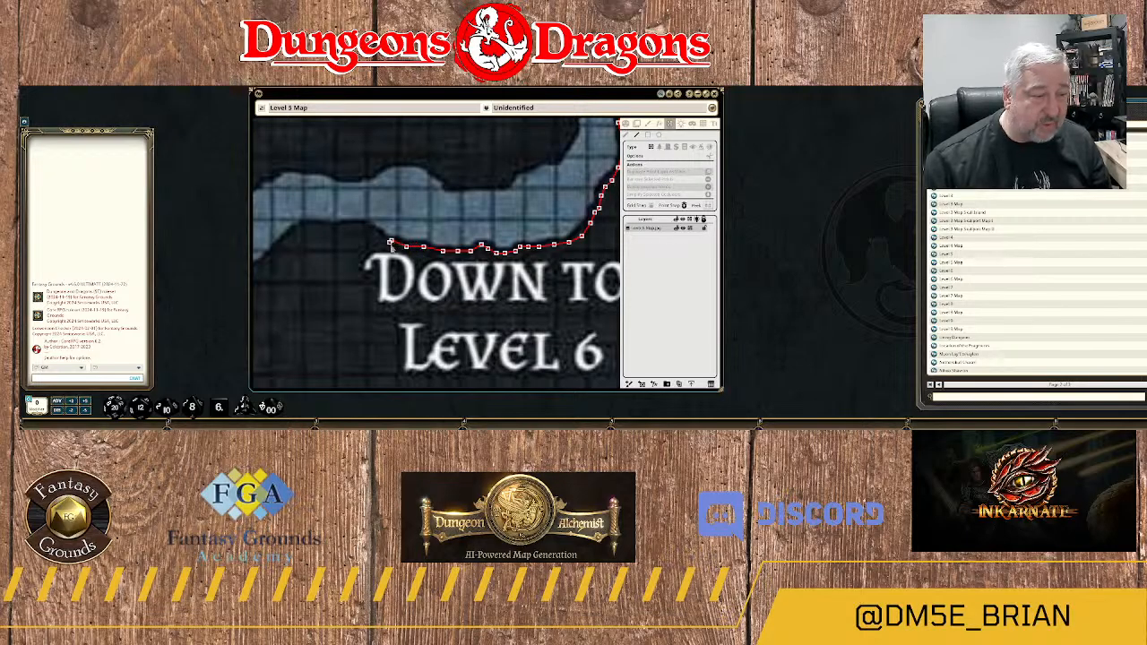
Raise the wall northwest past the start of the label and run it west along the flat rock crest.
{"action": "left_click", "coordinate": [374, 233]}
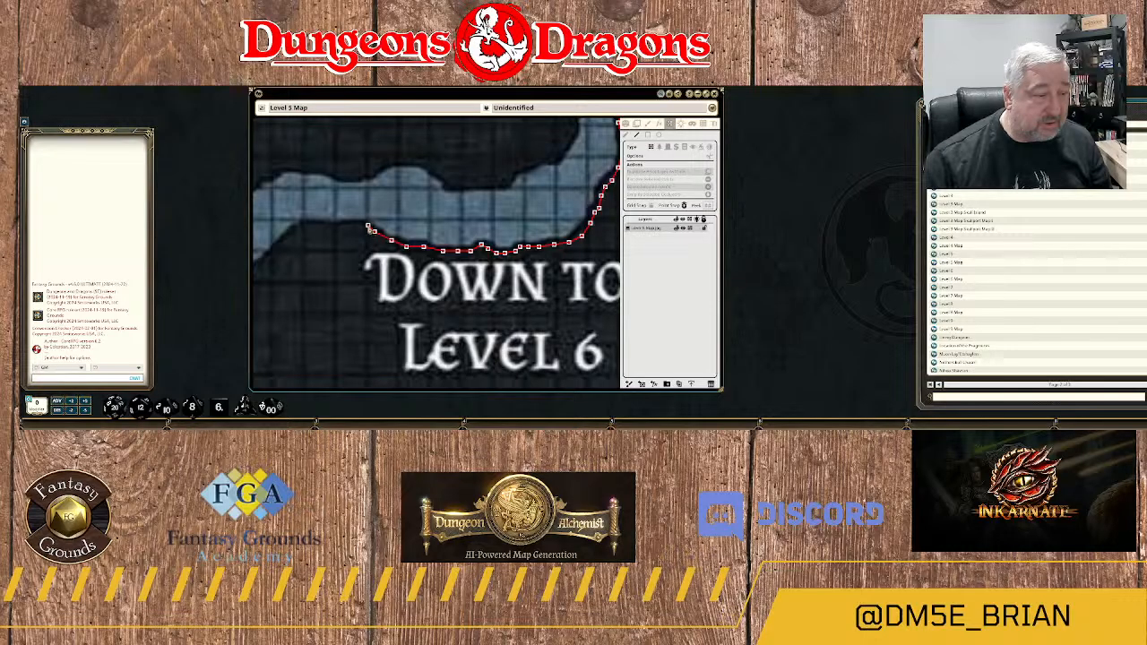
{"action": "left_click", "coordinate": [348, 232]}
{"action": "left_click", "coordinate": [323, 227]}
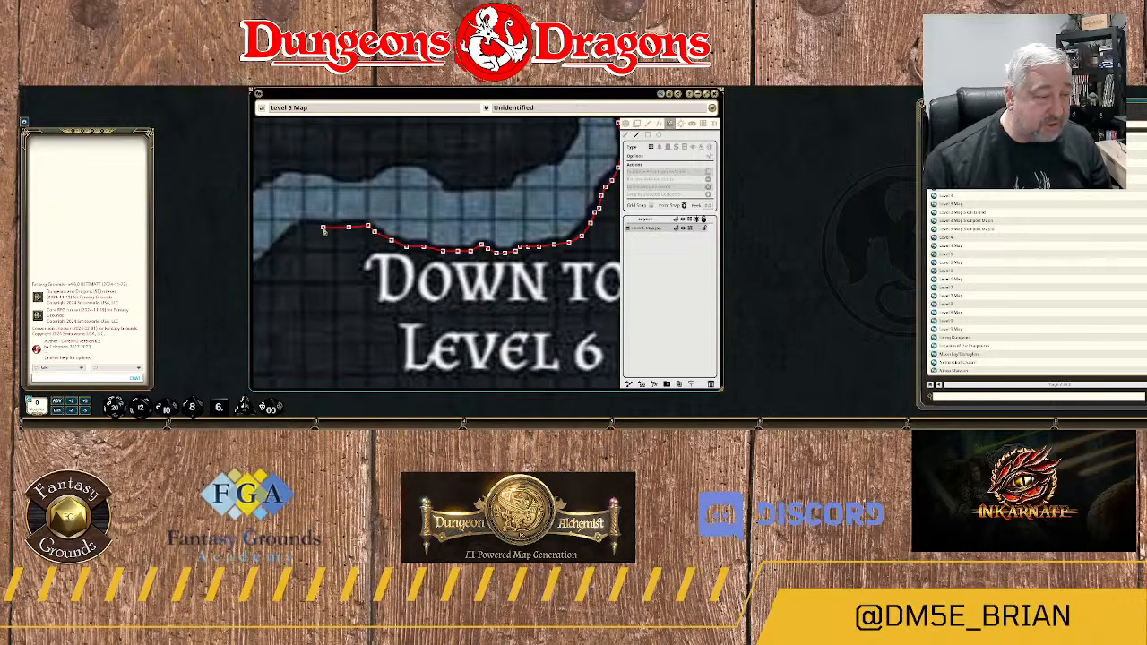
{"action": "left_click", "coordinate": [308, 230]}
Curve the wall off the crest and trace the rock edge southwest down toward the channel's low point.
{"action": "left_click_drag", "start_coordinate": [292, 239], "coordinate": [410, 221]}
{"action": "left_click", "coordinate": [412, 216]}
{"action": "left_click", "coordinate": [401, 231]}
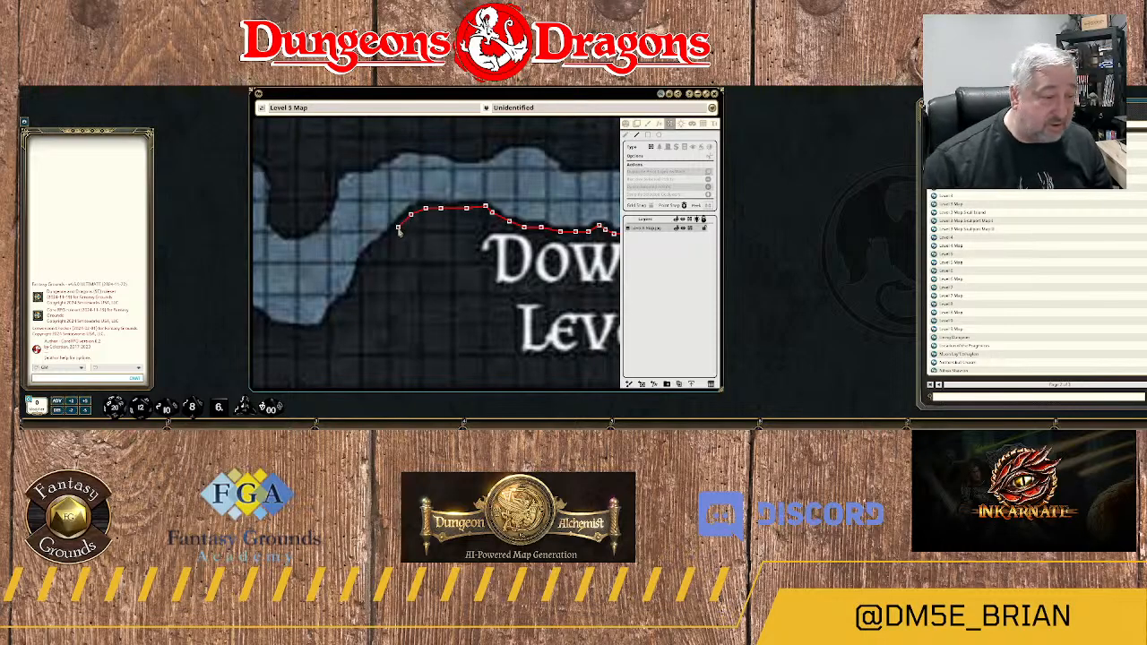
{"action": "left_click", "coordinate": [390, 241]}
{"action": "left_click", "coordinate": [379, 246]}
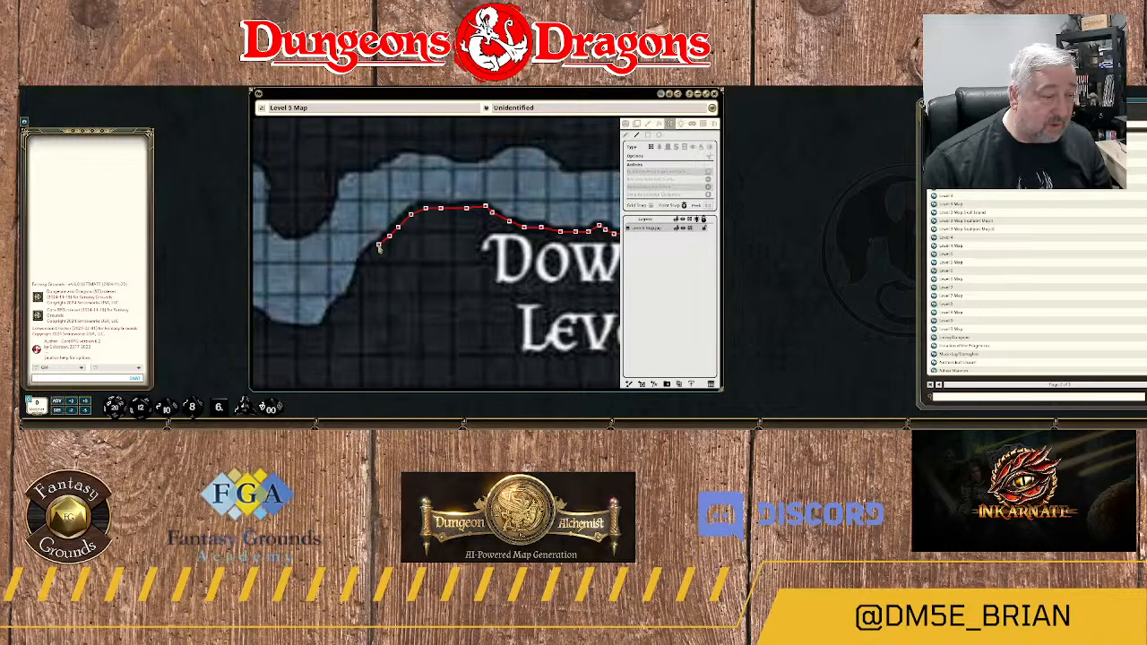
{"action": "left_click", "coordinate": [367, 261]}
{"action": "left_click", "coordinate": [359, 275]}
{"action": "left_click", "coordinate": [353, 289]}
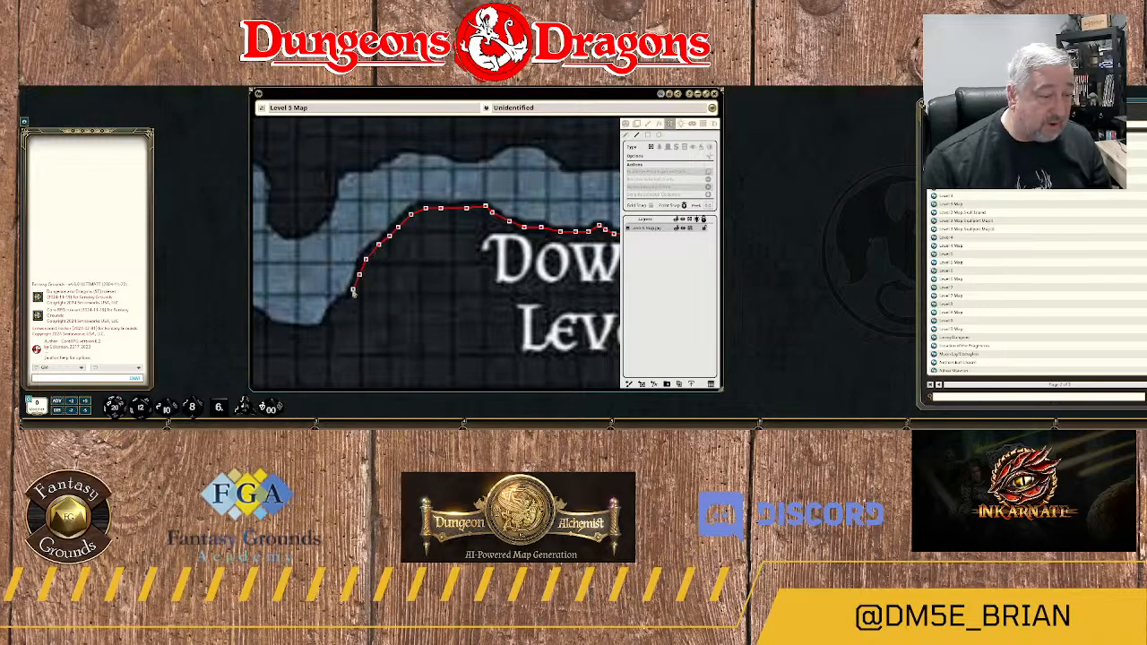
Finish the descent to the channel's lowest point and round its southern edge westward.
{"action": "left_click", "coordinate": [346, 303]}
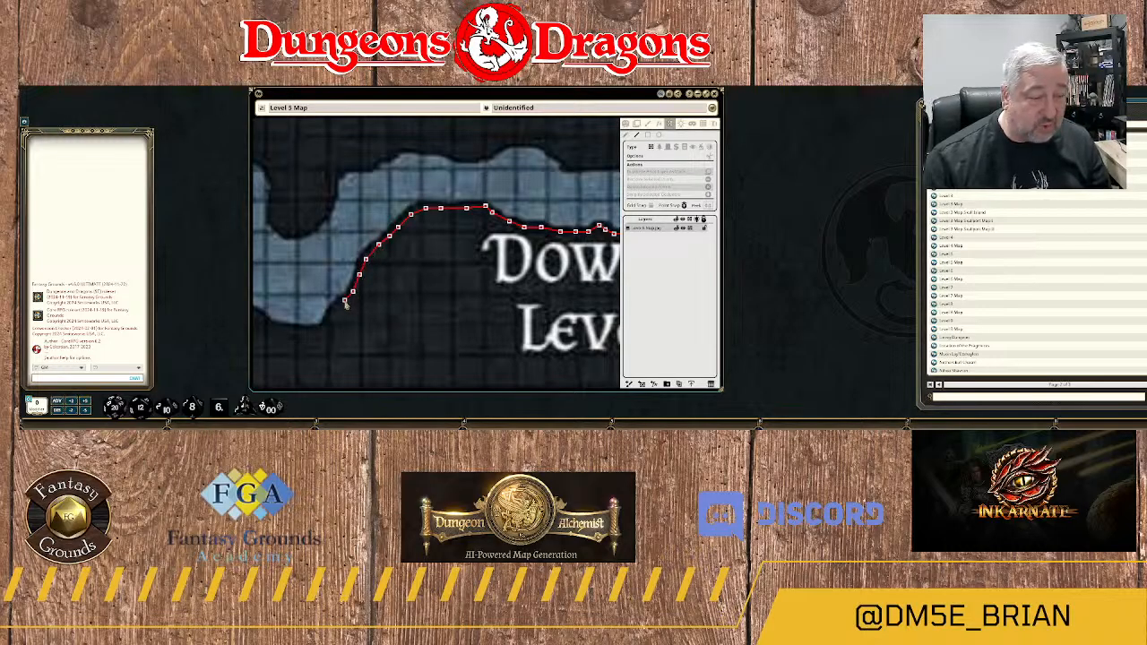
{"action": "left_click", "coordinate": [334, 312]}
{"action": "left_click", "coordinate": [320, 331]}
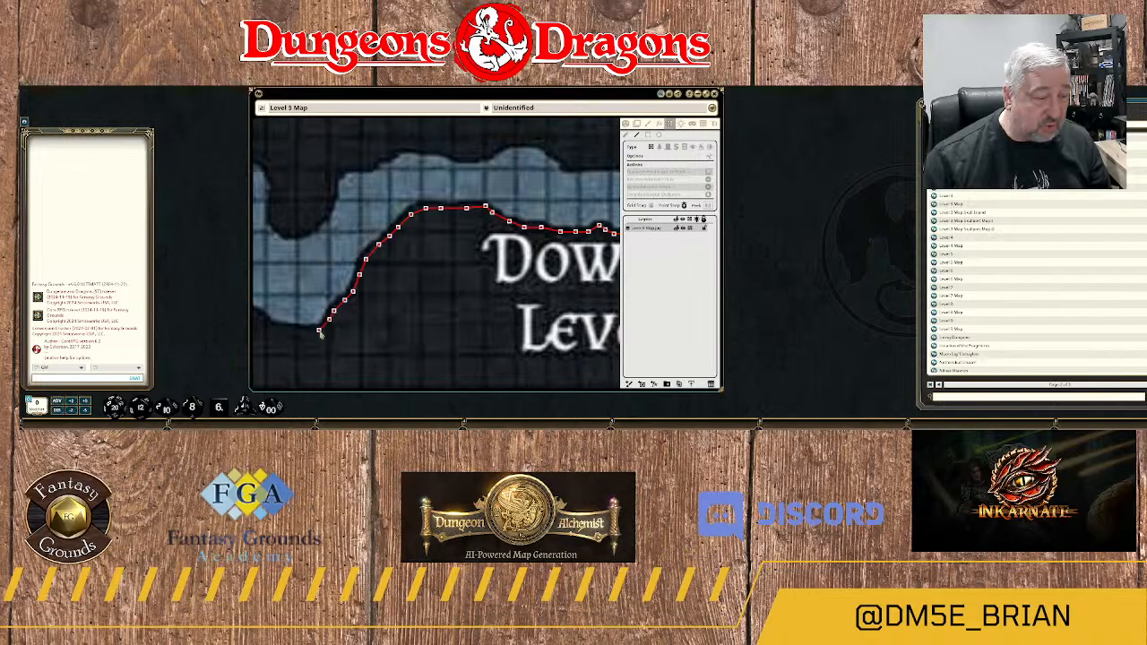
{"action": "left_click", "coordinate": [314, 332]}
{"action": "left_click", "coordinate": [293, 330]}
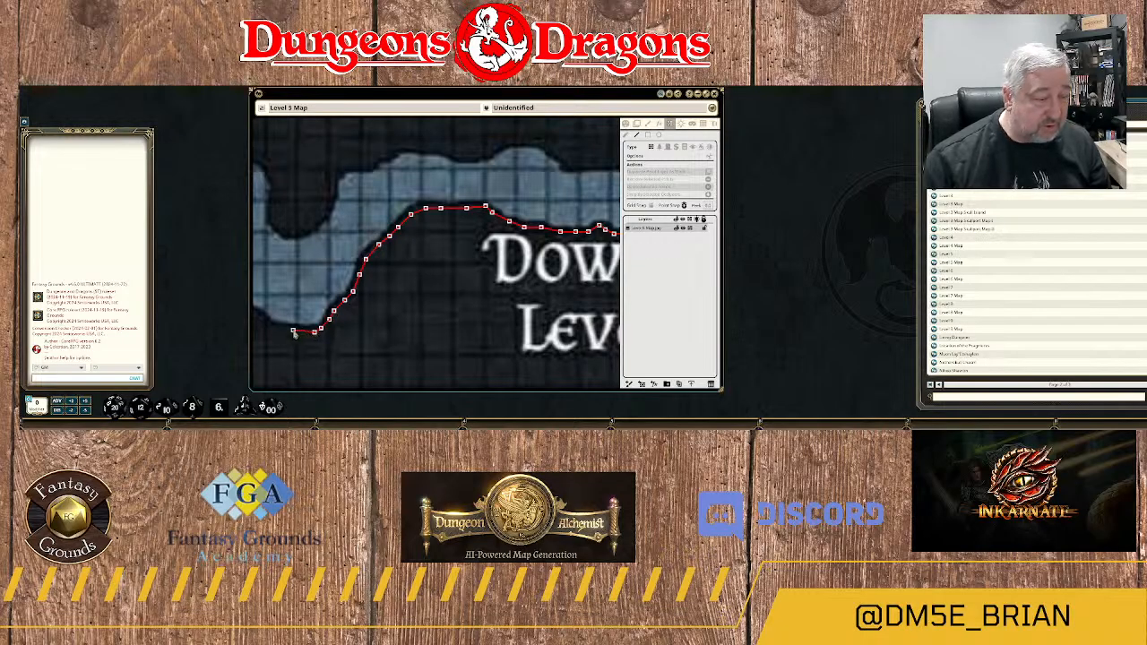
{"action": "left_click", "coordinate": [276, 331]}
Trace the southern bank northwest from the low point up the long rock slope.
{"action": "left_click_drag", "start_coordinate": [428, 326], "coordinate": [490, 326]}
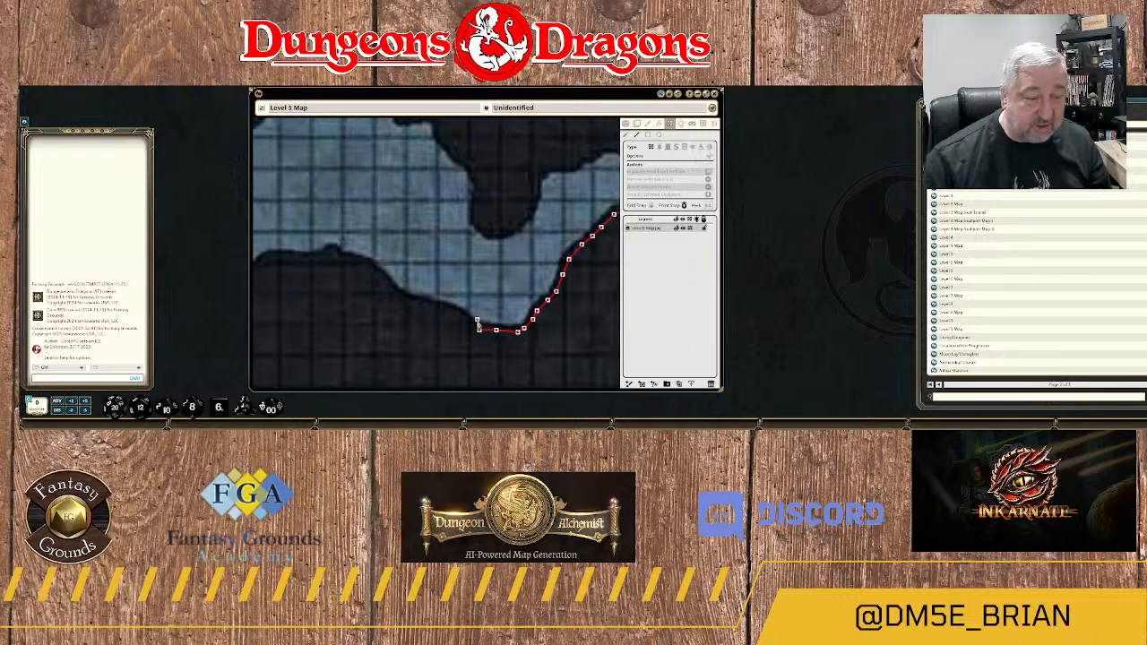
{"action": "left_click", "coordinate": [467, 321]}
{"action": "left_click", "coordinate": [449, 312]}
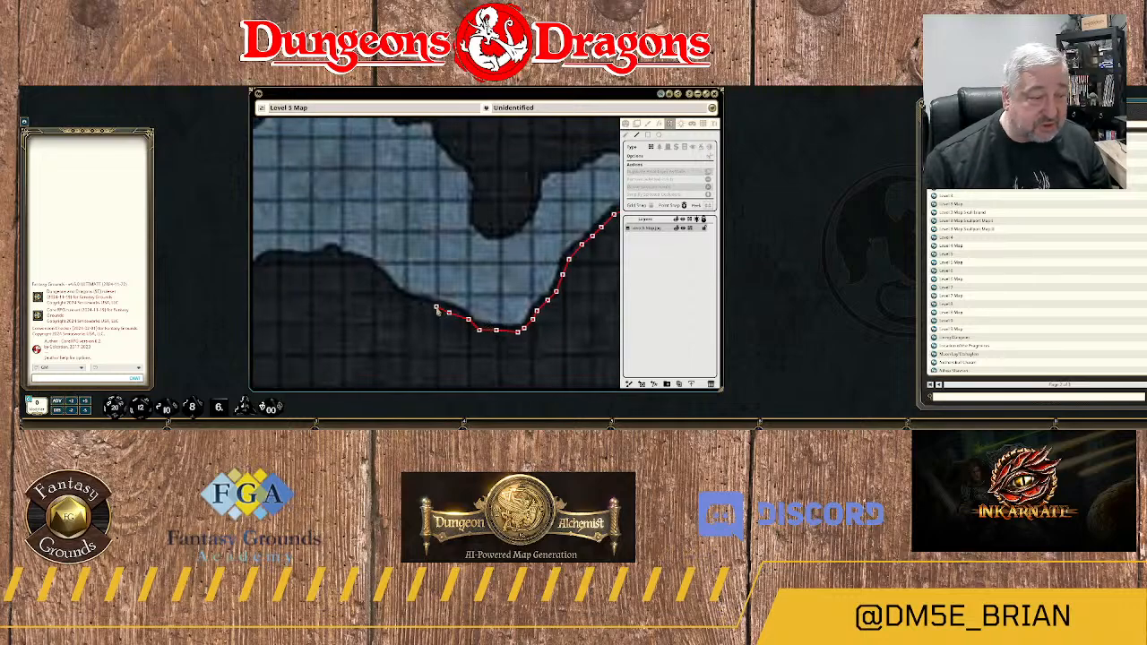
{"action": "left_click", "coordinate": [434, 308]}
{"action": "left_click", "coordinate": [413, 308]}
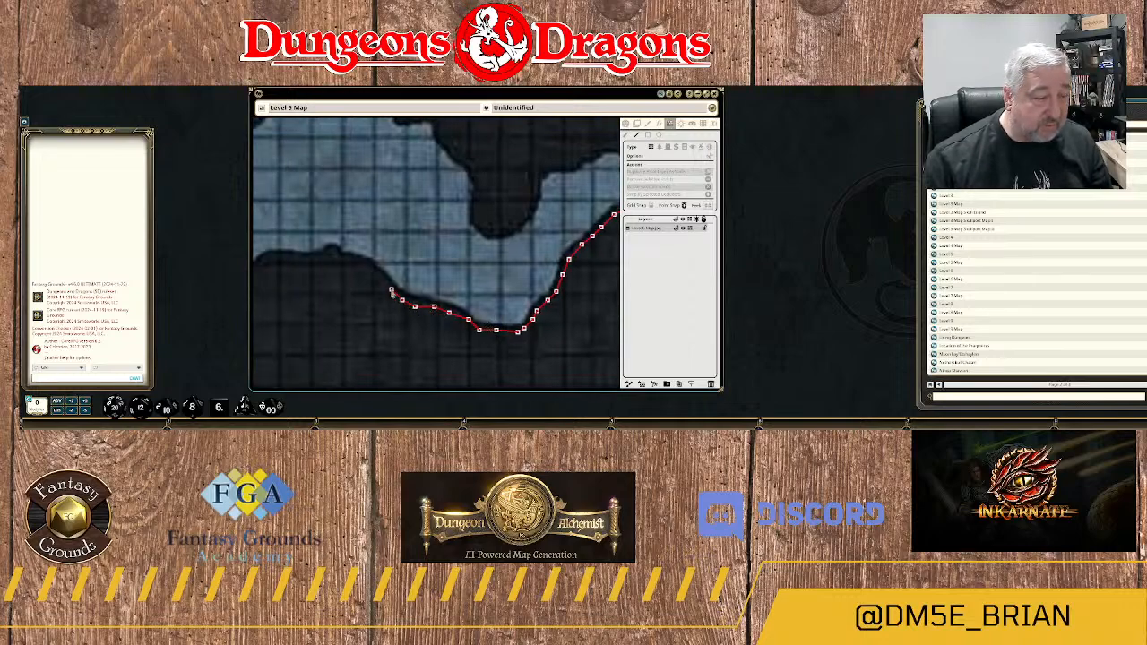
{"action": "left_click", "coordinate": [392, 289]}
{"action": "left_click", "coordinate": [382, 281]}
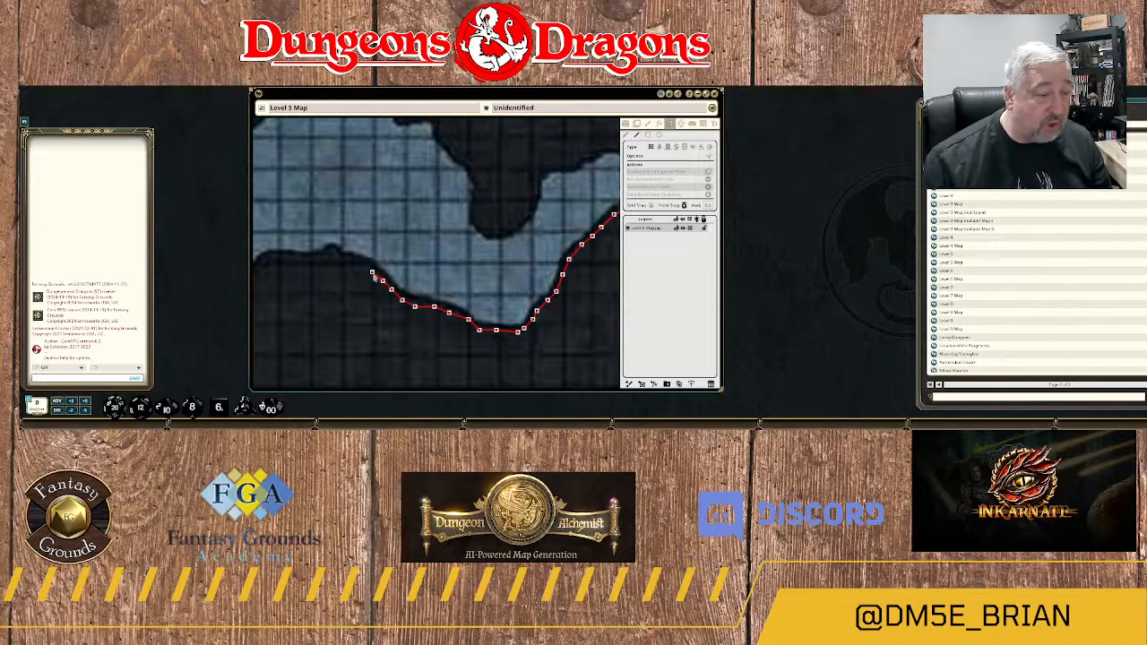
Bring the wall to the top of the slope and over the small rock peak.
{"action": "left_click", "coordinate": [366, 264]}
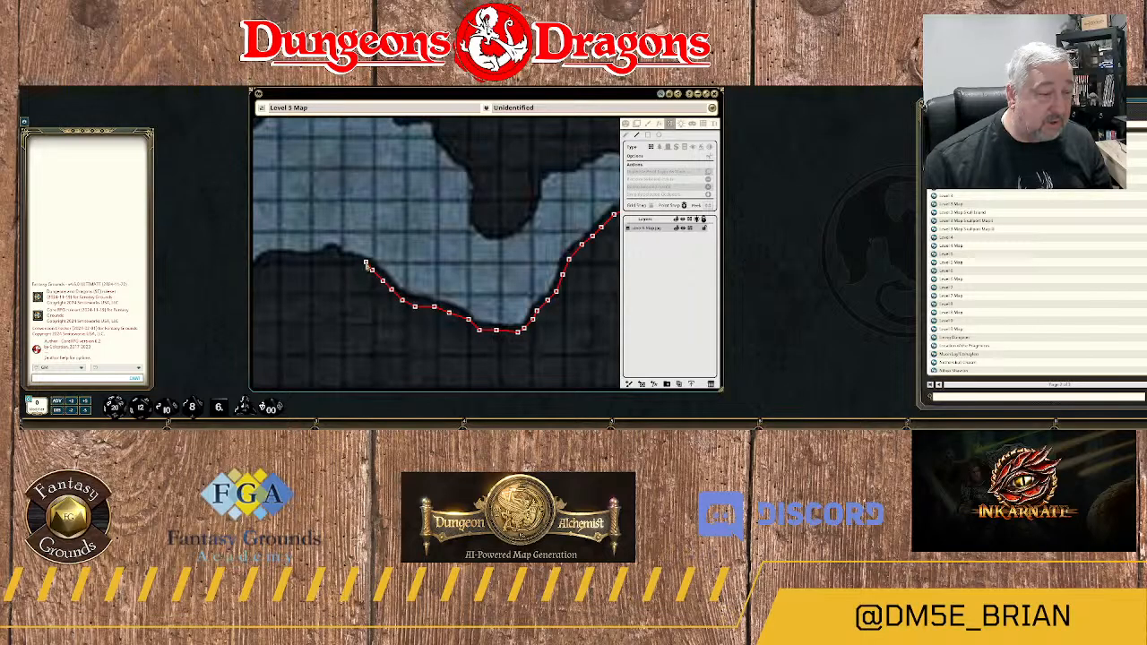
{"action": "left_click", "coordinate": [351, 259]}
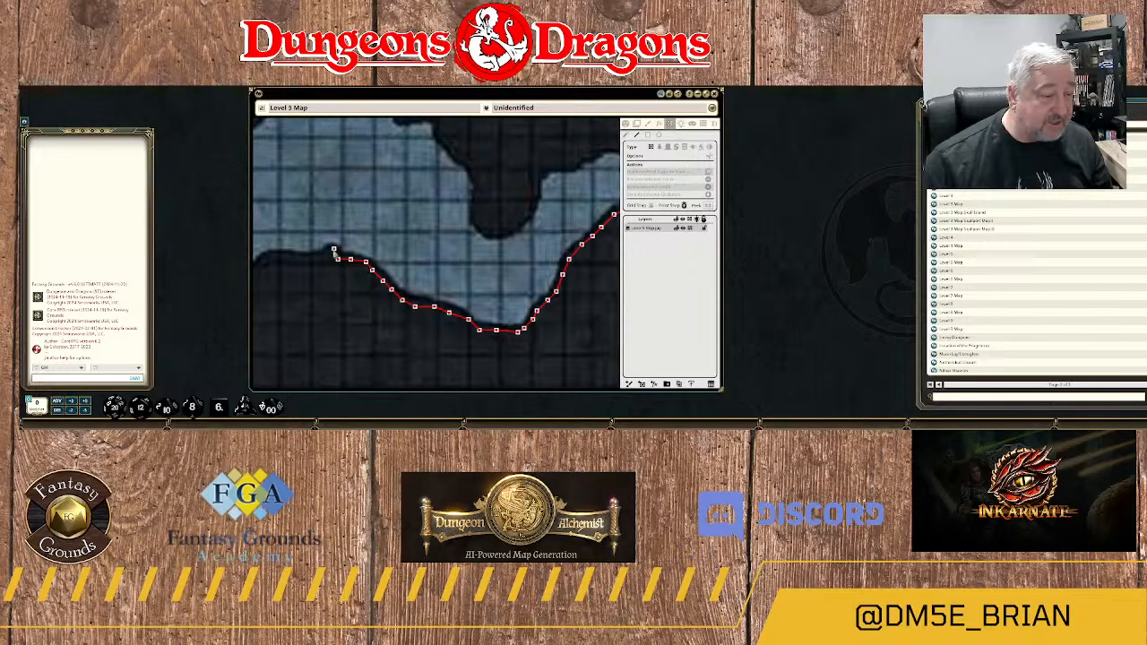
{"action": "left_click", "coordinate": [326, 255]}
Run the wall west along the rounded rock top beyond the small peak and start down its southwestern slope.
{"action": "left_click_drag", "start_coordinate": [312, 269], "coordinate": [521, 293]}
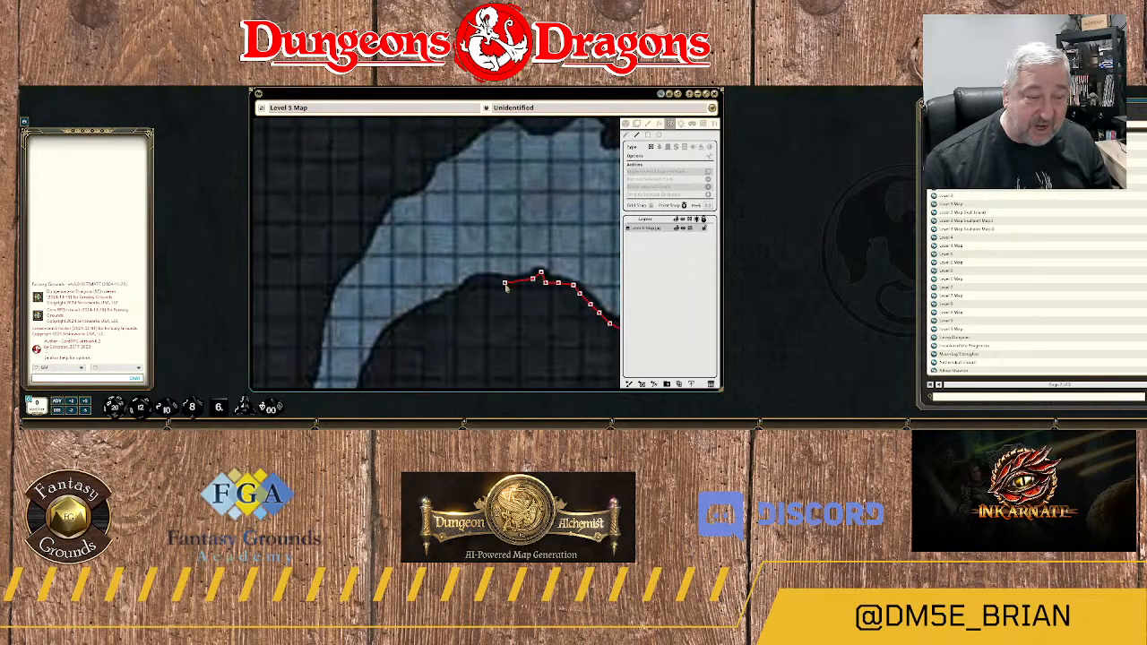
{"action": "left_click", "coordinate": [520, 283]}
{"action": "left_click", "coordinate": [506, 283]}
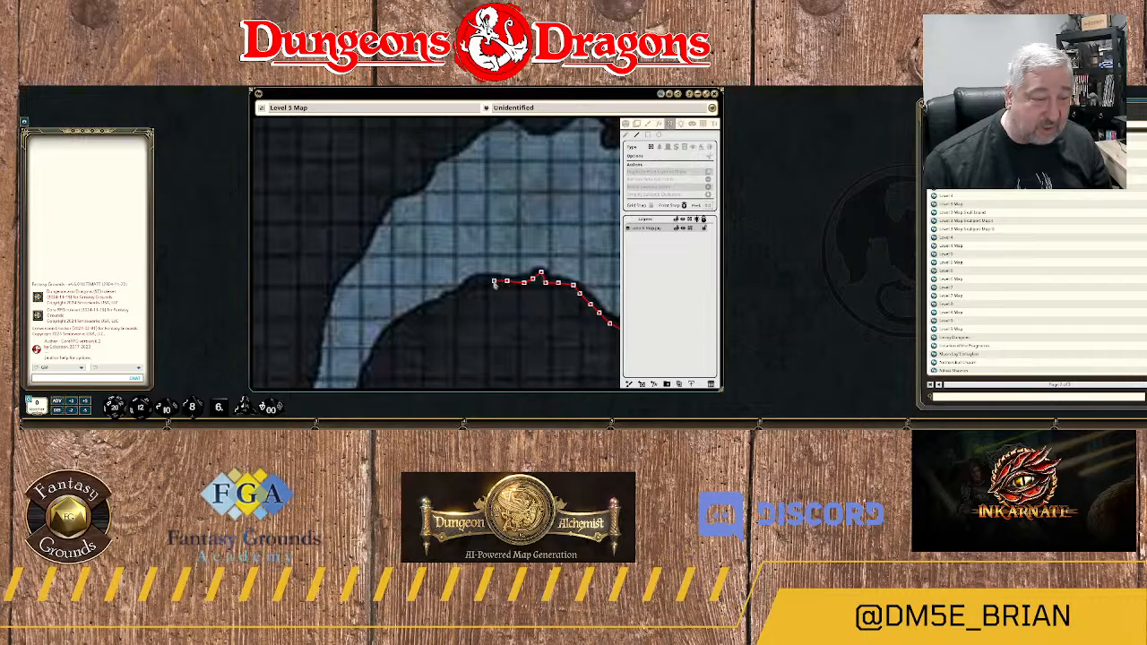
{"action": "left_click", "coordinate": [485, 281]}
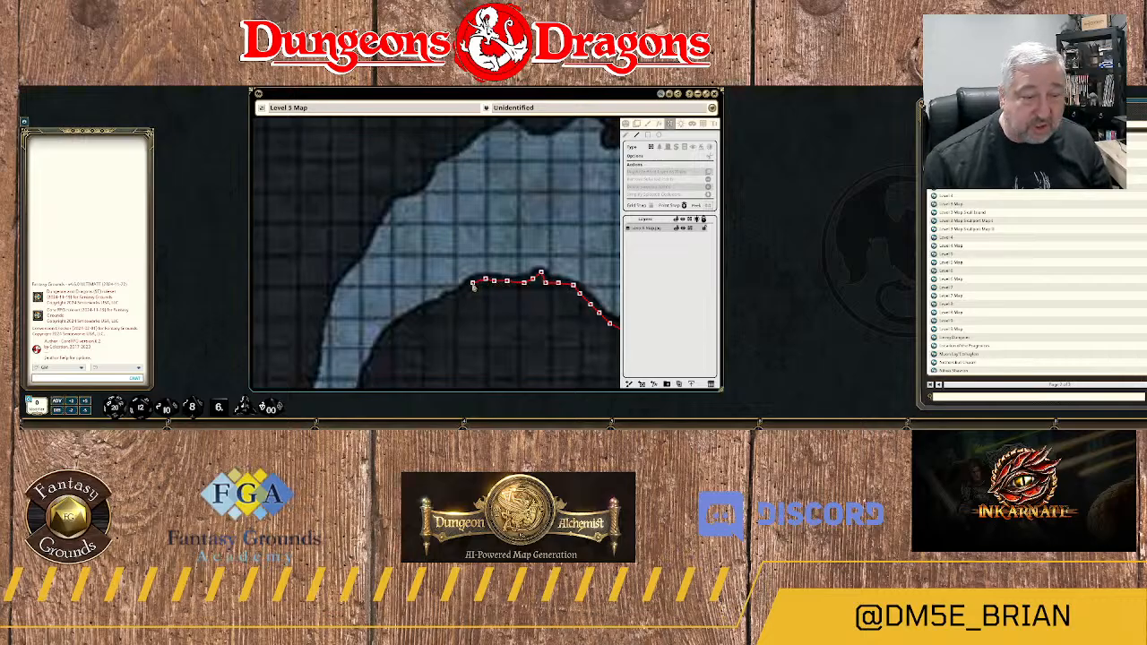
{"action": "left_click", "coordinate": [472, 284]}
{"action": "left_click", "coordinate": [463, 290]}
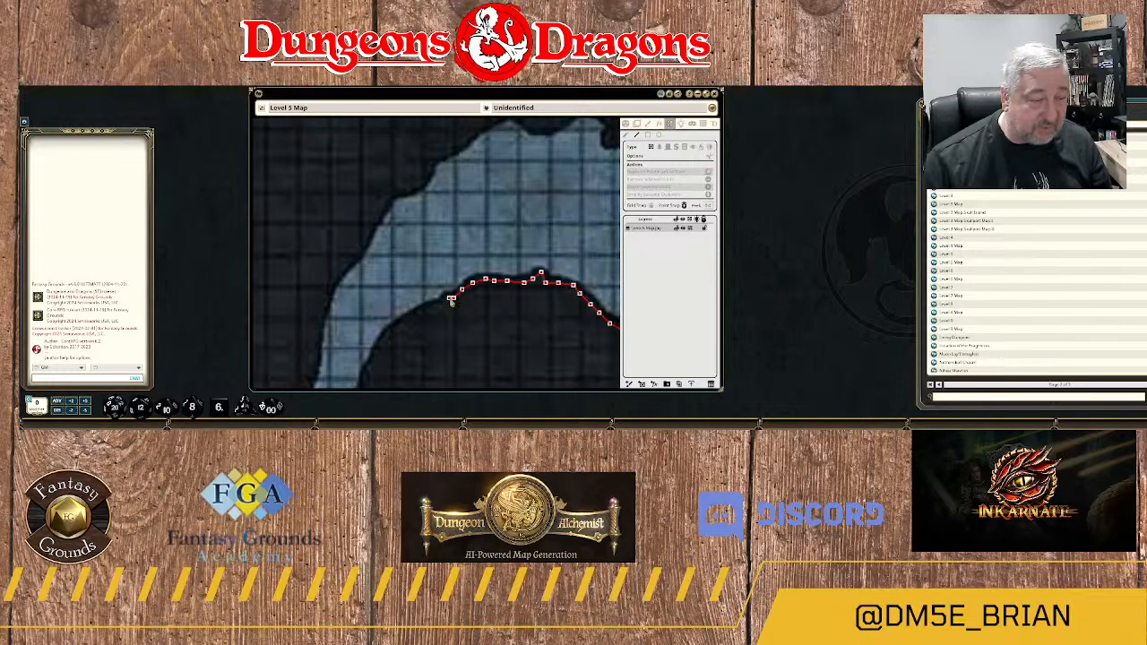
{"action": "left_click", "coordinate": [447, 299]}
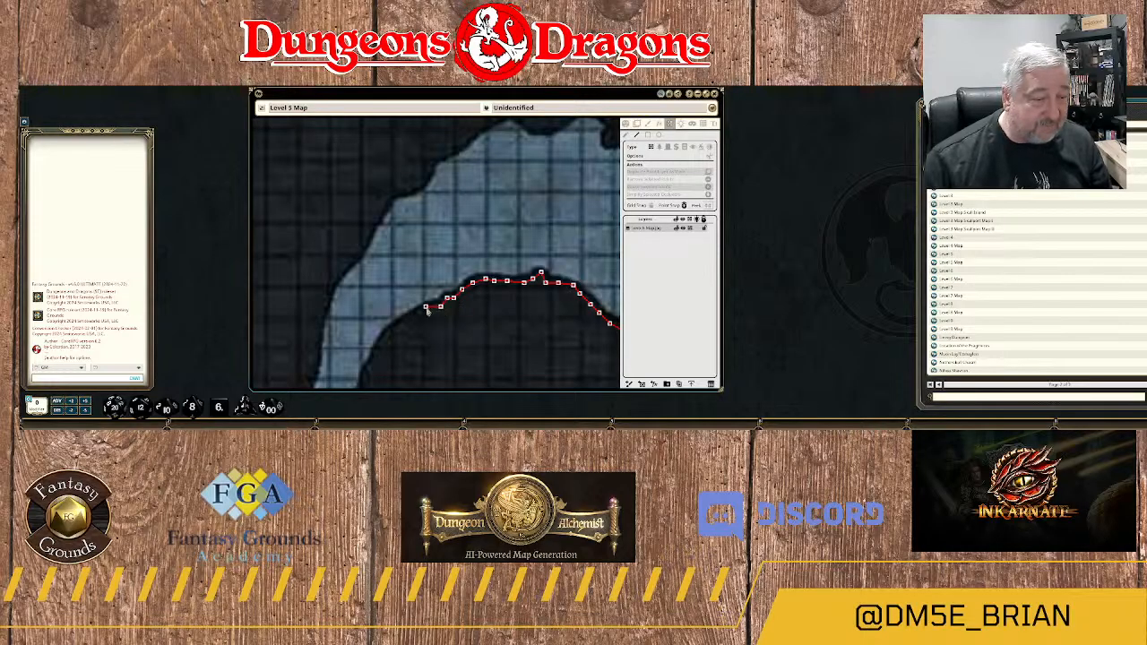
Continue the wall down the southwestern rock slope and into the narrow channel that leads south.
{"action": "left_click_drag", "start_coordinate": [427, 324], "coordinate": [518, 254]}
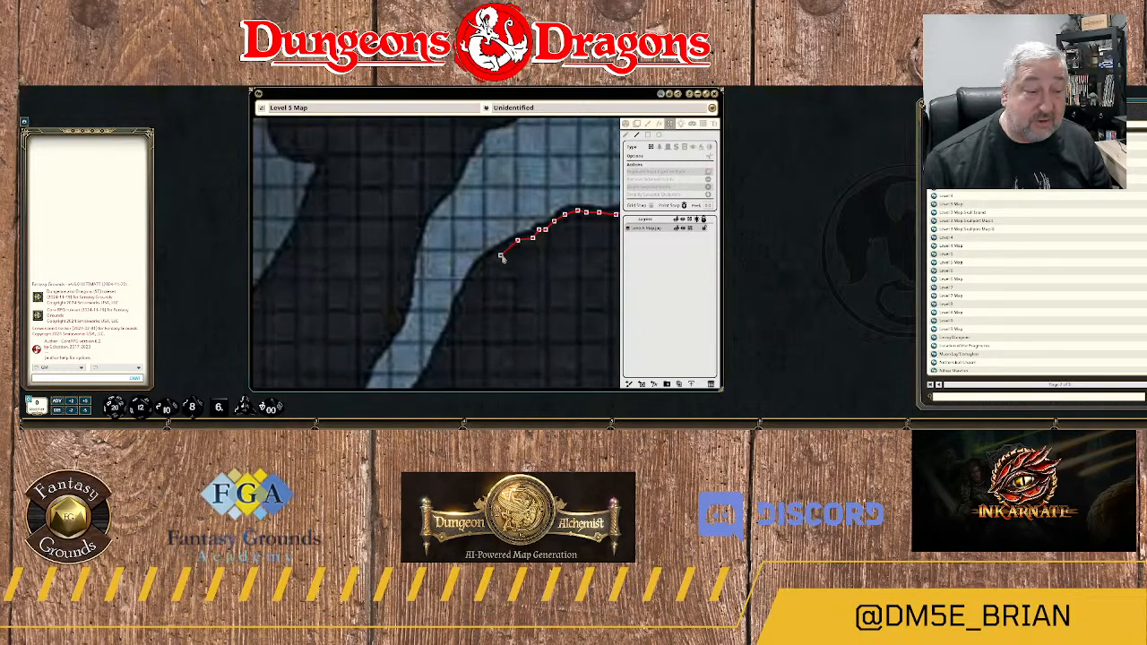
{"action": "left_click", "coordinate": [485, 259]}
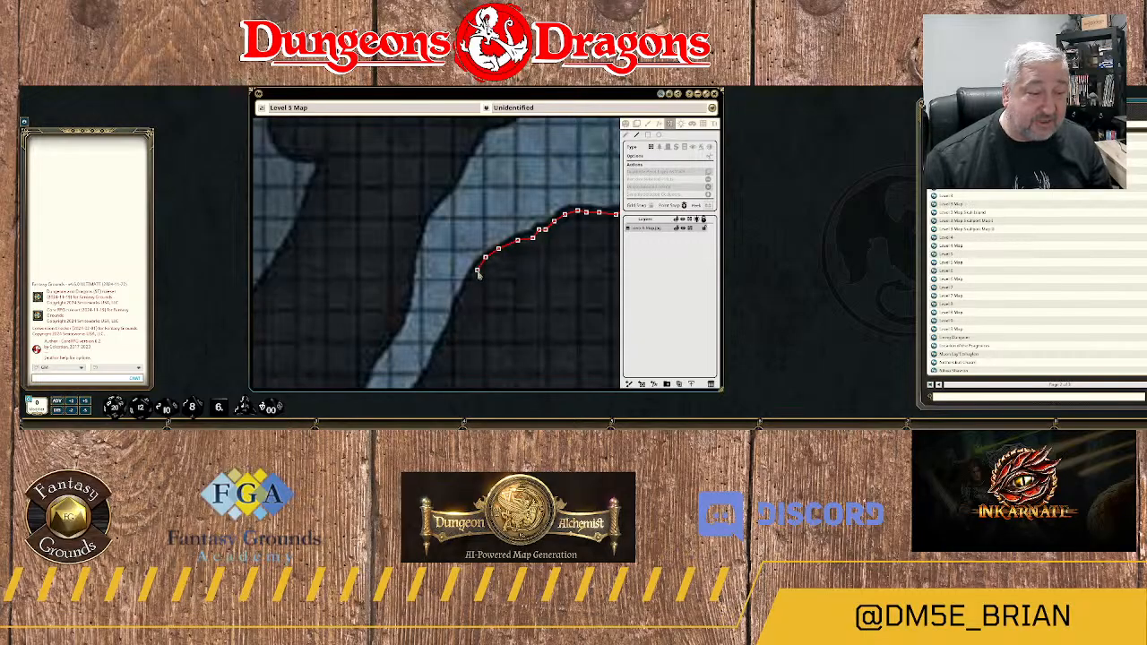
{"action": "left_click", "coordinate": [477, 270]}
{"action": "left_click", "coordinate": [462, 298]}
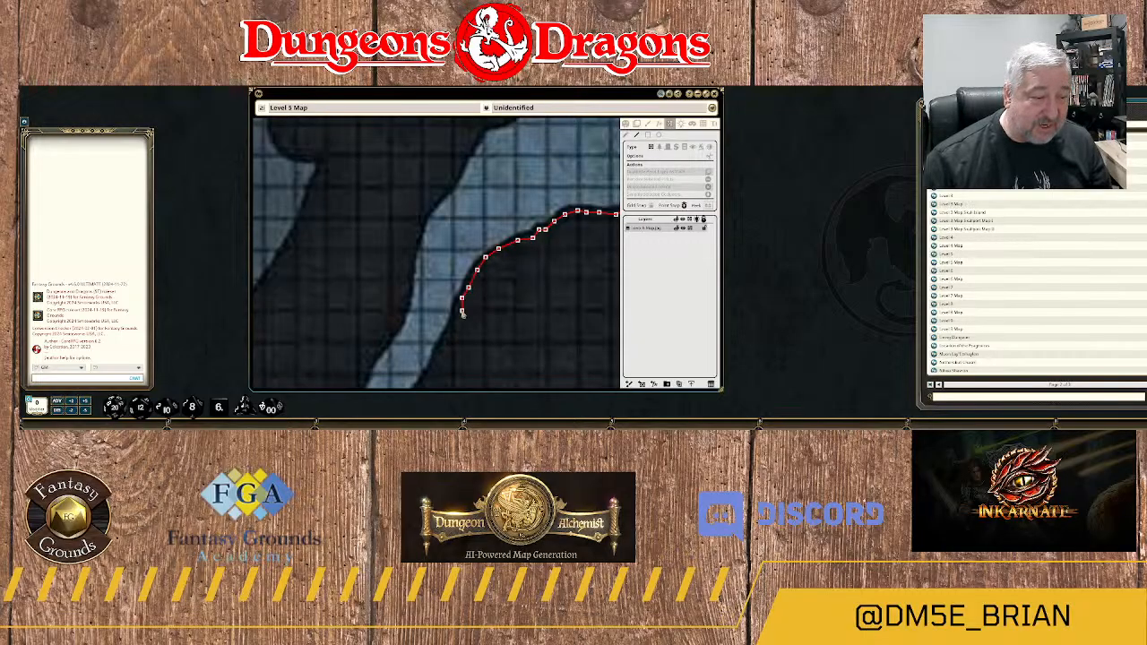
{"action": "left_click", "coordinate": [458, 310]}
Trace the eastern bank of the narrow channel south until just past the eastern end of the bridge.
{"action": "left_click_drag", "start_coordinate": [452, 339], "coordinate": [516, 206]}
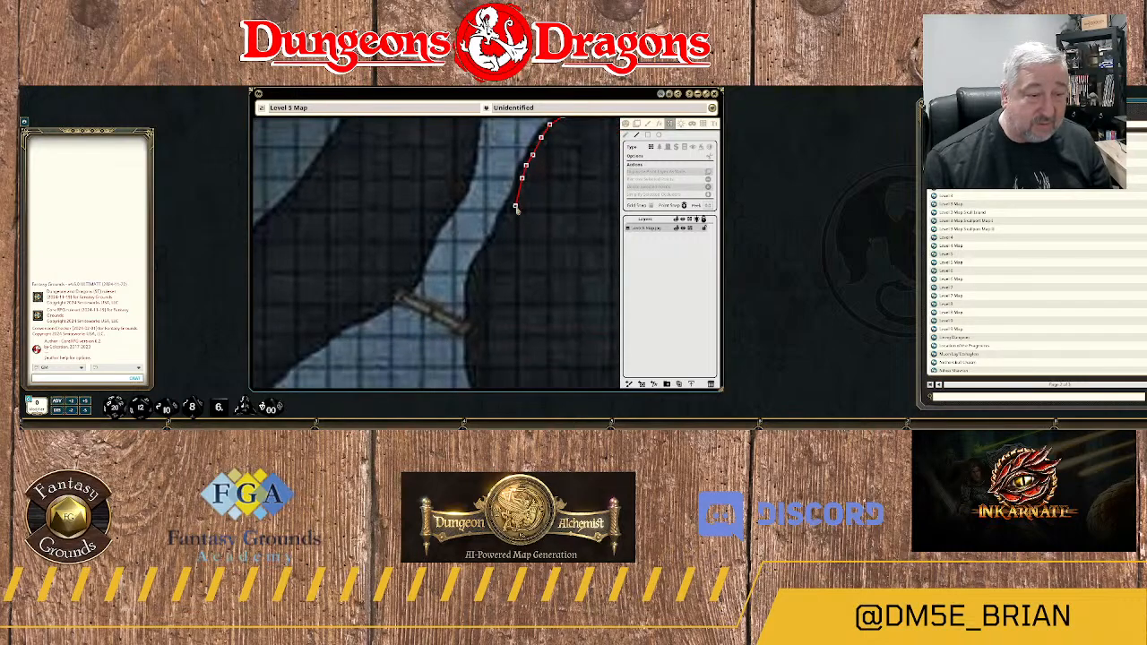
{"action": "left_click", "coordinate": [512, 202]}
{"action": "left_click", "coordinate": [507, 213]}
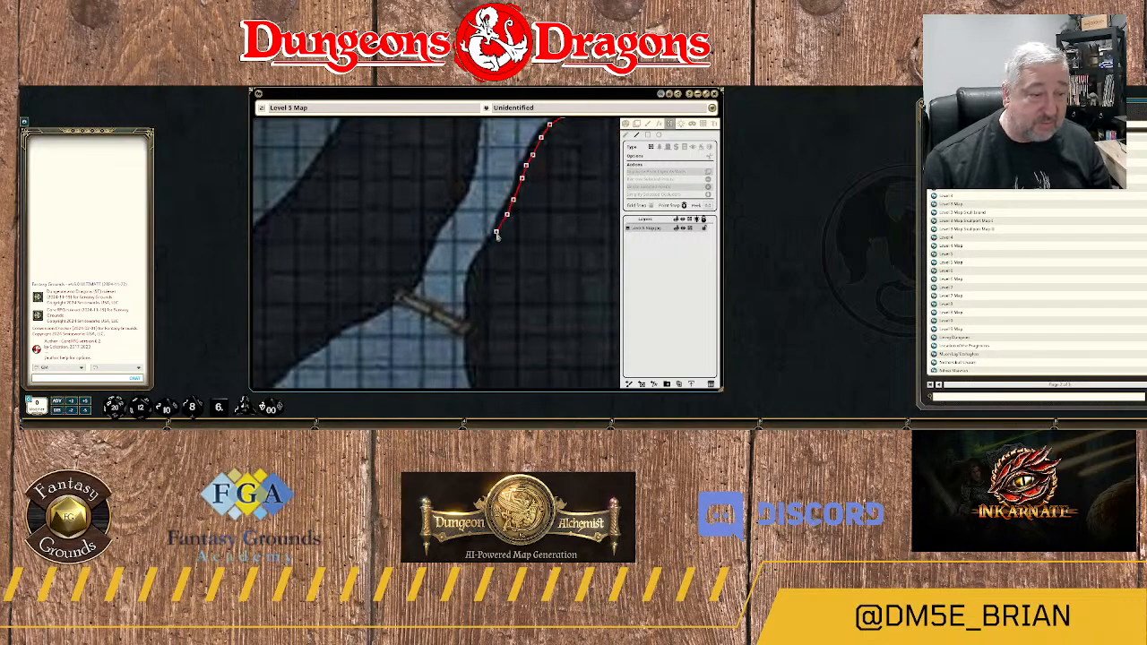
{"action": "left_click", "coordinate": [494, 233]}
{"action": "left_click", "coordinate": [481, 260]}
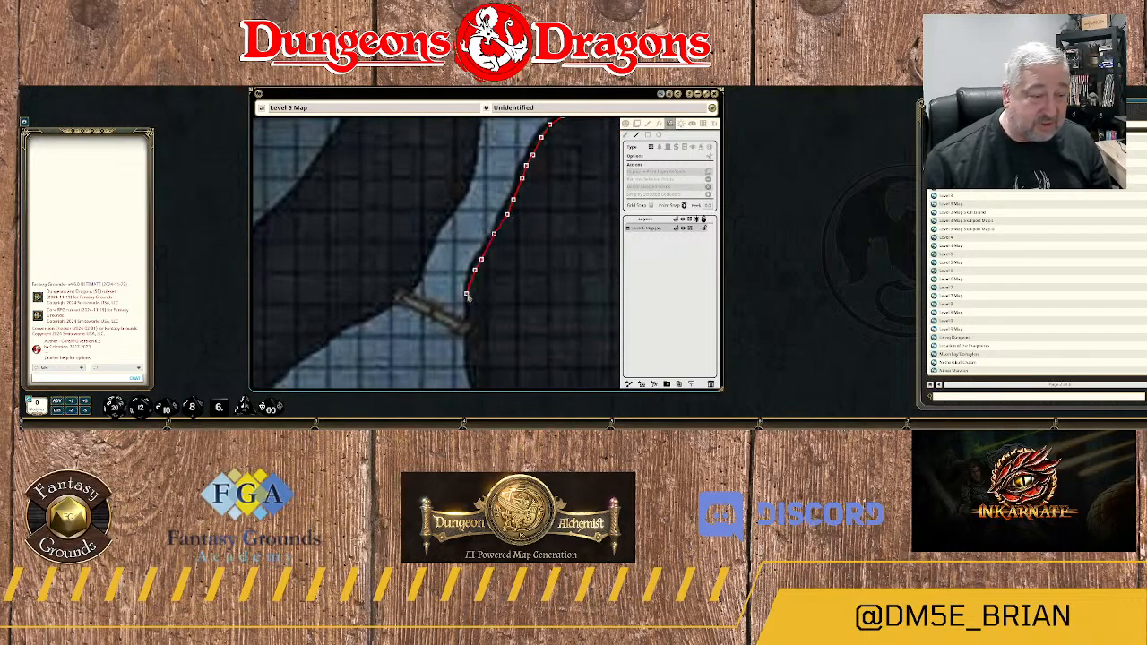
{"action": "left_click", "coordinate": [470, 296]}
{"action": "left_click", "coordinate": [470, 318]}
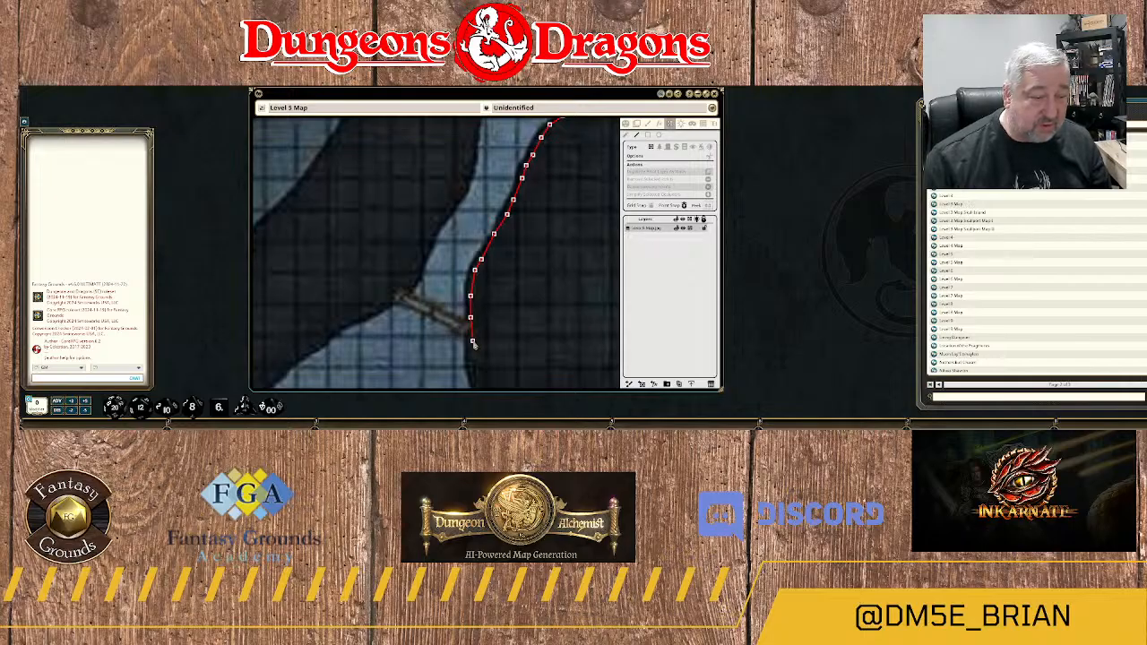
{"action": "left_click", "coordinate": [474, 339]}
Run the wall south from the bridge down the eastern edge of area 25.
{"action": "left_click_drag", "start_coordinate": [475, 355], "coordinate": [484, 282]}
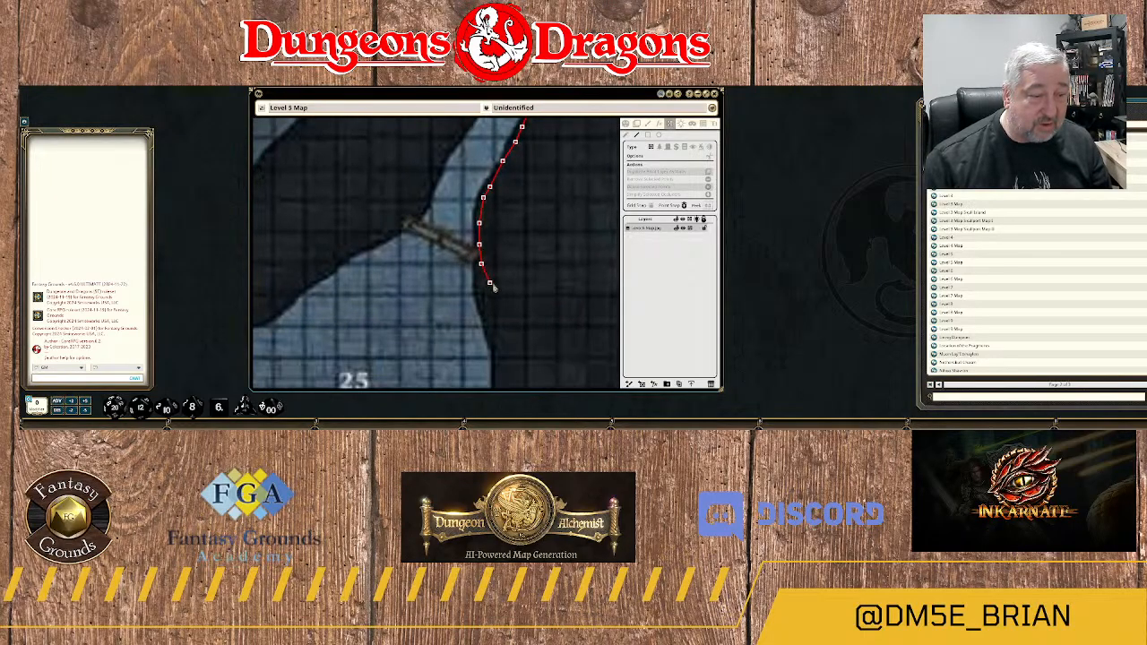
{"action": "left_click", "coordinate": [481, 287]}
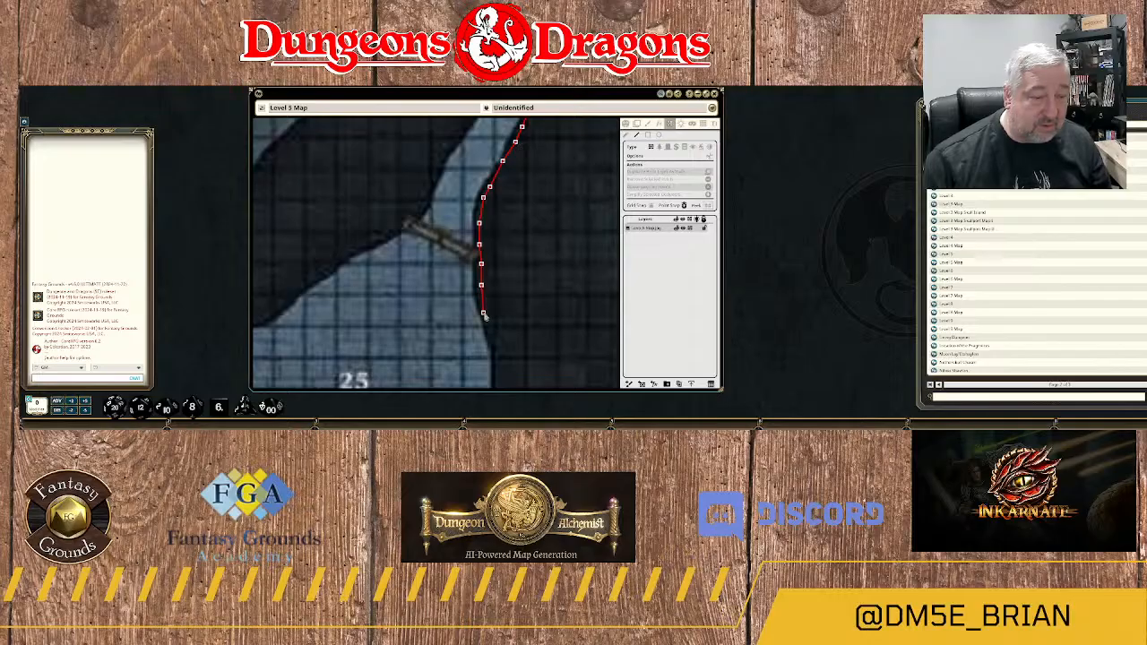
{"action": "left_click", "coordinate": [495, 333]}
{"action": "left_click_drag", "start_coordinate": [508, 347], "coordinate": [504, 217]}
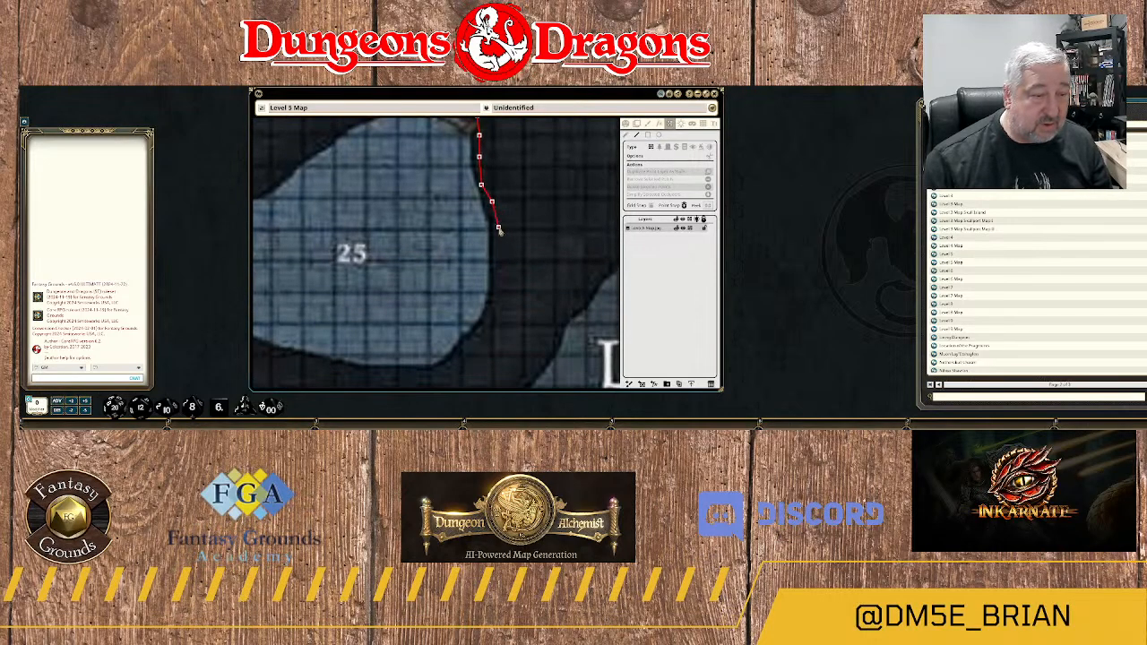
{"action": "left_click", "coordinate": [499, 230]}
{"action": "left_click", "coordinate": [496, 258]}
{"action": "left_click", "coordinate": [494, 285]}
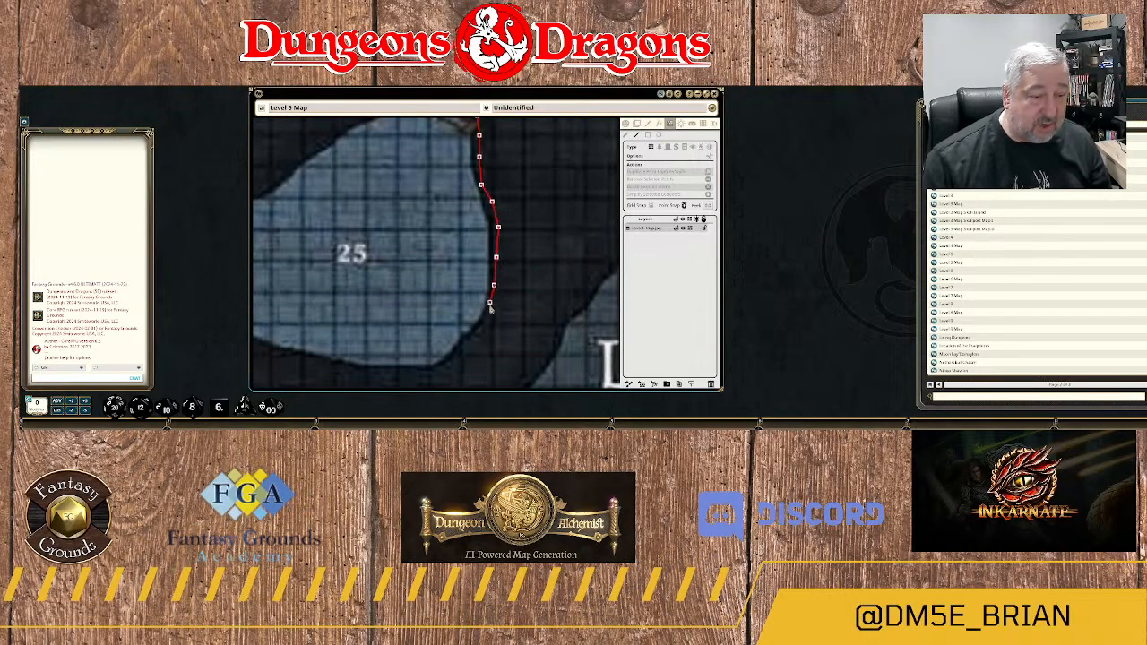
Round the southeastern corner of area 25 and start the wall west along its southern edge.
{"action": "left_click", "coordinate": [489, 314]}
{"action": "left_click", "coordinate": [483, 328]}
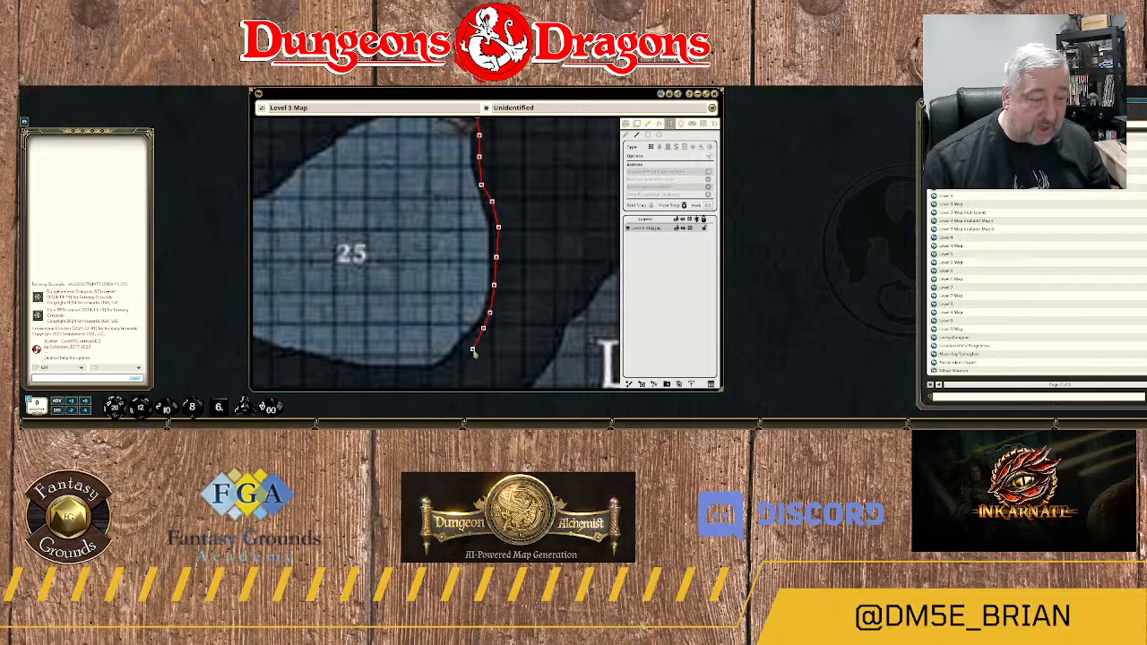
{"action": "left_click", "coordinate": [468, 346]}
{"action": "left_click", "coordinate": [457, 362]}
{"action": "left_click", "coordinate": [436, 372]}
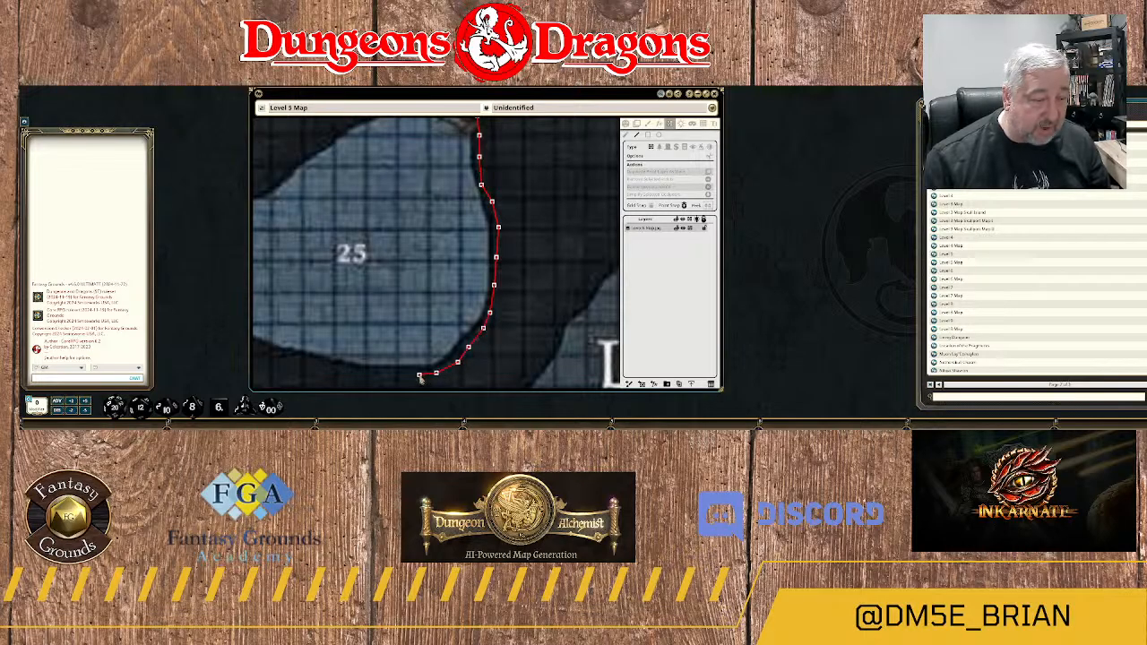
{"action": "left_click", "coordinate": [418, 374]}
{"action": "left_click", "coordinate": [380, 373]}
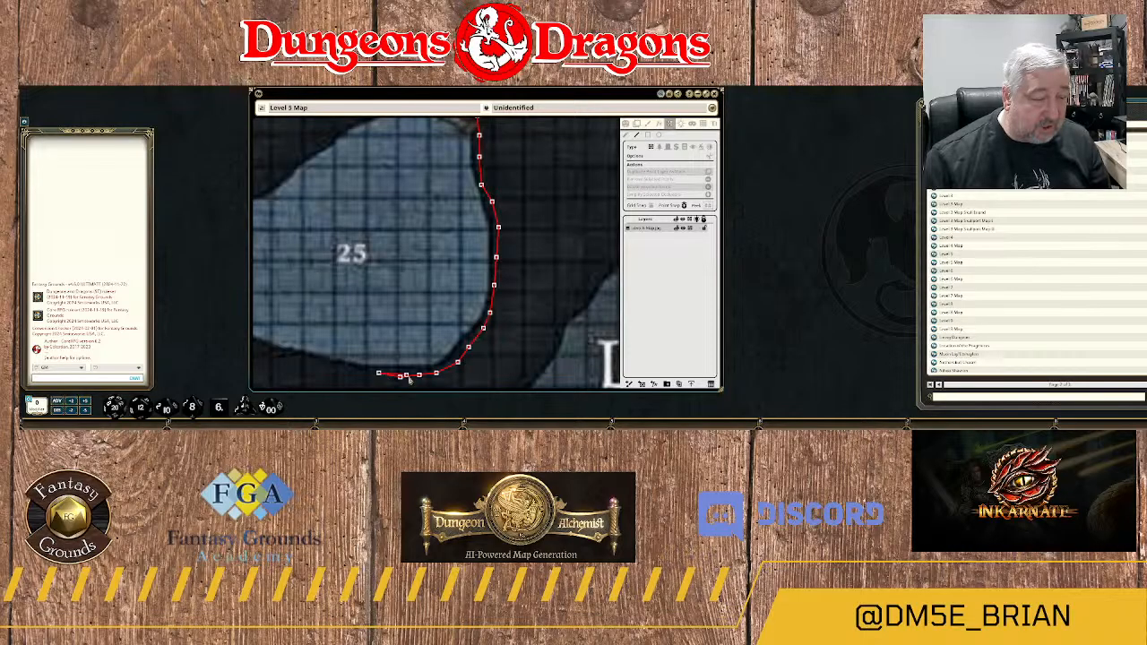
Extend the wall west along the rest of area 25's southern edge and around its southwestern corner.
{"action": "left_click_drag", "start_coordinate": [373, 321], "coordinate": [484, 233]}
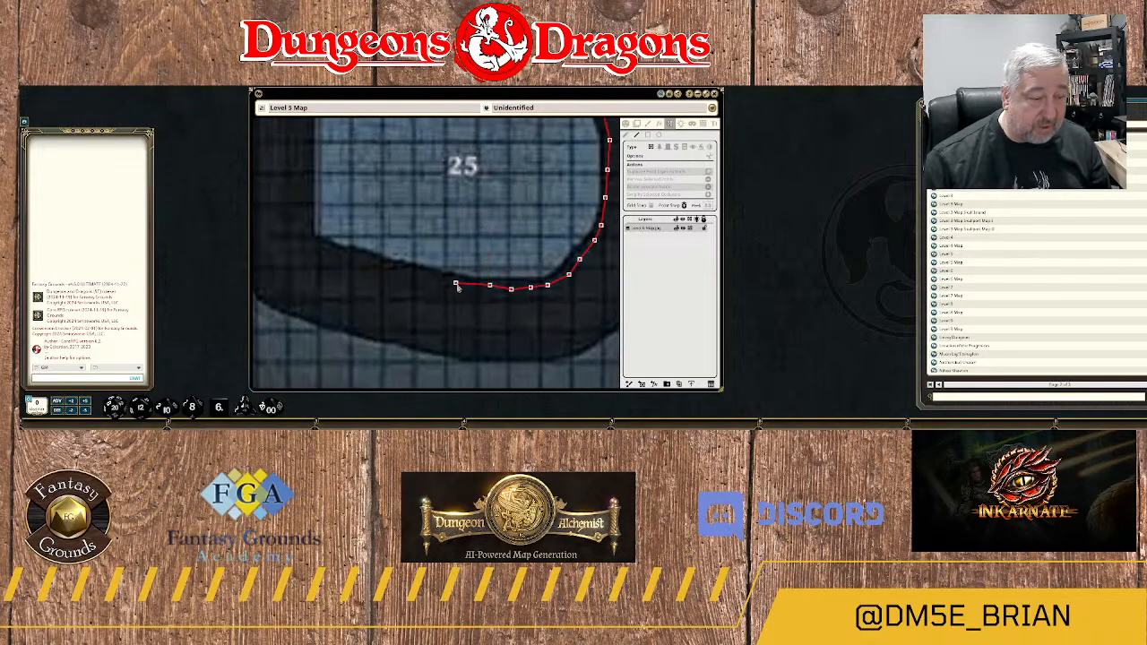
{"action": "left_click", "coordinate": [455, 283]}
{"action": "left_click", "coordinate": [428, 279]}
{"action": "left_click", "coordinate": [390, 267]}
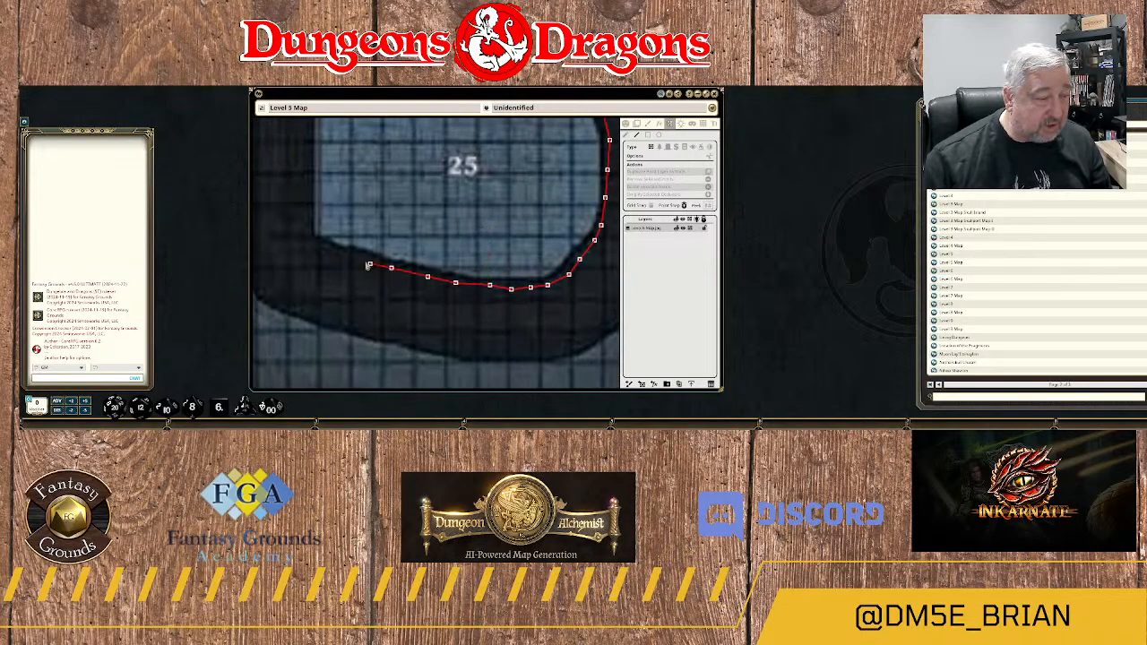
{"action": "left_click", "coordinate": [358, 259]}
{"action": "left_click", "coordinate": [328, 252]}
{"action": "left_click", "coordinate": [309, 242]}
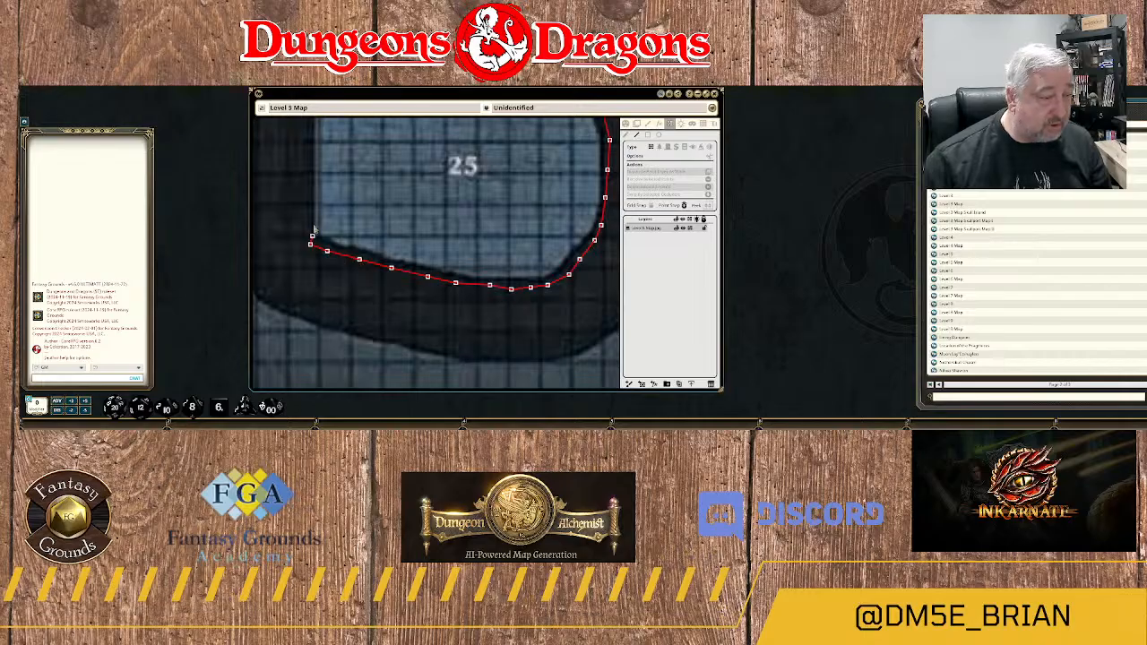
{"action": "left_click", "coordinate": [302, 235]}
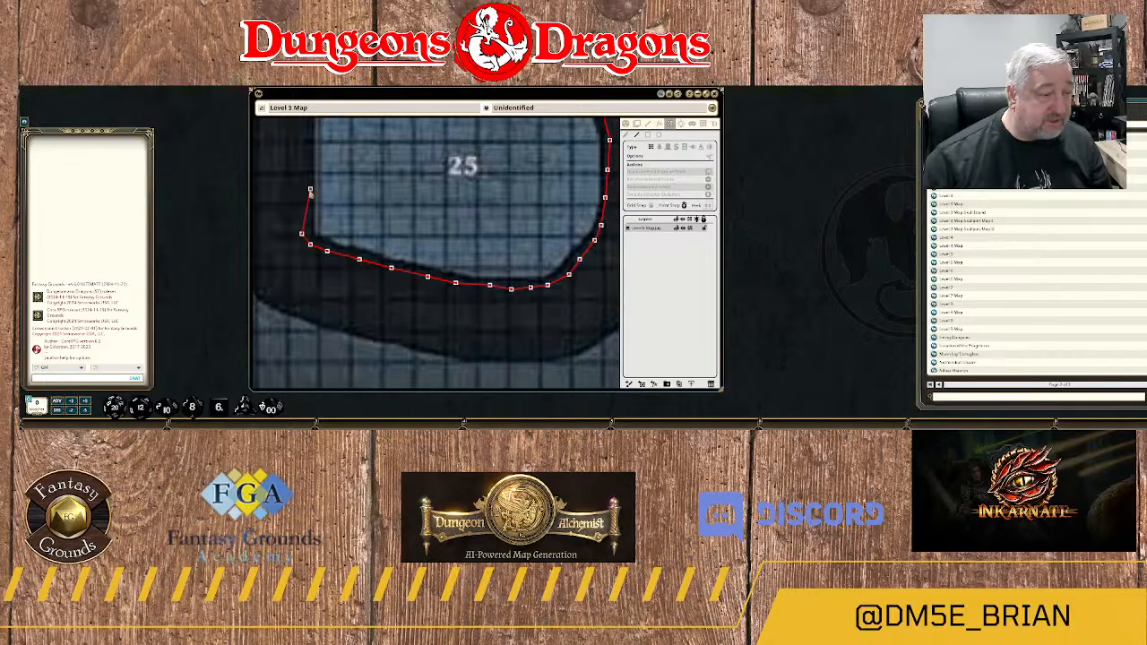
Bring the wall north up area 25's straight western edge and around the small notch at its northwestern corner.
{"action": "left_click_drag", "start_coordinate": [305, 189], "coordinate": [372, 267]}
{"action": "left_click", "coordinate": [372, 247]}
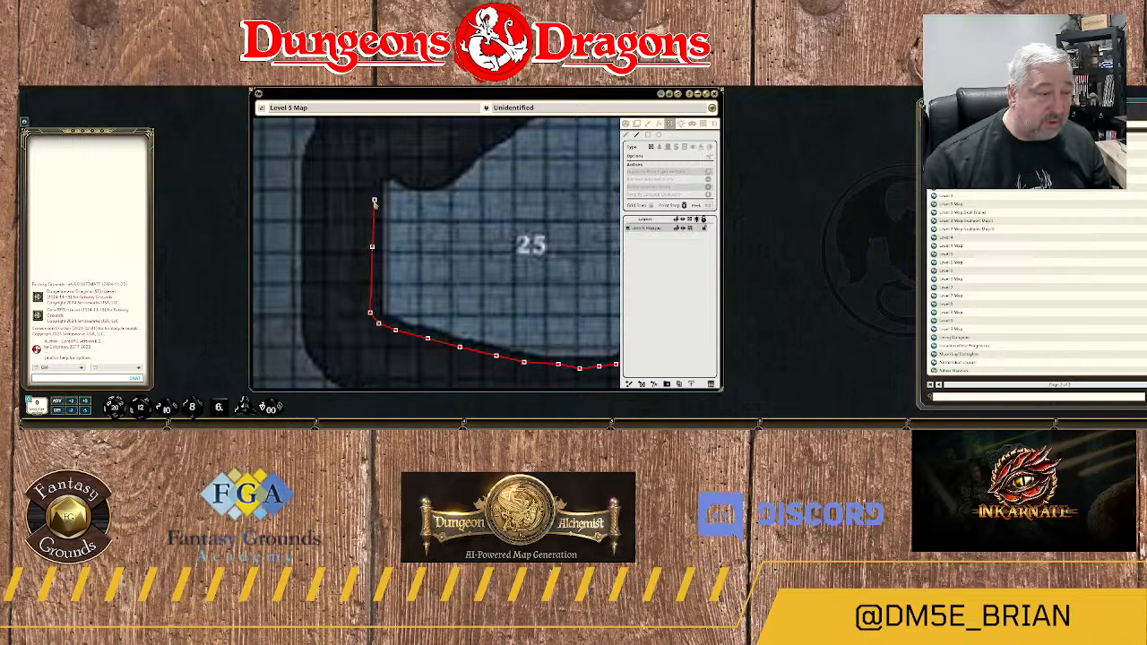
{"action": "left_click", "coordinate": [374, 180]}
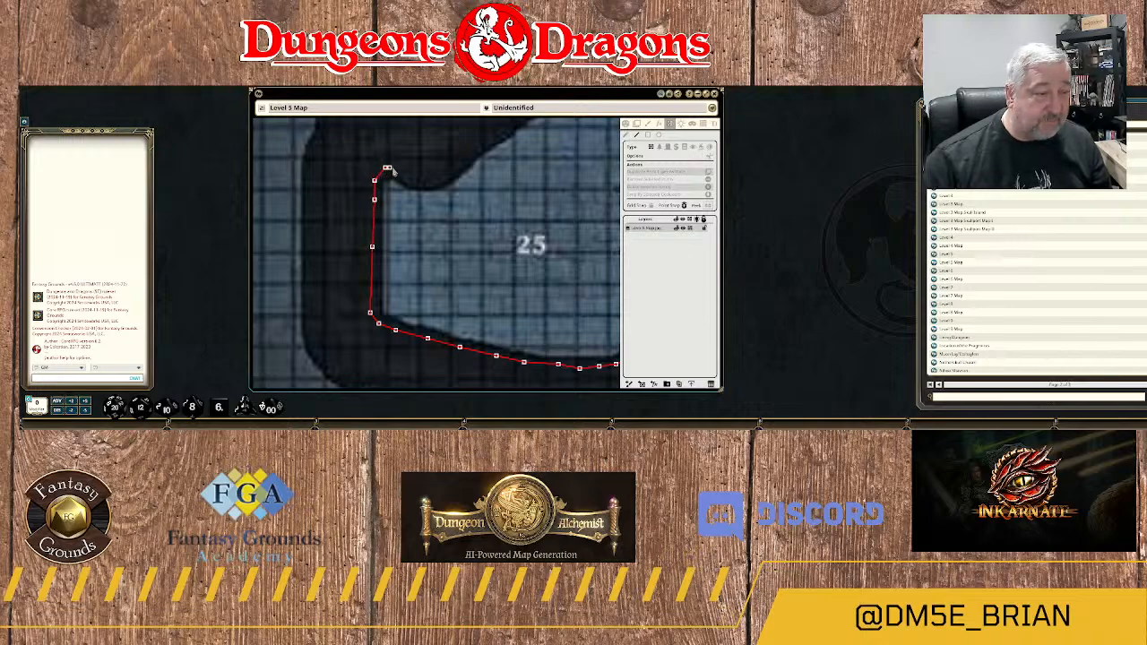
{"action": "left_click", "coordinate": [400, 168]}
{"action": "left_click", "coordinate": [413, 180]}
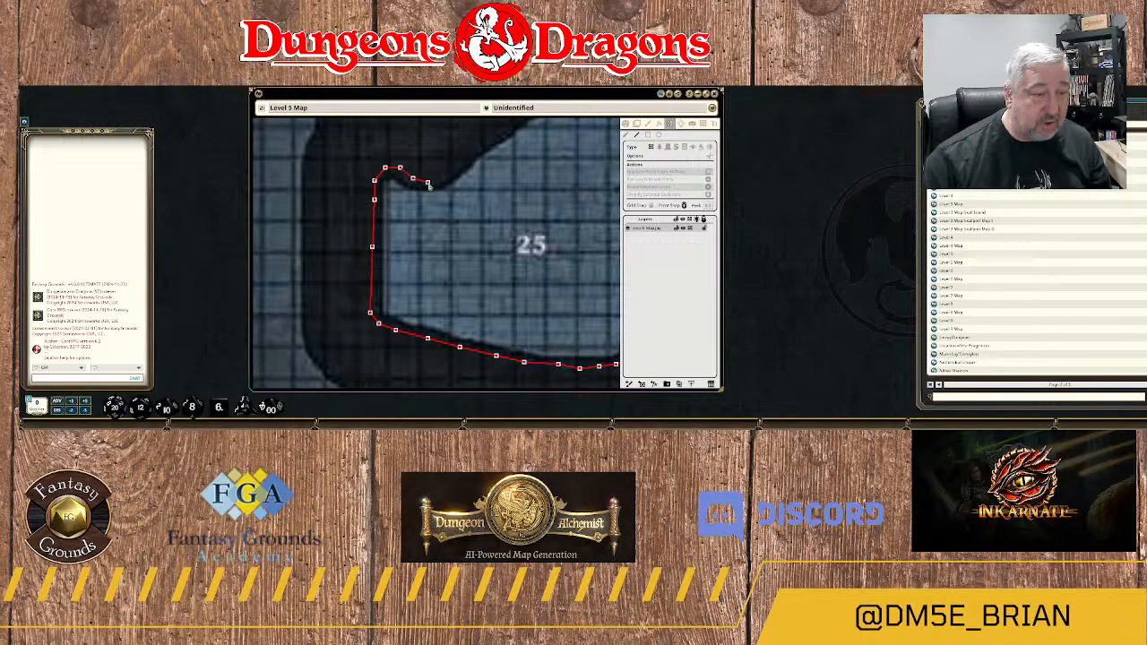
{"action": "left_click", "coordinate": [428, 183]}
{"action": "left_click", "coordinate": [447, 170]}
Trace area 25's northern edge northeast up to the western end of the bridge.
{"action": "left_click_drag", "start_coordinate": [467, 156], "coordinate": [415, 248]}
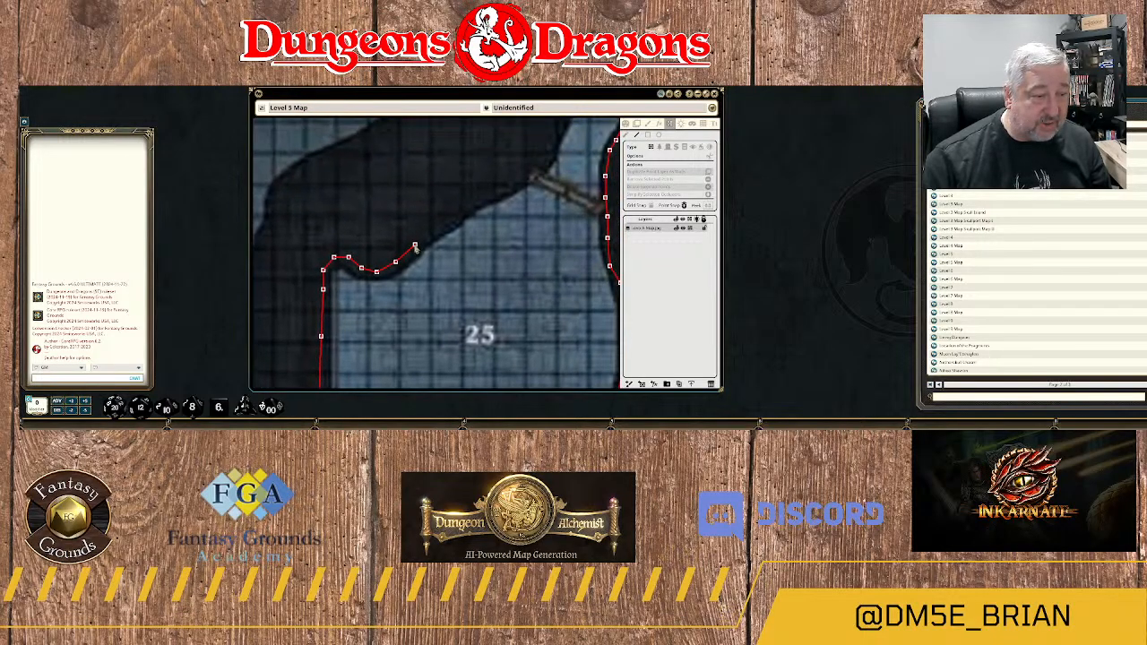
{"action": "left_click", "coordinate": [443, 225]}
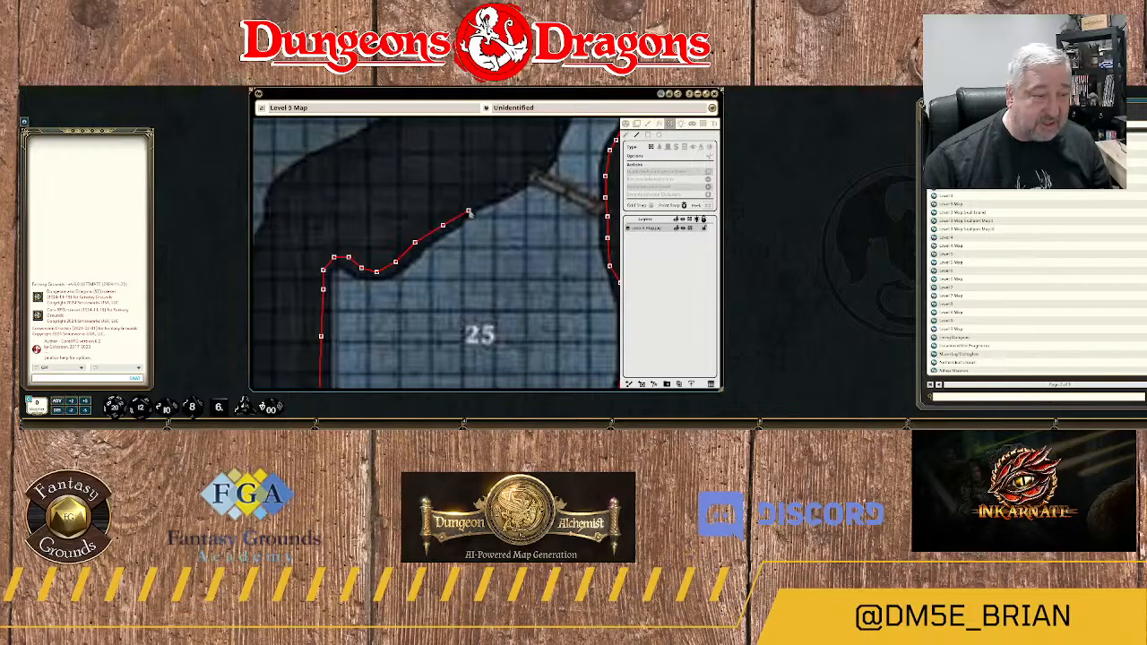
{"action": "left_click", "coordinate": [468, 208]}
{"action": "left_click", "coordinate": [490, 196]}
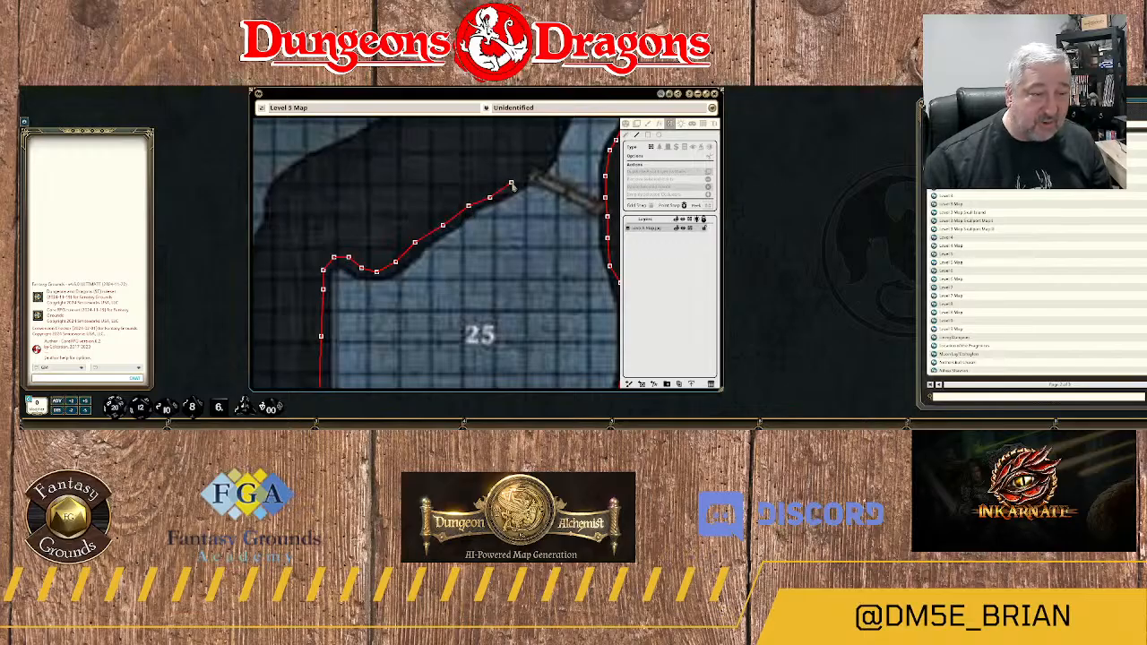
{"action": "left_click", "coordinate": [511, 183]}
{"action": "left_click", "coordinate": [523, 178]}
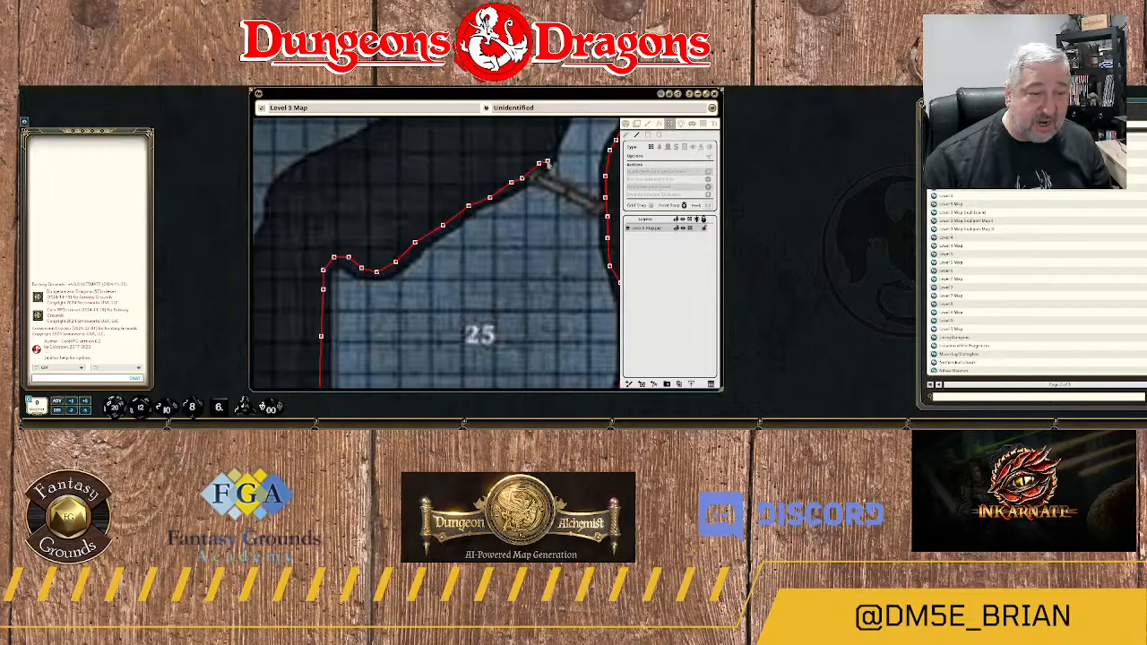
Carry the wall past the bridge's western end and north along the western bank of the narrow channel.
{"action": "left_click_drag", "start_coordinate": [568, 178], "coordinate": [499, 323]}
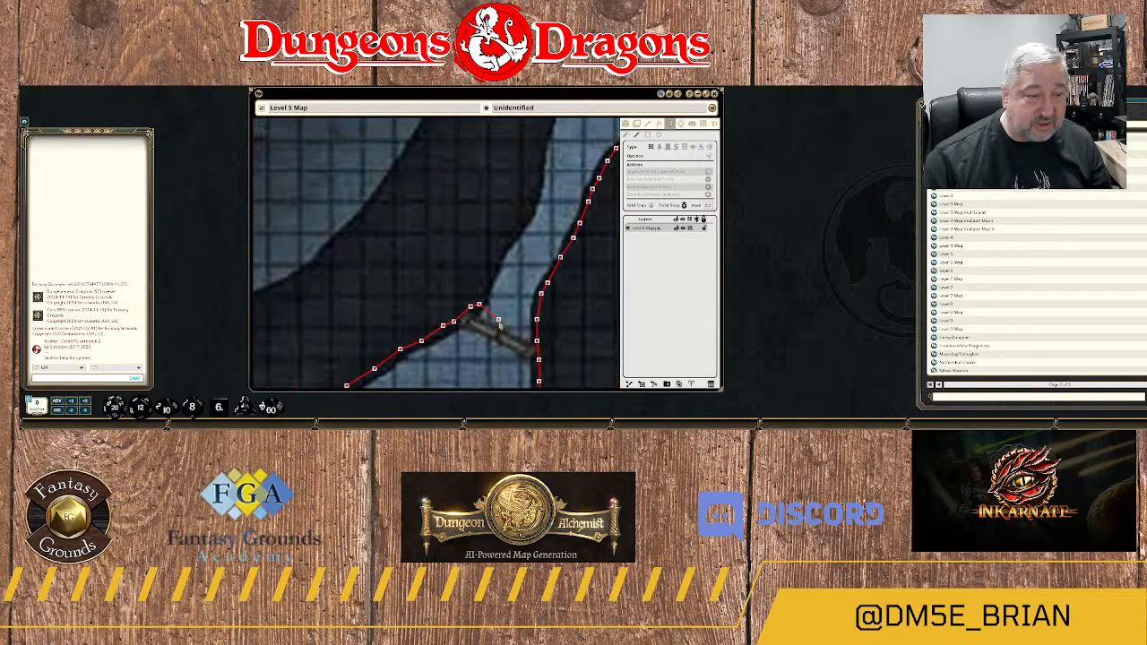
{"action": "left_click", "coordinate": [487, 285]}
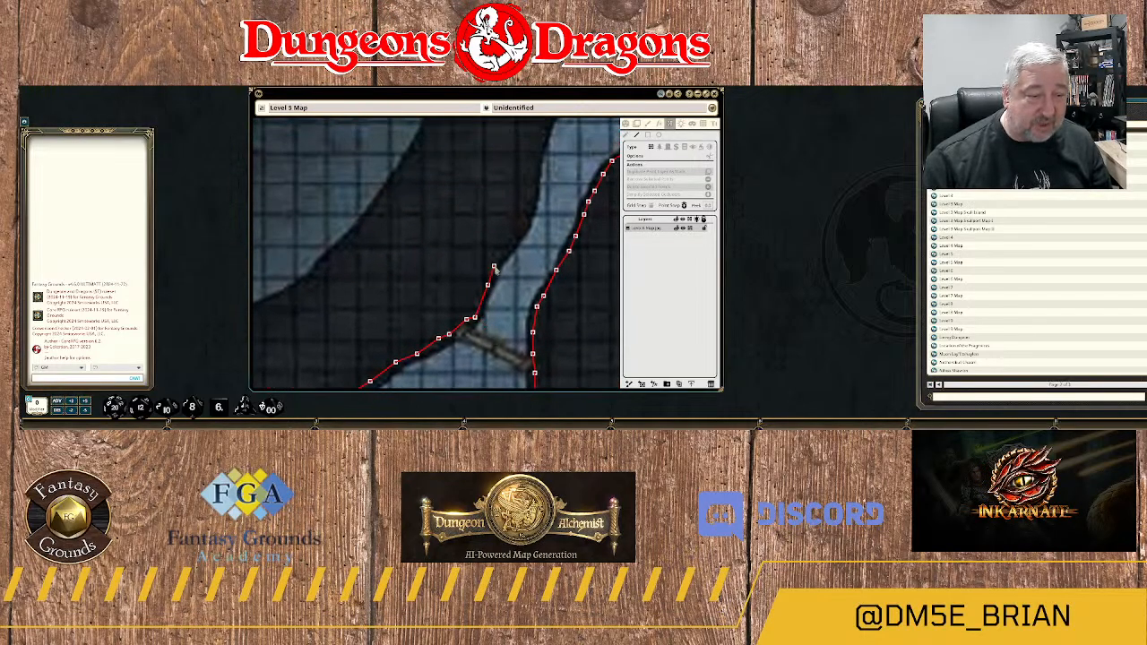
{"action": "left_click", "coordinate": [494, 268]}
{"action": "left_click", "coordinate": [504, 255]}
{"action": "left_click", "coordinate": [515, 234]}
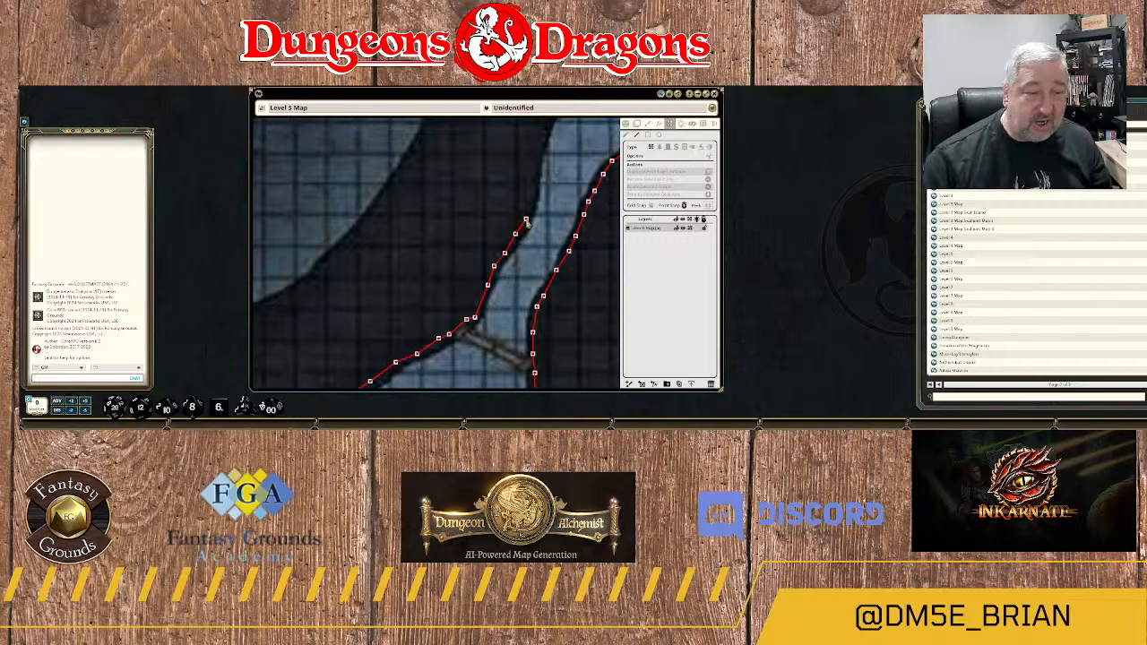
{"action": "left_click", "coordinate": [526, 217]}
{"action": "left_click", "coordinate": [532, 197]}
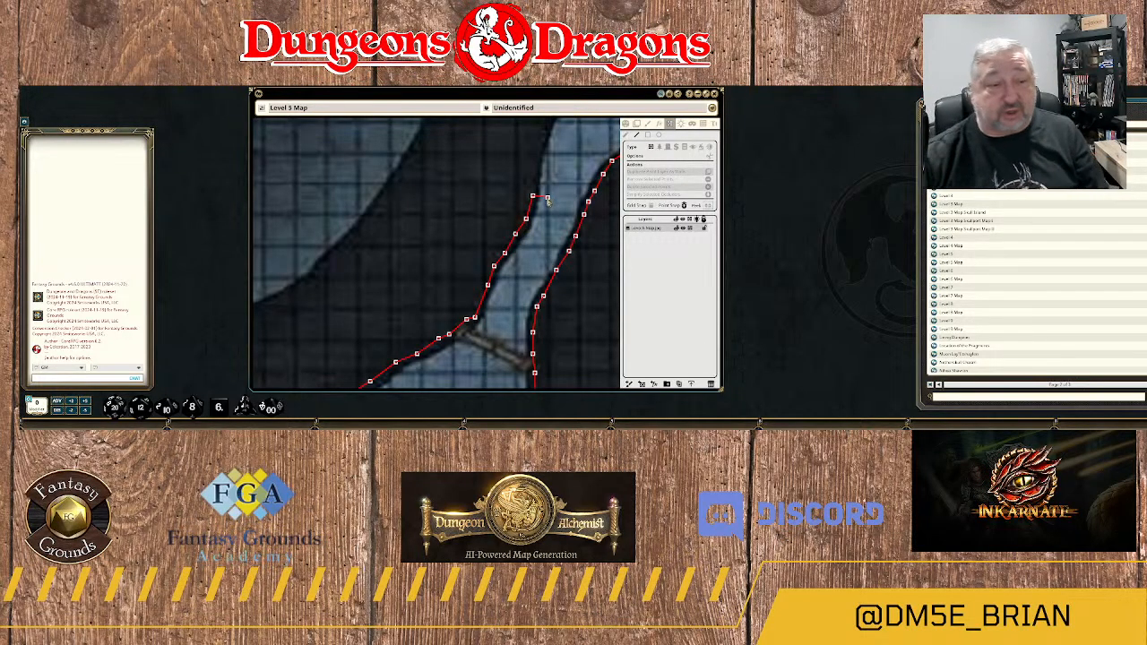
Follow the western bank north to where the narrow channel widens and bends northeast.
{"action": "left_click_drag", "start_coordinate": [548, 174], "coordinate": [523, 272]}
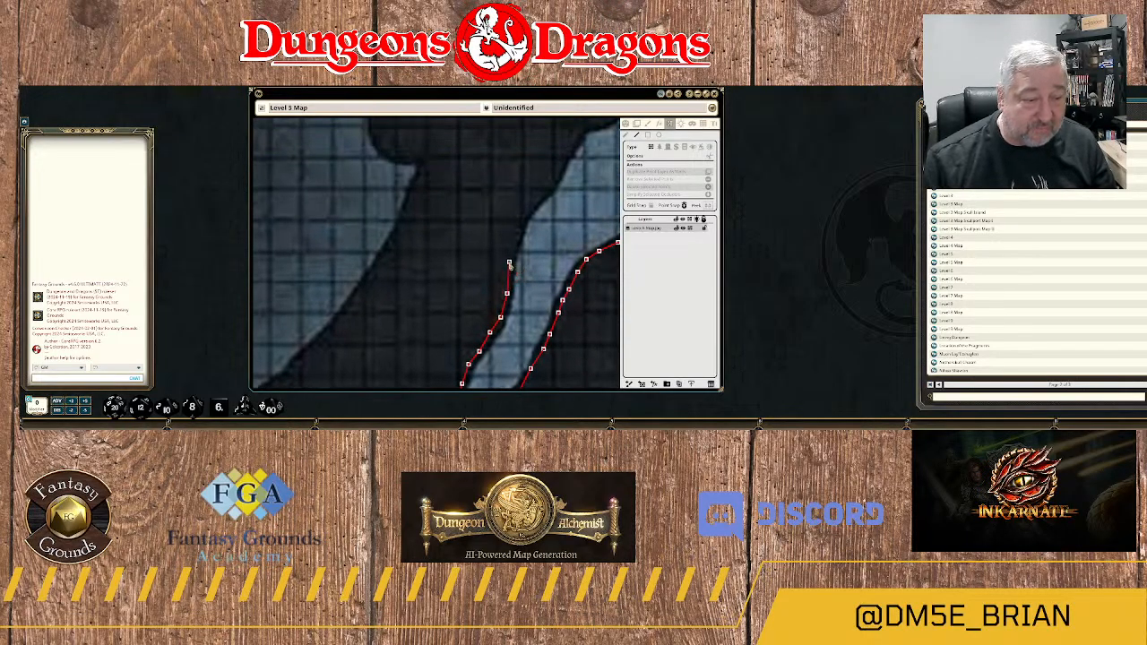
{"action": "left_click", "coordinate": [509, 261]}
{"action": "left_click", "coordinate": [515, 240]}
{"action": "left_click", "coordinate": [522, 220]}
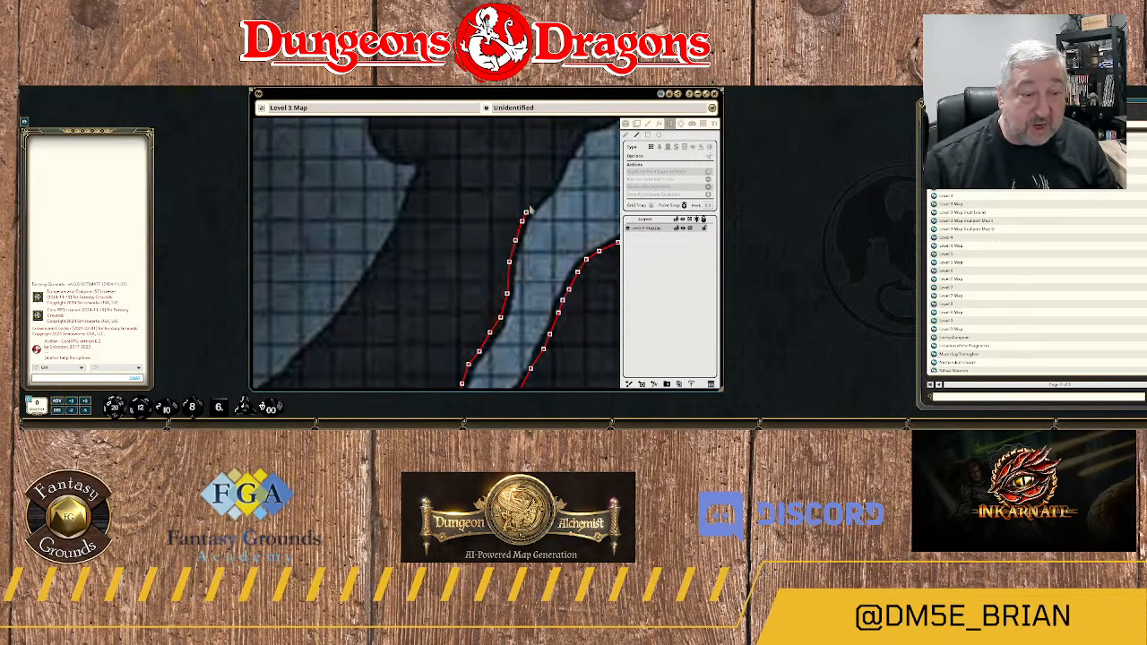
{"action": "left_click", "coordinate": [531, 204]}
{"action": "left_click", "coordinate": [542, 194]}
{"action": "left_click", "coordinate": [553, 182]}
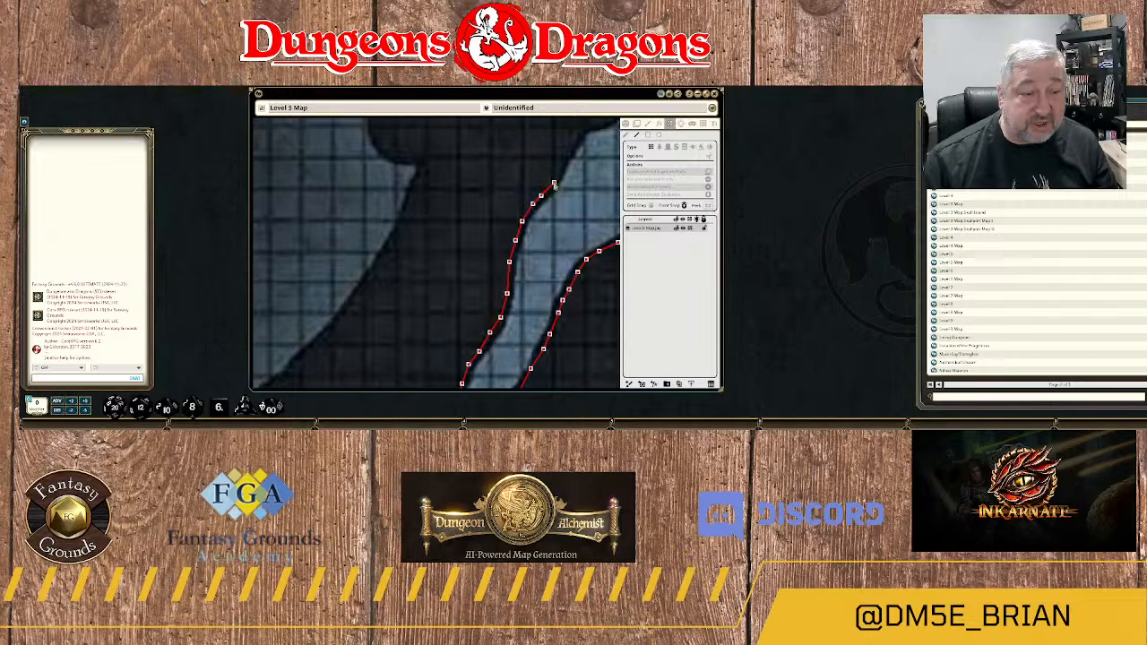
Trace the widened channel's northwestern bank northeast around the stepped rock ledge.
{"action": "left_click_drag", "start_coordinate": [567, 168], "coordinate": [509, 270]}
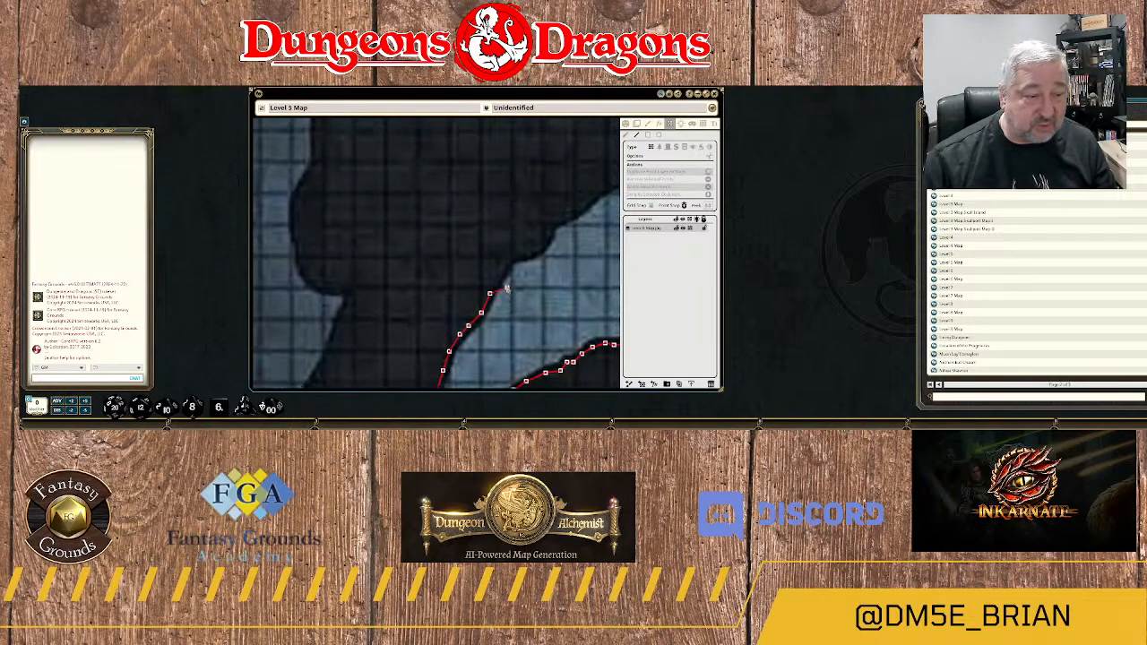
{"action": "left_click", "coordinate": [515, 252]}
{"action": "left_click", "coordinate": [528, 251]}
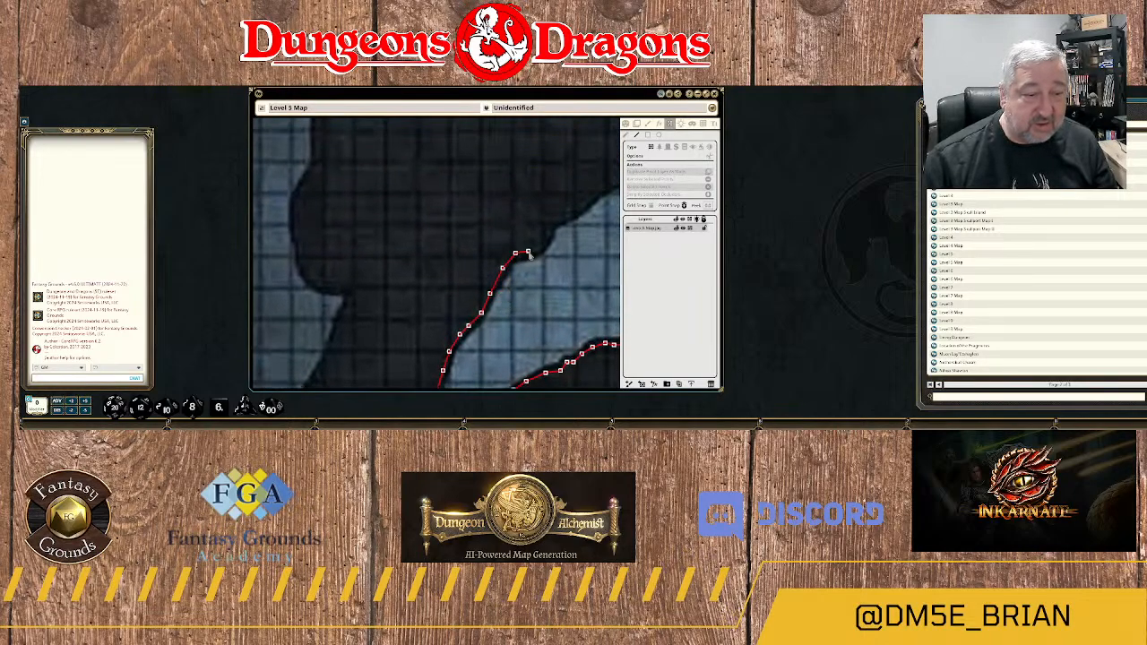
{"action": "left_click", "coordinate": [548, 237]}
{"action": "left_click", "coordinate": [549, 221]}
{"action": "left_click", "coordinate": [566, 215]}
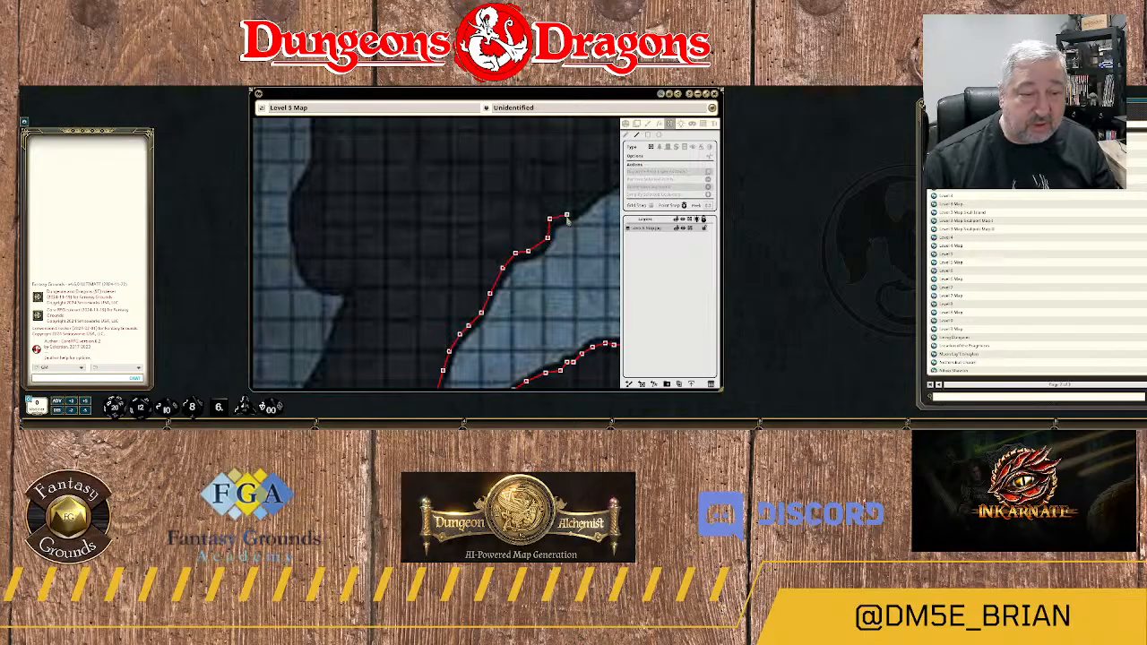
Trace the channel's northern bank northeast over the rocky peak and across the shallow dip beyond it.
{"action": "left_click_drag", "start_coordinate": [584, 237], "coordinate": [414, 389]}
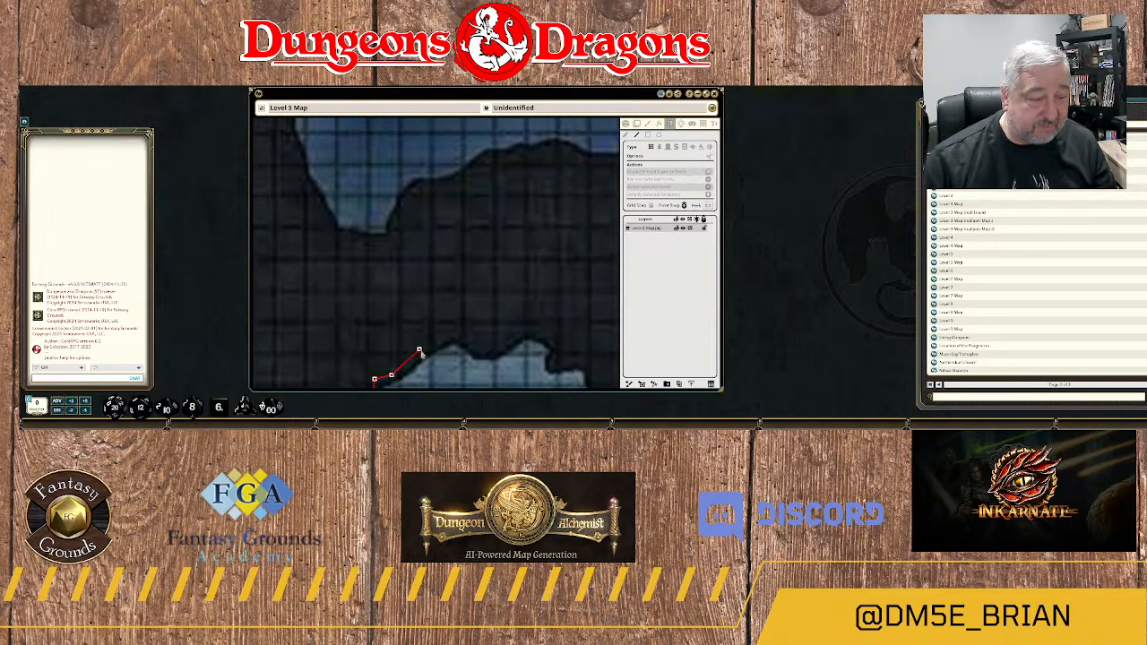
{"action": "left_click", "coordinate": [423, 349]}
{"action": "left_click", "coordinate": [443, 342]}
{"action": "left_click", "coordinate": [457, 331]}
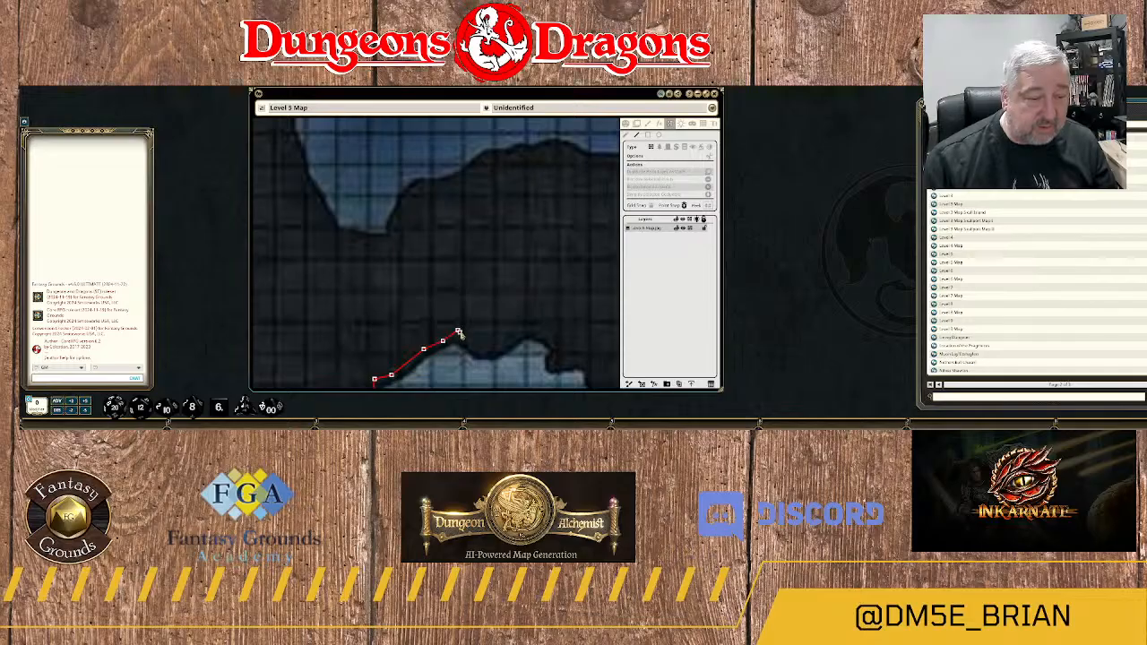
{"action": "left_click", "coordinate": [496, 347]}
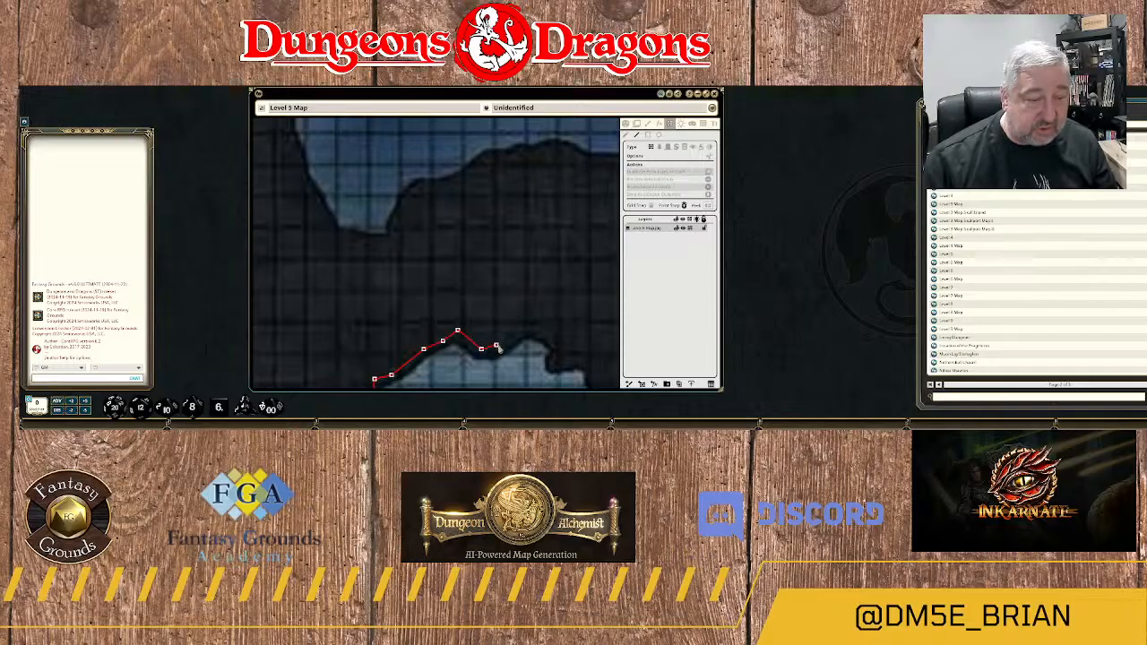
{"action": "left_click", "coordinate": [517, 333]}
{"action": "left_click_drag", "start_coordinate": [534, 356], "coordinate": [443, 243]}
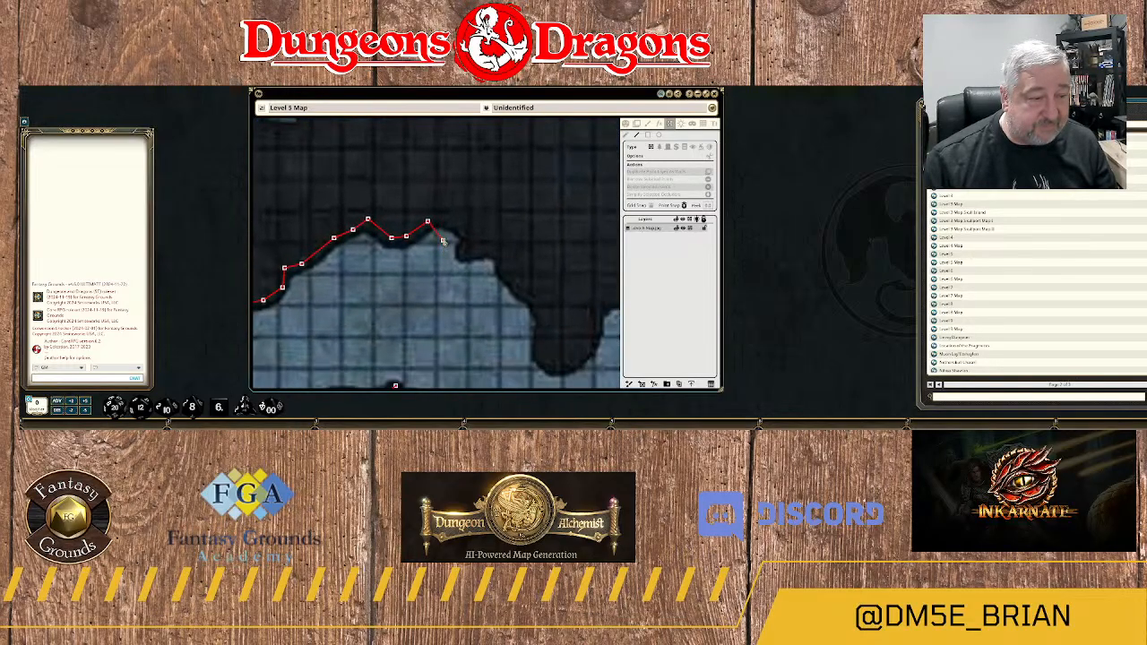
Continue the wall around the stepped notch and southeast down to the base of the rounded rock spur.
{"action": "left_click", "coordinate": [449, 222]}
{"action": "left_click", "coordinate": [464, 229]}
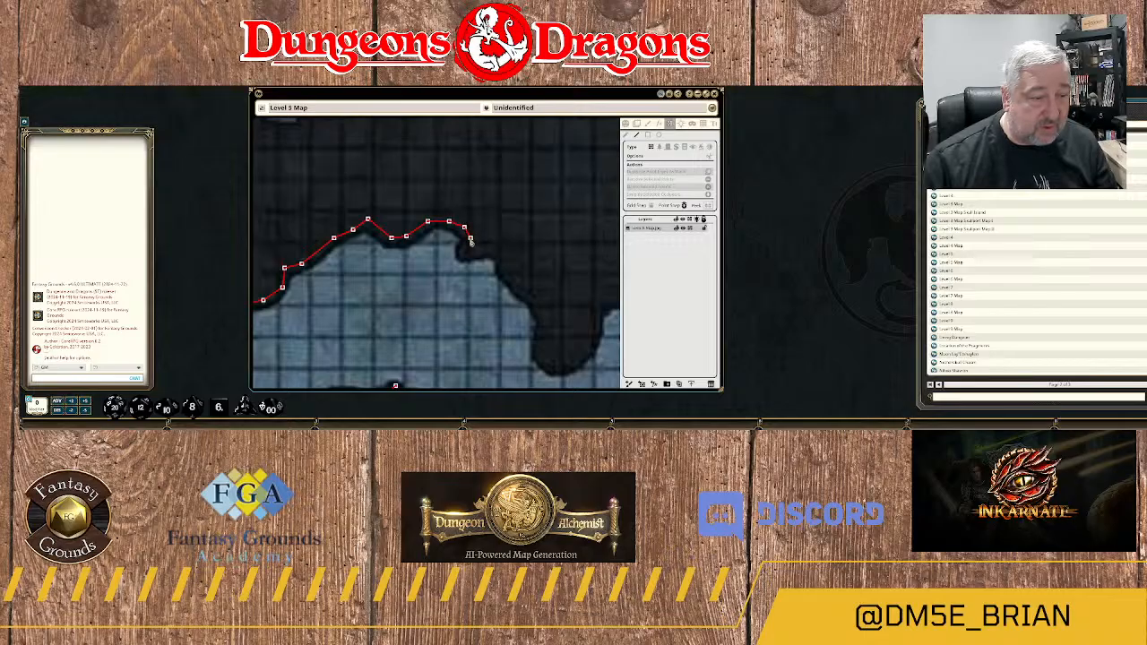
{"action": "left_click", "coordinate": [485, 249]}
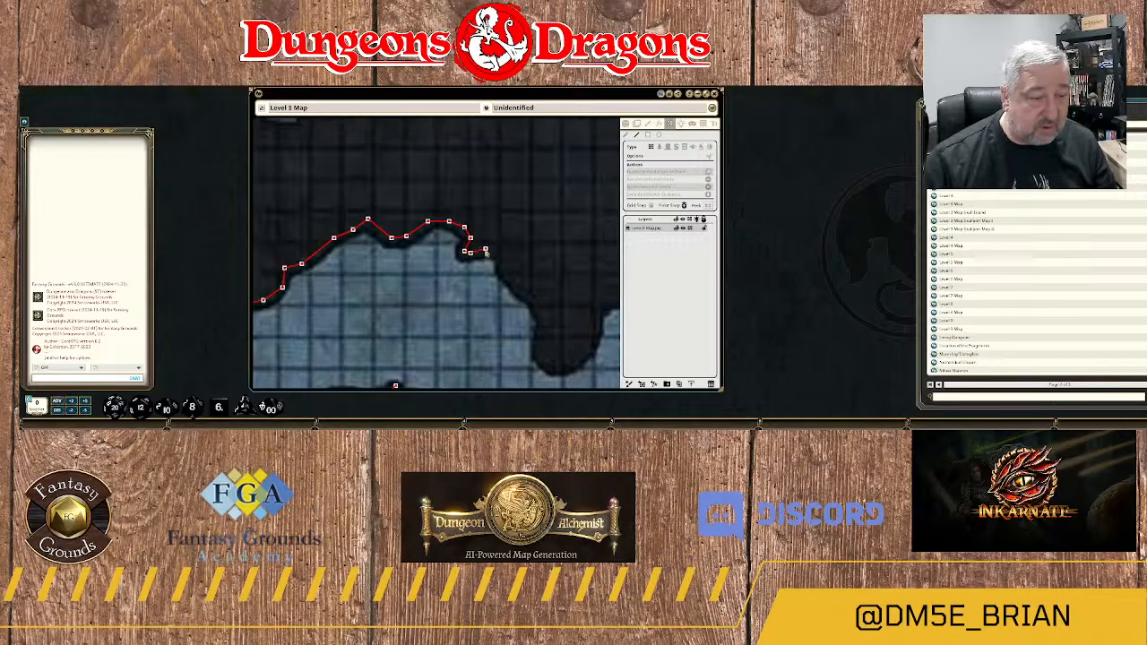
{"action": "left_click", "coordinate": [496, 251]}
{"action": "left_click", "coordinate": [503, 261]}
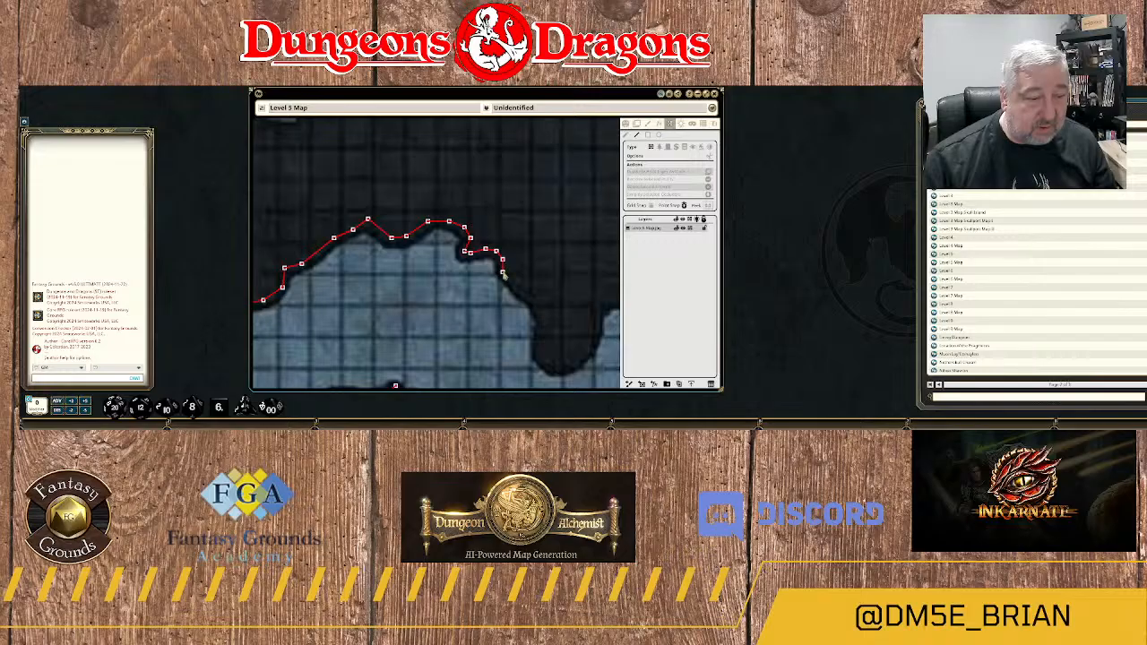
{"action": "left_click", "coordinate": [508, 283]}
{"action": "left_click", "coordinate": [525, 288]}
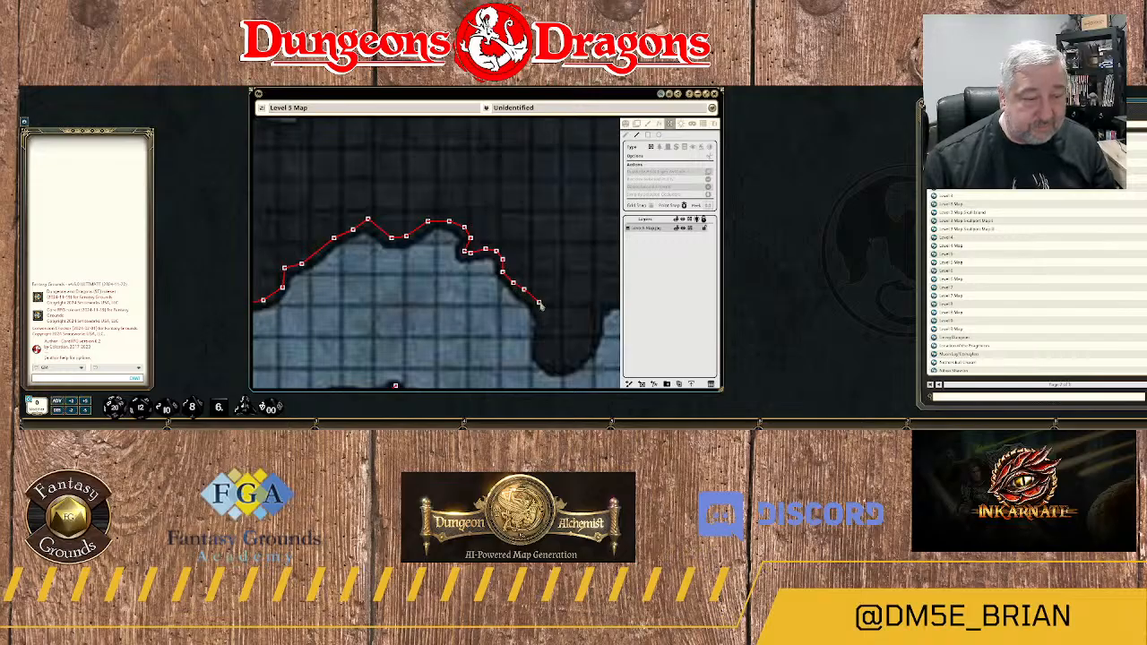
{"action": "left_click", "coordinate": [538, 305]}
Trace the wall around the rounded rock spur that juts south into the channel.
{"action": "left_click_drag", "start_coordinate": [539, 362], "coordinate": [496, 232]}
{"action": "scroll", "coordinate": [496, 234], "scroll_direction": "down", "scroll_amount": 1}
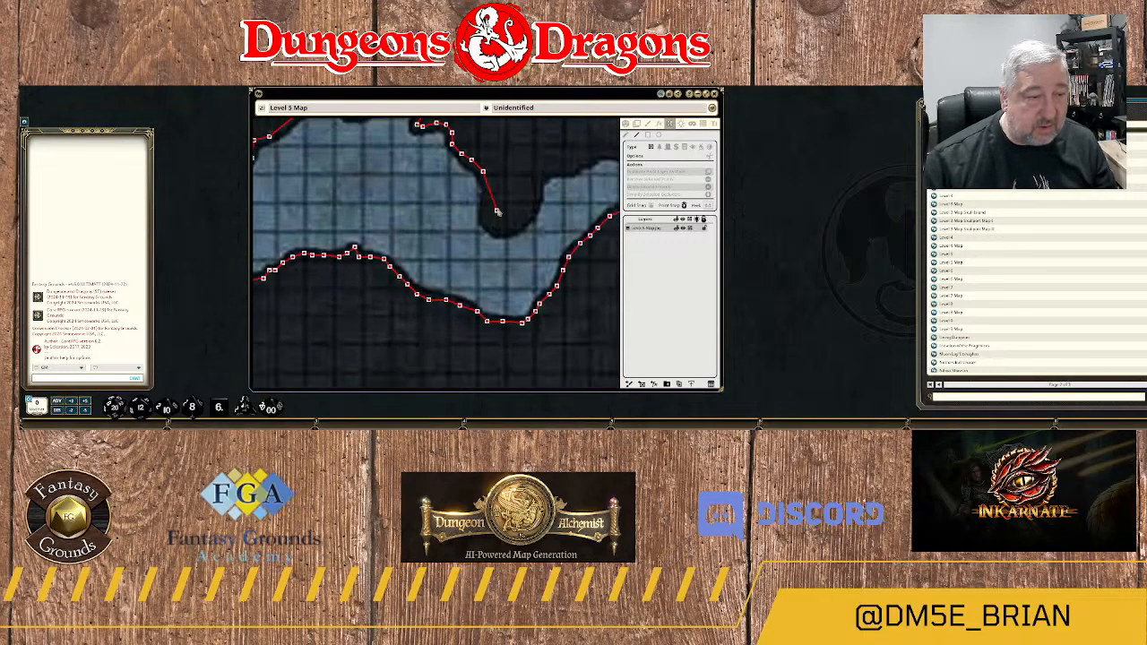
{"action": "left_click", "coordinate": [488, 201]}
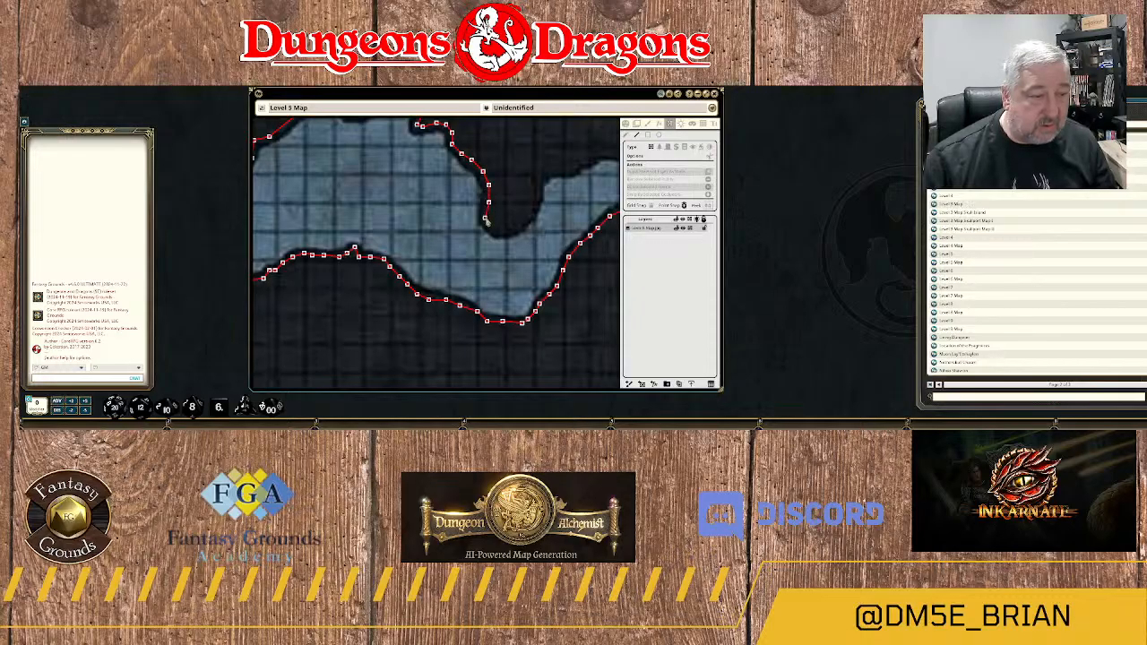
{"action": "left_click", "coordinate": [514, 230]}
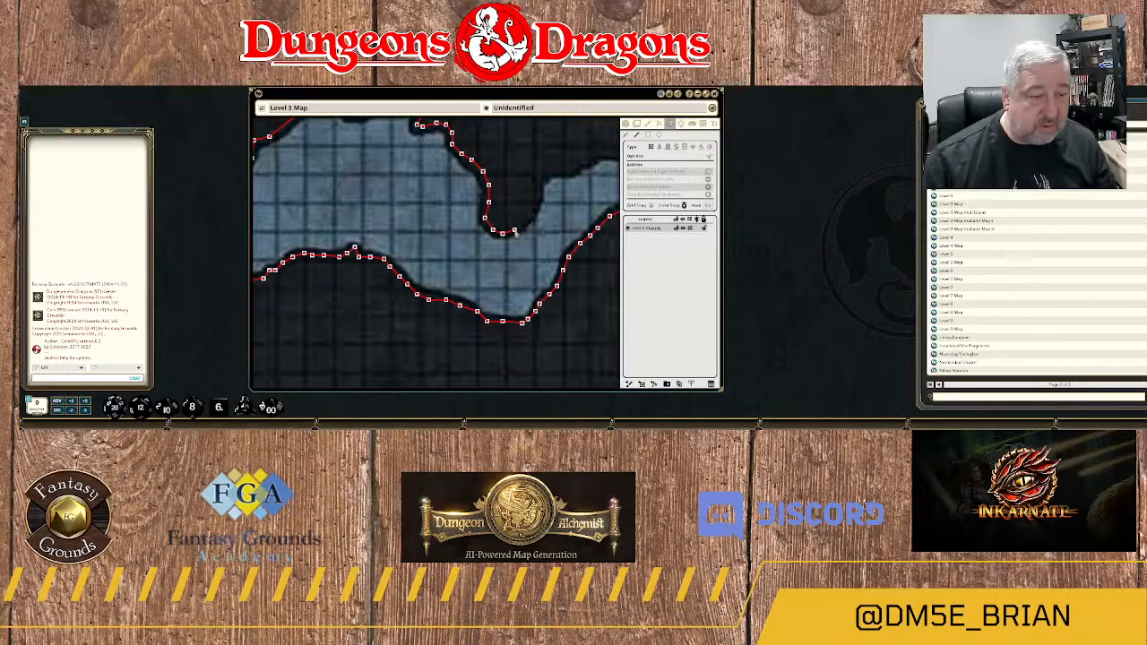
{"action": "left_click", "coordinate": [525, 221]}
{"action": "left_click", "coordinate": [530, 211]}
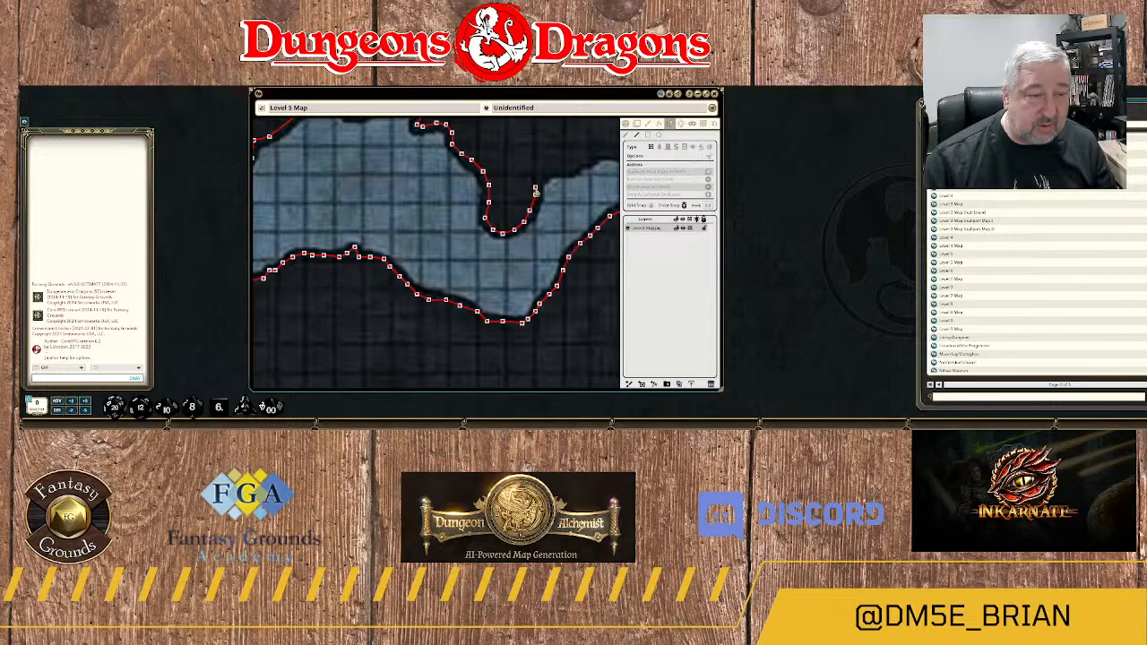
{"action": "left_click", "coordinate": [535, 194]}
{"action": "left_click", "coordinate": [545, 174]}
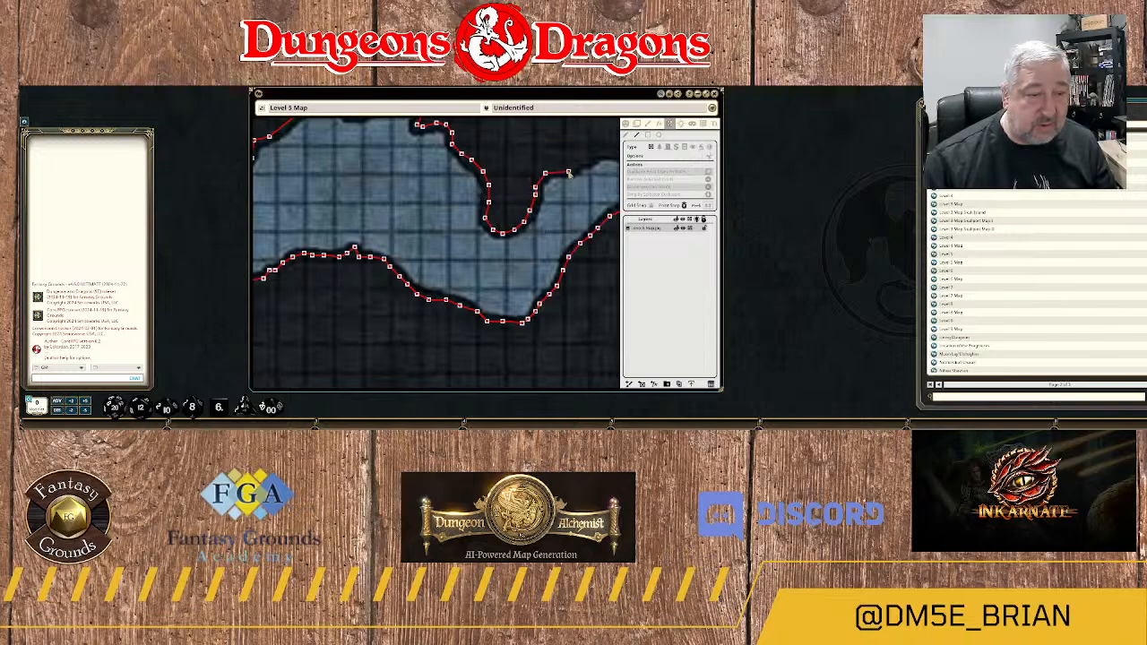
Carry the northern bank's wall east from the spur over the first bulge and past the dip beyond it.
{"action": "left_click", "coordinate": [569, 172]}
{"action": "left_click", "coordinate": [584, 162]}
{"action": "left_click_drag", "start_coordinate": [585, 164], "coordinate": [474, 203]}
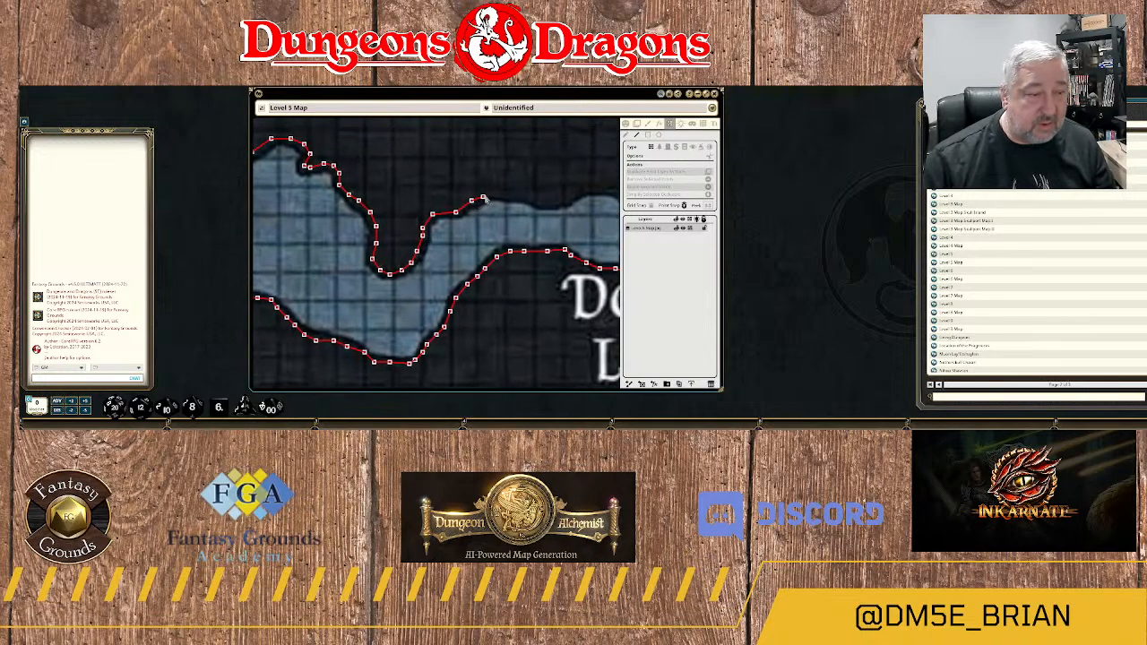
{"action": "left_click", "coordinate": [484, 195]}
{"action": "left_click", "coordinate": [505, 193]}
{"action": "left_click", "coordinate": [528, 199]}
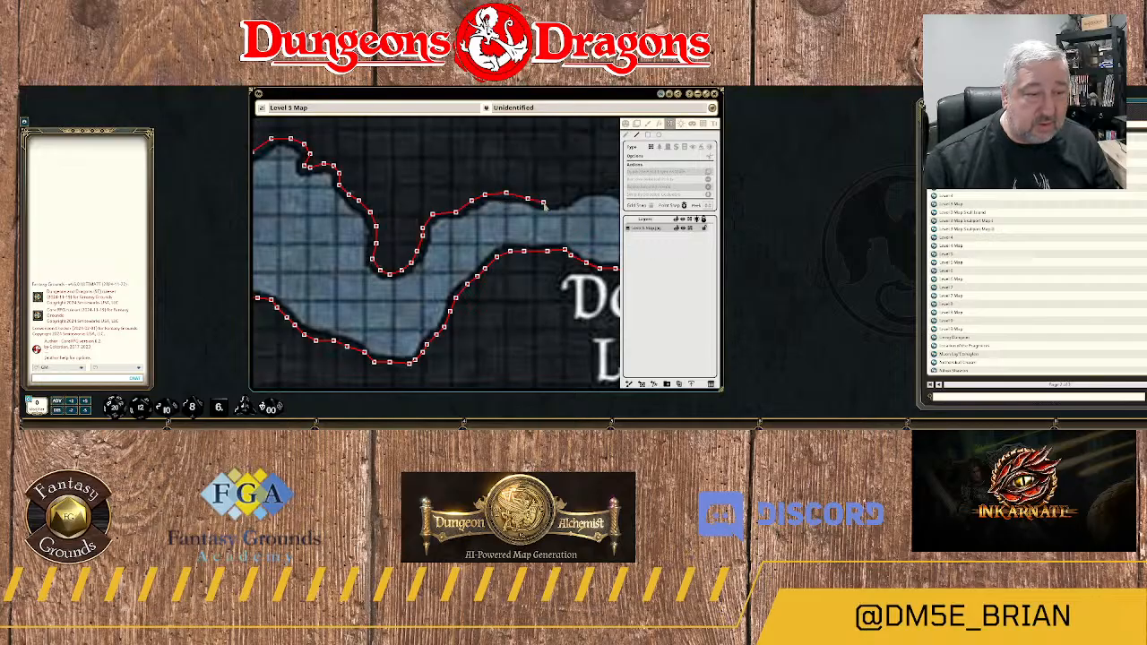
{"action": "left_click", "coordinate": [543, 203]}
{"action": "left_click", "coordinate": [555, 206]}
{"action": "left_click", "coordinate": [569, 199]}
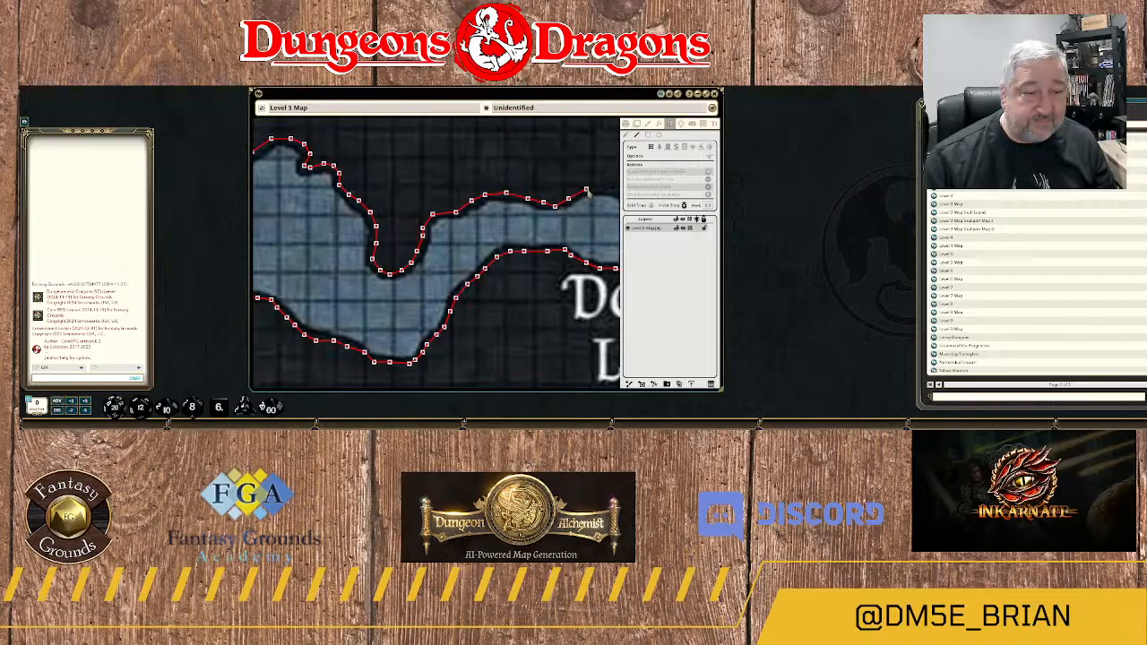
{"action": "left_click", "coordinate": [588, 189]}
Trace the northern bank above the "Down to Level 6" label east to where the channel bends north.
{"action": "left_click_drag", "start_coordinate": [573, 207], "coordinate": [411, 199]}
{"action": "left_click", "coordinate": [448, 183]}
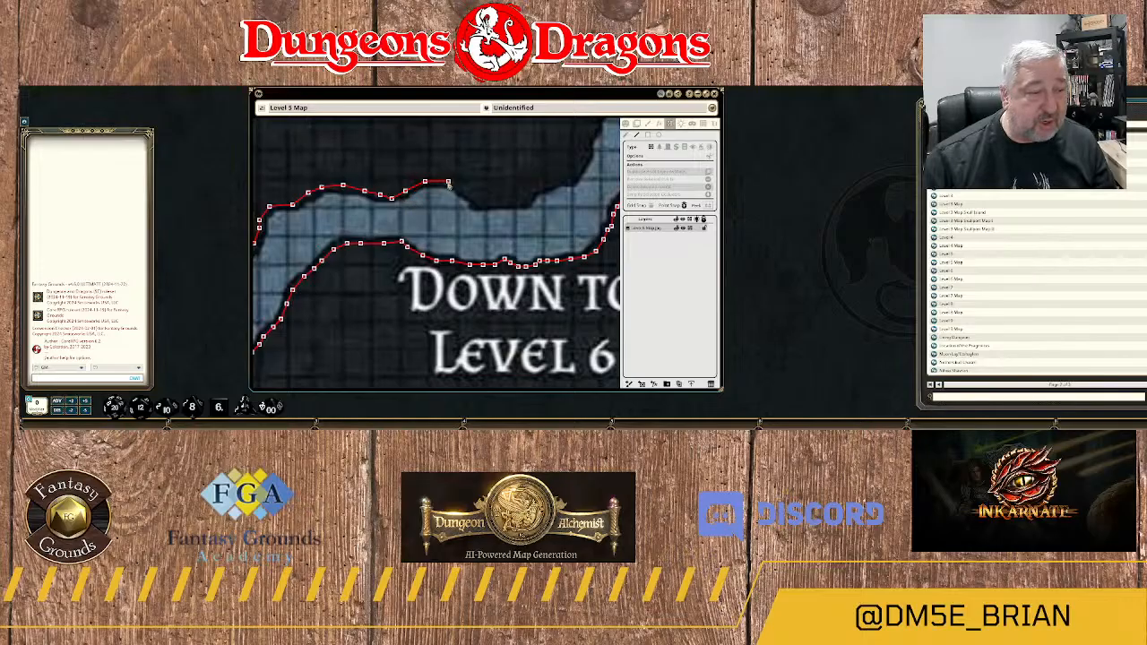
{"action": "left_click", "coordinate": [463, 189]}
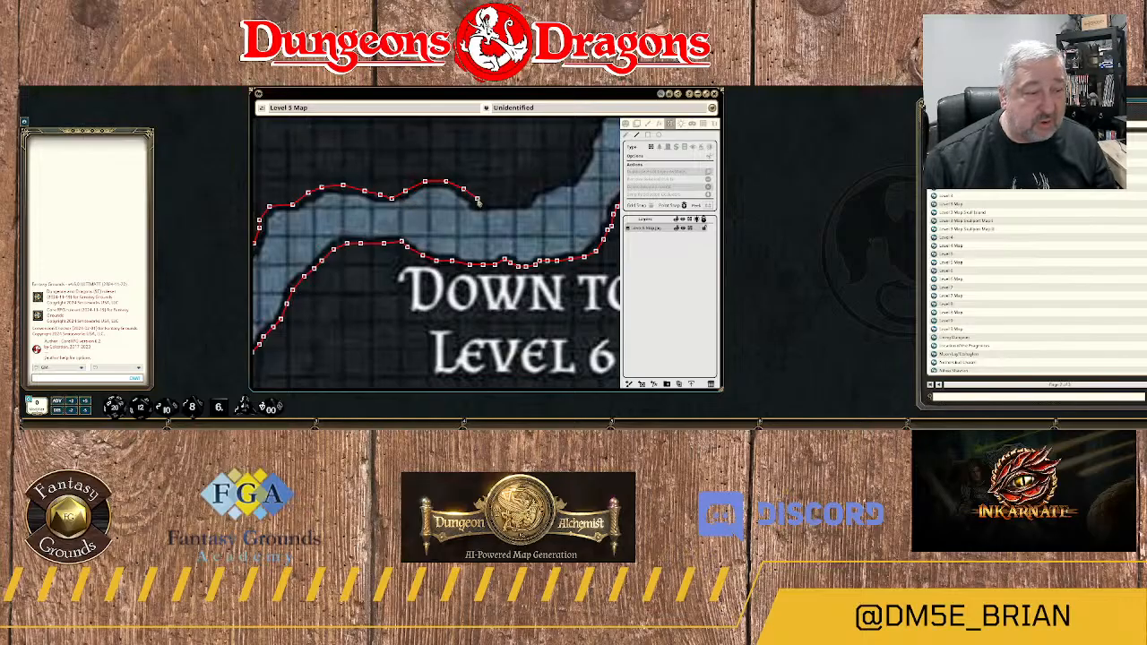
{"action": "left_click", "coordinate": [489, 205]}
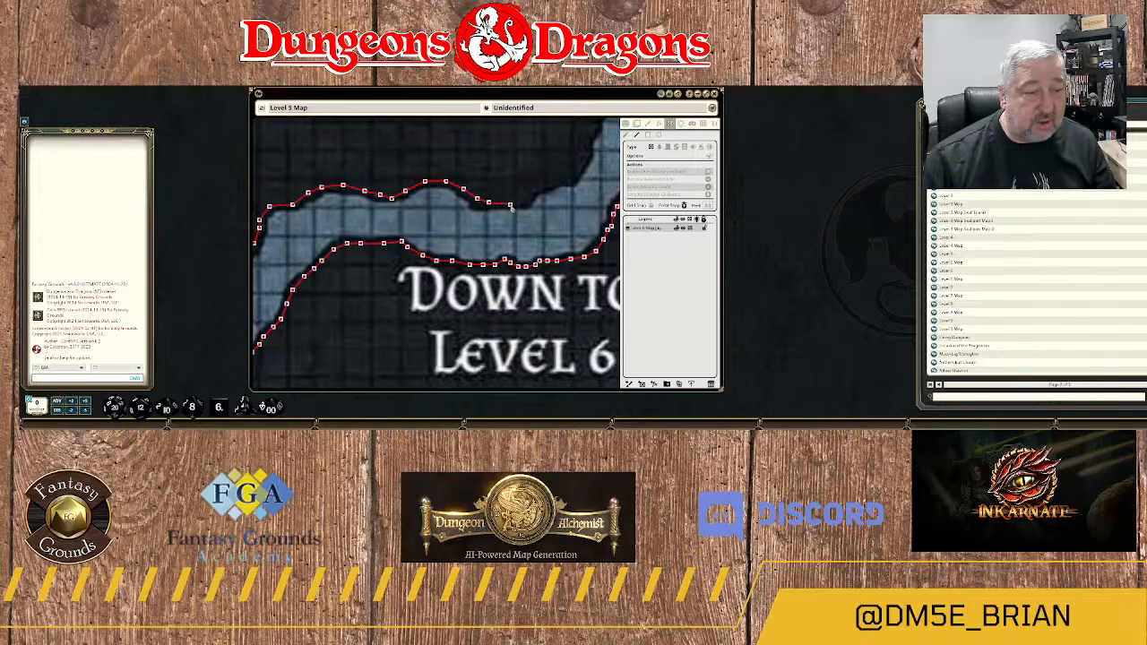
{"action": "left_click", "coordinate": [510, 205]}
{"action": "left_click", "coordinate": [526, 200]}
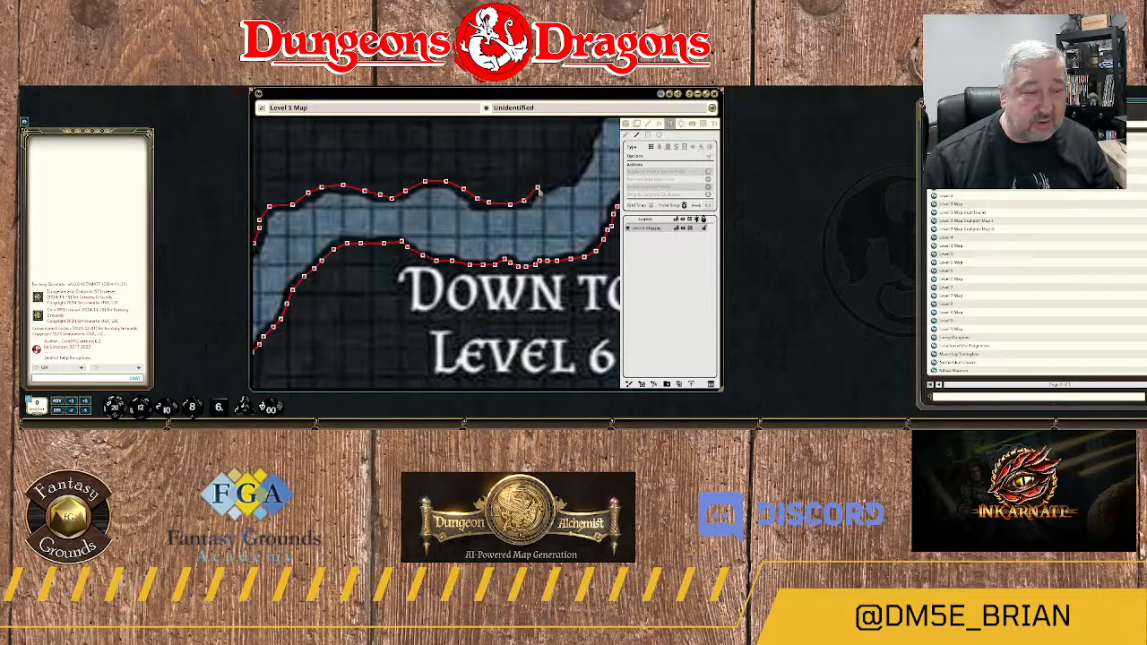
{"action": "left_click", "coordinate": [537, 187]}
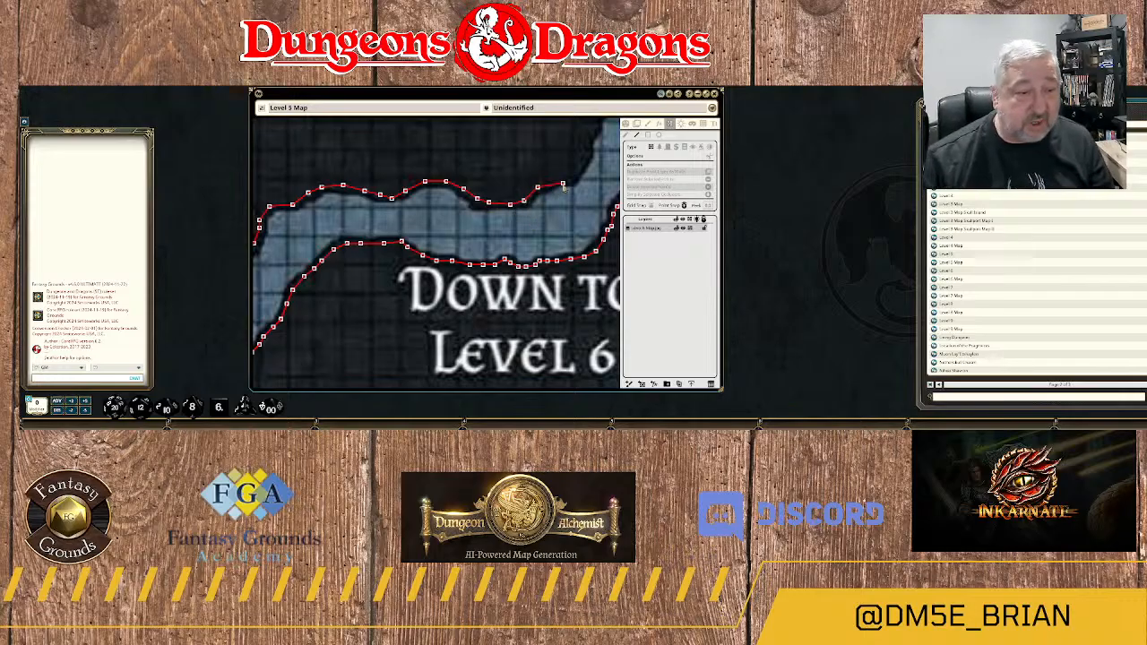
{"action": "left_click", "coordinate": [555, 182]}
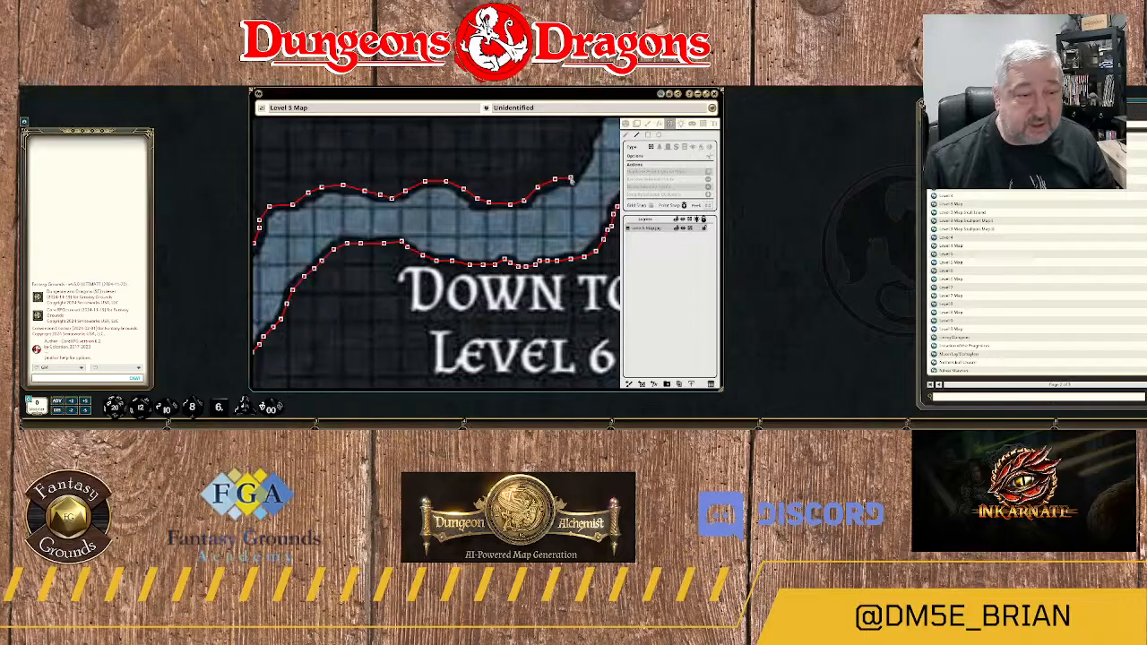
Follow the narrowing channel's western bank north to the rock tip where it meets the river.
{"action": "left_click_drag", "start_coordinate": [575, 186], "coordinate": [531, 258]}
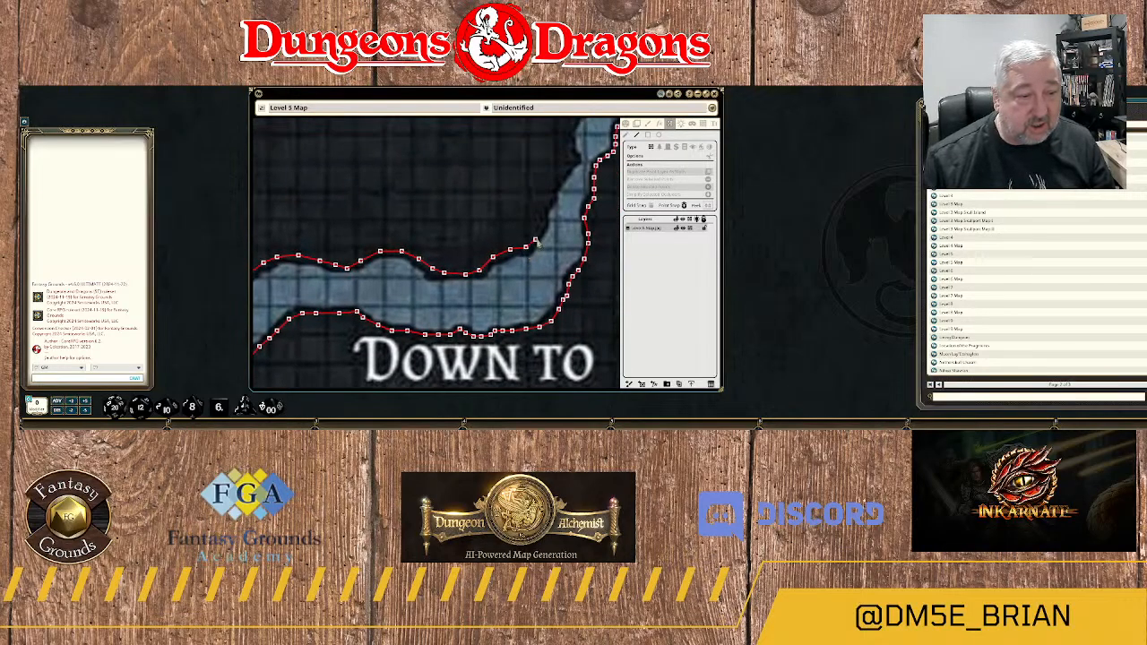
{"action": "left_click", "coordinate": [543, 213]}
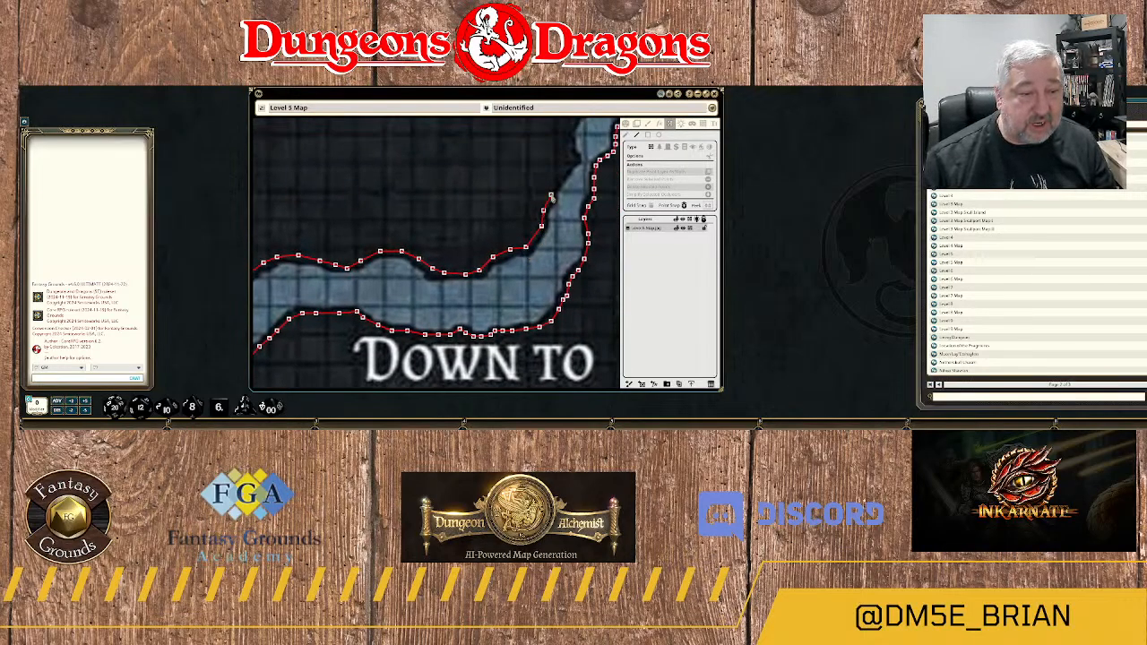
{"action": "left_click", "coordinate": [551, 194]}
{"action": "left_click", "coordinate": [563, 179]}
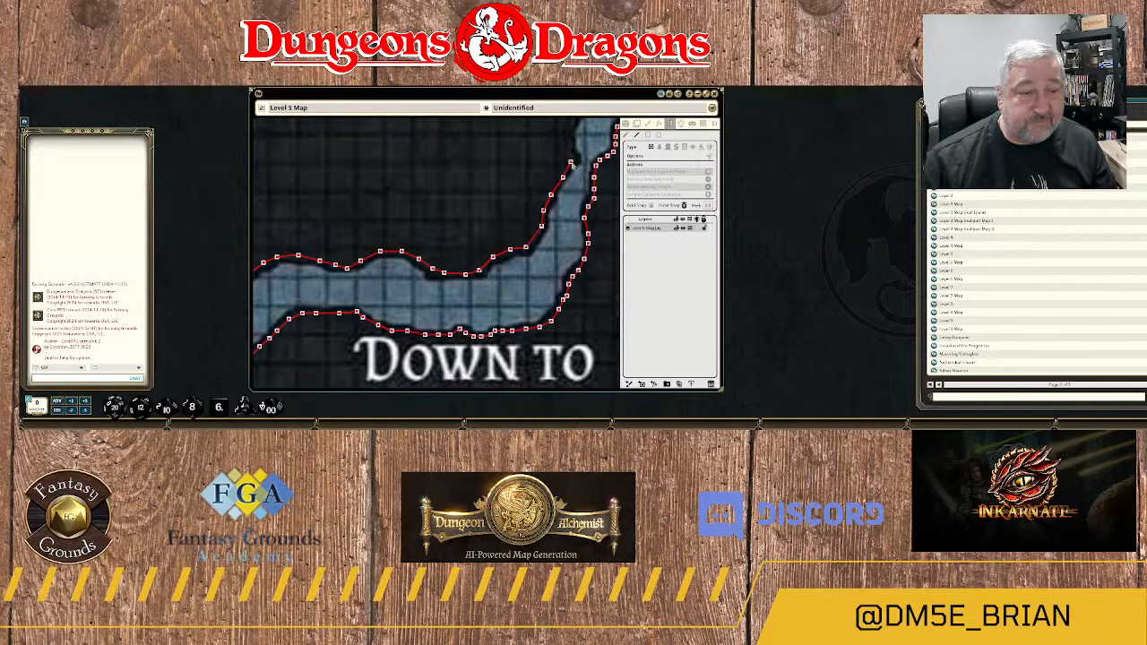
{"action": "left_click_drag", "start_coordinate": [576, 160], "coordinate": [530, 258]}
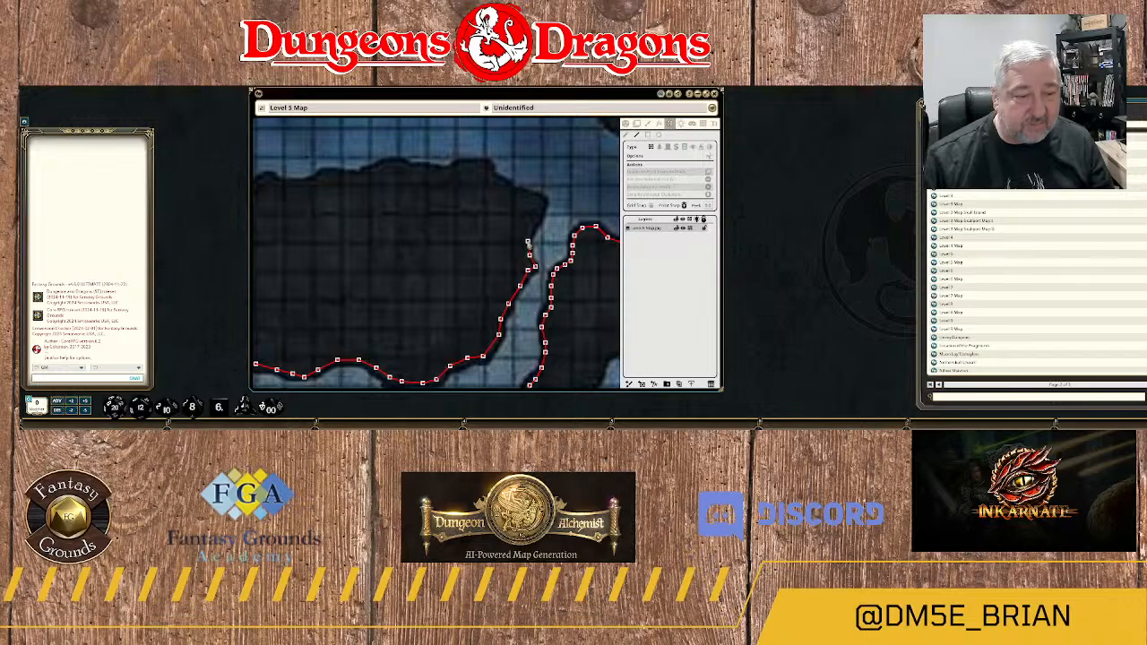
{"action": "left_click", "coordinate": [533, 230]}
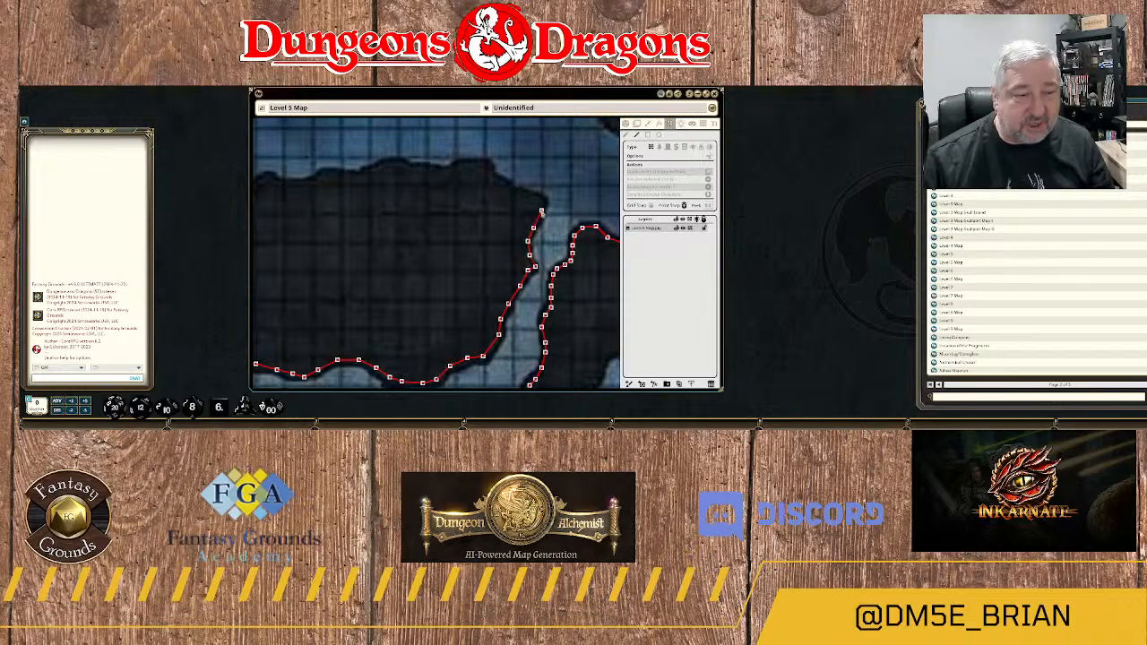
{"action": "left_click", "coordinate": [545, 206]}
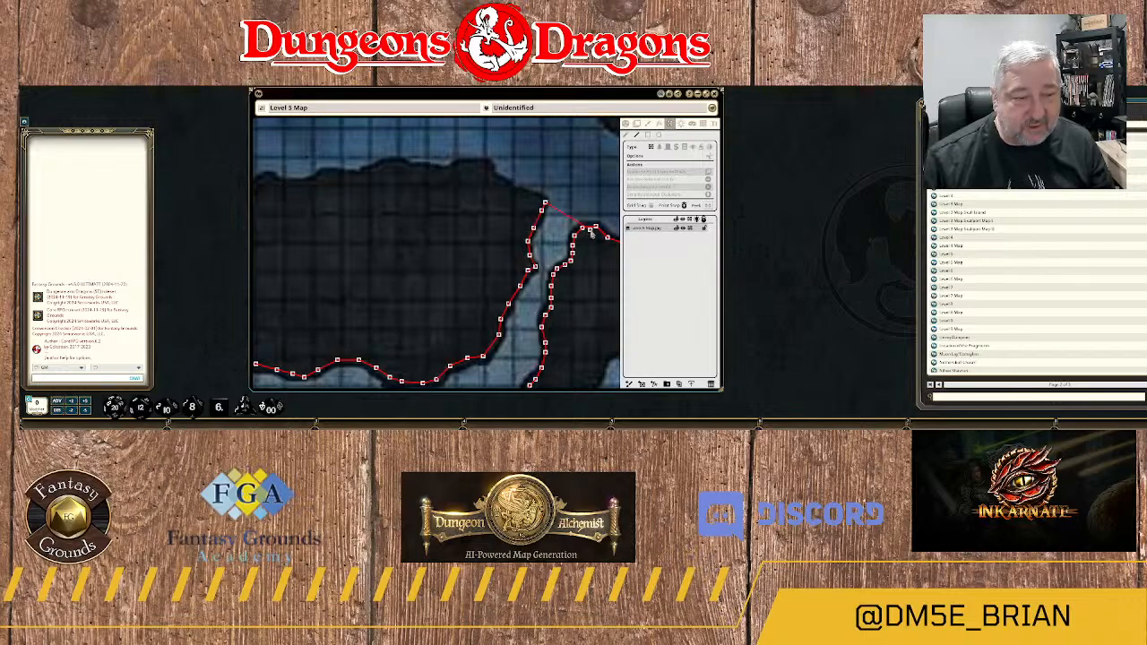
Try to join the wall across the channel's mouth to the eastern bank, and delete the joining point.
{"action": "left_click", "coordinate": [583, 230]}
{"action": "scroll", "coordinate": [531, 293], "scroll_direction": "down", "scroll_amount": 4}
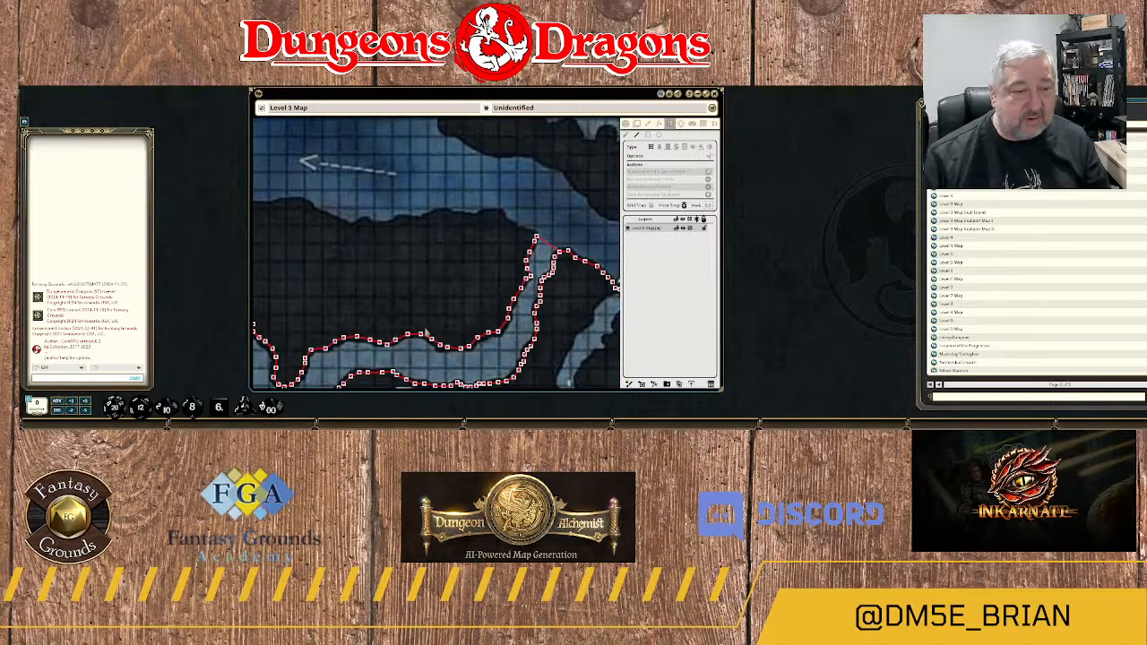
{"action": "left_click_drag", "start_coordinate": [412, 306], "coordinate": [354, 276]}
{"action": "scroll", "coordinate": [423, 275], "scroll_direction": "up", "scroll_amount": 4}
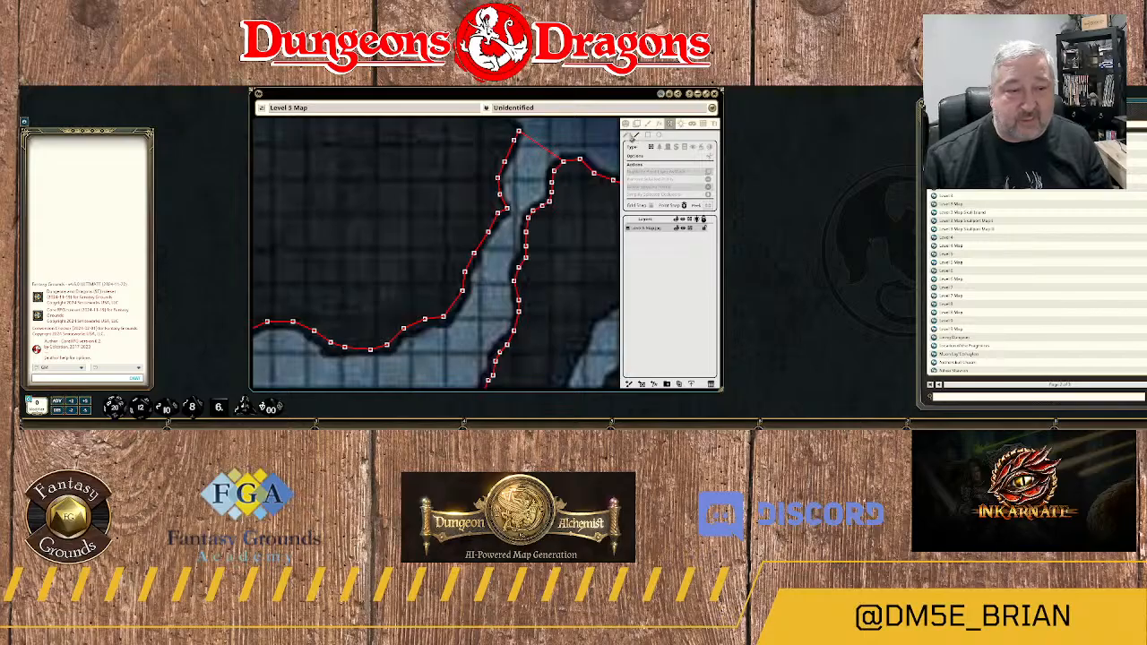
{"action": "left_click", "coordinate": [565, 168]}
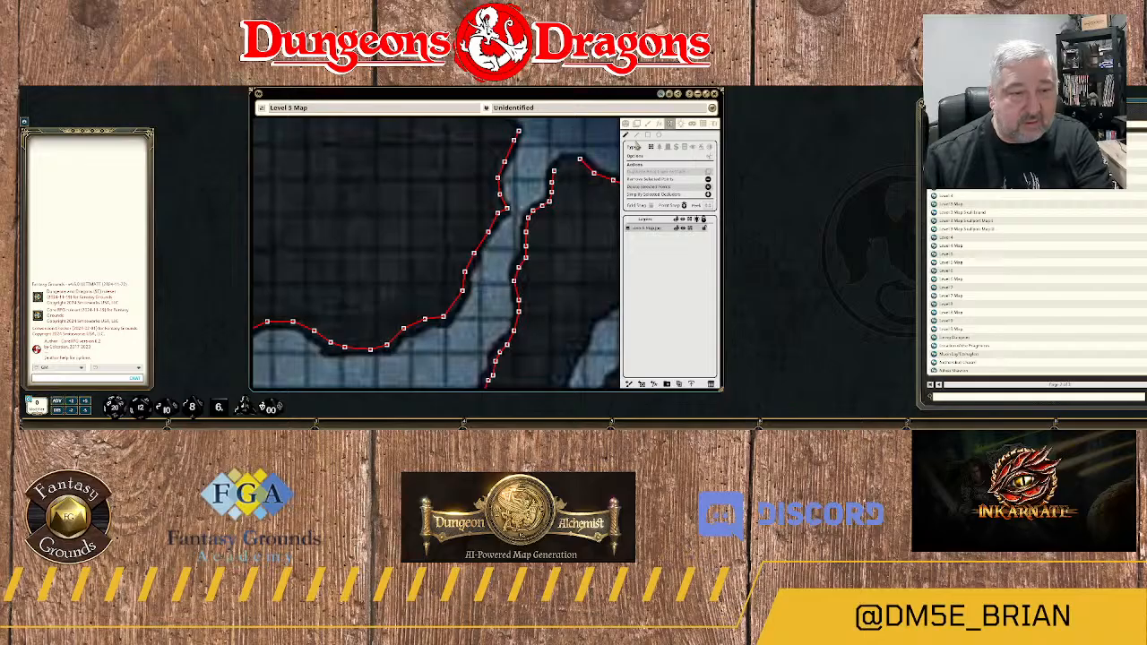
Close the wall gap around the rock corner on the eastern side of the channel's mouth.
{"action": "scroll", "coordinate": [567, 179], "scroll_direction": "up", "scroll_amount": 4}
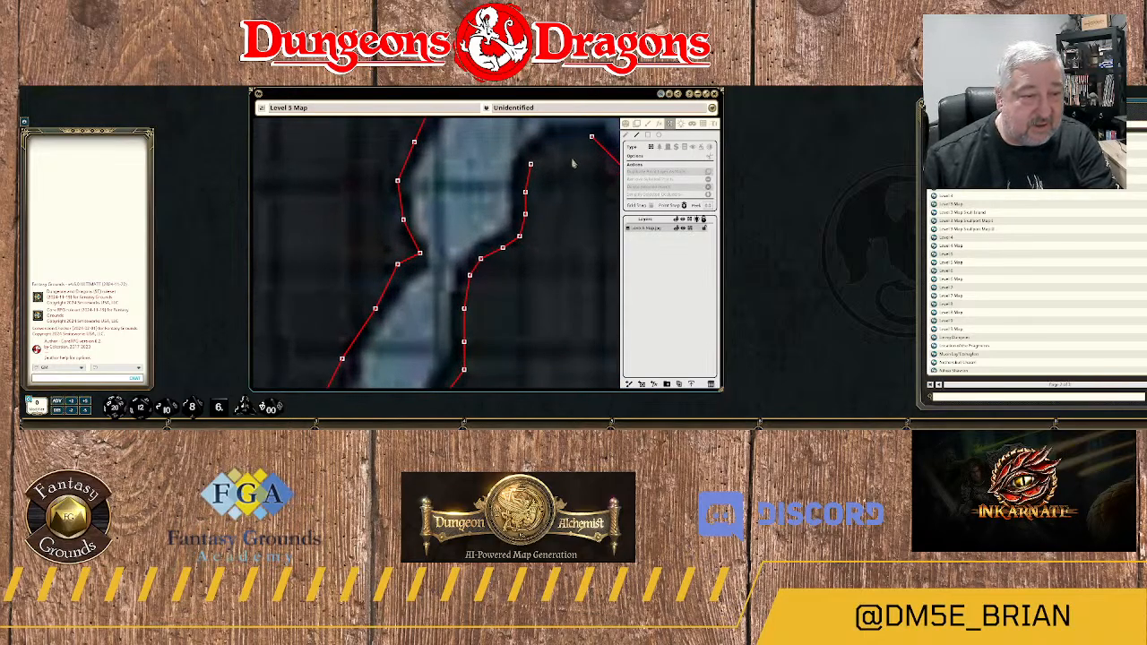
{"action": "left_click", "coordinate": [492, 220]}
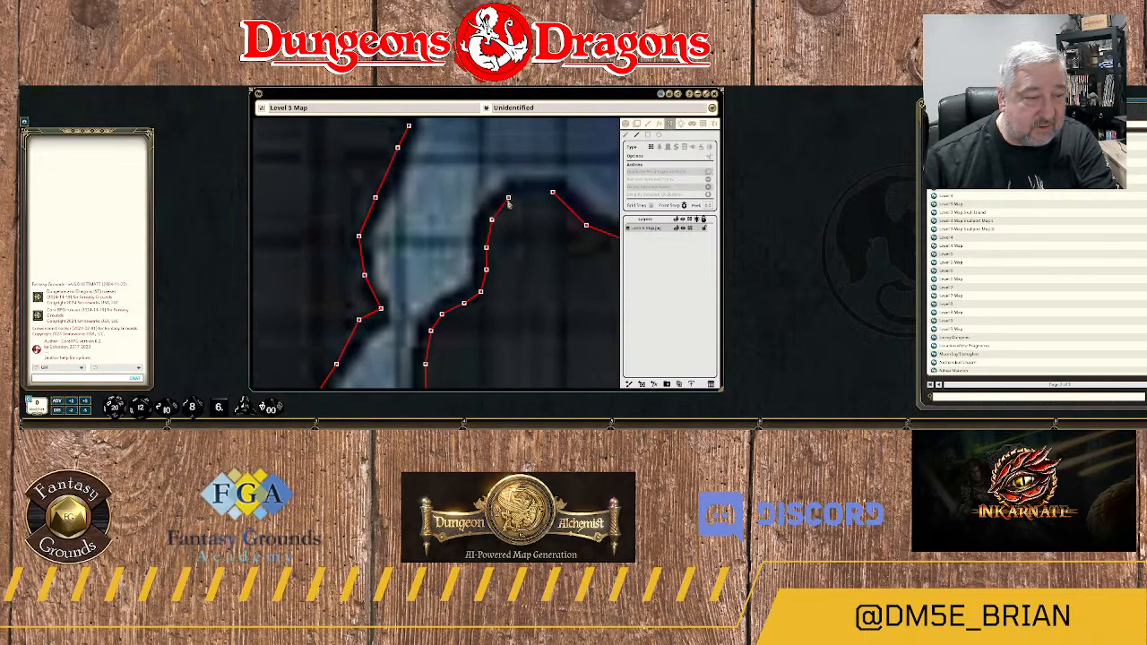
{"action": "left_click", "coordinate": [552, 193]}
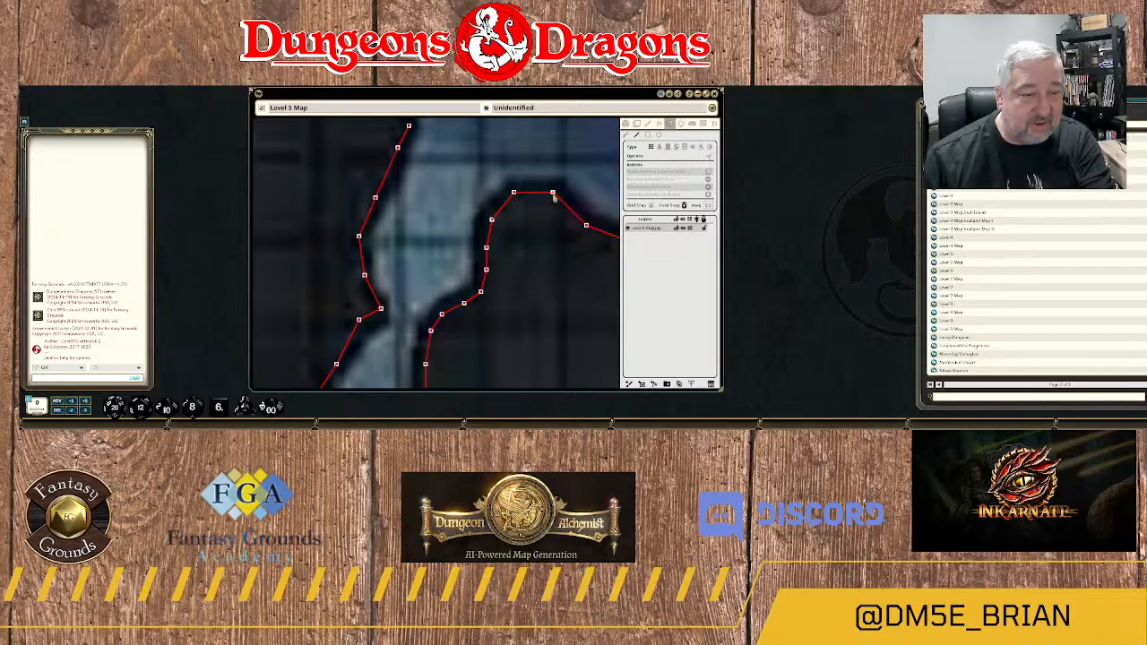
{"action": "scroll", "coordinate": [549, 204], "scroll_direction": "down", "scroll_amount": 4}
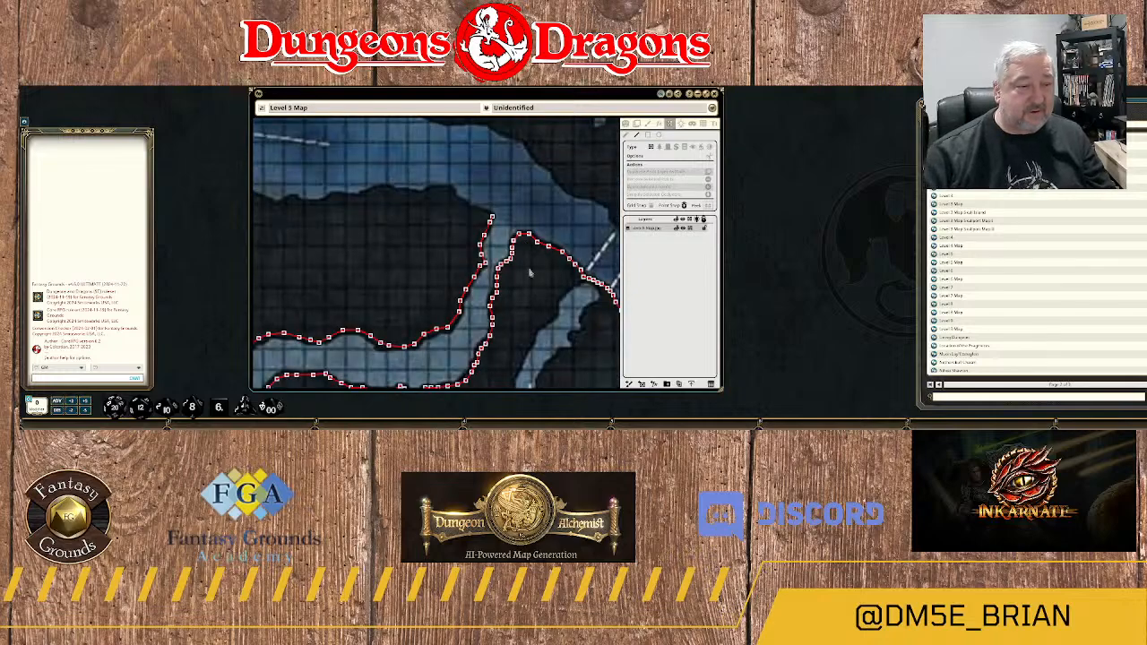
Extend the wall from the rock tip west of the channel's mouth northwest along the river's southern bank to the first step in the rock.
{"action": "left_click_drag", "start_coordinate": [538, 315], "coordinate": [531, 268]}
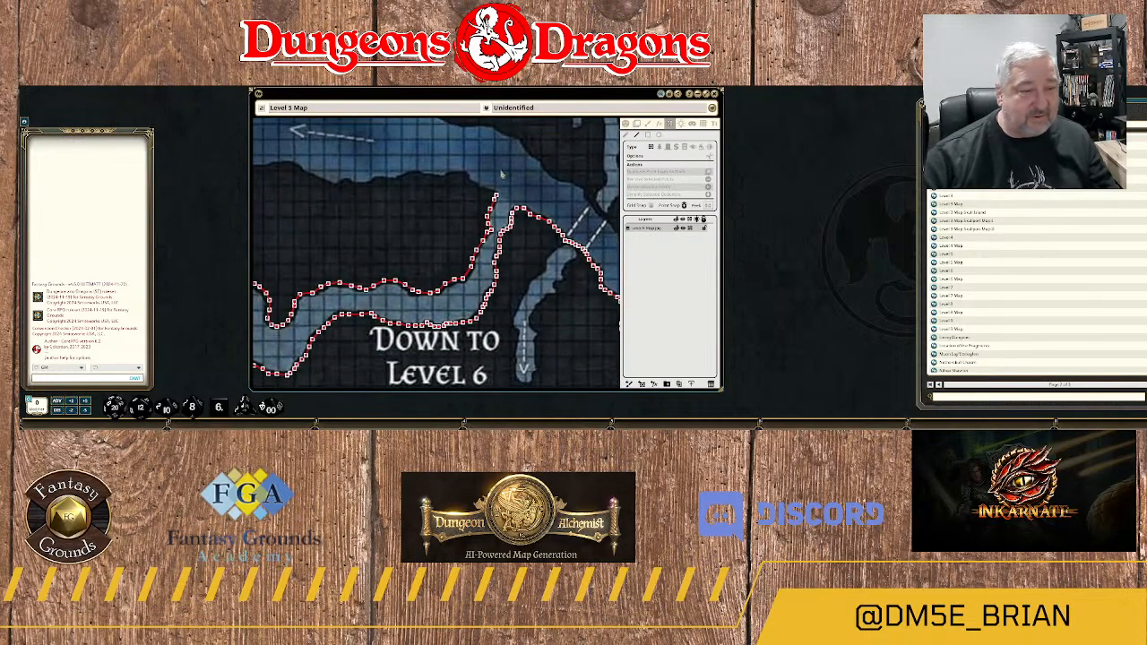
{"action": "scroll", "coordinate": [517, 205], "scroll_direction": "up", "scroll_amount": 5}
{"action": "scroll", "coordinate": [516, 205], "scroll_direction": "up", "scroll_amount": 3}
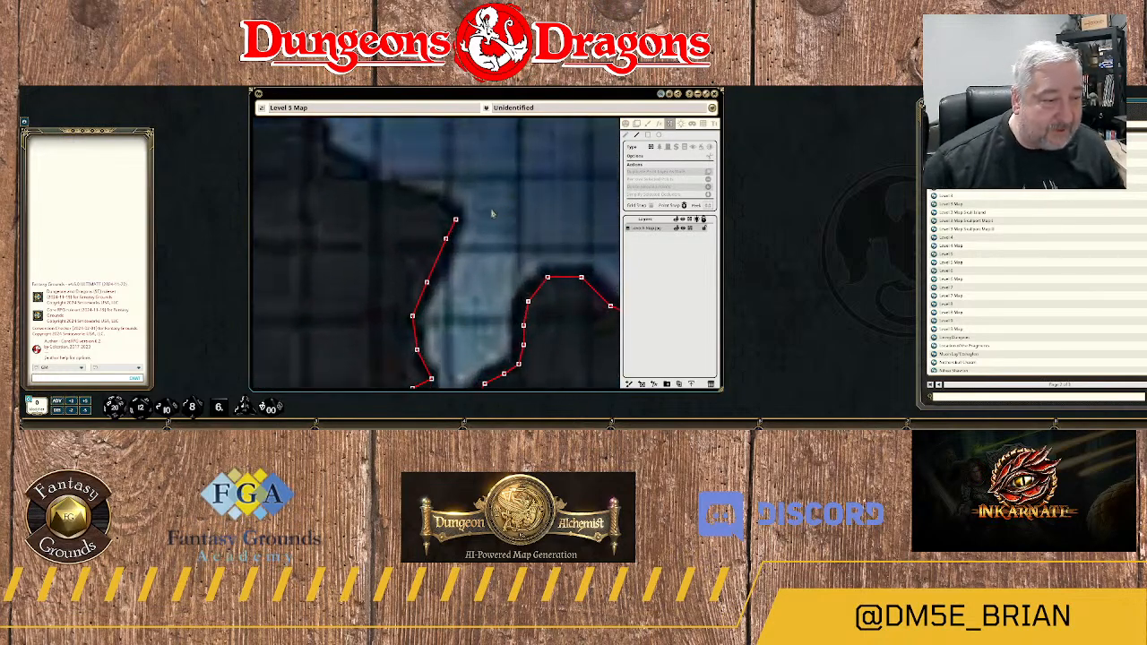
{"action": "left_click", "coordinate": [431, 205]}
{"action": "left_click", "coordinate": [409, 202]}
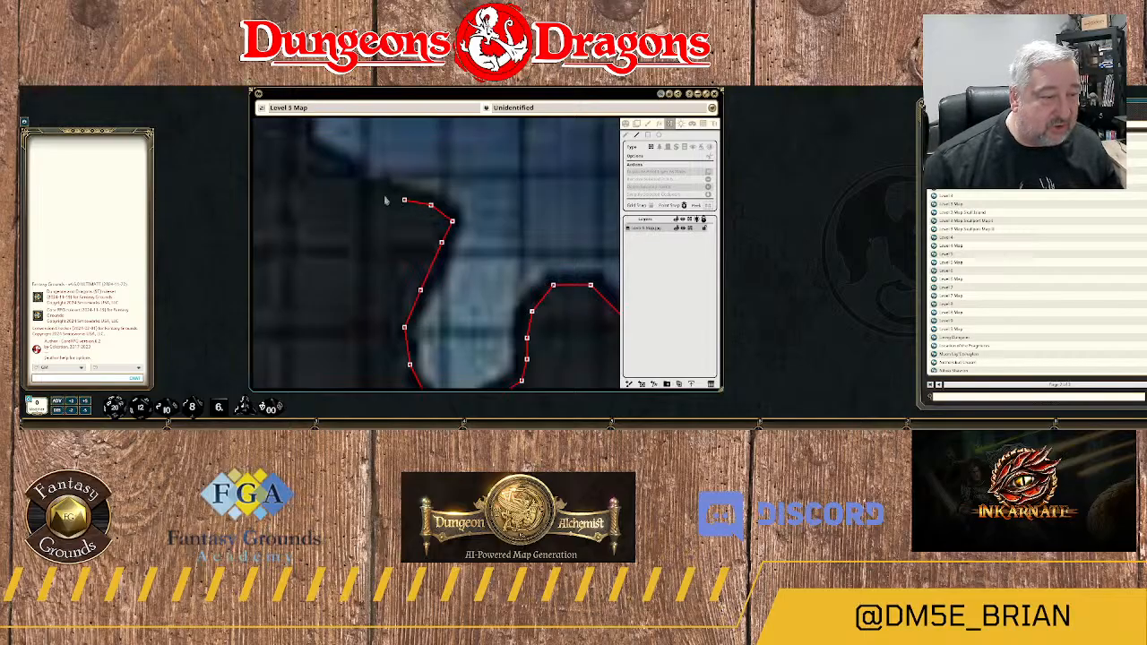
{"action": "left_click", "coordinate": [371, 189]}
{"action": "left_click", "coordinate": [341, 178]}
{"action": "left_click", "coordinate": [326, 163]}
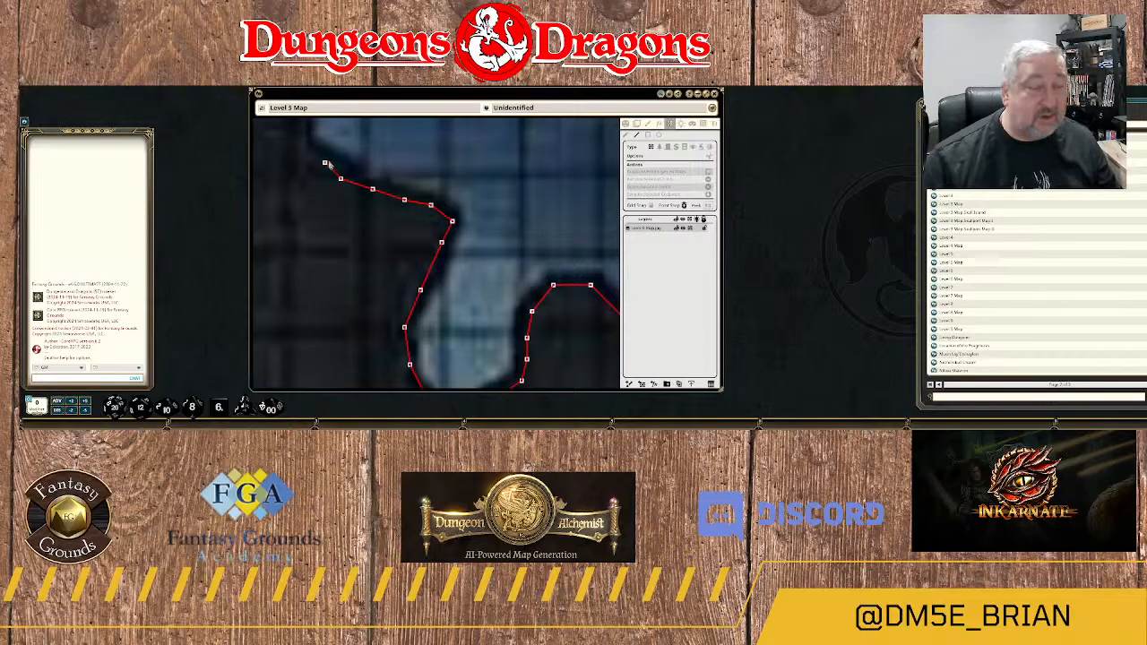
Trace the wall up the steep rock step and west over the low crest above it.
{"action": "left_click_drag", "start_coordinate": [380, 162], "coordinate": [518, 246]}
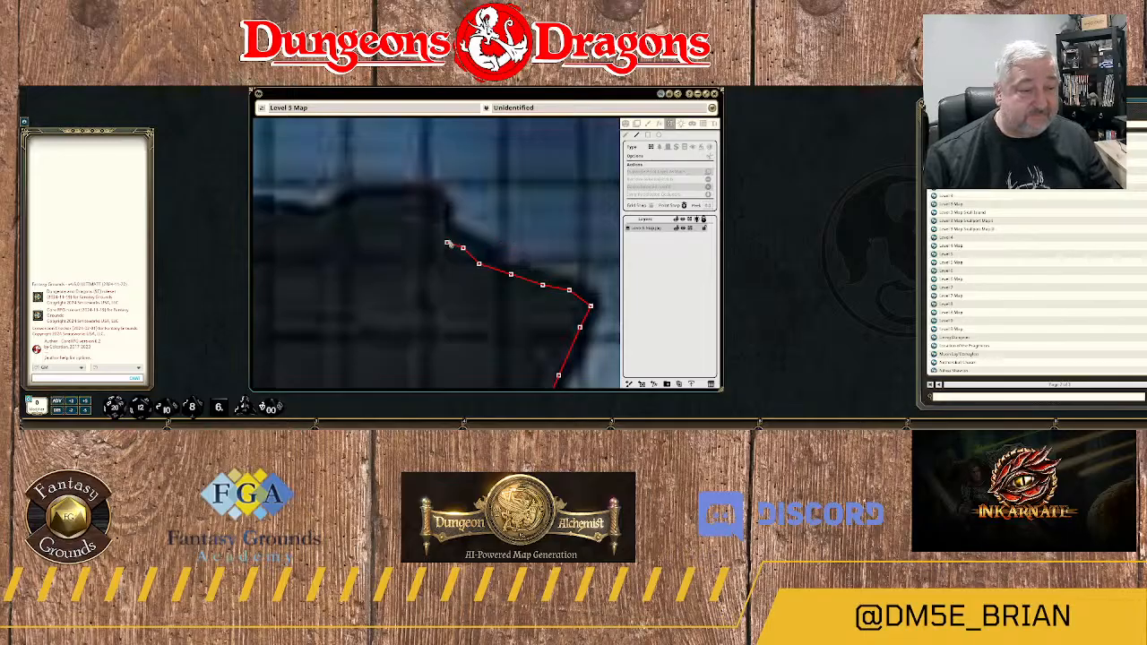
{"action": "left_click", "coordinate": [447, 237]}
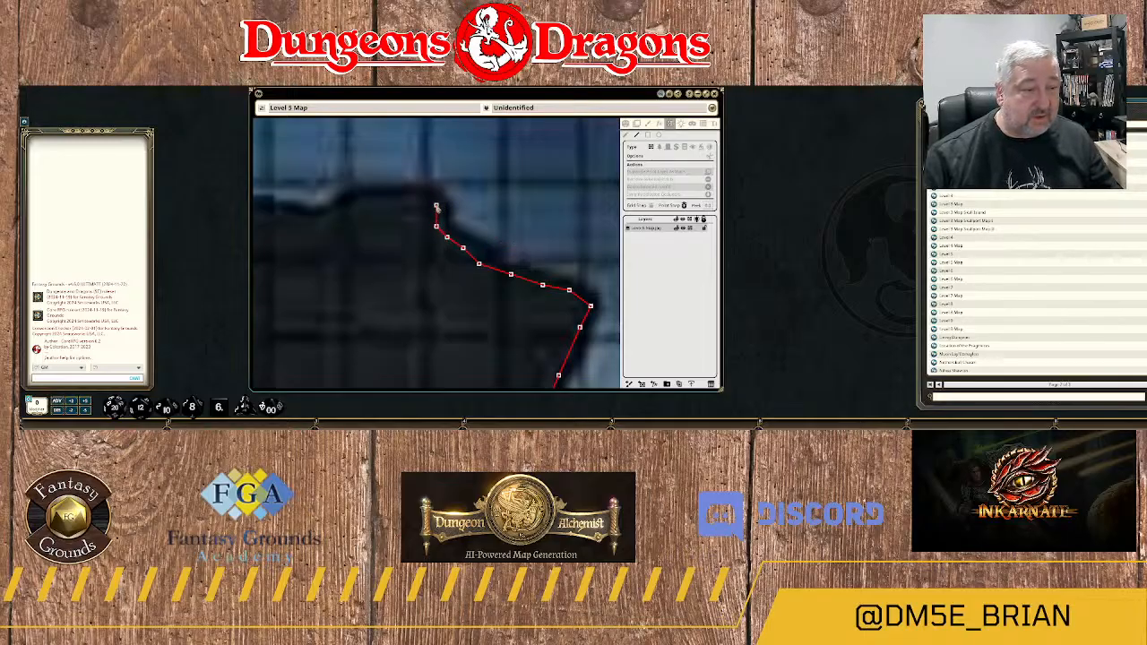
{"action": "left_click", "coordinate": [414, 201]}
{"action": "left_click", "coordinate": [383, 199]}
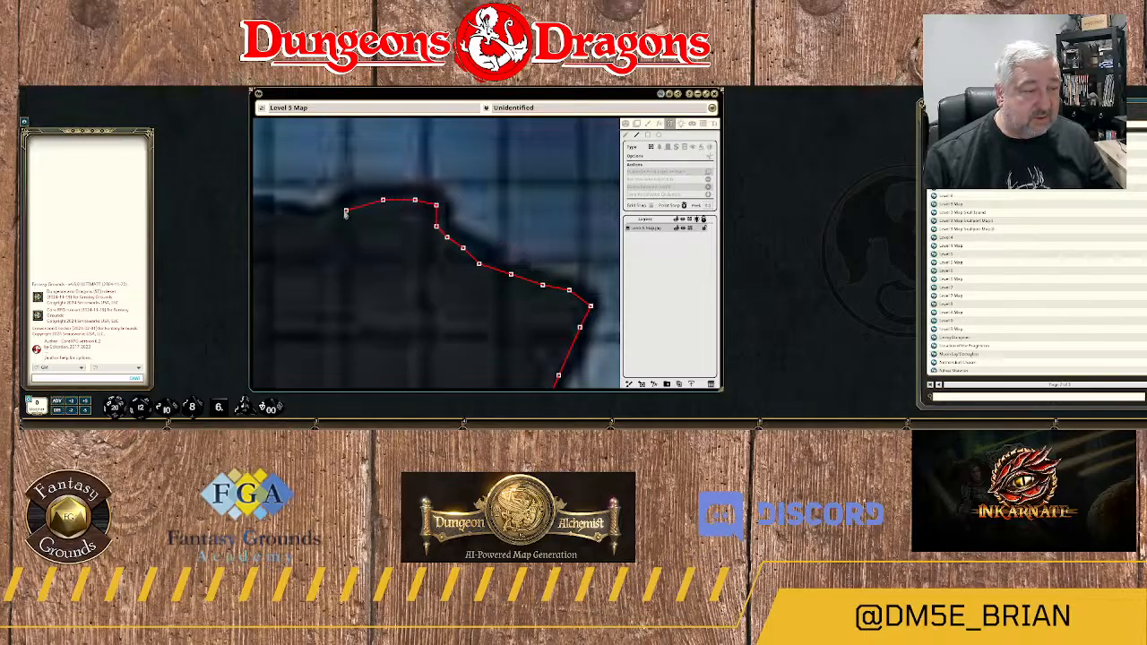
{"action": "left_click", "coordinate": [346, 212]}
Continue the river's southern wall west through the shallow dip and over the next rounded rise to its western foot.
{"action": "left_click_drag", "start_coordinate": [353, 228], "coordinate": [512, 220]}
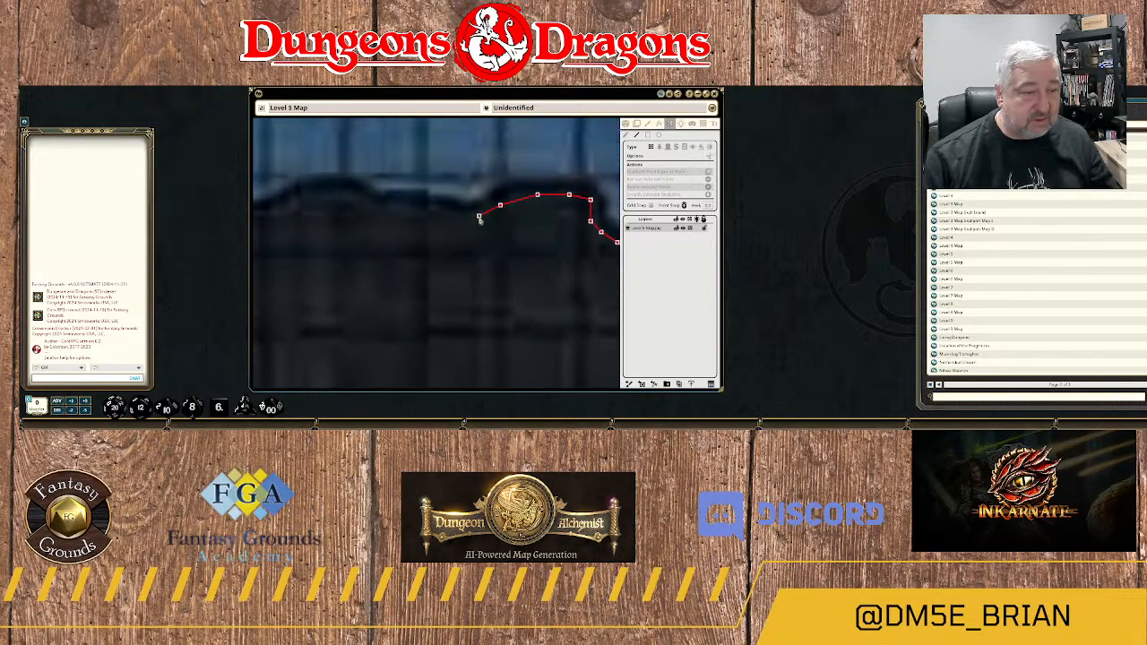
{"action": "left_click", "coordinate": [480, 217]}
{"action": "left_click", "coordinate": [427, 206]}
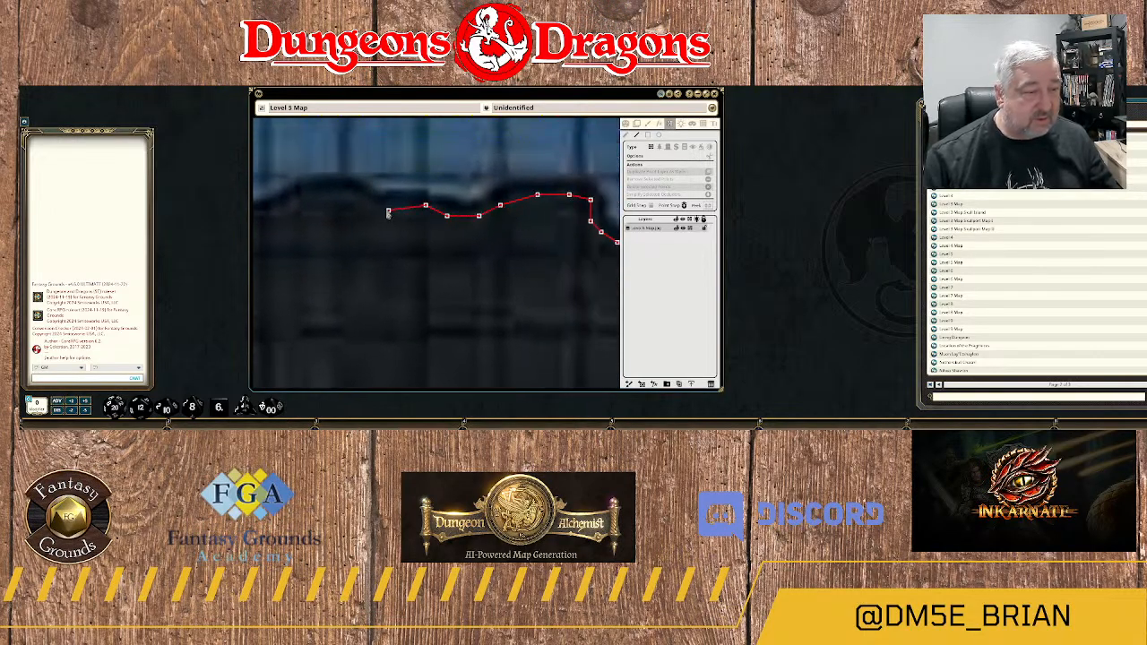
{"action": "left_click", "coordinate": [384, 206]}
{"action": "left_click_drag", "start_coordinate": [376, 224], "coordinate": [494, 248]}
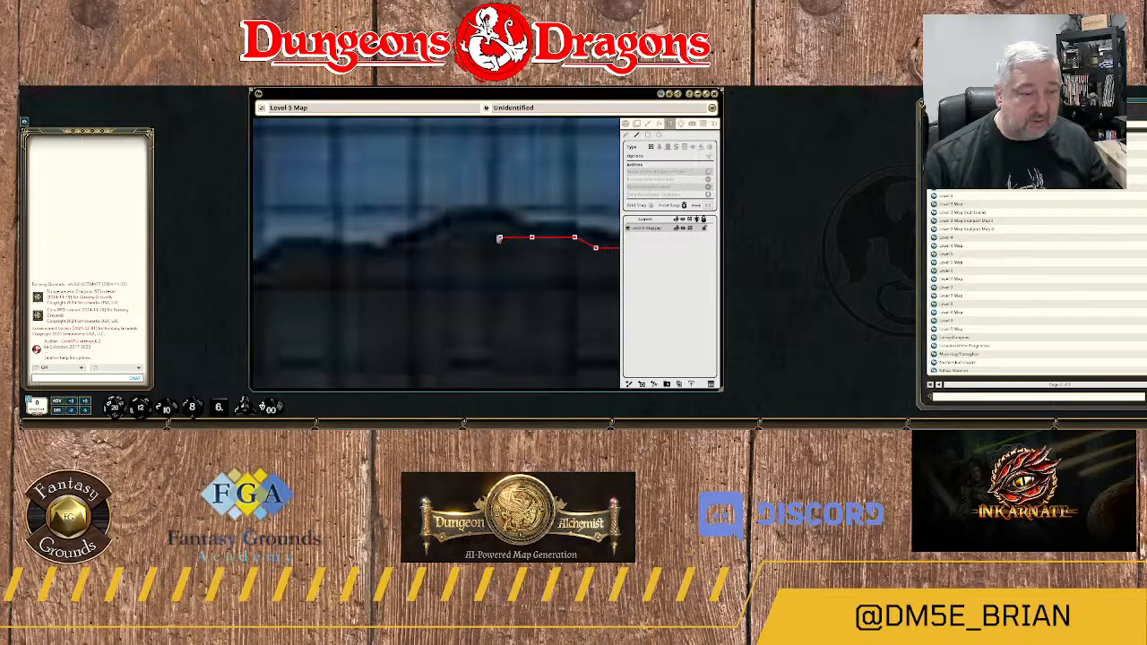
{"action": "left_click", "coordinate": [500, 237]}
{"action": "left_click", "coordinate": [457, 227]}
{"action": "left_click", "coordinate": [415, 243]}
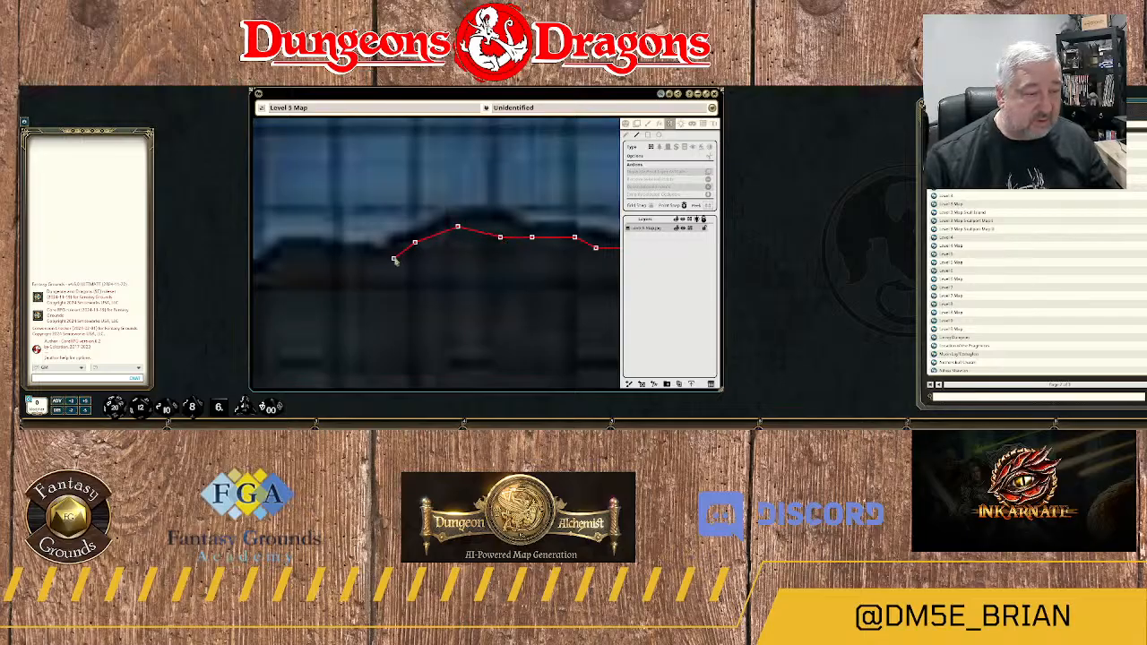
{"action": "left_click", "coordinate": [394, 259]}
Carry the southern bank's wall west over the next low mound and along the shallow hollow beyond it.
{"action": "left_click_drag", "start_coordinate": [388, 280], "coordinate": [553, 279]}
{"action": "left_click", "coordinate": [527, 262]}
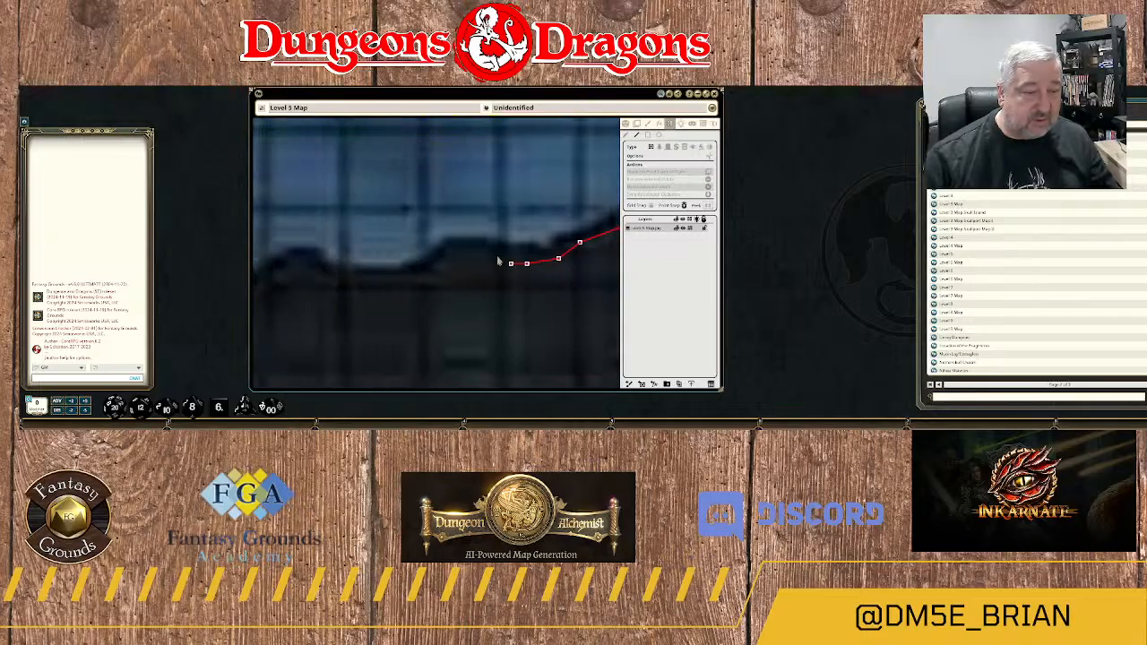
{"action": "left_click", "coordinate": [489, 254]}
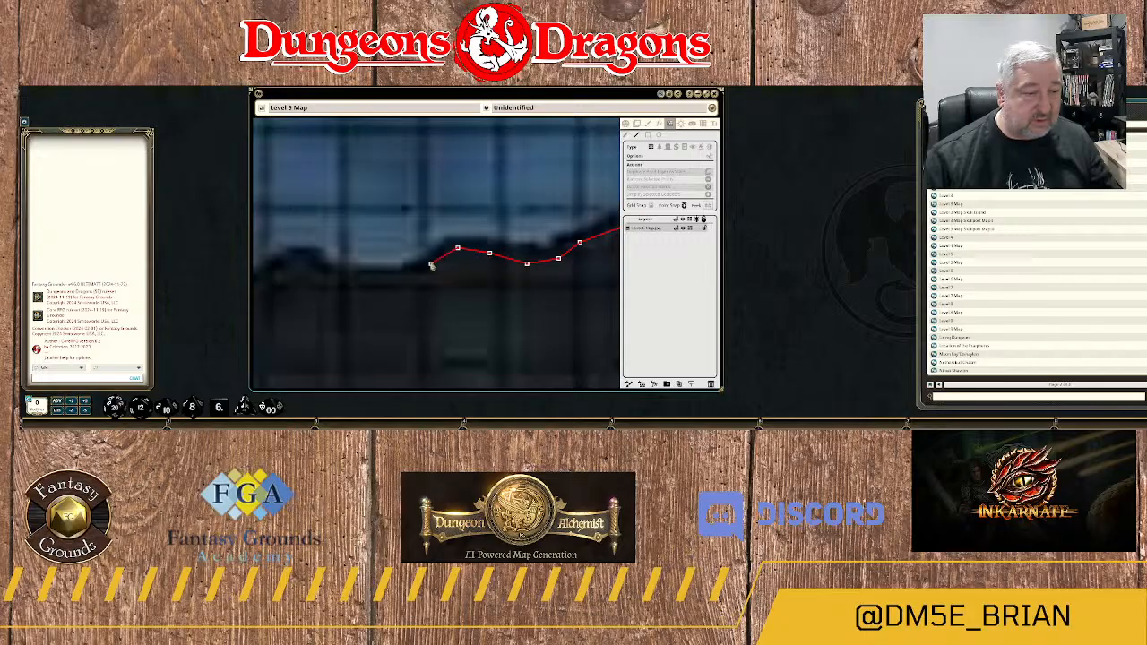
{"action": "left_click", "coordinate": [430, 264]}
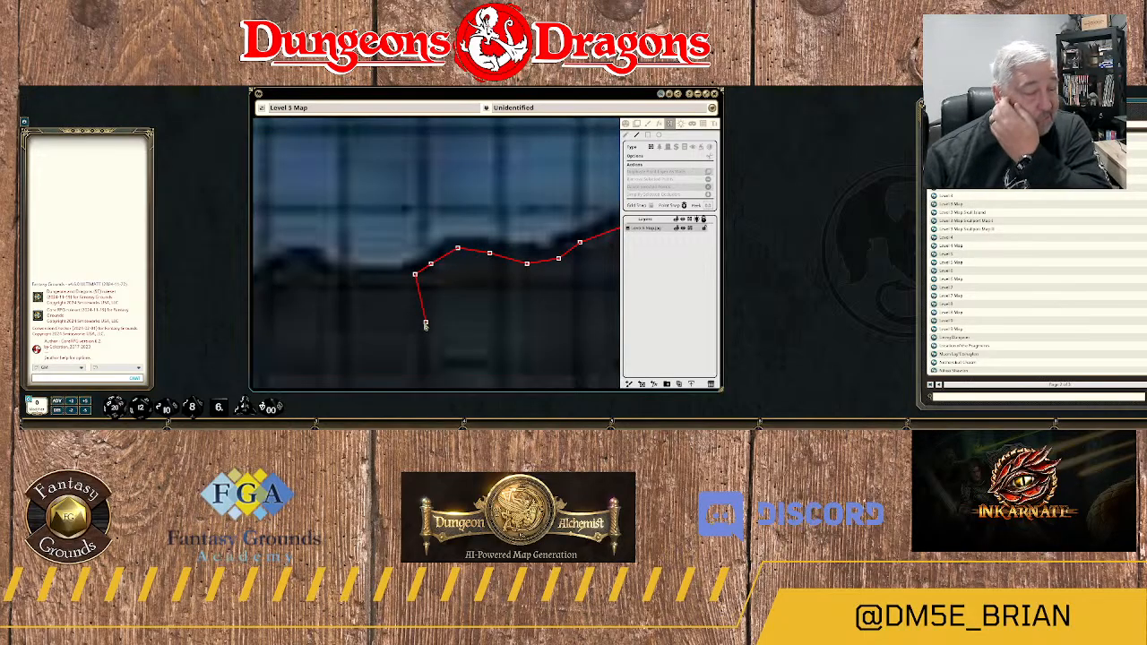
{"action": "left_click", "coordinate": [394, 284]}
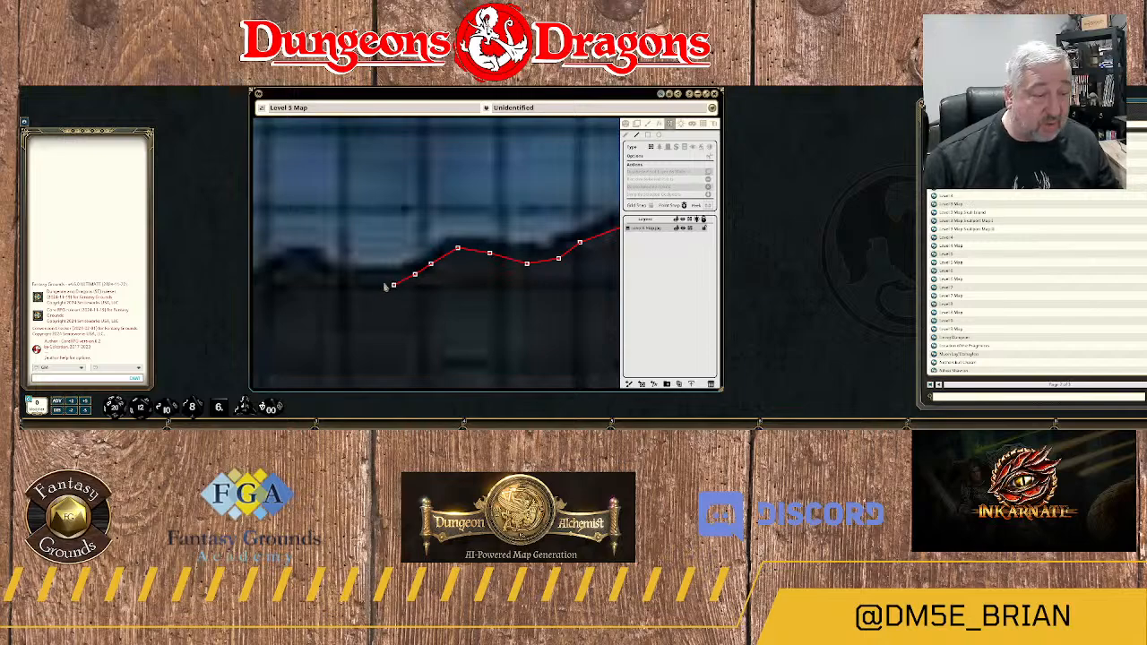
{"action": "left_click", "coordinate": [335, 280]}
Outline the small rock bump and the notch west of it, ending on the start of the rising slope.
{"action": "left_click_drag", "start_coordinate": [348, 298], "coordinate": [546, 304]}
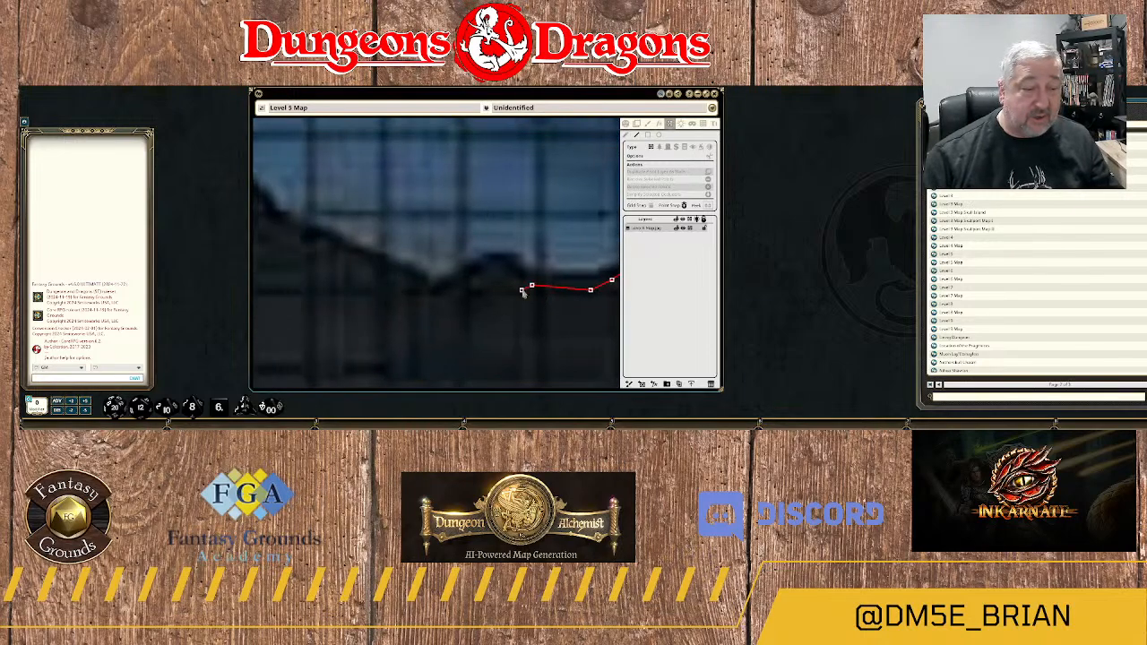
{"action": "left_click", "coordinate": [500, 272]}
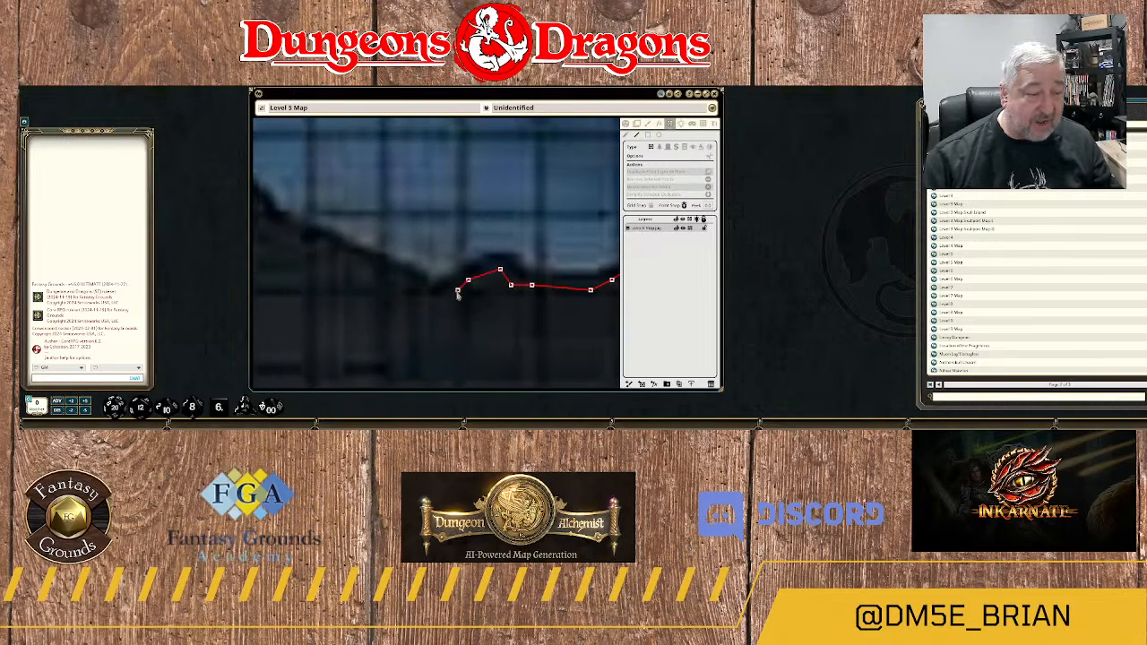
{"action": "left_click", "coordinate": [441, 300]}
{"action": "left_click", "coordinate": [409, 286]}
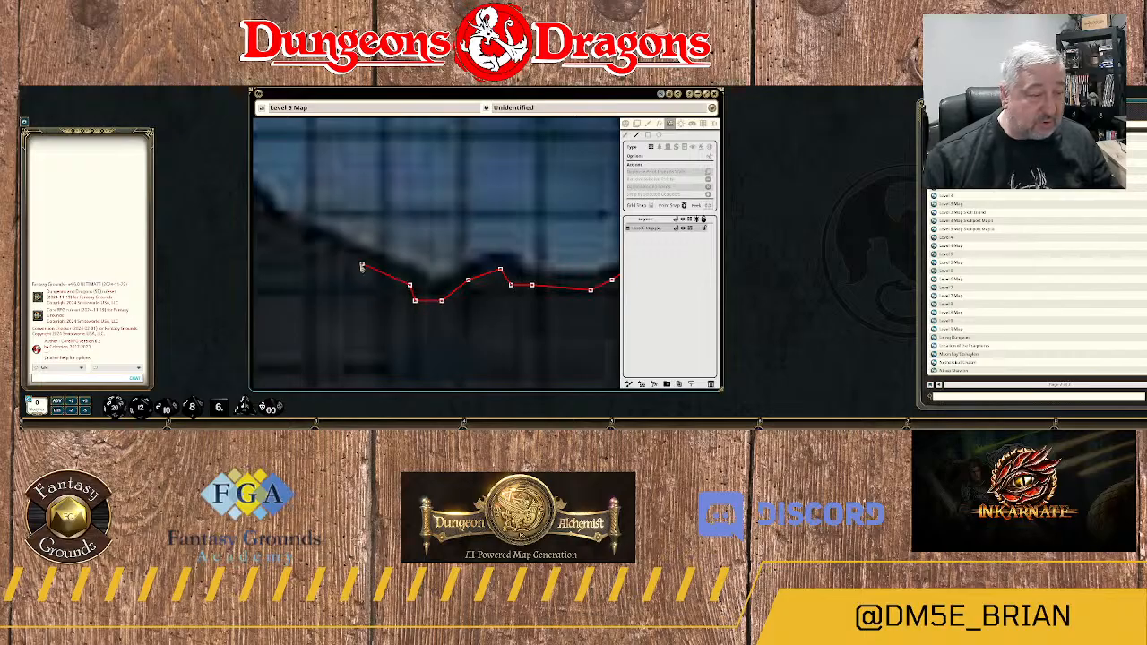
{"action": "left_click", "coordinate": [362, 265]}
Trace the wall northwest up the rock slope and along the rounded crest.
{"action": "left_click_drag", "start_coordinate": [335, 263], "coordinate": [496, 331]}
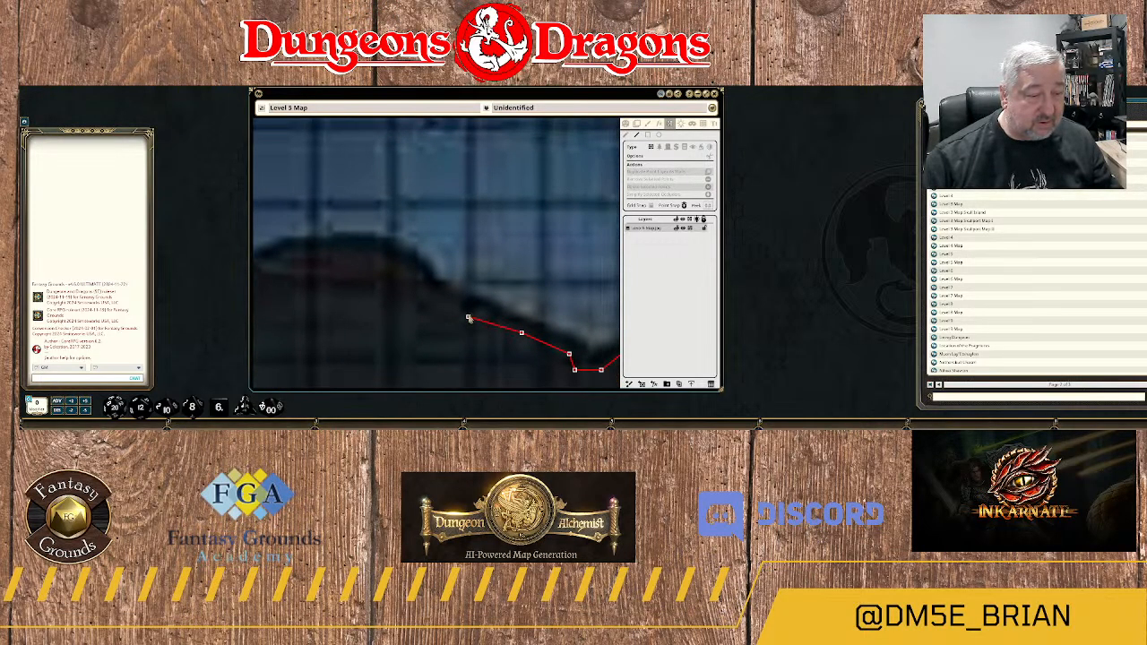
{"action": "left_click", "coordinate": [468, 316]}
{"action": "left_click", "coordinate": [415, 273]}
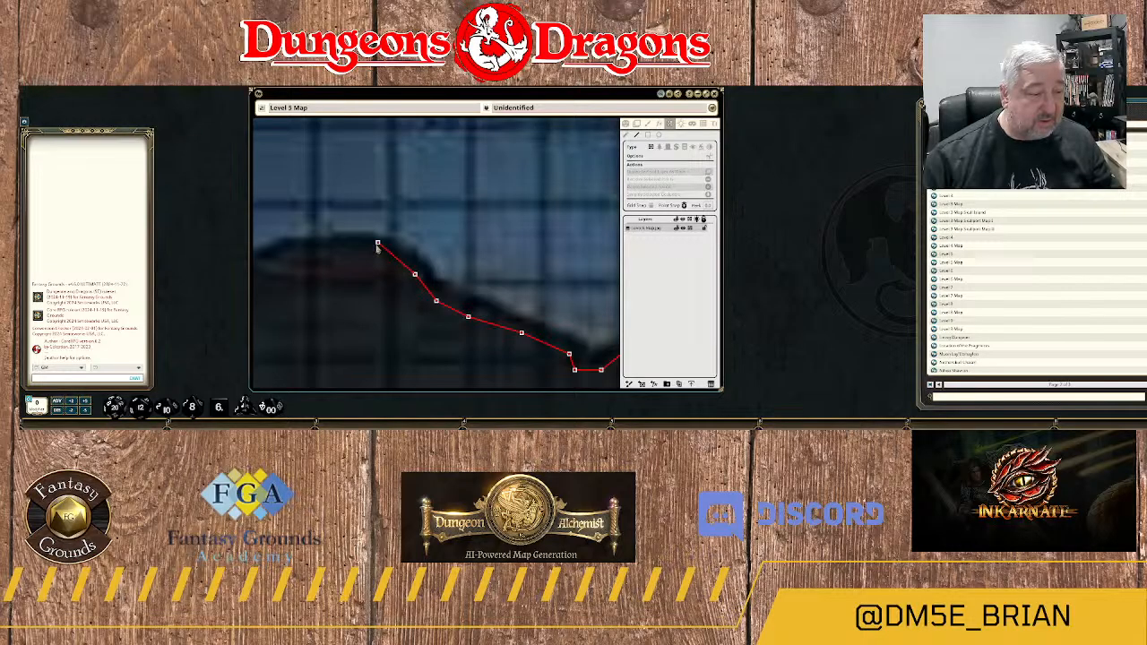
{"action": "left_click", "coordinate": [377, 254]}
{"action": "left_click", "coordinate": [325, 254]}
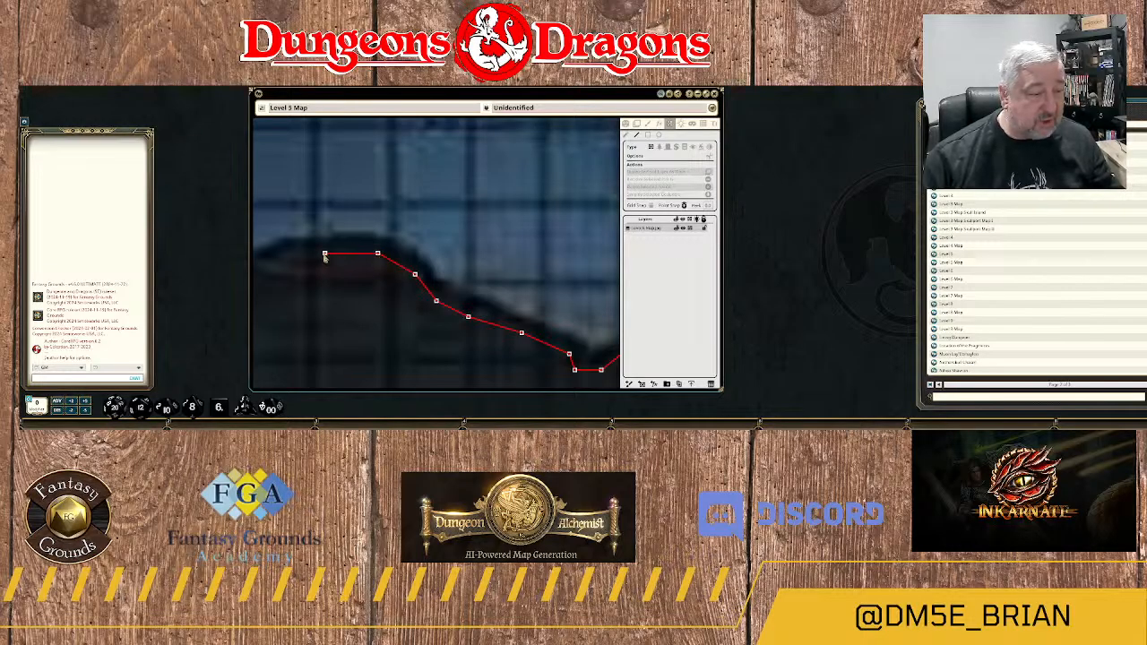
Follow the southern bank west from the crest through the wide dip and up onto the next rise.
{"action": "left_click_drag", "start_coordinate": [285, 260], "coordinate": [433, 224]}
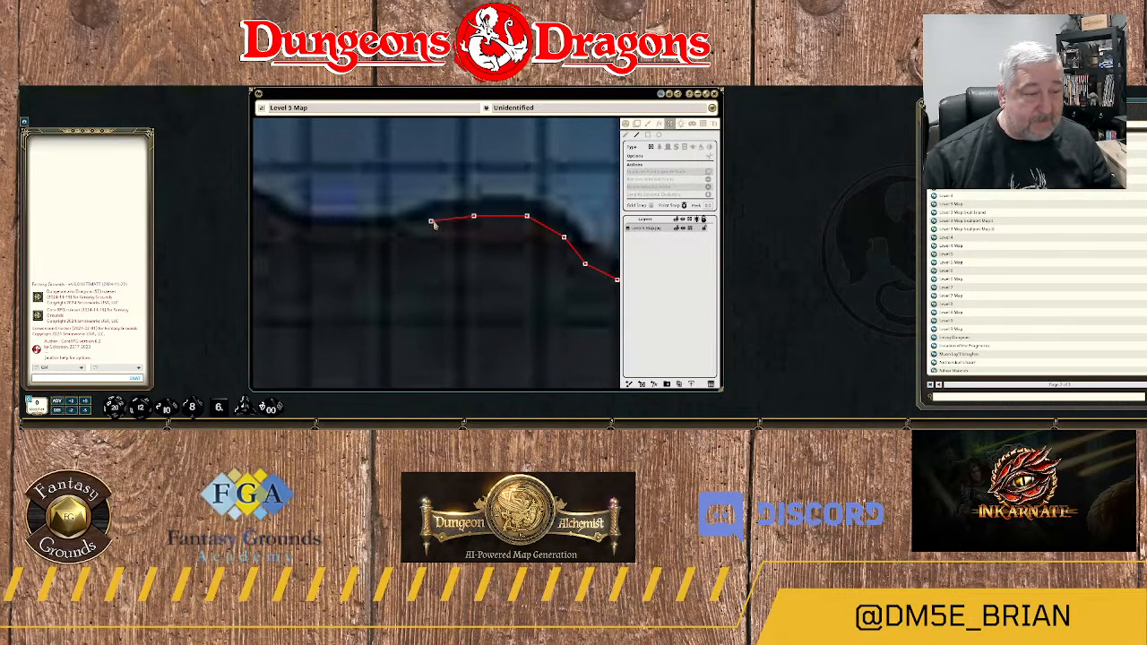
{"action": "left_click", "coordinate": [433, 223]}
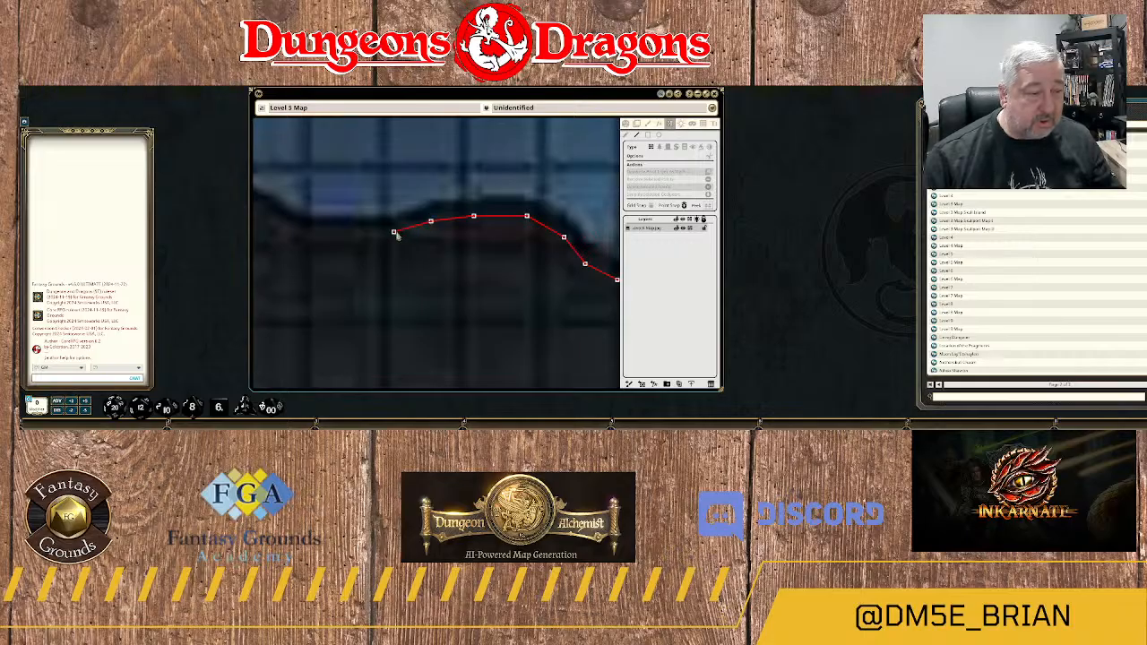
{"action": "left_click", "coordinate": [394, 233]}
{"action": "left_click_drag", "start_coordinate": [313, 243], "coordinate": [454, 260]}
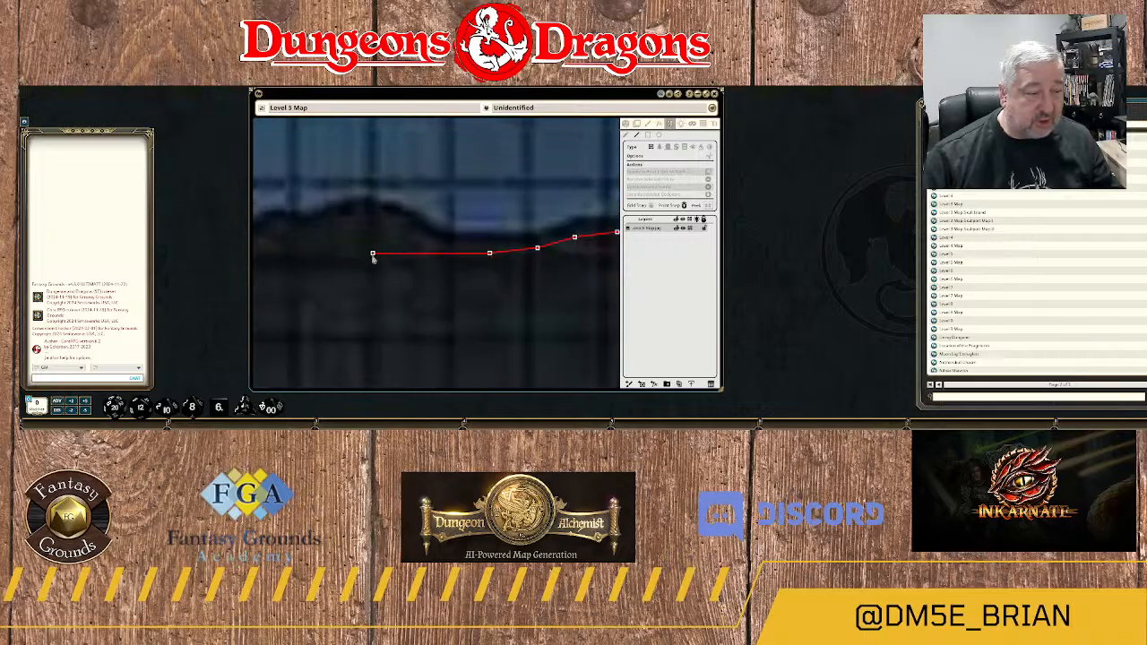
{"action": "left_click", "coordinate": [443, 254]}
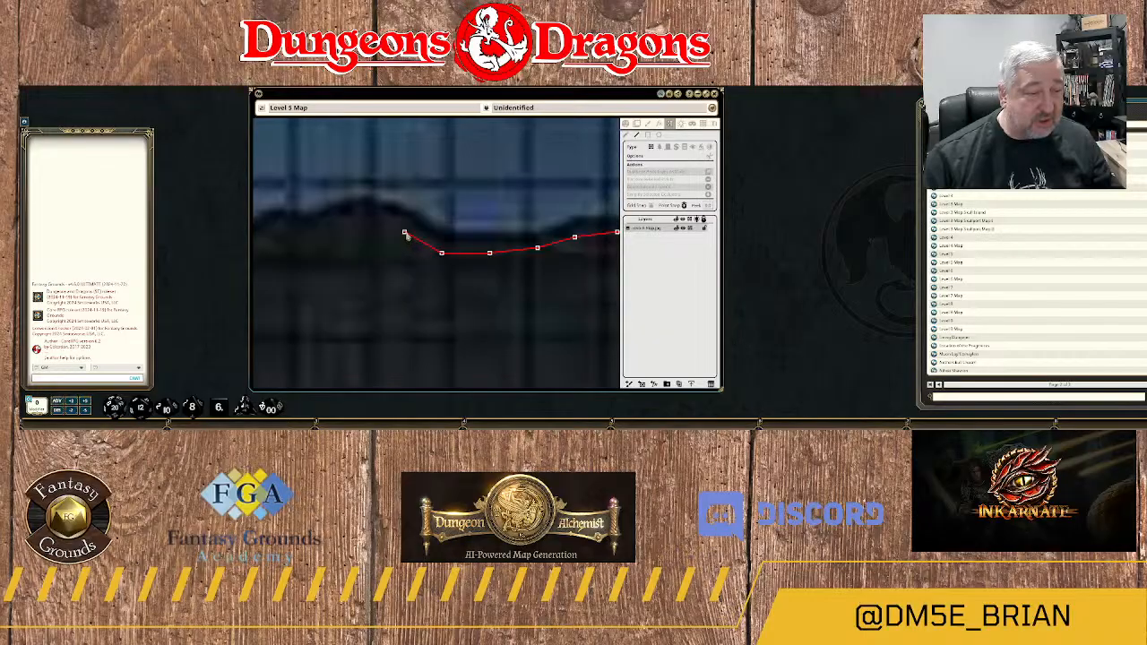
{"action": "left_click", "coordinate": [404, 233]}
{"action": "left_click", "coordinate": [378, 217]}
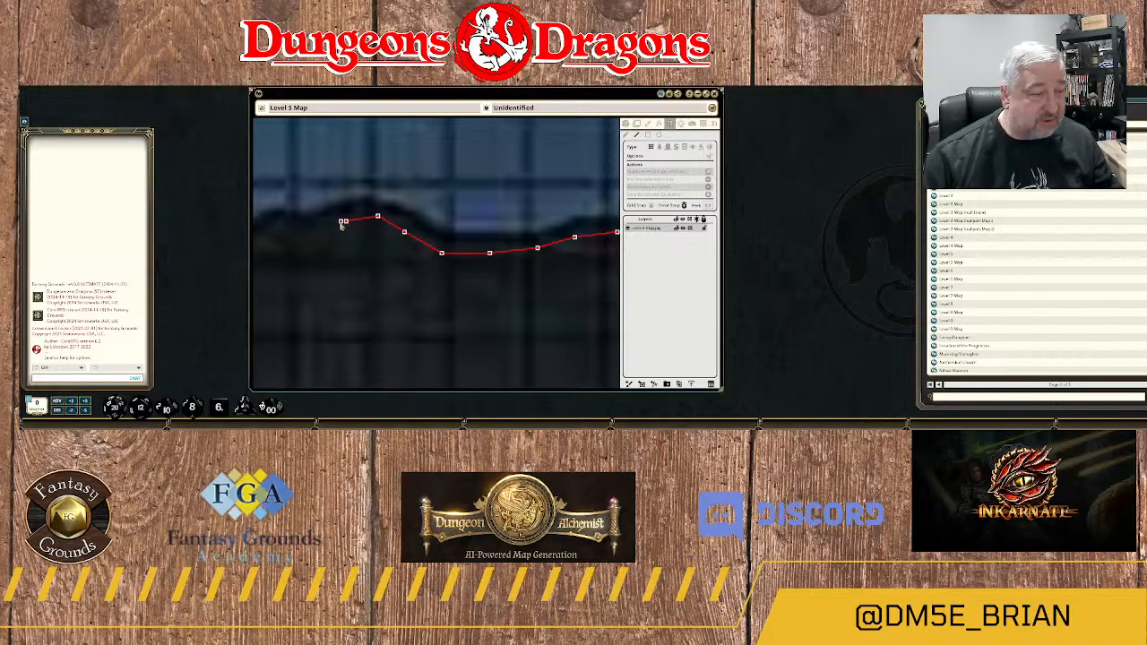
Trace the wall west along the uneven ridge and around its shoulder to the start of the descent.
{"action": "left_click_drag", "start_coordinate": [307, 241], "coordinate": [499, 246]}
{"action": "left_click", "coordinate": [490, 238]}
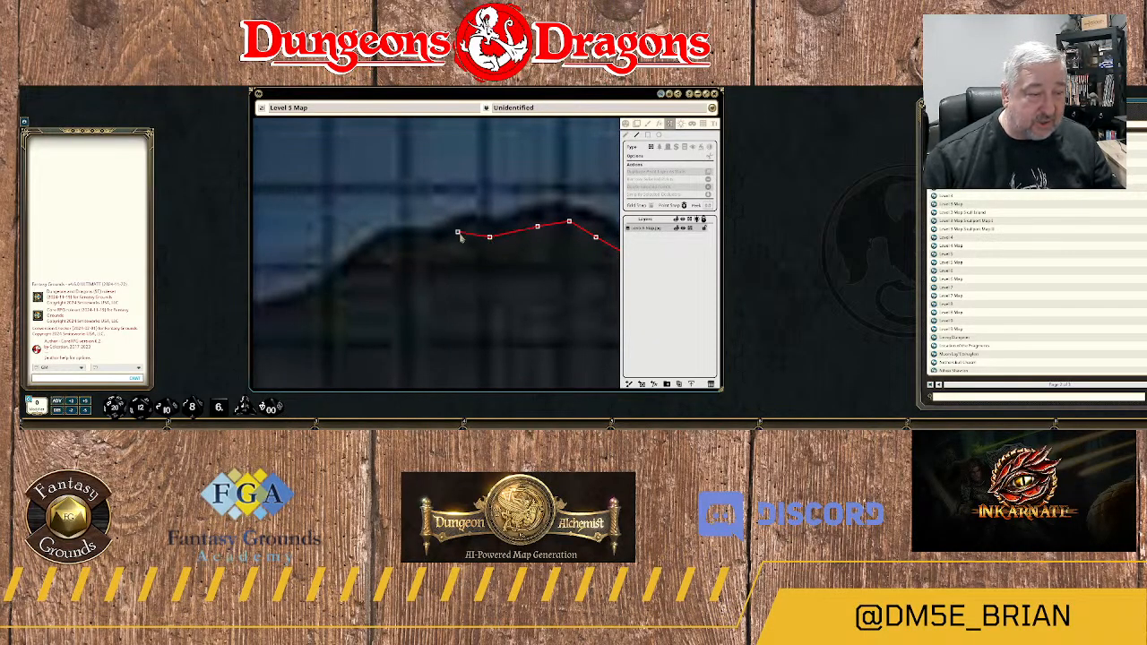
{"action": "left_click", "coordinate": [468, 233]}
{"action": "left_click", "coordinate": [436, 247]}
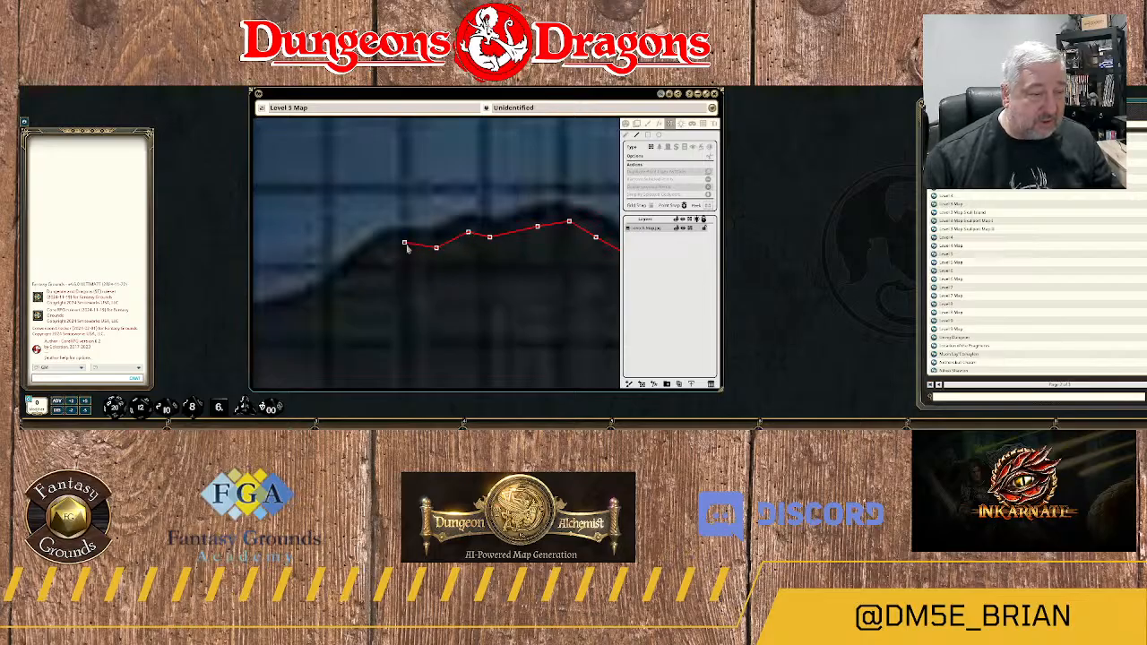
{"action": "left_click", "coordinate": [404, 243]}
{"action": "left_click", "coordinate": [382, 247]}
{"action": "left_click", "coordinate": [357, 268]}
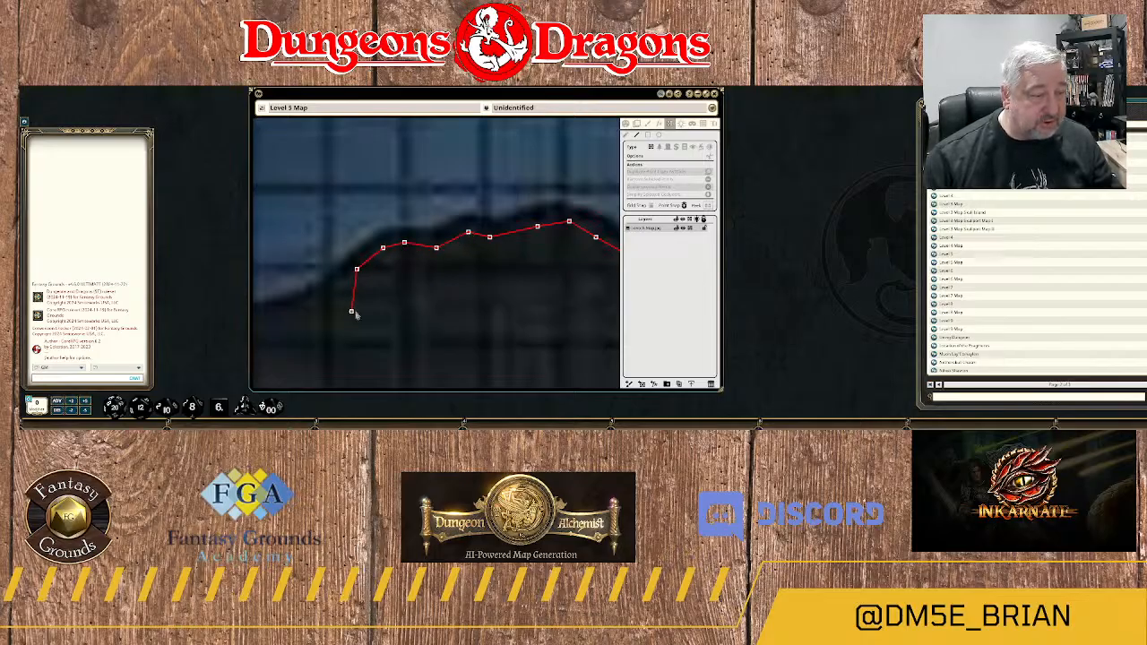
Follow the bank southwest down to the flat ledge, then west along it and around its outer corner.
{"action": "left_click_drag", "start_coordinate": [352, 314], "coordinate": [550, 238]}
{"action": "left_click", "coordinate": [537, 216]}
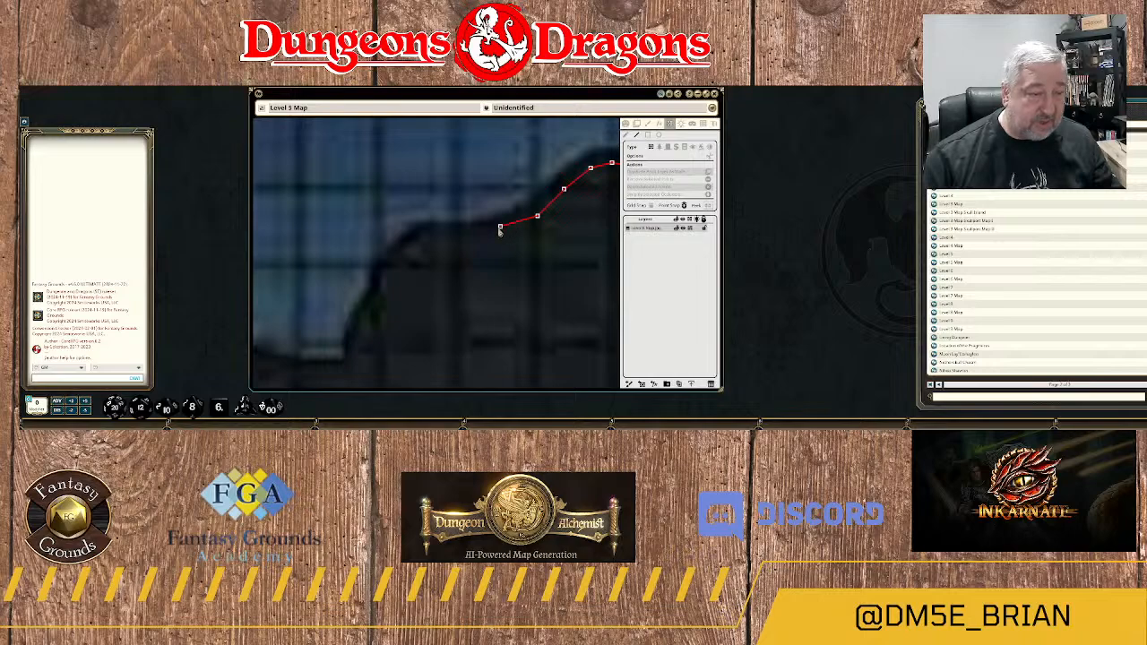
{"action": "left_click", "coordinate": [500, 228]}
{"action": "left_click", "coordinate": [457, 232]}
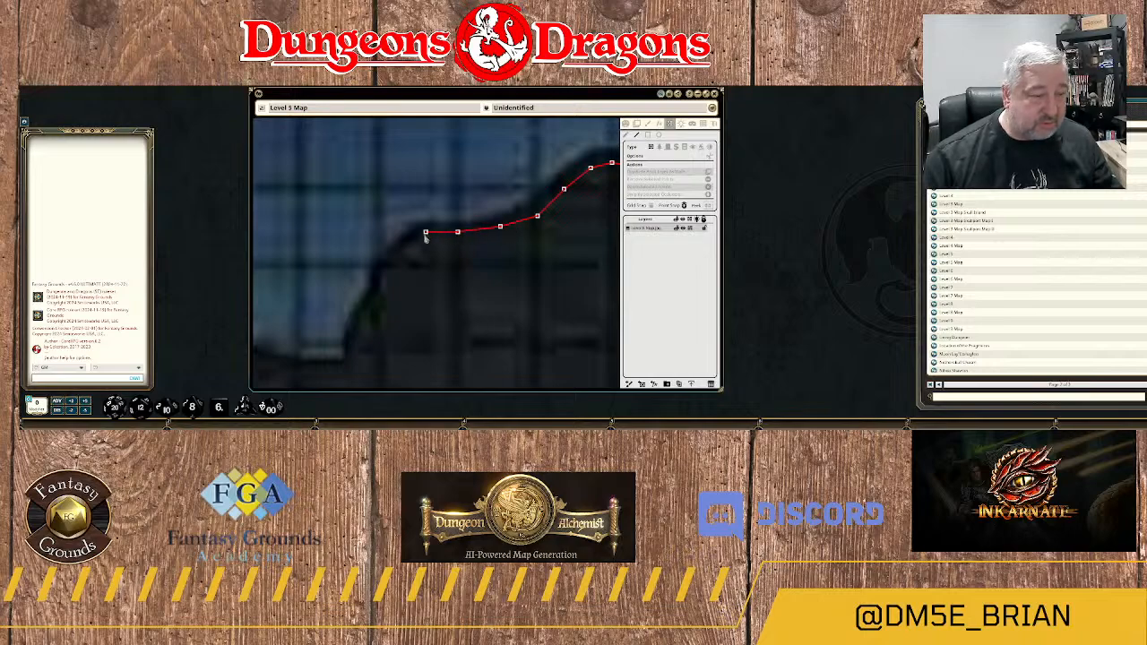
{"action": "left_click", "coordinate": [425, 232]}
{"action": "left_click", "coordinate": [404, 247]}
{"action": "left_click", "coordinate": [394, 262]}
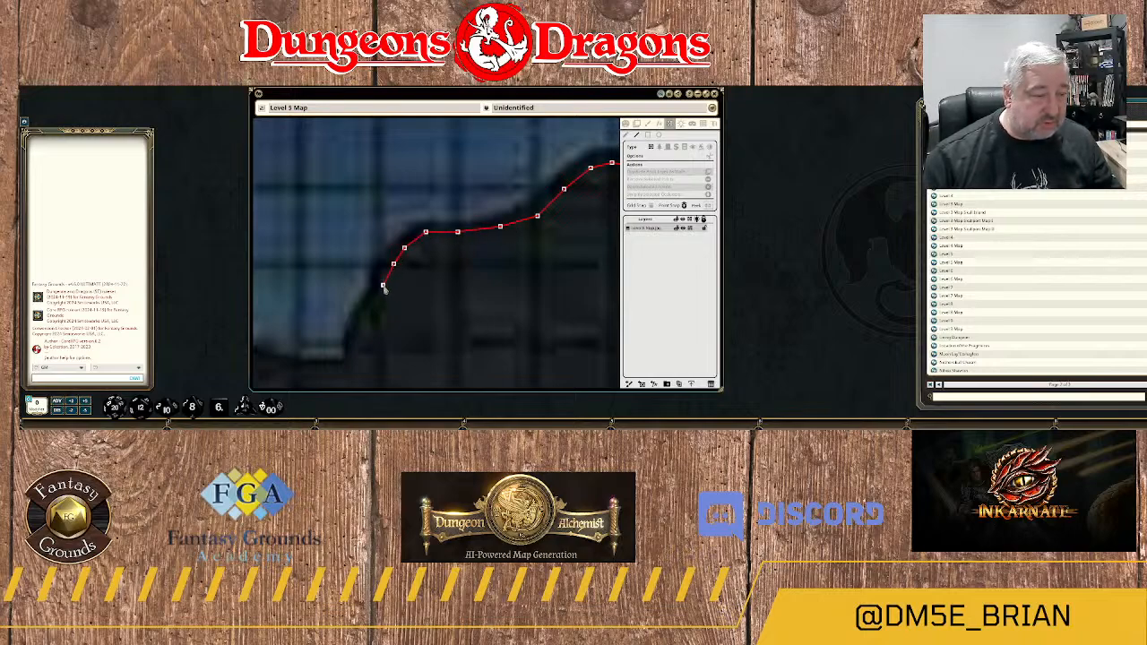
Trace the wall down the eastern side of the river's inlet and west along its flat southern end.
{"action": "left_click_drag", "start_coordinate": [392, 313], "coordinate": [484, 202]}
{"action": "left_click", "coordinate": [452, 212]}
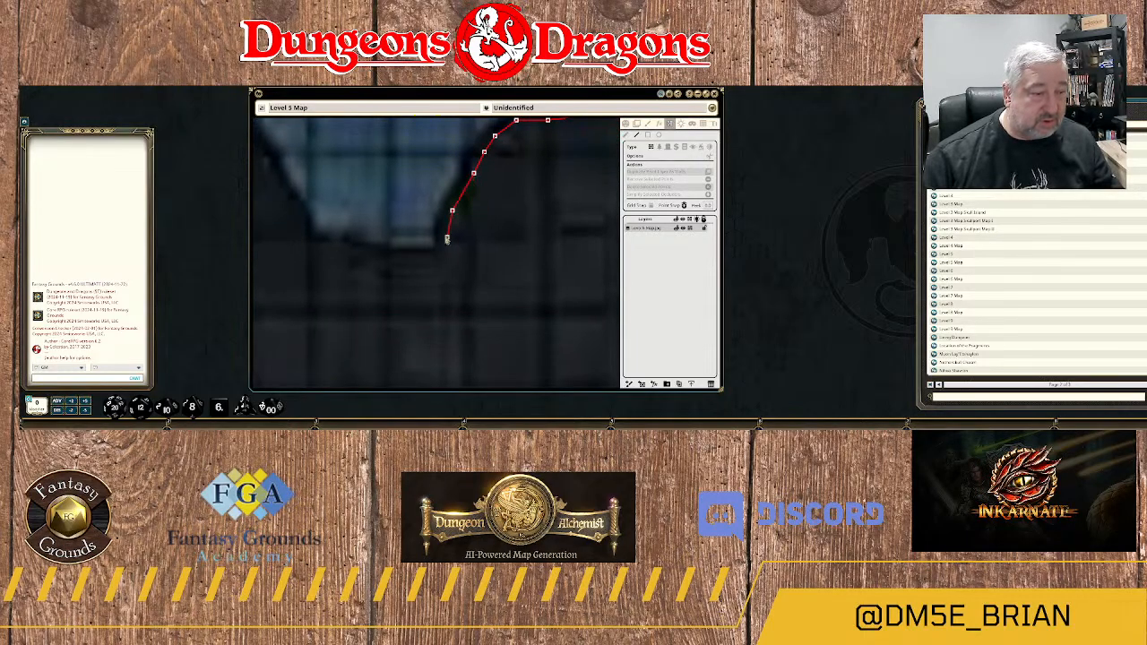
{"action": "left_click", "coordinate": [441, 253]}
{"action": "left_click", "coordinate": [388, 258]}
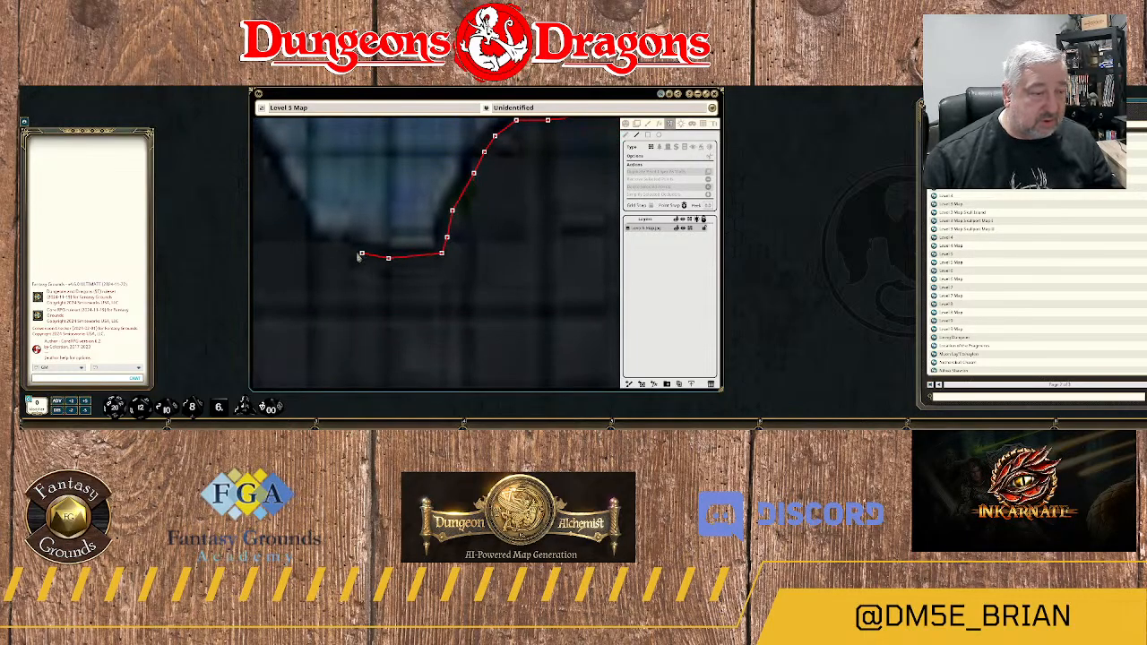
{"action": "left_click", "coordinate": [331, 256]}
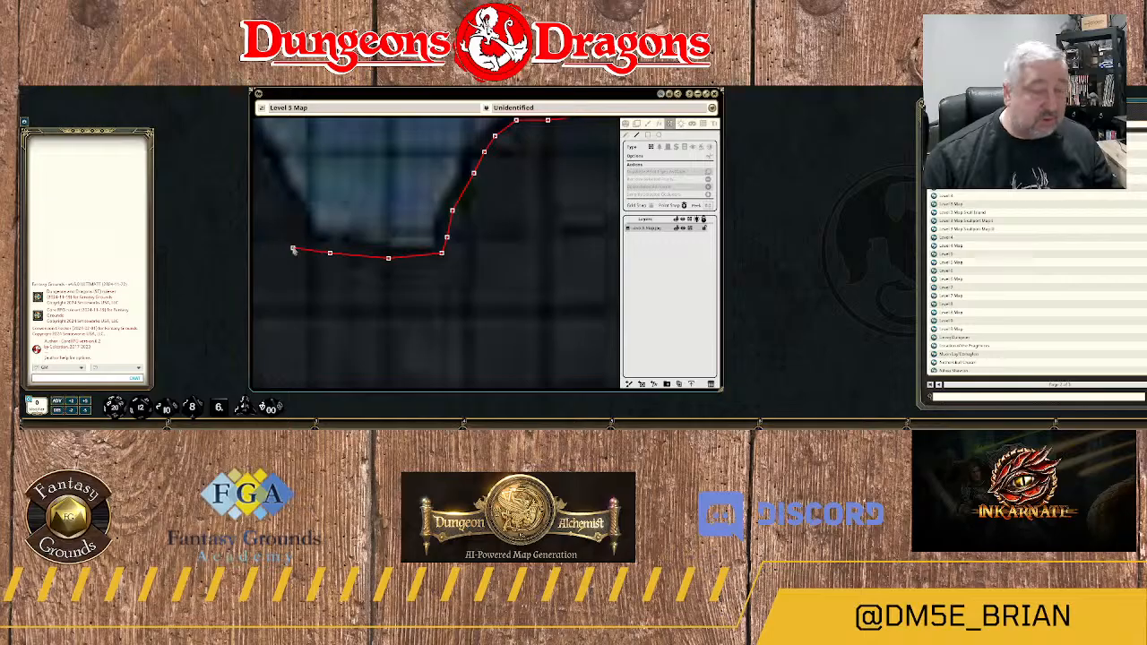
Turn the wall around the southwestern corner of the river's inlet and trace it north along the curved western side.
{"action": "left_click", "coordinate": [293, 247]}
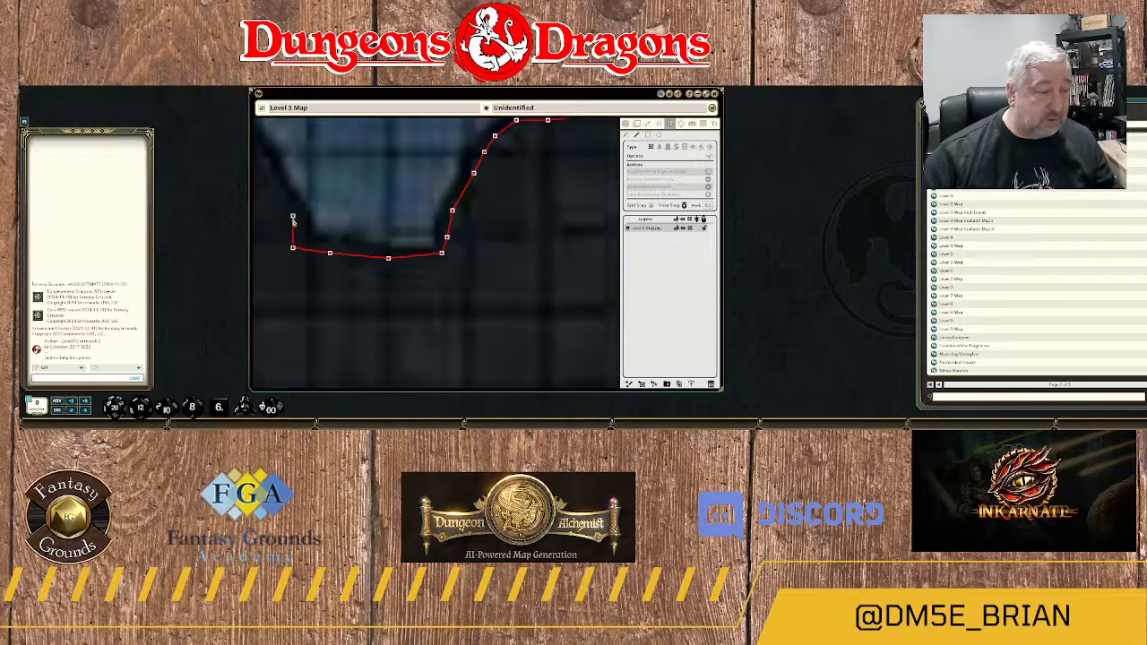
{"action": "left_click_drag", "start_coordinate": [293, 218], "coordinate": [501, 283]}
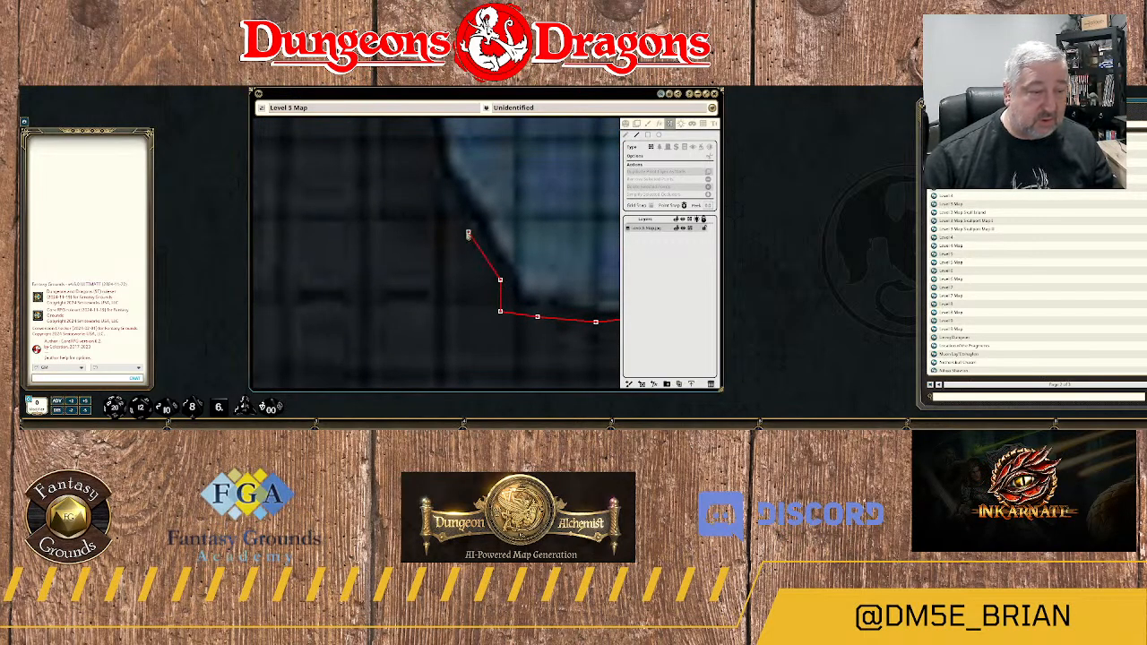
{"action": "left_click", "coordinate": [468, 233]}
{"action": "left_click", "coordinate": [426, 141]}
{"action": "left_click_drag", "start_coordinate": [458, 135], "coordinate": [479, 320]}
{"action": "left_click", "coordinate": [415, 211]}
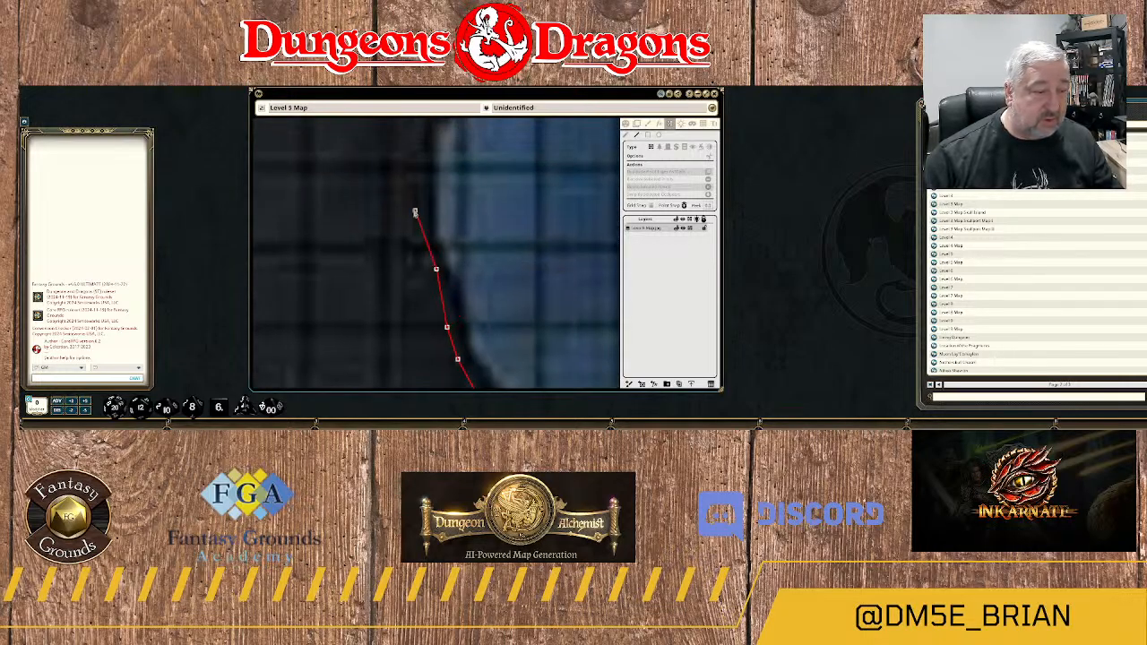
{"action": "left_click", "coordinate": [425, 147]}
Follow the western bank north around the small notch and along the straighter stretch above it.
{"action": "left_click_drag", "start_coordinate": [427, 143], "coordinate": [406, 291]}
{"action": "left_click", "coordinate": [399, 258]}
{"action": "left_click", "coordinate": [415, 249]}
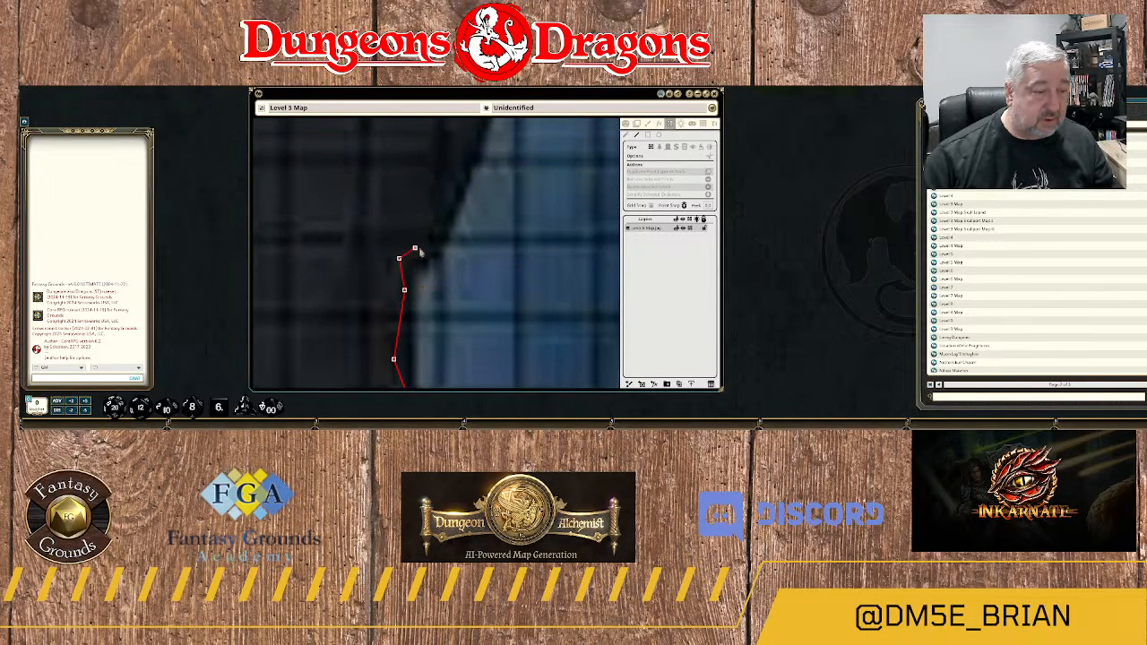
{"action": "left_click", "coordinate": [453, 200]}
{"action": "left_click", "coordinate": [456, 159]}
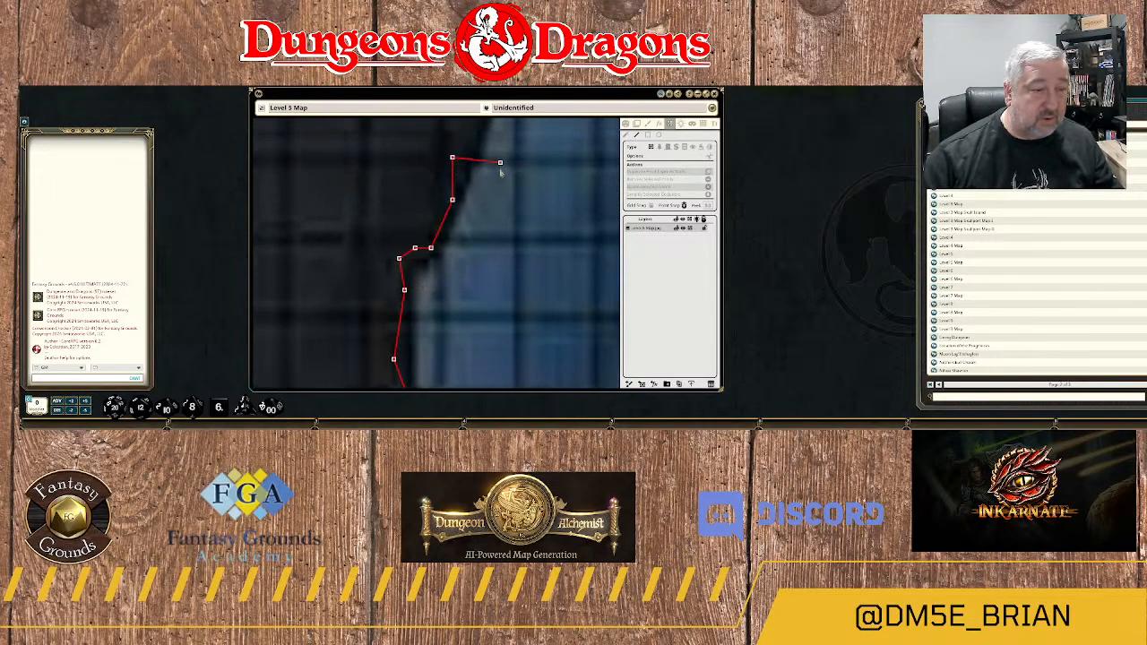
{"action": "left_click_drag", "start_coordinate": [499, 166], "coordinate": [463, 333]}
{"action": "left_click", "coordinate": [447, 279]}
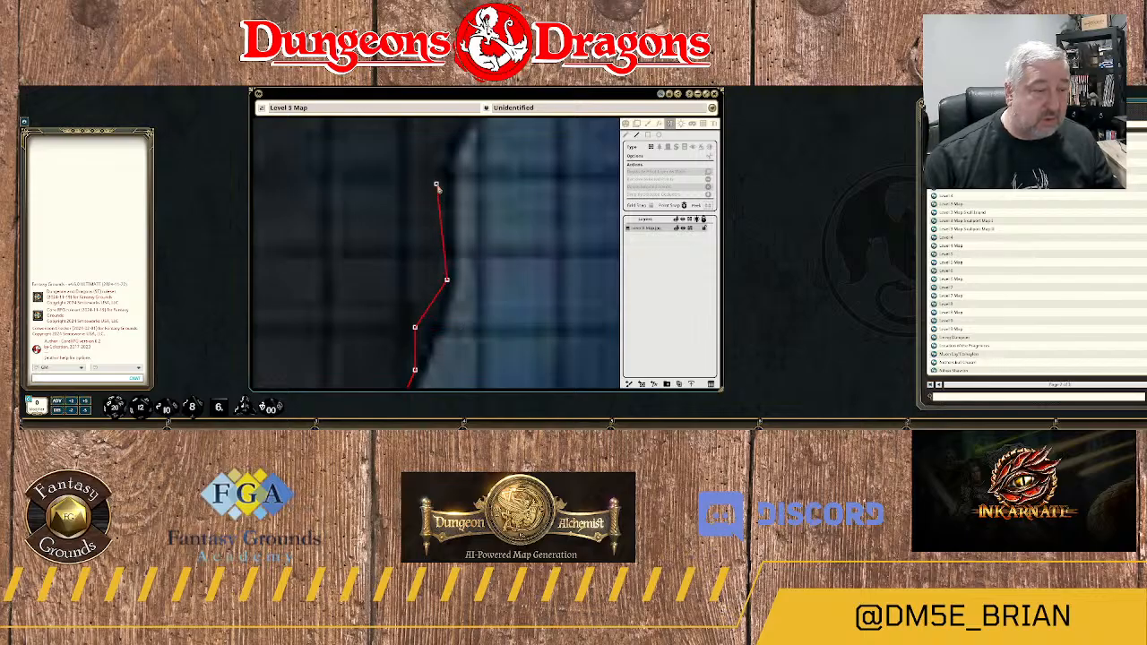
{"action": "left_click", "coordinate": [443, 184]}
Trace the wall around the bend in the western bank and northeast up the start of the slope.
{"action": "left_click_drag", "start_coordinate": [474, 176], "coordinate": [446, 340]}
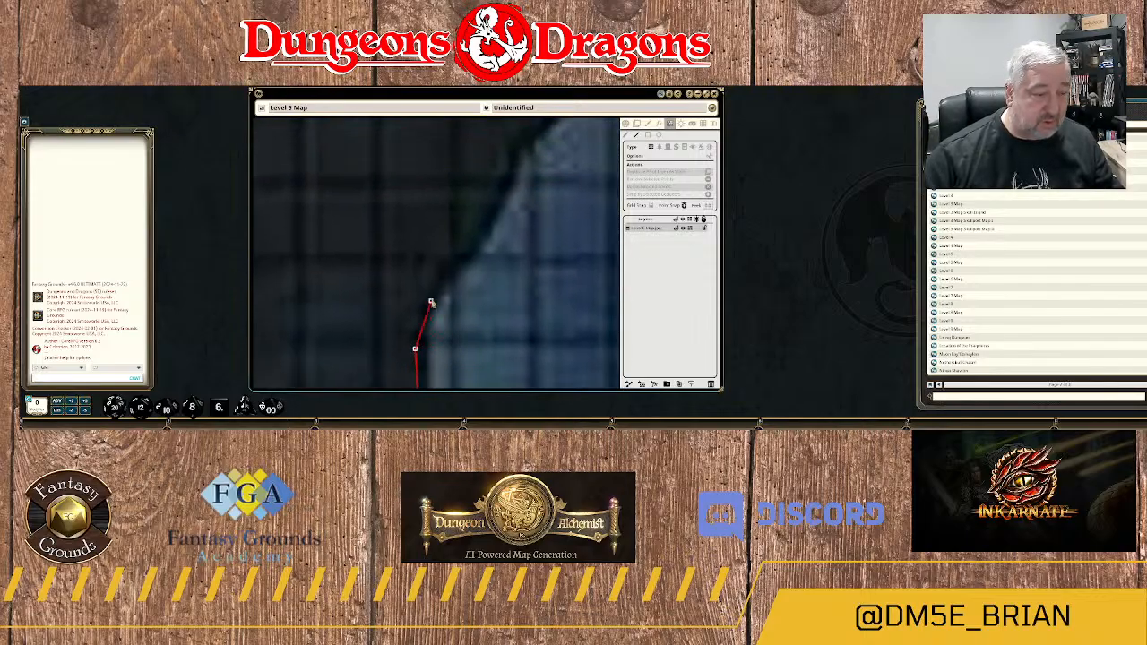
{"action": "left_click", "coordinate": [421, 296]}
{"action": "left_click", "coordinate": [446, 254]}
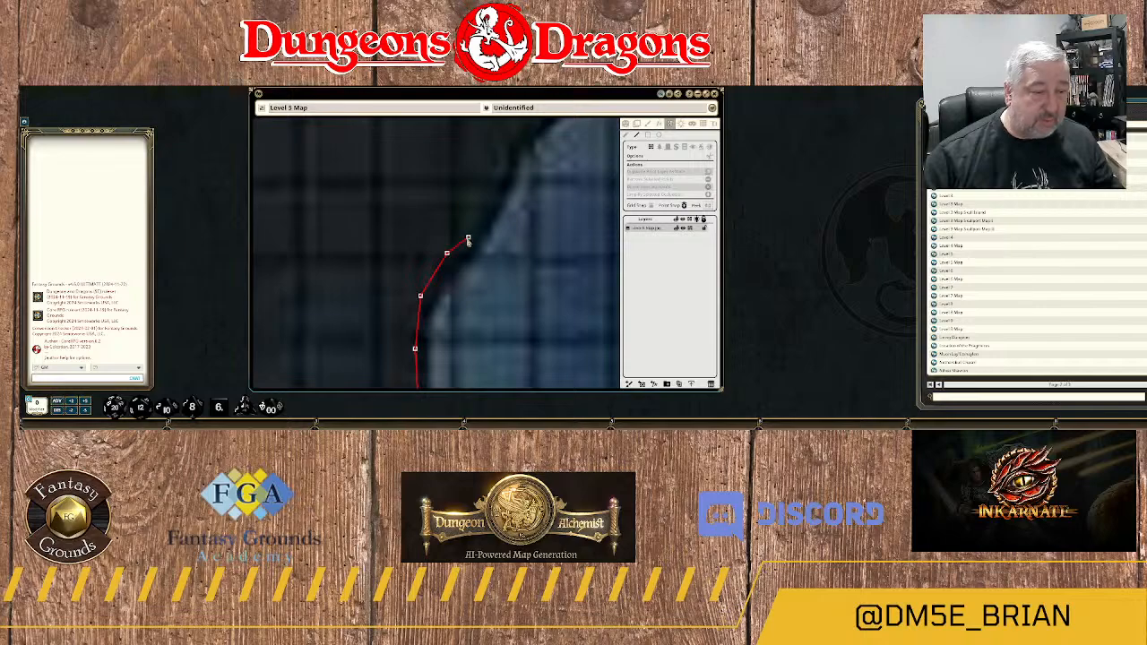
{"action": "left_click", "coordinate": [462, 243]}
{"action": "left_click", "coordinate": [478, 221]}
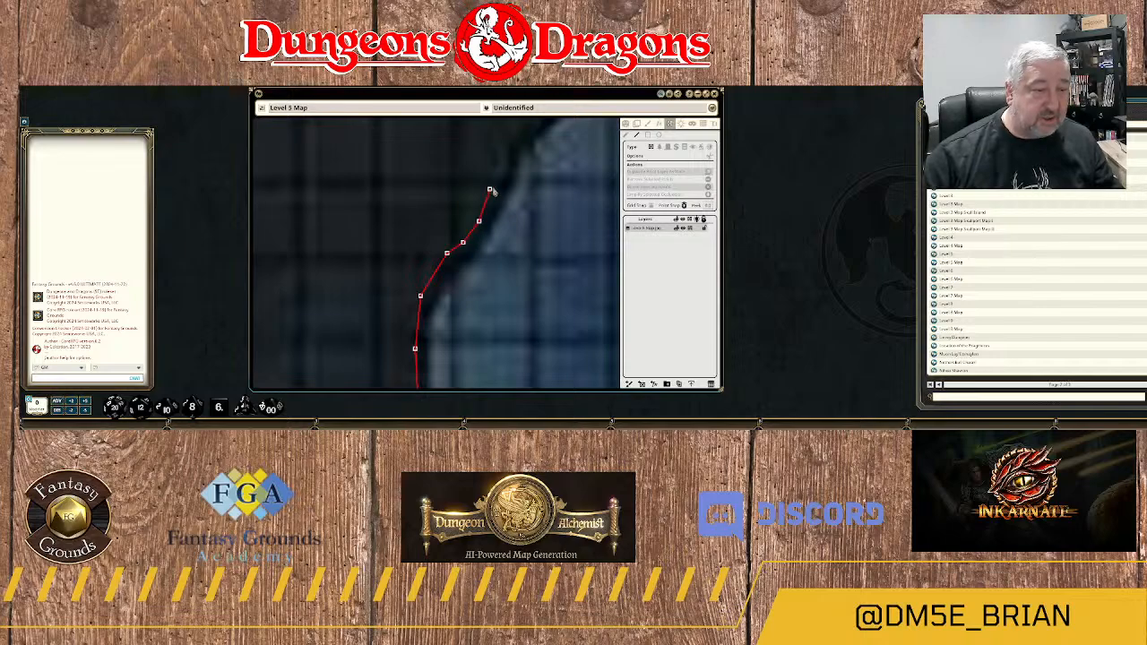
{"action": "left_click", "coordinate": [500, 189]}
Continue the wall northeast along the sloping bank toward the western end of the stone walkway.
{"action": "left_click_drag", "start_coordinate": [523, 169], "coordinate": [499, 257]}
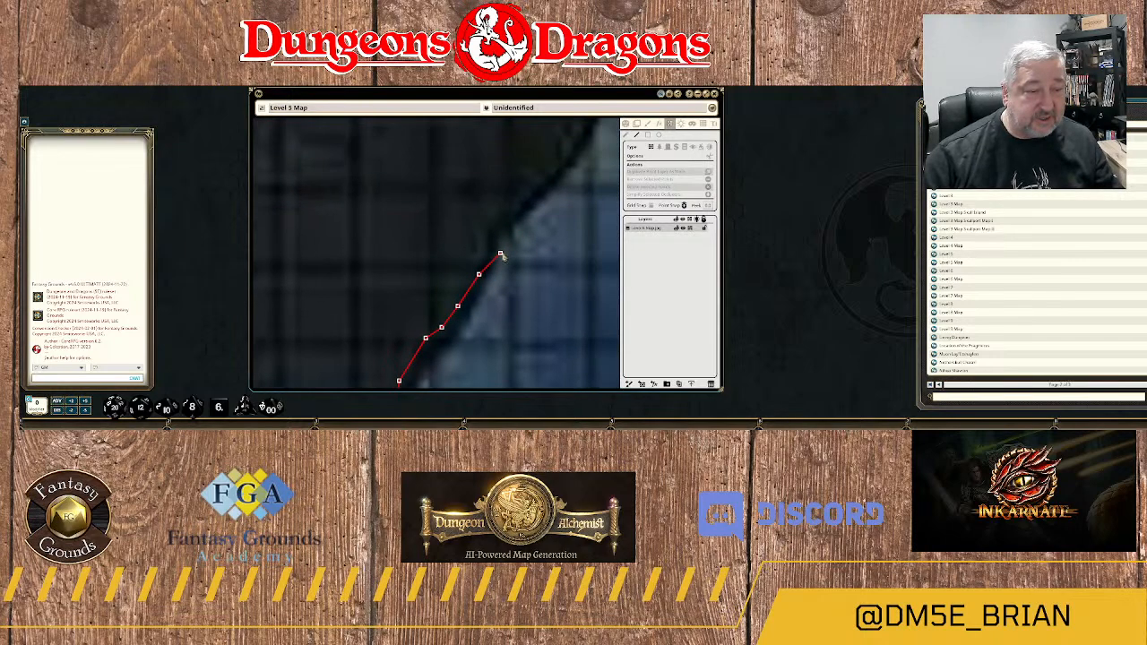
{"action": "left_click", "coordinate": [484, 249]}
{"action": "left_click", "coordinate": [484, 220]}
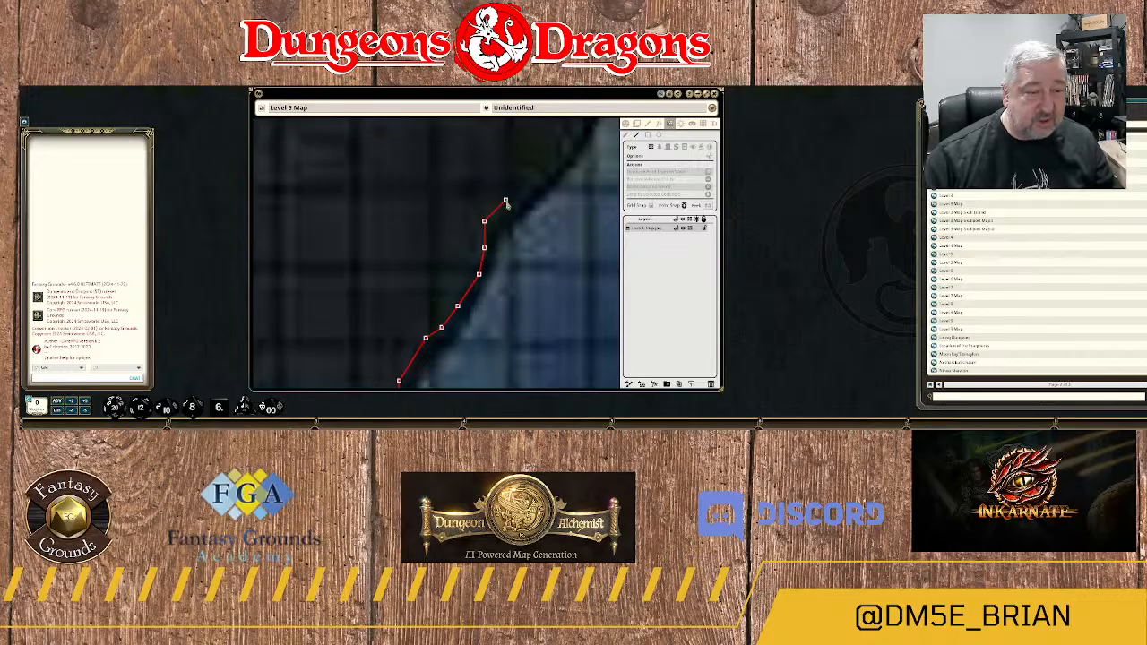
{"action": "left_click", "coordinate": [505, 205]}
{"action": "left_click", "coordinate": [532, 184]}
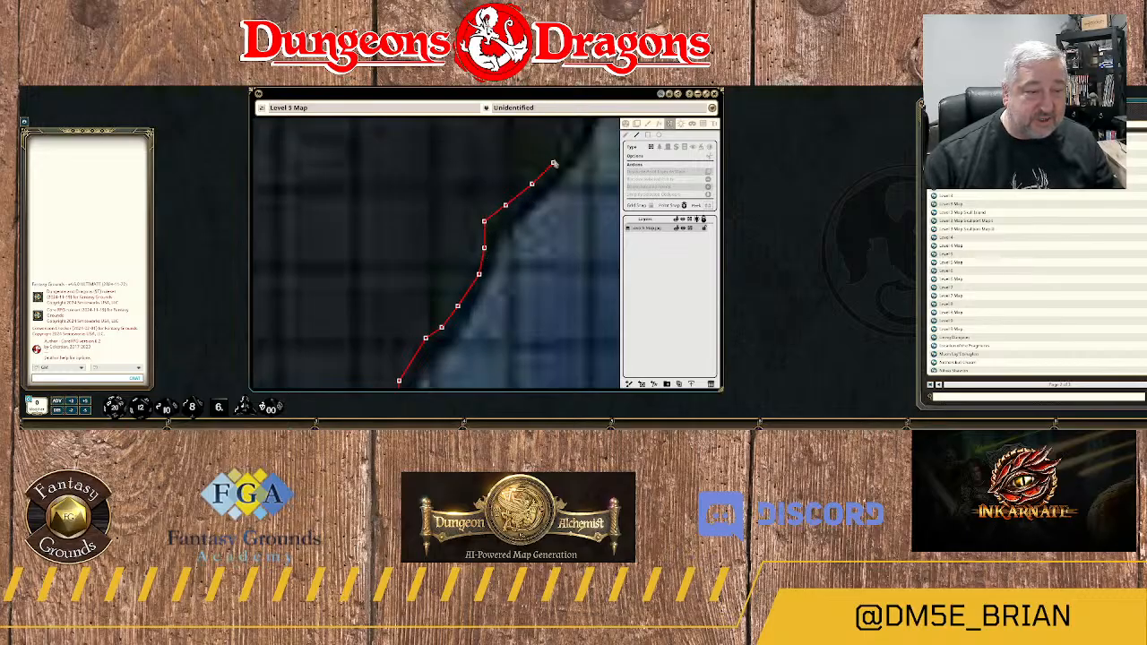
{"action": "left_click", "coordinate": [558, 158]}
{"action": "left_click_drag", "start_coordinate": [558, 159], "coordinate": [490, 313]}
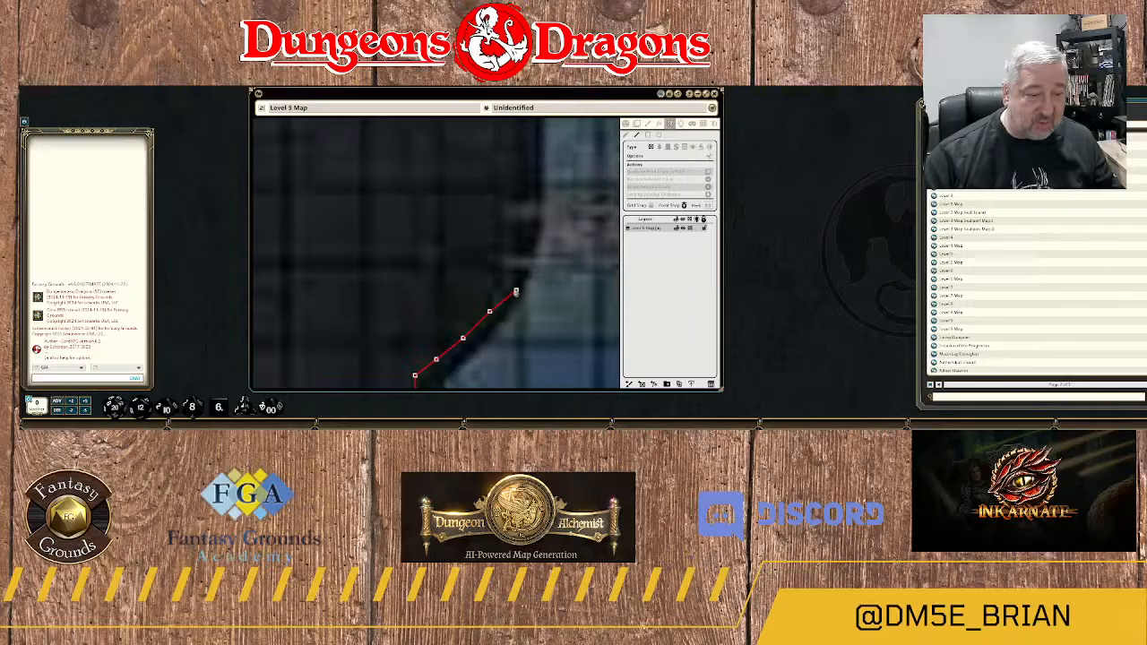
Try to trace the wall in a jagged outline around the western end of the stone walkway.
{"action": "left_click", "coordinate": [499, 274]}
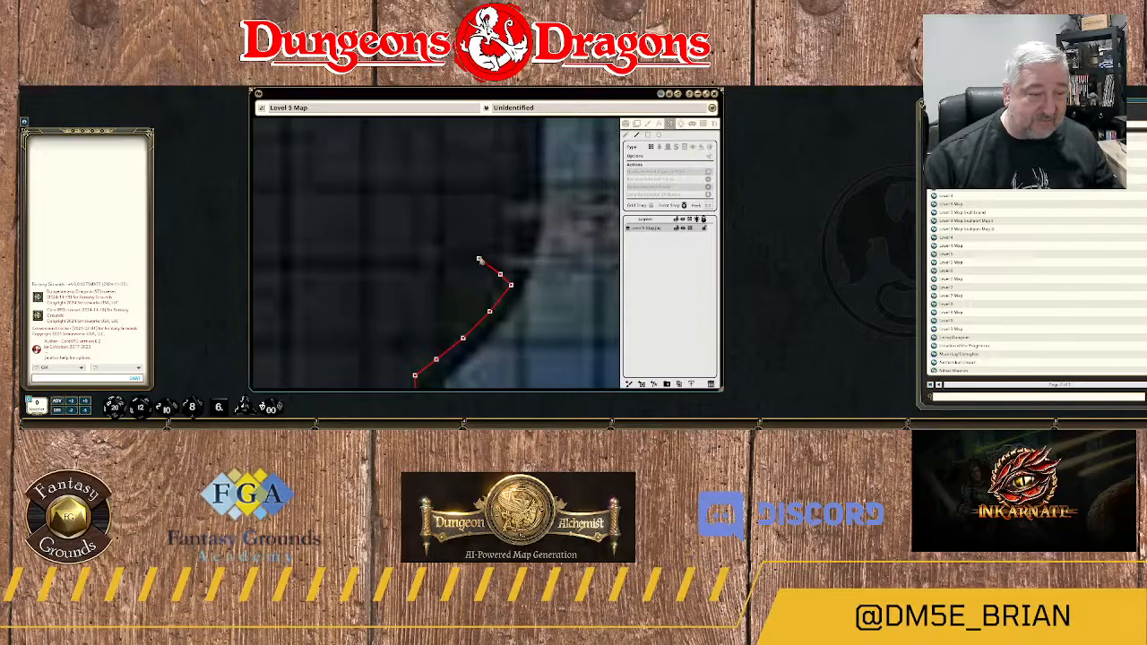
{"action": "left_click", "coordinate": [479, 258]}
{"action": "left_click", "coordinate": [484, 248]}
{"action": "left_click", "coordinate": [516, 247]}
{"action": "left_click", "coordinate": [527, 243]}
{"action": "left_click", "coordinate": [531, 232]}
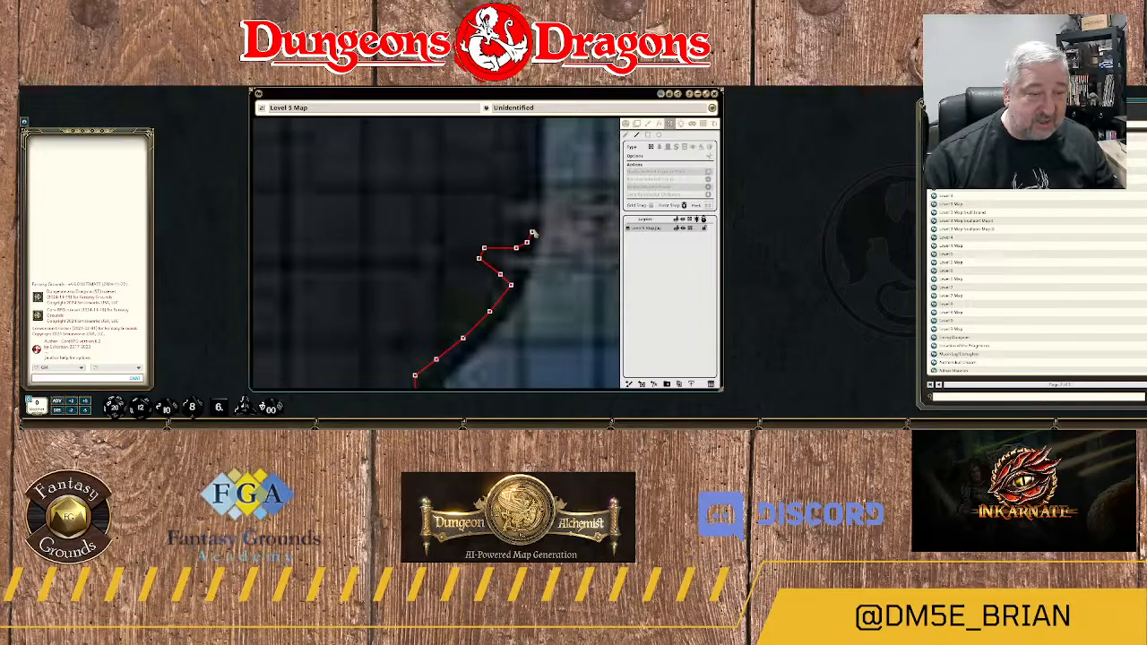
{"action": "scroll", "coordinate": [510, 232], "scroll_direction": "down", "scroll_amount": 2}
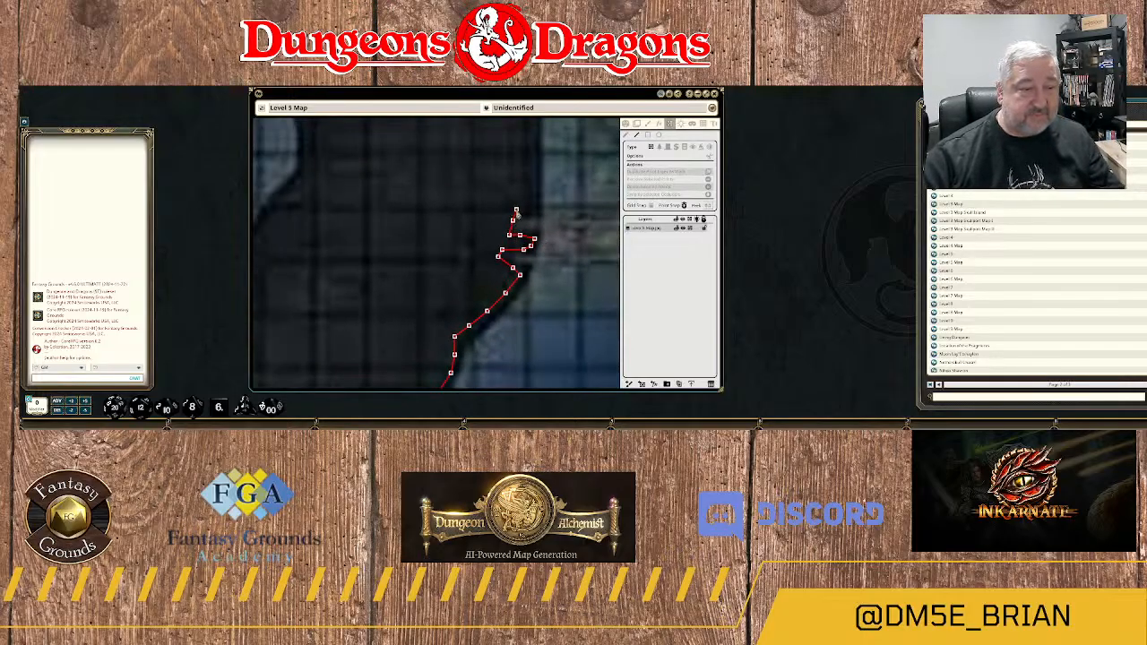
{"action": "left_click", "coordinate": [516, 210]}
{"action": "left_click", "coordinate": [535, 211]}
{"action": "left_click", "coordinate": [536, 189]}
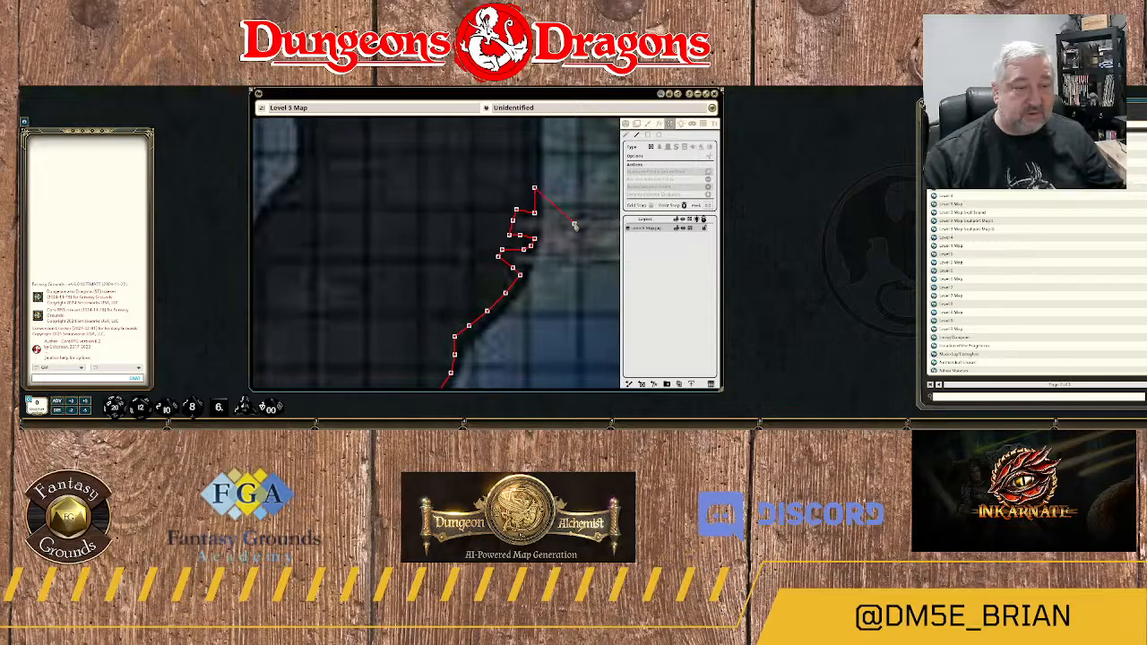
Finish the current wall line and delete its jagged run of points beside the western end of the stone walkway.
{"action": "scroll", "coordinate": [575, 225], "scroll_direction": "down", "scroll_amount": 3}
{"action": "left_click_drag", "start_coordinate": [567, 262], "coordinate": [476, 262]}
{"action": "scroll", "coordinate": [476, 264], "scroll_direction": "down", "scroll_amount": 4}
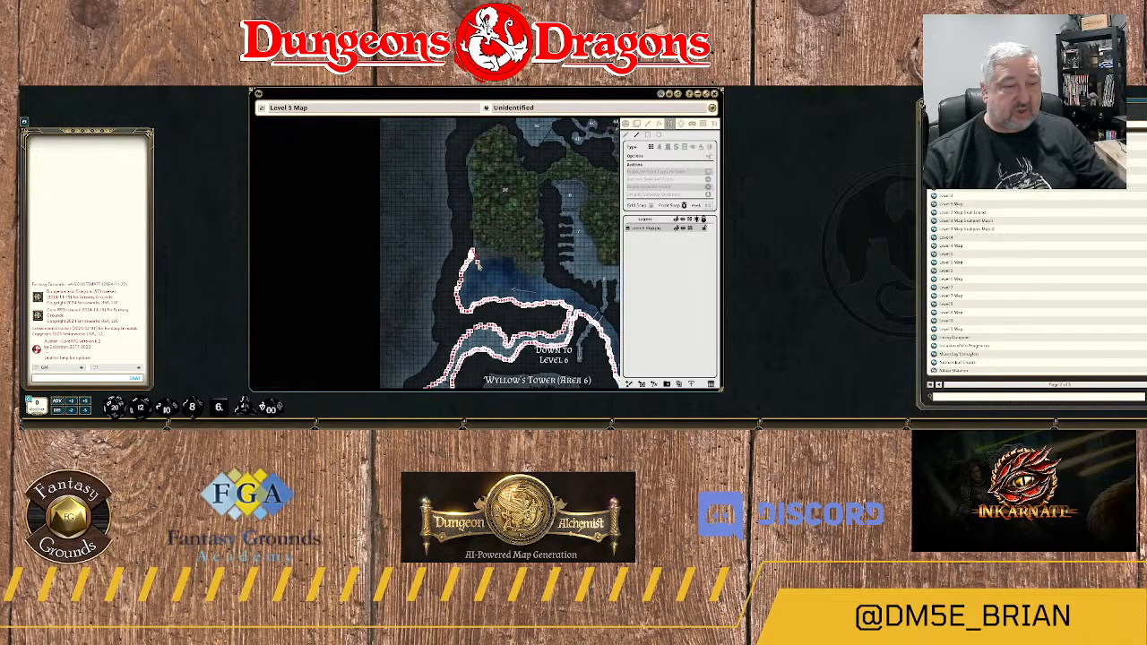
{"action": "scroll", "coordinate": [476, 273], "scroll_direction": "up", "scroll_amount": 4}
{"action": "scroll", "coordinate": [529, 281], "scroll_direction": "up", "scroll_amount": 3}
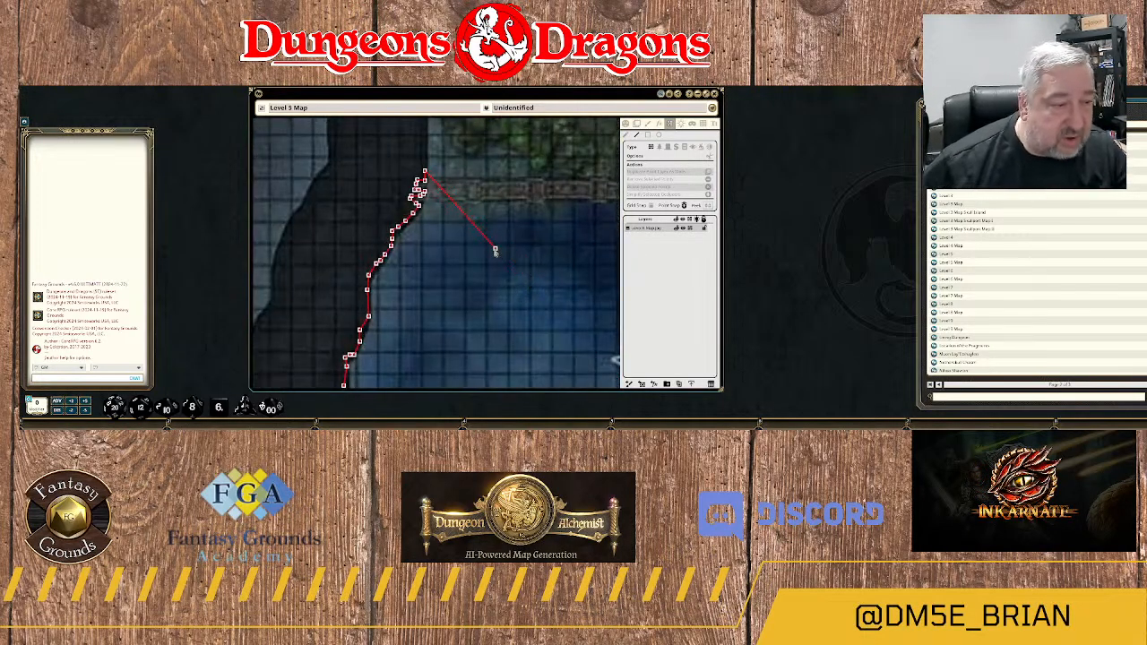
{"action": "scroll", "coordinate": [467, 225], "scroll_direction": "up", "scroll_amount": 1}
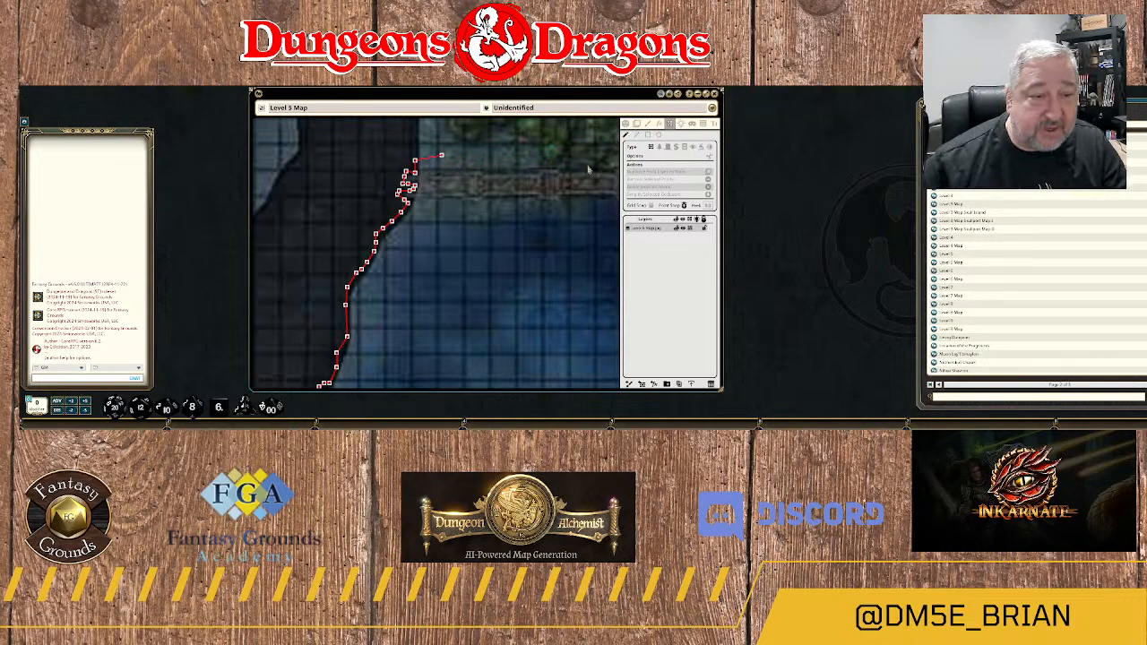
{"action": "scroll", "coordinate": [475, 201], "scroll_direction": "up", "scroll_amount": 4}
{"action": "scroll", "coordinate": [482, 265], "scroll_direction": "down", "scroll_amount": 2}
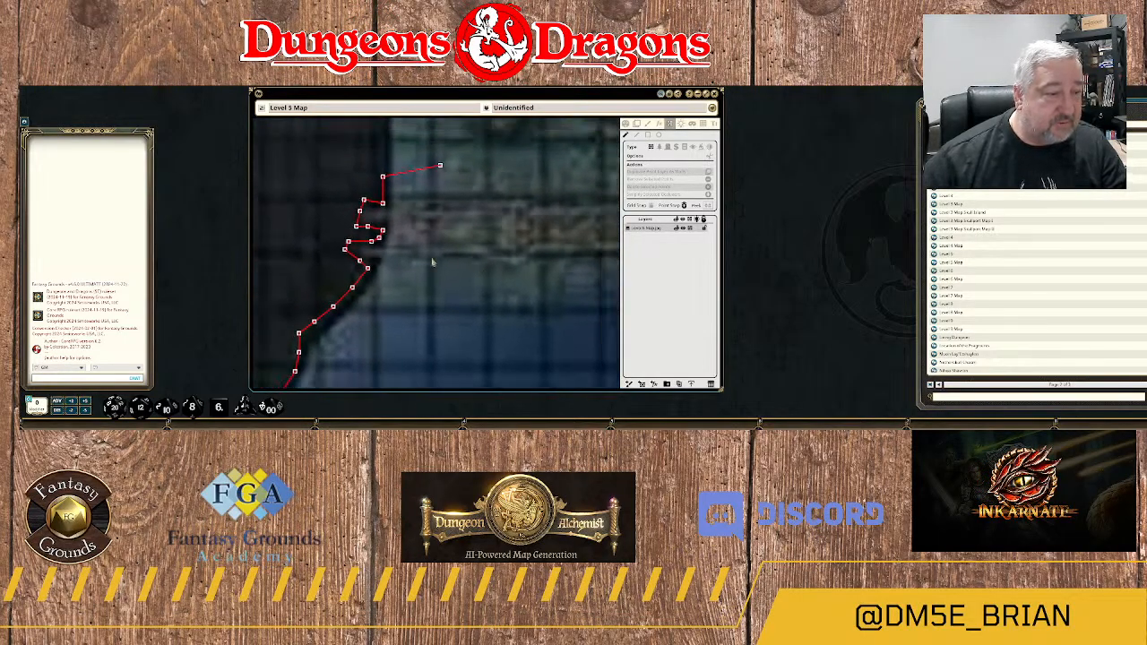
{"action": "left_click", "coordinate": [636, 124]}
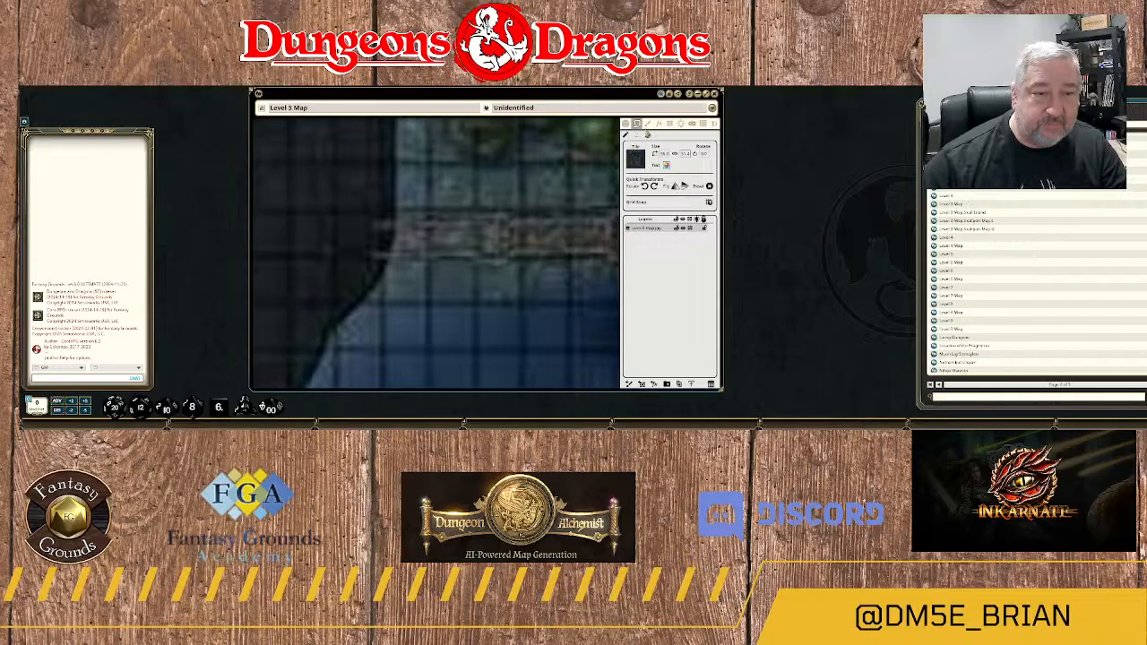
{"action": "left_click", "coordinate": [670, 123]}
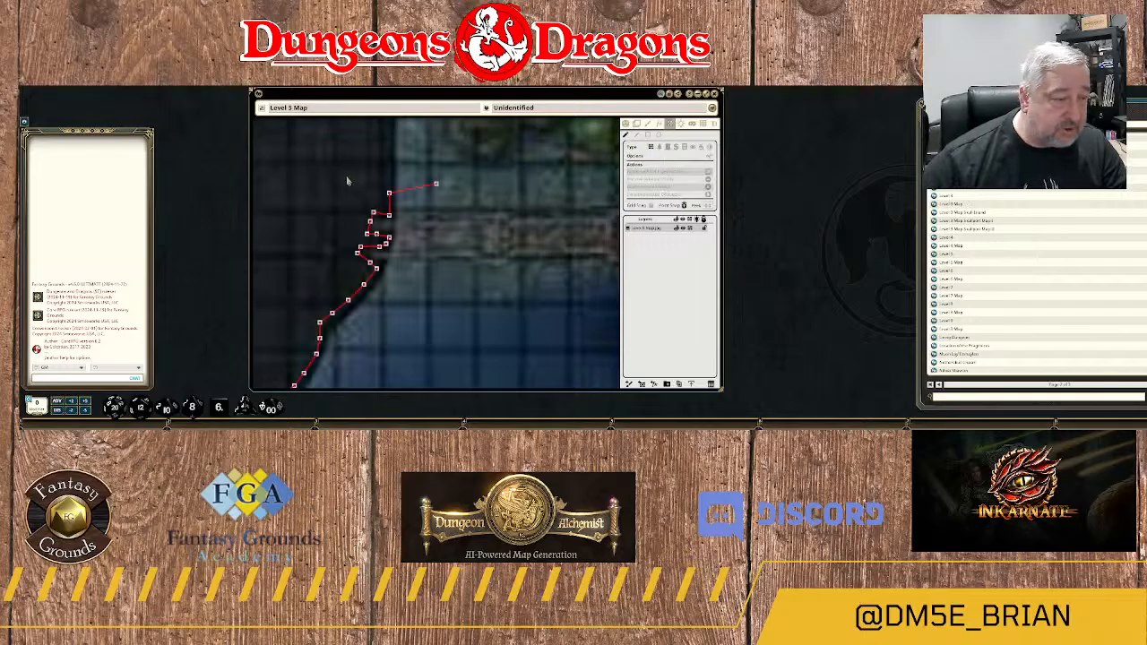
{"action": "left_click_drag", "start_coordinate": [345, 150], "coordinate": [466, 259]}
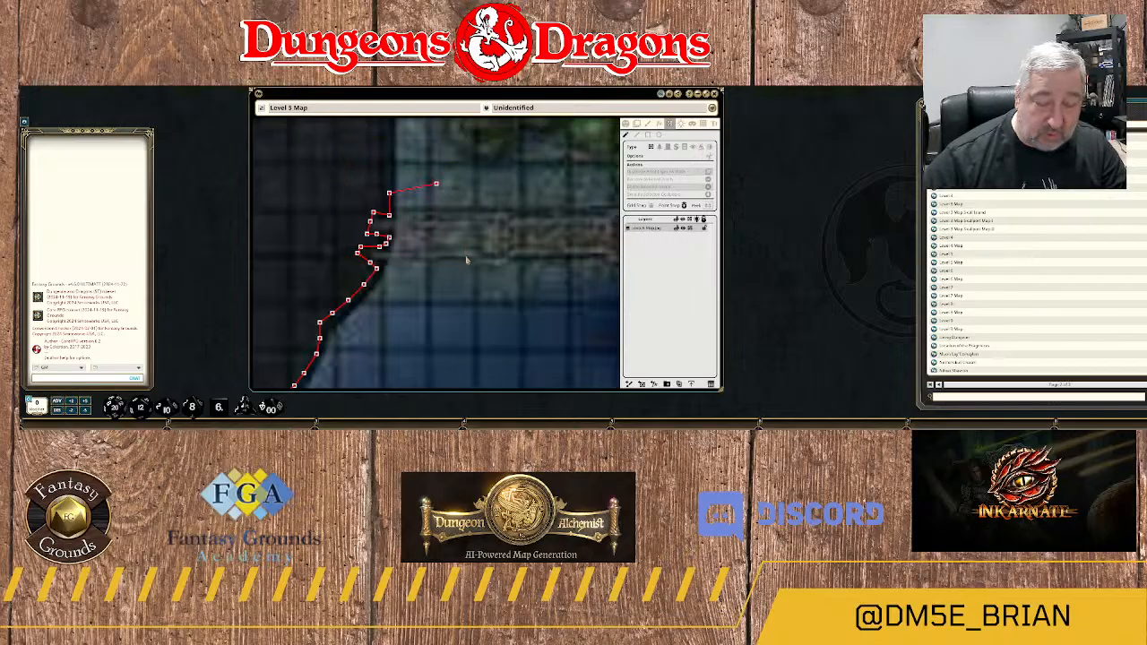
{"action": "key", "text": "Delete"}
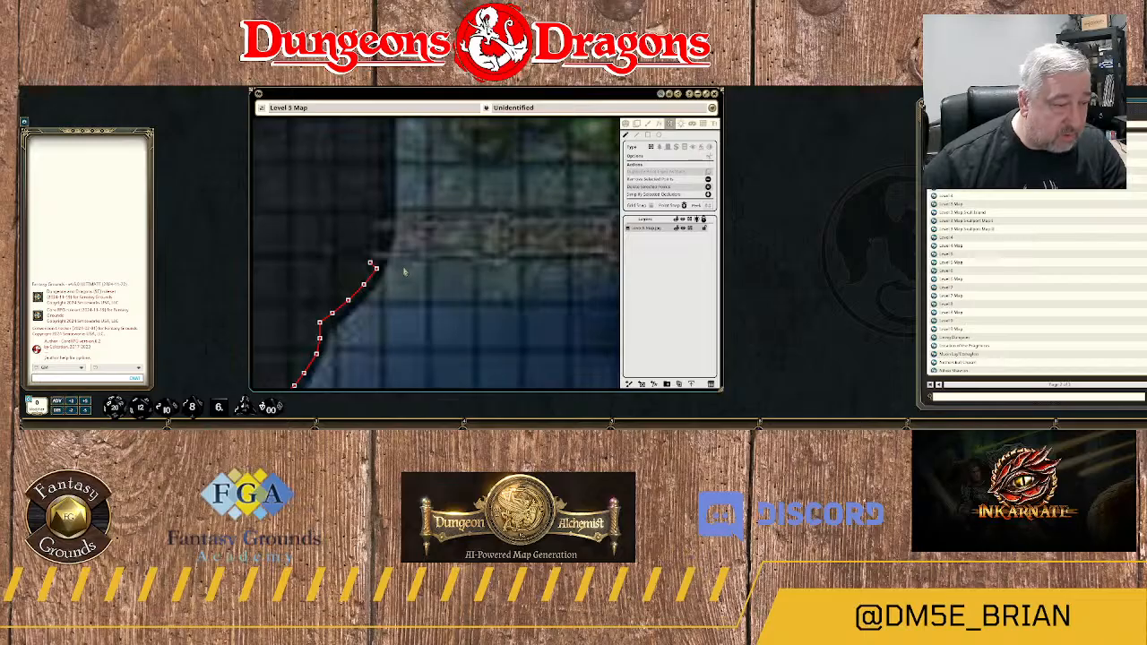
Move the wall's last point onto the edge of the bank at the western end of the stone walkway.
{"action": "left_click_drag", "start_coordinate": [370, 264], "coordinate": [392, 252]}
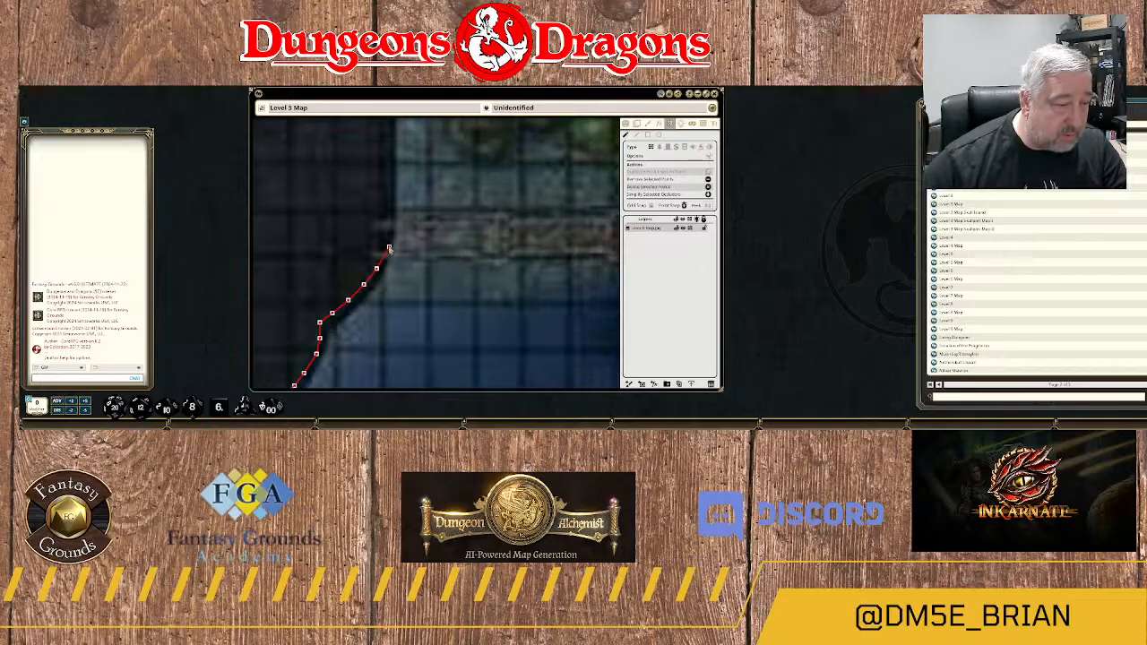
{"action": "left_click_drag", "start_coordinate": [389, 248], "coordinate": [366, 260]}
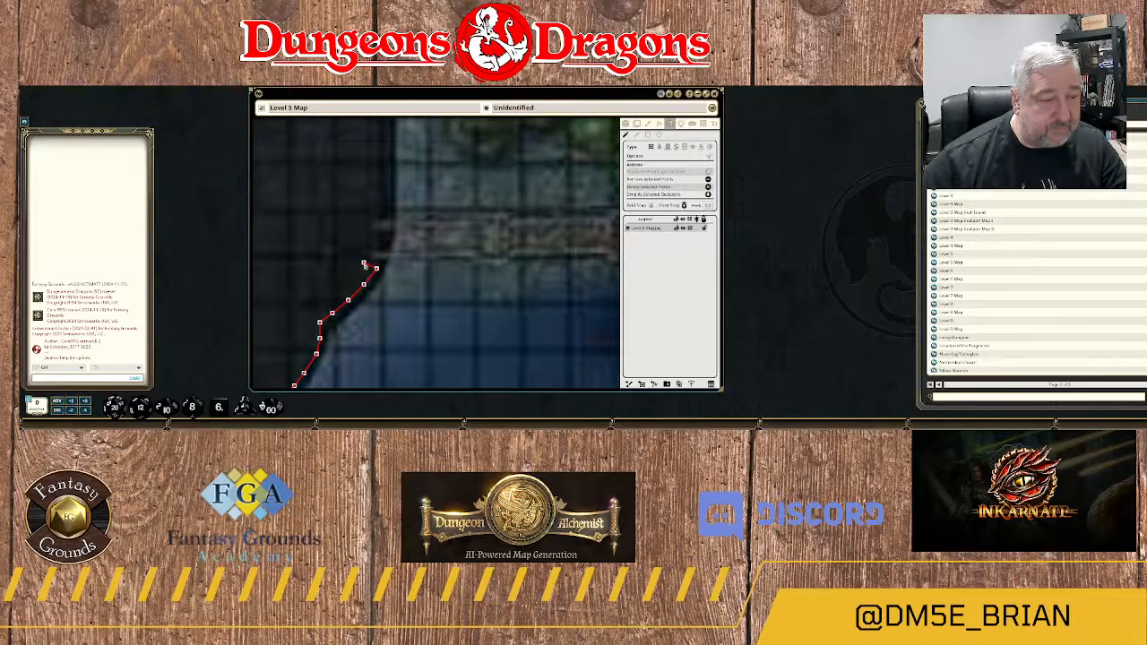
{"action": "scroll", "coordinate": [426, 295], "scroll_direction": "down", "scroll_amount": 8}
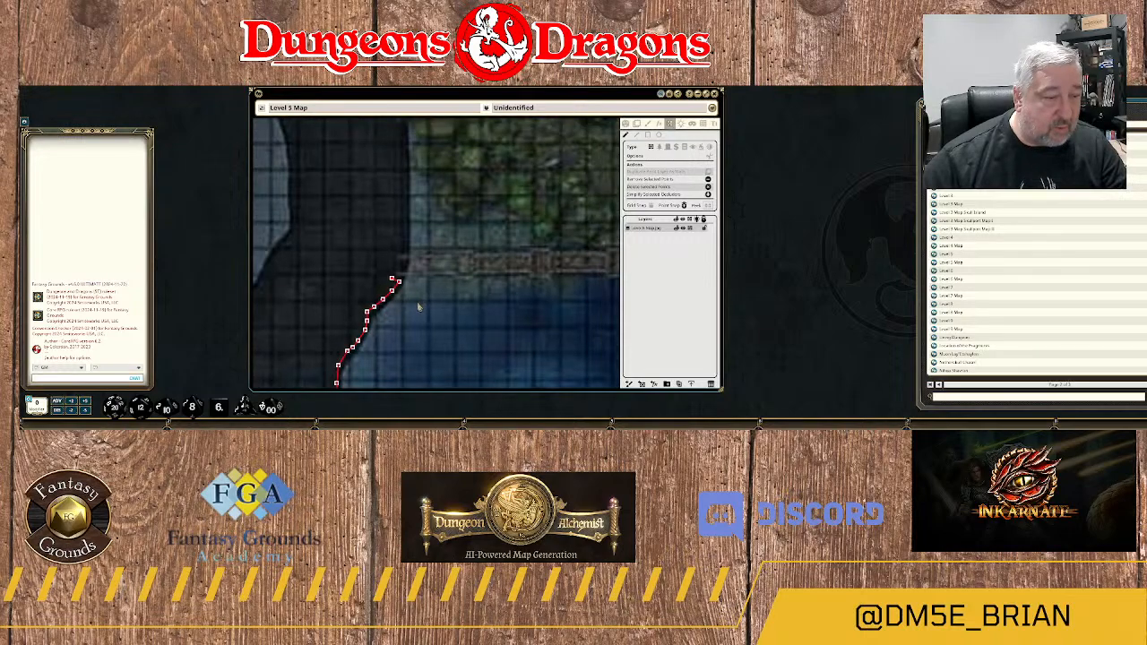
{"action": "left_click_drag", "start_coordinate": [451, 343], "coordinate": [440, 257]}
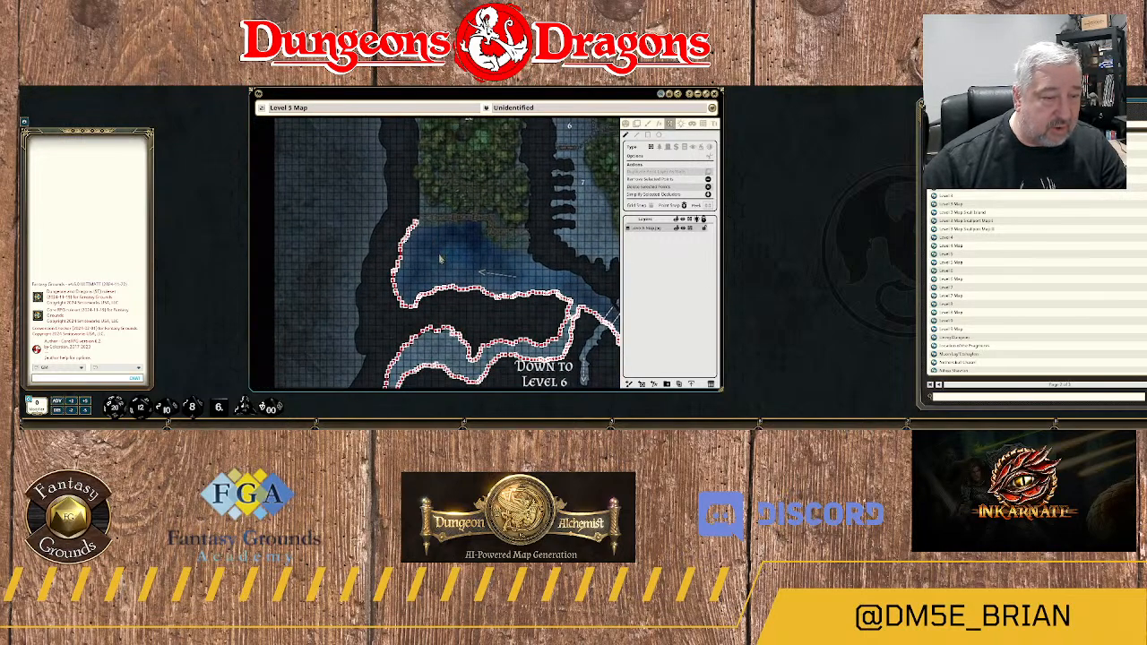
{"action": "scroll", "coordinate": [440, 259], "scroll_direction": "up", "scroll_amount": 3}
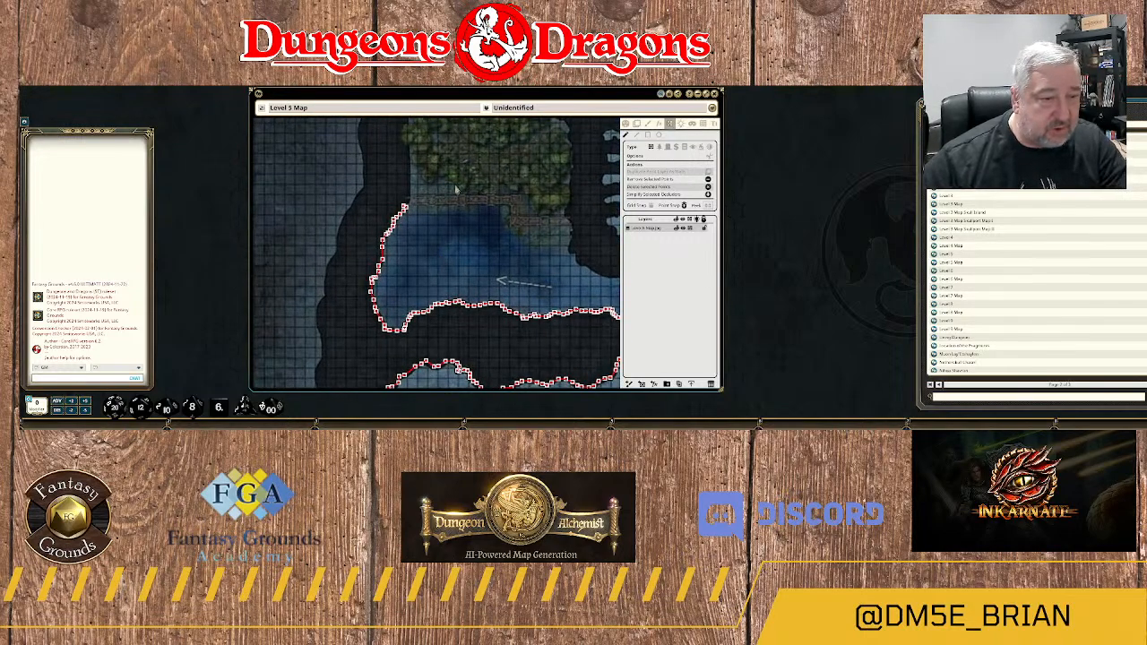
{"action": "scroll", "coordinate": [423, 221], "scroll_direction": "up", "scroll_amount": 3}
{"action": "scroll", "coordinate": [422, 220], "scroll_direction": "up", "scroll_amount": 1}
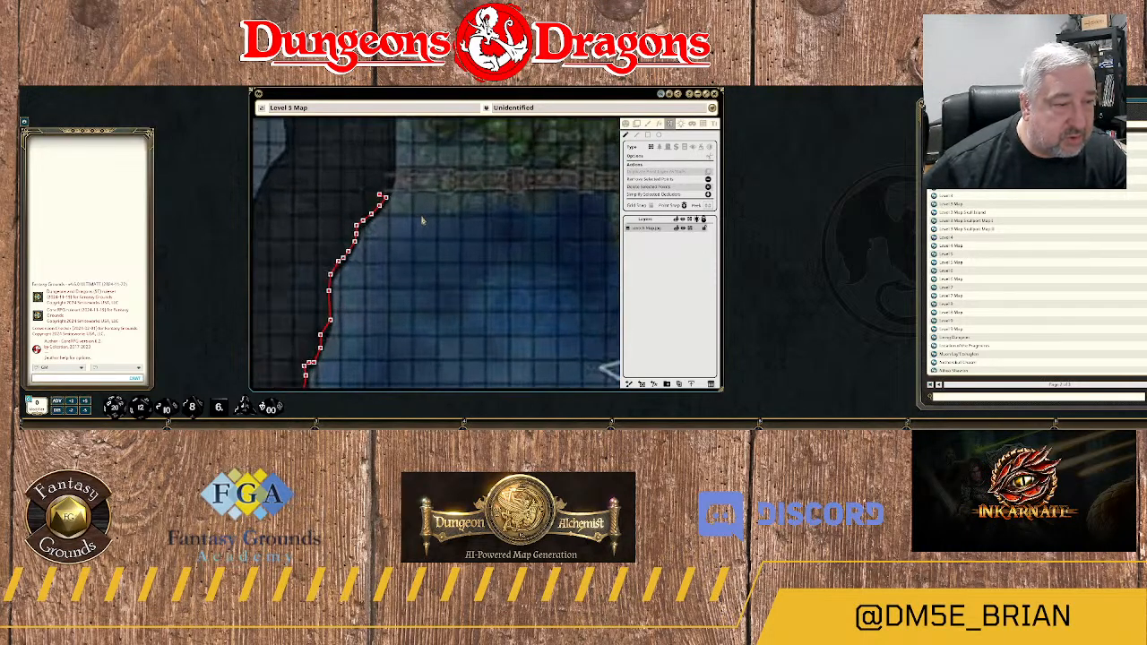
{"action": "scroll", "coordinate": [423, 220], "scroll_direction": "down", "scroll_amount": 3}
{"action": "scroll", "coordinate": [422, 220], "scroll_direction": "up", "scroll_amount": 4}
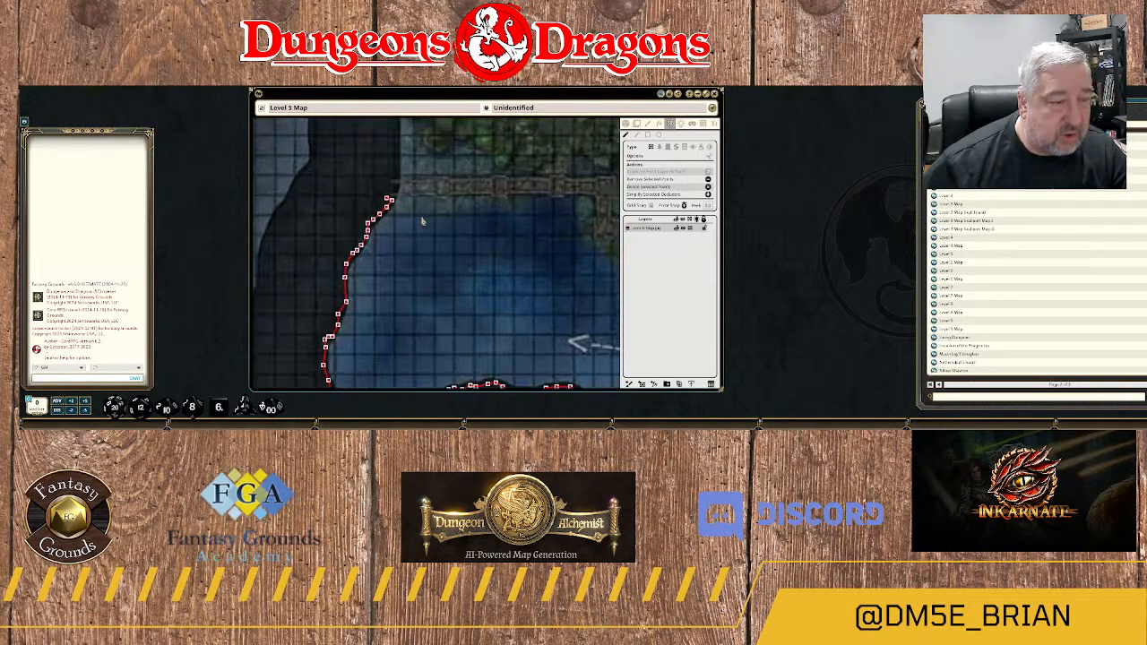
{"action": "scroll", "coordinate": [422, 221], "scroll_direction": "up", "scroll_amount": 1}
{"action": "left_click_drag", "start_coordinate": [401, 196], "coordinate": [417, 250]}
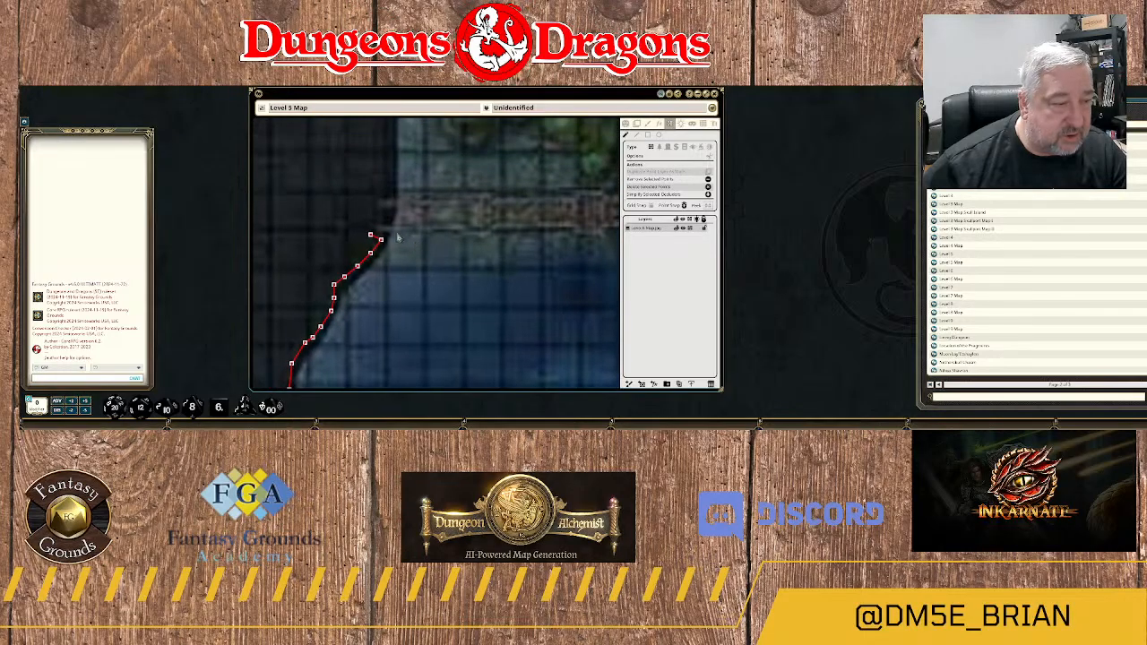
{"action": "left_click", "coordinate": [370, 236]}
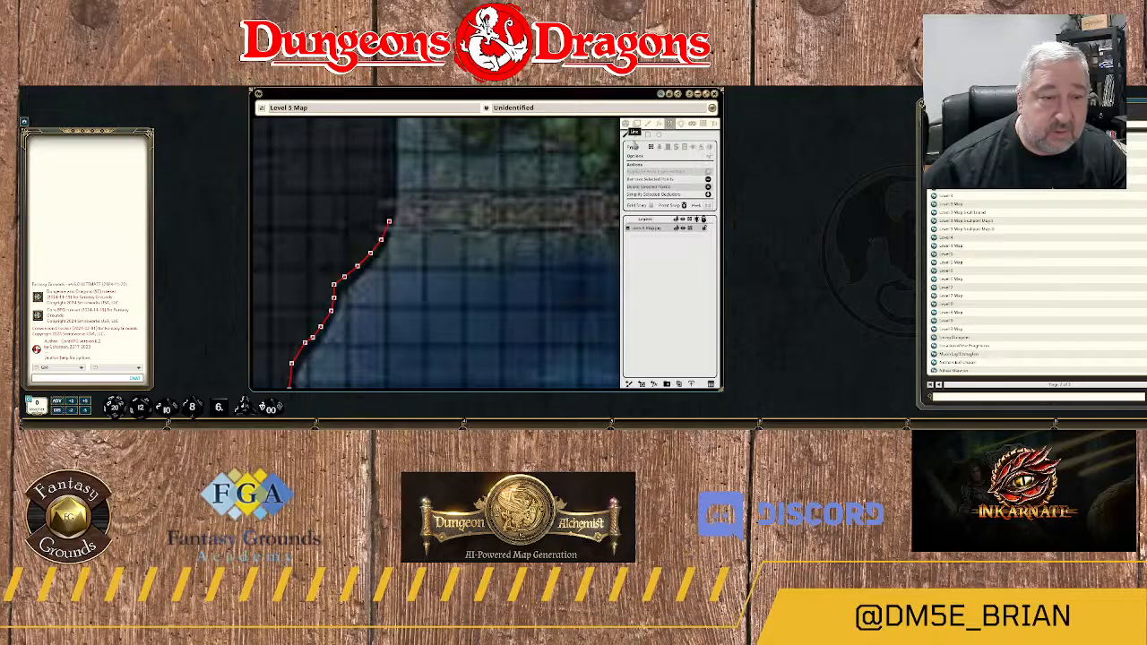
Continue the wall line north from its last point, past the western end of the stone walkway.
{"action": "left_click", "coordinate": [637, 136]}
{"action": "left_click", "coordinate": [389, 222]}
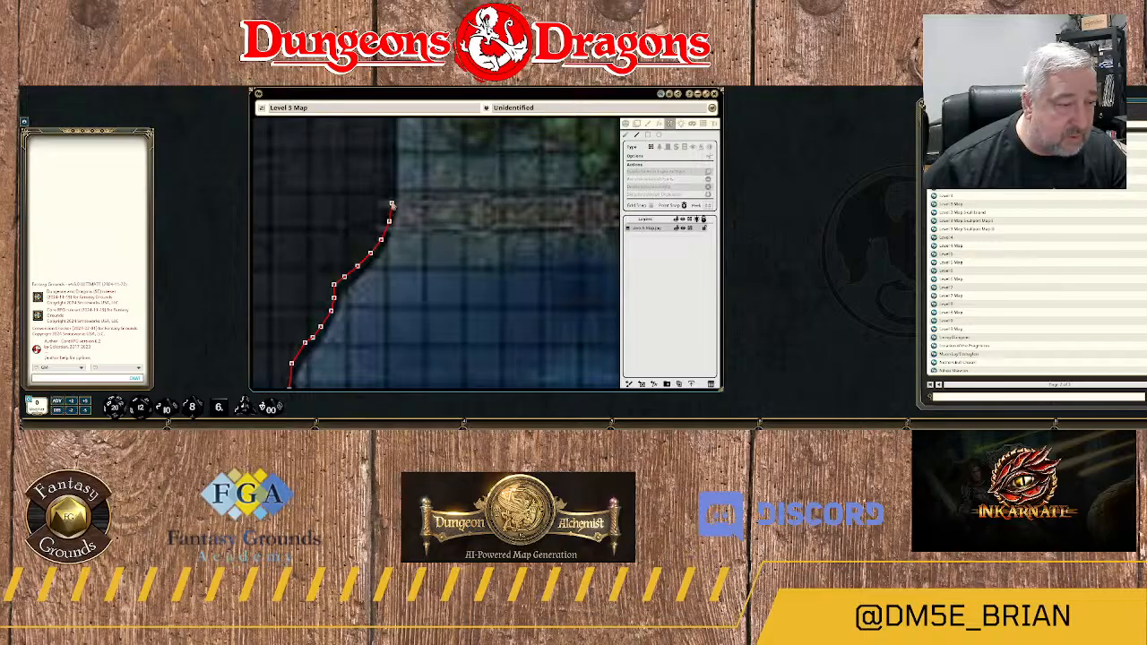
{"action": "left_click", "coordinate": [391, 197]}
{"action": "left_click", "coordinate": [391, 178]}
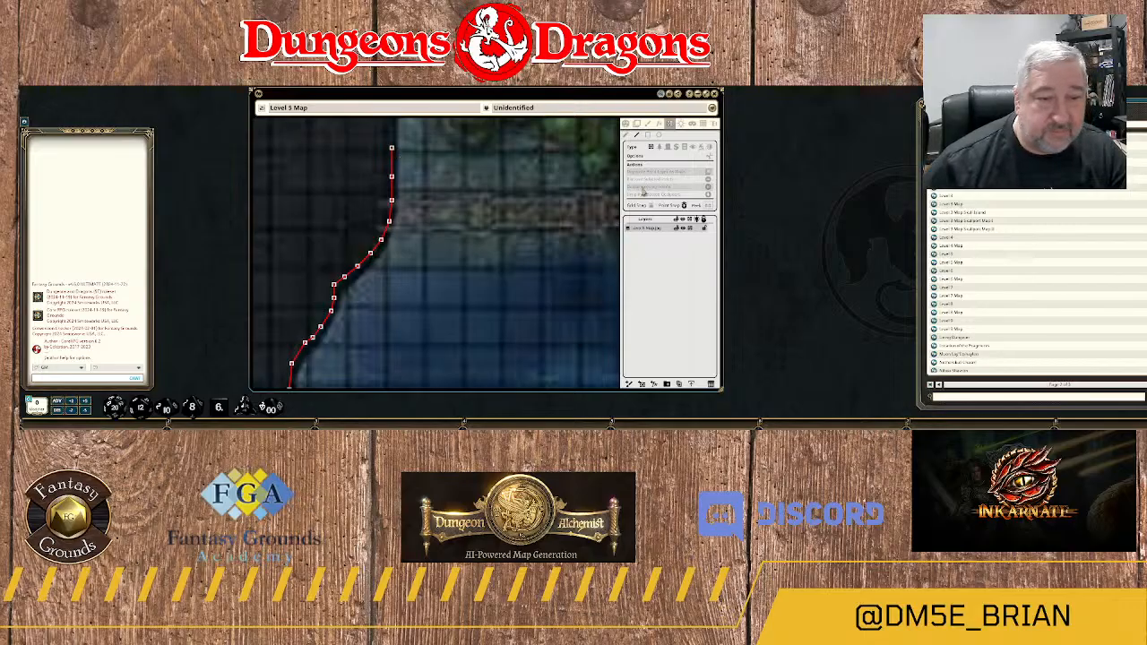
Start a terrain outline at the walkway's western end, just west of the wall, and trace it east along the southern edge.
{"action": "left_click", "coordinate": [380, 227]}
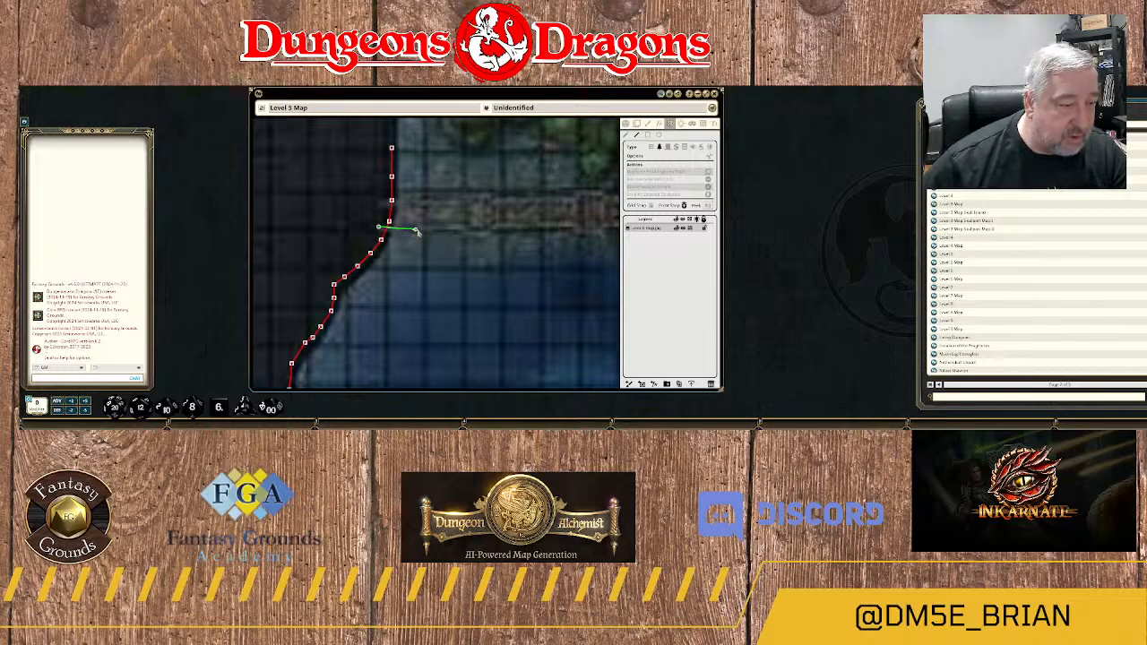
{"action": "left_click", "coordinate": [418, 231]}
{"action": "left_click", "coordinate": [470, 230]}
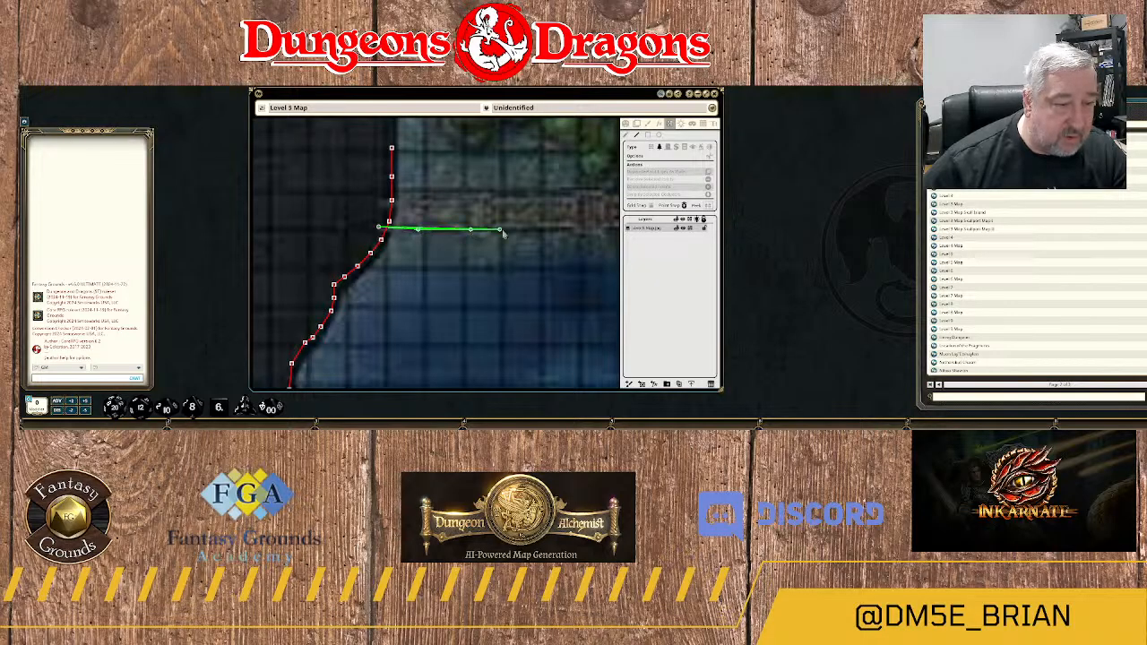
{"action": "left_click", "coordinate": [511, 232]}
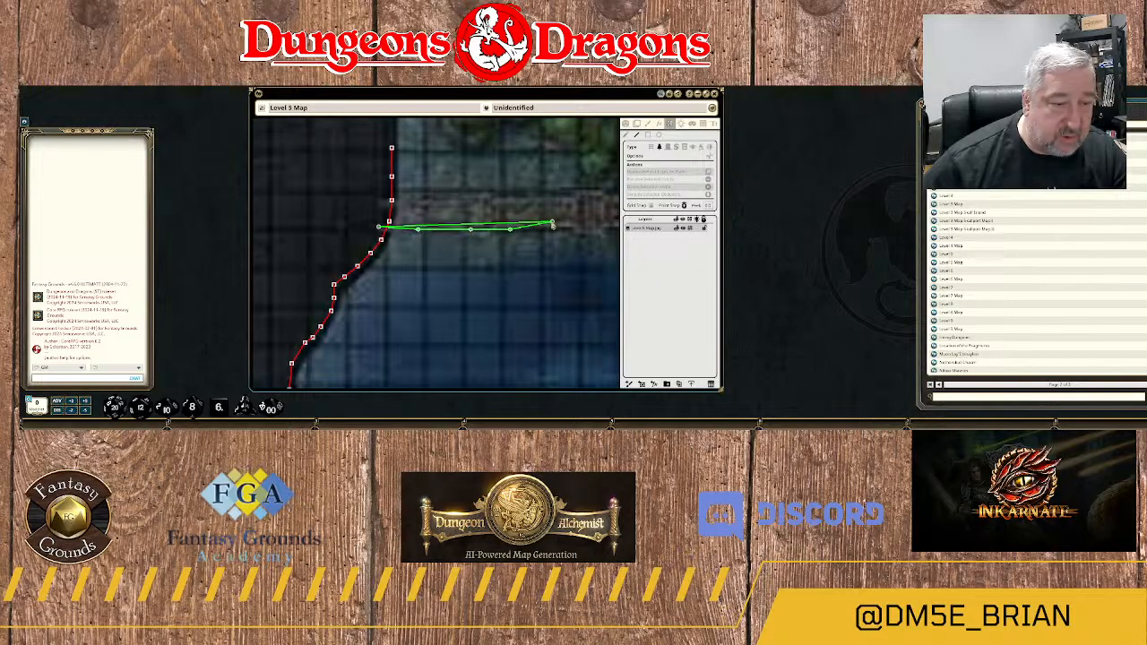
{"action": "left_click", "coordinate": [552, 222]}
{"action": "left_click", "coordinate": [582, 226]}
{"action": "left_click", "coordinate": [597, 225]}
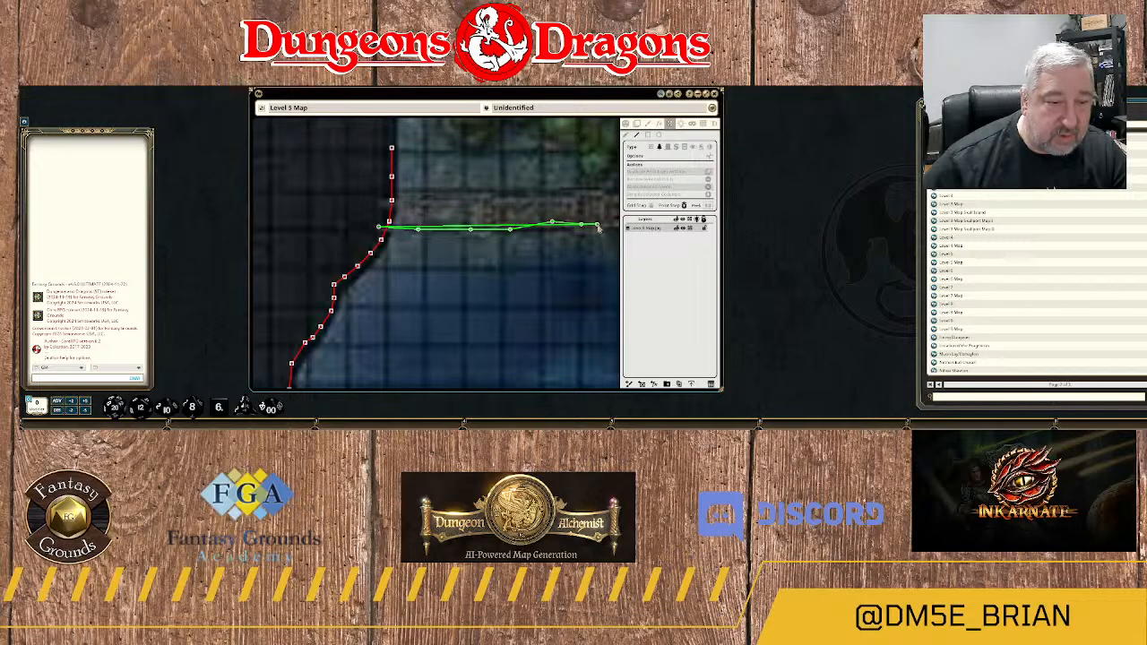
Extend the terrain outline east along the walkway's southern edge to the corner where the walkway turns south.
{"action": "left_click_drag", "start_coordinate": [582, 257], "coordinate": [360, 256]}
{"action": "left_click", "coordinate": [394, 221]}
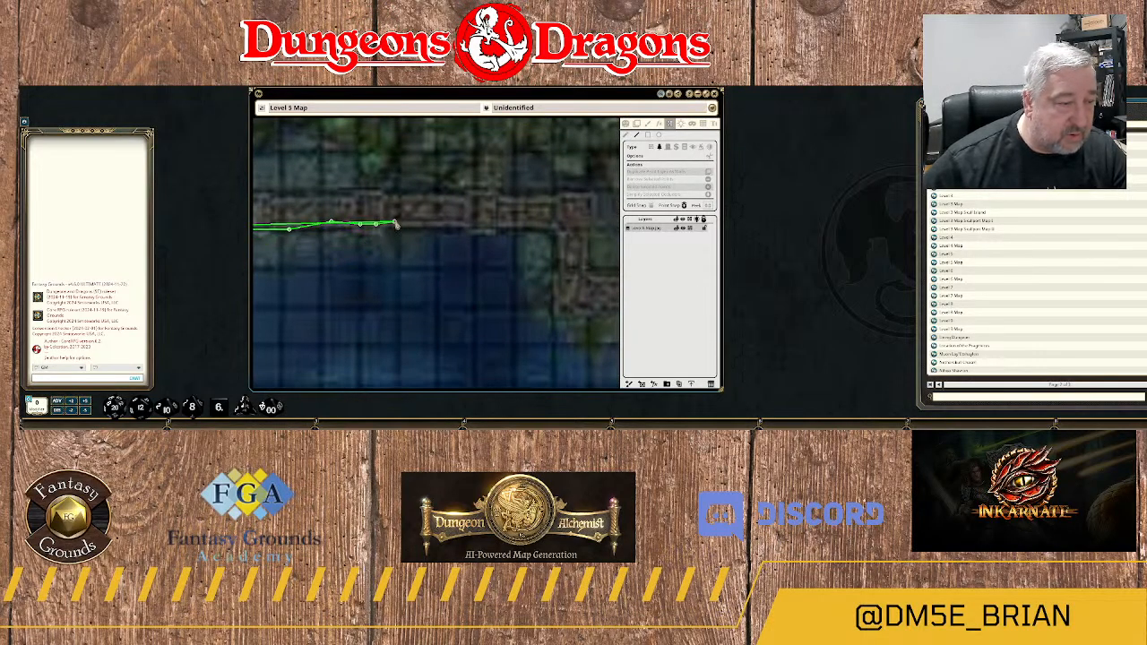
{"action": "left_click", "coordinate": [448, 223]}
{"action": "left_click", "coordinate": [481, 223]}
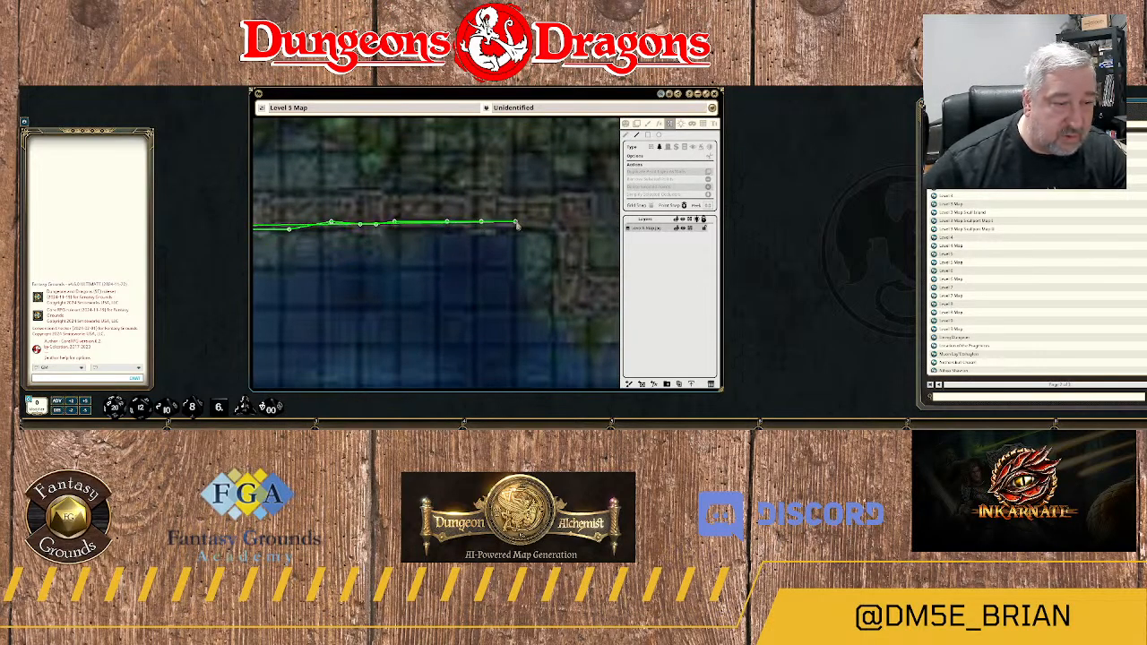
{"action": "left_click", "coordinate": [552, 222]}
Trace the outline south along the western edge of the walkway's short connecting section to its lower corner.
{"action": "left_click_drag", "start_coordinate": [557, 226], "coordinate": [366, 222]}
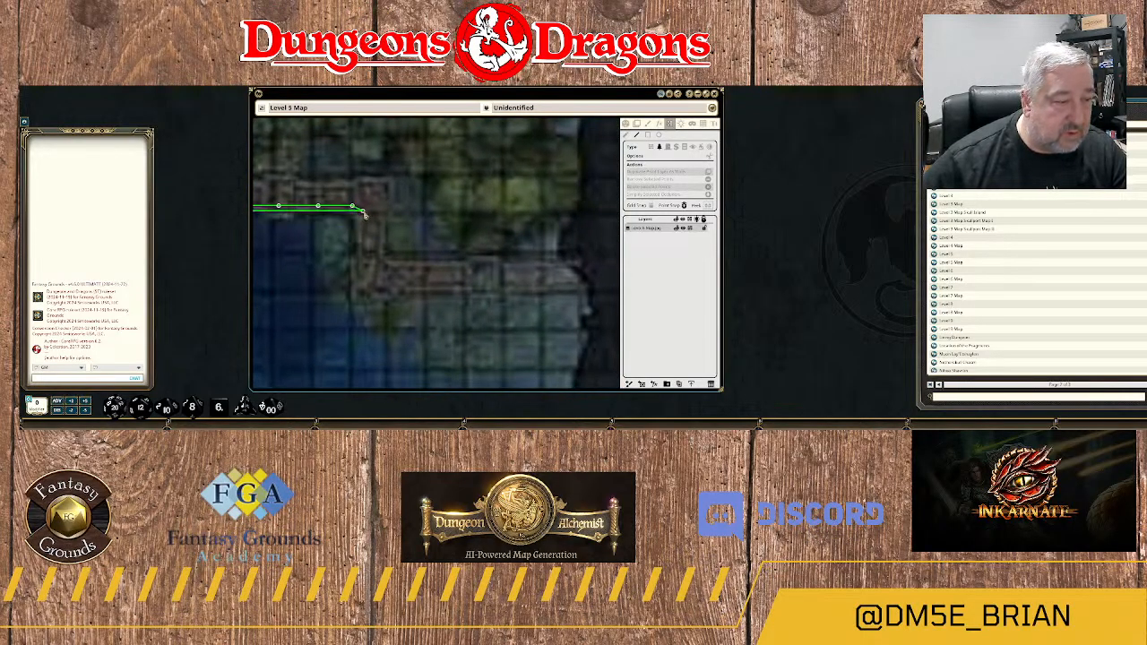
{"action": "left_click", "coordinate": [363, 211]}
{"action": "left_click", "coordinate": [363, 244]}
{"action": "left_click", "coordinate": [365, 269]}
{"action": "left_click", "coordinate": [363, 287]}
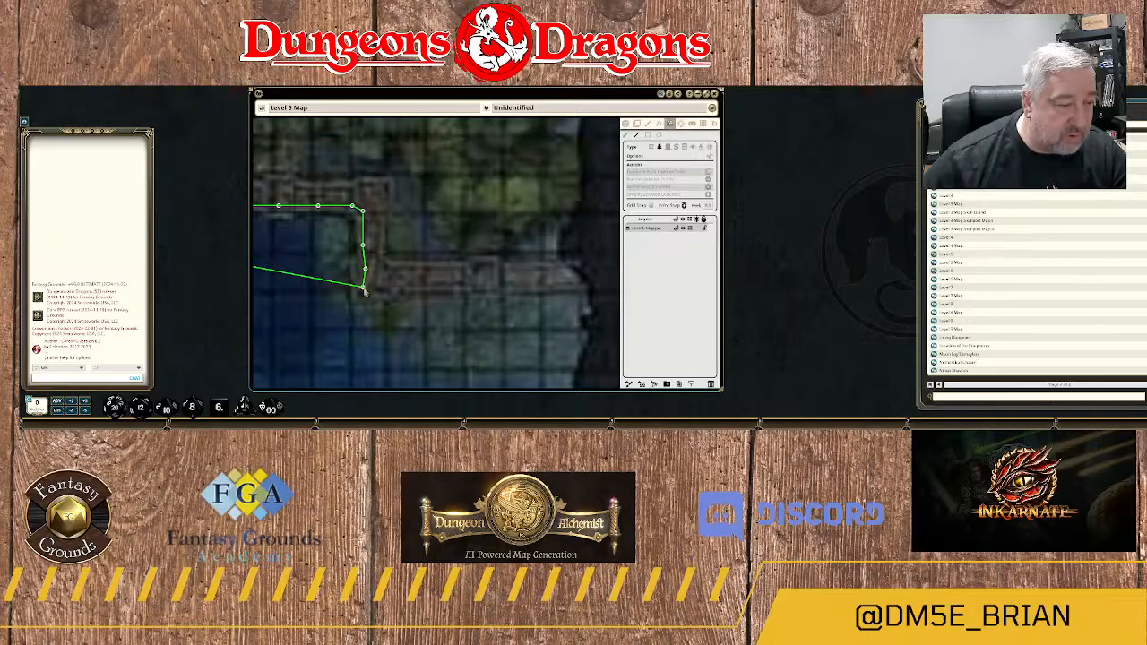
Carry the outline east along the southern edge of the lower walkway section into the dark rock at its eastern end.
{"action": "left_click", "coordinate": [385, 286]}
{"action": "left_click", "coordinate": [412, 282]}
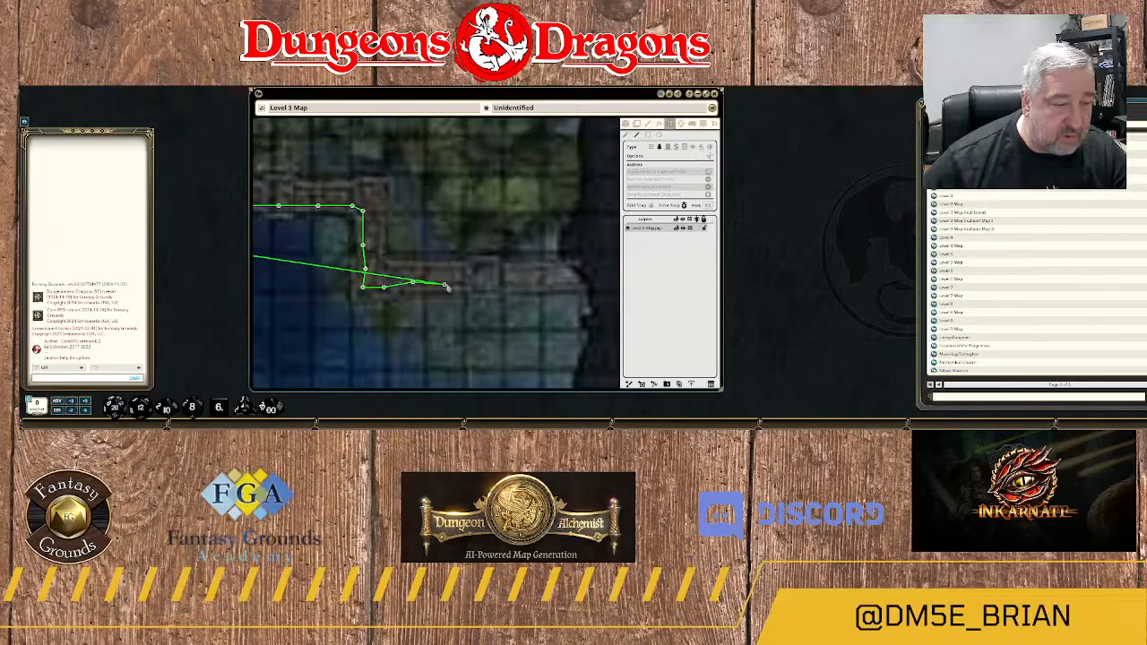
{"action": "left_click", "coordinate": [452, 282]}
{"action": "left_click", "coordinate": [478, 282]}
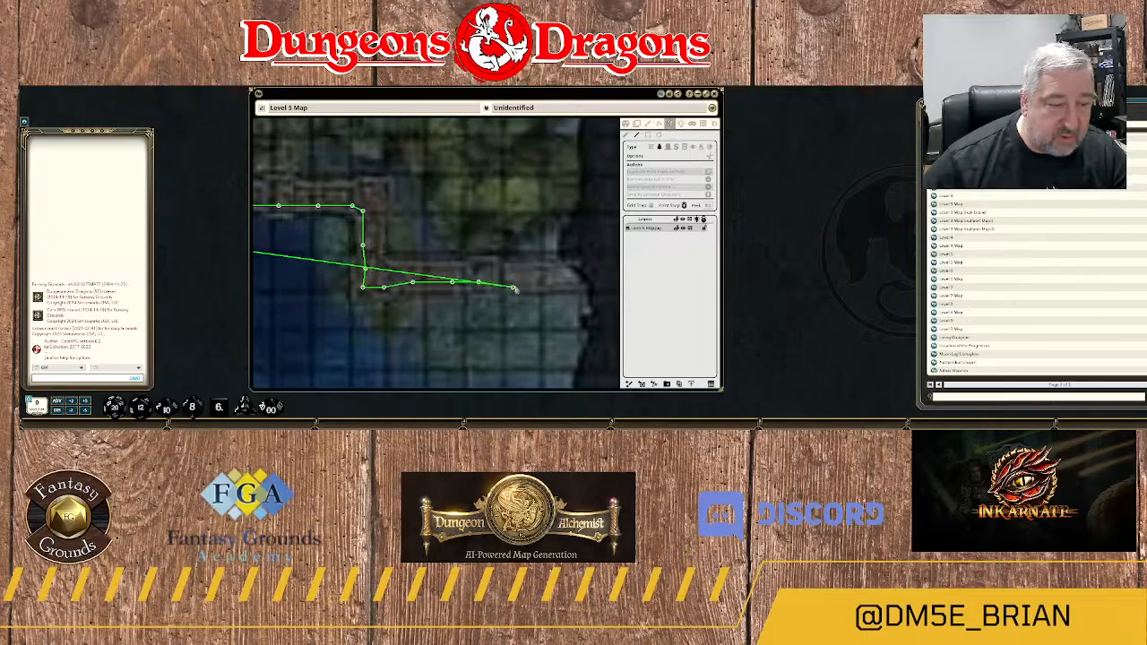
{"action": "left_click", "coordinate": [515, 283]}
{"action": "left_click", "coordinate": [563, 284]}
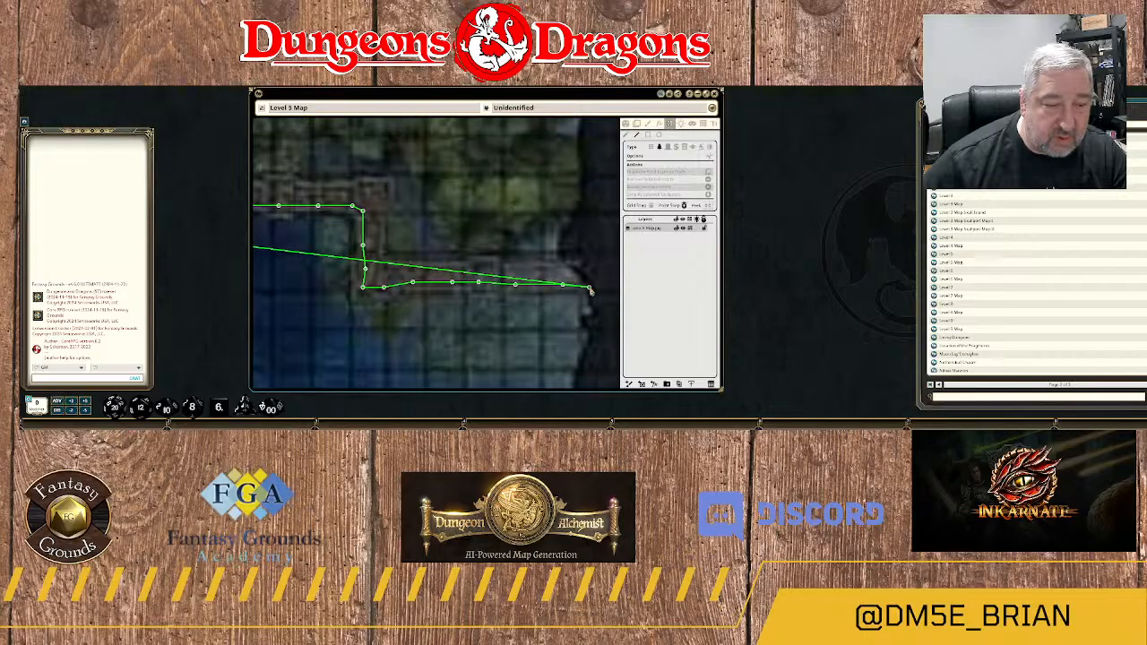
{"action": "left_click", "coordinate": [591, 288]}
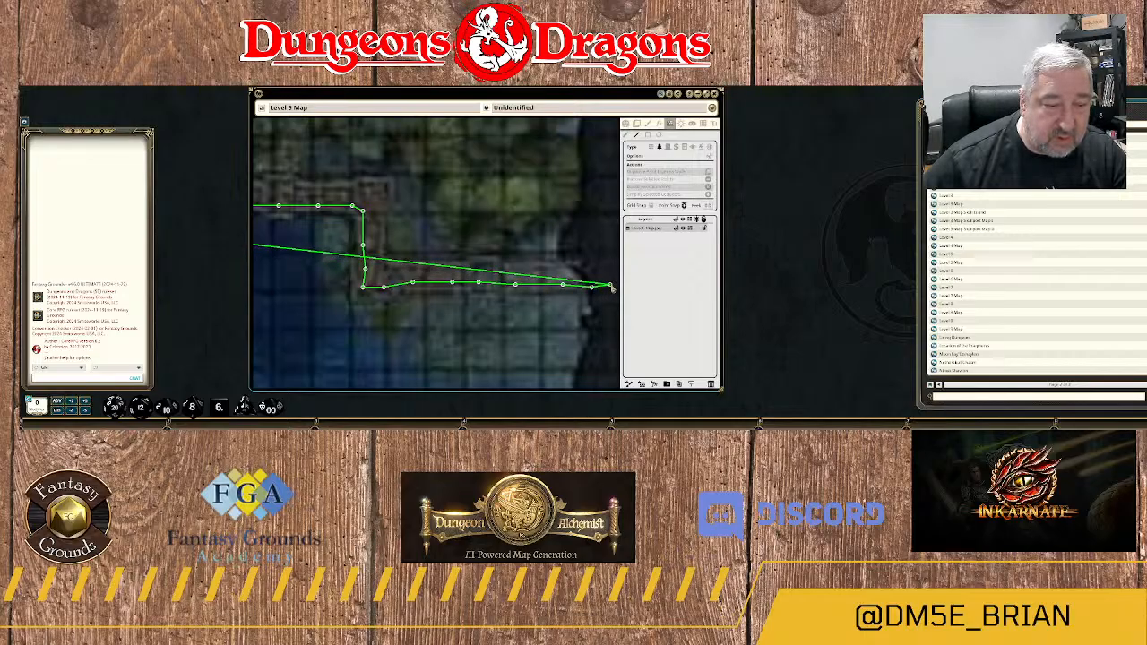
{"action": "left_click", "coordinate": [611, 284]}
Turn the outline around the walkway's eastern end and bring it back west along the lower section's northern edge.
{"action": "left_click", "coordinate": [585, 256]}
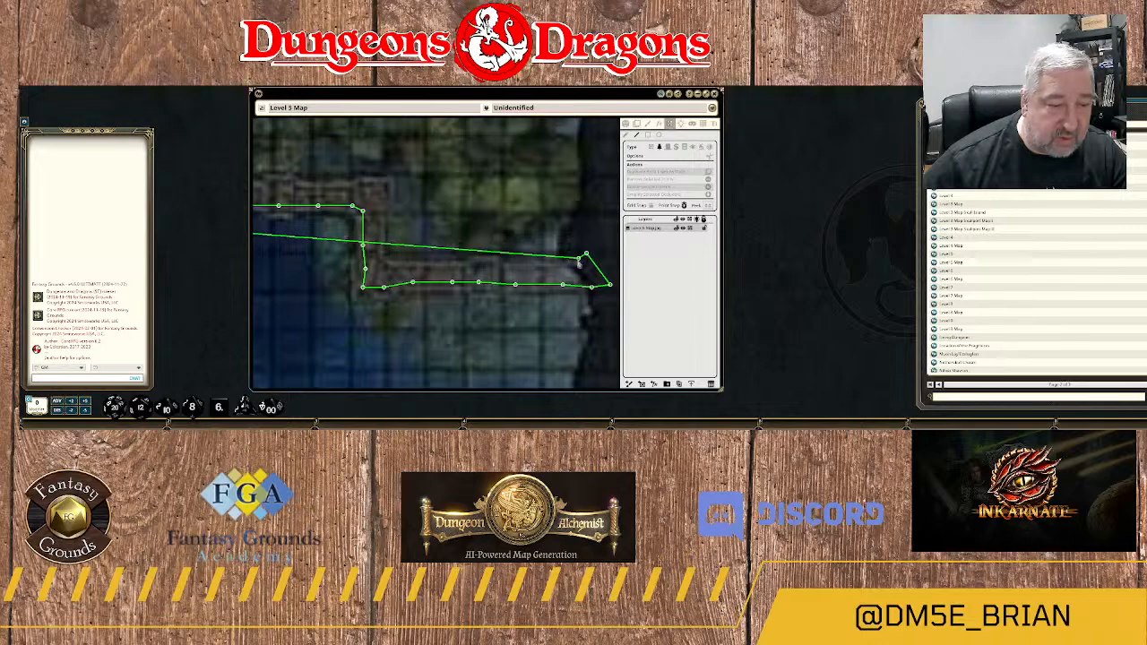
{"action": "left_click", "coordinate": [560, 266]}
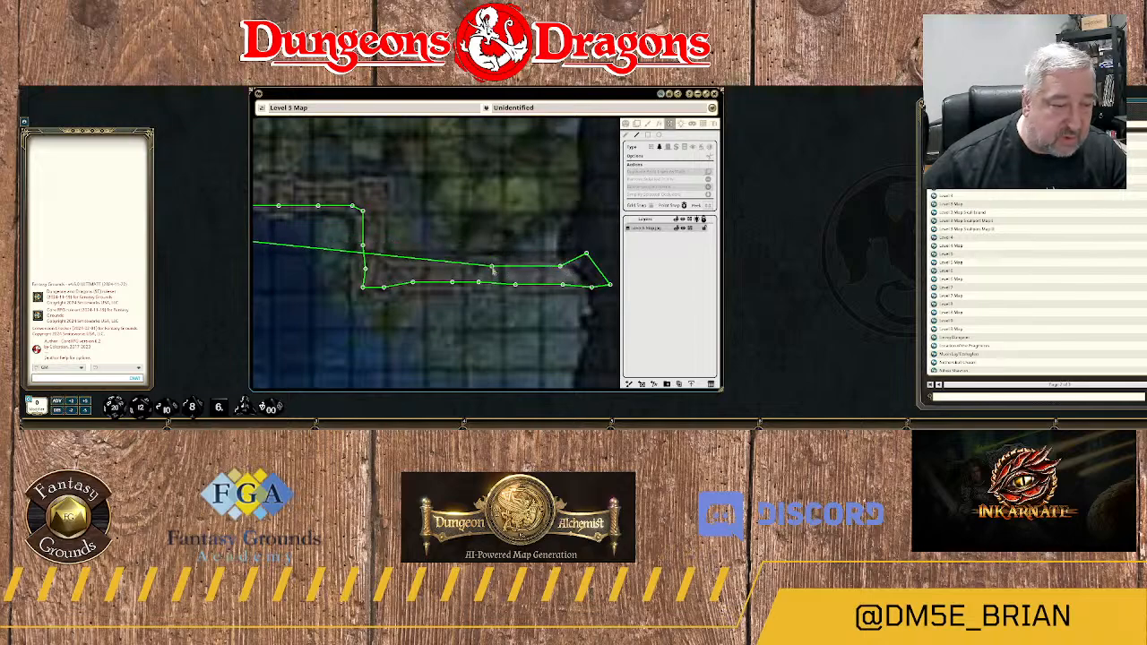
{"action": "left_click", "coordinate": [491, 266]}
{"action": "left_click", "coordinate": [439, 268]}
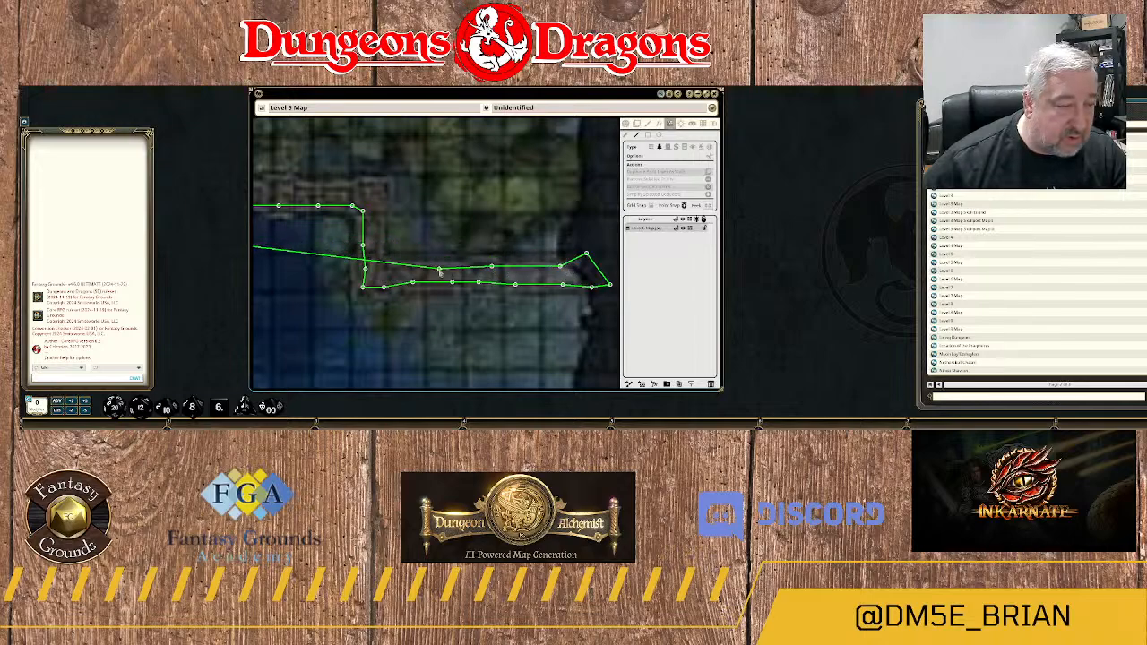
{"action": "left_click", "coordinate": [392, 268]}
Trace the outline north along the connecting section's eastern edge and around the walkway's upper outer corner.
{"action": "left_click", "coordinate": [378, 267]}
{"action": "left_click", "coordinate": [374, 244]}
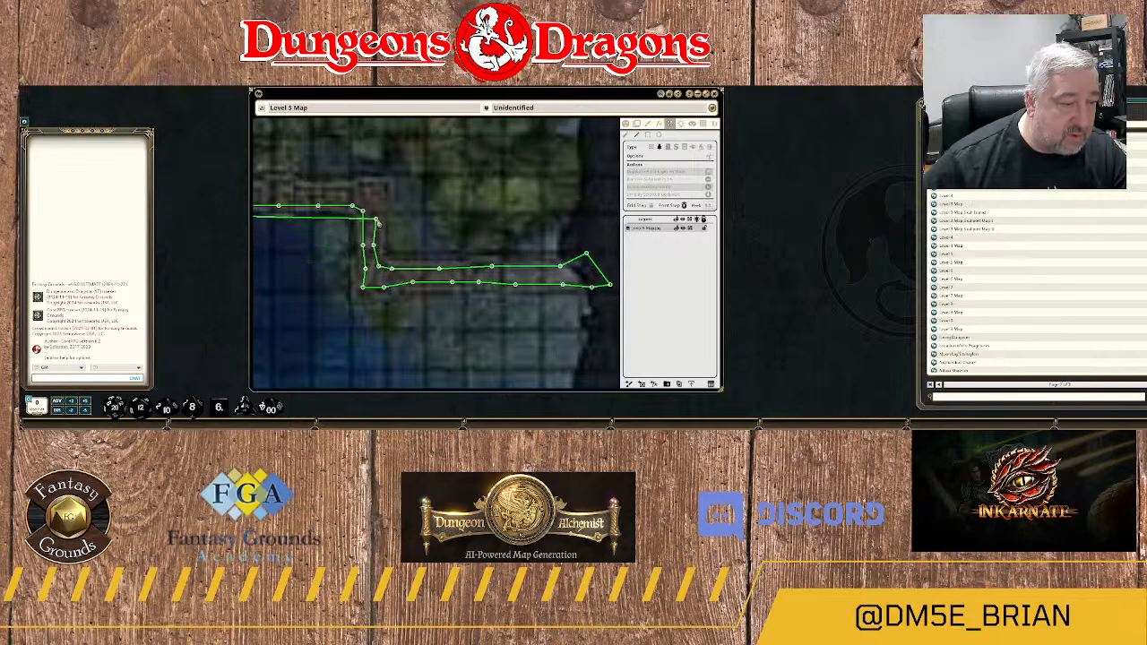
{"action": "left_click", "coordinate": [376, 218]}
{"action": "left_click", "coordinate": [383, 192]}
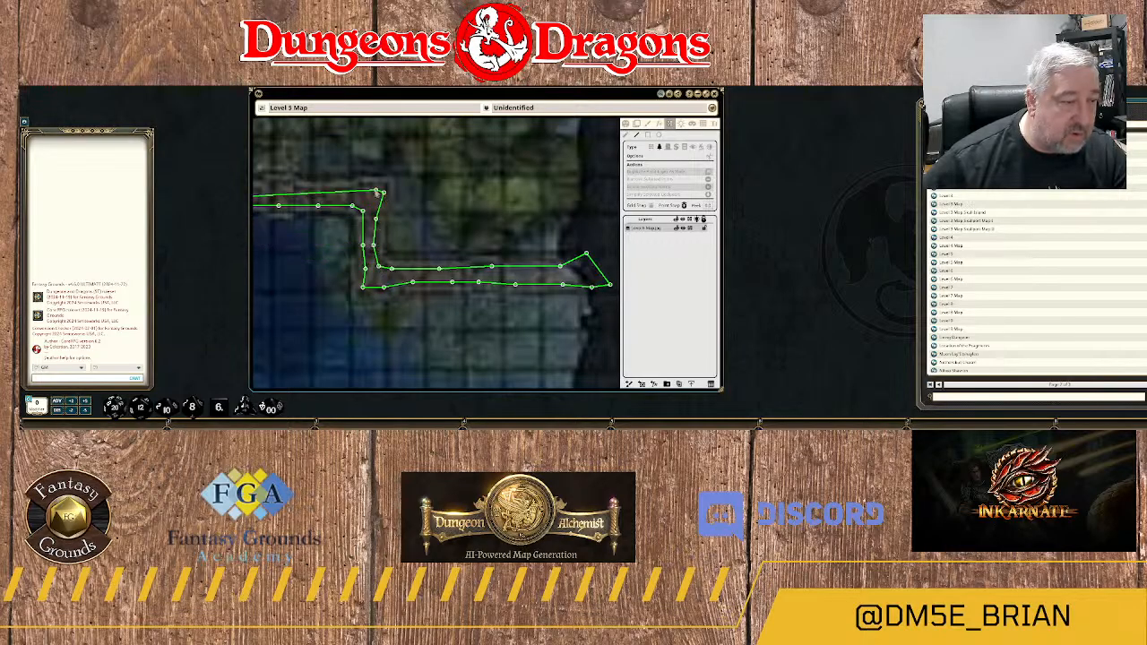
{"action": "left_click", "coordinate": [372, 188]}
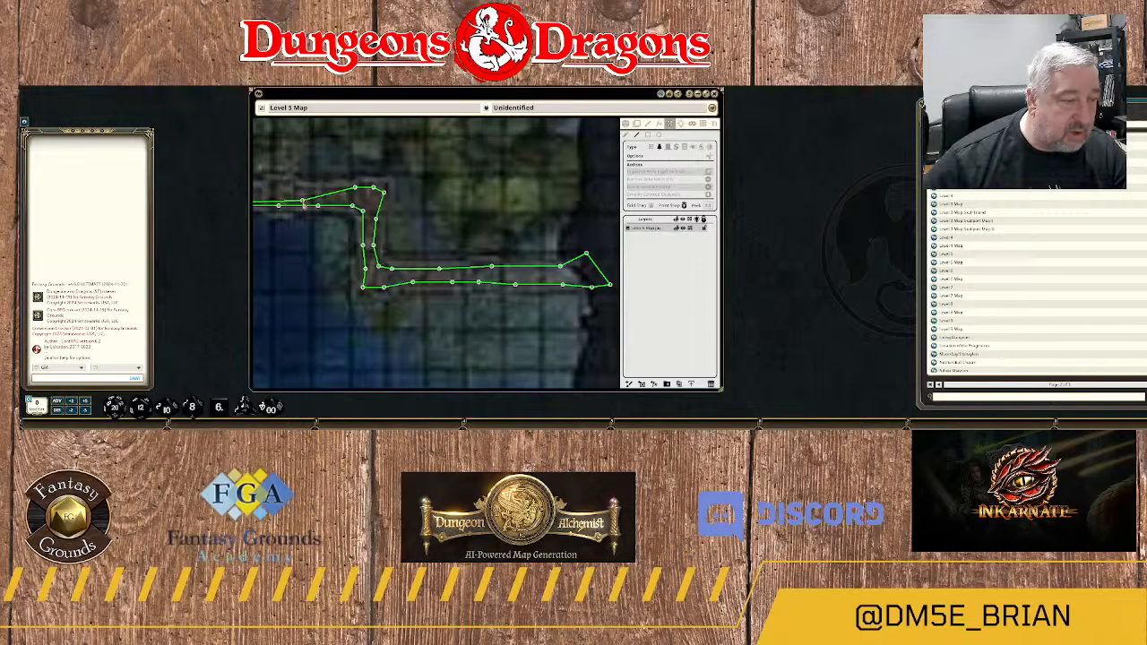
Continue the outline west along the upper walkway section's northern edge, following its two small stone bumps.
{"action": "left_click_drag", "start_coordinate": [325, 198], "coordinate": [544, 240]}
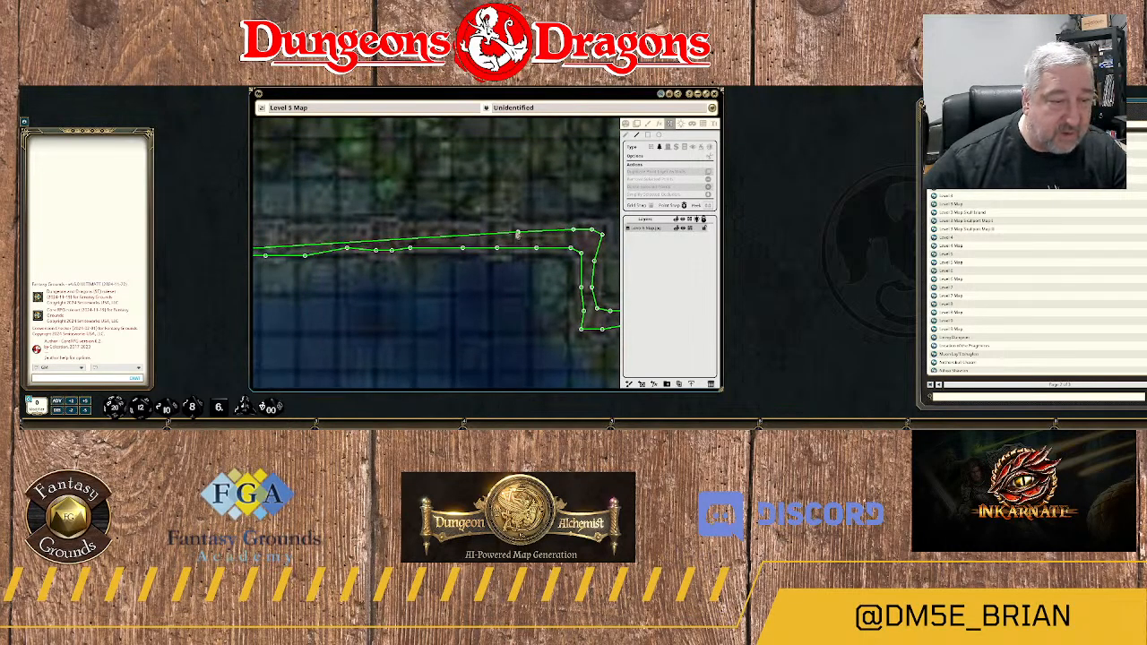
{"action": "left_click", "coordinate": [518, 232]}
{"action": "left_click", "coordinate": [505, 227]}
{"action": "left_click", "coordinate": [492, 226]}
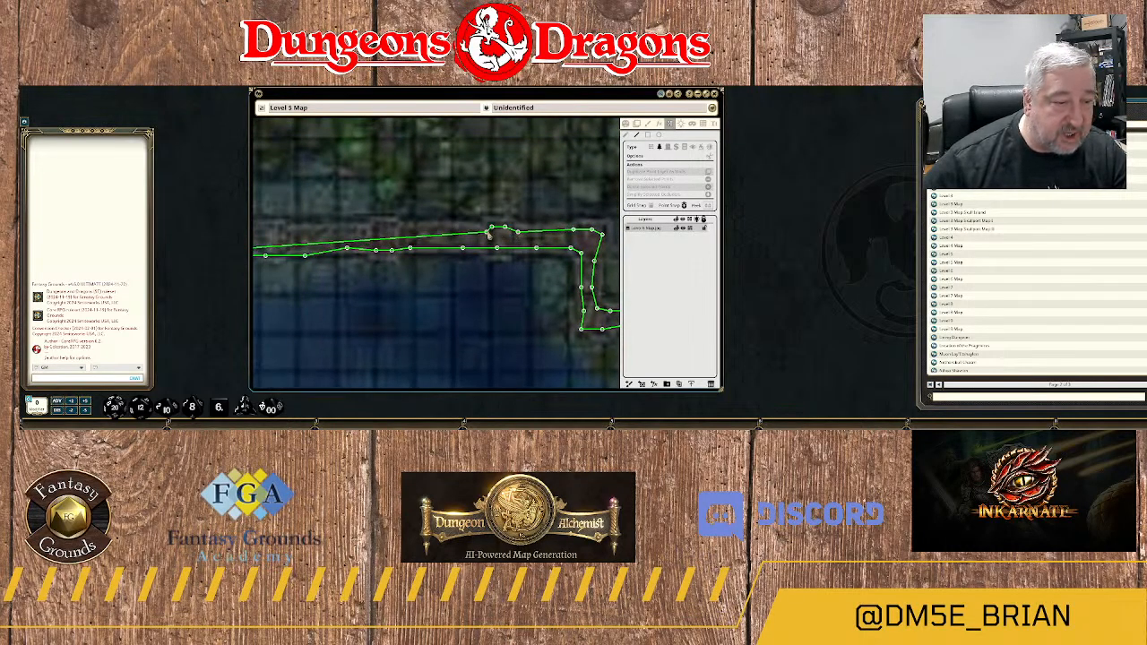
{"action": "left_click", "coordinate": [486, 232]}
{"action": "left_click", "coordinate": [471, 229]}
{"action": "left_click", "coordinate": [437, 229]}
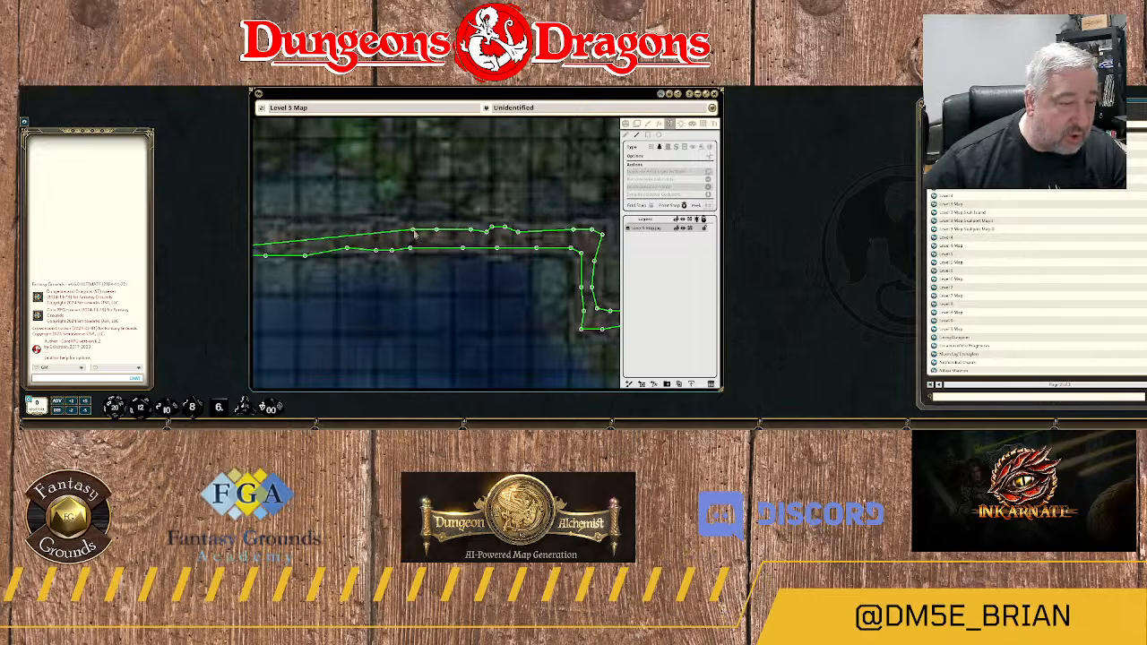
{"action": "left_click", "coordinate": [413, 230]}
{"action": "left_click", "coordinate": [394, 224]}
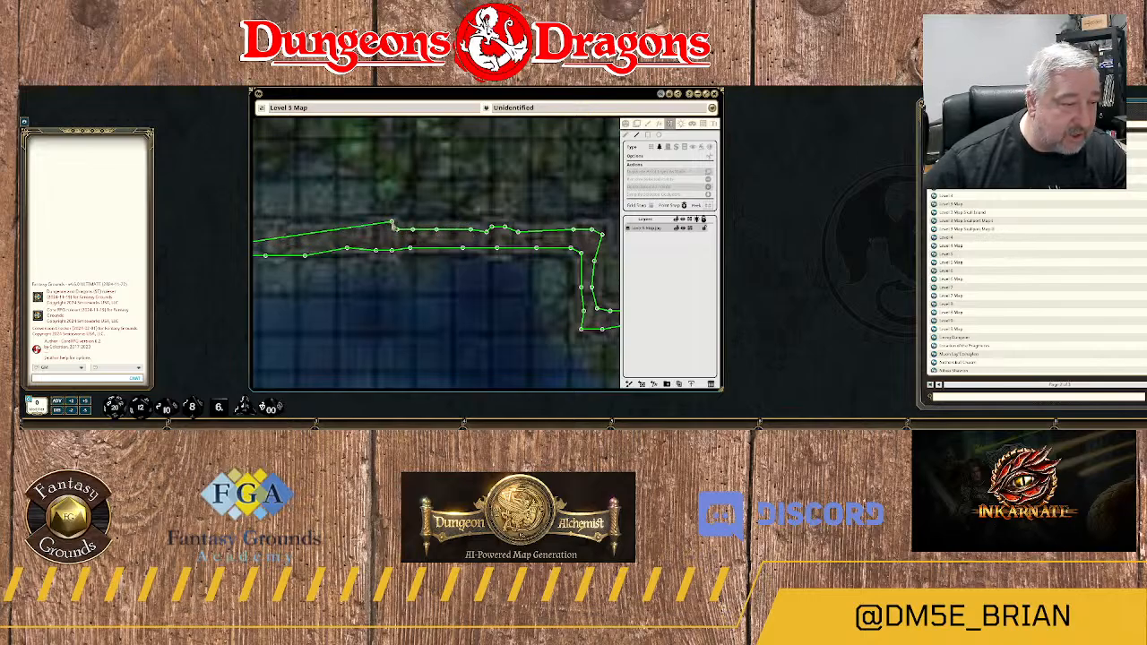
{"action": "left_click", "coordinate": [379, 224]}
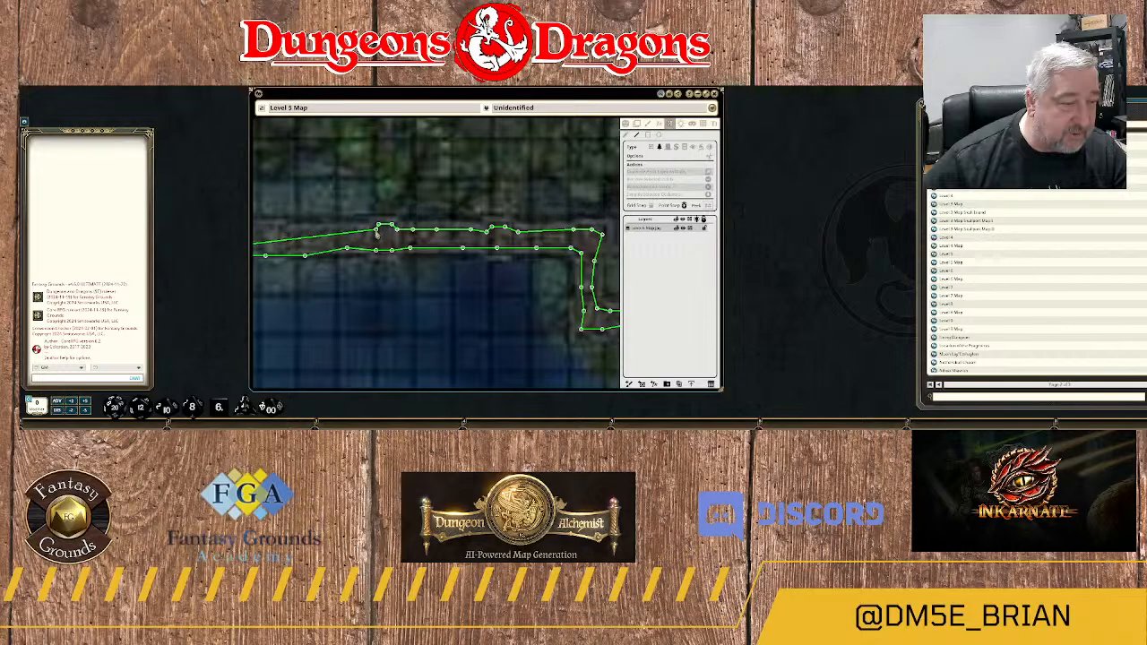
{"action": "left_click", "coordinate": [363, 233]}
Complete the terrain outline along the remaining northern edge to the walkway's western end, just beyond the wall line.
{"action": "left_click_drag", "start_coordinate": [336, 238], "coordinate": [512, 249]}
{"action": "left_click", "coordinate": [494, 243]}
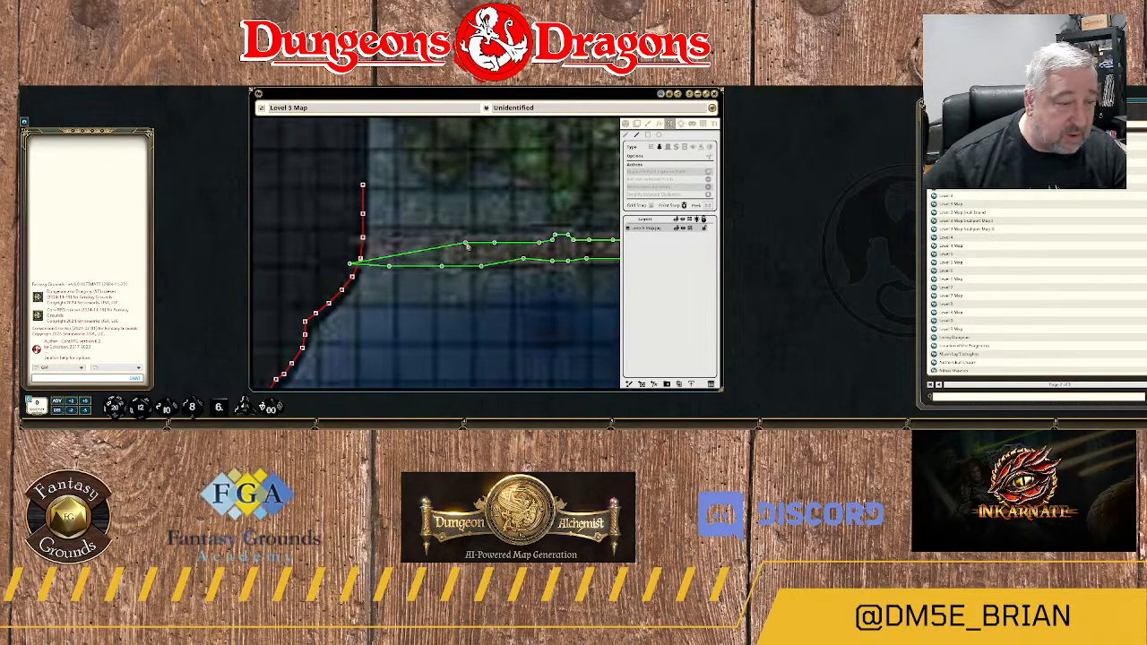
{"action": "left_click", "coordinate": [465, 242]}
{"action": "left_click", "coordinate": [439, 238]}
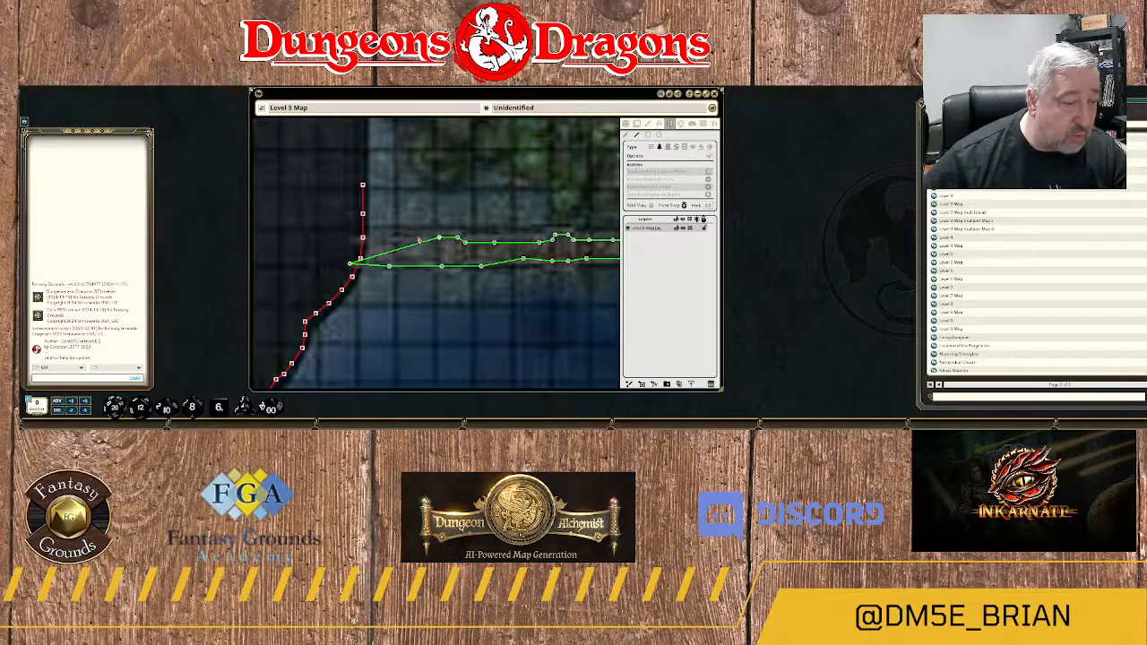
{"action": "left_click", "coordinate": [413, 237]}
{"action": "left_click", "coordinate": [396, 239]}
{"action": "left_click", "coordinate": [392, 239]}
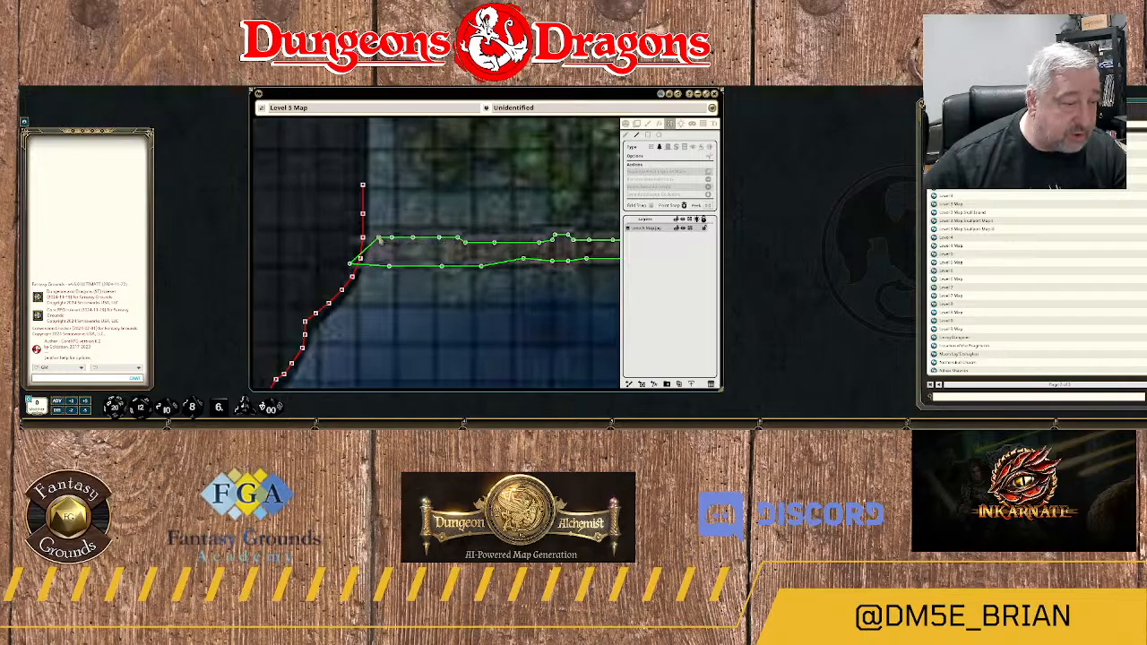
{"action": "left_click", "coordinate": [380, 240]}
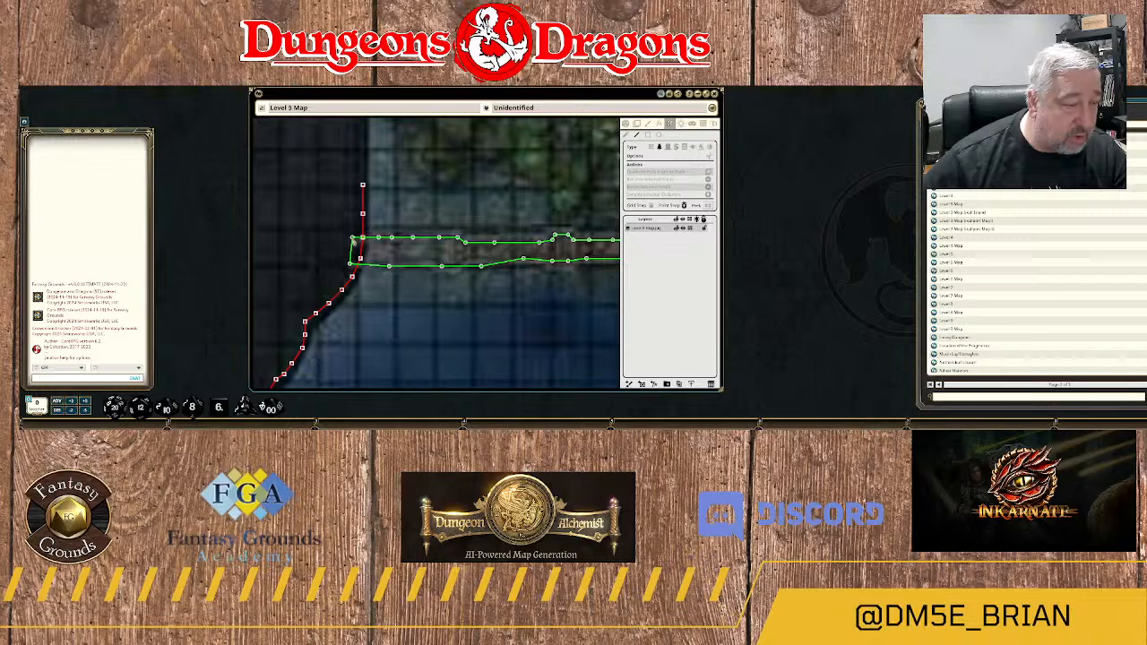
{"action": "scroll", "coordinate": [538, 319], "scroll_direction": "down", "scroll_amount": 3}
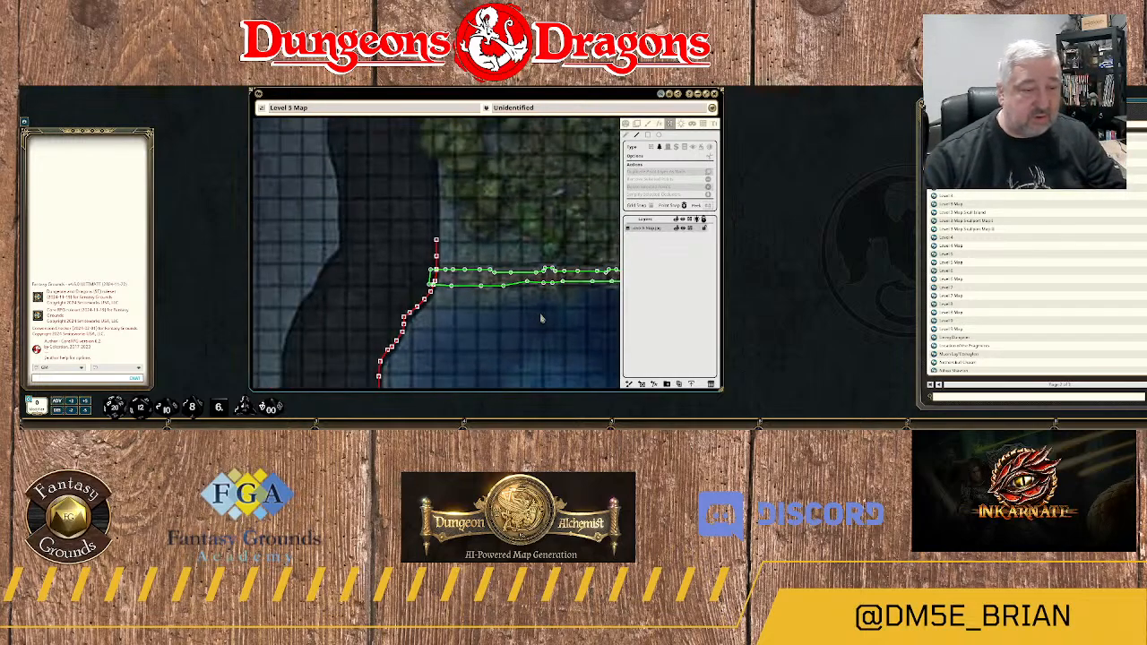
{"action": "left_click_drag", "start_coordinate": [558, 321], "coordinate": [445, 270]}
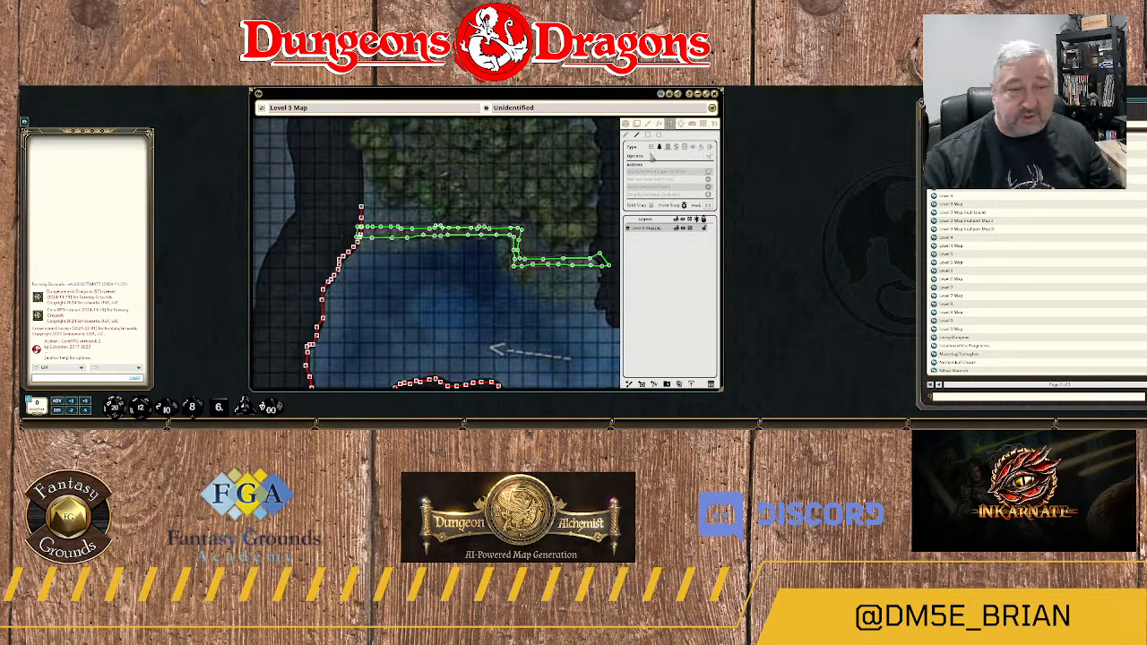
{"action": "scroll", "coordinate": [430, 263], "scroll_direction": "down", "scroll_amount": 1}
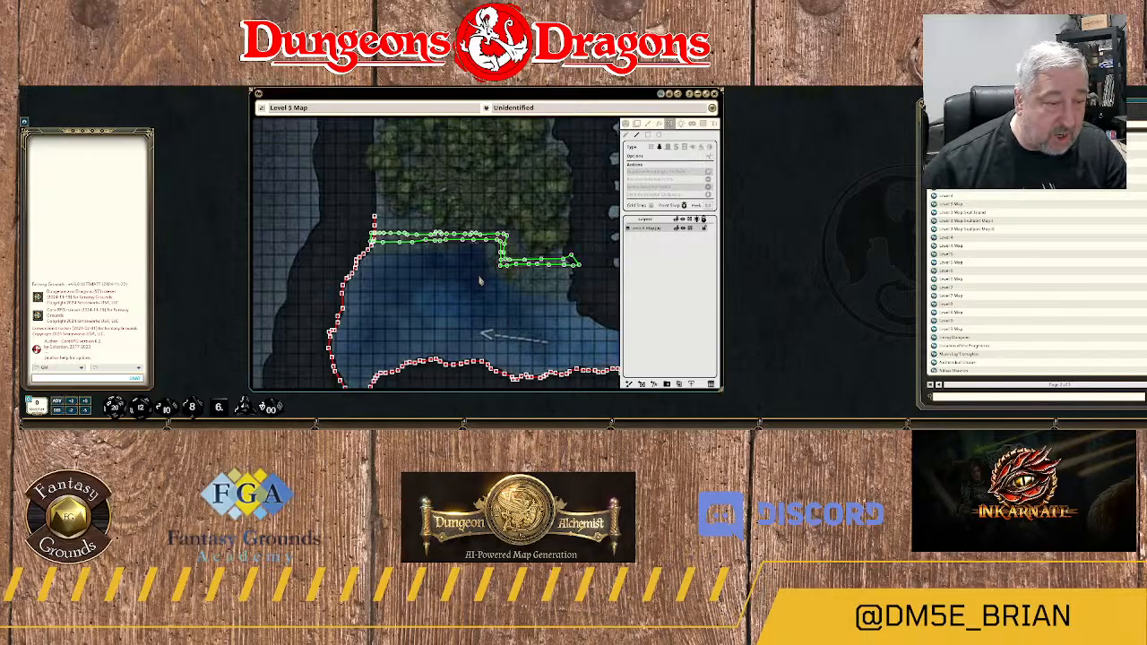
{"action": "scroll", "coordinate": [471, 283], "scroll_direction": "up", "scroll_amount": 2}
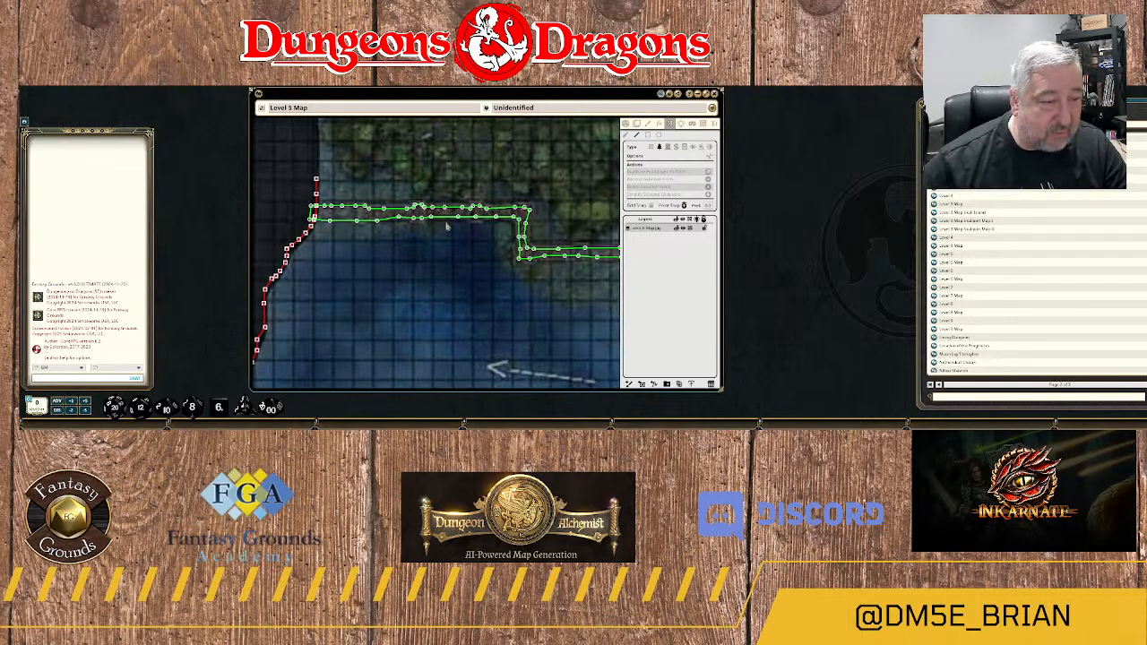
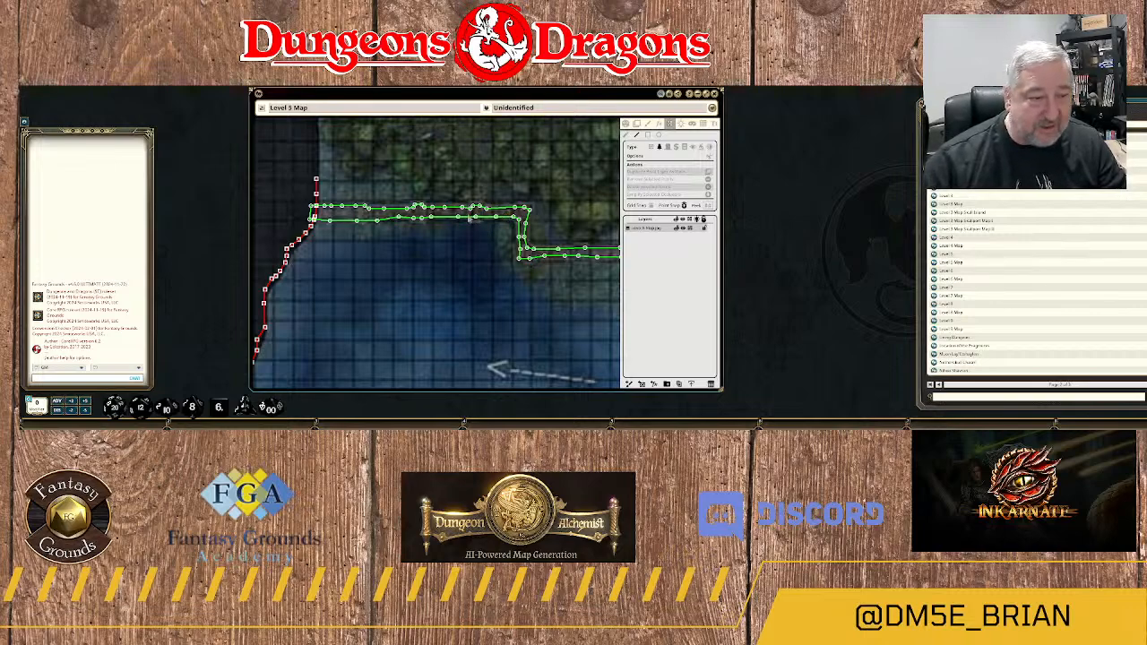
Switch from terrain to wall occluders and extend the existing wall line north from its open end above the walkway.
{"action": "scroll", "coordinate": [440, 218], "scroll_direction": "down", "scroll_amount": 3}
{"action": "scroll", "coordinate": [356, 165], "scroll_direction": "down", "scroll_amount": 1}
{"action": "left_click_drag", "start_coordinate": [372, 170], "coordinate": [400, 193]}
{"action": "scroll", "coordinate": [400, 193], "scroll_direction": "up", "scroll_amount": 2}
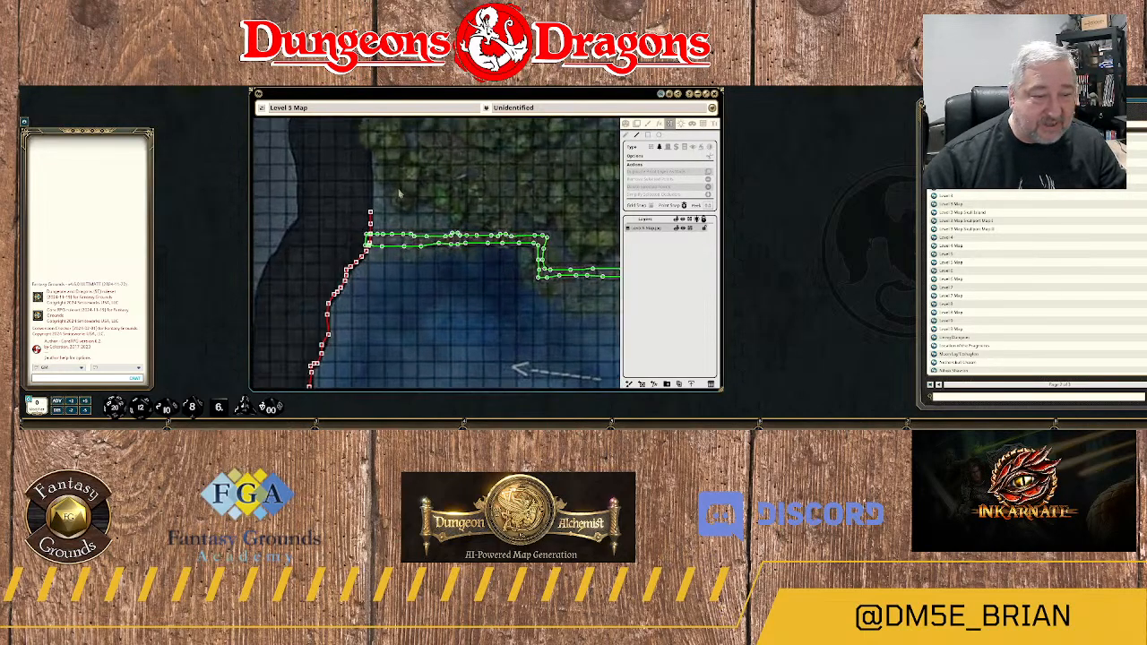
{"action": "scroll", "coordinate": [400, 192], "scroll_direction": "up", "scroll_amount": 4}
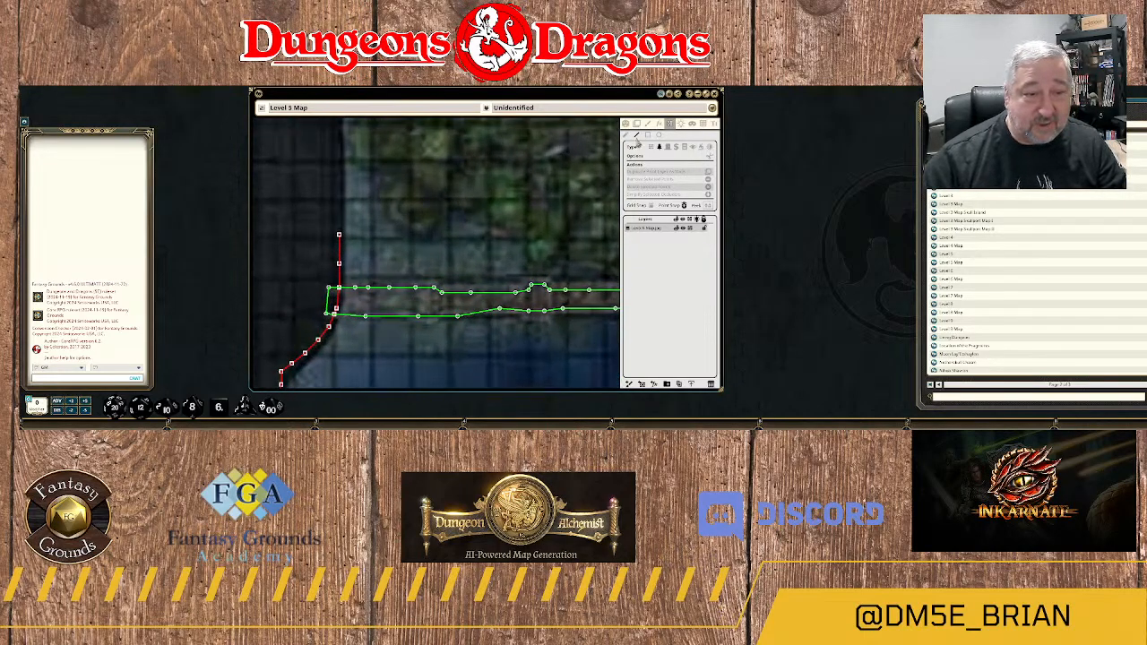
{"action": "scroll", "coordinate": [382, 244], "scroll_direction": "up", "scroll_amount": 1}
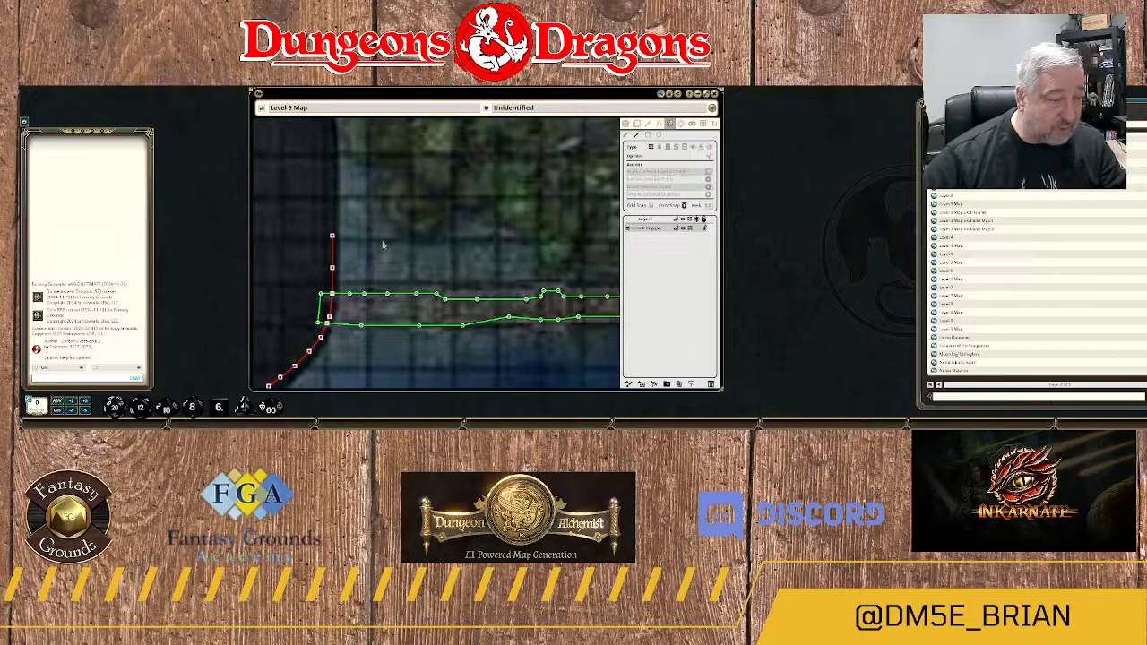
{"action": "scroll", "coordinate": [383, 244], "scroll_direction": "down", "scroll_amount": 1}
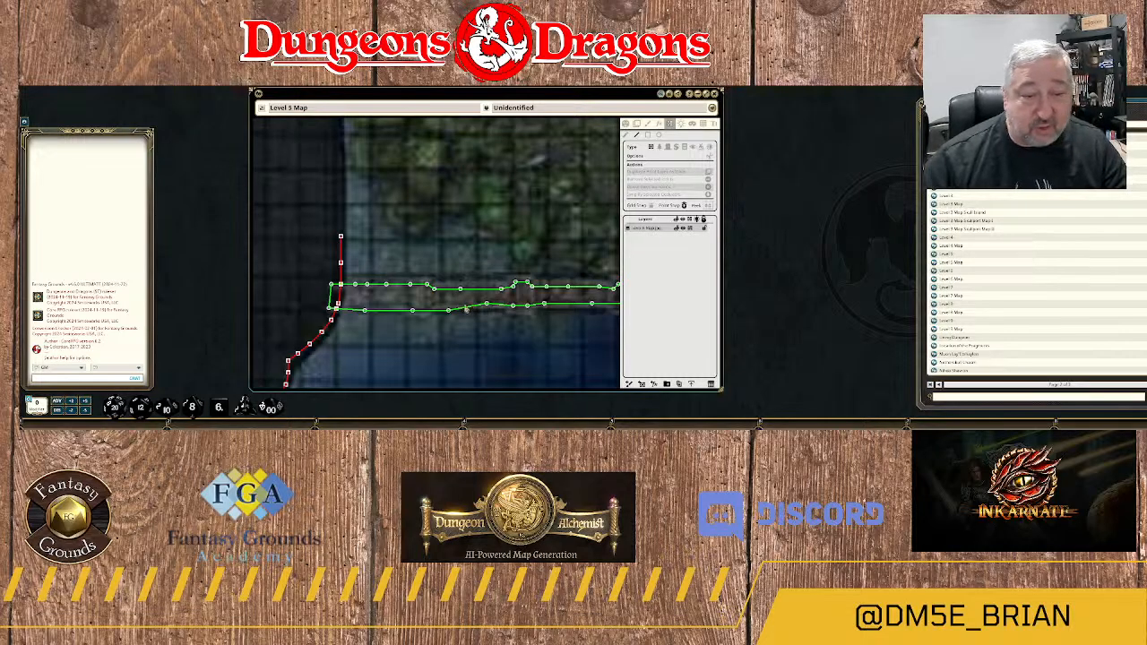
{"action": "scroll", "coordinate": [389, 233], "scroll_direction": "up", "scroll_amount": 1}
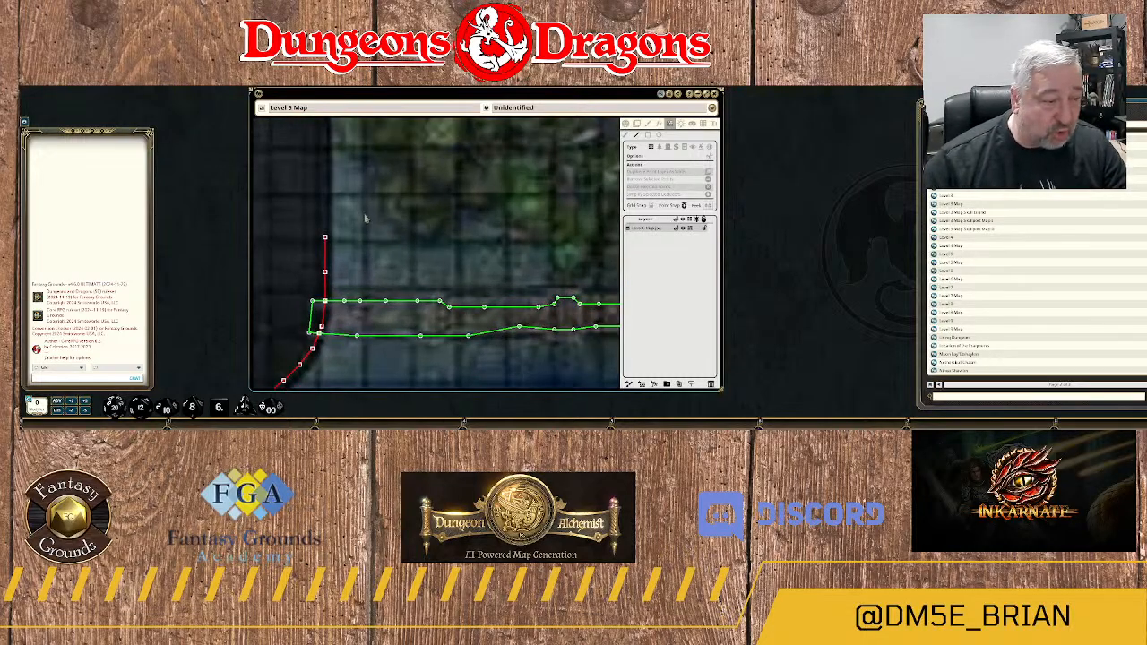
{"action": "scroll", "coordinate": [426, 267], "scroll_direction": "up", "scroll_amount": 5}
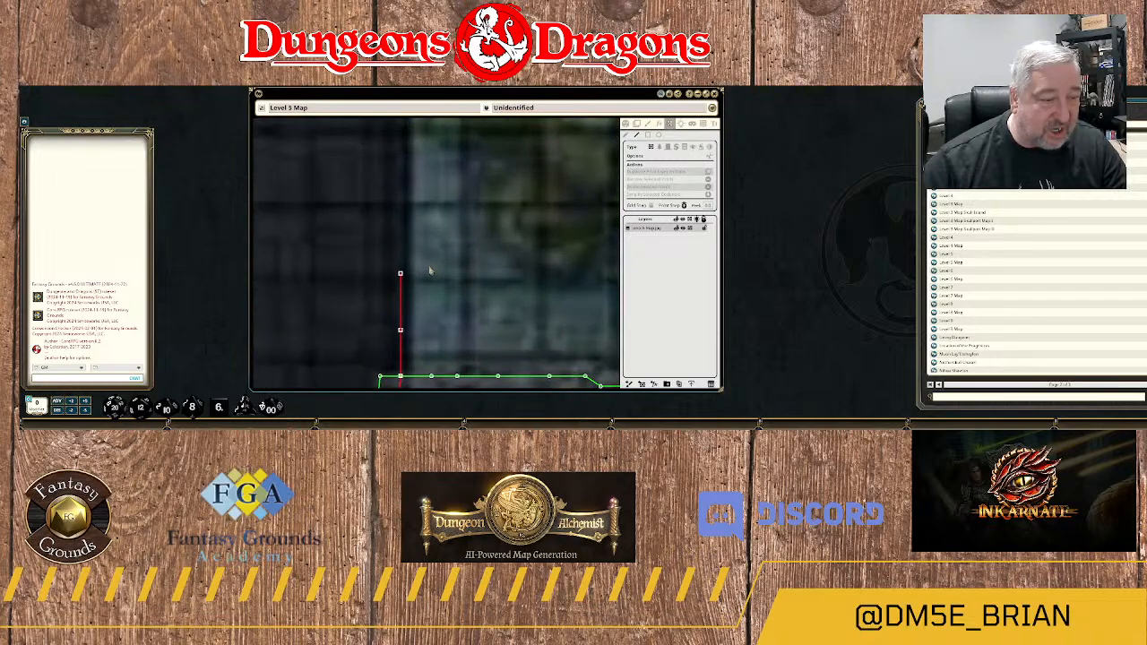
{"action": "left_click_drag", "start_coordinate": [436, 288], "coordinate": [437, 295]}
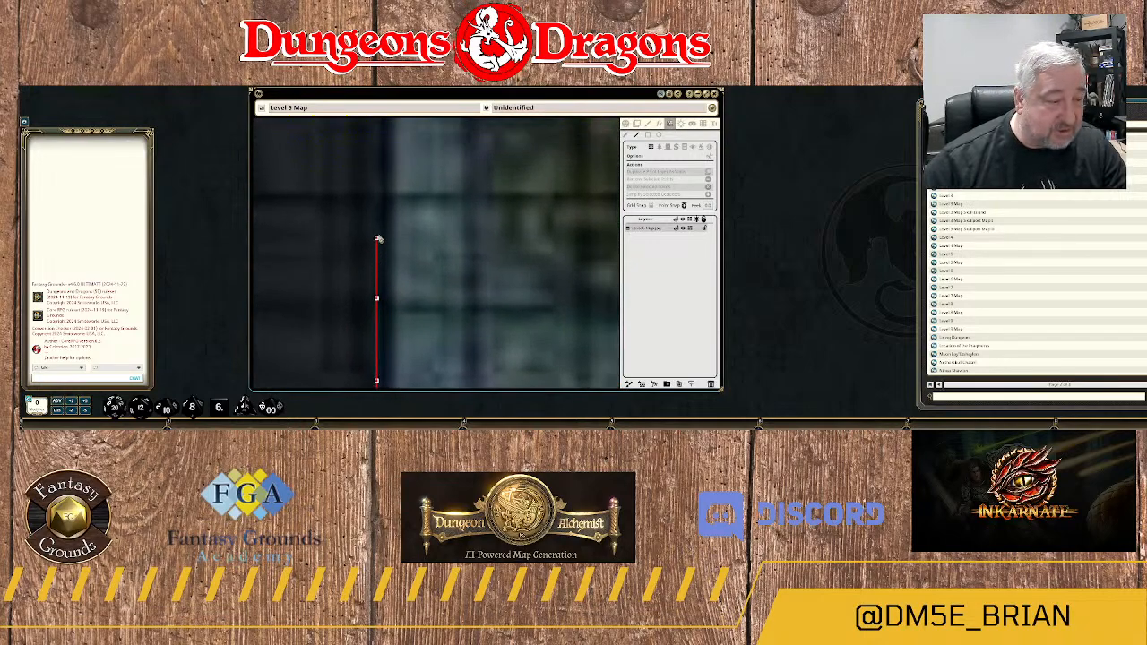
{"action": "left_click", "coordinate": [377, 167]}
{"action": "left_click_drag", "start_coordinate": [392, 126], "coordinate": [399, 287]}
{"action": "left_click", "coordinate": [383, 276]}
{"action": "left_click", "coordinate": [384, 224]}
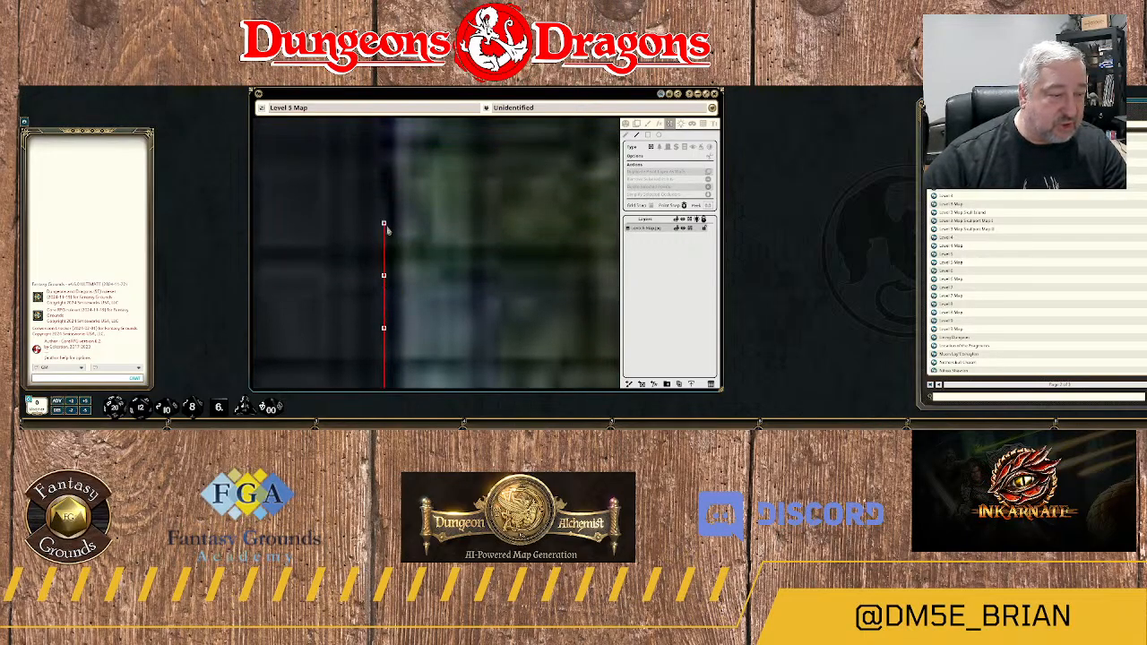
Continue the wall north along the forest cavern's western edge and around its small westward bulge.
{"action": "left_click", "coordinate": [384, 179]}
{"action": "left_click_drag", "start_coordinate": [394, 156], "coordinate": [389, 284]}
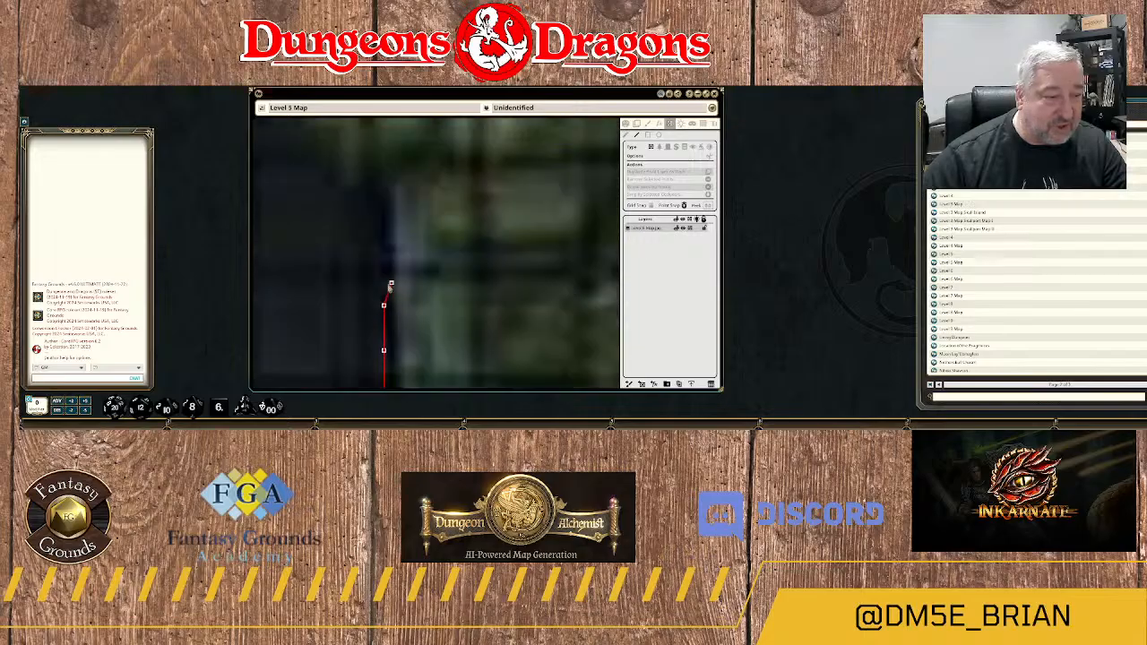
{"action": "left_click", "coordinate": [378, 203]}
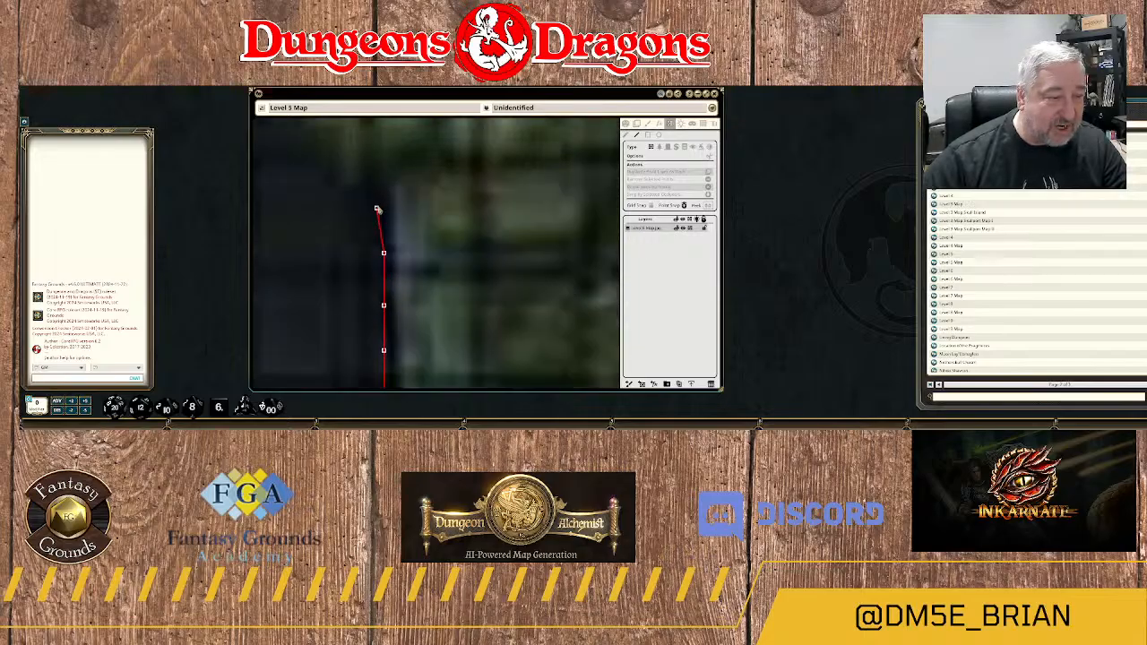
{"action": "scroll", "coordinate": [415, 222], "scroll_direction": "down", "scroll_amount": 2}
{"action": "scroll", "coordinate": [415, 222], "scroll_direction": "down", "scroll_amount": 3}
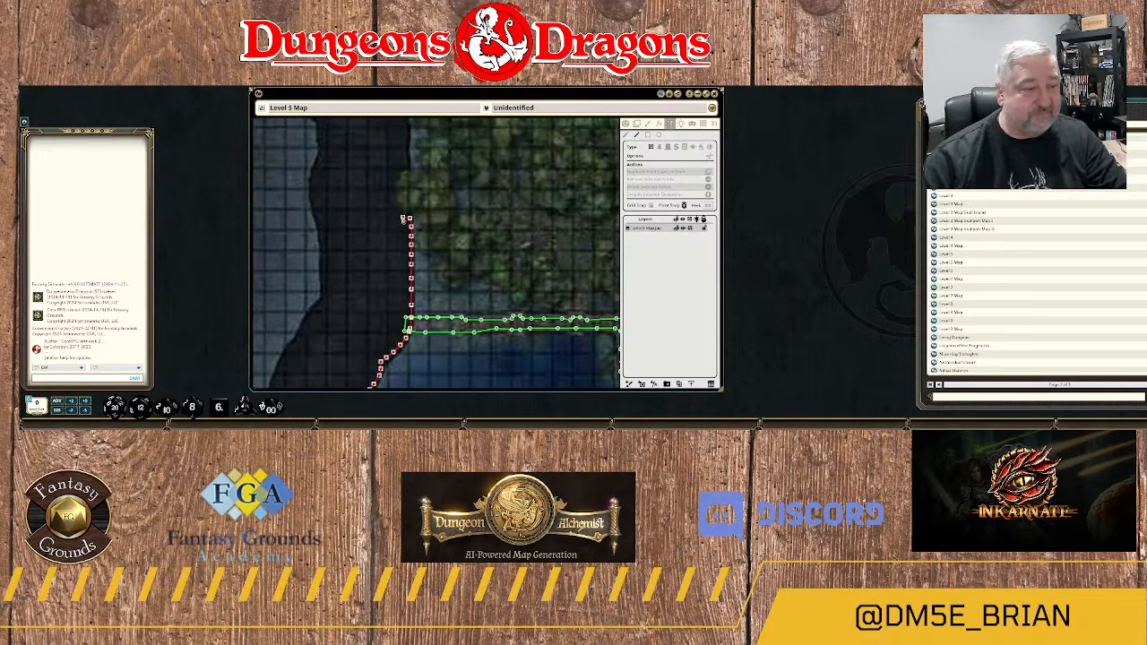
{"action": "left_click", "coordinate": [393, 203]}
{"action": "left_click", "coordinate": [393, 189]}
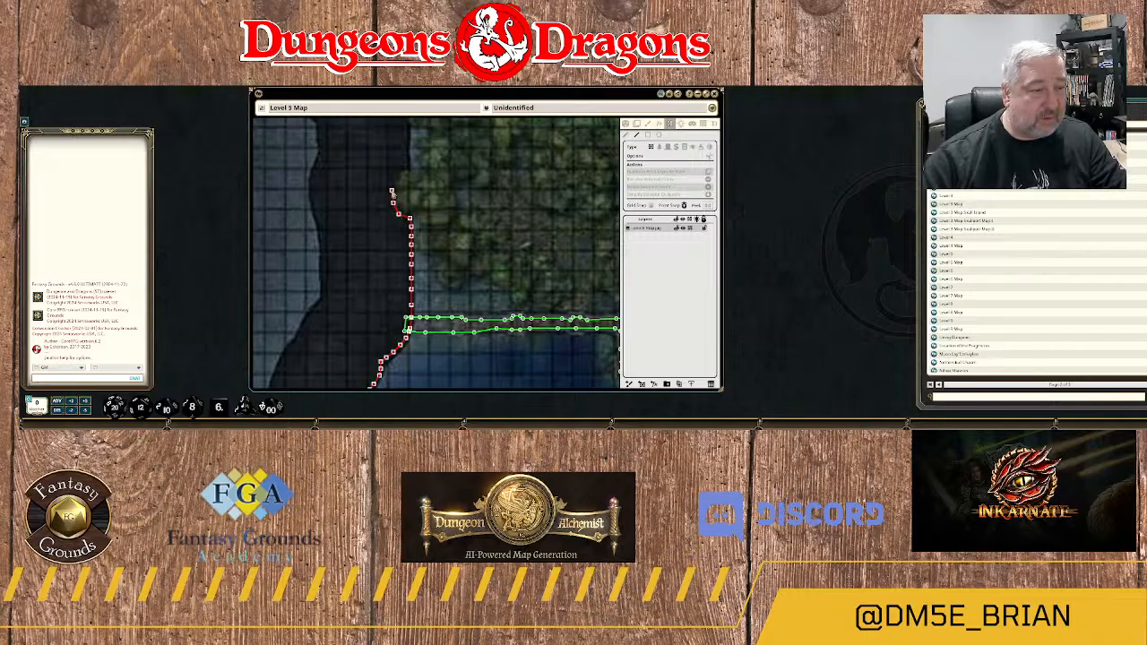
{"action": "left_click", "coordinate": [397, 173]}
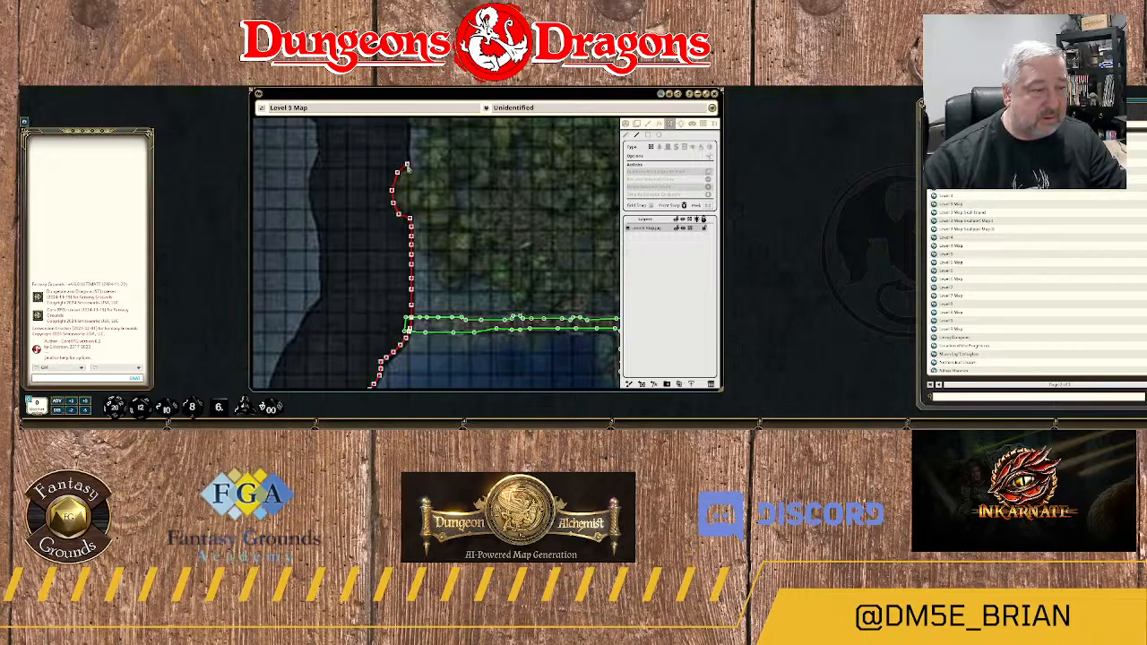
{"action": "left_click", "coordinate": [408, 166]}
Trace the wall north along the gently curving western edge beside area 26, to where it bends northwest.
{"action": "left_click_drag", "start_coordinate": [417, 160], "coordinate": [424, 326]}
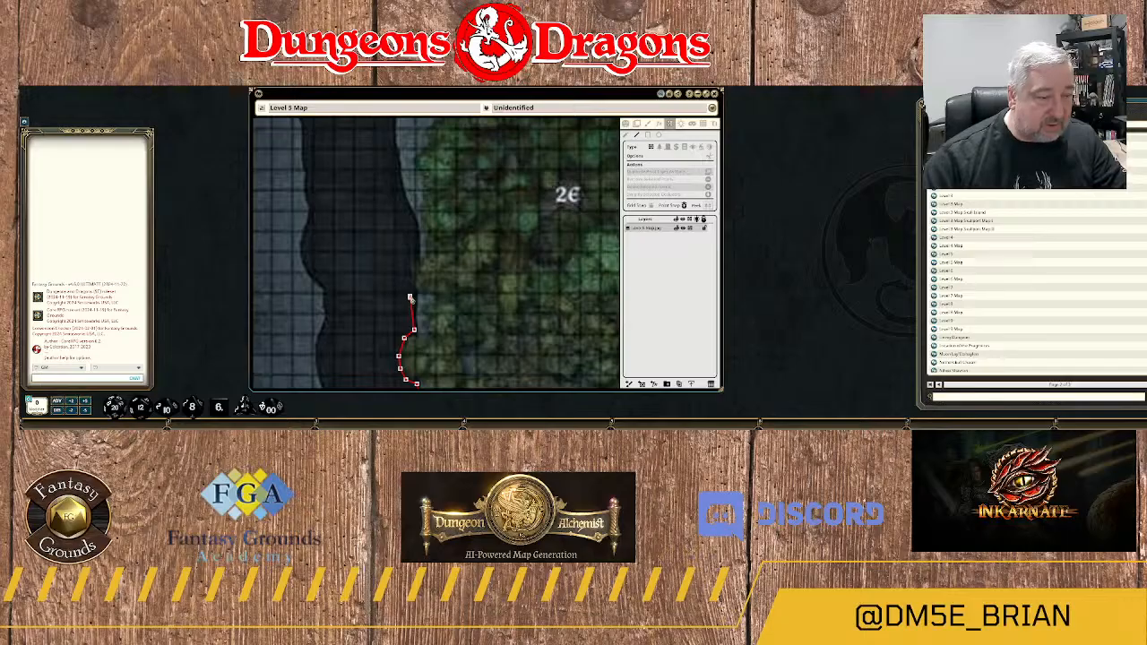
{"action": "left_click", "coordinate": [410, 298]}
{"action": "left_click", "coordinate": [415, 224]}
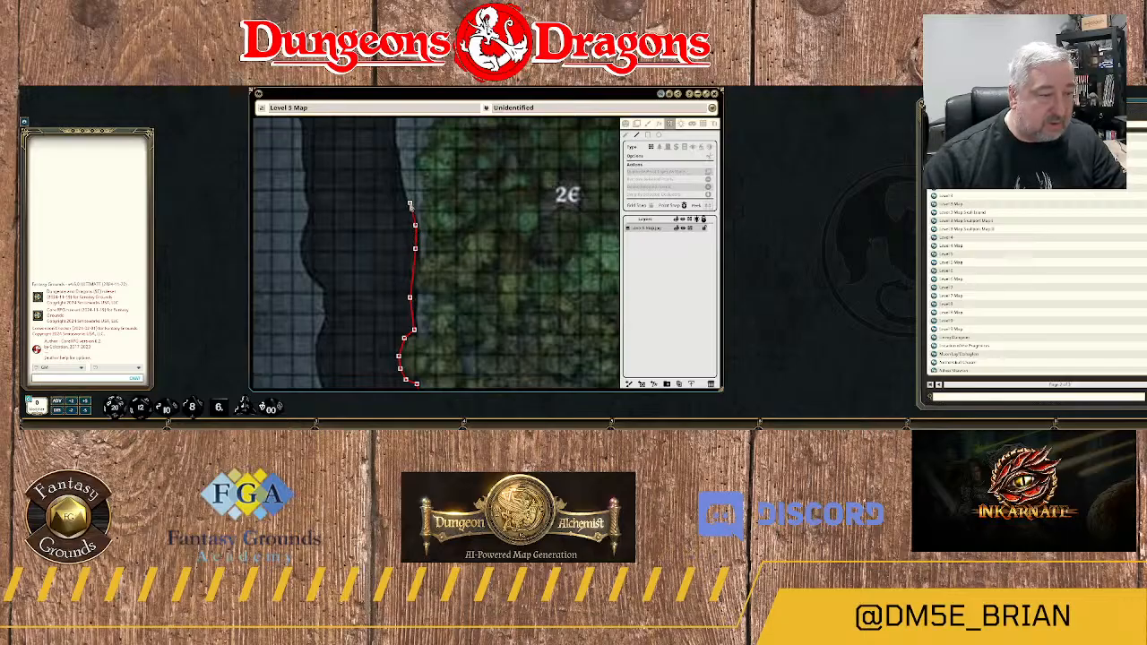
{"action": "left_click", "coordinate": [401, 199]}
{"action": "left_click", "coordinate": [393, 179]}
Extend the wall north around the cavern's next westward bulge, up to where the edge turns northeast.
{"action": "left_click_drag", "start_coordinate": [394, 160], "coordinate": [423, 325]}
{"action": "left_click", "coordinate": [419, 310]}
{"action": "left_click", "coordinate": [416, 272]}
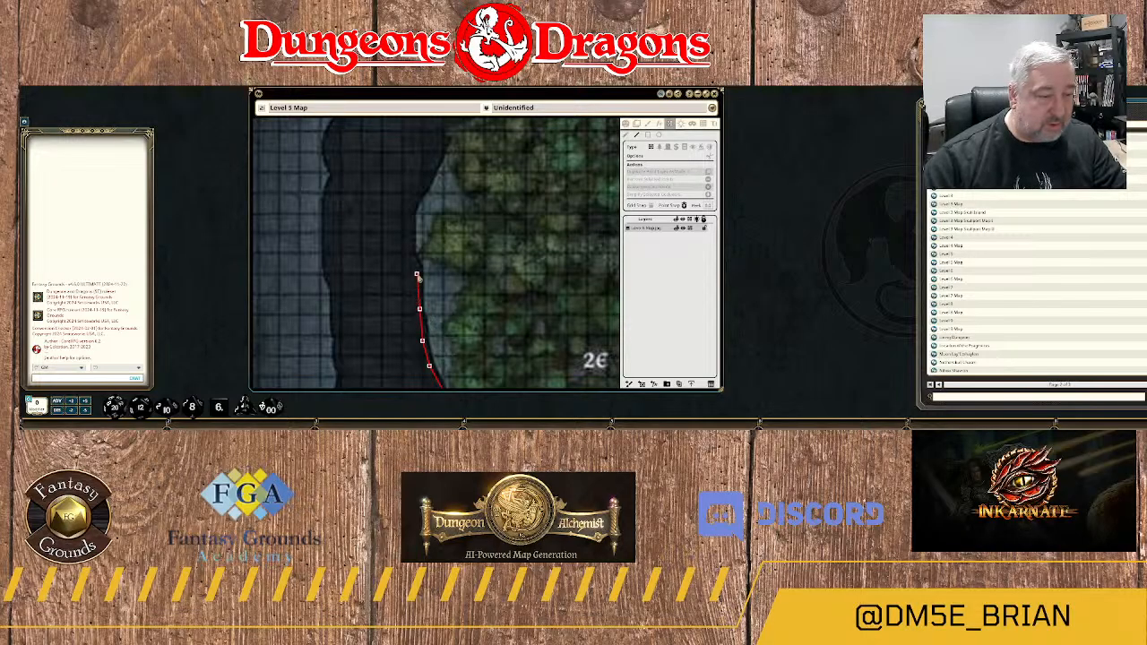
{"action": "left_click", "coordinate": [409, 247]}
{"action": "left_click", "coordinate": [409, 202]}
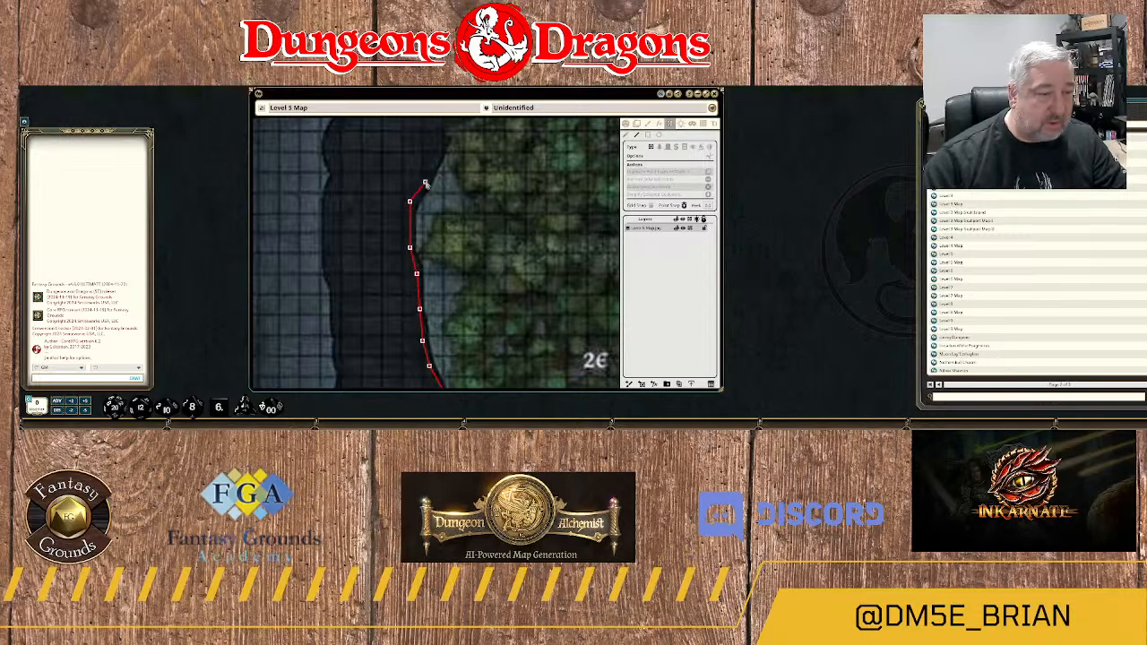
{"action": "left_click", "coordinate": [432, 170]}
Trace the wall northeast along the cavern's upper western edge to its northern tip.
{"action": "left_click_drag", "start_coordinate": [444, 163], "coordinate": [415, 317]}
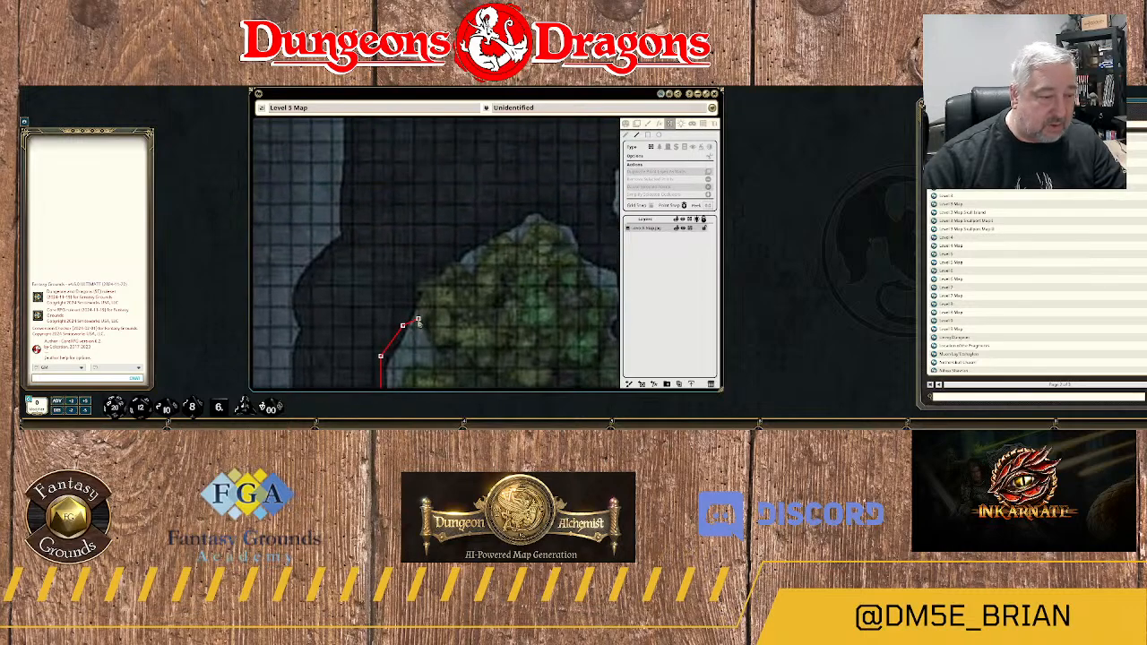
{"action": "left_click", "coordinate": [411, 301]}
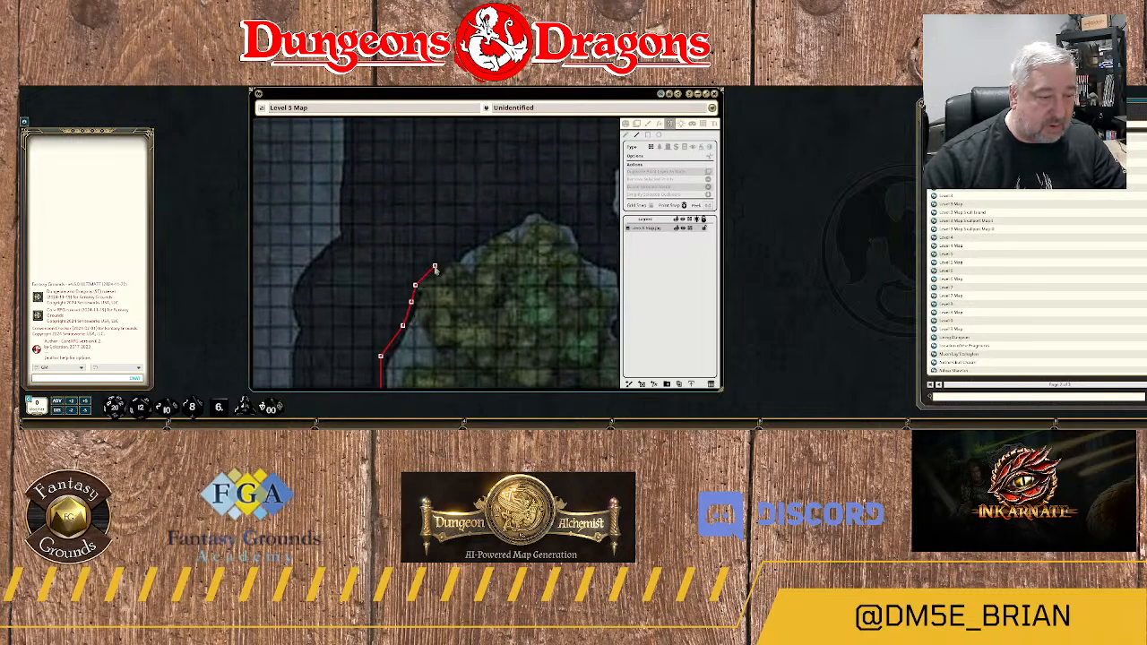
{"action": "left_click", "coordinate": [435, 267]}
{"action": "left_click", "coordinate": [458, 255]}
{"action": "left_click", "coordinate": [490, 233]}
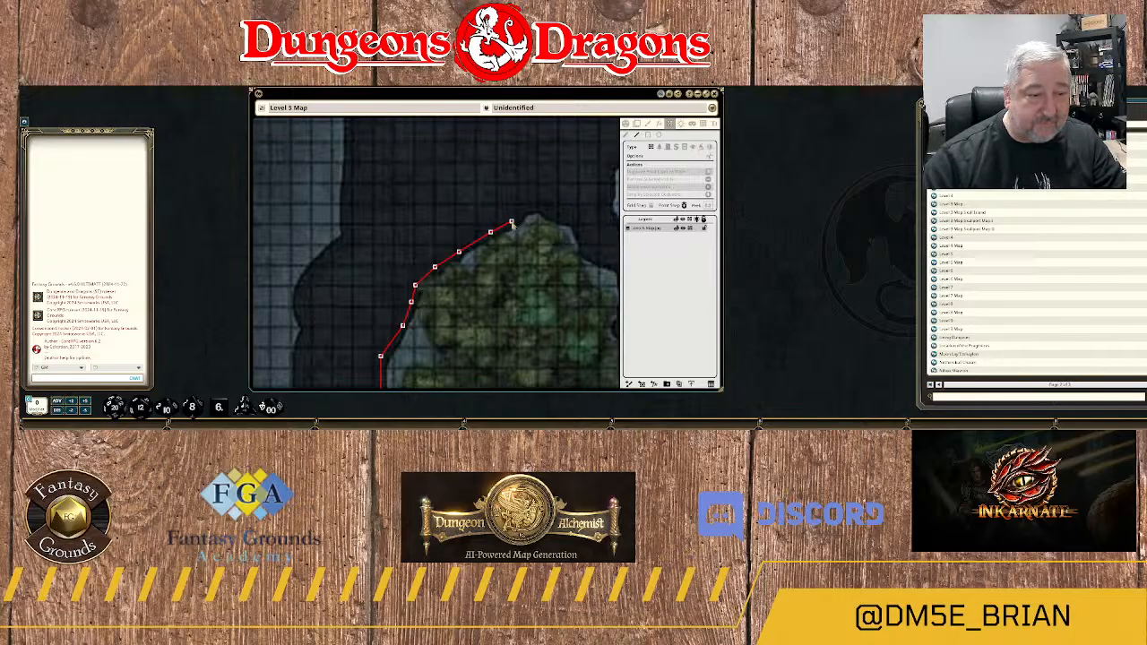
{"action": "left_click", "coordinate": [510, 221]}
{"action": "left_click", "coordinate": [529, 207]}
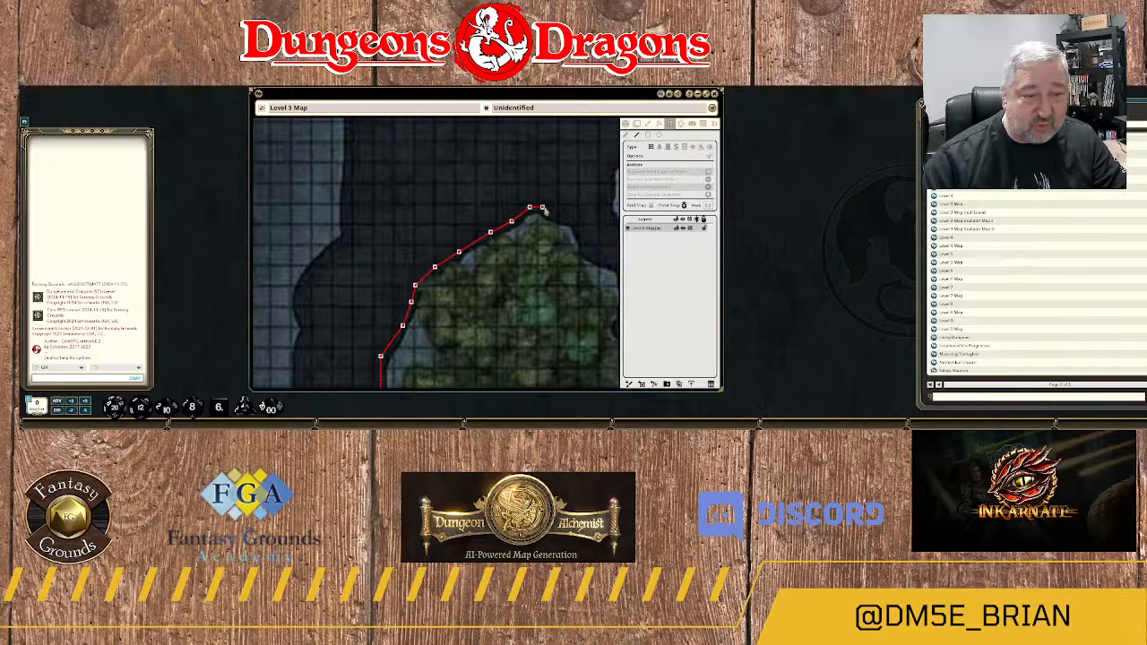
Carry the wall around the cavern's northern tip and down its stepped northeastern edge.
{"action": "left_click", "coordinate": [546, 207]}
{"action": "left_click", "coordinate": [560, 216]}
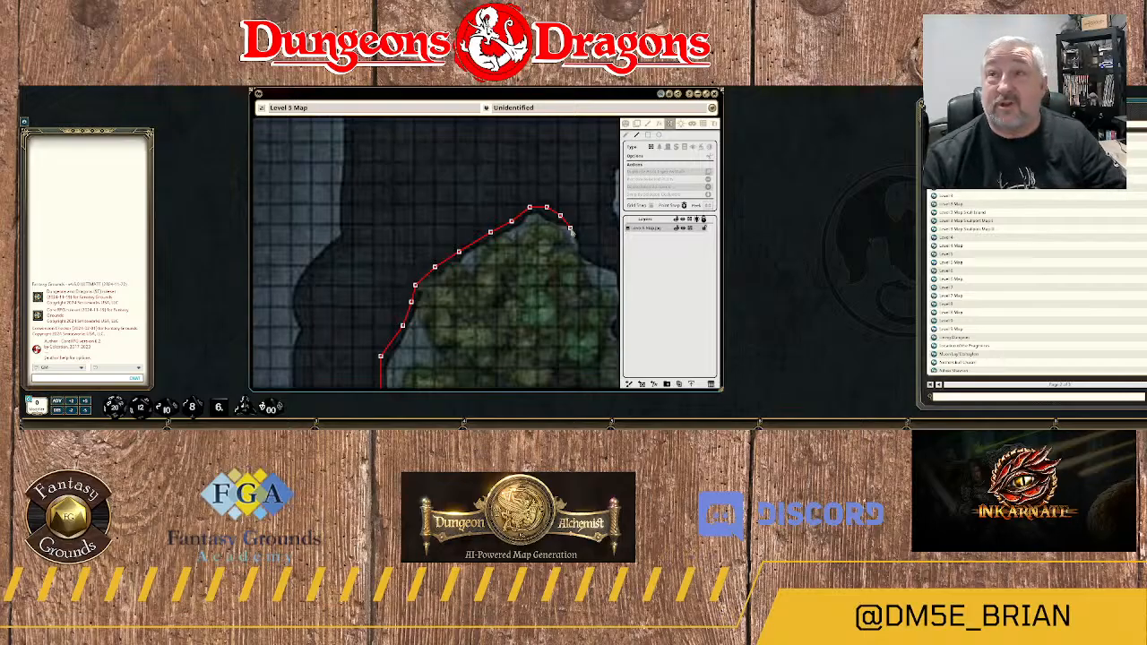
{"action": "left_click", "coordinate": [579, 228]}
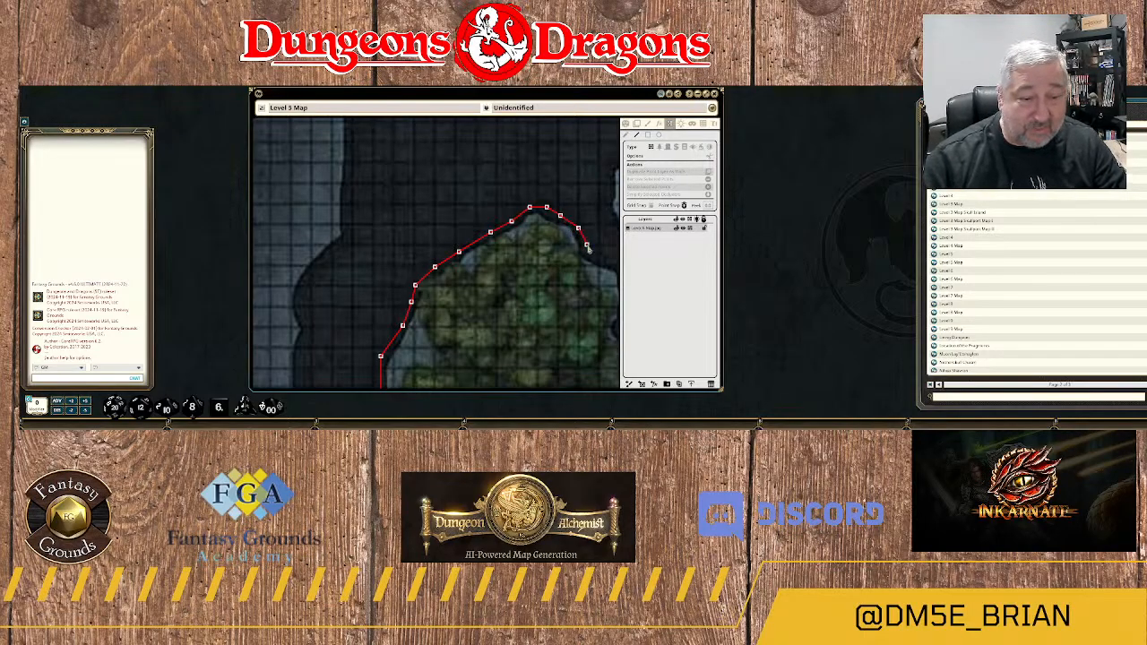
{"action": "left_click_drag", "start_coordinate": [587, 247], "coordinate": [458, 205]}
{"action": "left_click", "coordinate": [457, 205]}
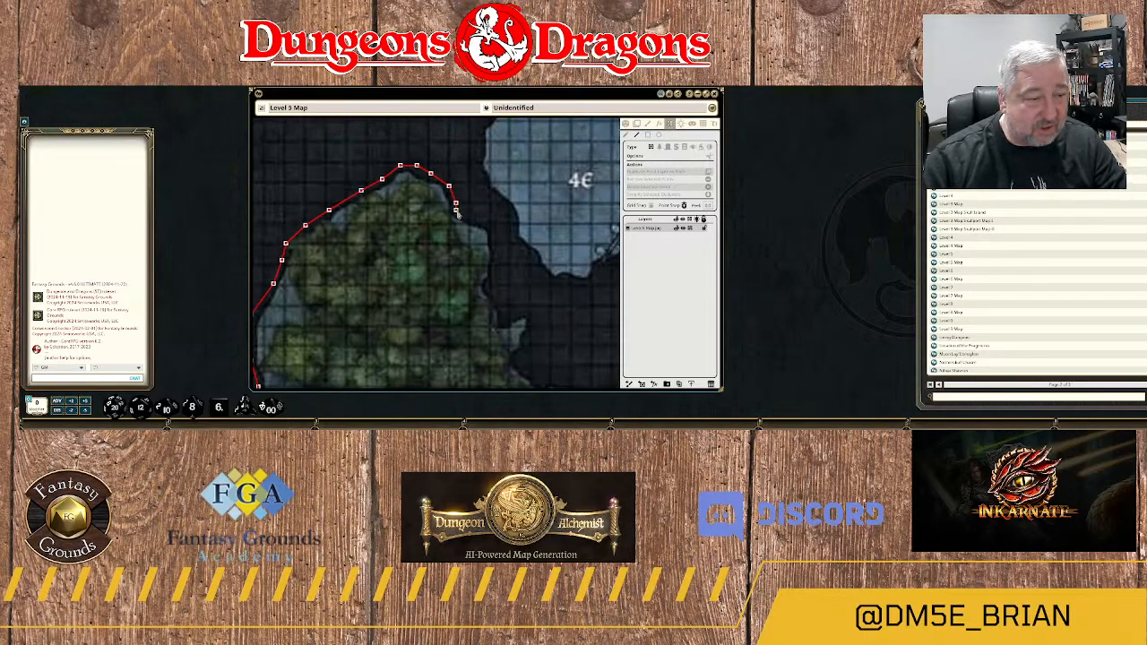
{"action": "left_click", "coordinate": [480, 220]}
{"action": "left_click", "coordinate": [491, 228]}
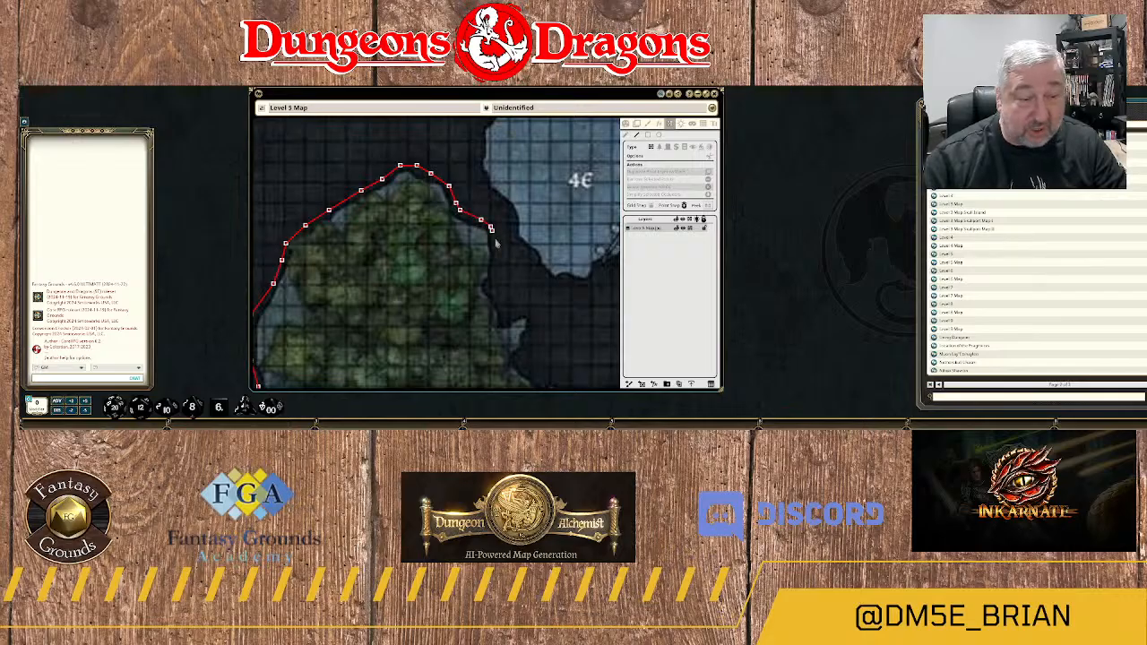
Continue the wall south along the cavern's eastern edge to the base of the small rocky spur.
{"action": "left_click", "coordinate": [495, 241]}
{"action": "left_click", "coordinate": [495, 254]}
{"action": "left_click", "coordinate": [494, 267]}
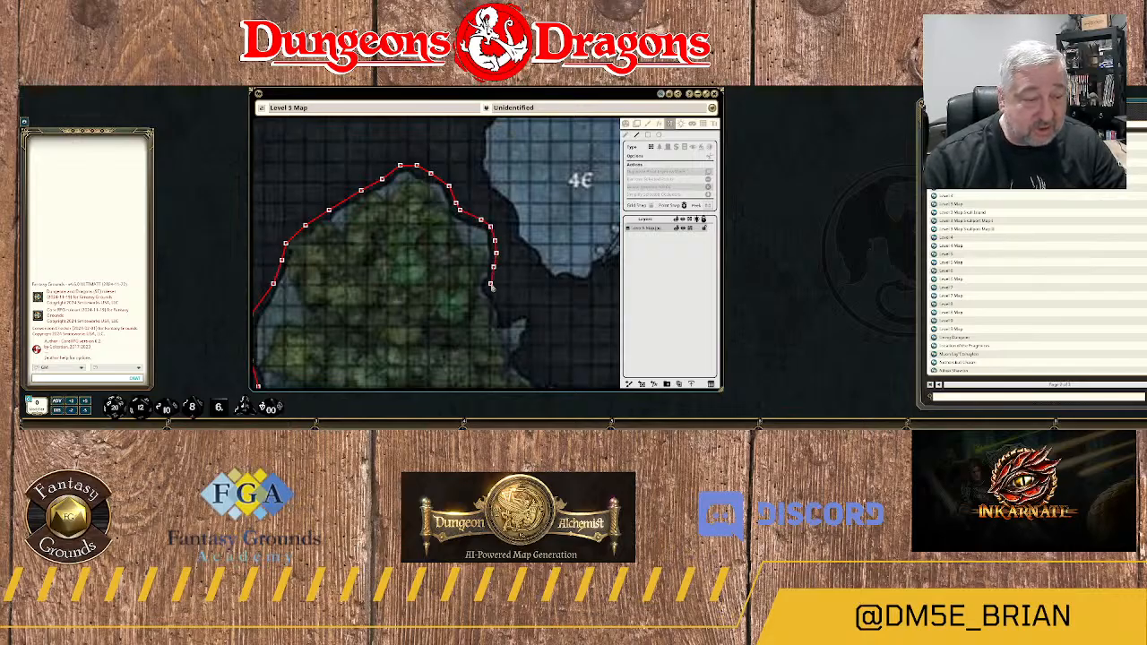
{"action": "left_click", "coordinate": [489, 285]}
{"action": "left_click", "coordinate": [495, 296]}
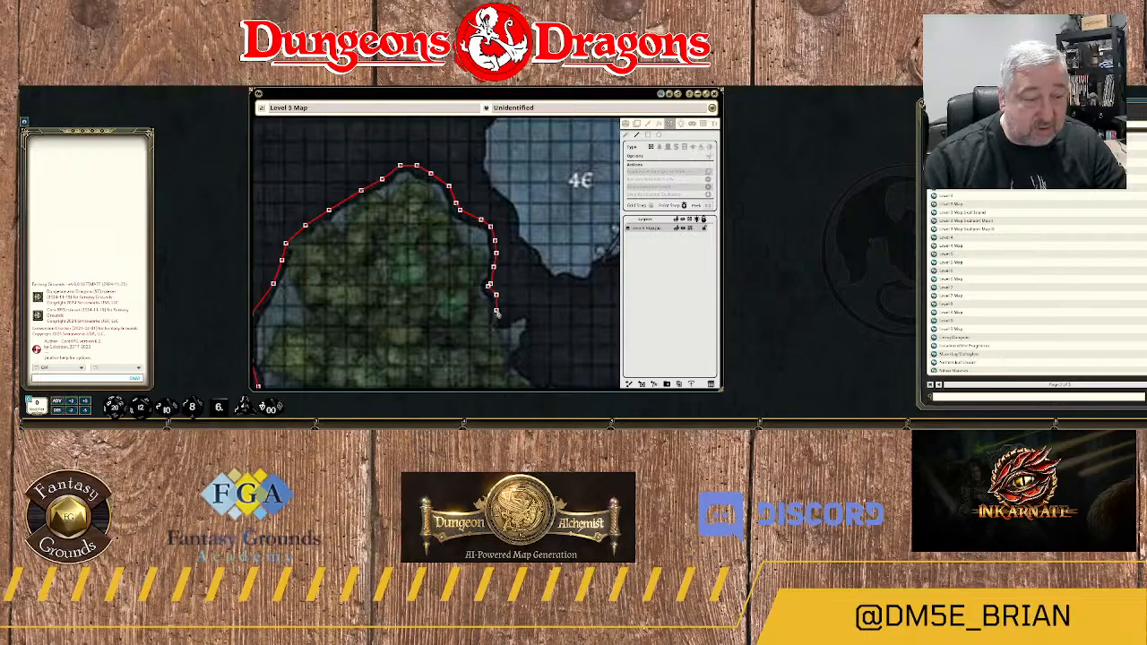
{"action": "left_click", "coordinate": [501, 312]}
{"action": "left_click", "coordinate": [504, 320]}
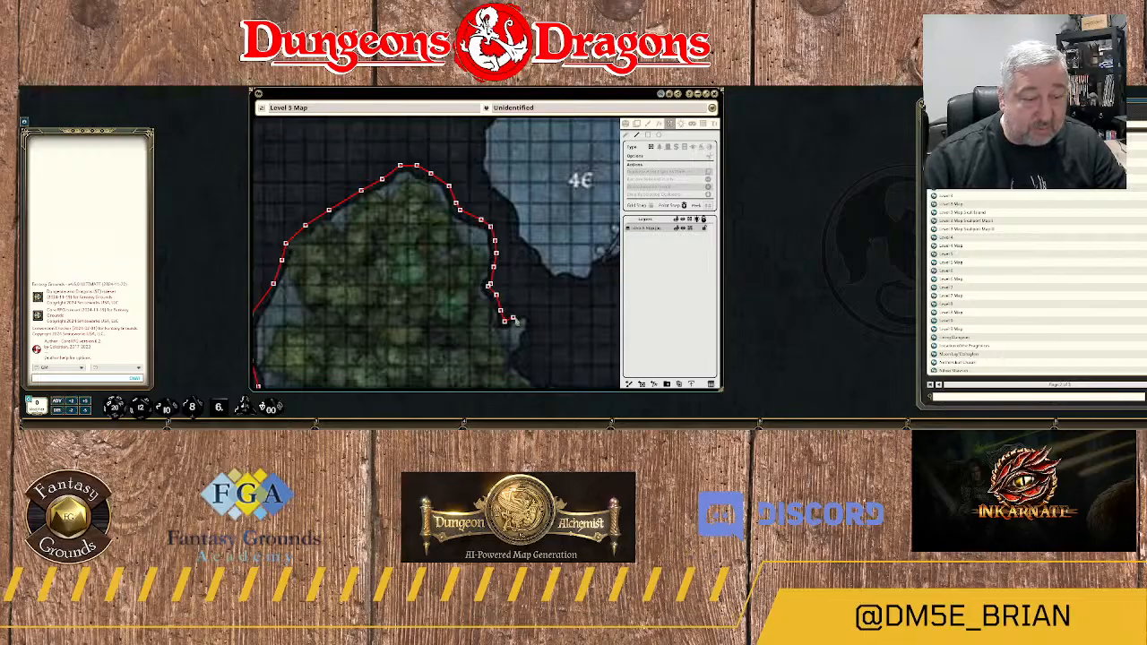
Trace the wall around the small spur and back southwest to the cavern's eastern edge.
{"action": "left_click", "coordinate": [527, 314]}
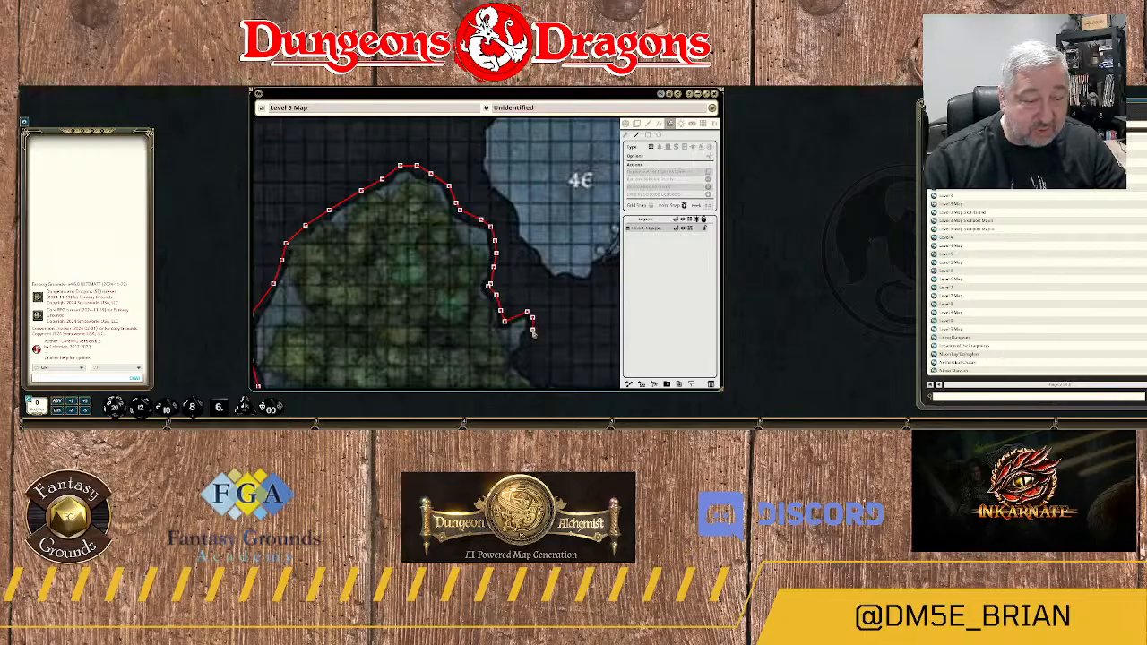
{"action": "left_click", "coordinate": [532, 328]}
{"action": "left_click", "coordinate": [525, 338]}
{"action": "left_click", "coordinate": [523, 347]}
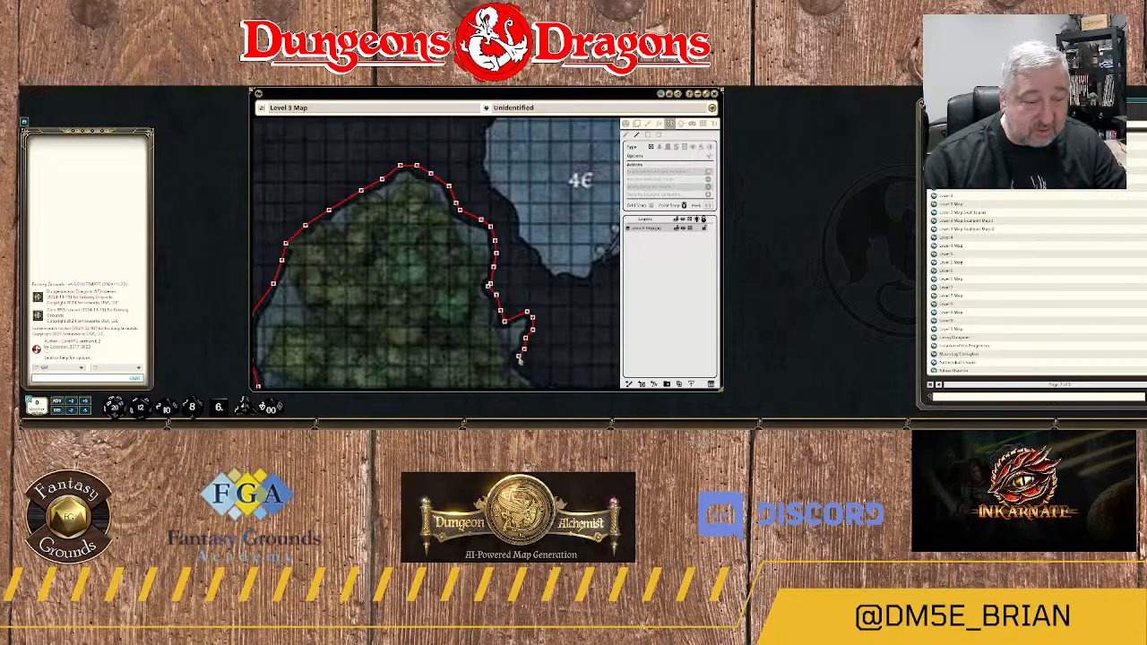
{"action": "left_click", "coordinate": [517, 356]}
Extend the wall southeast and east along the lower edge of the dark rock northeast of area 26.
{"action": "left_click_drag", "start_coordinate": [528, 366], "coordinate": [462, 217]}
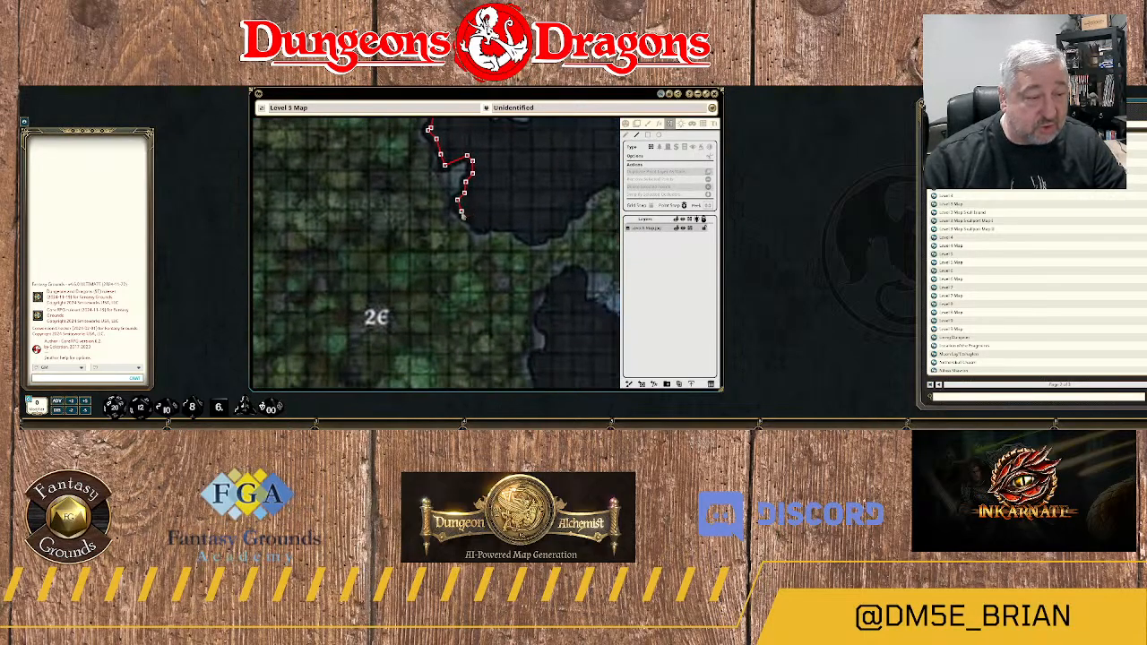
{"action": "left_click", "coordinate": [473, 220]}
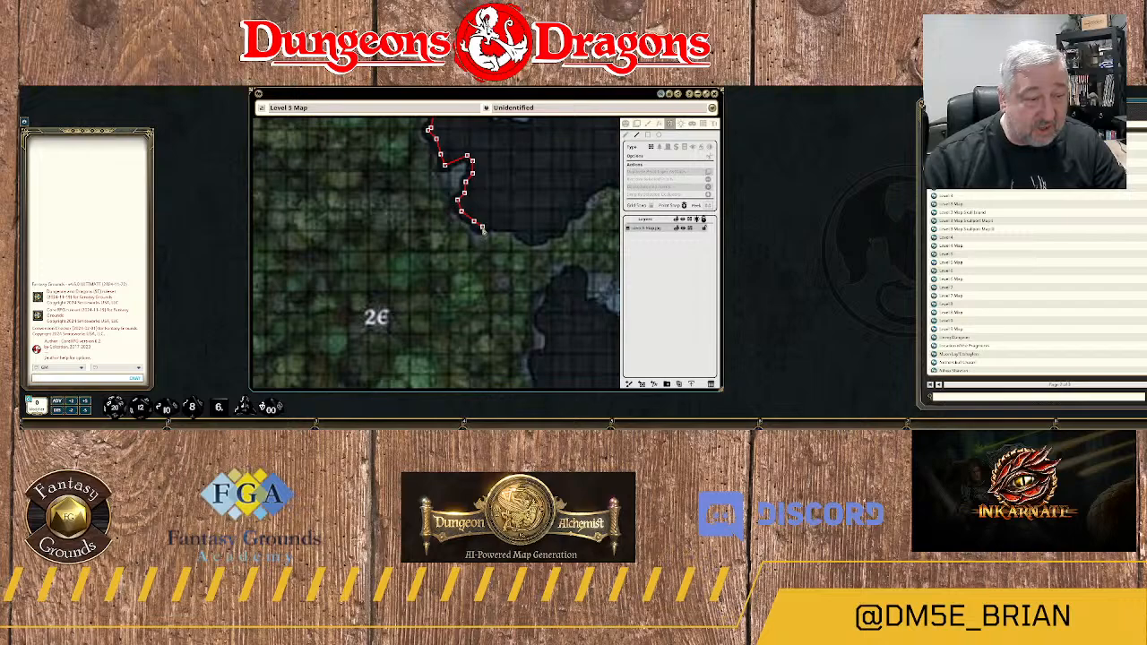
{"action": "left_click", "coordinate": [482, 227]}
{"action": "left_click", "coordinate": [497, 223]}
{"action": "left_click", "coordinate": [516, 224]}
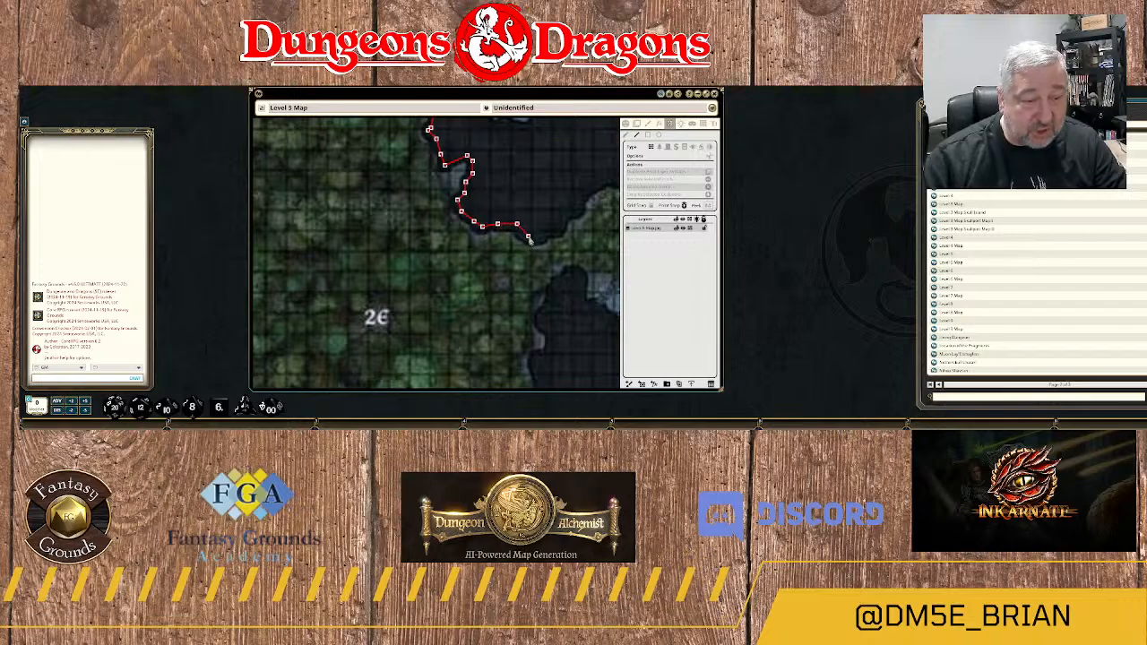
Extend the wall northeast from the dark rock's southern tip along its stepped lower edge.
{"action": "left_click", "coordinate": [529, 238]}
{"action": "left_click", "coordinate": [540, 237]}
{"action": "left_click", "coordinate": [547, 229]}
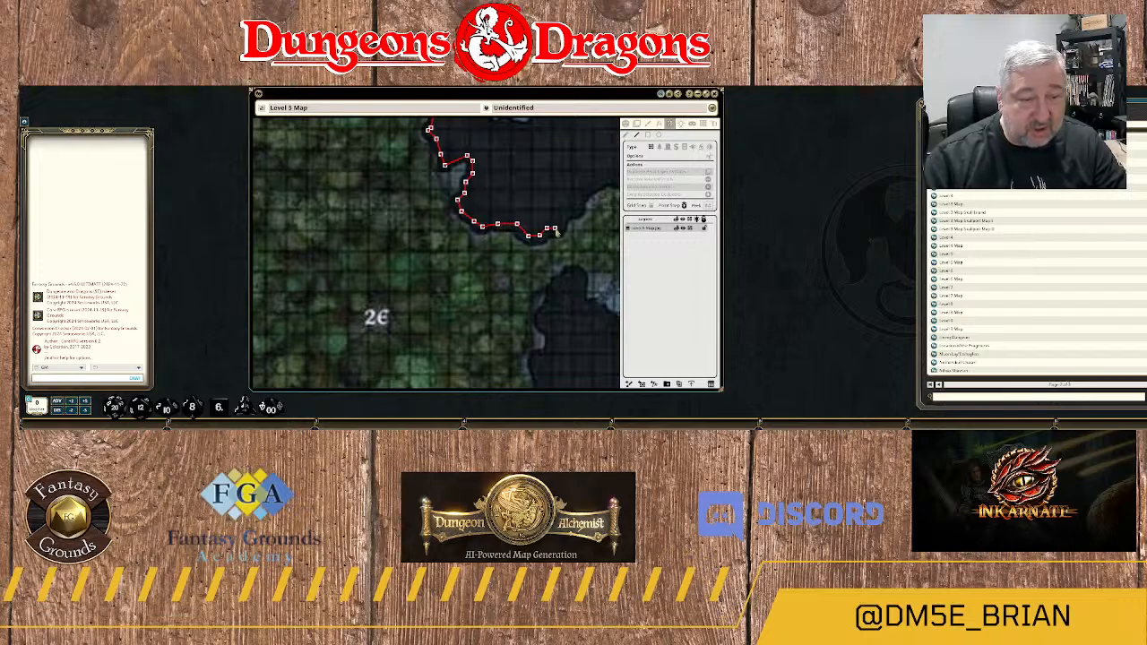
{"action": "left_click", "coordinate": [560, 229]}
{"action": "left_click", "coordinate": [565, 216]}
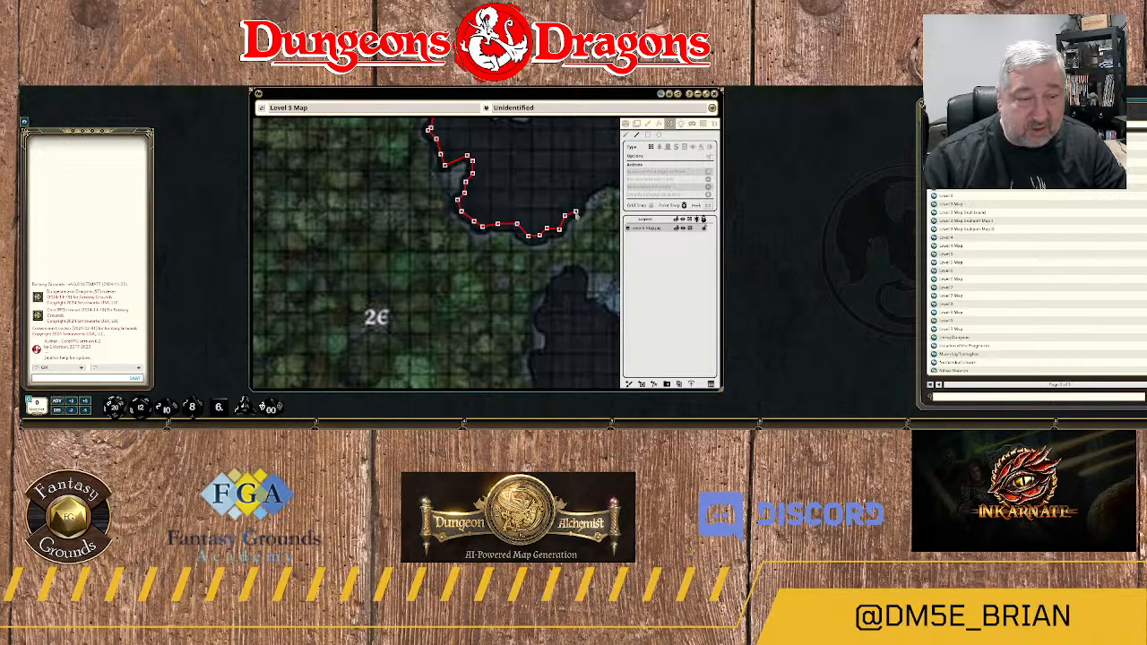
{"action": "left_click", "coordinate": [576, 211]}
{"action": "left_click", "coordinate": [583, 197]}
Continue the wall along the dark rock's southeastern edge to its eastern corner beside the forest southwest of area 4B.
{"action": "left_click_drag", "start_coordinate": [586, 196], "coordinate": [435, 243]}
{"action": "left_click", "coordinate": [435, 241]}
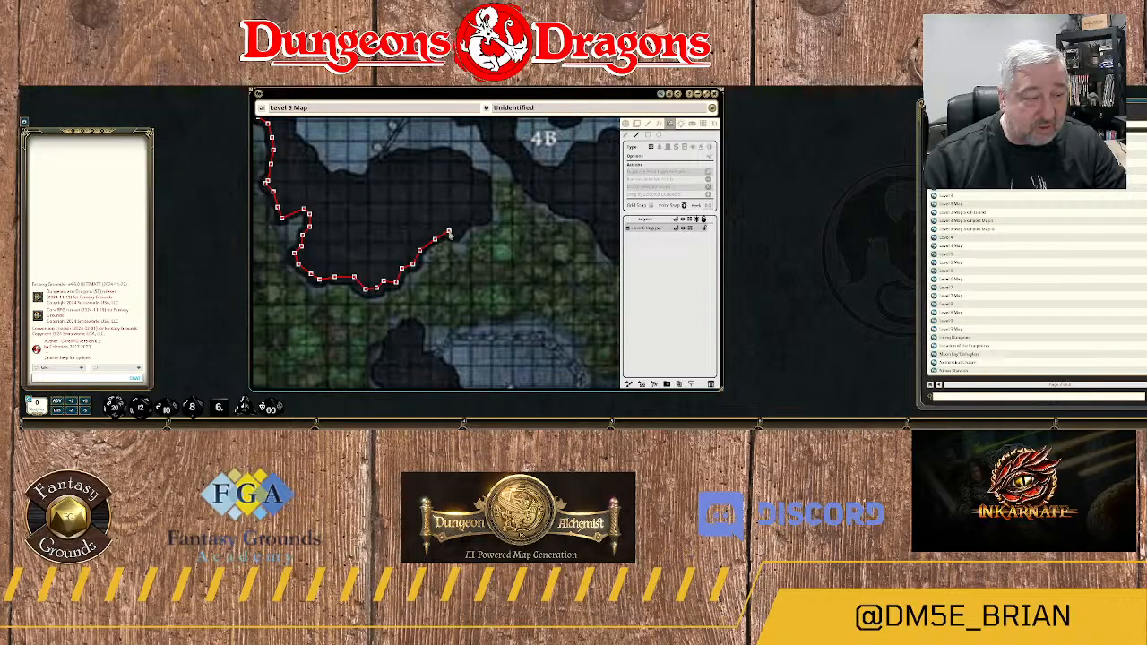
{"action": "left_click", "coordinate": [448, 233]}
{"action": "left_click", "coordinate": [459, 236]}
{"action": "left_click", "coordinate": [468, 224]}
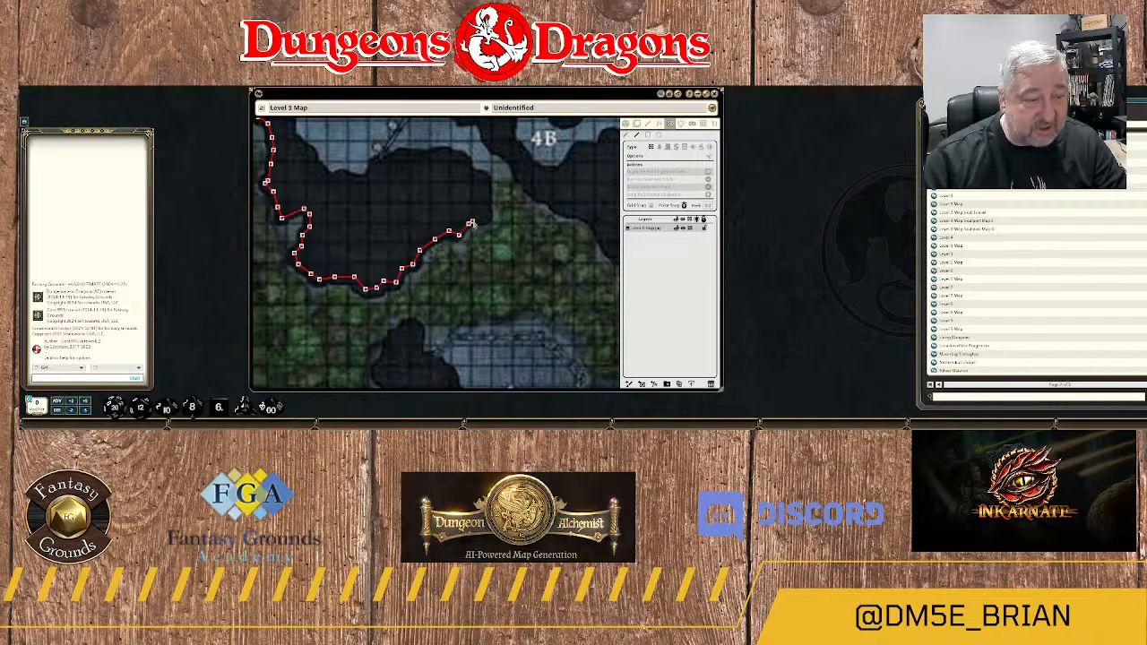
{"action": "left_click", "coordinate": [479, 219]}
{"action": "left_click", "coordinate": [487, 218]}
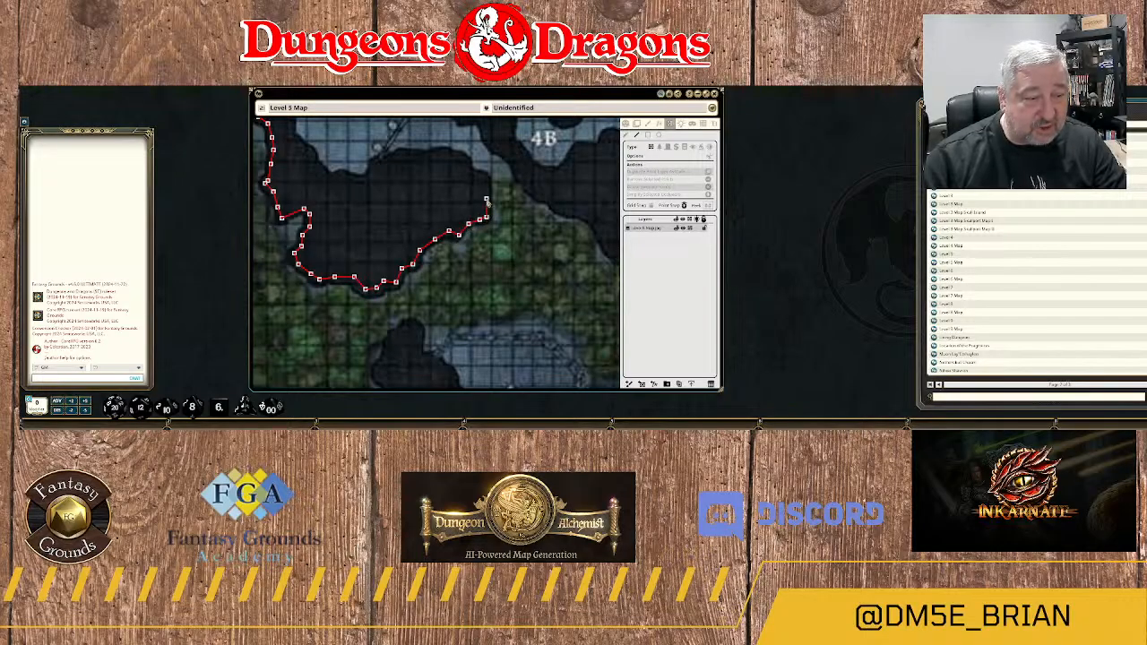
Carry the wall north up the dark rock's eastern side and around its northeastern corner.
{"action": "left_click_drag", "start_coordinate": [487, 186], "coordinate": [494, 280]}
{"action": "left_click", "coordinate": [492, 274]}
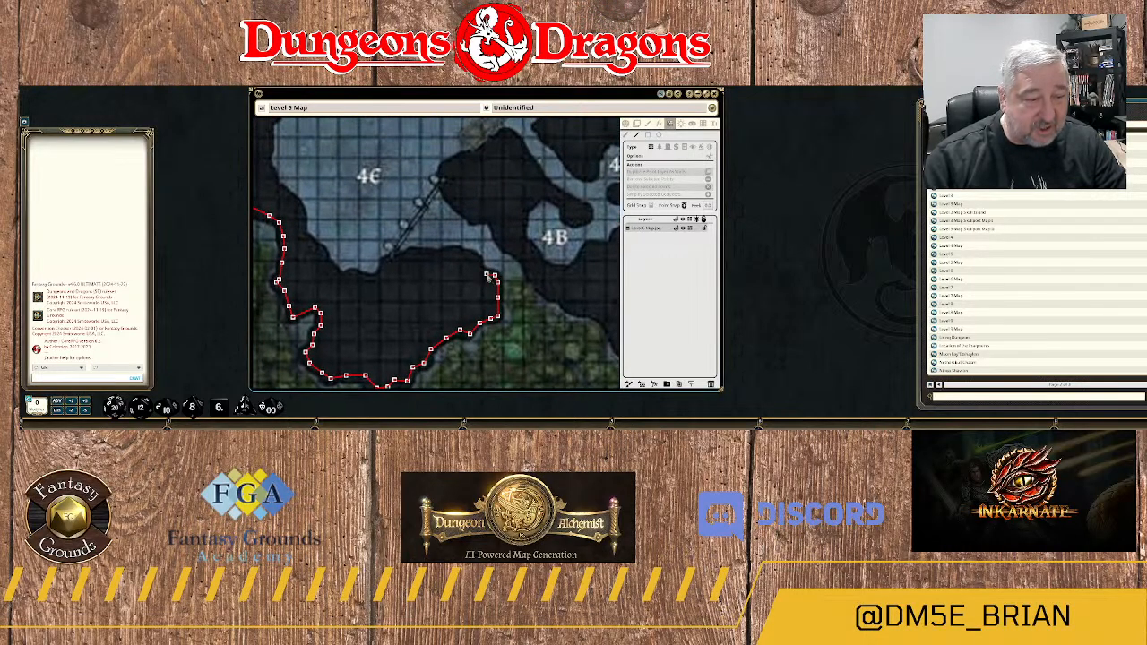
{"action": "left_click", "coordinate": [485, 268]}
{"action": "left_click", "coordinate": [476, 257]}
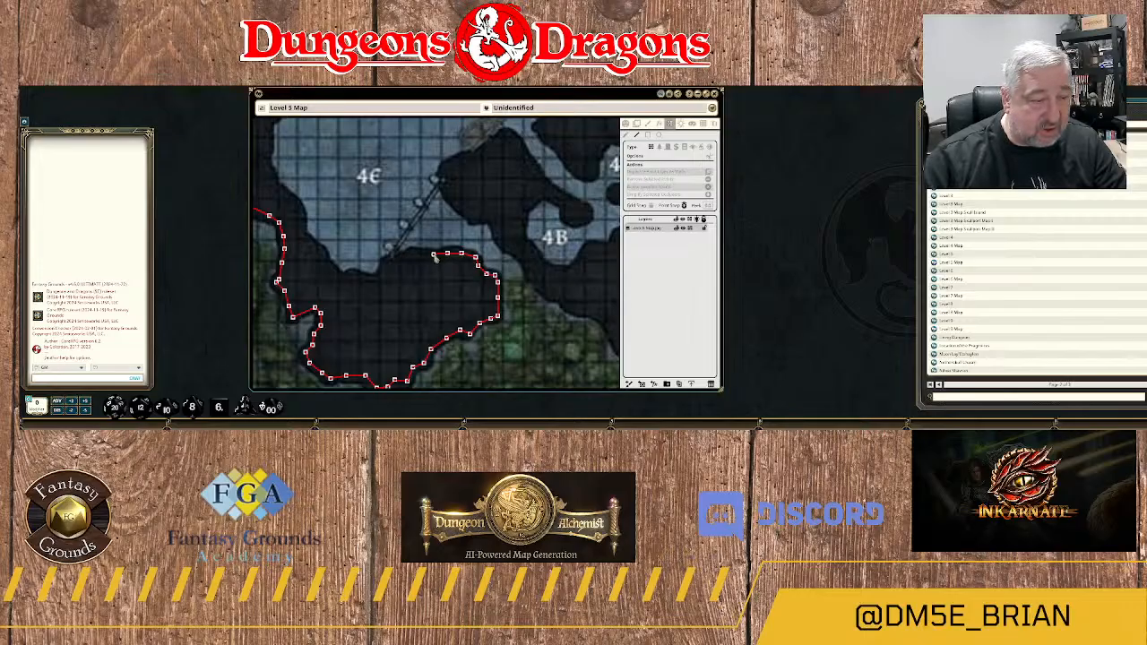
Trace the wall west along the rock's northern edge, past the southern end of the bridge and along area 4C's southern shore.
{"action": "left_click", "coordinate": [401, 257]}
{"action": "left_click", "coordinate": [388, 261]}
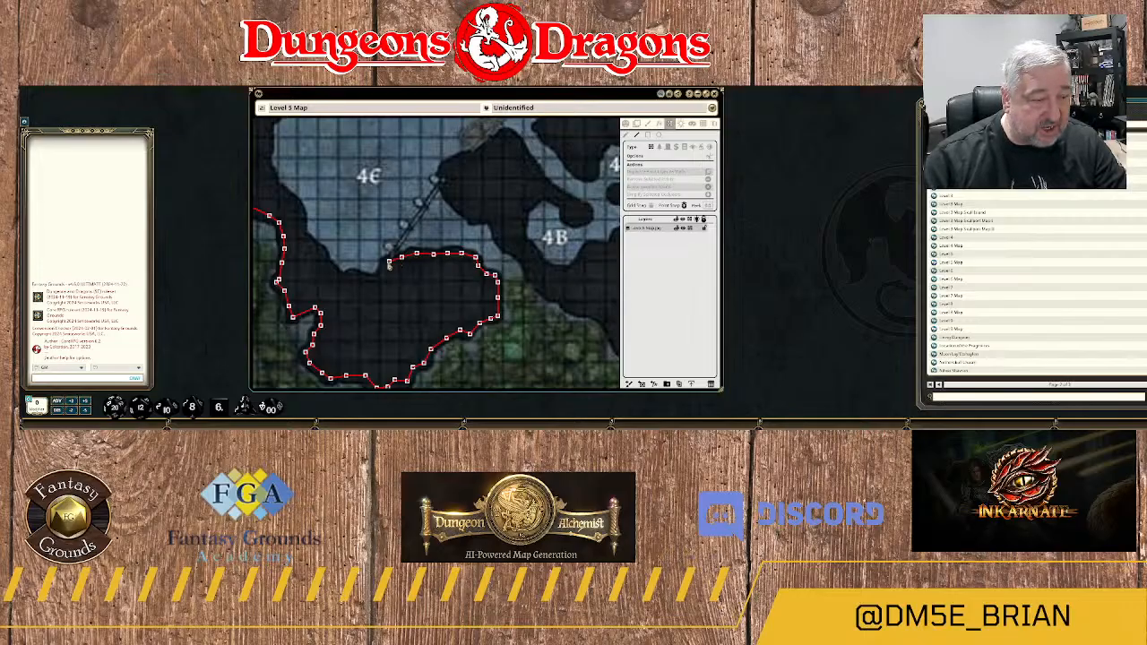
{"action": "left_click", "coordinate": [385, 269]}
{"action": "left_click", "coordinate": [377, 278]}
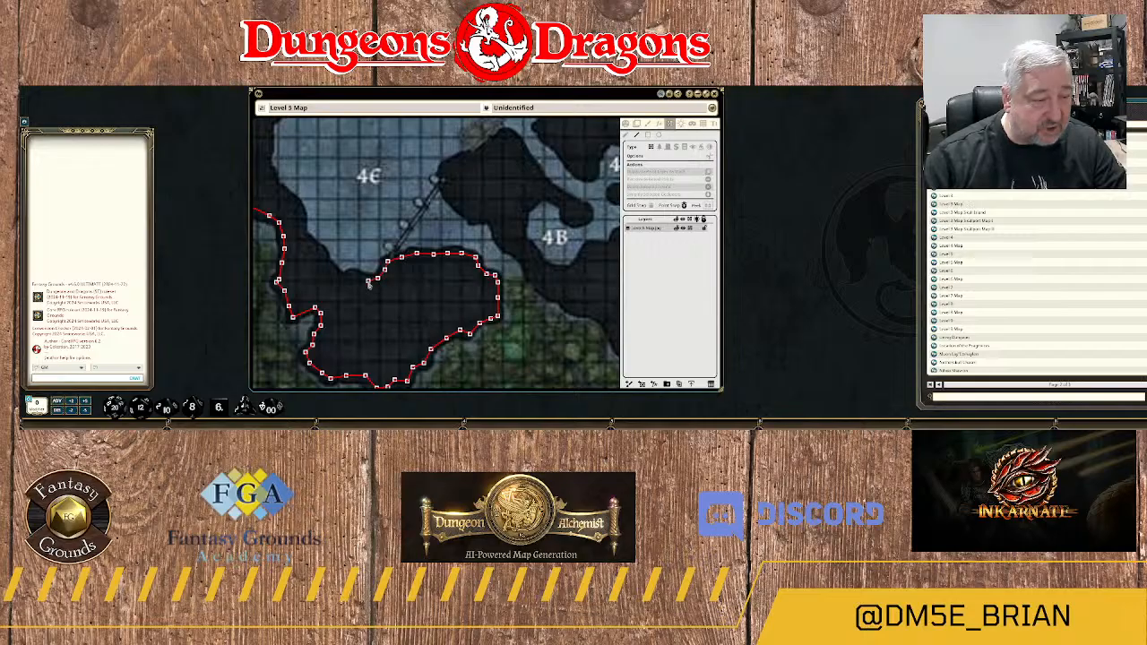
{"action": "left_click", "coordinate": [365, 279]}
{"action": "left_click", "coordinate": [356, 276]}
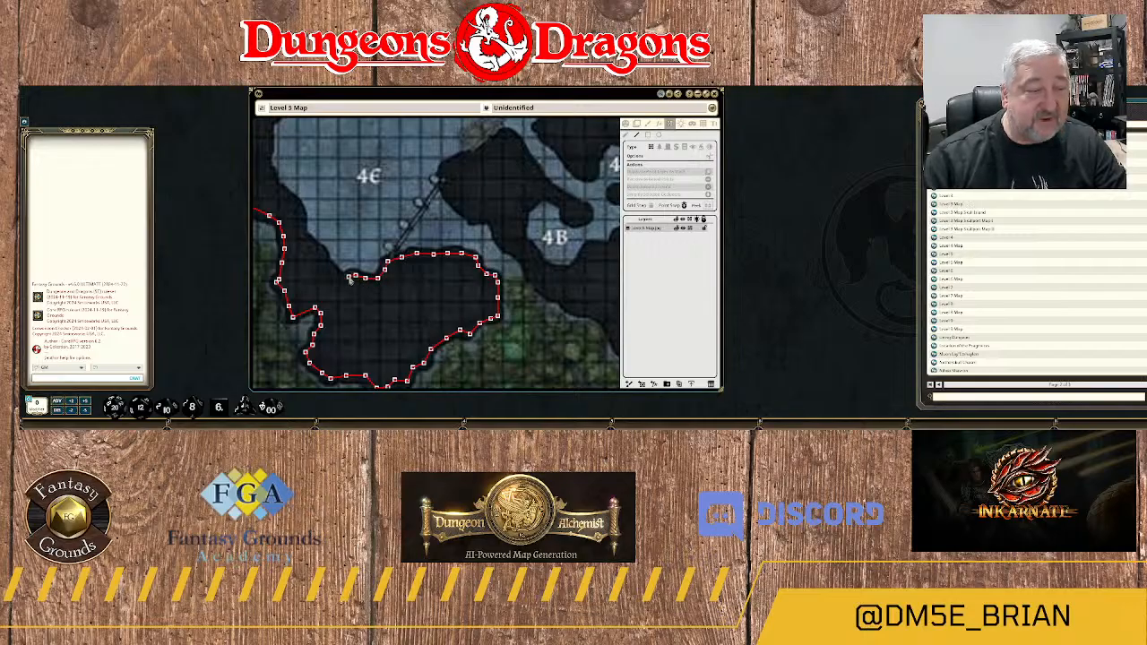
{"action": "left_click", "coordinate": [346, 277]}
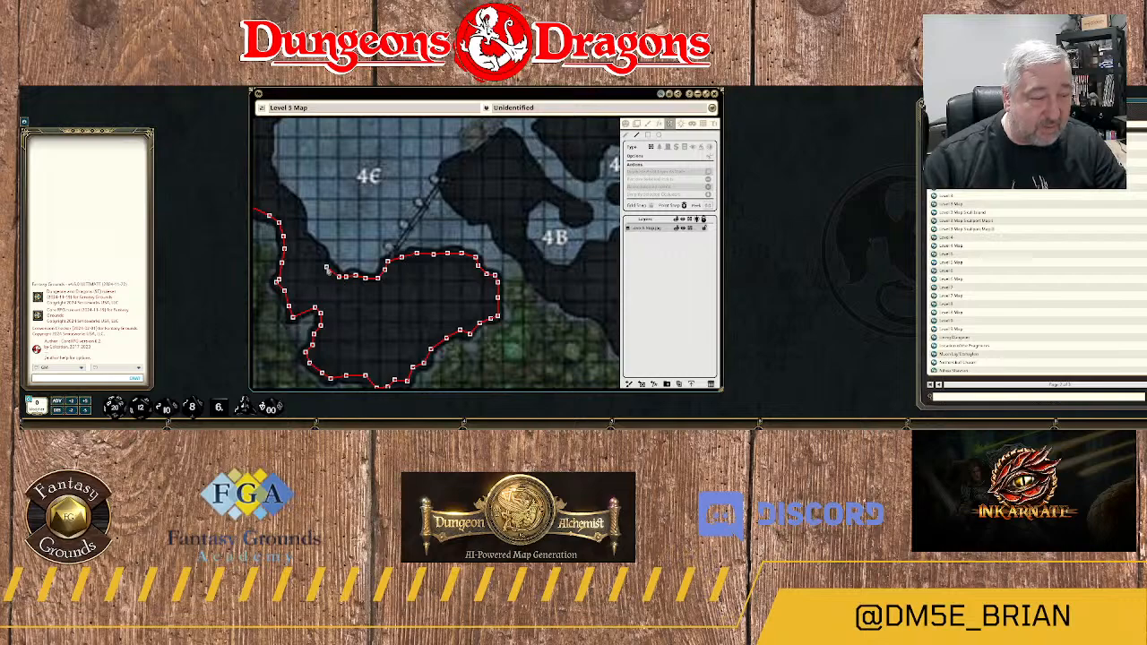
Continue the wall northwest along area 4C's southwestern shore, following the stepped edge of the dark rock.
{"action": "scroll", "coordinate": [340, 280], "scroll_direction": "up", "scroll_amount": 3}
{"action": "scroll", "coordinate": [473, 303], "scroll_direction": "up", "scroll_amount": 2}
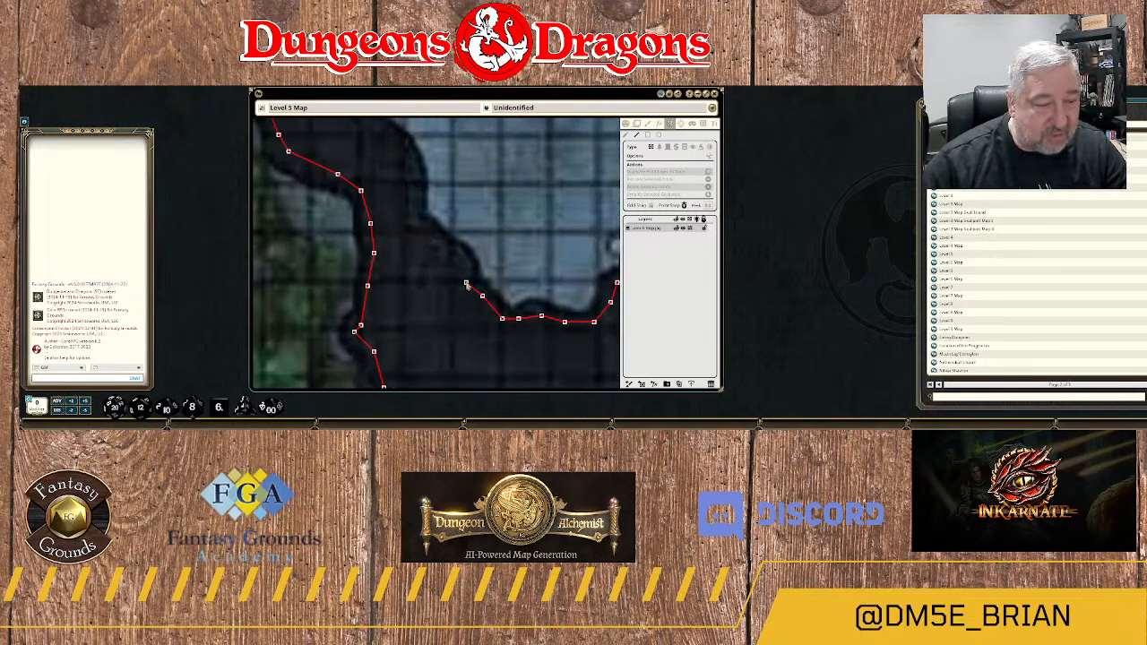
{"action": "left_click", "coordinate": [465, 283]}
{"action": "left_click", "coordinate": [465, 262]}
{"action": "left_click", "coordinate": [446, 246]}
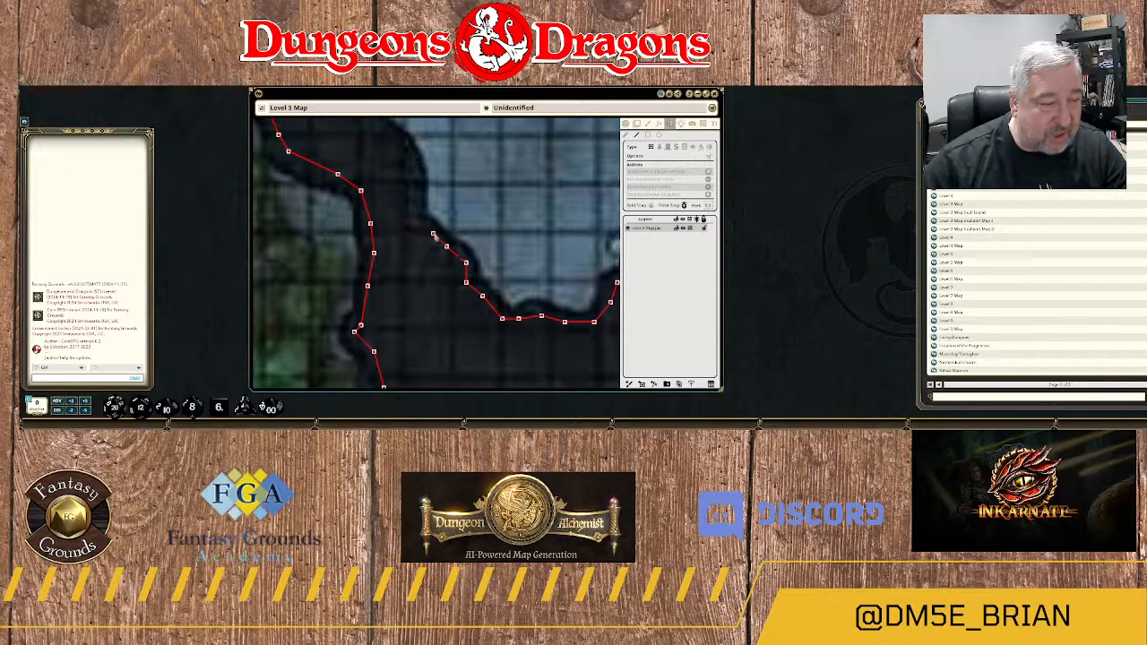
{"action": "left_click", "coordinate": [432, 231]}
{"action": "left_click", "coordinate": [417, 229]}
{"action": "left_click", "coordinate": [414, 208]}
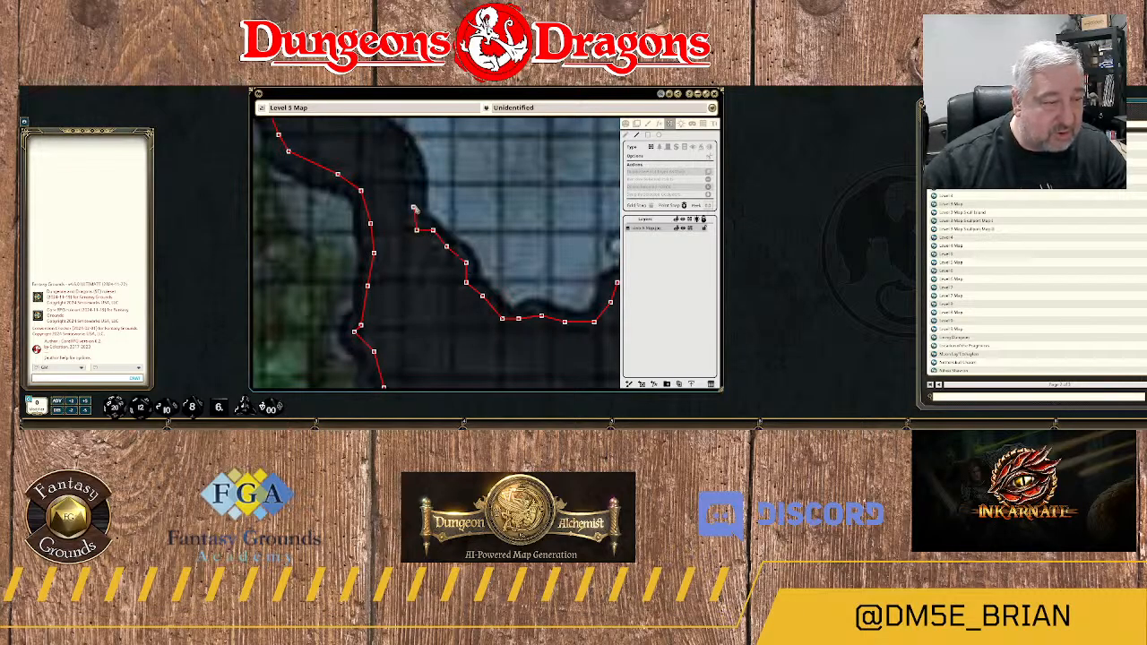
{"action": "left_click_drag", "start_coordinate": [419, 176], "coordinate": [458, 271]}
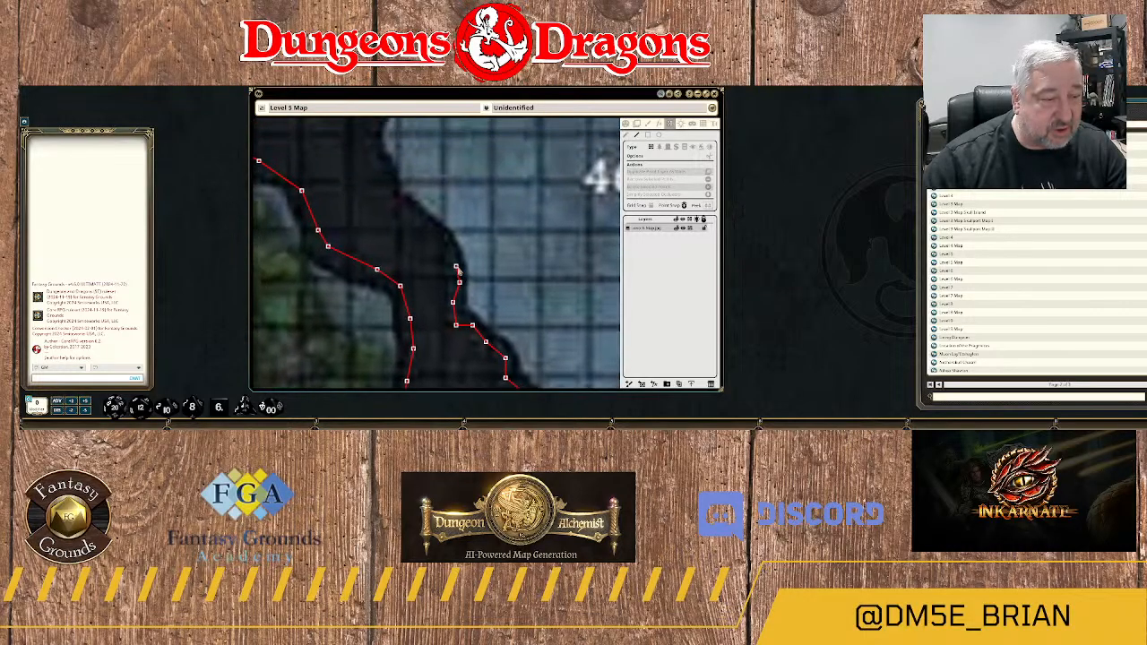
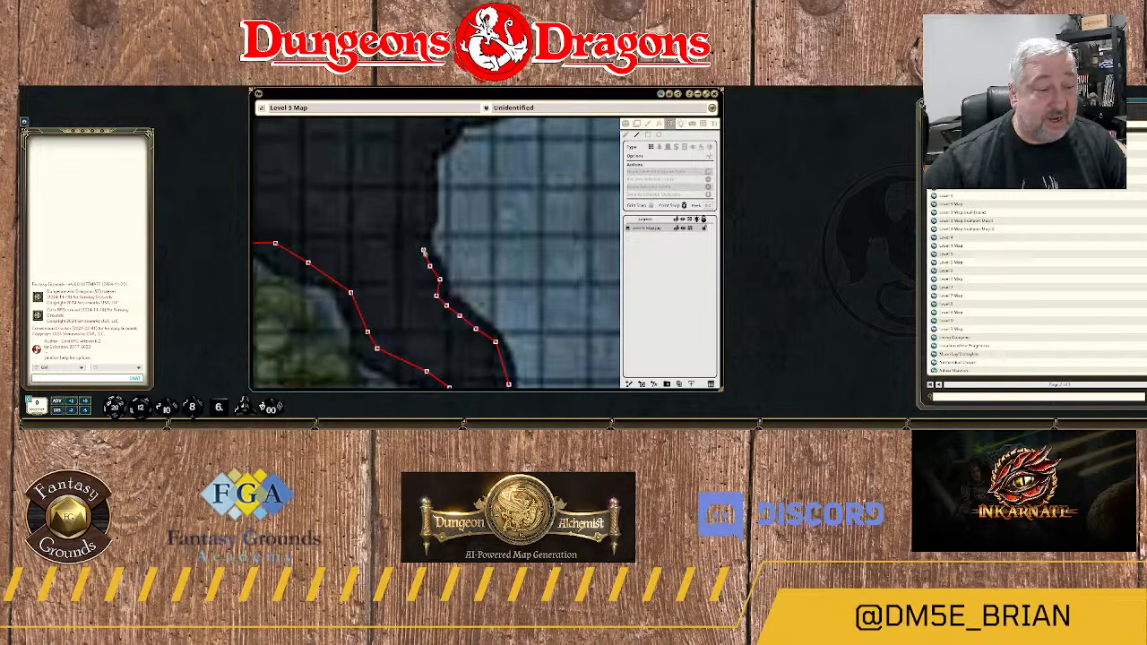
Extend the line-of-sight wall up the west edge of water cavern 4E to where the edge turns northeast.
{"action": "left_click", "coordinate": [423, 250]}
{"action": "left_click", "coordinate": [427, 225]}
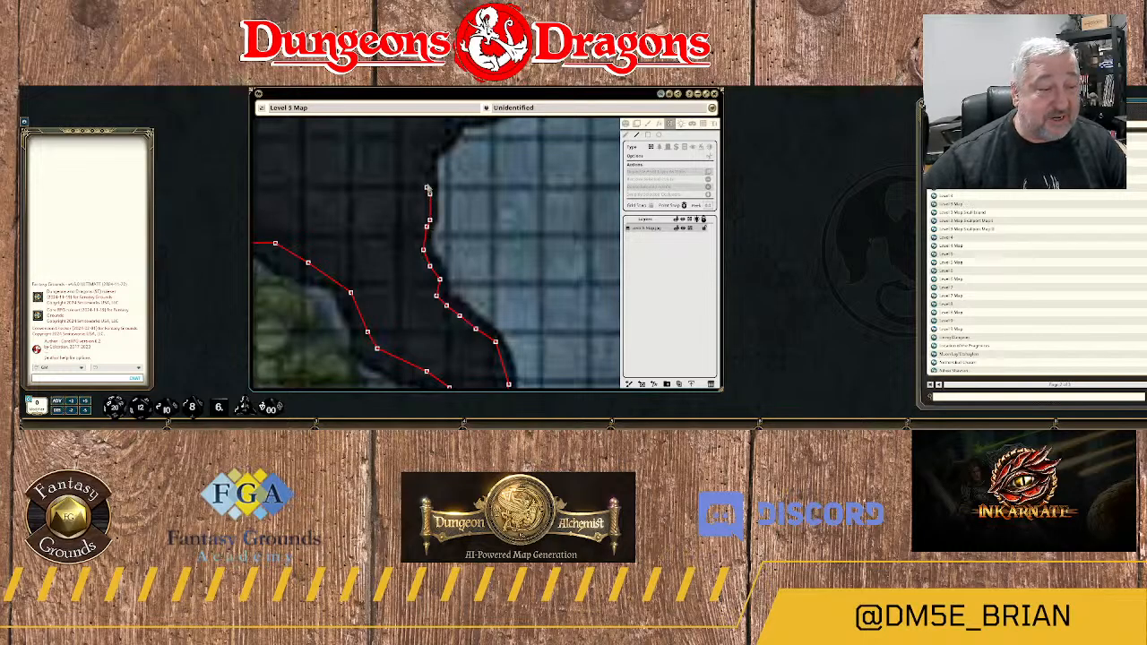
{"action": "left_click", "coordinate": [429, 192]}
{"action": "left_click", "coordinate": [430, 168]}
{"action": "left_click", "coordinate": [430, 151]}
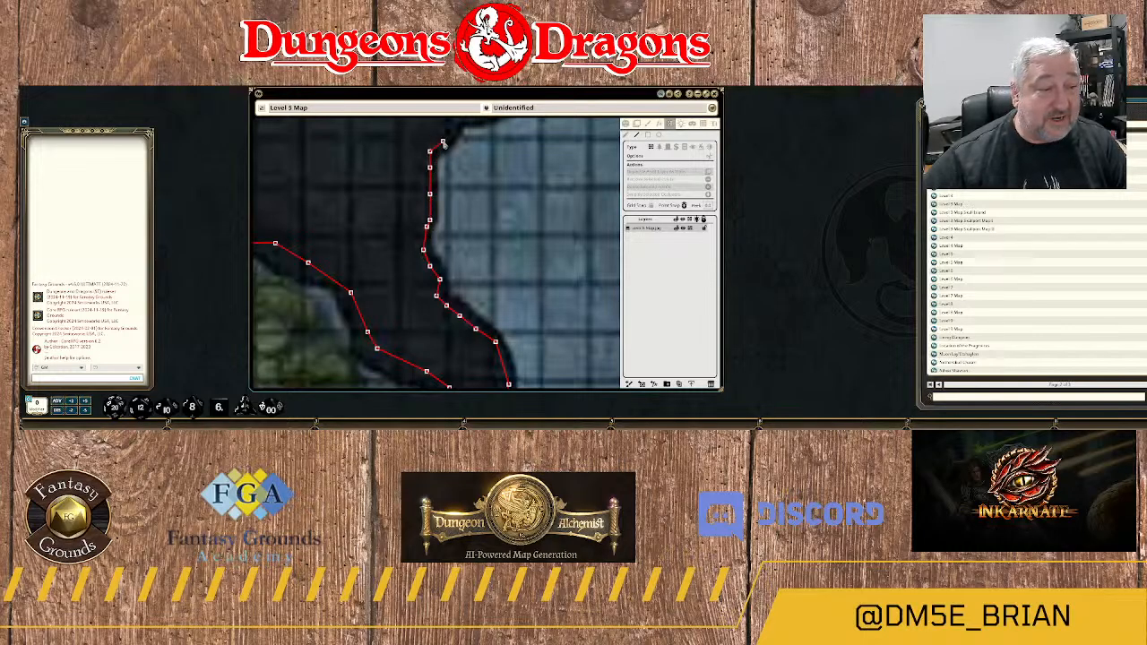
{"action": "left_click", "coordinate": [443, 135]}
{"action": "left_click_drag", "start_coordinate": [466, 135], "coordinate": [445, 227]}
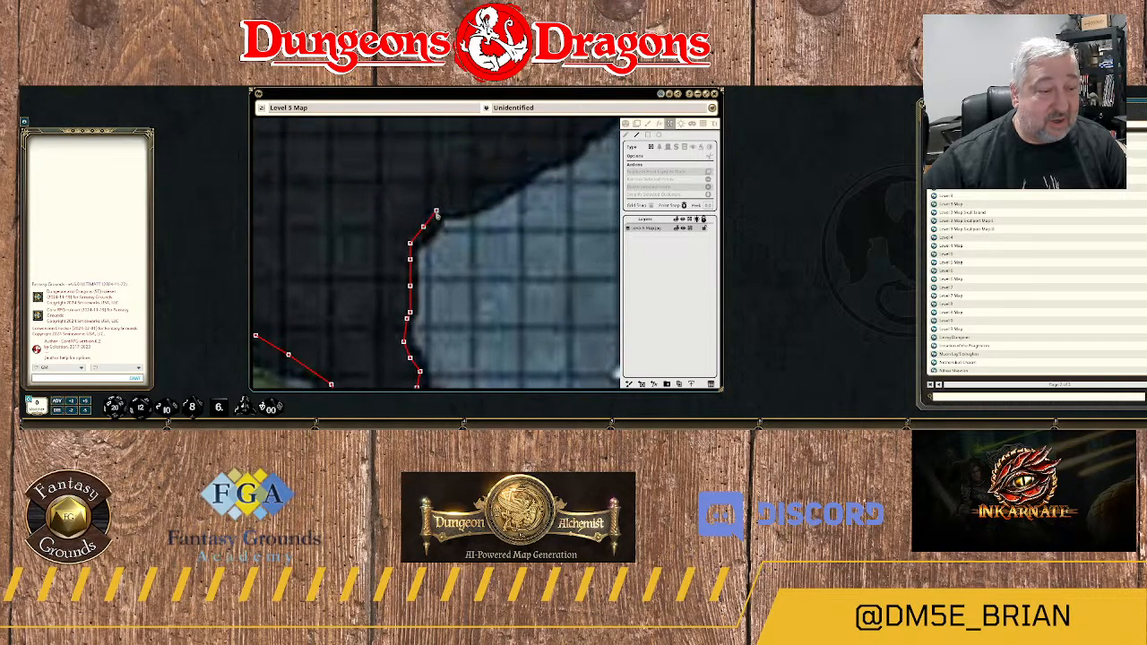
Trace the wall northeast from the bend in cavern 4E's west edge, following the first stretch of the sloping rock face.
{"action": "left_click", "coordinate": [435, 211]}
{"action": "left_click", "coordinate": [448, 208]}
{"action": "left_click", "coordinate": [468, 207]}
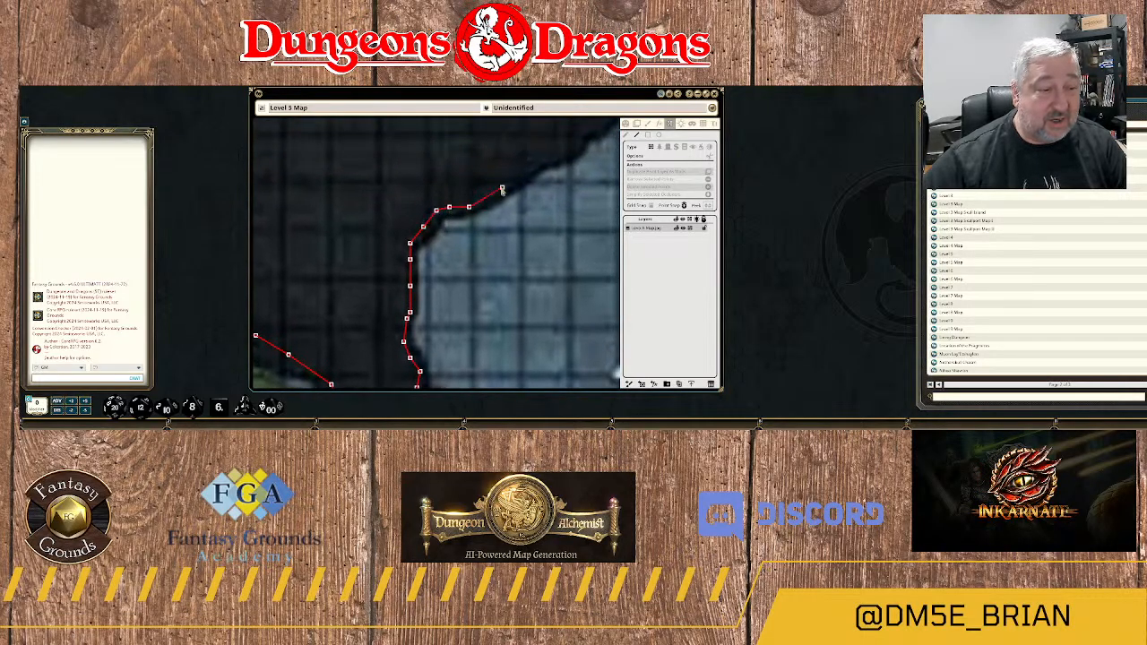
{"action": "left_click", "coordinate": [502, 190]}
{"action": "left_click", "coordinate": [531, 164]}
{"action": "left_click", "coordinate": [541, 159]}
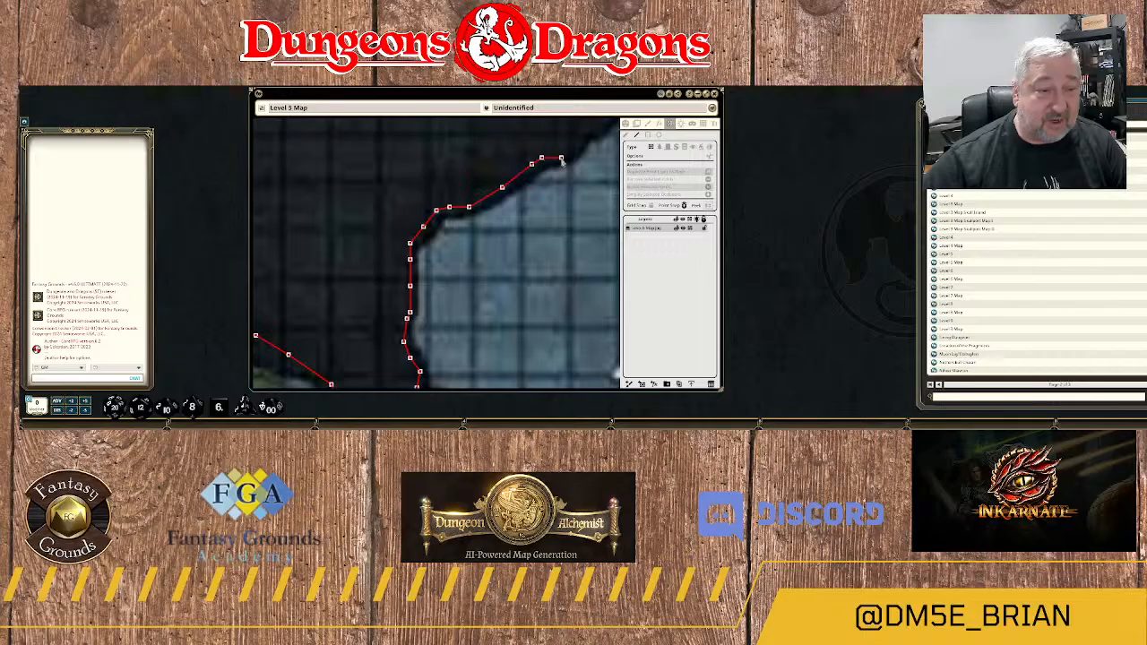
{"action": "left_click", "coordinate": [563, 159]}
{"action": "left_click", "coordinate": [580, 135]}
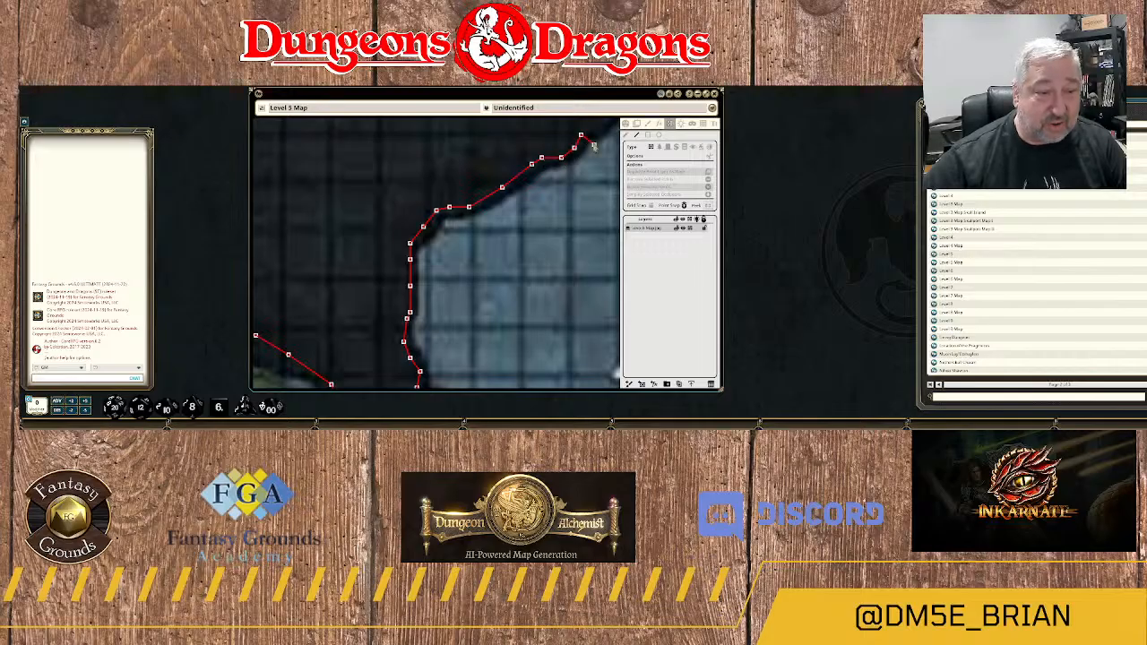
Add closely spaced wall points along the jagged middle stretch of cavern 4E's northwest edge.
{"action": "left_click_drag", "start_coordinate": [589, 139], "coordinate": [530, 232]}
{"action": "left_click", "coordinate": [535, 223]}
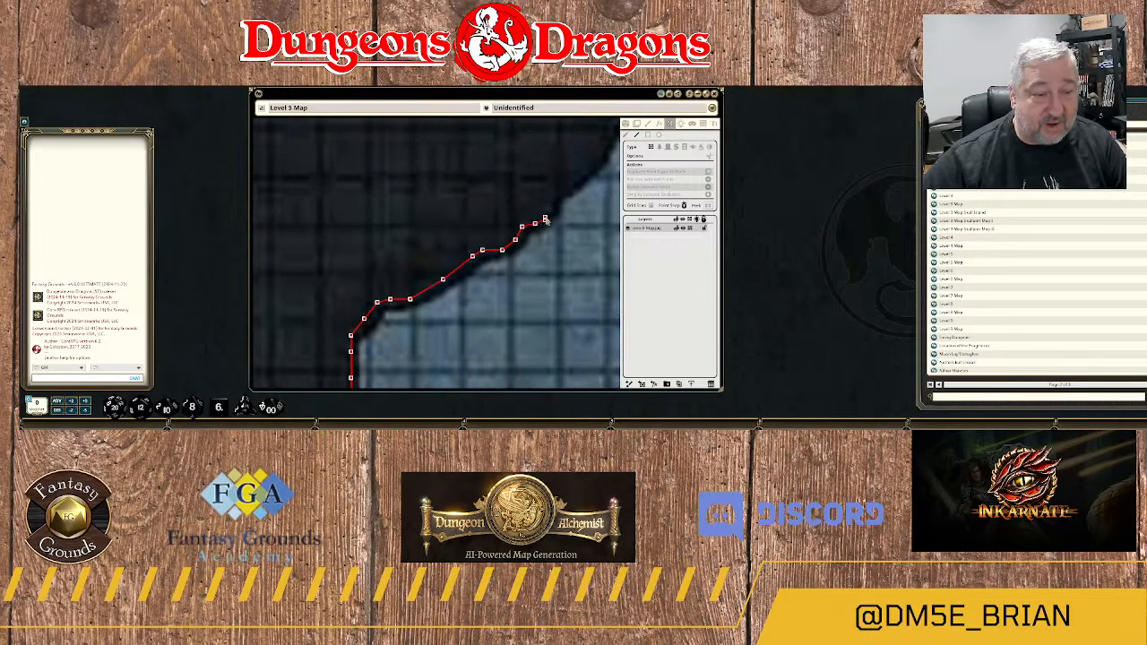
{"action": "left_click", "coordinate": [545, 219]}
{"action": "left_click", "coordinate": [552, 206]}
{"action": "left_click", "coordinate": [554, 193]}
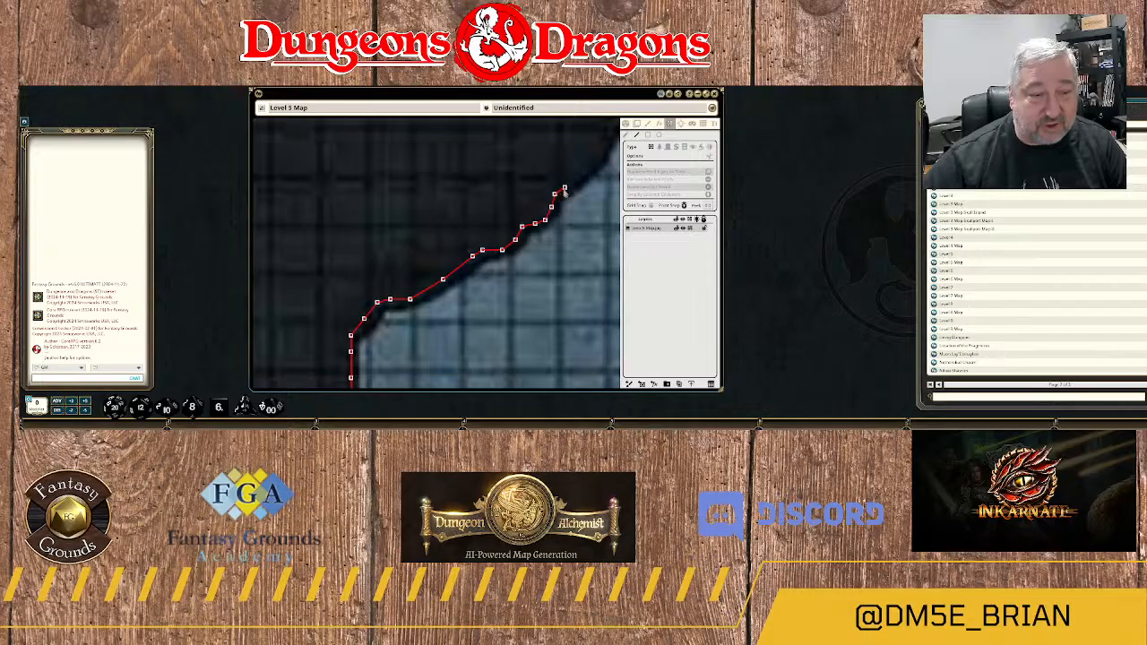
{"action": "left_click", "coordinate": [573, 185]}
{"action": "left_click_drag", "start_coordinate": [576, 184], "coordinate": [519, 257]}
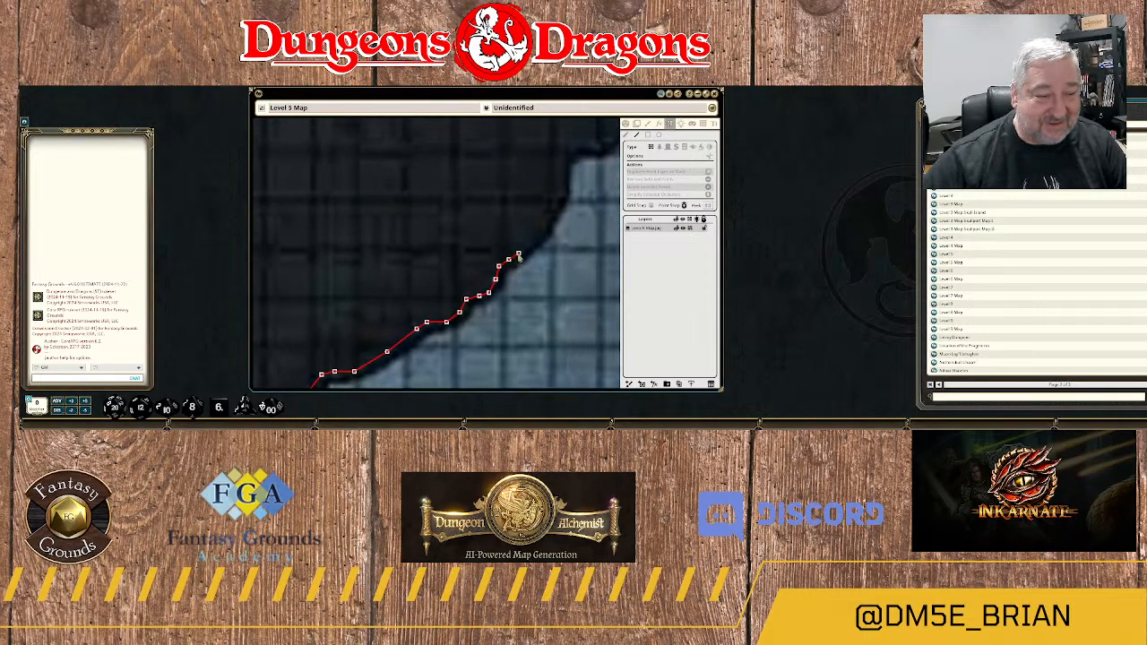
Trace the steep curved part of cavern 4E's northwest edge up to the rock notch above it.
{"action": "left_click", "coordinate": [538, 233]}
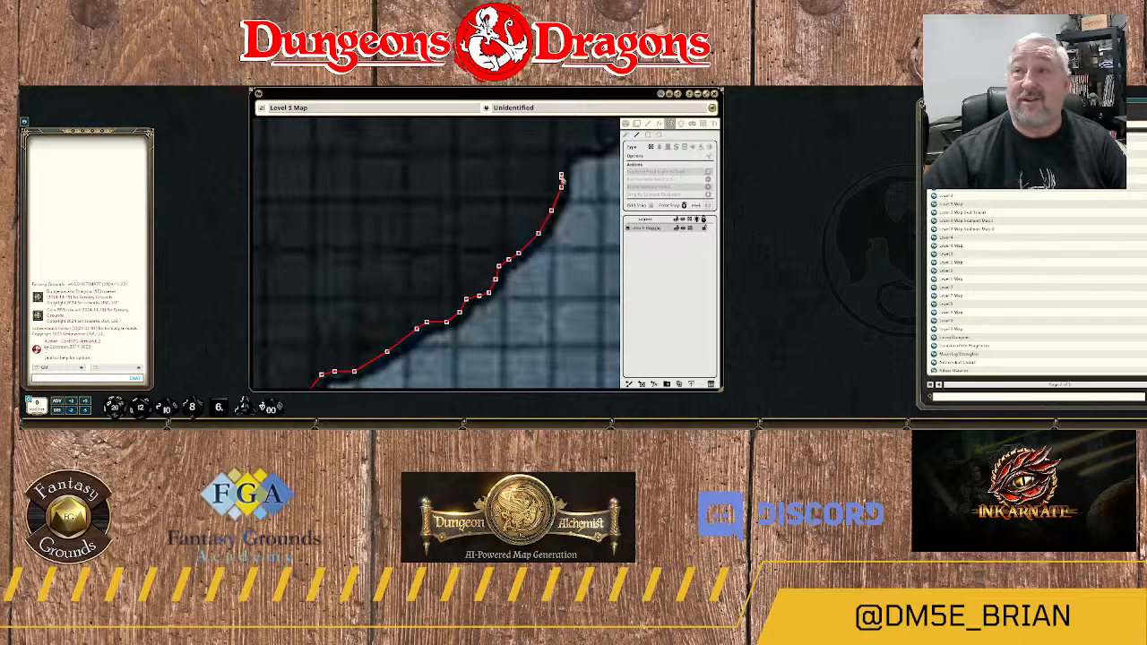
{"action": "left_click", "coordinate": [561, 178]}
{"action": "left_click", "coordinate": [566, 164]}
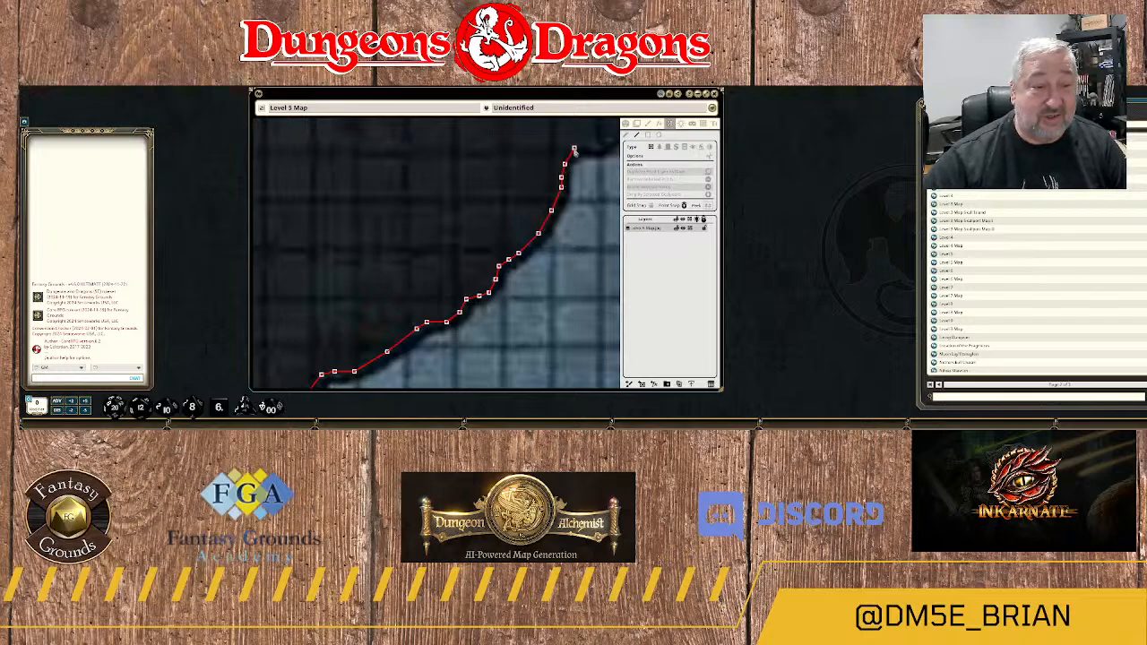
{"action": "left_click", "coordinate": [575, 148]}
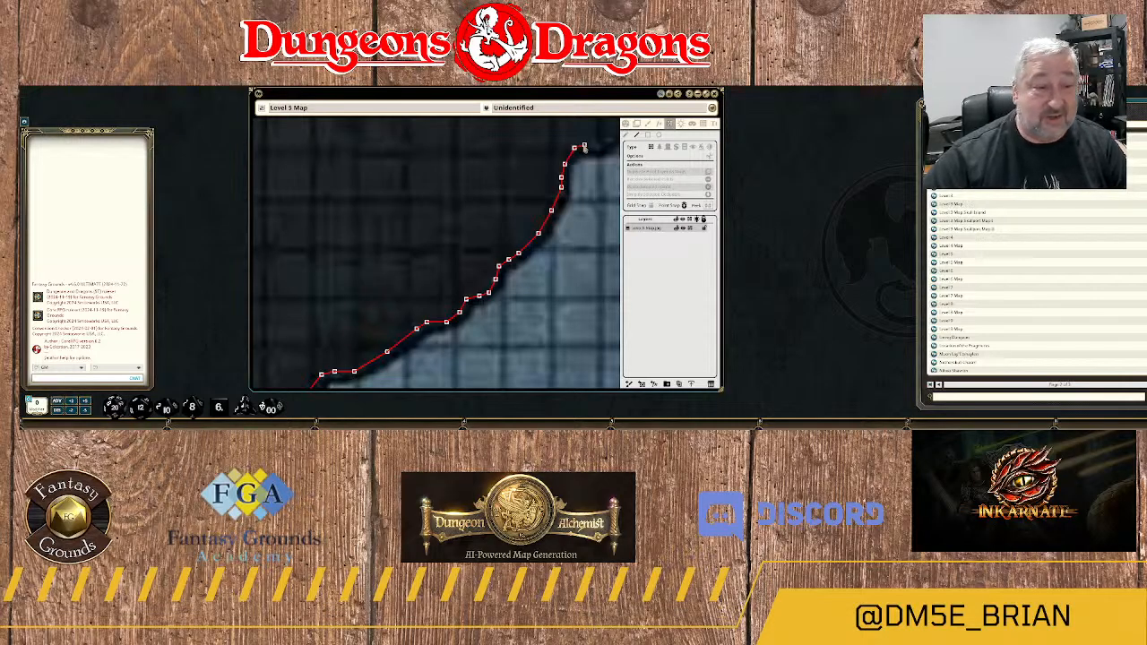
{"action": "left_click", "coordinate": [588, 147]}
{"action": "left_click_drag", "start_coordinate": [602, 155], "coordinate": [460, 210]}
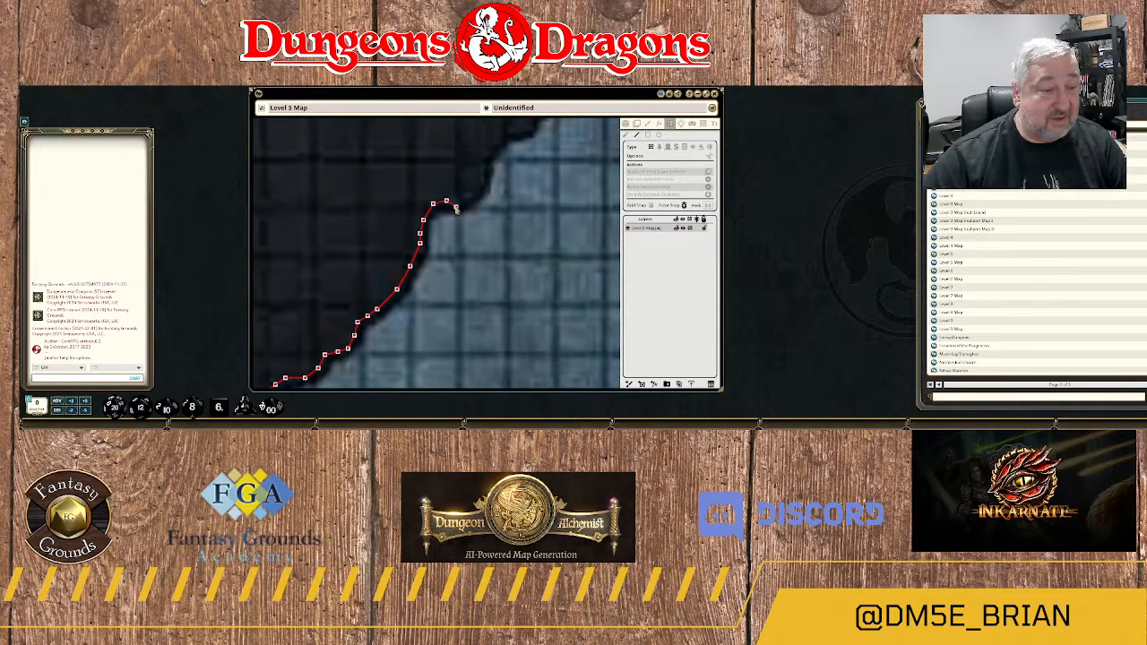
Continue the wall from the notch up cavern 4E's northwest edge to the row of round columns at the northern passage.
{"action": "left_click", "coordinate": [460, 204]}
{"action": "left_click", "coordinate": [476, 192]}
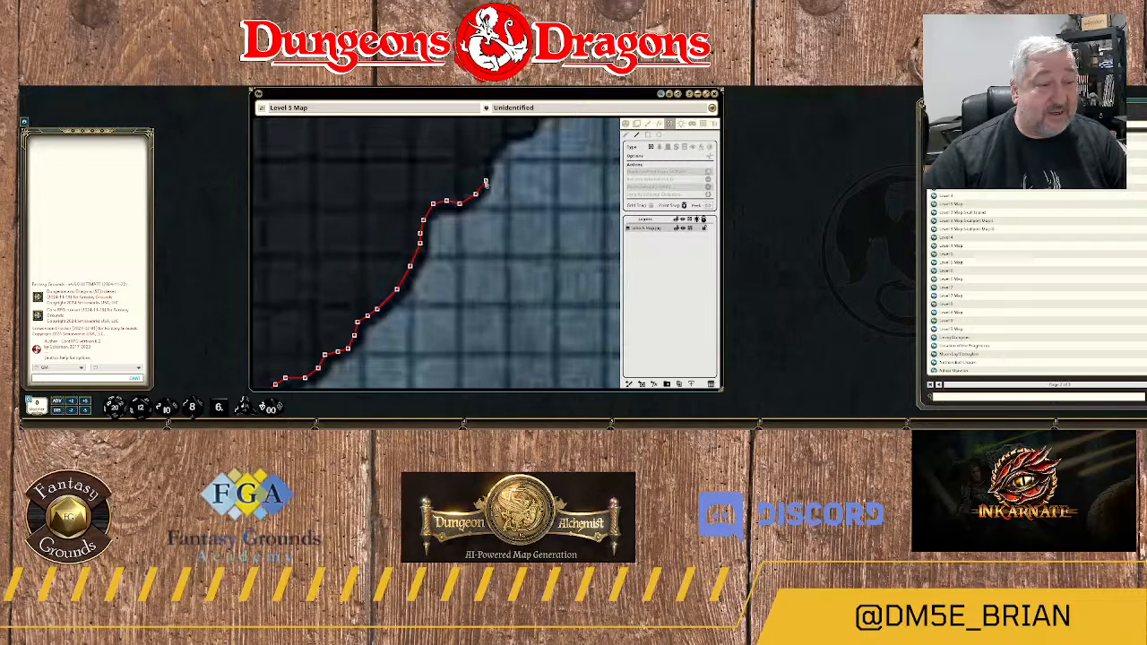
{"action": "left_click", "coordinate": [482, 181]}
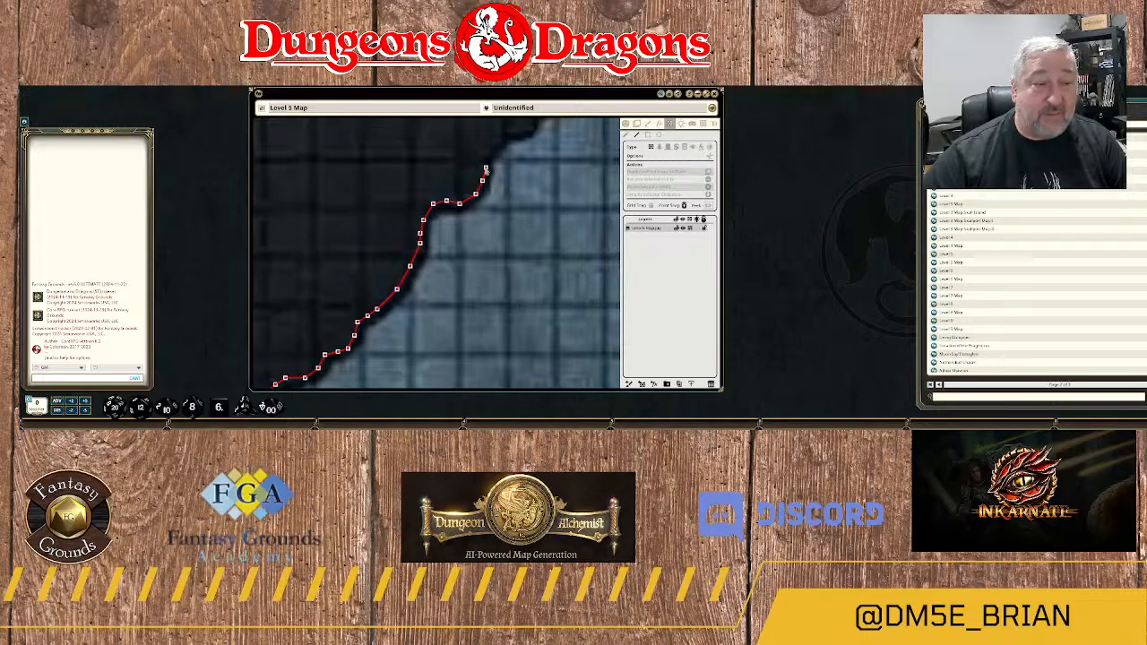
{"action": "left_click", "coordinate": [485, 159]}
{"action": "left_click", "coordinate": [496, 145]}
{"action": "left_click_drag", "start_coordinate": [513, 136], "coordinate": [389, 249]}
{"action": "left_click", "coordinate": [466, 200]}
Examine the northern passage and the surrounding level to see where the cavern wall should continue.
{"action": "scroll", "coordinate": [389, 246], "scroll_direction": "down", "scroll_amount": 7}
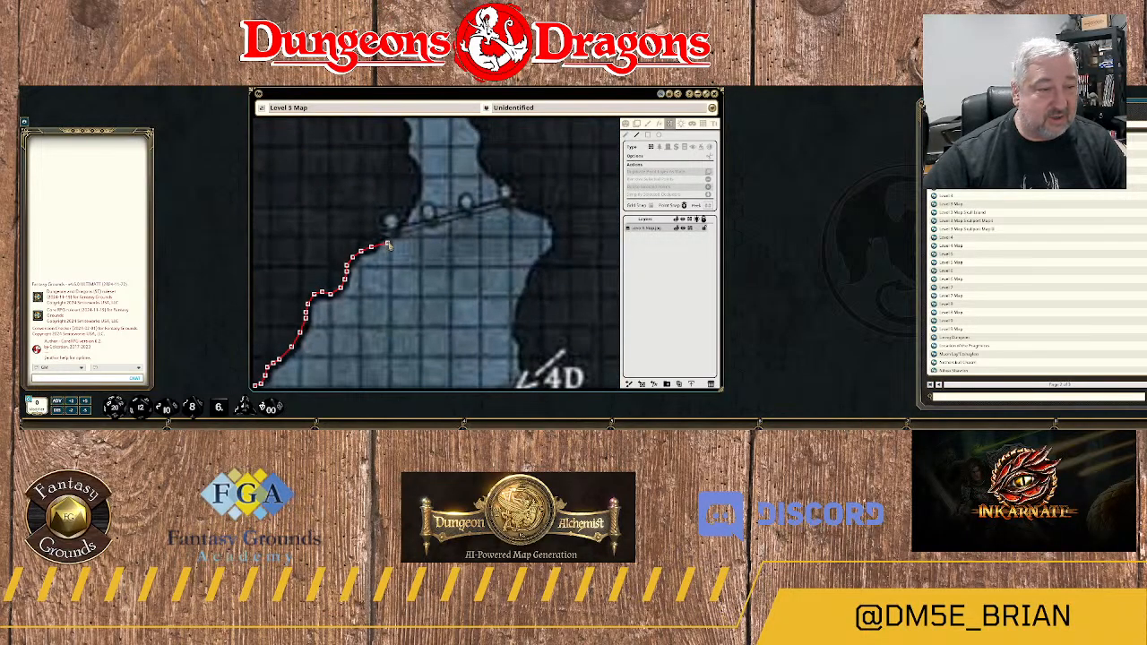
{"action": "scroll", "coordinate": [389, 245], "scroll_direction": "up", "scroll_amount": 4}
{"action": "scroll", "coordinate": [389, 245], "scroll_direction": "down", "scroll_amount": 6}
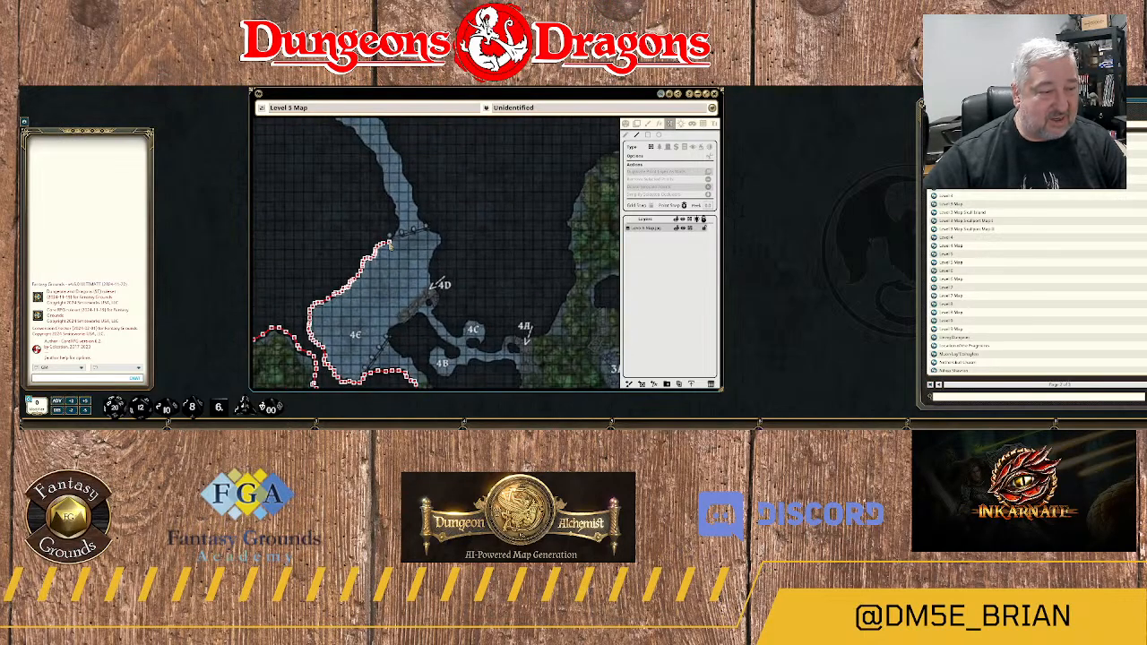
{"action": "scroll", "coordinate": [388, 246], "scroll_direction": "down", "scroll_amount": 3}
{"action": "scroll", "coordinate": [389, 245], "scroll_direction": "up", "scroll_amount": 8}
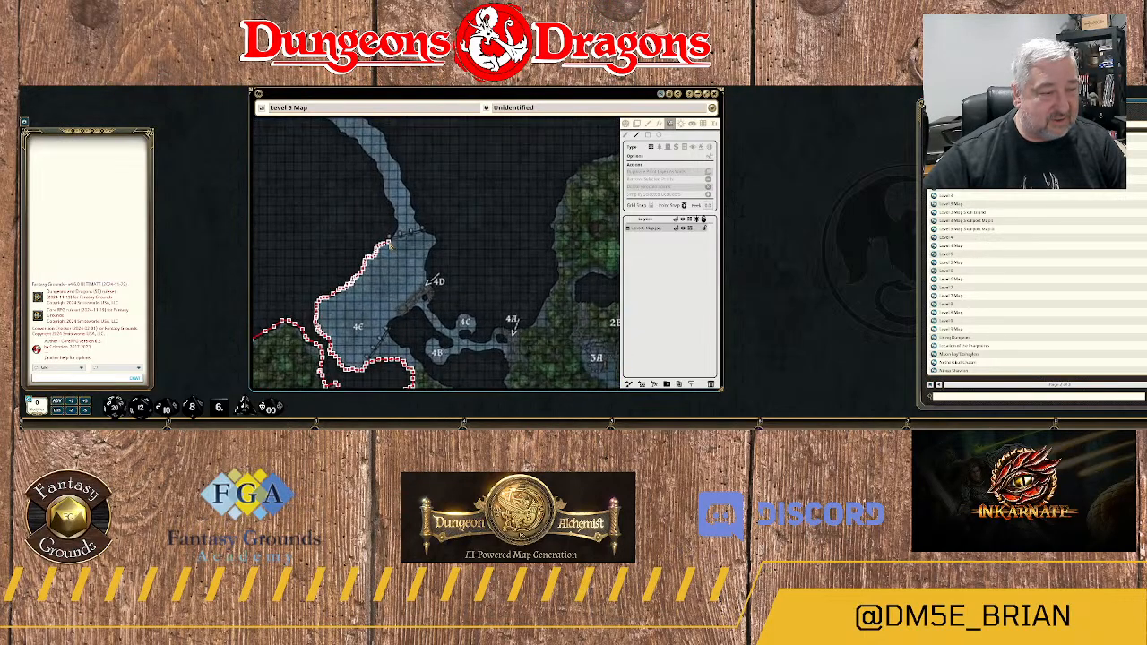
{"action": "scroll", "coordinate": [389, 245], "scroll_direction": "up", "scroll_amount": 1}
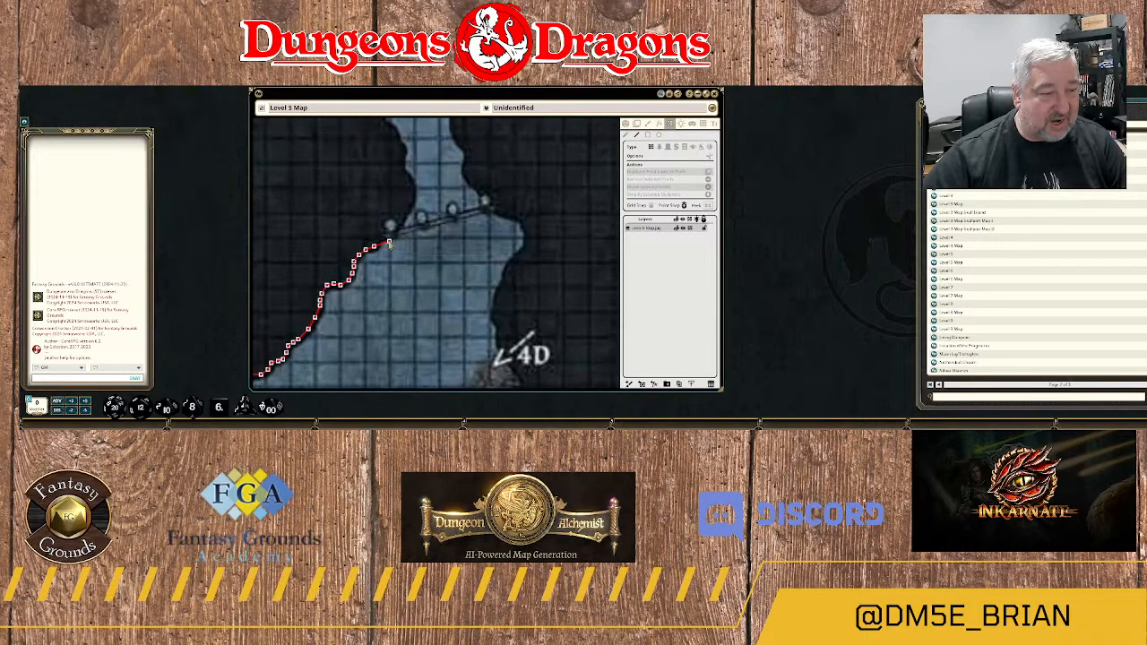
{"action": "scroll", "coordinate": [383, 243], "scroll_direction": "up", "scroll_amount": 1}
{"action": "scroll", "coordinate": [383, 243], "scroll_direction": "down", "scroll_amount": 3}
{"action": "scroll", "coordinate": [384, 242], "scroll_direction": "down", "scroll_amount": 5}
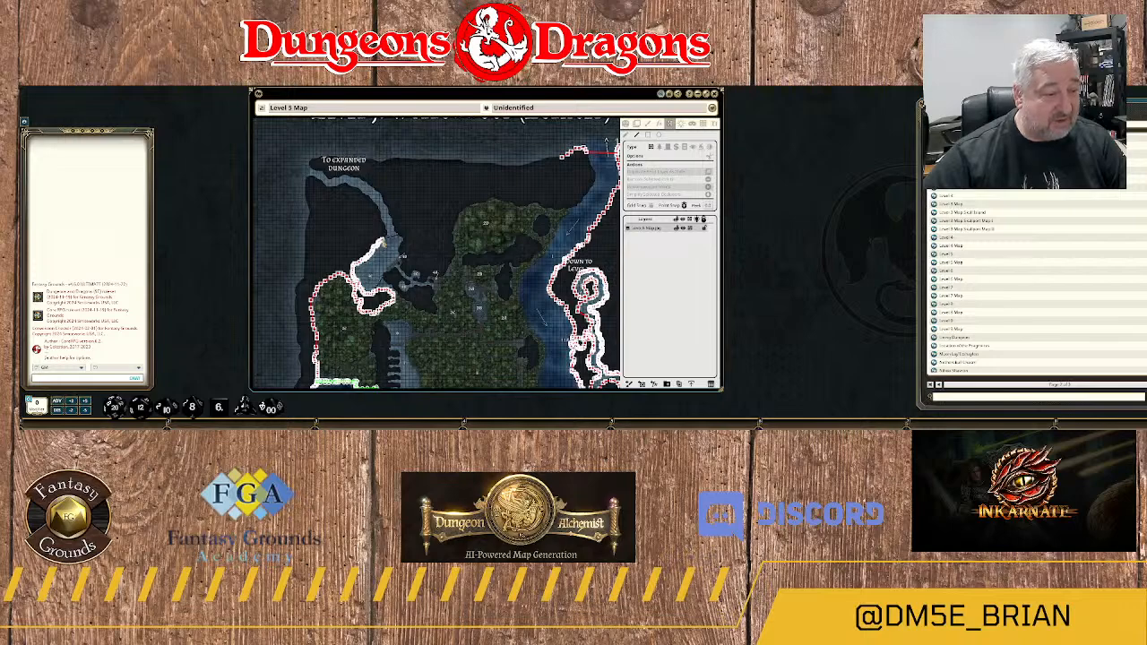
{"action": "scroll", "coordinate": [383, 242], "scroll_direction": "up", "scroll_amount": 7}
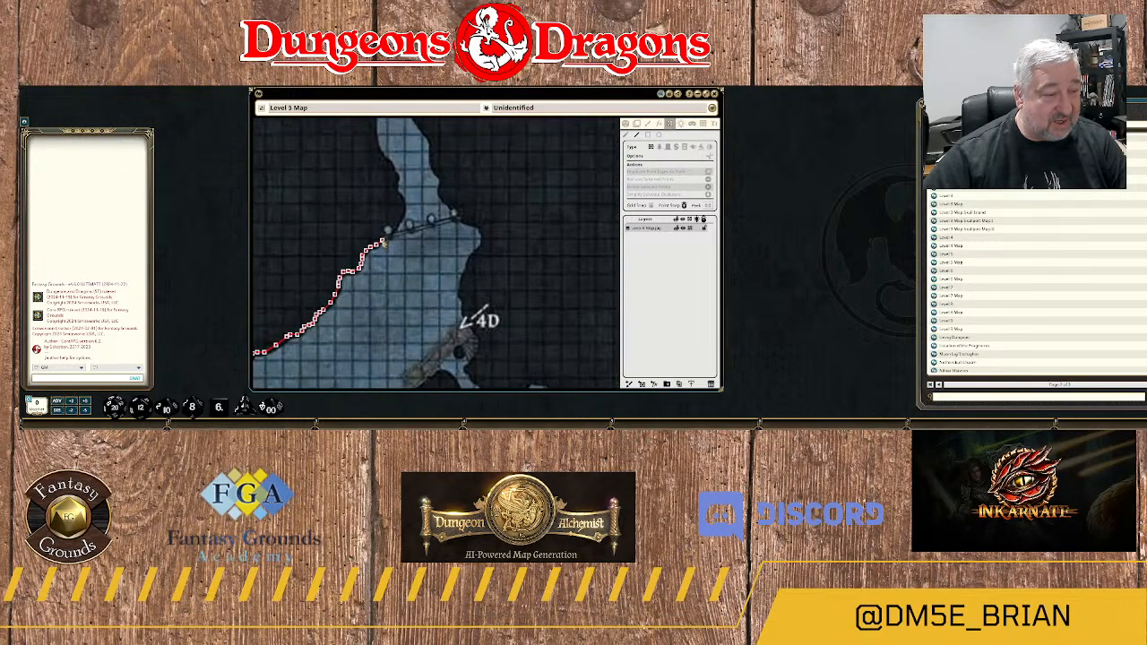
Carry the wall across the mouth of the northern passage, just above the row of columns, to cavern 4E's northeast corner.
{"action": "left_click", "coordinate": [380, 233]}
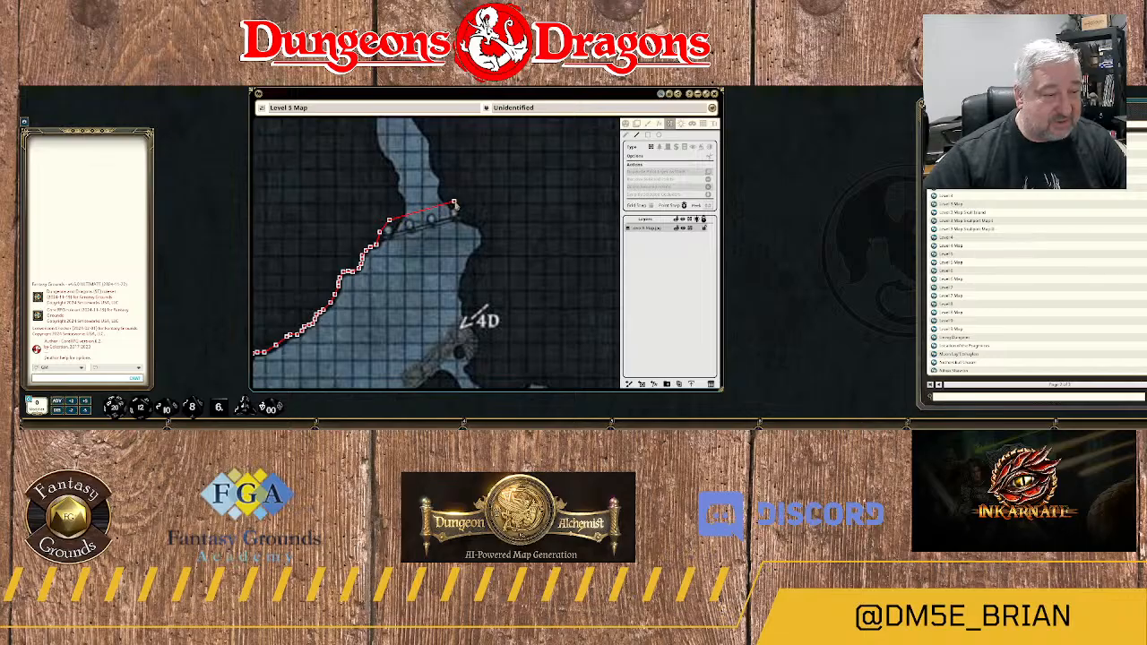
{"action": "left_click", "coordinate": [454, 204]}
{"action": "left_click_drag", "start_coordinate": [500, 239], "coordinate": [456, 205]}
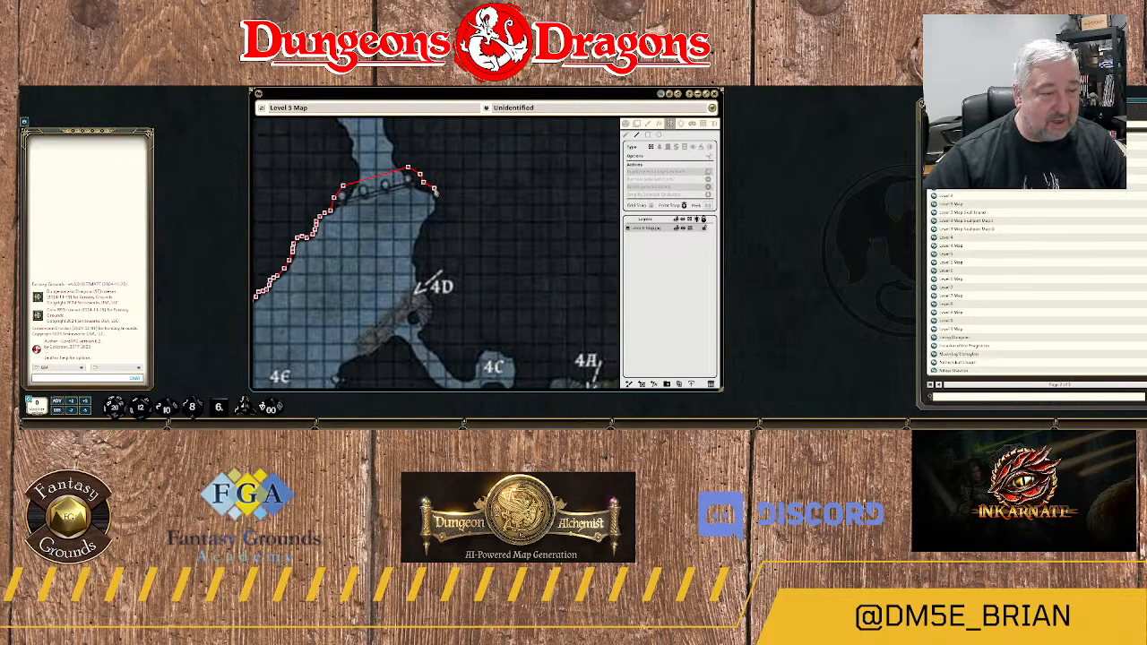
Trace the wall down cavern 4E's east edge from the northeast corner toward the 4D arrow.
{"action": "left_click", "coordinate": [441, 210]}
{"action": "left_click", "coordinate": [436, 221]}
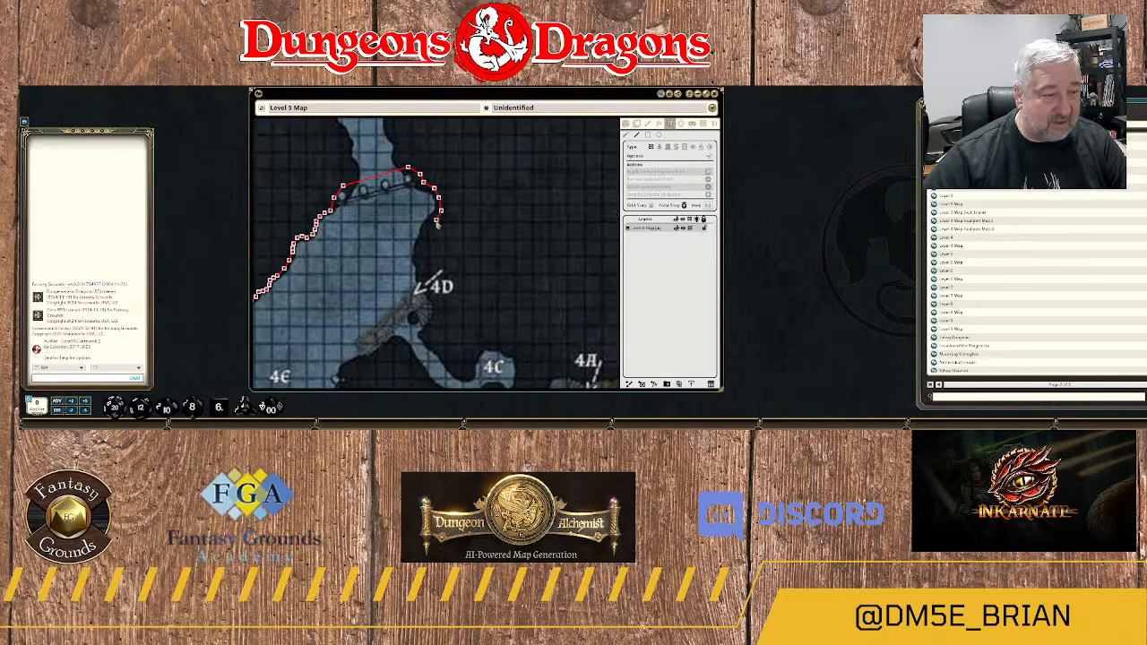
{"action": "left_click", "coordinate": [429, 231]}
{"action": "left_click", "coordinate": [425, 247]}
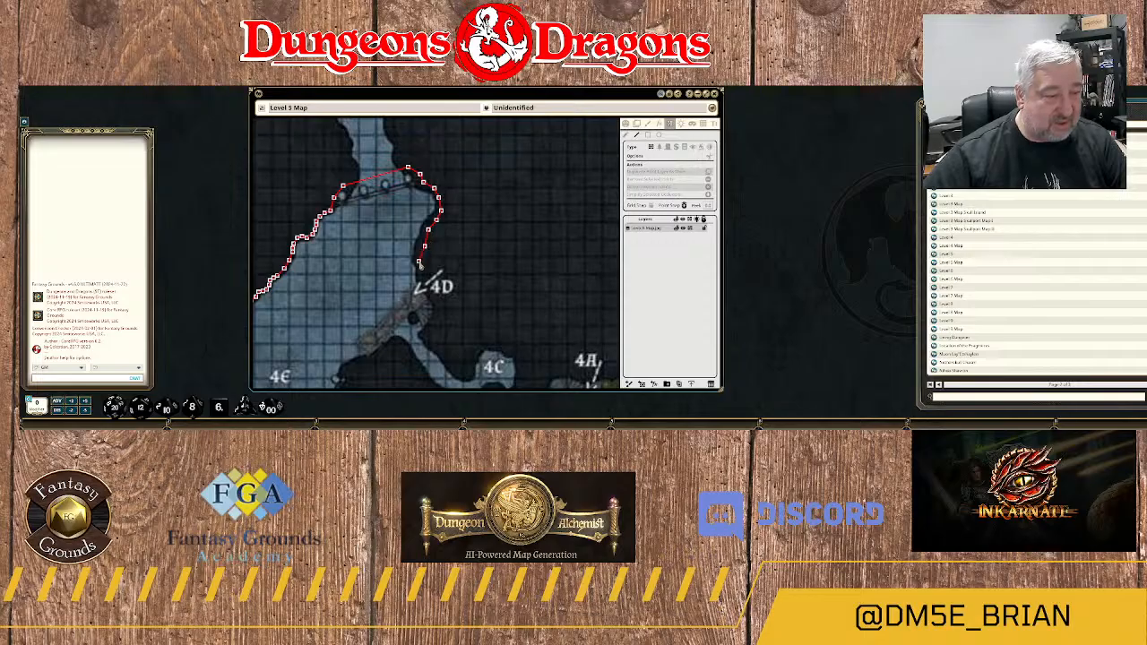
Continue the wall past the 4D arrow and along the outer edge of the rubble beside it.
{"action": "scroll", "coordinate": [419, 262], "scroll_direction": "down", "scroll_amount": 2}
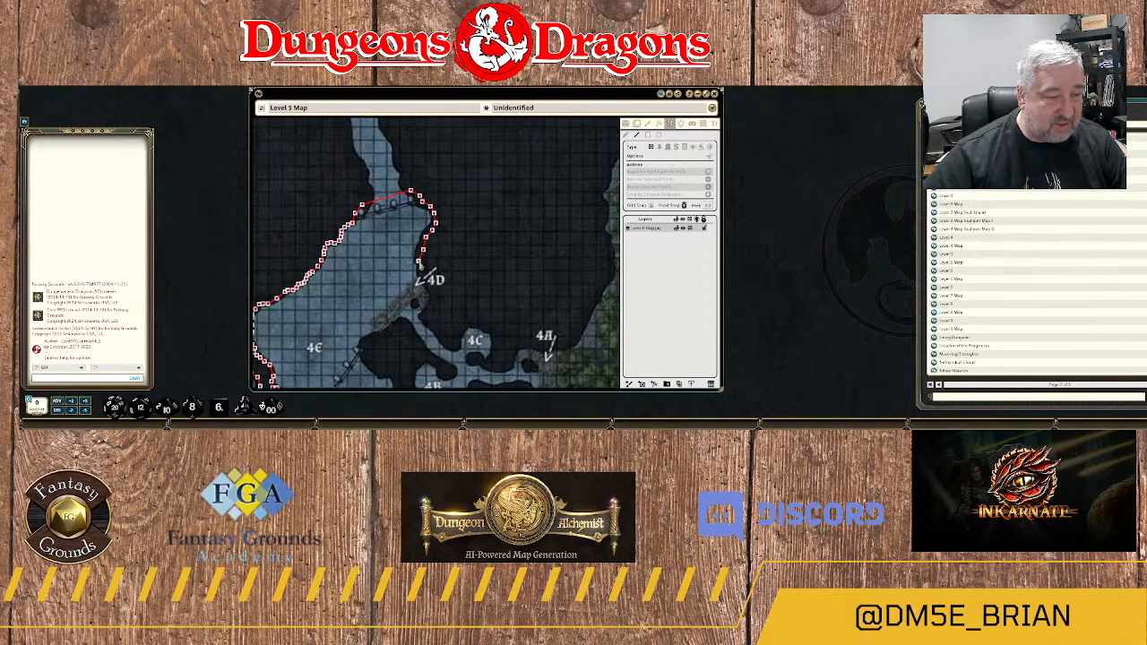
{"action": "scroll", "coordinate": [421, 265], "scroll_direction": "up", "scroll_amount": 1}
{"action": "scroll", "coordinate": [425, 267], "scroll_direction": "down", "scroll_amount": 2}
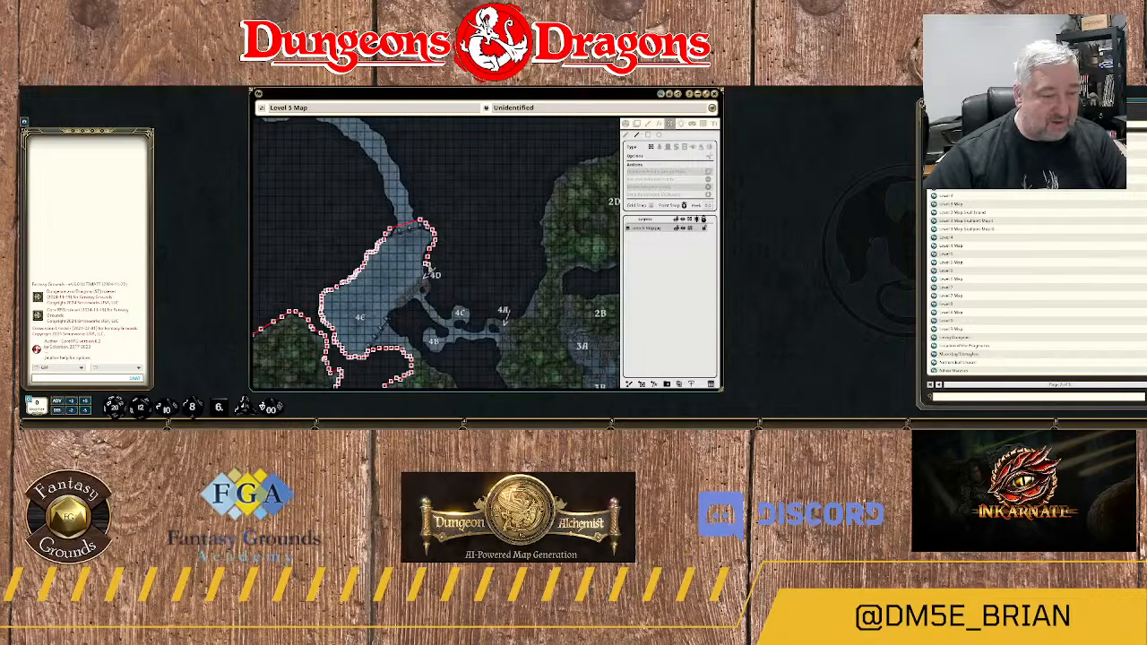
{"action": "scroll", "coordinate": [428, 265], "scroll_direction": "up", "scroll_amount": 5}
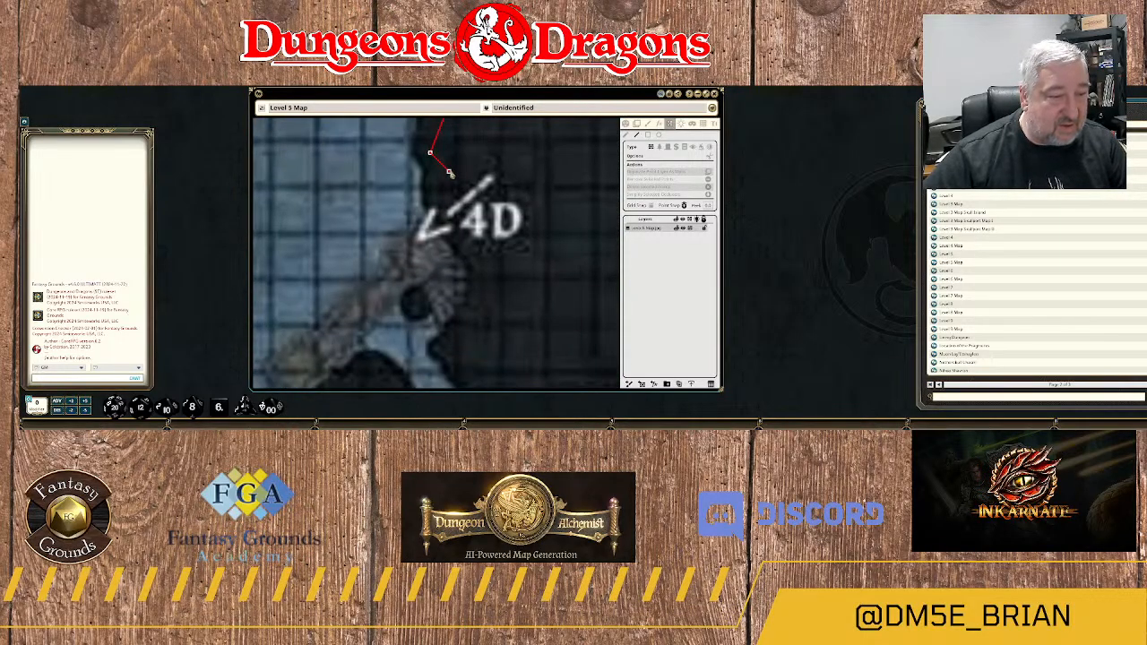
{"action": "left_click", "coordinate": [433, 187]}
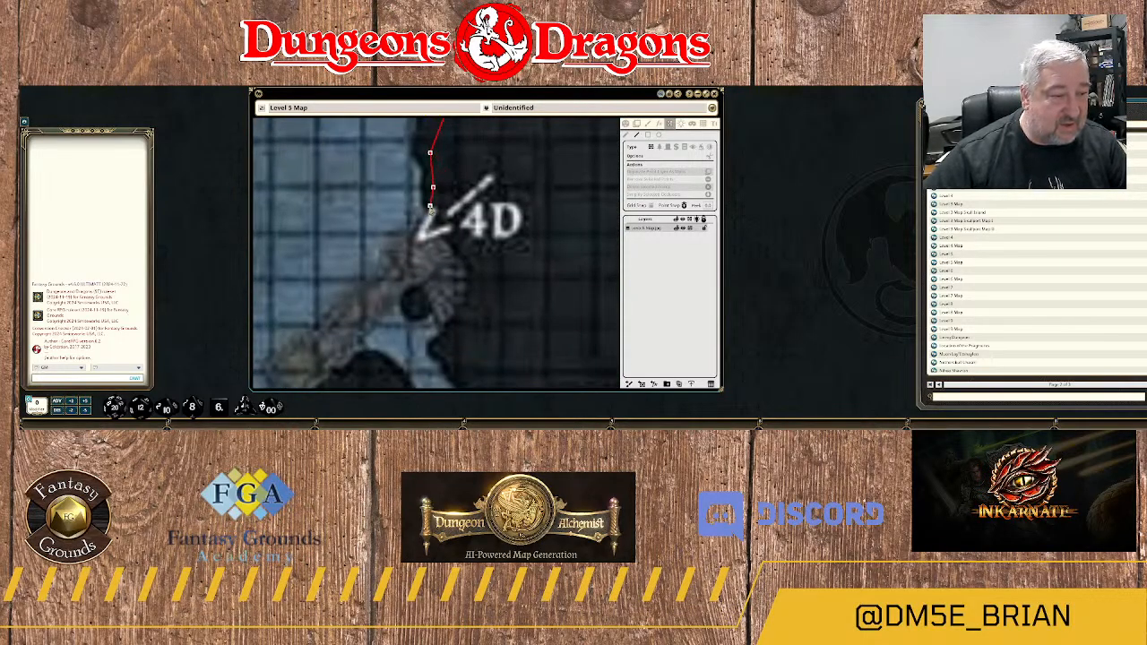
{"action": "left_click", "coordinate": [430, 207]}
{"action": "left_click", "coordinate": [443, 225]}
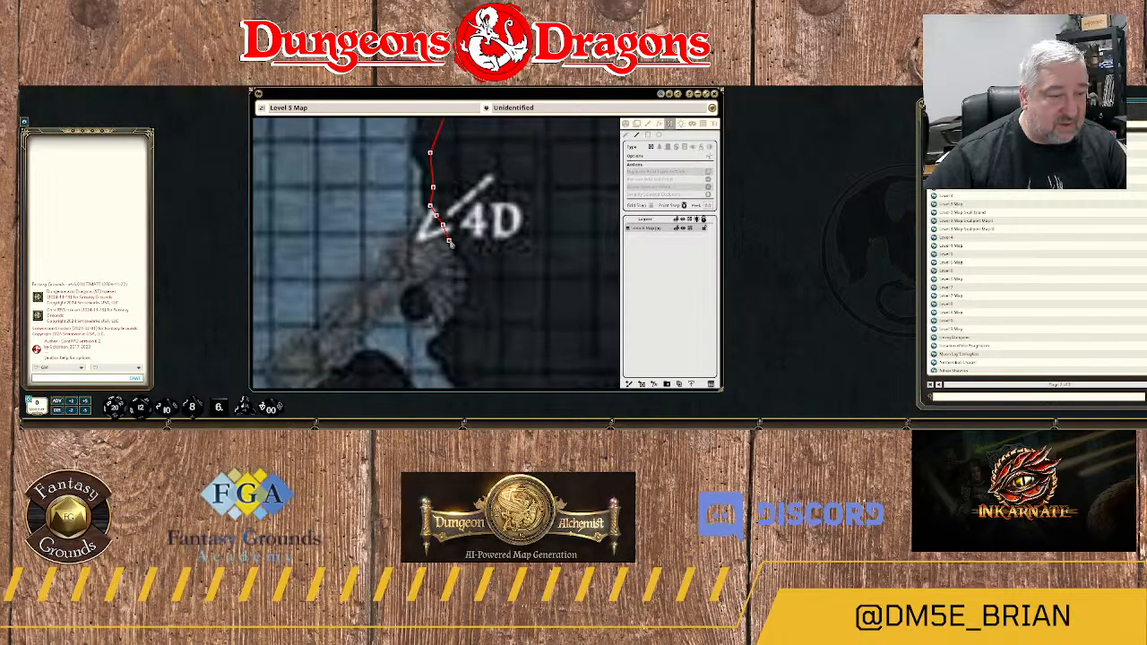
{"action": "left_click", "coordinate": [469, 264]}
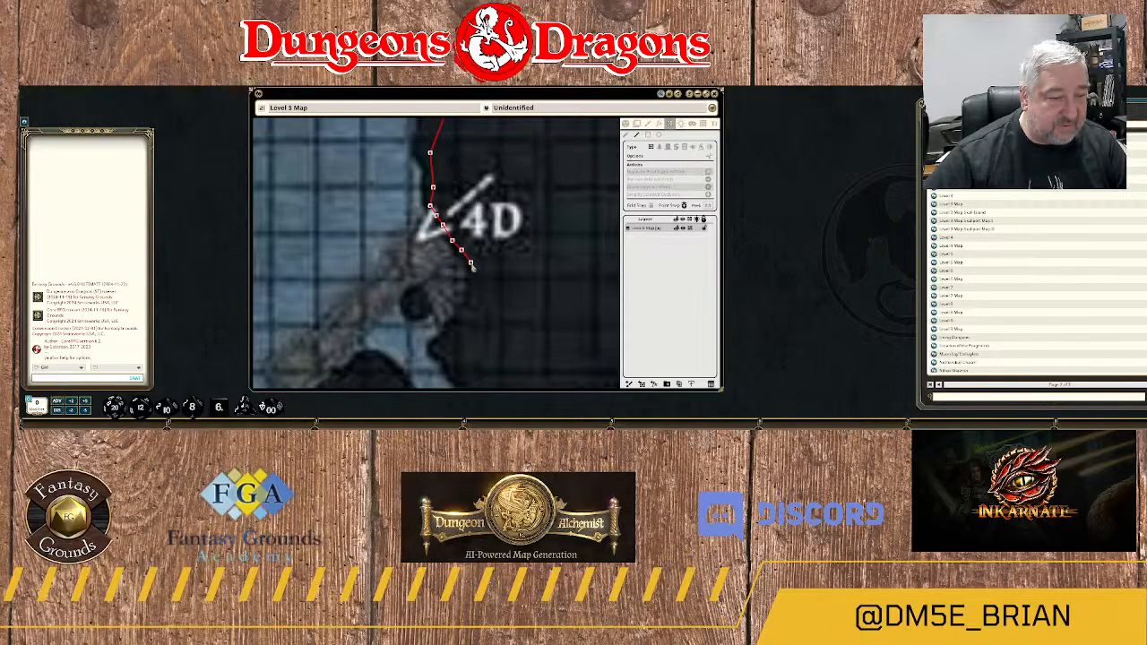
Continue the wall around the rubble below 4D and down the outer edge of the passage toward 4C.
{"action": "scroll", "coordinate": [475, 283], "scroll_direction": "down", "scroll_amount": 3}
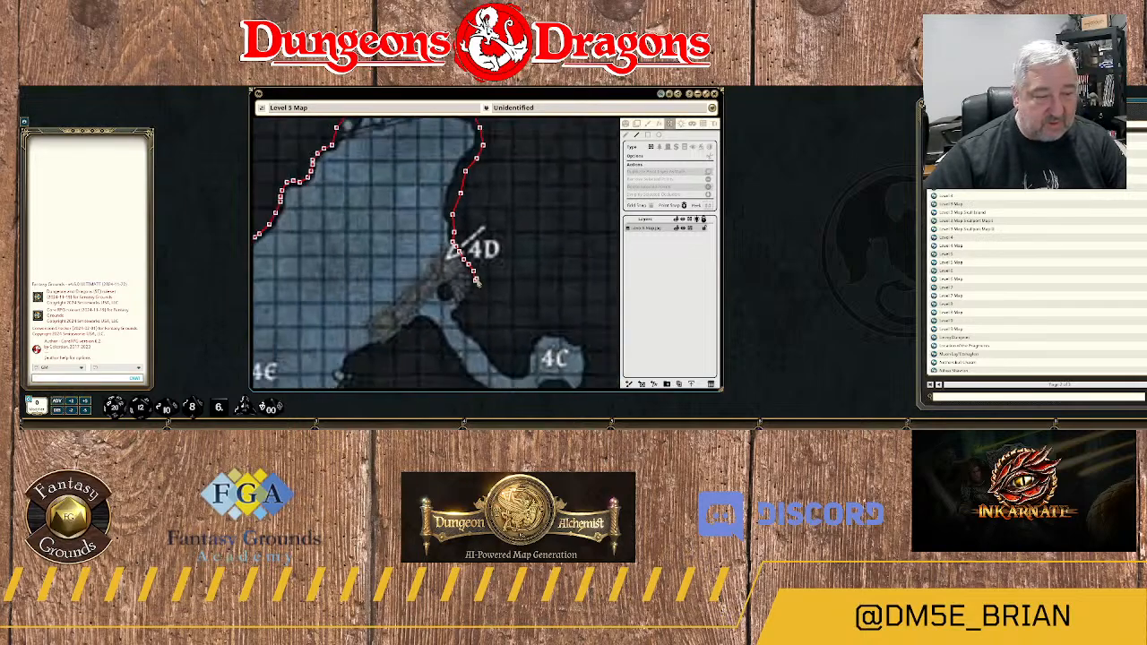
{"action": "left_click", "coordinate": [475, 291]}
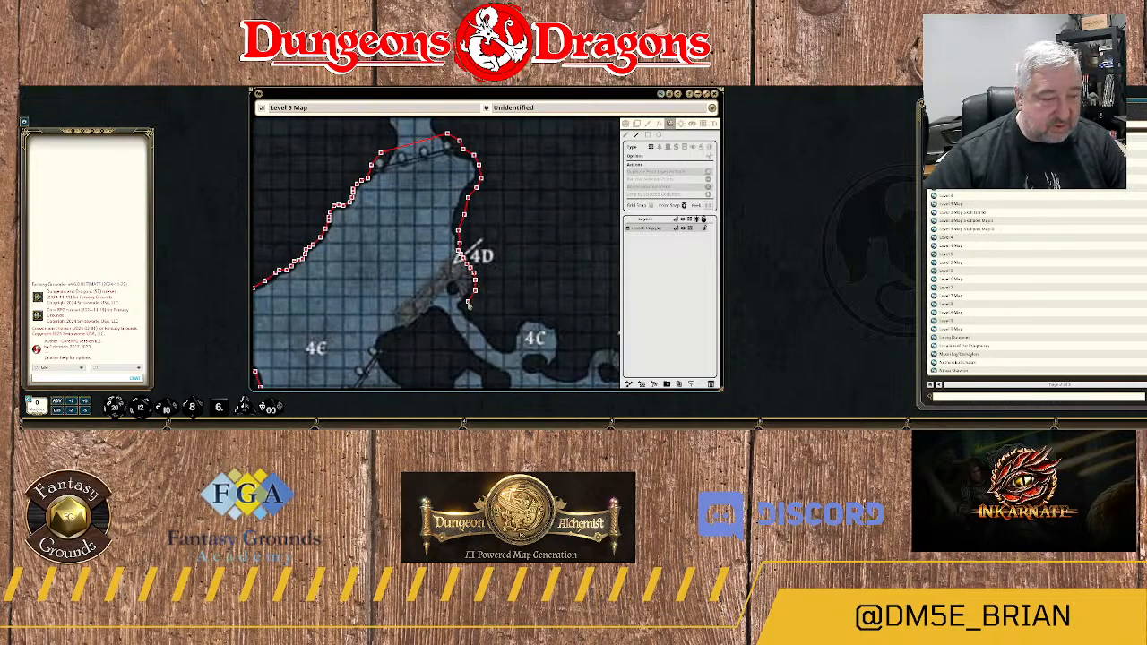
{"action": "left_click", "coordinate": [465, 308]}
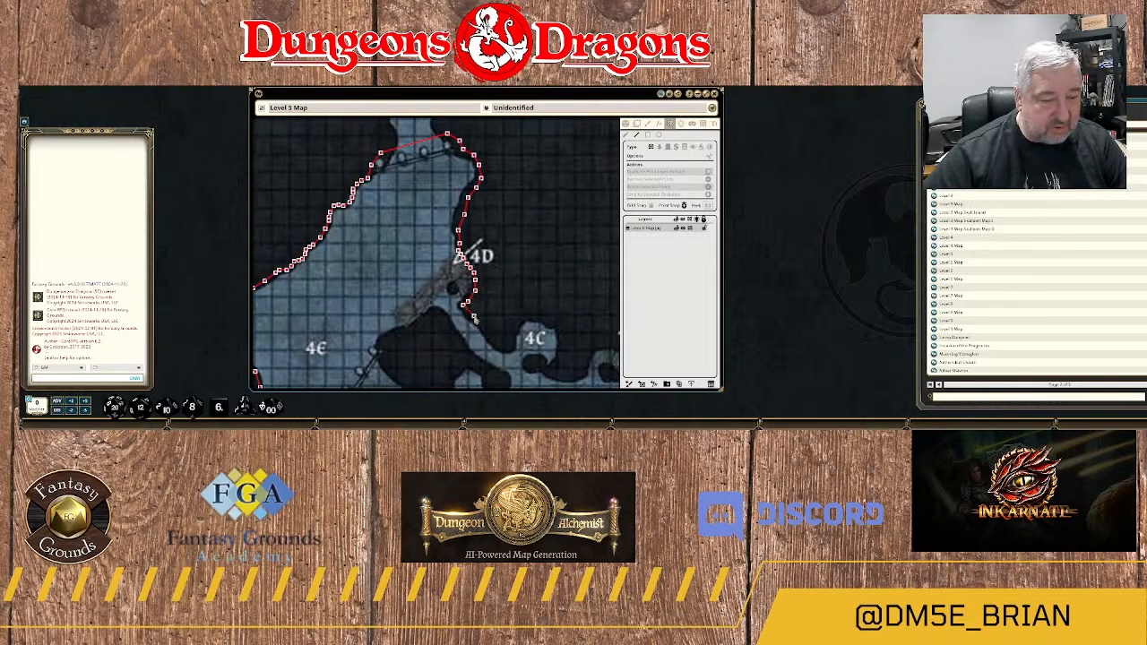
{"action": "left_click", "coordinate": [474, 316]}
{"action": "left_click", "coordinate": [487, 329]}
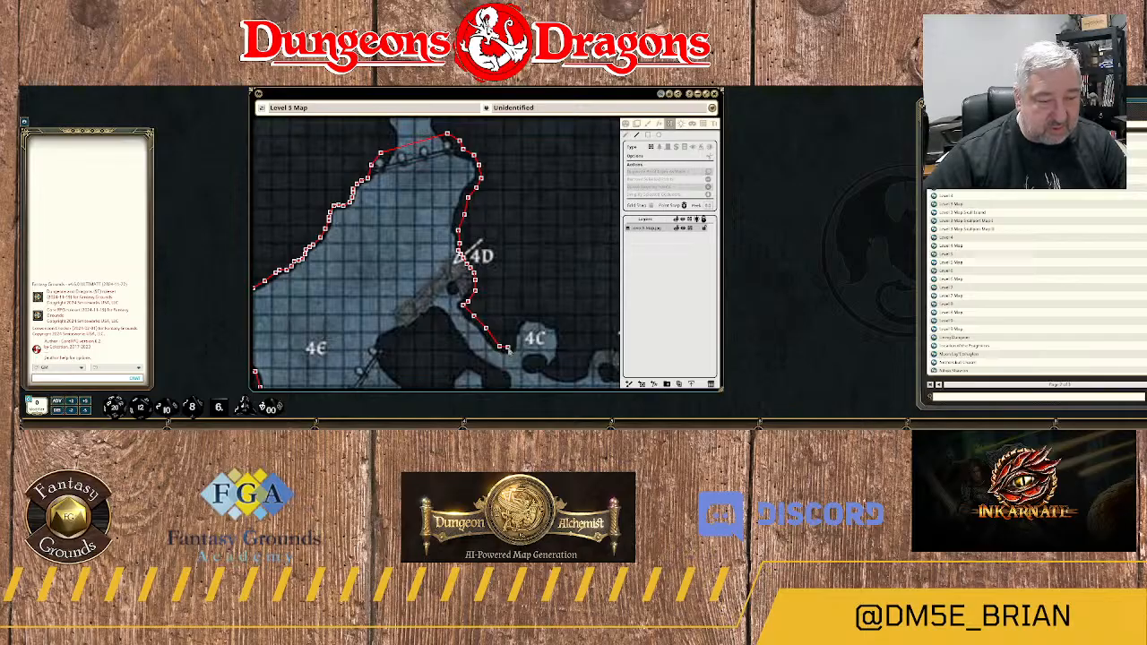
Trace the wall over the rounded alcove of 4C, from its west side around to its southeast edge.
{"action": "left_click", "coordinate": [512, 338]}
{"action": "left_click", "coordinate": [516, 324]}
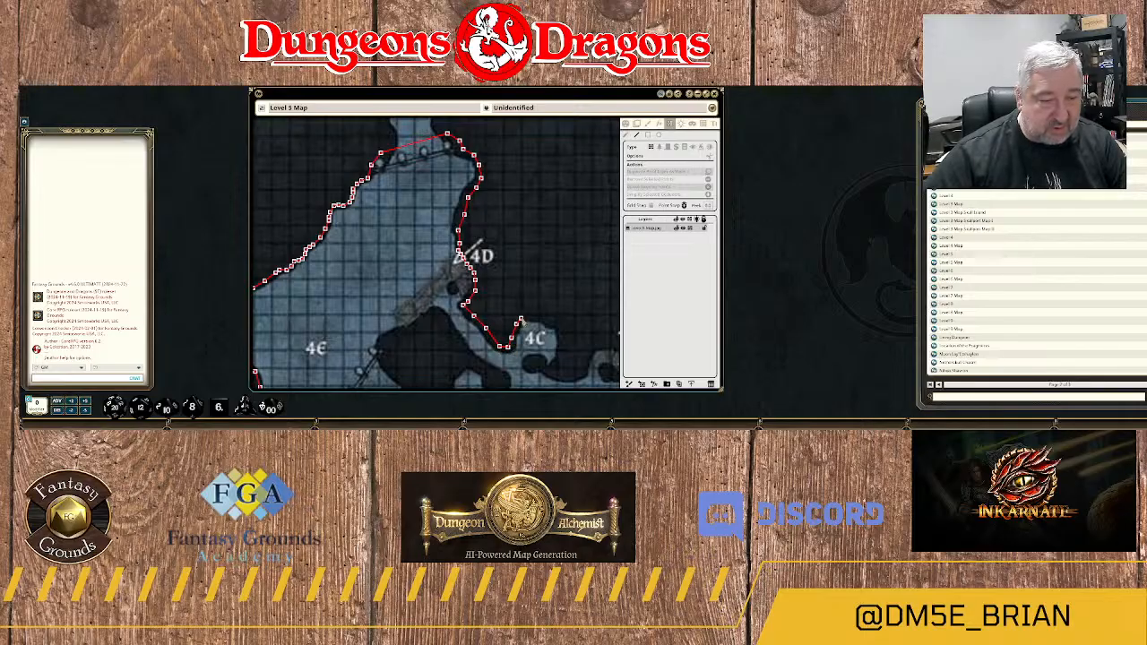
{"action": "left_click", "coordinate": [526, 316]}
{"action": "left_click", "coordinate": [537, 316]}
{"action": "left_click", "coordinate": [552, 321]}
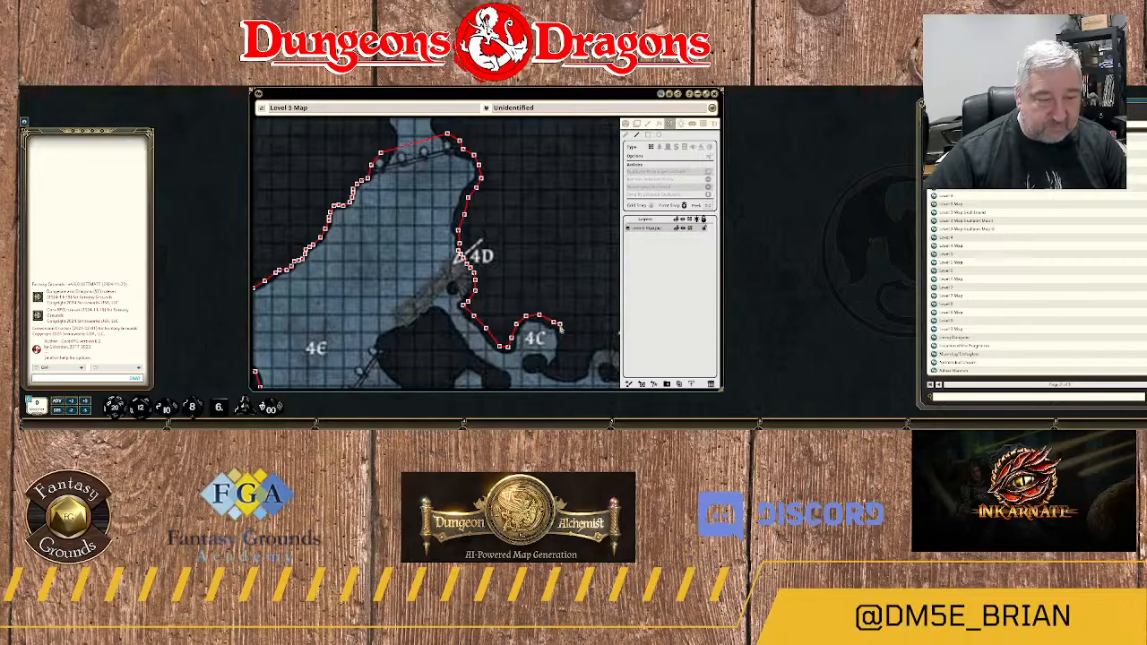
{"action": "left_click", "coordinate": [561, 333]}
{"action": "left_click", "coordinate": [564, 350]}
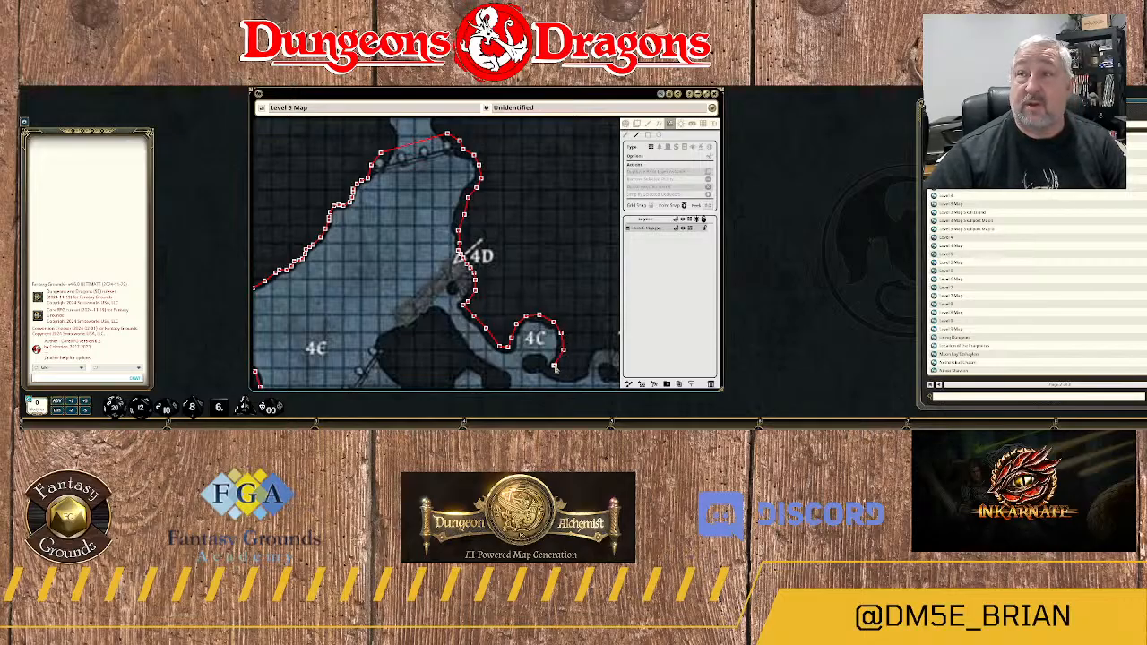
Carry the wall around the small rock outcrop just south of 4C, looping back to its eastern end.
{"action": "scroll", "coordinate": [555, 366], "scroll_direction": "up", "scroll_amount": 2}
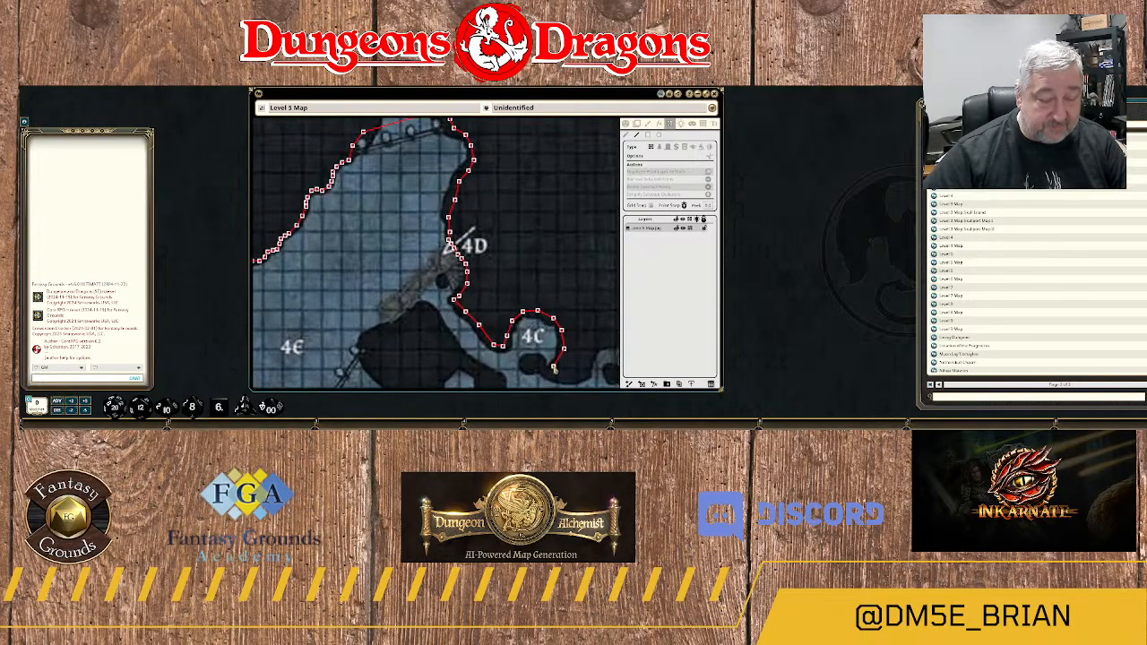
{"action": "left_click_drag", "start_coordinate": [554, 367], "coordinate": [527, 220]}
{"action": "scroll", "coordinate": [526, 220], "scroll_direction": "up", "scroll_amount": 2}
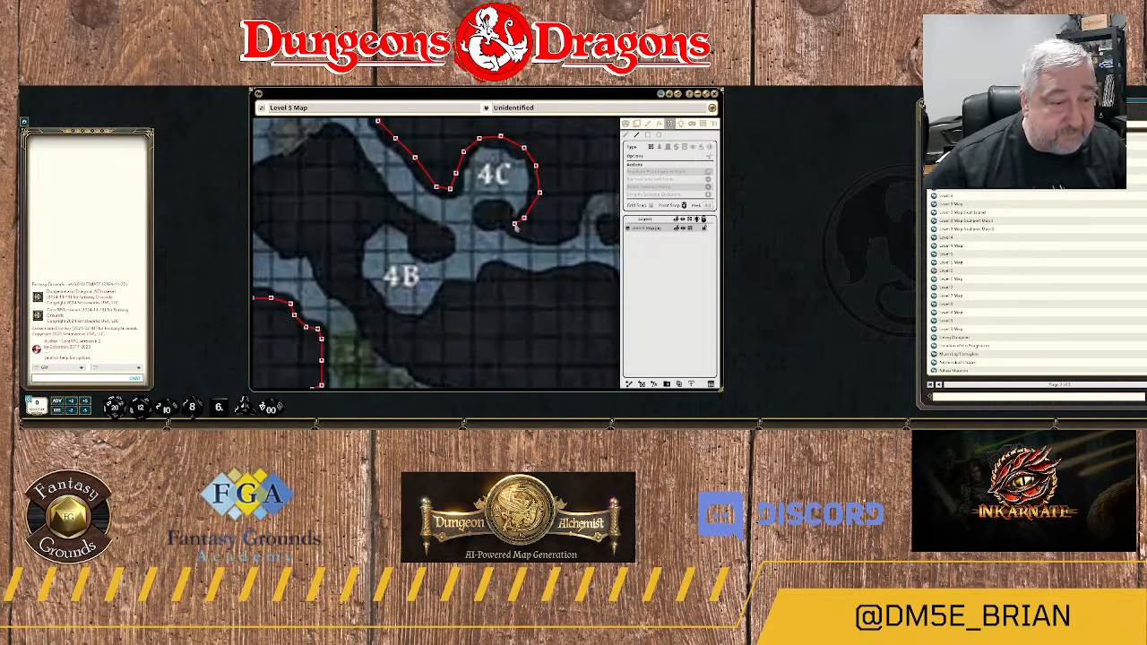
{"action": "left_click", "coordinate": [507, 210]}
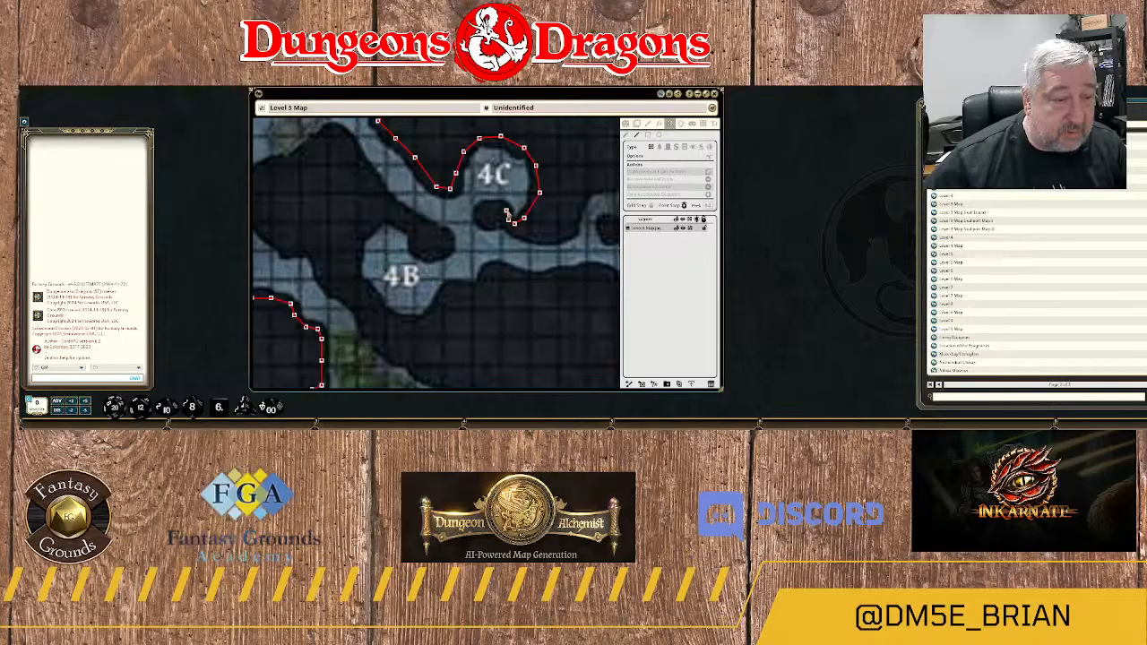
{"action": "left_click", "coordinate": [498, 206]}
{"action": "left_click", "coordinate": [485, 207]}
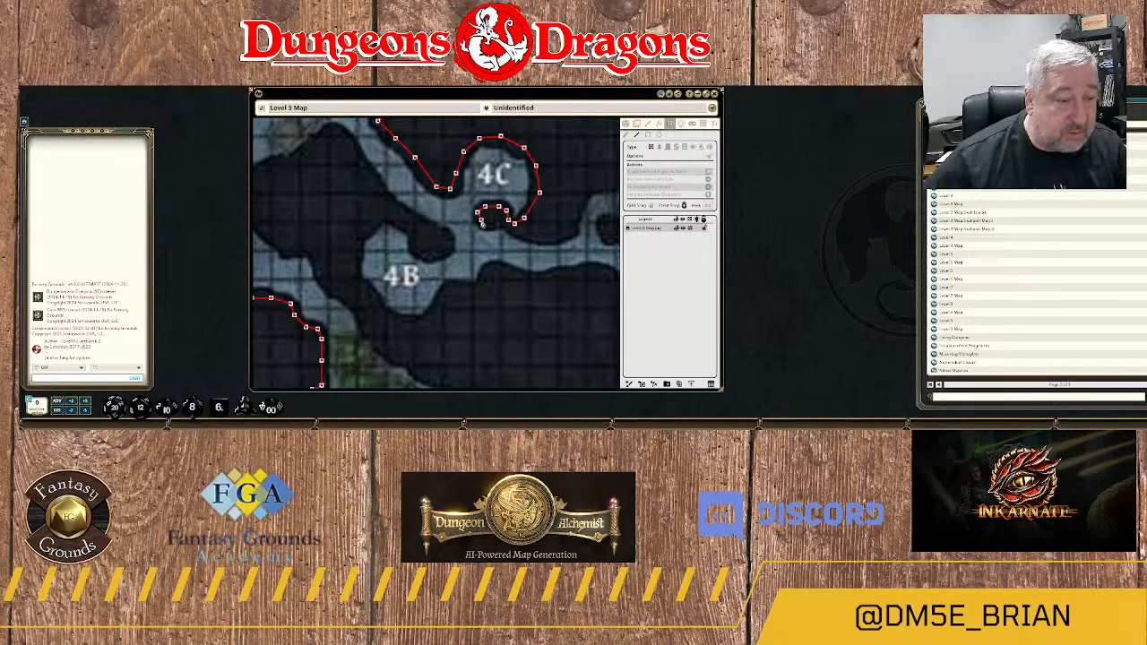
{"action": "left_click", "coordinate": [482, 221]}
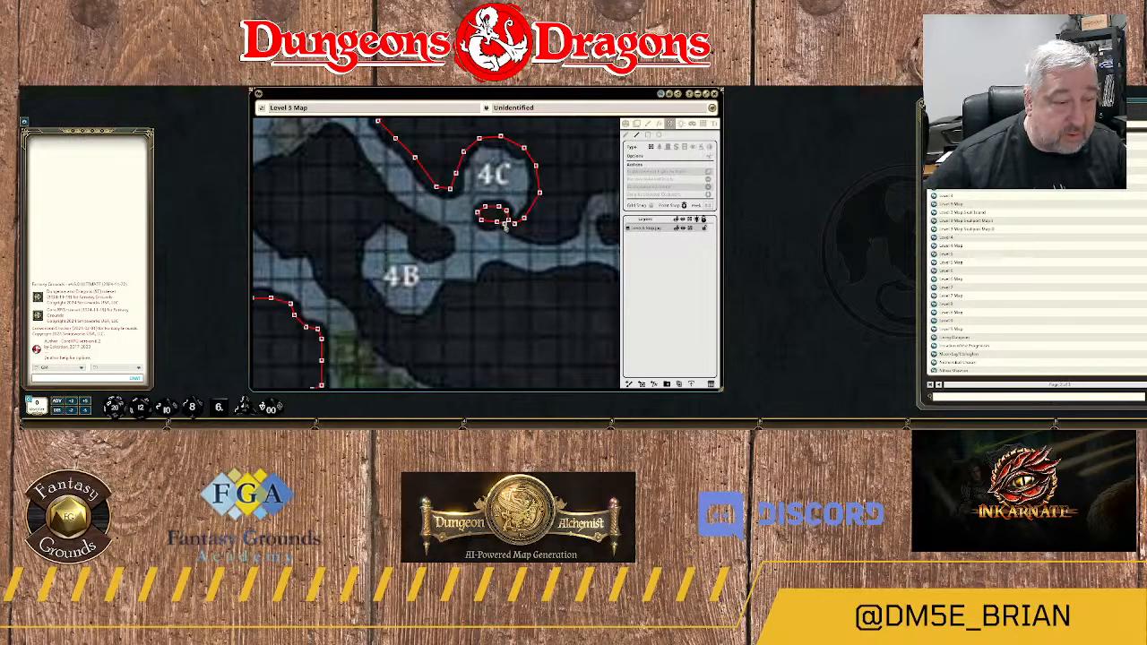
{"action": "left_click", "coordinate": [505, 224]}
Trace the wall along the passage's northern edge from the 4C outcrop east to the rubble at the 4A arrow.
{"action": "left_click", "coordinate": [532, 240]}
{"action": "left_click", "coordinate": [551, 241]}
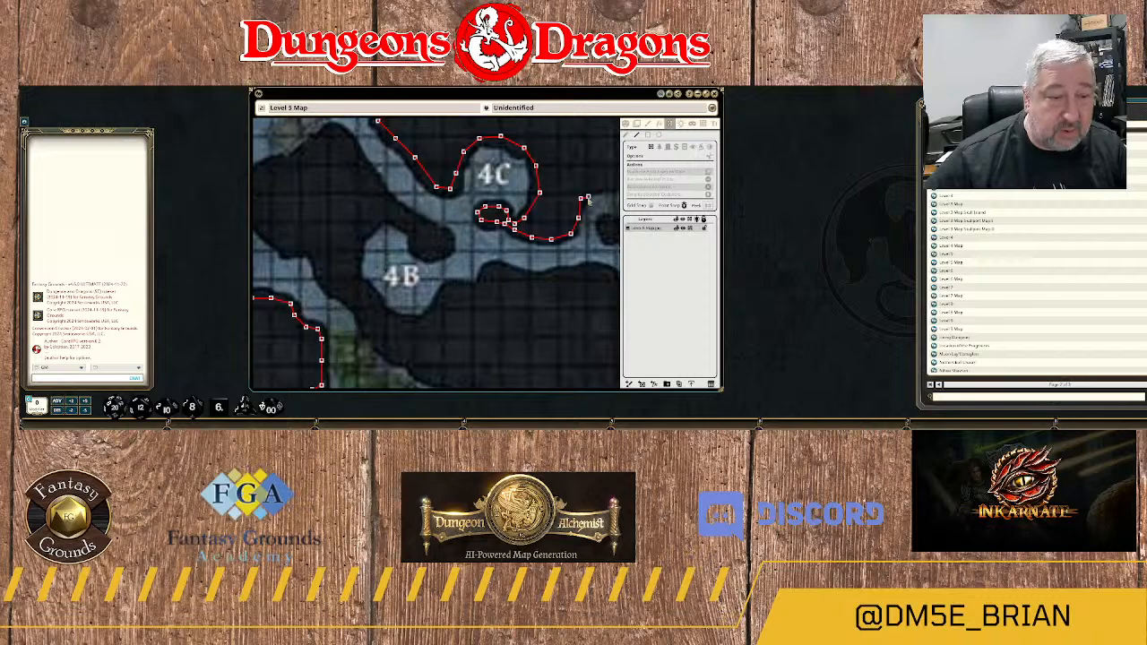
{"action": "left_click_drag", "start_coordinate": [583, 199], "coordinate": [393, 265]}
{"action": "left_click", "coordinate": [391, 263]}
{"action": "left_click", "coordinate": [409, 250]}
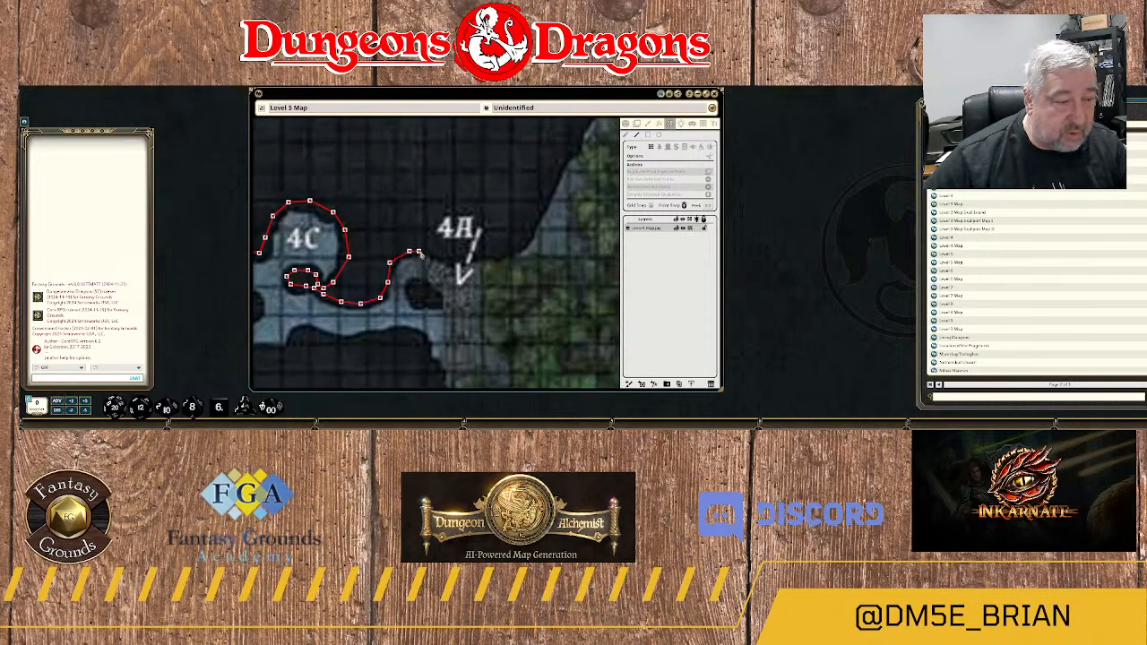
{"action": "left_click", "coordinate": [442, 257]}
{"action": "left_click", "coordinate": [450, 265]}
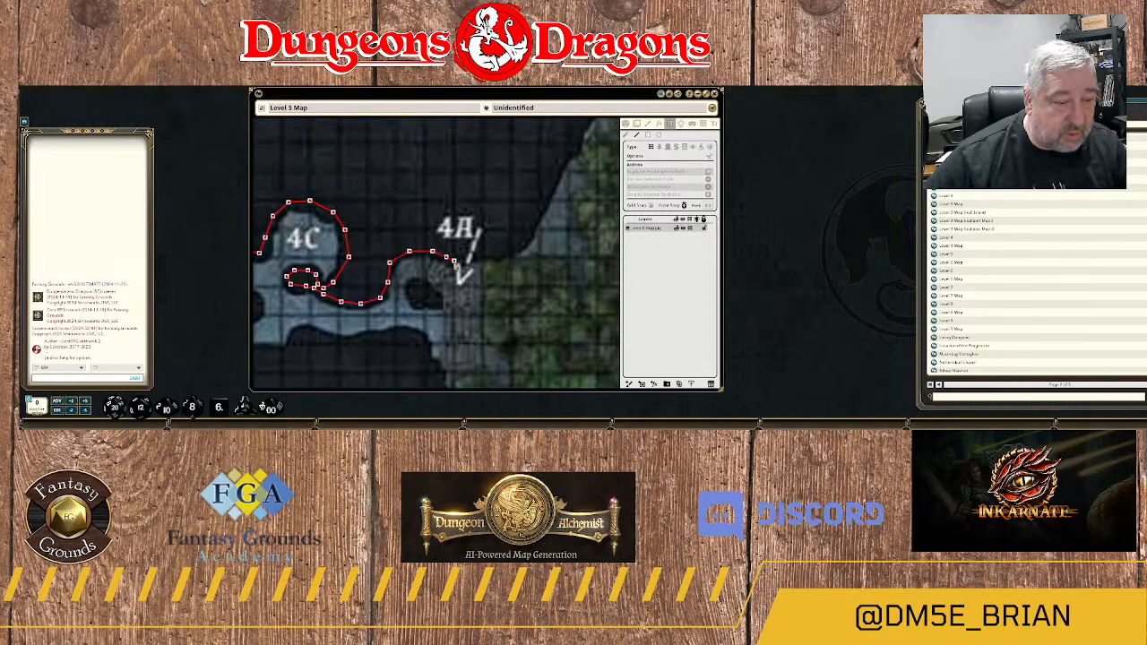
Extend the wall past the 4A arrow and northeast along the cave edge toward the forest.
{"action": "scroll", "coordinate": [457, 265], "scroll_direction": "down", "scroll_amount": 5}
{"action": "scroll", "coordinate": [454, 262], "scroll_direction": "down", "scroll_amount": 3}
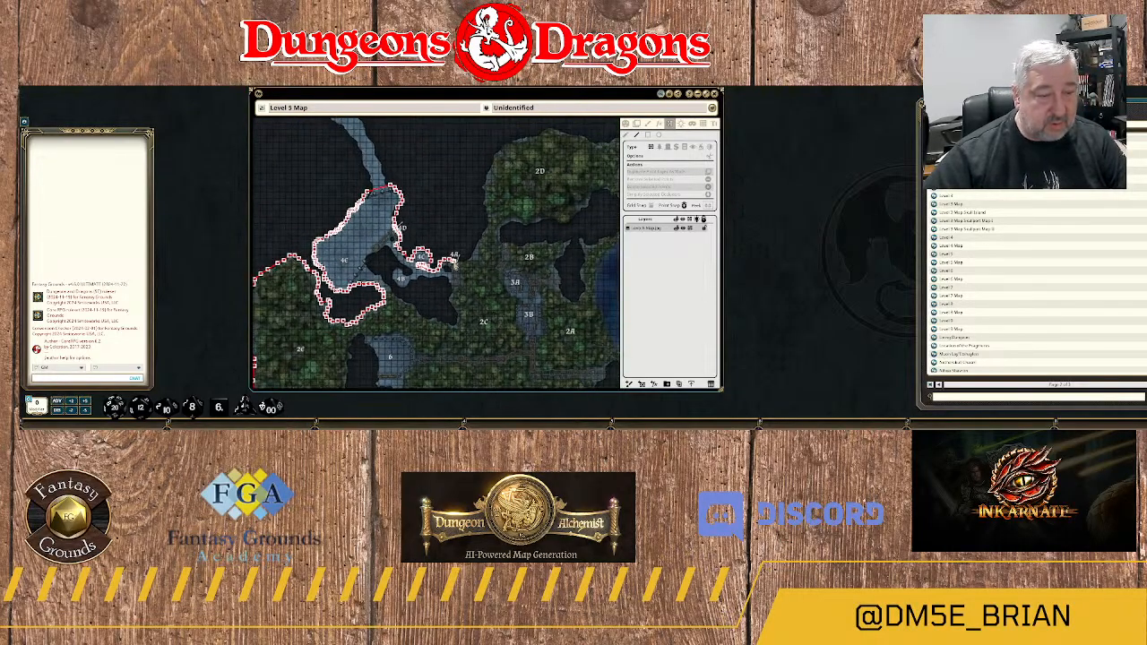
{"action": "scroll", "coordinate": [454, 261], "scroll_direction": "down", "scroll_amount": 4}
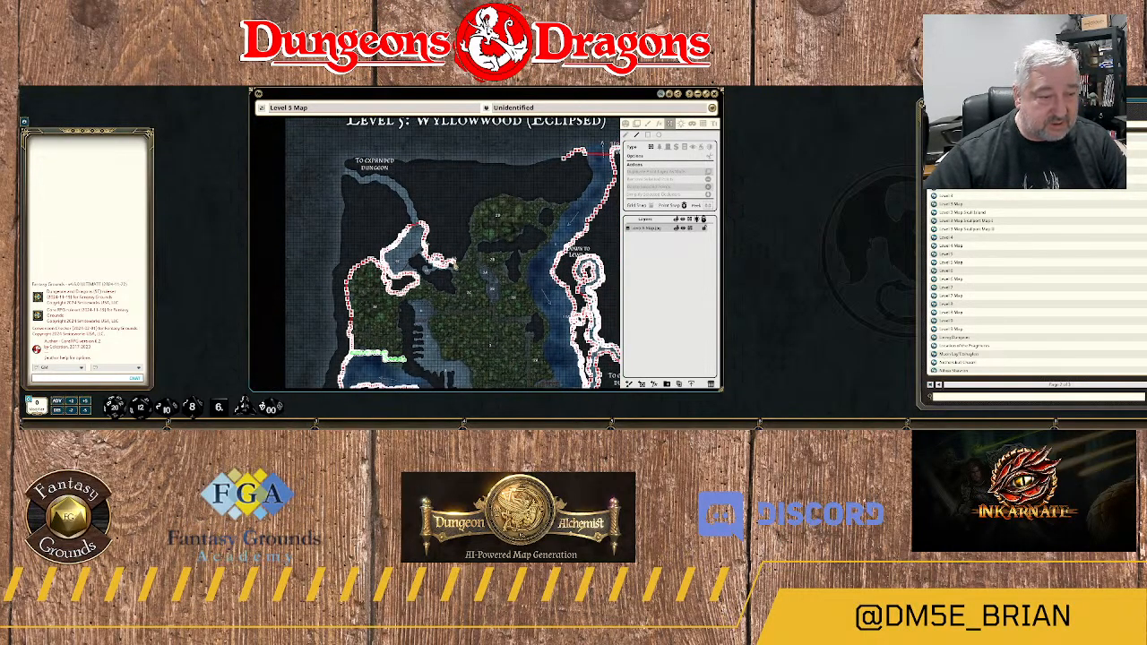
{"action": "scroll", "coordinate": [454, 262], "scroll_direction": "up", "scroll_amount": 10}
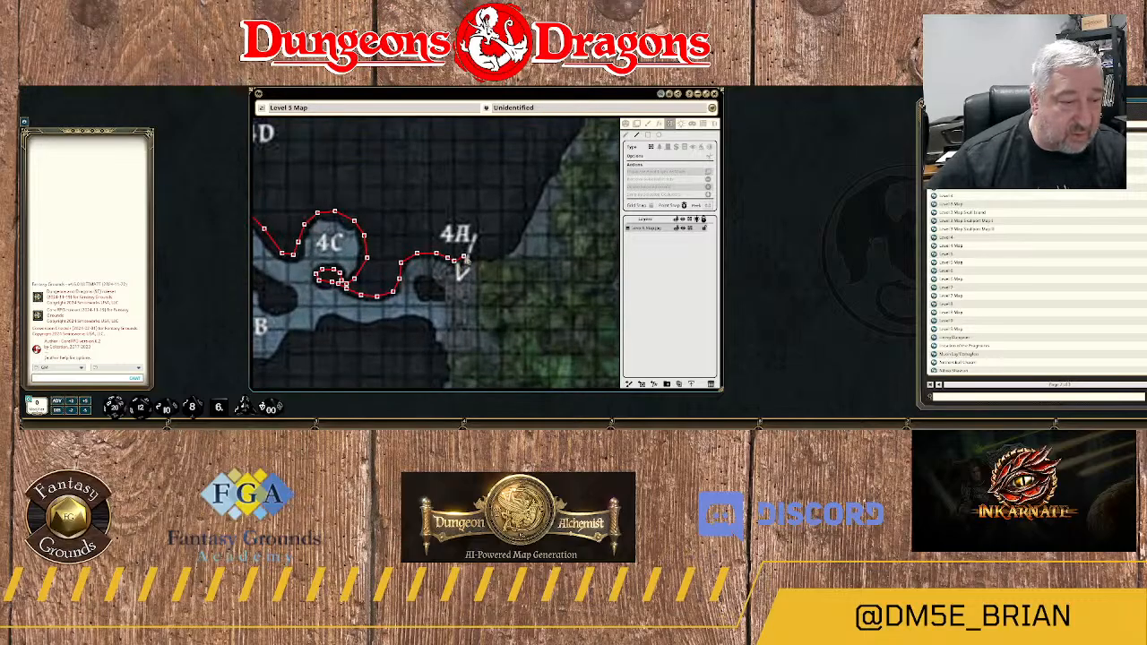
{"action": "left_click", "coordinate": [467, 257]}
{"action": "left_click", "coordinate": [490, 254]}
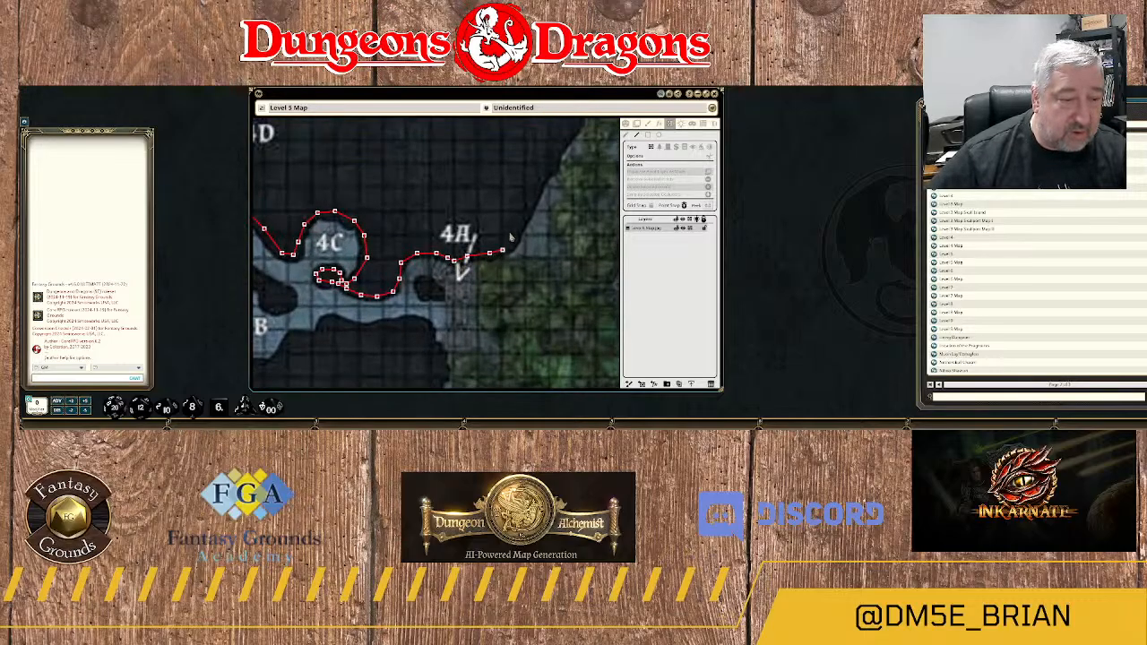
{"action": "left_click", "coordinate": [518, 233]}
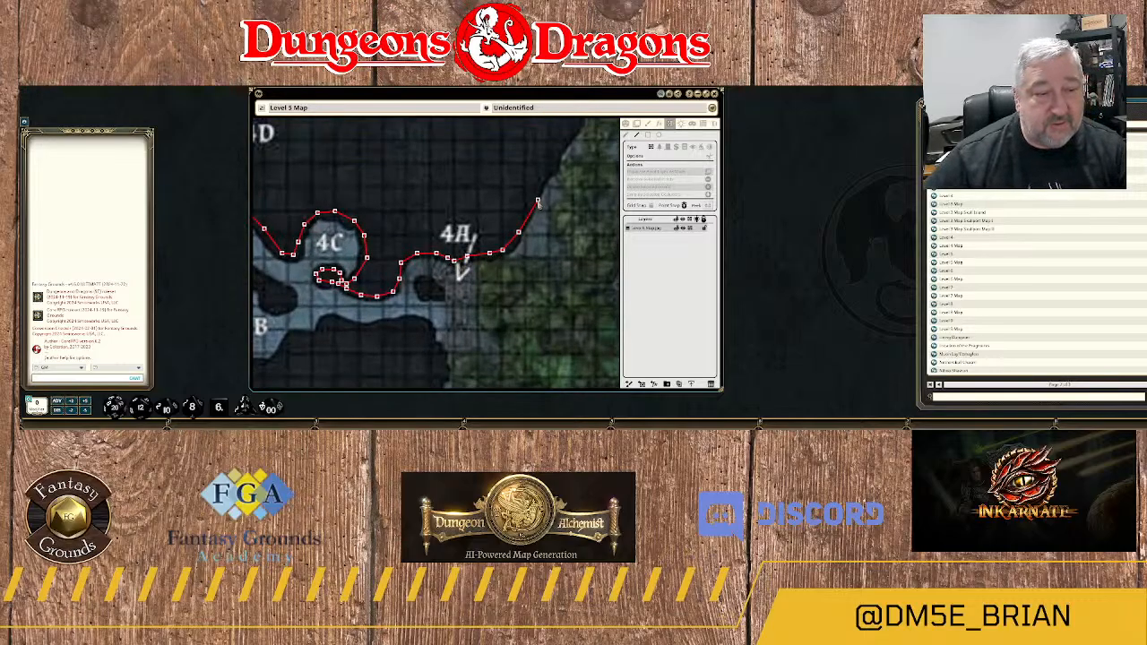
{"action": "left_click", "coordinate": [536, 195]}
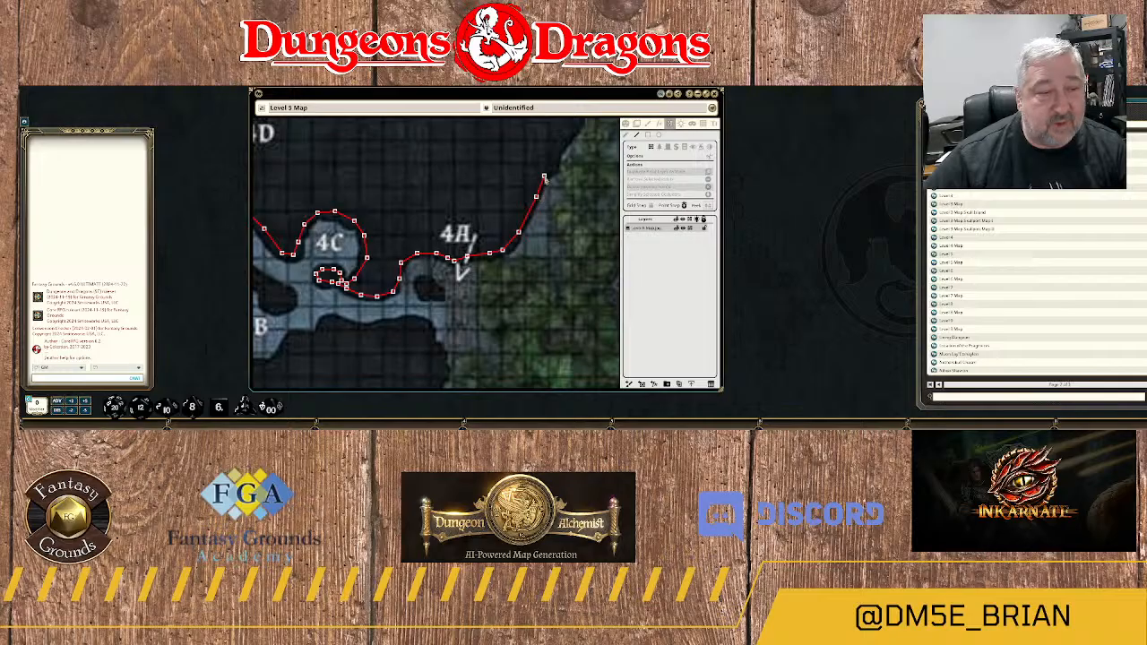
{"action": "left_click", "coordinate": [552, 173]}
Continue the wall north along the forest cavern's western edge to the small notch northeast of 4A.
{"action": "left_click_drag", "start_coordinate": [557, 160], "coordinate": [511, 277]}
{"action": "left_click", "coordinate": [510, 273]}
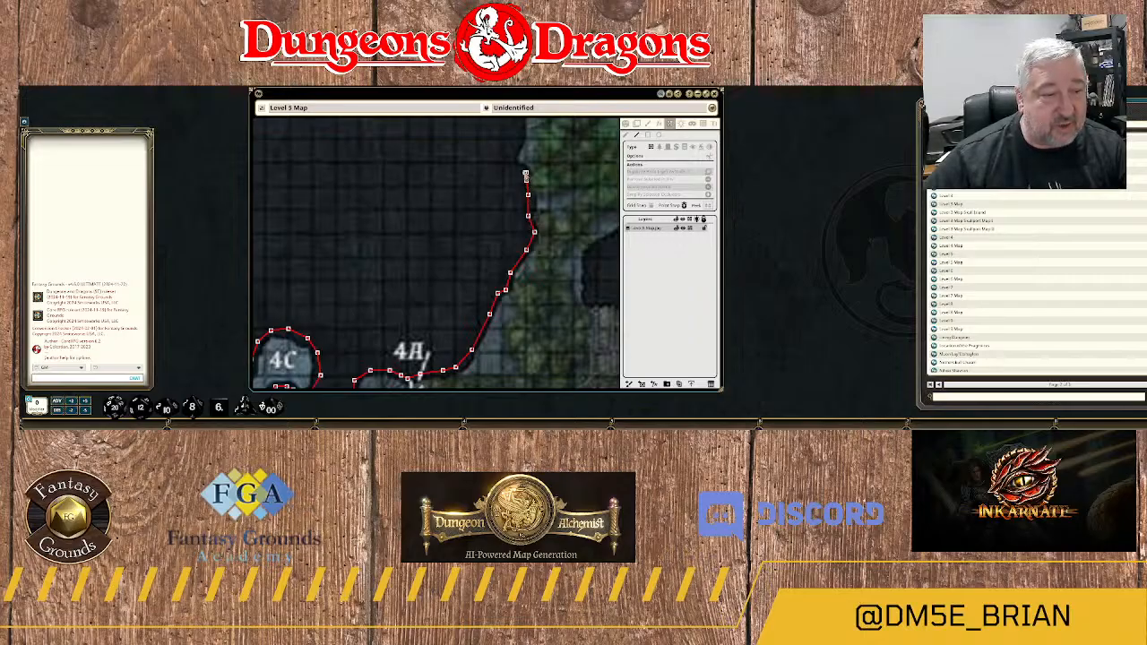
{"action": "left_click", "coordinate": [526, 173]}
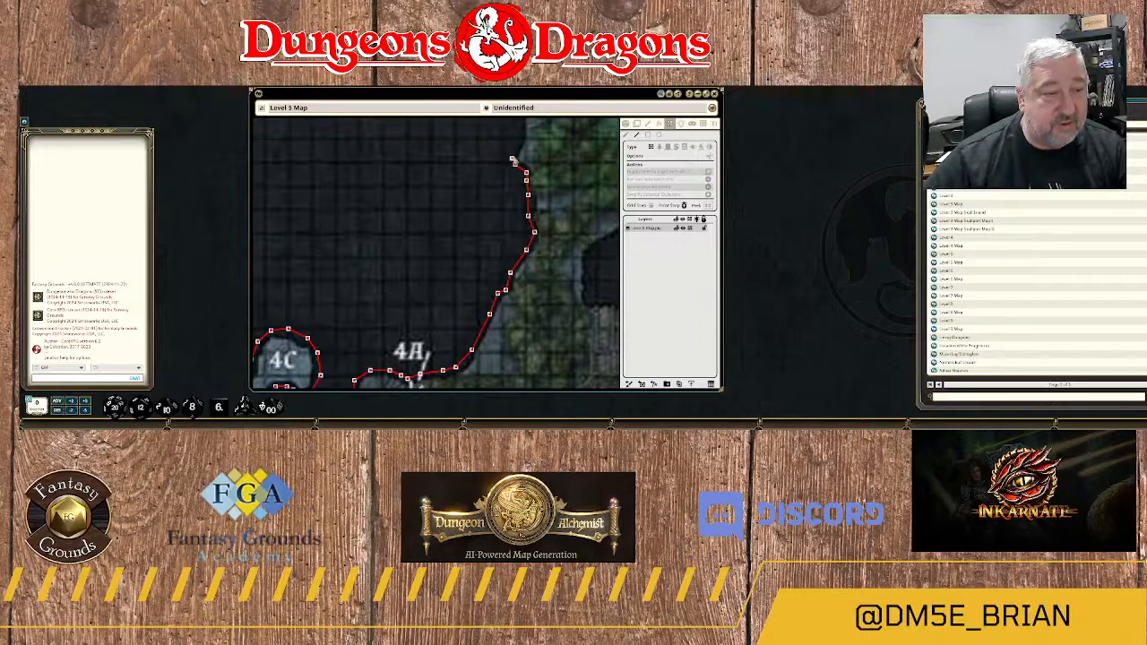
{"action": "left_click", "coordinate": [511, 157]}
Trace the wall from the notch up the uneven western edge of forest cavern 2D.
{"action": "left_click_drag", "start_coordinate": [548, 122], "coordinate": [508, 254]}
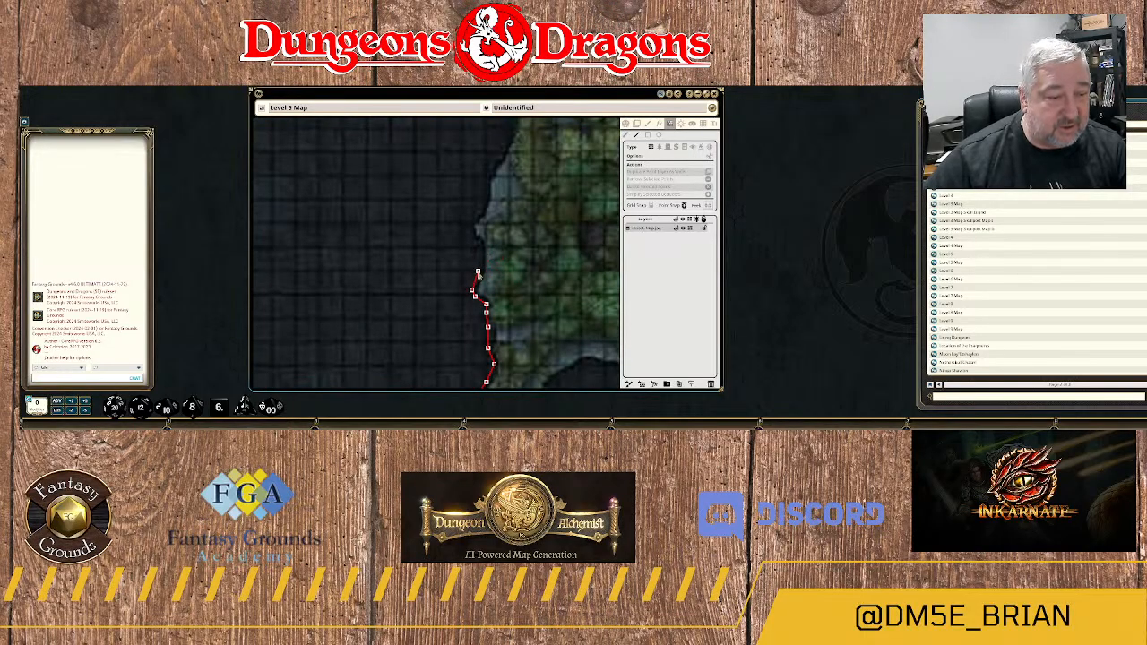
{"action": "left_click", "coordinate": [478, 249]}
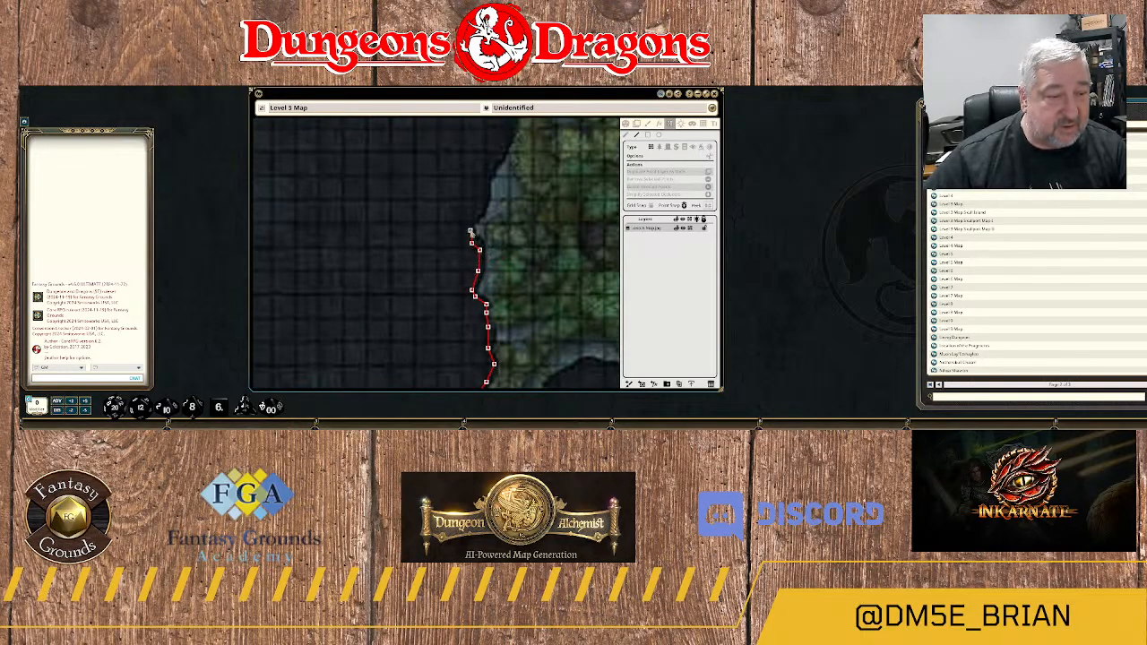
{"action": "left_click", "coordinate": [471, 226]}
{"action": "left_click", "coordinate": [472, 213]}
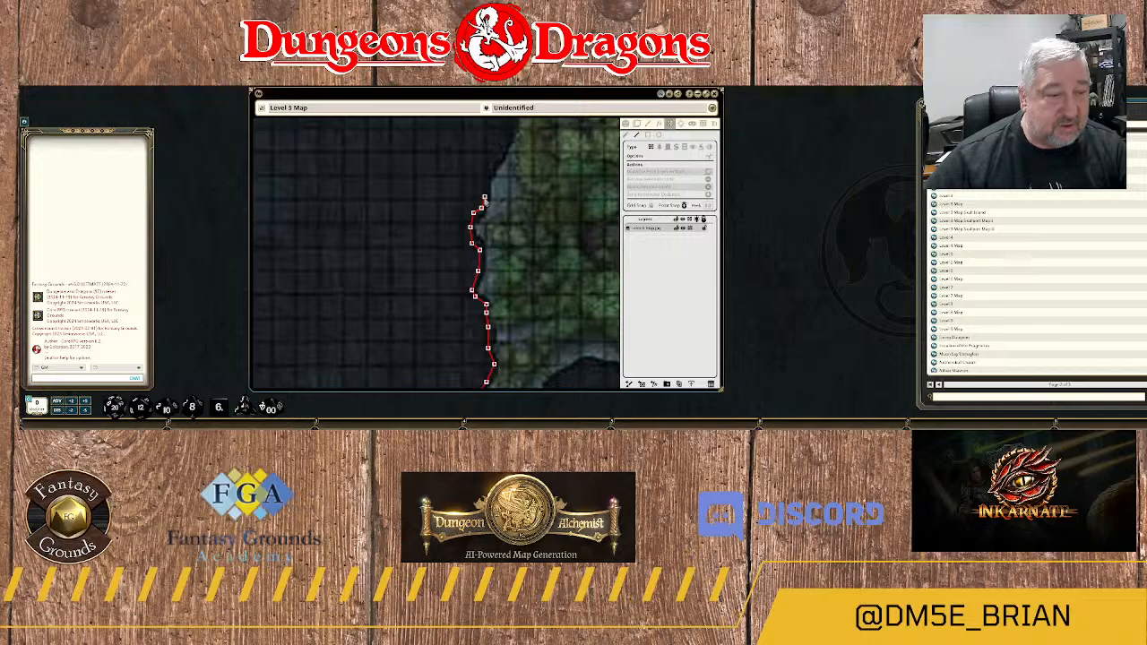
{"action": "left_click", "coordinate": [486, 170]}
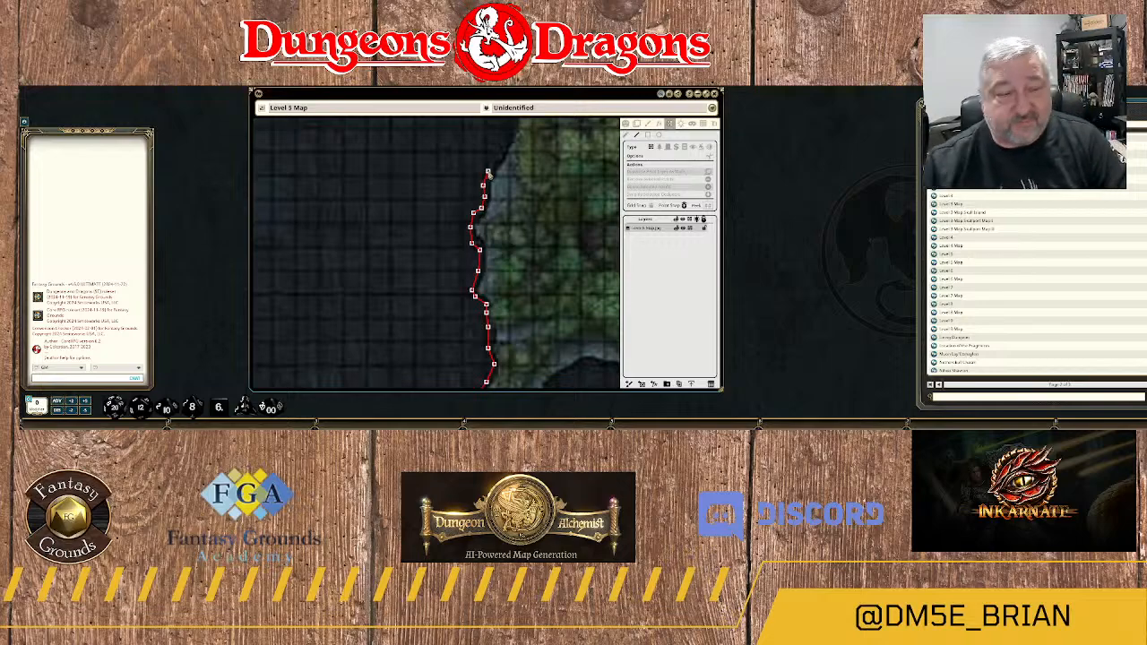
{"action": "left_click", "coordinate": [495, 159]}
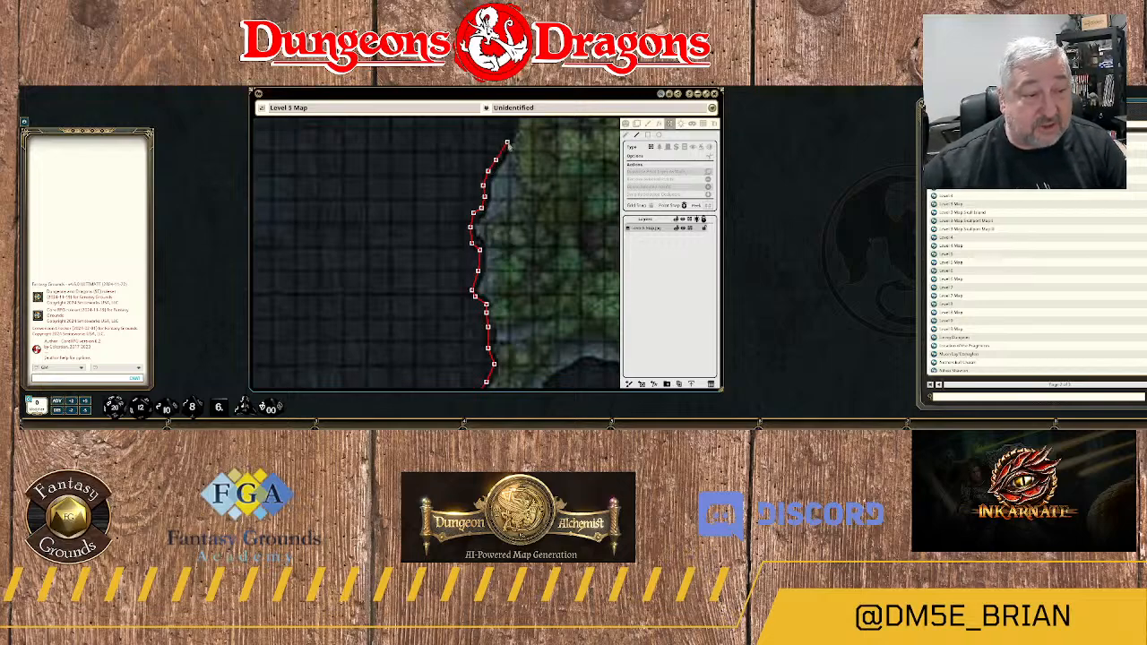
{"action": "left_click", "coordinate": [507, 141]}
Carry the wall around the northwest corner of forest cavern 2D, following its curve to the northeast.
{"action": "left_click_drag", "start_coordinate": [509, 143], "coordinate": [507, 257]}
{"action": "left_click", "coordinate": [510, 243]}
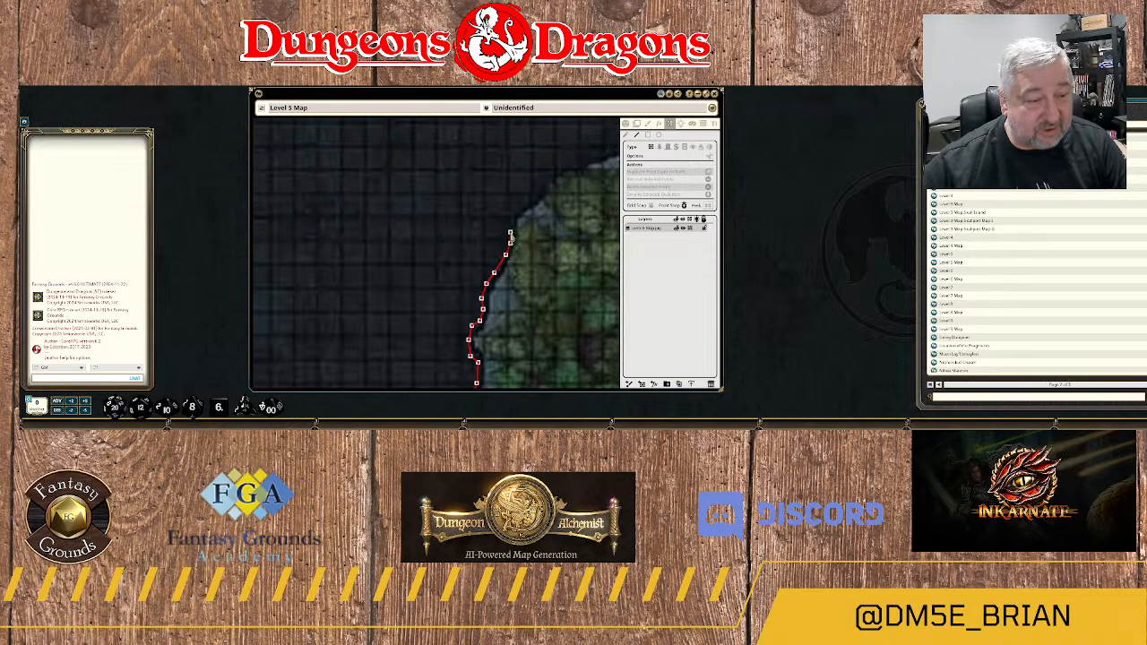
{"action": "left_click", "coordinate": [510, 215]}
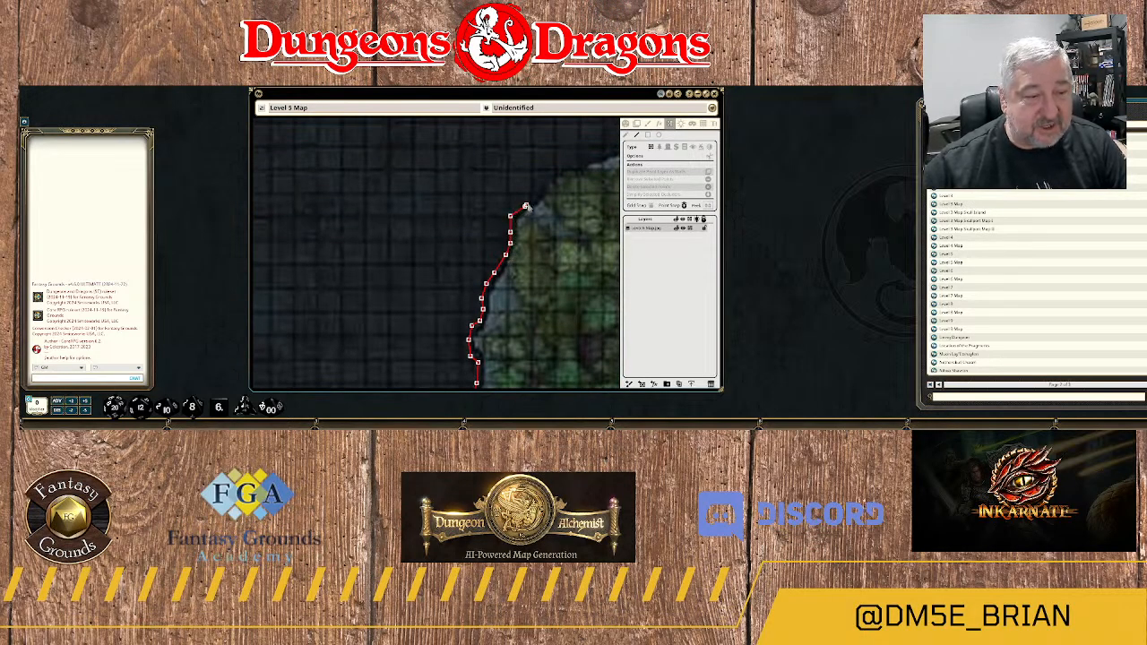
{"action": "left_click", "coordinate": [525, 206]}
{"action": "left_click", "coordinate": [534, 195]}
{"action": "left_click", "coordinate": [547, 183]}
{"action": "left_click", "coordinate": [560, 171]}
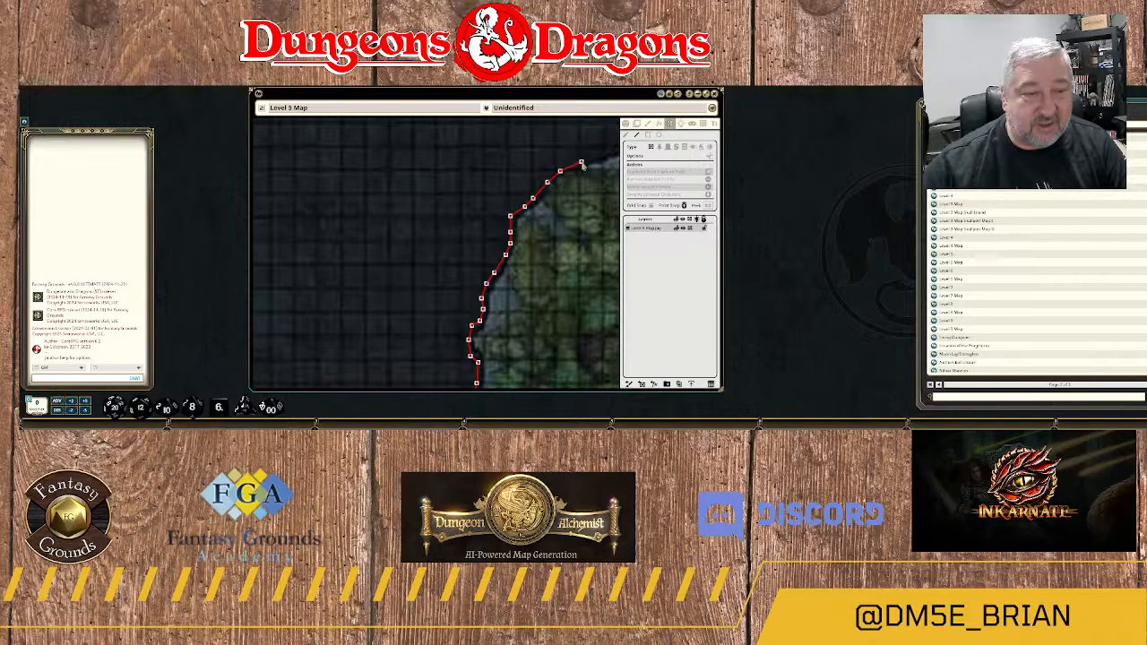
Trace the wall east along the northern edge of forest cavern 2D up to the peak above its label.
{"action": "left_click_drag", "start_coordinate": [584, 164], "coordinate": [422, 267]}
{"action": "left_click", "coordinate": [444, 258]}
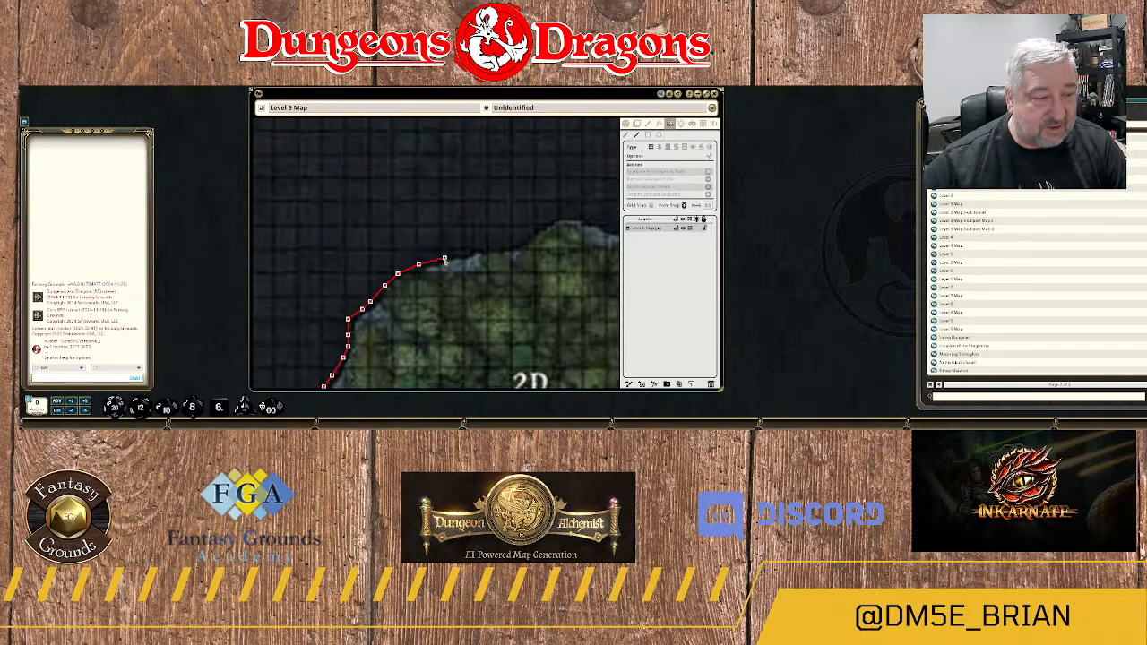
{"action": "left_click", "coordinate": [468, 252]}
{"action": "left_click", "coordinate": [491, 245]}
{"action": "left_click", "coordinate": [504, 245]}
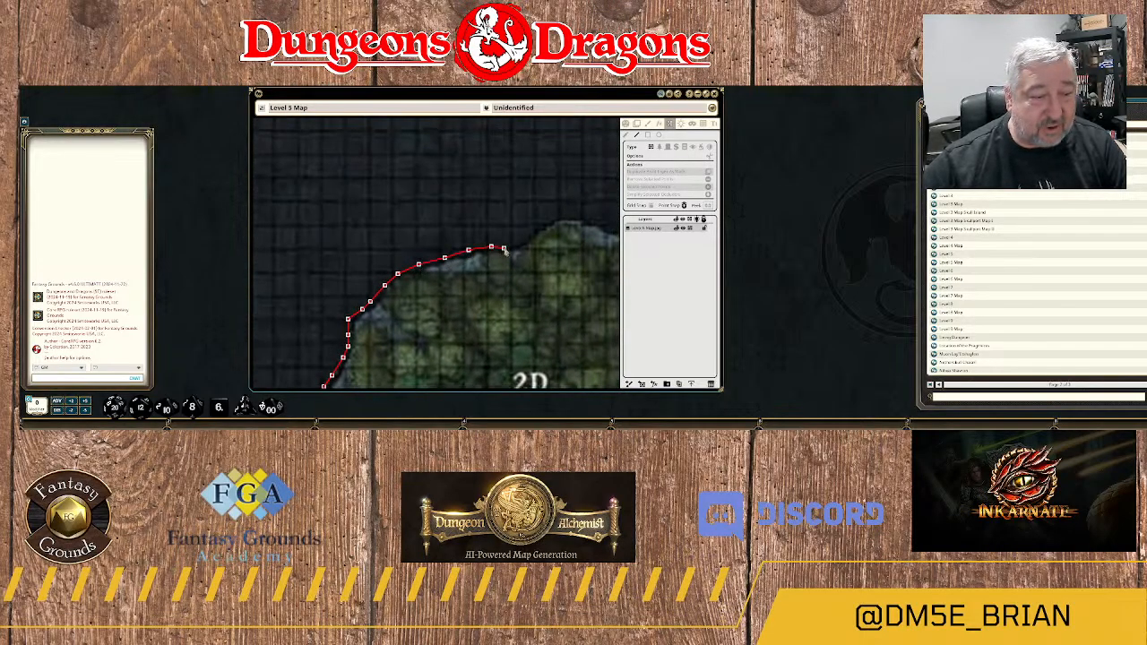
{"action": "left_click", "coordinate": [525, 236]}
{"action": "left_click", "coordinate": [543, 222]}
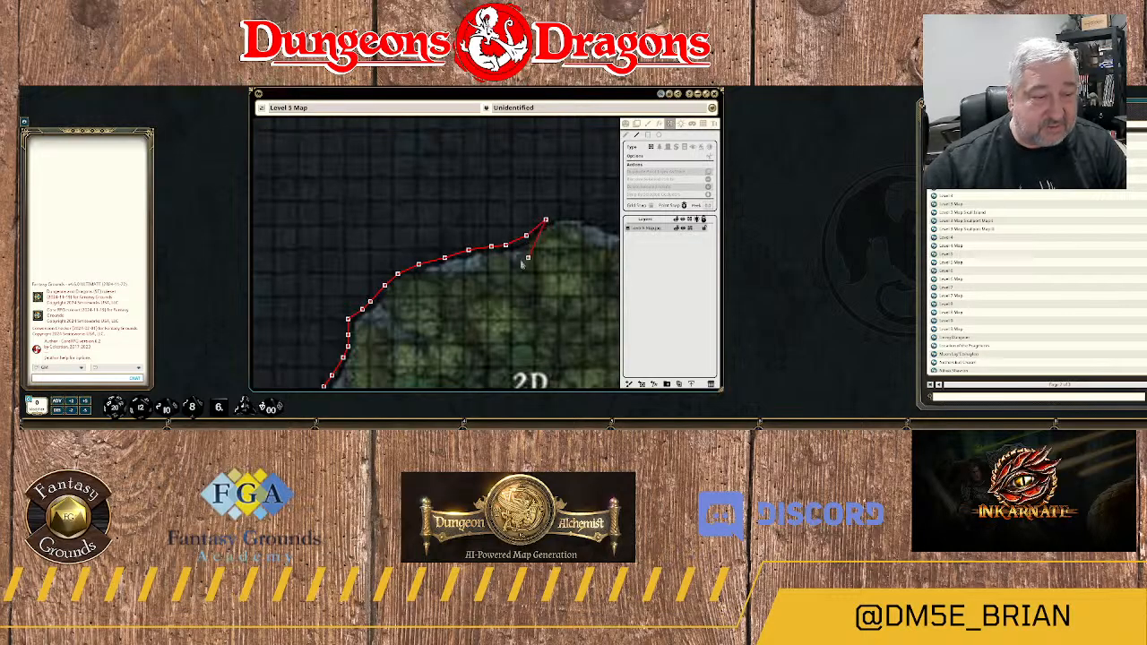
Continue the wall east from the peak above the 2D label, down the gently sloping northern forest edge.
{"action": "left_click_drag", "start_coordinate": [525, 262], "coordinate": [301, 305]}
{"action": "left_click", "coordinate": [350, 262]}
{"action": "left_click", "coordinate": [372, 267]}
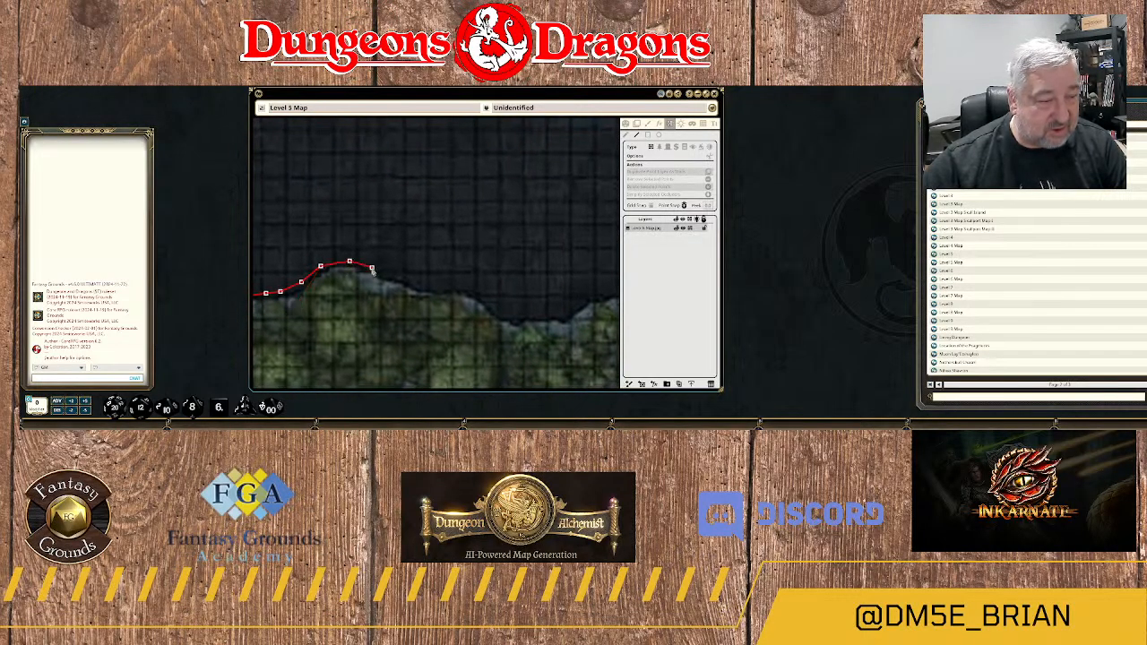
{"action": "left_click", "coordinate": [394, 275]}
{"action": "left_click", "coordinate": [416, 284]}
{"action": "left_click", "coordinate": [438, 289]}
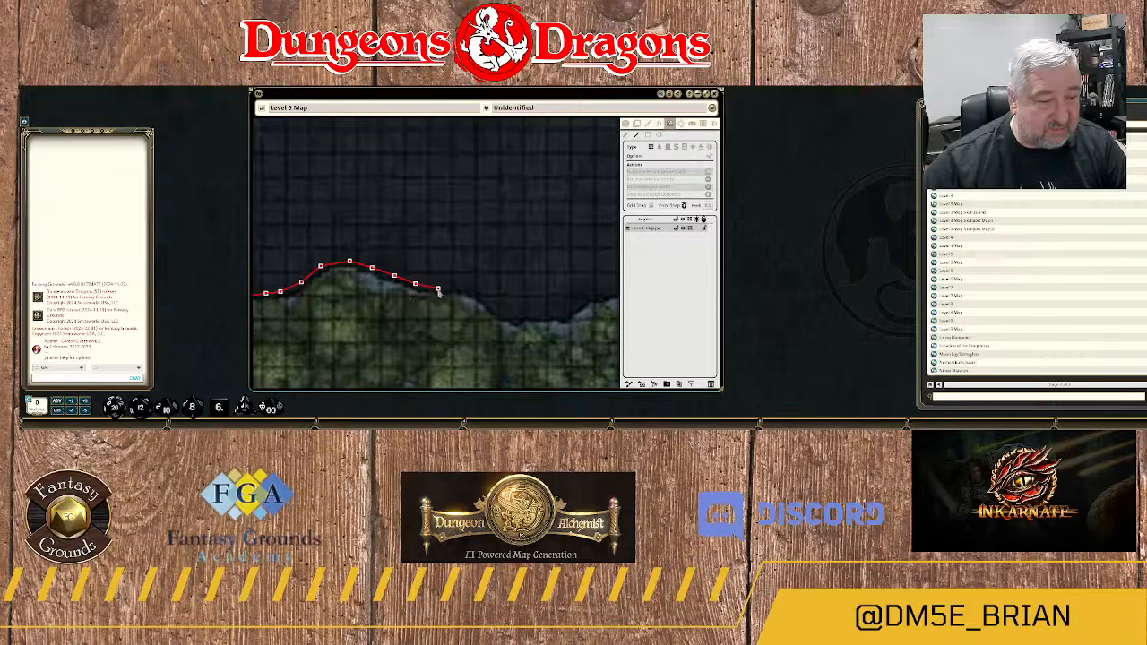
{"action": "left_click", "coordinate": [459, 289]}
Trace the wall down into the dip of the northern forest edge and along its low flat stretch.
{"action": "left_click_drag", "start_coordinate": [458, 290], "coordinate": [341, 267]}
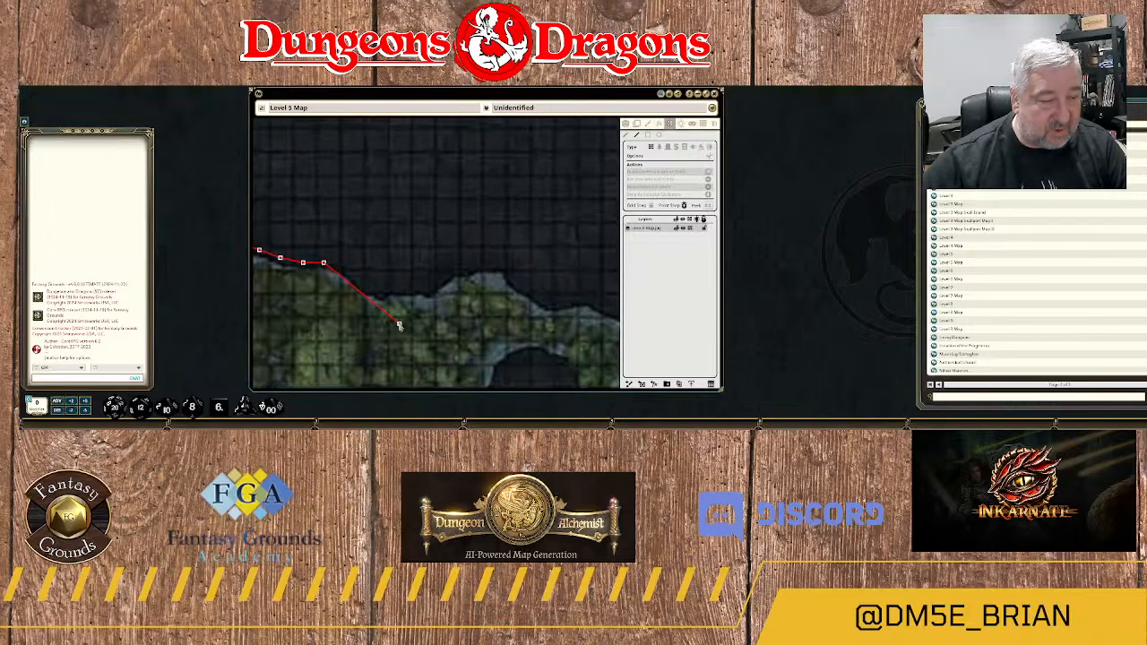
{"action": "left_click", "coordinate": [356, 280]}
{"action": "left_click", "coordinate": [376, 292]}
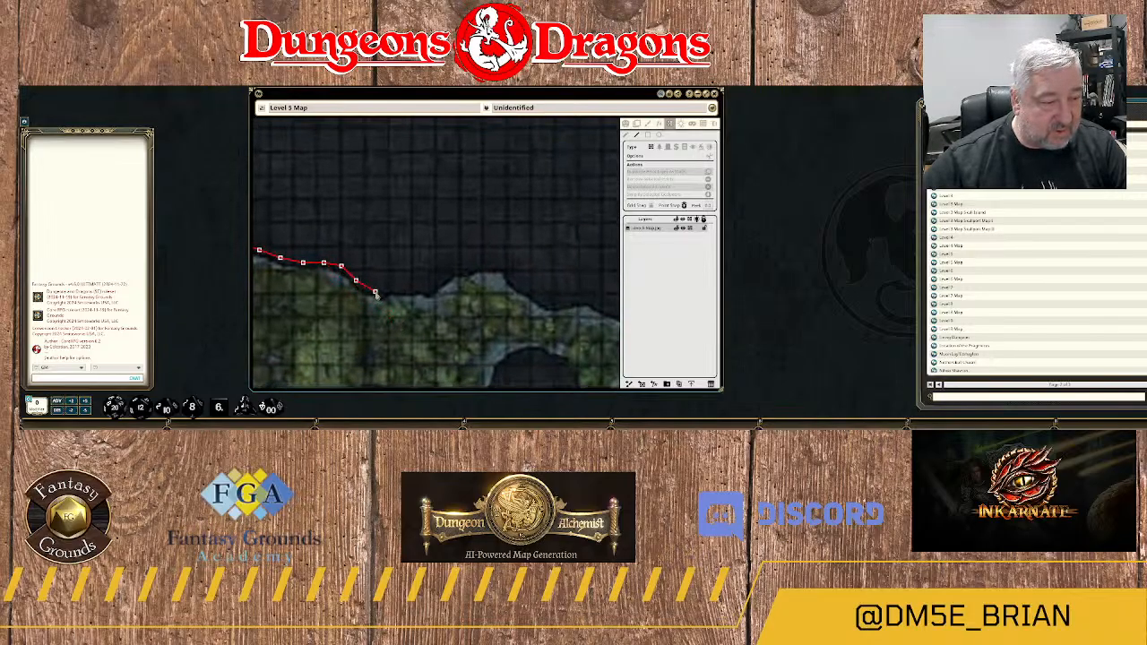
{"action": "left_click", "coordinate": [391, 289]}
{"action": "left_click", "coordinate": [416, 288]}
{"action": "left_click", "coordinate": [428, 290]}
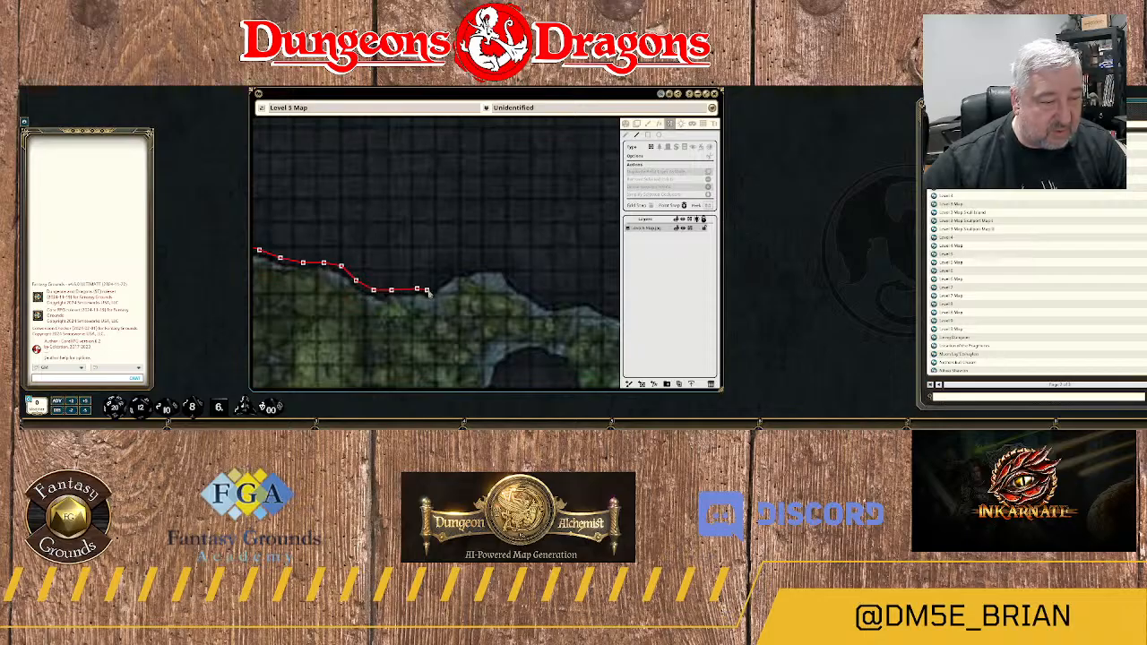
Carry the wall up over the next rise in the forest's northern edge and down its eastern slope.
{"action": "left_click", "coordinate": [446, 280]}
{"action": "left_click", "coordinate": [471, 267]}
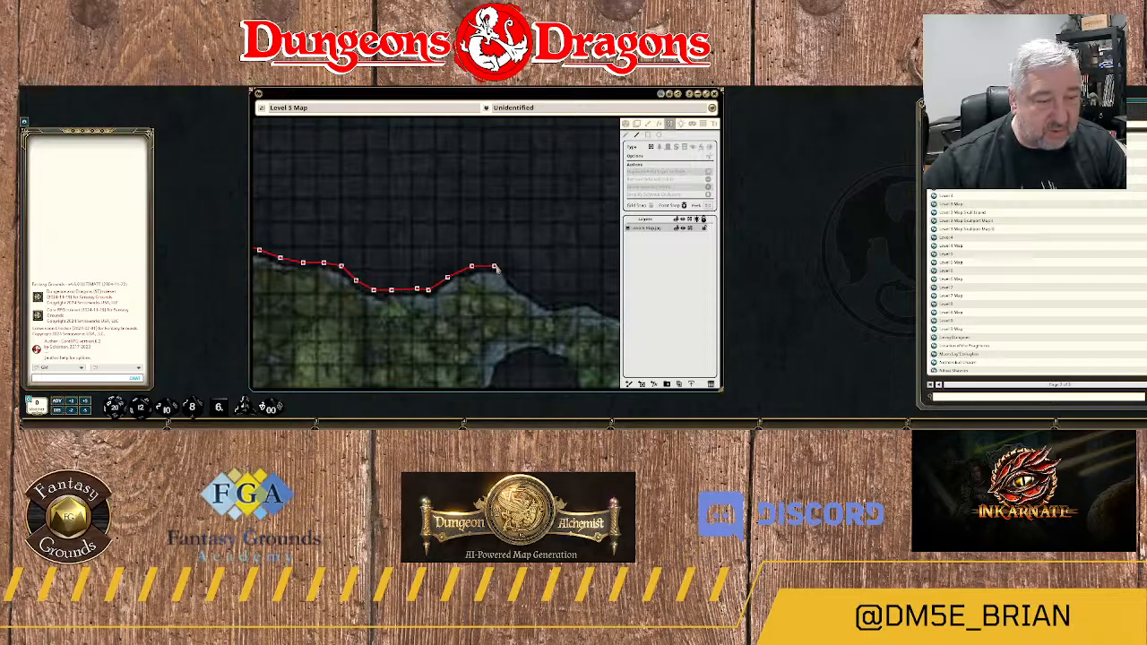
{"action": "left_click", "coordinate": [506, 265]}
{"action": "left_click", "coordinate": [514, 278]}
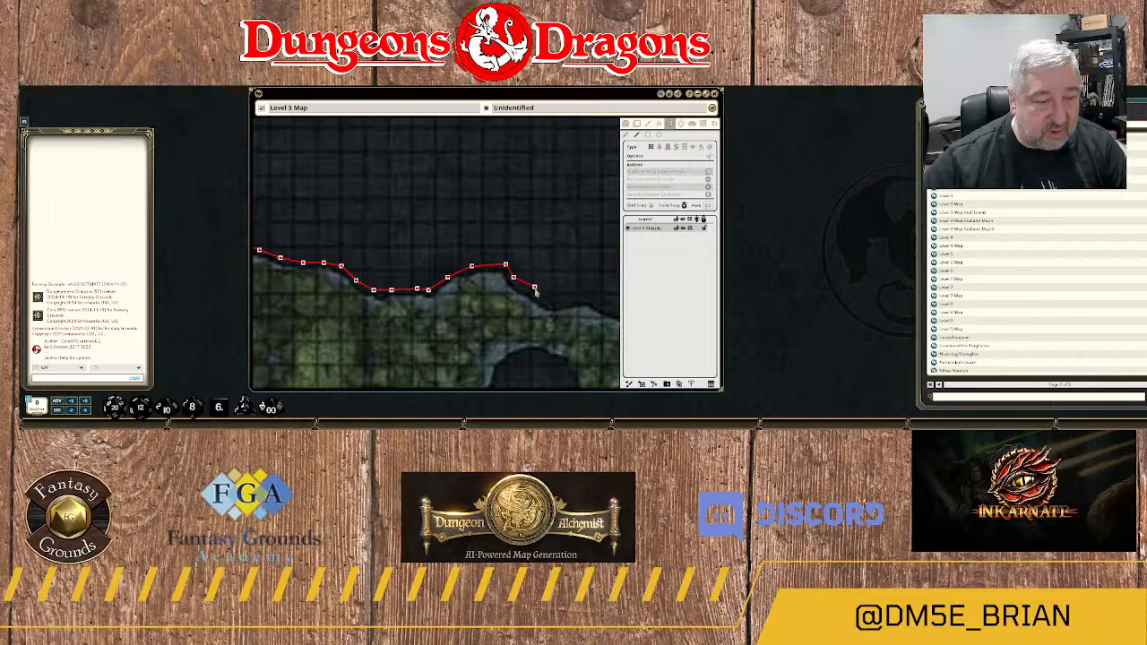
{"action": "left_click", "coordinate": [536, 293]}
{"action": "left_click", "coordinate": [554, 304]}
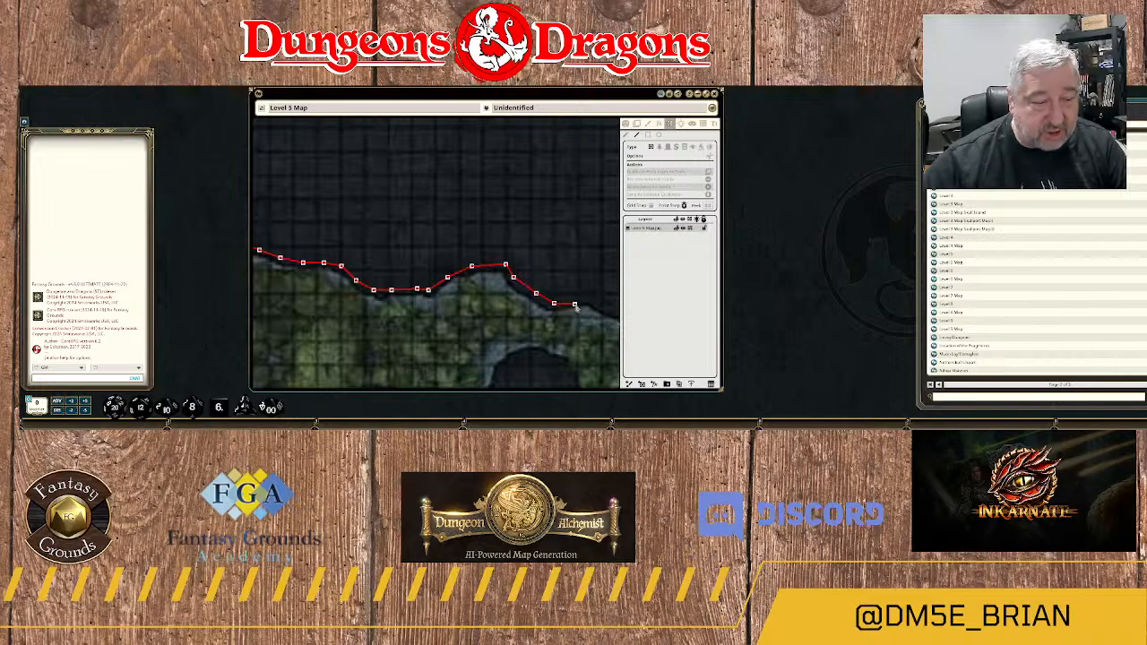
Trace the wall along the last uneven stretch of the northern forest edge to where it meets the river.
{"action": "left_click_drag", "start_coordinate": [576, 308], "coordinate": [459, 312]}
{"action": "left_click", "coordinate": [474, 304]}
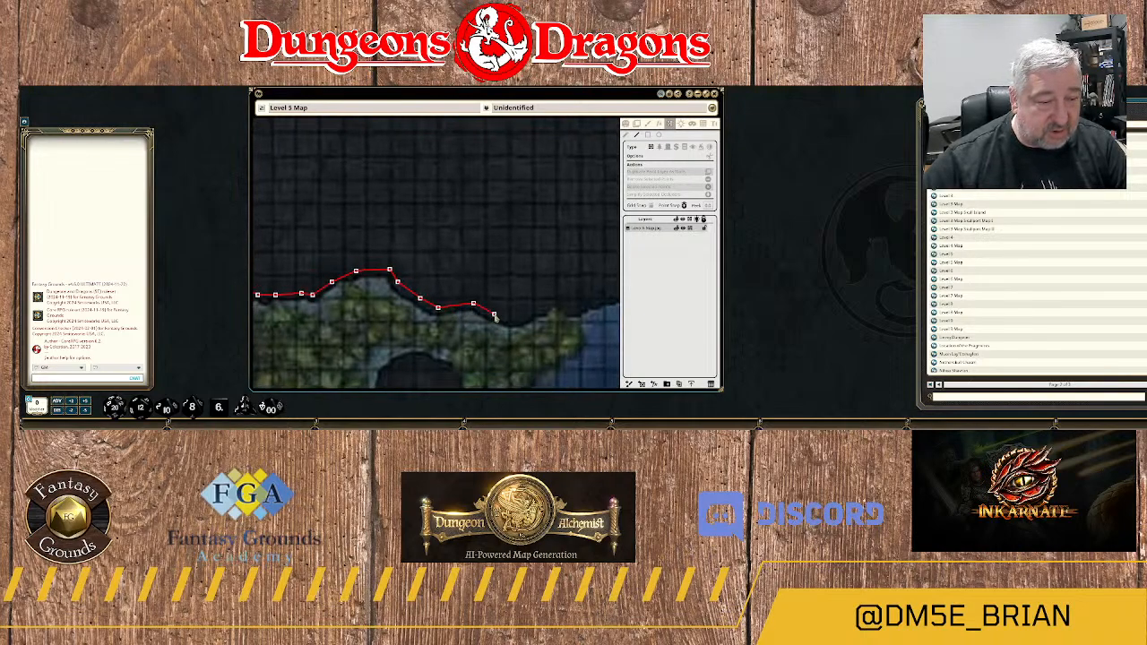
{"action": "left_click", "coordinate": [493, 314]}
{"action": "left_click", "coordinate": [513, 320]}
{"action": "left_click", "coordinate": [539, 311]}
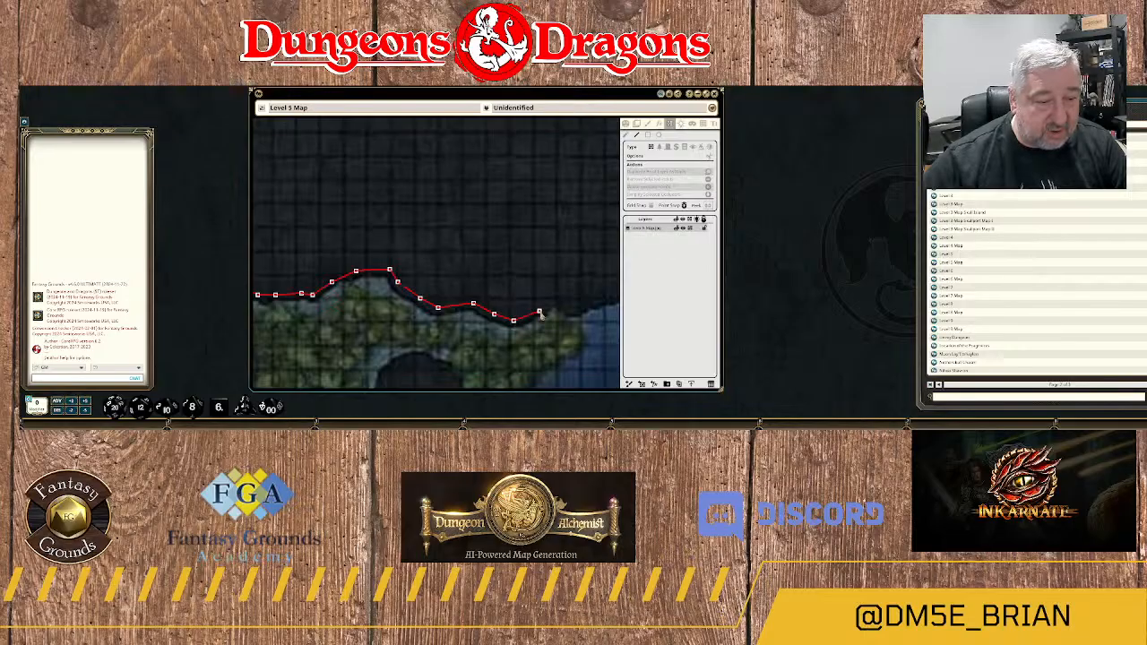
{"action": "left_click_drag", "start_coordinate": [556, 314], "coordinate": [454, 333]}
{"action": "left_click", "coordinate": [453, 332]}
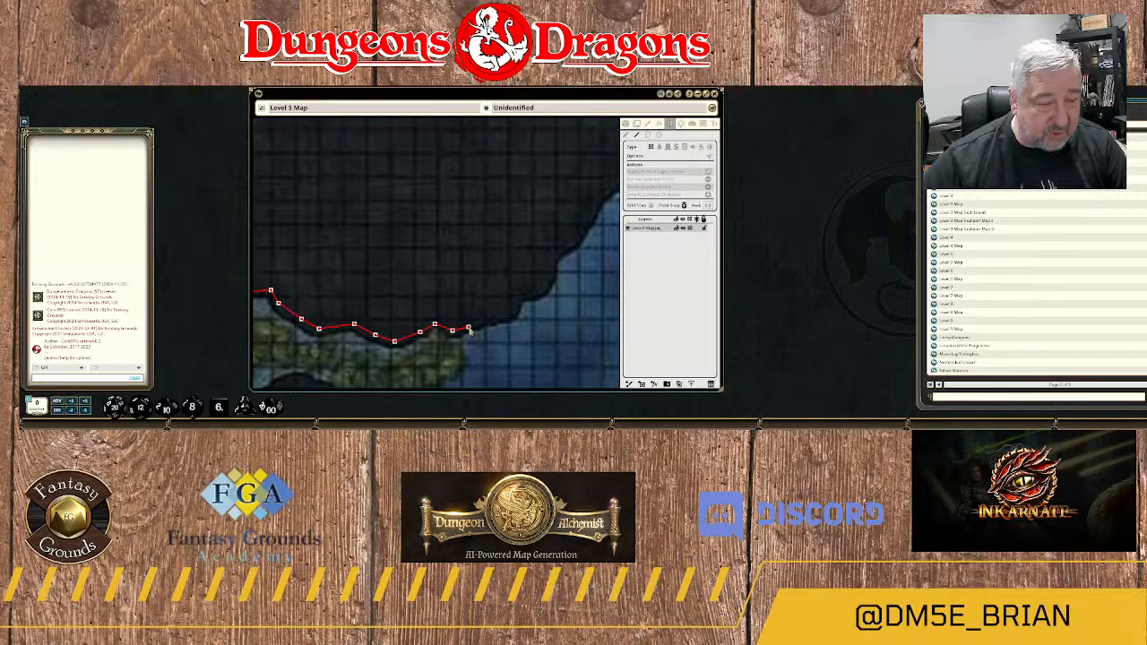
Continue the wall from the forest along the river's northwest bank and around the first small ledge.
{"action": "left_click", "coordinate": [468, 329]}
{"action": "left_click", "coordinate": [498, 317]}
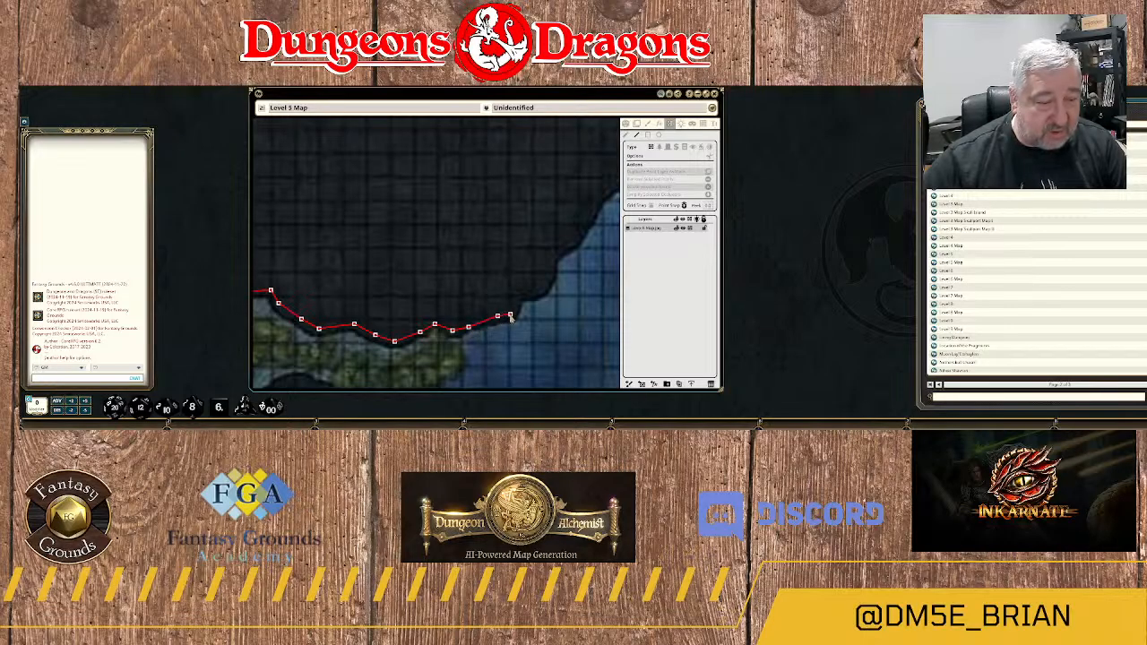
{"action": "left_click", "coordinate": [510, 313]}
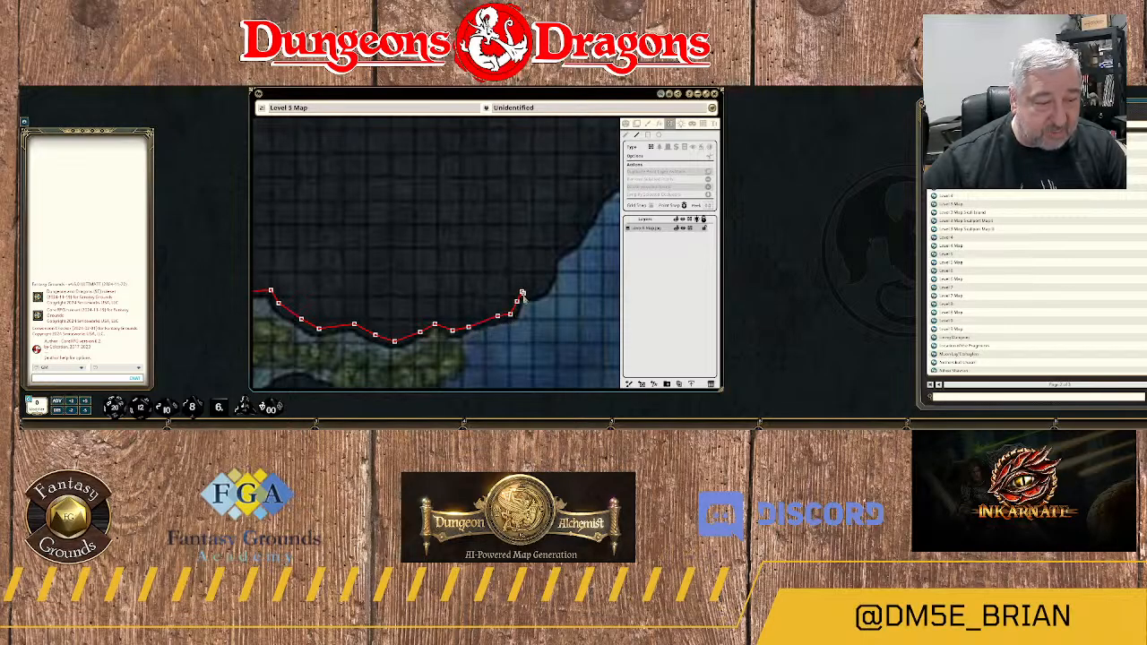
{"action": "left_click", "coordinate": [517, 302]}
{"action": "left_click", "coordinate": [522, 292]}
{"action": "left_click", "coordinate": [535, 293]}
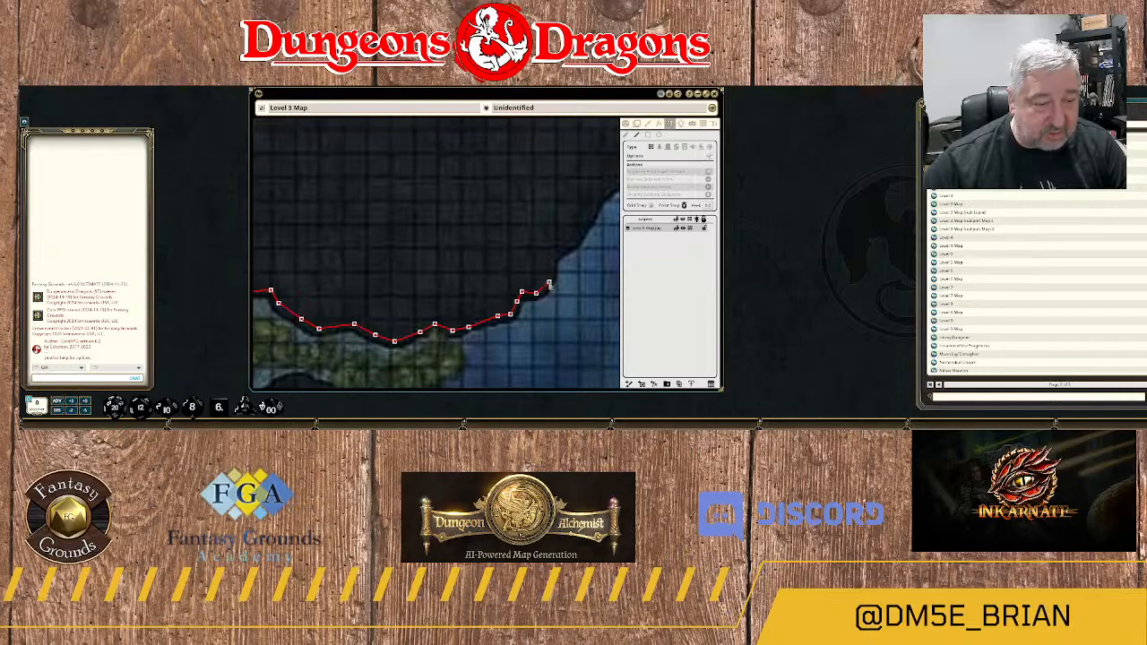
Trace the wall northeast up the river's stepped western bank.
{"action": "left_click", "coordinate": [549, 283]}
{"action": "left_click", "coordinate": [553, 263]}
{"action": "left_click", "coordinate": [560, 248]}
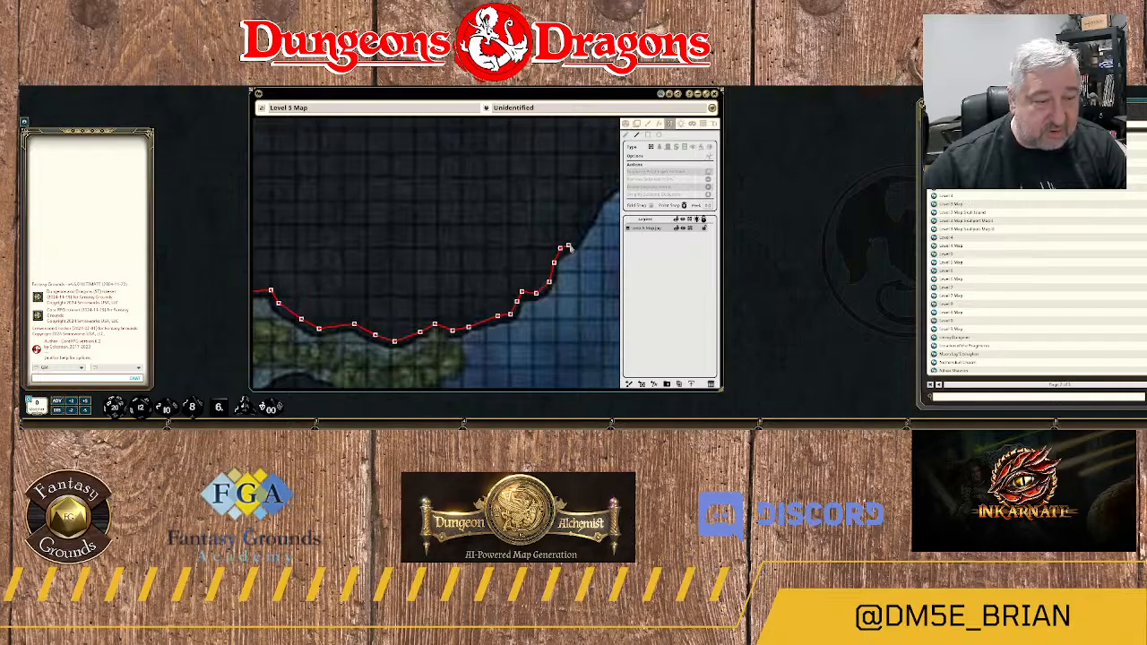
{"action": "left_click", "coordinate": [574, 242]}
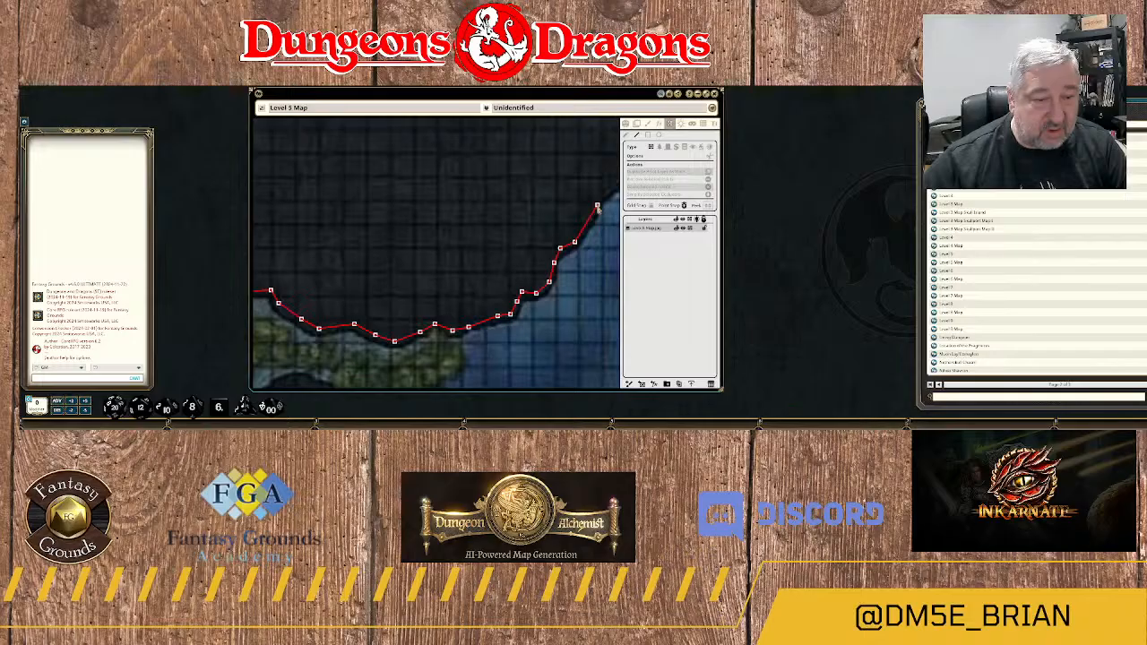
{"action": "left_click", "coordinate": [598, 207]}
{"action": "left_click_drag", "start_coordinate": [598, 207], "coordinate": [485, 325]}
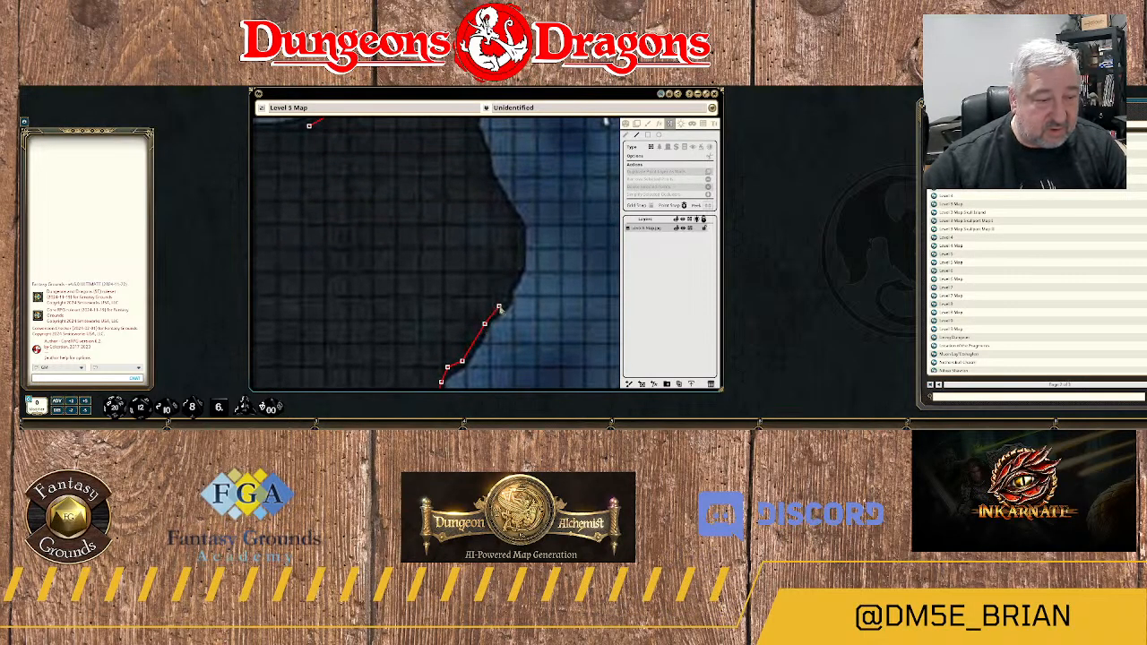
Carry the wall north around the bulge in the river's western bank, joining it to the wall at the northern river crossing.
{"action": "left_click", "coordinate": [499, 308]}
{"action": "left_click", "coordinate": [511, 282]}
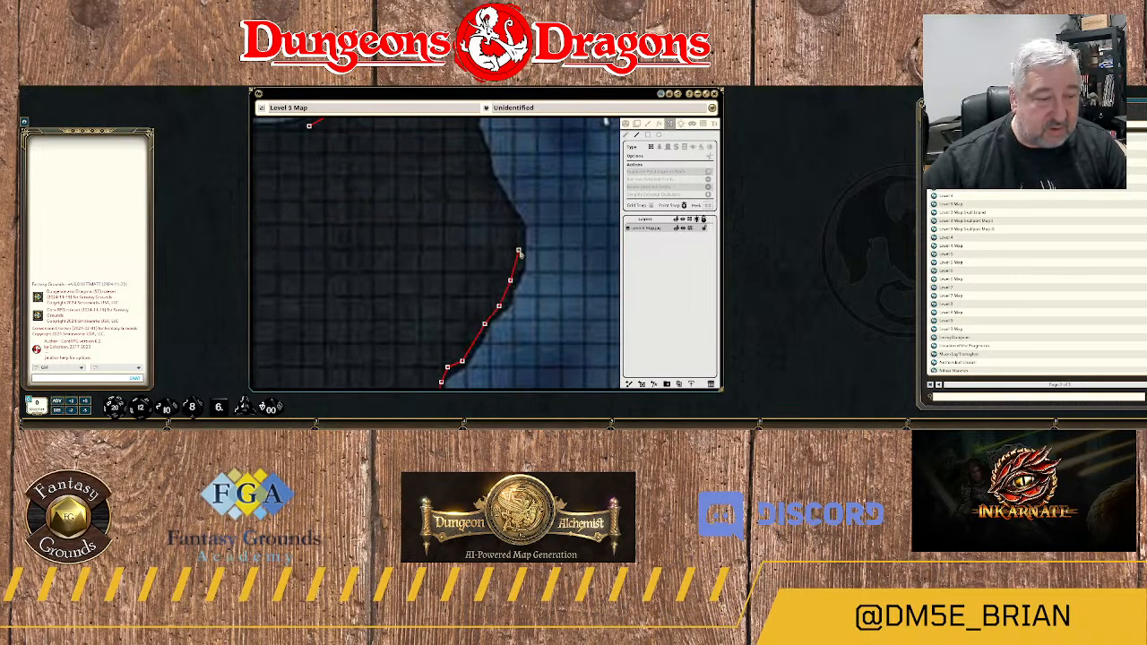
{"action": "left_click", "coordinate": [518, 250]}
{"action": "left_click", "coordinate": [516, 222]}
{"action": "left_click", "coordinate": [494, 188]}
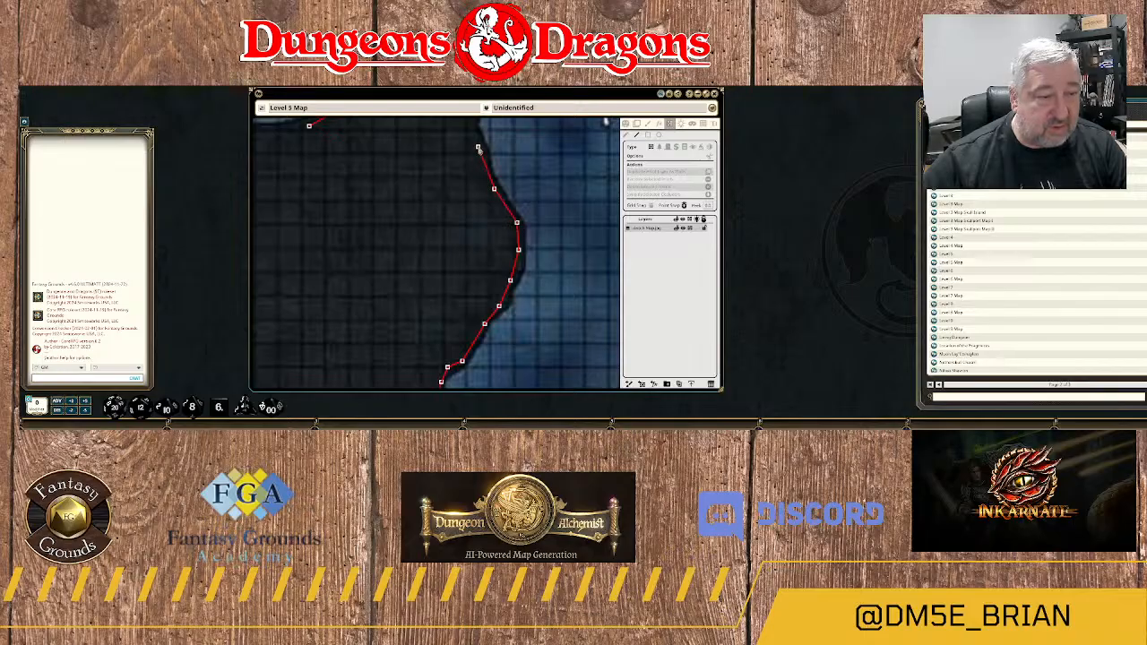
{"action": "left_click_drag", "start_coordinate": [484, 152], "coordinate": [490, 338]}
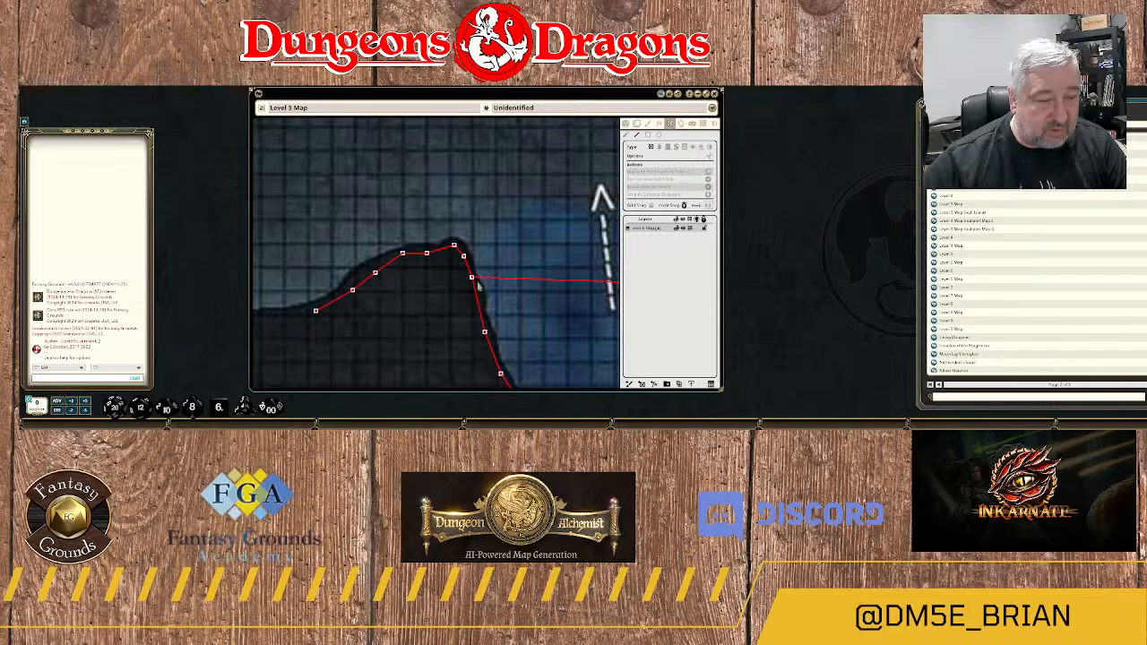
Delete the surplus wall points running west from the rock peak beside the northern river crossing.
{"action": "scroll", "coordinate": [479, 285], "scroll_direction": "down", "scroll_amount": 5}
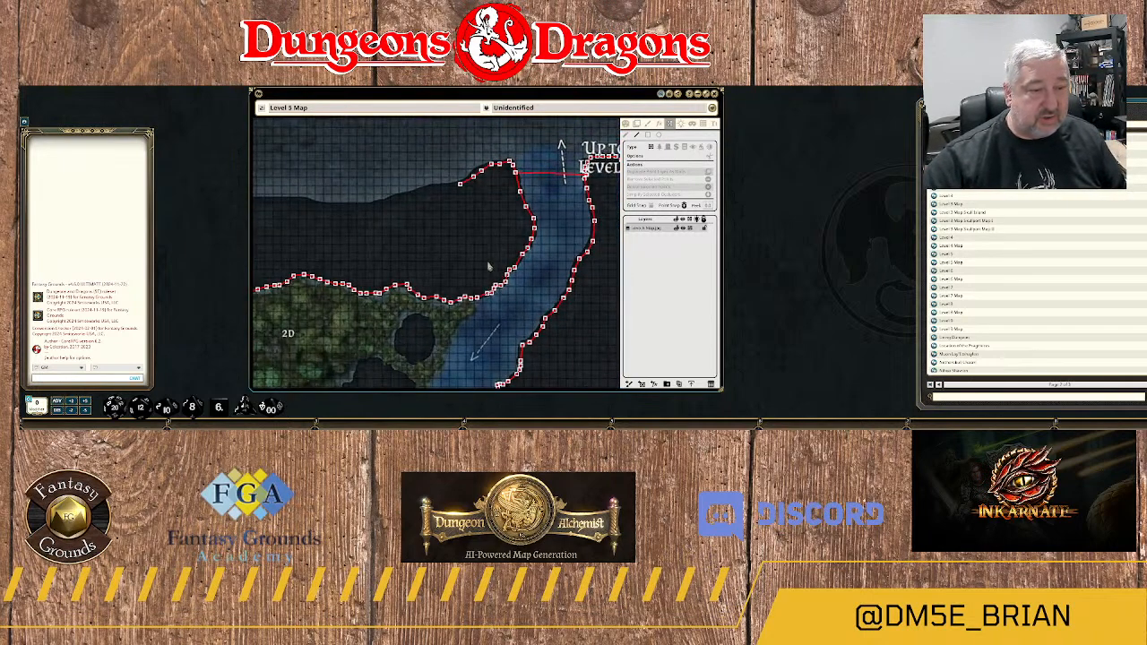
{"action": "scroll", "coordinate": [489, 266], "scroll_direction": "down", "scroll_amount": 2}
{"action": "scroll", "coordinate": [489, 269], "scroll_direction": "up", "scroll_amount": 6}
{"action": "scroll", "coordinate": [487, 287], "scroll_direction": "up", "scroll_amount": 2}
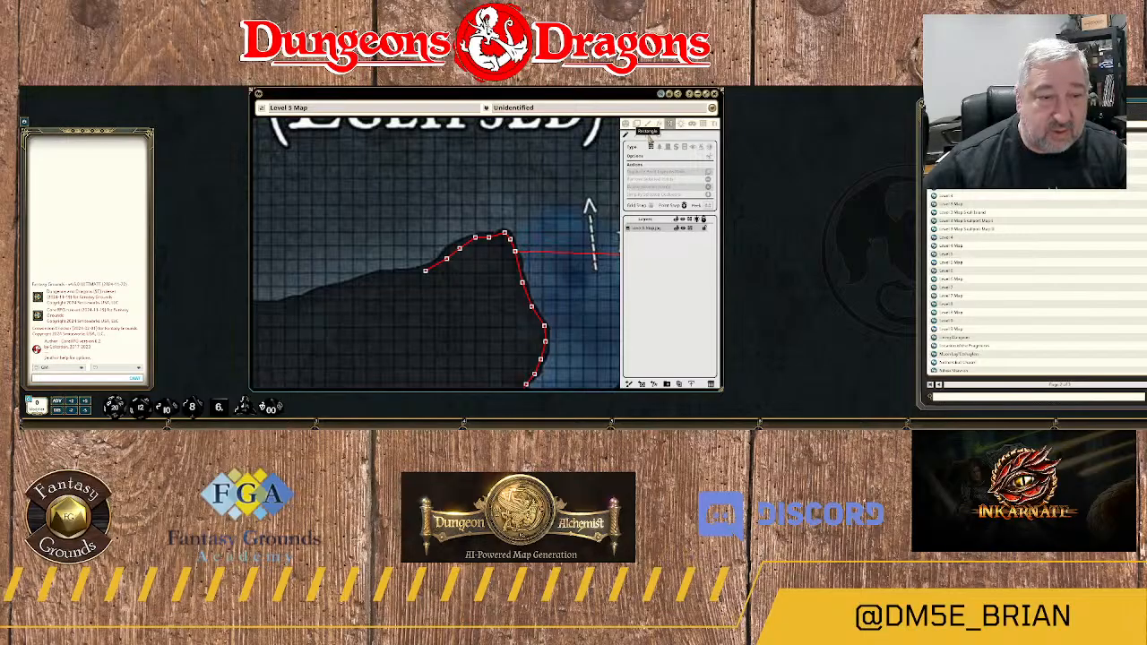
{"action": "left_click_drag", "start_coordinate": [404, 228], "coordinate": [501, 285]}
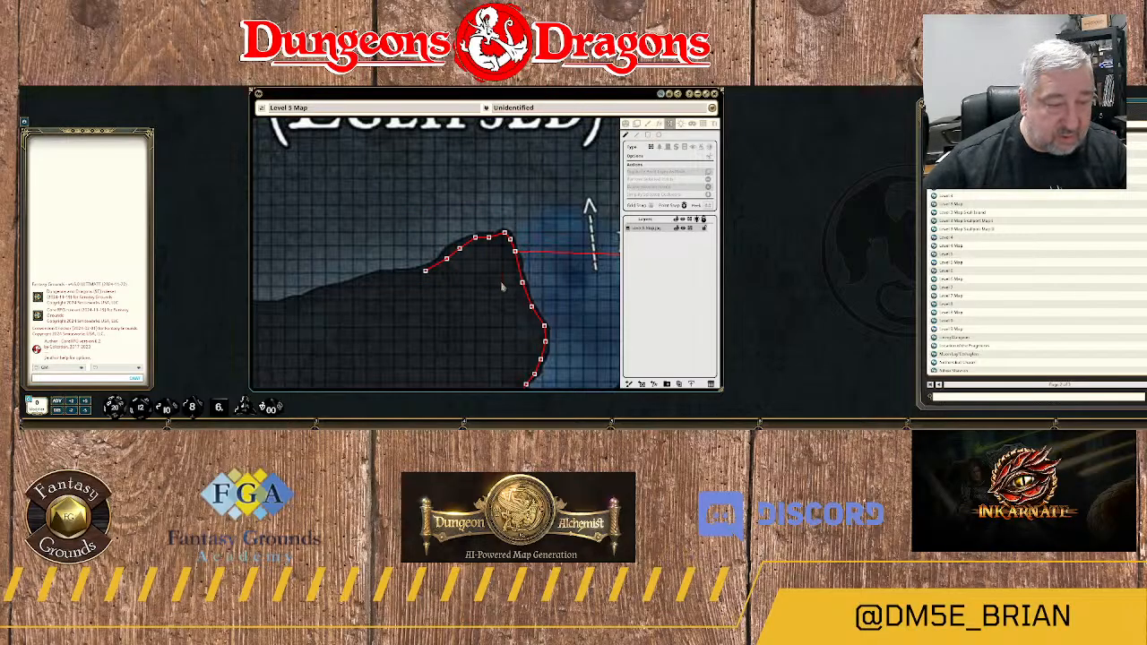
{"action": "key", "text": "Delete"}
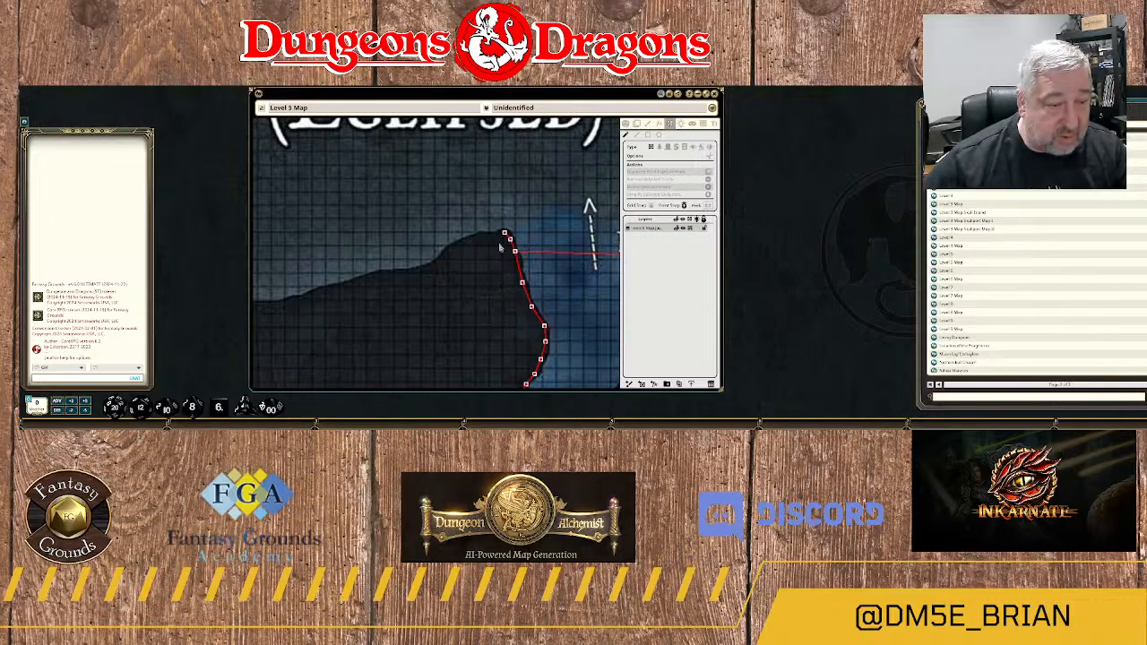
{"action": "left_click_drag", "start_coordinate": [475, 212], "coordinate": [529, 244]}
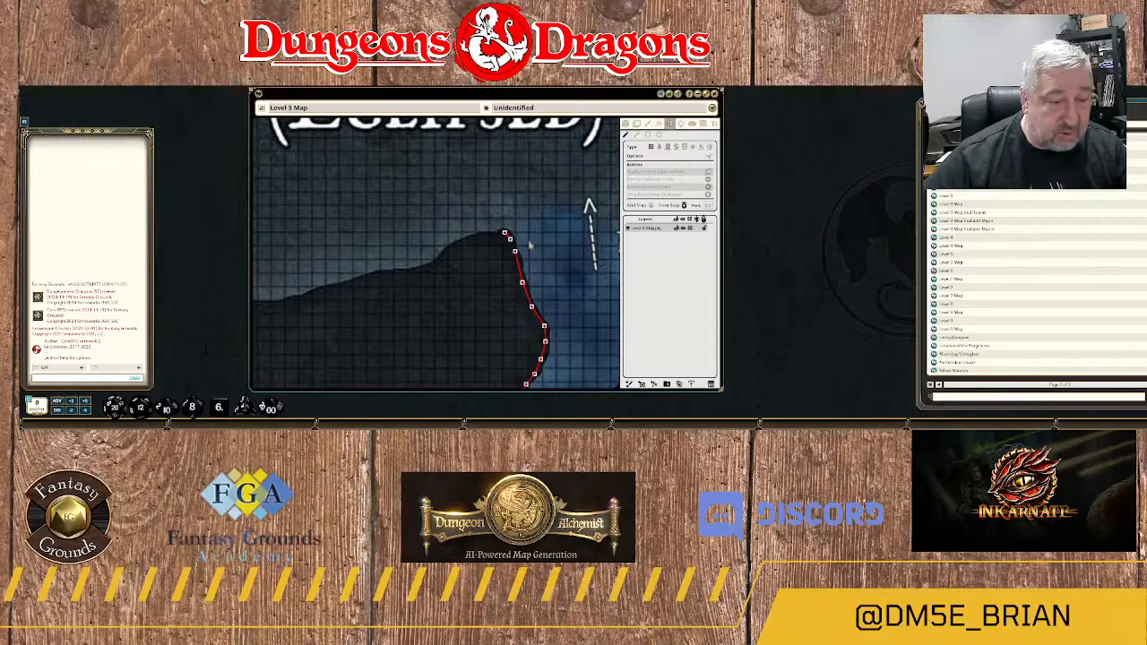
{"action": "scroll", "coordinate": [546, 258], "scroll_direction": "up", "scroll_amount": 2}
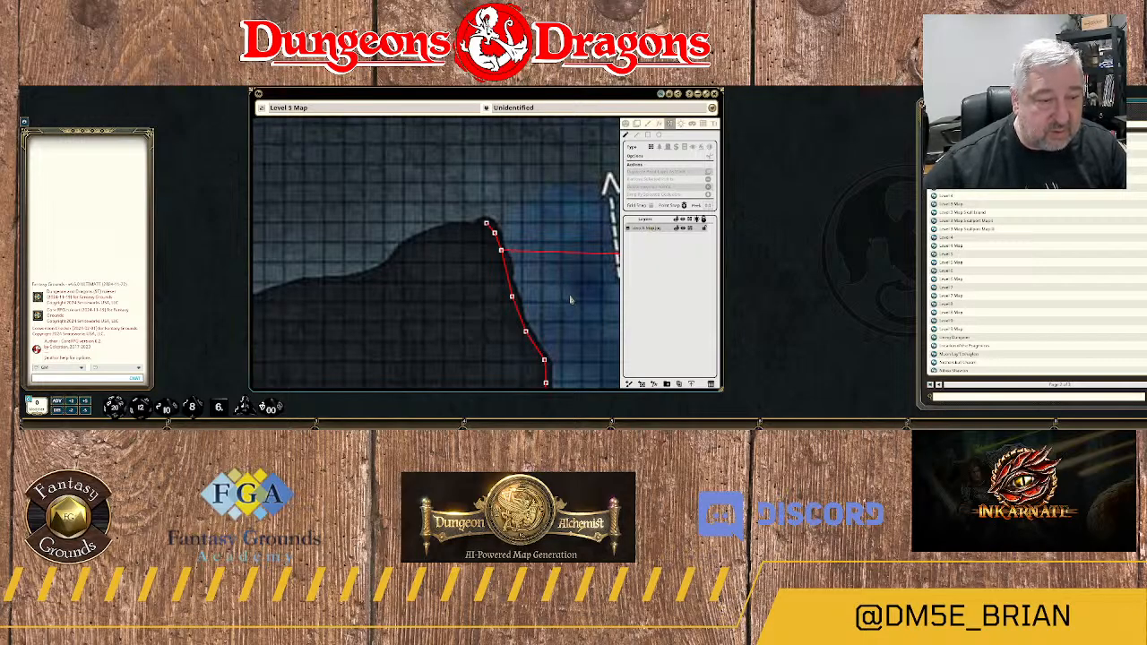
Review the traced walls across the whole map and examine the Level 1, 2 and 3 plans of Wyllow's Tower (Area 6).
{"action": "scroll", "coordinate": [570, 299], "scroll_direction": "down", "scroll_amount": 8}
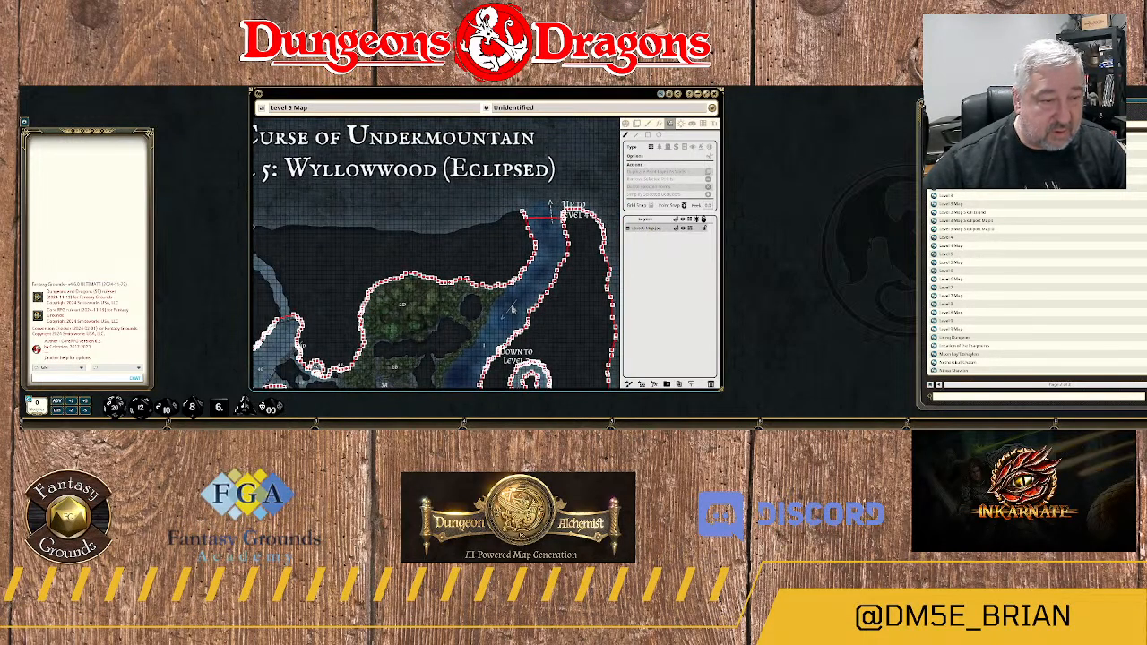
{"action": "left_click_drag", "start_coordinate": [513, 310], "coordinate": [527, 174]}
{"action": "scroll", "coordinate": [467, 233], "scroll_direction": "down", "scroll_amount": 4}
{"action": "left_click_drag", "start_coordinate": [420, 278], "coordinate": [449, 225]}
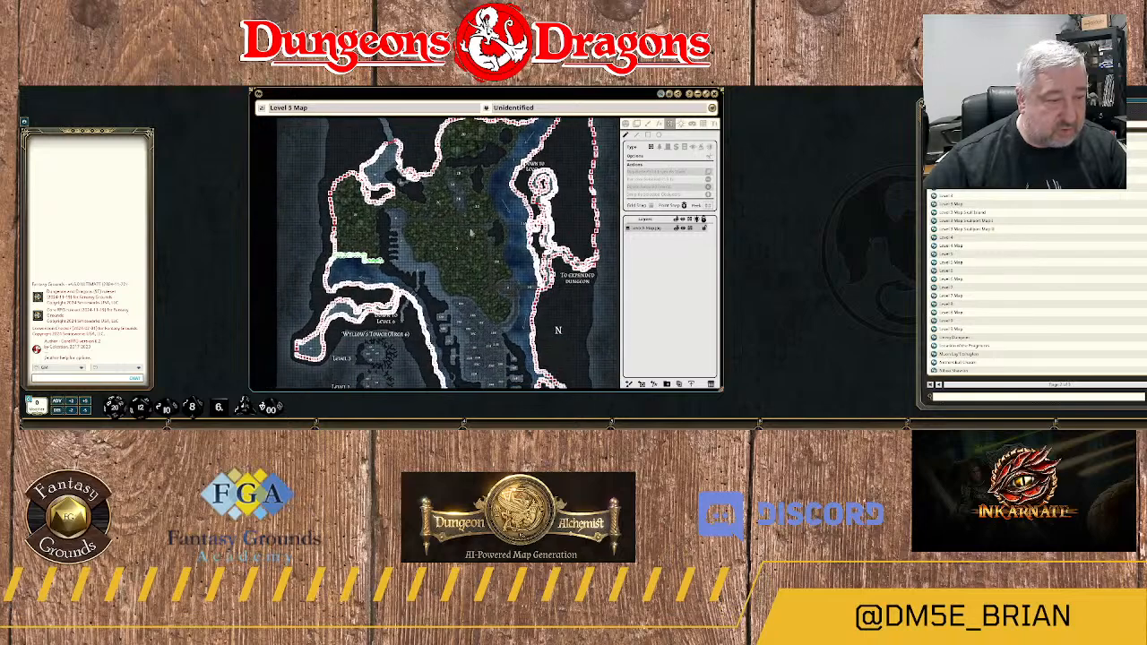
{"action": "scroll", "coordinate": [475, 233], "scroll_direction": "down", "scroll_amount": 2}
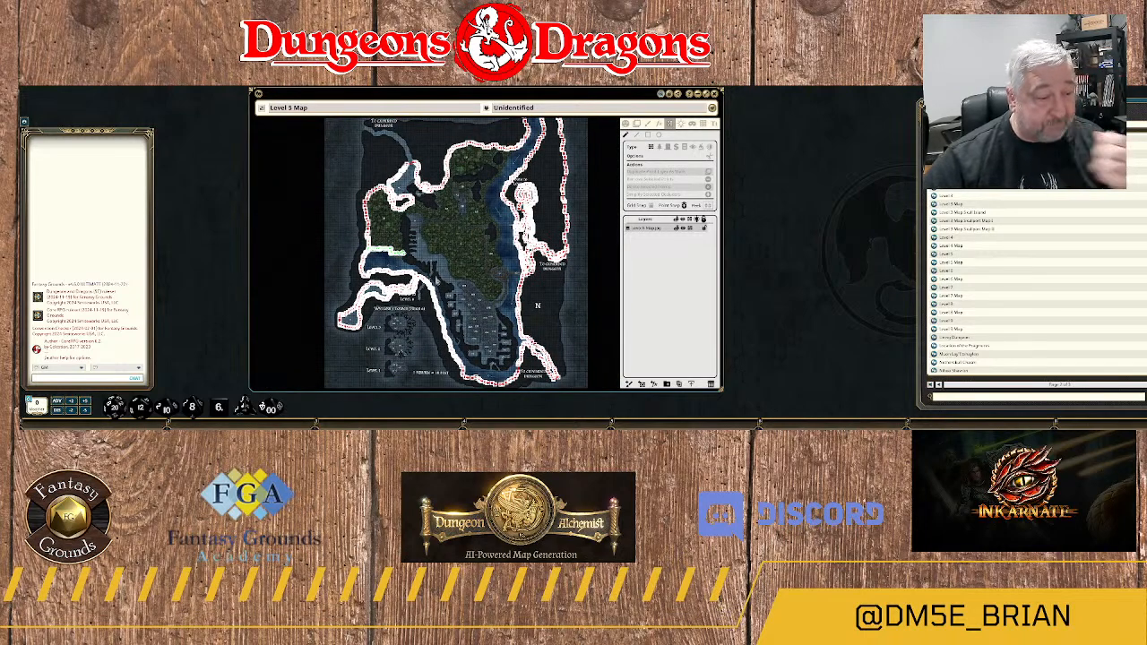
{"action": "left_click_drag", "start_coordinate": [429, 345], "coordinate": [465, 238]}
{"action": "scroll", "coordinate": [446, 267], "scroll_direction": "up", "scroll_amount": 5}
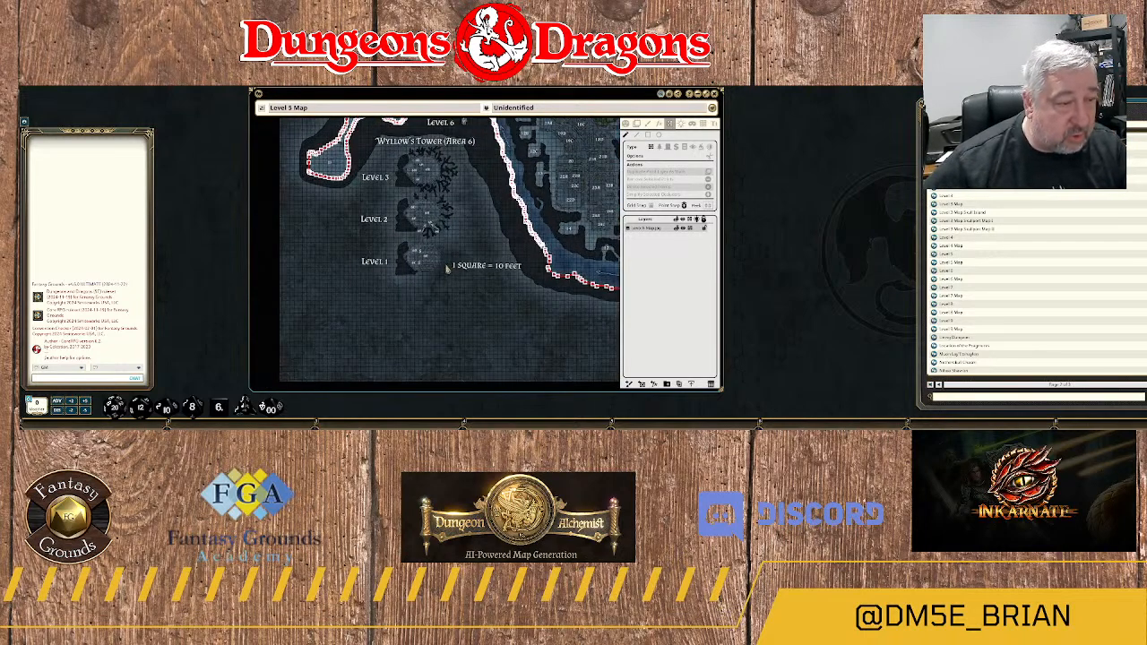
{"action": "scroll", "coordinate": [450, 228], "scroll_direction": "up", "scroll_amount": 1}
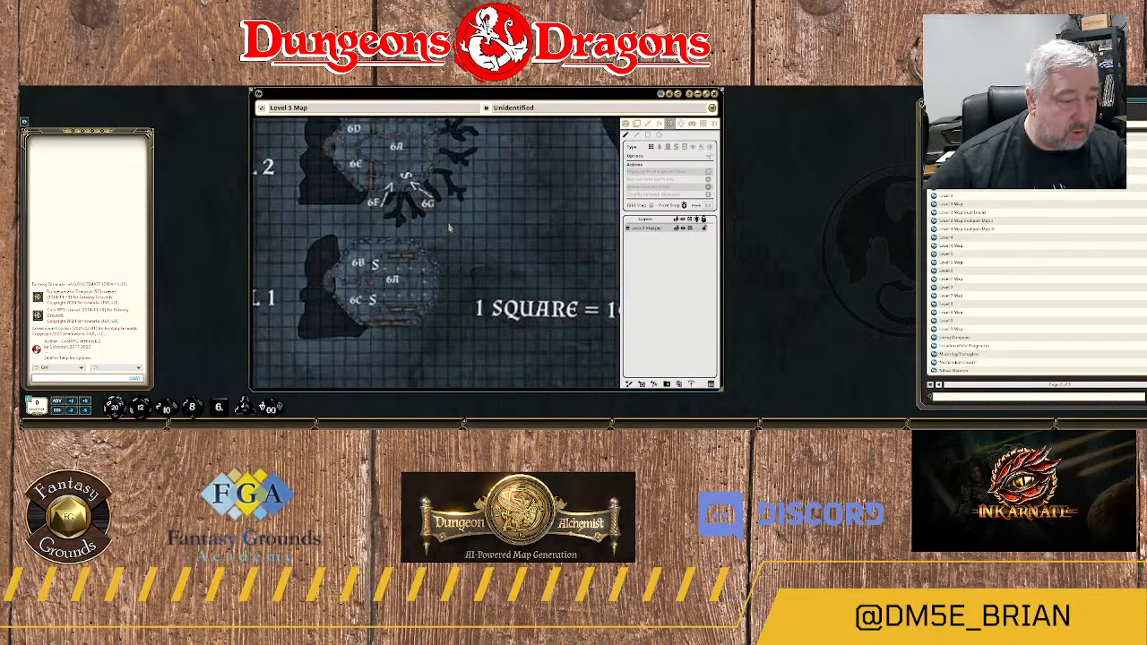
{"action": "scroll", "coordinate": [449, 228], "scroll_direction": "down", "scroll_amount": 2}
{"action": "left_click_drag", "start_coordinate": [466, 256], "coordinate": [475, 328]}
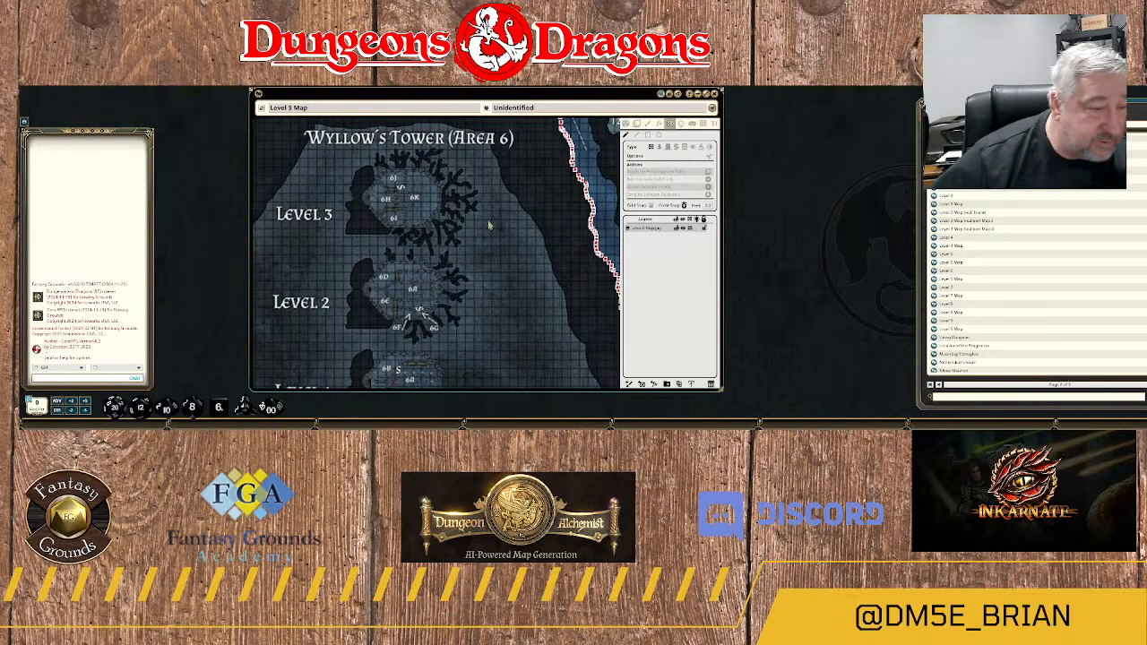
{"action": "scroll", "coordinate": [502, 230], "scroll_direction": "up", "scroll_amount": 4}
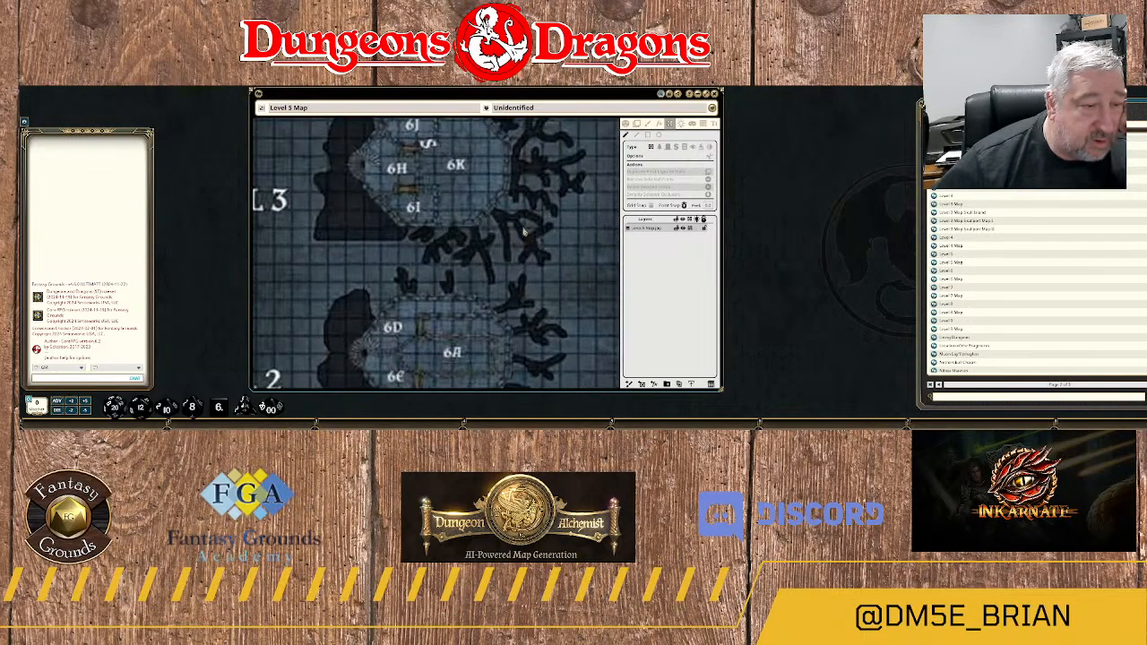
{"action": "scroll", "coordinate": [525, 231], "scroll_direction": "down", "scroll_amount": 4}
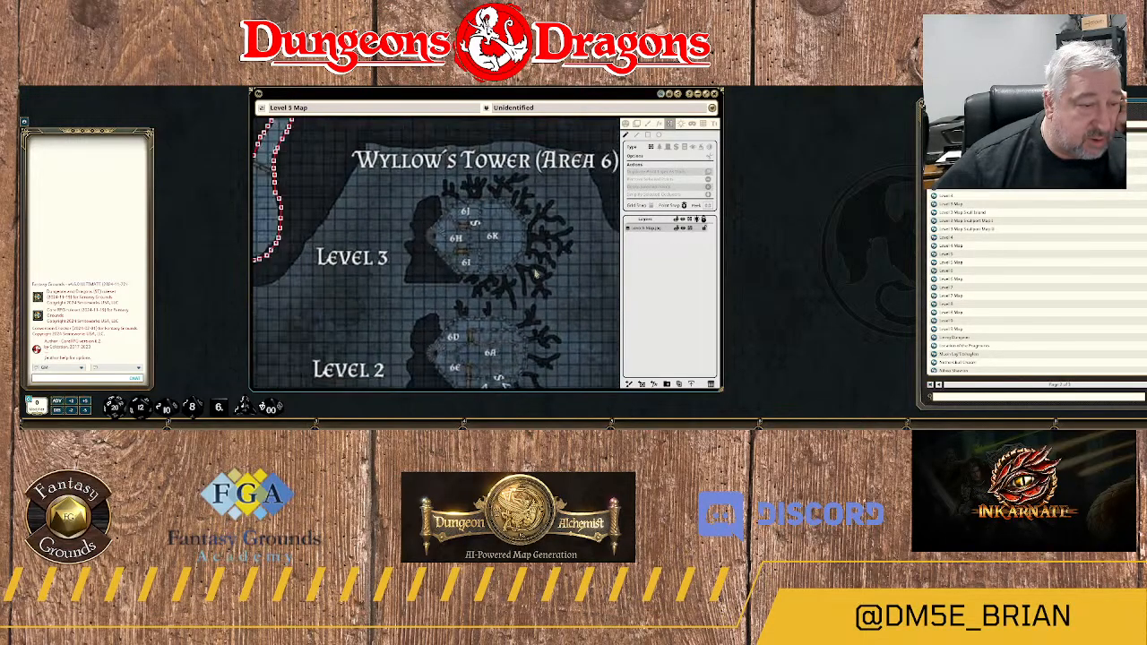
{"action": "scroll", "coordinate": [535, 273], "scroll_direction": "down", "scroll_amount": 4}
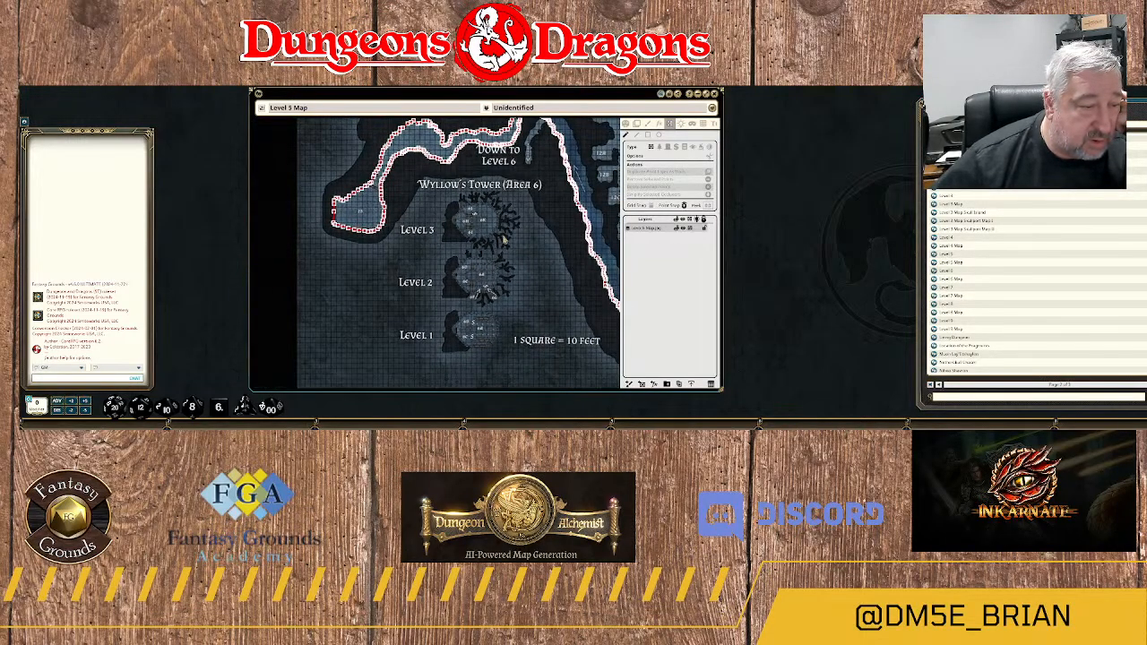
Examine the southern ruins around areas 12 to 24 and the traced river walls surrounding them.
{"action": "left_click_drag", "start_coordinate": [523, 239], "coordinate": [410, 249]}
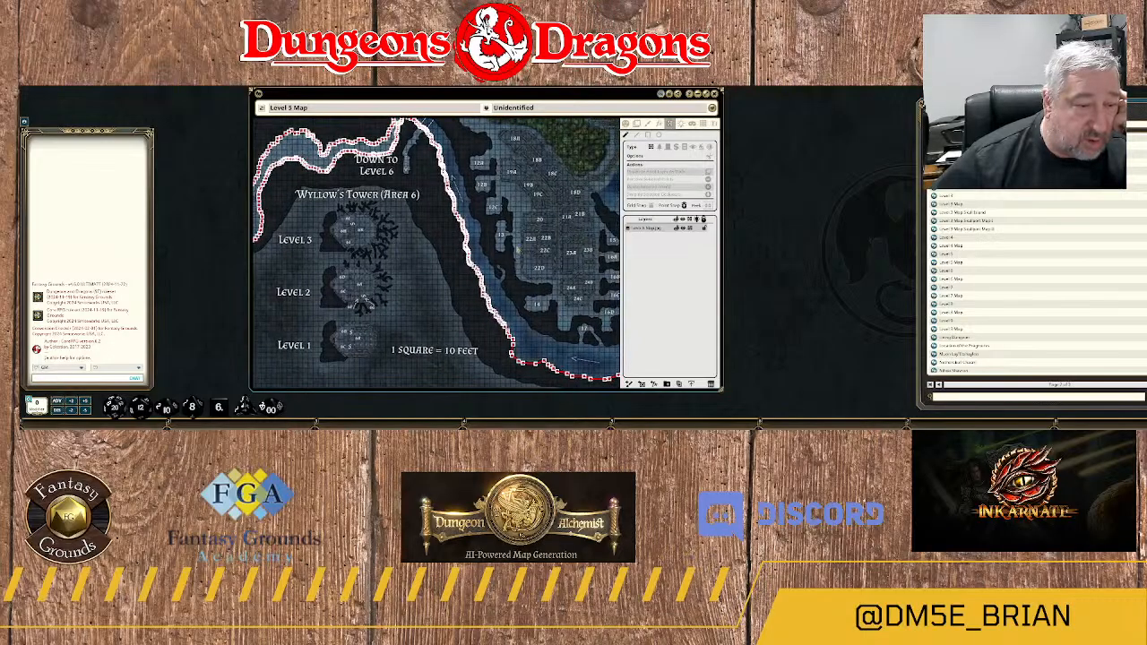
{"action": "scroll", "coordinate": [534, 244], "scroll_direction": "up", "scroll_amount": 5}
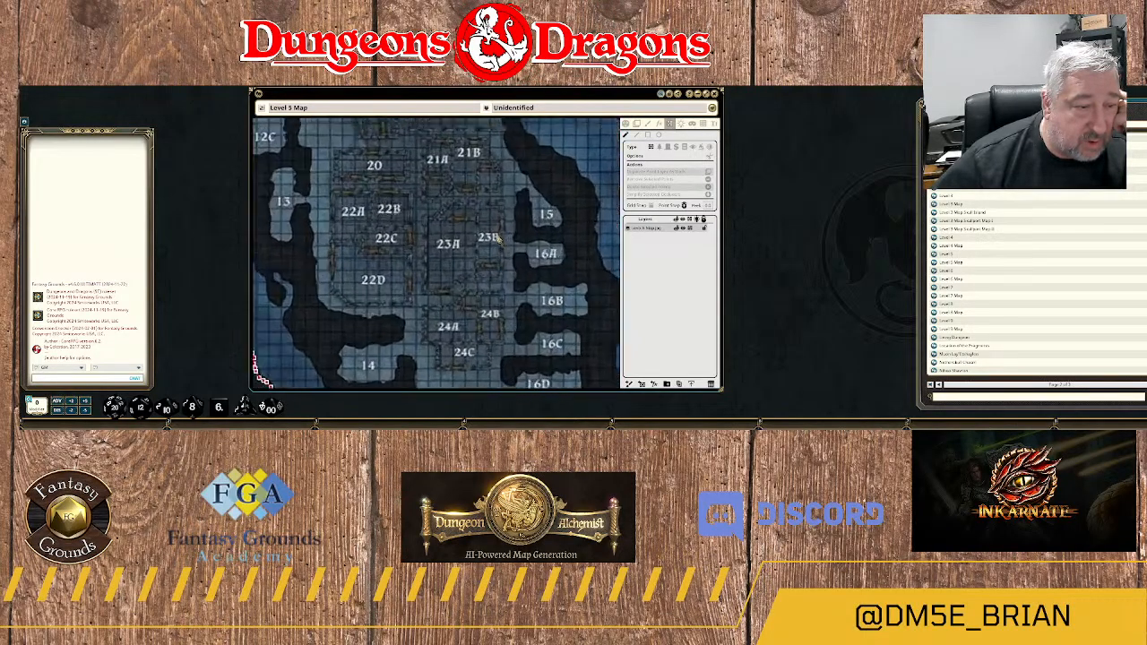
{"action": "scroll", "coordinate": [499, 239], "scroll_direction": "down", "scroll_amount": 5}
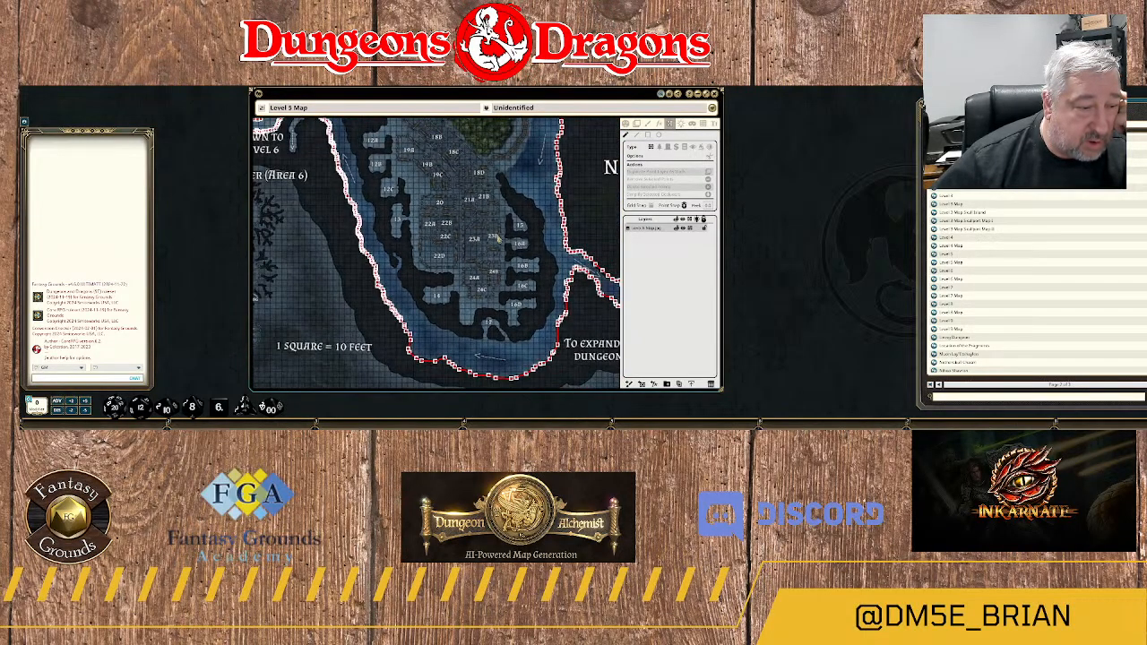
{"action": "scroll", "coordinate": [499, 238], "scroll_direction": "down", "scroll_amount": 2}
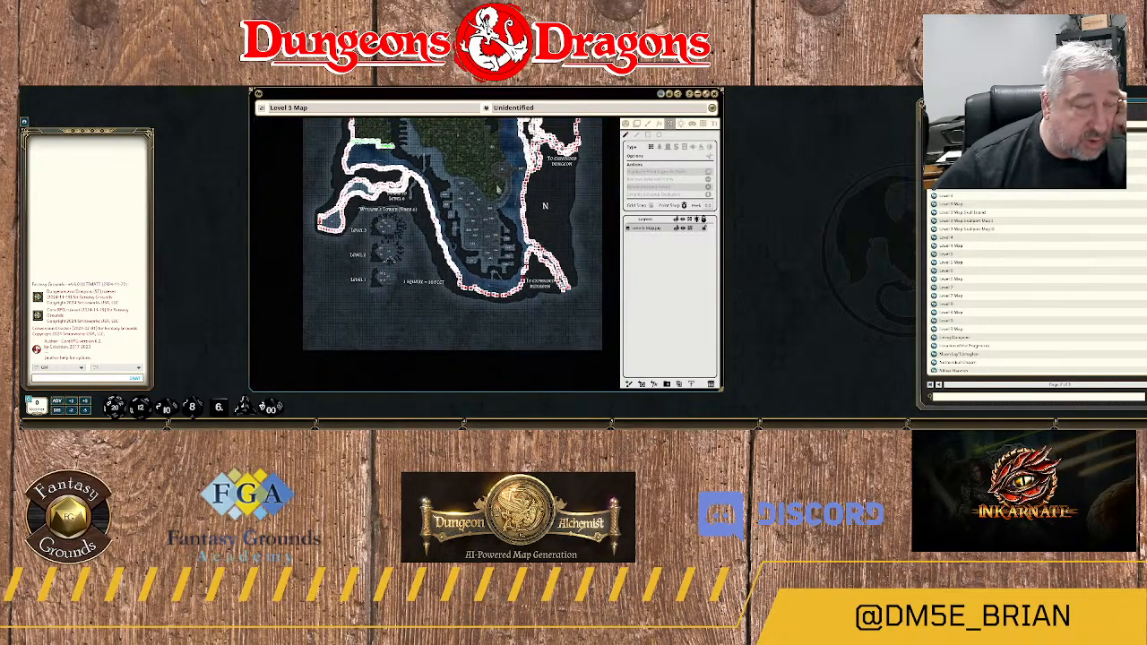
{"action": "scroll", "coordinate": [498, 188], "scroll_direction": "up", "scroll_amount": 4}
{"action": "scroll", "coordinate": [465, 230], "scroll_direction": "up", "scroll_amount": 2}
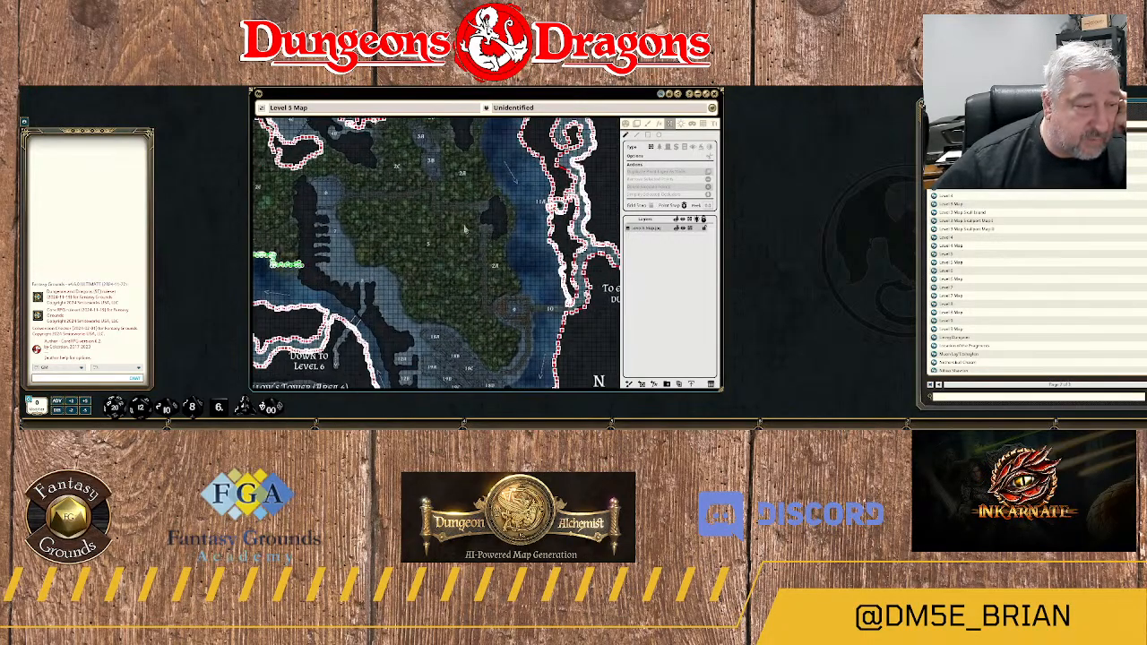
Examine the untraced rock ridge beside areas 6, 7 and 8 and the nearby river crossing.
{"action": "left_click_drag", "start_coordinate": [398, 219], "coordinate": [453, 250]}
{"action": "scroll", "coordinate": [434, 318], "scroll_direction": "up", "scroll_amount": 4}
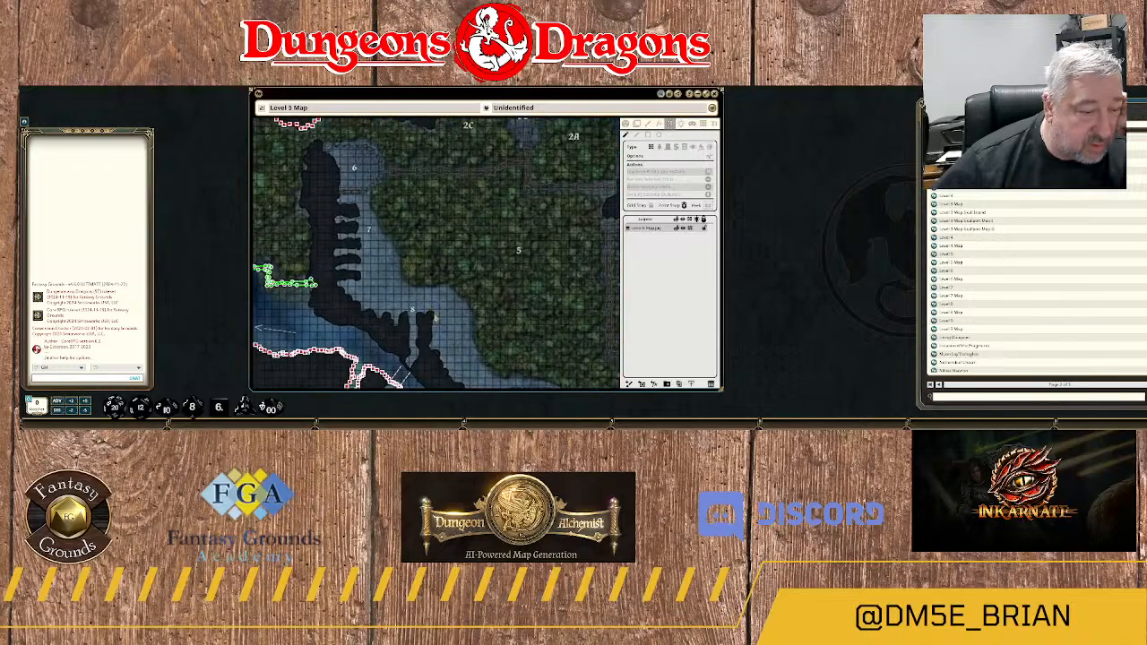
{"action": "left_click_drag", "start_coordinate": [425, 336], "coordinate": [490, 168]}
{"action": "scroll", "coordinate": [489, 190], "scroll_direction": "down", "scroll_amount": 2}
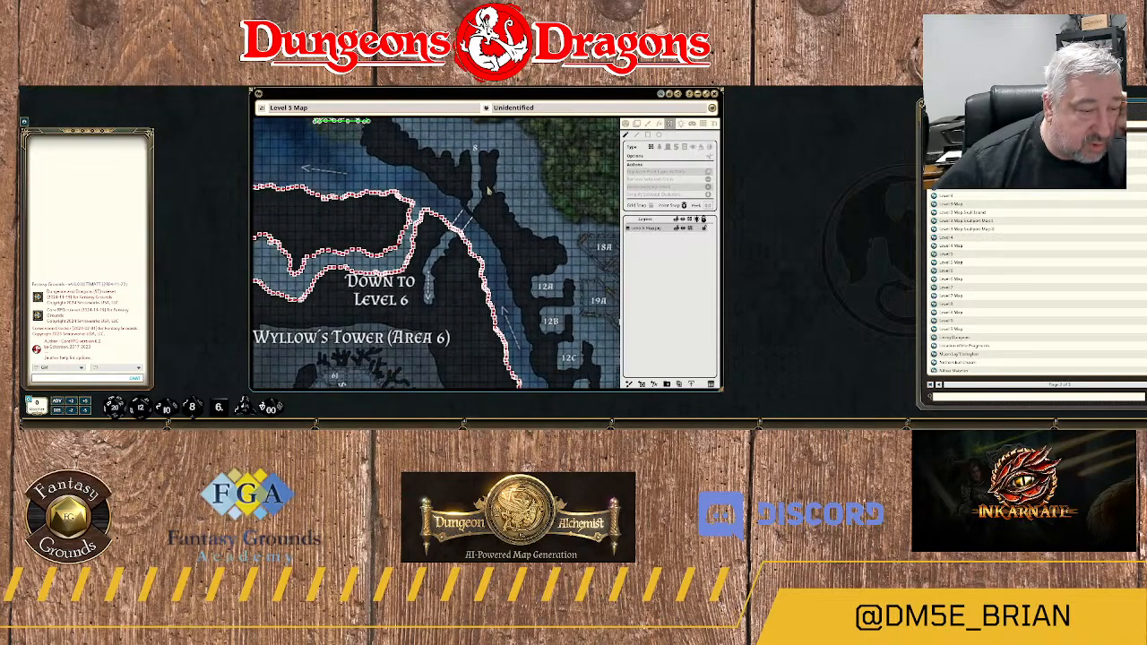
{"action": "scroll", "coordinate": [490, 190], "scroll_direction": "up", "scroll_amount": 3}
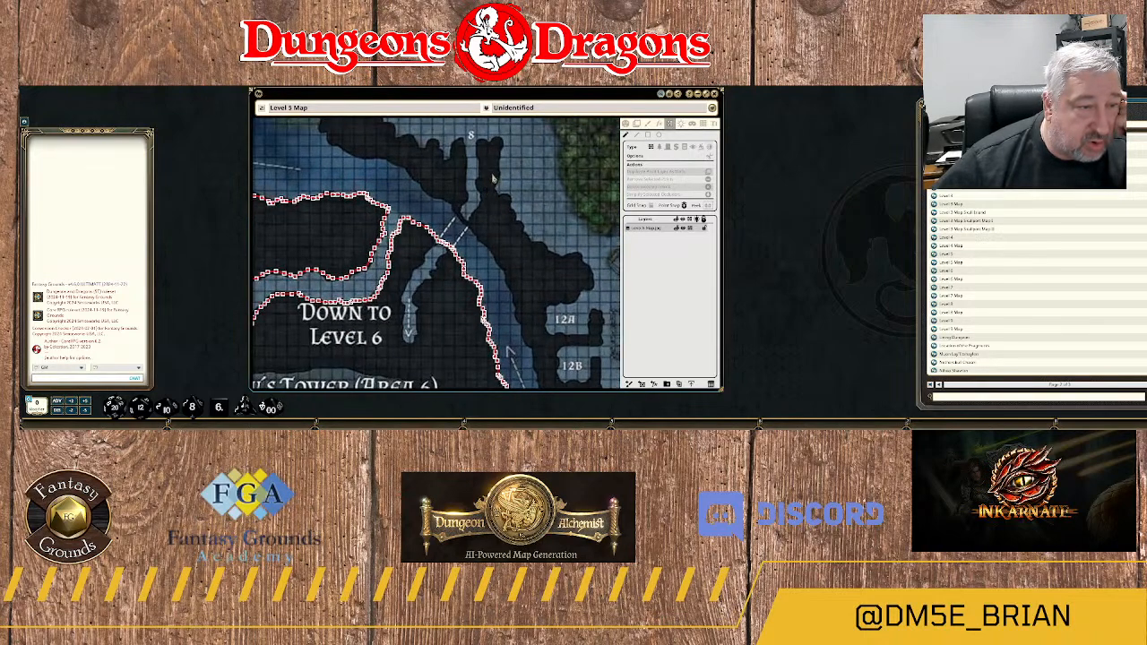
{"action": "scroll", "coordinate": [494, 192], "scroll_direction": "up", "scroll_amount": 1}
{"action": "left_click_drag", "start_coordinate": [495, 192], "coordinate": [492, 224]}
{"action": "scroll", "coordinate": [492, 224], "scroll_direction": "up", "scroll_amount": 2}
{"action": "scroll", "coordinate": [492, 224], "scroll_direction": "down", "scroll_amount": 4}
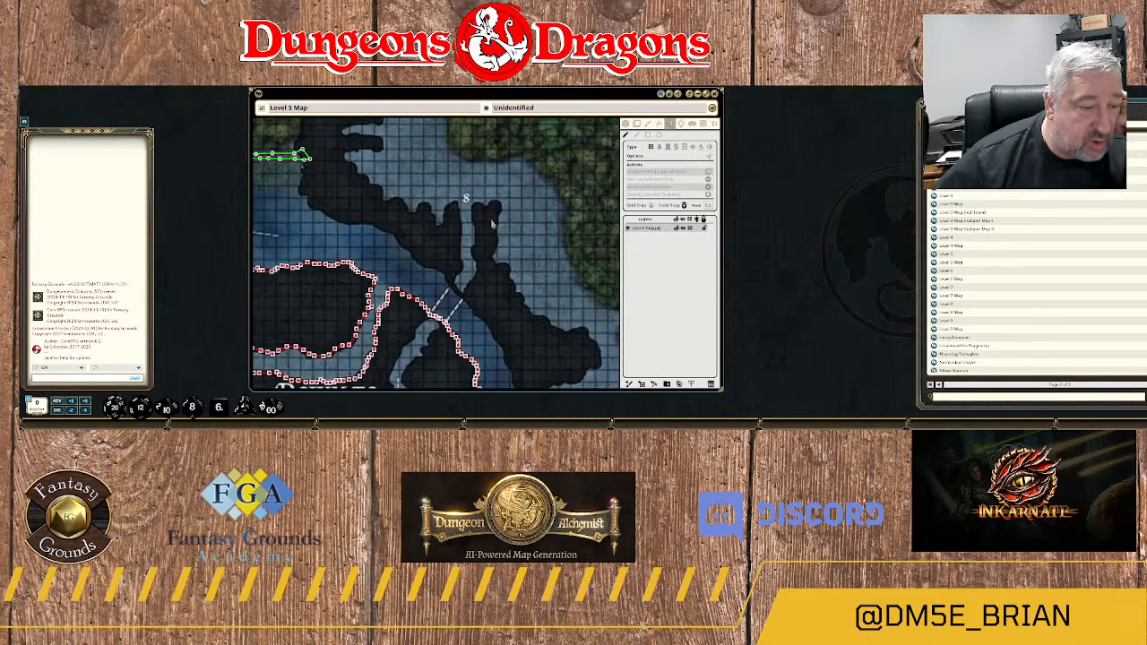
{"action": "scroll", "coordinate": [492, 224], "scroll_direction": "down", "scroll_amount": 2}
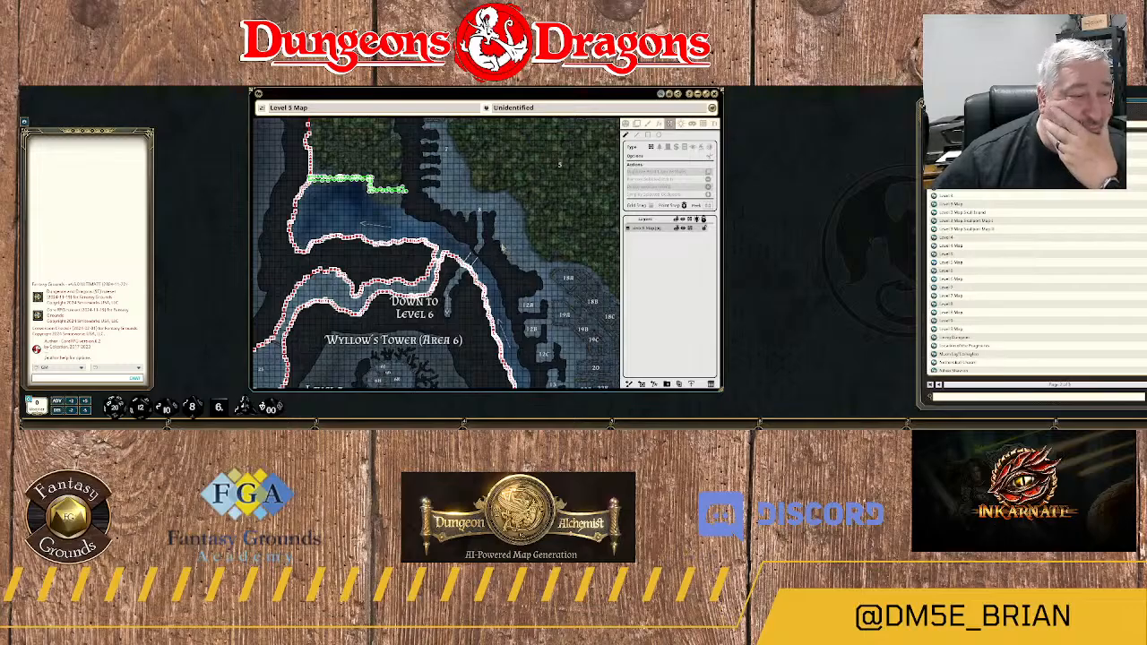
{"action": "left_click_drag", "start_coordinate": [506, 257], "coordinate": [491, 206]}
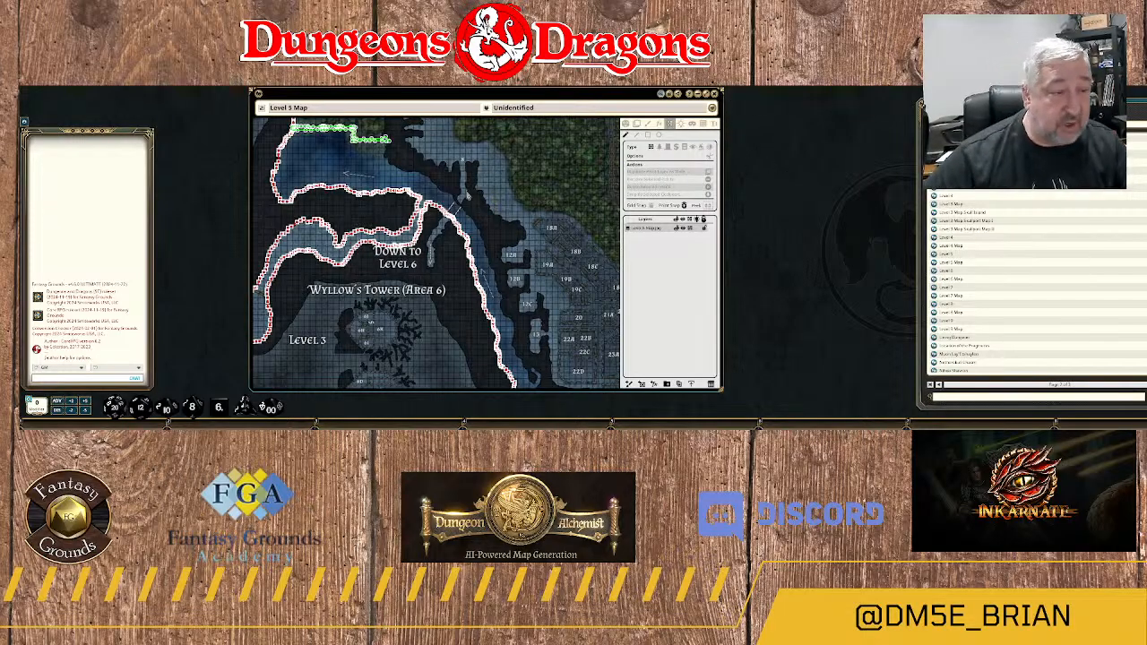
{"action": "left_click_drag", "start_coordinate": [432, 122], "coordinate": [473, 228]}
{"action": "scroll", "coordinate": [460, 203], "scroll_direction": "up", "scroll_amount": 1}
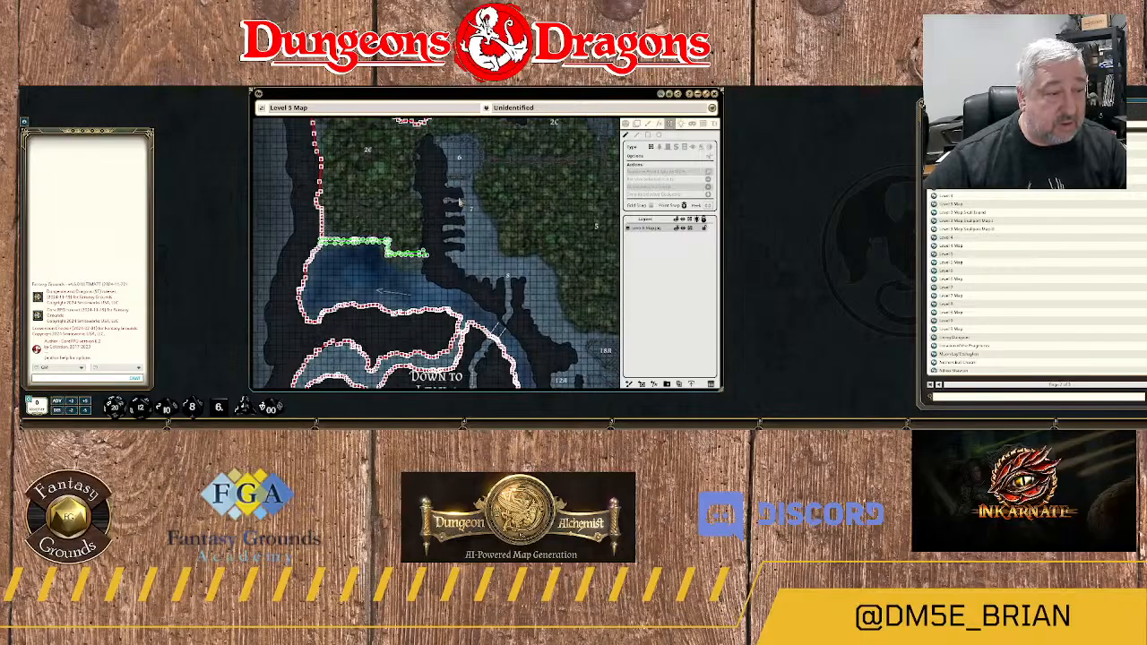
{"action": "scroll", "coordinate": [460, 203], "scroll_direction": "up", "scroll_amount": 1}
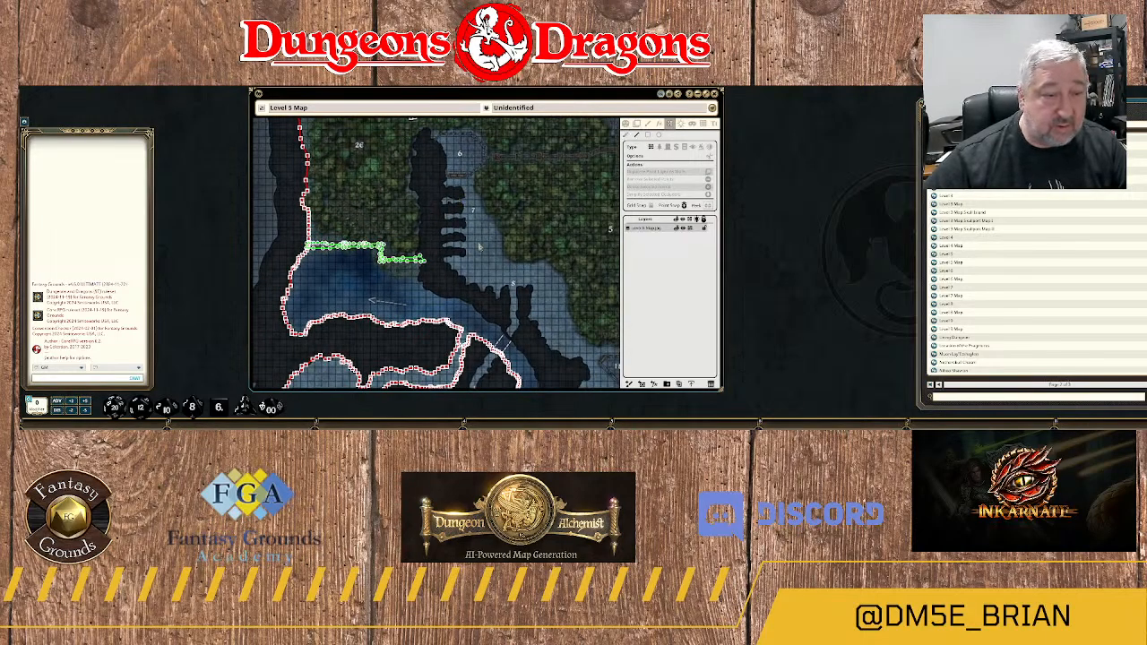
Start a wall at the east end of the green terrain outline and trace north along the rock ridge's western edge.
{"action": "scroll", "coordinate": [435, 249], "scroll_direction": "up", "scroll_amount": 5}
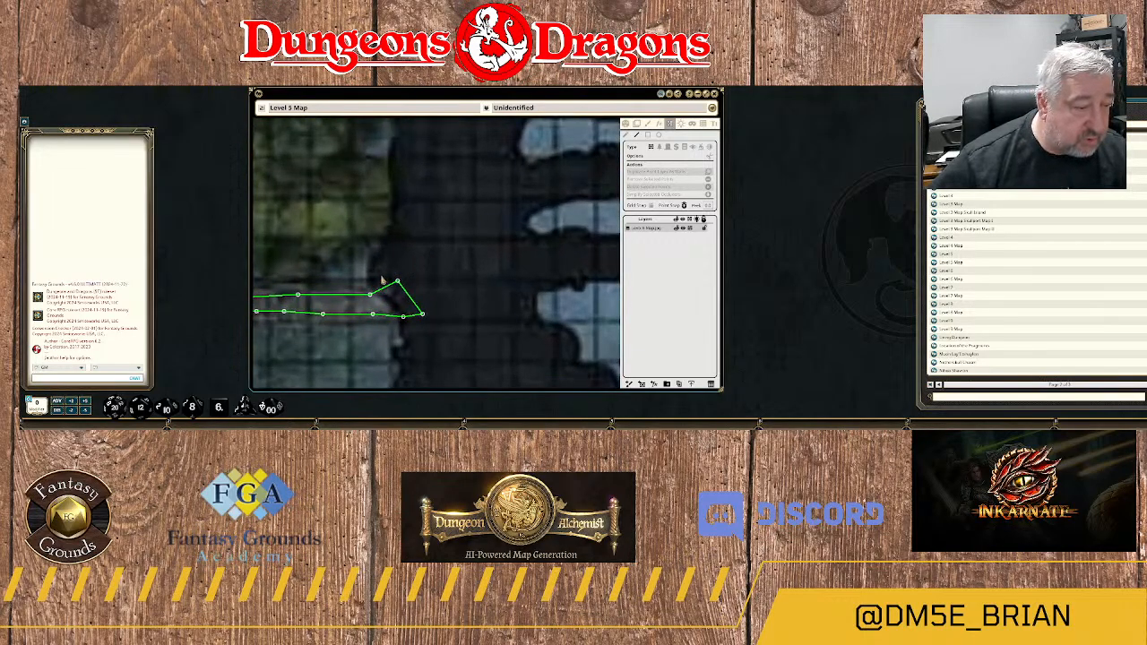
{"action": "left_click", "coordinate": [381, 279]}
{"action": "left_click", "coordinate": [389, 262]}
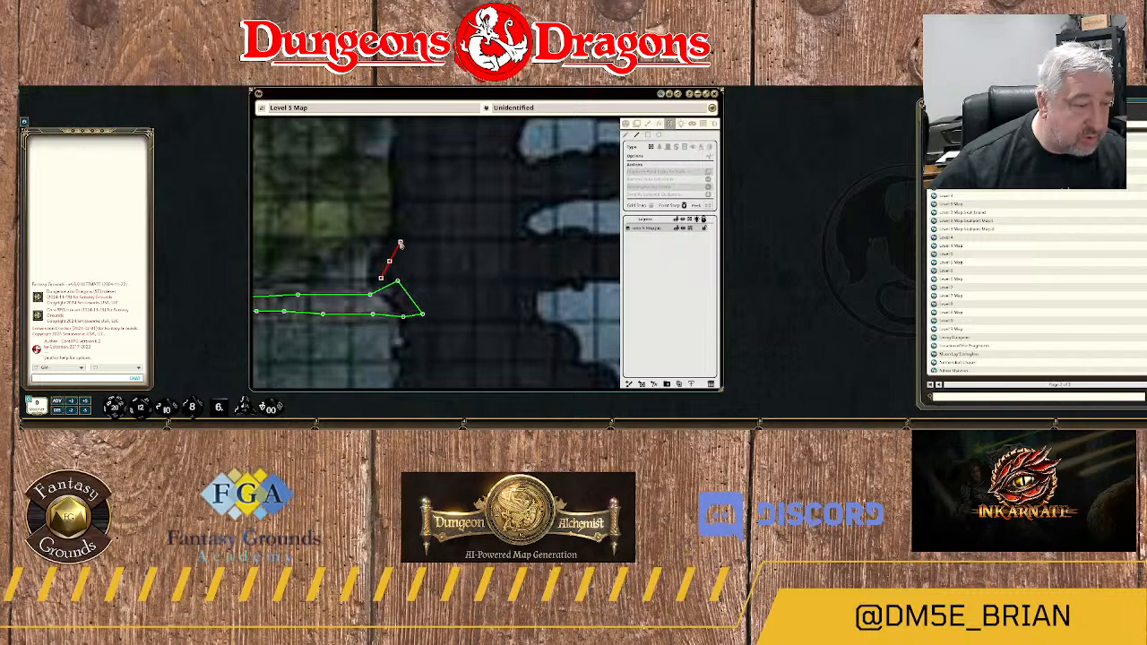
{"action": "left_click", "coordinate": [399, 239]}
{"action": "left_click", "coordinate": [402, 207]}
{"action": "left_click", "coordinate": [400, 159]}
Reposition the map window and carry the wall north along the ridge's western edge beside the forest.
{"action": "mouse_move", "coordinate": [435, 95]}
{"action": "left_mouse_down"}
{"action": "mouse_move", "coordinate": [432, 220]}
{"action": "mouse_move", "coordinate": [448, 98]}
{"action": "left_mouse_up"}
{"action": "left_click_drag", "start_coordinate": [440, 160], "coordinate": [441, 263]}
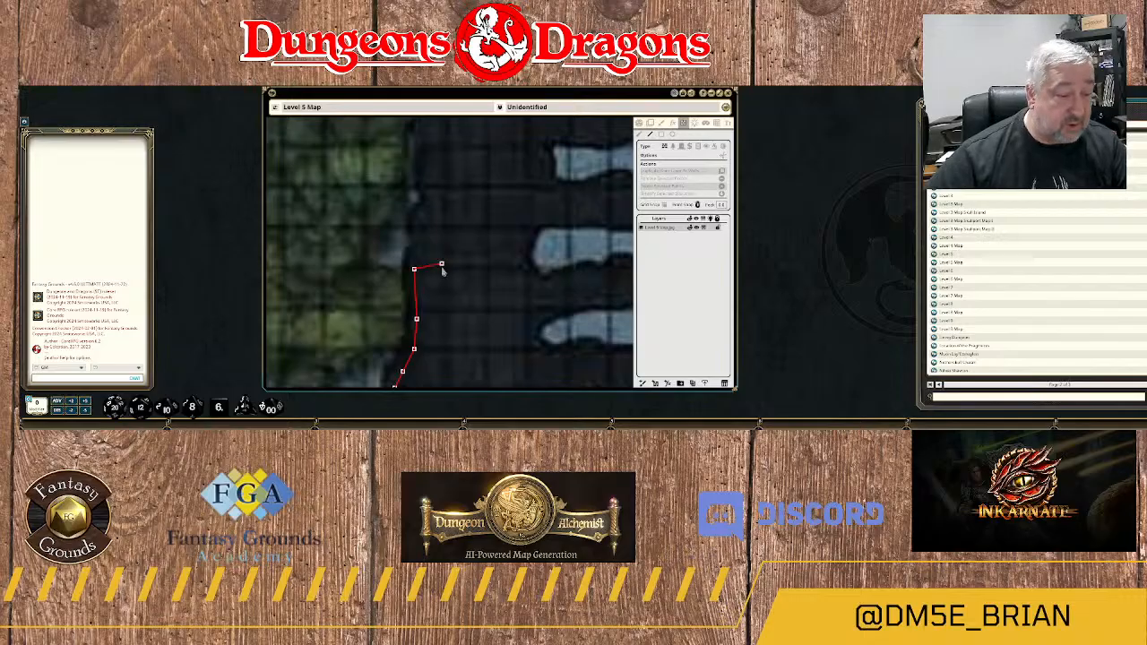
{"action": "left_click_drag", "start_coordinate": [460, 392], "coordinate": [466, 426]}
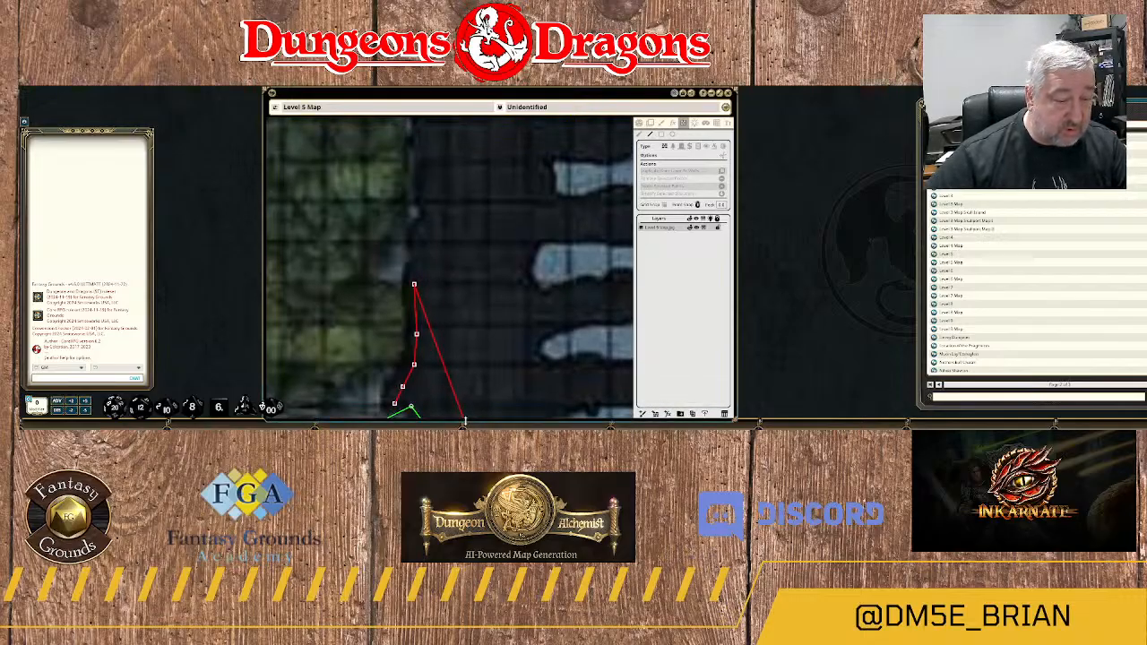
{"action": "left_click", "coordinate": [422, 247]}
{"action": "left_click", "coordinate": [427, 205]}
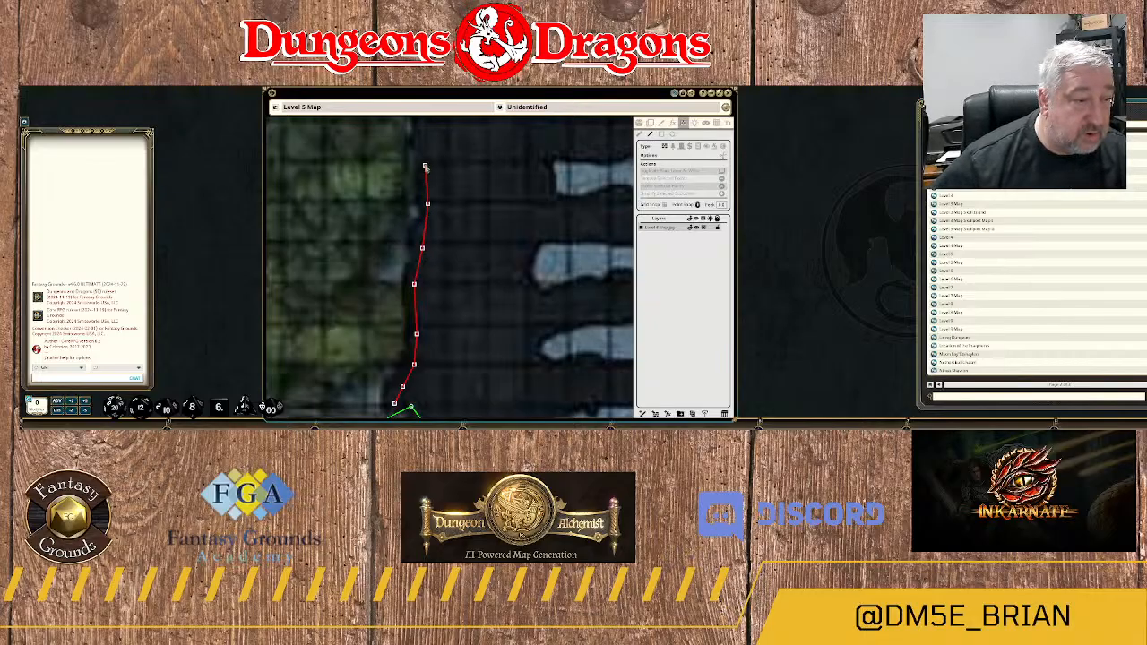
{"action": "left_click", "coordinate": [425, 164]}
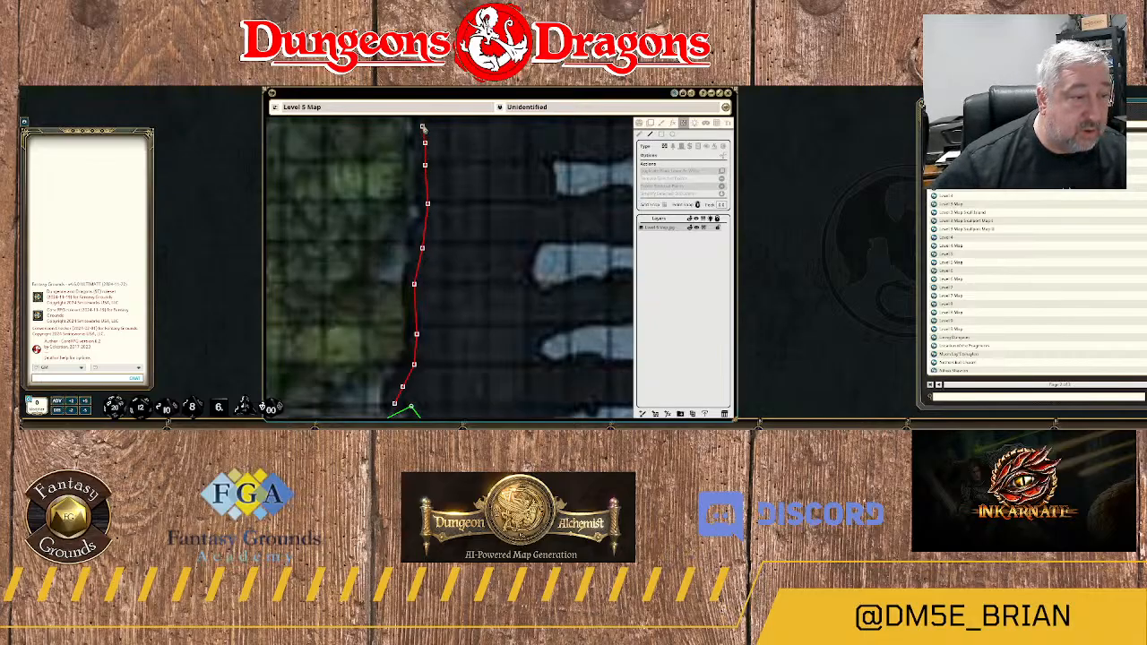
{"action": "left_click", "coordinate": [422, 126]}
{"action": "left_click_drag", "start_coordinate": [450, 137], "coordinate": [456, 309]}
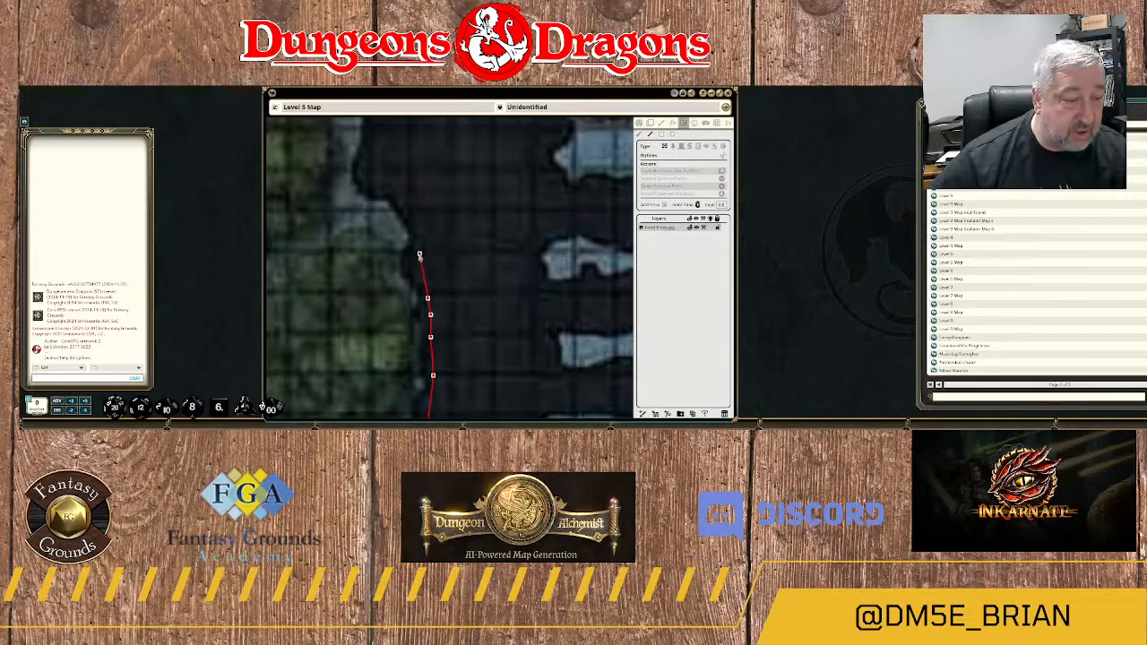
Extend the wall to the notch in the ridge's western edge, moving the stray end point onto the rock edge.
{"action": "left_click", "coordinate": [419, 253]}
{"action": "left_click", "coordinate": [432, 320]}
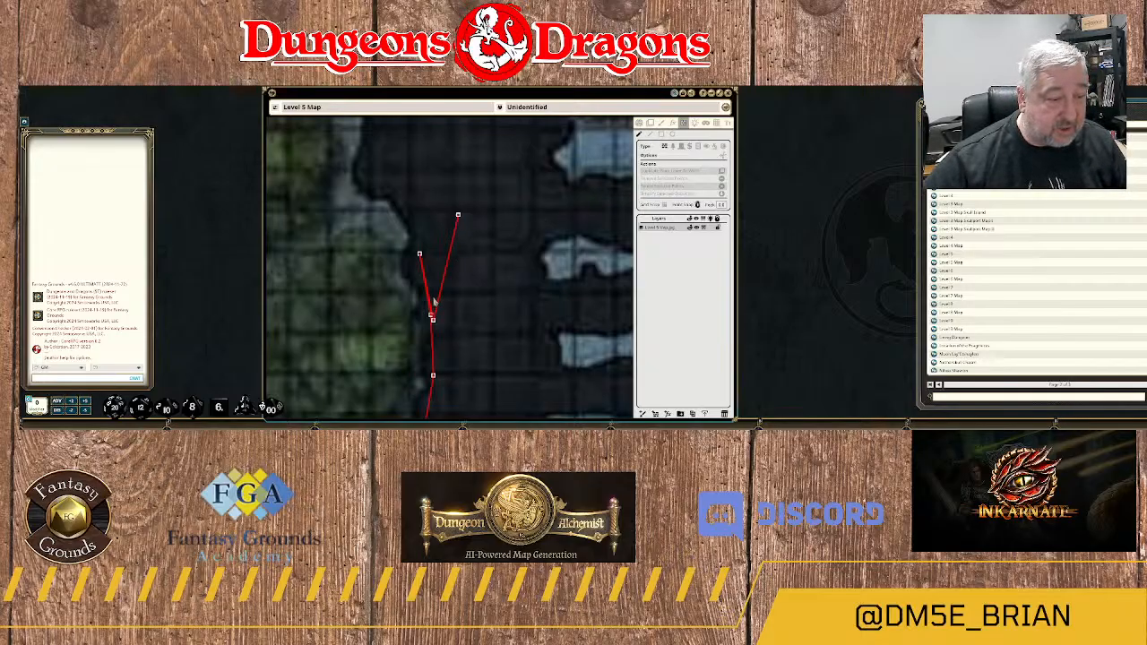
{"action": "left_click_drag", "start_coordinate": [433, 320], "coordinate": [397, 190]}
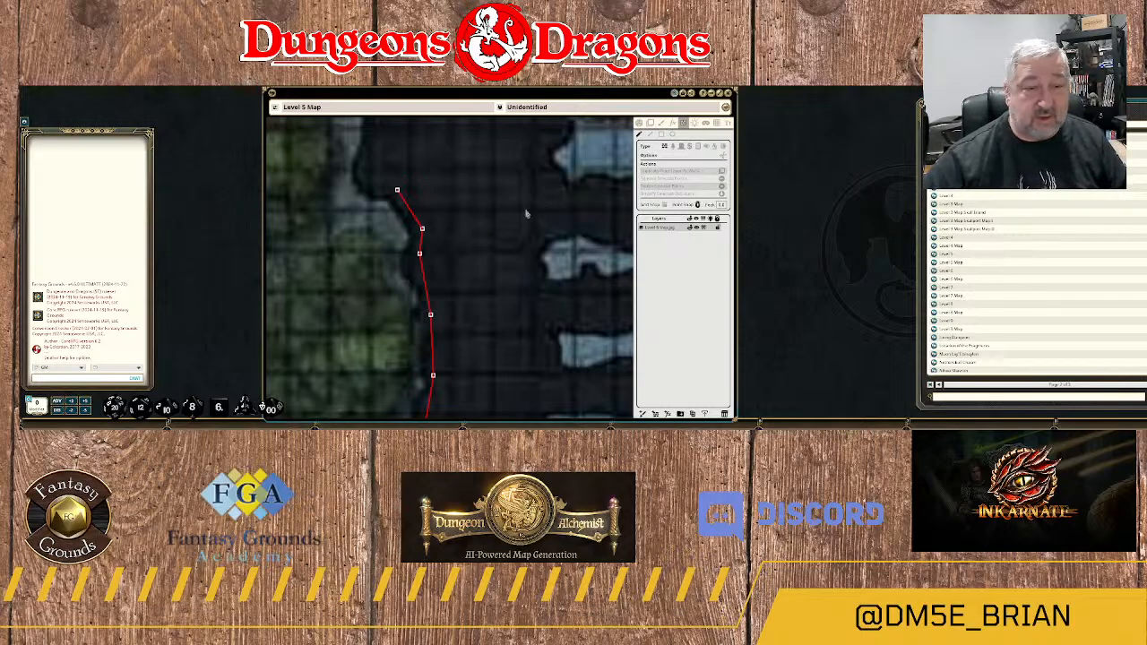
Shorten and reposition the map window, and examine the rock ridge between areas 2E and 7.
{"action": "left_click", "coordinate": [641, 135]}
{"action": "left_click_drag", "start_coordinate": [473, 240], "coordinate": [484, 314]}
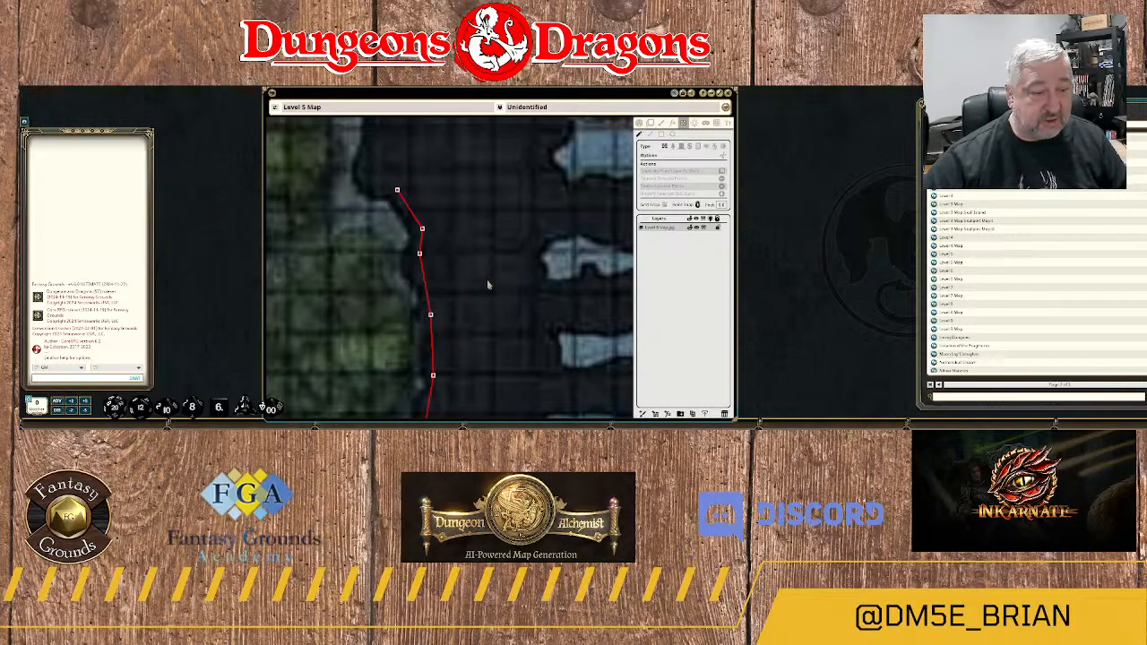
{"action": "left_click", "coordinate": [639, 124]}
{"action": "mouse_move", "coordinate": [451, 218]}
{"action": "left_mouse_down"}
{"action": "mouse_move", "coordinate": [514, 310]}
{"action": "mouse_move", "coordinate": [447, 199]}
{"action": "mouse_move", "coordinate": [566, 236]}
{"action": "mouse_move", "coordinate": [438, 259]}
{"action": "mouse_move", "coordinate": [522, 431]}
{"action": "mouse_move", "coordinate": [463, 337]}
{"action": "mouse_move", "coordinate": [430, 241]}
{"action": "mouse_move", "coordinate": [561, 192]}
{"action": "mouse_move", "coordinate": [457, 284]}
{"action": "mouse_move", "coordinate": [437, 200]}
{"action": "mouse_move", "coordinate": [478, 202]}
{"action": "mouse_move", "coordinate": [472, 218]}
{"action": "mouse_move", "coordinate": [462, 211]}
{"action": "left_mouse_up"}
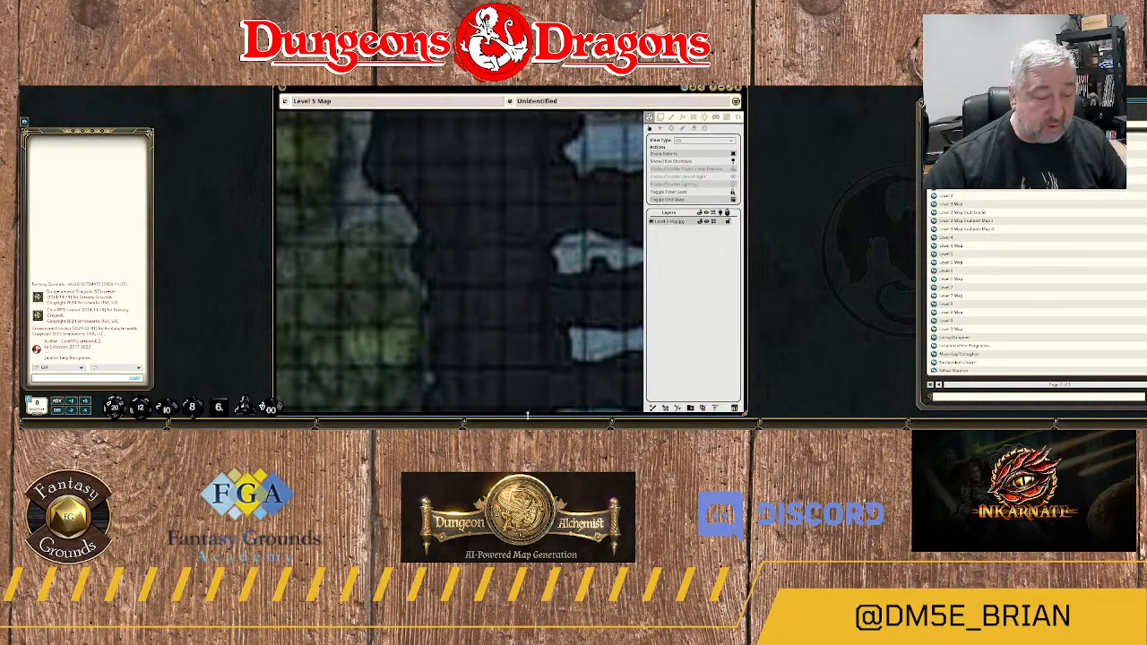
{"action": "left_click_drag", "start_coordinate": [527, 415], "coordinate": [529, 397]}
{"action": "mouse_move", "coordinate": [466, 237]}
{"action": "left_mouse_down"}
{"action": "mouse_move", "coordinate": [474, 248]}
{"action": "mouse_move", "coordinate": [474, 235]}
{"action": "mouse_move", "coordinate": [455, 244]}
{"action": "left_mouse_up"}
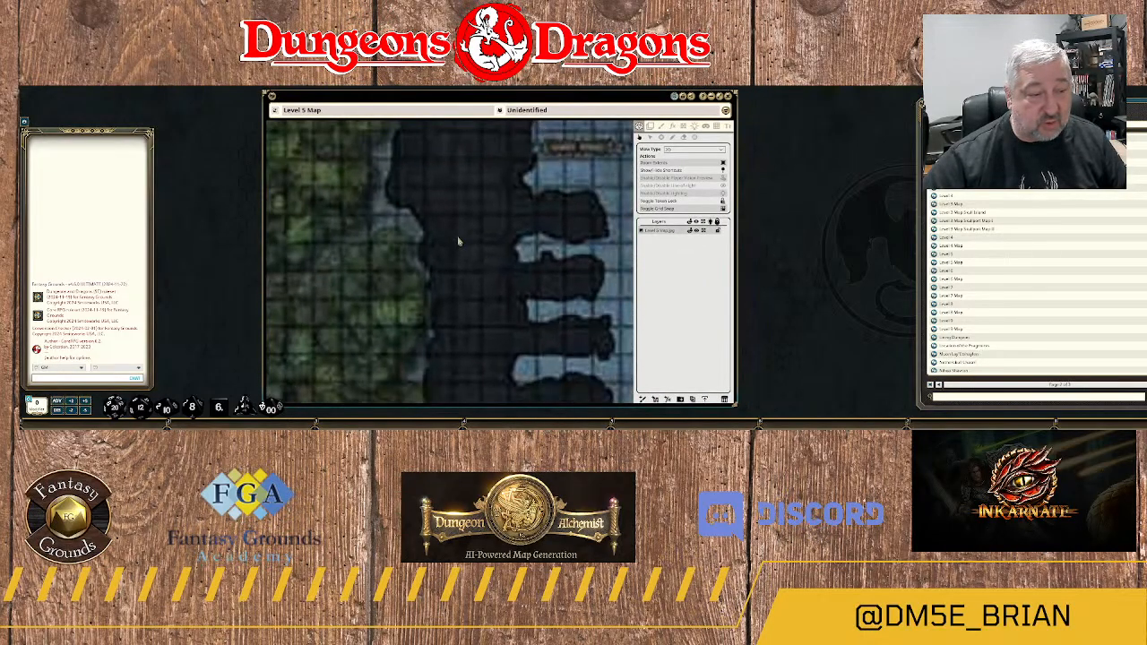
{"action": "left_click_drag", "start_coordinate": [459, 240], "coordinate": [423, 243]}
{"action": "scroll", "coordinate": [422, 242], "scroll_direction": "down", "scroll_amount": 5}
{"action": "scroll", "coordinate": [423, 242], "scroll_direction": "down", "scroll_amount": 2}
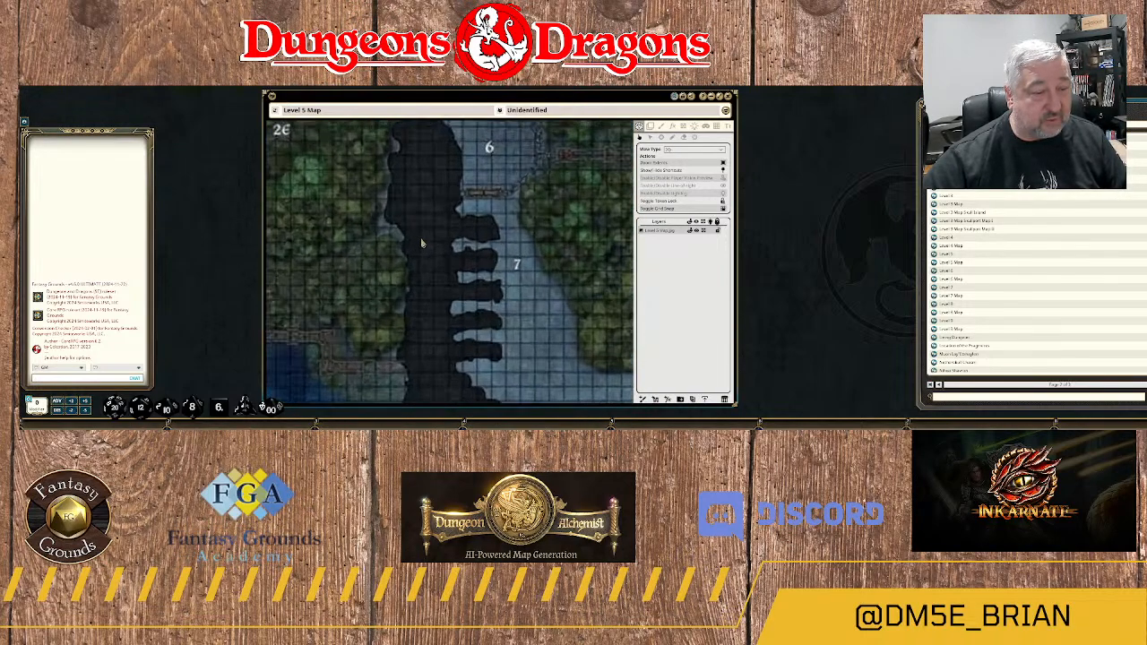
{"action": "scroll", "coordinate": [422, 242], "scroll_direction": "up", "scroll_amount": 2}
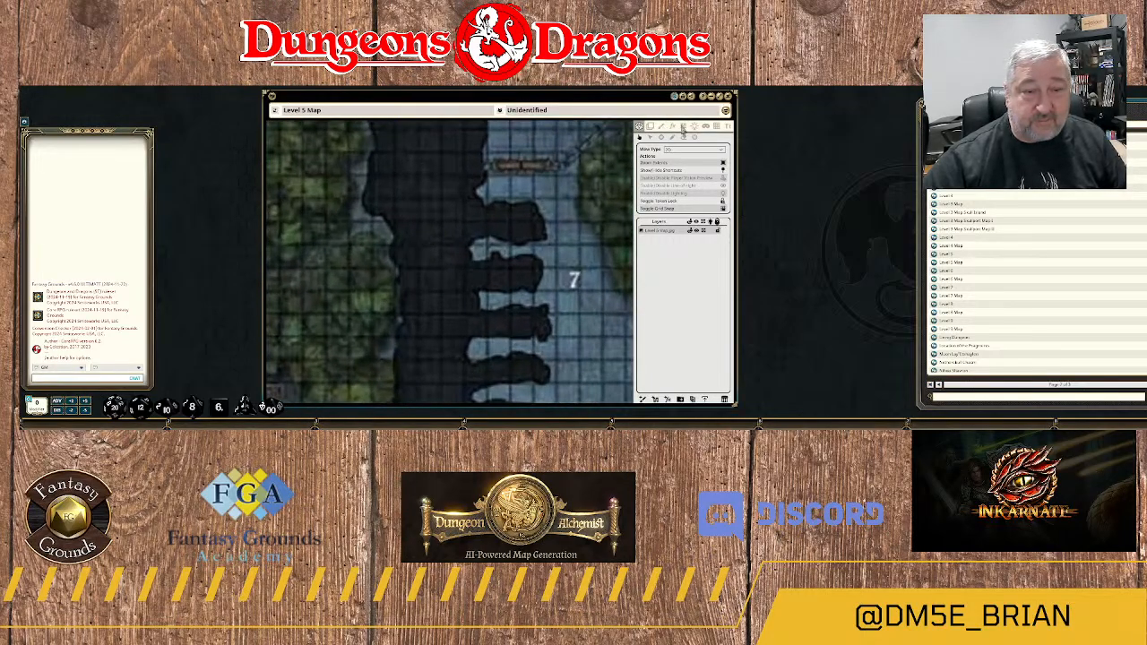
Resume the wall from its northern end, tracing it west into the ridge's notch and north along the rock edge.
{"action": "left_click", "coordinate": [683, 127]}
{"action": "scroll", "coordinate": [387, 221], "scroll_direction": "up", "scroll_amount": 2}
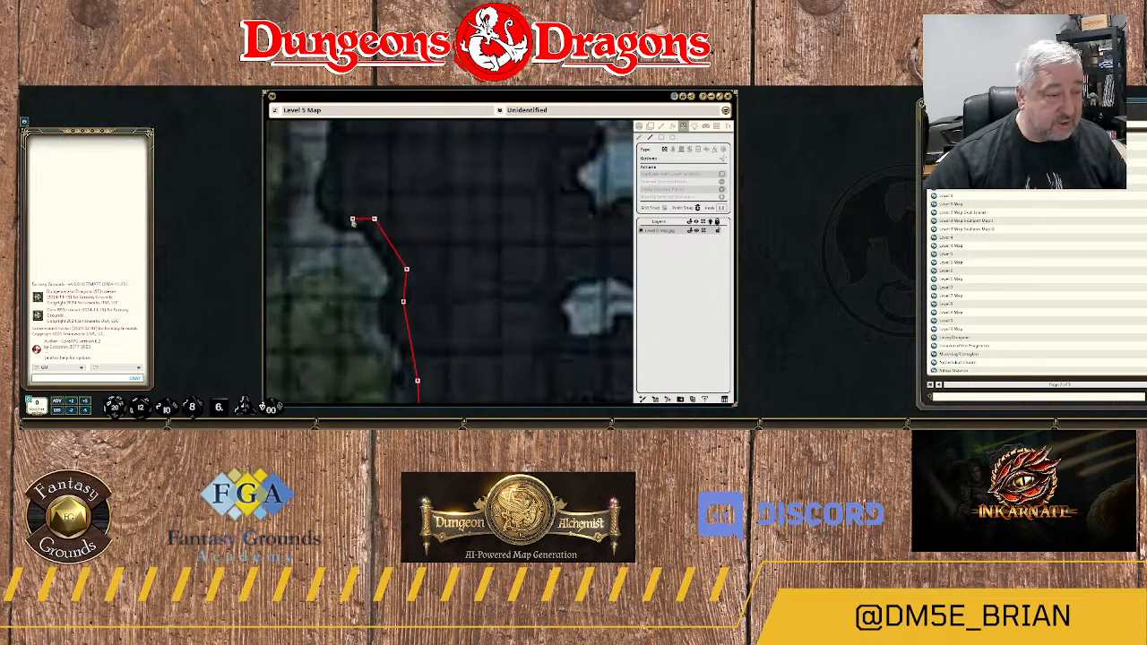
{"action": "left_click", "coordinate": [331, 202]}
{"action": "scroll", "coordinate": [331, 202], "scroll_direction": "up", "scroll_amount": 1}
{"action": "left_click", "coordinate": [335, 175]}
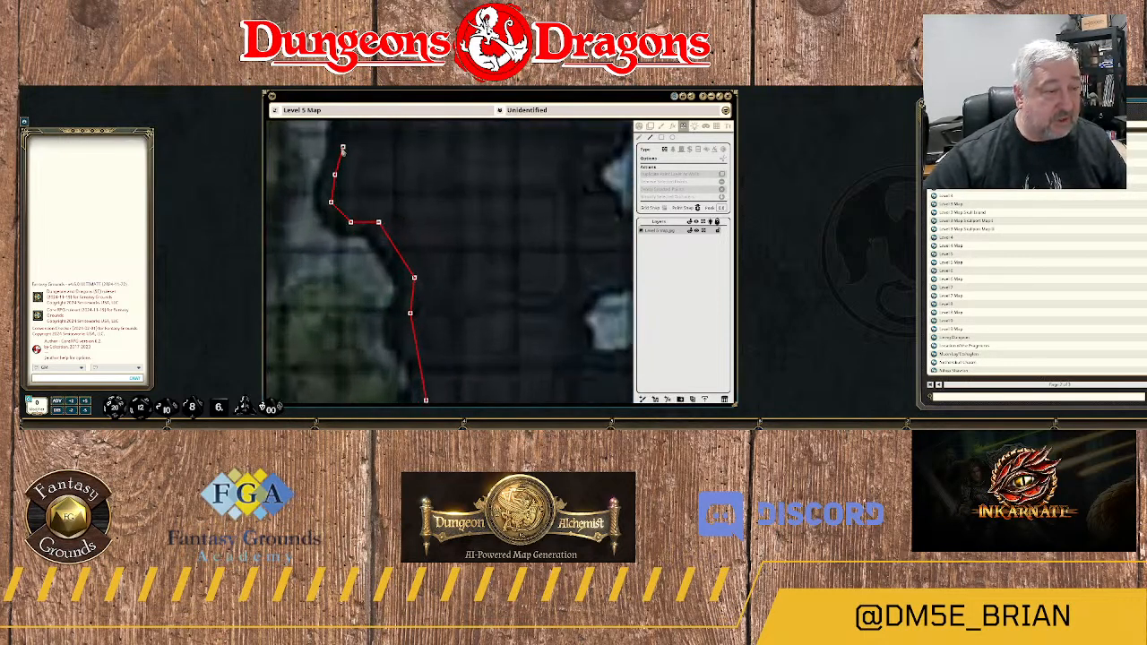
{"action": "left_click", "coordinate": [342, 147]}
{"action": "left_click_drag", "start_coordinate": [371, 138], "coordinate": [387, 239]}
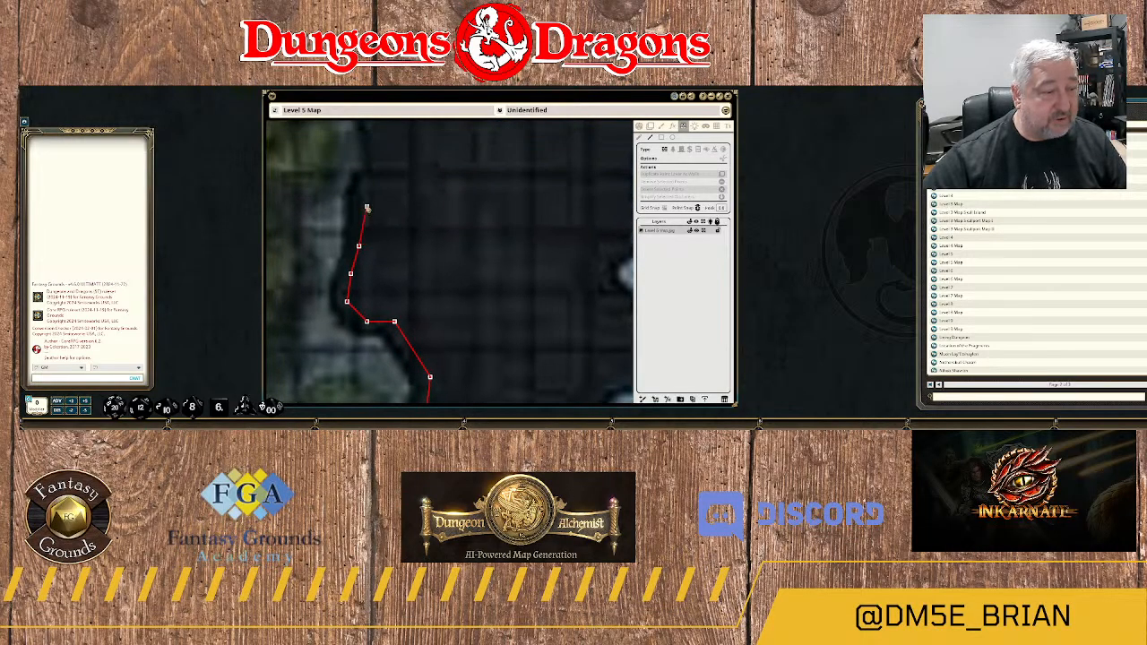
Carry the wall north along the ridge's western edge to the base of the small grey outcrop.
{"action": "left_click", "coordinate": [366, 207]}
{"action": "left_click", "coordinate": [374, 171]}
{"action": "left_click_drag", "start_coordinate": [388, 155], "coordinate": [419, 265]}
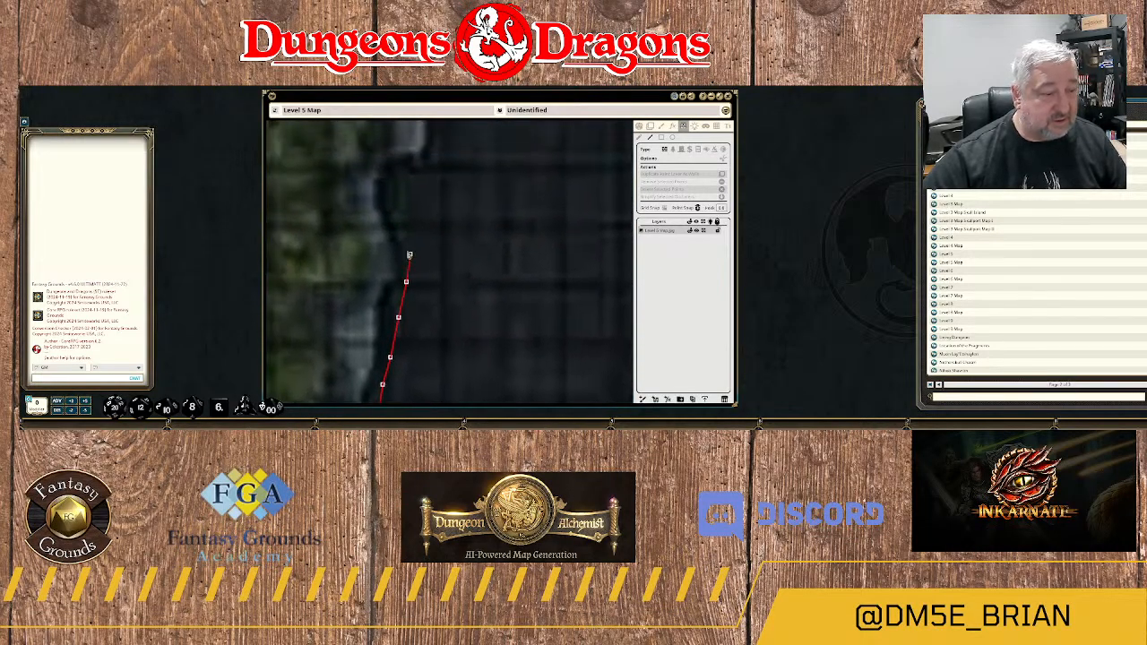
{"action": "left_click", "coordinate": [401, 242]}
{"action": "left_click", "coordinate": [394, 206]}
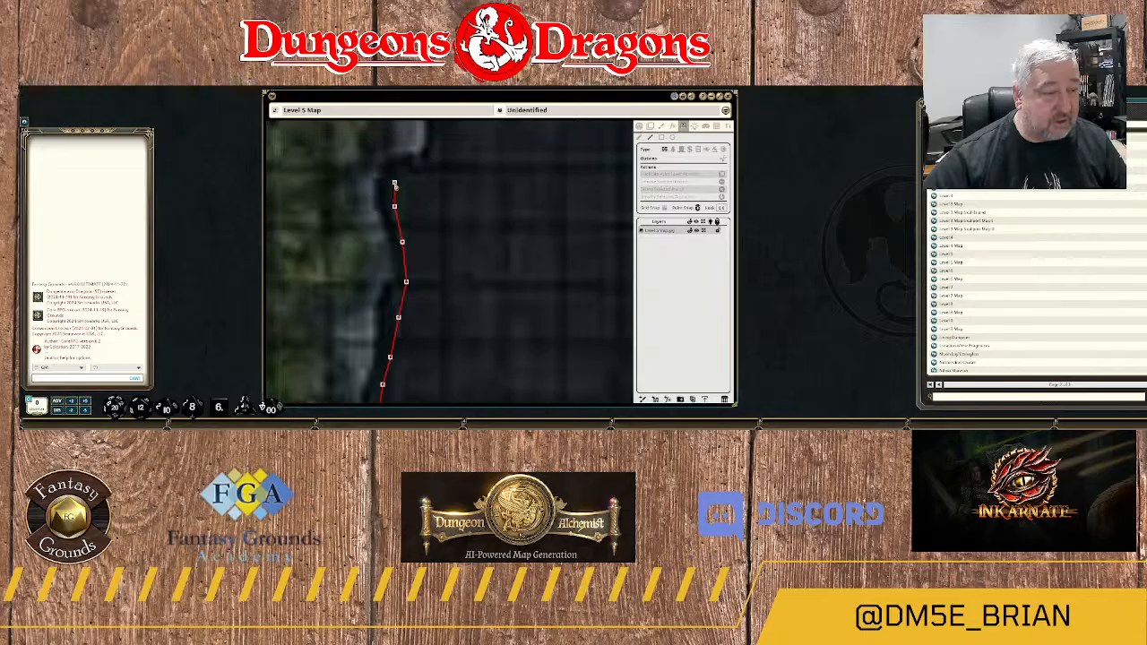
{"action": "left_click", "coordinate": [395, 184]}
{"action": "left_click", "coordinate": [418, 172]}
Trace the wall around the grey outcrop and on to the northeast along the rock edge.
{"action": "left_click_drag", "start_coordinate": [441, 166], "coordinate": [438, 256]}
{"action": "left_click", "coordinate": [430, 254]}
{"action": "left_click", "coordinate": [438, 223]}
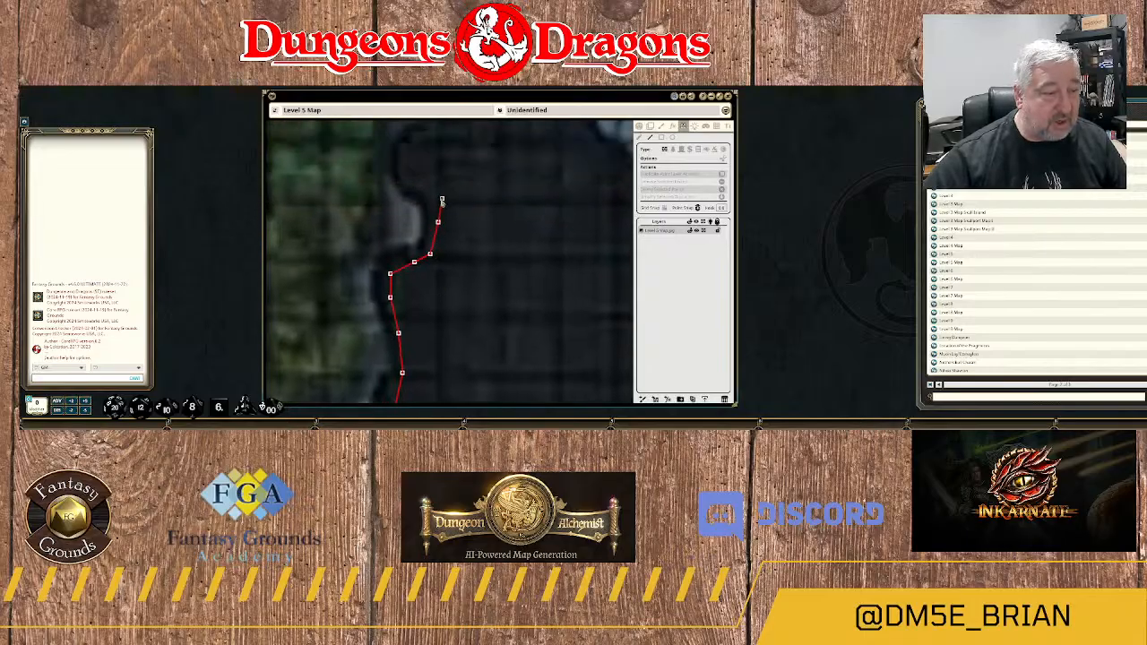
{"action": "left_click", "coordinate": [437, 199]}
{"action": "left_click", "coordinate": [426, 190]}
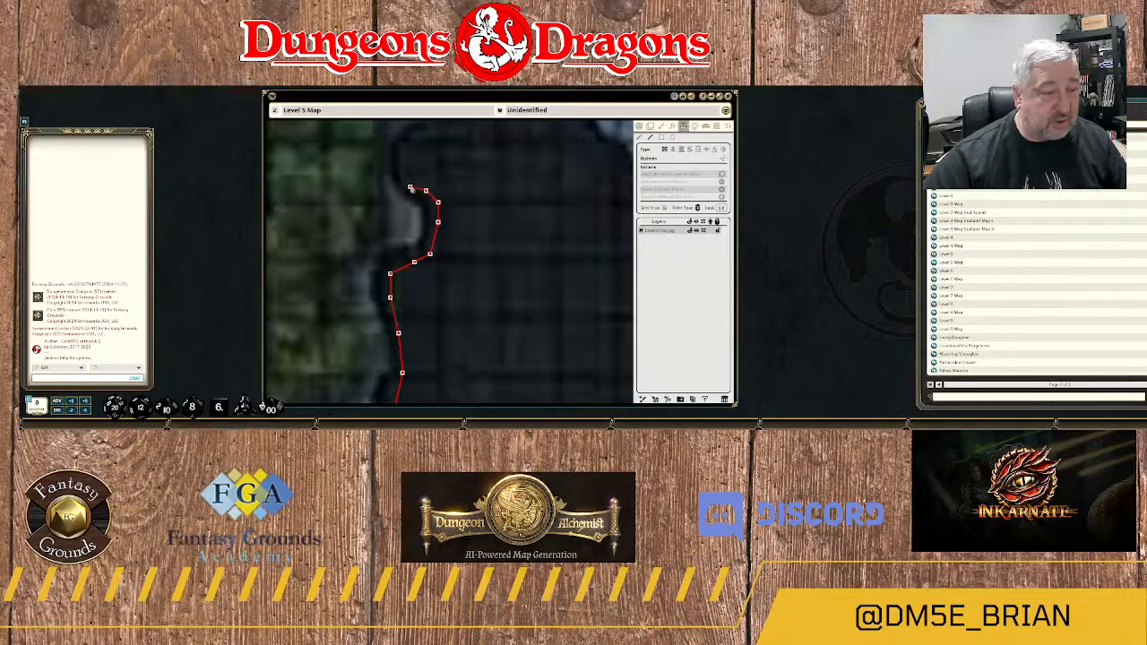
{"action": "left_click", "coordinate": [409, 187]}
{"action": "left_click", "coordinate": [406, 158]}
{"action": "left_click", "coordinate": [428, 132]}
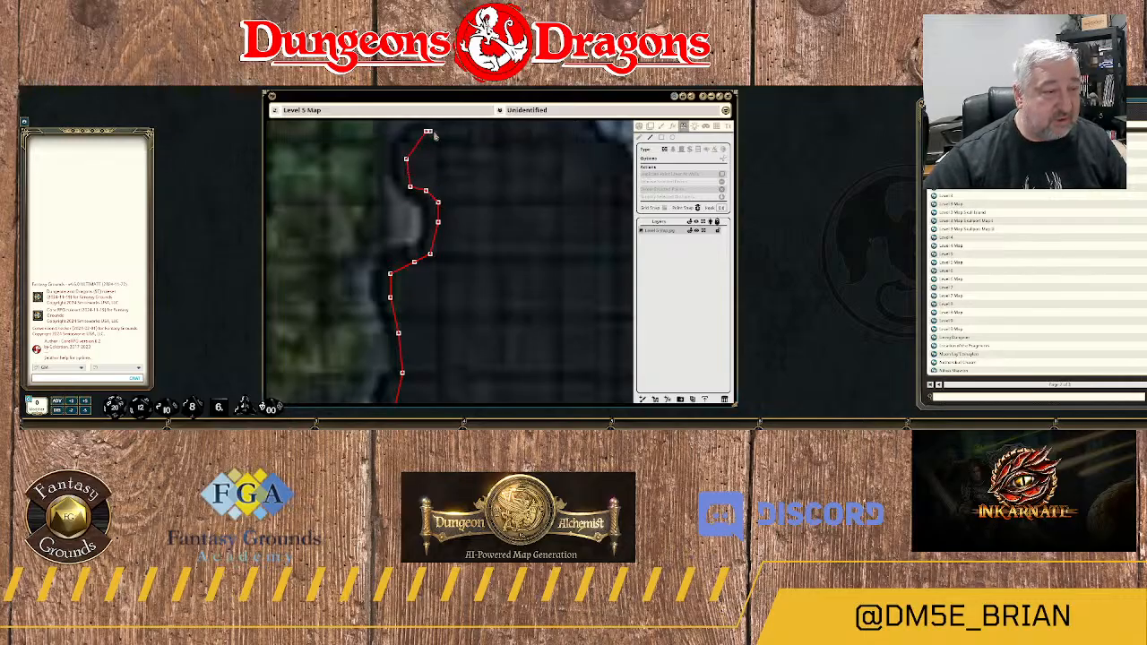
Continue the wall north along the ridge's western edge and over the top of its rounded northern tip.
{"action": "left_click_drag", "start_coordinate": [435, 135], "coordinate": [426, 249]}
{"action": "left_click", "coordinate": [430, 218]}
{"action": "left_click", "coordinate": [430, 191]}
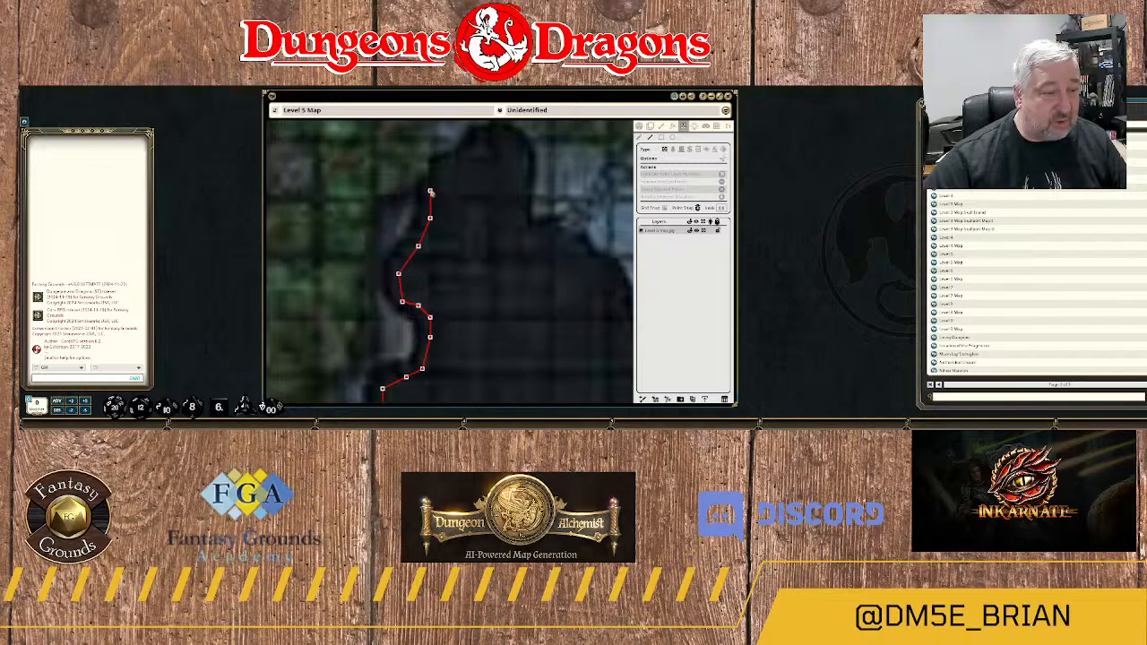
{"action": "left_click", "coordinate": [438, 170]}
{"action": "left_click", "coordinate": [453, 158]}
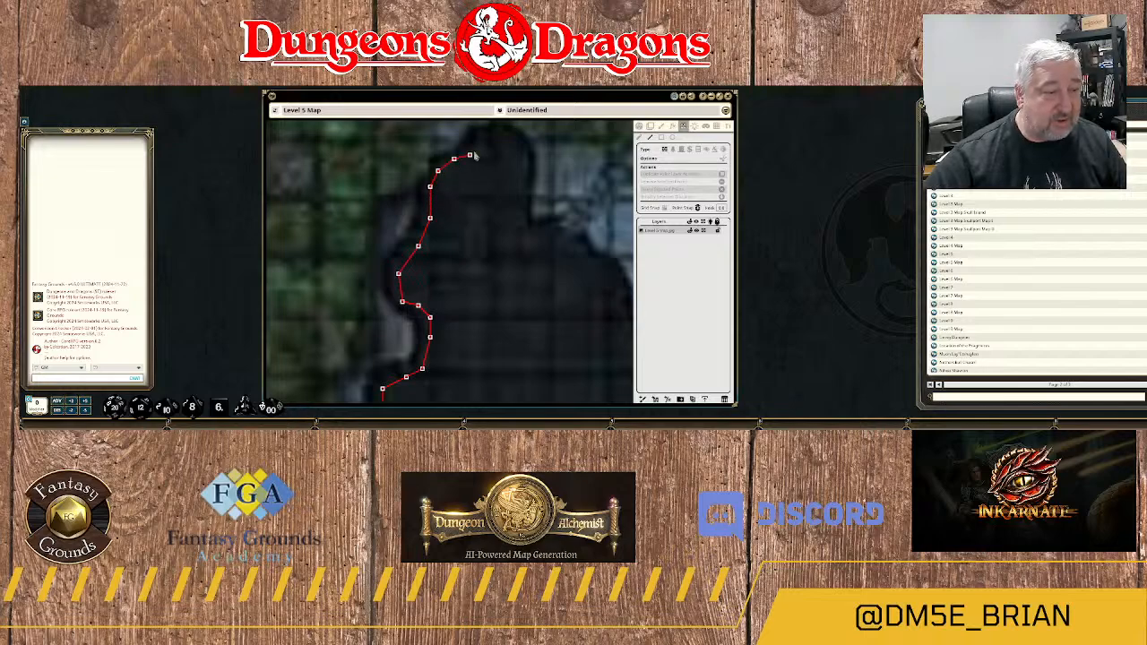
{"action": "left_click", "coordinate": [473, 142]}
{"action": "left_click", "coordinate": [492, 132]}
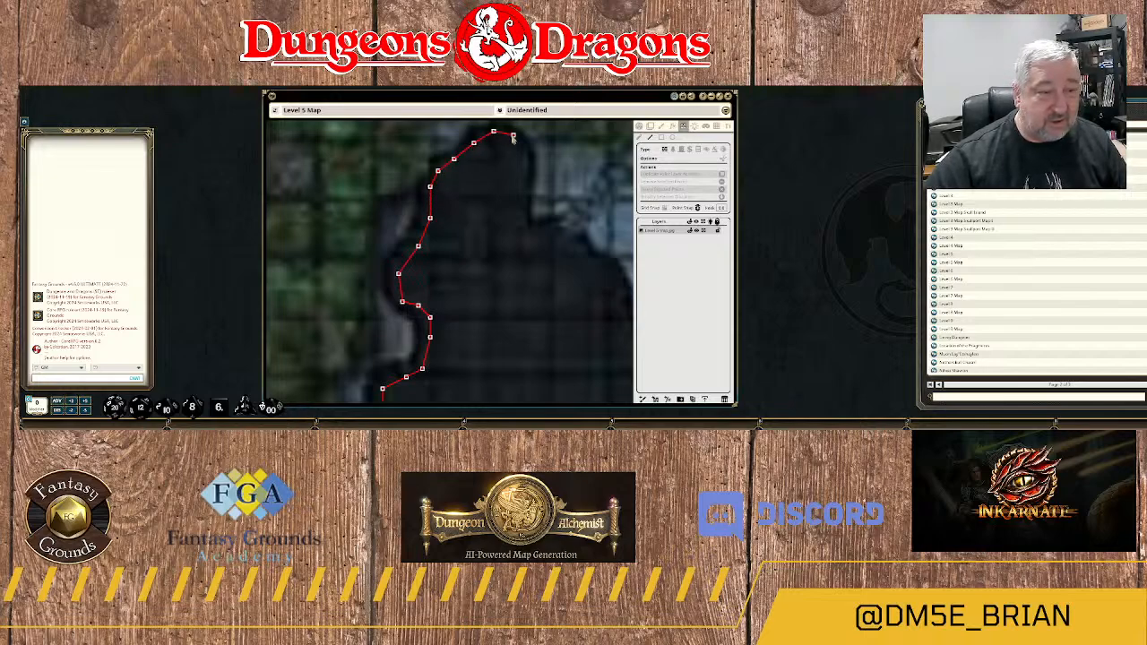
{"action": "left_click", "coordinate": [513, 139]}
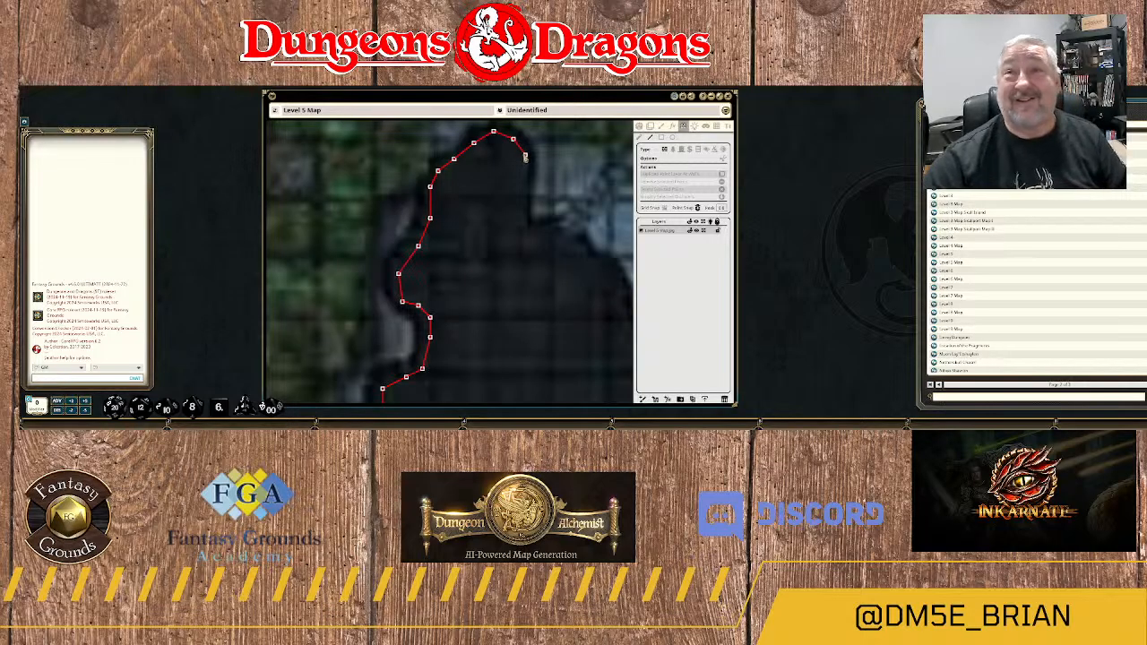
Trace the wall down the eastern side of the ridge's northern tip and east along the short ledge.
{"action": "left_click", "coordinate": [525, 154]}
{"action": "left_click", "coordinate": [525, 171]}
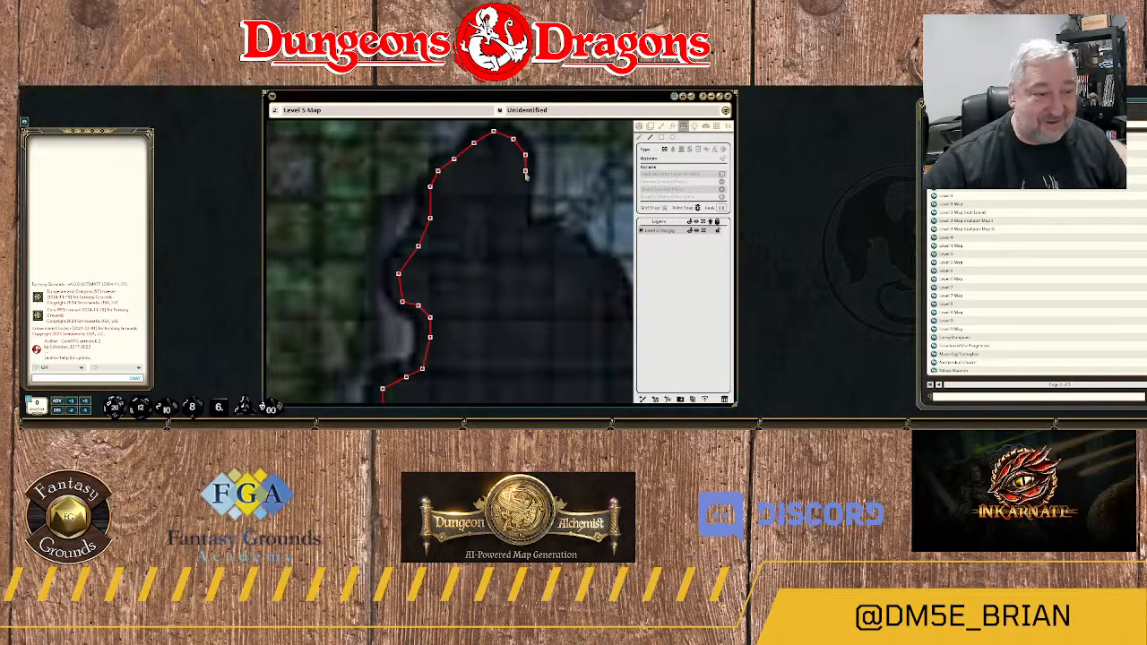
{"action": "left_click", "coordinate": [520, 207]}
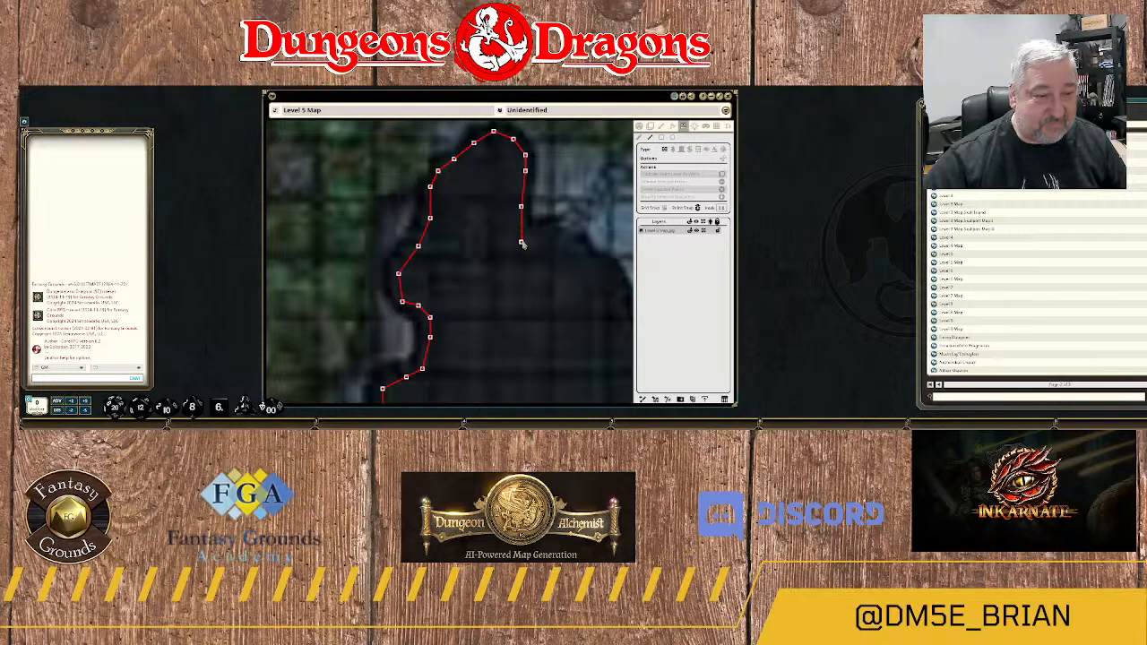
{"action": "left_click", "coordinate": [521, 232]}
{"action": "left_click", "coordinate": [532, 233]}
{"action": "left_click", "coordinate": [548, 230]}
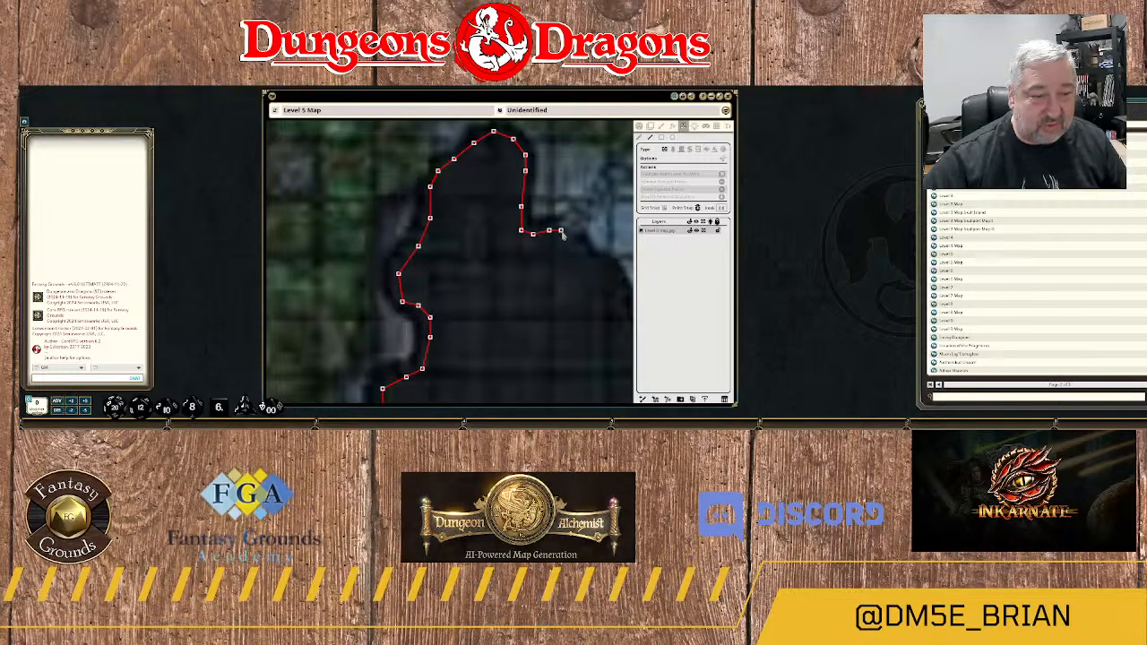
{"action": "left_click", "coordinate": [561, 231]}
{"action": "left_click", "coordinate": [585, 251]}
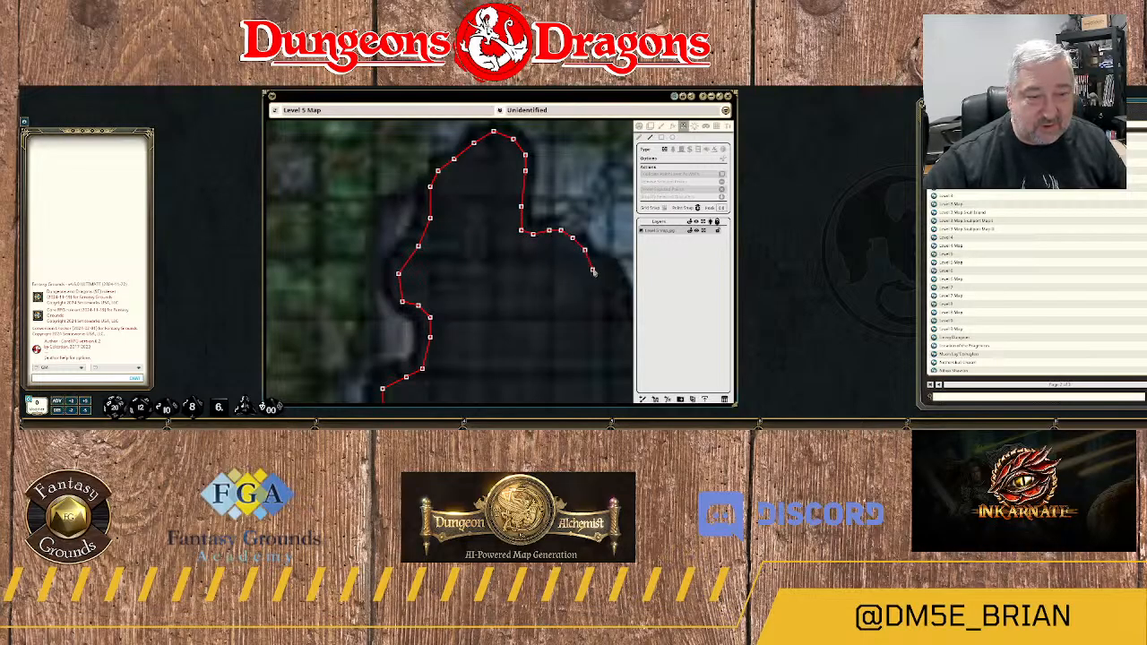
Extend the wall southeast along the ridge's curved shoulder beside the pale blue cave floor.
{"action": "left_click_drag", "start_coordinate": [594, 274], "coordinate": [483, 242]}
{"action": "left_click", "coordinate": [481, 234]}
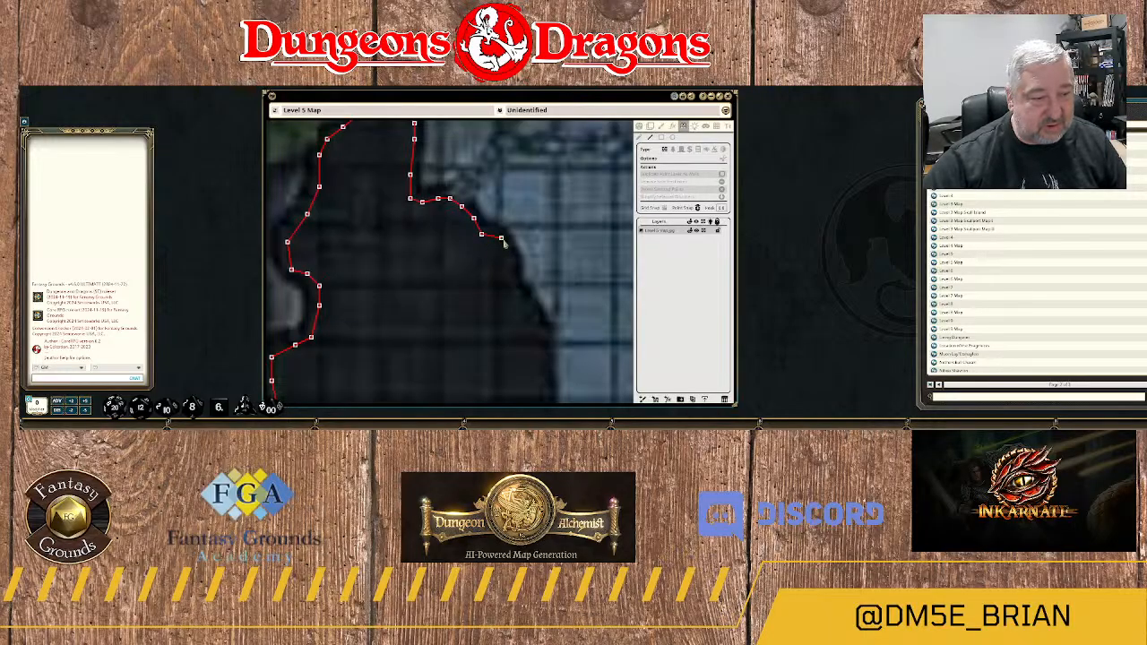
{"action": "left_click", "coordinate": [504, 242]}
{"action": "left_click", "coordinate": [510, 265]}
{"action": "left_click", "coordinate": [513, 285]}
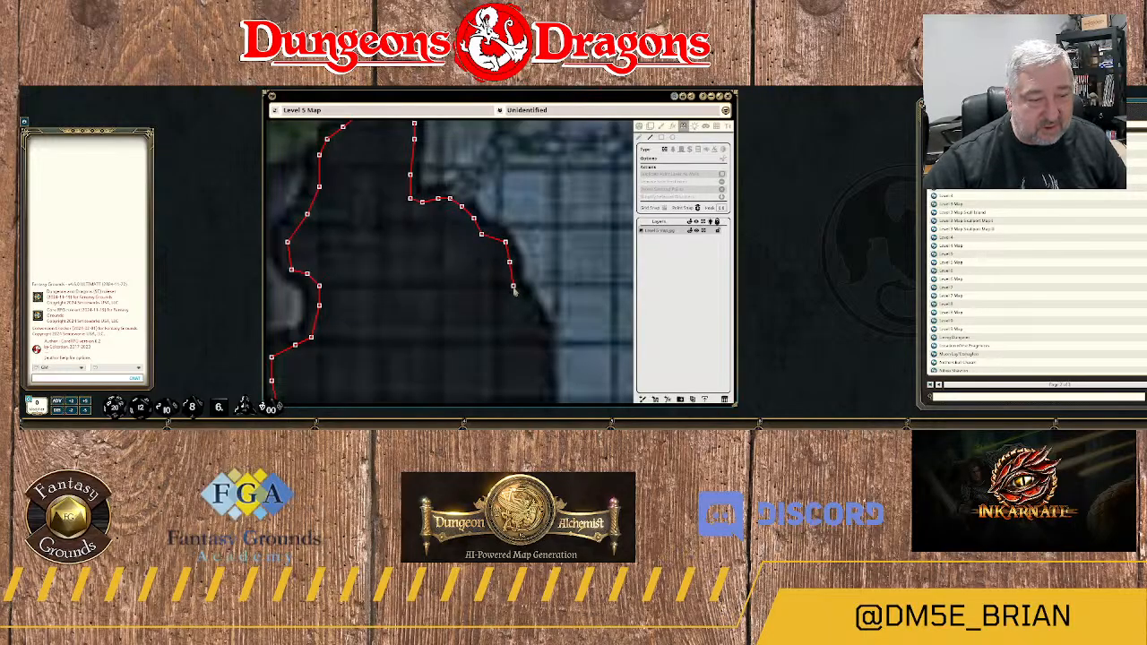
{"action": "left_click", "coordinate": [521, 301]}
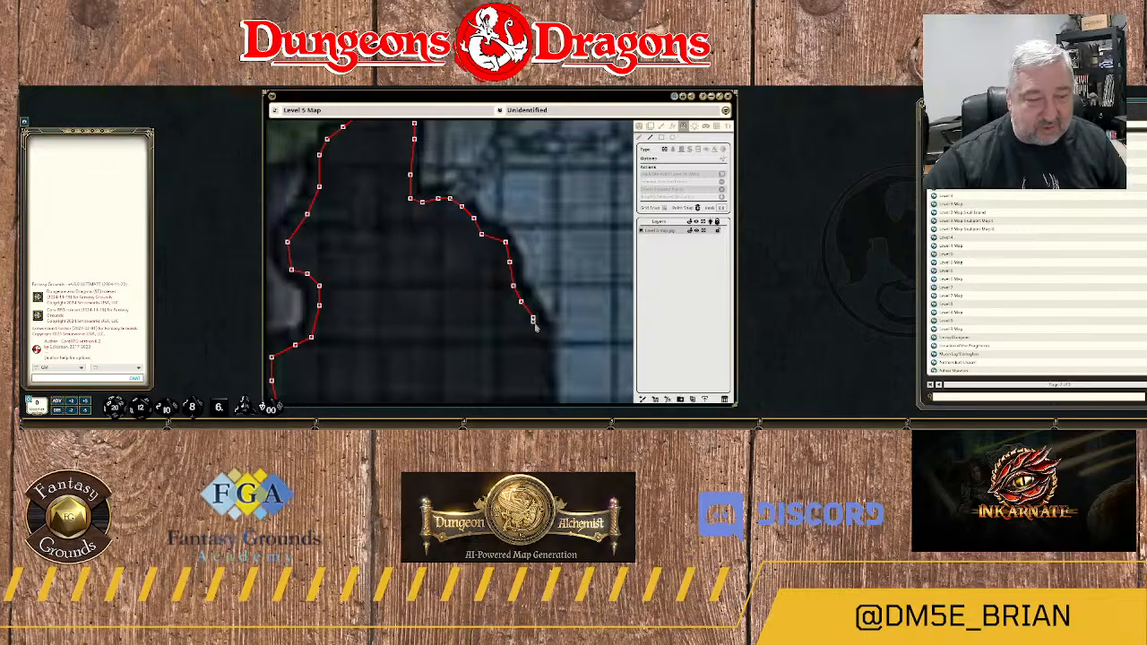
Carry the wall south down the ridge's eastern edge to the text label on the cave floor.
{"action": "left_click_drag", "start_coordinate": [550, 356], "coordinate": [530, 237]}
{"action": "left_click", "coordinate": [522, 218]}
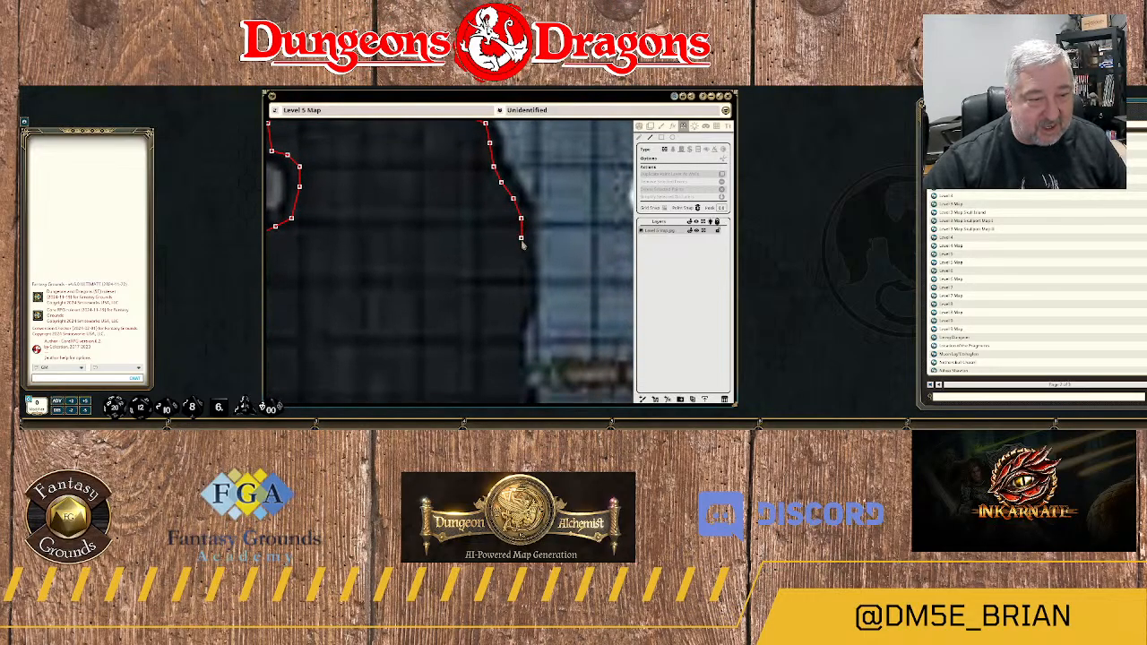
{"action": "left_click", "coordinate": [520, 245]}
{"action": "left_click", "coordinate": [525, 283]}
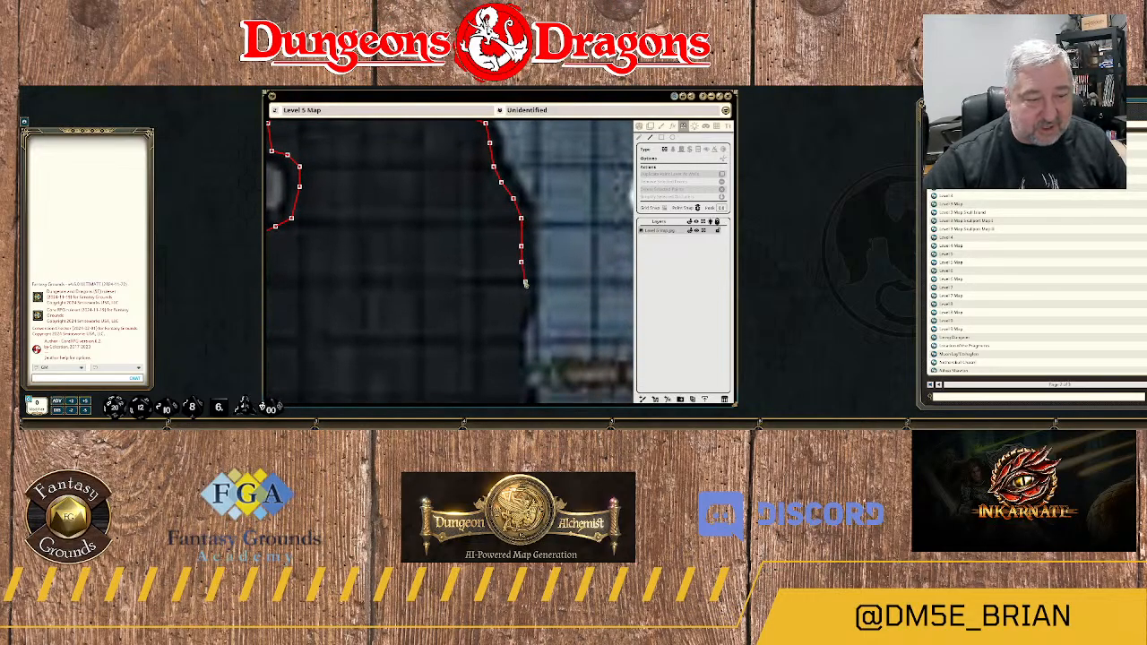
{"action": "left_click", "coordinate": [525, 303]}
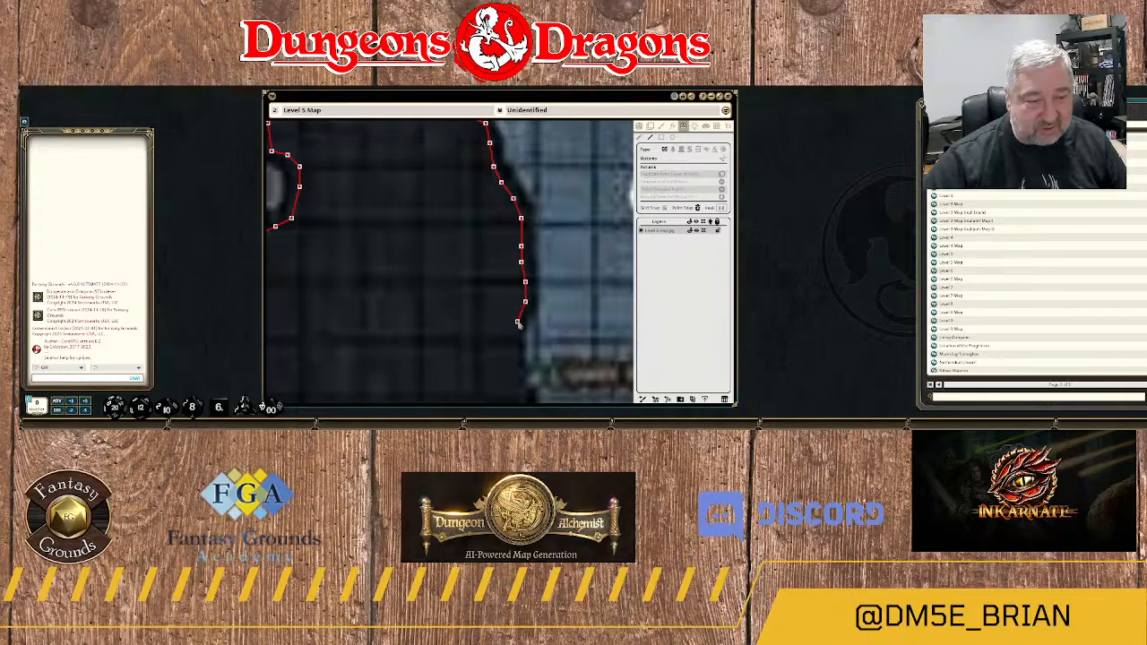
{"action": "left_click", "coordinate": [520, 323]}
{"action": "left_click_drag", "start_coordinate": [521, 360], "coordinate": [534, 227]}
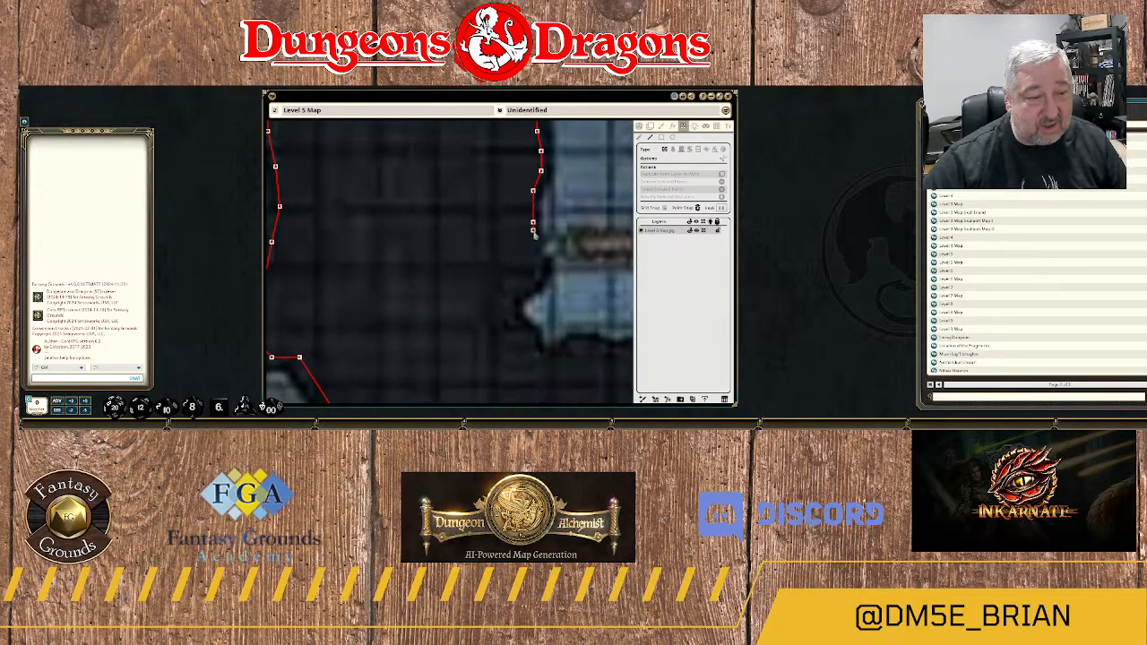
Trace the wall past the label and around the small rounded alcove just south of it.
{"action": "left_click", "coordinate": [532, 251]}
{"action": "left_click", "coordinate": [537, 269]}
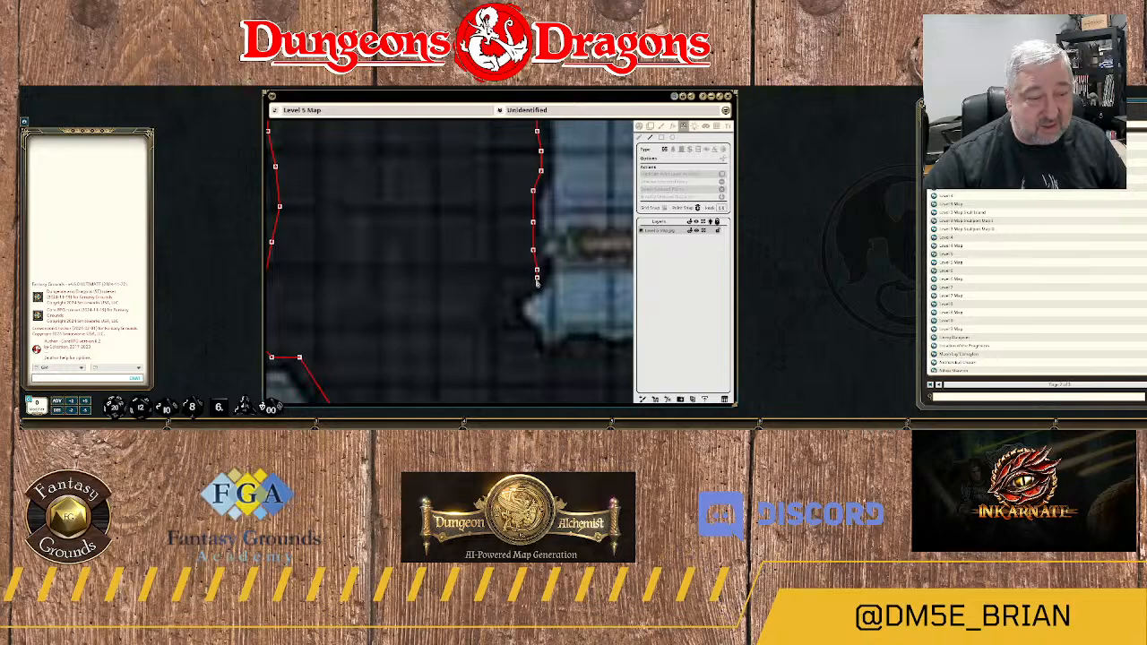
{"action": "left_click", "coordinate": [533, 282]}
{"action": "left_click", "coordinate": [517, 293]}
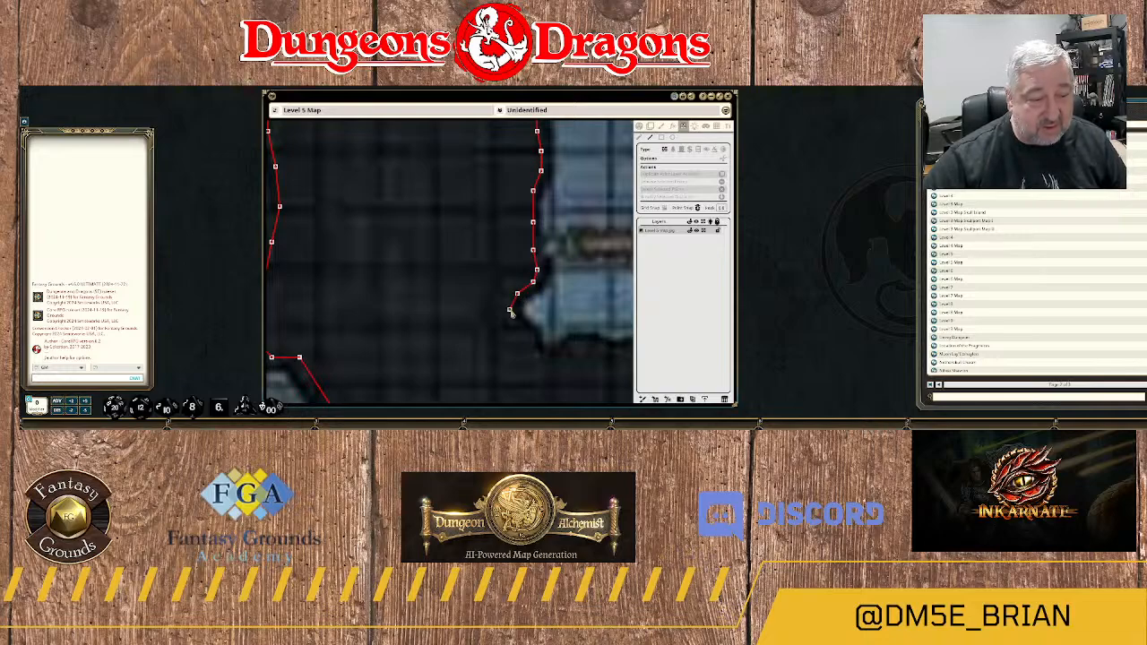
{"action": "left_click", "coordinate": [513, 322]}
{"action": "left_click", "coordinate": [525, 337]}
{"action": "left_click", "coordinate": [533, 349]}
{"action": "left_click", "coordinate": [546, 360]}
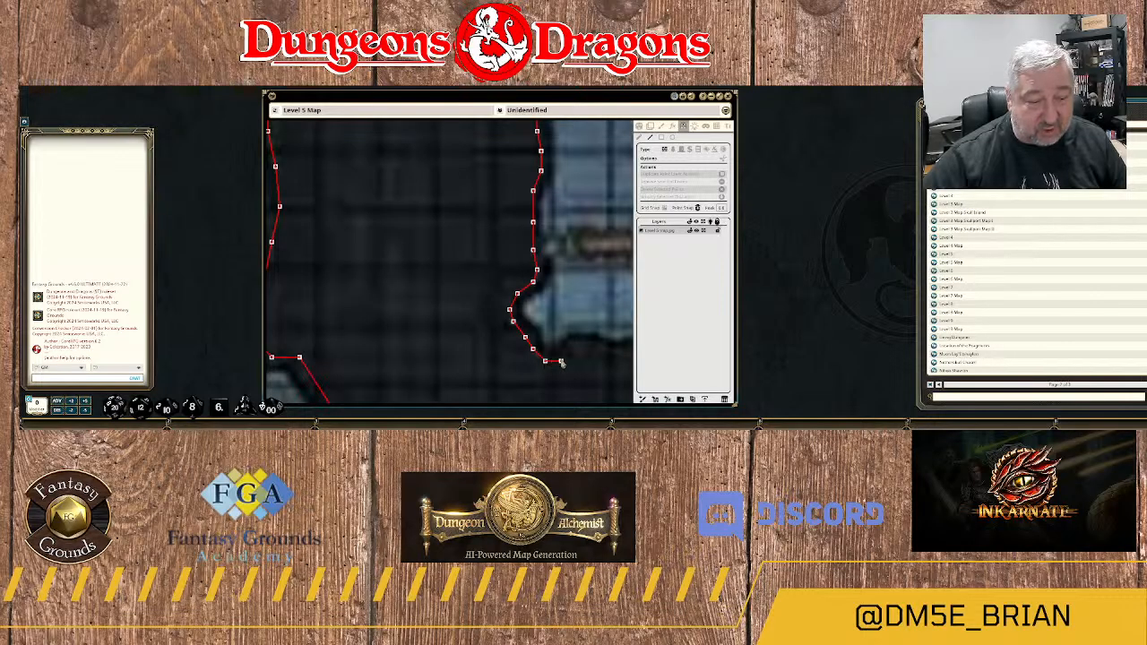
{"action": "left_click", "coordinate": [562, 362]}
Run the wall east along the northern edge of the rock spur below the alcove.
{"action": "left_click_drag", "start_coordinate": [592, 354], "coordinate": [484, 294]}
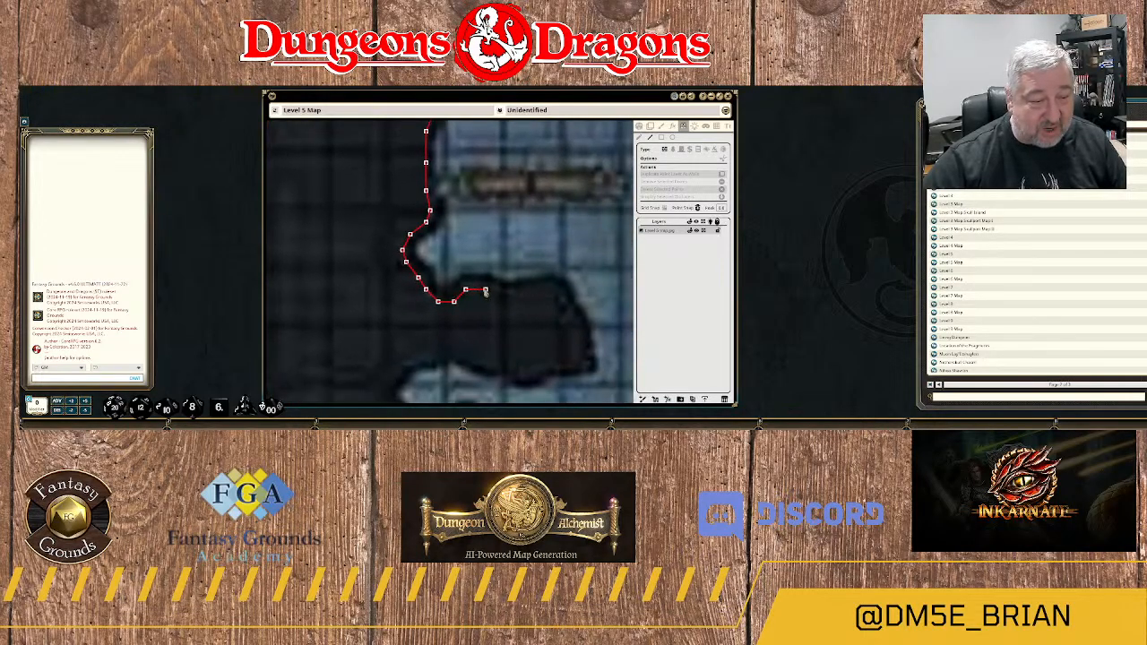
{"action": "left_click", "coordinate": [478, 286]}
{"action": "left_click", "coordinate": [494, 286]}
{"action": "left_click", "coordinate": [508, 292]}
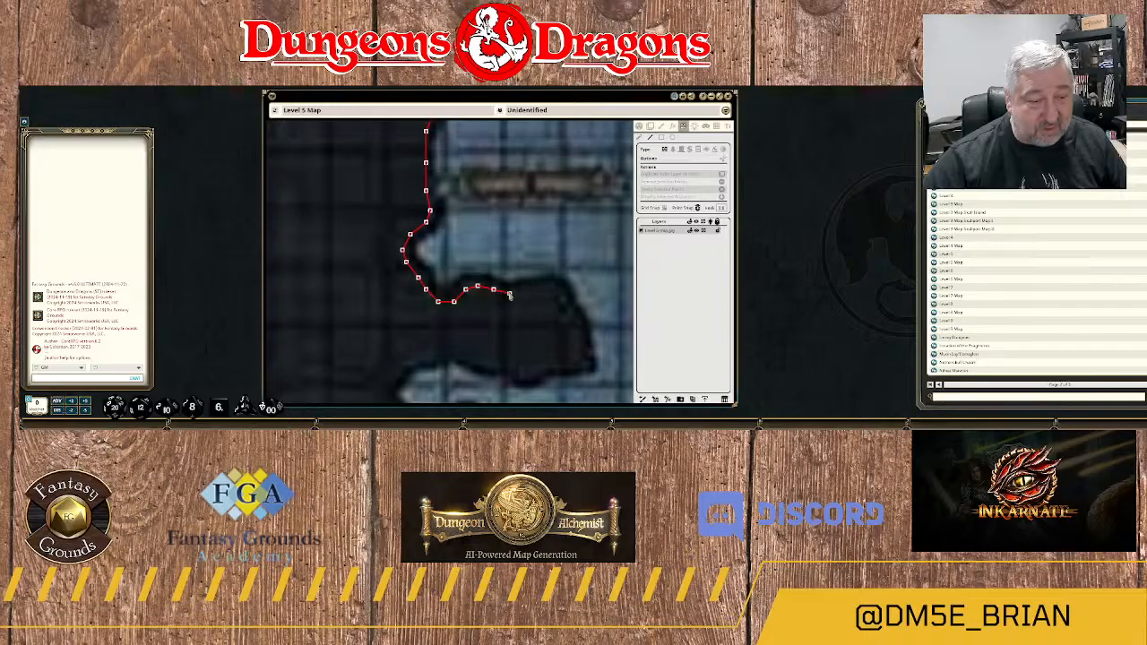
{"action": "left_click", "coordinate": [521, 291]}
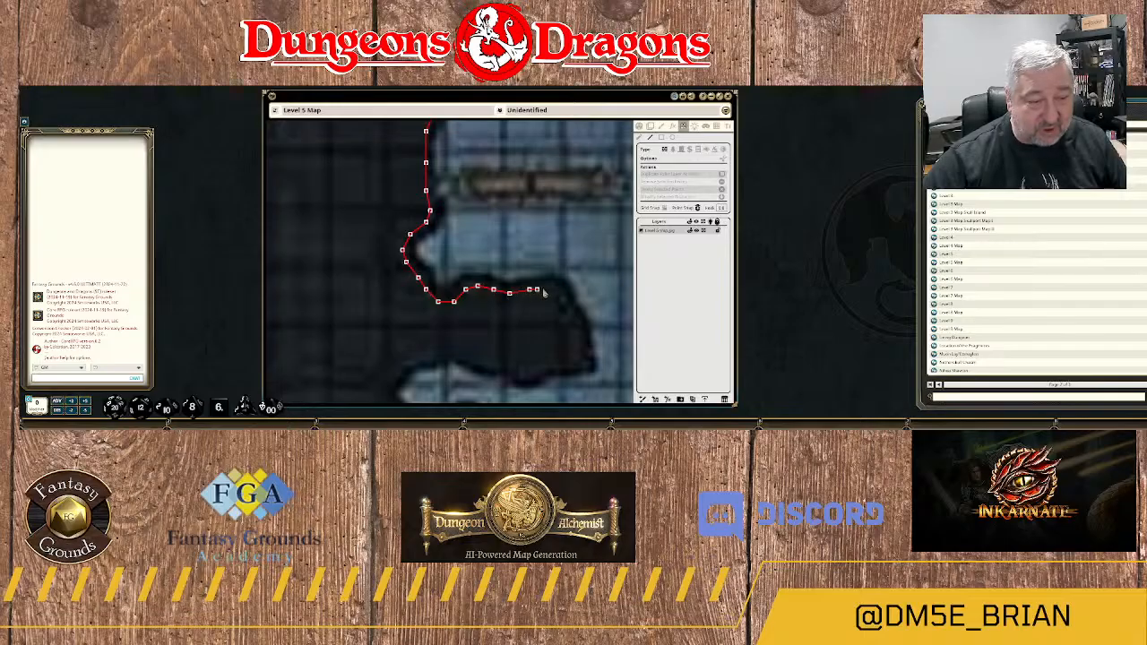
{"action": "left_click", "coordinate": [549, 286]}
{"action": "left_click", "coordinate": [561, 290]}
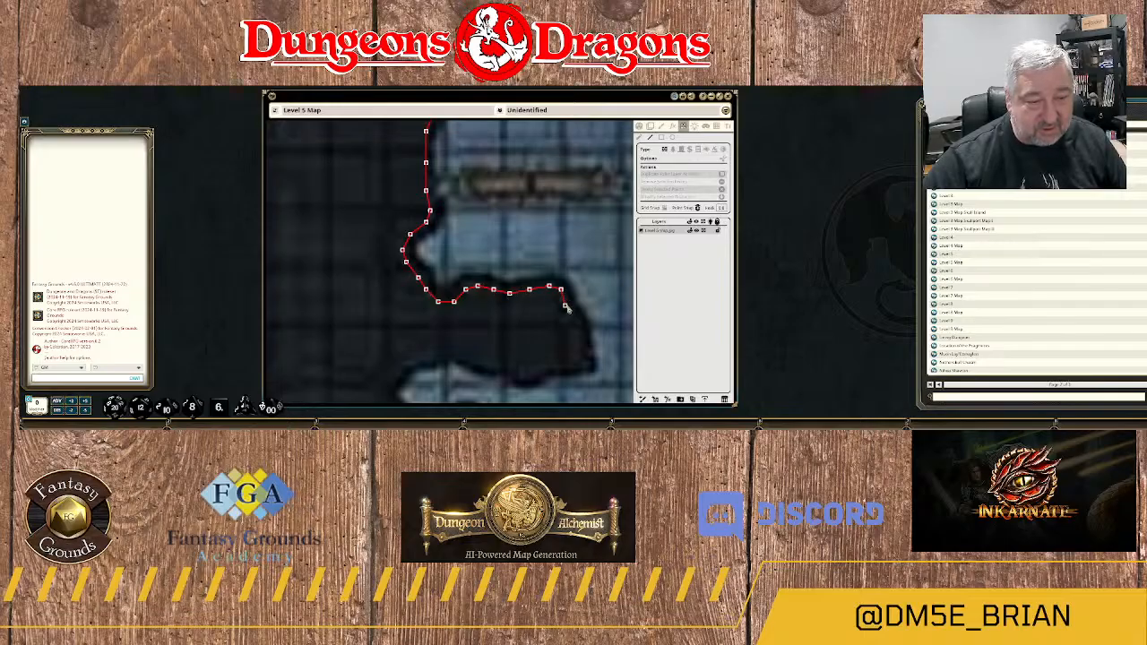
Wrap the wall around the rock spur's eastern end to its southeastern corner.
{"action": "left_click", "coordinate": [568, 307]}
{"action": "left_click_drag", "start_coordinate": [582, 338], "coordinate": [562, 279]}
{"action": "left_click", "coordinate": [561, 281]}
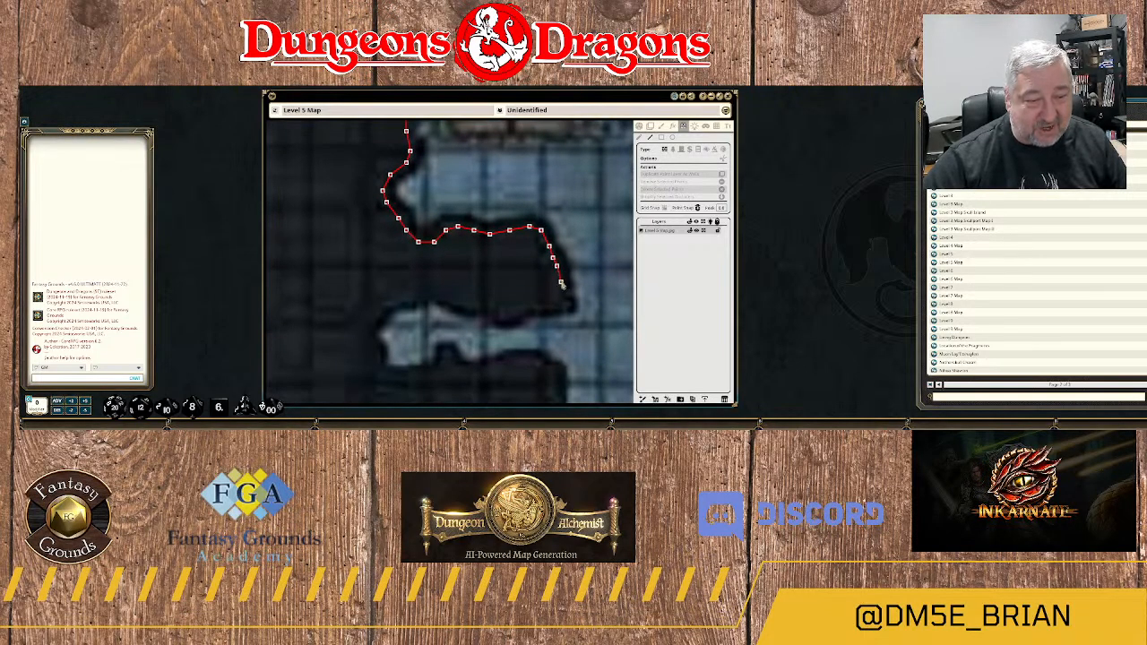
{"action": "left_click", "coordinate": [562, 293]}
{"action": "left_click", "coordinate": [561, 306]}
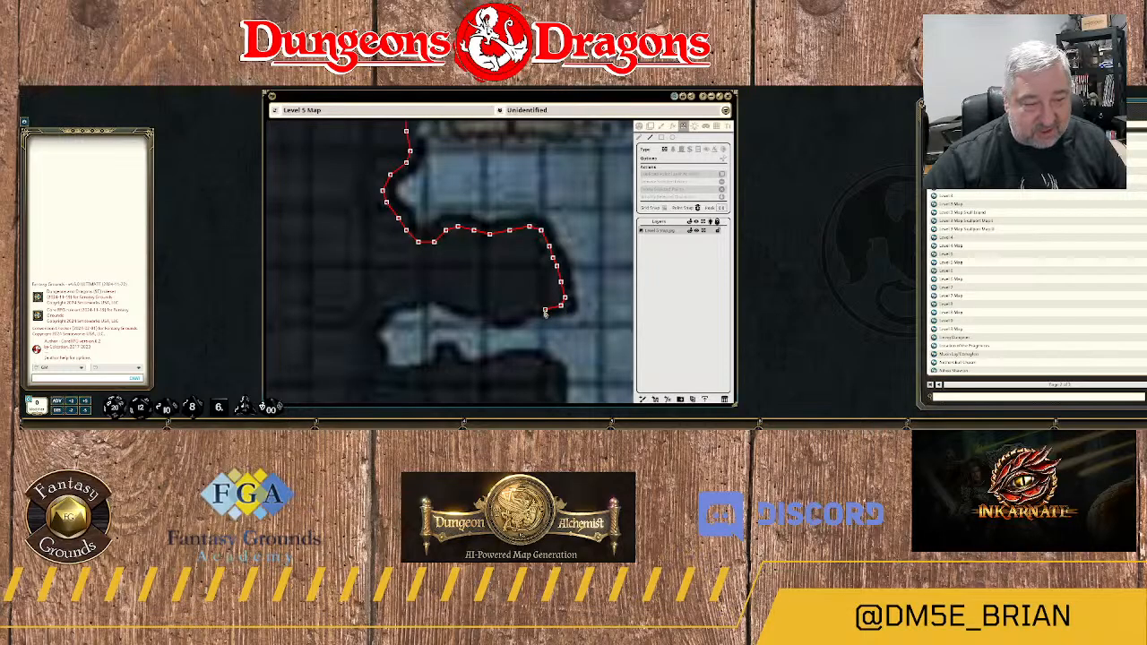
Trace the wall west along the rock spur's southern edge above the narrow alcove.
{"action": "left_click", "coordinate": [536, 307]}
{"action": "left_click", "coordinate": [526, 311]}
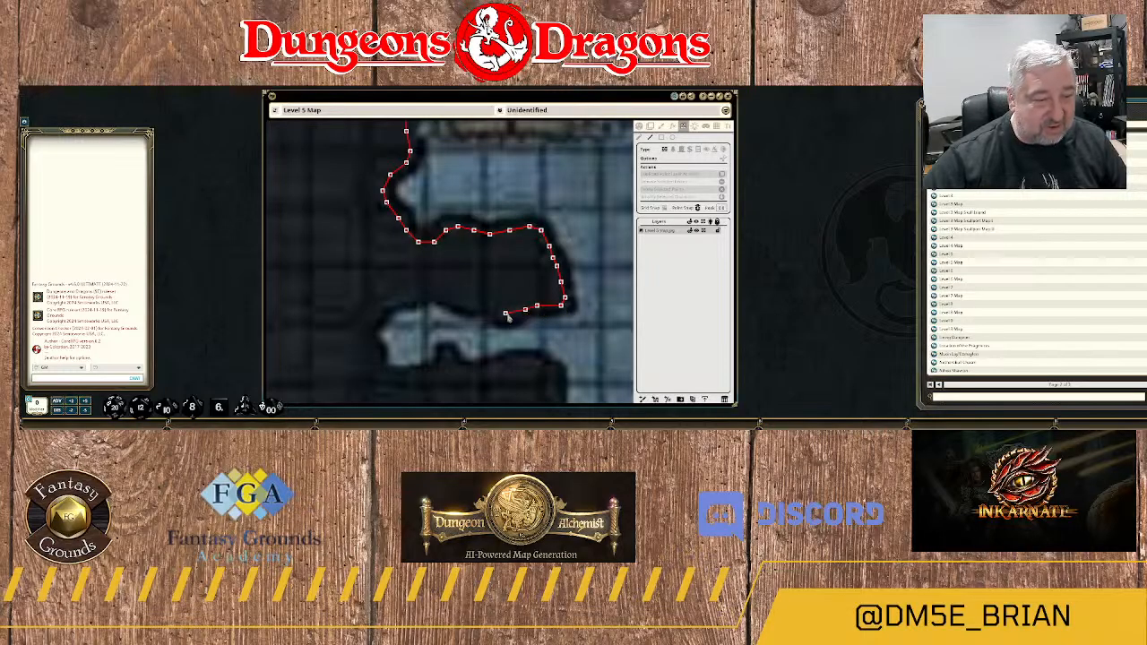
{"action": "left_click", "coordinate": [506, 313]}
{"action": "left_click", "coordinate": [465, 304]}
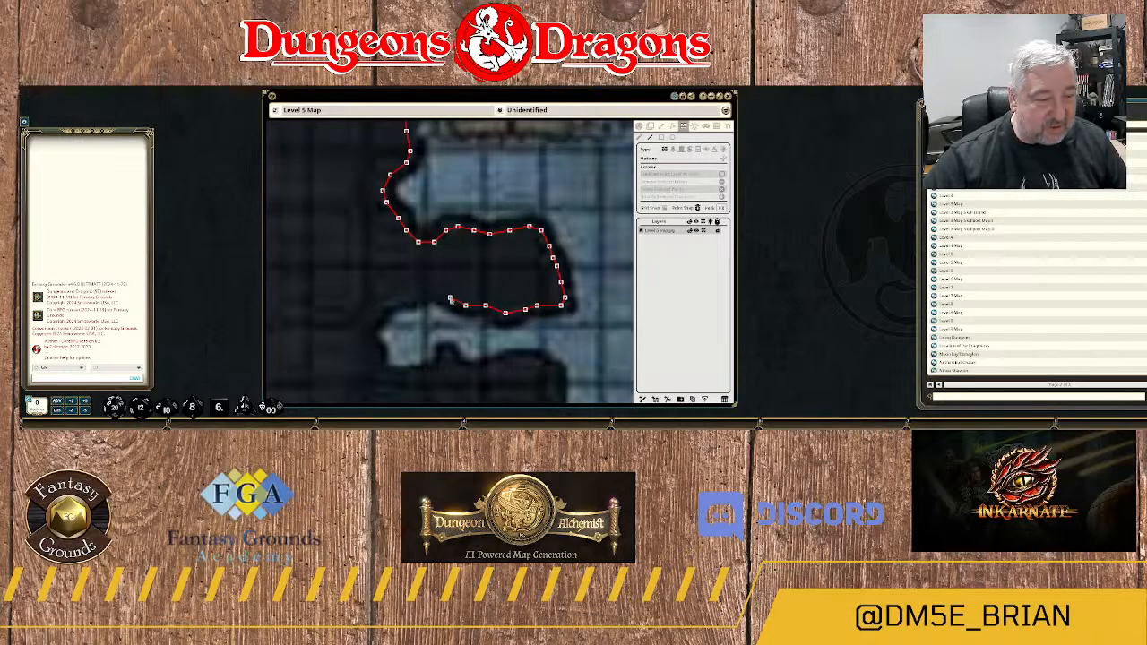
{"action": "left_click", "coordinate": [450, 297]}
{"action": "left_click", "coordinate": [425, 295]}
{"action": "left_click", "coordinate": [406, 297]}
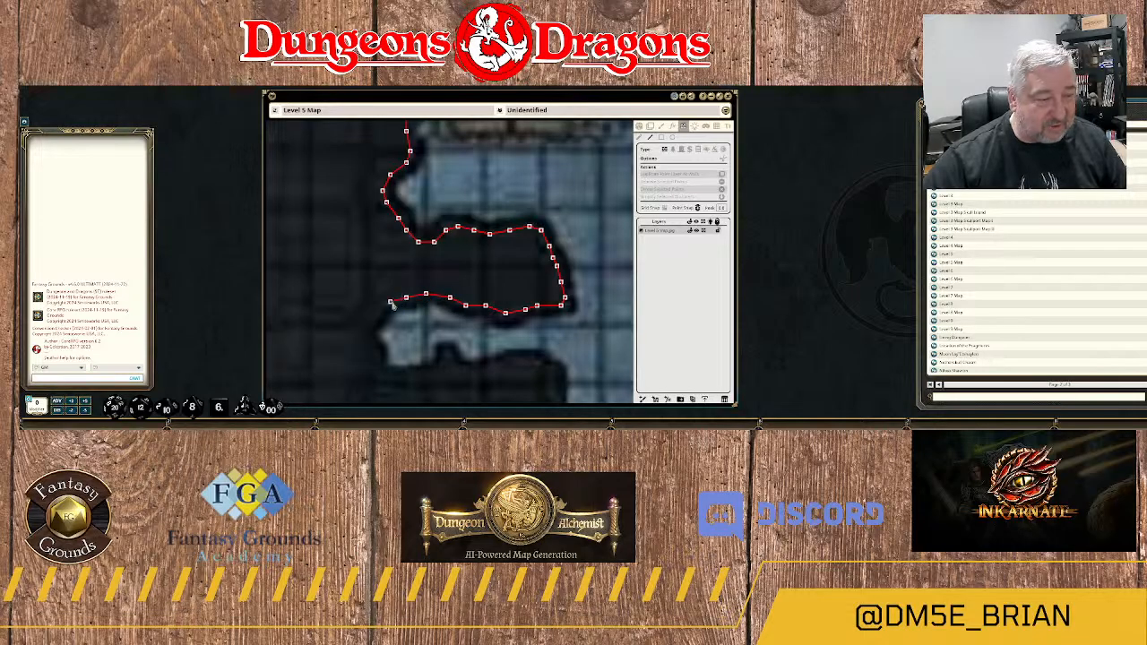
Bend the wall around the narrow alcove's closed western end and onto its southern edge.
{"action": "left_click", "coordinate": [390, 303]}
{"action": "left_click", "coordinate": [371, 325]}
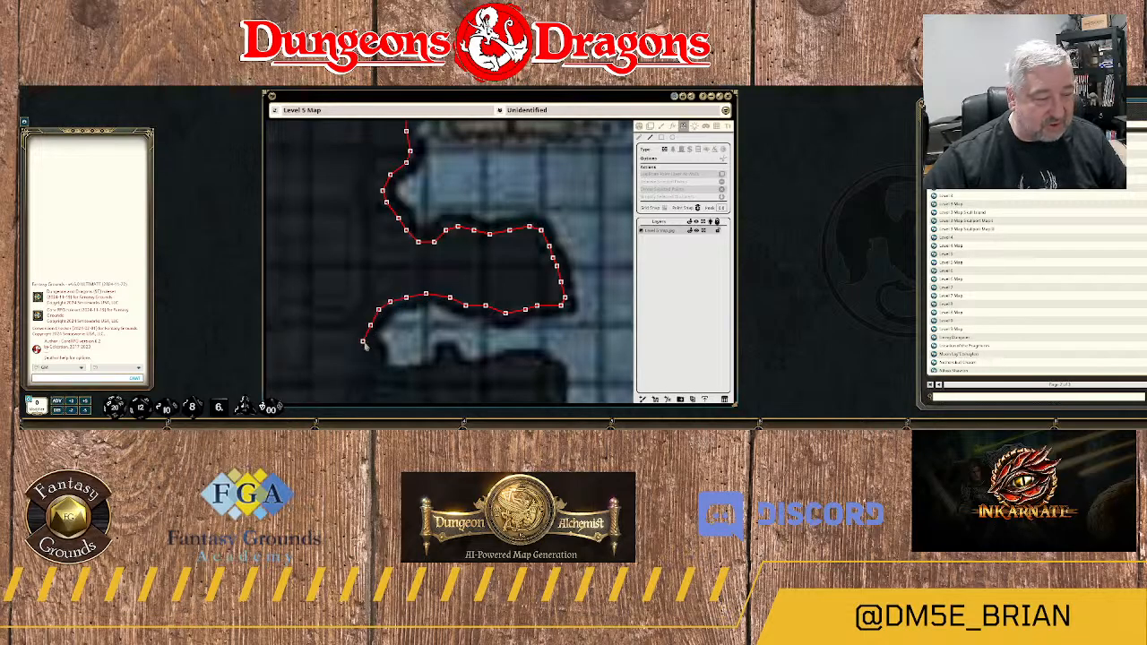
{"action": "left_click", "coordinate": [371, 337]}
{"action": "left_click", "coordinate": [374, 353]}
{"action": "left_click", "coordinate": [375, 365]}
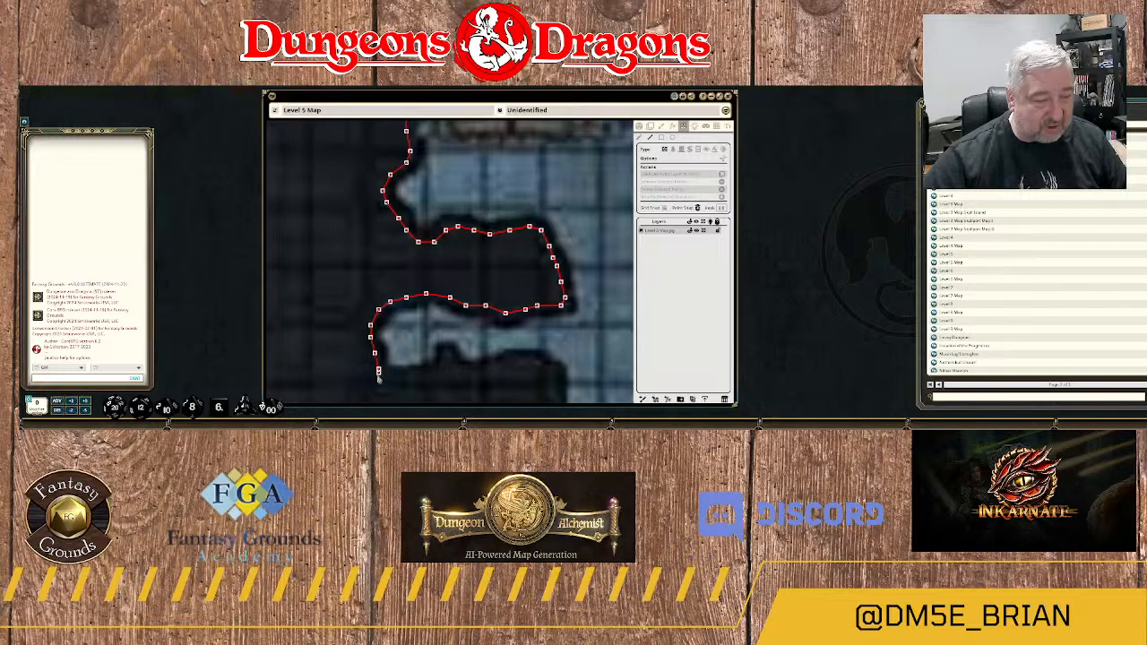
{"action": "left_click", "coordinate": [386, 373]}
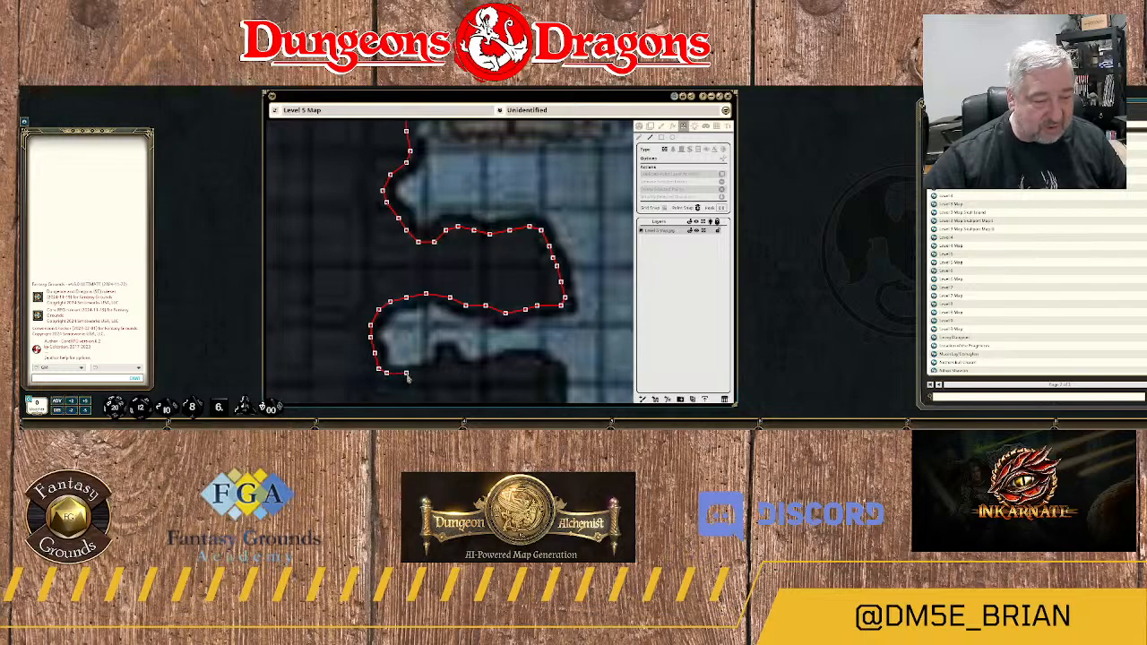
{"action": "left_click", "coordinate": [406, 372]}
Trace the wall around the small rock bump and east along the narrow alcove's southern edge.
{"action": "left_click", "coordinate": [444, 366]}
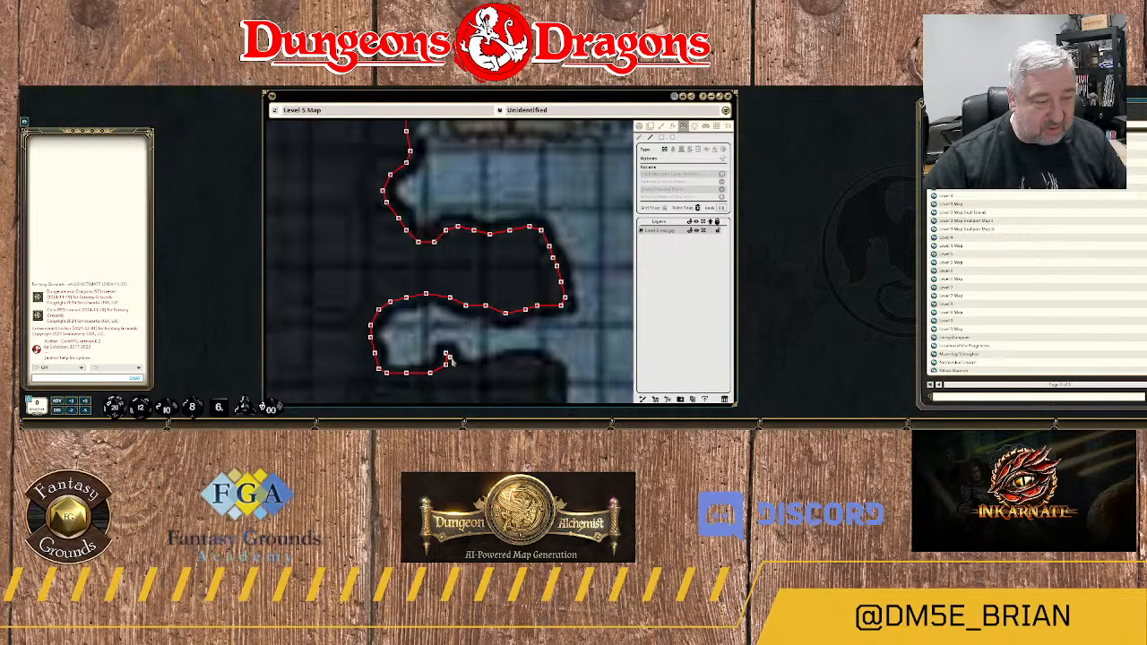
{"action": "left_click", "coordinate": [458, 369]}
{"action": "left_click", "coordinate": [473, 368]}
{"action": "left_click", "coordinate": [496, 365]}
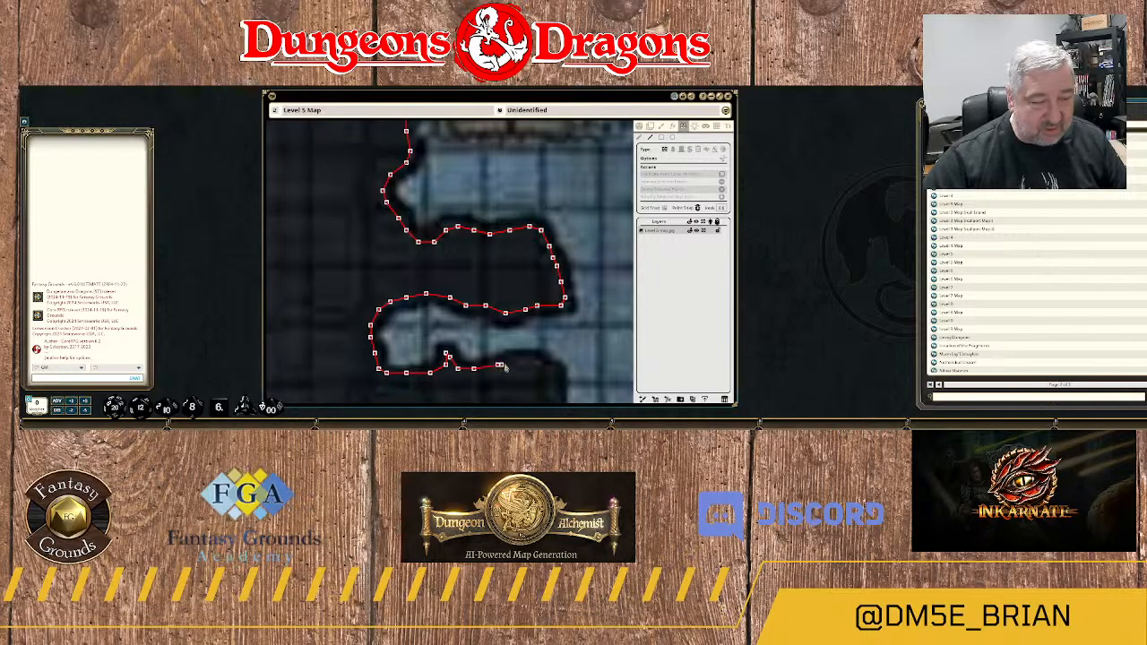
{"action": "left_click", "coordinate": [518, 358]}
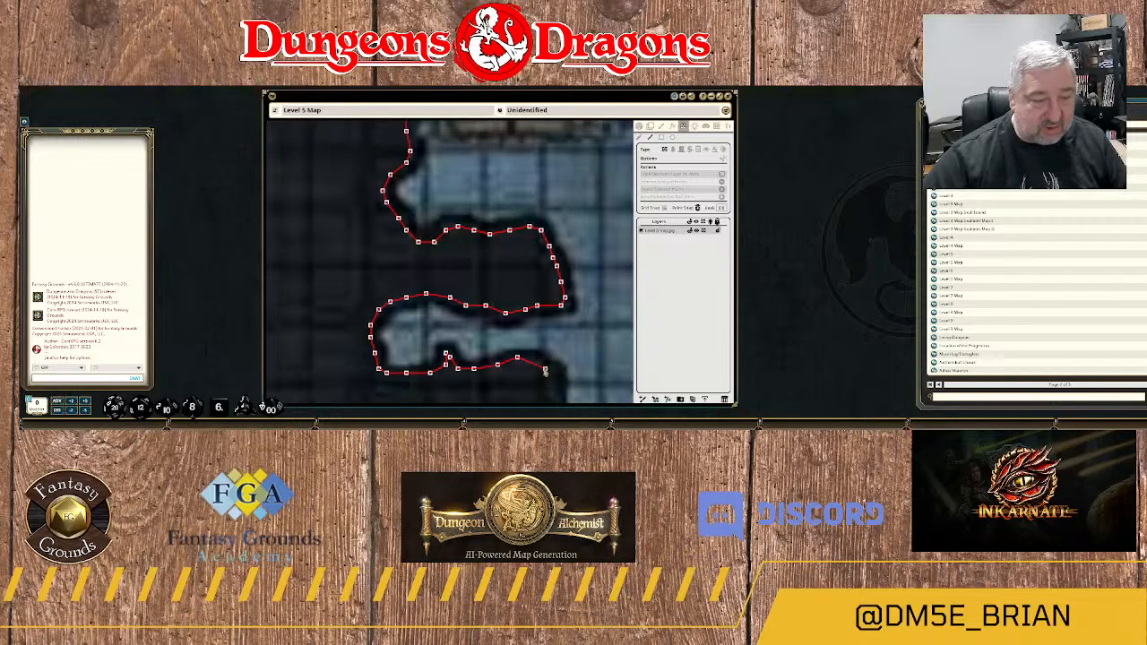
Continue the wall around the rounded eastern end of the rock spur directly west of the area 7 label.
{"action": "left_click_drag", "start_coordinate": [549, 375], "coordinate": [516, 170]}
{"action": "left_click", "coordinate": [502, 154]}
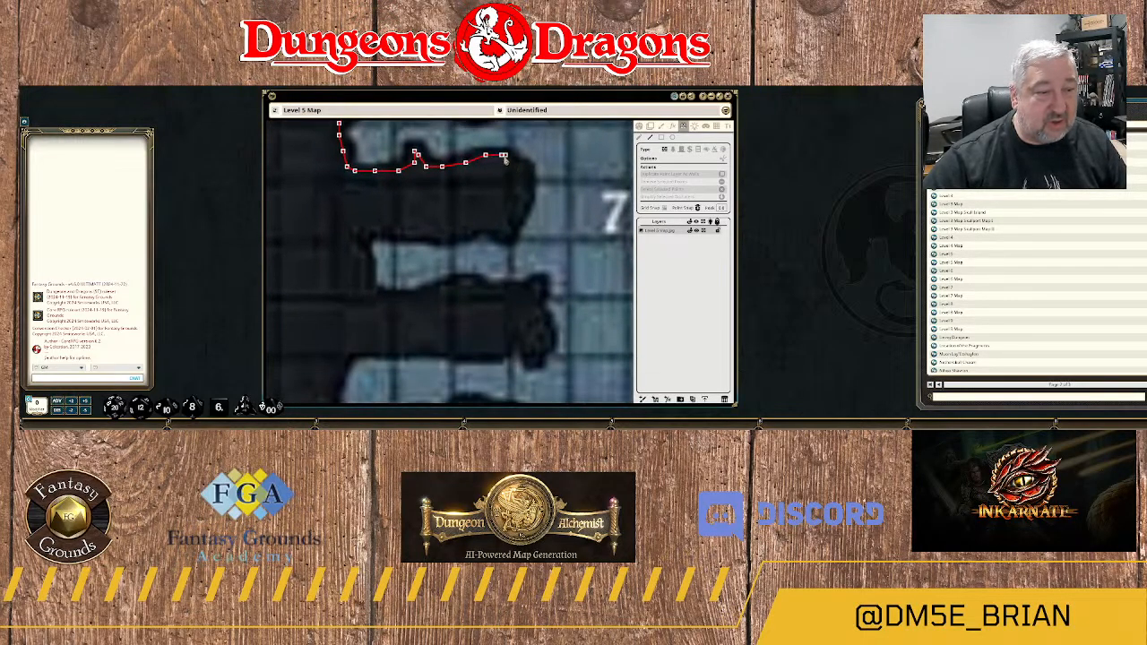
{"action": "left_click", "coordinate": [528, 178]}
{"action": "left_click", "coordinate": [525, 194]}
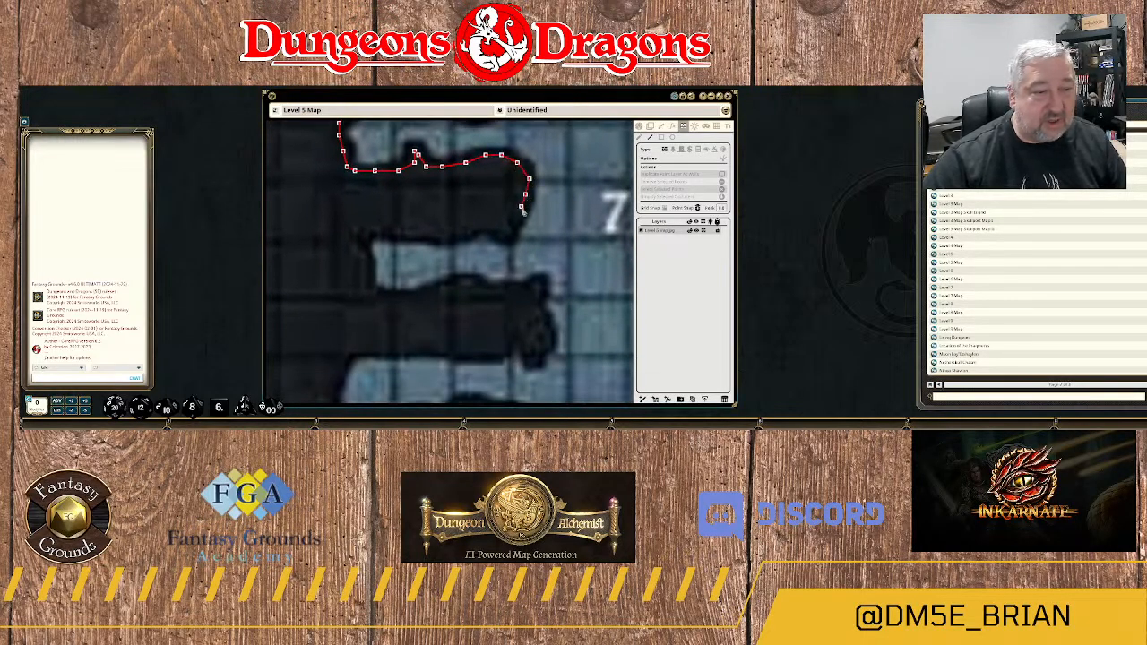
{"action": "left_click", "coordinate": [521, 213]}
{"action": "left_click", "coordinate": [514, 222]}
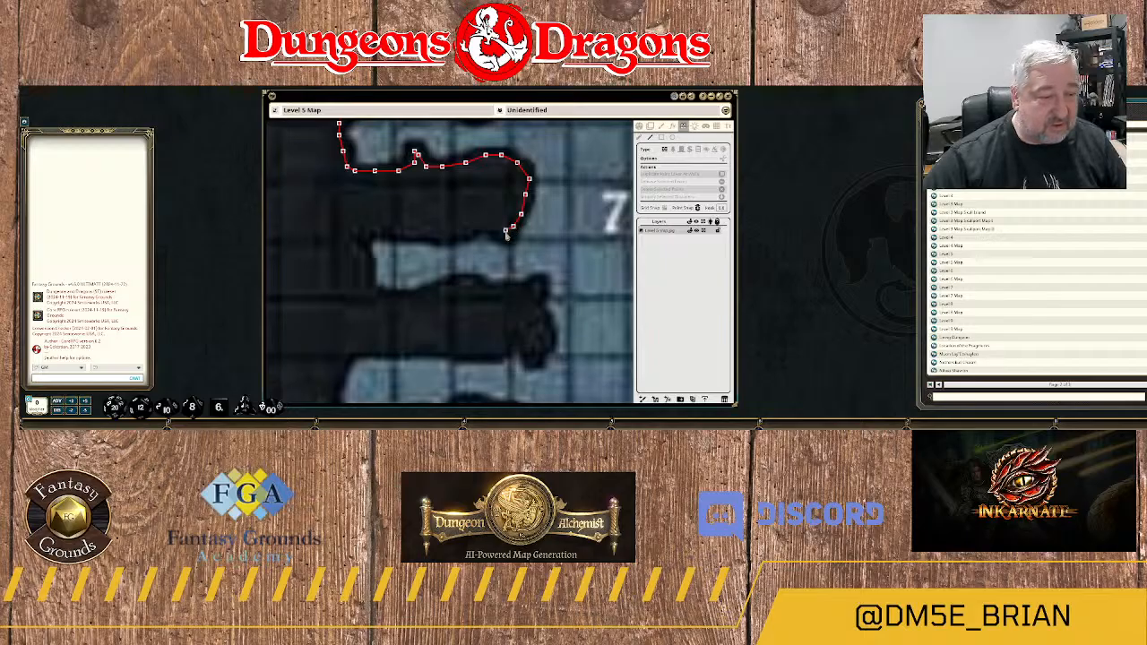
Trace the wall west along the southern edge of the spur beside the area 7 label.
{"action": "left_click", "coordinate": [506, 229]}
{"action": "left_click", "coordinate": [489, 226]}
{"action": "left_click", "coordinate": [468, 227]}
{"action": "left_click", "coordinate": [458, 230]}
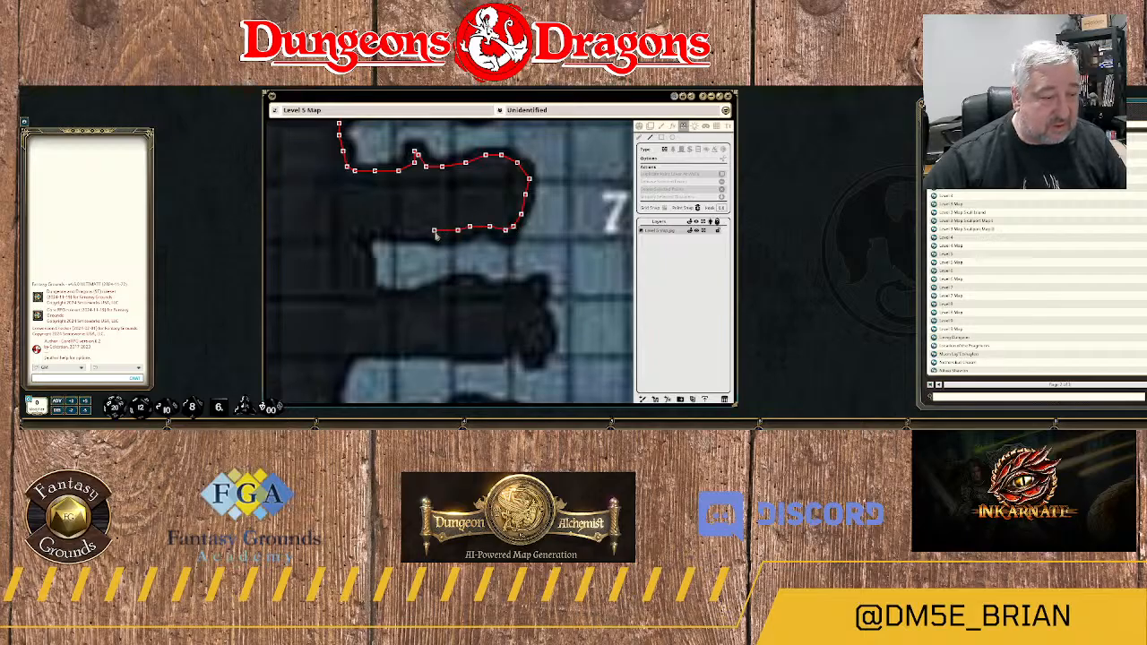
{"action": "left_click", "coordinate": [434, 230]}
{"action": "left_click", "coordinate": [409, 231]}
{"action": "left_click", "coordinate": [379, 227]}
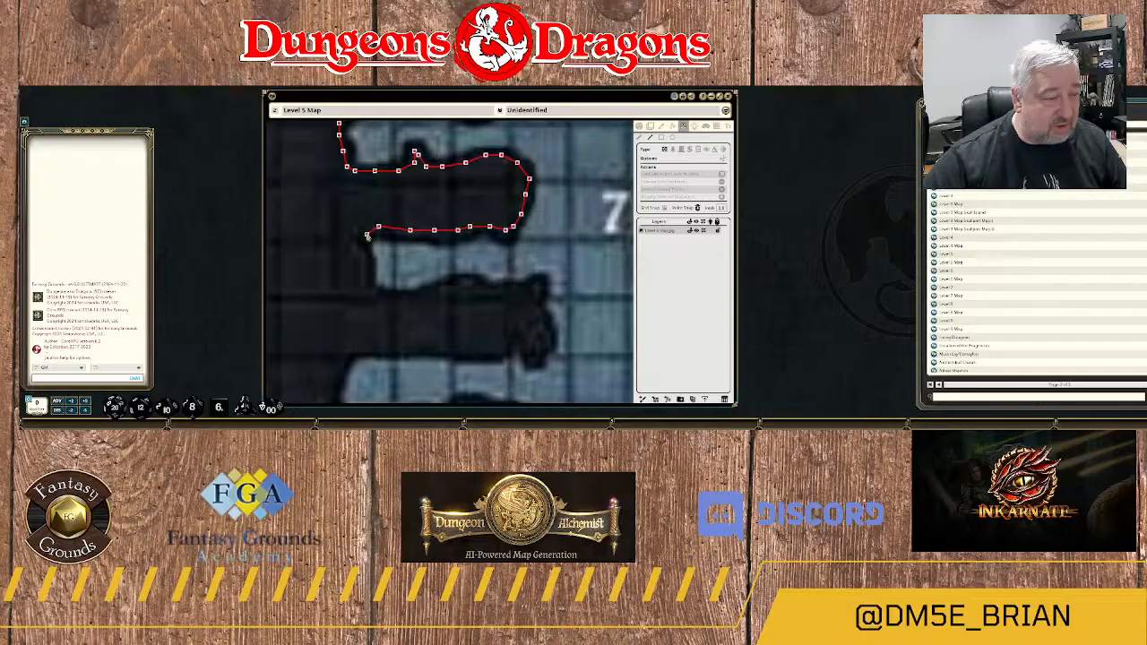
Bend the wall around the squared western end of the alcove southwest of the area 7 label.
{"action": "left_click", "coordinate": [366, 234]}
{"action": "left_click", "coordinate": [363, 249]}
{"action": "left_click", "coordinate": [366, 268]}
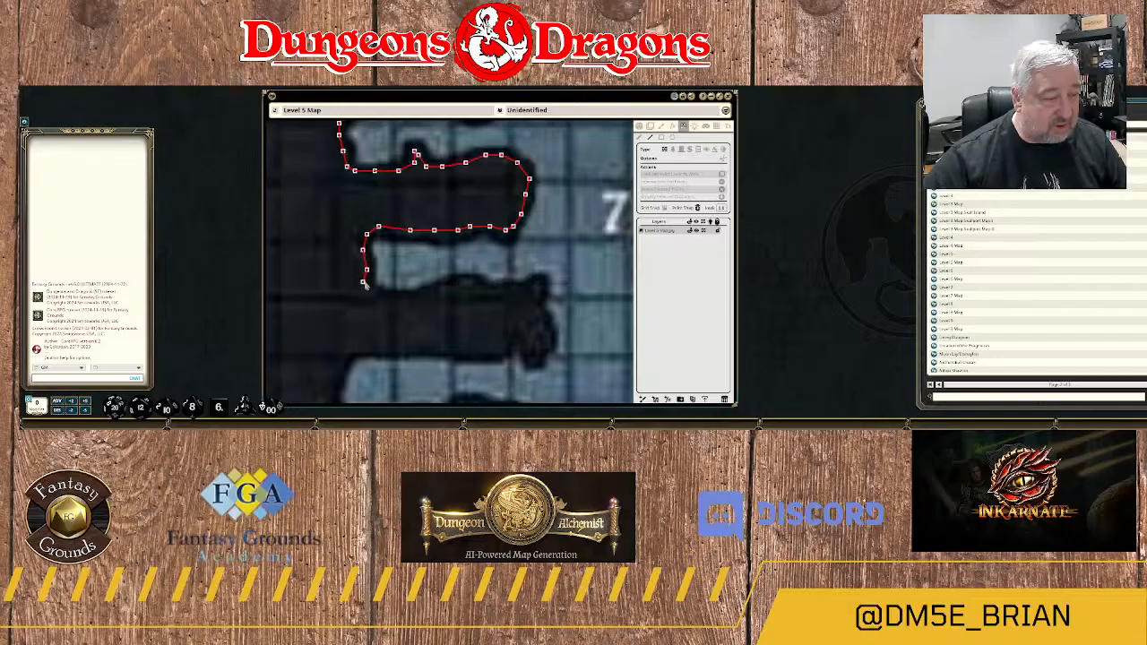
{"action": "left_click", "coordinate": [370, 297]}
{"action": "left_click", "coordinate": [386, 297]}
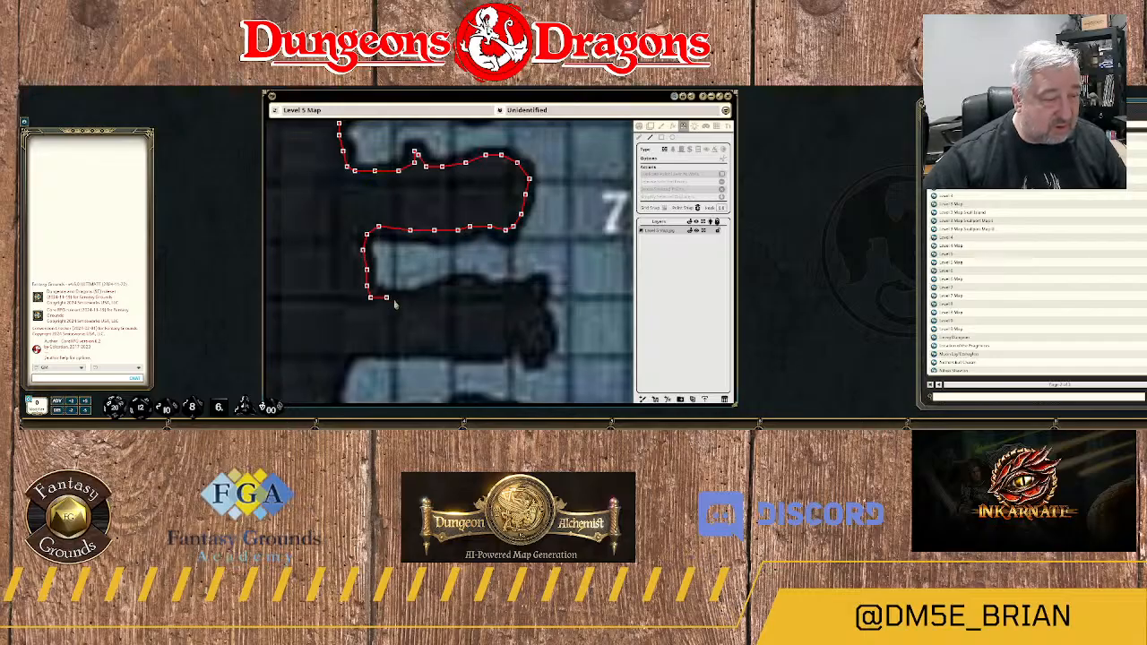
Trace the wall east along that alcove's southern edge to the tip of the next rock spur.
{"action": "left_click", "coordinate": [410, 296]}
{"action": "left_click", "coordinate": [434, 290]}
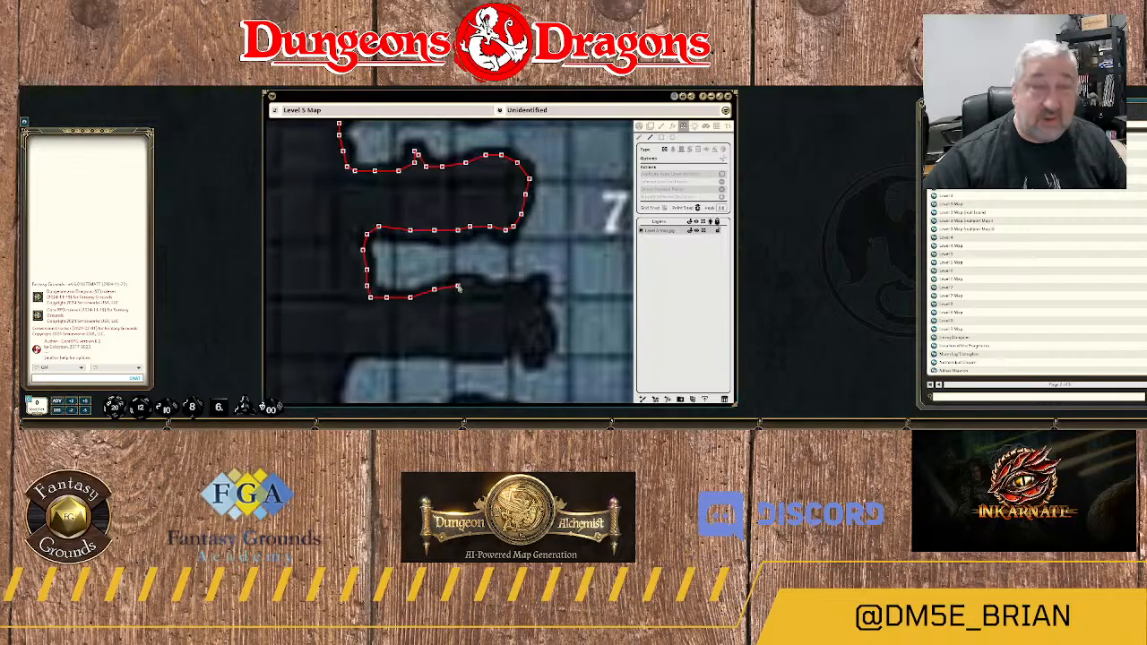
{"action": "left_click", "coordinate": [458, 287]}
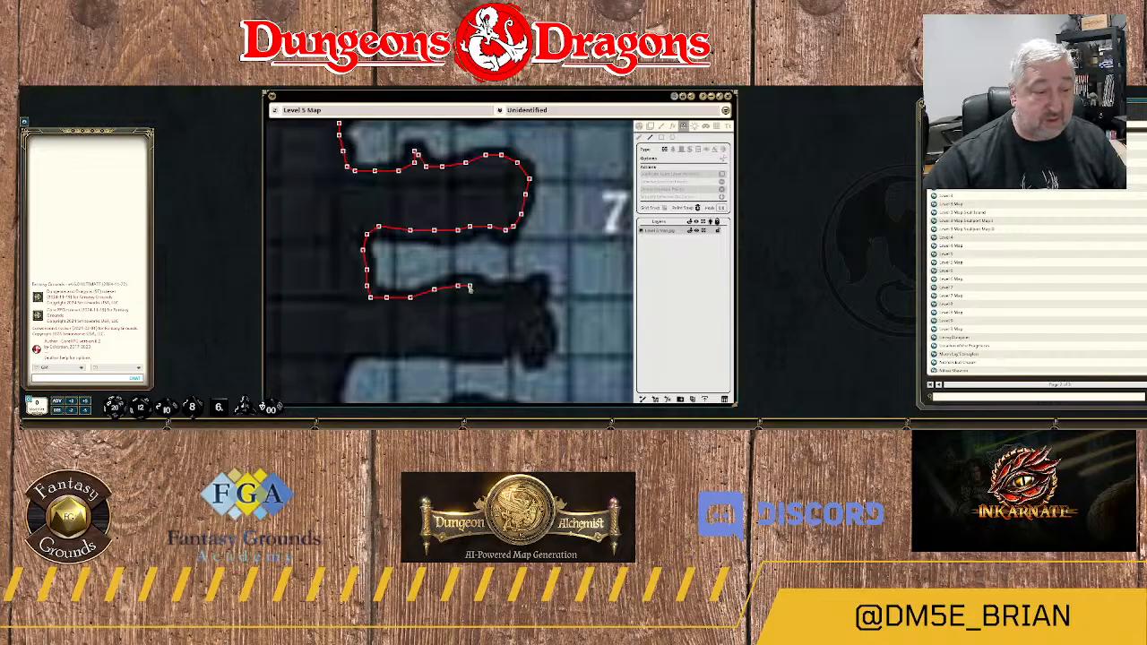
{"action": "left_click", "coordinate": [469, 288]}
{"action": "left_click", "coordinate": [493, 288]}
{"action": "left_click", "coordinate": [513, 288]}
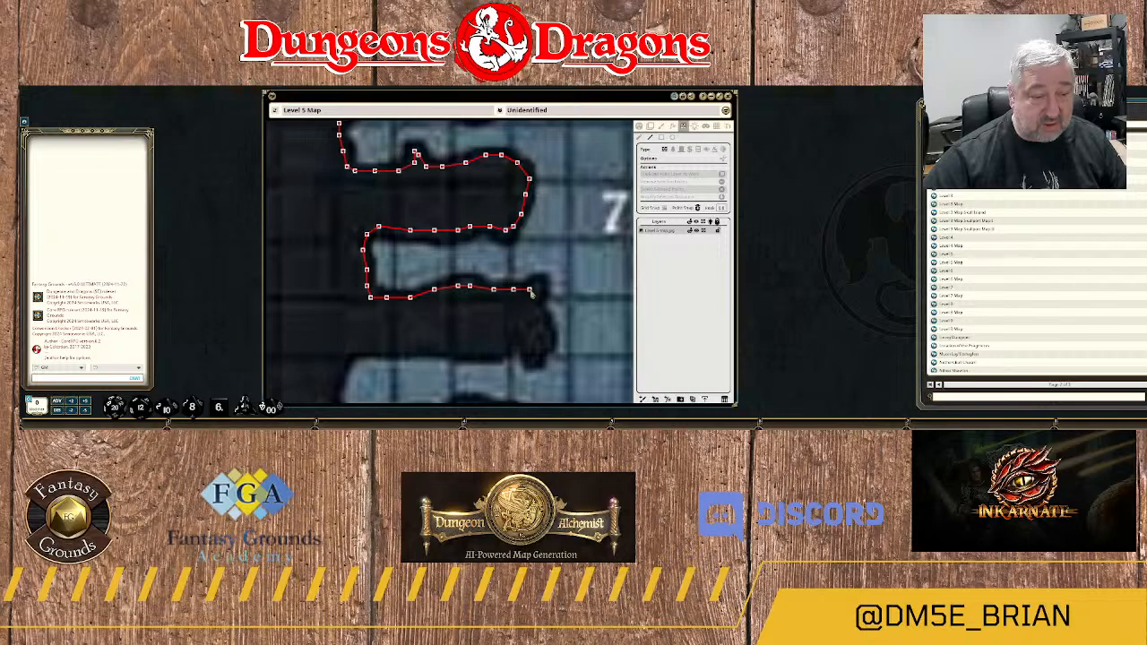
{"action": "left_click", "coordinate": [530, 289]}
Wrap the wall around the knobbly eastern end of the spur southwest of the area 7 label.
{"action": "left_click", "coordinate": [541, 290]}
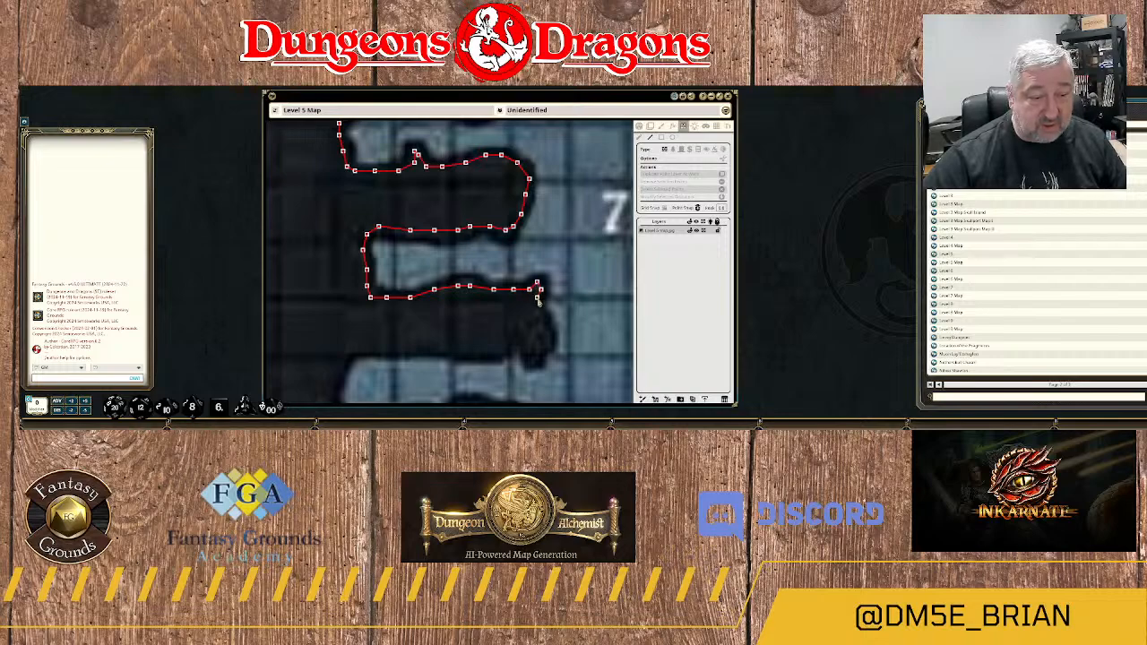
{"action": "left_click", "coordinate": [537, 297]}
{"action": "left_click", "coordinate": [539, 313]}
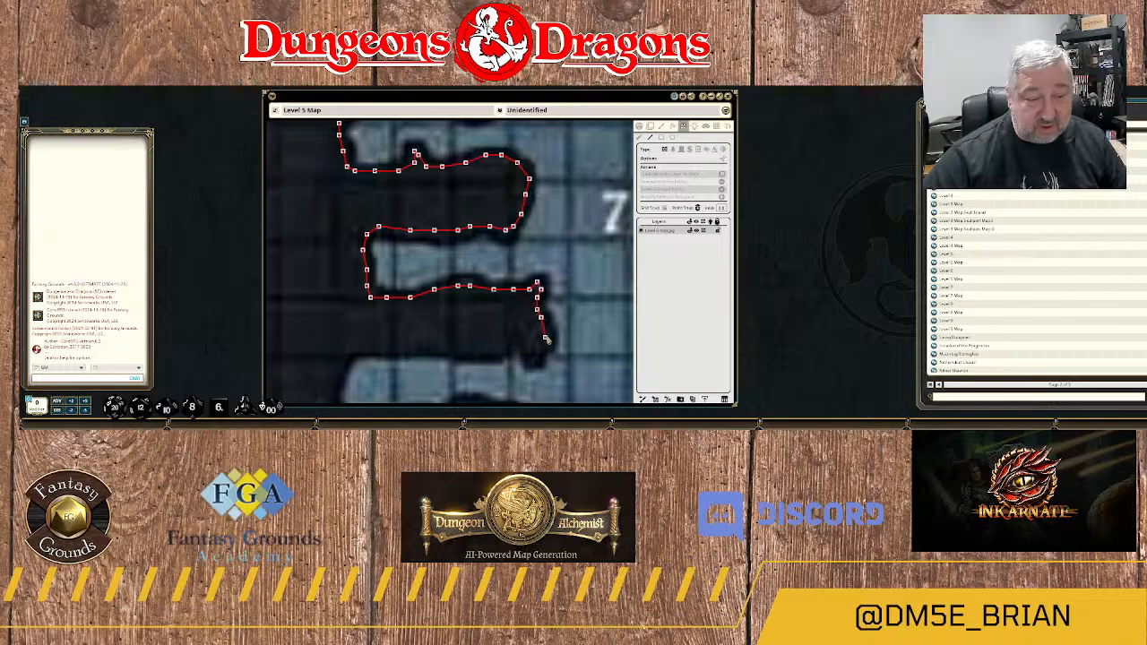
{"action": "left_click", "coordinate": [545, 338]}
{"action": "left_click", "coordinate": [538, 362]}
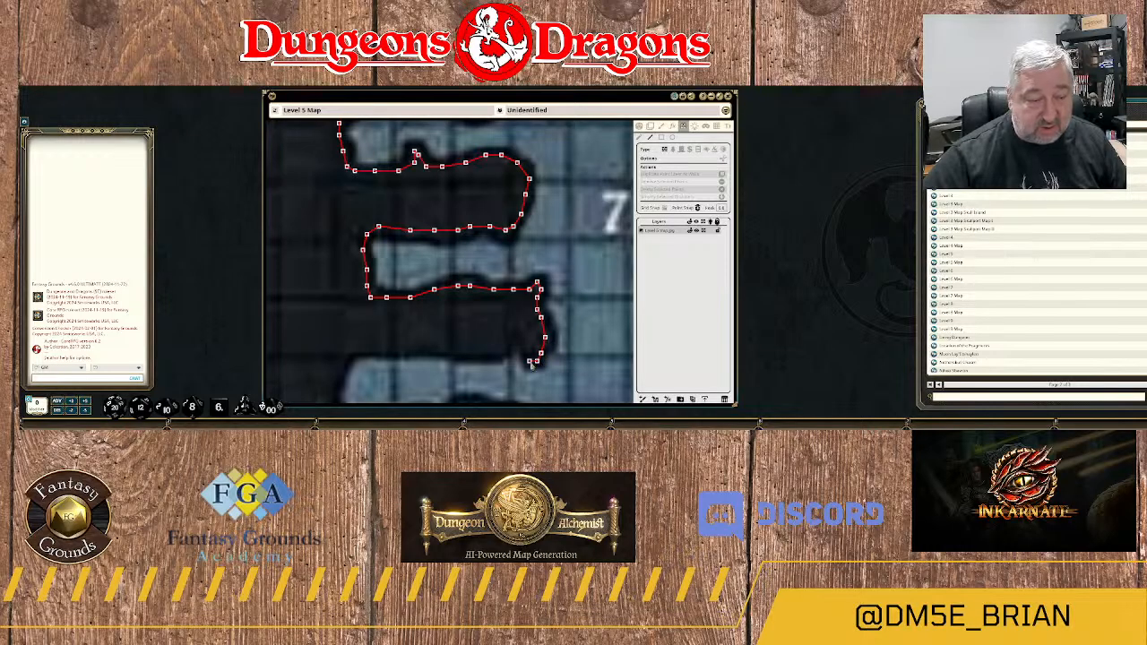
{"action": "left_click", "coordinate": [531, 361]}
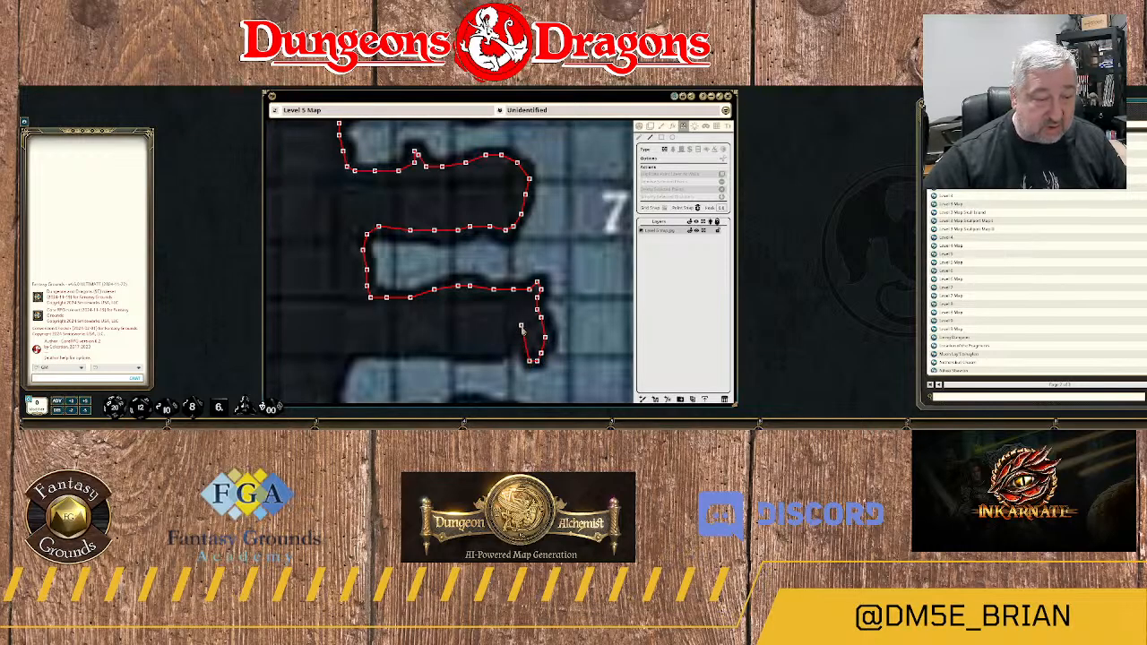
Trace the wall through the notch behind the spur's knob and west along its southern edge.
{"action": "left_click", "coordinate": [521, 326]}
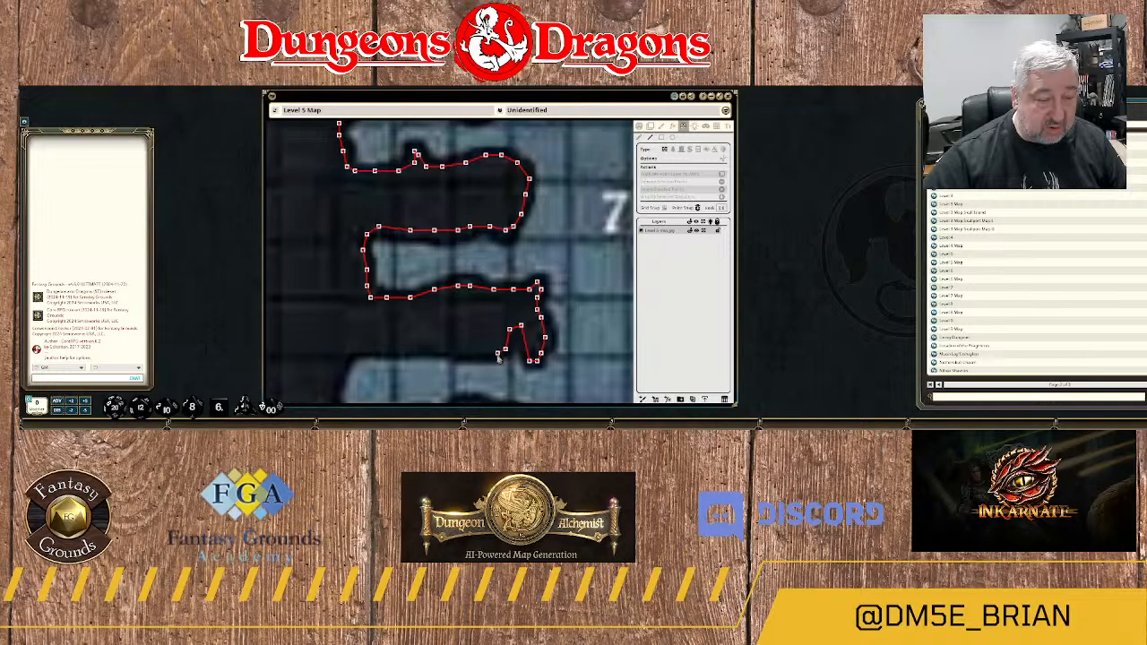
{"action": "left_click", "coordinate": [493, 357]}
{"action": "left_click", "coordinate": [450, 349]}
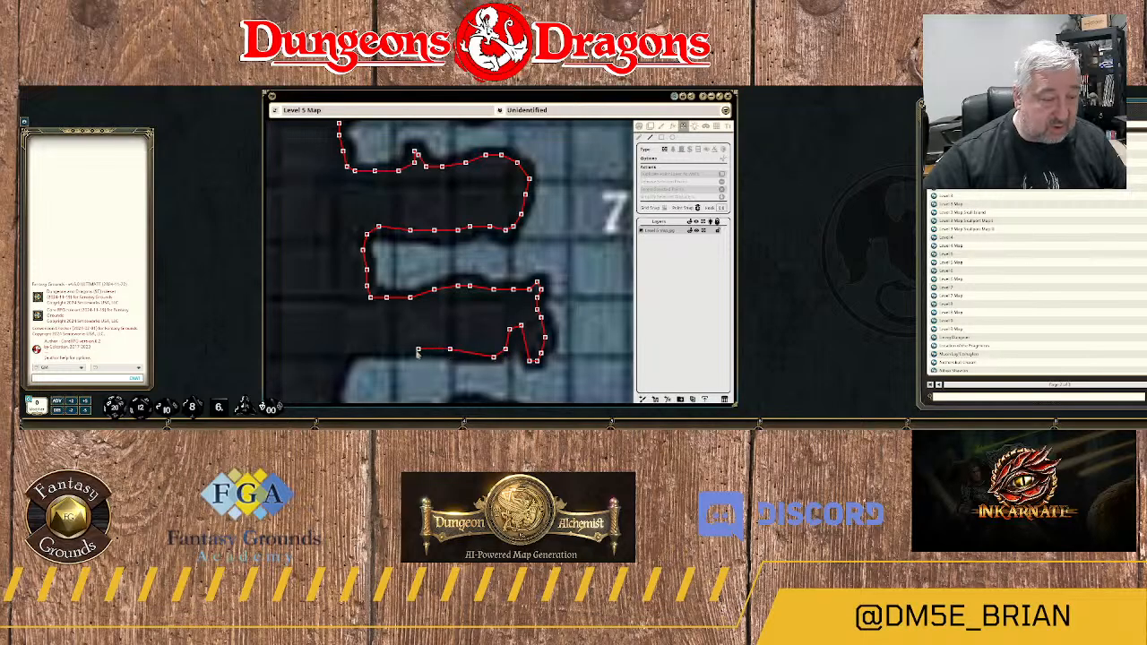
{"action": "left_click", "coordinate": [387, 354]}
Bend the wall around the rounded western end of the next alcove south and onto its southern edge.
{"action": "left_click_drag", "start_coordinate": [399, 335], "coordinate": [444, 145]}
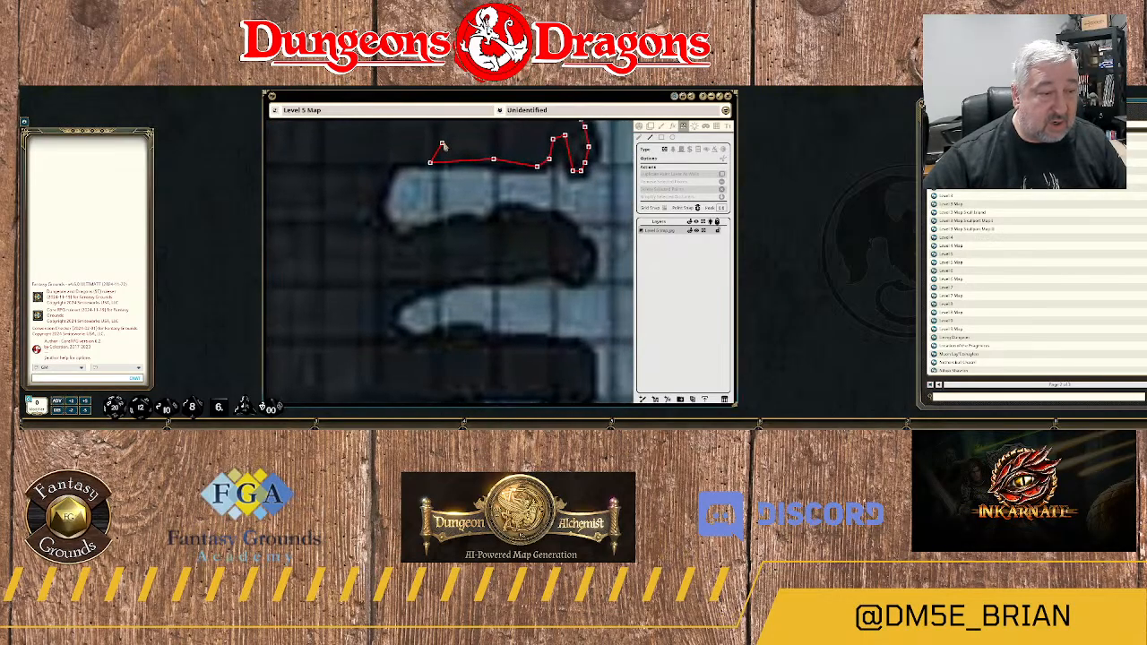
{"action": "left_click", "coordinate": [381, 178]}
{"action": "left_click", "coordinate": [378, 207]}
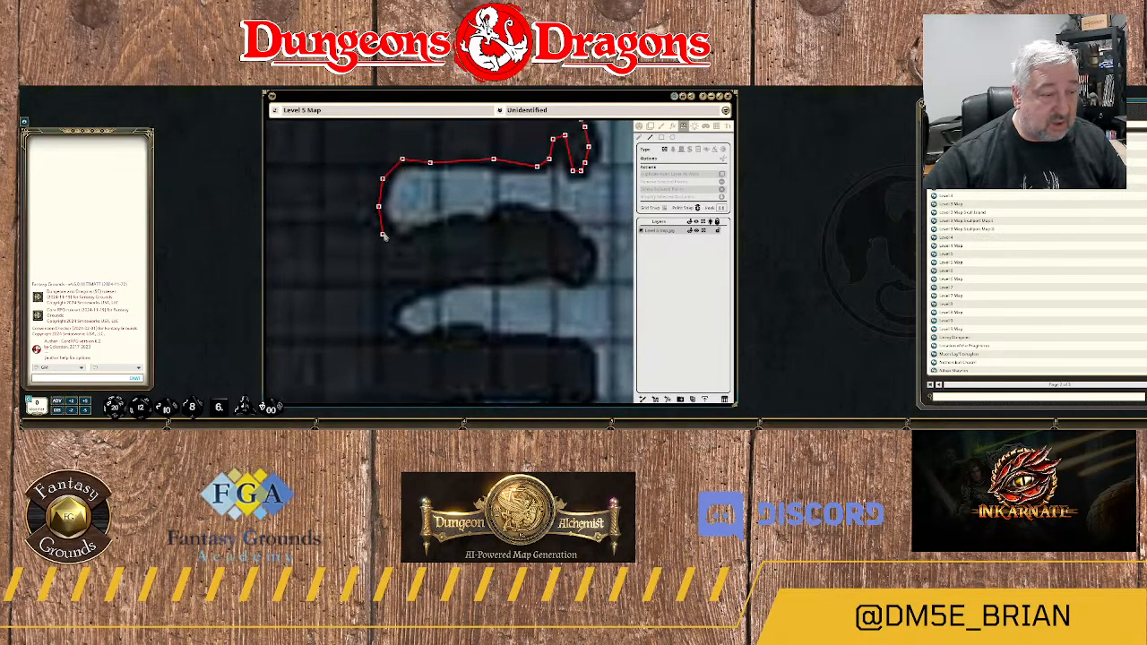
{"action": "left_click", "coordinate": [383, 234]}
{"action": "left_click", "coordinate": [402, 245]}
{"action": "left_click", "coordinate": [422, 234]}
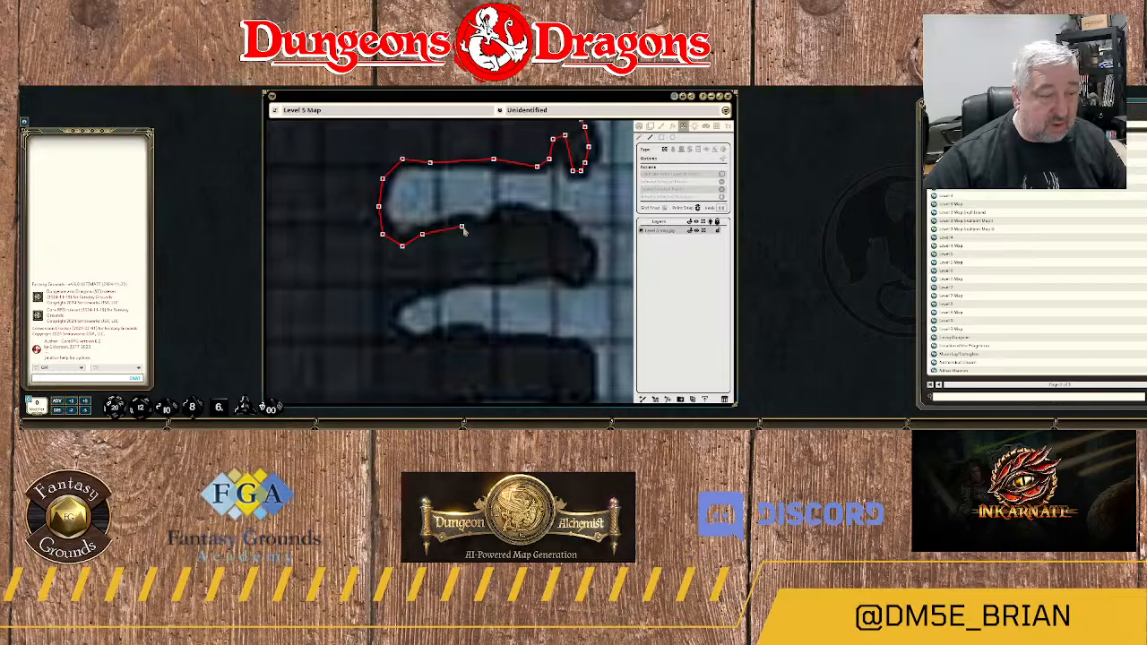
Trace the wall east over the stepped northern edge of the rounded rock spur below this alcove.
{"action": "left_click", "coordinate": [462, 227]}
{"action": "left_click", "coordinate": [501, 221]}
{"action": "left_click", "coordinate": [506, 211]}
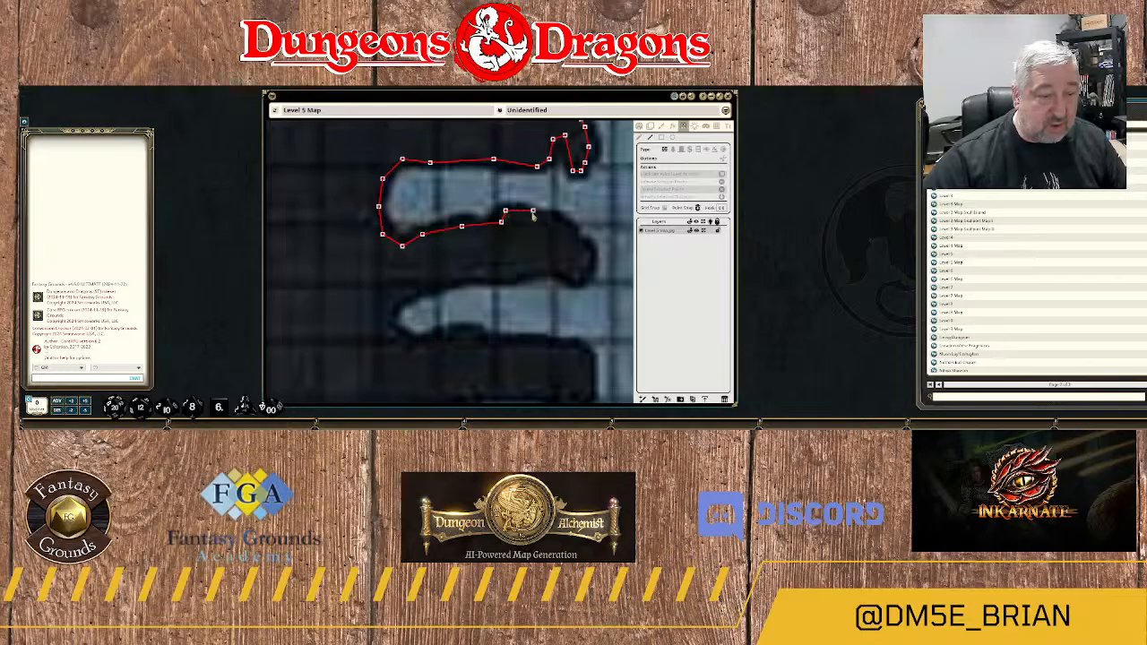
{"action": "left_click", "coordinate": [532, 212]}
{"action": "left_click", "coordinate": [545, 218]}
{"action": "left_click", "coordinate": [564, 226]}
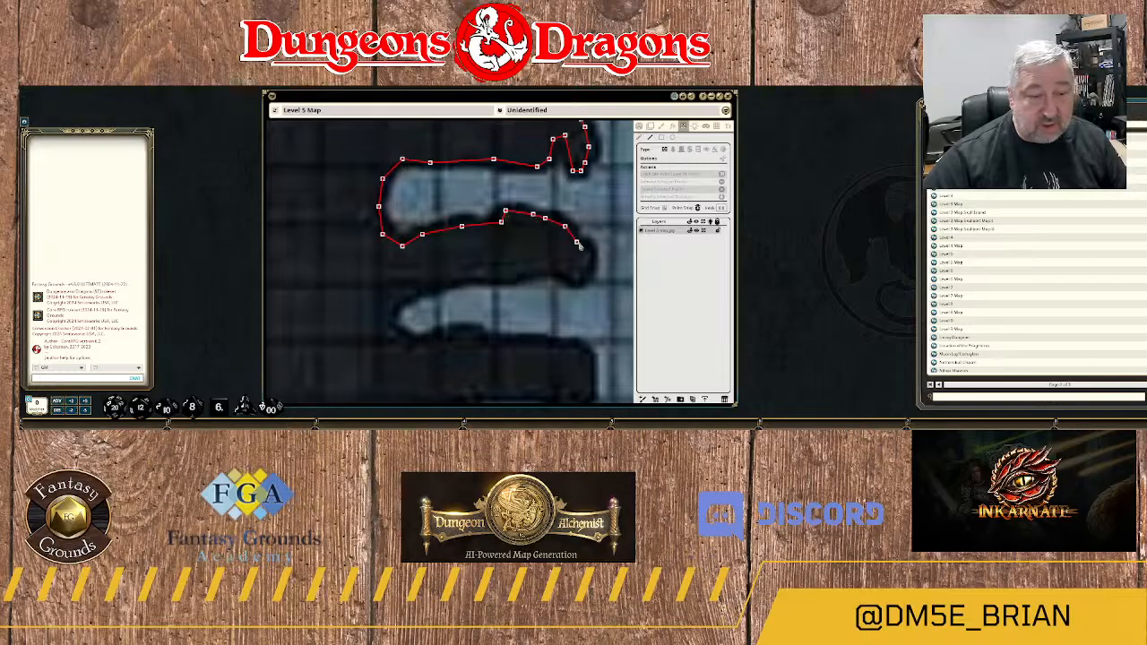
Wrap the wall around the rounded spur's eastern tip and onto its southern edge.
{"action": "left_click", "coordinate": [580, 242]}
{"action": "left_click", "coordinate": [588, 262]}
{"action": "left_click", "coordinate": [576, 277]}
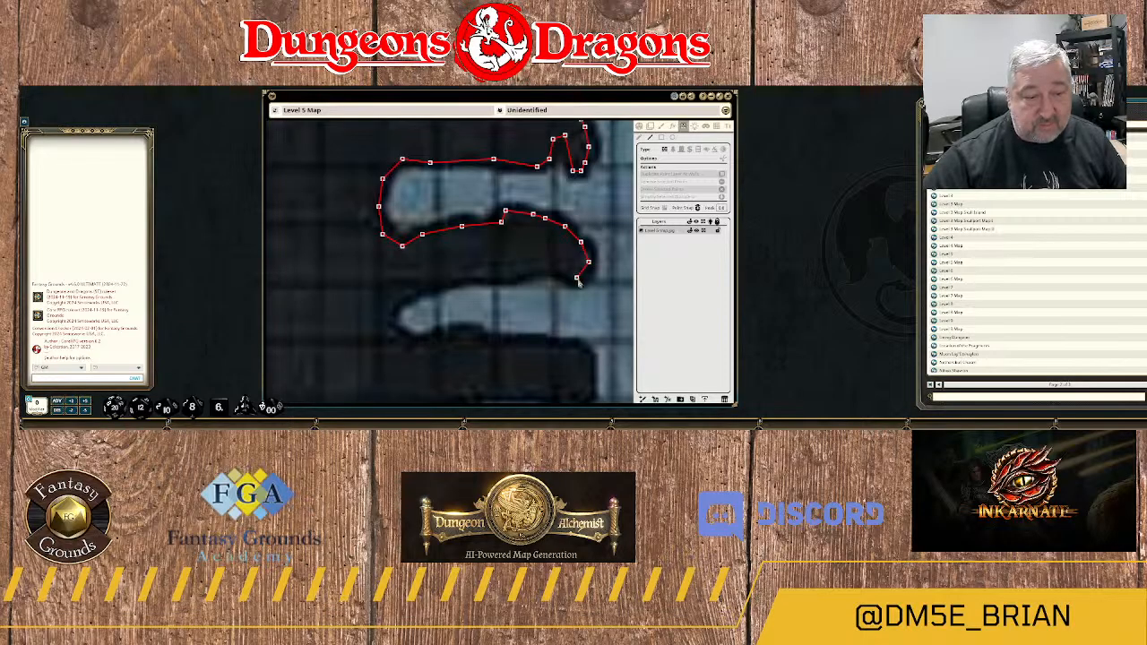
{"action": "left_click", "coordinate": [553, 266]}
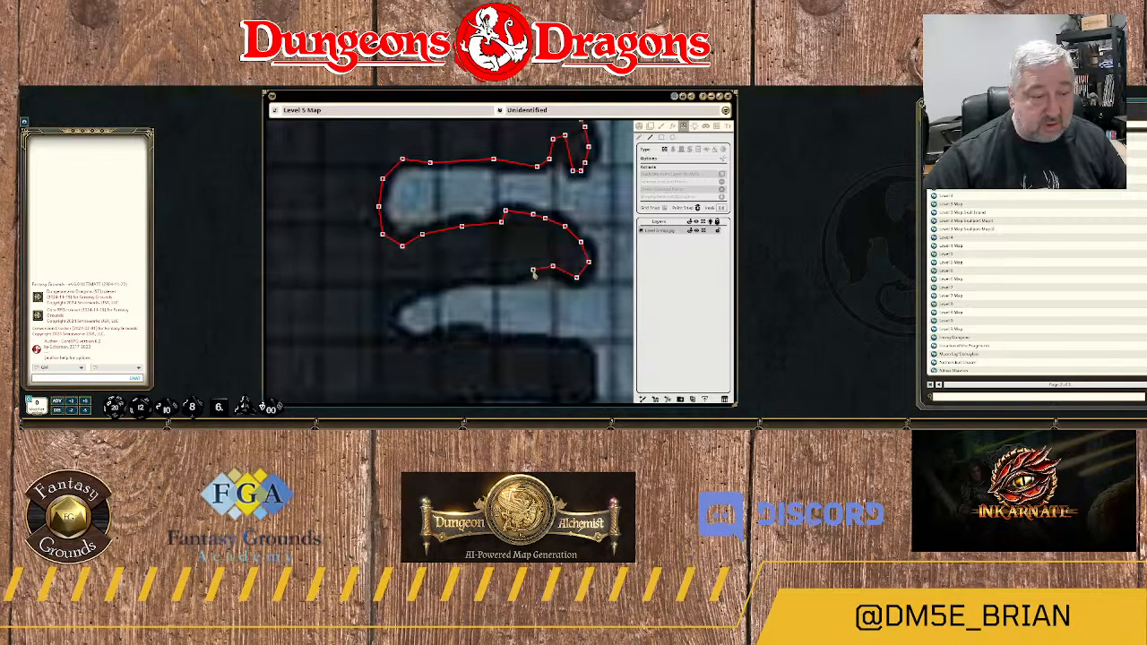
Trace the wall west along the rounded spur's southern edge above the tapered alcove.
{"action": "left_click", "coordinate": [532, 270]}
{"action": "left_click", "coordinate": [513, 277]}
{"action": "left_click", "coordinate": [498, 278]}
{"action": "left_click", "coordinate": [465, 273]}
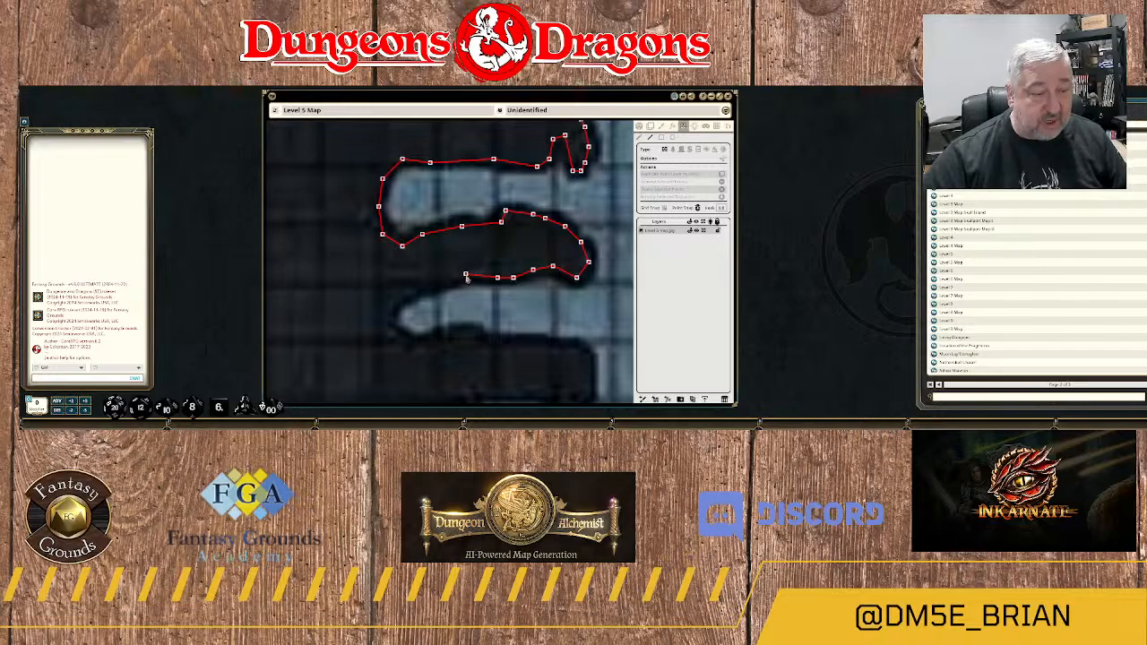
{"action": "left_click", "coordinate": [450, 278]}
{"action": "left_click", "coordinate": [427, 287]}
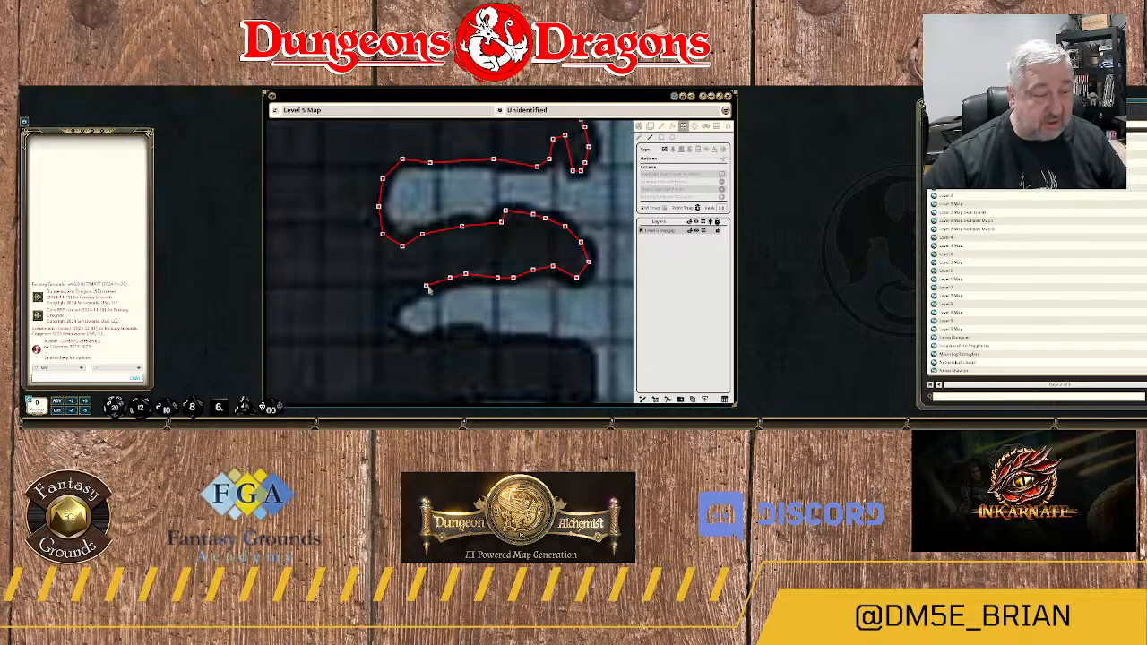
{"action": "left_click", "coordinate": [410, 291]}
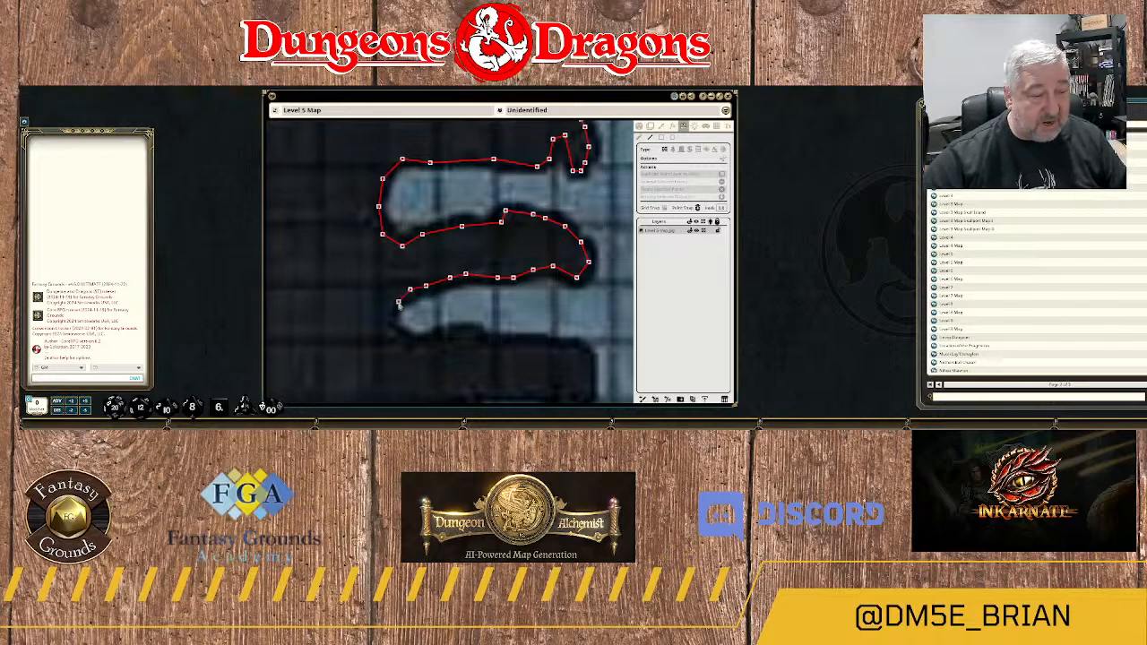
Bend the wall around the tapered alcove's western end to the start of its southern edge.
{"action": "left_click", "coordinate": [394, 302]}
{"action": "left_click", "coordinate": [390, 314]}
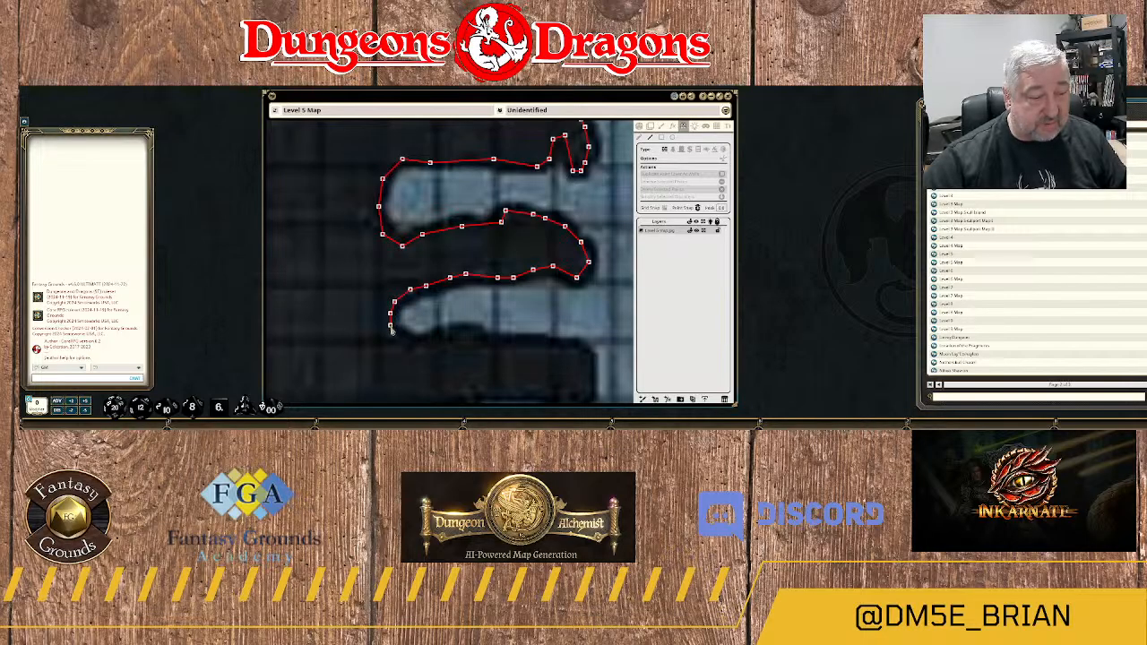
{"action": "left_click", "coordinate": [406, 338]}
{"action": "left_click", "coordinate": [421, 343]}
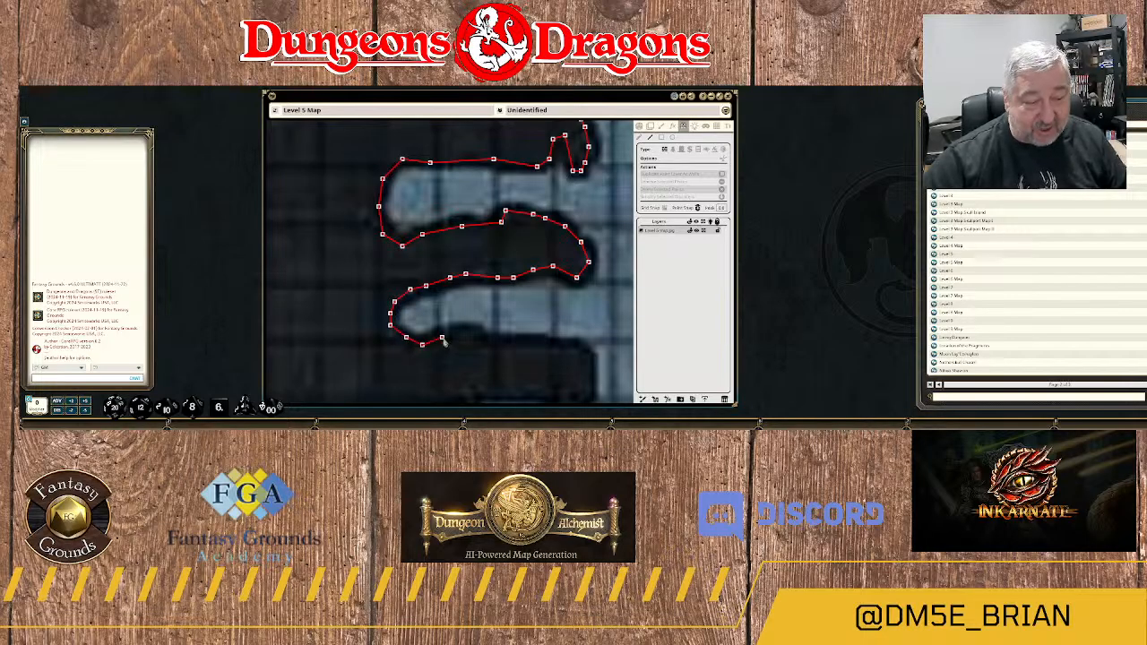
Trace the wall east along the tapered alcove's wavy southern edge to the blocky spur's northeastern corner.
{"action": "left_click", "coordinate": [442, 337]}
{"action": "left_click", "coordinate": [461, 335]}
{"action": "left_click", "coordinate": [478, 339]}
{"action": "left_click", "coordinate": [493, 345]}
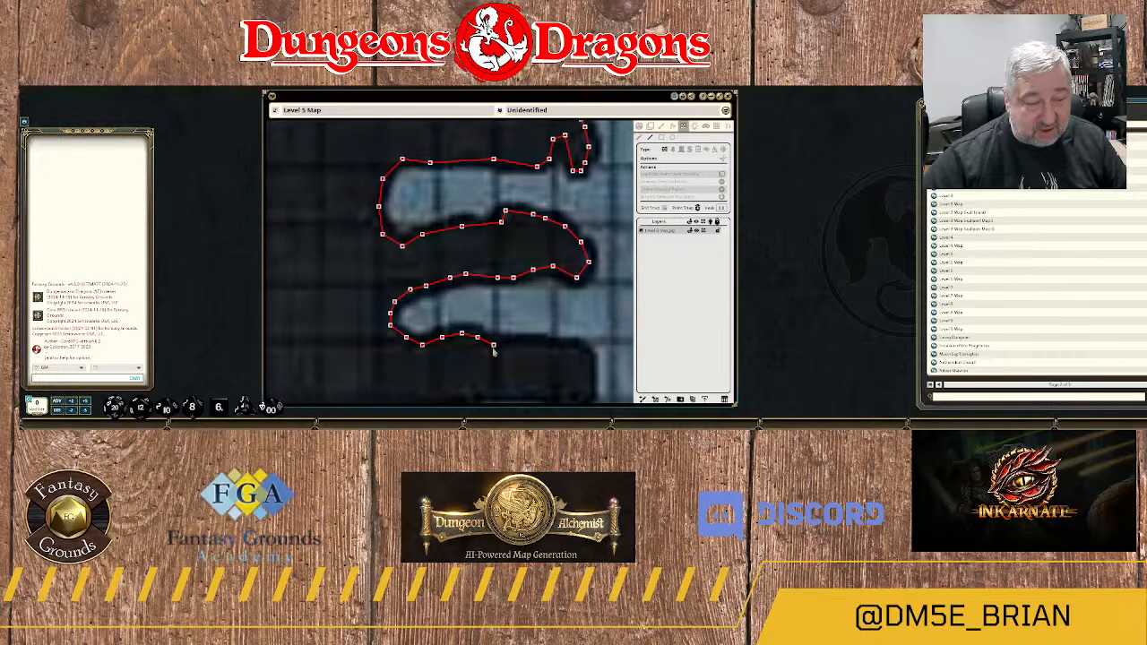
{"action": "left_click", "coordinate": [513, 345]}
{"action": "left_click", "coordinate": [536, 342]}
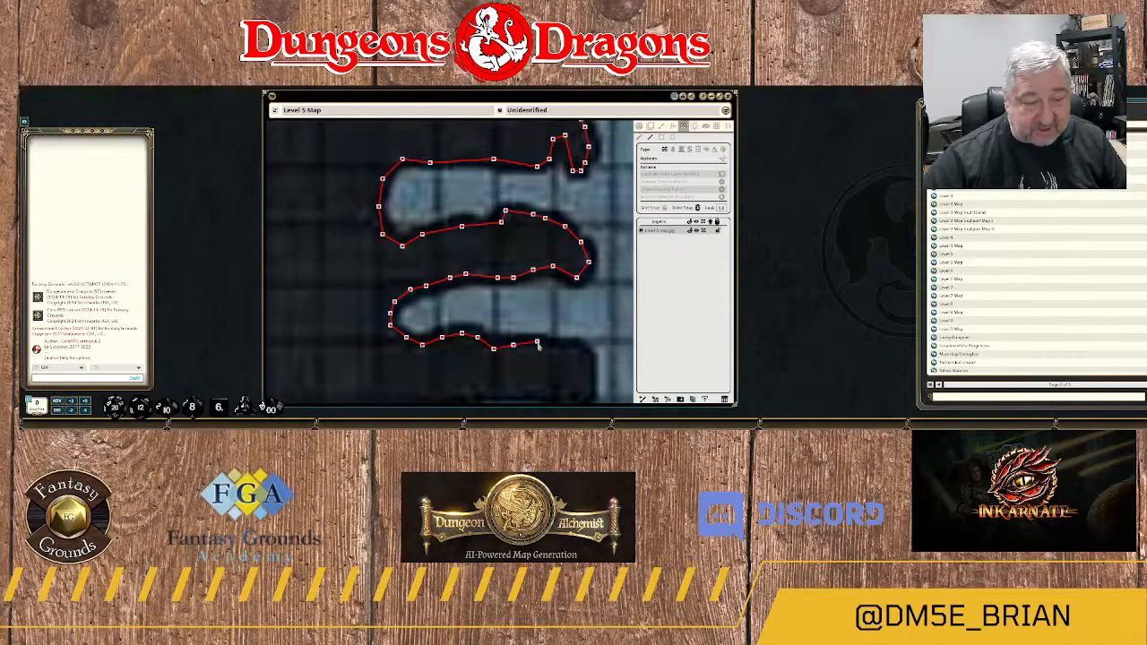
{"action": "left_click", "coordinate": [573, 348]}
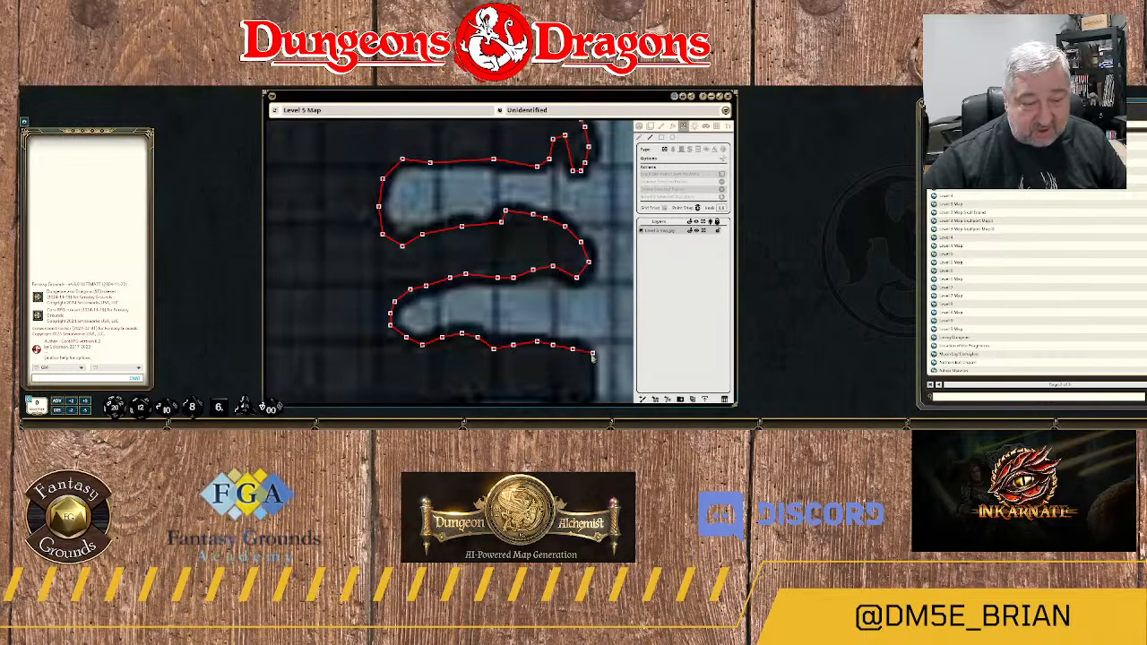
Run the wall down the blocky spur's eastern end and around its southeastern corner.
{"action": "left_click", "coordinate": [585, 357]}
{"action": "left_click_drag", "start_coordinate": [590, 374], "coordinate": [563, 237]}
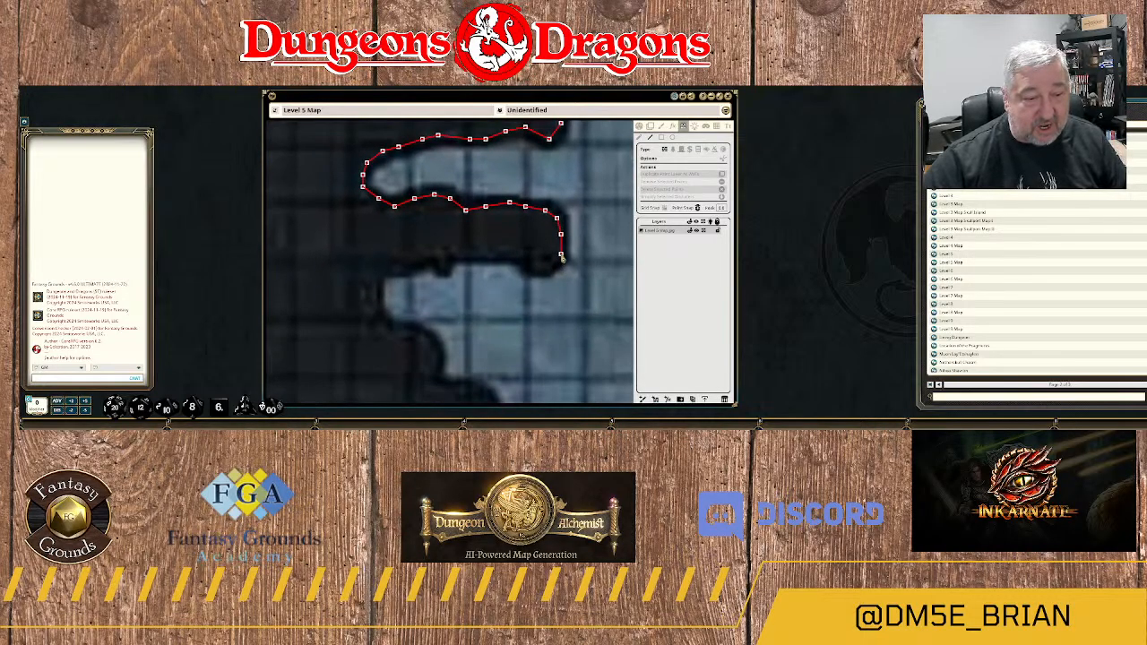
{"action": "left_click", "coordinate": [545, 269]}
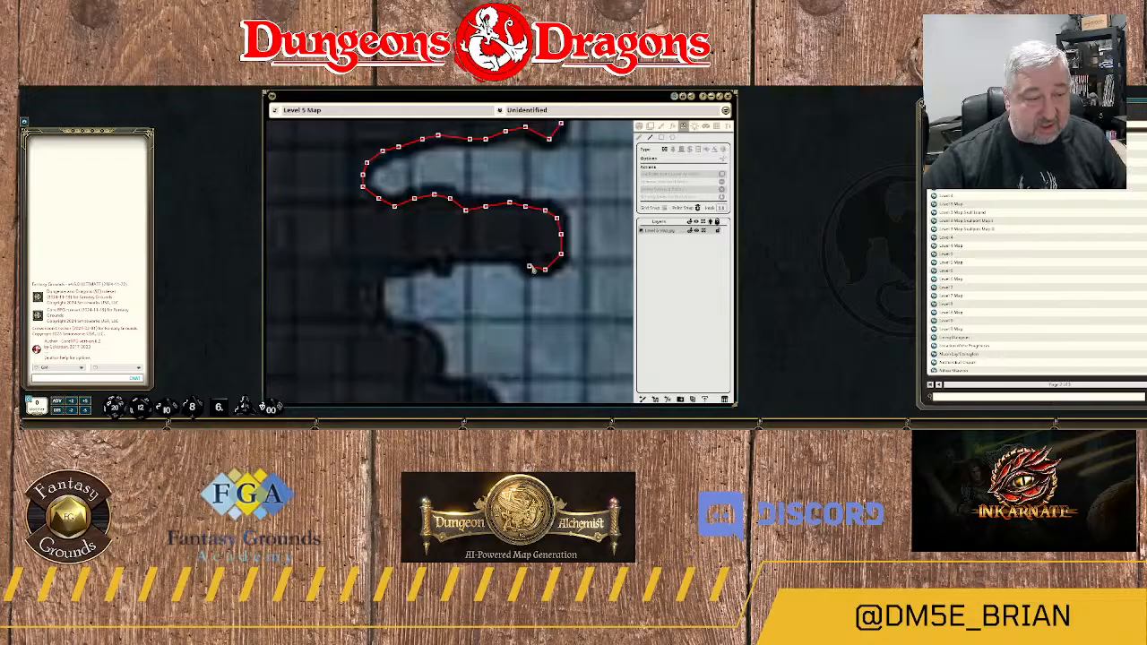
{"action": "left_click", "coordinate": [533, 267]}
Trace the wall west along the blocky spur's notched southern edge toward the next alcove's northwestern corner.
{"action": "left_click", "coordinate": [521, 256]}
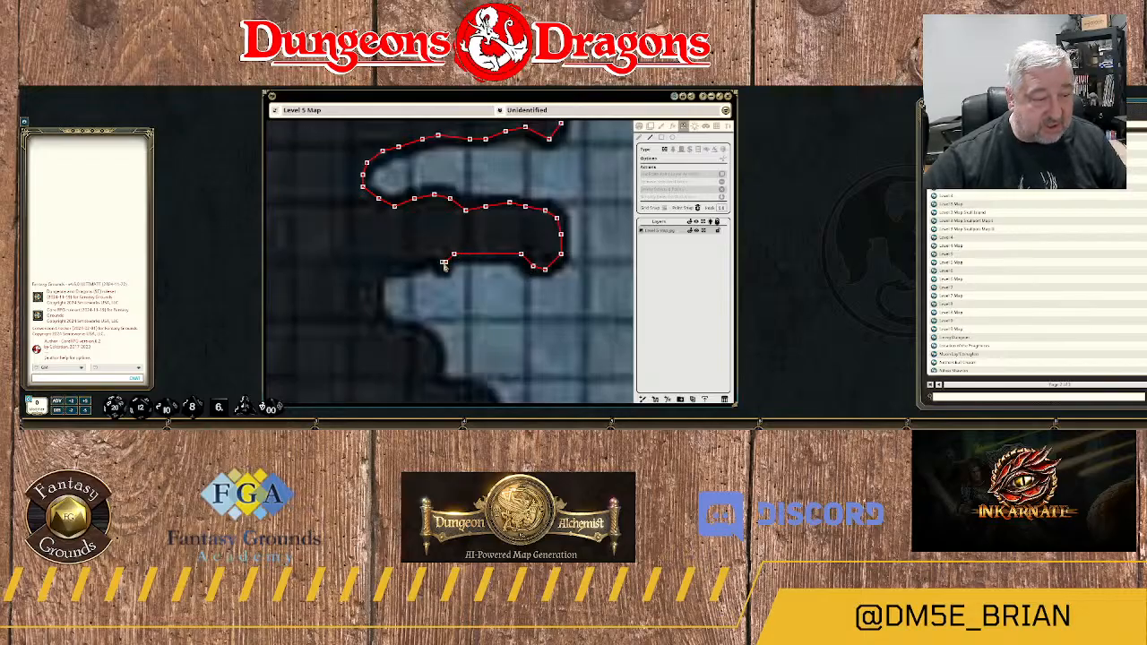
{"action": "left_click", "coordinate": [445, 261]}
{"action": "left_click", "coordinate": [435, 258]}
{"action": "left_click", "coordinate": [421, 259]}
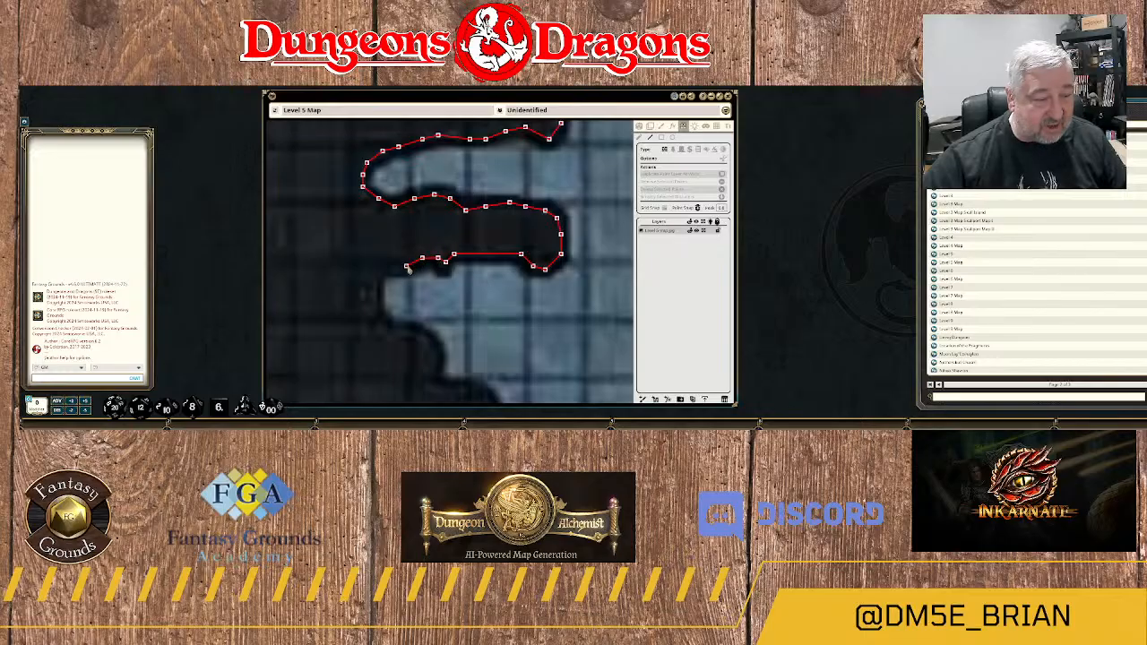
{"action": "left_click", "coordinate": [406, 266]}
Bend the wall around the western end of the alcove below the blocky spur to its southern edge.
{"action": "left_click", "coordinate": [374, 296]}
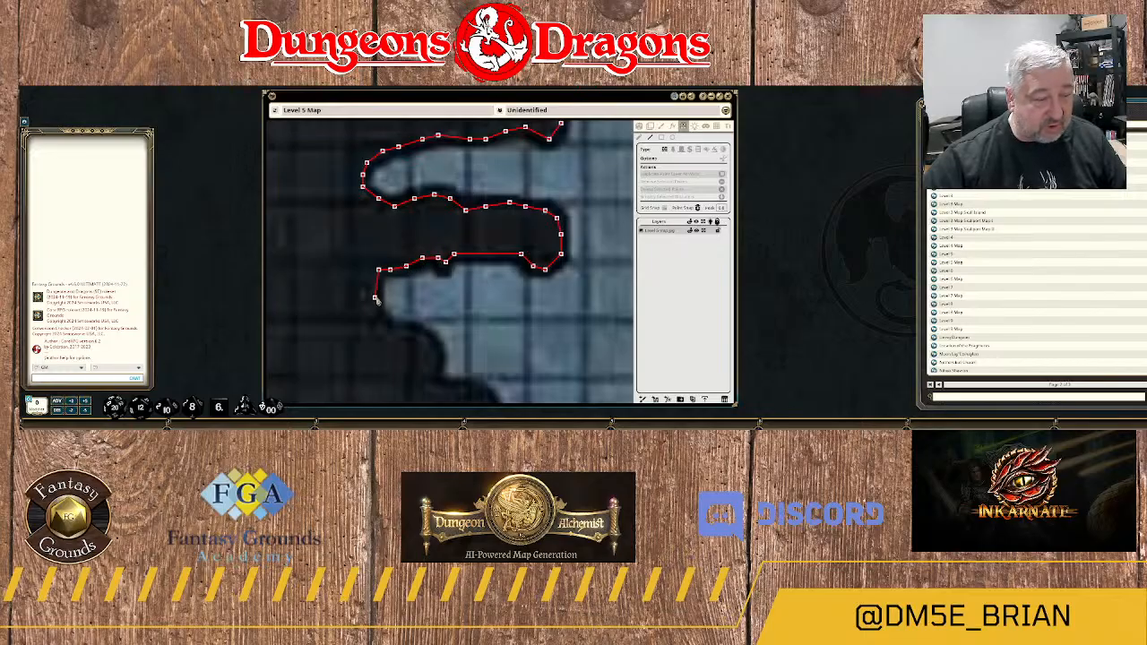
{"action": "left_click", "coordinate": [378, 317]}
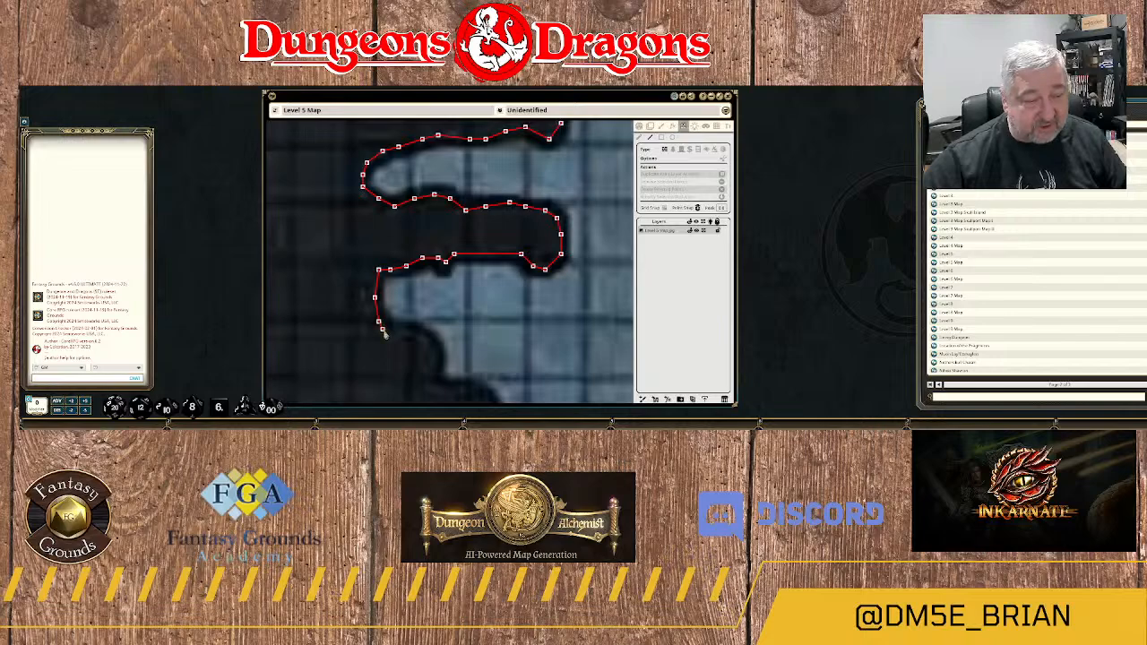
{"action": "left_click", "coordinate": [383, 330]}
{"action": "left_click", "coordinate": [401, 329]}
Trace the wall down the first rounded rock step southeast of the alcove.
{"action": "left_click", "coordinate": [420, 337]}
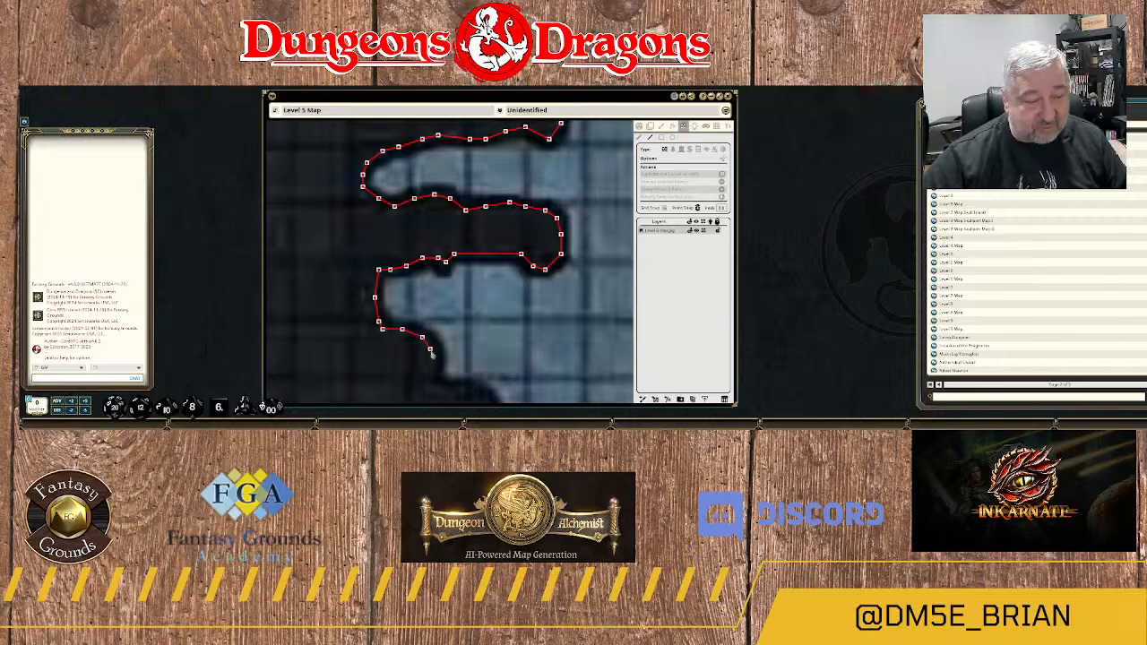
{"action": "left_click", "coordinate": [434, 354]}
{"action": "left_click_drag", "start_coordinate": [474, 354], "coordinate": [517, 244]}
{"action": "left_click", "coordinate": [478, 279]}
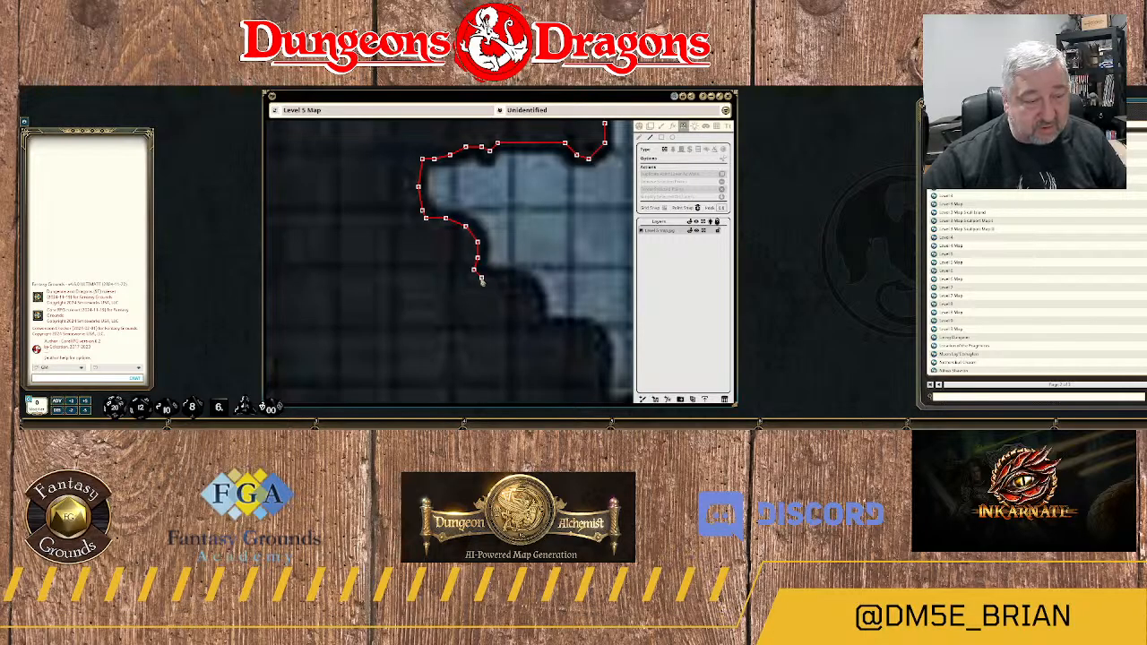
Continue the wall southeast over the second rounded rock step and along the ledge at its base.
{"action": "left_click", "coordinate": [496, 277]}
{"action": "left_click", "coordinate": [512, 277]}
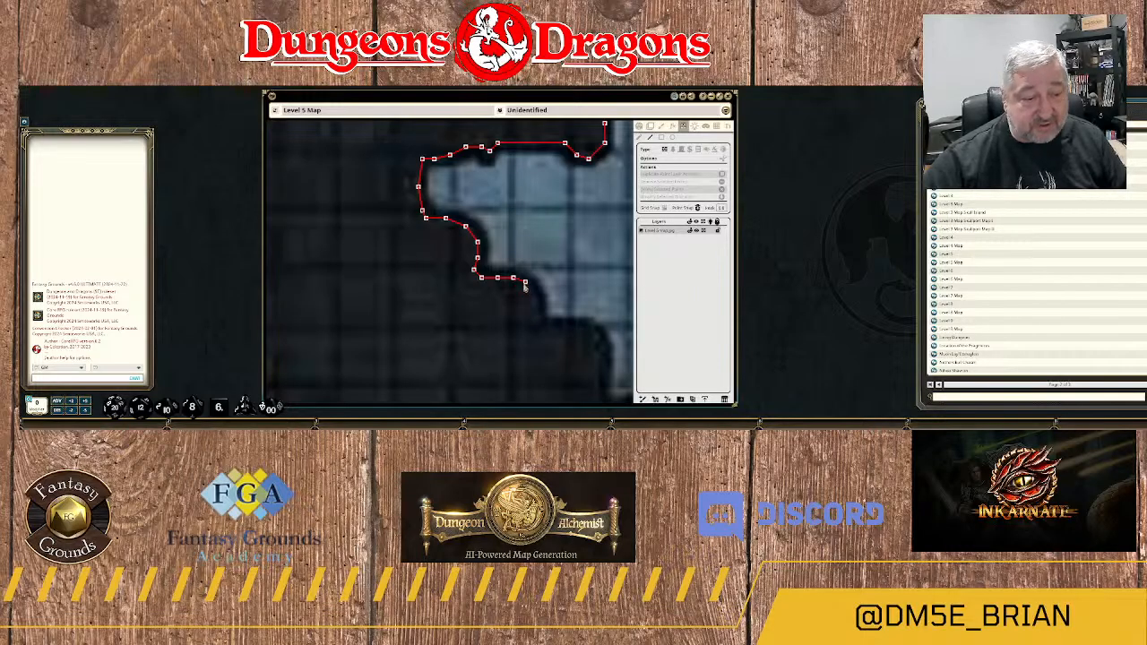
{"action": "left_click", "coordinate": [532, 298]}
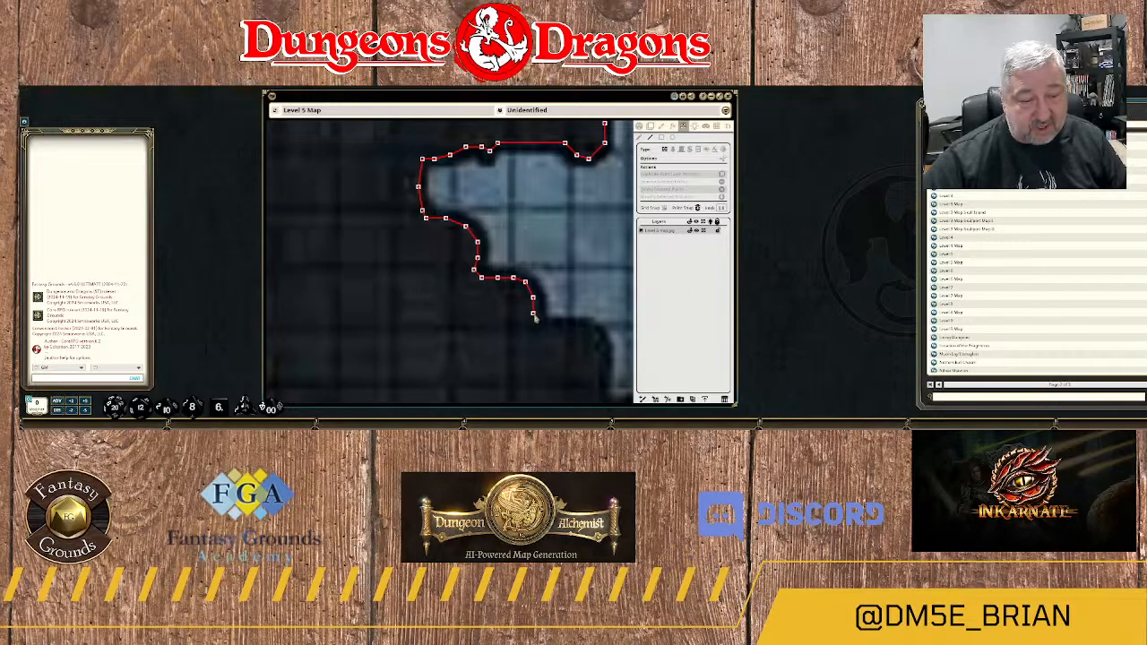
{"action": "left_click", "coordinate": [536, 325]}
{"action": "left_click", "coordinate": [551, 325]}
{"action": "left_click", "coordinate": [565, 324]}
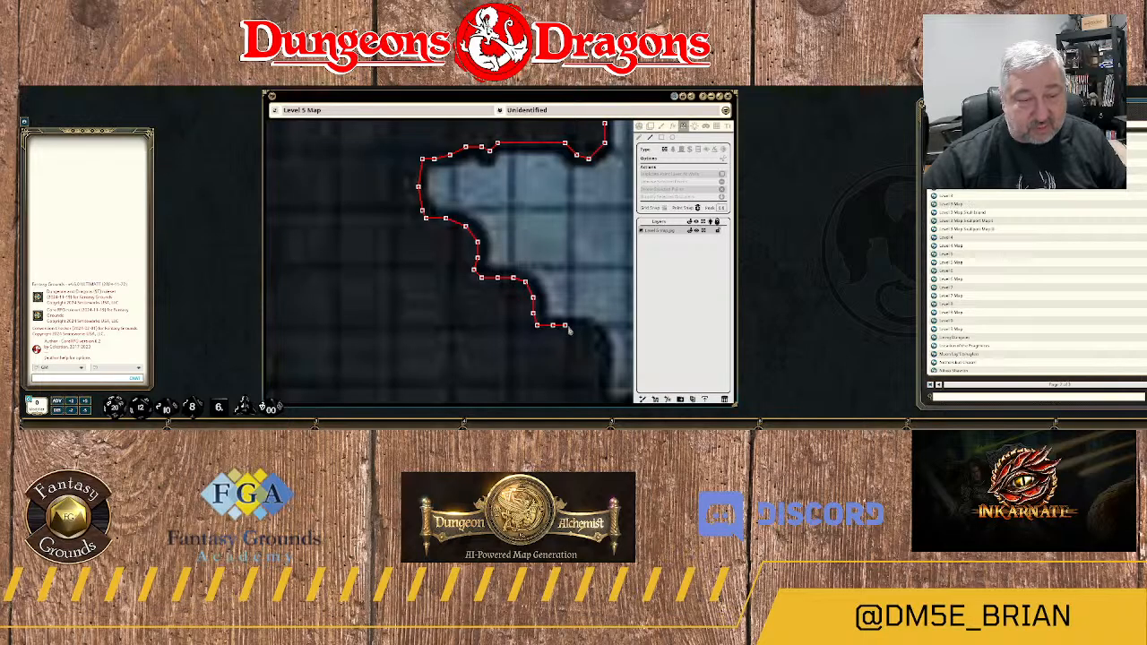
Run the wall over the third rock step and down its eastern face to the inner corner below.
{"action": "left_click", "coordinate": [572, 328]}
{"action": "left_click_drag", "start_coordinate": [588, 334], "coordinate": [490, 275]}
{"action": "left_click", "coordinate": [490, 272]}
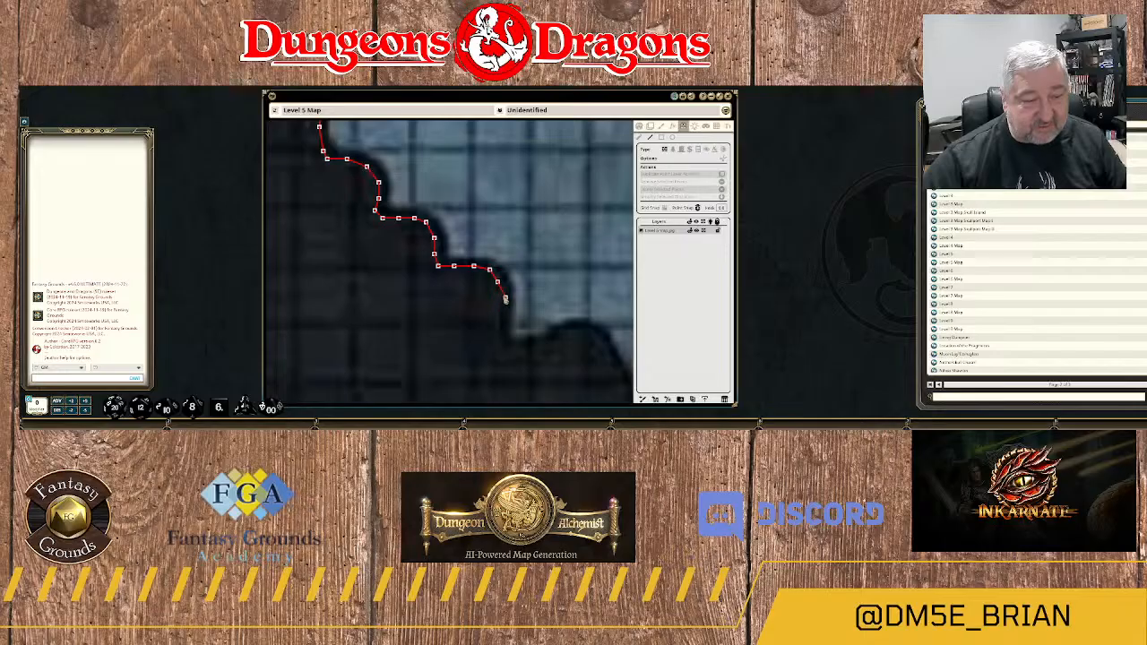
{"action": "left_click", "coordinate": [506, 295]}
{"action": "left_click", "coordinate": [501, 321]}
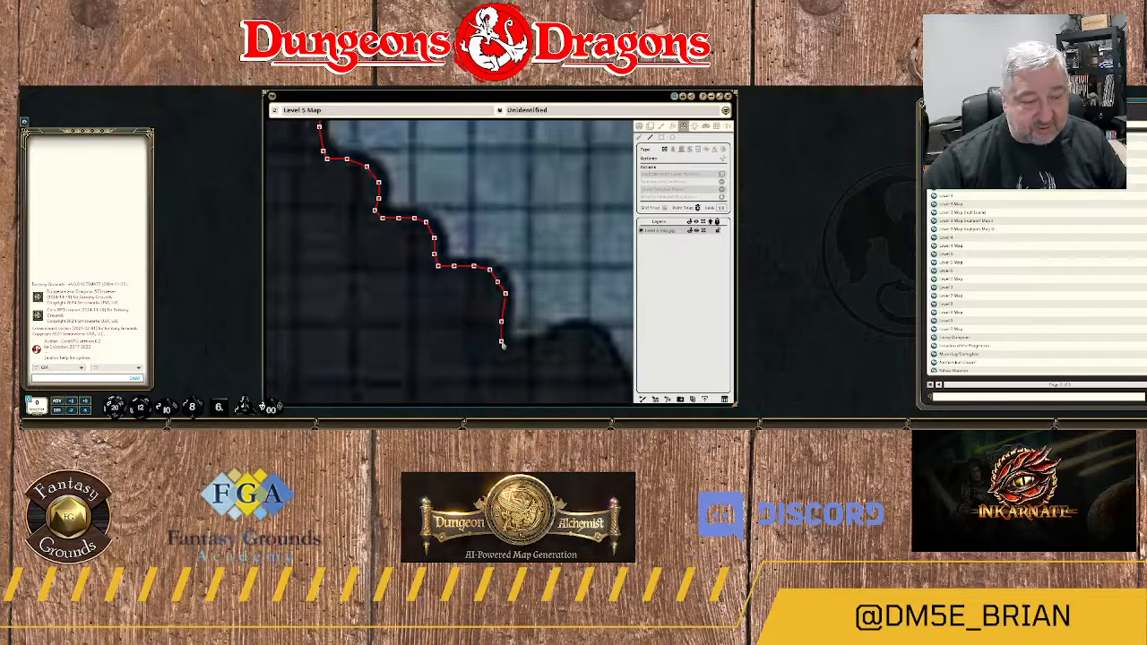
{"action": "left_click", "coordinate": [509, 349]}
Trace the wall east over the broad rounded knob and down the start of its eastern slope.
{"action": "left_click", "coordinate": [533, 347]}
{"action": "left_click", "coordinate": [552, 338]}
{"action": "left_click_drag", "start_coordinate": [577, 349], "coordinate": [475, 346]}
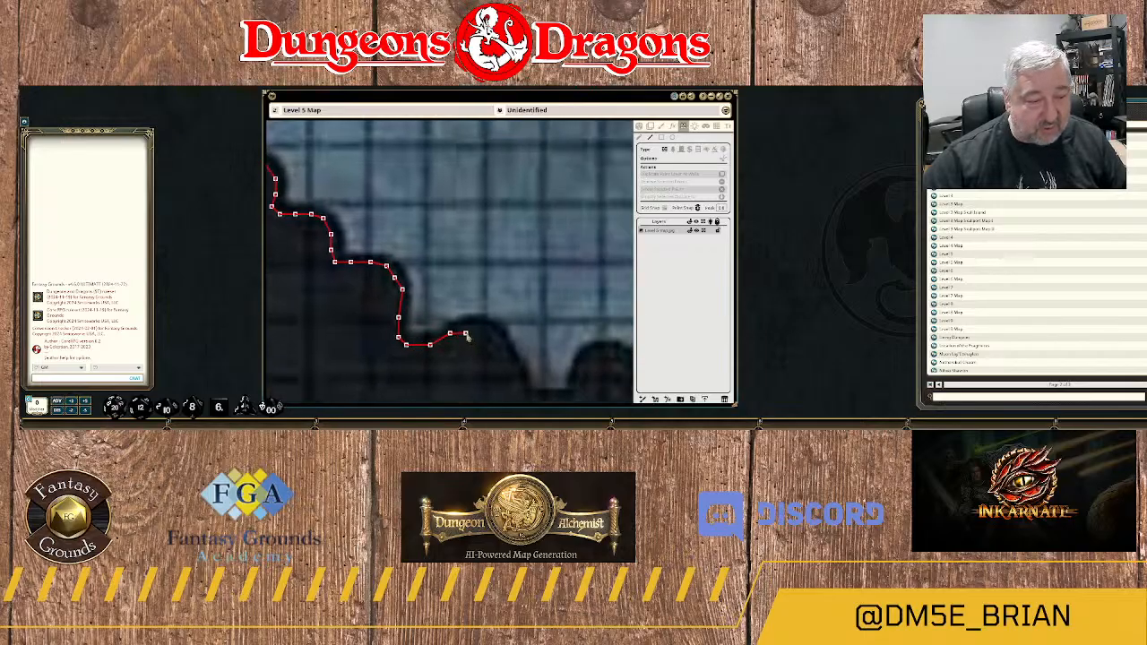
{"action": "left_click", "coordinate": [469, 321]}
{"action": "left_click", "coordinate": [485, 326]}
{"action": "left_click", "coordinate": [505, 345]}
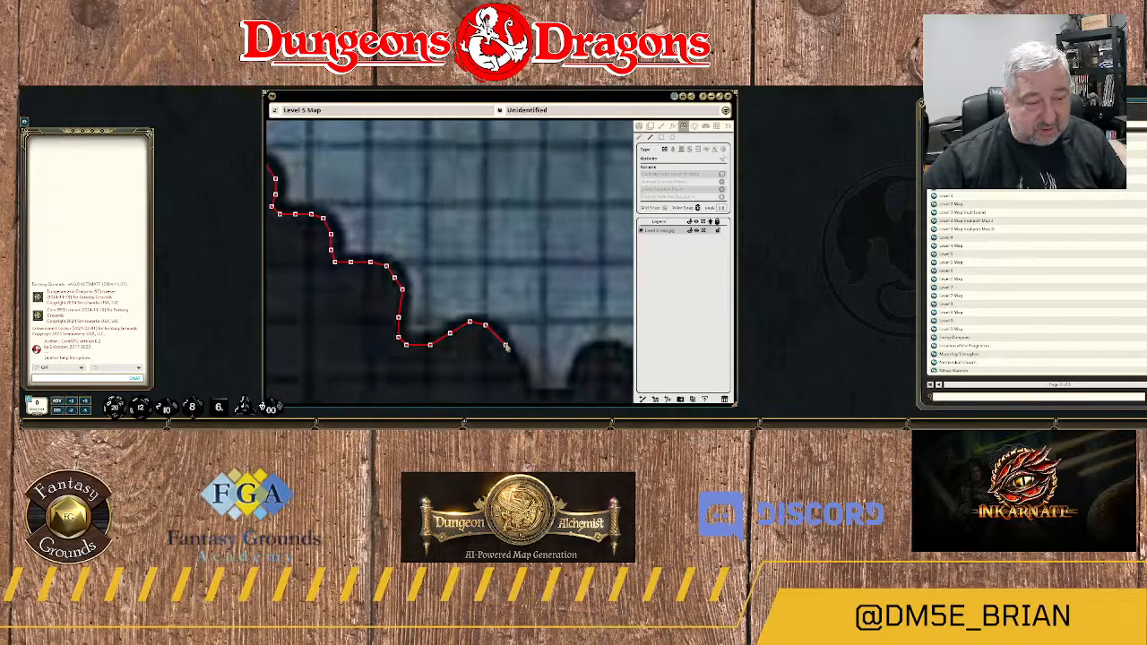
{"action": "left_click", "coordinate": [509, 362]}
Carry the wall down to the floor of the narrow notch and across to the small round knob.
{"action": "left_click_drag", "start_coordinate": [518, 389], "coordinate": [489, 276]}
{"action": "left_click", "coordinate": [489, 271]}
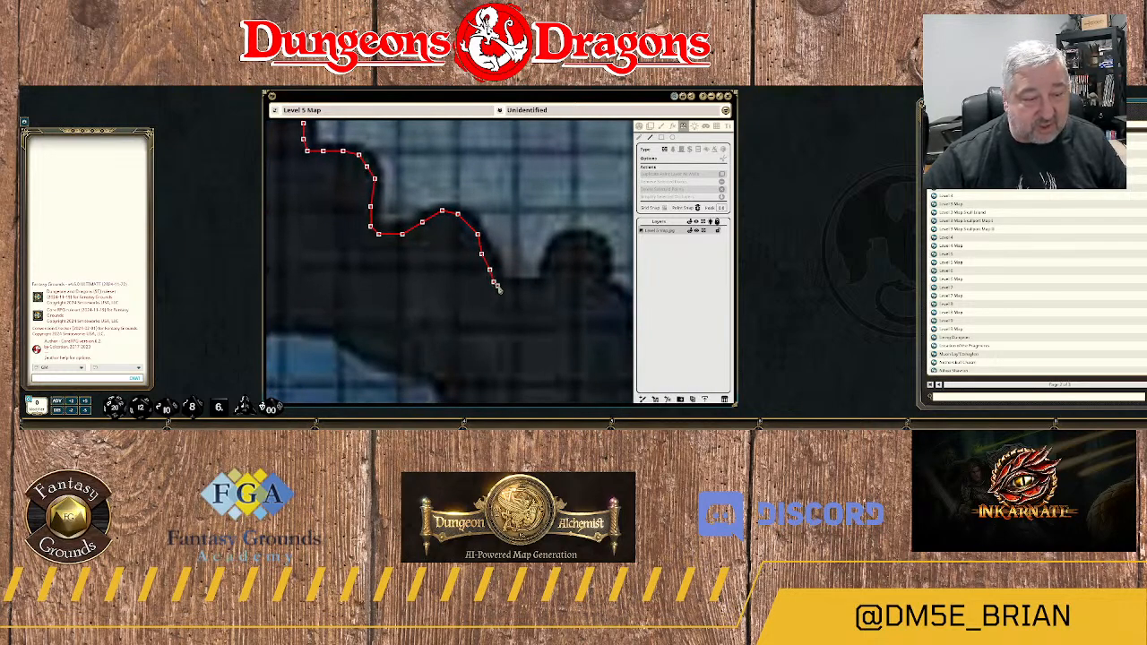
{"action": "left_click", "coordinate": [493, 284]}
{"action": "left_click", "coordinate": [505, 286]}
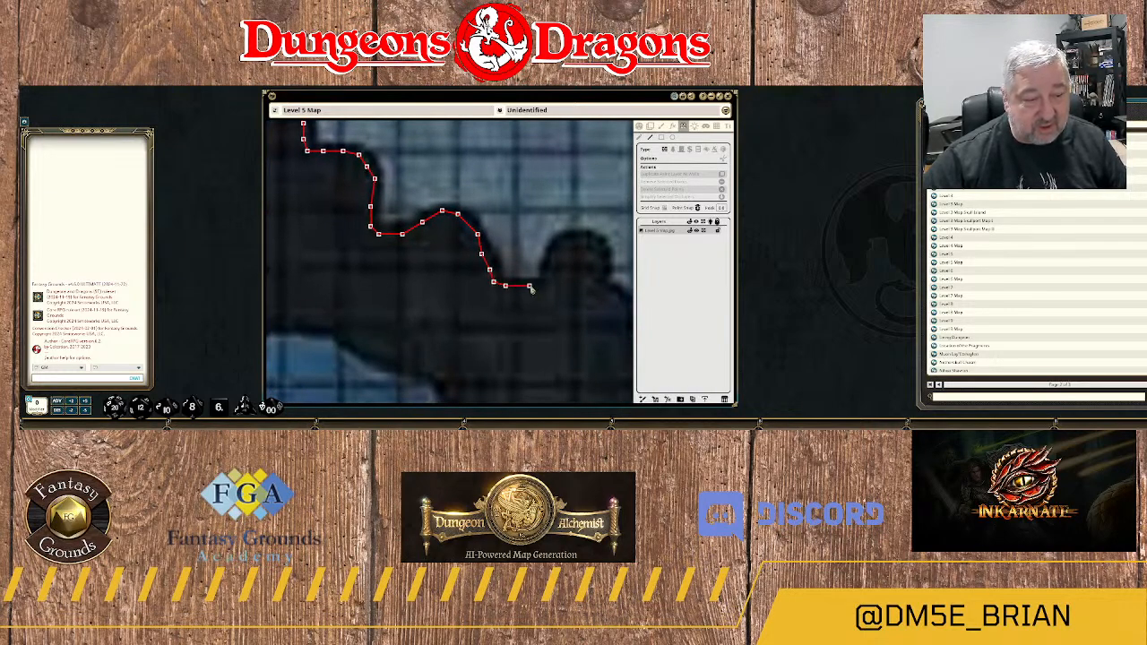
{"action": "left_click", "coordinate": [529, 286]}
{"action": "left_click", "coordinate": [545, 281]}
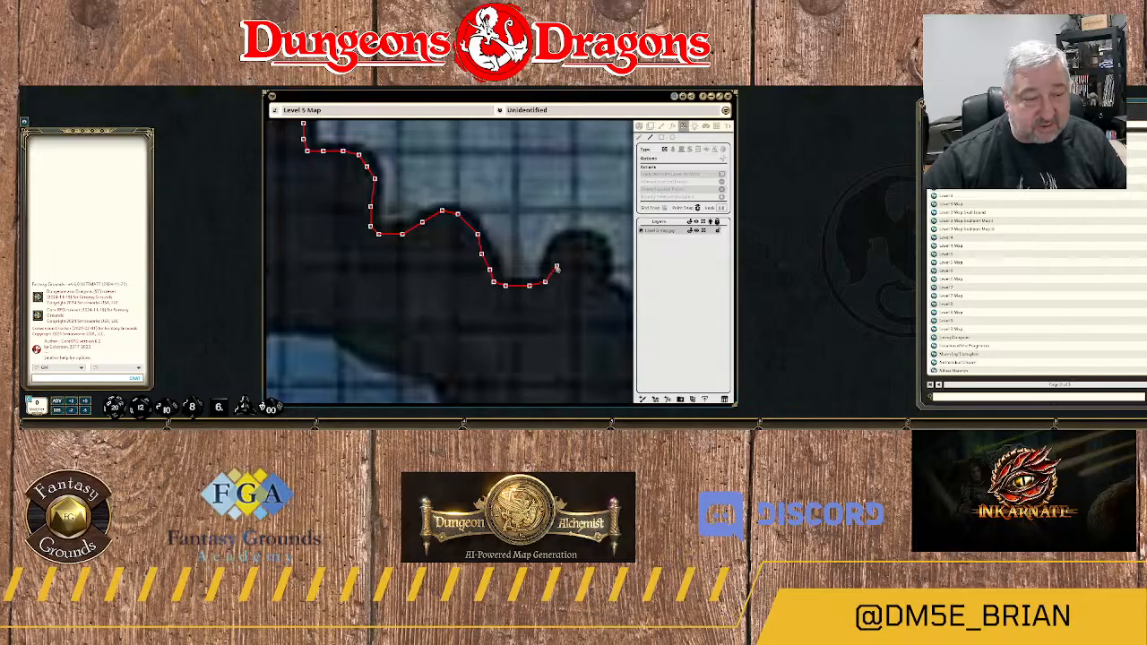
Trace the wall up and around the small round knob to its southeastern base.
{"action": "left_click", "coordinate": [553, 265]}
{"action": "left_click", "coordinate": [557, 251]}
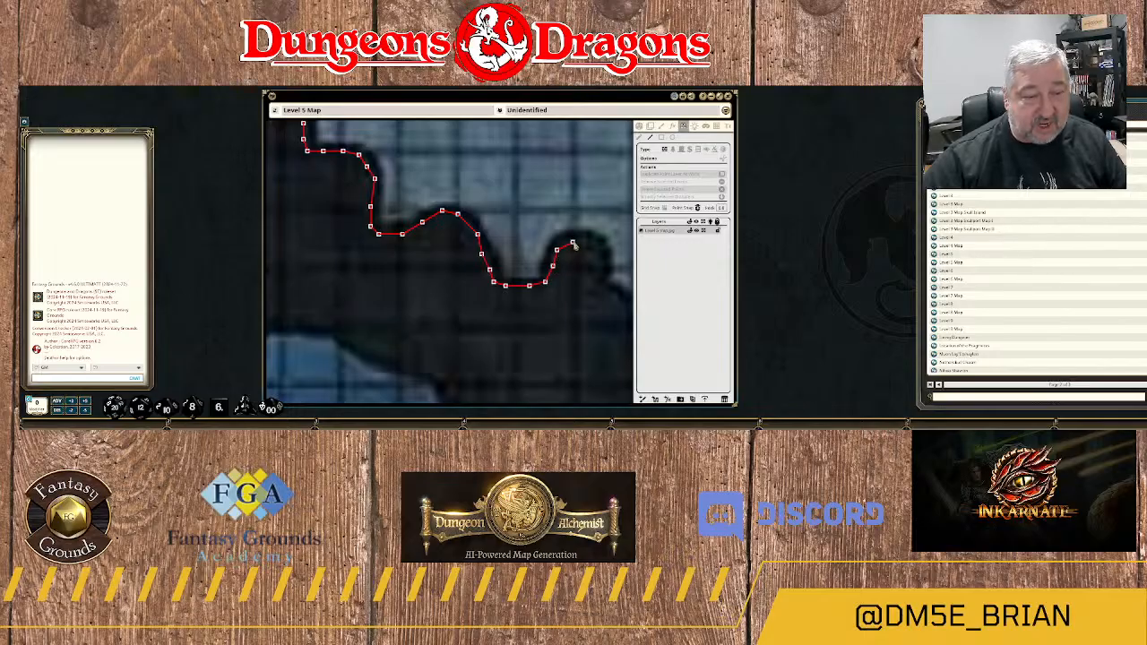
{"action": "left_click", "coordinate": [572, 242]}
{"action": "left_click", "coordinate": [591, 242]}
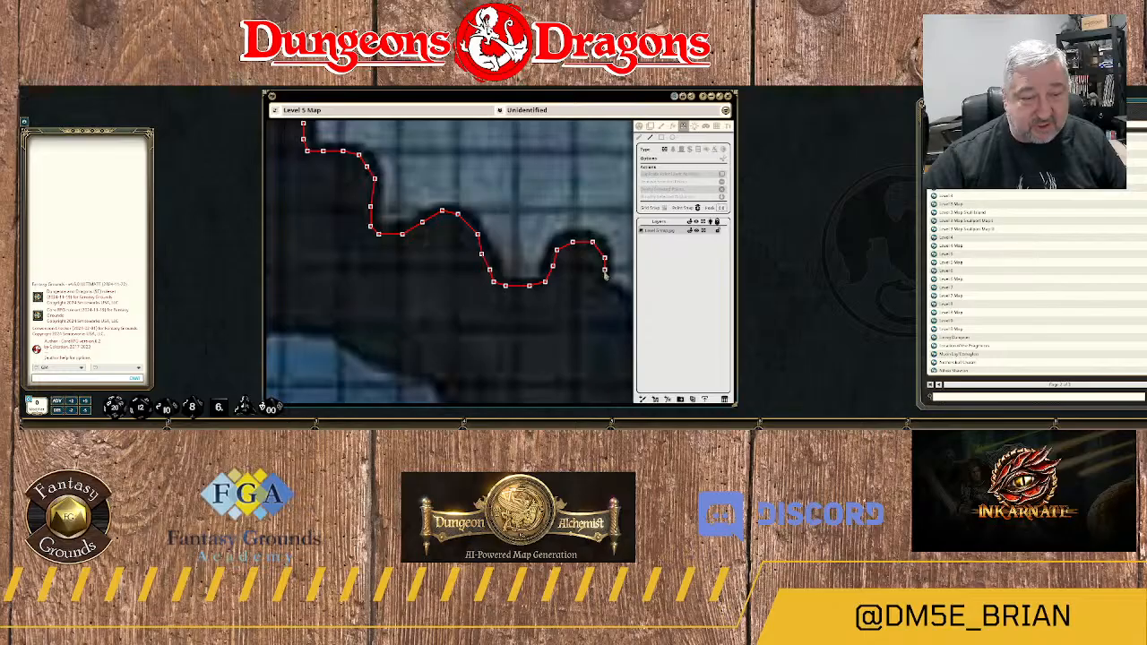
{"action": "left_click", "coordinate": [601, 289]}
{"action": "left_click", "coordinate": [549, 289]}
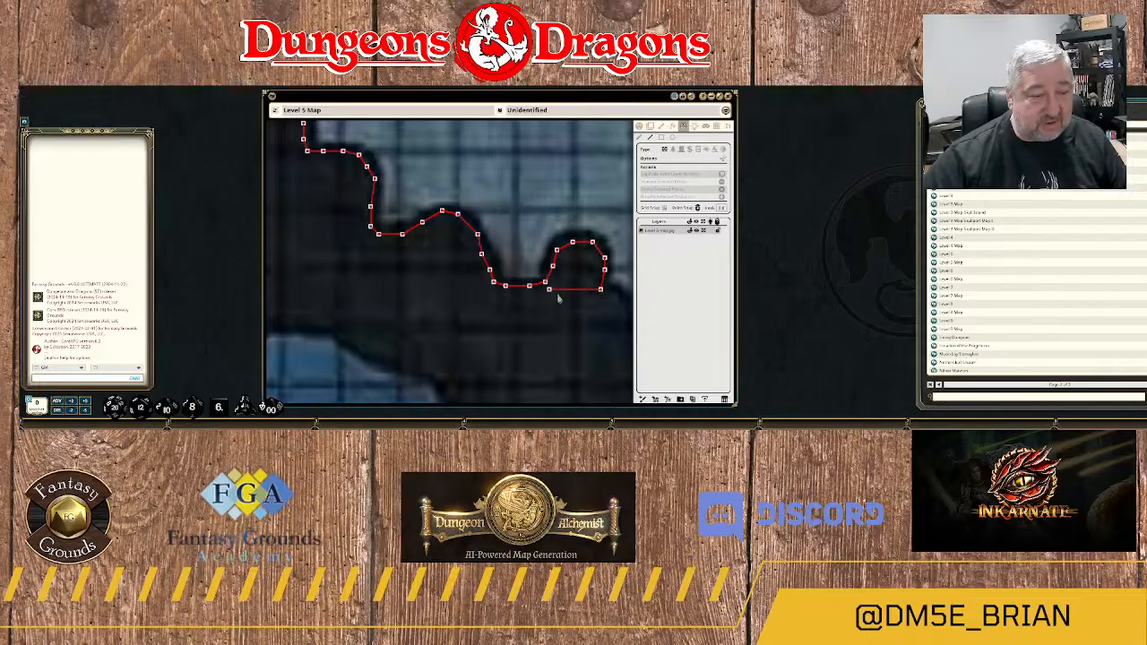
Run the wall down the western side and across the floor of the narrow alcove southwest of area 8.
{"action": "left_click_drag", "start_coordinate": [593, 301], "coordinate": [403, 237]}
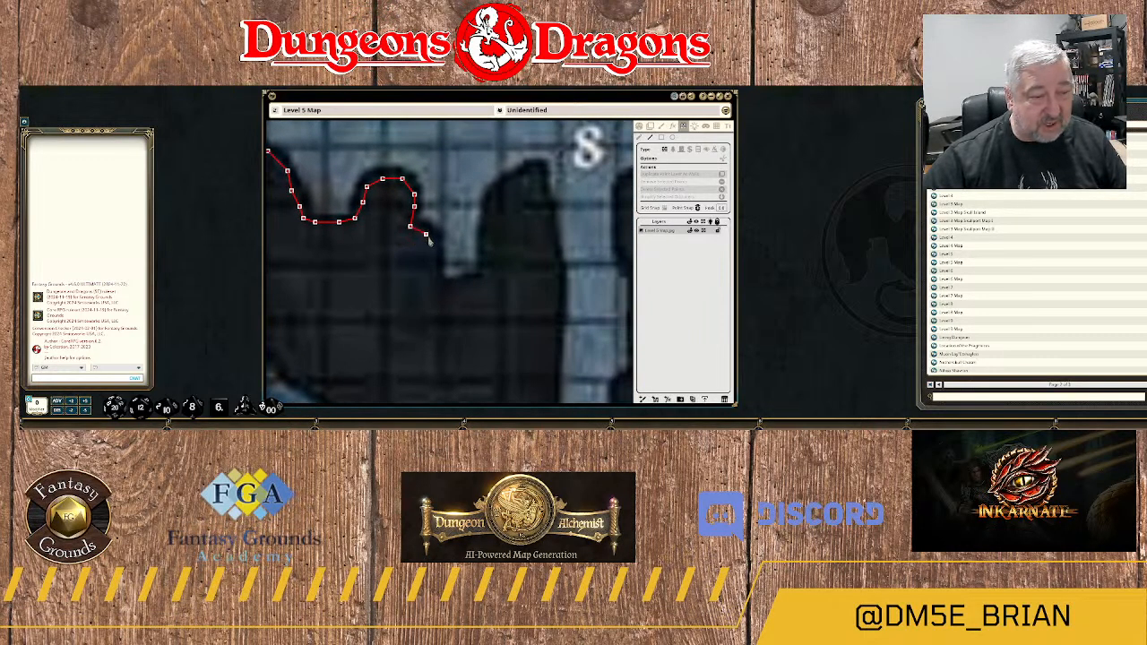
{"action": "left_click", "coordinate": [427, 236]}
{"action": "left_click", "coordinate": [433, 250]}
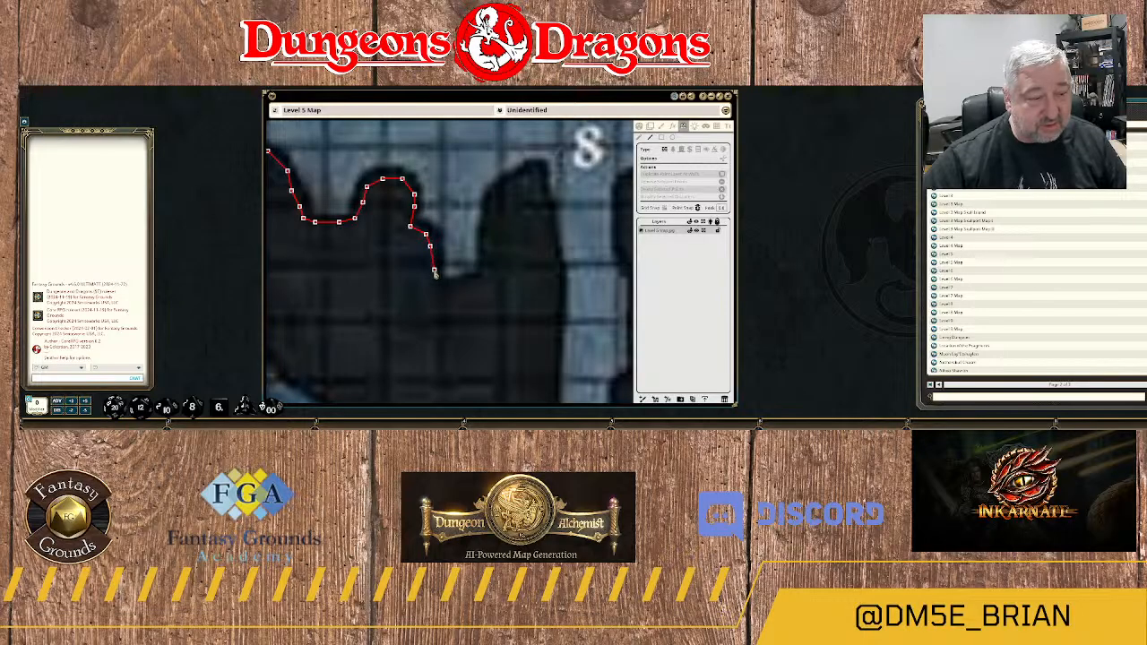
{"action": "left_click", "coordinate": [437, 283]}
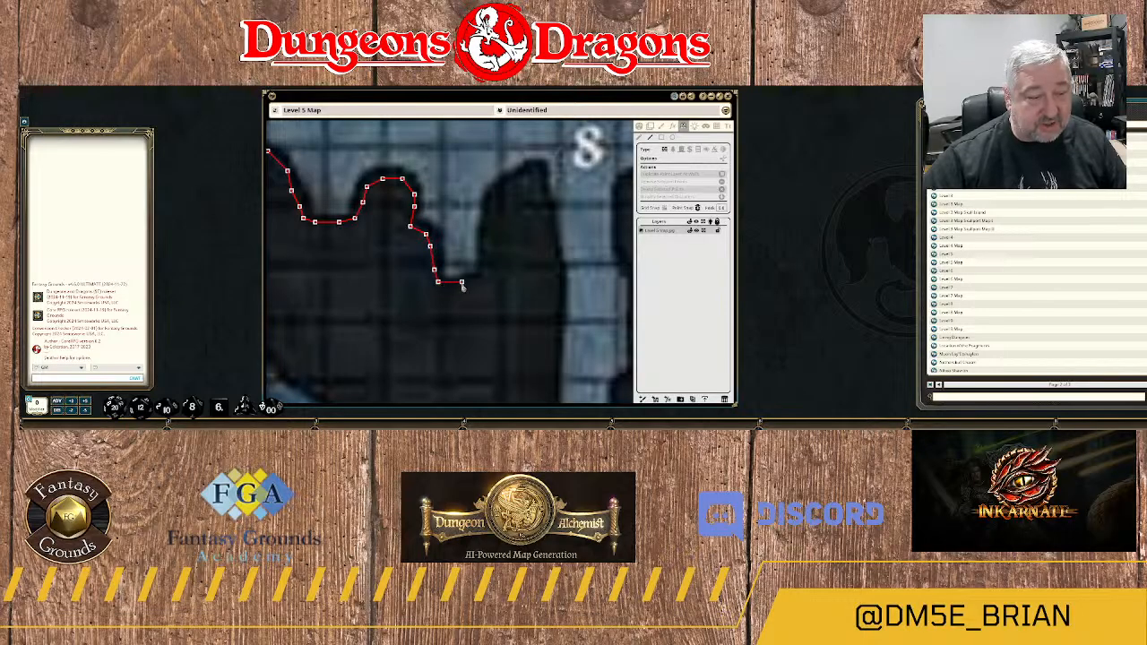
{"action": "left_click", "coordinate": [461, 282]}
{"action": "left_click", "coordinate": [481, 281]}
Trace the wall up the narrow alcove's eastern side and around the tip of the pointed spur beside area 8.
{"action": "left_click", "coordinate": [485, 265]}
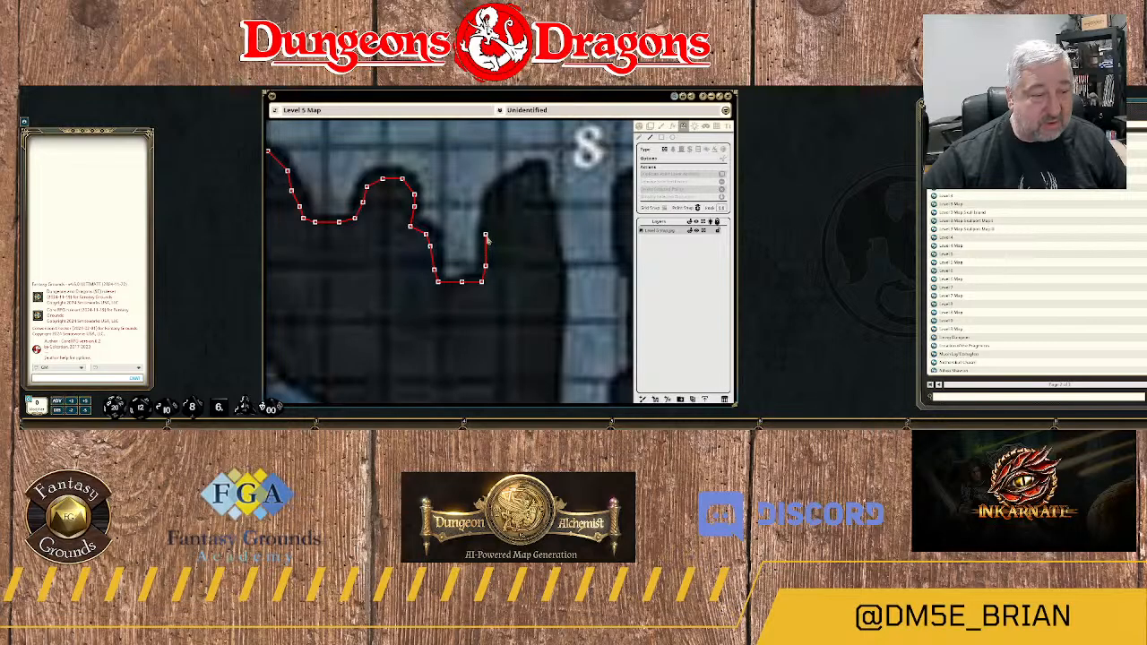
{"action": "left_click", "coordinate": [486, 236]}
{"action": "left_click", "coordinate": [494, 207]}
{"action": "left_click", "coordinate": [501, 191]}
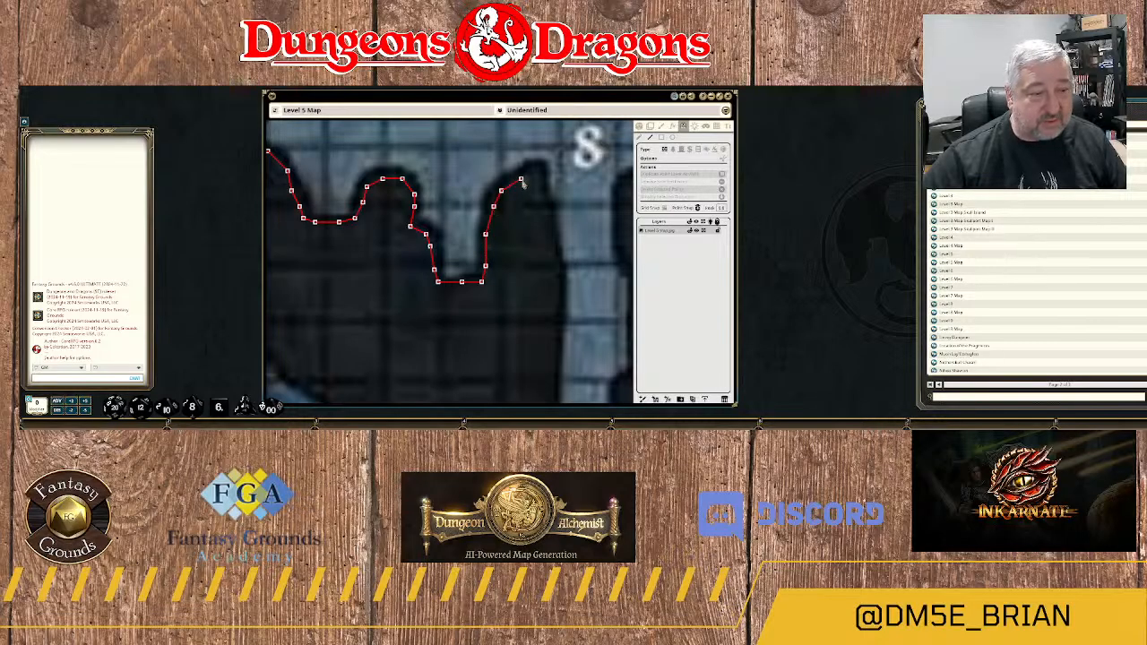
{"action": "left_click", "coordinate": [520, 180]}
{"action": "left_click", "coordinate": [536, 176]}
{"action": "left_click", "coordinate": [541, 190]}
{"action": "left_click", "coordinate": [541, 217]}
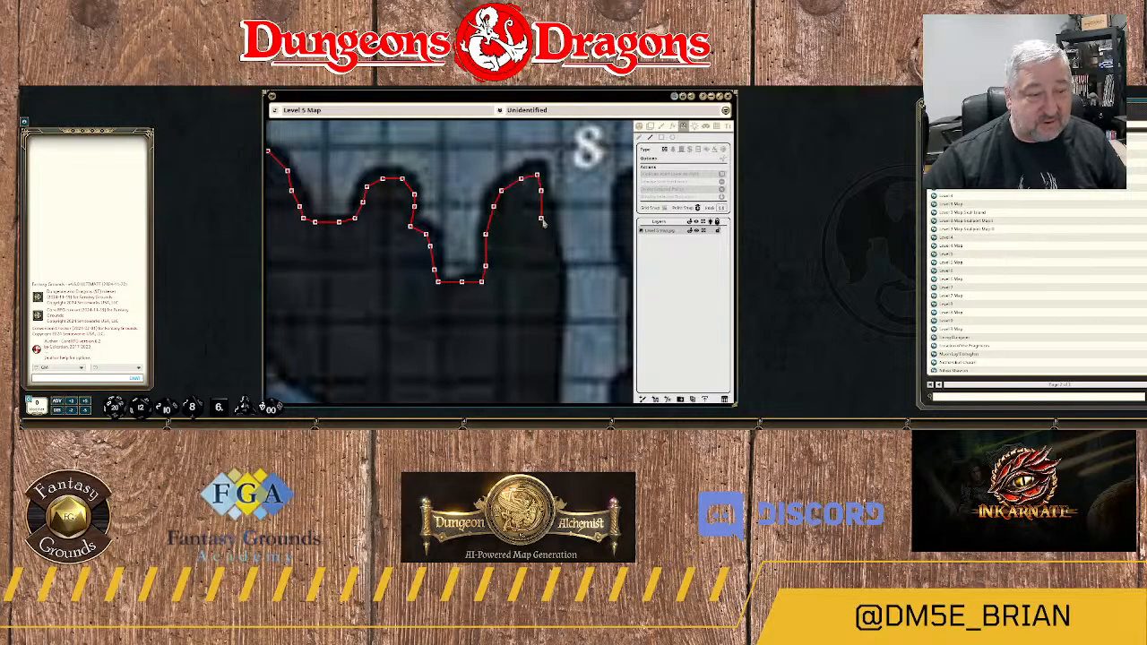
Extend the wall south along the western edge of the corridor below area 8 to its bend.
{"action": "left_click", "coordinate": [549, 255]}
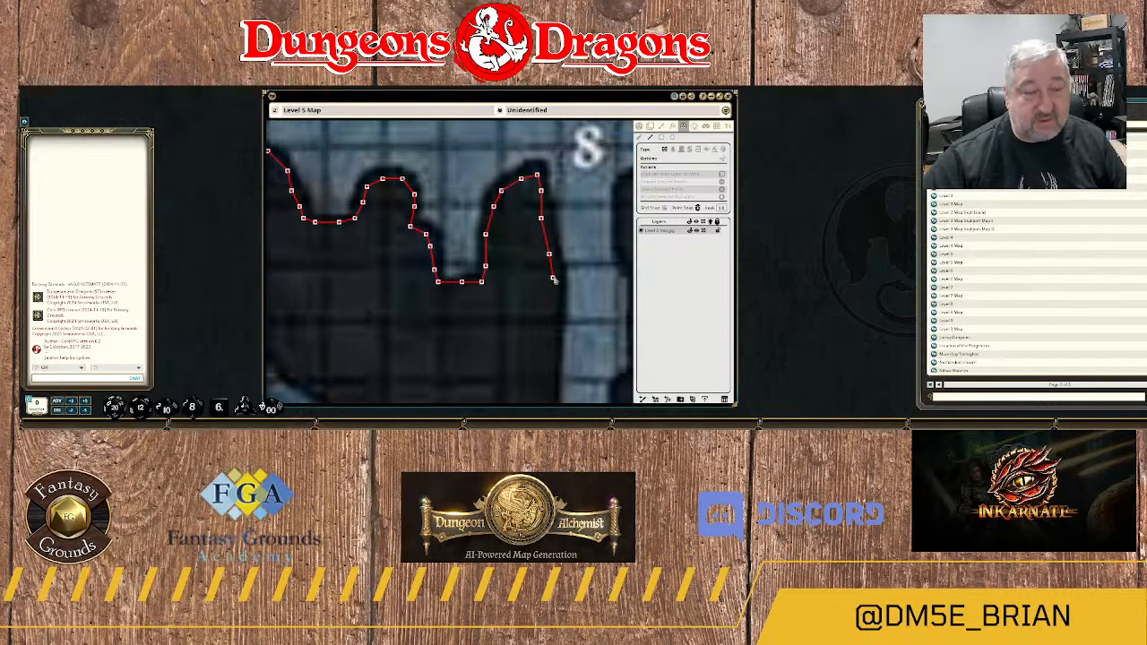
{"action": "left_click", "coordinate": [553, 278]}
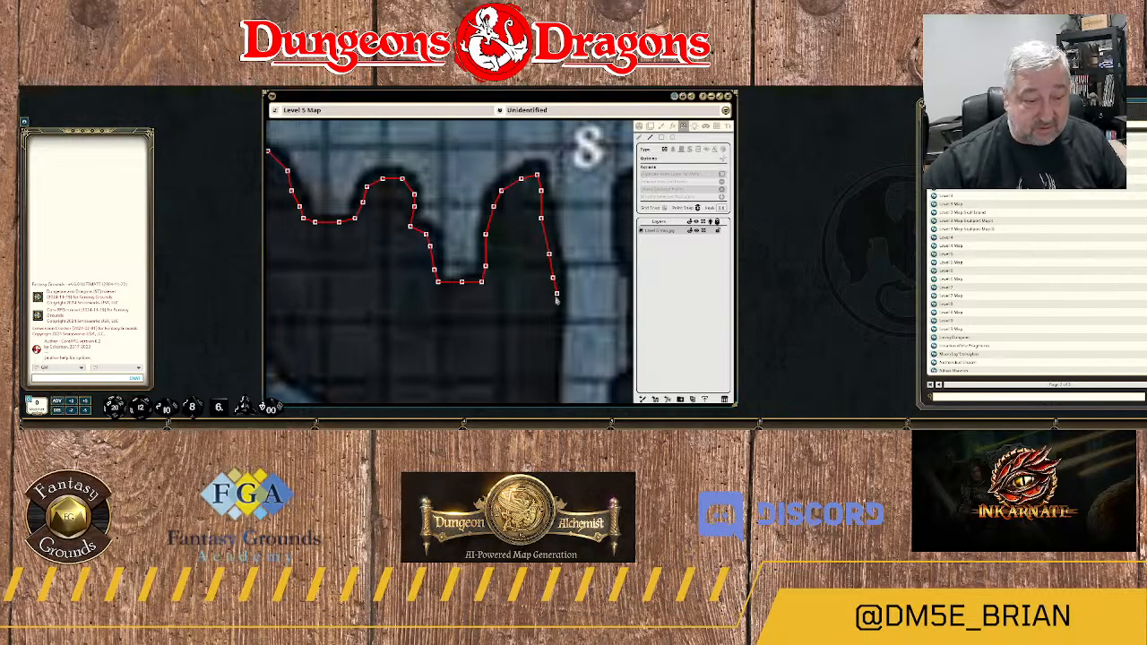
{"action": "left_click", "coordinate": [553, 298]}
{"action": "left_click", "coordinate": [561, 353]}
{"action": "left_click_drag", "start_coordinate": [562, 353], "coordinate": [521, 197]}
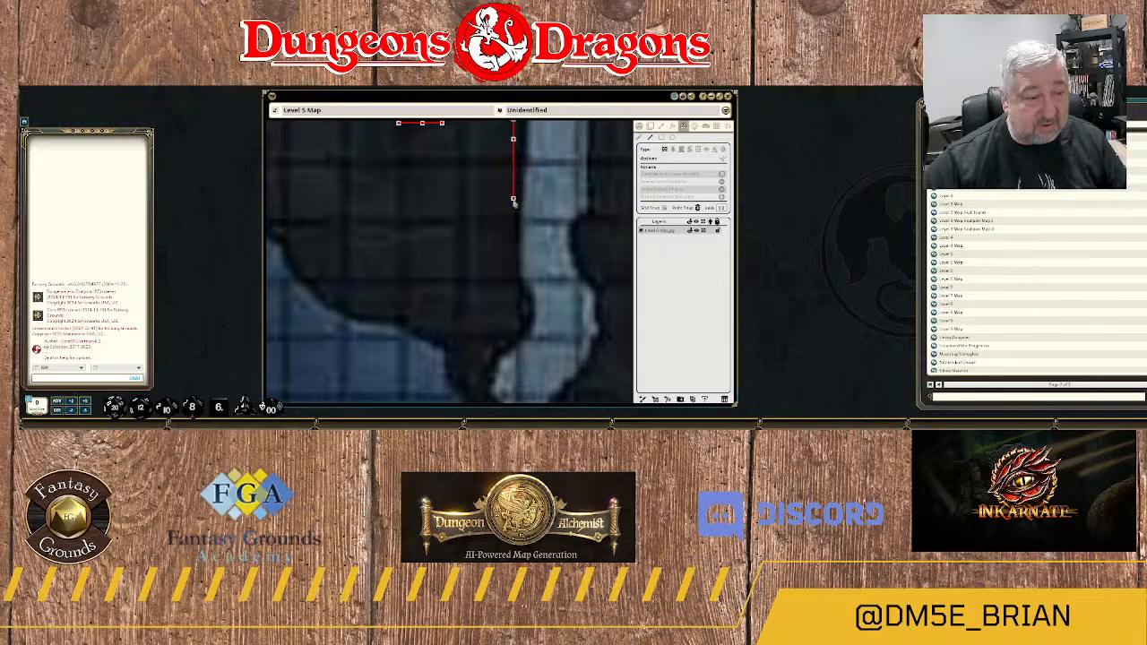
{"action": "left_click", "coordinate": [513, 241]}
{"action": "left_click", "coordinate": [512, 283]}
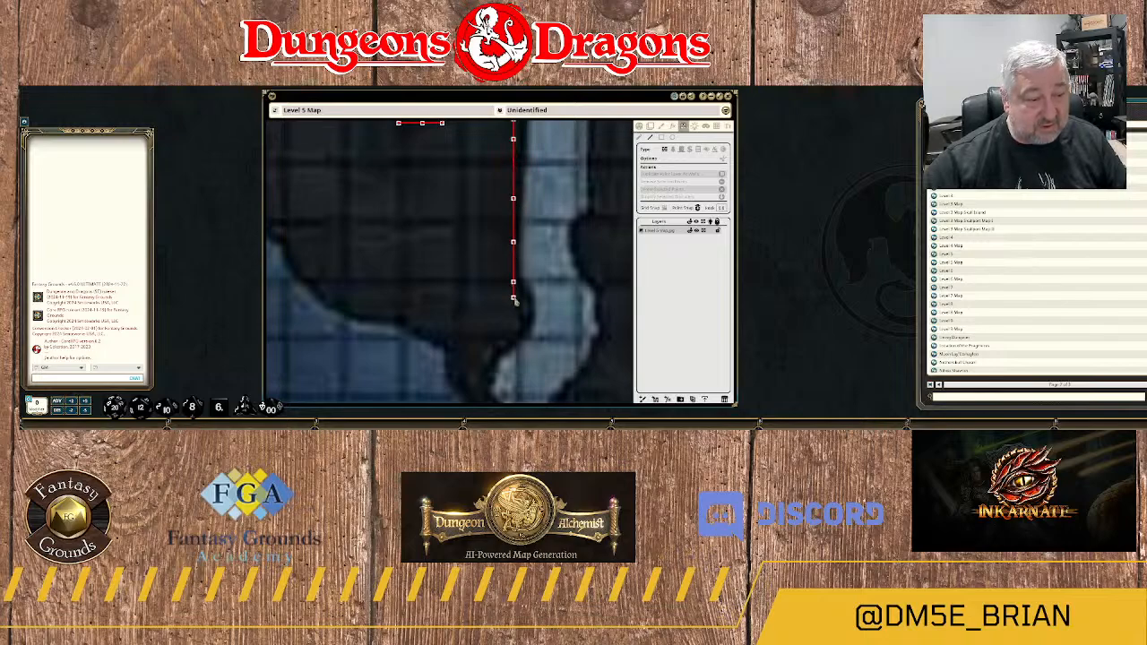
Curve the wall around the rock bulge where the corridor south of area 8 bends southwest.
{"action": "left_click", "coordinate": [527, 308]}
{"action": "left_click", "coordinate": [518, 326]}
{"action": "left_click", "coordinate": [509, 335]}
{"action": "left_click", "coordinate": [507, 344]}
Continue the wall southwest along the corridor's edge to the narrow rock strip beside the blue cavern.
{"action": "left_click_drag", "start_coordinate": [507, 343], "coordinate": [519, 181]}
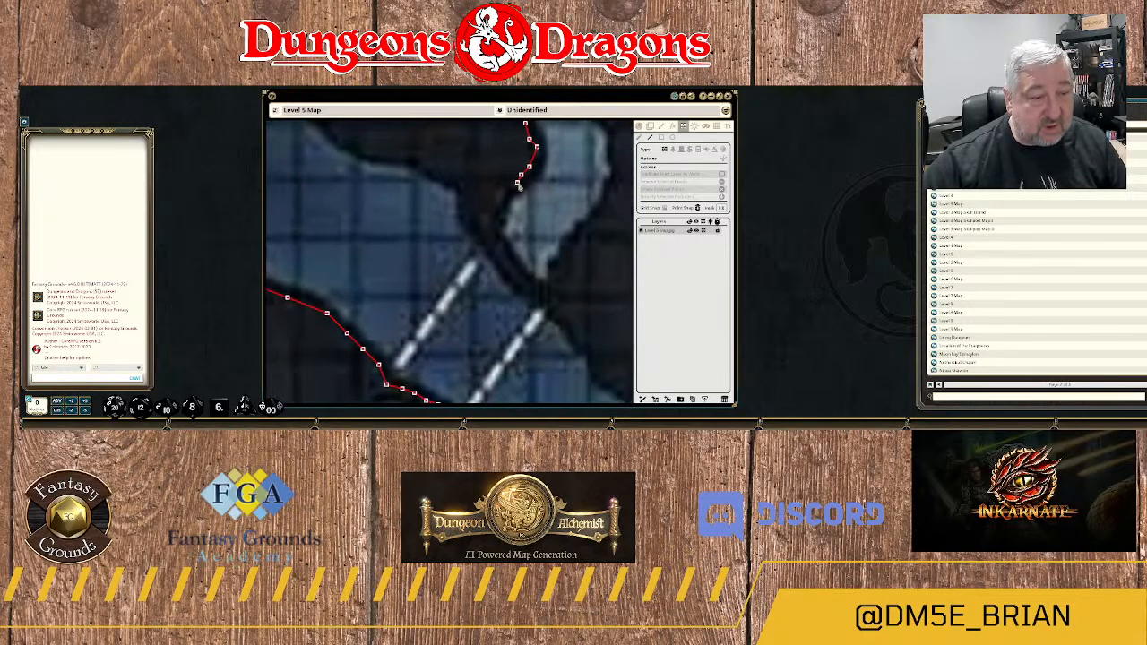
{"action": "left_click", "coordinate": [506, 199]}
{"action": "left_click", "coordinate": [494, 219]}
{"action": "left_click", "coordinate": [493, 234]}
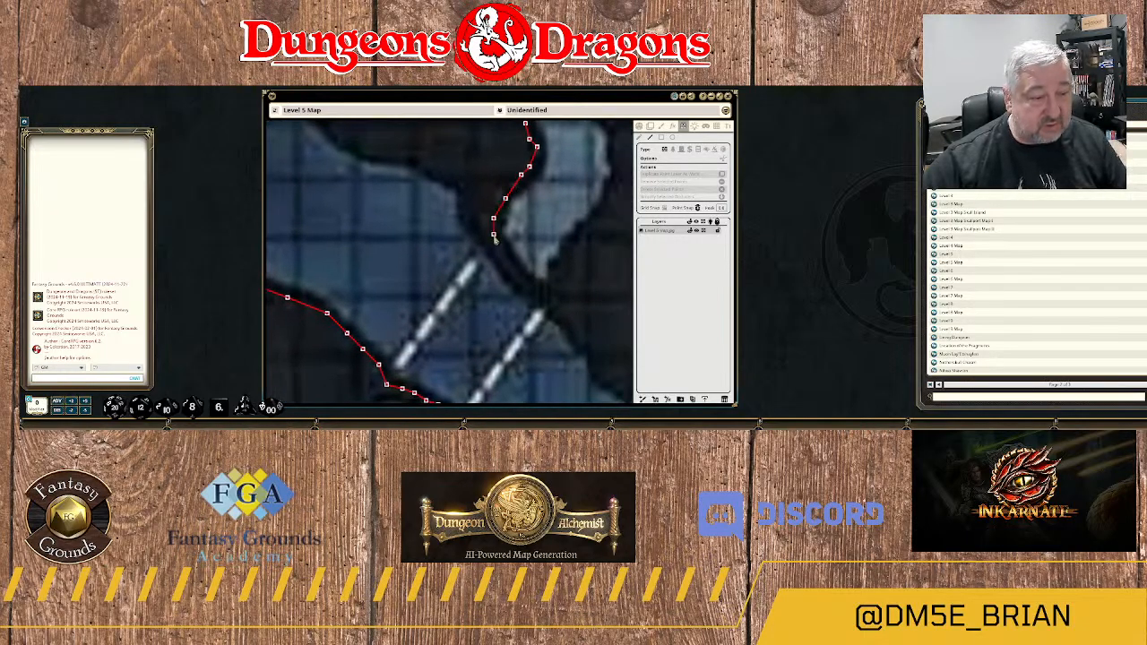
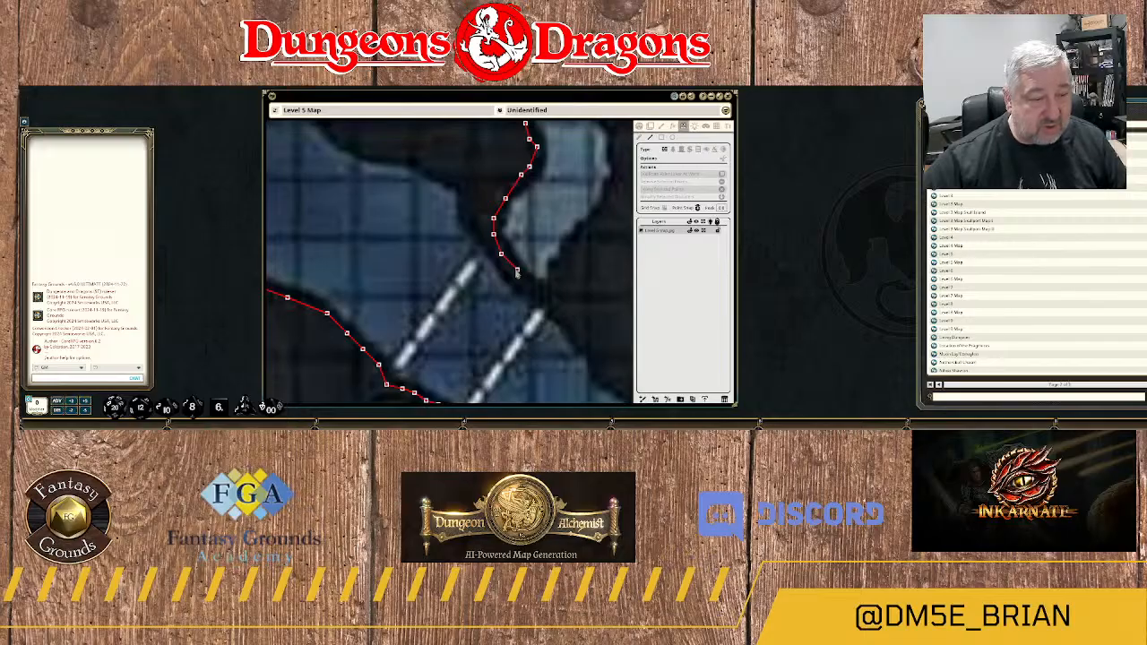
Wrap the wall around the southern tip of the narrow corridor below area 8 and start northeast along its opposite edge.
{"action": "left_click", "coordinate": [525, 283]}
{"action": "left_click", "coordinate": [541, 288]}
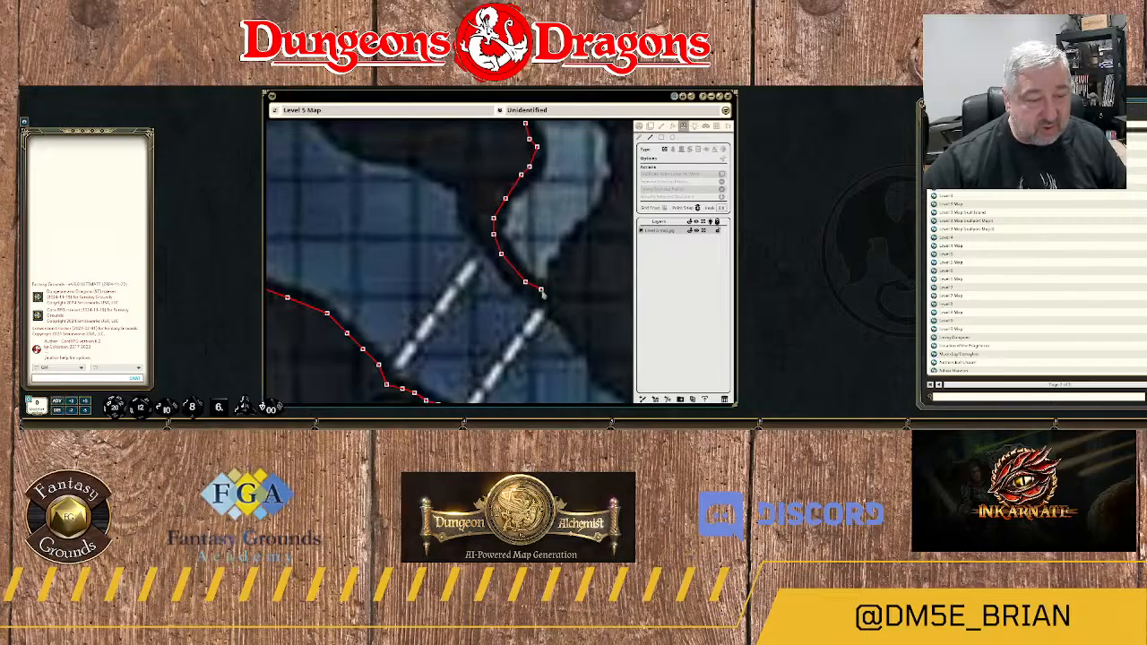
{"action": "left_click", "coordinate": [556, 287]}
{"action": "left_click", "coordinate": [565, 266]}
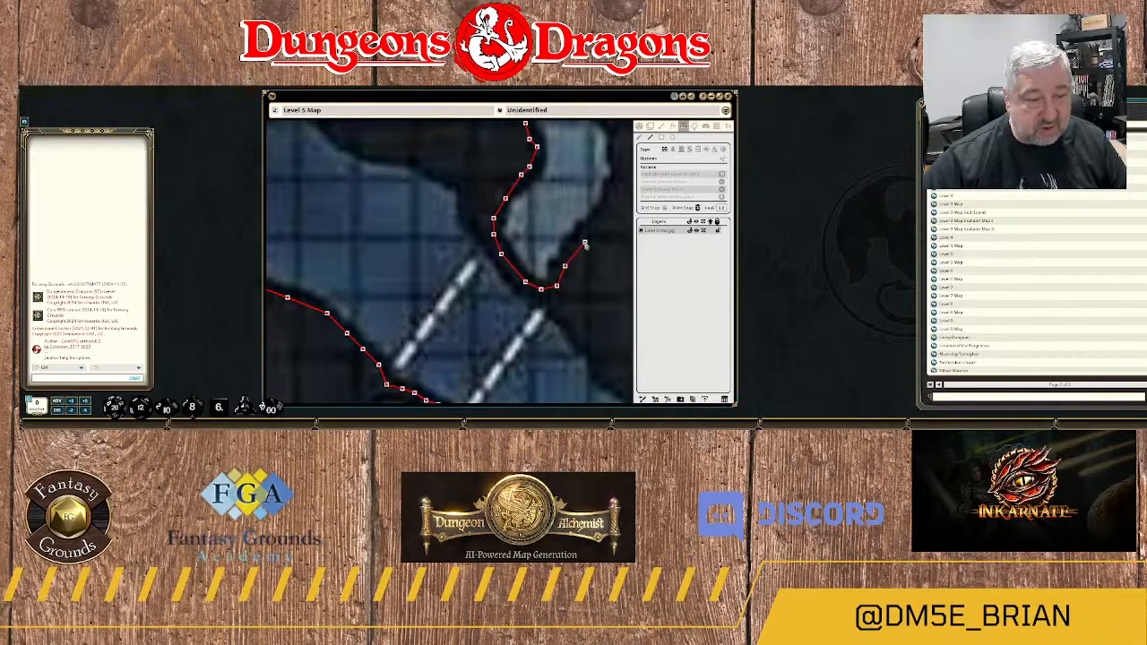
{"action": "left_click", "coordinate": [585, 242]}
{"action": "left_click", "coordinate": [605, 223]}
Extend the wall north along the eastern edge of the corridor's curved lower section to the rock bulge.
{"action": "left_click_drag", "start_coordinate": [605, 223], "coordinate": [482, 299]}
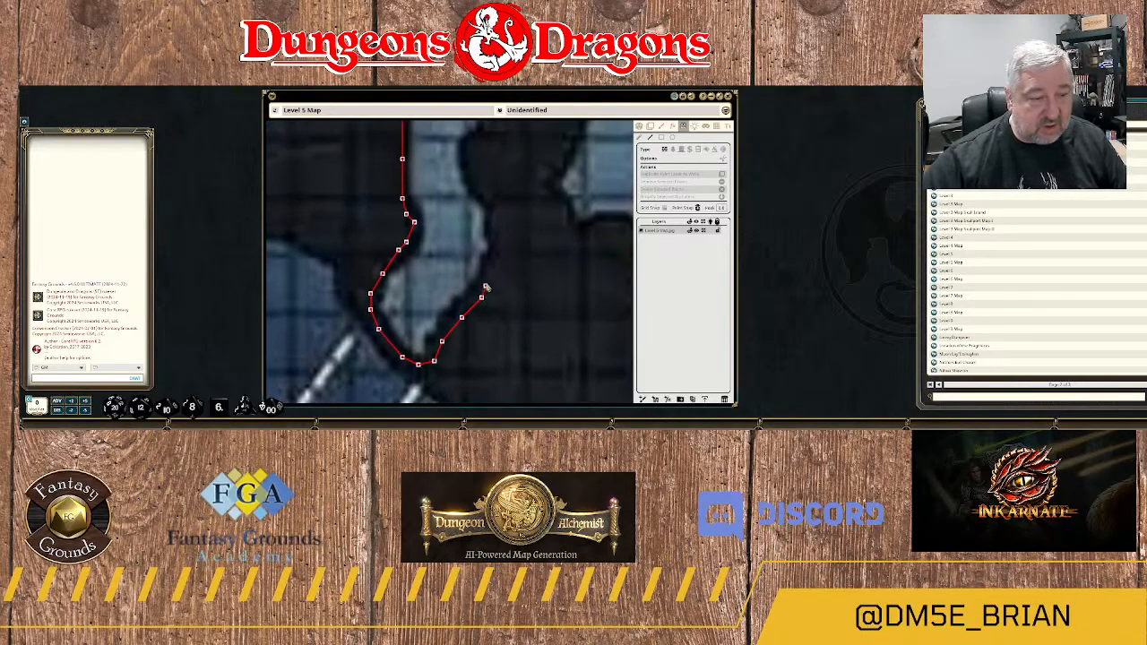
{"action": "left_click", "coordinate": [489, 275]}
{"action": "left_click", "coordinate": [504, 254]}
{"action": "left_click", "coordinate": [493, 217]}
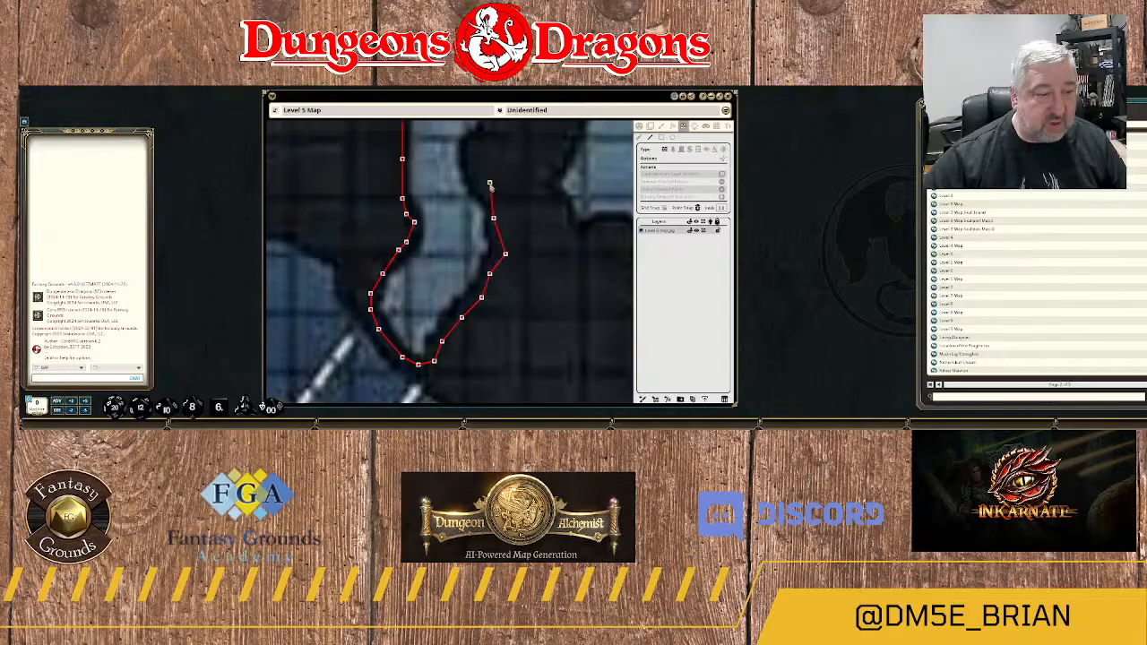
{"action": "left_click", "coordinate": [489, 183]}
{"action": "left_click", "coordinate": [473, 171]}
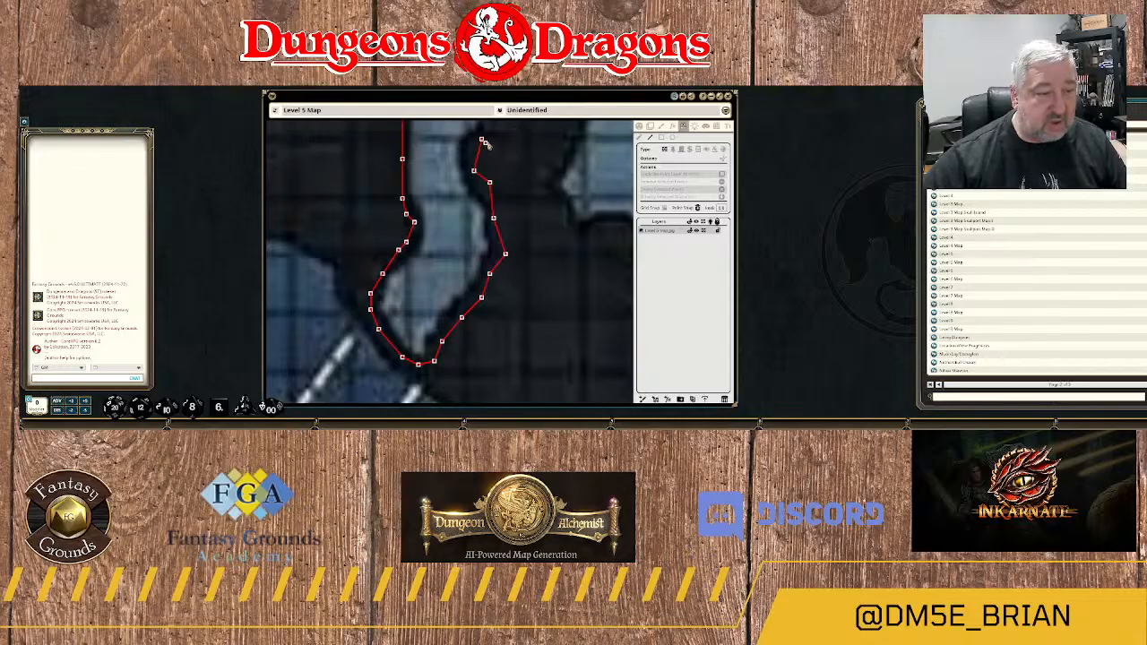
Continue the wall north up the corridor's eastern edge to the rock mass southeast of the number 8.
{"action": "left_click_drag", "start_coordinate": [487, 143], "coordinate": [455, 310]}
{"action": "left_click", "coordinate": [458, 270]}
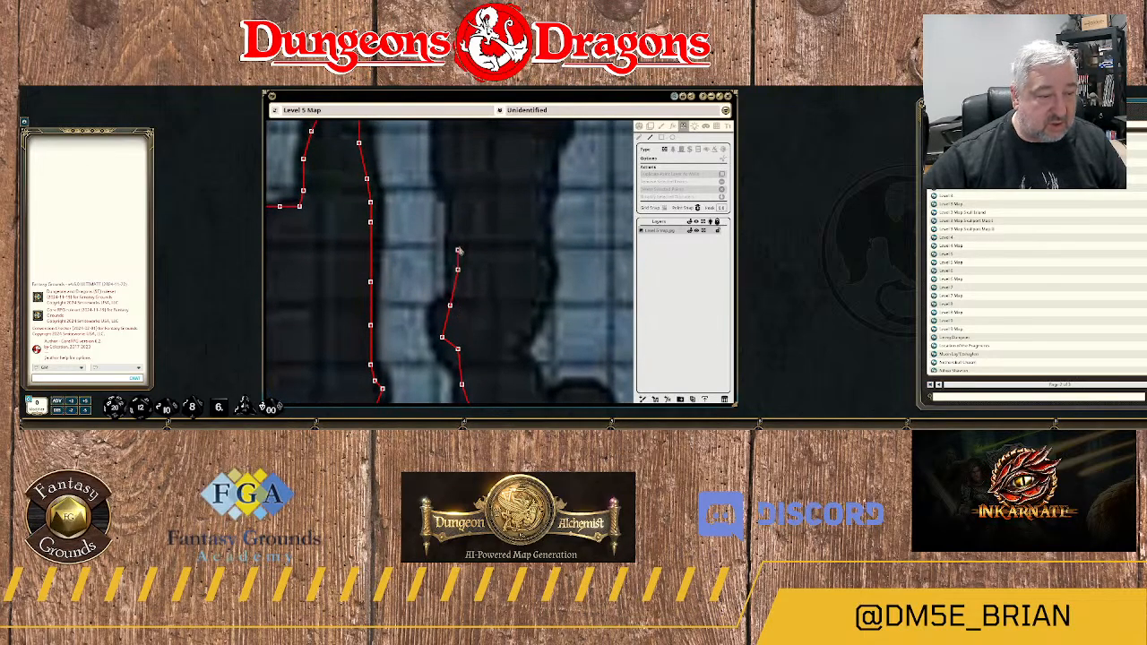
{"action": "left_click", "coordinate": [454, 194]}
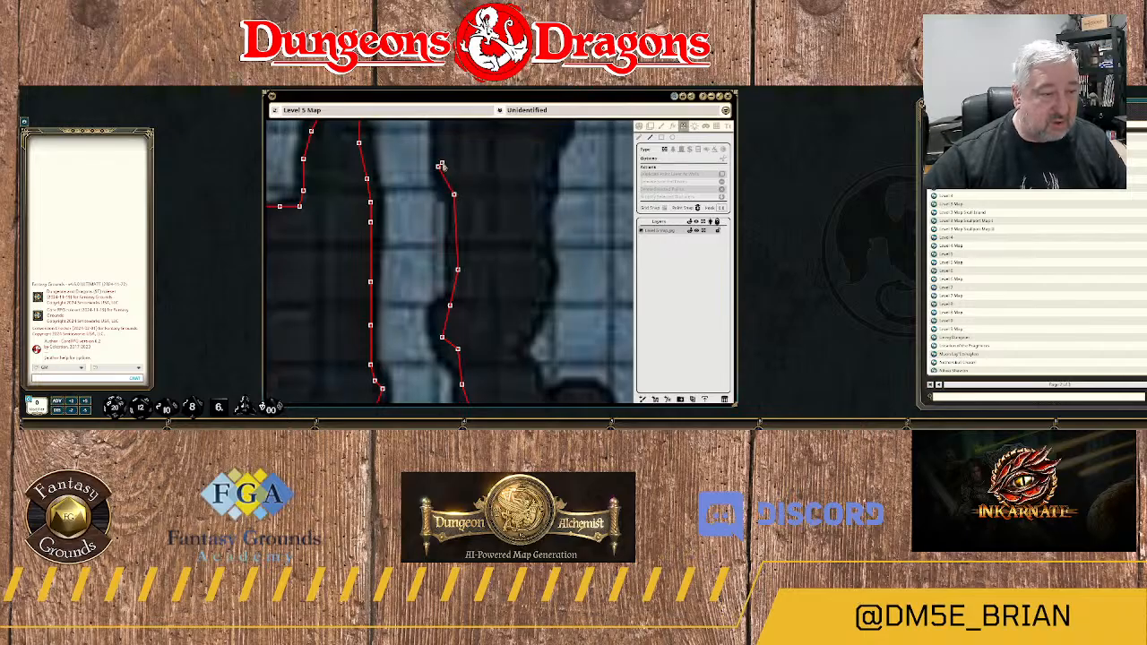
{"action": "left_click_drag", "start_coordinate": [463, 177], "coordinate": [481, 323]}
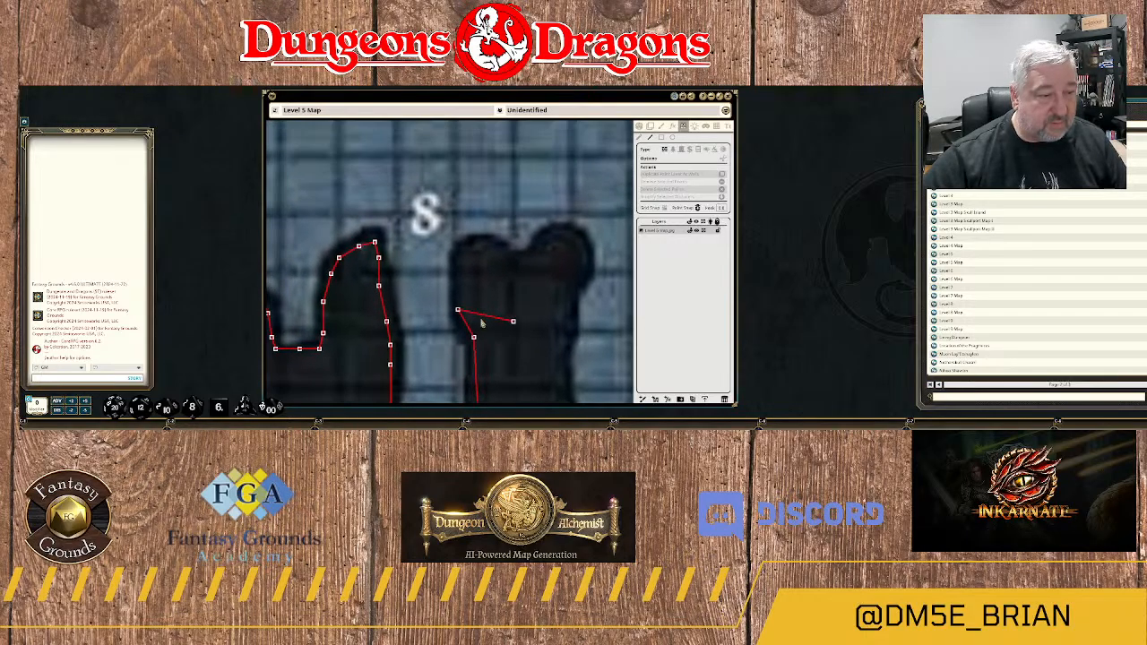
{"action": "left_click", "coordinate": [454, 291]}
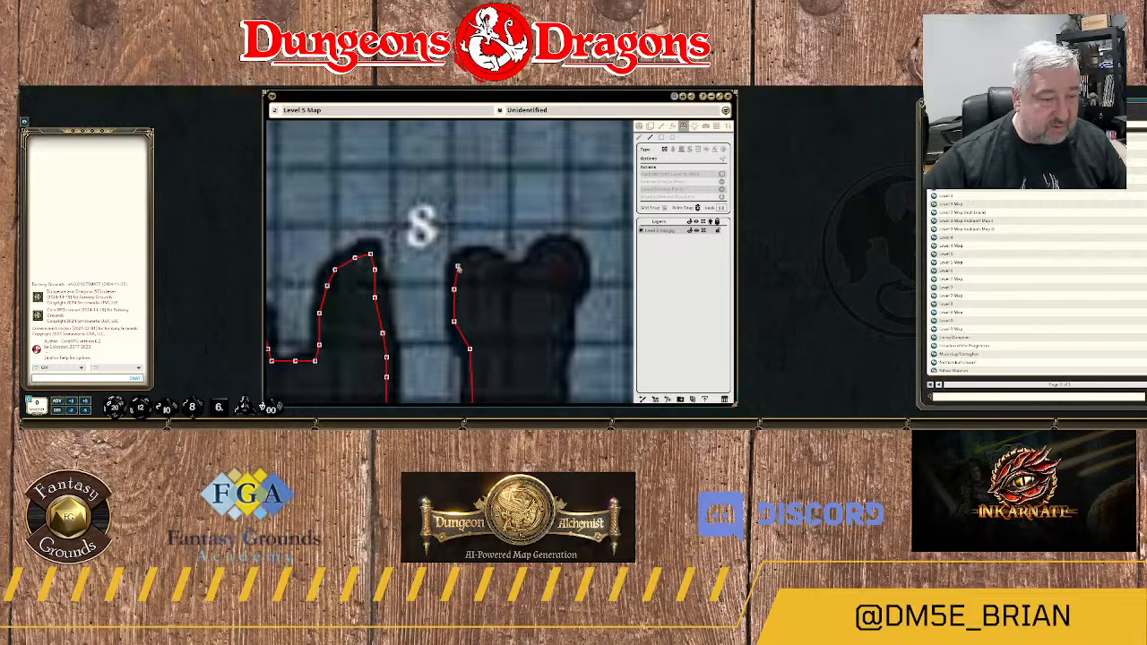
Trace the wall over the two rounded lobes at the top of the rock mass southeast of the number 8.
{"action": "left_click", "coordinate": [457, 266]}
{"action": "left_click", "coordinate": [473, 257]}
{"action": "left_click", "coordinate": [492, 258]}
{"action": "left_click", "coordinate": [504, 267]}
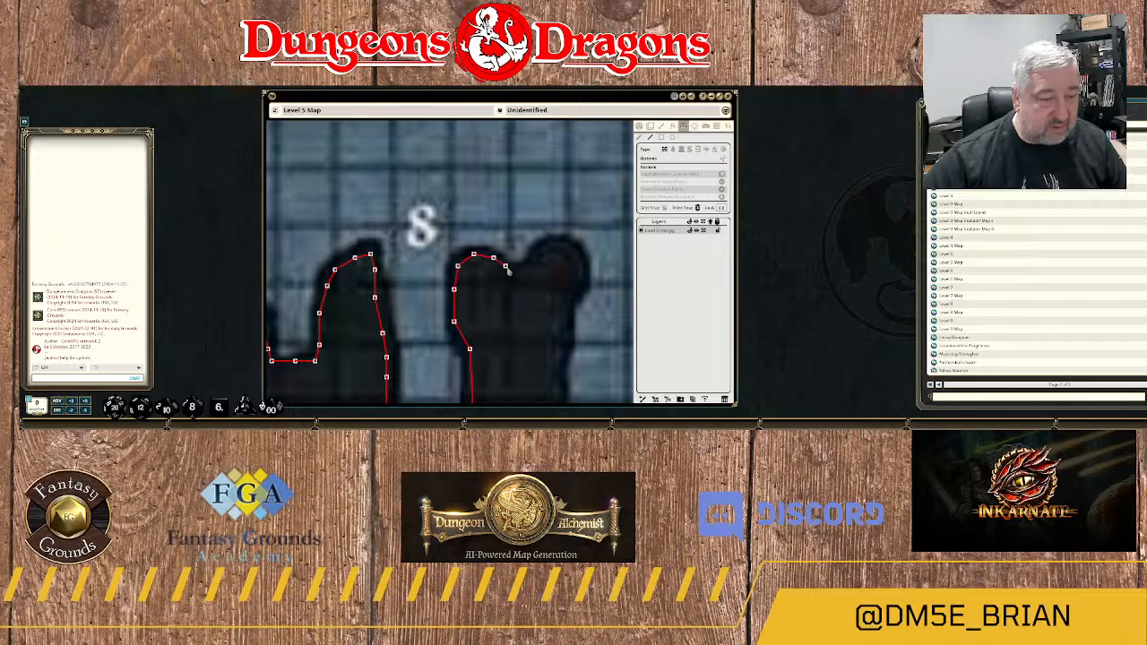
{"action": "left_click", "coordinate": [520, 269]}
{"action": "left_click", "coordinate": [533, 258]}
{"action": "left_click", "coordinate": [549, 247]}
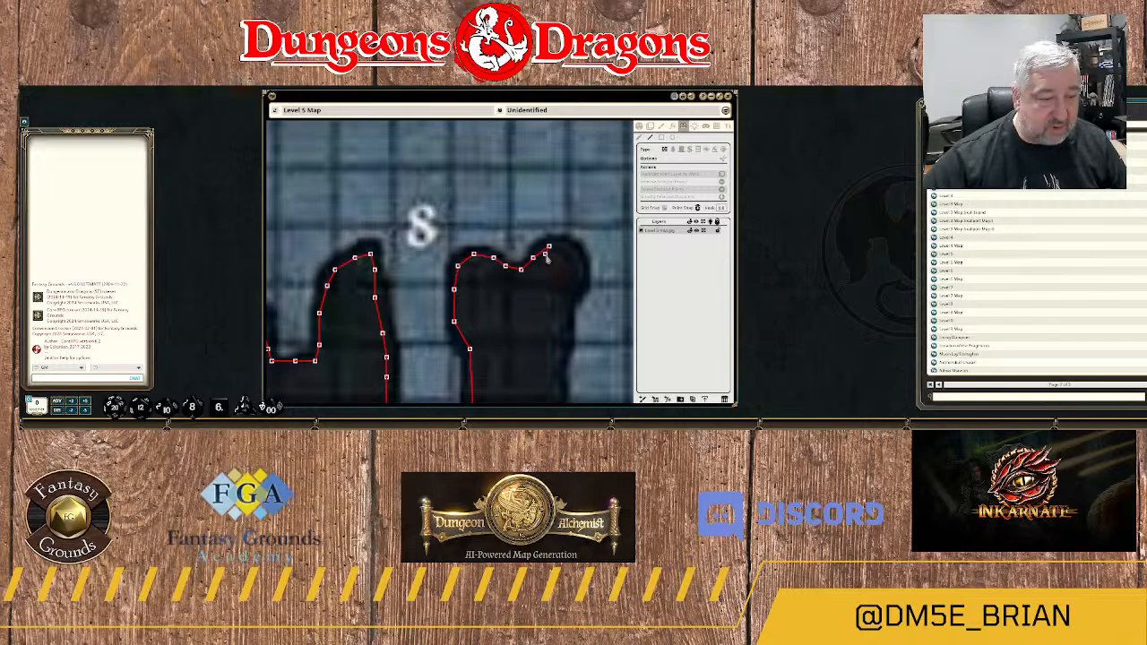
{"action": "left_click", "coordinate": [564, 242]}
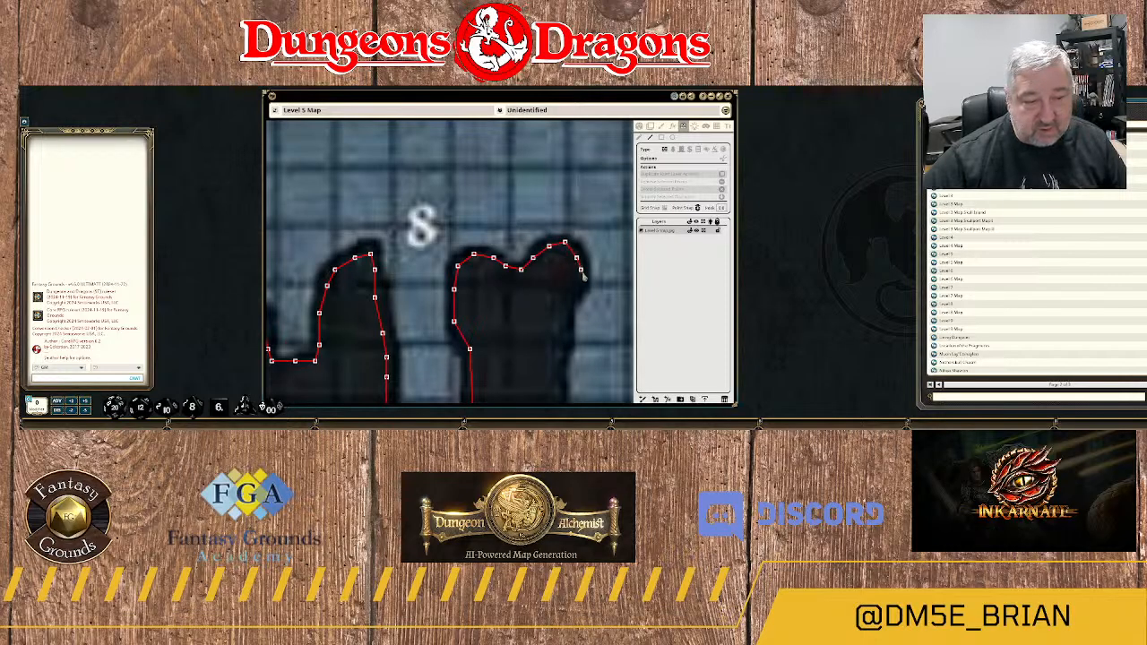
Bring the wall around the eastern lobe and south down the rock mass's eastern side.
{"action": "left_click", "coordinate": [577, 294]}
{"action": "left_click", "coordinate": [564, 322]}
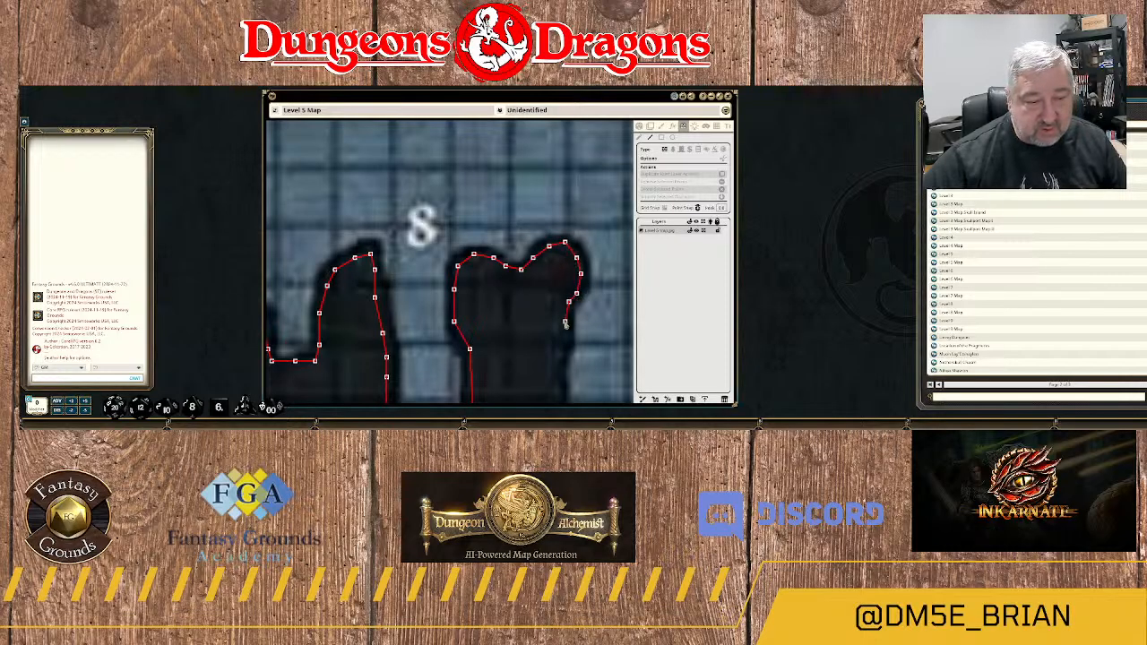
{"action": "left_click", "coordinate": [576, 346]}
{"action": "left_click_drag", "start_coordinate": [577, 347], "coordinate": [482, 157]}
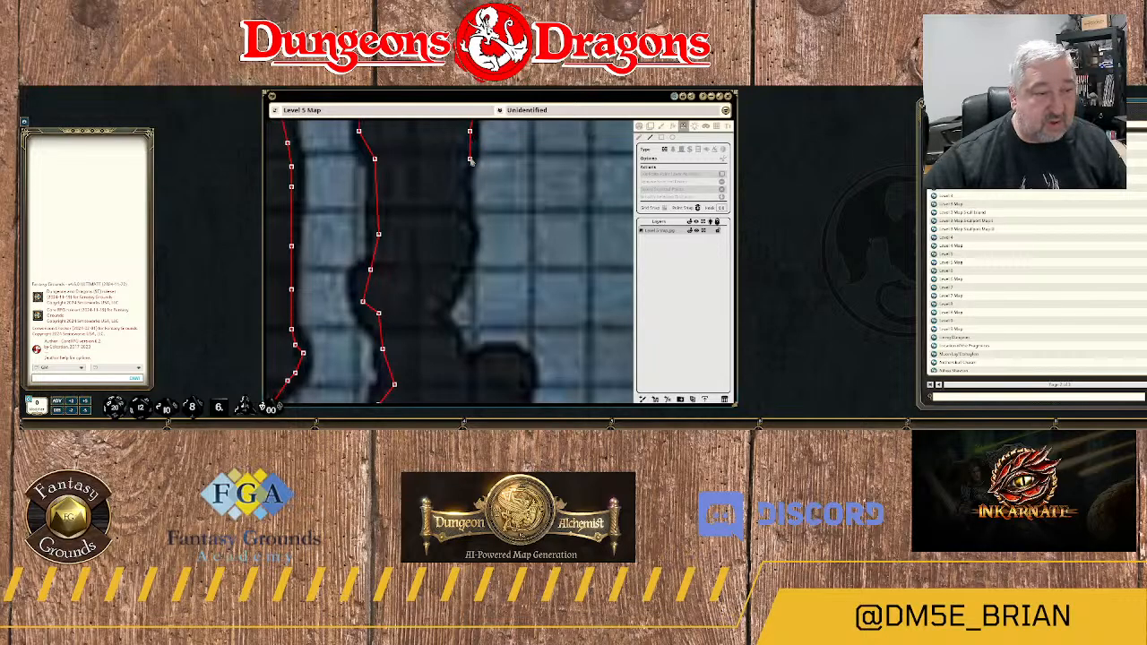
{"action": "left_click", "coordinate": [465, 160]}
{"action": "left_click", "coordinate": [465, 198]}
{"action": "left_click", "coordinate": [470, 229]}
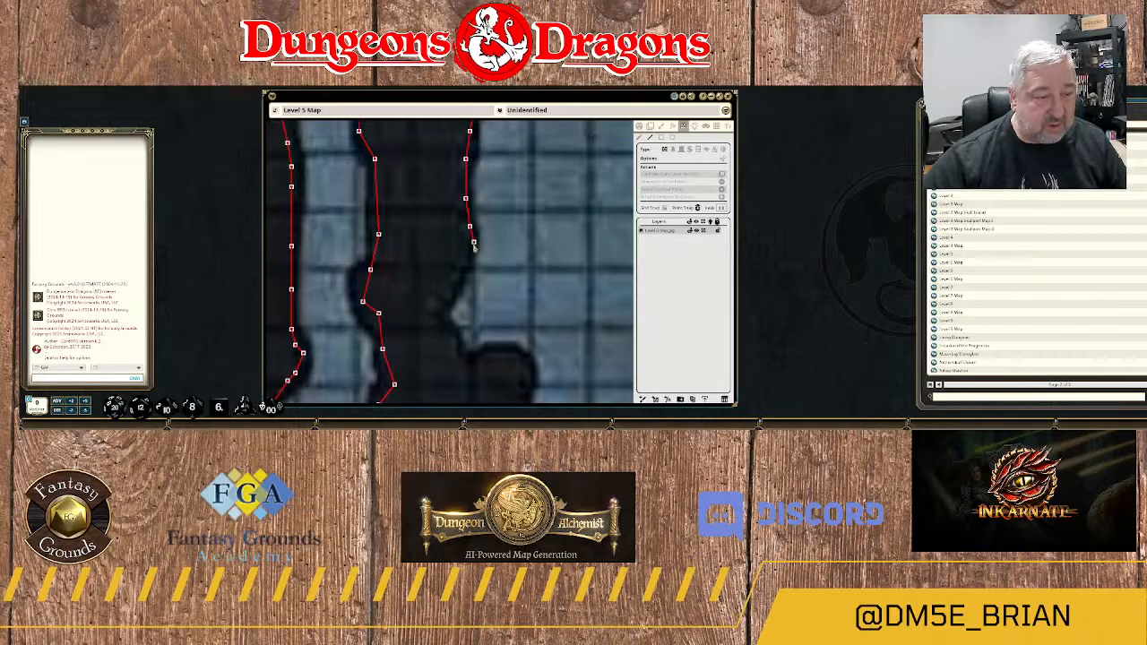
Trace the wall around the small pocket cut into the rock mass's eastern side.
{"action": "left_click", "coordinate": [469, 251]}
{"action": "left_click", "coordinate": [458, 277]}
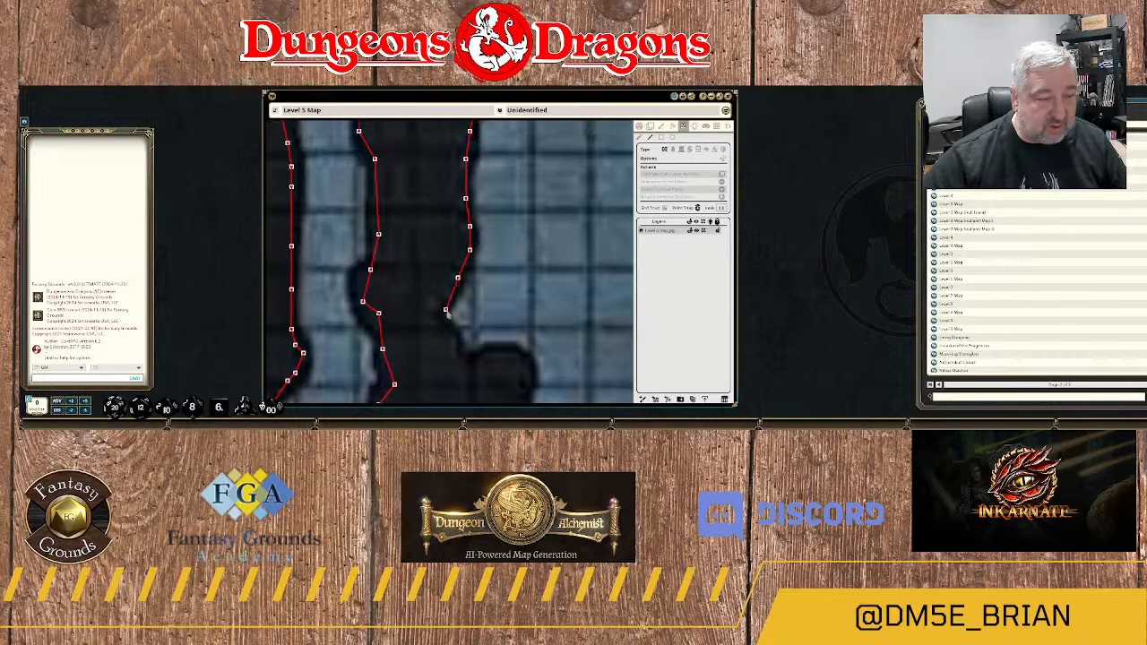
{"action": "left_click", "coordinate": [438, 306]}
{"action": "left_click", "coordinate": [437, 328]}
{"action": "left_click", "coordinate": [450, 329]}
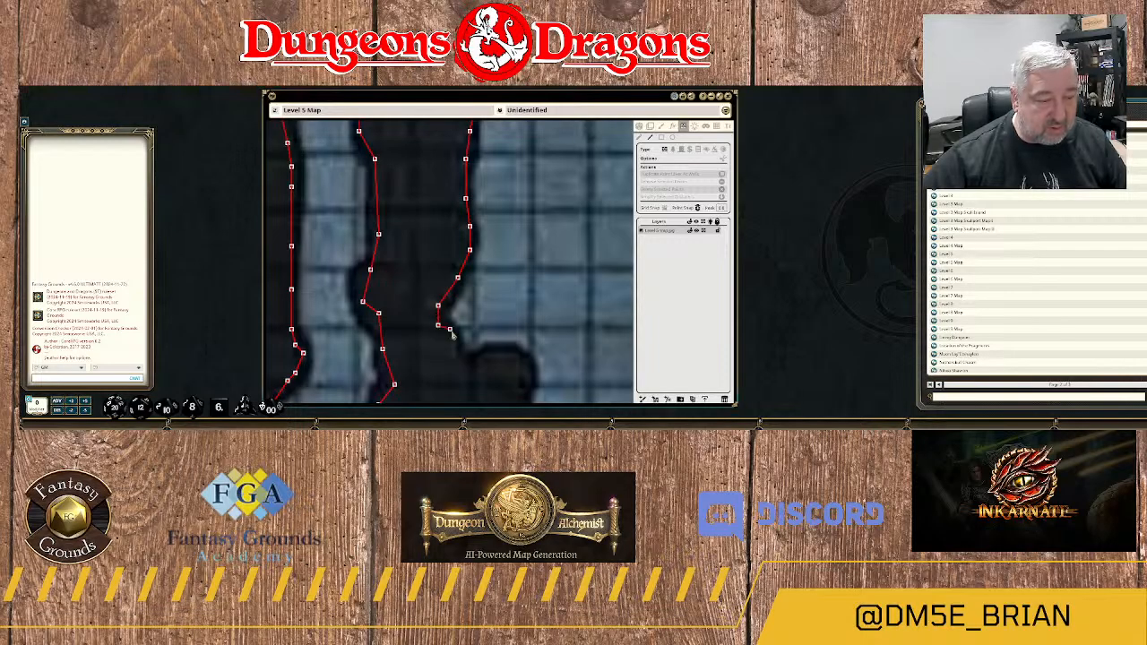
{"action": "left_click", "coordinate": [455, 353]}
{"action": "left_click", "coordinate": [458, 365]}
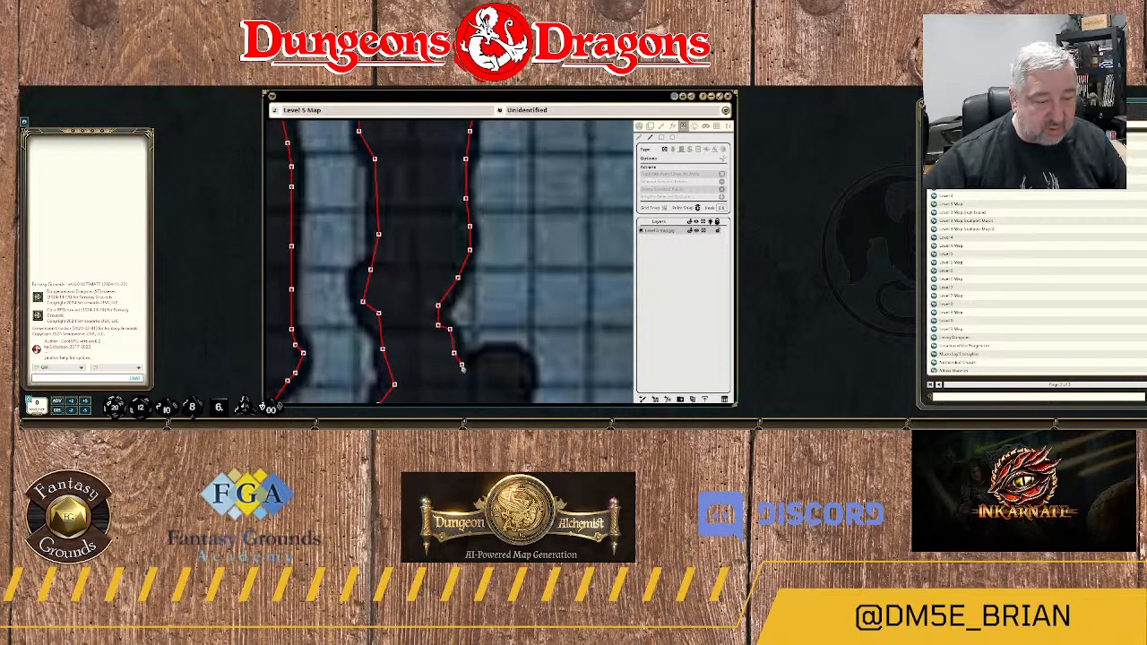
Carry the wall over the rounded rock bump below the pocket and down its eastern side.
{"action": "left_click", "coordinate": [481, 357]}
{"action": "left_click", "coordinate": [498, 349]}
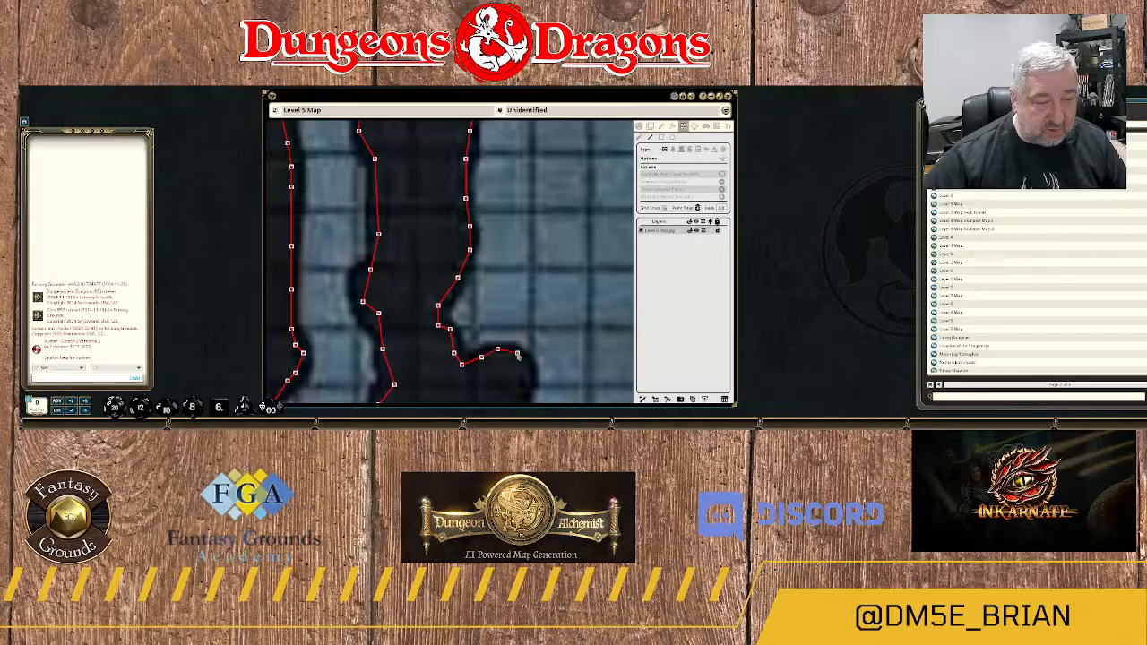
{"action": "left_click", "coordinate": [526, 364]}
{"action": "left_click_drag", "start_coordinate": [526, 366], "coordinate": [491, 199]}
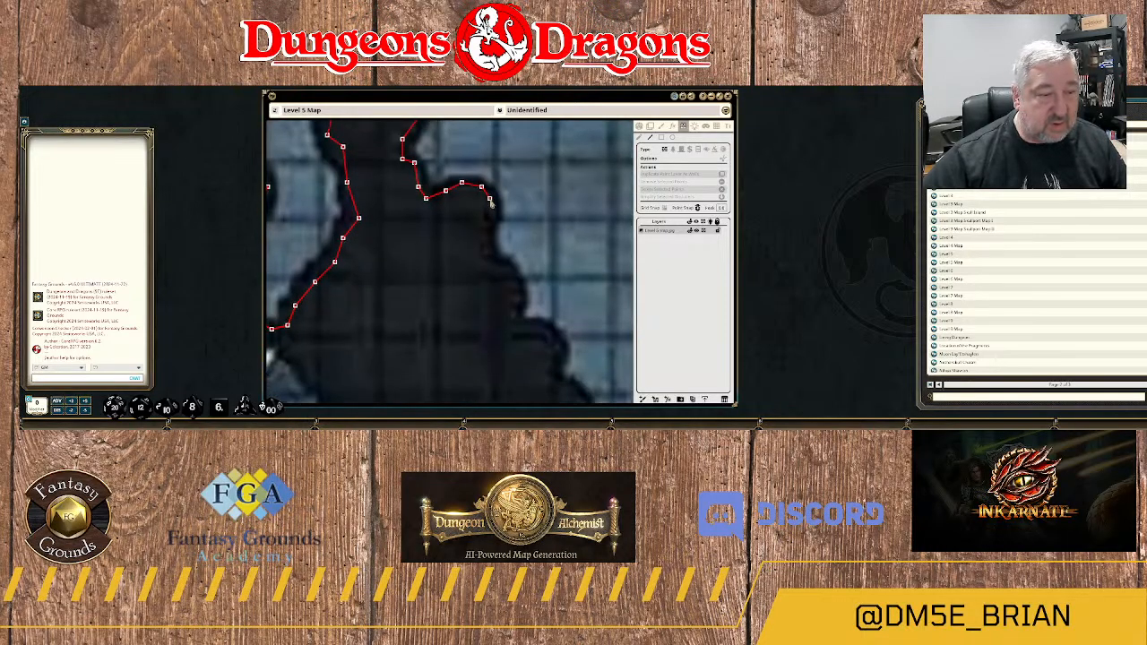
{"action": "left_click", "coordinate": [486, 235]}
{"action": "left_click", "coordinate": [490, 253]}
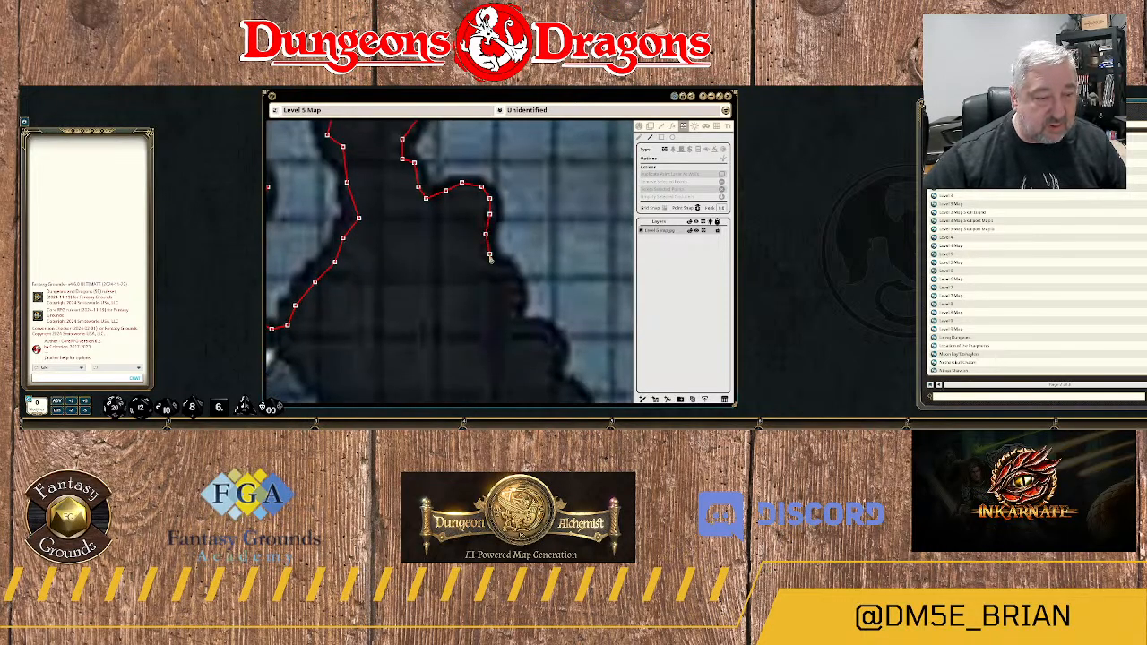
Follow the two stepped rock ledges southeast of the bump with the wall.
{"action": "left_click", "coordinate": [499, 270]}
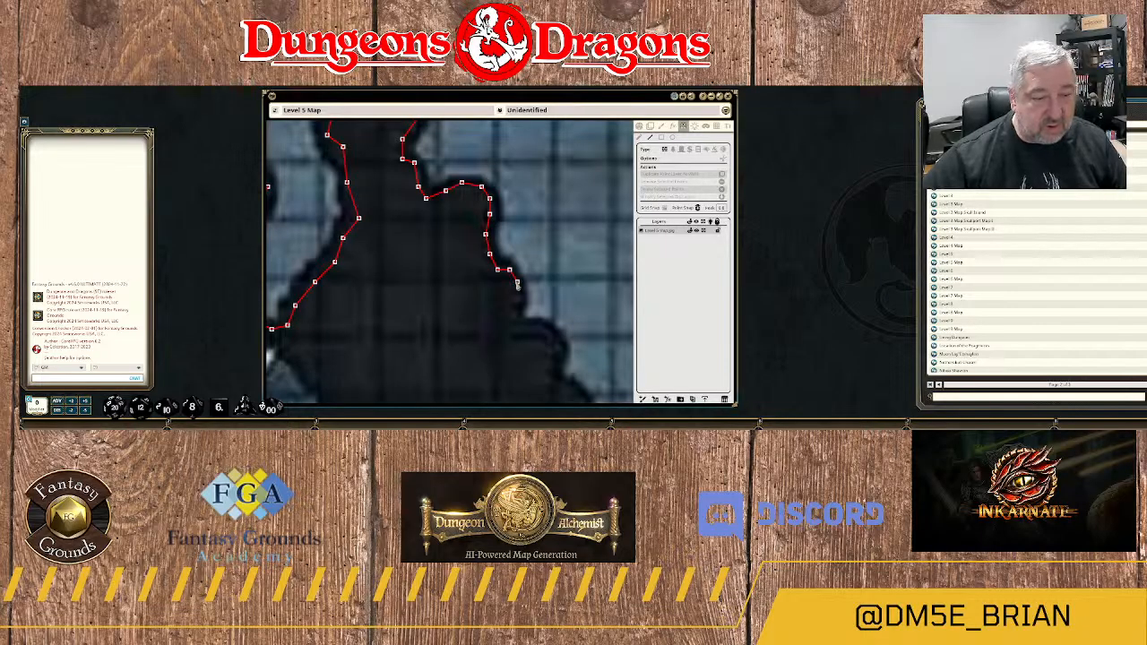
{"action": "left_click", "coordinate": [513, 313]}
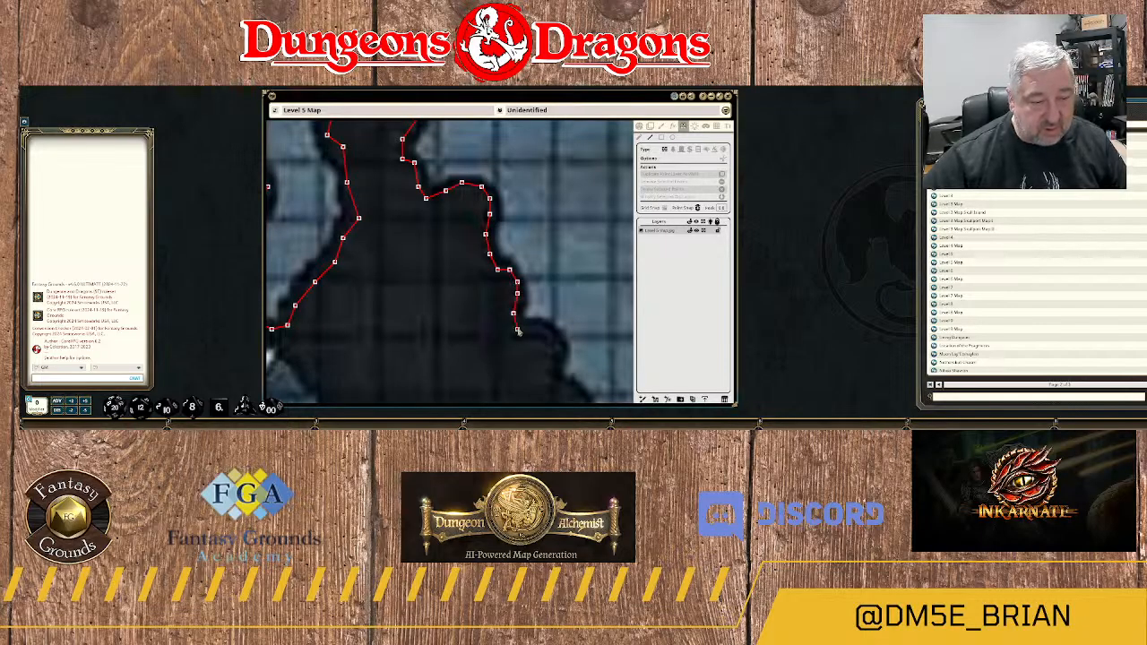
{"action": "left_click", "coordinate": [517, 321]}
{"action": "left_click", "coordinate": [532, 324]}
{"action": "left_click", "coordinate": [545, 326]}
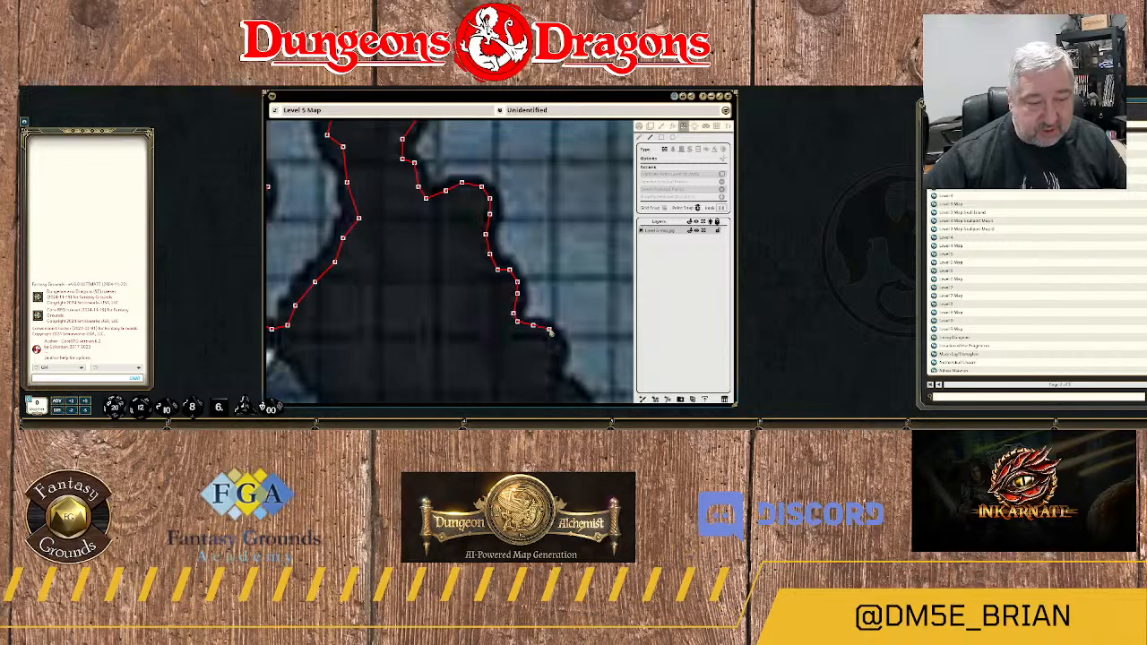
{"action": "left_click", "coordinate": [558, 342]}
Extend the wall around the lower ledge's outer curve and southeast along the diagonal rock edge.
{"action": "left_click_drag", "start_coordinate": [558, 346], "coordinate": [541, 168]}
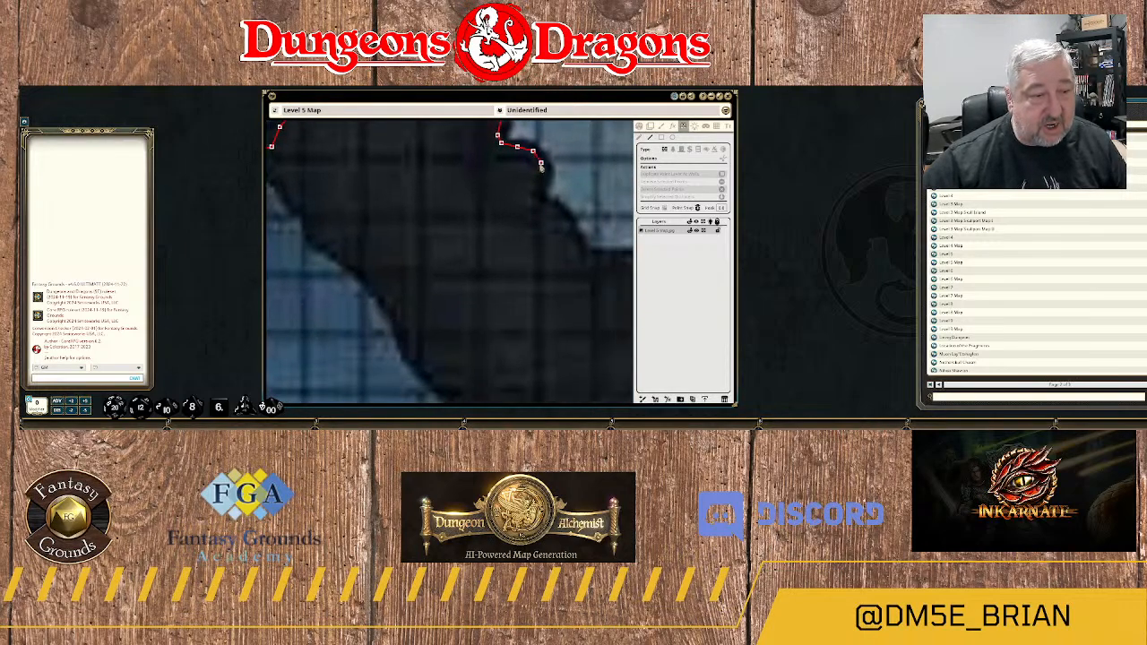
{"action": "left_click", "coordinate": [544, 178]}
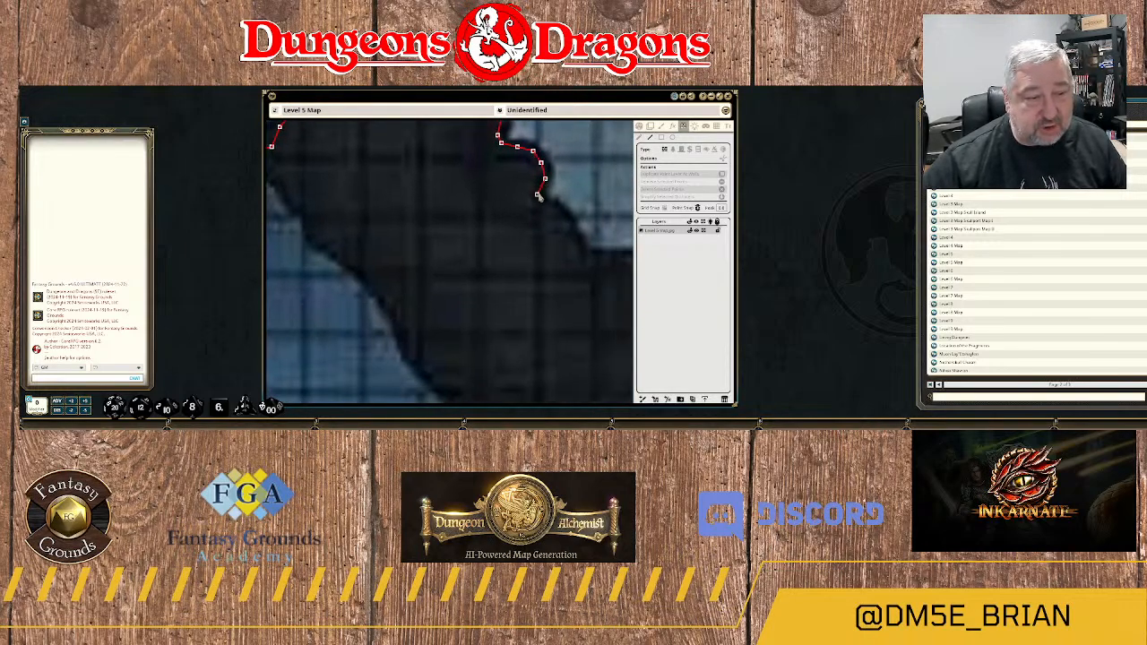
{"action": "left_click", "coordinate": [537, 194]}
{"action": "left_click", "coordinate": [573, 220]}
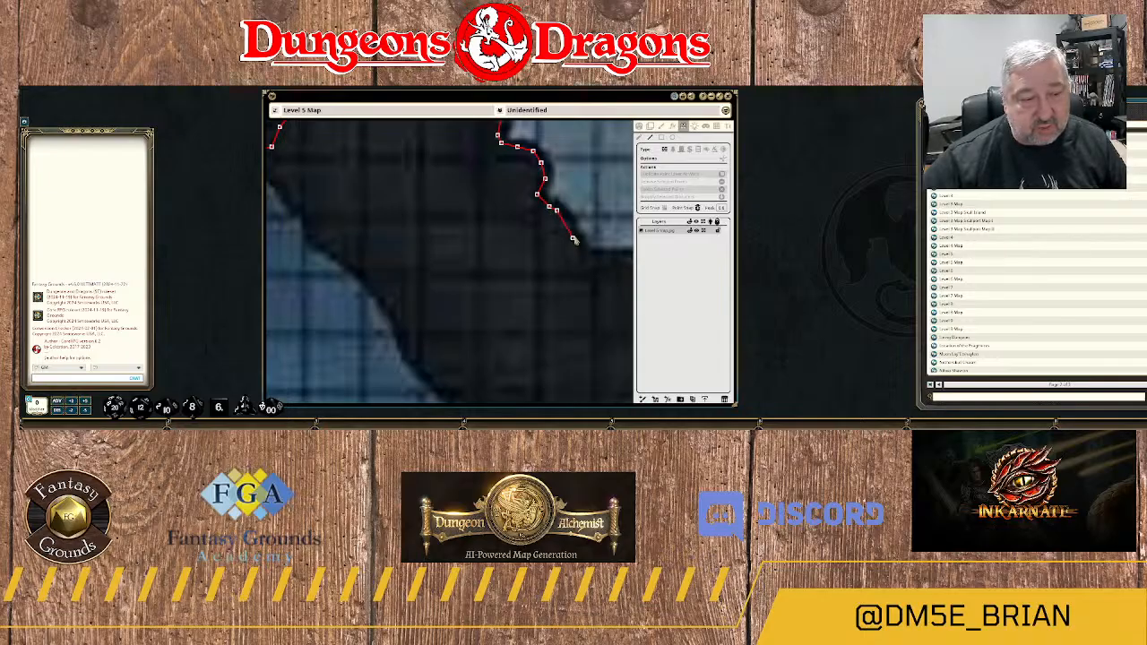
{"action": "left_click_drag", "start_coordinate": [575, 226], "coordinate": [481, 183]}
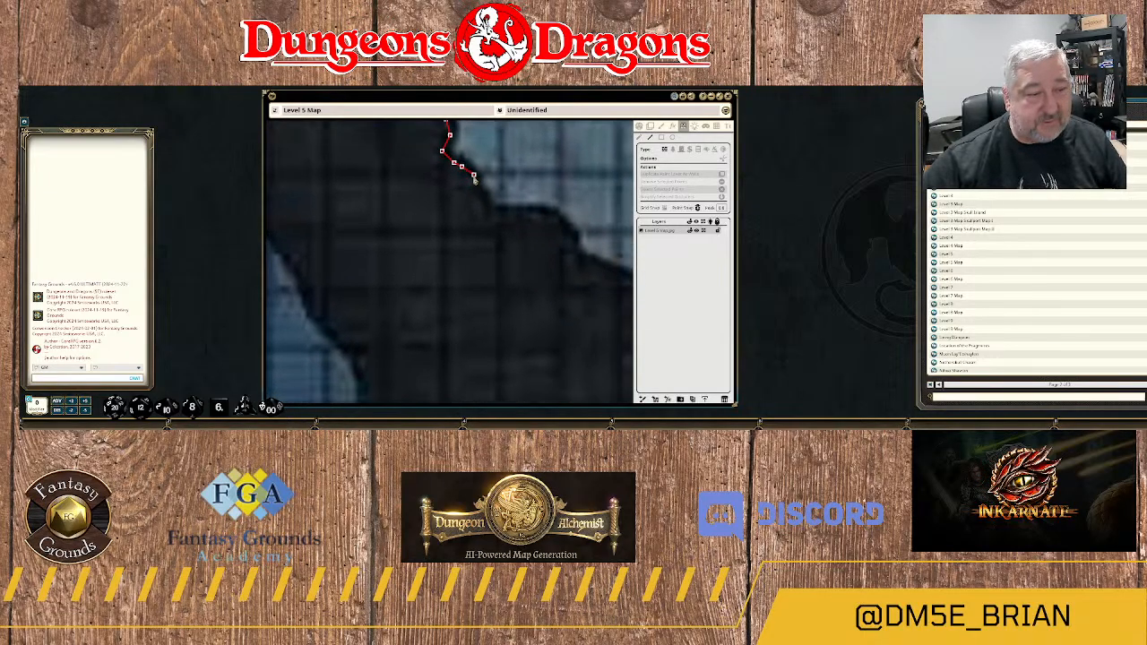
Trace the wall down to the cavern's flat southern ledge, east along it and around its outer corner.
{"action": "left_click", "coordinate": [470, 181]}
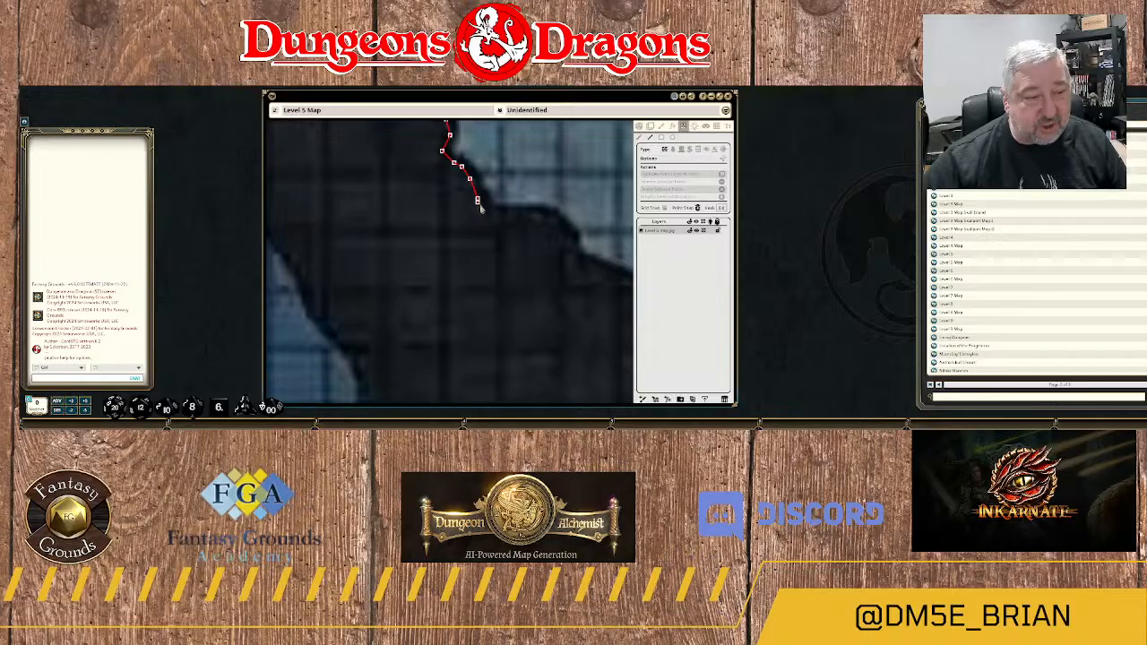
{"action": "left_click", "coordinate": [477, 199]}
{"action": "left_click", "coordinate": [484, 214]}
{"action": "left_click", "coordinate": [505, 217]}
{"action": "left_click", "coordinate": [521, 214]}
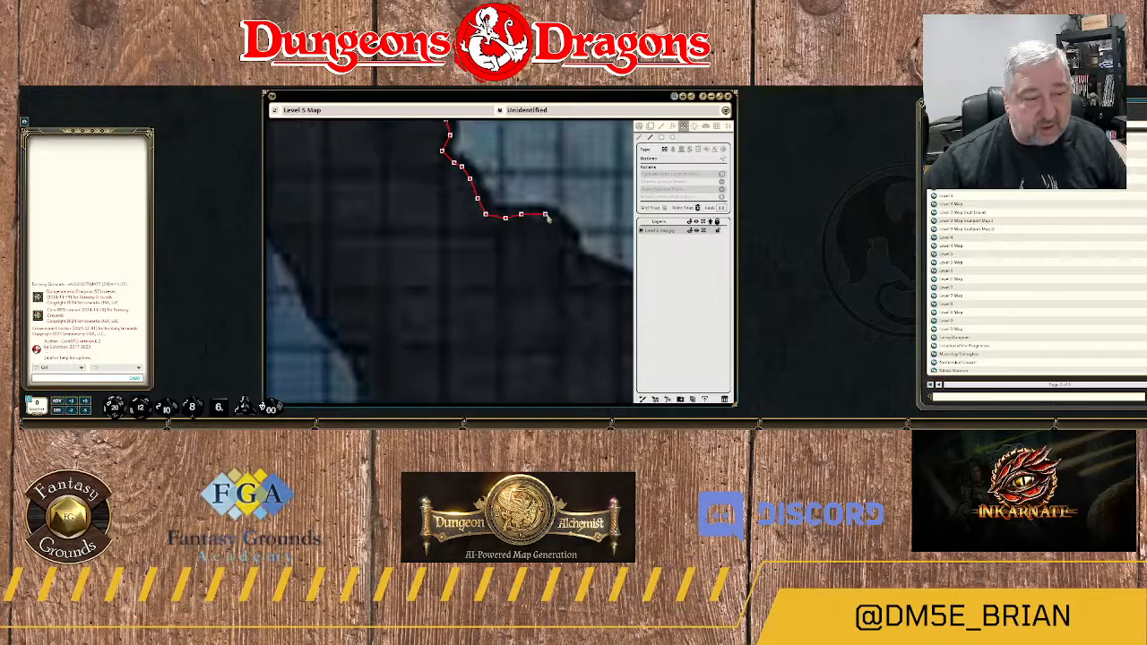
{"action": "left_click", "coordinate": [558, 226]}
{"action": "left_click", "coordinate": [569, 239]}
{"action": "left_click", "coordinate": [573, 258]}
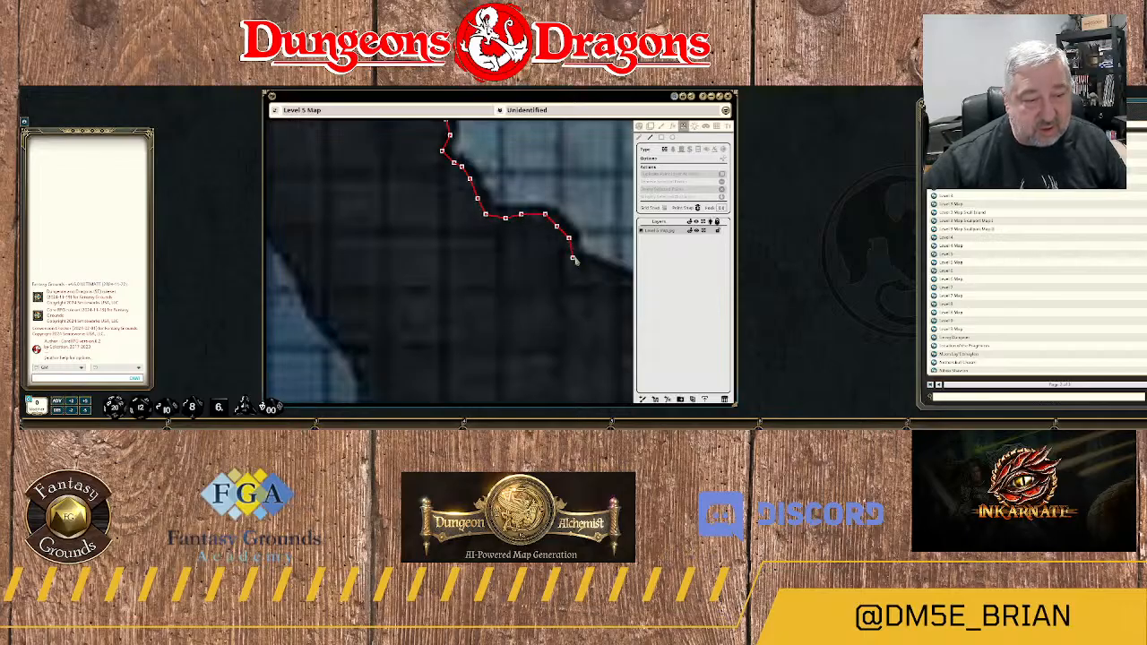
Continue the wall southeast along the cavern's southern rock edge to the low notch.
{"action": "left_click_drag", "start_coordinate": [574, 260], "coordinate": [446, 224]}
{"action": "left_click", "coordinate": [450, 222]}
{"action": "left_click", "coordinate": [478, 231]}
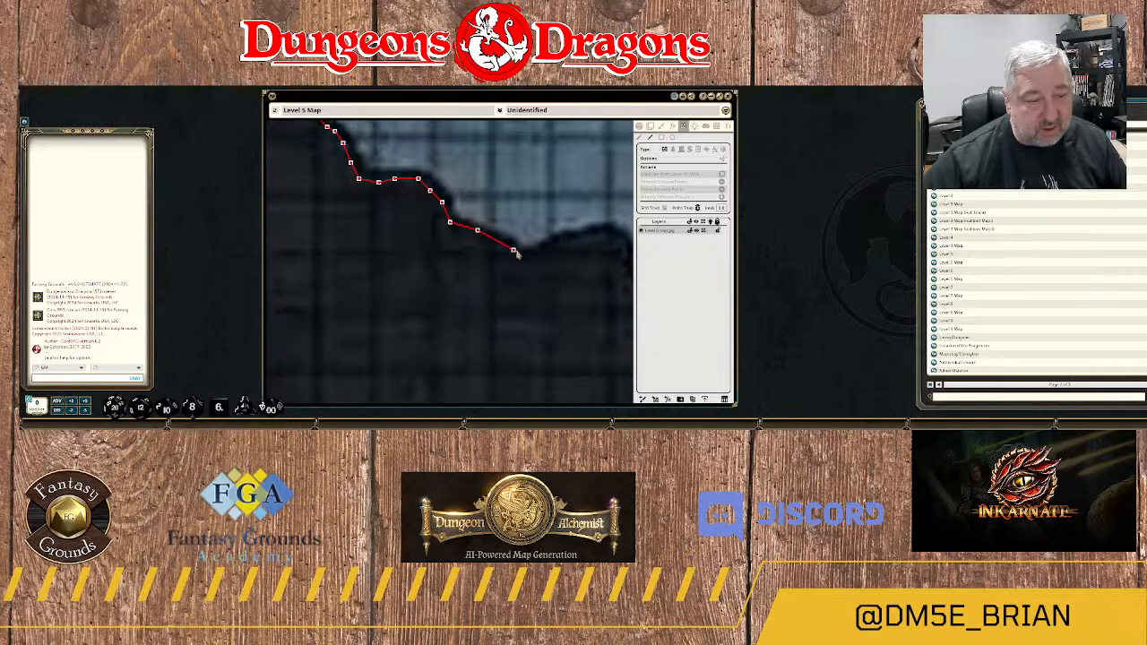
{"action": "left_click", "coordinate": [514, 250]}
{"action": "left_click", "coordinate": [525, 257]}
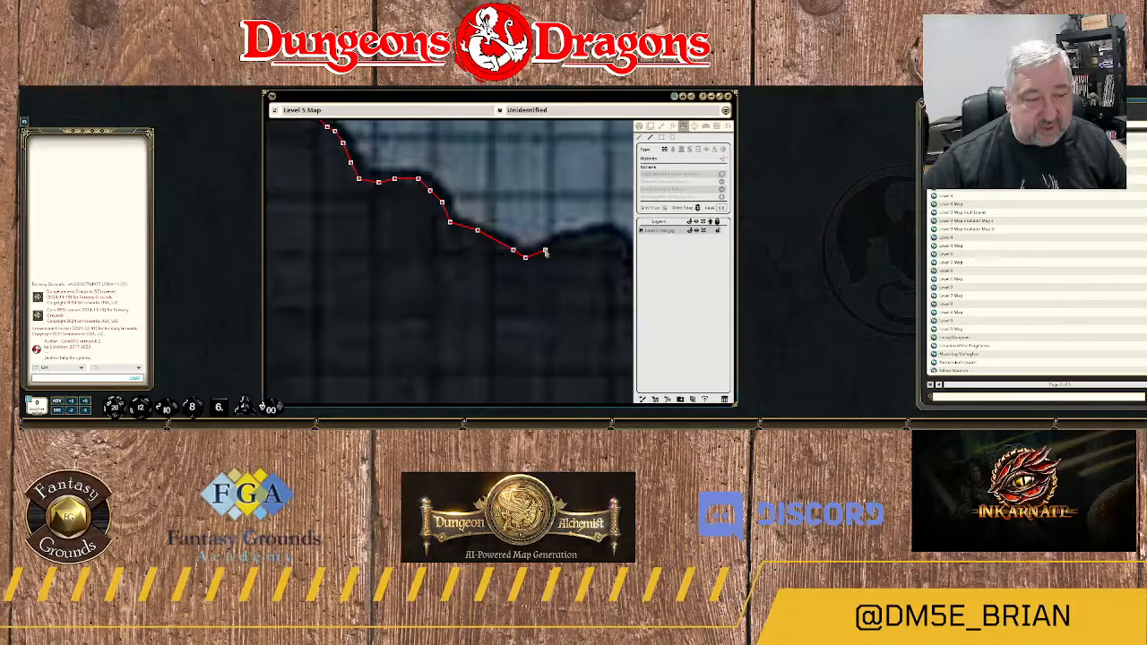
Continue the wall from the low notch over the rounded rock bump and down its stepped southeastern side.
{"action": "left_click", "coordinate": [545, 250]}
{"action": "left_click", "coordinate": [572, 242]}
{"action": "left_click_drag", "start_coordinate": [601, 239], "coordinate": [455, 255]}
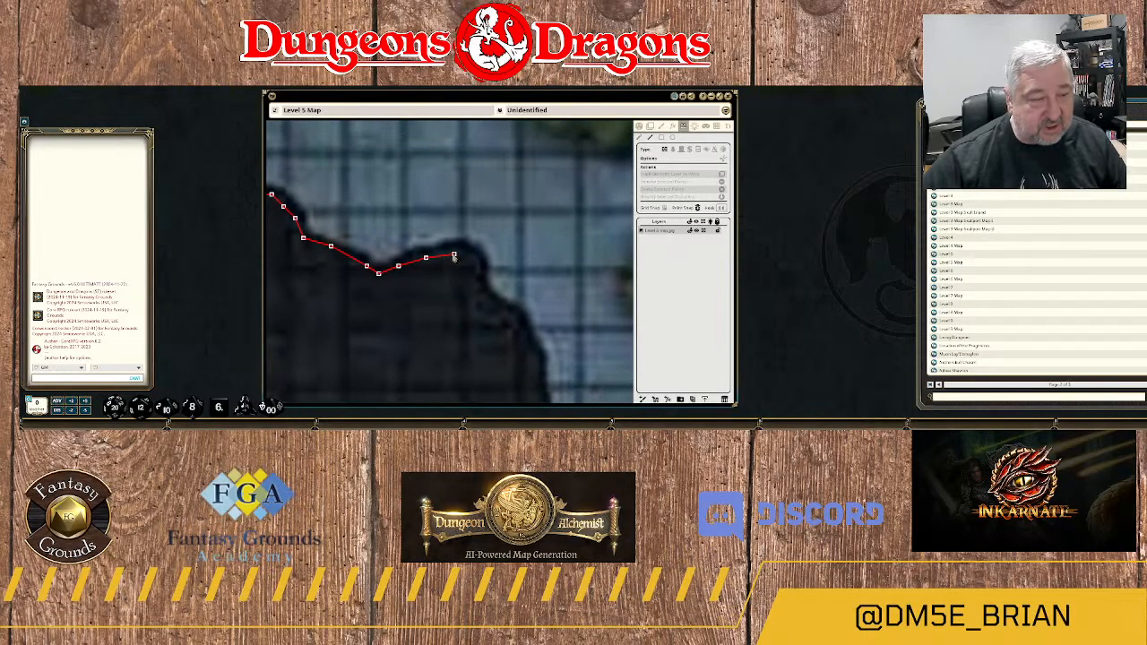
{"action": "left_click", "coordinate": [453, 251]}
{"action": "left_click", "coordinate": [473, 258]}
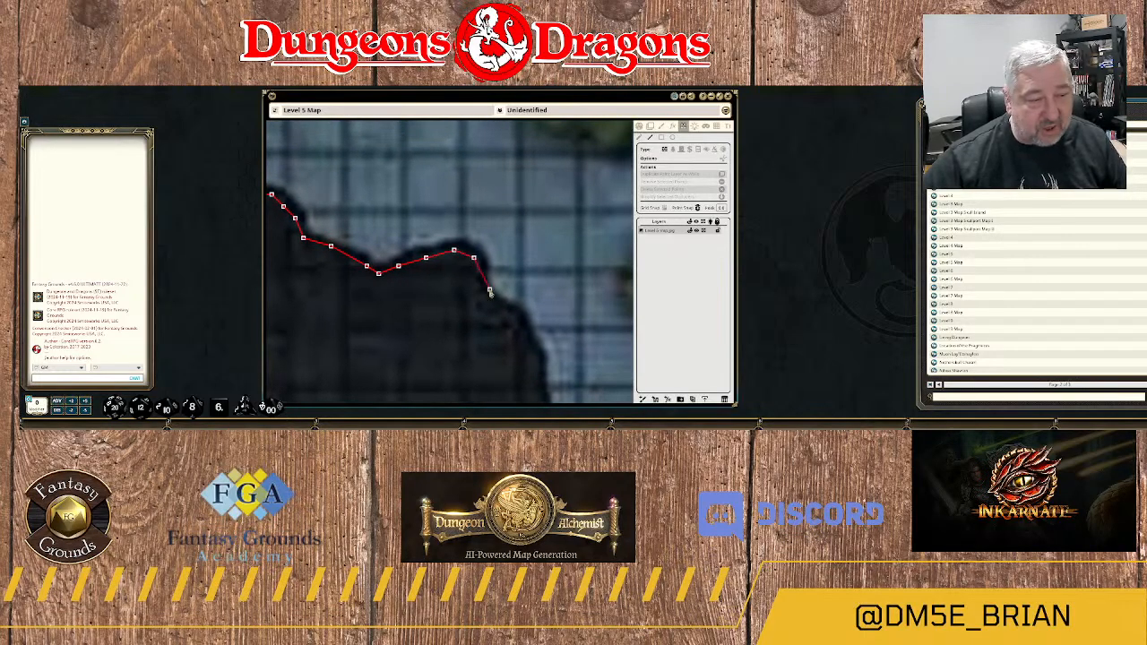
{"action": "left_click", "coordinate": [477, 286]}
{"action": "left_click", "coordinate": [493, 302]}
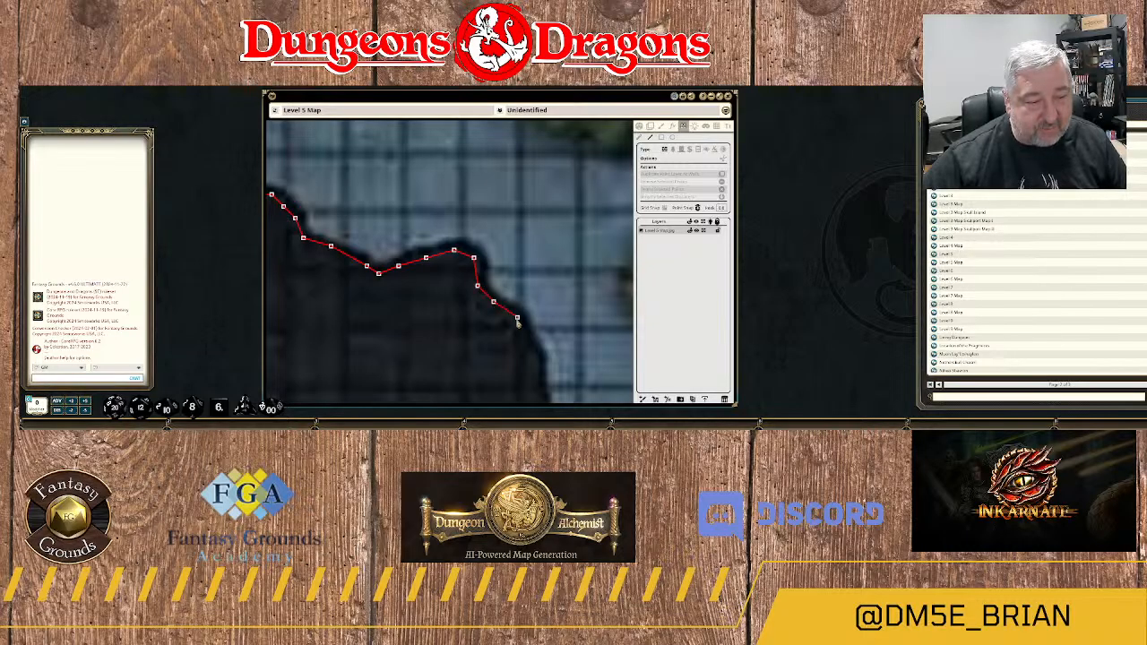
{"action": "left_click", "coordinate": [518, 316]}
Trace the wall down the rock's eastern edge, around its lower corner and west to the inner notch.
{"action": "left_click_drag", "start_coordinate": [526, 349], "coordinate": [471, 205]}
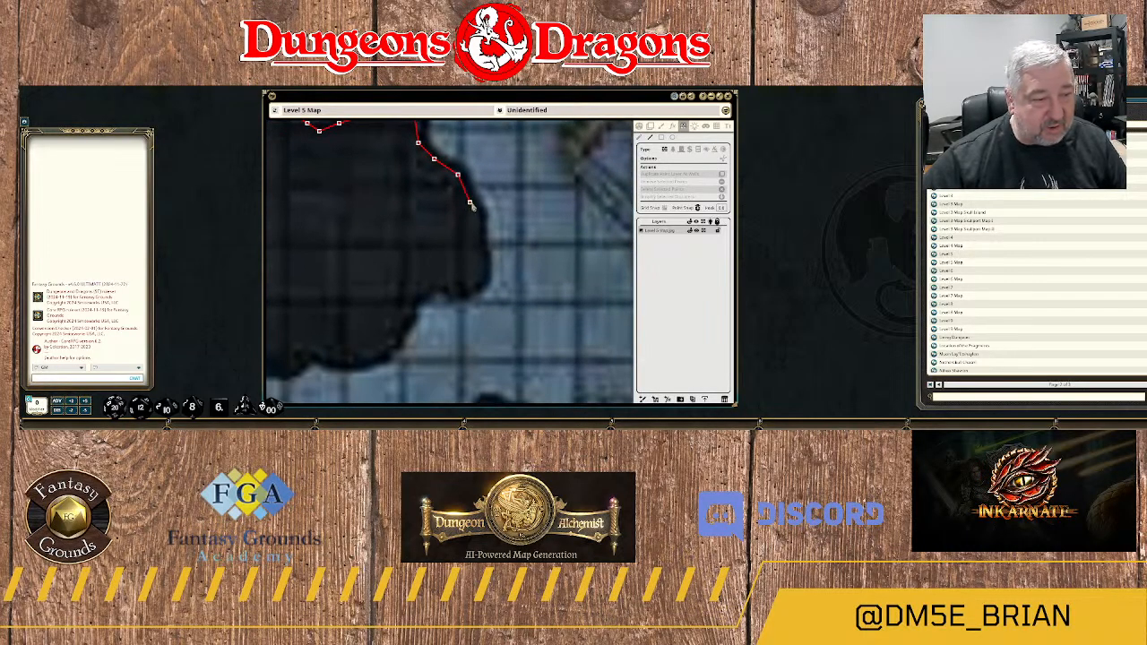
{"action": "left_click", "coordinate": [469, 204]}
{"action": "left_click", "coordinate": [476, 230]}
{"action": "left_click", "coordinate": [478, 259]}
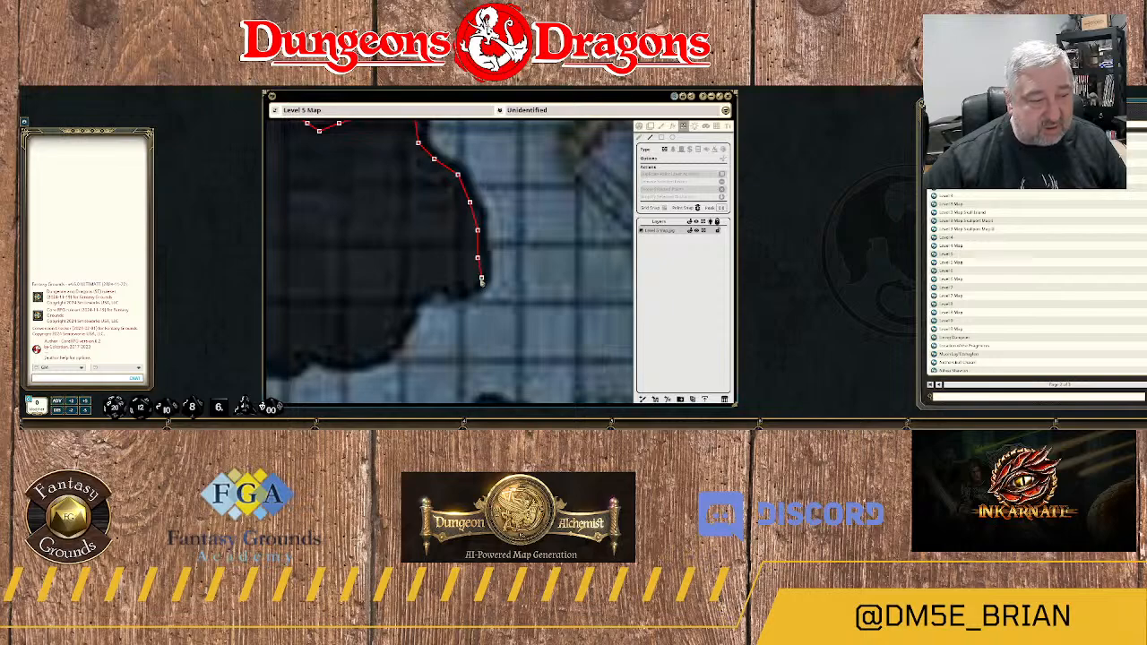
{"action": "left_click", "coordinate": [481, 279]}
{"action": "left_click", "coordinate": [466, 285]}
{"action": "left_click", "coordinate": [445, 286]}
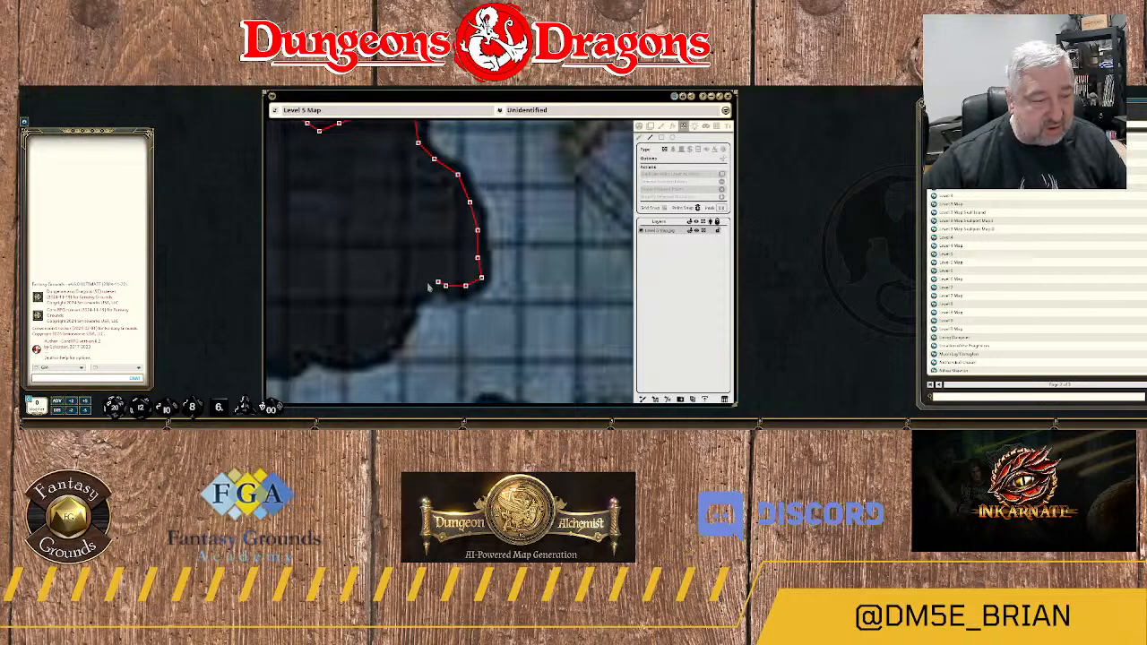
{"action": "left_click", "coordinate": [426, 283]}
Extend the wall southwest along the curved rock edge leading to the northern side of area 12A.
{"action": "left_click", "coordinate": [419, 298]}
{"action": "left_click", "coordinate": [410, 309]}
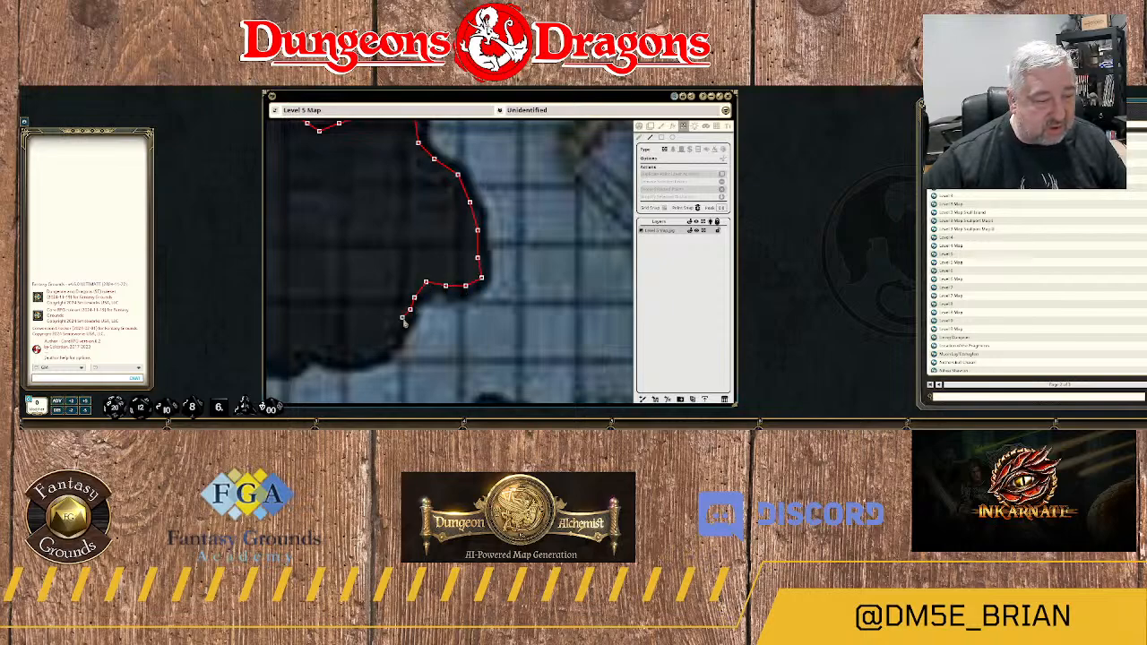
{"action": "left_click", "coordinate": [399, 326]}
{"action": "left_click", "coordinate": [386, 343]}
{"action": "left_click_drag", "start_coordinate": [342, 357], "coordinate": [526, 251]}
{"action": "left_click", "coordinate": [549, 242]}
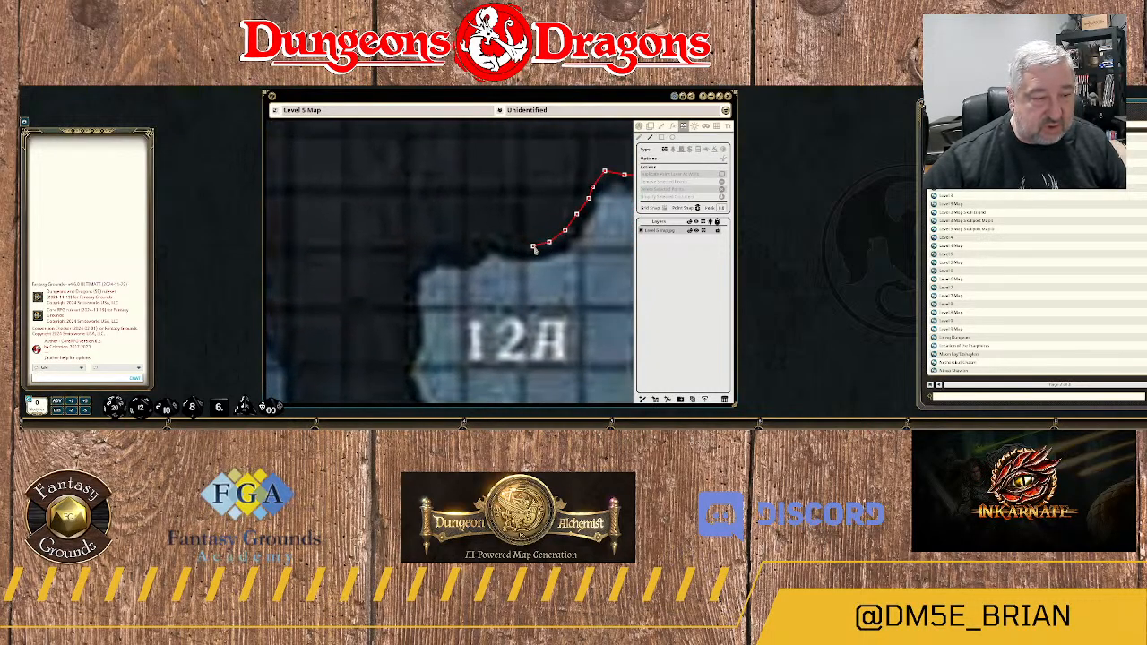
Follow area 12A's northern rock edge west with the wall to the room's northwest corner.
{"action": "left_click", "coordinate": [534, 245]}
{"action": "left_click", "coordinate": [501, 242]}
{"action": "left_click", "coordinate": [478, 240]}
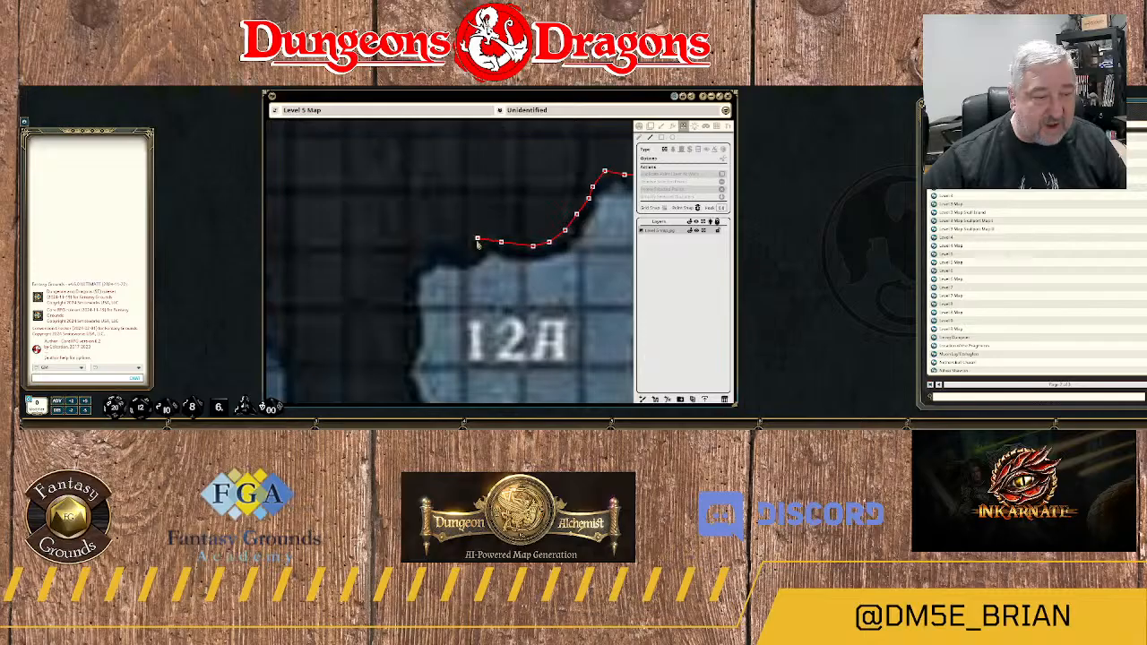
{"action": "left_click", "coordinate": [449, 249]}
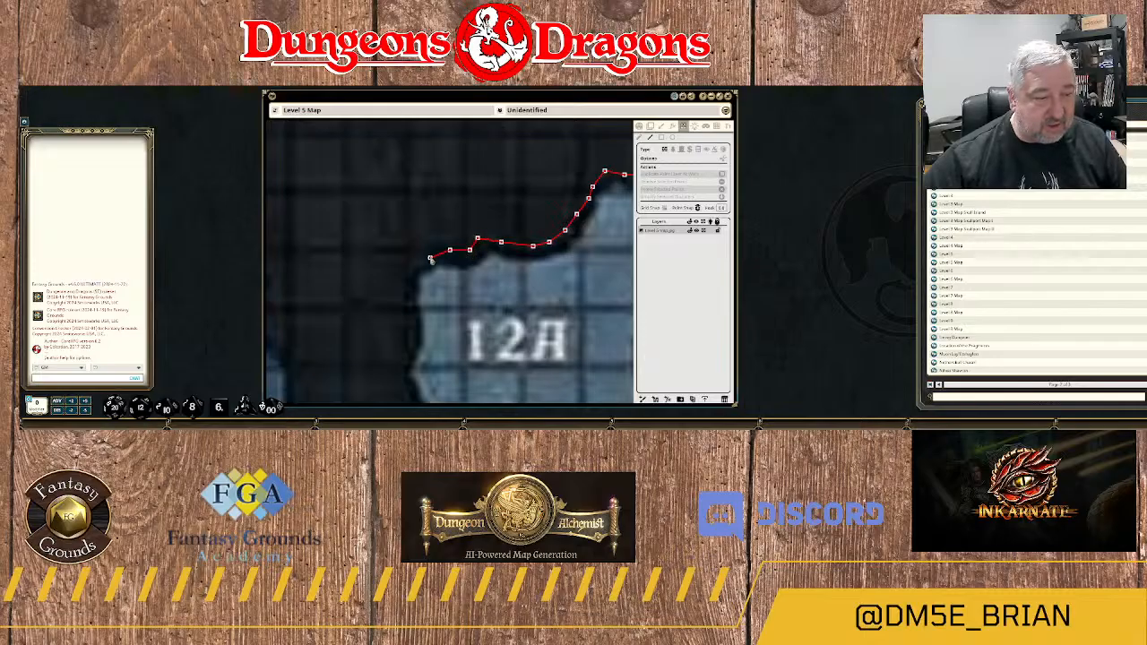
{"action": "left_click", "coordinate": [431, 256]}
{"action": "left_click", "coordinate": [411, 264]}
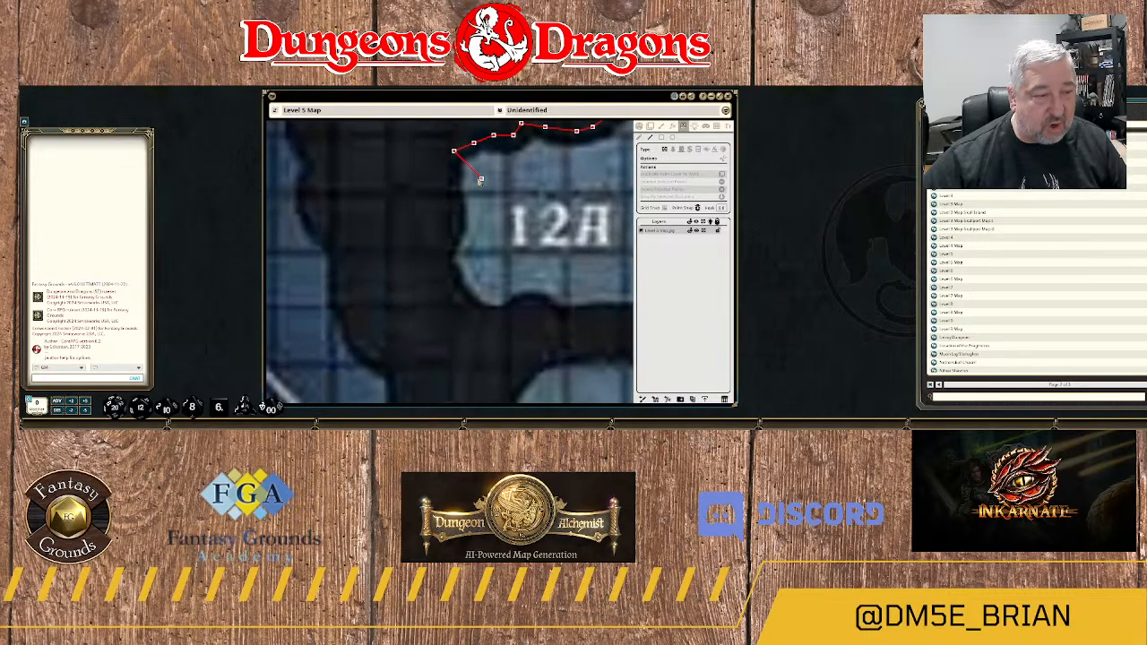
Trace the wall down area 12A's western edge and around its southwest corner.
{"action": "left_click", "coordinate": [454, 179]}
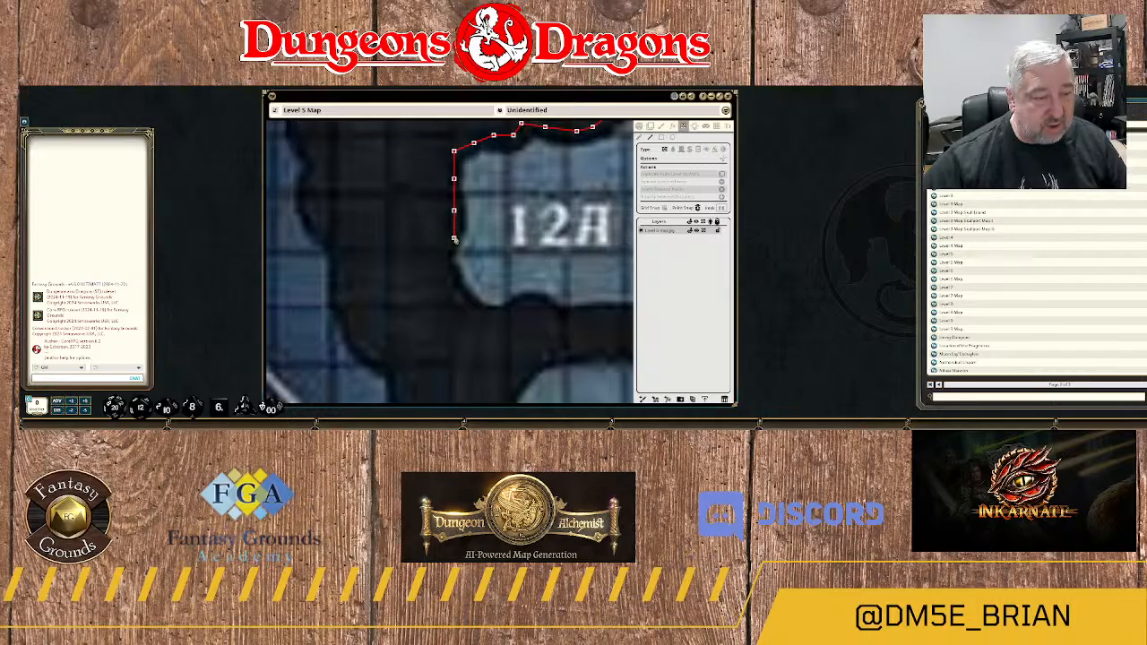
{"action": "left_click", "coordinate": [454, 231]}
{"action": "left_click", "coordinate": [445, 250]}
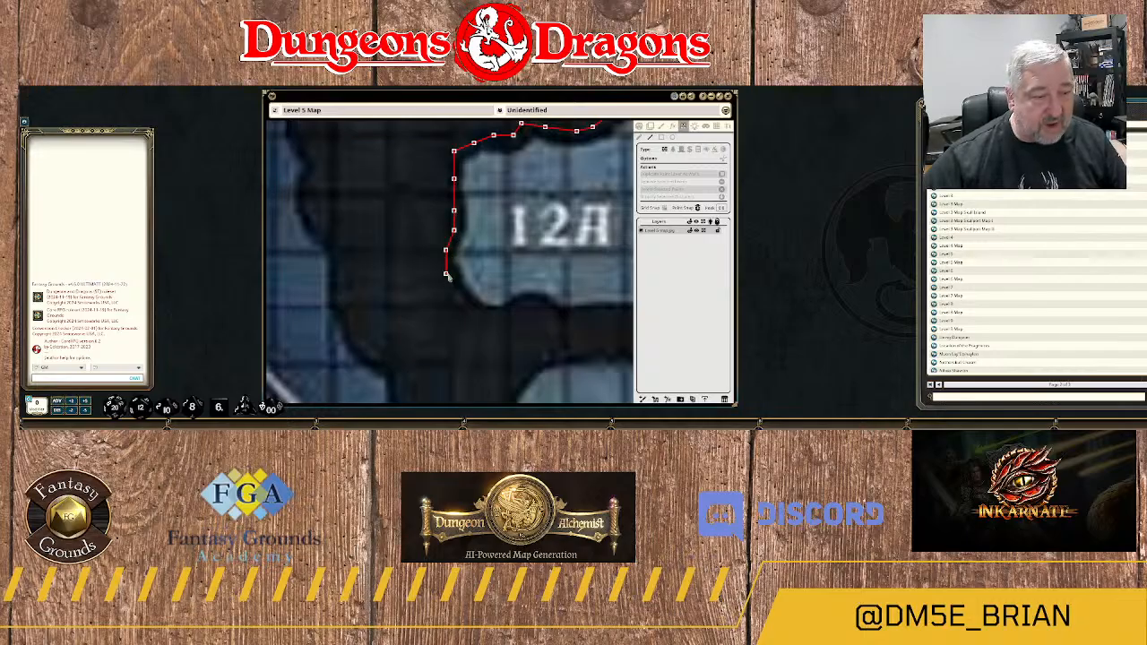
{"action": "left_click", "coordinate": [446, 273]}
{"action": "left_click", "coordinate": [461, 293]}
{"action": "left_click", "coordinate": [477, 313]}
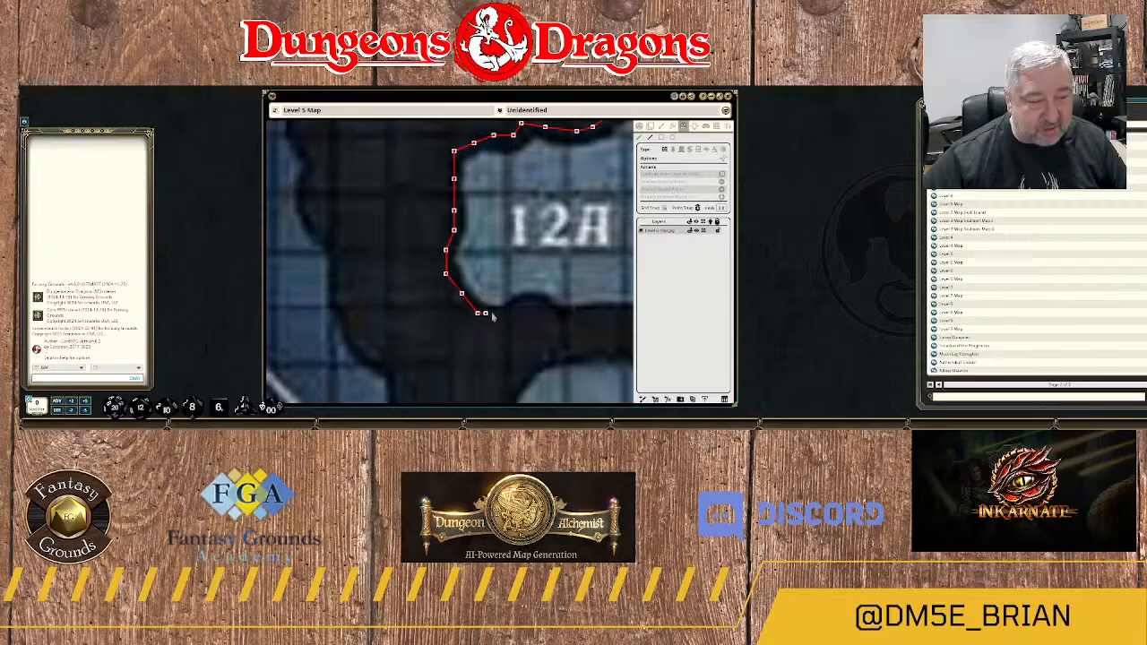
Run the wall east along area 12A's southern edge to the base of the rock spur.
{"action": "left_click", "coordinate": [505, 314]}
{"action": "left_click", "coordinate": [524, 303]}
{"action": "left_click", "coordinate": [544, 306]}
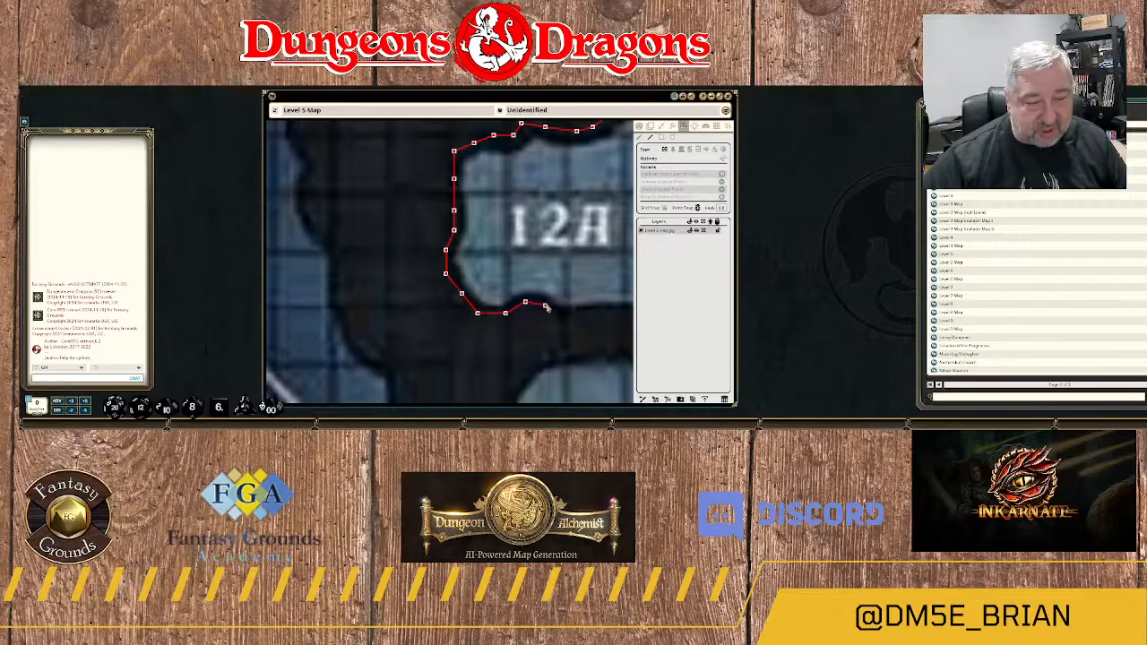
{"action": "left_click_drag", "start_coordinate": [608, 316], "coordinate": [433, 312]}
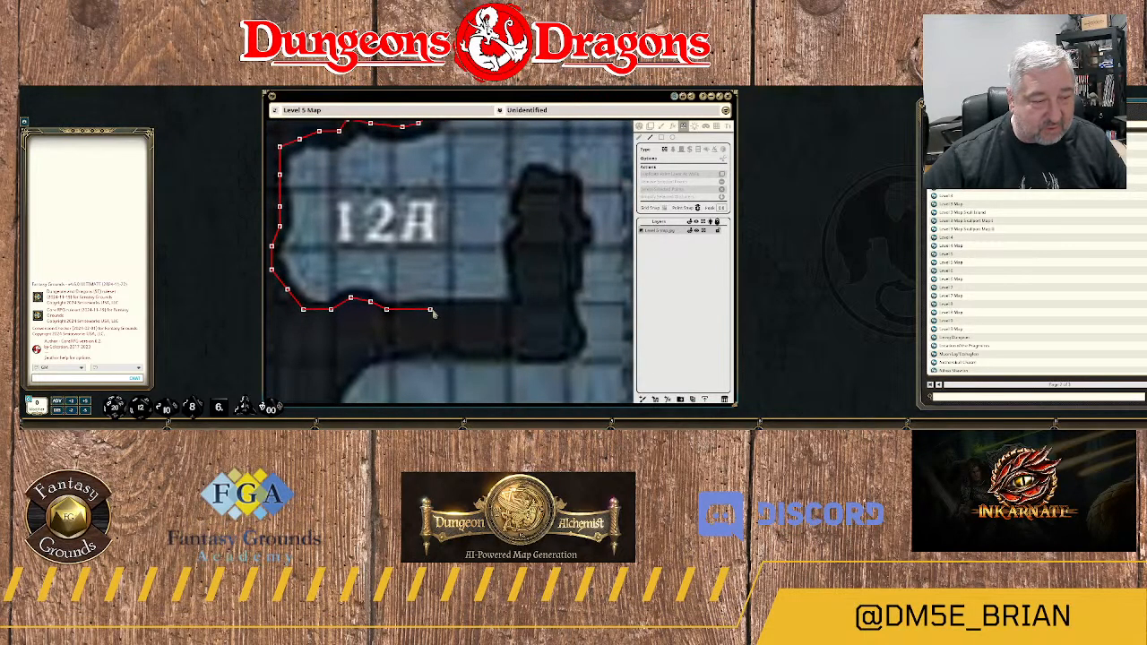
{"action": "left_click", "coordinate": [520, 306]}
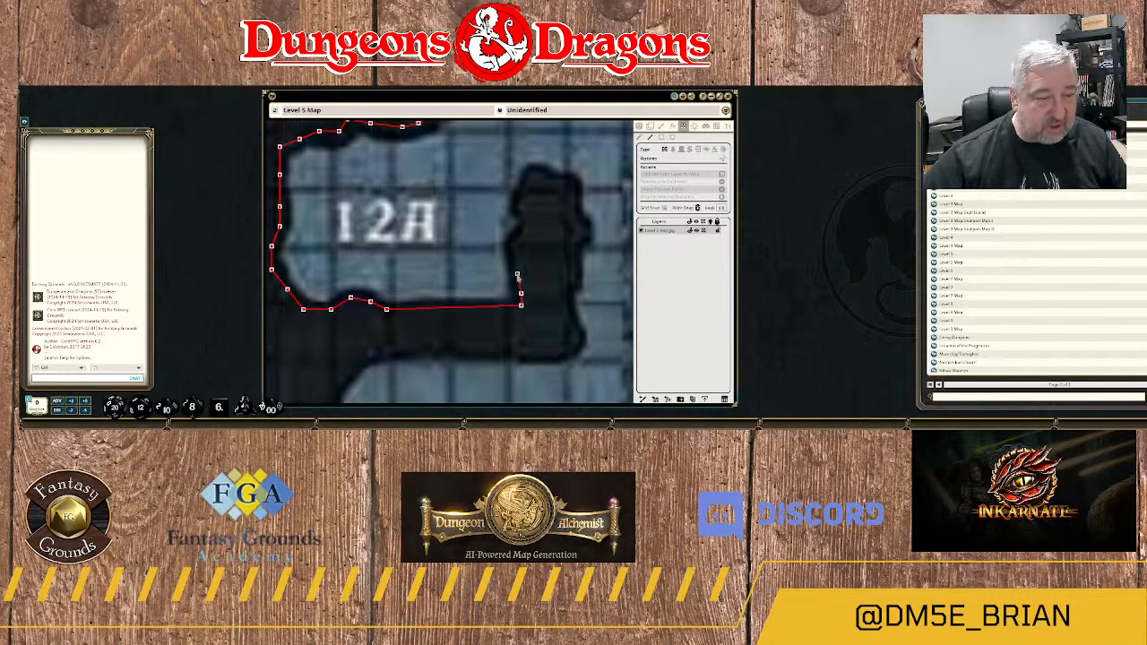
Trace the wall up the western side of the rock spur east of area 12A to its tip.
{"action": "left_click", "coordinate": [514, 256]}
{"action": "left_click", "coordinate": [517, 239]}
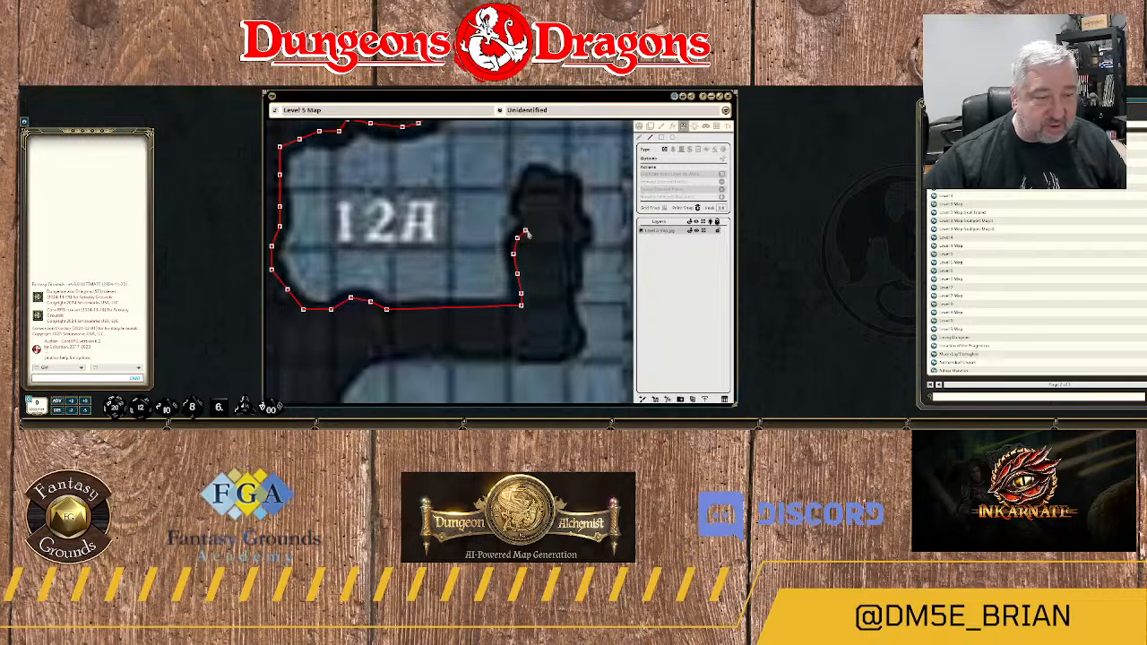
{"action": "left_click", "coordinate": [529, 232]}
{"action": "left_click", "coordinate": [522, 209]}
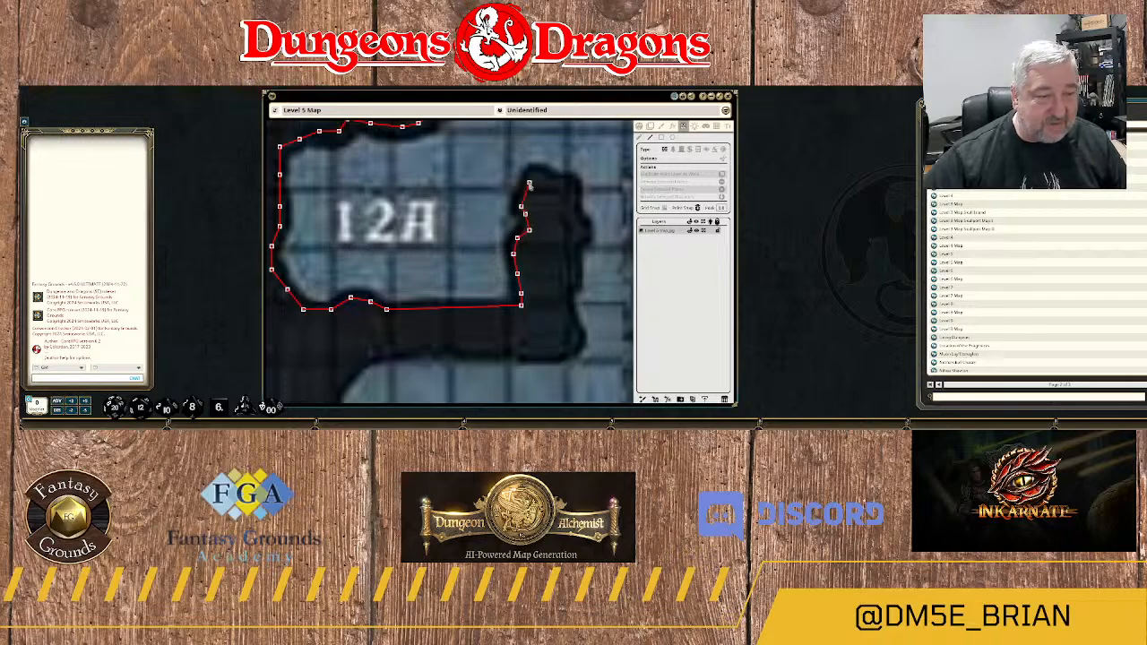
{"action": "left_click", "coordinate": [533, 180]}
{"action": "left_click", "coordinate": [544, 175]}
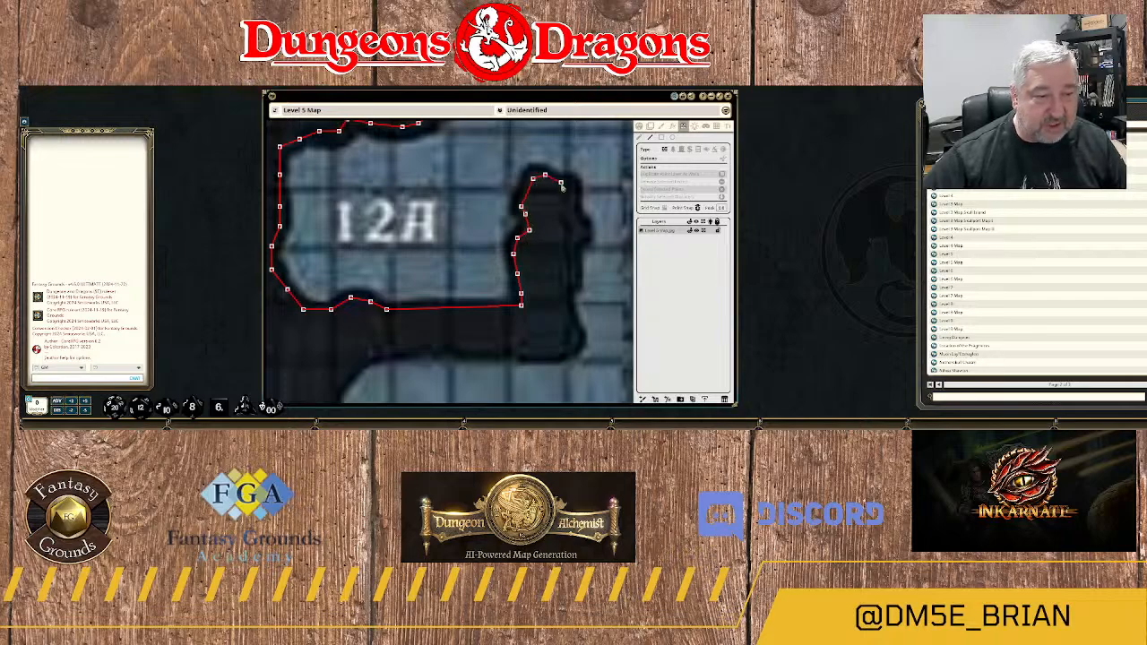
Take the wall around the spur's tip and down its eastern side to the indentation near the base.
{"action": "left_click", "coordinate": [561, 184]}
{"action": "left_click", "coordinate": [572, 187]}
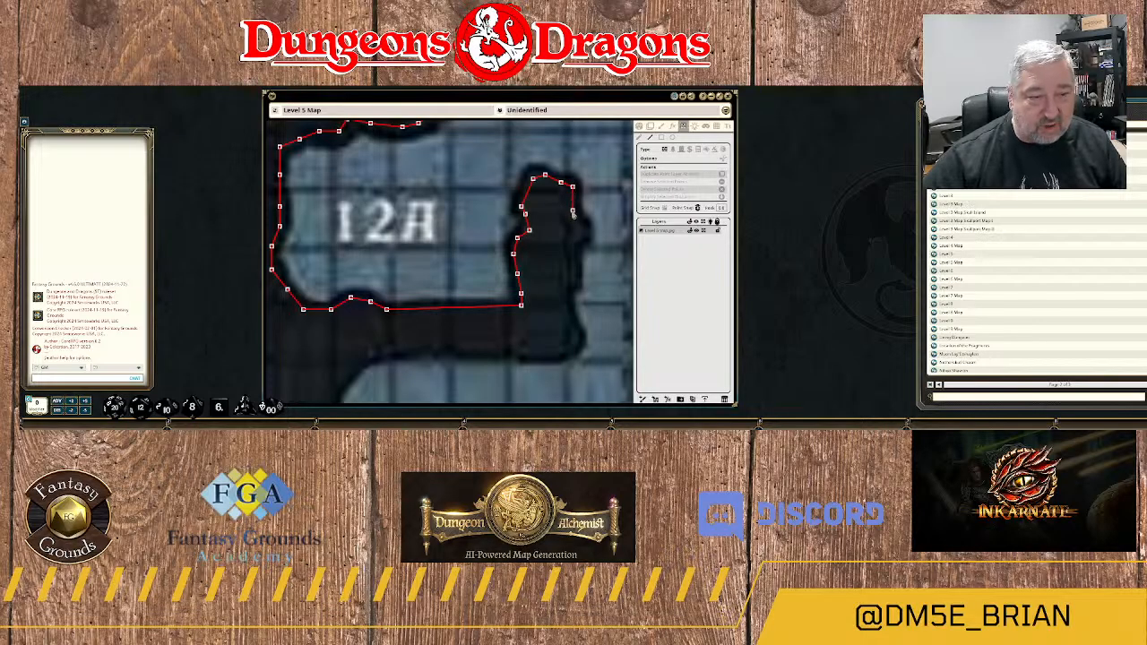
{"action": "left_click", "coordinate": [585, 231]}
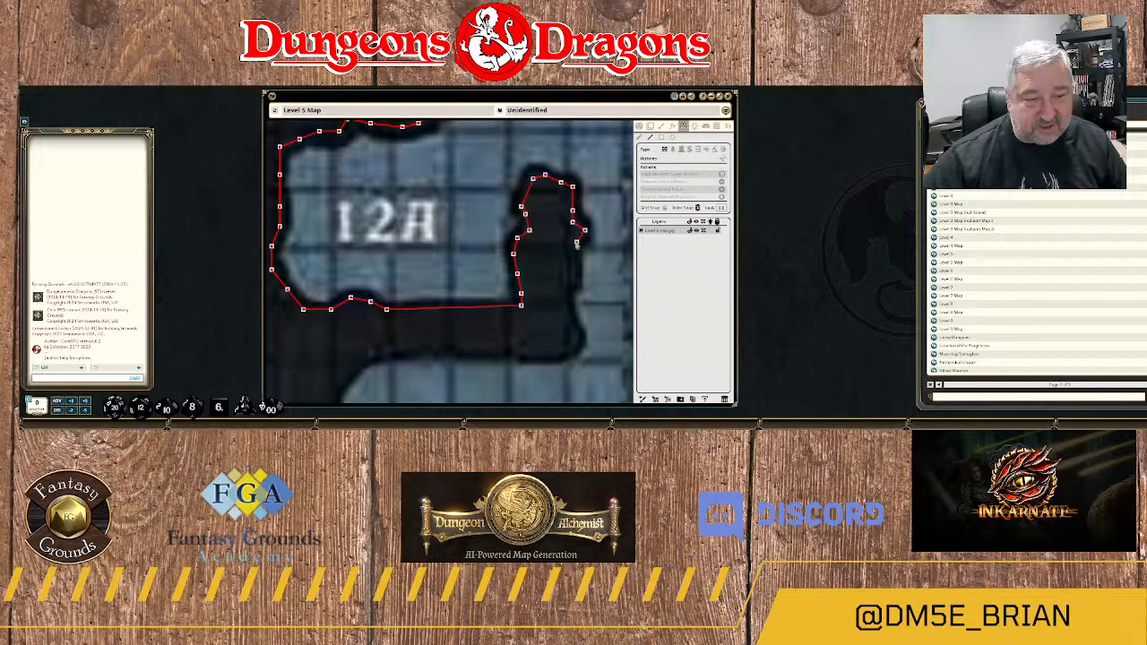
{"action": "left_click", "coordinate": [576, 242]}
{"action": "left_click", "coordinate": [574, 268]}
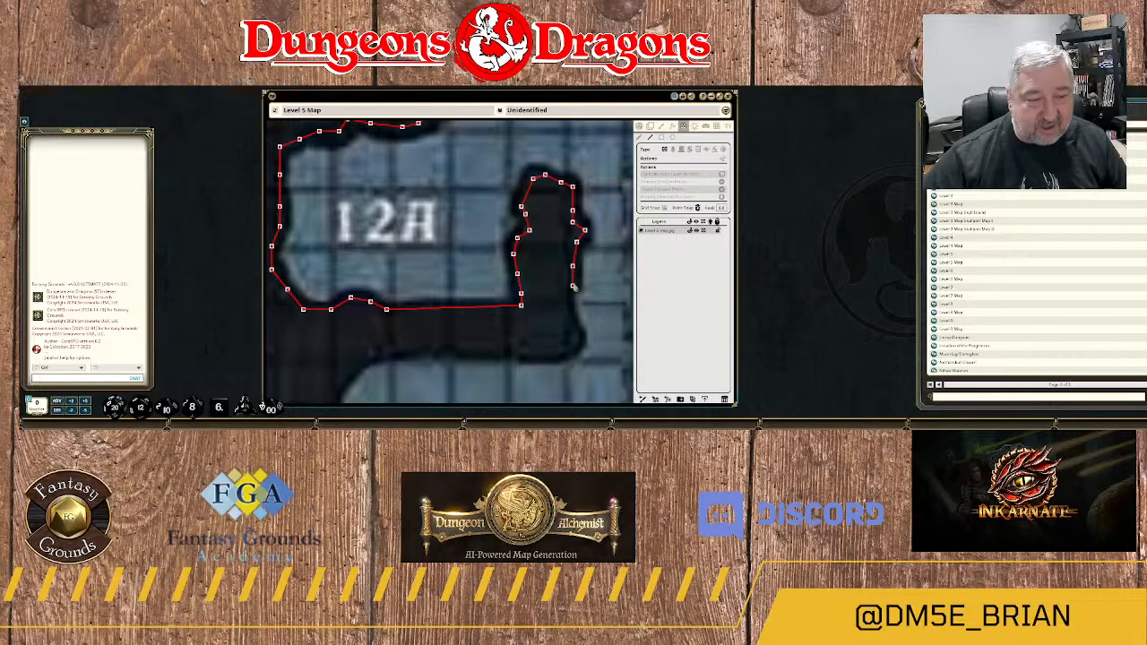
{"action": "left_click", "coordinate": [560, 297]}
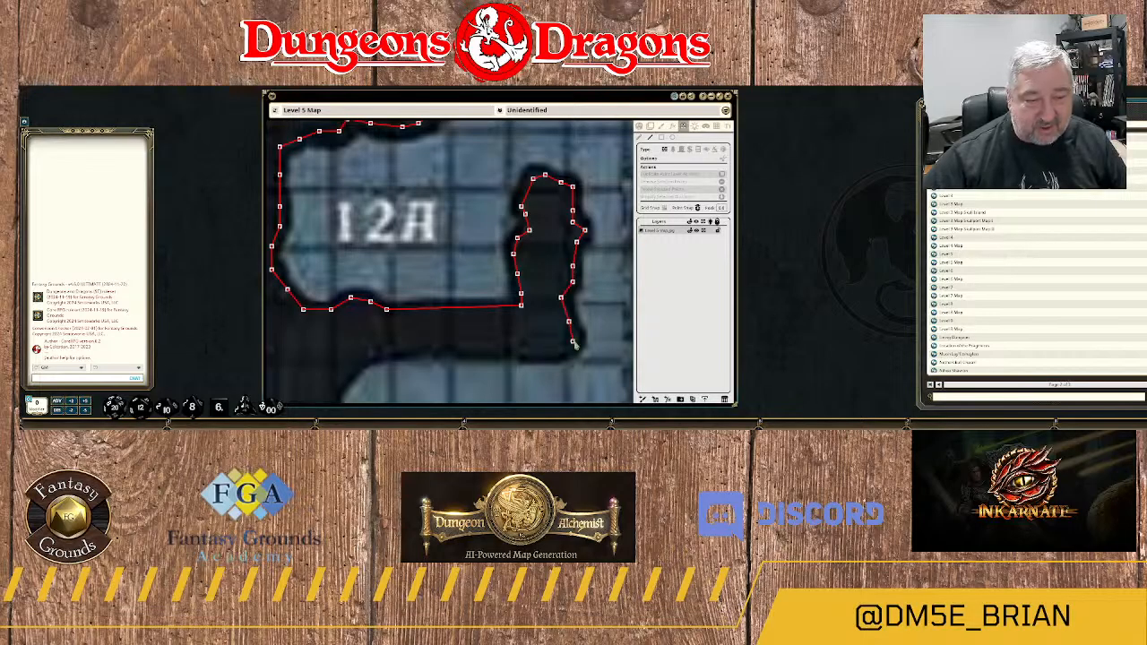
Wrap the wall around the spur's southeast corner and west along the rock edge north of area 12B.
{"action": "left_click", "coordinate": [576, 342]}
{"action": "left_click", "coordinate": [566, 353]}
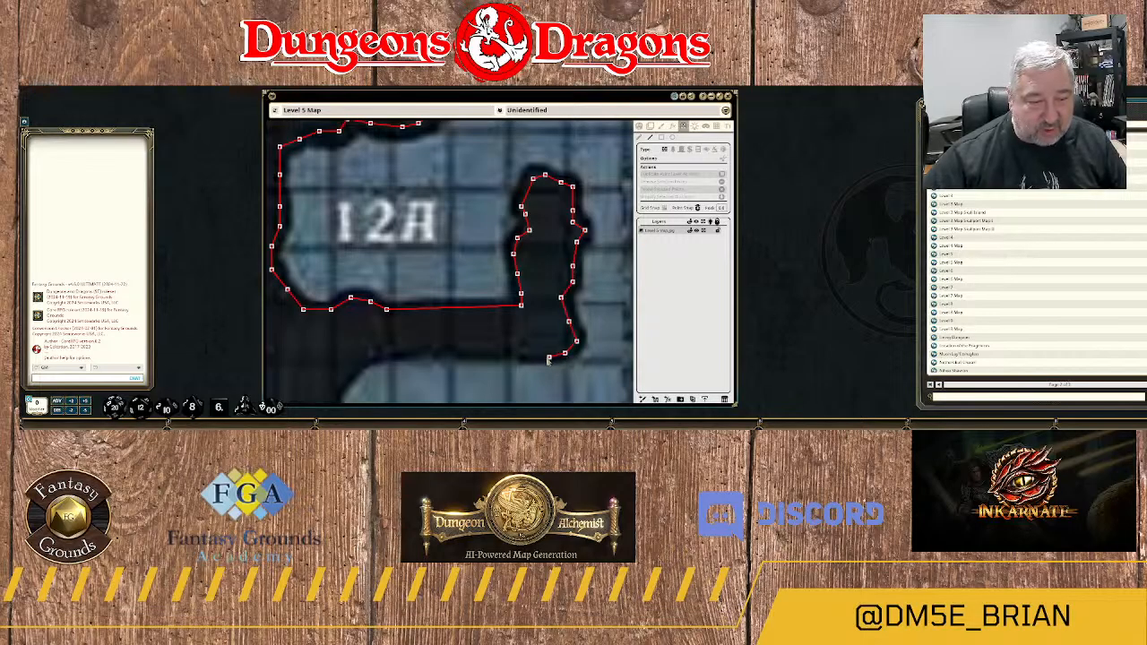
{"action": "left_click", "coordinate": [549, 356]}
{"action": "left_click", "coordinate": [521, 353]}
{"action": "left_click", "coordinate": [501, 349]}
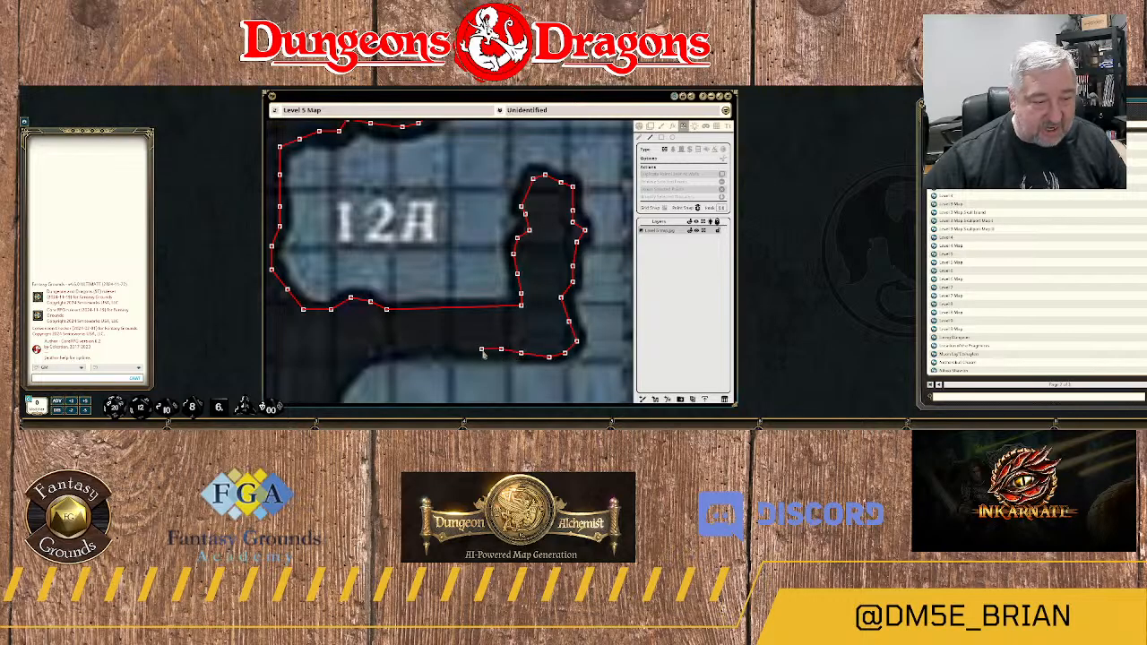
{"action": "left_click", "coordinate": [482, 350]}
Continue the wall west along area 12B's northern edge and around its northwest corner.
{"action": "left_click_drag", "start_coordinate": [459, 346], "coordinate": [562, 291]}
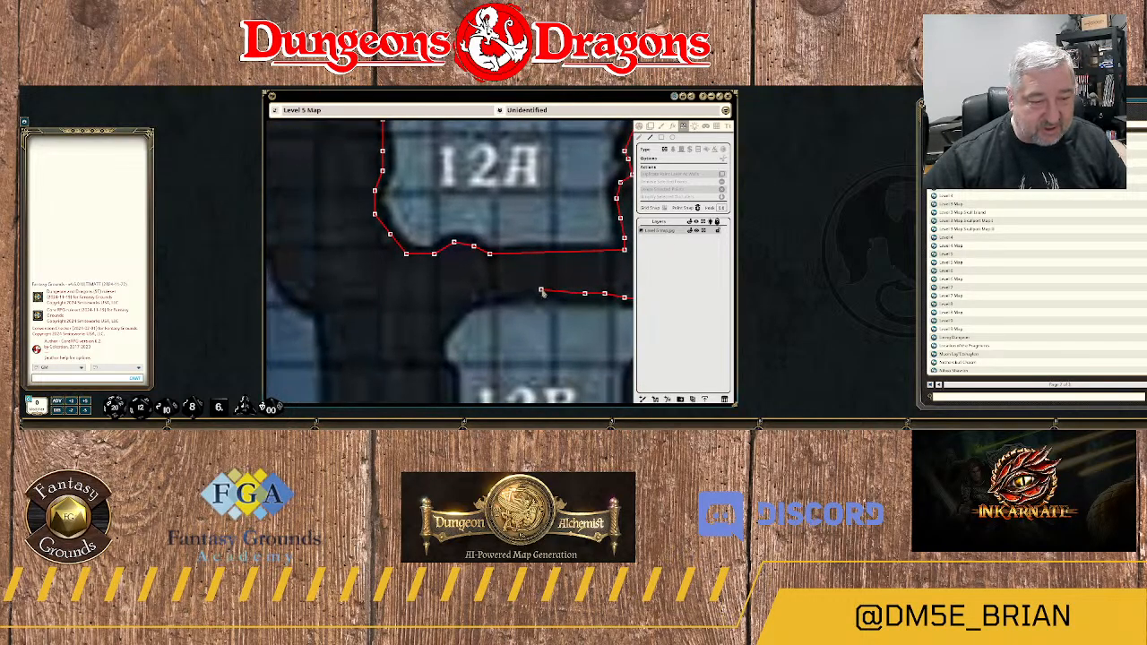
{"action": "left_click", "coordinate": [542, 291]}
{"action": "left_click", "coordinate": [510, 290]}
{"action": "left_click", "coordinate": [495, 294]}
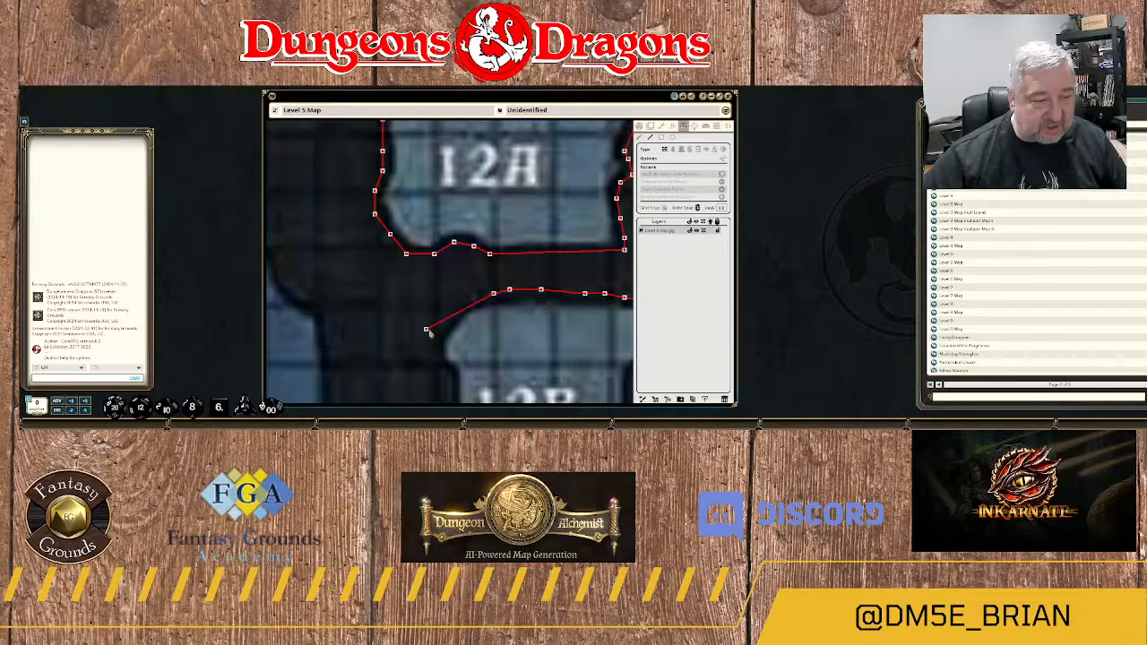
{"action": "left_click_drag", "start_coordinate": [452, 326], "coordinate": [486, 247]}
{"action": "left_click", "coordinate": [509, 221]}
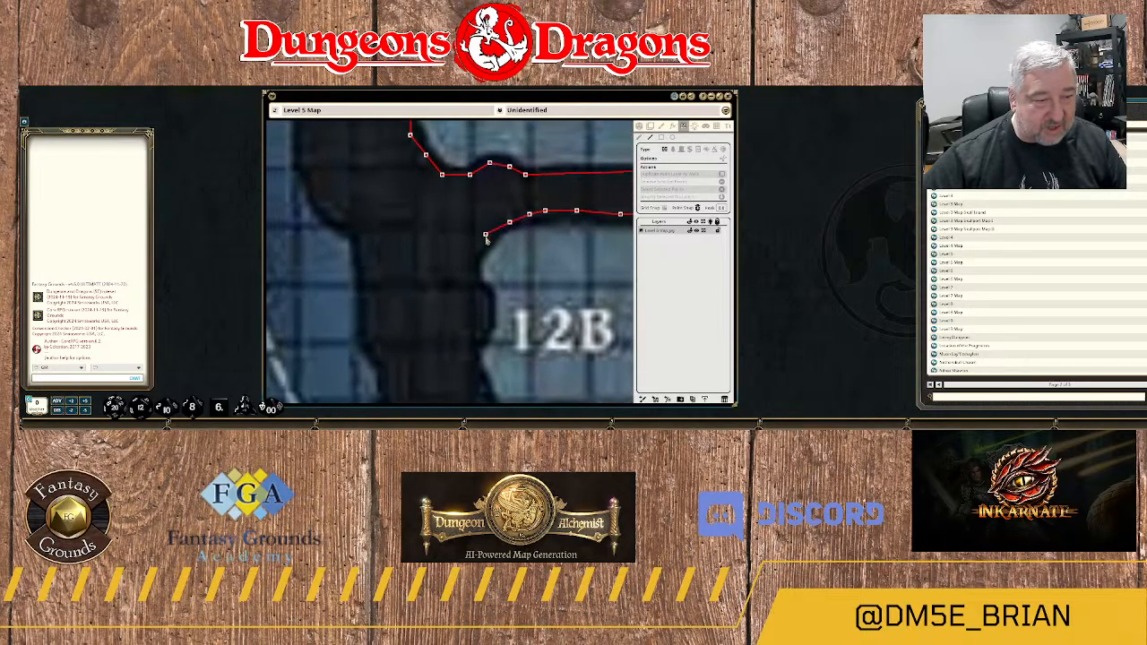
{"action": "left_click", "coordinate": [485, 238]}
Follow area 12B's western edge south with the wall, including the small rock bulge.
{"action": "left_click", "coordinate": [478, 254]}
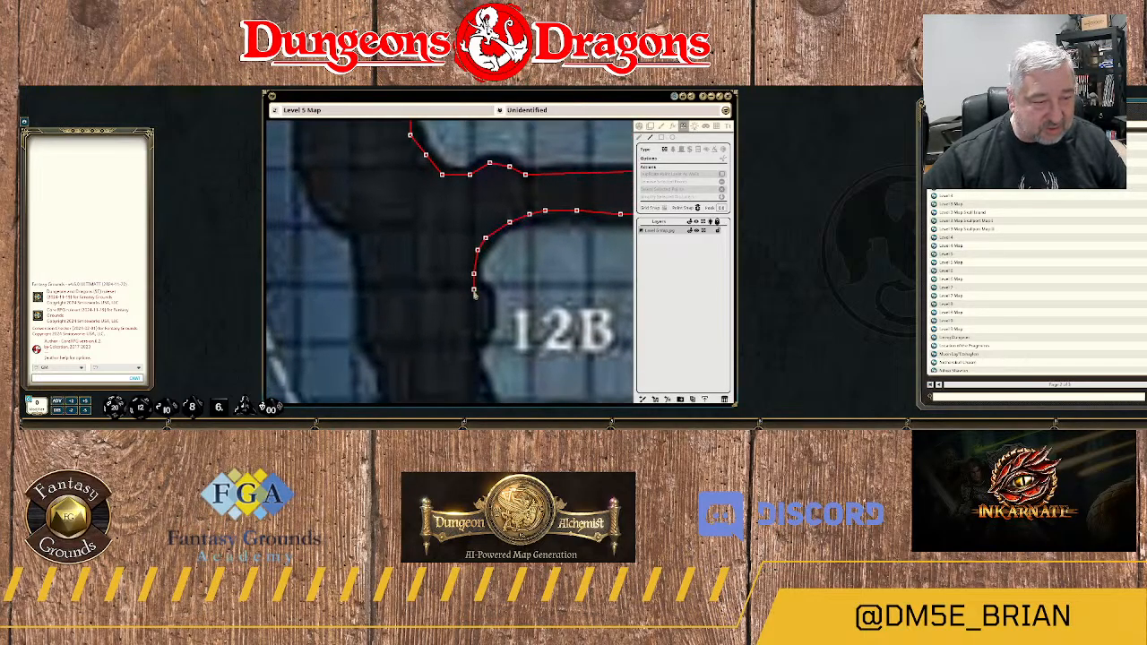
{"action": "left_click", "coordinate": [486, 302]}
{"action": "left_click", "coordinate": [482, 317]}
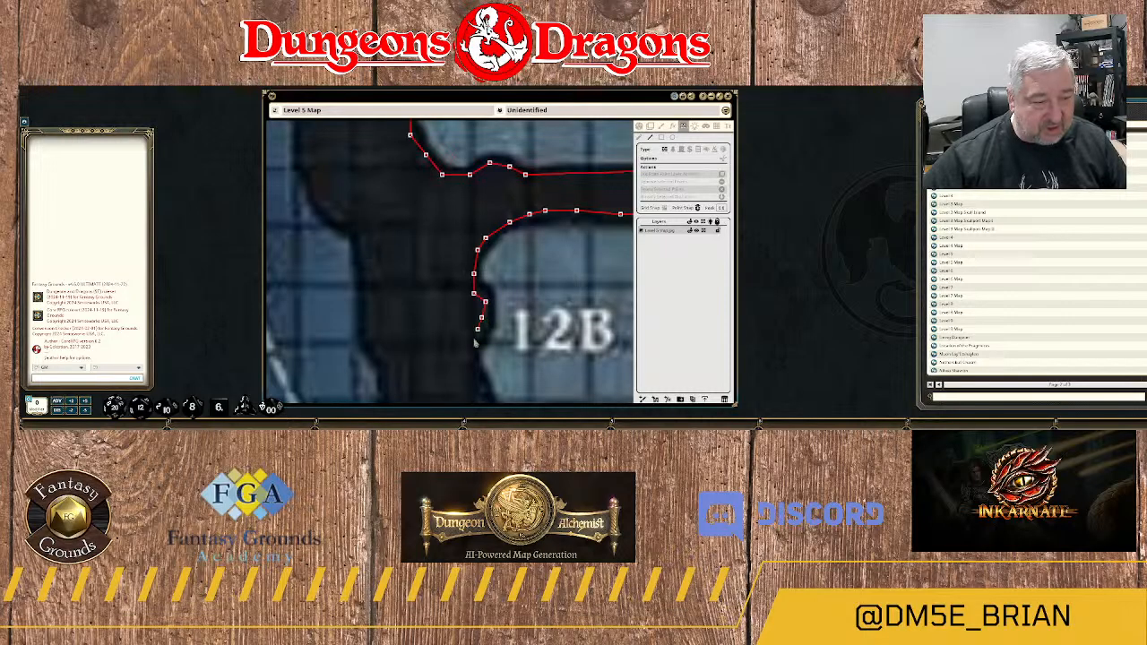
{"action": "left_click_drag", "start_coordinate": [462, 351], "coordinate": [468, 203]}
{"action": "left_click", "coordinate": [478, 190]}
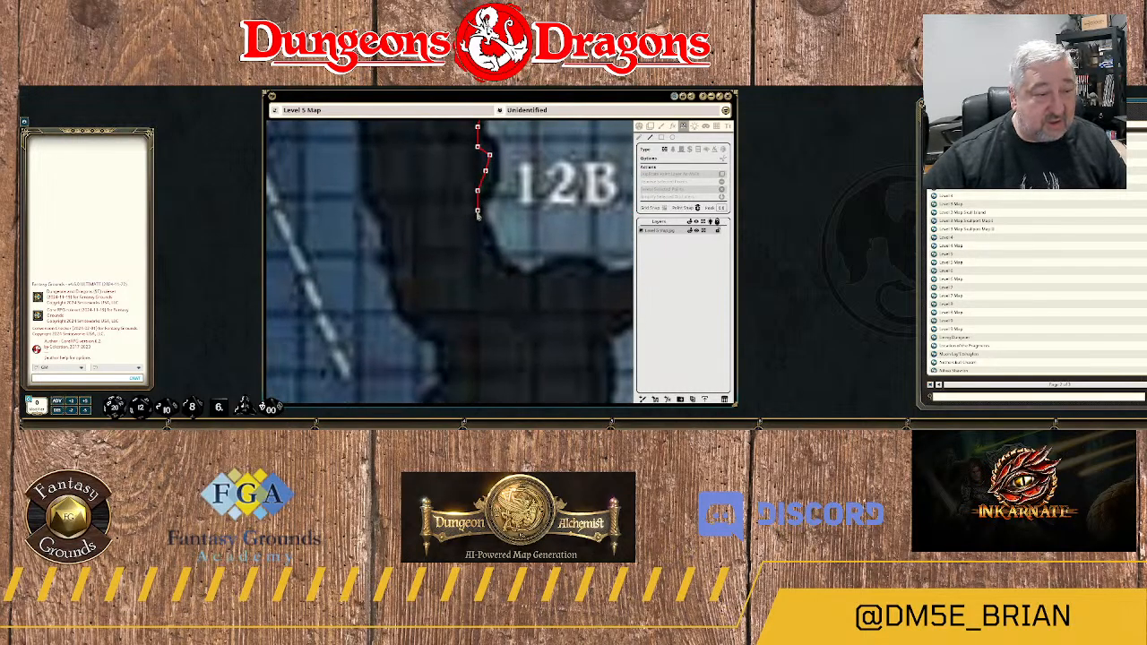
{"action": "left_click", "coordinate": [477, 215]}
Trace the wall around area 12B's southwest corner and east along its southern edge toward the next rock spur.
{"action": "left_click", "coordinate": [481, 242]}
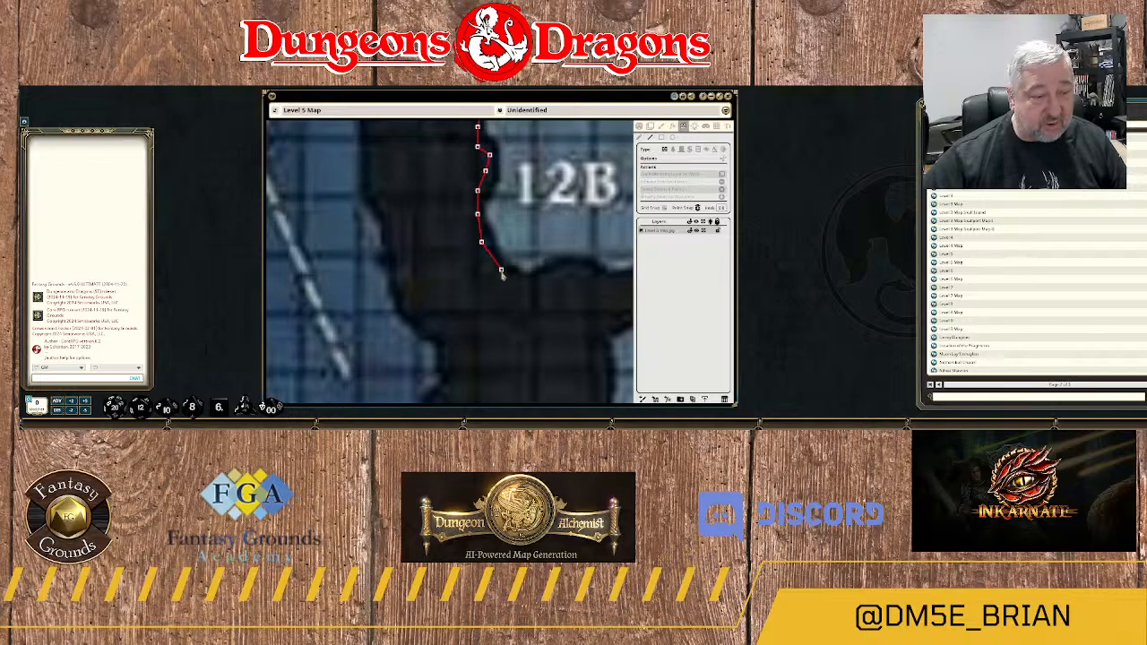
{"action": "left_click", "coordinate": [501, 269]}
{"action": "left_click", "coordinate": [517, 282]}
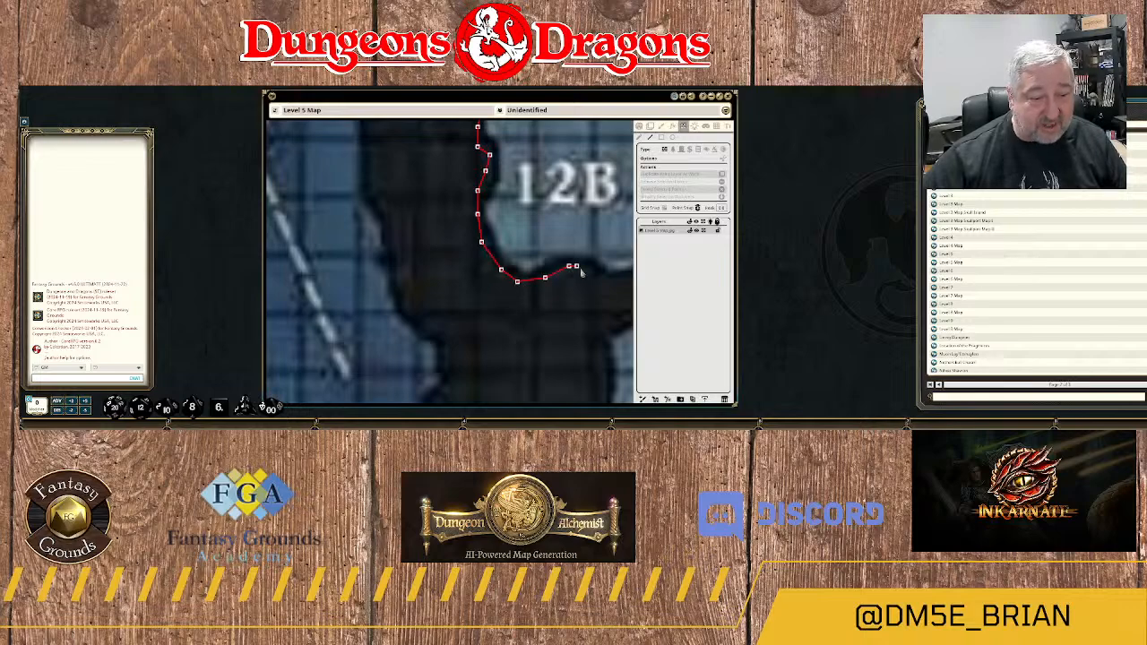
{"action": "left_click_drag", "start_coordinate": [580, 274], "coordinate": [458, 290]}
{"action": "left_click", "coordinate": [533, 263]}
{"action": "left_click", "coordinate": [566, 268]}
{"action": "left_click", "coordinate": [585, 266]}
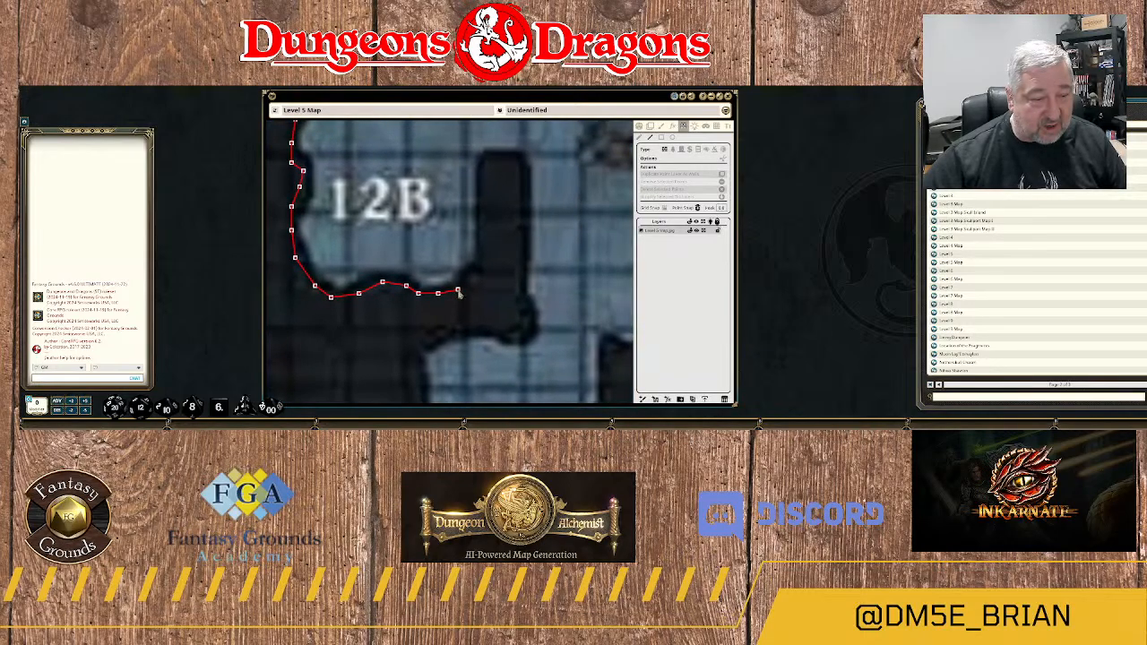
Continue the wall around area 12B's southeast corner and north along the west side of the rock spur.
{"action": "left_click", "coordinate": [466, 285]}
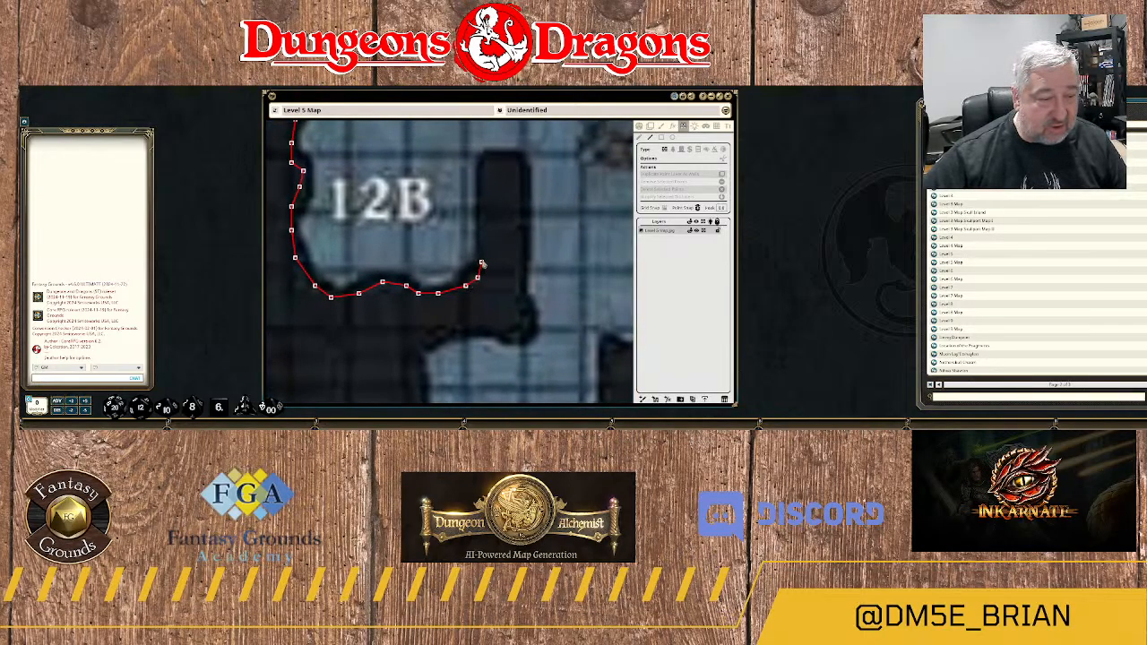
{"action": "left_click", "coordinate": [482, 257]}
{"action": "left_click", "coordinate": [485, 237]}
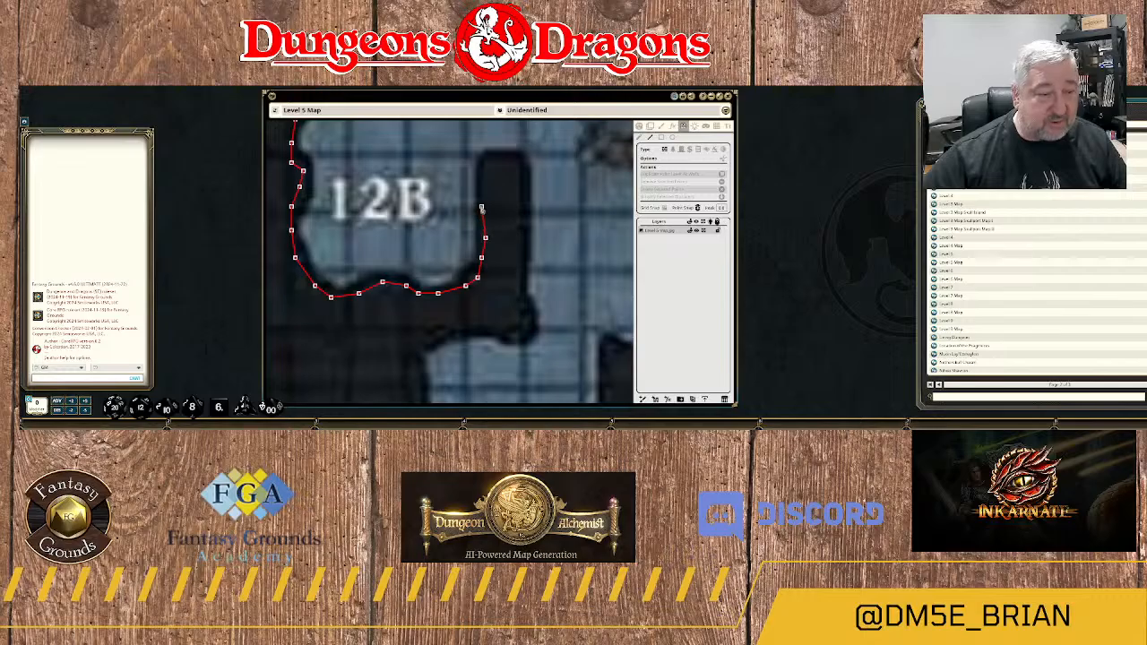
{"action": "left_click", "coordinate": [481, 177]}
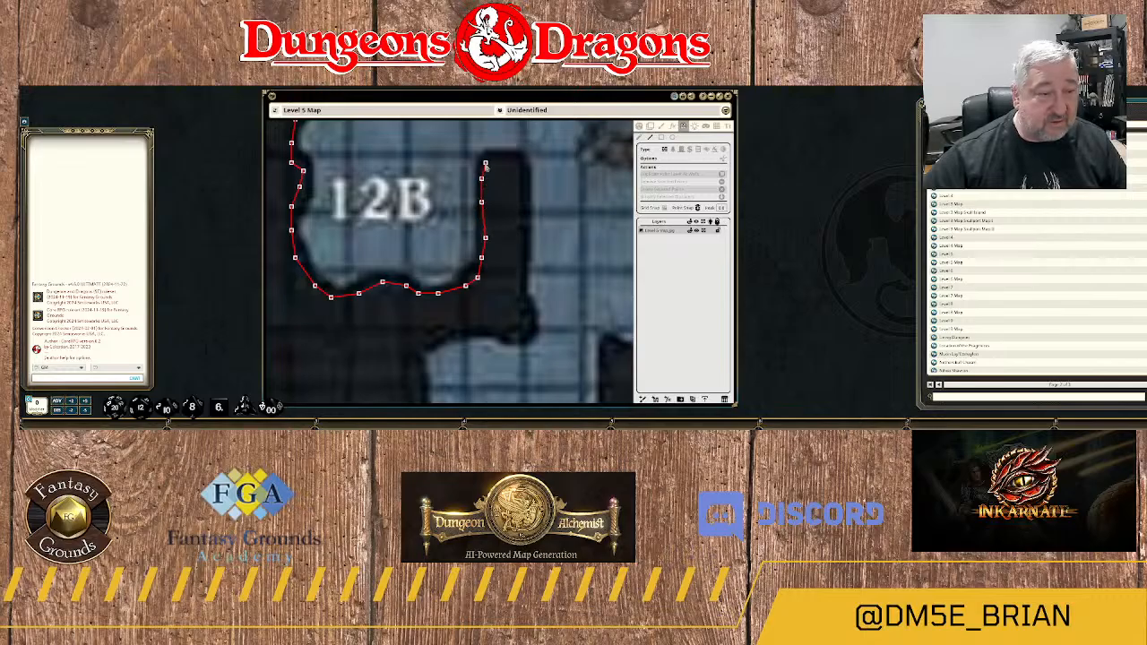
{"action": "left_click", "coordinate": [485, 163]}
Wrap the wall over the northern tip of the spur east of area 12B and south along its east side.
{"action": "left_click", "coordinate": [505, 160]}
{"action": "left_click", "coordinate": [518, 163]}
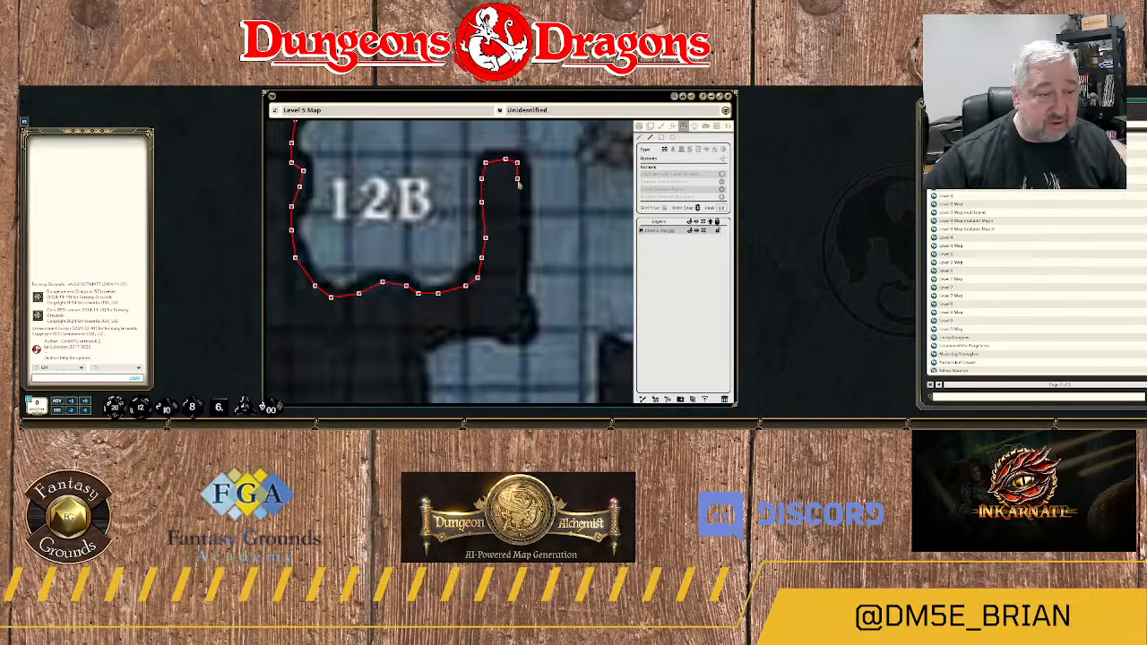
{"action": "left_click", "coordinate": [517, 182]}
{"action": "left_click", "coordinate": [517, 221]}
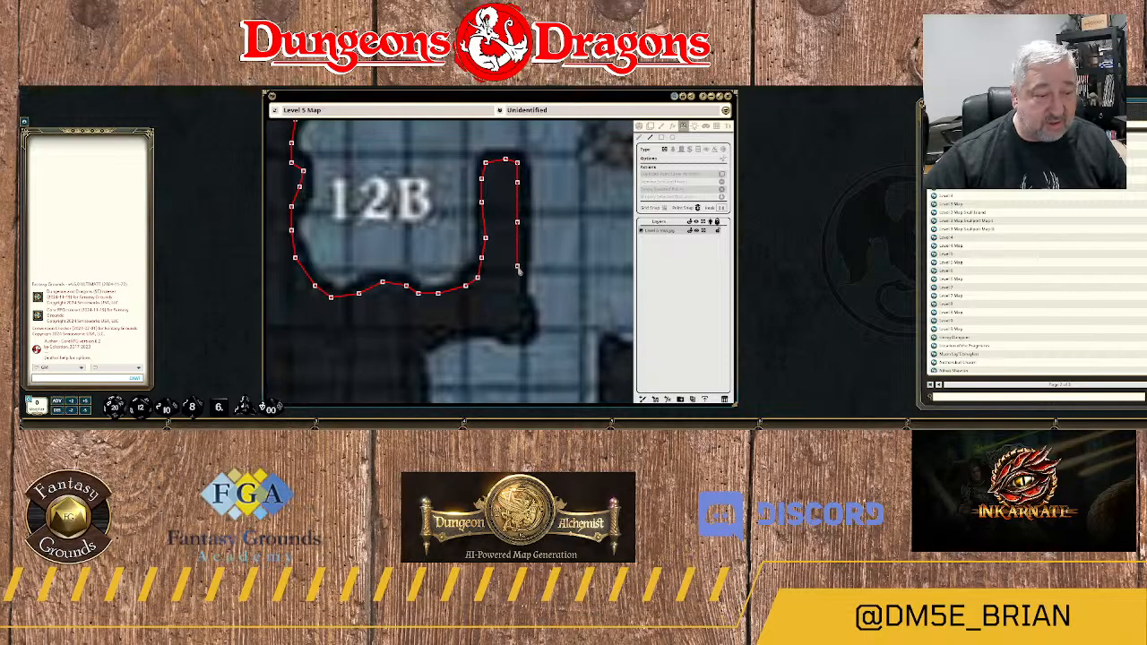
{"action": "left_click", "coordinate": [517, 268]}
{"action": "left_click", "coordinate": [517, 291]}
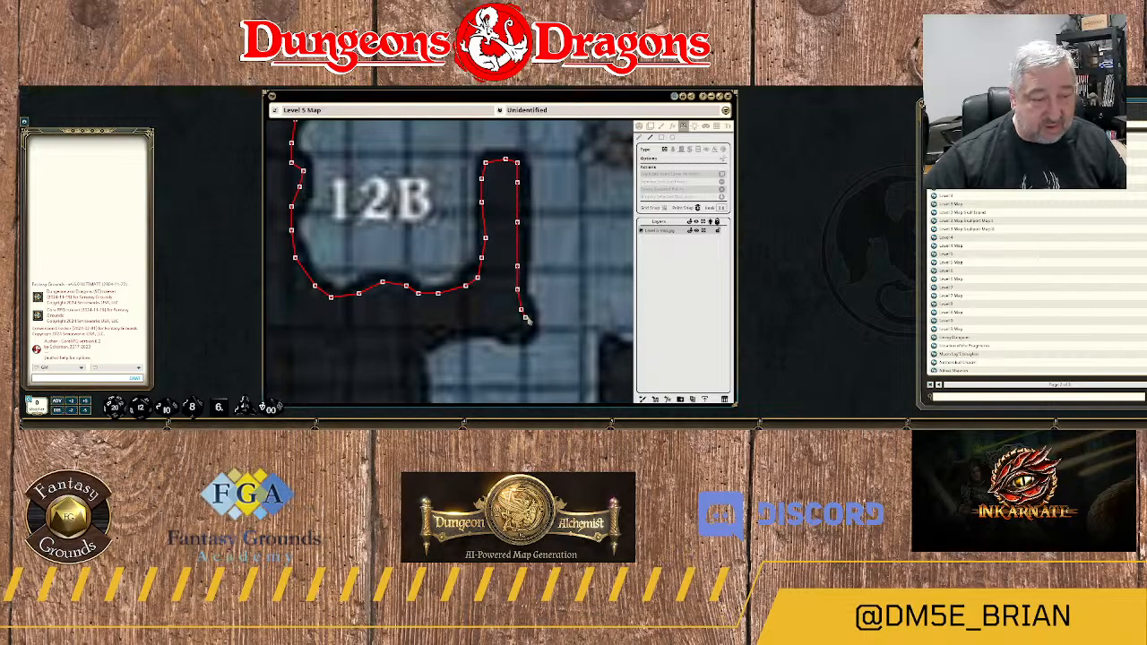
Trace the wall around the spur's rounded southeast end and west along area 12C's northern edge.
{"action": "left_click", "coordinate": [529, 318]}
{"action": "left_click", "coordinate": [521, 333]}
{"action": "left_click", "coordinate": [509, 333]}
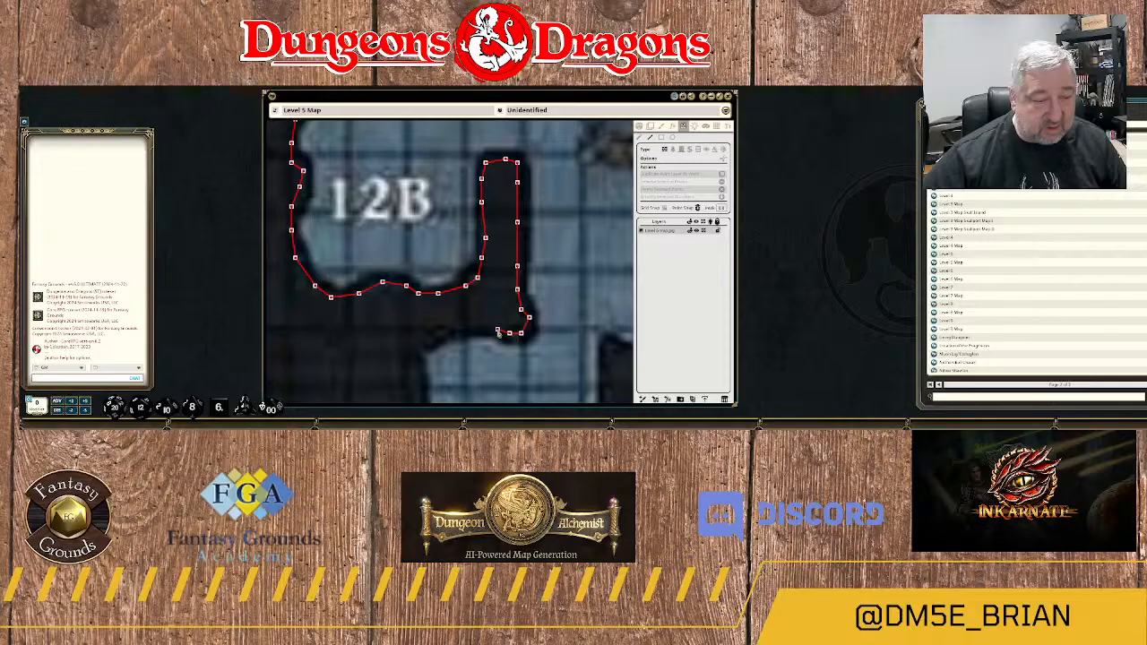
{"action": "left_click", "coordinate": [493, 326]}
{"action": "left_click", "coordinate": [469, 325]}
{"action": "left_click_drag", "start_coordinate": [438, 339], "coordinate": [522, 196]}
Follow area 12C's western edge south with the wall, from its northwest corner toward the southwest corner.
{"action": "left_click", "coordinate": [501, 209]}
{"action": "left_click", "coordinate": [501, 229]}
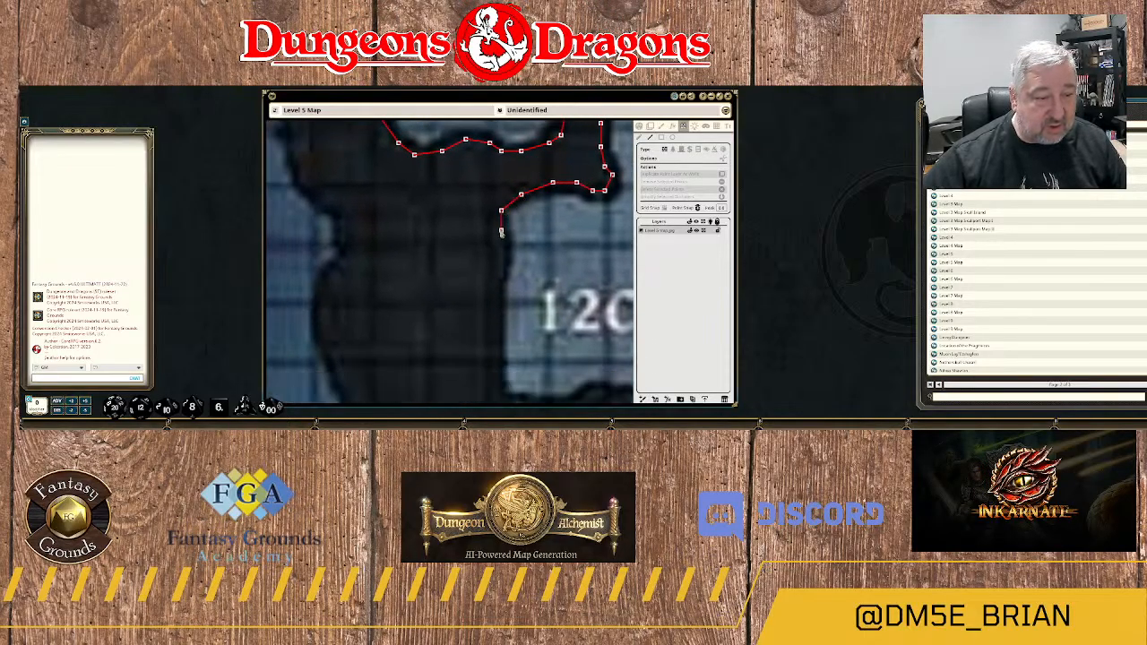
{"action": "left_click", "coordinate": [501, 255]}
{"action": "left_click", "coordinate": [493, 286]}
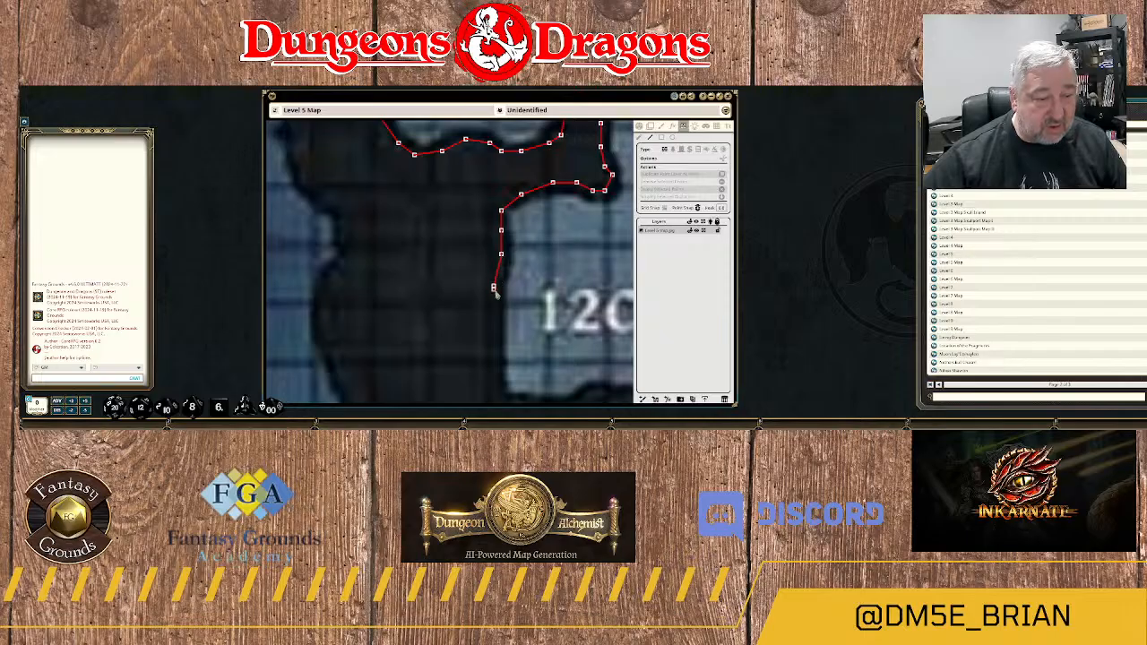
{"action": "left_click", "coordinate": [497, 366]}
{"action": "left_click_drag", "start_coordinate": [500, 398], "coordinate": [517, 243]}
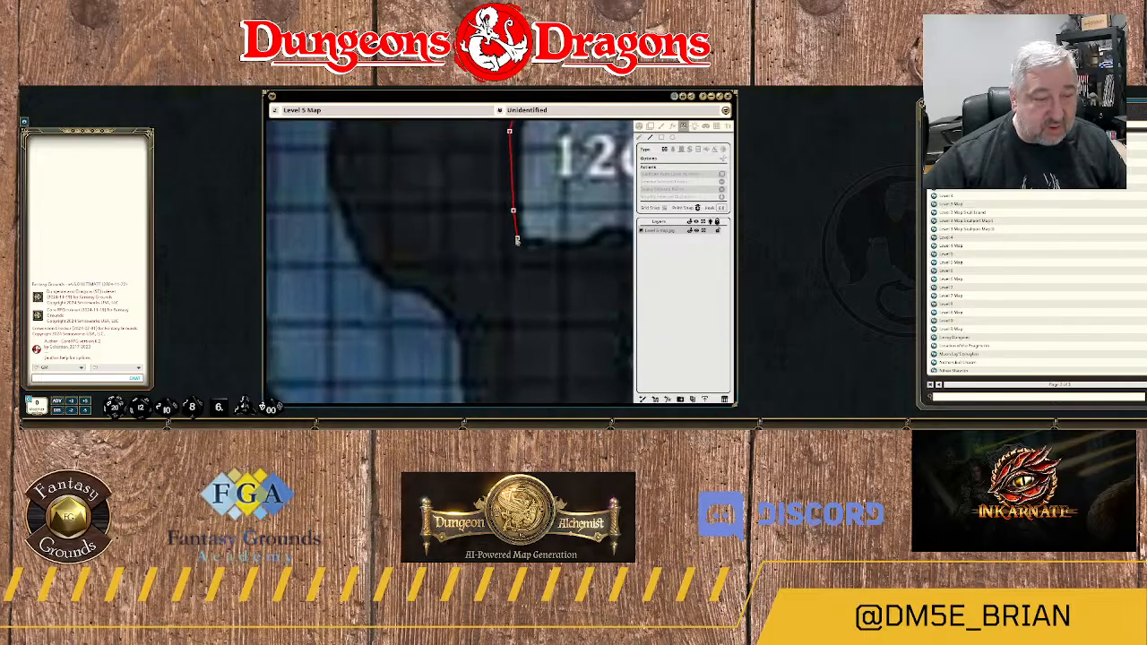
Trace the wall around area 12C's southwest corner and east along its southern edge, over the small rock bump.
{"action": "left_click", "coordinate": [514, 242]}
{"action": "left_click", "coordinate": [521, 250]}
{"action": "left_click", "coordinate": [568, 250]}
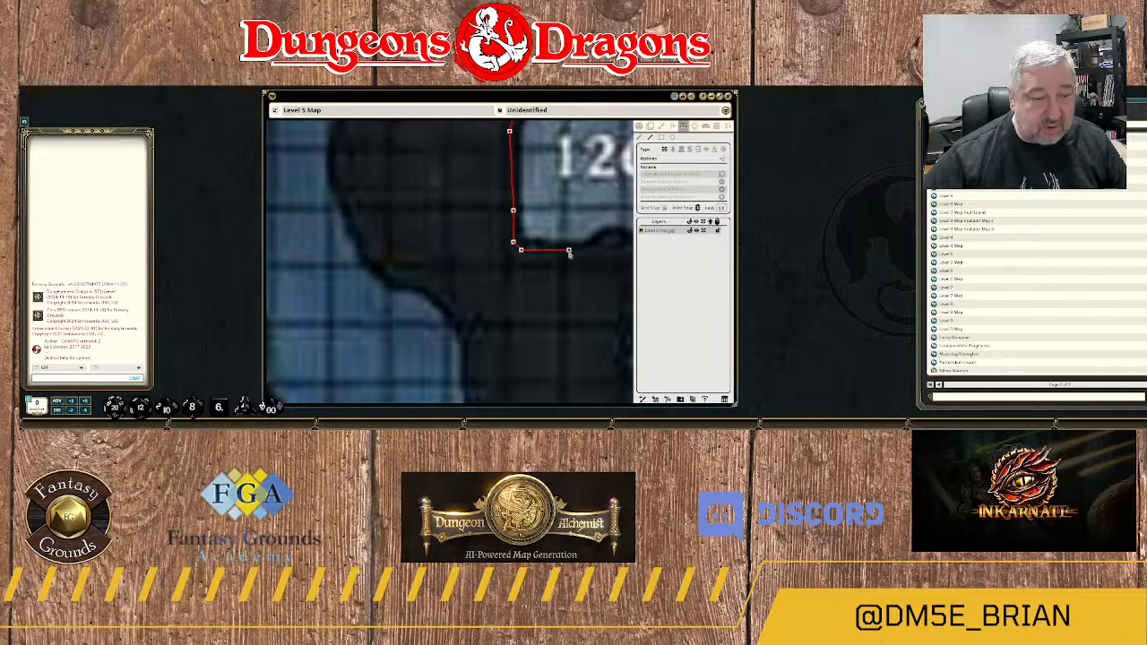
{"action": "left_click", "coordinate": [601, 247]}
{"action": "left_click_drag", "start_coordinate": [601, 249], "coordinate": [481, 284]}
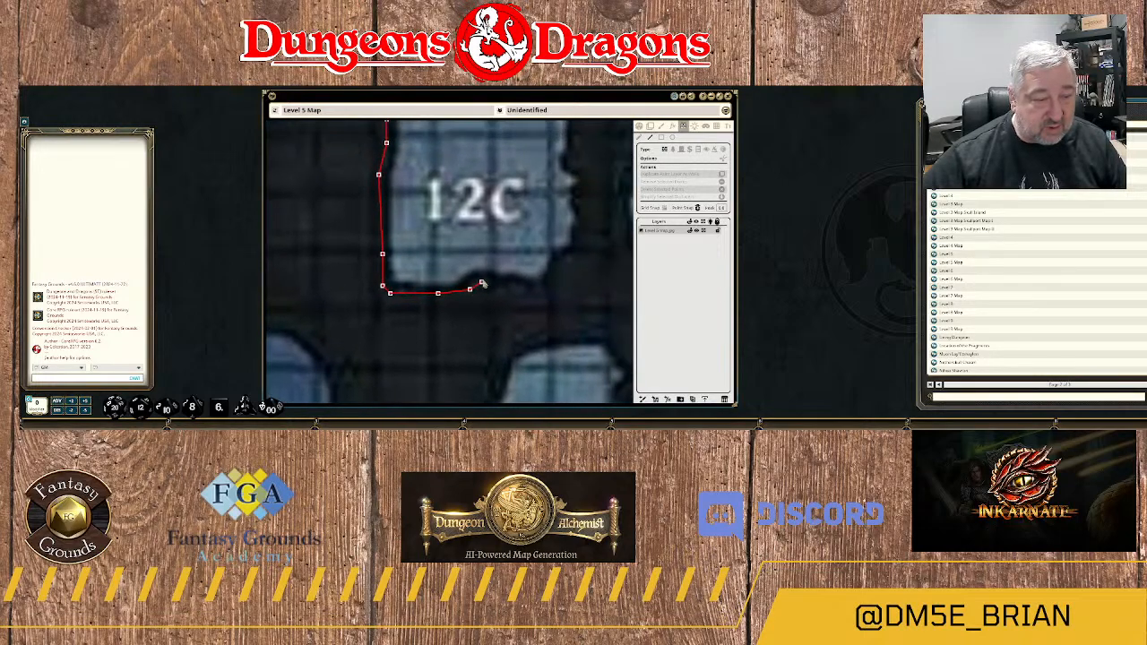
{"action": "left_click", "coordinate": [482, 280]}
{"action": "left_click", "coordinate": [517, 289]}
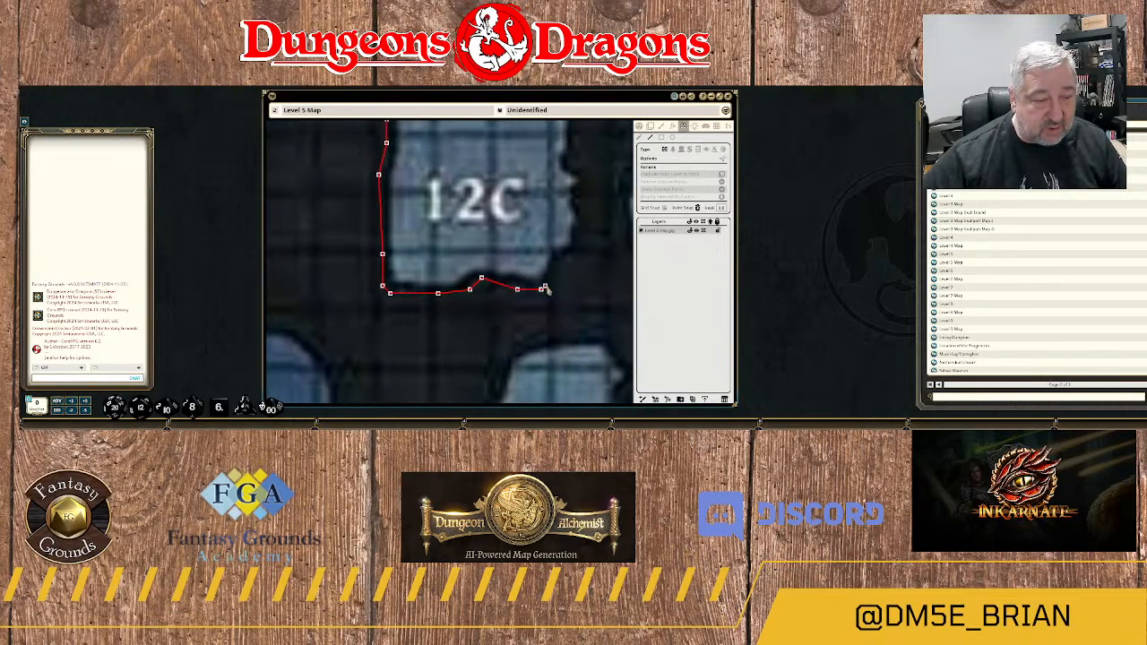
Continue the wall around area 12C's southeast corner and north along its eastern edge.
{"action": "left_click", "coordinate": [541, 289]}
{"action": "left_click", "coordinate": [559, 266]}
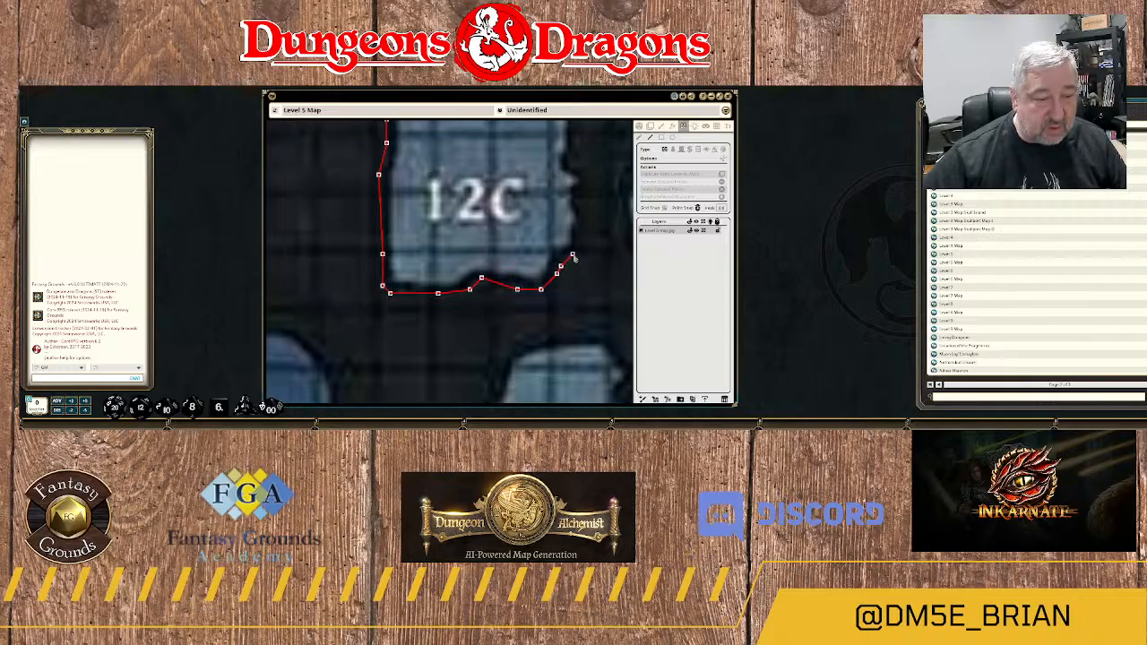
{"action": "left_click", "coordinate": [573, 254]}
{"action": "left_click", "coordinate": [584, 230]}
{"action": "left_click", "coordinate": [584, 212]}
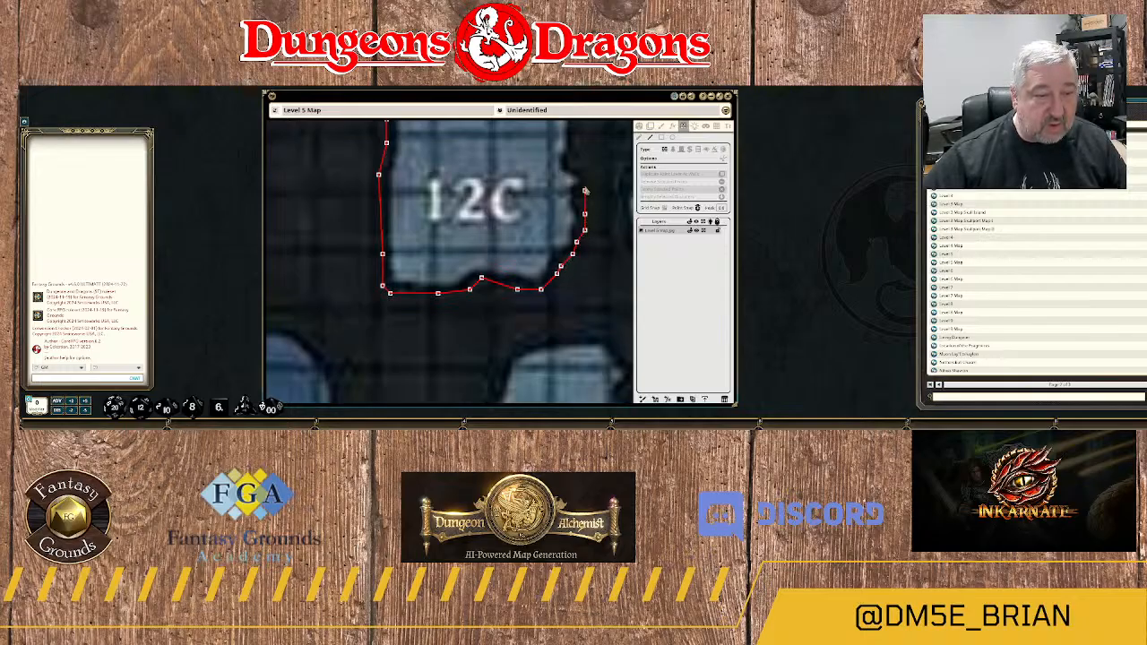
{"action": "left_click", "coordinate": [585, 183]}
{"action": "left_click_drag", "start_coordinate": [586, 164], "coordinate": [582, 267]}
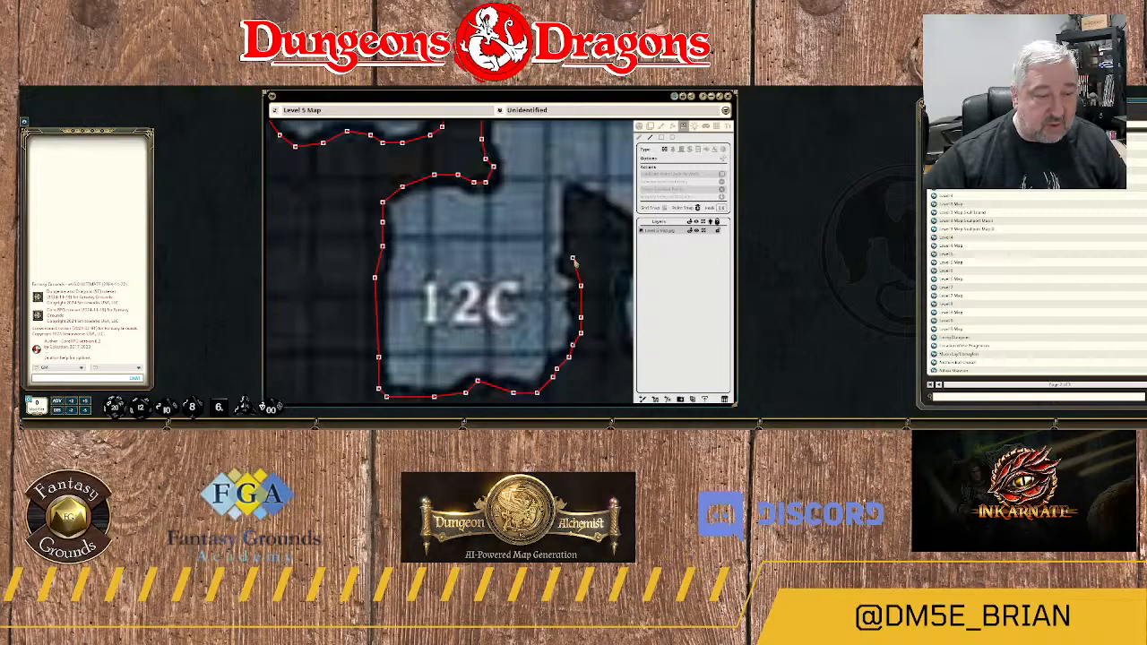
Carry the wall north to the pointed tip of the spur east of area 12C and down its sloping northeast side.
{"action": "left_click", "coordinate": [573, 259]}
{"action": "left_click", "coordinate": [568, 220]}
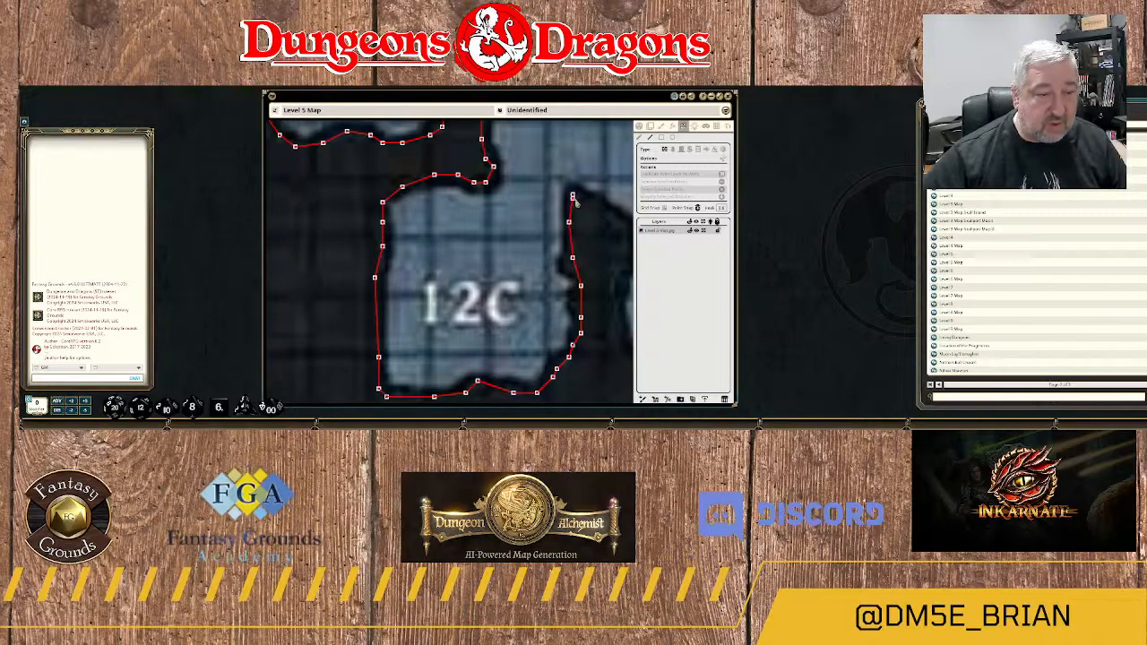
{"action": "left_click_drag", "start_coordinate": [587, 212], "coordinate": [485, 220]}
{"action": "left_click", "coordinate": [501, 219]}
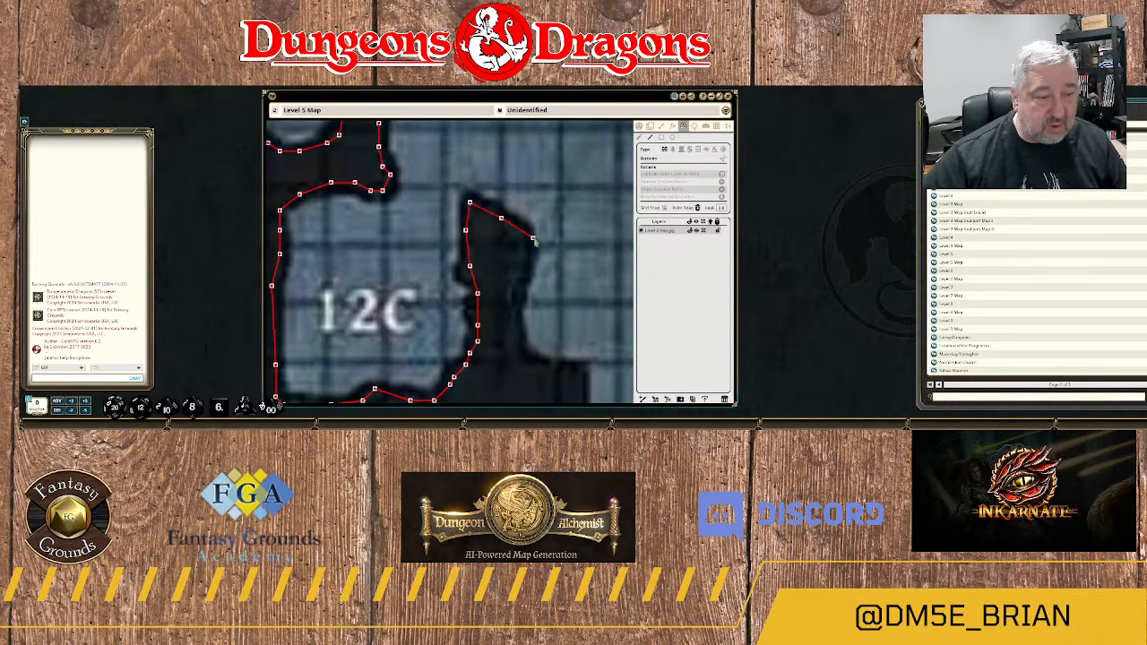
{"action": "left_click", "coordinate": [525, 234]}
Follow the spur's east side south with the wall and turn east along the rock ledge at its base.
{"action": "left_click", "coordinate": [525, 263]}
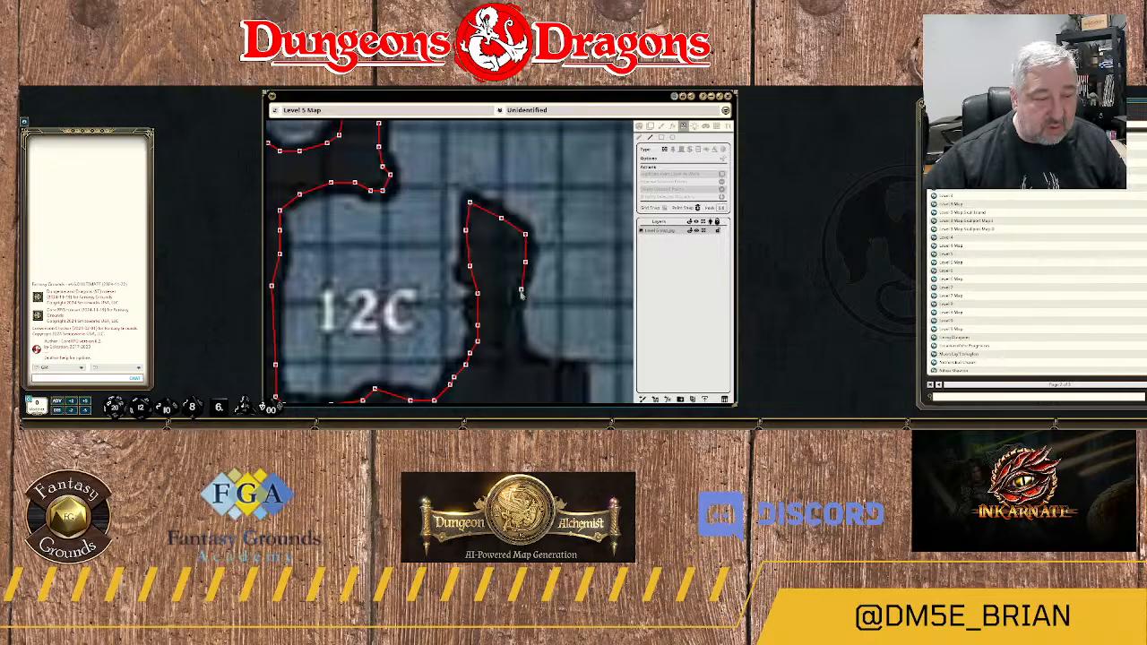
{"action": "left_click", "coordinate": [520, 290]}
{"action": "left_click", "coordinate": [513, 313]}
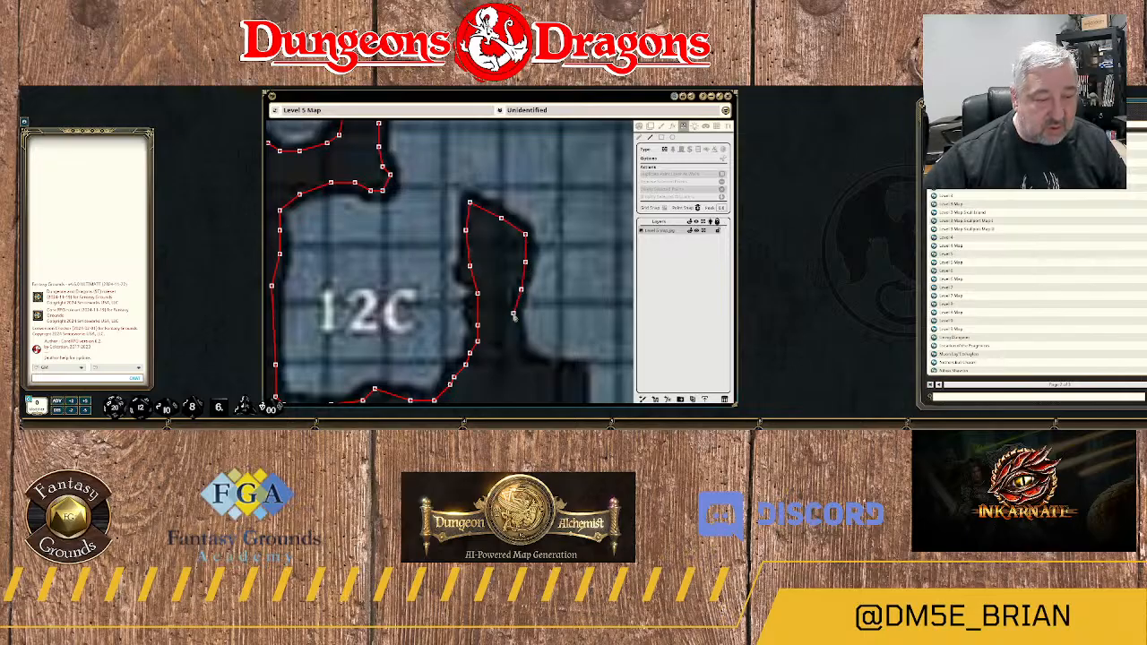
{"action": "left_click", "coordinate": [525, 362]}
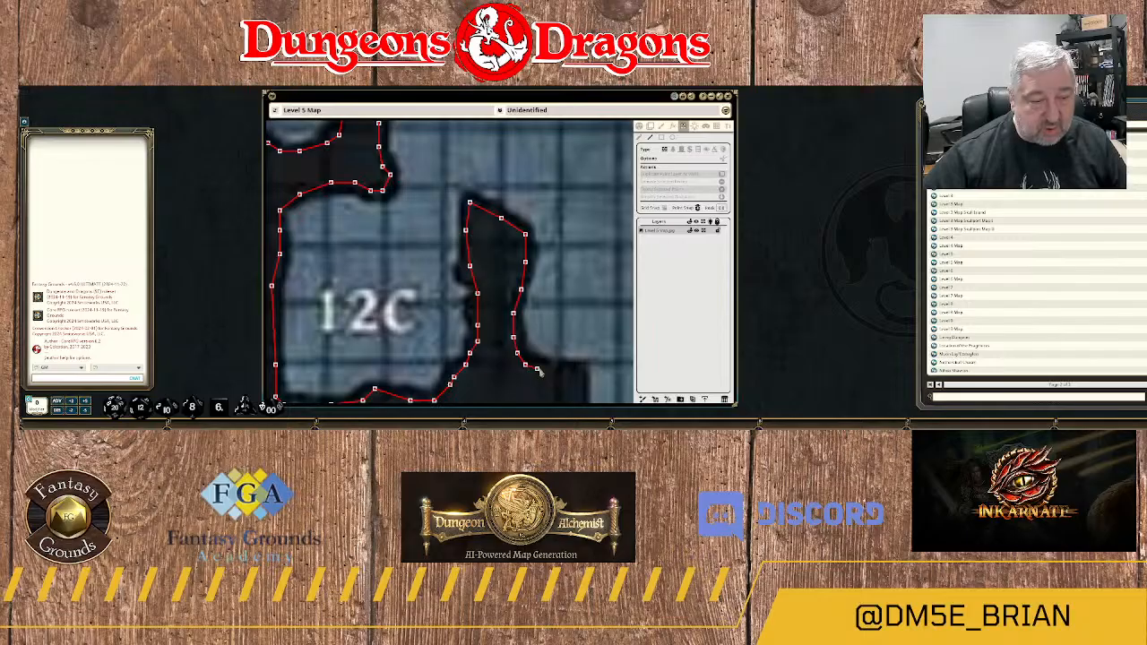
{"action": "left_click_drag", "start_coordinate": [542, 369], "coordinate": [486, 312]}
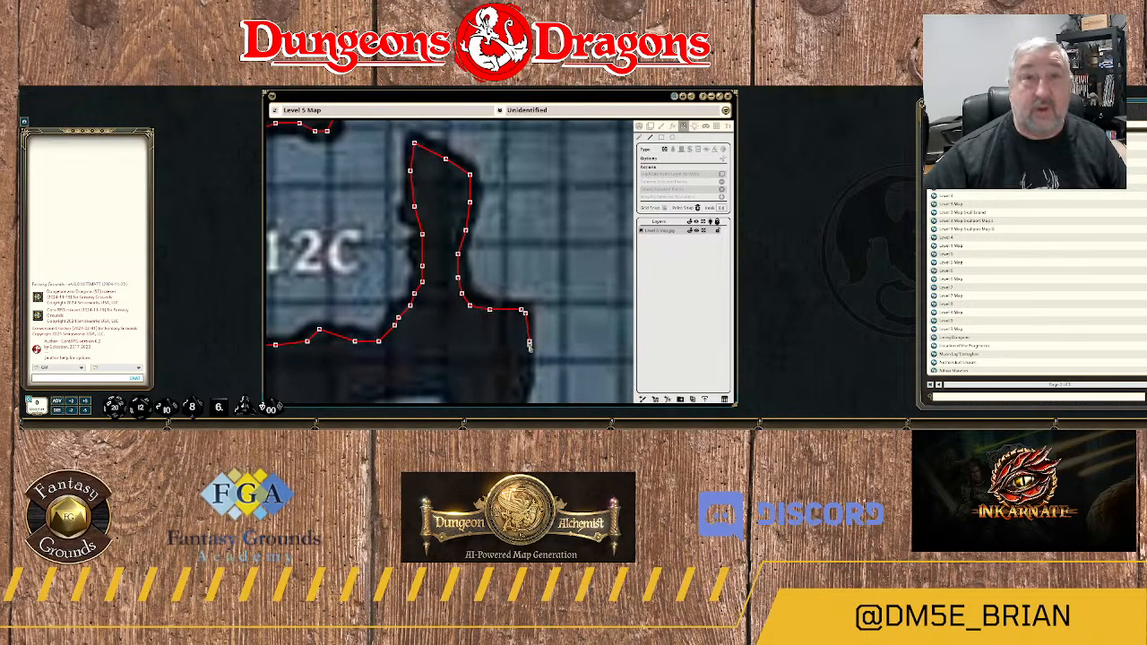
Extend the wall south along the eastern edge of the rock mass northeast of area 13.
{"action": "left_click_drag", "start_coordinate": [525, 370], "coordinate": [527, 214]}
{"action": "left_click", "coordinate": [525, 218]}
{"action": "left_click", "coordinate": [521, 237]}
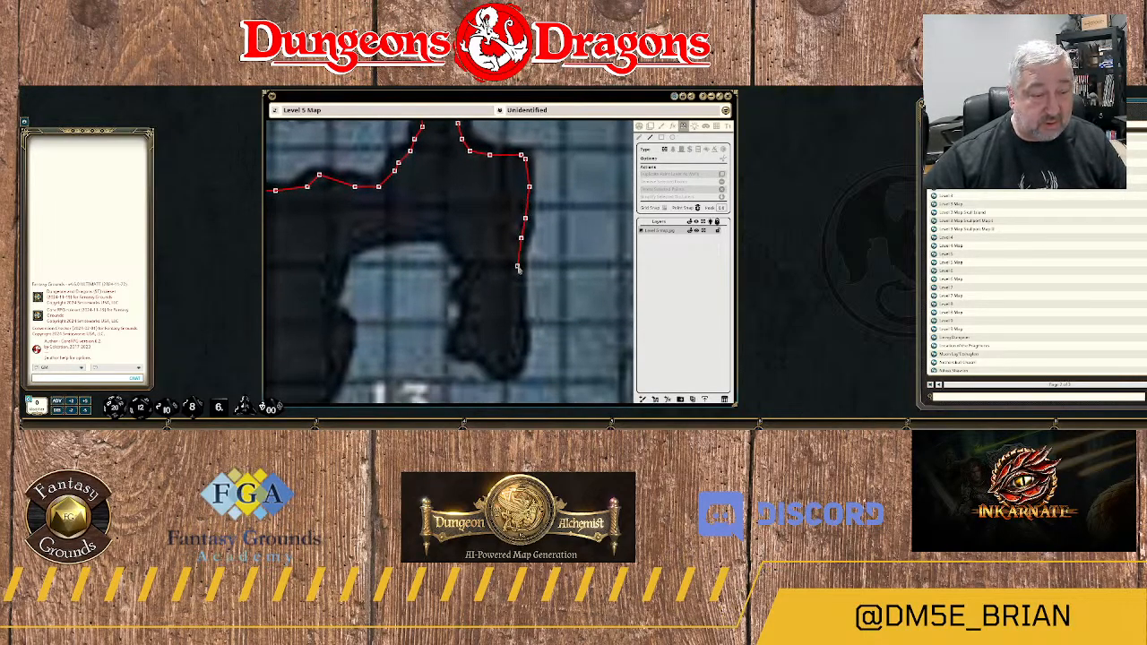
{"action": "left_click", "coordinate": [517, 266]}
{"action": "left_click", "coordinate": [517, 310]}
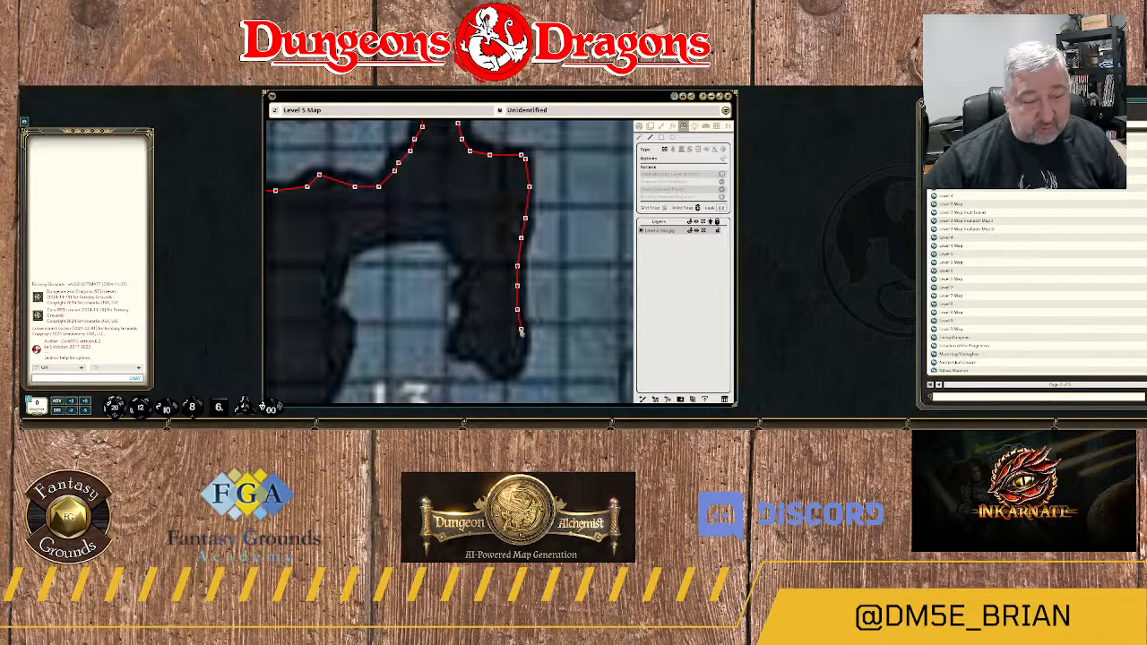
{"action": "left_click", "coordinate": [522, 350]}
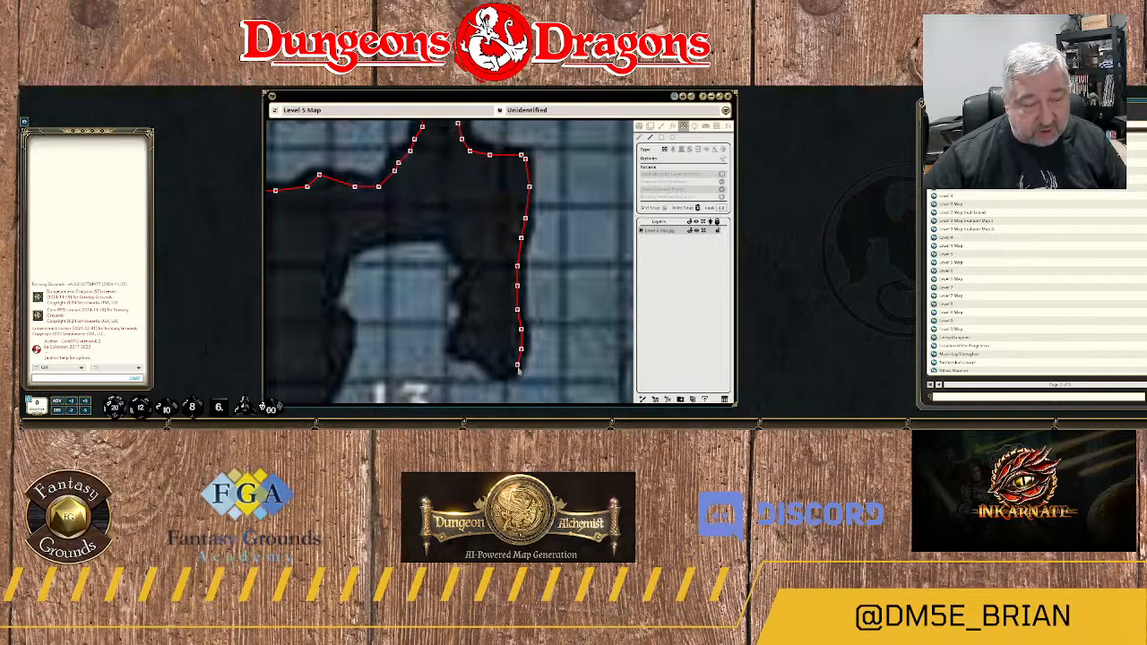
Wrap the wall around the southern end of the rock projection northeast of area 13.
{"action": "left_click", "coordinate": [518, 366]}
{"action": "left_click", "coordinate": [506, 374]}
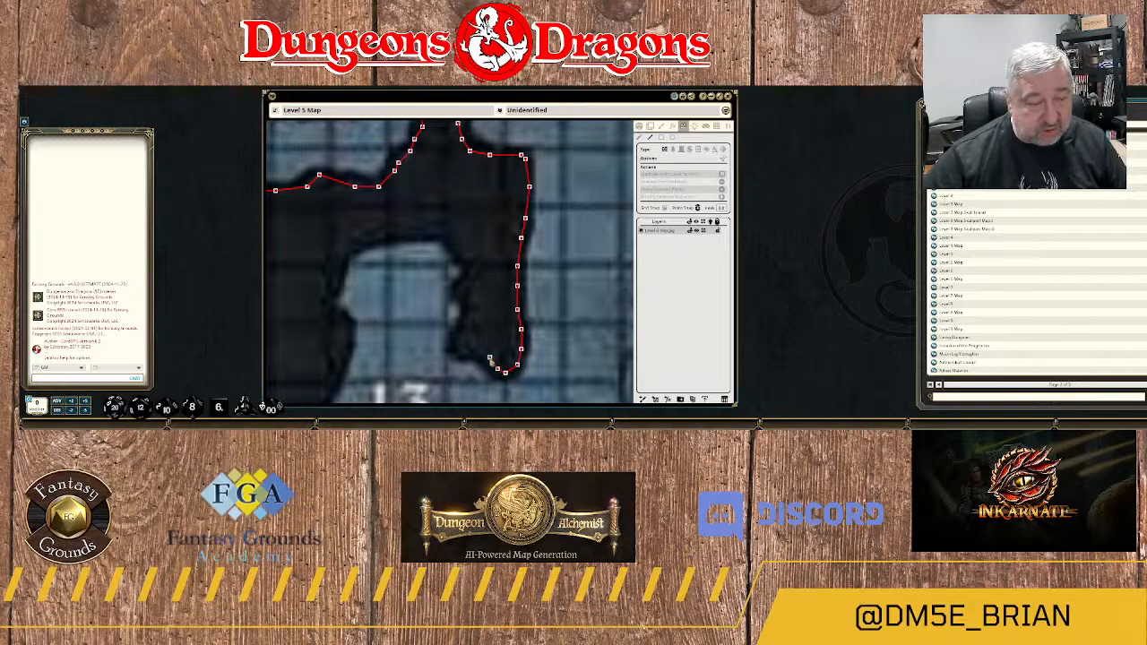
{"action": "left_click", "coordinate": [478, 354]}
{"action": "left_click", "coordinate": [461, 354]}
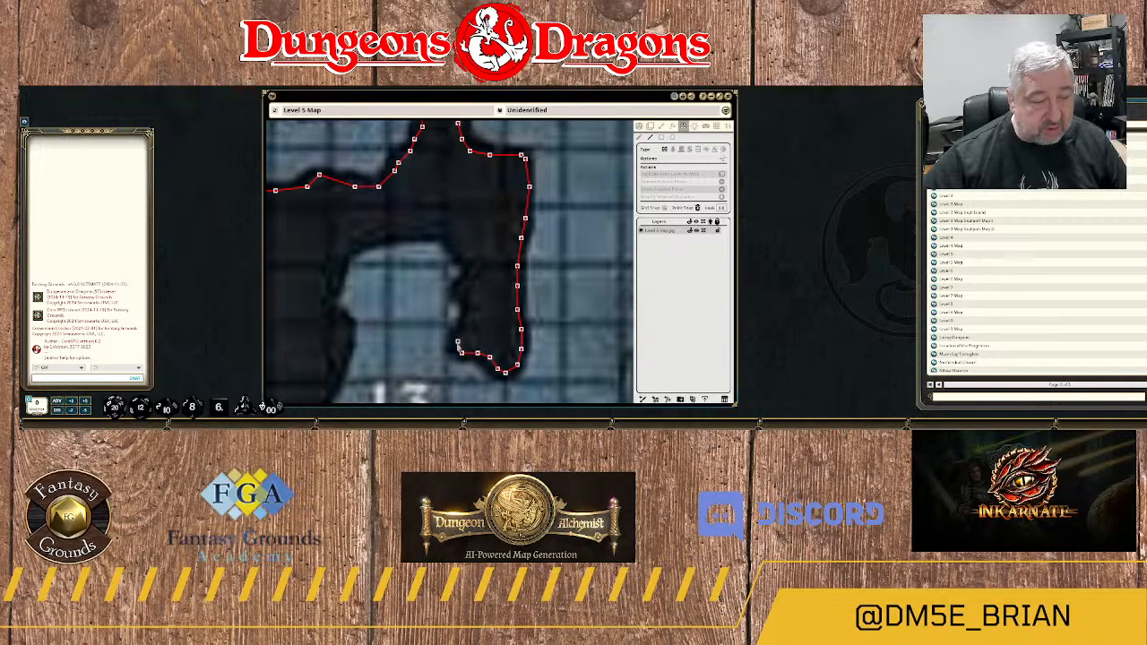
{"action": "left_click", "coordinate": [458, 341]}
Trace the wall north along the eastern edge of area 13's northern alcove to its northeast corner.
{"action": "left_click", "coordinate": [469, 320]}
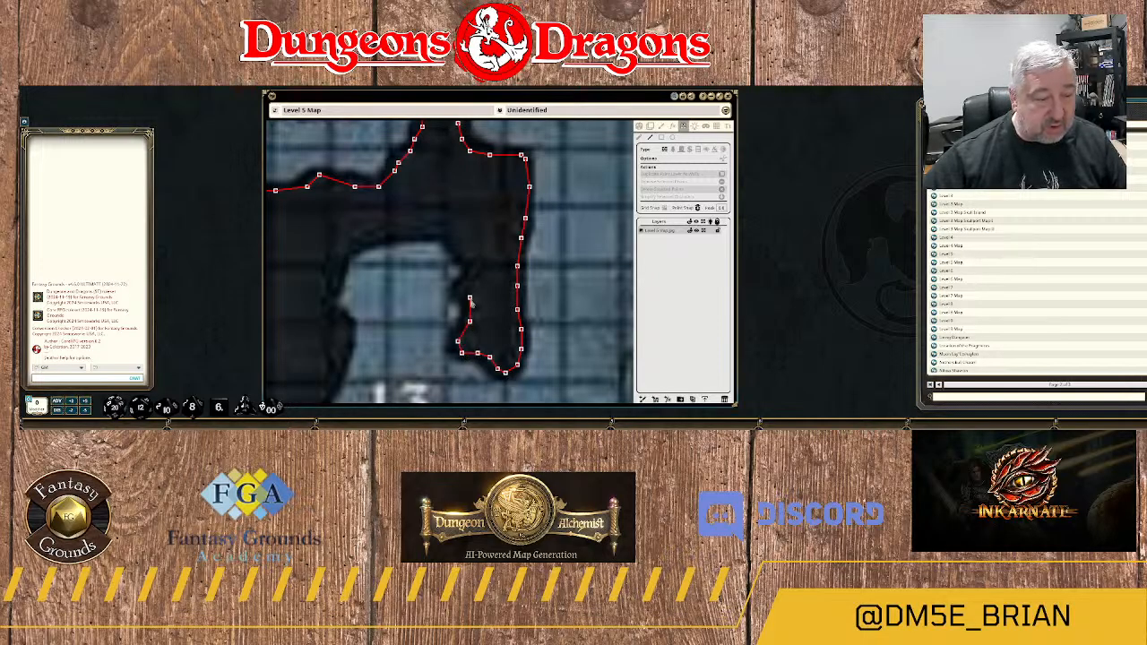
{"action": "left_click", "coordinate": [461, 294]}
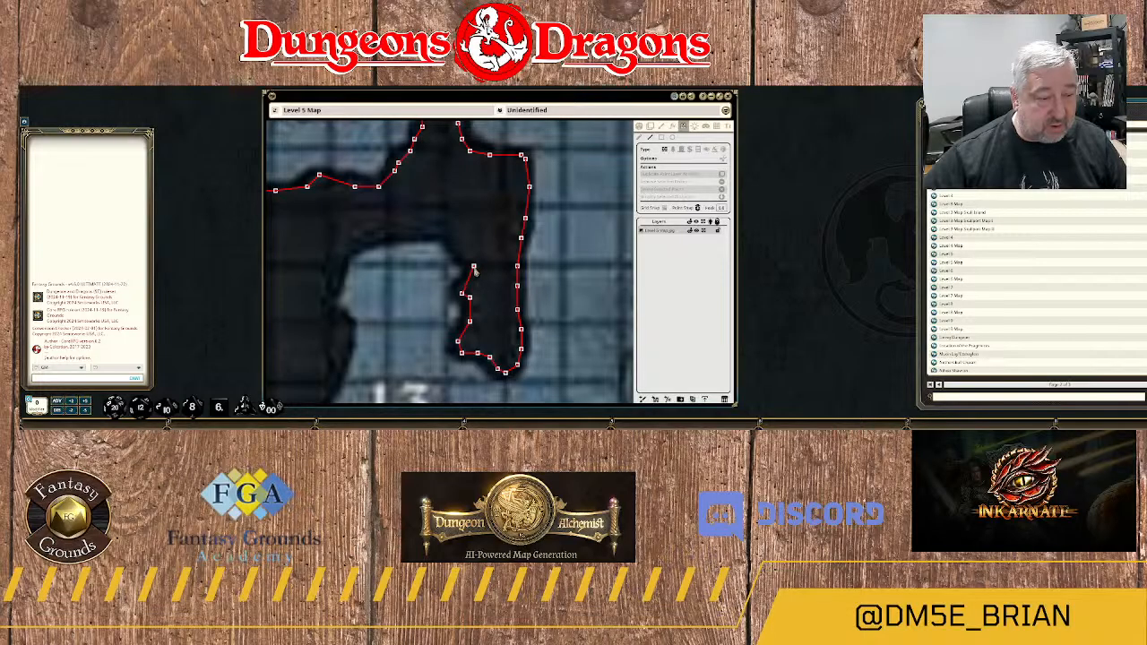
{"action": "left_click", "coordinate": [474, 267]}
{"action": "left_click", "coordinate": [446, 235]}
Continue the wall west along the alcove's northern edge to its northwest corner.
{"action": "left_click_drag", "start_coordinate": [407, 230], "coordinate": [537, 217]}
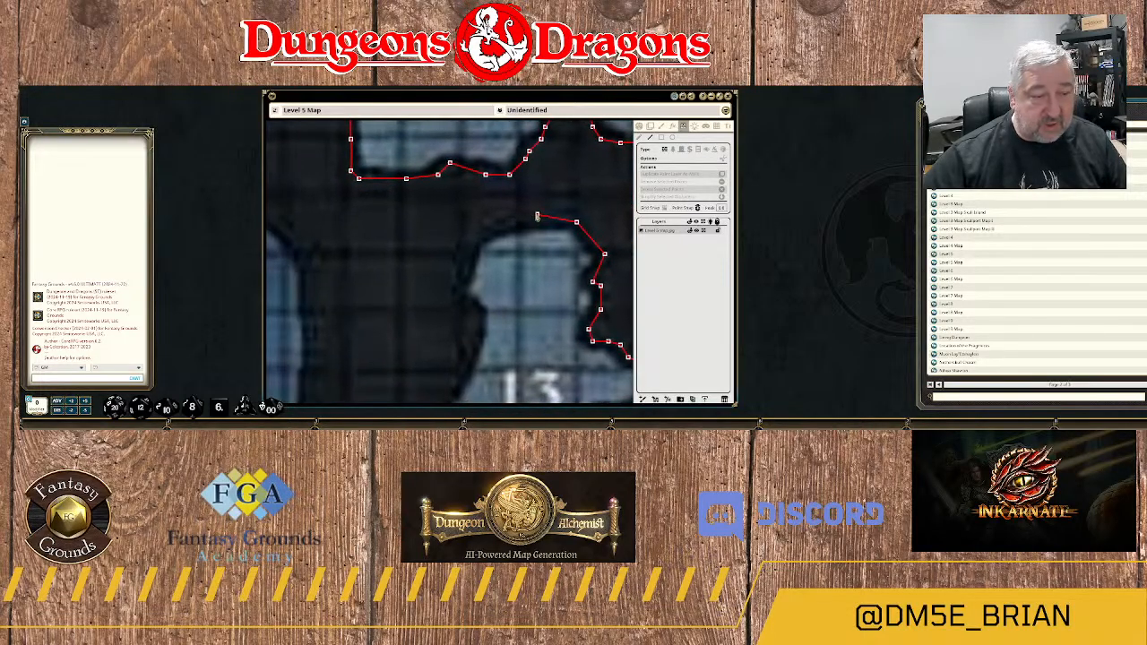
{"action": "left_click", "coordinate": [537, 219]}
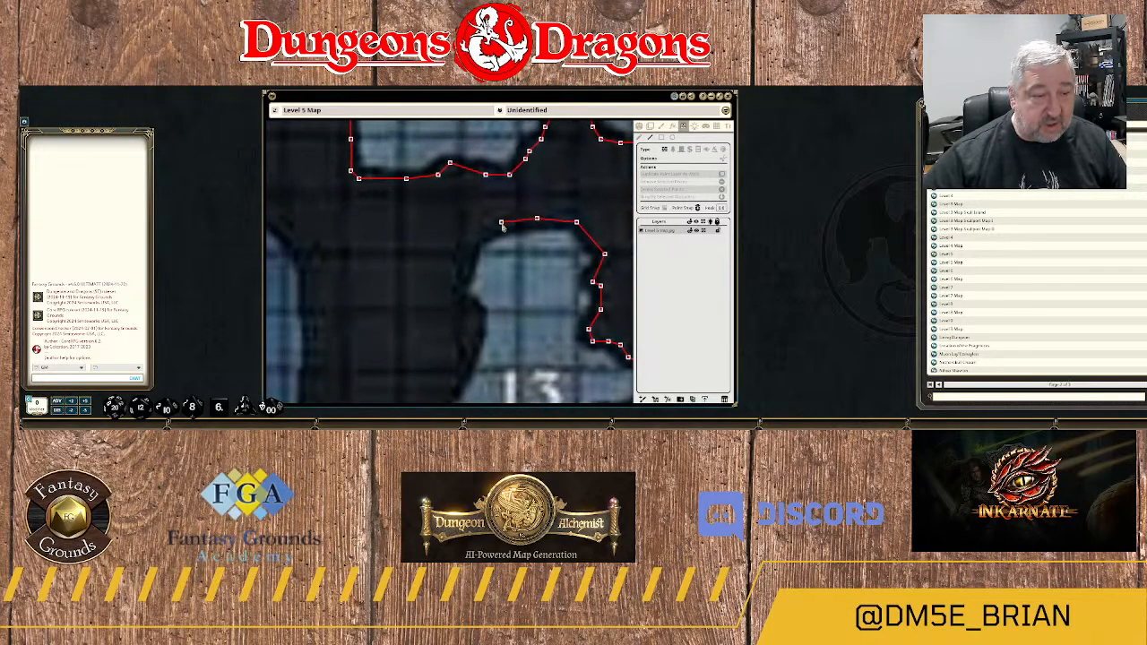
{"action": "left_click", "coordinate": [501, 223]}
{"action": "left_click", "coordinate": [477, 235]}
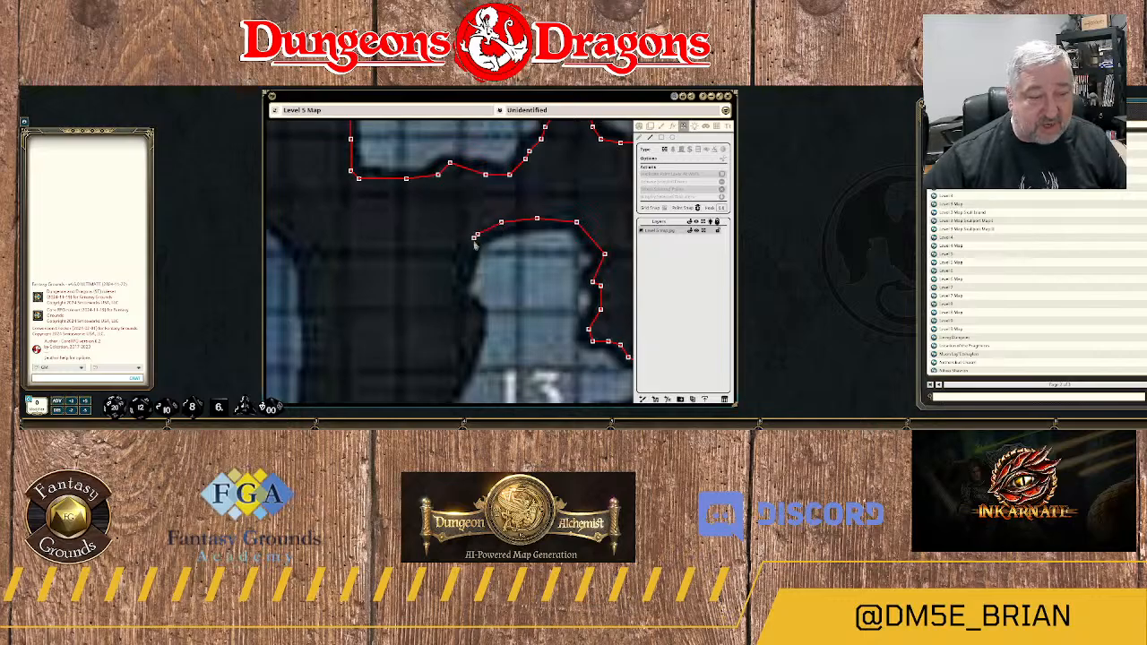
Follow the upper western edge of area 13 south with the wall, around the small notch in the rock.
{"action": "left_click", "coordinate": [469, 258]}
{"action": "left_click", "coordinate": [459, 289]}
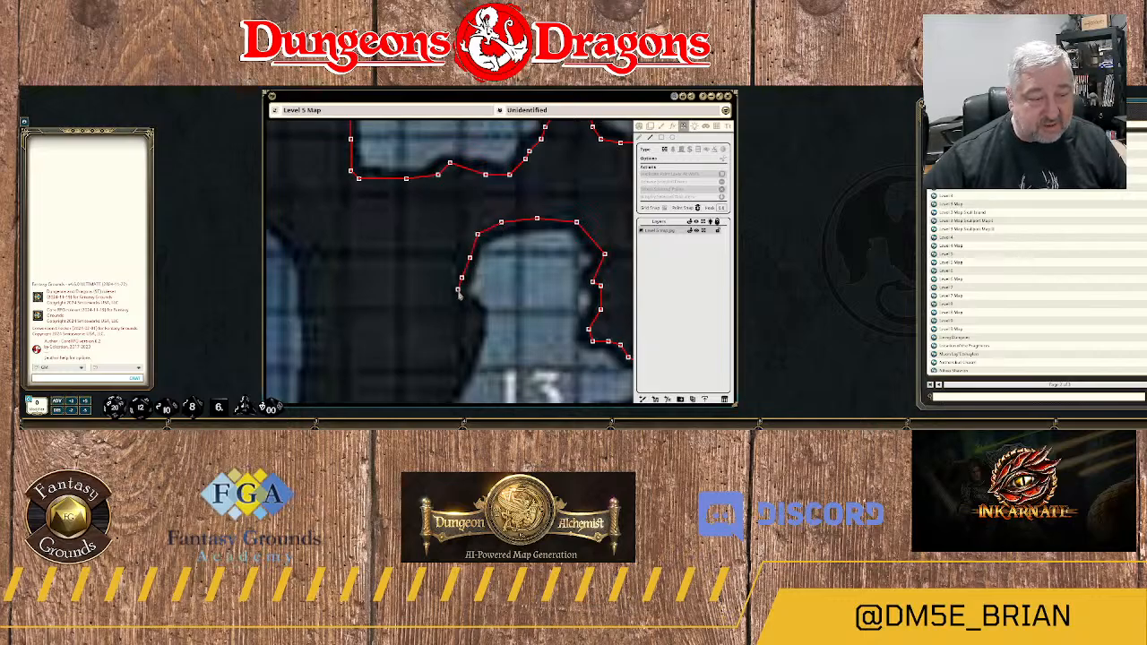
{"action": "left_click", "coordinate": [463, 306]}
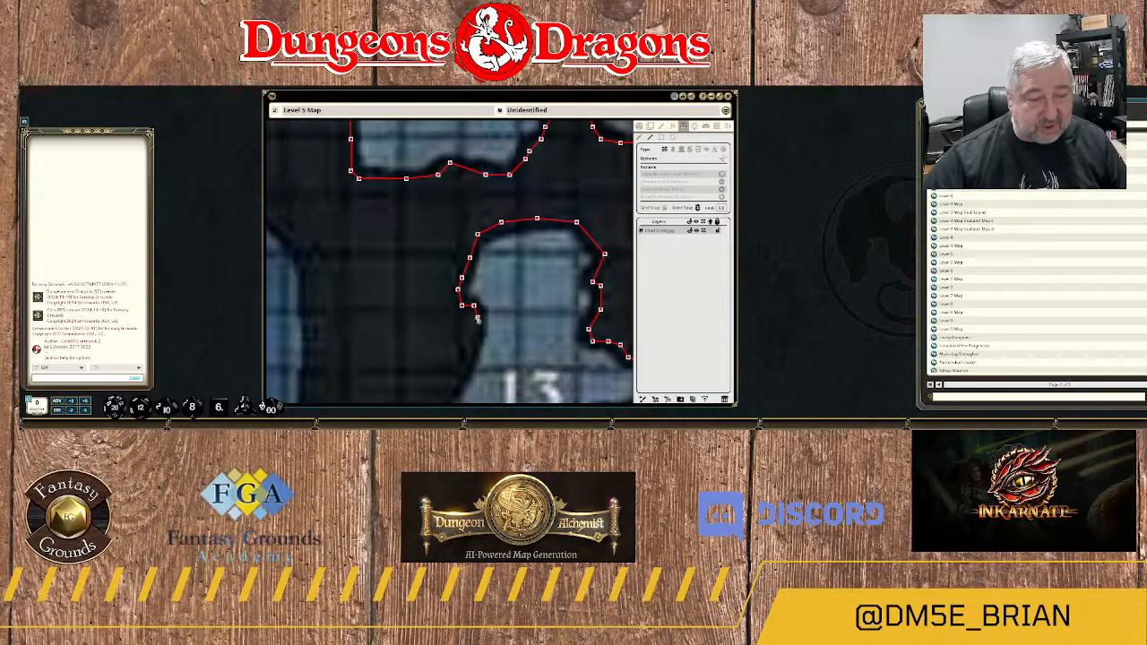
{"action": "left_click", "coordinate": [479, 333]}
{"action": "left_click_drag", "start_coordinate": [478, 334], "coordinate": [486, 232]}
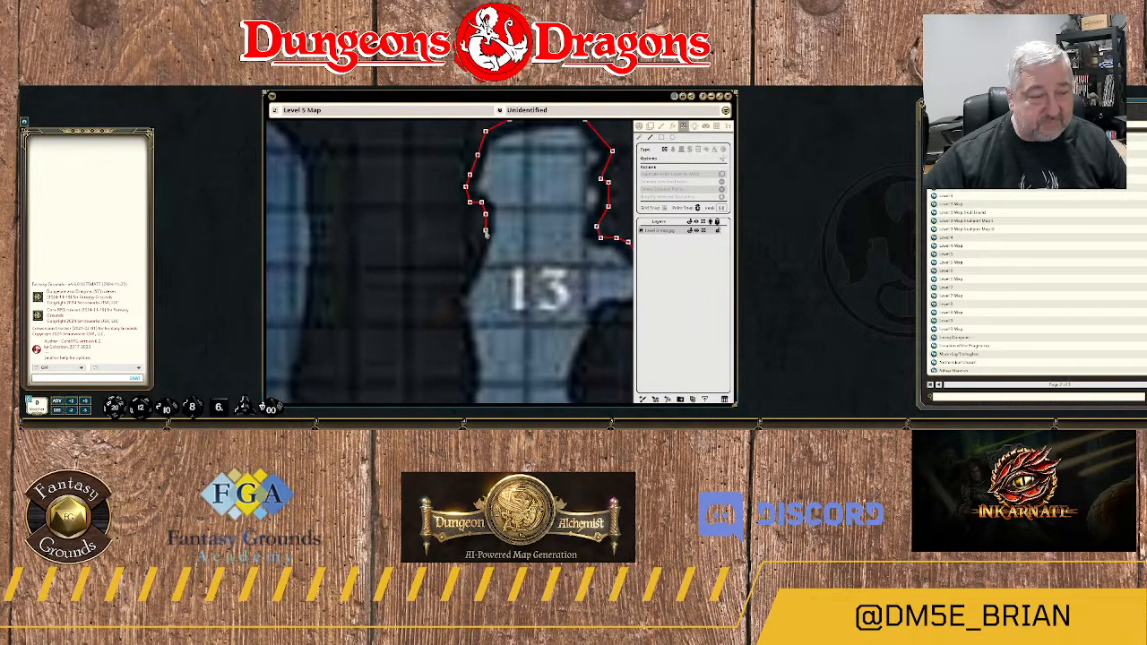
Continue the wall south along the lower western edge of area 13 to its southwest corner.
{"action": "left_click", "coordinate": [477, 250]}
{"action": "left_click", "coordinate": [465, 269]}
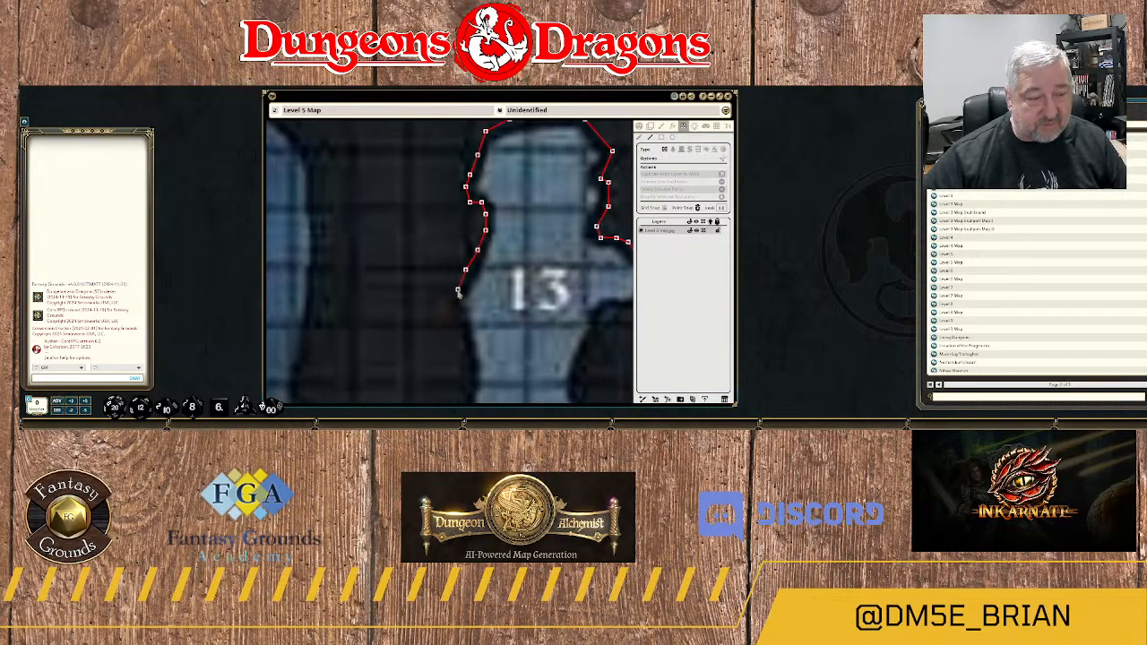
{"action": "left_click", "coordinate": [461, 332]}
{"action": "left_click_drag", "start_coordinate": [461, 332], "coordinate": [443, 212]}
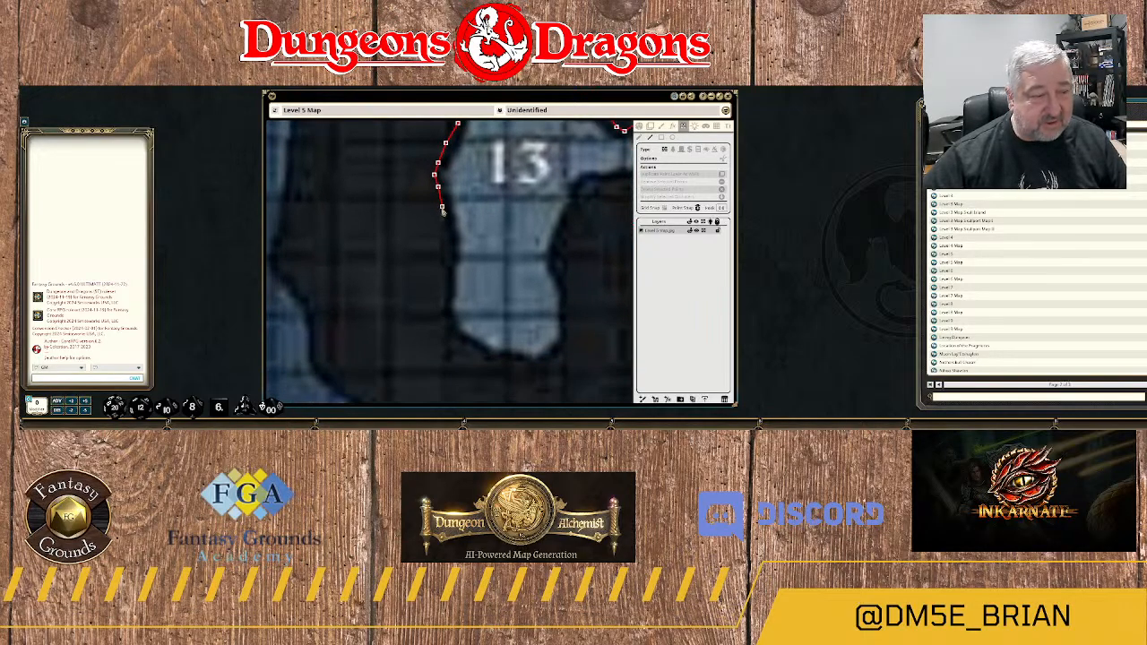
{"action": "left_click", "coordinate": [446, 269]}
{"action": "left_click", "coordinate": [442, 298]}
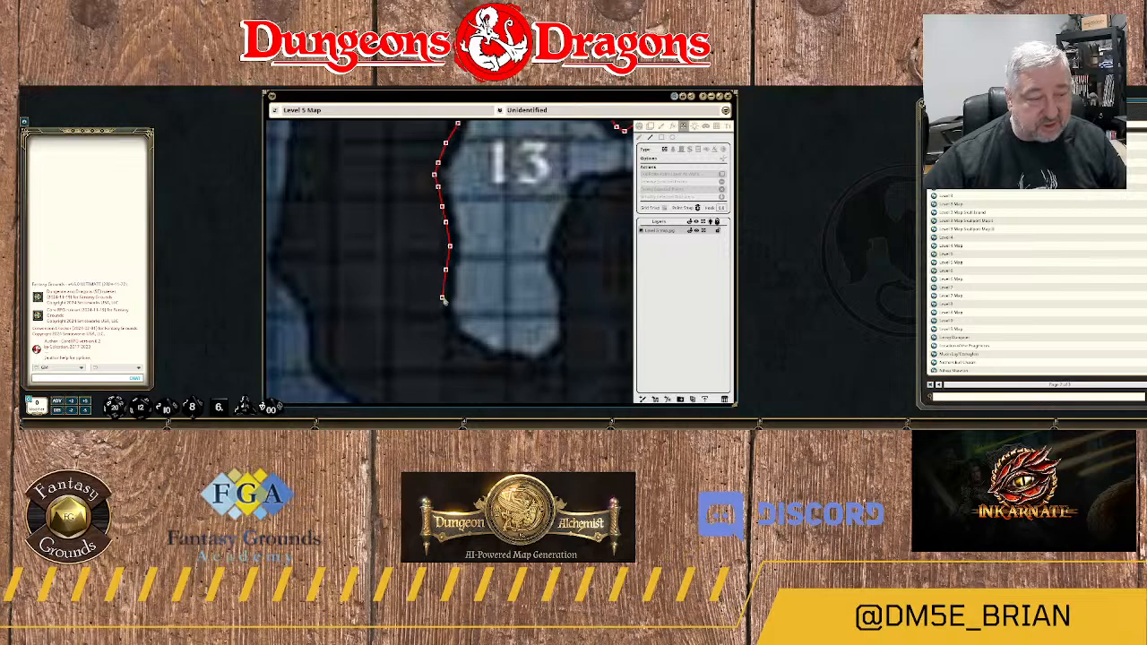
{"action": "left_click", "coordinate": [445, 314]}
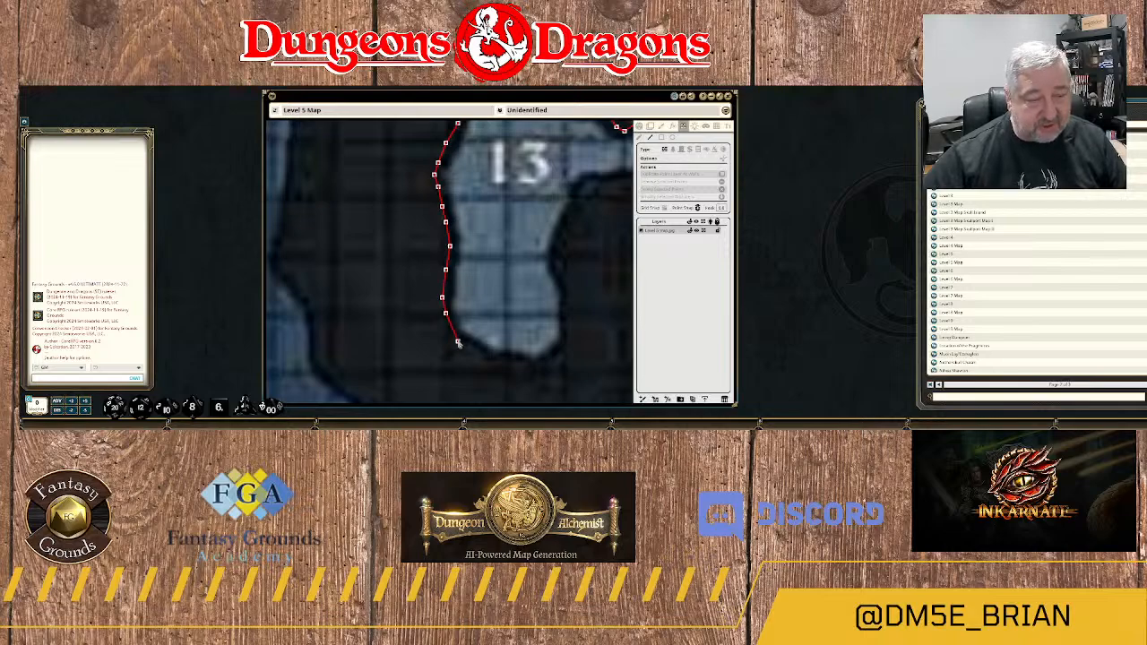
Wrap the wall east around the southern end of area 13, following its rounded rock edge.
{"action": "left_click", "coordinate": [457, 341]}
{"action": "left_click", "coordinate": [473, 345]}
{"action": "left_click", "coordinate": [485, 357]}
{"action": "left_click", "coordinate": [493, 361]}
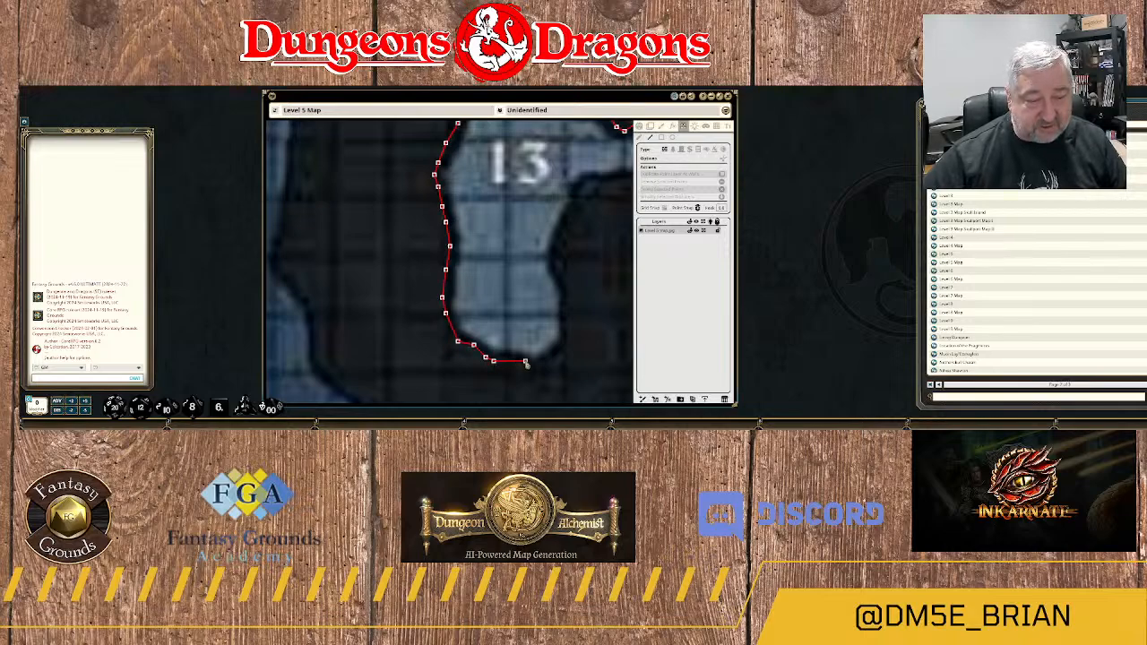
{"action": "left_click", "coordinate": [512, 361]}
{"action": "left_click", "coordinate": [532, 364]}
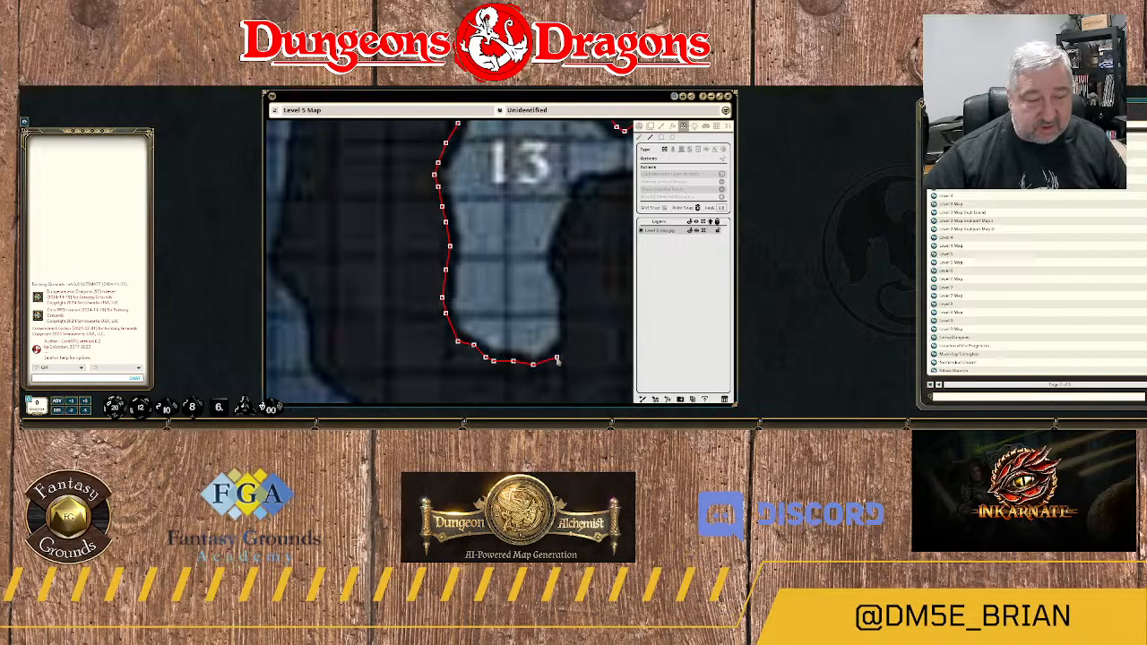
{"action": "left_click", "coordinate": [557, 358]}
Trace the wall north along area 13's southeastern edge and onto the northern tip of the adjoining rock projection.
{"action": "left_click", "coordinate": [568, 338]}
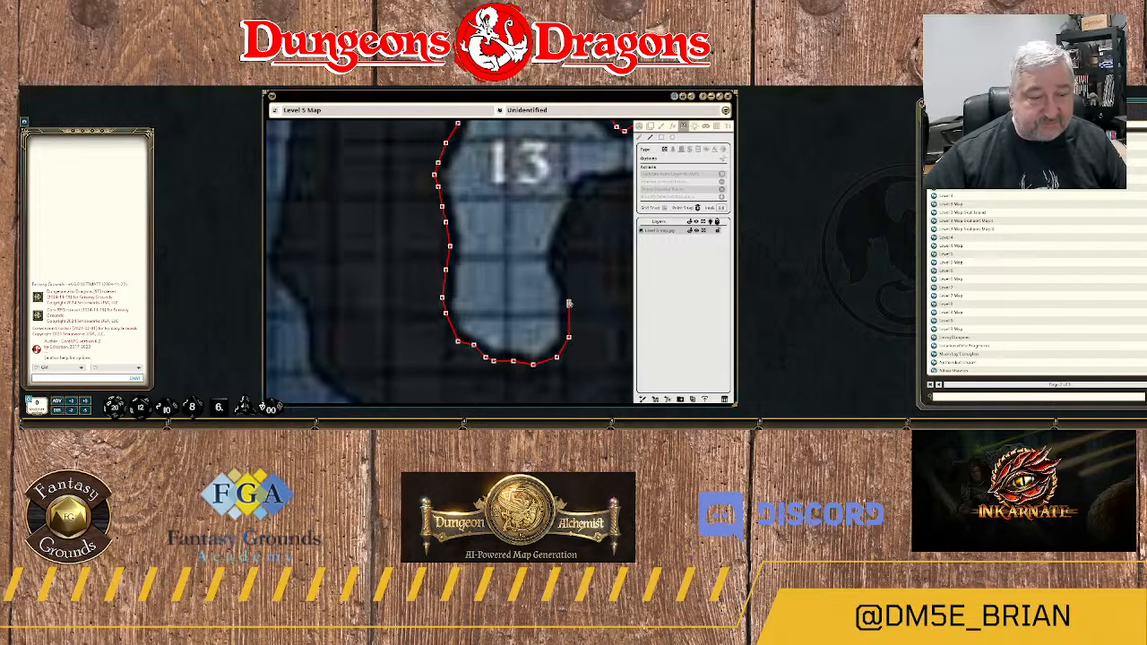
{"action": "left_click", "coordinate": [568, 305]}
{"action": "left_click", "coordinate": [561, 263]}
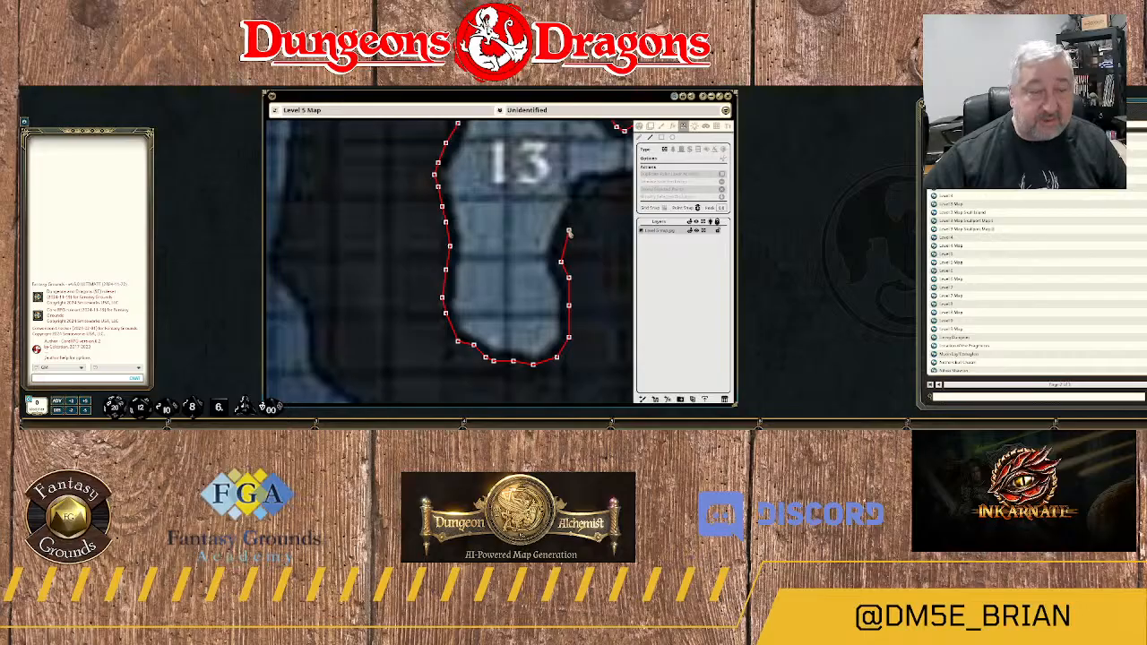
{"action": "left_click", "coordinate": [568, 231]}
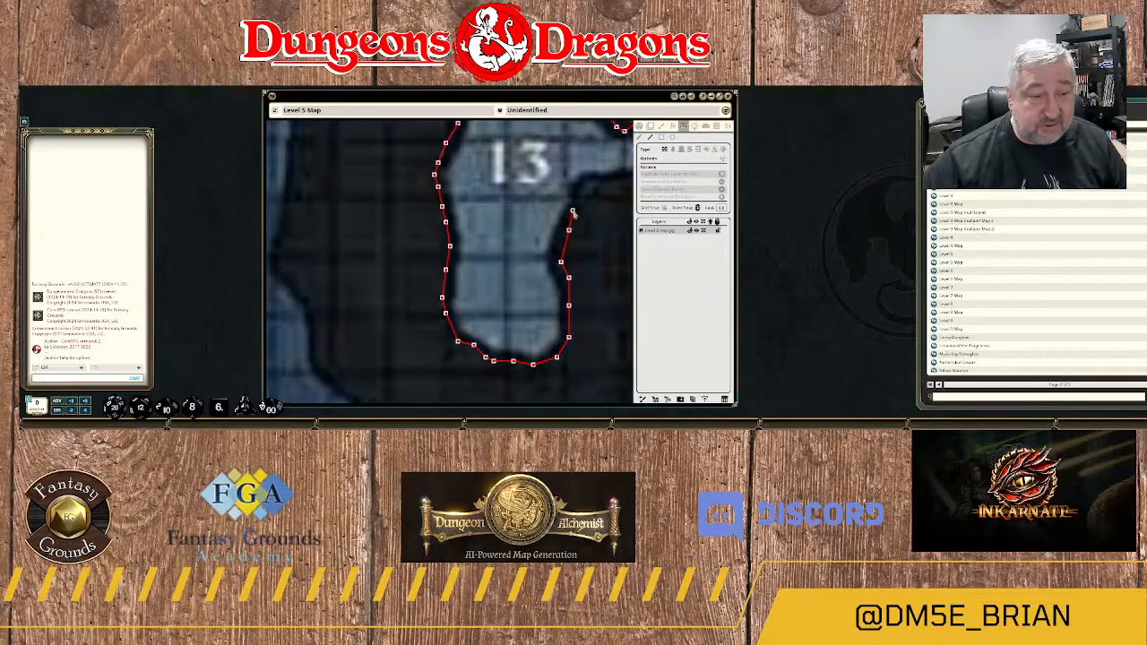
{"action": "left_click", "coordinate": [584, 191]}
{"action": "left_click", "coordinate": [597, 187]}
{"action": "left_click", "coordinate": [614, 190]}
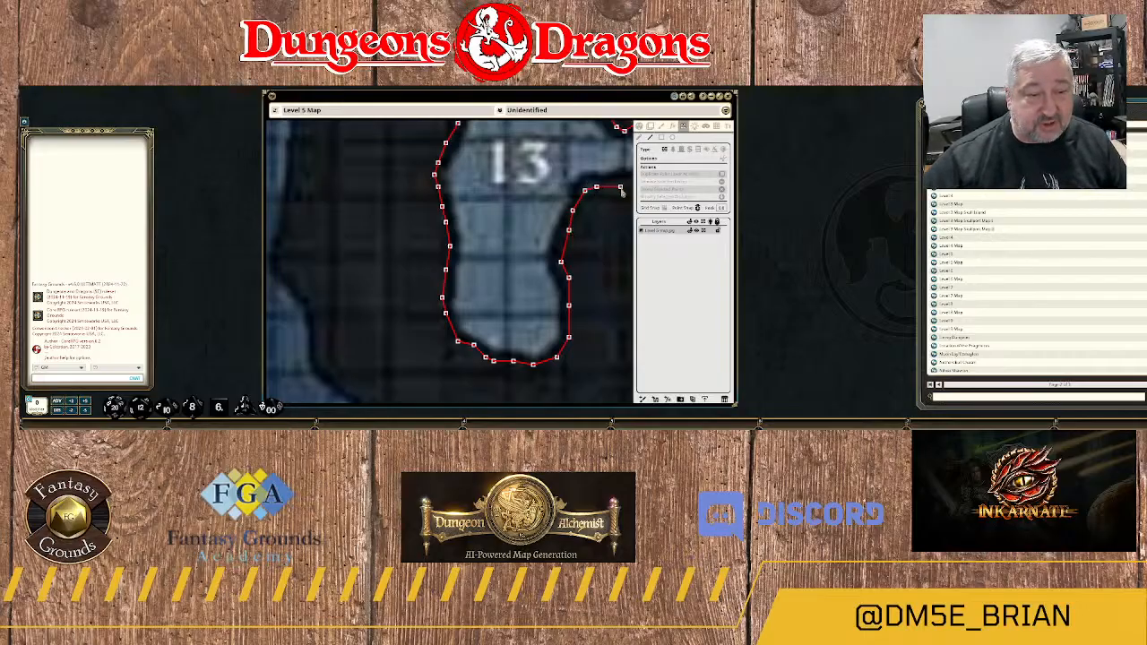
Round the northern tip of the rock projection southeast of area 13 and follow its eastern side south with the wall.
{"action": "left_click_drag", "start_coordinate": [600, 201], "coordinate": [517, 232]}
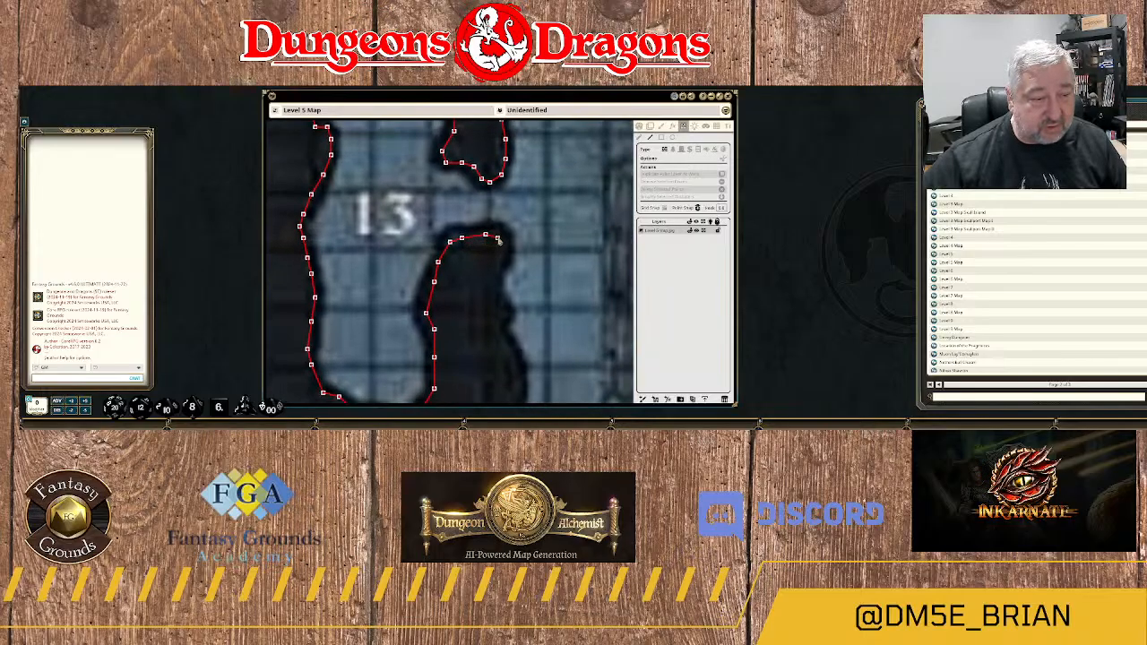
{"action": "left_click", "coordinate": [498, 261]}
{"action": "left_click", "coordinate": [494, 274]}
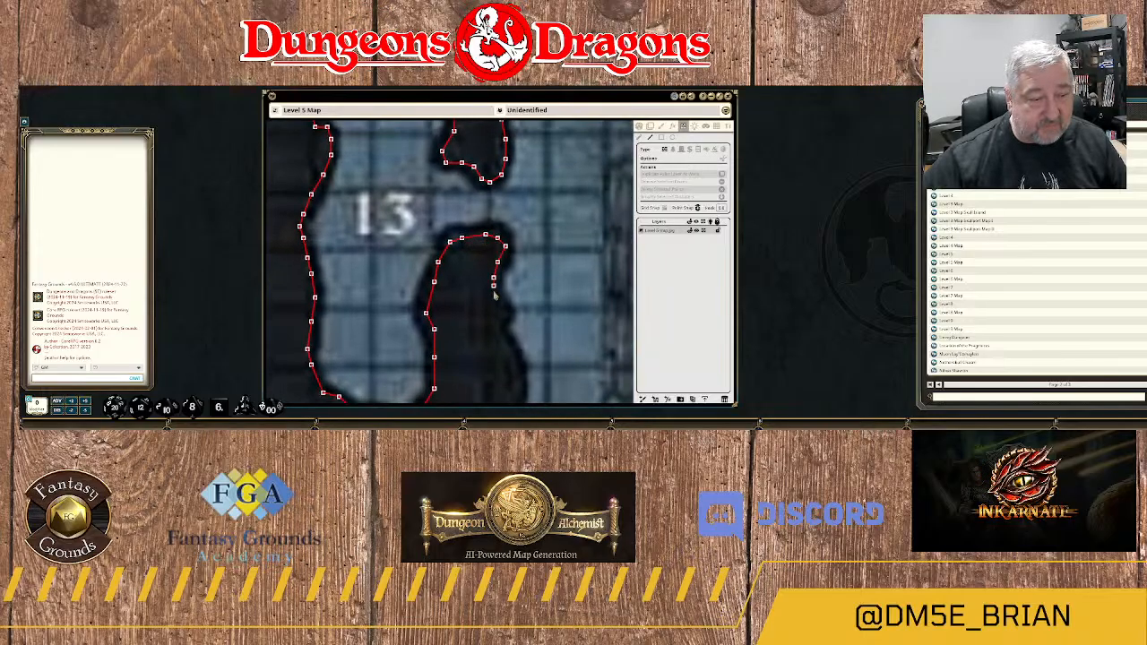
{"action": "left_click_drag", "start_coordinate": [495, 309], "coordinate": [475, 258]}
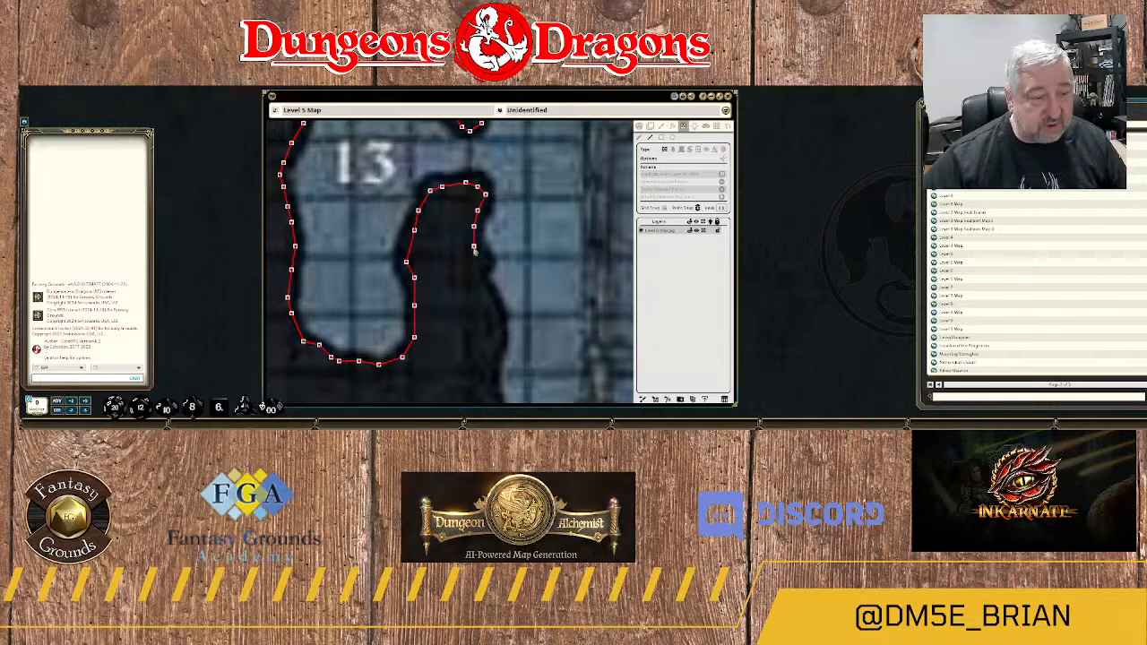
{"action": "left_click", "coordinate": [481, 262]}
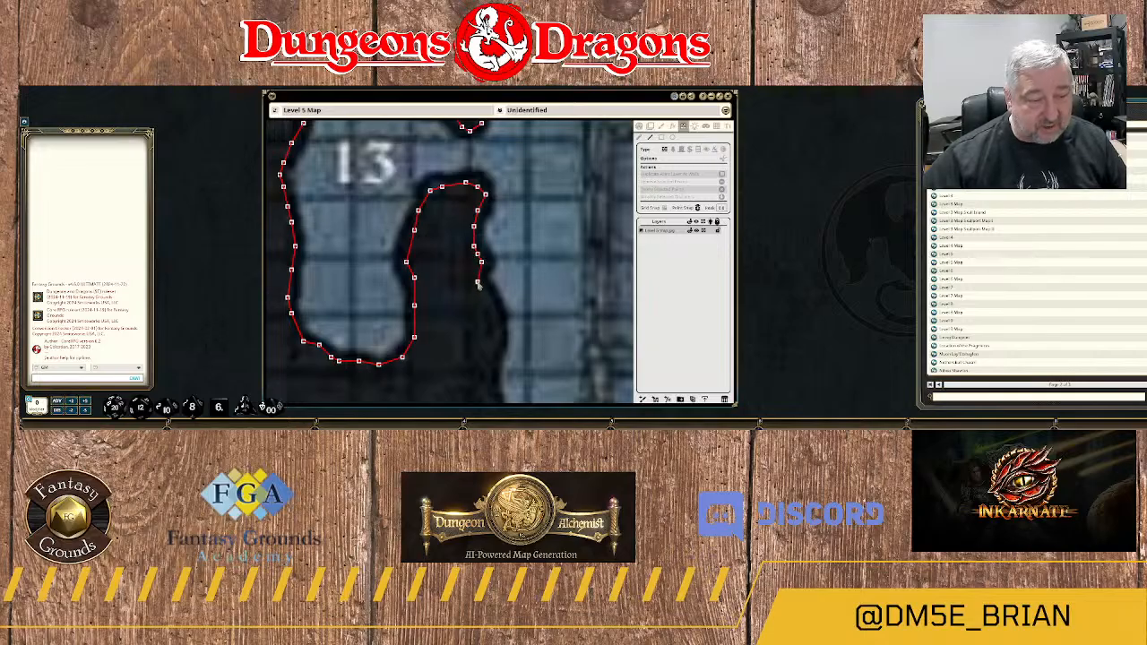
{"action": "left_click", "coordinate": [478, 283]}
{"action": "left_click", "coordinate": [490, 293]}
{"action": "left_click", "coordinate": [494, 314]}
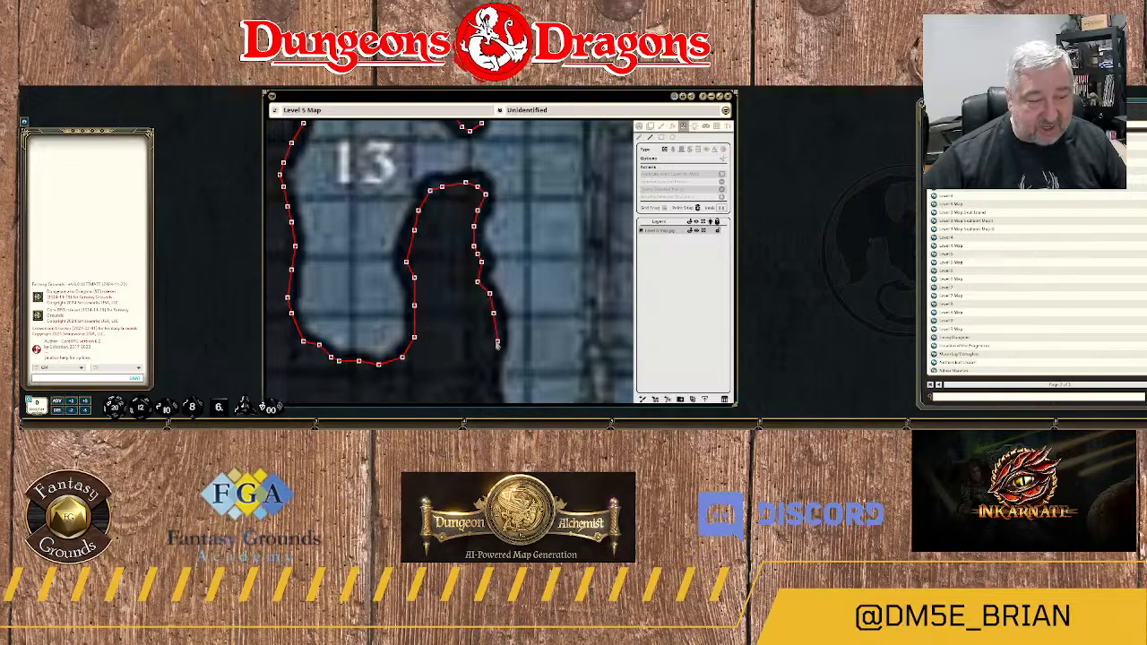
Continue the wall south along the western rock edge of the large cavern southeast of area 13.
{"action": "left_click_drag", "start_coordinate": [499, 347], "coordinate": [491, 263]}
{"action": "left_click", "coordinate": [490, 251]}
{"action": "left_click", "coordinate": [485, 265]}
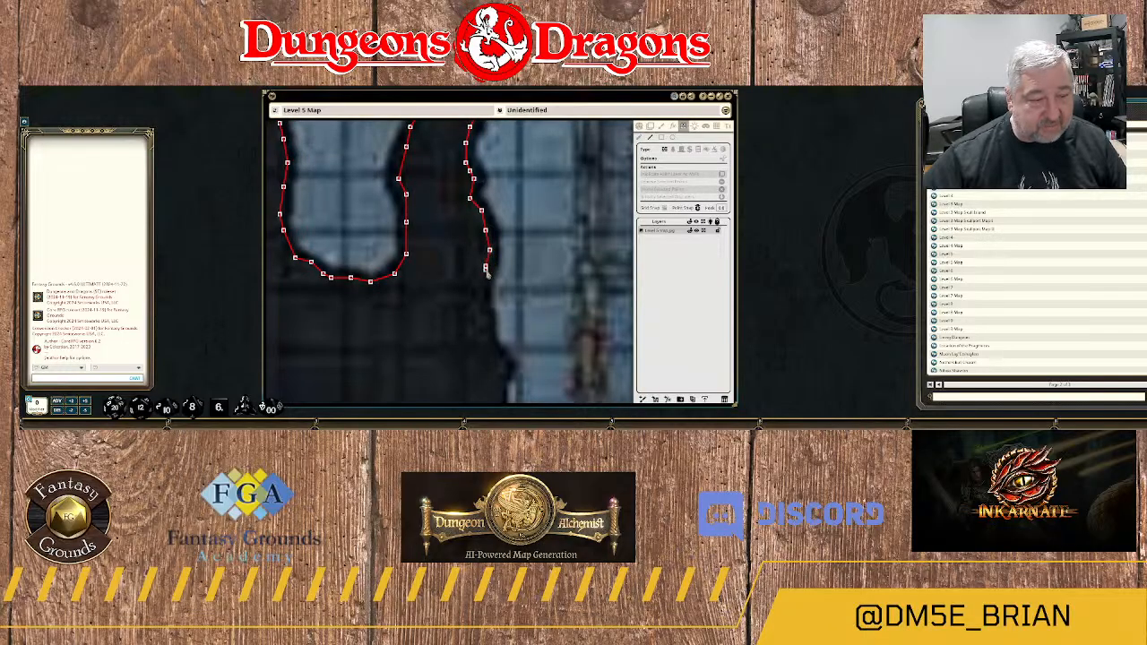
{"action": "left_click", "coordinate": [481, 317]}
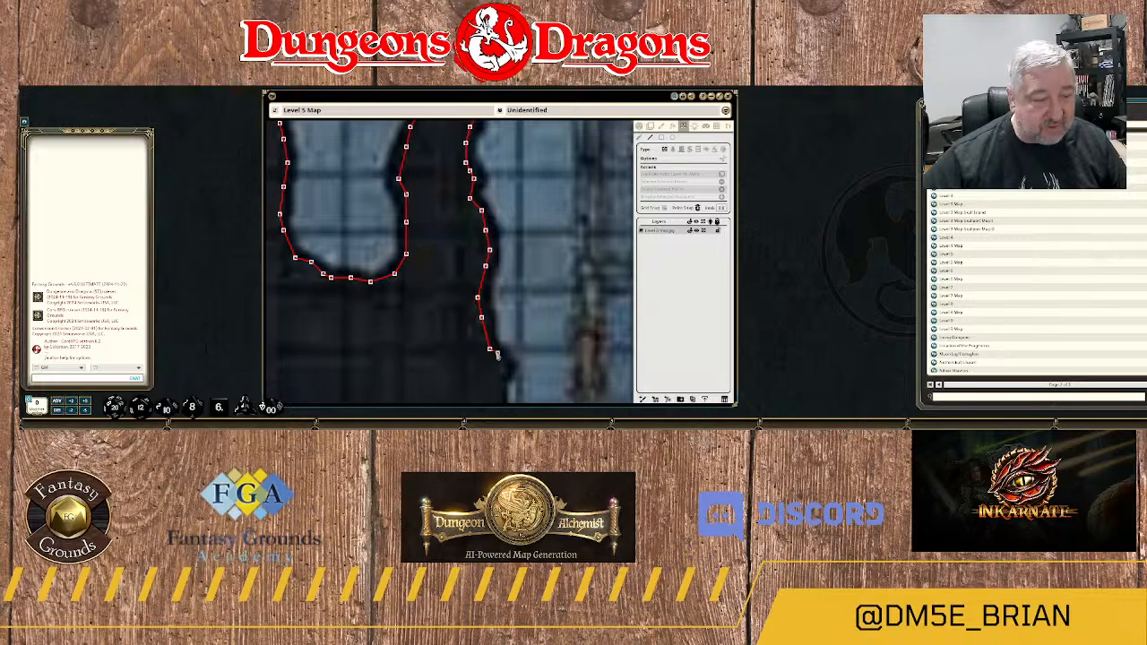
{"action": "left_click_drag", "start_coordinate": [491, 357], "coordinate": [476, 207]}
{"action": "left_click", "coordinate": [473, 211]}
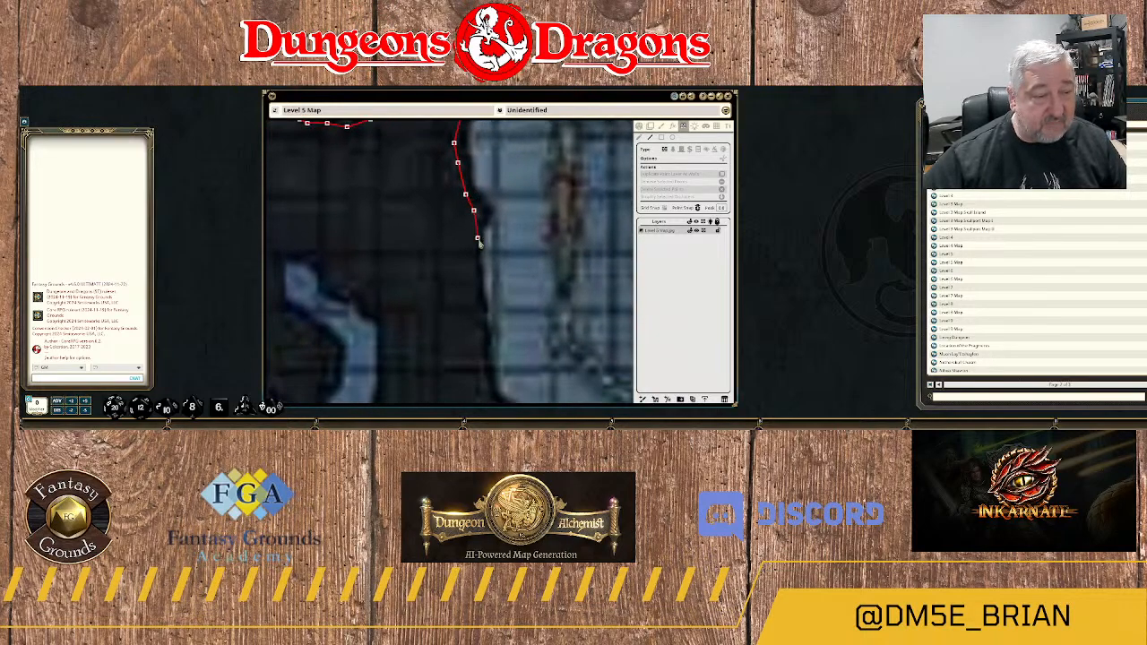
{"action": "left_click", "coordinate": [478, 228]}
{"action": "left_click", "coordinate": [474, 252]}
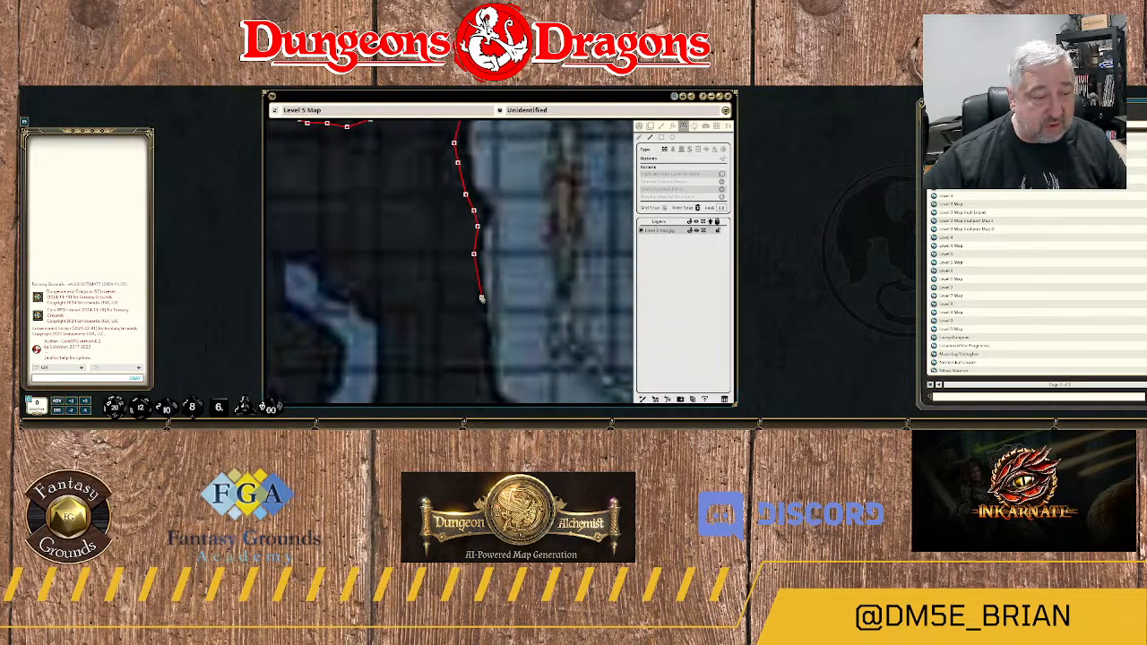
Extend the wall down to the large cavern's southwest corner and curve it southeast around that corner.
{"action": "left_click_drag", "start_coordinate": [482, 304], "coordinate": [470, 209]}
{"action": "left_click", "coordinate": [465, 208]}
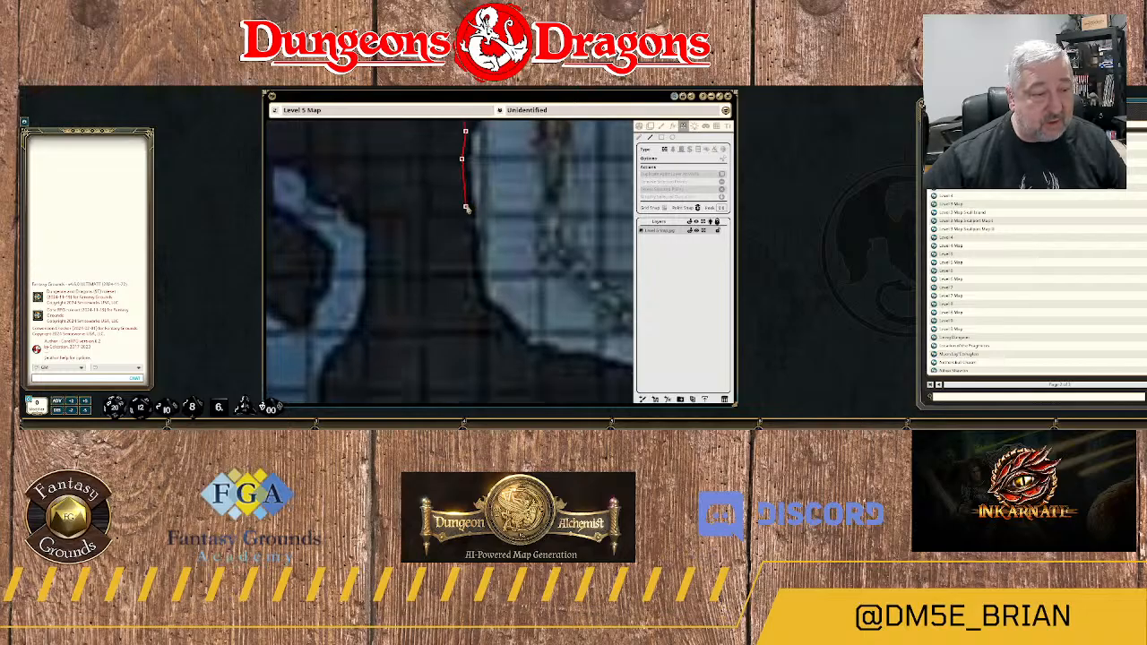
{"action": "left_click", "coordinate": [470, 254]}
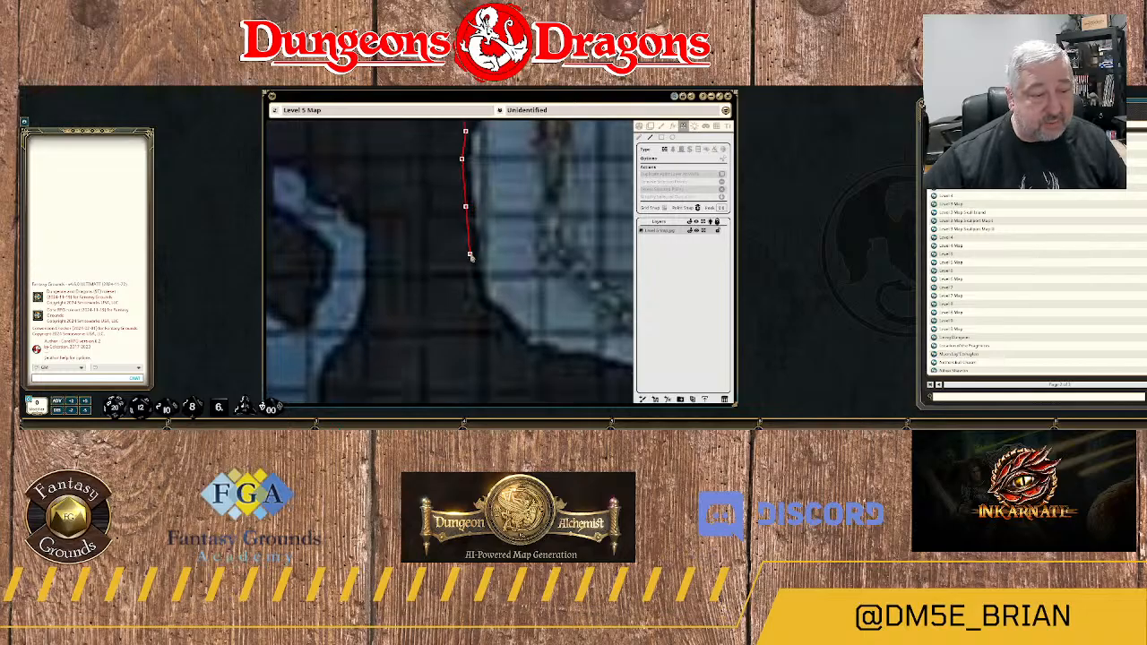
{"action": "left_click", "coordinate": [477, 309]}
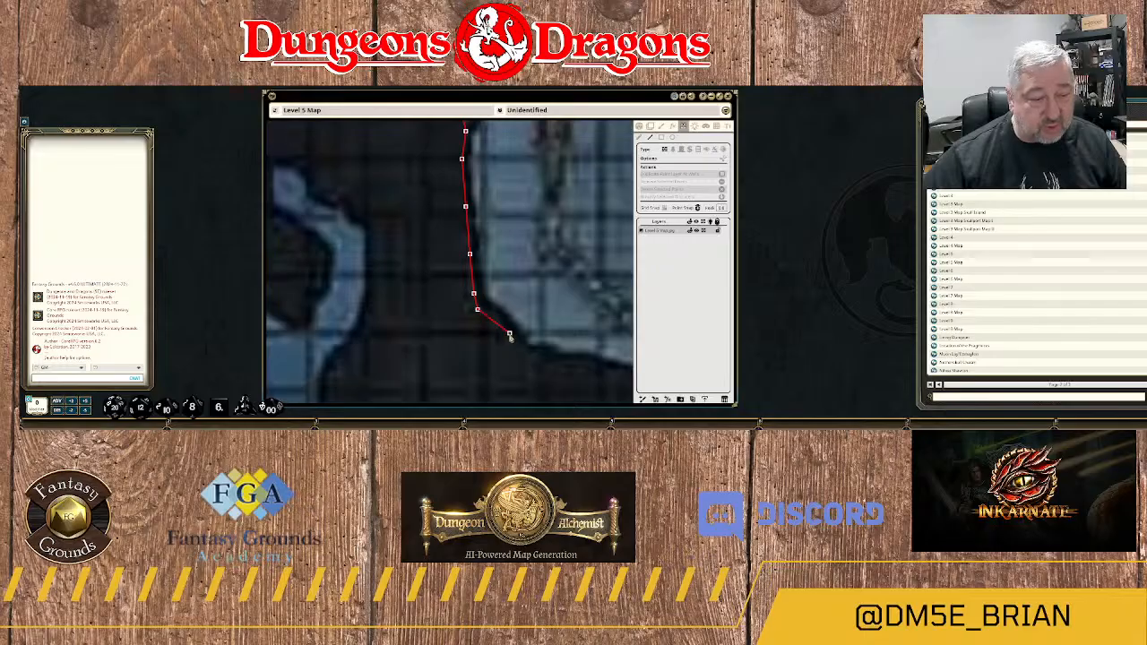
{"action": "left_click", "coordinate": [509, 337]}
{"action": "left_click", "coordinate": [533, 359]}
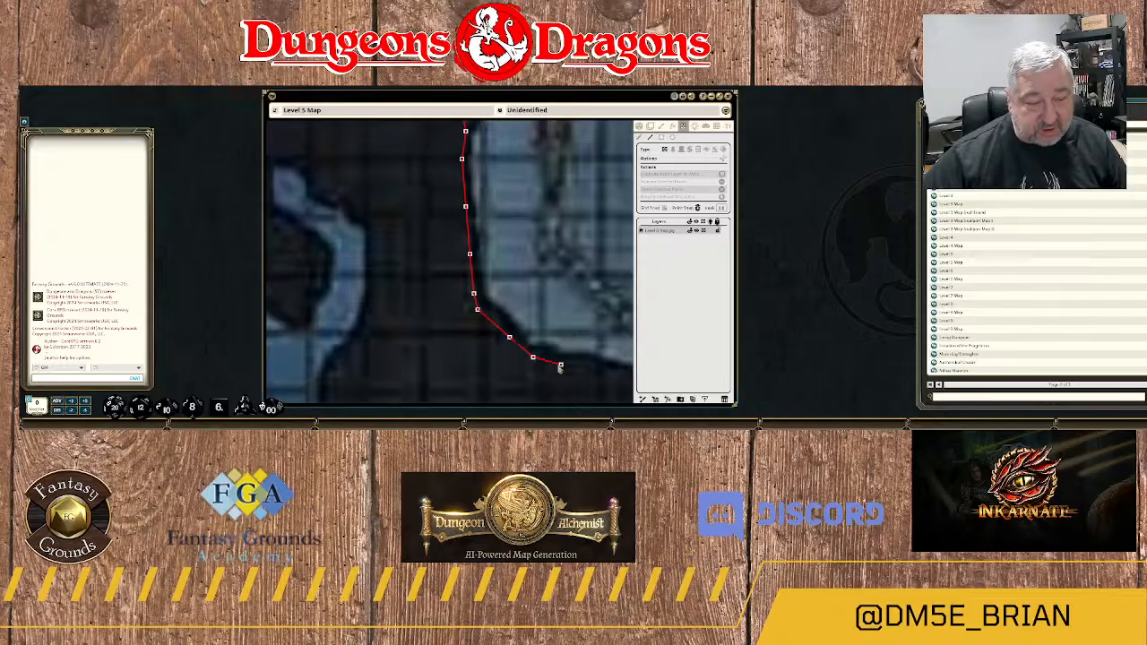
Run the wall east from the southwest corner along the large cavern's southern rock edge.
{"action": "left_click_drag", "start_coordinate": [559, 367], "coordinate": [457, 298]}
{"action": "left_click", "coordinate": [470, 294]}
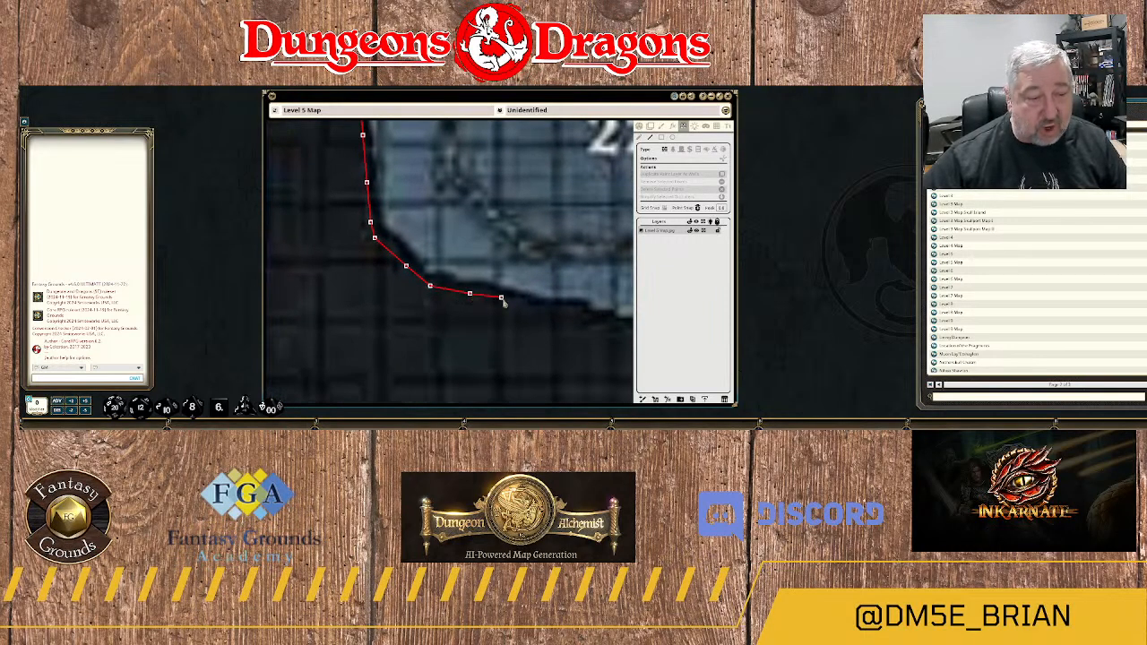
{"action": "left_click", "coordinate": [501, 298]}
{"action": "left_click", "coordinate": [545, 310]}
Follow the small notch in the cavern's southern edge with the wall and continue east toward the rock mass's northeast corner.
{"action": "left_click_drag", "start_coordinate": [581, 326], "coordinate": [445, 310]}
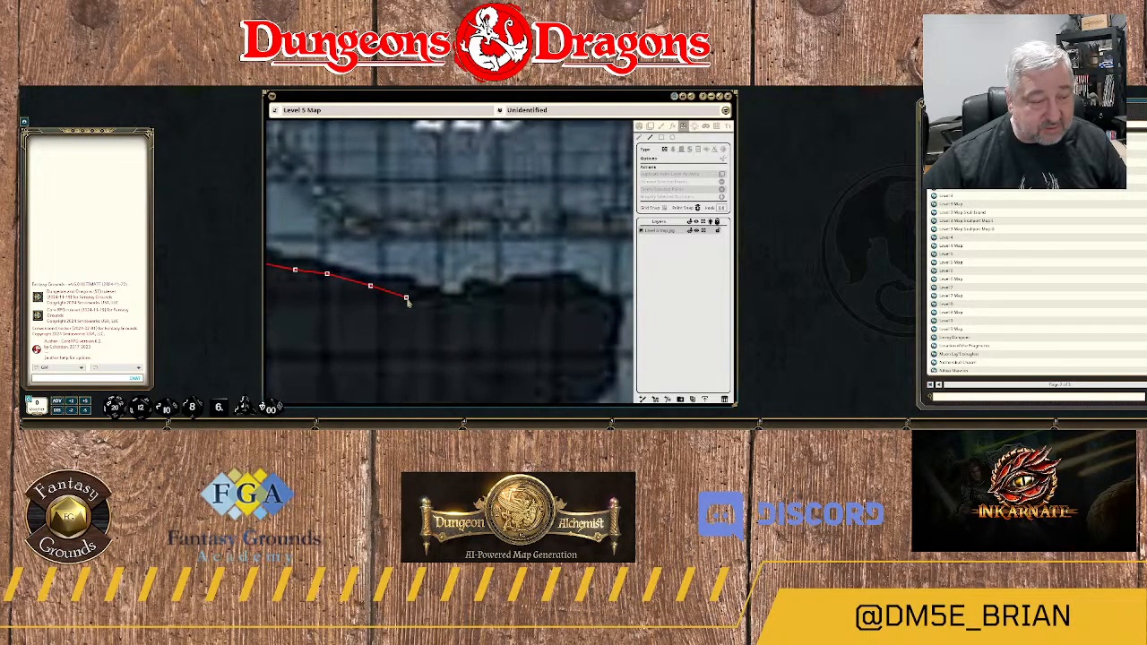
{"action": "left_click", "coordinate": [457, 302]}
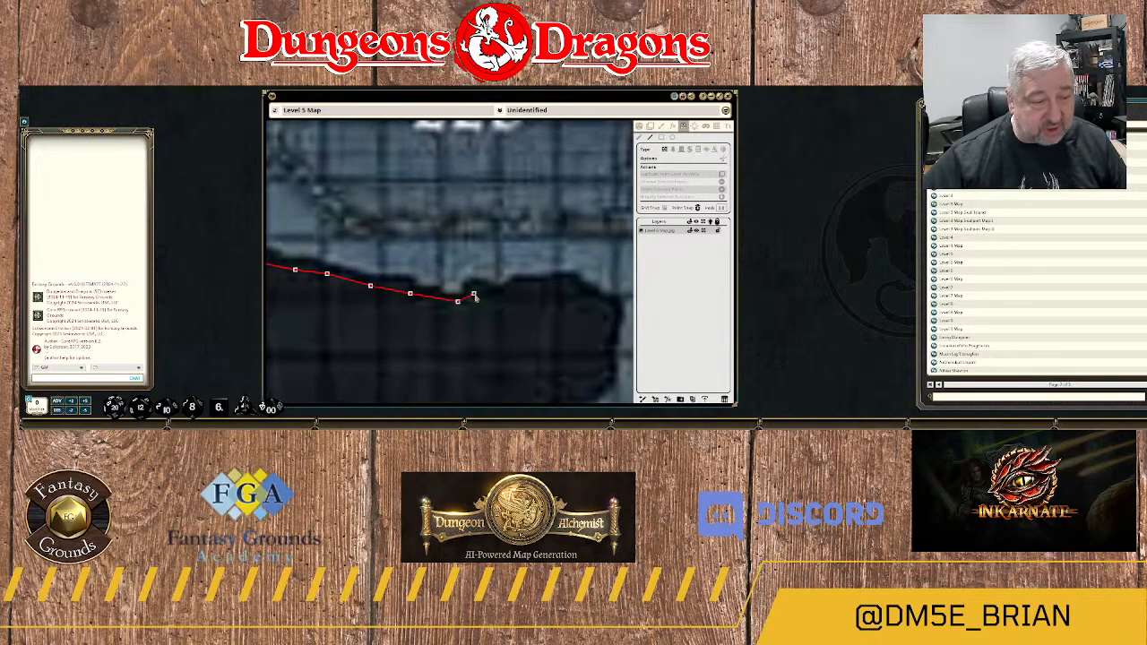
{"action": "left_click", "coordinate": [473, 289]}
{"action": "left_click", "coordinate": [493, 293]}
{"action": "left_click", "coordinate": [504, 294]}
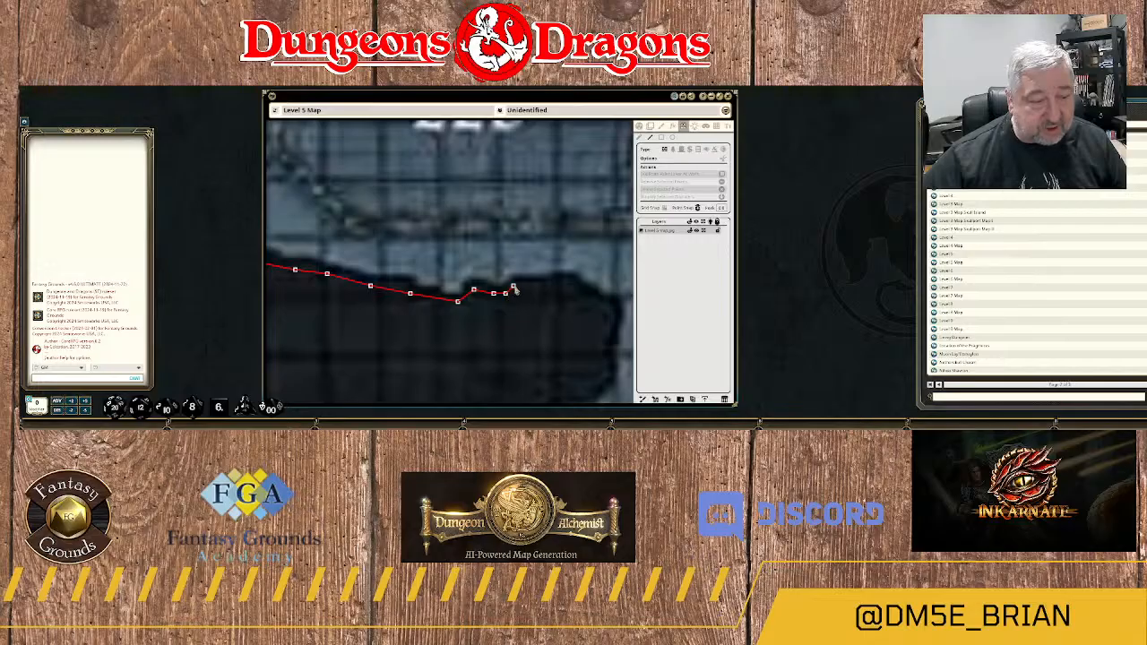
{"action": "left_click", "coordinate": [513, 286]}
{"action": "left_click", "coordinate": [563, 282]}
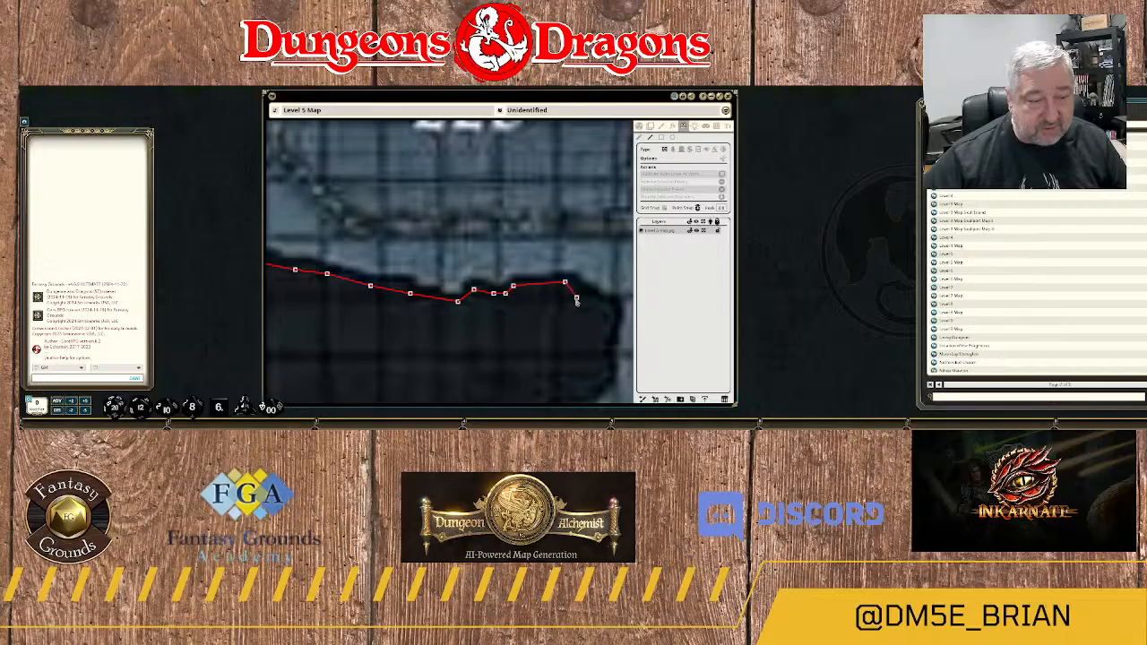
Wrap the wall around the eastern end of the rock mass northeast of area 14 to its southern side.
{"action": "left_click_drag", "start_coordinate": [587, 301], "coordinate": [421, 277]}
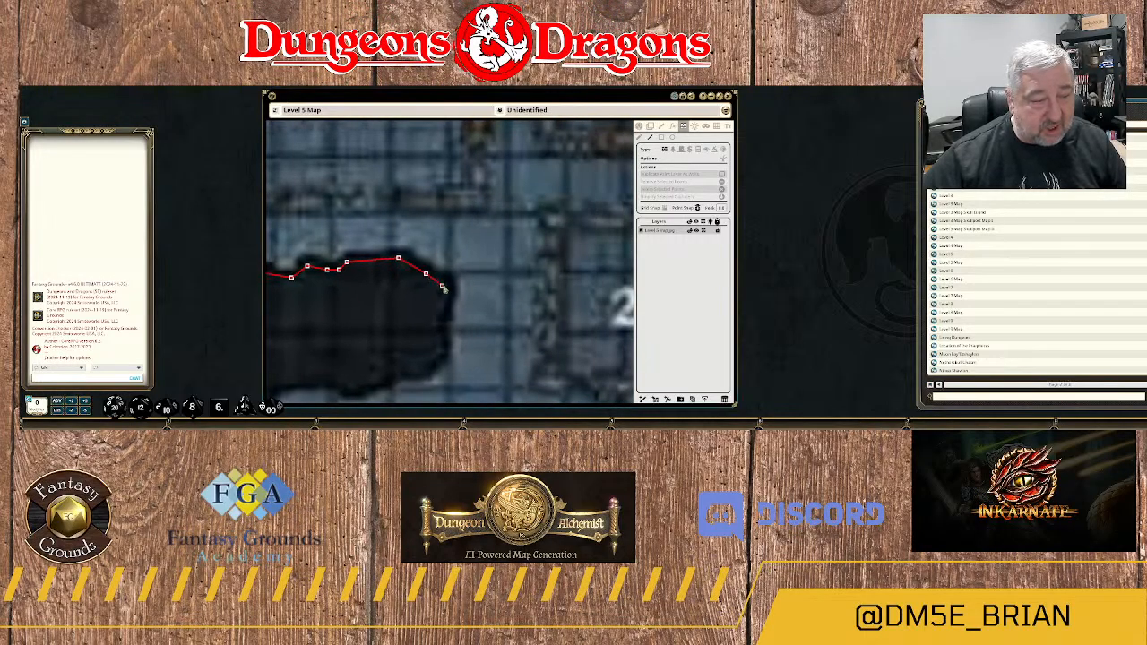
{"action": "left_click", "coordinate": [442, 286]}
{"action": "left_click", "coordinate": [442, 305]}
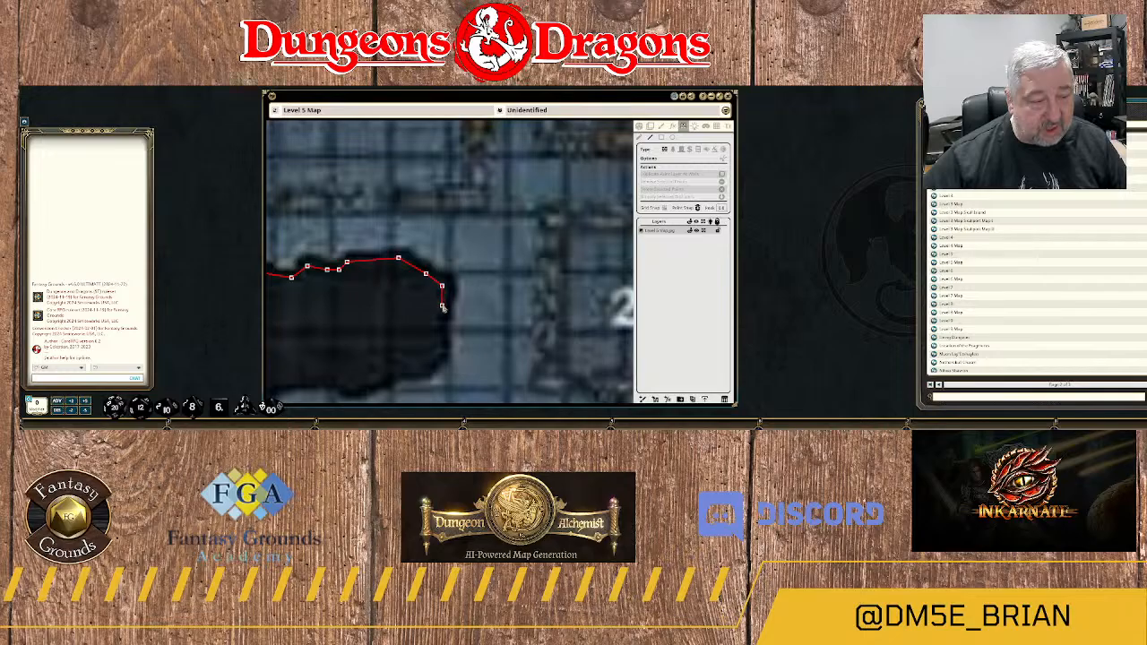
{"action": "left_click", "coordinate": [431, 370]}
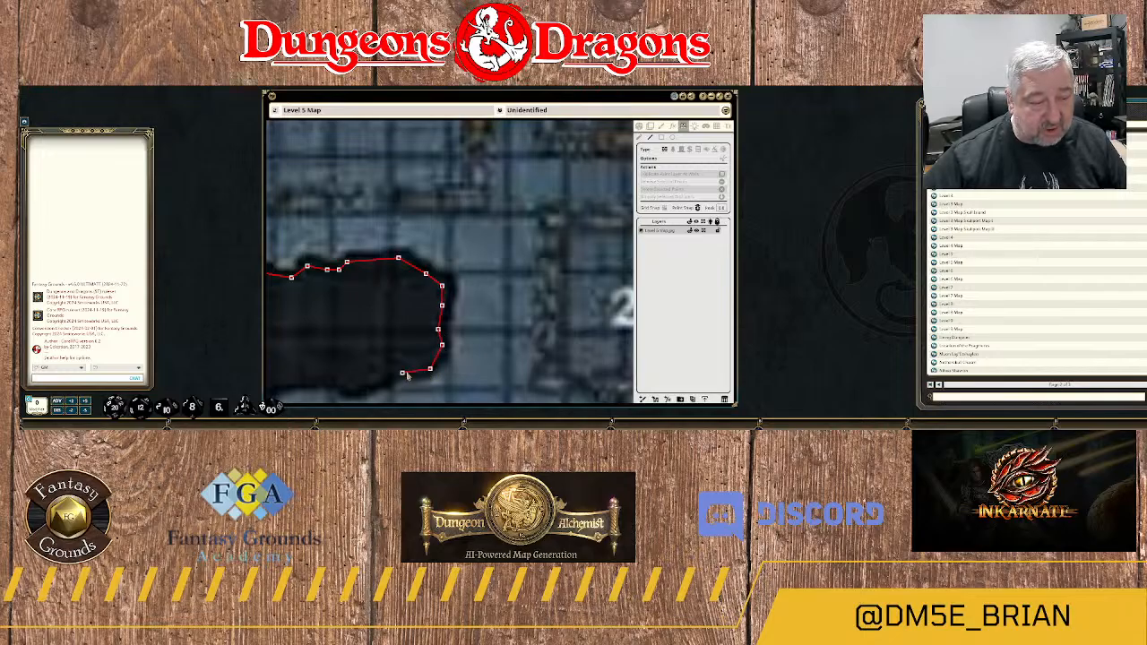
{"action": "left_click", "coordinate": [402, 374]}
{"action": "left_click_drag", "start_coordinate": [403, 373], "coordinate": [535, 296]}
Run the wall west along the southern edge of the rock mass northeast of area 14, following its small bulge.
{"action": "left_click", "coordinate": [533, 288]}
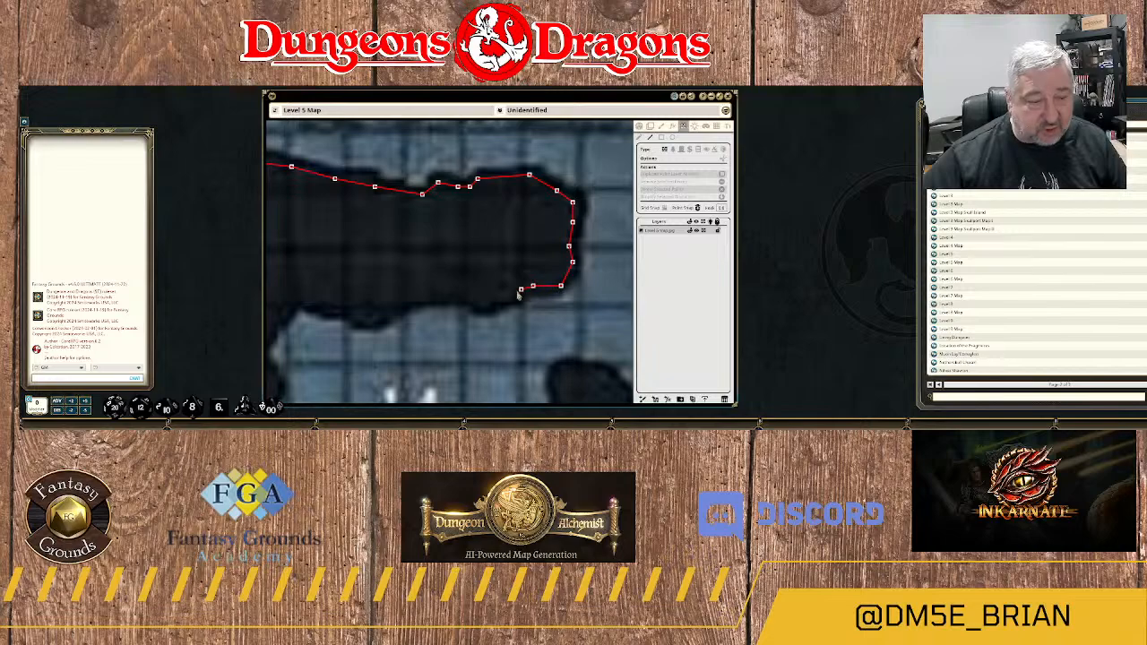
{"action": "left_click", "coordinate": [513, 293]}
{"action": "left_click", "coordinate": [501, 298]}
{"action": "left_click", "coordinate": [485, 305]}
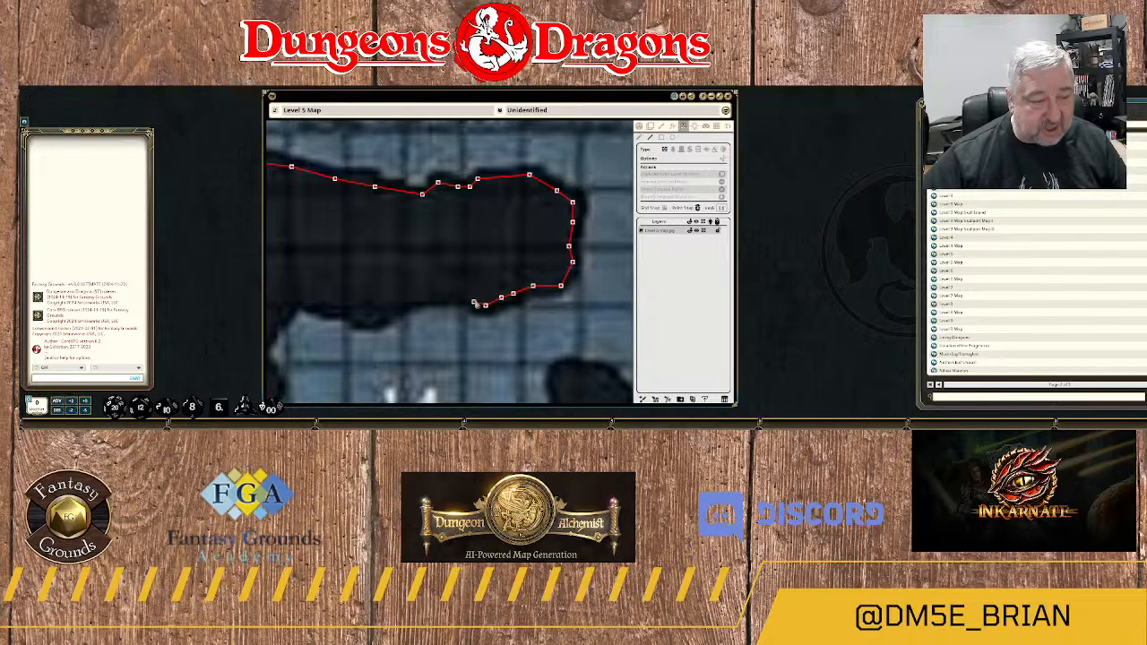
{"action": "left_click", "coordinate": [473, 298]}
{"action": "left_click", "coordinate": [456, 295]}
{"action": "left_click", "coordinate": [436, 298]}
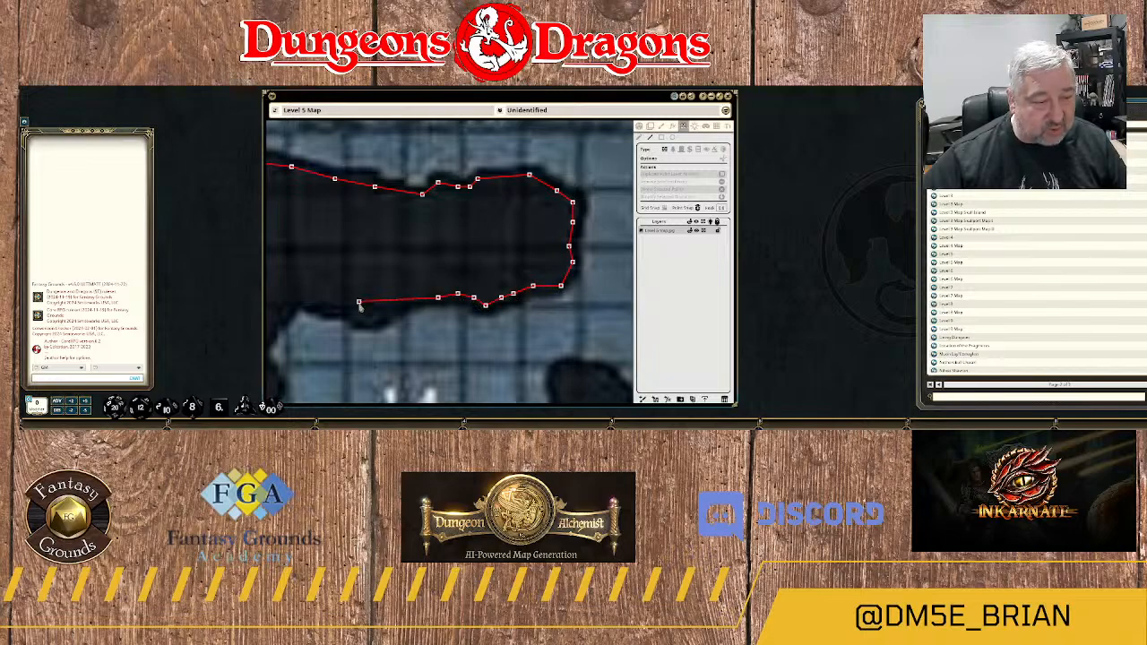
Continue the wall west along area 14's northern edge, around the small dip, to the area's northwest corner.
{"action": "left_click", "coordinate": [358, 302]}
{"action": "left_click_drag", "start_coordinate": [358, 302], "coordinate": [461, 235]}
{"action": "left_click", "coordinate": [517, 233]}
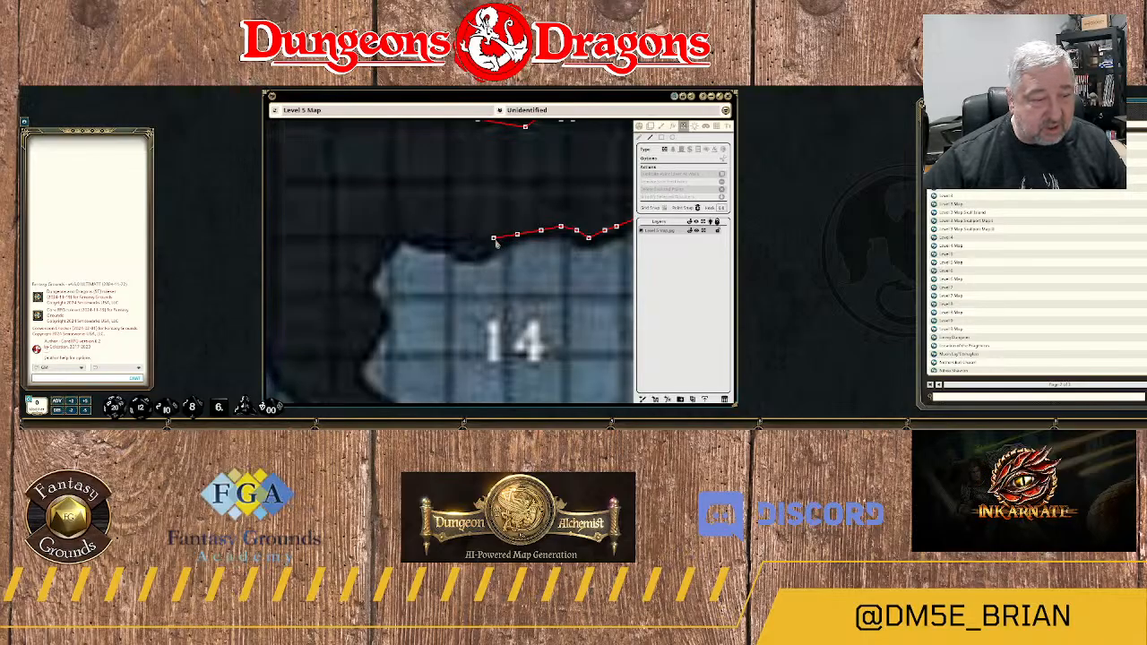
{"action": "left_click", "coordinate": [493, 237]}
{"action": "left_click", "coordinate": [480, 250]}
{"action": "left_click", "coordinate": [469, 248]}
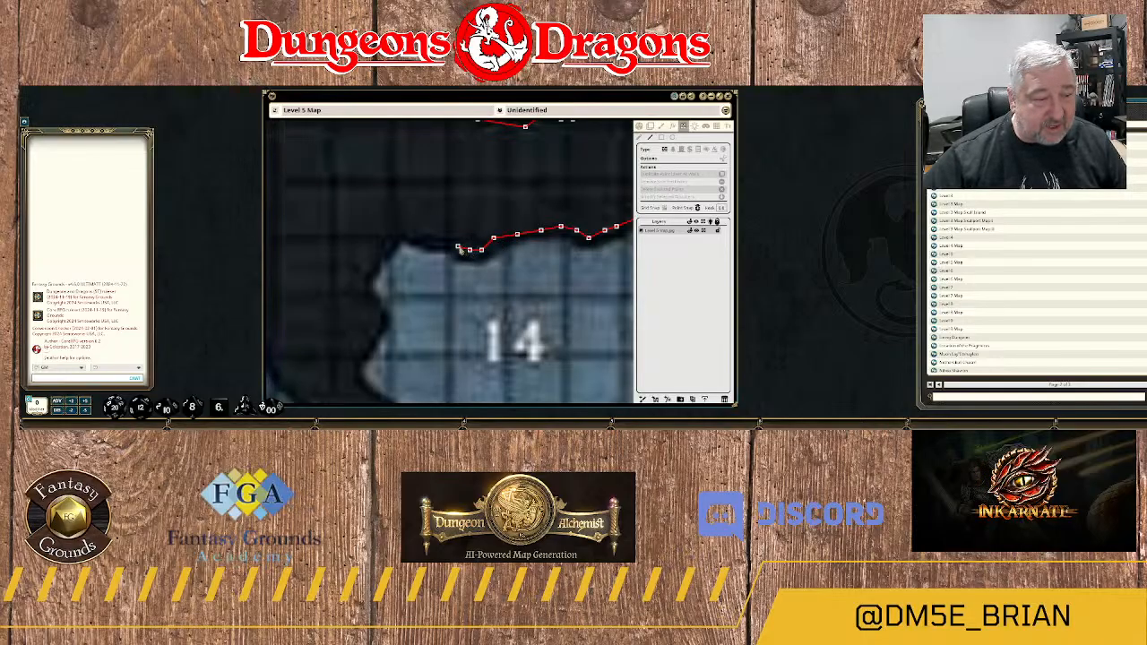
{"action": "left_click", "coordinate": [458, 244]}
{"action": "left_click", "coordinate": [450, 238]}
{"action": "left_click", "coordinate": [427, 235]}
Curve the wall around area 14's northwest corner and down the upper part of its western edge.
{"action": "left_click_drag", "start_coordinate": [464, 202], "coordinate": [516, 163]}
{"action": "left_click", "coordinate": [441, 194]}
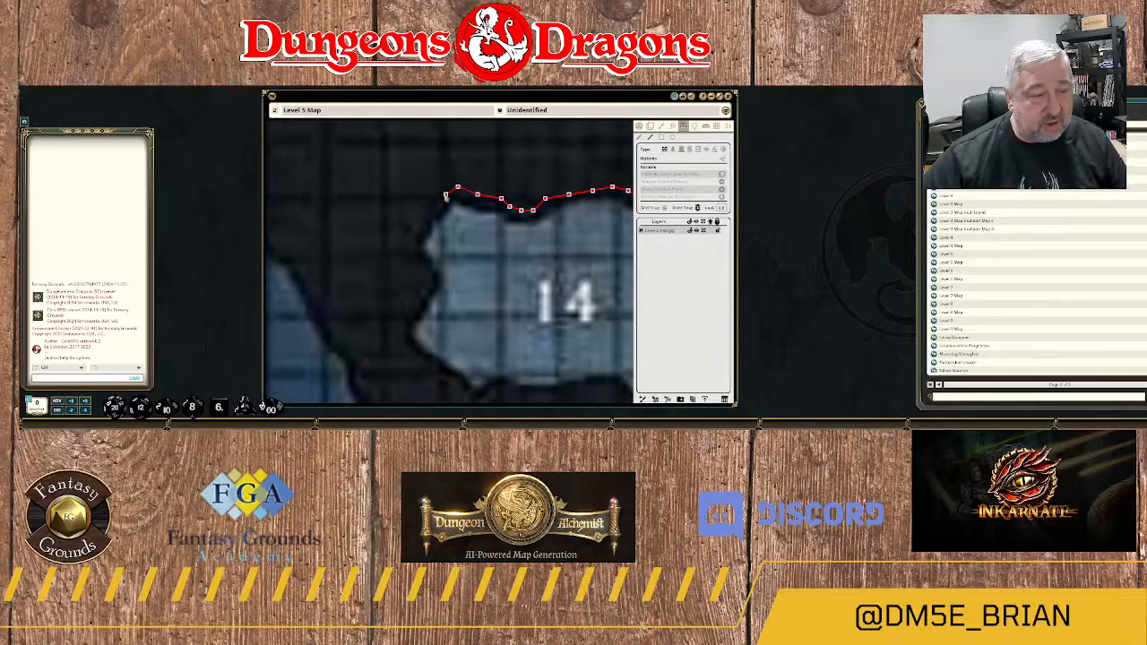
{"action": "left_click", "coordinate": [434, 206]}
{"action": "left_click", "coordinate": [418, 225]}
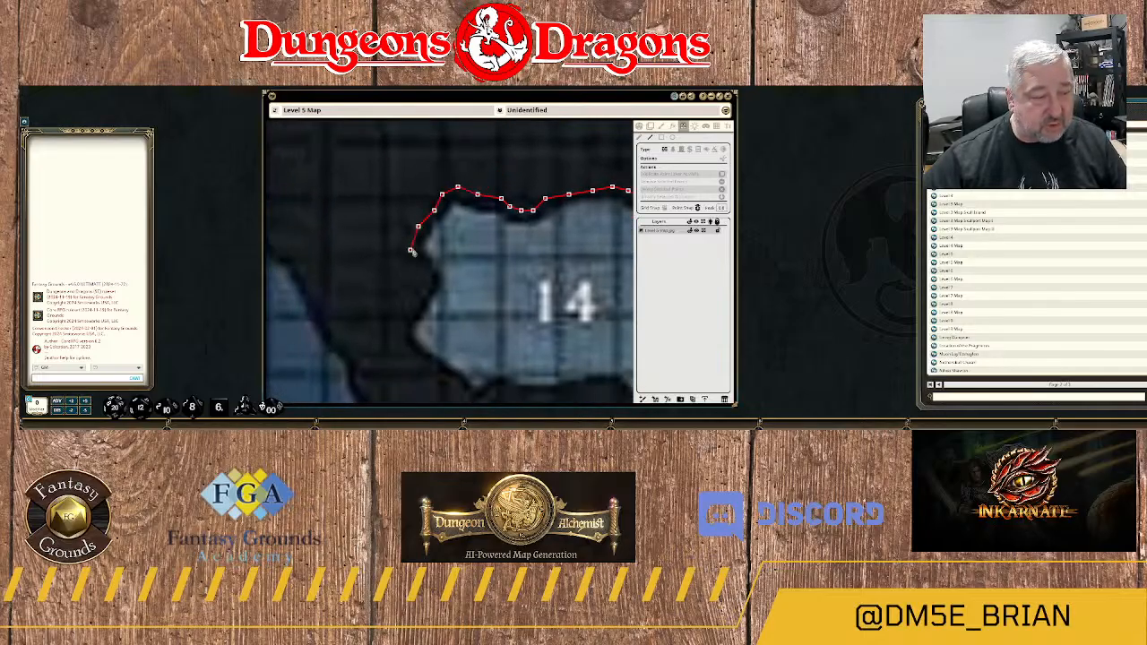
{"action": "left_click", "coordinate": [428, 271]}
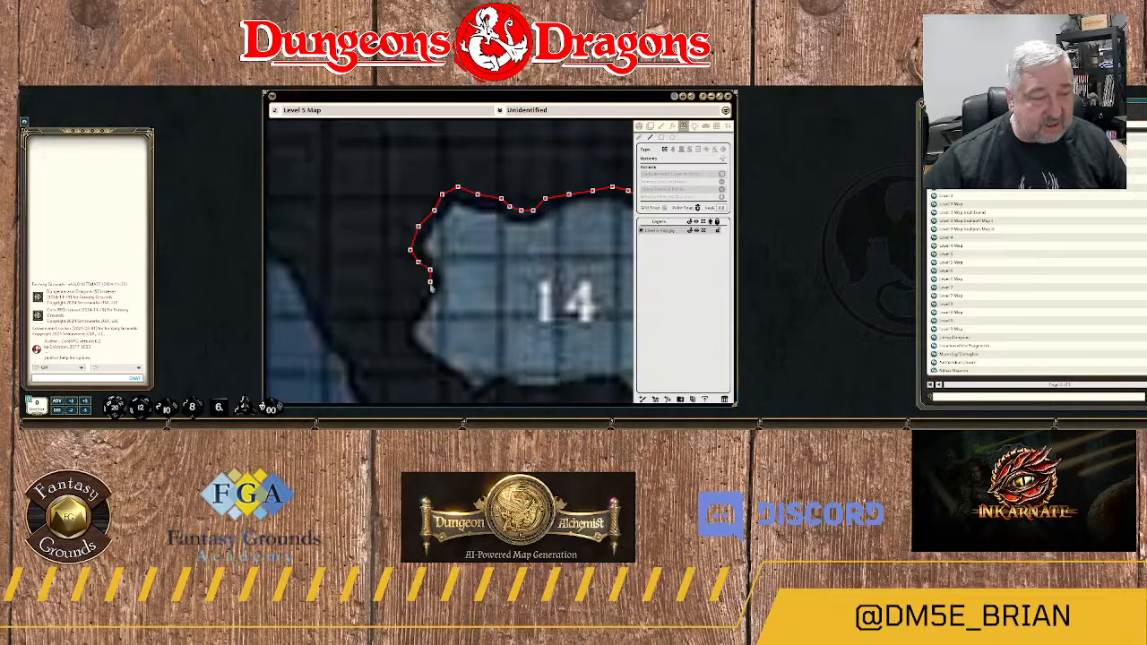
{"action": "left_click", "coordinate": [430, 283]}
Trace the wall around area 14's lower western bulge and southeast along its southwest edge to the small notch.
{"action": "left_click_drag", "start_coordinate": [451, 311], "coordinate": [510, 168]}
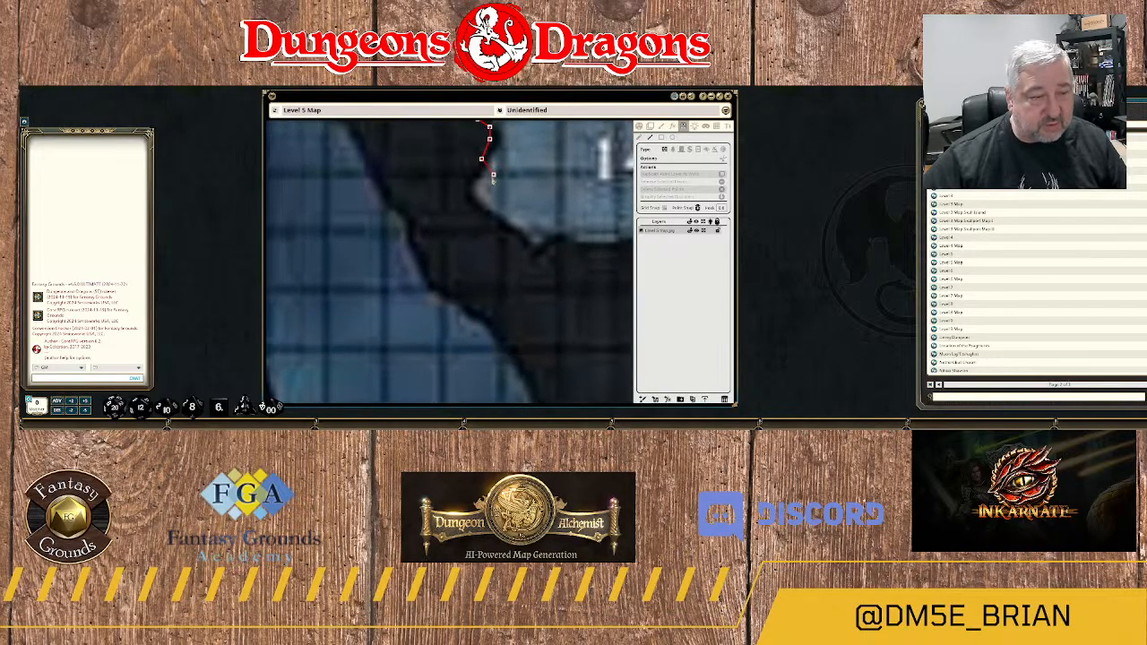
{"action": "left_click", "coordinate": [466, 184]}
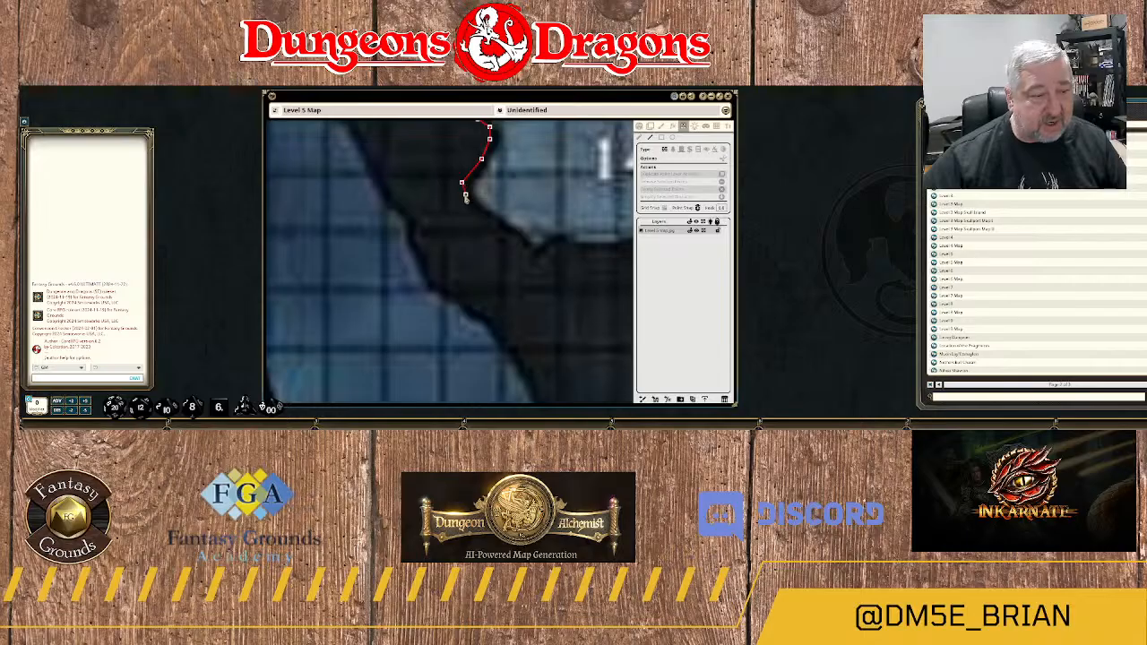
{"action": "left_click", "coordinate": [490, 220]}
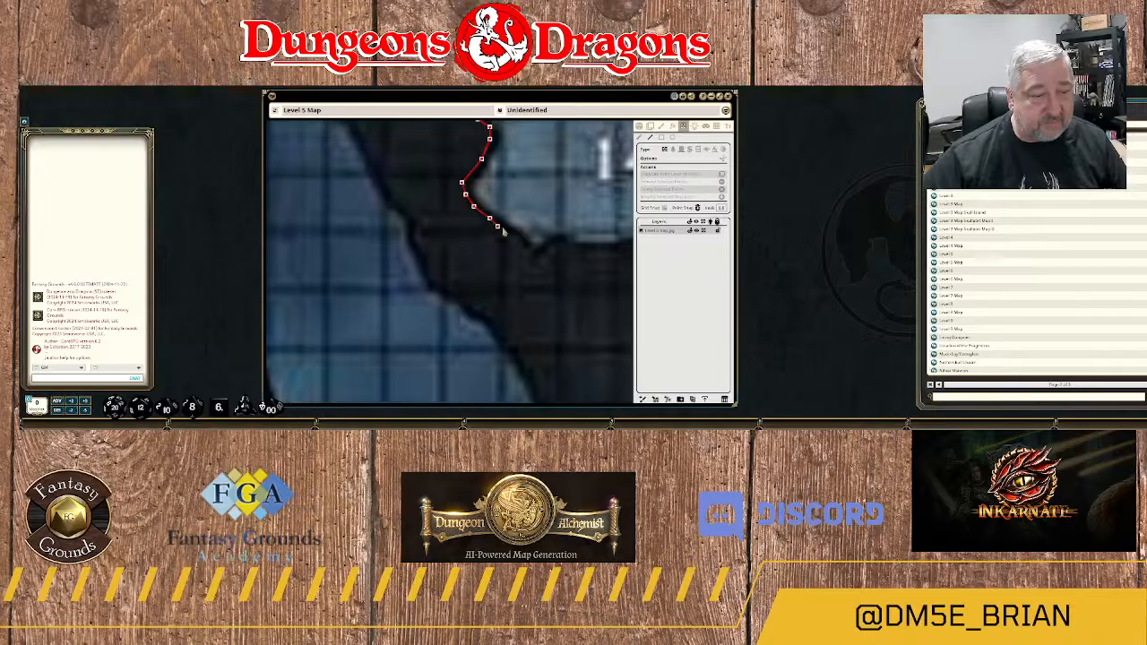
{"action": "left_click", "coordinate": [505, 231]}
{"action": "left_click", "coordinate": [517, 246]}
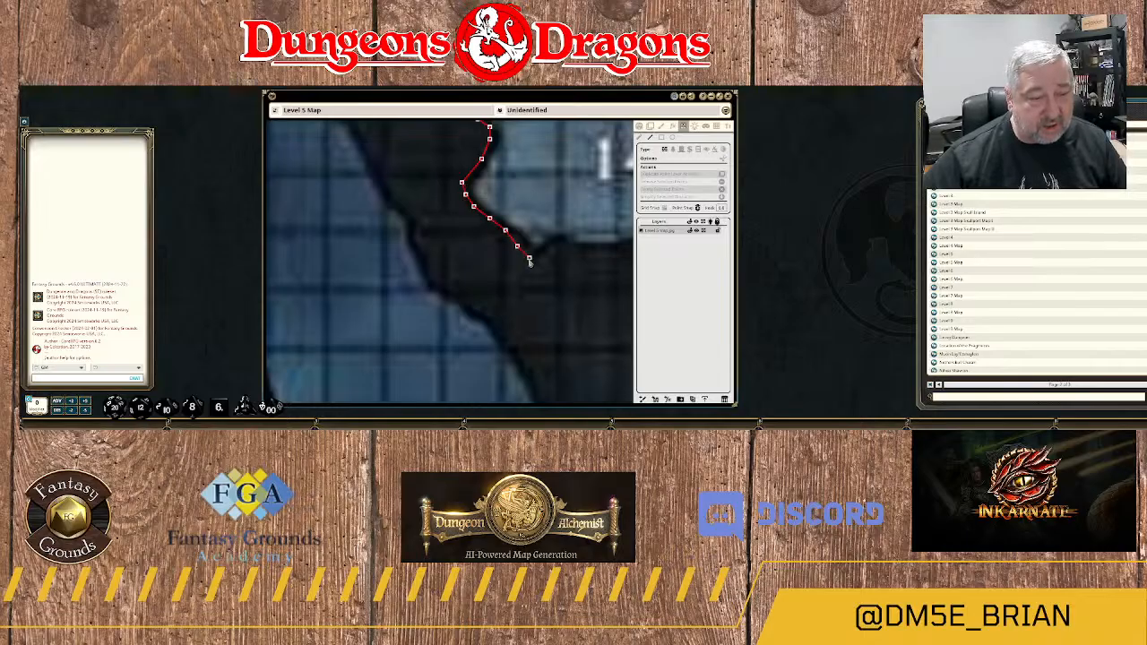
{"action": "left_click", "coordinate": [530, 259]}
{"action": "left_click", "coordinate": [538, 262]}
Bring the wall out of the southwest notch and run it east along area 14's southern edge.
{"action": "left_click_drag", "start_coordinate": [558, 259], "coordinate": [475, 286]}
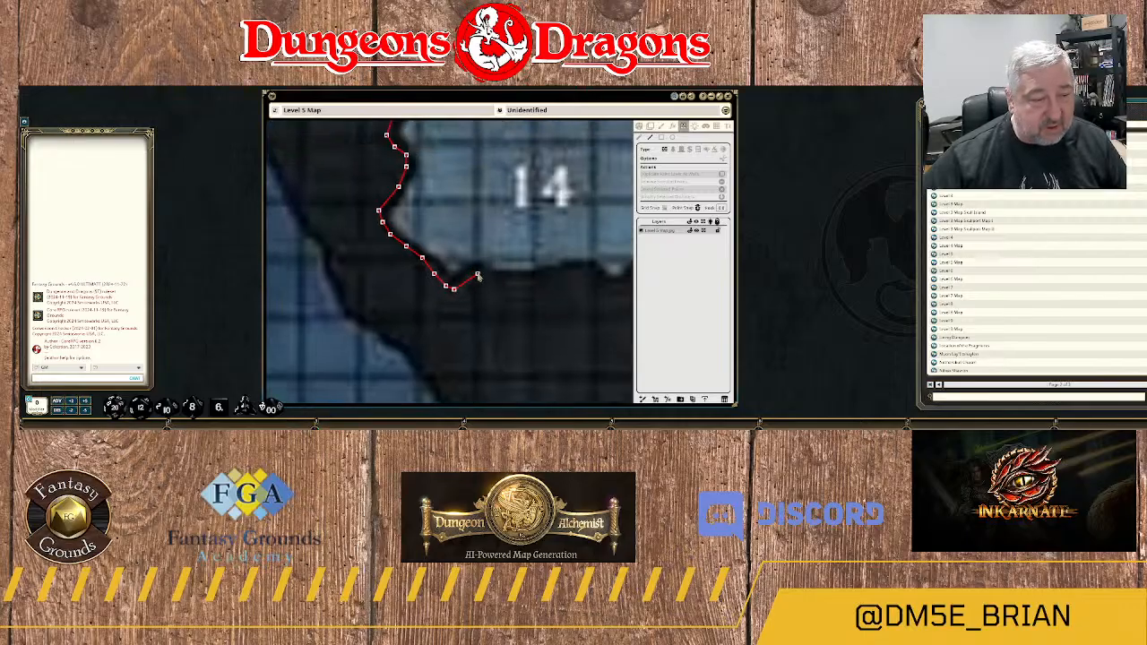
{"action": "left_click", "coordinate": [477, 273]}
{"action": "left_click", "coordinate": [508, 283]}
{"action": "left_click", "coordinate": [558, 275]}
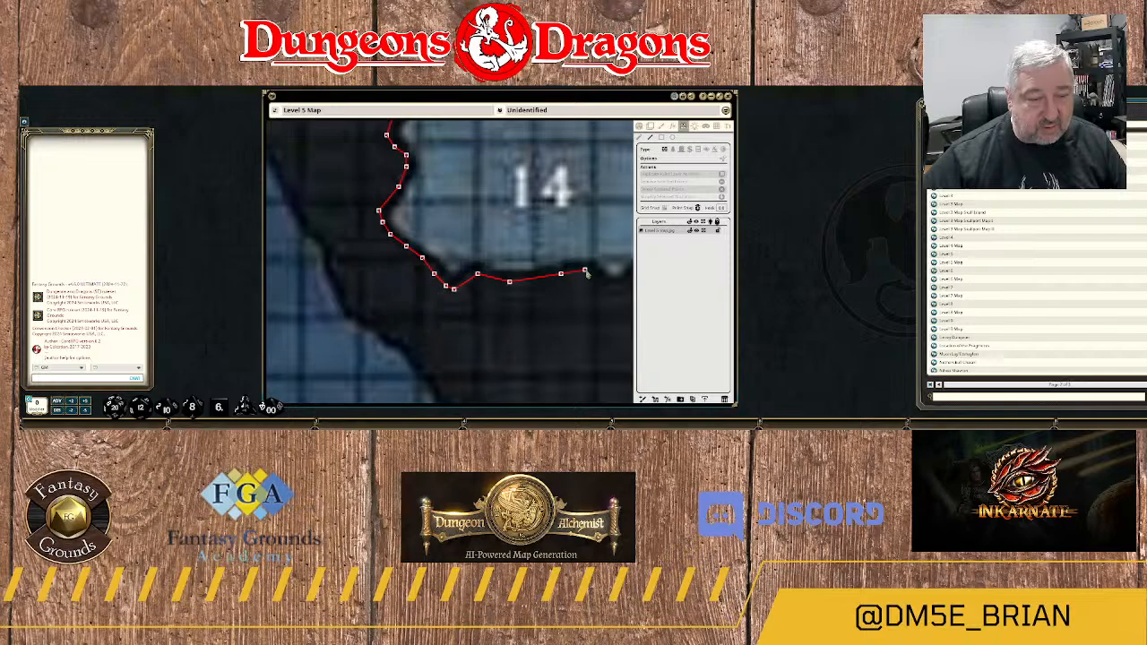
Follow the small dip near area 14's southeast corner and turn the wall north at the base of the rock spur.
{"action": "left_click_drag", "start_coordinate": [583, 275], "coordinate": [394, 288]}
{"action": "left_click", "coordinate": [414, 297]}
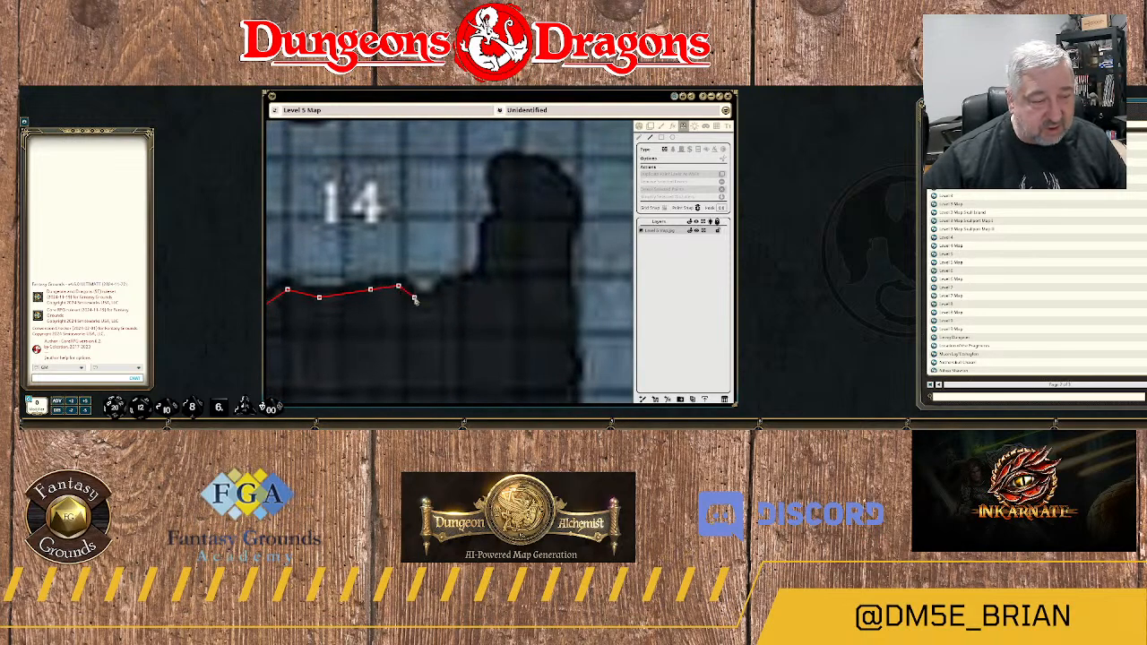
{"action": "left_click", "coordinate": [430, 301]}
{"action": "left_click", "coordinate": [446, 286]}
{"action": "left_click", "coordinate": [466, 286]}
{"action": "left_click", "coordinate": [478, 282]}
{"action": "left_click", "coordinate": [485, 272]}
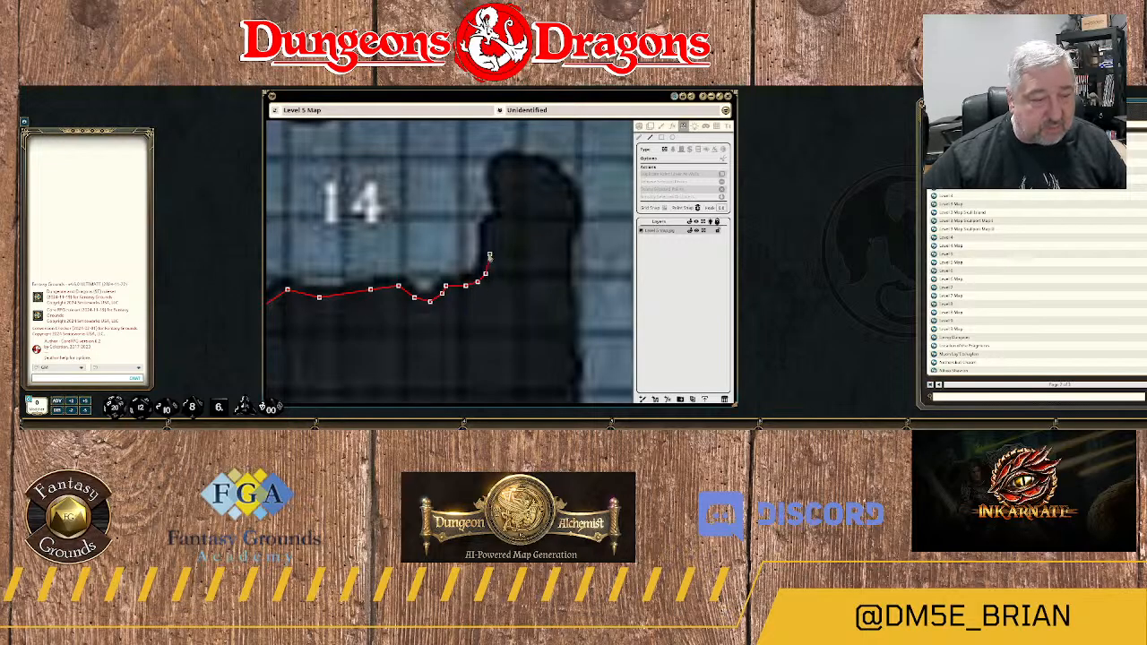
Extend the wall up the western side of the rock spur east of area 14 and over its tip.
{"action": "left_click", "coordinate": [485, 231]}
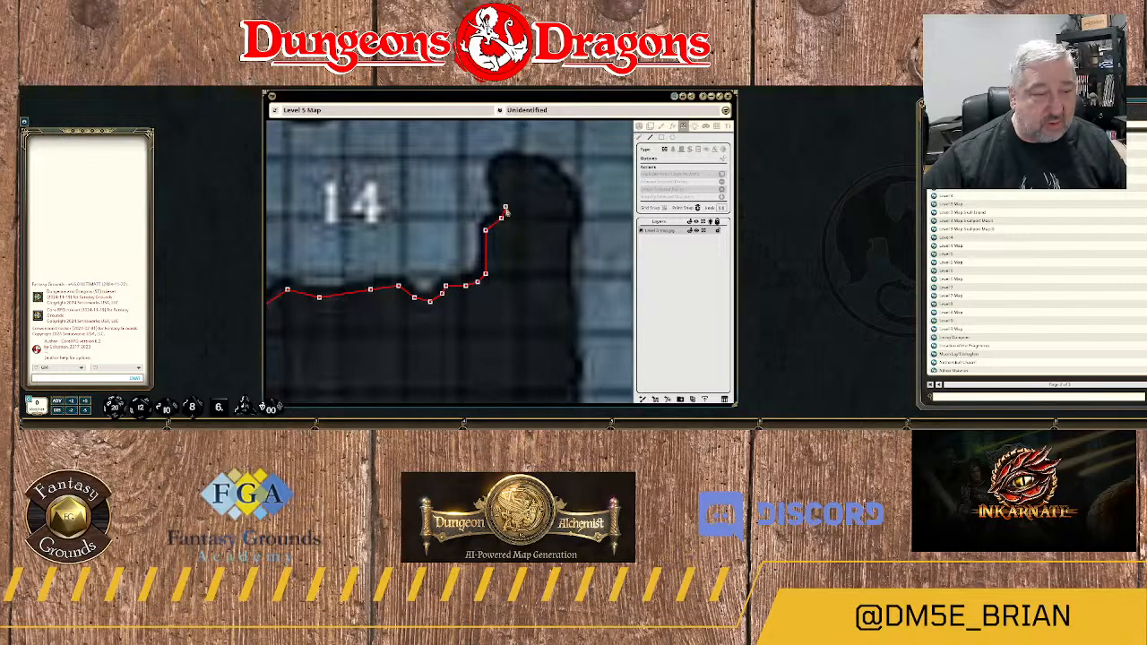
{"action": "left_click", "coordinate": [504, 208]}
{"action": "left_click", "coordinate": [494, 179]}
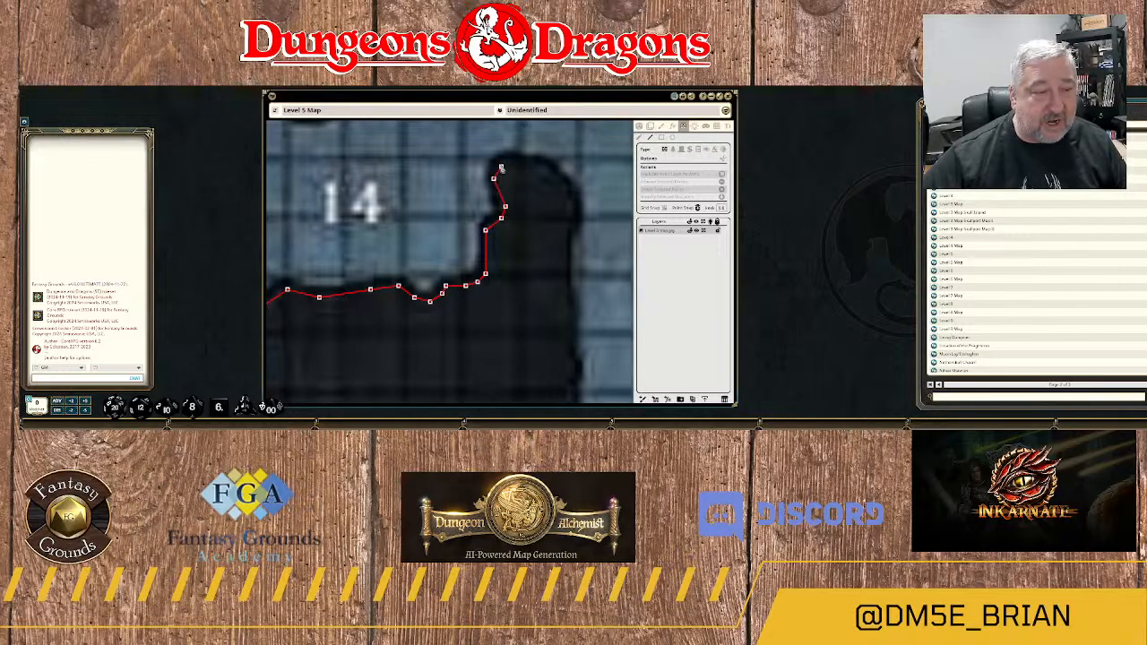
{"action": "left_click", "coordinate": [501, 163]}
{"action": "left_click", "coordinate": [513, 163]}
{"action": "left_click", "coordinate": [528, 169]}
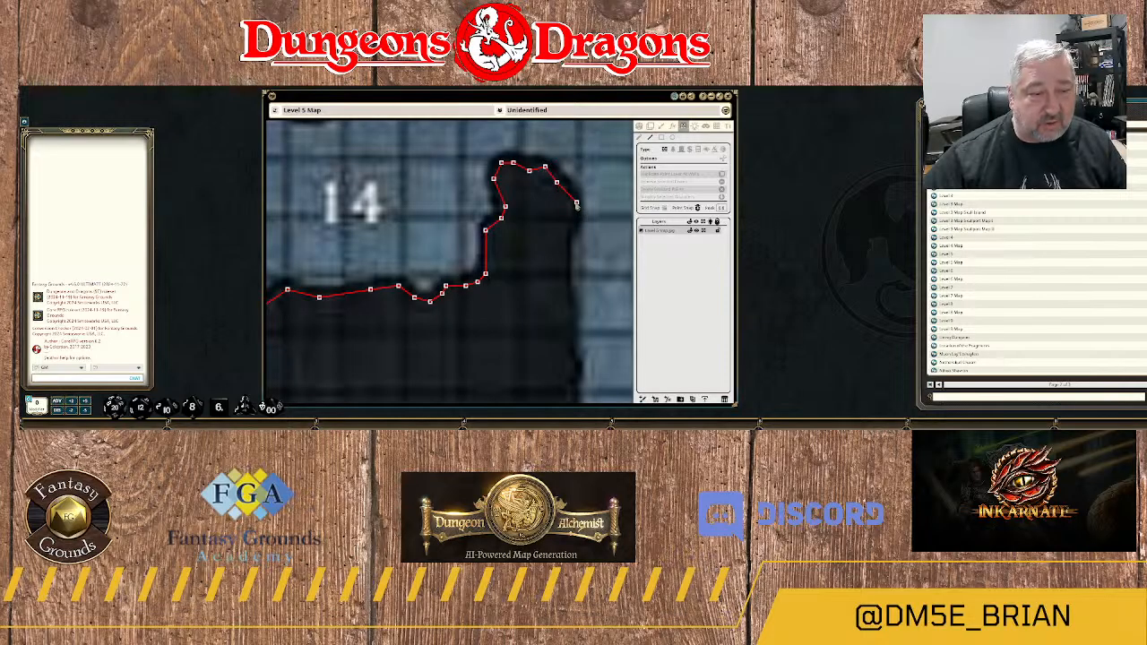
Run the wall south down the spur's eastern side along the western edge of the neighbouring alcove.
{"action": "left_click", "coordinate": [573, 223]}
{"action": "left_click", "coordinate": [565, 254]}
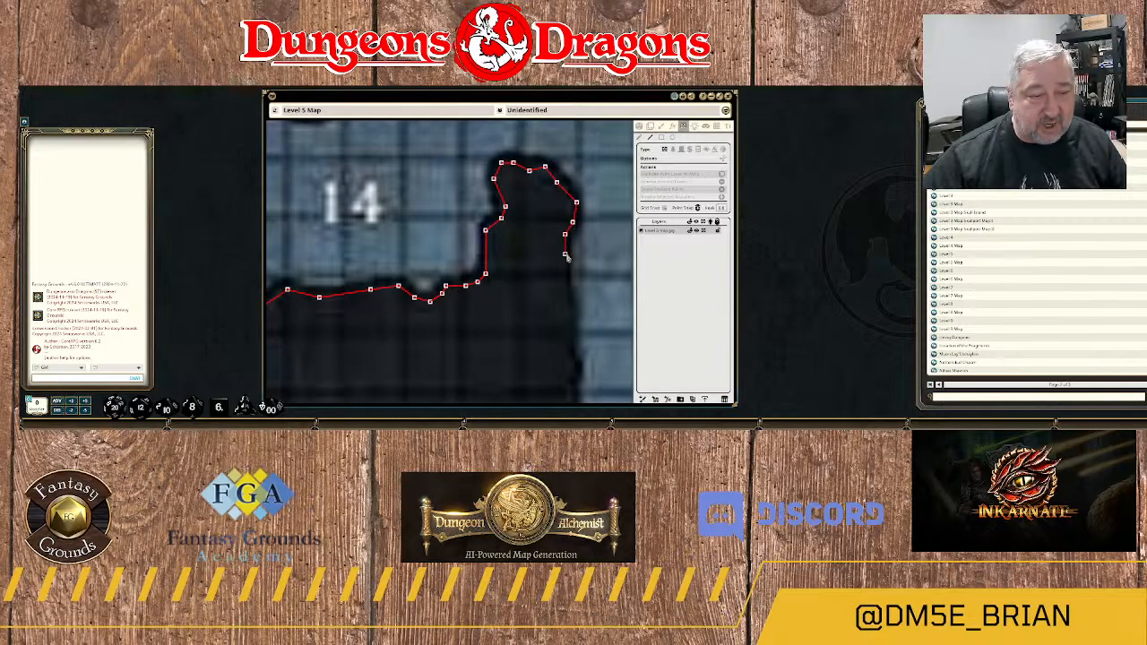
{"action": "left_click", "coordinate": [564, 294]}
{"action": "left_click", "coordinate": [565, 298]}
{"action": "left_click_drag", "start_coordinate": [566, 340], "coordinate": [539, 217]}
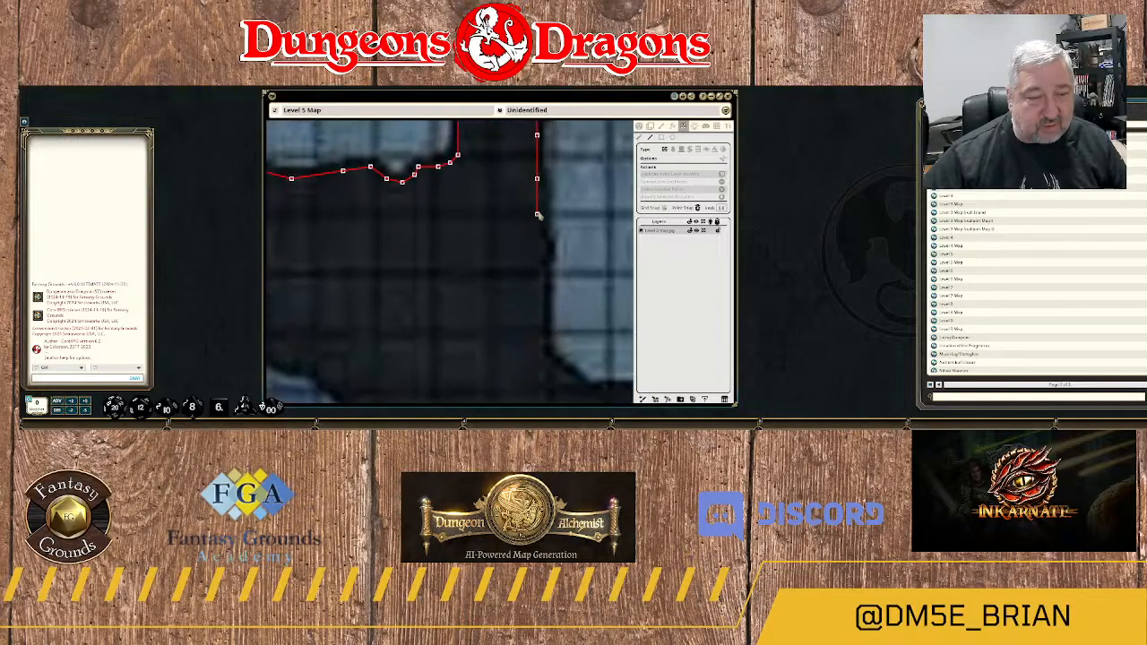
{"action": "left_click", "coordinate": [540, 223]}
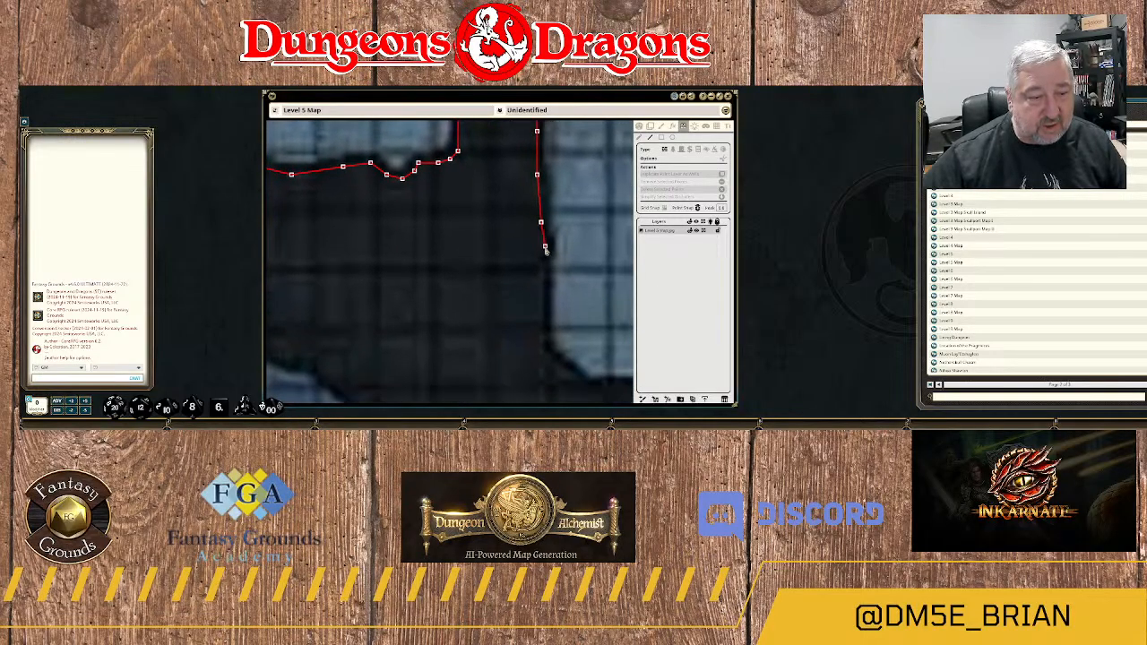
{"action": "left_click", "coordinate": [545, 247]}
{"action": "left_click", "coordinate": [541, 273]}
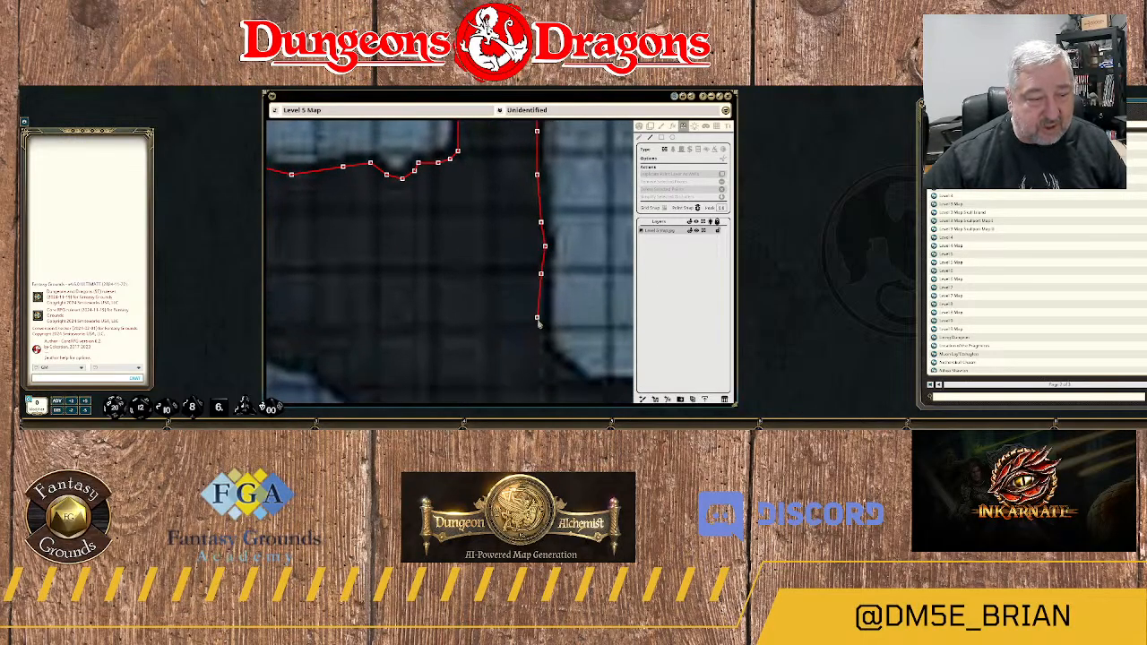
Round the alcove's southwest corner with the wall and follow its southern edge east to the southeast corner.
{"action": "left_click_drag", "start_coordinate": [538, 351], "coordinate": [529, 241]}
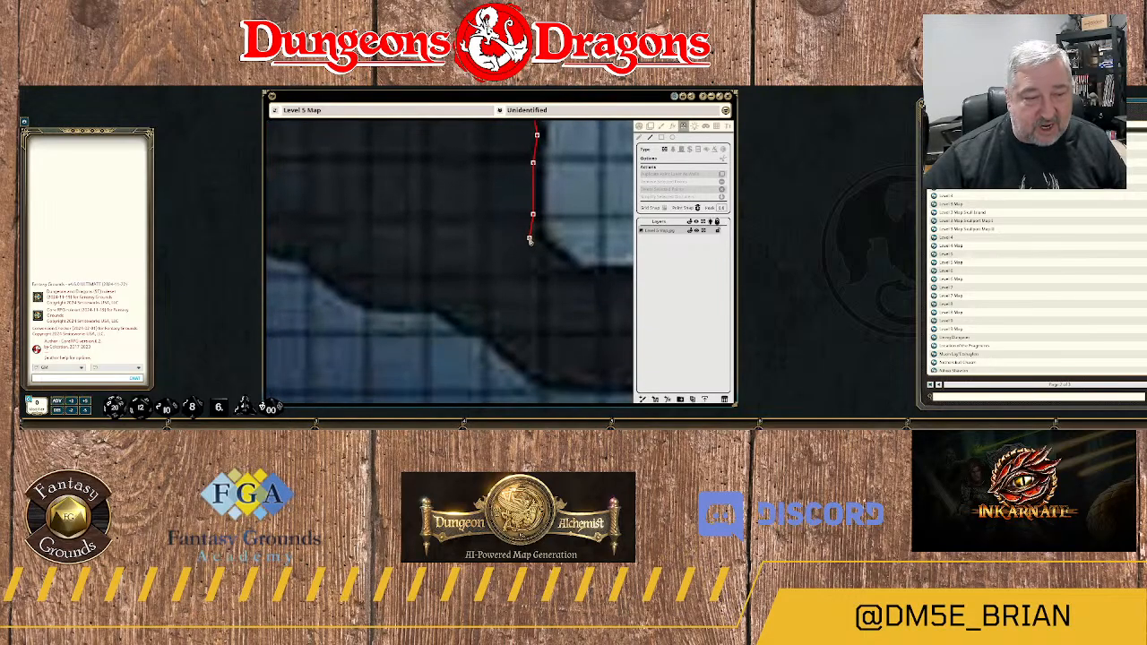
{"action": "left_click", "coordinate": [530, 238]}
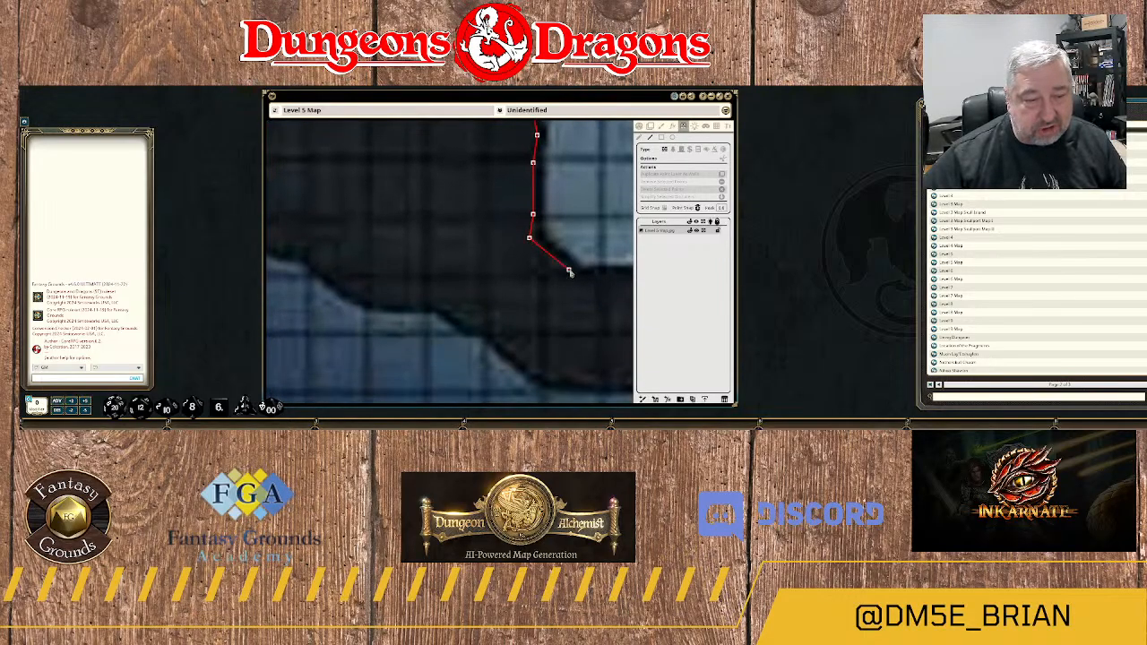
{"action": "left_click", "coordinate": [581, 279]}
{"action": "left_click_drag", "start_coordinate": [594, 277], "coordinate": [470, 288]}
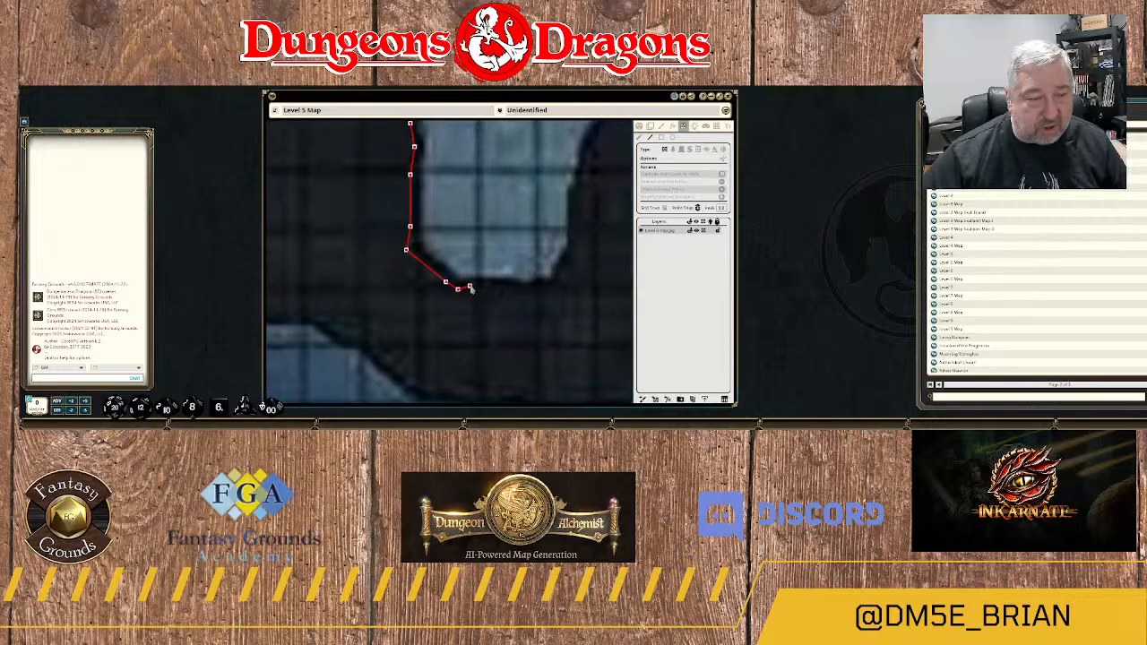
{"action": "left_click", "coordinate": [474, 286]}
{"action": "left_click", "coordinate": [509, 283]}
{"action": "left_click", "coordinate": [525, 289]}
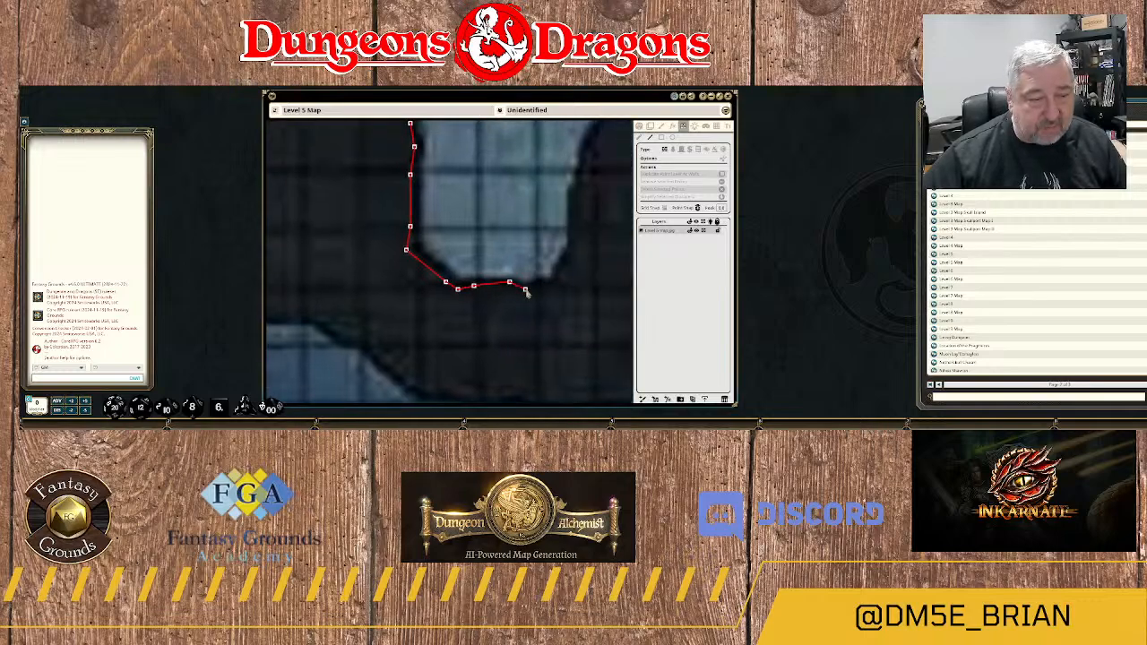
{"action": "left_click", "coordinate": [545, 286]}
{"action": "left_click", "coordinate": [556, 286]}
Turn the wall around the alcove's southeast corner and run it north up the eastern edge.
{"action": "left_click", "coordinate": [560, 268]}
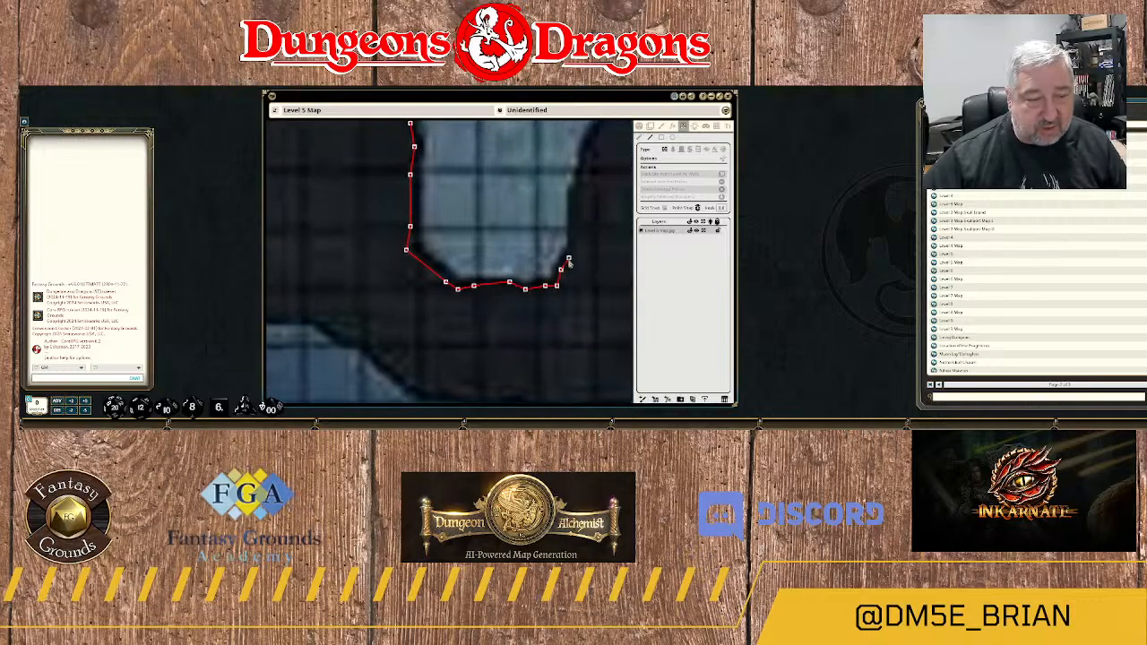
{"action": "left_click", "coordinate": [572, 253]}
{"action": "left_click", "coordinate": [573, 240]}
{"action": "left_click", "coordinate": [572, 228]}
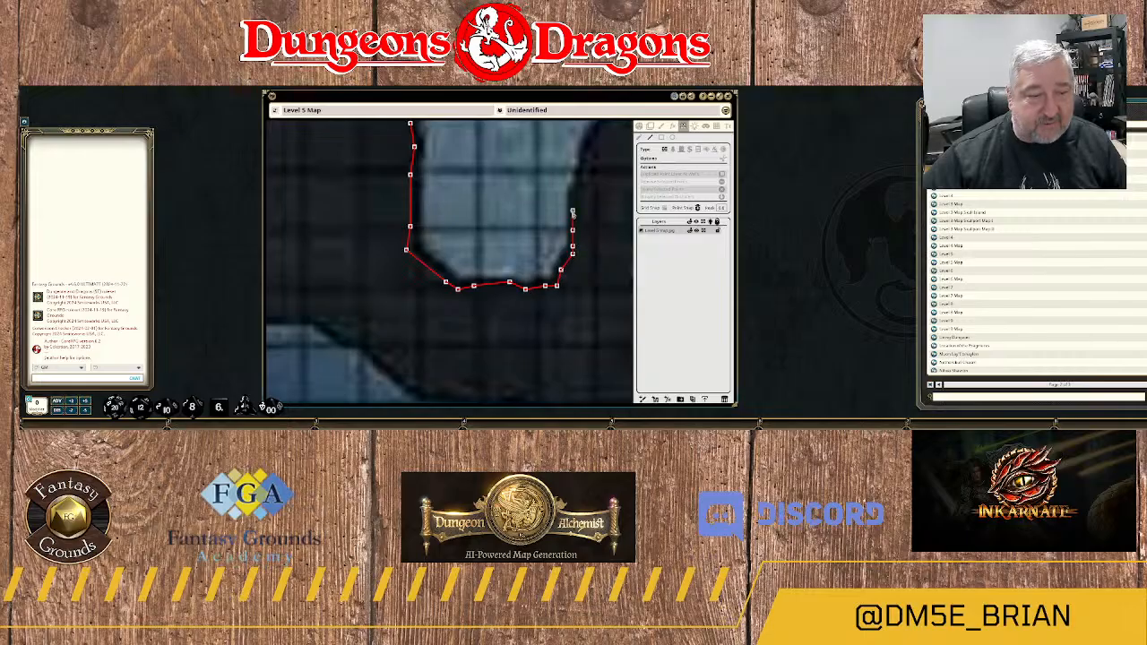
{"action": "left_click", "coordinate": [573, 192]}
Extend the wall up the alcove's eastern edge and curve it around the northwest corner of the rock mass by area 17.
{"action": "left_click_drag", "start_coordinate": [585, 177], "coordinate": [535, 276]}
{"action": "left_click", "coordinate": [532, 274]}
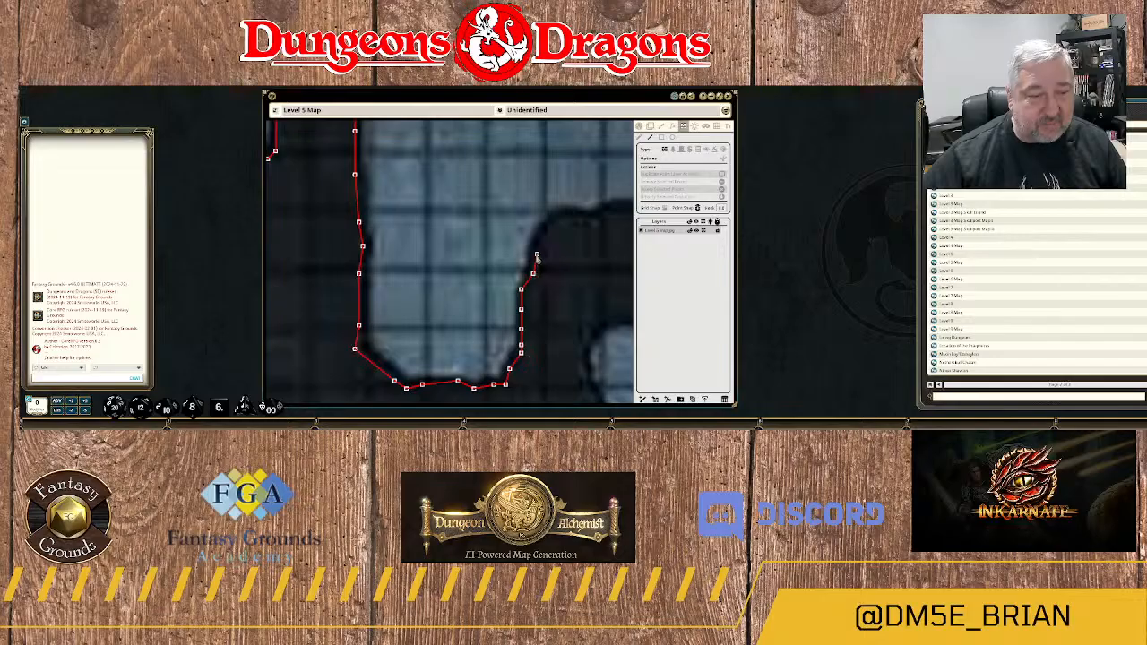
{"action": "left_click", "coordinate": [532, 254]}
{"action": "left_click", "coordinate": [545, 235]}
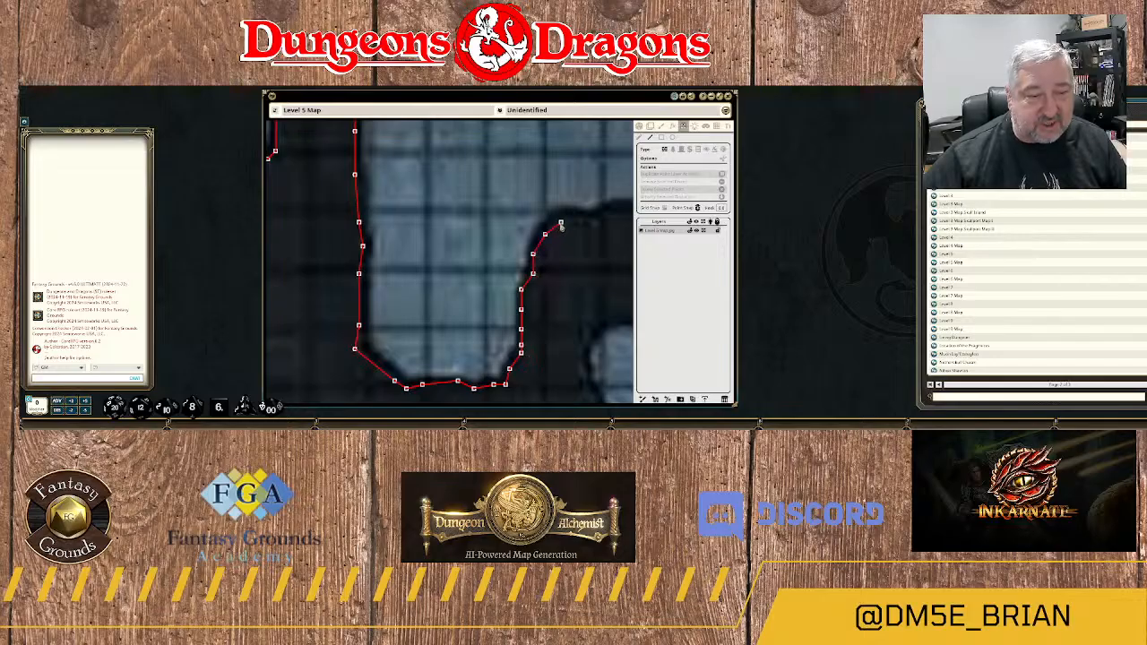
{"action": "left_click", "coordinate": [561, 222]}
{"action": "left_click", "coordinate": [580, 218]}
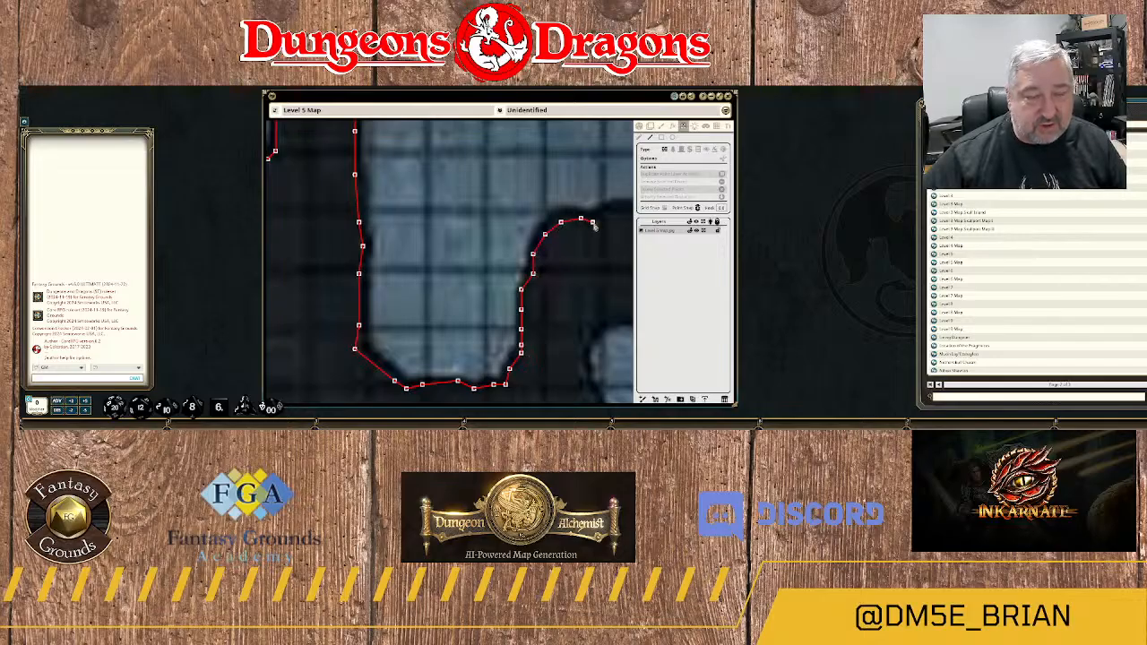
{"action": "left_click", "coordinate": [593, 223]}
Continue the wall east along the northern edge of the rock mass above area 17 to the dip near its middle.
{"action": "left_click_drag", "start_coordinate": [601, 223], "coordinate": [467, 279]}
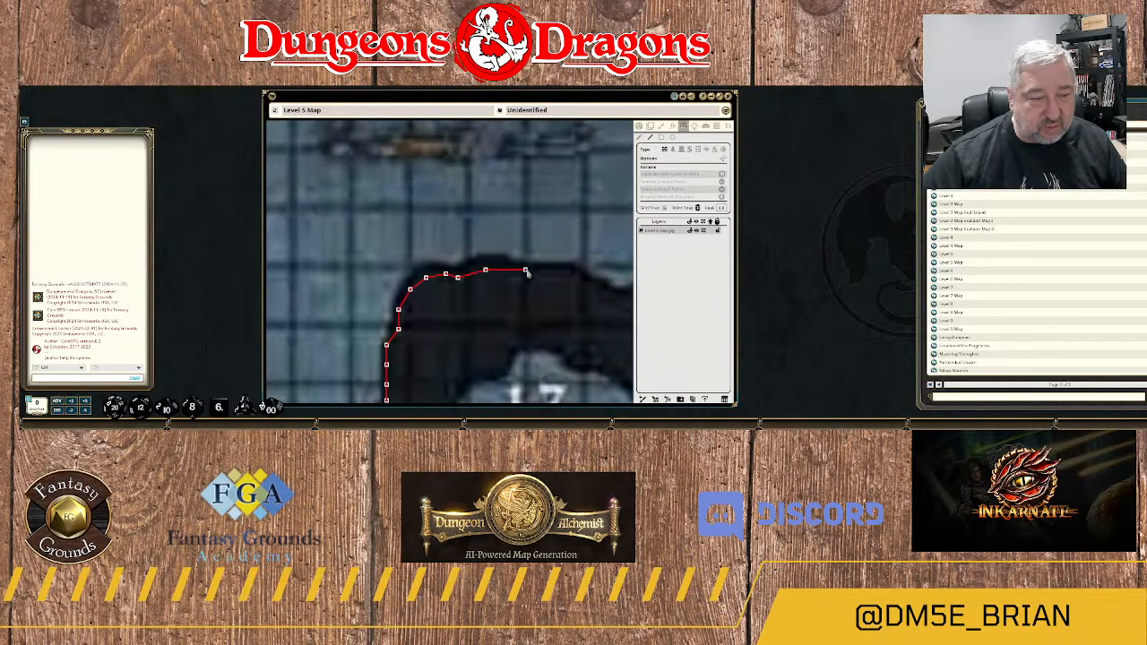
{"action": "left_click", "coordinate": [525, 269]}
{"action": "left_click", "coordinate": [560, 269]}
{"action": "left_click", "coordinate": [584, 291]}
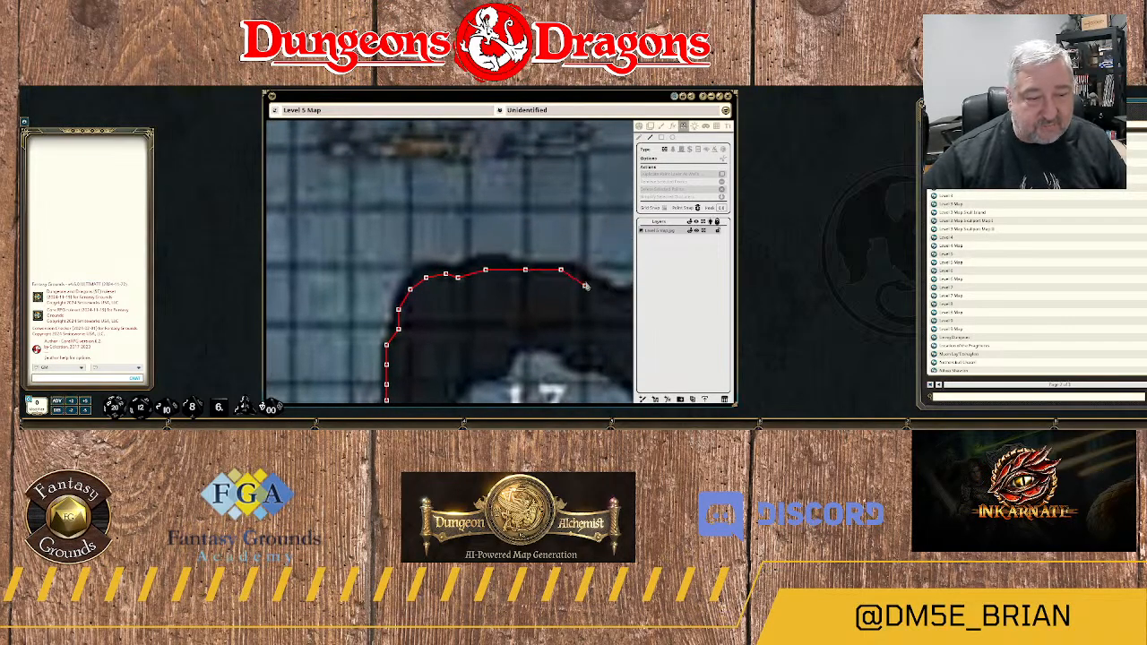
{"action": "left_click_drag", "start_coordinate": [587, 294], "coordinate": [414, 255]}
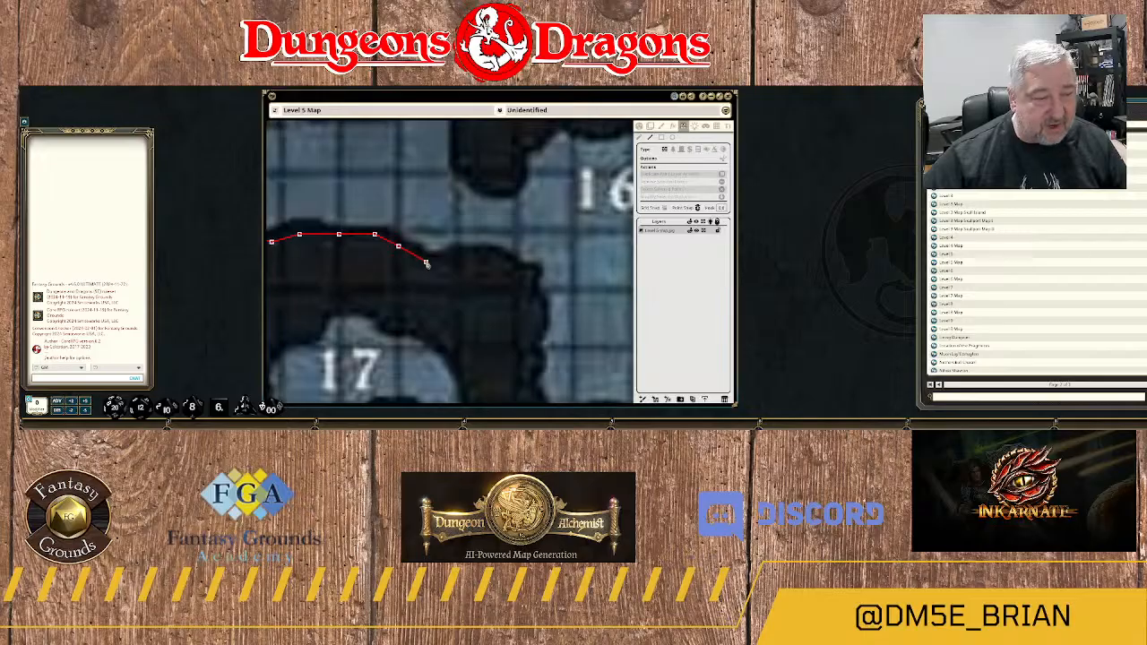
{"action": "left_click", "coordinate": [426, 262]}
{"action": "left_click", "coordinate": [449, 261]}
{"action": "left_click", "coordinate": [462, 255]}
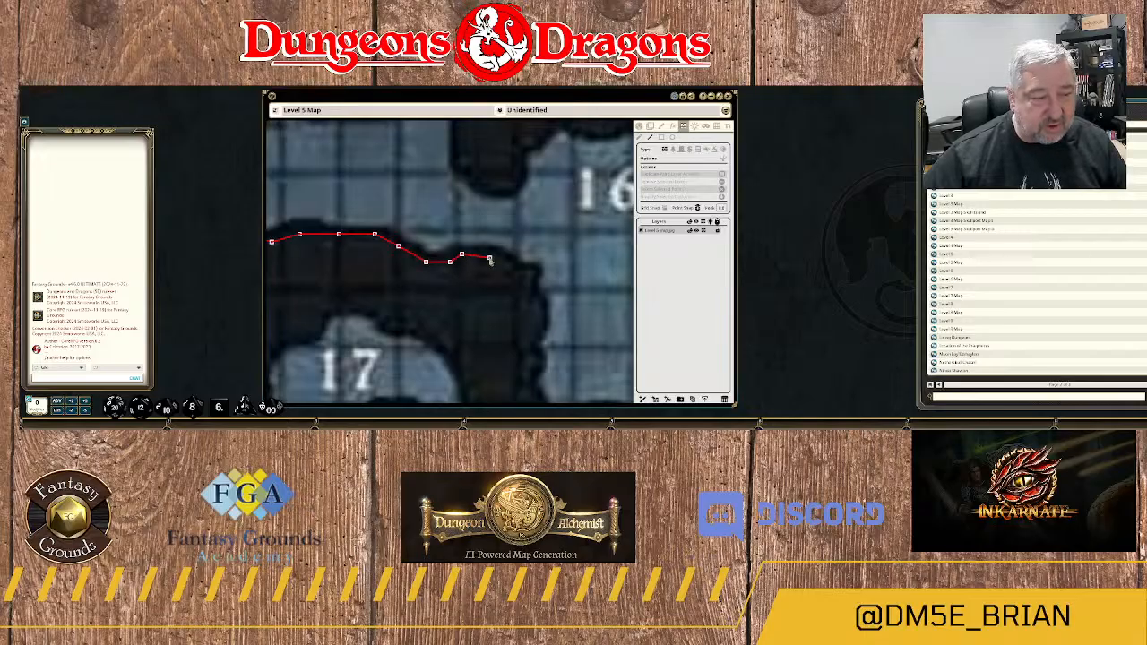
Round the rock mass's northeast corner with the wall and run it south along the western edge of the alcove below 16D.
{"action": "left_click", "coordinate": [489, 258]}
{"action": "left_click", "coordinate": [517, 270]}
{"action": "left_click", "coordinate": [529, 282]}
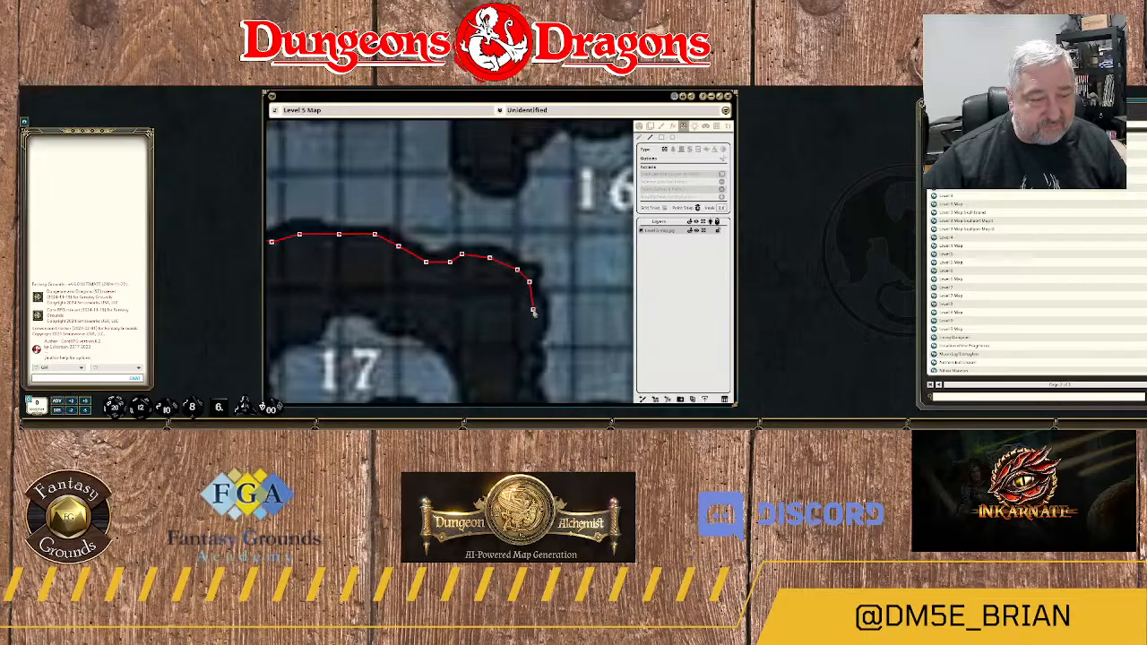
{"action": "left_click", "coordinate": [534, 310]}
{"action": "left_click", "coordinate": [533, 334]}
{"action": "left_click_drag", "start_coordinate": [534, 348], "coordinate": [518, 206]}
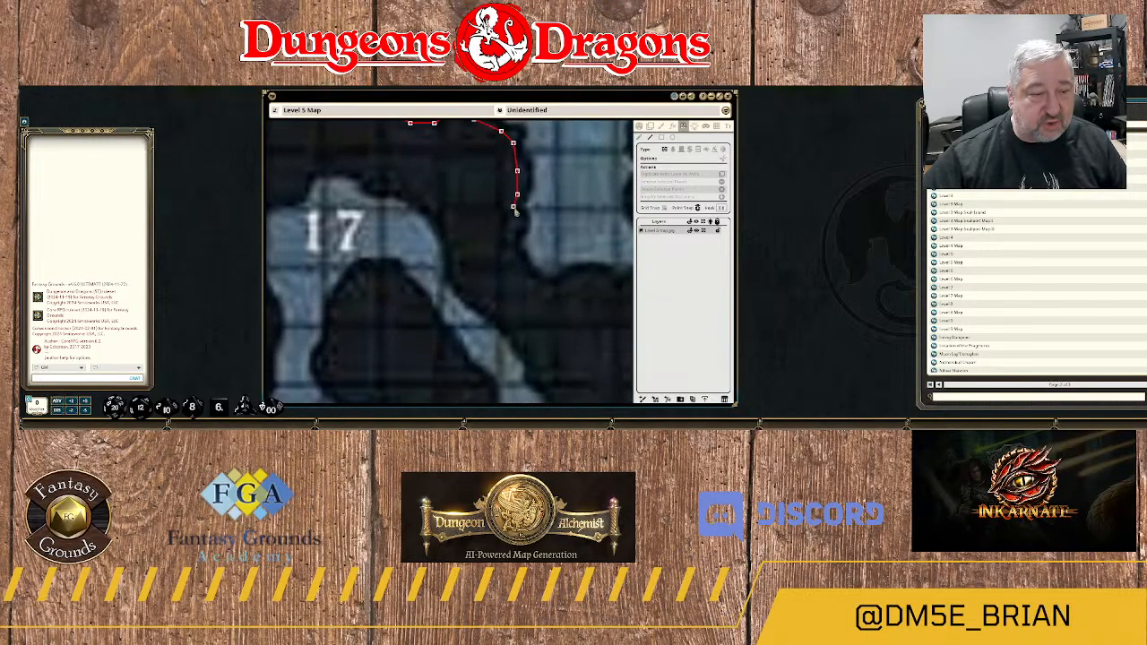
{"action": "left_click", "coordinate": [517, 222]}
{"action": "left_click", "coordinate": [513, 253]}
{"action": "left_click", "coordinate": [521, 274]}
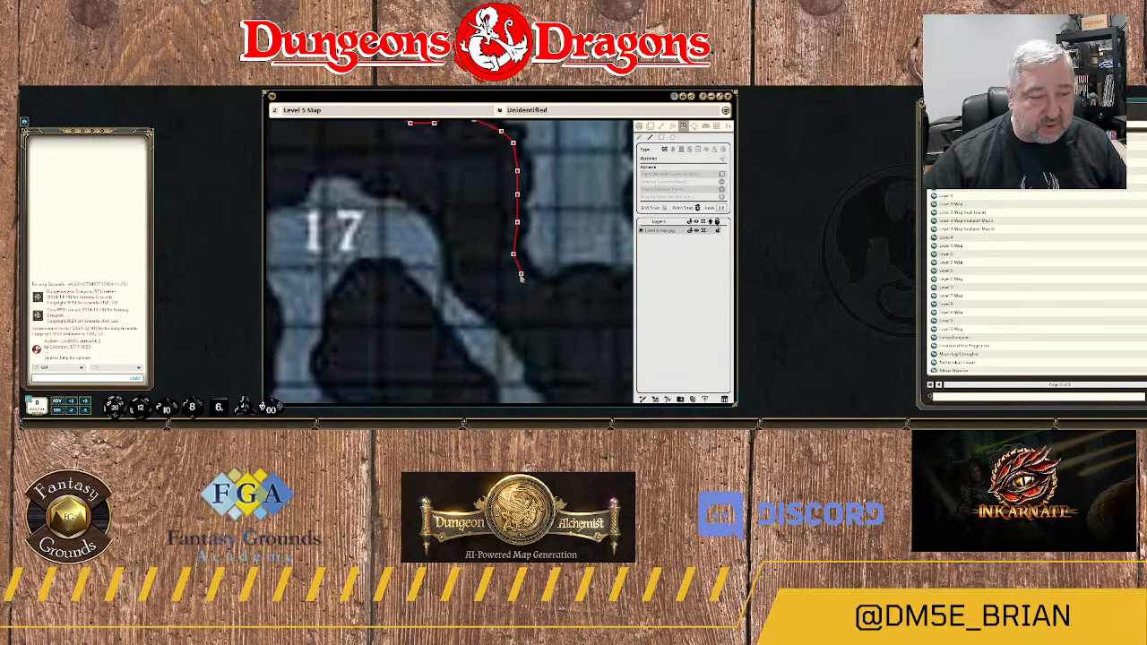
Trace the wall east along the uneven southern edge of the alcove below 16D.
{"action": "left_click", "coordinate": [545, 286]}
{"action": "left_click", "coordinate": [556, 288]}
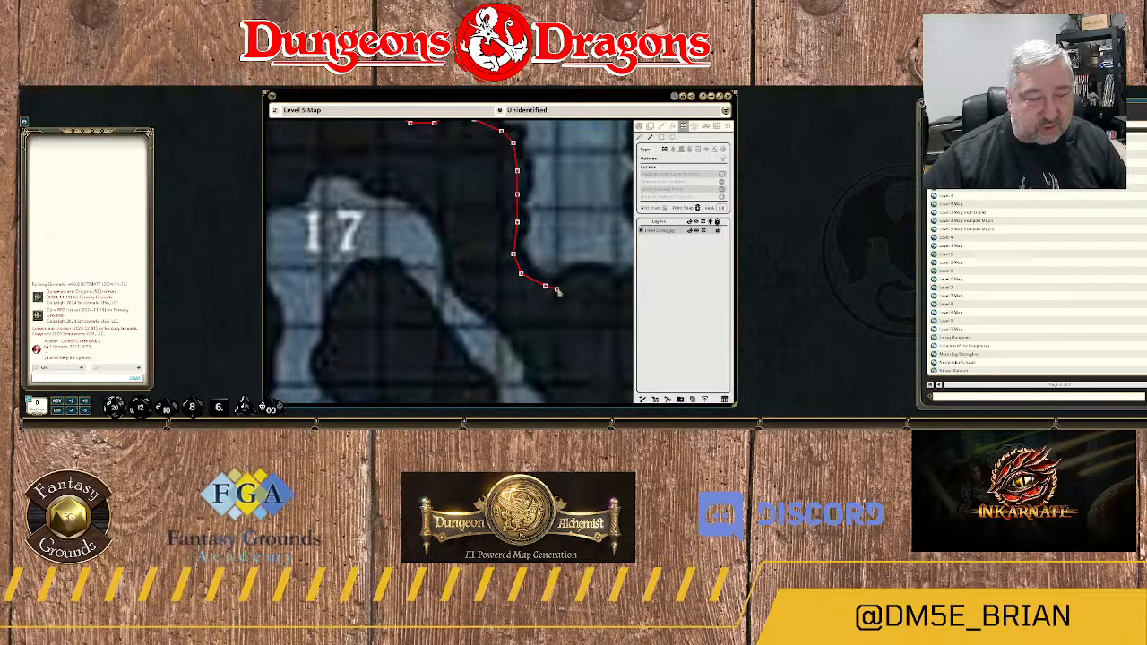
{"action": "left_click", "coordinate": [576, 275]}
{"action": "left_click_drag", "start_coordinate": [583, 275], "coordinate": [453, 278]}
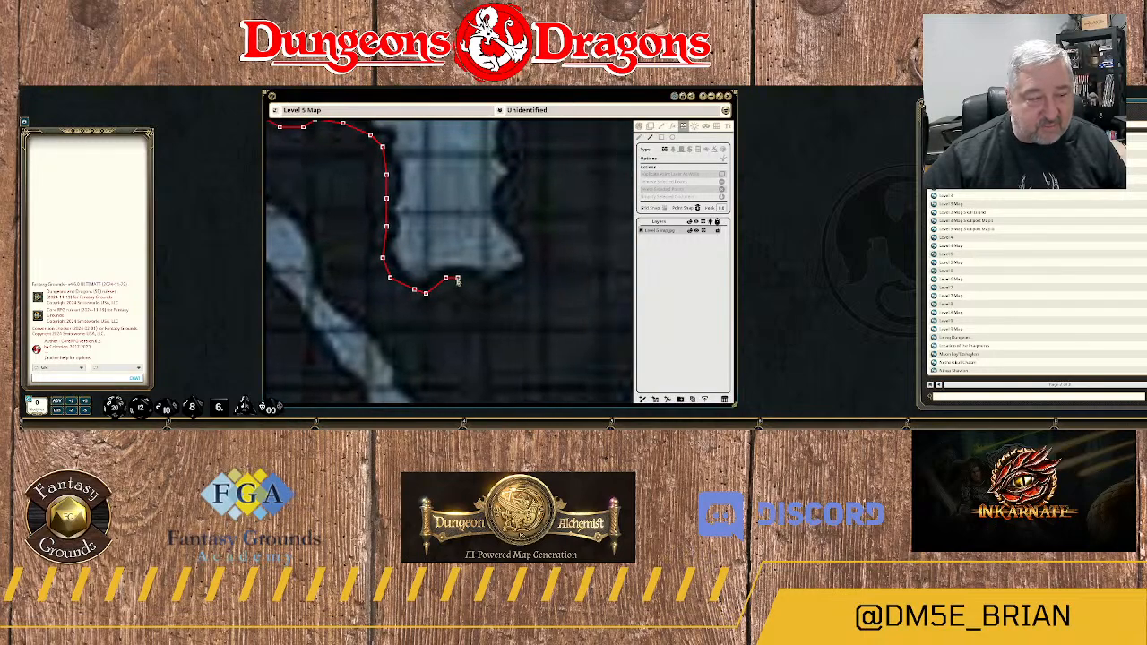
{"action": "left_click", "coordinate": [473, 279]}
{"action": "left_click", "coordinate": [485, 289]}
{"action": "left_click", "coordinate": [496, 288]}
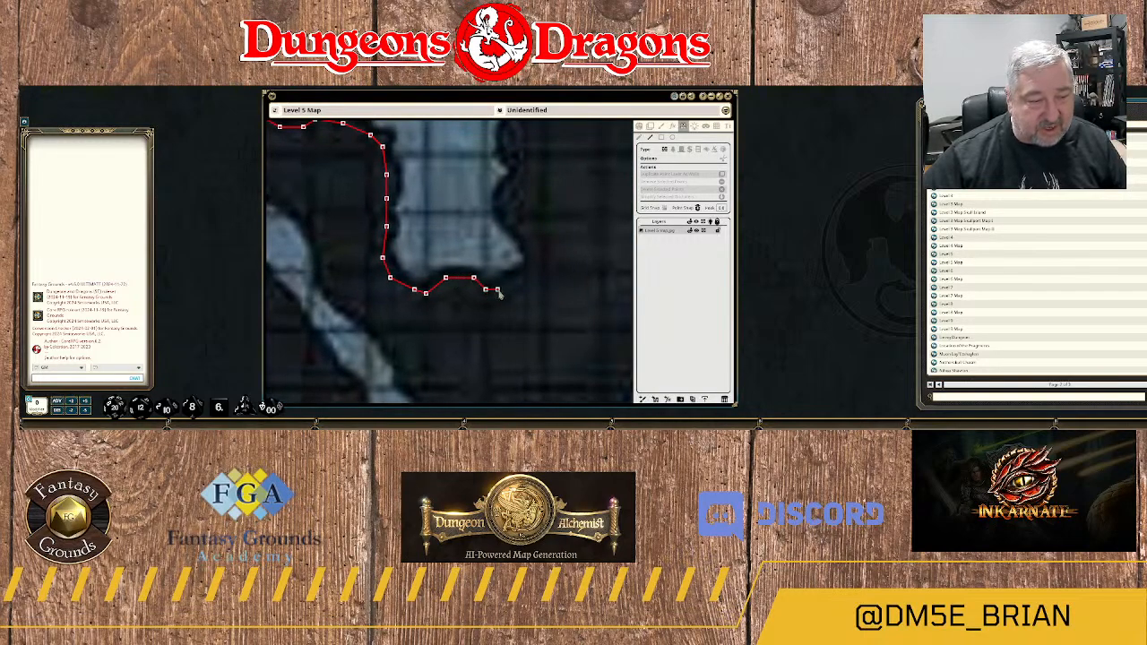
Turn the wall around the alcove's southeast corner and run it north up the jagged eastern edge toward 16D.
{"action": "left_click", "coordinate": [517, 279]}
{"action": "left_click", "coordinate": [529, 265]}
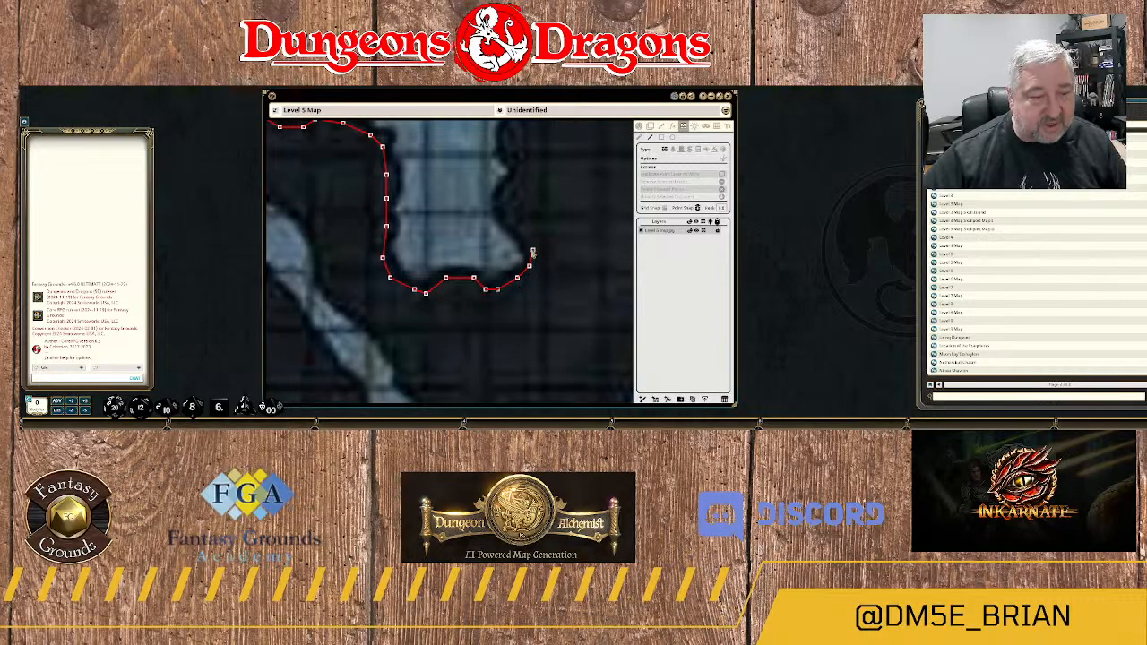
{"action": "left_click", "coordinate": [532, 251]}
{"action": "left_click", "coordinate": [521, 234]}
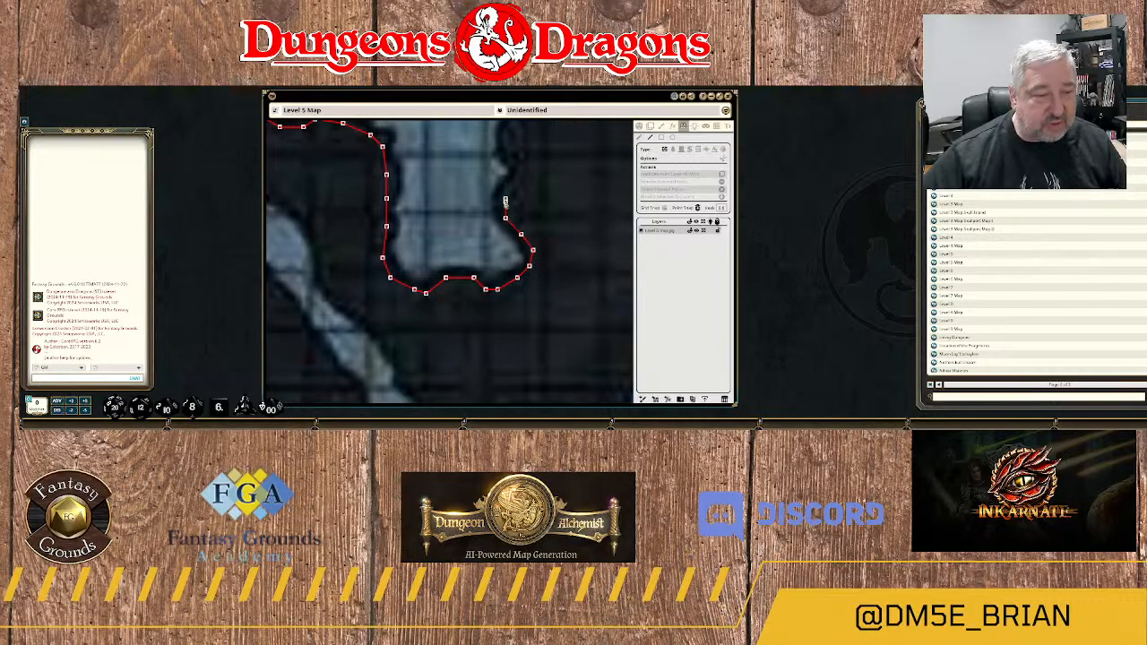
{"action": "left_click", "coordinate": [512, 183]}
{"action": "left_click", "coordinate": [517, 166]}
{"action": "left_click_drag", "start_coordinate": [526, 164], "coordinate": [538, 273]}
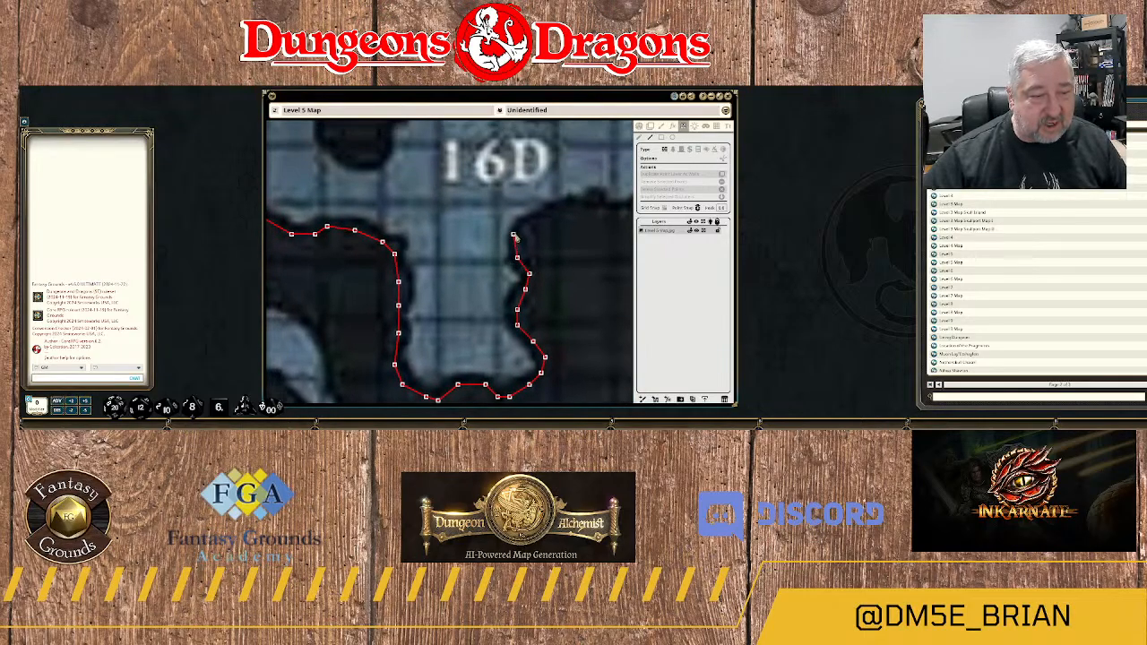
Curve the wall around the alcove's northeast opening and follow the southern edge of 16D east to its southeast corner.
{"action": "left_click", "coordinate": [517, 234]}
{"action": "left_click", "coordinate": [549, 219]}
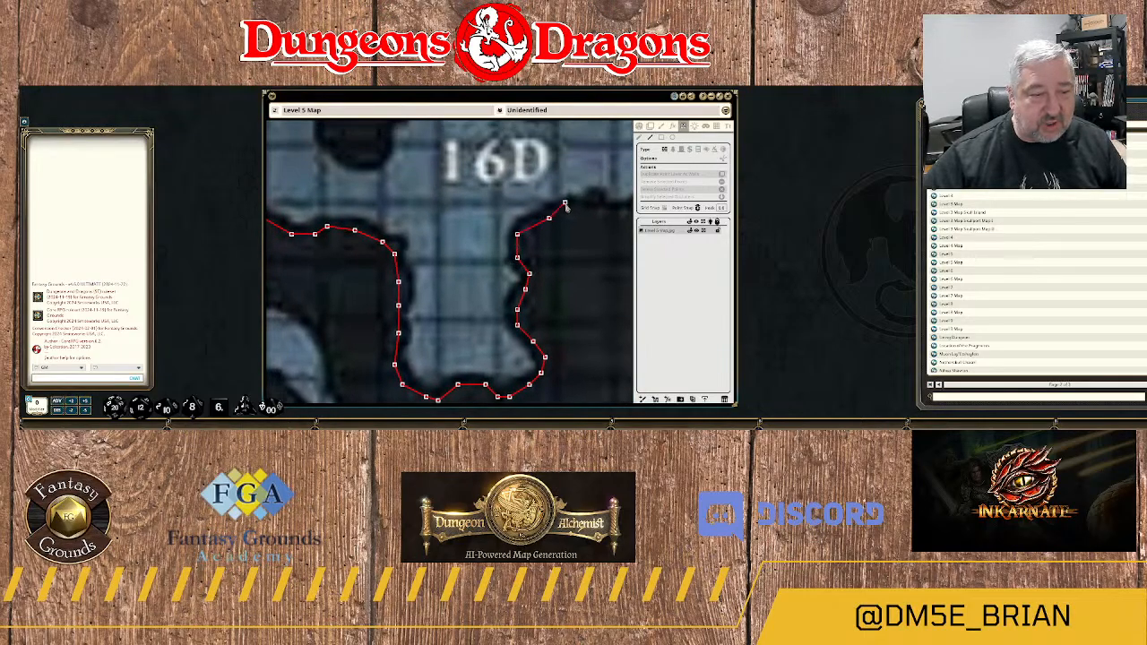
{"action": "left_click", "coordinate": [572, 208]}
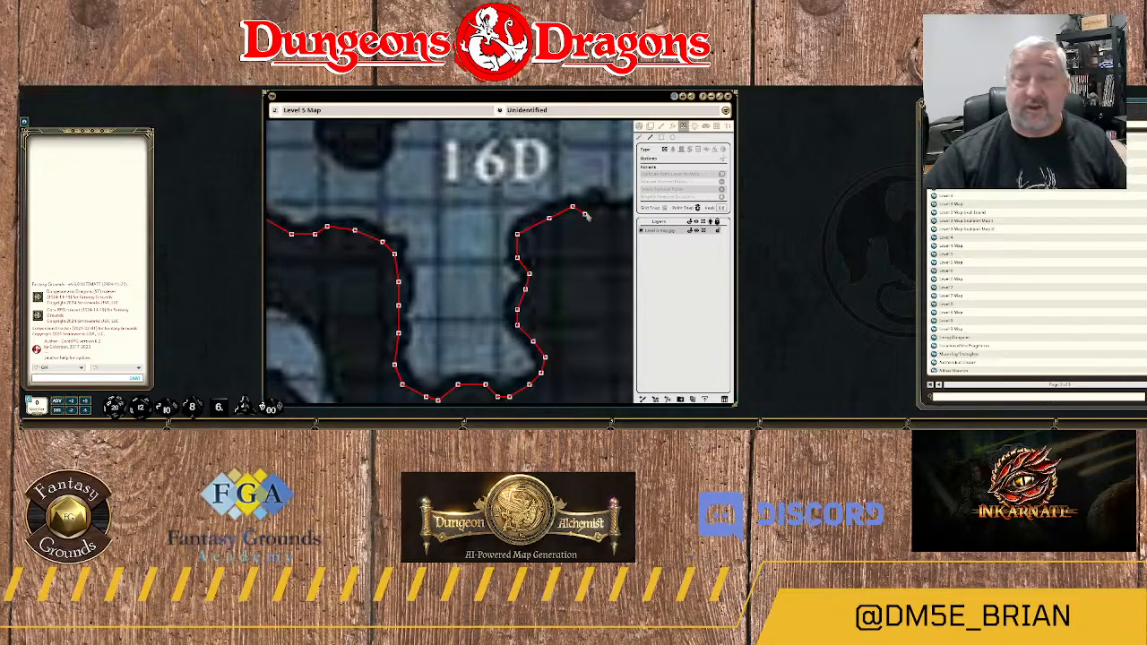
{"action": "left_click", "coordinate": [592, 207]}
{"action": "left_click_drag", "start_coordinate": [605, 224], "coordinate": [458, 231]}
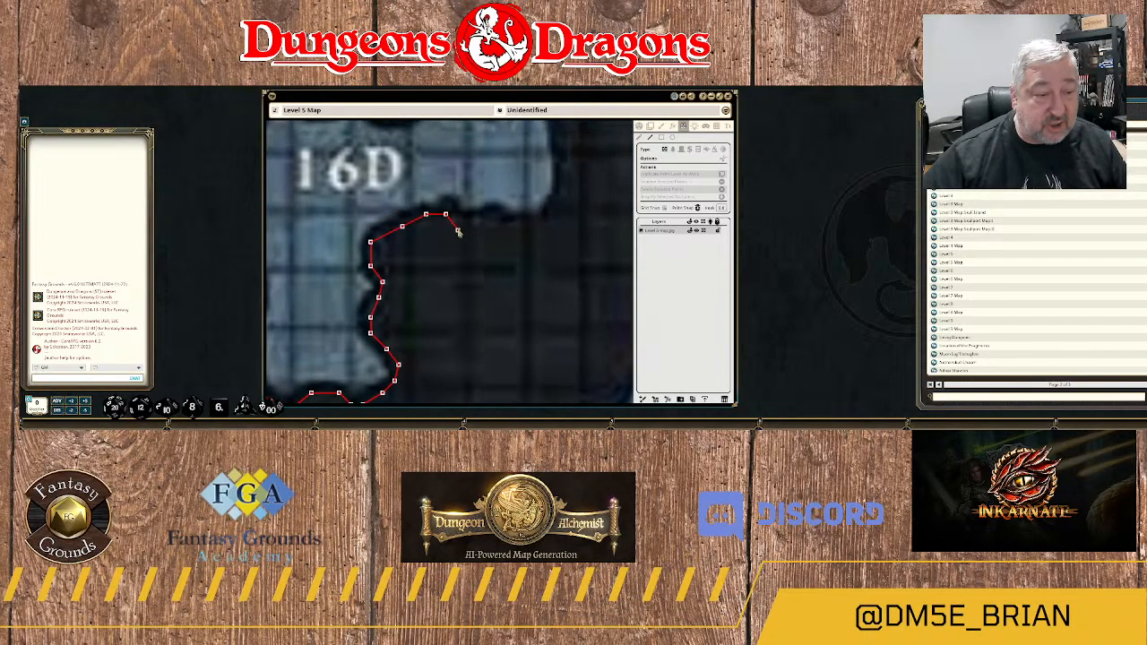
{"action": "left_click", "coordinate": [474, 223]}
{"action": "left_click", "coordinate": [493, 216]}
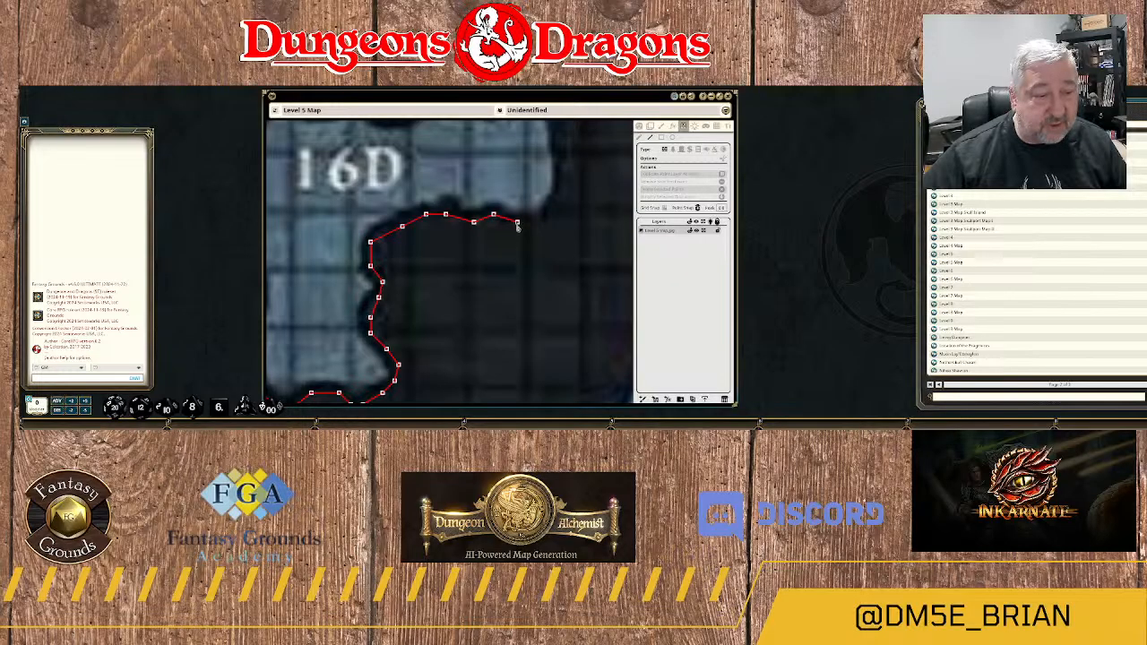
{"action": "left_click", "coordinate": [517, 222]}
{"action": "left_click", "coordinate": [553, 210]}
Run the wall north up the eastern end of 16D and around its northeast corner.
{"action": "left_click_drag", "start_coordinate": [564, 207], "coordinate": [536, 267]}
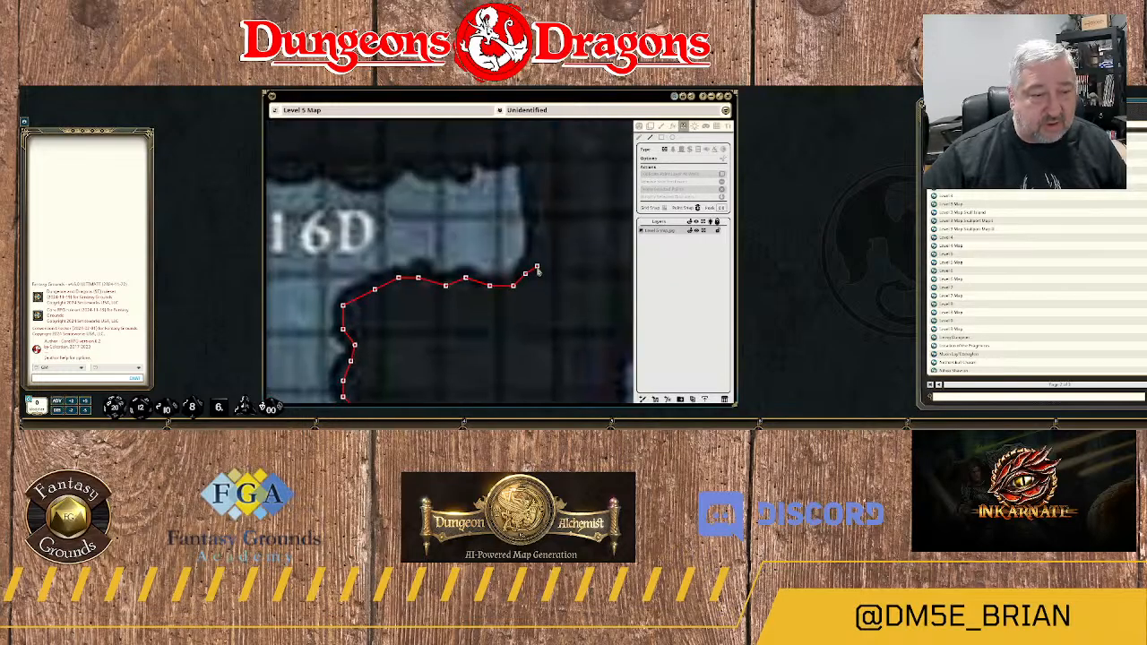
{"action": "left_click", "coordinate": [537, 245]}
{"action": "left_click", "coordinate": [533, 198]}
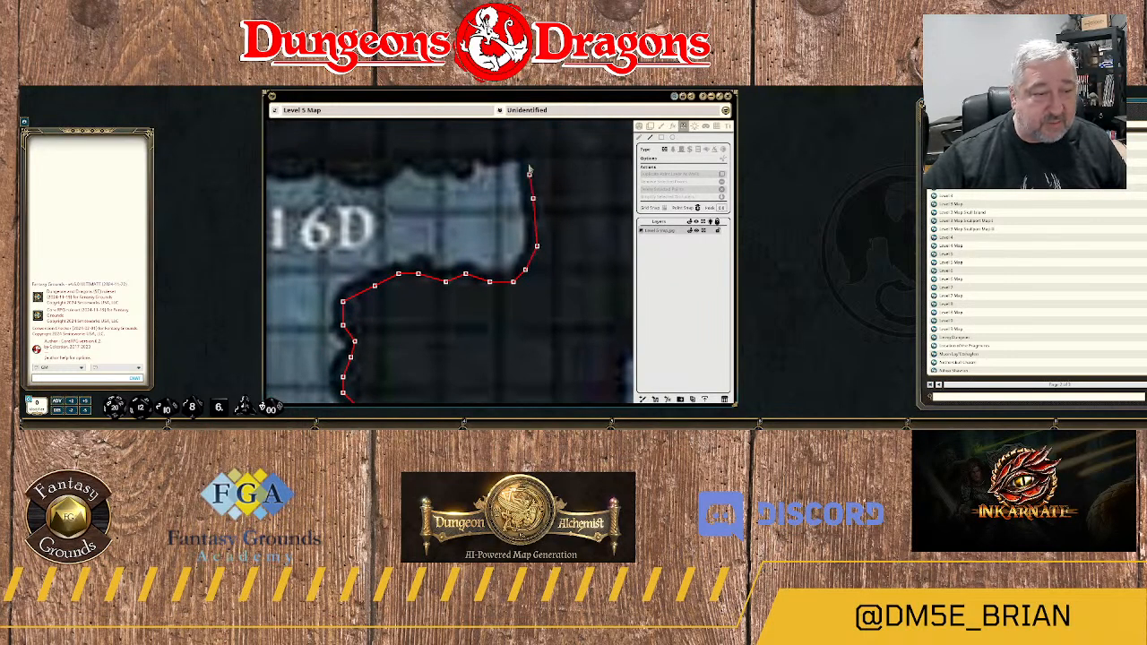
{"action": "left_click", "coordinate": [529, 159]}
{"action": "left_click", "coordinate": [509, 153]}
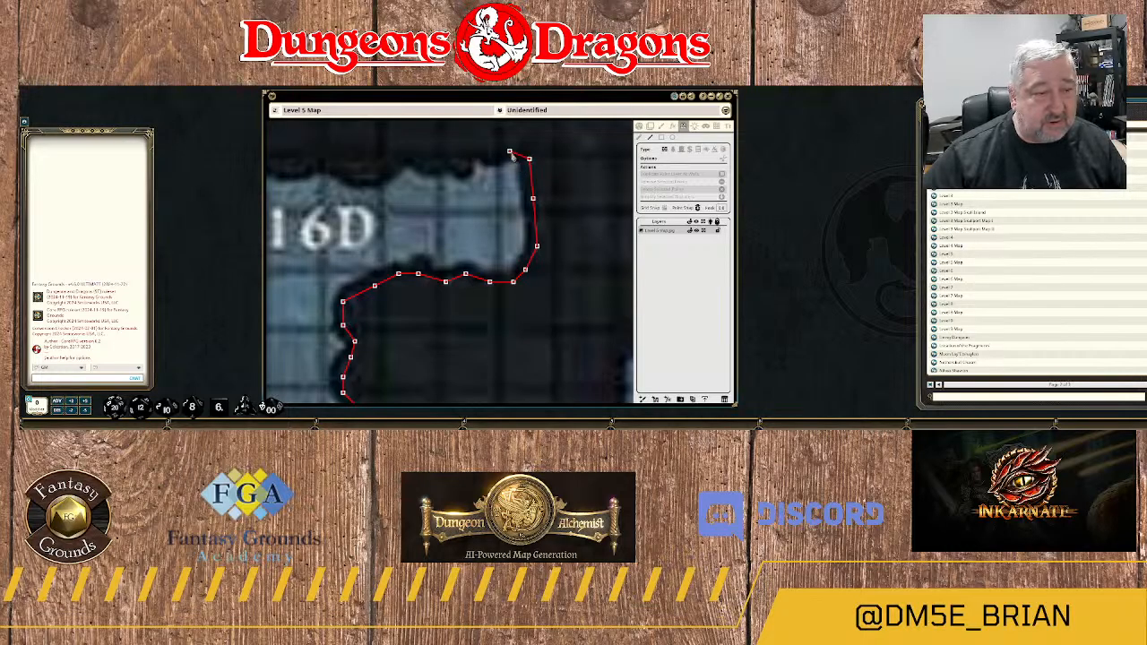
Trace the wall west along the jagged northern edge of 16D to just above the area label.
{"action": "left_click", "coordinate": [469, 154]}
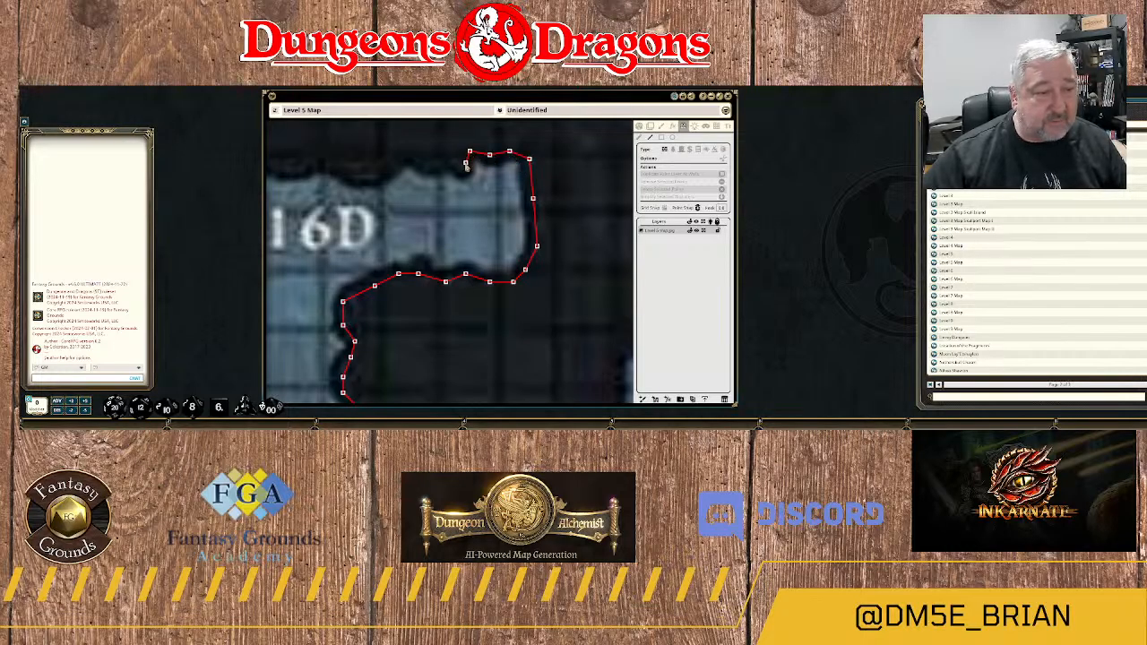
{"action": "left_click", "coordinate": [450, 160]}
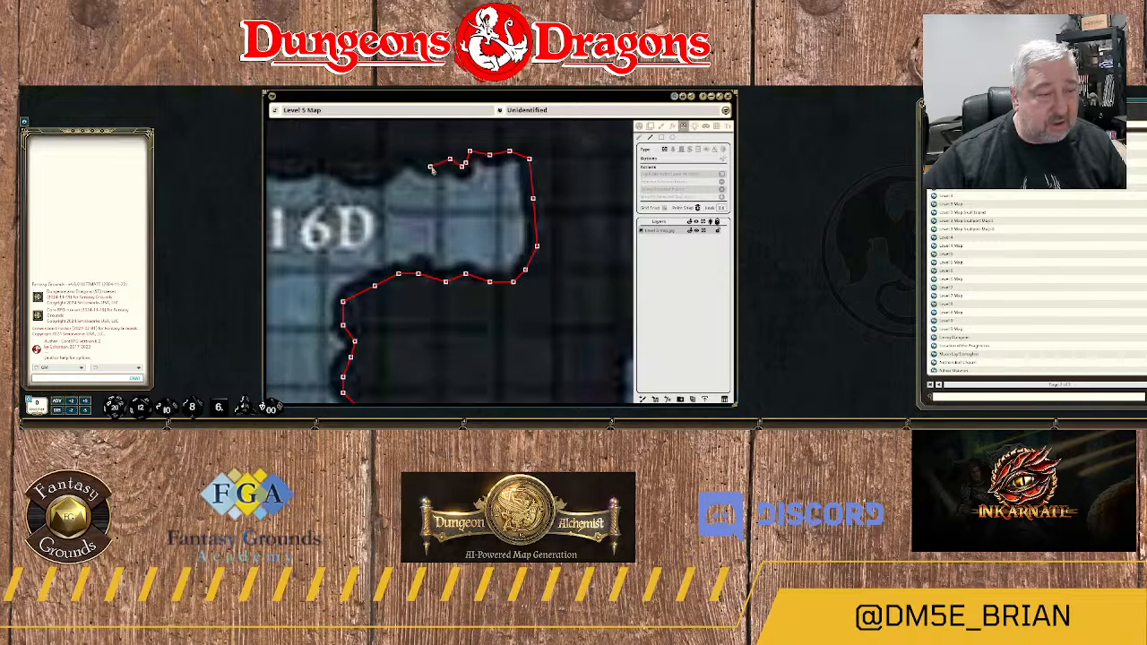
{"action": "left_click", "coordinate": [430, 164]}
{"action": "left_click_drag", "start_coordinate": [422, 157], "coordinate": [536, 185]}
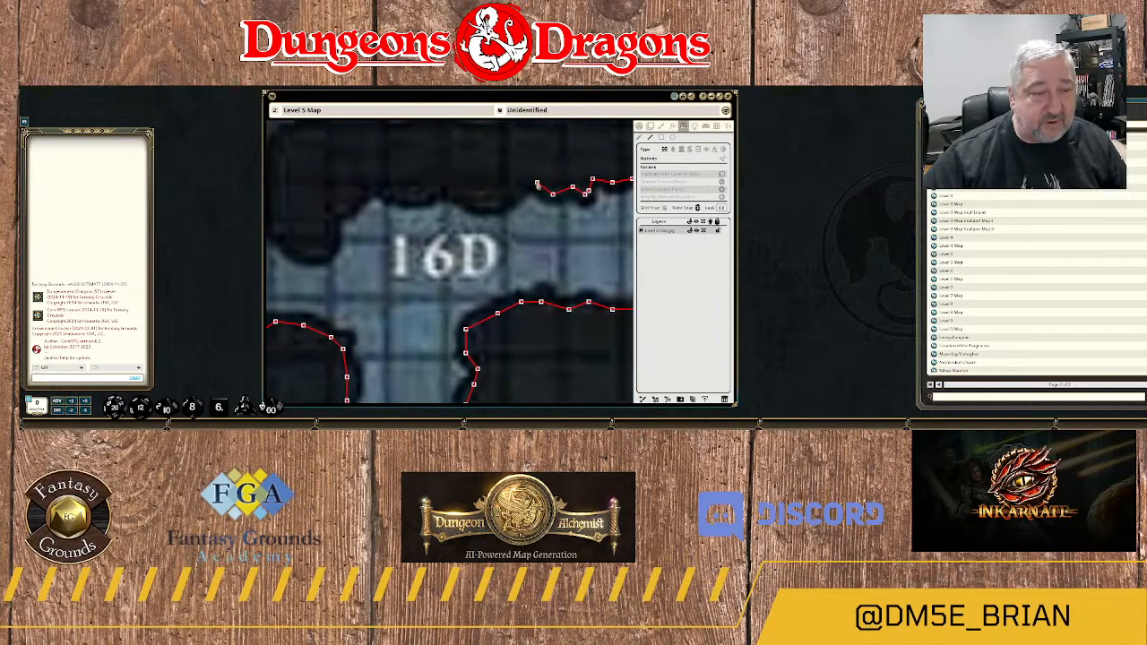
{"action": "left_click", "coordinate": [517, 186]}
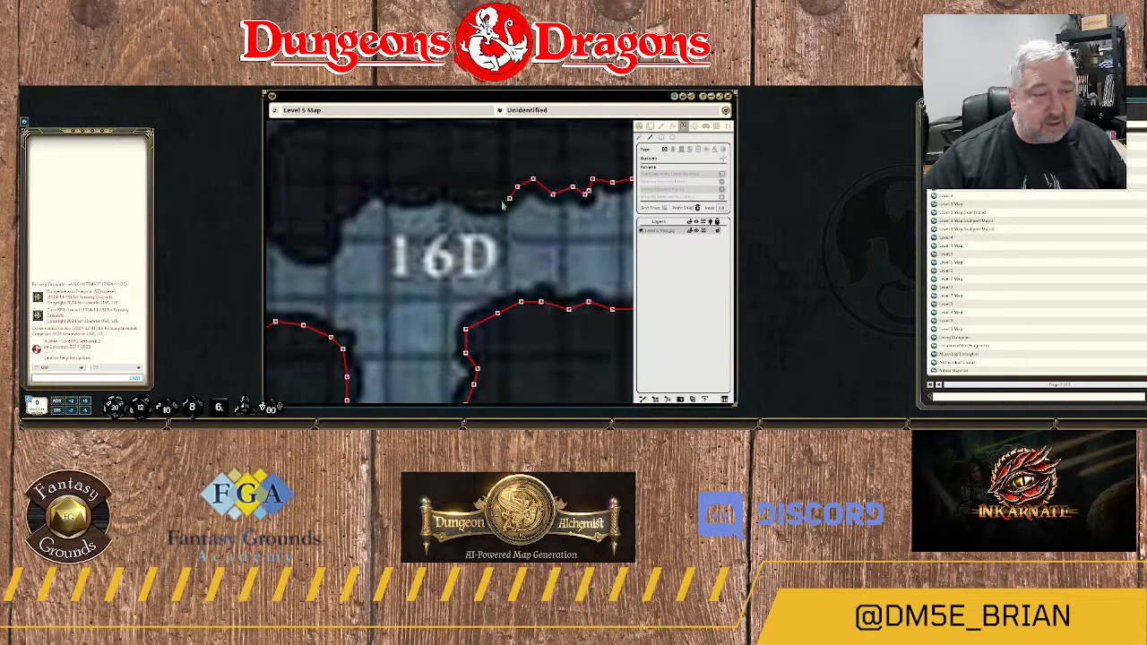
{"action": "left_click", "coordinate": [493, 202]}
{"action": "left_click", "coordinate": [469, 202]}
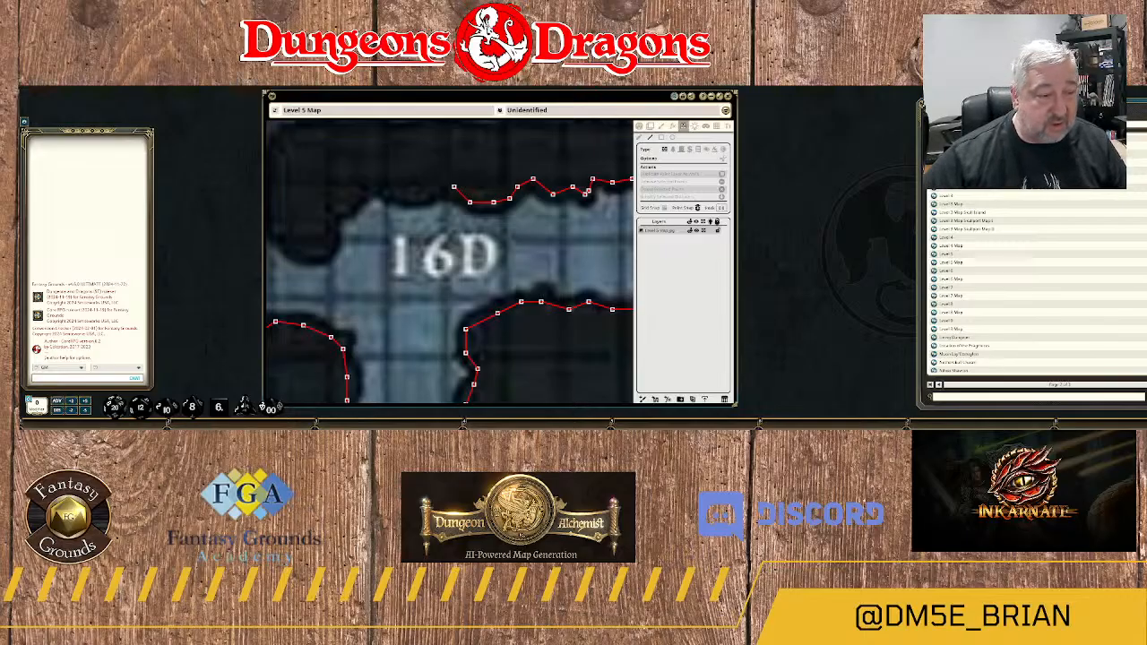
Extend the wall west along the rest of 16D's northern edge and down to the rock spur at its western end.
{"action": "left_click_drag", "start_coordinate": [375, 189], "coordinate": [486, 190]}
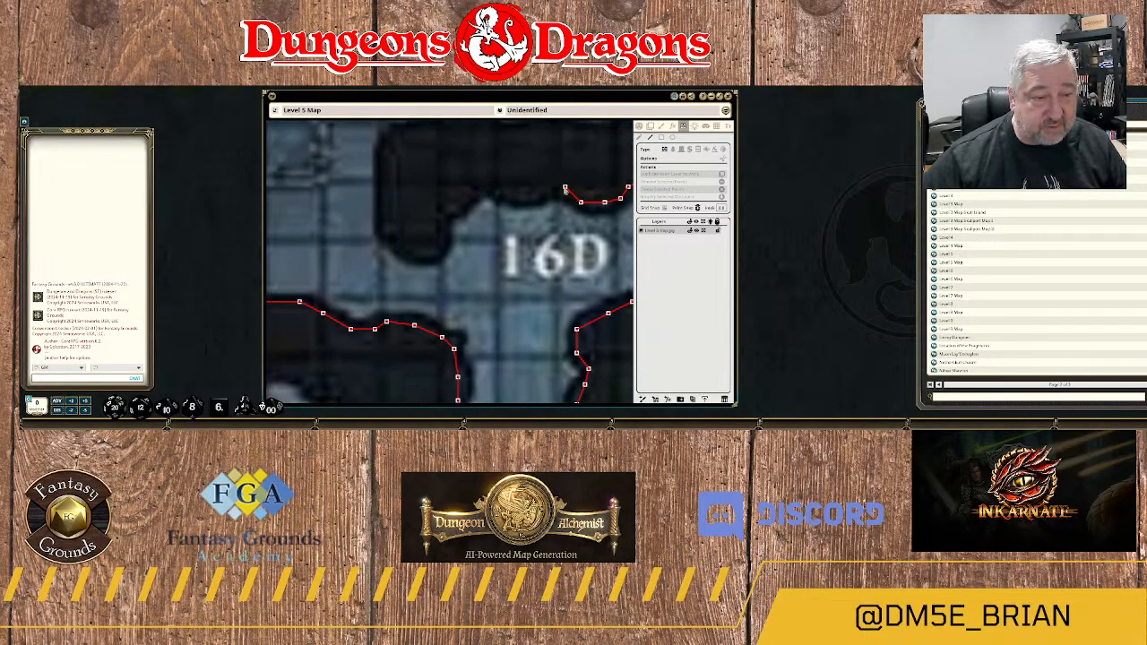
{"action": "left_click", "coordinate": [565, 188]}
{"action": "left_click", "coordinate": [545, 188]}
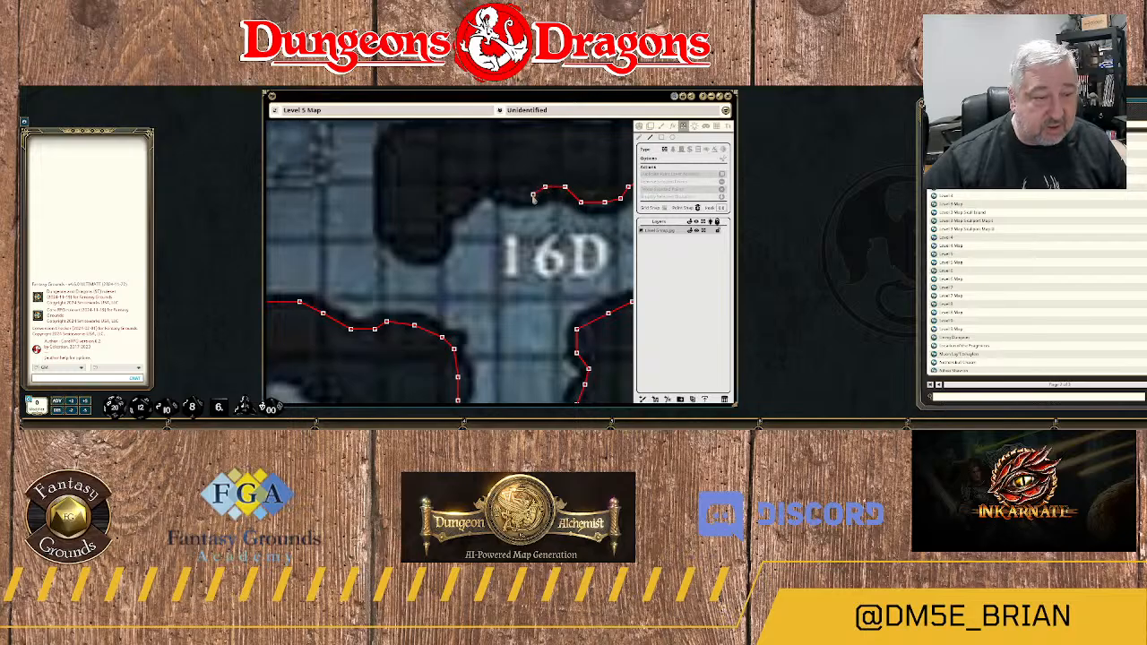
{"action": "left_click", "coordinate": [517, 198]}
{"action": "left_click", "coordinate": [502, 196]}
{"action": "left_click", "coordinate": [491, 188]}
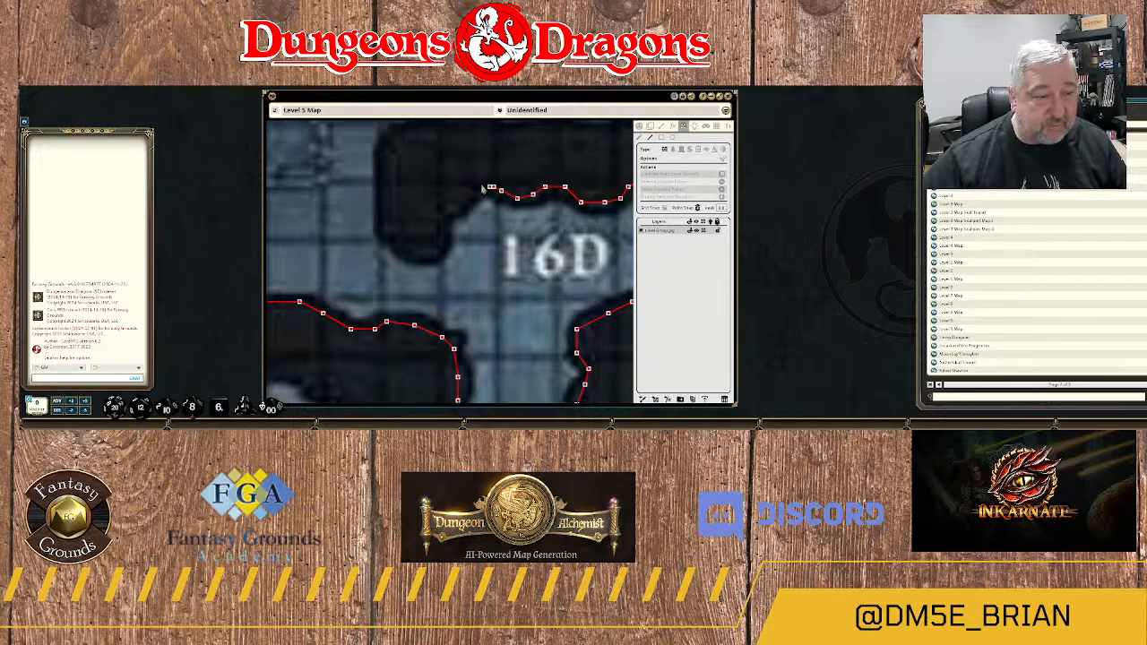
{"action": "left_click", "coordinate": [481, 189]}
{"action": "left_click", "coordinate": [457, 207]}
{"action": "left_click", "coordinate": [446, 211]}
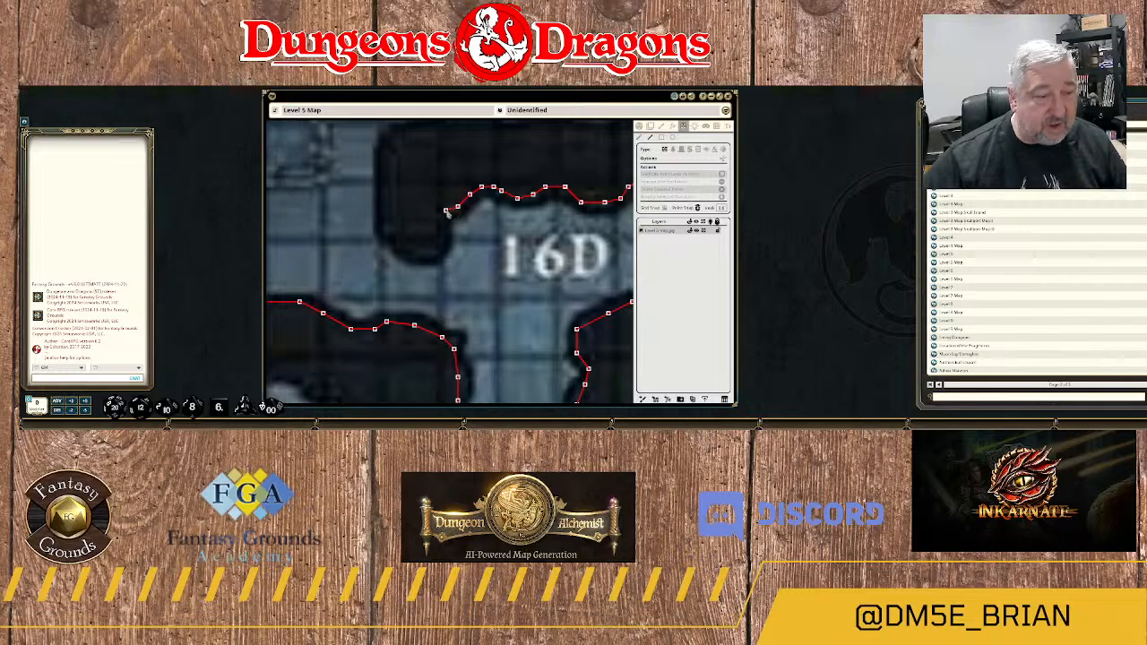
Run the wall down the eastern side of the rock spur west of 16D and around its southern tip.
{"action": "left_click", "coordinate": [442, 222]}
{"action": "left_click", "coordinate": [441, 235]}
{"action": "left_click", "coordinate": [437, 251]}
{"action": "left_click", "coordinate": [426, 253]}
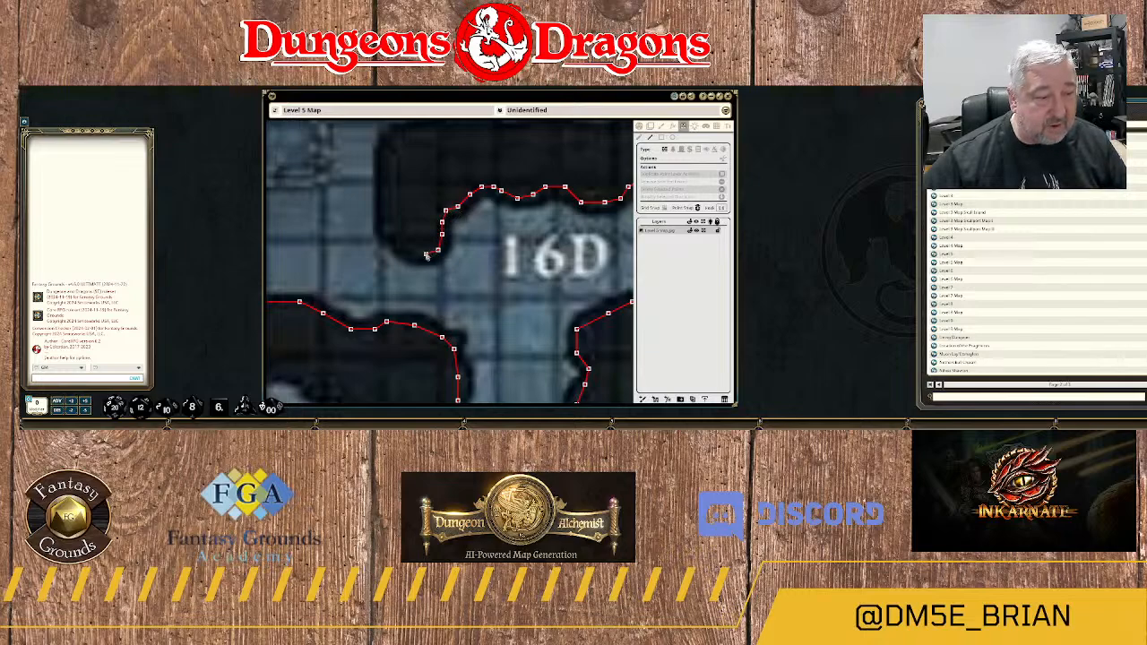
{"action": "left_click", "coordinate": [413, 251]}
{"action": "left_click", "coordinate": [399, 242]}
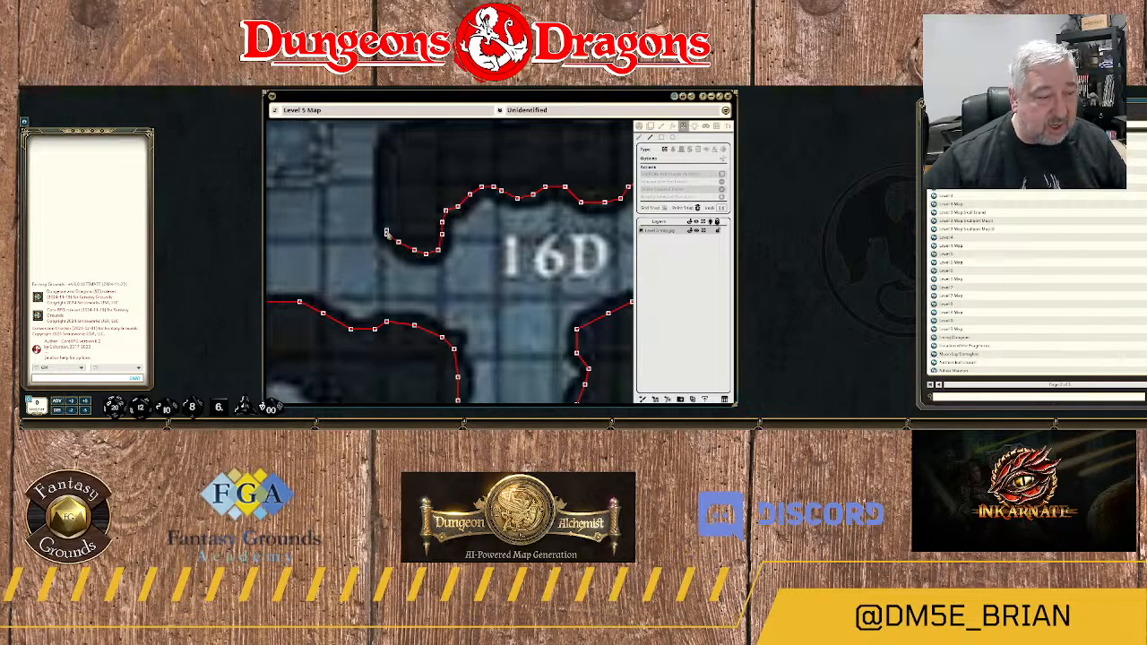
Run the wall north up the spur's western edge to the northwest corner of the rock mass above 16D.
{"action": "left_click", "coordinate": [387, 235]}
{"action": "left_click", "coordinate": [386, 206]}
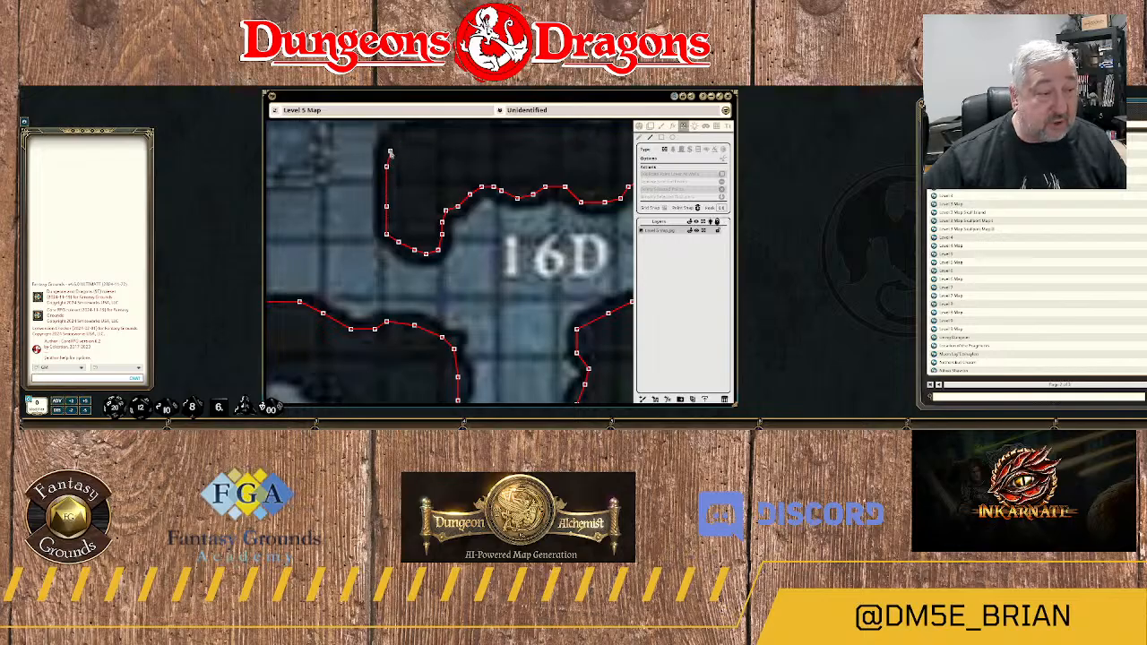
{"action": "left_click", "coordinate": [386, 152]}
{"action": "left_click", "coordinate": [406, 139]}
{"action": "left_click_drag", "start_coordinate": [406, 140], "coordinate": [385, 243]}
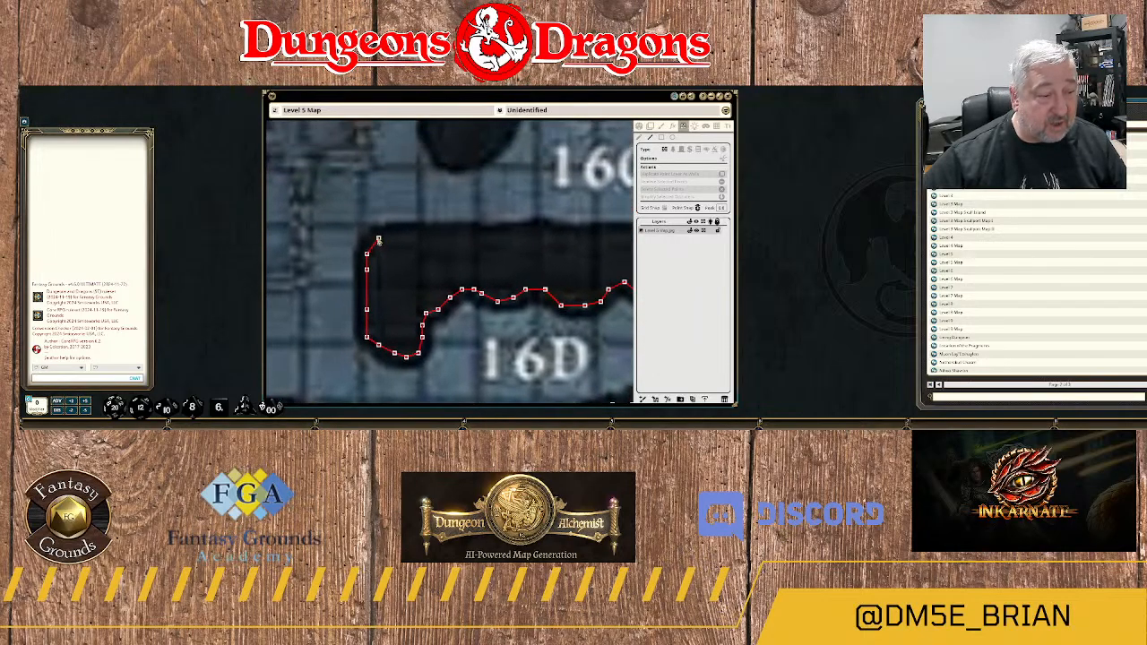
Trace the wall east from the rock mass's northwest corner along its northern edge to just below the 16C label.
{"action": "left_click", "coordinate": [379, 237]}
{"action": "left_click", "coordinate": [398, 235]}
{"action": "left_click", "coordinate": [450, 235]}
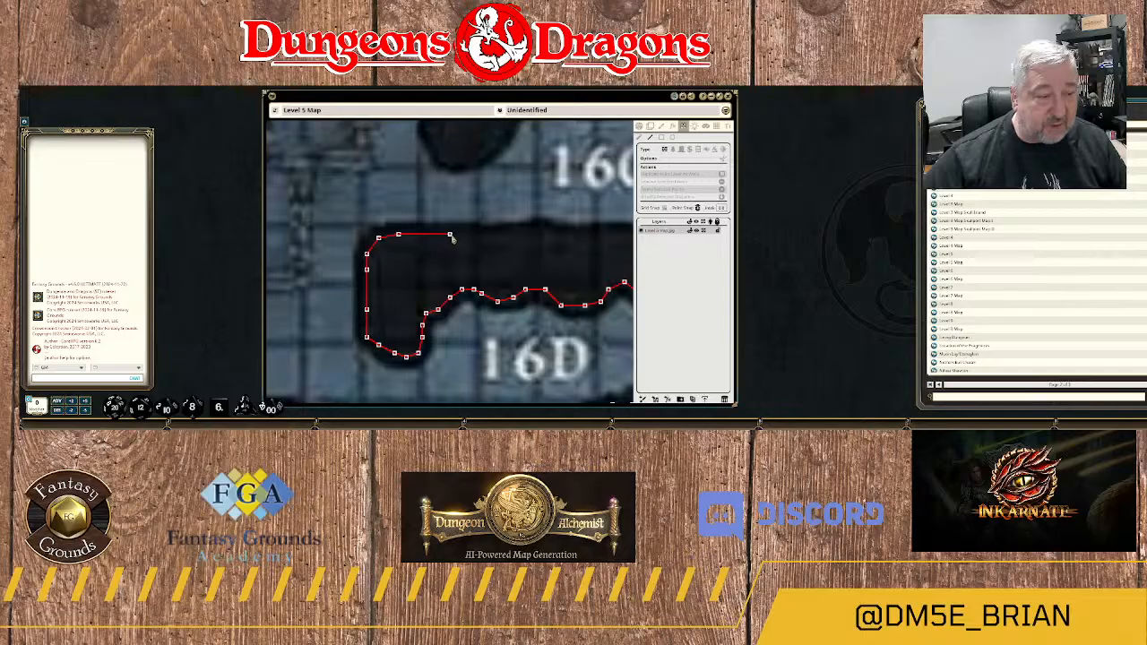
{"action": "left_click", "coordinate": [493, 235]}
{"action": "left_click", "coordinate": [497, 235]}
{"action": "left_click", "coordinate": [534, 227]}
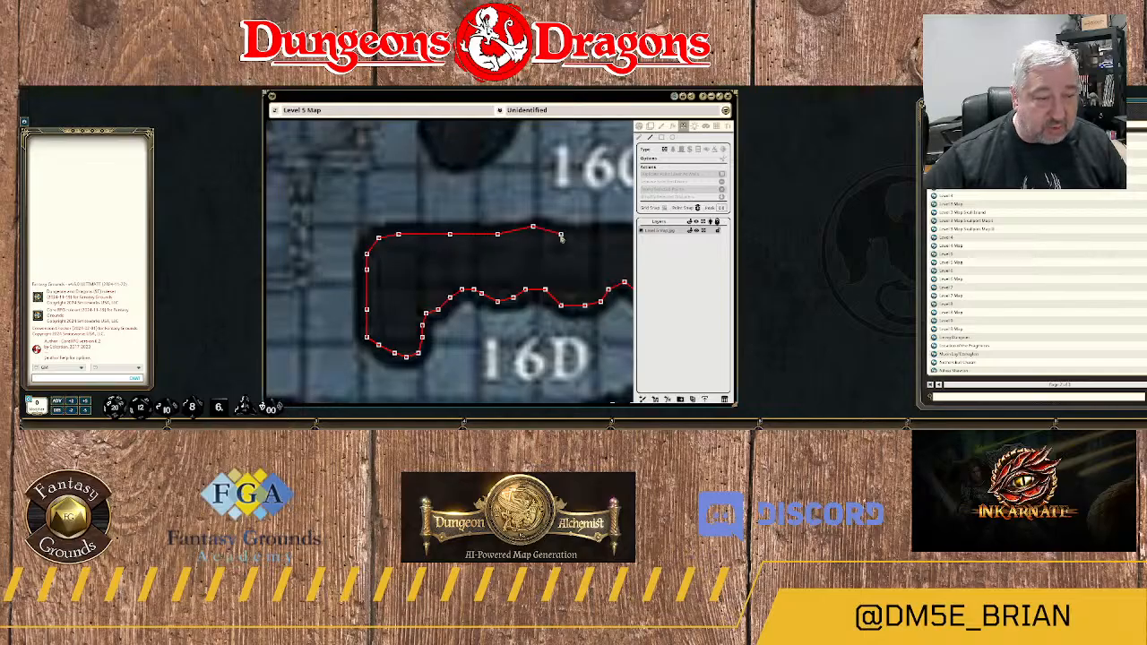
Extend the wall east along the rest of 16C's southern edge, around the small rock bump, to the room's southeast corner.
{"action": "left_click_drag", "start_coordinate": [562, 234], "coordinate": [350, 237]}
{"action": "left_click", "coordinate": [380, 236]}
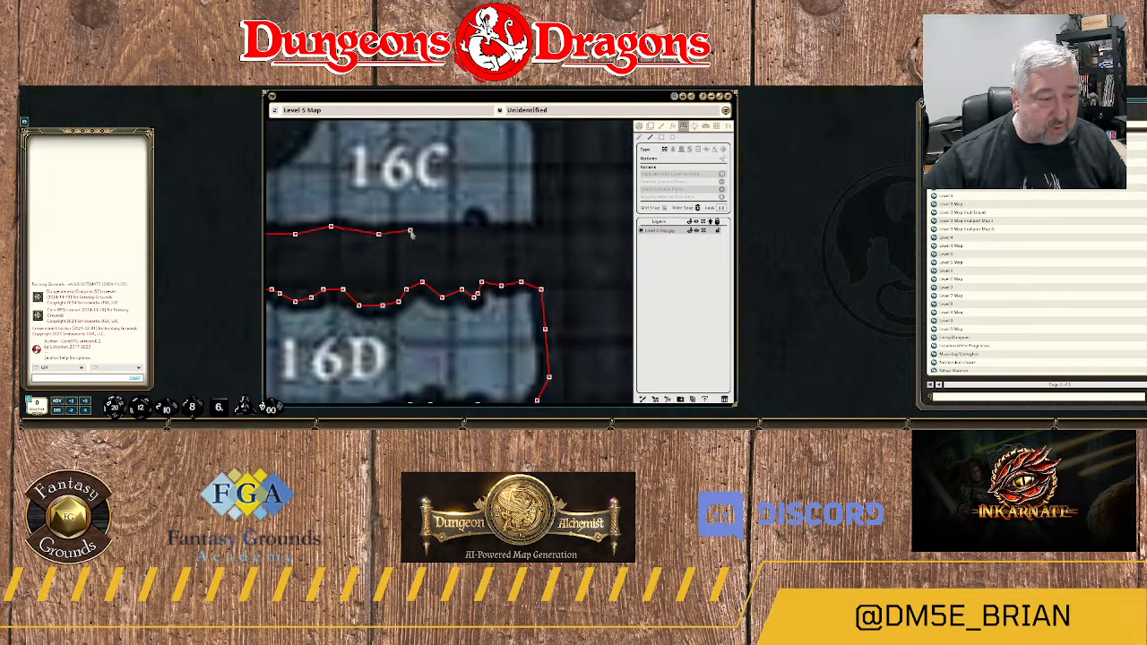
{"action": "left_click", "coordinate": [419, 231]}
{"action": "left_click", "coordinate": [454, 230]}
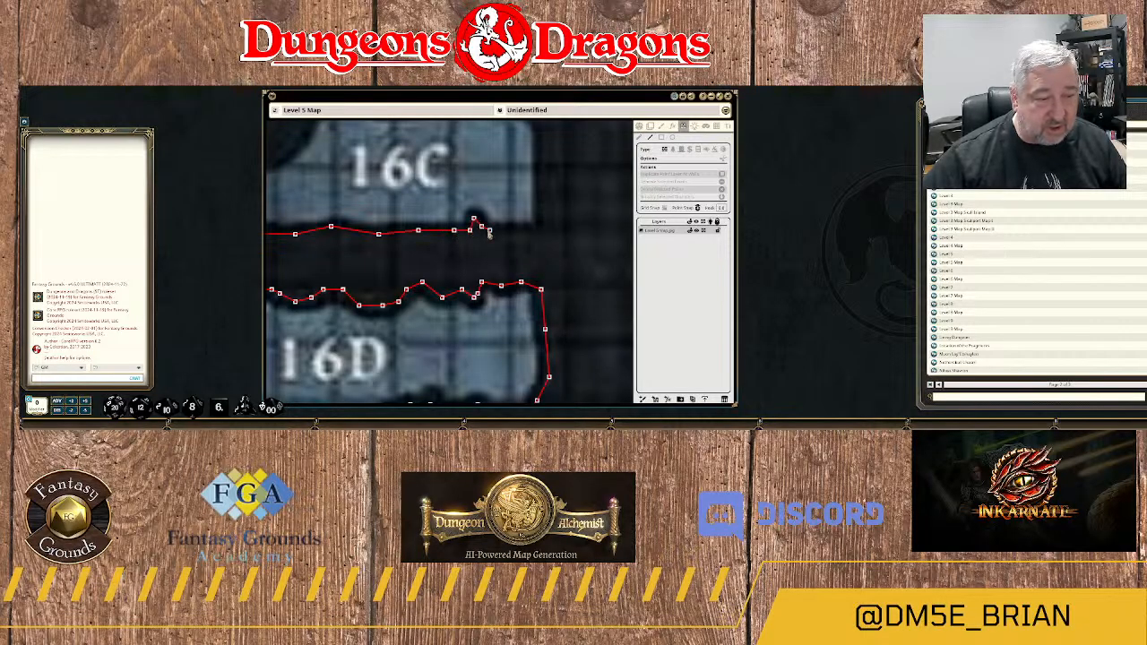
{"action": "left_click", "coordinate": [517, 230]}
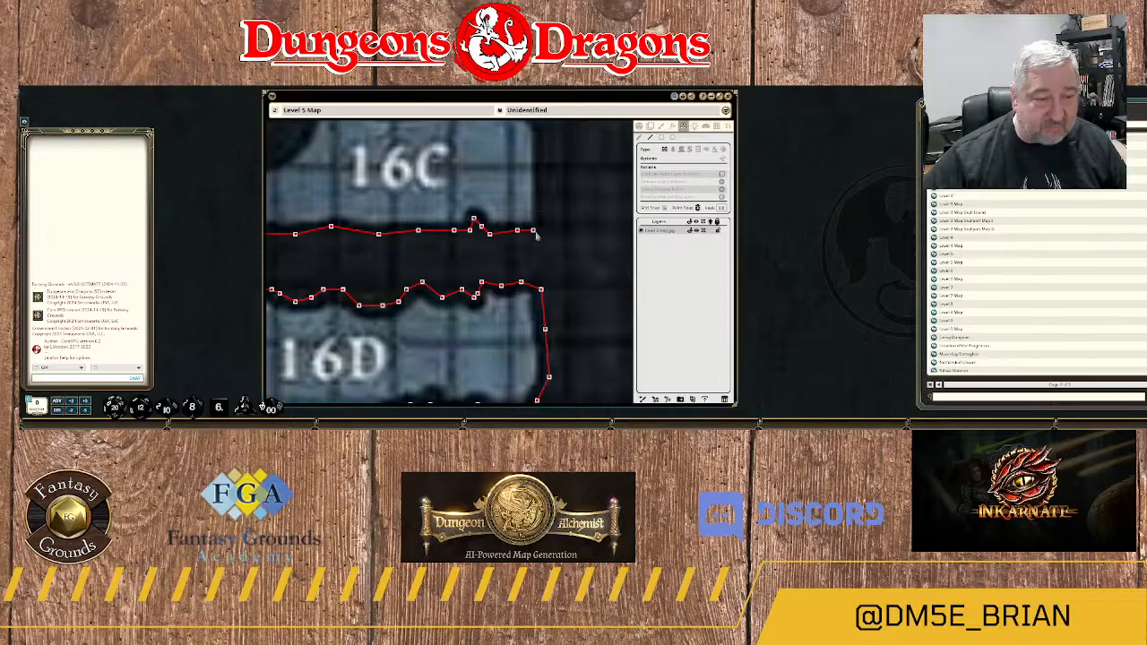
{"action": "left_click", "coordinate": [540, 224]}
Run the wall north up 16C's eastern side and around its rounded northeast corner.
{"action": "left_click_drag", "start_coordinate": [545, 204], "coordinate": [526, 286]}
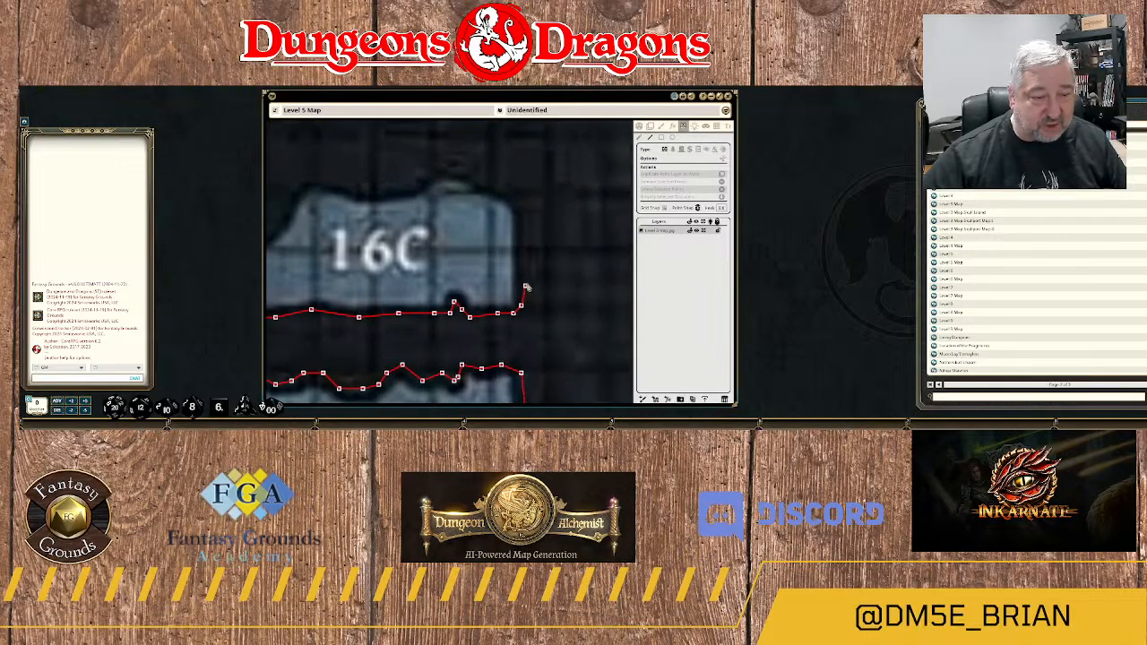
{"action": "left_click", "coordinate": [521, 201]}
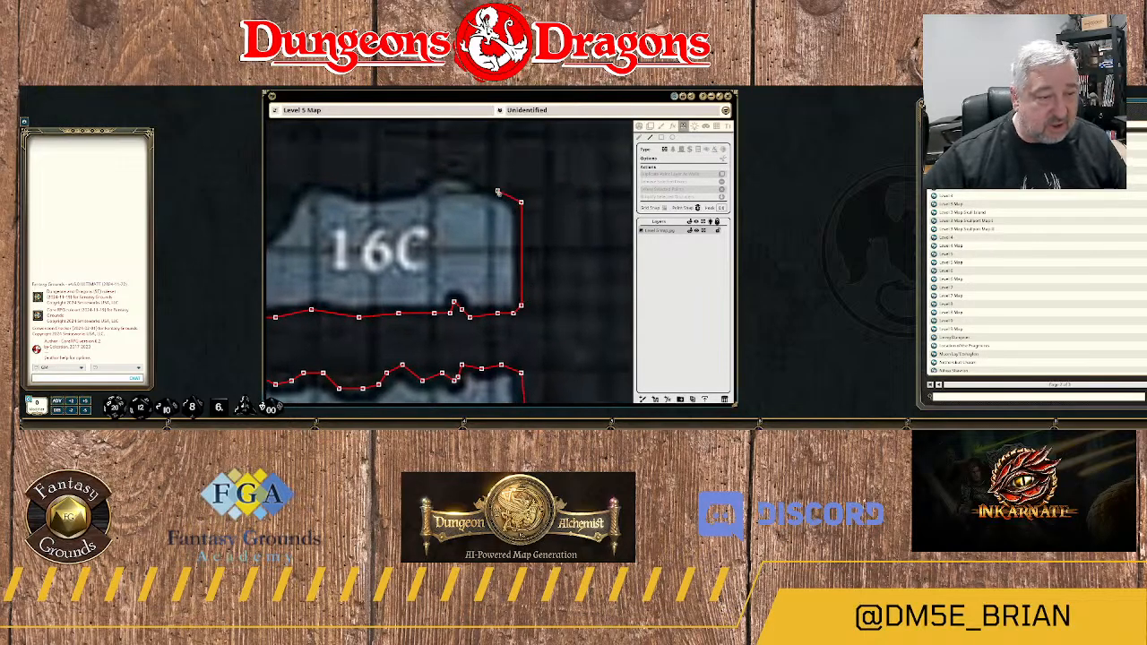
{"action": "left_click", "coordinate": [493, 182]}
{"action": "left_click", "coordinate": [469, 175]}
{"action": "left_click", "coordinate": [430, 175]}
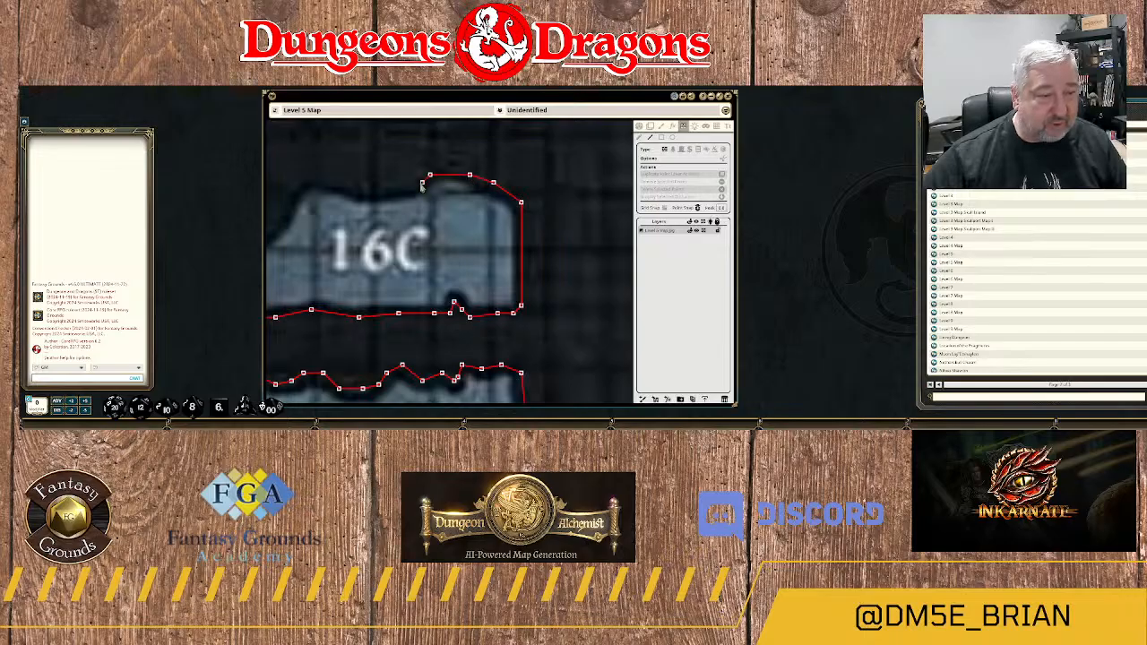
Trace the wall west along 16C's northern edge to the base of the rock spur at its western end.
{"action": "left_click", "coordinate": [423, 183]}
{"action": "left_click", "coordinate": [406, 194]}
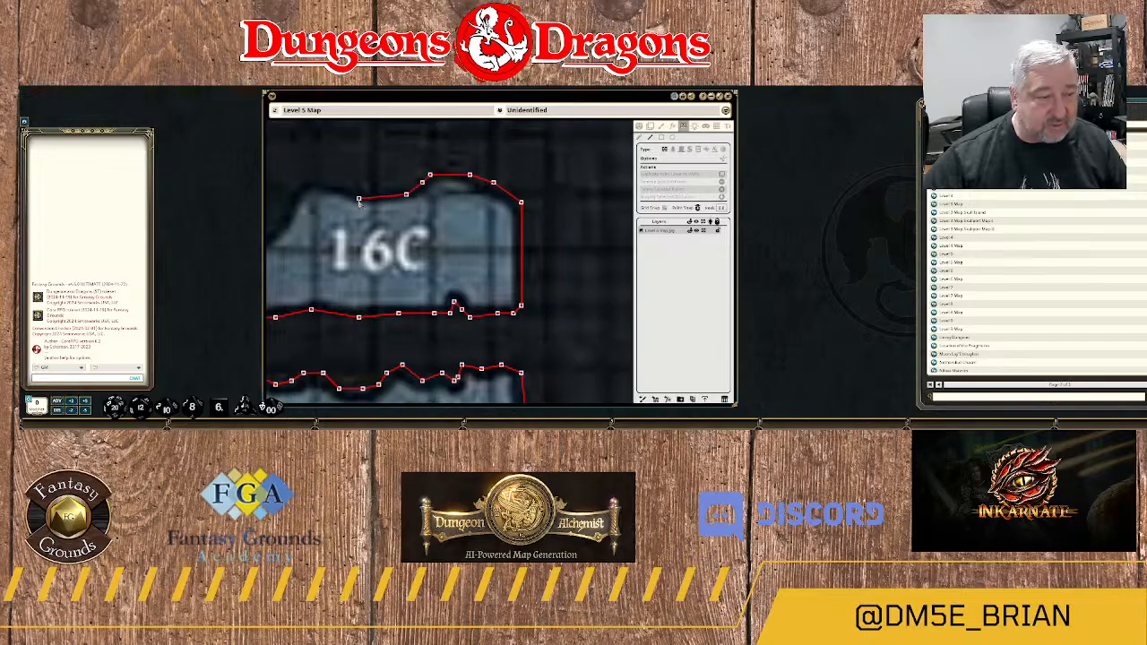
{"action": "left_click_drag", "start_coordinate": [360, 201], "coordinate": [561, 211]}
{"action": "left_click", "coordinate": [585, 208]}
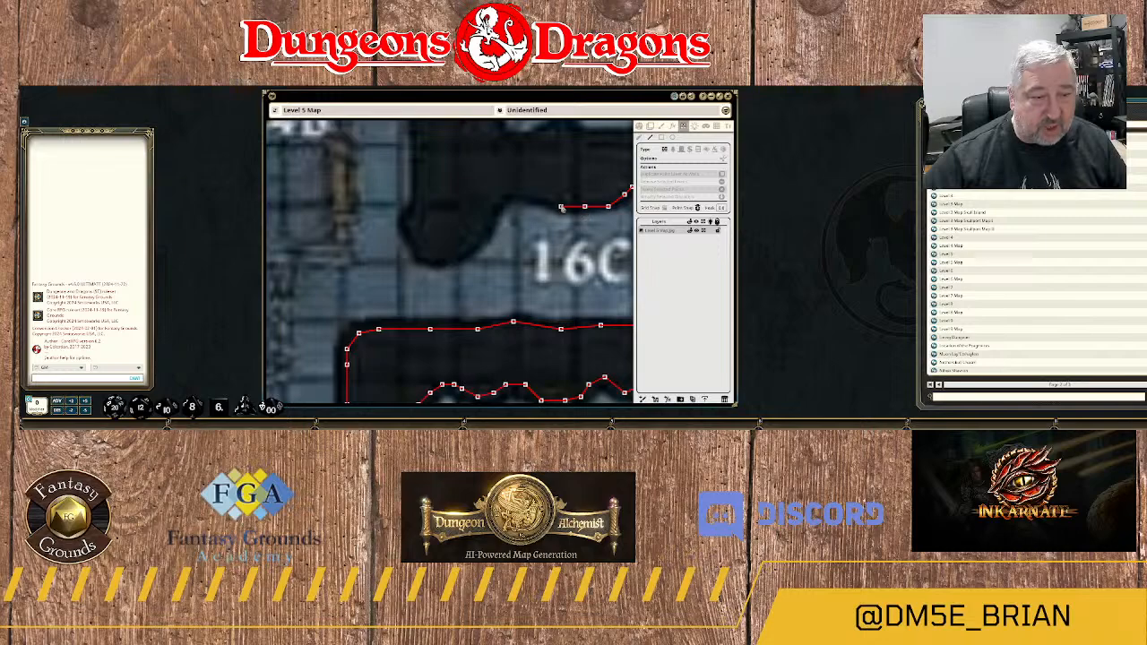
{"action": "left_click", "coordinate": [561, 202]}
{"action": "left_click", "coordinate": [530, 191]}
{"action": "left_click", "coordinate": [505, 189]}
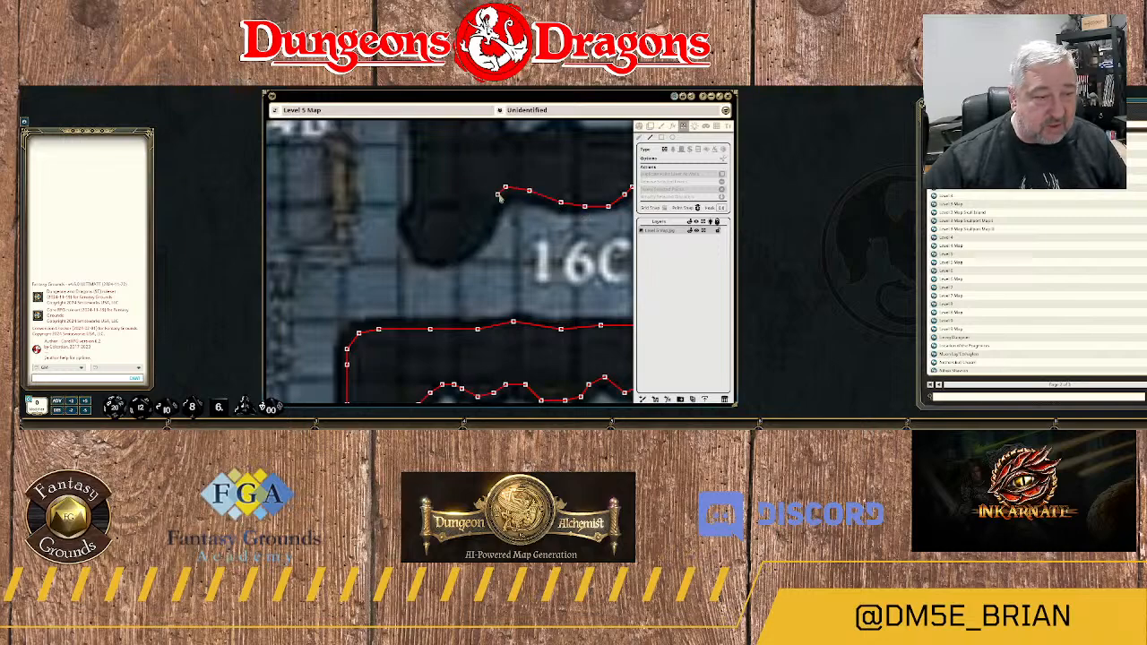
Run the wall down the eastern side of the rock spur west of 16C and around its southern tip.
{"action": "left_click", "coordinate": [498, 195]}
{"action": "left_click", "coordinate": [490, 215]}
{"action": "left_click", "coordinate": [477, 235]}
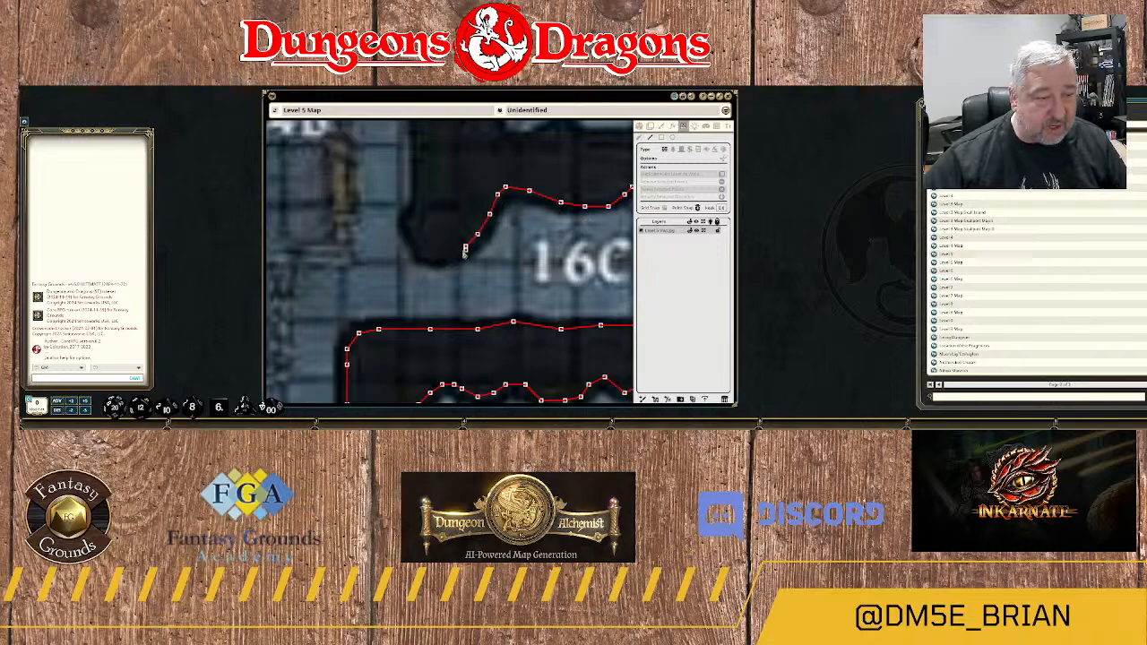
{"action": "left_click", "coordinate": [450, 254]}
{"action": "left_click", "coordinate": [435, 258]}
{"action": "left_click", "coordinate": [423, 241]}
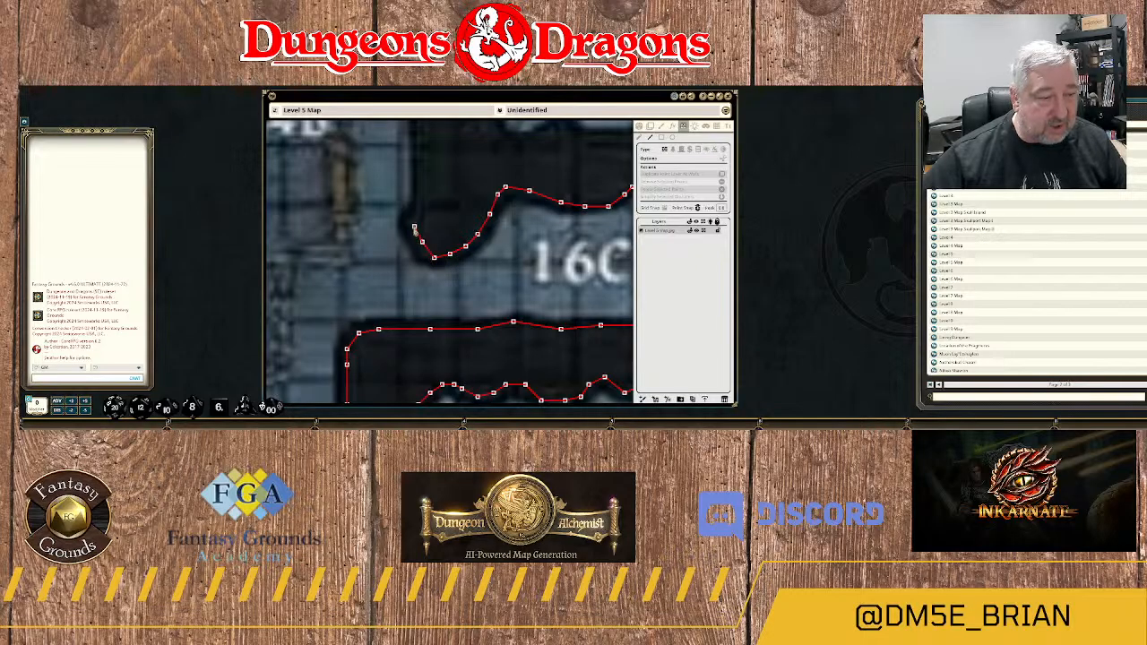
Run the wall north up the western edge of the rock spur between 14B and 16C.
{"action": "left_click", "coordinate": [418, 210]}
{"action": "left_click", "coordinate": [418, 186]}
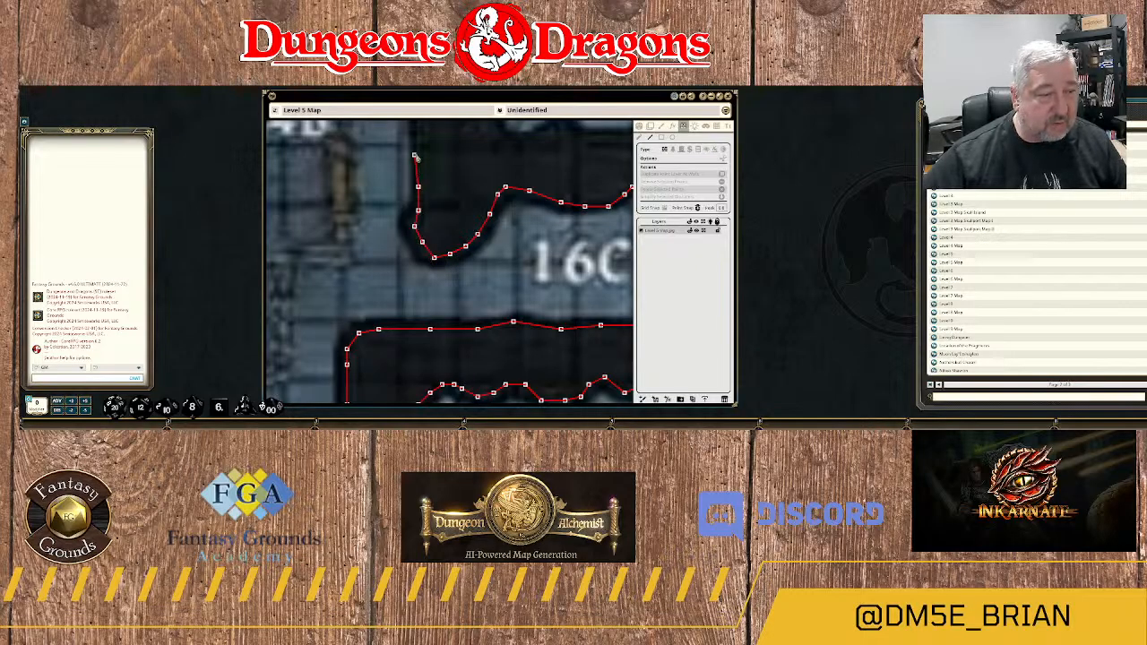
{"action": "left_click", "coordinate": [417, 151]}
{"action": "left_click", "coordinate": [442, 143]}
{"action": "left_click_drag", "start_coordinate": [444, 153], "coordinate": [446, 268]}
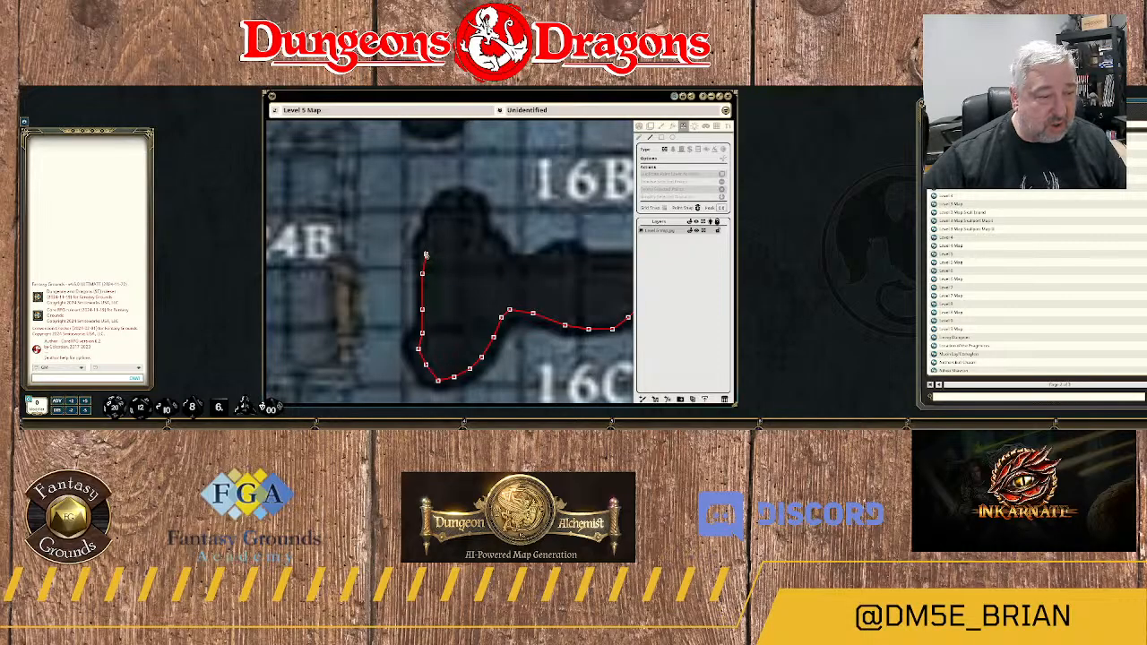
{"action": "left_click", "coordinate": [422, 250]}
{"action": "left_click", "coordinate": [434, 235]}
Wrap the wall around the spur's rounded northern tip and down to the notch on its eastern side.
{"action": "left_click", "coordinate": [438, 211]}
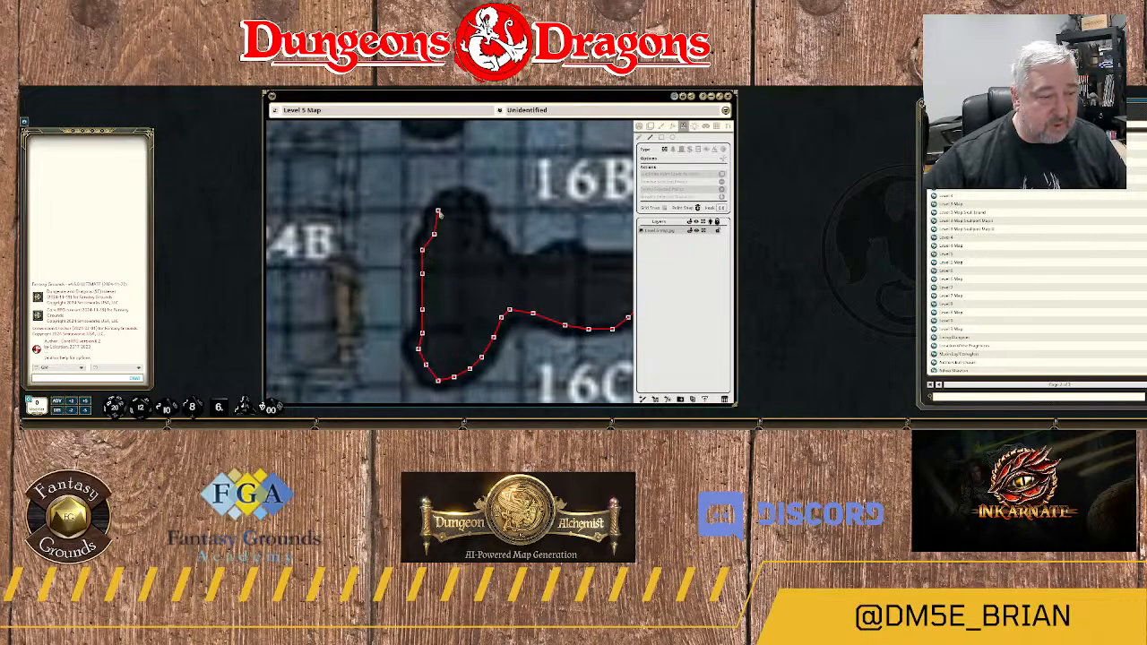
{"action": "left_click", "coordinate": [453, 196]}
{"action": "left_click", "coordinate": [468, 197]}
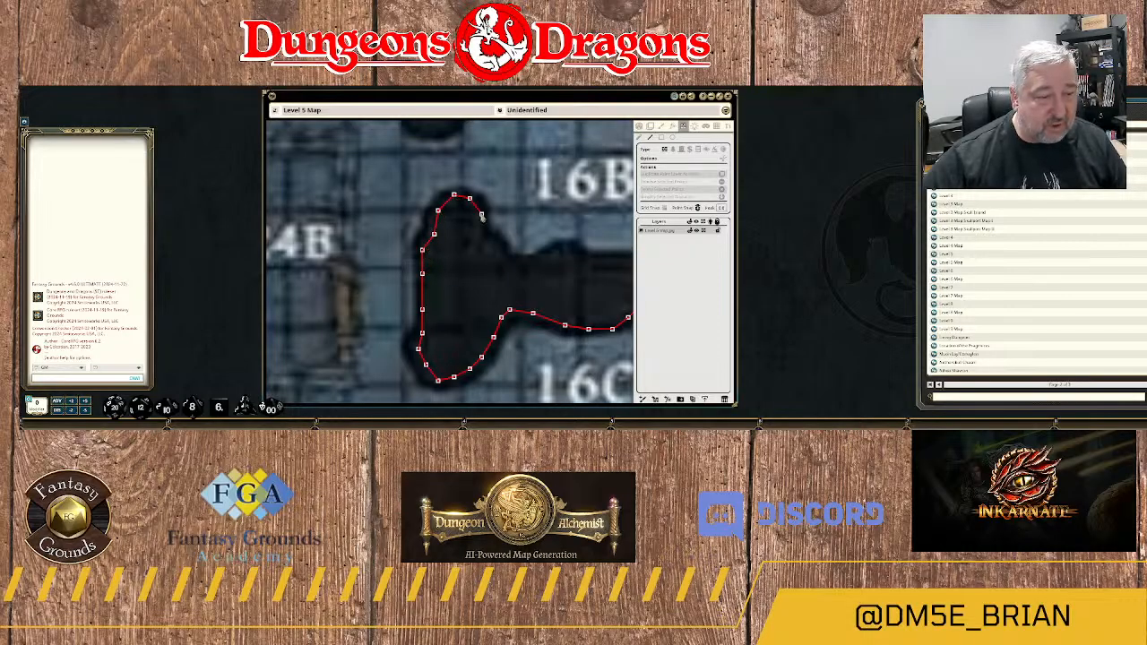
{"action": "left_click", "coordinate": [481, 213]}
{"action": "left_click", "coordinate": [482, 245]}
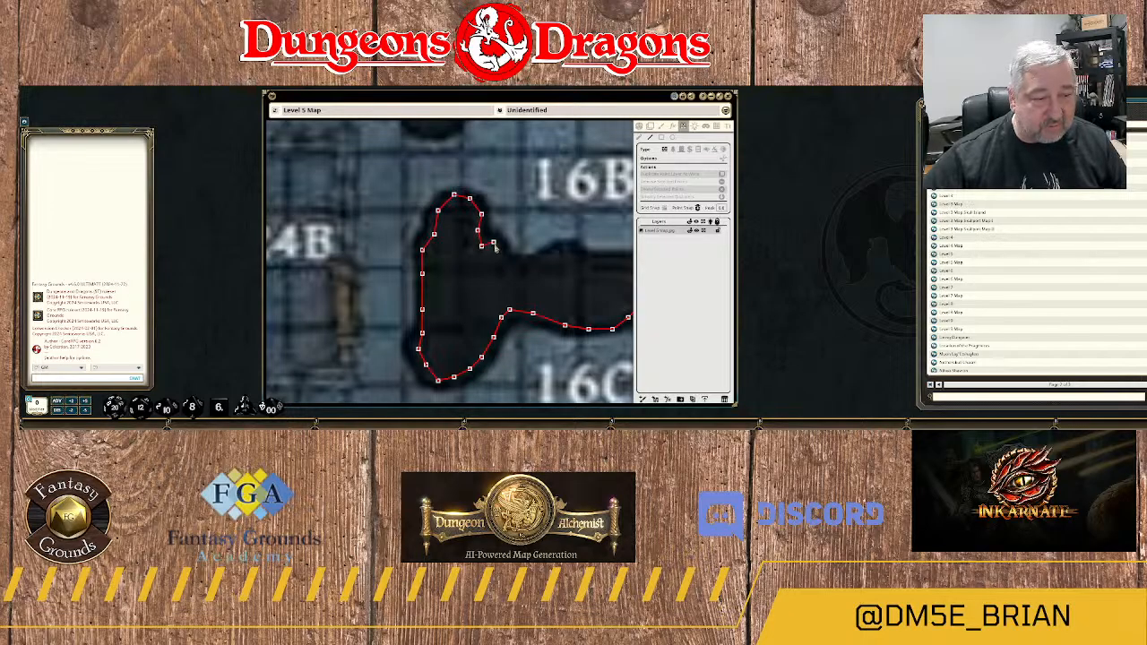
Trace the wall from the spur's eastern notch along the western part of 16B's southern edge, below the area label.
{"action": "left_click", "coordinate": [502, 258]}
{"action": "left_click", "coordinate": [513, 268]}
{"action": "left_click", "coordinate": [533, 266]}
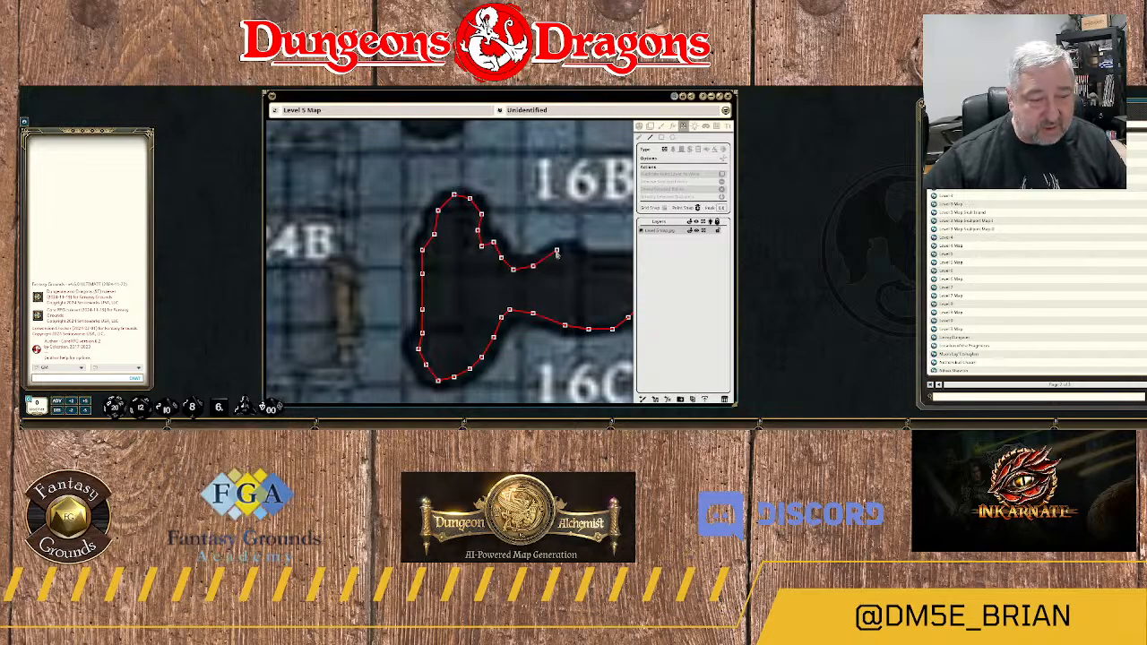
{"action": "left_click_drag", "start_coordinate": [576, 265], "coordinate": [363, 268]}
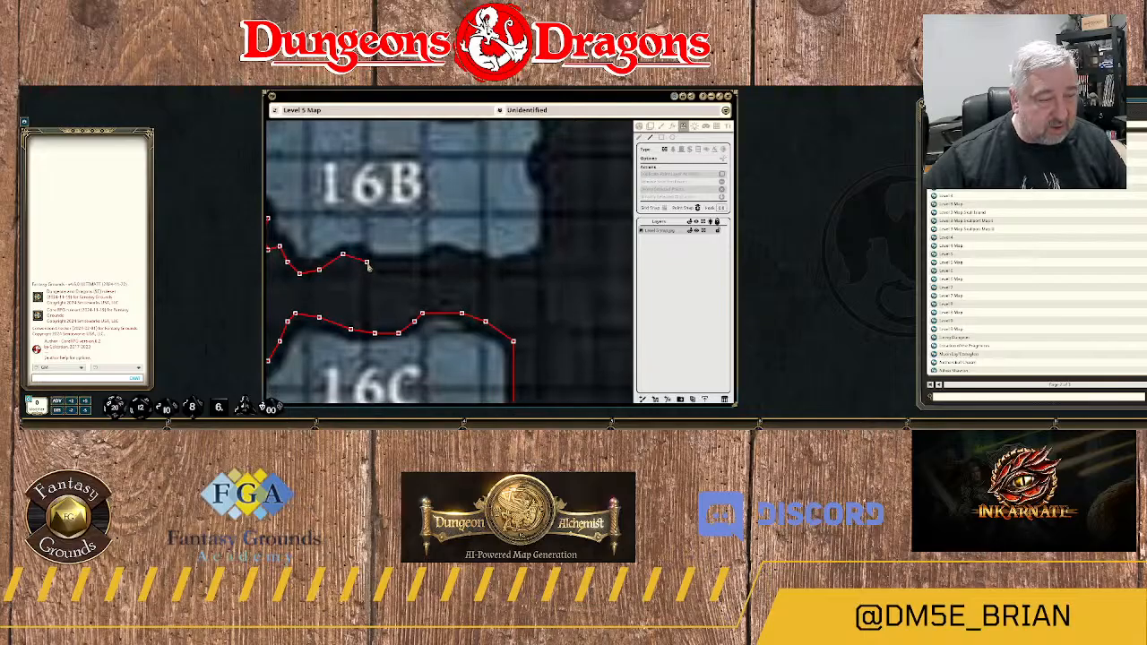
{"action": "left_click", "coordinate": [362, 257]}
{"action": "left_click", "coordinate": [378, 265]}
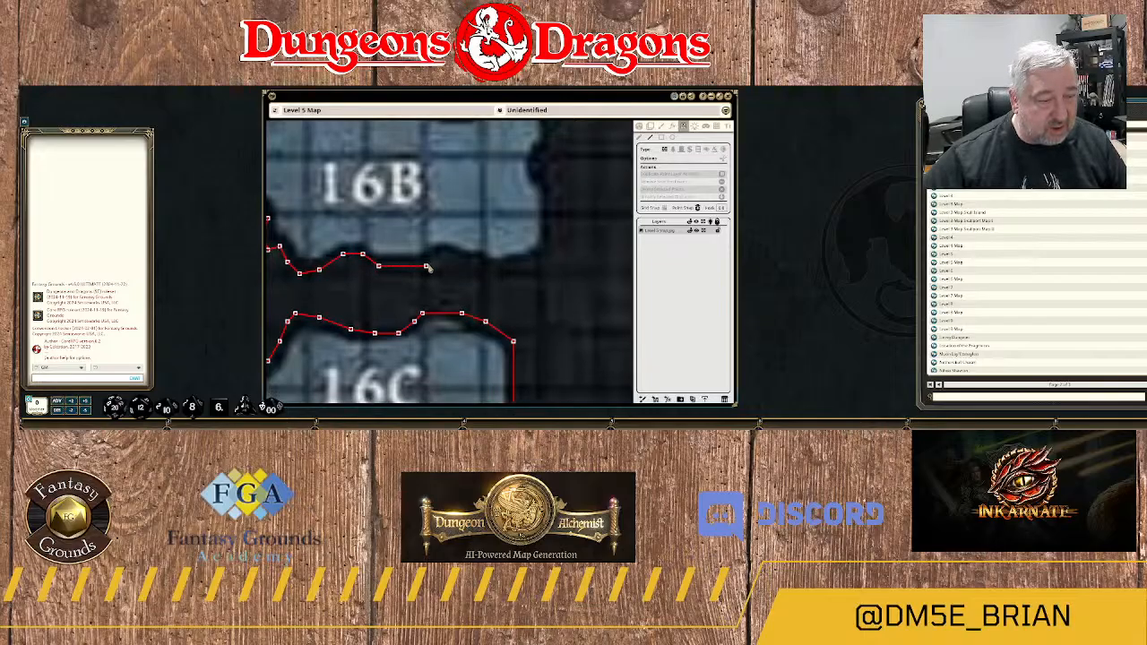
Extend the wall east along the rest of 16B's southern edge toward its southeast corner.
{"action": "left_click", "coordinate": [418, 263]}
{"action": "left_click", "coordinate": [442, 257]}
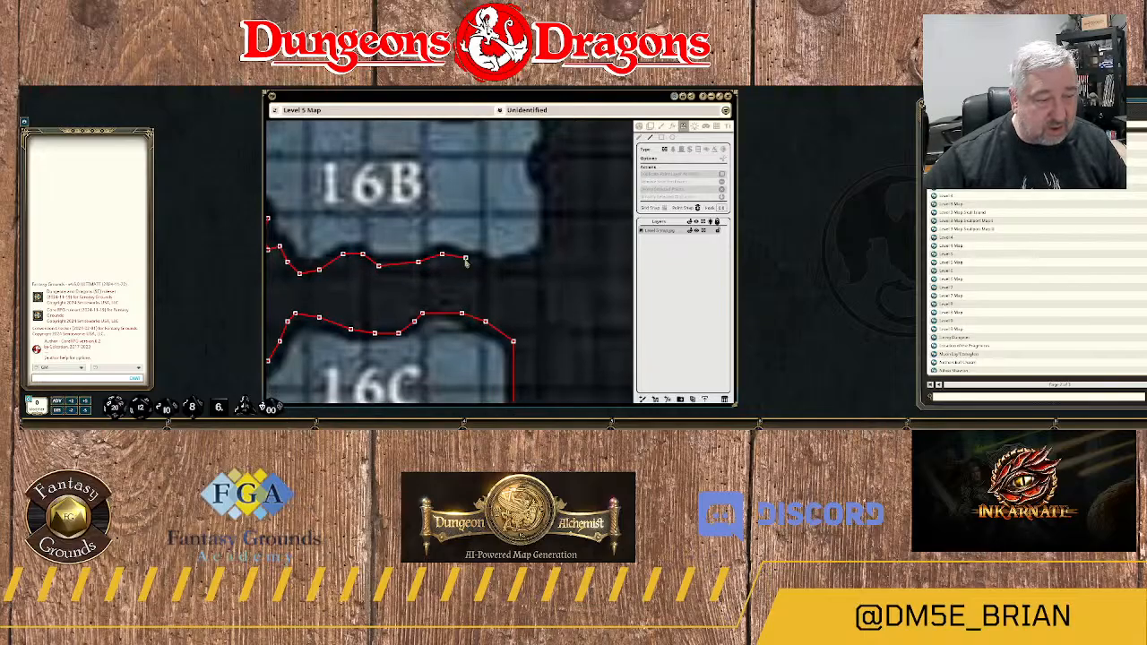
{"action": "left_click", "coordinate": [465, 260]}
{"action": "left_click", "coordinate": [481, 263]}
{"action": "left_click", "coordinate": [501, 265]}
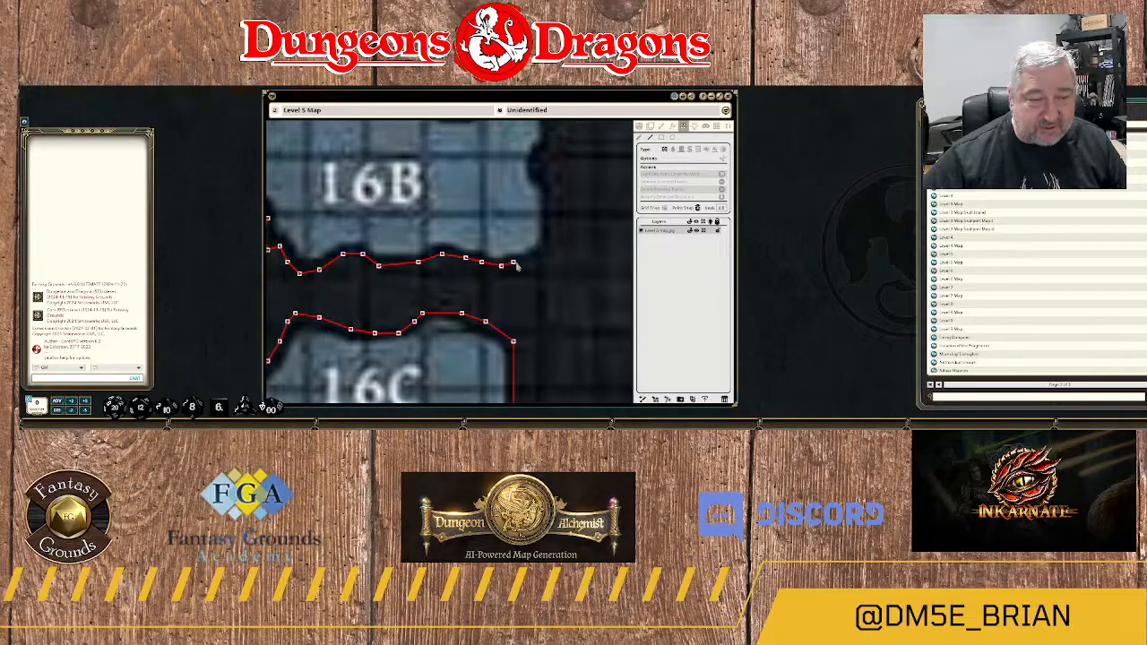
{"action": "left_click", "coordinate": [515, 261]}
Run the wall north up 16B's eastern edge, following the rock bump that juts into the room.
{"action": "left_click", "coordinate": [549, 253]}
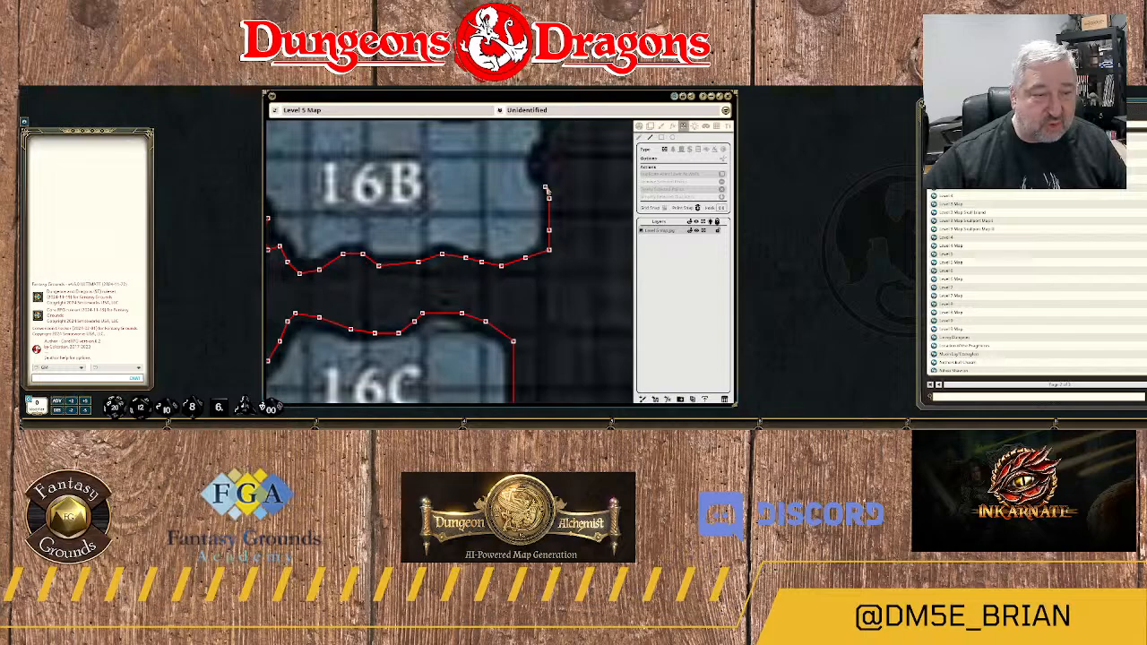
{"action": "mouse_move", "coordinate": [546, 189]}
{"action": "left_mouse_down"}
{"action": "mouse_move", "coordinate": [595, 154]}
{"action": "mouse_move", "coordinate": [568, 158]}
{"action": "left_mouse_up"}
{"action": "left_click_drag", "start_coordinate": [568, 158], "coordinate": [555, 245]}
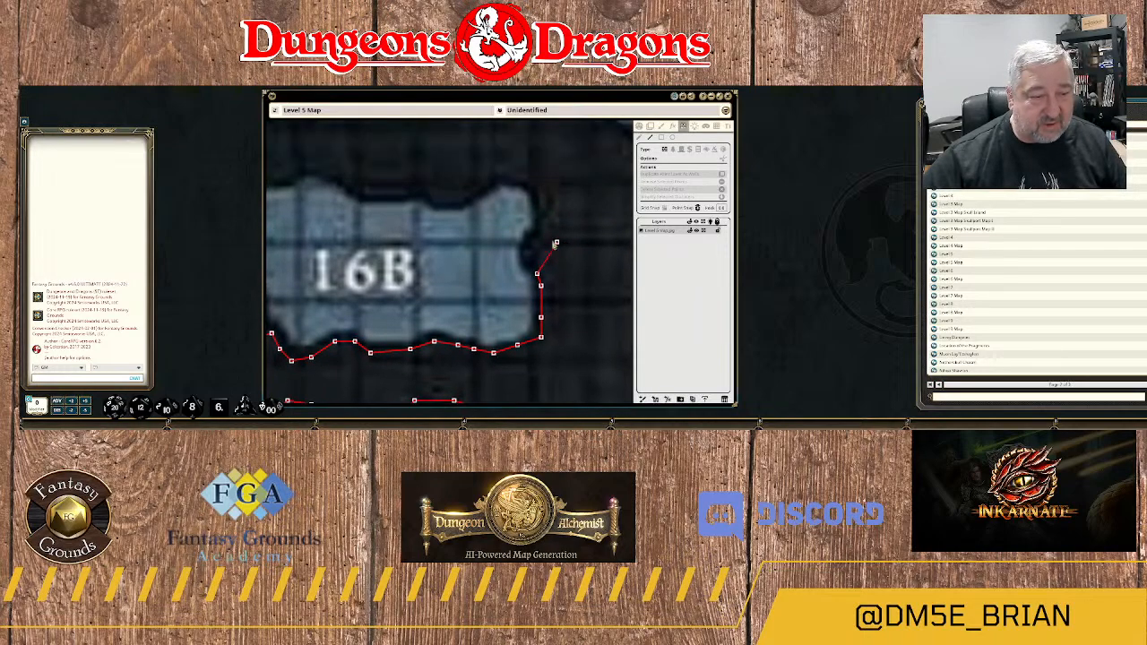
{"action": "left_click", "coordinate": [527, 259]}
{"action": "left_click", "coordinate": [537, 242]}
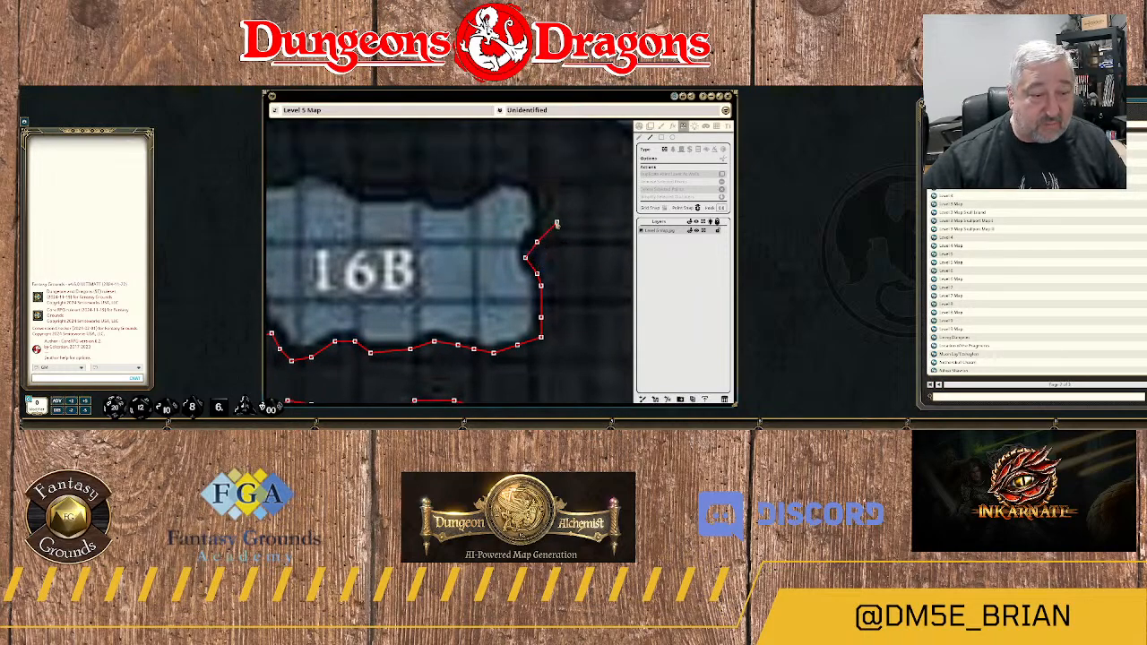
{"action": "left_click", "coordinate": [544, 226]}
{"action": "left_click", "coordinate": [544, 197]}
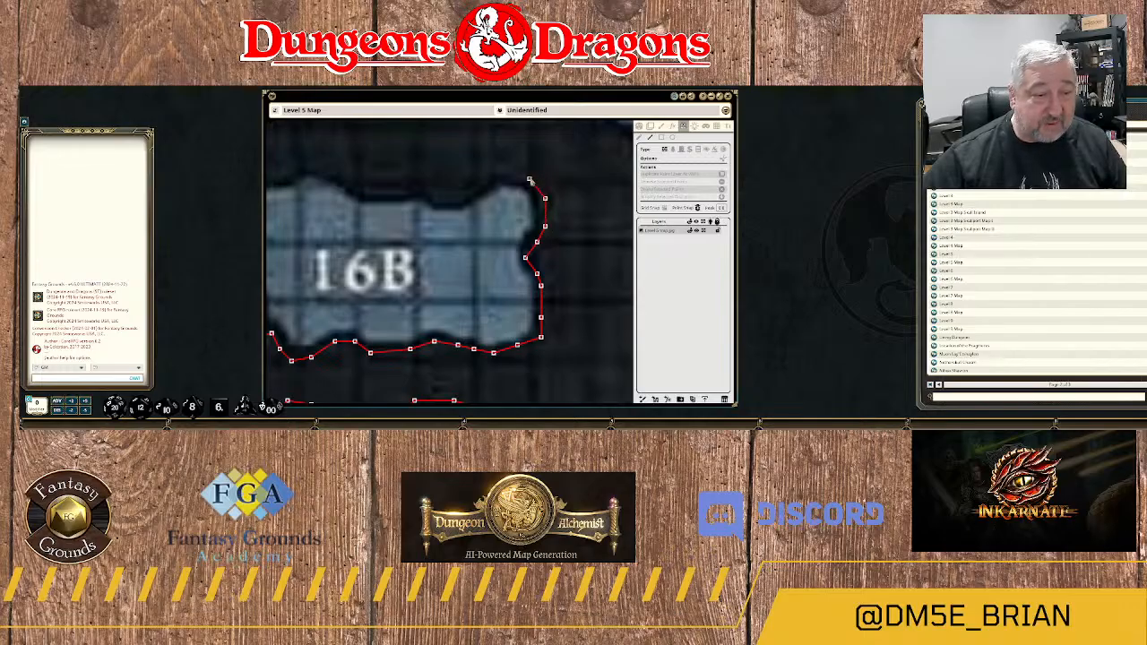
Trace the wall around 16B's northeast corner and west along the eastern part of its northern edge.
{"action": "left_click", "coordinate": [529, 178]}
{"action": "left_click", "coordinate": [506, 172]}
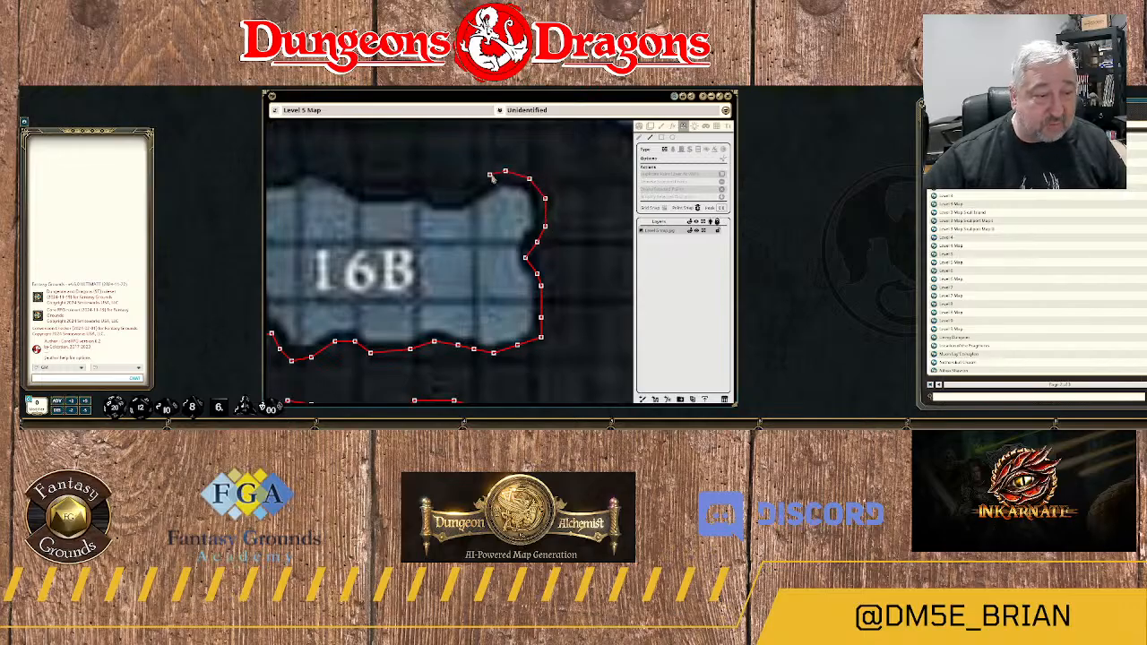
{"action": "left_click", "coordinate": [489, 175]}
{"action": "left_click", "coordinate": [481, 186]}
{"action": "left_click", "coordinate": [462, 196]}
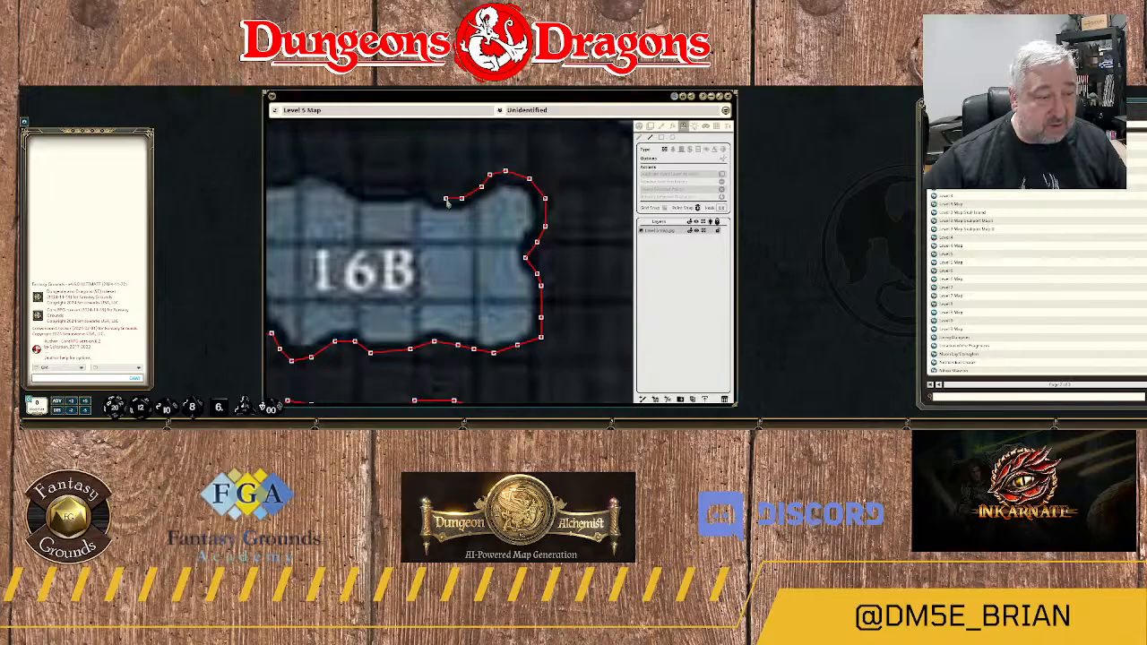
{"action": "left_click", "coordinate": [442, 198]}
{"action": "left_click", "coordinate": [431, 187]}
{"action": "left_click", "coordinate": [418, 183]}
Extend the wall west along 16B's northern edge to the crest above the room's northwest part.
{"action": "left_click_drag", "start_coordinate": [478, 197], "coordinate": [522, 193]}
{"action": "left_click", "coordinate": [506, 194]}
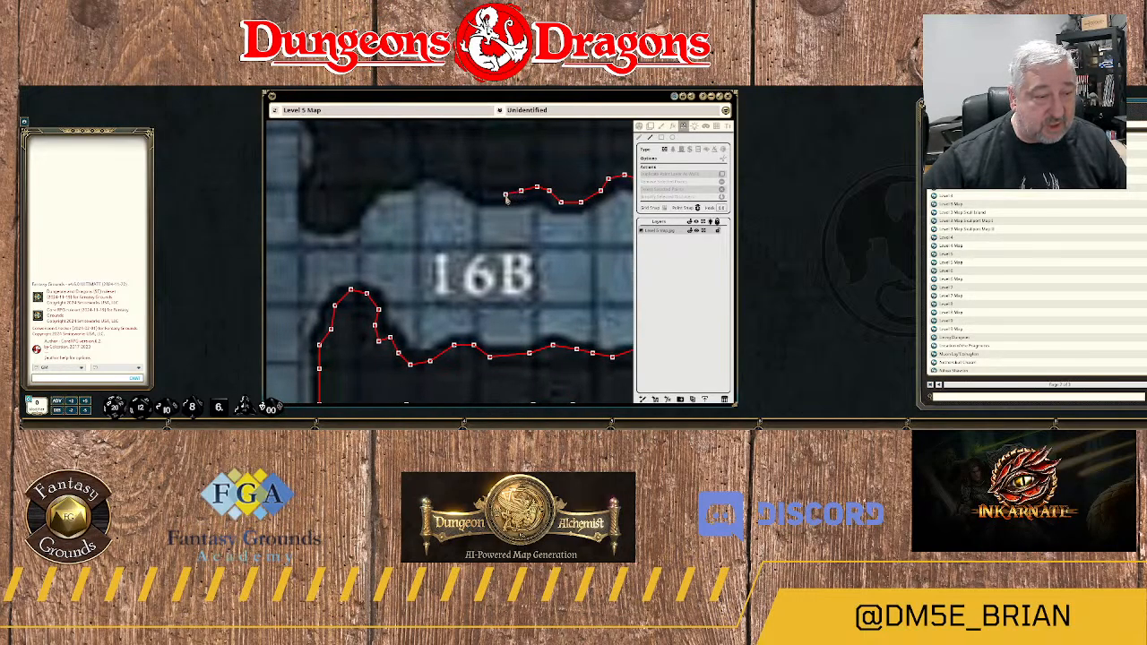
{"action": "left_click", "coordinate": [474, 185]}
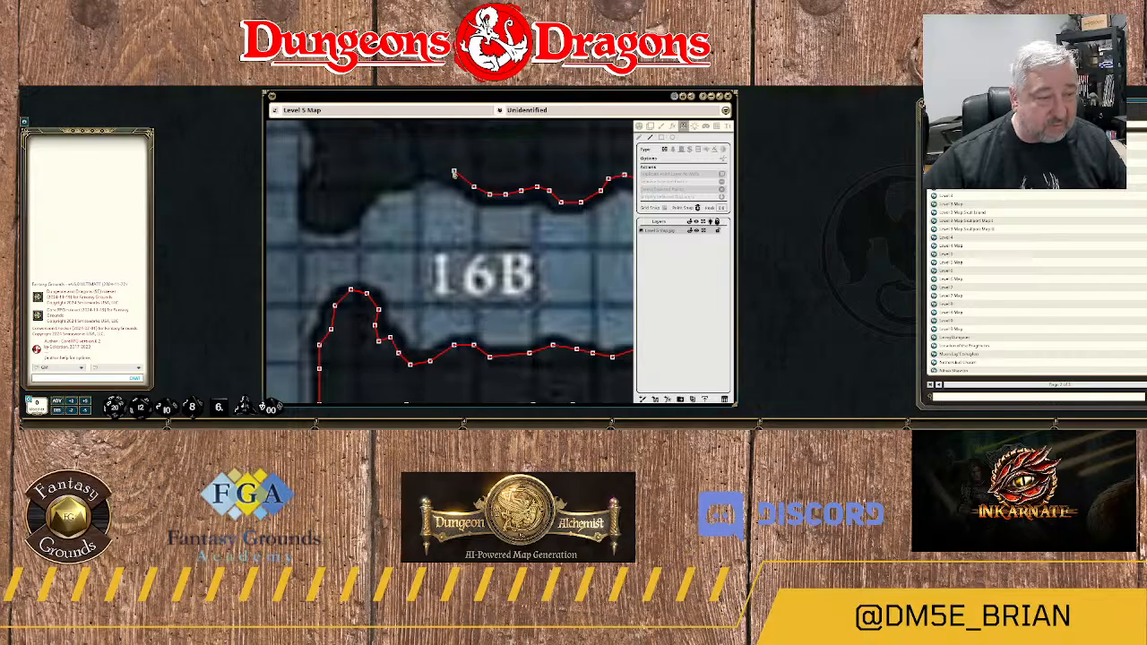
{"action": "left_click", "coordinate": [426, 167]}
{"action": "left_click", "coordinate": [415, 170]}
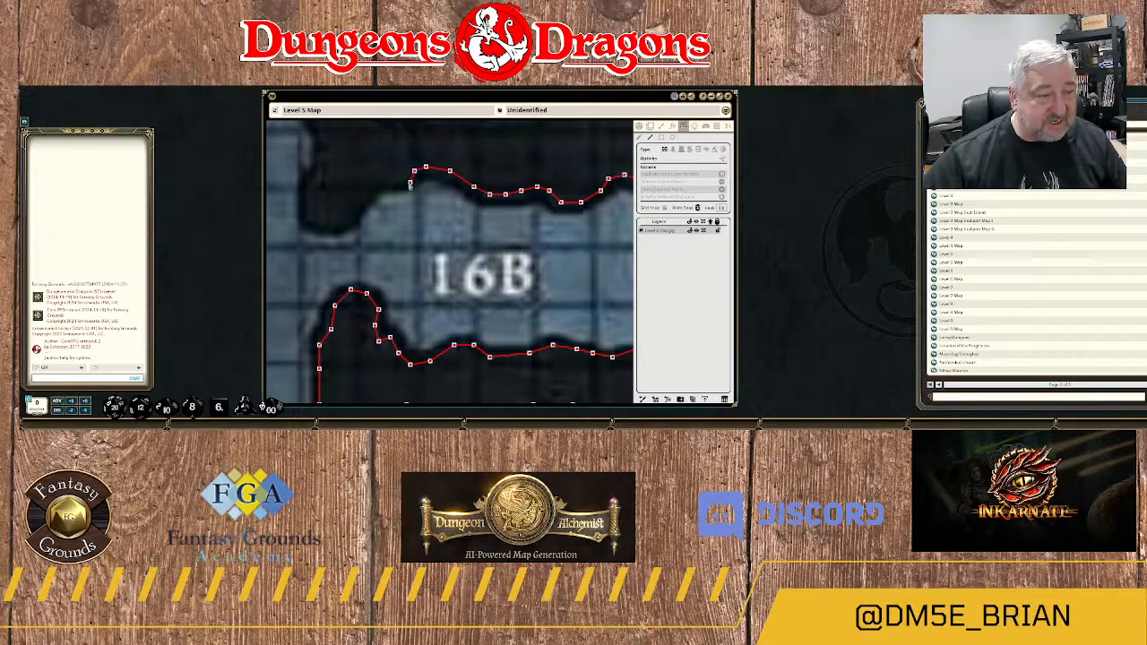
Run the wall around 16B's northwest corner and down to the southern tip of the adjoining rock spur.
{"action": "left_click", "coordinate": [395, 182]}
{"action": "left_click", "coordinate": [383, 184]}
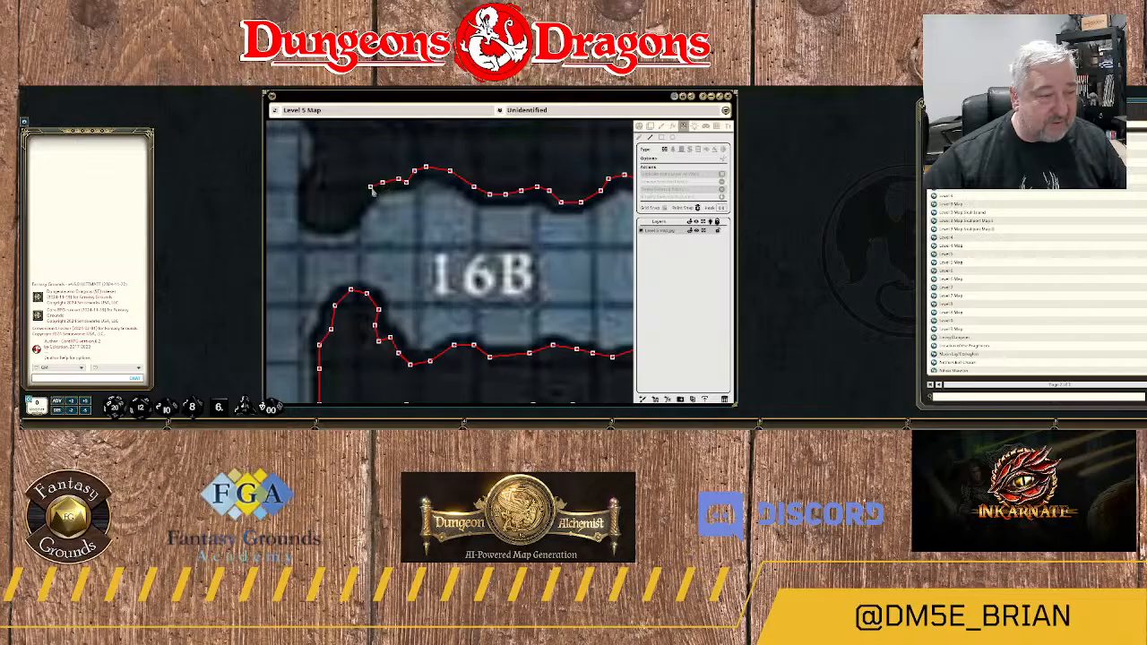
{"action": "left_click", "coordinate": [370, 186]}
{"action": "left_click_drag", "start_coordinate": [374, 232], "coordinate": [480, 237]}
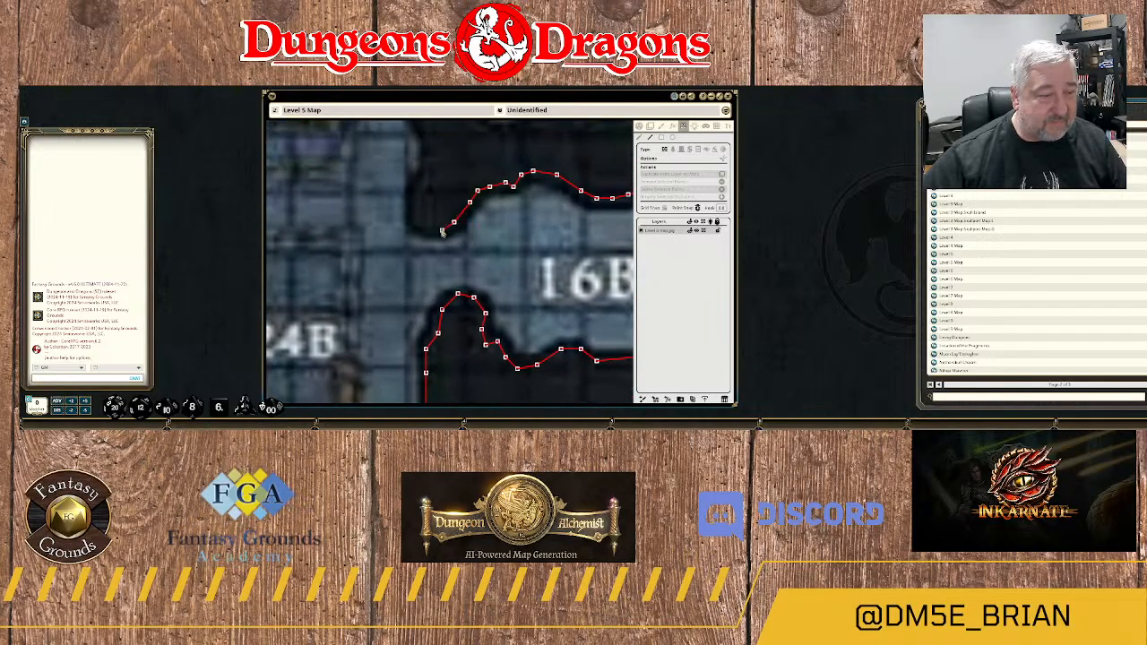
{"action": "left_click", "coordinate": [435, 231]}
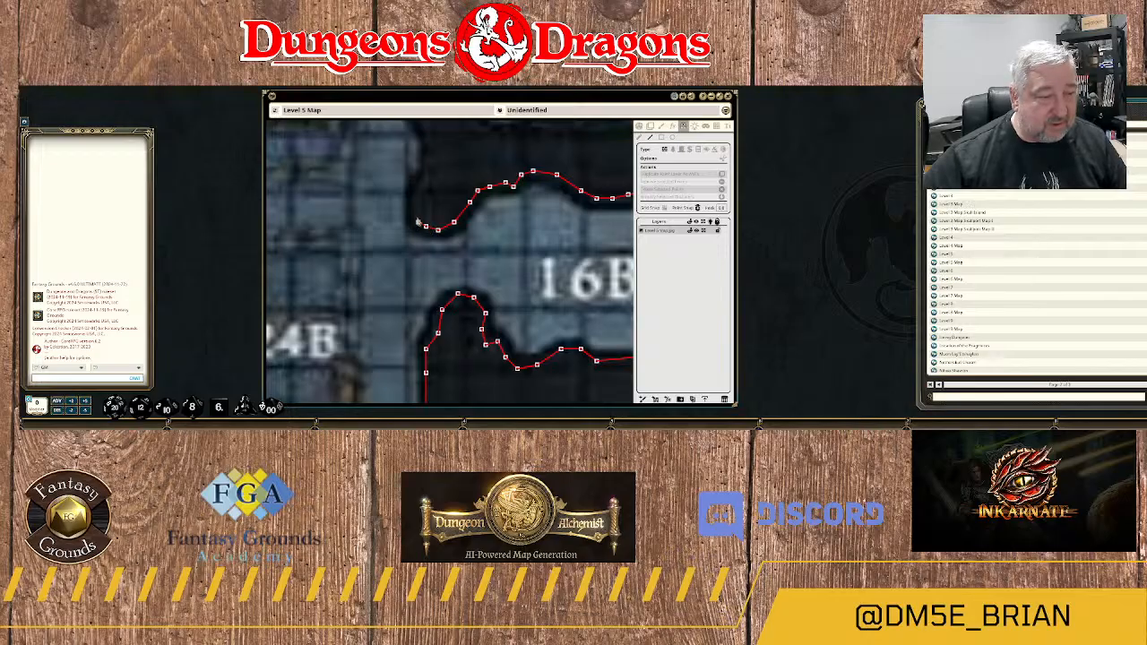
Run the wall north up the western side of the rock spur between 16B and 16A to its northwest corner.
{"action": "left_click", "coordinate": [417, 220]}
{"action": "left_click", "coordinate": [415, 199]}
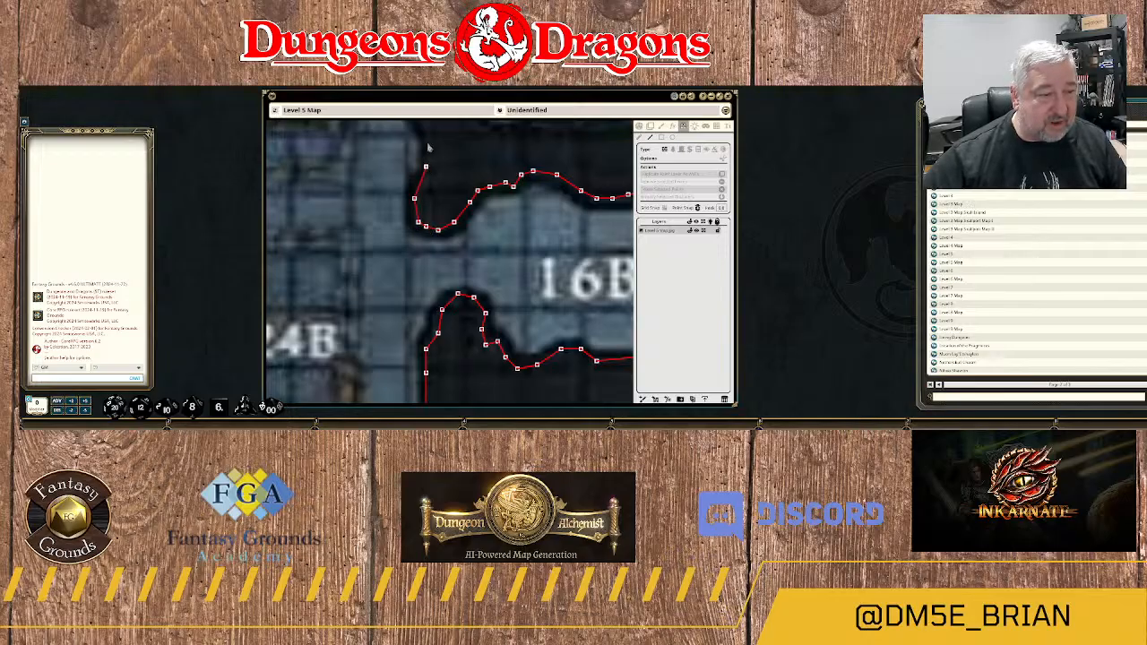
{"action": "left_click", "coordinate": [427, 143]}
{"action": "left_click_drag", "start_coordinate": [468, 148], "coordinate": [522, 243]}
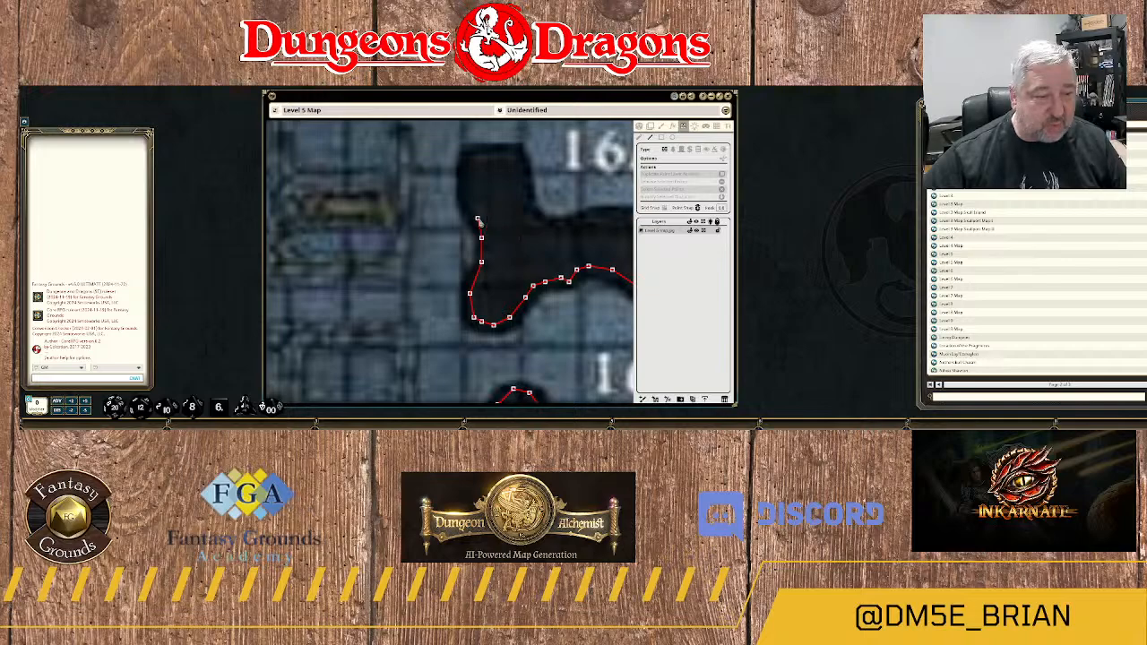
{"action": "left_click", "coordinate": [478, 217]}
{"action": "left_click", "coordinate": [465, 202]}
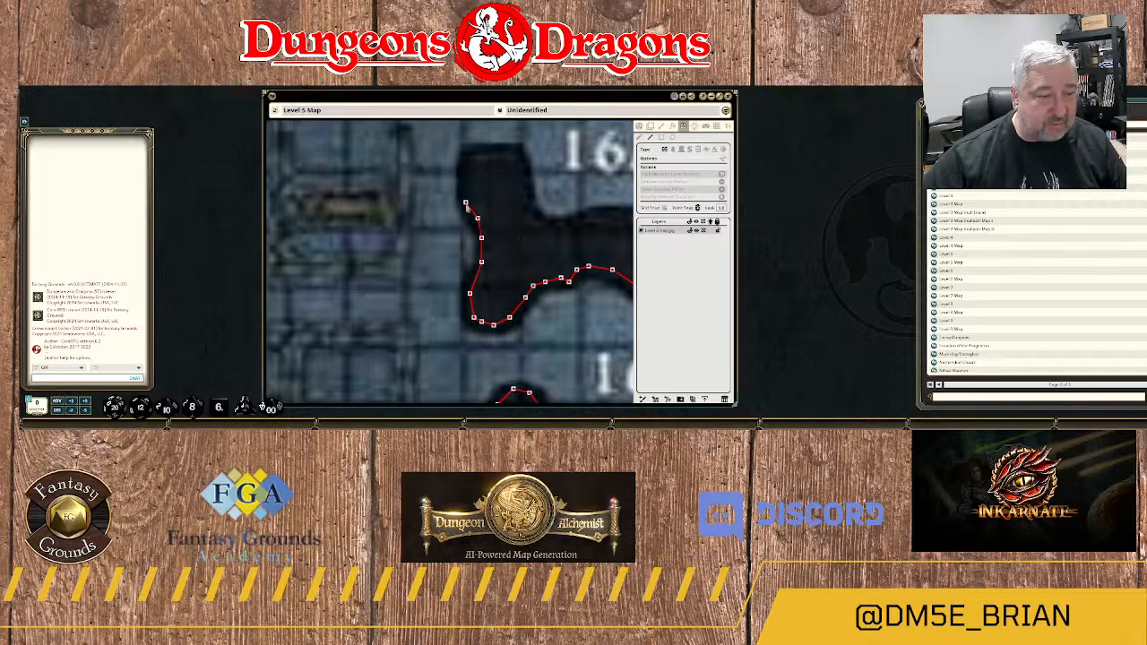
{"action": "left_click", "coordinate": [468, 157]}
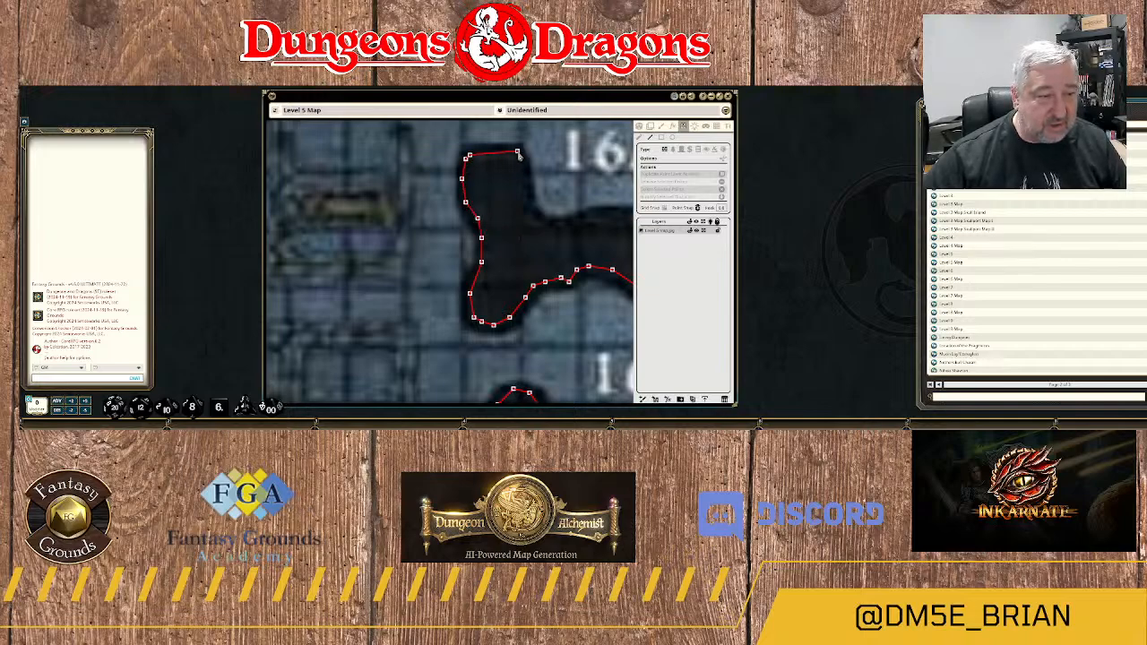
Carry the wall across the spur's flat northern end and down its eastern side to 16A's southwest corner.
{"action": "left_click", "coordinate": [513, 156]}
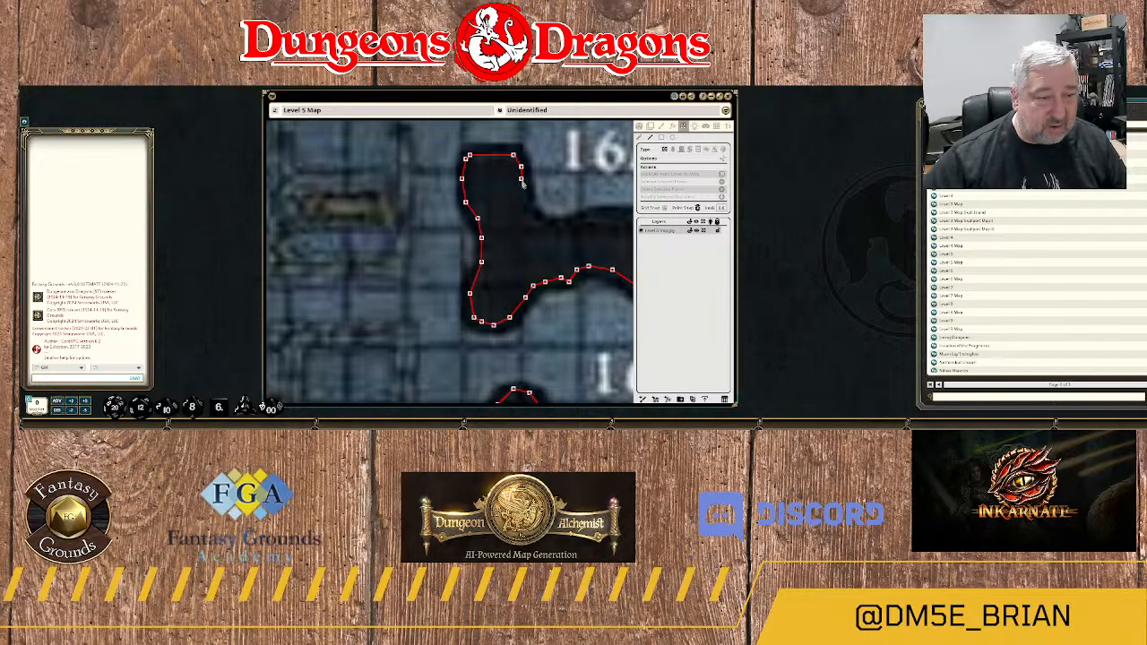
{"action": "left_click", "coordinate": [522, 194]}
{"action": "left_click", "coordinate": [525, 207]}
{"action": "left_click", "coordinate": [536, 218]}
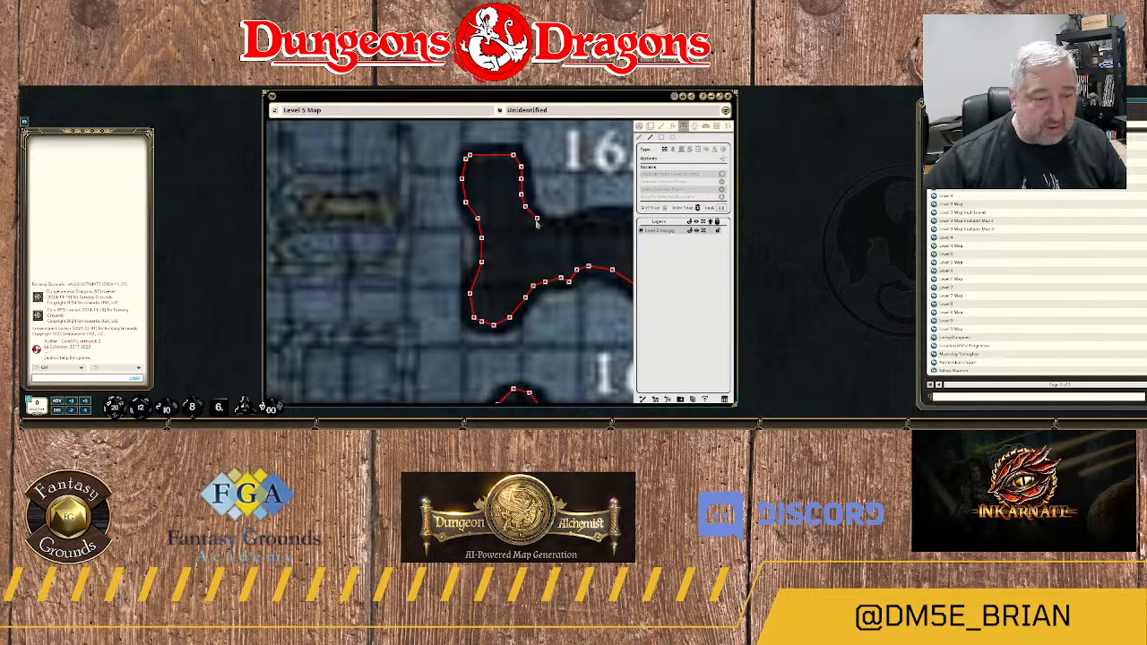
Trace the wall east along 16A's southern edge to the start of its southeast corner.
{"action": "left_click", "coordinate": [553, 225]}
{"action": "left_click", "coordinate": [574, 221]}
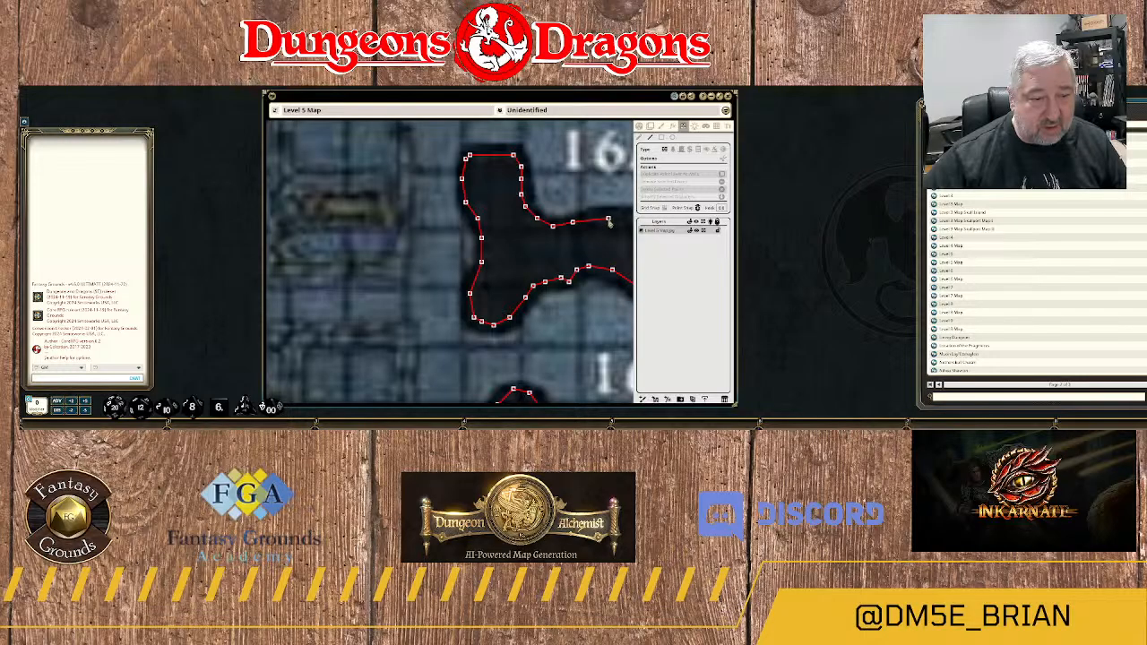
{"action": "left_click", "coordinate": [596, 215]}
{"action": "left_click_drag", "start_coordinate": [598, 232], "coordinate": [443, 235]}
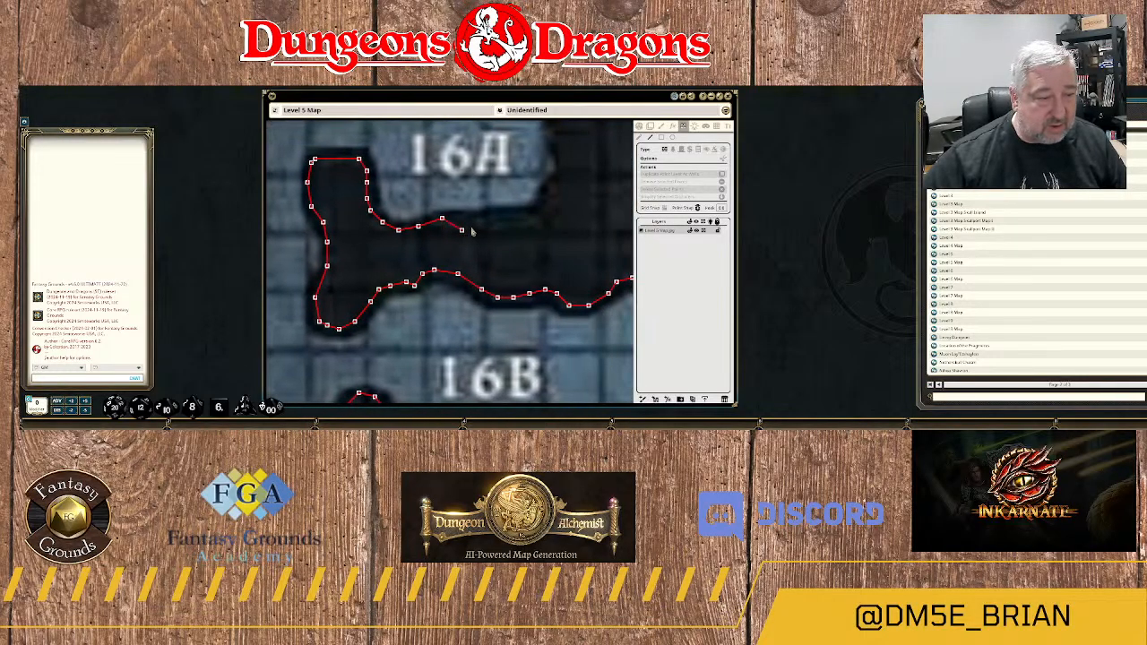
{"action": "left_click", "coordinate": [526, 218]}
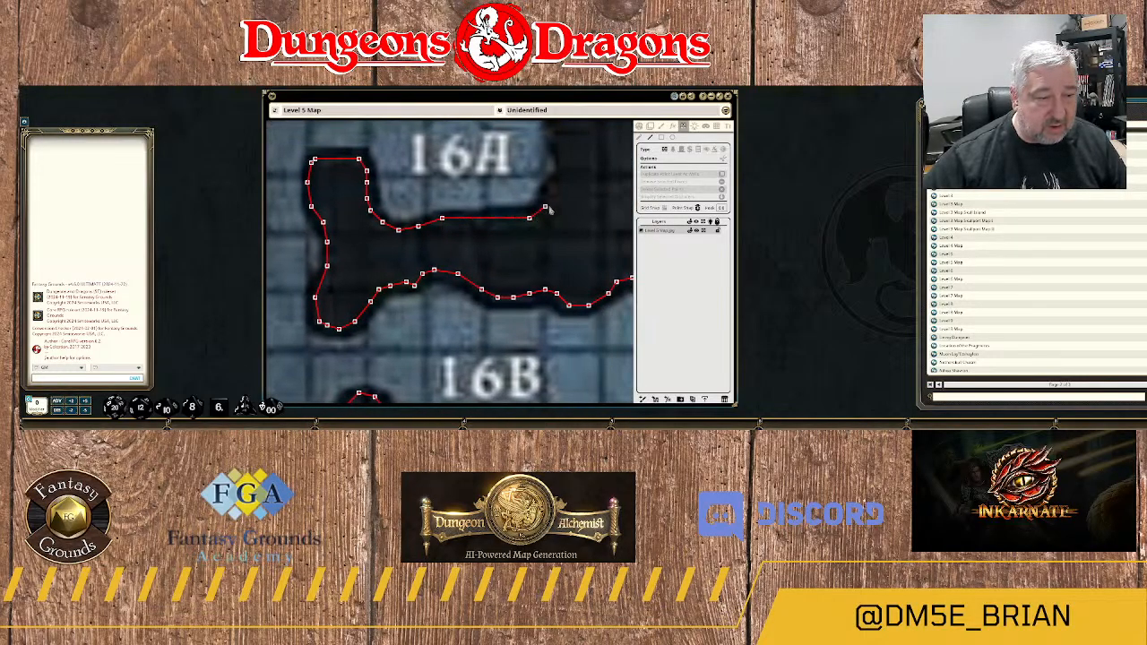
Run the wall around 16A's southeast corner and north up its eastern edge.
{"action": "left_click", "coordinate": [553, 192]}
{"action": "left_click", "coordinate": [565, 174]}
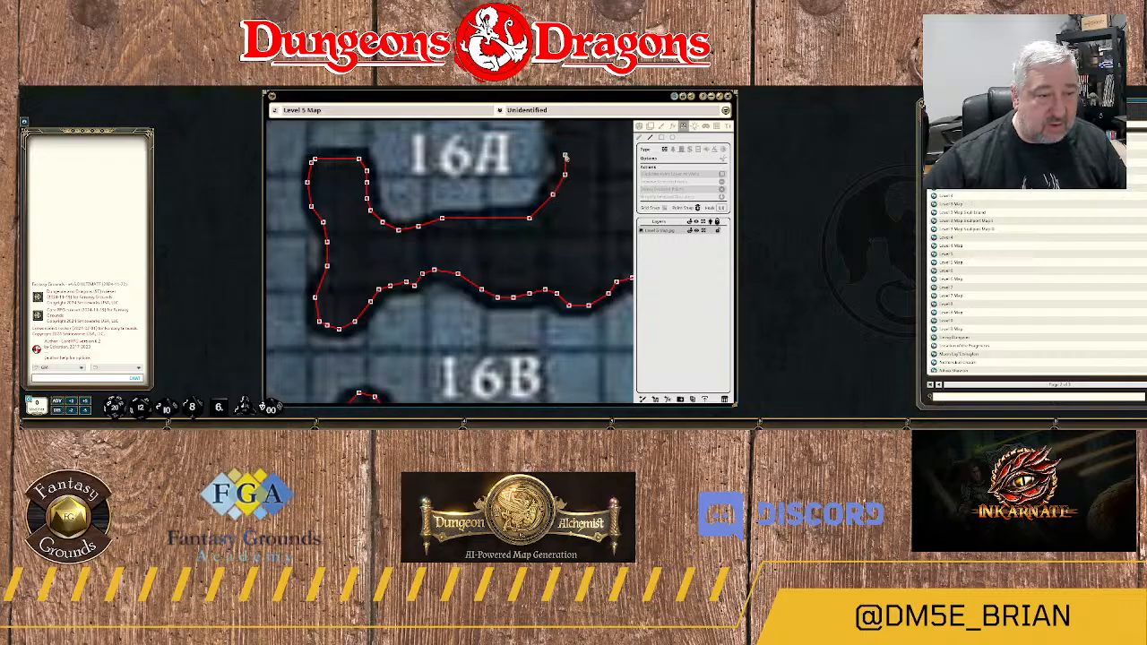
{"action": "left_click", "coordinate": [561, 148]}
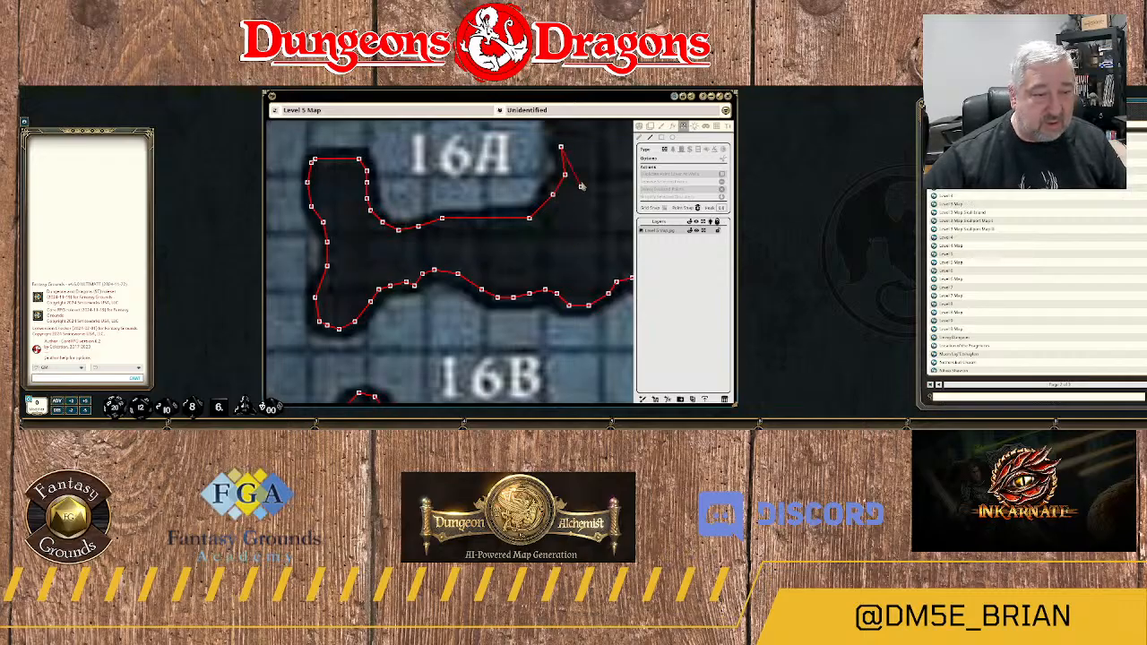
{"action": "left_click_drag", "start_coordinate": [584, 169], "coordinate": [567, 277]}
{"action": "left_click", "coordinate": [537, 262]}
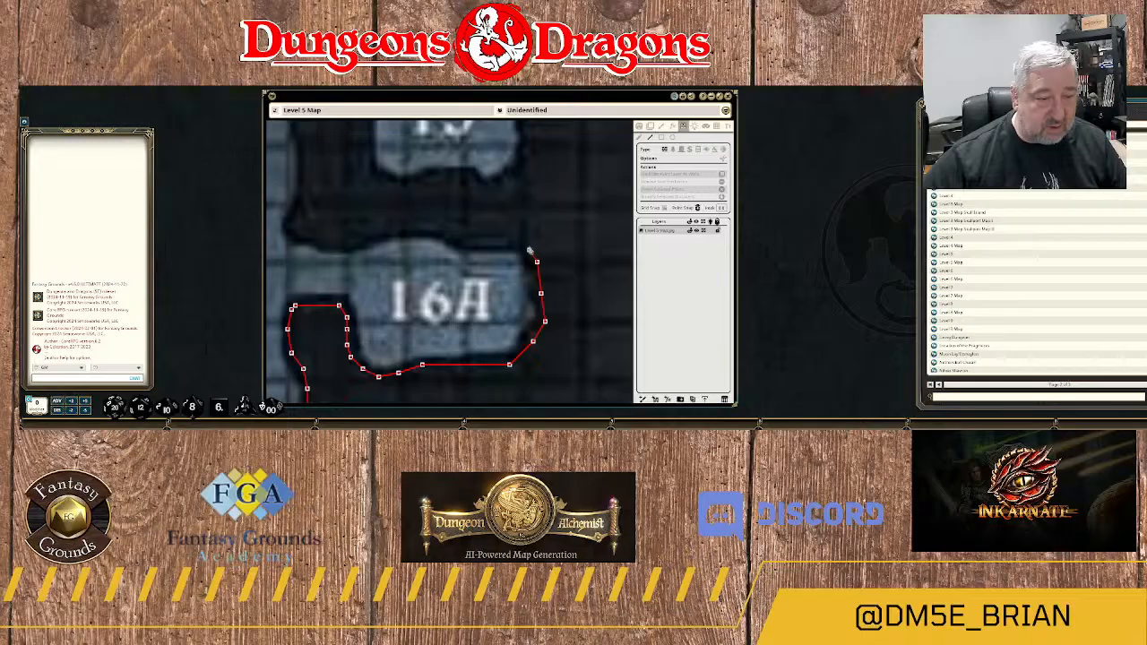
Trace the wall around 16A's northeast corner and west along its northern edge to the room's western opening.
{"action": "left_click", "coordinate": [521, 237]}
{"action": "left_click", "coordinate": [493, 238]}
{"action": "left_click", "coordinate": [461, 237]}
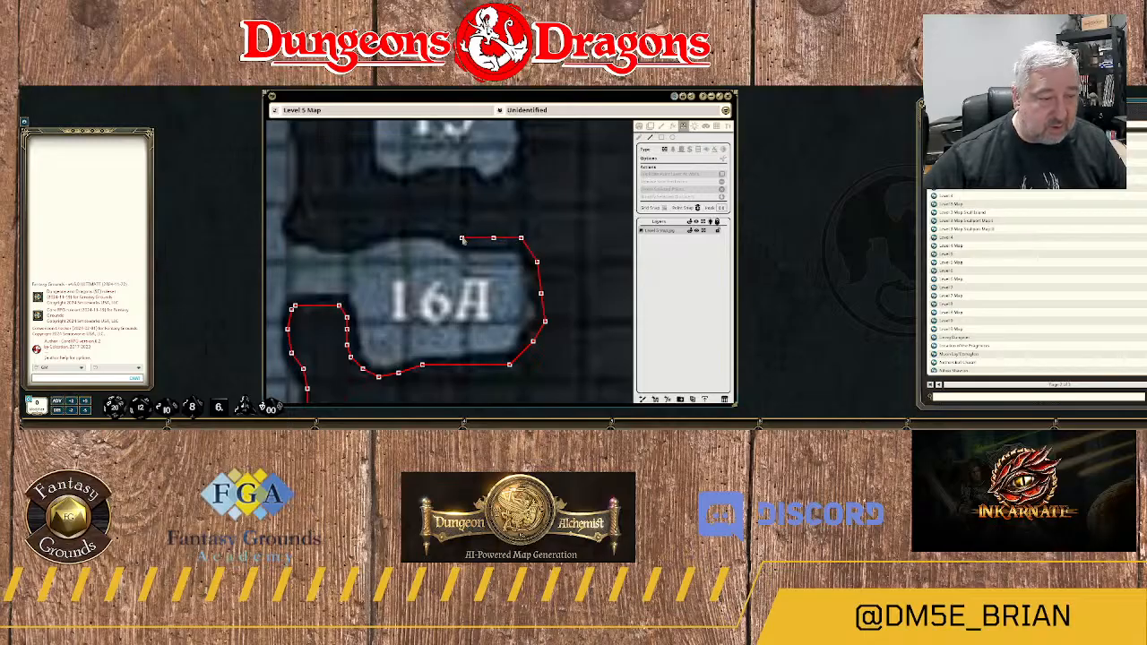
{"action": "left_click", "coordinate": [438, 226]}
{"action": "left_click", "coordinate": [406, 221]}
{"action": "left_click", "coordinate": [379, 234]}
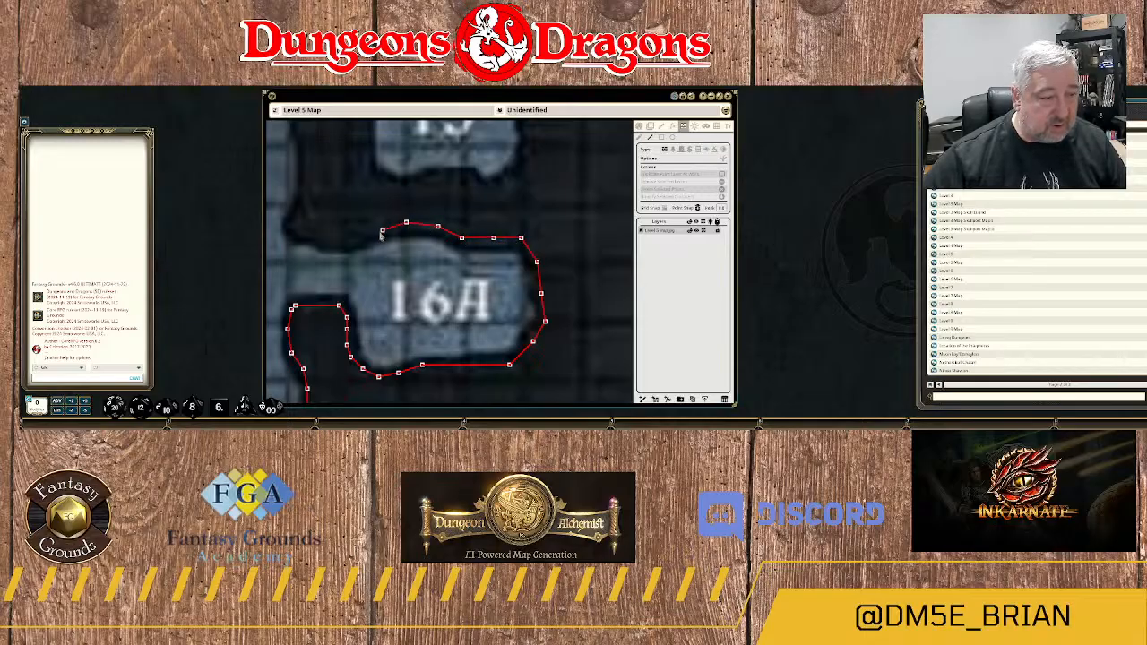
{"action": "left_click", "coordinate": [334, 241]}
{"action": "left_click", "coordinate": [318, 234]}
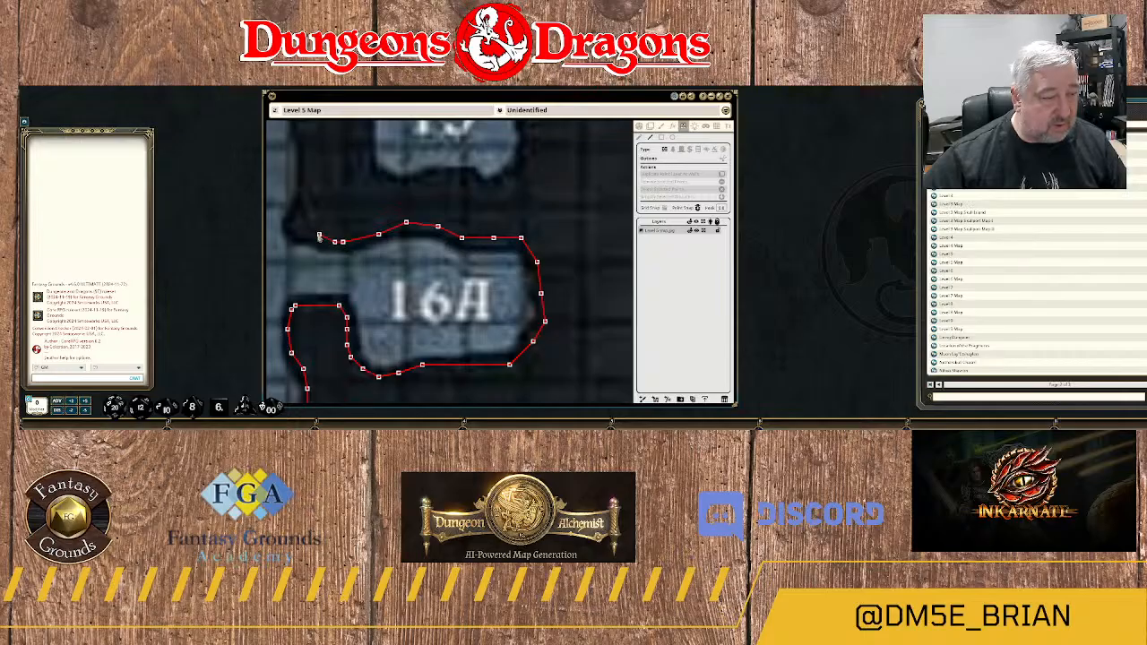
Turn the wall north and follow the western side of the rock column between 13B and 15.
{"action": "left_click", "coordinate": [300, 215]}
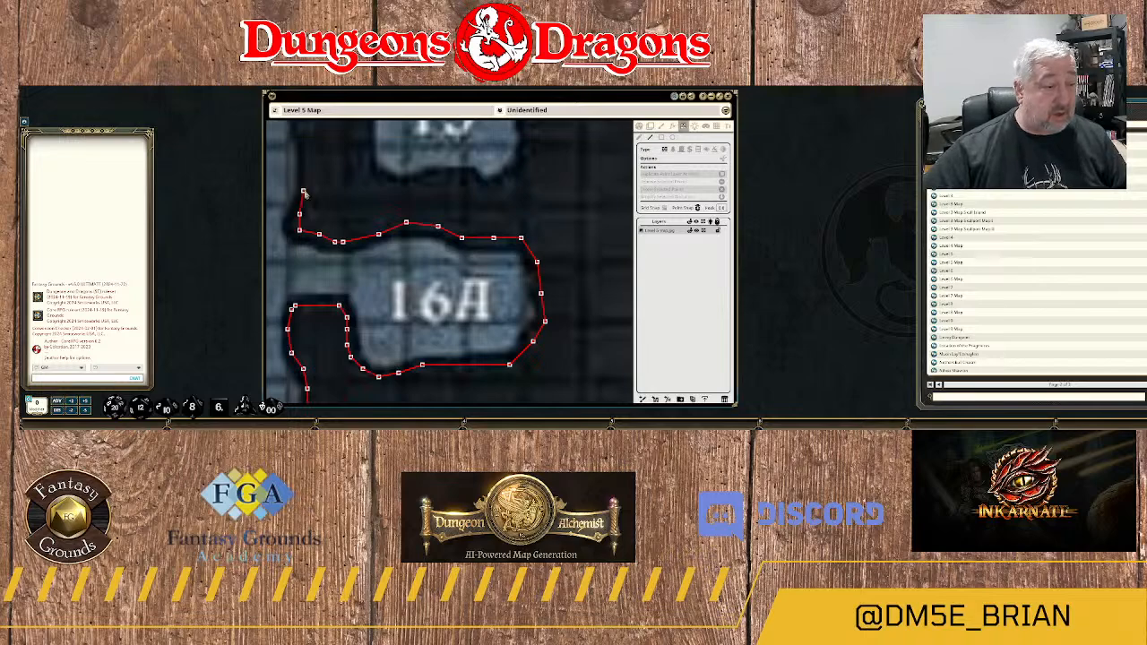
{"action": "left_click", "coordinate": [308, 190]}
{"action": "left_click_drag", "start_coordinate": [317, 174], "coordinate": [426, 260]}
{"action": "left_click", "coordinate": [425, 259]}
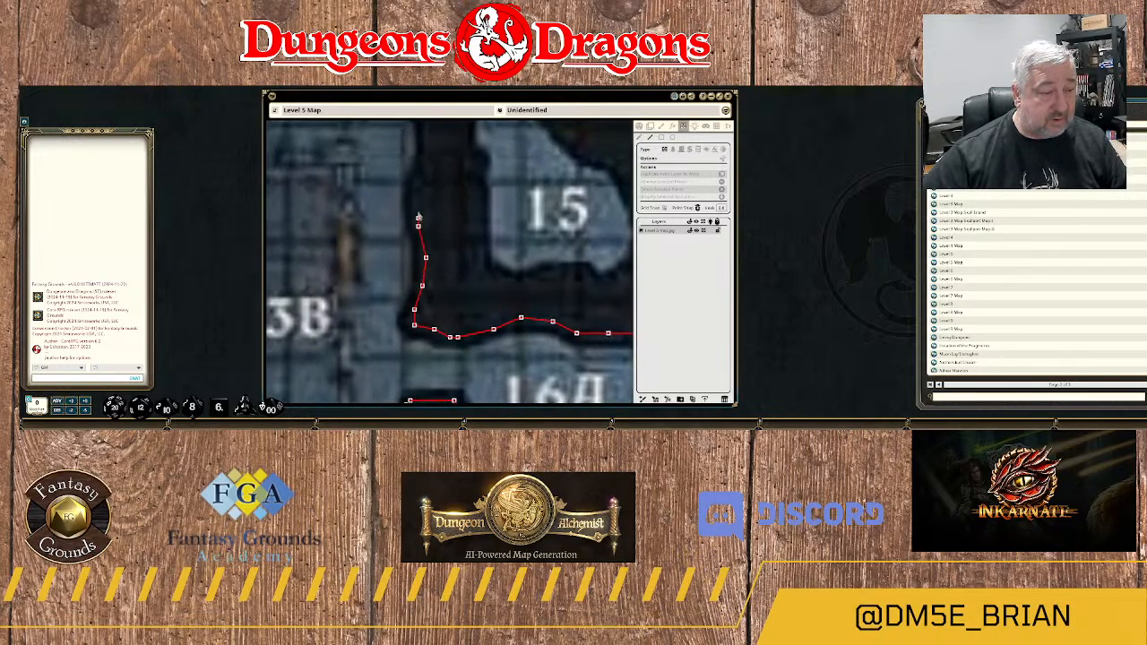
{"action": "left_click", "coordinate": [422, 175]}
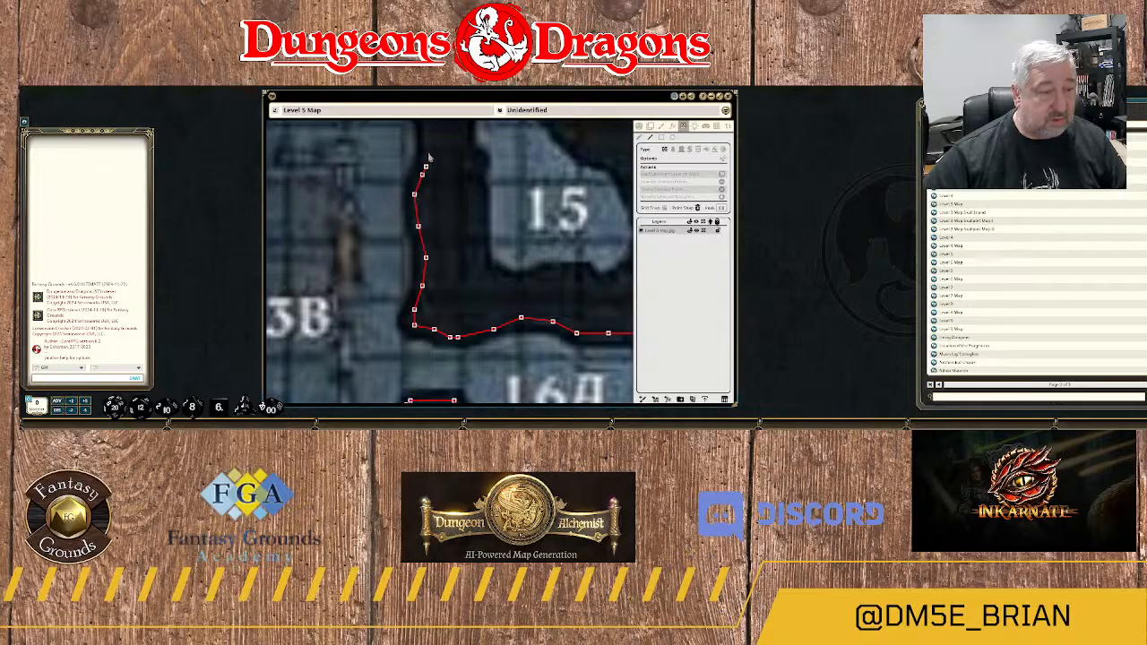
{"action": "left_click", "coordinate": [430, 151]}
{"action": "left_click_drag", "start_coordinate": [454, 207], "coordinate": [467, 284]}
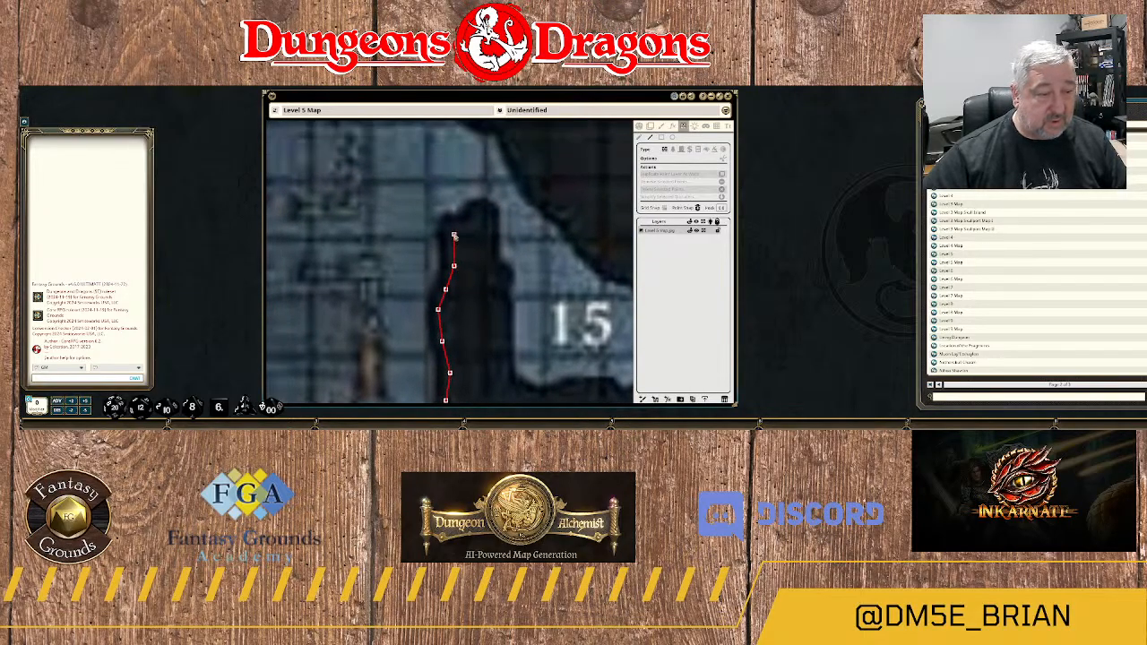
Run the wall around the stepped northern tip of the rock column northwest of 15.
{"action": "left_click", "coordinate": [450, 234]}
{"action": "left_click", "coordinate": [449, 222]}
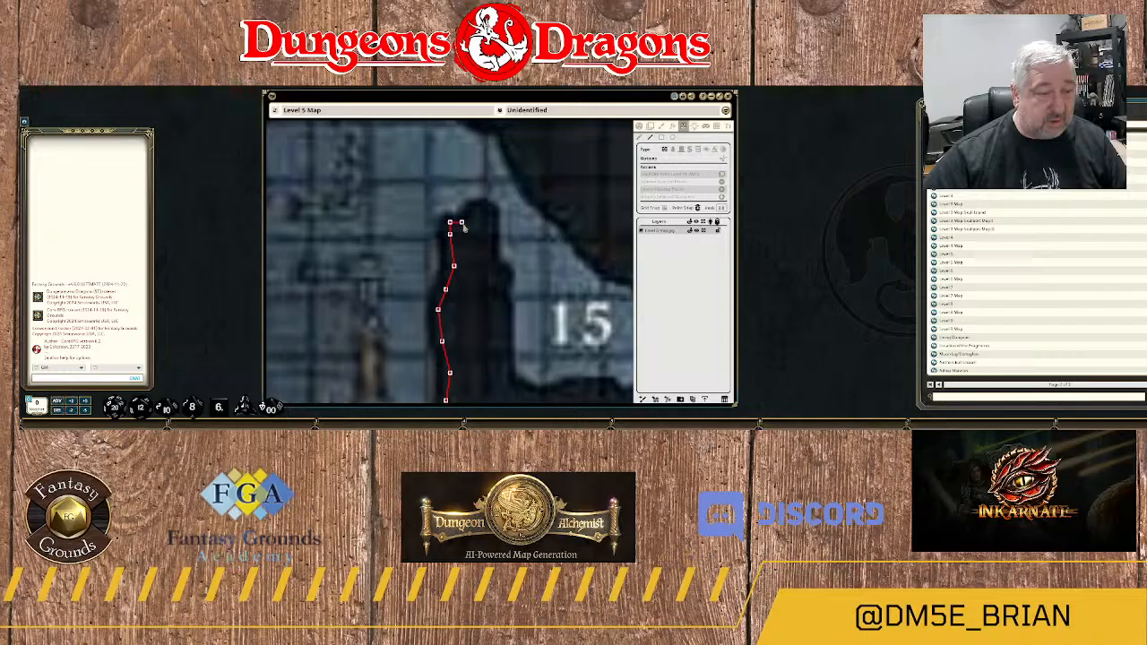
{"action": "left_click", "coordinate": [469, 220]}
{"action": "left_click", "coordinate": [474, 212]}
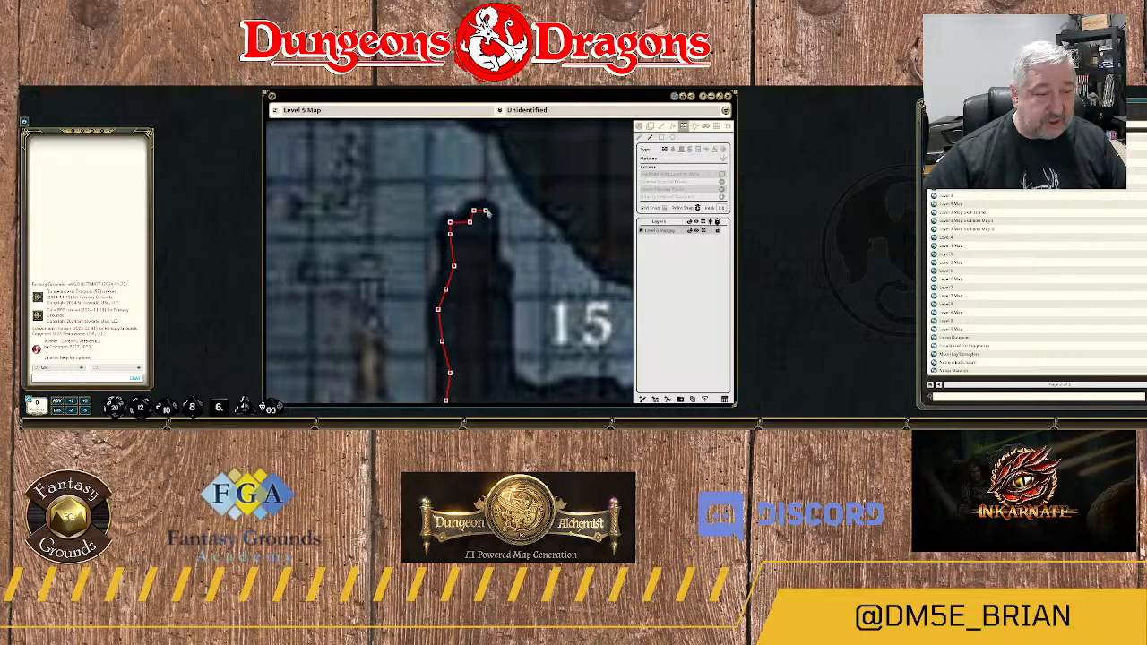
{"action": "left_click", "coordinate": [485, 212]}
{"action": "left_click", "coordinate": [489, 227]}
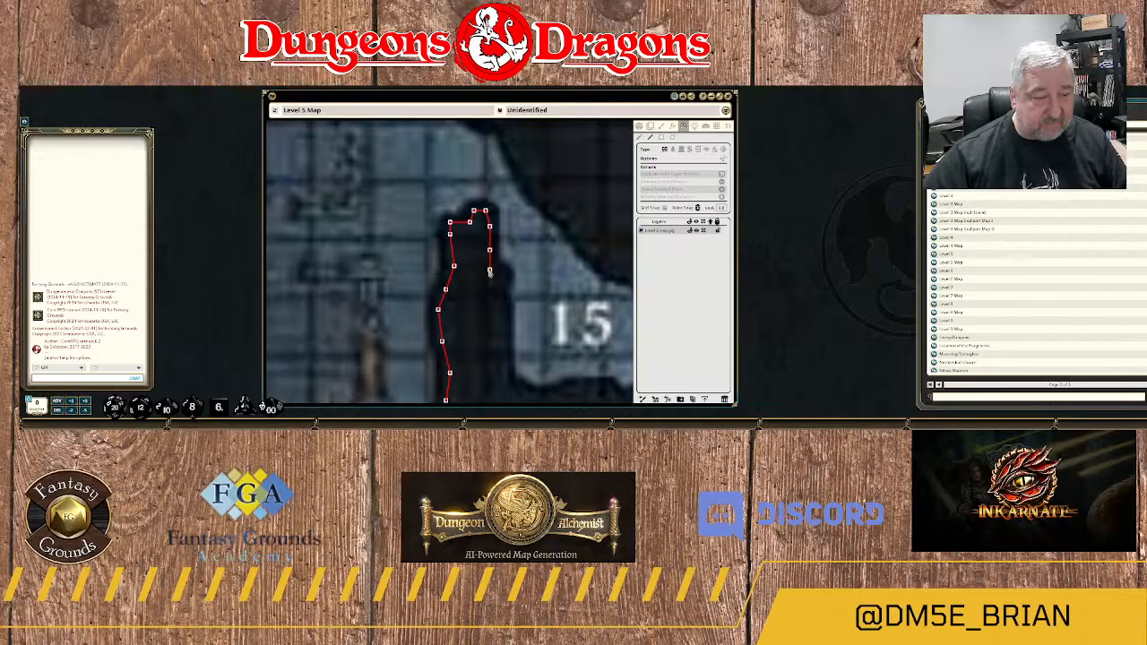
Follow the small ledge on the column's eastern side and run the wall south down 15's western edge.
{"action": "left_click", "coordinate": [498, 273]}
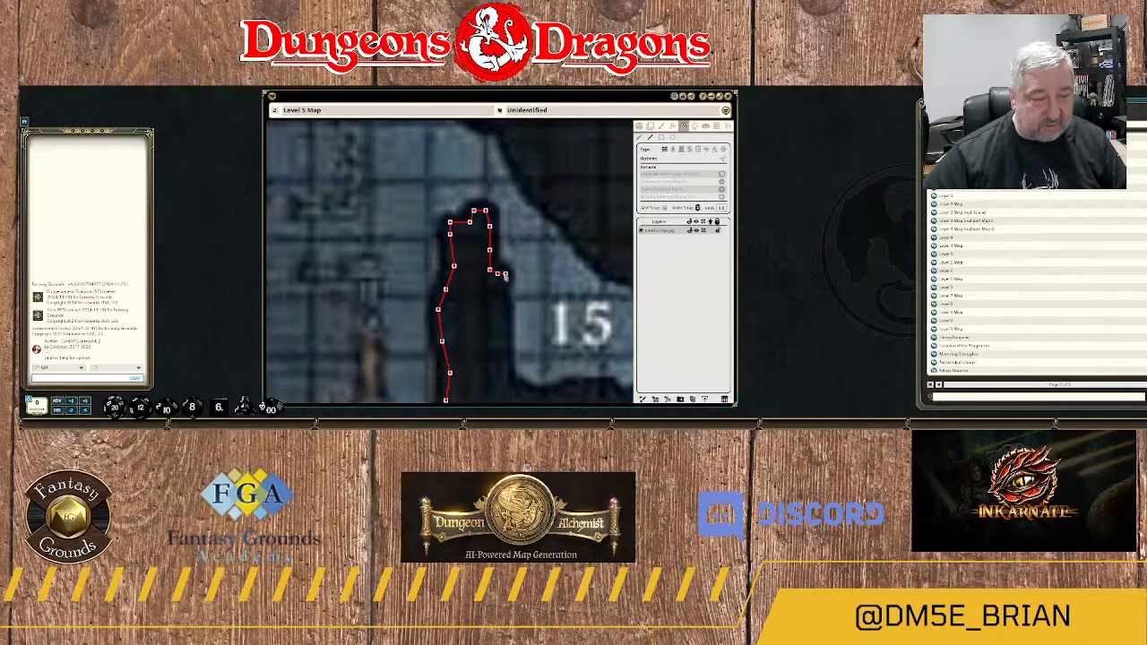
{"action": "left_click", "coordinate": [505, 286]}
{"action": "left_click", "coordinate": [502, 306]}
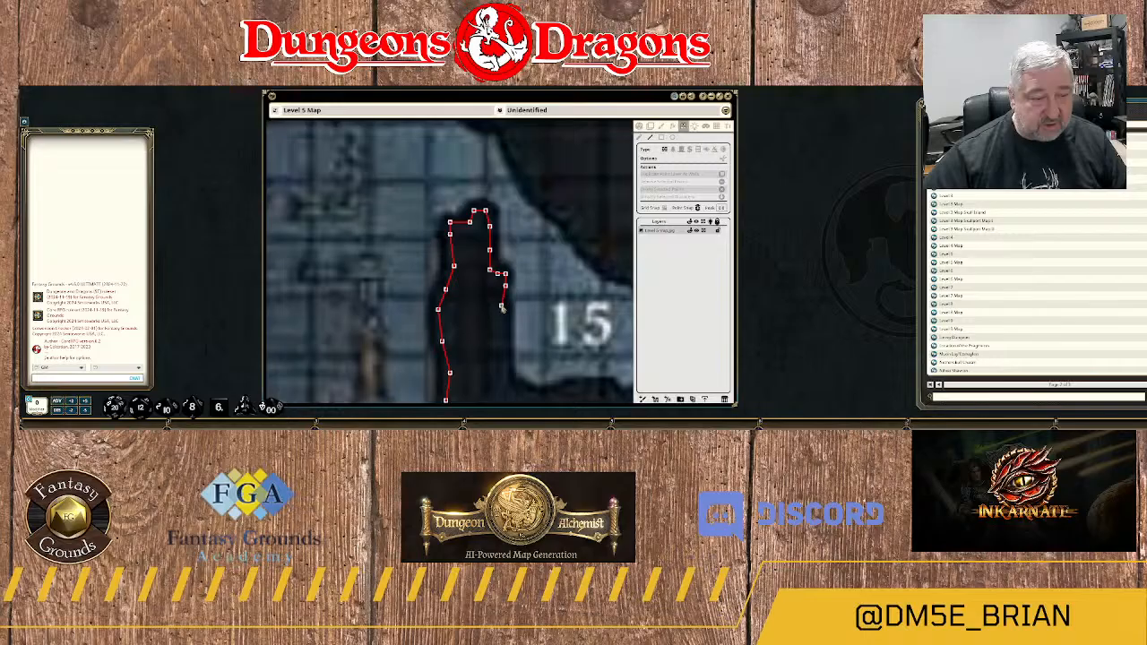
{"action": "left_click_drag", "start_coordinate": [504, 331], "coordinate": [424, 172]}
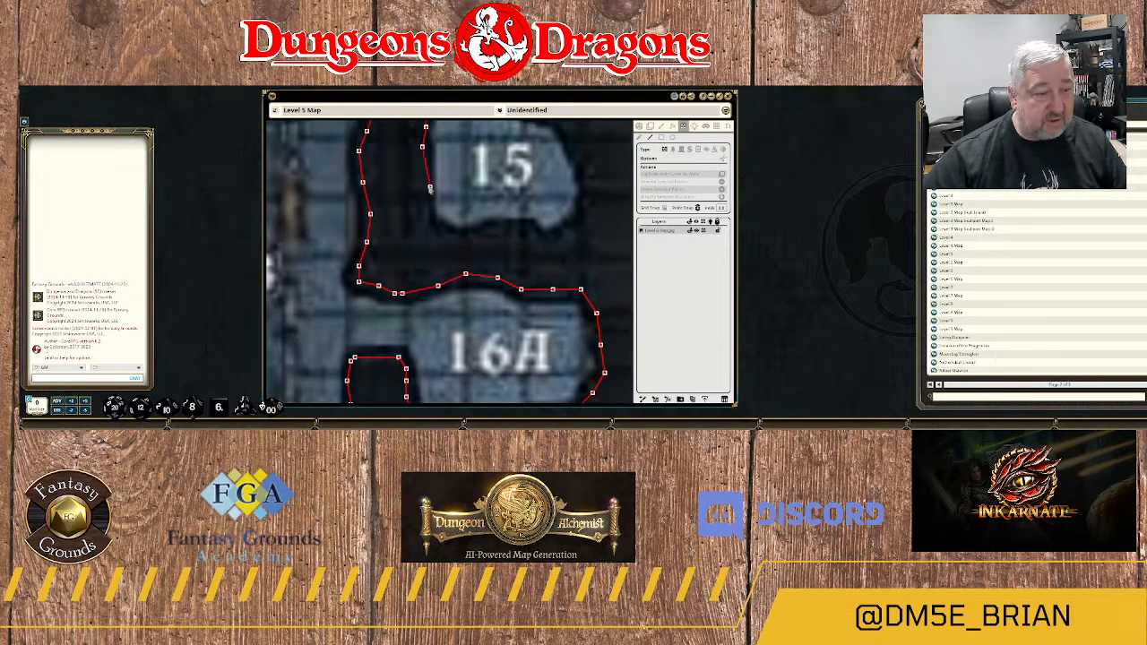
{"action": "left_click", "coordinate": [426, 188]}
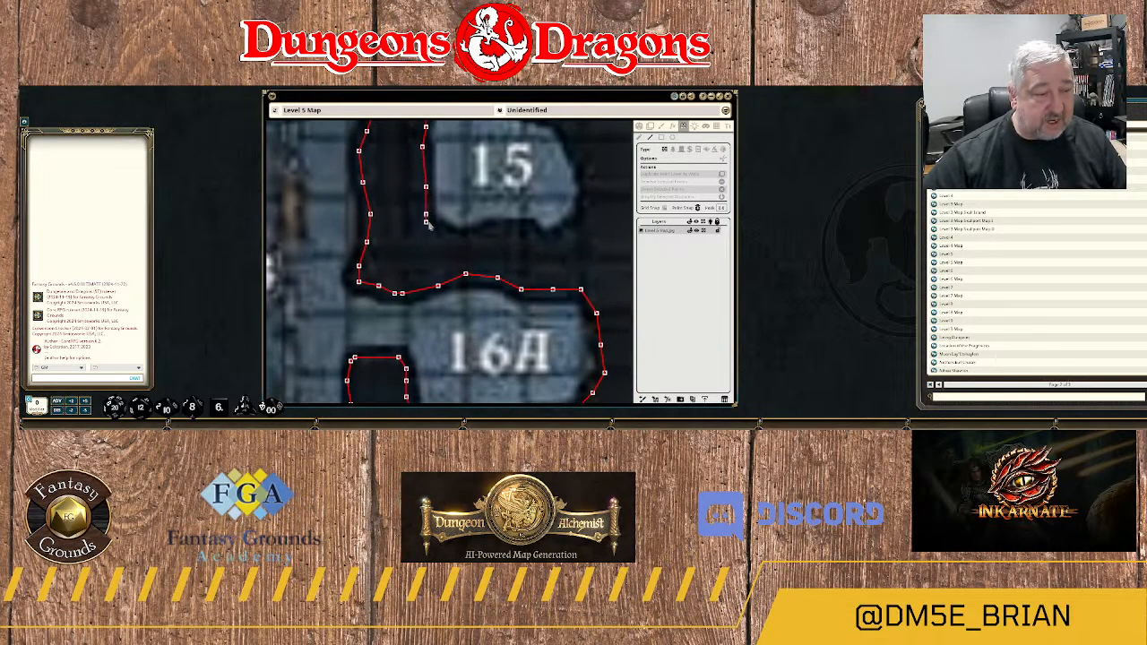
{"action": "left_click", "coordinate": [427, 215]}
Trace the wall around 15's southwest corner and east along its southern edge.
{"action": "left_click", "coordinate": [438, 230]}
{"action": "left_click", "coordinate": [457, 233]}
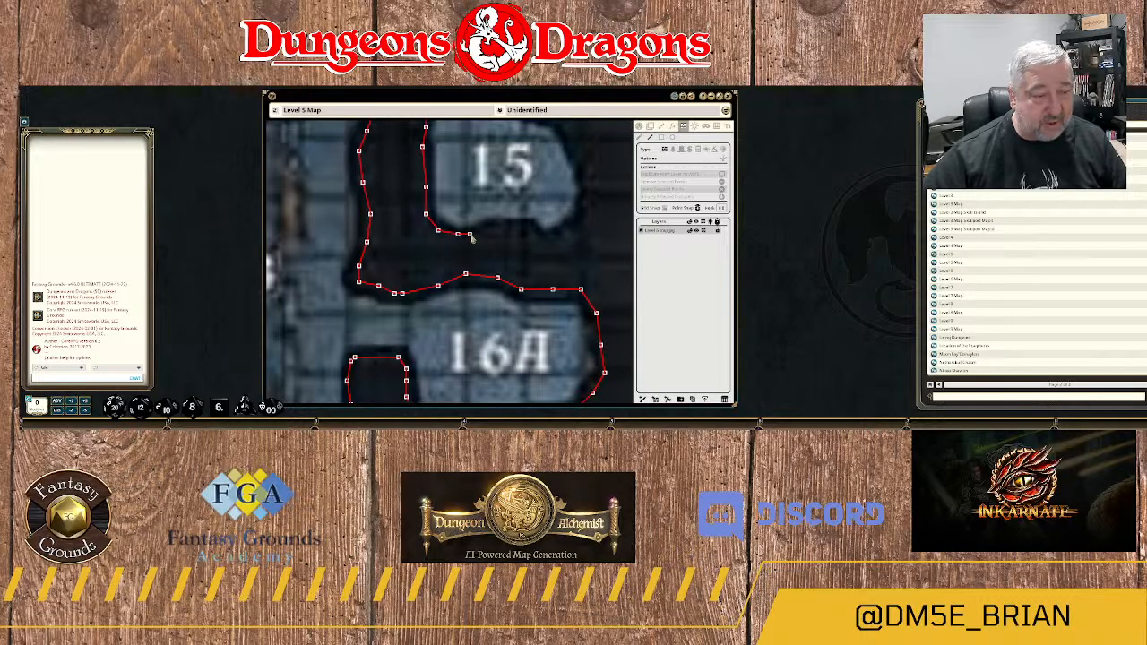
{"action": "left_click", "coordinate": [490, 230]}
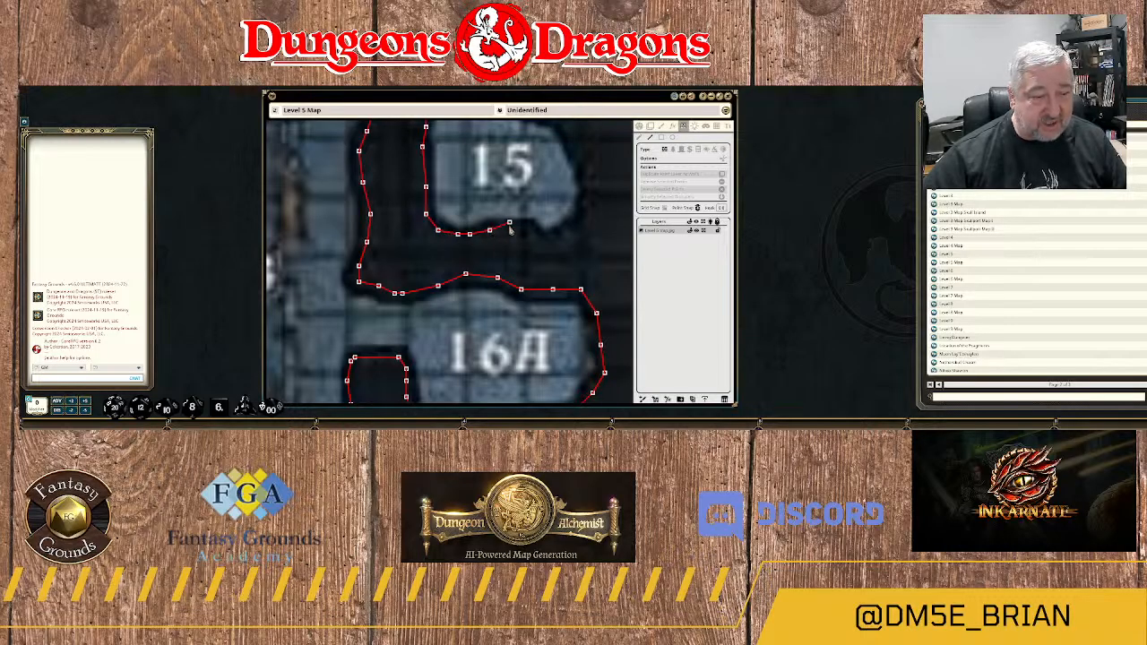
{"action": "left_click", "coordinate": [510, 227]}
{"action": "left_click", "coordinate": [524, 227]}
{"action": "left_click", "coordinate": [536, 233]}
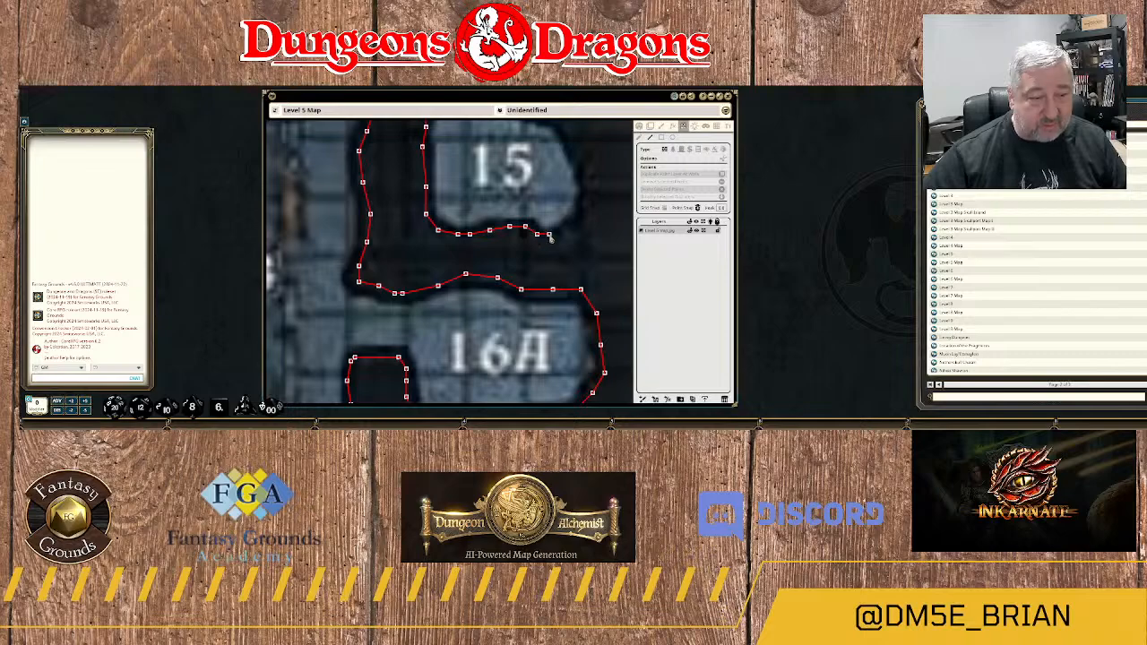
Run the wall around 15's southeast corner and north up its eastern edge.
{"action": "left_click", "coordinate": [573, 221]}
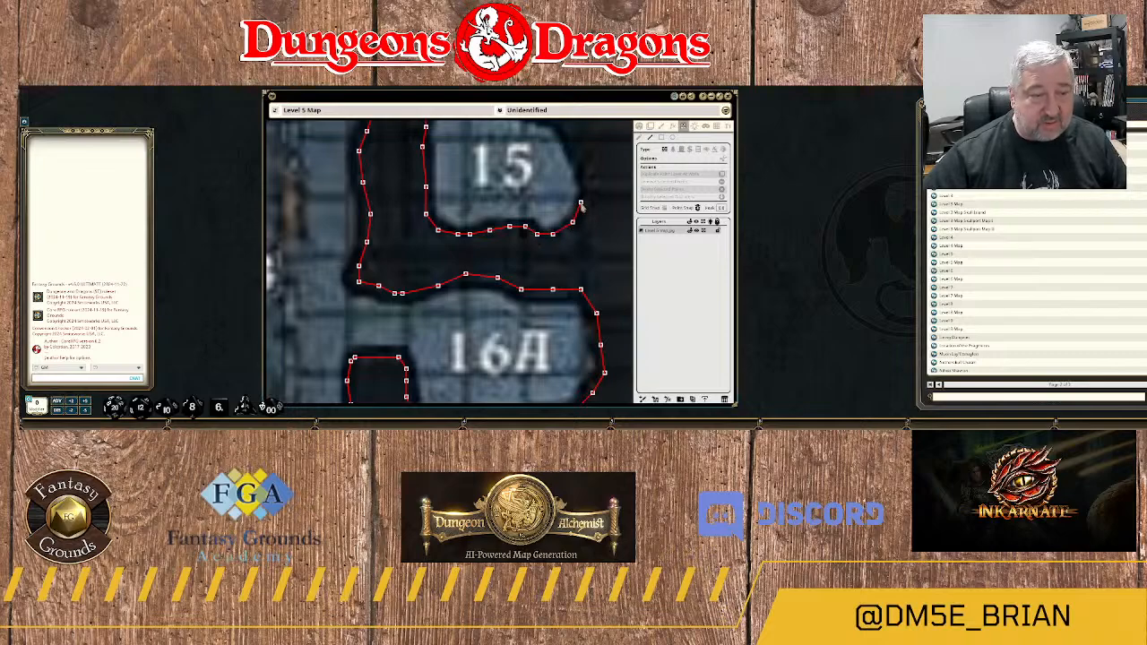
{"action": "left_click", "coordinate": [581, 200]}
{"action": "left_click", "coordinate": [585, 184]}
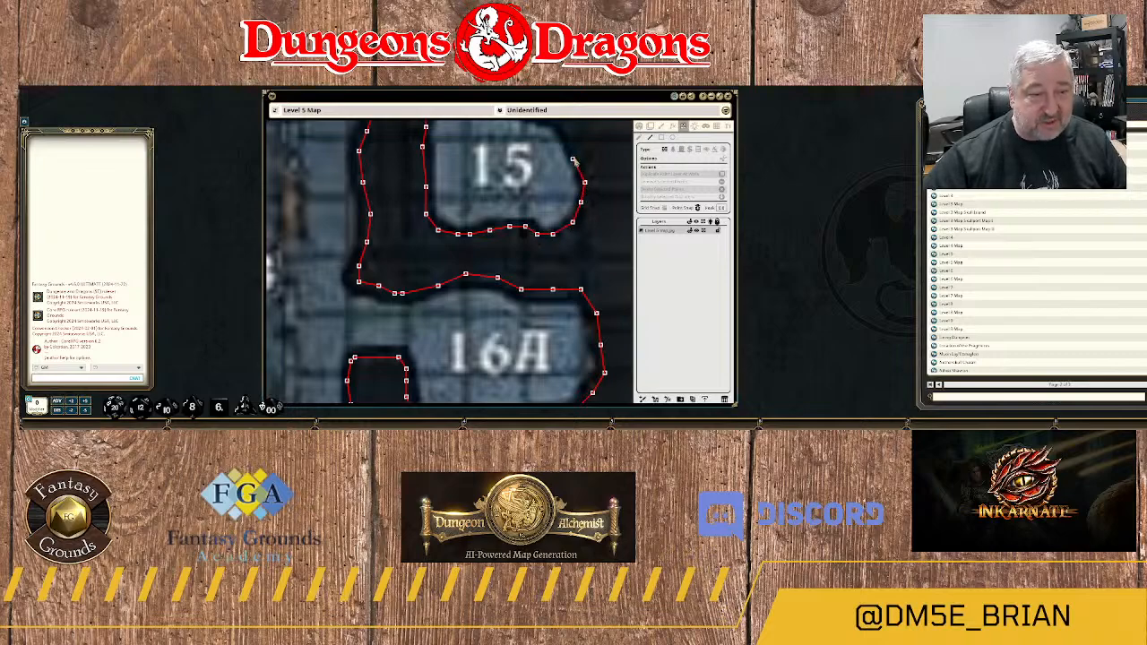
{"action": "left_click", "coordinate": [576, 156]}
{"action": "left_click_drag", "start_coordinate": [570, 148], "coordinate": [595, 267]}
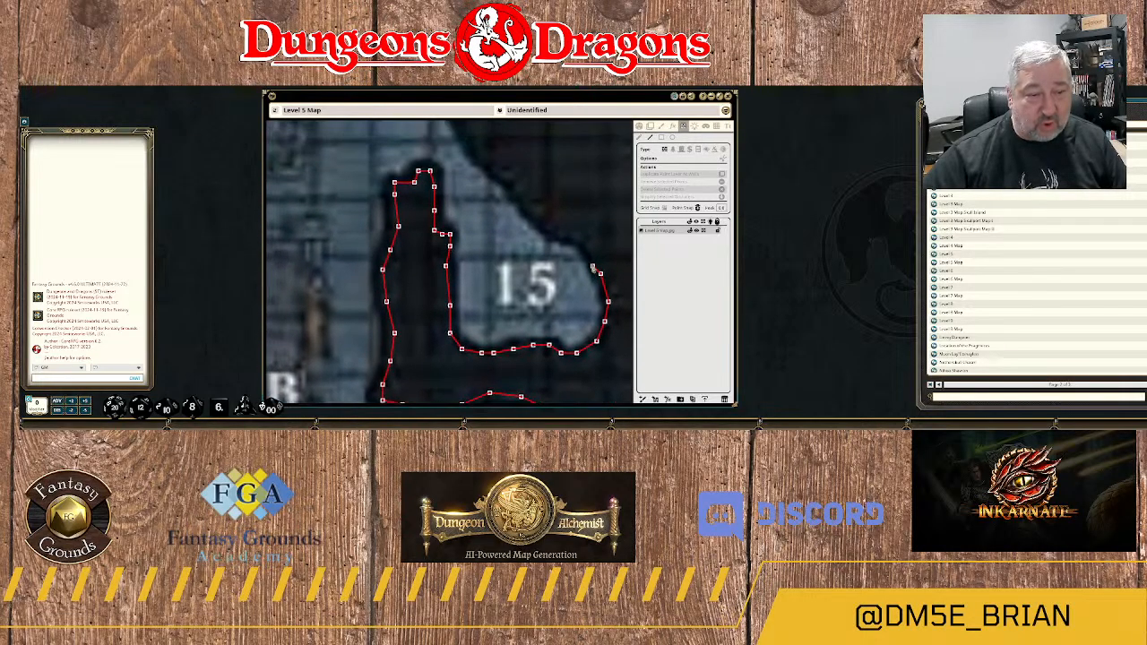
Run the wall around 15's northeast corner and northwest along the diagonal rock edge above it.
{"action": "left_click", "coordinate": [589, 246]}
{"action": "left_click", "coordinate": [574, 235]}
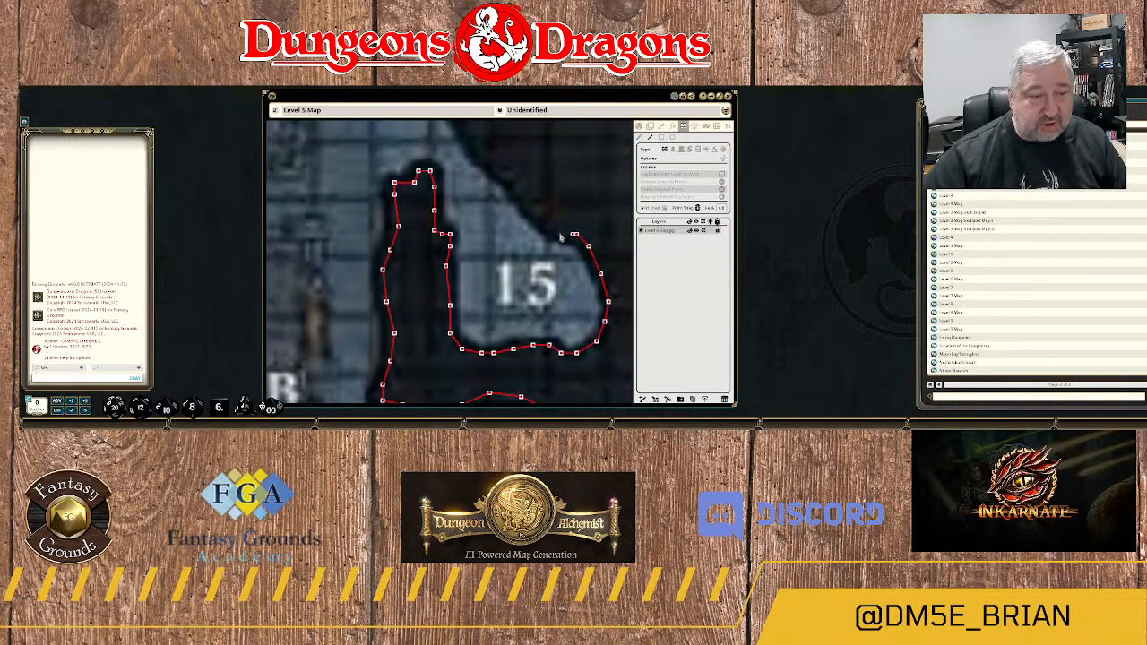
{"action": "left_click", "coordinate": [510, 181]}
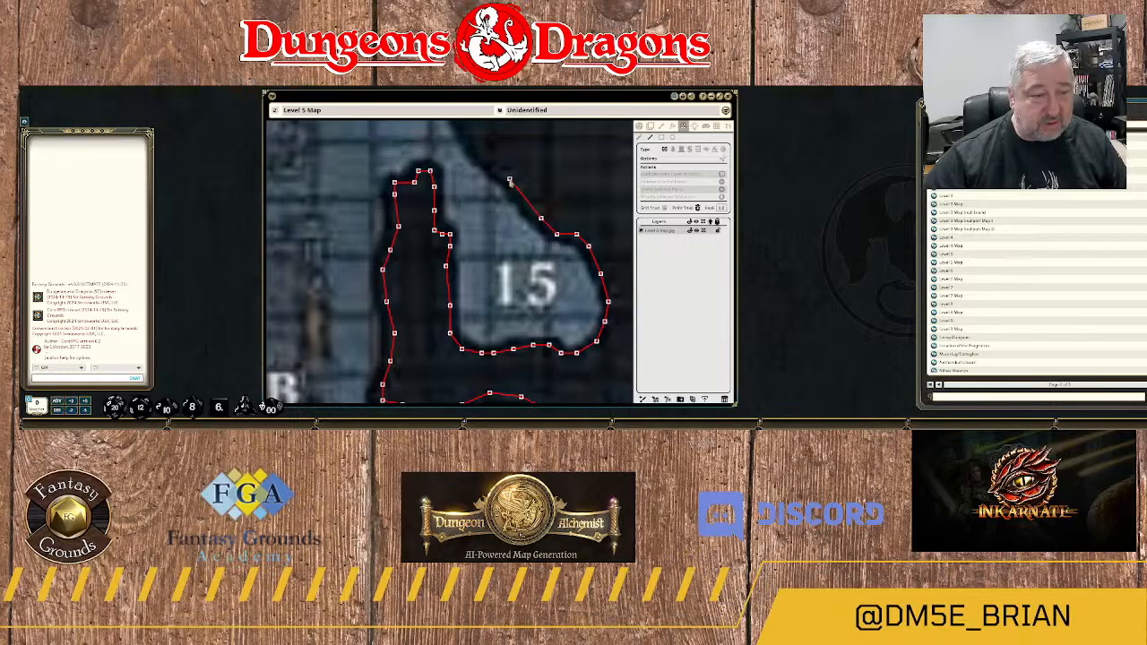
Extend the wall northwest along the rock edge, past the rock column's stepped northern tip.
{"action": "left_click_drag", "start_coordinate": [462, 166], "coordinate": [545, 261]}
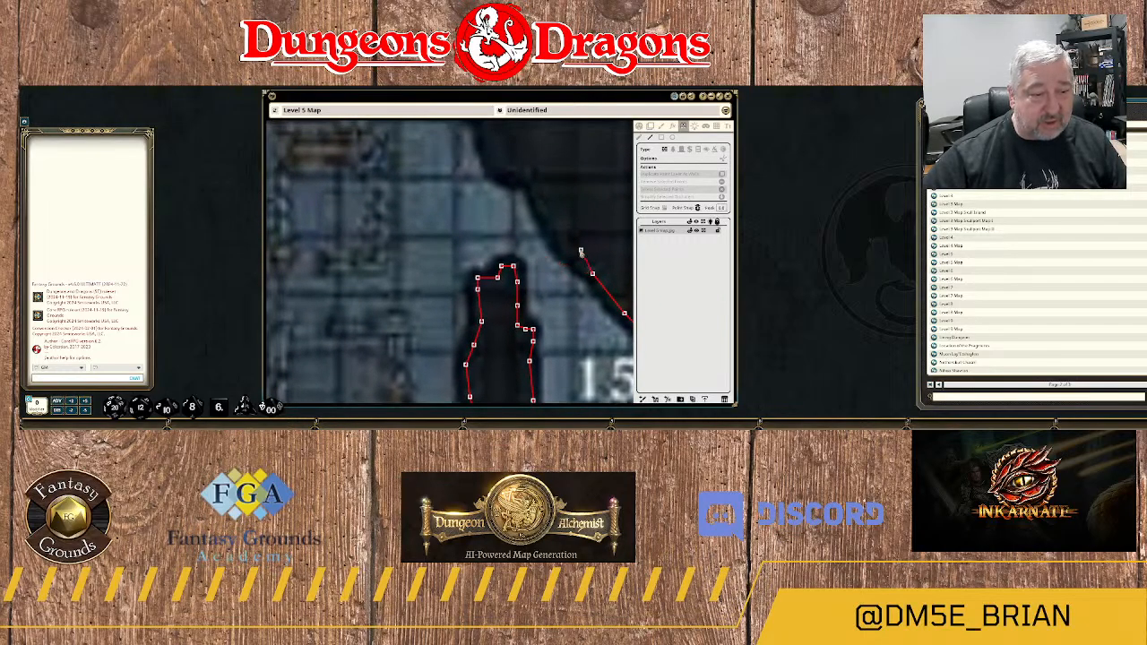
{"action": "left_click", "coordinate": [574, 259]}
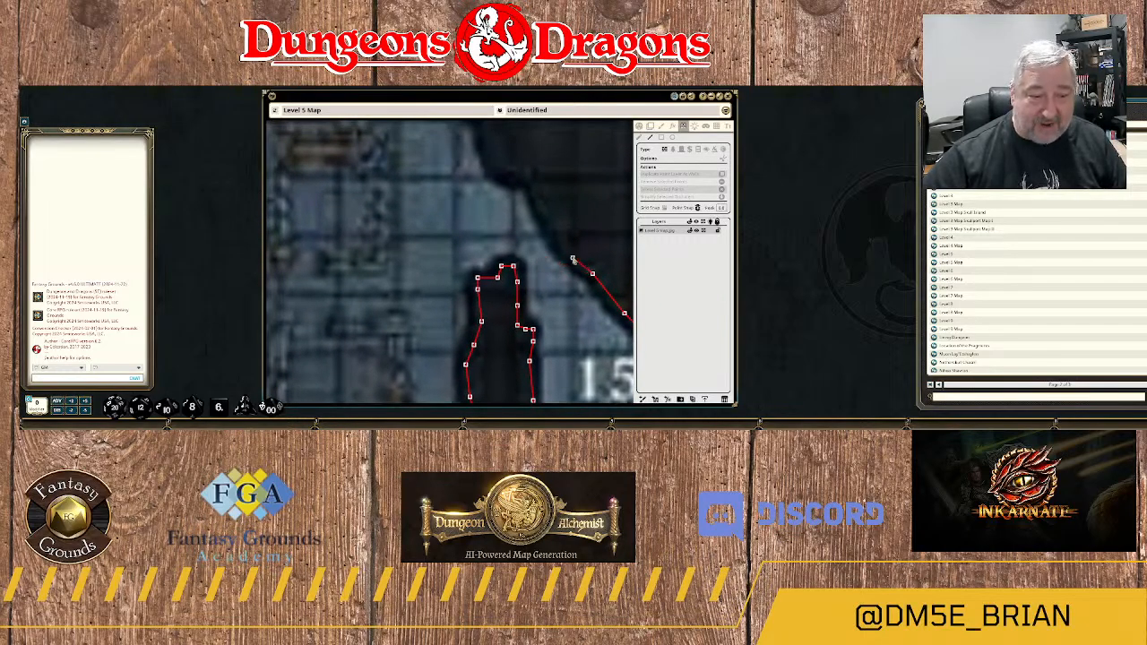
{"action": "left_click", "coordinate": [561, 252]}
{"action": "left_click", "coordinate": [550, 220]}
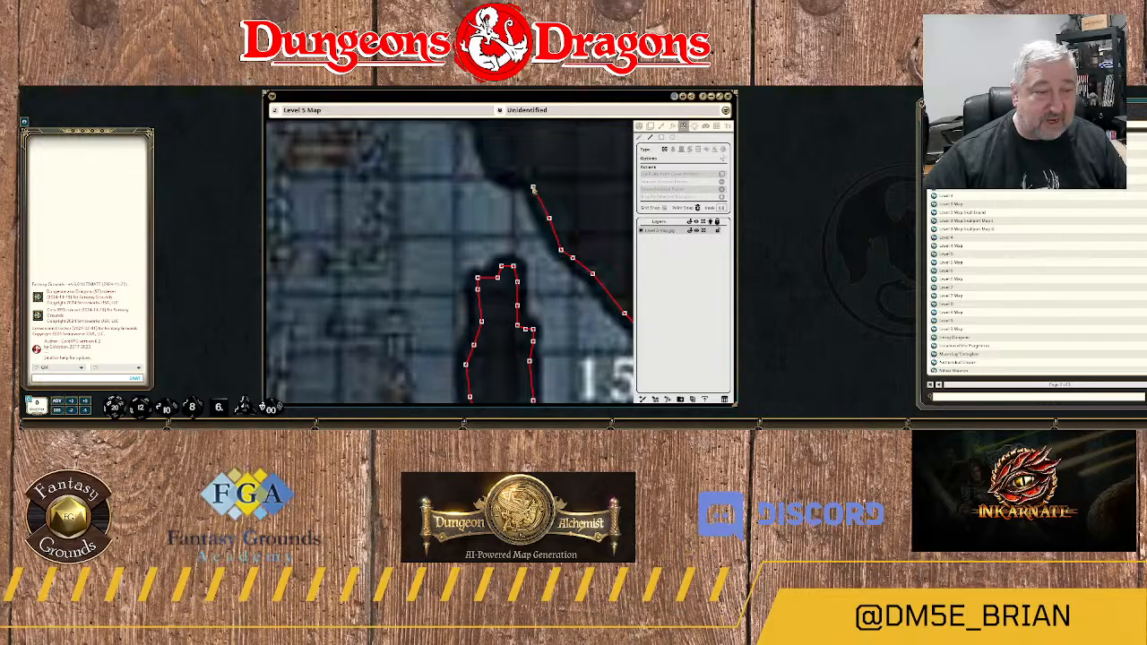
{"action": "left_click", "coordinate": [533, 184]}
{"action": "left_click", "coordinate": [507, 176]}
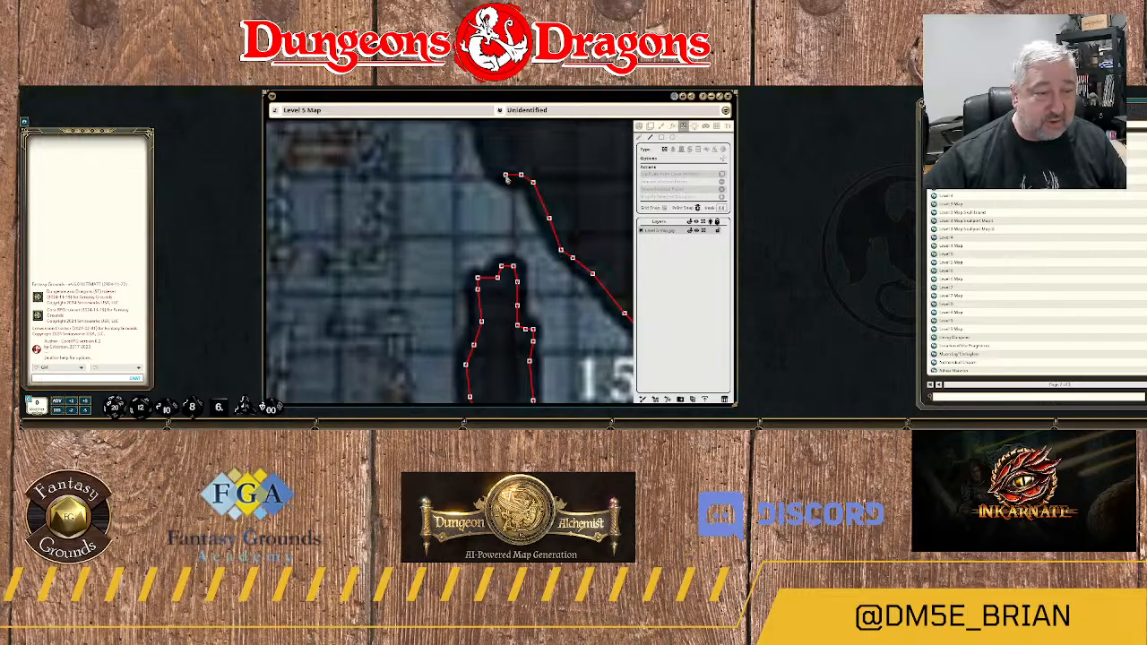
Continue the wall northwest and north along the rock edge east of 21B.
{"action": "left_click_drag", "start_coordinate": [485, 133], "coordinate": [545, 224]}
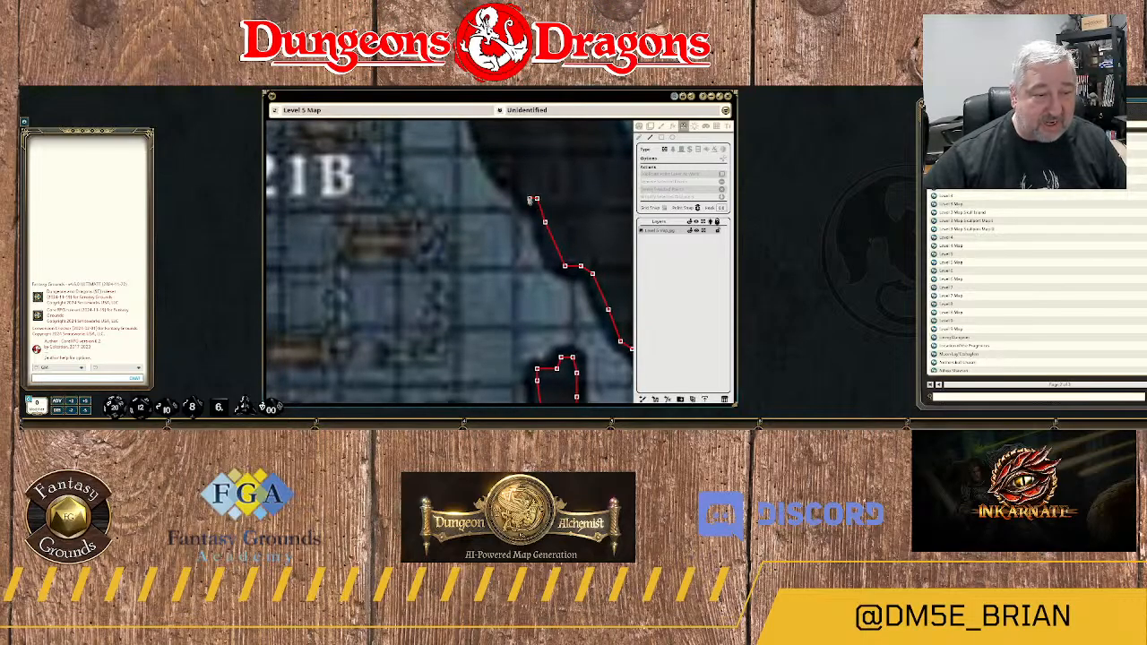
{"action": "left_click_drag", "start_coordinate": [516, 153], "coordinate": [600, 244]}
{"action": "left_click", "coordinate": [557, 199]}
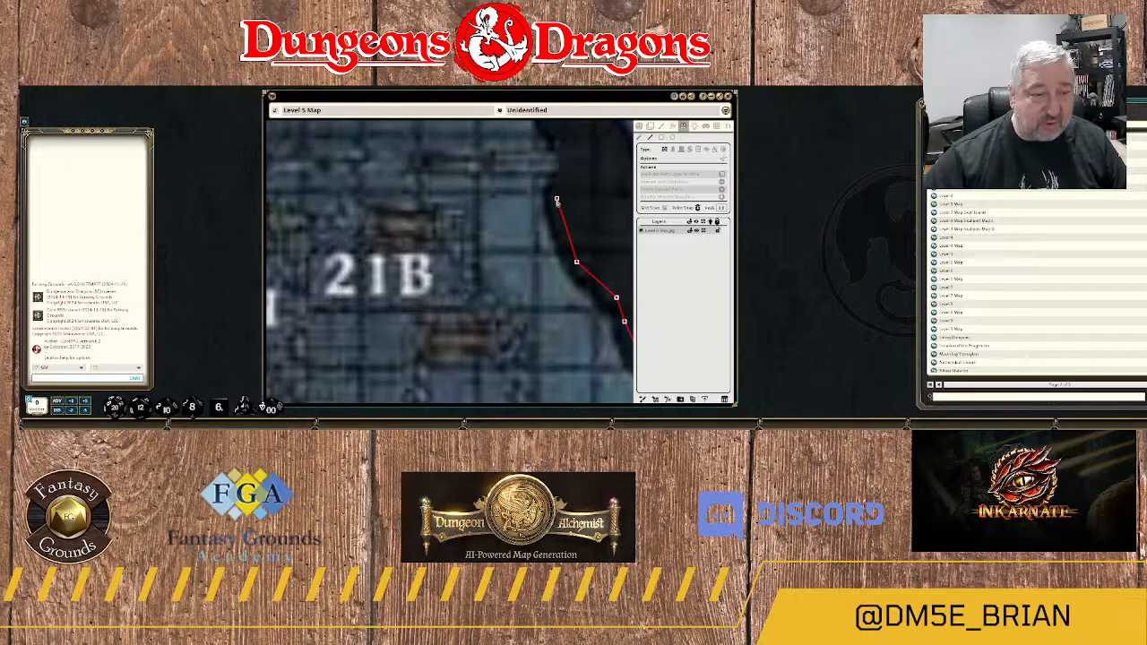
{"action": "left_click_drag", "start_coordinate": [563, 184], "coordinate": [555, 273]}
{"action": "left_click", "coordinate": [553, 263]}
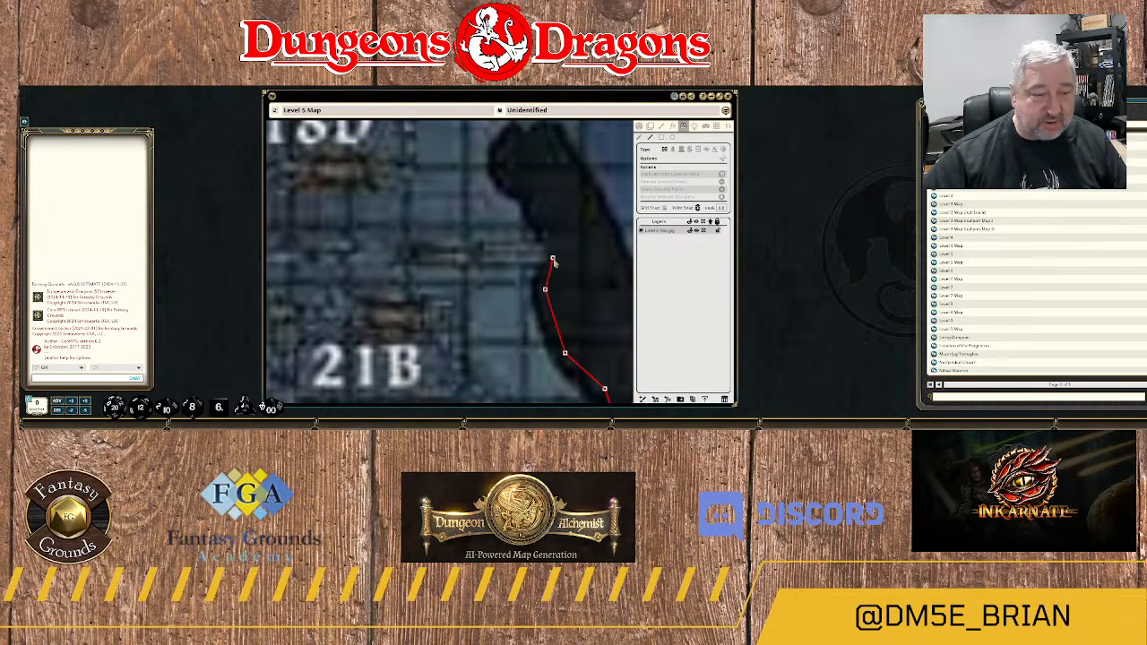
Trace the wall up the western side of the rock's narrow northern end, southeast of 18D.
{"action": "left_click", "coordinate": [553, 239]}
{"action": "left_click", "coordinate": [541, 219]}
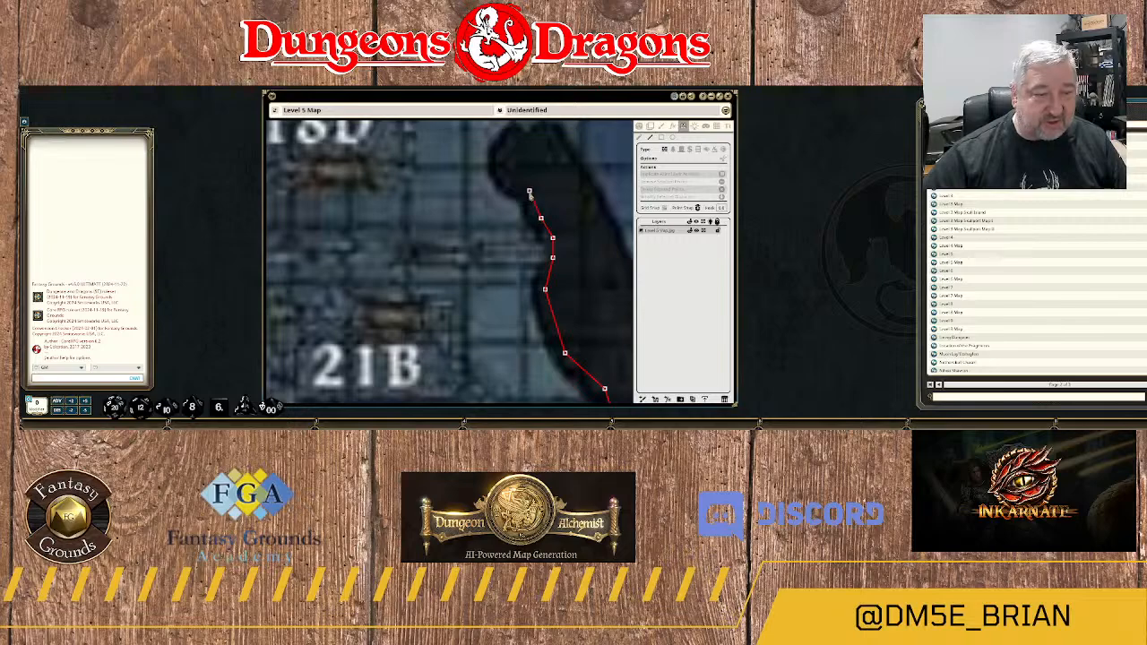
{"action": "left_click", "coordinate": [529, 191]}
{"action": "left_click", "coordinate": [509, 178]}
{"action": "left_click", "coordinate": [500, 162]}
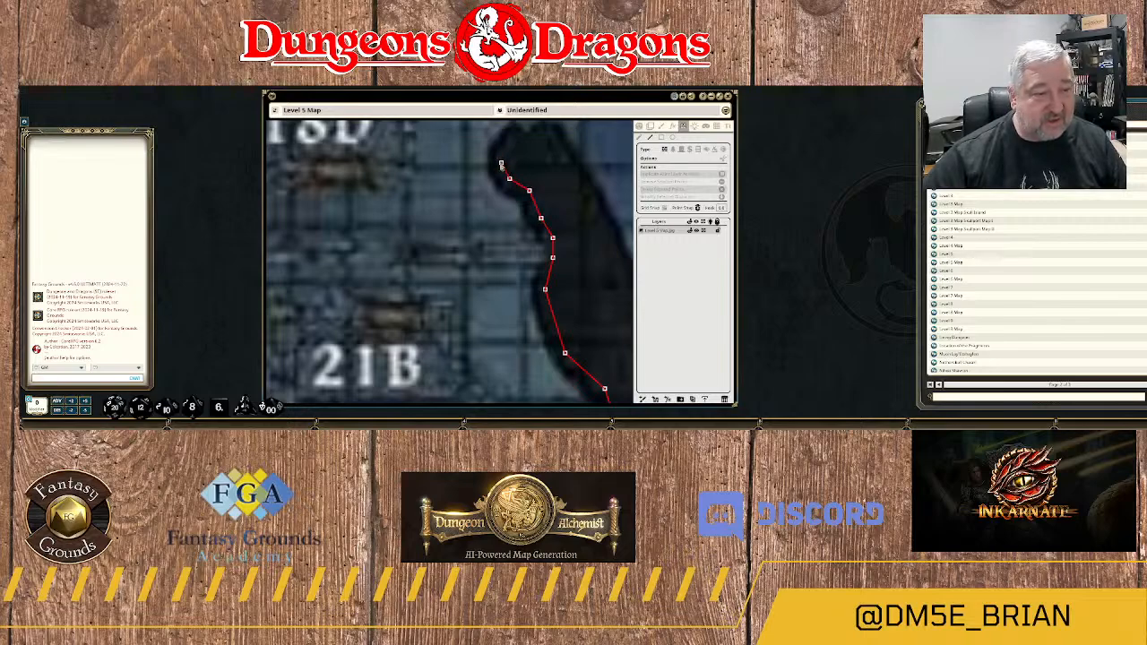
Round the rock's northern tip and run the wall down its eastern side, northeast of 21B.
{"action": "left_click", "coordinate": [512, 139]}
{"action": "left_click", "coordinate": [547, 133]}
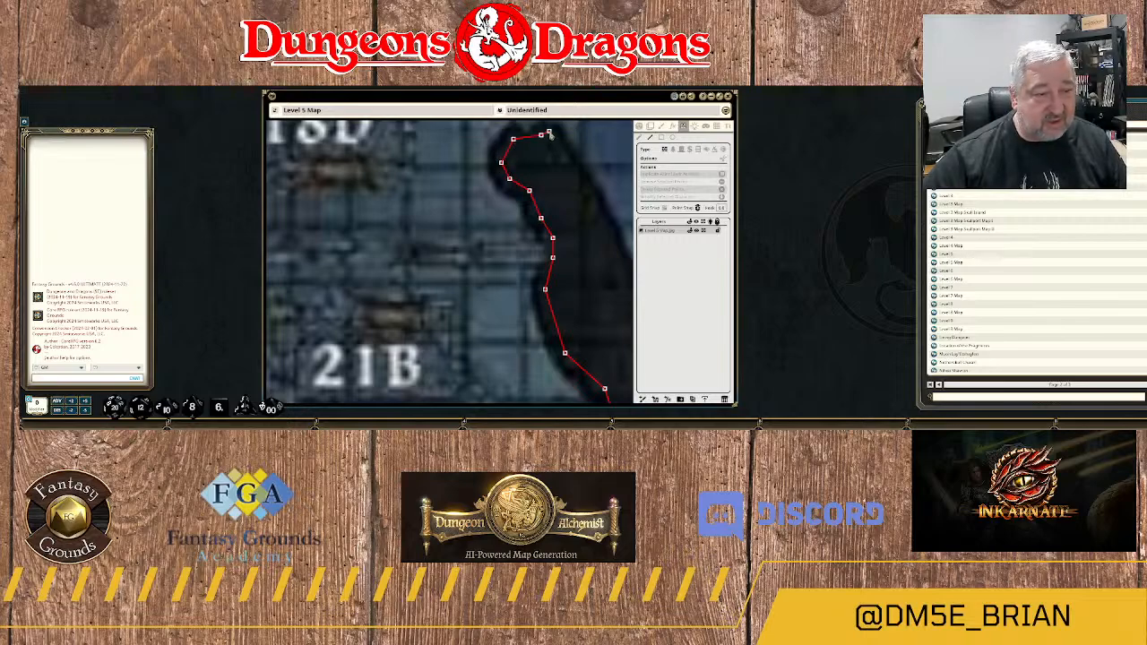
{"action": "left_click", "coordinate": [572, 158]}
{"action": "left_click", "coordinate": [597, 206]}
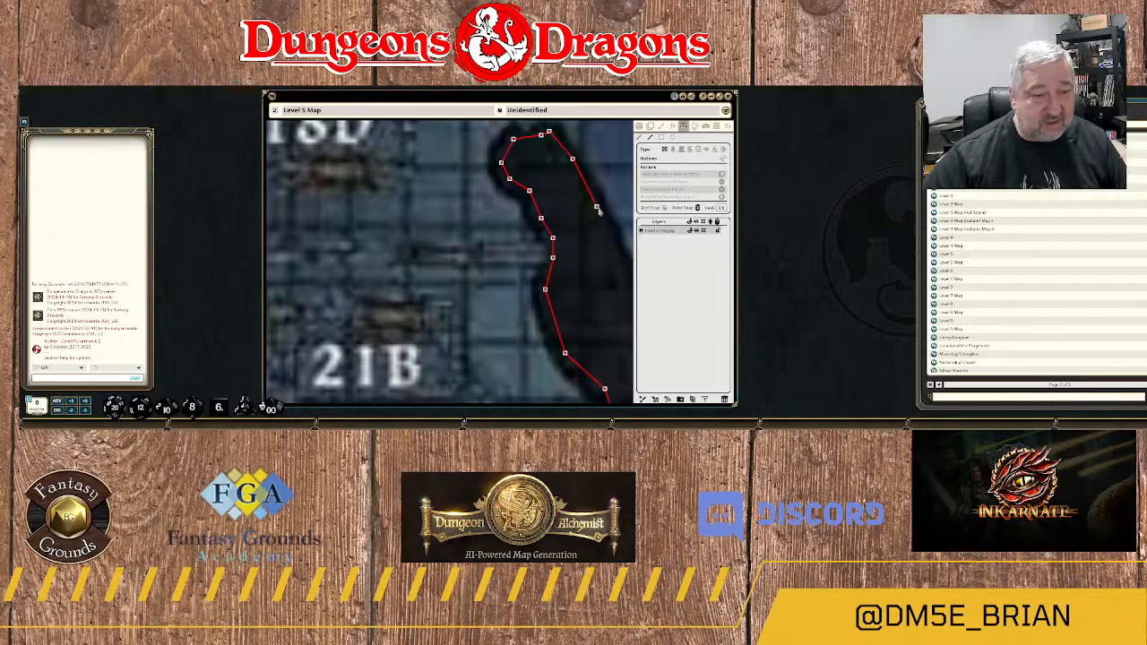
{"action": "left_click", "coordinate": [617, 270]}
Continue the wall southeast around the first ledge on the rock's eastern edge, bordering the blue gridded area.
{"action": "left_click_drag", "start_coordinate": [617, 271], "coordinate": [418, 236]}
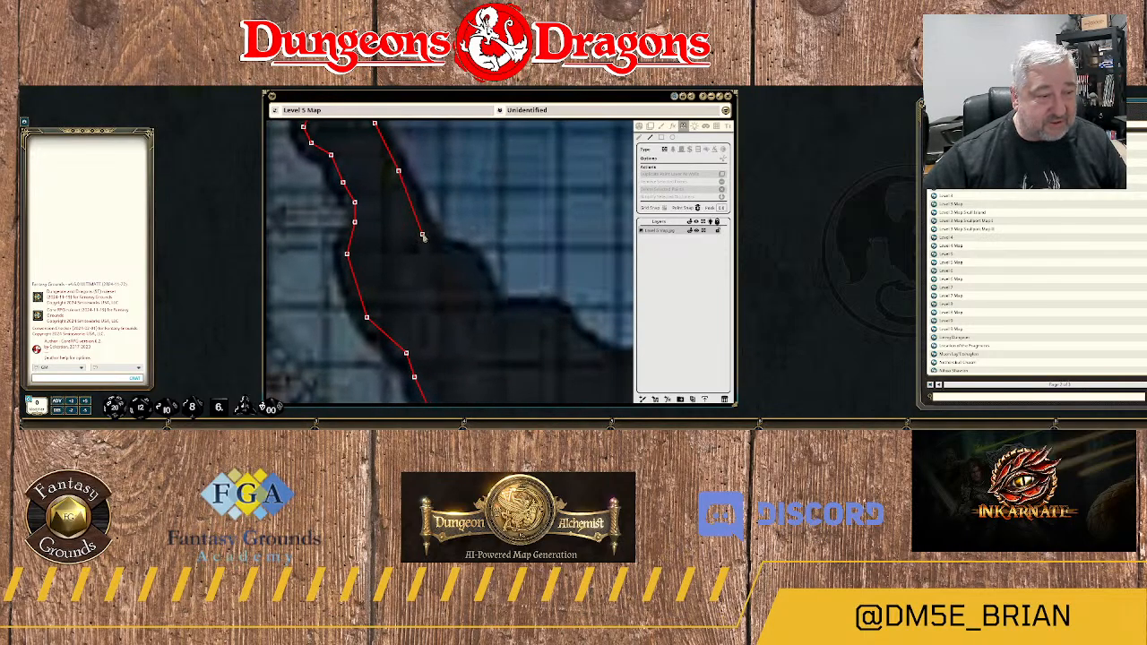
{"action": "left_click", "coordinate": [426, 234]}
{"action": "left_click", "coordinate": [437, 257]}
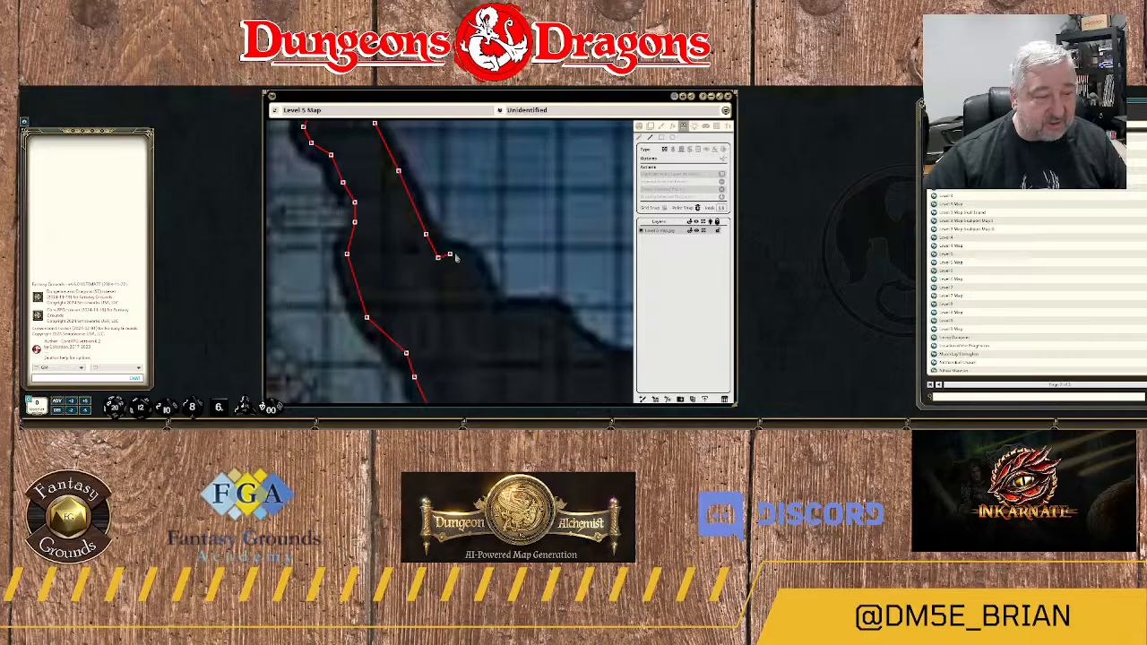
{"action": "left_click", "coordinate": [461, 255]}
{"action": "left_click", "coordinate": [477, 269]}
{"action": "left_click", "coordinate": [489, 298]}
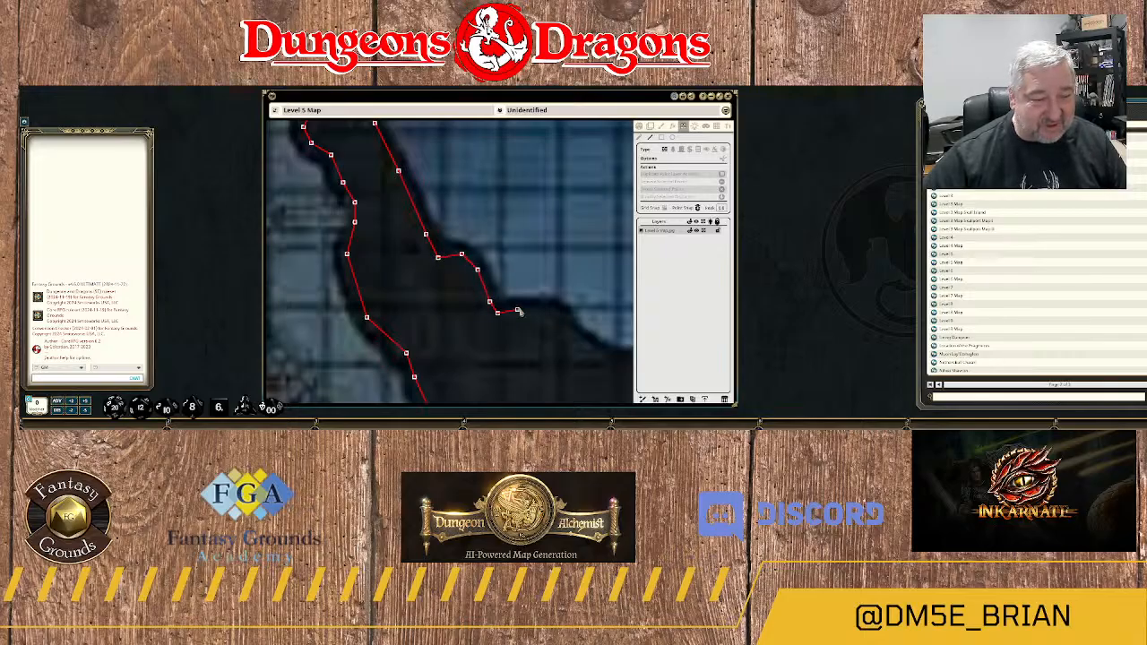
Trace the wall along the second ledge and down the slope beyond it on the rock's eastern edge.
{"action": "left_click", "coordinate": [518, 310]}
{"action": "left_click", "coordinate": [541, 309]}
{"action": "left_click", "coordinate": [572, 337]}
{"action": "left_click", "coordinate": [570, 331]}
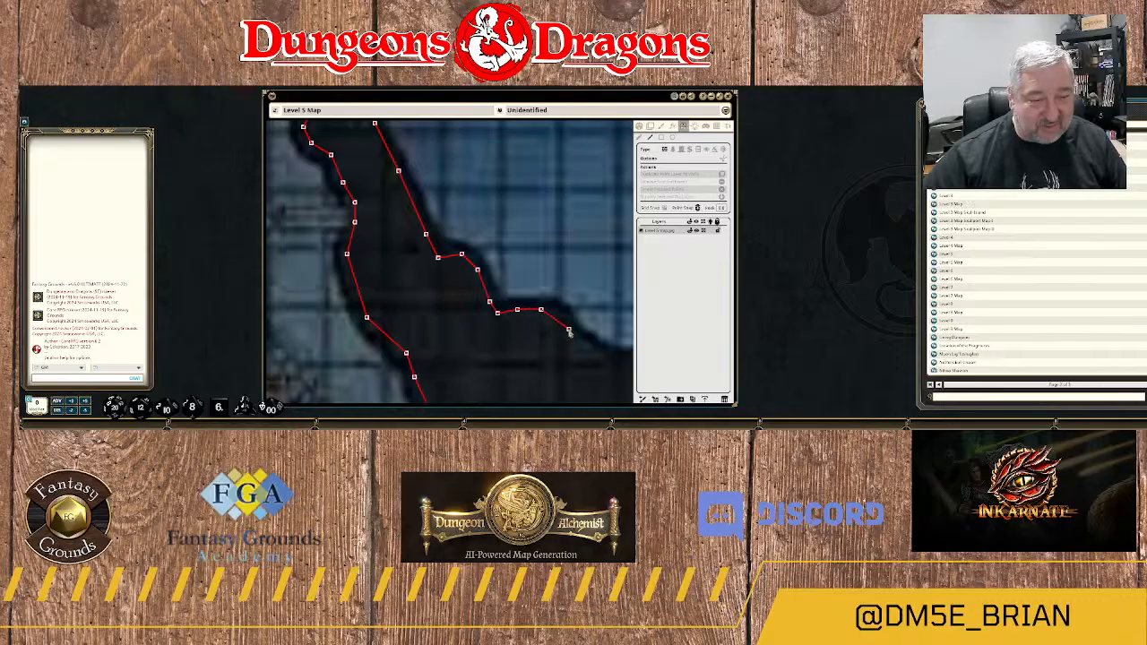
Extend the wall southeast over the next rock shoulder bordering the blue gridded area.
{"action": "left_click_drag", "start_coordinate": [595, 353], "coordinate": [438, 296]}
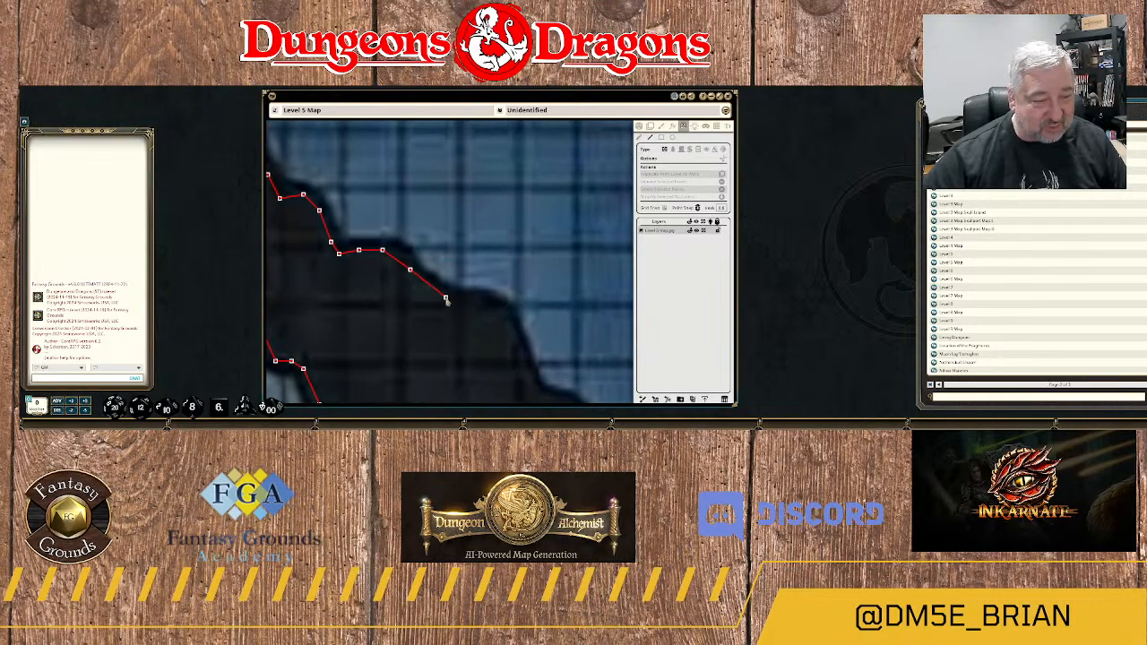
{"action": "left_click", "coordinate": [445, 296]}
{"action": "left_click", "coordinate": [465, 296]}
{"action": "left_click", "coordinate": [486, 299]}
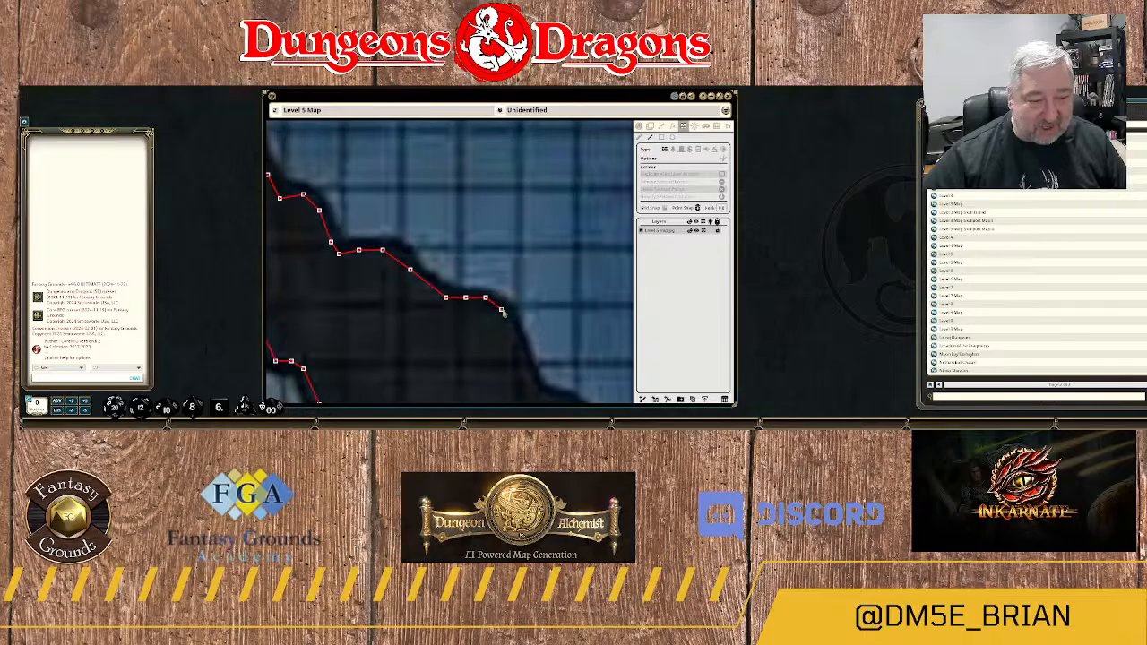
{"action": "left_click", "coordinate": [509, 325]}
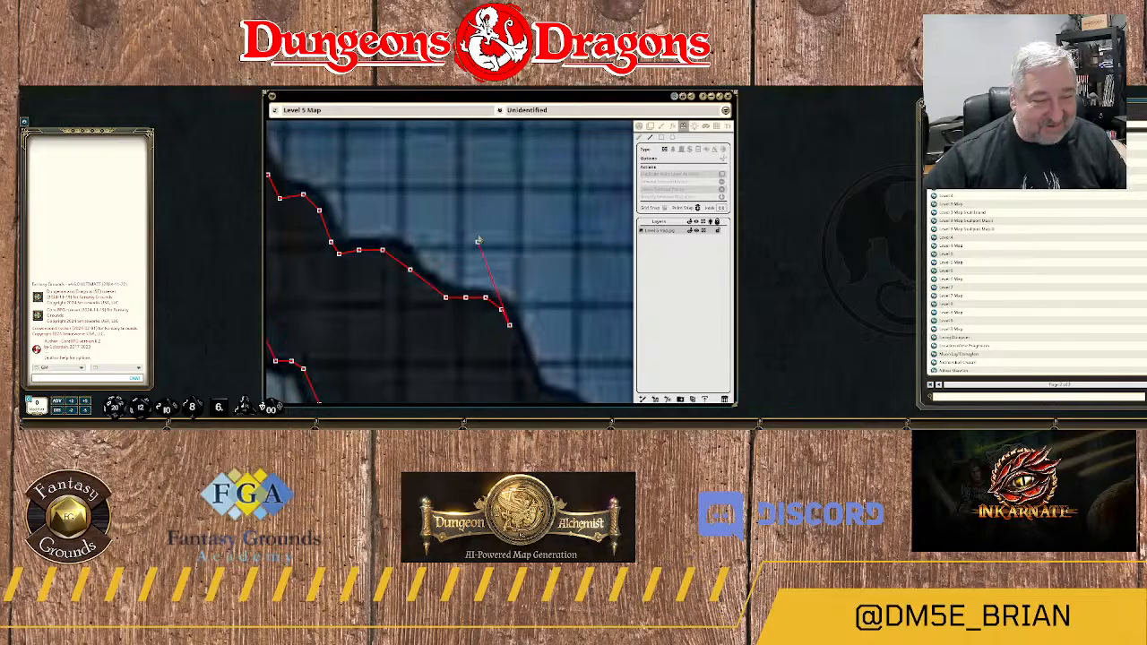
Run the wall down the steep rock edge, through its notch and over the shoulder northeast of 15.
{"action": "left_click_drag", "start_coordinate": [531, 332], "coordinate": [467, 194]}
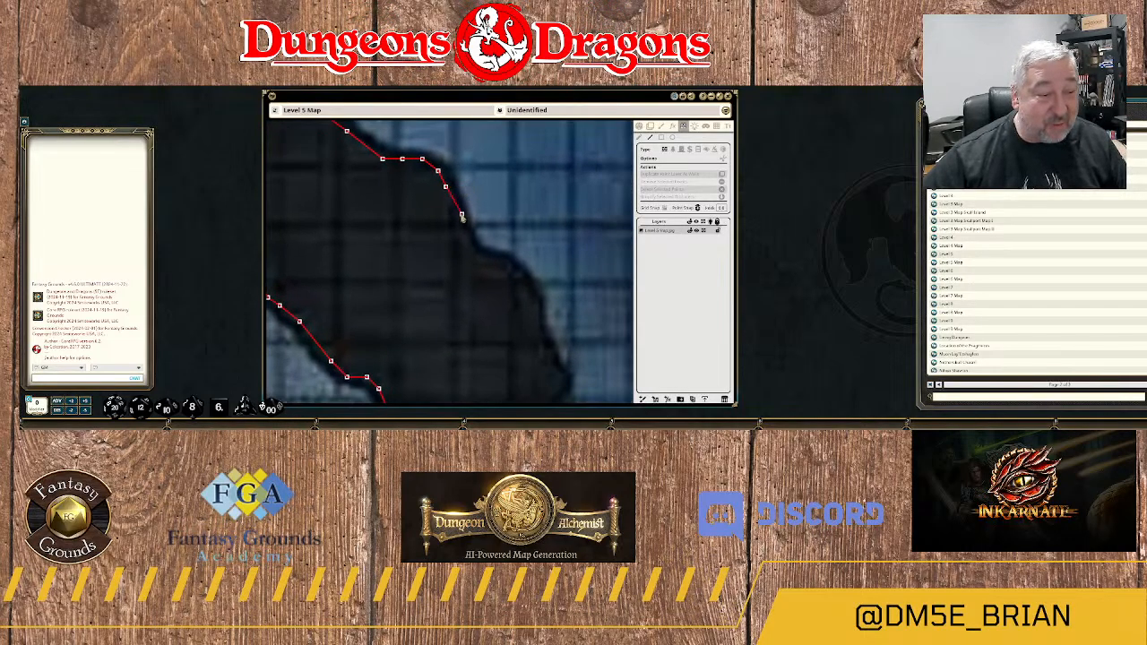
{"action": "left_click", "coordinate": [463, 223]}
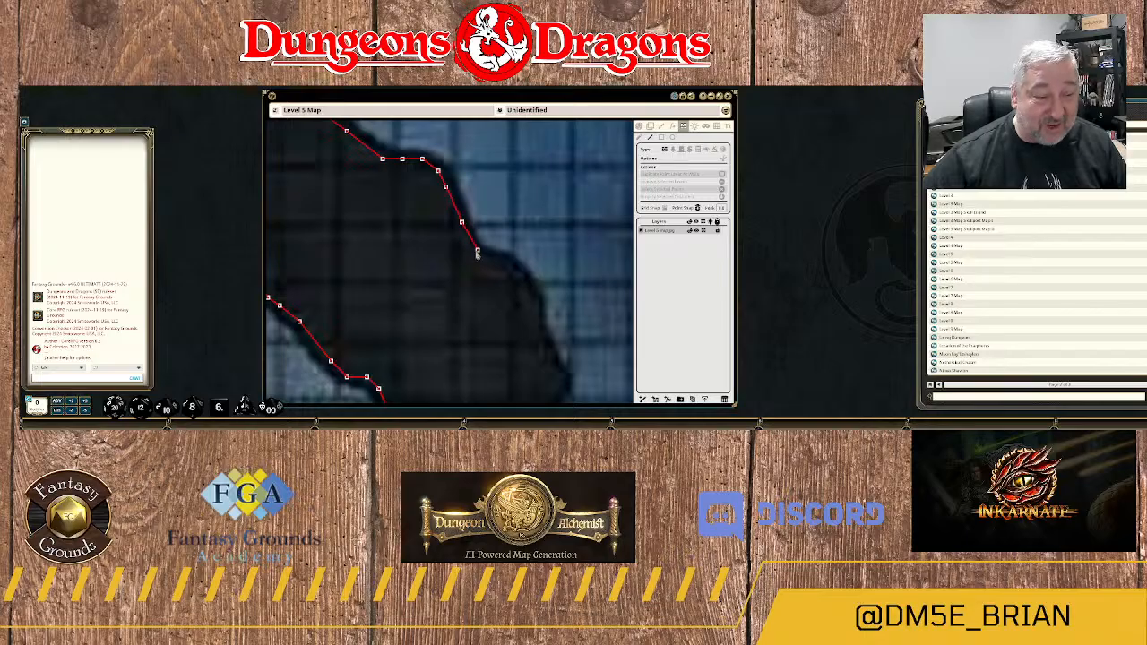
{"action": "left_click", "coordinate": [474, 250]}
{"action": "left_click", "coordinate": [485, 258]}
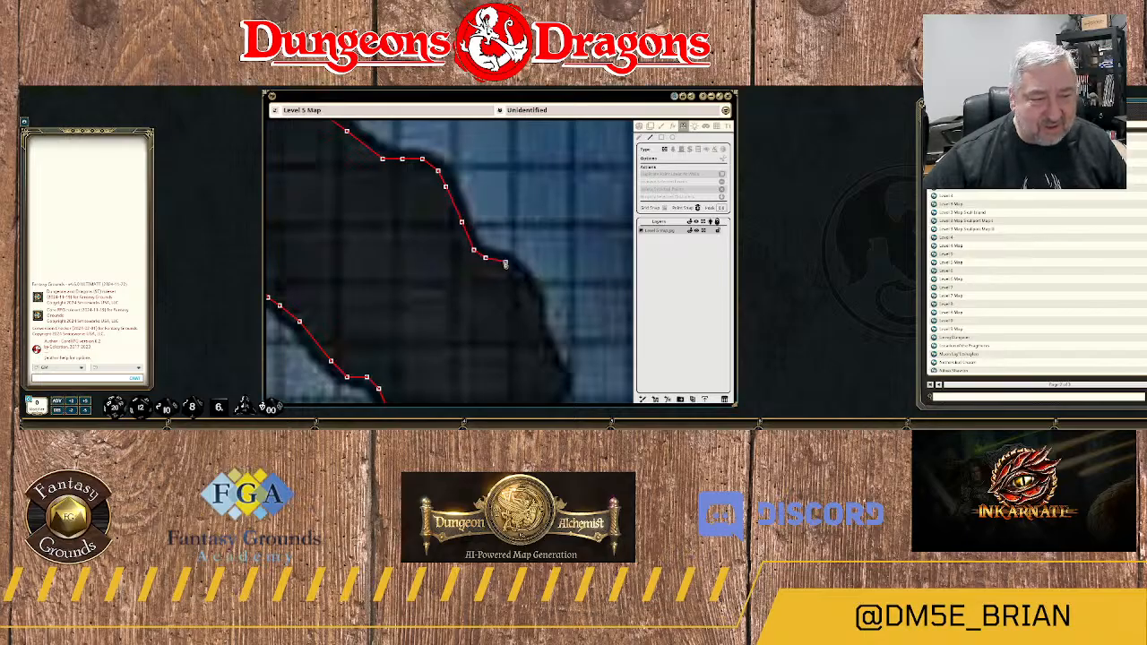
{"action": "left_click", "coordinate": [504, 263]}
{"action": "left_click", "coordinate": [524, 278]}
Trace the wall south around the small bulge in the rock edge east of 15.
{"action": "left_click_drag", "start_coordinate": [544, 313], "coordinate": [520, 229]}
{"action": "left_click", "coordinate": [517, 232]}
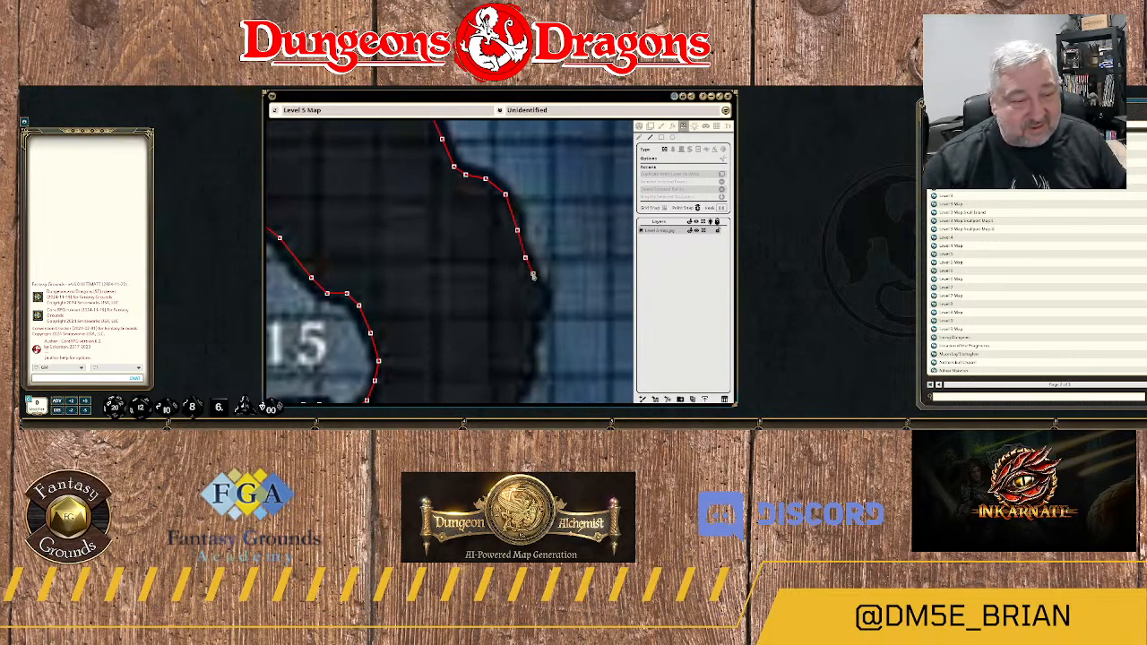
{"action": "left_click", "coordinate": [528, 276]}
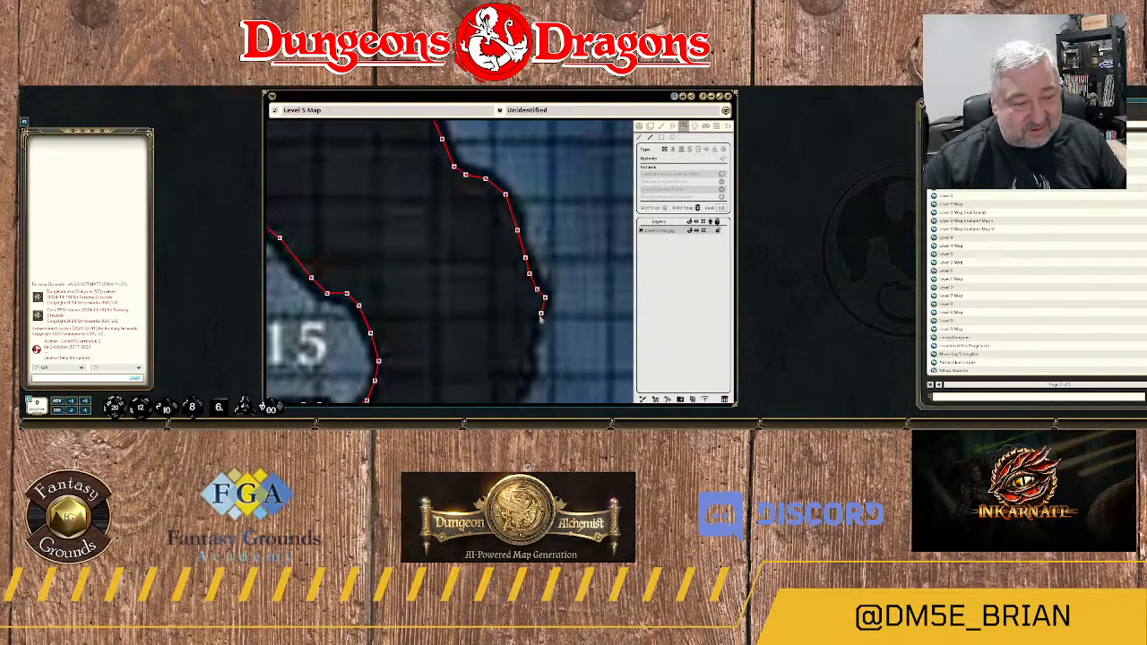
{"action": "left_click", "coordinate": [538, 313]}
{"action": "left_click", "coordinate": [530, 326]}
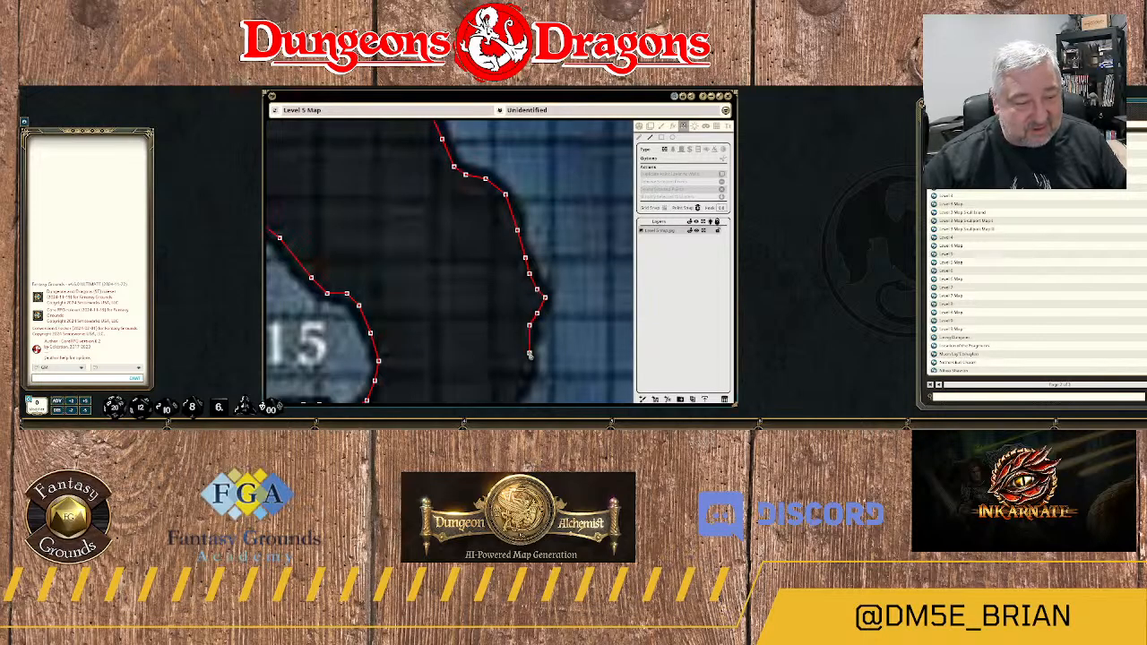
Continue the wall south into the indentation in the rock edge east of 15's southern end.
{"action": "left_click_drag", "start_coordinate": [532, 365], "coordinate": [554, 244]}
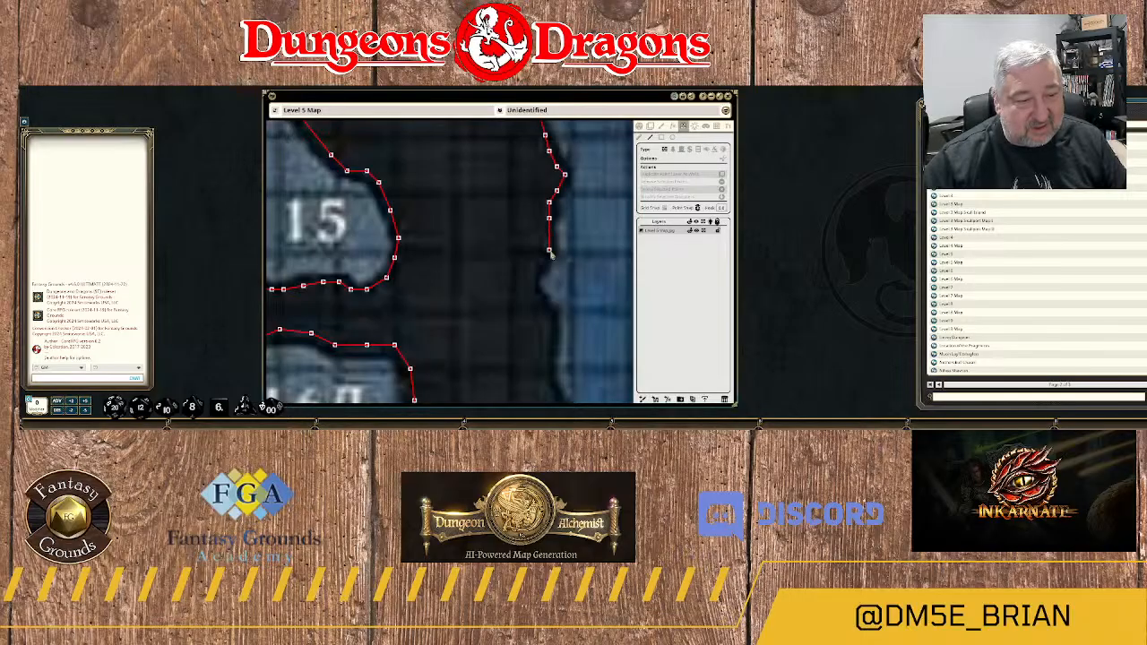
{"action": "left_click", "coordinate": [537, 270]}
{"action": "left_click", "coordinate": [534, 287]}
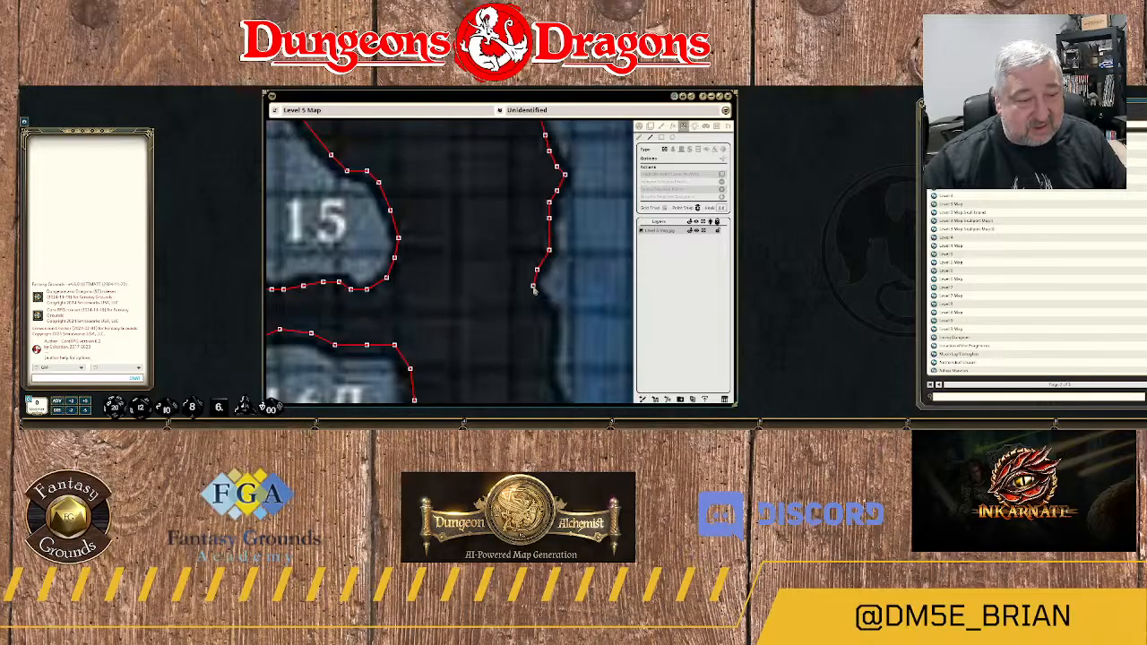
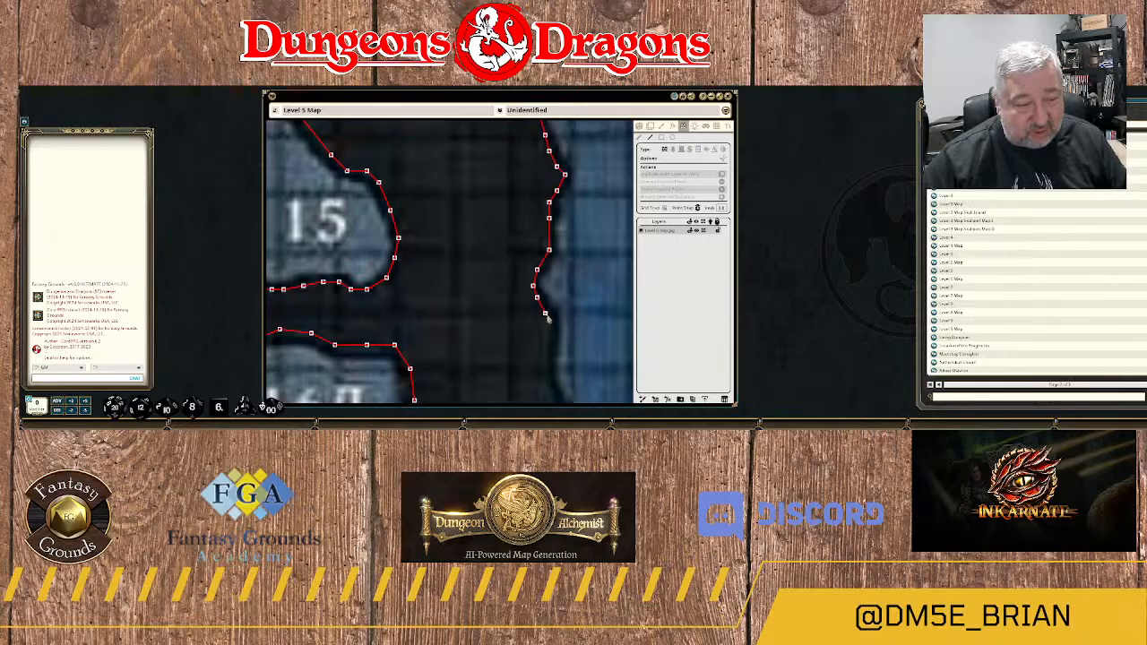
Trace the wall south around the small rock bulge and down the slanting edge east of 16A.
{"action": "left_click", "coordinate": [553, 325]}
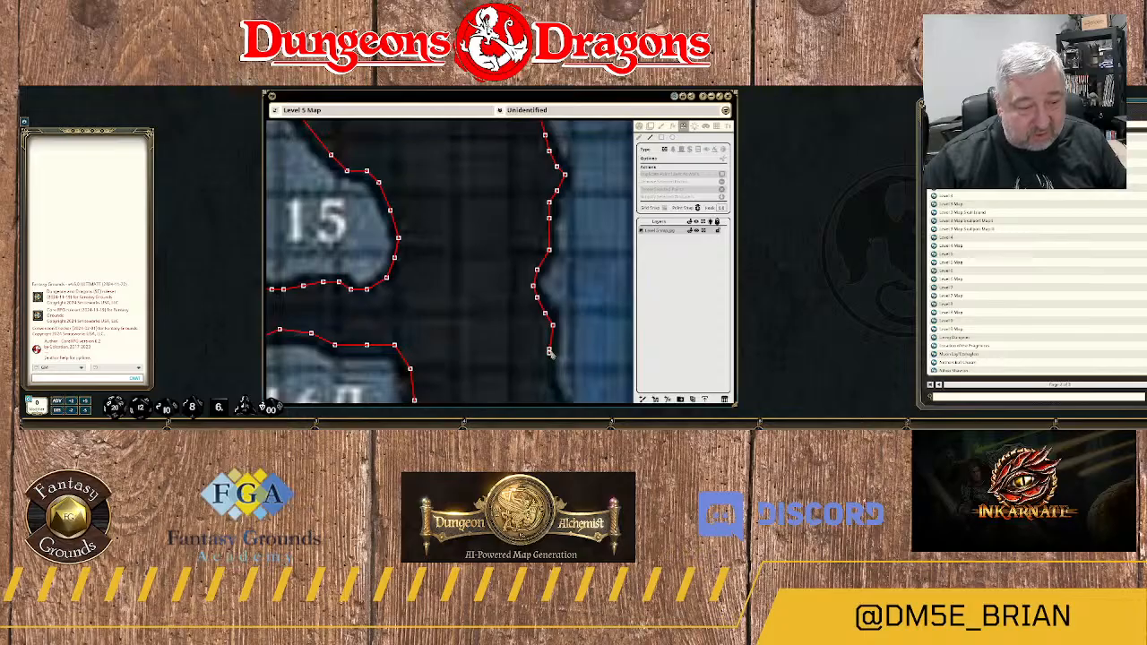
{"action": "left_click", "coordinate": [549, 354]}
{"action": "left_click_drag", "start_coordinate": [557, 341], "coordinate": [547, 183]}
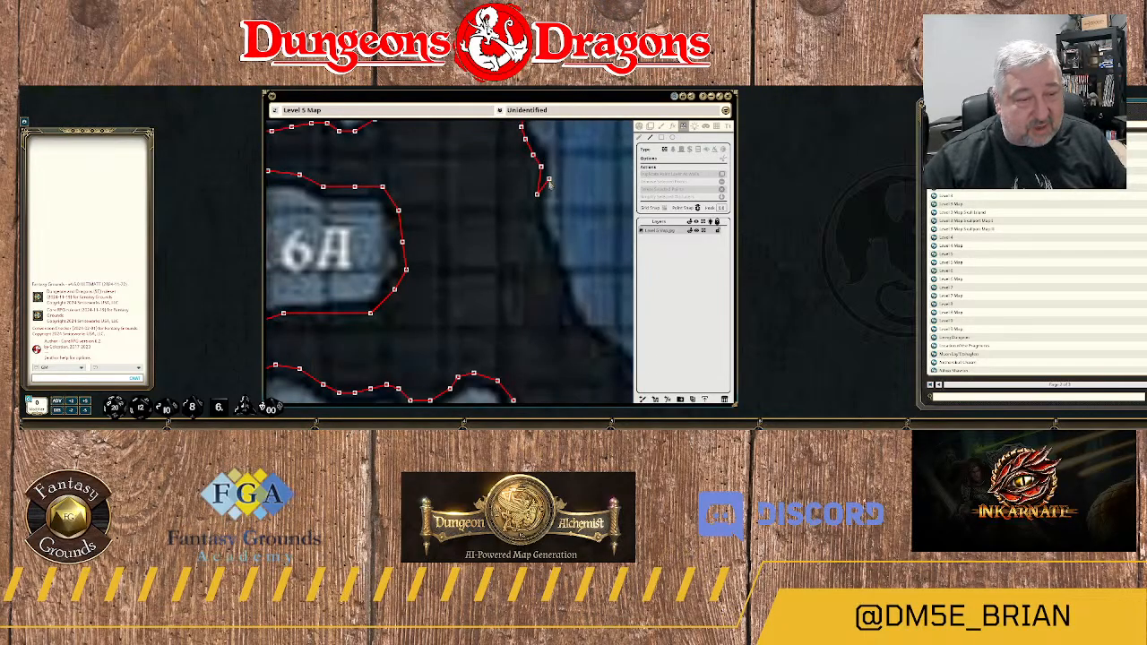
{"action": "left_click", "coordinate": [545, 245]}
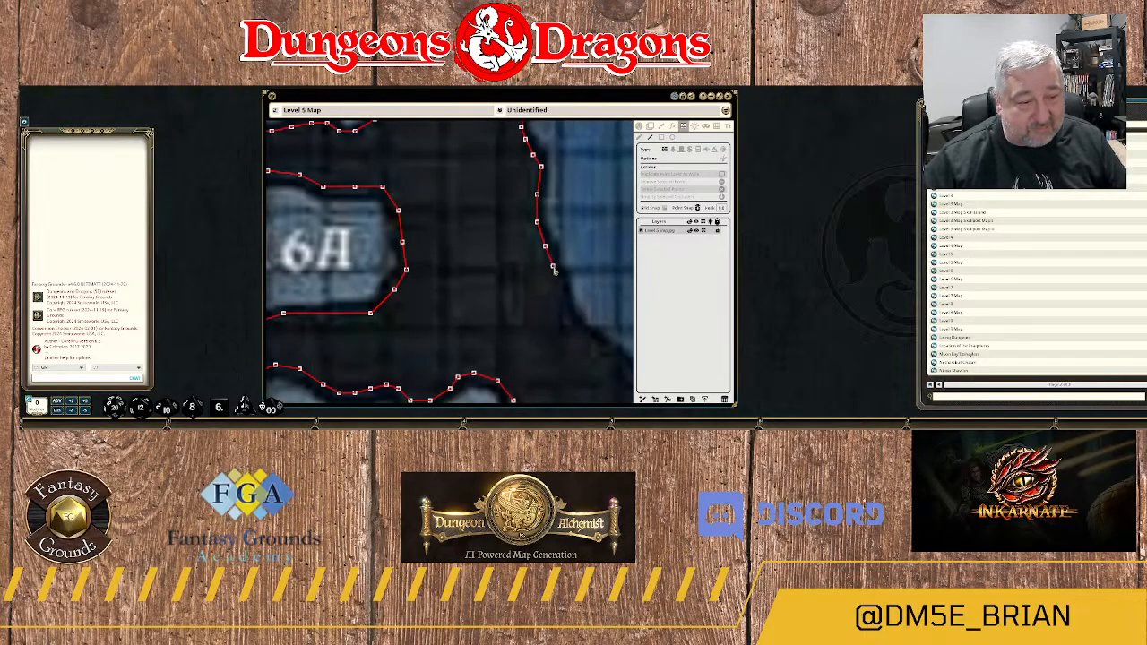
{"action": "left_click", "coordinate": [553, 267]}
{"action": "left_click", "coordinate": [561, 290]}
{"action": "left_click", "coordinate": [573, 317]}
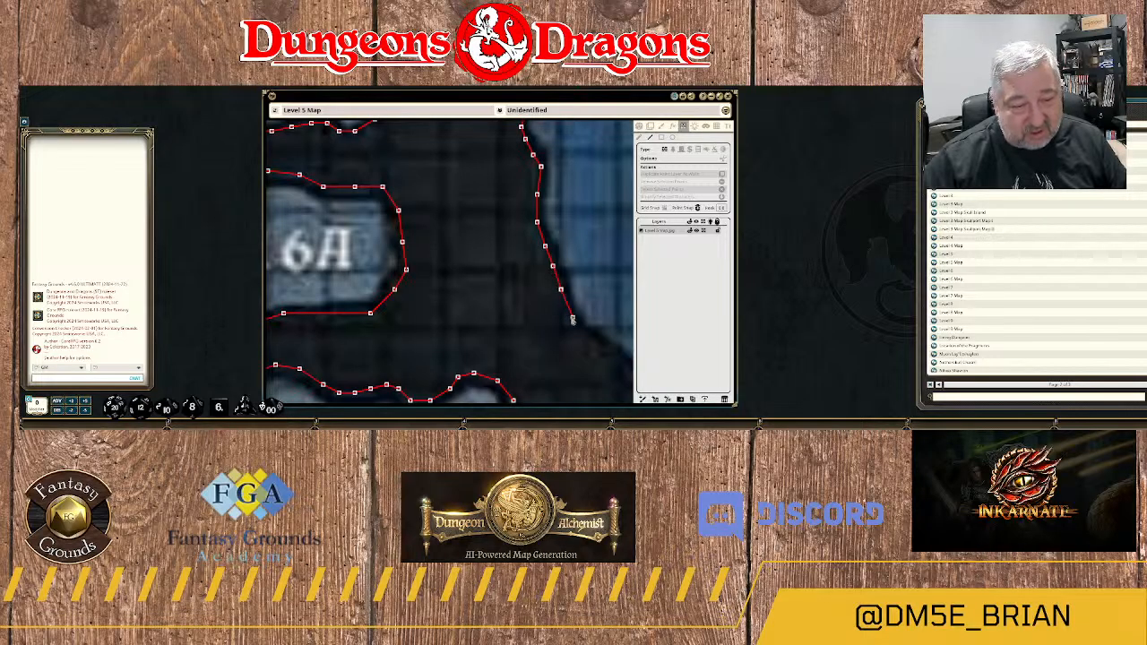
Extend the wall southeast along the diagonal rock edge to the shoulder northeast of 16B.
{"action": "left_click_drag", "start_coordinate": [601, 347], "coordinate": [525, 272]}
{"action": "left_click", "coordinate": [521, 269]}
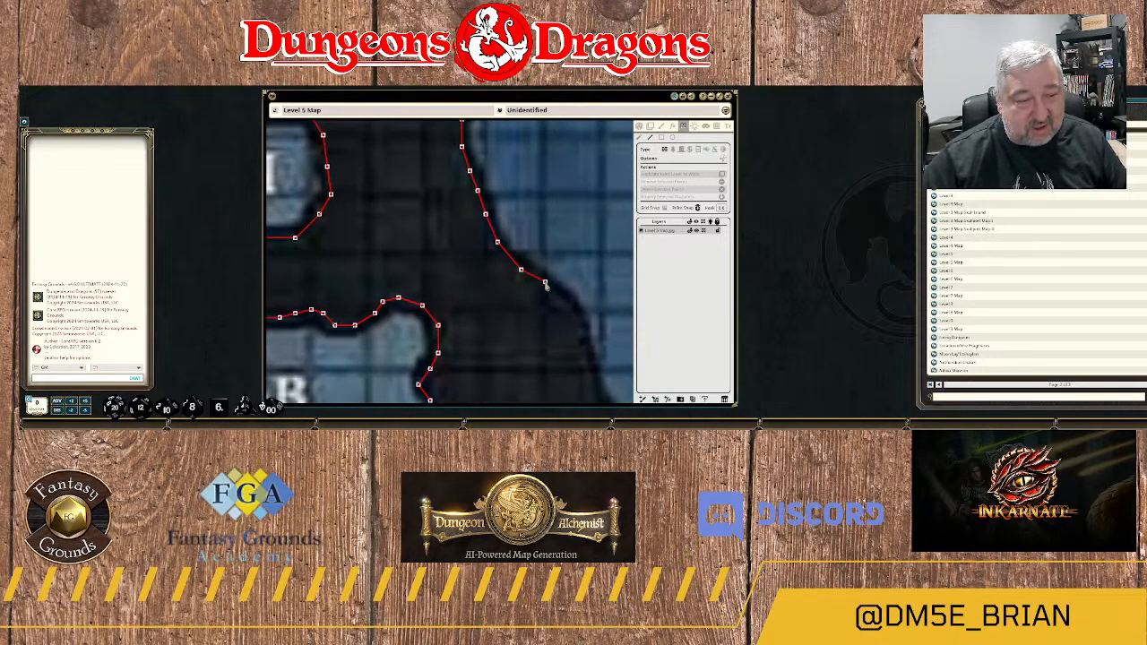
{"action": "left_click", "coordinate": [550, 290]}
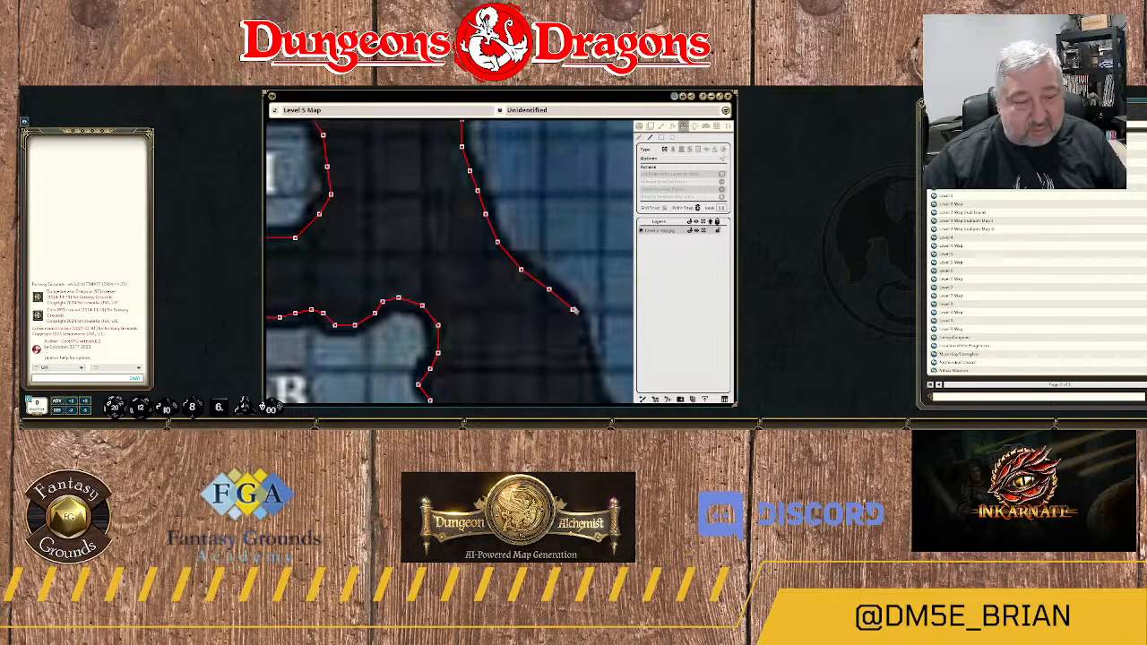
Run the wall down the steep rock edge east of 16B toward the protruding bulge.
{"action": "left_click_drag", "start_coordinate": [589, 304], "coordinate": [542, 186]}
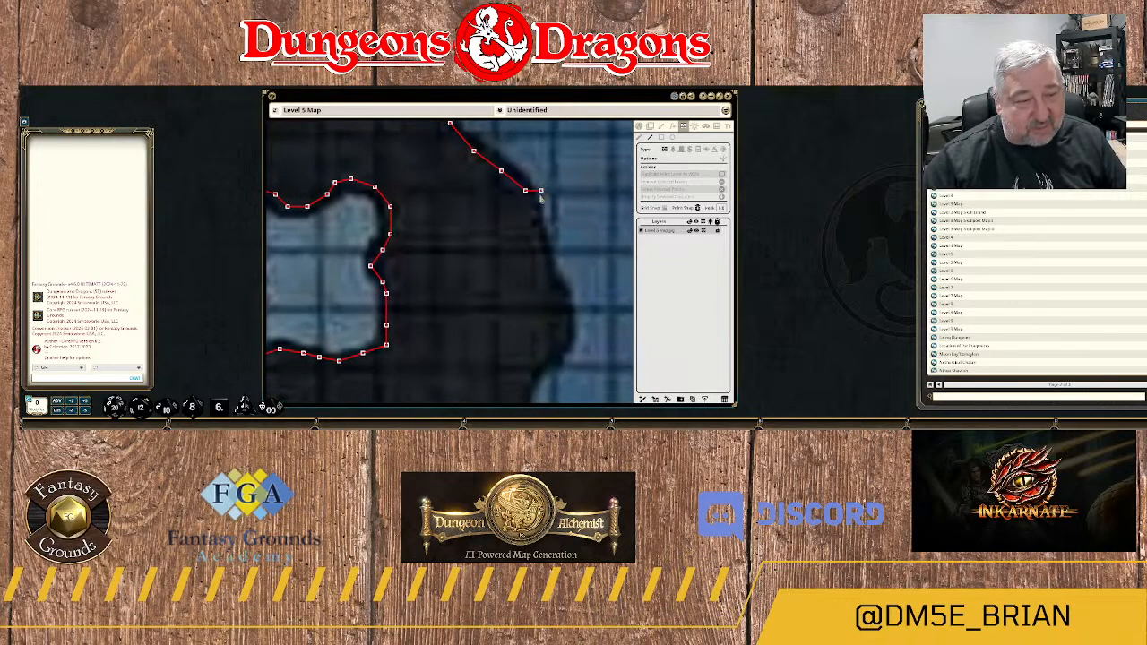
{"action": "left_click", "coordinate": [531, 212]}
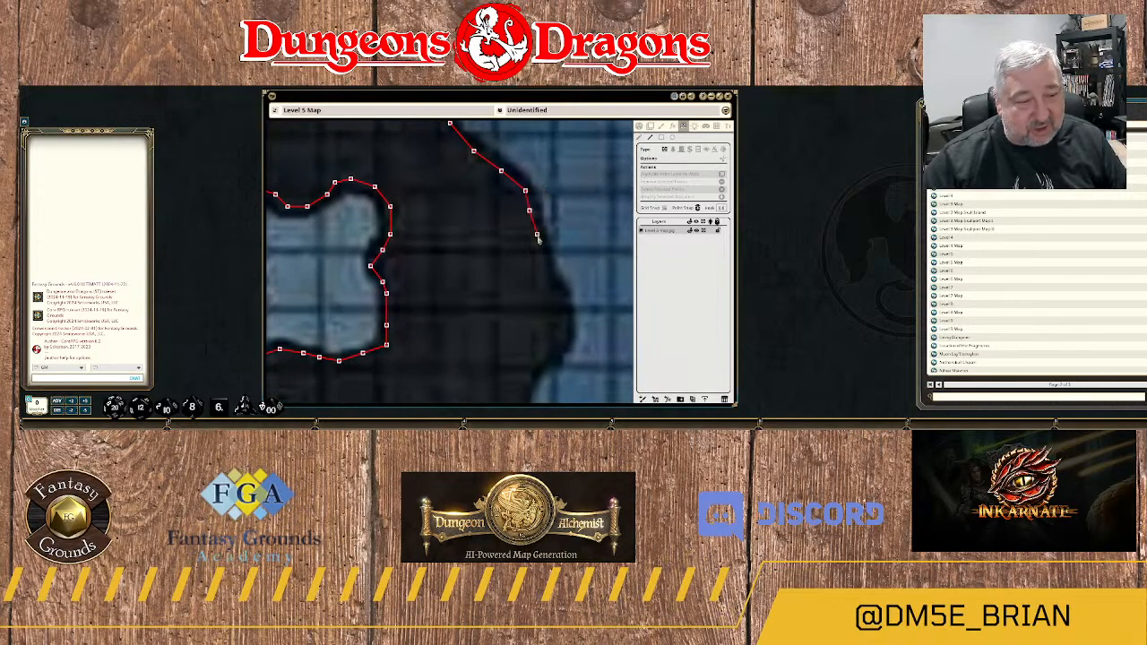
{"action": "left_click", "coordinate": [538, 236]}
{"action": "left_click", "coordinate": [544, 272]}
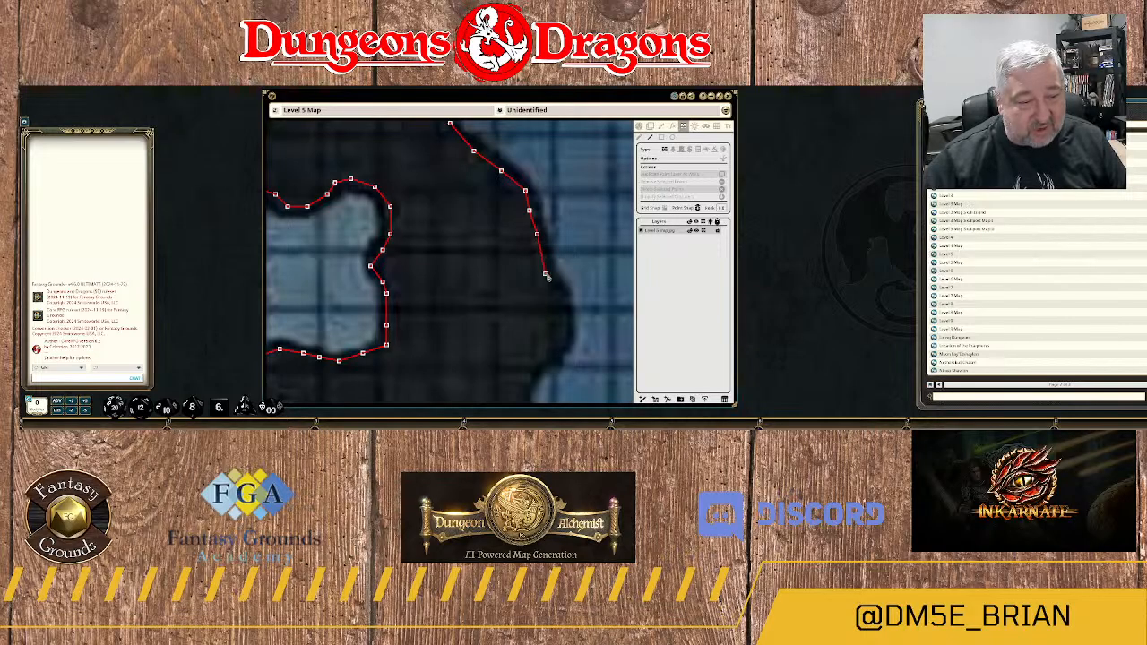
{"action": "left_click", "coordinate": [560, 293]}
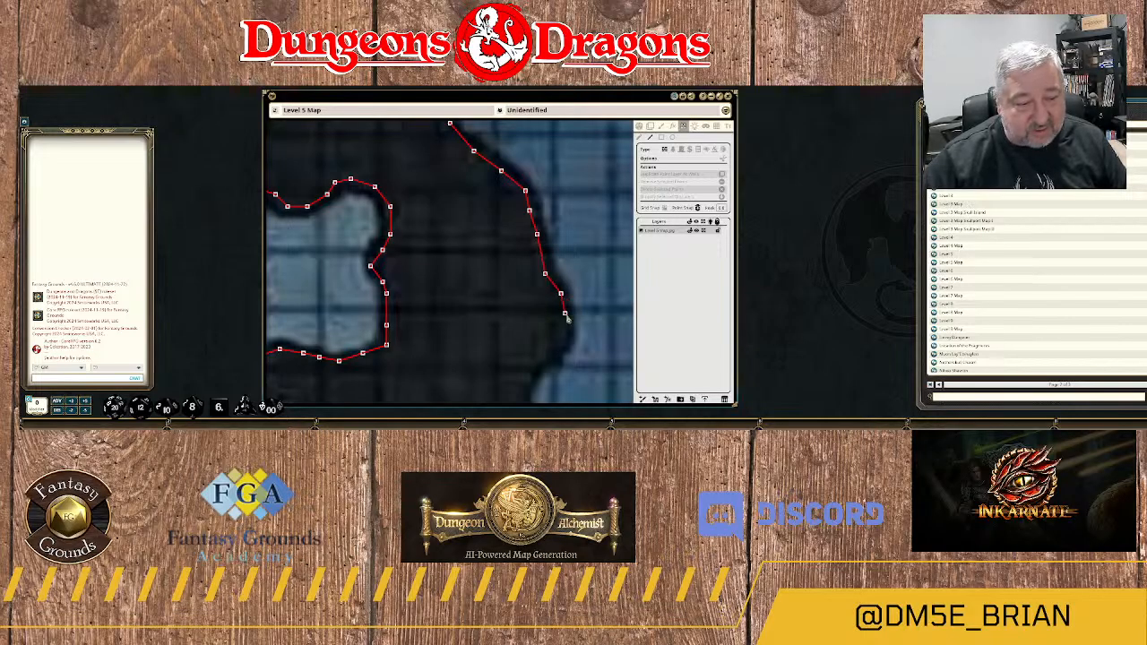
Wrap the wall around the rock bulge southeast of 16B and into the recess below it.
{"action": "left_click_drag", "start_coordinate": [577, 316], "coordinate": [583, 236]}
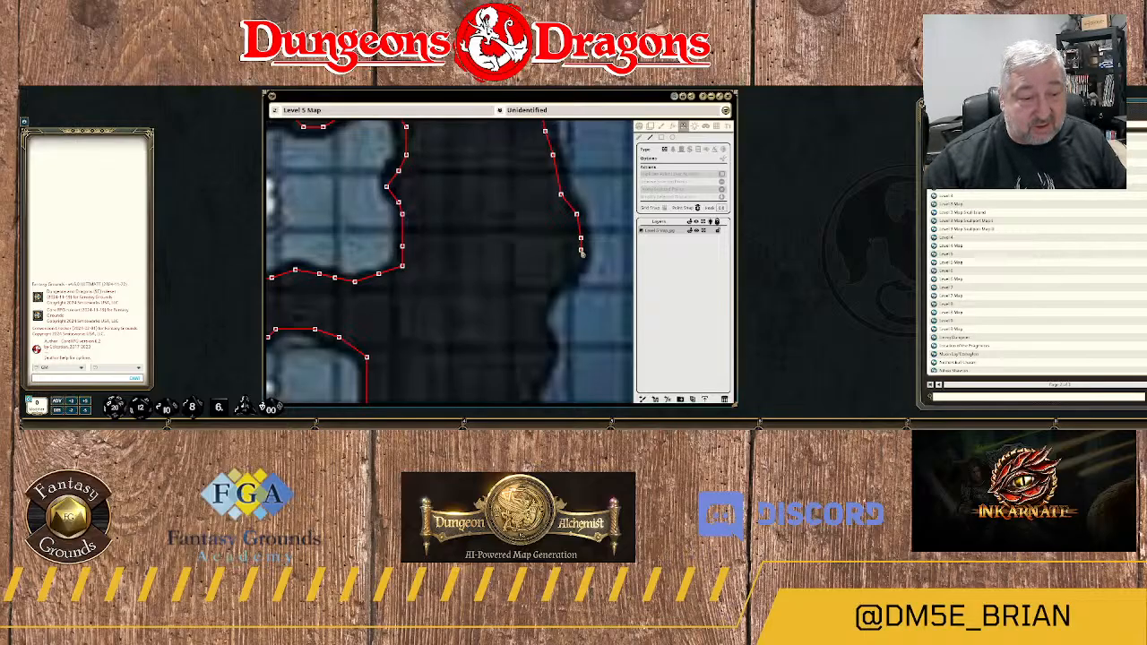
{"action": "left_click", "coordinate": [581, 262]}
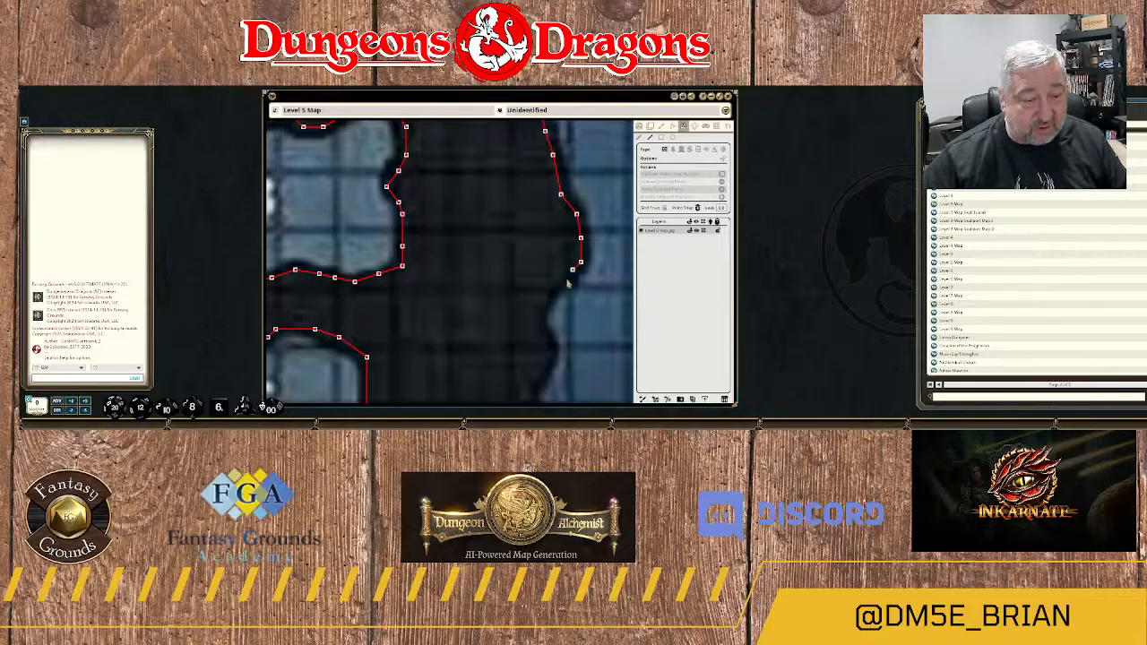
{"action": "left_click", "coordinate": [557, 285]}
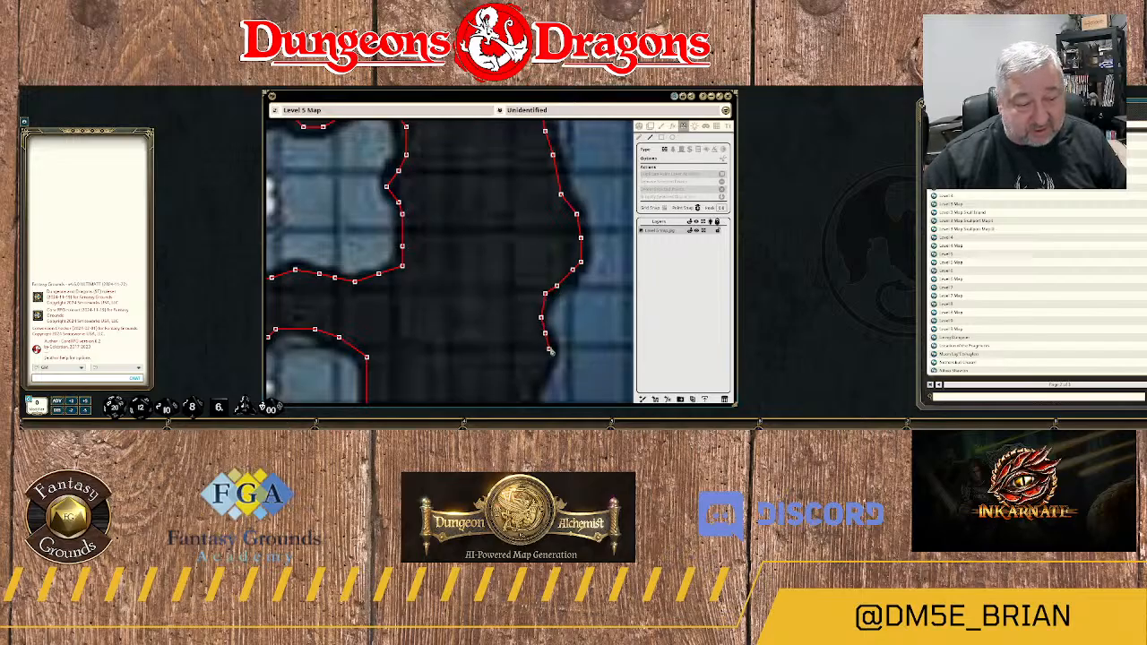
Continue the wall past the next small bulge and straight south along the rock edge east of 16C.
{"action": "left_click_drag", "start_coordinate": [580, 367], "coordinate": [608, 188]}
{"action": "left_click", "coordinate": [565, 208]}
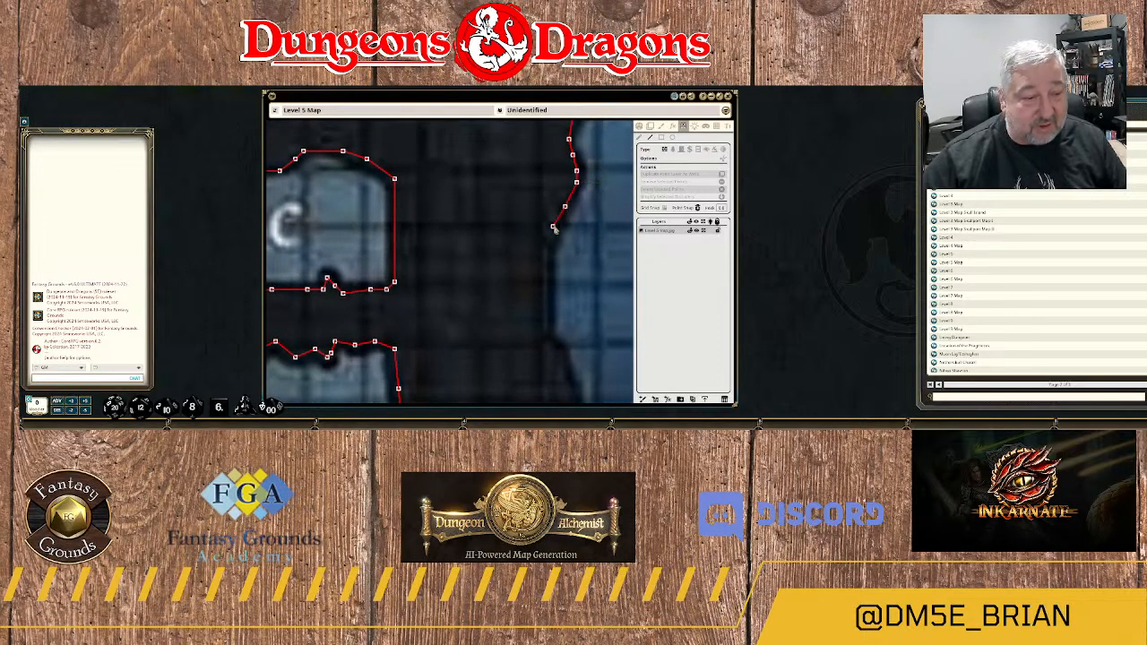
{"action": "left_click", "coordinate": [552, 226]}
{"action": "left_click", "coordinate": [545, 251]}
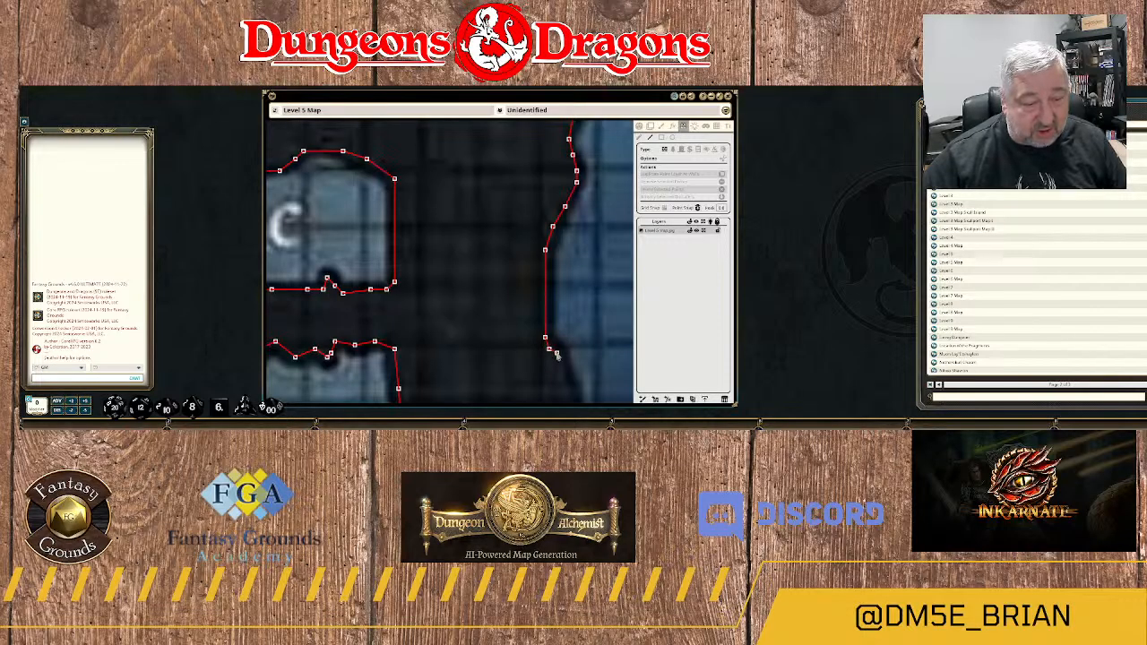
Trace the wall around the rounded rock bulge east of the room south of 16C.
{"action": "left_click_drag", "start_coordinate": [564, 356], "coordinate": [539, 235]}
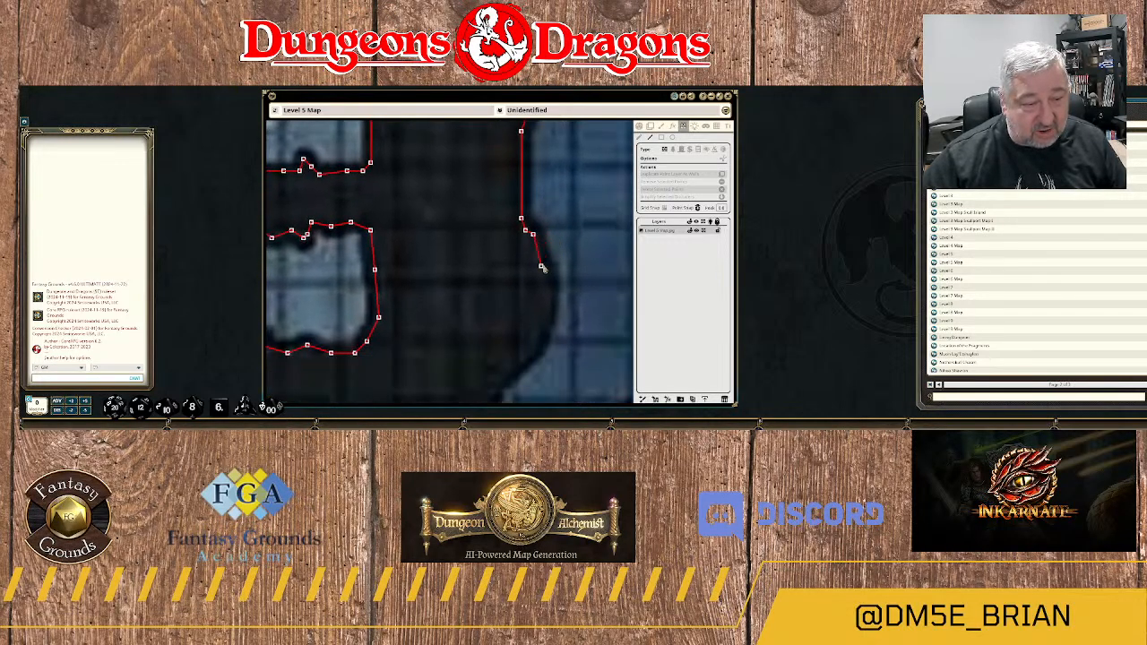
{"action": "left_click", "coordinate": [542, 263]}
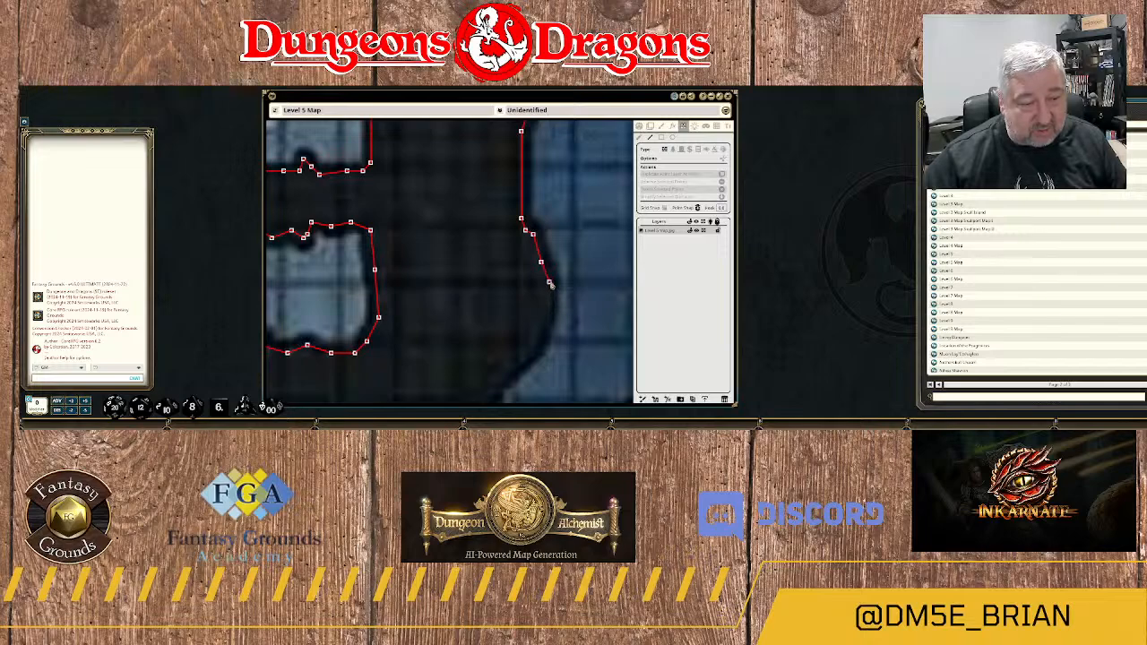
{"action": "left_click", "coordinate": [549, 283]}
{"action": "left_click", "coordinate": [552, 306]}
{"action": "left_click", "coordinate": [545, 337]}
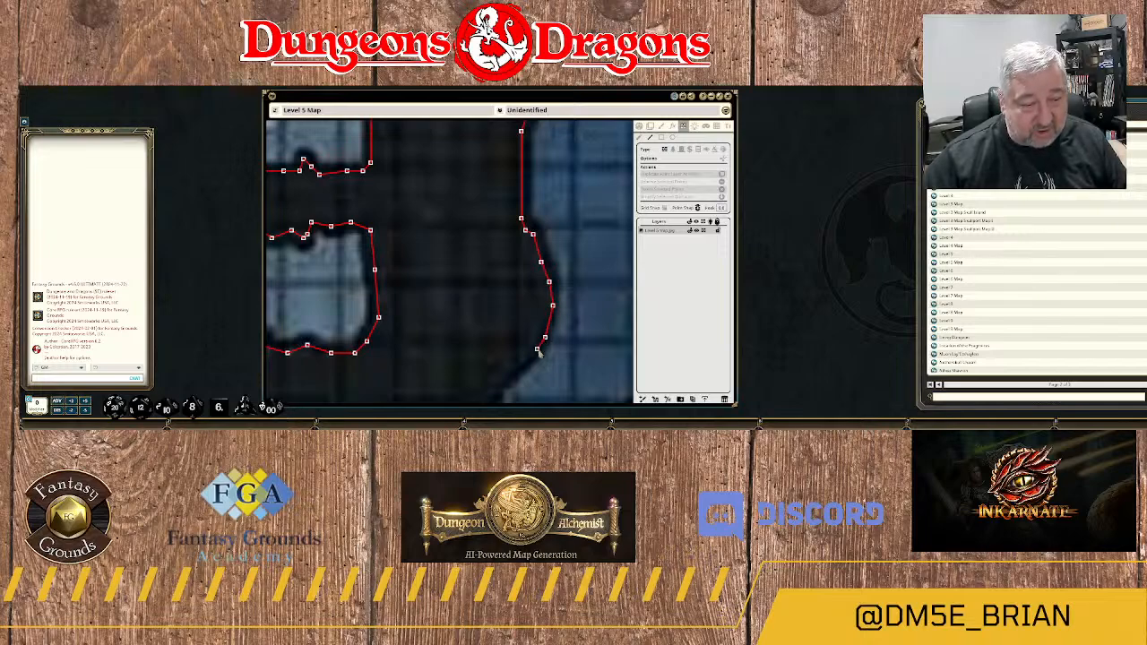
{"action": "left_click", "coordinate": [538, 350]}
Carry the wall southwest down the diagonal rock edge and into the notch at its foot.
{"action": "left_click_drag", "start_coordinate": [540, 363], "coordinate": [583, 252]}
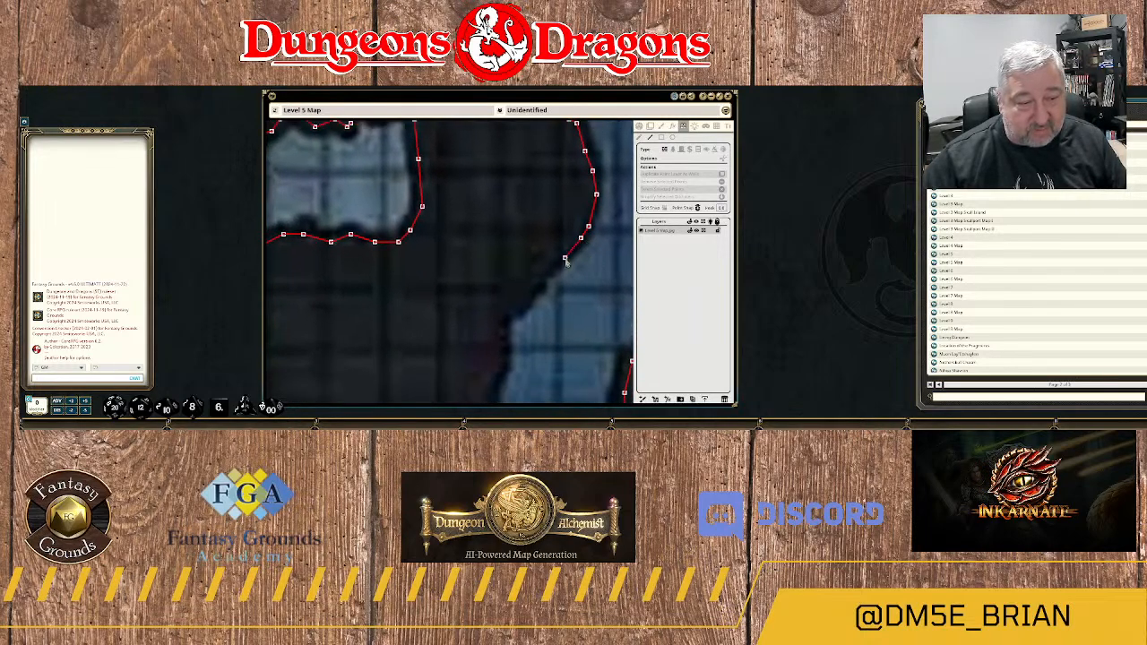
{"action": "left_click", "coordinate": [561, 259]}
{"action": "left_click", "coordinate": [548, 274]}
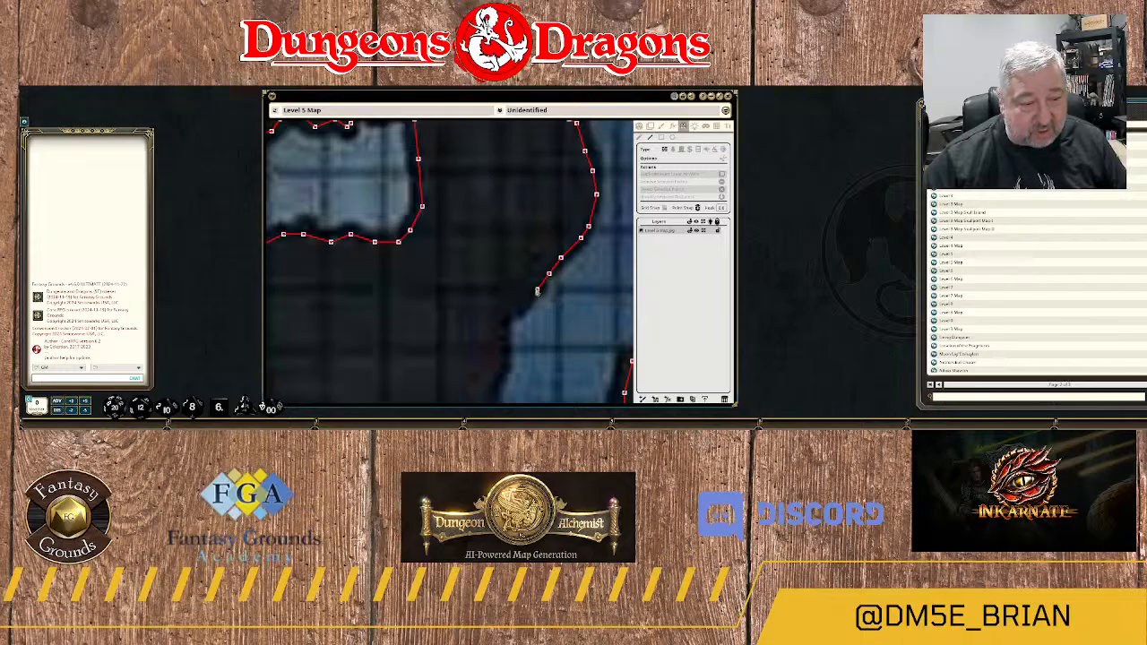
{"action": "left_click", "coordinate": [537, 290]}
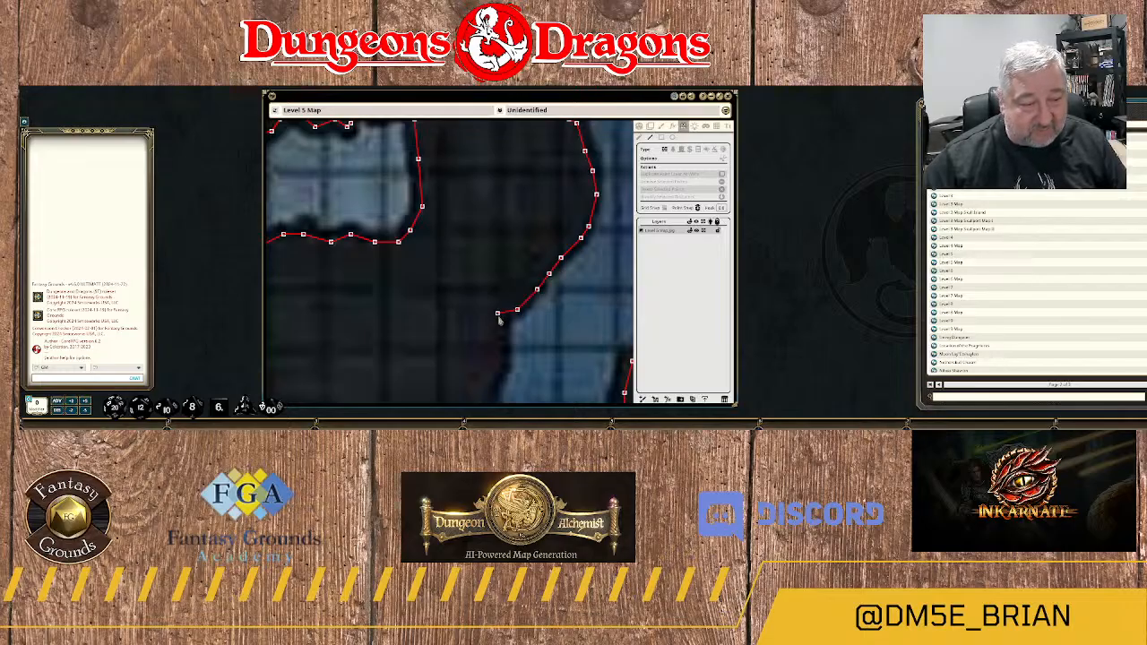
{"action": "left_click", "coordinate": [498, 317]}
{"action": "left_click", "coordinate": [498, 341]}
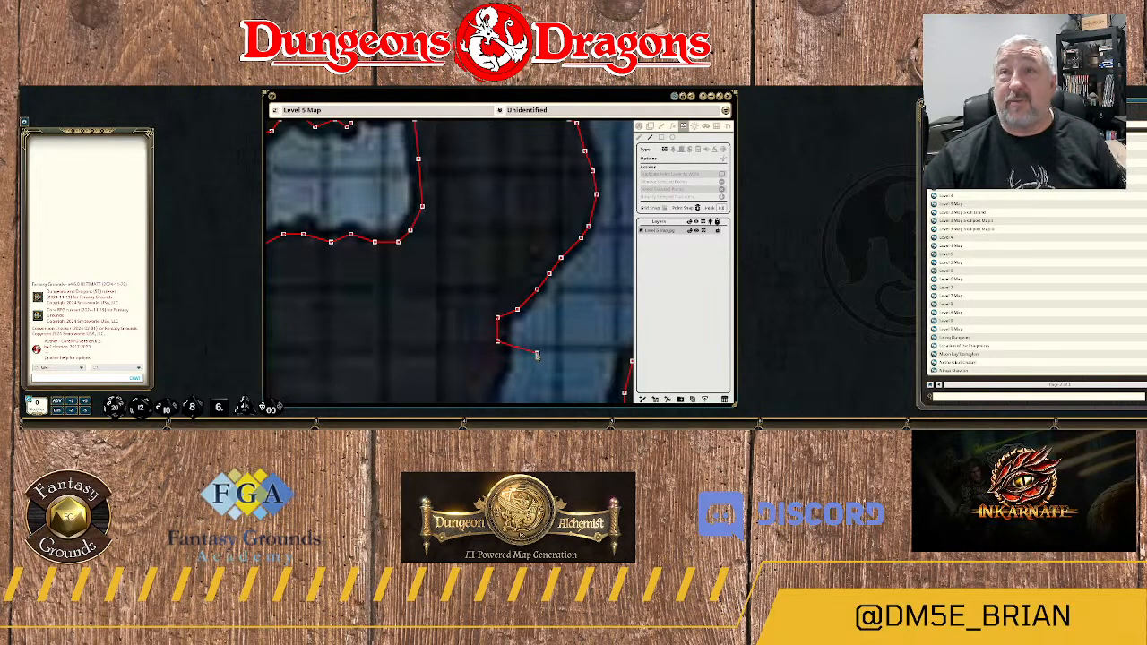
Trace the wall south from the notch and west around the curved rock corner to the next slope.
{"action": "left_click_drag", "start_coordinate": [525, 344], "coordinate": [569, 209]}
{"action": "left_click", "coordinate": [541, 231]}
{"action": "left_click", "coordinate": [533, 246]}
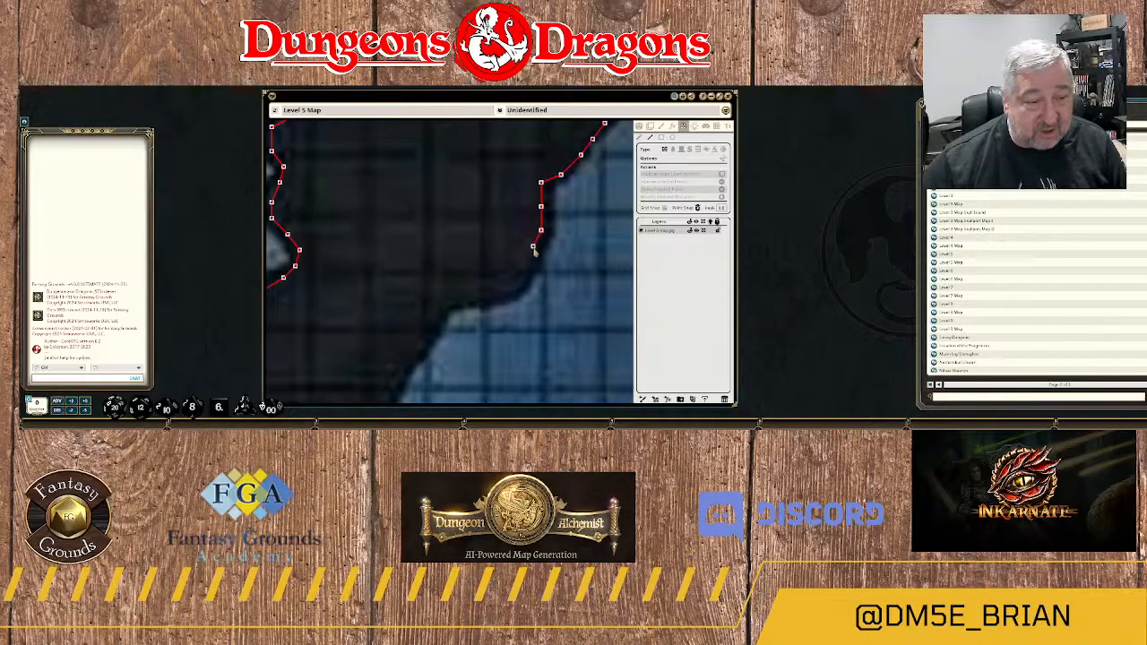
{"action": "left_click", "coordinate": [517, 278]}
{"action": "left_click", "coordinate": [504, 289]}
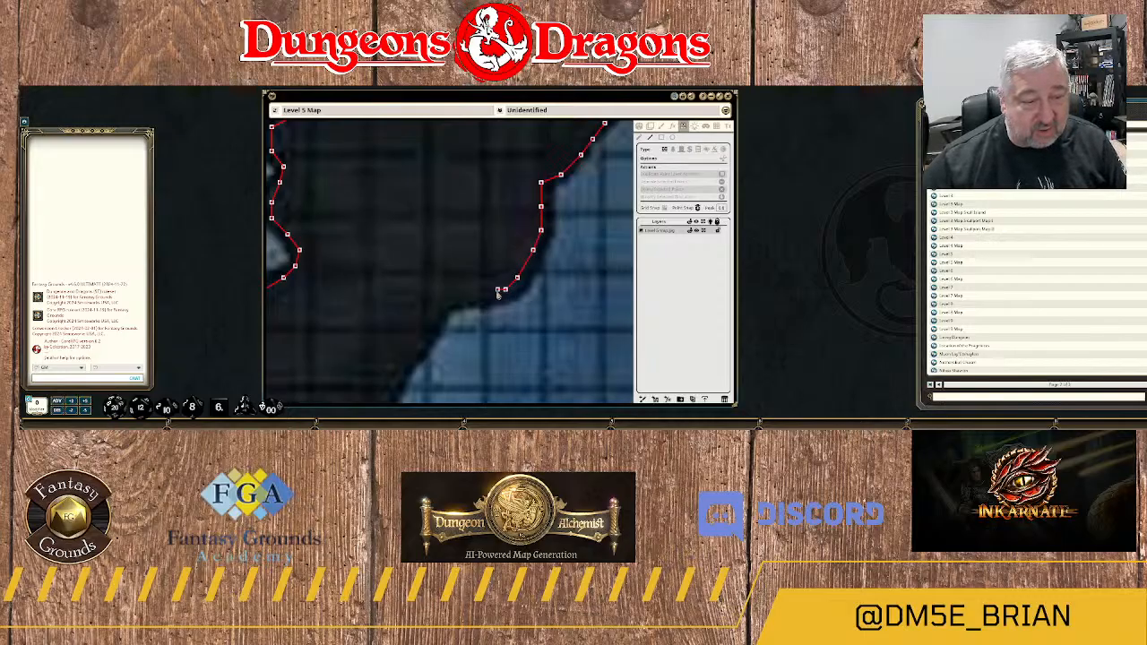
{"action": "left_click", "coordinate": [490, 294]}
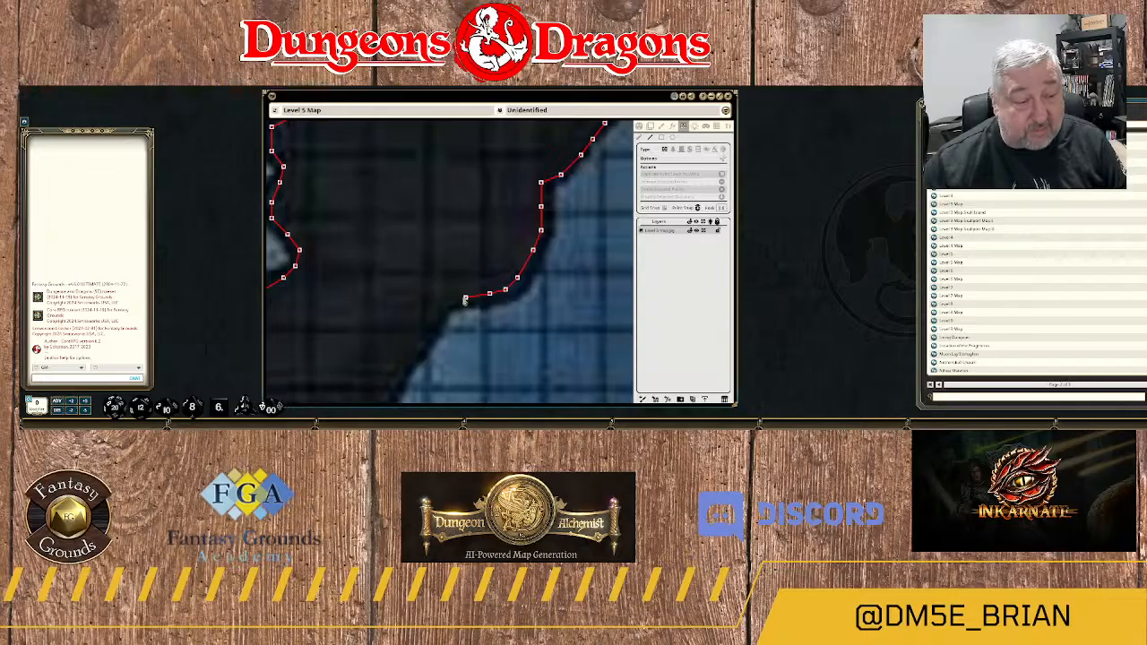
{"action": "left_click", "coordinate": [465, 298]}
{"action": "left_click", "coordinate": [446, 301]}
Follow the steep slope southwest with the wall and round its foot onto the rock's southern edge.
{"action": "left_click_drag", "start_coordinate": [482, 318], "coordinate": [549, 215]}
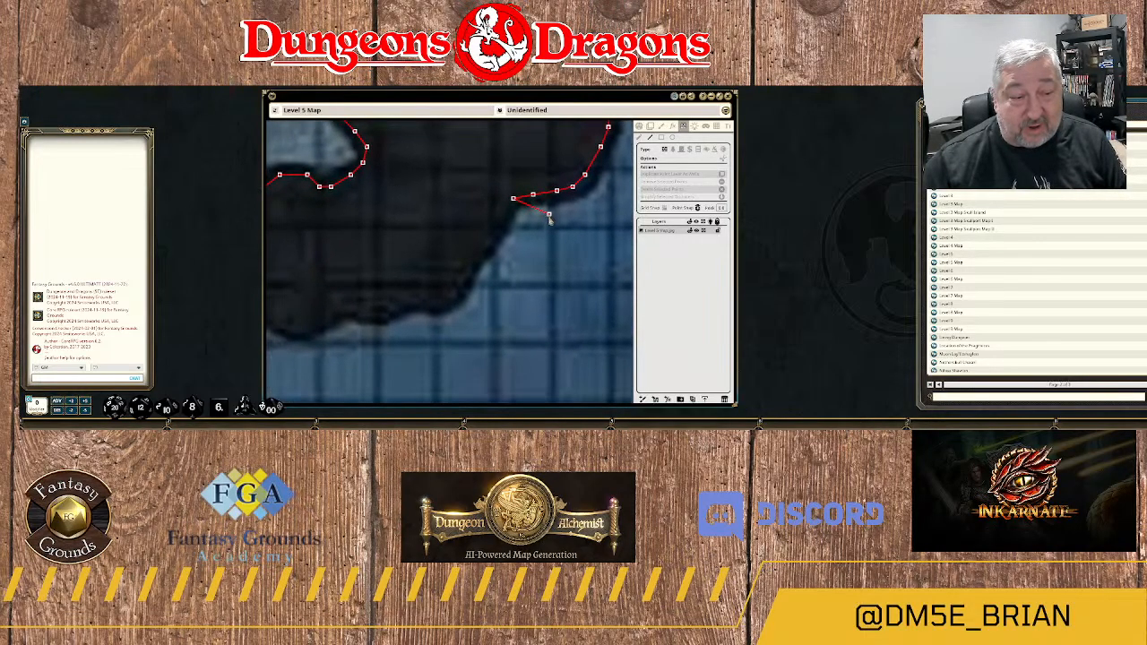
{"action": "left_click", "coordinate": [489, 240]}
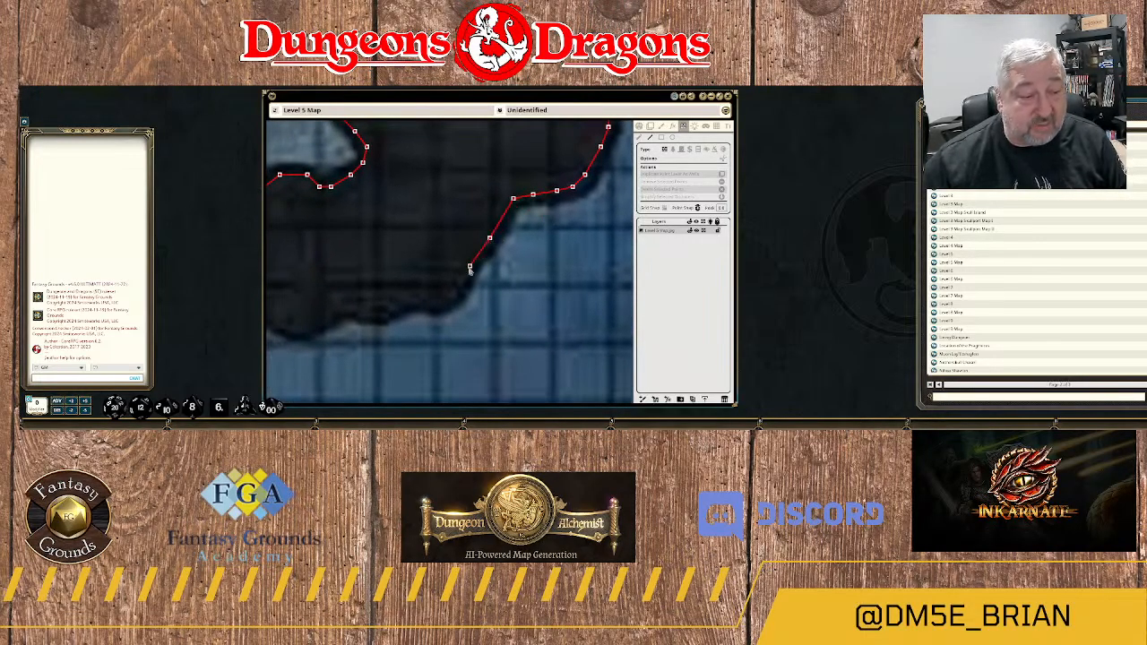
{"action": "left_click", "coordinate": [469, 265]}
{"action": "left_click", "coordinate": [458, 289]}
{"action": "left_click", "coordinate": [439, 306]}
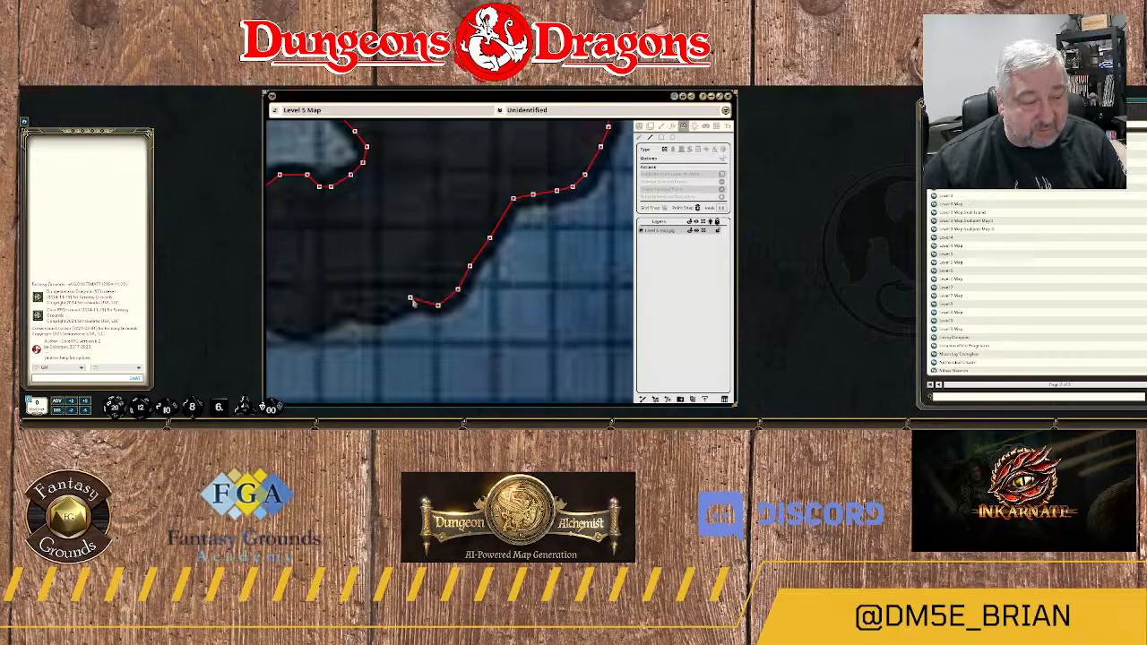
{"action": "left_click", "coordinate": [414, 302]}
{"action": "left_click", "coordinate": [383, 314]}
Extend the wall west along the wavy southern rock edge to the mouth of the passage leading to 17.
{"action": "left_click_drag", "start_coordinate": [385, 315], "coordinate": [567, 257]}
{"action": "left_click", "coordinate": [541, 254]}
{"action": "left_click", "coordinate": [525, 248]}
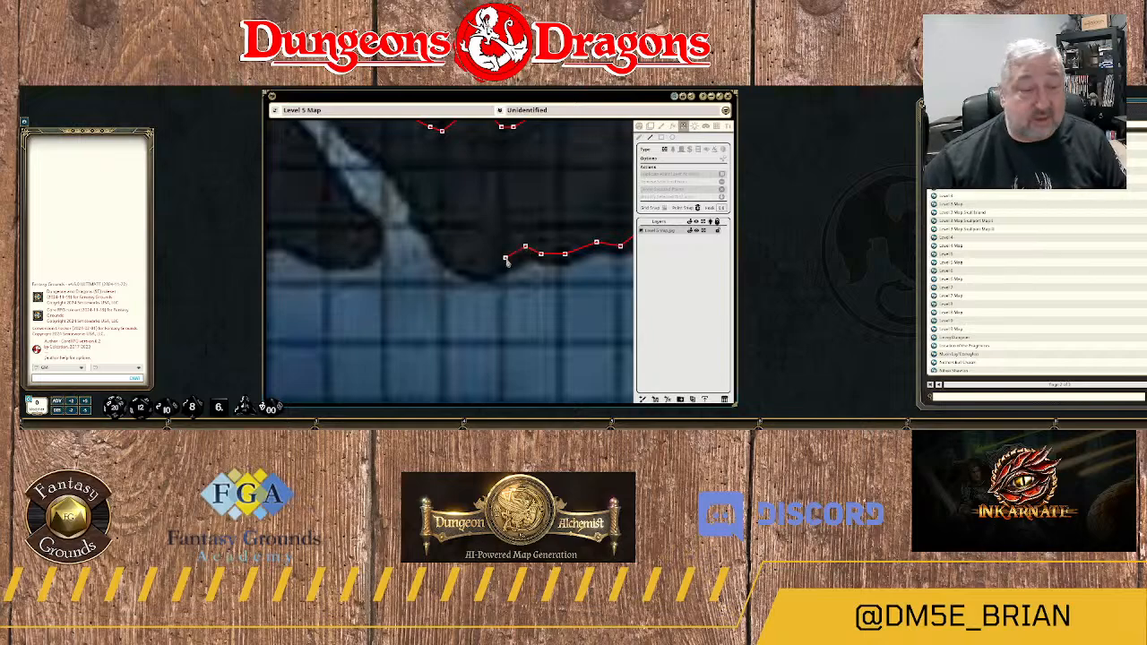
{"action": "left_click", "coordinate": [505, 259]}
{"action": "left_click", "coordinate": [492, 269]}
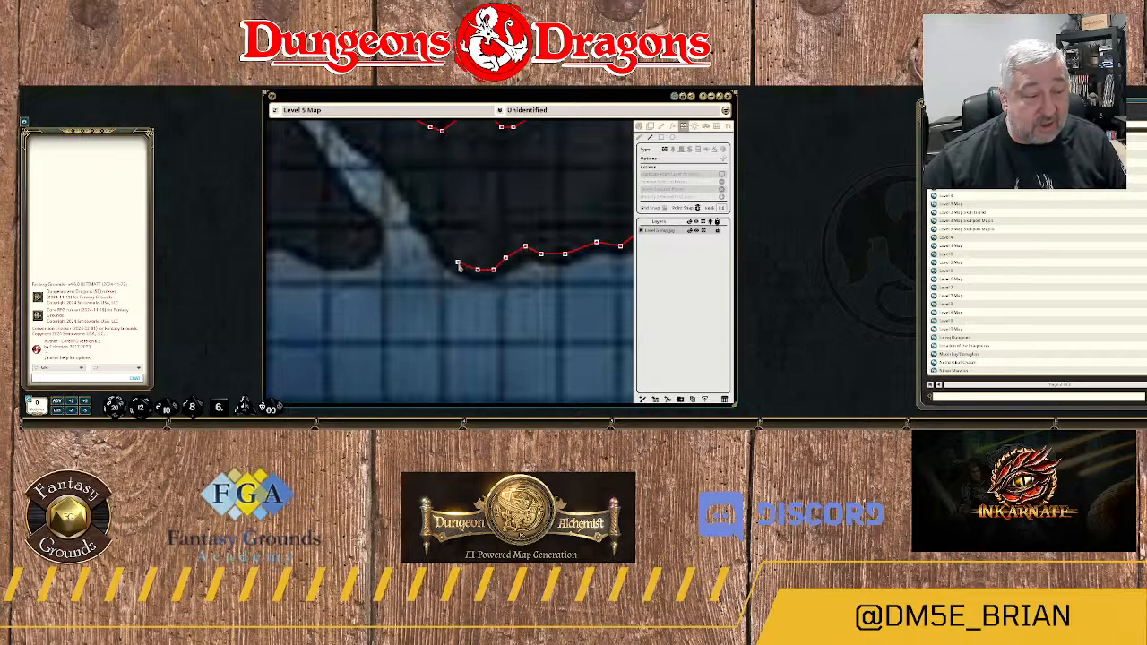
{"action": "left_click", "coordinate": [458, 262]}
Trace the wall northwest up the passage's eastern rock edge to the corner beside 17.
{"action": "left_click", "coordinate": [434, 234]}
{"action": "left_click", "coordinate": [417, 218]}
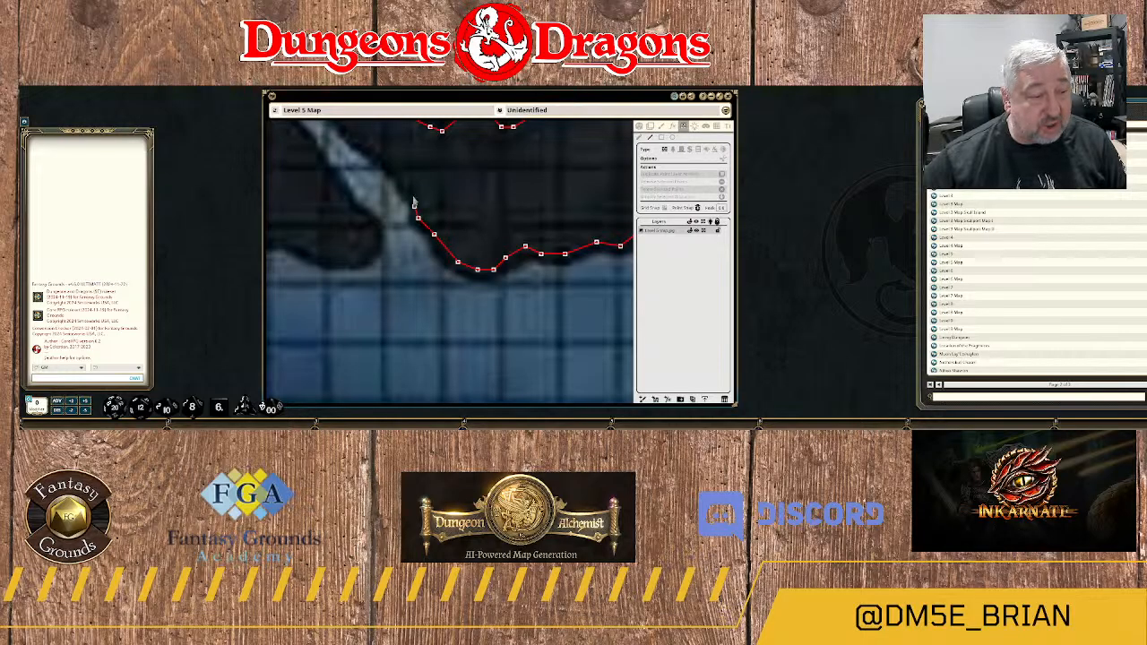
{"action": "left_click", "coordinate": [409, 190]}
{"action": "left_click", "coordinate": [398, 171]}
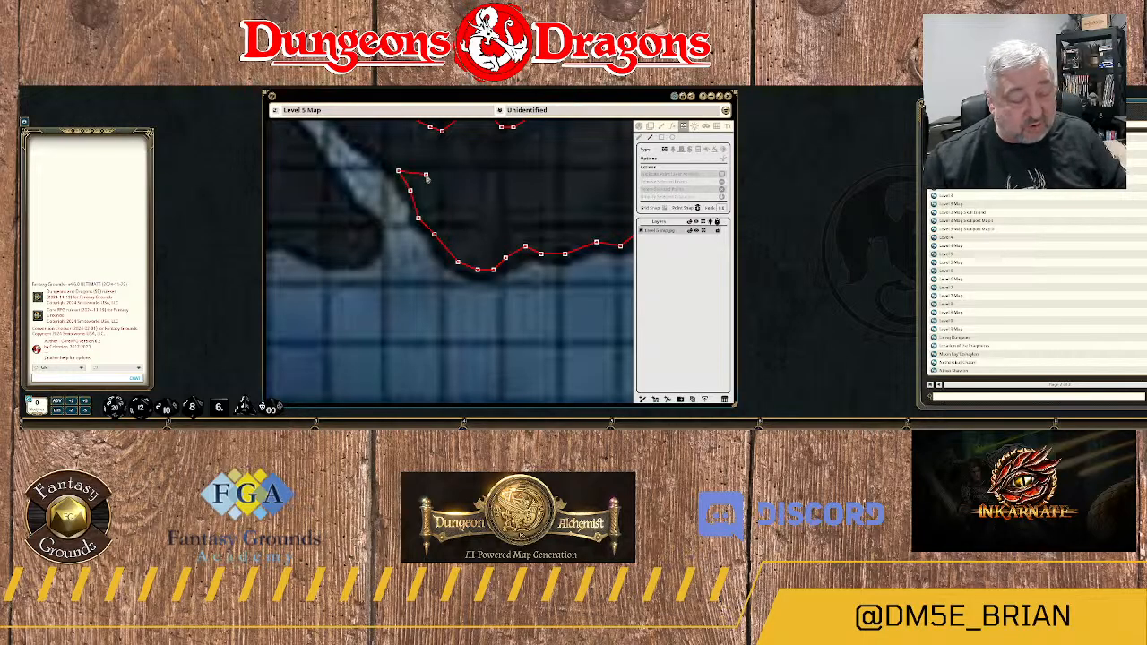
{"action": "left_click_drag", "start_coordinate": [401, 153], "coordinate": [541, 233]}
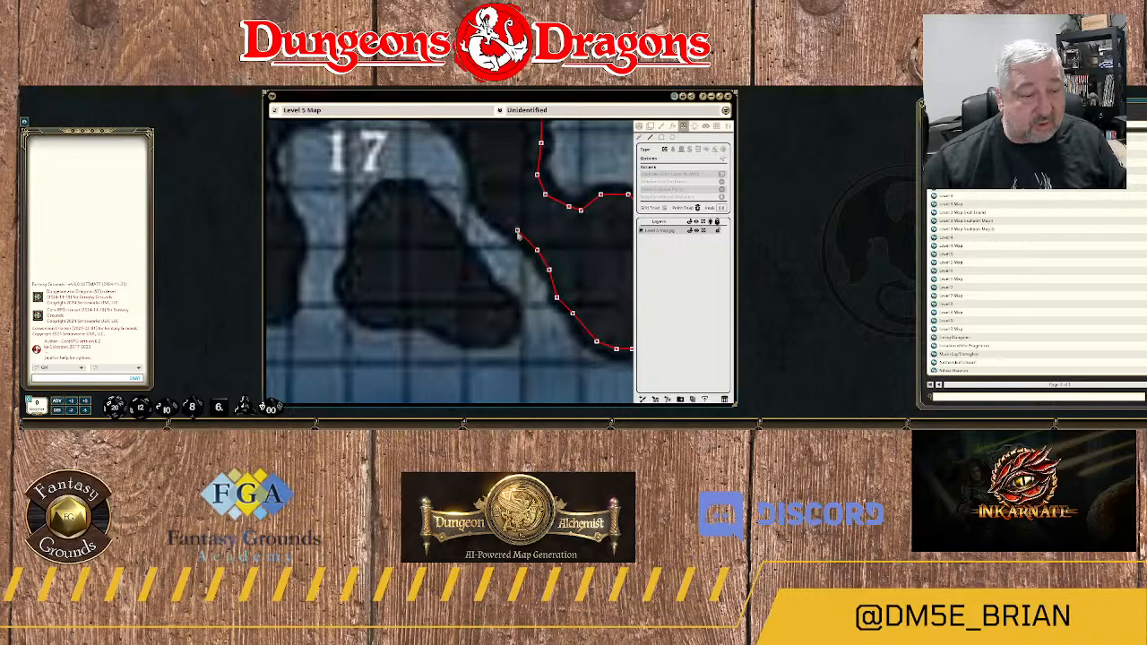
{"action": "left_click", "coordinate": [517, 232]}
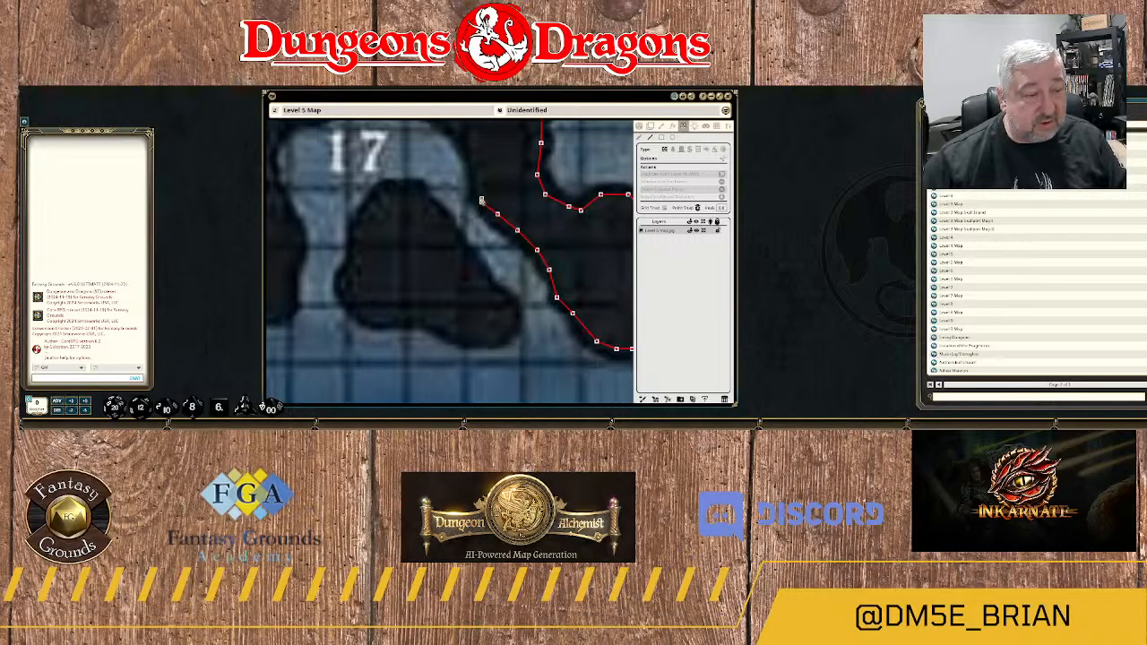
{"action": "left_click", "coordinate": [482, 202]}
{"action": "left_click", "coordinate": [477, 183]}
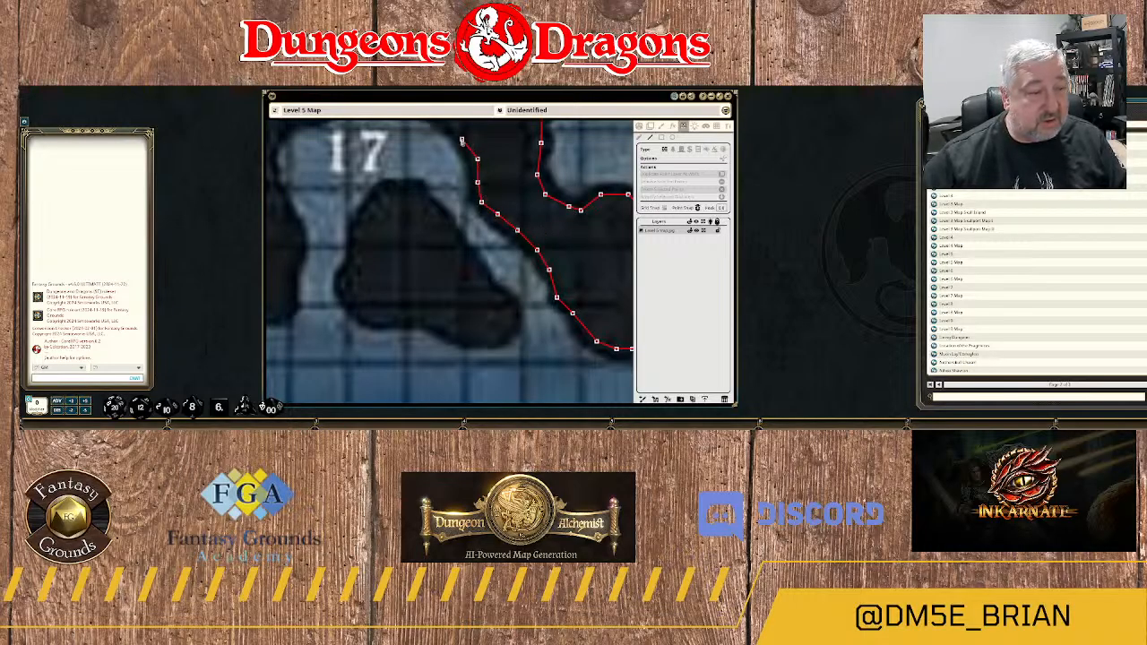
Continue the wall northwest from the corner beside 17 and over the rounded top of the area's alcove.
{"action": "left_click", "coordinate": [462, 141]}
{"action": "left_click_drag", "start_coordinate": [497, 143], "coordinate": [552, 274]}
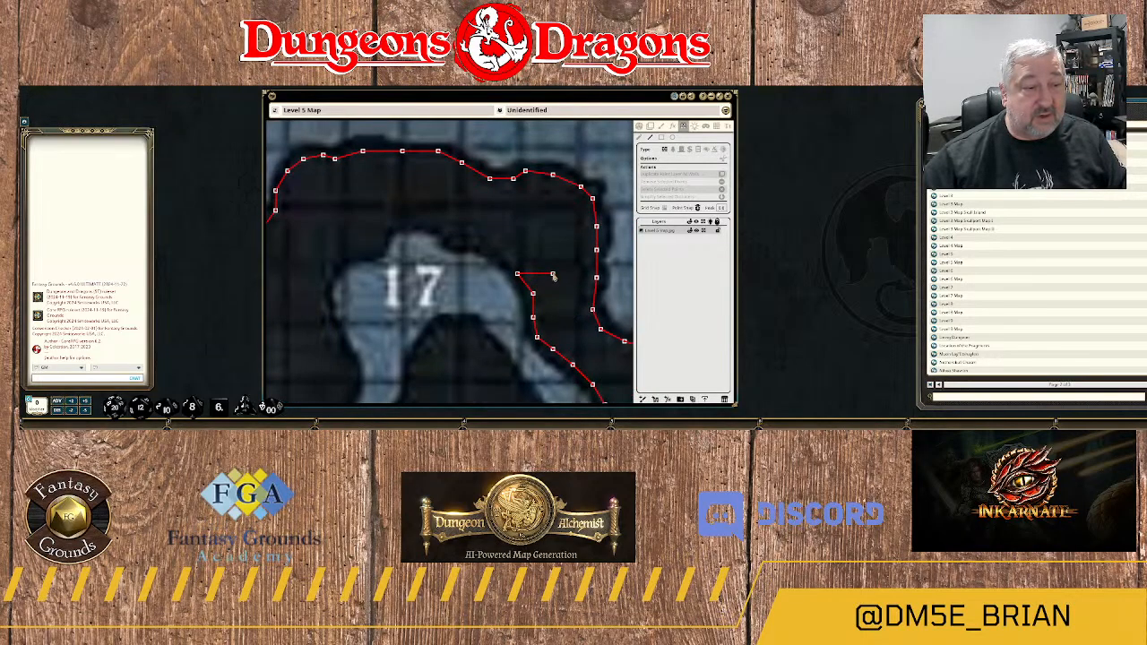
{"action": "left_click", "coordinate": [473, 238]}
{"action": "left_click", "coordinate": [462, 238]}
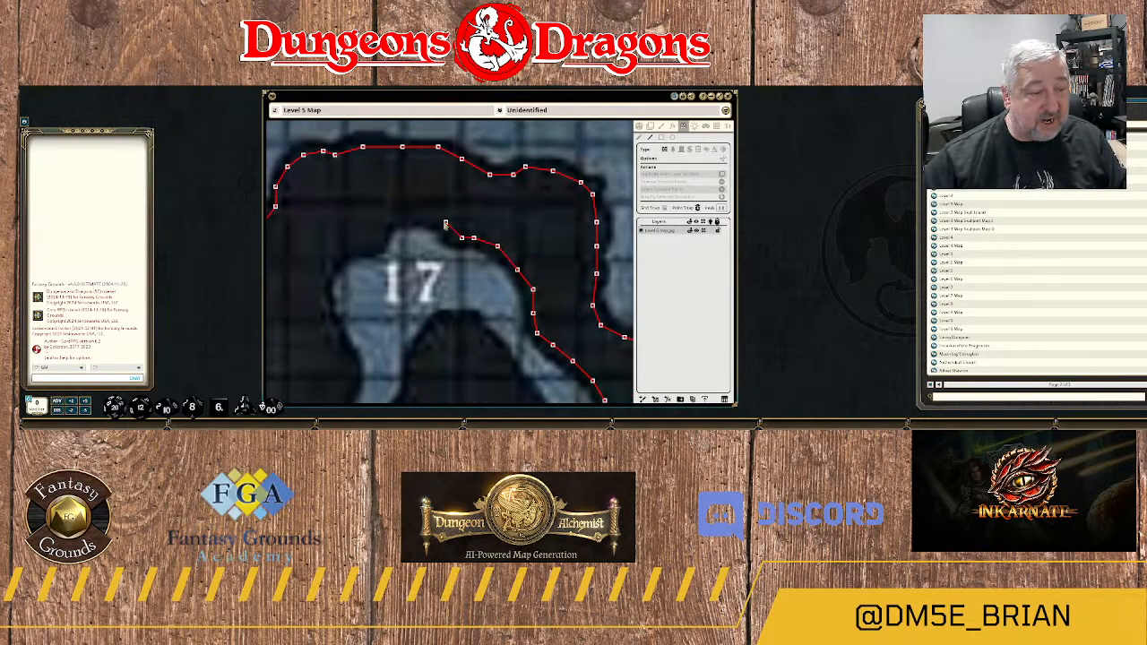
{"action": "left_click", "coordinate": [445, 223]}
{"action": "left_click", "coordinate": [421, 215]}
{"action": "left_click", "coordinate": [386, 222]}
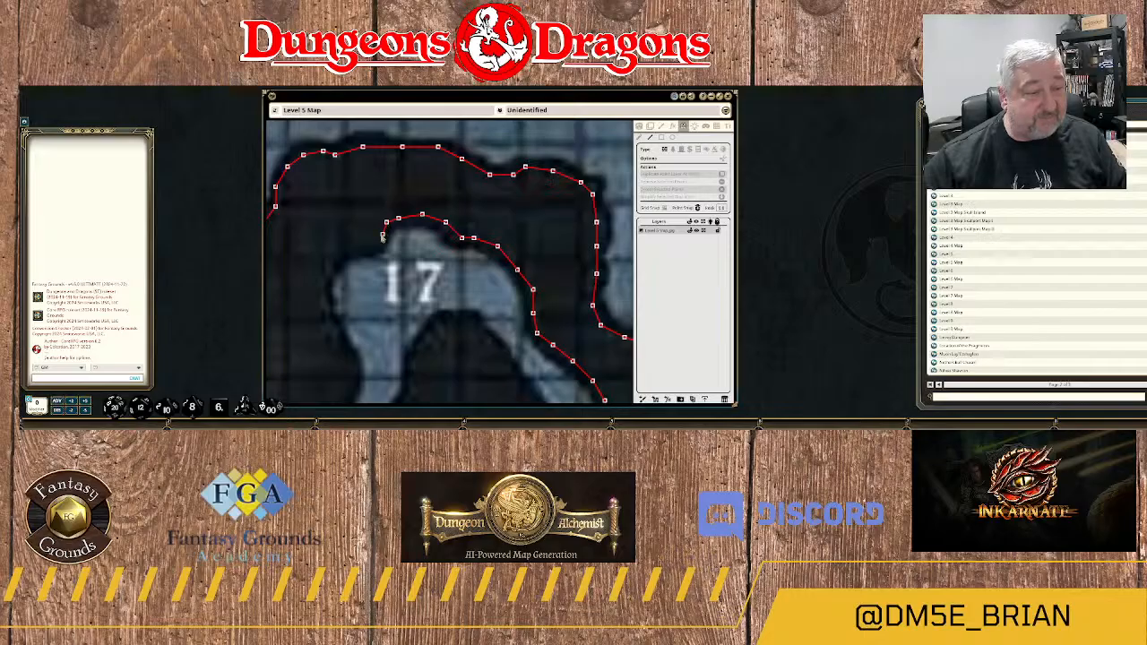
Trace the wall down from the alcove's top and around the northwestern corner of area 17.
{"action": "left_click", "coordinate": [382, 234]}
{"action": "left_click", "coordinate": [370, 246]}
{"action": "left_click", "coordinate": [355, 246]}
{"action": "left_click_drag", "start_coordinate": [390, 260], "coordinate": [508, 193]}
{"action": "left_click", "coordinate": [456, 184]}
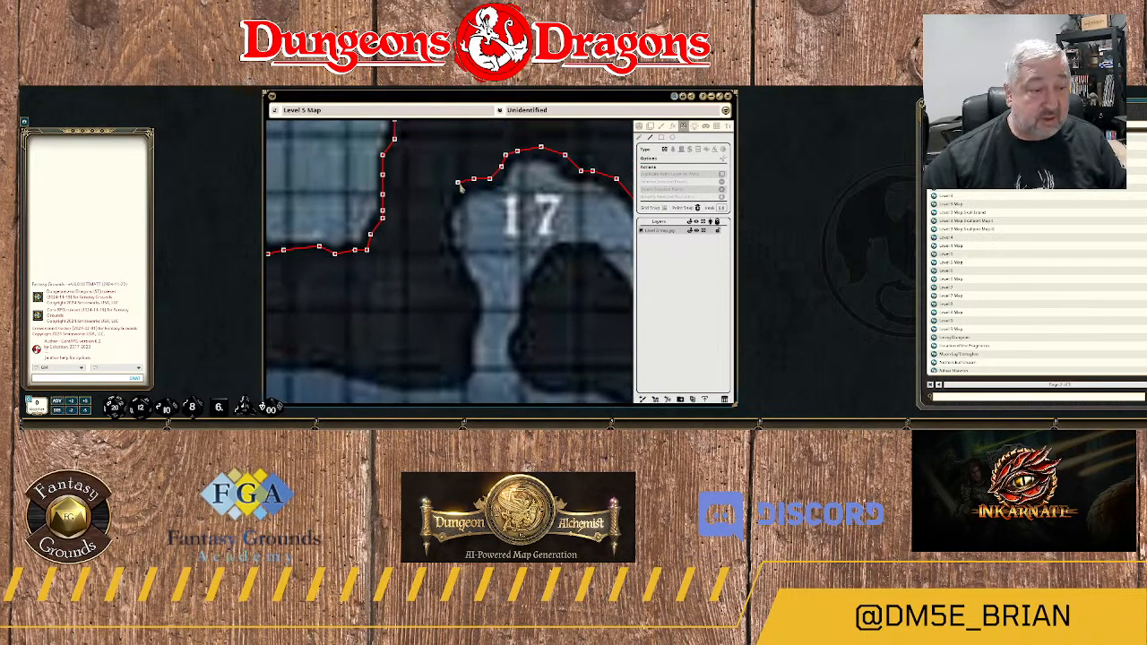
{"action": "left_click", "coordinate": [446, 203]}
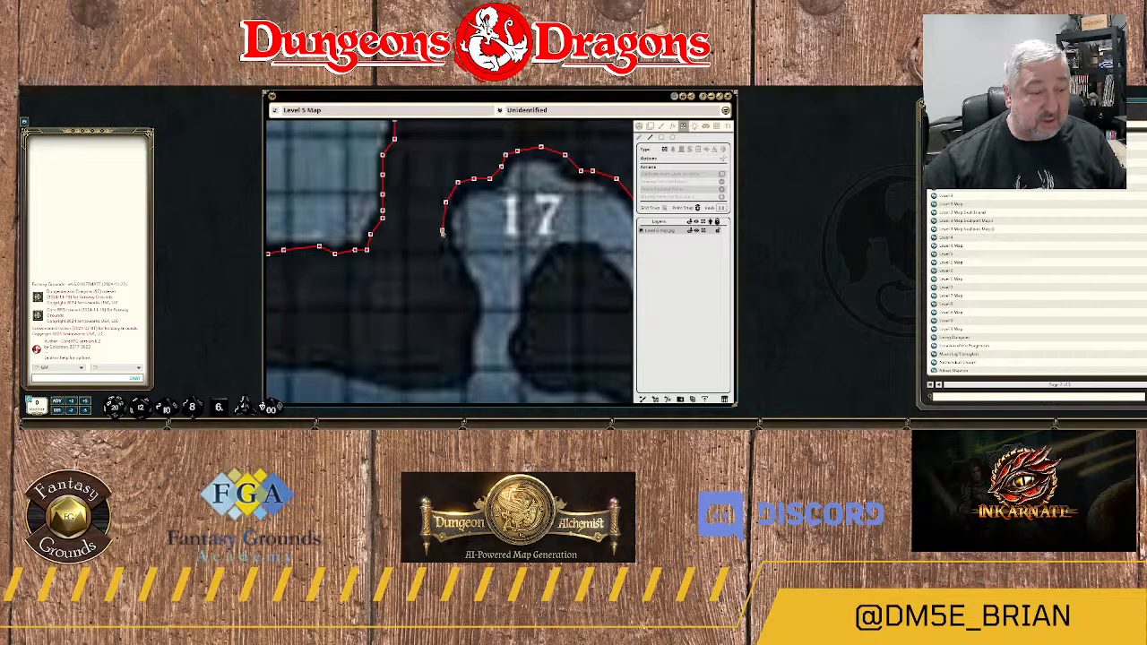
Extend the wall south along the western rock edge of area 17 and its narrow passage.
{"action": "left_click", "coordinate": [446, 250]}
{"action": "left_click", "coordinate": [457, 274]}
{"action": "left_click", "coordinate": [469, 293]}
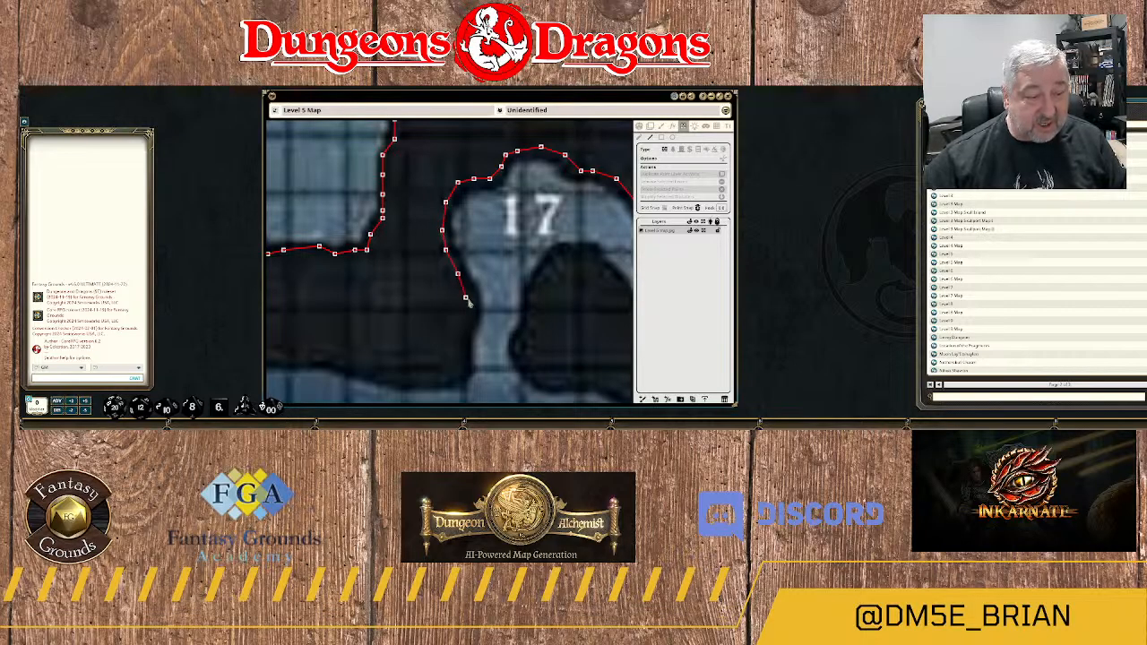
{"action": "left_click", "coordinate": [473, 313]}
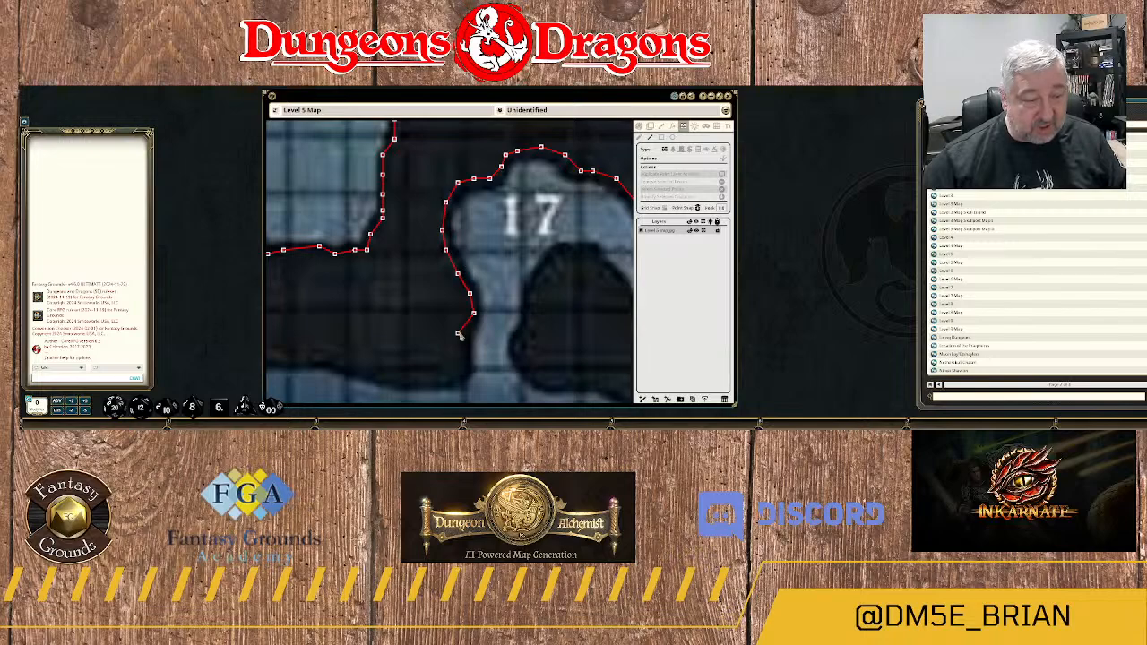
{"action": "left_click", "coordinate": [461, 362]}
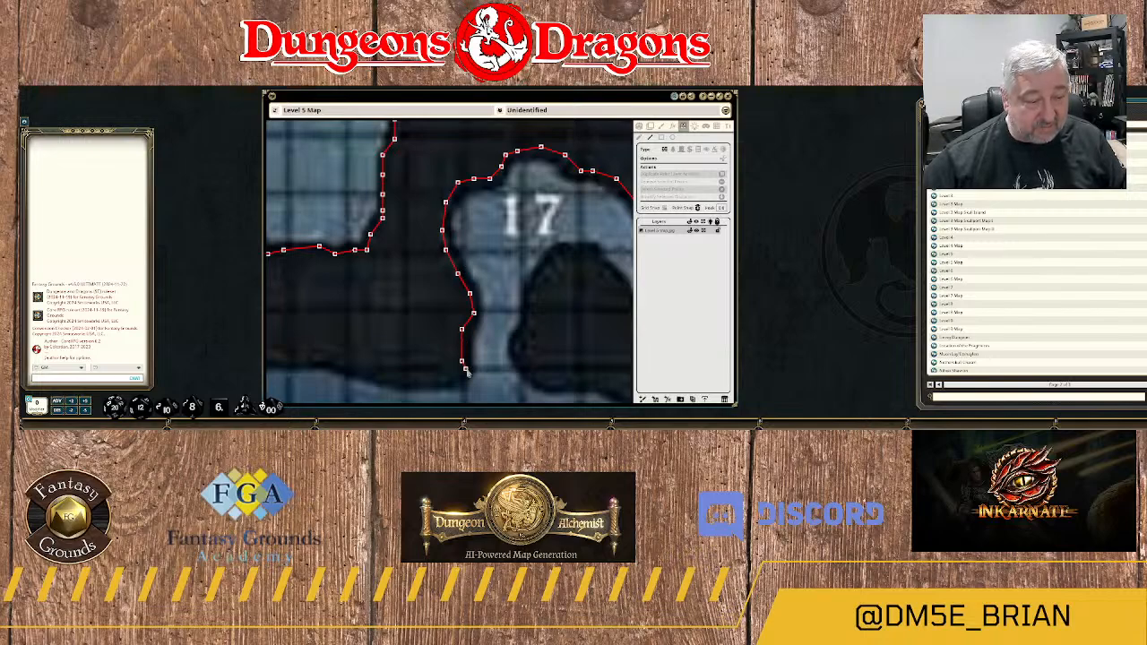
Round the rock corner at the passage's southern mouth and run the wall west along the rock's southern edge.
{"action": "left_click_drag", "start_coordinate": [476, 367], "coordinate": [546, 197]}
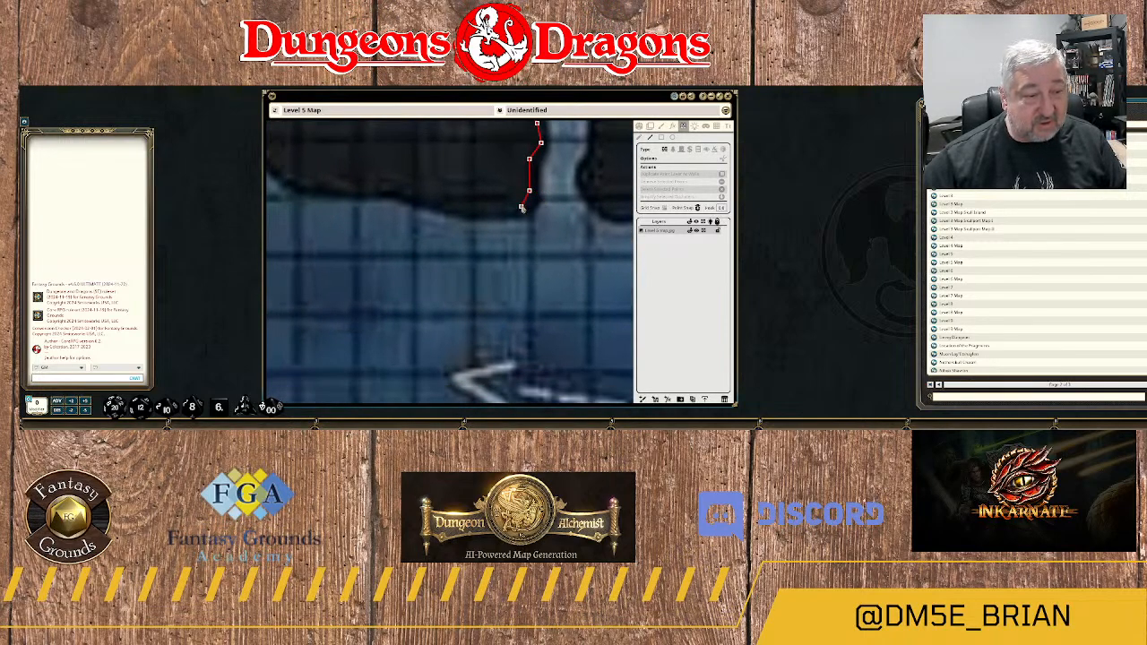
{"action": "left_click", "coordinate": [520, 207]}
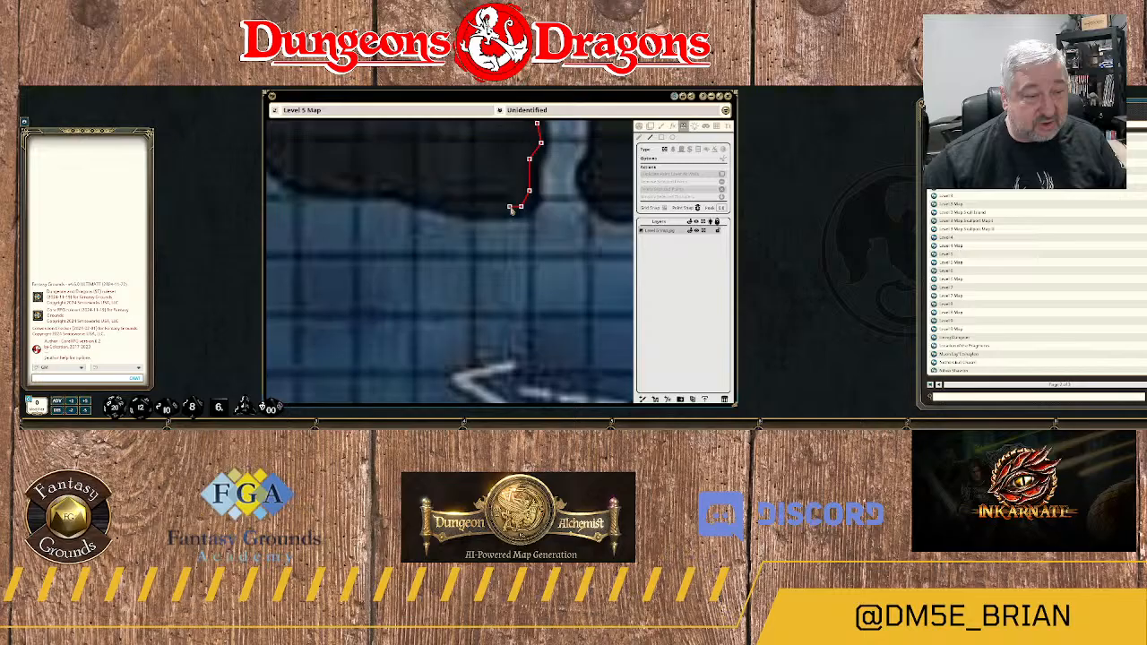
{"action": "left_click", "coordinate": [462, 209]}
{"action": "left_click", "coordinate": [433, 199]}
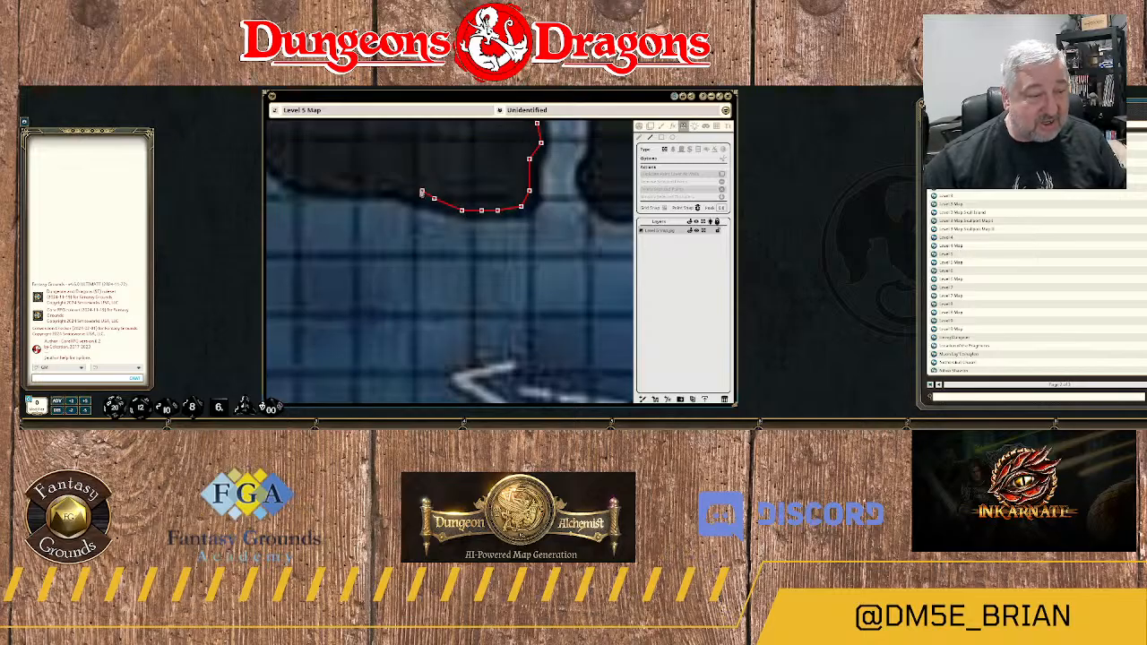
{"action": "left_click", "coordinate": [406, 187]}
{"action": "left_click", "coordinate": [387, 189]}
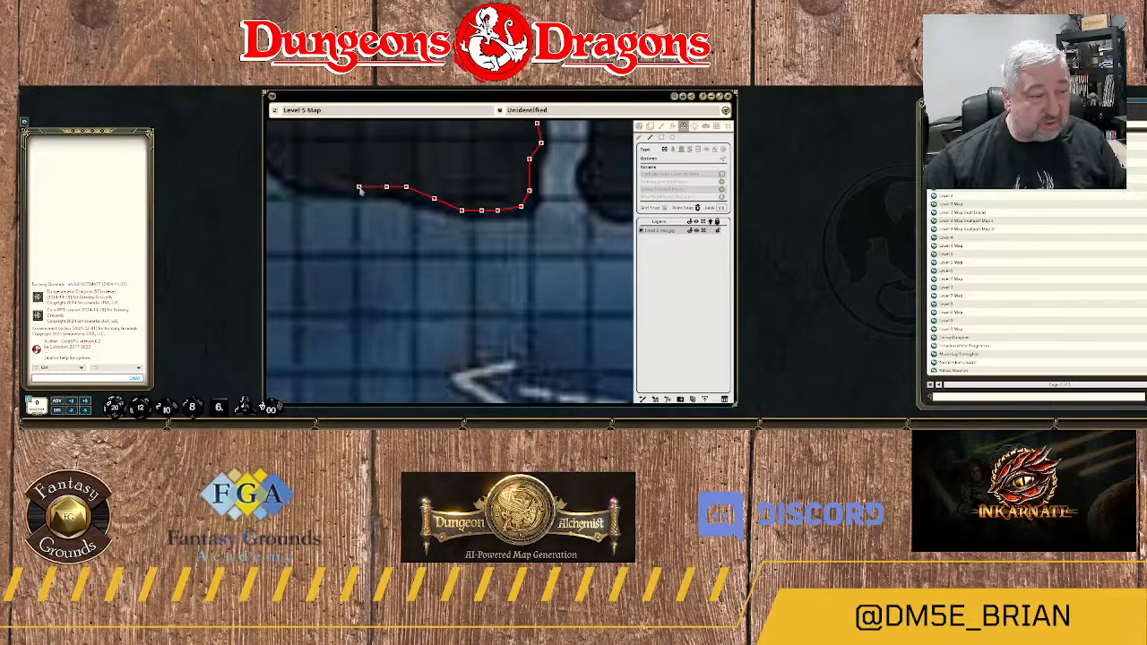
{"action": "left_click", "coordinate": [359, 188]}
Carry the wall west along the flat rock edge and around the foot of the northwest-rising slope.
{"action": "left_click_drag", "start_coordinate": [349, 194], "coordinate": [507, 205]}
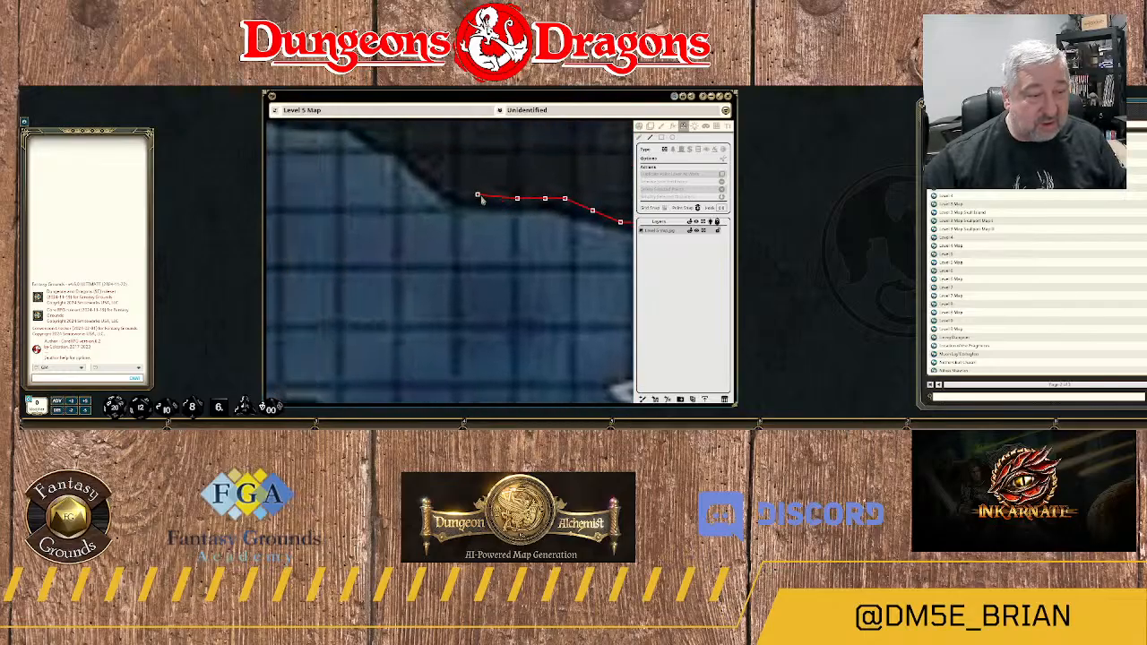
{"action": "left_click", "coordinate": [477, 199]}
{"action": "left_click", "coordinate": [452, 193]}
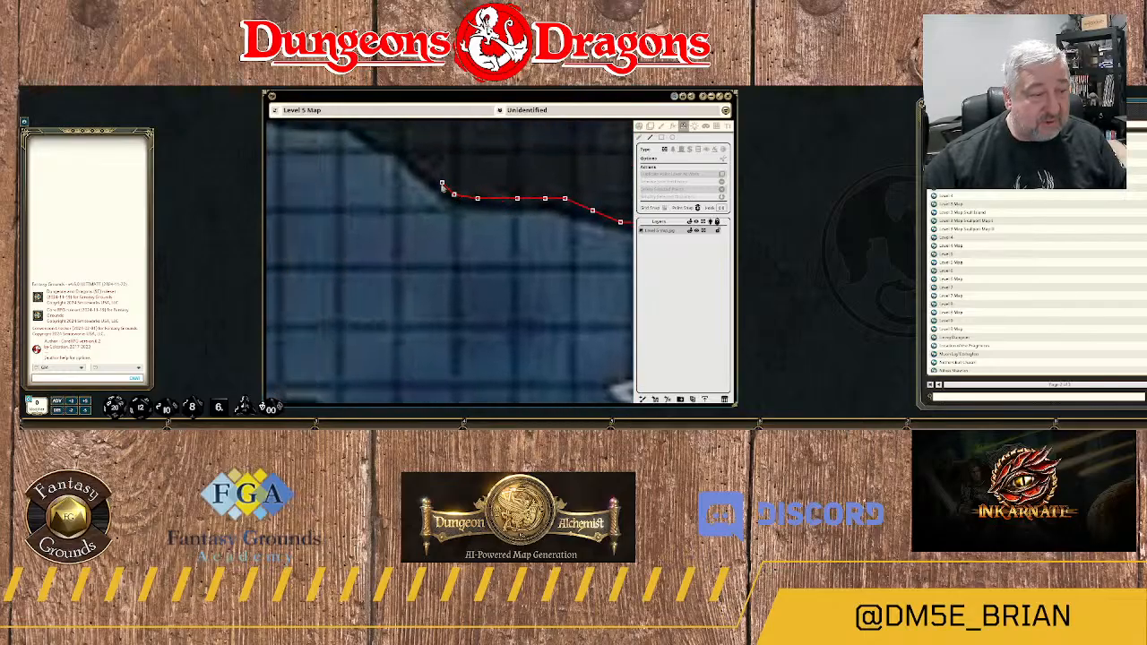
{"action": "left_click", "coordinate": [442, 184]}
Trace the wall up the slope to the northwest and across the short flat ledge at its top.
{"action": "left_click_drag", "start_coordinate": [409, 159], "coordinate": [519, 213]}
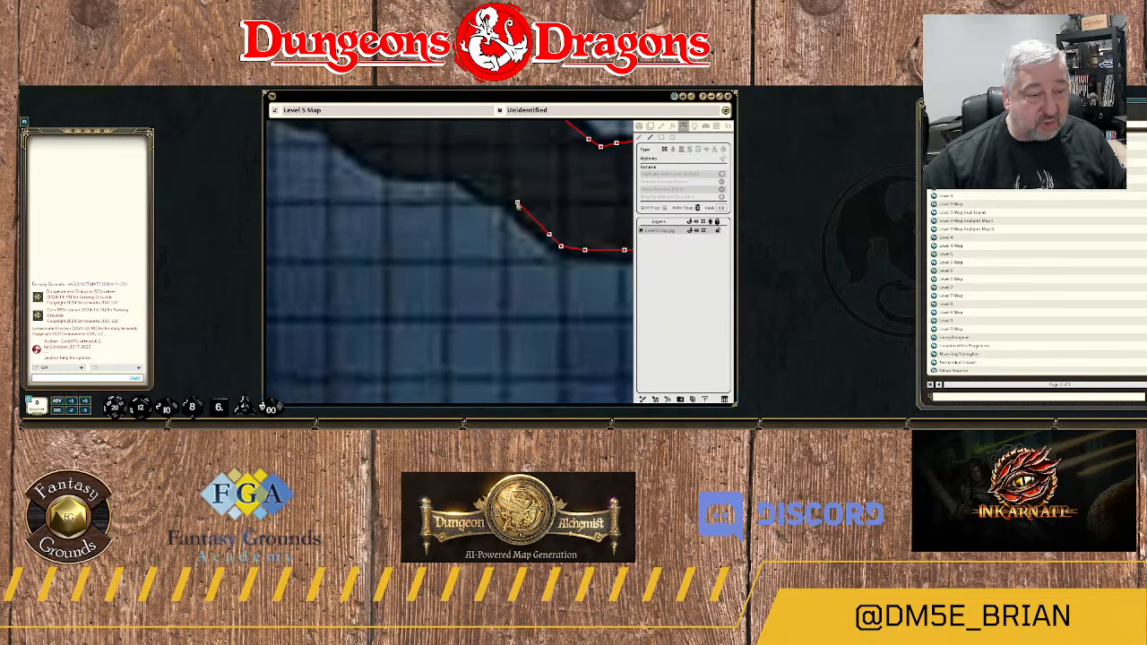
{"action": "left_click", "coordinate": [517, 201]}
{"action": "left_click", "coordinate": [493, 195]}
{"action": "left_click", "coordinate": [478, 186]}
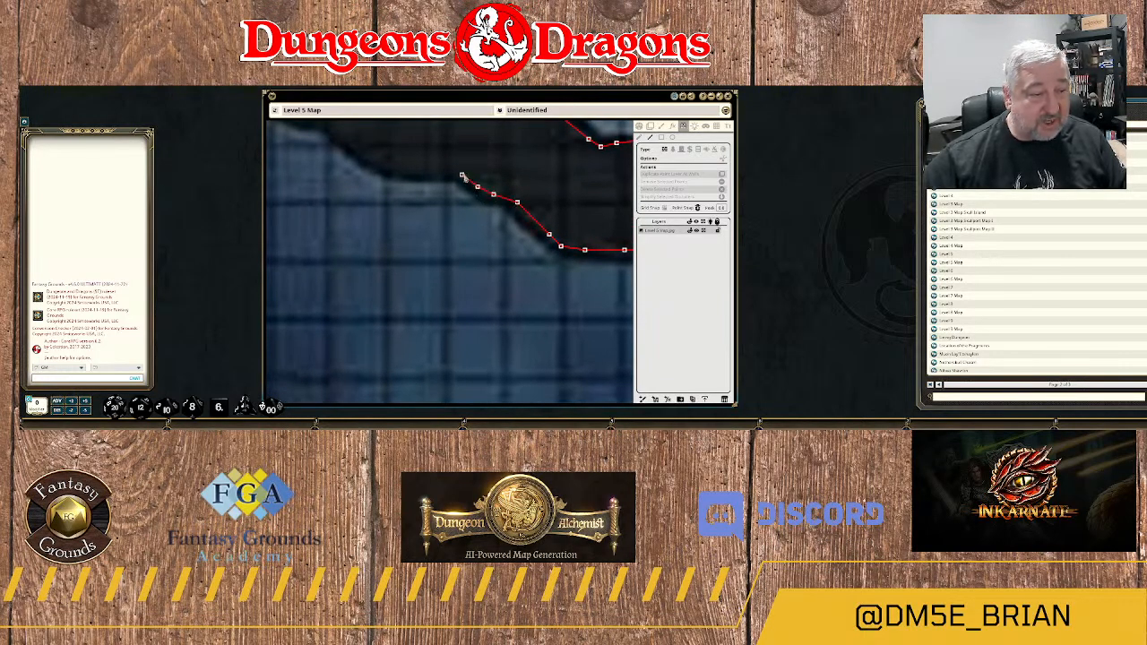
{"action": "left_click", "coordinate": [462, 176]}
{"action": "left_click", "coordinate": [441, 170]}
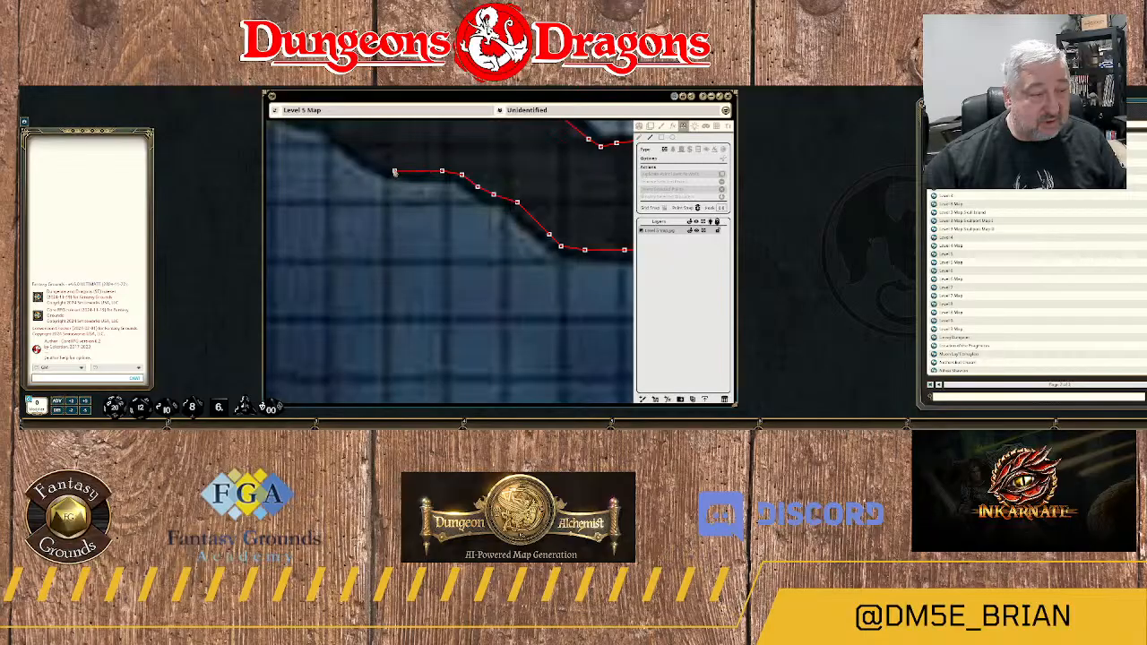
{"action": "left_click", "coordinate": [394, 170]}
Extend the wall northwest from the ledge, over the next step in the rock and around its curved edge.
{"action": "left_click_drag", "start_coordinate": [385, 185], "coordinate": [520, 313]}
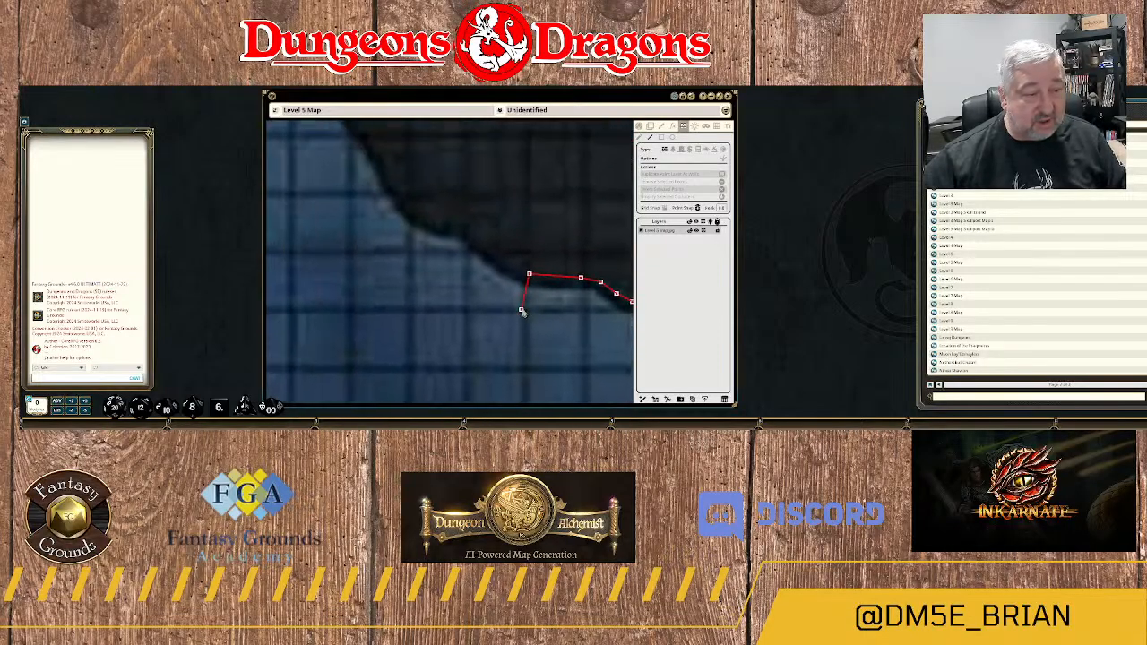
{"action": "left_click", "coordinate": [469, 231]}
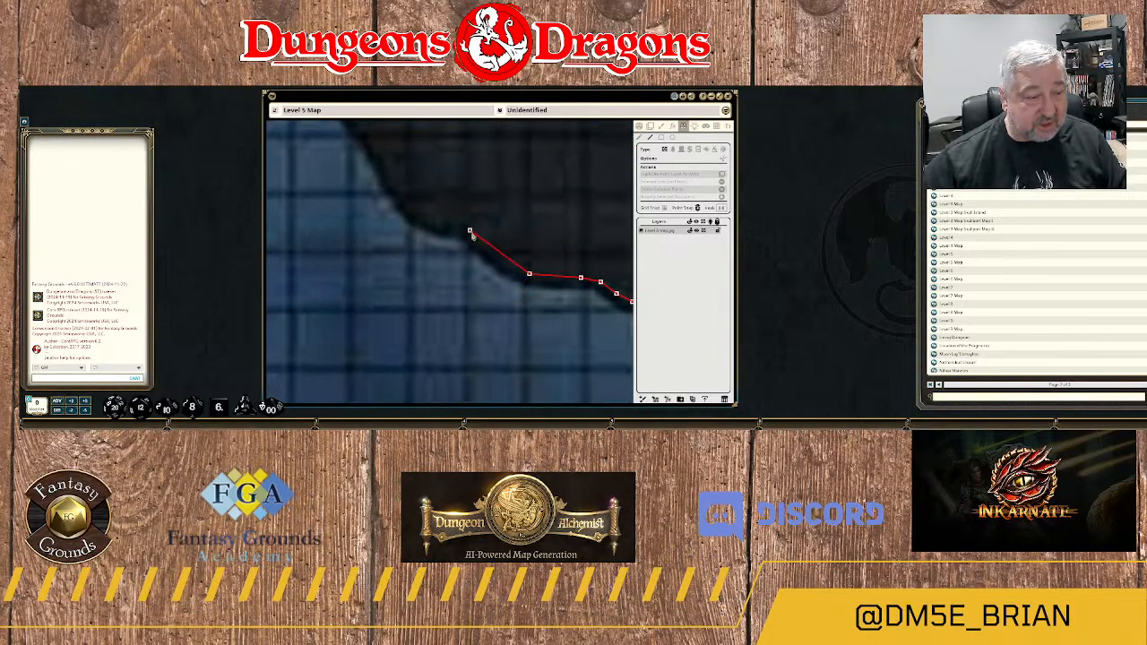
{"action": "left_click", "coordinate": [450, 227]}
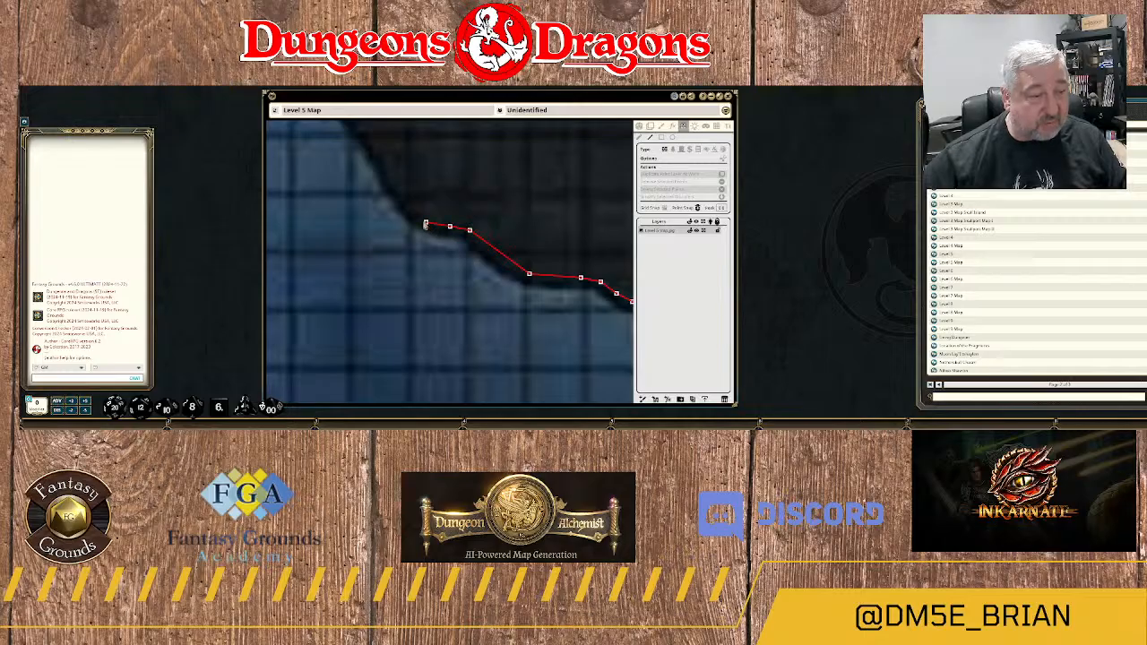
{"action": "left_click", "coordinate": [410, 216]}
{"action": "left_click", "coordinate": [399, 195]}
Follow the rock's steep southwestern edge northwest with the wall, past the small ledge to the straight rise above it.
{"action": "left_click_drag", "start_coordinate": [370, 192], "coordinate": [525, 347]}
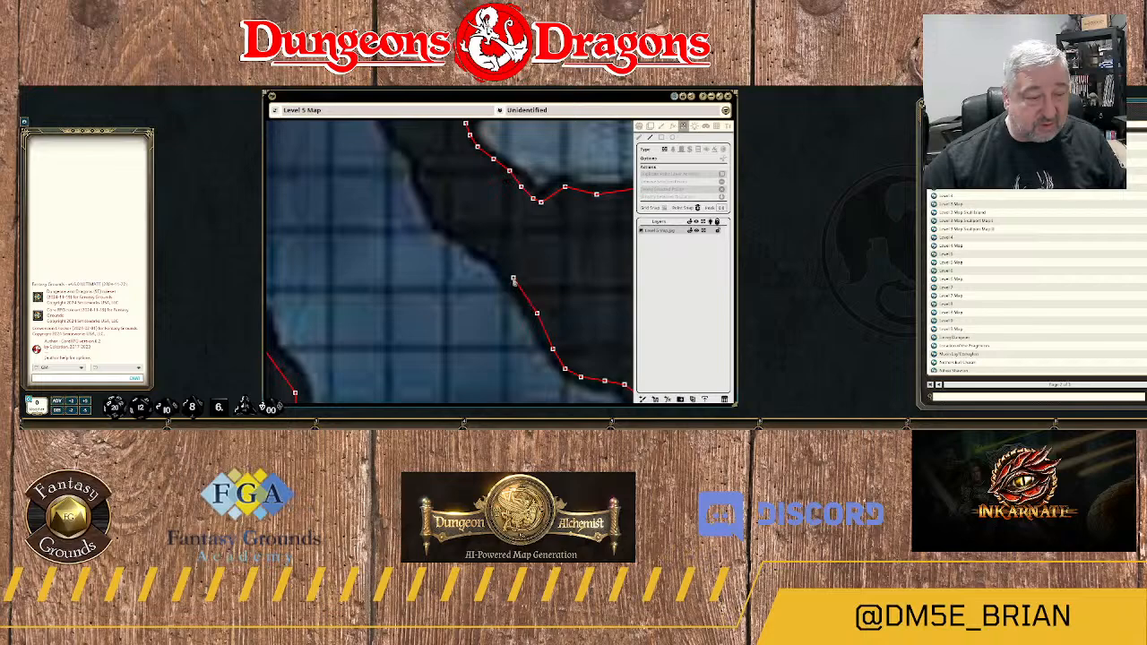
{"action": "left_click", "coordinate": [514, 278]}
{"action": "left_click", "coordinate": [497, 263]}
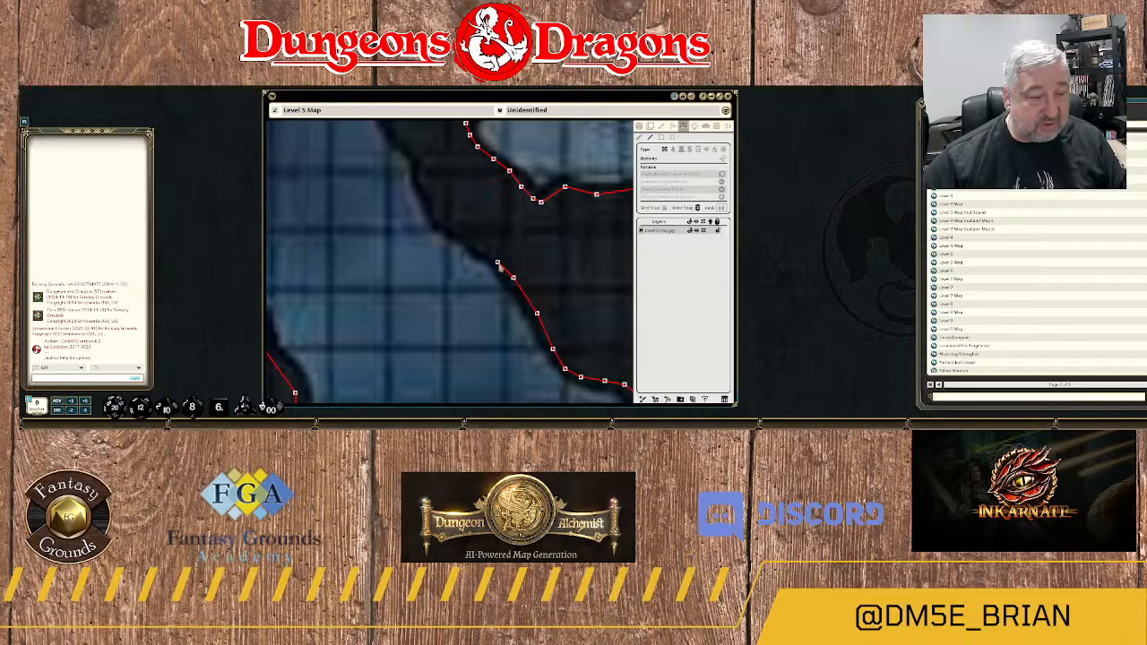
{"action": "left_click", "coordinate": [453, 226]}
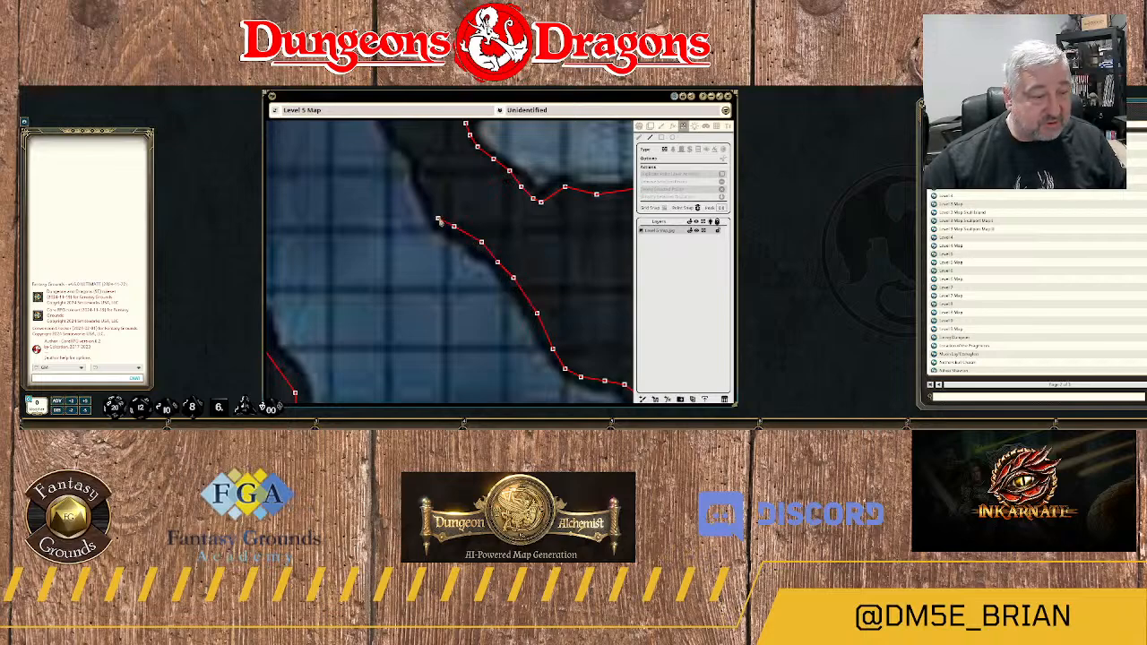
{"action": "left_click", "coordinate": [438, 218]}
{"action": "left_click", "coordinate": [422, 178]}
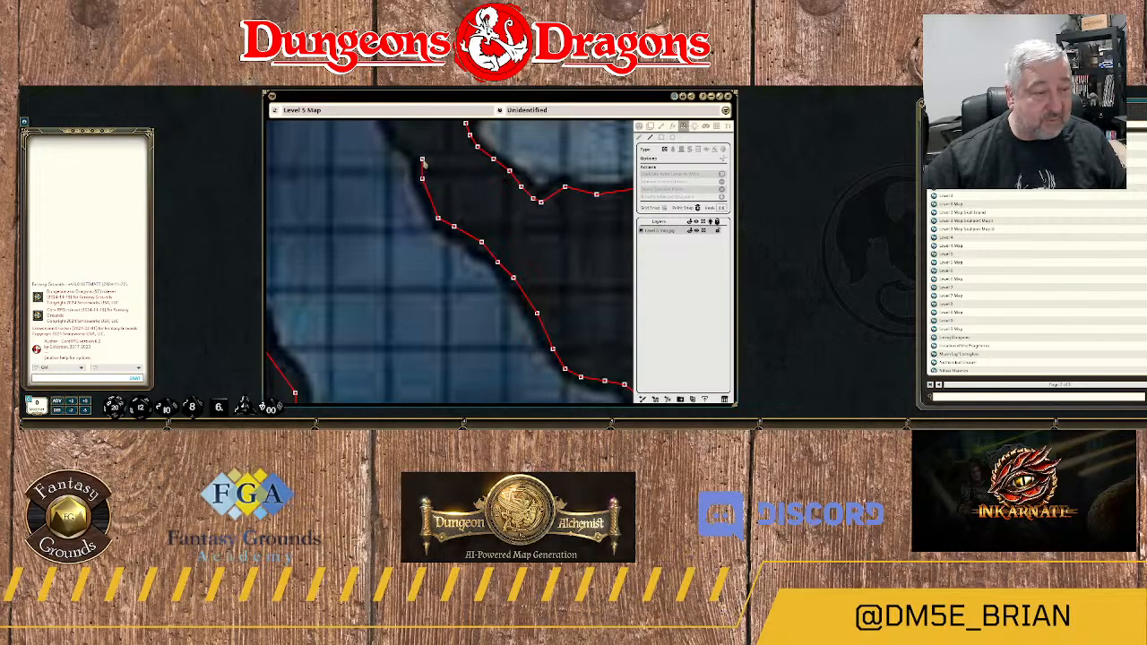
{"action": "left_click", "coordinate": [422, 159]}
Trace the wall northwest up the long diagonal rock edge and along the jagged shoulder above it.
{"action": "left_click_drag", "start_coordinate": [384, 168], "coordinate": [455, 346]}
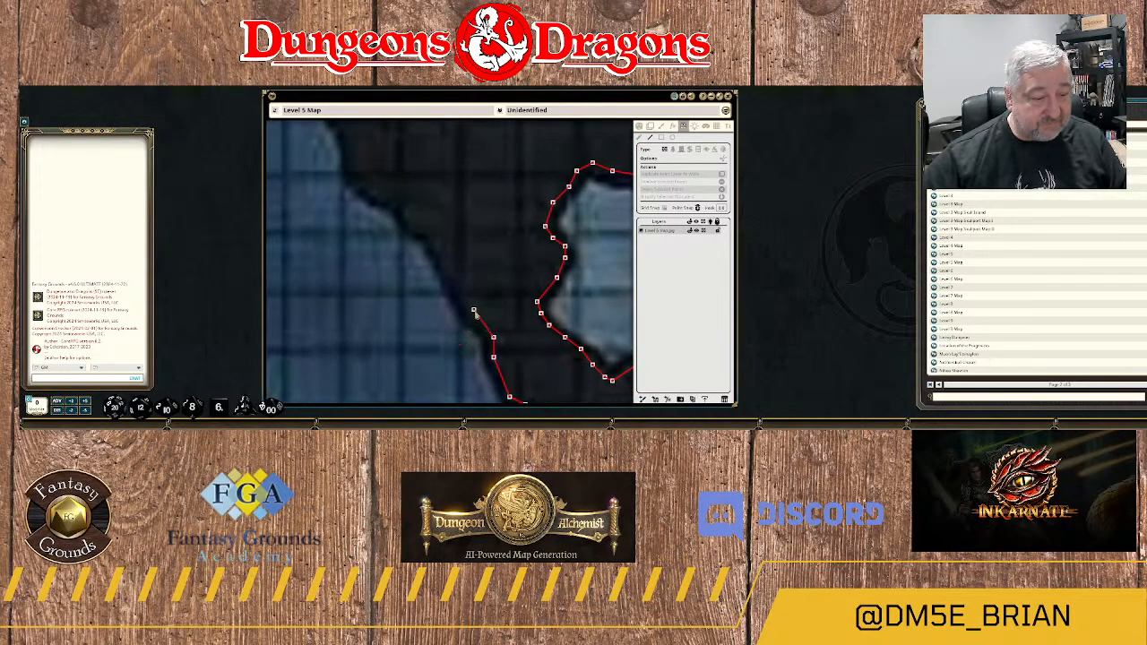
{"action": "left_click", "coordinate": [474, 311]}
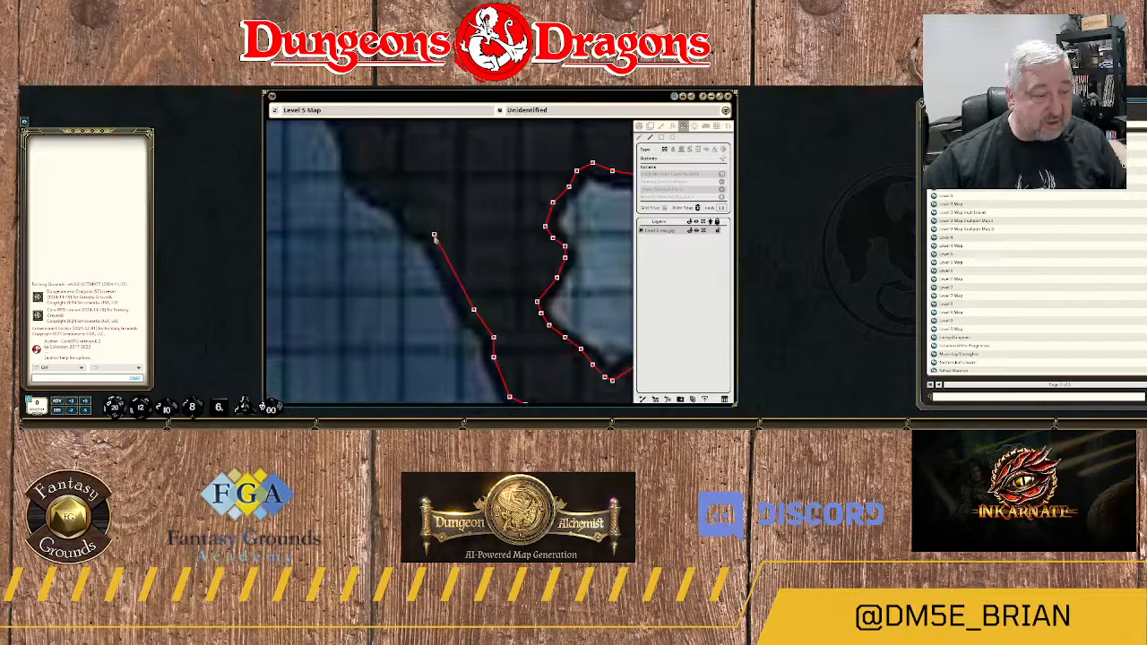
{"action": "left_click", "coordinate": [422, 229]}
{"action": "left_click", "coordinate": [410, 221]}
{"action": "left_click", "coordinate": [402, 211]}
{"action": "left_click", "coordinate": [386, 199]}
{"action": "left_click", "coordinate": [370, 190]}
{"action": "left_click", "coordinate": [351, 180]}
Trace the wall north around the rock's rounded western bulge and up the narrow curved passage's eastern edge.
{"action": "left_click_drag", "start_coordinate": [348, 150], "coordinate": [406, 256]}
{"action": "left_click", "coordinate": [390, 234]}
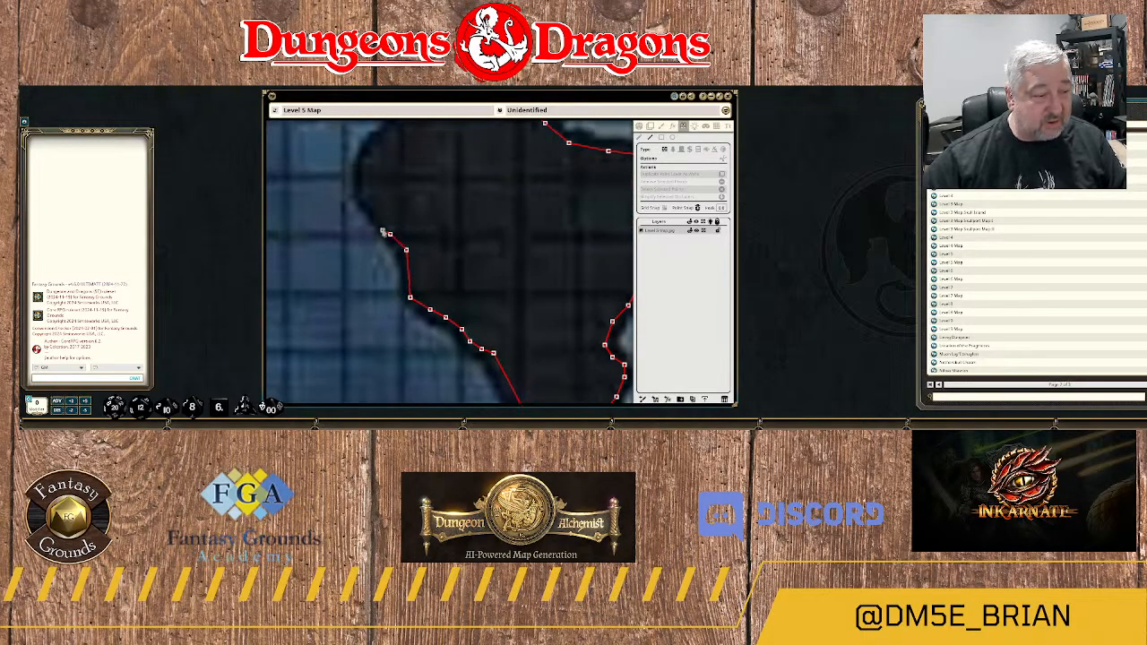
{"action": "left_click", "coordinate": [375, 213]}
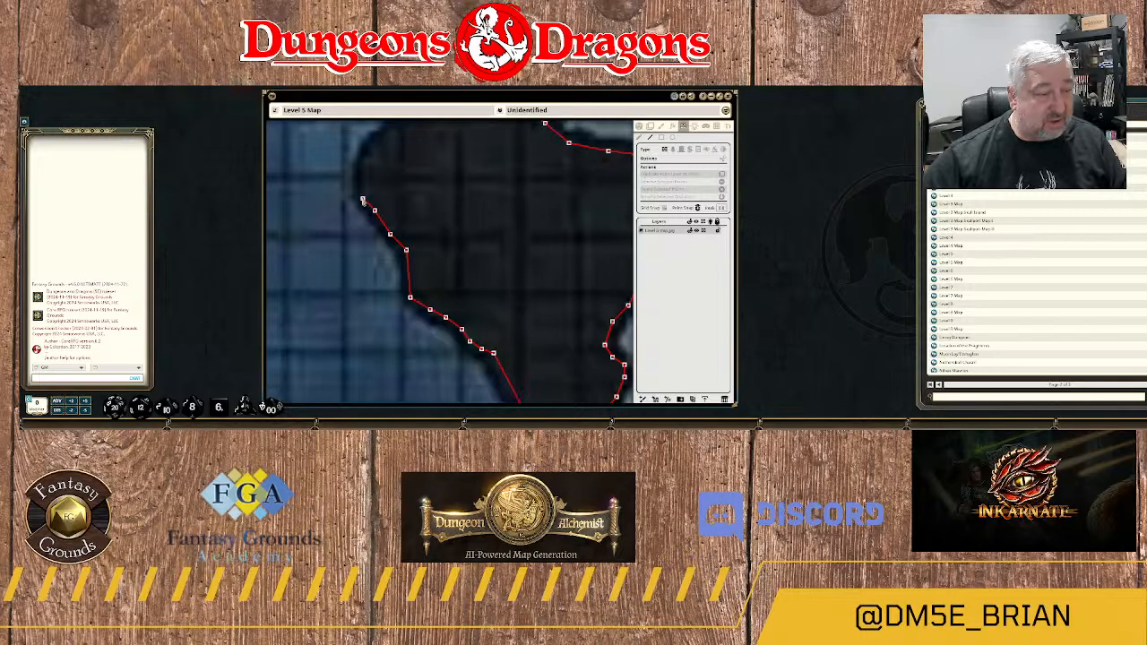
{"action": "left_click", "coordinate": [362, 198]}
{"action": "left_click", "coordinate": [363, 170]}
{"action": "left_click", "coordinate": [374, 147]}
{"action": "left_click_drag", "start_coordinate": [400, 125], "coordinate": [391, 243]}
{"action": "left_click", "coordinate": [403, 213]}
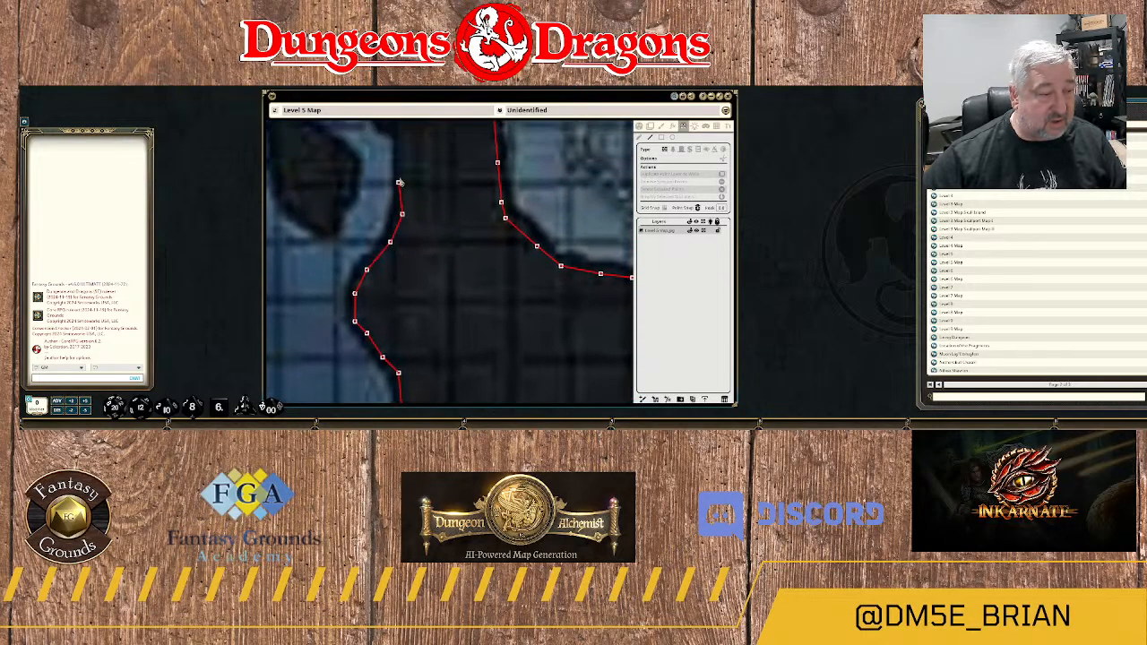
{"action": "left_click", "coordinate": [402, 165]}
Extend the wall northwest along the narrow passage's outer edge and around its closed northern end.
{"action": "left_click_drag", "start_coordinate": [423, 165], "coordinate": [425, 302]}
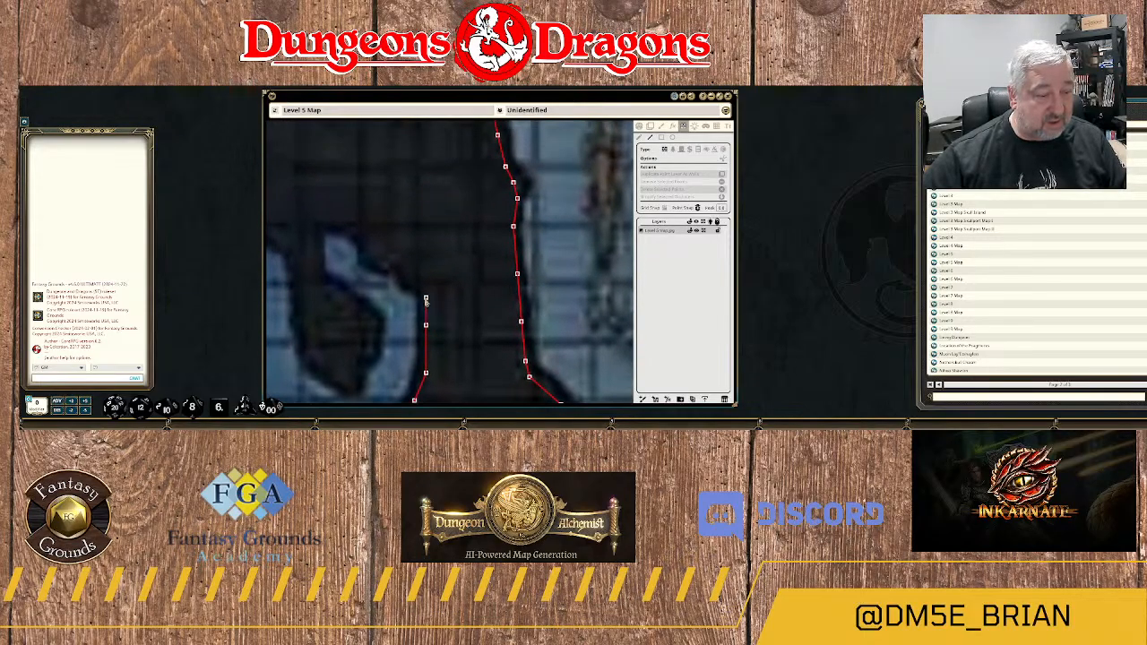
{"action": "left_click", "coordinate": [402, 262]}
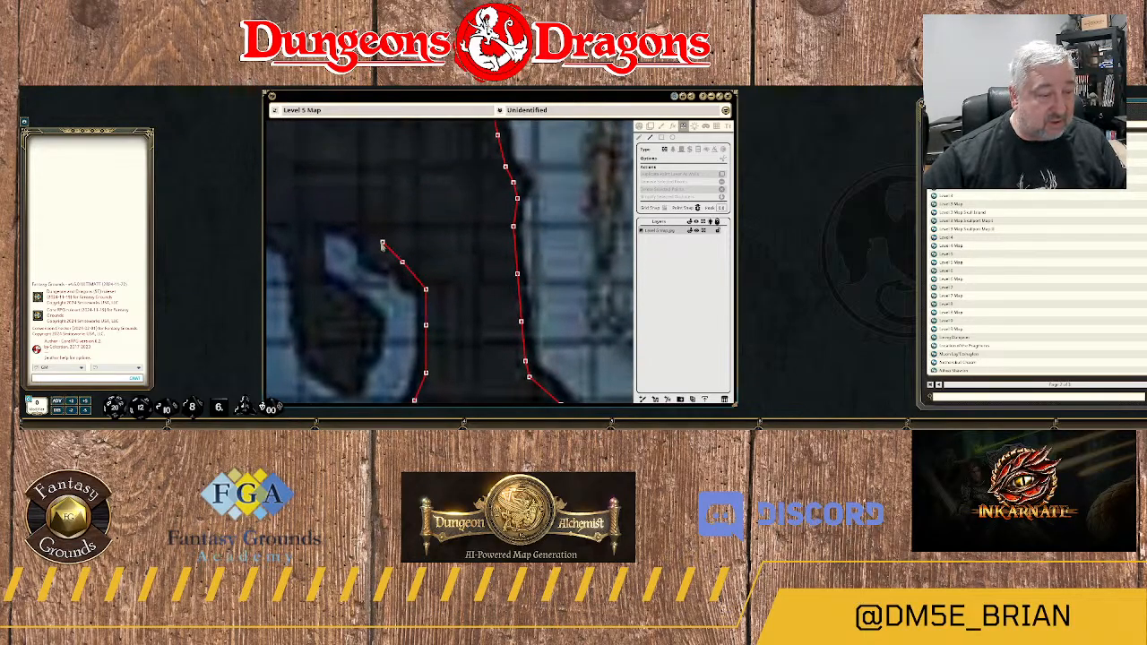
{"action": "left_click", "coordinate": [383, 258]}
{"action": "left_click", "coordinate": [370, 246]}
{"action": "left_click", "coordinate": [355, 221]}
{"action": "left_click", "coordinate": [323, 219]}
{"action": "left_click", "coordinate": [316, 234]}
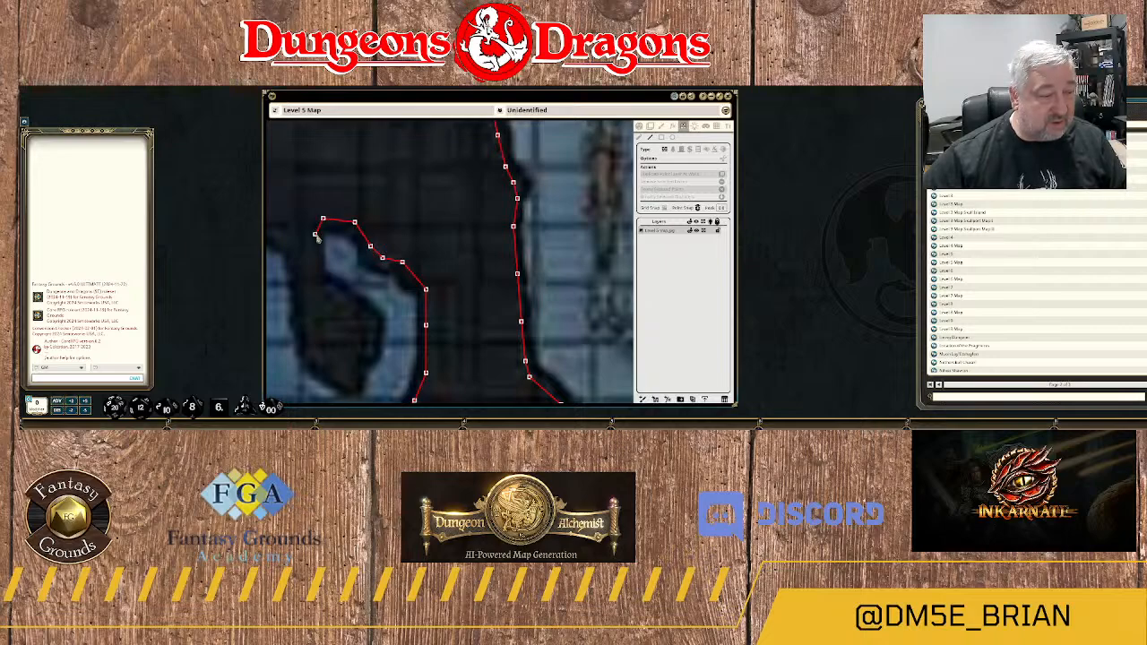
Trace the wall back south along the passage's inner edge to the southern tip of the tongue-shaped rock.
{"action": "left_click", "coordinate": [315, 254]}
{"action": "left_click", "coordinate": [319, 274]}
{"action": "left_click", "coordinate": [330, 289]}
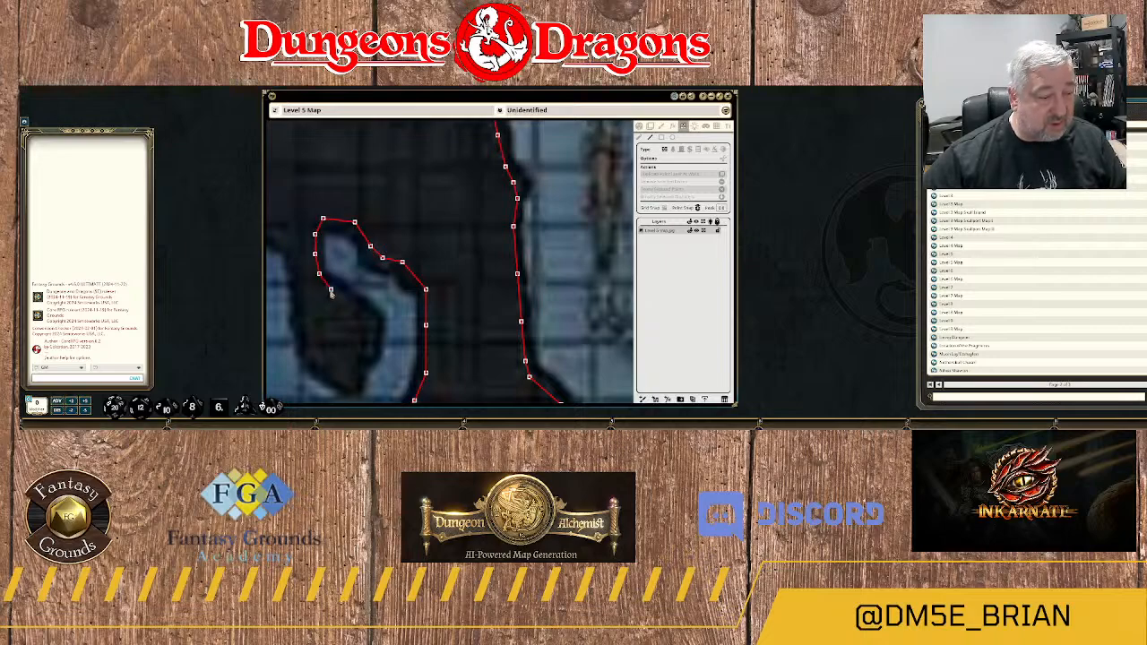
{"action": "left_click", "coordinate": [369, 317]}
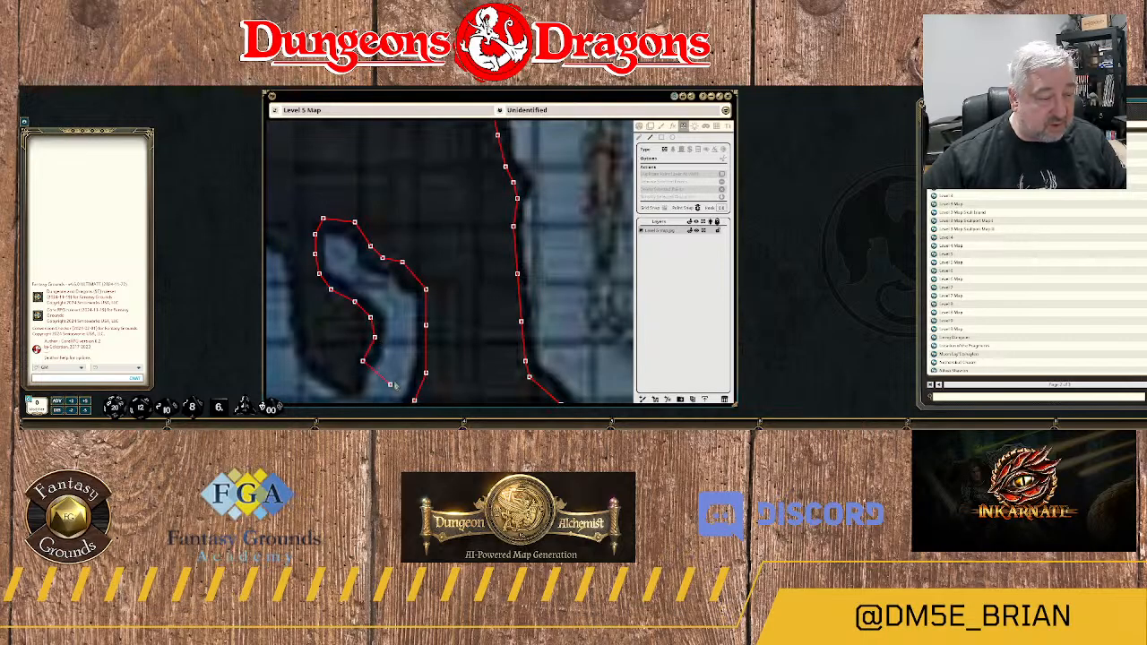
{"action": "left_click_drag", "start_coordinate": [394, 386], "coordinate": [493, 254]}
{"action": "left_click", "coordinate": [451, 255]}
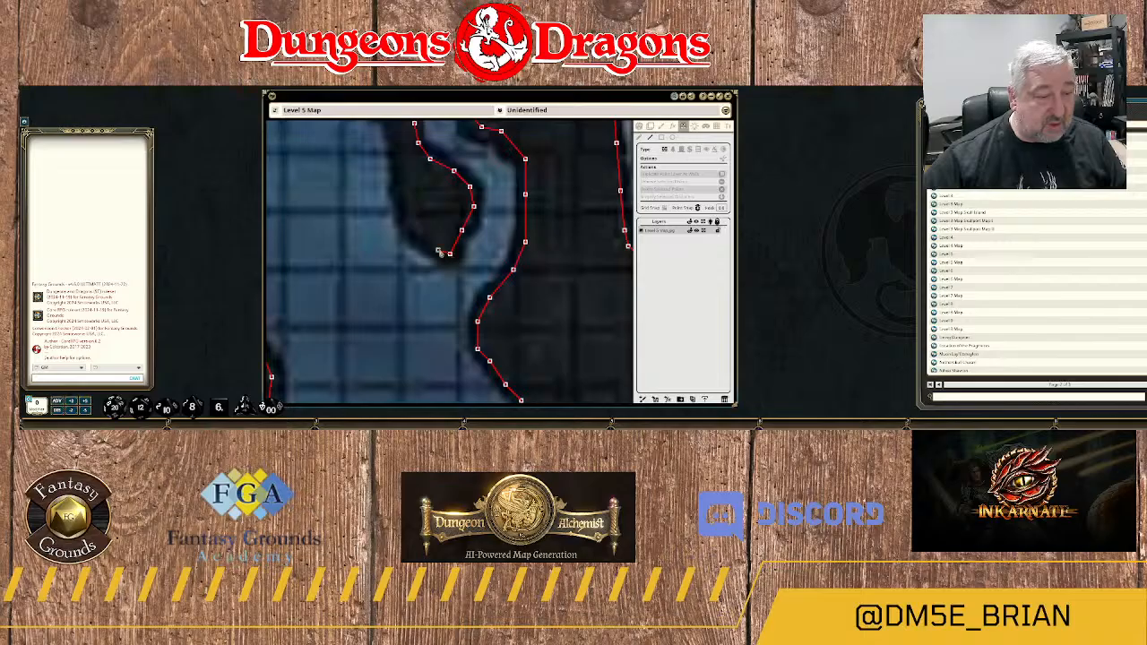
Trace the wall around the tongue-shaped rock's southern tip and up its western edge.
{"action": "left_click", "coordinate": [431, 246]}
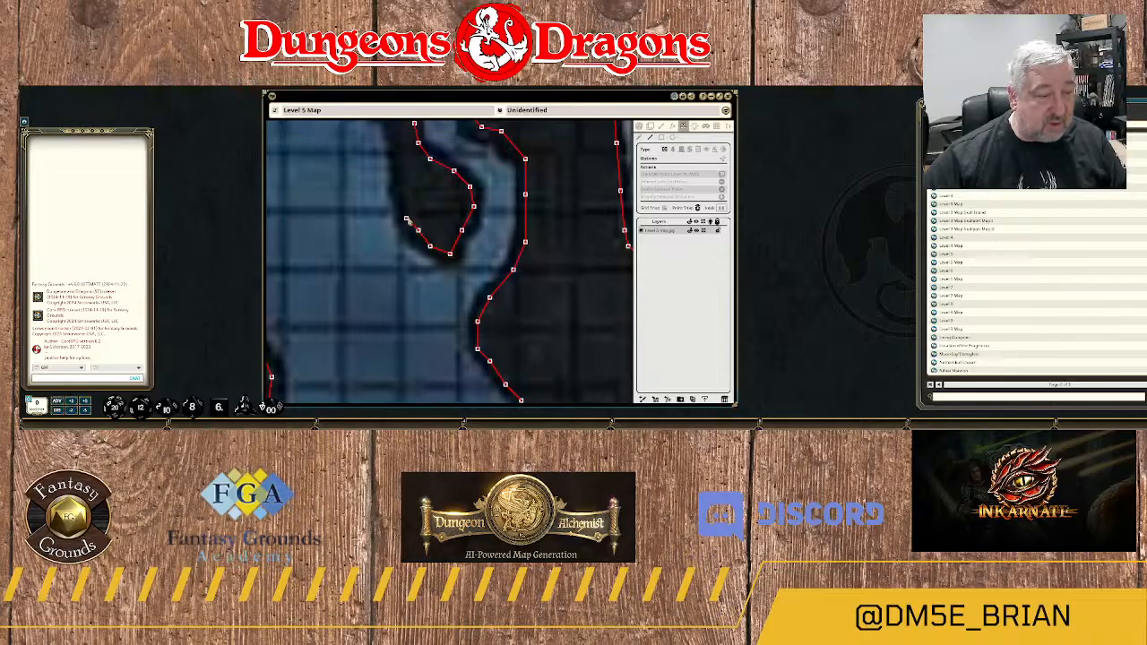
{"action": "left_click", "coordinate": [400, 176]}
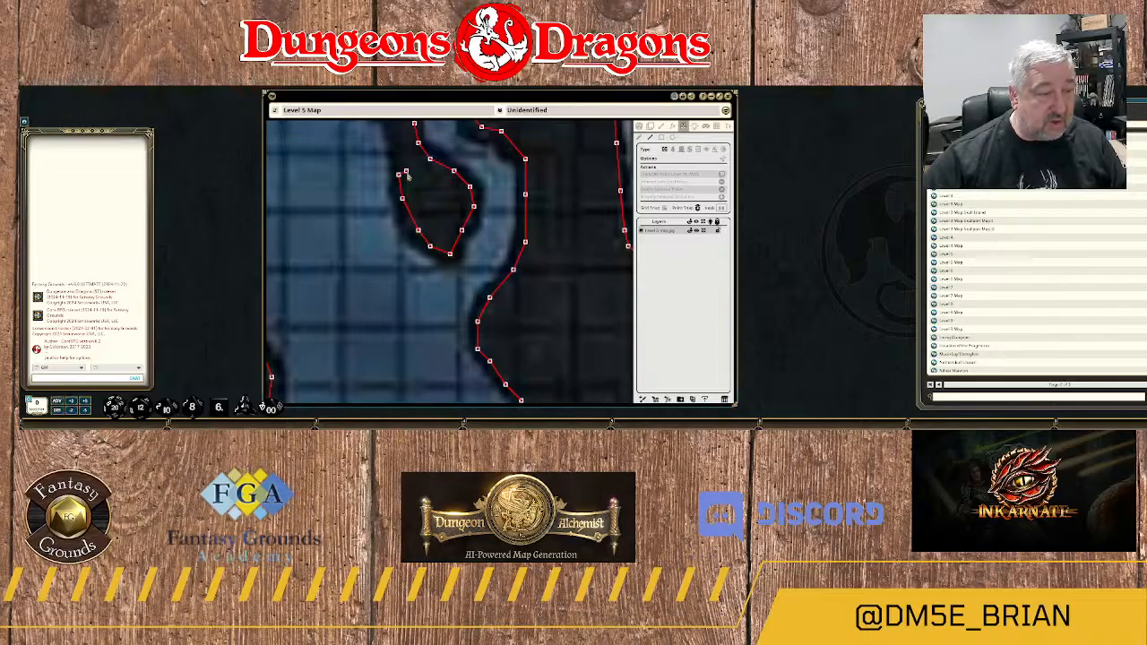
{"action": "left_click_drag", "start_coordinate": [409, 175], "coordinate": [464, 353]}
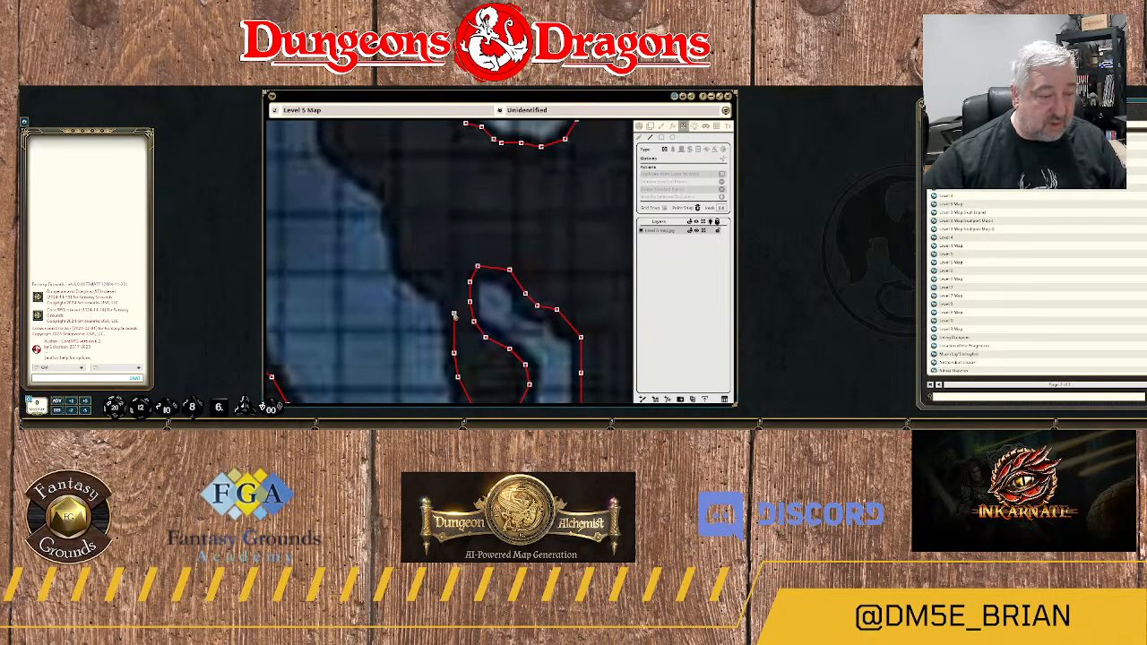
Extend the wall northwest along the large blue passage's eastern edge, past the narrow passage's closed northern end.
{"action": "left_click", "coordinate": [446, 295]}
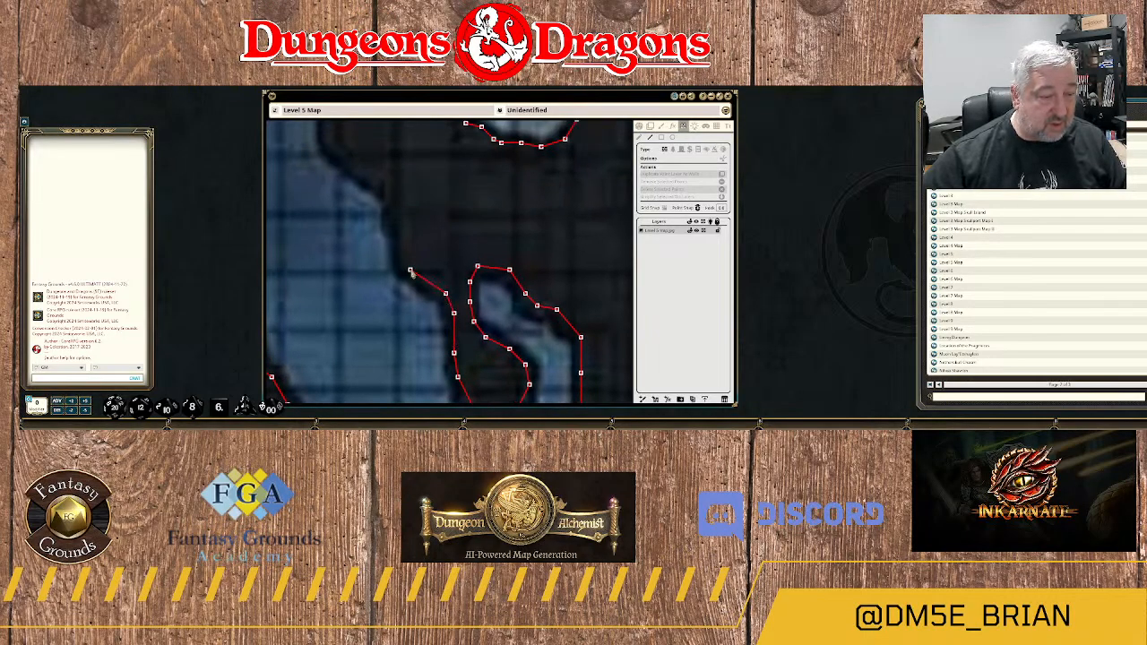
{"action": "left_click", "coordinate": [406, 267]}
{"action": "left_click", "coordinate": [402, 235]}
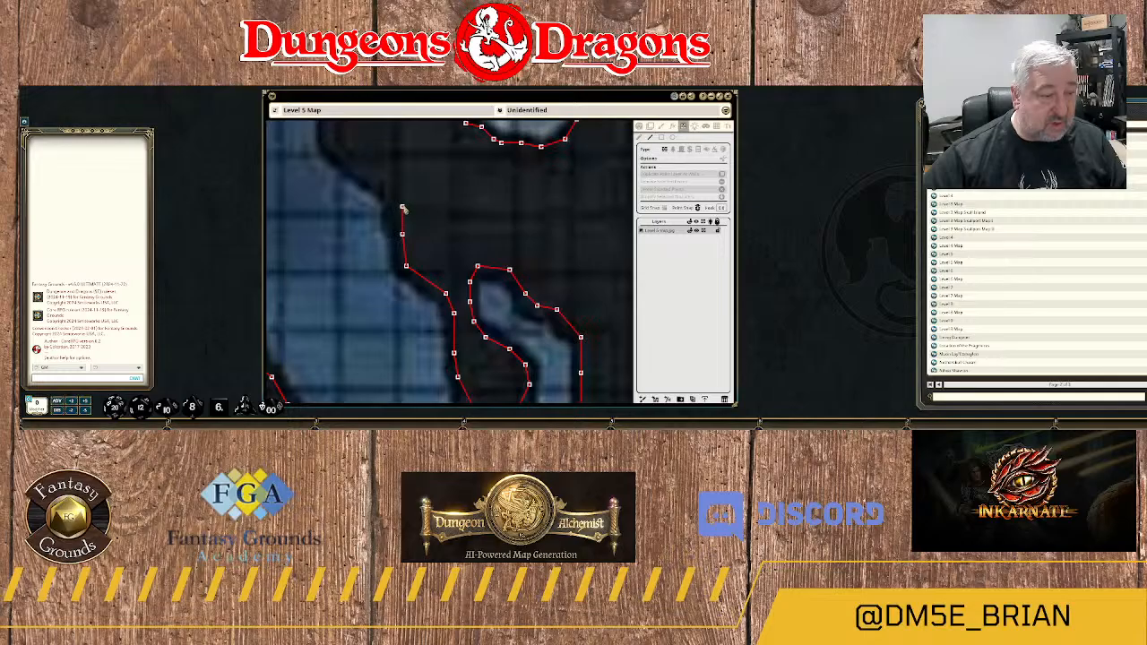
{"action": "left_click", "coordinate": [403, 208]}
Trace the wall northwest along the stepped eastern edge of the blue passage to its inward-pointing corner.
{"action": "left_click_drag", "start_coordinate": [403, 208], "coordinate": [535, 310]}
{"action": "left_click", "coordinate": [518, 294]}
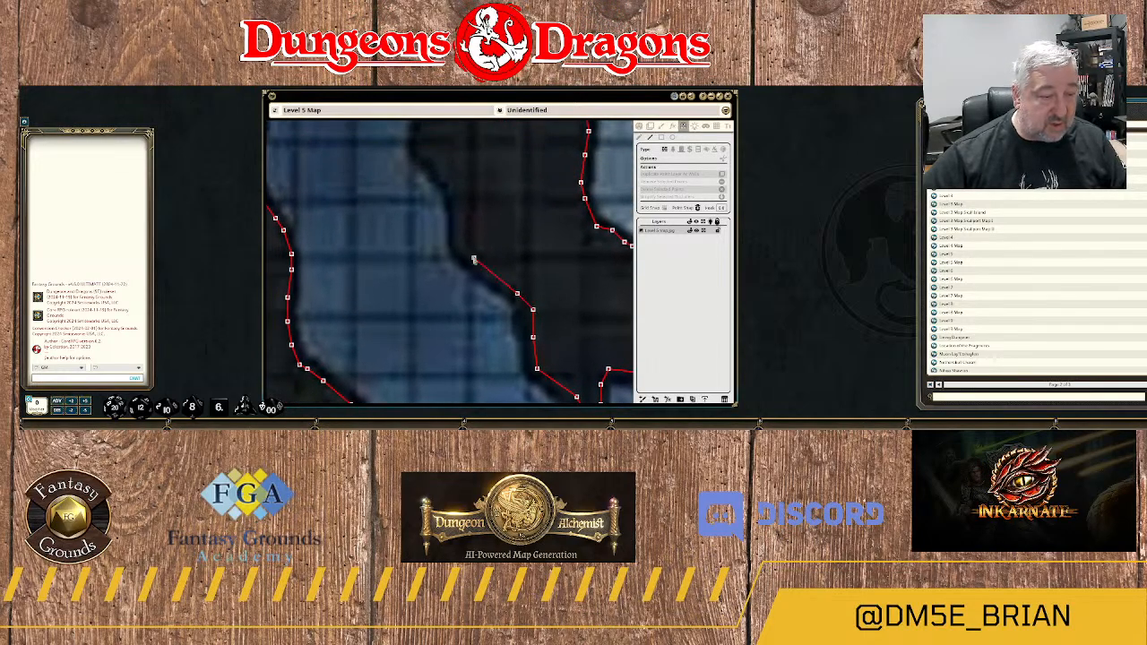
{"action": "left_click", "coordinate": [474, 254]}
{"action": "left_click", "coordinate": [462, 241]}
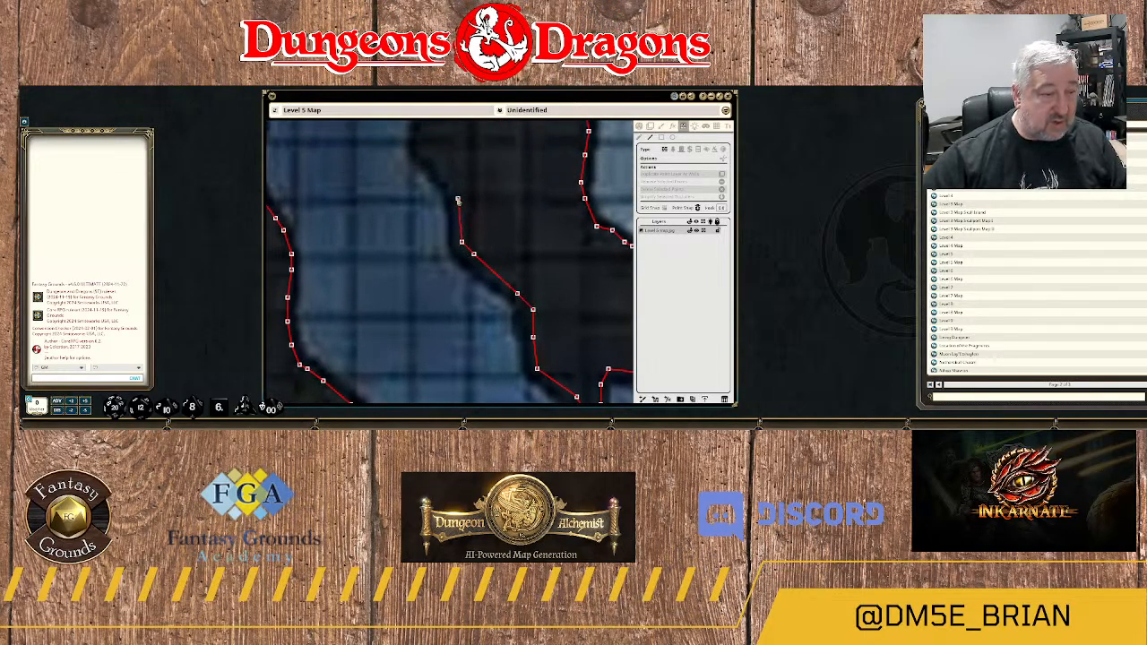
{"action": "left_click", "coordinate": [449, 183]}
{"action": "left_click", "coordinate": [423, 148]}
Continue the wall north from the inward-pointing corner along the nearly straight stretch of the passage's eastern edge.
{"action": "left_click_drag", "start_coordinate": [423, 148], "coordinate": [459, 302]}
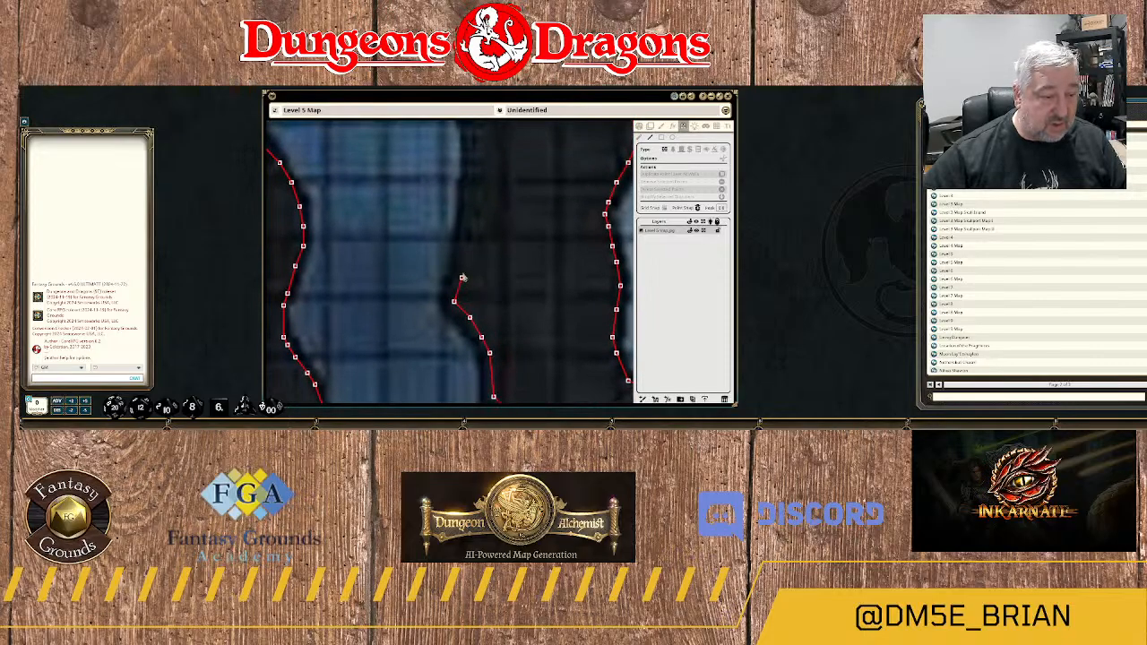
{"action": "left_click", "coordinate": [461, 255]}
{"action": "left_click", "coordinate": [469, 206]}
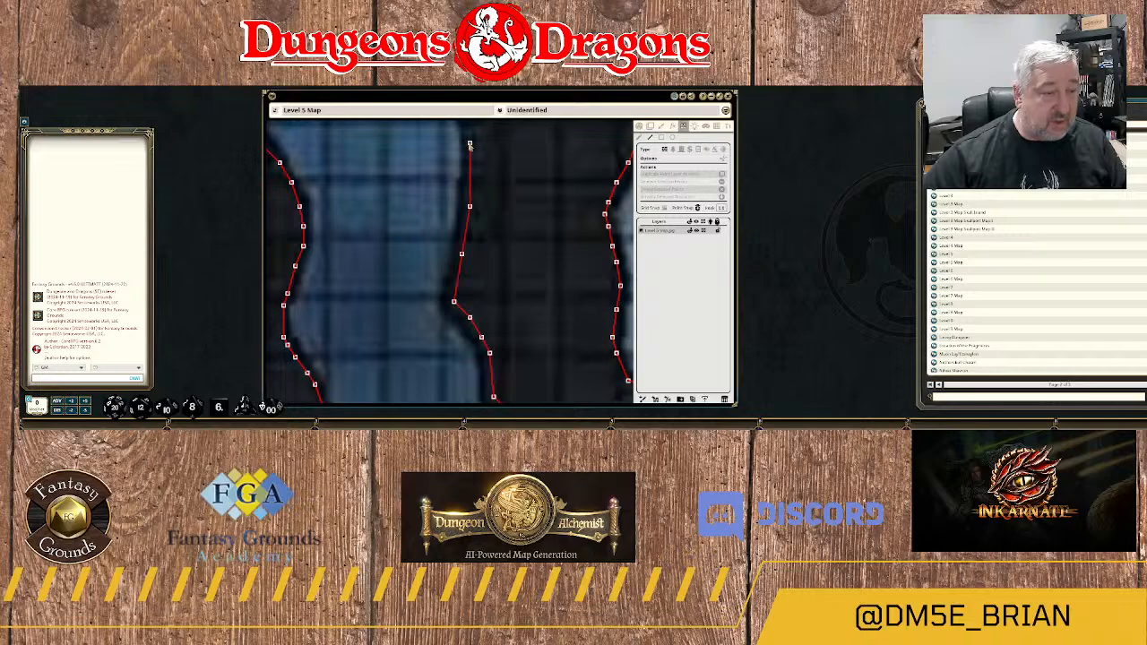
{"action": "left_click", "coordinate": [469, 145]}
Trace the wall around the passage's rounded eastern bulge and northwest along the shoulder above it.
{"action": "left_click_drag", "start_coordinate": [470, 144], "coordinate": [484, 351]}
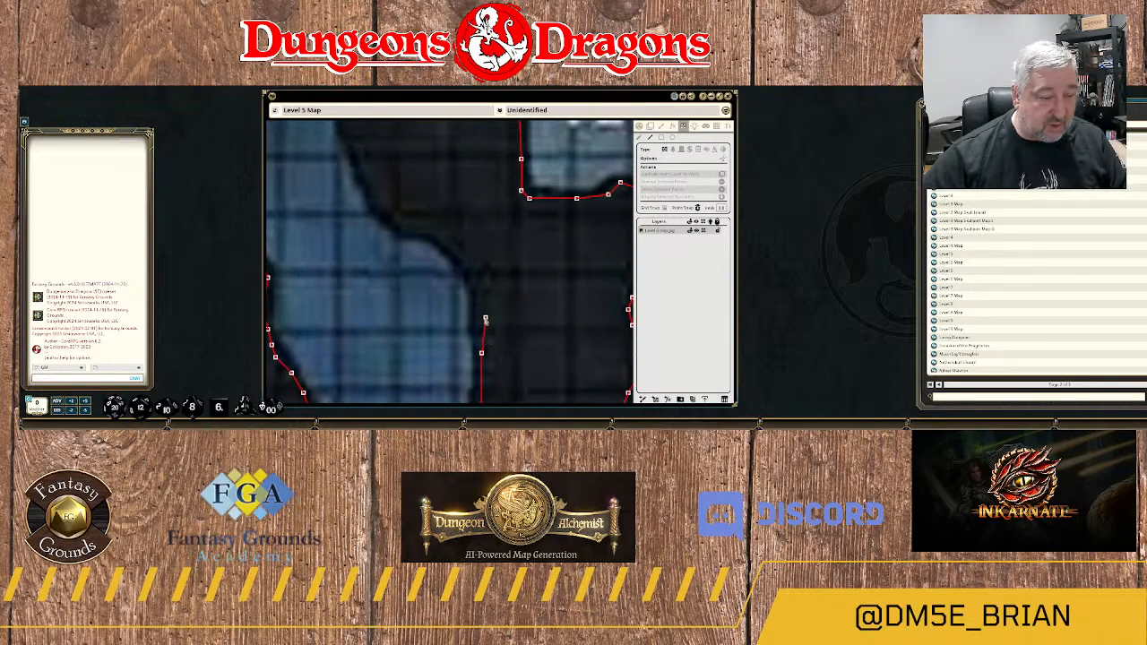
{"action": "left_click", "coordinate": [481, 313]}
{"action": "left_click", "coordinate": [477, 277]}
{"action": "left_click", "coordinate": [457, 242]}
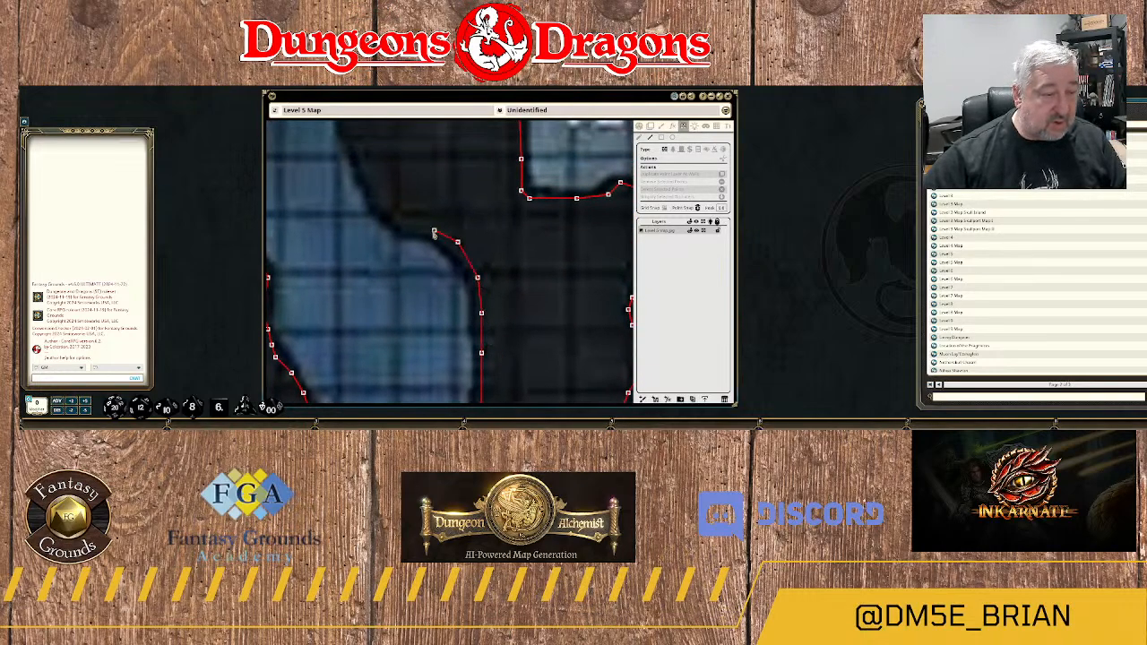
{"action": "left_click", "coordinate": [429, 230]}
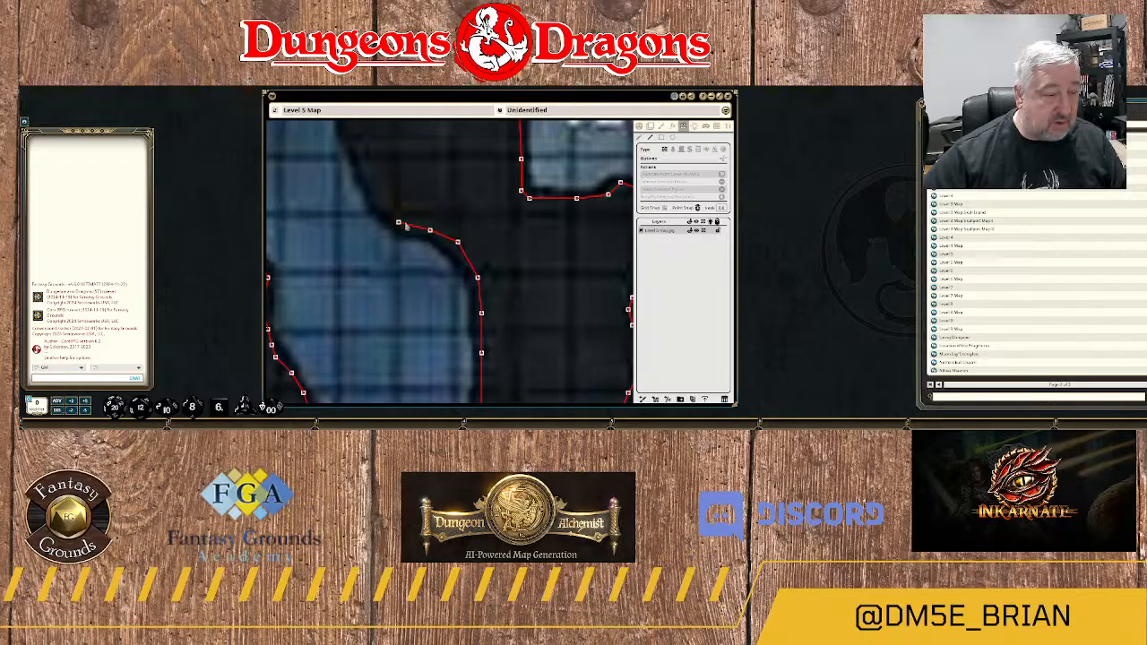
{"action": "left_click", "coordinate": [405, 222]}
{"action": "left_click", "coordinate": [386, 206]}
Extend the wall north up the steep rock edge to the point where the blue passage narrows.
{"action": "left_click_drag", "start_coordinate": [386, 205], "coordinate": [475, 301]}
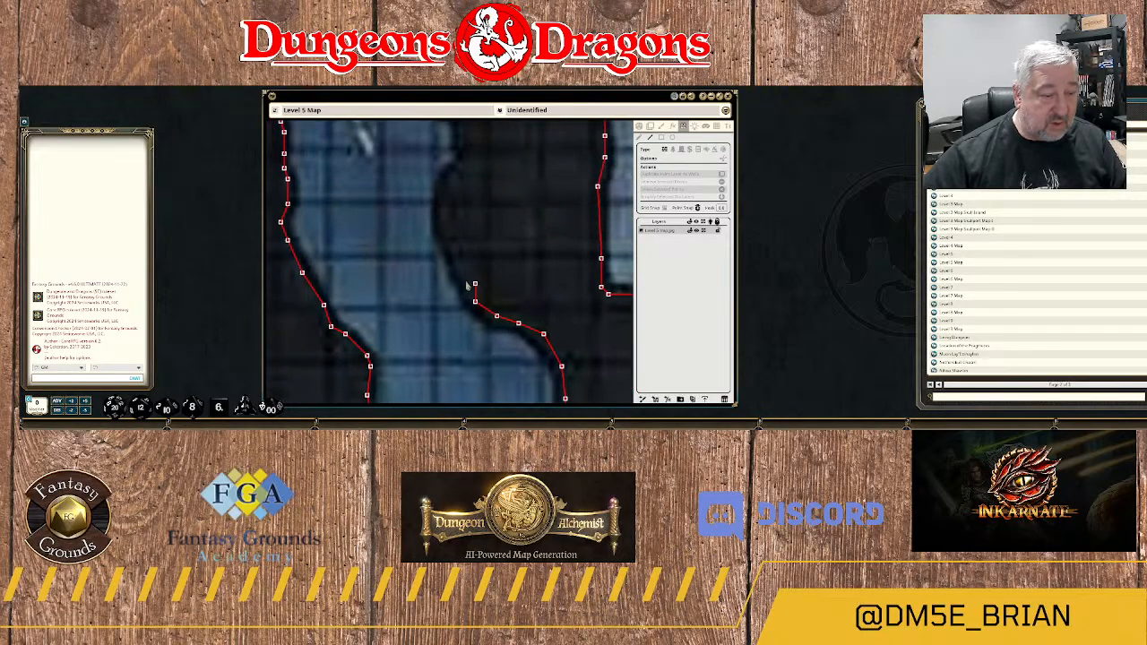
{"action": "left_click", "coordinate": [443, 226]}
{"action": "left_click", "coordinate": [446, 211]}
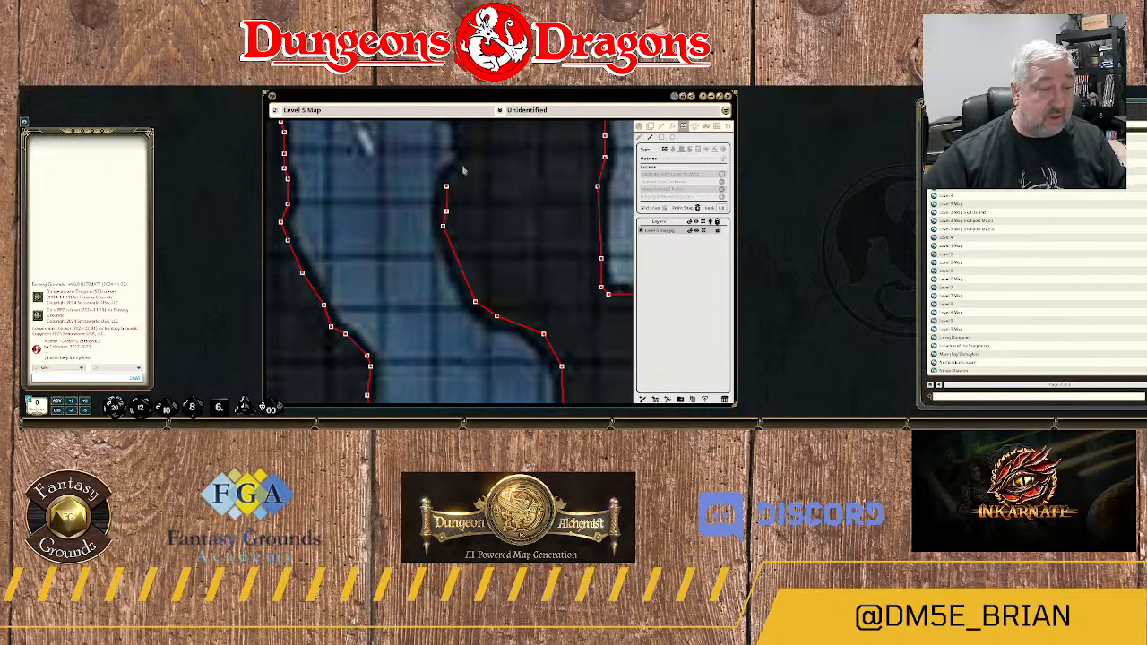
{"action": "left_click", "coordinate": [446, 187]}
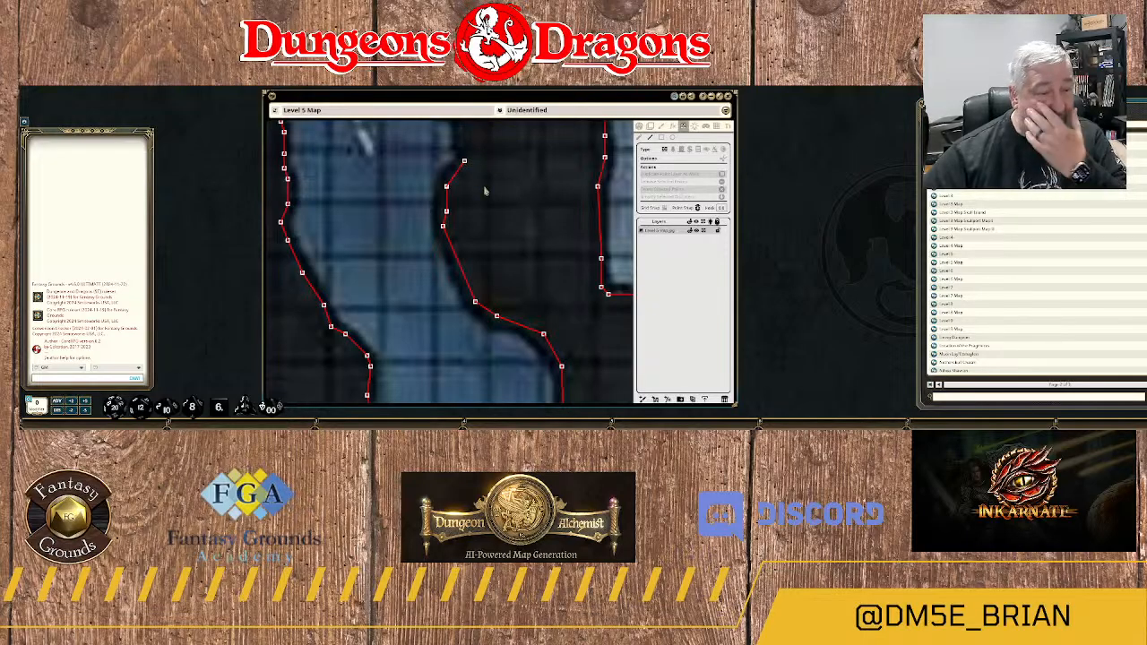
Trace the wall around the small eastern bulge near the dashed line's southern end and northwest above it.
{"action": "left_click_drag", "start_coordinate": [498, 162], "coordinate": [496, 269]}
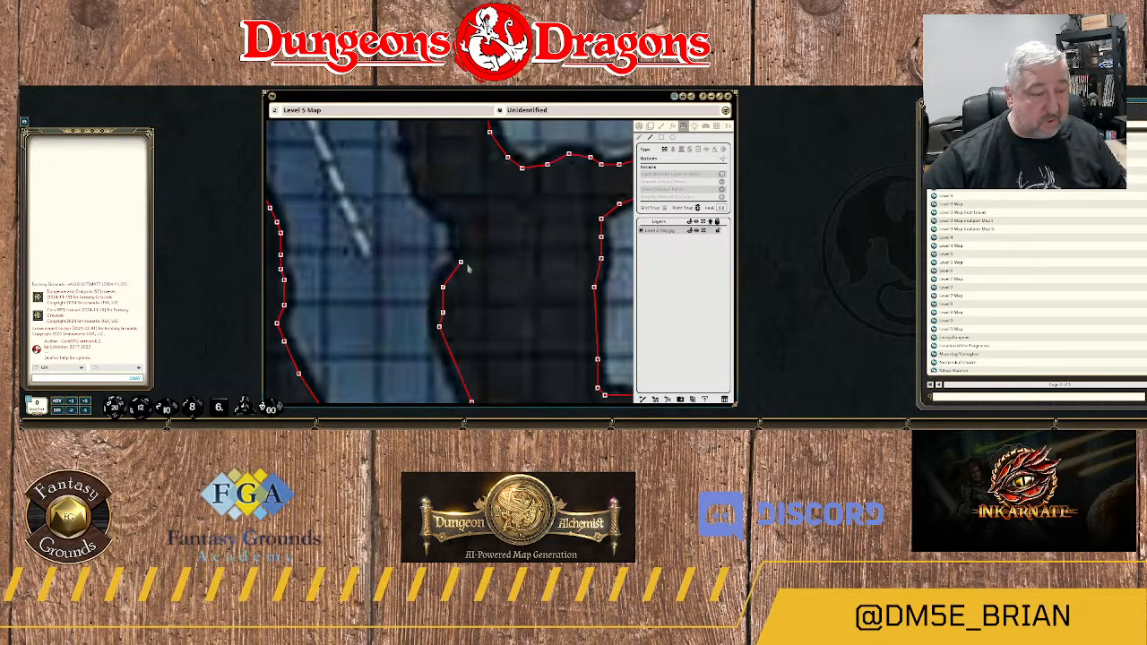
{"action": "left_click", "coordinate": [461, 262]}
{"action": "left_click", "coordinate": [463, 233]}
{"action": "left_click", "coordinate": [457, 222]}
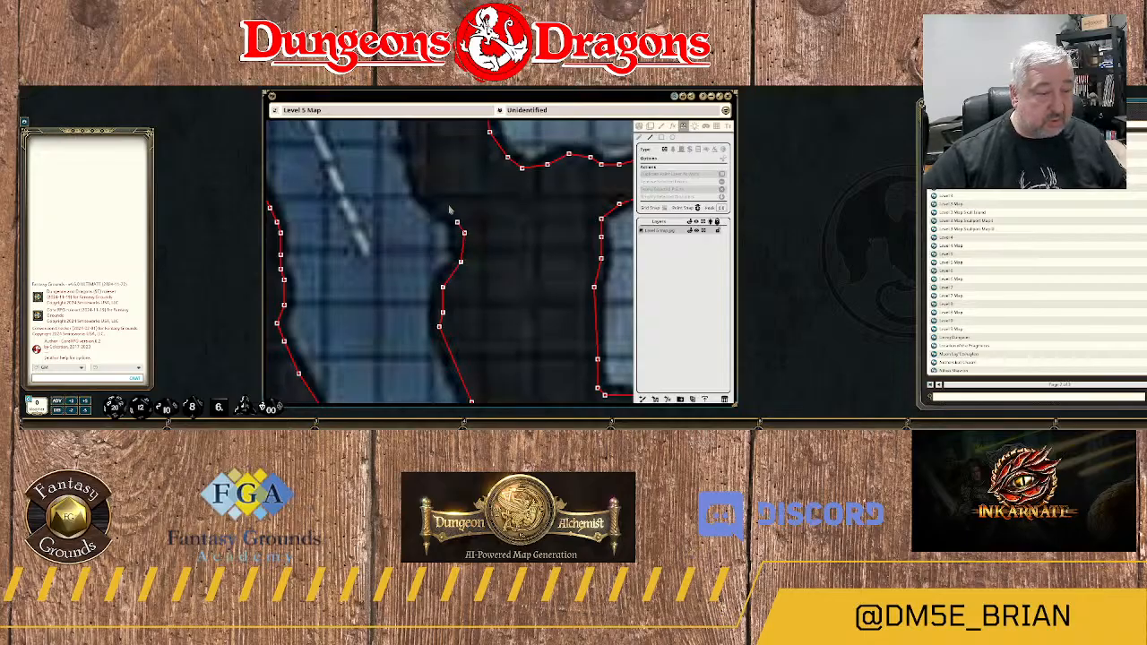
{"action": "left_click", "coordinate": [449, 206]}
{"action": "left_click", "coordinate": [429, 192]}
{"action": "left_click", "coordinate": [417, 170]}
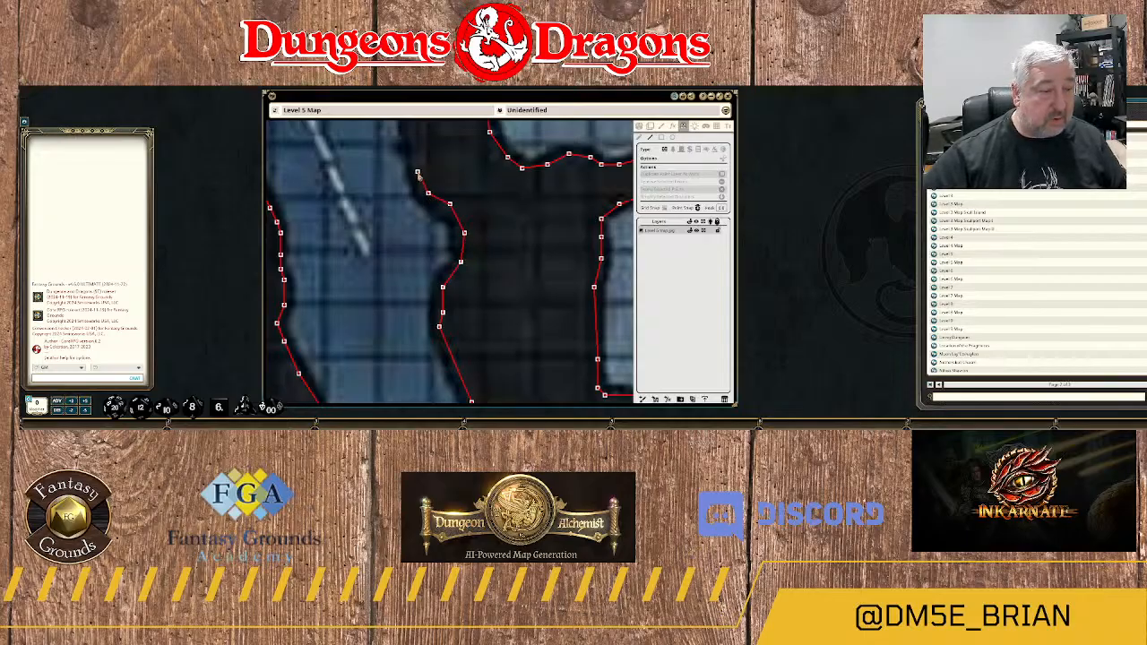
Continue the wall north along the passage's eastern edge beside the dashed arrow, up to its arrowhead.
{"action": "left_click_drag", "start_coordinate": [452, 171], "coordinate": [488, 252]}
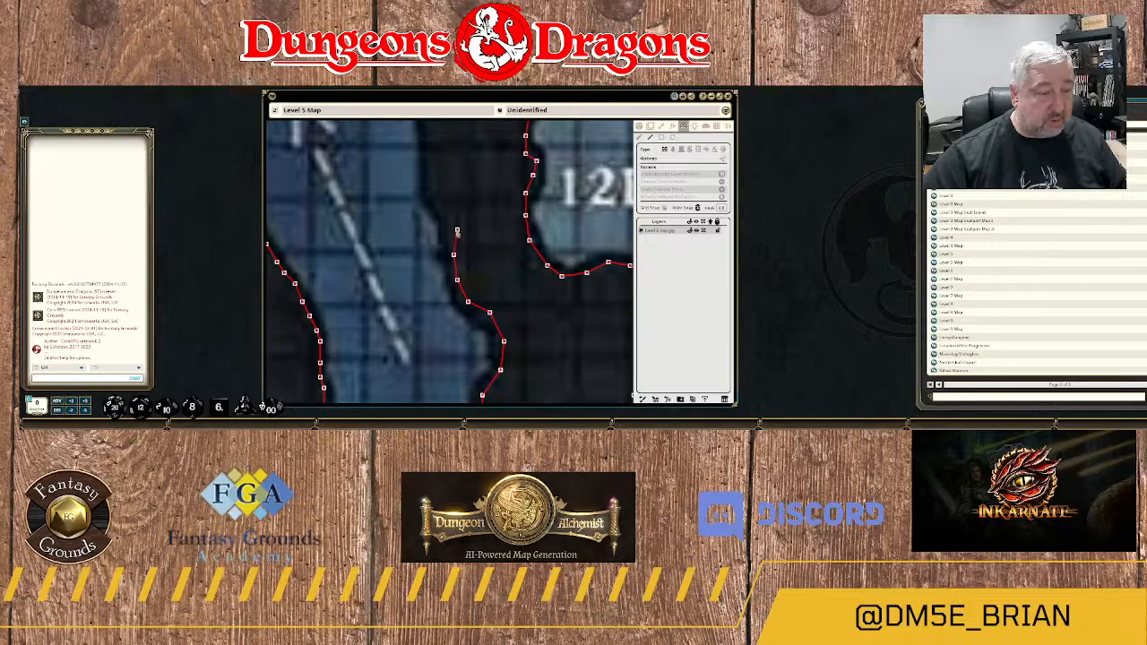
{"action": "left_click", "coordinate": [451, 227]}
{"action": "left_click", "coordinate": [428, 187]}
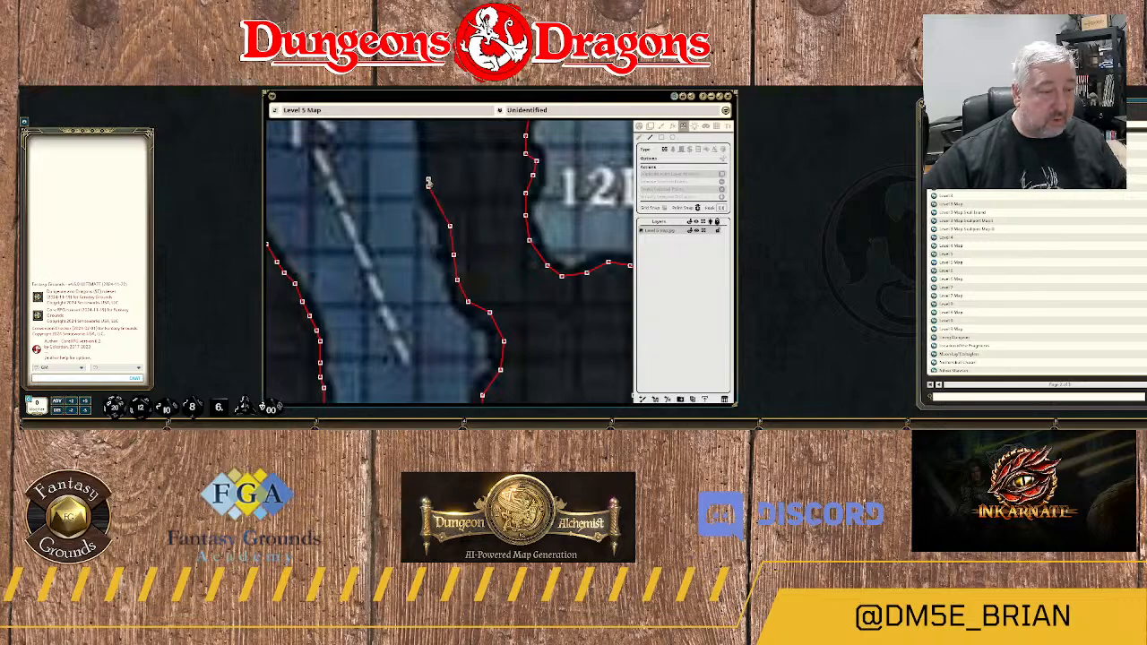
{"action": "left_click", "coordinate": [425, 141]}
{"action": "left_click_drag", "start_coordinate": [454, 141], "coordinate": [484, 287]}
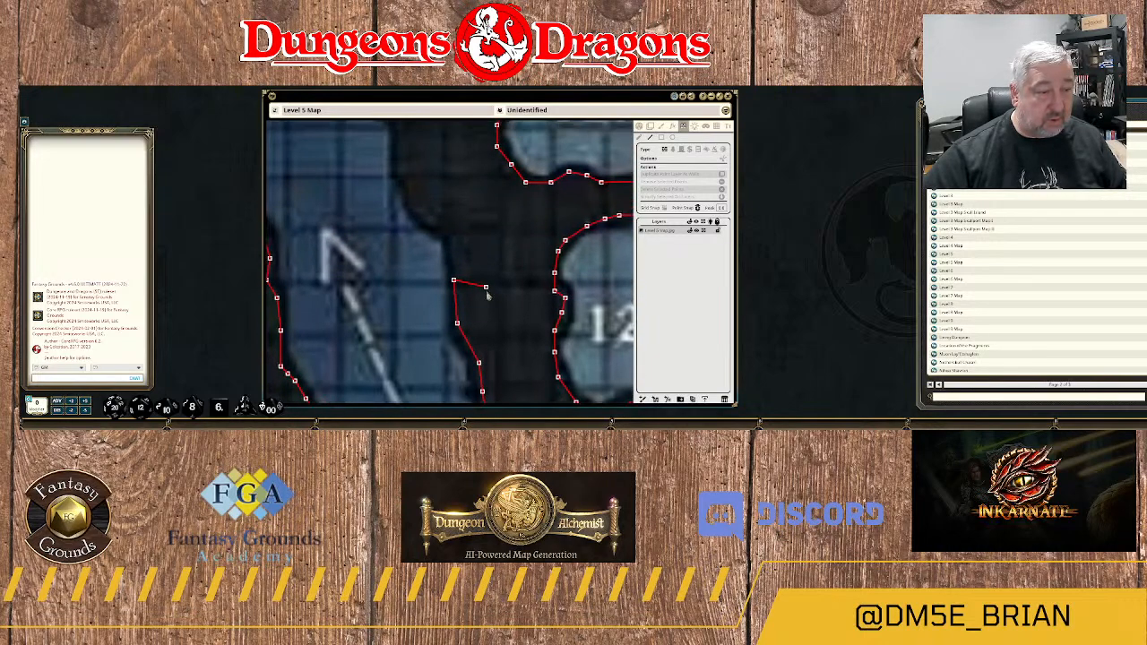
{"action": "left_click", "coordinate": [456, 240]}
Trace the wall northwest around the rock shoulder beside the arrowhead and up the jagged edge above it.
{"action": "left_click_drag", "start_coordinate": [462, 217], "coordinate": [523, 267]}
{"action": "left_click", "coordinate": [511, 279]}
{"action": "left_click", "coordinate": [485, 272]}
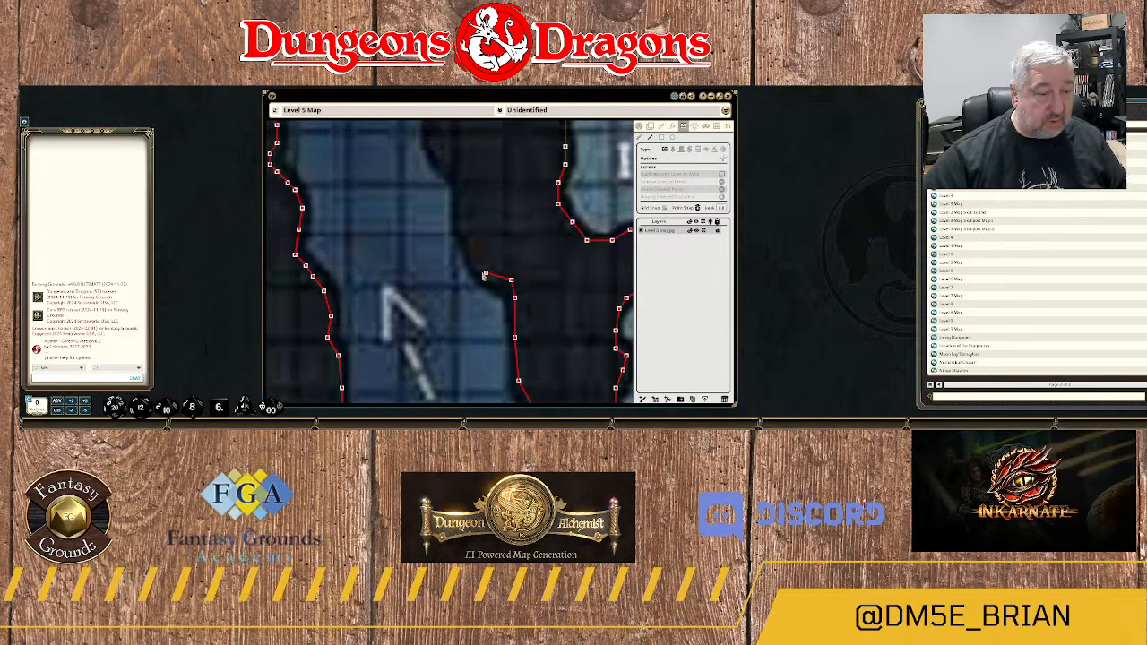
{"action": "left_click", "coordinate": [475, 242]}
{"action": "left_click", "coordinate": [464, 230]}
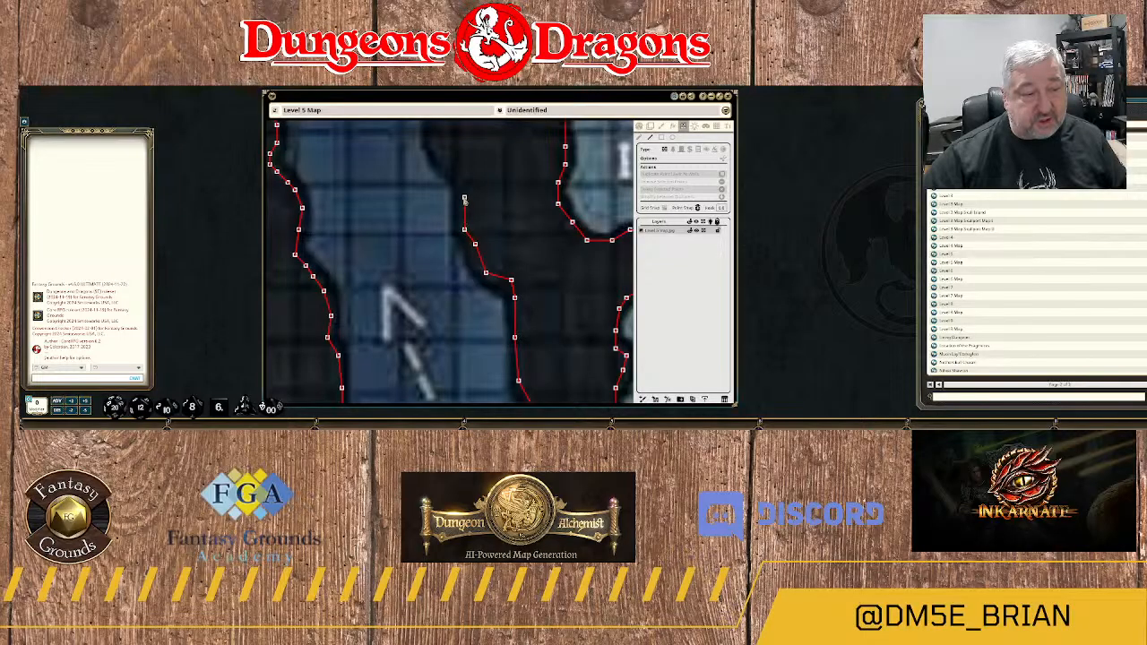
{"action": "left_click", "coordinate": [464, 188]}
{"action": "left_click", "coordinate": [458, 172]}
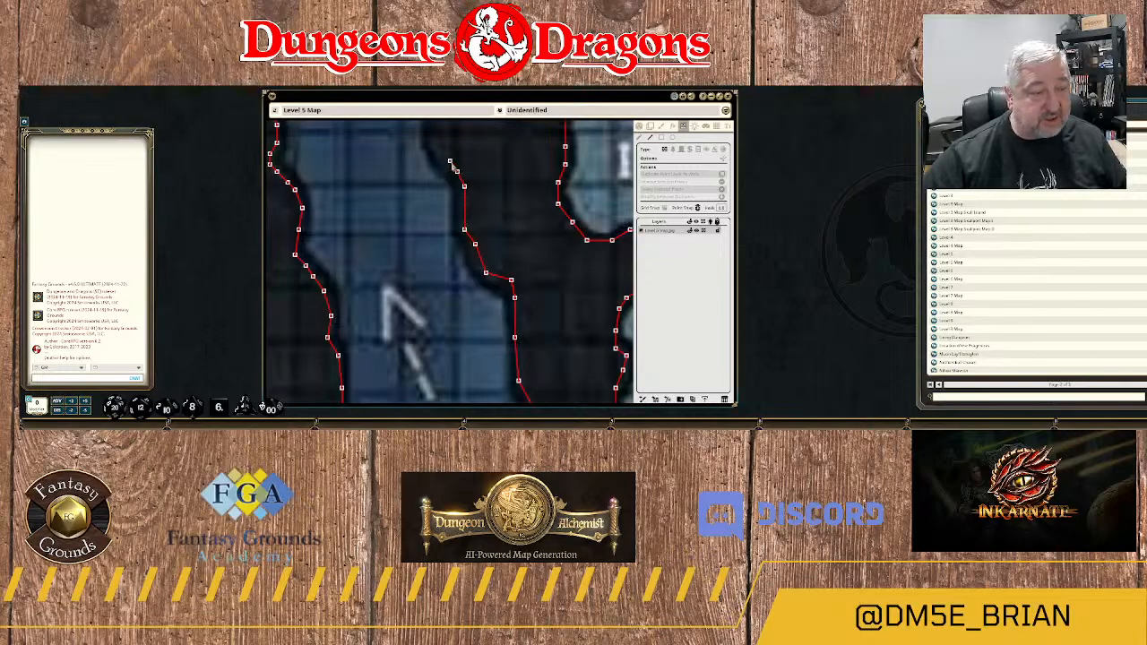
Trace the wall around the small notch north of the arrowhead and up the passage's eastern edge.
{"action": "left_click_drag", "start_coordinate": [466, 165], "coordinate": [524, 233]}
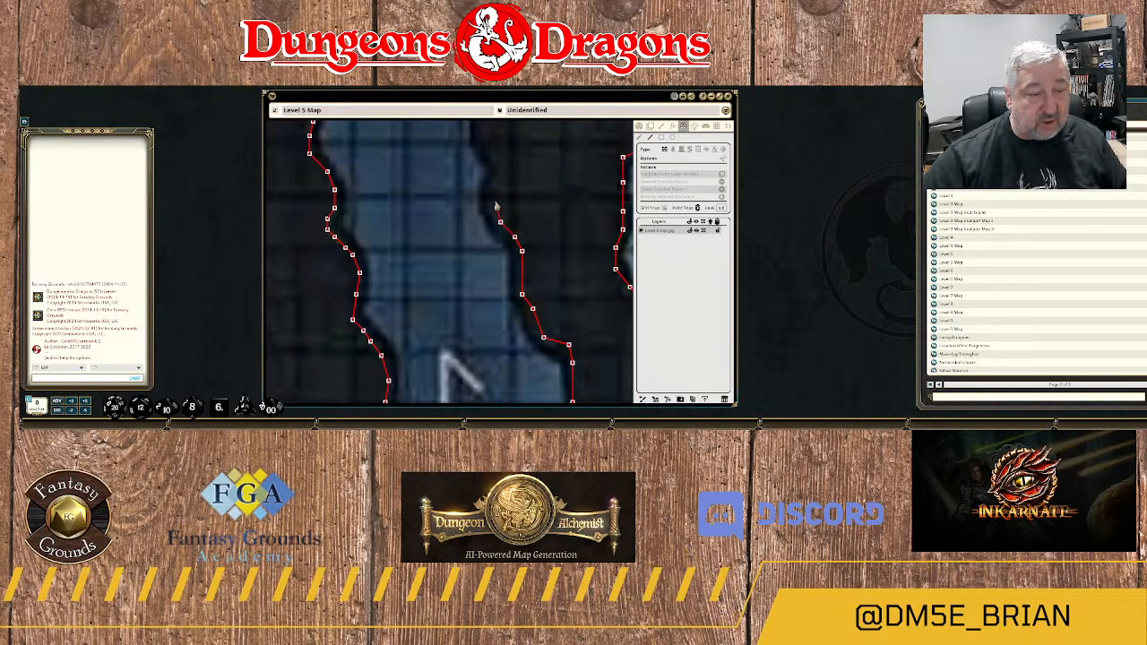
{"action": "left_click", "coordinate": [489, 199]}
{"action": "left_click", "coordinate": [501, 180]}
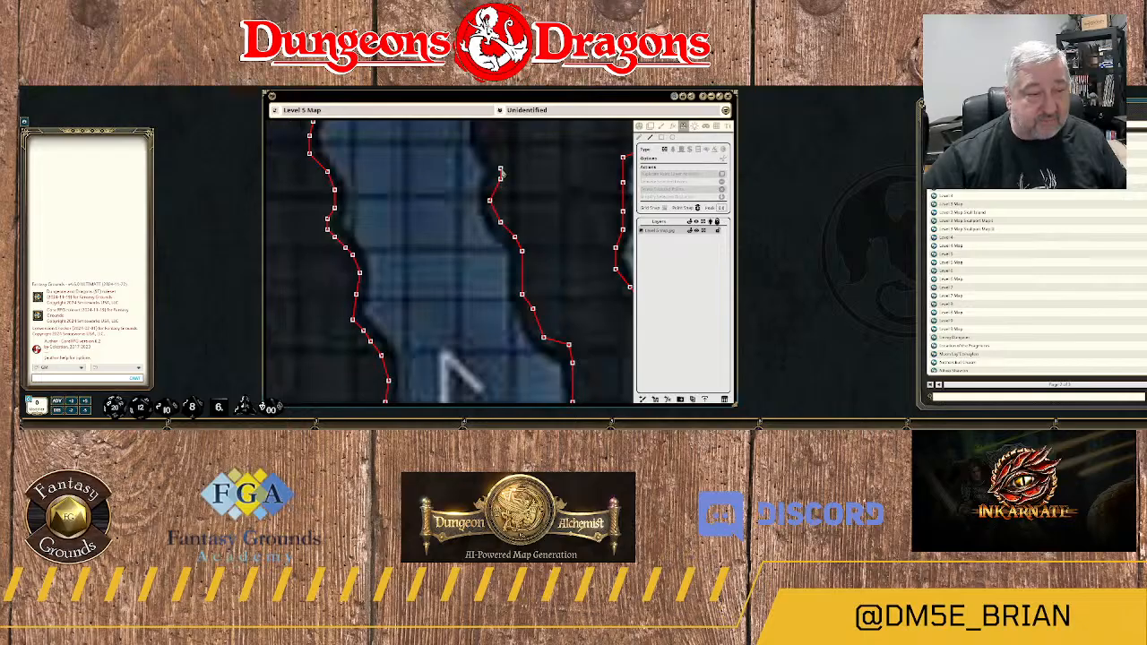
{"action": "left_click", "coordinate": [501, 169]}
{"action": "left_click_drag", "start_coordinate": [513, 165], "coordinate": [541, 228]}
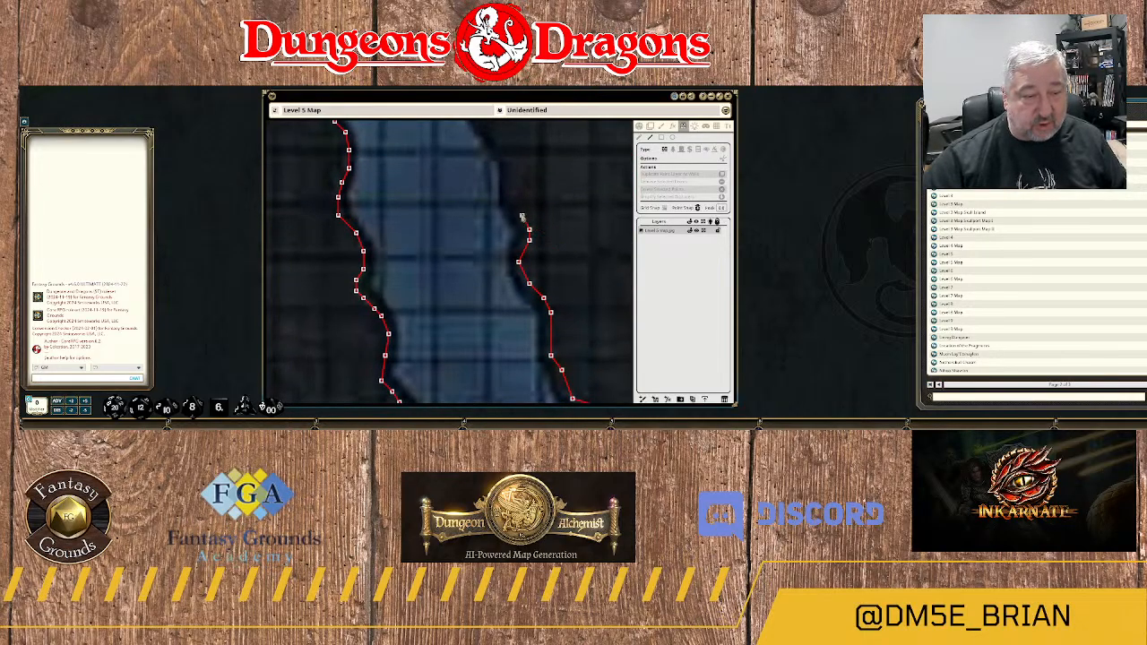
{"action": "left_click", "coordinate": [511, 201]}
{"action": "left_click", "coordinate": [511, 169]}
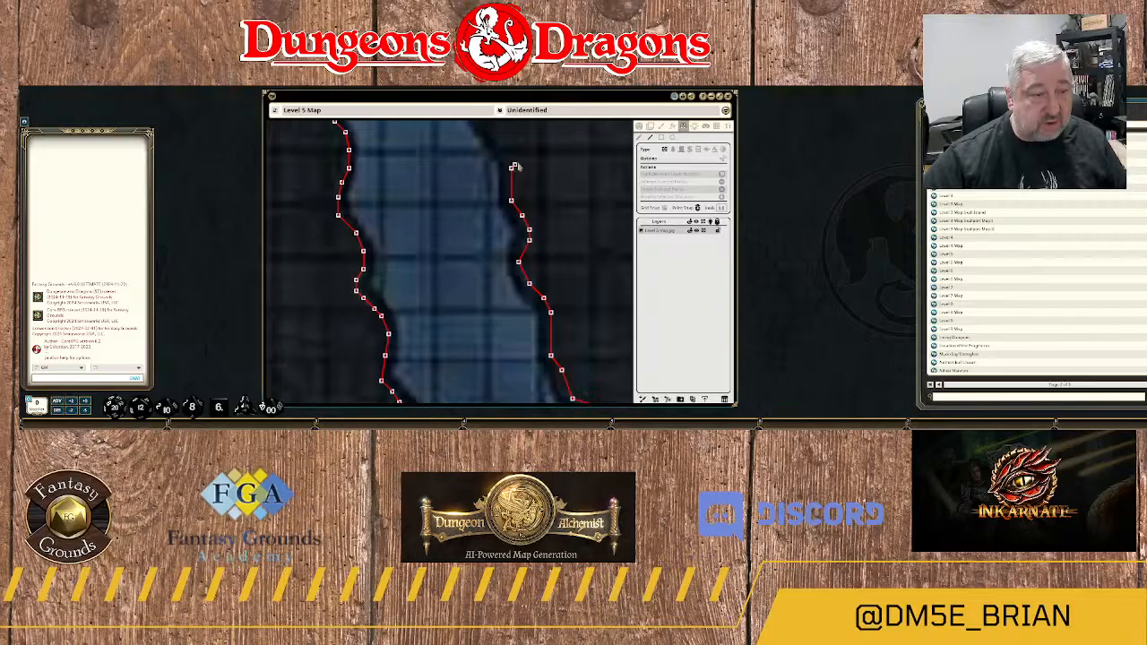
Extend the wall northwest along the uneven diagonal rock edge on the passage's eastern side.
{"action": "left_click_drag", "start_coordinate": [528, 158], "coordinate": [568, 259]}
{"action": "left_click", "coordinate": [543, 240]}
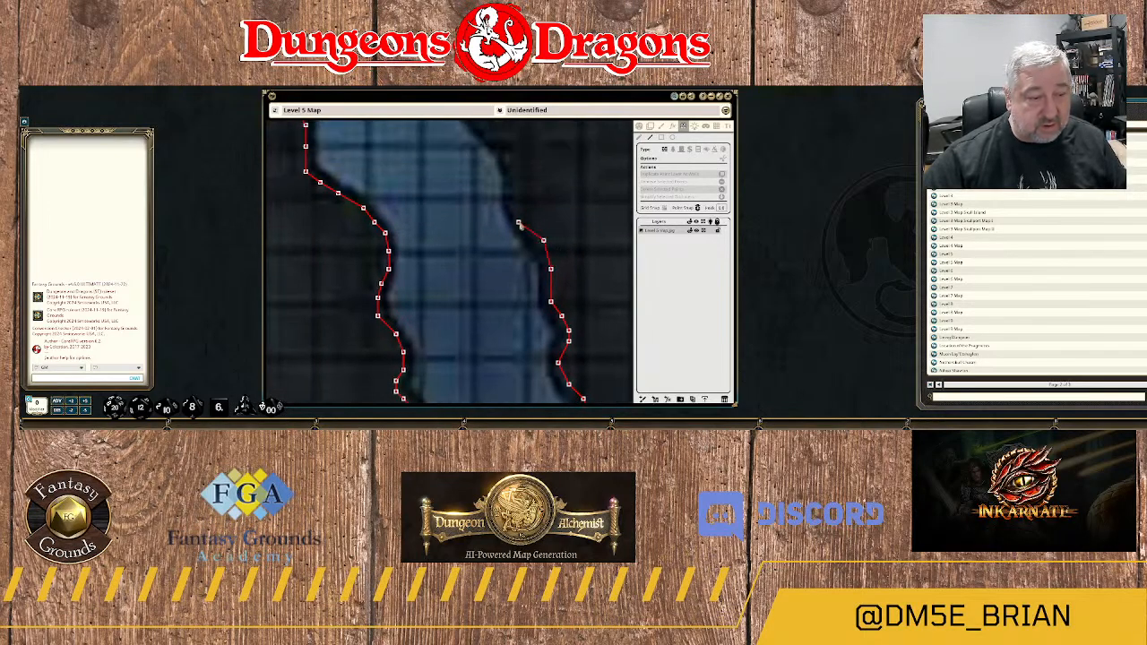
{"action": "left_click", "coordinate": [518, 209]}
{"action": "left_click_drag", "start_coordinate": [529, 188], "coordinate": [548, 245]}
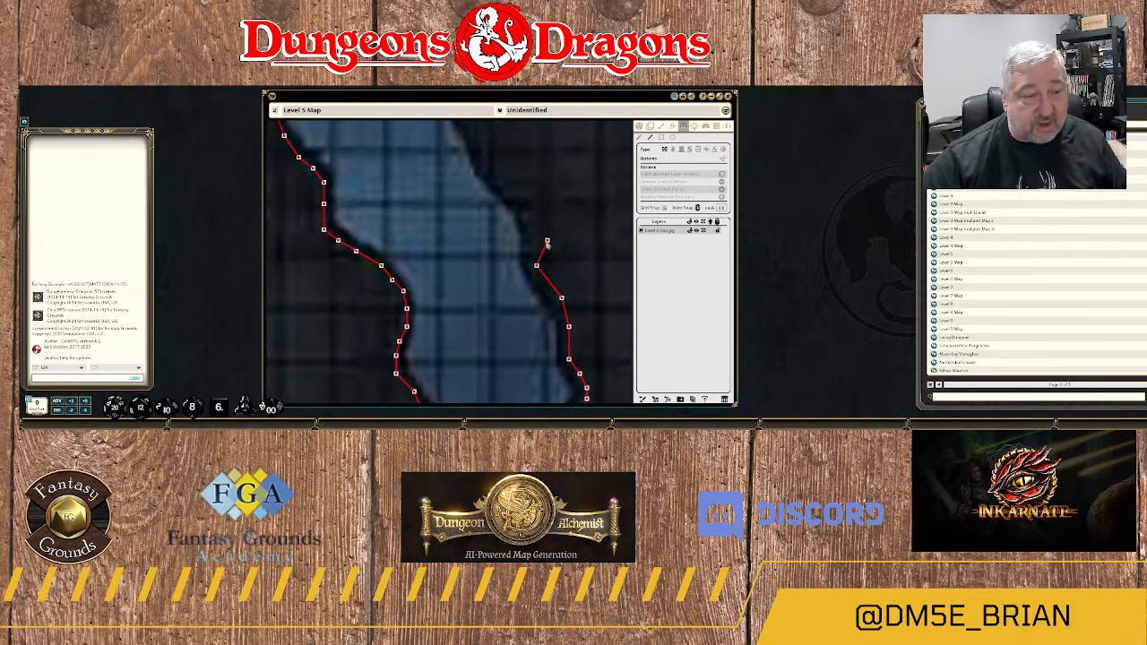
{"action": "left_click", "coordinate": [533, 222]}
{"action": "left_click", "coordinate": [522, 199]}
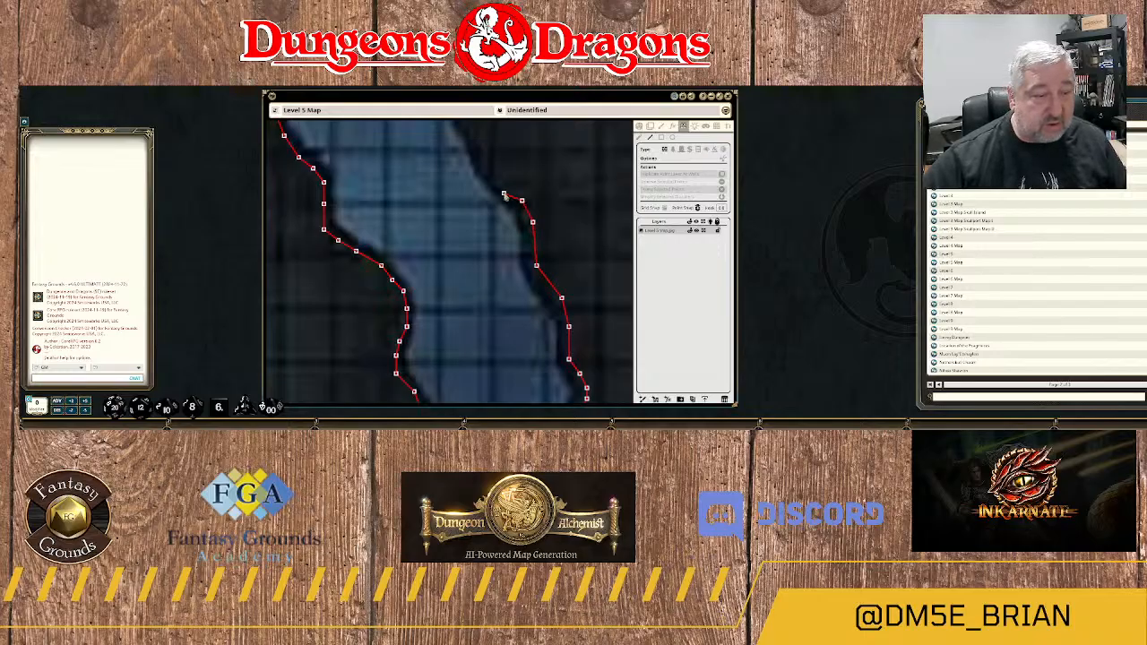
{"action": "left_click", "coordinate": [500, 182]}
Extend the wall northwest along the passage's eastern edge toward the two white dashed lines crossing the water.
{"action": "left_click_drag", "start_coordinate": [499, 162], "coordinate": [525, 232]}
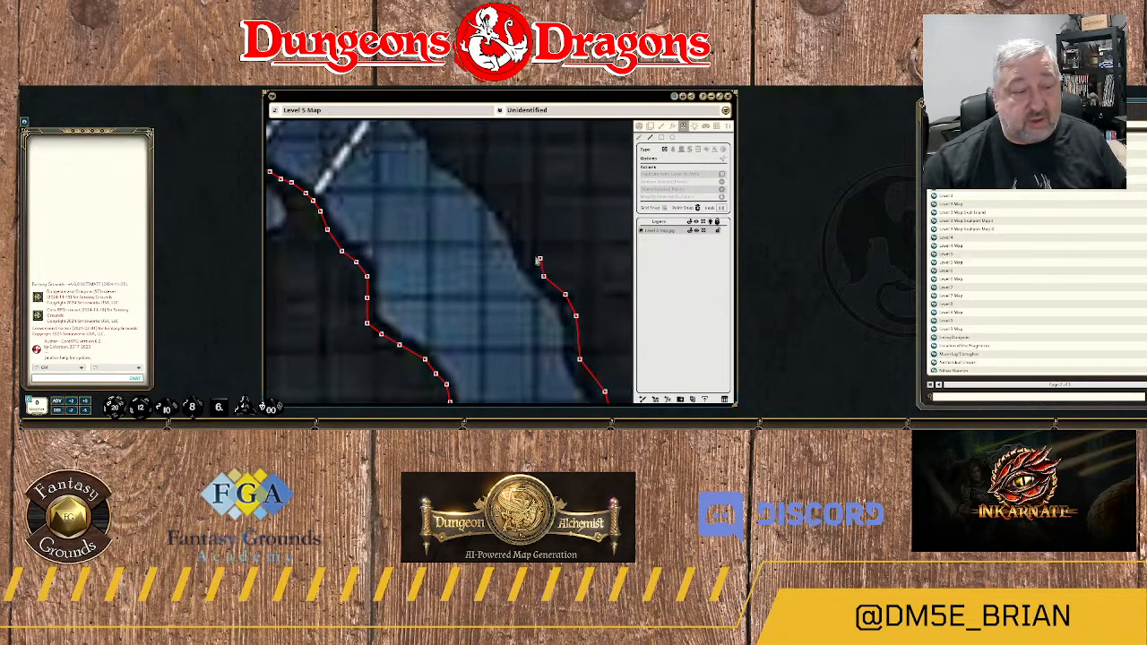
{"action": "left_click", "coordinate": [522, 228]}
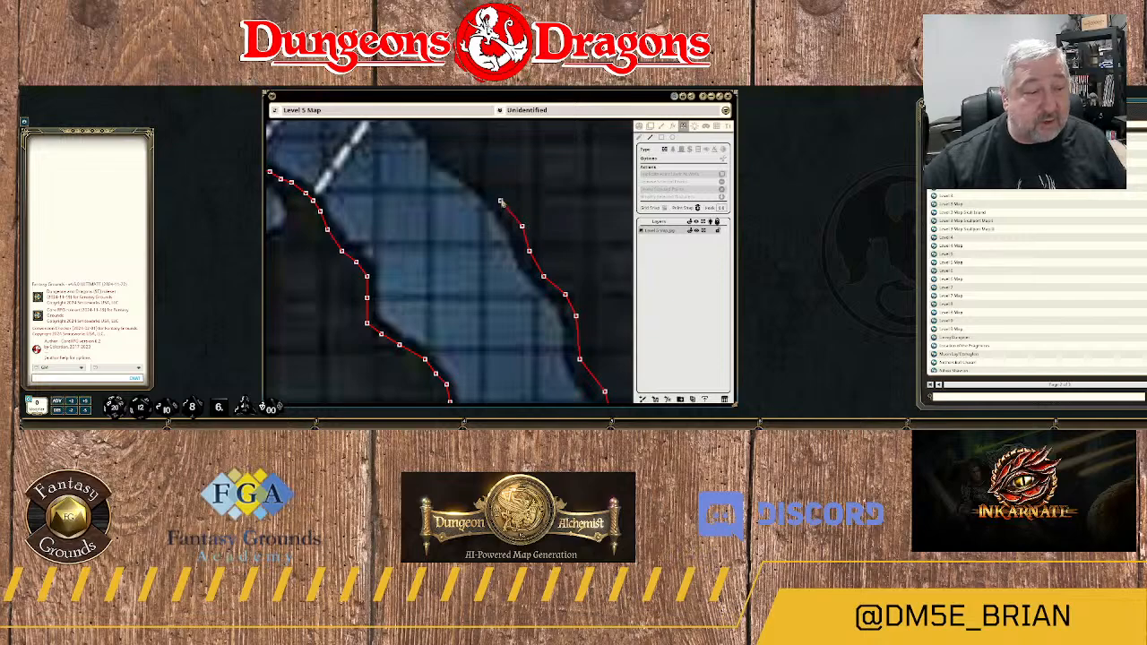
{"action": "left_click", "coordinate": [500, 200]}
{"action": "left_click", "coordinate": [475, 178]}
{"action": "left_click", "coordinate": [449, 157]}
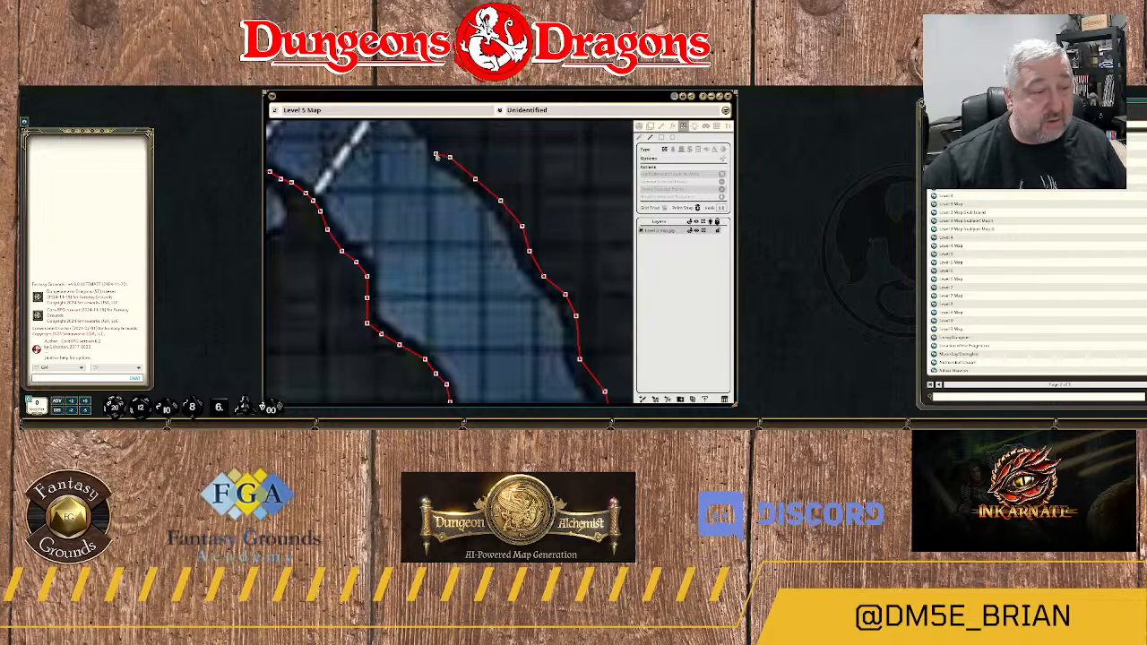
{"action": "left_click", "coordinate": [437, 151]}
Trace the wall up to the narrow inlet beside the dashed lines and join it to the inlet's existing wall.
{"action": "left_click_drag", "start_coordinate": [475, 139], "coordinate": [547, 284]}
{"action": "left_click", "coordinate": [501, 273]}
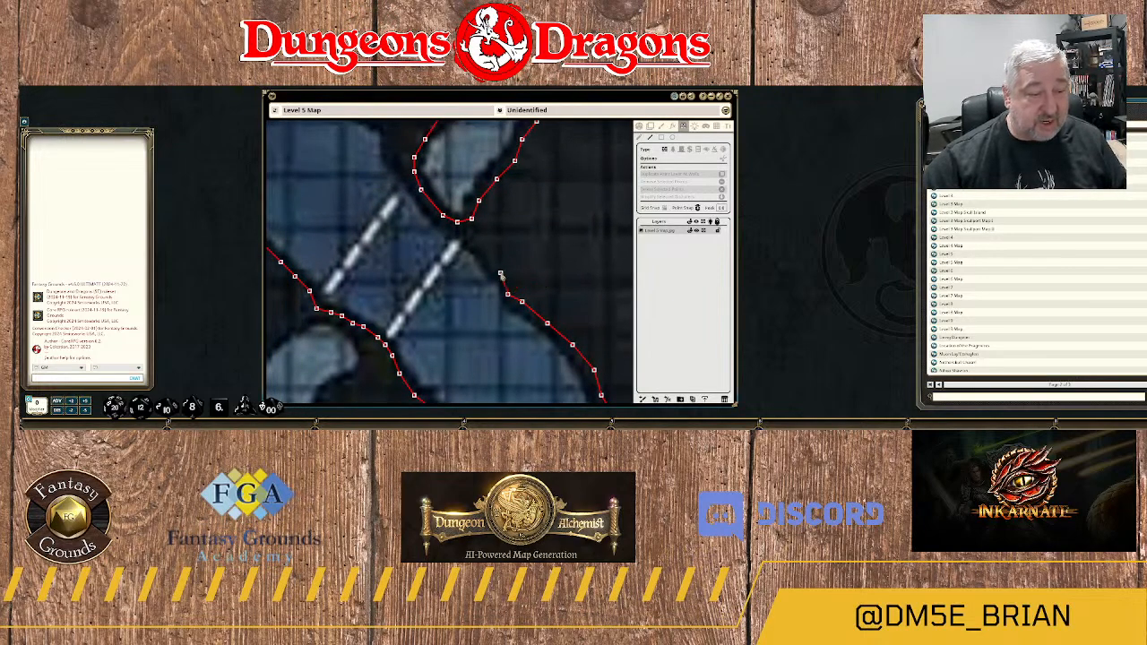
{"action": "left_click", "coordinate": [490, 256]}
{"action": "left_click", "coordinate": [477, 238]}
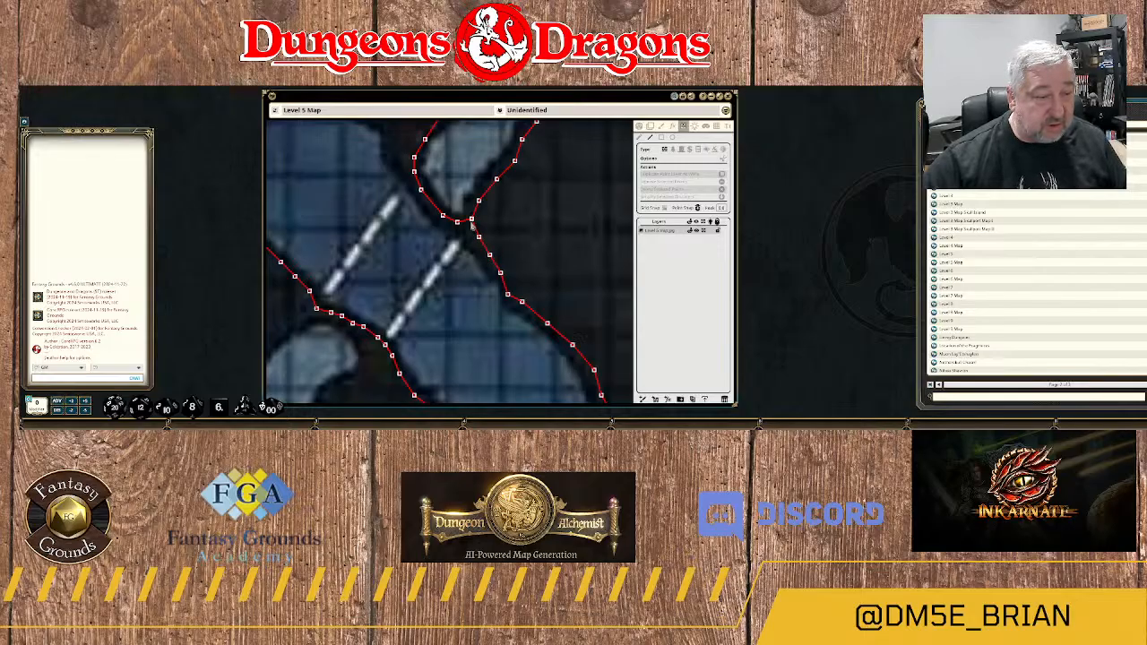
{"action": "scroll", "coordinate": [585, 294], "scroll_direction": "down", "scroll_amount": 3}
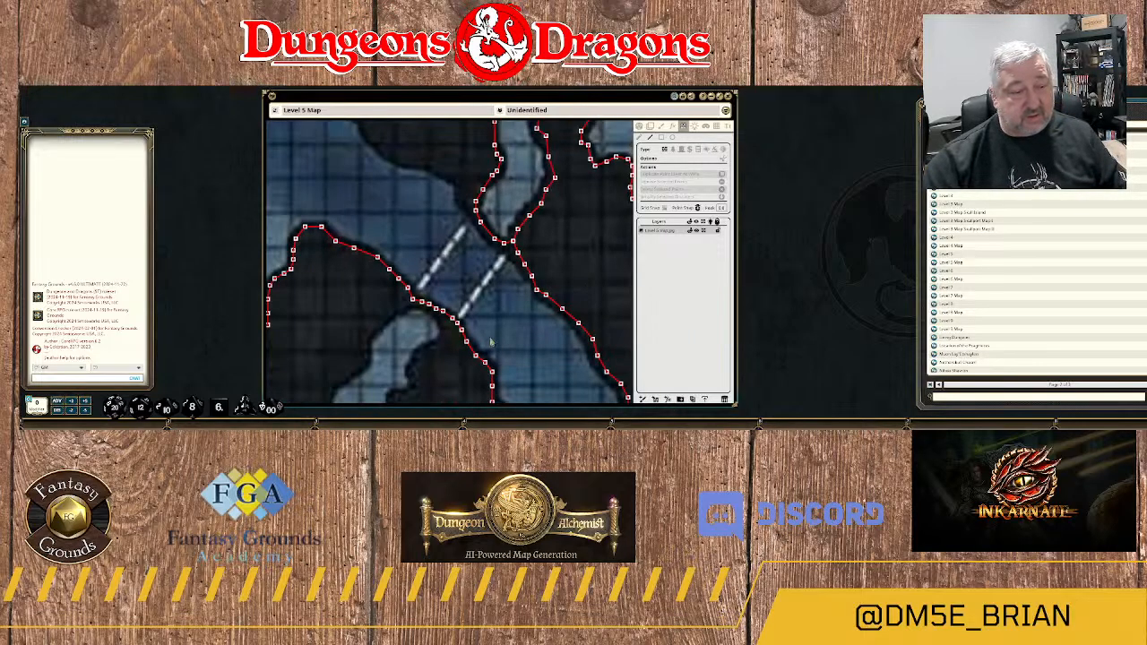
Start a new wall from the inlet's western wall, above the dashed lines, and trace it northwest around the rock corner.
{"action": "scroll", "coordinate": [463, 257], "scroll_direction": "up", "scroll_amount": 3}
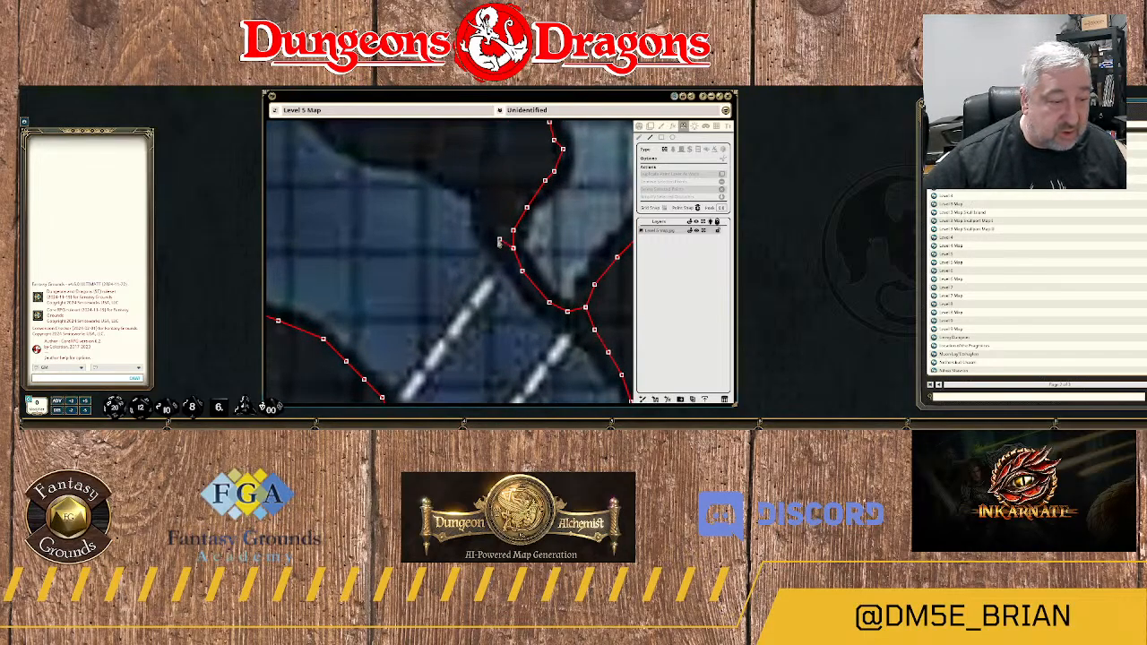
{"action": "left_click", "coordinate": [486, 213]}
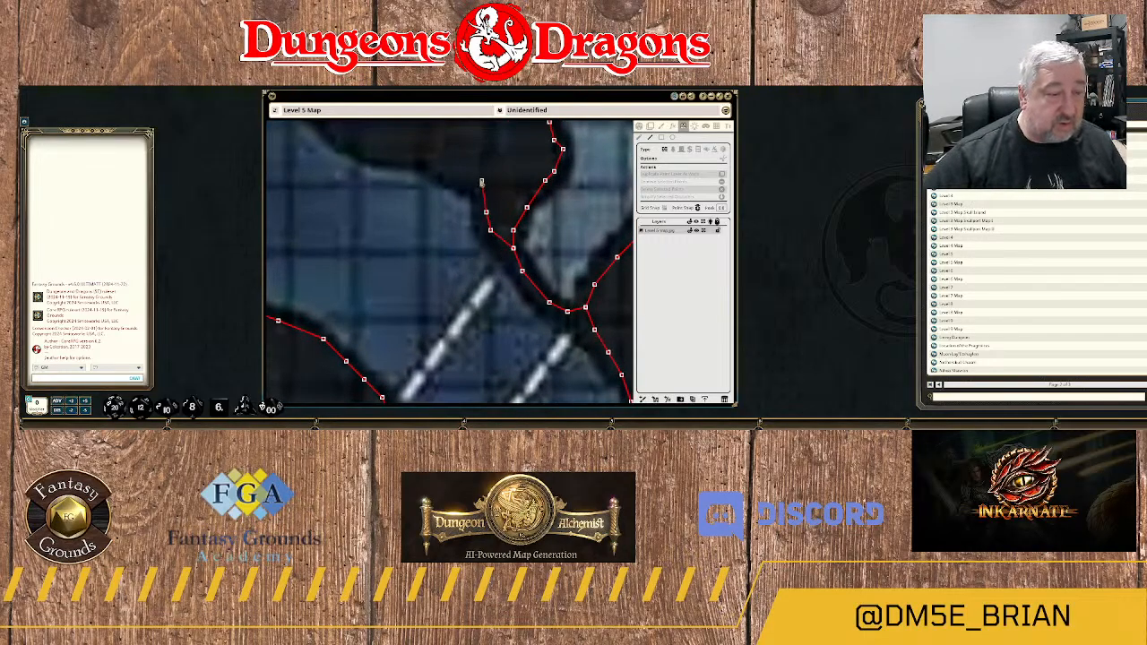
{"action": "left_click", "coordinate": [472, 181]}
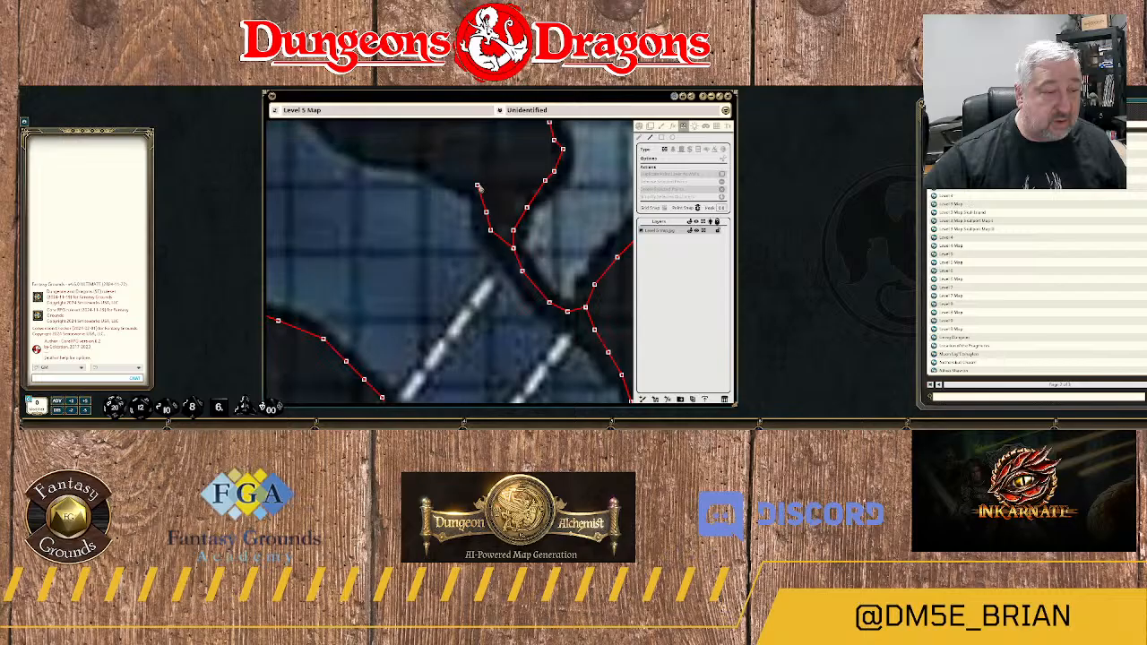
{"action": "left_click", "coordinate": [428, 155]}
Continue the wall northwest along the curved rock edge bordering the blue water, up to its next shoulder.
{"action": "left_click_drag", "start_coordinate": [372, 184], "coordinate": [508, 323]}
{"action": "left_click", "coordinate": [521, 287]}
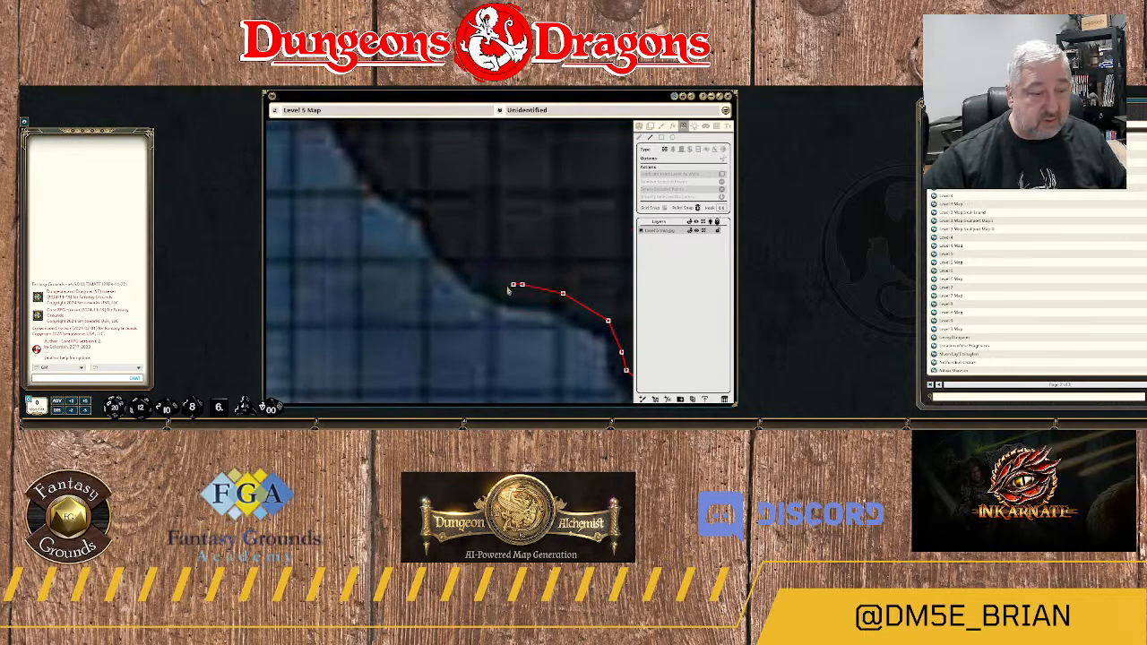
{"action": "left_click", "coordinate": [472, 271]}
{"action": "left_click", "coordinate": [441, 227]}
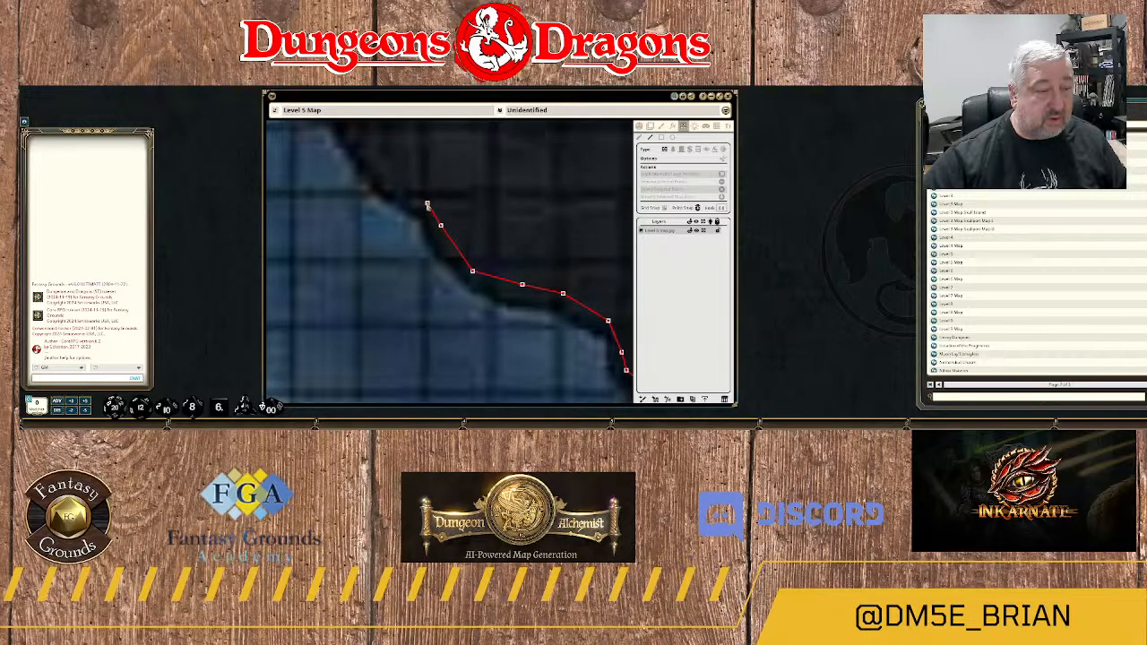
{"action": "left_click", "coordinate": [427, 204]}
{"action": "left_click", "coordinate": [400, 181]}
Trace the wall northwest over the rock shoulder, up to where the shoreline levels out westward.
{"action": "left_click_drag", "start_coordinate": [396, 203], "coordinate": [563, 374]}
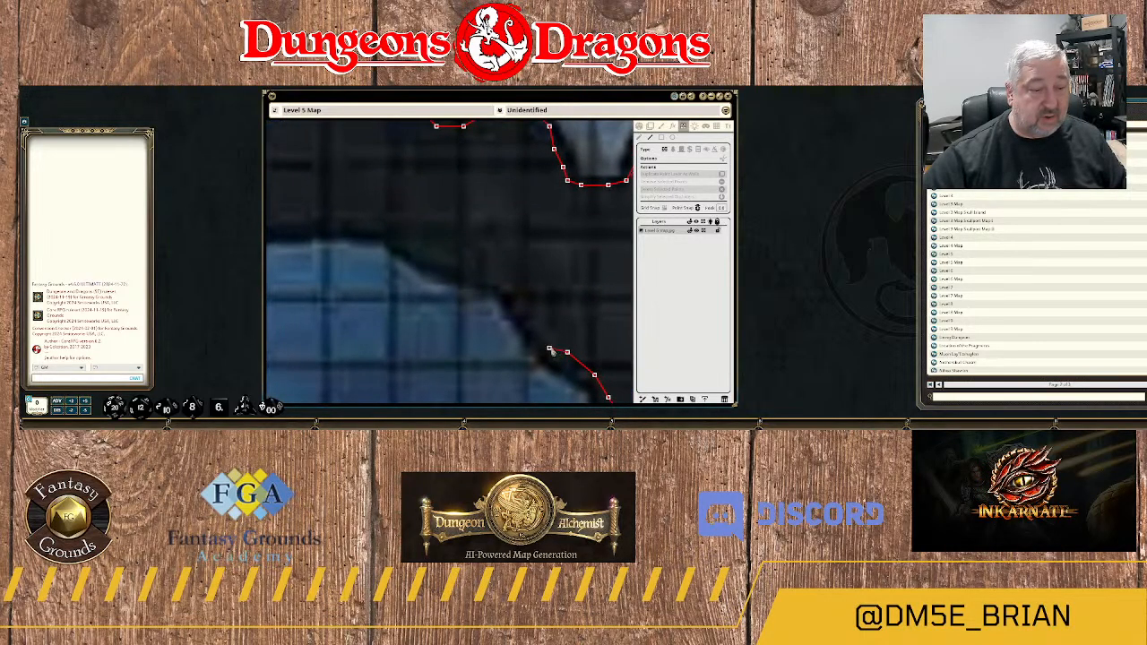
{"action": "left_click", "coordinate": [539, 330]}
{"action": "left_click", "coordinate": [508, 276]}
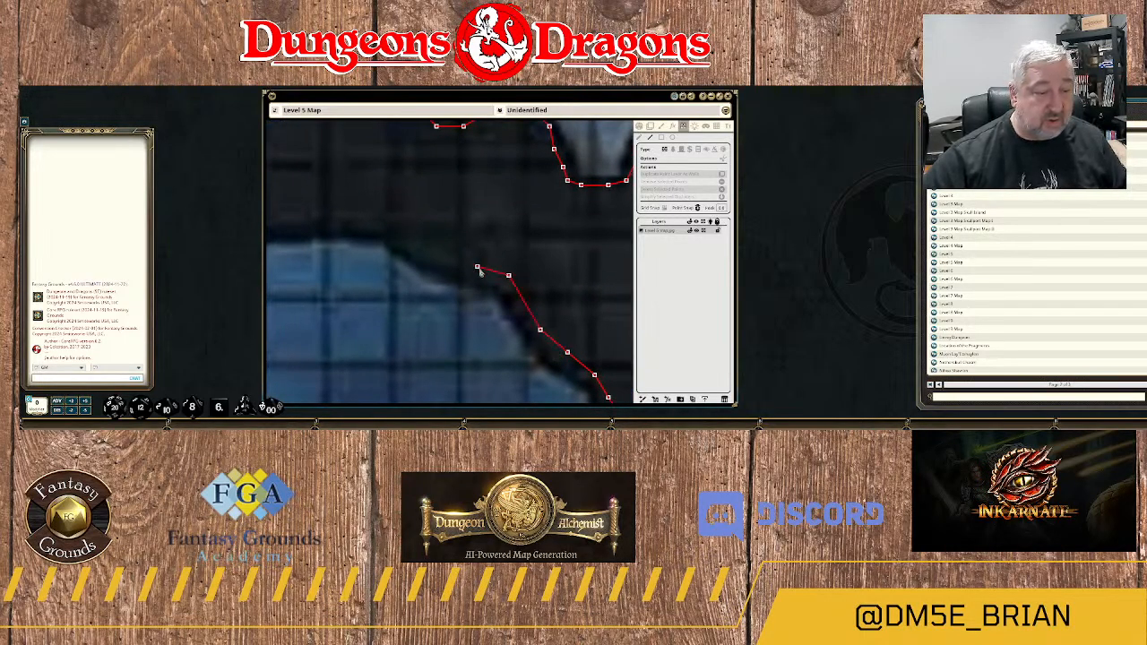
{"action": "left_click", "coordinate": [477, 267]}
{"action": "left_click", "coordinate": [435, 257]}
{"action": "left_click", "coordinate": [395, 232]}
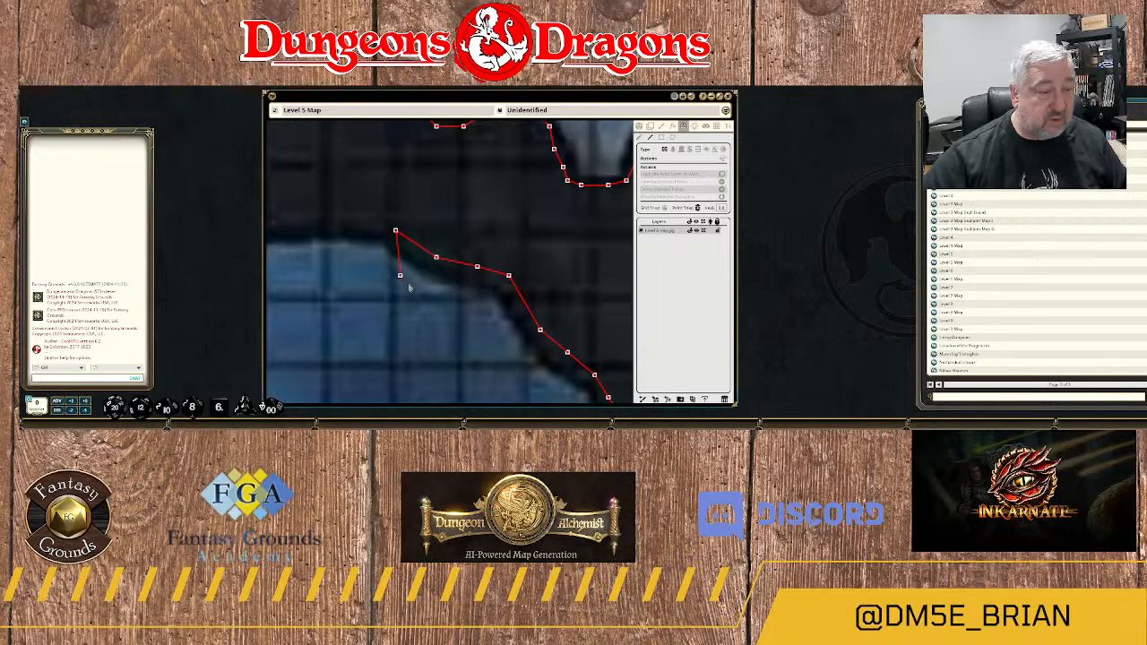
Extend the wall west along the nearly level rock edge above the blue water.
{"action": "left_click_drag", "start_coordinate": [410, 289], "coordinate": [541, 375]}
{"action": "left_click", "coordinate": [503, 303]}
{"action": "left_click", "coordinate": [455, 303]}
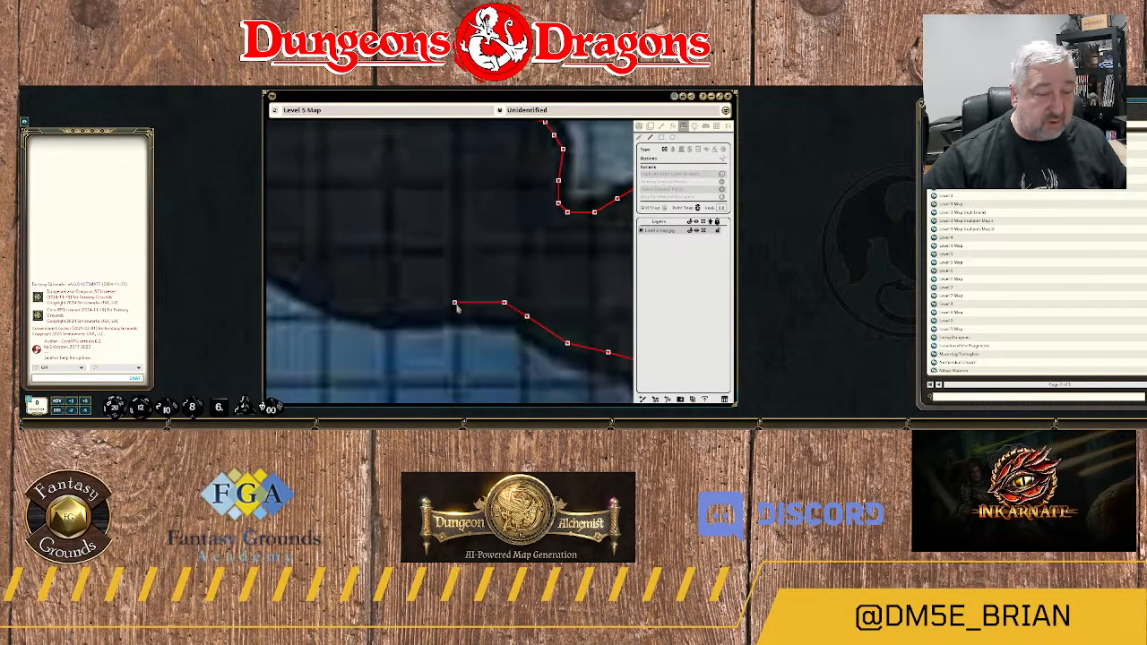
{"action": "left_click", "coordinate": [422, 306]}
{"action": "left_click", "coordinate": [387, 305]}
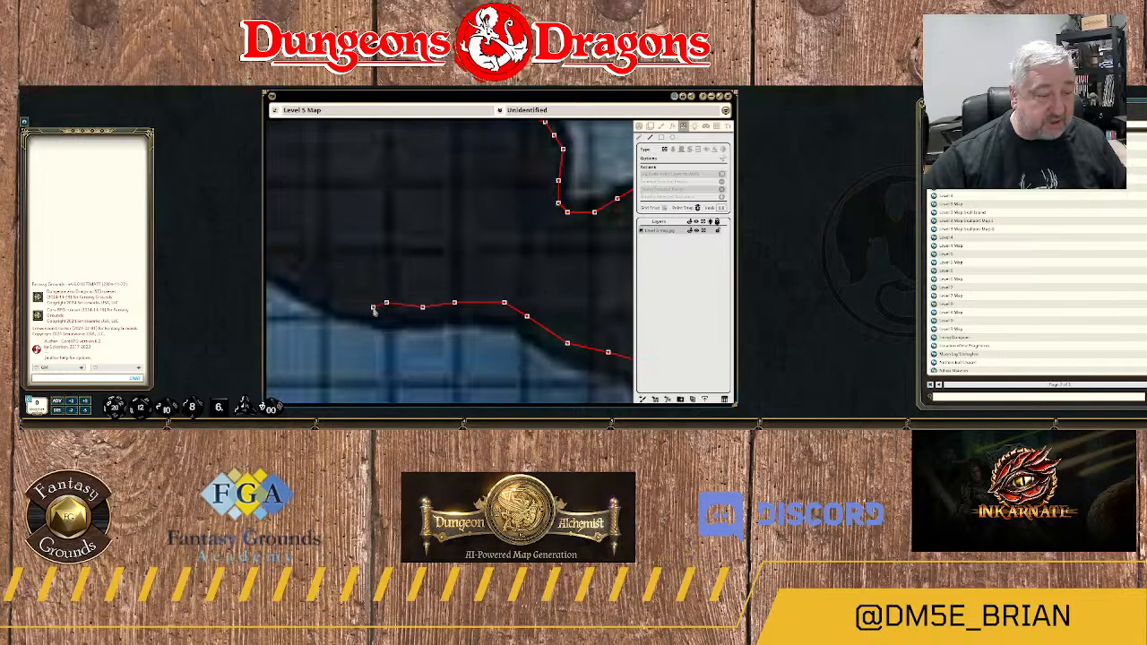
Trace the wall west and northwest around the rounded lower edge of the dark rock mass.
{"action": "left_click_drag", "start_coordinate": [364, 323], "coordinate": [532, 369]}
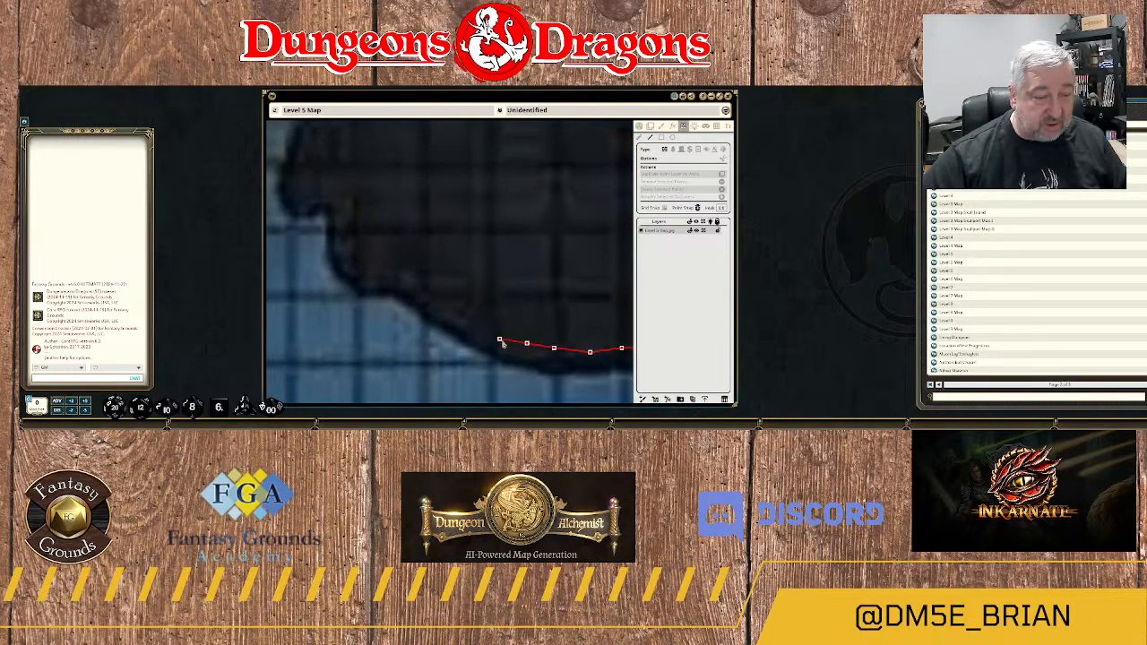
{"action": "left_click", "coordinate": [500, 340]}
{"action": "left_click", "coordinate": [472, 322]}
{"action": "left_click", "coordinate": [436, 293]}
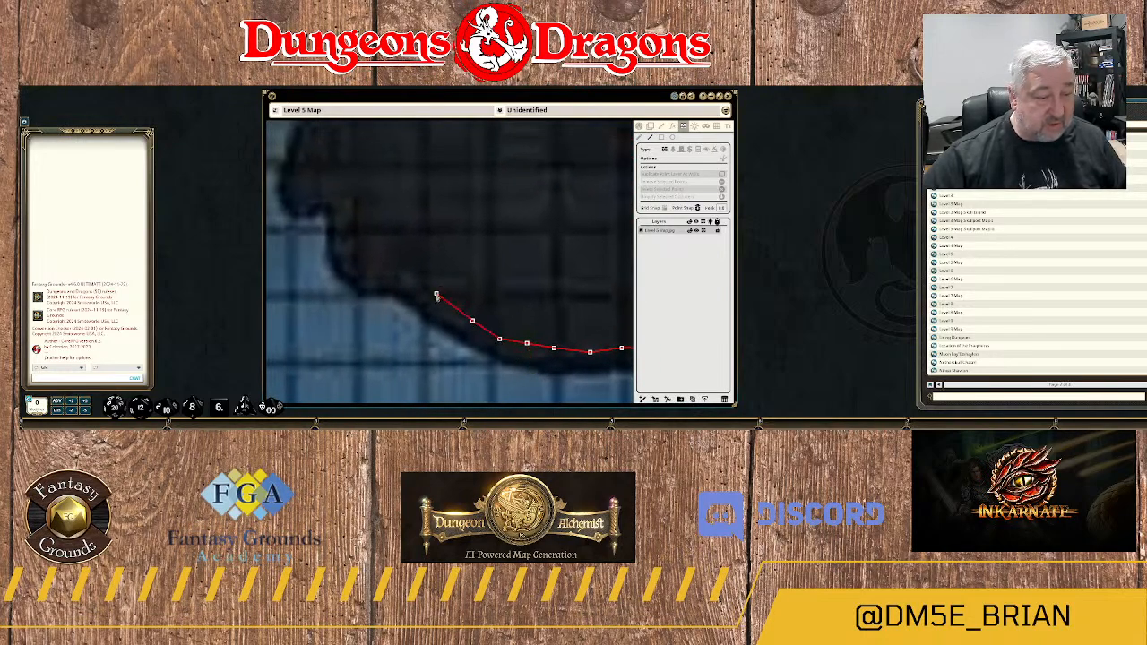
{"action": "left_click", "coordinate": [400, 270]}
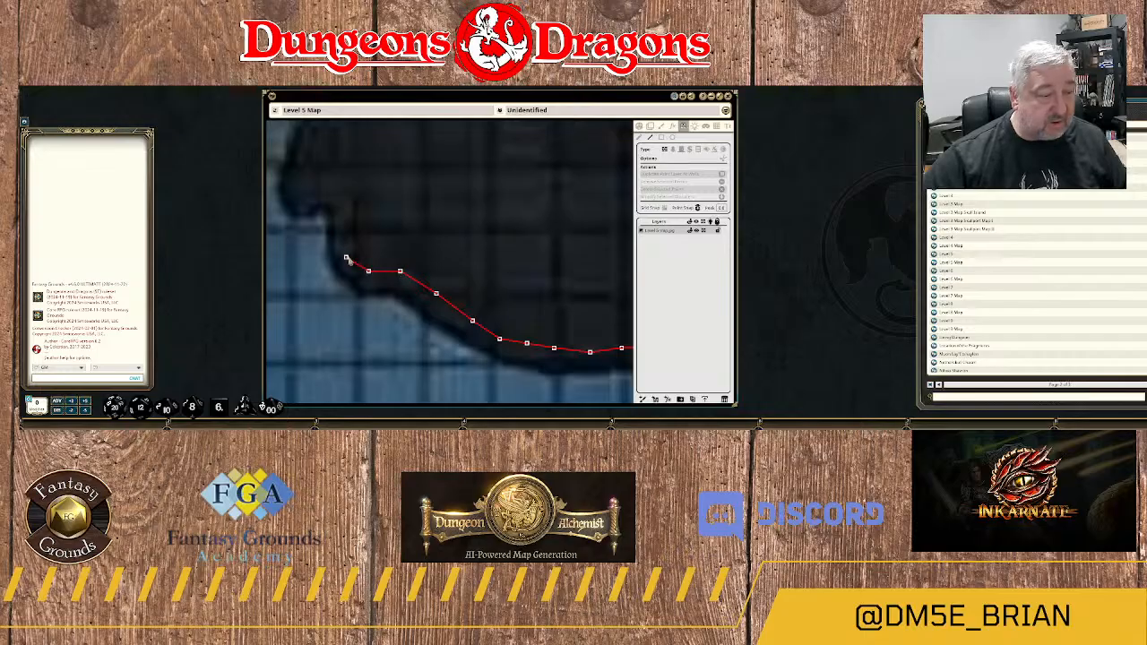
Trace the wall north around the stepped notch in the rock, ending at its western corner.
{"action": "left_click", "coordinate": [350, 262]}
{"action": "left_click", "coordinate": [350, 224]}
{"action": "left_click", "coordinate": [346, 207]}
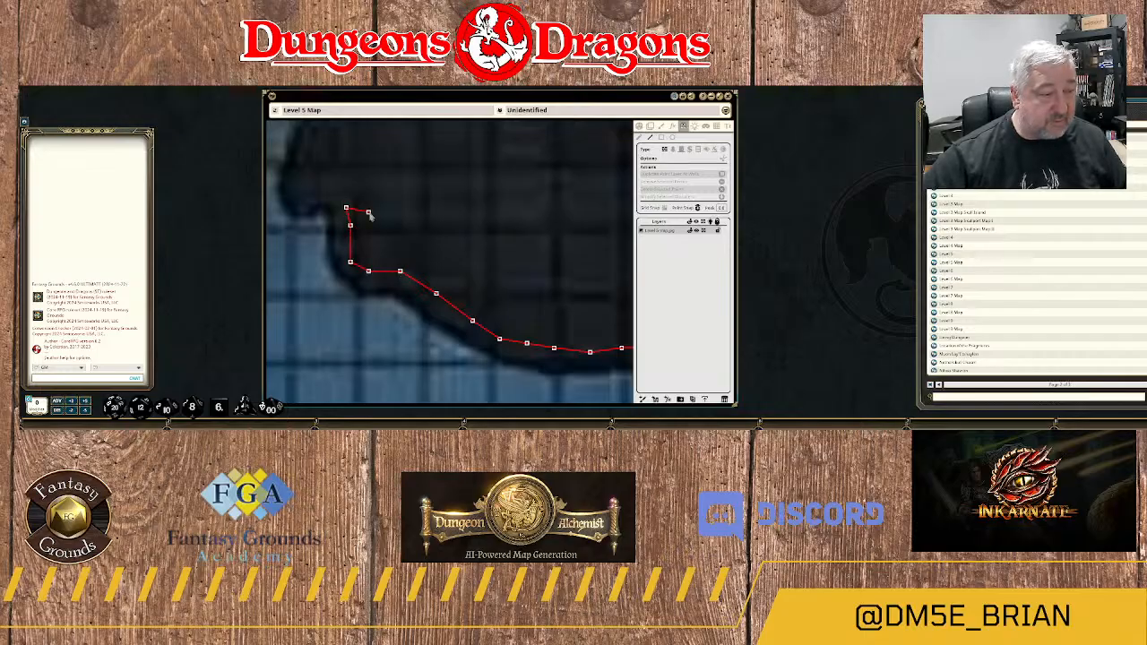
{"action": "left_click", "coordinate": [332, 185]}
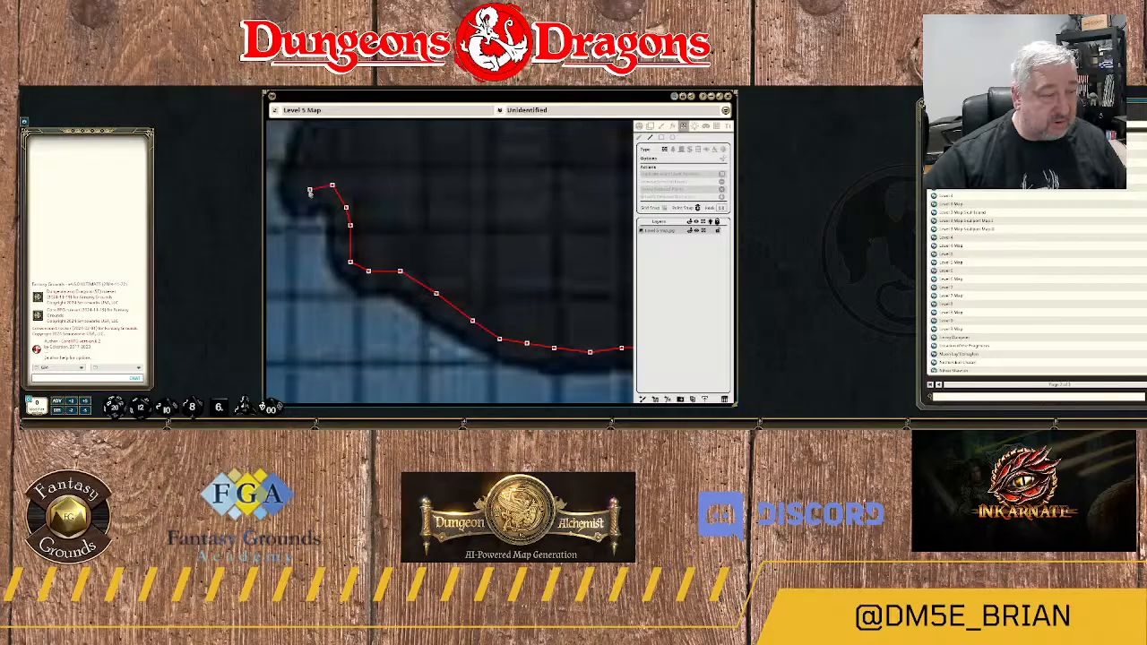
{"action": "left_click", "coordinate": [296, 188]}
Continue the wall north along the rock edge past the green terrain outline and join it to the existing wall end.
{"action": "left_click_drag", "start_coordinate": [314, 172], "coordinate": [392, 358]}
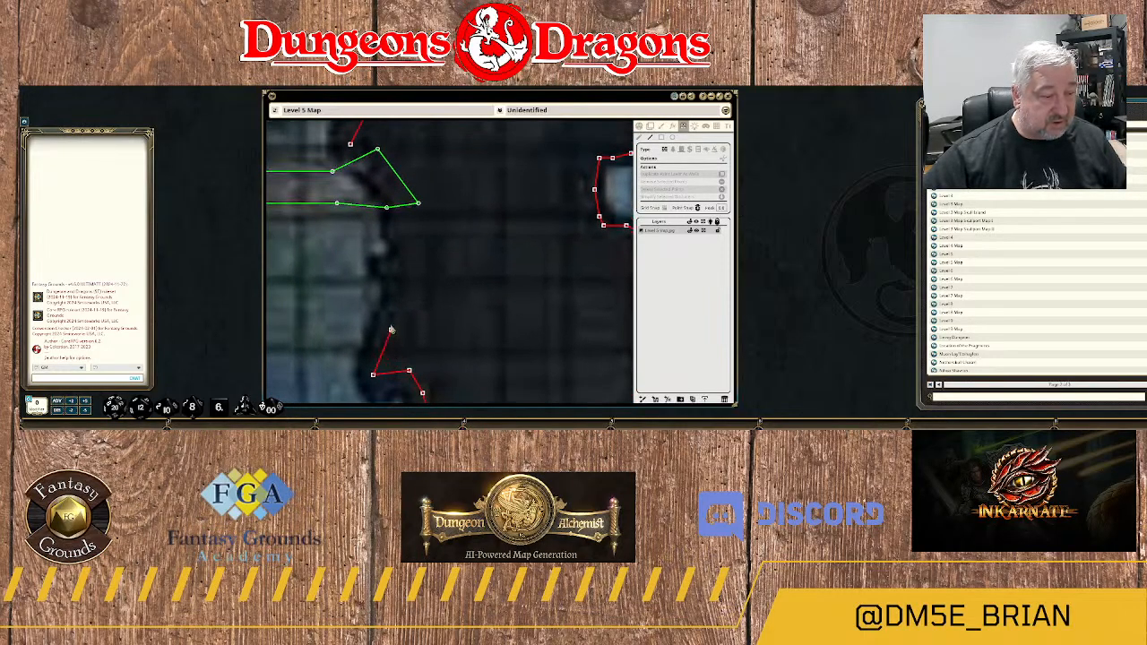
{"action": "left_click", "coordinate": [386, 321]}
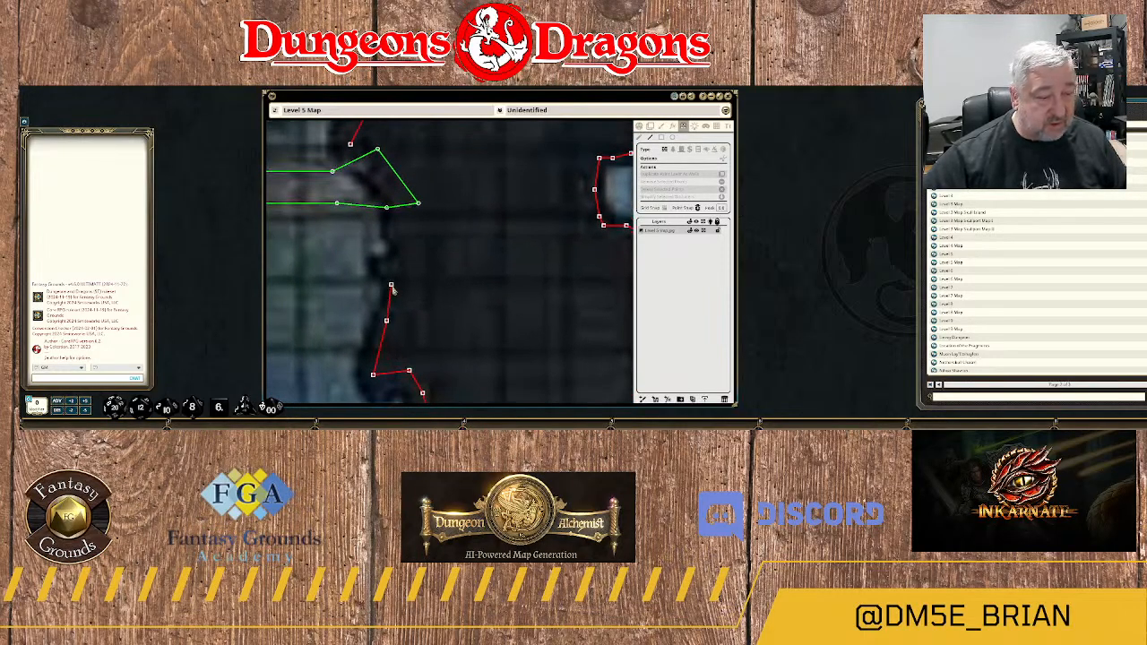
{"action": "left_click", "coordinate": [400, 286]}
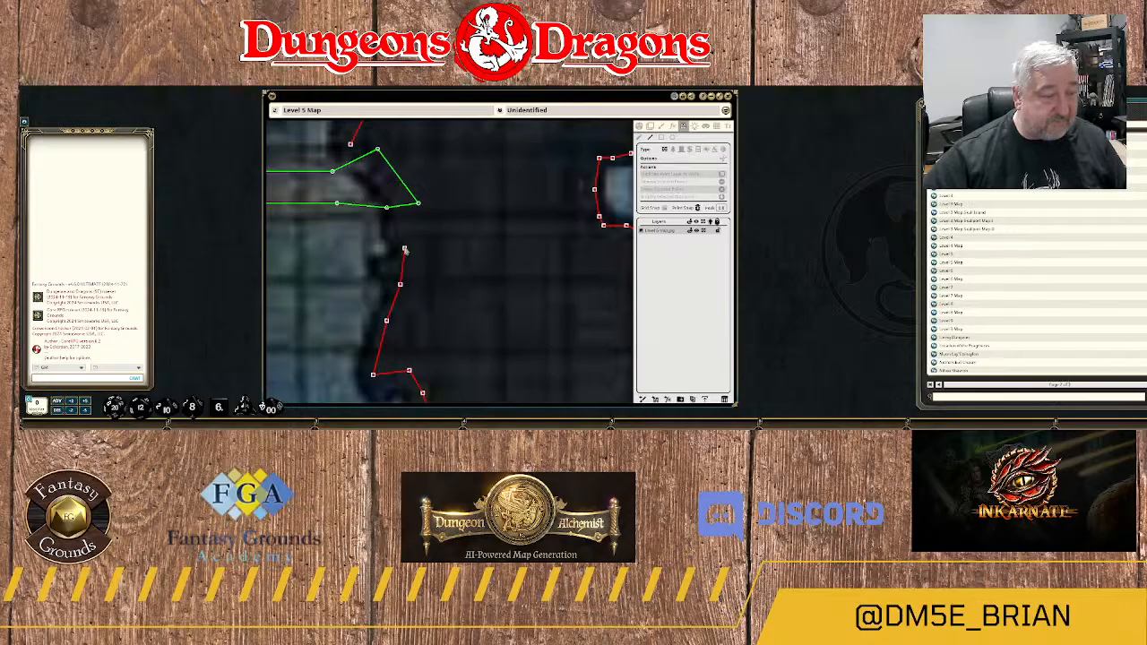
{"action": "left_click", "coordinate": [396, 220]}
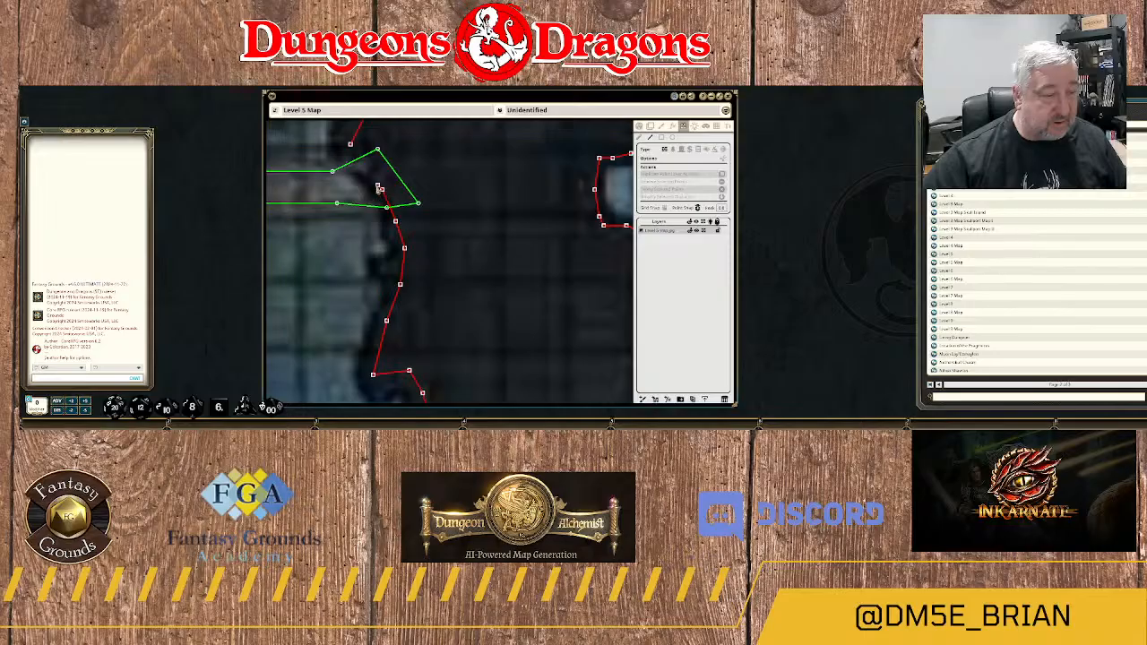
{"action": "left_click", "coordinate": [381, 189]}
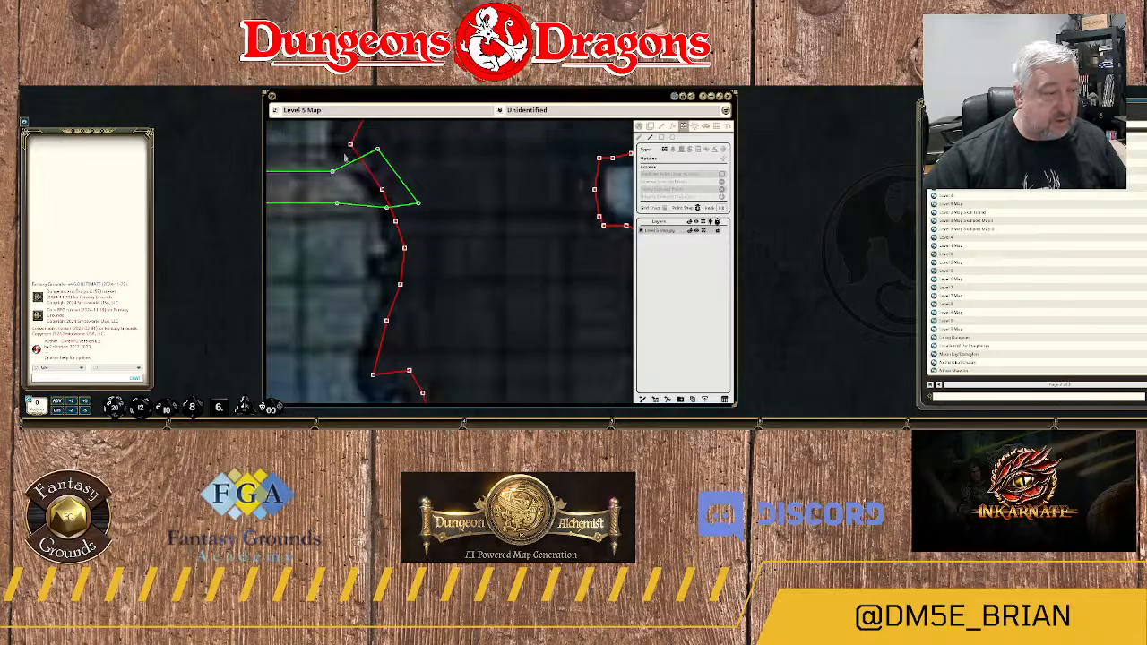
{"action": "scroll", "coordinate": [438, 290], "scroll_direction": "down", "scroll_amount": 10}
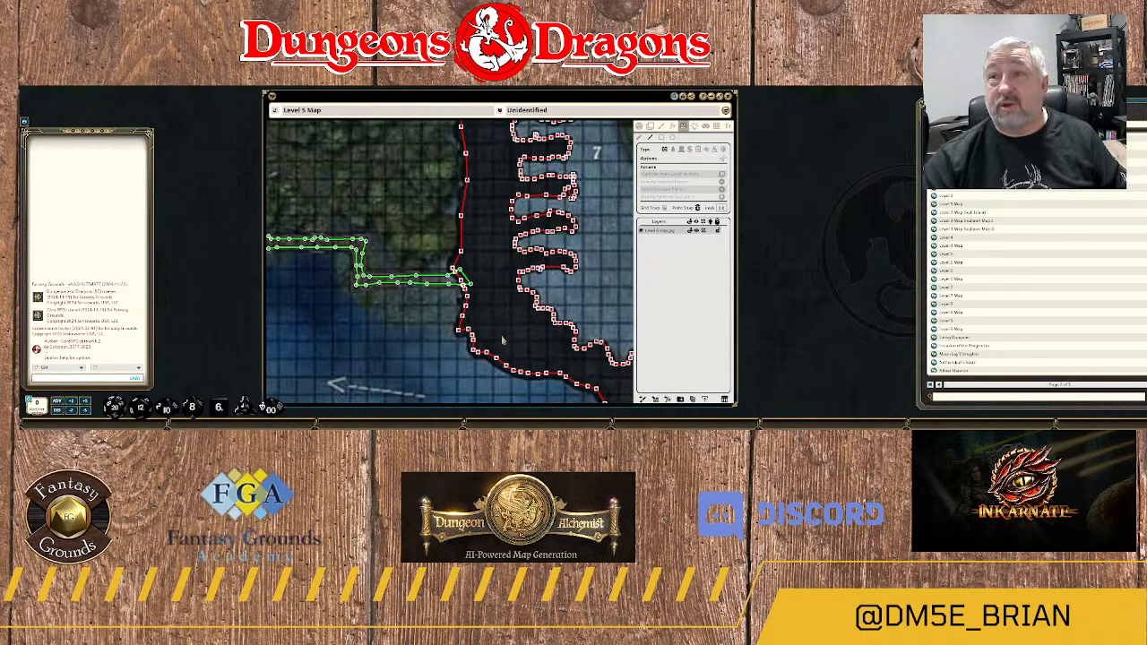
Start a new wall on the dark rock between areas 4E and 4B, below the 4D bridge, tracing around its western edge.
{"action": "scroll", "coordinate": [410, 380], "scroll_direction": "down", "scroll_amount": 10}
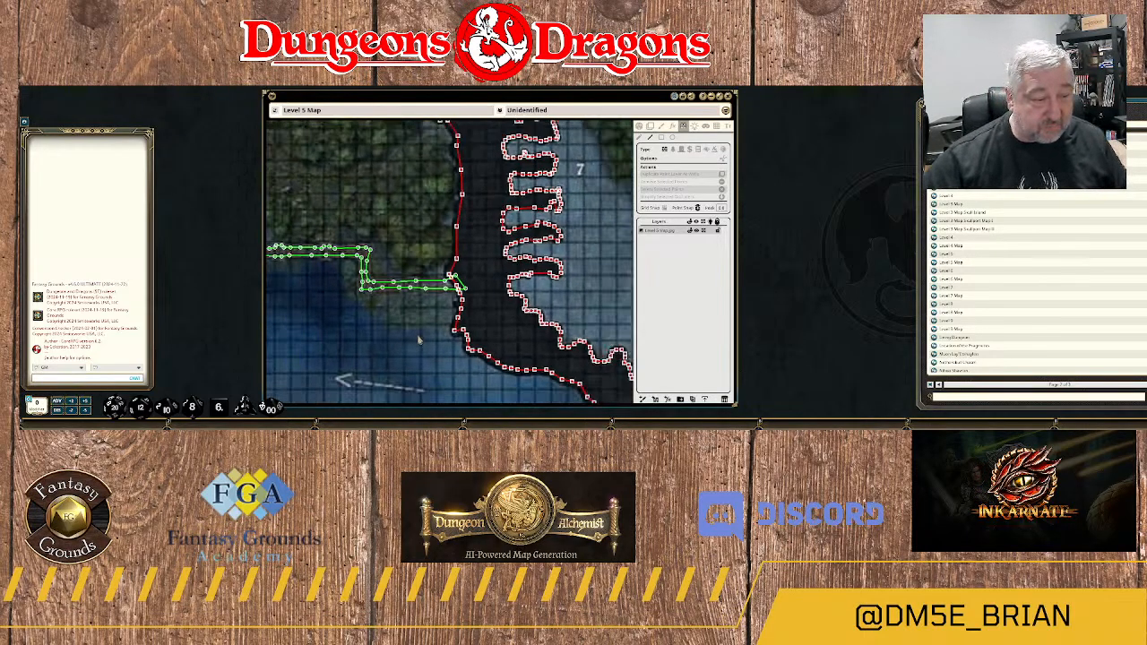
{"action": "scroll", "coordinate": [516, 303], "scroll_direction": "up", "scroll_amount": 10}
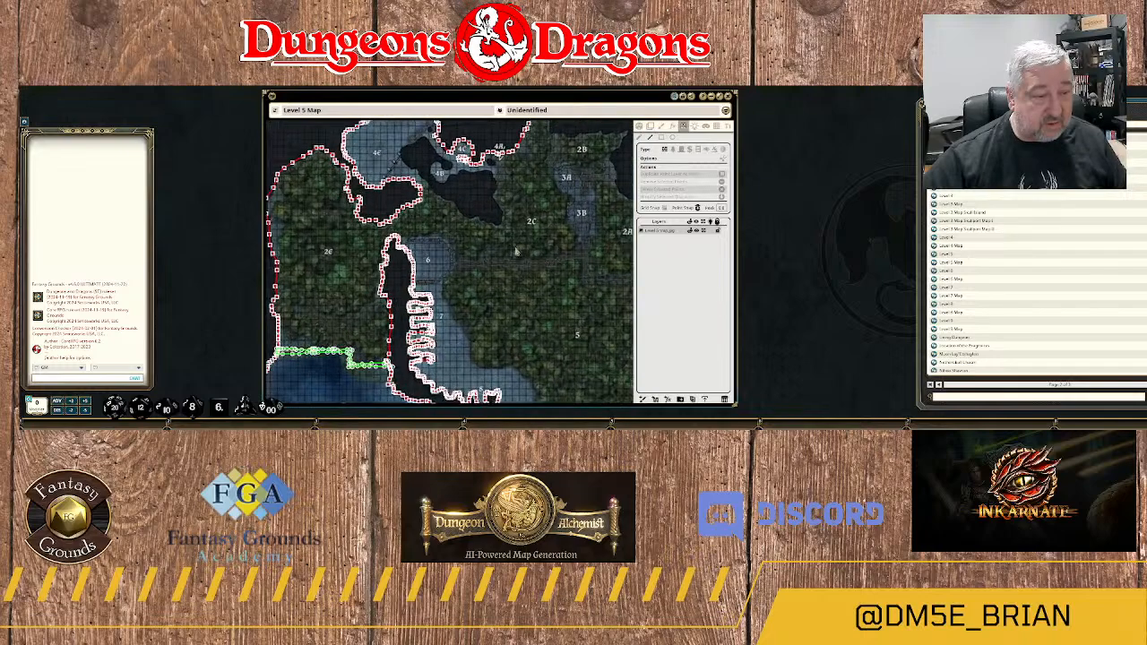
{"action": "scroll", "coordinate": [494, 293], "scroll_direction": "up", "scroll_amount": 4}
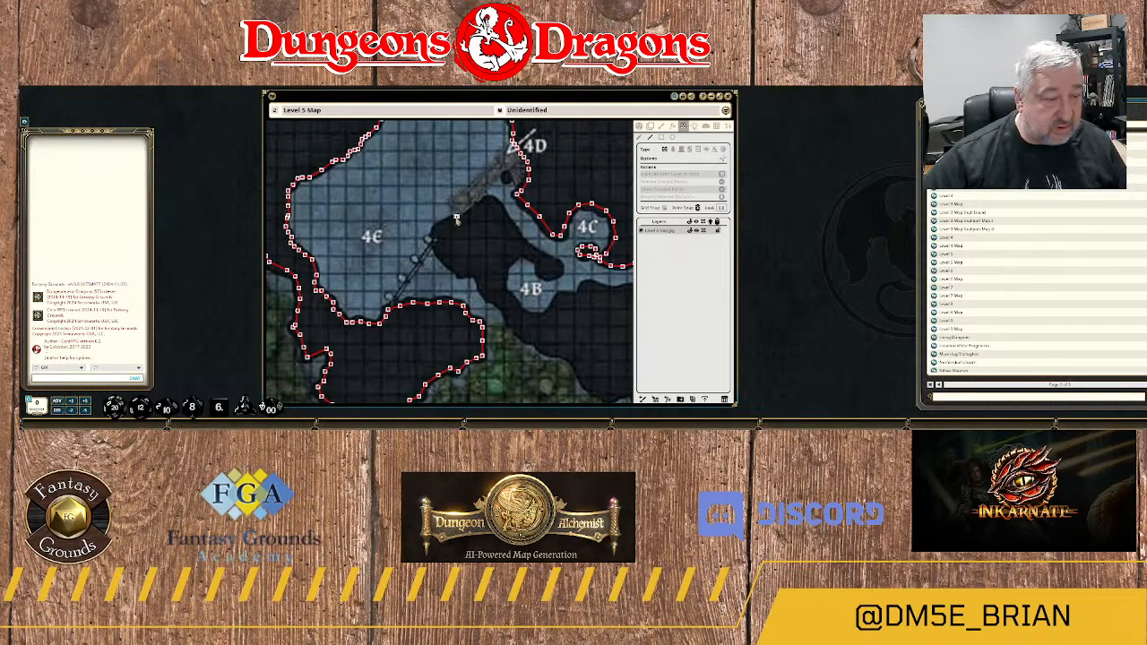
{"action": "left_click", "coordinate": [456, 218]}
{"action": "left_click", "coordinate": [440, 228]}
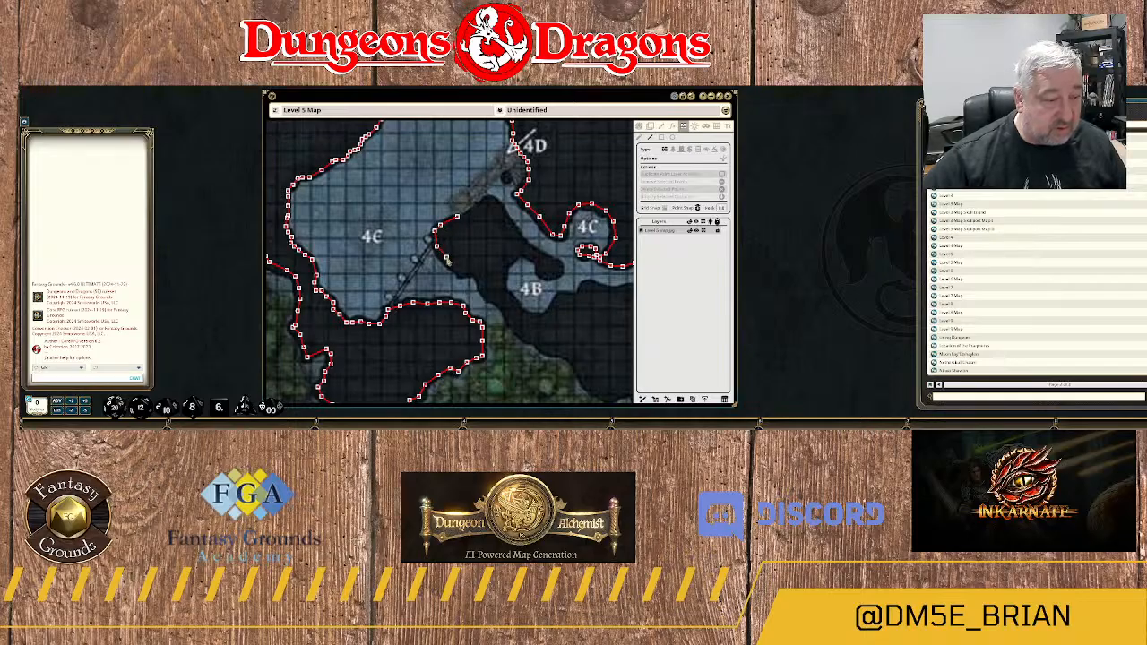
{"action": "left_click", "coordinate": [446, 259]}
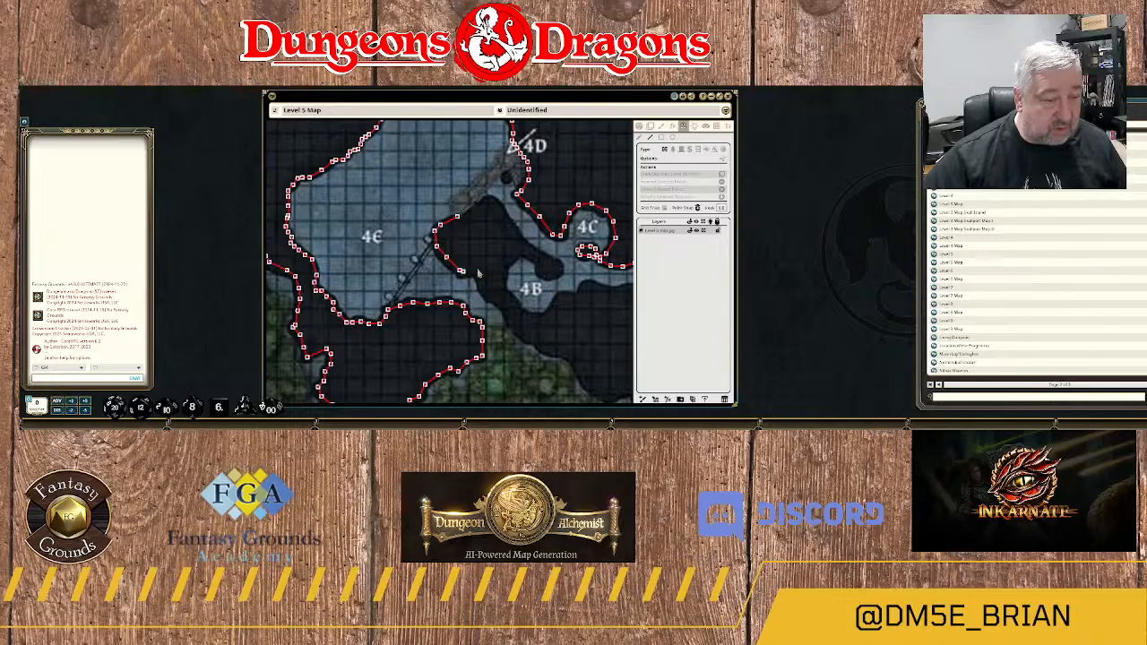
{"action": "left_click", "coordinate": [479, 271]}
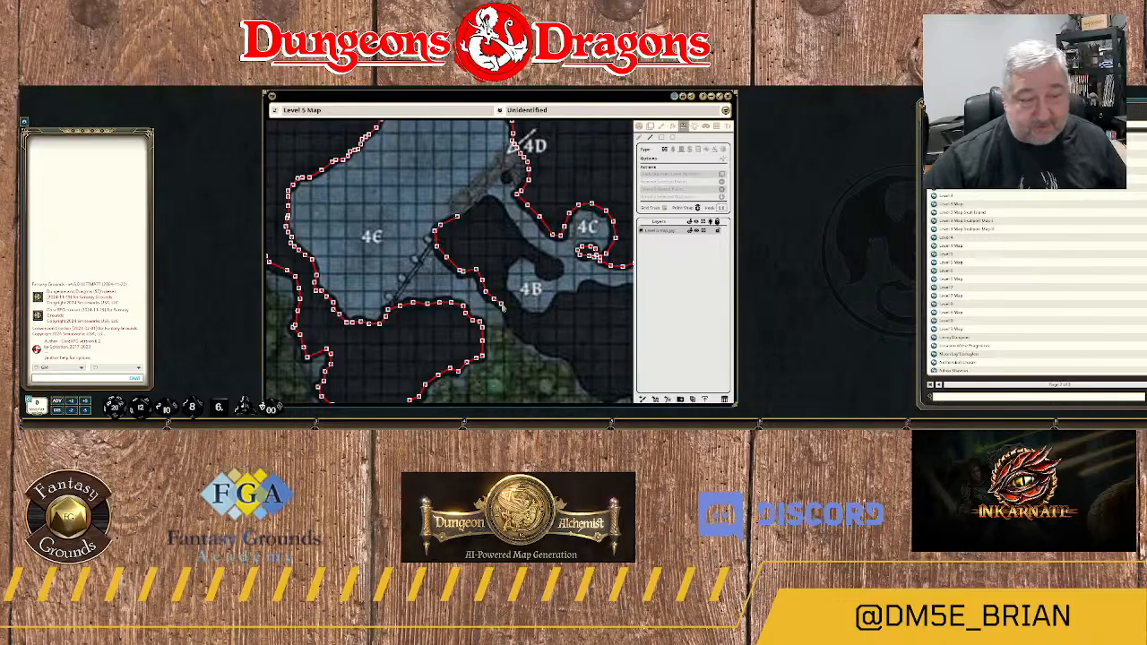
Continue the wall southeast along the dark rock's lower edge, following the green terrain outline south of area 4B.
{"action": "left_click", "coordinate": [536, 339]}
{"action": "scroll", "coordinate": [563, 359], "scroll_direction": "up", "scroll_amount": 3}
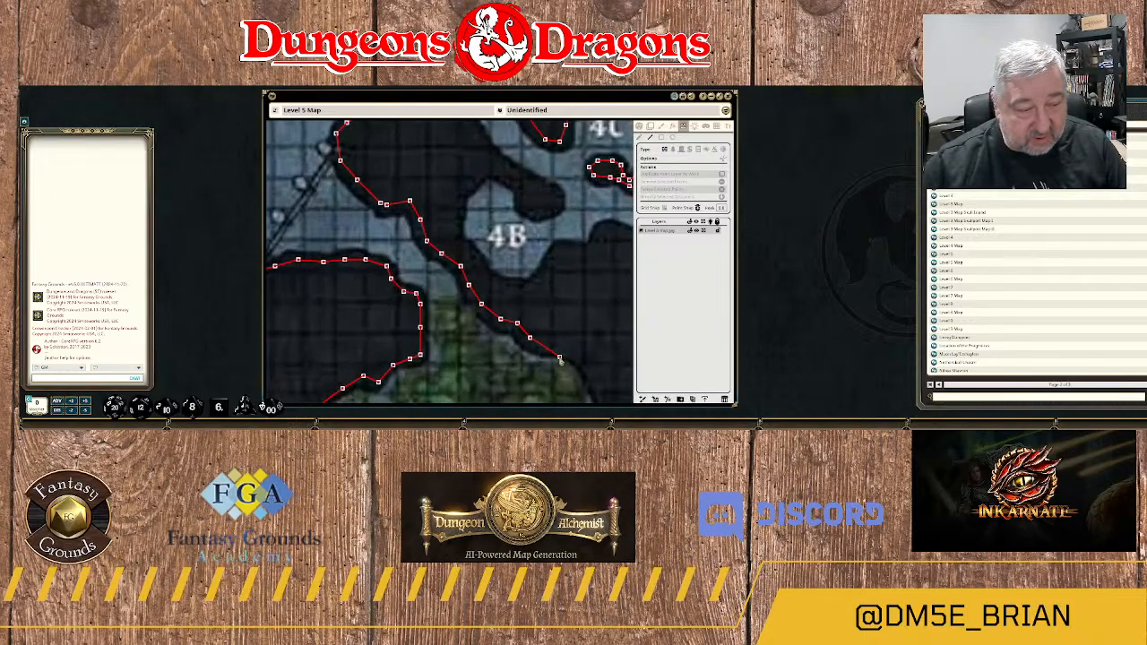
{"action": "left_click_drag", "start_coordinate": [565, 349], "coordinate": [499, 317]}
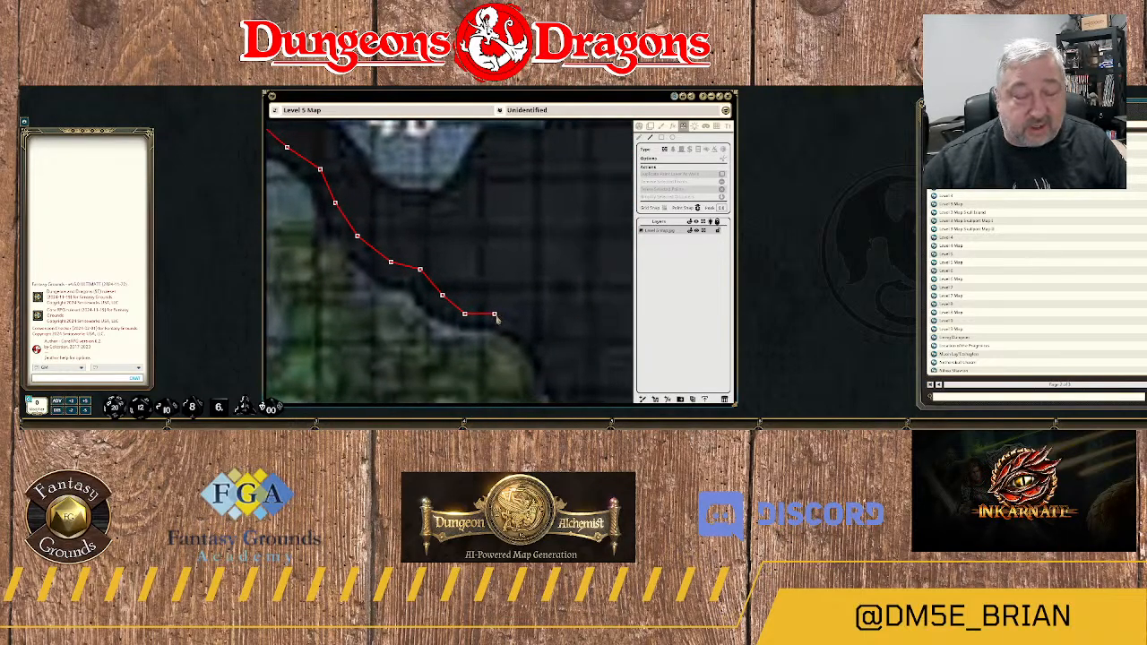
{"action": "left_click", "coordinate": [513, 321]}
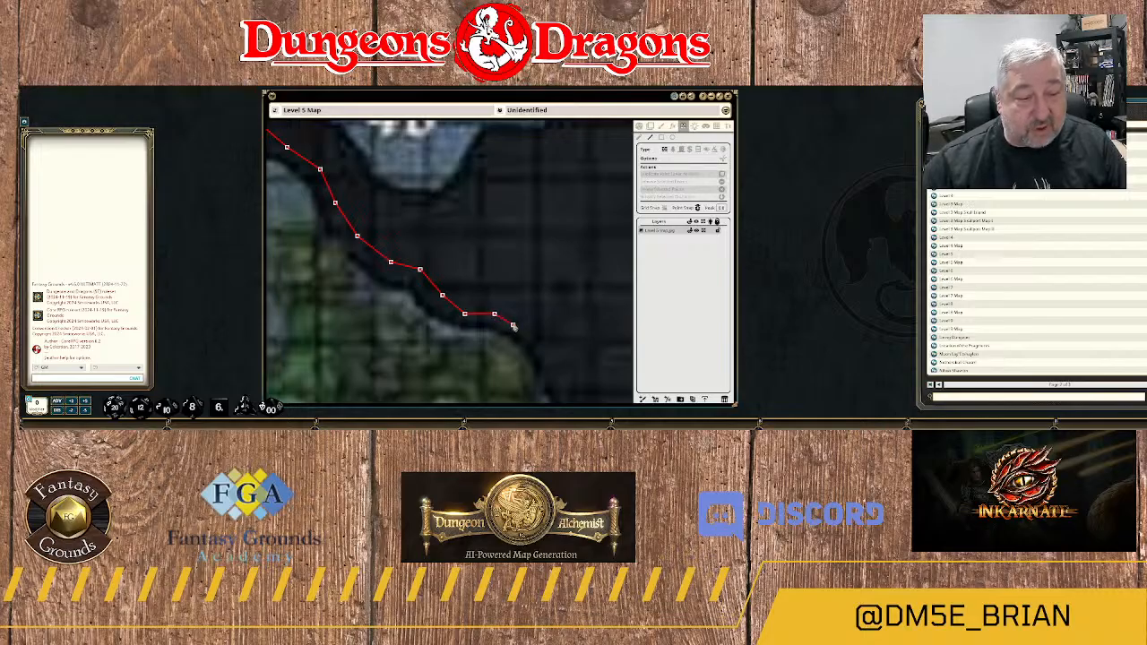
{"action": "left_click", "coordinate": [532, 341]}
{"action": "left_click", "coordinate": [540, 360]}
Trace the wall down the rock's steep slope beside the green terrain toward the dip in its lower edge.
{"action": "left_click_drag", "start_coordinate": [550, 364], "coordinate": [496, 233]}
{"action": "left_click", "coordinate": [495, 243]}
{"action": "left_click", "coordinate": [506, 266]}
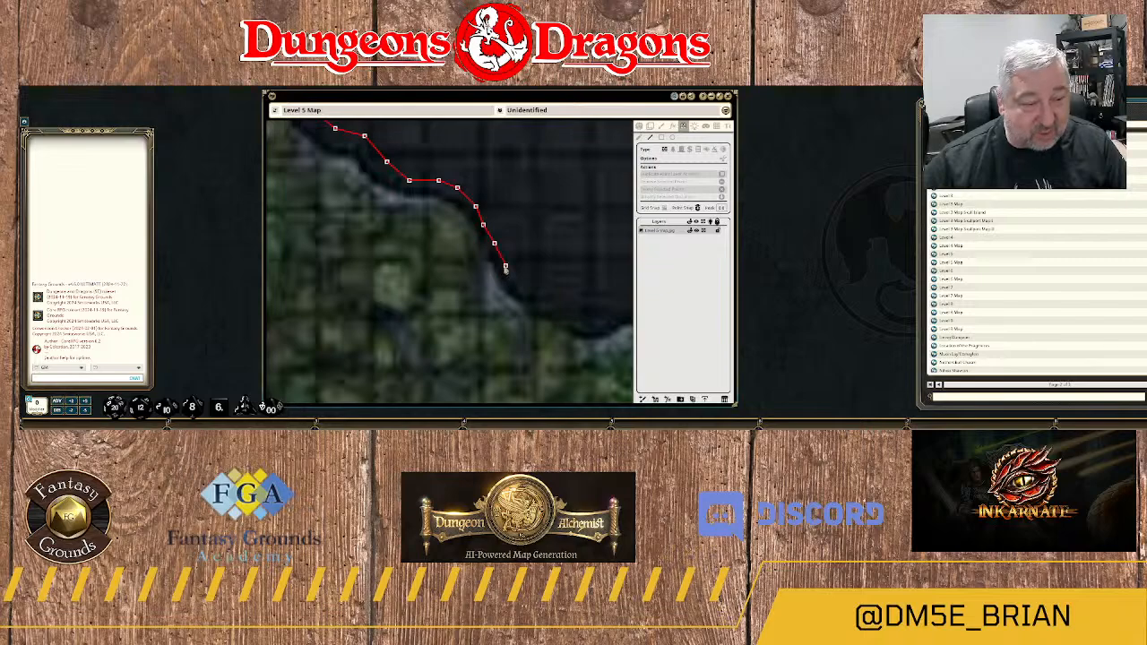
{"action": "left_click", "coordinate": [517, 283]}
{"action": "left_click", "coordinate": [532, 293]}
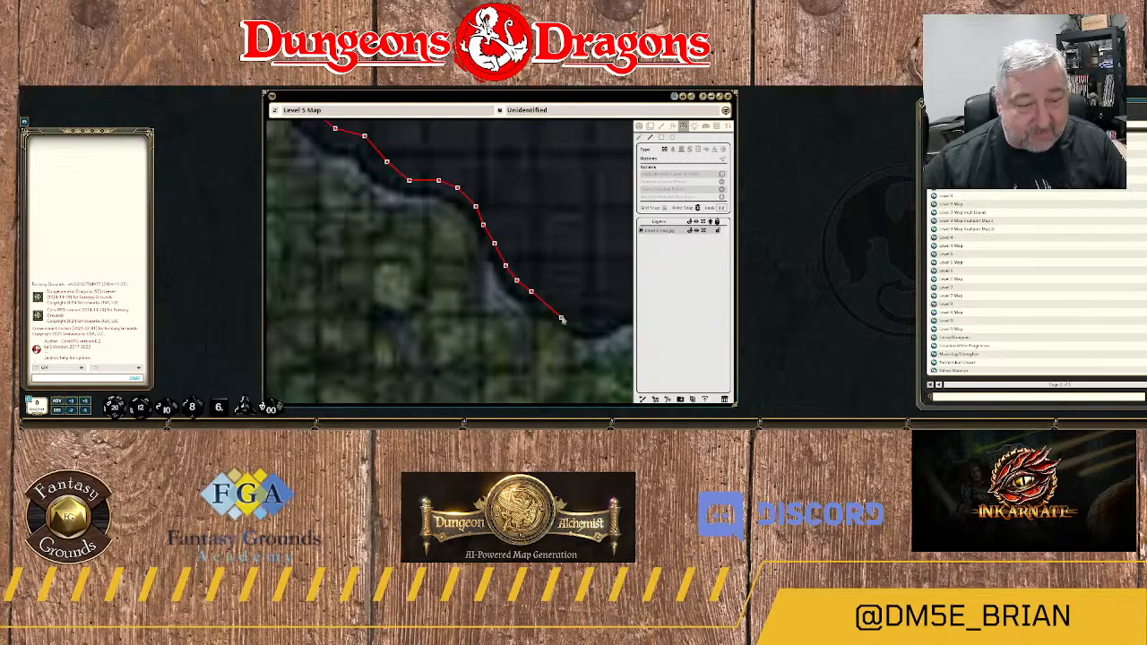
{"action": "left_click", "coordinate": [561, 314]}
Carry the wall through the low dip and around the small stepped bump on the rock's lower edge.
{"action": "left_click_drag", "start_coordinate": [584, 317], "coordinate": [463, 327]}
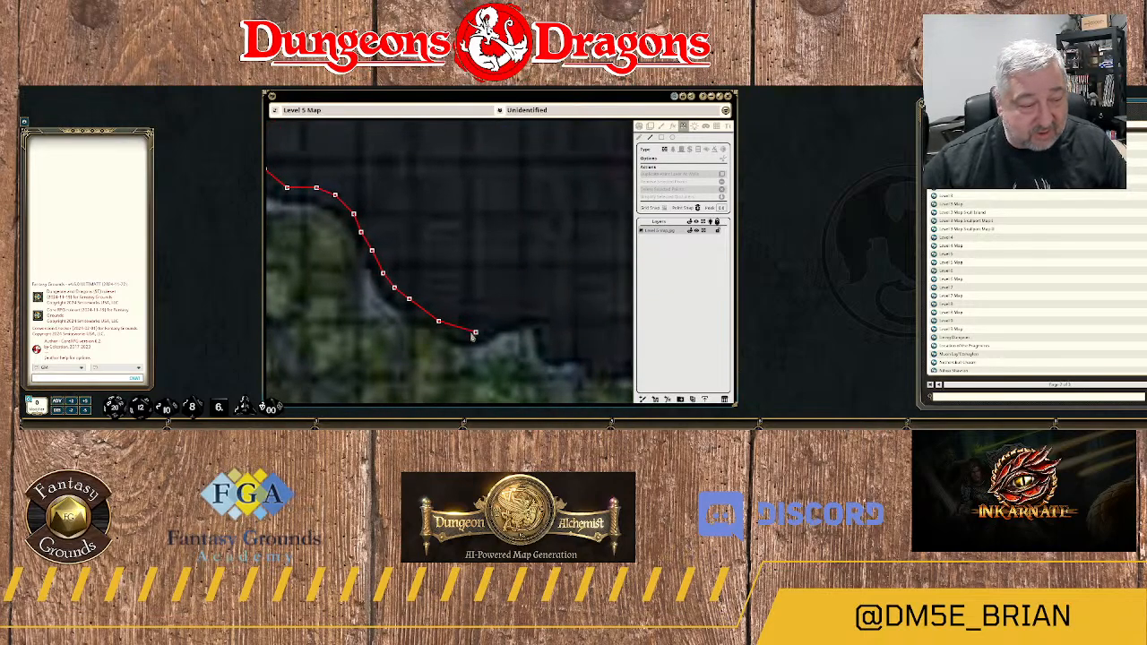
{"action": "left_click", "coordinate": [465, 332]}
{"action": "left_click", "coordinate": [480, 333]}
{"action": "left_click", "coordinate": [505, 326]}
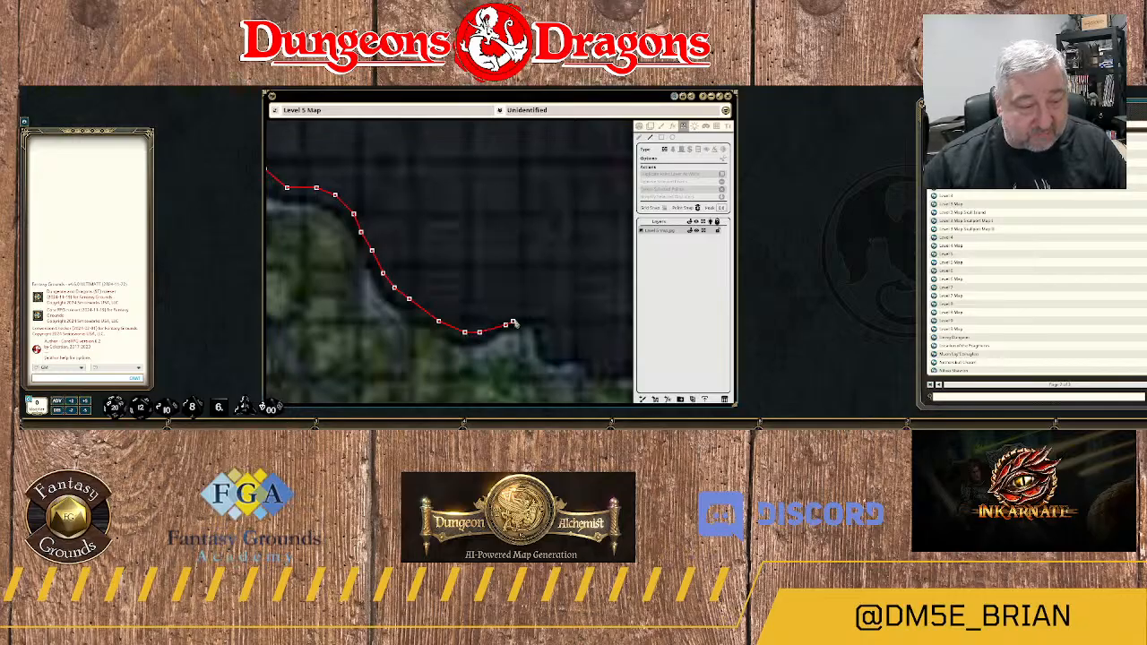
{"action": "left_click", "coordinate": [524, 318]}
{"action": "left_click", "coordinate": [543, 329]}
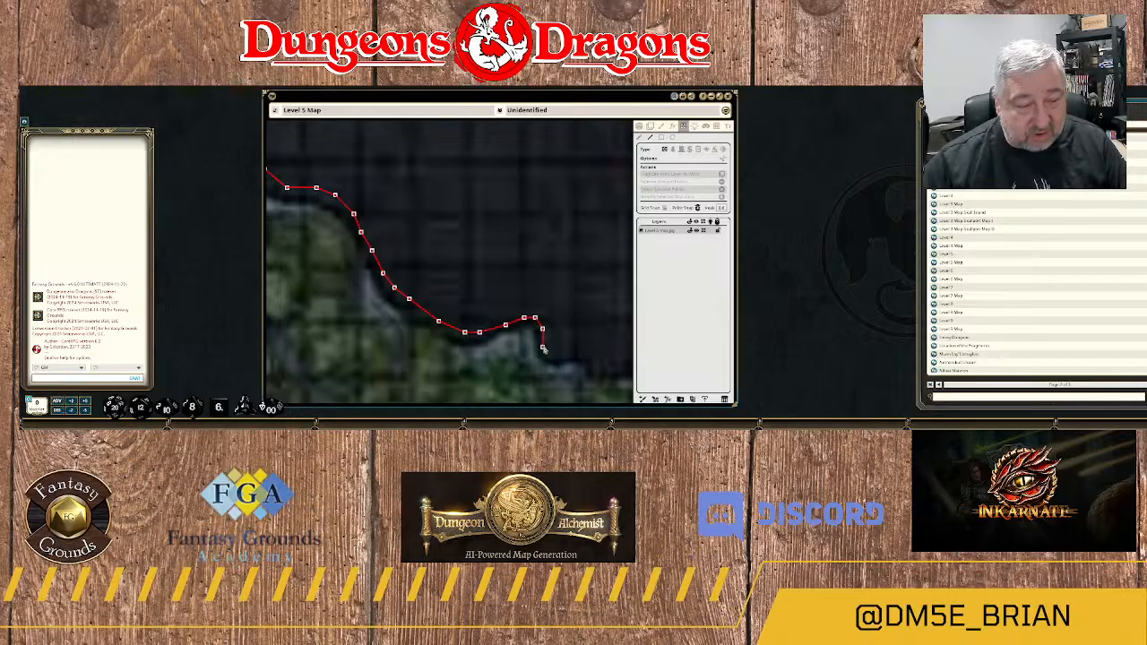
{"action": "left_click", "coordinate": [552, 356]}
{"action": "left_click", "coordinate": [569, 355]}
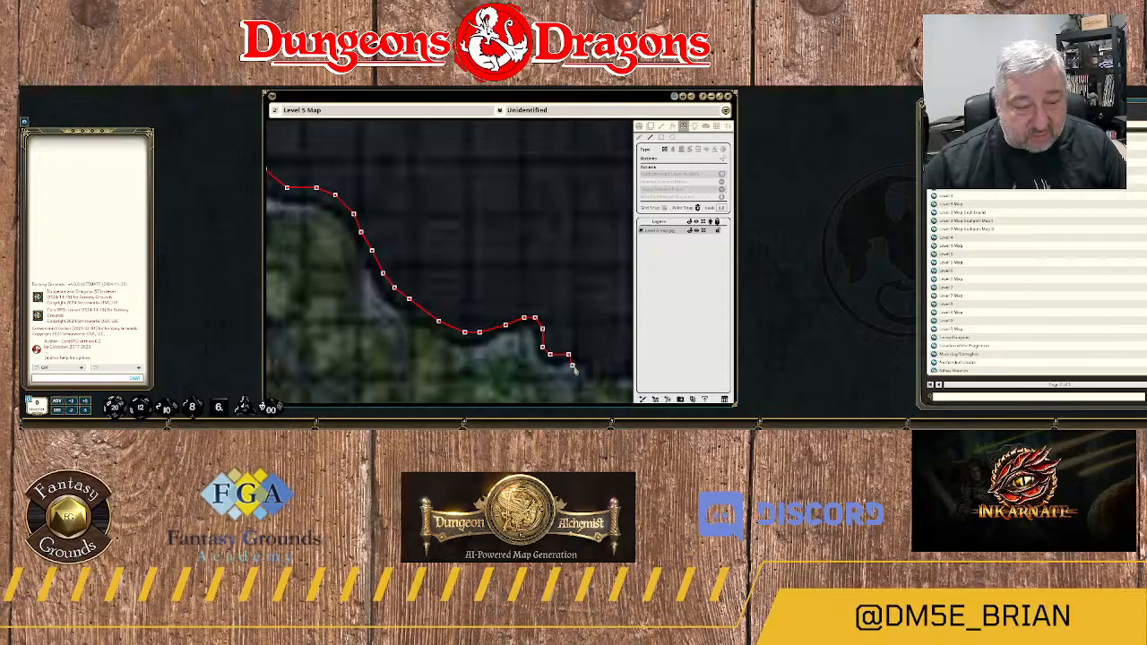
Extend the wall east along the rock's lower edge and around its rounded southeastern tip.
{"action": "left_click_drag", "start_coordinate": [575, 368], "coordinate": [445, 345]}
{"action": "left_click", "coordinate": [454, 333]}
{"action": "left_click", "coordinate": [472, 347]}
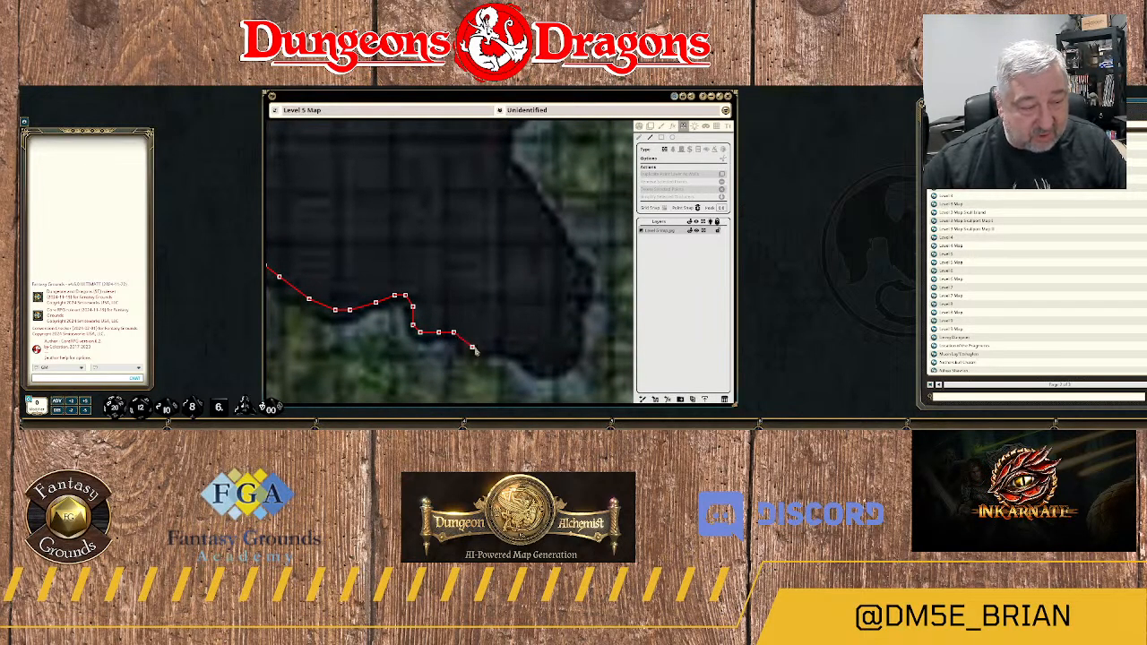
{"action": "left_click", "coordinate": [498, 347]}
{"action": "left_click", "coordinate": [521, 350]}
{"action": "left_click", "coordinate": [535, 365]}
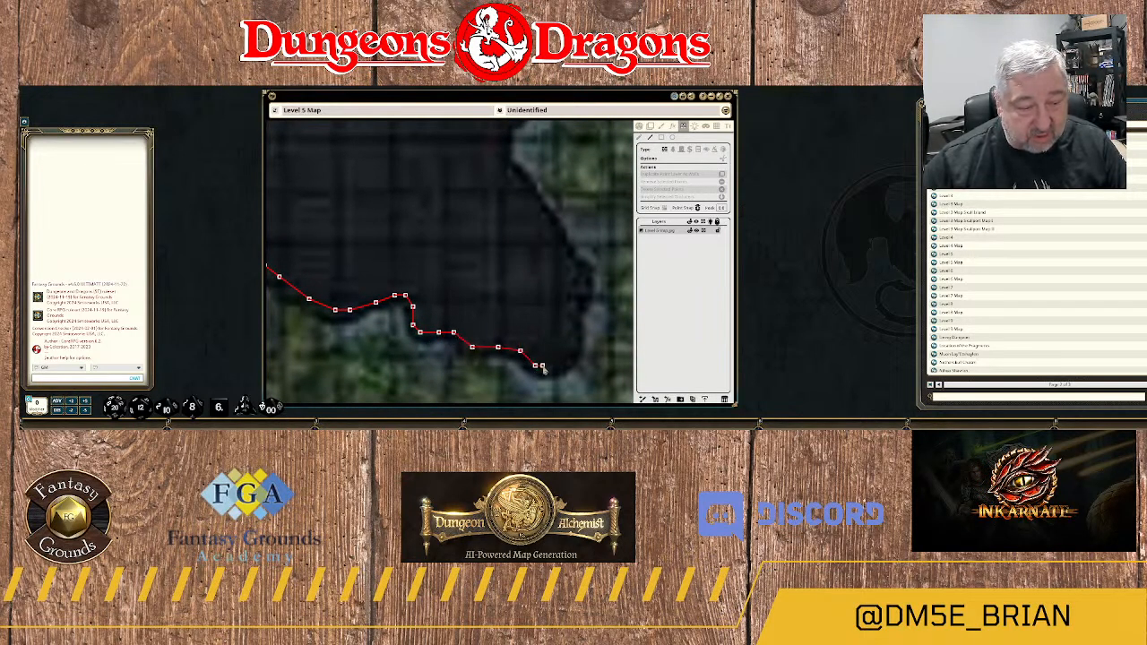
{"action": "left_click", "coordinate": [550, 368]}
{"action": "left_click", "coordinate": [564, 362]}
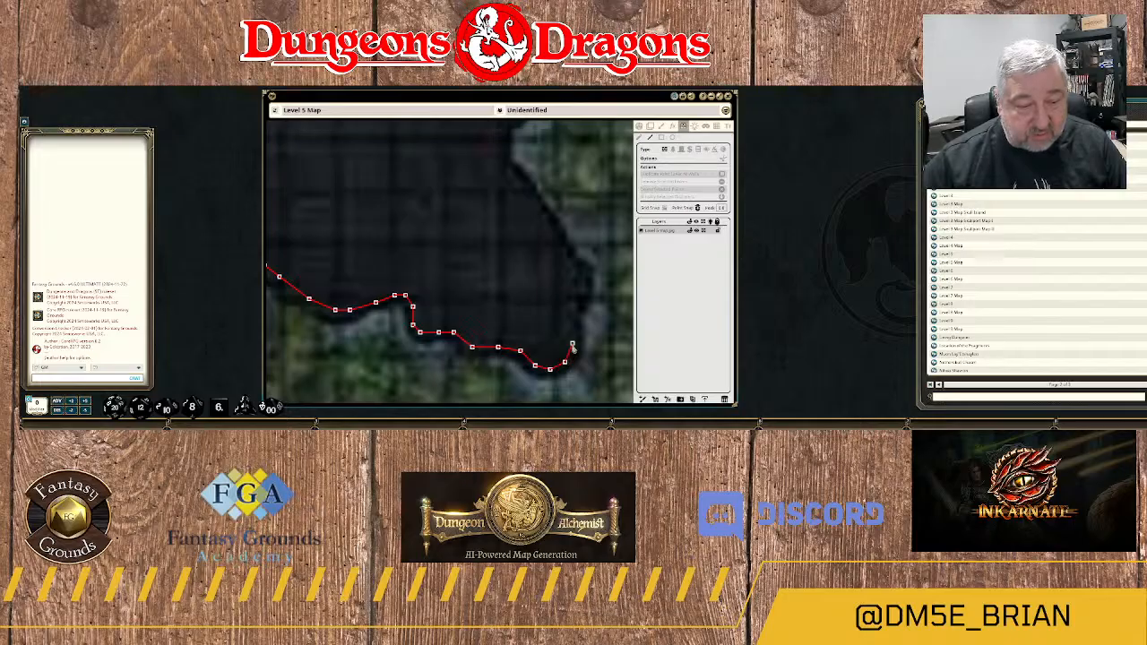
Trace the wall north and northwest up the rock's eastern edge to the inward corner by the green terrain.
{"action": "left_click", "coordinate": [572, 342]}
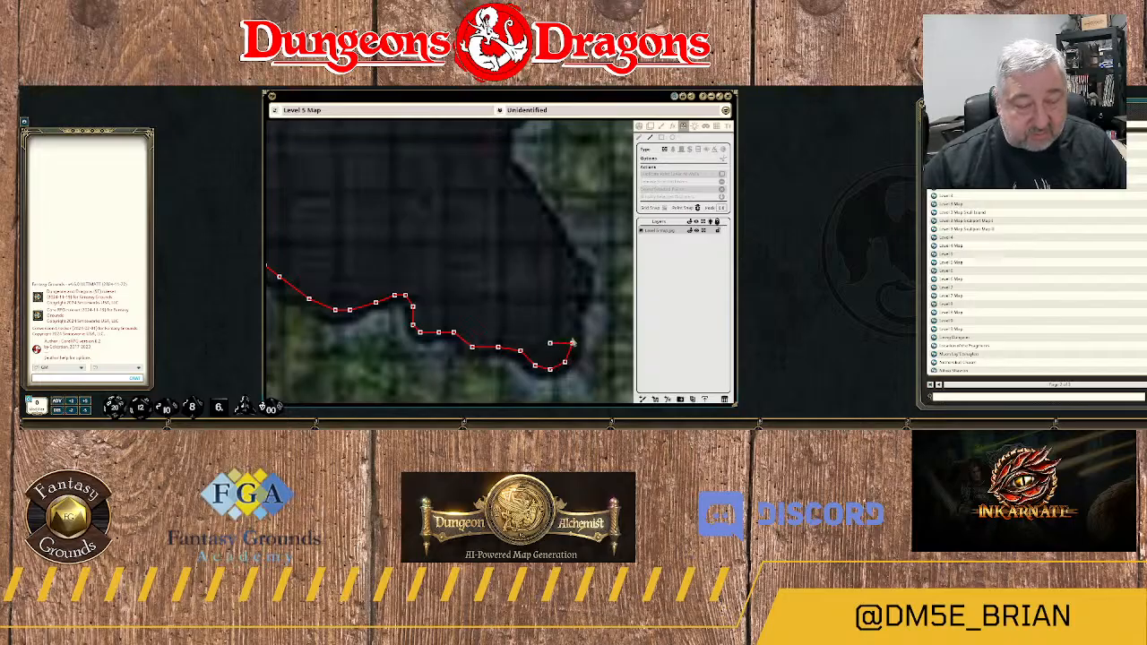
{"action": "left_click", "coordinate": [583, 295]}
{"action": "left_click", "coordinate": [584, 284]}
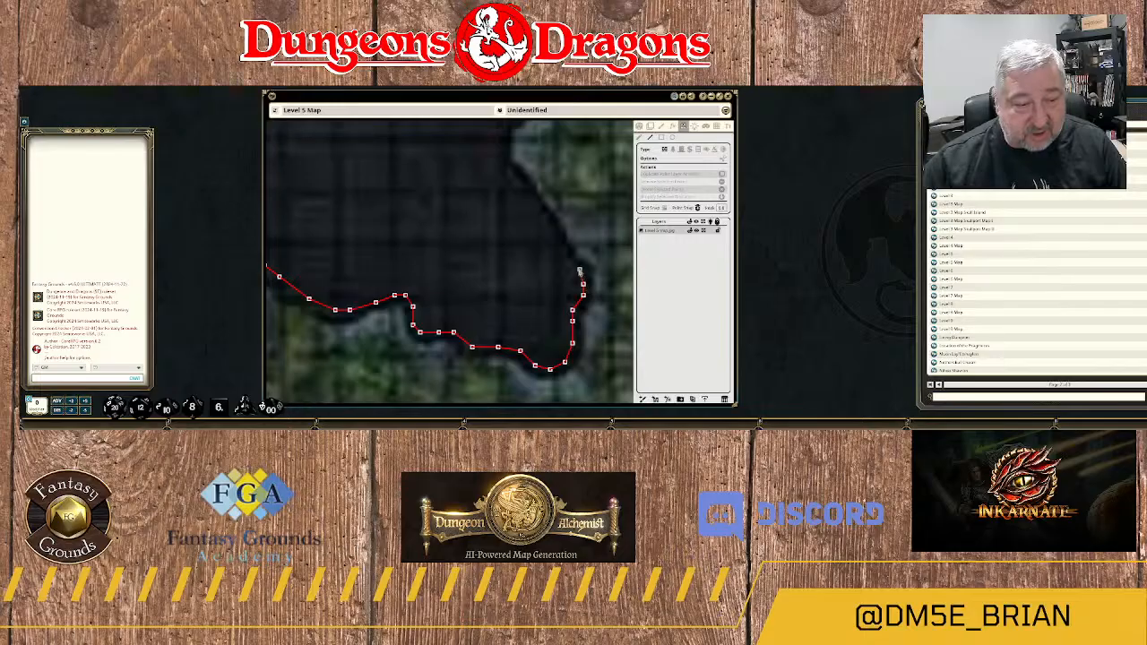
{"action": "left_click", "coordinate": [572, 265]}
{"action": "left_click", "coordinate": [561, 246]}
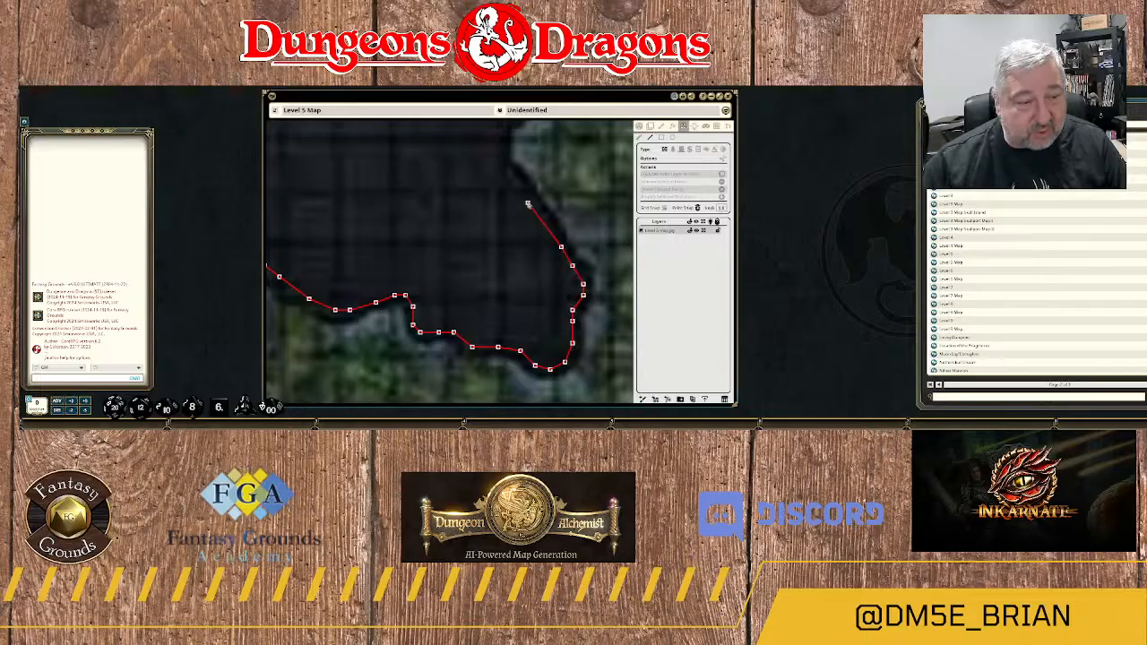
{"action": "left_click", "coordinate": [507, 173]}
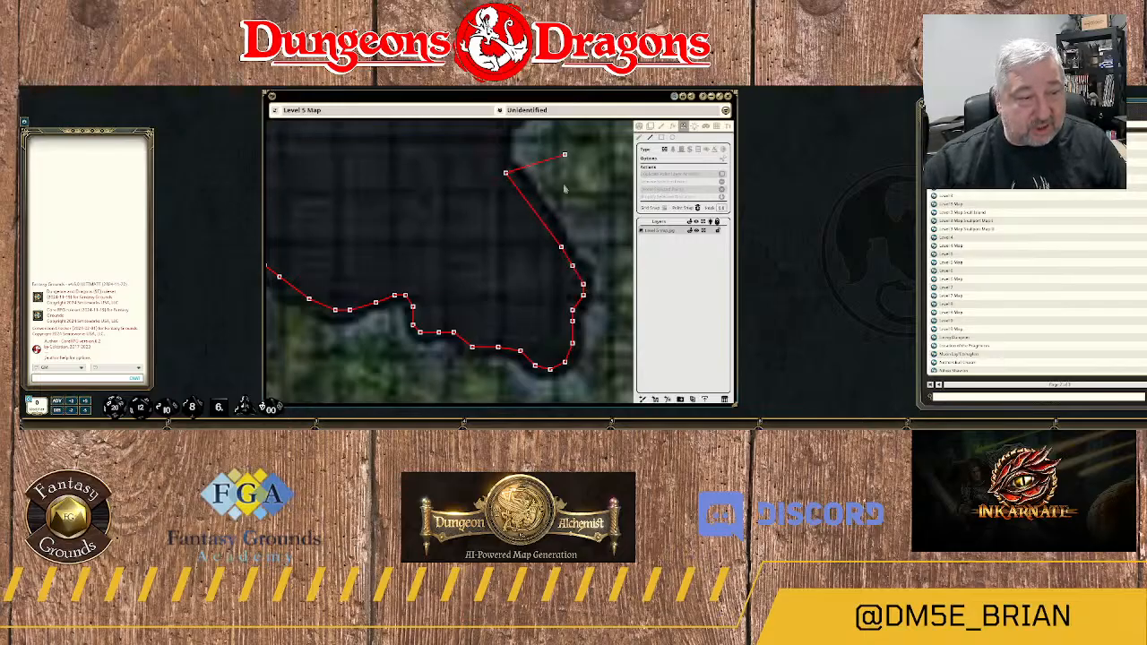
Continue the wall north from the inward corner around the bulge on the rock's eastern edge.
{"action": "left_click_drag", "start_coordinate": [562, 158], "coordinate": [578, 348]}
{"action": "left_click", "coordinate": [517, 318]}
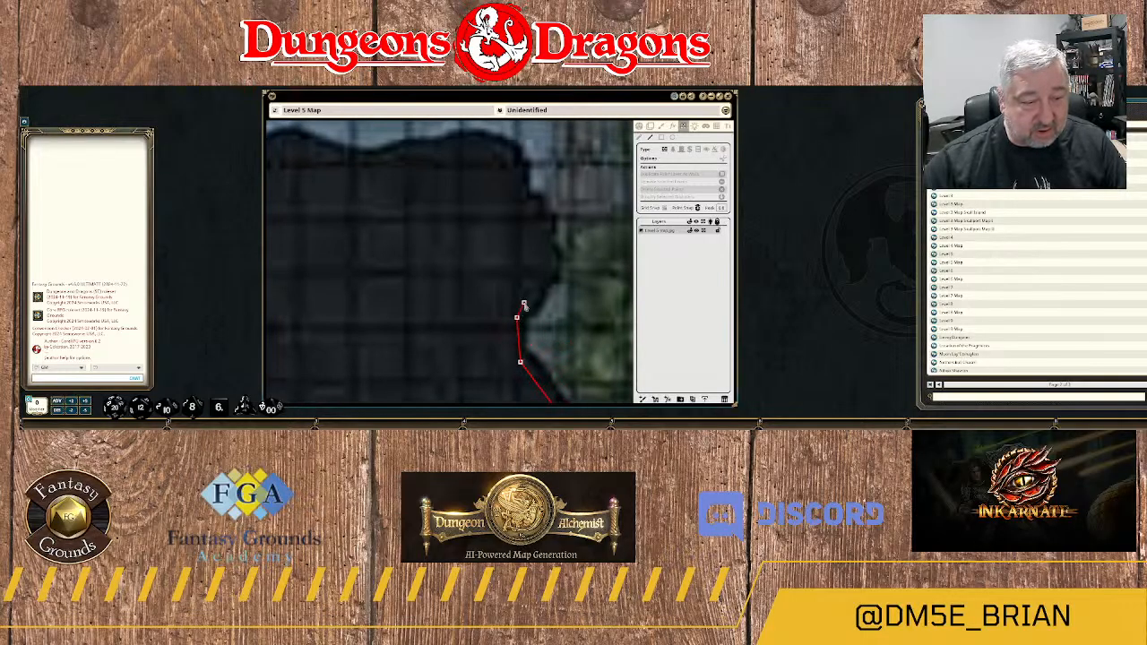
{"action": "left_click", "coordinate": [523, 304]}
{"action": "left_click", "coordinate": [539, 280]}
{"action": "left_click", "coordinate": [549, 264]}
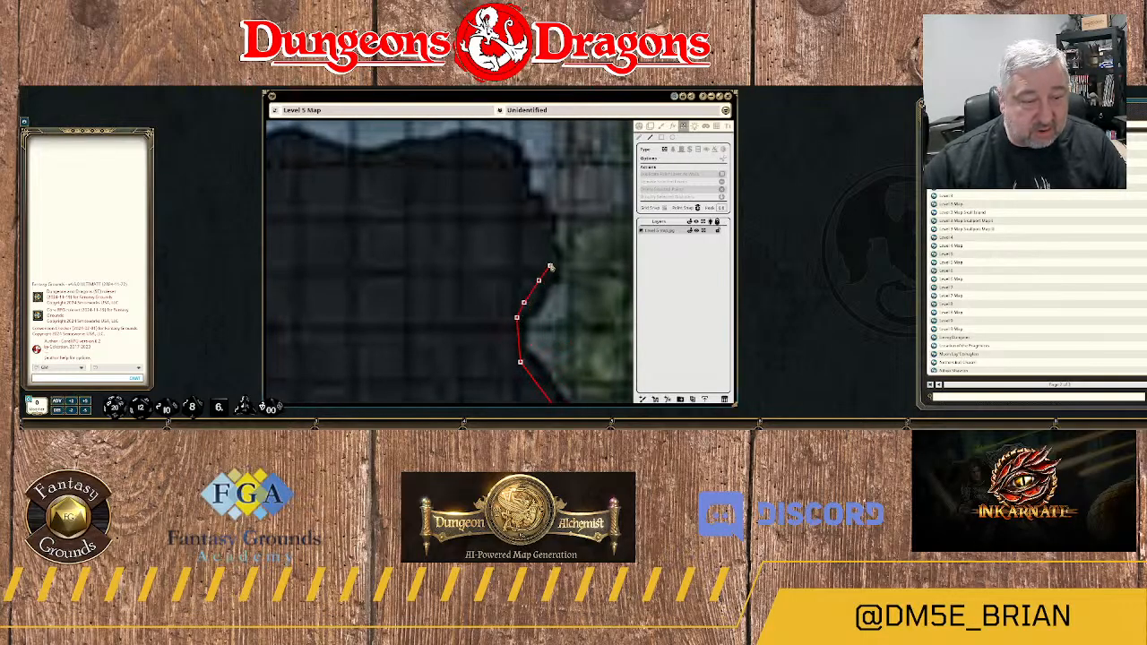
{"action": "left_click", "coordinate": [546, 246]}
{"action": "left_click", "coordinate": [546, 232]}
{"action": "left_click", "coordinate": [539, 221]}
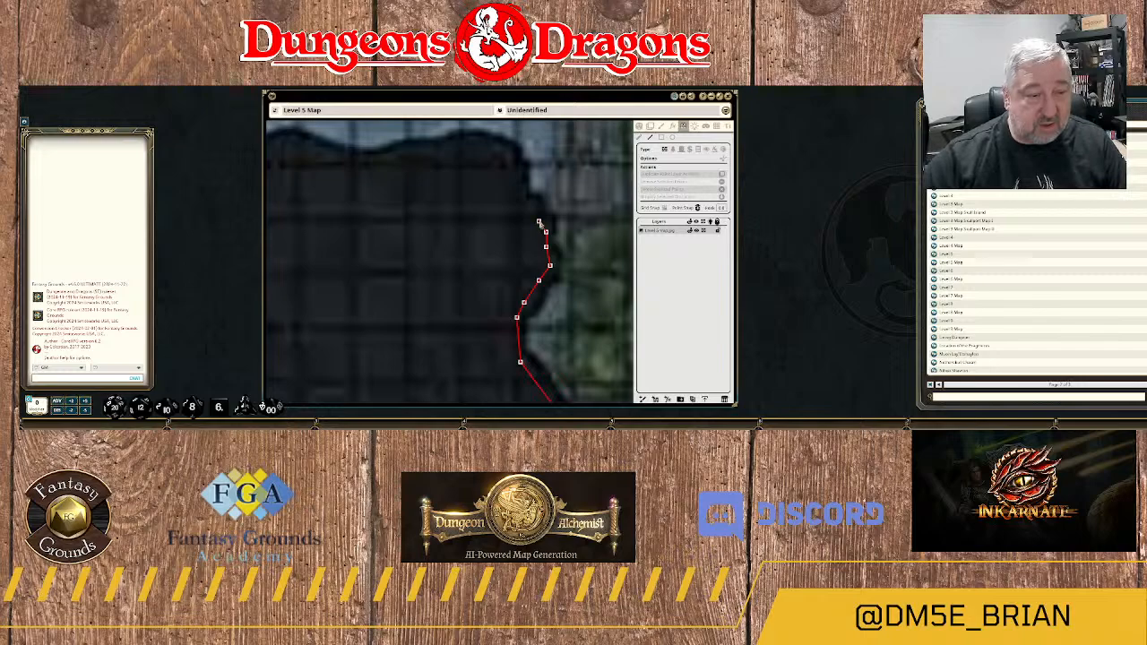
Trace the wall up the stepped edge and around the rock's northeastern corner onto its northern side.
{"action": "left_click", "coordinate": [535, 206]}
{"action": "left_click", "coordinate": [520, 199]}
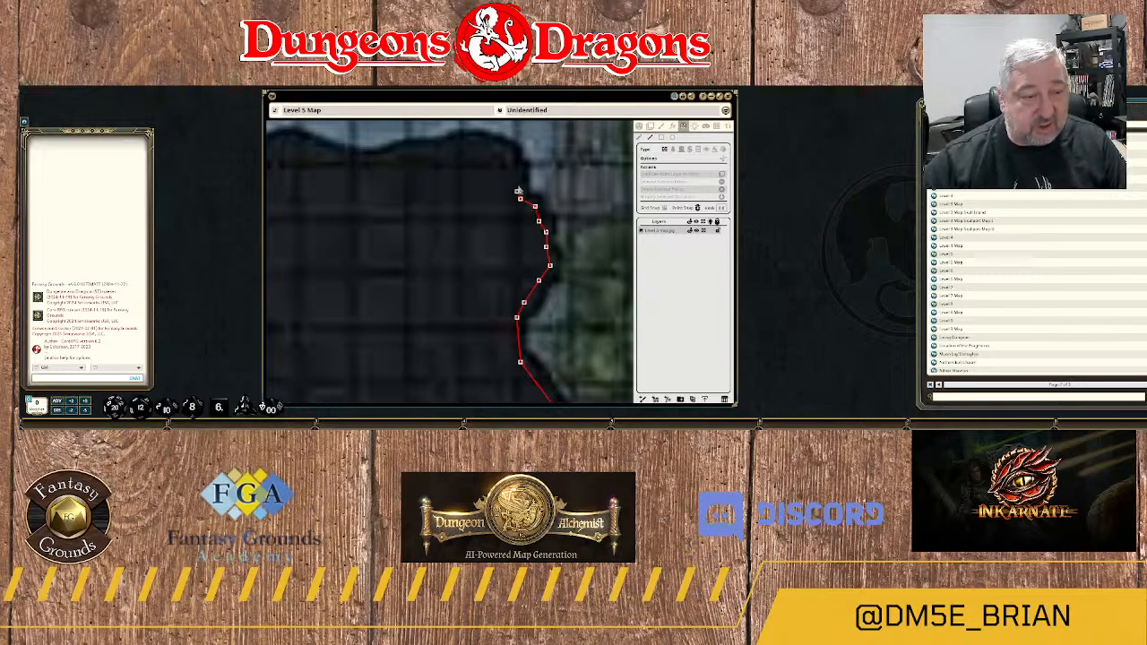
{"action": "left_click", "coordinate": [520, 172]}
{"action": "left_click", "coordinate": [510, 156]}
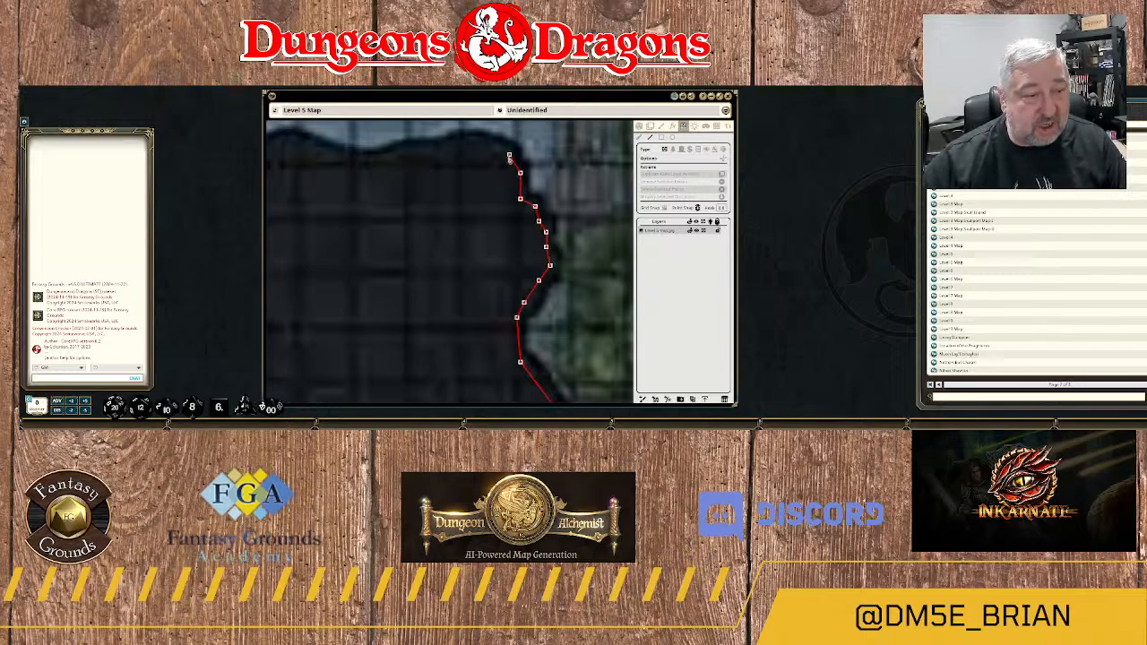
{"action": "left_click", "coordinate": [494, 143]}
{"action": "left_click", "coordinate": [472, 139]}
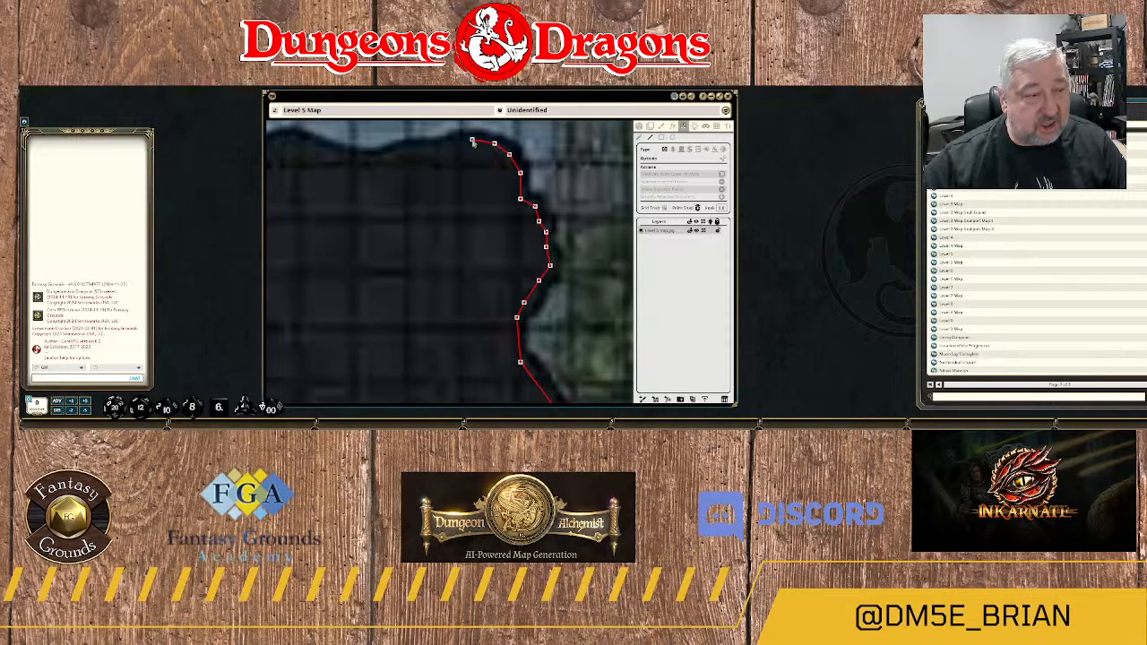
Continue the wall west along the rock's wavy northern edge beneath the blue passage.
{"action": "left_click", "coordinate": [446, 143]}
{"action": "left_click", "coordinate": [420, 147]}
{"action": "left_click", "coordinate": [399, 152]}
{"action": "left_click_drag", "start_coordinate": [369, 173], "coordinate": [552, 226]}
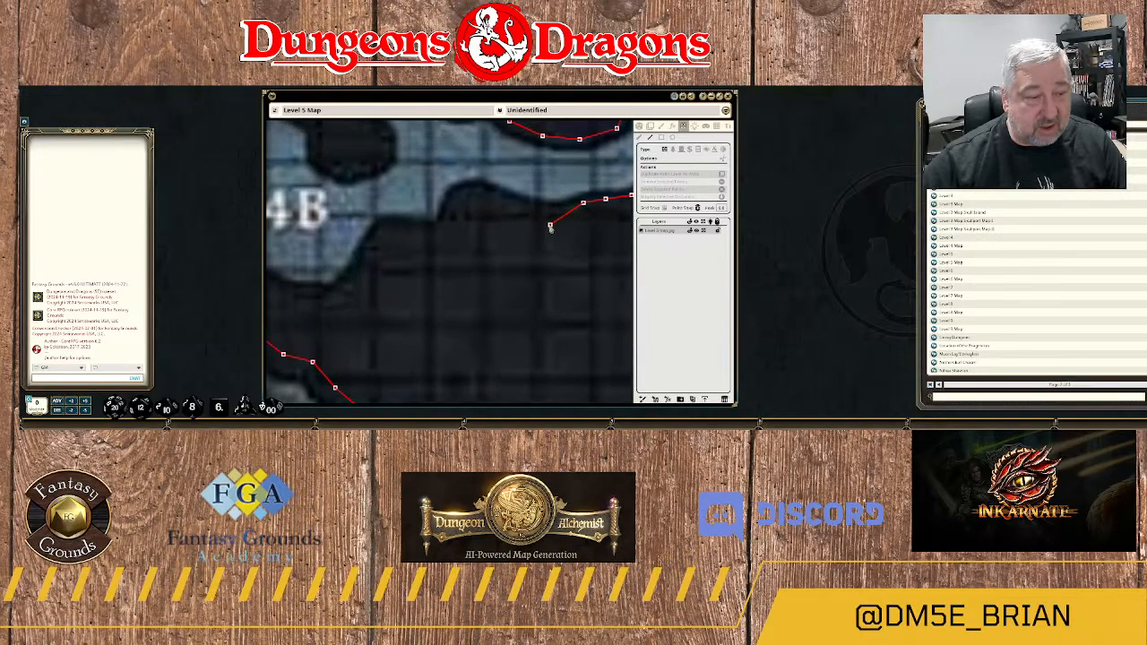
{"action": "left_click", "coordinate": [556, 213]}
{"action": "left_click", "coordinate": [513, 202]}
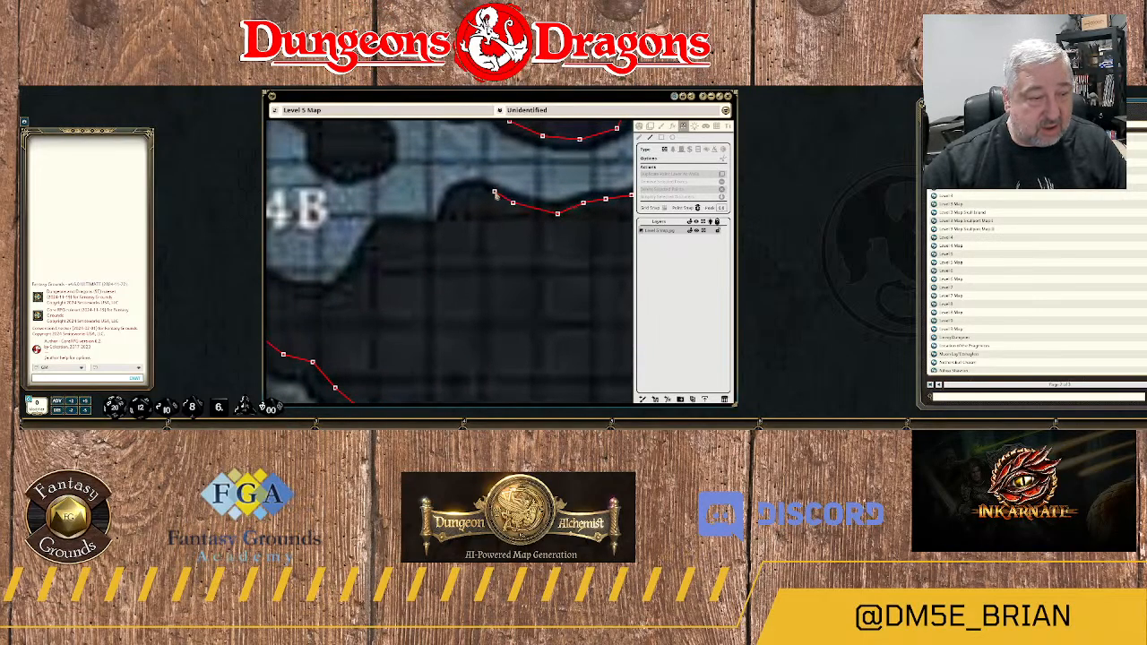
Trace the wall over the rounded bump and along the ledge to the eastern corner of area 4B.
{"action": "left_click", "coordinate": [472, 190]}
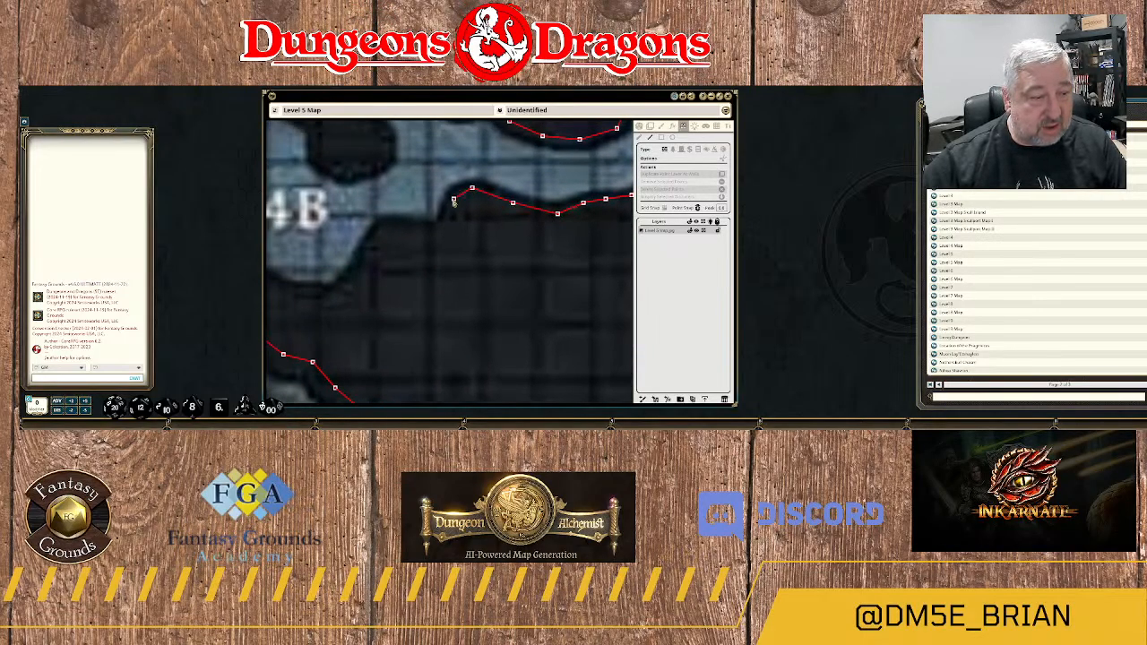
{"action": "left_click", "coordinate": [442, 220]}
{"action": "left_click", "coordinate": [434, 229]}
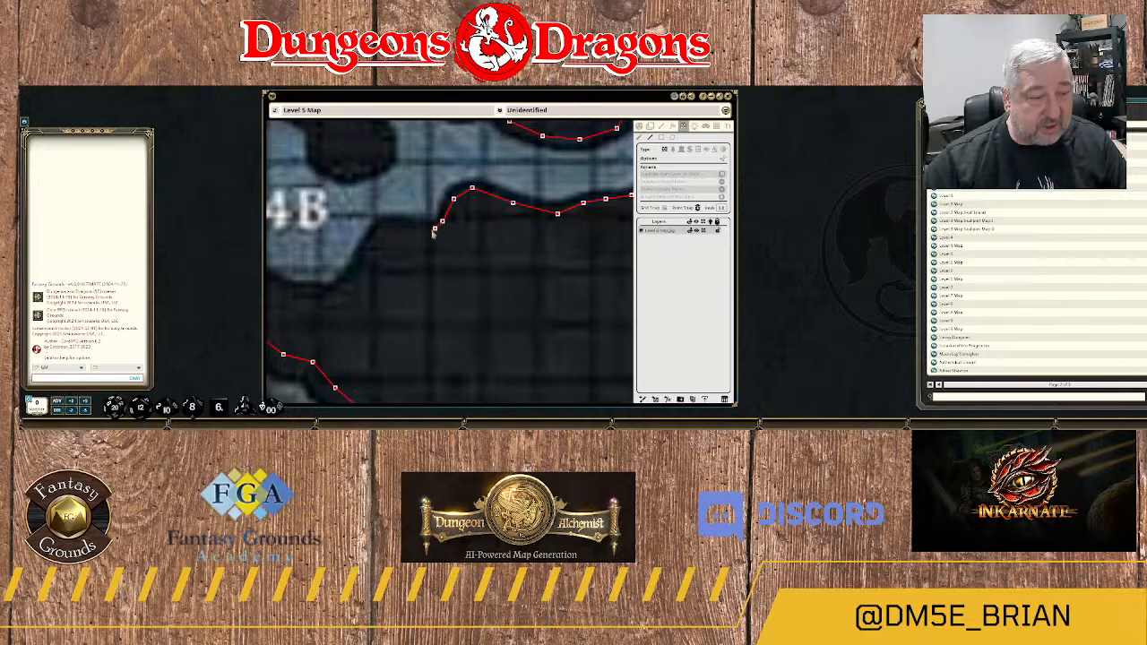
{"action": "left_click", "coordinate": [417, 233]}
{"action": "left_click", "coordinate": [384, 226]}
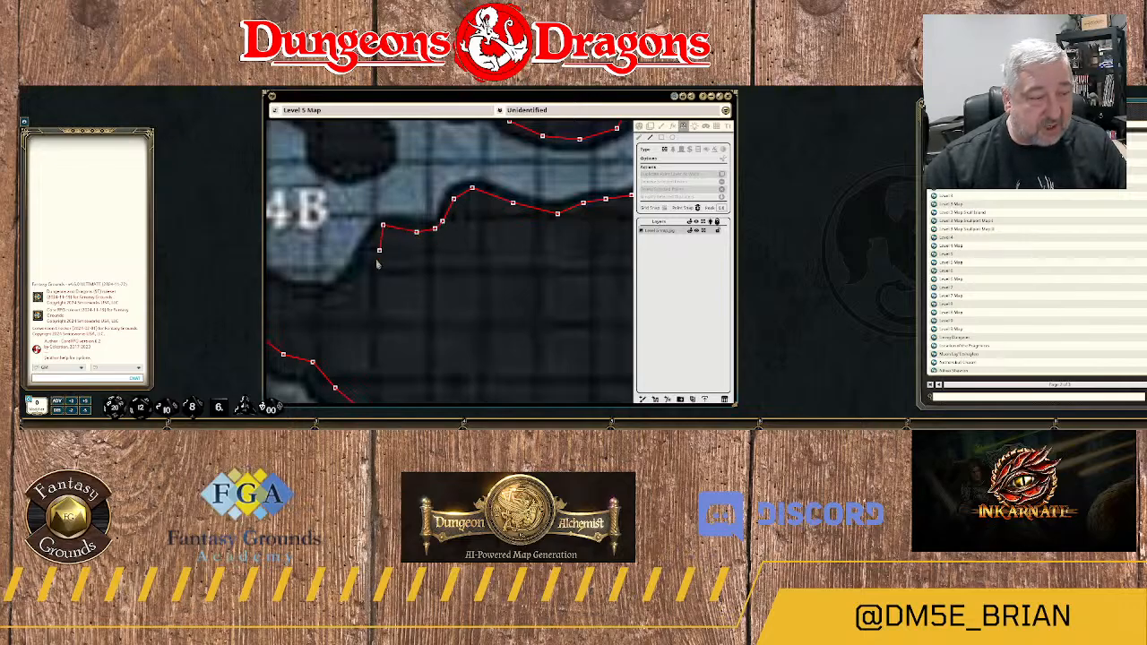
Trace the wall down and around the rounded southern end of area 4B to its southwestern edge.
{"action": "left_click_drag", "start_coordinate": [373, 295], "coordinate": [507, 261]}
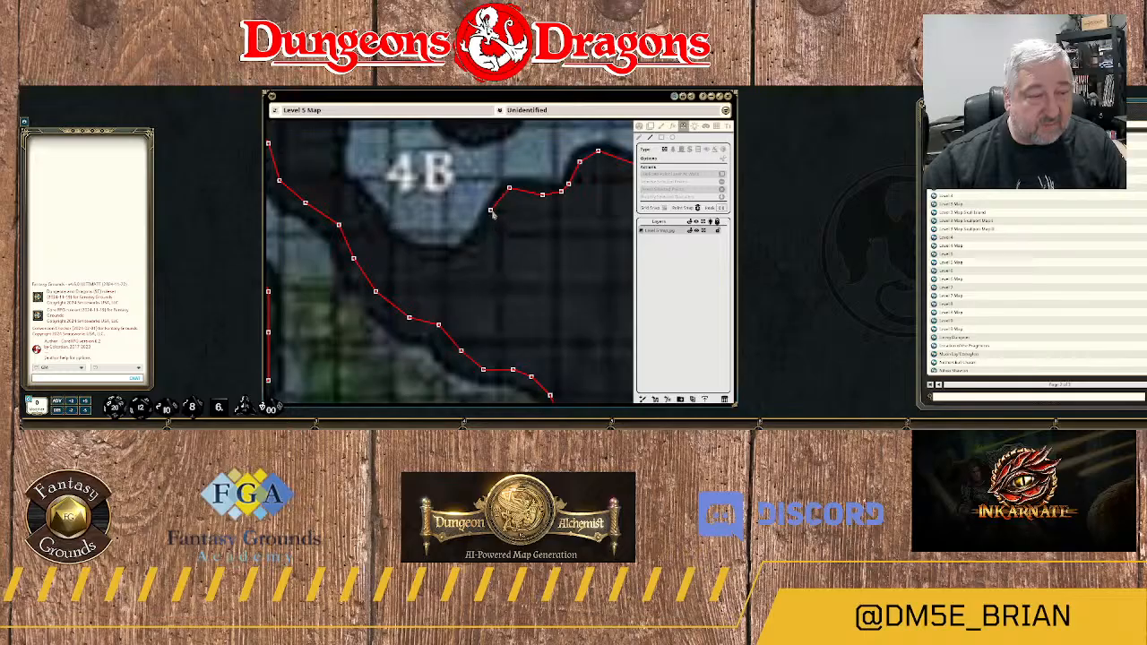
{"action": "left_click", "coordinate": [490, 211]}
{"action": "left_click", "coordinate": [475, 242]}
{"action": "left_click", "coordinate": [457, 254]}
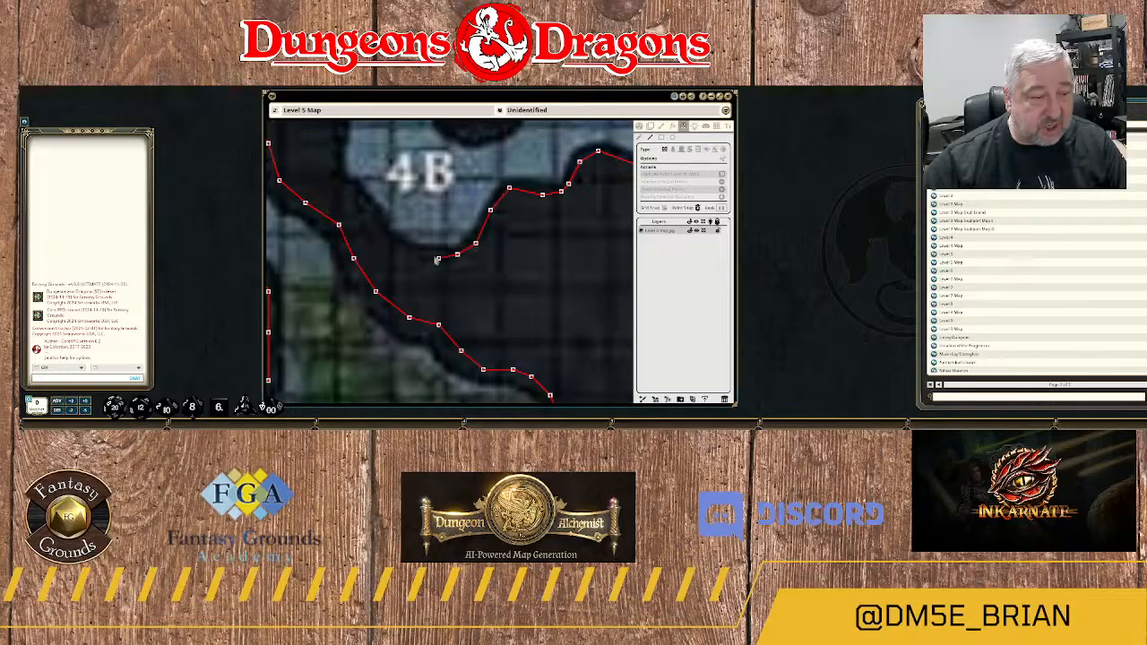
{"action": "left_click", "coordinate": [432, 254]}
{"action": "left_click", "coordinate": [405, 250]}
{"action": "left_click", "coordinate": [387, 240]}
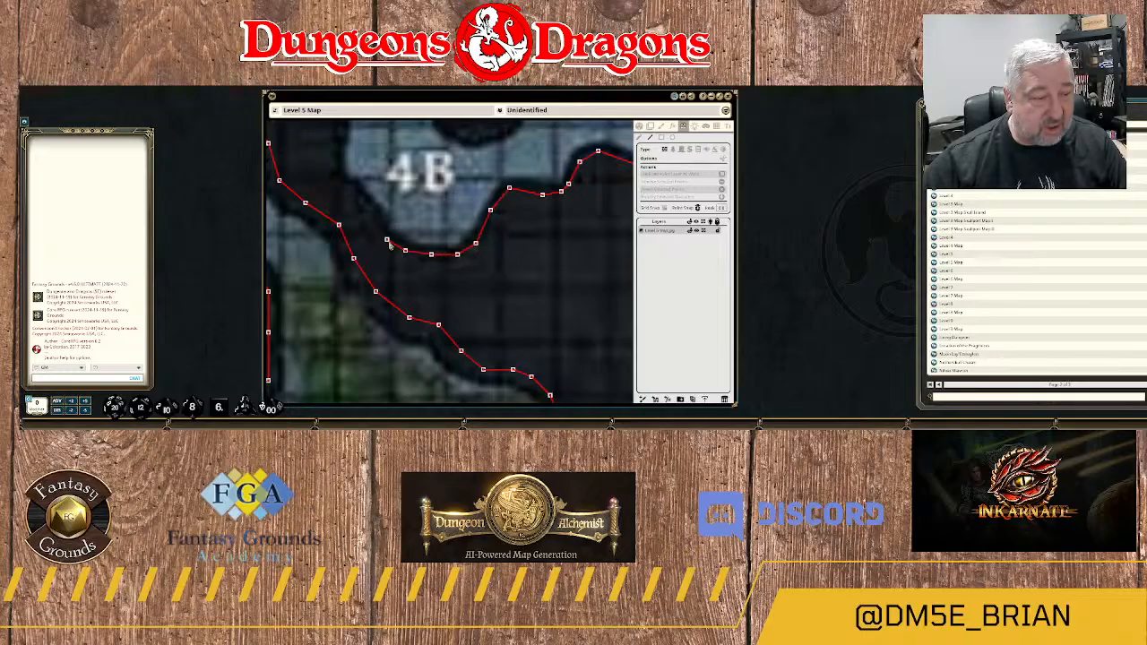
{"action": "left_click", "coordinate": [379, 229]}
Continue the wall north along the western edge of area 4B, including the small notch beside the label.
{"action": "left_click_drag", "start_coordinate": [379, 229], "coordinate": [435, 277]}
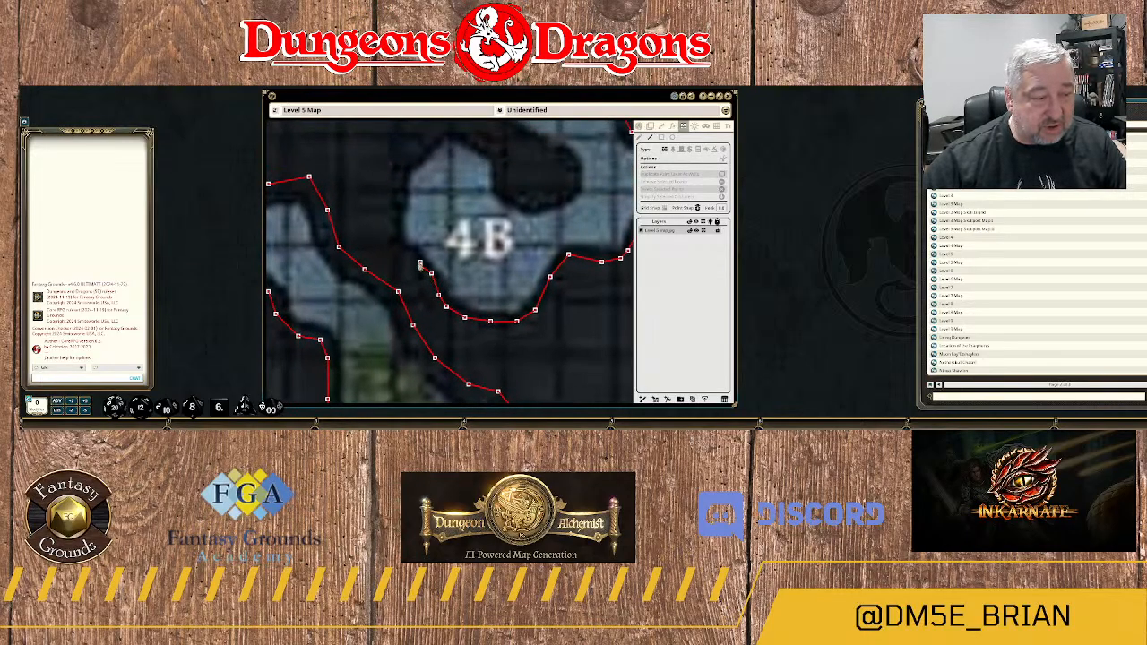
{"action": "left_click", "coordinate": [420, 264]}
{"action": "left_click", "coordinate": [413, 254]}
{"action": "left_click", "coordinate": [399, 255]}
{"action": "left_click", "coordinate": [392, 245]}
{"action": "left_click", "coordinate": [395, 229]}
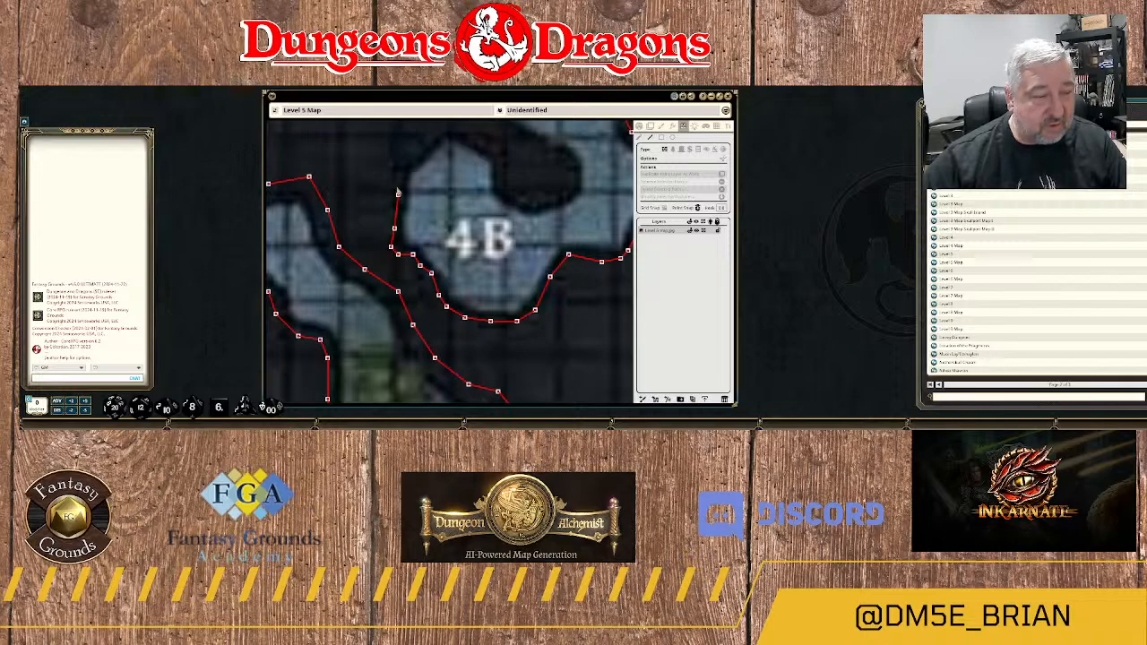
{"action": "left_click", "coordinate": [401, 173]}
{"action": "left_click", "coordinate": [424, 149]}
Continue the wall over the rounded northern edge of area 4B and down to the base of the dark rock lobe.
{"action": "left_click_drag", "start_coordinate": [424, 149], "coordinate": [403, 231]}
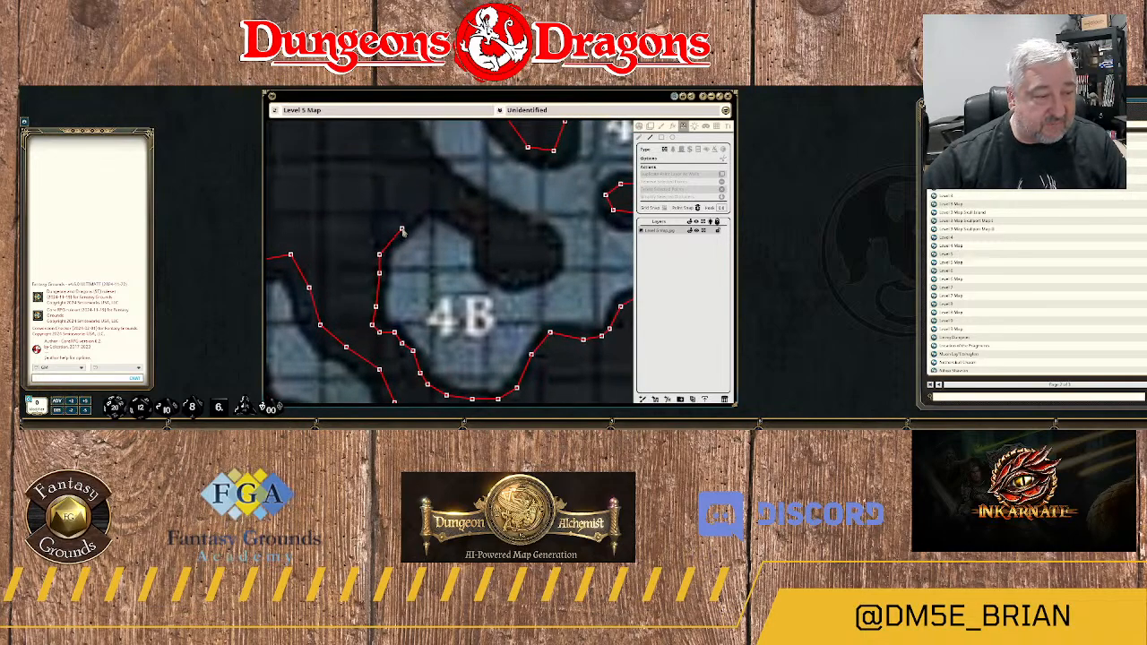
{"action": "left_click", "coordinate": [401, 224]}
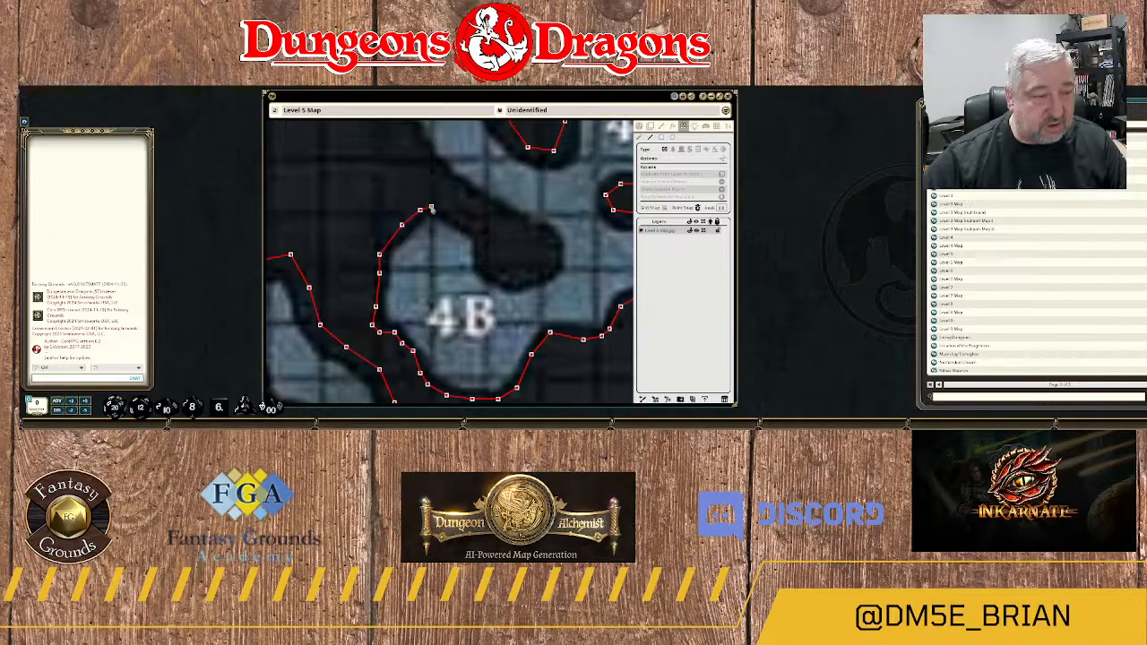
{"action": "left_click", "coordinate": [431, 209]}
{"action": "left_click", "coordinate": [445, 211]}
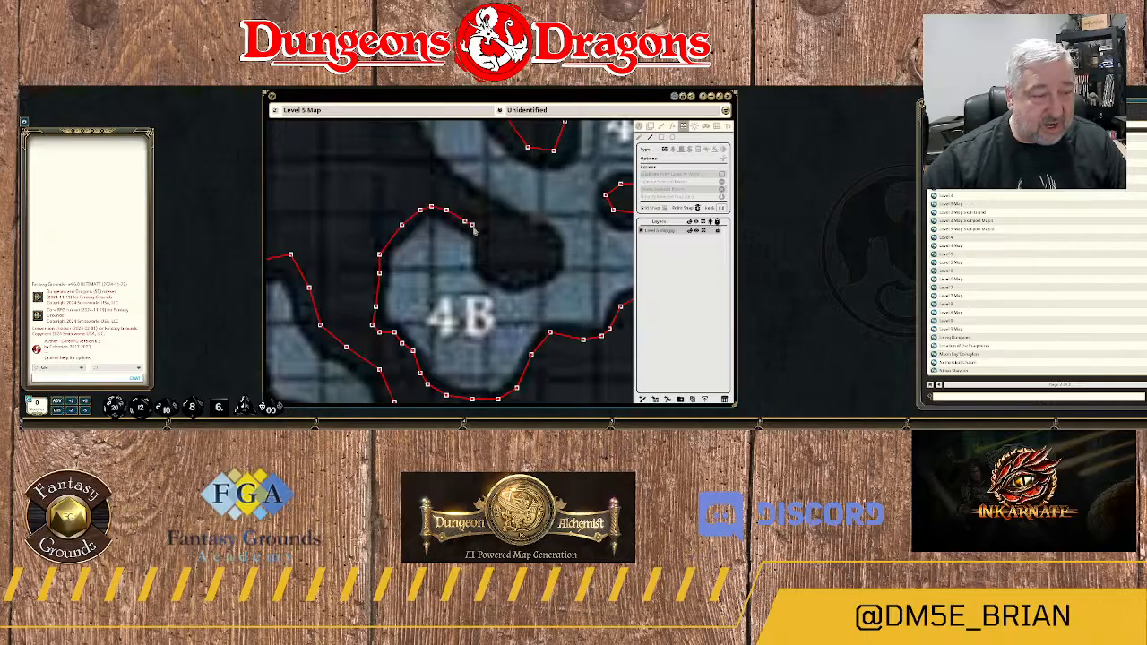
{"action": "left_click", "coordinate": [476, 232]}
{"action": "left_click", "coordinate": [478, 242]}
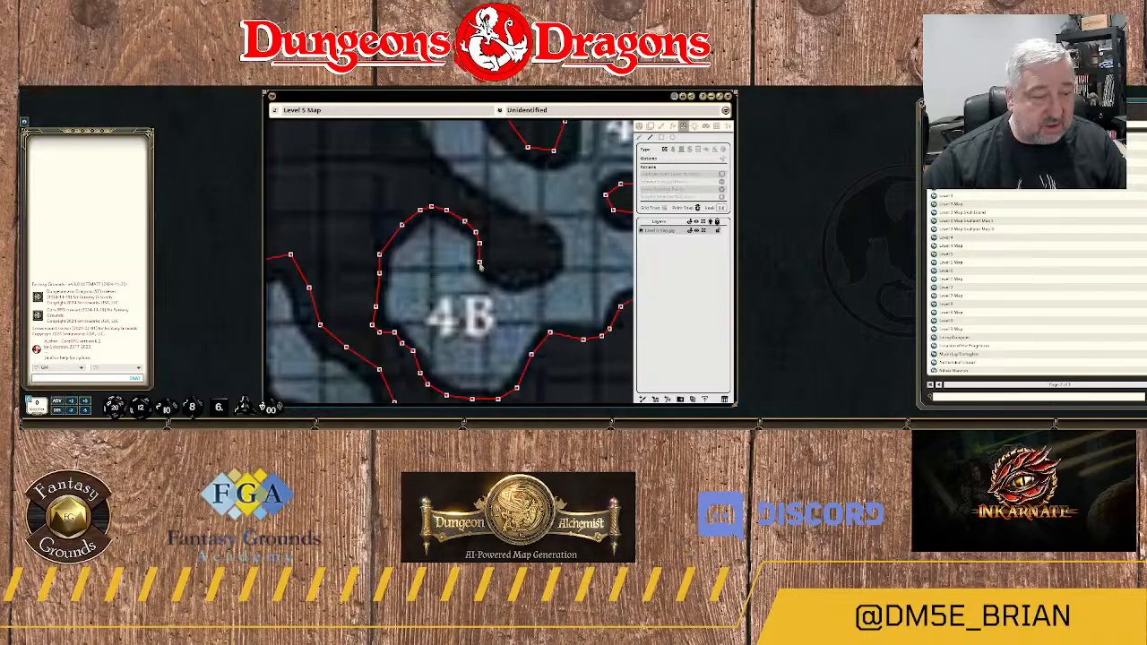
{"action": "left_click", "coordinate": [480, 265]}
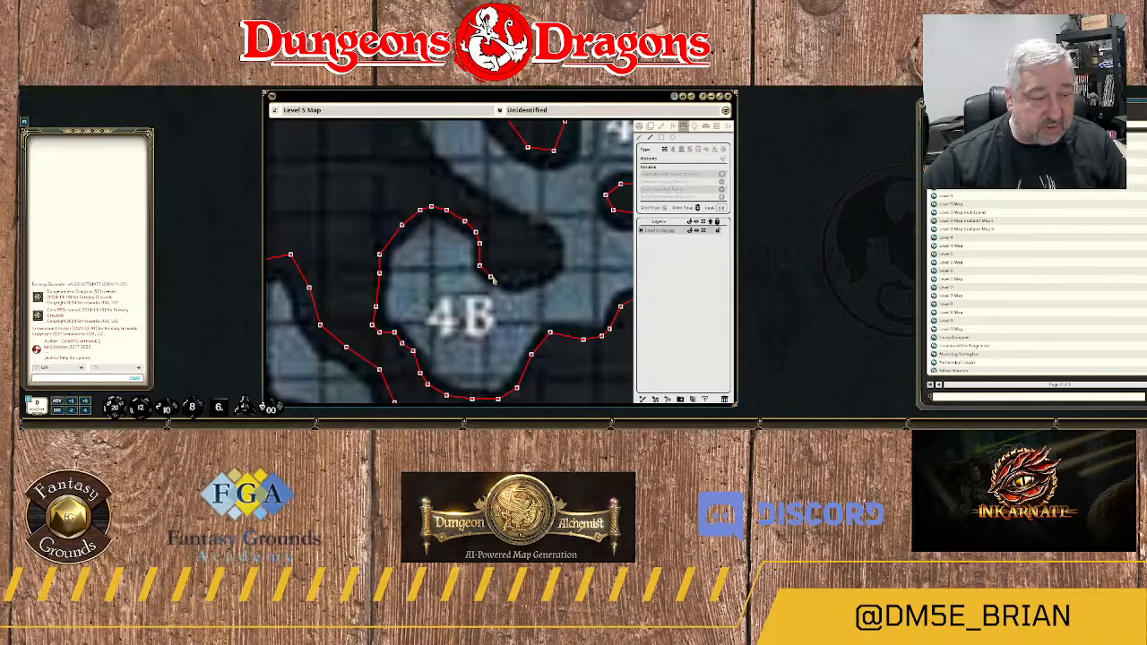
Trace the wall around the bottom and rounded eastern tip of the dark rock lobe above the 4B label.
{"action": "left_click", "coordinate": [491, 277]}
{"action": "left_click", "coordinate": [502, 280]}
{"action": "left_click", "coordinate": [513, 283]}
{"action": "left_click", "coordinate": [525, 282]}
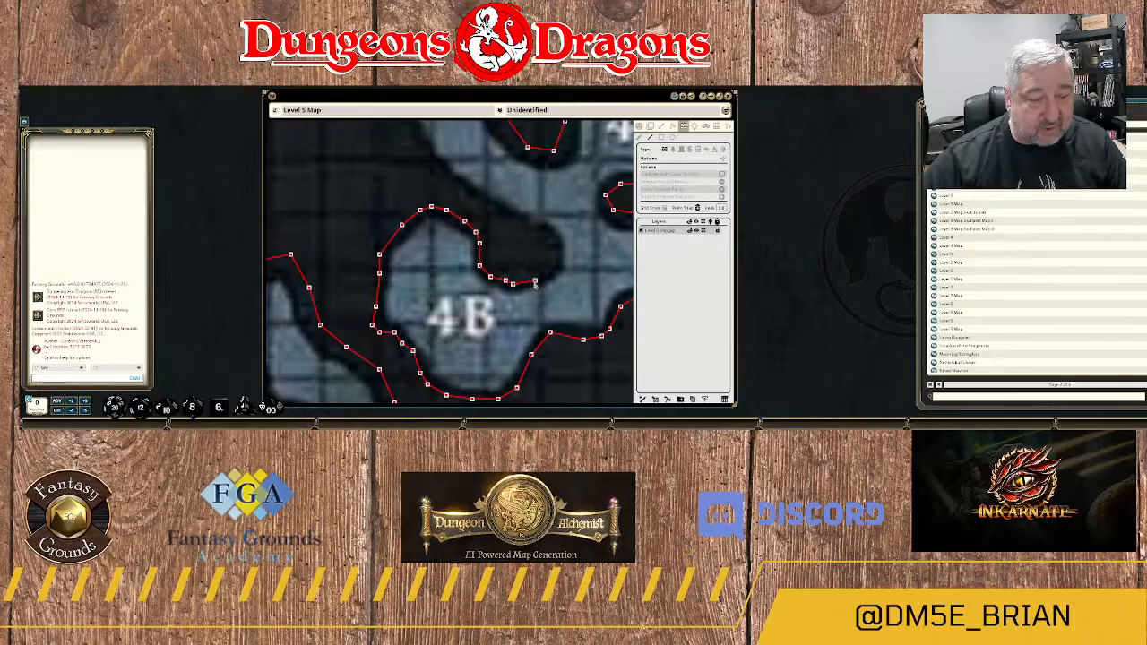
{"action": "left_click", "coordinate": [536, 281]}
{"action": "left_click", "coordinate": [549, 272]}
{"action": "left_click", "coordinate": [554, 266]}
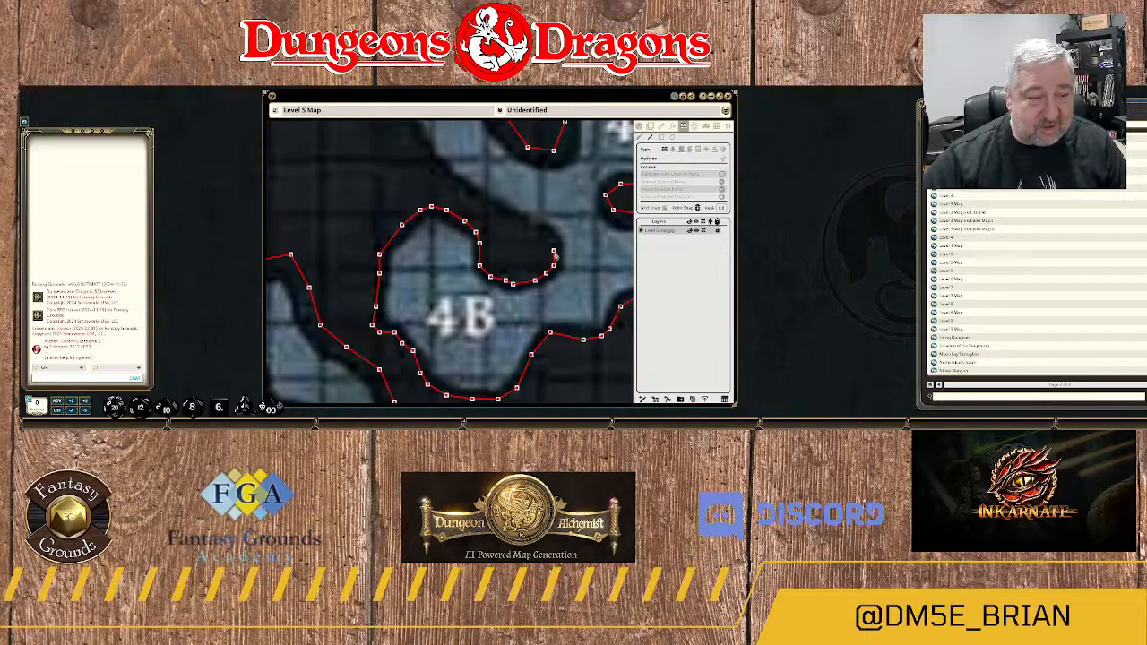
{"action": "left_click", "coordinate": [554, 251]}
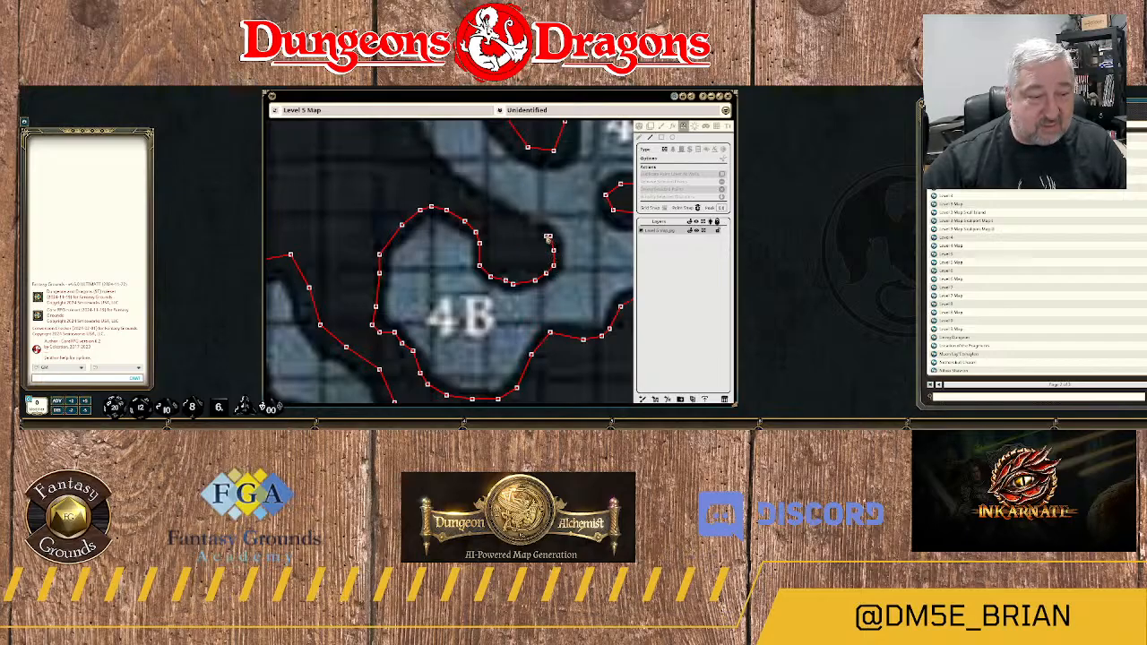
{"action": "left_click", "coordinate": [543, 230]}
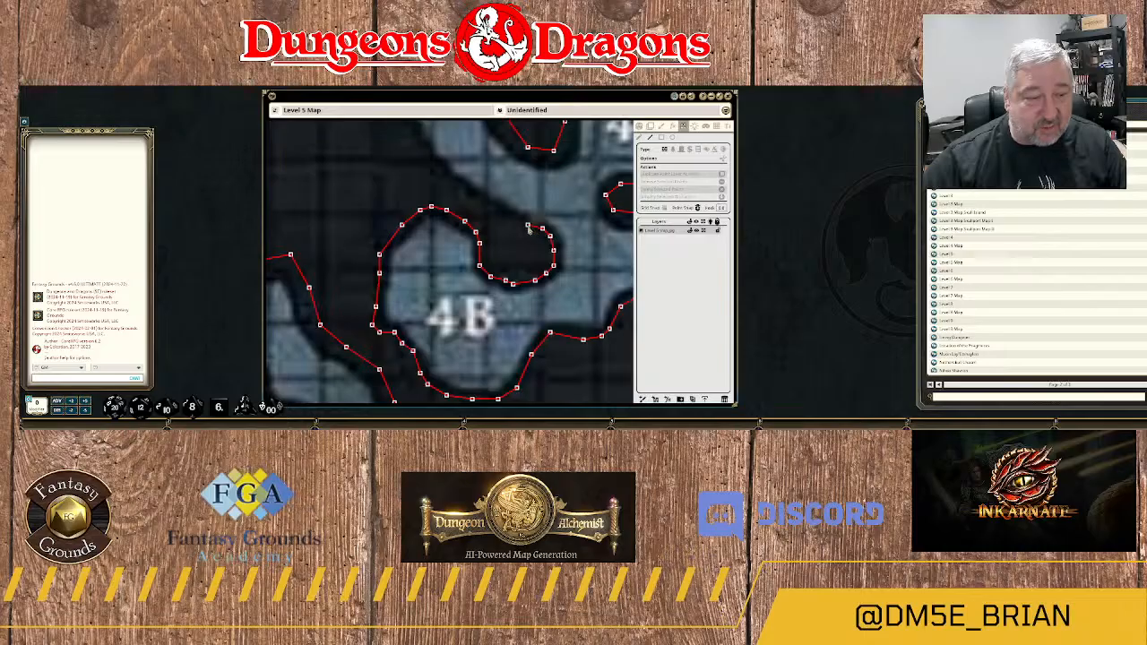
{"action": "left_click", "coordinate": [526, 225]}
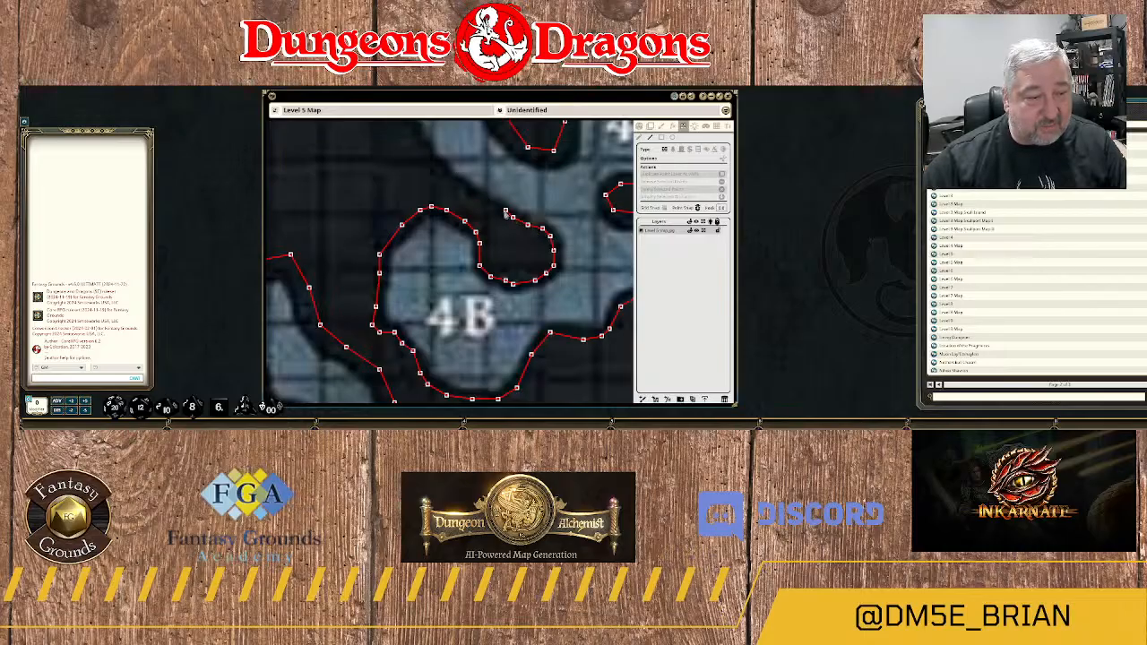
Continue the wall northwest from the rock lobe along the southern edge of the narrow blue passage.
{"action": "left_click", "coordinate": [486, 204]}
{"action": "left_click_drag", "start_coordinate": [453, 197], "coordinate": [540, 258]}
{"action": "left_click", "coordinate": [542, 246]}
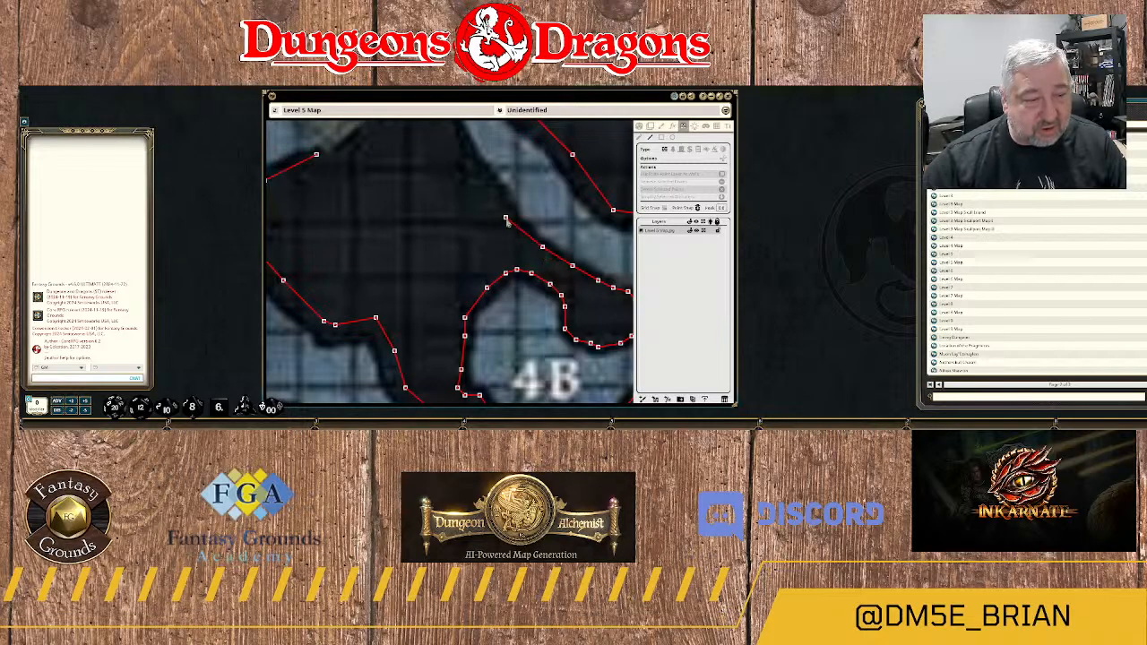
{"action": "left_click", "coordinate": [505, 205]}
{"action": "left_click", "coordinate": [483, 177]}
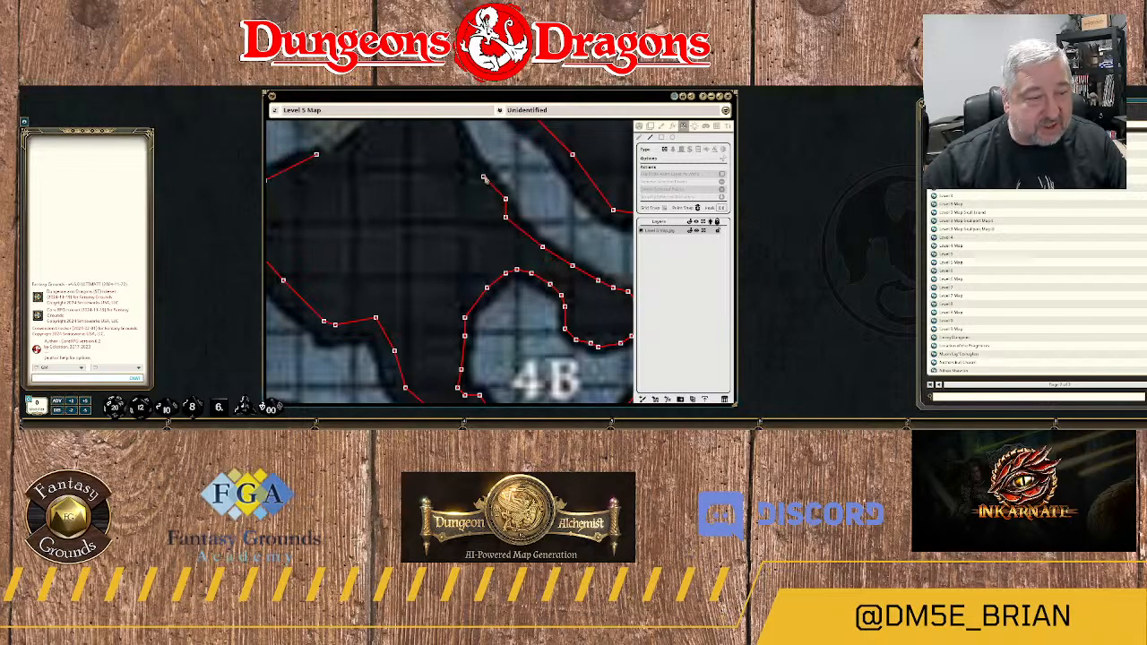
Trace the wall up the passage edge and over the rounded northern peak of the rock mass below area 4D.
{"action": "left_click_drag", "start_coordinate": [464, 190], "coordinate": [509, 315]}
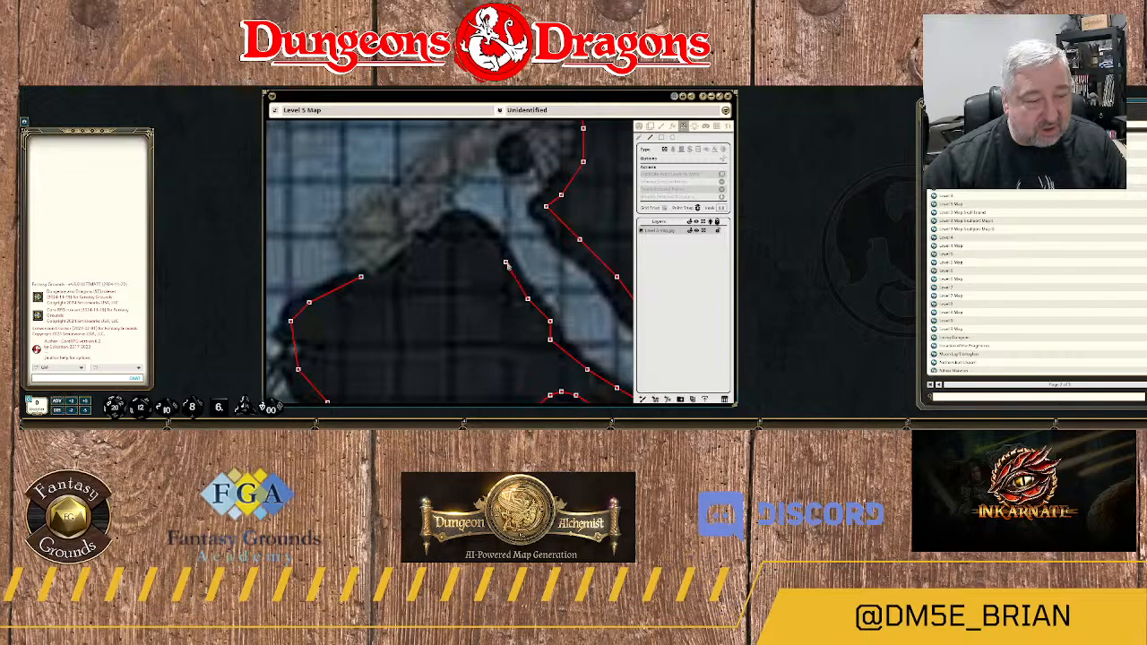
{"action": "left_click", "coordinate": [505, 262]}
{"action": "left_click", "coordinate": [490, 236]}
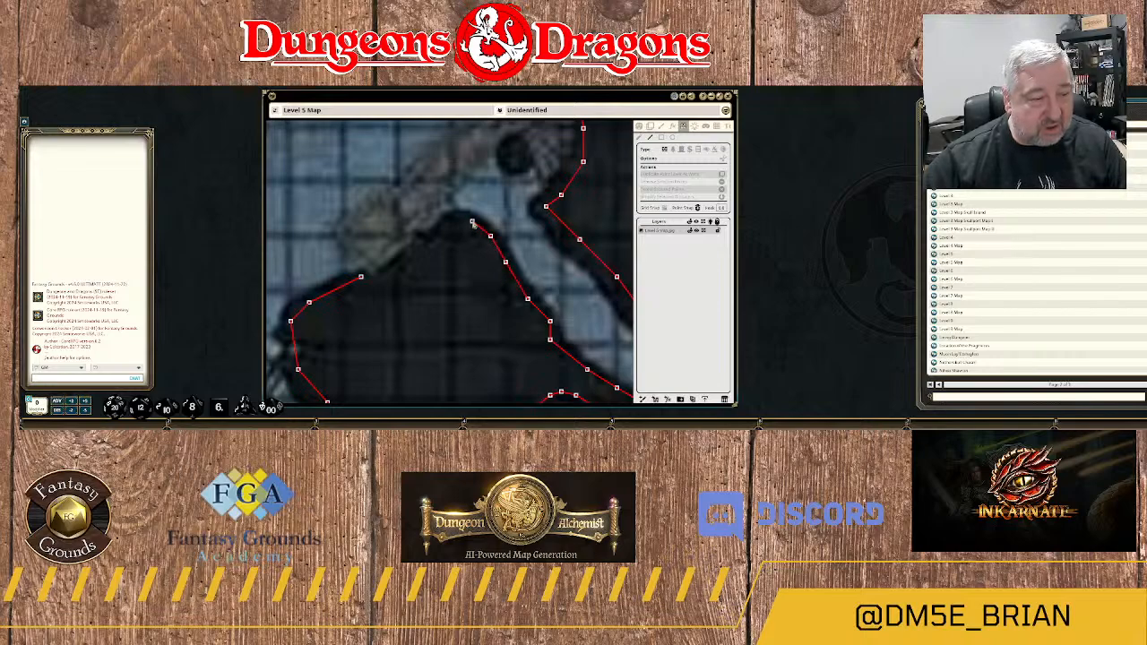
{"action": "left_click", "coordinate": [457, 217]}
{"action": "left_click", "coordinate": [450, 220]}
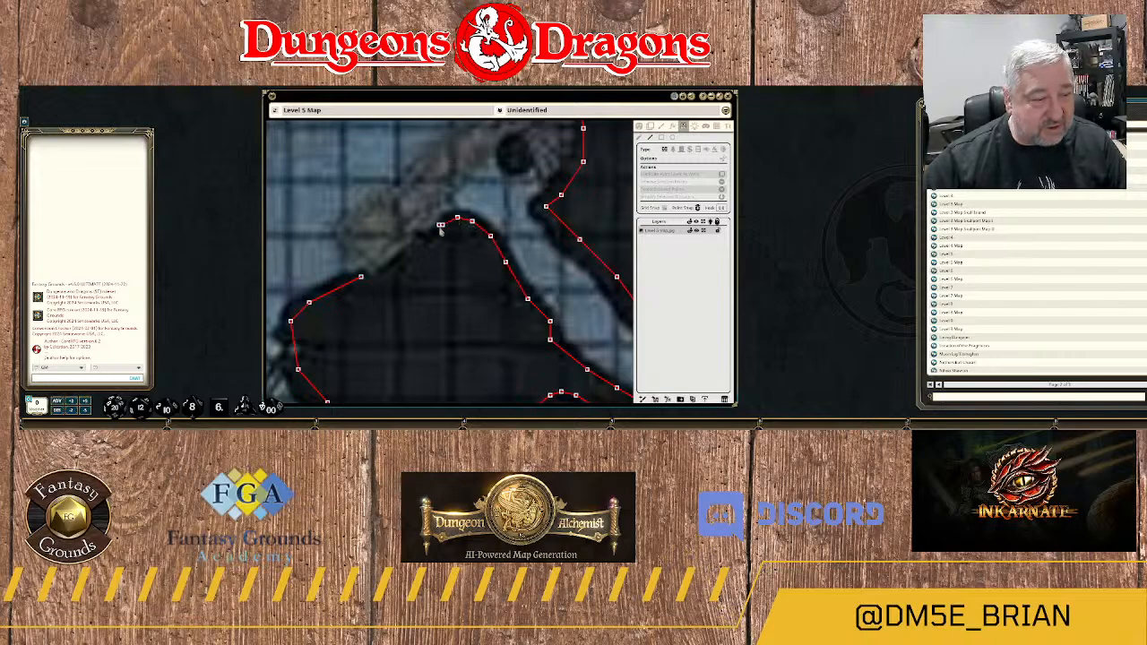
{"action": "left_click", "coordinate": [441, 225]}
Bring the wall down the rock's northwestern edge beside the rubble and join it to the open end of the existing wall.
{"action": "left_click", "coordinate": [431, 237]}
{"action": "left_click", "coordinate": [418, 240]}
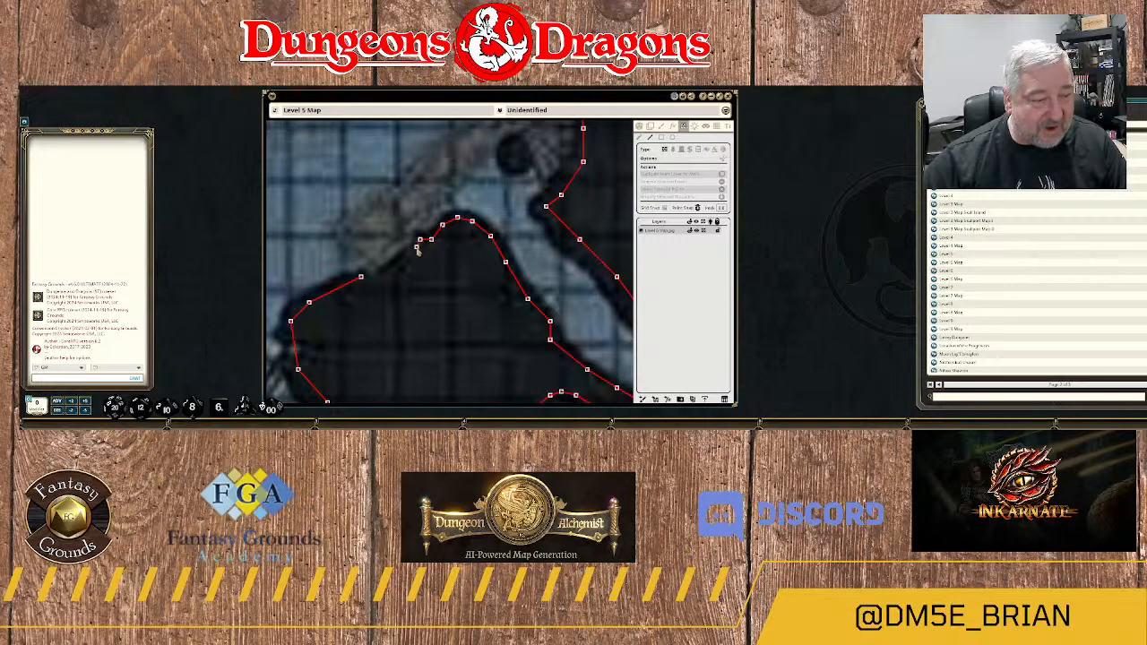
{"action": "left_click", "coordinate": [402, 265]}
{"action": "left_click", "coordinate": [382, 276]}
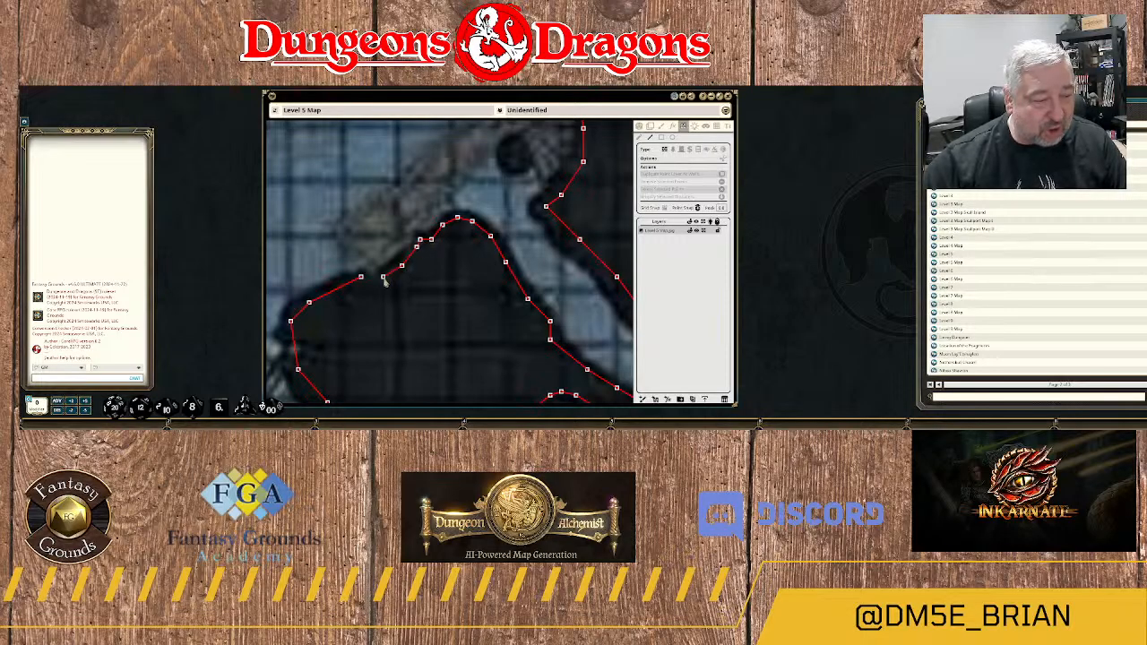
{"action": "left_click", "coordinate": [377, 281]}
{"action": "left_click", "coordinate": [372, 284]}
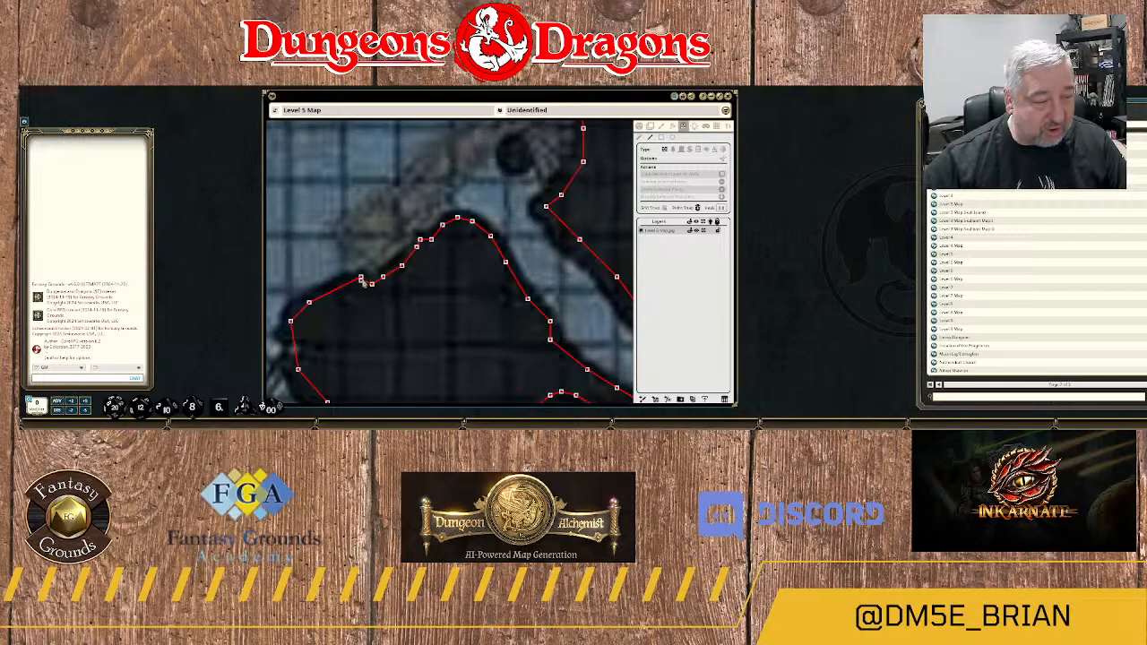
Start a terrain shape around the small dark rock southwest of label 4A, tracing its western and southern edges.
{"action": "scroll", "coordinate": [466, 330], "scroll_direction": "down", "scroll_amount": 6}
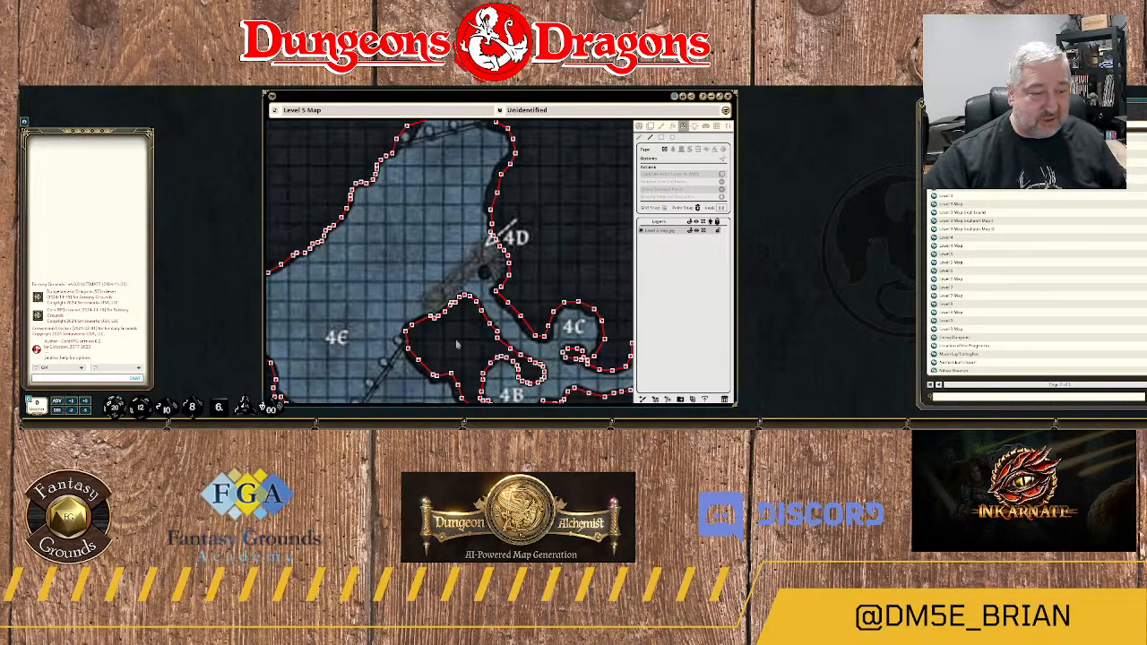
{"action": "scroll", "coordinate": [456, 344], "scroll_direction": "down", "scroll_amount": 5}
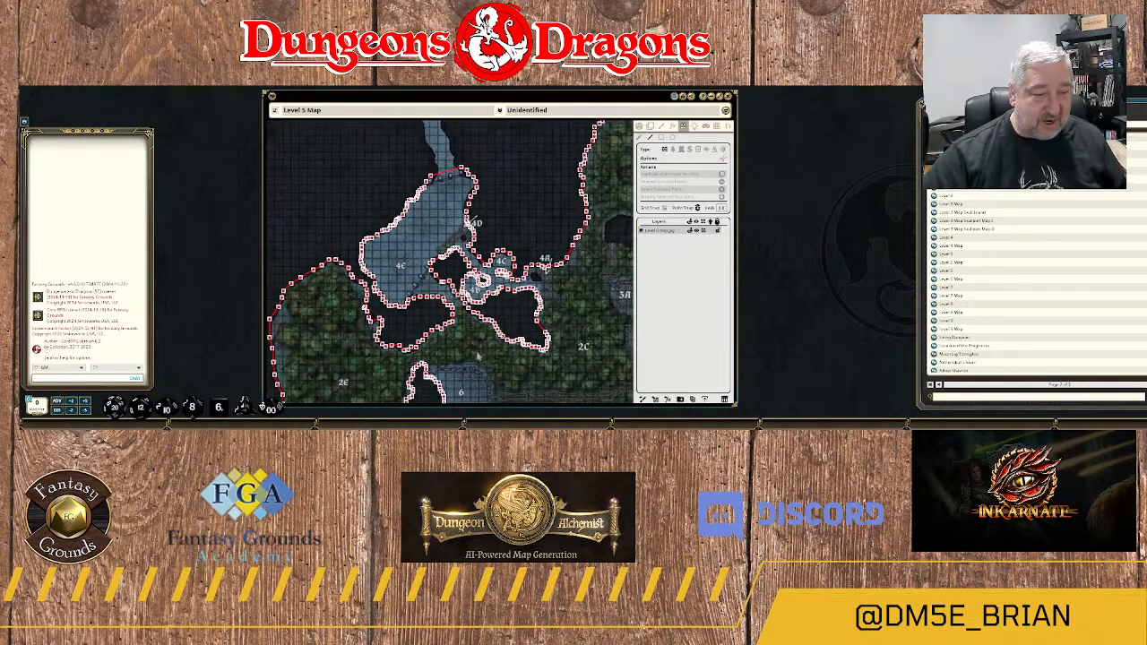
{"action": "scroll", "coordinate": [584, 310], "scroll_direction": "up", "scroll_amount": 2}
{"action": "left_click_drag", "start_coordinate": [550, 281], "coordinate": [522, 292]}
{"action": "scroll", "coordinate": [479, 289], "scroll_direction": "up", "scroll_amount": 2}
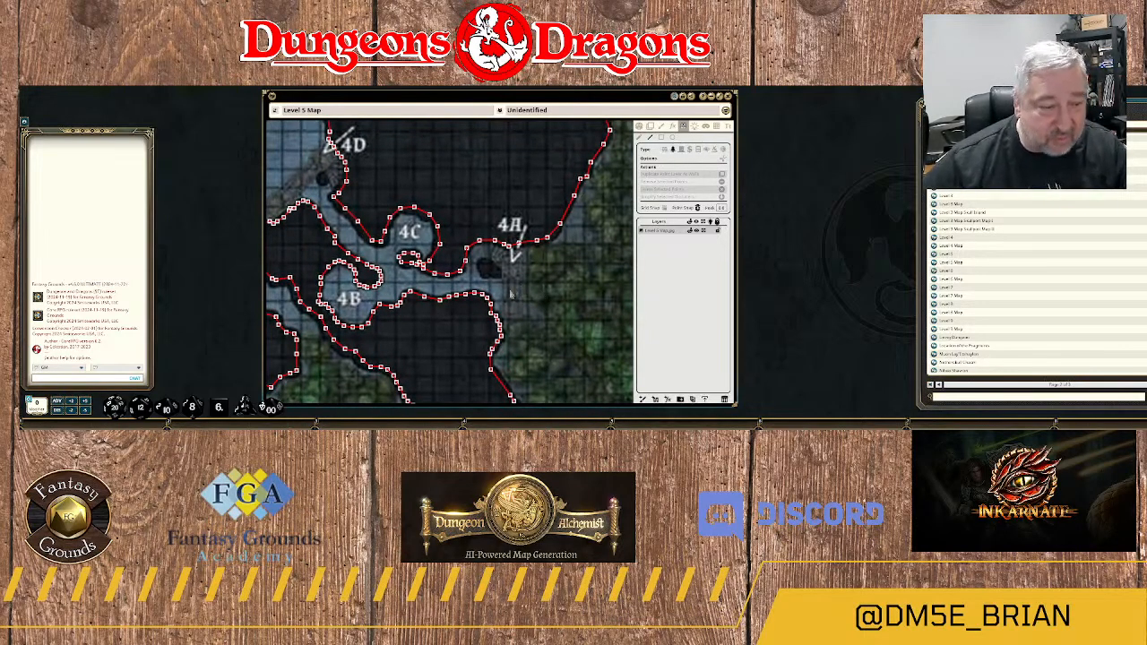
{"action": "scroll", "coordinate": [510, 293], "scroll_direction": "up", "scroll_amount": 4}
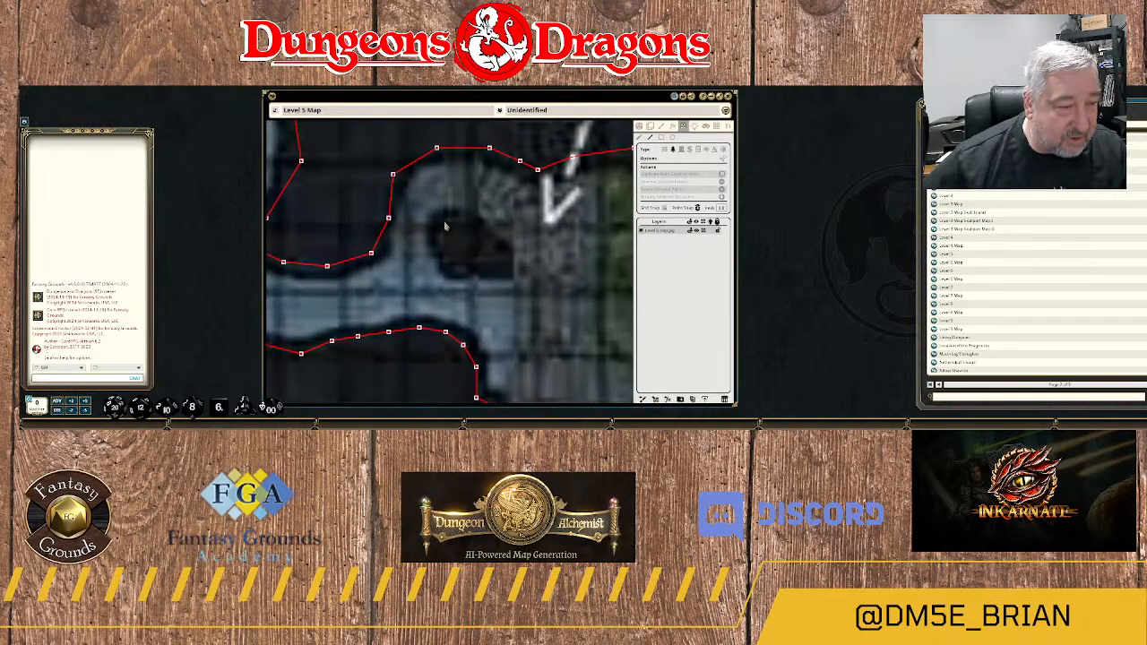
{"action": "left_click", "coordinate": [446, 218]}
{"action": "left_click", "coordinate": [438, 239]}
{"action": "left_click", "coordinate": [450, 266]}
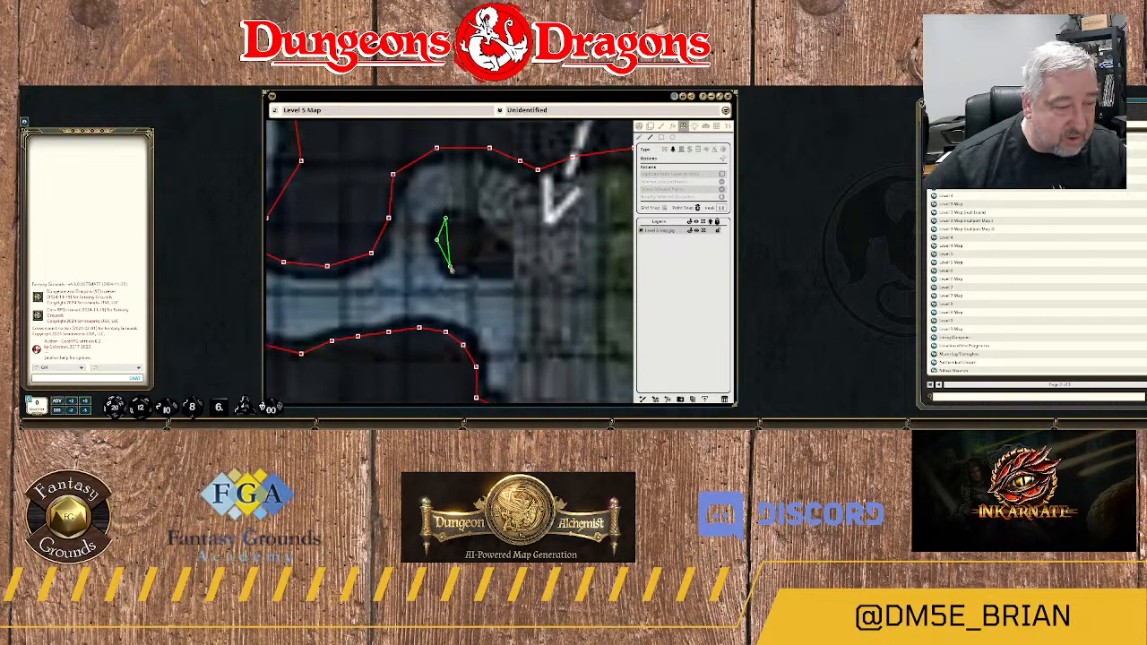
{"action": "left_click", "coordinate": [458, 269]}
{"action": "left_click", "coordinate": [462, 266]}
{"action": "left_click", "coordinate": [480, 263]}
{"action": "left_click", "coordinate": [490, 270]}
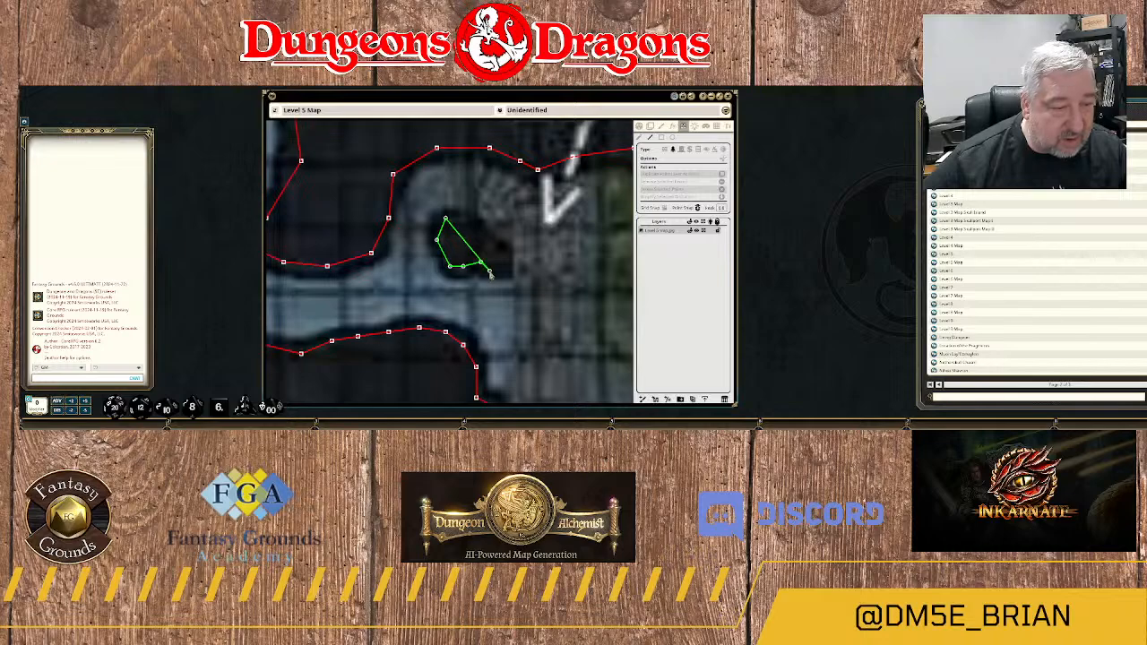
Complete the terrain shape along the eastern and northern edges of the small dark rock near 4A.
{"action": "left_click", "coordinate": [507, 271]}
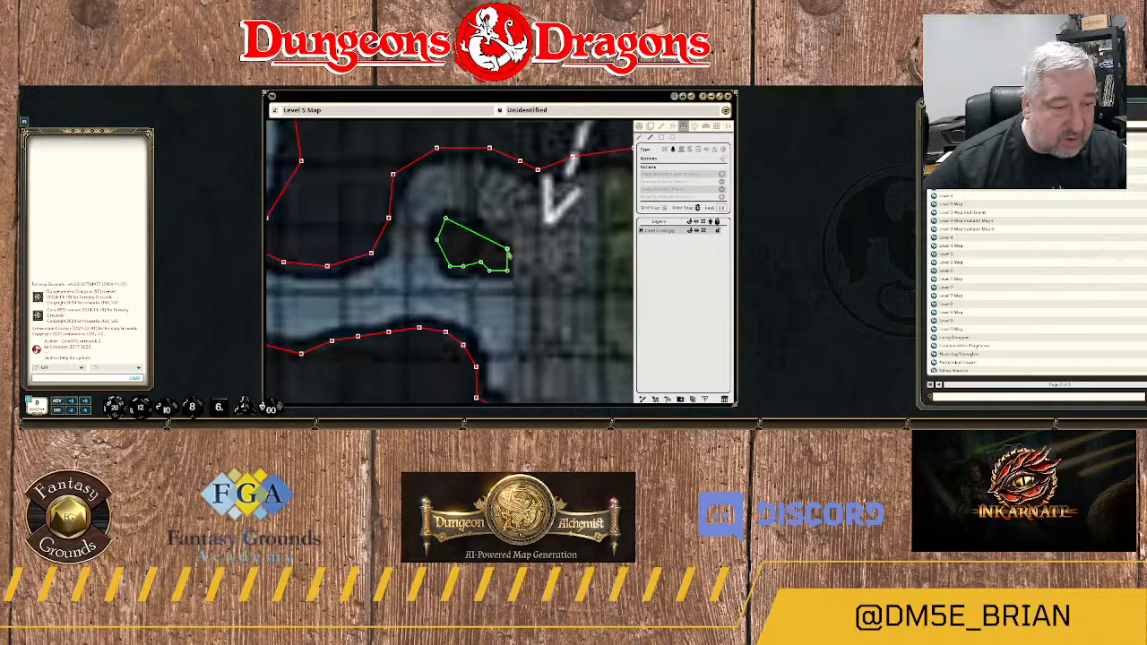
{"action": "left_click", "coordinate": [507, 248]}
{"action": "left_click", "coordinate": [485, 235]}
{"action": "left_click", "coordinate": [476, 223]}
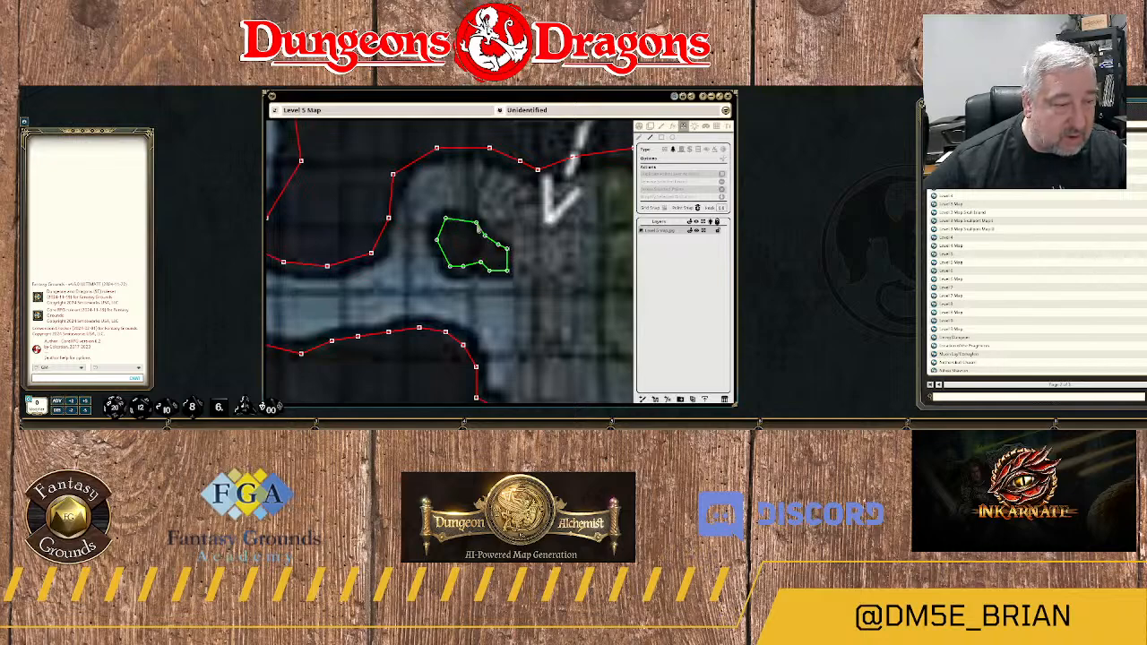
{"action": "left_click", "coordinate": [459, 228]}
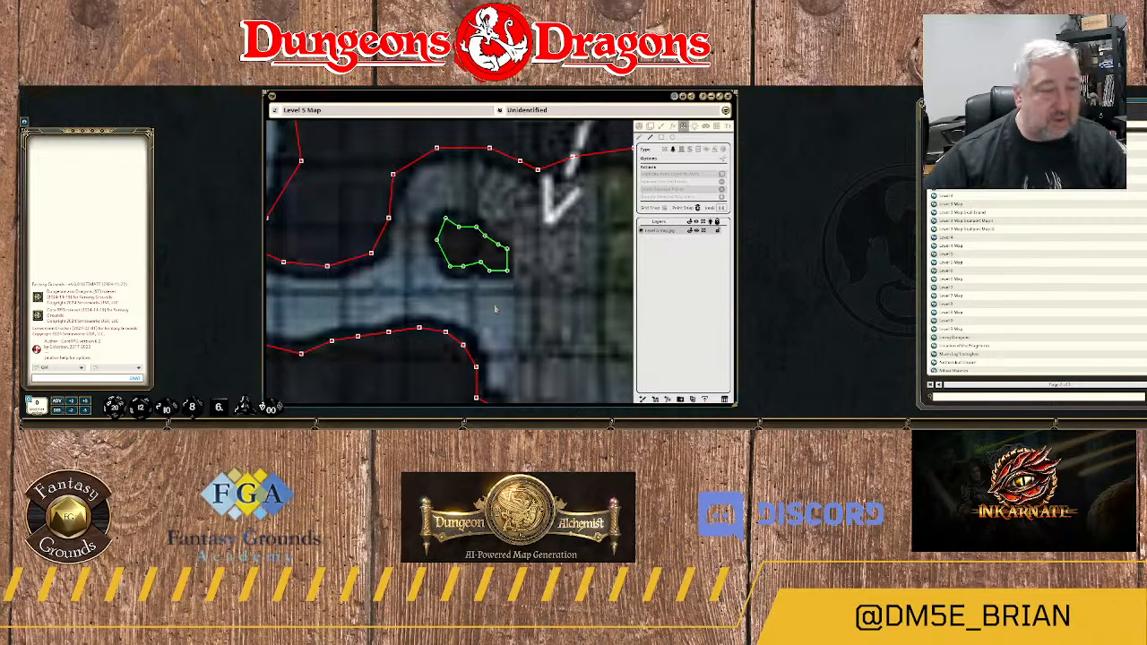
Examine the dark spot and surrounding walls near area 4D, comparing them with the wider outline around areas 4E, 4B and 4C.
{"action": "scroll", "coordinate": [459, 229], "scroll_direction": "down", "scroll_amount": 3}
{"action": "left_click_drag", "start_coordinate": [311, 293], "coordinate": [549, 279]}
{"action": "left_click_drag", "start_coordinate": [454, 150], "coordinate": [497, 262]}
{"action": "scroll", "coordinate": [498, 261], "scroll_direction": "up", "scroll_amount": 3}
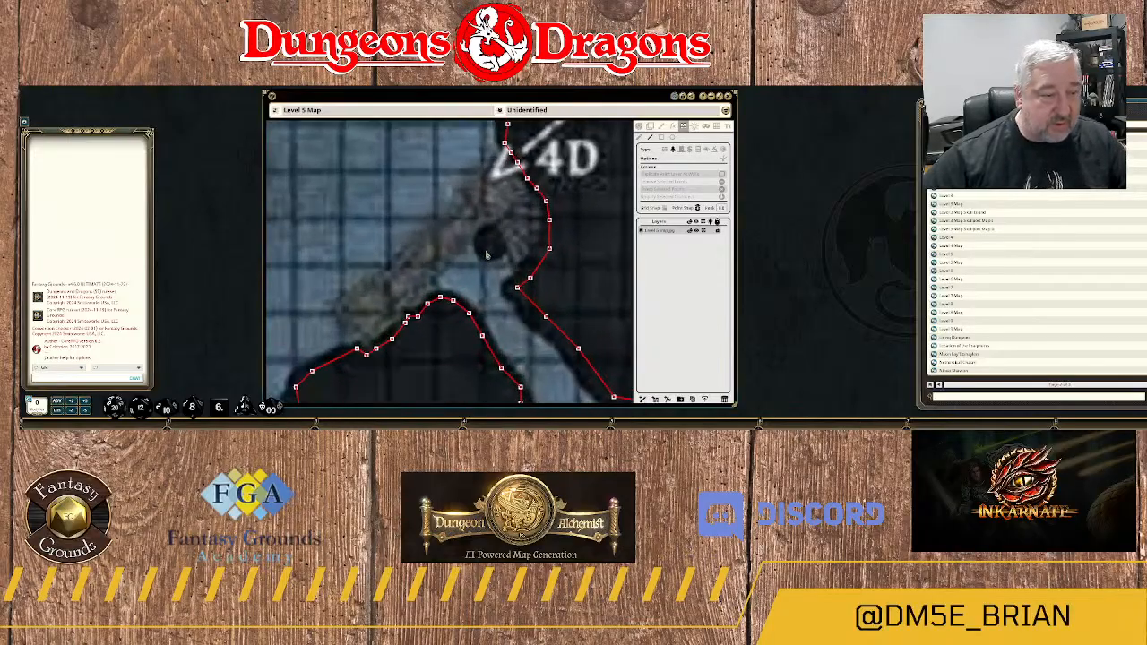
{"action": "scroll", "coordinate": [496, 261], "scroll_direction": "down", "scroll_amount": 5}
{"action": "scroll", "coordinate": [496, 262], "scroll_direction": "down", "scroll_amount": 2}
{"action": "scroll", "coordinate": [496, 268], "scroll_direction": "up", "scroll_amount": 7}
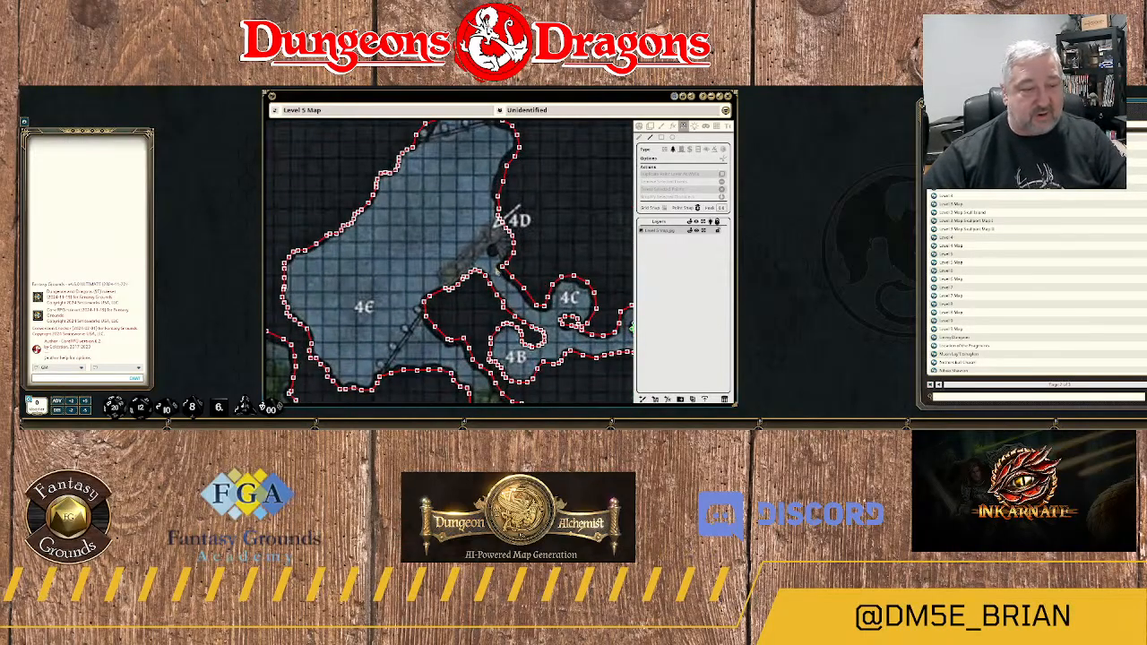
{"action": "scroll", "coordinate": [496, 274], "scroll_direction": "down", "scroll_amount": 3}
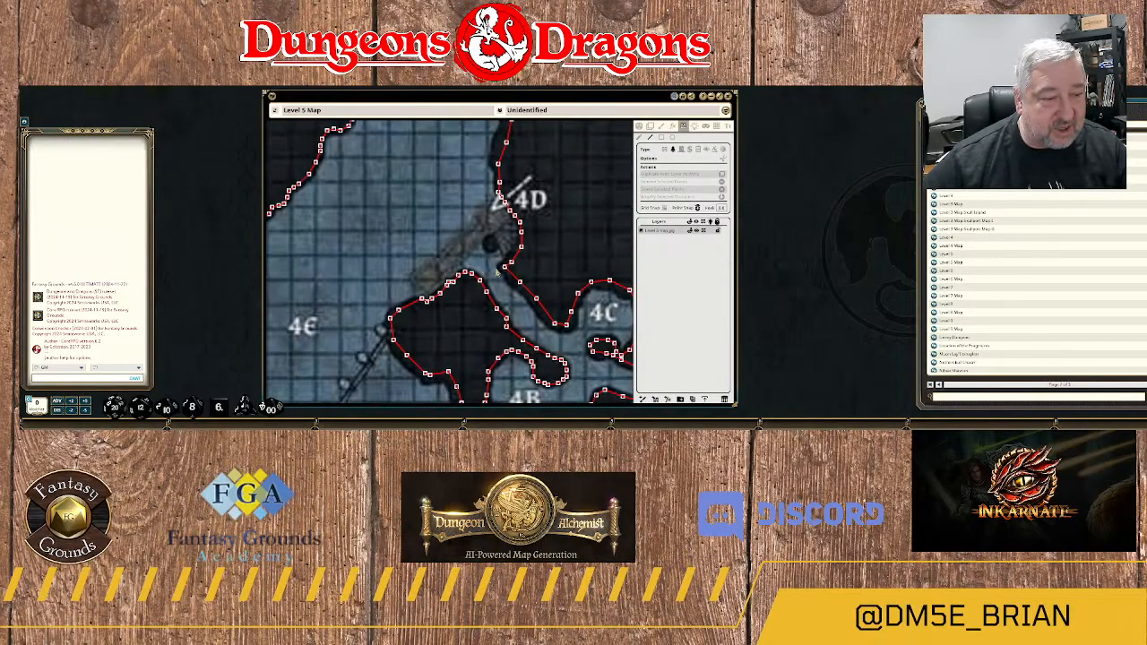
{"action": "scroll", "coordinate": [488, 257], "scroll_direction": "up", "scroll_amount": 2}
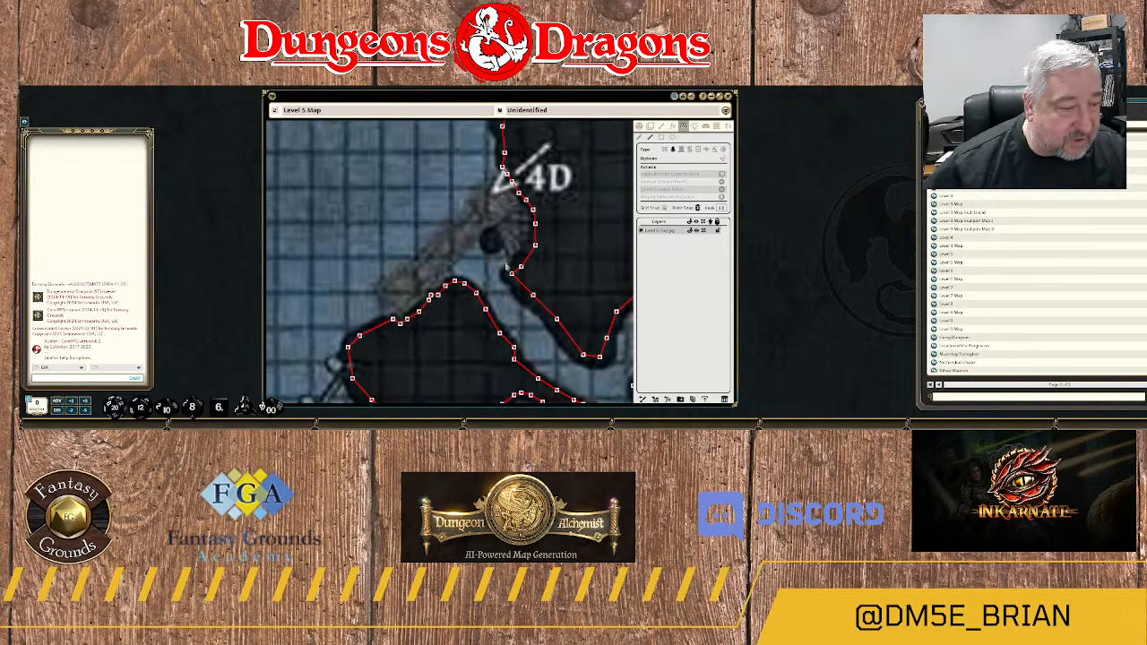
{"action": "scroll", "coordinate": [504, 266], "scroll_direction": "down", "scroll_amount": 3}
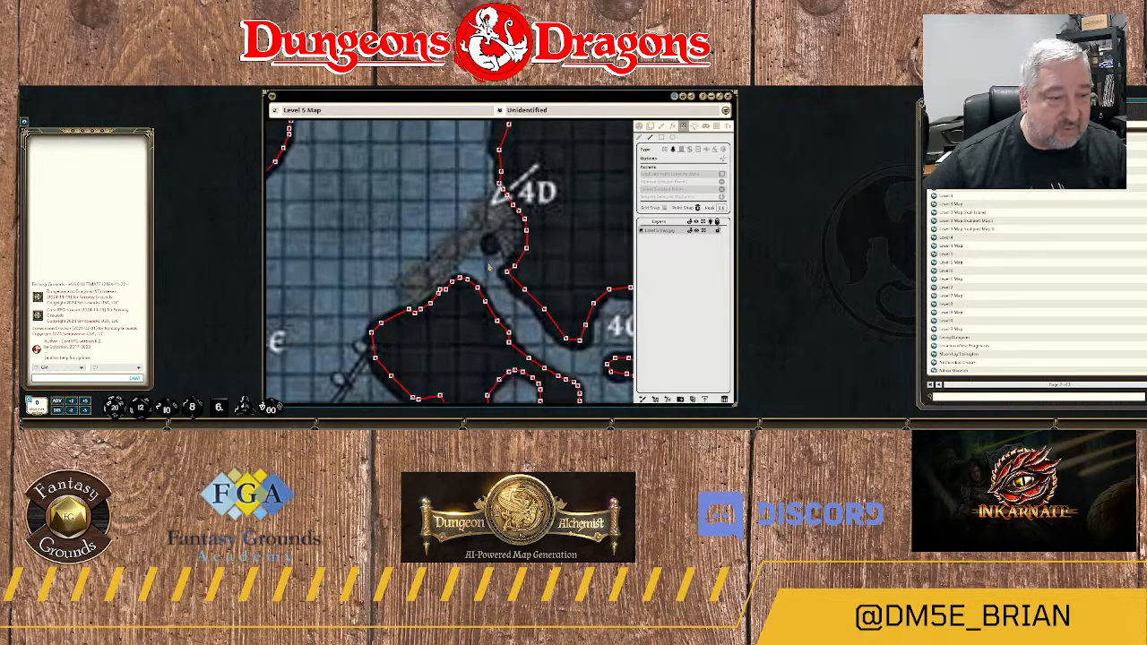
{"action": "scroll", "coordinate": [494, 221], "scroll_direction": "down", "scroll_amount": 3}
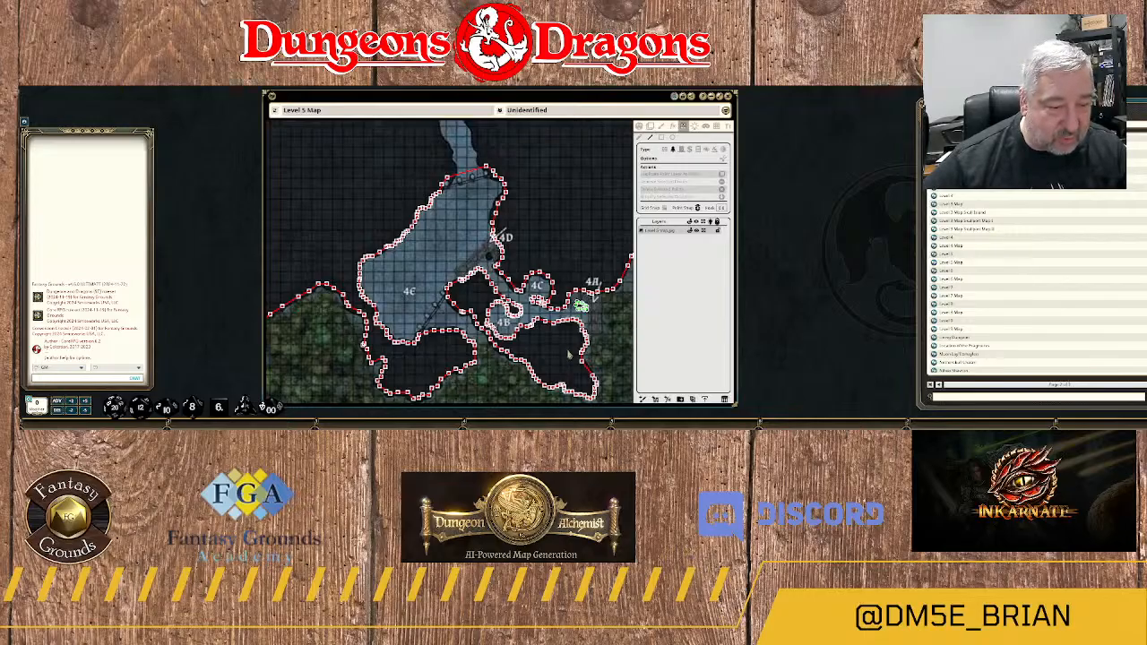
Examine the forest around areas 2A to 2D, 3A, 3B and 5 for dark rock masses without walls, including the small walled rock near 2D.
{"action": "left_click_drag", "start_coordinate": [568, 355], "coordinate": [463, 240]}
{"action": "left_click_drag", "start_coordinate": [538, 254], "coordinate": [459, 207]}
{"action": "scroll", "coordinate": [517, 231], "scroll_direction": "down", "scroll_amount": 1}
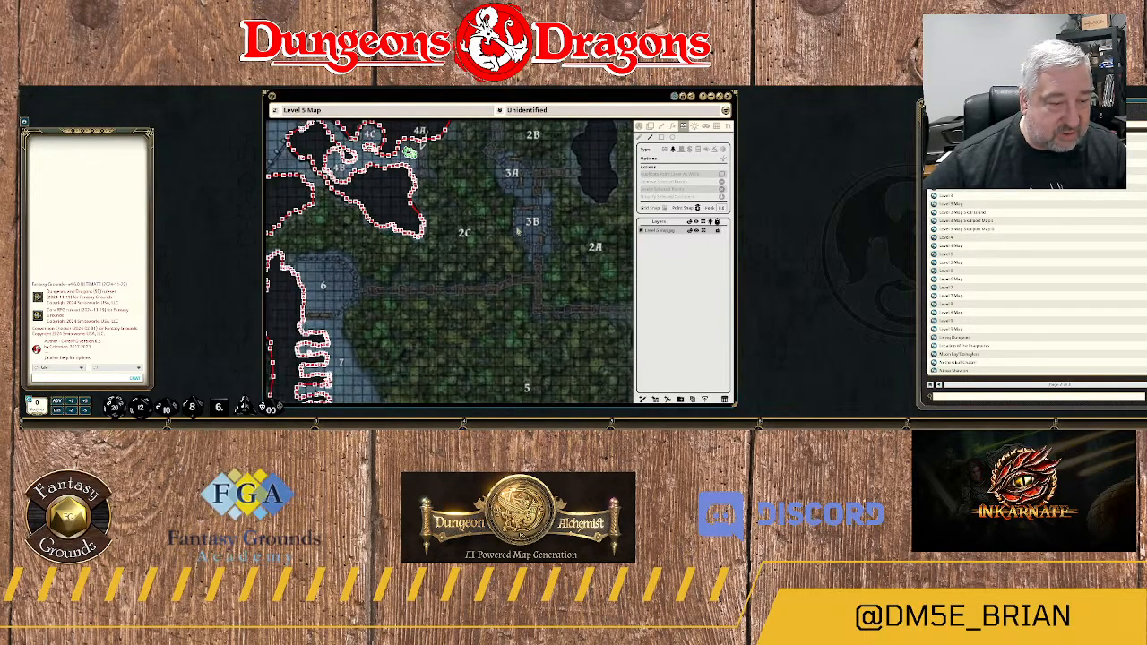
{"action": "scroll", "coordinate": [517, 231], "scroll_direction": "down", "scroll_amount": 2}
{"action": "scroll", "coordinate": [460, 326], "scroll_direction": "up", "scroll_amount": 3}
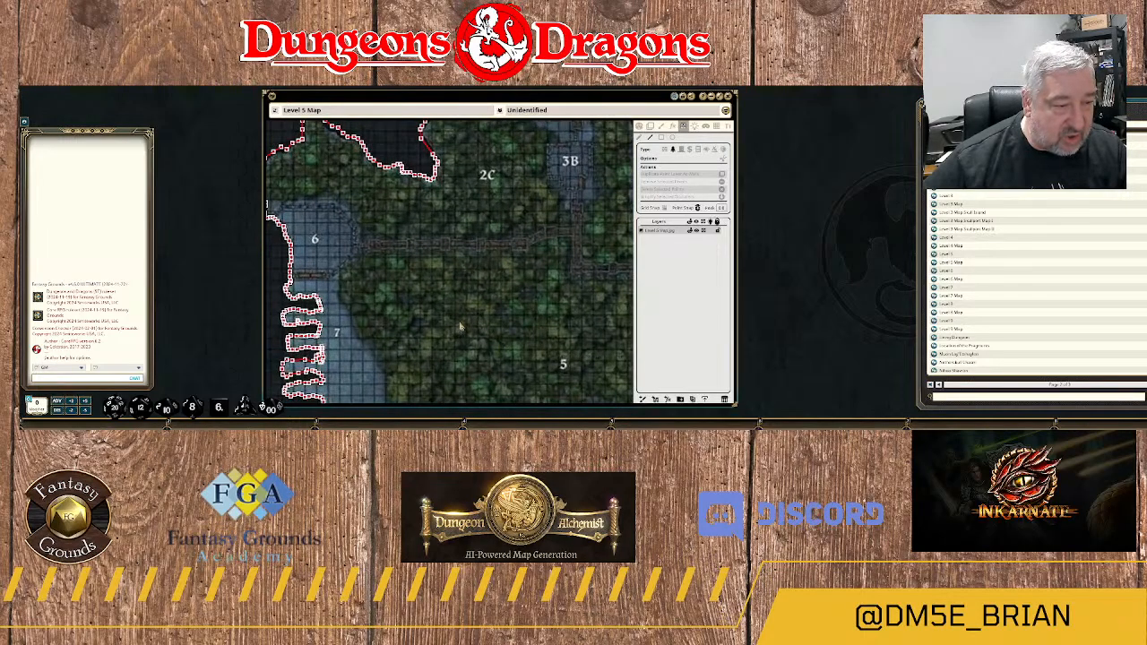
{"action": "left_click_drag", "start_coordinate": [559, 313], "coordinate": [376, 285]}
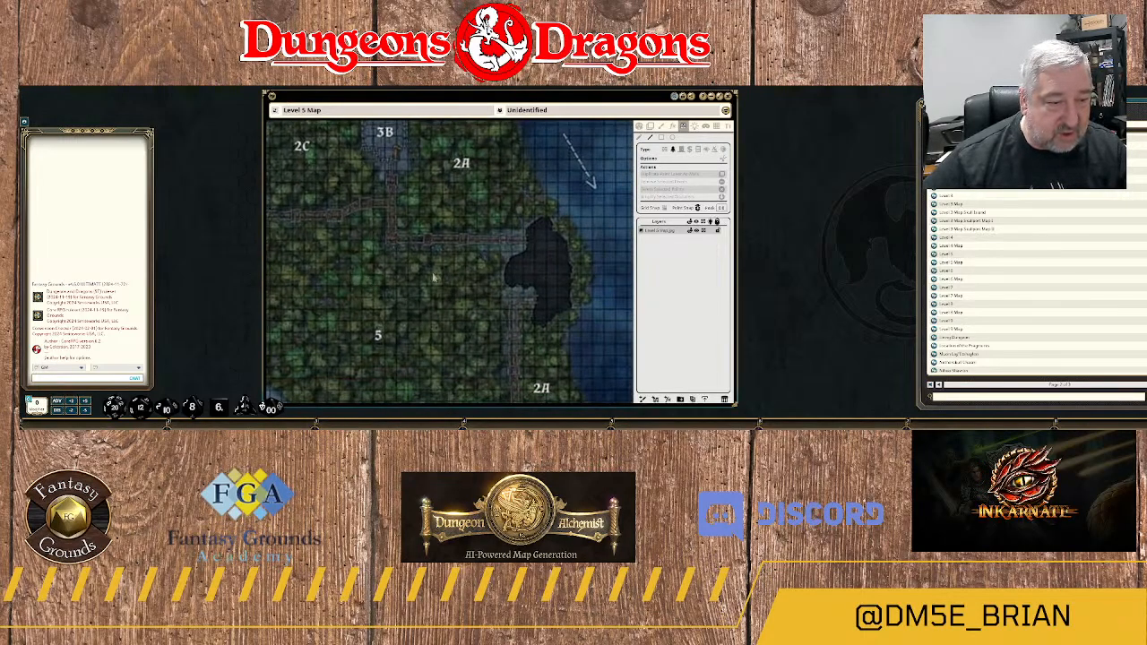
{"action": "scroll", "coordinate": [389, 278], "scroll_direction": "down", "scroll_amount": 4}
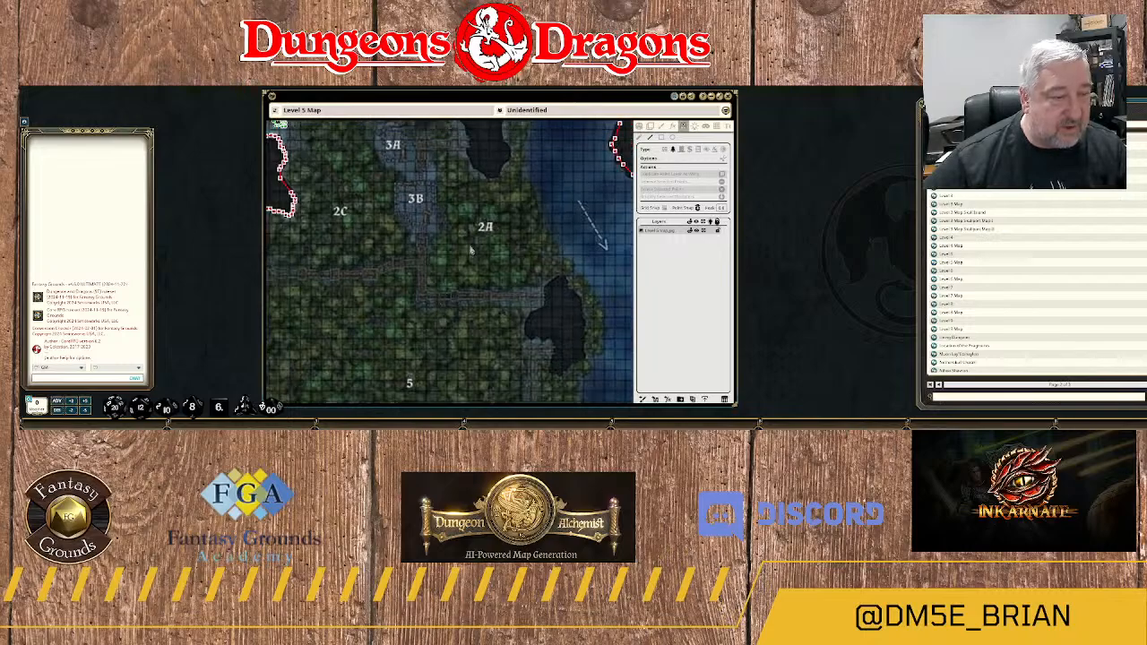
{"action": "scroll", "coordinate": [484, 237], "scroll_direction": "down", "scroll_amount": 3}
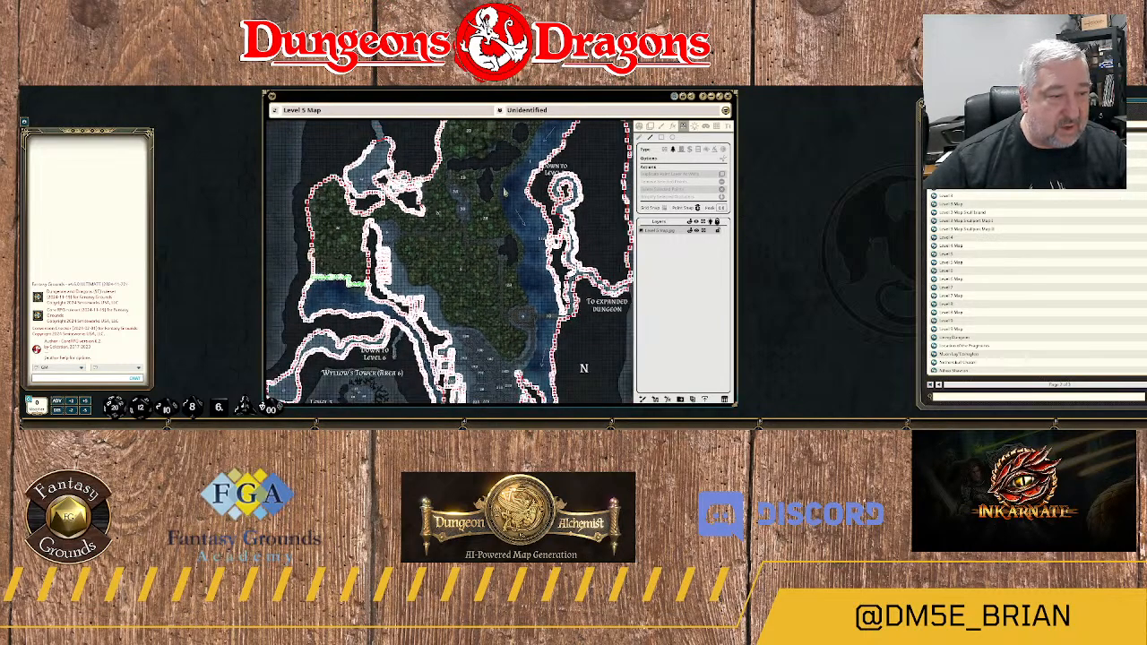
{"action": "scroll", "coordinate": [494, 251], "scroll_direction": "down", "scroll_amount": 2}
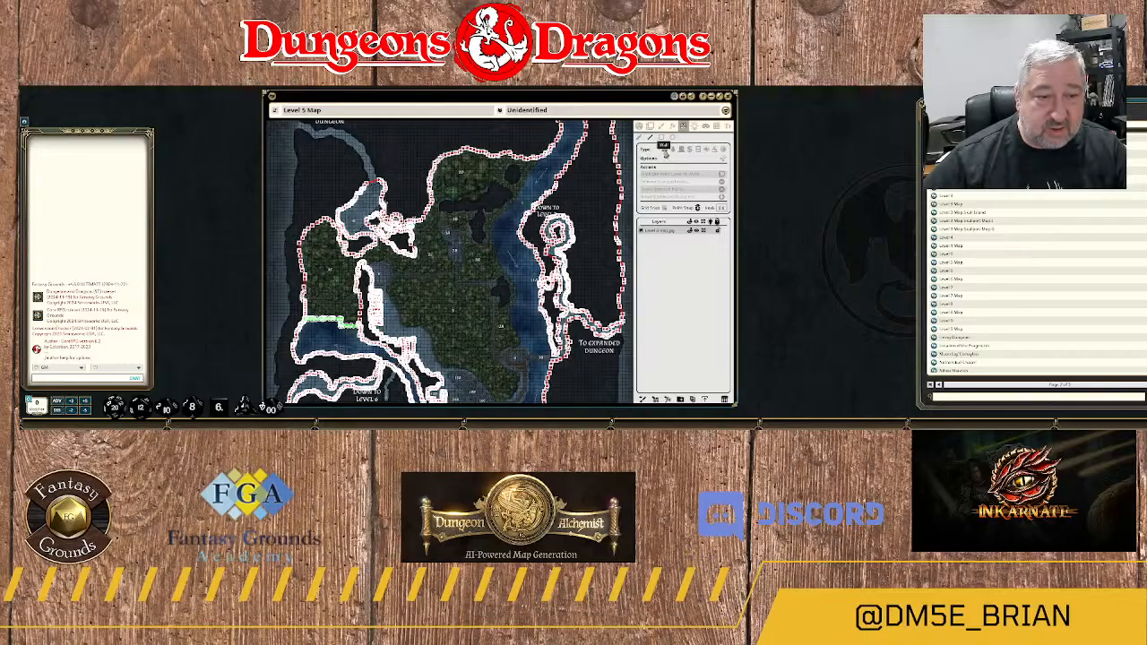
{"action": "scroll", "coordinate": [473, 195], "scroll_direction": "up", "scroll_amount": 5}
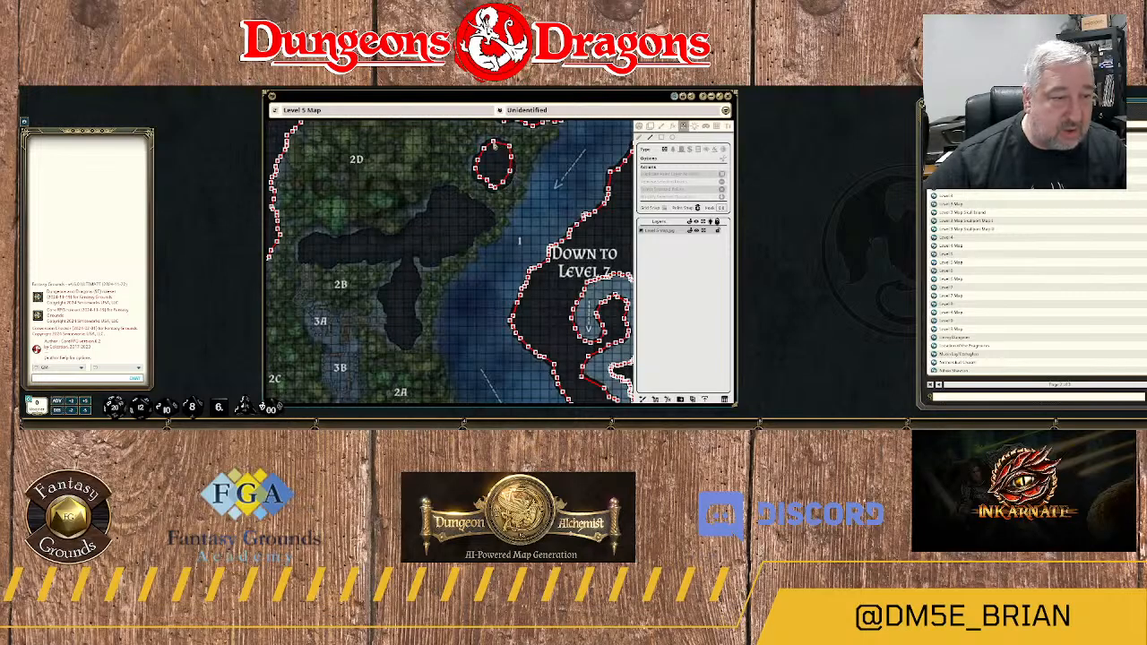
{"action": "scroll", "coordinate": [495, 150], "scroll_direction": "up", "scroll_amount": 8}
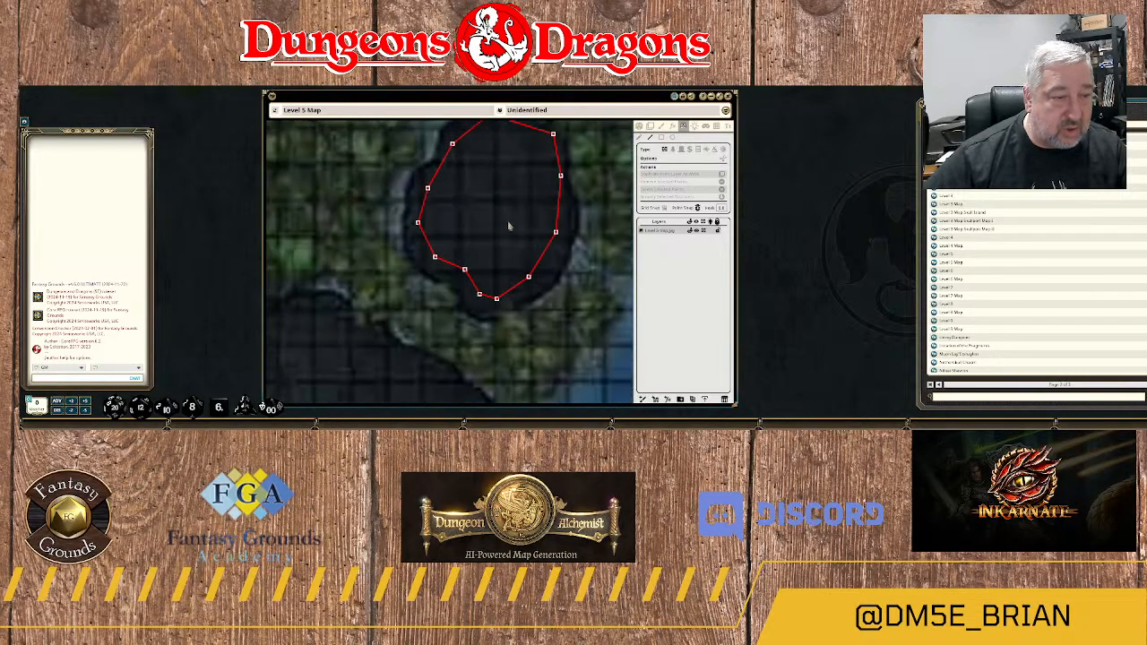
{"action": "scroll", "coordinate": [581, 165], "scroll_direction": "up", "scroll_amount": 1}
{"action": "left_click_drag", "start_coordinate": [597, 171], "coordinate": [630, 127]}
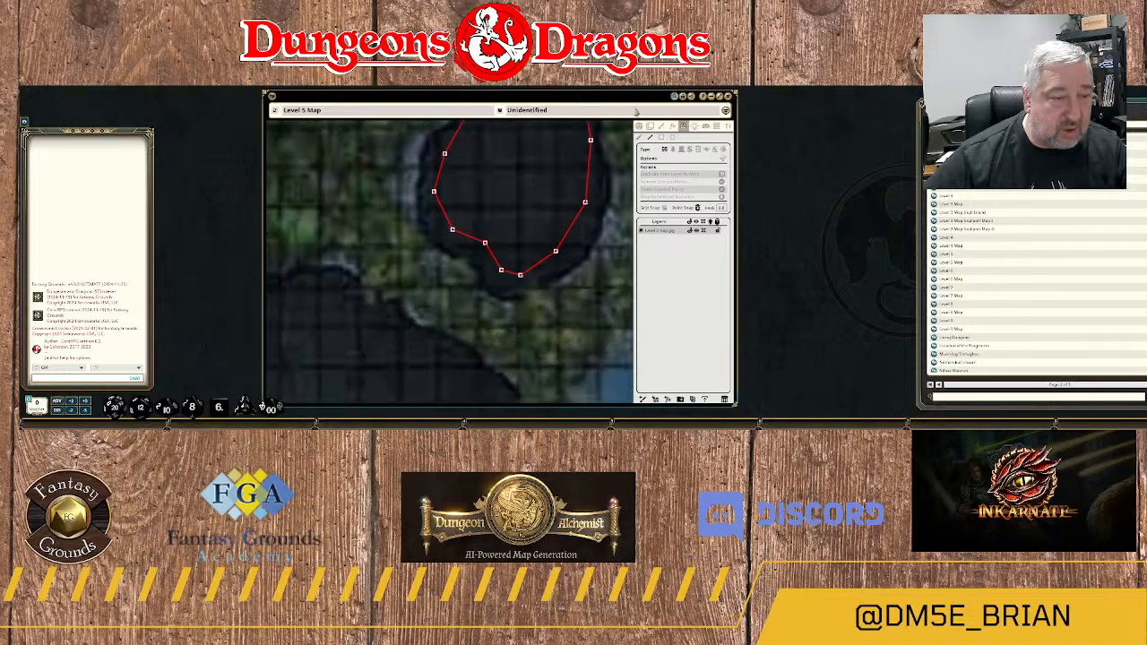
Start a wall at the eastern tip of the large dark rock northeast of label 2B, tracing its northeastern edge to the northern top.
{"action": "scroll", "coordinate": [438, 305], "scroll_direction": "down", "scroll_amount": 2}
{"action": "scroll", "coordinate": [425, 346], "scroll_direction": "down", "scroll_amount": 3}
{"action": "left_click_drag", "start_coordinate": [402, 386], "coordinate": [544, 216]}
{"action": "left_click", "coordinate": [594, 202]}
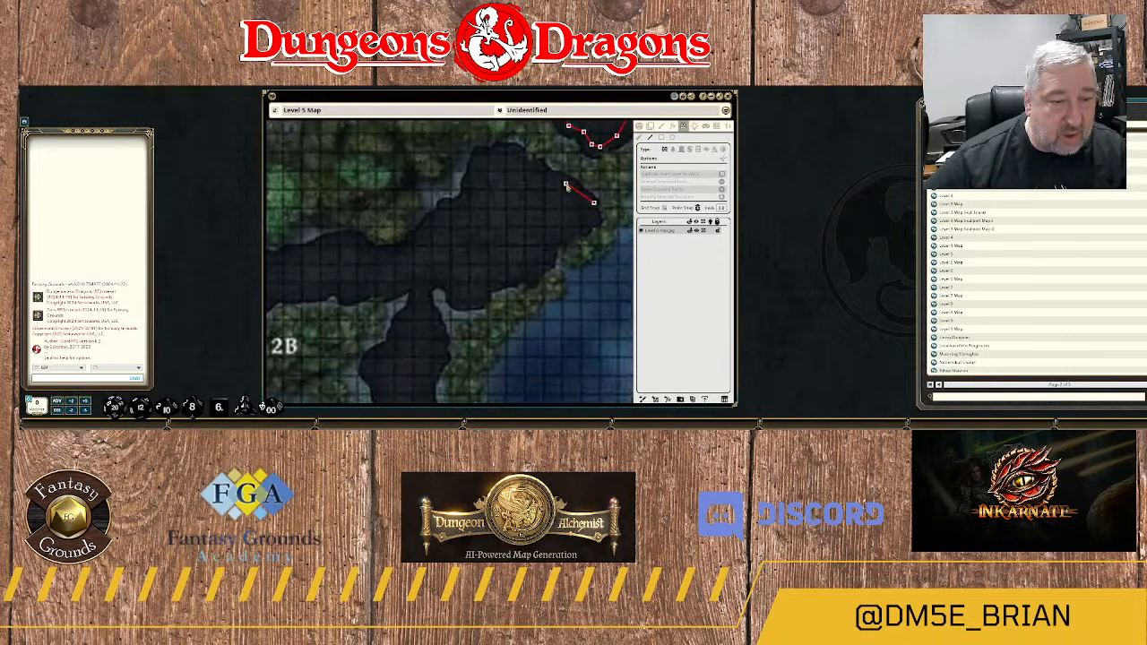
{"action": "left_click", "coordinate": [566, 180]}
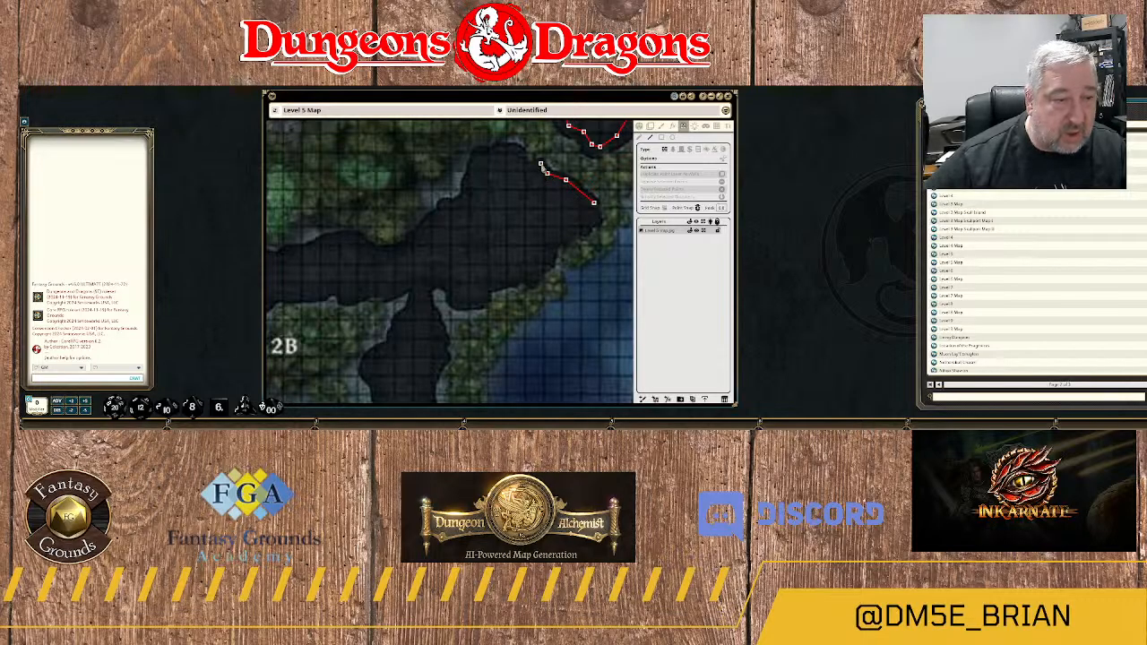
{"action": "left_click", "coordinate": [540, 165]}
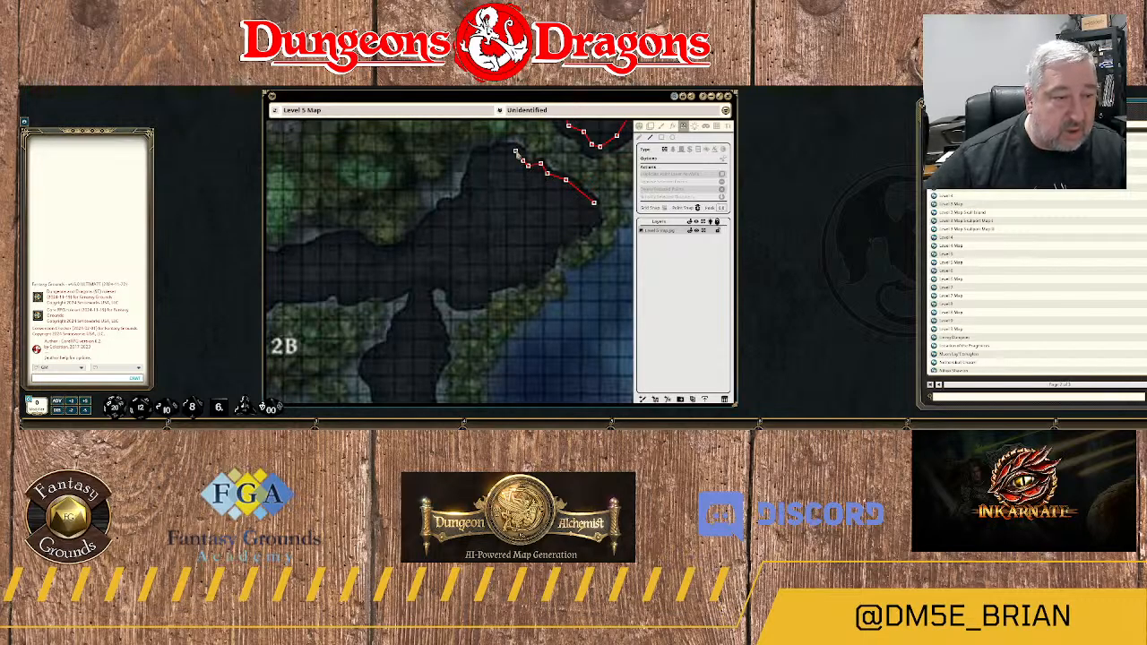
{"action": "left_click", "coordinate": [515, 152]}
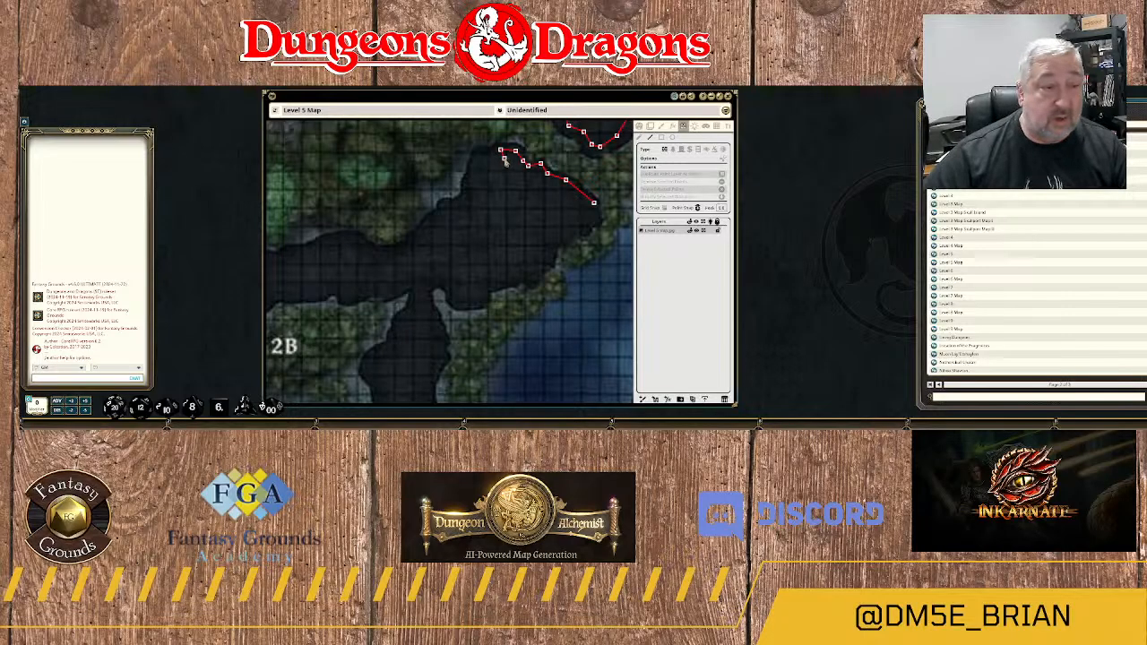
{"action": "left_click", "coordinate": [482, 155]}
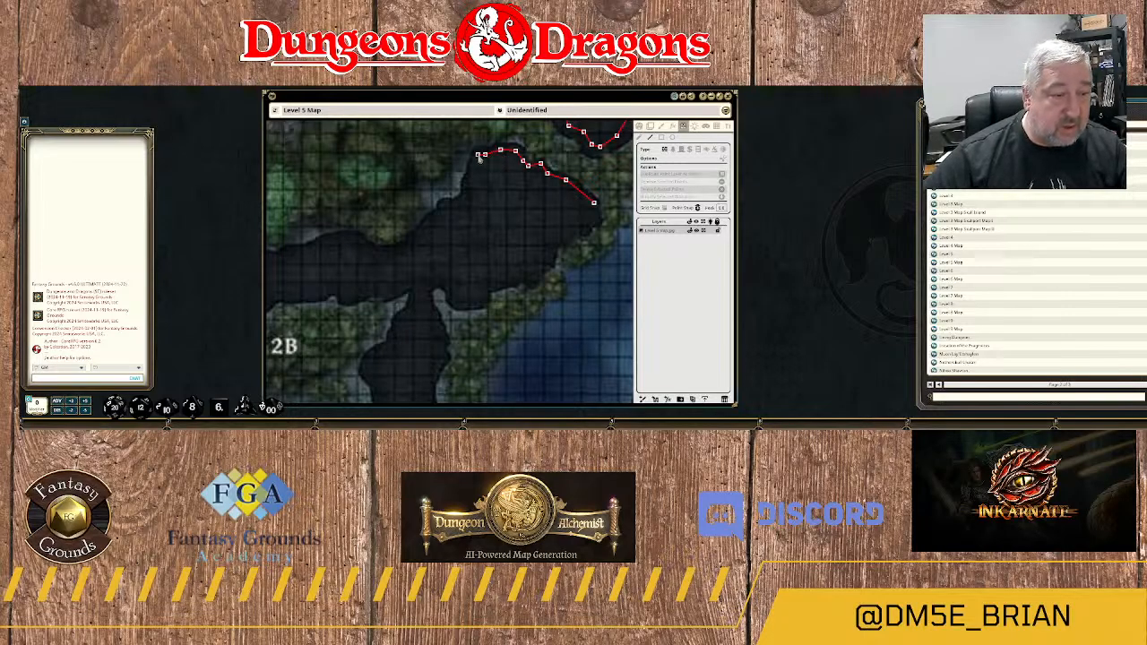
Continue the wall southwest down the northwestern edge of the rock's northern lobe towards its long western arm.
{"action": "left_click", "coordinate": [471, 170]}
{"action": "left_click", "coordinate": [468, 185]}
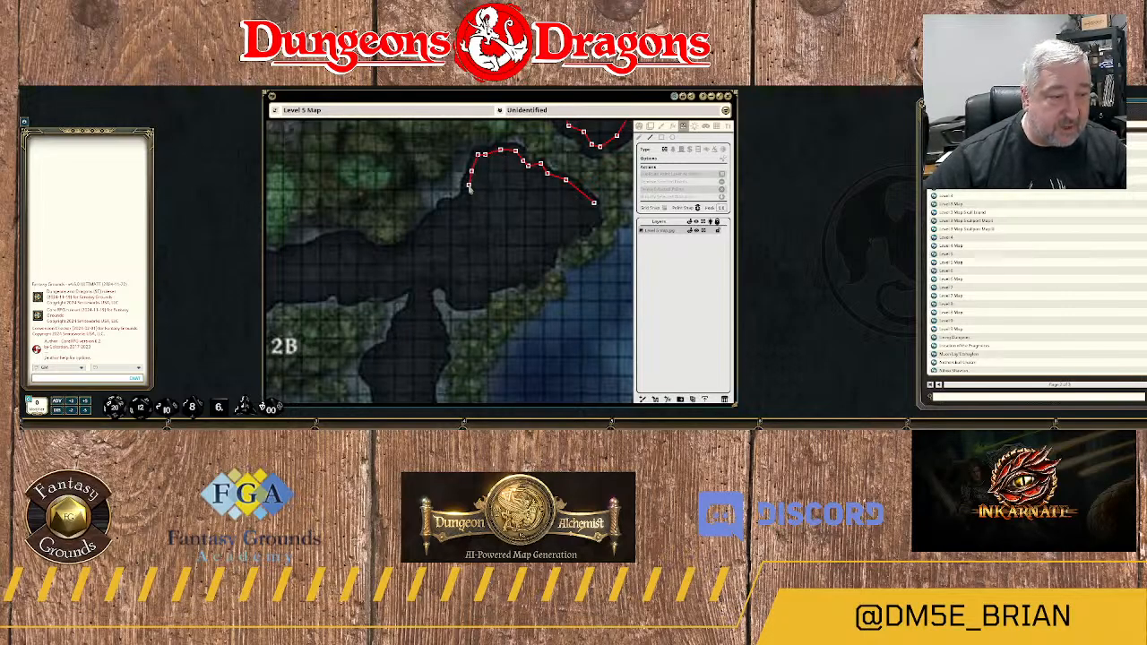
{"action": "left_click", "coordinate": [464, 195]}
{"action": "left_click", "coordinate": [455, 203]}
{"action": "left_click", "coordinate": [446, 205]}
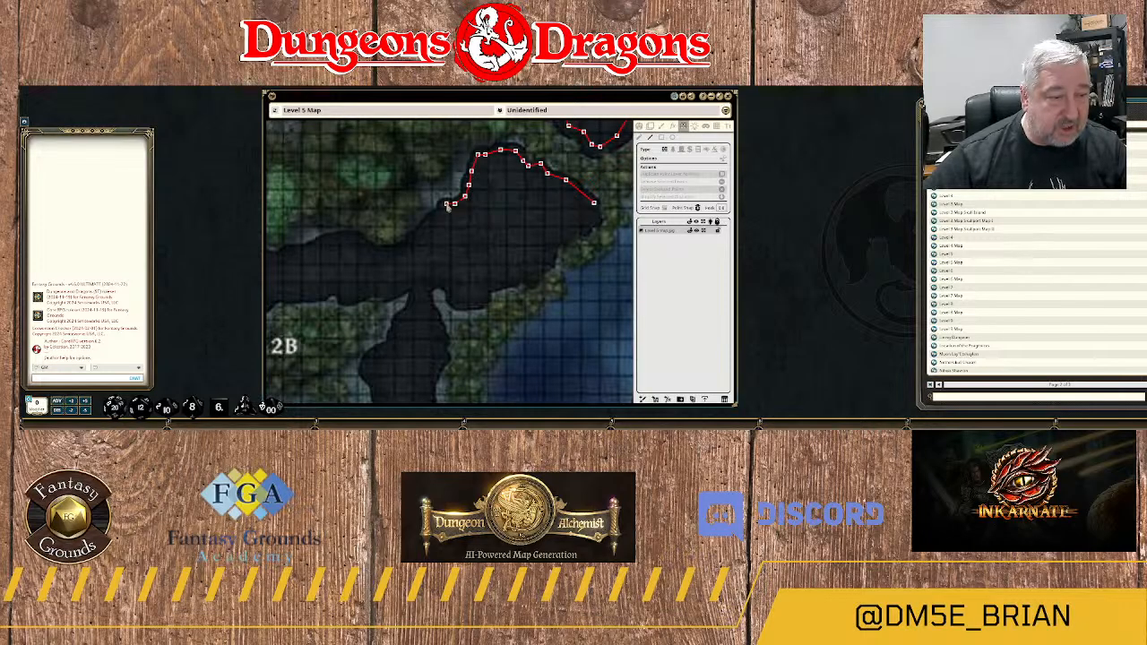
{"action": "left_click", "coordinate": [438, 212]}
{"action": "left_click", "coordinate": [430, 222]}
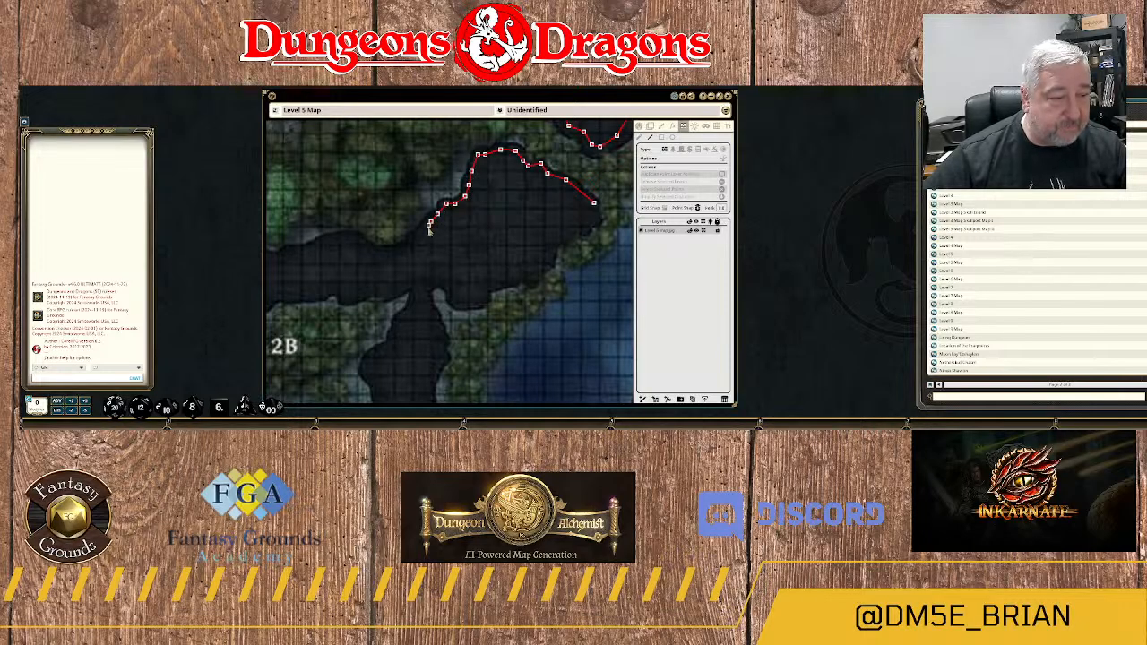
{"action": "left_click", "coordinate": [420, 233]}
{"action": "left_click", "coordinate": [404, 245]}
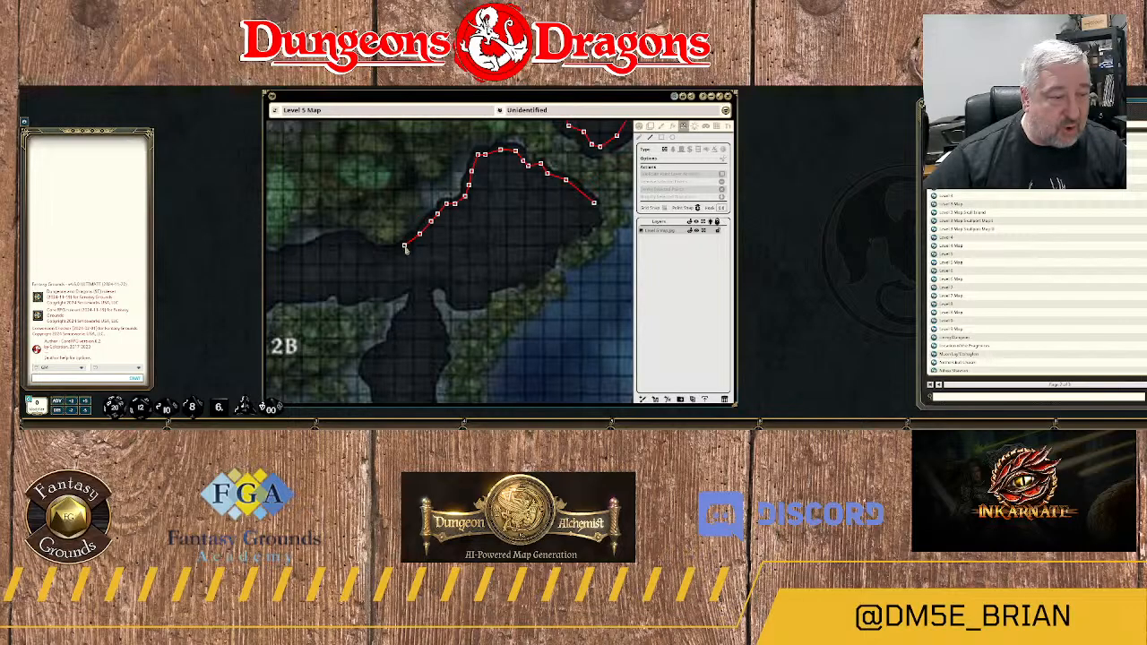
Extend the wall west along the northern edge of the rock's western arm, as far as the notch north of label 2B.
{"action": "left_click_drag", "start_coordinate": [390, 275], "coordinate": [525, 265]}
{"action": "left_click", "coordinate": [524, 245]}
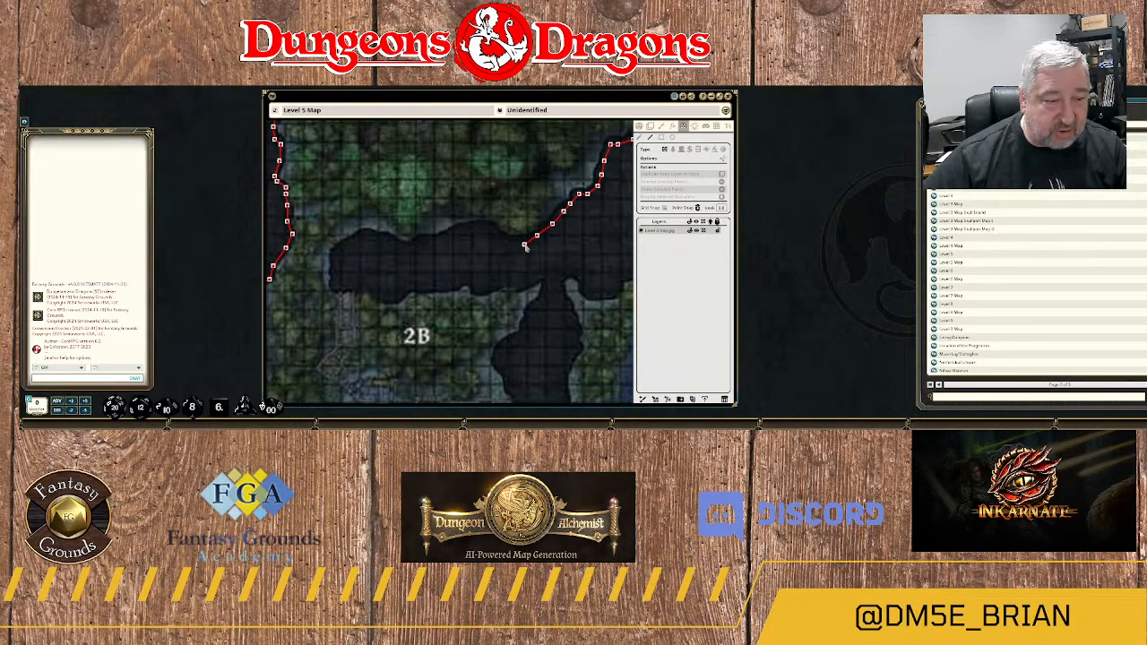
{"action": "left_click", "coordinate": [508, 240]}
{"action": "left_click", "coordinate": [496, 237]}
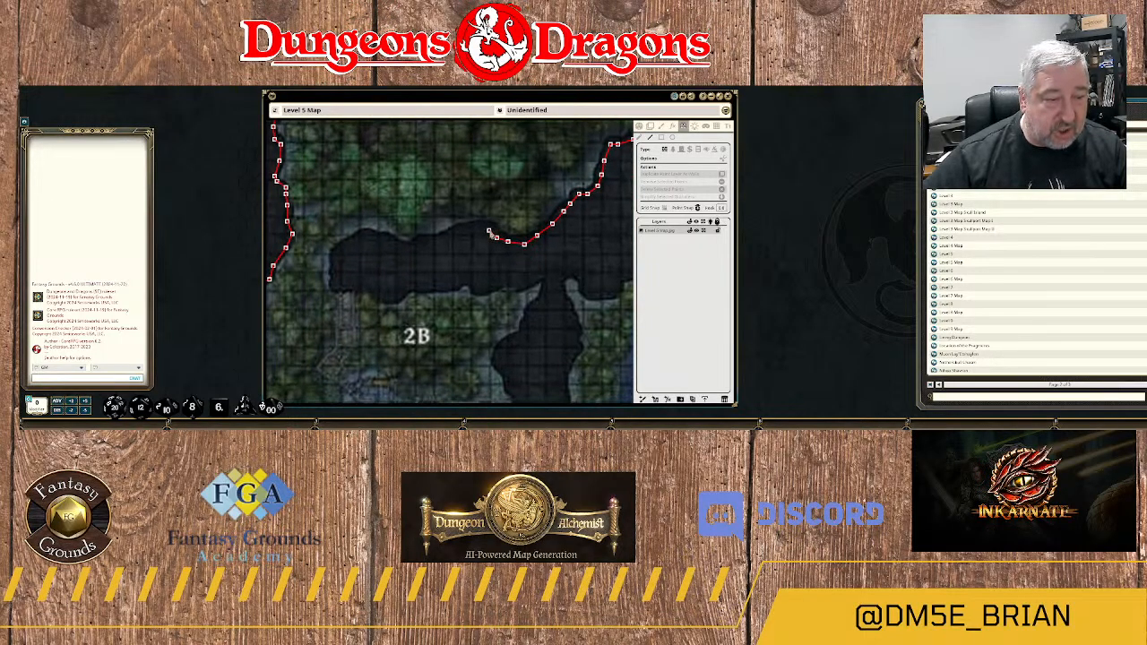
{"action": "left_click", "coordinate": [489, 232]}
{"action": "left_click", "coordinate": [475, 229]}
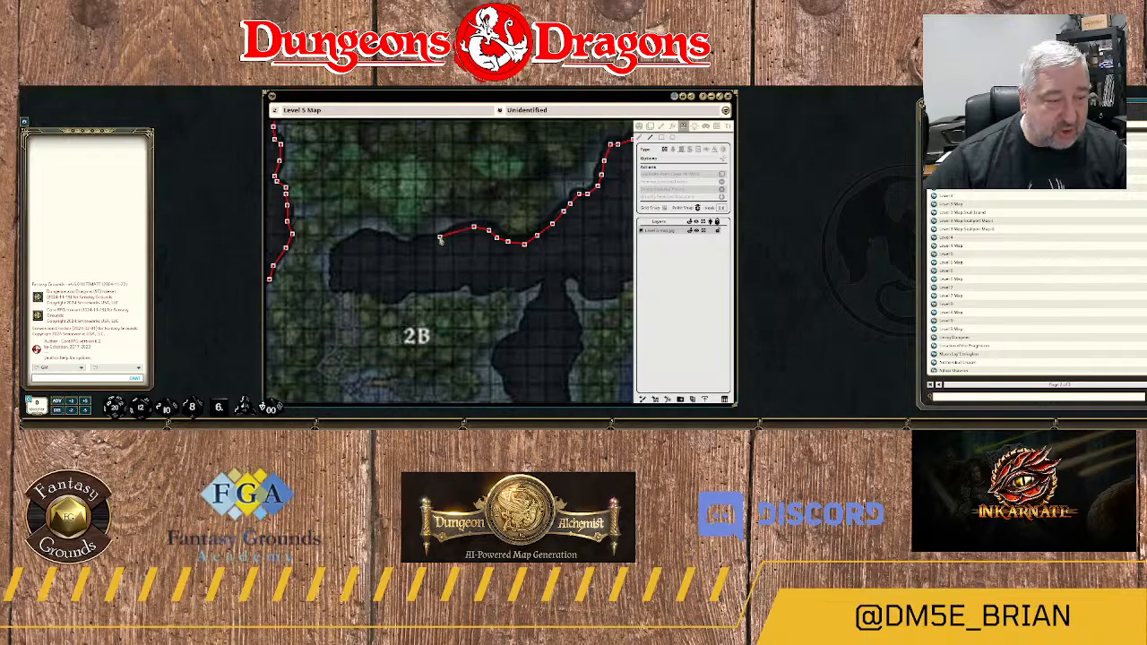
{"action": "left_click", "coordinate": [440, 238]}
{"action": "left_click", "coordinate": [417, 242]}
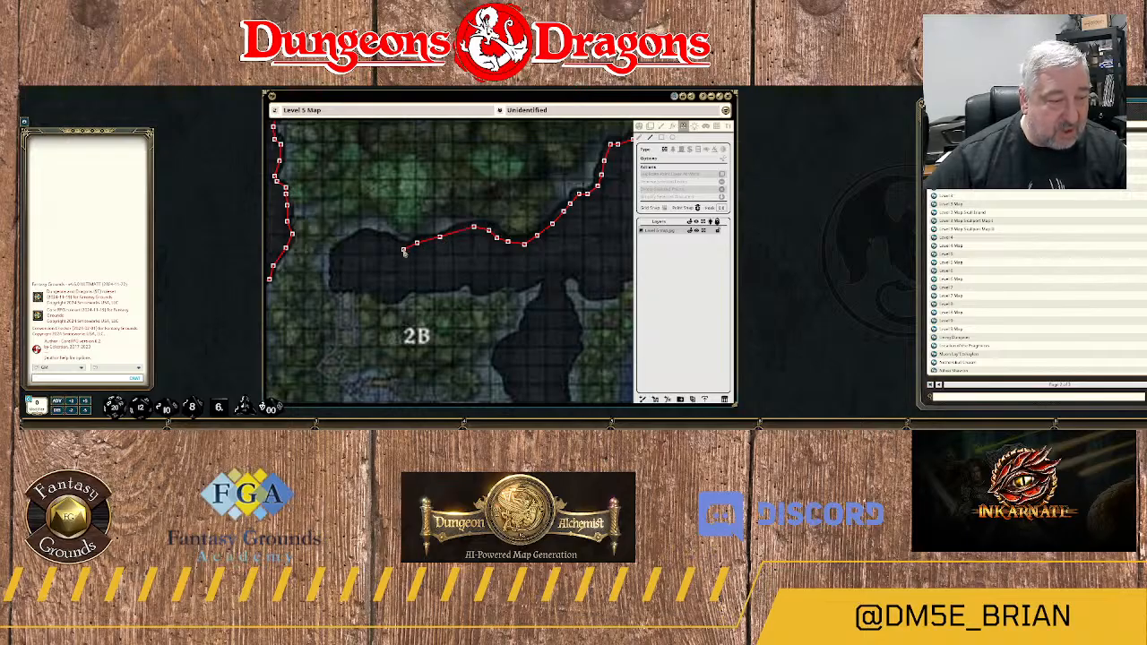
{"action": "left_click", "coordinate": [404, 249]}
Wrap the wall around the rounded western end of the rock arm, down to its southwestern corner.
{"action": "left_click", "coordinate": [390, 240]}
{"action": "left_click", "coordinate": [377, 237]}
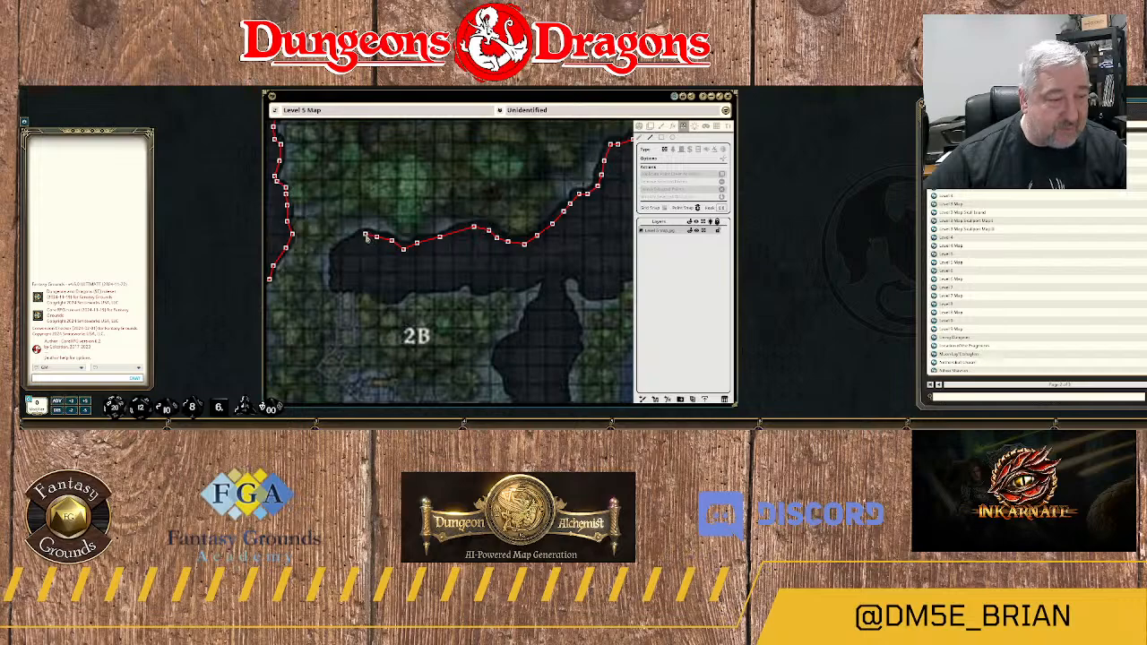
{"action": "left_click", "coordinate": [364, 236]}
{"action": "left_click", "coordinate": [351, 242]}
{"action": "left_click", "coordinate": [340, 248]}
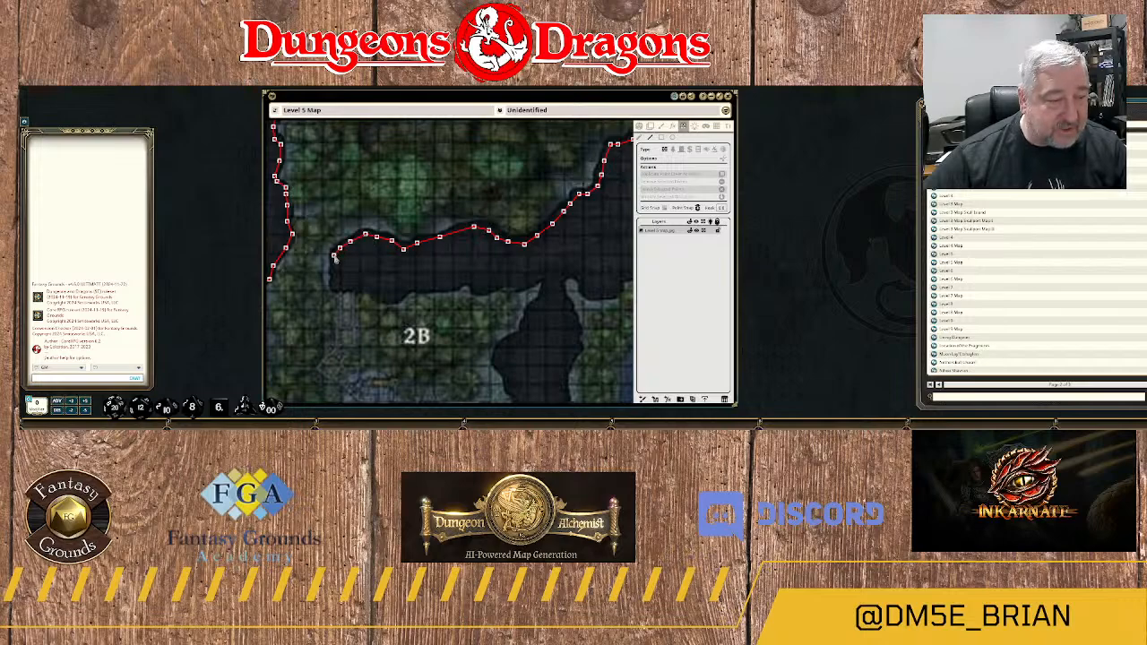
{"action": "left_click", "coordinate": [333, 257]}
{"action": "left_click", "coordinate": [333, 269]}
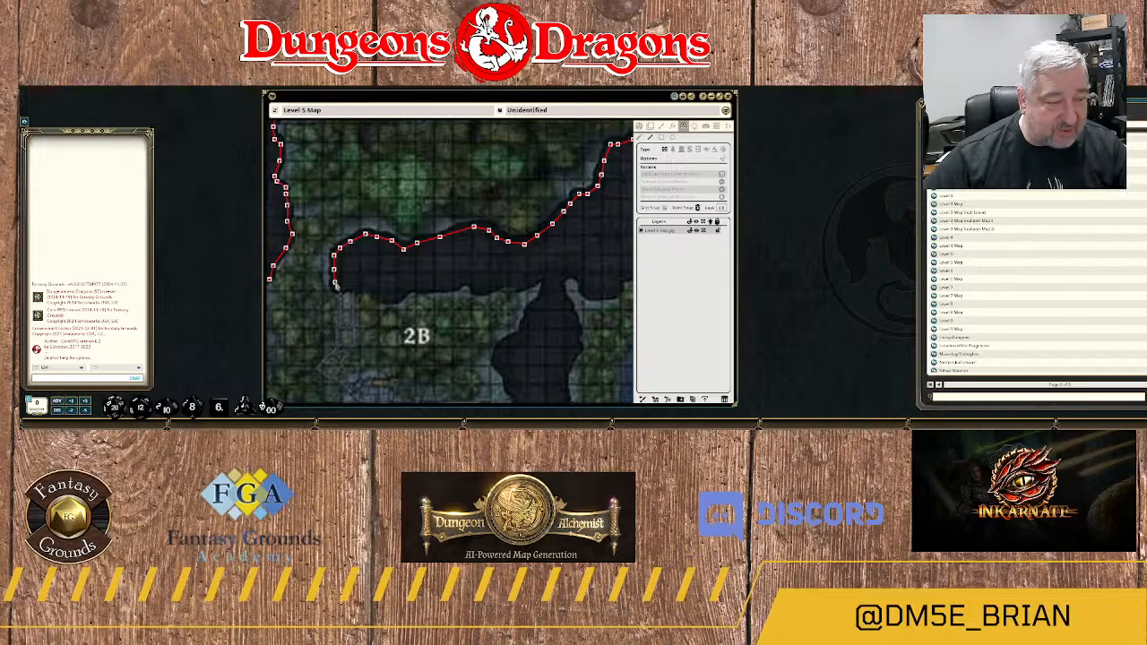
{"action": "left_click", "coordinate": [334, 282]}
Run the wall east along the western half of the rock arm's southern edge, directly above label 2B.
{"action": "left_click", "coordinate": [346, 285]}
{"action": "left_click", "coordinate": [359, 287]}
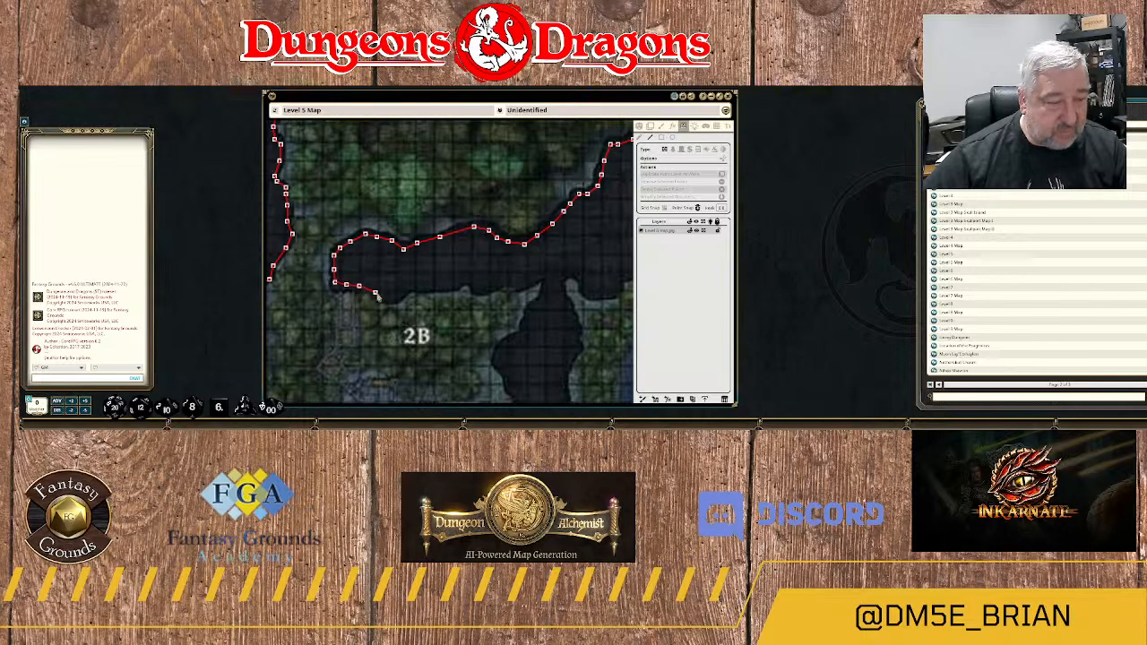
{"action": "left_click", "coordinate": [374, 293]}
{"action": "left_click", "coordinate": [387, 295]}
{"action": "left_click", "coordinate": [400, 294]}
{"action": "left_click", "coordinate": [409, 287]}
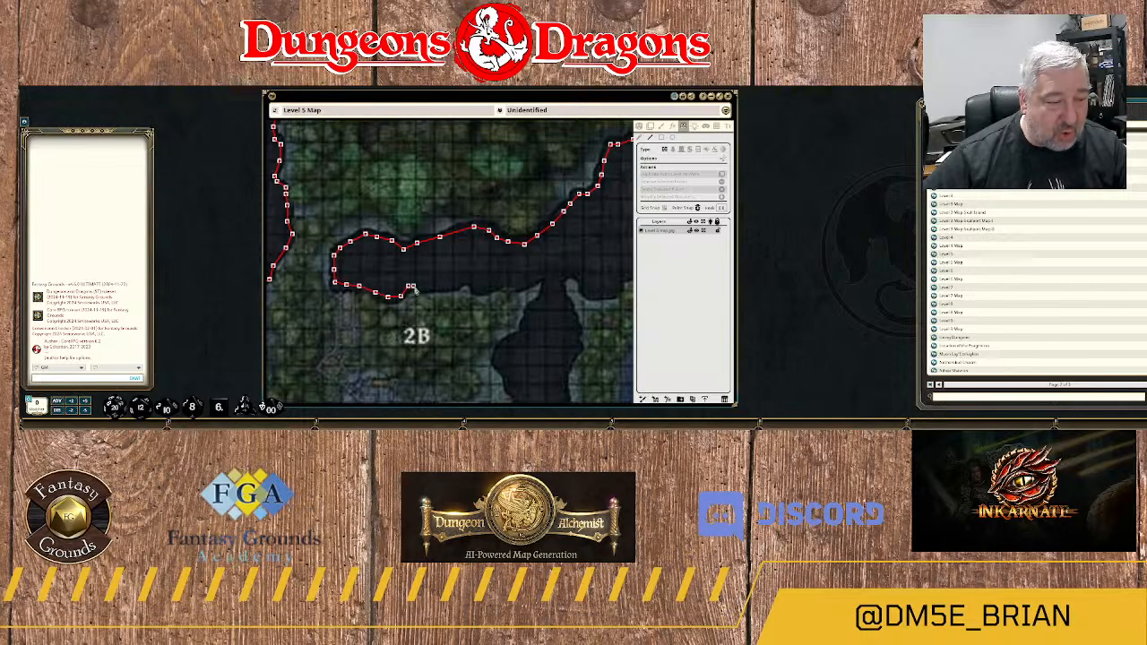
{"action": "left_click", "coordinate": [421, 286]}
{"action": "left_click", "coordinate": [436, 288]}
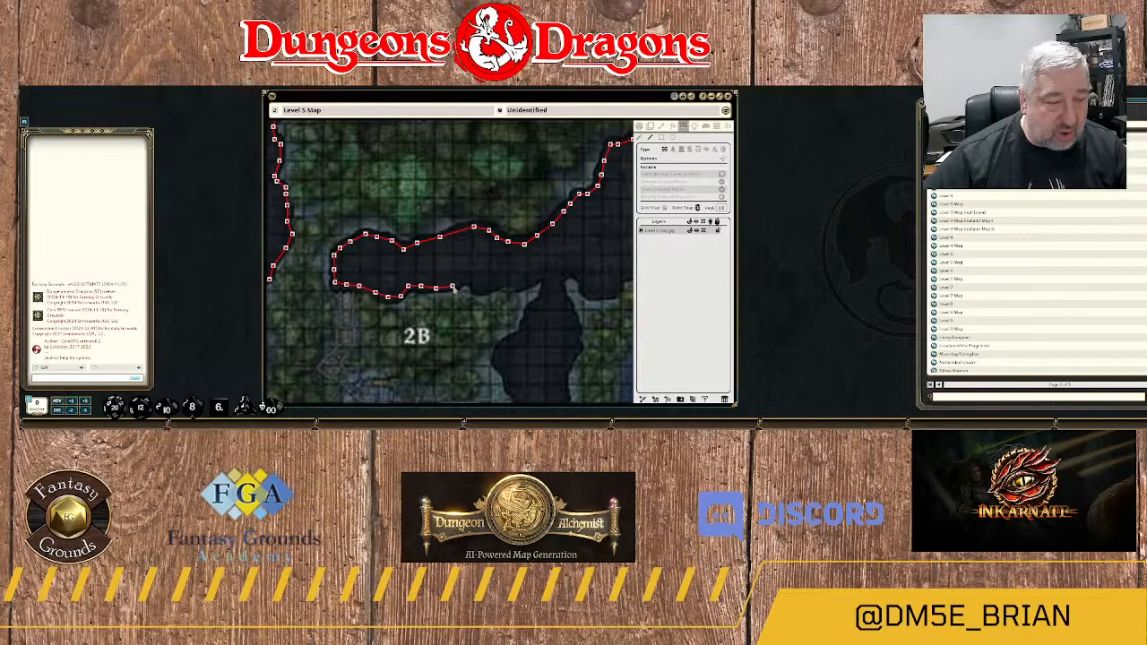
Carry the wall along the rest of the southern edge, around the small notch, to the junction with the southern arm.
{"action": "left_click", "coordinate": [466, 281]}
{"action": "left_click", "coordinate": [476, 288]}
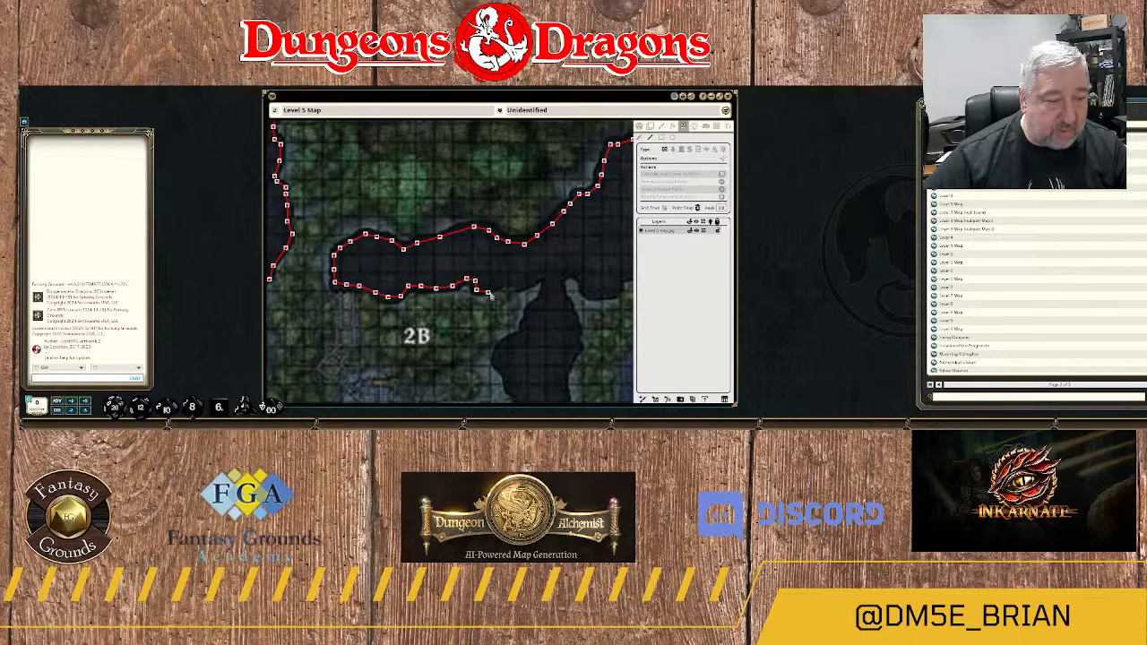
{"action": "left_click", "coordinate": [486, 289]}
{"action": "left_click", "coordinate": [497, 285]}
{"action": "left_click", "coordinate": [506, 286]}
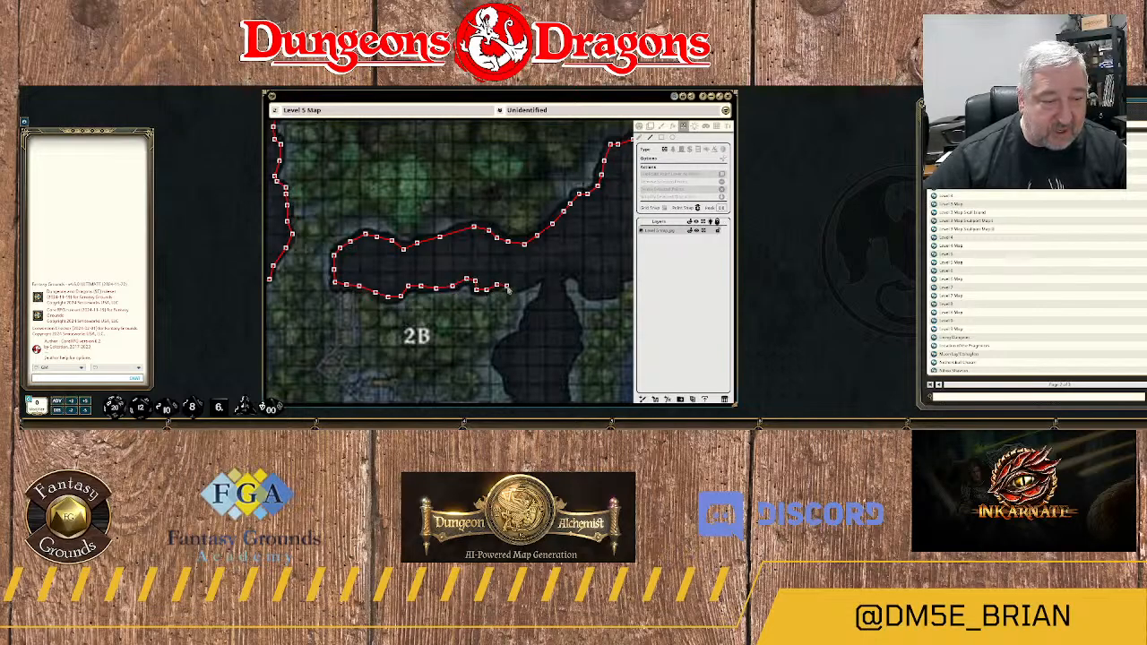
{"action": "left_click", "coordinate": [518, 286]}
{"action": "left_click", "coordinate": [531, 280]}
{"action": "left_click", "coordinate": [543, 275]}
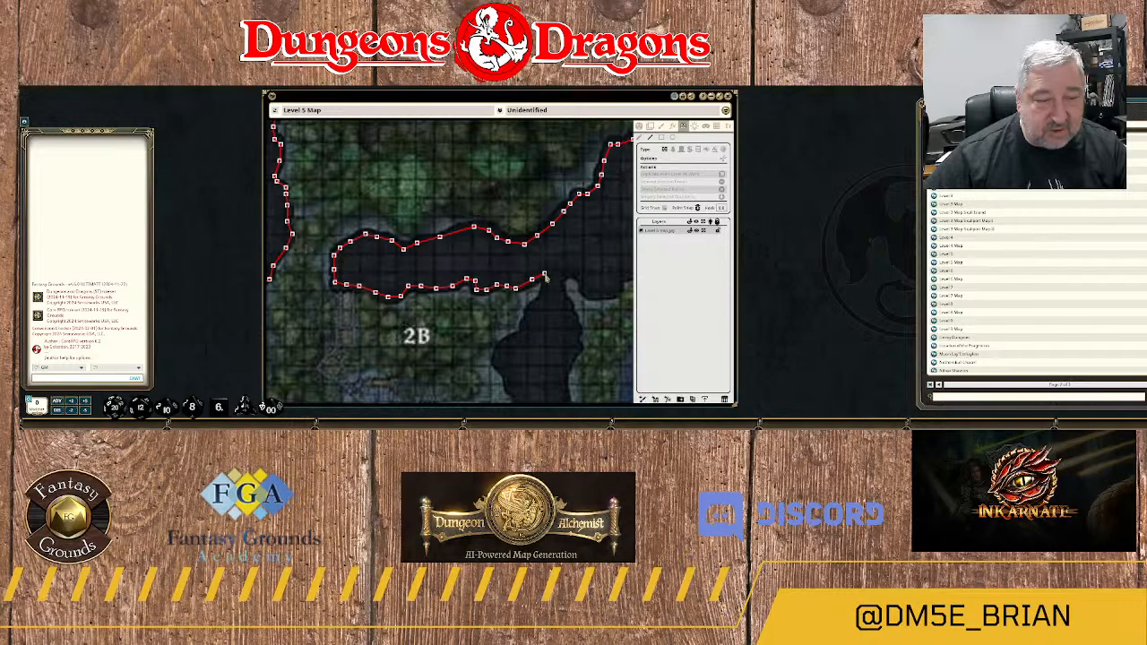
Run the wall down the upper western edge of the southern rock arm, from the junction to its western bulge.
{"action": "left_click", "coordinate": [545, 291]}
{"action": "left_click", "coordinate": [544, 306]}
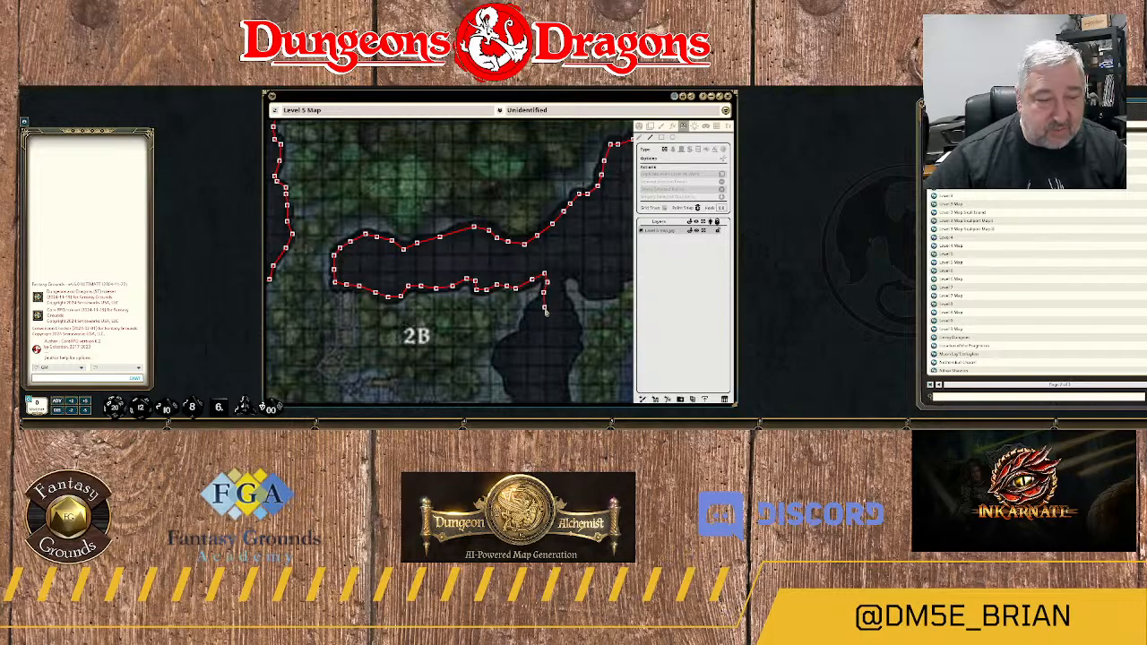
{"action": "left_click", "coordinate": [541, 302]}
{"action": "left_click", "coordinate": [534, 307]}
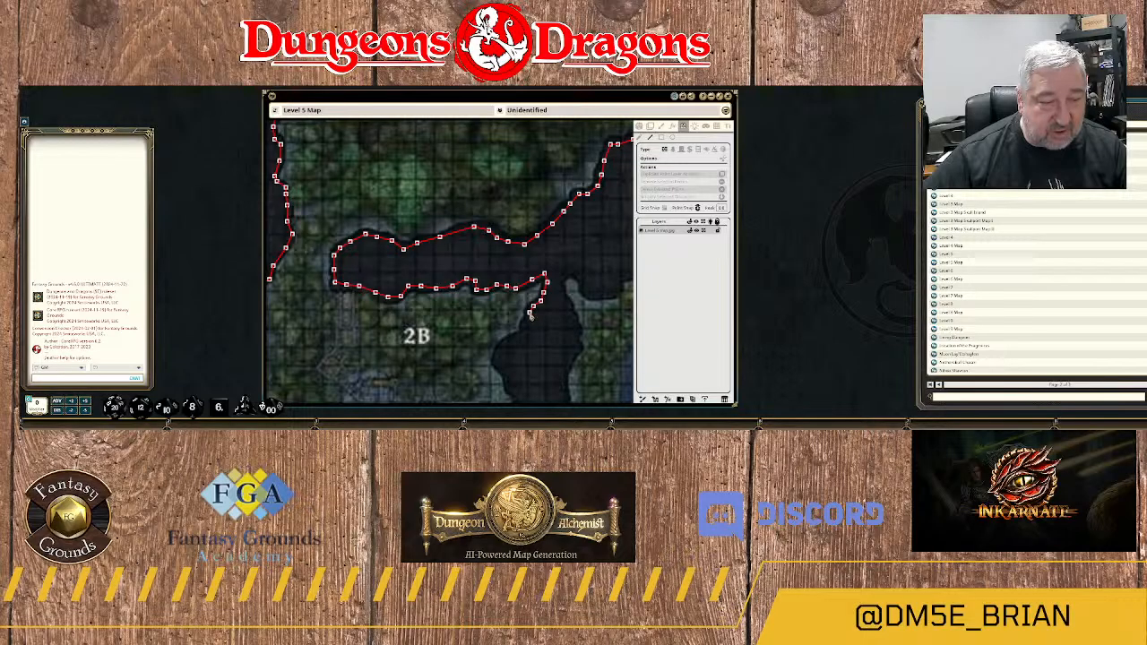
{"action": "left_click", "coordinate": [530, 316]}
{"action": "left_click", "coordinate": [528, 323]}
{"action": "left_click", "coordinate": [524, 330]}
{"action": "left_click", "coordinate": [521, 336]}
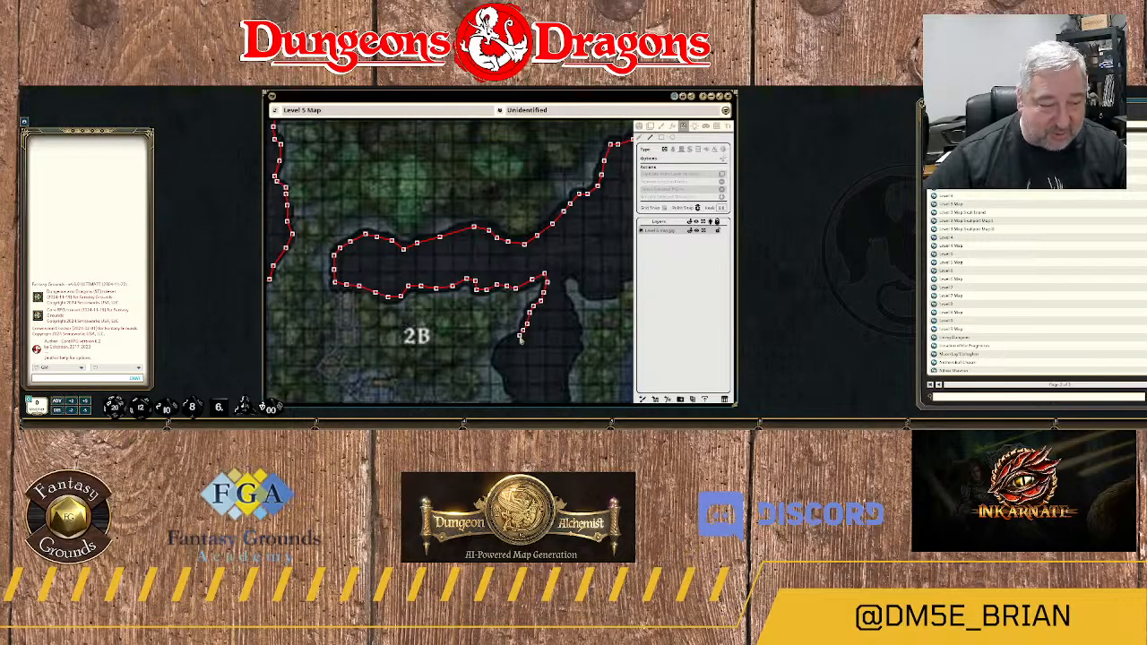
{"action": "left_click", "coordinate": [515, 341]}
{"action": "left_click", "coordinate": [506, 347]}
{"action": "left_click", "coordinate": [500, 356]}
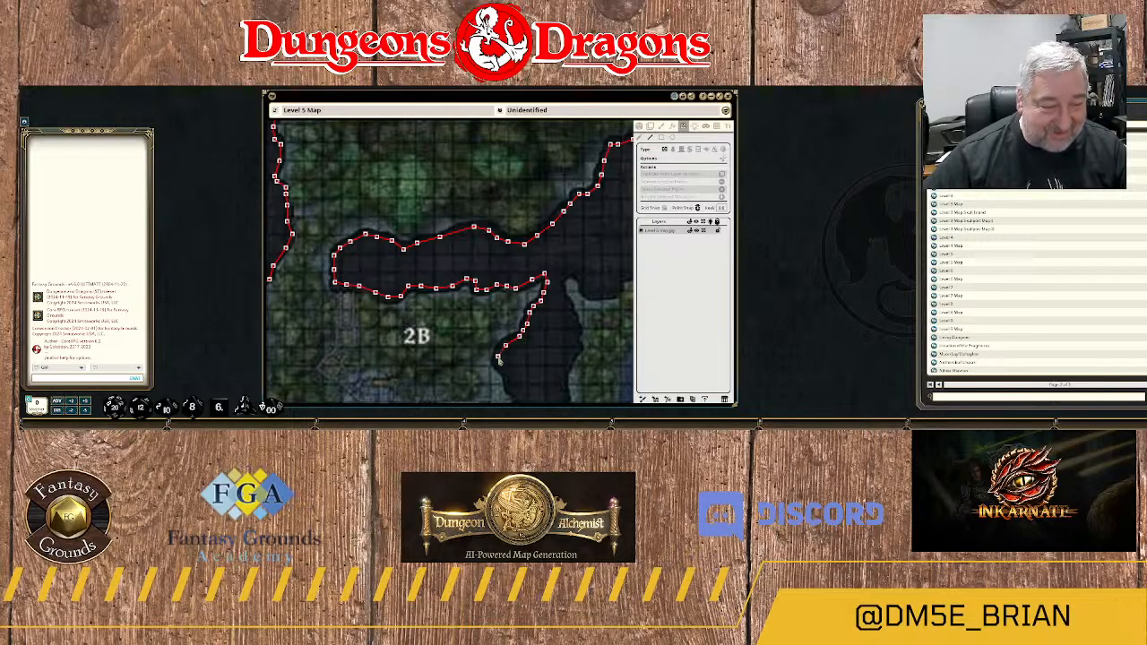
Continue the wall down the southern arm's western edge, past the area east of 3A, almost to the arm's southern tip.
{"action": "left_click_drag", "start_coordinate": [509, 368], "coordinate": [475, 238]}
{"action": "left_click", "coordinate": [474, 238]}
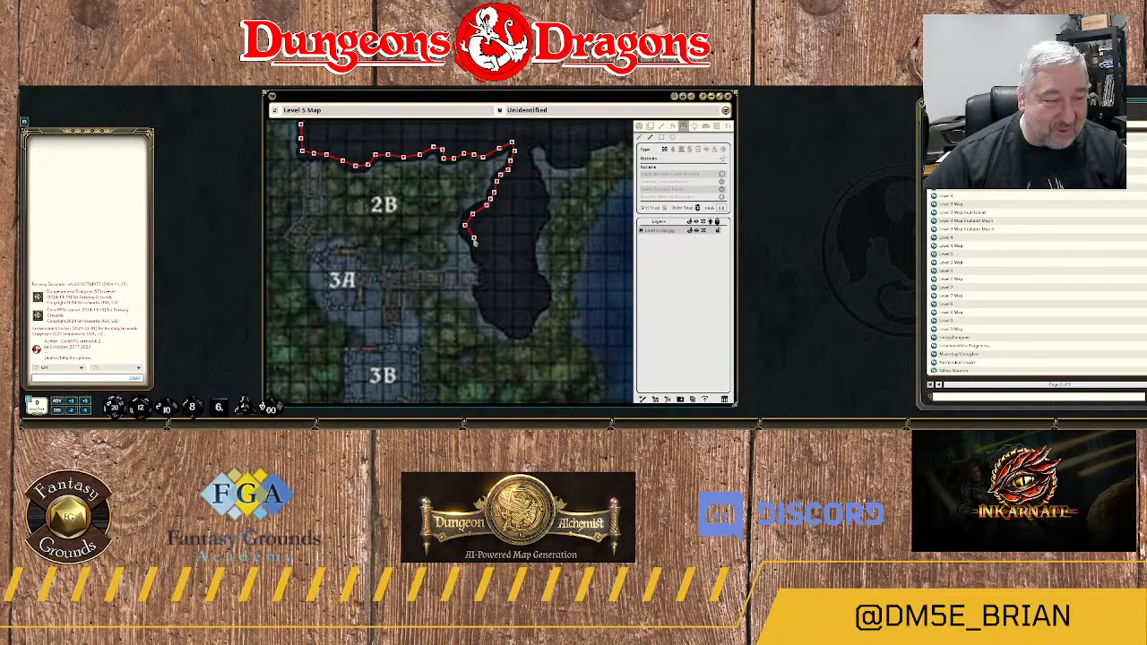
{"action": "left_click", "coordinate": [476, 252]}
{"action": "left_click", "coordinate": [484, 263]}
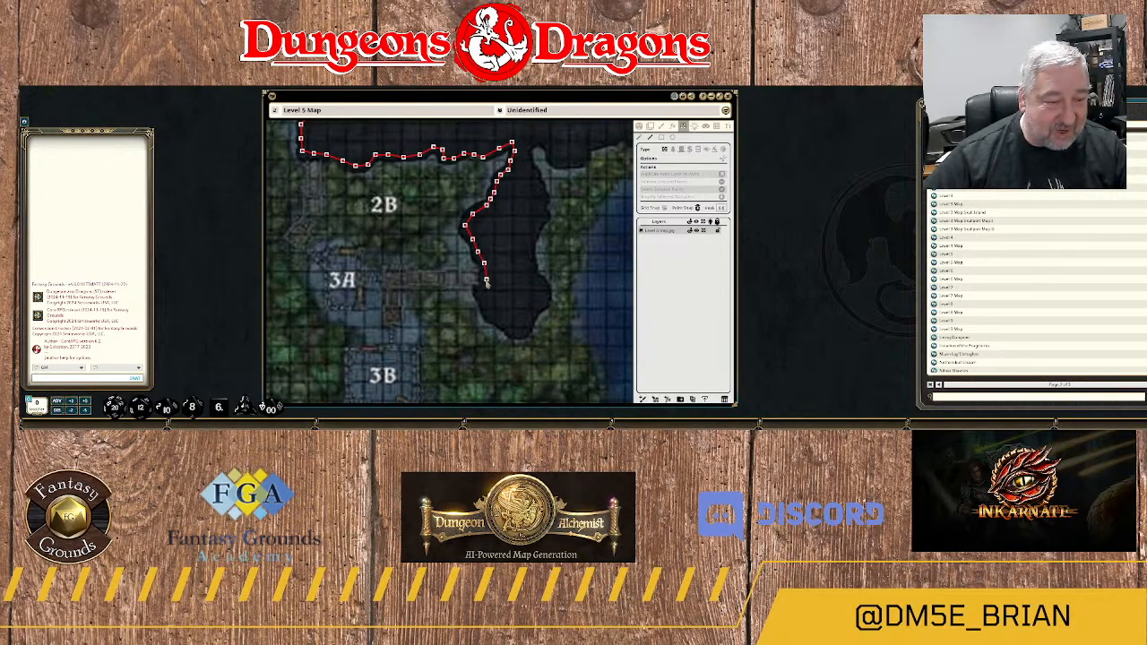
{"action": "left_click", "coordinate": [485, 278]}
{"action": "left_click", "coordinate": [482, 290]}
{"action": "left_click", "coordinate": [491, 314]}
{"action": "left_click", "coordinate": [502, 321]}
{"action": "left_click", "coordinate": [512, 329]}
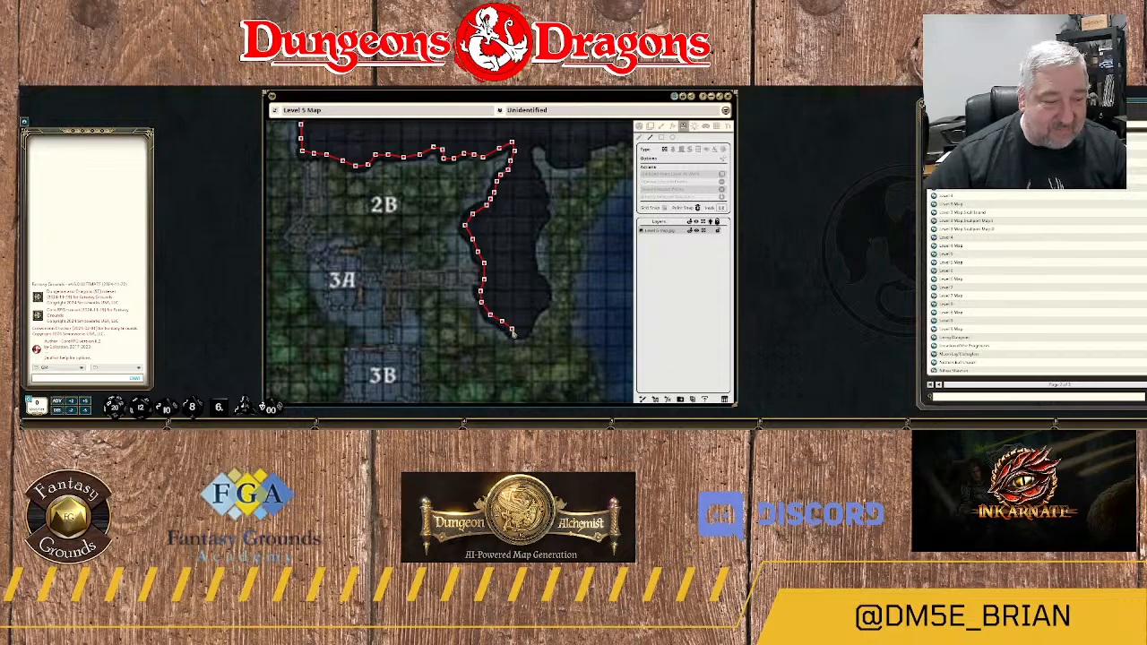
Wrap the wall around the southern arm's tip and up around the bulge on its lower eastern side.
{"action": "left_click", "coordinate": [520, 335]}
{"action": "left_click", "coordinate": [527, 328]}
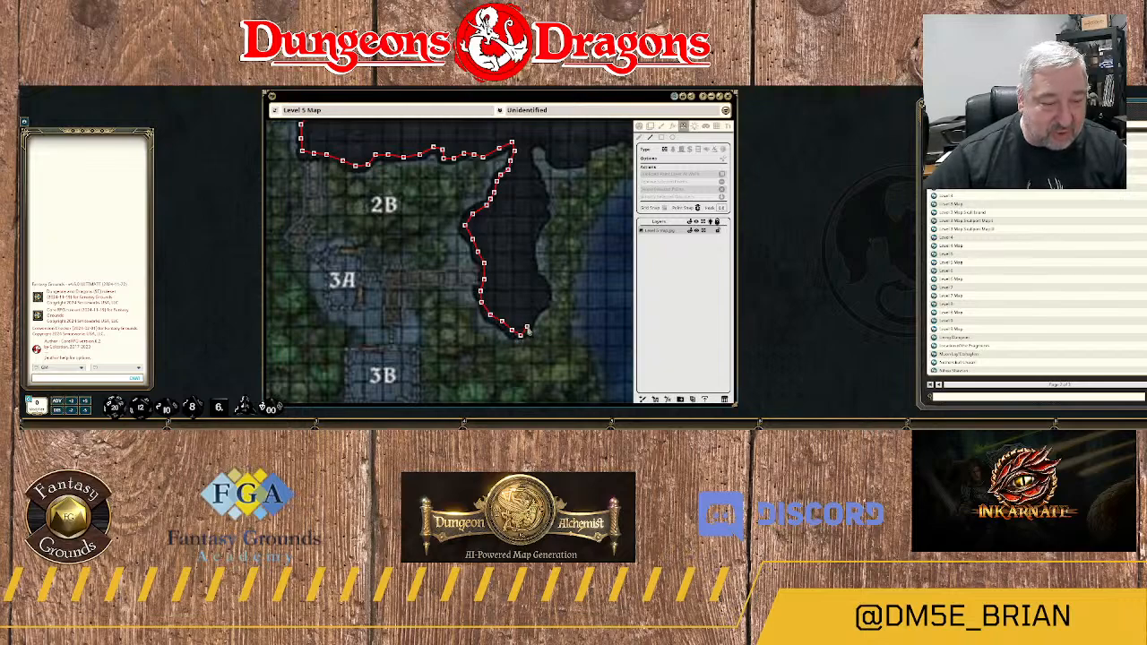
{"action": "left_click", "coordinate": [536, 311]}
{"action": "left_click", "coordinate": [543, 304]}
{"action": "left_click", "coordinate": [547, 294]}
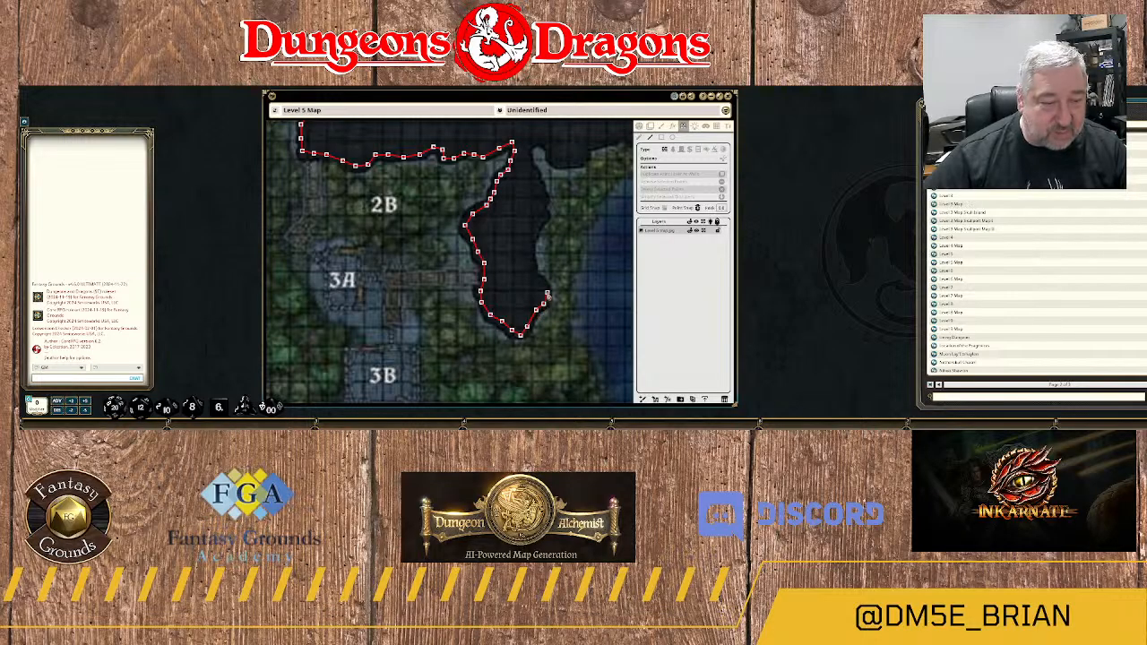
{"action": "left_click", "coordinate": [541, 279]}
{"action": "left_click", "coordinate": [532, 271]}
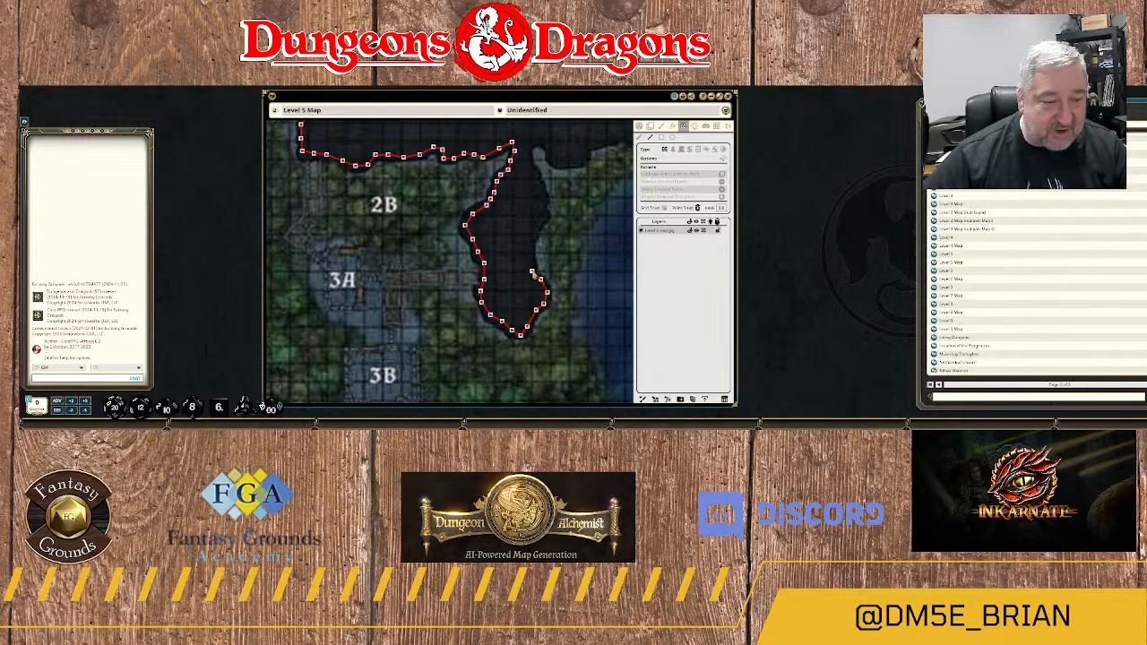
Carry the wall north along the southern arm's eastern edge, back up to the narrow neck at the junction.
{"action": "left_click", "coordinate": [536, 230]}
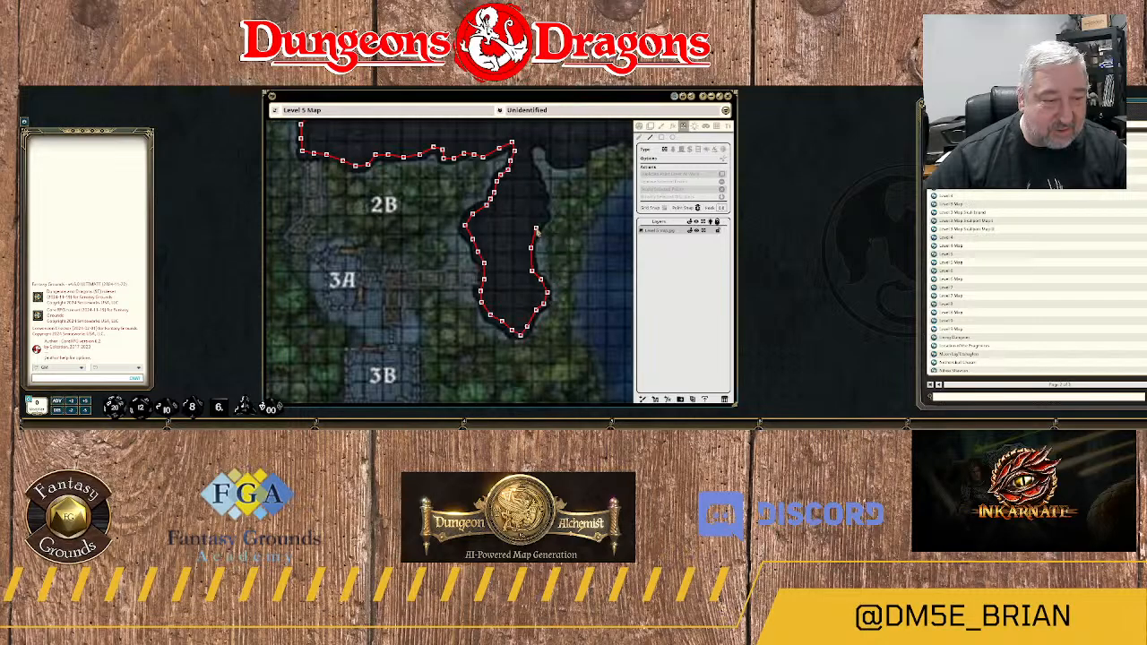
{"action": "left_click", "coordinate": [543, 218]}
{"action": "left_click", "coordinate": [542, 205]}
{"action": "left_click", "coordinate": [540, 189]}
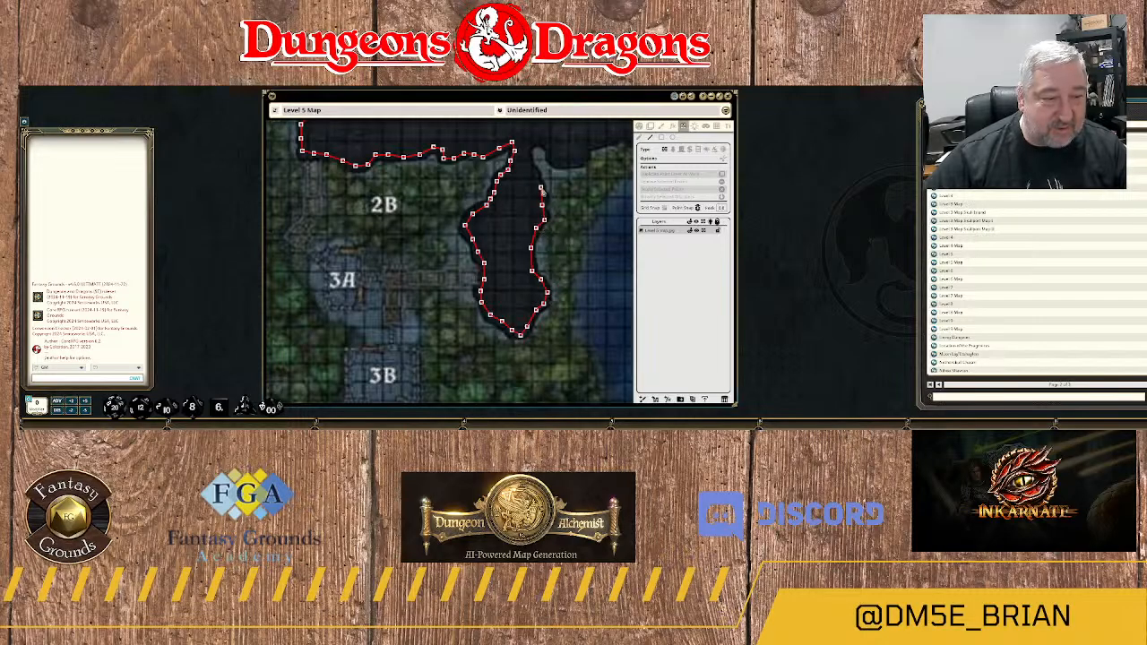
{"action": "left_click", "coordinate": [530, 164]}
{"action": "left_click", "coordinate": [529, 152]}
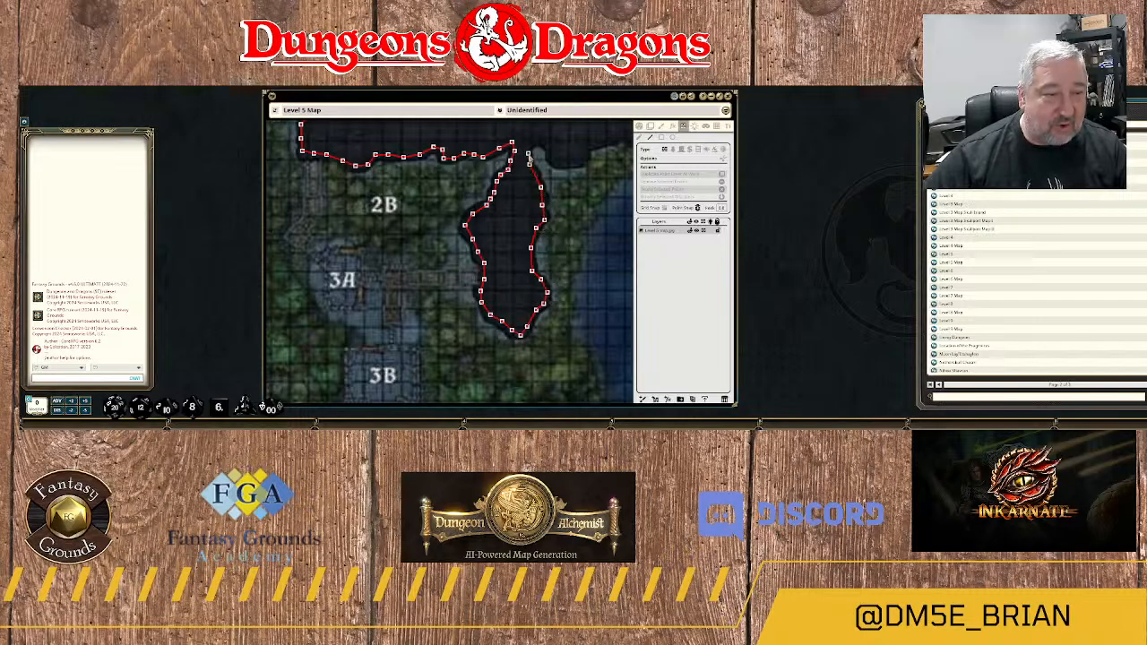
Trace the wall over the small spur east of the neck and east along the main rock's southern edge.
{"action": "left_click", "coordinate": [535, 141]}
{"action": "left_click", "coordinate": [544, 142]}
{"action": "left_click", "coordinate": [550, 150]}
{"action": "left_click", "coordinate": [556, 162]}
{"action": "left_click", "coordinate": [562, 169]}
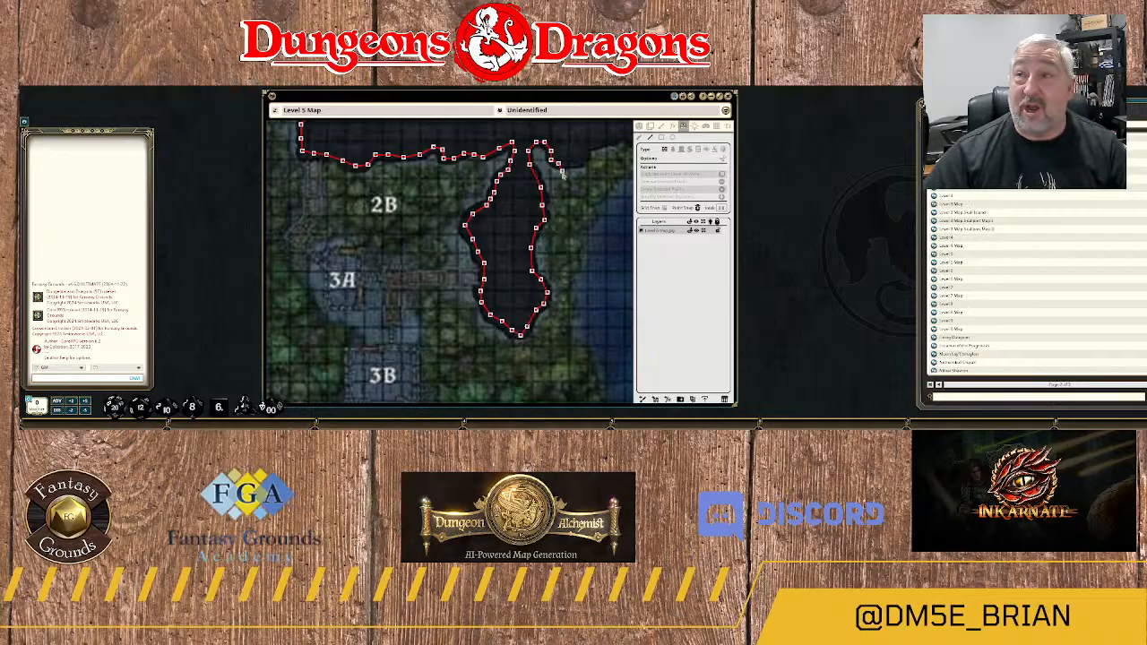
{"action": "left_click", "coordinate": [570, 164]}
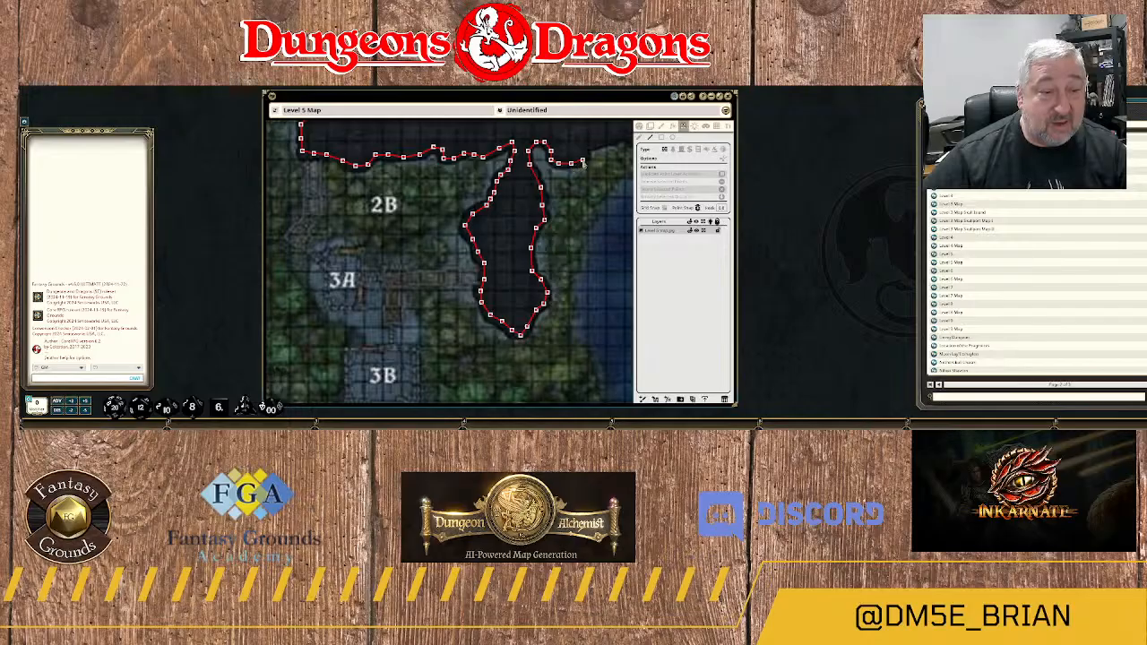
{"action": "left_click", "coordinate": [582, 157]}
{"action": "left_click", "coordinate": [595, 145]}
{"action": "left_click", "coordinate": [613, 138]}
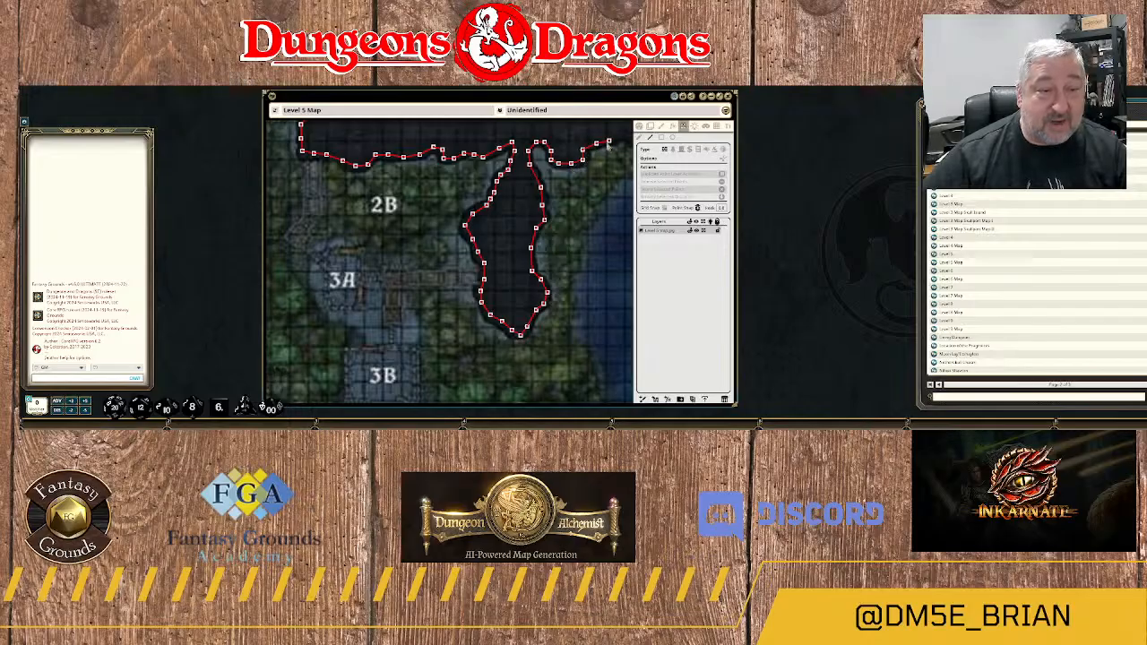
Extend the wall northeast along the main rock's southern edge toward the river bank.
{"action": "left_click_drag", "start_coordinate": [613, 138], "coordinate": [481, 183]}
{"action": "left_click", "coordinate": [492, 181]}
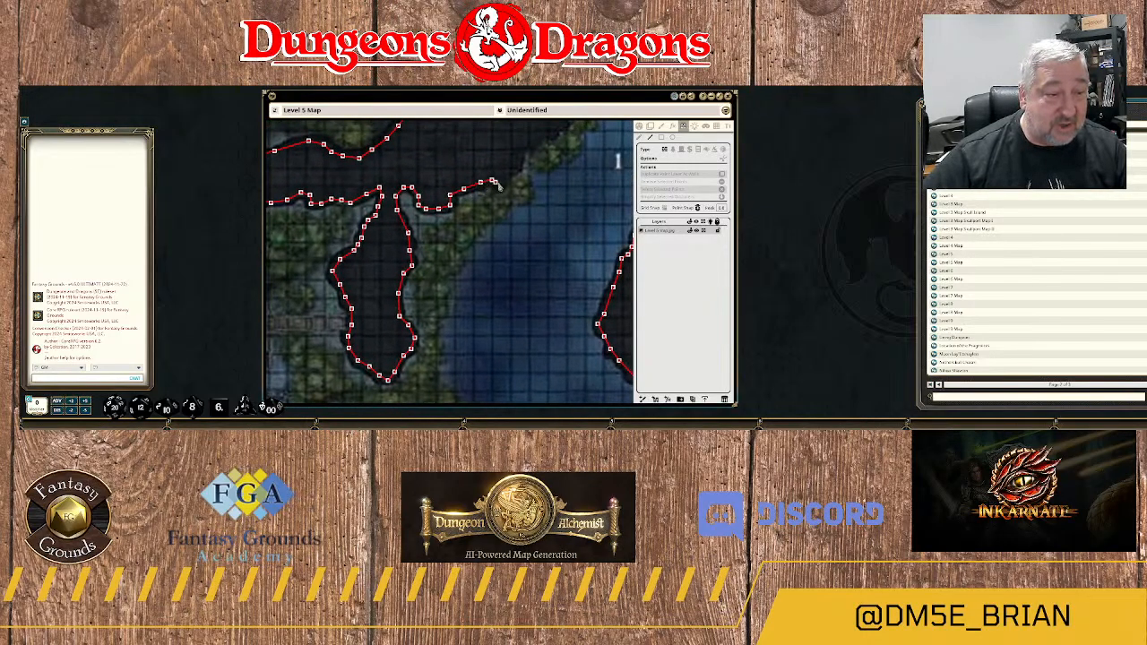
{"action": "left_click", "coordinate": [501, 185]}
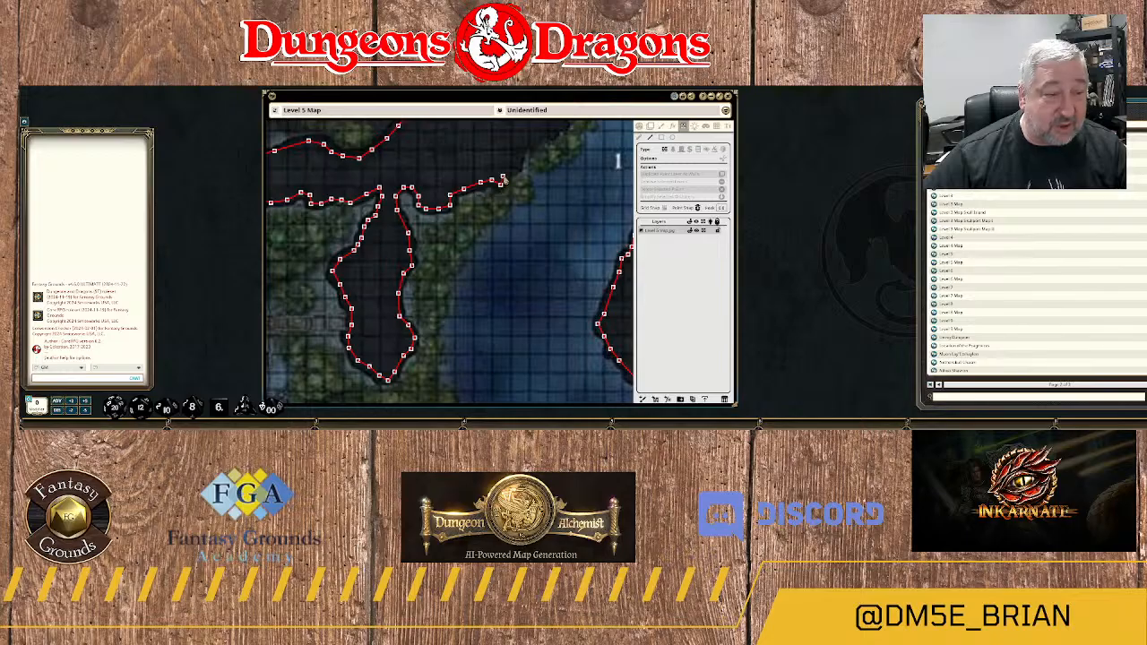
{"action": "left_click", "coordinate": [514, 169]}
{"action": "left_click", "coordinate": [521, 155]}
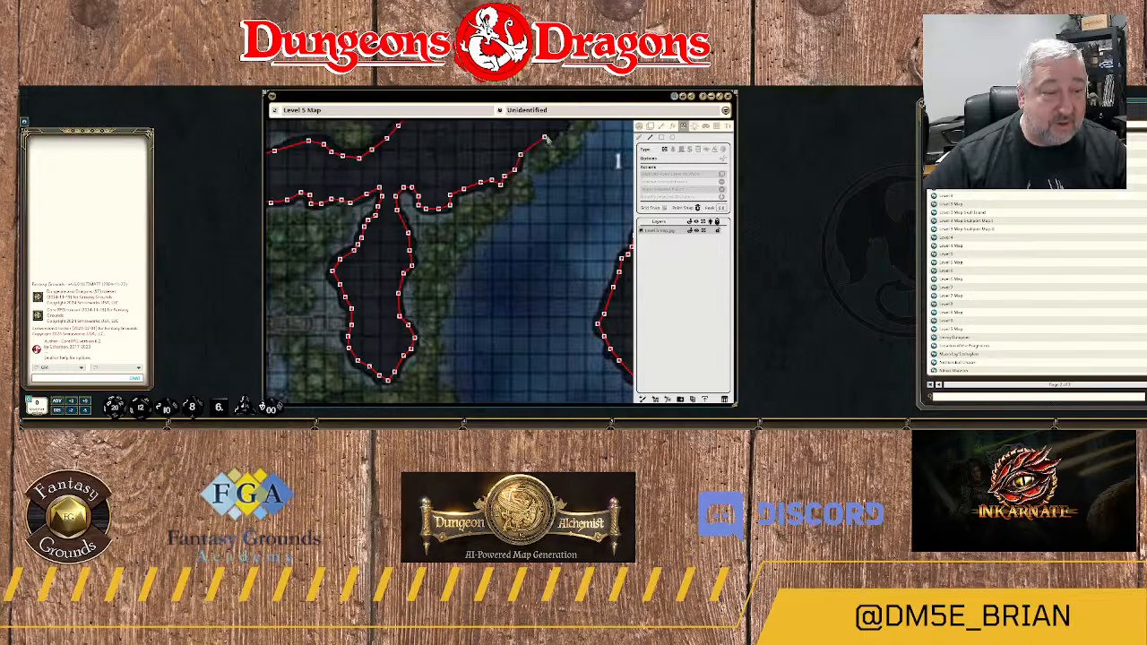
Finish the wall around the rock's eastern tip west of label 1, closing it at the outline's starting point.
{"action": "left_click_drag", "start_coordinate": [544, 140], "coordinate": [519, 213]}
{"action": "scroll", "coordinate": [519, 212], "scroll_direction": "down", "scroll_amount": 1}
{"action": "left_click", "coordinate": [502, 214]}
{"action": "left_click", "coordinate": [511, 212]}
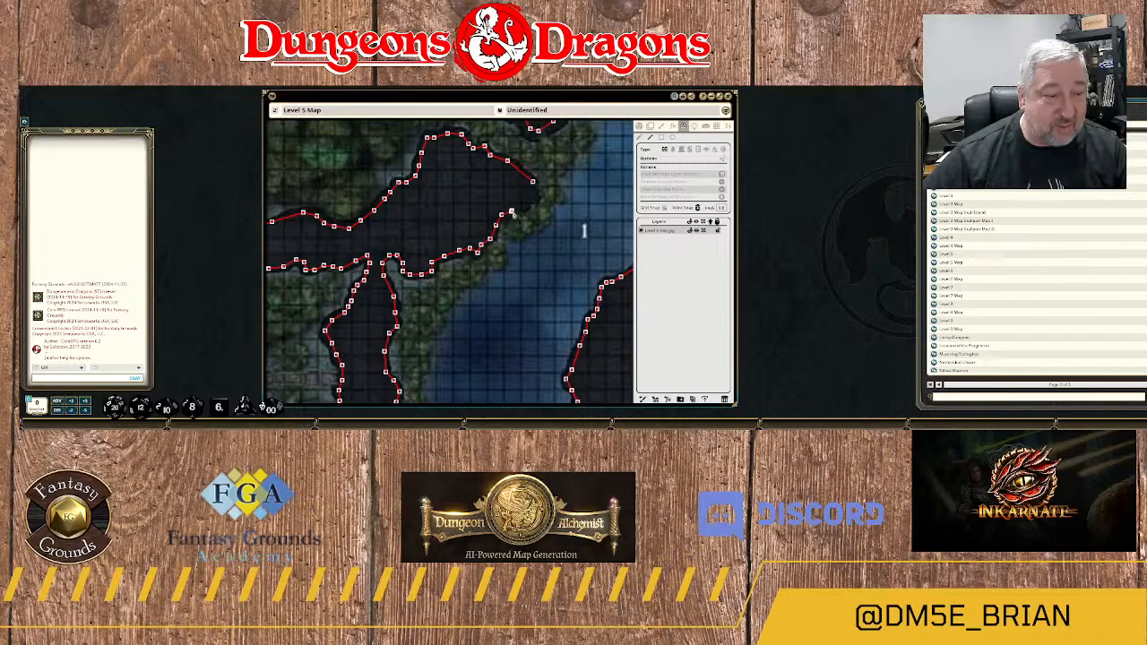
{"action": "left_click", "coordinate": [521, 206]}
{"action": "left_click", "coordinate": [525, 205]}
{"action": "left_click", "coordinate": [531, 198]}
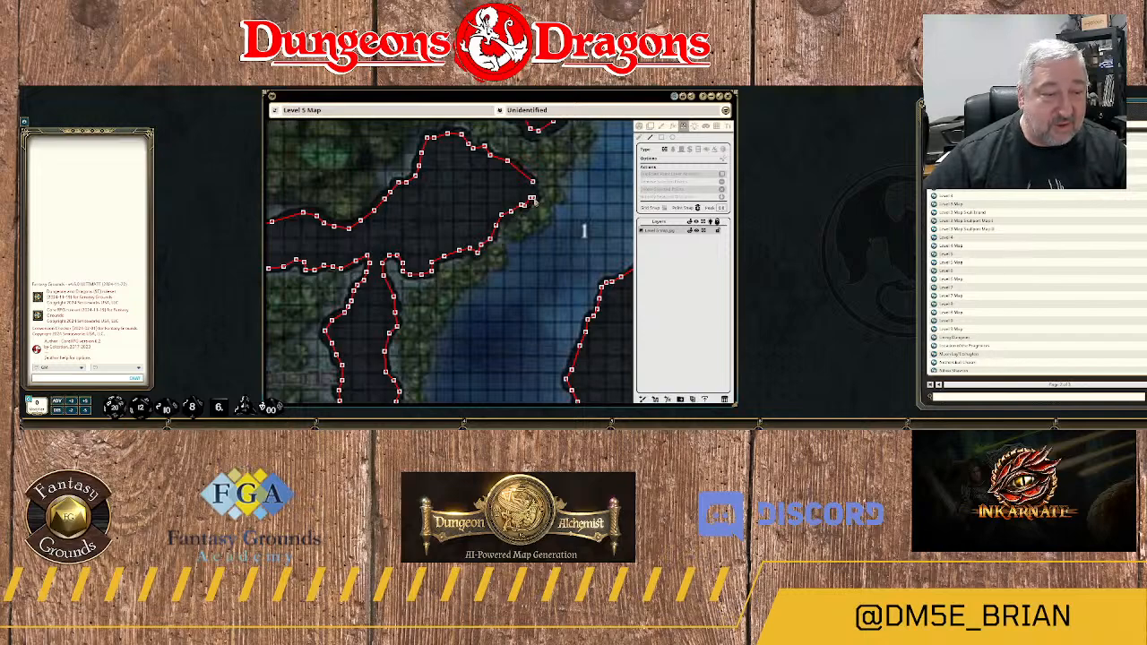
{"action": "left_click", "coordinate": [535, 196]}
{"action": "left_click", "coordinate": [534, 185]}
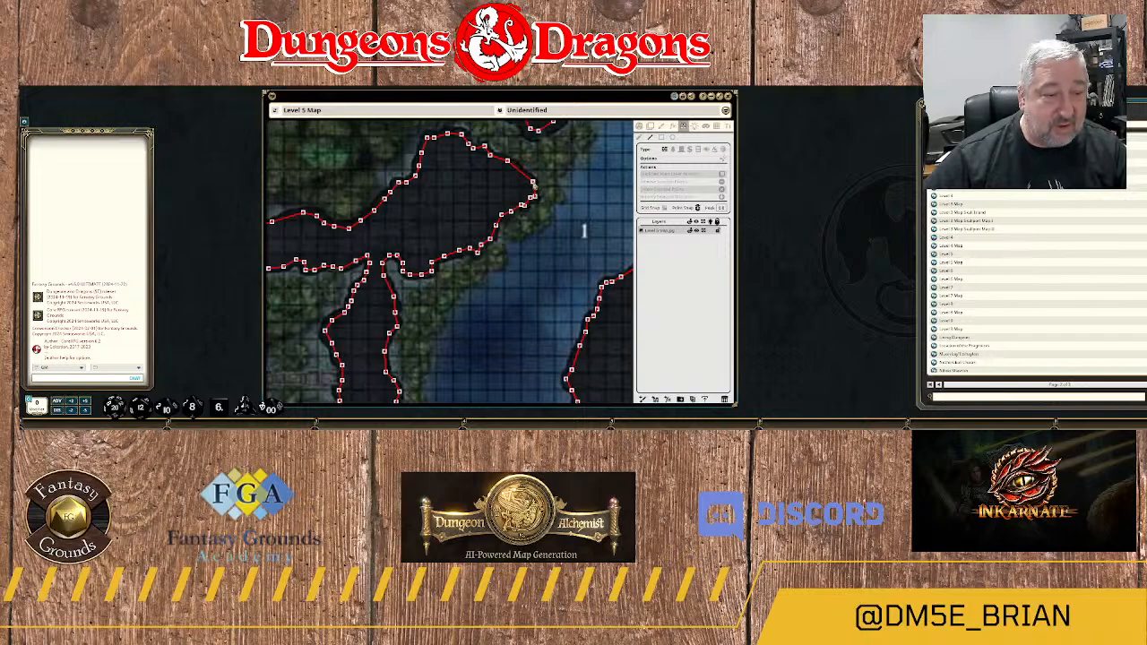
{"action": "scroll", "coordinate": [527, 244], "scroll_direction": "down", "scroll_amount": 2}
{"action": "scroll", "coordinate": [527, 244], "scroll_direction": "down", "scroll_amount": 3}
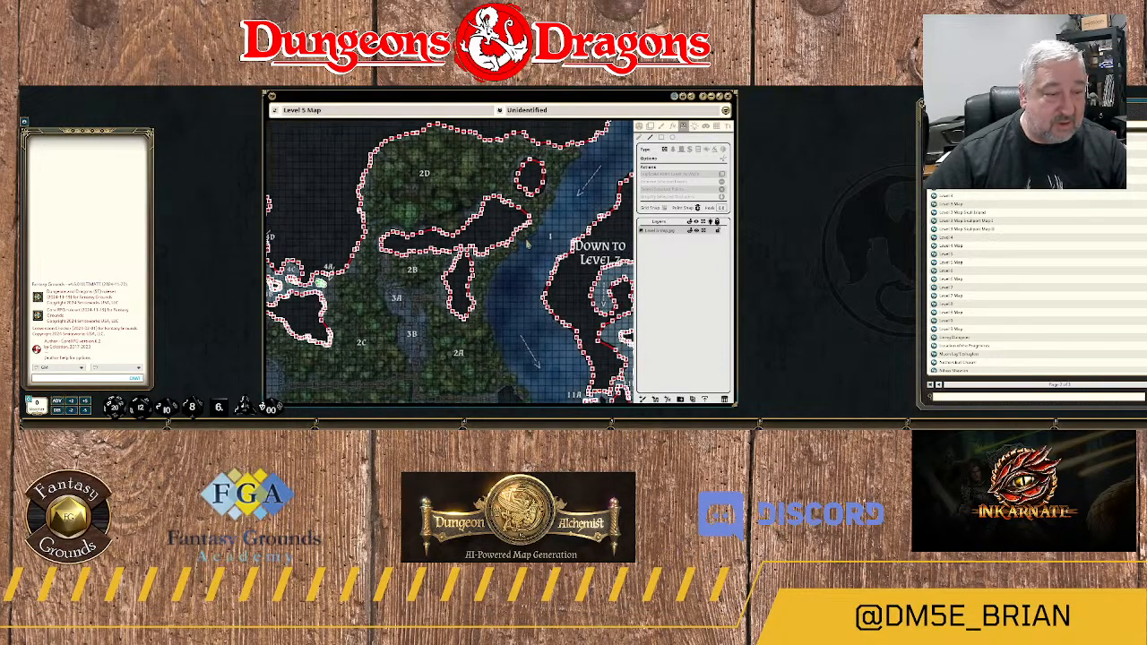
{"action": "scroll", "coordinate": [527, 244], "scroll_direction": "up", "scroll_amount": 2}
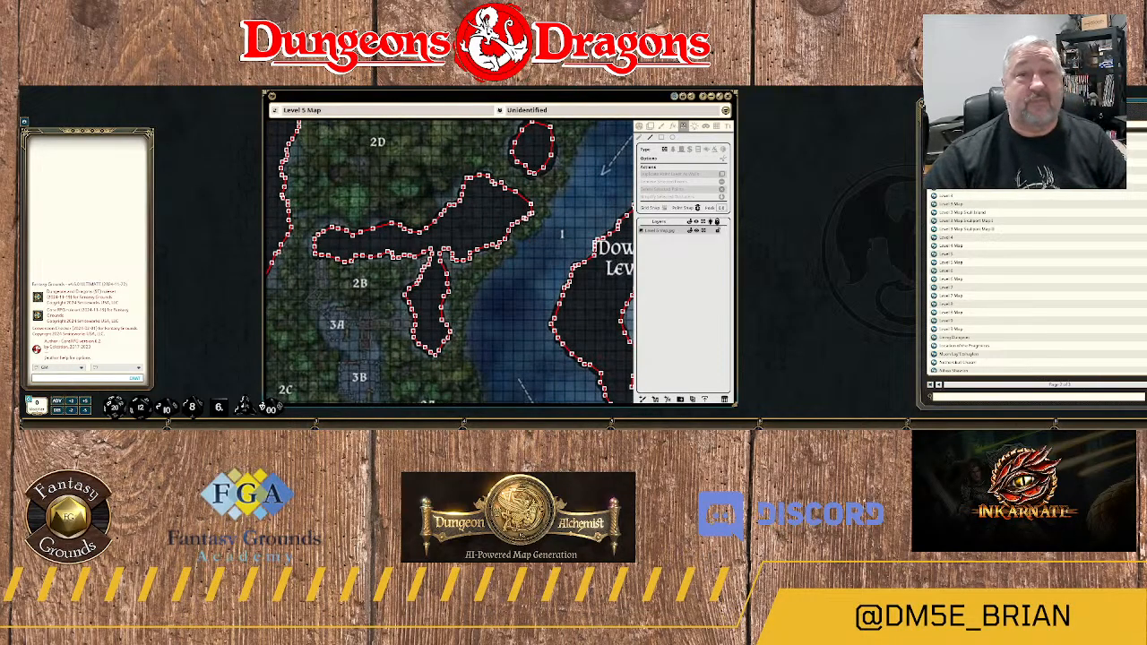
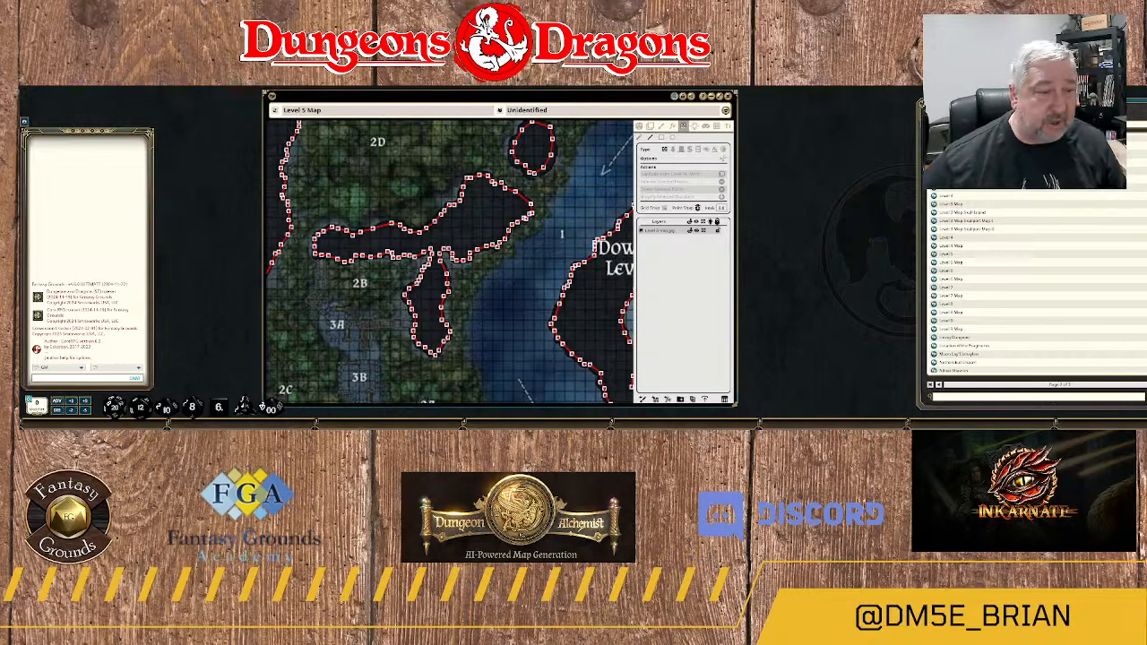
Examine the finished walls down the map, from the rock masses around 2B and 2D to the southern rooms 12 to 24.
{"action": "scroll", "coordinate": [517, 285], "scroll_direction": "down", "scroll_amount": 3}
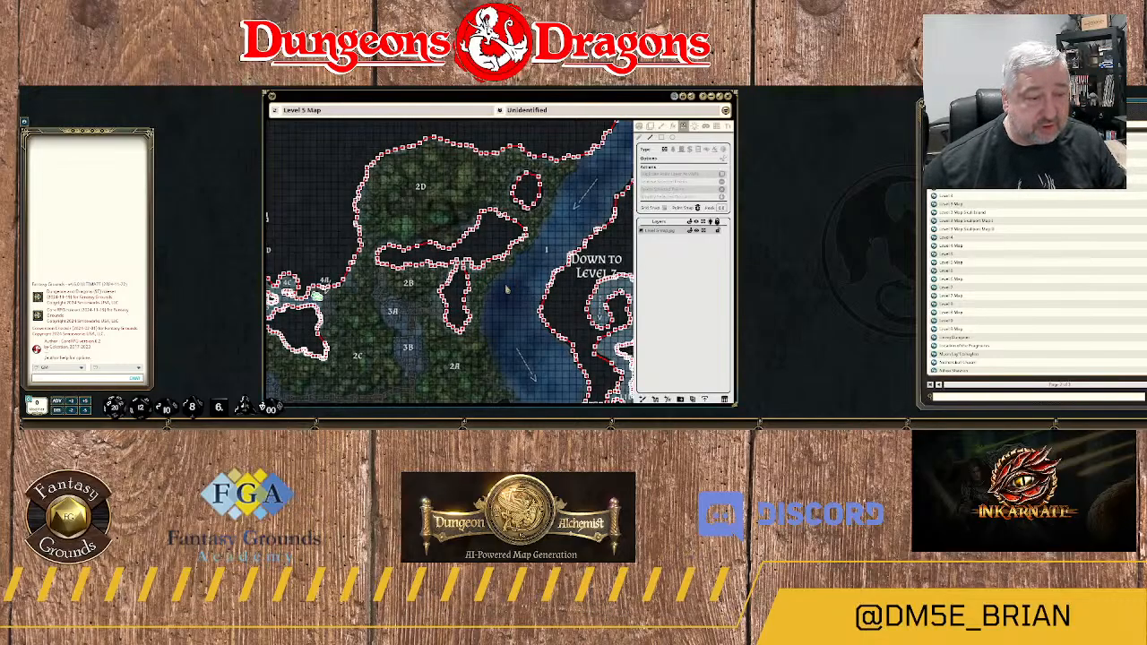
{"action": "scroll", "coordinate": [509, 286], "scroll_direction": "down", "scroll_amount": 1}
{"action": "scroll", "coordinate": [507, 312], "scroll_direction": "down", "scroll_amount": 2}
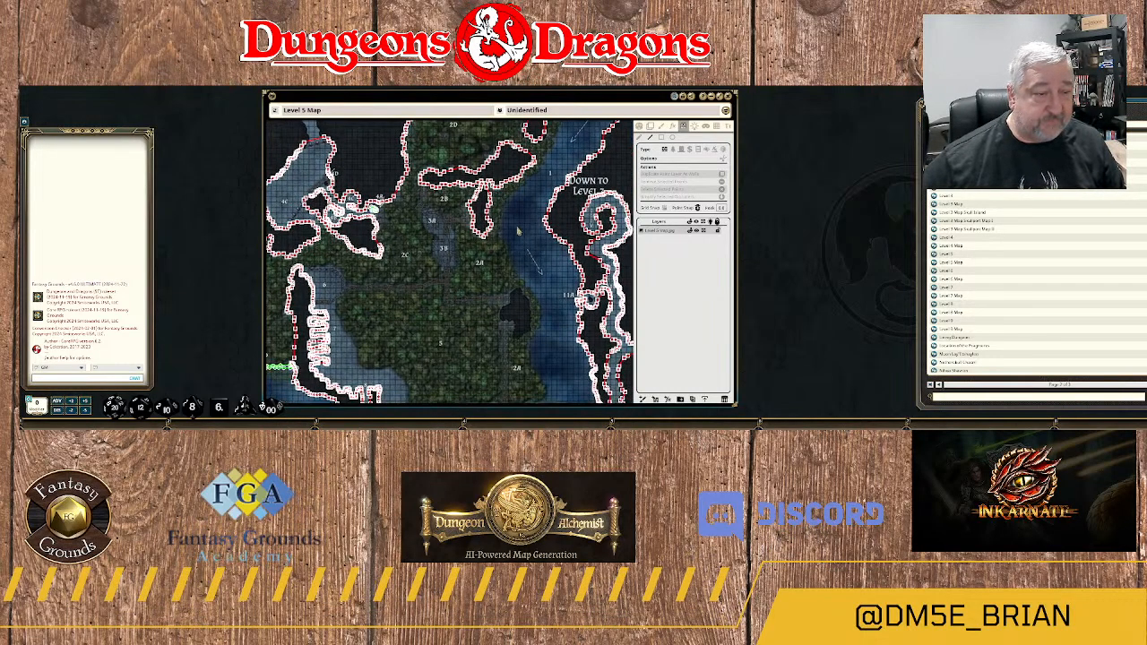
{"action": "scroll", "coordinate": [524, 234], "scroll_direction": "down", "scroll_amount": 1}
{"action": "scroll", "coordinate": [523, 235], "scroll_direction": "down", "scroll_amount": 3}
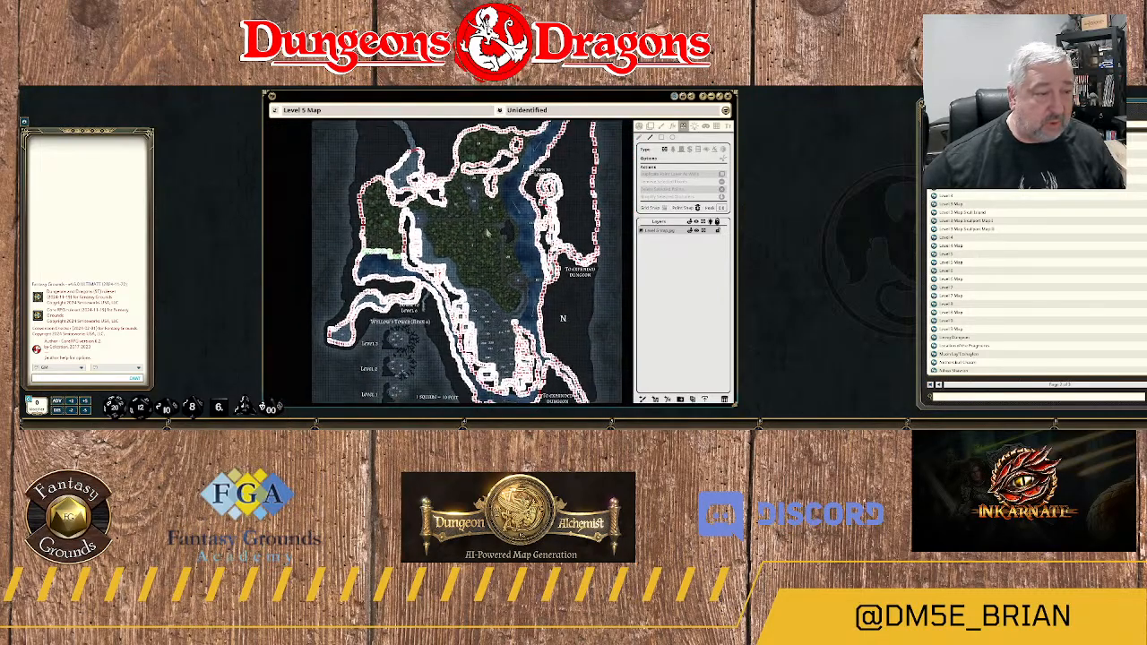
{"action": "scroll", "coordinate": [483, 233], "scroll_direction": "up", "scroll_amount": 3}
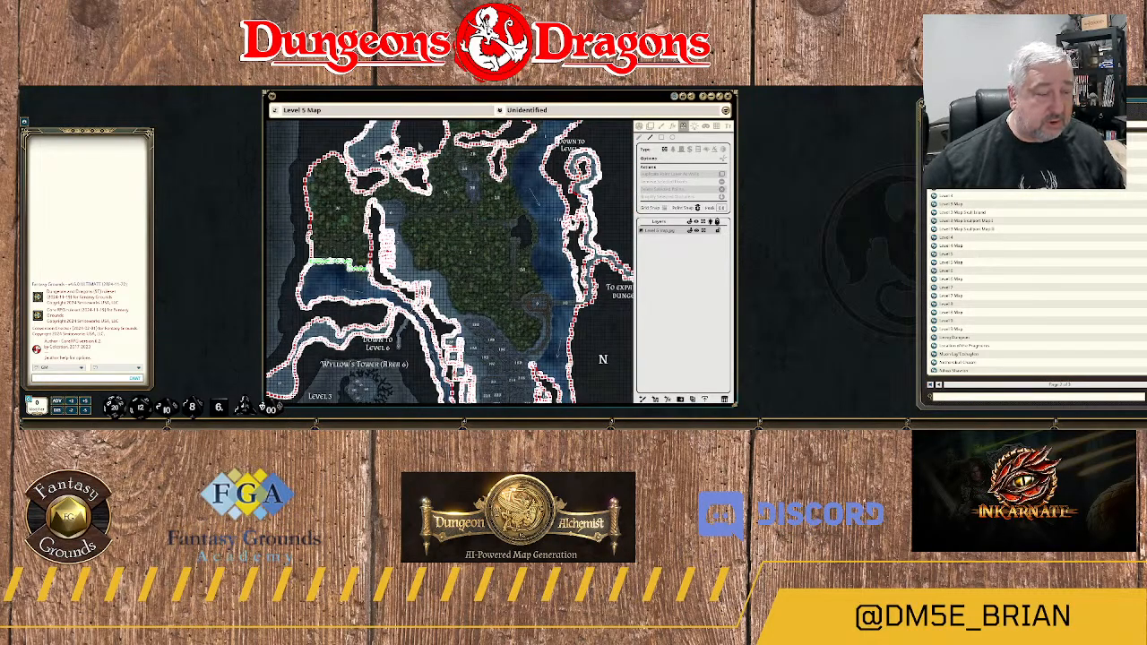
{"action": "left_click_drag", "start_coordinate": [482, 256], "coordinate": [466, 159]}
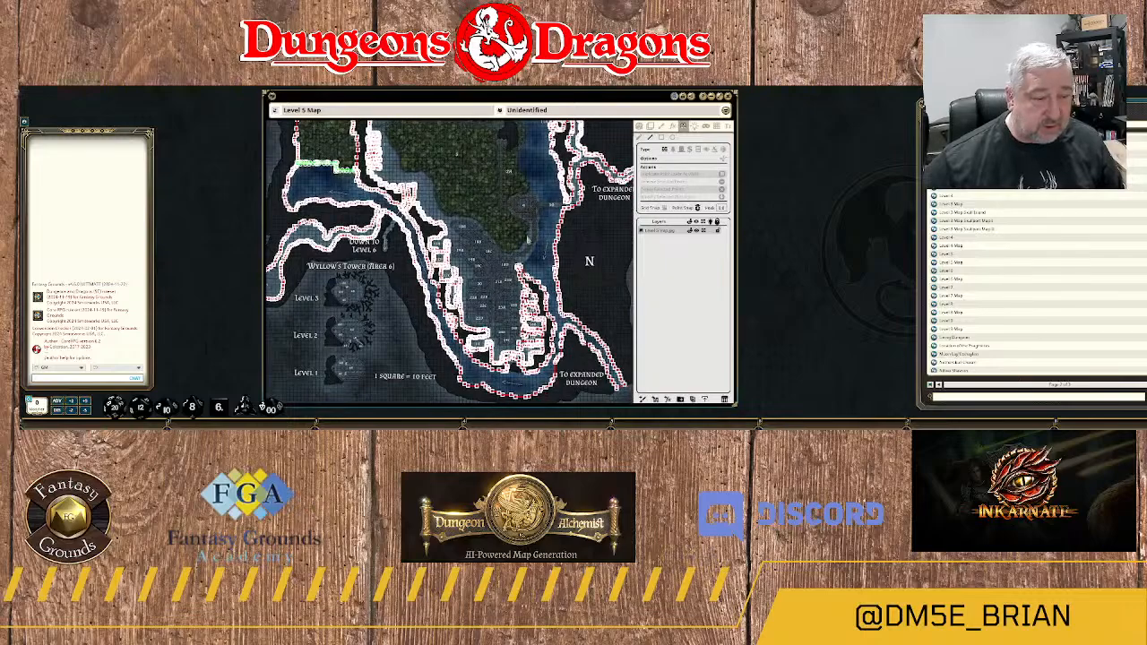
{"action": "left_click_drag", "start_coordinate": [529, 240], "coordinate": [486, 166]}
{"action": "scroll", "coordinate": [510, 294], "scroll_direction": "up", "scroll_amount": 3}
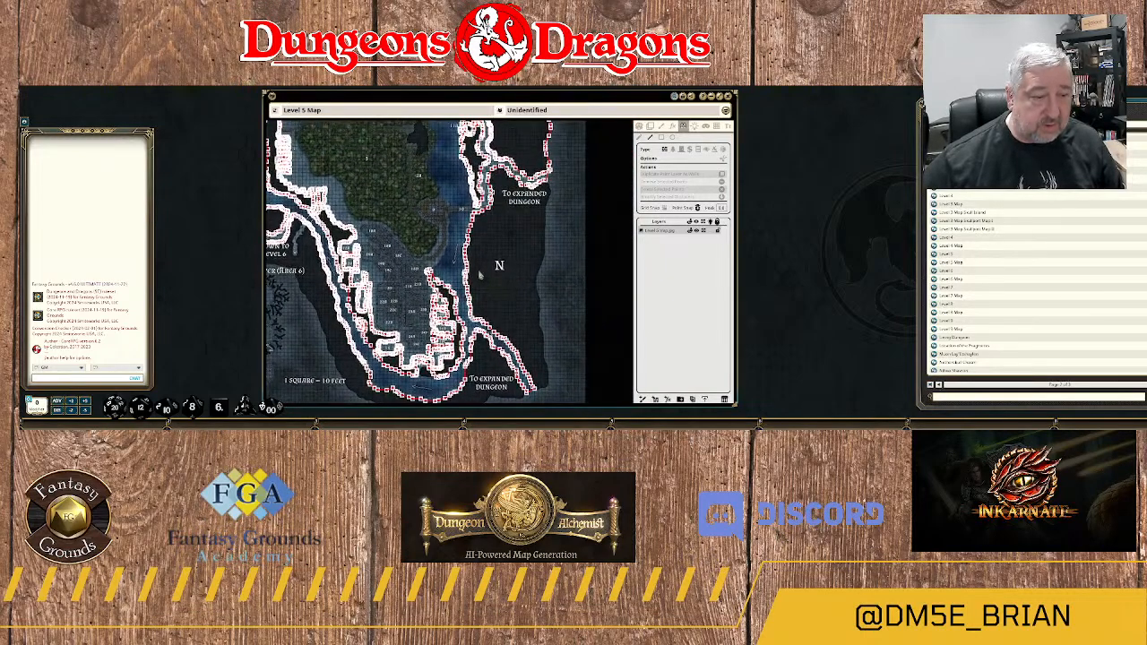
{"action": "scroll", "coordinate": [408, 276], "scroll_direction": "up", "scroll_amount": 3}
{"action": "scroll", "coordinate": [408, 276], "scroll_direction": "up", "scroll_amount": 2}
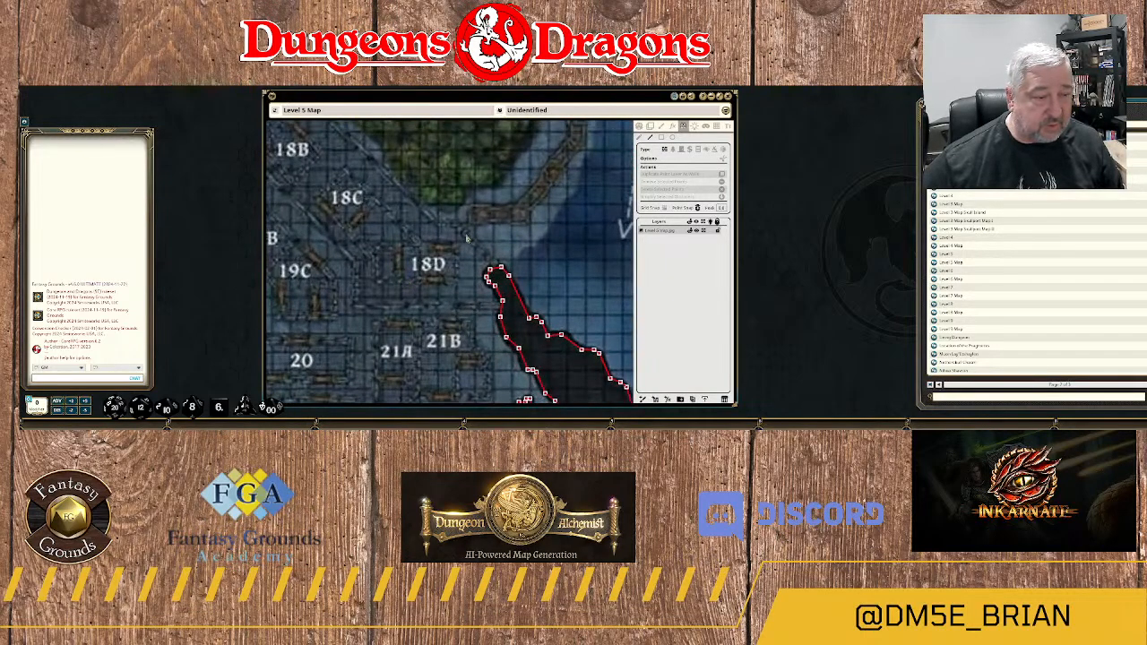
{"action": "scroll", "coordinate": [533, 208], "scroll_direction": "down", "scroll_amount": 1}
{"action": "scroll", "coordinate": [550, 202], "scroll_direction": "down", "scroll_amount": 1}
{"action": "scroll", "coordinate": [471, 249], "scroll_direction": "up", "scroll_amount": 1}
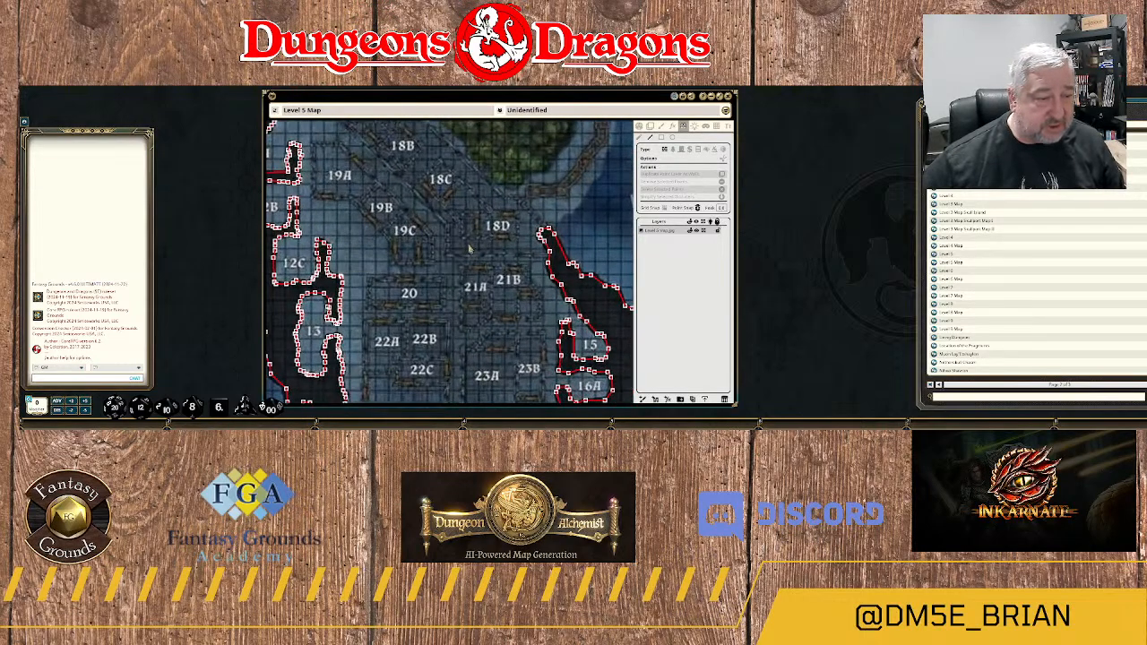
{"action": "scroll", "coordinate": [448, 249], "scroll_direction": "up", "scroll_amount": 1}
{"action": "scroll", "coordinate": [441, 238], "scroll_direction": "down", "scroll_amount": 4}
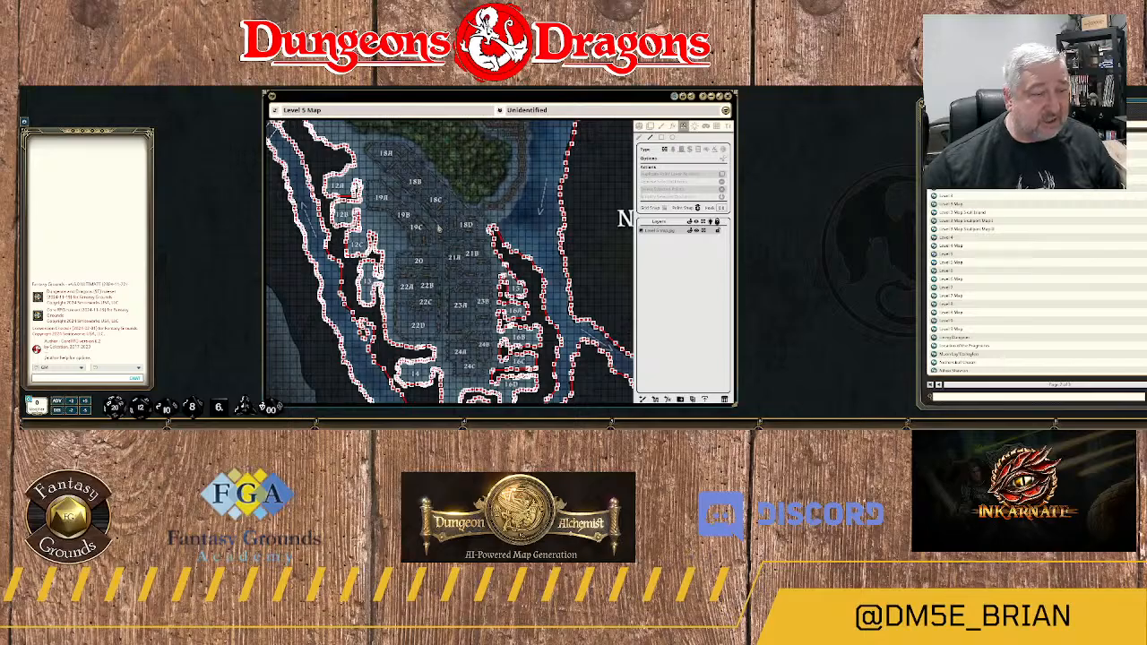
Compare the southern areas 18A to 24C with the line-of-sight walls hidden and shown, and inspect the structures around 18D to 21B.
{"action": "left_click", "coordinate": [638, 127]}
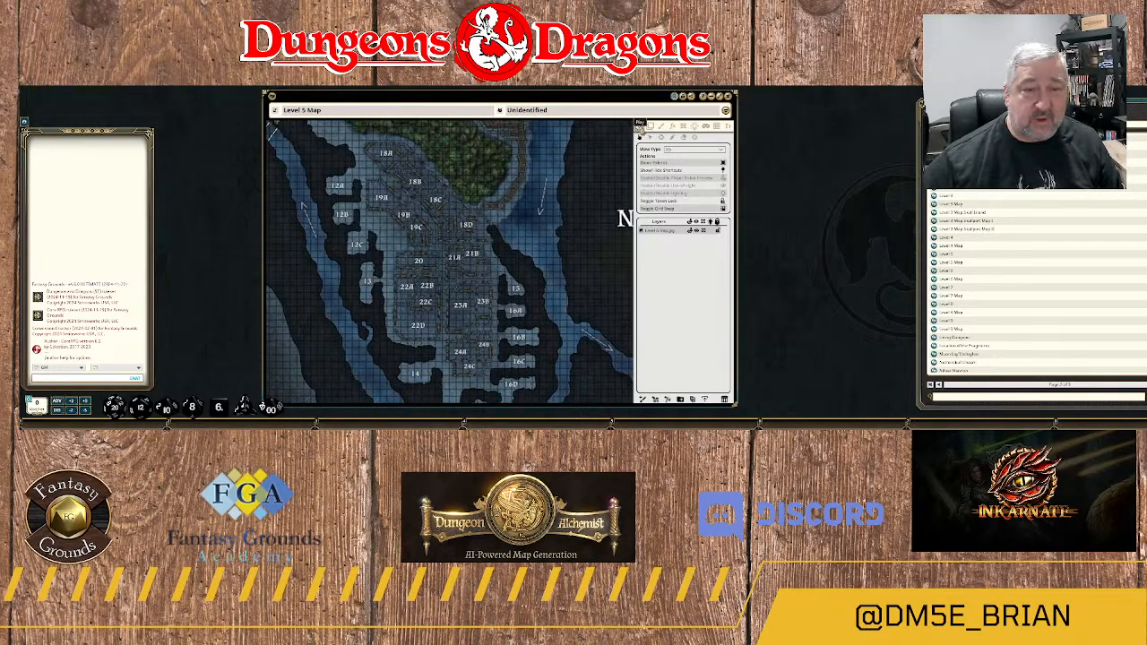
{"action": "left_click", "coordinate": [683, 127]}
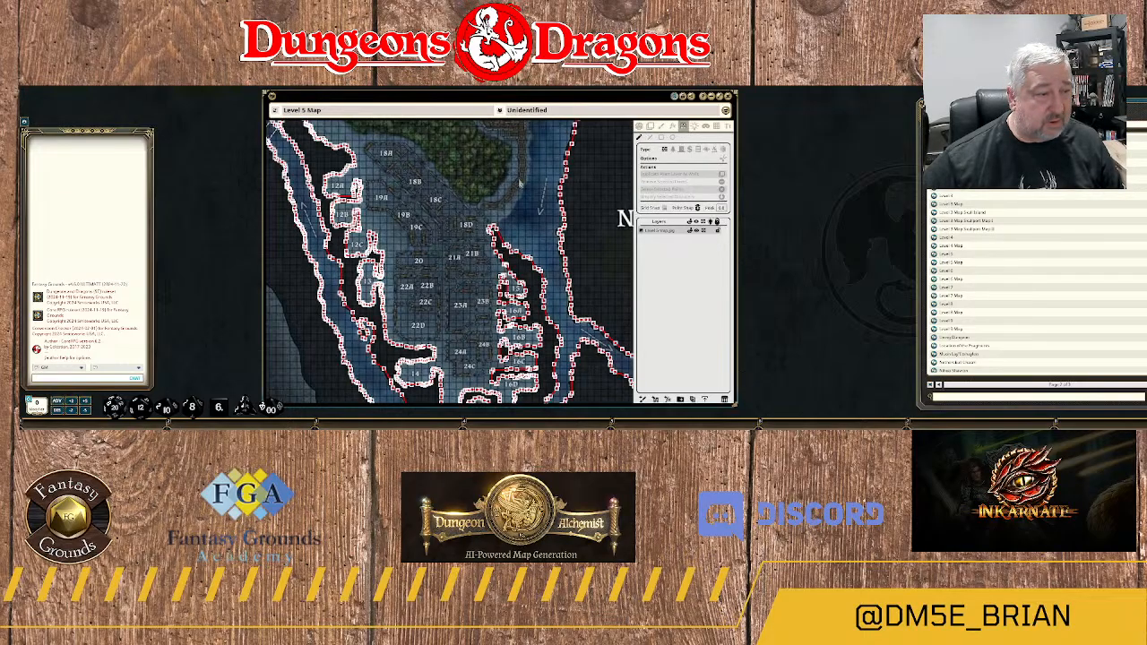
{"action": "scroll", "coordinate": [448, 239], "scroll_direction": "up", "scroll_amount": 5}
{"action": "scroll", "coordinate": [449, 239], "scroll_direction": "up", "scroll_amount": 2}
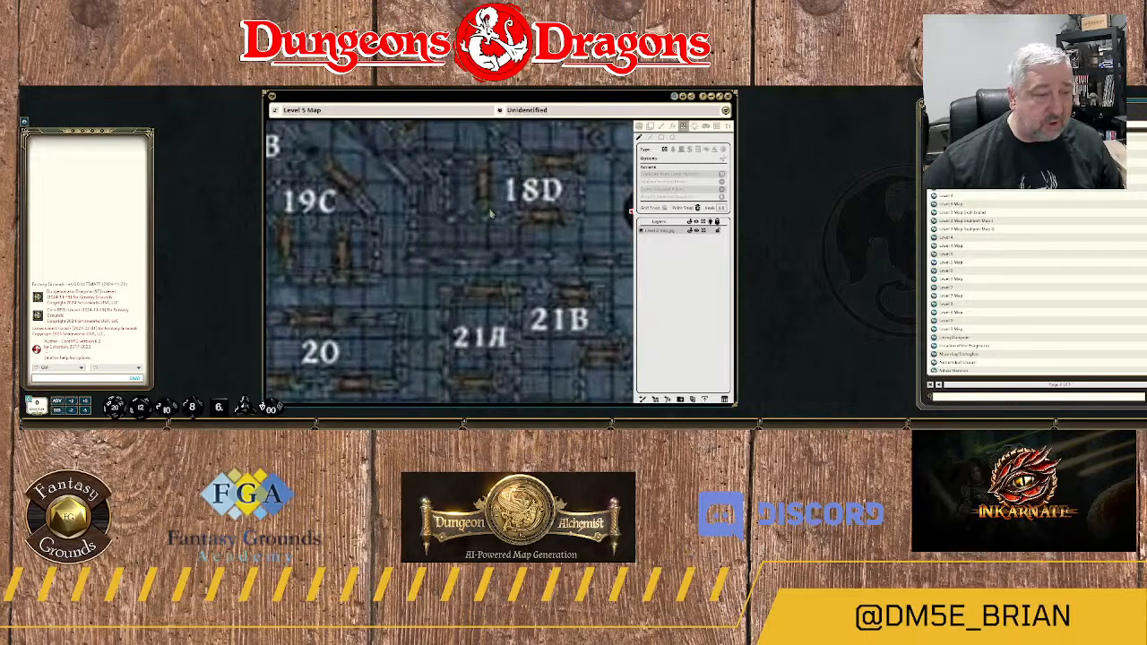
{"action": "left_click_drag", "start_coordinate": [490, 215], "coordinate": [464, 300]}
{"action": "scroll", "coordinate": [472, 238], "scroll_direction": "down", "scroll_amount": 6}
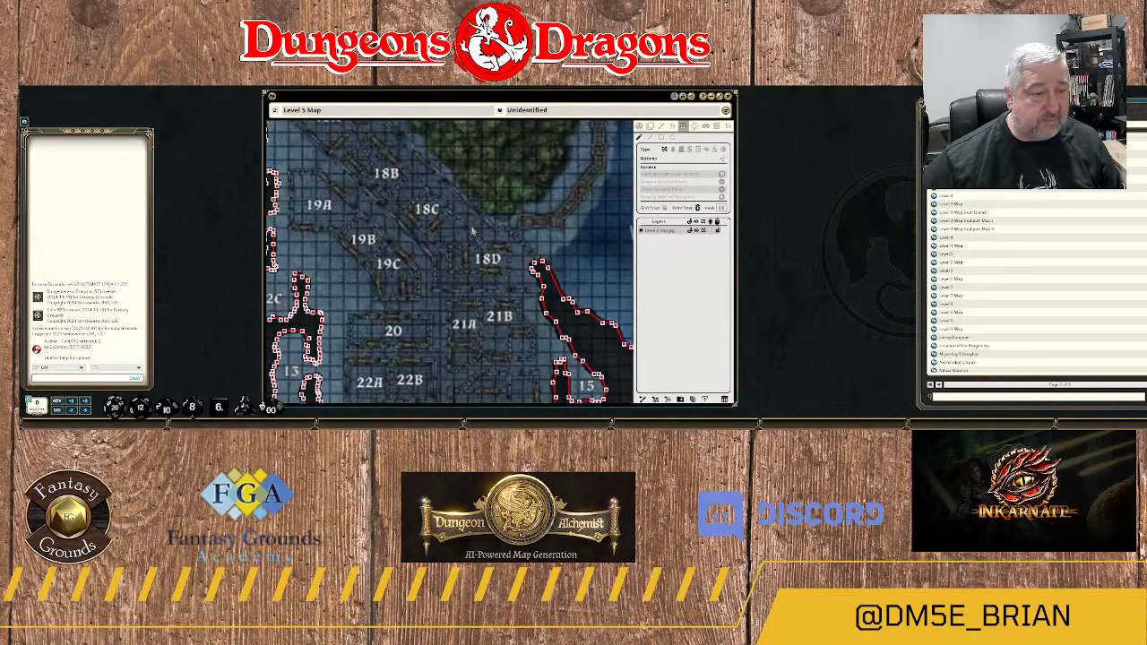
{"action": "scroll", "coordinate": [474, 231], "scroll_direction": "down", "scroll_amount": 10}
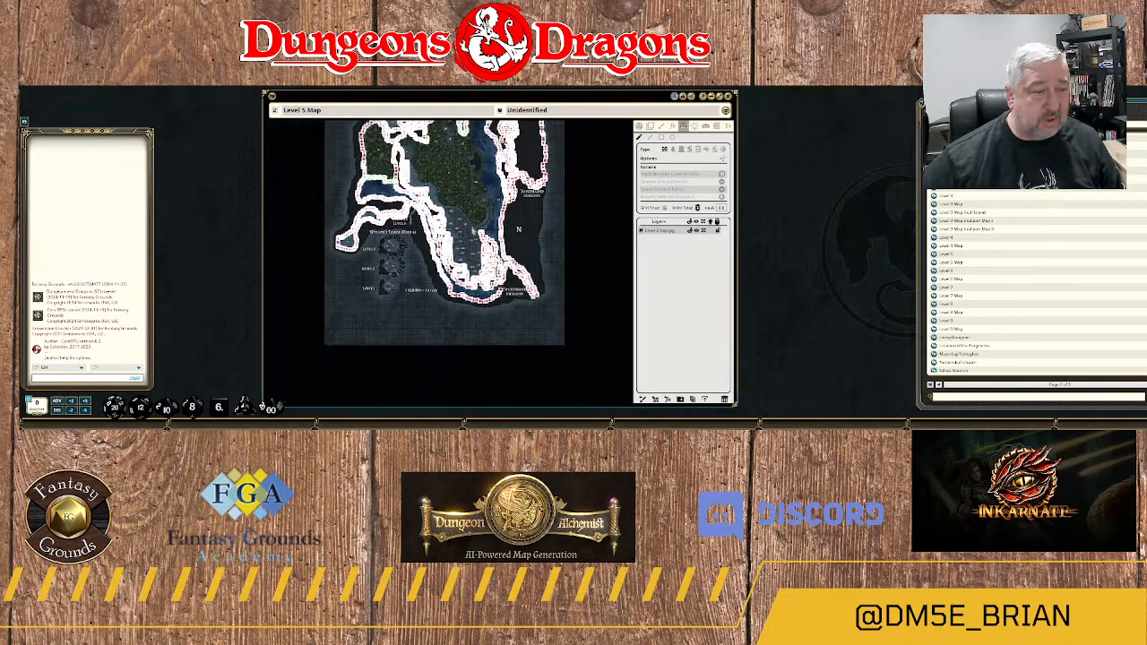
Start a wall at the rock's eastern edge between areas 6 and 7 and run it east along area 6's southern barrier.
{"action": "scroll", "coordinate": [473, 231], "scroll_direction": "up", "scroll_amount": 8}
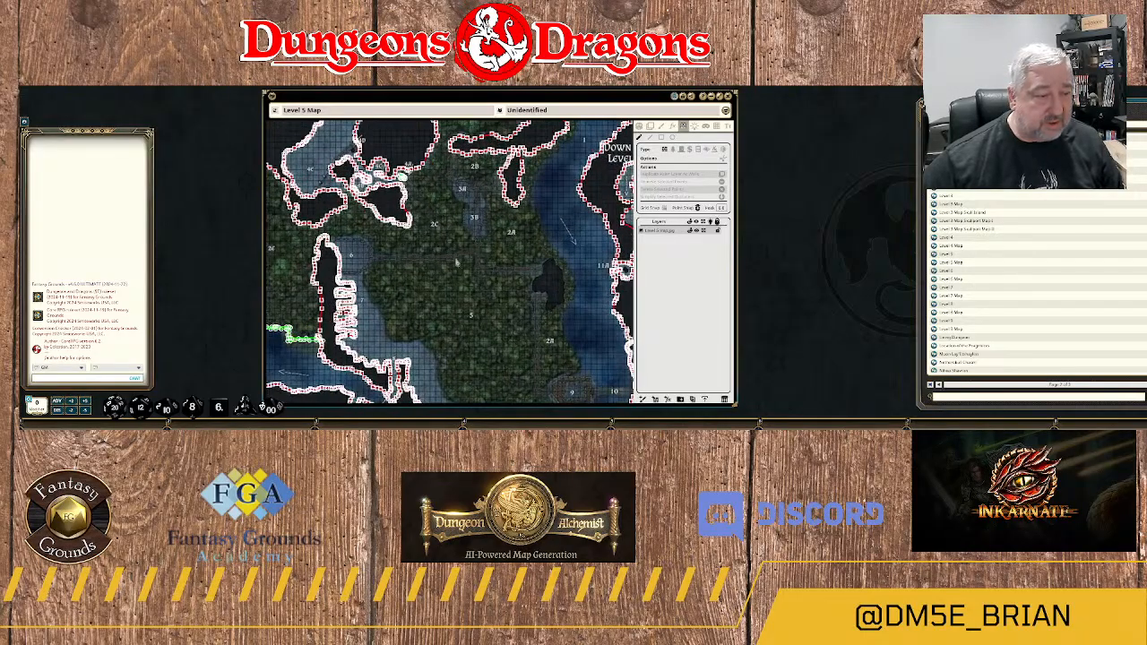
{"action": "scroll", "coordinate": [457, 263], "scroll_direction": "up", "scroll_amount": 5}
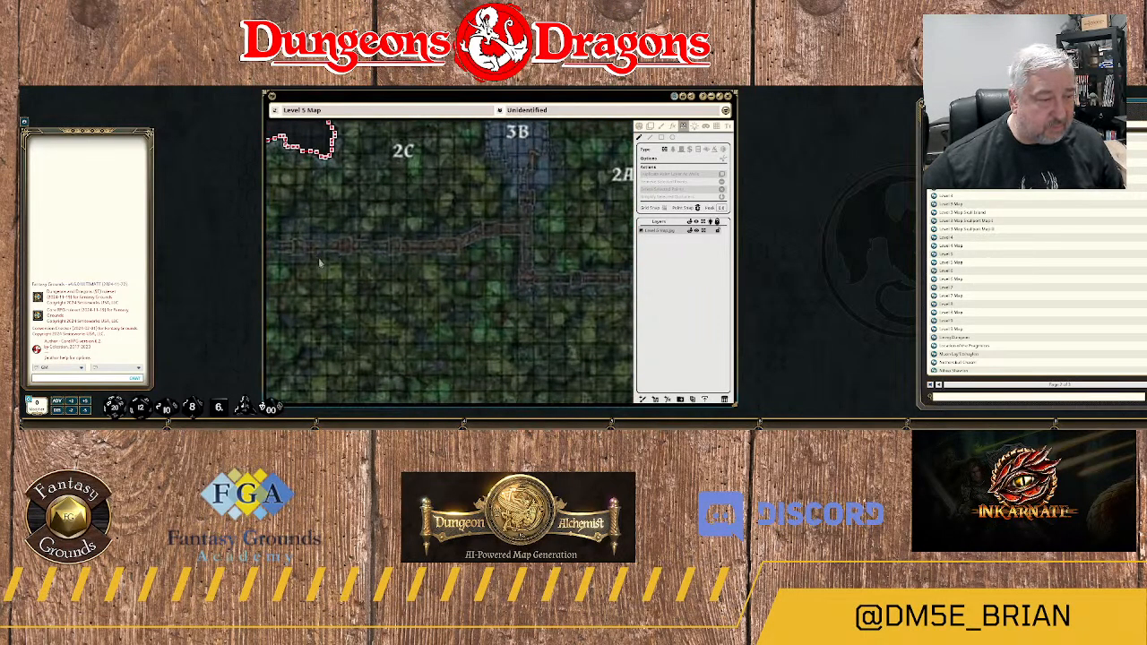
{"action": "left_click_drag", "start_coordinate": [319, 263], "coordinate": [468, 263]}
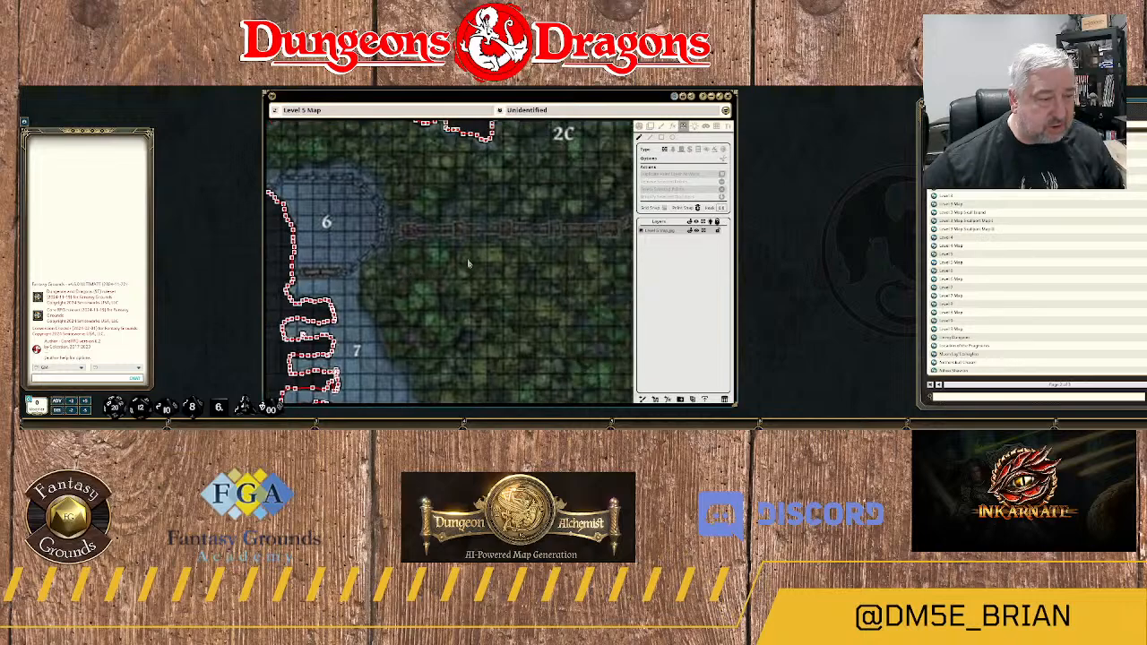
{"action": "left_click_drag", "start_coordinate": [395, 265], "coordinate": [513, 238]}
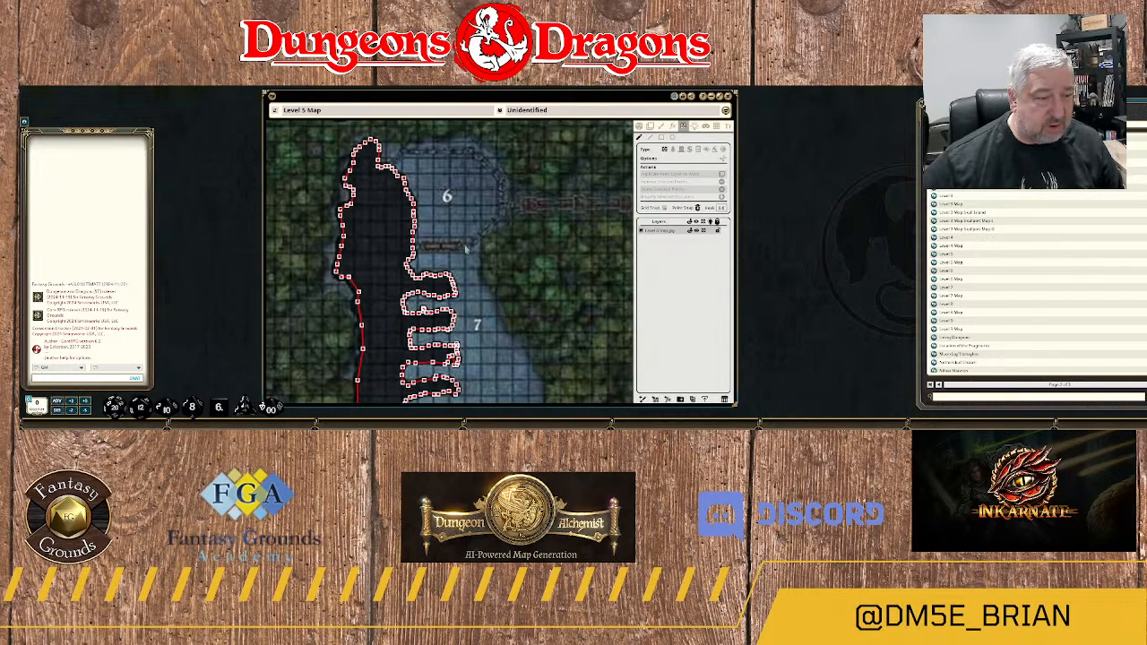
{"action": "scroll", "coordinate": [466, 251], "scroll_direction": "up", "scroll_amount": 4}
{"action": "scroll", "coordinate": [444, 252], "scroll_direction": "down", "scroll_amount": 2}
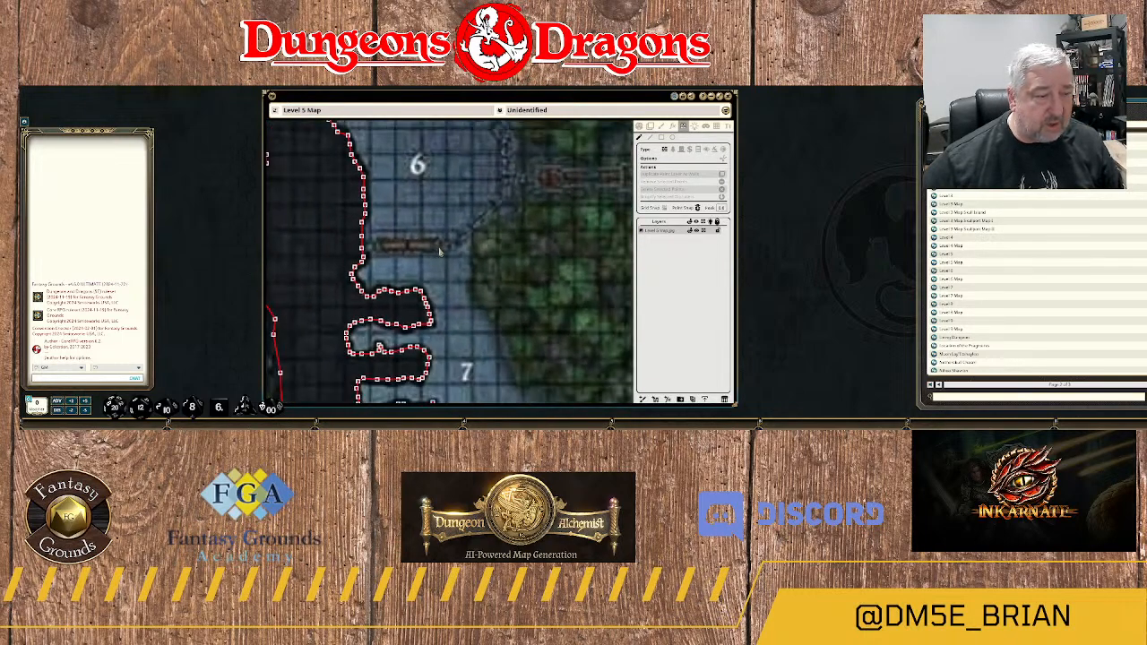
{"action": "scroll", "coordinate": [439, 252], "scroll_direction": "down", "scroll_amount": 1}
{"action": "scroll", "coordinate": [548, 223], "scroll_direction": "up", "scroll_amount": 2}
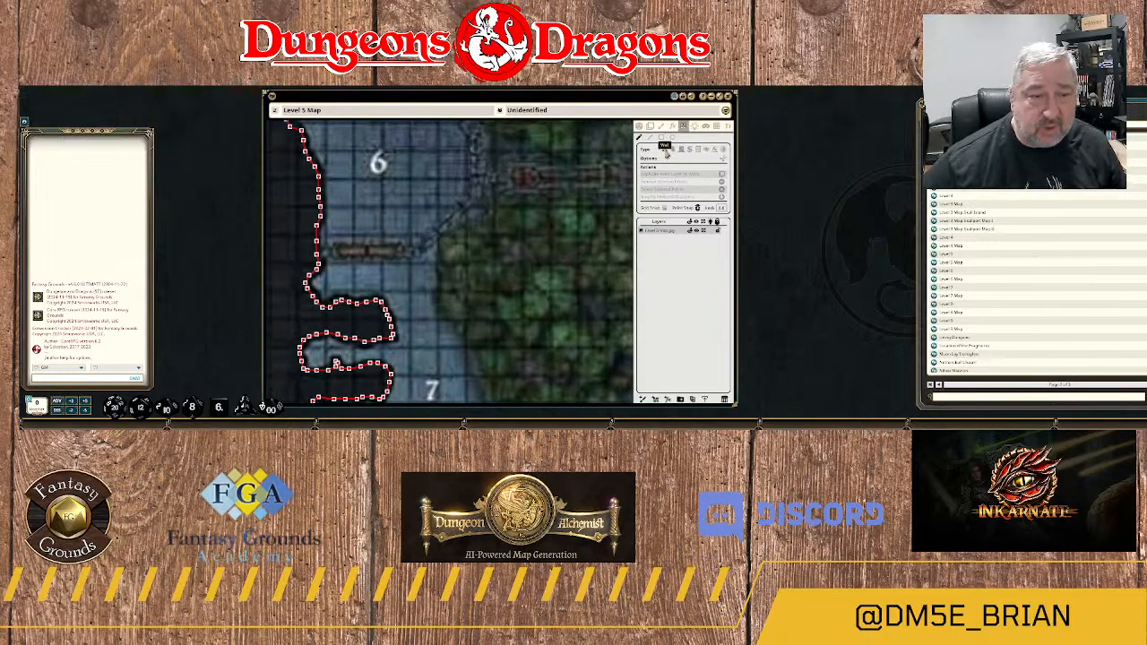
{"action": "left_click_drag", "start_coordinate": [428, 263], "coordinate": [495, 167]}
{"action": "scroll", "coordinate": [444, 190], "scroll_direction": "up", "scroll_amount": 3}
{"action": "left_click_drag", "start_coordinate": [369, 176], "coordinate": [513, 249]}
{"action": "scroll", "coordinate": [486, 248], "scroll_direction": "up", "scroll_amount": 1}
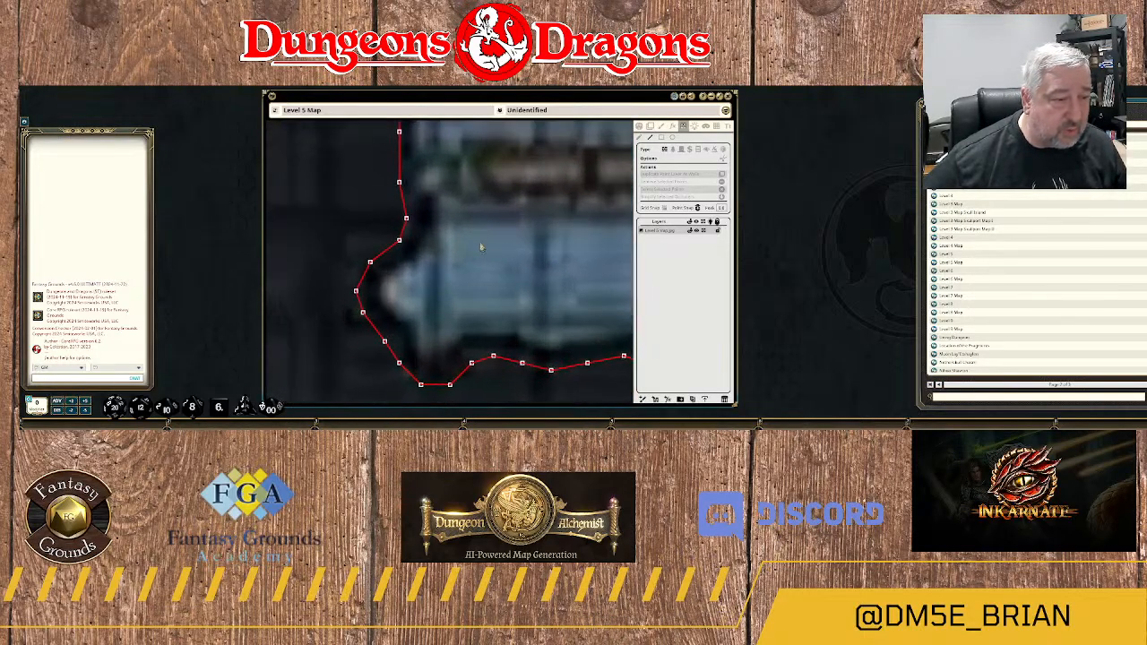
{"action": "left_click", "coordinate": [400, 184]}
{"action": "left_click_drag", "start_coordinate": [530, 185], "coordinate": [368, 185]}
{"action": "scroll", "coordinate": [429, 189], "scroll_direction": "down", "scroll_amount": 1}
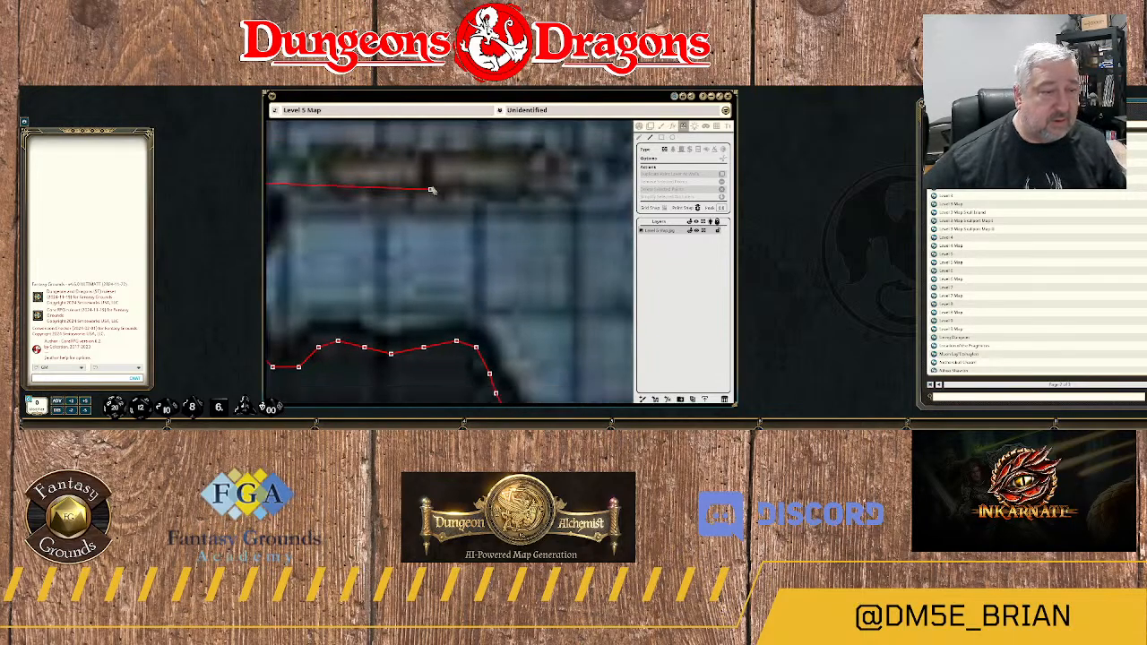
{"action": "scroll", "coordinate": [432, 188], "scroll_direction": "down", "scroll_amount": 3}
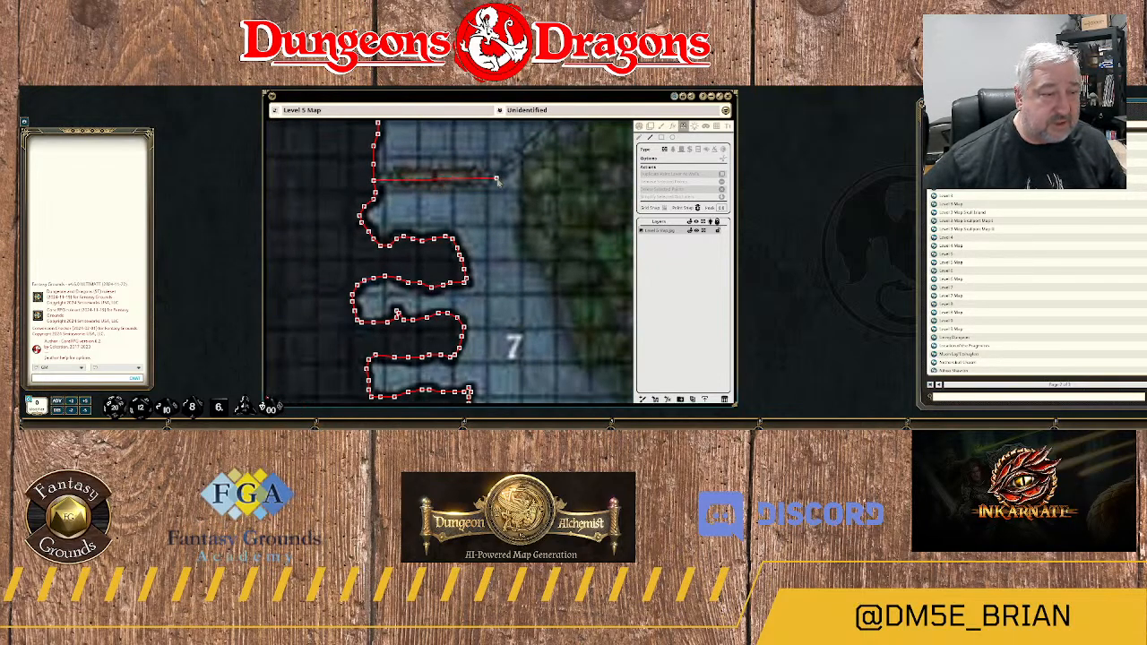
{"action": "scroll", "coordinate": [496, 180], "scroll_direction": "up", "scroll_amount": 2}
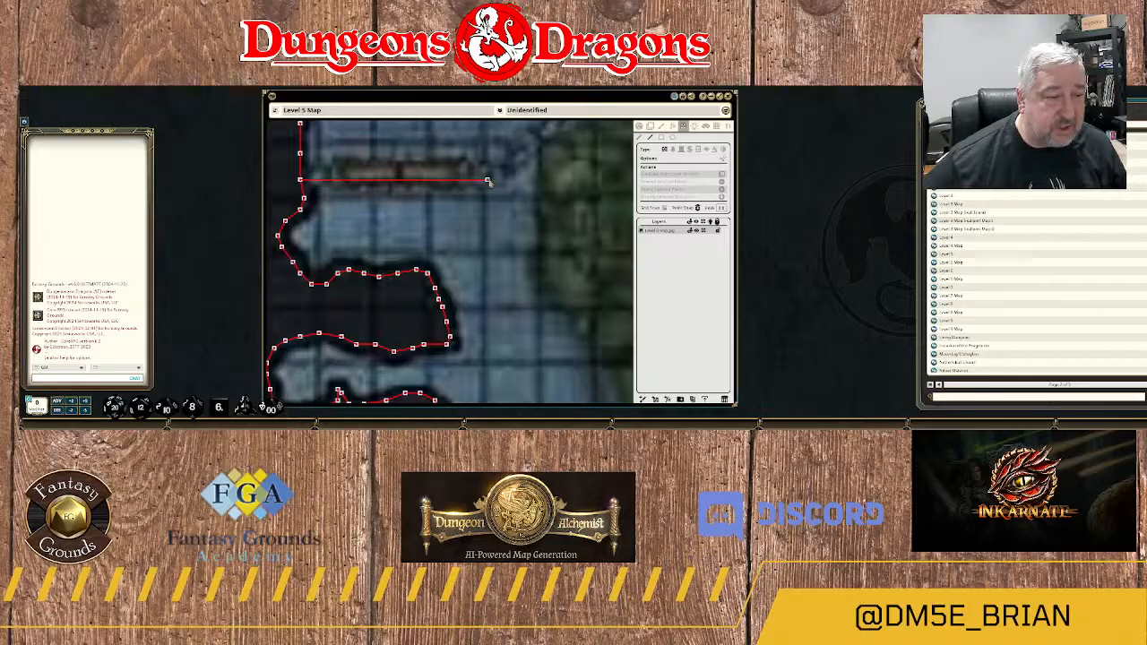
{"action": "left_click", "coordinate": [487, 180]}
Continue the wall northeast along area 6's diagonal side to the start of its straight eastern edge.
{"action": "left_click_drag", "start_coordinate": [532, 171], "coordinate": [472, 253]}
{"action": "left_click", "coordinate": [464, 232]}
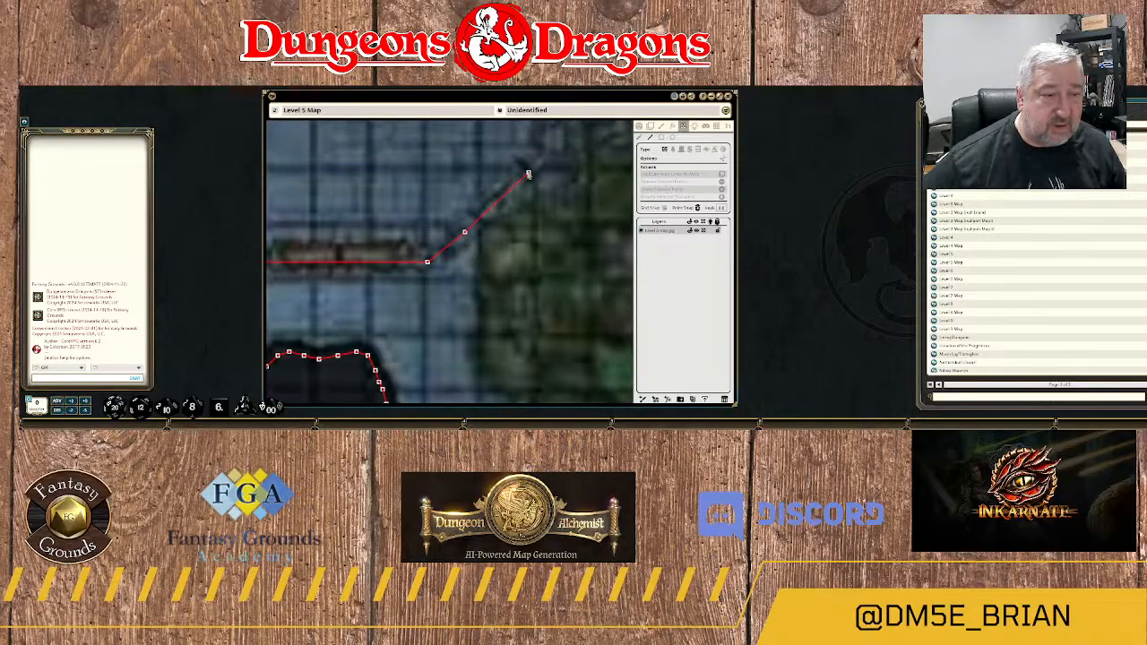
{"action": "left_click", "coordinate": [525, 169]}
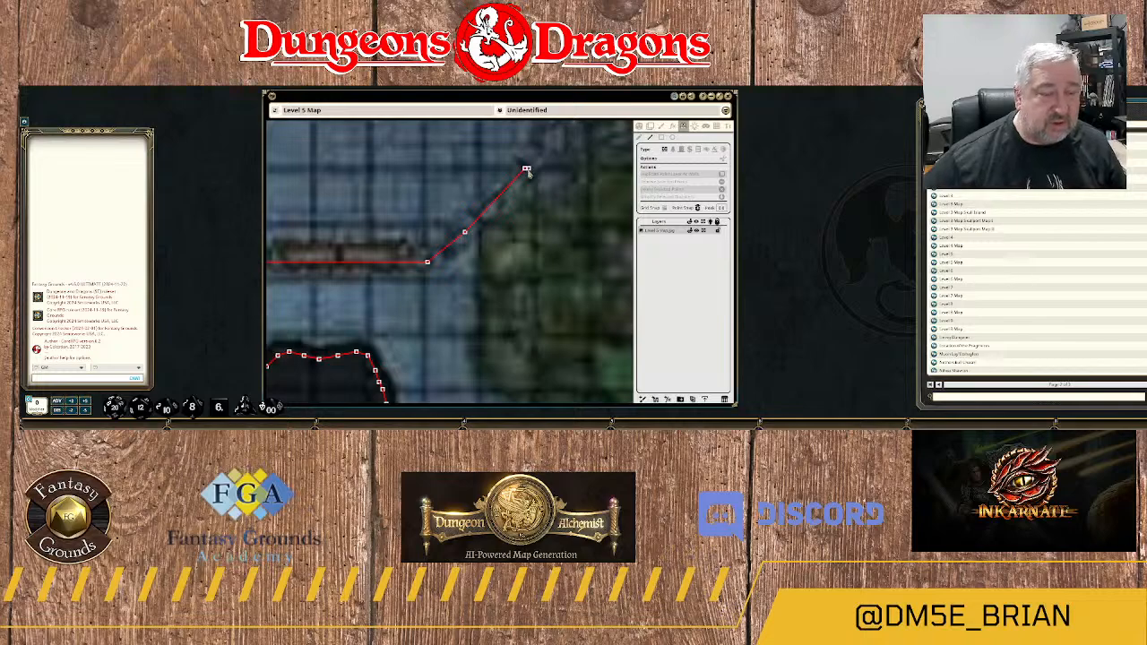
{"action": "left_click_drag", "start_coordinate": [525, 170], "coordinate": [434, 336]}
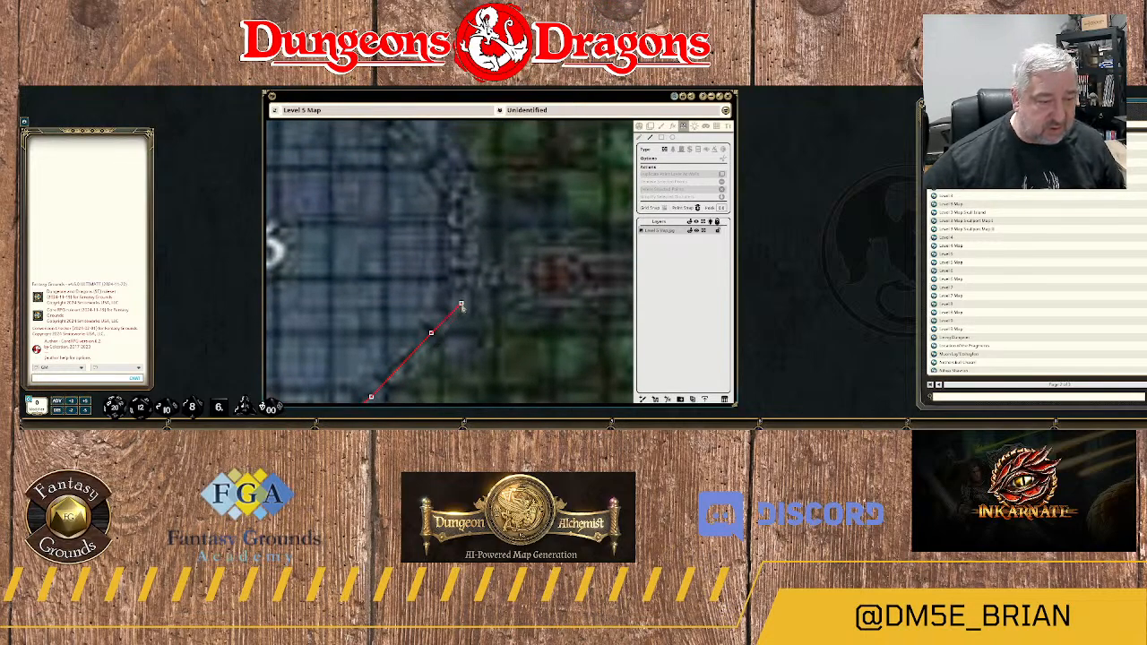
{"action": "left_click", "coordinate": [464, 303]}
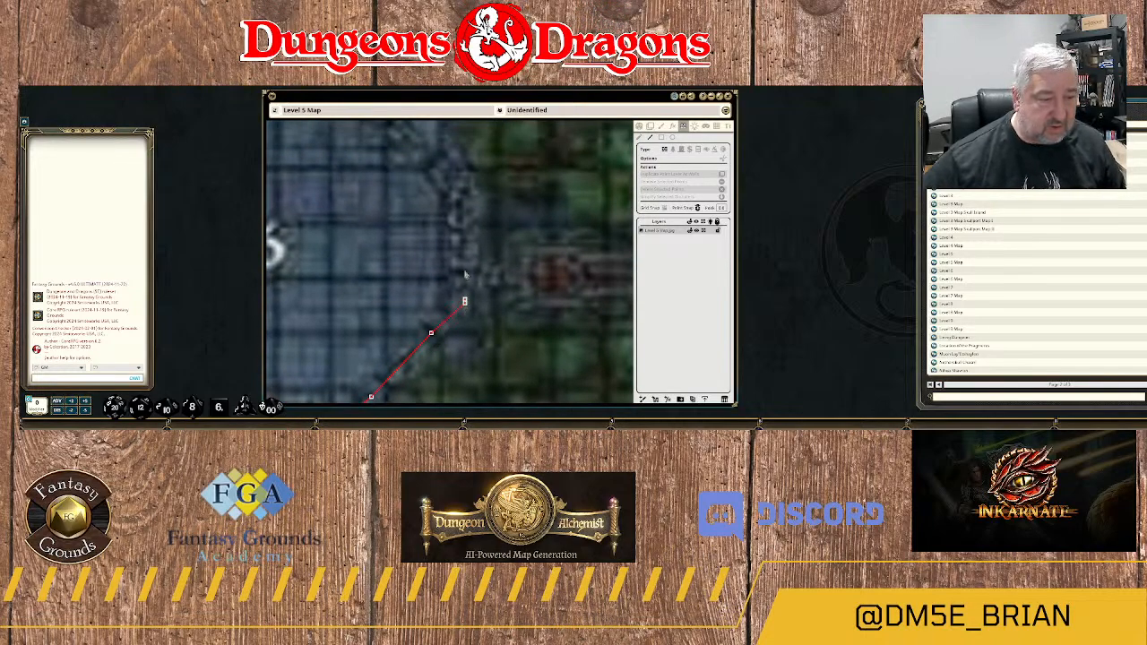
Carry the wall north along area 6's eastern edge and northwest around its northeastern corner.
{"action": "left_click", "coordinate": [464, 201]}
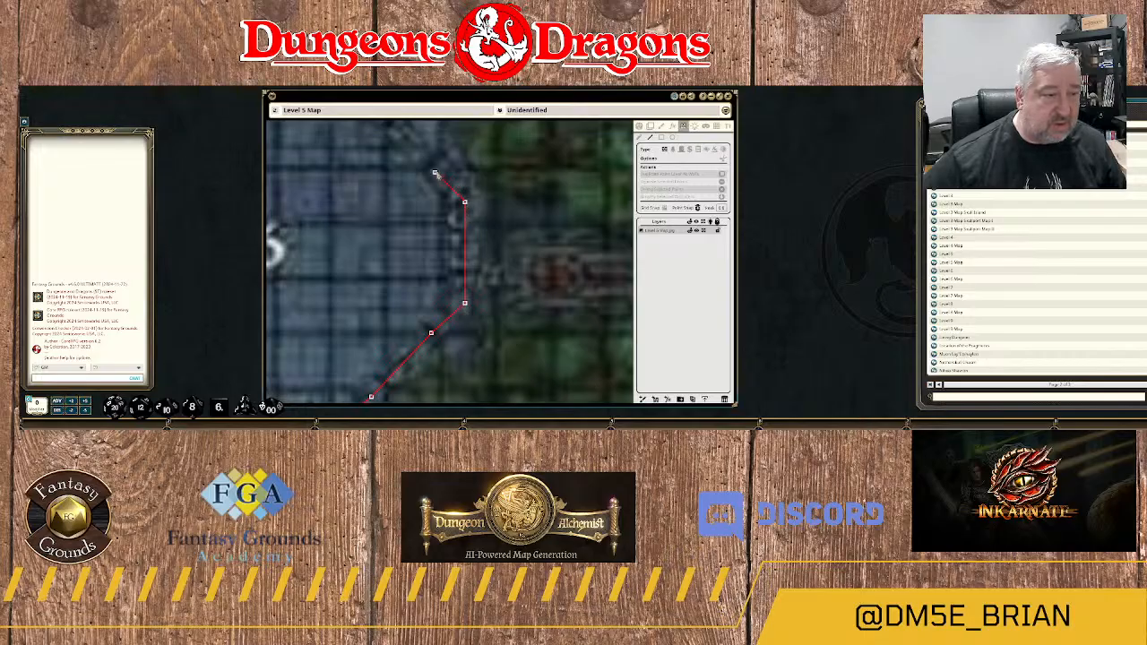
{"action": "left_click", "coordinate": [439, 164]}
{"action": "left_click_drag", "start_coordinate": [438, 165], "coordinate": [483, 245]}
{"action": "scroll", "coordinate": [484, 244], "scroll_direction": "up", "scroll_amount": 1}
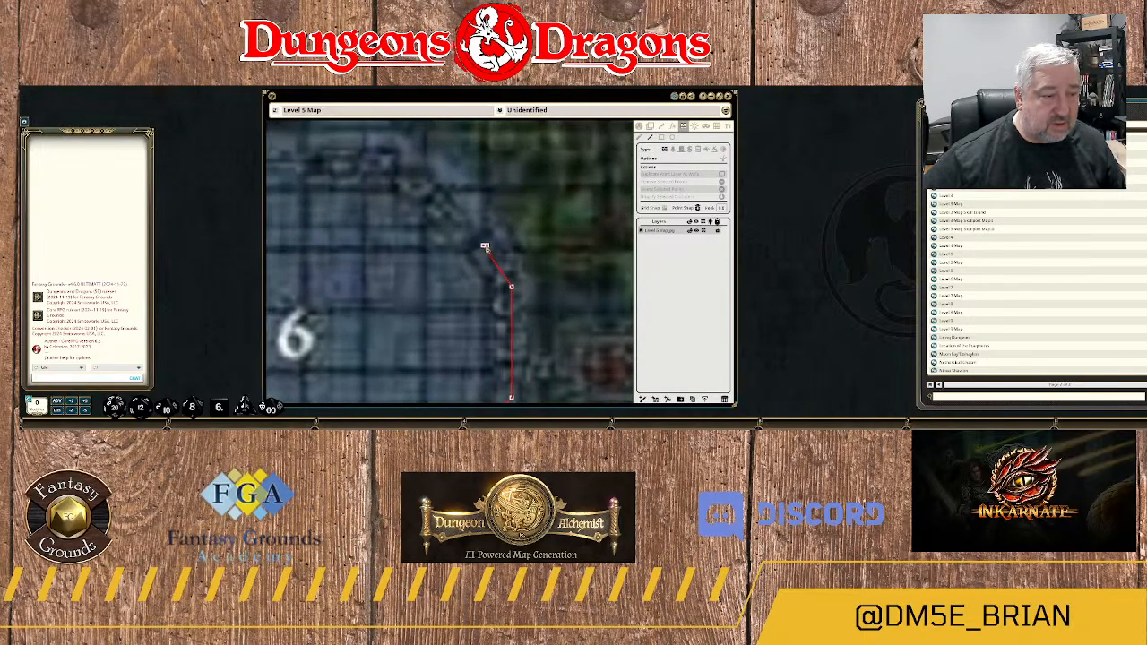
{"action": "left_click", "coordinate": [421, 189]}
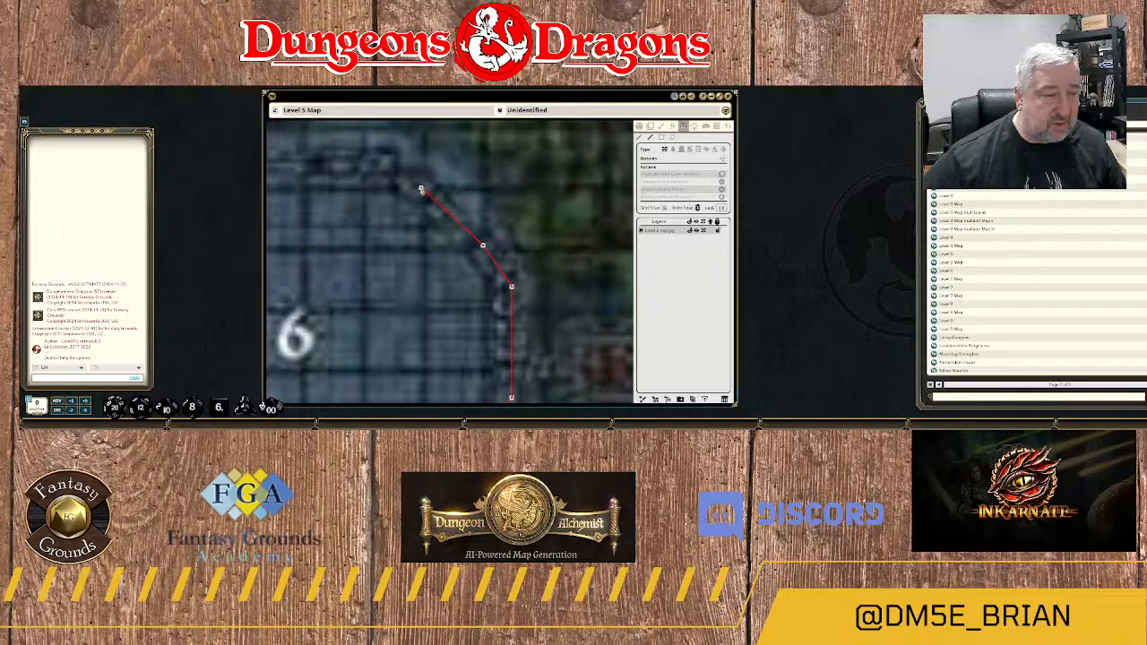
Run the wall west along area 6's northern edge and close it diagonally against the rock outline.
{"action": "left_click", "coordinate": [389, 169]}
{"action": "left_click", "coordinate": [351, 172]}
{"action": "left_click_drag", "start_coordinate": [351, 172], "coordinate": [586, 219]}
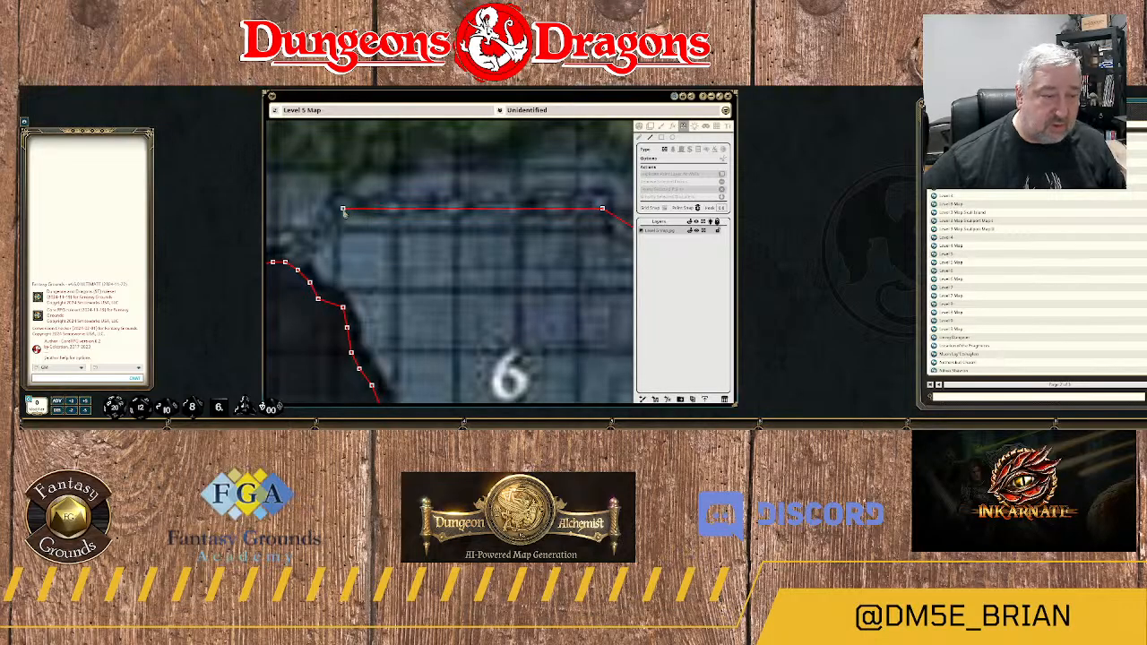
{"action": "left_click", "coordinate": [343, 212]}
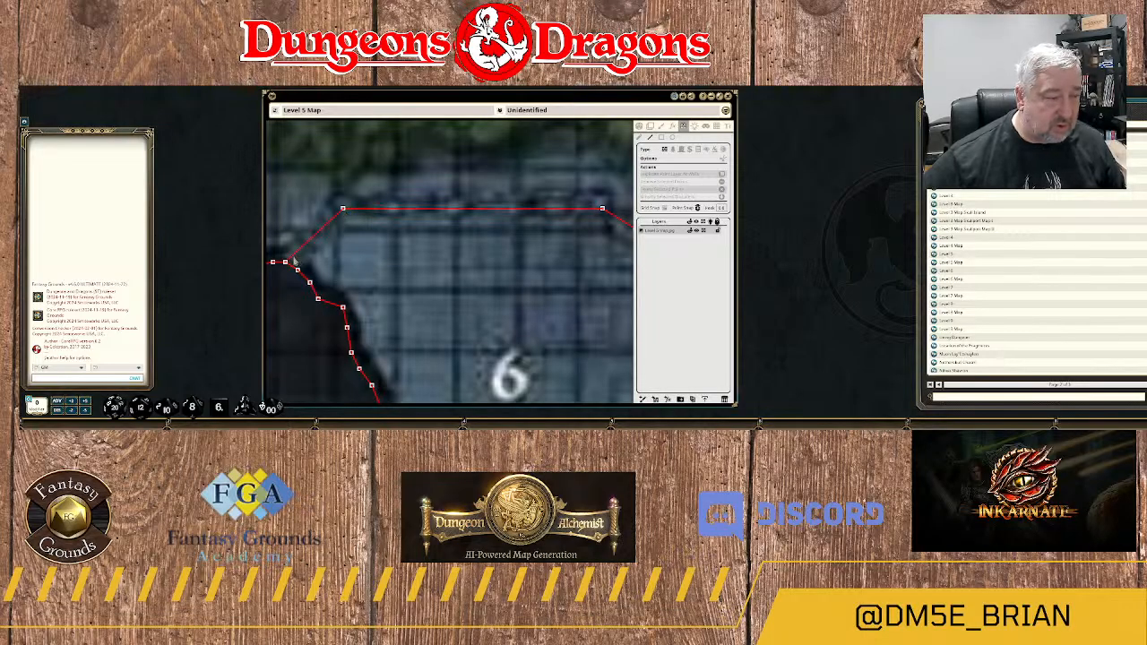
{"action": "scroll", "coordinate": [439, 269], "scroll_direction": "down", "scroll_amount": 5}
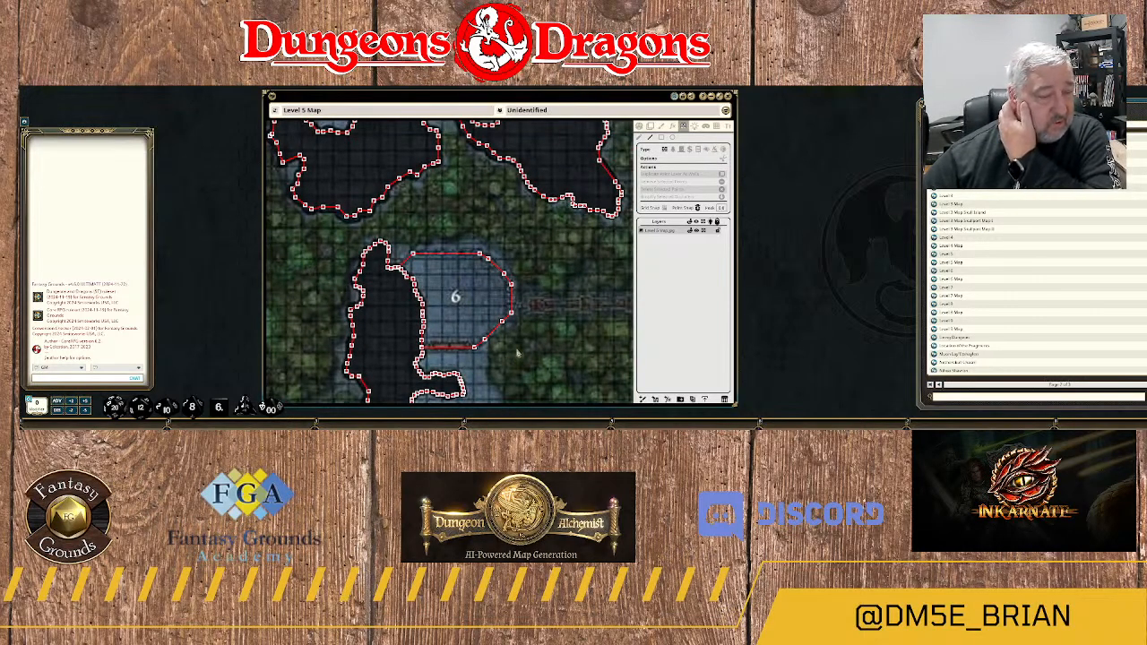
{"action": "left_click_drag", "start_coordinate": [566, 345], "coordinate": [561, 235]}
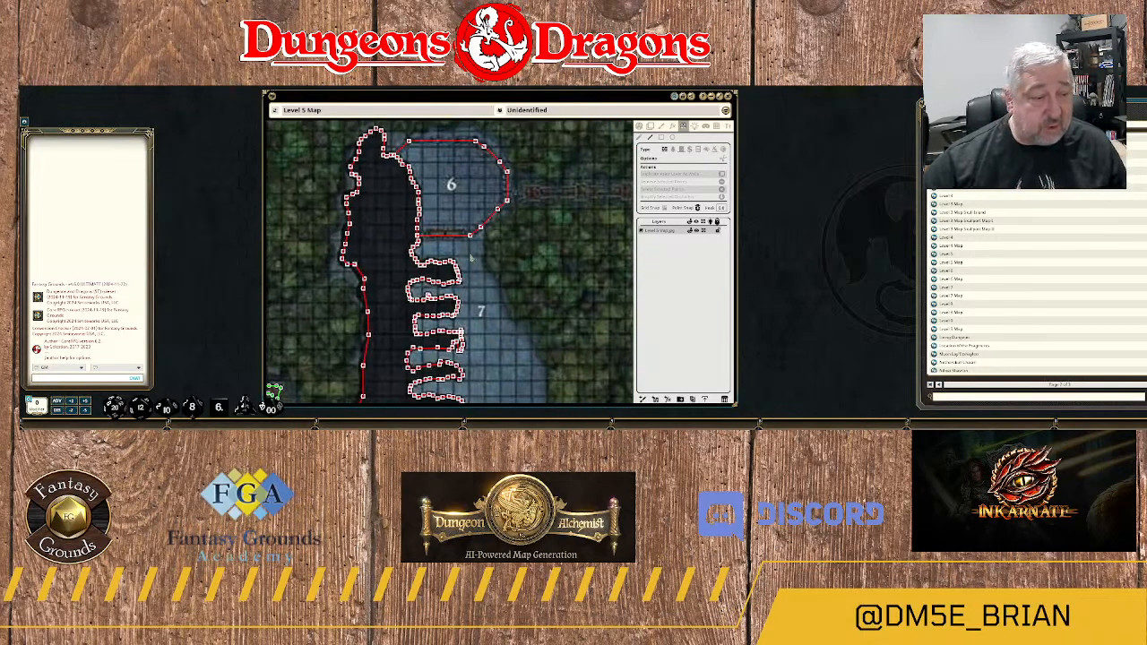
Draw a rectangular door over the middle of the southern barrier between areas 6 and 7.
{"action": "scroll", "coordinate": [471, 257], "scroll_direction": "up", "scroll_amount": 4}
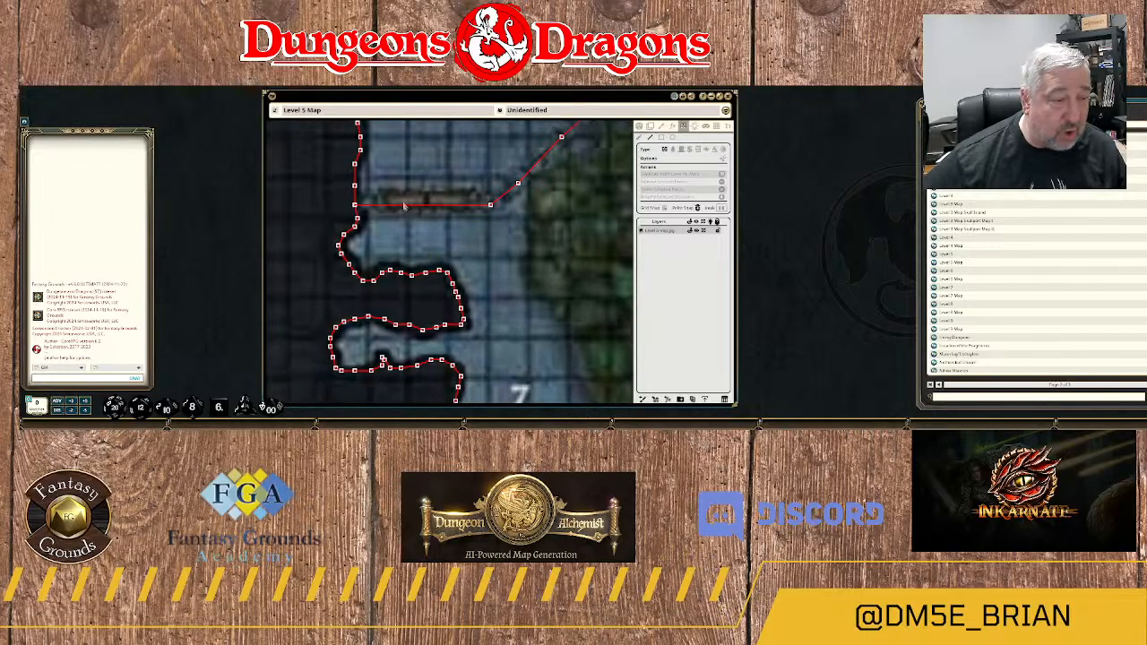
{"action": "left_click", "coordinate": [681, 150]}
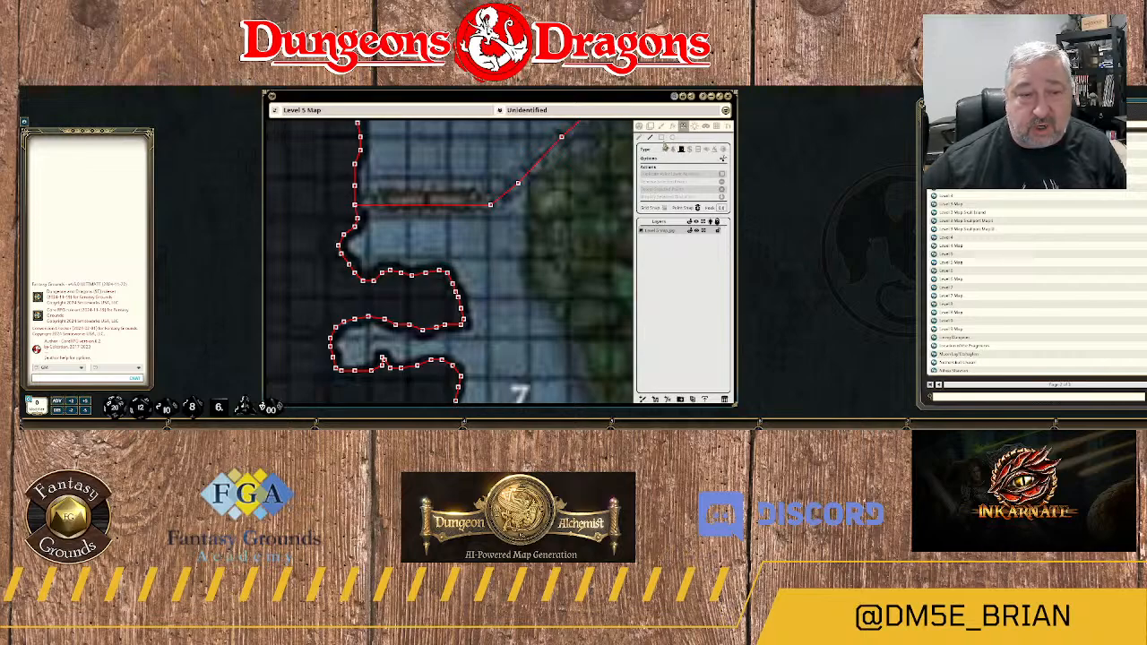
{"action": "left_click", "coordinate": [664, 139]}
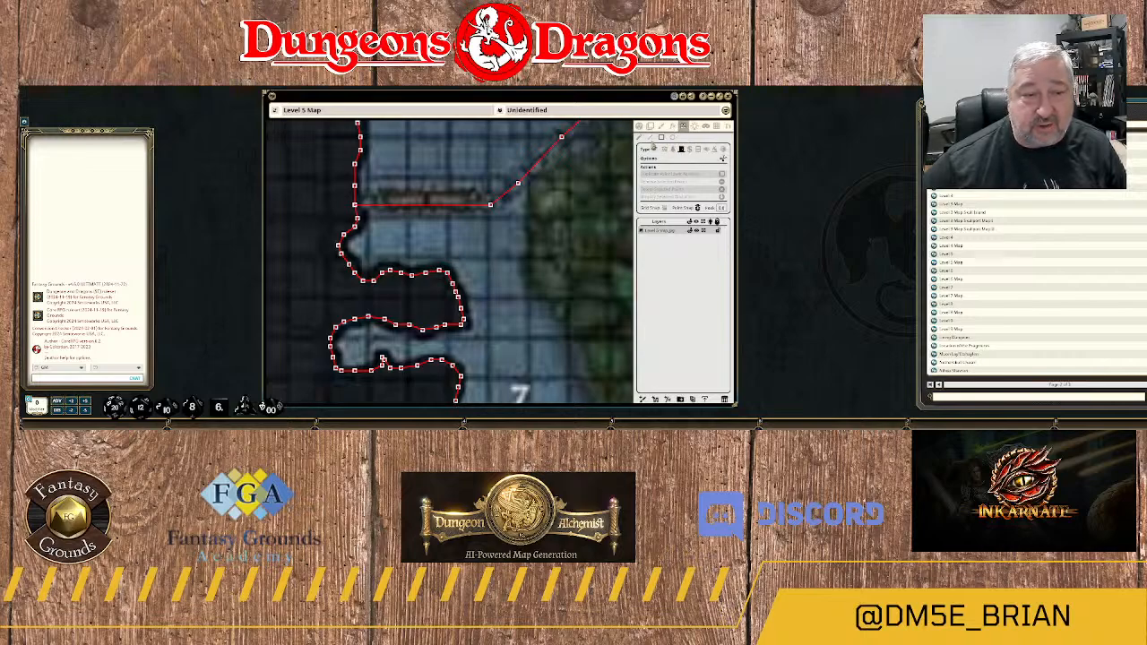
{"action": "left_click_drag", "start_coordinate": [407, 213], "coordinate": [512, 260]}
{"action": "scroll", "coordinate": [493, 204], "scroll_direction": "up", "scroll_amount": 3}
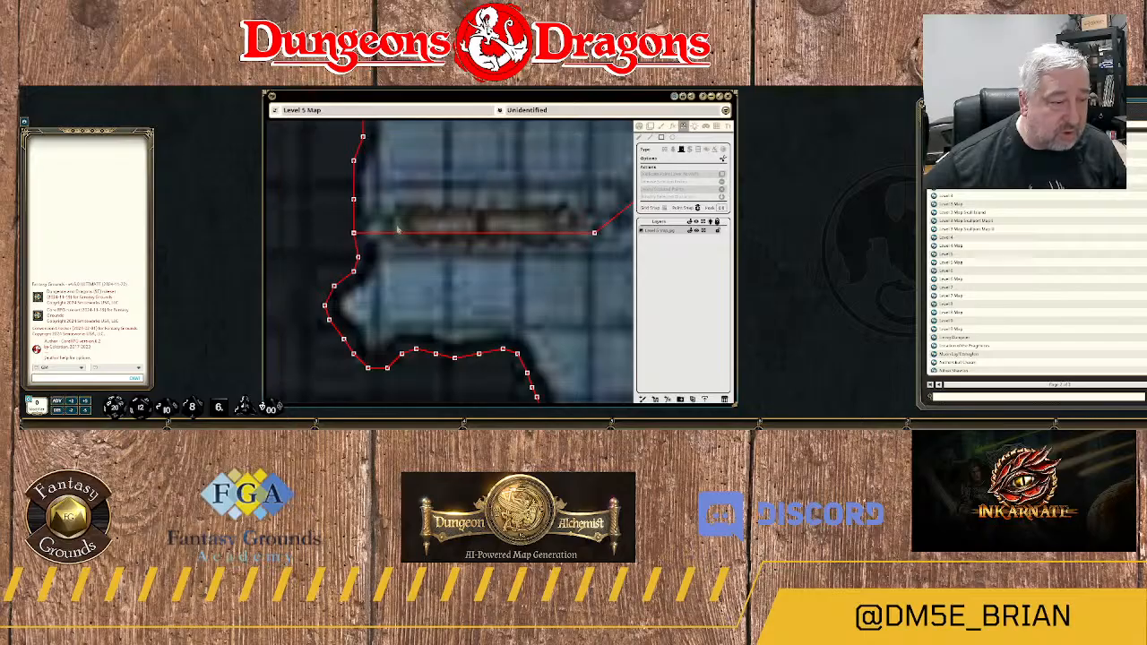
{"action": "left_click_drag", "start_coordinate": [397, 219], "coordinate": [558, 240]}
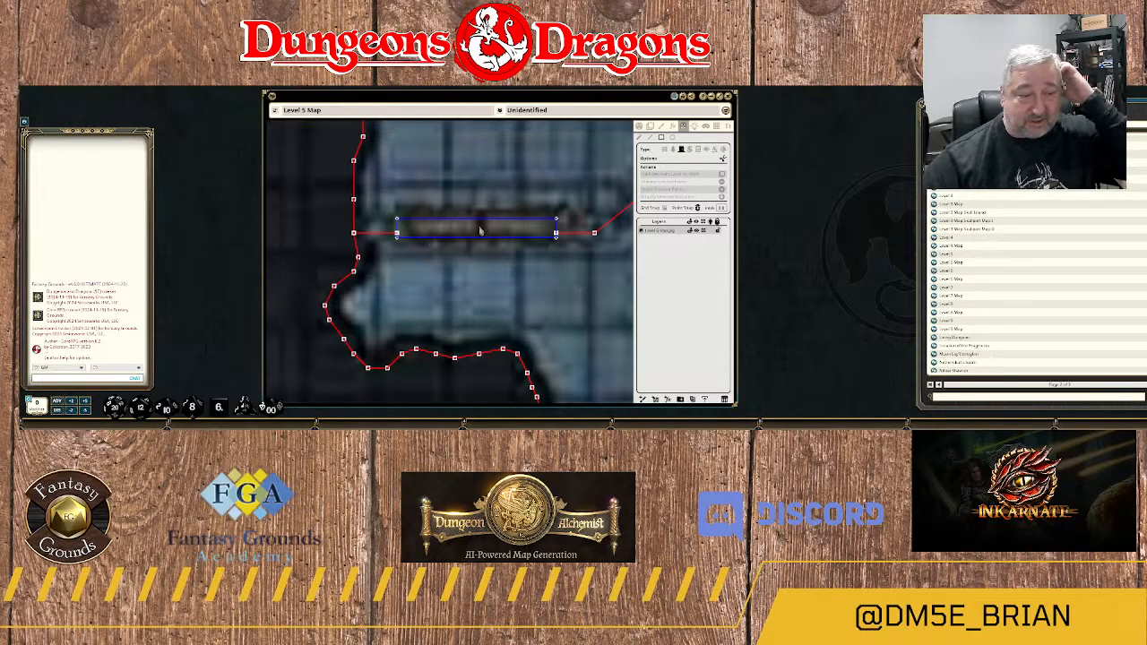
{"action": "scroll", "coordinate": [508, 249], "scroll_direction": "down", "scroll_amount": 5}
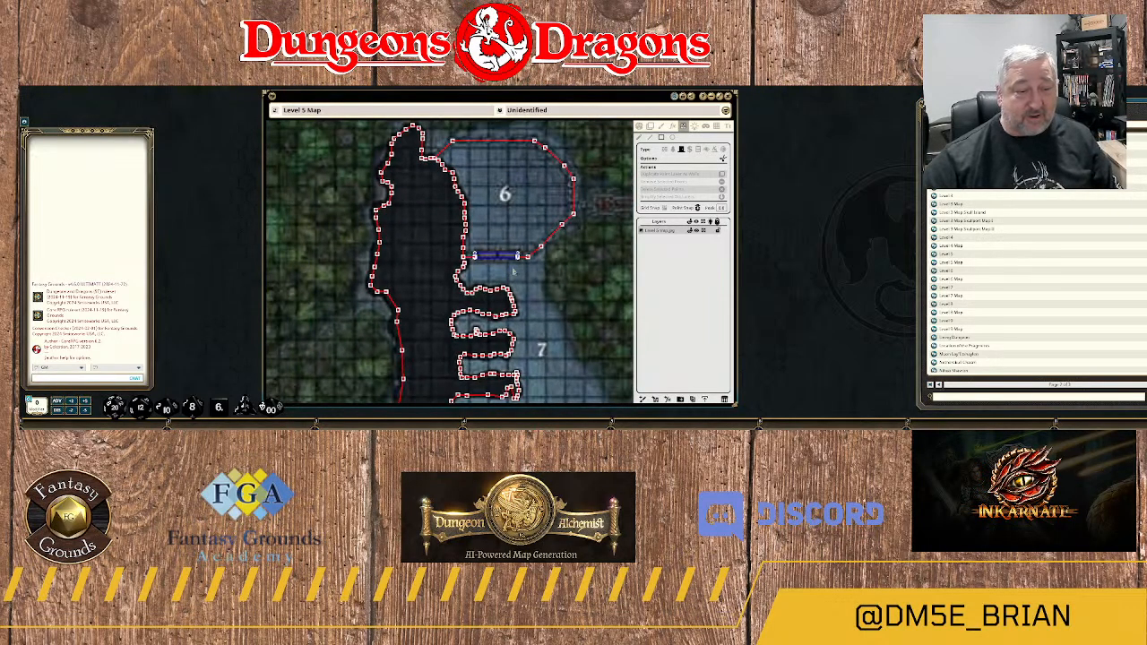
Leave line-of-sight editing and toggle the door between areas 6 and 7 open and closed to test it.
{"action": "scroll", "coordinate": [505, 274], "scroll_direction": "up", "scroll_amount": 2}
{"action": "left_click", "coordinate": [638, 126]}
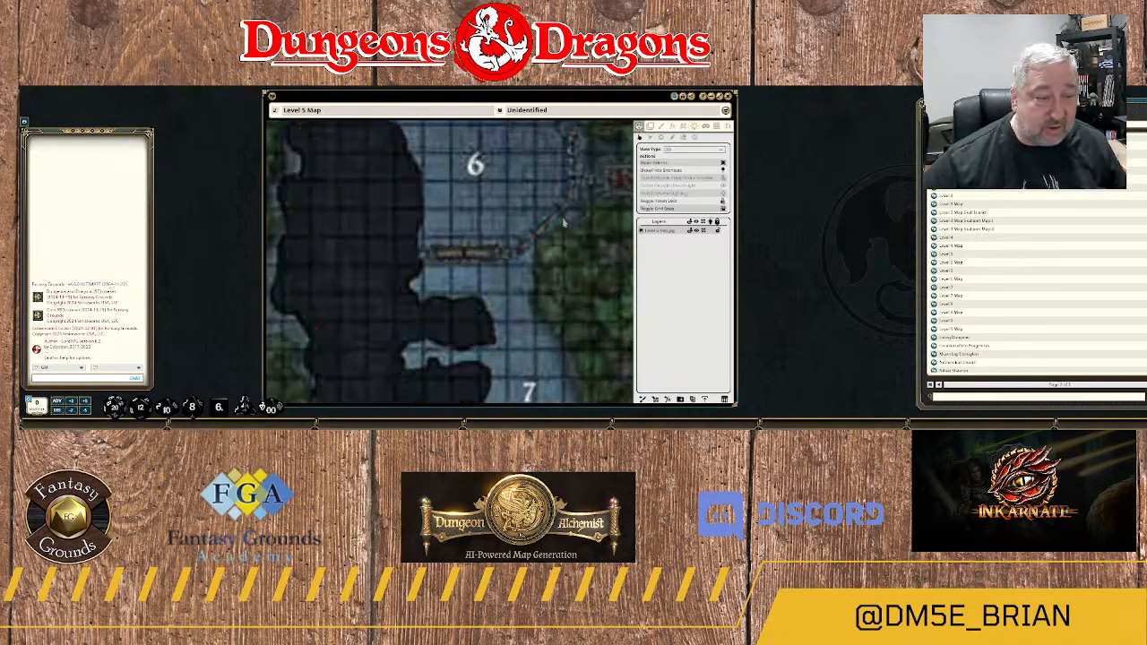
{"action": "left_click", "coordinate": [467, 257]}
{"action": "left_click", "coordinate": [467, 257]}
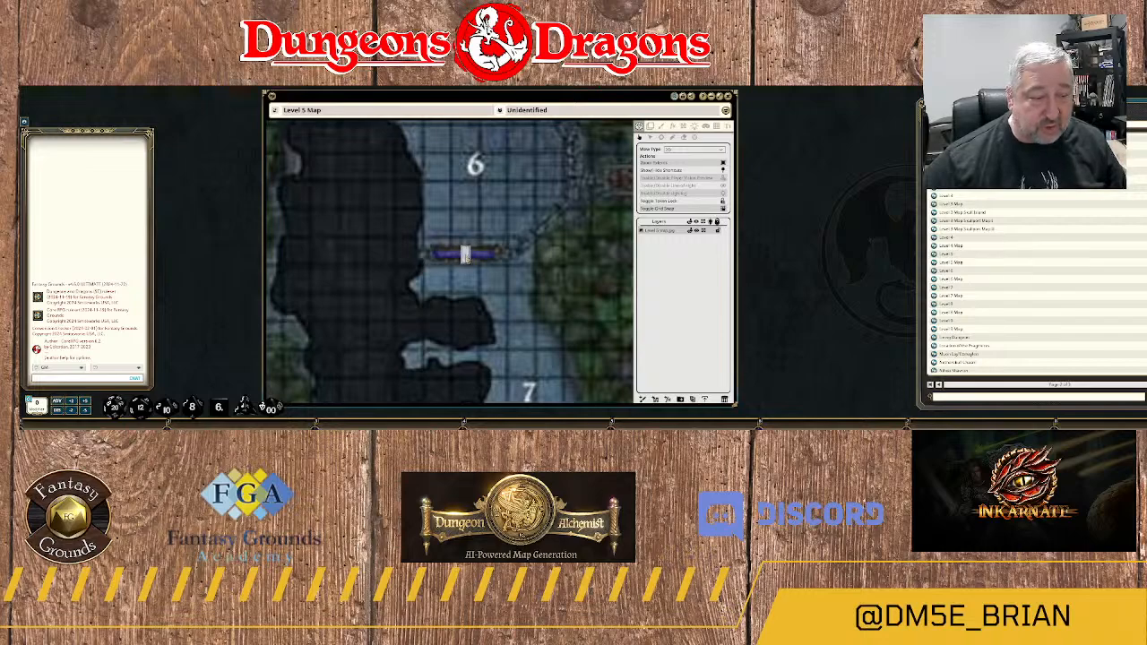
{"action": "left_click", "coordinate": [467, 257]}
{"action": "left_click", "coordinate": [468, 258]}
{"action": "left_click", "coordinate": [467, 258]}
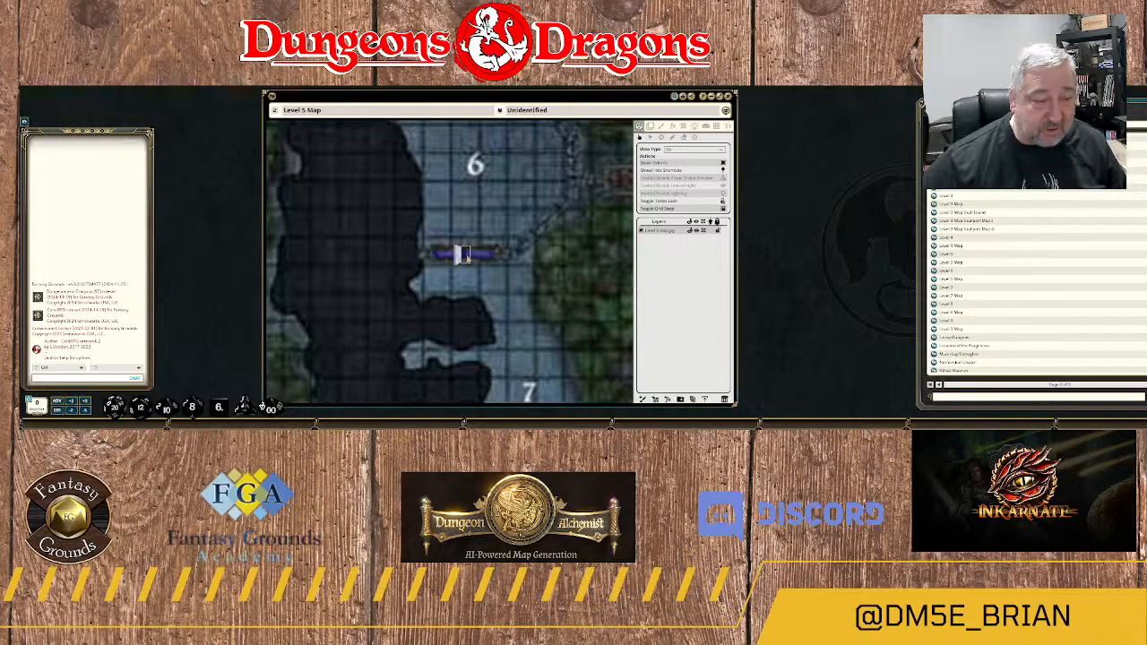
{"action": "left_click", "coordinate": [467, 258]}
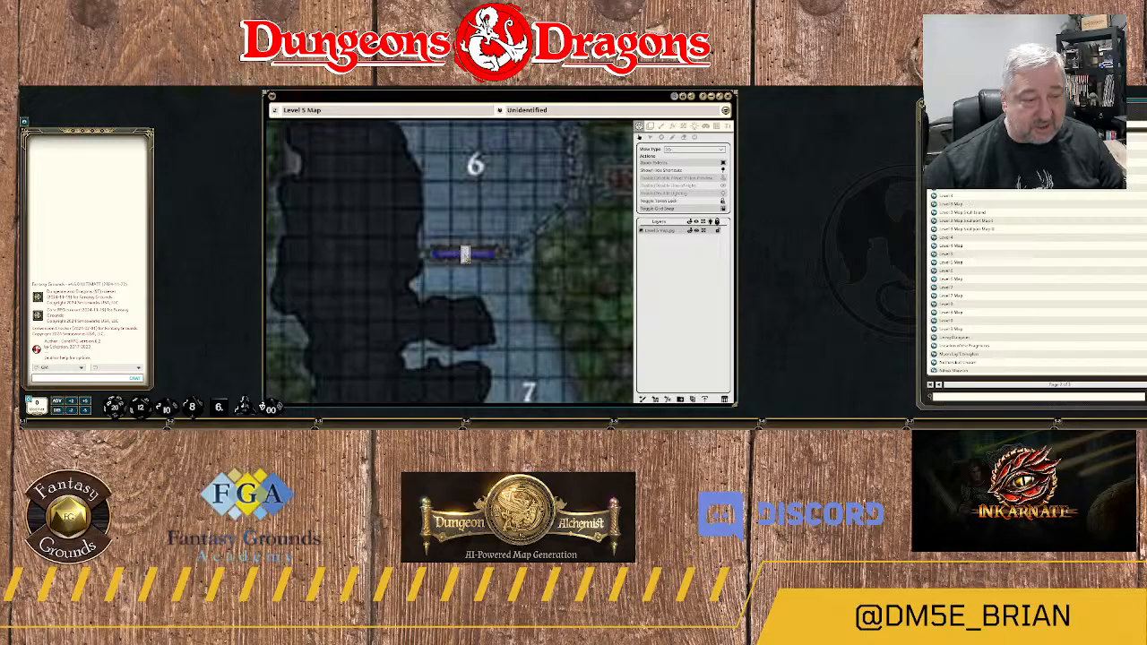
Examine area 6's barrier, its southern doorway and the walkway that meets its eastern side.
{"action": "scroll", "coordinate": [565, 209], "scroll_direction": "down", "scroll_amount": 2}
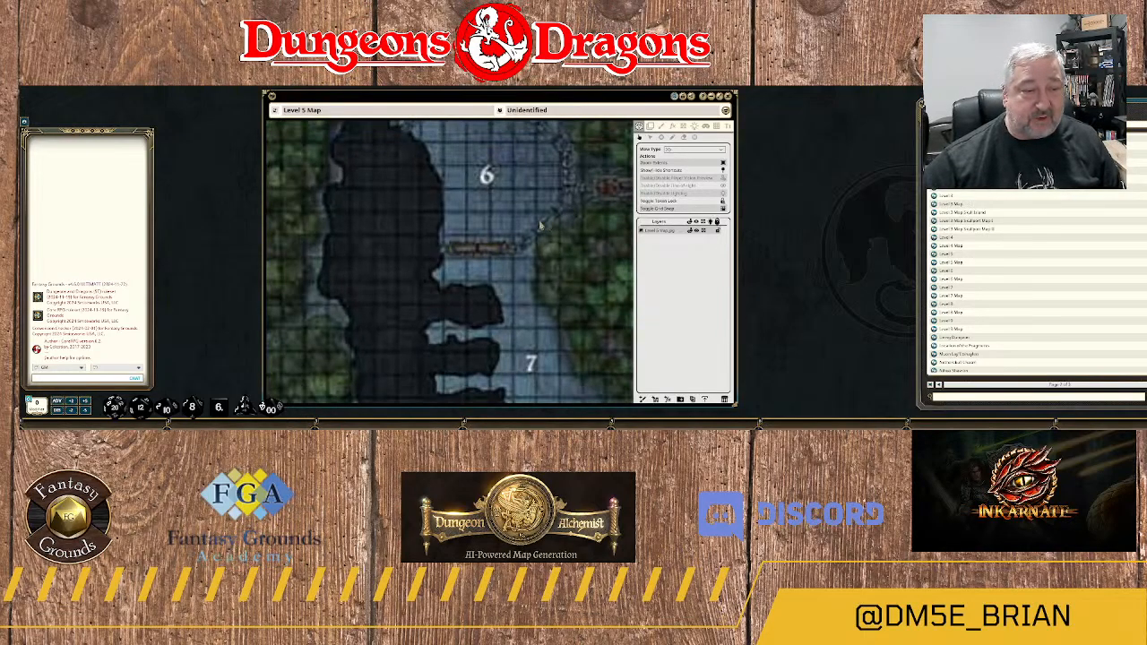
{"action": "scroll", "coordinate": [544, 222], "scroll_direction": "up", "scroll_amount": 2}
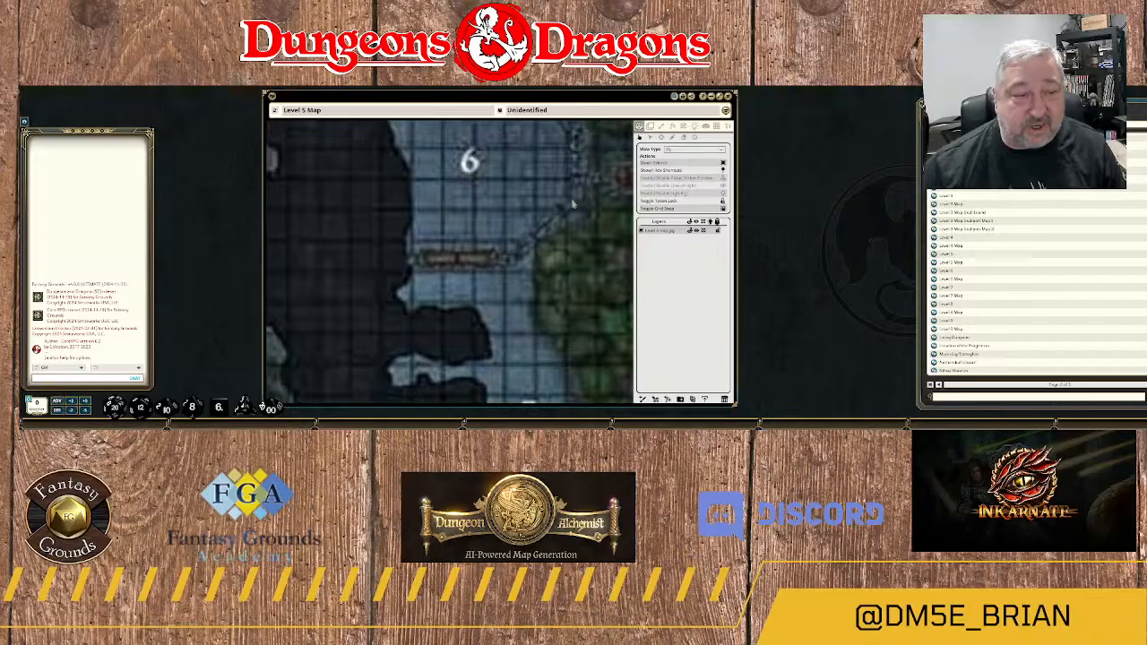
{"action": "scroll", "coordinate": [540, 223], "scroll_direction": "down", "scroll_amount": 2}
{"action": "scroll", "coordinate": [579, 225], "scroll_direction": "up", "scroll_amount": 1}
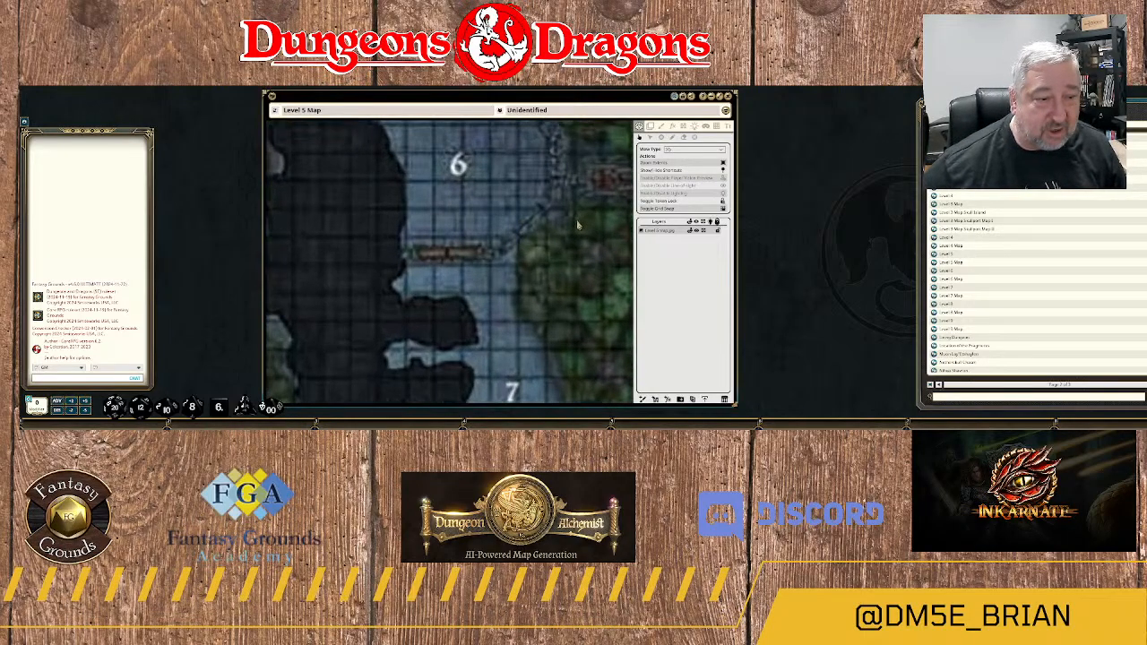
{"action": "left_click_drag", "start_coordinate": [548, 218], "coordinate": [545, 273]}
{"action": "scroll", "coordinate": [525, 268], "scroll_direction": "down", "scroll_amount": 2}
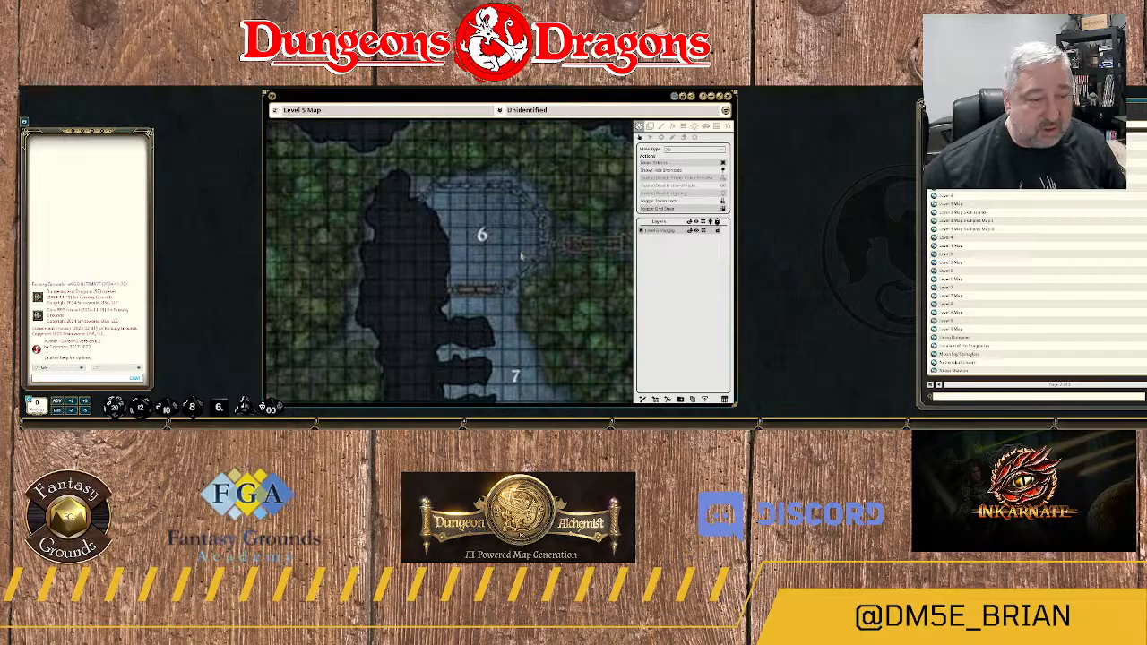
{"action": "scroll", "coordinate": [545, 256], "scroll_direction": "up", "scroll_amount": 2}
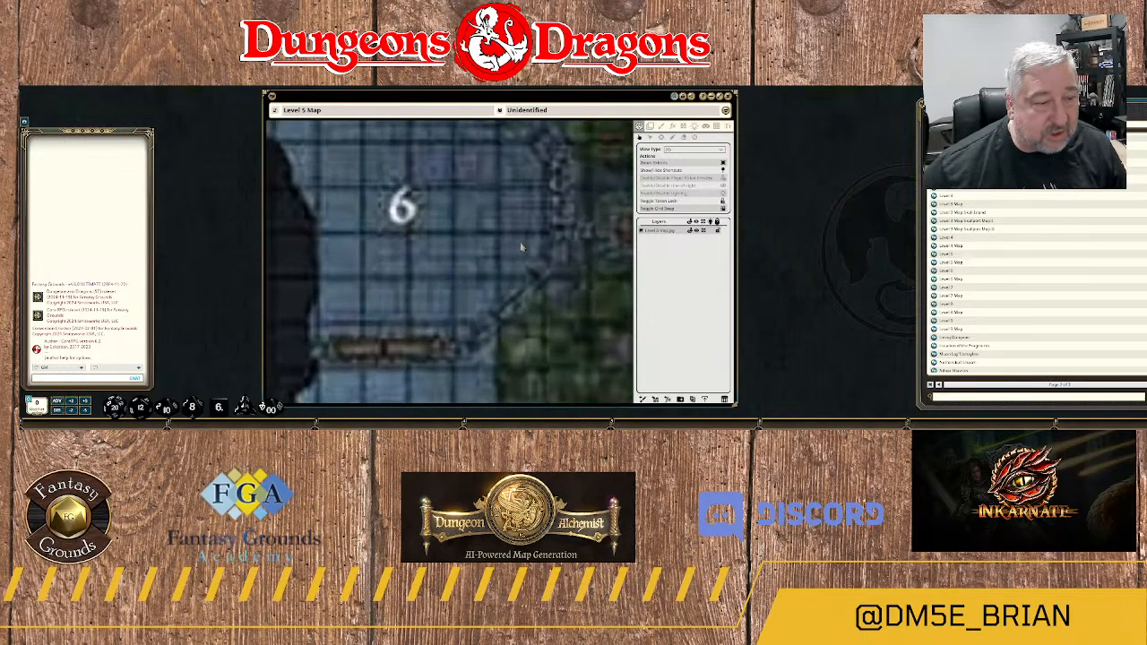
{"action": "scroll", "coordinate": [524, 249], "scroll_direction": "down", "scroll_amount": 2}
{"action": "scroll", "coordinate": [522, 246], "scroll_direction": "down", "scroll_amount": 1}
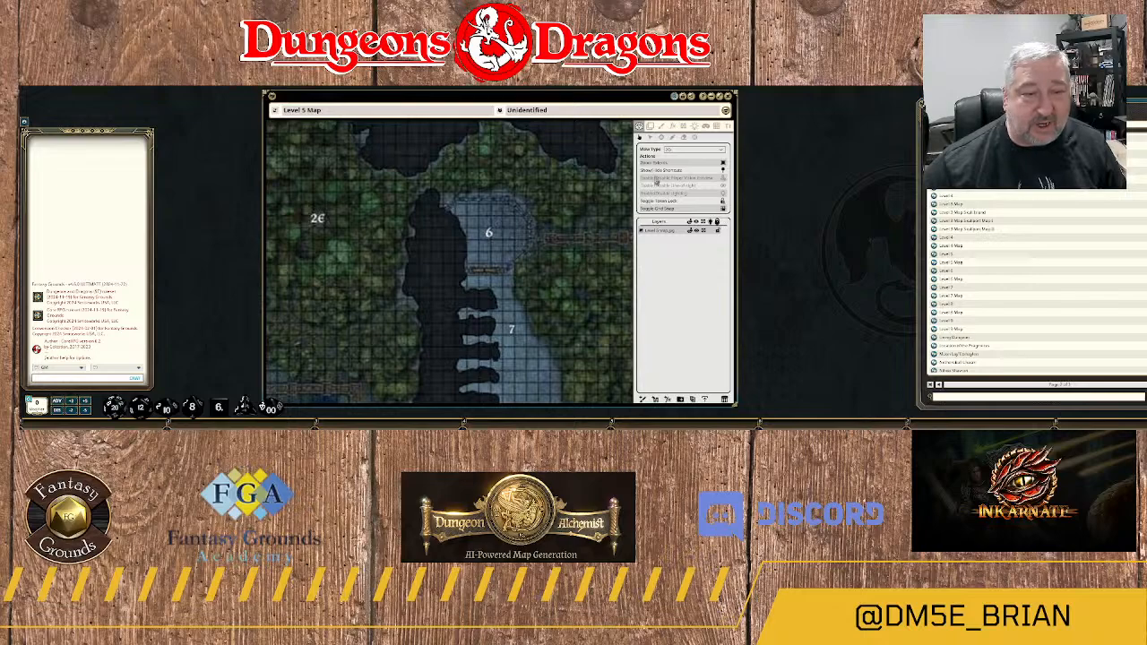
Return to line-of-sight editing and examine the existing shapes around area 6 and the walkway leading east toward area 3B.
{"action": "left_click", "coordinate": [685, 127]}
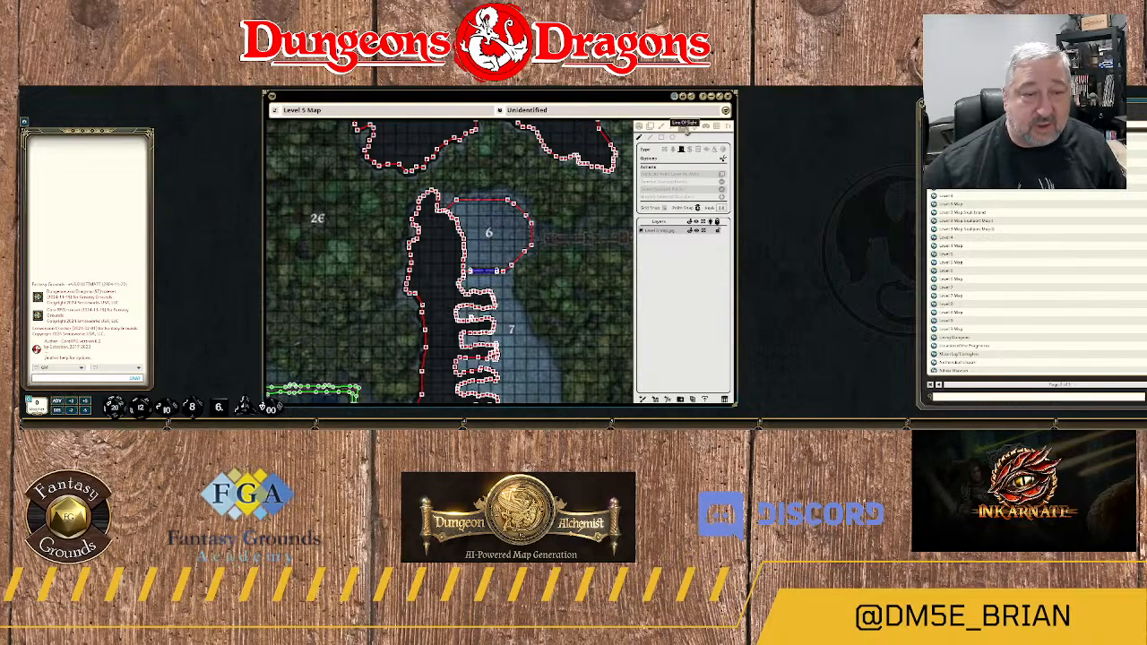
{"action": "scroll", "coordinate": [553, 287], "scroll_direction": "up", "scroll_amount": 2}
{"action": "left_click_drag", "start_coordinate": [594, 247], "coordinate": [452, 291]}
{"action": "scroll", "coordinate": [464, 287], "scroll_direction": "down", "scroll_amount": 1}
{"action": "scroll", "coordinate": [475, 286], "scroll_direction": "down", "scroll_amount": 3}
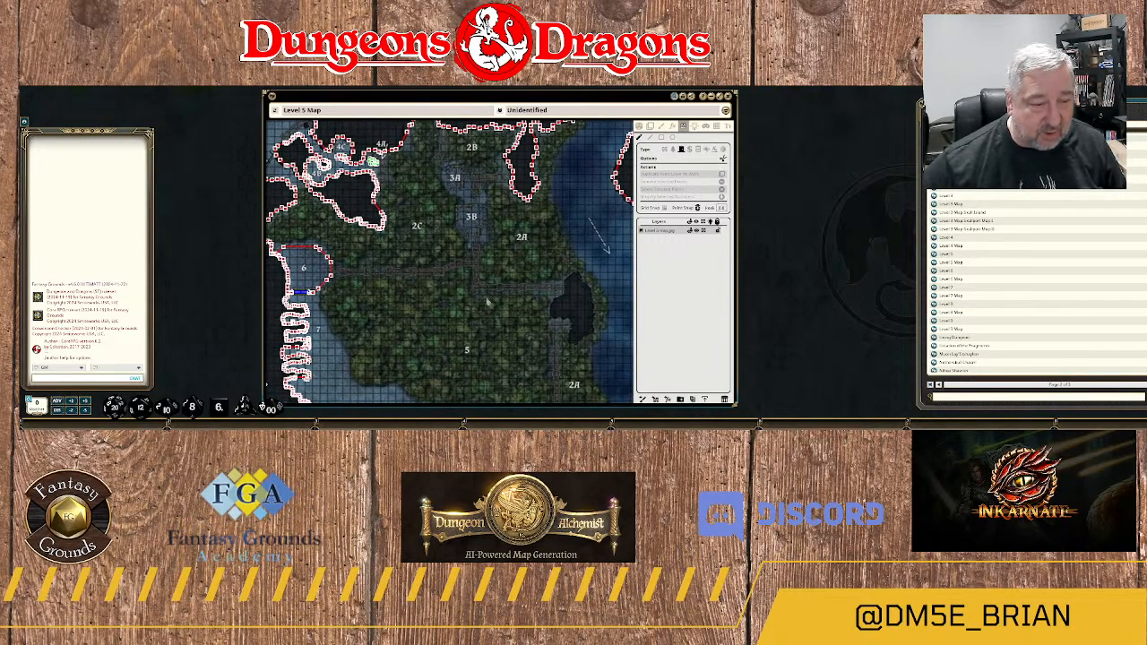
{"action": "scroll", "coordinate": [431, 304], "scroll_direction": "up", "scroll_amount": 2}
{"action": "scroll", "coordinate": [432, 302], "scroll_direction": "down", "scroll_amount": 2}
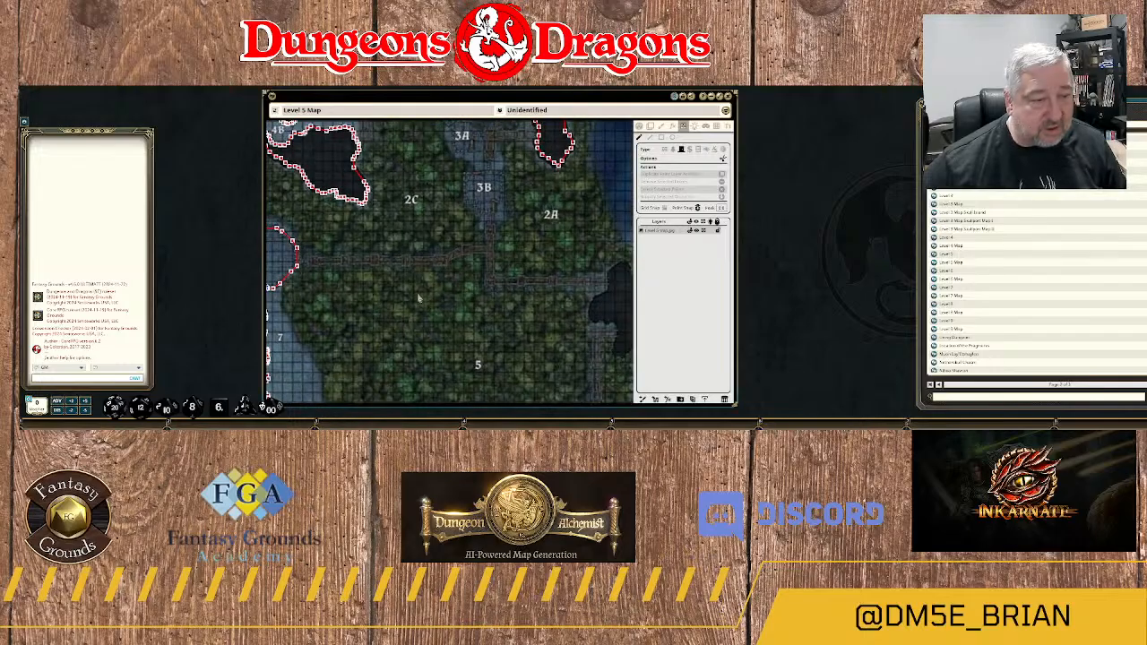
{"action": "scroll", "coordinate": [467, 285], "scroll_direction": "up", "scroll_amount": 2}
{"action": "scroll", "coordinate": [467, 285], "scroll_direction": "up", "scroll_amount": 1}
{"action": "scroll", "coordinate": [467, 285], "scroll_direction": "up", "scroll_amount": 1}
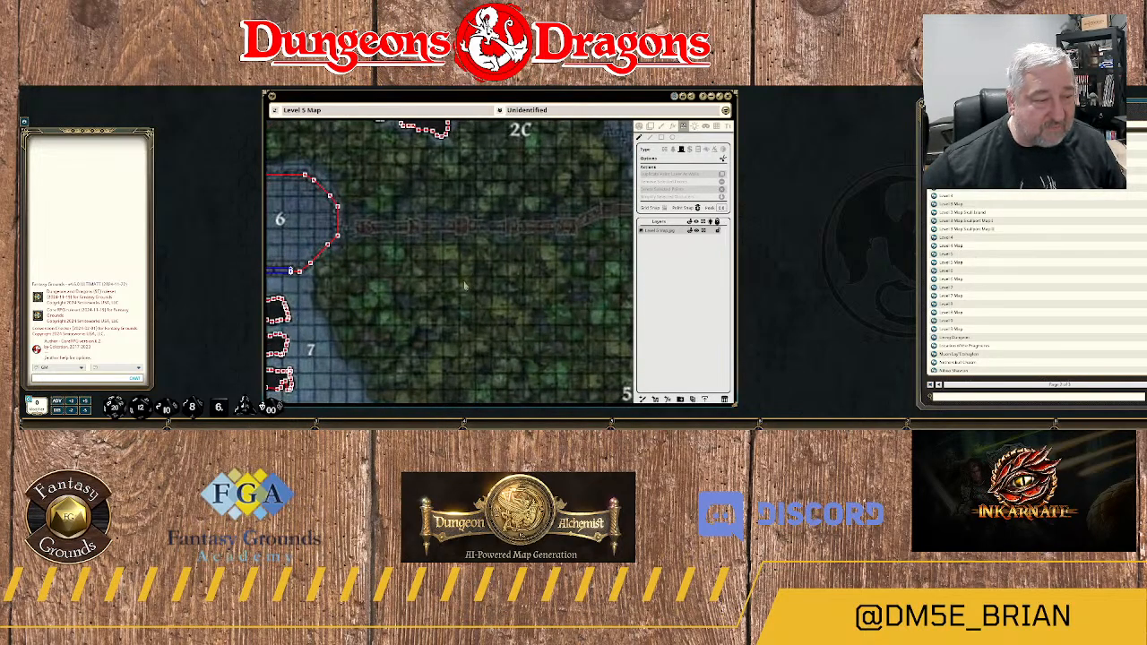
{"action": "left_click_drag", "start_coordinate": [391, 278], "coordinate": [441, 281]}
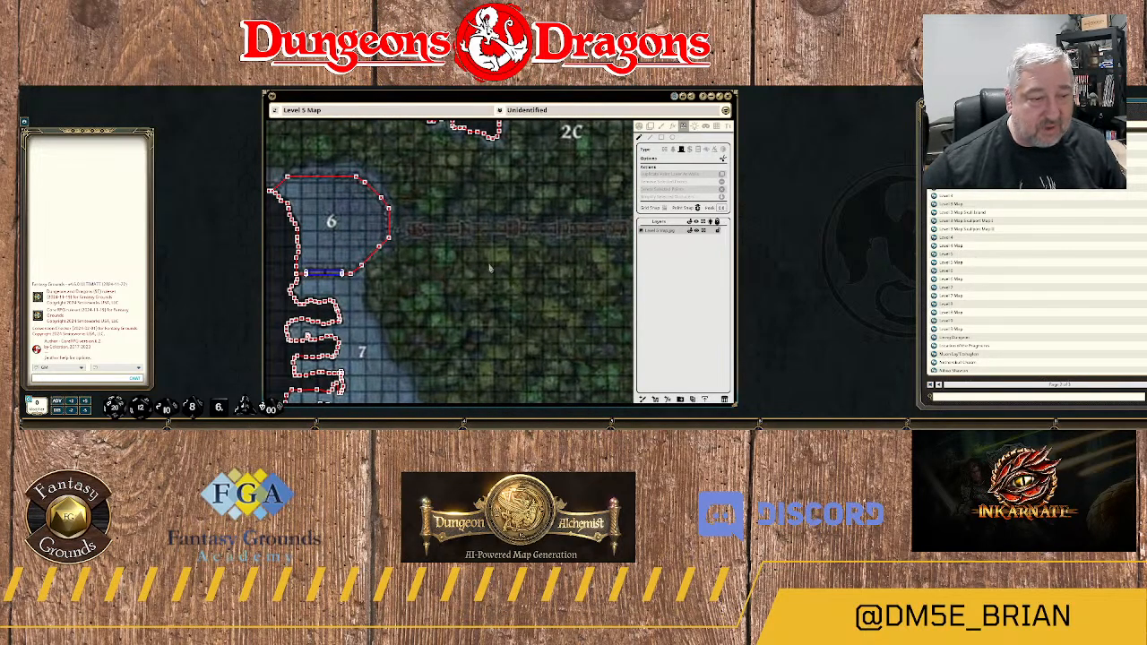
{"action": "scroll", "coordinate": [491, 267], "scroll_direction": "down", "scroll_amount": 3}
{"action": "scroll", "coordinate": [313, 310], "scroll_direction": "up", "scroll_amount": 1}
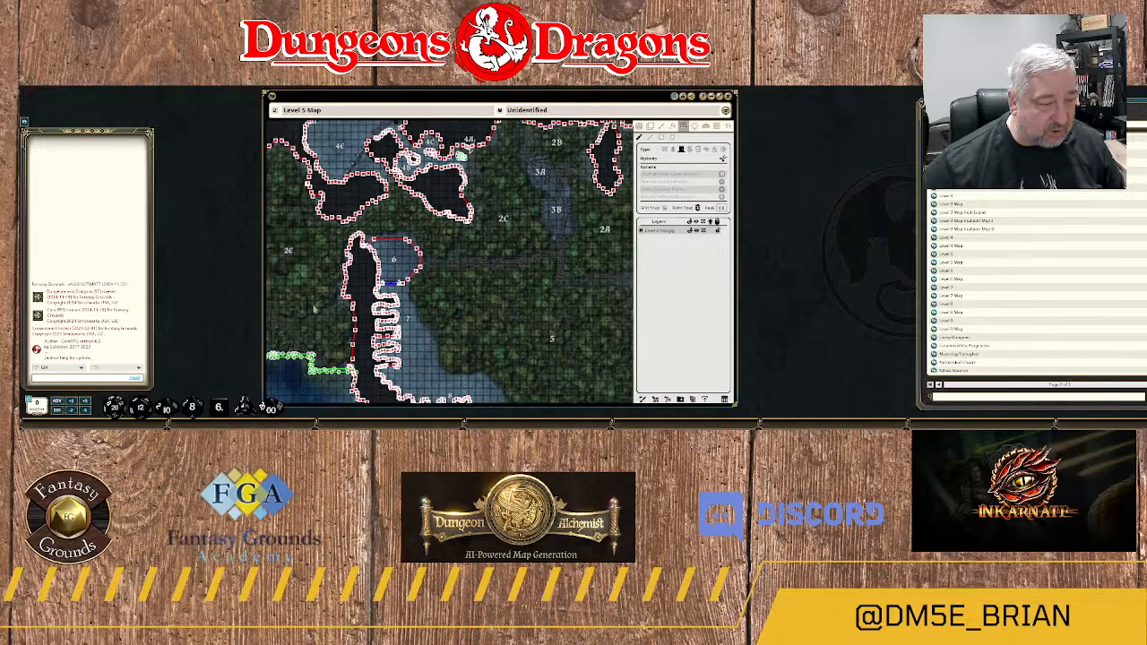
{"action": "left_click_drag", "start_coordinate": [314, 309], "coordinate": [423, 269]}
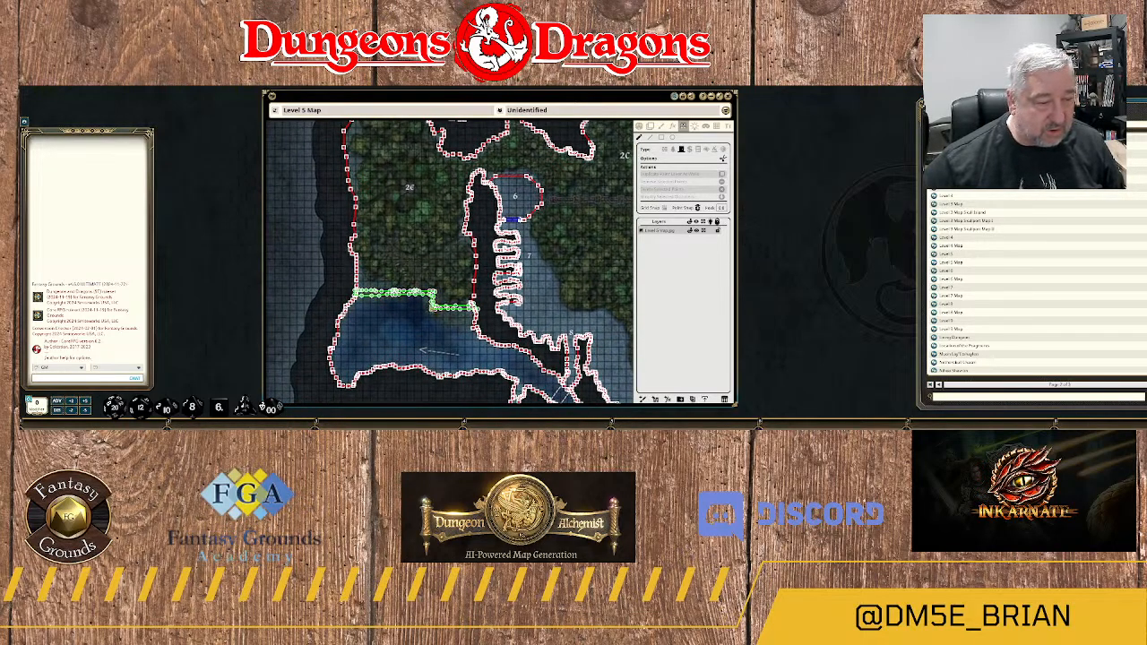
{"action": "scroll", "coordinate": [442, 339], "scroll_direction": "up", "scroll_amount": 5}
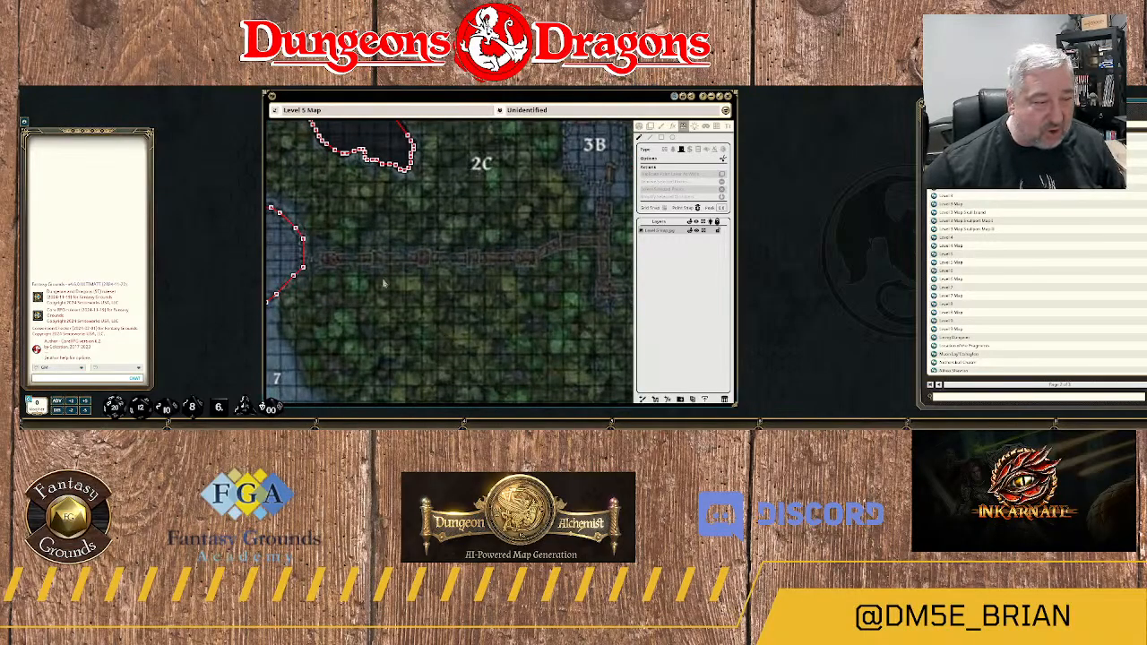
{"action": "scroll", "coordinate": [397, 291], "scroll_direction": "up", "scroll_amount": 2}
{"action": "left_click_drag", "start_coordinate": [359, 291], "coordinate": [413, 309]}
{"action": "scroll", "coordinate": [401, 301], "scroll_direction": "down", "scroll_amount": 1}
{"action": "scroll", "coordinate": [401, 301], "scroll_direction": "down", "scroll_amount": 2}
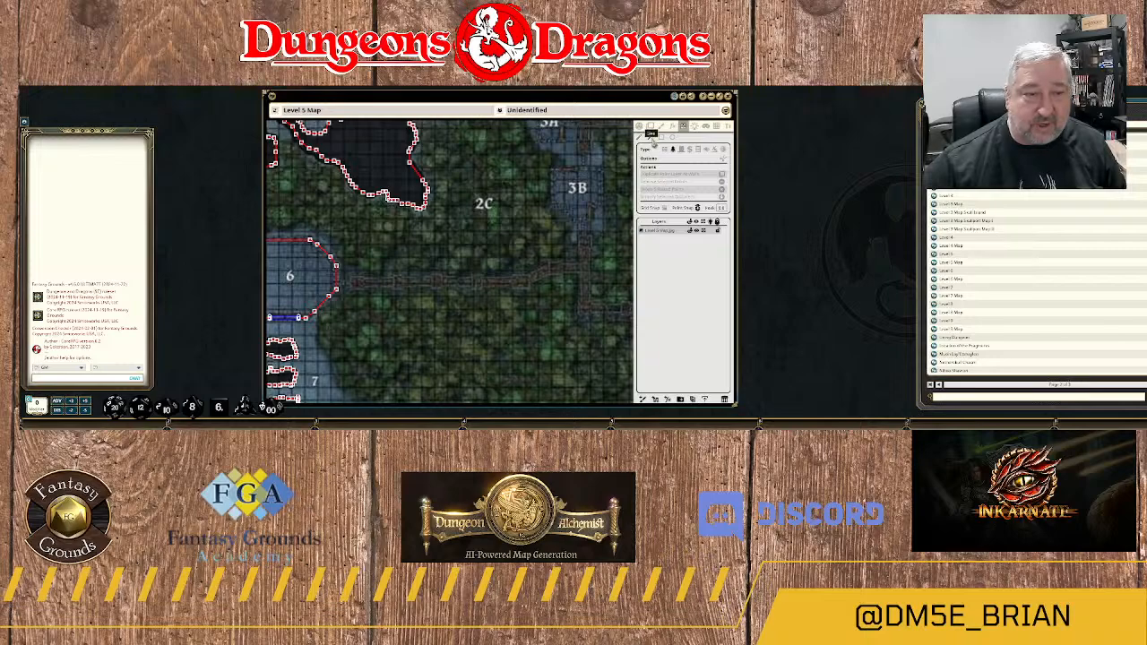
Start a terrain shape on area 6's straight eastern wall and run it east along the walkway's northern edge past the first pillar.
{"action": "scroll", "coordinate": [380, 344], "scroll_direction": "up", "scroll_amount": 3}
{"action": "scroll", "coordinate": [364, 240], "scroll_direction": "up", "scroll_amount": 3}
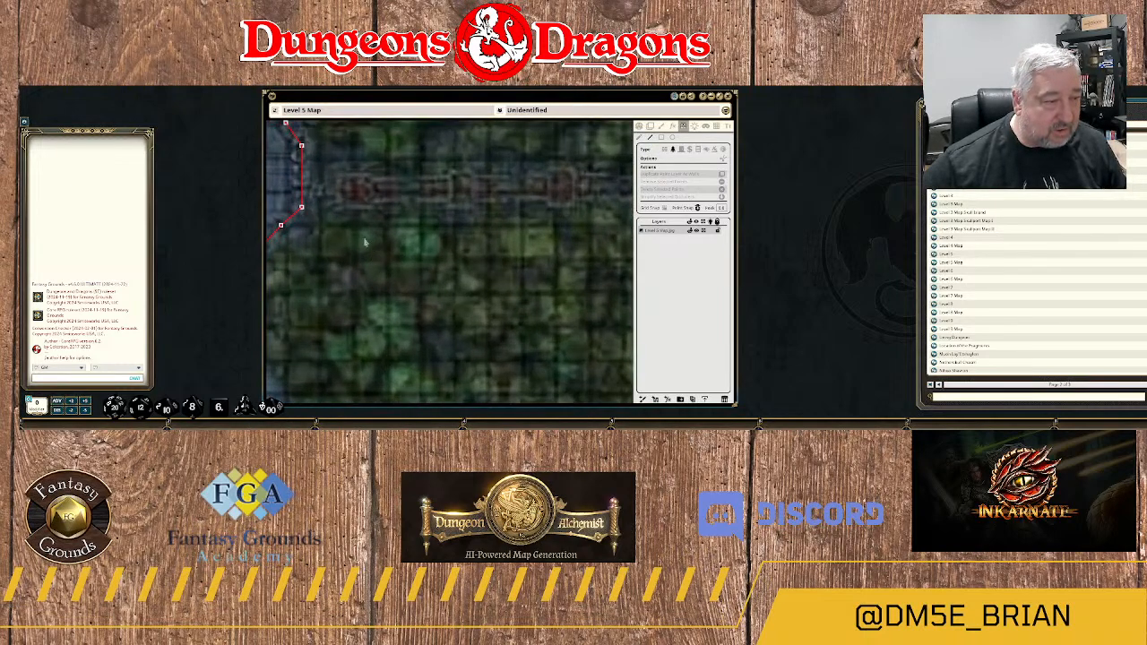
{"action": "left_click_drag", "start_coordinate": [364, 241], "coordinate": [419, 286]}
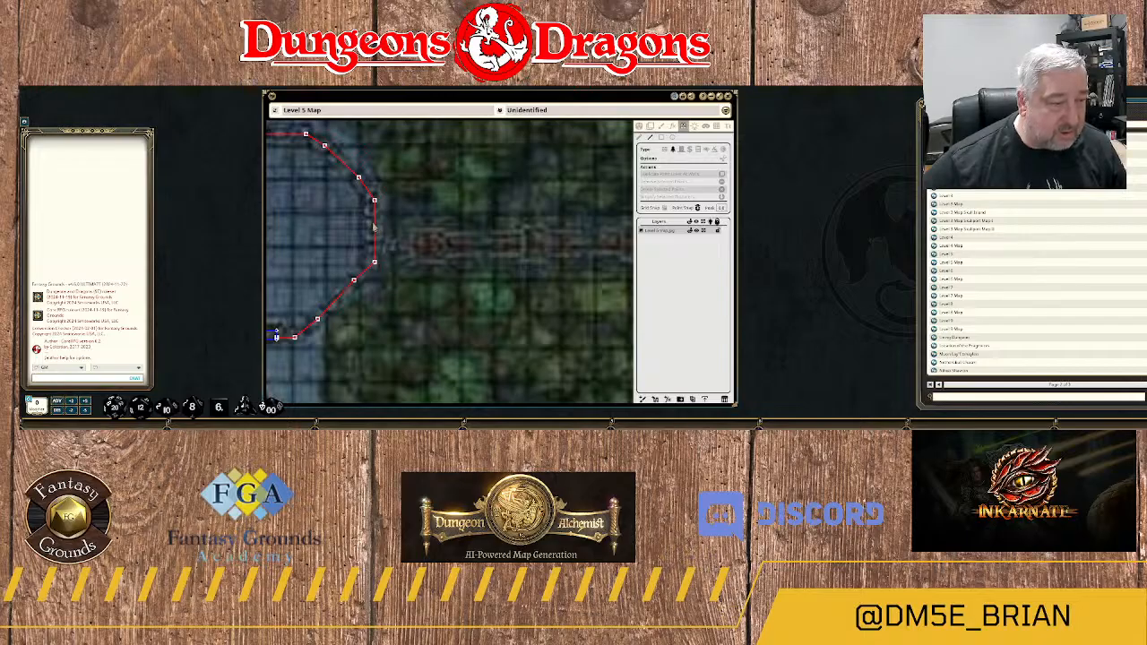
{"action": "scroll", "coordinate": [385, 237], "scroll_direction": "up", "scroll_amount": 3}
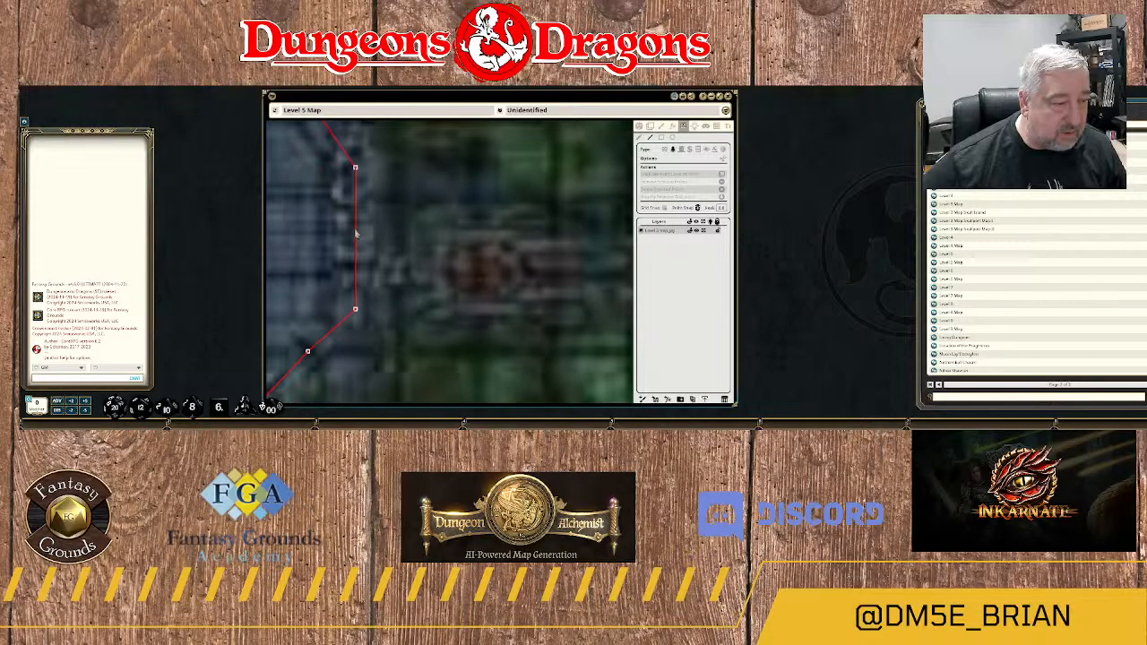
{"action": "left_click", "coordinate": [356, 232]}
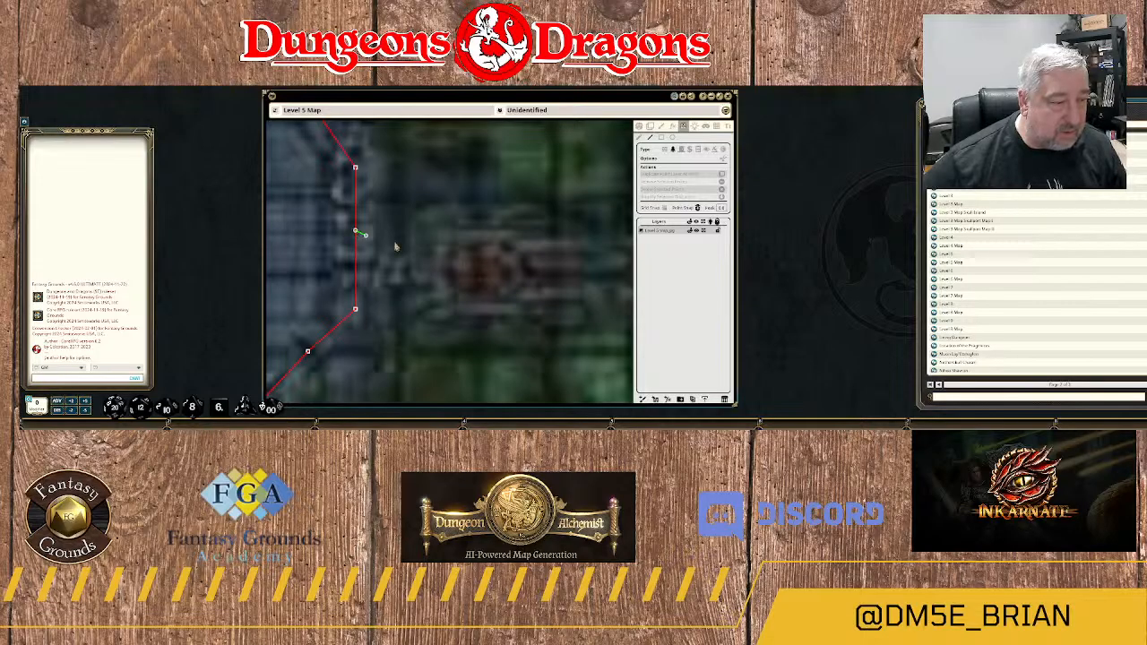
{"action": "left_click", "coordinate": [503, 239]}
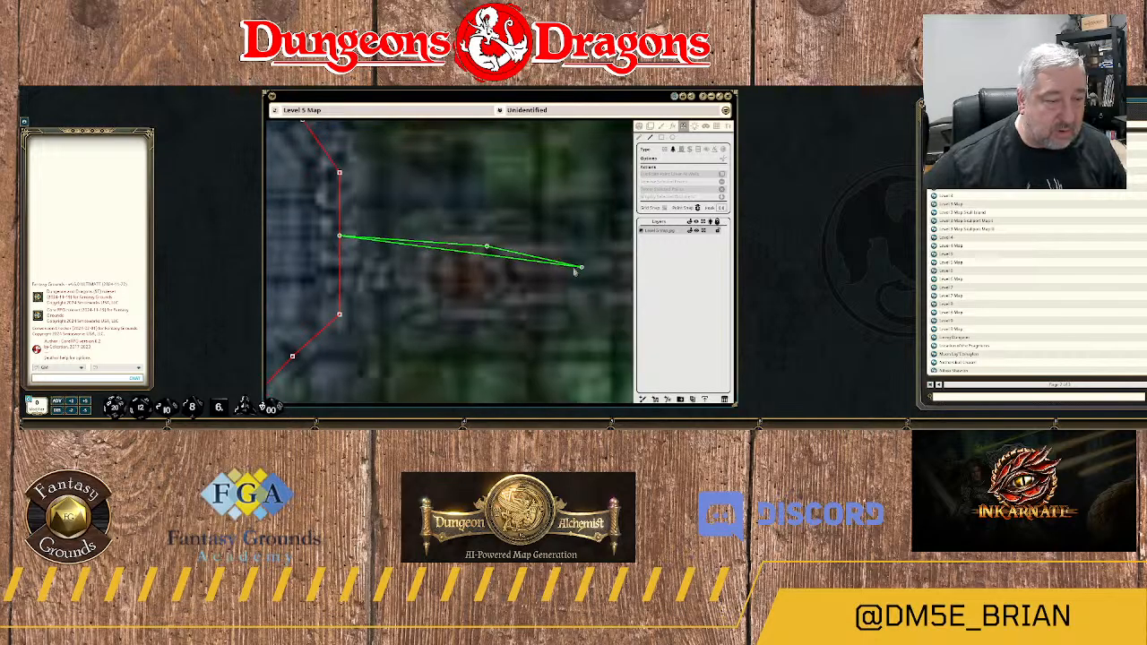
{"action": "left_click_drag", "start_coordinate": [574, 271], "coordinate": [396, 291]}
{"action": "left_click", "coordinate": [418, 285]}
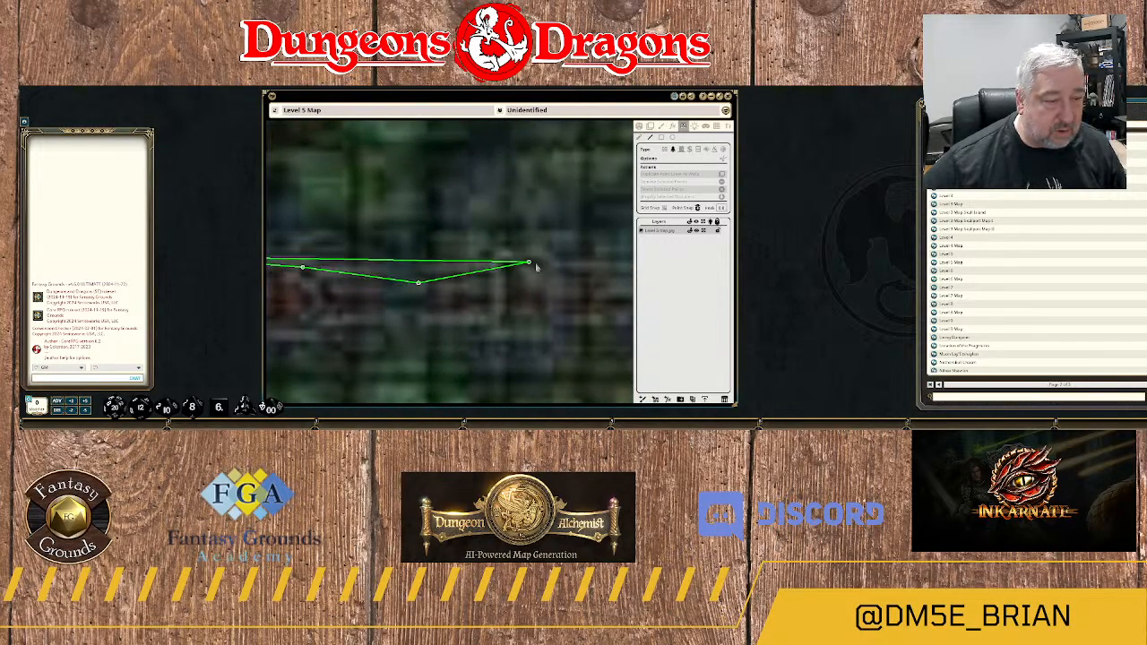
Continue the terrain outline east along the northern edge of the walkway's long straight stretch.
{"action": "left_click", "coordinate": [581, 264]}
{"action": "left_click_drag", "start_coordinate": [605, 272], "coordinate": [444, 262]}
{"action": "scroll", "coordinate": [446, 260], "scroll_direction": "down", "scroll_amount": 3}
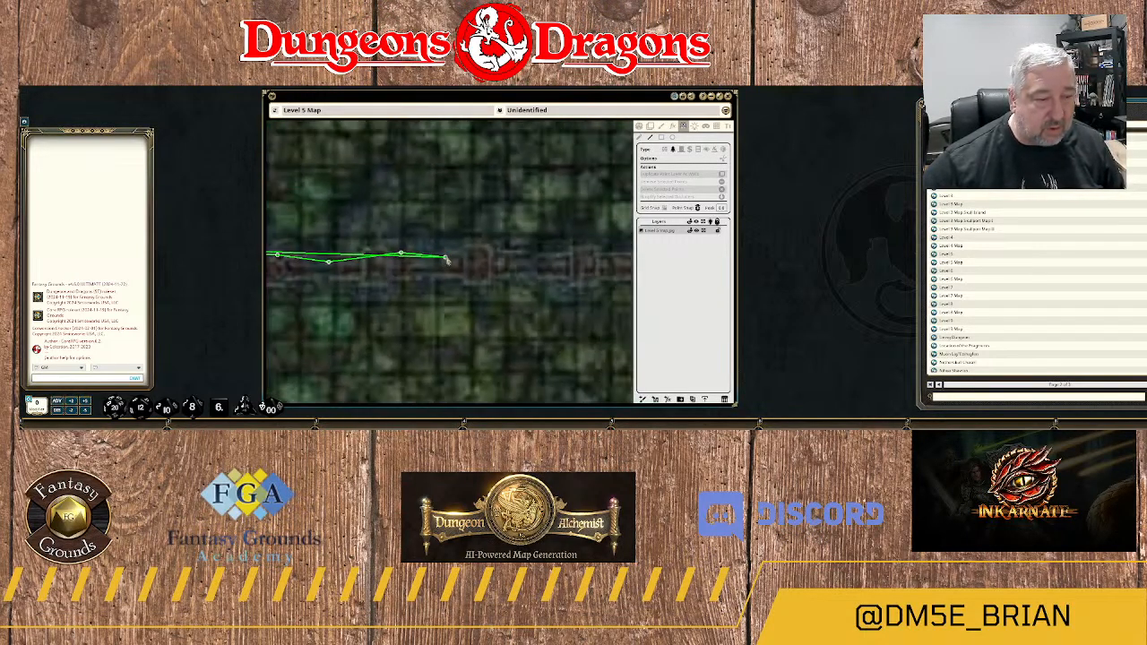
{"action": "left_click", "coordinate": [477, 248]}
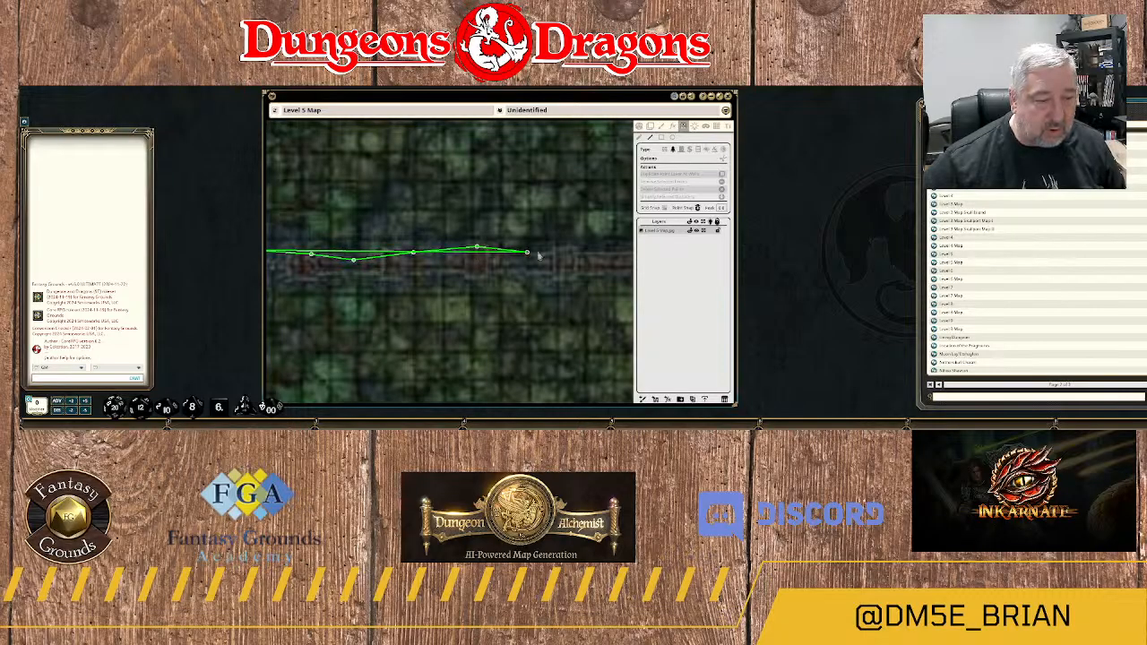
{"action": "left_click", "coordinate": [567, 255]}
Carry the terrain outline along the northern edge of the walkway's sloping bend to the junction, then north up the branch's western edge.
{"action": "left_click_drag", "start_coordinate": [608, 257], "coordinate": [411, 261]}
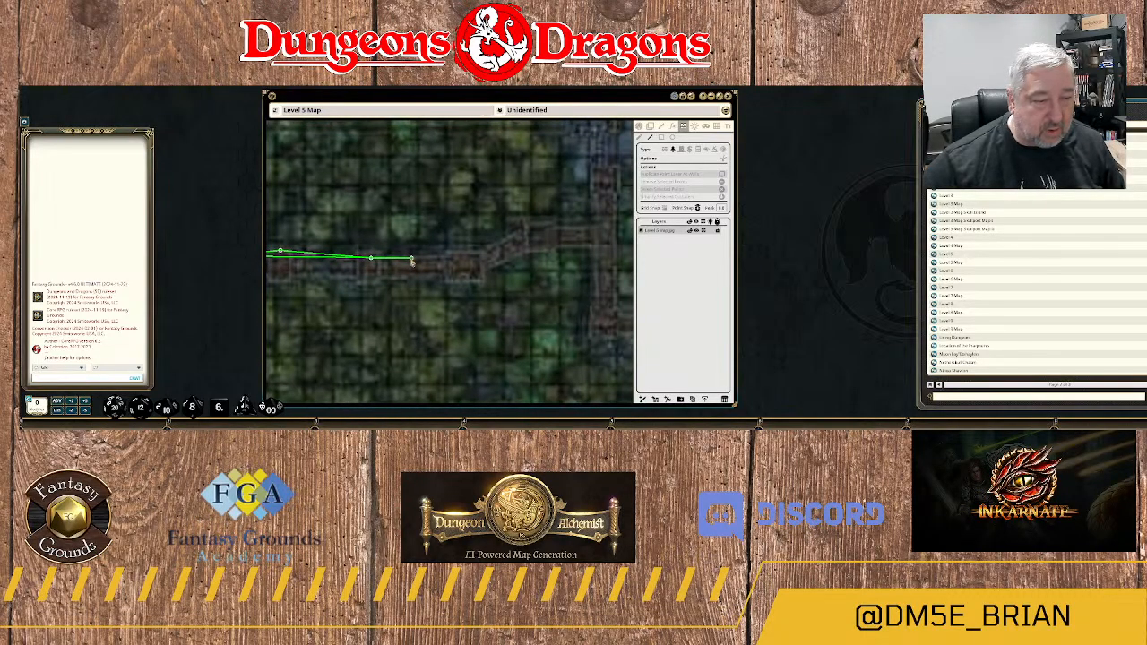
{"action": "left_click", "coordinate": [492, 248]}
{"action": "left_click", "coordinate": [526, 232]}
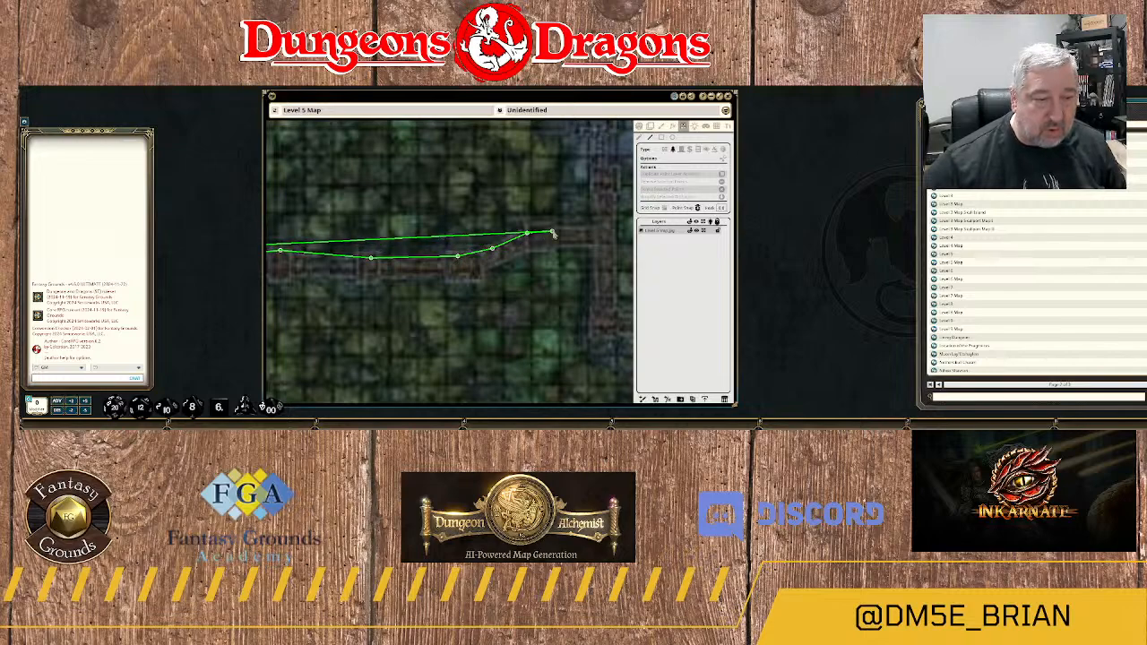
{"action": "left_click", "coordinate": [552, 232]}
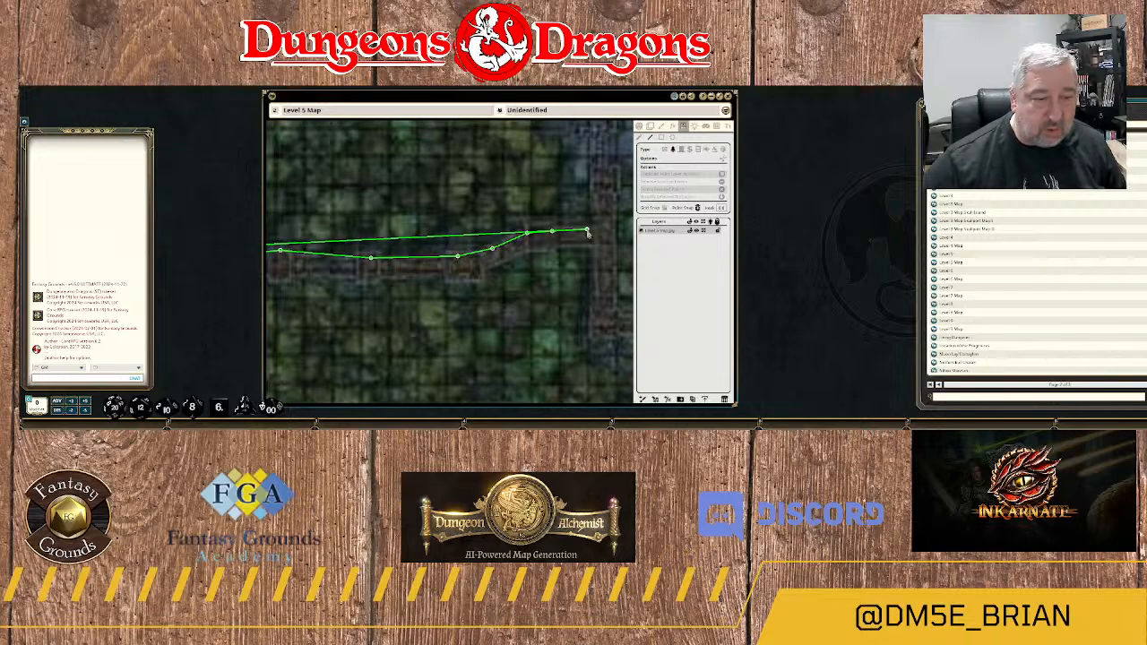
{"action": "left_click", "coordinate": [588, 229]}
{"action": "left_click", "coordinate": [594, 226]}
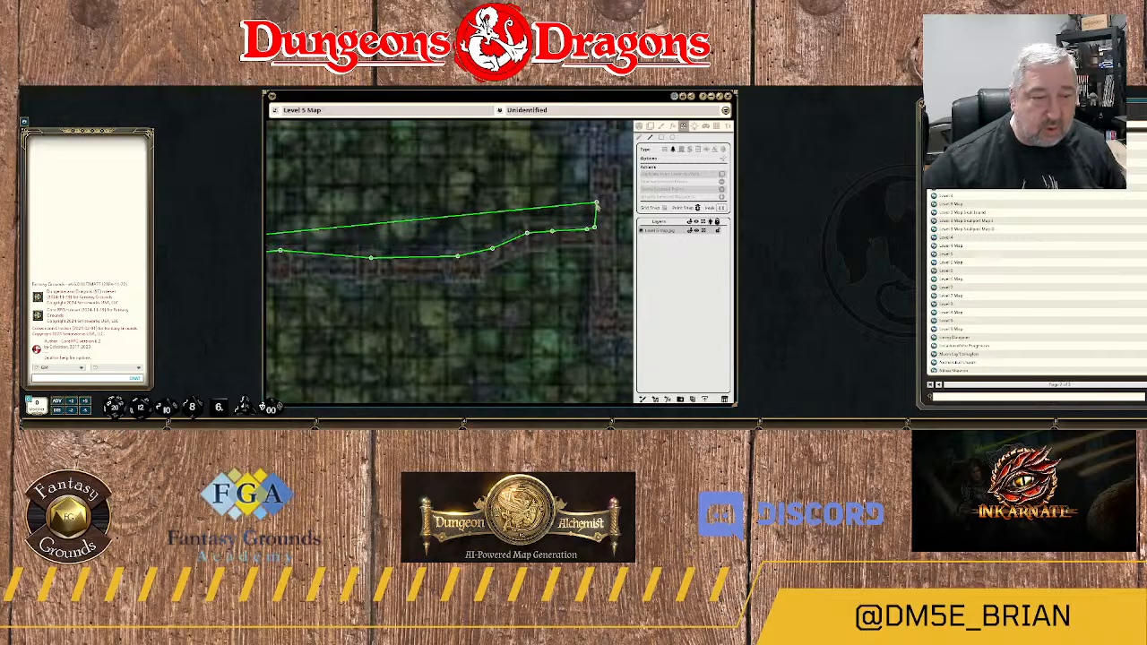
{"action": "left_click", "coordinate": [597, 205]}
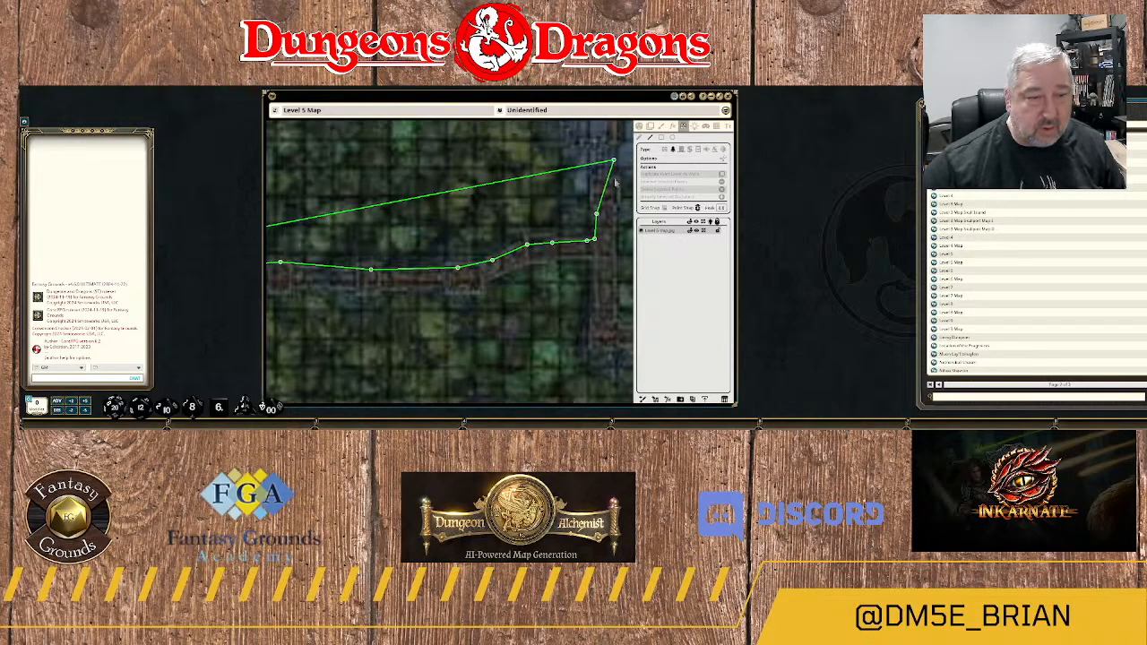
Cap the northern branch where it meets the blue floor southeast of 2C and trace its eastern edge south past the junction.
{"action": "left_click_drag", "start_coordinate": [616, 182], "coordinate": [525, 177]}
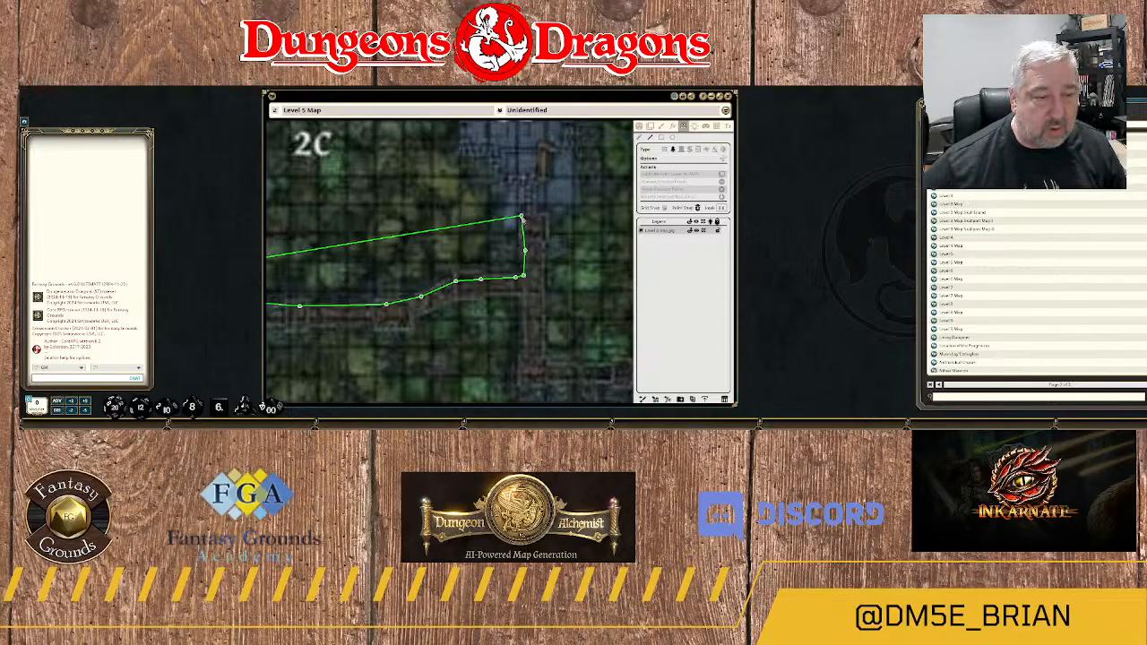
{"action": "left_click", "coordinate": [547, 216]}
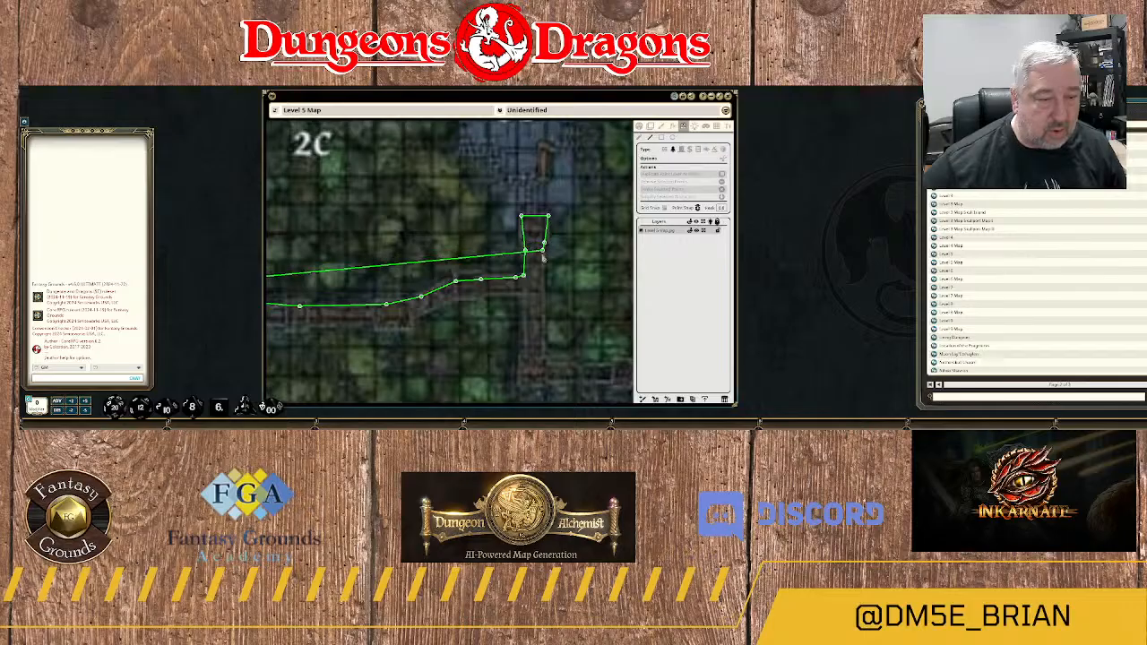
{"action": "left_click", "coordinate": [545, 243]}
{"action": "left_click", "coordinate": [538, 268]}
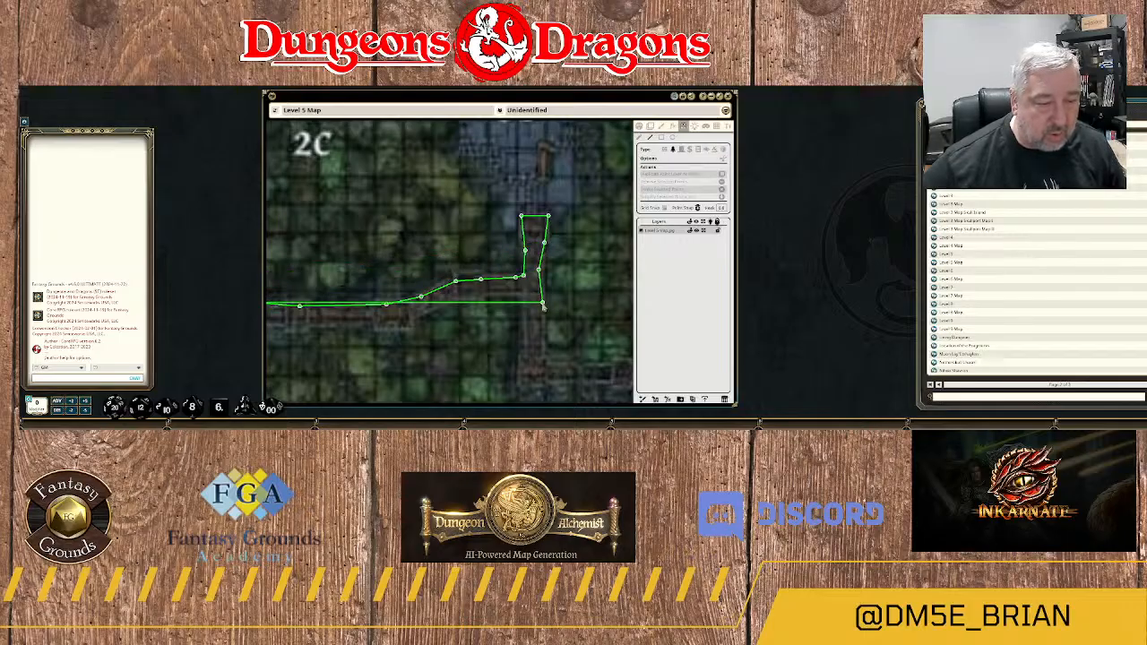
{"action": "left_click", "coordinate": [543, 304]}
Run the terrain outline down to the branch's southeastern corner and east along the northern edge of the lower walkway.
{"action": "left_click_drag", "start_coordinate": [543, 304], "coordinate": [516, 165]}
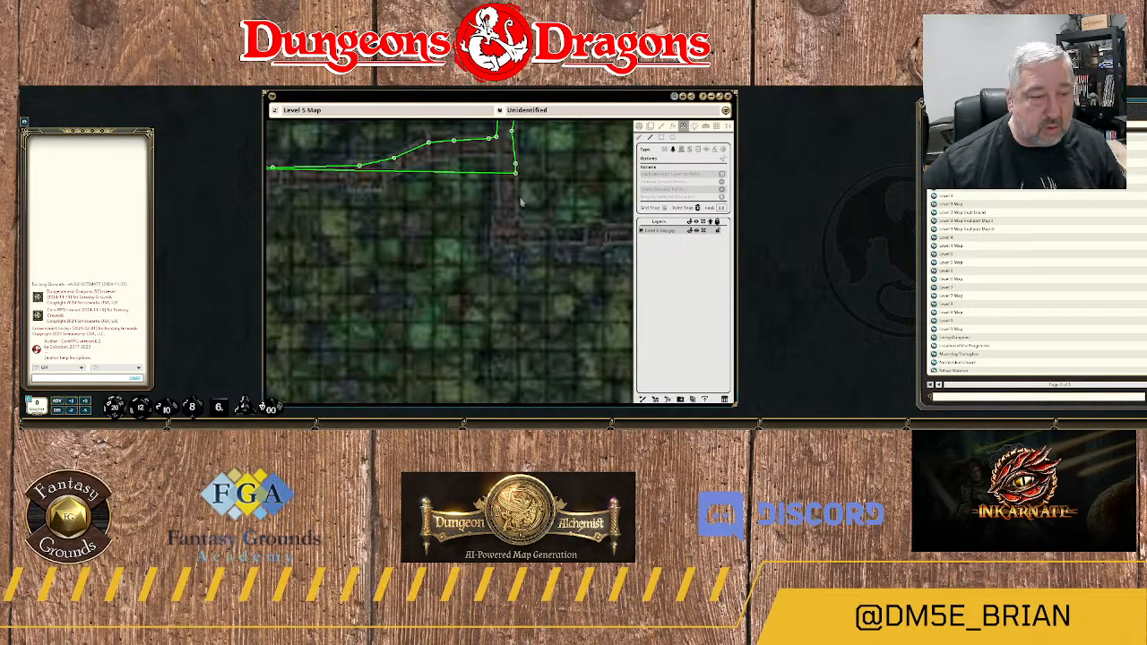
{"action": "left_click", "coordinate": [514, 226]}
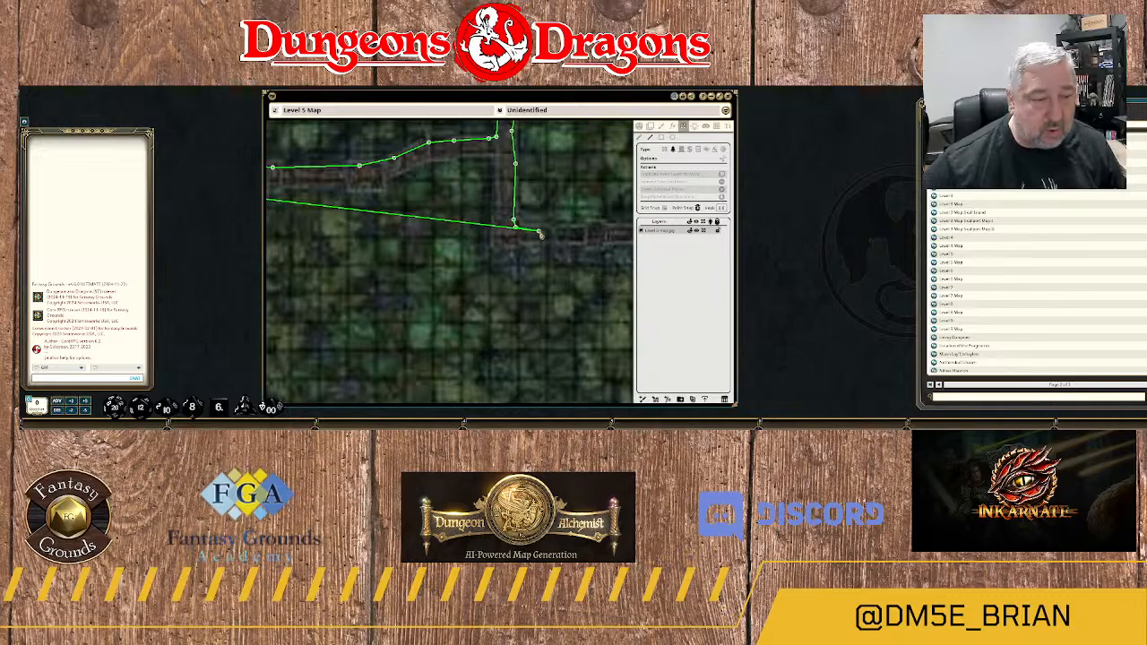
{"action": "left_click", "coordinate": [544, 230]}
{"action": "left_click", "coordinate": [599, 229]}
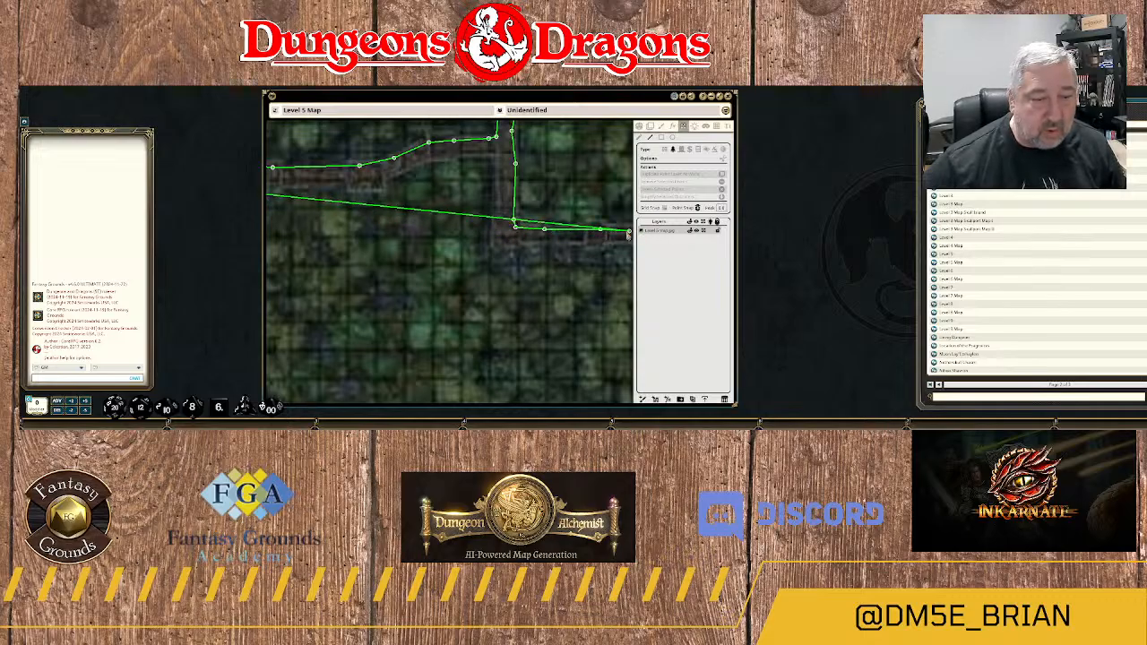
{"action": "left_click_drag", "start_coordinate": [627, 231], "coordinate": [435, 246]}
{"action": "left_click", "coordinate": [486, 243]}
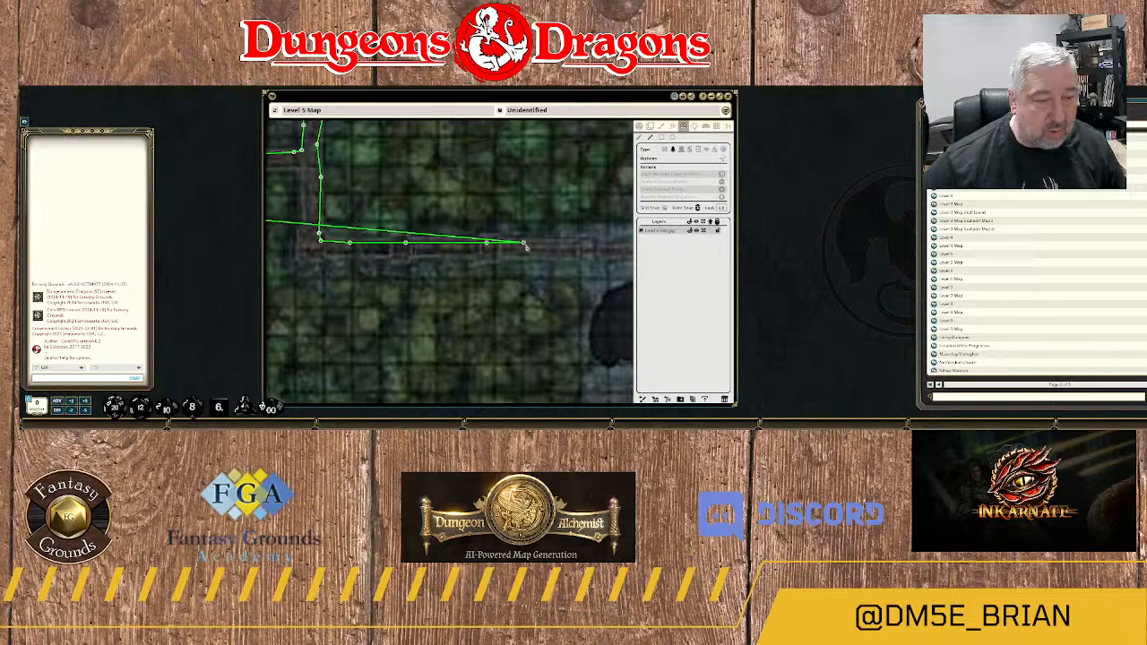
{"action": "left_click", "coordinate": [549, 243]}
{"action": "left_click", "coordinate": [588, 242]}
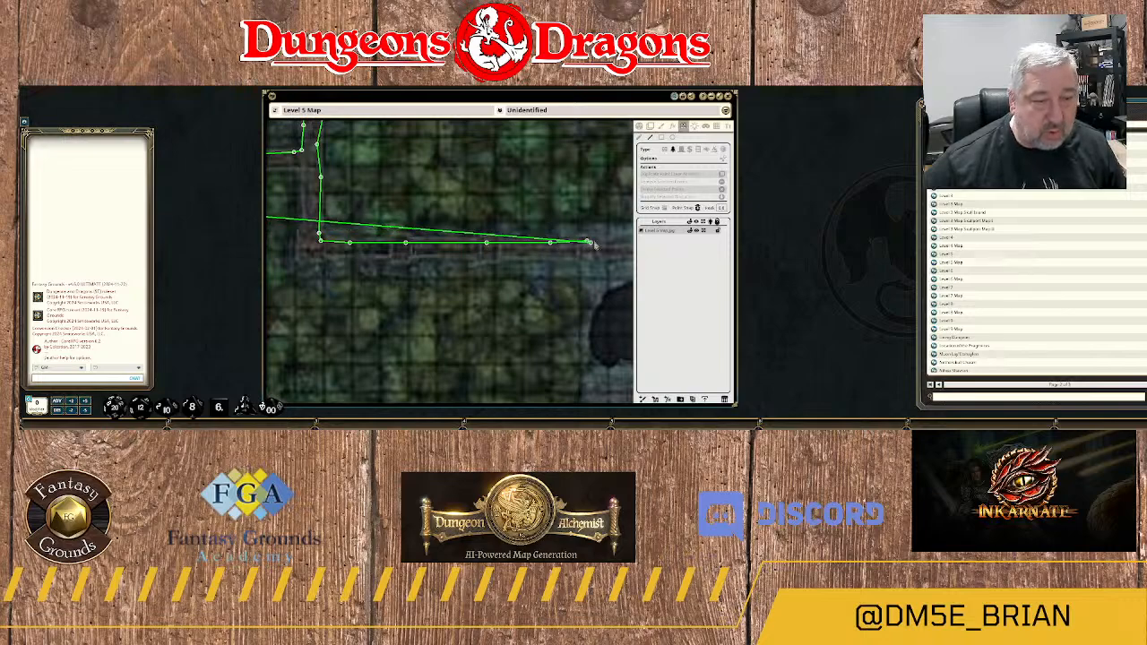
Close off the lower walkway's eastern end against the dark rock mass and start back west along its southern edge.
{"action": "left_click_drag", "start_coordinate": [604, 243], "coordinate": [409, 251]}
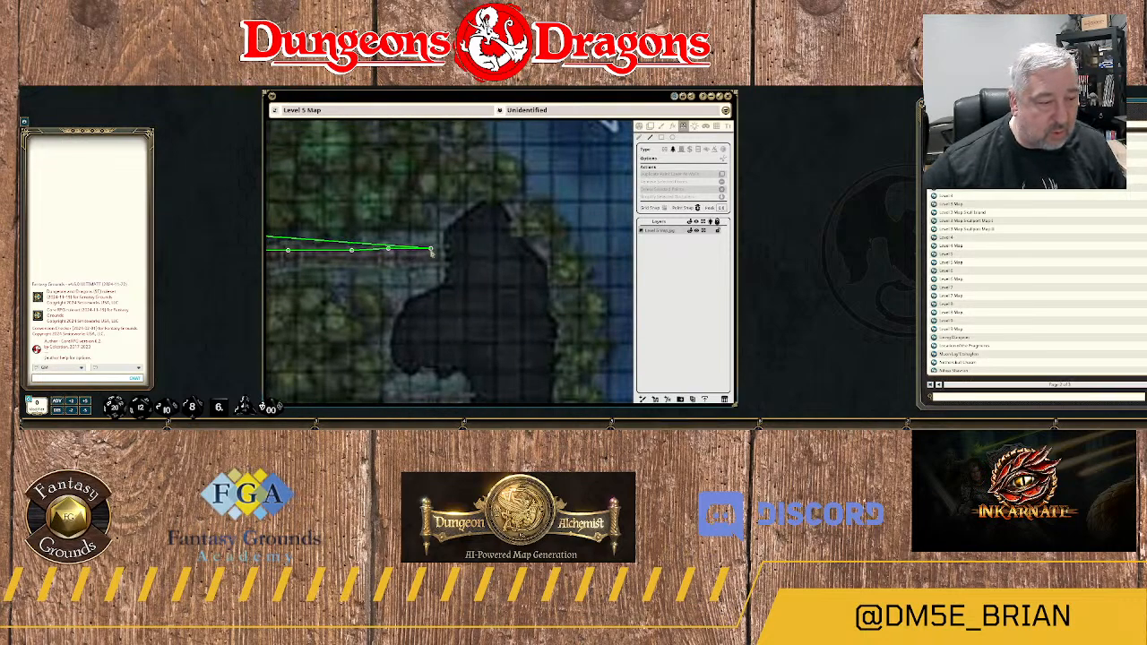
{"action": "left_click", "coordinate": [433, 249]}
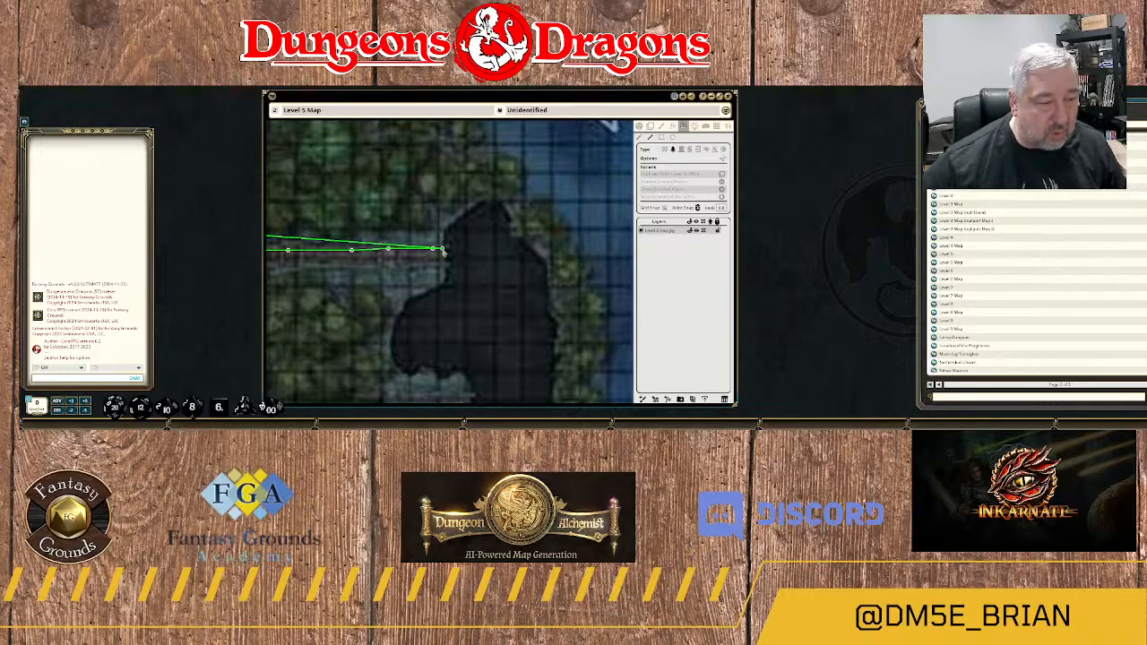
{"action": "left_click", "coordinate": [442, 250]}
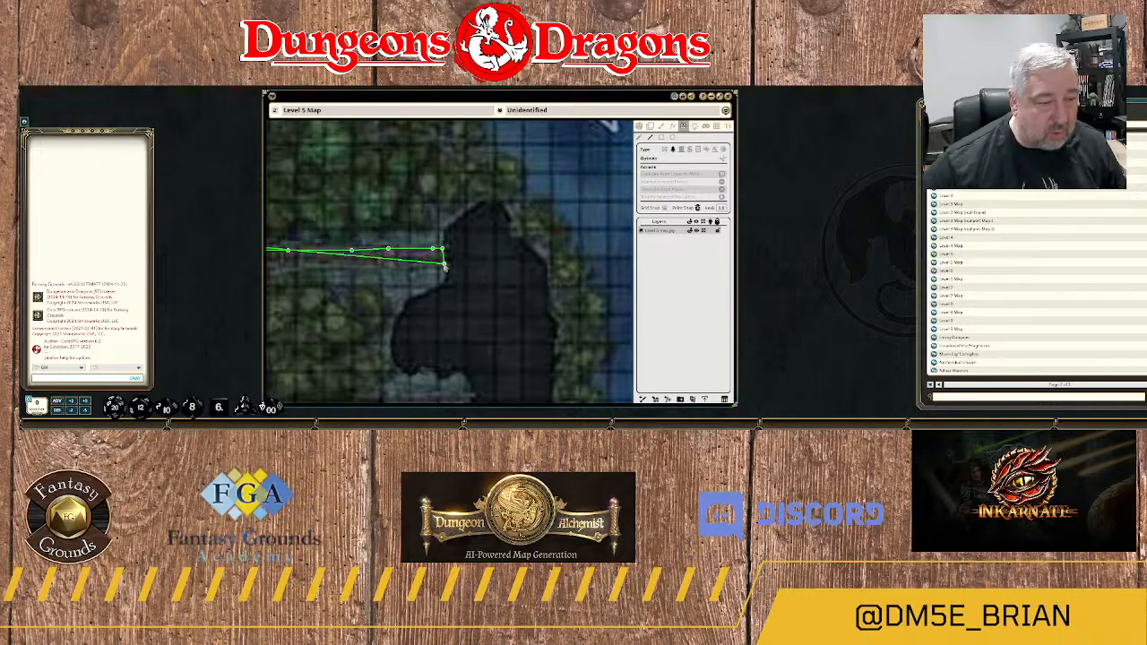
{"action": "left_click", "coordinate": [444, 263]}
{"action": "left_click", "coordinate": [406, 264]}
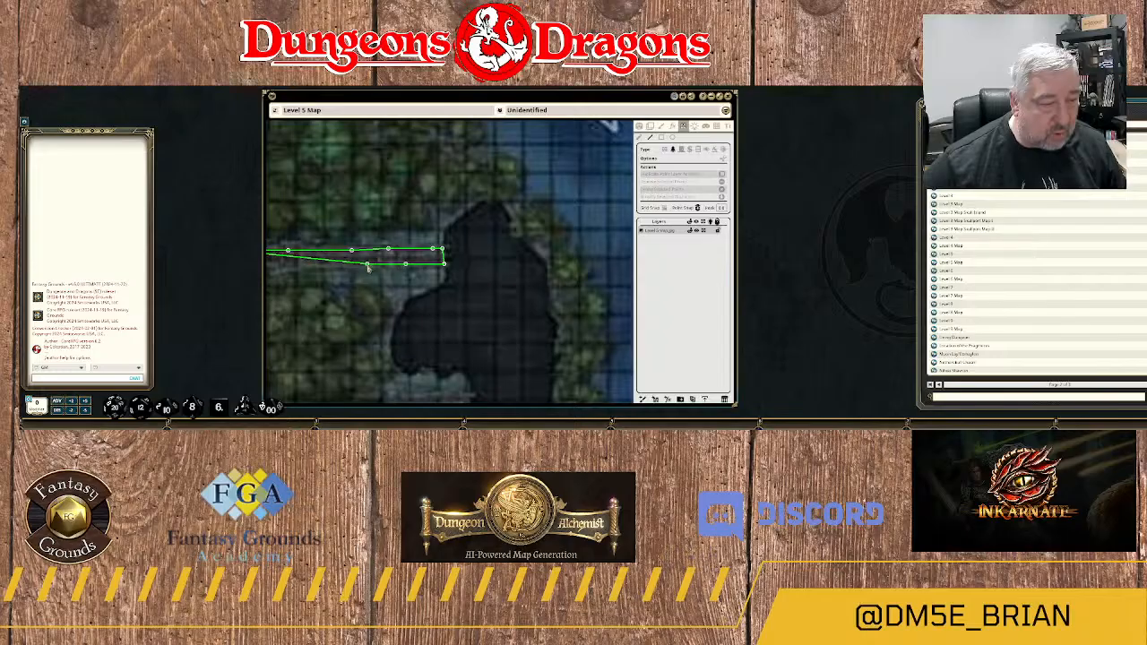
{"action": "left_click", "coordinate": [367, 264]}
Continue the terrain outline west along the lower walkway's southern edge, following its pillars back toward the corner.
{"action": "left_click_drag", "start_coordinate": [332, 267], "coordinate": [549, 230]}
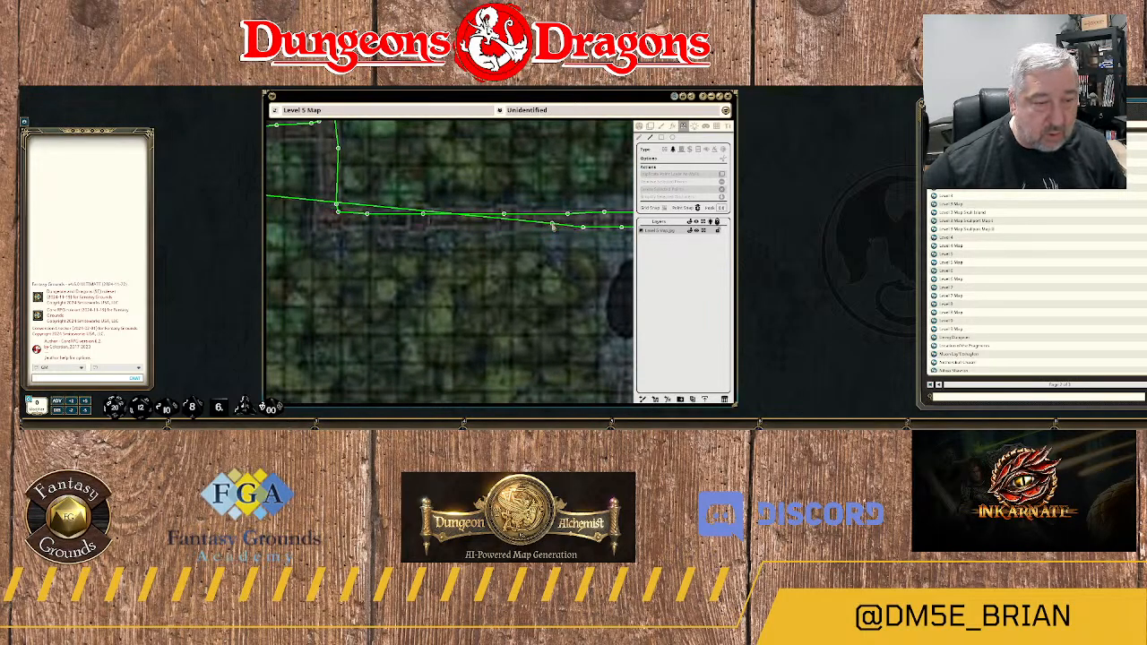
{"action": "left_click", "coordinate": [507, 231]}
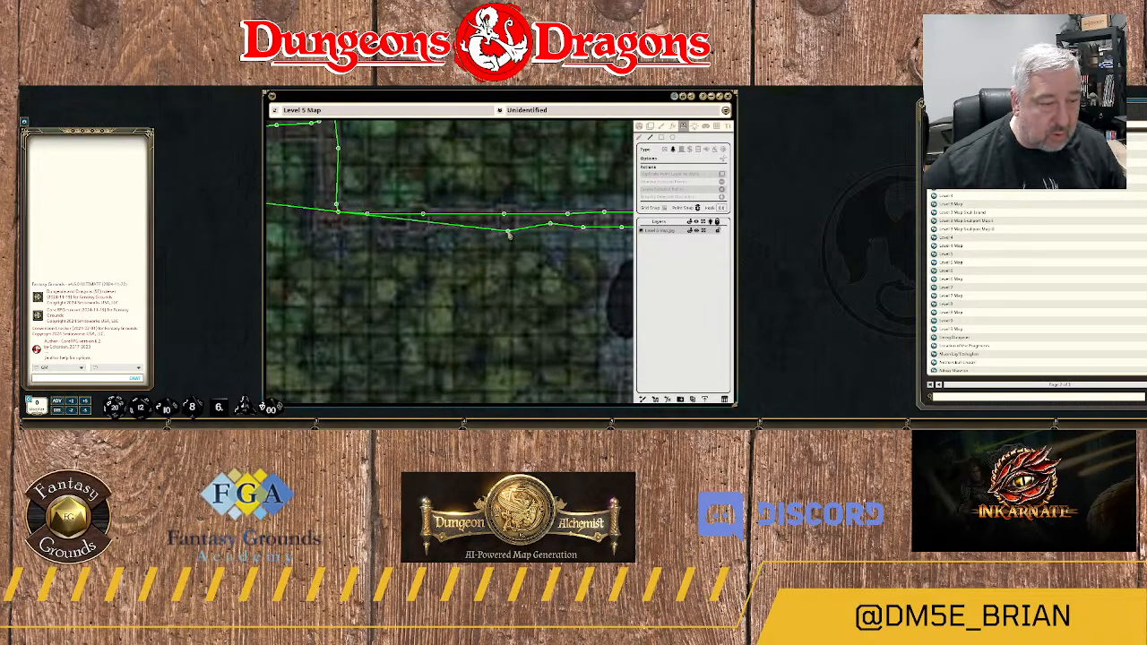
{"action": "left_click", "coordinate": [484, 227]}
{"action": "left_click", "coordinate": [434, 226]}
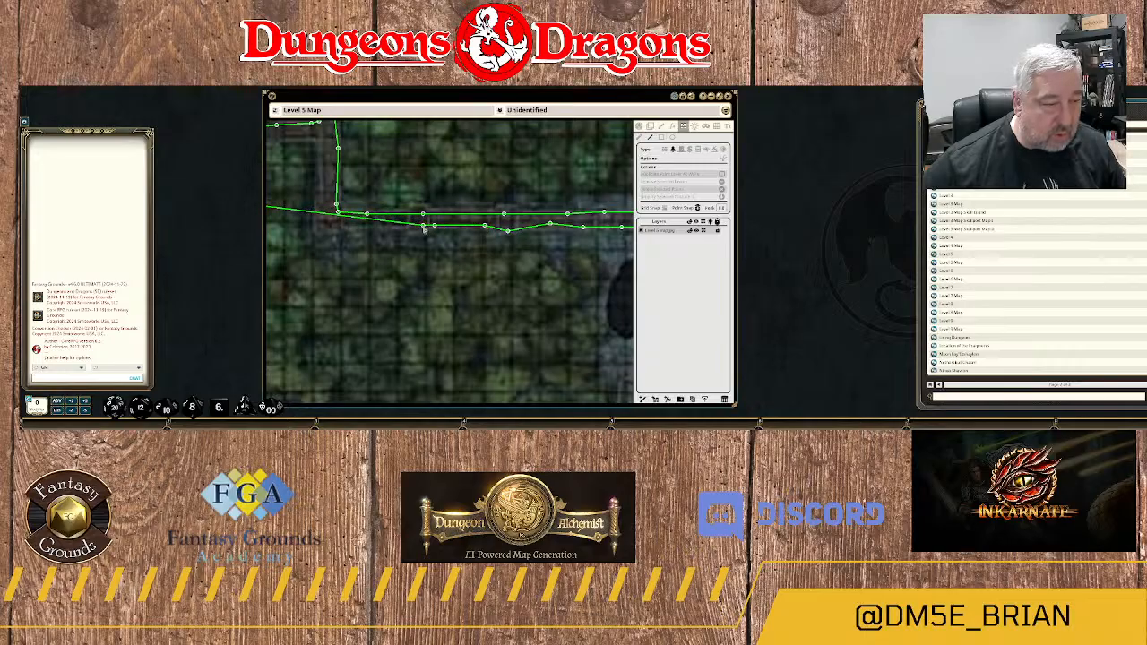
{"action": "left_click", "coordinate": [386, 223]}
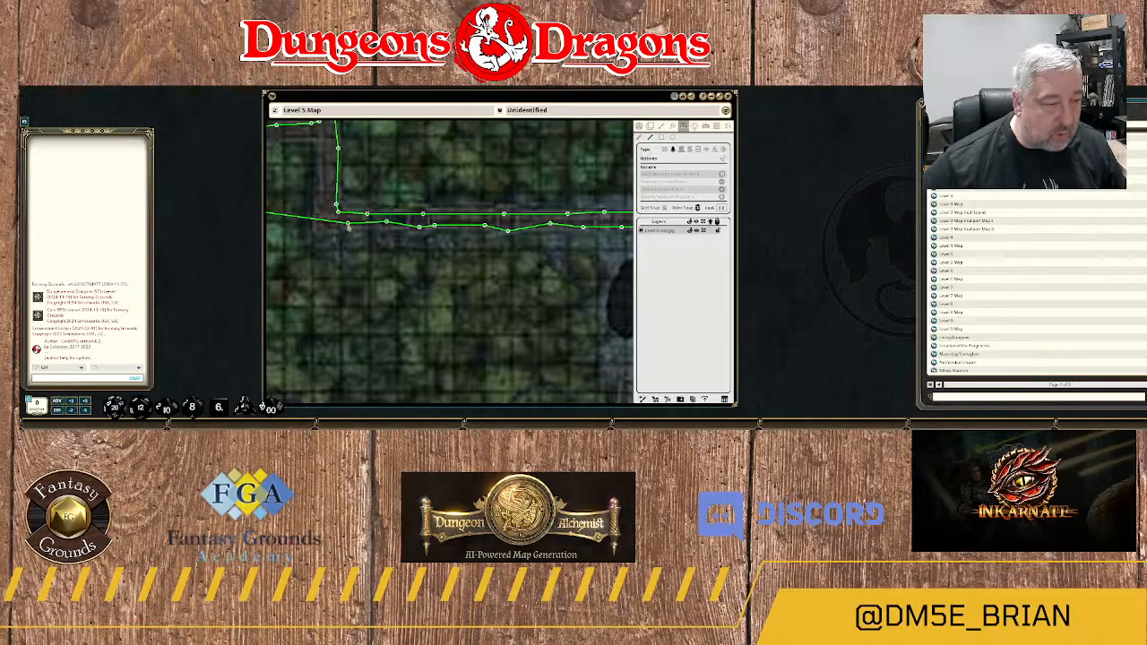
{"action": "left_click", "coordinate": [342, 225]}
{"action": "left_click_drag", "start_coordinate": [343, 227], "coordinate": [529, 246]}
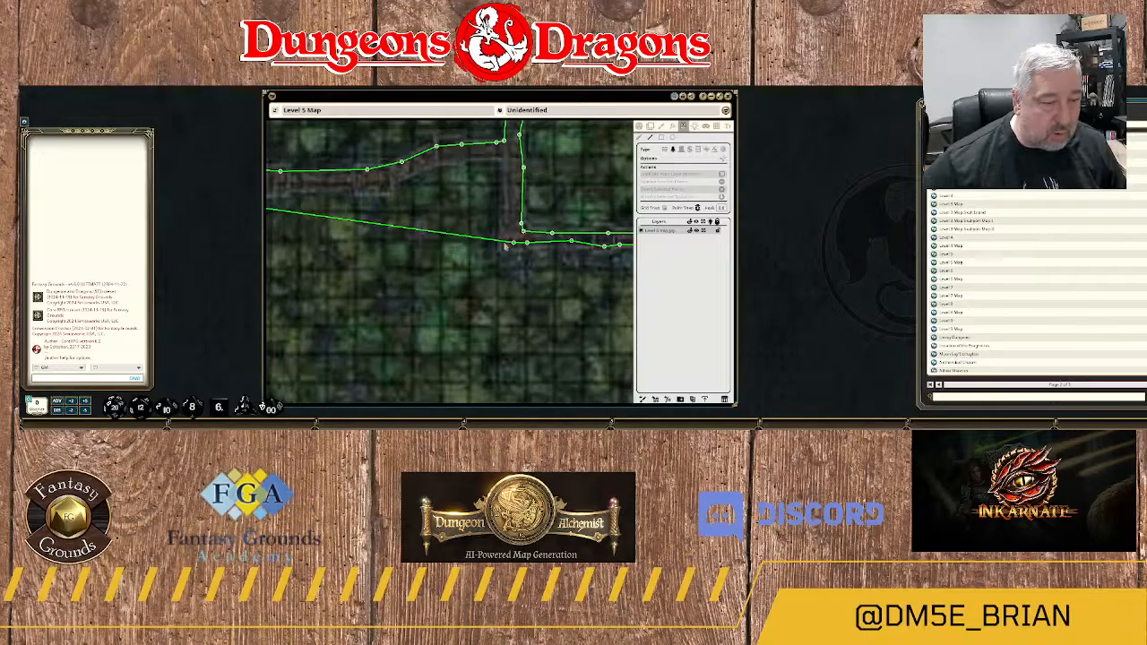
Turn the outline north up the connecting passage's western edge, then trace the southern edge of the sloping bend westward.
{"action": "left_click", "coordinate": [505, 243]}
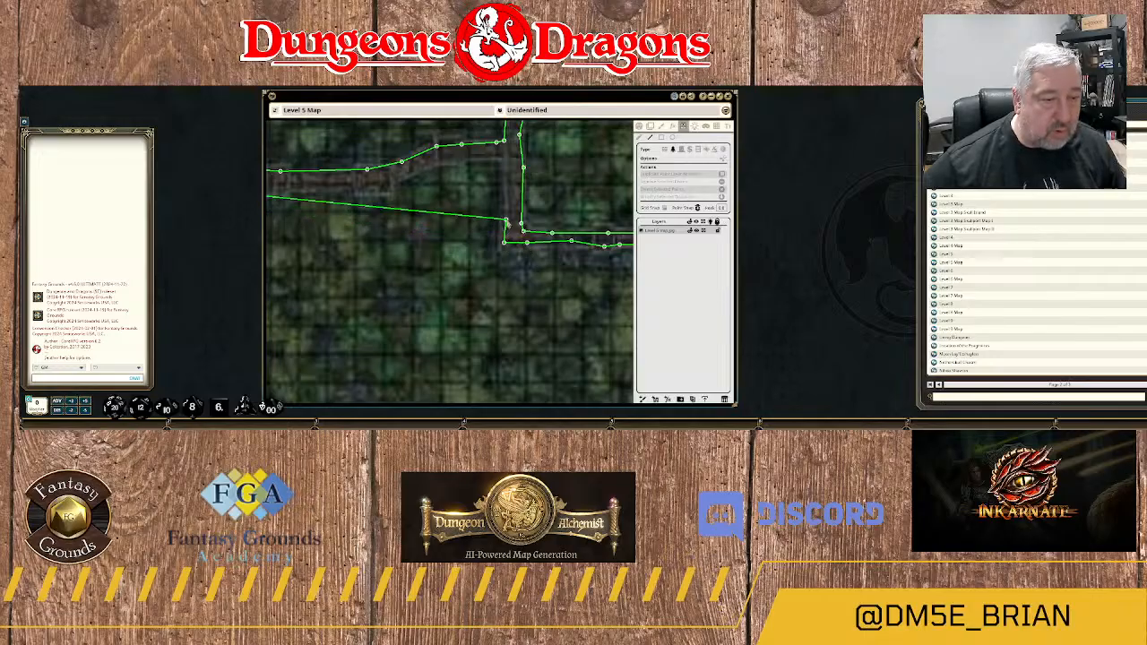
{"action": "left_click", "coordinate": [485, 158]}
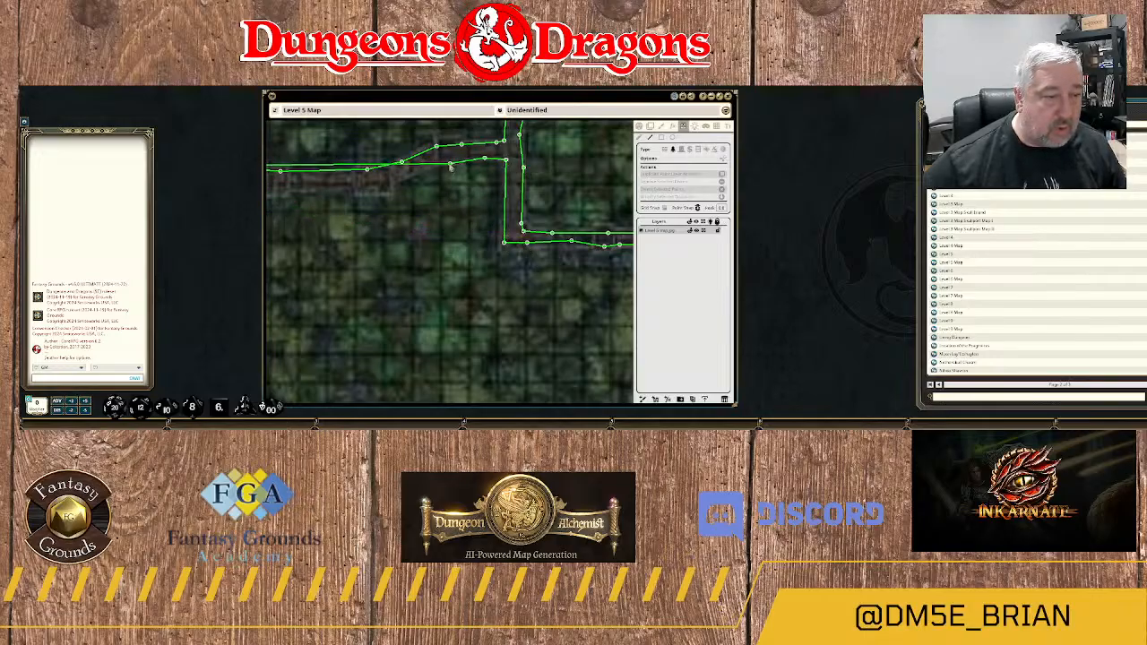
{"action": "left_click", "coordinate": [446, 165]}
{"action": "left_click", "coordinate": [401, 176]}
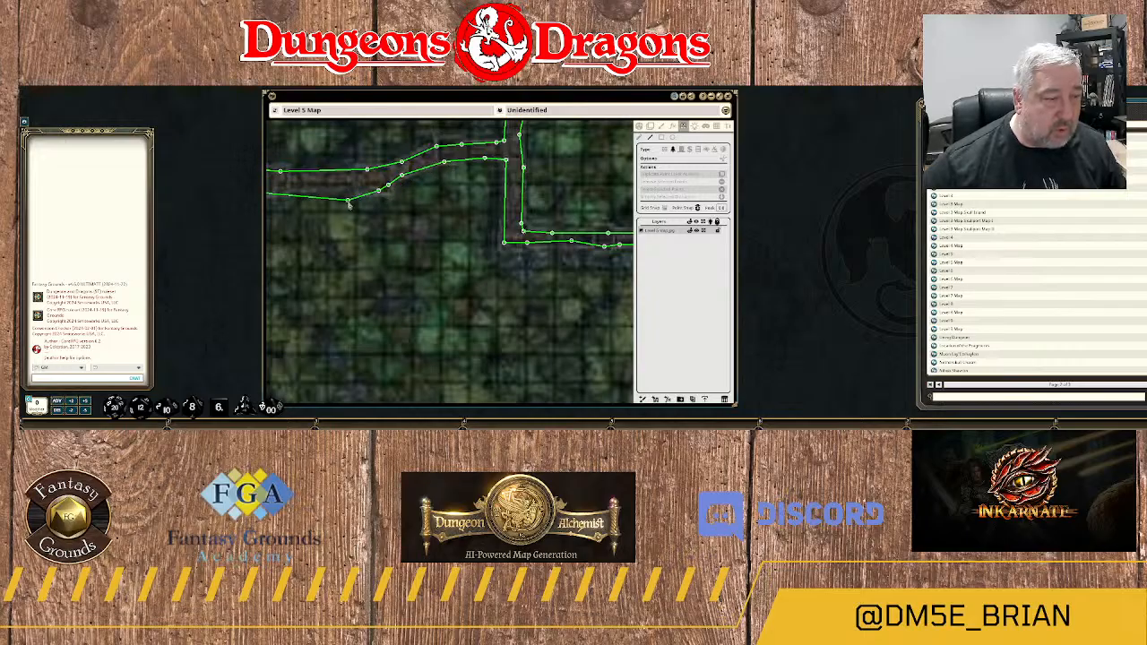
{"action": "left_click", "coordinate": [379, 190]}
Trace the terrain outline west along the southern edge of the walkway's long straight stretch toward area 6.
{"action": "left_click_drag", "start_coordinate": [337, 198], "coordinate": [495, 236]}
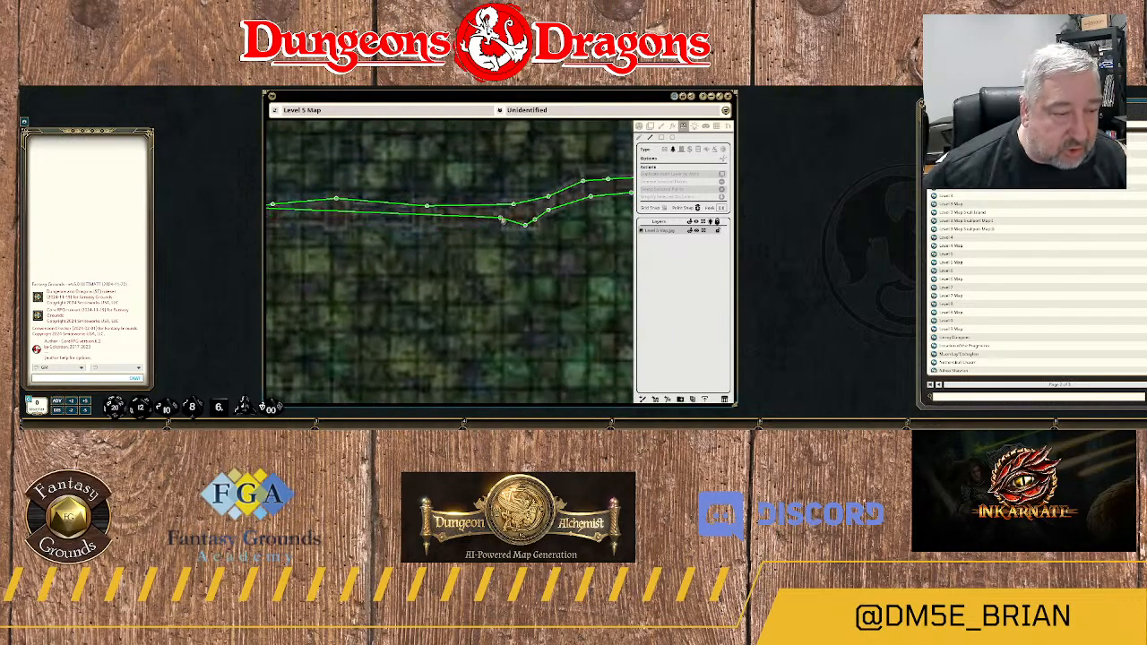
{"action": "left_click", "coordinate": [502, 216]}
{"action": "left_click", "coordinate": [430, 218]}
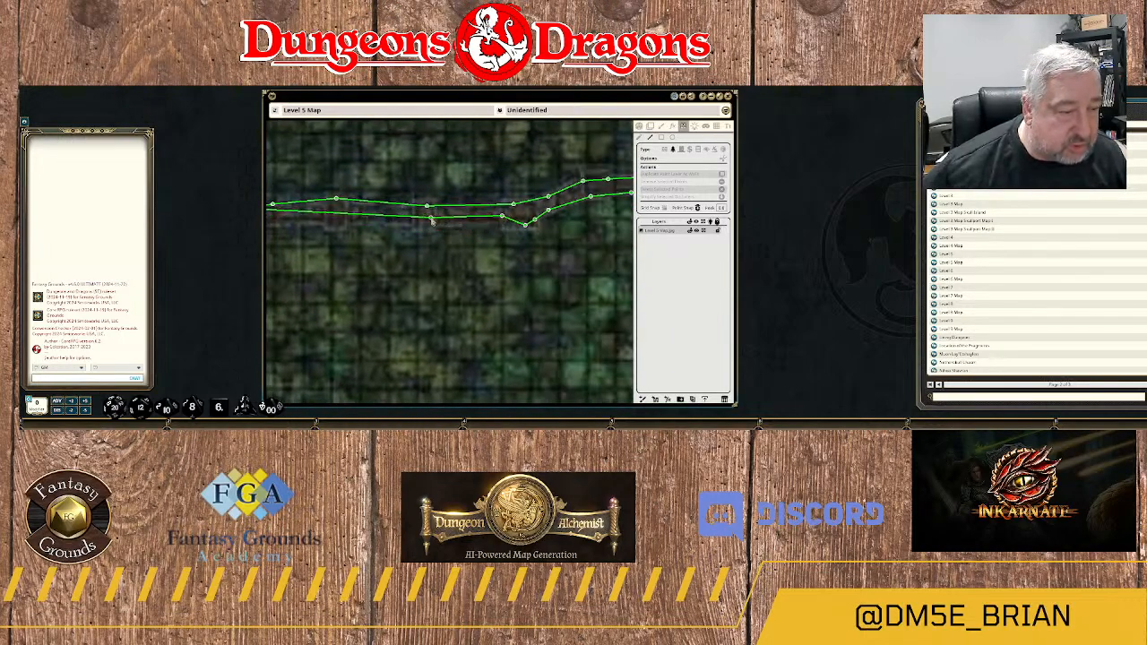
{"action": "left_click_drag", "start_coordinate": [365, 224], "coordinate": [458, 224]}
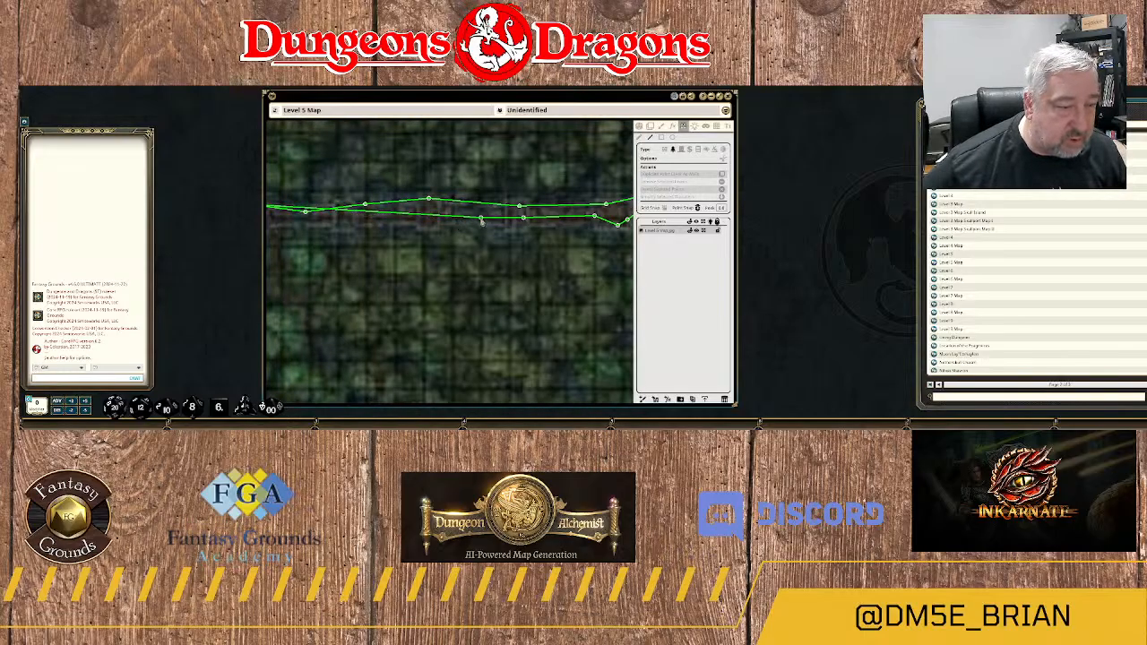
{"action": "left_click", "coordinate": [480, 218]}
{"action": "left_click", "coordinate": [433, 218]}
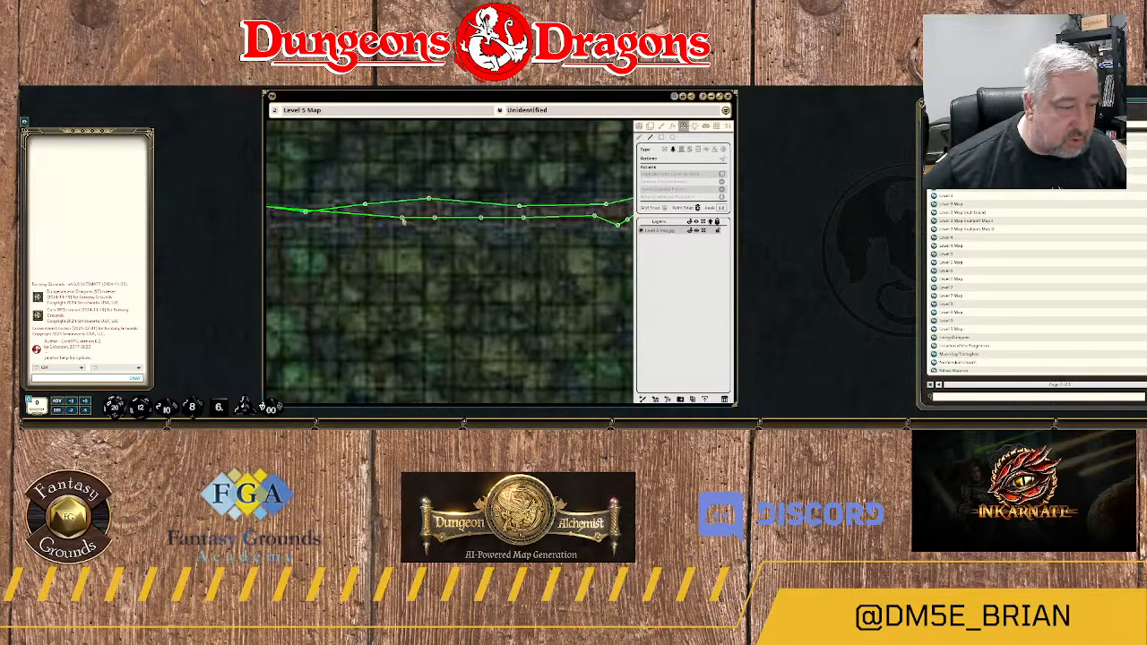
{"action": "left_click", "coordinate": [393, 220]}
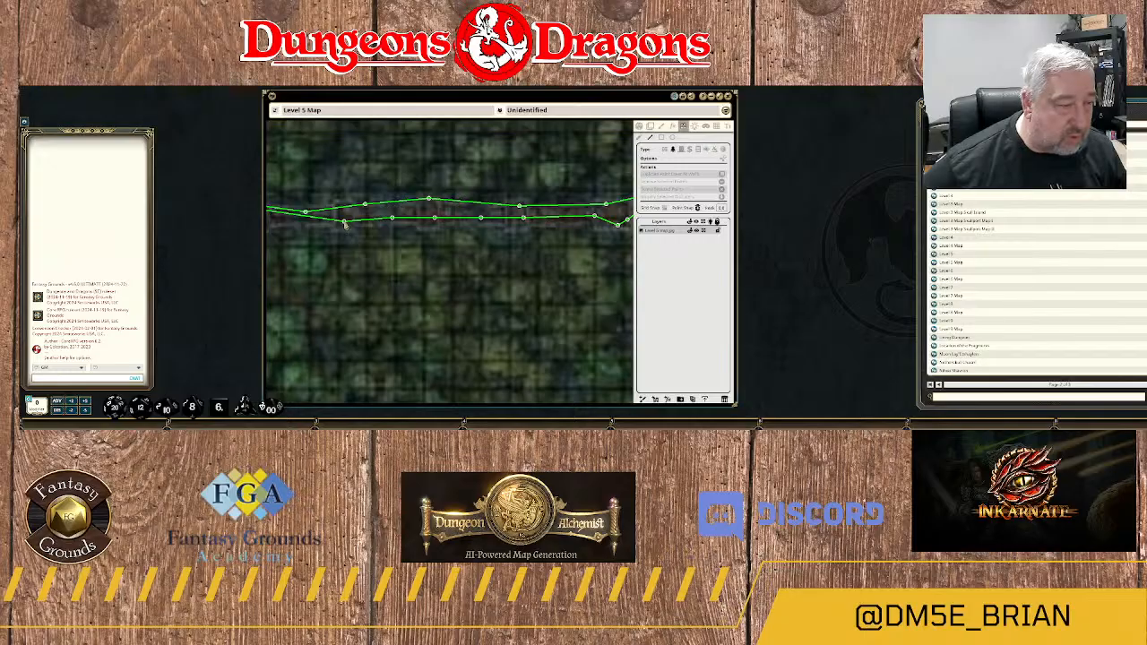
{"action": "left_click", "coordinate": [344, 224]}
Finish the terrain outline at area 6 and adjust its last points so the walkway's southern edge meets the eastern wall.
{"action": "left_click_drag", "start_coordinate": [309, 251], "coordinate": [507, 251]}
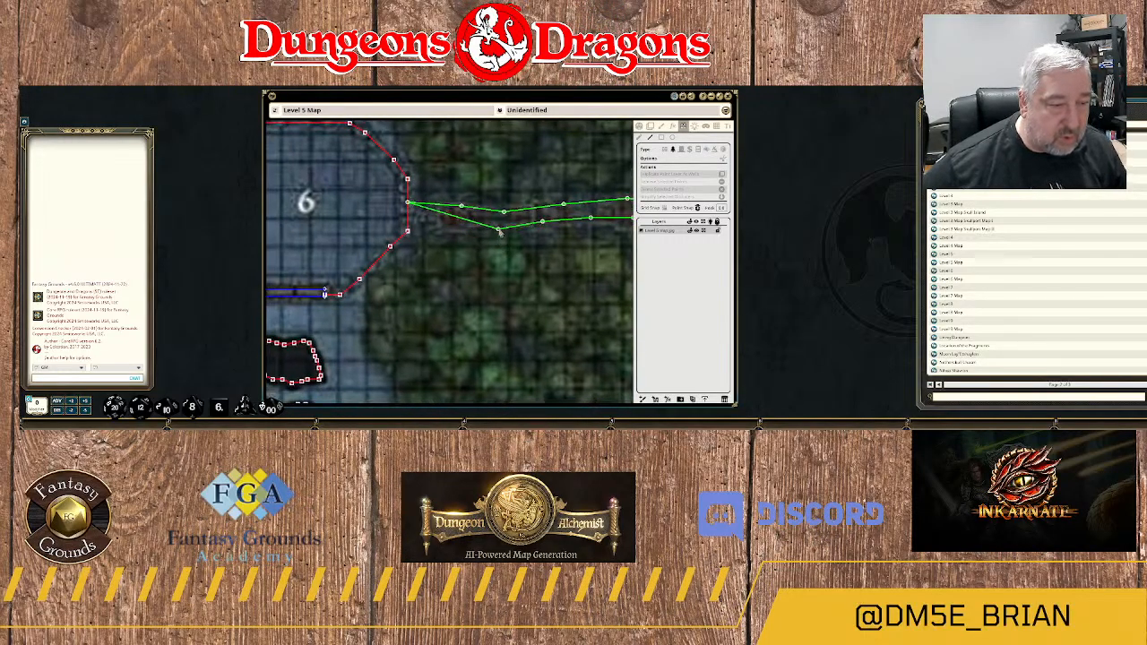
{"action": "left_click", "coordinate": [496, 225]}
{"action": "left_click", "coordinate": [464, 229]}
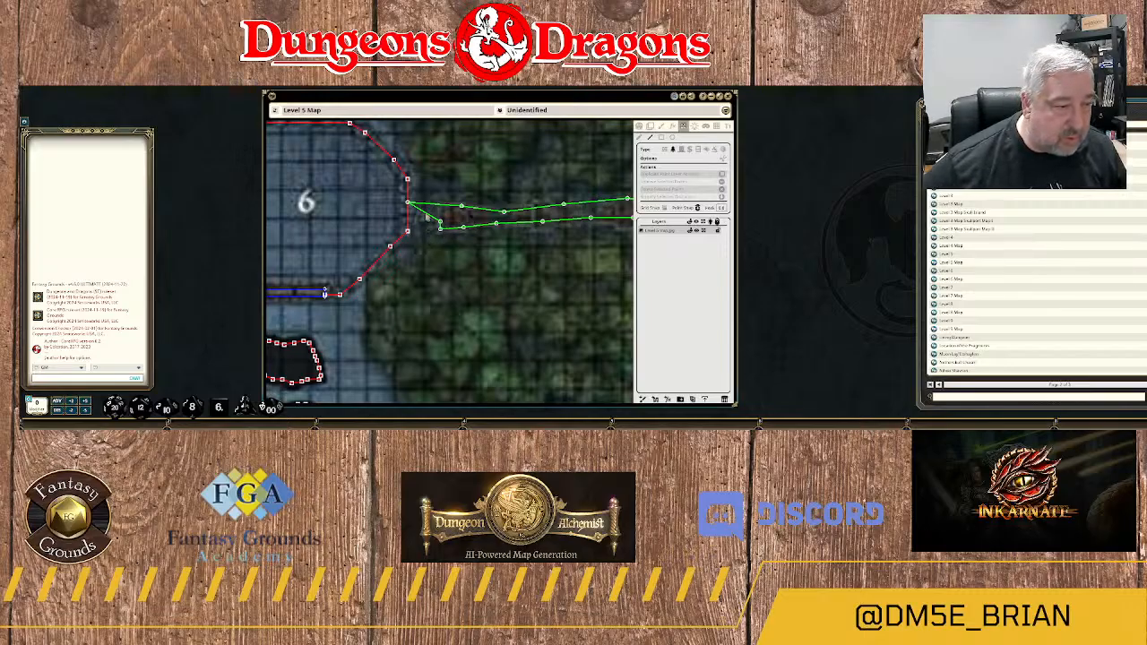
{"action": "right_click", "coordinate": [426, 215]}
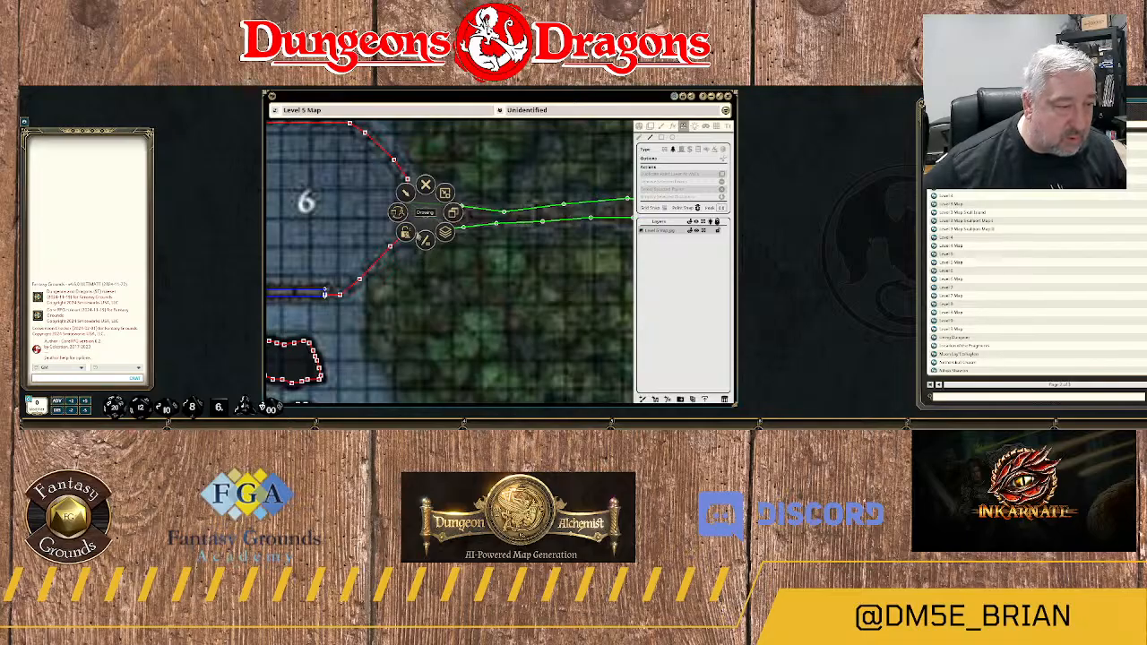
{"action": "left_click", "coordinate": [477, 242]}
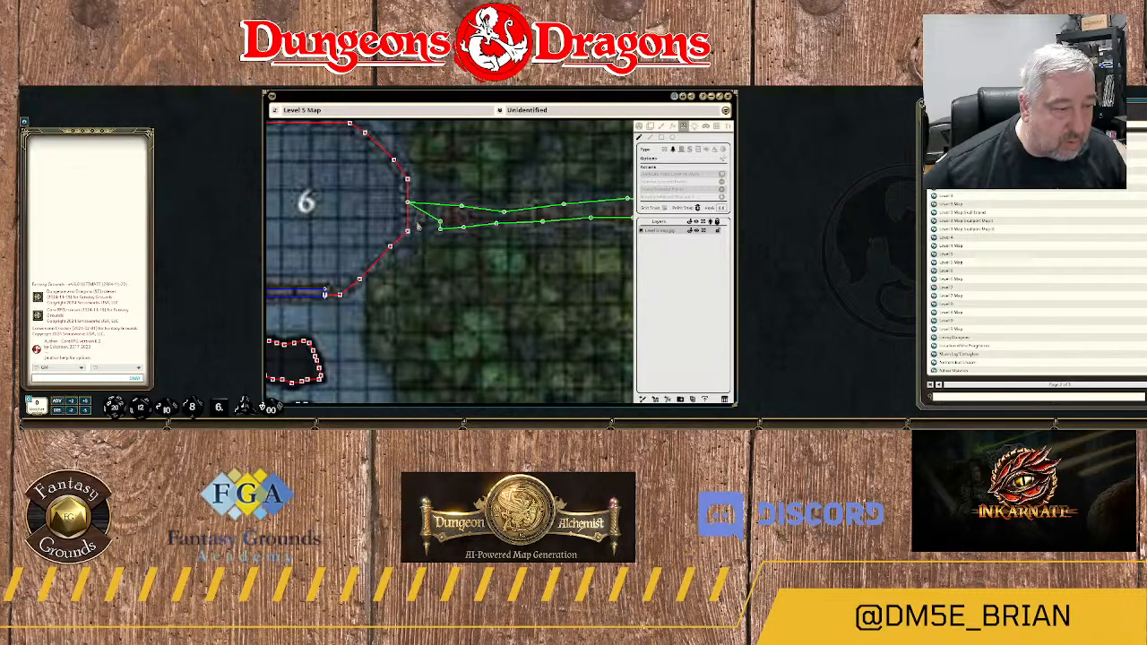
{"action": "left_click_drag", "start_coordinate": [440, 223], "coordinate": [410, 221]}
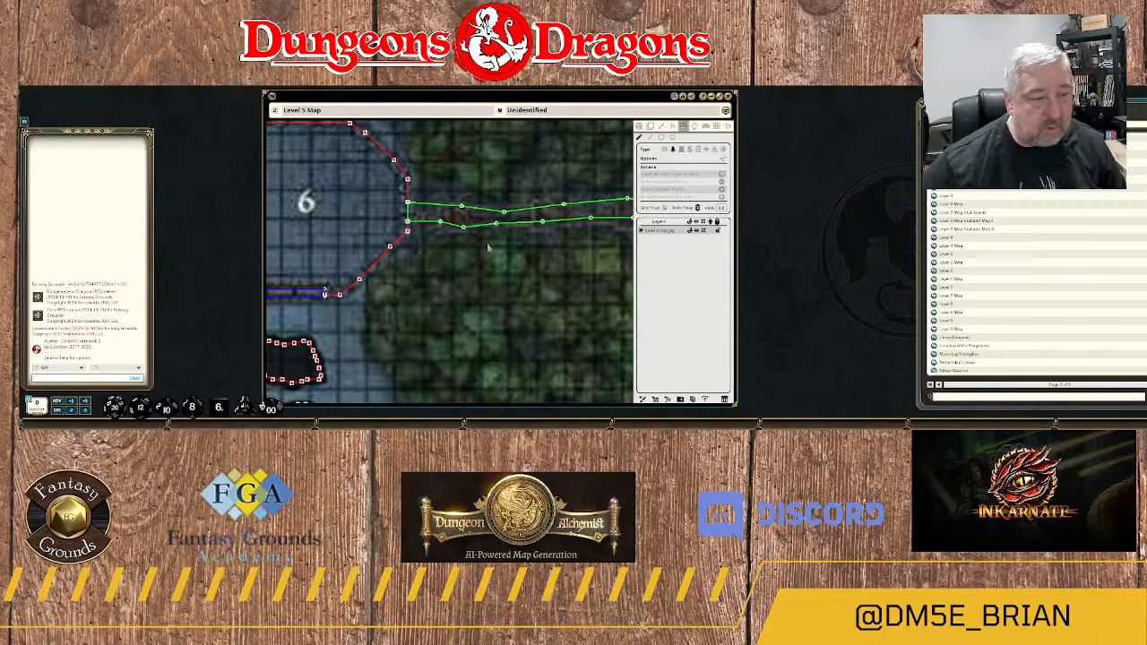
Examine the walkway outline from where it meets area 6's eastern wall, following it east to the junction below area 3B.
{"action": "scroll", "coordinate": [489, 248], "scroll_direction": "down", "scroll_amount": 5}
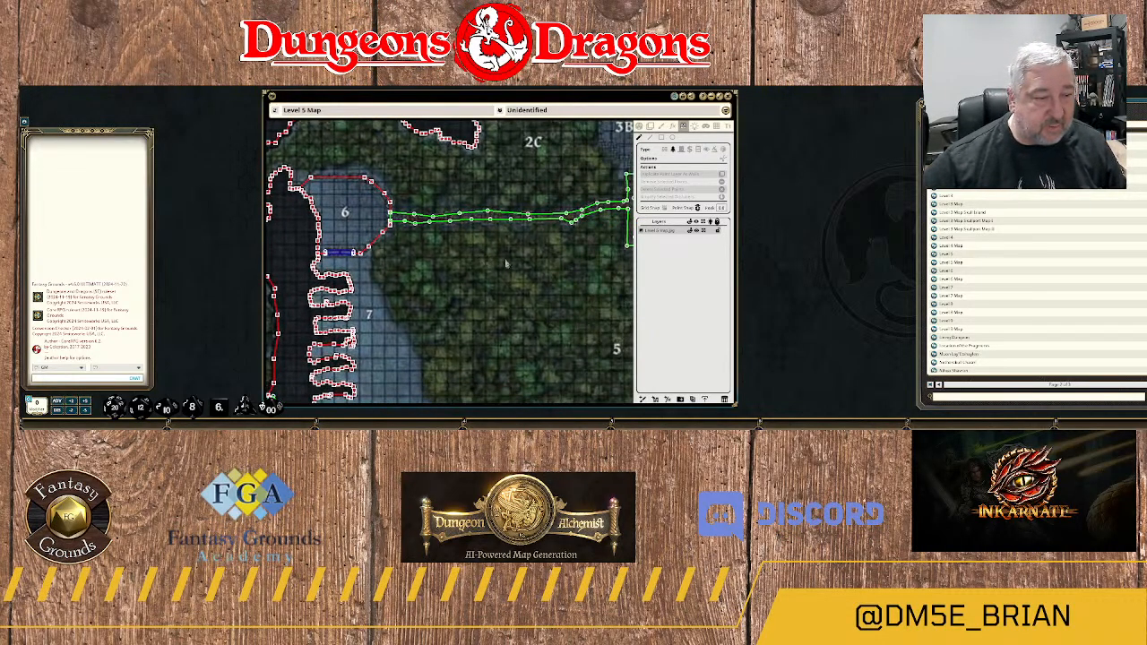
{"action": "scroll", "coordinate": [436, 255], "scroll_direction": "up", "scroll_amount": 6}
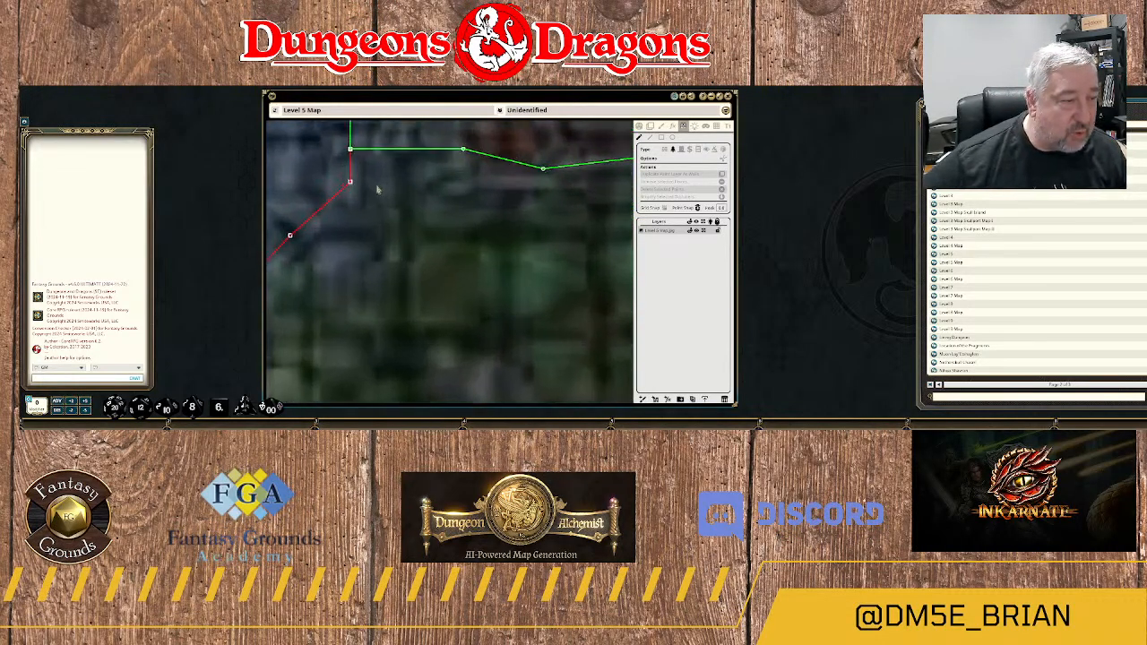
{"action": "scroll", "coordinate": [378, 189], "scroll_direction": "up", "scroll_amount": 2}
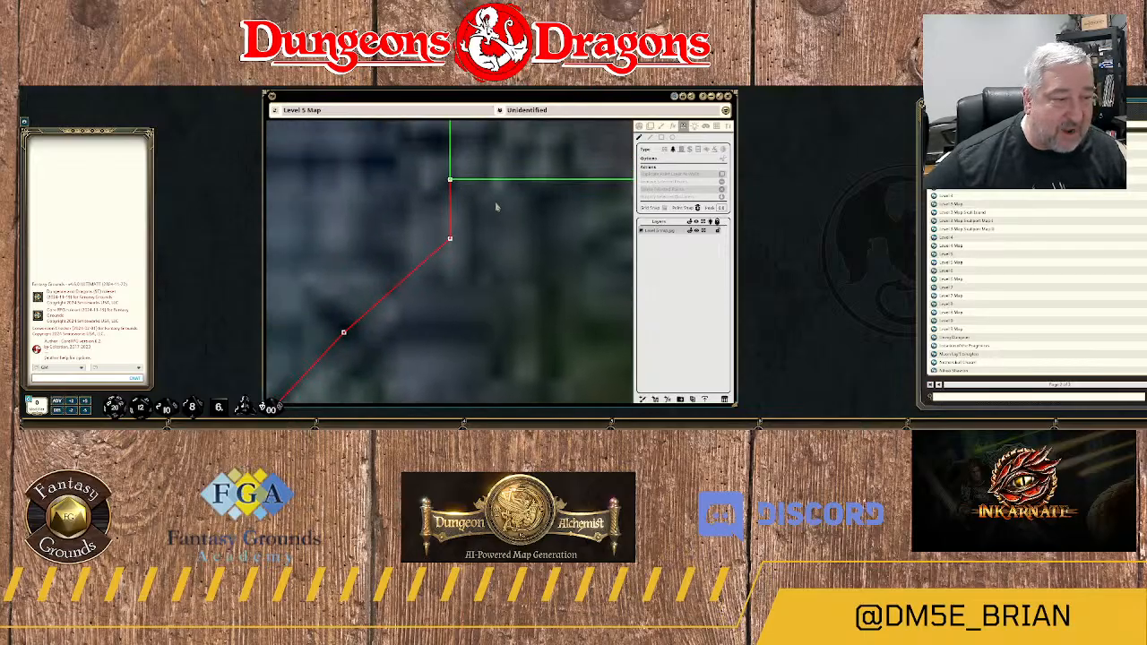
{"action": "left_click_drag", "start_coordinate": [496, 207], "coordinate": [493, 294]}
{"action": "scroll", "coordinate": [561, 300], "scroll_direction": "down", "scroll_amount": 4}
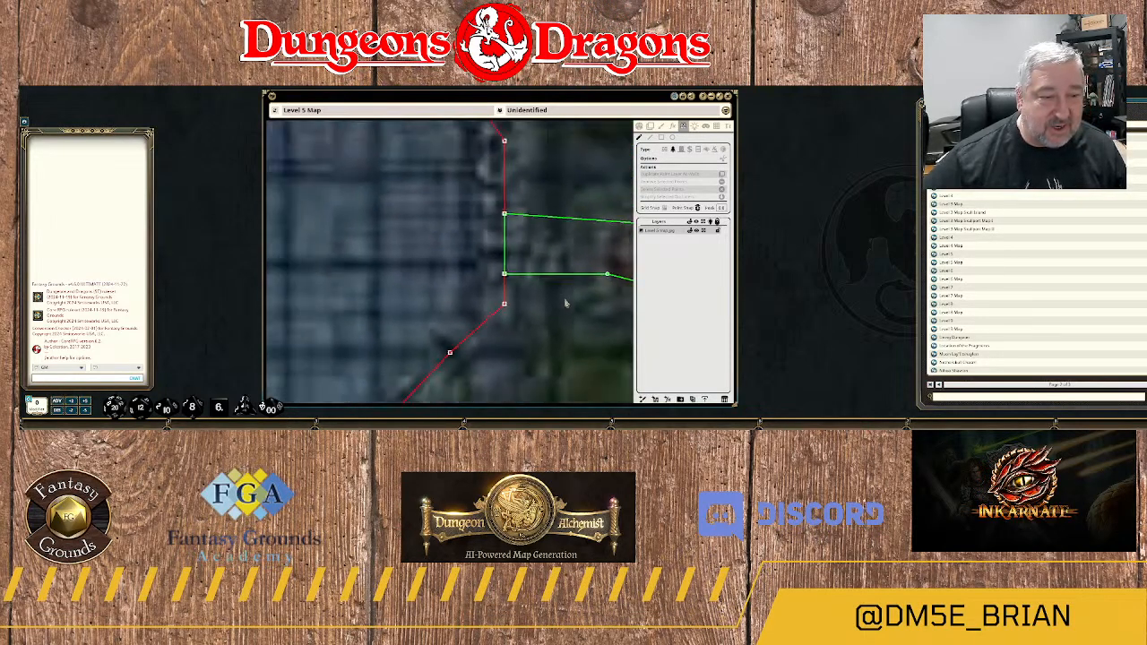
{"action": "left_click_drag", "start_coordinate": [586, 343], "coordinate": [405, 239]}
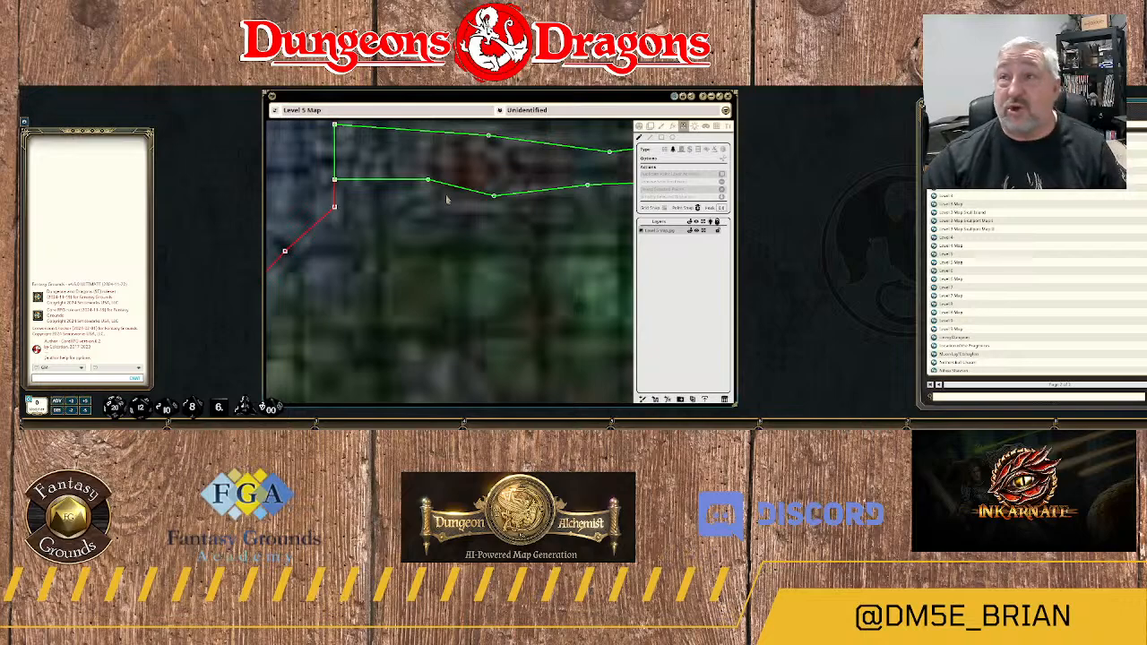
{"action": "scroll", "coordinate": [501, 247], "scroll_direction": "down", "scroll_amount": 3}
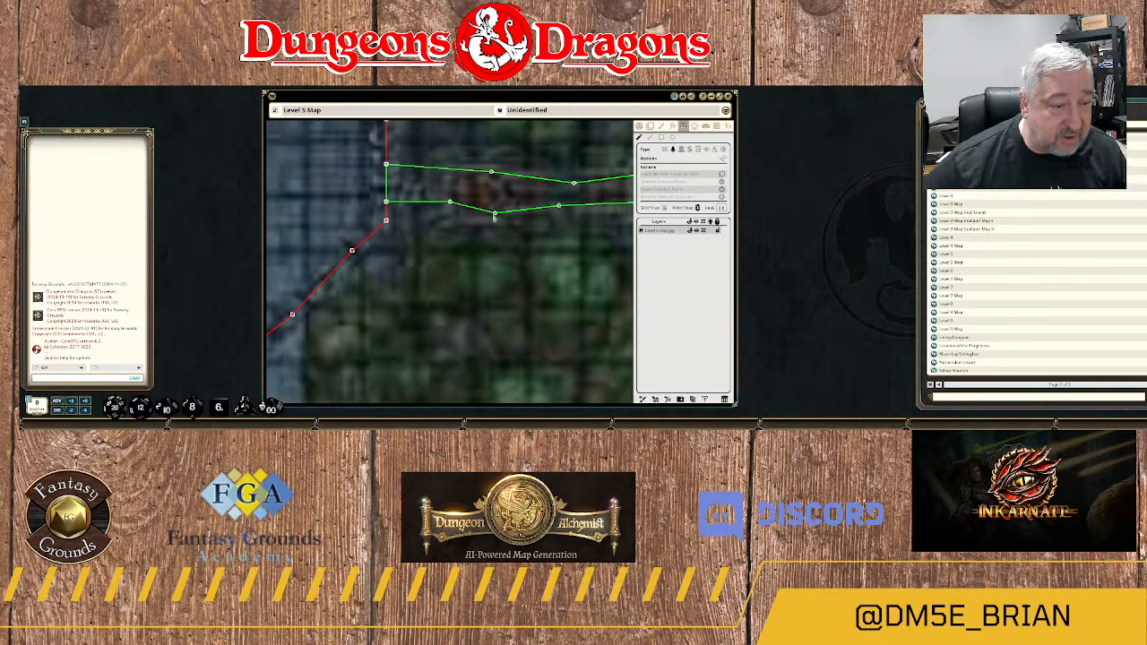
{"action": "left_click_drag", "start_coordinate": [561, 239], "coordinate": [364, 281]}
{"action": "scroll", "coordinate": [493, 300], "scroll_direction": "down", "scroll_amount": 5}
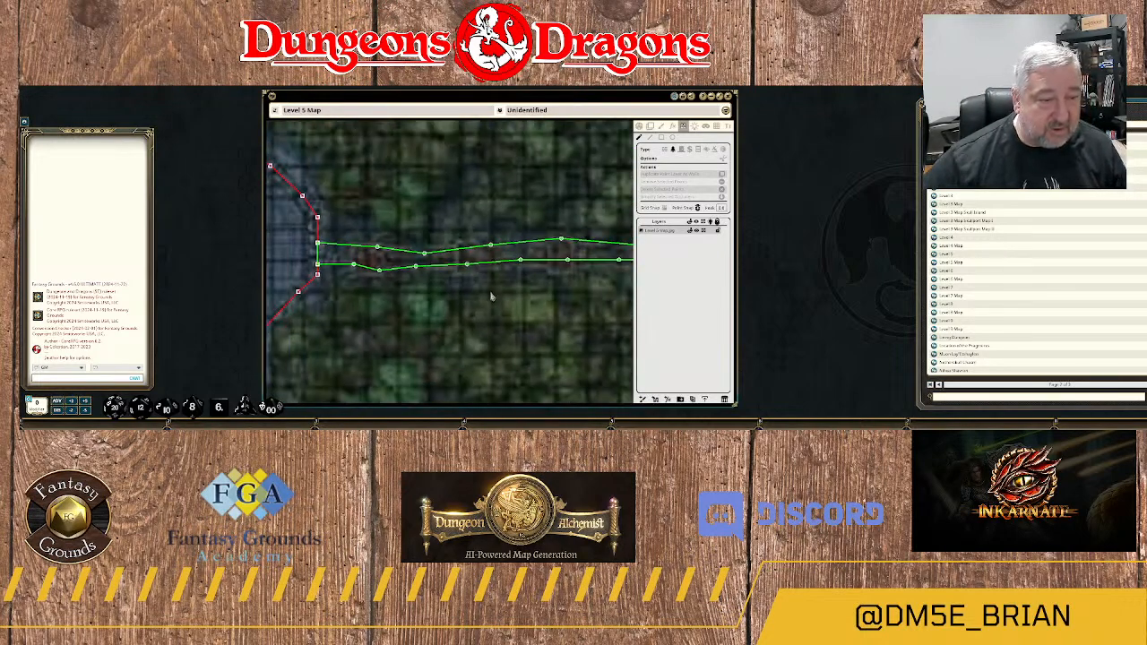
{"action": "left_click_drag", "start_coordinate": [564, 289], "coordinate": [535, 195]}
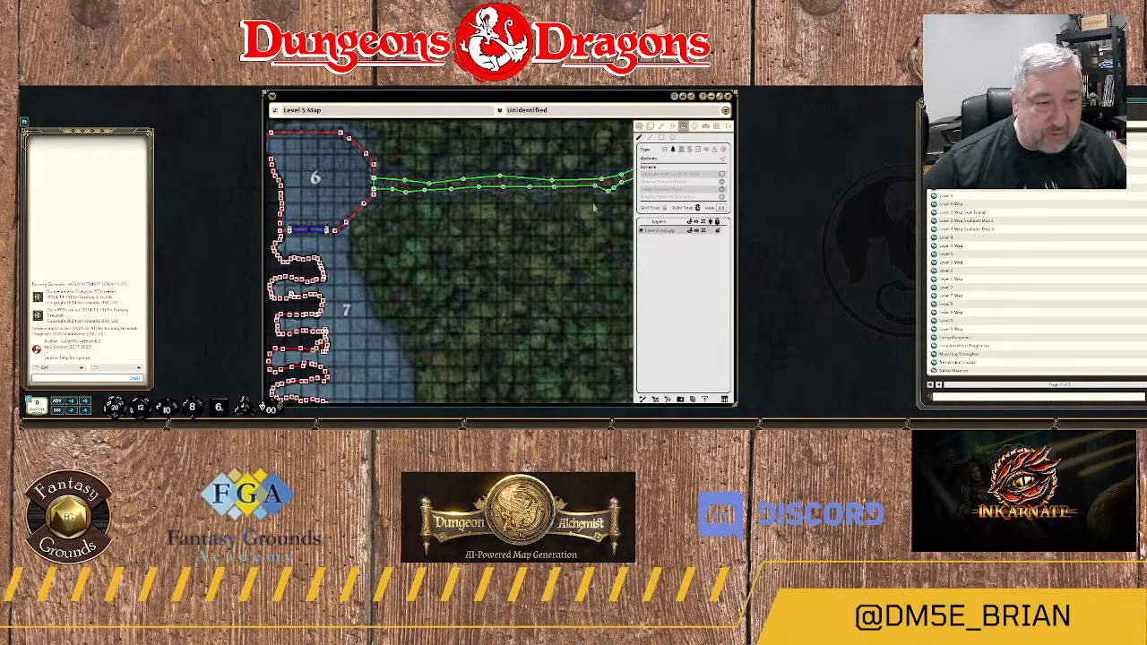
{"action": "left_click_drag", "start_coordinate": [596, 208], "coordinate": [408, 250]}
{"action": "left_click_drag", "start_coordinate": [497, 237], "coordinate": [453, 239]}
{"action": "mouse_move", "coordinate": [552, 291]}
{"action": "left_mouse_down"}
{"action": "mouse_move", "coordinate": [441, 270]}
{"action": "mouse_move", "coordinate": [539, 283]}
{"action": "left_mouse_up"}
{"action": "left_click_drag", "start_coordinate": [376, 260], "coordinate": [451, 311]}
{"action": "left_click_drag", "start_coordinate": [402, 202], "coordinate": [418, 271]}
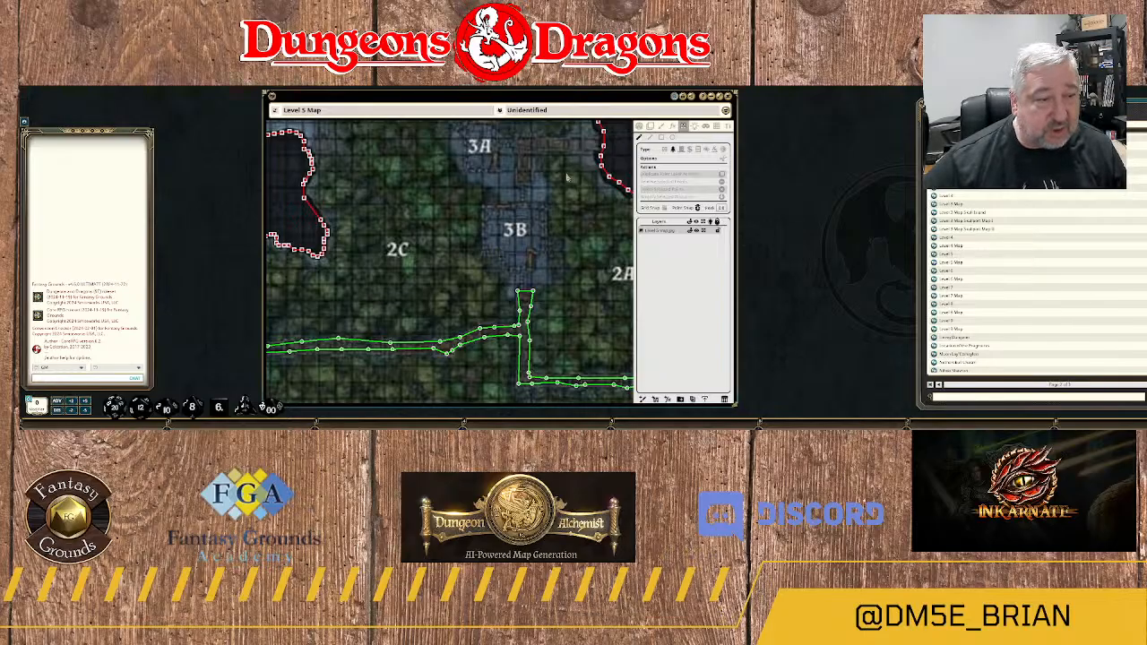
Start a terrain outline at the rock wall northwest of area 2B and trace the walkway's western edge south around its bend.
{"action": "left_click_drag", "start_coordinate": [564, 183], "coordinate": [568, 262]}
{"action": "left_click_drag", "start_coordinate": [524, 206], "coordinate": [554, 281]}
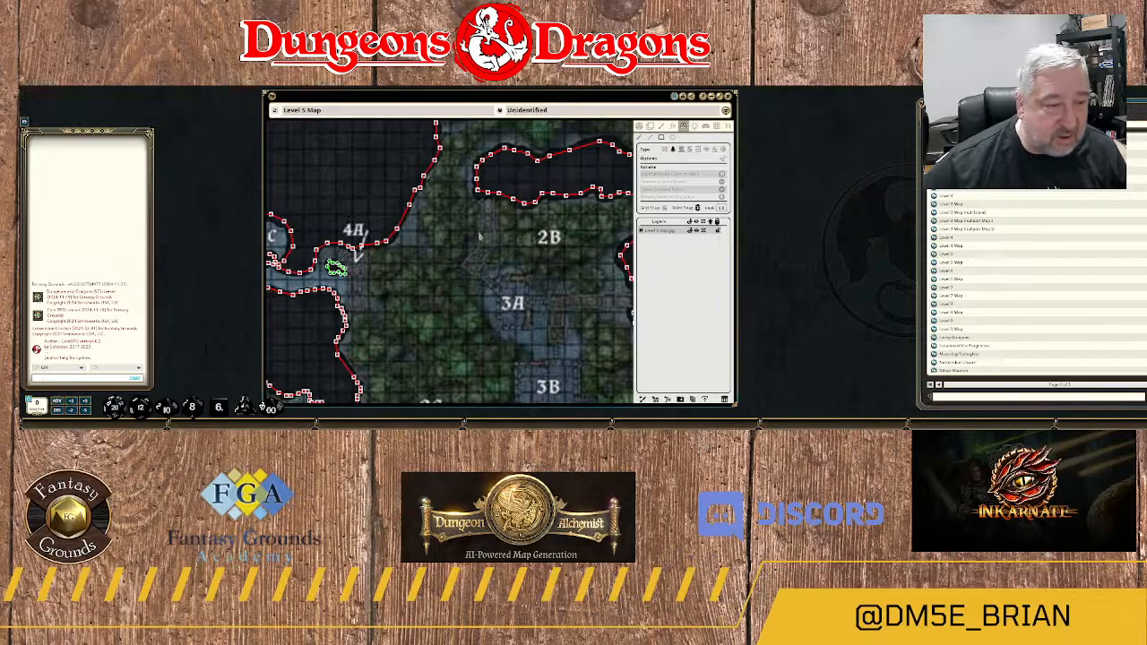
{"action": "scroll", "coordinate": [490, 219], "scroll_direction": "up", "scroll_amount": 2}
{"action": "scroll", "coordinate": [491, 218], "scroll_direction": "up", "scroll_amount": 2}
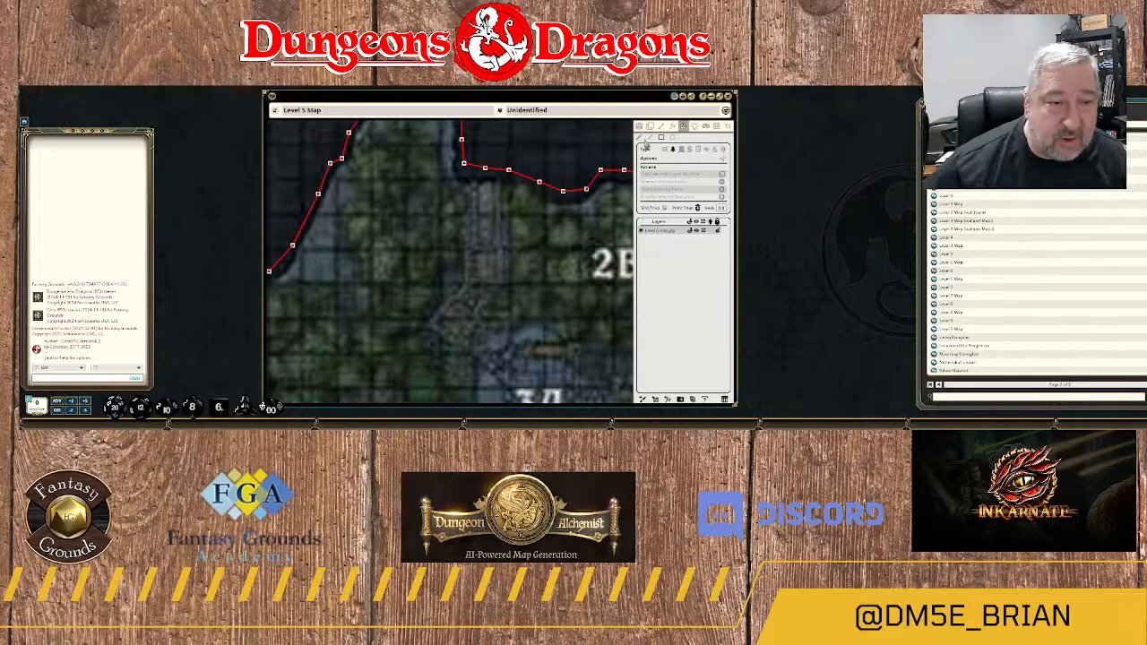
{"action": "left_click", "coordinate": [476, 167]}
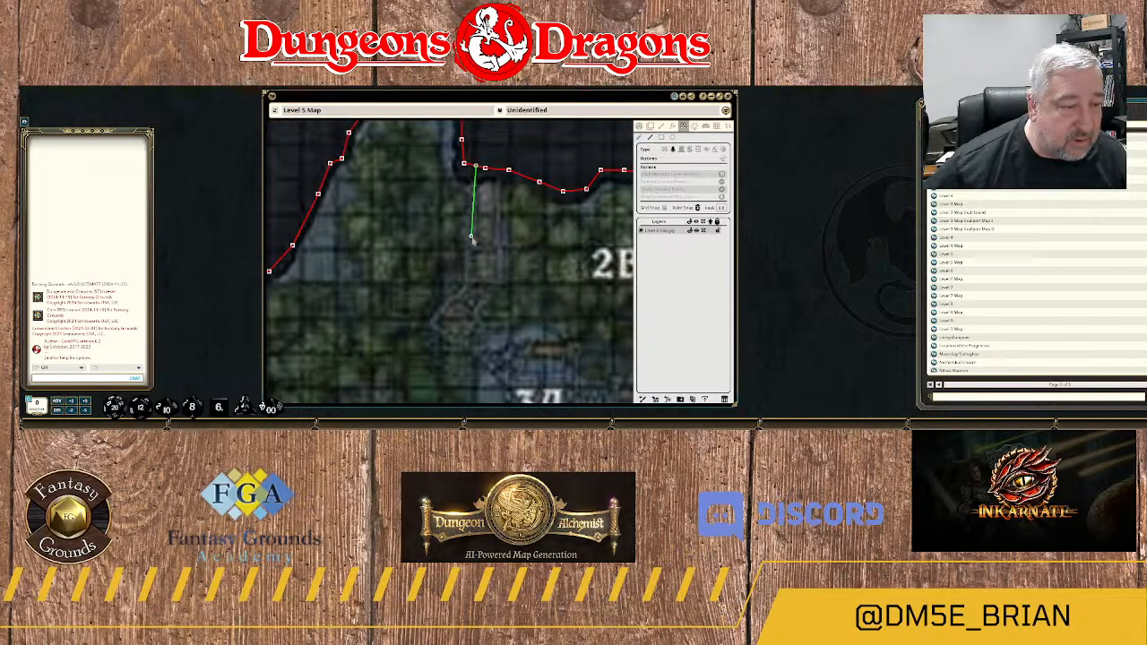
{"action": "left_click", "coordinate": [471, 240]}
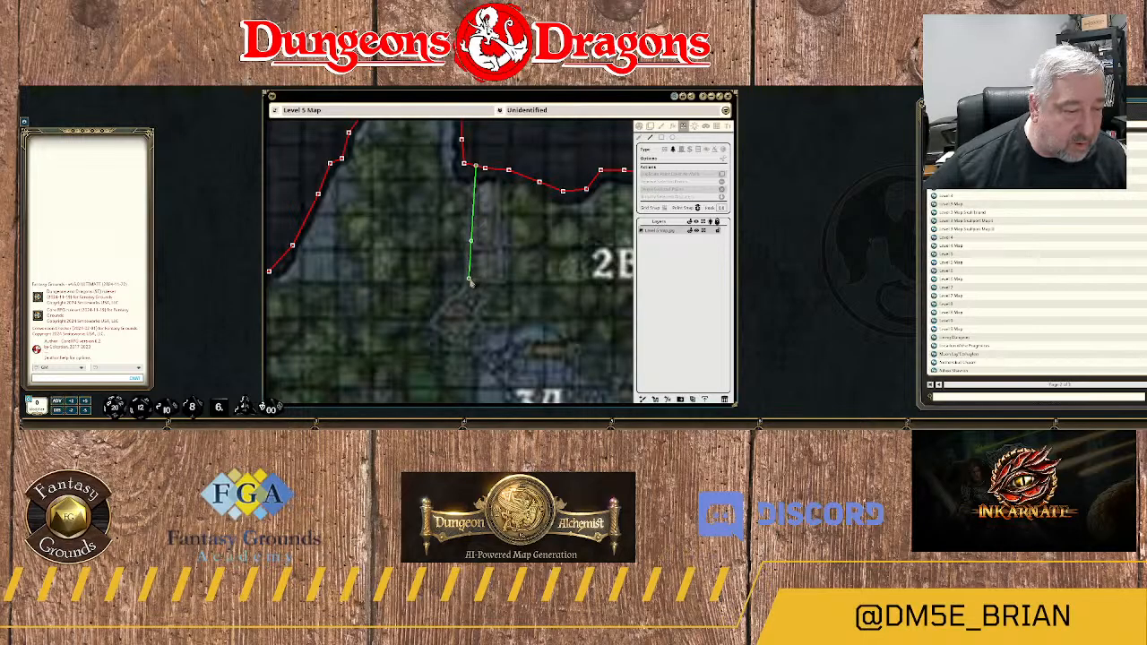
{"action": "left_click", "coordinate": [470, 281]}
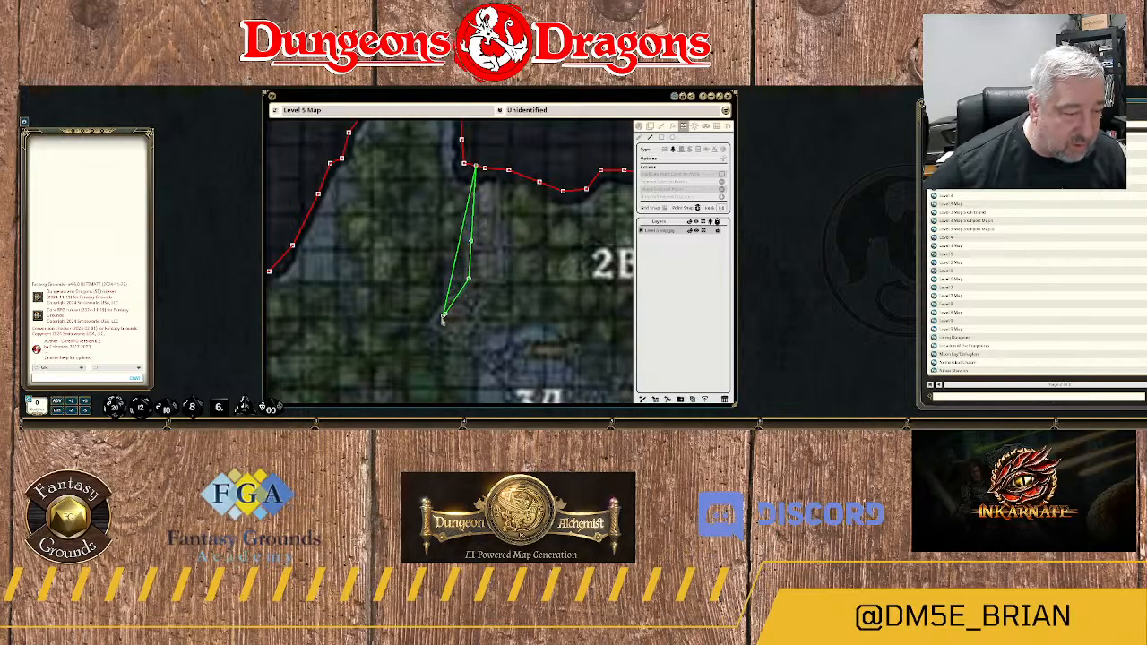
{"action": "left_click", "coordinate": [440, 318]}
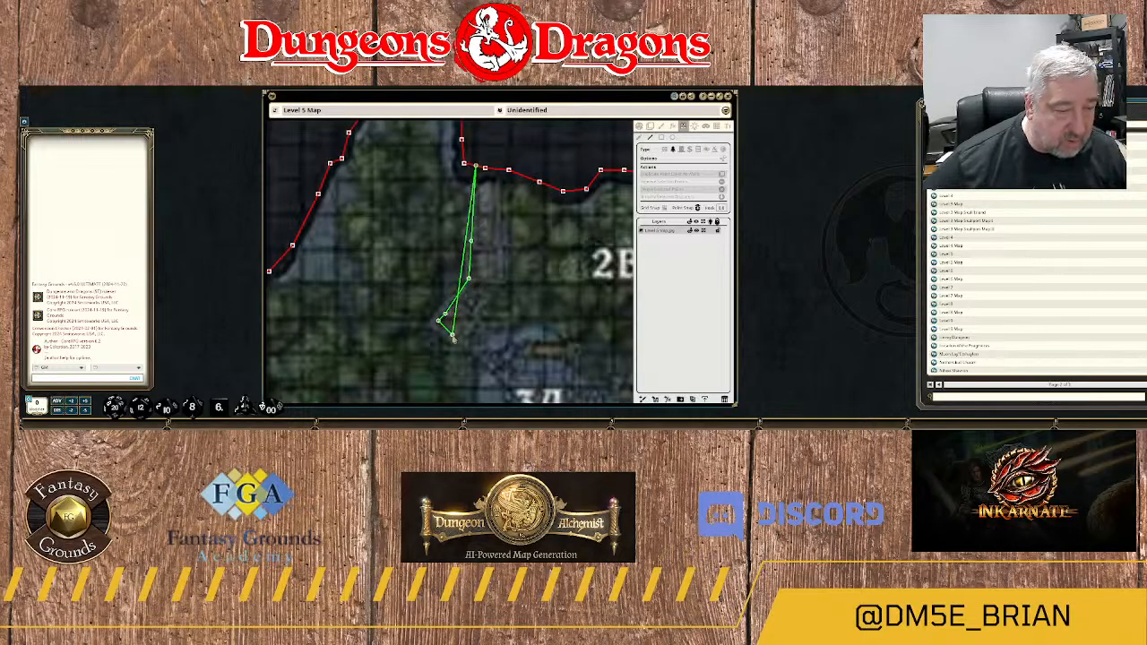
{"action": "left_click", "coordinate": [454, 337]}
Continue the terrain outline southeast to the walkway's end at area 3A and return along its eastern edge to the rock wall.
{"action": "left_click_drag", "start_coordinate": [492, 353], "coordinate": [473, 259]}
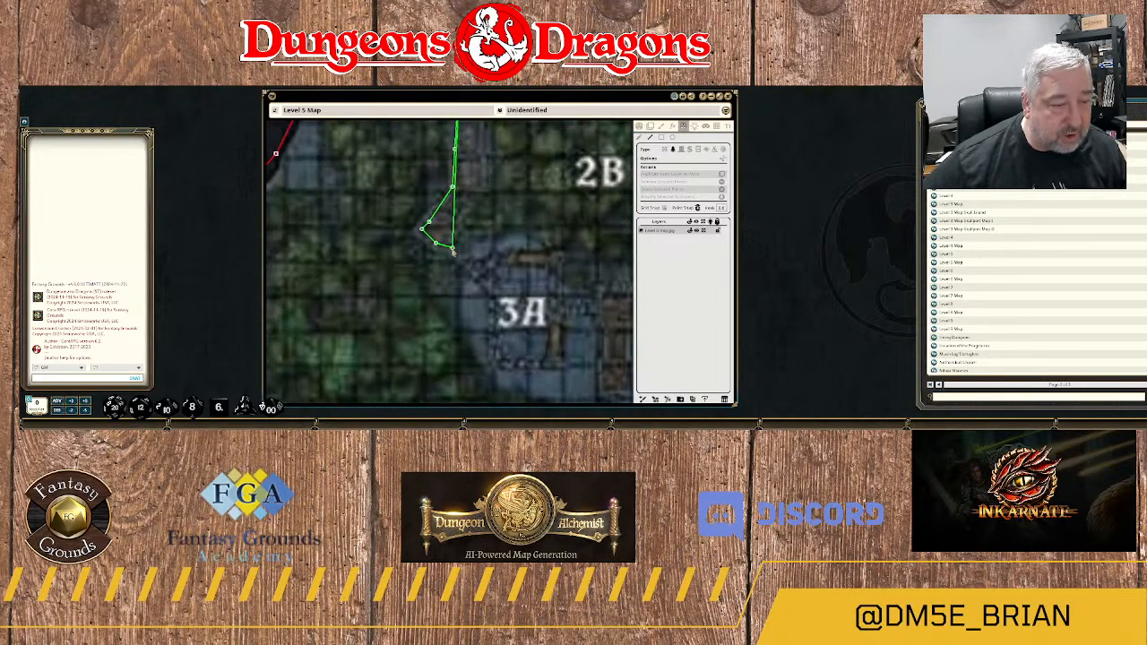
{"action": "left_click", "coordinate": [452, 250]}
{"action": "left_click", "coordinate": [469, 262]}
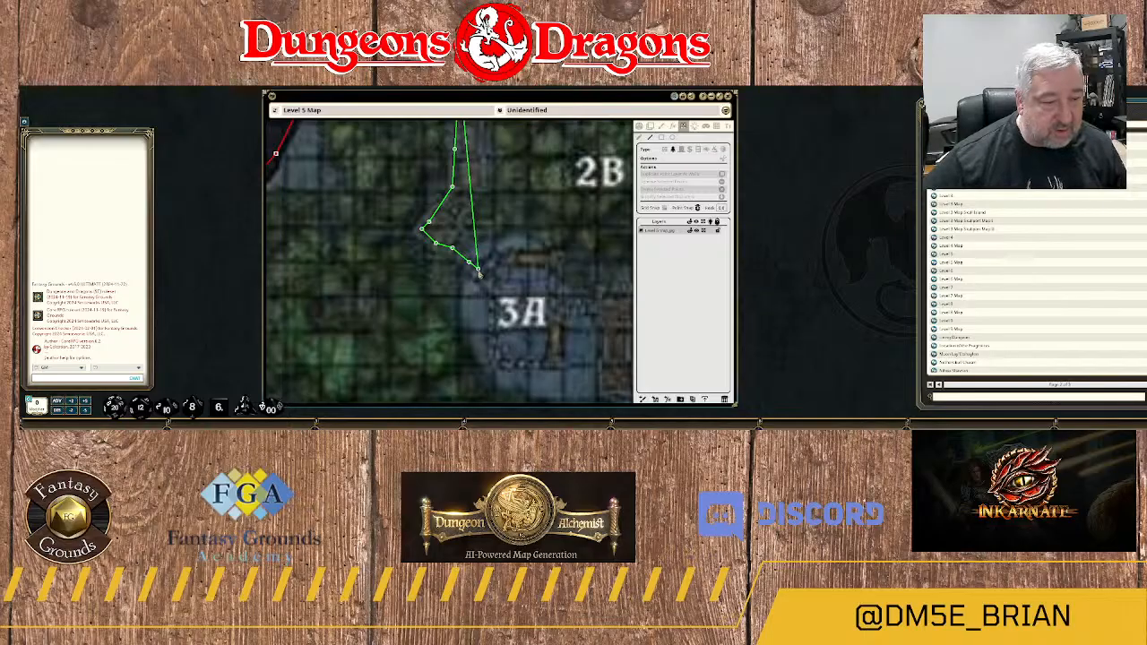
{"action": "left_click", "coordinate": [476, 270]}
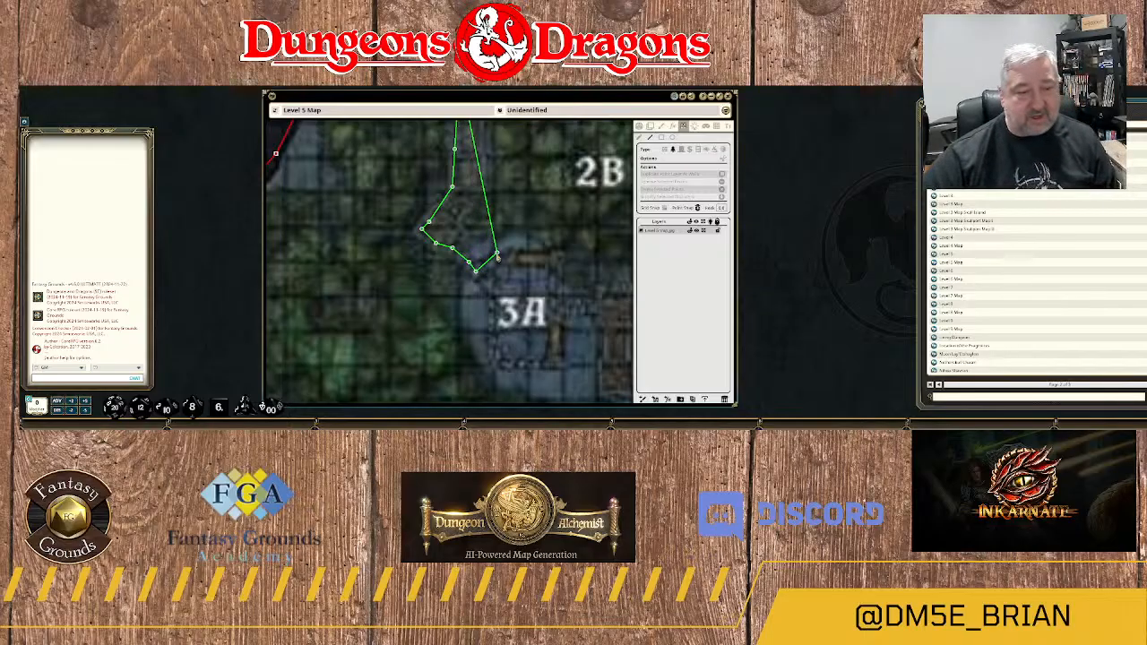
{"action": "scroll", "coordinate": [498, 258], "scroll_direction": "down", "scroll_amount": 3}
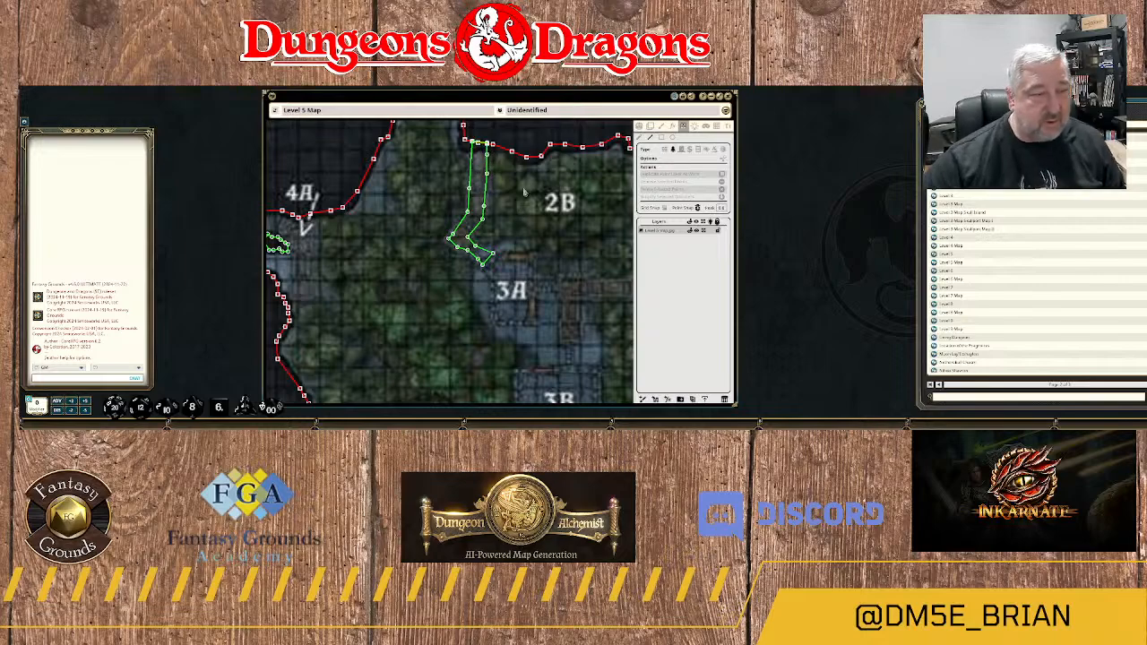
Start a terrain outline at the rock mass east of area 3A and trace the walkway's northern edge west into 3A.
{"action": "scroll", "coordinate": [515, 206], "scroll_direction": "up", "scroll_amount": 3}
{"action": "scroll", "coordinate": [524, 215], "scroll_direction": "down", "scroll_amount": 4}
{"action": "left_click_drag", "start_coordinate": [543, 265], "coordinate": [485, 189]}
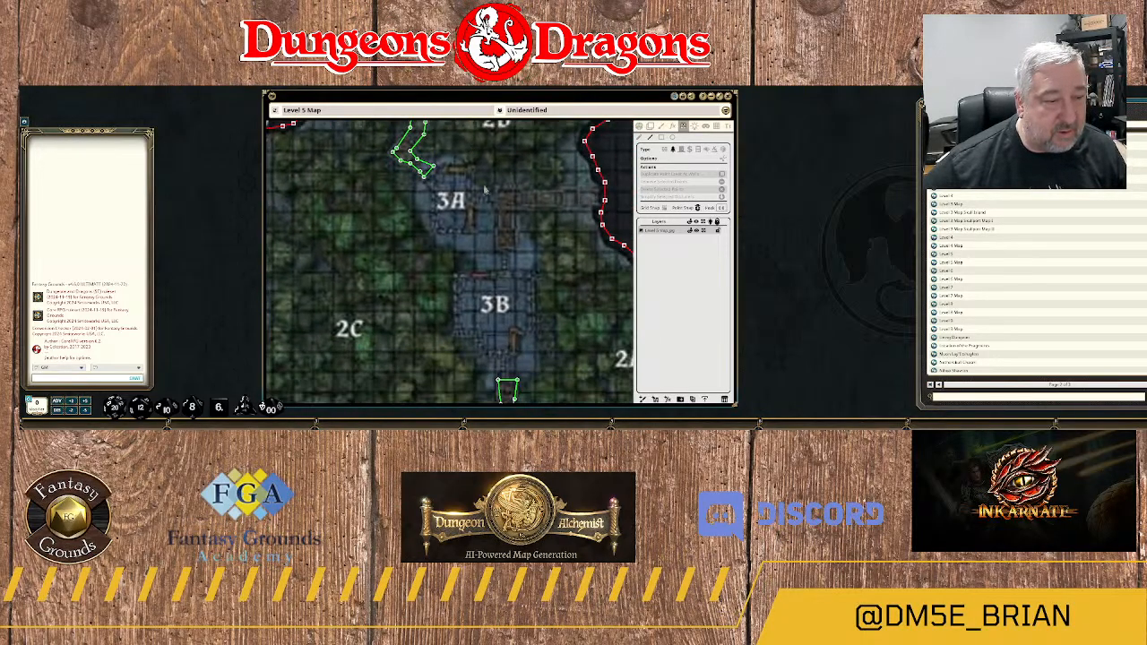
{"action": "left_click_drag", "start_coordinate": [567, 231], "coordinate": [516, 309]}
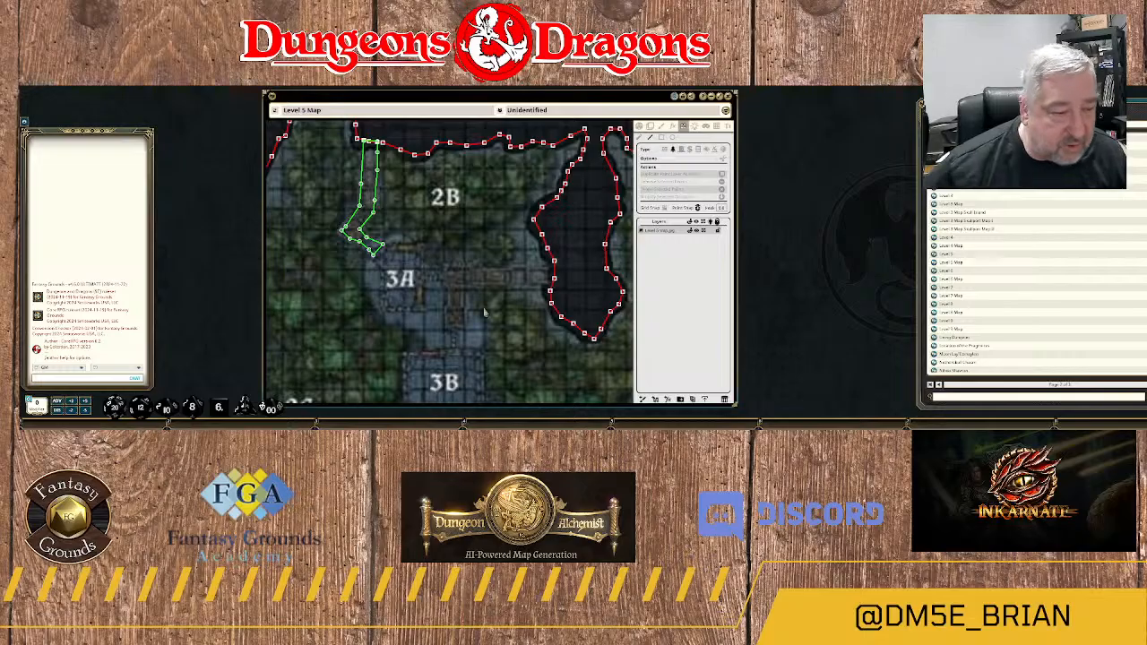
{"action": "scroll", "coordinate": [537, 298], "scroll_direction": "up", "scroll_amount": 5}
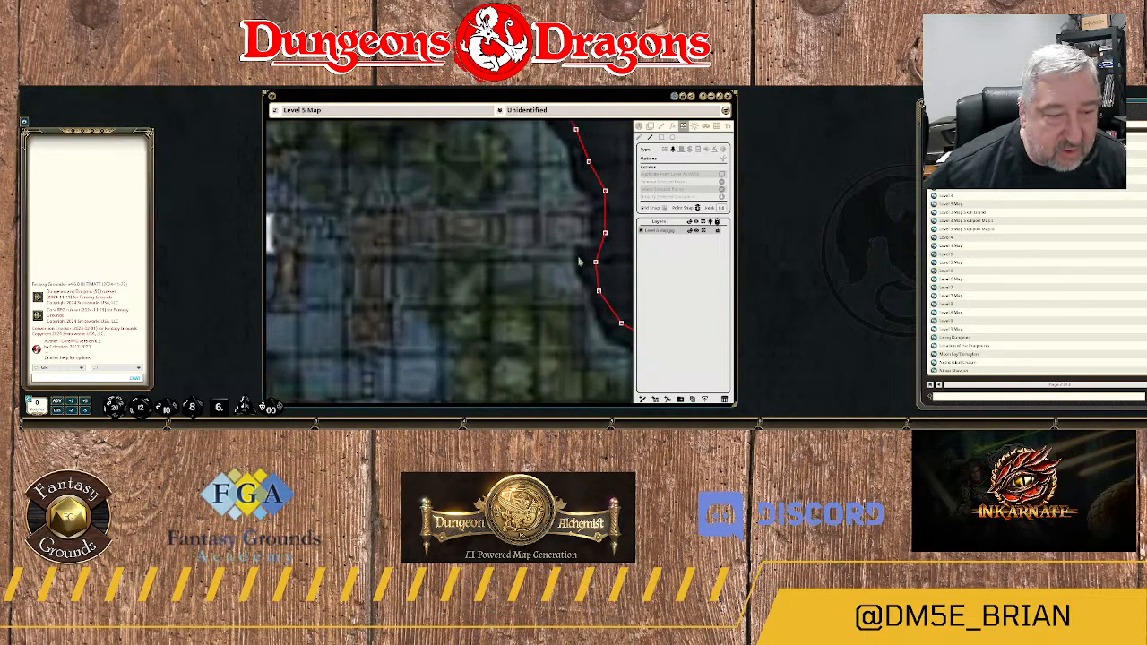
{"action": "scroll", "coordinate": [579, 261], "scroll_direction": "down", "scroll_amount": 2}
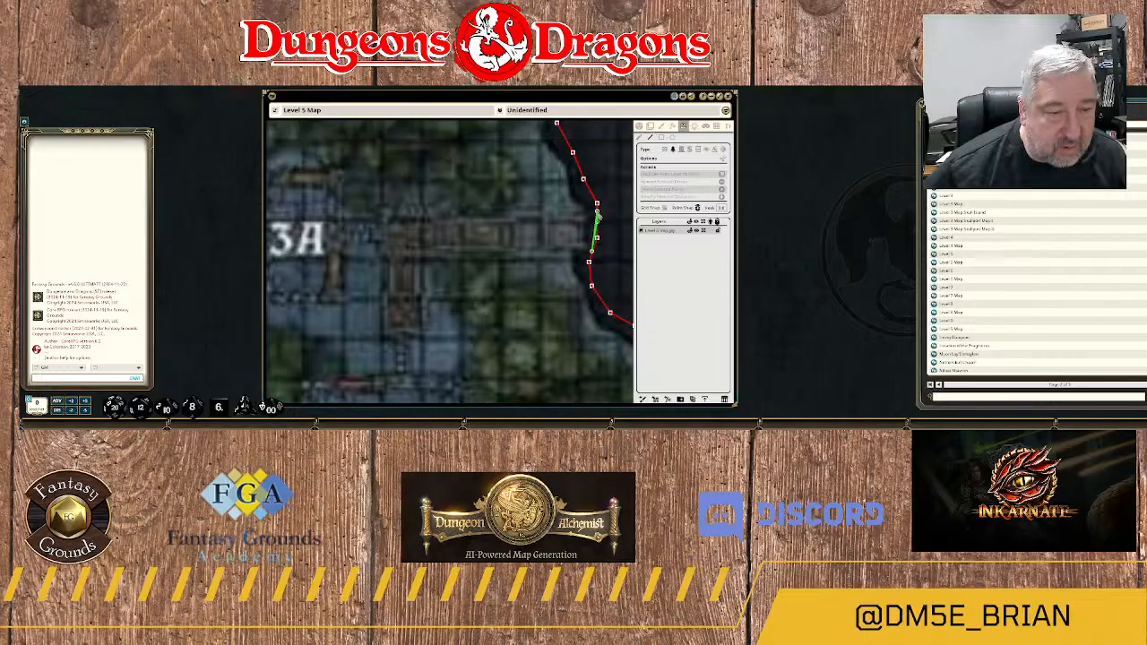
{"action": "left_click_drag", "start_coordinate": [597, 216], "coordinate": [483, 199]}
{"action": "left_click", "coordinate": [377, 231]}
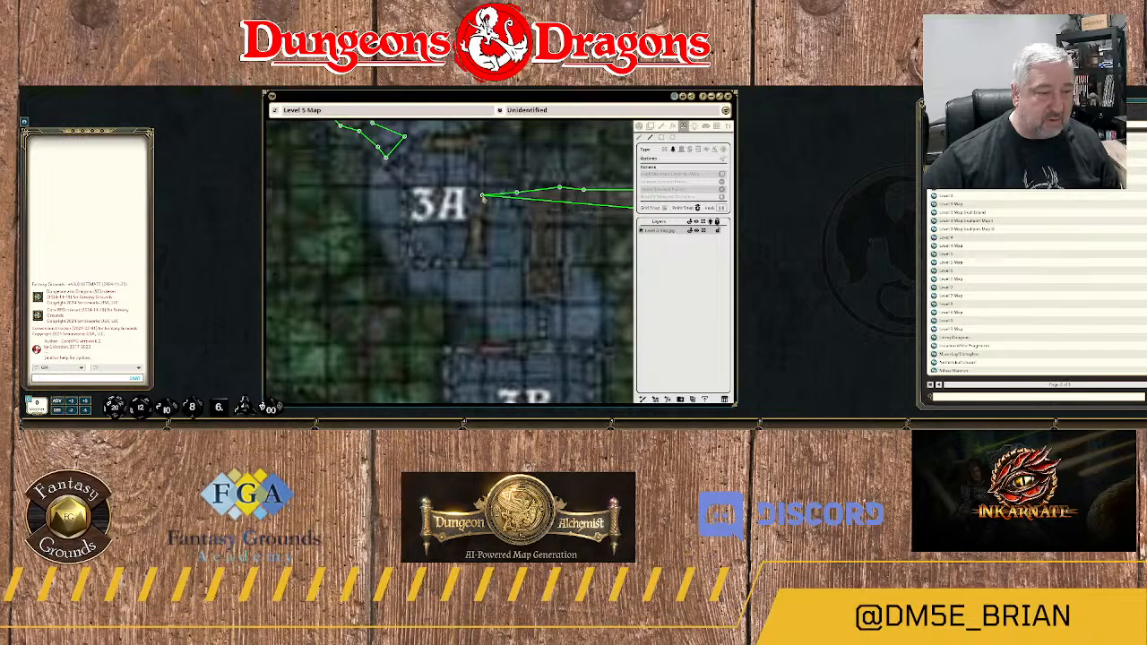
Finish the area 3A walkway outline around its western end and short southern branch toward 3B, returning along the southern edge to the rock mass.
{"action": "scroll", "coordinate": [492, 203], "scroll_direction": "down", "scroll_amount": 5}
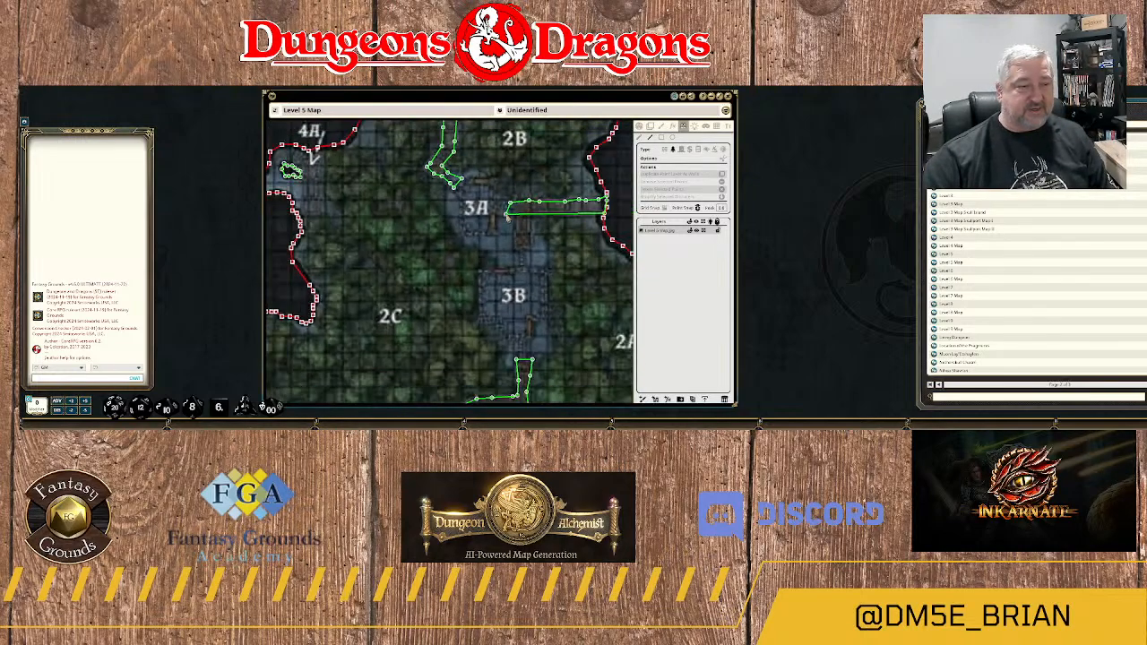
{"action": "scroll", "coordinate": [507, 213], "scroll_direction": "up", "scroll_amount": 4}
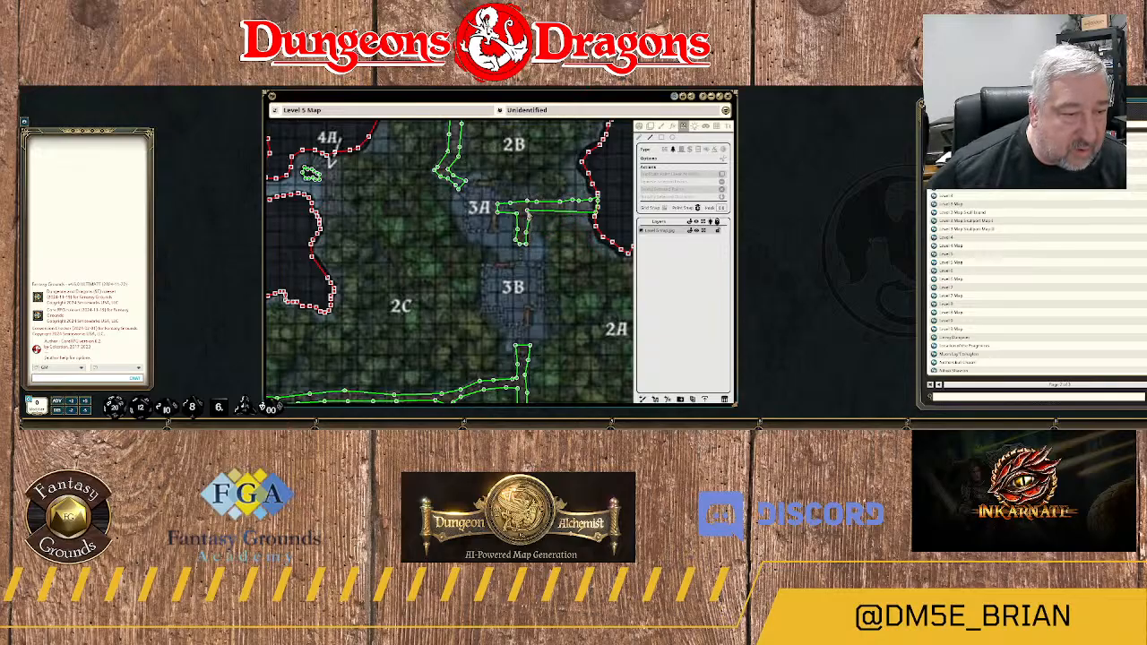
{"action": "scroll", "coordinate": [572, 255], "scroll_direction": "down", "scroll_amount": 2}
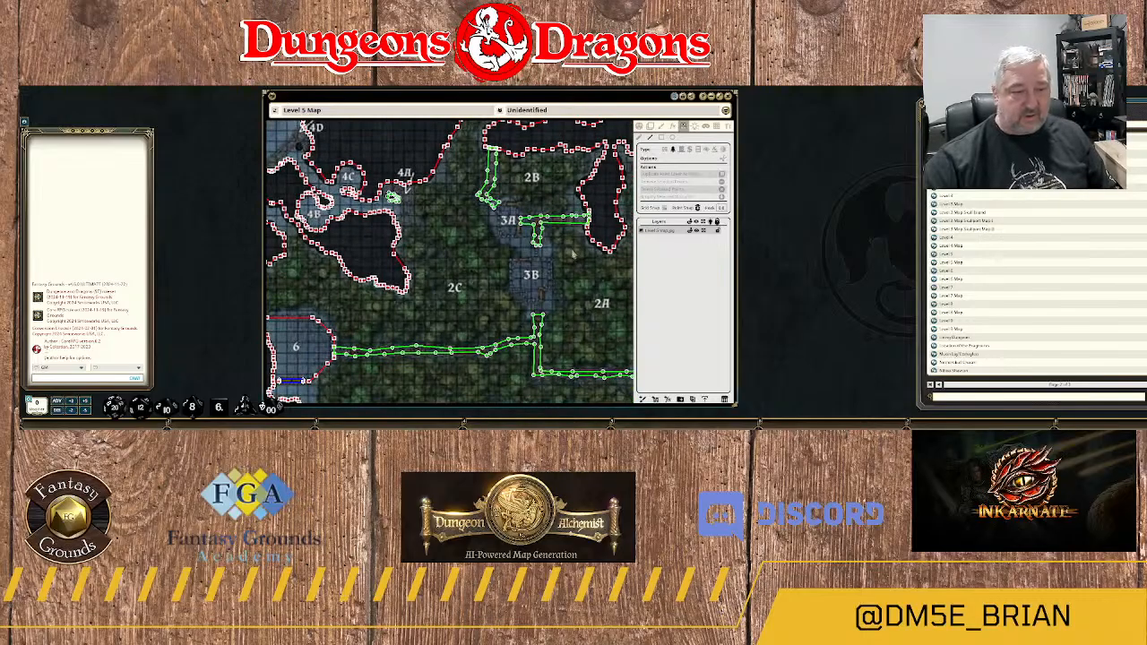
{"action": "scroll", "coordinate": [572, 254], "scroll_direction": "up", "scroll_amount": 2}
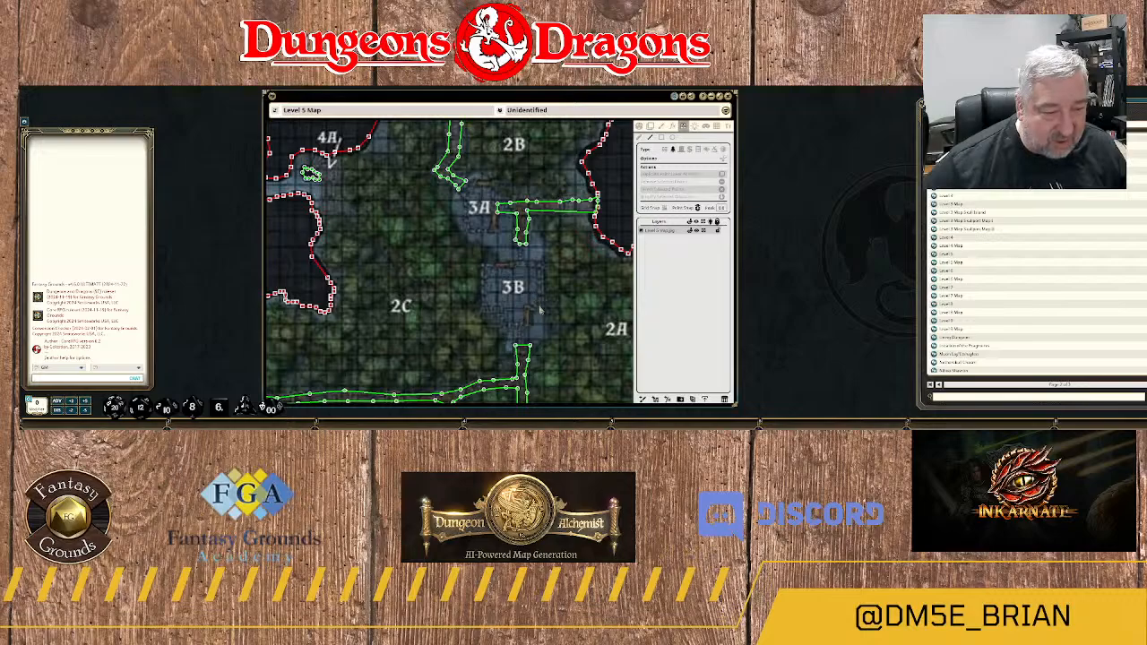
{"action": "scroll", "coordinate": [507, 238], "scroll_direction": "down", "scroll_amount": 4}
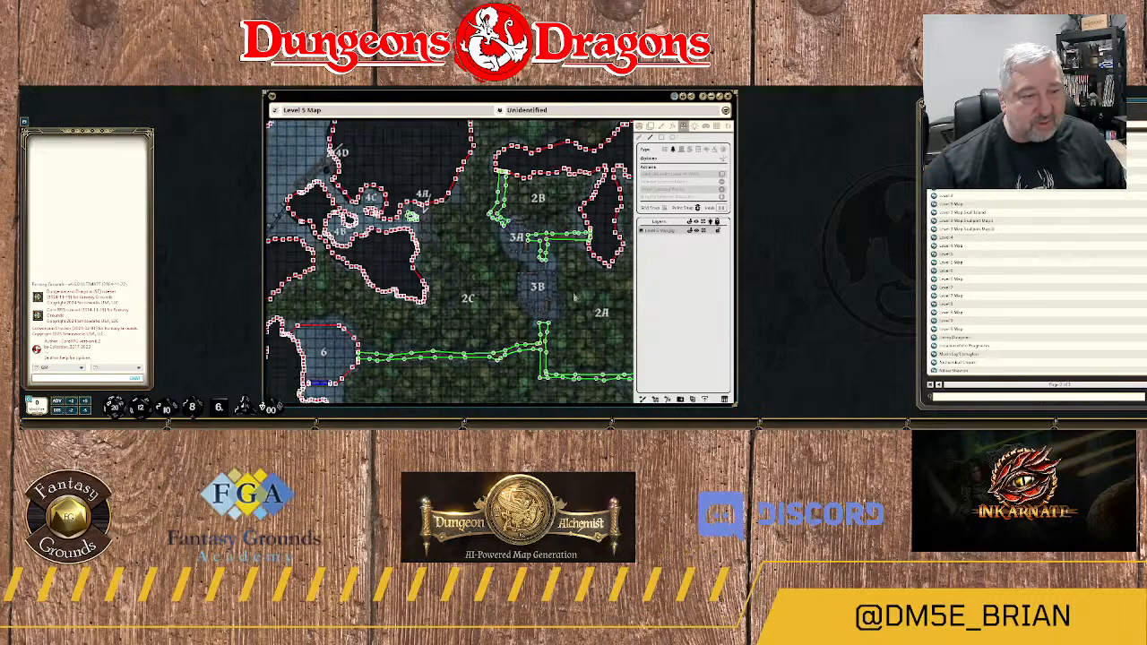
Start a wall outline at the northern tip of the rock mass east of area 5 and trace its western edge south past the walkway.
{"action": "left_click_drag", "start_coordinate": [499, 361], "coordinate": [477, 234]}
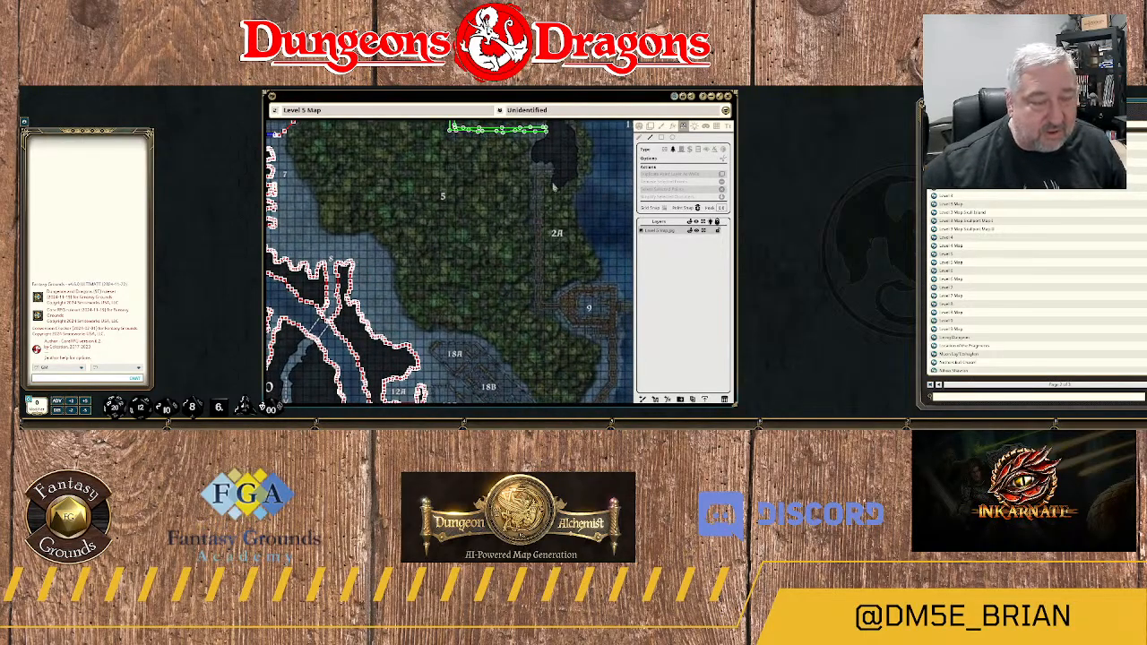
{"action": "scroll", "coordinate": [561, 191], "scroll_direction": "up", "scroll_amount": 2}
{"action": "left_click_drag", "start_coordinate": [583, 181], "coordinate": [544, 296]}
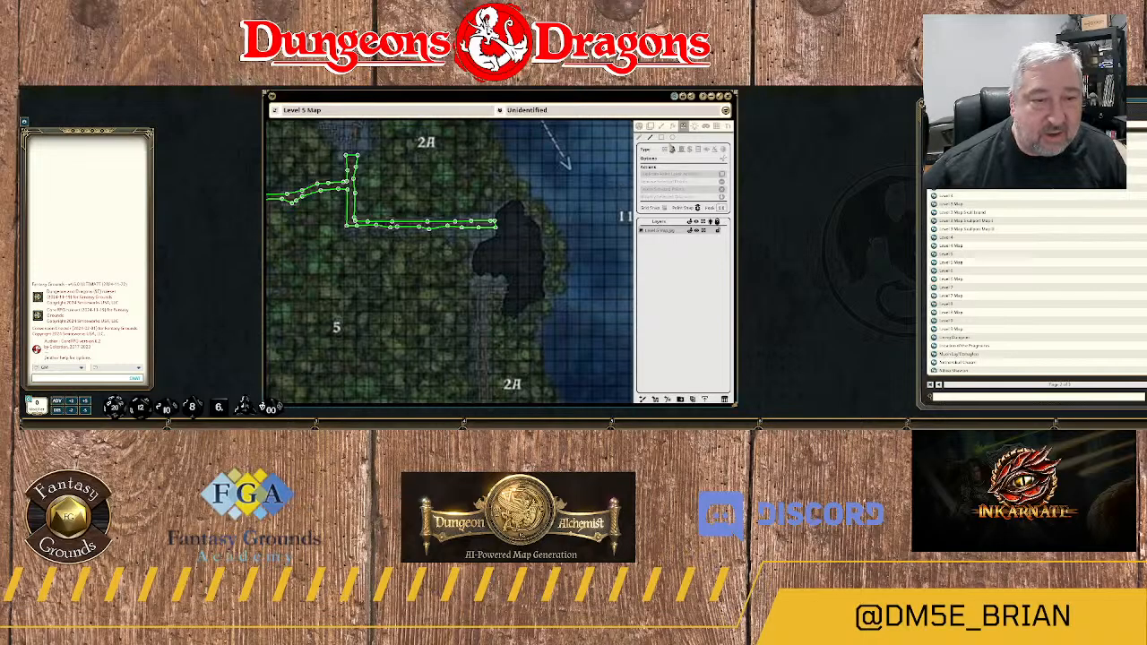
{"action": "scroll", "coordinate": [500, 237], "scroll_direction": "up", "scroll_amount": 2}
{"action": "scroll", "coordinate": [504, 235], "scroll_direction": "up", "scroll_amount": 2}
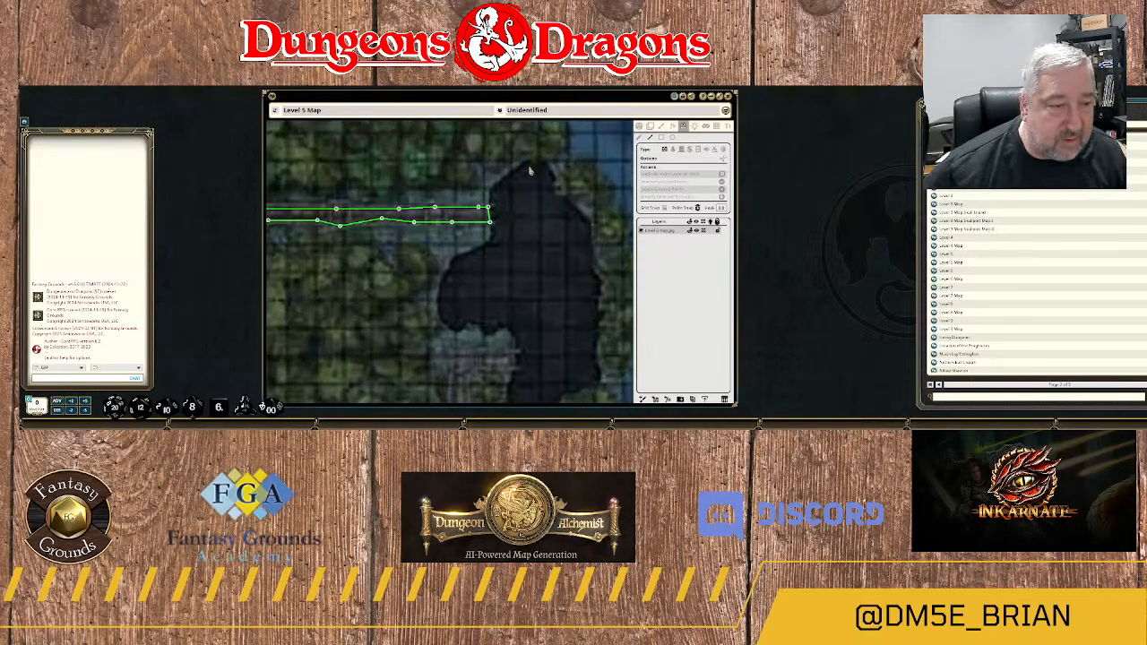
{"action": "left_click", "coordinate": [529, 169]}
{"action": "left_click", "coordinate": [498, 189]}
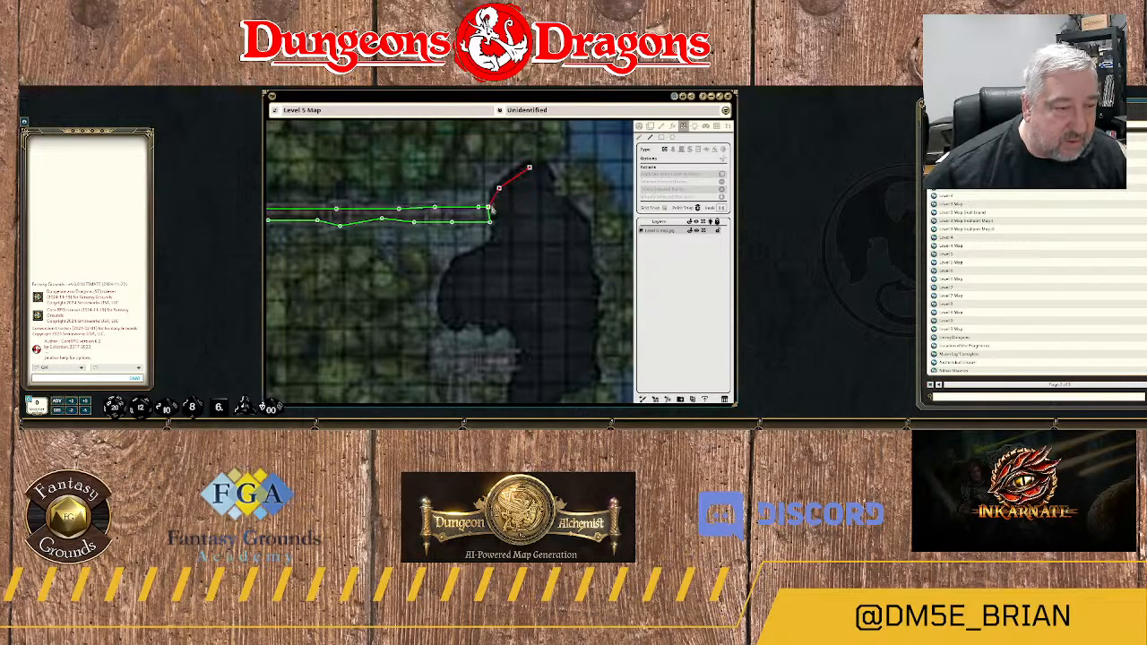
{"action": "left_click", "coordinate": [491, 224]}
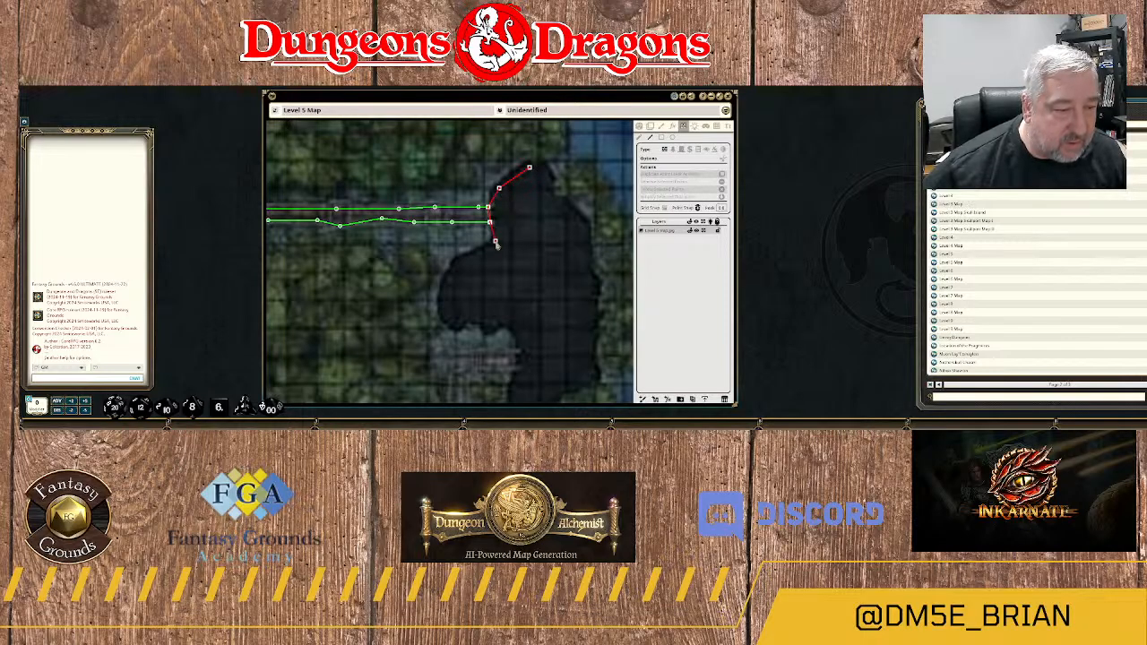
{"action": "left_click", "coordinate": [495, 231]}
{"action": "left_click", "coordinate": [493, 243]}
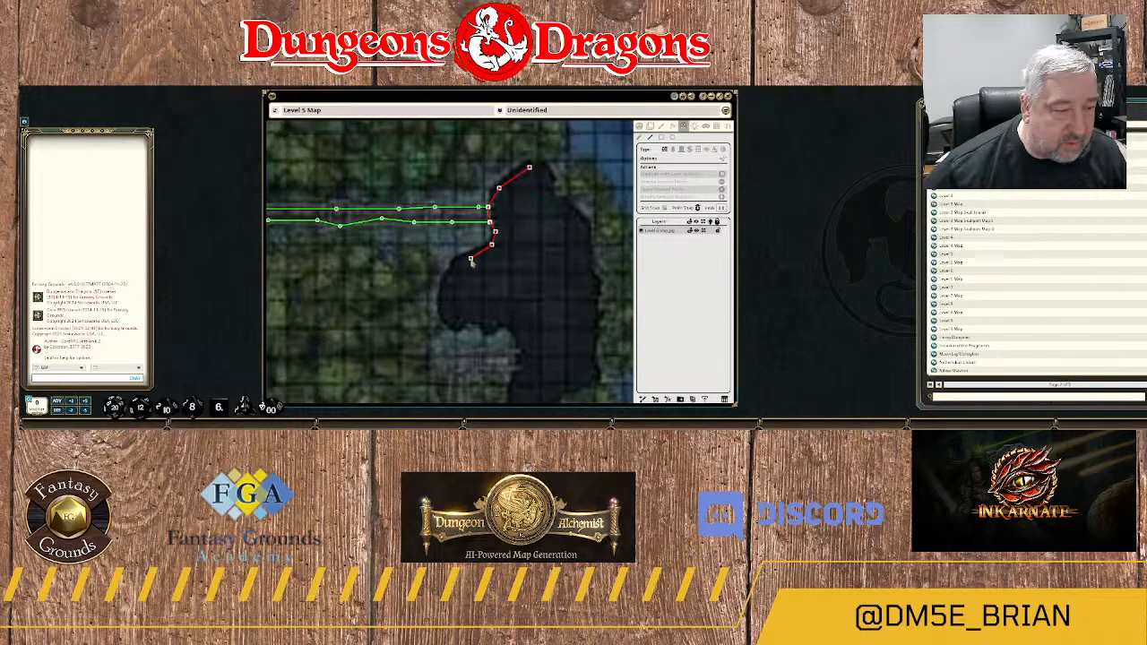
Continue the rock mass wall around its western bulge and east along the edge above the north-south walkway's landing.
{"action": "left_click", "coordinate": [470, 258]}
{"action": "left_click", "coordinate": [454, 267]}
{"action": "left_click", "coordinate": [444, 296]}
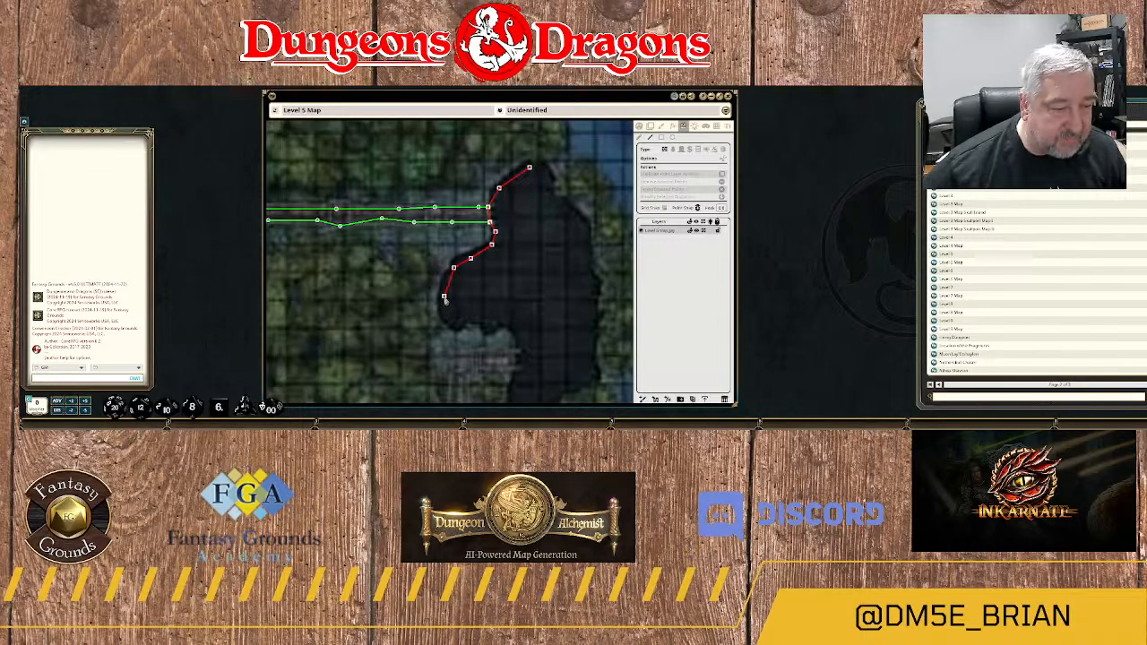
{"action": "left_click", "coordinate": [446, 314]}
{"action": "left_click", "coordinate": [454, 321]}
{"action": "left_click", "coordinate": [463, 318]}
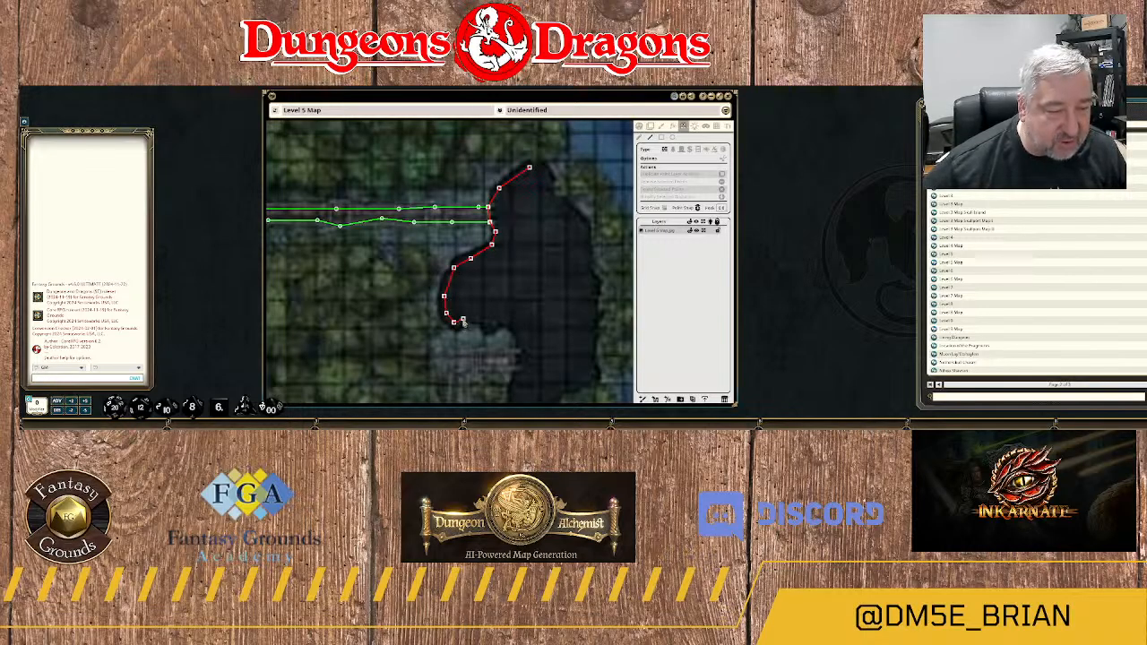
{"action": "left_click", "coordinate": [476, 319]}
{"action": "left_click", "coordinate": [489, 321]}
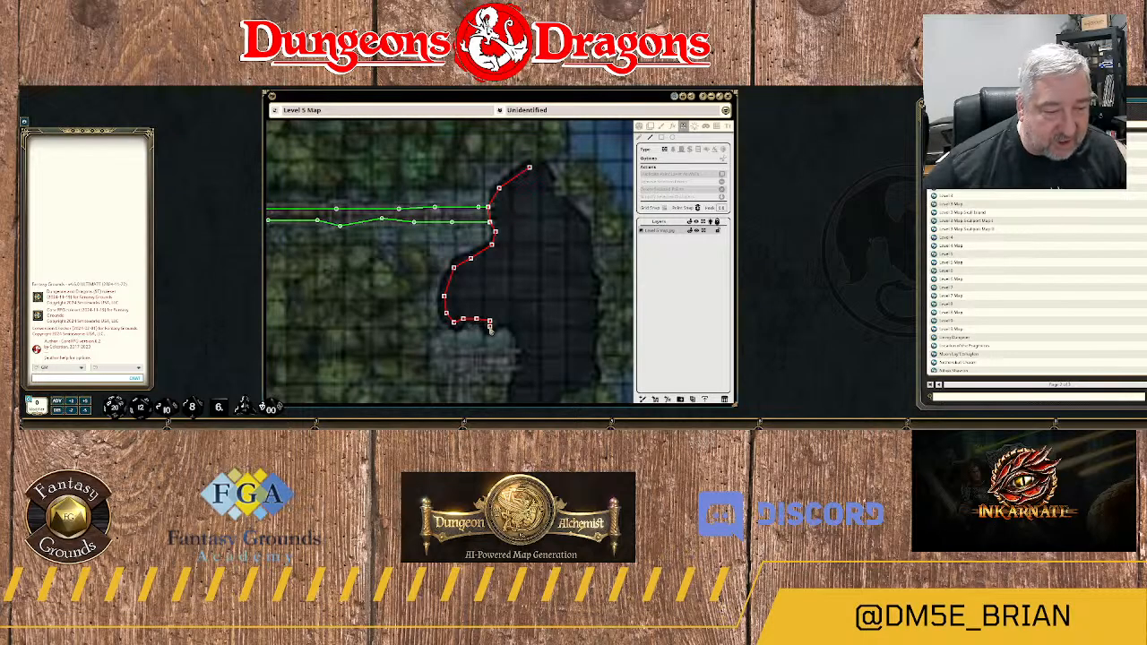
{"action": "left_click", "coordinate": [503, 321]}
{"action": "left_click", "coordinate": [515, 322]}
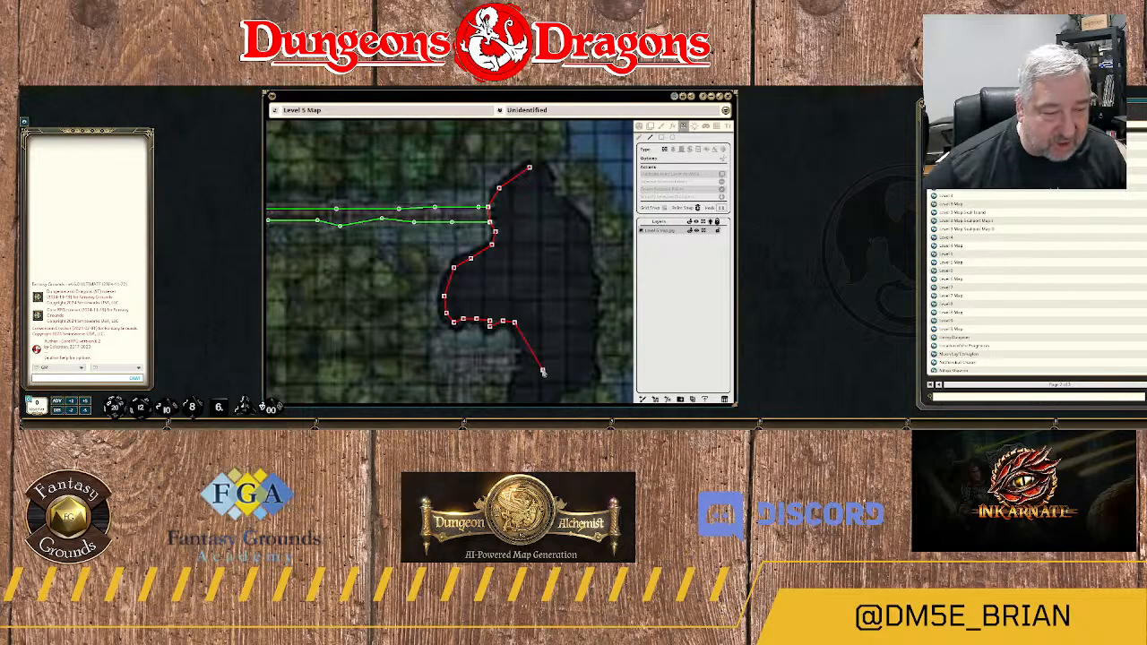
Extend the rock mass wall south past the landing's eastern side to the rock's southern tip.
{"action": "left_click_drag", "start_coordinate": [530, 354], "coordinate": [542, 218]}
{"action": "left_click", "coordinate": [533, 202]}
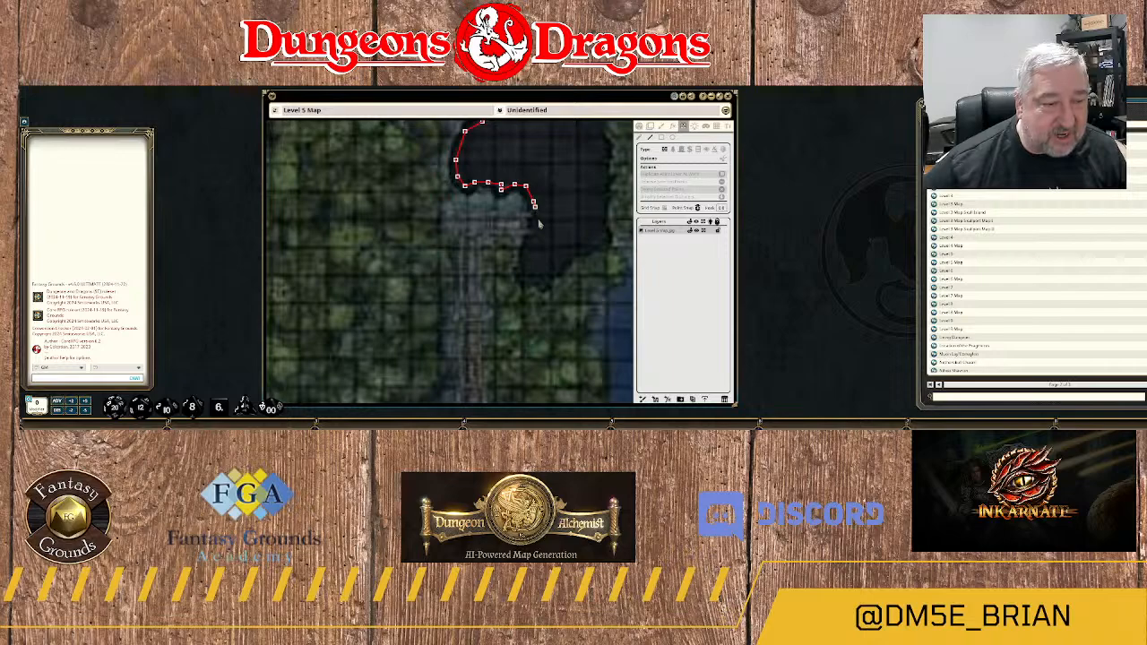
{"action": "left_click", "coordinate": [539, 218]}
{"action": "left_click", "coordinate": [532, 242]}
{"action": "left_click", "coordinate": [524, 260]}
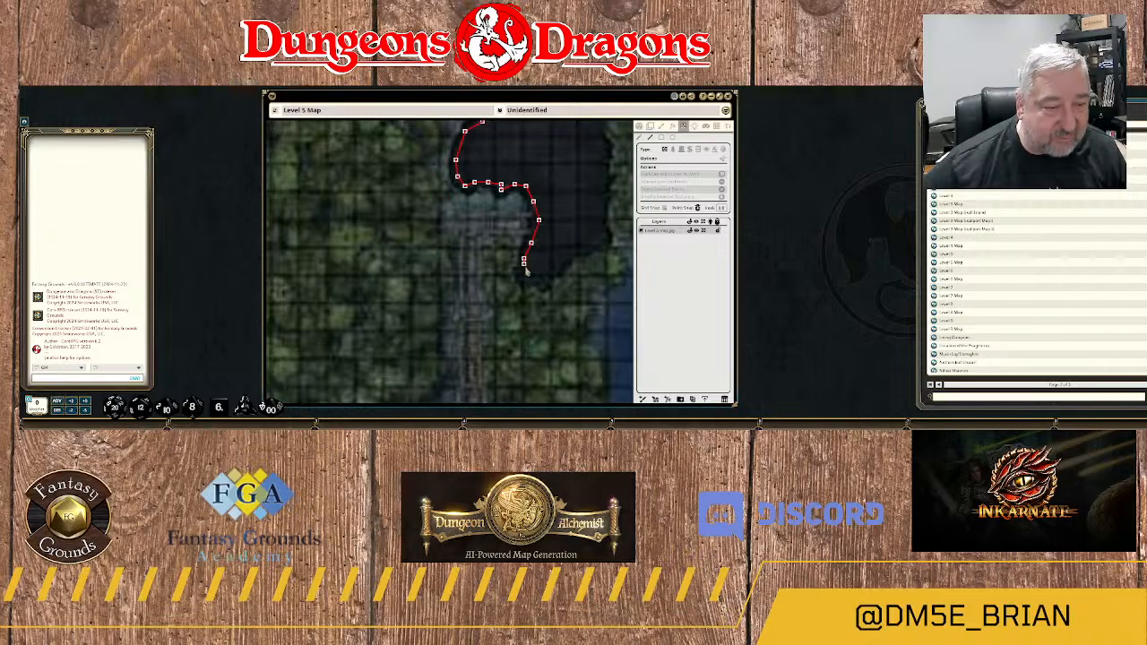
{"action": "left_click", "coordinate": [526, 273]}
{"action": "left_click", "coordinate": [535, 280]}
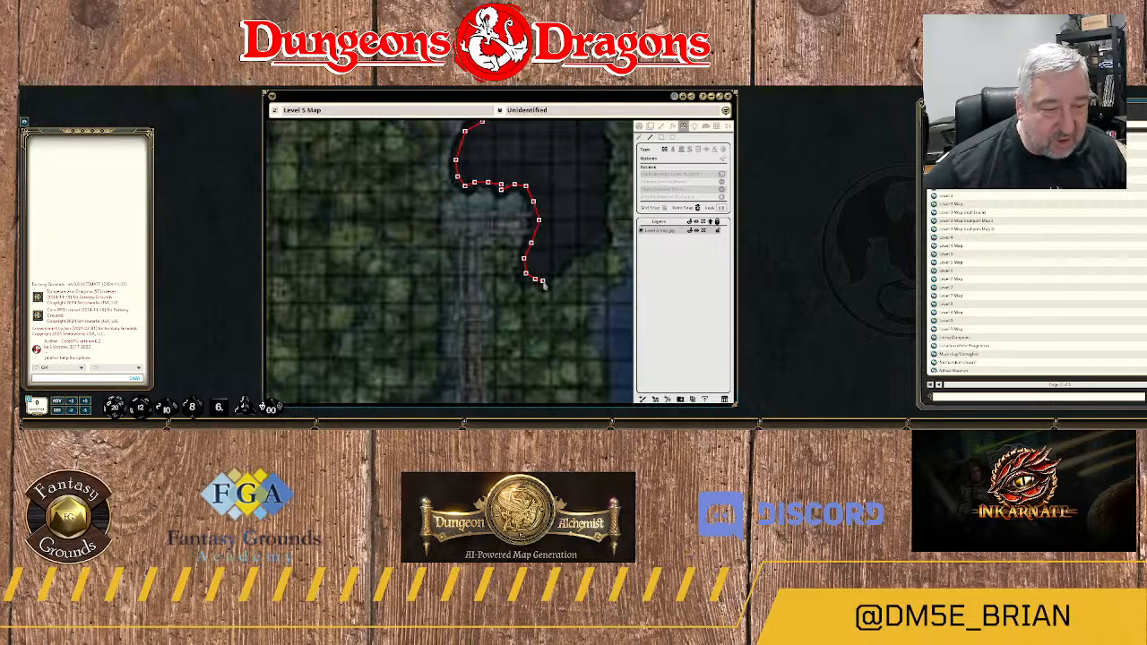
Trace the rock mass wall from its southern tip northeast and up the lower part of its eastern edge.
{"action": "left_click", "coordinate": [556, 267]}
{"action": "left_click", "coordinate": [573, 256]}
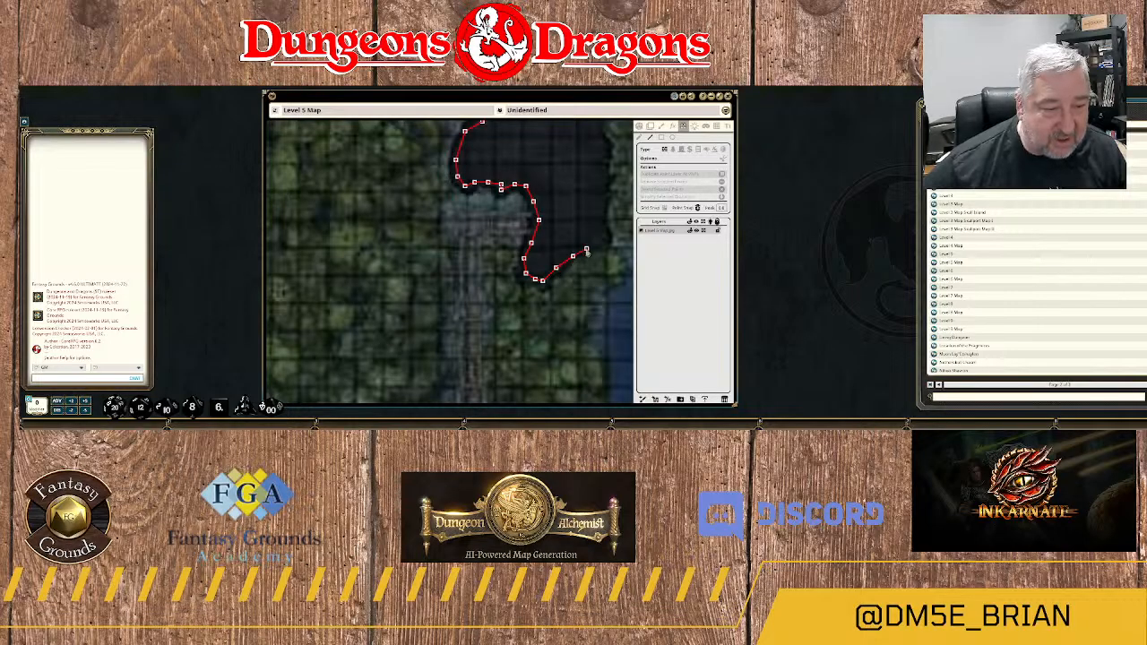
{"action": "left_click", "coordinate": [586, 248]}
{"action": "left_click", "coordinate": [603, 238]}
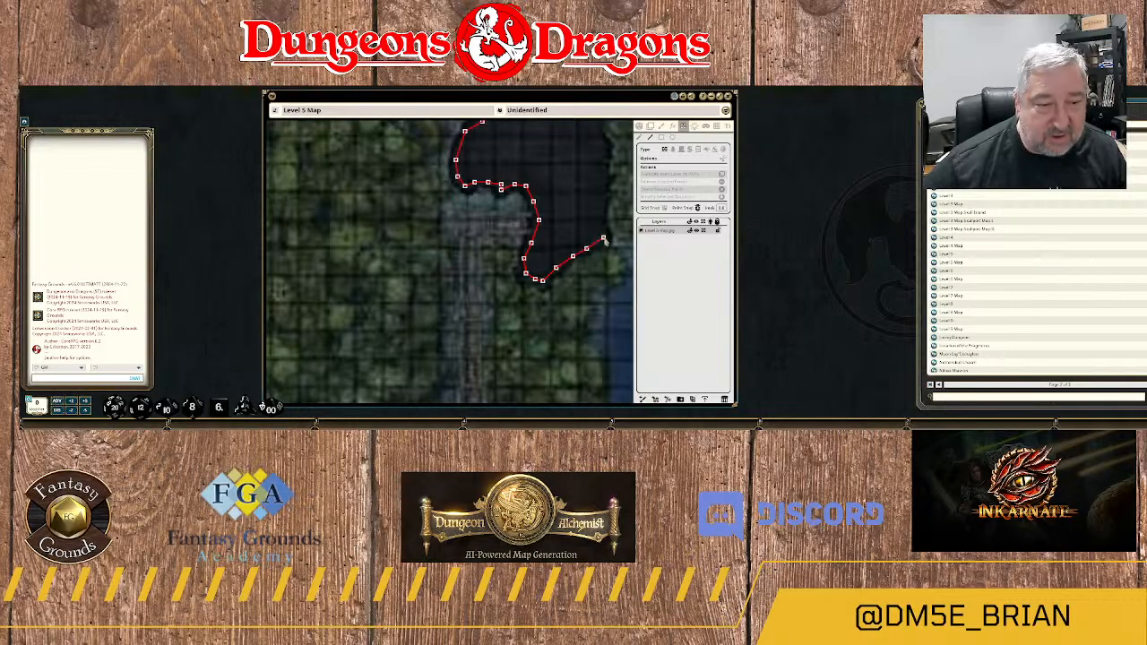
{"action": "left_click", "coordinate": [603, 186]}
{"action": "left_click", "coordinate": [607, 155]}
Finish the rock mass wall by tracing the upper eastern edge back to the northern tip and closing the outline.
{"action": "left_click_drag", "start_coordinate": [610, 149], "coordinate": [589, 264]}
{"action": "left_click", "coordinate": [579, 247]}
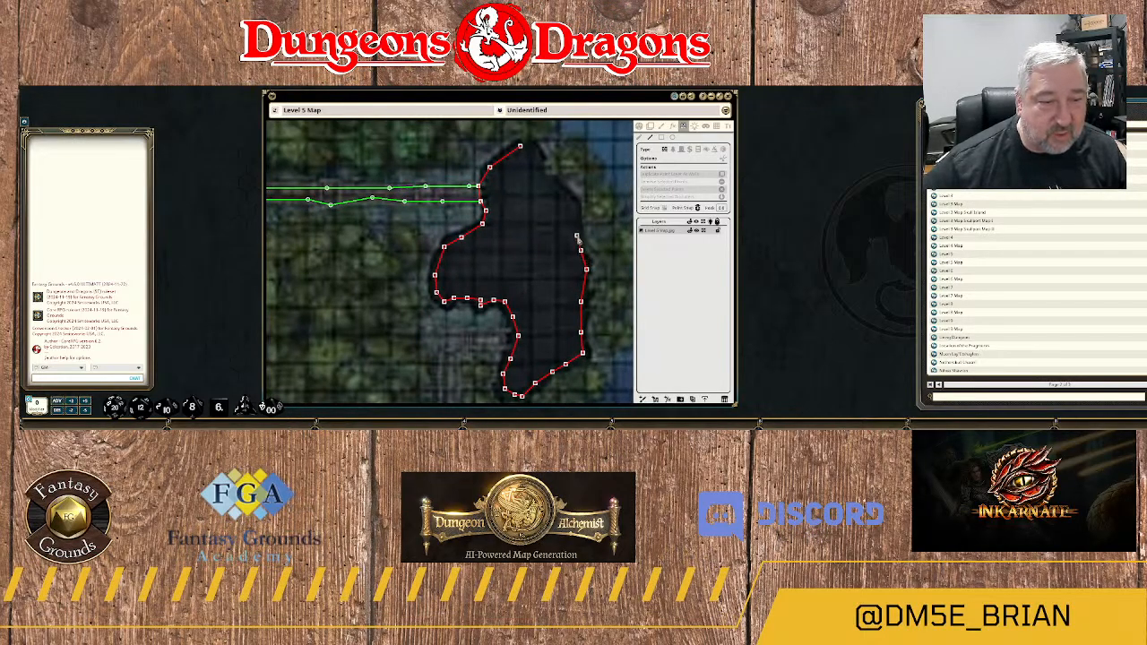
{"action": "left_click", "coordinate": [578, 235]}
{"action": "left_click", "coordinate": [576, 207]}
{"action": "left_click", "coordinate": [554, 181]}
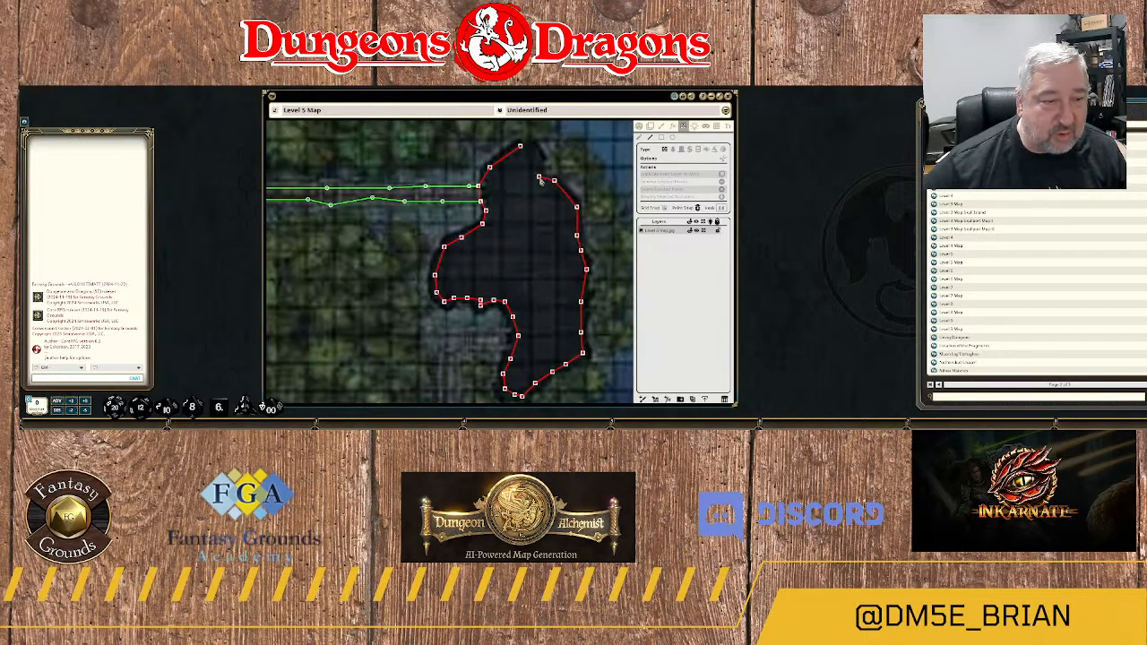
{"action": "left_click", "coordinate": [539, 177]}
{"action": "left_click", "coordinate": [537, 162]}
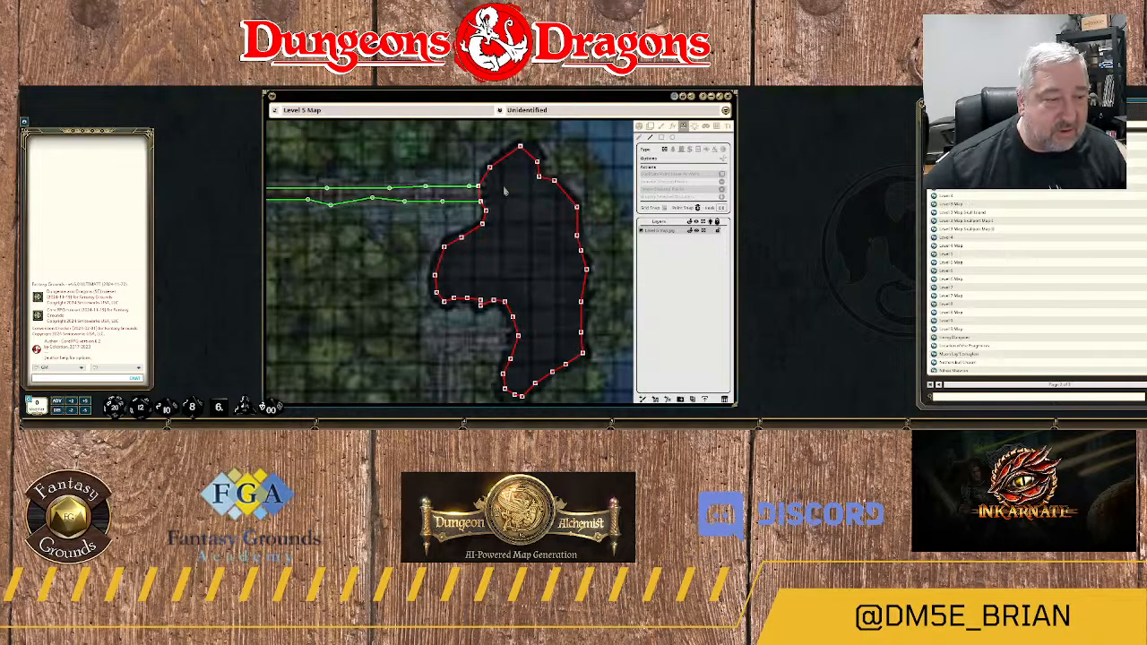
Start a terrain outline at the rock mass's southwestern edge, following the landing's southern edge west and turning south along the walkway's eastern edge.
{"action": "scroll", "coordinate": [489, 196], "scroll_direction": "up", "scroll_amount": 5}
{"action": "scroll", "coordinate": [469, 197], "scroll_direction": "up", "scroll_amount": 2}
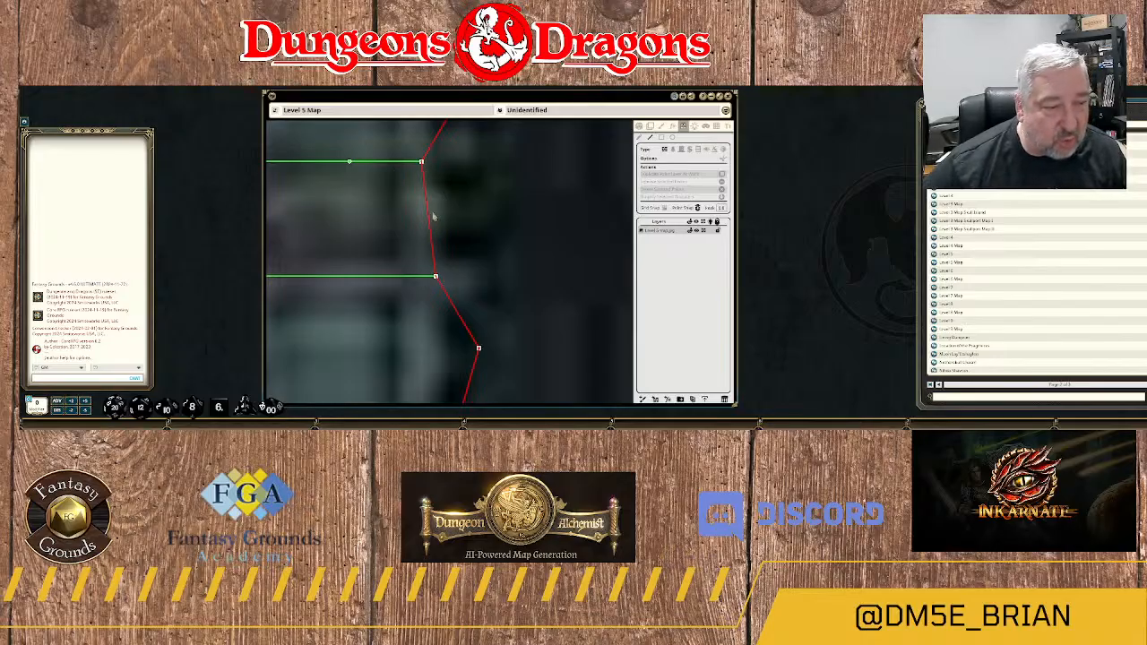
{"action": "scroll", "coordinate": [453, 234], "scroll_direction": "down", "scroll_amount": 7}
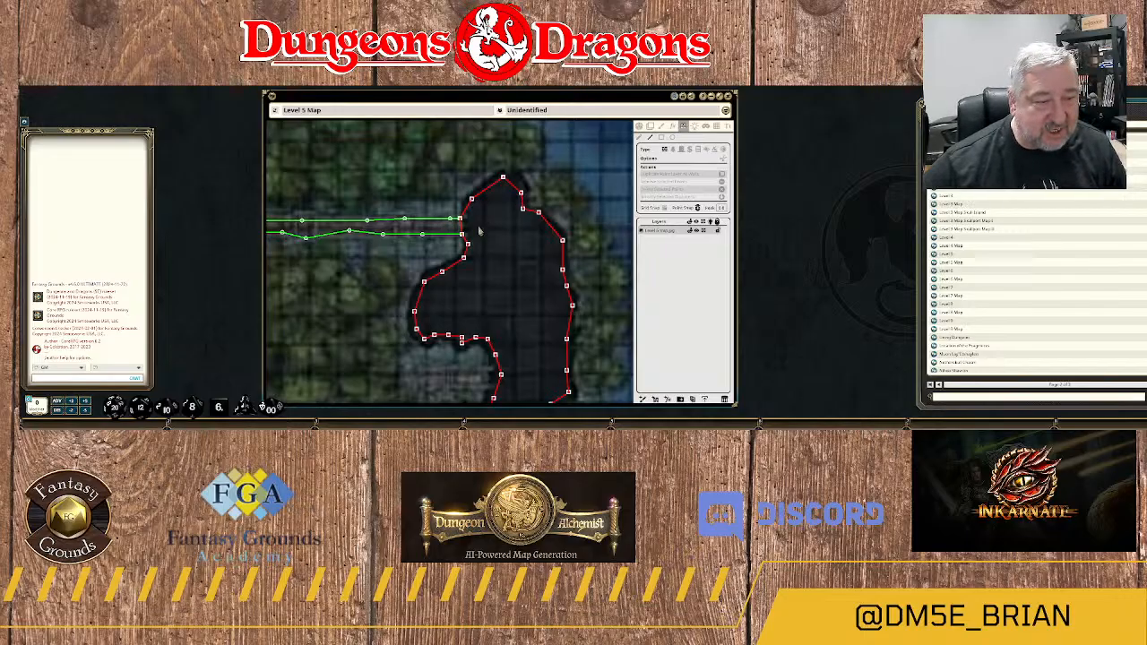
{"action": "scroll", "coordinate": [533, 247], "scroll_direction": "down", "scroll_amount": 3}
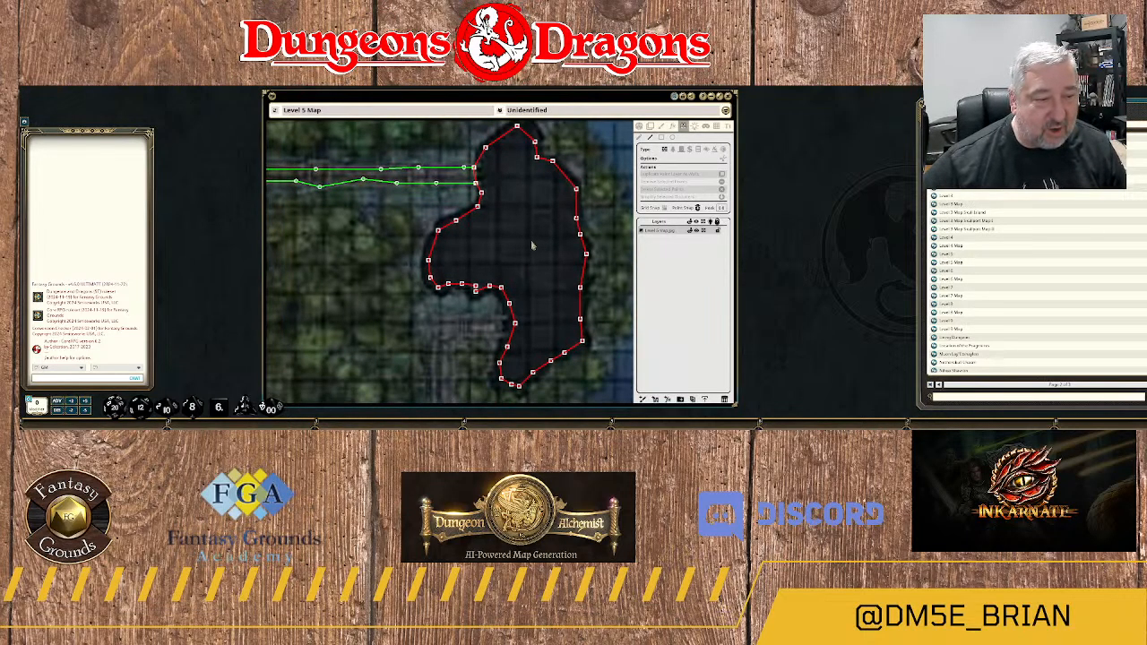
{"action": "scroll", "coordinate": [532, 248], "scroll_direction": "down", "scroll_amount": 6}
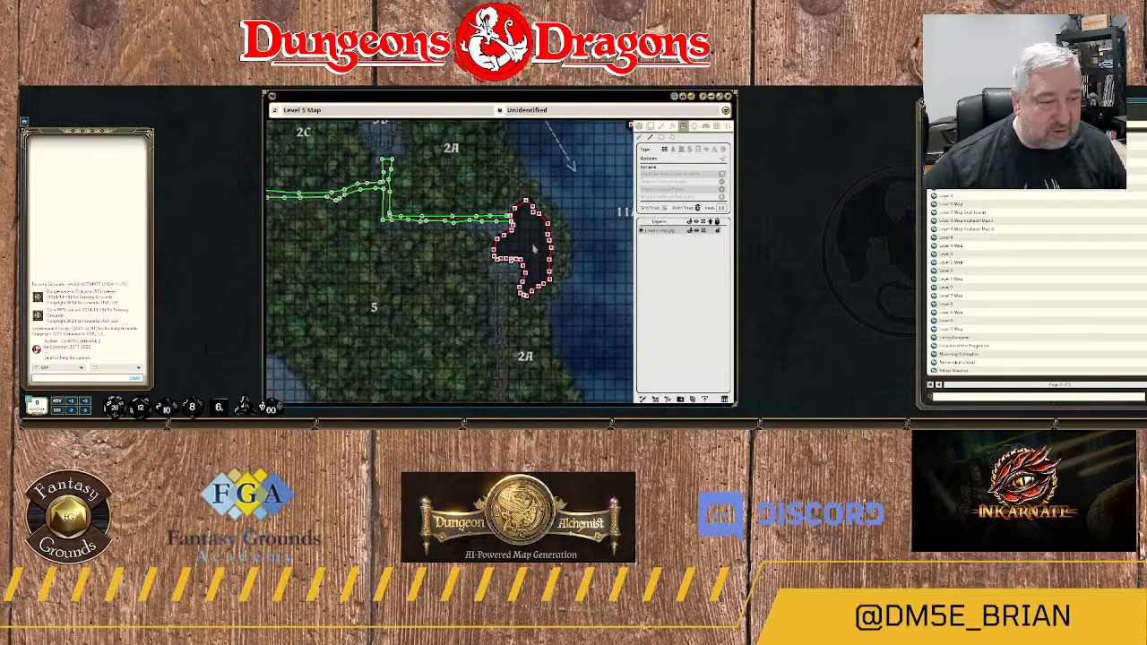
{"action": "scroll", "coordinate": [533, 248], "scroll_direction": "up", "scroll_amount": 4}
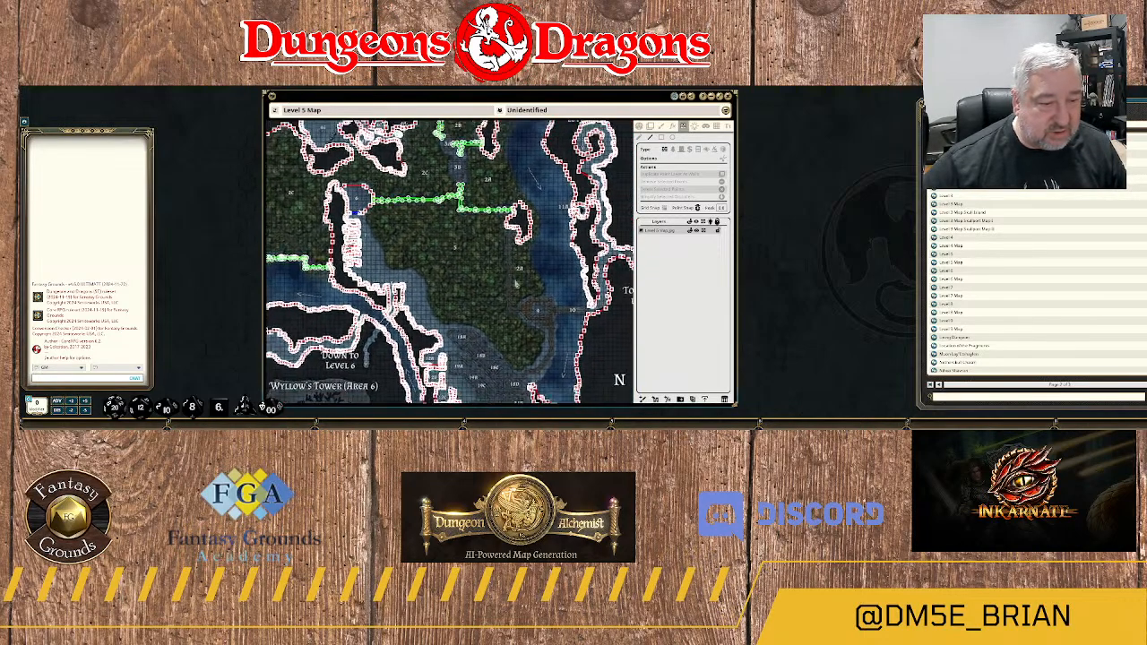
{"action": "scroll", "coordinate": [520, 238], "scroll_direction": "up", "scroll_amount": 2}
{"action": "left_click_drag", "start_coordinate": [516, 208], "coordinate": [507, 251]}
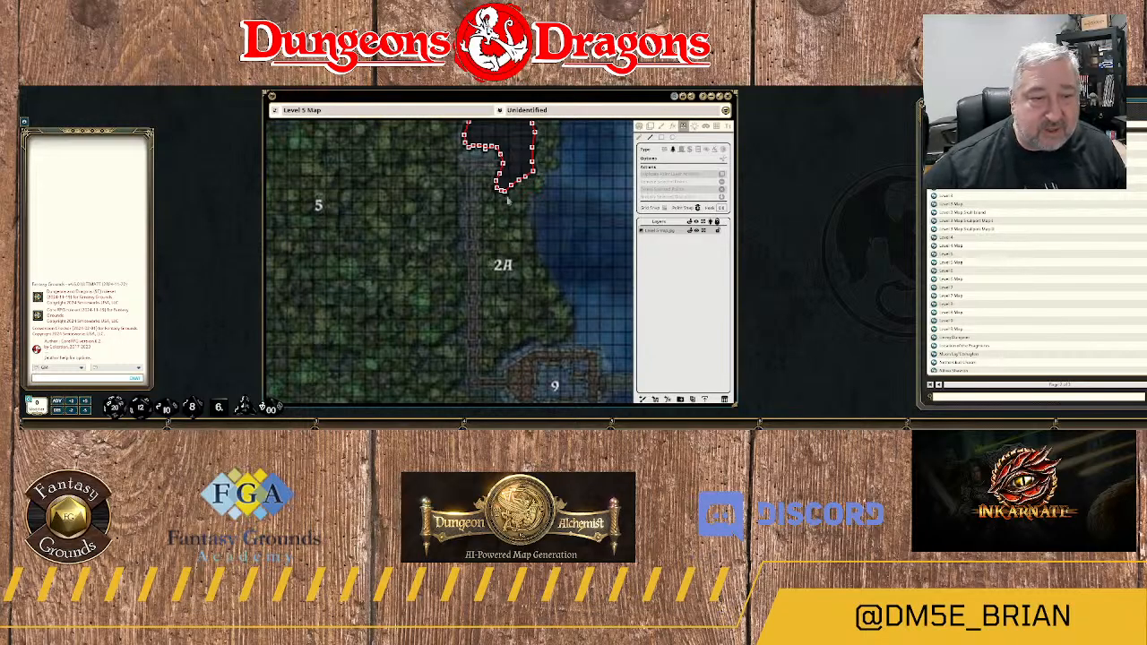
{"action": "scroll", "coordinate": [479, 178], "scroll_direction": "up", "scroll_amount": 3}
{"action": "left_click_drag", "start_coordinate": [473, 148], "coordinate": [493, 228]}
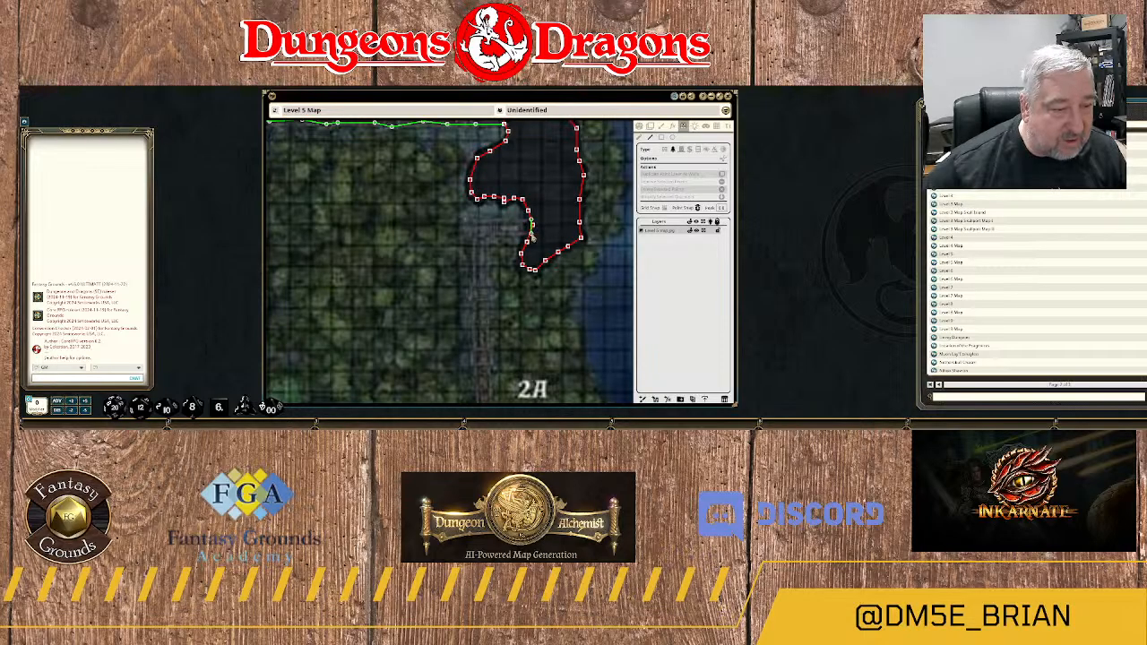
{"action": "left_click_drag", "start_coordinate": [531, 235], "coordinate": [485, 240]}
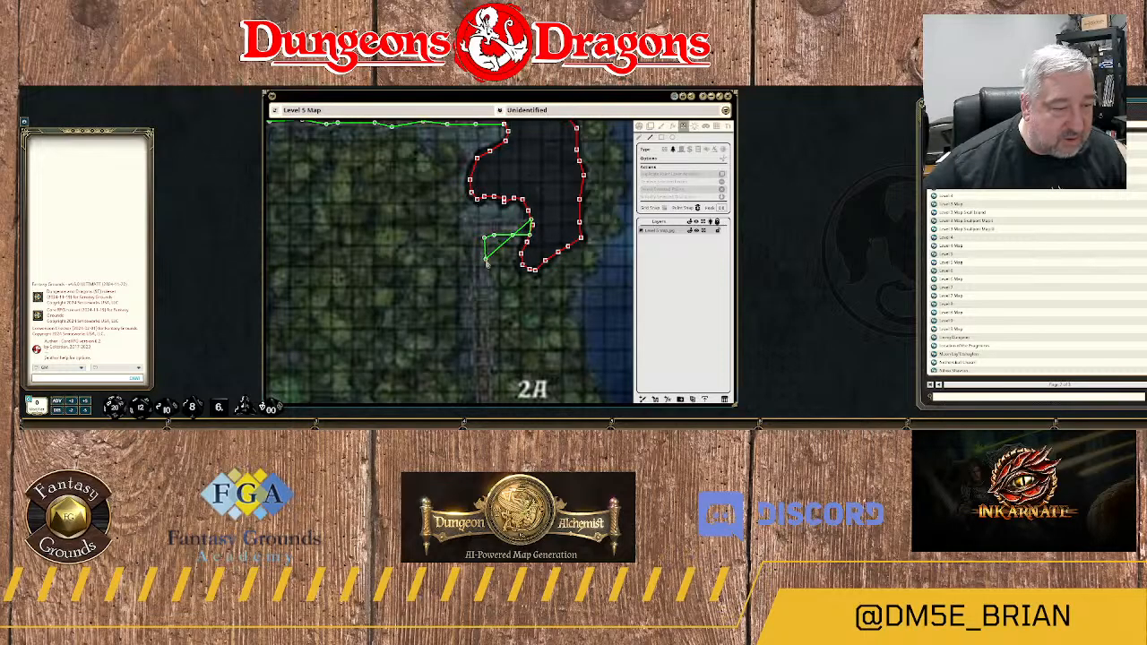
{"action": "left_click", "coordinate": [486, 279]}
Continue the terrain outline south along the walkway's eastern edge, past the 2A label toward area 9.
{"action": "left_click_drag", "start_coordinate": [490, 327], "coordinate": [508, 218]}
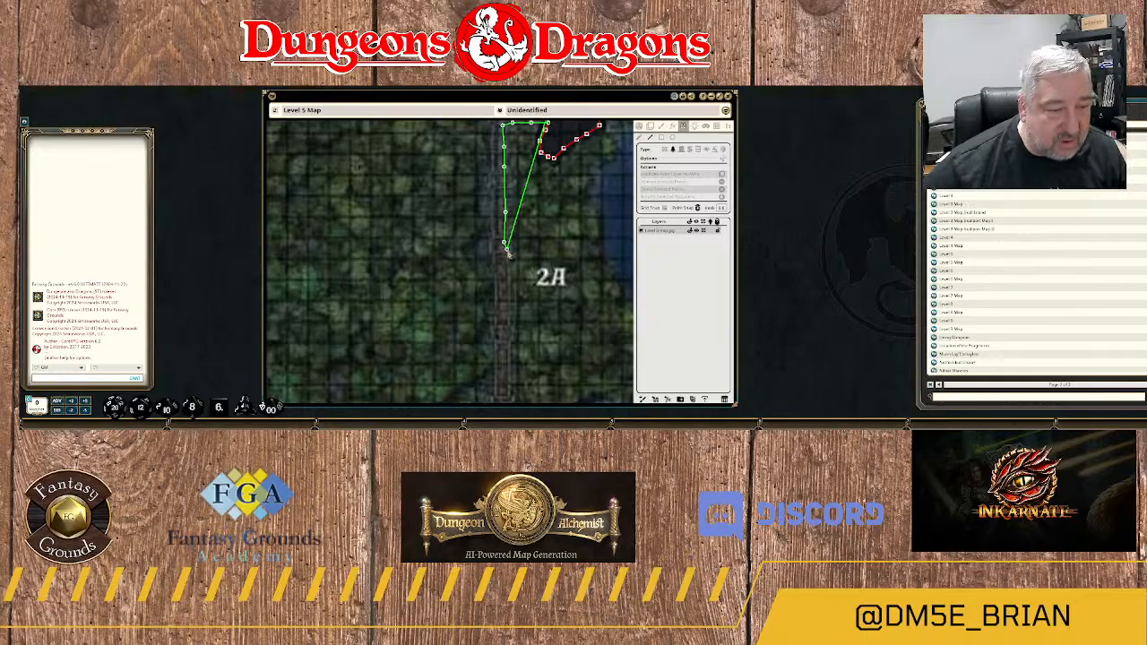
{"action": "left_click", "coordinate": [504, 255]}
{"action": "left_click", "coordinate": [507, 284]}
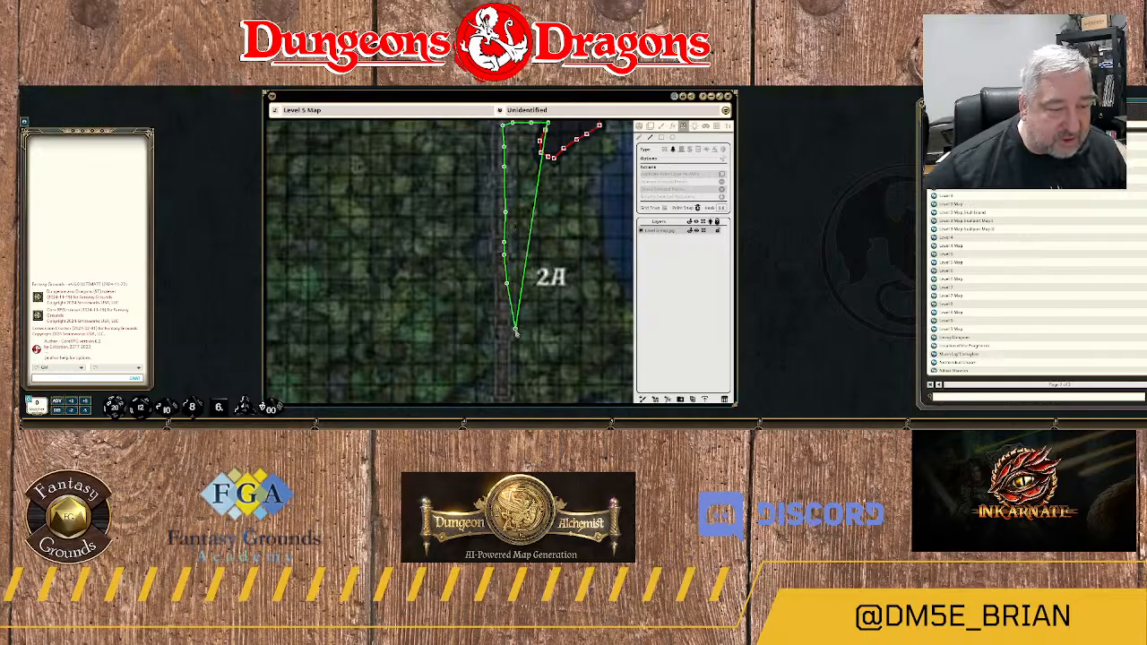
{"action": "left_click_drag", "start_coordinate": [516, 333], "coordinate": [509, 213]}
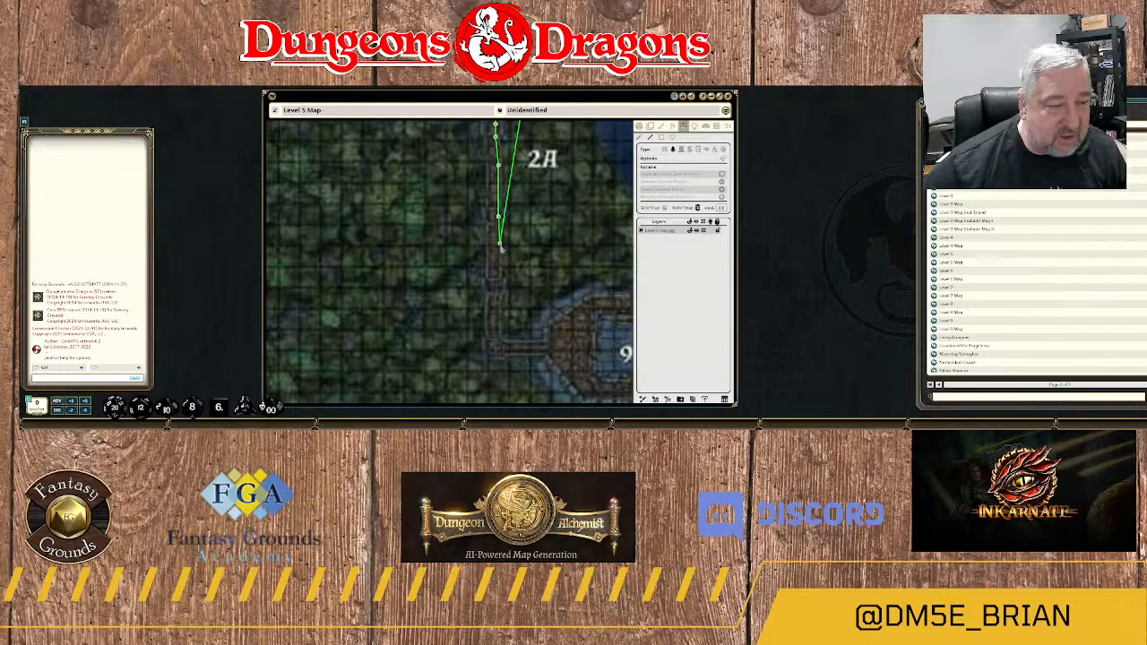
{"action": "left_click", "coordinate": [500, 257]}
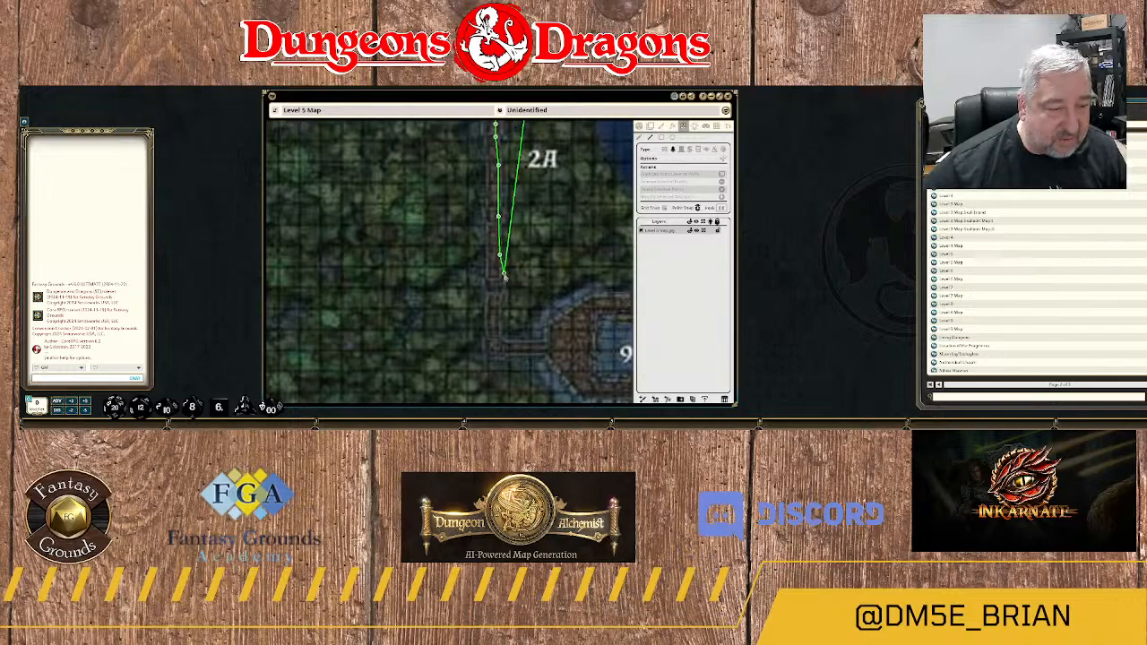
{"action": "left_click", "coordinate": [500, 276]}
Continue the terrain outline down the walkway's eastern edge to its southern corner, and east along the connecting path to area 9.
{"action": "left_click_drag", "start_coordinate": [516, 305], "coordinate": [530, 217]}
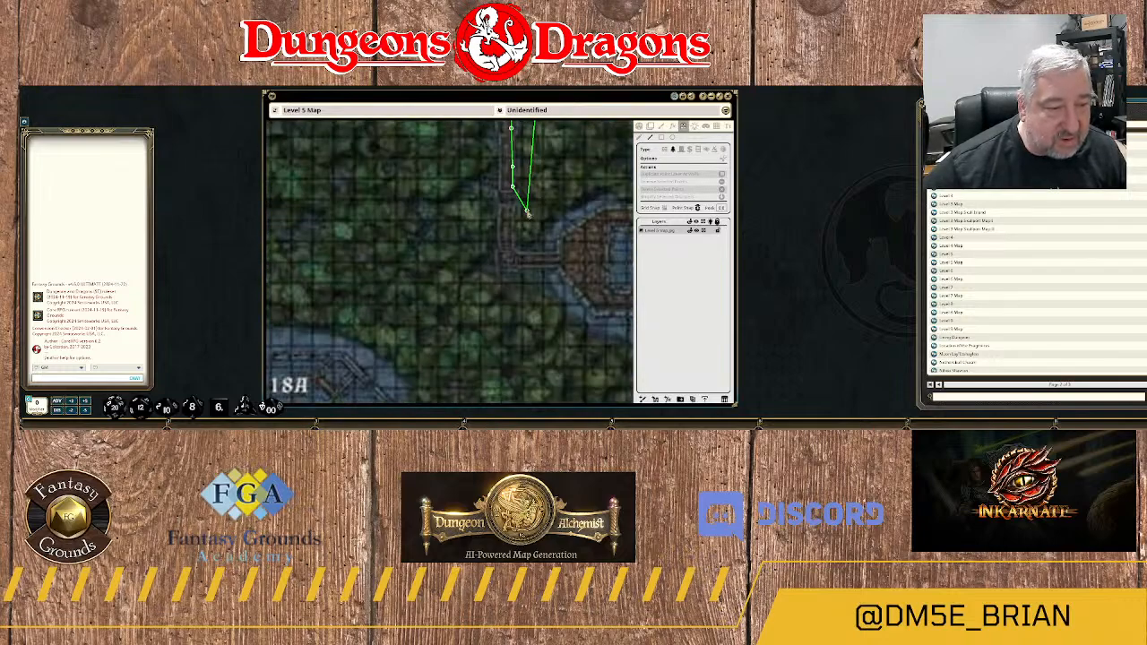
{"action": "left_click", "coordinate": [515, 216]}
{"action": "left_click", "coordinate": [514, 241]}
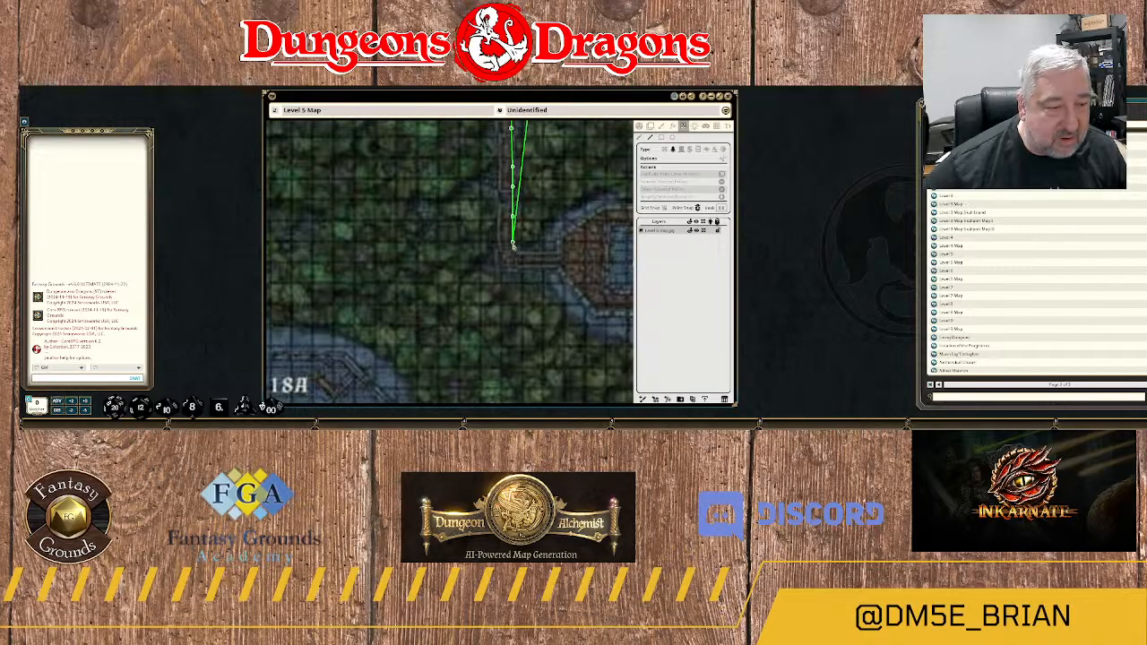
{"action": "left_click", "coordinate": [516, 258]}
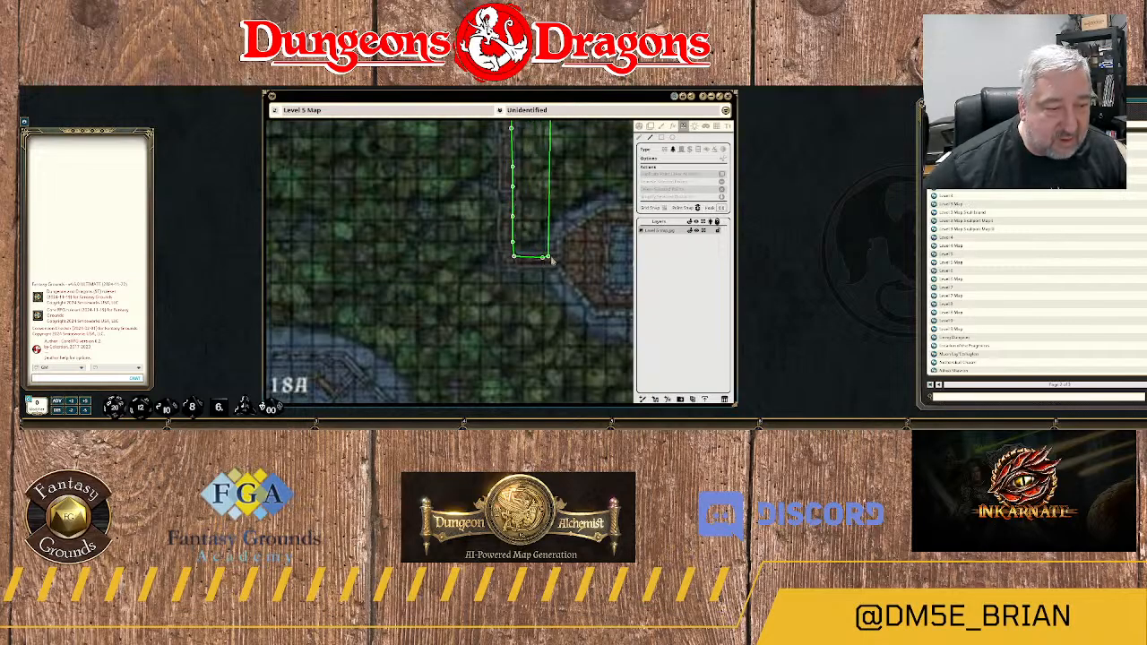
{"action": "left_click", "coordinate": [560, 260]}
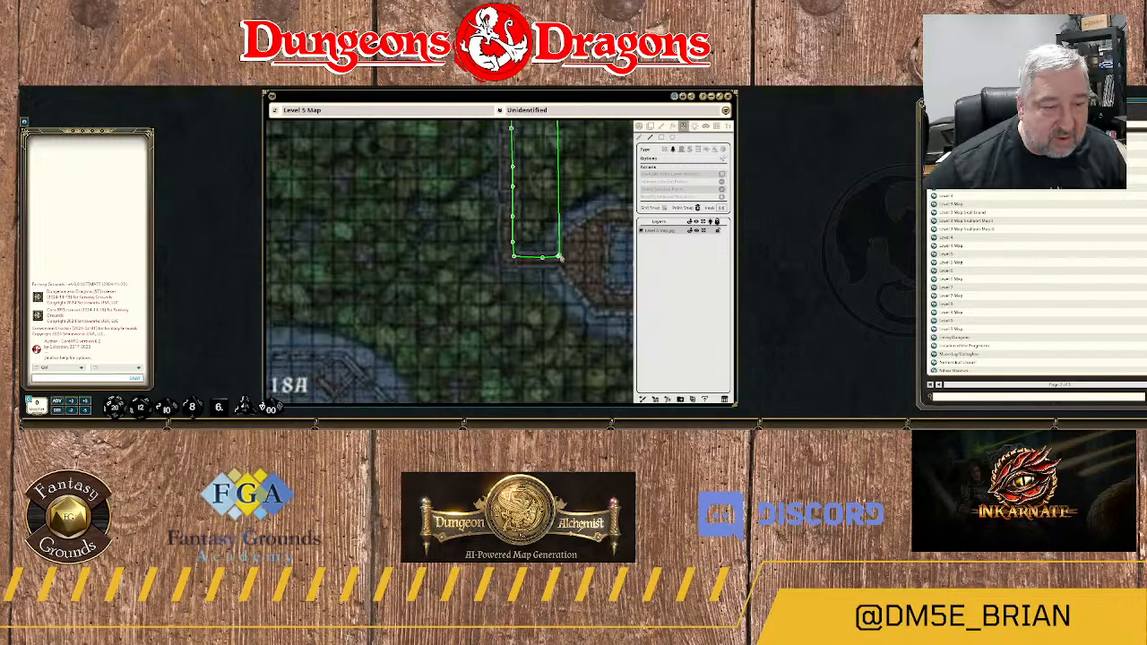
{"action": "left_click", "coordinate": [562, 252]}
{"action": "left_click", "coordinate": [565, 244]}
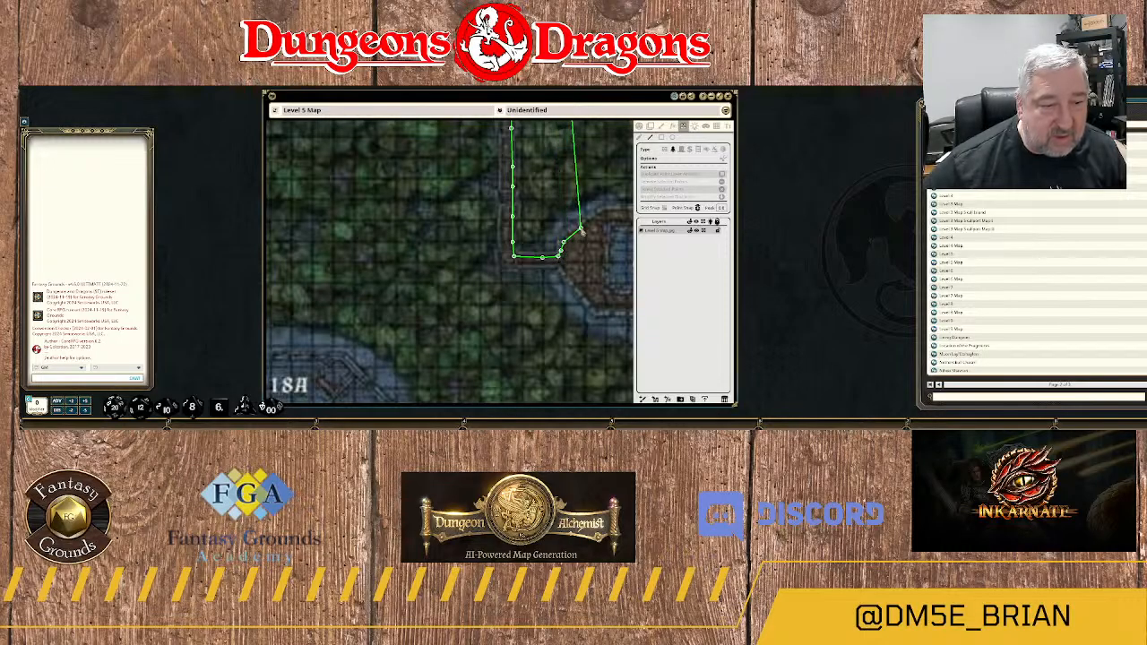
Trace the terrain outline along area 9's northwestern and northern edges to its northeastern corner.
{"action": "left_click", "coordinate": [582, 230]}
{"action": "left_click", "coordinate": [605, 218]}
{"action": "left_click_drag", "start_coordinate": [608, 219], "coordinate": [519, 258]}
{"action": "left_click", "coordinate": [528, 251]}
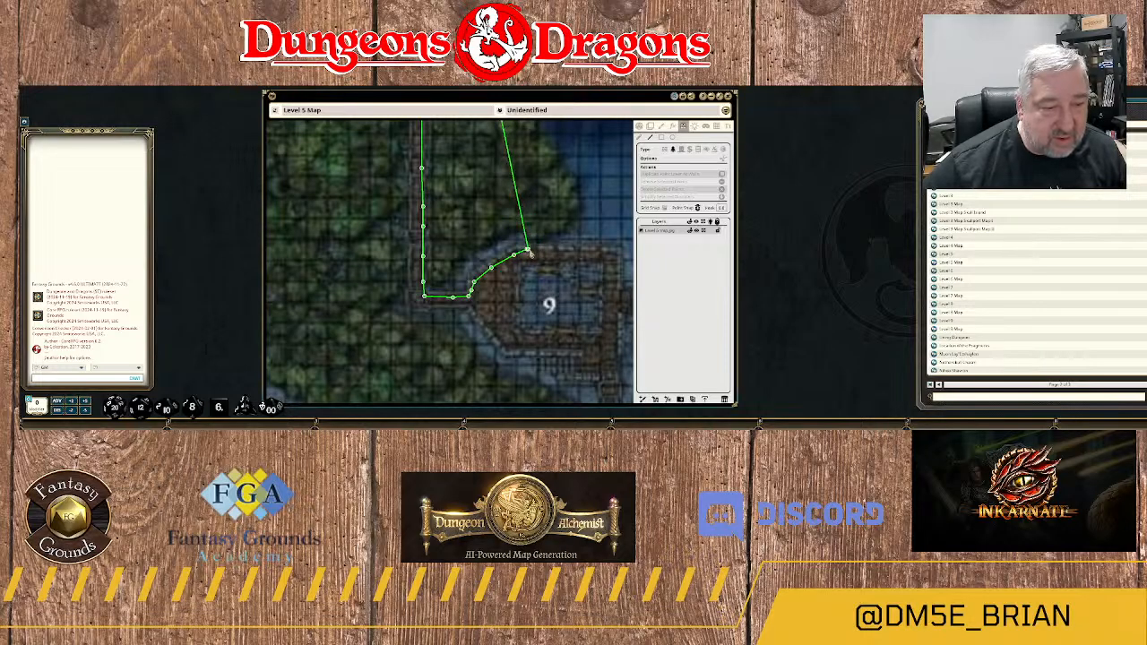
{"action": "left_click", "coordinate": [564, 251]}
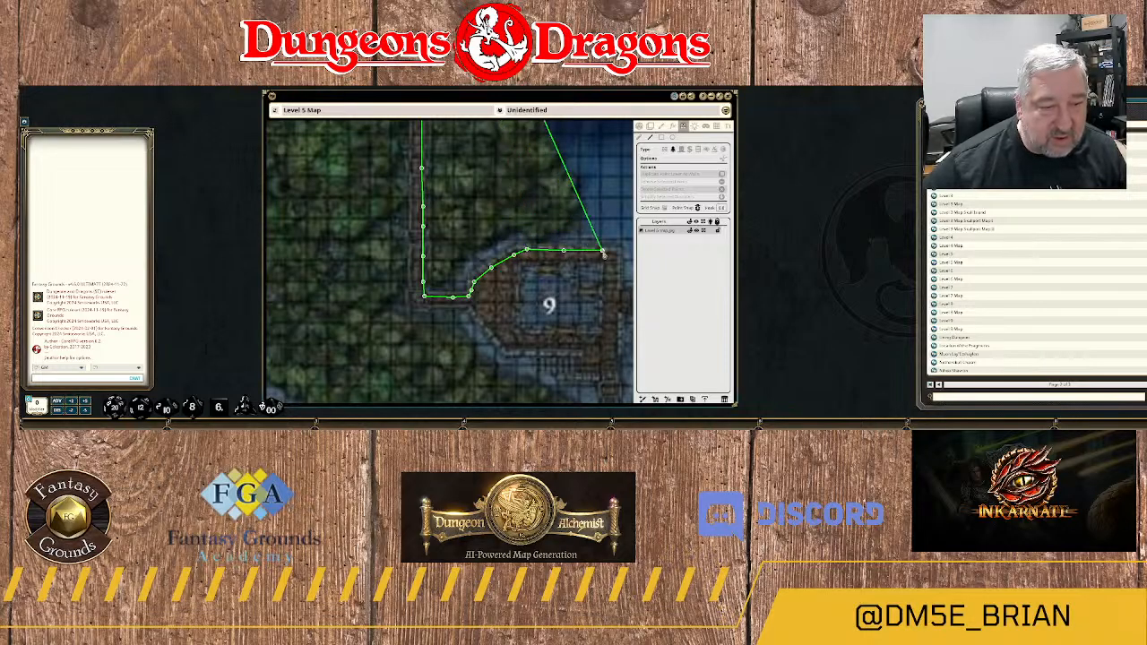
{"action": "left_click", "coordinate": [603, 252]}
{"action": "left_click", "coordinate": [616, 253]}
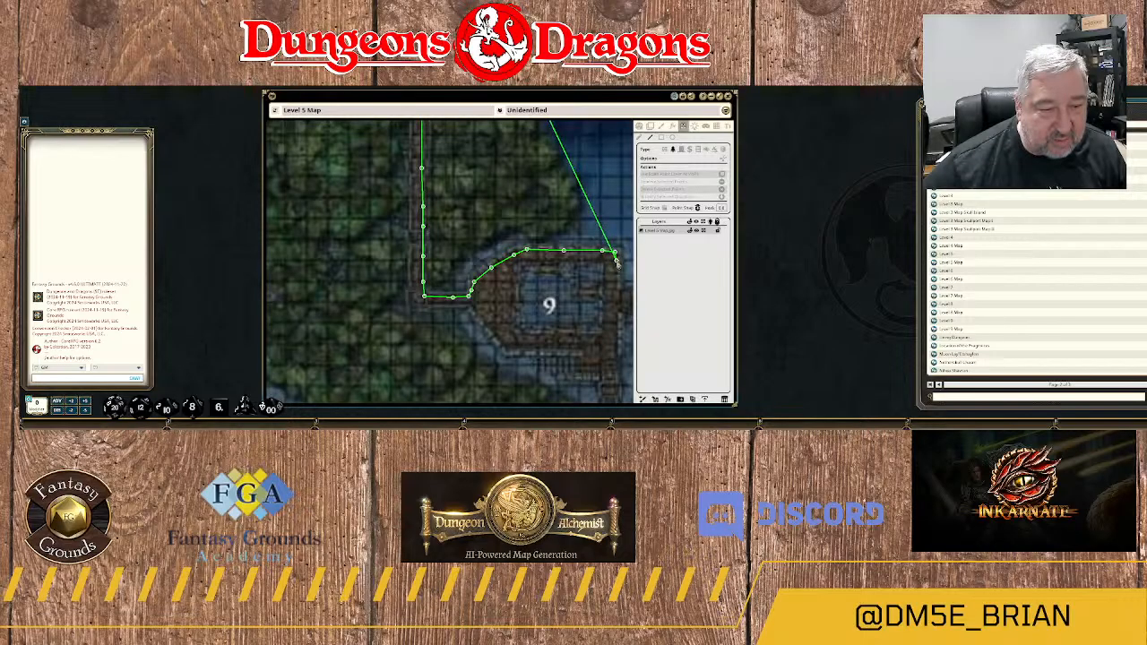
Trace area 9's eastern edge southward, including a short rectangular stub around the western start of the area 10 bridge.
{"action": "left_click", "coordinate": [617, 261]}
{"action": "left_click", "coordinate": [619, 280]}
{"action": "left_click", "coordinate": [615, 302]}
{"action": "left_click_drag", "start_coordinate": [616, 302], "coordinate": [544, 229]}
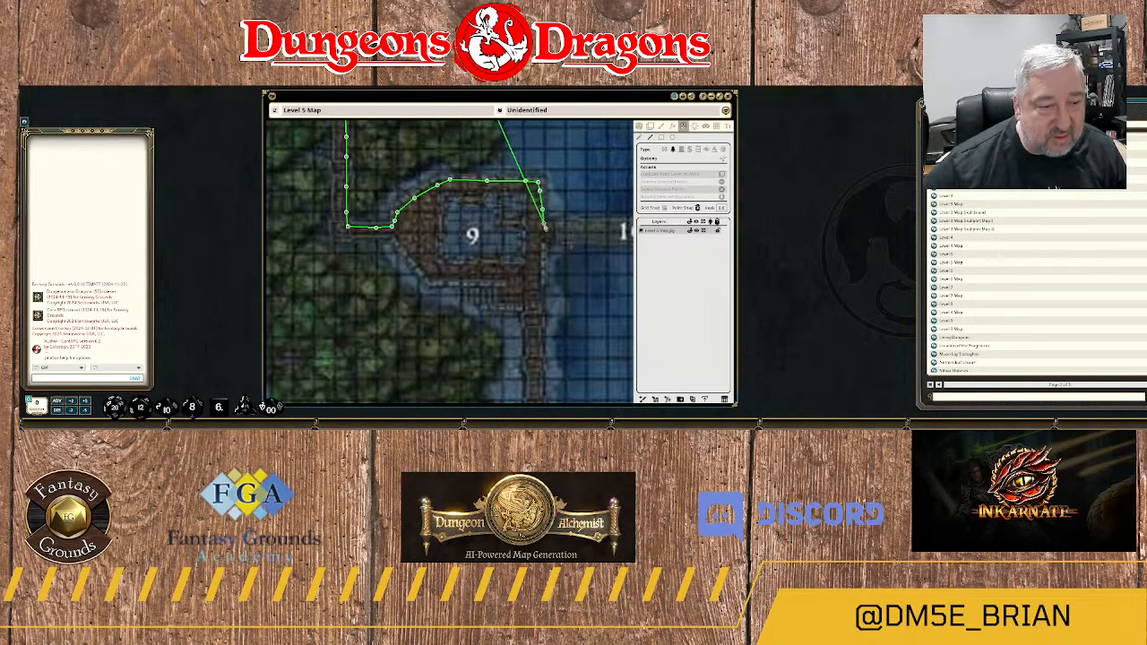
{"action": "left_click_drag", "start_coordinate": [581, 230], "coordinate": [479, 247]}
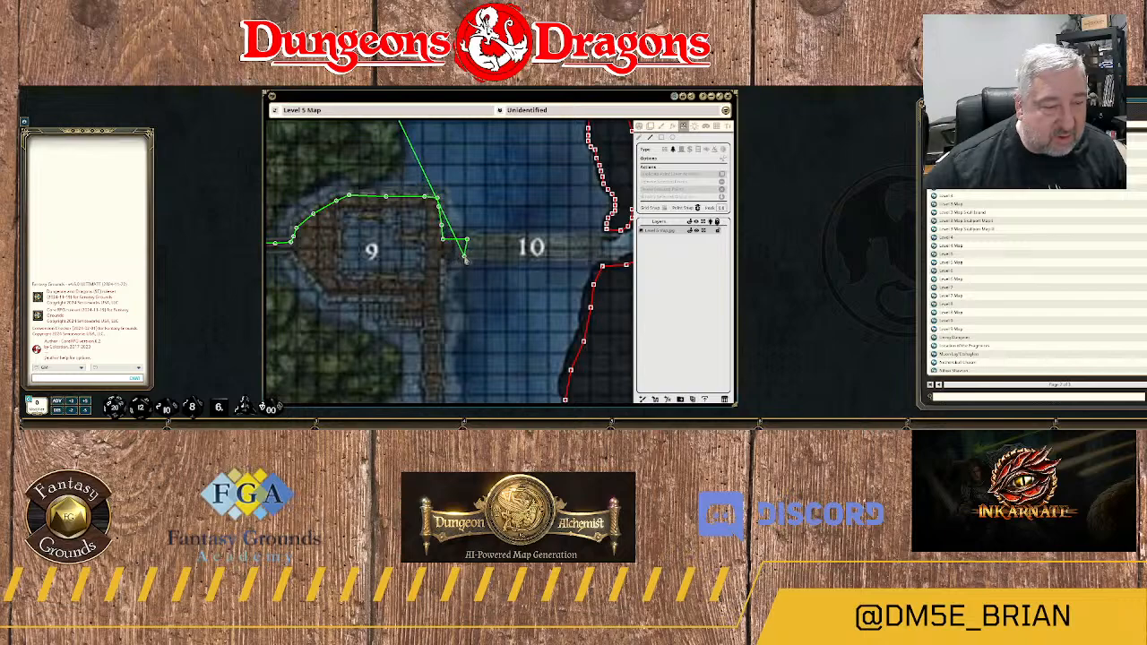
{"action": "left_click", "coordinate": [466, 260]}
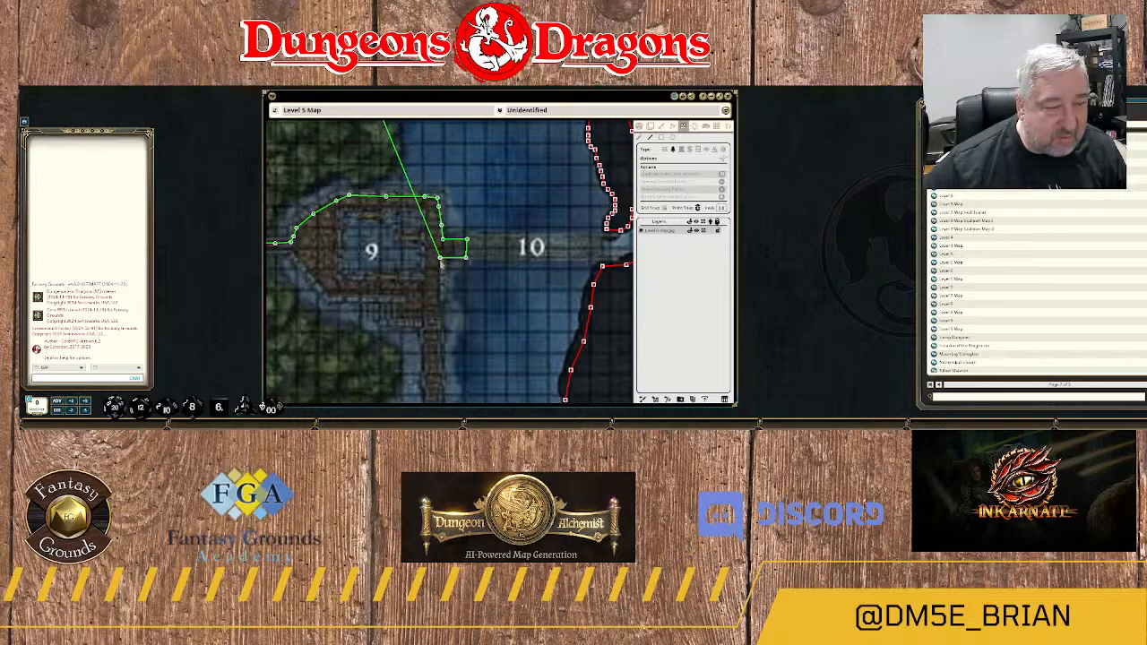
{"action": "left_click", "coordinate": [440, 260]}
{"action": "left_click", "coordinate": [439, 294]}
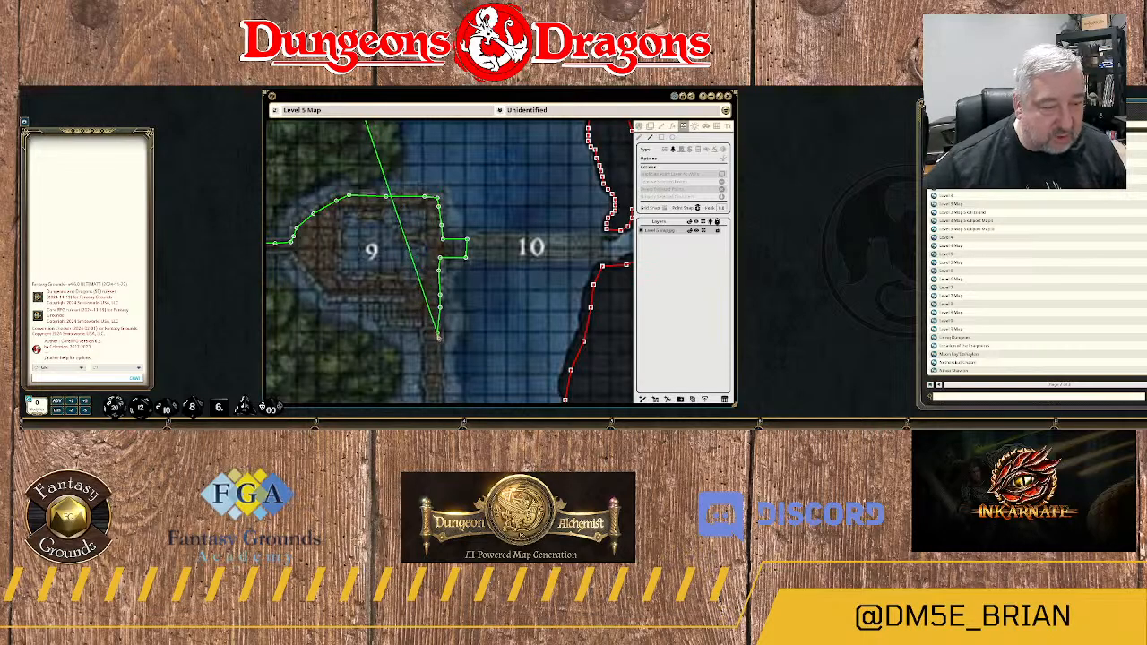
{"action": "left_click", "coordinate": [438, 333]}
Continue the terrain outline down the eastern edge of the riverside walkway south of area 9 to its southwestern bend.
{"action": "left_click_drag", "start_coordinate": [438, 359], "coordinate": [415, 177]}
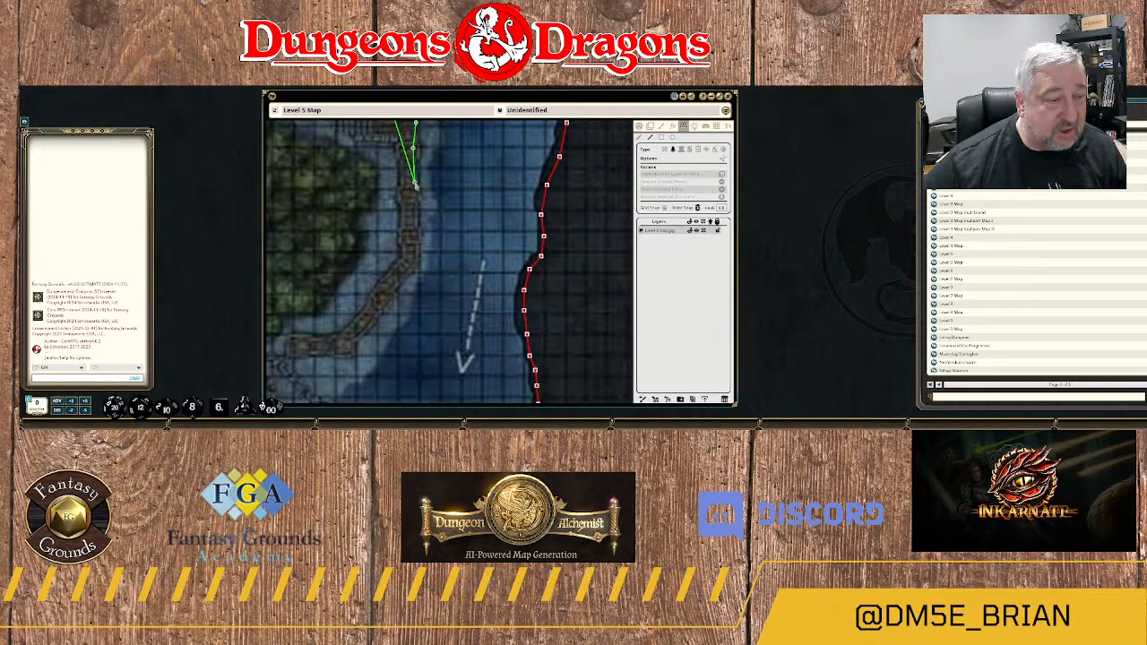
{"action": "left_click", "coordinate": [415, 184]}
{"action": "left_click", "coordinate": [418, 216]}
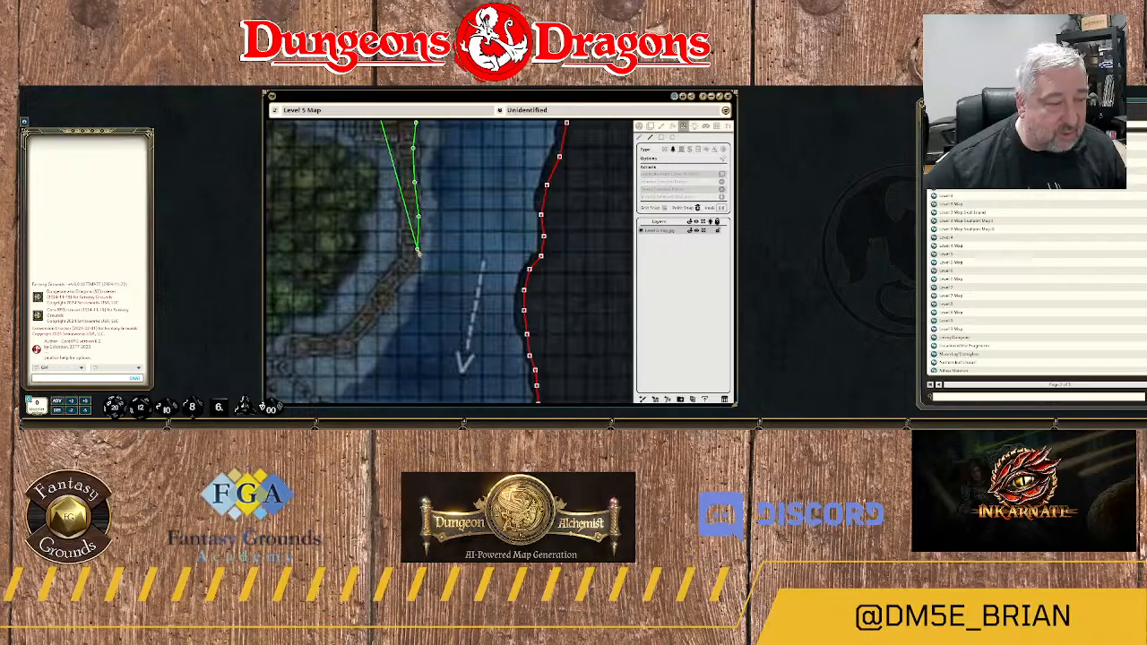
{"action": "left_click", "coordinate": [417, 238]}
{"action": "left_click", "coordinate": [415, 261]}
{"action": "left_click", "coordinate": [404, 274]}
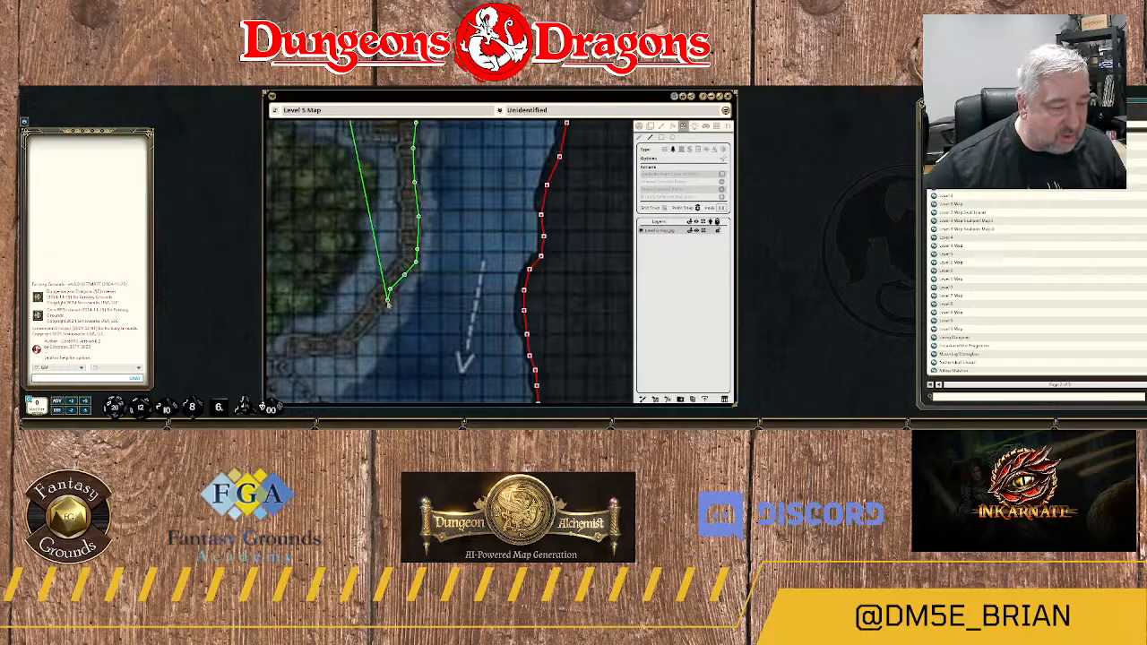
Trace the walkway's outer edge southwest and west, and wrap the outline around its western end above area 18D.
{"action": "left_click_drag", "start_coordinate": [371, 325], "coordinate": [466, 180]}
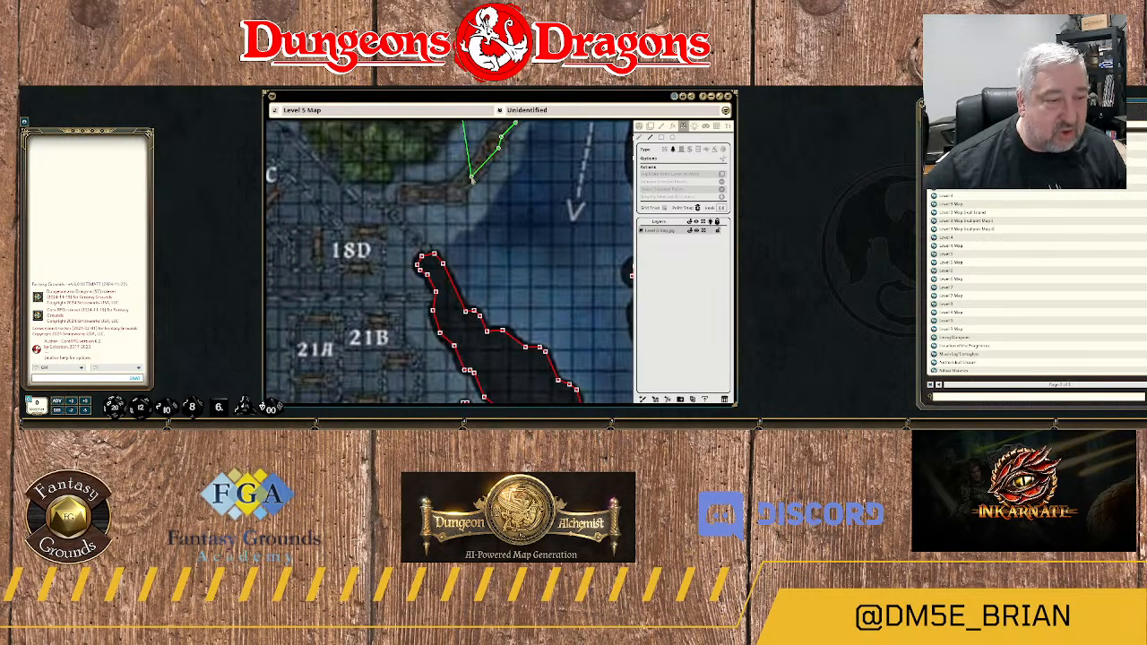
{"action": "left_click", "coordinate": [473, 177]}
{"action": "left_click", "coordinate": [459, 204]}
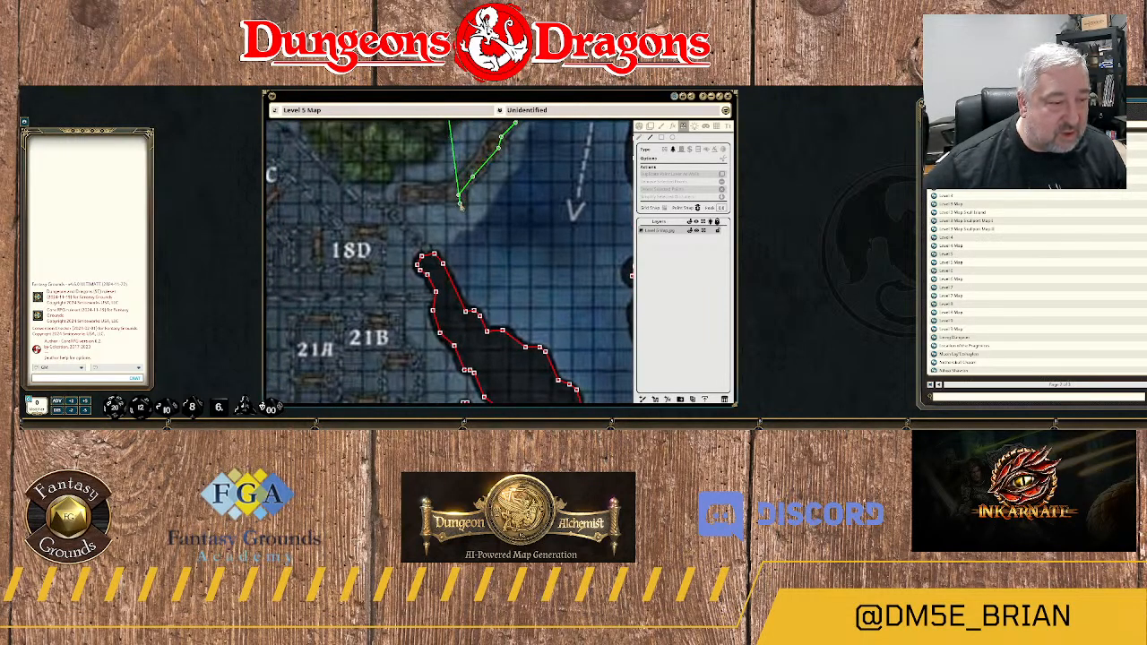
{"action": "left_click", "coordinate": [418, 198]}
{"action": "left_click", "coordinate": [406, 199]}
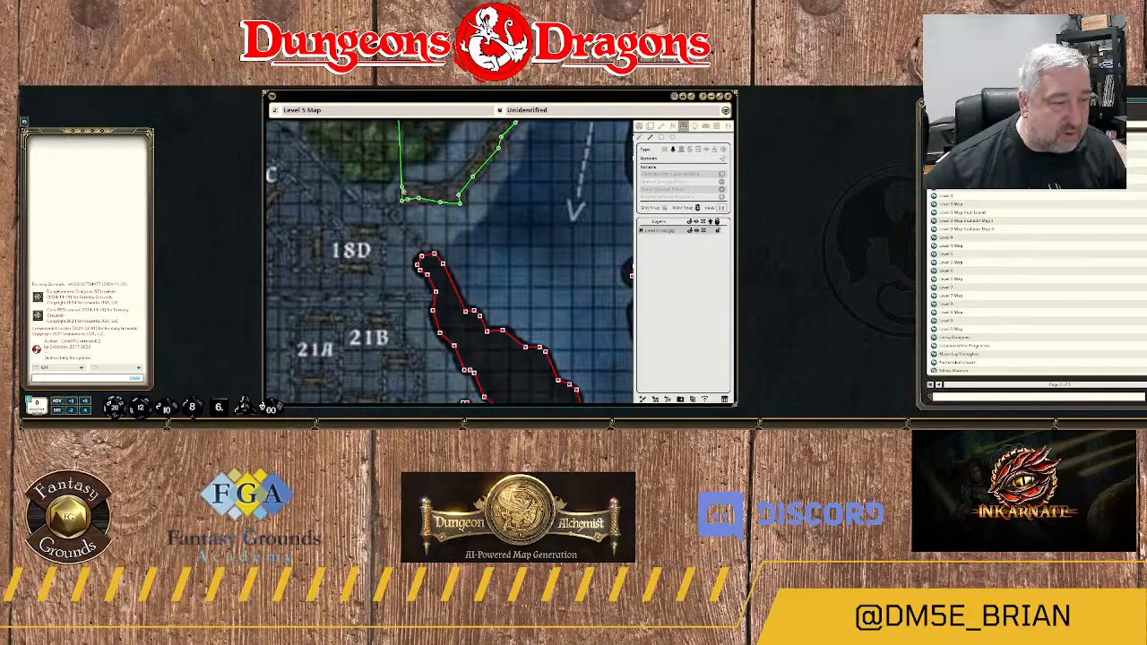
{"action": "left_click", "coordinate": [402, 188]}
Bring the terrain outline back along the walkway's inner edge, east, northeast and north toward area 9.
{"action": "left_click", "coordinate": [449, 186]}
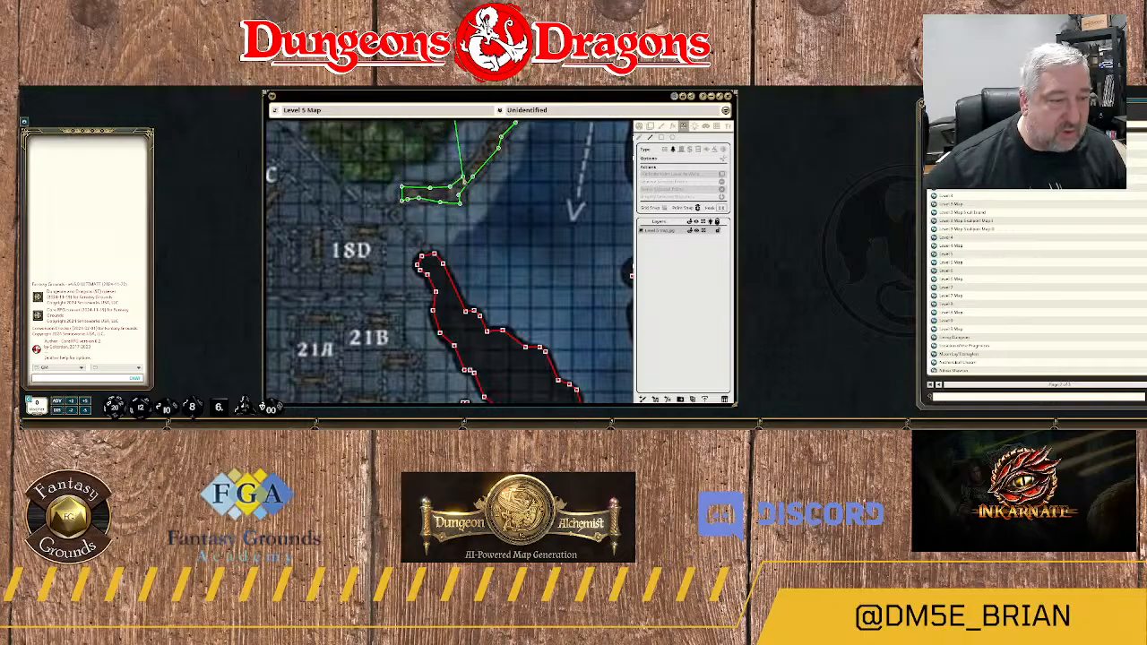
{"action": "left_click", "coordinate": [463, 176]}
{"action": "left_click", "coordinate": [478, 159]}
{"action": "left_click", "coordinate": [492, 138]}
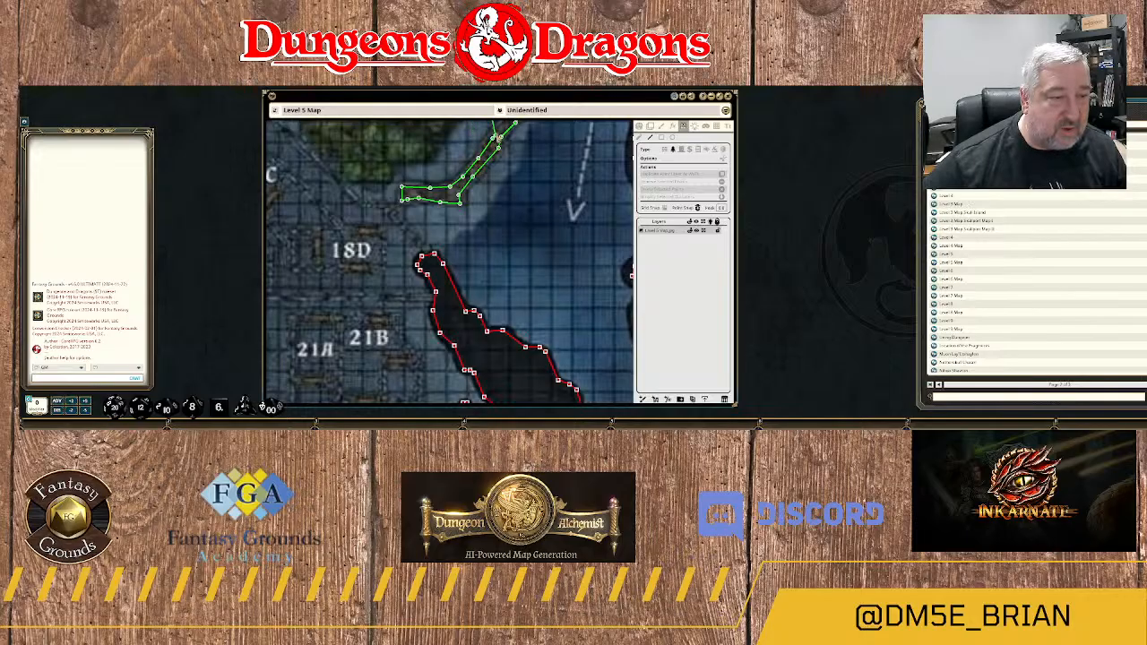
{"action": "left_click_drag", "start_coordinate": [503, 129], "coordinate": [478, 271]}
{"action": "left_click", "coordinate": [486, 255]}
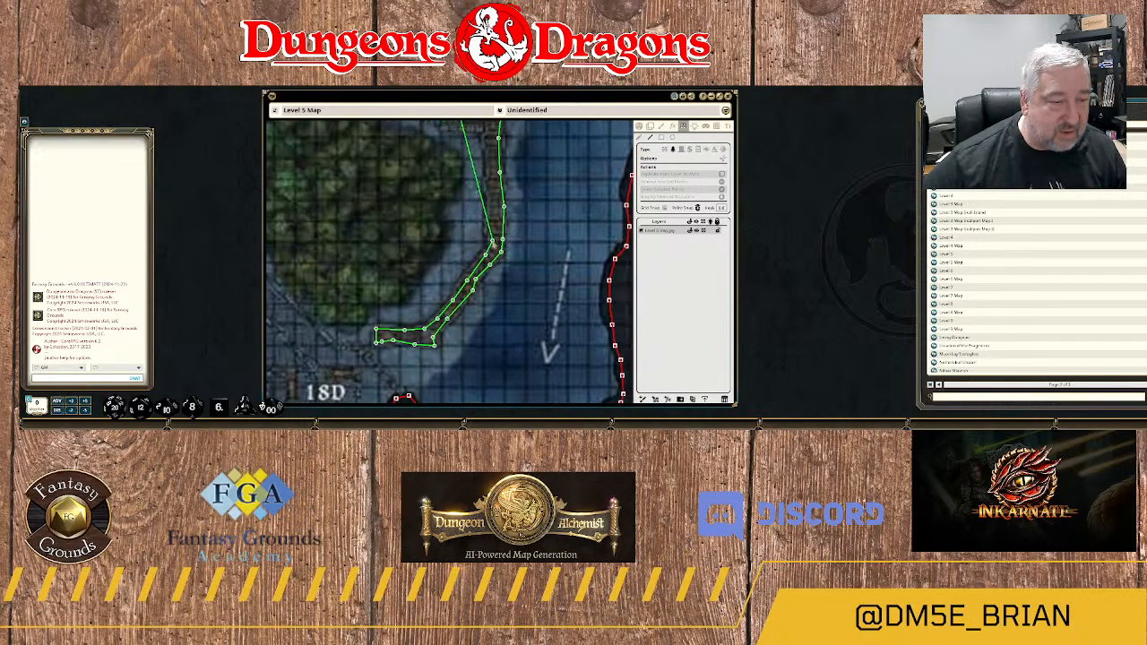
{"action": "left_click", "coordinate": [492, 241]}
{"action": "left_click", "coordinate": [491, 199]}
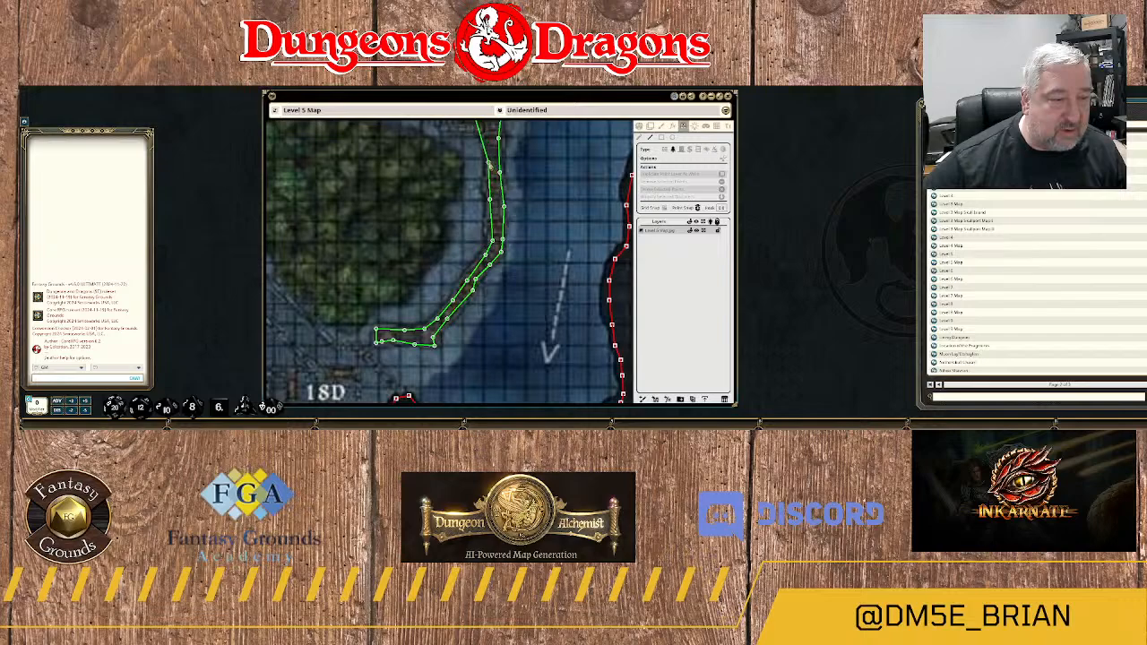
{"action": "left_click", "coordinate": [490, 158]}
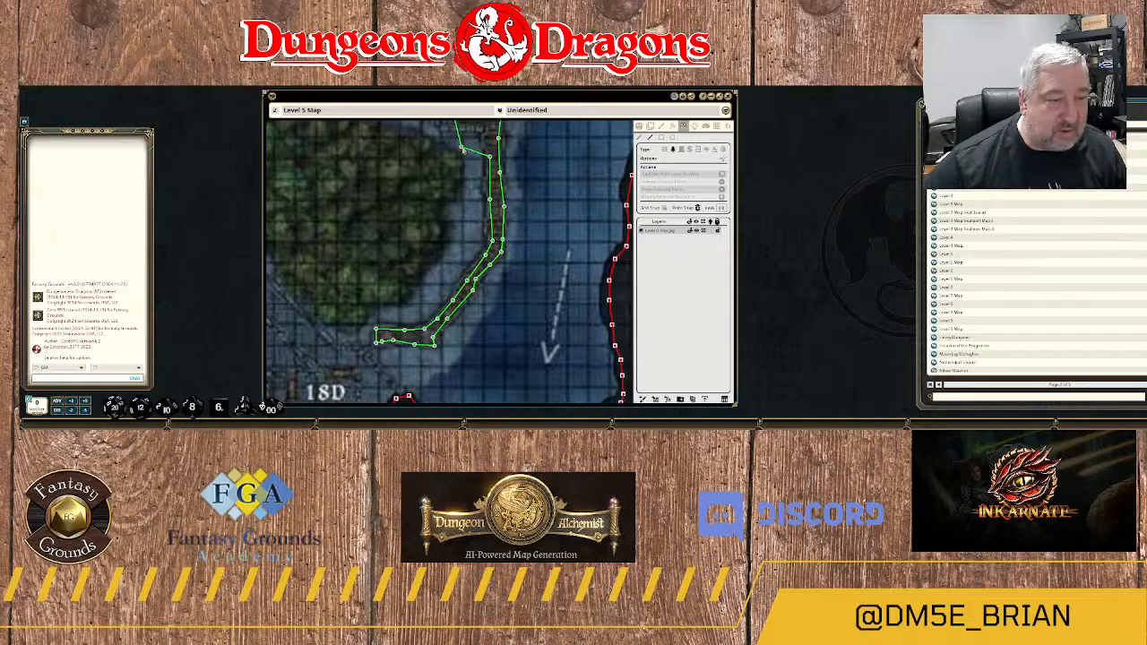
Trace the terrain outline around the stairs on area 9's southern side and west along its southern edge.
{"action": "left_click_drag", "start_coordinate": [464, 146], "coordinate": [471, 265]}
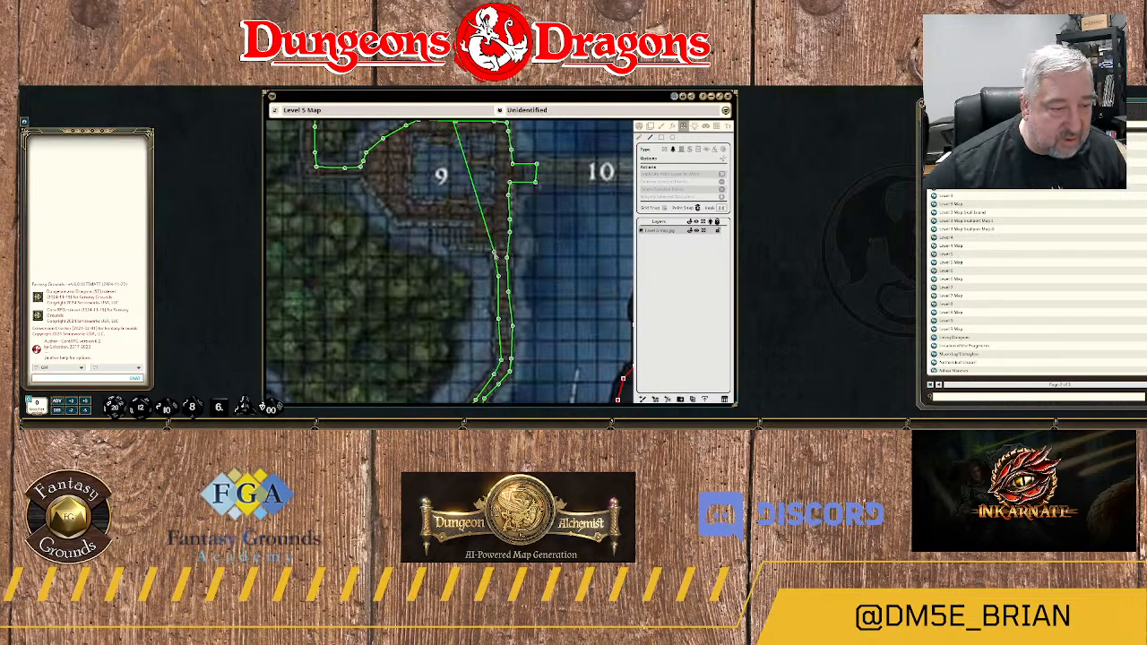
{"action": "left_click", "coordinate": [482, 245]}
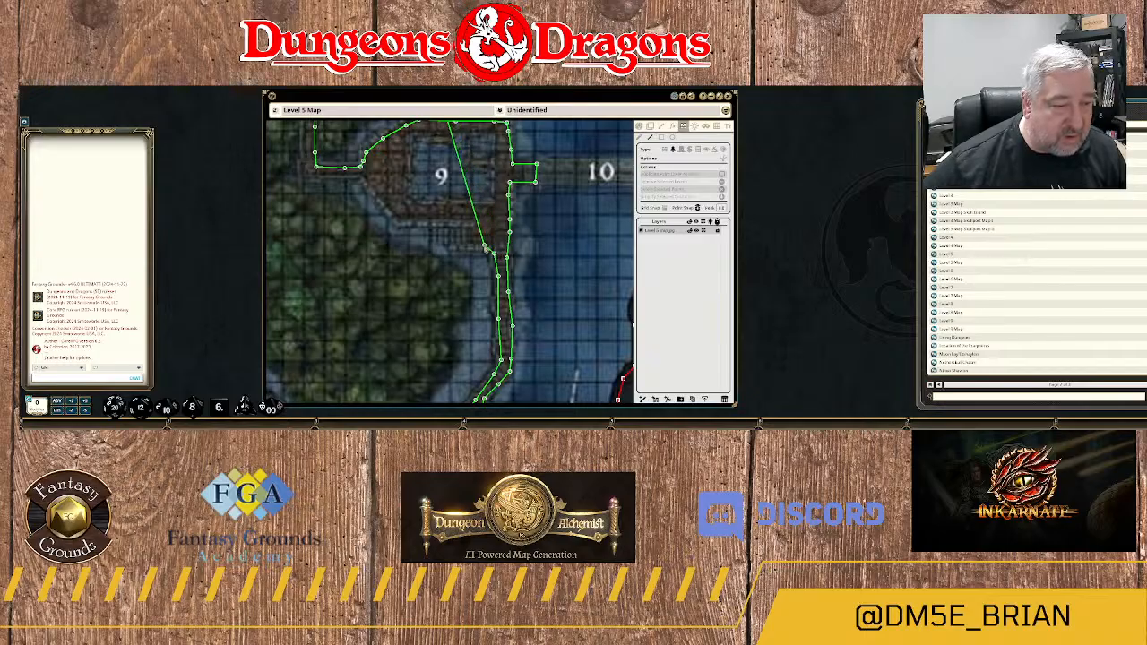
{"action": "left_click", "coordinate": [465, 239]}
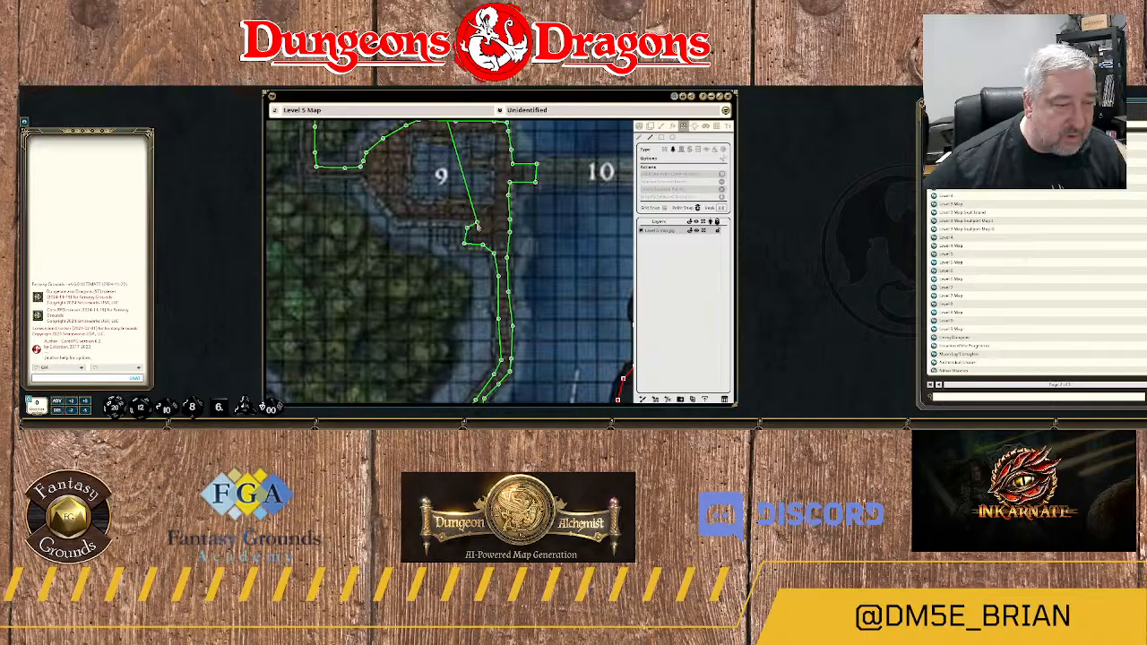
{"action": "left_click", "coordinate": [470, 220]}
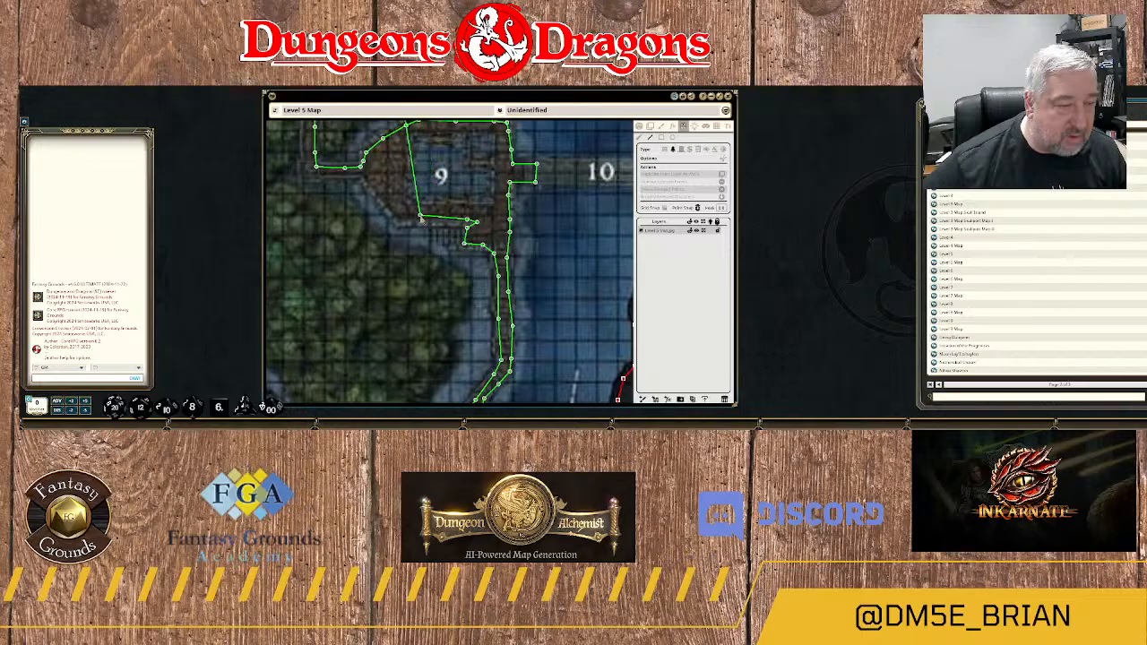
{"action": "left_click", "coordinate": [399, 221]}
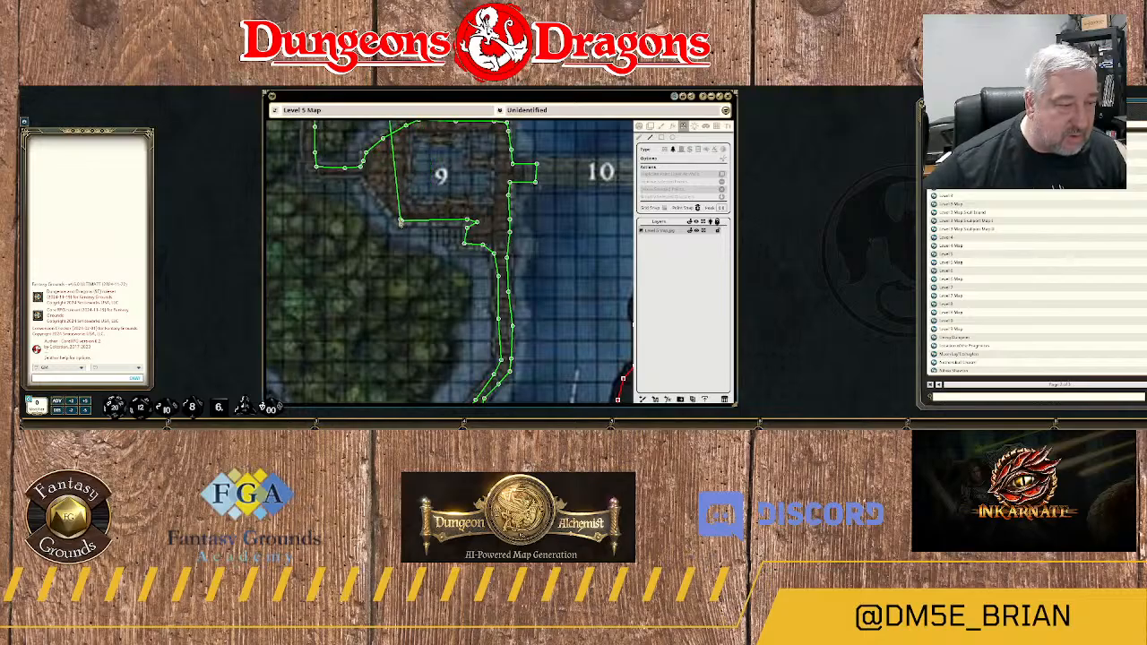
Trace area 9's southwestern edge and the connecting path's southern edge, turning north at the walkway's outer corner.
{"action": "left_click", "coordinate": [363, 178]}
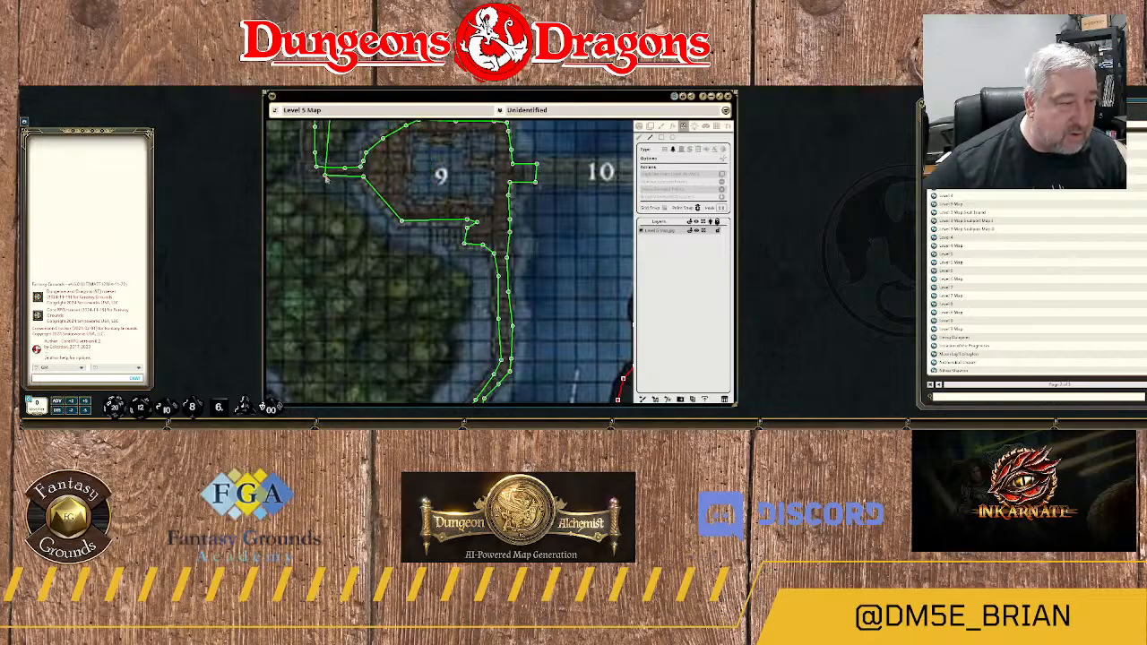
{"action": "left_click", "coordinate": [320, 178]}
{"action": "left_click_drag", "start_coordinate": [334, 174], "coordinate": [480, 200]}
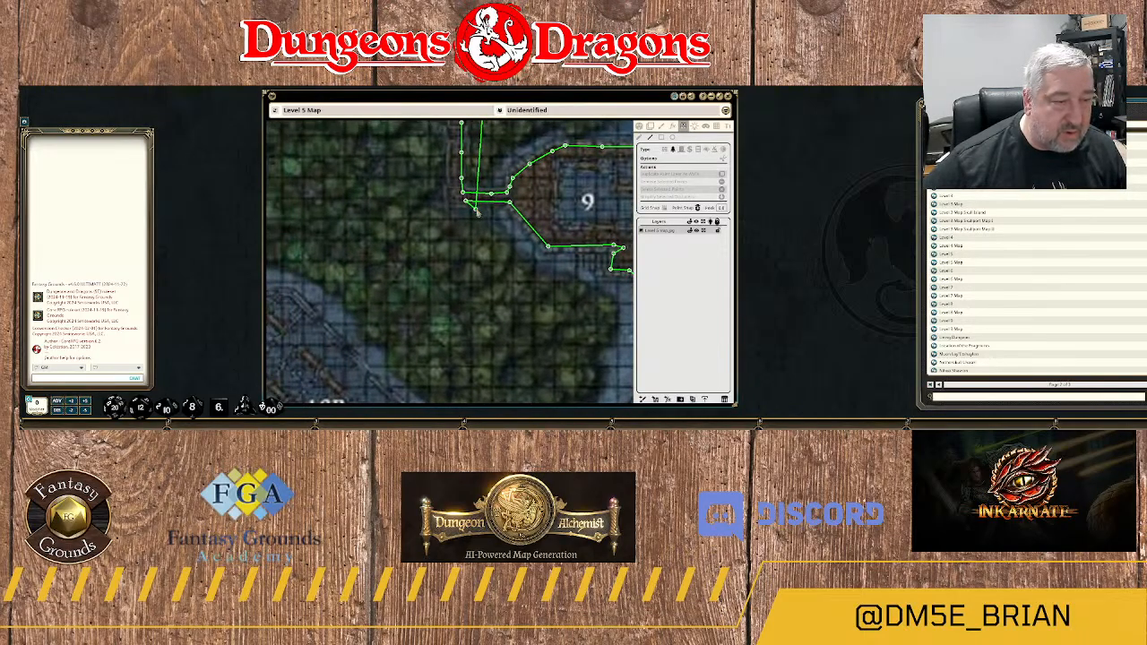
{"action": "left_click", "coordinate": [452, 203]}
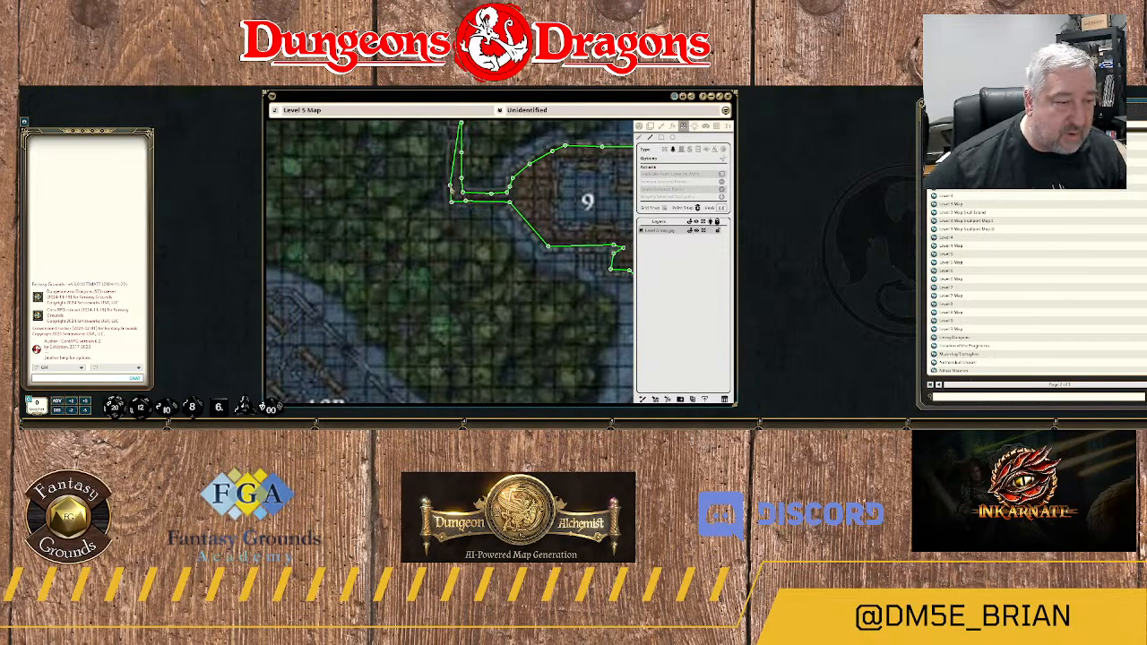
{"action": "left_click", "coordinate": [450, 186]}
Trace the terrain outline north along the walkway's western edge past area 2A and close it at the rock mass.
{"action": "left_click_drag", "start_coordinate": [455, 175], "coordinate": [474, 275]}
{"action": "left_click", "coordinate": [471, 204]}
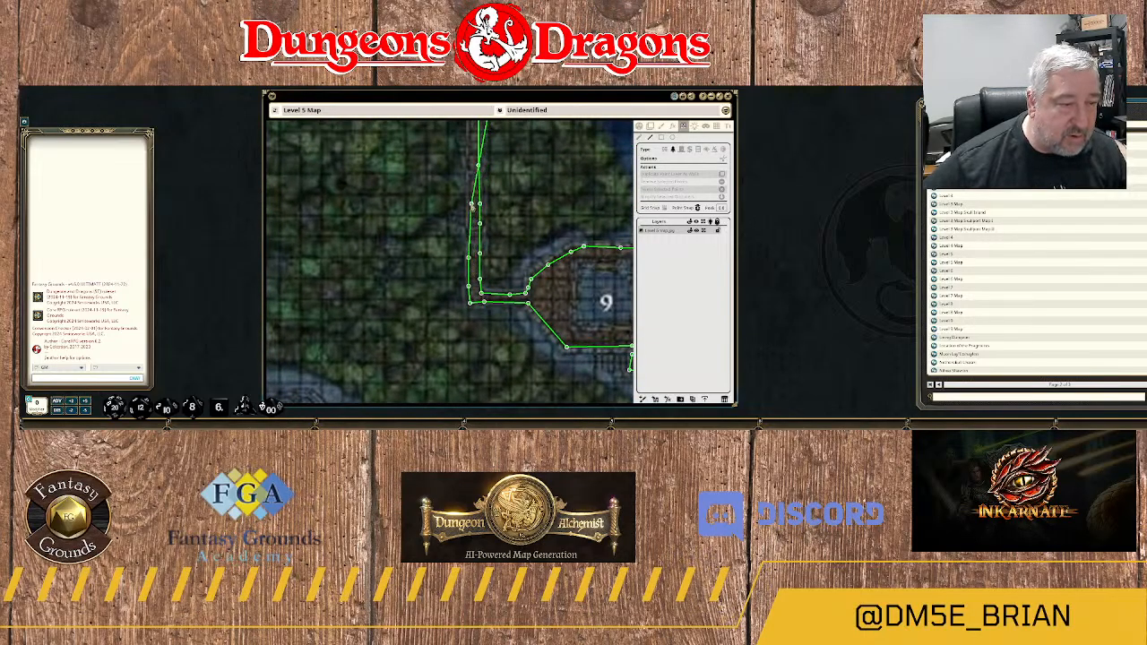
{"action": "left_click", "coordinate": [468, 171]}
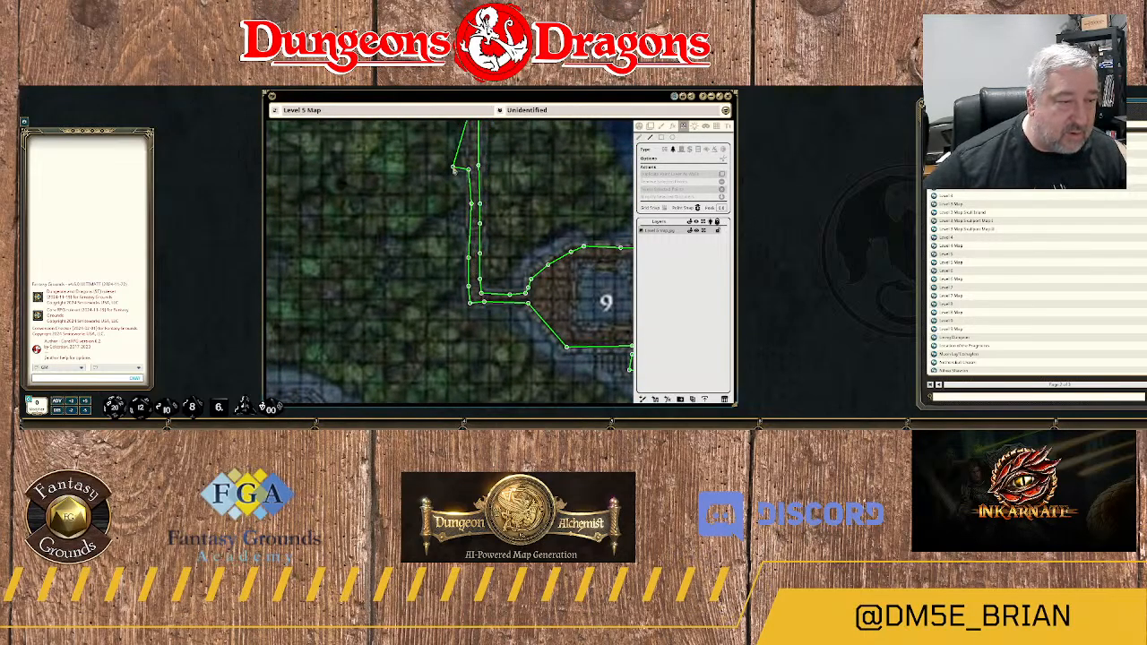
{"action": "left_click_drag", "start_coordinate": [455, 171], "coordinate": [461, 308]}
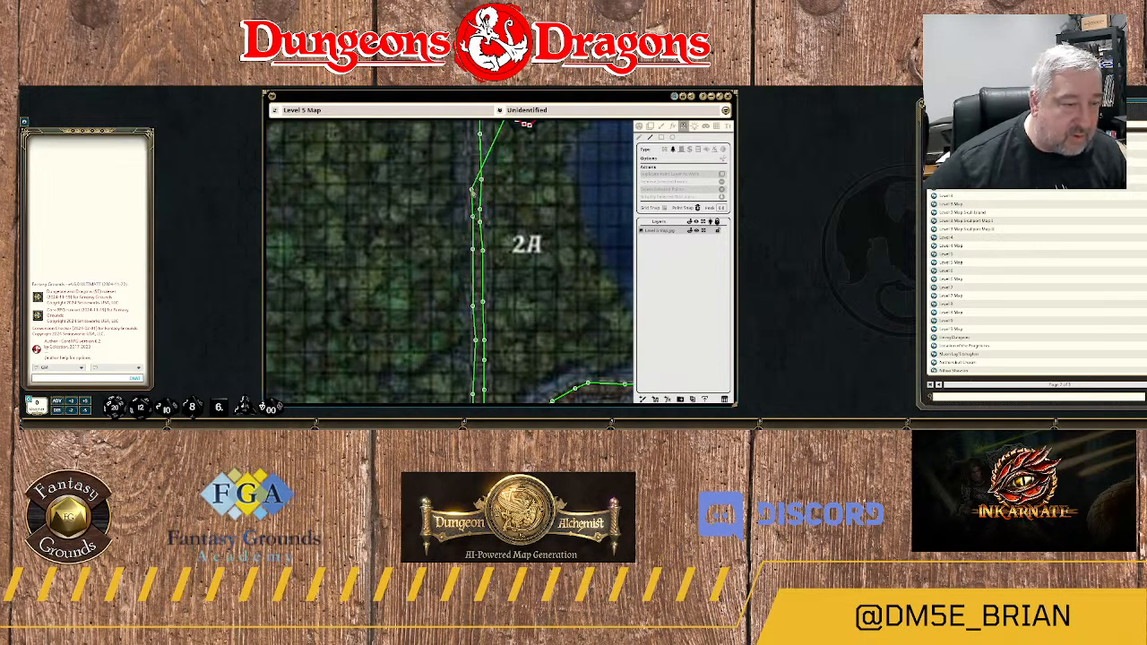
{"action": "left_click_drag", "start_coordinate": [399, 153], "coordinate": [443, 265]}
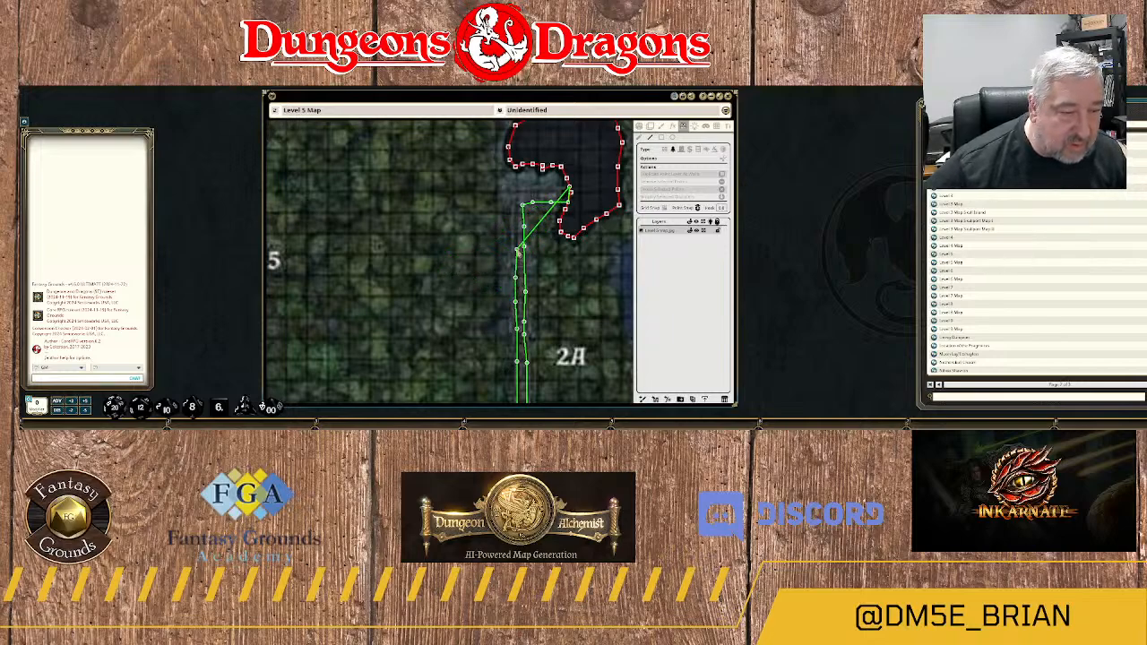
{"action": "left_click", "coordinate": [515, 245]}
{"action": "left_click", "coordinate": [514, 220]}
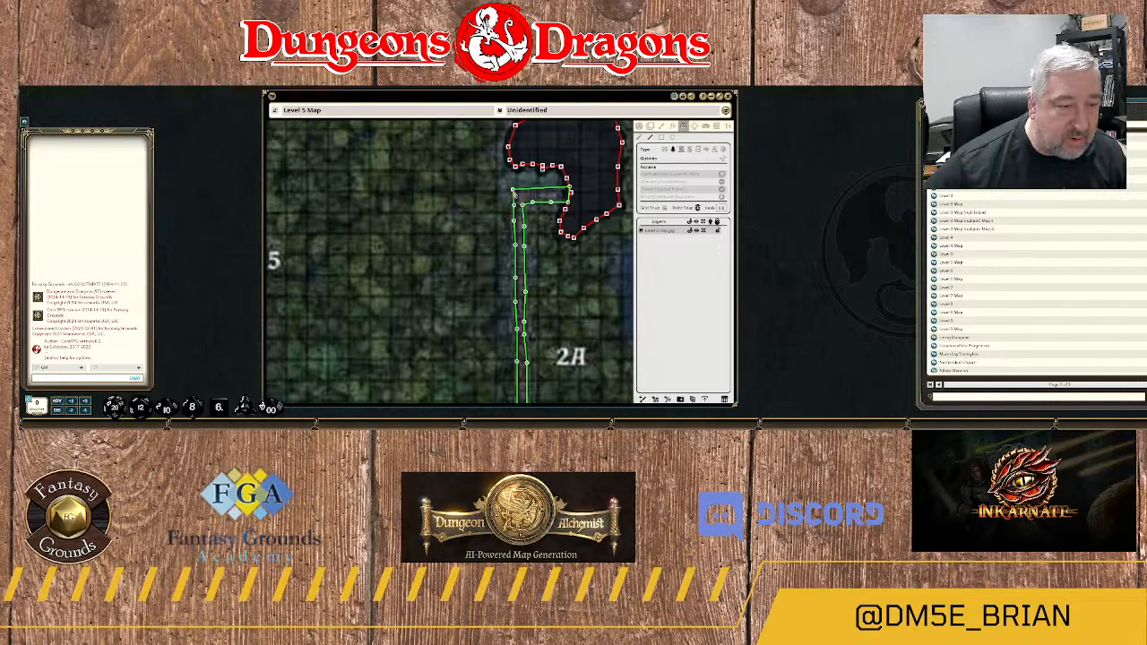
{"action": "scroll", "coordinate": [549, 305], "scroll_direction": "down", "scroll_amount": 3}
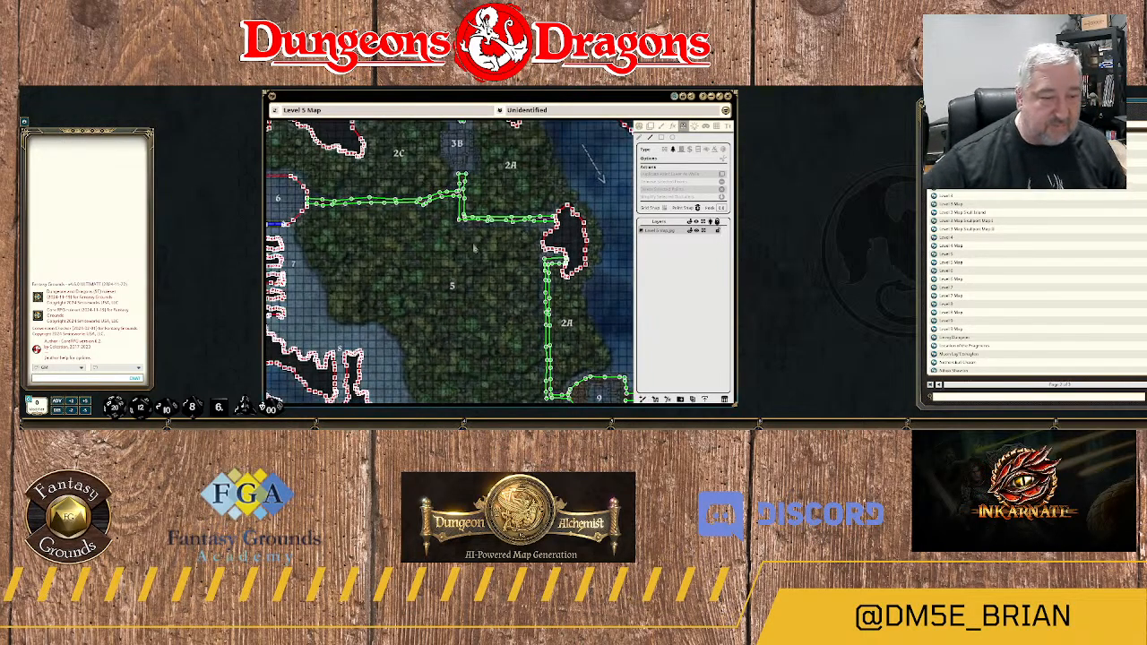
Draw a rectangular wall around the building in area 9, fitting its corners to the building's edges.
{"action": "left_click_drag", "start_coordinate": [466, 371], "coordinate": [457, 235]}
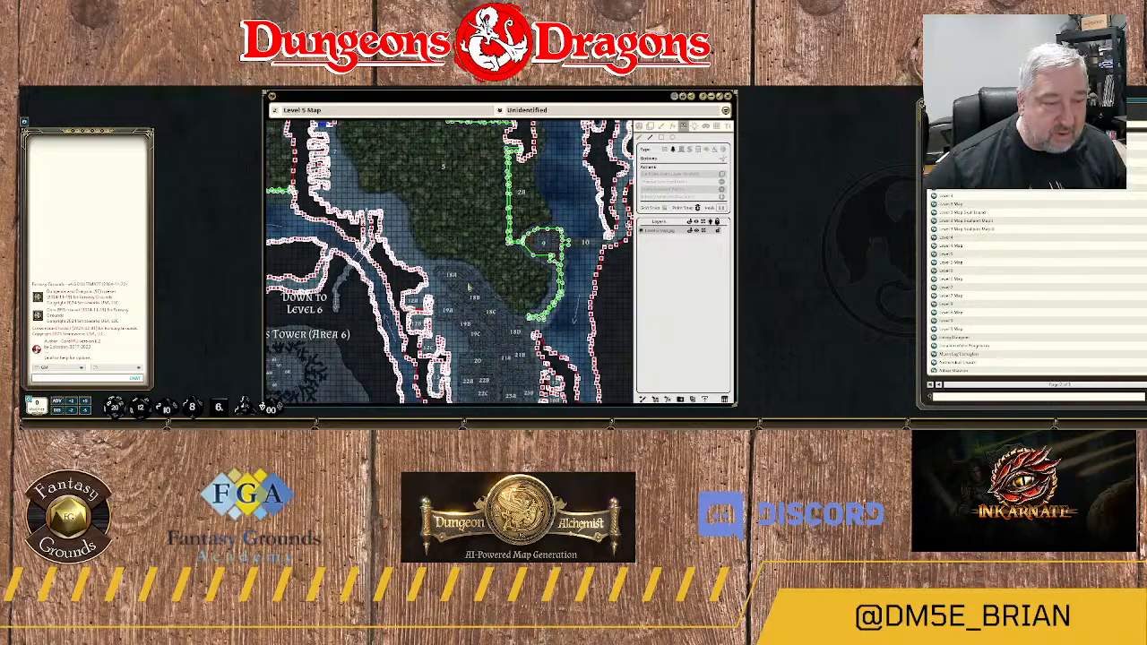
{"action": "scroll", "coordinate": [468, 286], "scroll_direction": "up", "scroll_amount": 5}
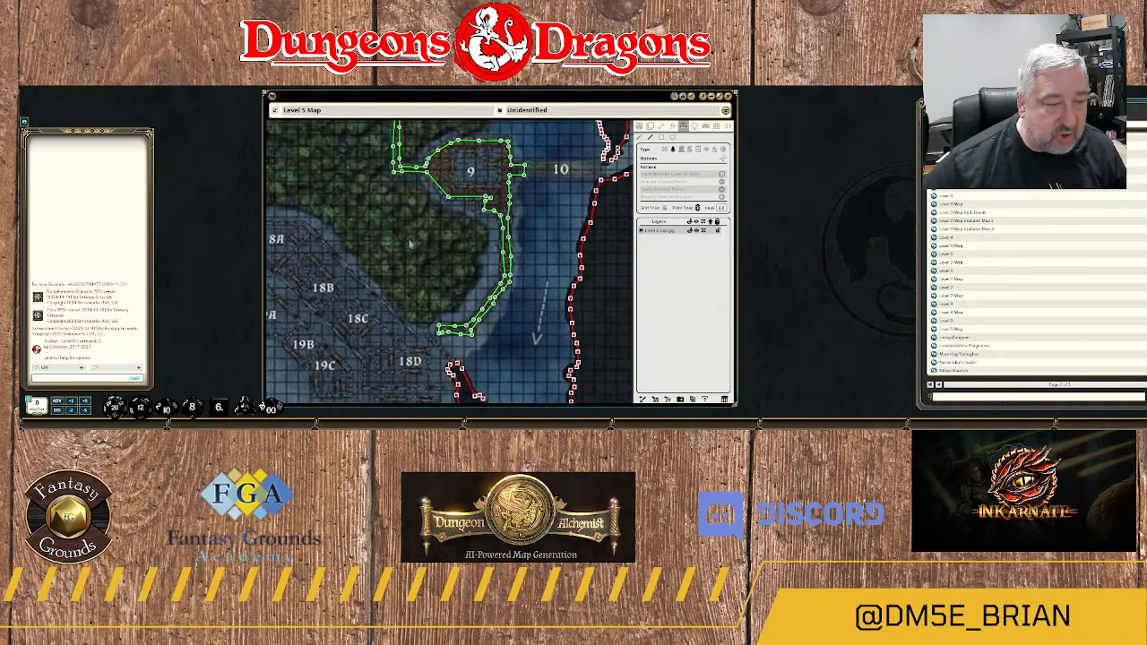
{"action": "scroll", "coordinate": [425, 234], "scroll_direction": "up", "scroll_amount": 3}
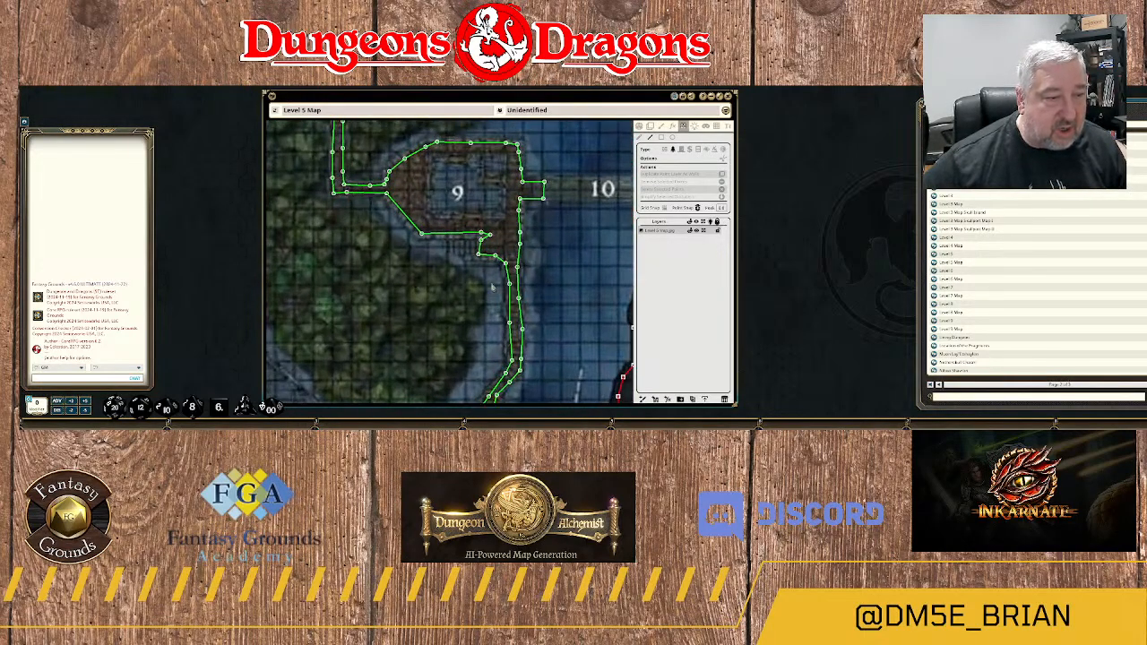
{"action": "scroll", "coordinate": [567, 251], "scroll_direction": "up", "scroll_amount": 1}
{"action": "scroll", "coordinate": [573, 255], "scroll_direction": "down", "scroll_amount": 2}
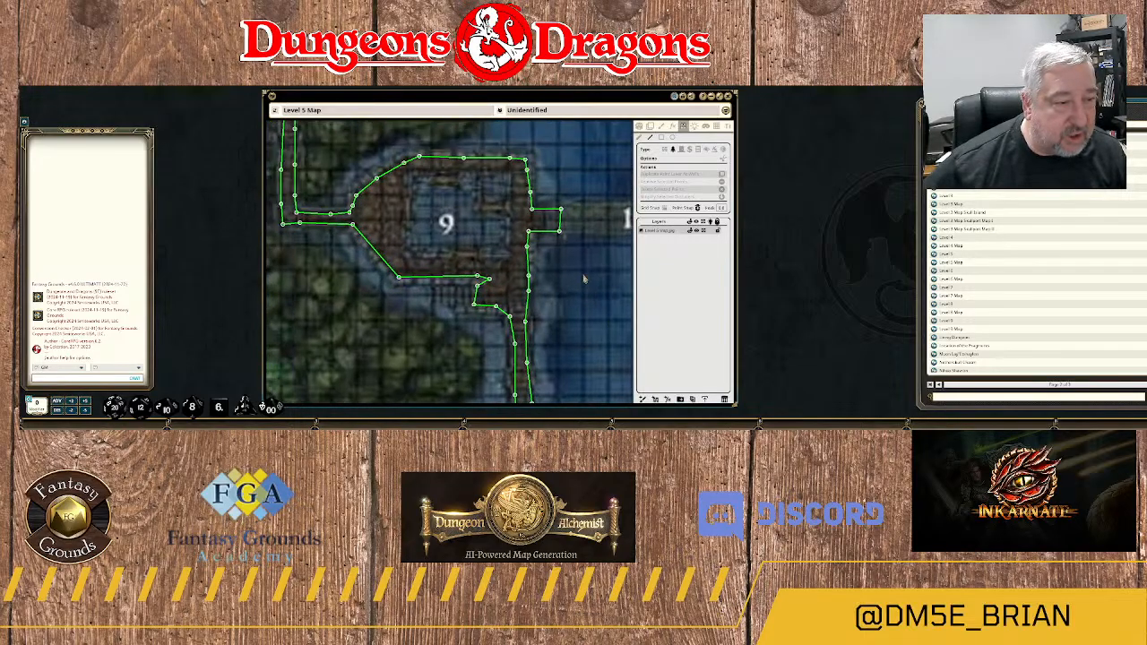
{"action": "scroll", "coordinate": [578, 274], "scroll_direction": "up", "scroll_amount": 2}
{"action": "scroll", "coordinate": [570, 274], "scroll_direction": "up", "scroll_amount": 1}
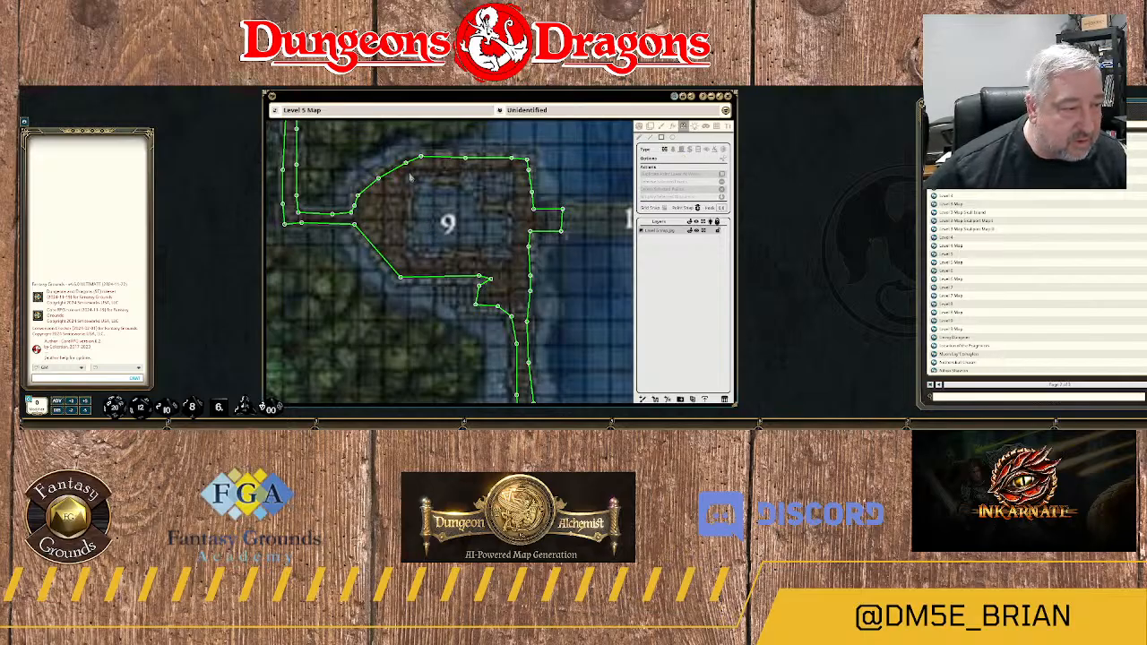
{"action": "left_click_drag", "start_coordinate": [411, 177], "coordinate": [512, 259]}
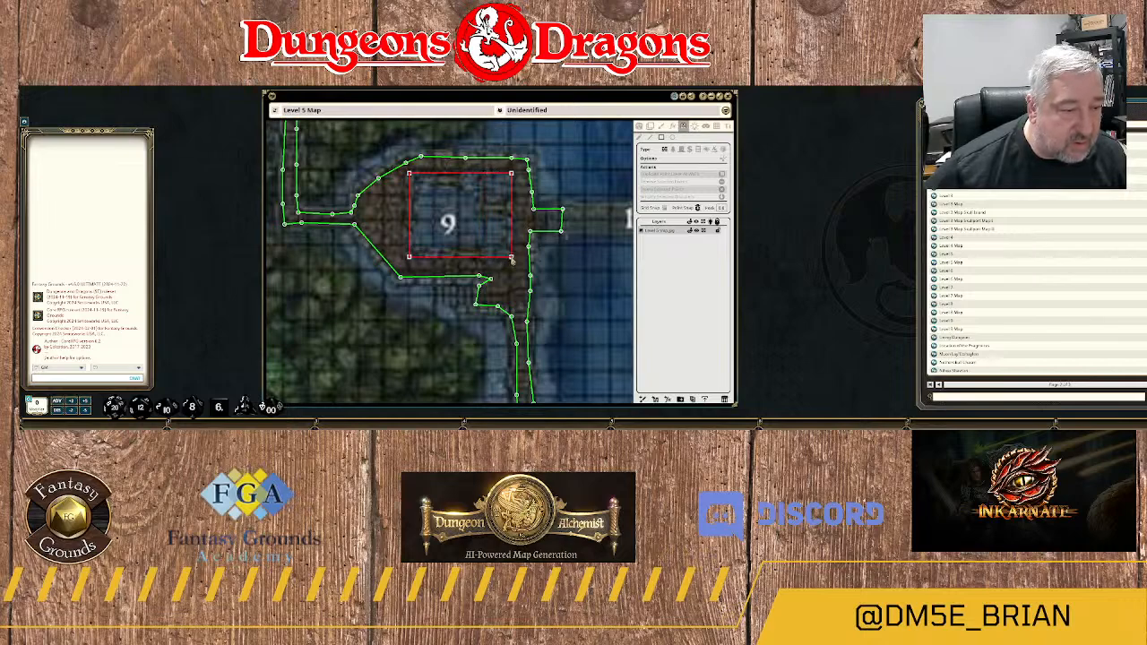
{"action": "left_click_drag", "start_coordinate": [511, 259], "coordinate": [511, 257]}
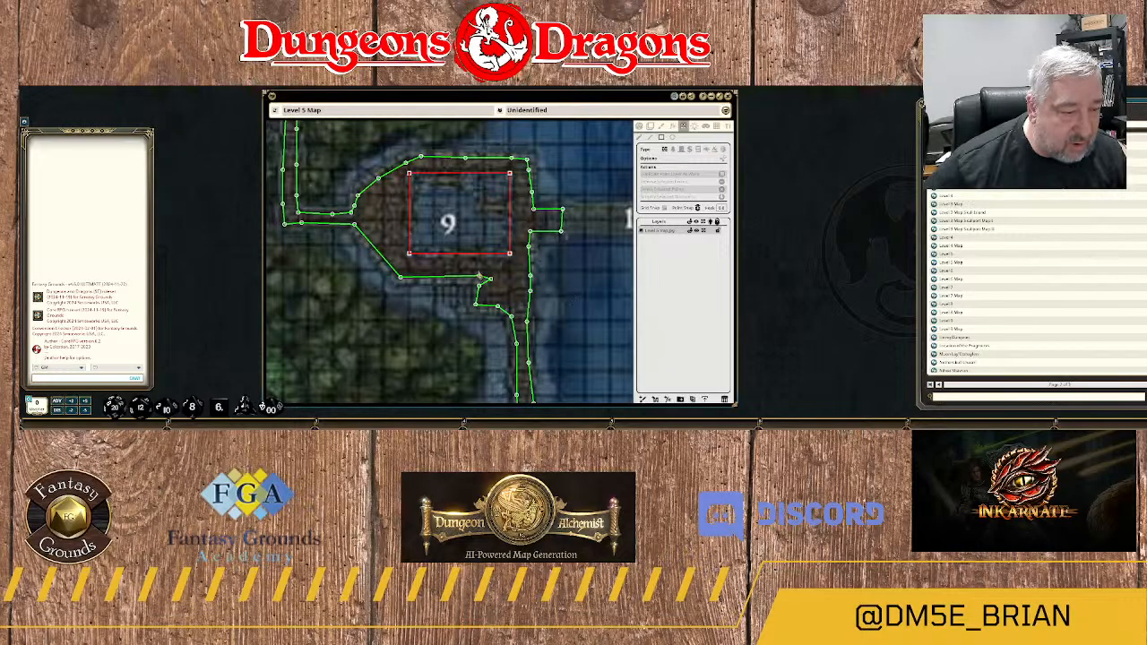
Add a door in the southern wall of area 9's building, just southeast of the number label.
{"action": "scroll", "coordinate": [478, 272], "scroll_direction": "down", "scroll_amount": 2}
{"action": "scroll", "coordinate": [477, 273], "scroll_direction": "up", "scroll_amount": 4}
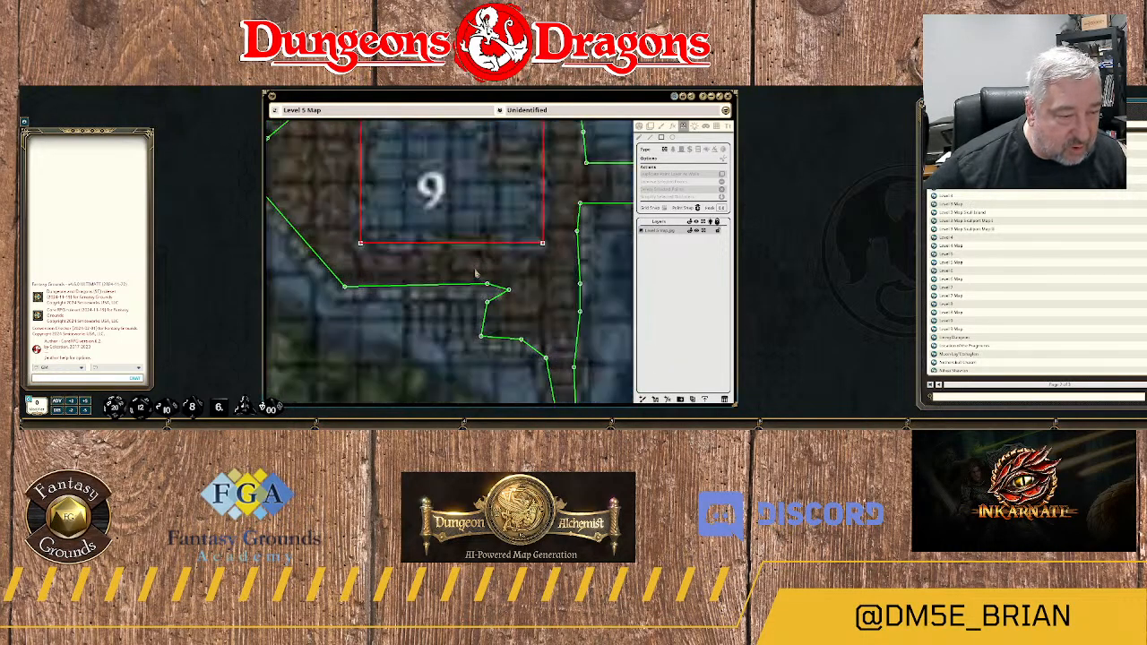
{"action": "scroll", "coordinate": [464, 259], "scroll_direction": "down", "scroll_amount": 1}
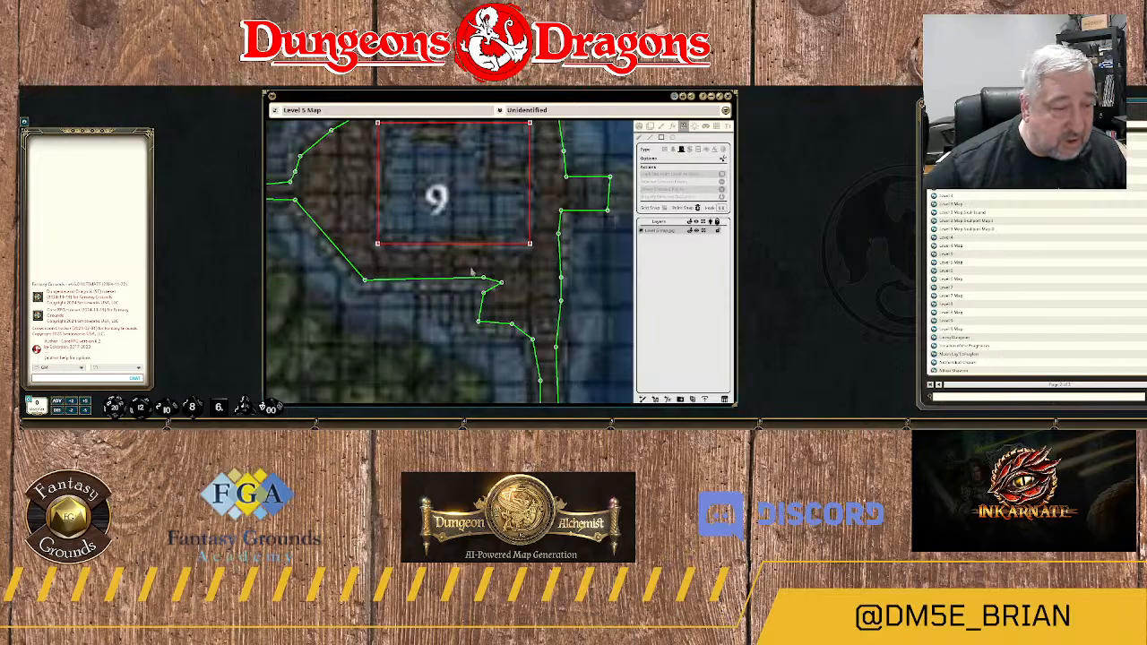
{"action": "scroll", "coordinate": [481, 265], "scroll_direction": "up", "scroll_amount": 1}
{"action": "left_click_drag", "start_coordinate": [443, 240], "coordinate": [484, 242]}
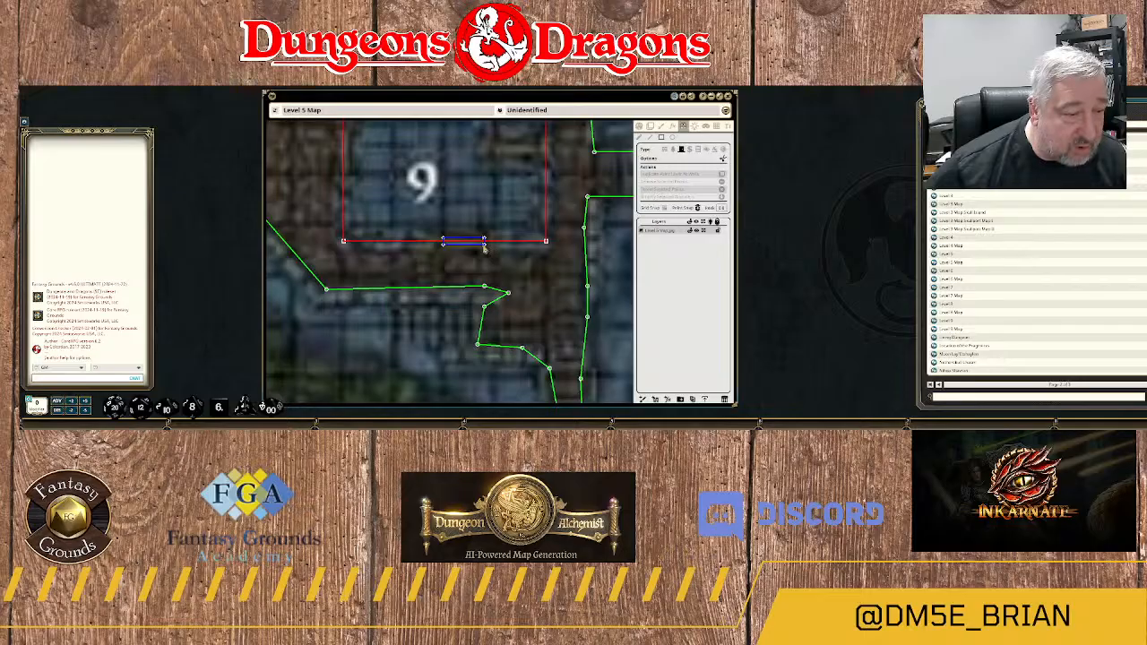
{"action": "scroll", "coordinate": [519, 267], "scroll_direction": "down", "scroll_amount": 3}
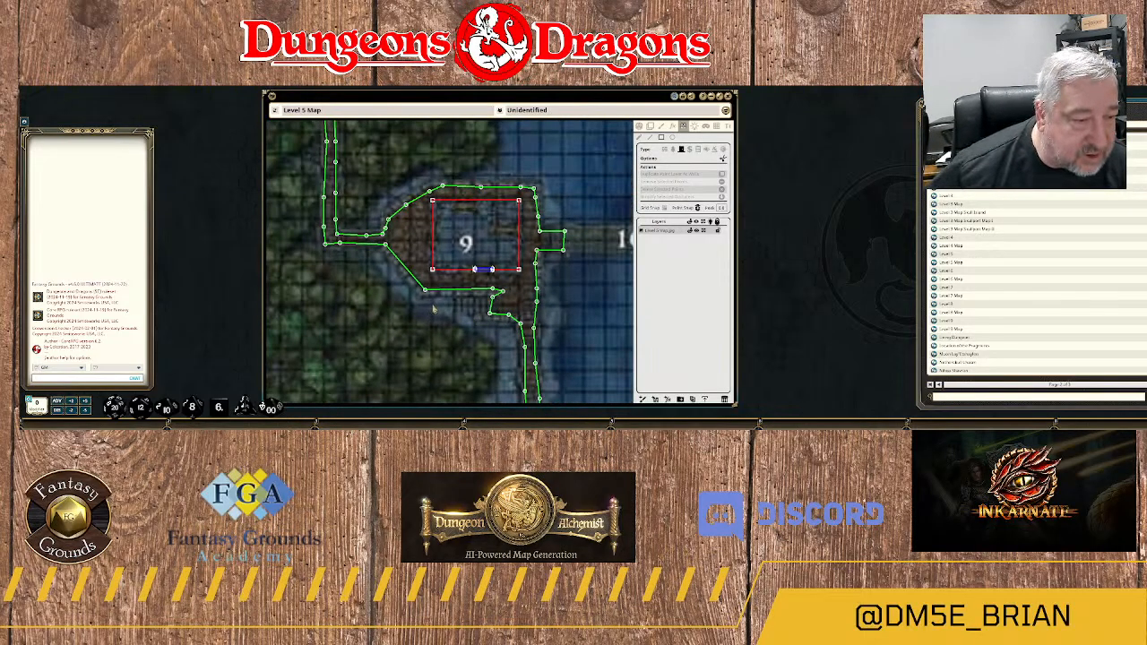
Check the outlines around areas 9 and 10, then the map to the north and west as far as area 3B.
{"action": "scroll", "coordinate": [434, 309], "scroll_direction": "up", "scroll_amount": 2}
{"action": "scroll", "coordinate": [434, 309], "scroll_direction": "down", "scroll_amount": 2}
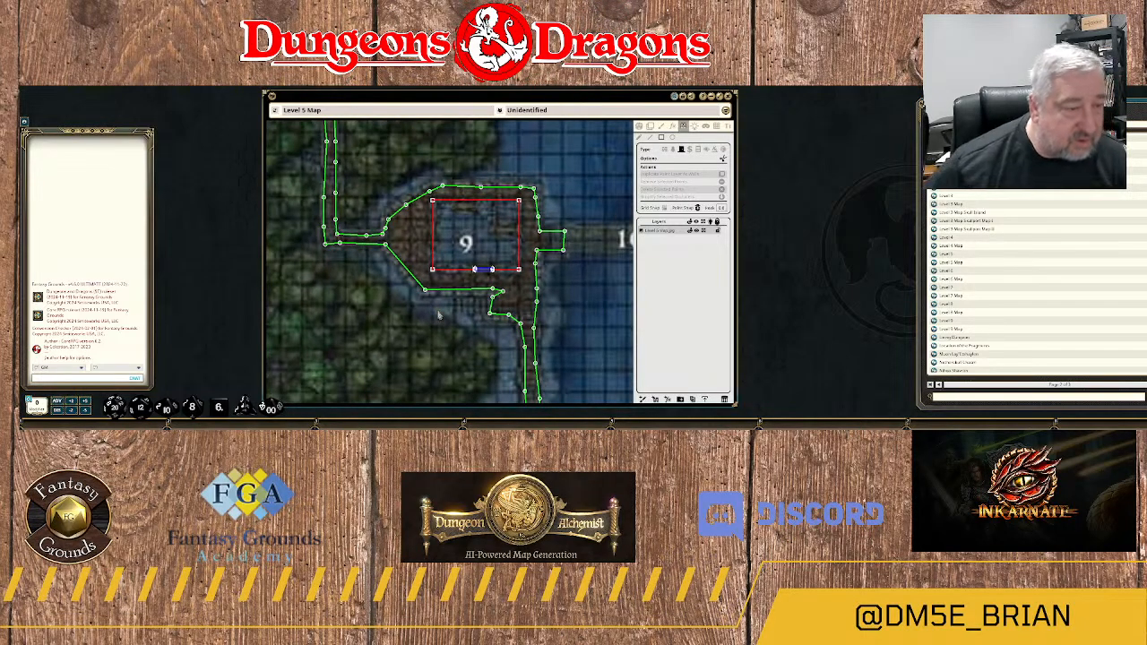
{"action": "scroll", "coordinate": [439, 314], "scroll_direction": "down", "scroll_amount": 2}
{"action": "left_click_drag", "start_coordinate": [541, 311], "coordinate": [458, 307]}
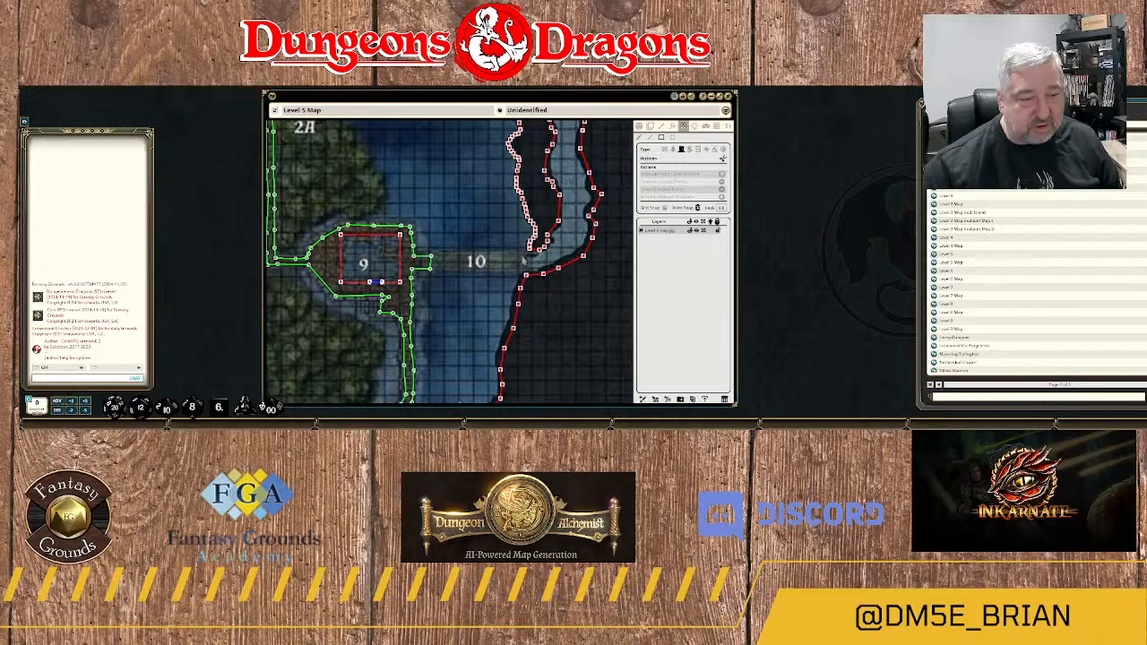
{"action": "left_click_drag", "start_coordinate": [568, 296], "coordinate": [477, 417]}
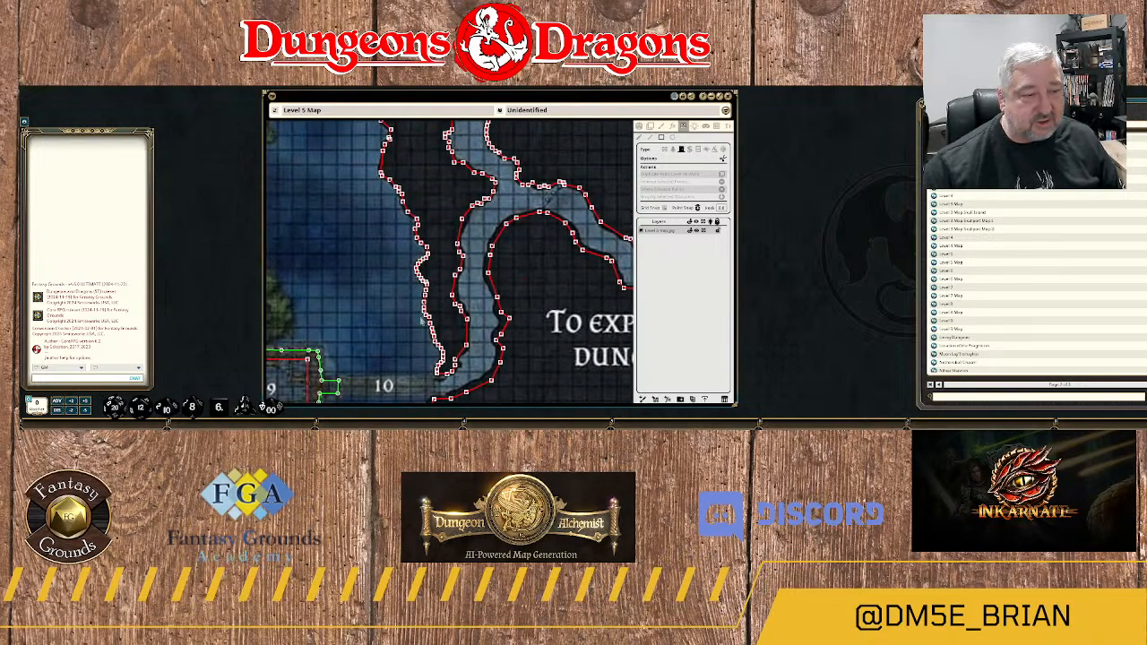
{"action": "scroll", "coordinate": [421, 320], "scroll_direction": "down", "scroll_amount": 3}
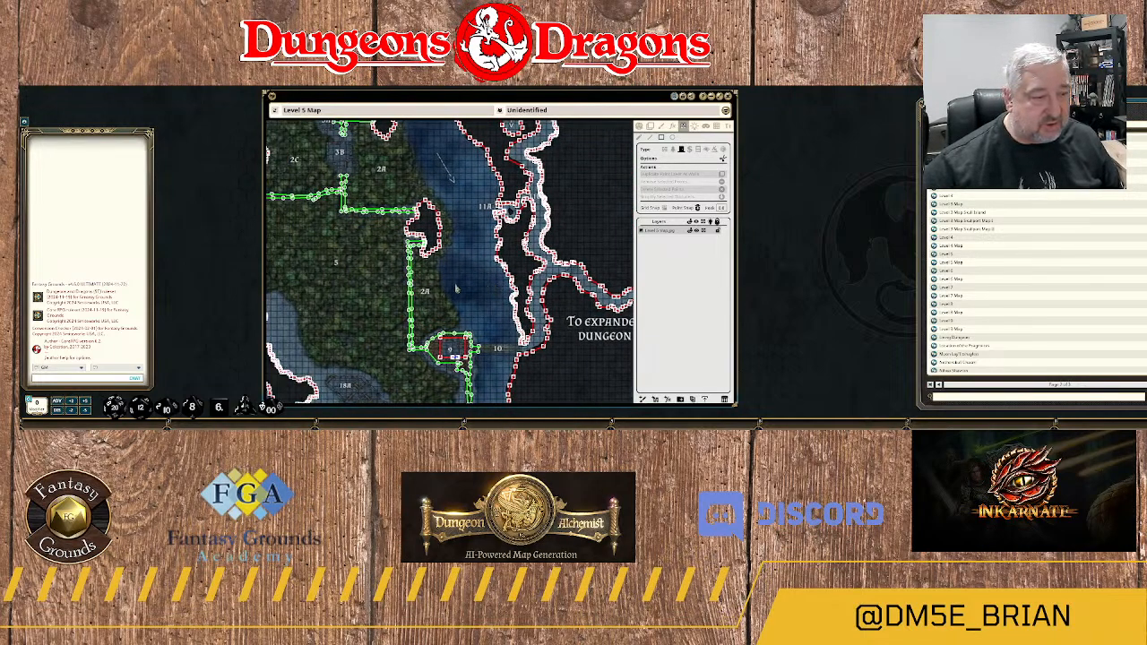
{"action": "left_click_drag", "start_coordinate": [456, 288], "coordinate": [546, 248]}
{"action": "left_click_drag", "start_coordinate": [400, 223], "coordinate": [478, 302]}
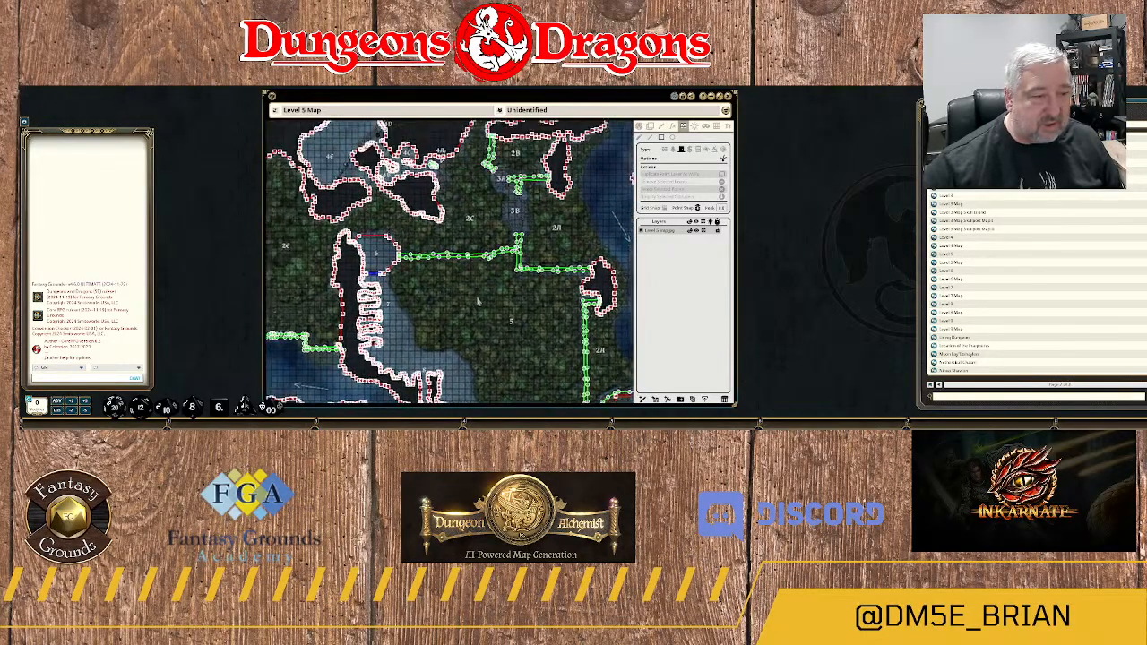
{"action": "scroll", "coordinate": [529, 257], "scroll_direction": "up", "scroll_amount": 5}
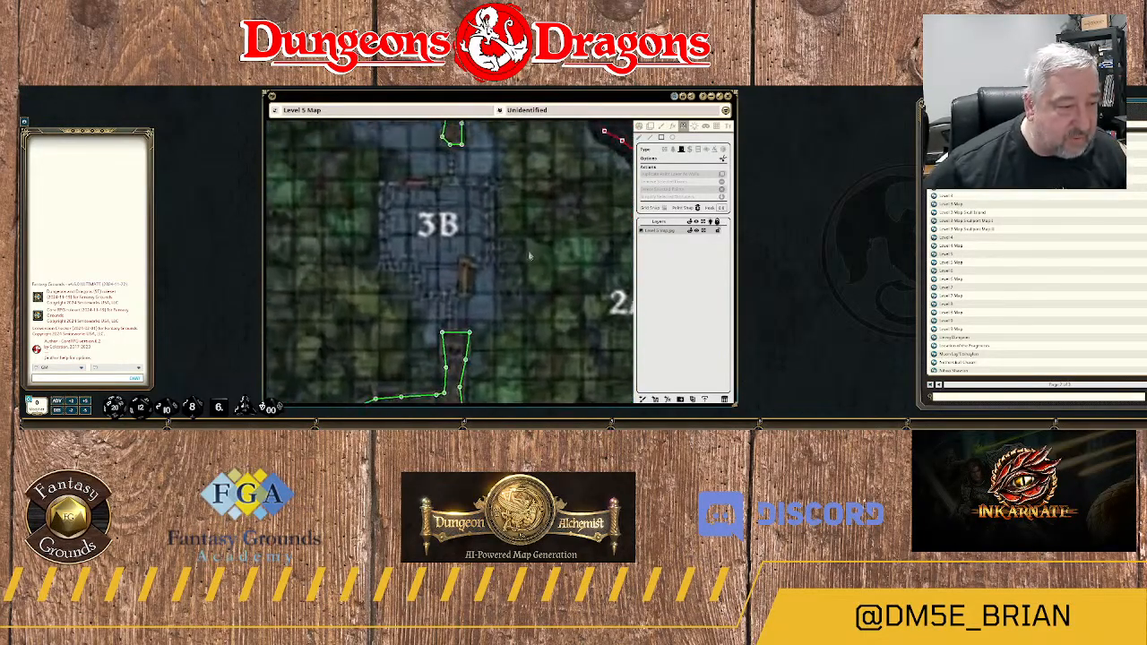
{"action": "left_click_drag", "start_coordinate": [530, 256], "coordinate": [596, 251]}
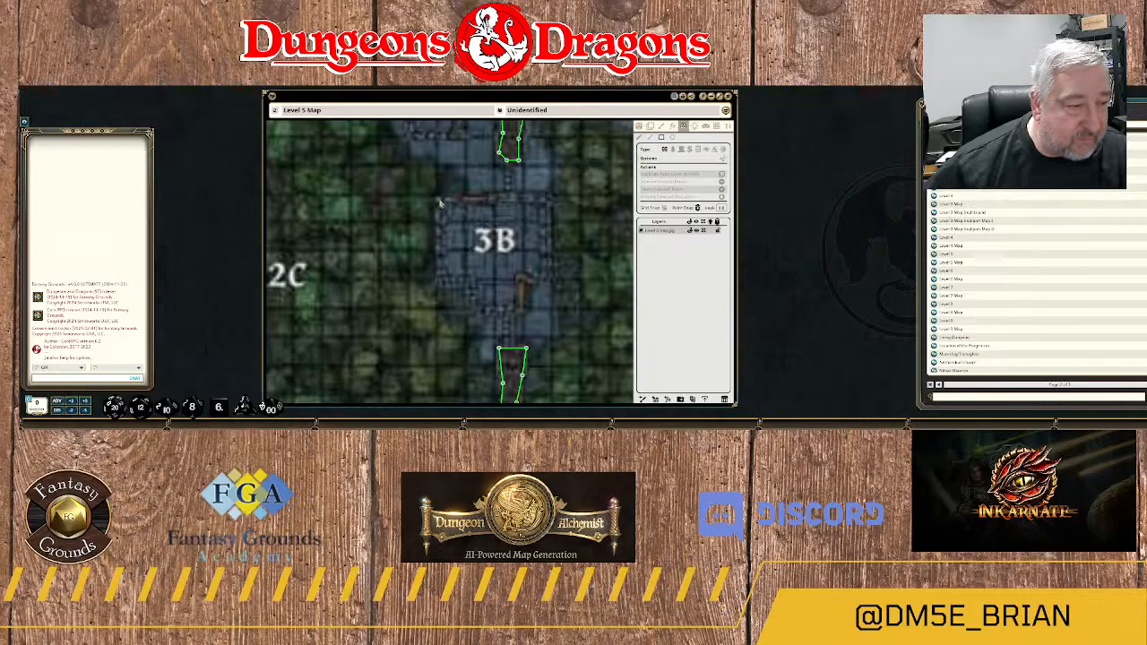
Try to enclose area 3B with a rectangular wall.
{"action": "left_click_drag", "start_coordinate": [440, 202], "coordinate": [543, 281]}
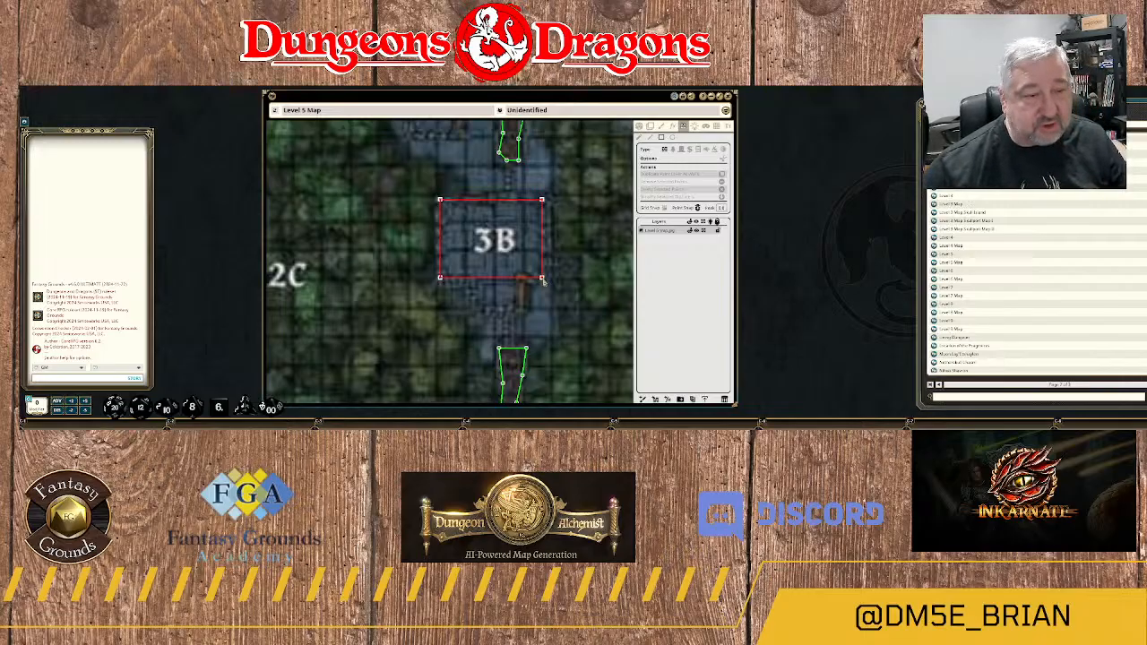
{"action": "left_click_drag", "start_coordinate": [543, 280], "coordinate": [544, 280]}
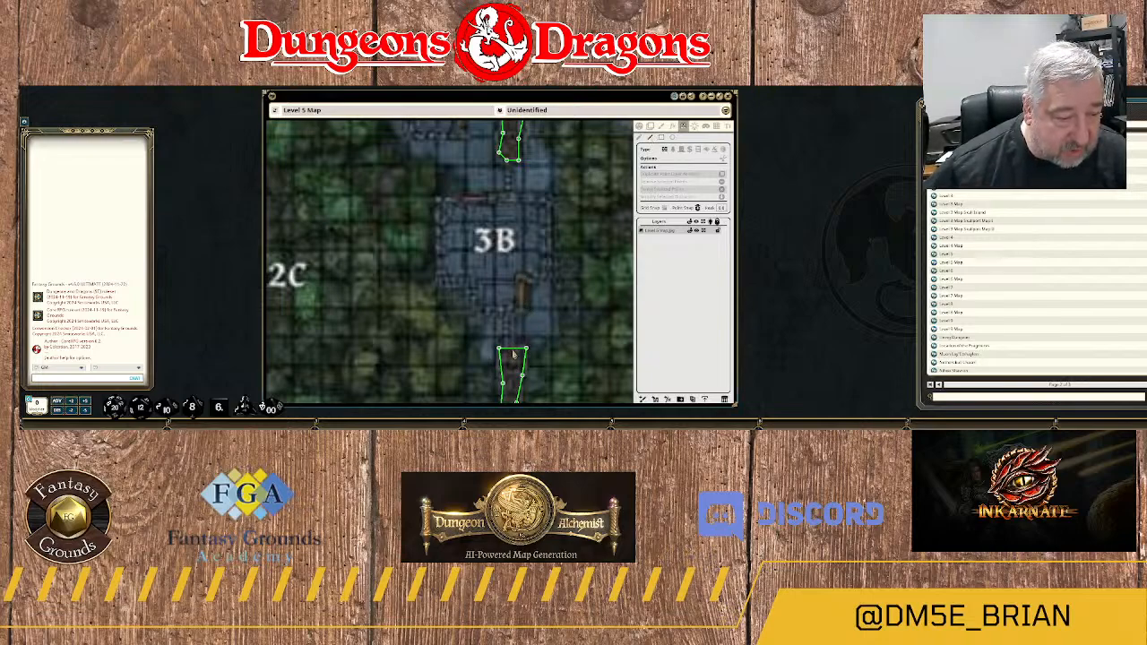
Trace a wall from the southern path's end north around area 3B's southeastern recess and up its eastern side to the northeast corner.
{"action": "left_click_drag", "start_coordinate": [513, 357], "coordinate": [515, 320]}
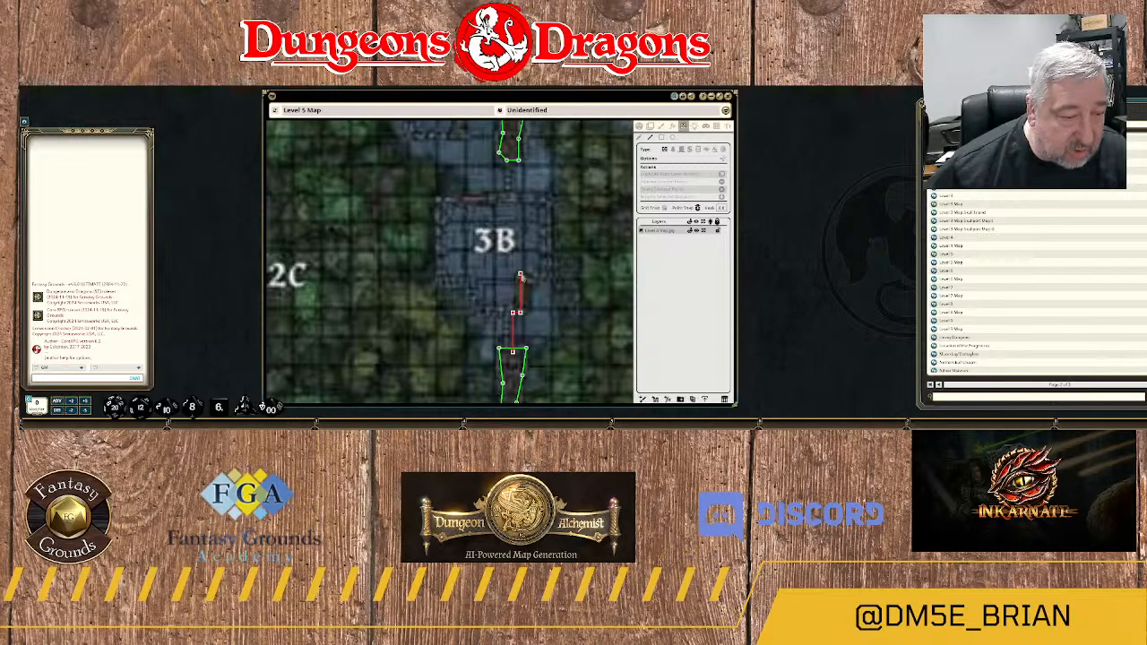
{"action": "left_click", "coordinate": [520, 275]}
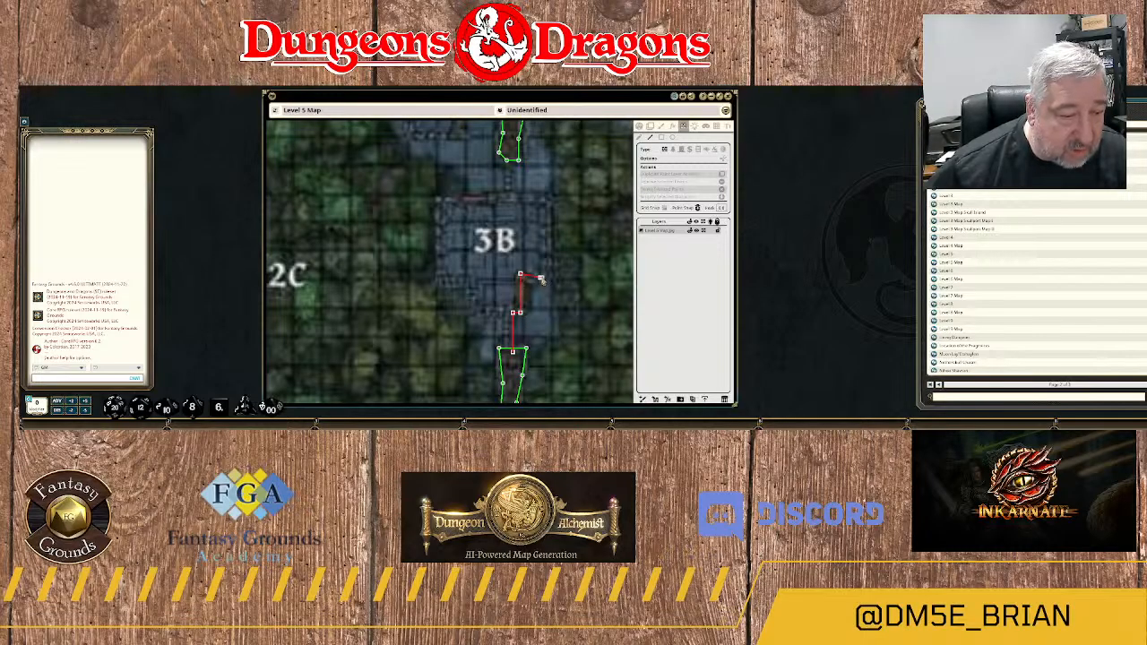
{"action": "left_click", "coordinate": [545, 262]}
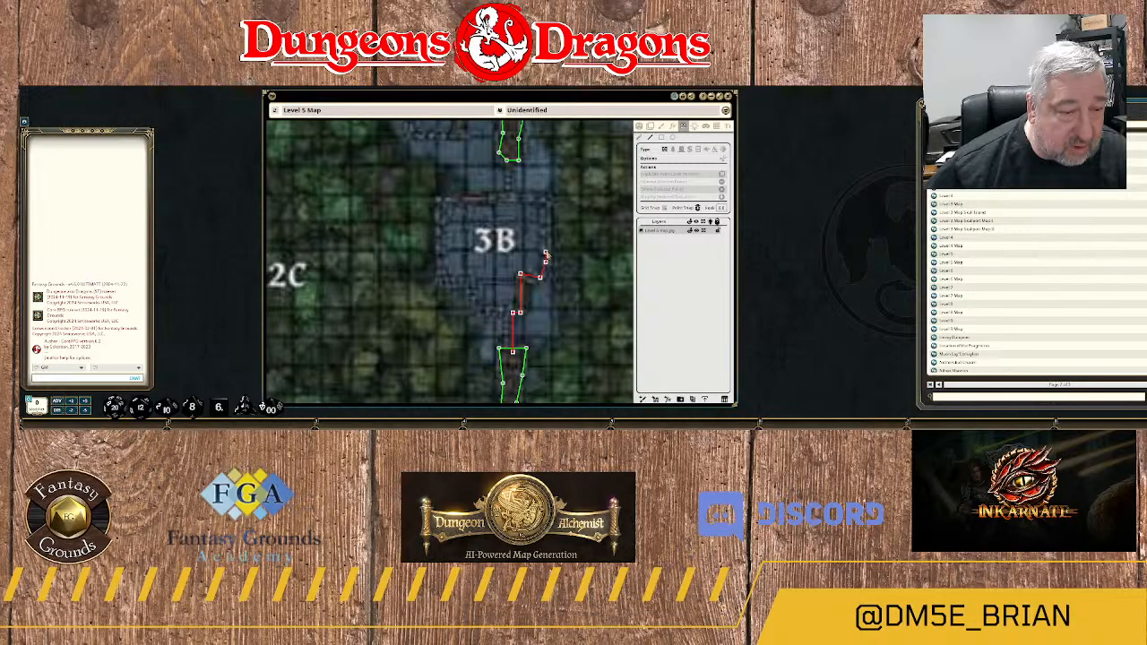
{"action": "left_click", "coordinate": [545, 199]}
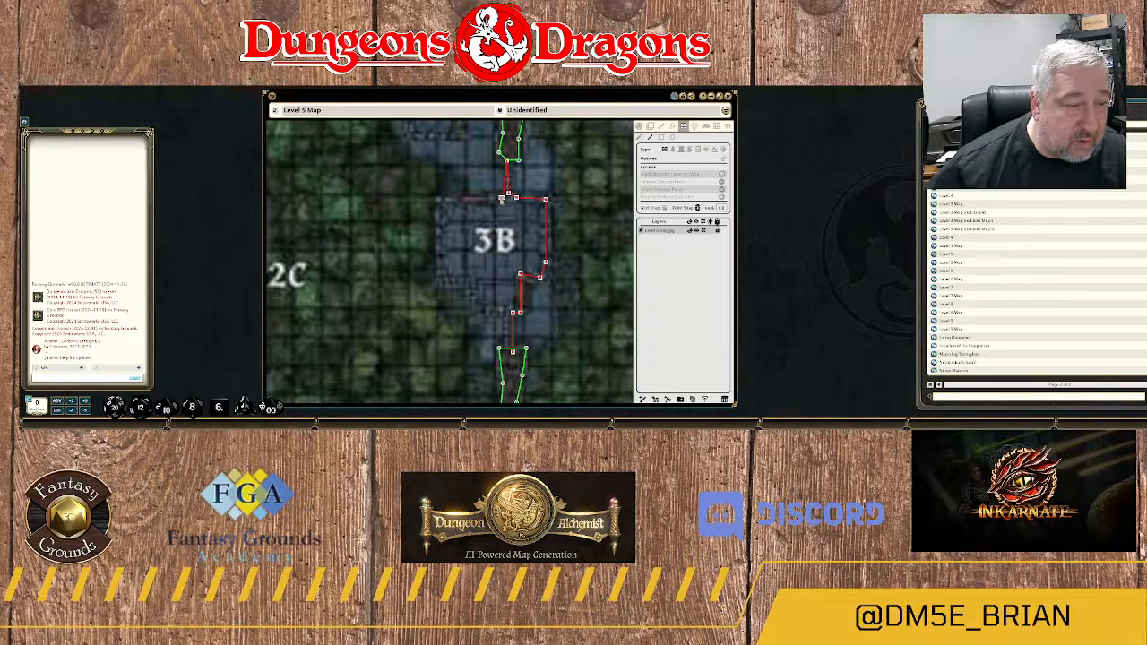
Continue the wall along area 3B's northern and western sides, down its stepped southwestern edge, and close it at the southern path.
{"action": "left_click", "coordinate": [440, 199]}
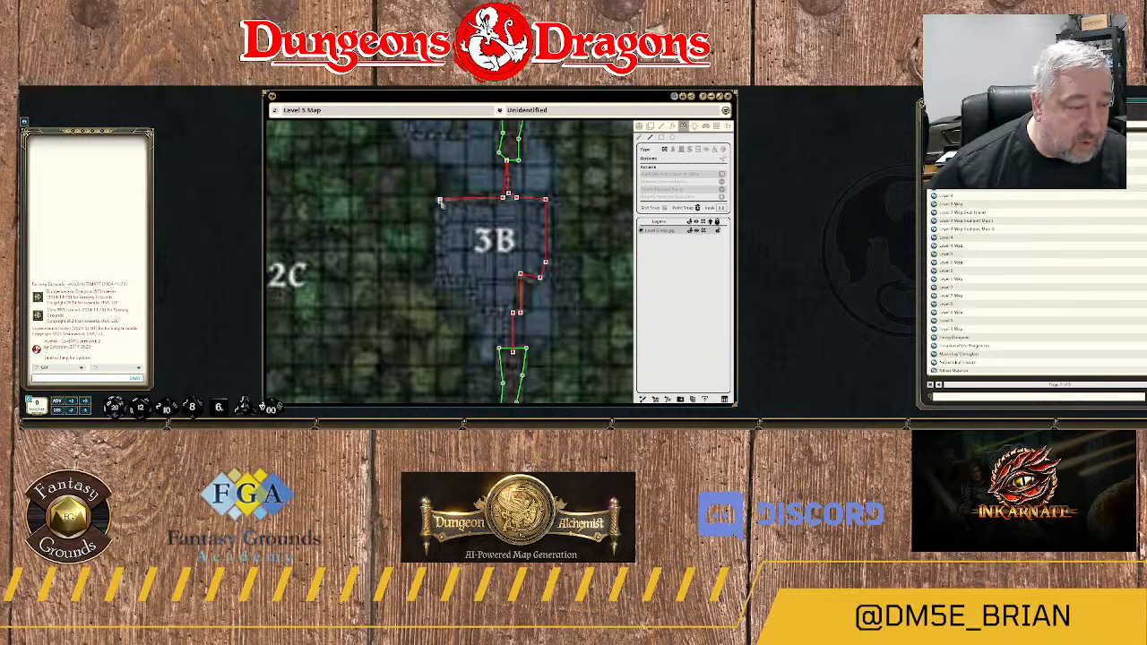
{"action": "left_click", "coordinate": [440, 283]}
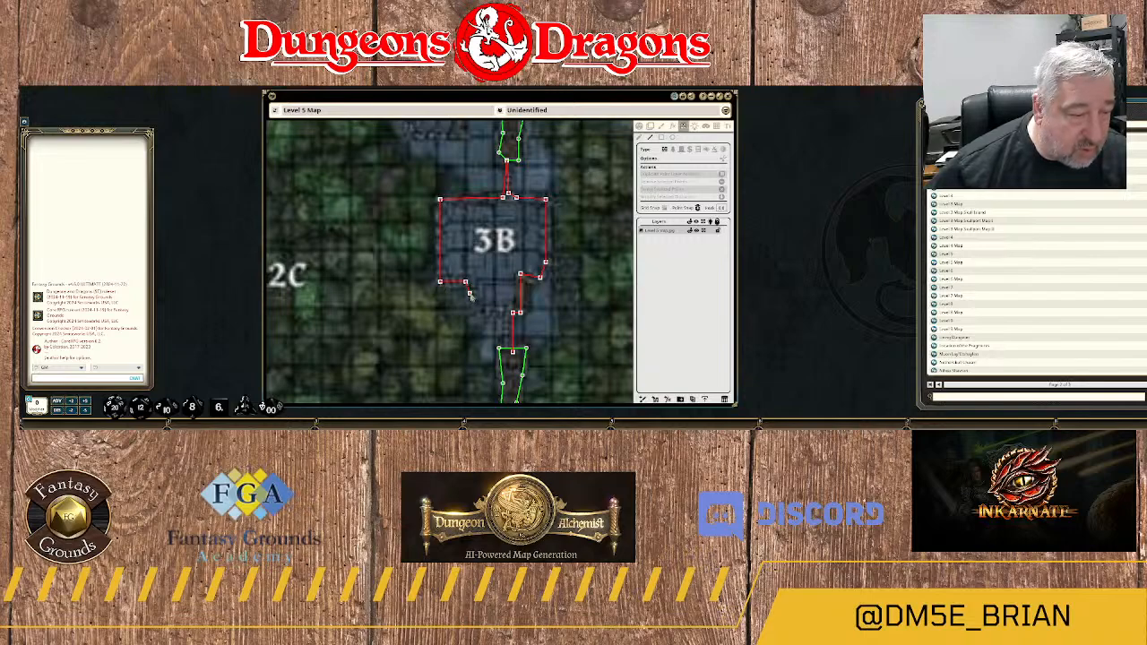
{"action": "left_click", "coordinate": [470, 294]}
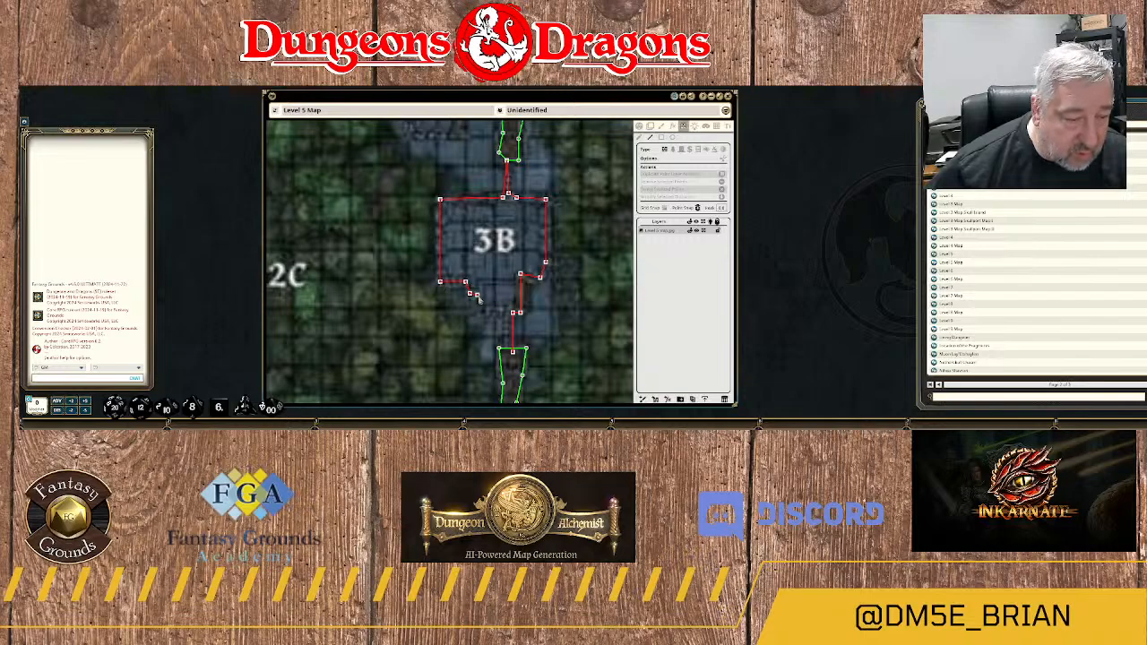
{"action": "left_click", "coordinate": [477, 297]}
{"action": "left_click", "coordinate": [481, 314]}
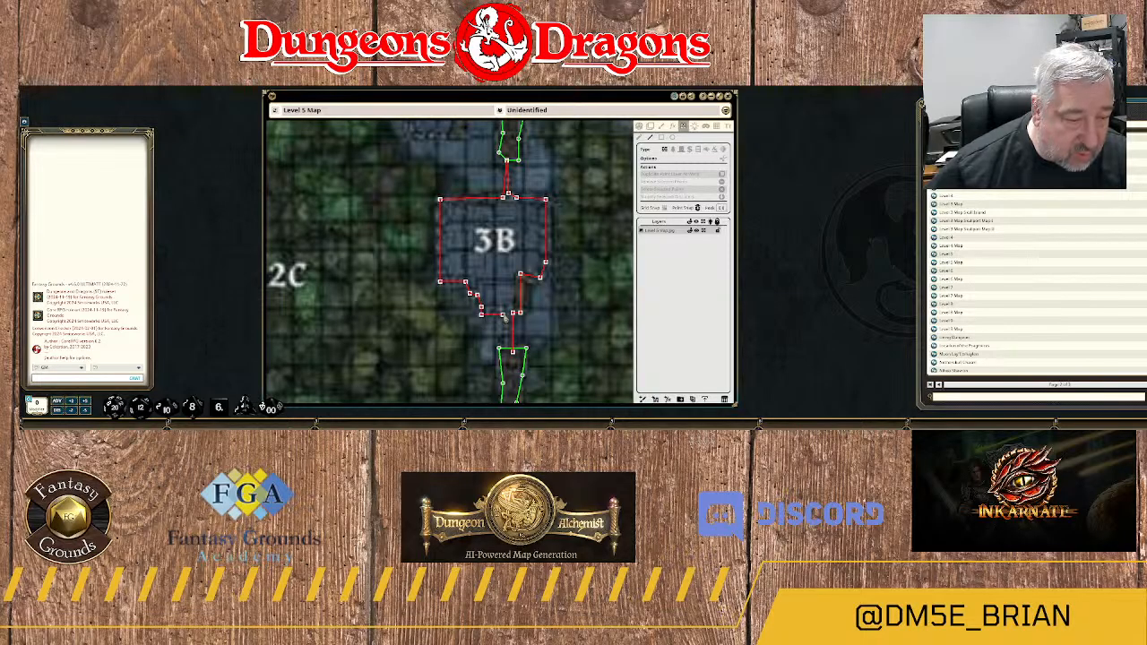
{"action": "left_click", "coordinate": [508, 313]}
{"action": "scroll", "coordinate": [541, 323], "scroll_direction": "up", "scroll_amount": 2}
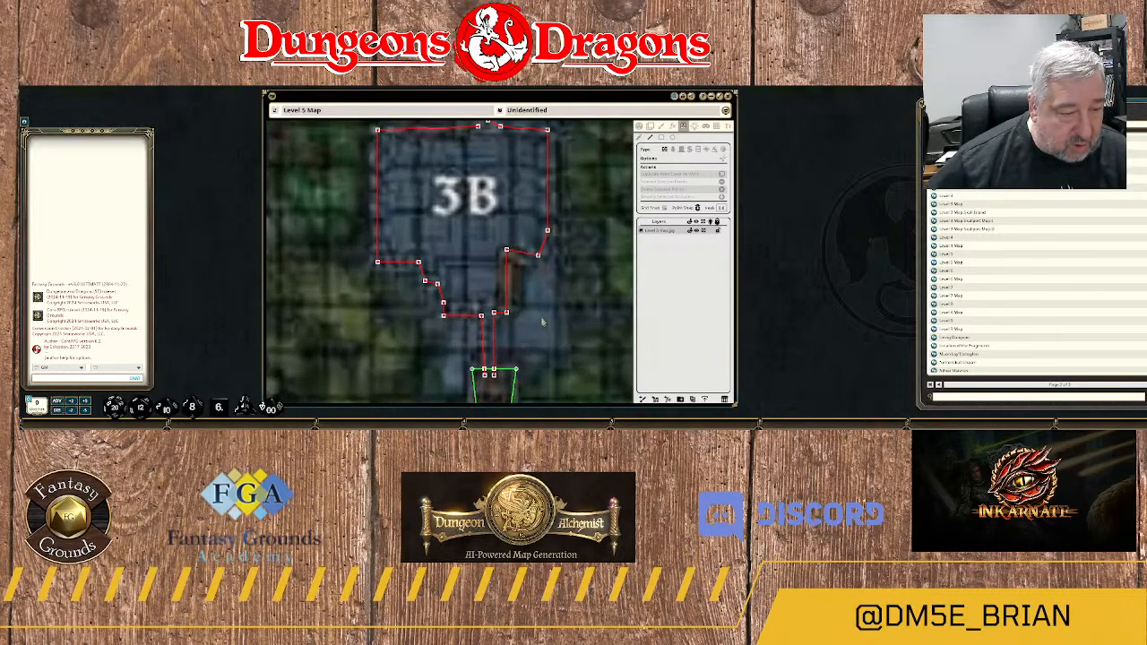
Draw a narrow rectangular door over the brown doorway on the wall of area 3B's southeastern recess.
{"action": "scroll", "coordinate": [541, 322], "scroll_direction": "up", "scroll_amount": 2}
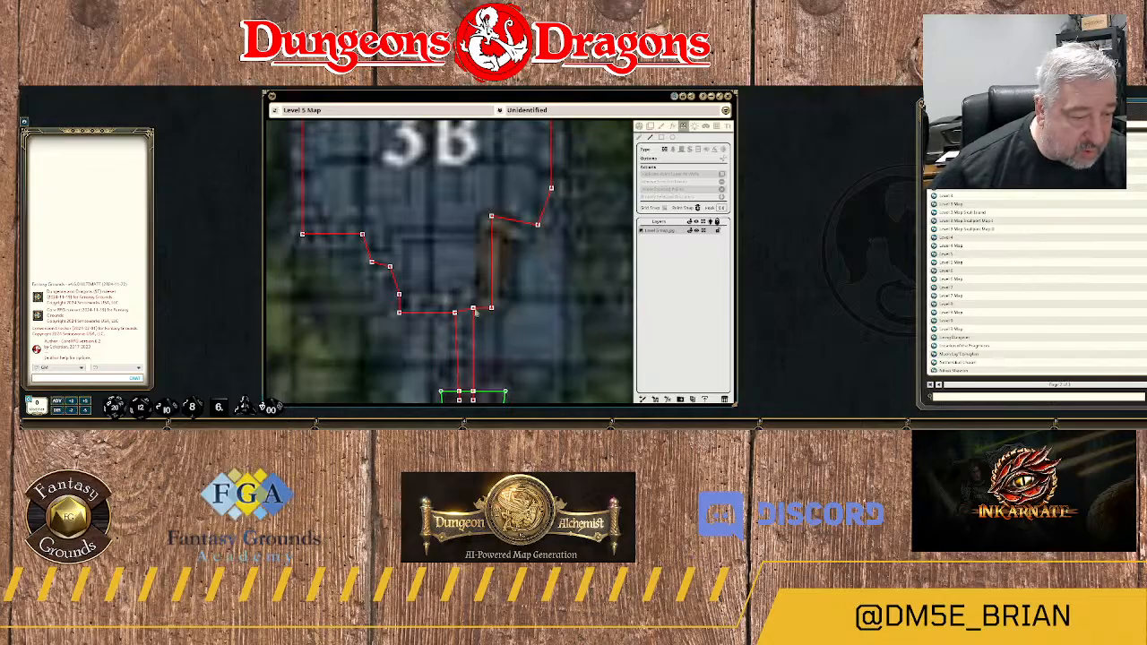
{"action": "scroll", "coordinate": [539, 305], "scroll_direction": "down", "scroll_amount": 5}
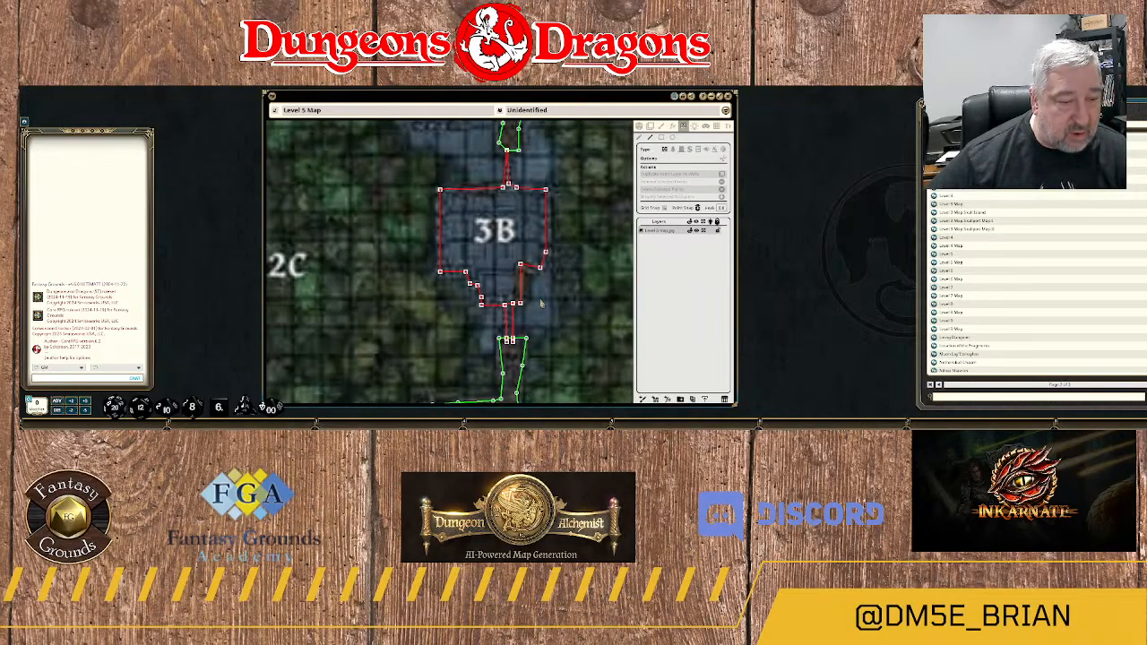
{"action": "scroll", "coordinate": [541, 303], "scroll_direction": "up", "scroll_amount": 1}
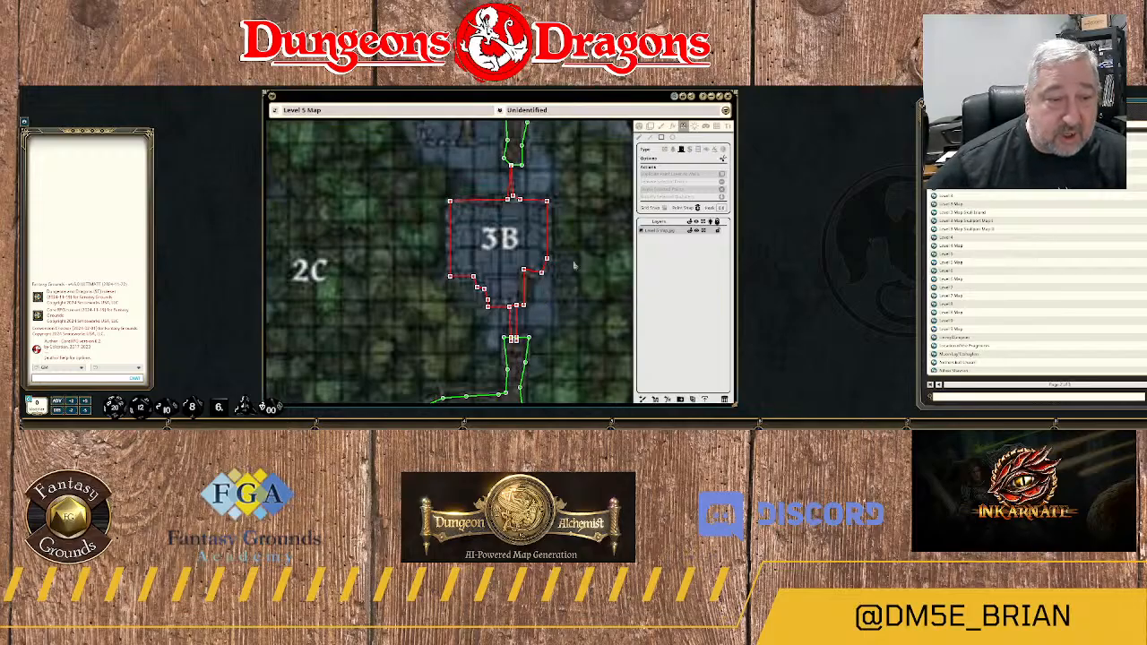
{"action": "scroll", "coordinate": [557, 282], "scroll_direction": "up", "scroll_amount": 2}
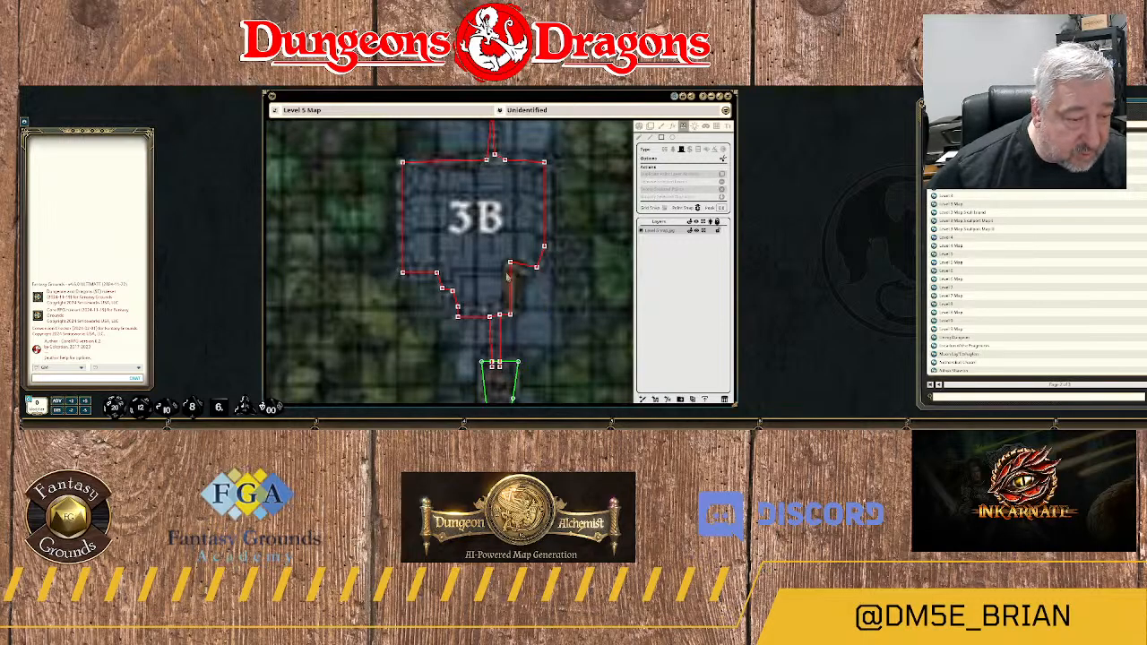
{"action": "mouse_move", "coordinate": [505, 273]}
{"action": "left_mouse_down"}
{"action": "mouse_move", "coordinate": [511, 314]}
{"action": "mouse_move", "coordinate": [515, 306]}
{"action": "left_mouse_up"}
{"action": "scroll", "coordinate": [575, 285], "scroll_direction": "down", "scroll_amount": 2}
{"action": "scroll", "coordinate": [576, 285], "scroll_direction": "down", "scroll_amount": 2}
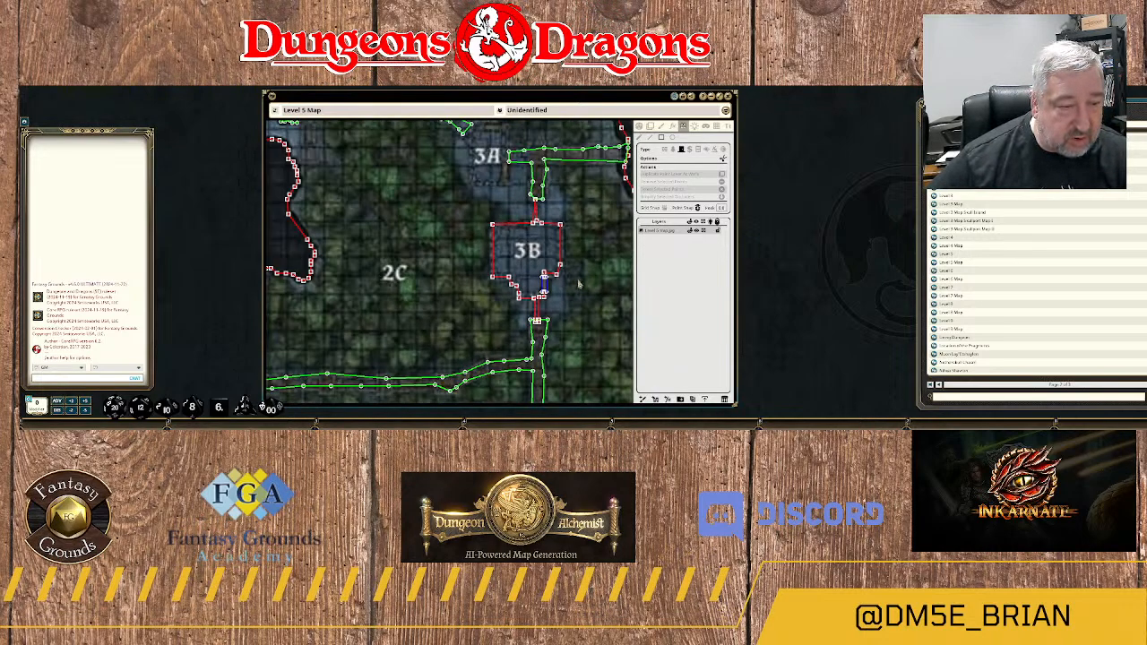
Check the outlines around area 3B, then the surrounding map from area 6 and the forest up to area 3A.
{"action": "scroll", "coordinate": [574, 258], "scroll_direction": "up", "scroll_amount": 4}
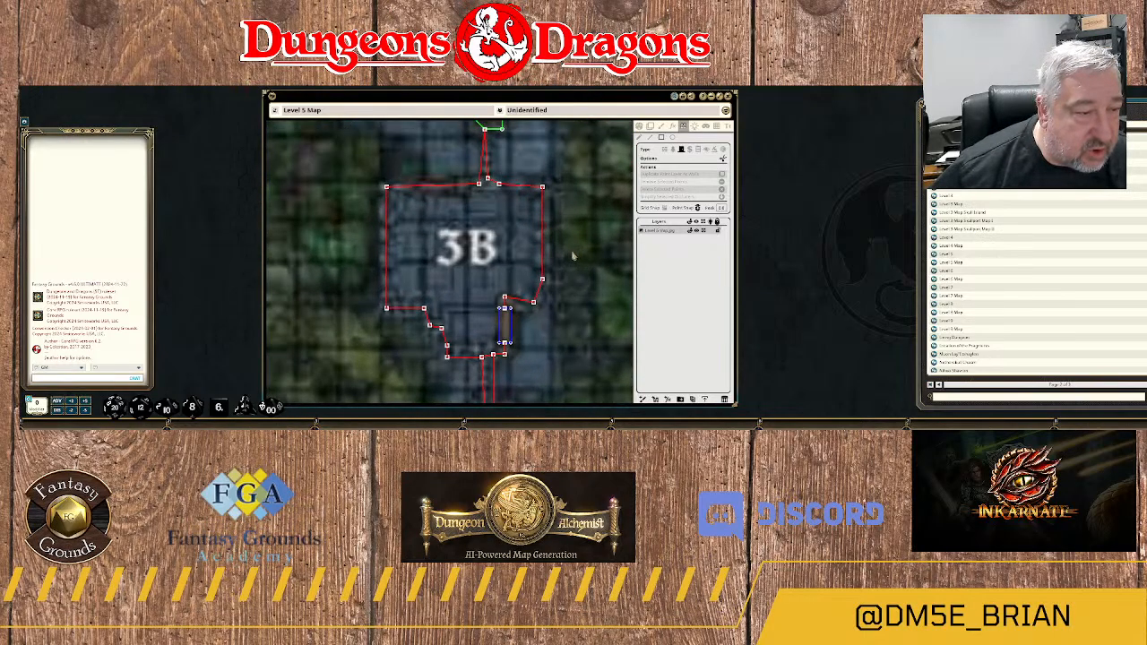
{"action": "scroll", "coordinate": [574, 256], "scroll_direction": "down", "scroll_amount": 5}
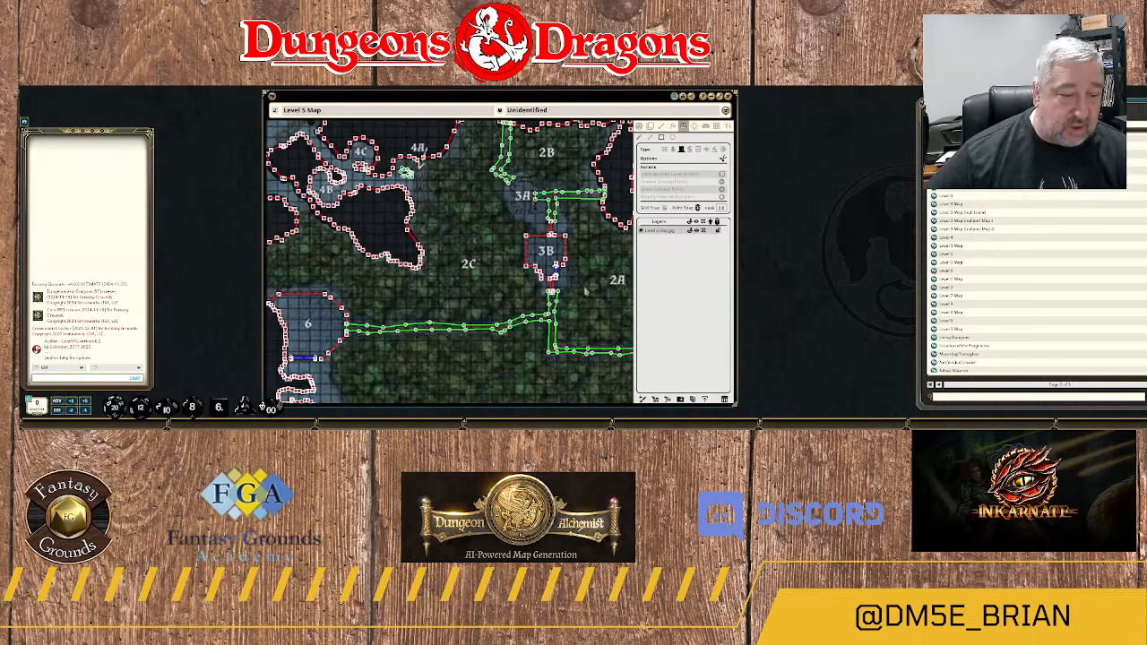
{"action": "scroll", "coordinate": [584, 291], "scroll_direction": "down", "scroll_amount": 5}
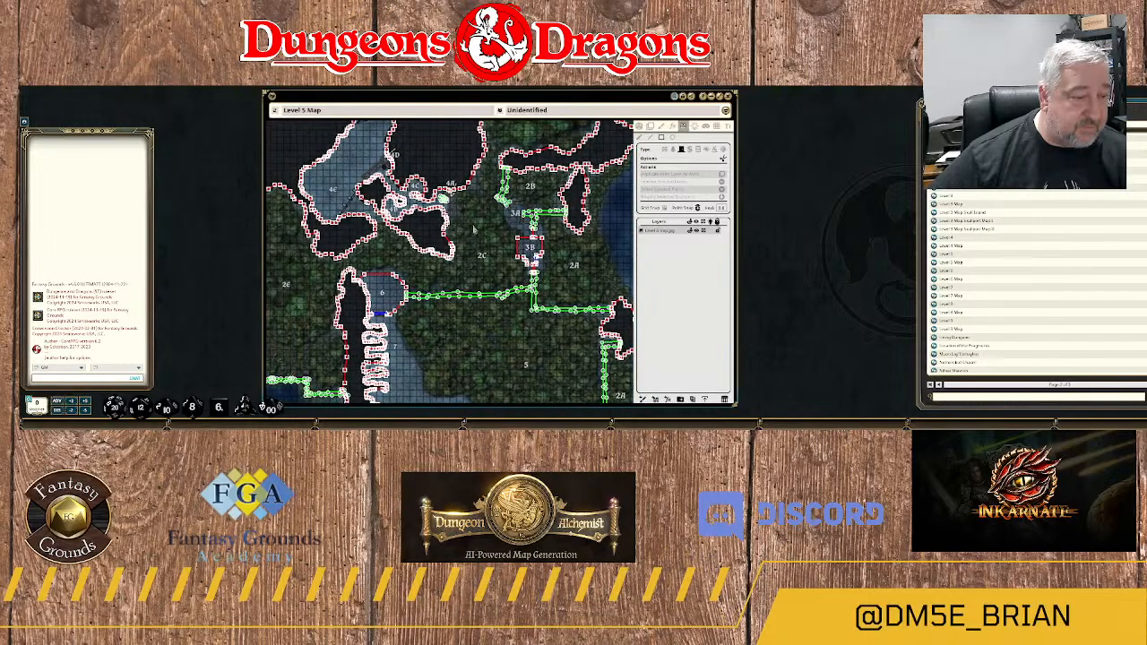
{"action": "left_click_drag", "start_coordinate": [513, 353], "coordinate": [467, 298]}
{"action": "scroll", "coordinate": [462, 276], "scroll_direction": "up", "scroll_amount": 2}
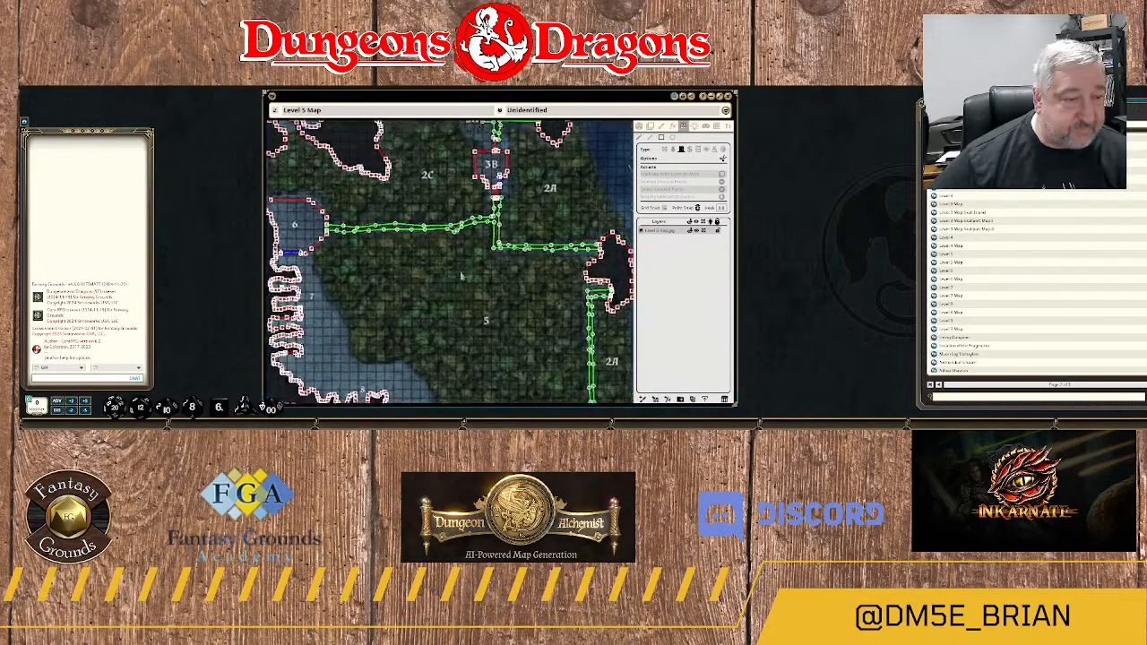
{"action": "scroll", "coordinate": [460, 271], "scroll_direction": "up", "scroll_amount": 1}
{"action": "left_click_drag", "start_coordinate": [455, 174], "coordinate": [467, 258]}
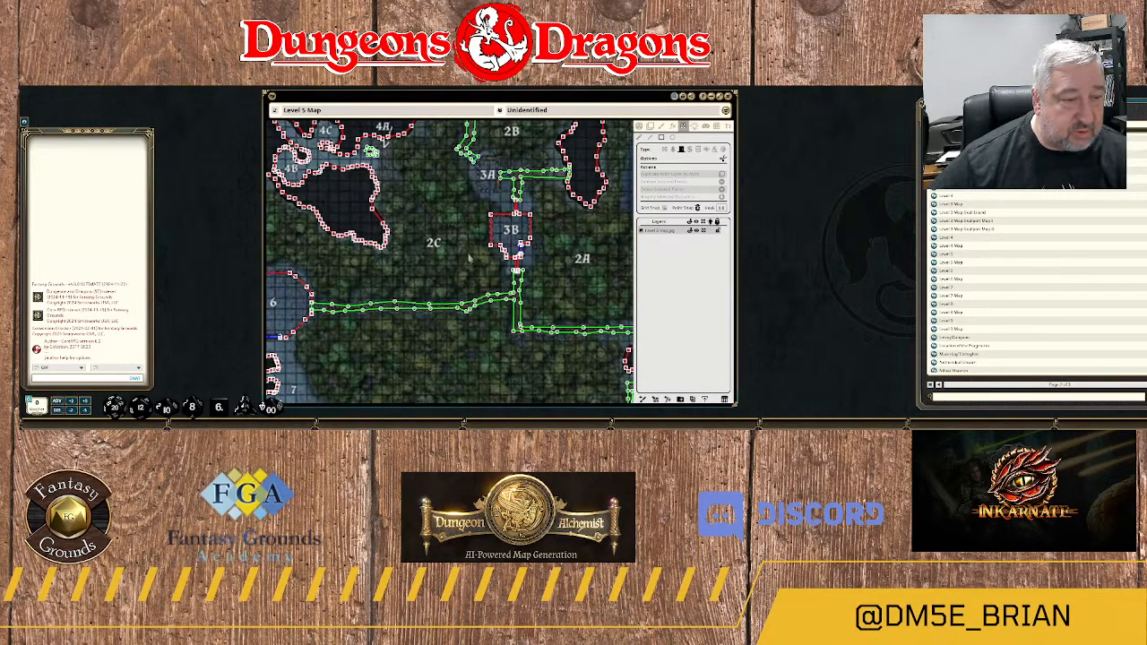
{"action": "scroll", "coordinate": [479, 206], "scroll_direction": "up", "scroll_amount": 4}
{"action": "left_click_drag", "start_coordinate": [469, 170], "coordinate": [450, 258]}
Trace a wall from the northwestern path's end down area 3A's western side and along its southern edge to the southeast corner.
{"action": "scroll", "coordinate": [451, 276], "scroll_direction": "up", "scroll_amount": 2}
{"action": "scroll", "coordinate": [451, 276], "scroll_direction": "up", "scroll_amount": 1}
{"action": "scroll", "coordinate": [453, 242], "scroll_direction": "down", "scroll_amount": 1}
{"action": "scroll", "coordinate": [448, 255], "scroll_direction": "up", "scroll_amount": 1}
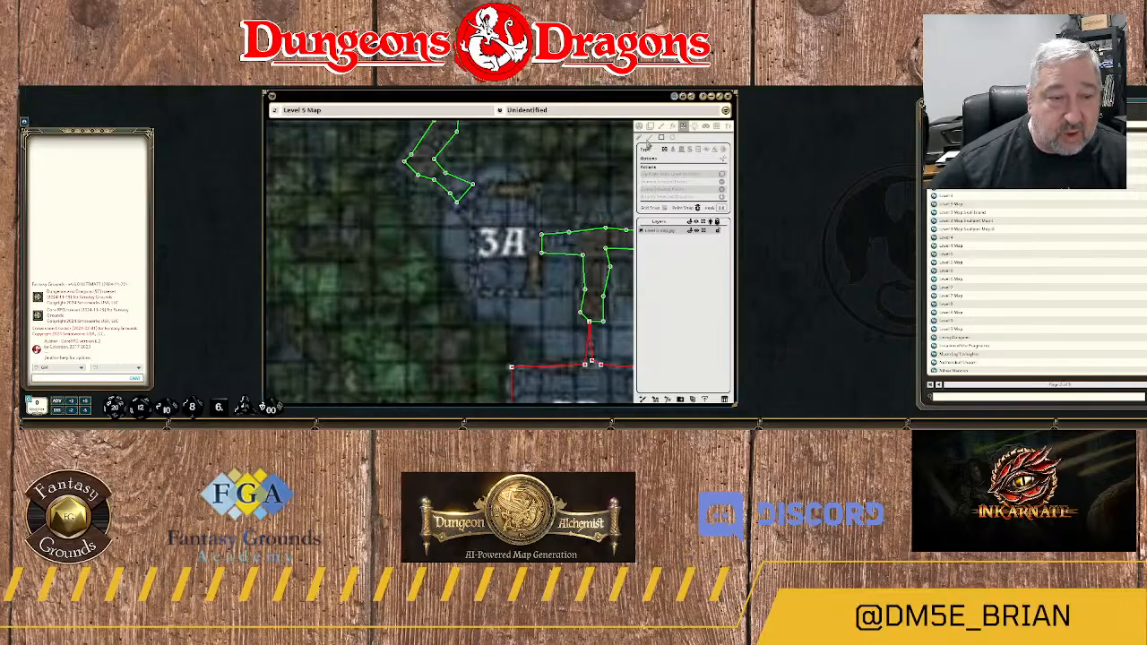
{"action": "left_click", "coordinate": [457, 206]}
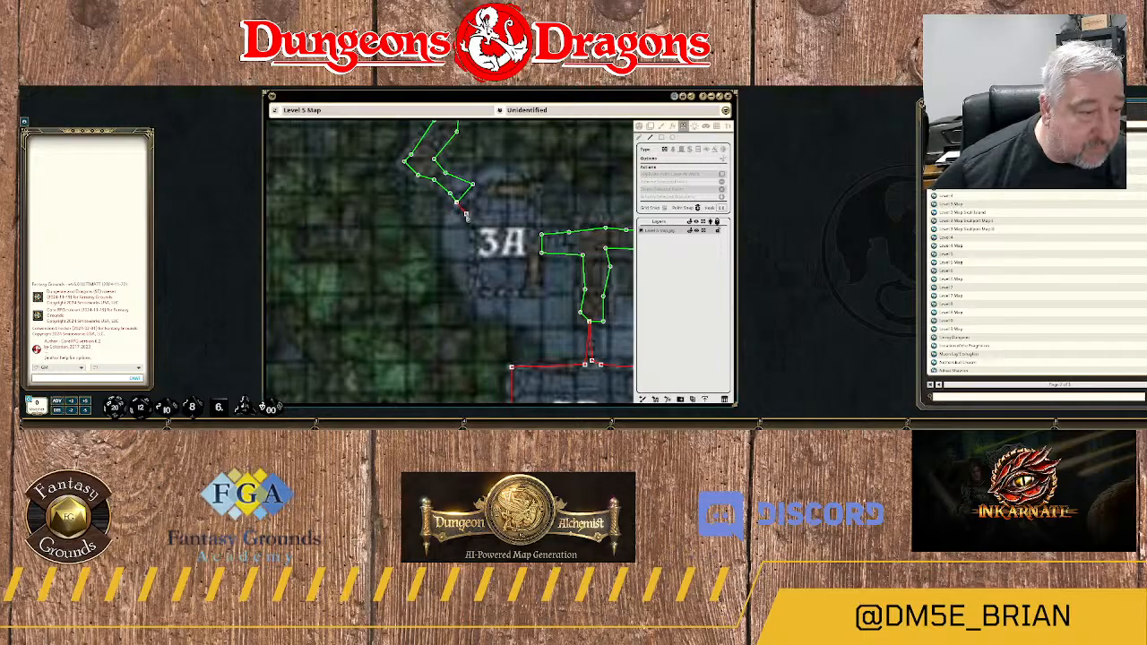
{"action": "left_click", "coordinate": [470, 221]}
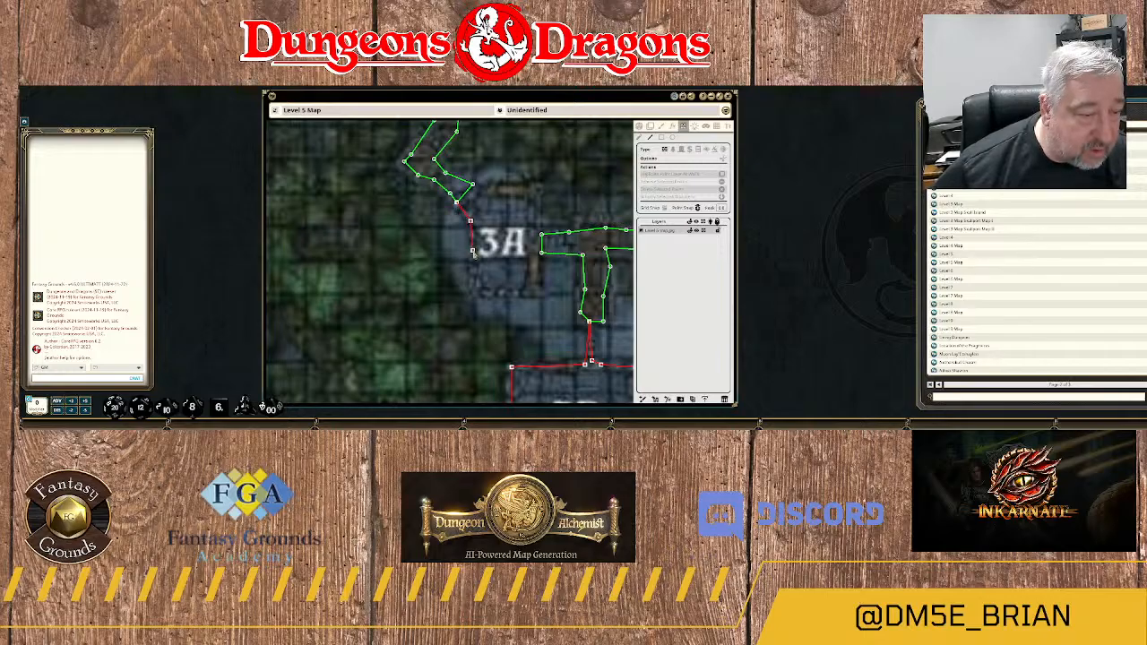
{"action": "left_click", "coordinate": [472, 290]}
{"action": "left_click", "coordinate": [497, 292]}
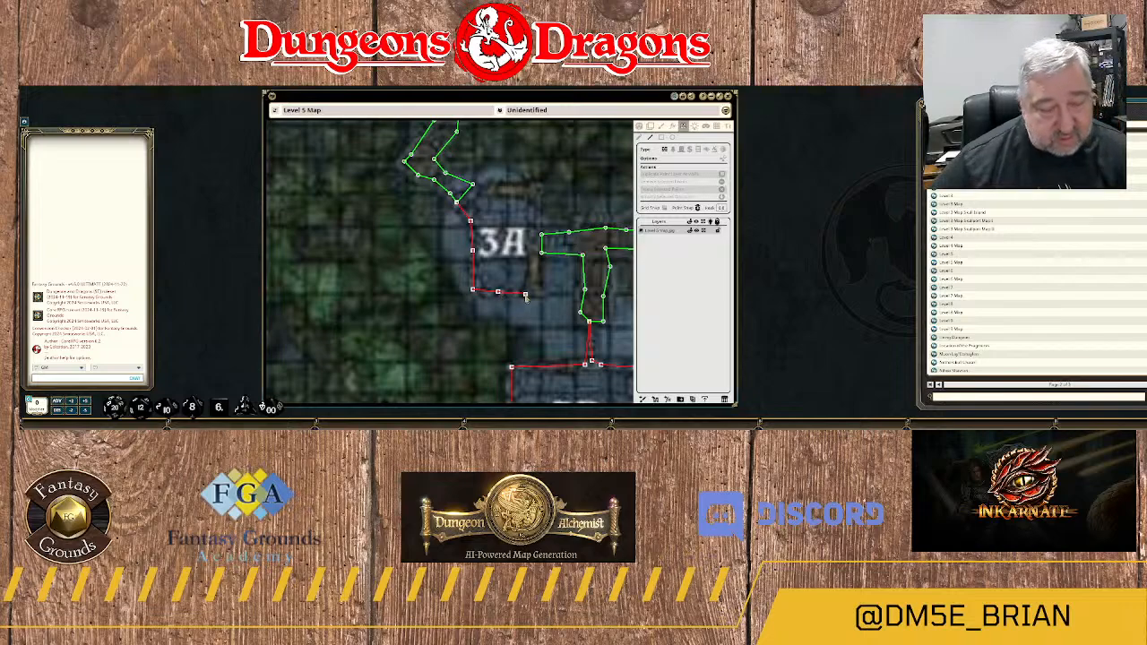
{"action": "left_click", "coordinate": [526, 294]}
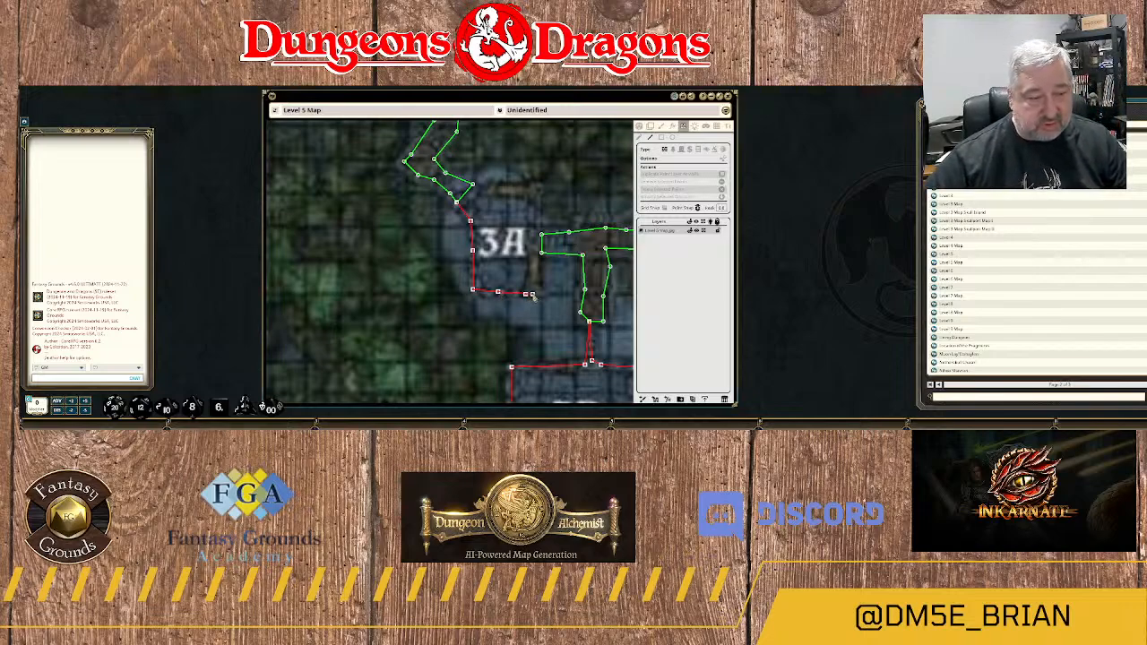
{"action": "left_click", "coordinate": [534, 294]}
Continue the wall up area 3A's eastern side past the eastern path and along the northern edge, closing it at the northwestern path.
{"action": "left_click", "coordinate": [536, 260]}
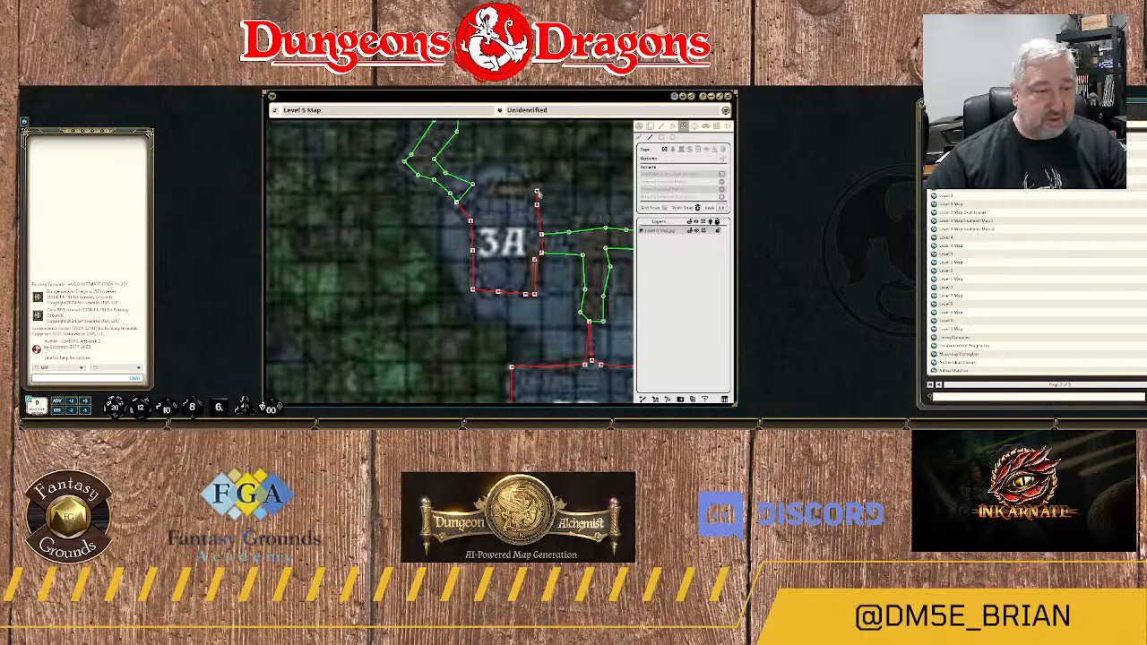
{"action": "left_click", "coordinate": [536, 190]}
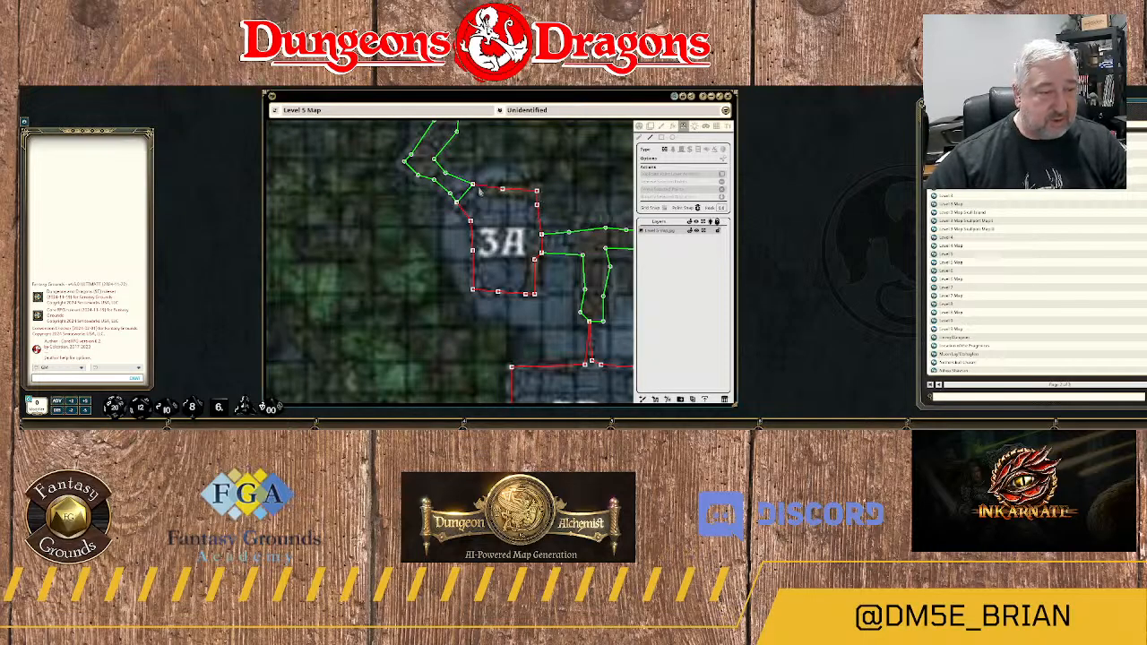
{"action": "left_click", "coordinate": [473, 186]}
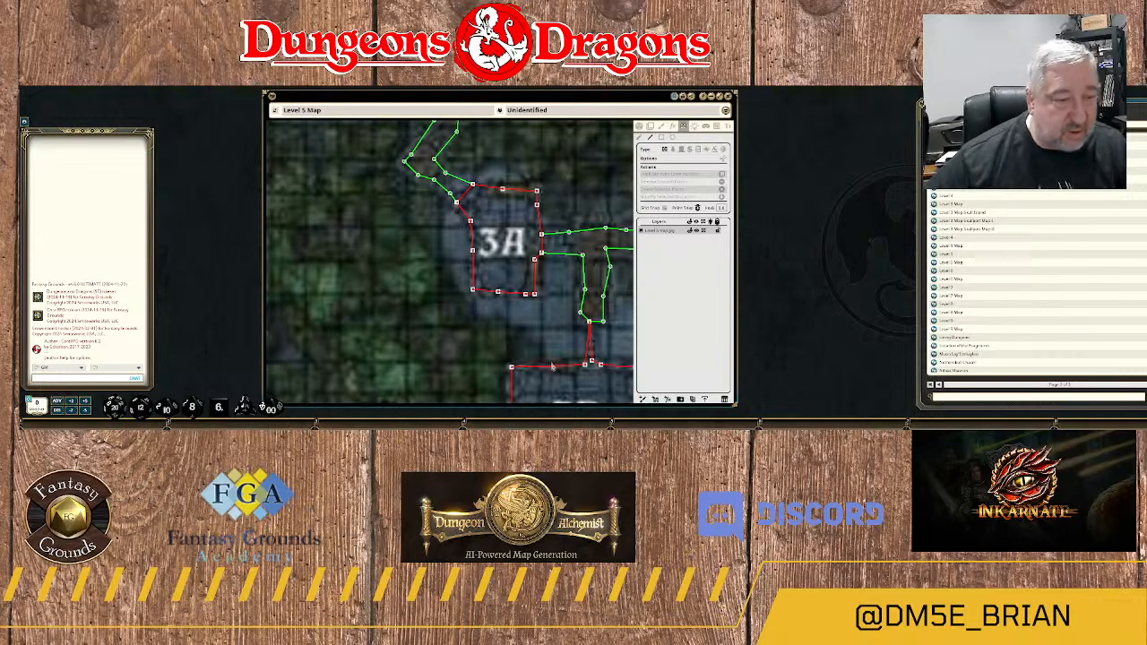
{"action": "scroll", "coordinate": [553, 350], "scroll_direction": "down", "scroll_amount": 3}
{"action": "scroll", "coordinate": [516, 327], "scroll_direction": "up", "scroll_amount": 3}
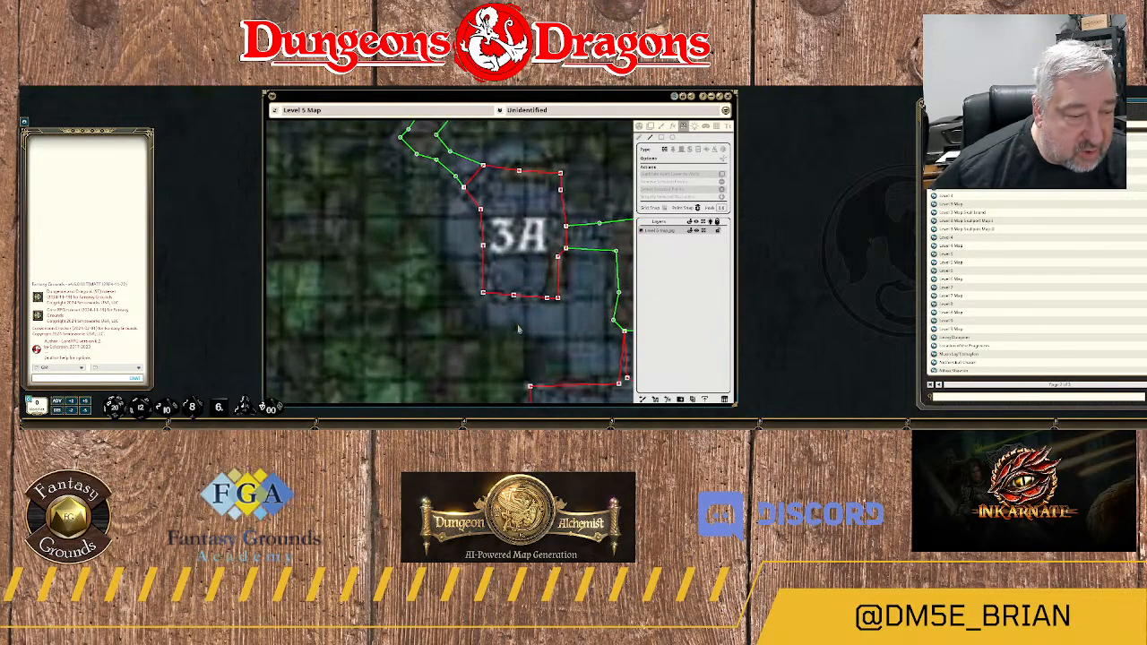
Leave line-of-sight editing and inspect the map around areas 3A and 3B without the outlines.
{"action": "scroll", "coordinate": [523, 330], "scroll_direction": "down", "scroll_amount": 1}
{"action": "scroll", "coordinate": [524, 331], "scroll_direction": "down", "scroll_amount": 1}
{"action": "scroll", "coordinate": [551, 332], "scroll_direction": "down", "scroll_amount": 3}
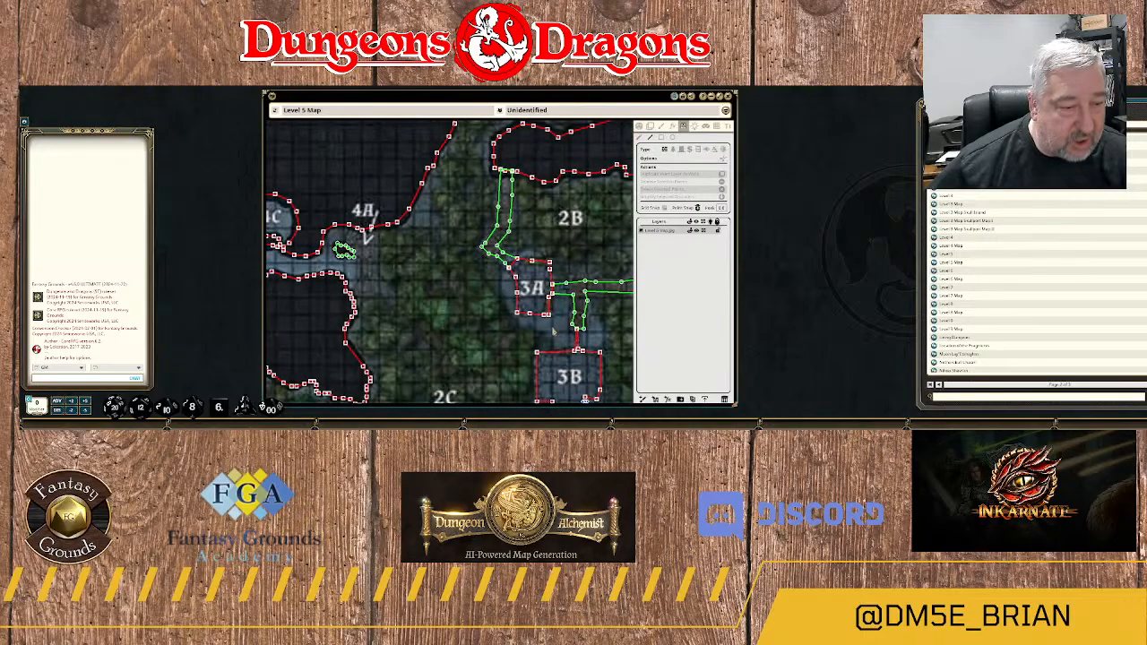
{"action": "scroll", "coordinate": [556, 333], "scroll_direction": "down", "scroll_amount": 2}
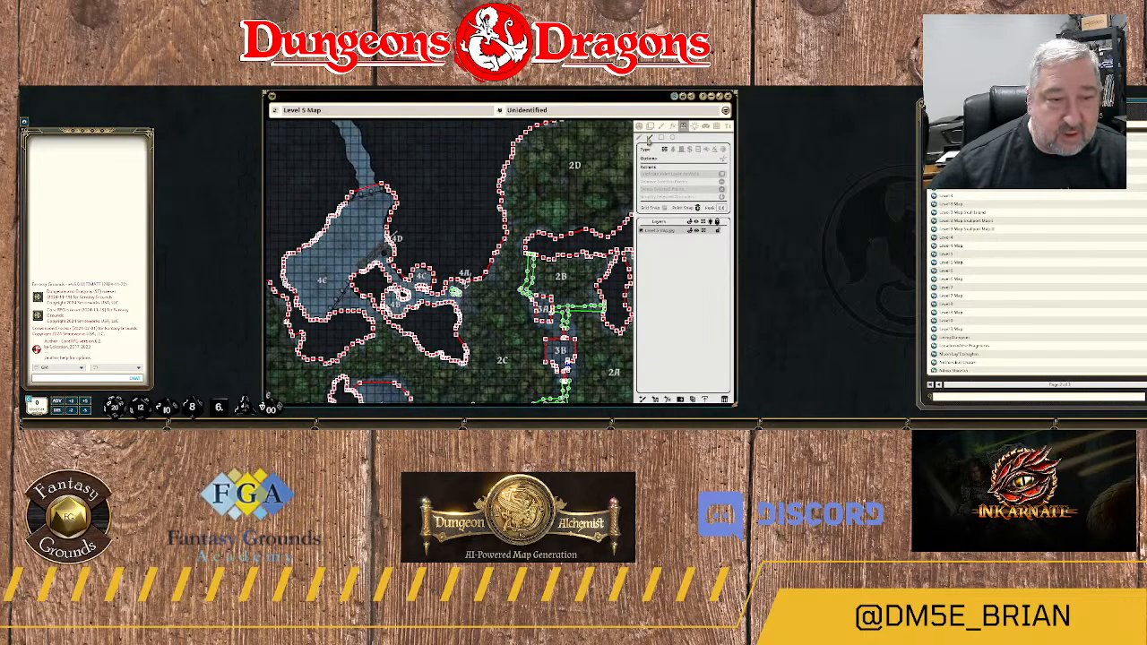
{"action": "left_click", "coordinate": [640, 123]}
{"action": "scroll", "coordinate": [568, 304], "scroll_direction": "up", "scroll_amount": 5}
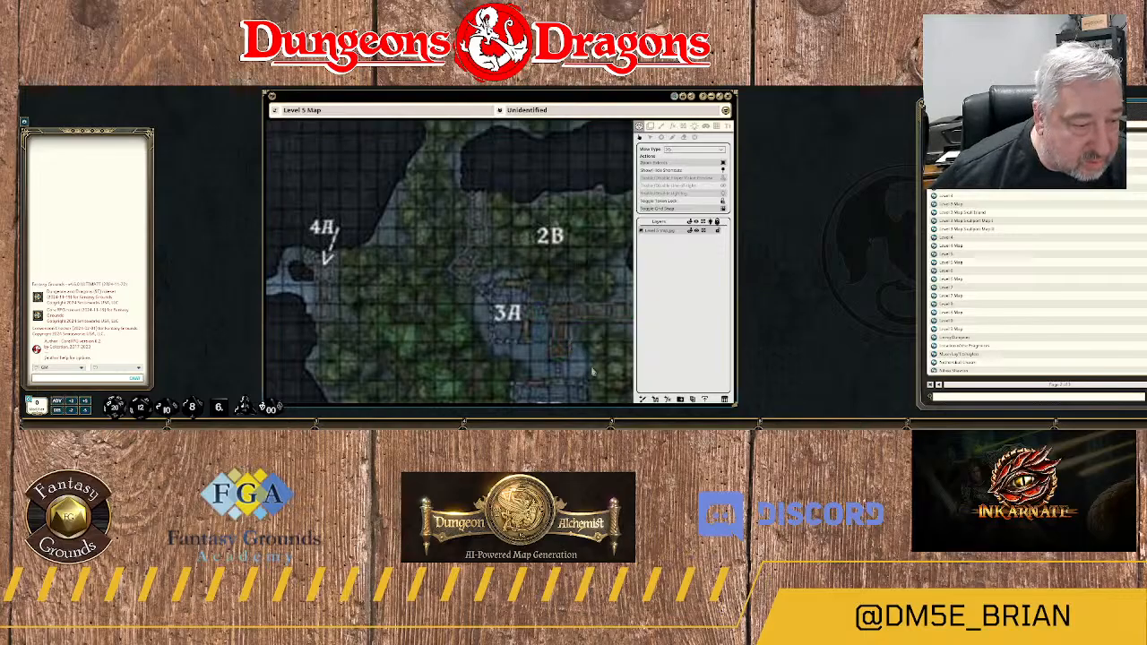
{"action": "left_click_drag", "start_coordinate": [593, 370], "coordinate": [529, 251]}
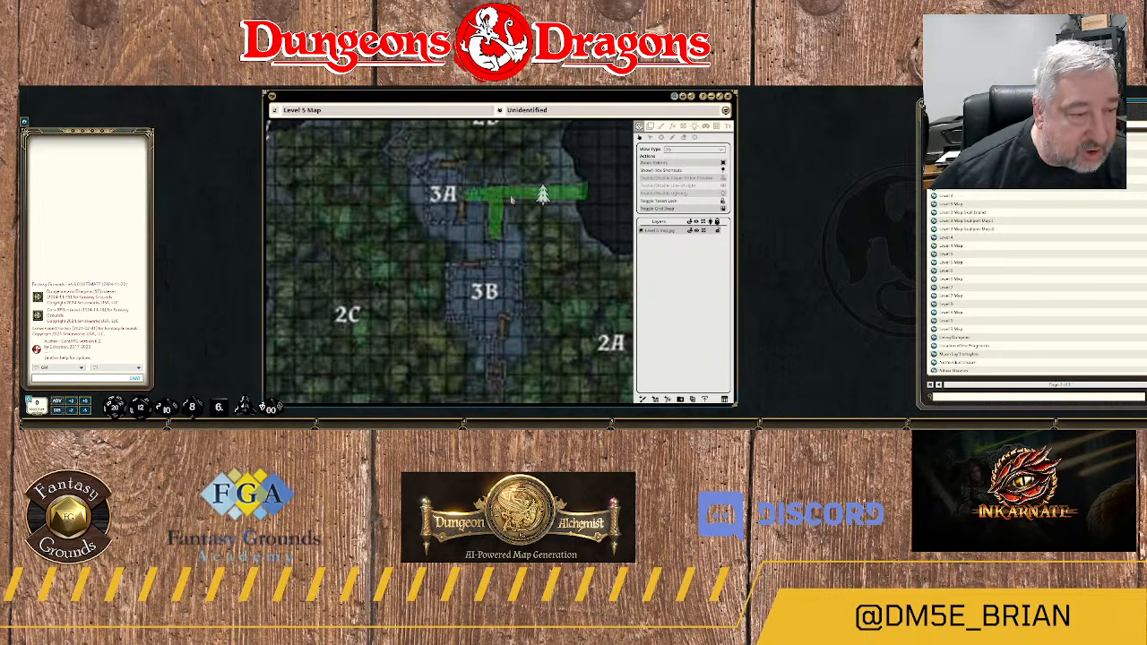
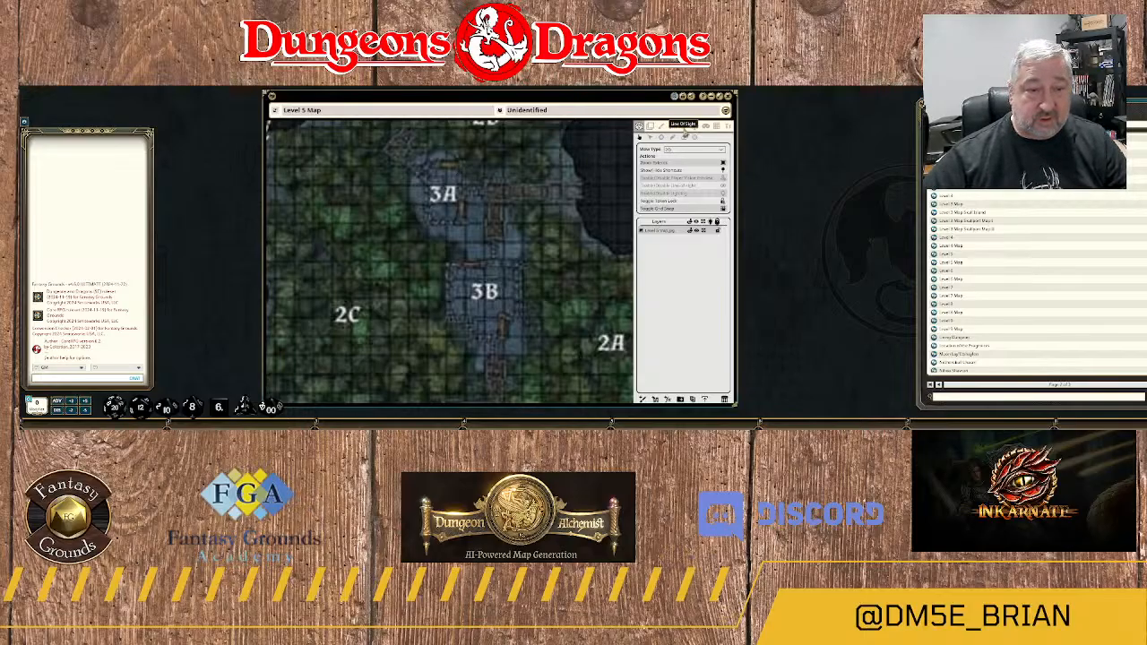
Open line-of-sight editing, shift the point on room 3A's north wall westward, and draw a rectangular door across that wall.
{"action": "left_click", "coordinate": [683, 128]}
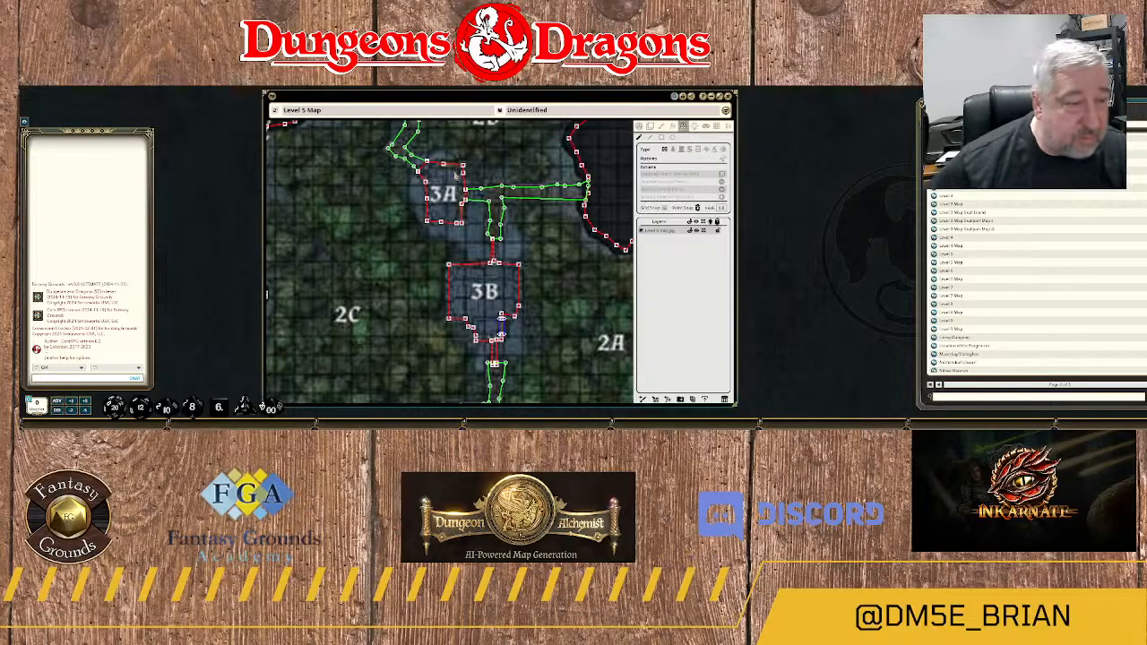
{"action": "scroll", "coordinate": [456, 173], "scroll_direction": "up", "scroll_amount": 3}
{"action": "scroll", "coordinate": [537, 193], "scroll_direction": "up", "scroll_amount": 3}
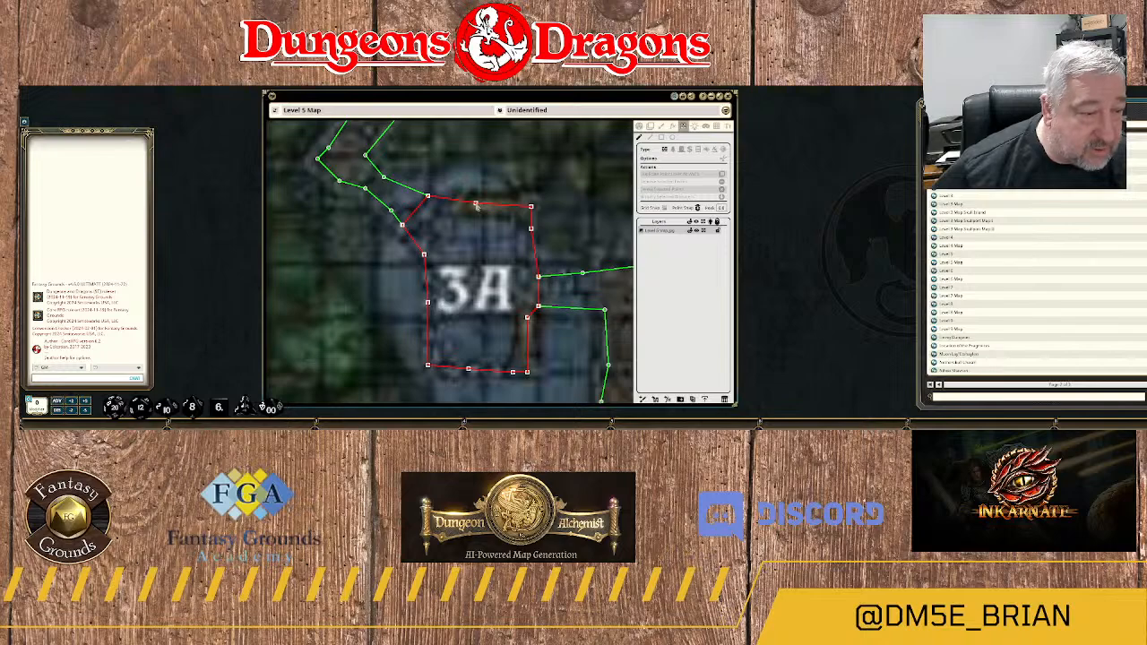
{"action": "left_click_drag", "start_coordinate": [476, 205], "coordinate": [458, 210]}
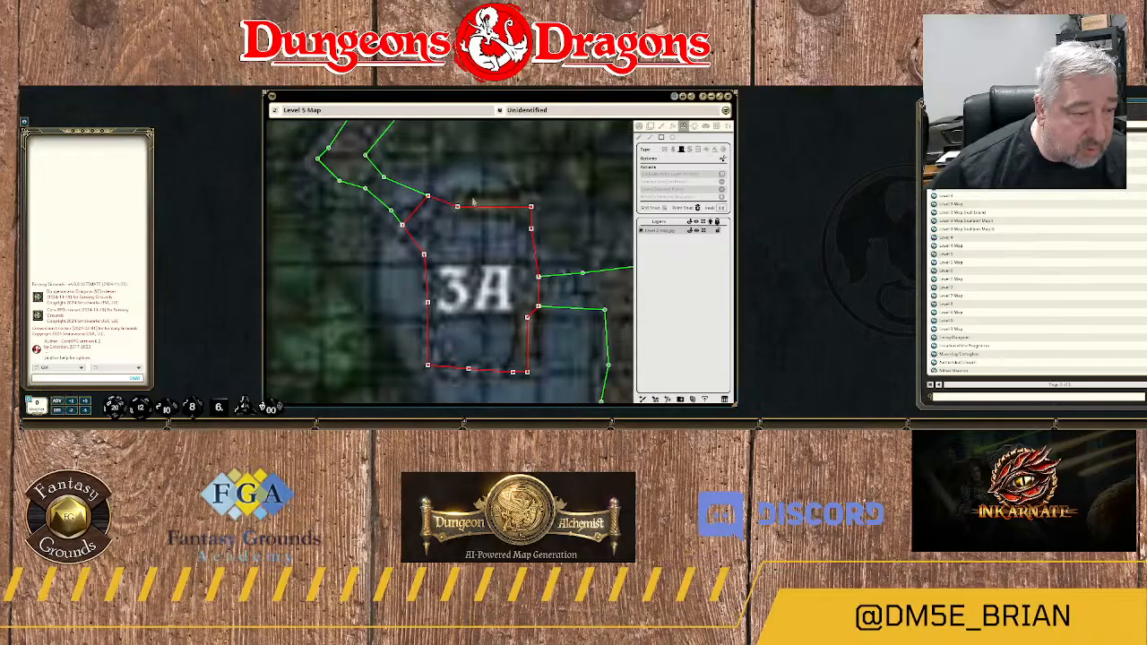
{"action": "mouse_move", "coordinate": [472, 199]}
{"action": "left_mouse_down"}
{"action": "mouse_move", "coordinate": [475, 211]}
{"action": "mouse_move", "coordinate": [517, 212]}
{"action": "left_mouse_up"}
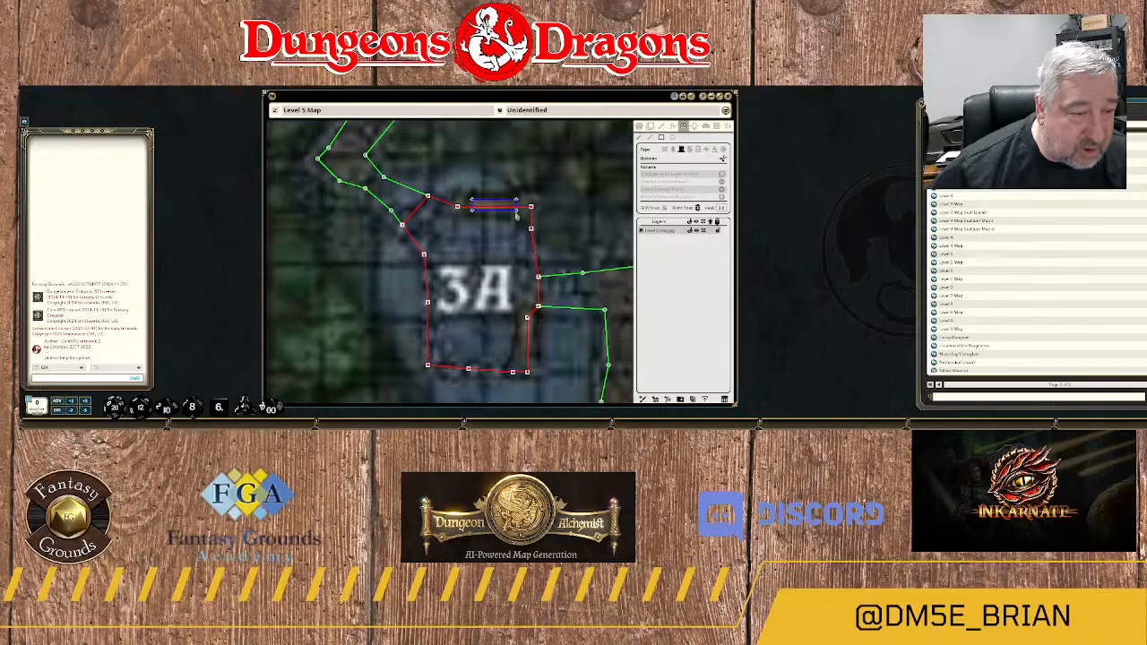
Look over the line-of-sight walls from rooms 3A and 3B to the southern caves and Wyllow's Tower.
{"action": "scroll", "coordinate": [564, 224], "scroll_direction": "down", "scroll_amount": 2}
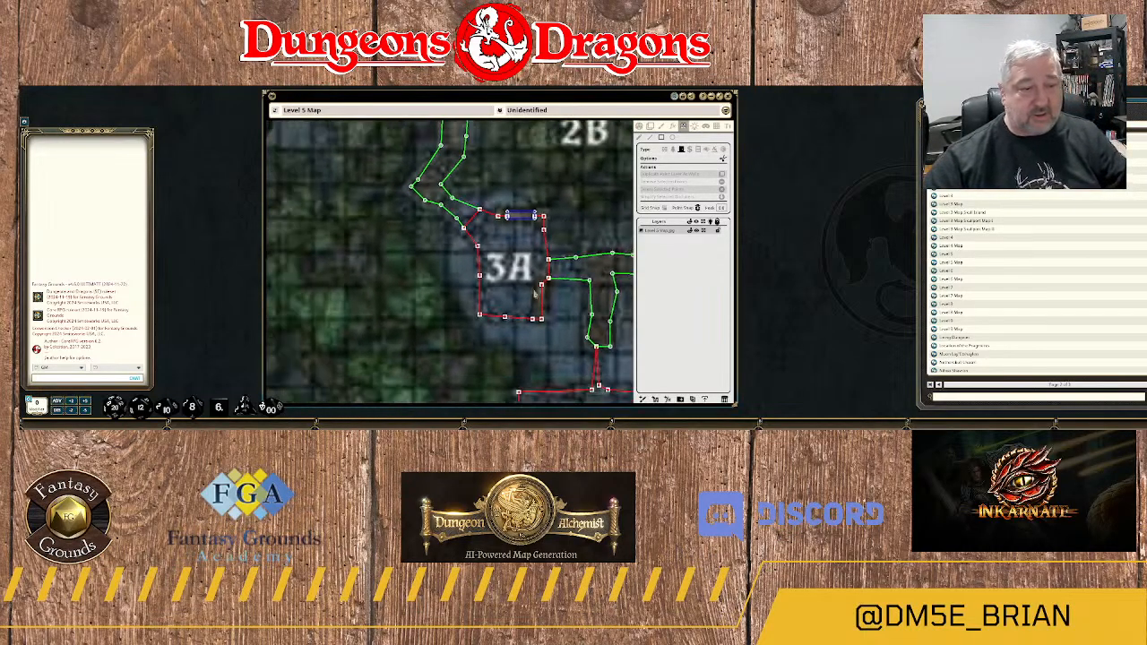
{"action": "scroll", "coordinate": [533, 292], "scroll_direction": "down", "scroll_amount": 1}
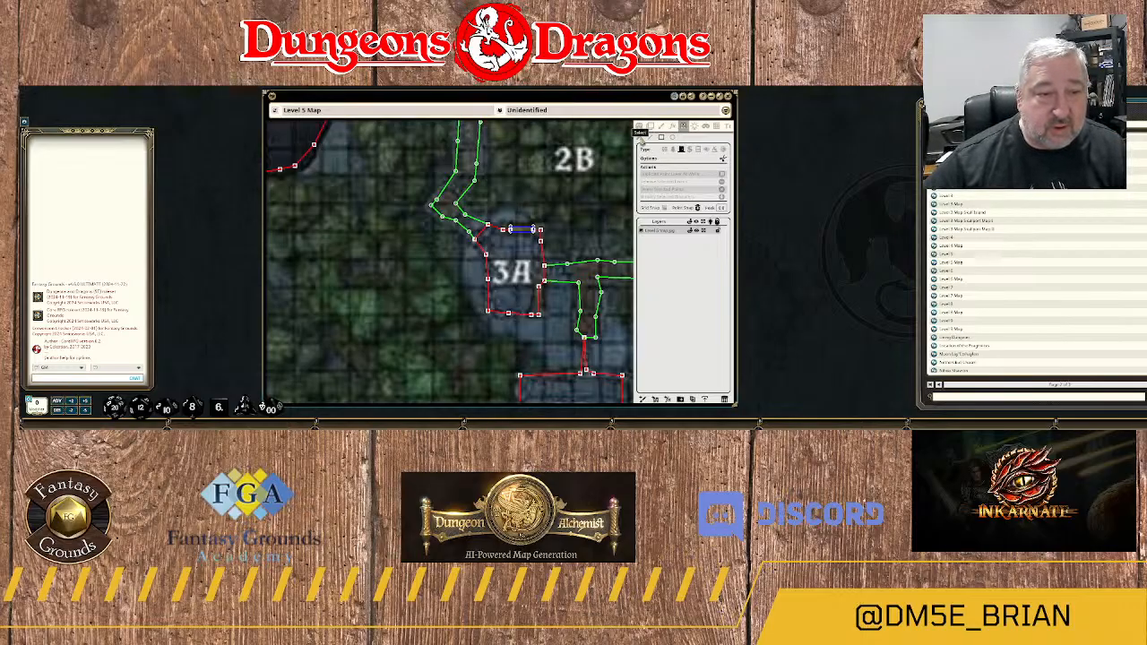
{"action": "scroll", "coordinate": [588, 201], "scroll_direction": "down", "scroll_amount": 2}
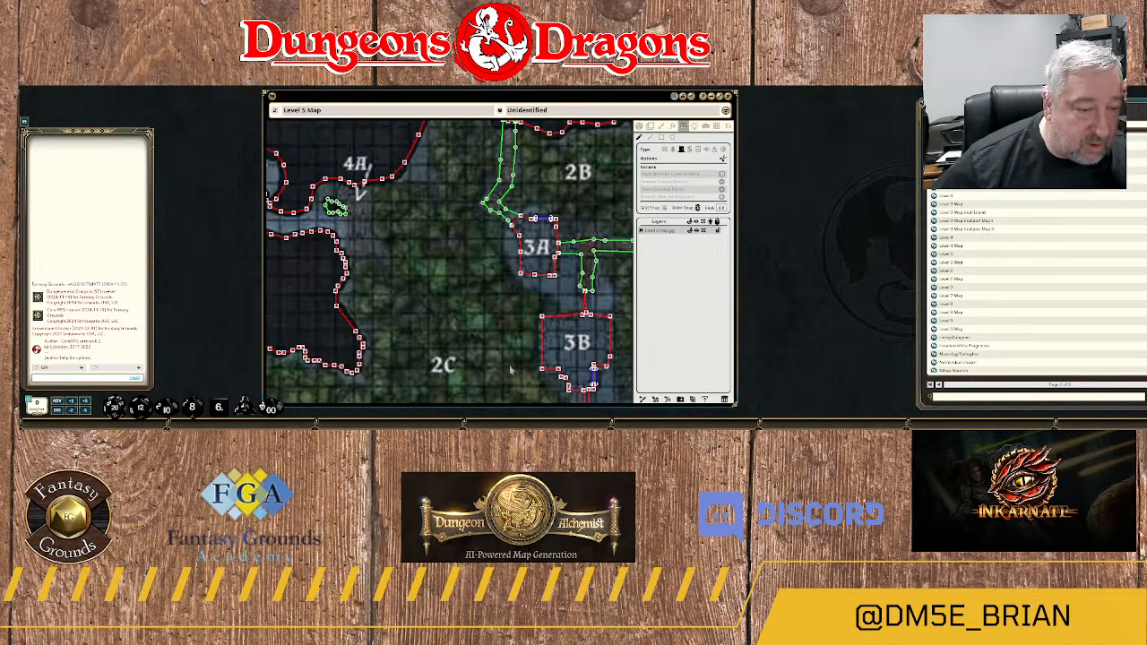
{"action": "left_click_drag", "start_coordinate": [491, 360], "coordinate": [443, 186]}
{"action": "scroll", "coordinate": [490, 291], "scroll_direction": "down", "scroll_amount": 1}
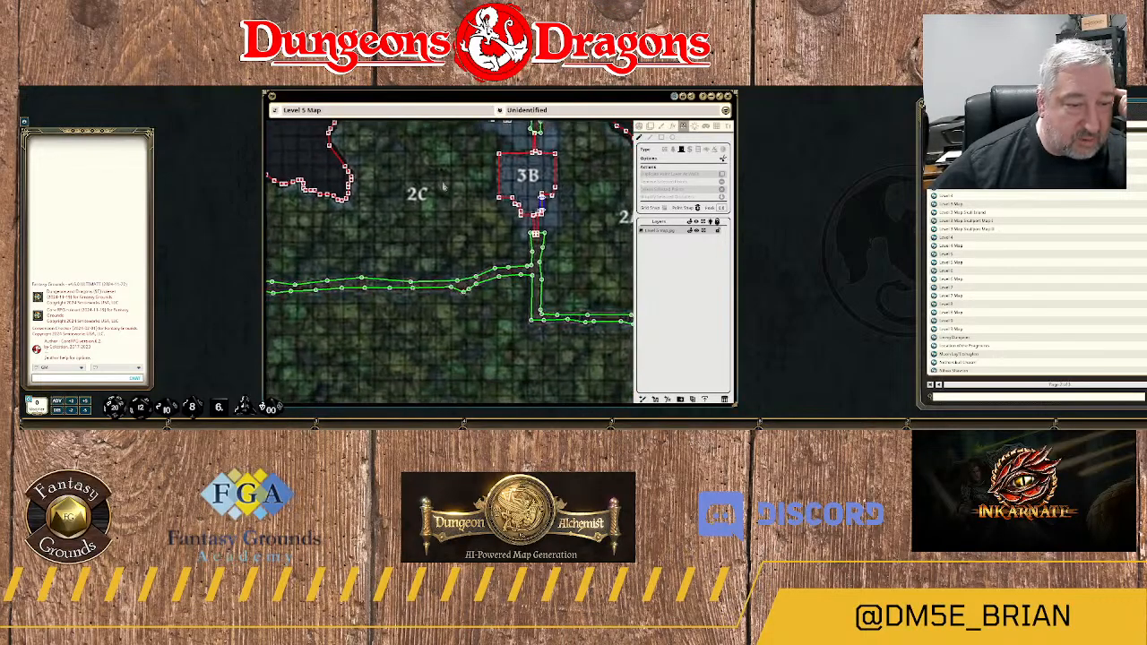
{"action": "scroll", "coordinate": [434, 214], "scroll_direction": "down", "scroll_amount": 3}
{"action": "scroll", "coordinate": [463, 272], "scroll_direction": "down", "scroll_amount": 2}
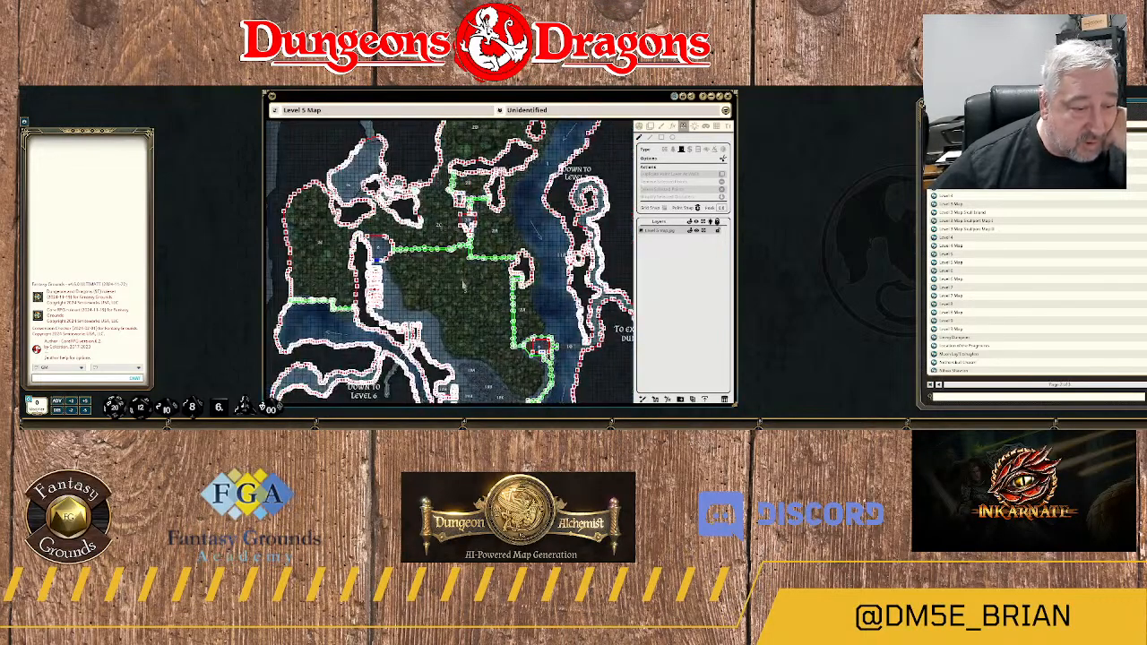
{"action": "mouse_move", "coordinate": [531, 202]}
{"action": "left_mouse_down"}
{"action": "mouse_move", "coordinate": [491, 307]}
{"action": "mouse_move", "coordinate": [540, 186]}
{"action": "left_mouse_up"}
{"action": "left_click_drag", "start_coordinate": [480, 333], "coordinate": [485, 213]}
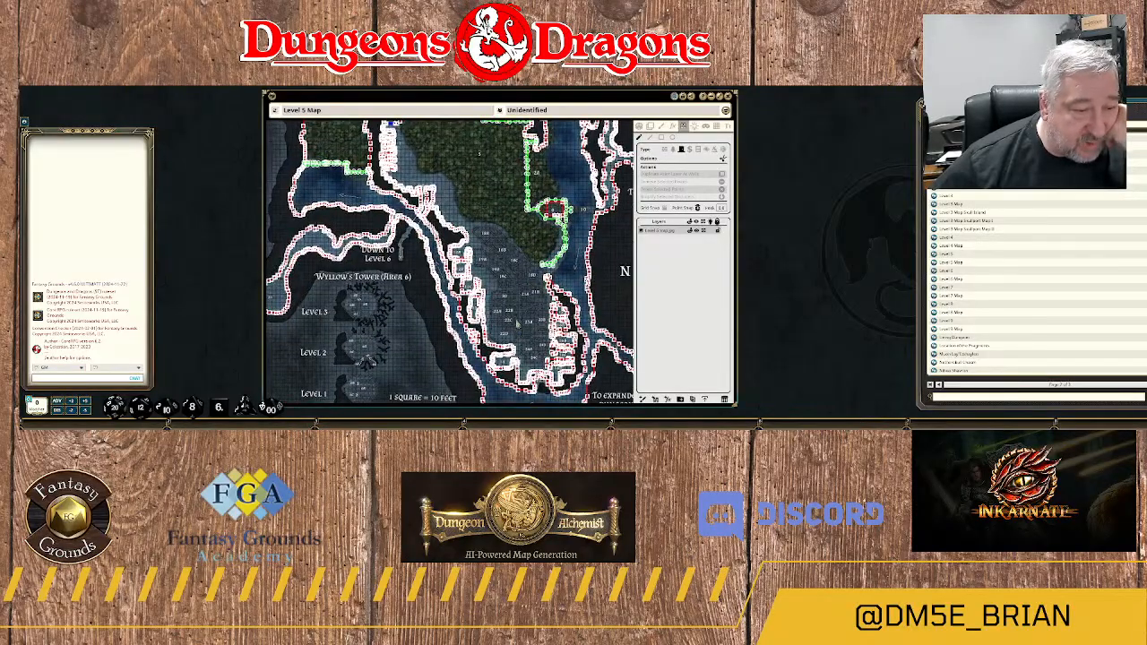
{"action": "left_click_drag", "start_coordinate": [517, 318], "coordinate": [460, 245]}
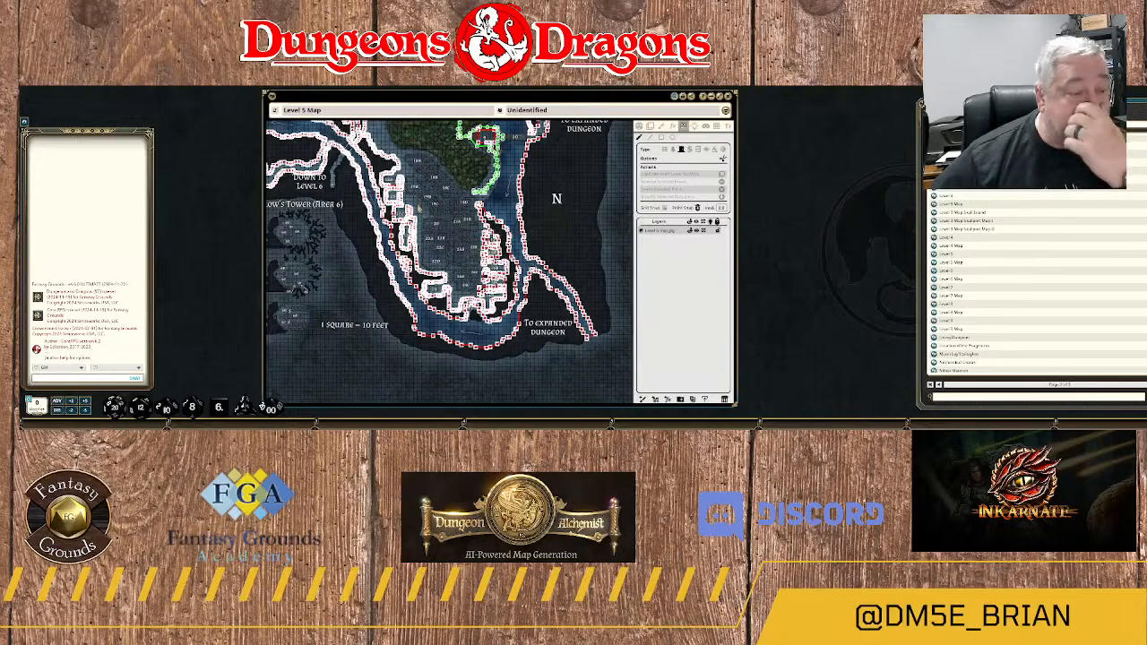
{"action": "left_click_drag", "start_coordinate": [460, 245], "coordinate": [533, 366]}
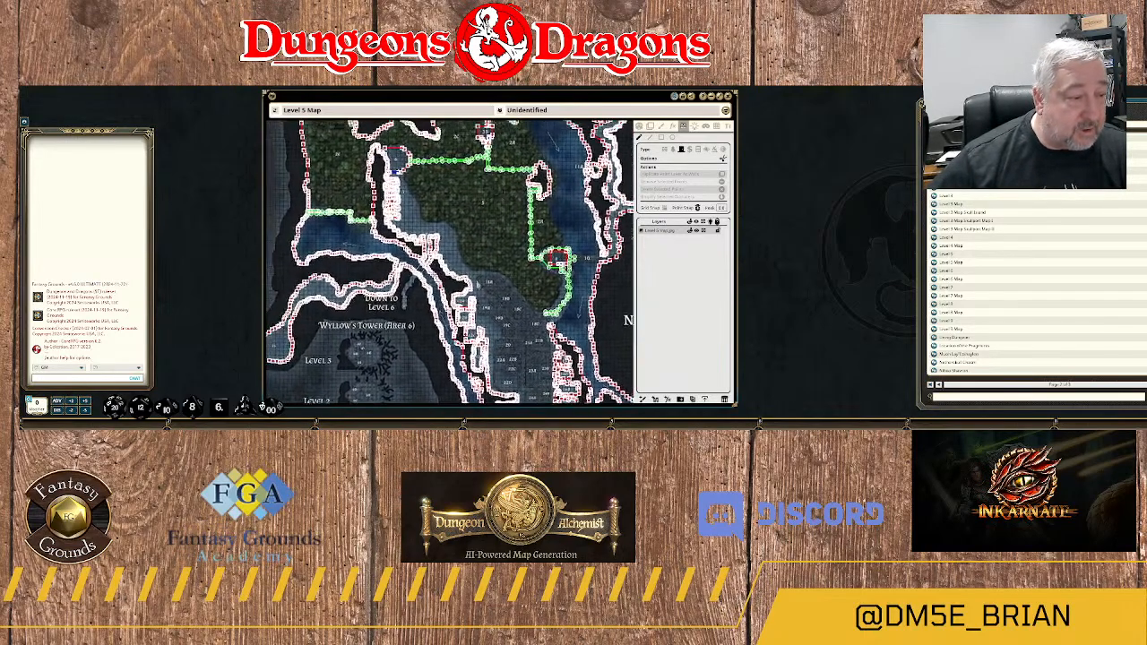
{"action": "left_click_drag", "start_coordinate": [504, 317], "coordinate": [502, 151]}
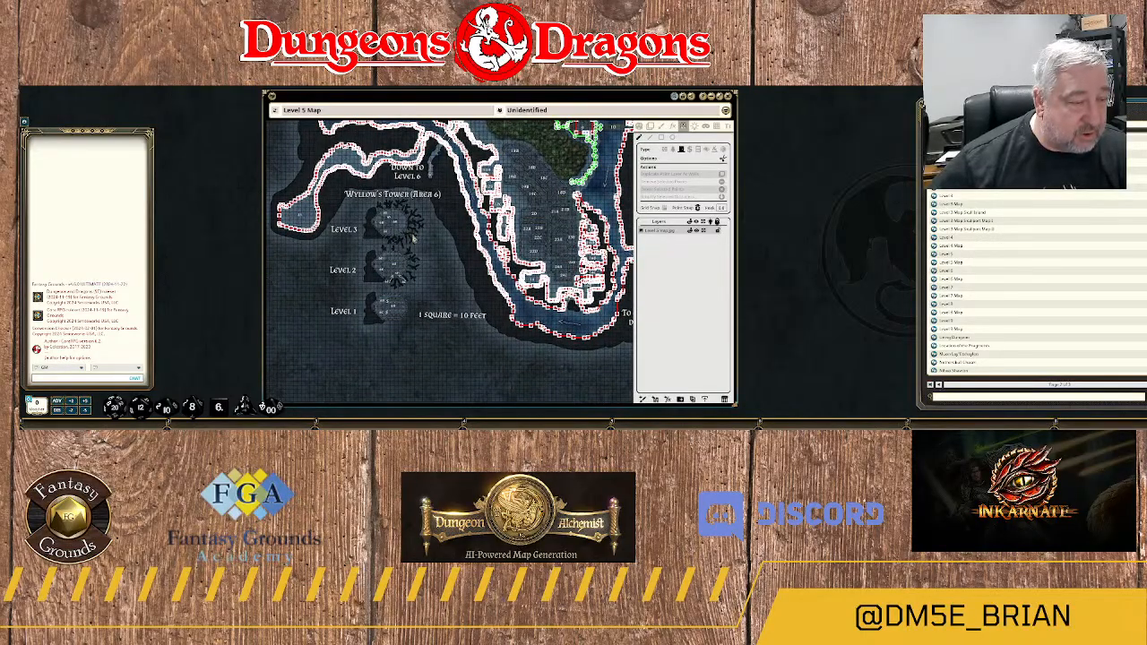
{"action": "scroll", "coordinate": [413, 238], "scroll_direction": "up", "scroll_amount": 6}
{"action": "left_click_drag", "start_coordinate": [378, 245], "coordinate": [443, 318]}
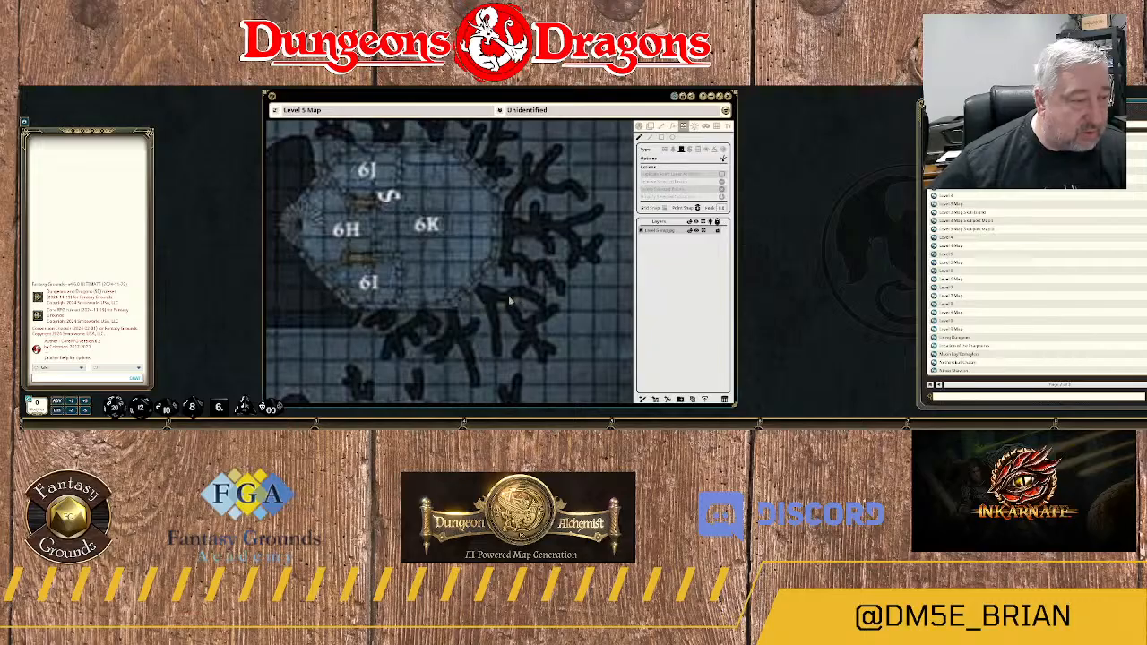
{"action": "scroll", "coordinate": [515, 300], "scroll_direction": "down", "scroll_amount": 5}
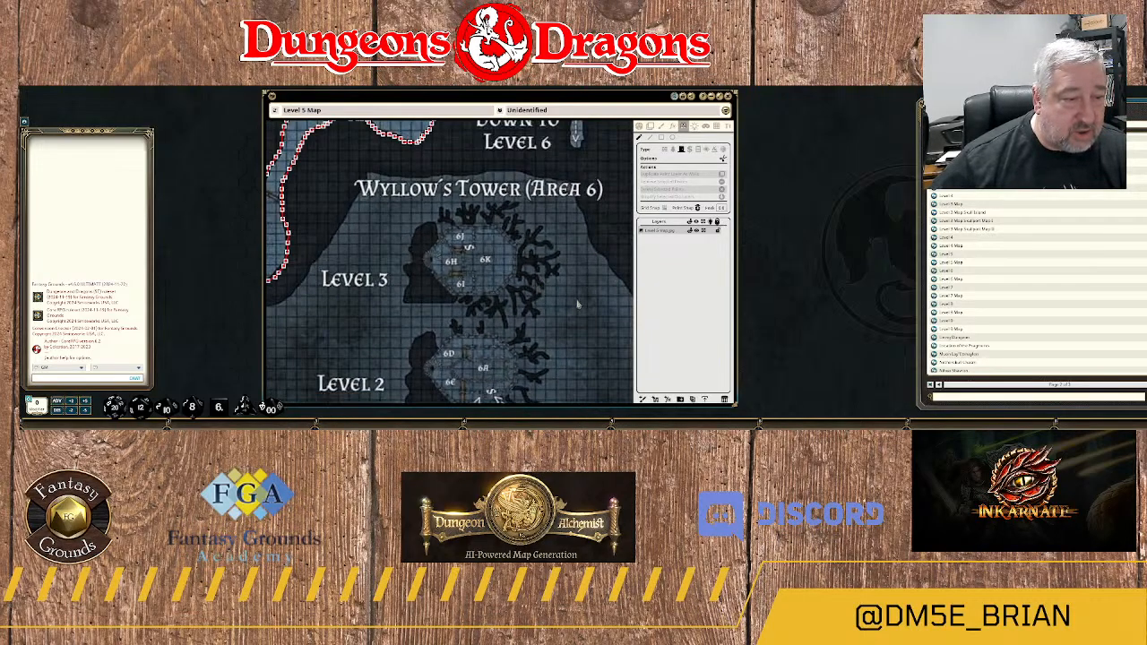
Draw a line-of-sight wall around the rectangular outline of room 24C.
{"action": "left_click_drag", "start_coordinate": [578, 300], "coordinate": [323, 159]}
{"action": "left_click_drag", "start_coordinate": [578, 267], "coordinate": [489, 300]}
{"action": "scroll", "coordinate": [490, 300], "scroll_direction": "down", "scroll_amount": 3}
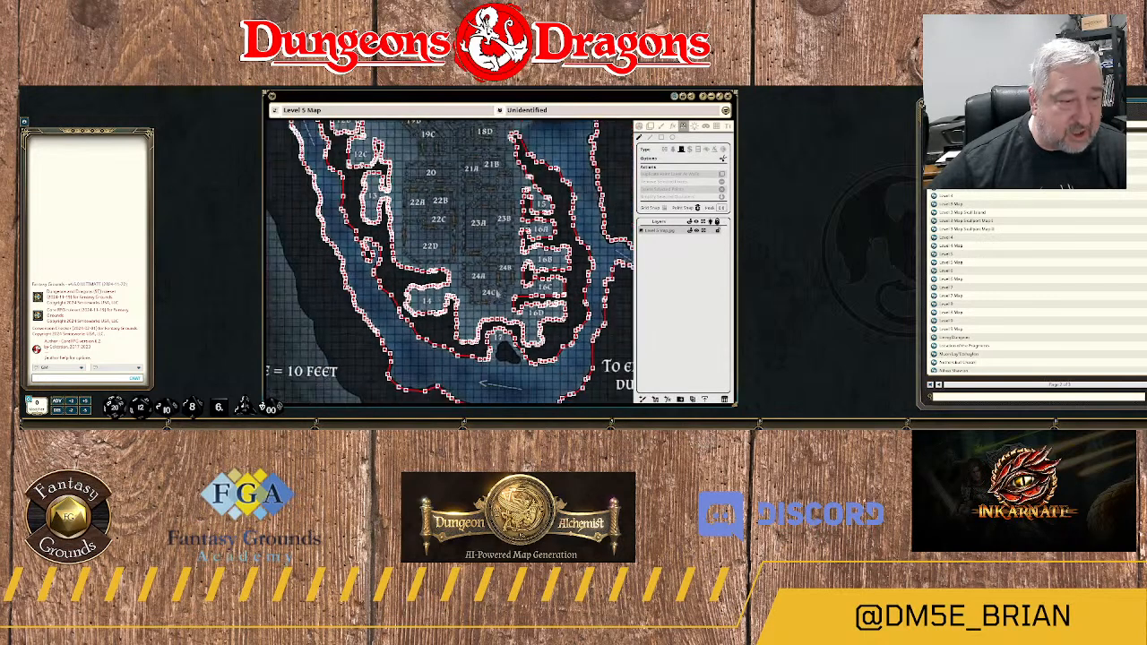
{"action": "scroll", "coordinate": [520, 272], "scroll_direction": "up", "scroll_amount": 2}
{"action": "scroll", "coordinate": [535, 266], "scroll_direction": "up", "scroll_amount": 1}
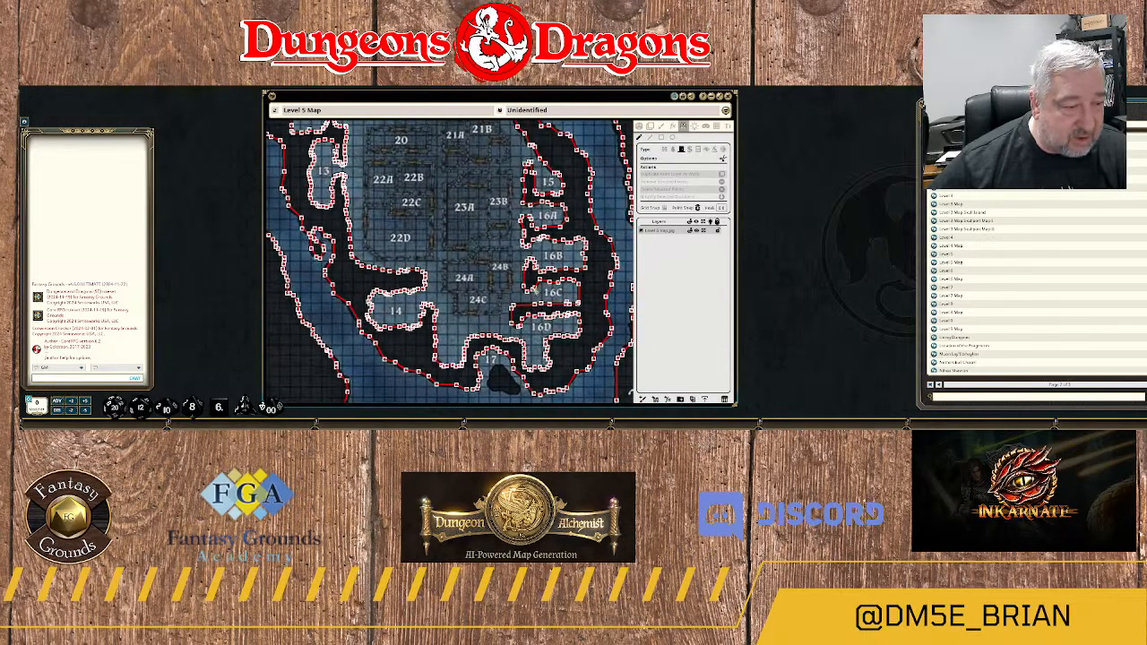
{"action": "scroll", "coordinate": [552, 302], "scroll_direction": "up", "scroll_amount": 3}
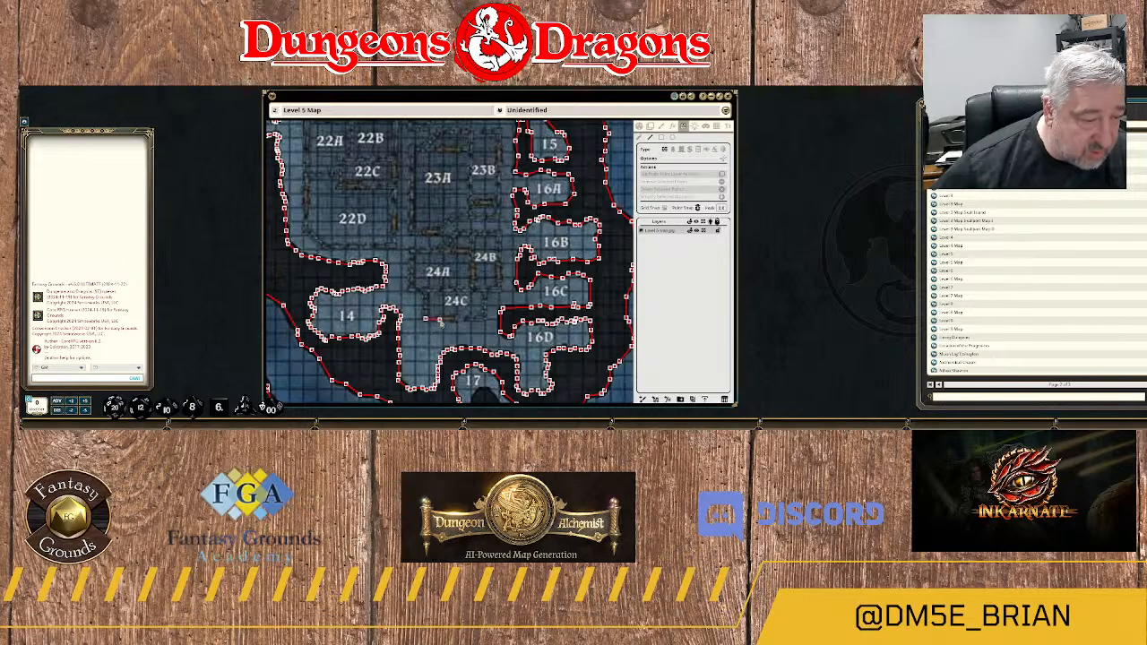
{"action": "left_click", "coordinate": [485, 319]}
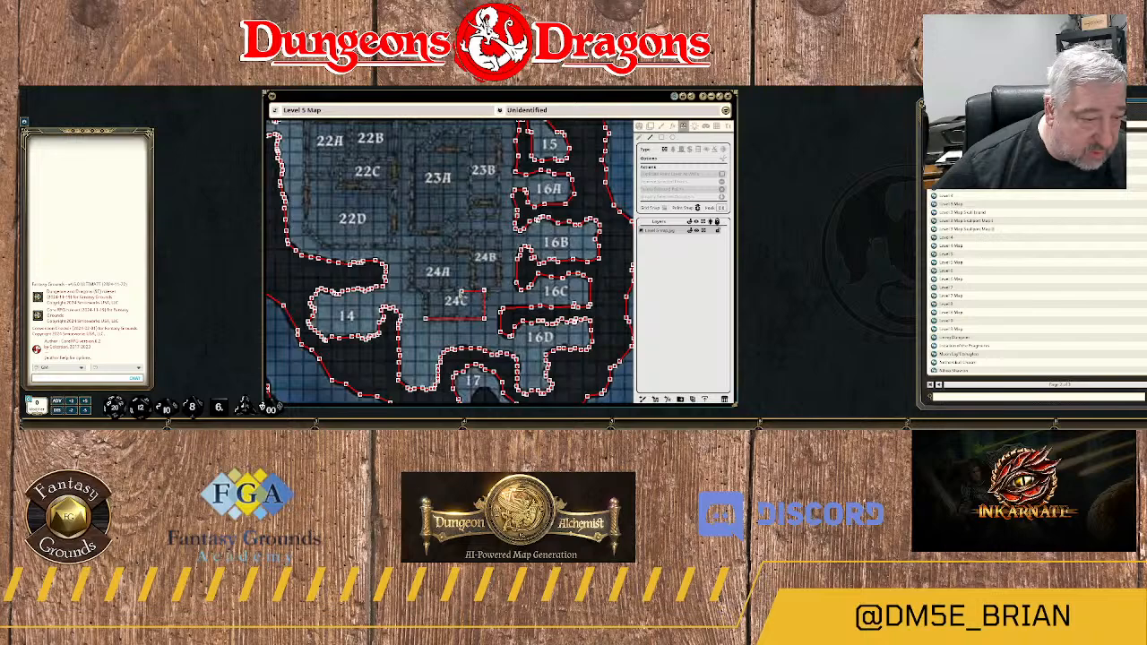
{"action": "left_click", "coordinate": [428, 291]}
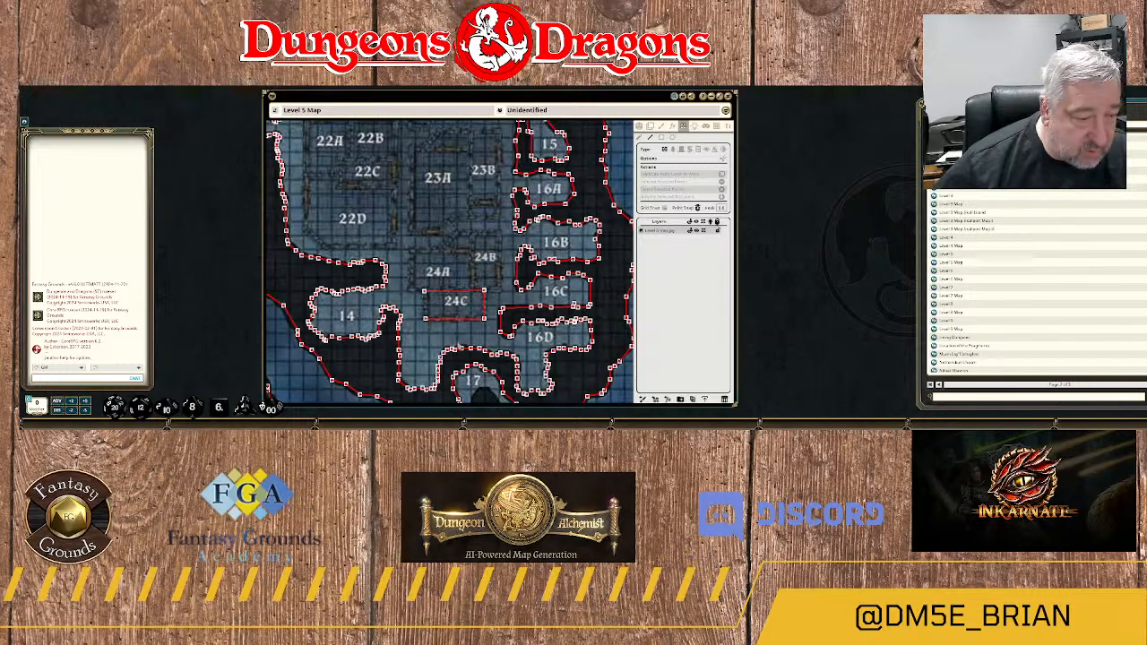
{"action": "scroll", "coordinate": [419, 333], "scroll_direction": "up", "scroll_amount": 2}
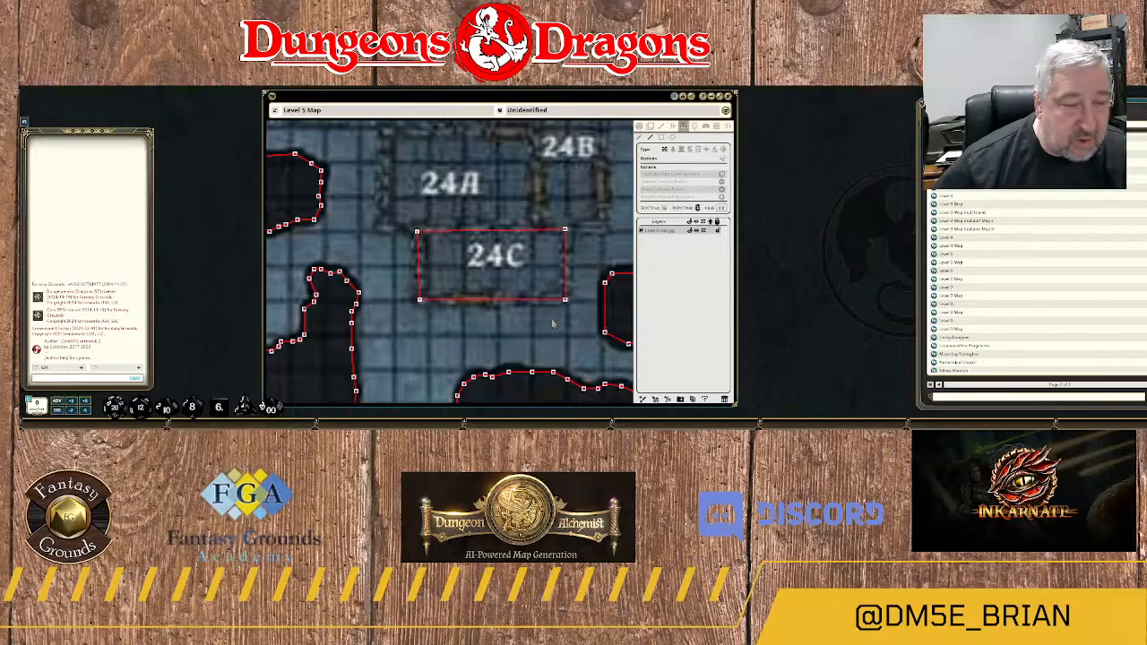
Draw a wall from room 24C's northeast corner up the east side of 24B and west along the south edge of 23A.
{"action": "scroll", "coordinate": [582, 270], "scroll_direction": "down", "scroll_amount": 5}
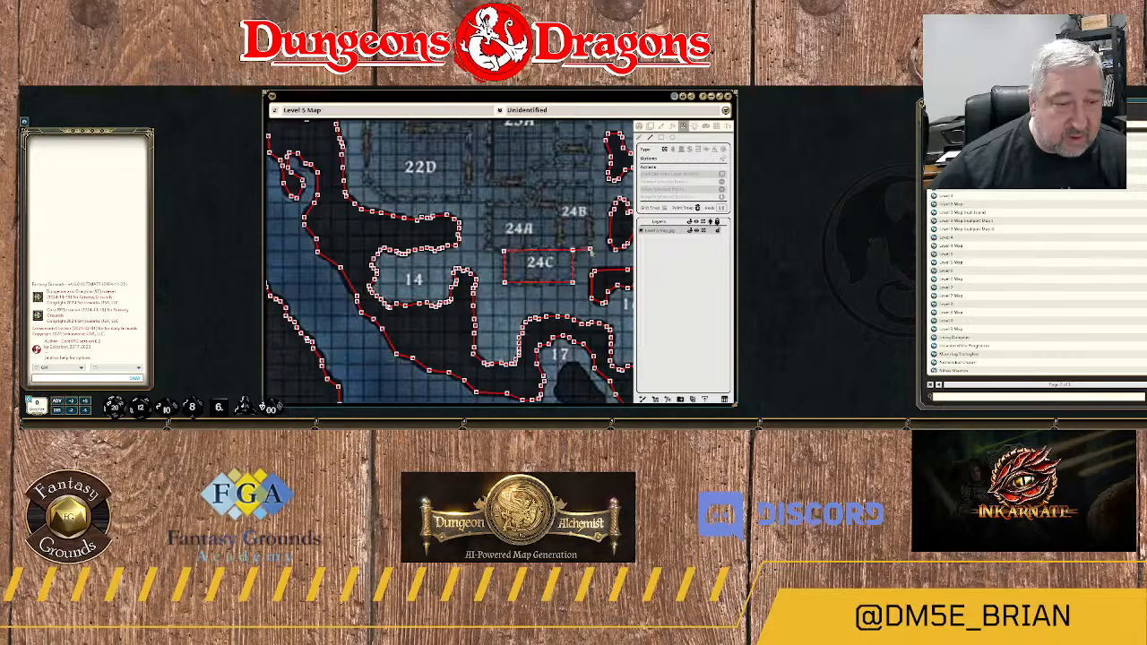
{"action": "left_click", "coordinate": [591, 250]}
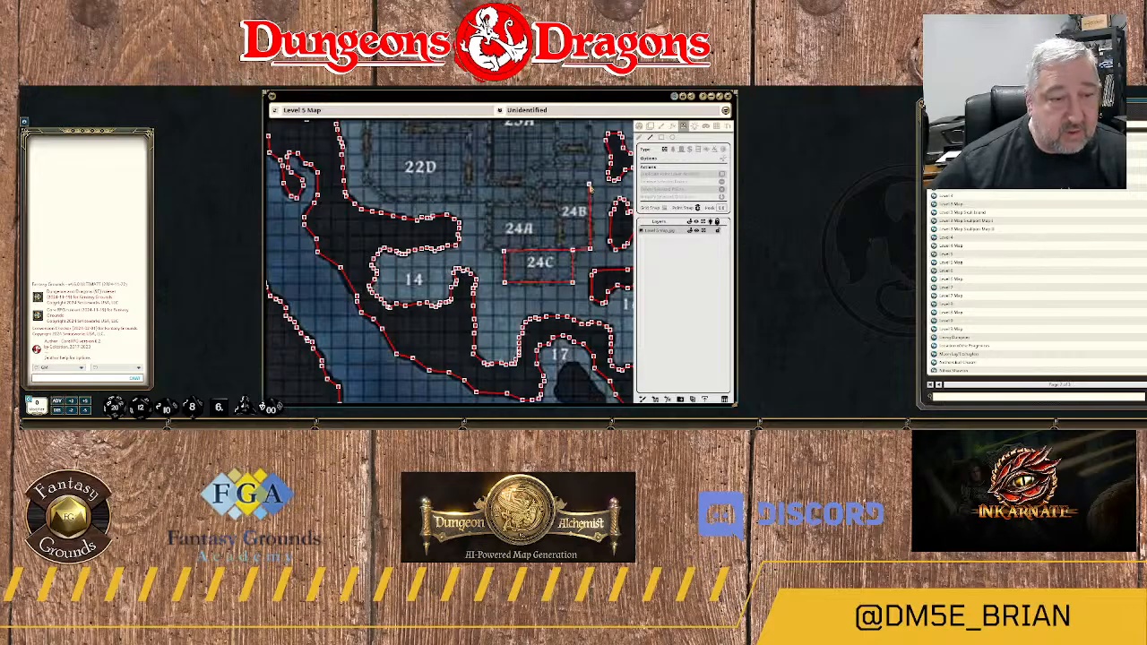
{"action": "scroll", "coordinate": [589, 188], "scroll_direction": "down", "scroll_amount": 3}
{"action": "scroll", "coordinate": [589, 188], "scroll_direction": "up", "scroll_amount": 4}
{"action": "left_click", "coordinate": [589, 186]}
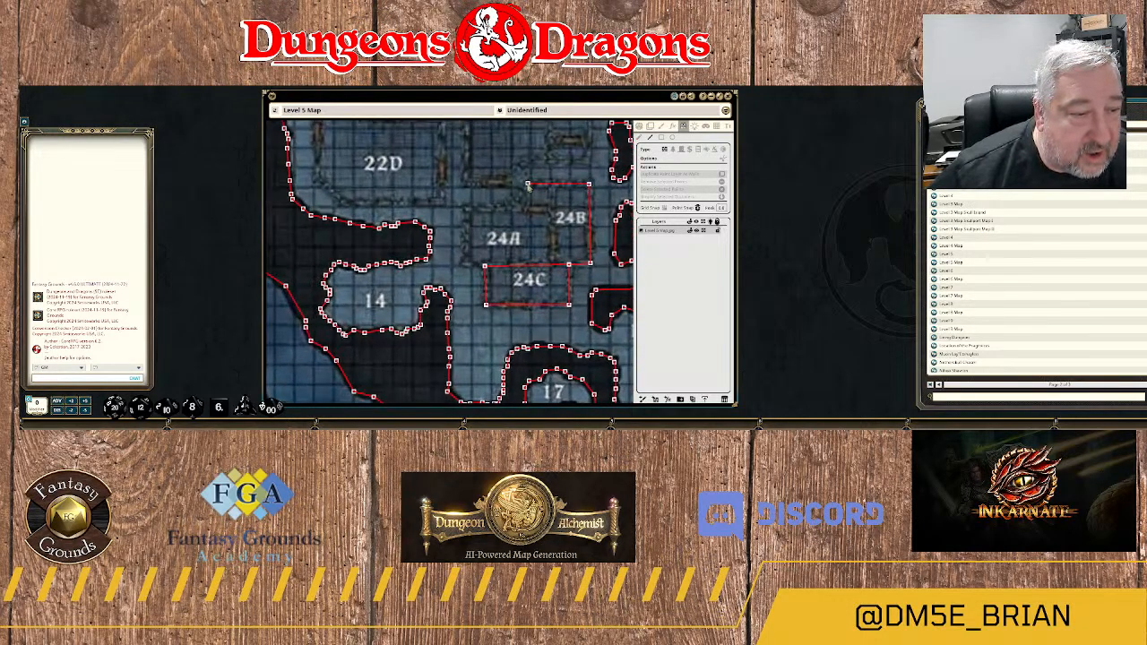
{"action": "left_click", "coordinate": [467, 183]}
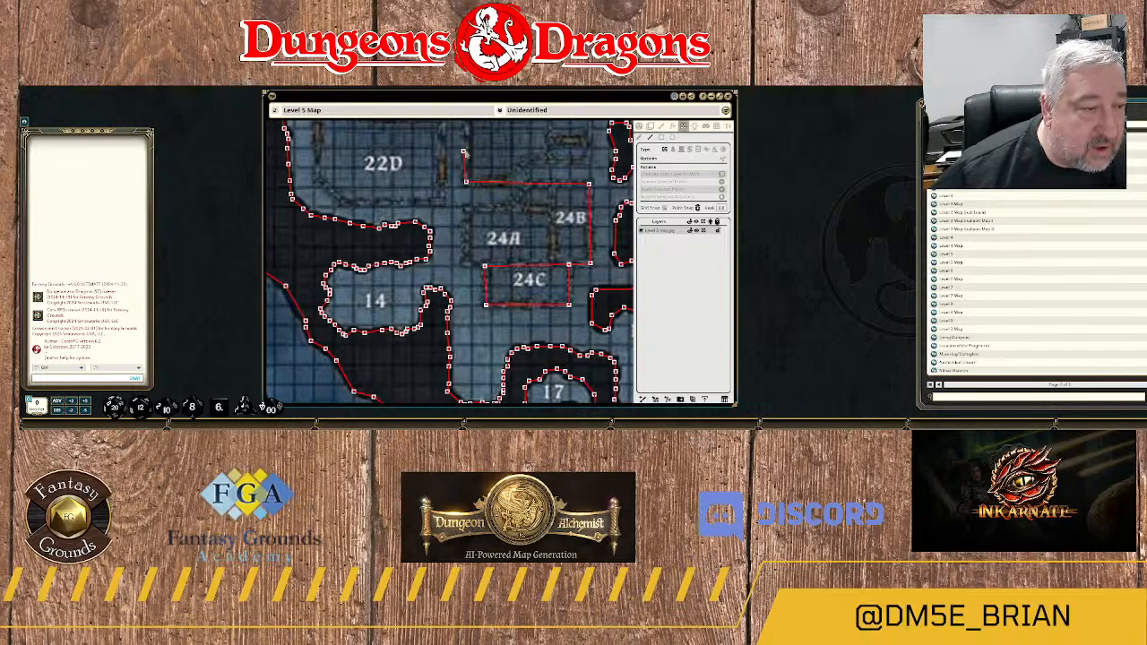
Continue the wall up the west side of room 23A, across its diagonal northwest corner, and along the north and east sides of 23B.
{"action": "left_click_drag", "start_coordinate": [467, 150], "coordinate": [464, 254]}
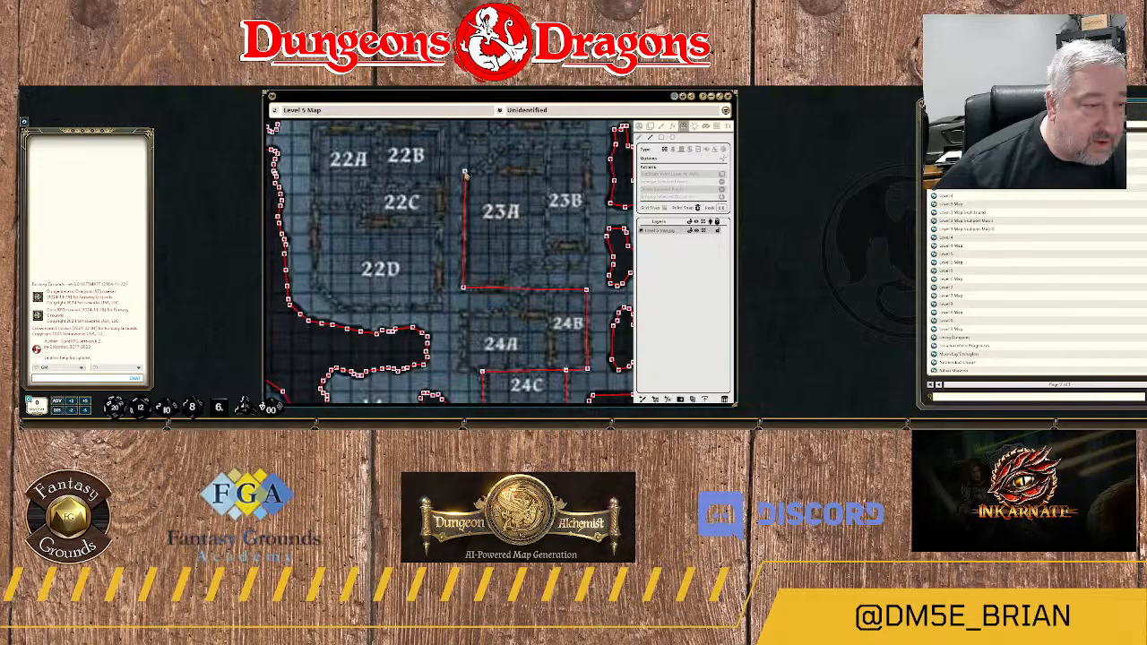
{"action": "left_click", "coordinate": [464, 171]}
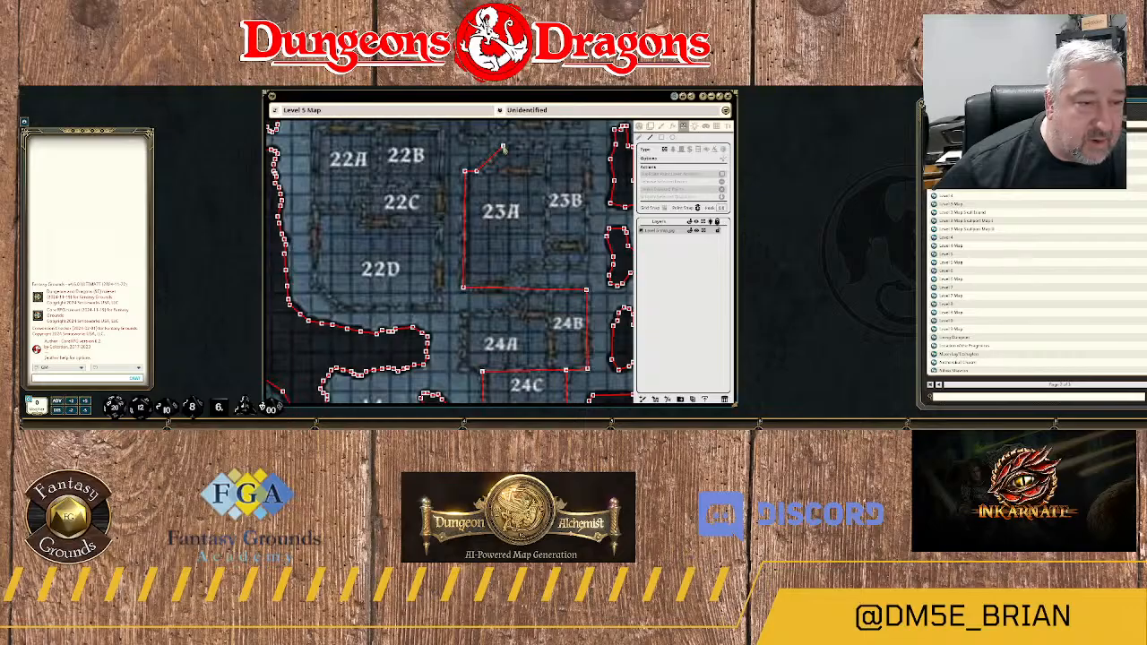
{"action": "left_click", "coordinate": [503, 147]}
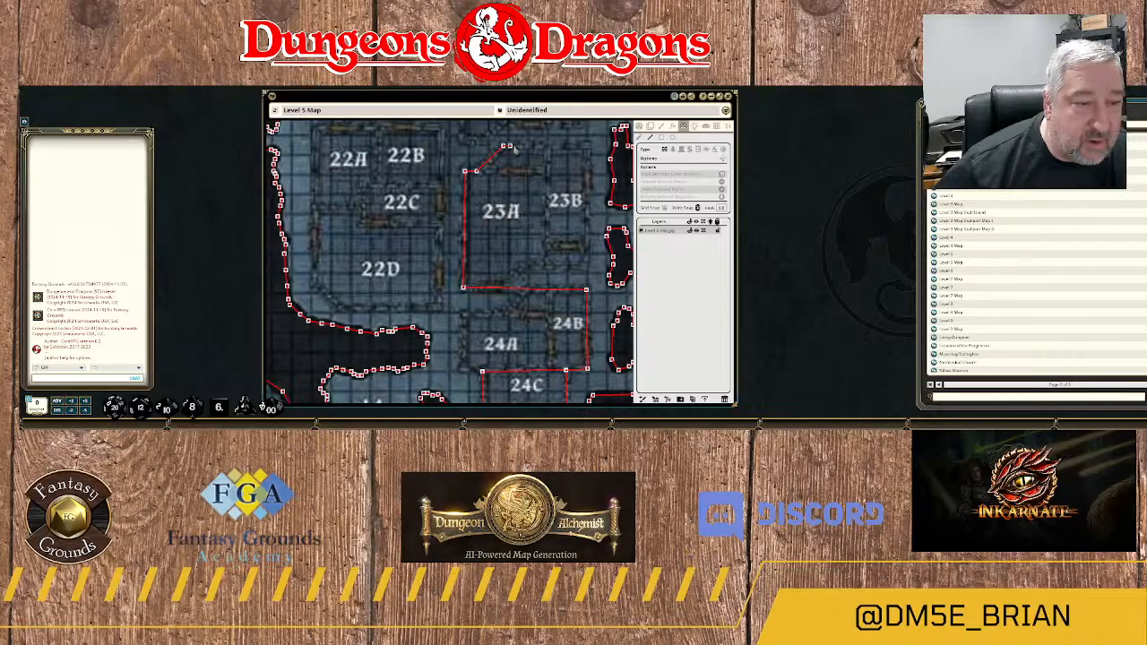
{"action": "left_click", "coordinate": [588, 147]}
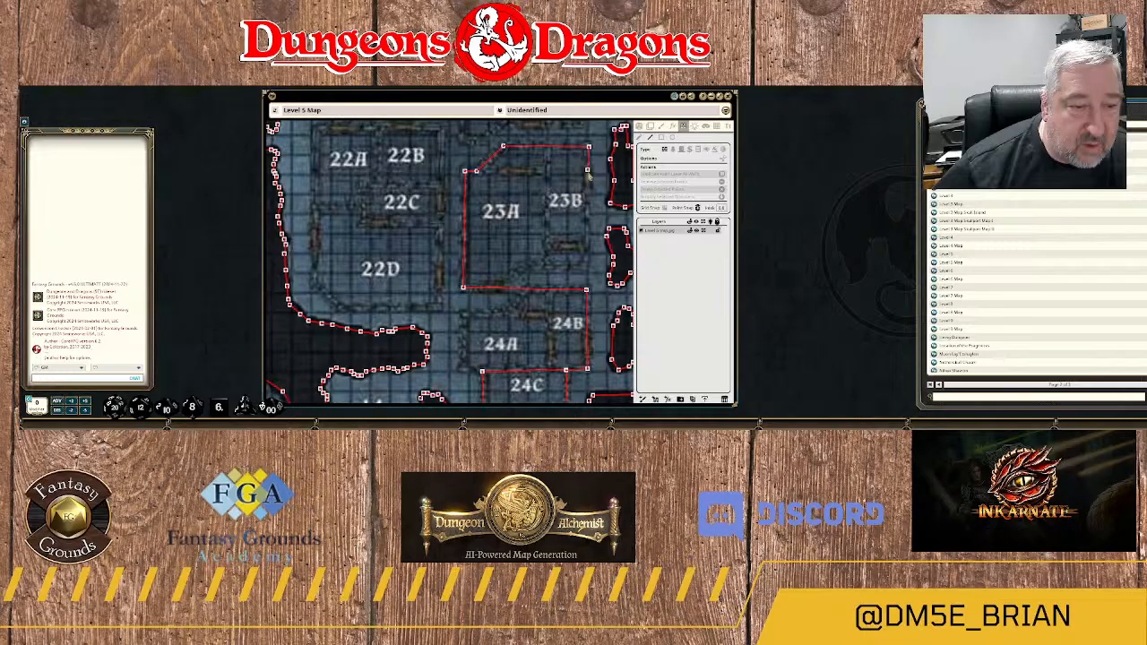
{"action": "left_click", "coordinate": [586, 268]}
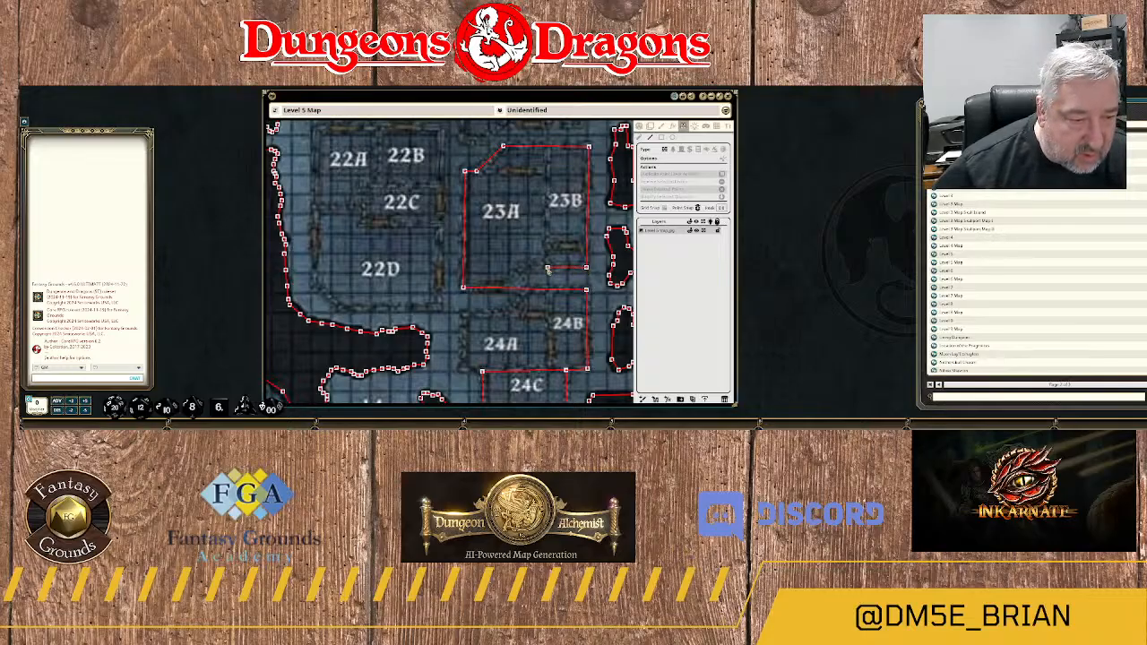
Run the wall west below room 23B, south to room 24A, and along 24A's north and west sides, finishing at its southwest corner.
{"action": "left_click", "coordinate": [548, 269]}
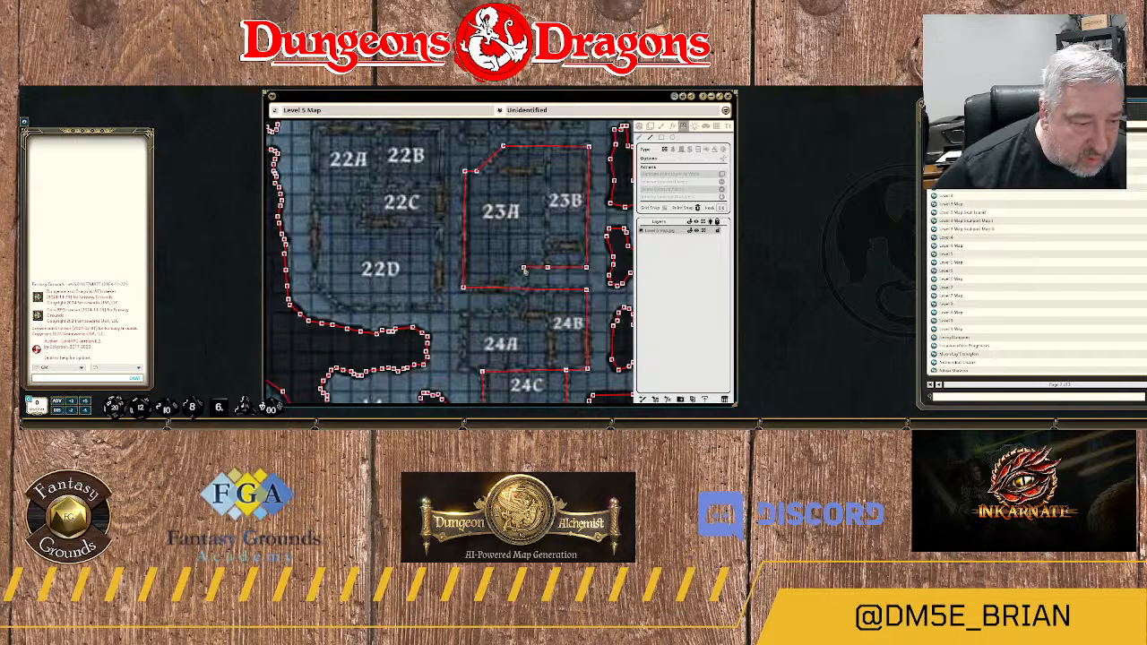
{"action": "left_click", "coordinate": [523, 268]}
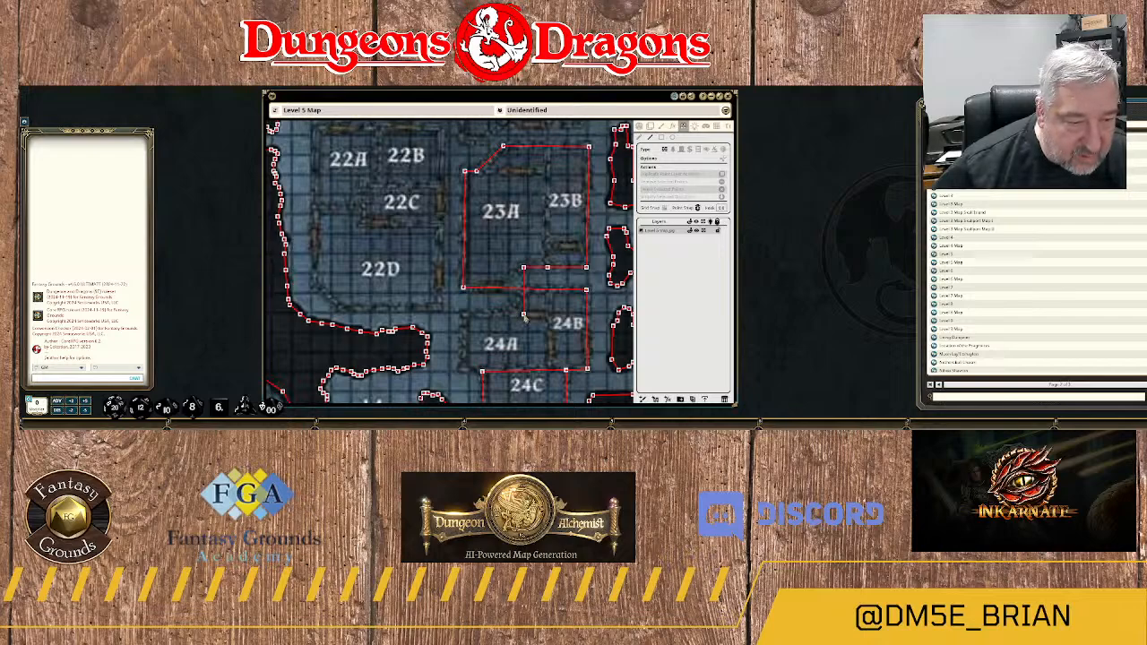
{"action": "left_click", "coordinate": [523, 314]}
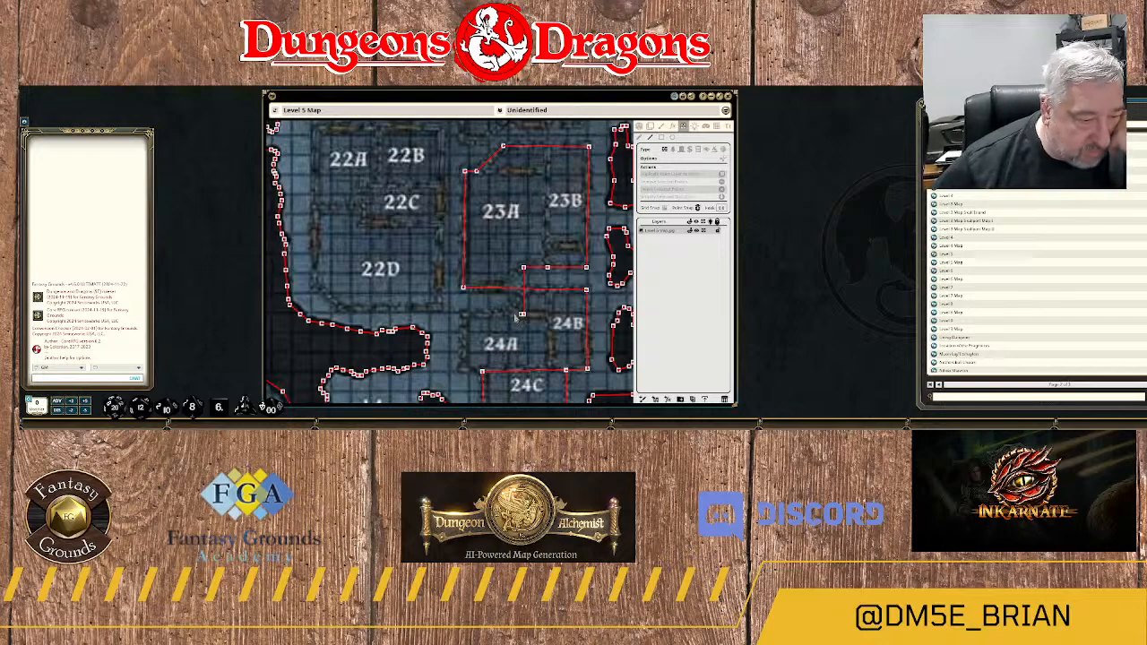
{"action": "left_click", "coordinate": [464, 314]}
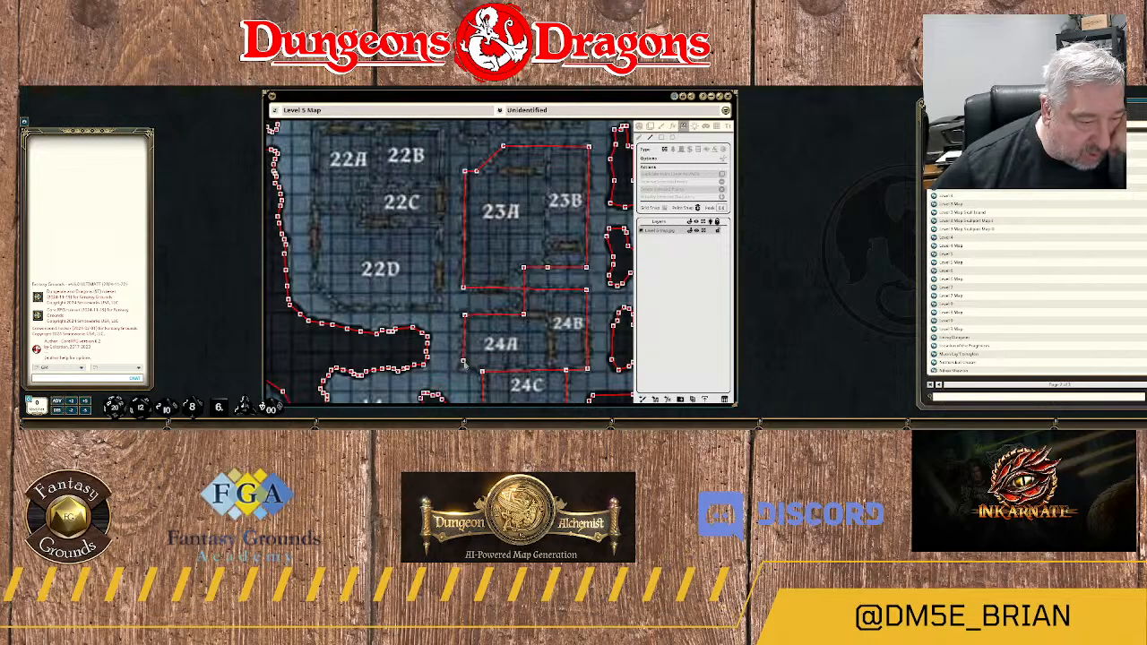
{"action": "double_click", "coordinate": [464, 362]}
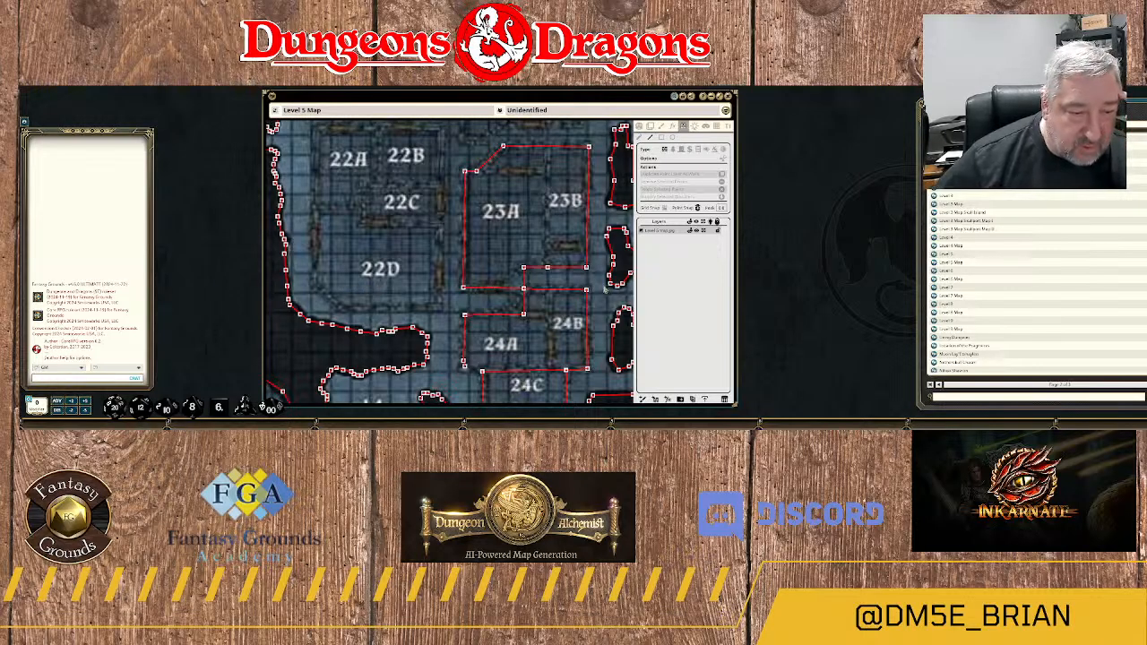
Draw a line-of-sight wall dividing 24A from 24B down to their south wall, and delete its stray point beyond the junction.
{"action": "left_click_drag", "start_coordinate": [607, 298], "coordinate": [562, 207]}
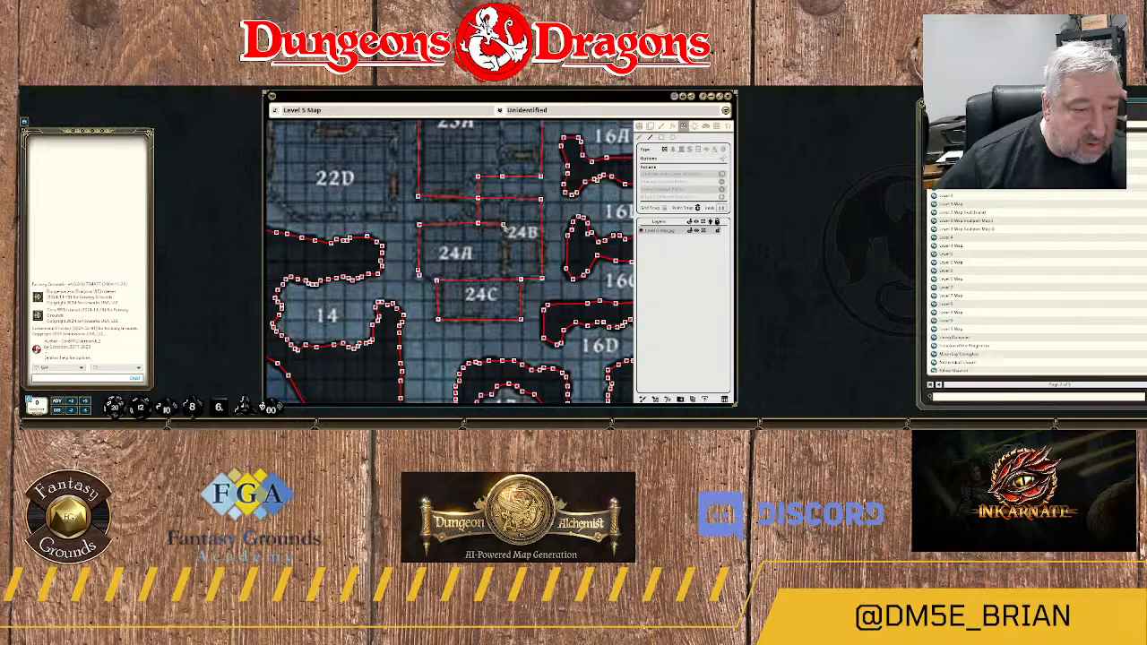
{"action": "left_click", "coordinate": [505, 226]}
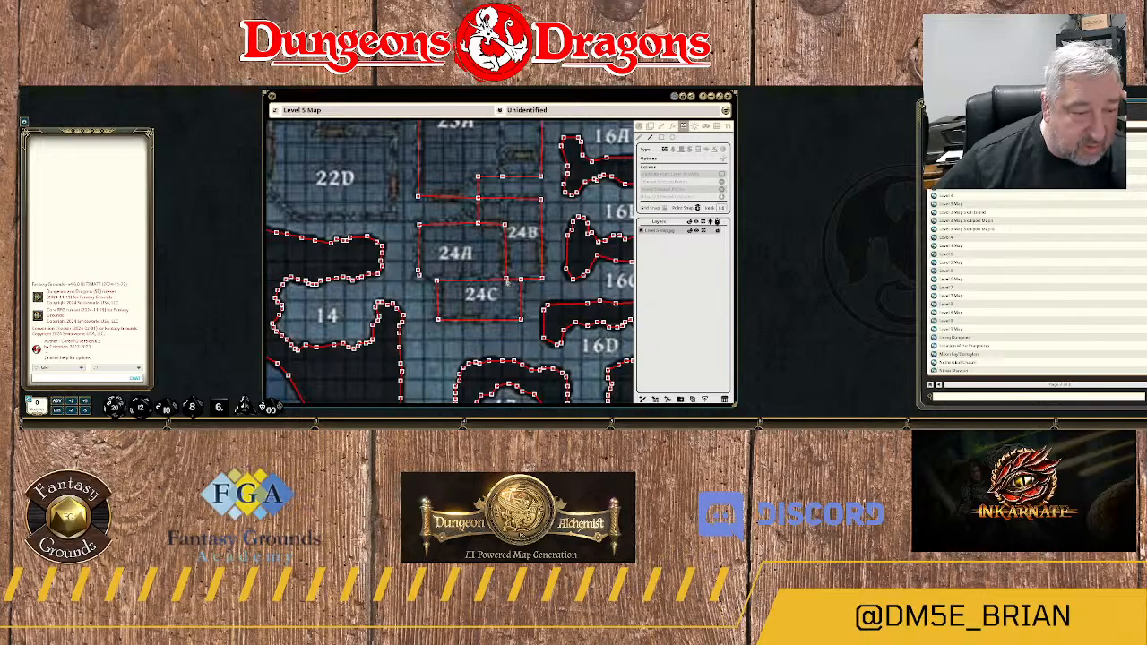
{"action": "scroll", "coordinate": [504, 260], "scroll_direction": "up", "scroll_amount": 6}
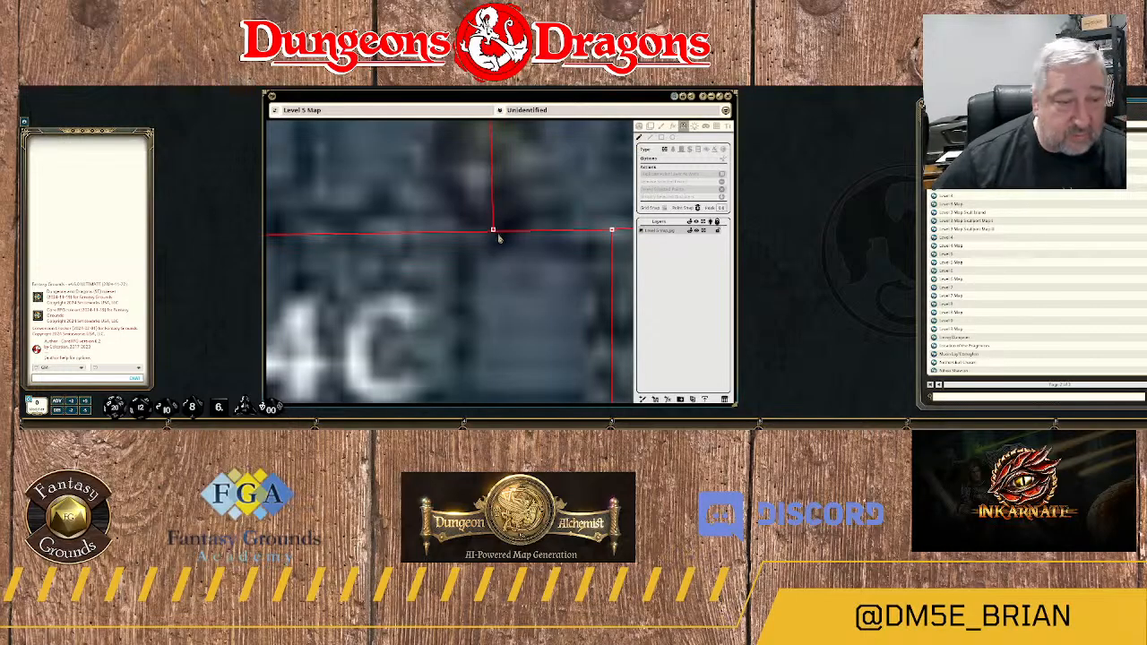
{"action": "scroll", "coordinate": [505, 259], "scroll_direction": "up", "scroll_amount": 4}
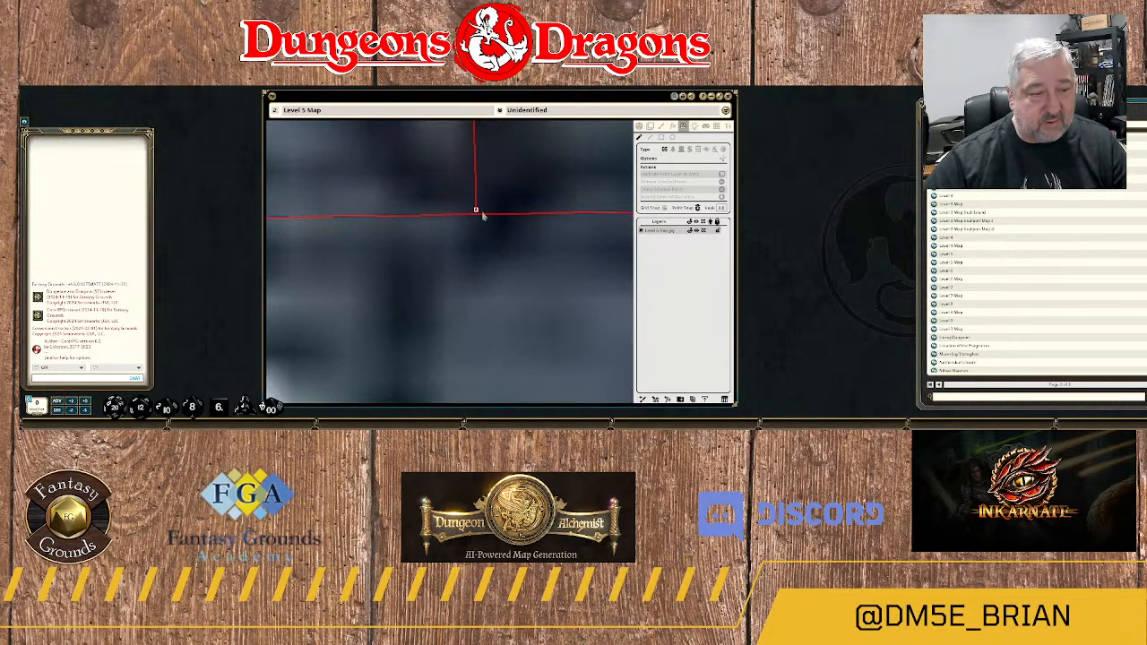
{"action": "left_click_drag", "start_coordinate": [476, 212], "coordinate": [475, 215]}
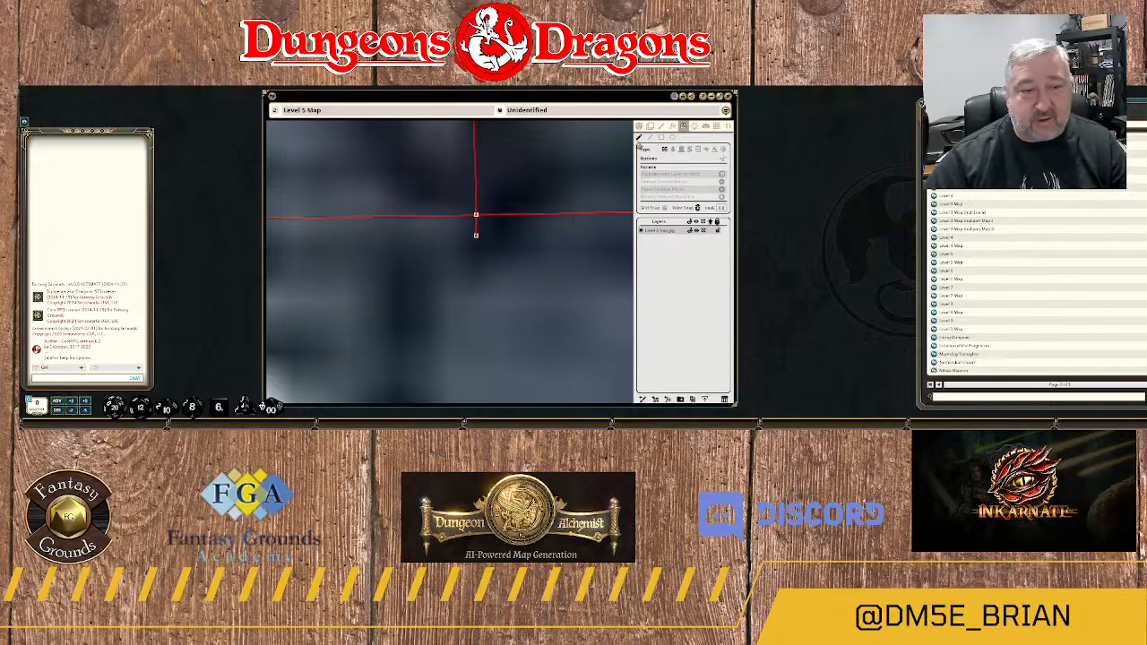
{"action": "left_click_drag", "start_coordinate": [458, 234], "coordinate": [494, 258]}
{"action": "key", "text": "Delete"}
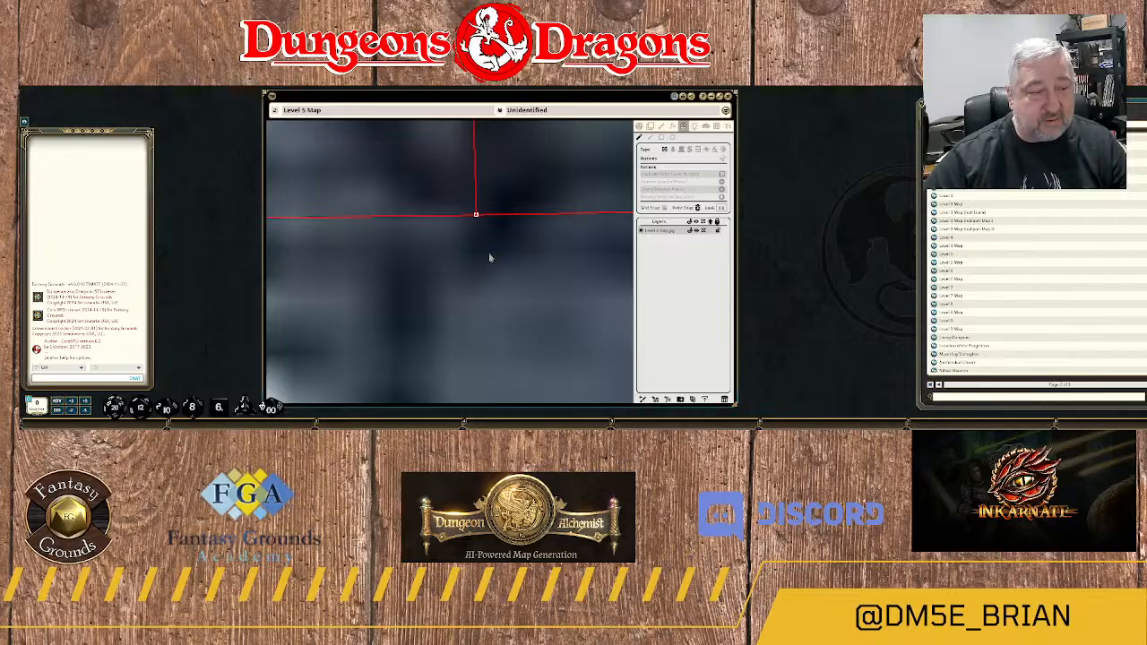
Draw a rectangular door on the east wall of room 24B over the pictured doorway.
{"action": "scroll", "coordinate": [502, 262], "scroll_direction": "down", "scroll_amount": 3}
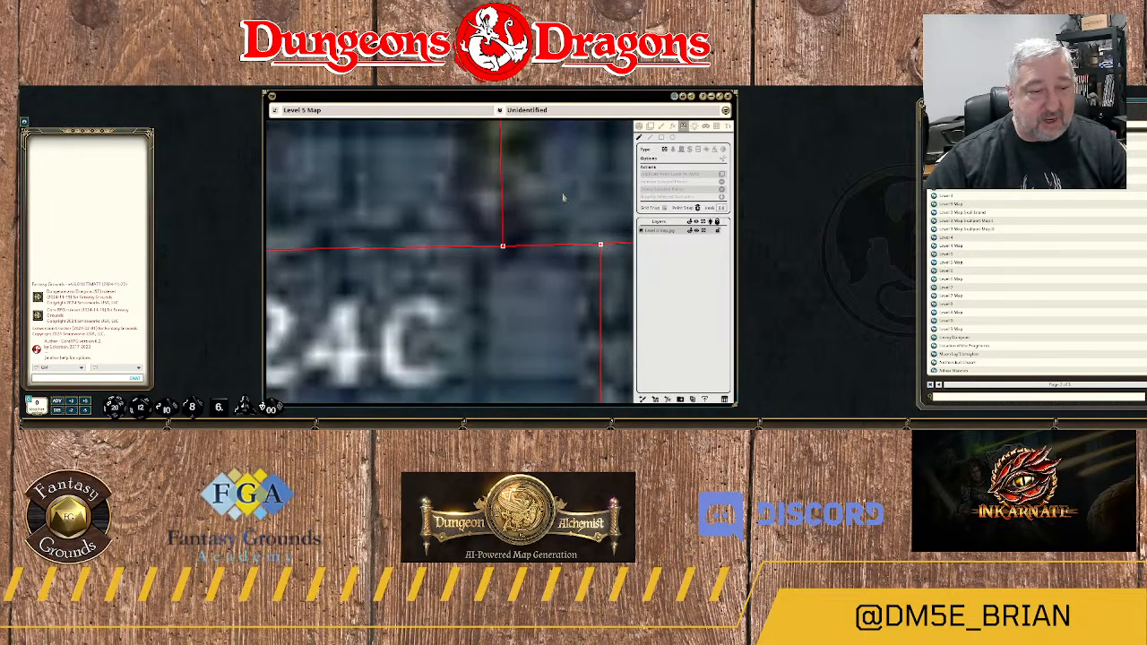
{"action": "scroll", "coordinate": [565, 196], "scroll_direction": "down", "scroll_amount": 6}
{"action": "left_click_drag", "start_coordinate": [584, 175], "coordinate": [499, 281]}
{"action": "scroll", "coordinate": [498, 280], "scroll_direction": "down", "scroll_amount": 1}
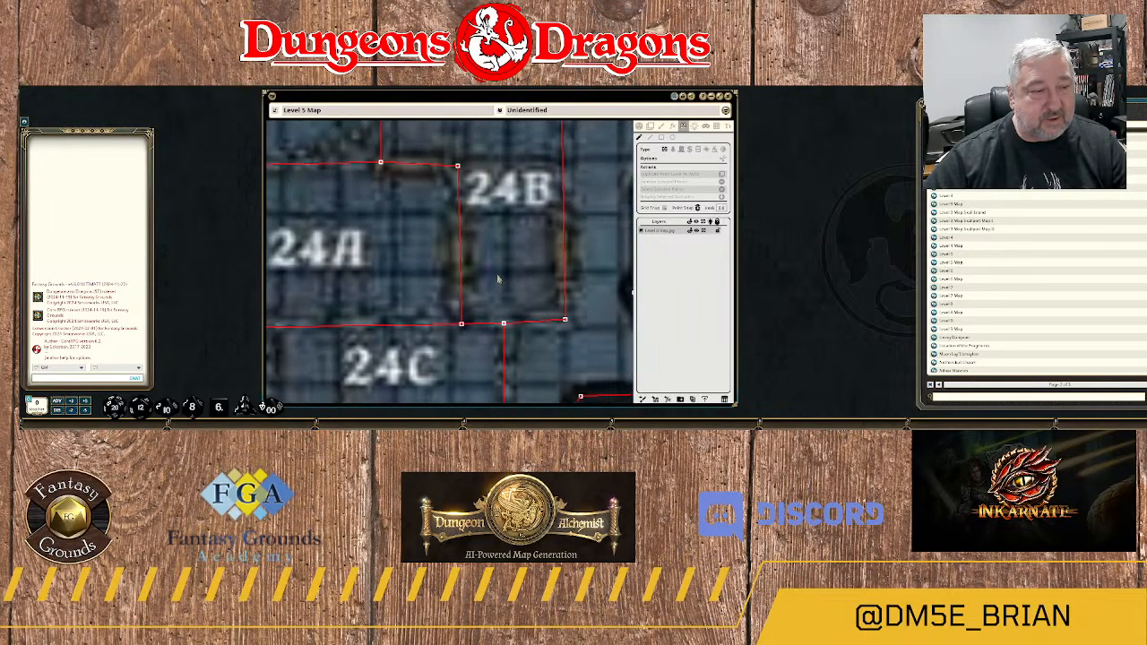
{"action": "scroll", "coordinate": [498, 279], "scroll_direction": "down", "scroll_amount": 2}
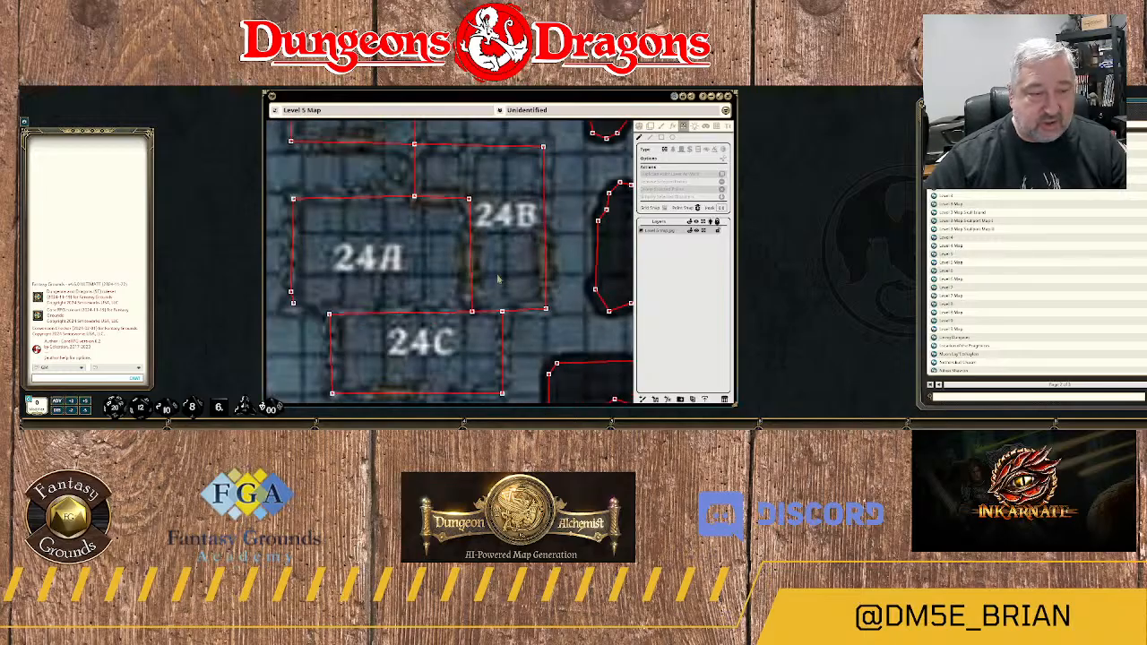
{"action": "scroll", "coordinate": [499, 280], "scroll_direction": "down", "scroll_amount": 2}
{"action": "scroll", "coordinate": [502, 279], "scroll_direction": "up", "scroll_amount": 2}
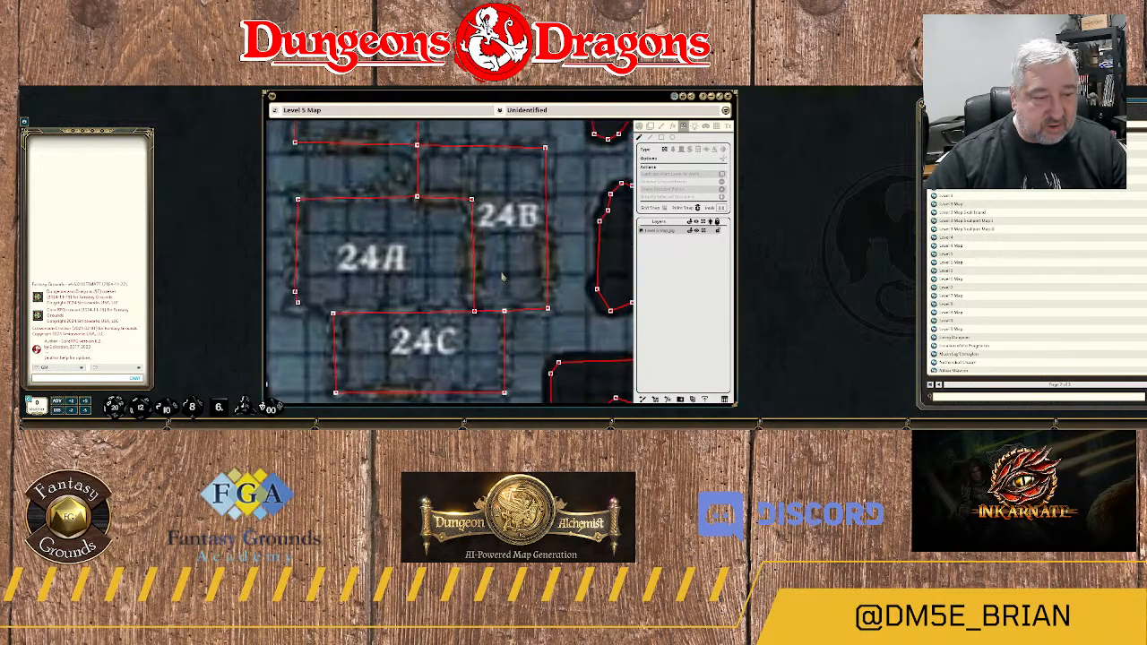
{"action": "left_click_drag", "start_coordinate": [566, 285], "coordinate": [498, 273]}
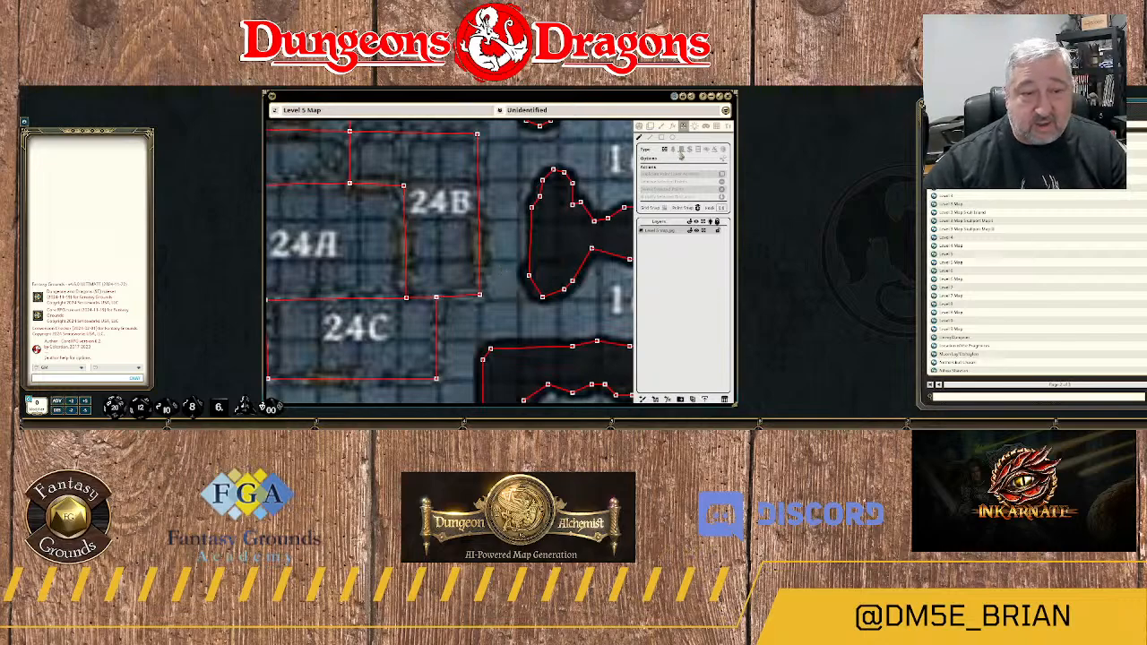
{"action": "left_click", "coordinate": [681, 152]}
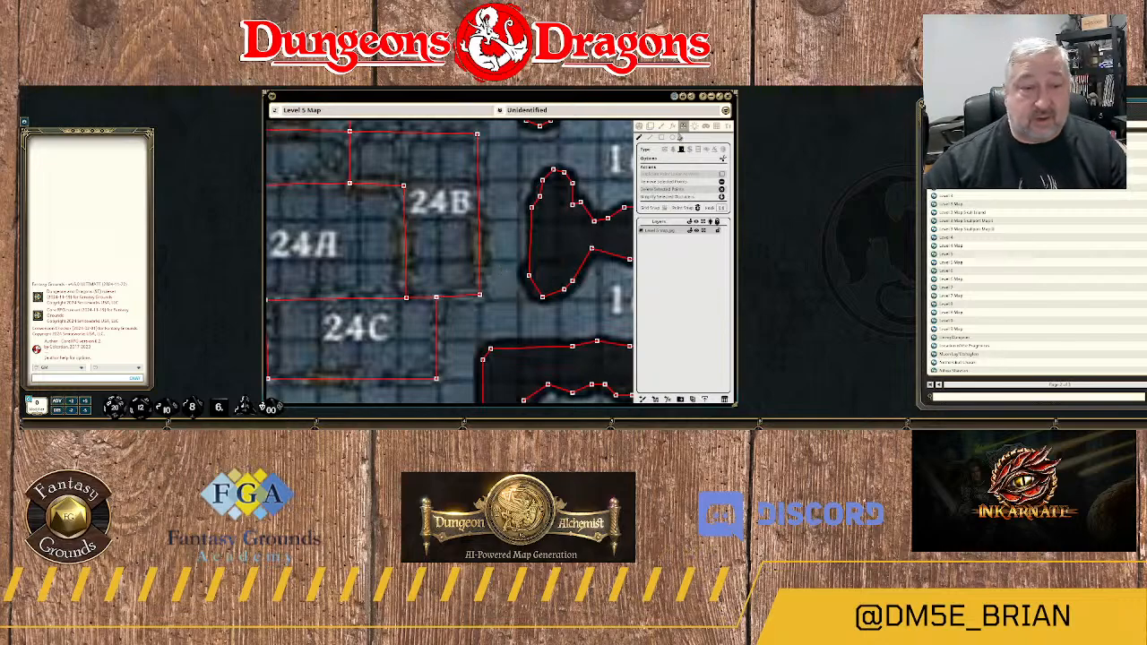
{"action": "left_click", "coordinate": [662, 136]}
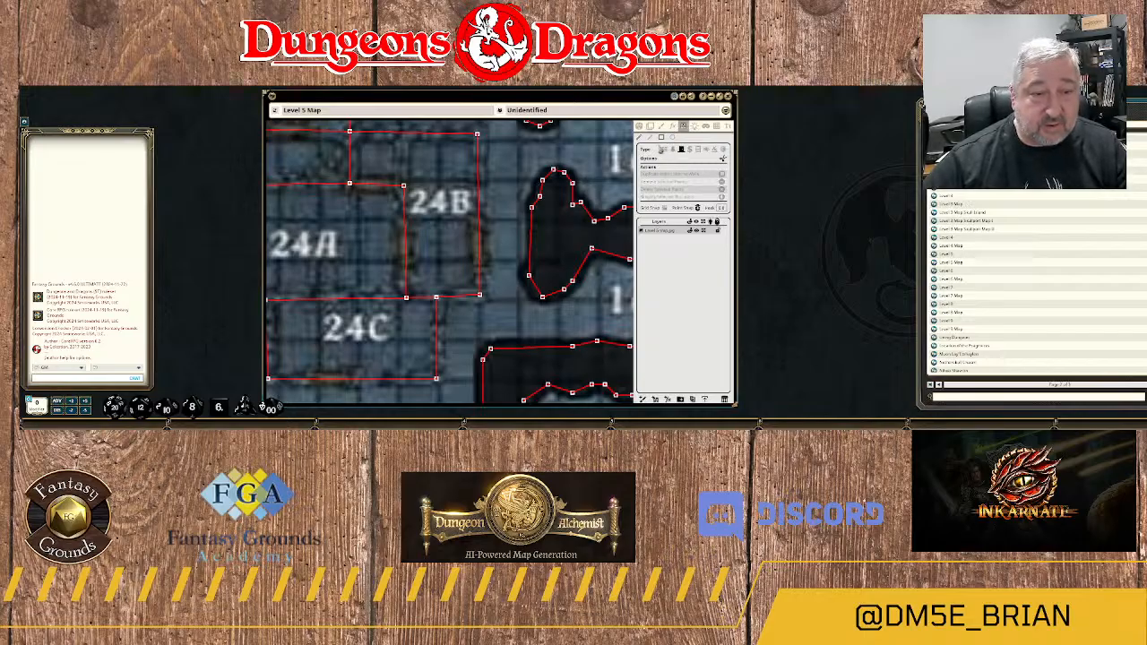
{"action": "scroll", "coordinate": [511, 267], "scroll_direction": "up", "scroll_amount": 1}
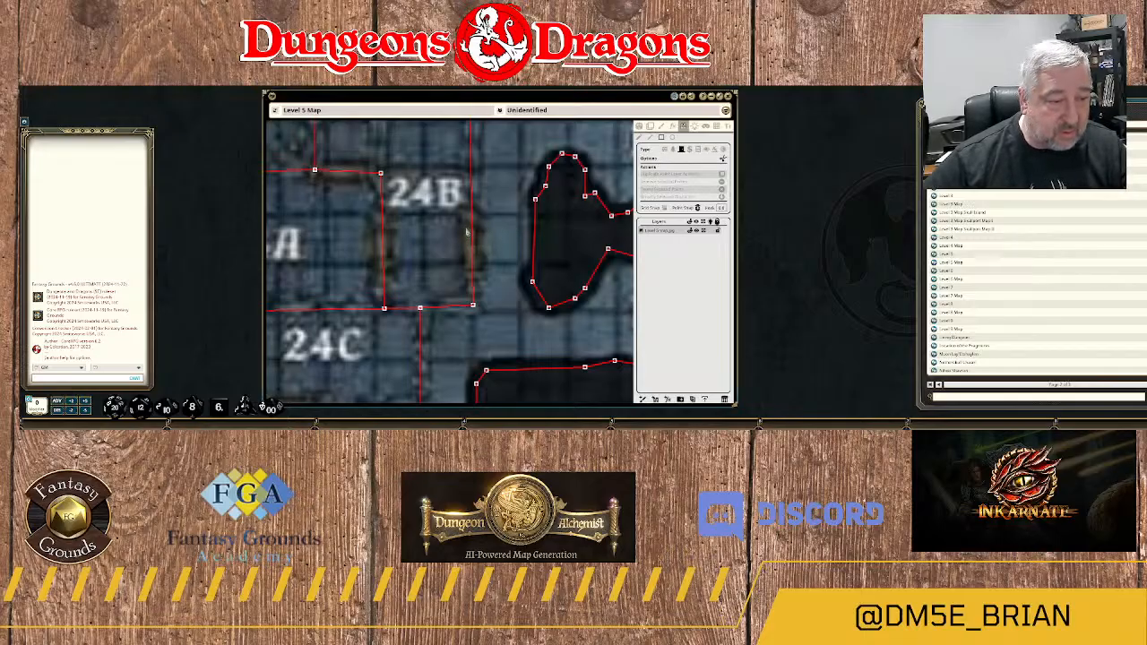
{"action": "left_click_drag", "start_coordinate": [467, 229], "coordinate": [481, 275]}
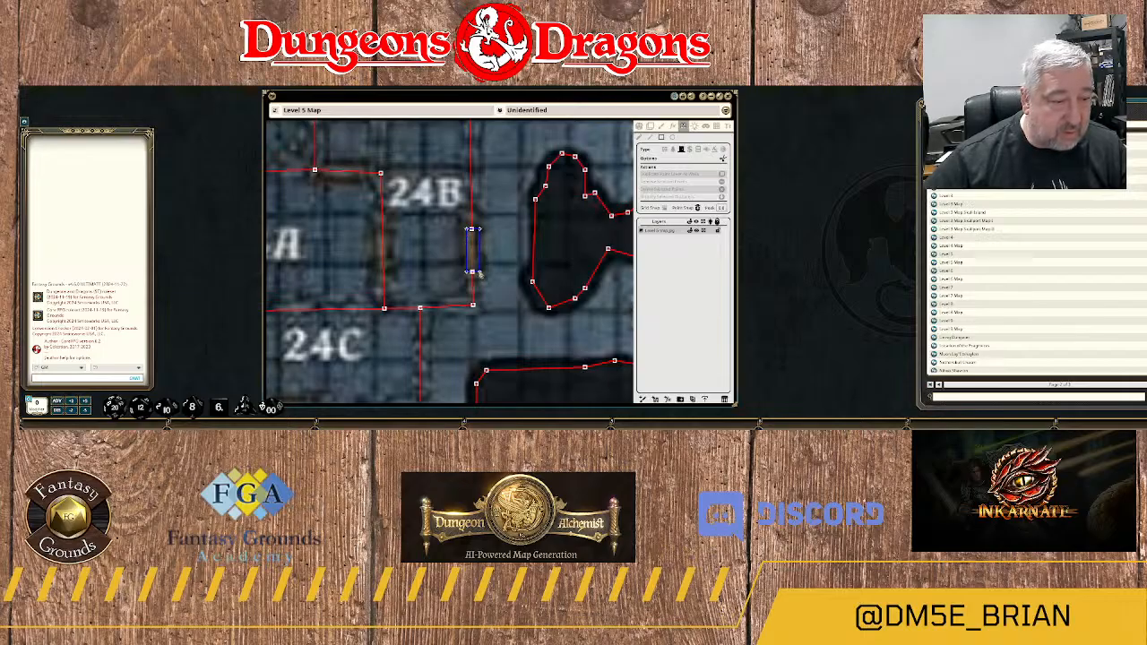
Draw rectangular doors on the wall between 24A and 24B and on the south wall of room 24C.
{"action": "scroll", "coordinate": [455, 308], "scroll_direction": "down", "scroll_amount": 2}
{"action": "left_click_drag", "start_coordinate": [445, 335], "coordinate": [506, 311]}
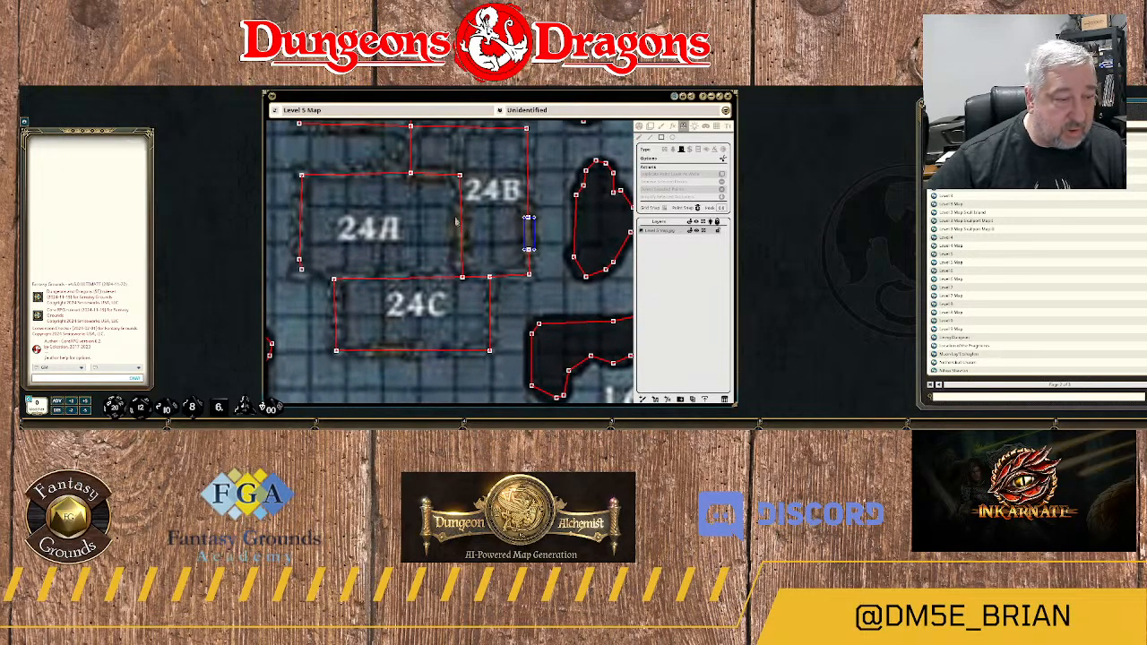
{"action": "left_click_drag", "start_coordinate": [459, 218], "coordinate": [456, 259]}
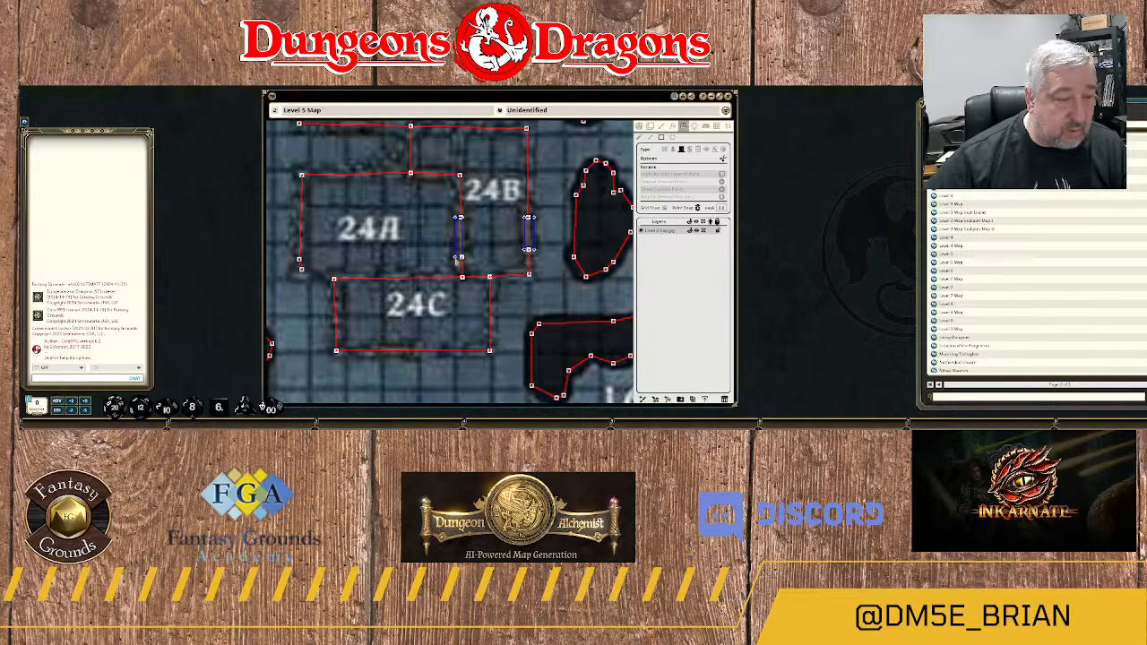
{"action": "scroll", "coordinate": [436, 198], "scroll_direction": "down", "scroll_amount": 3}
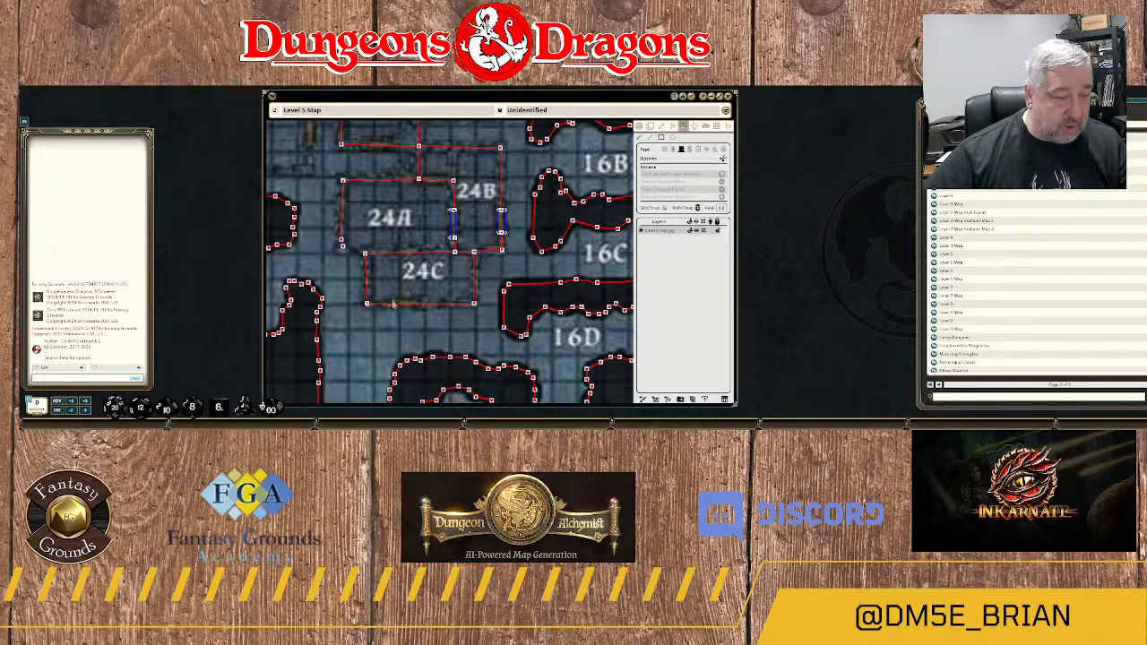
{"action": "left_click_drag", "start_coordinate": [392, 304], "coordinate": [425, 307]}
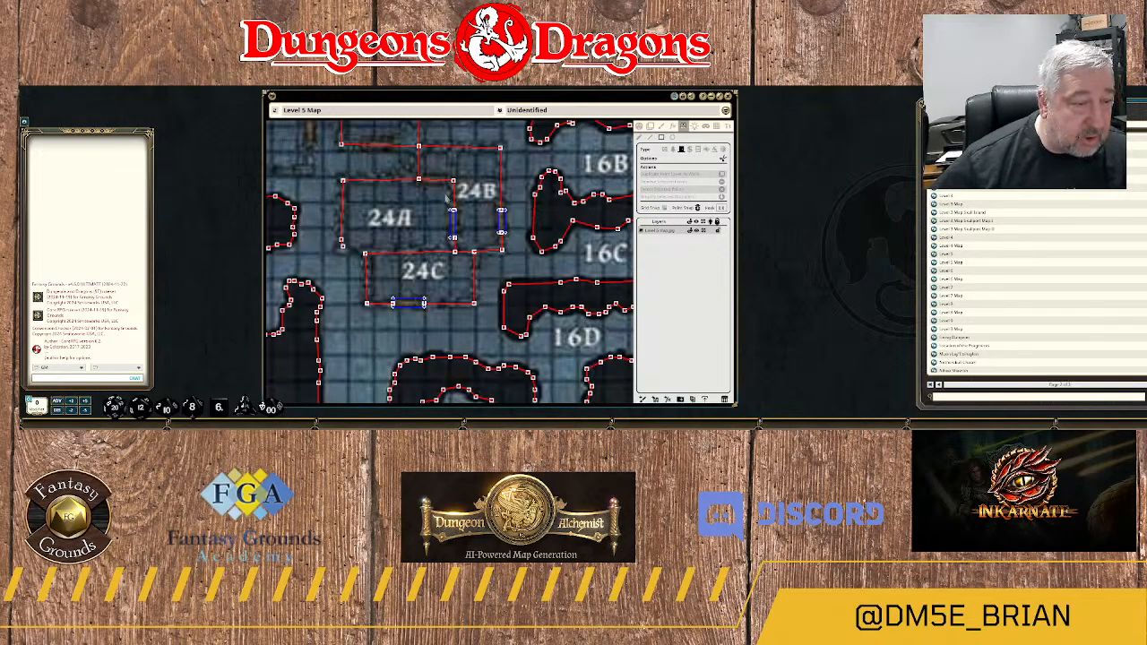
Draw a rectangular door on the north wall of room 24A, near its northeast corner.
{"action": "scroll", "coordinate": [431, 197], "scroll_direction": "up", "scroll_amount": 1}
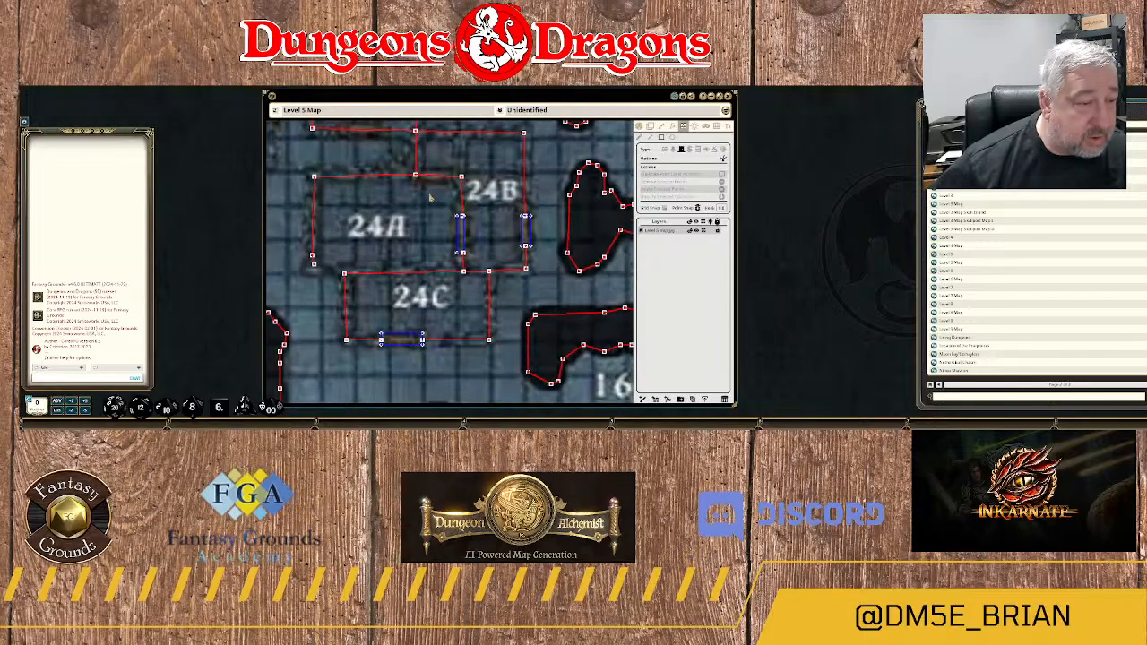
{"action": "scroll", "coordinate": [433, 190], "scroll_direction": "down", "scroll_amount": 3}
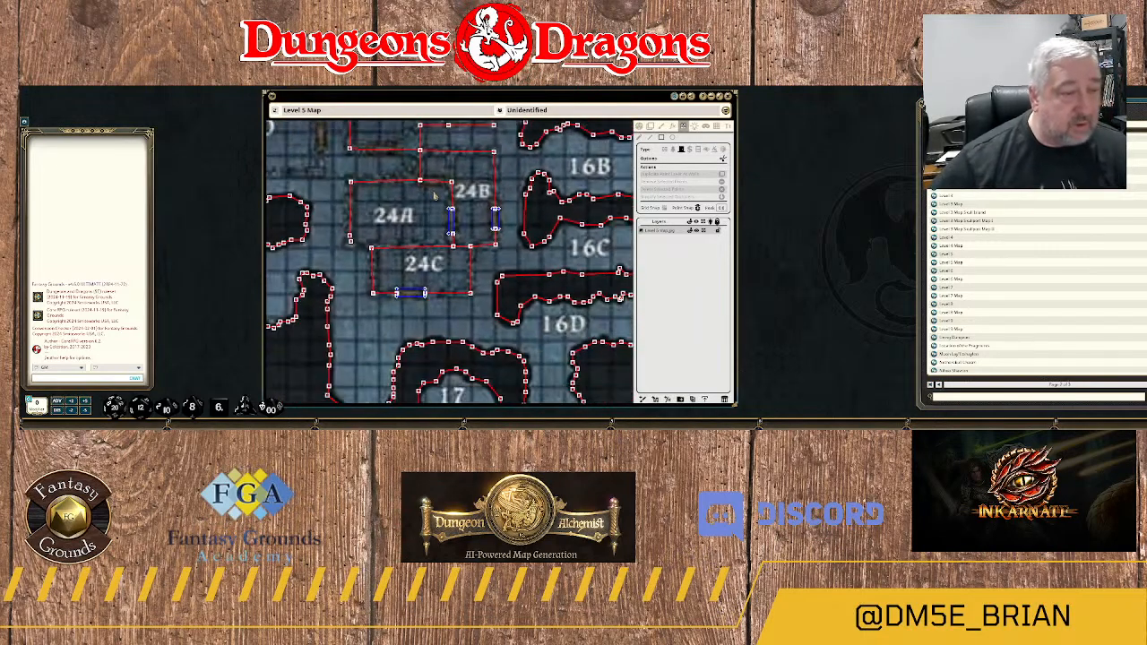
{"action": "scroll", "coordinate": [431, 190], "scroll_direction": "up", "scroll_amount": 3}
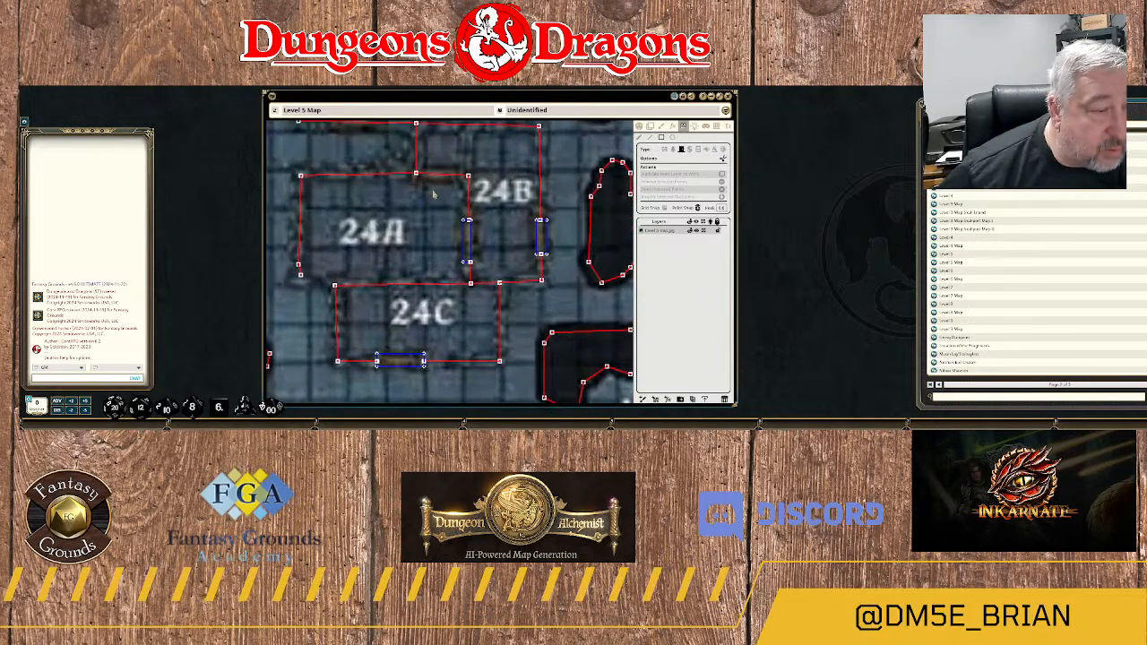
{"action": "left_click_drag", "start_coordinate": [422, 172], "coordinate": [462, 182]}
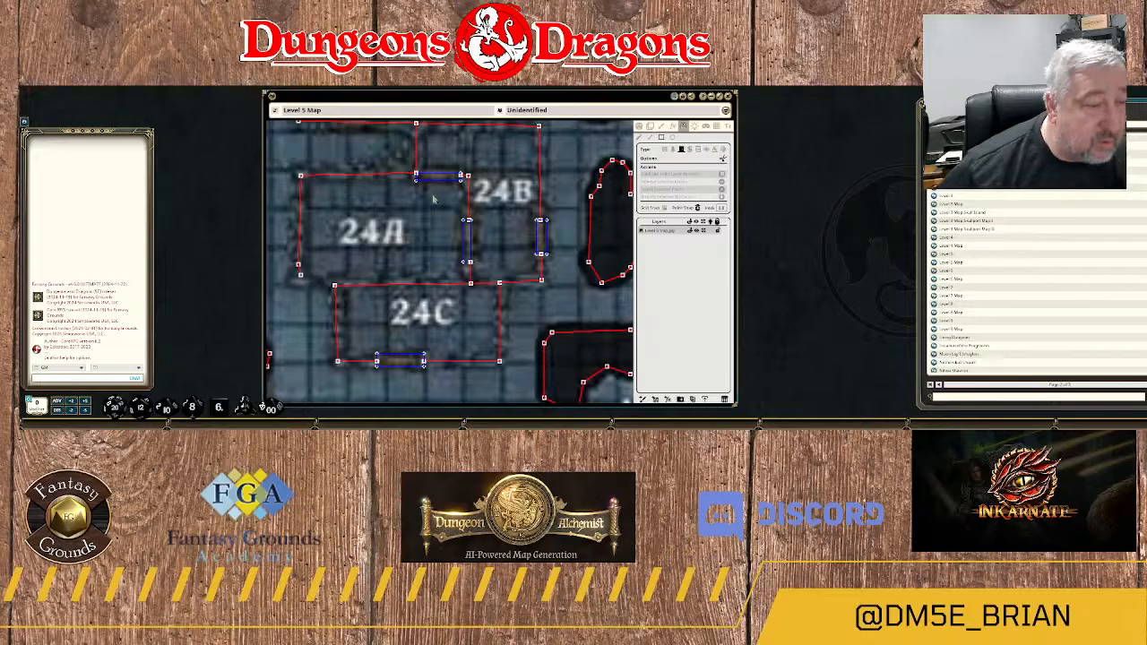
Draw a wall south between rooms 23A and 23B, then east along 23B's south doorway to its east wall.
{"action": "scroll", "coordinate": [434, 201], "scroll_direction": "down", "scroll_amount": 2}
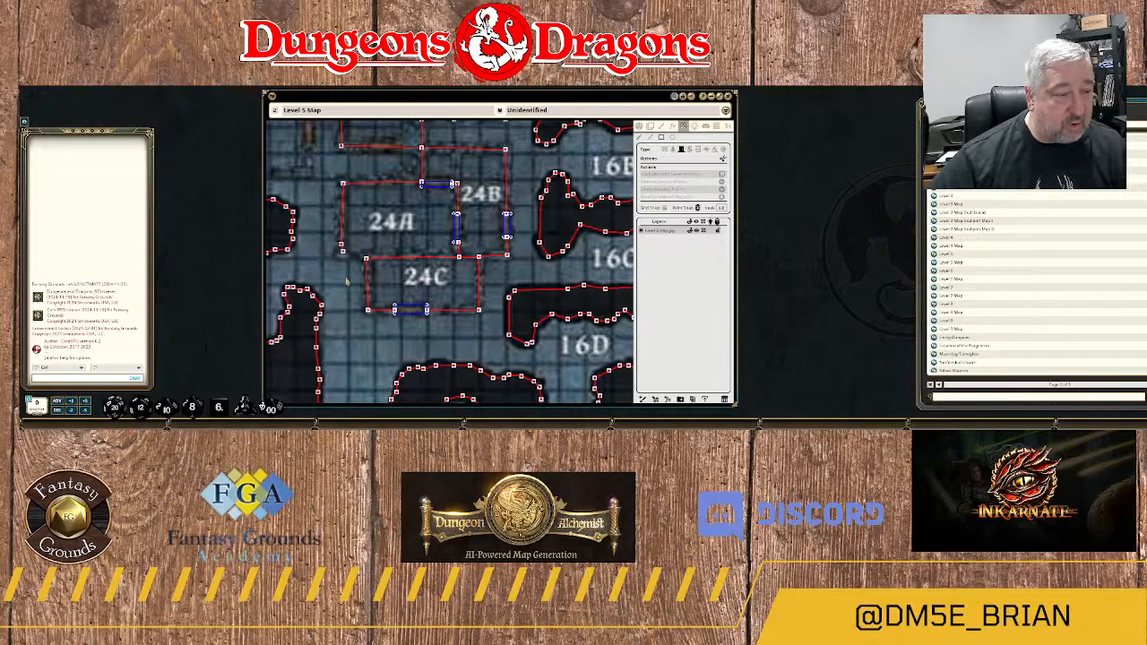
{"action": "scroll", "coordinate": [408, 220], "scroll_direction": "down", "scroll_amount": 2}
{"action": "left_click_drag", "start_coordinate": [407, 216], "coordinate": [408, 267]}
{"action": "left_click_drag", "start_coordinate": [487, 179], "coordinate": [479, 233]}
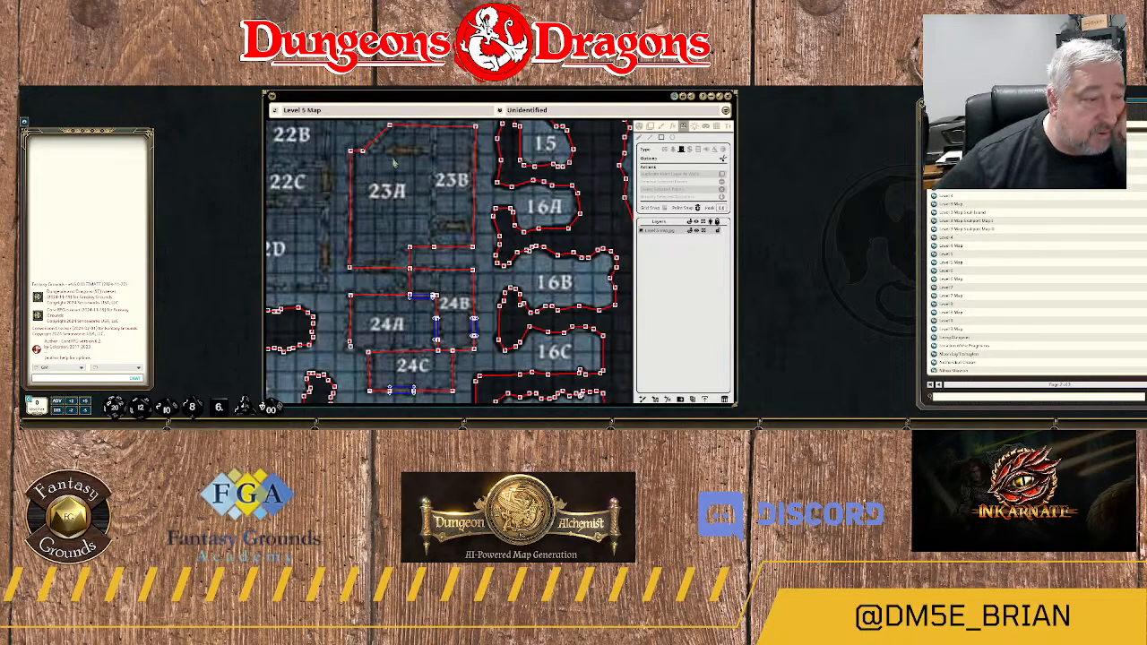
{"action": "left_click_drag", "start_coordinate": [392, 163], "coordinate": [416, 238]}
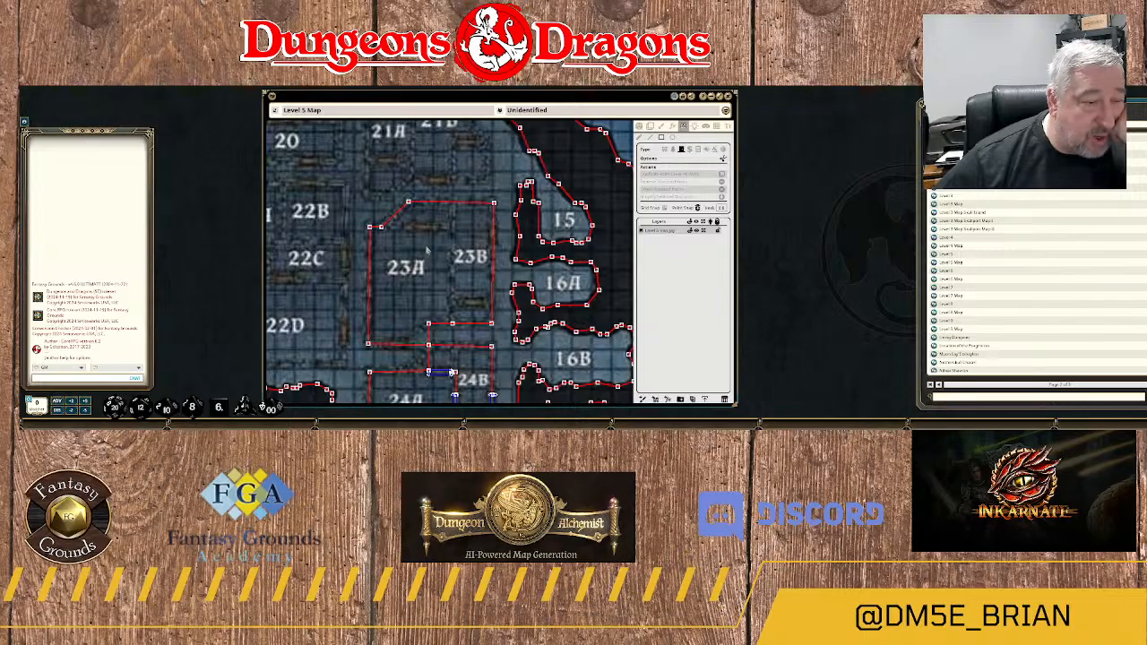
{"action": "left_click_drag", "start_coordinate": [426, 248], "coordinate": [413, 212]}
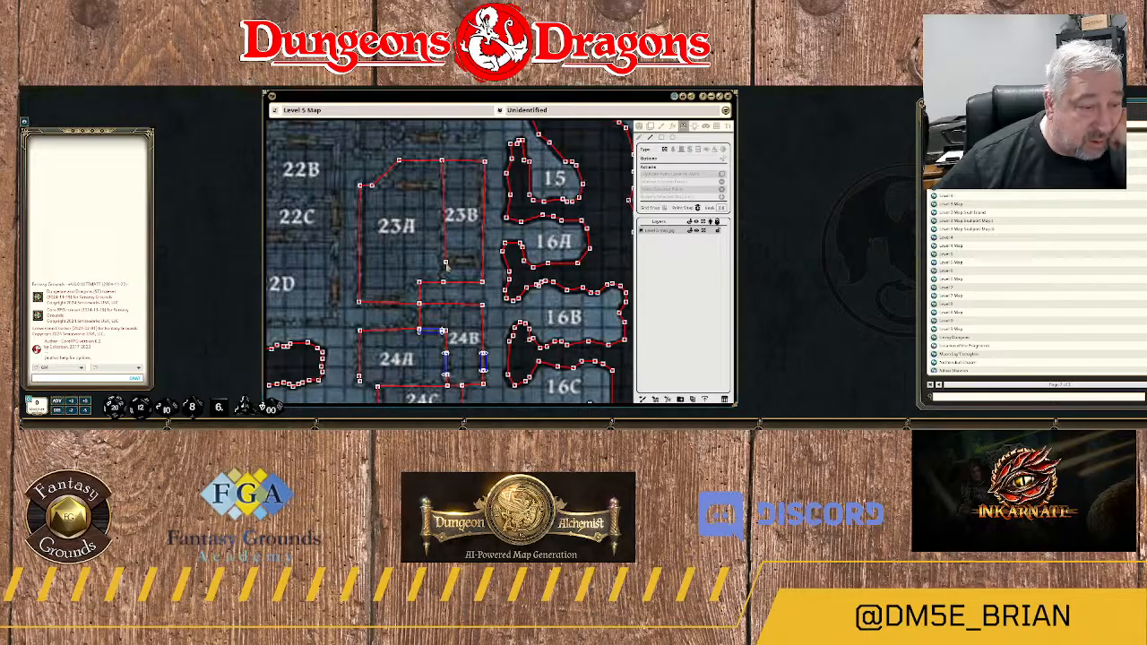
{"action": "left_click", "coordinate": [442, 261]}
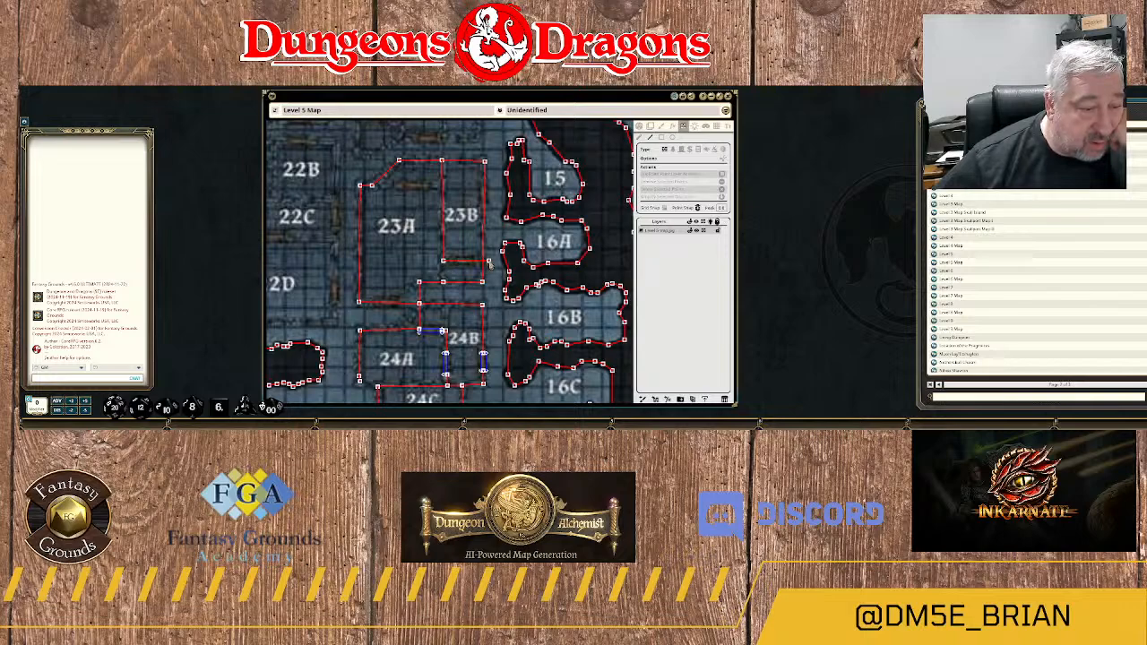
Remove the end point of 23B's south wall that extends past the room's east wall.
{"action": "scroll", "coordinate": [494, 271], "scroll_direction": "up", "scroll_amount": 1}
{"action": "scroll", "coordinate": [516, 263], "scroll_direction": "up", "scroll_amount": 1}
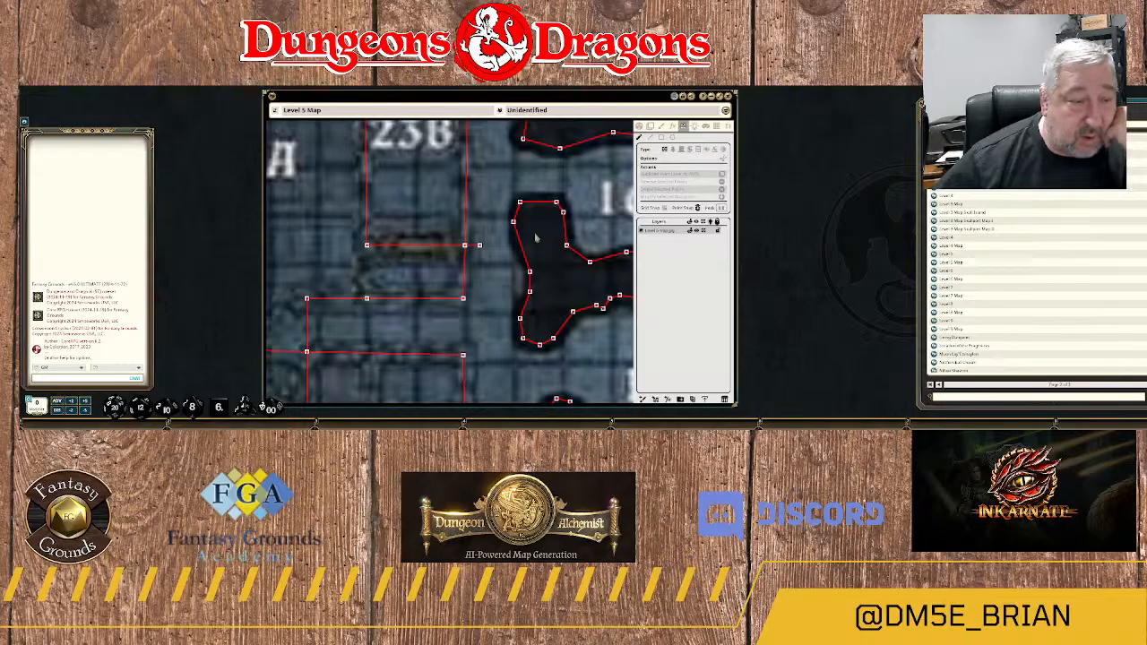
{"action": "left_click", "coordinate": [480, 244]}
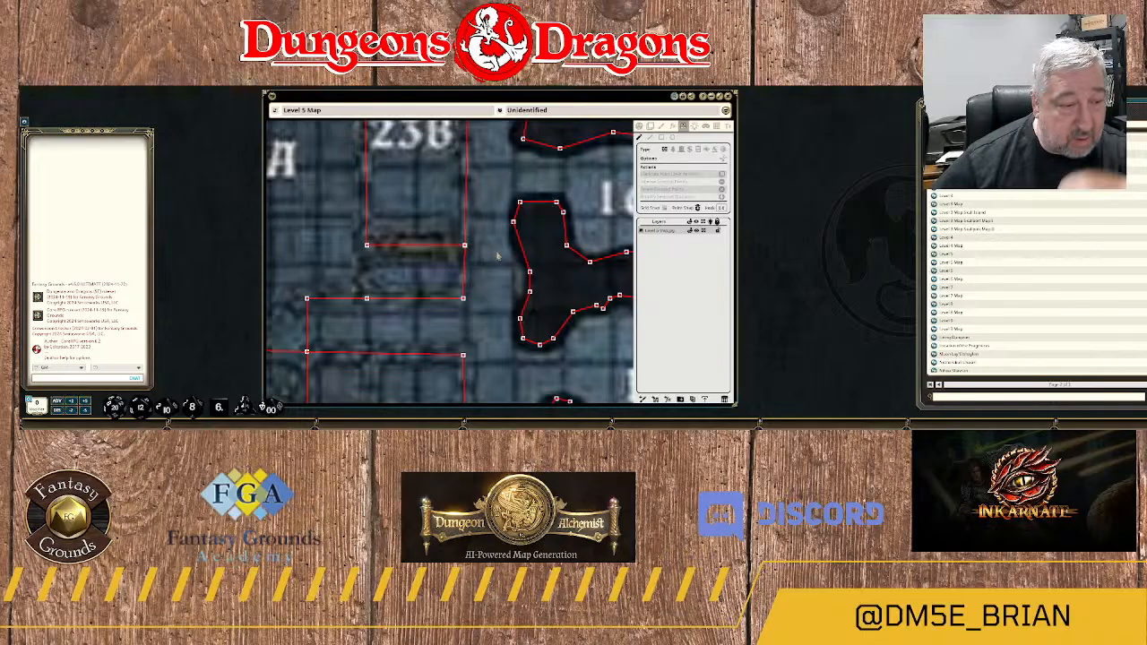
Draw rectangular doors over the doorways on the south walls of rooms 23B and 23A.
{"action": "scroll", "coordinate": [481, 267], "scroll_direction": "down", "scroll_amount": 3}
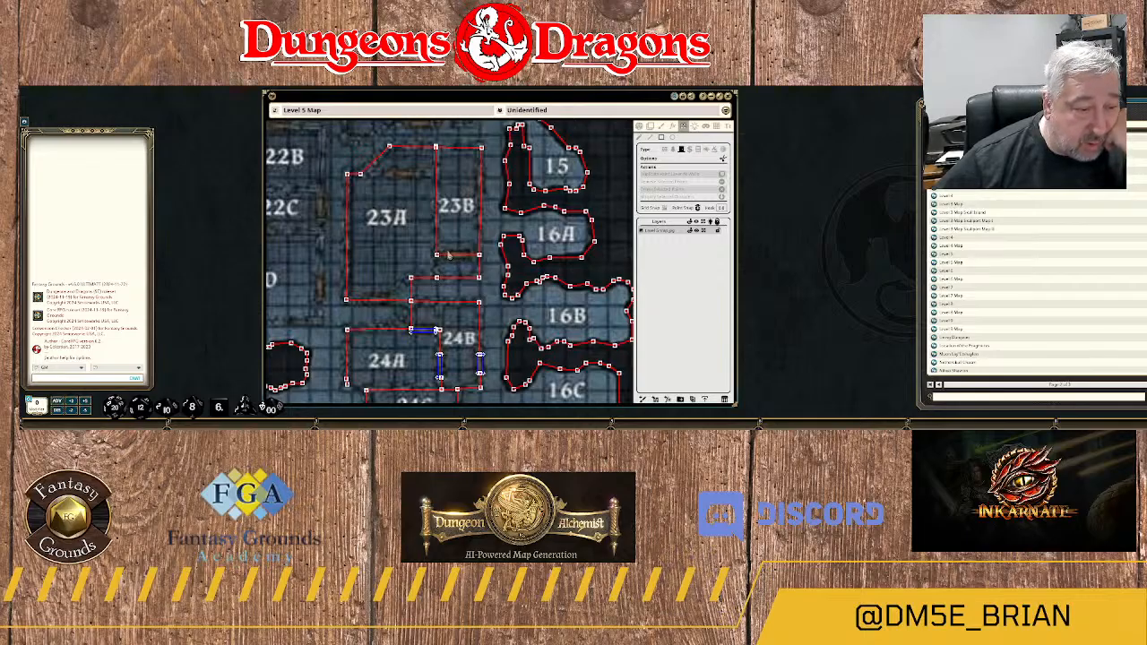
{"action": "left_click_drag", "start_coordinate": [449, 255], "coordinate": [472, 258]}
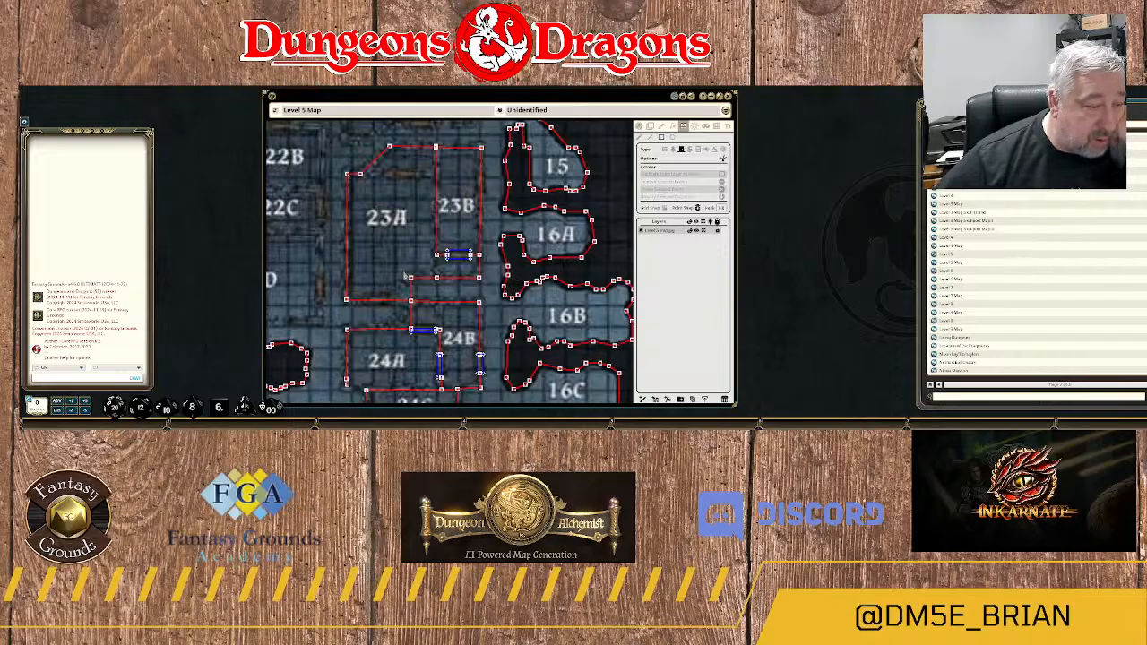
{"action": "scroll", "coordinate": [378, 318], "scroll_direction": "up", "scroll_amount": 2}
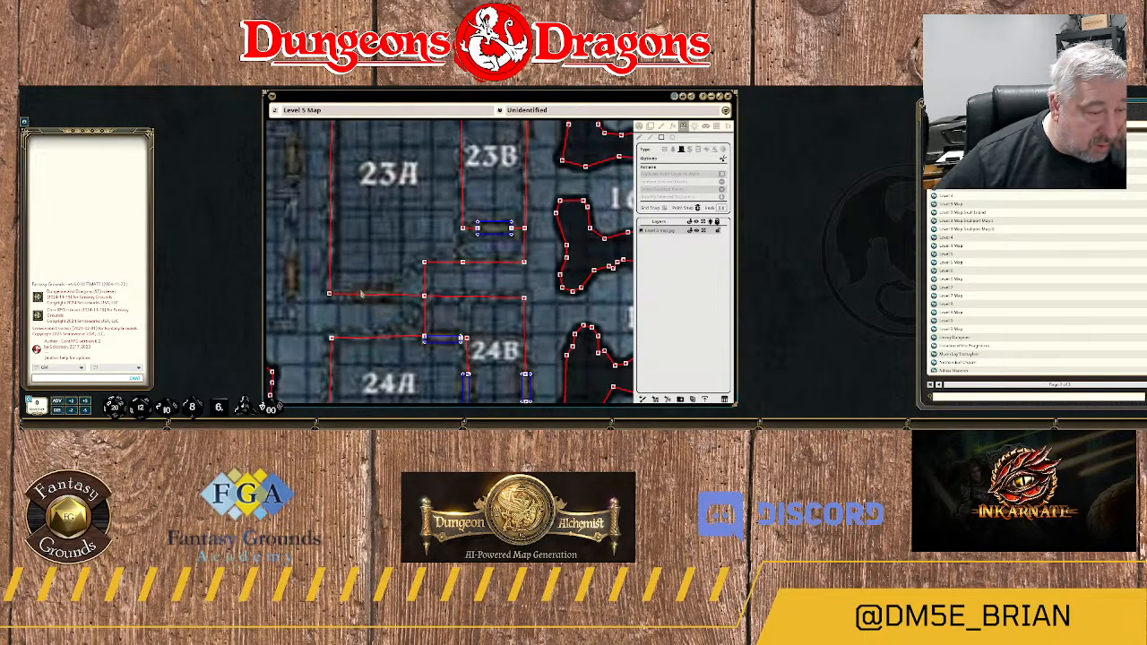
{"action": "left_click_drag", "start_coordinate": [362, 294], "coordinate": [400, 305]}
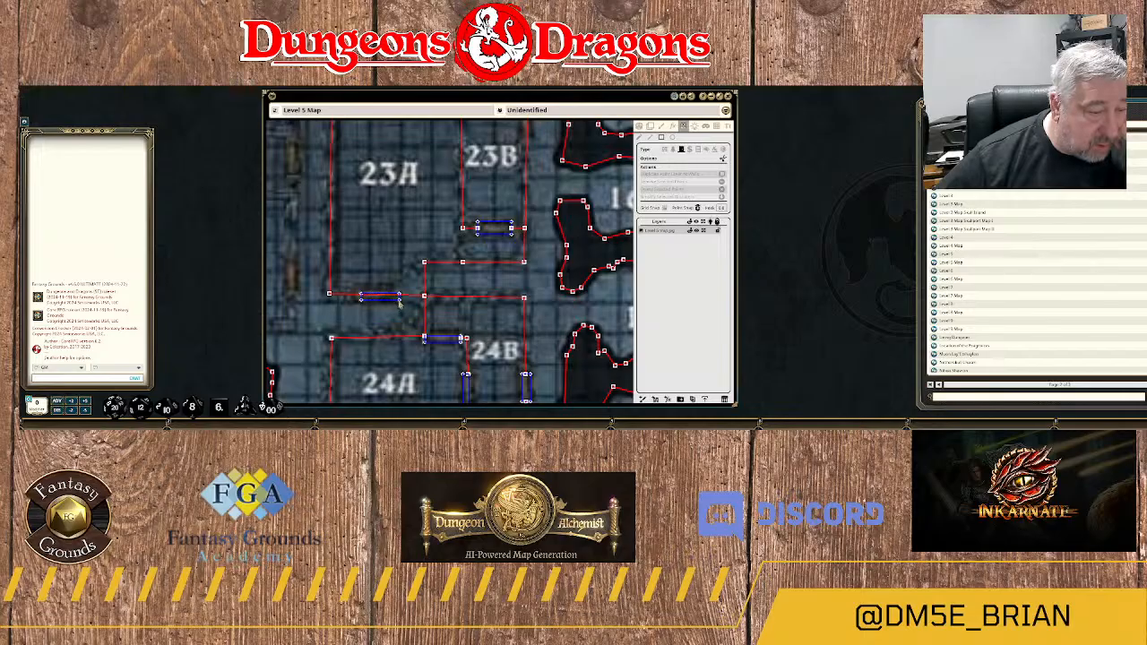
{"action": "scroll", "coordinate": [382, 322], "scroll_direction": "down", "scroll_amount": 2}
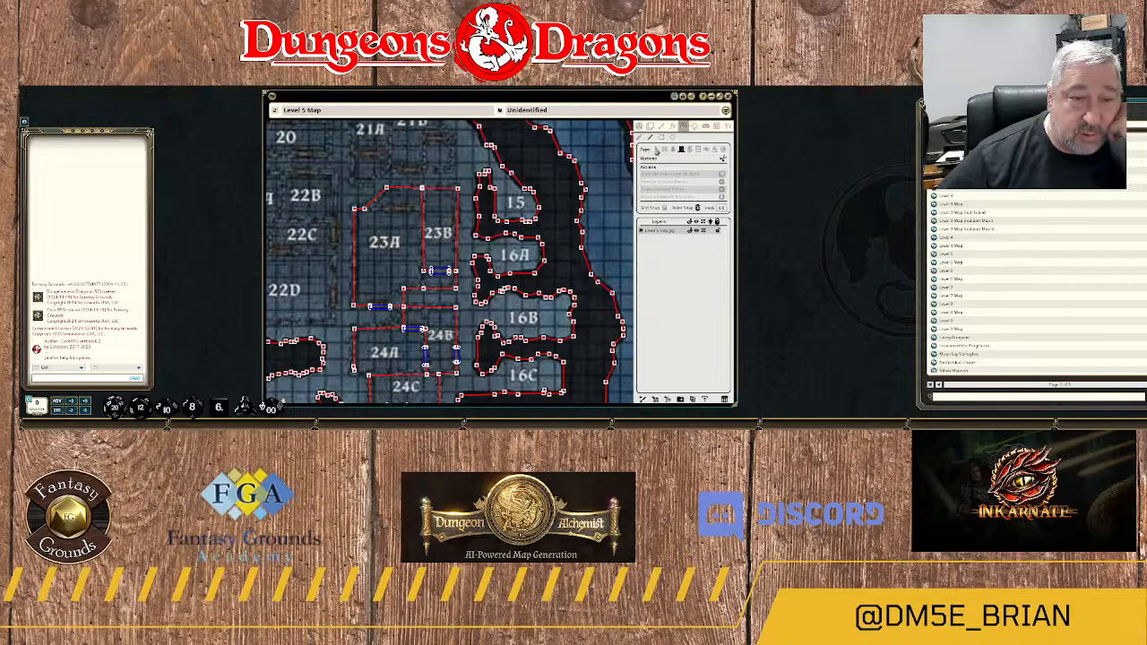
Draw a wall across the north end of room 23A to 23B's west wall and remove the end point extending past it.
{"action": "scroll", "coordinate": [389, 224], "scroll_direction": "up", "scroll_amount": 2}
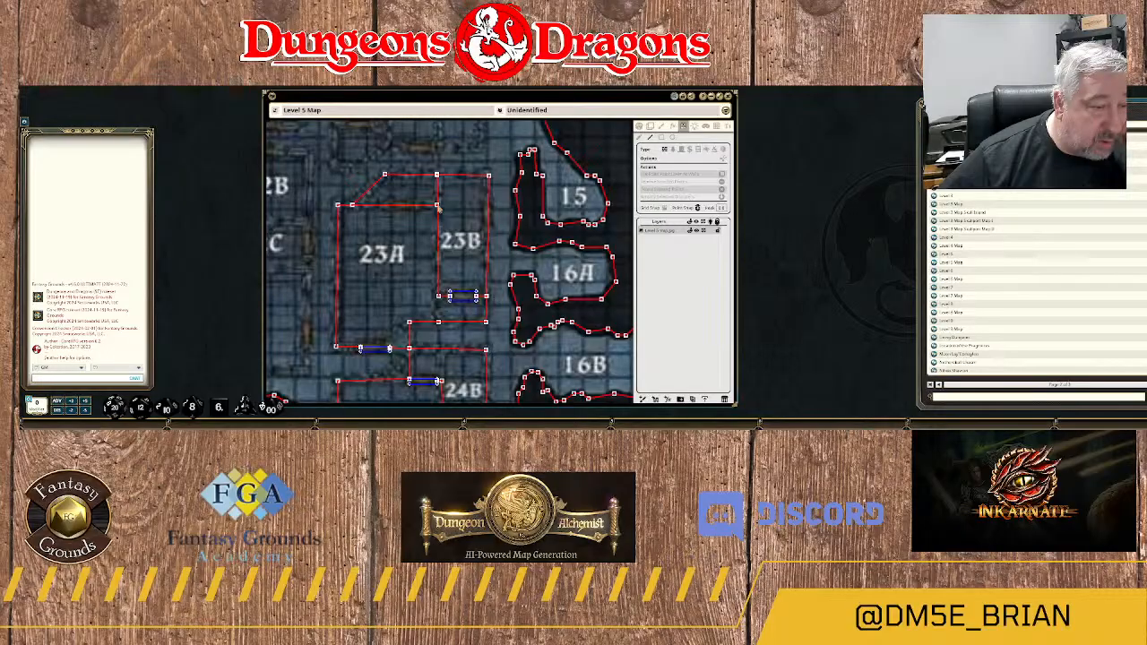
{"action": "left_click", "coordinate": [436, 205]}
{"action": "scroll", "coordinate": [435, 220], "scroll_direction": "up", "scroll_amount": 6}
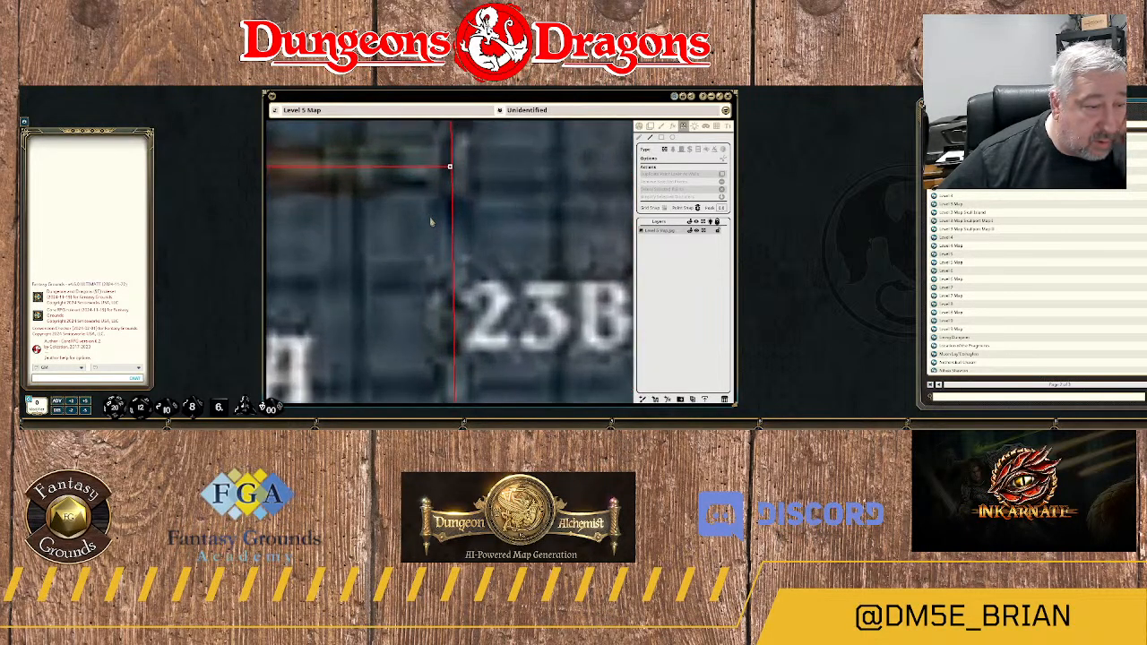
{"action": "scroll", "coordinate": [481, 248], "scroll_direction": "up", "scroll_amount": 4}
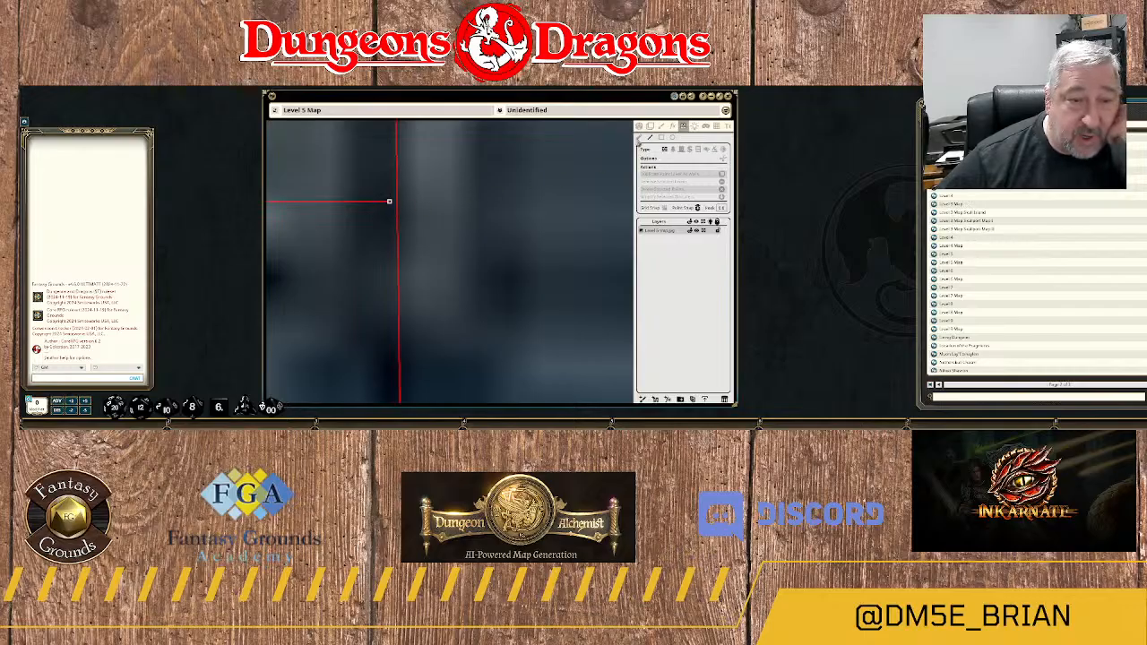
{"action": "left_click_drag", "start_coordinate": [389, 203], "coordinate": [411, 203]}
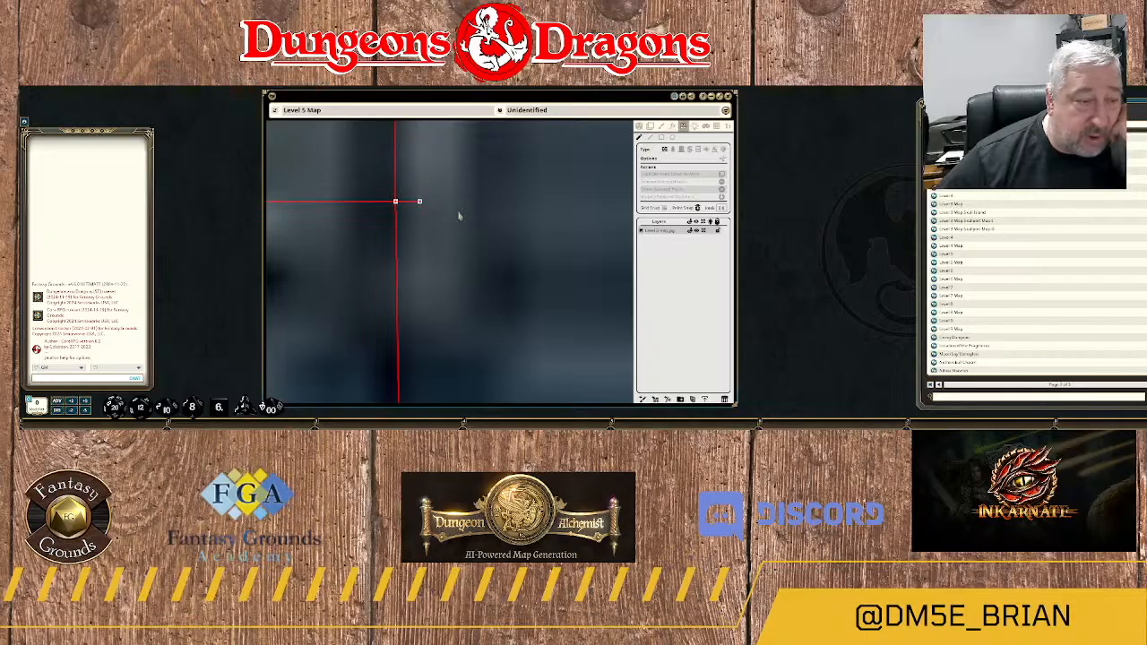
{"action": "key", "text": "Delete"}
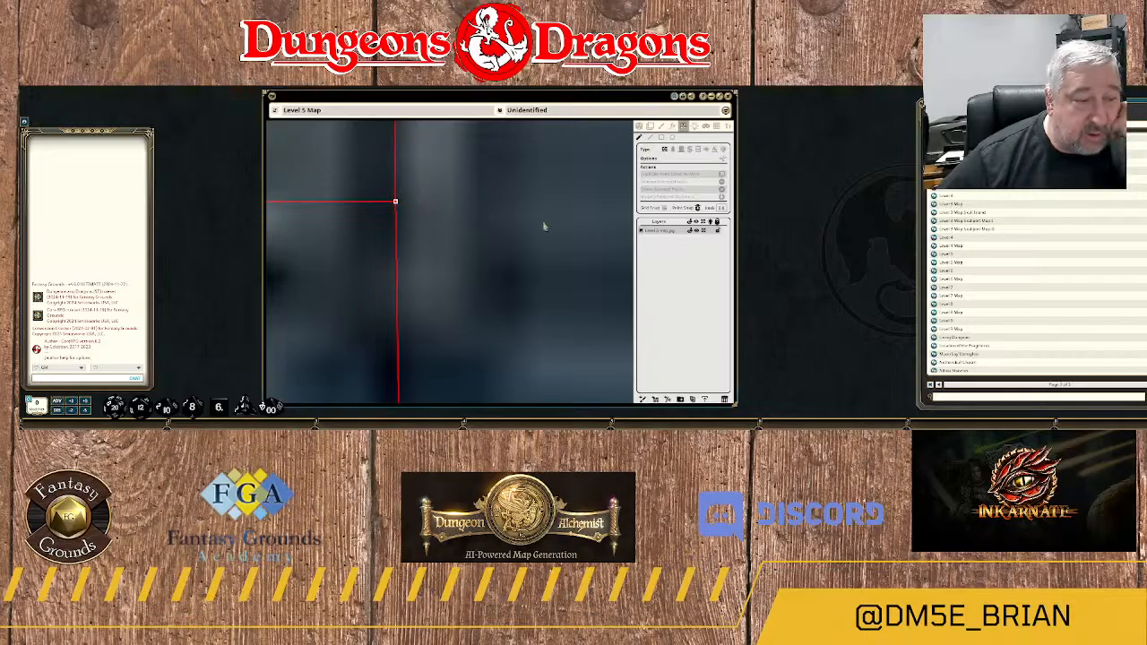
Draw a rectangular door over the doorway on the new wall across the north end of room 23A.
{"action": "scroll", "coordinate": [543, 227], "scroll_direction": "down", "scroll_amount": 4}
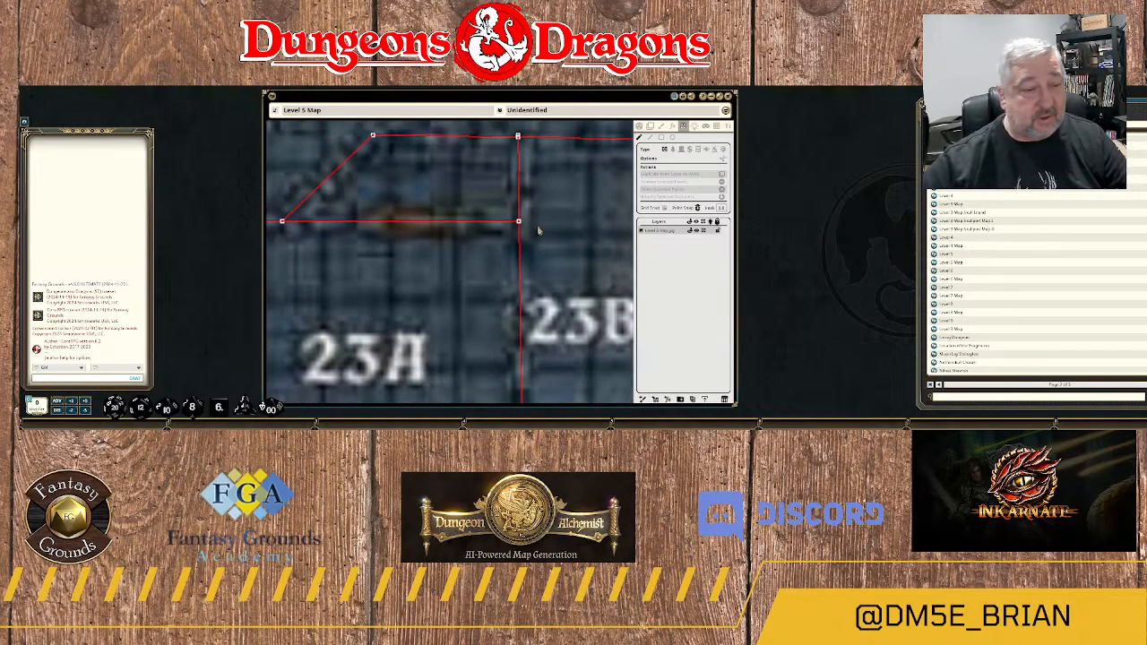
{"action": "scroll", "coordinate": [539, 231], "scroll_direction": "down", "scroll_amount": 2}
{"action": "scroll", "coordinate": [539, 230], "scroll_direction": "down", "scroll_amount": 2}
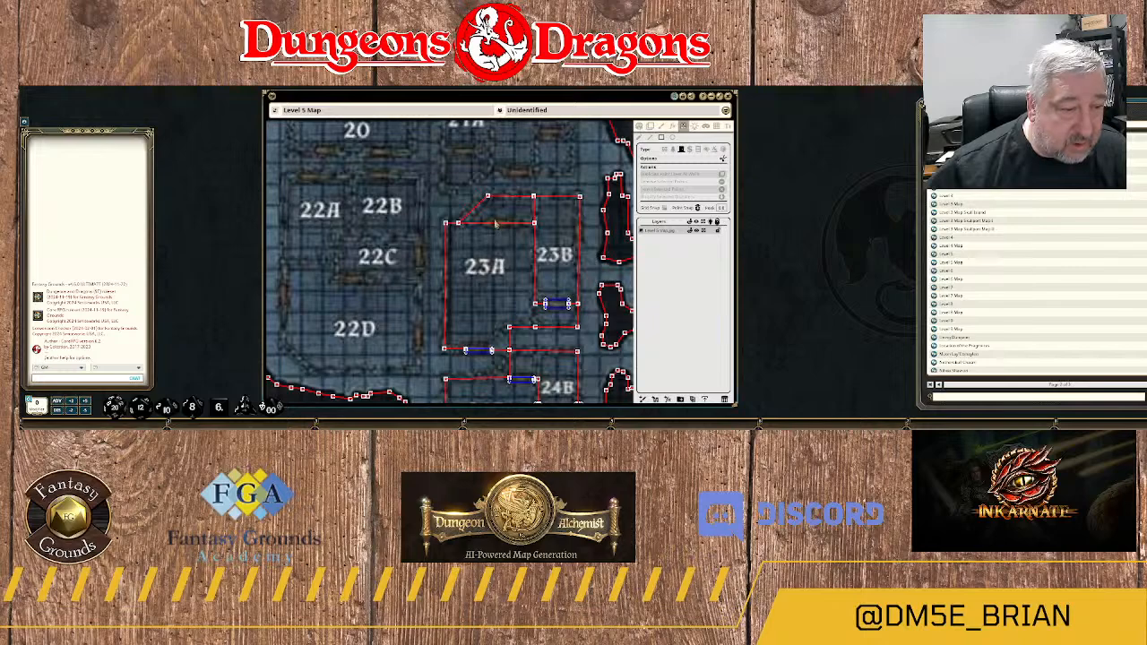
{"action": "left_click_drag", "start_coordinate": [494, 223], "coordinate": [518, 230]}
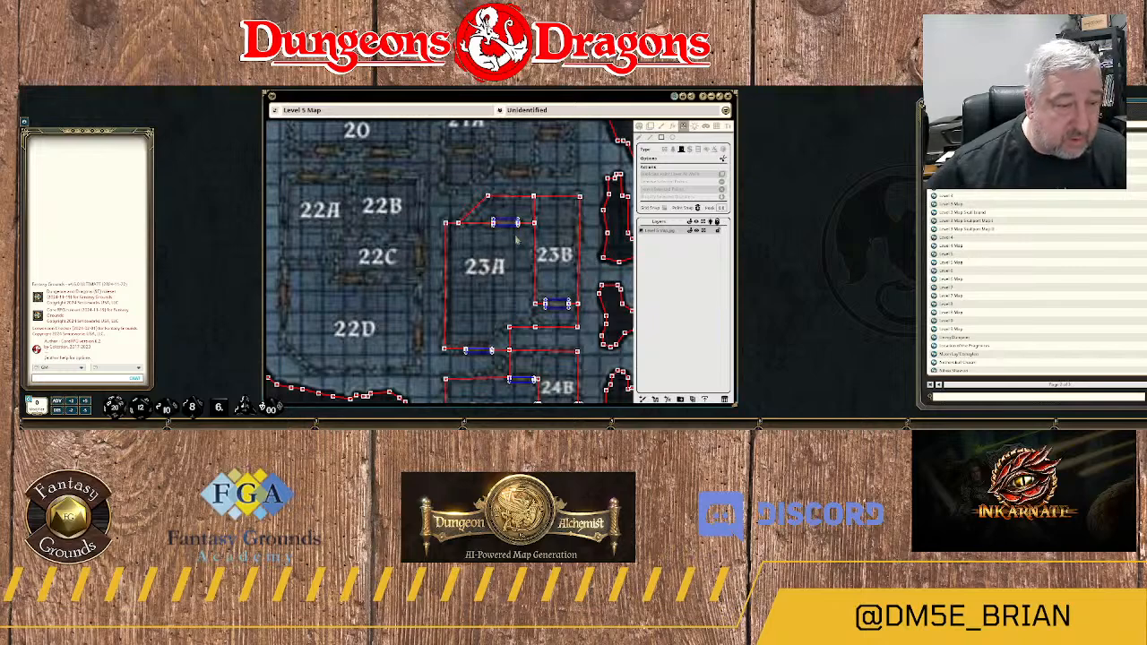
Draw a rectangular door over the doorway on room 23B's east wall, near its north end.
{"action": "scroll", "coordinate": [514, 243], "scroll_direction": "down", "scroll_amount": 4}
{"action": "scroll", "coordinate": [505, 259], "scroll_direction": "up", "scroll_amount": 2}
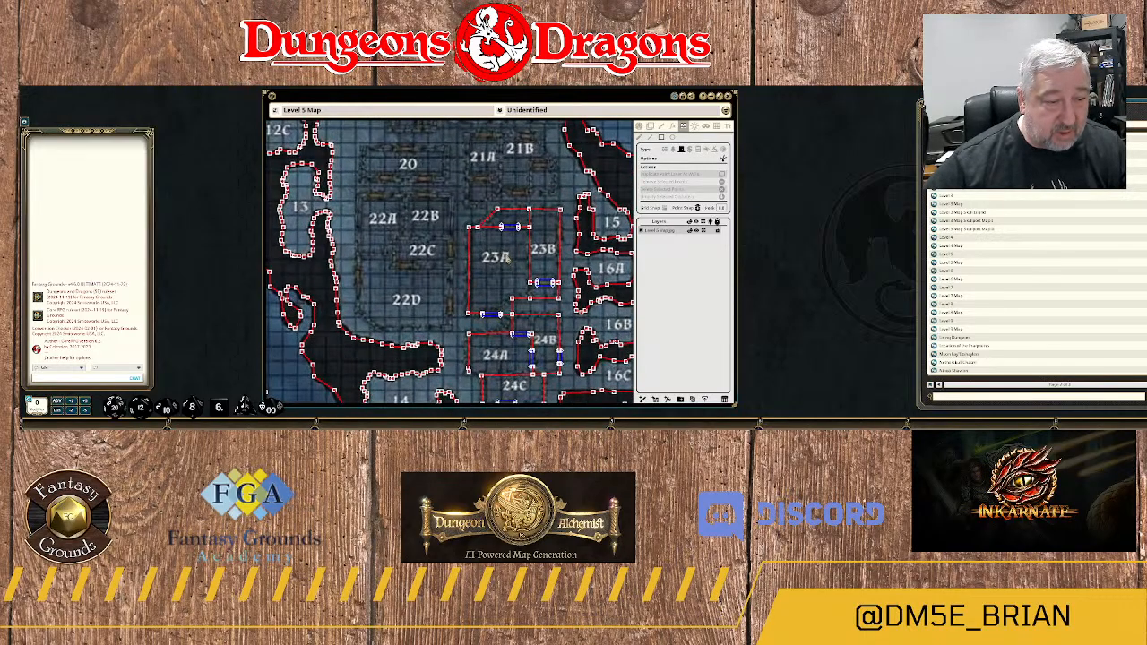
{"action": "left_click_drag", "start_coordinate": [586, 306], "coordinate": [550, 237]}
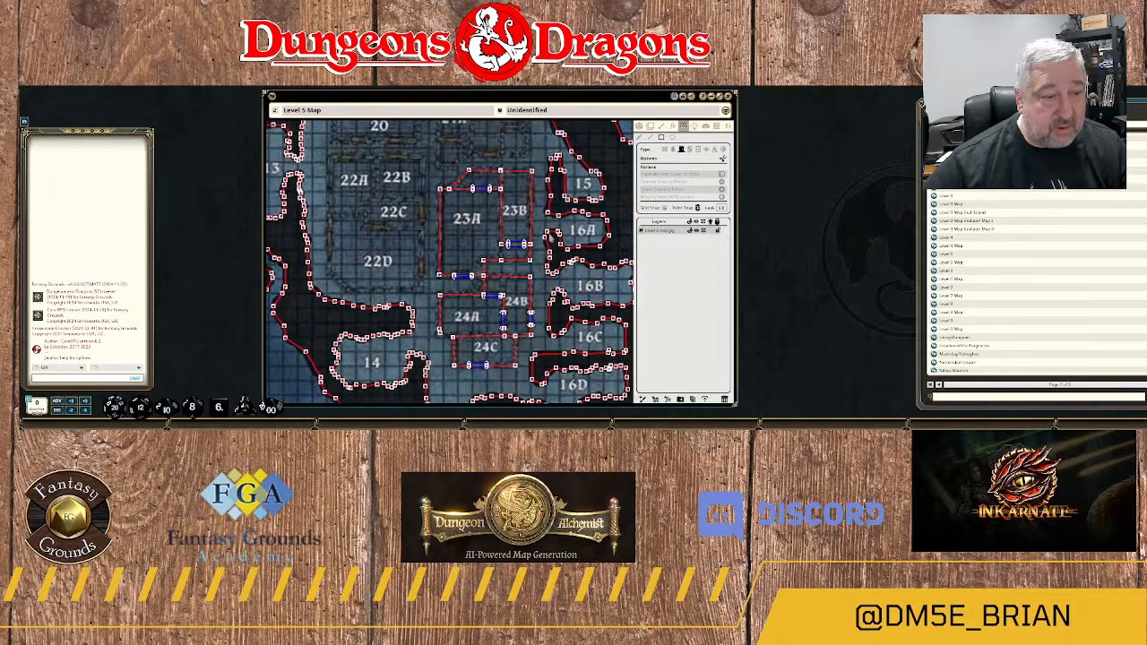
{"action": "scroll", "coordinate": [543, 199], "scroll_direction": "up", "scroll_amount": 1}
{"action": "scroll", "coordinate": [541, 183], "scroll_direction": "up", "scroll_amount": 1}
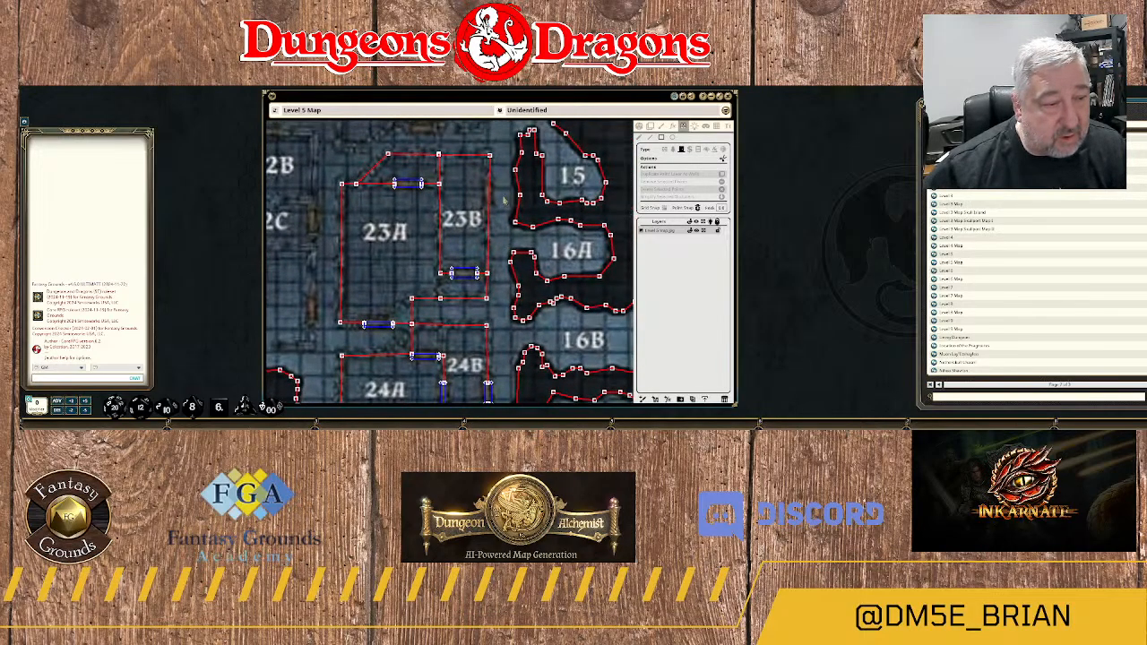
{"action": "left_click_drag", "start_coordinate": [484, 179], "coordinate": [491, 207]}
{"action": "scroll", "coordinate": [498, 251], "scroll_direction": "down", "scroll_amount": 2}
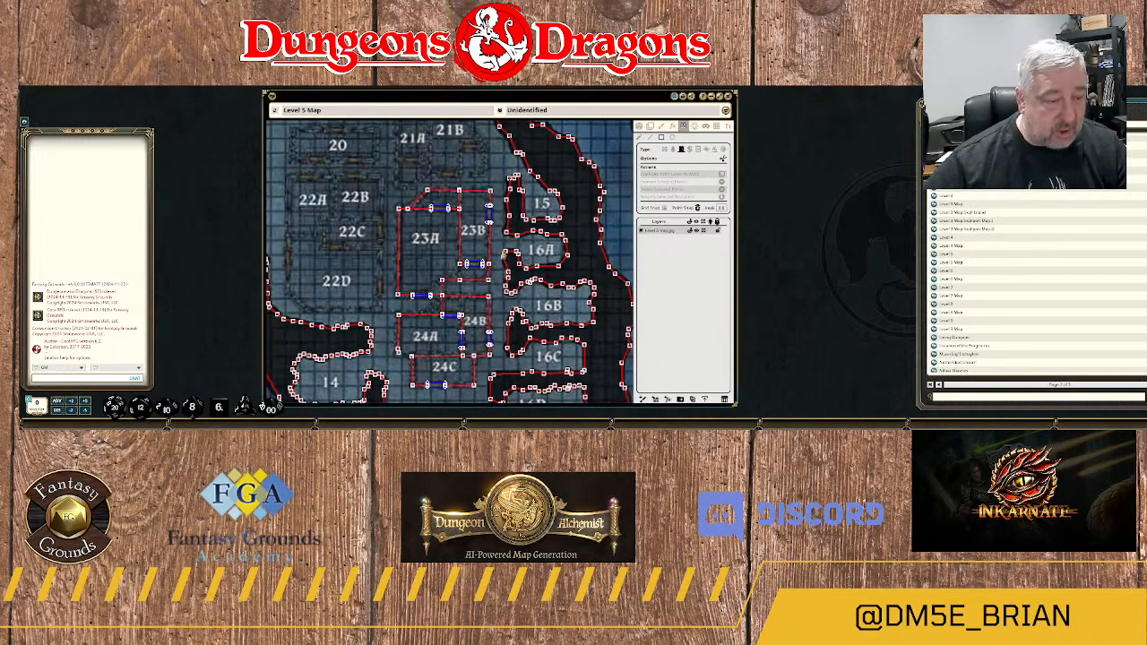
Extend the wall between rooms 24A and 24B north to 24B's north wall and remove the end point extending past it.
{"action": "scroll", "coordinate": [499, 293], "scroll_direction": "up", "scroll_amount": 4}
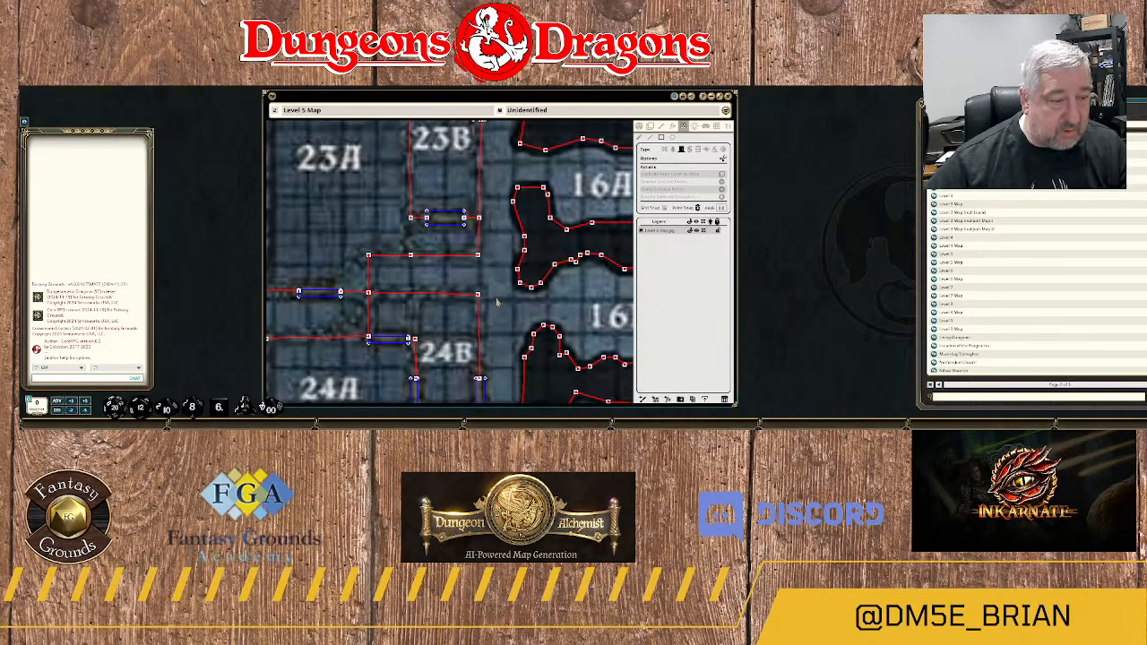
{"action": "scroll", "coordinate": [498, 303], "scroll_direction": "down", "scroll_amount": 4}
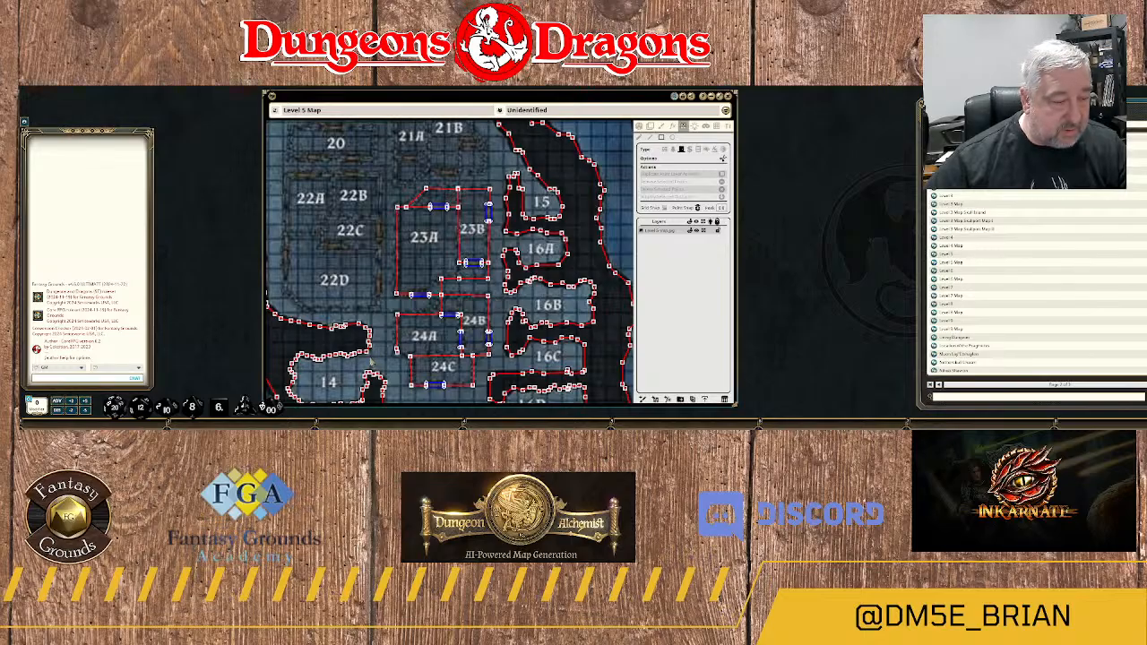
{"action": "left_click_drag", "start_coordinate": [371, 362], "coordinate": [400, 305]}
{"action": "scroll", "coordinate": [532, 253], "scroll_direction": "up", "scroll_amount": 3}
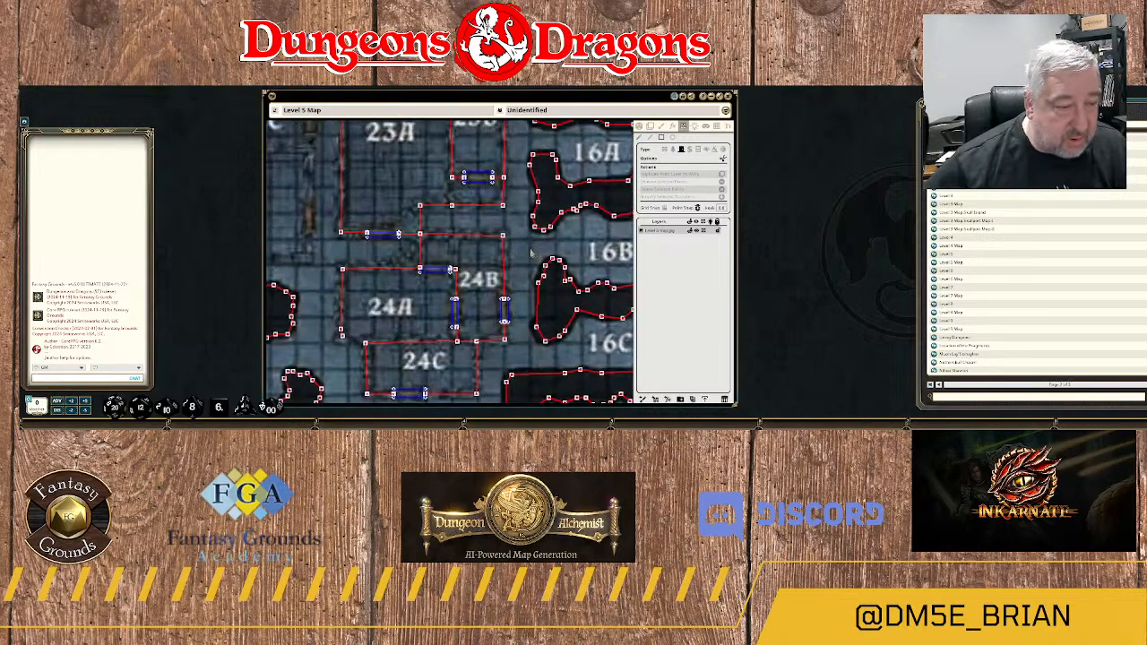
{"action": "scroll", "coordinate": [520, 255], "scroll_direction": "up", "scroll_amount": 2}
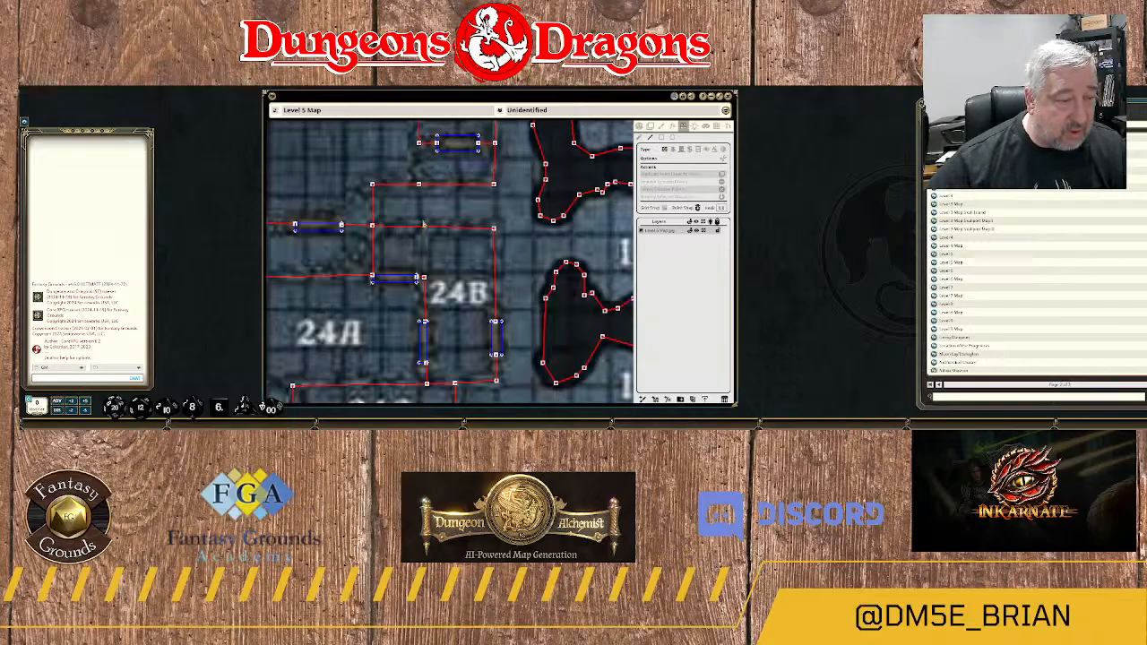
{"action": "left_click", "coordinate": [423, 277]}
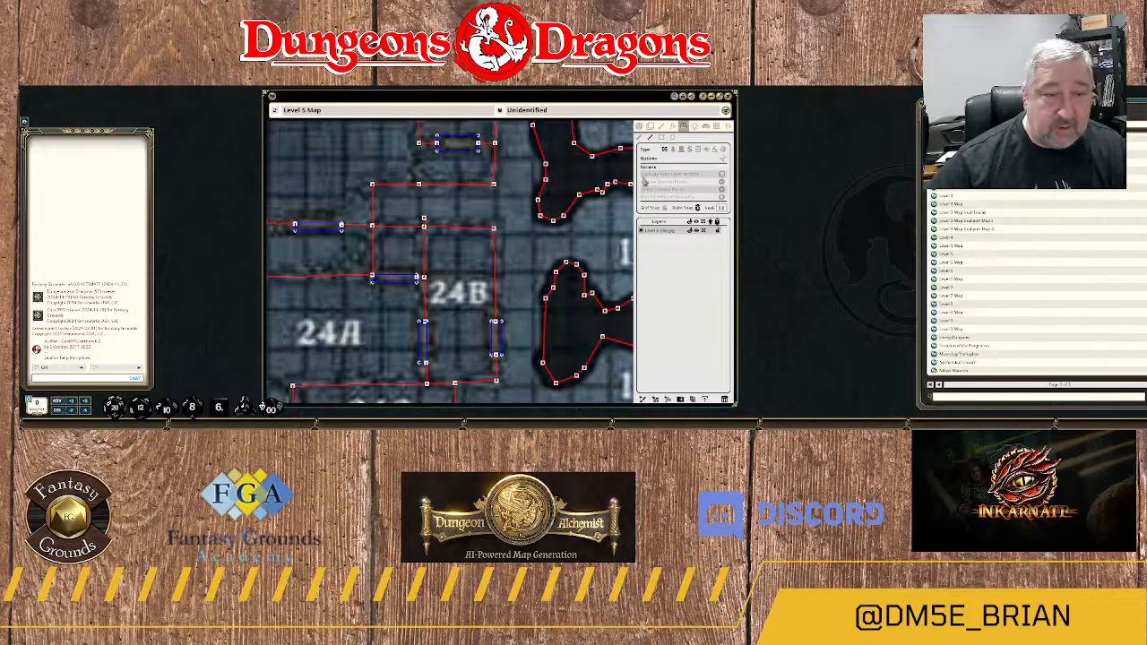
{"action": "left_click", "coordinate": [640, 138]}
{"action": "scroll", "coordinate": [452, 223], "scroll_direction": "up", "scroll_amount": 5}
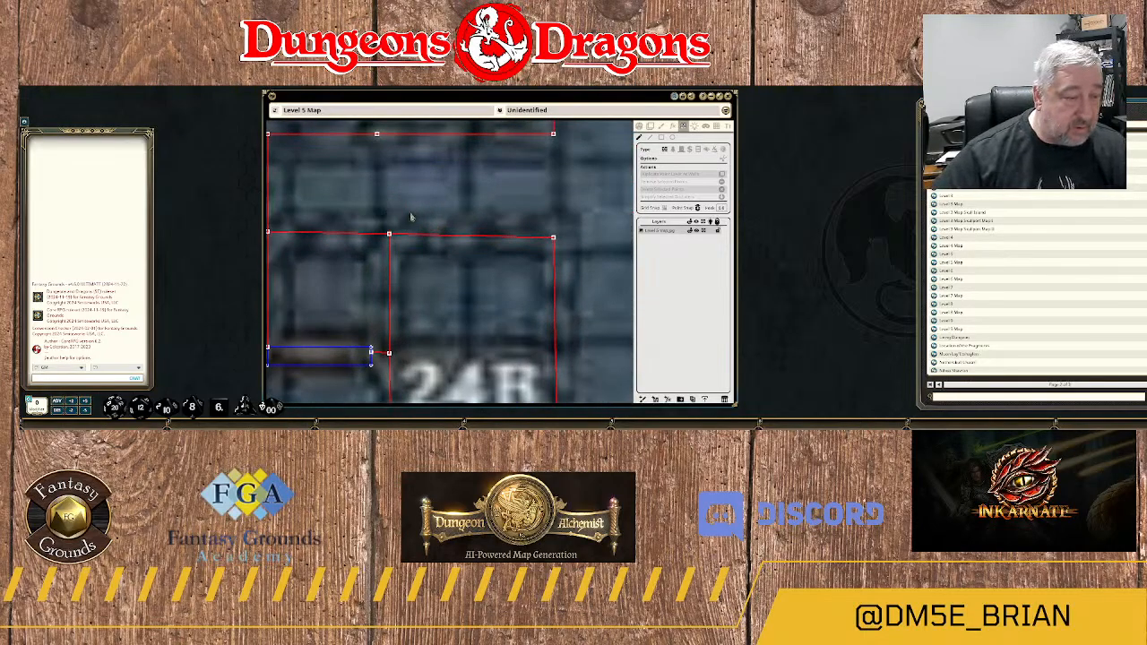
{"action": "scroll", "coordinate": [443, 324], "scroll_direction": "down", "scroll_amount": 3}
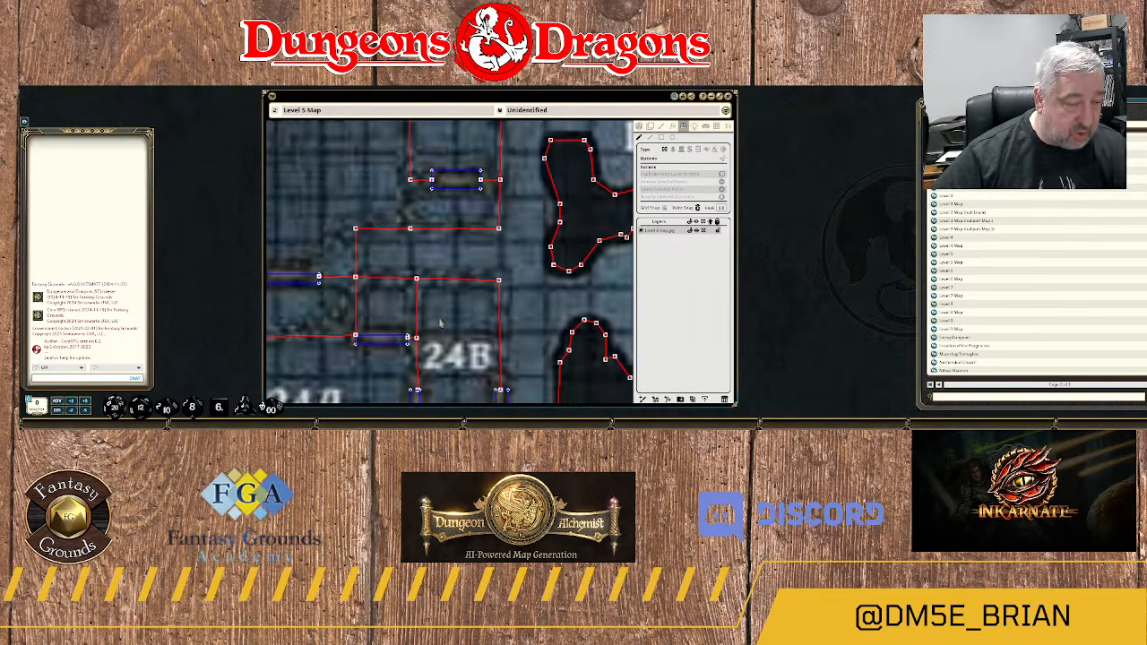
{"action": "scroll", "coordinate": [440, 324], "scroll_direction": "down", "scroll_amount": 2}
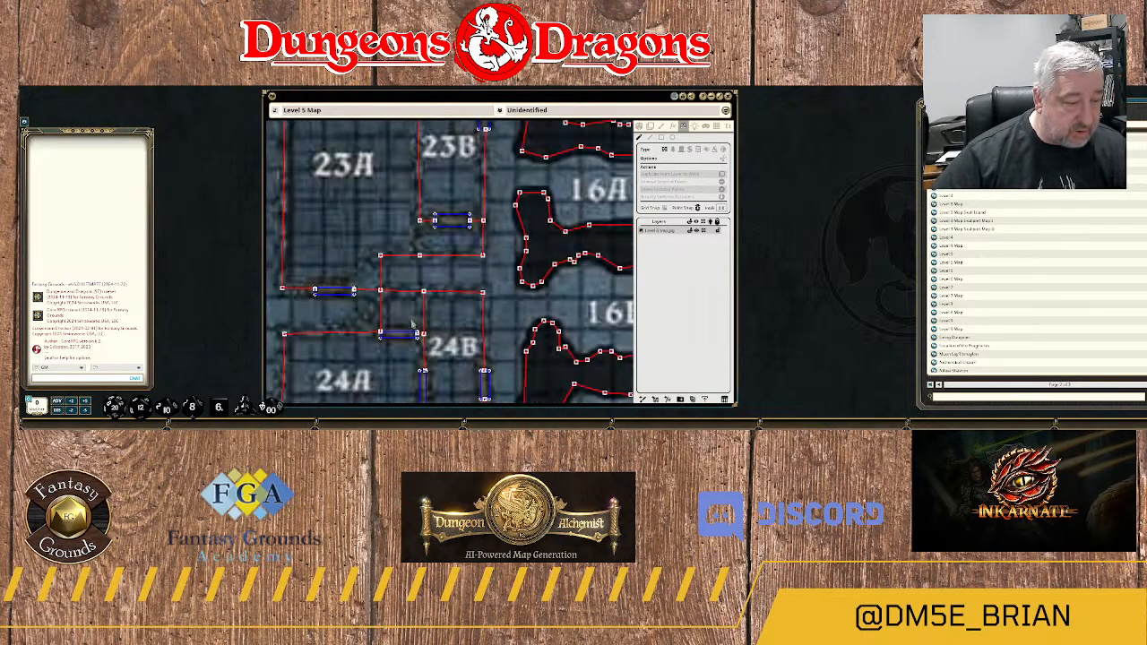
Check the walls and doors around rooms 23A to 24C and the area north of room 23B.
{"action": "scroll", "coordinate": [452, 334], "scroll_direction": "down", "scroll_amount": 1}
{"action": "scroll", "coordinate": [452, 333], "scroll_direction": "down", "scroll_amount": 2}
{"action": "left_click_drag", "start_coordinate": [397, 360], "coordinate": [452, 276]}
{"action": "scroll", "coordinate": [440, 257], "scroll_direction": "down", "scroll_amount": 1}
{"action": "left_click_drag", "start_coordinate": [458, 204], "coordinate": [438, 256]}
{"action": "scroll", "coordinate": [512, 198], "scroll_direction": "up", "scroll_amount": 2}
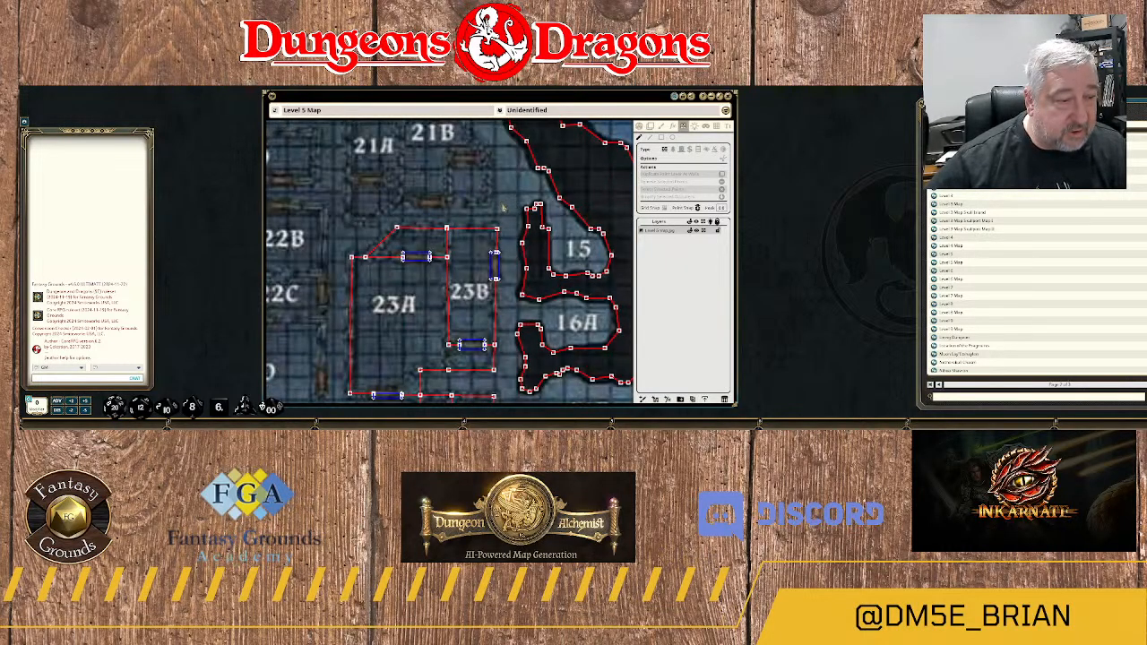
{"action": "left_click_drag", "start_coordinate": [503, 208], "coordinate": [507, 223]}
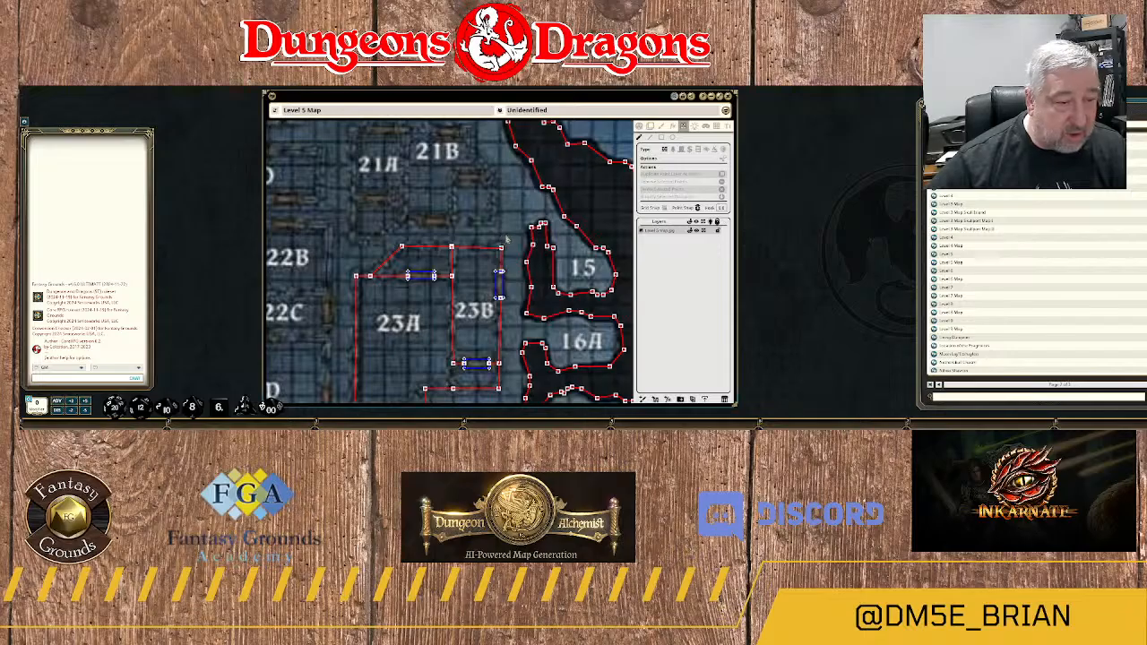
{"action": "scroll", "coordinate": [506, 240], "scroll_direction": "up", "scroll_amount": 2}
{"action": "scroll", "coordinate": [460, 240], "scroll_direction": "down", "scroll_amount": 3}
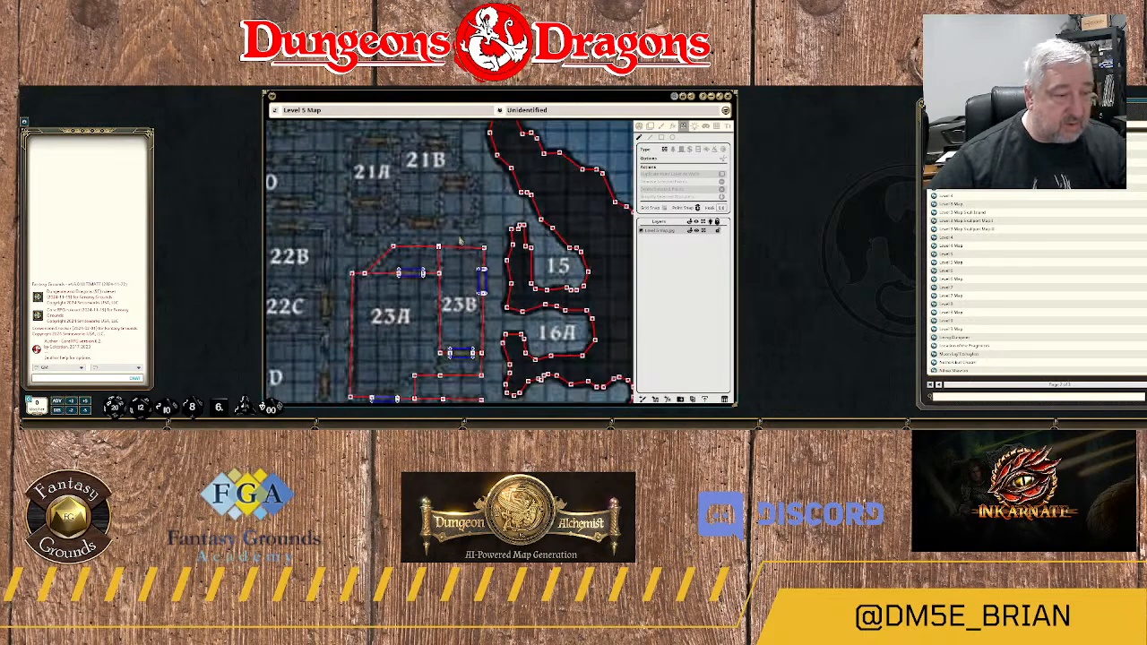
Draw a closed wall outline around rooms 21A and 21B, following the angled southwest and northeast sections.
{"action": "scroll", "coordinate": [460, 240], "scroll_direction": "down", "scroll_amount": 3}
{"action": "scroll", "coordinate": [460, 240], "scroll_direction": "up", "scroll_amount": 2}
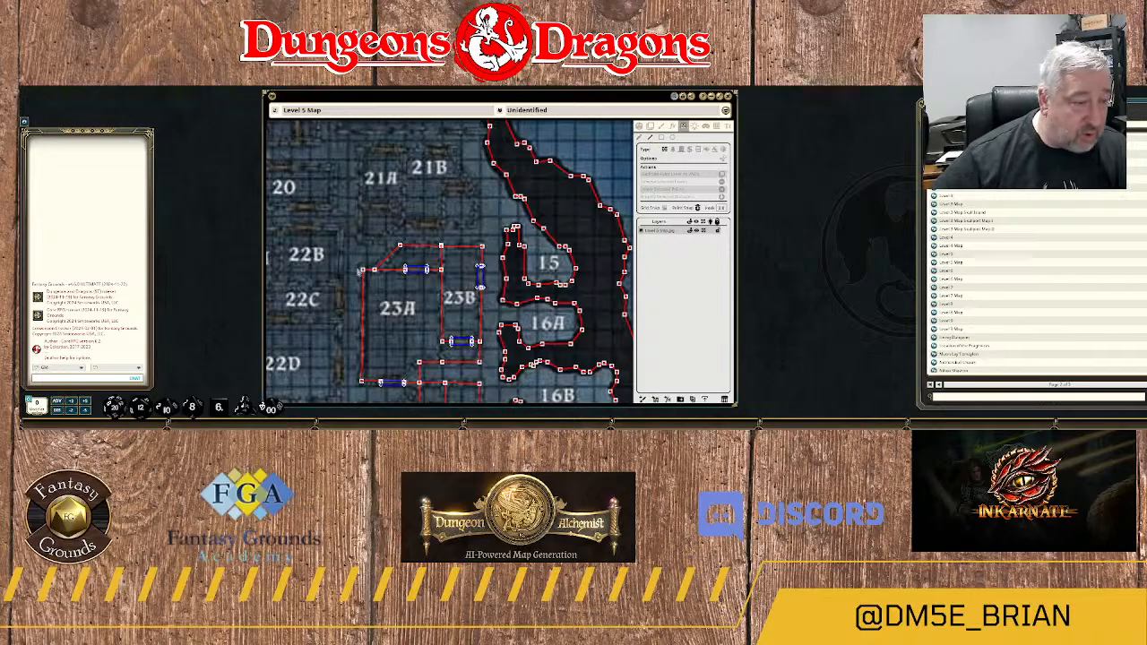
{"action": "left_click", "coordinate": [359, 241]}
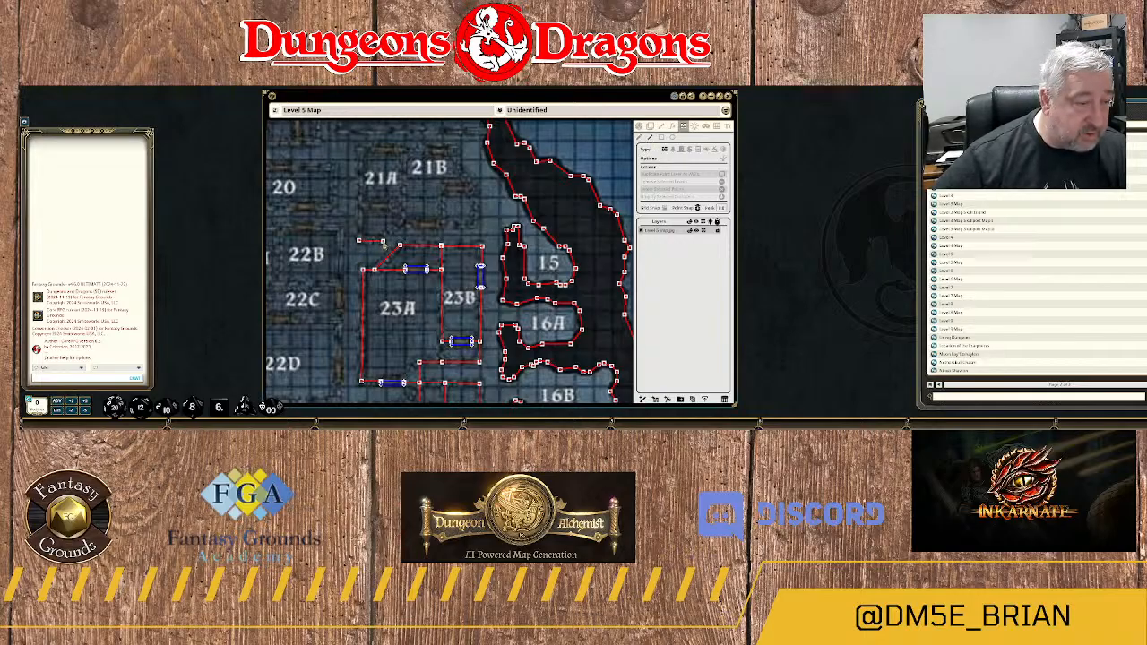
{"action": "left_click", "coordinate": [383, 240]}
{"action": "left_click", "coordinate": [403, 222]}
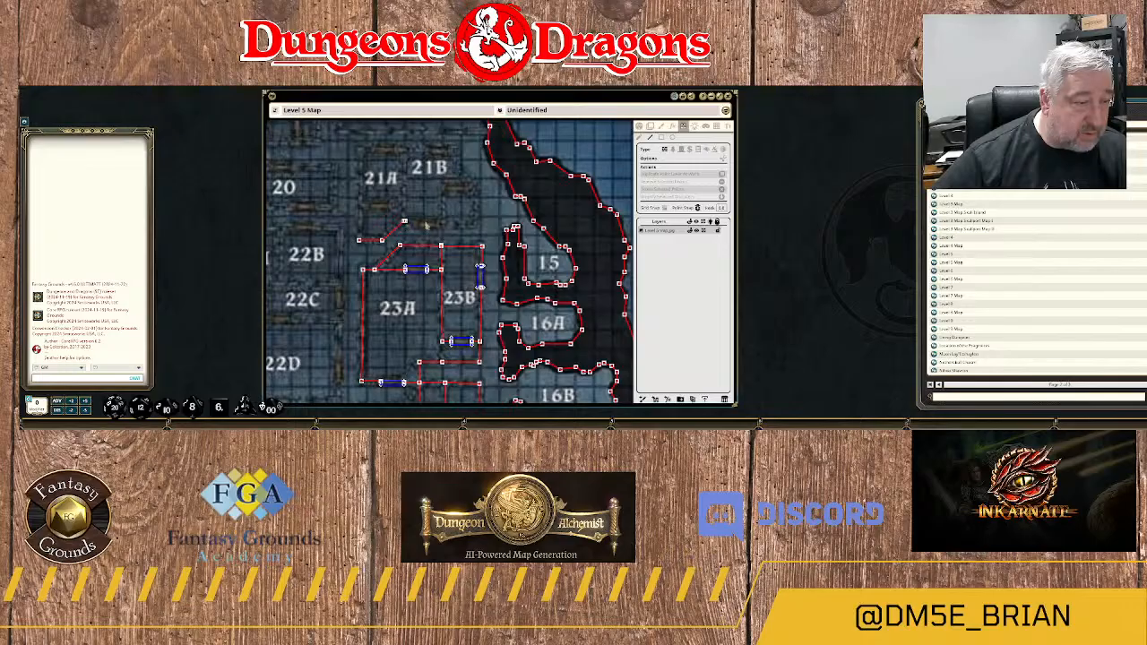
{"action": "left_click", "coordinate": [471, 223]}
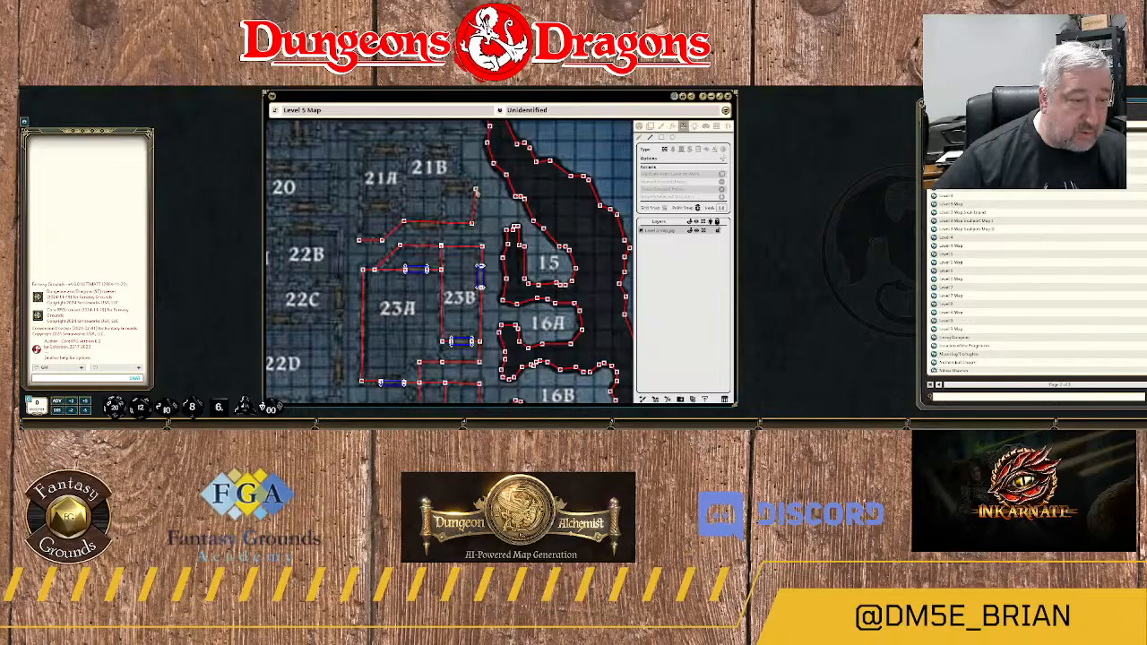
{"action": "left_click", "coordinate": [474, 188]}
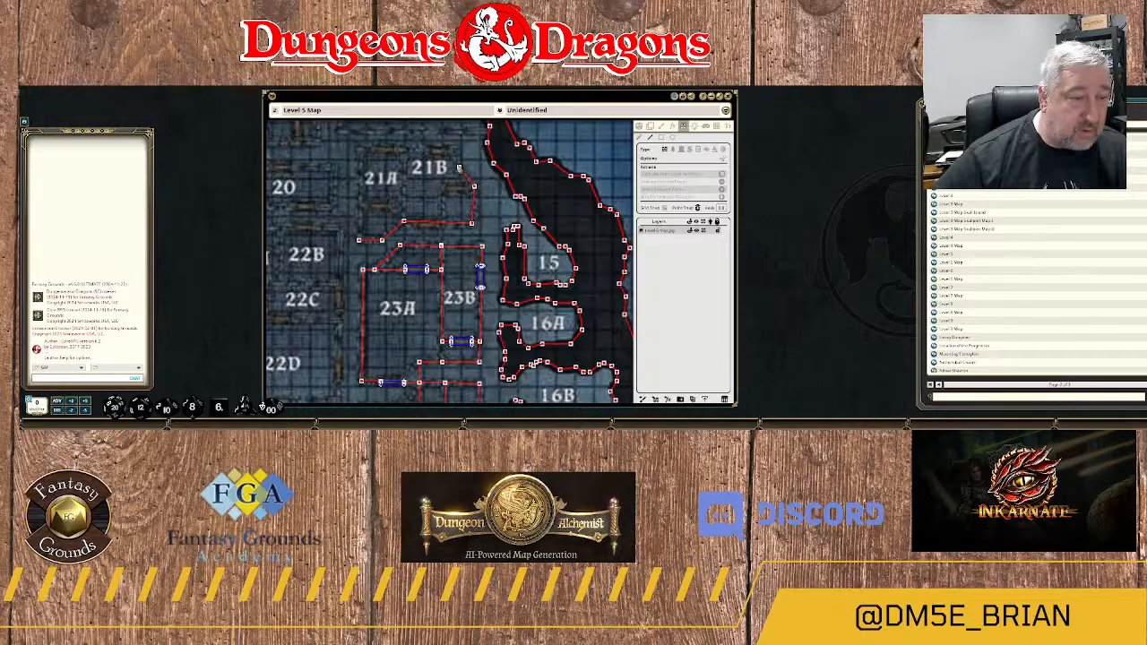
{"action": "left_click_drag", "start_coordinate": [454, 160], "coordinate": [505, 253]}
{"action": "left_click", "coordinate": [507, 254]}
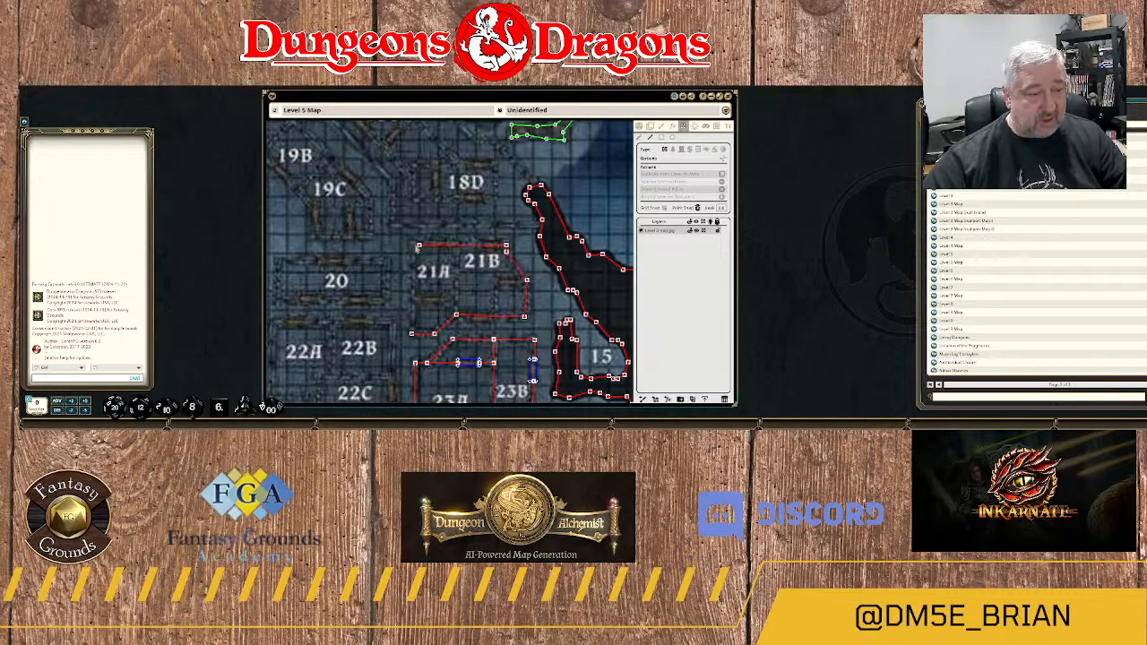
{"action": "left_click", "coordinate": [412, 244]}
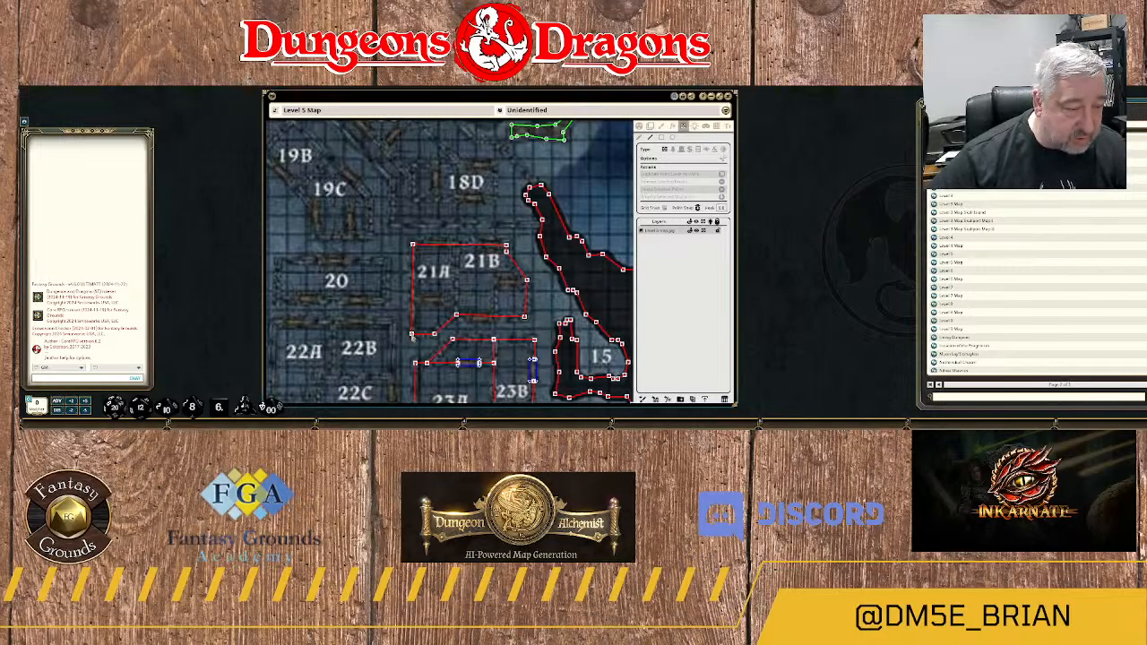
{"action": "scroll", "coordinate": [411, 336], "scroll_direction": "up", "scroll_amount": 10}
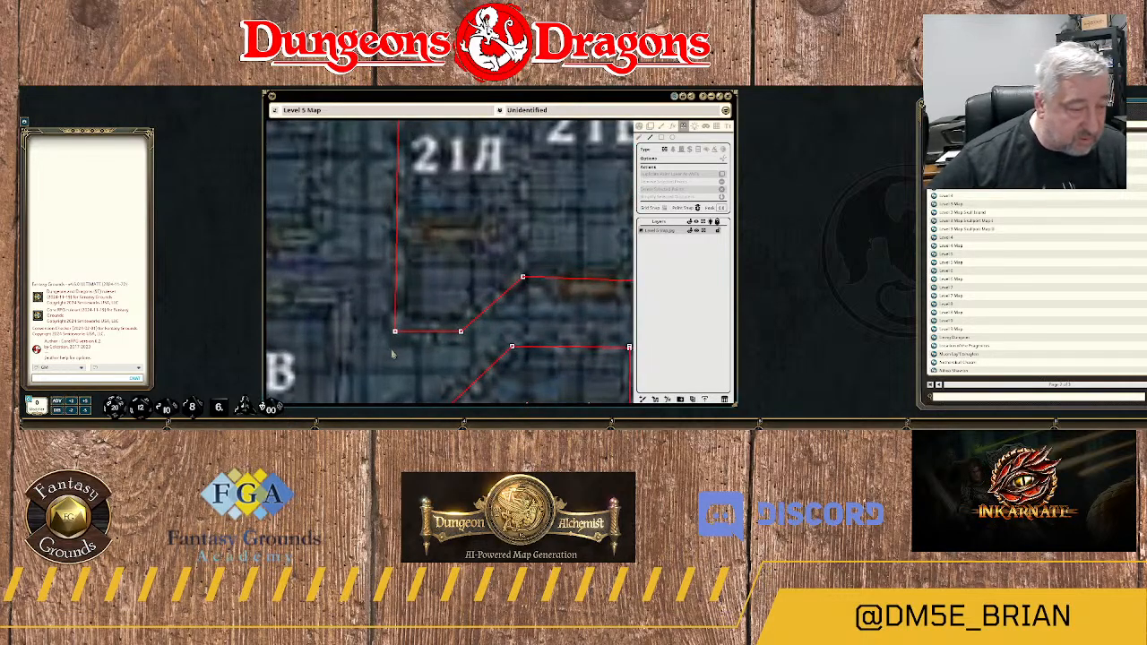
{"action": "scroll", "coordinate": [404, 337], "scroll_direction": "up", "scroll_amount": 6}
{"action": "scroll", "coordinate": [444, 265], "scroll_direction": "down", "scroll_amount": 9}
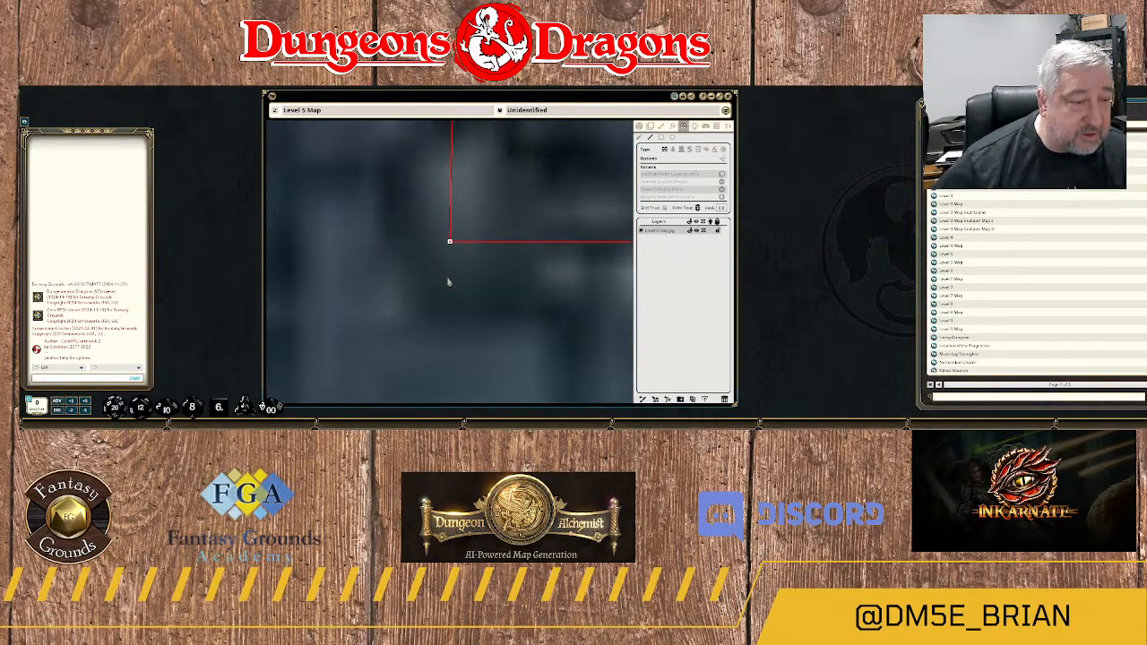
{"action": "scroll", "coordinate": [479, 302], "scroll_direction": "down", "scroll_amount": 6}
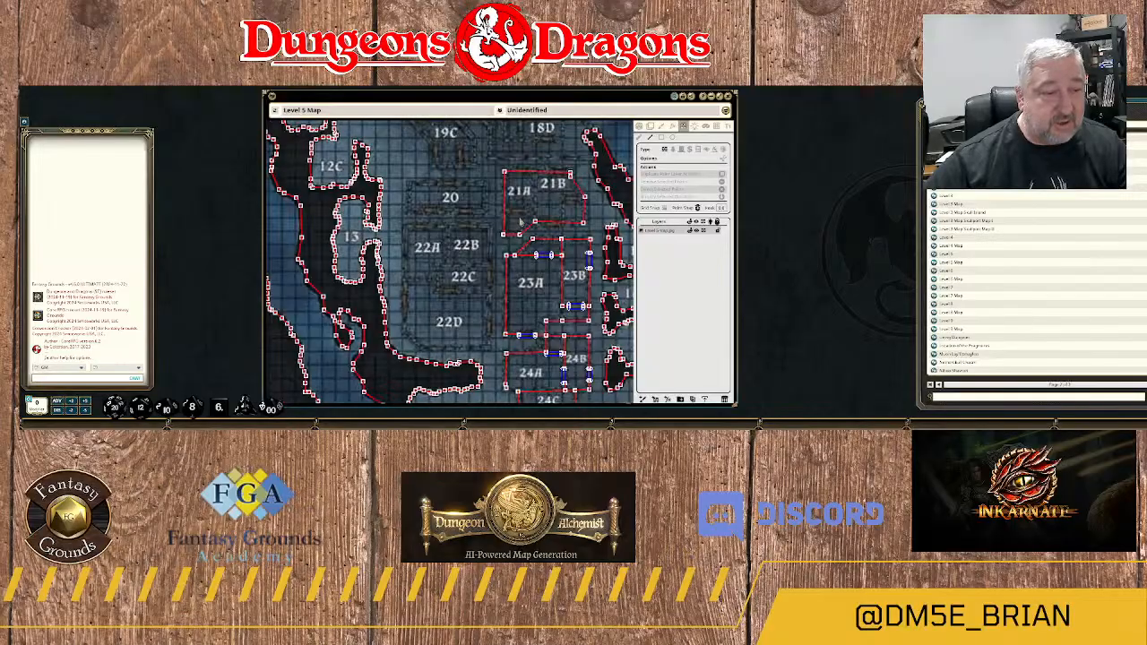
Draw a wall along room 21A's south side, from the west wall to the inner corner of the outline.
{"action": "scroll", "coordinate": [520, 222], "scroll_direction": "down", "scroll_amount": 3}
{"action": "scroll", "coordinate": [502, 256], "scroll_direction": "up", "scroll_amount": 7}
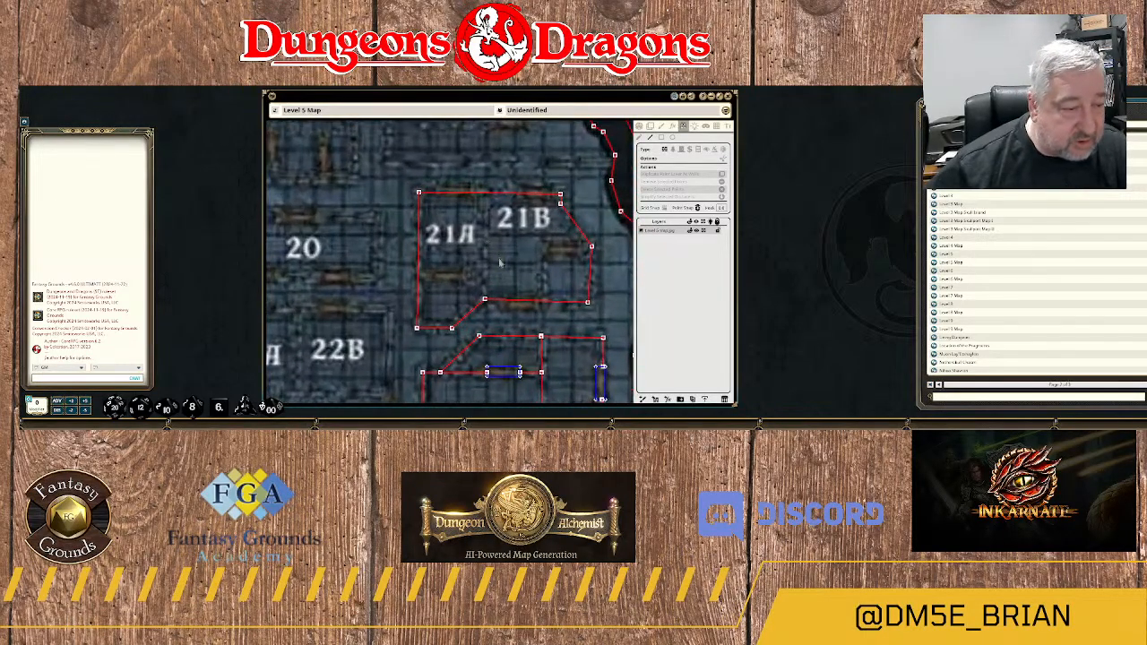
{"action": "scroll", "coordinate": [500, 262], "scroll_direction": "down", "scroll_amount": 5}
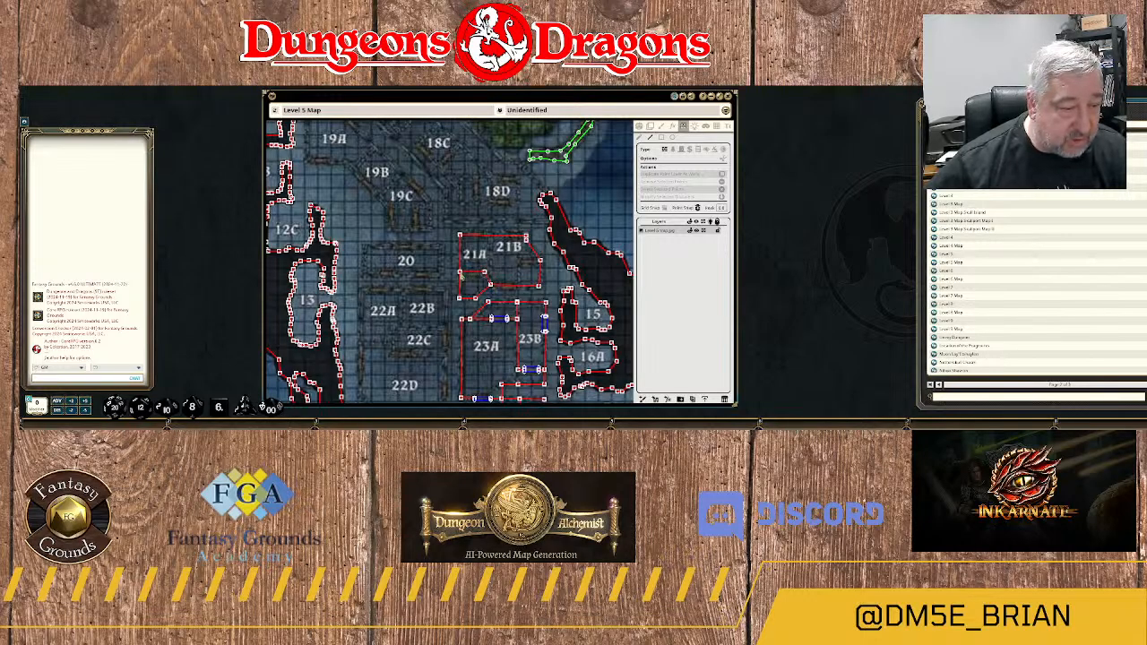
{"action": "scroll", "coordinate": [480, 285], "scroll_direction": "up", "scroll_amount": 6}
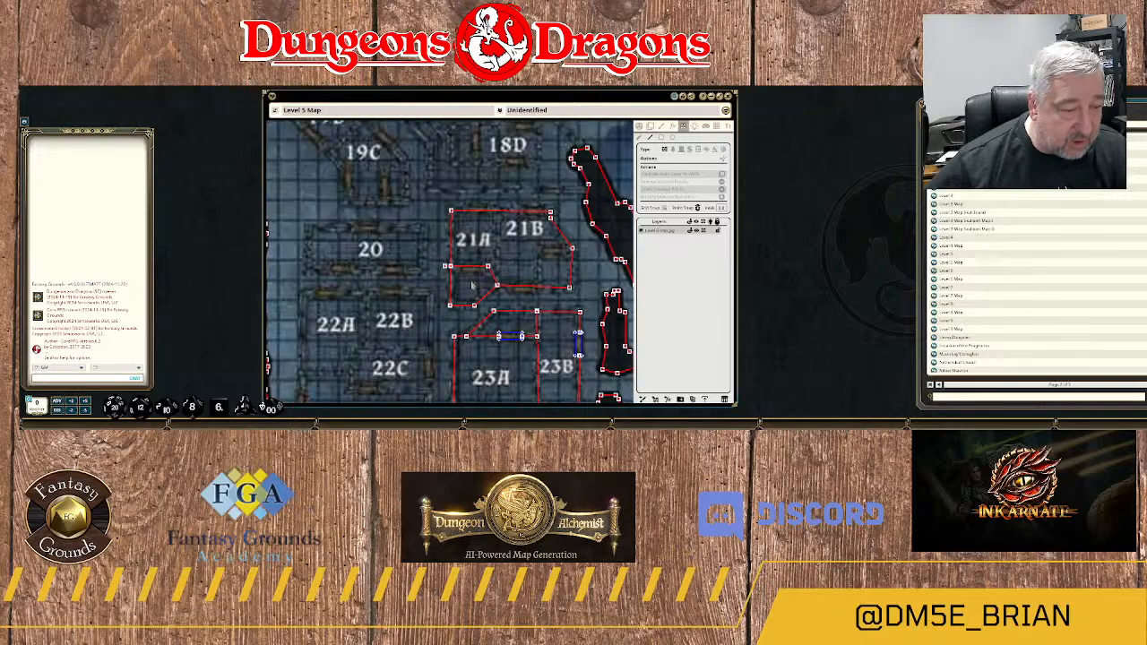
Remove the end point of room 21A's south wall that extends past the west wall.
{"action": "left_click", "coordinate": [640, 138]}
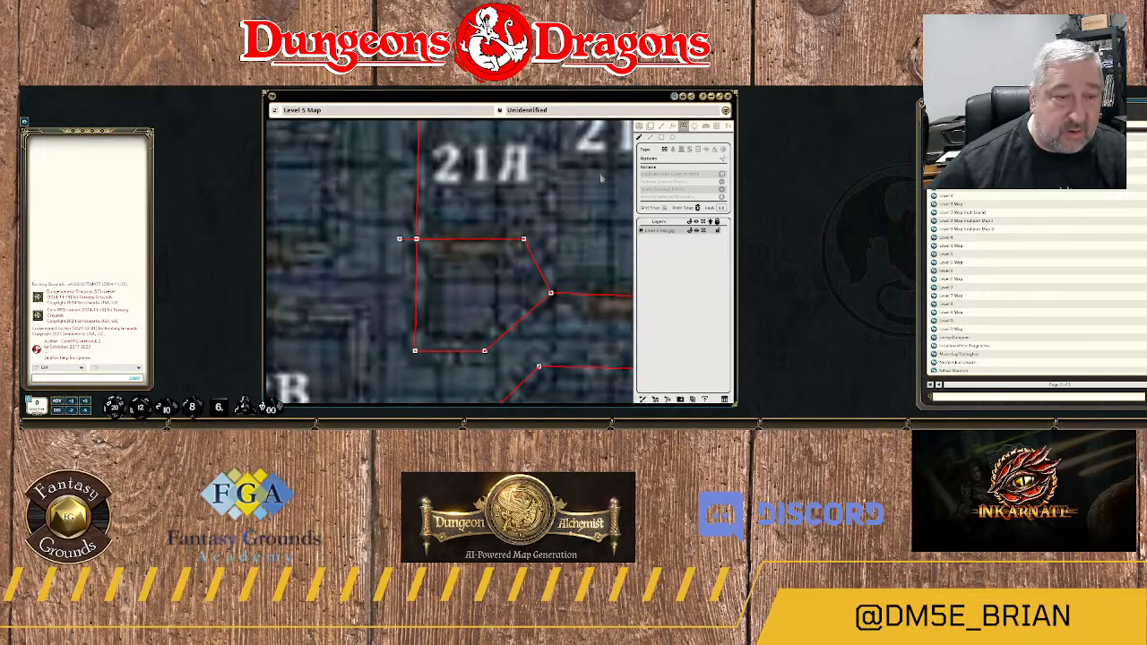
{"action": "left_click_drag", "start_coordinate": [388, 216], "coordinate": [404, 258]}
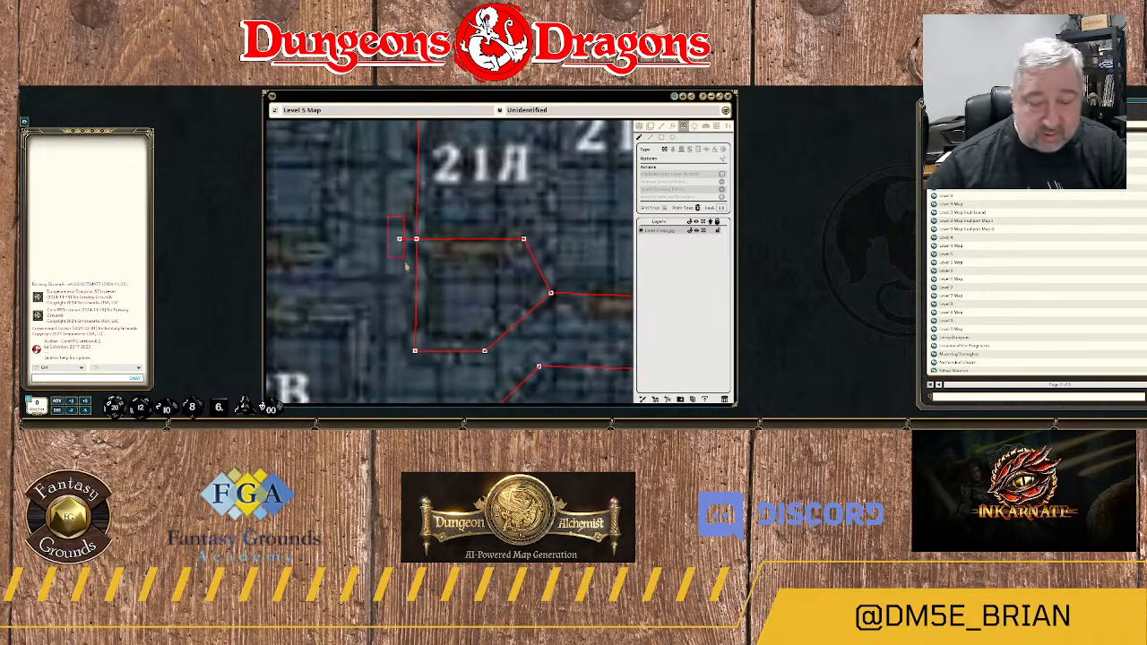
{"action": "key", "text": "Delete"}
Draw rectangular doors over the doorways on the south and north walls of rooms 21A and 21B.
{"action": "scroll", "coordinate": [475, 268], "scroll_direction": "down", "scroll_amount": 2}
{"action": "scroll", "coordinate": [481, 273], "scroll_direction": "up", "scroll_amount": 2}
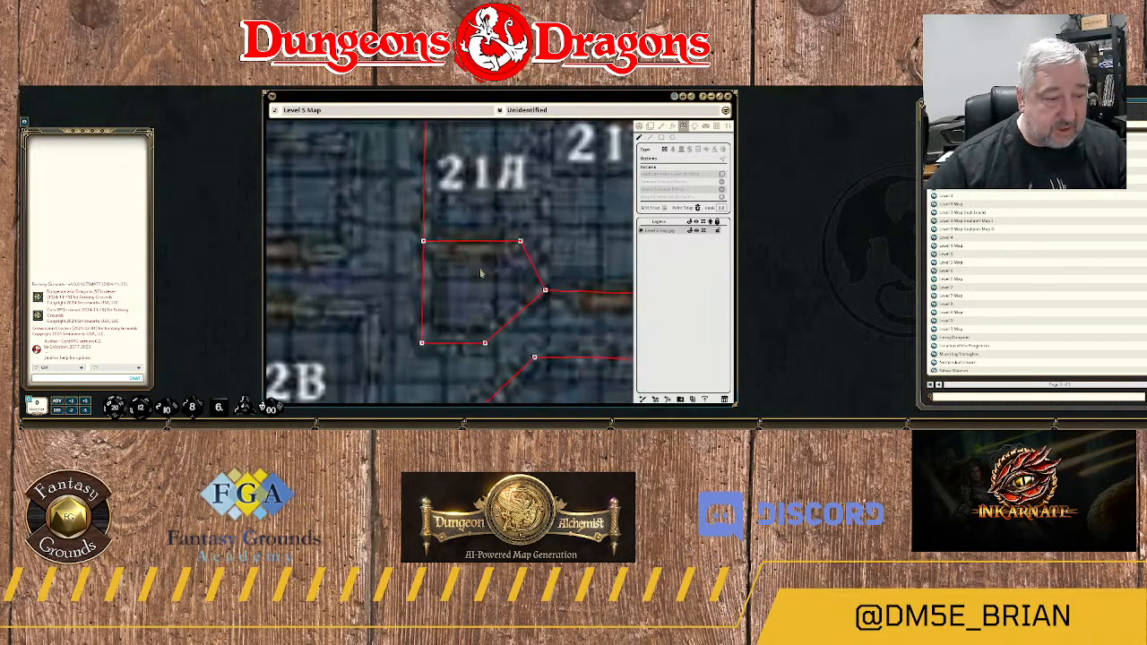
{"action": "scroll", "coordinate": [480, 273], "scroll_direction": "down", "scroll_amount": 2}
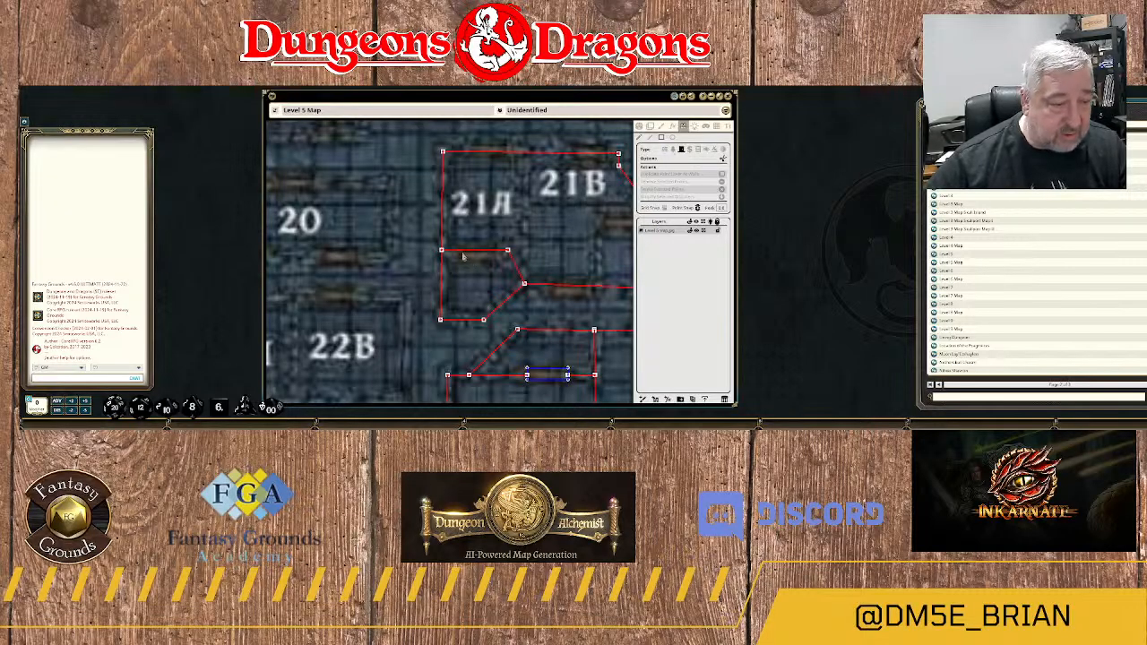
{"action": "left_click_drag", "start_coordinate": [459, 253], "coordinate": [491, 253]}
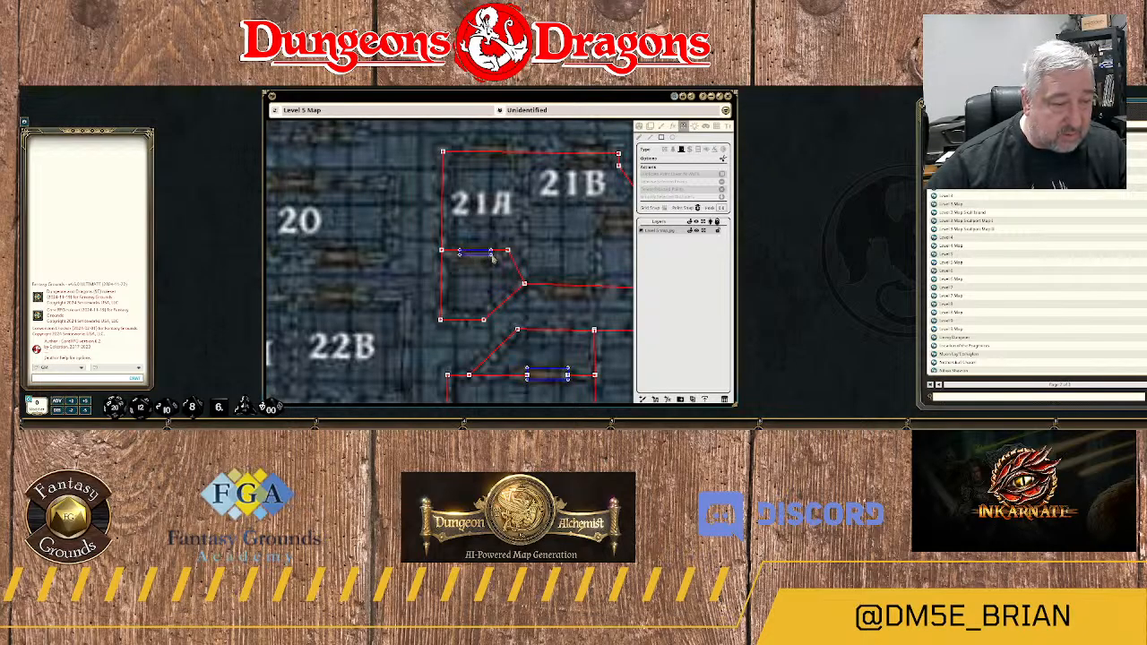
{"action": "scroll", "coordinate": [498, 285], "scroll_direction": "down", "scroll_amount": 2}
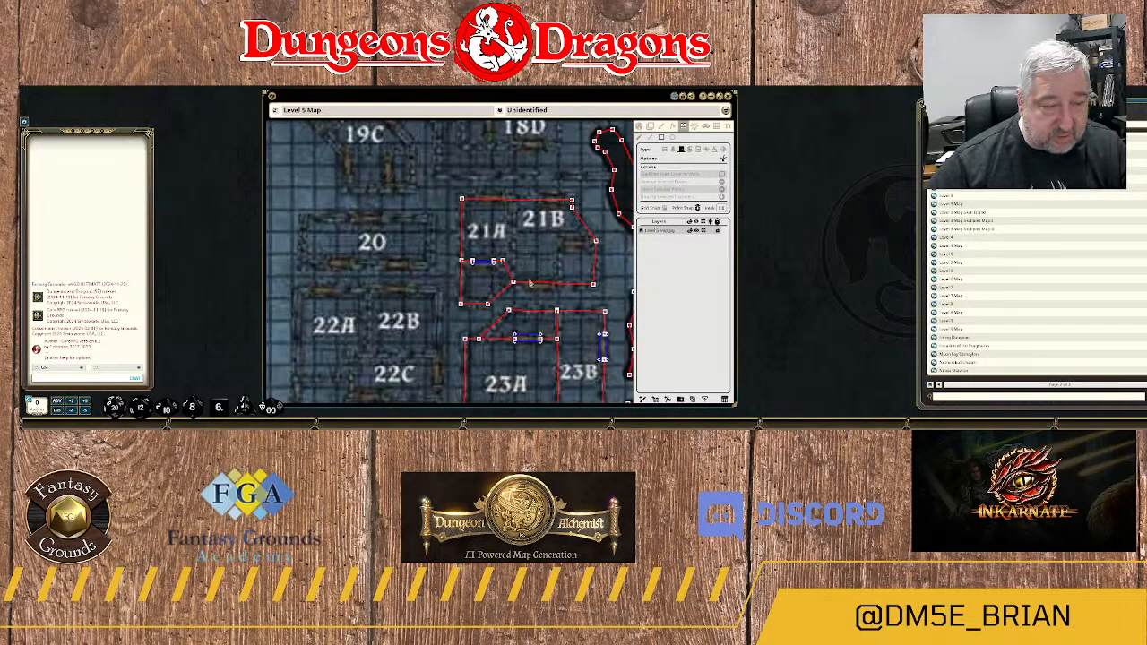
{"action": "left_click_drag", "start_coordinate": [530, 284], "coordinate": [558, 287]}
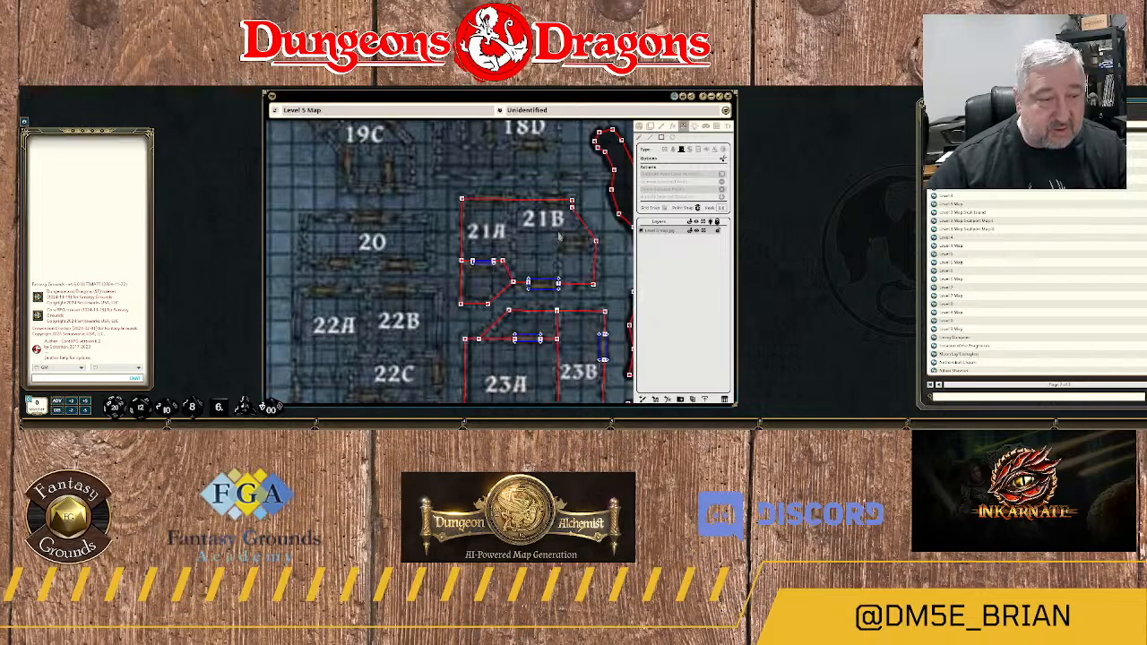
{"action": "scroll", "coordinate": [510, 219], "scroll_direction": "up", "scroll_amount": 2}
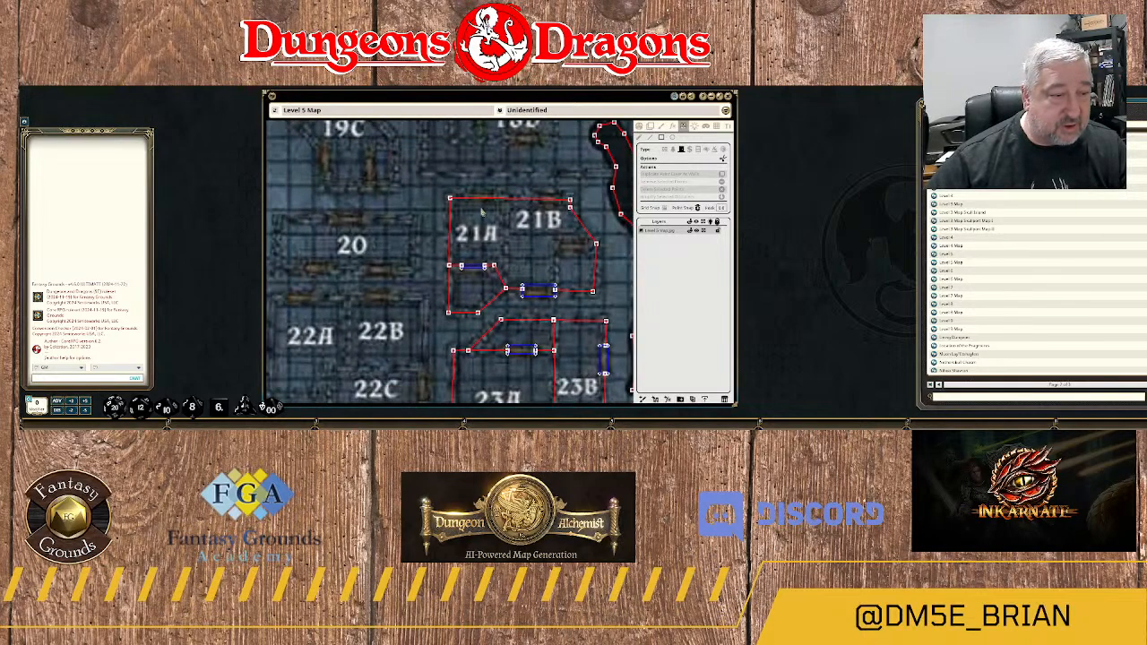
{"action": "left_click_drag", "start_coordinate": [468, 200], "coordinate": [561, 205]}
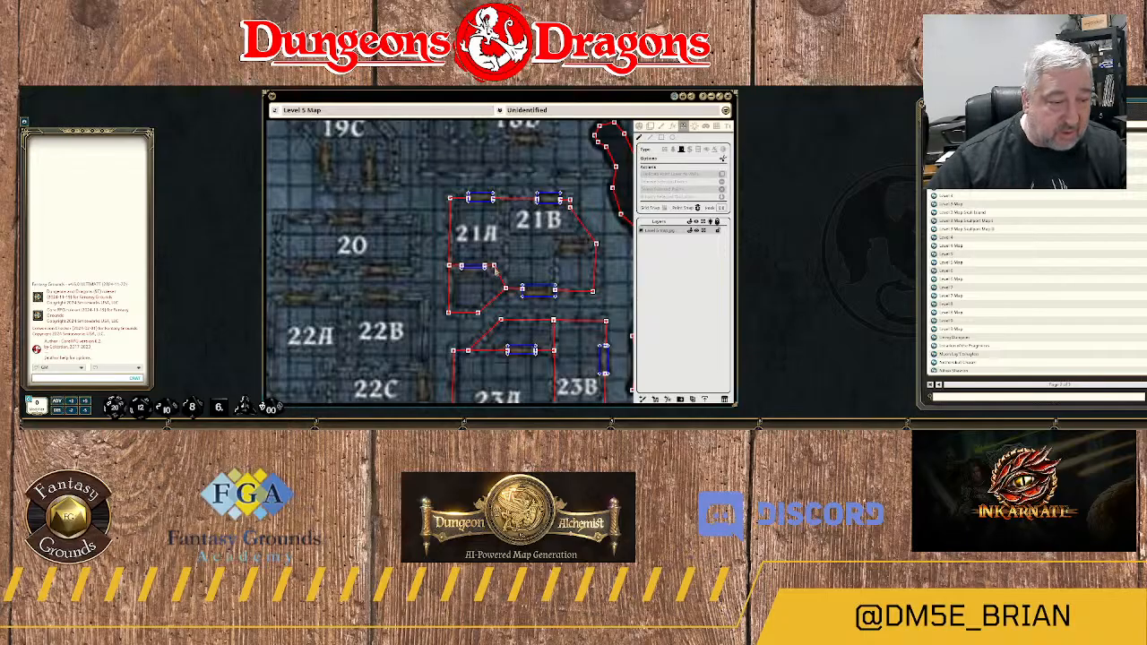
Extend a wall between rooms 21A and 21B up to their north wall and remove the end point extending past it.
{"action": "left_click_drag", "start_coordinate": [495, 267], "coordinate": [504, 267]}
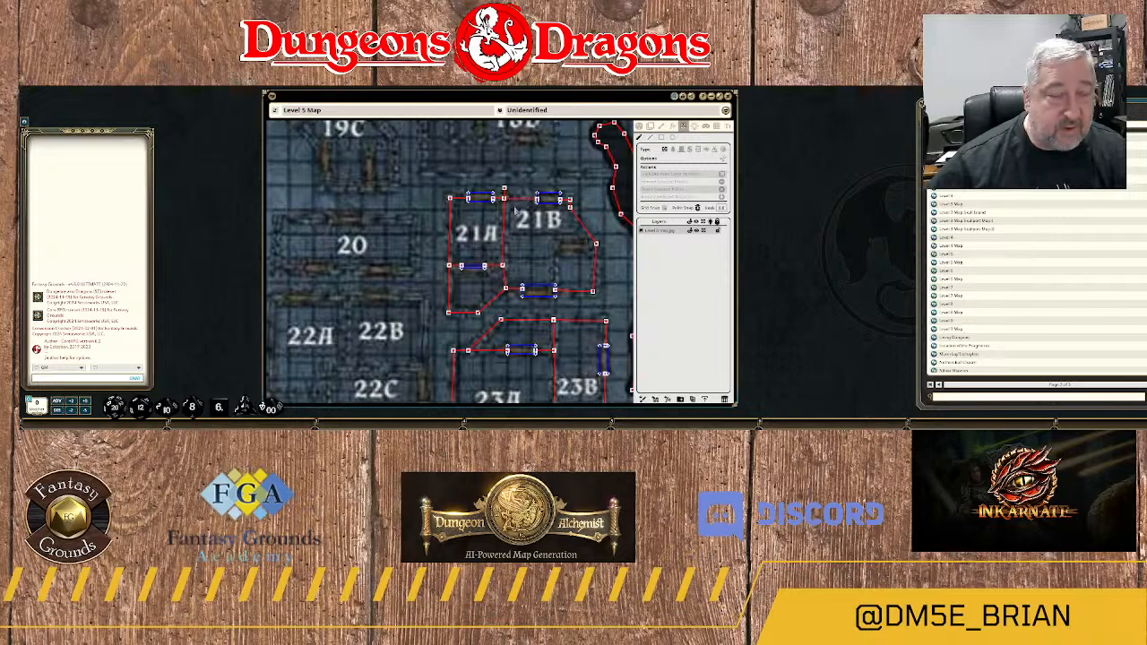
{"action": "scroll", "coordinate": [516, 211], "scroll_direction": "up", "scroll_amount": 3}
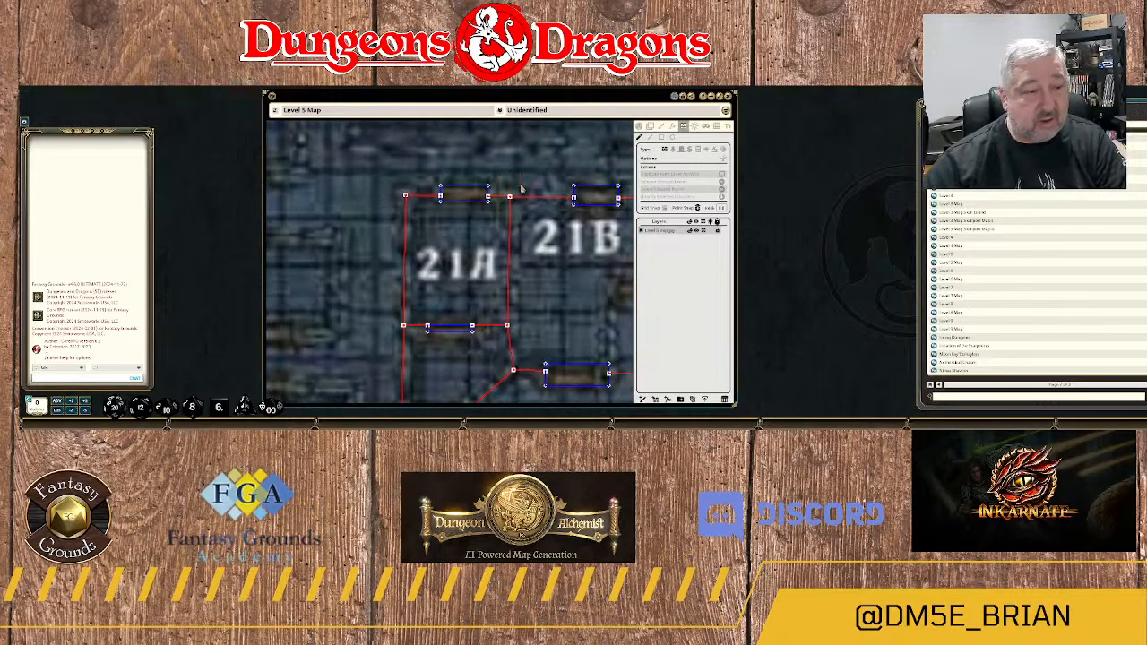
{"action": "scroll", "coordinate": [567, 262], "scroll_direction": "down", "scroll_amount": 3}
Wall off the small southeast section of room 21B and draw a rectangular door over its north doorway.
{"action": "left_click_drag", "start_coordinate": [583, 308], "coordinate": [526, 236]}
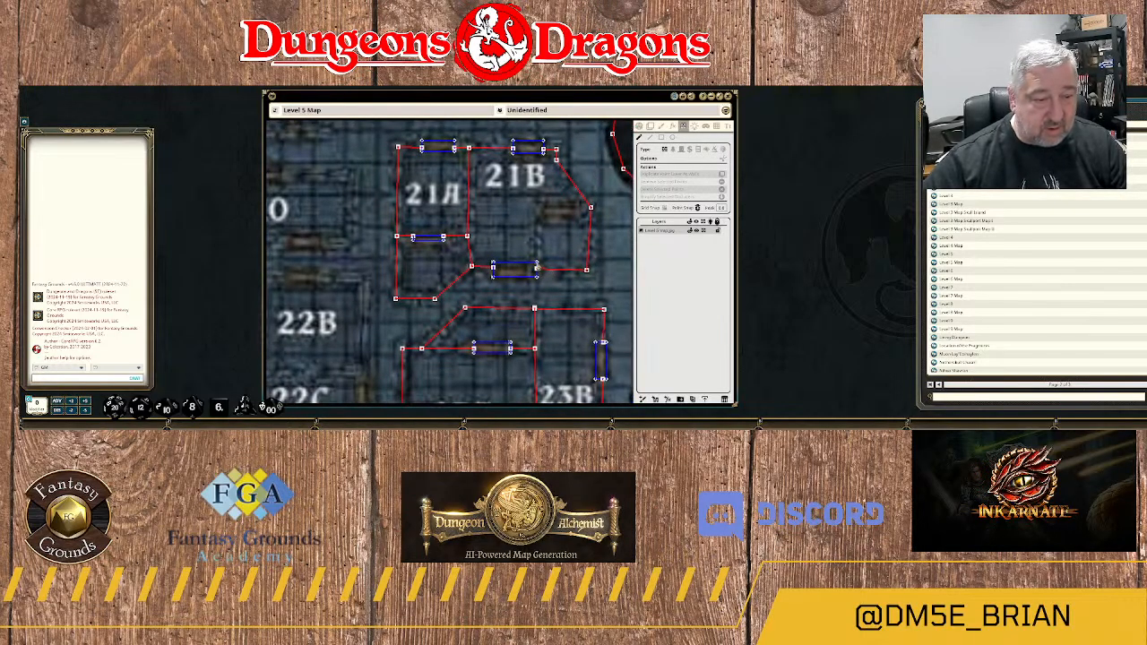
{"action": "scroll", "coordinate": [541, 277], "scroll_direction": "up", "scroll_amount": 2}
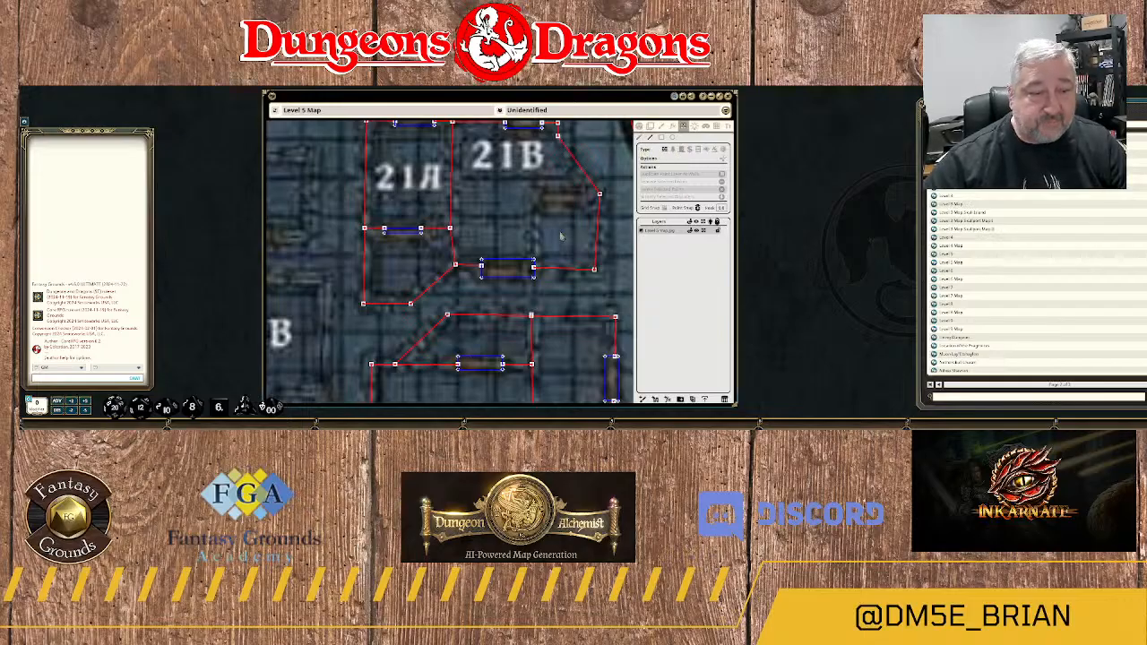
{"action": "left_click", "coordinate": [535, 266]}
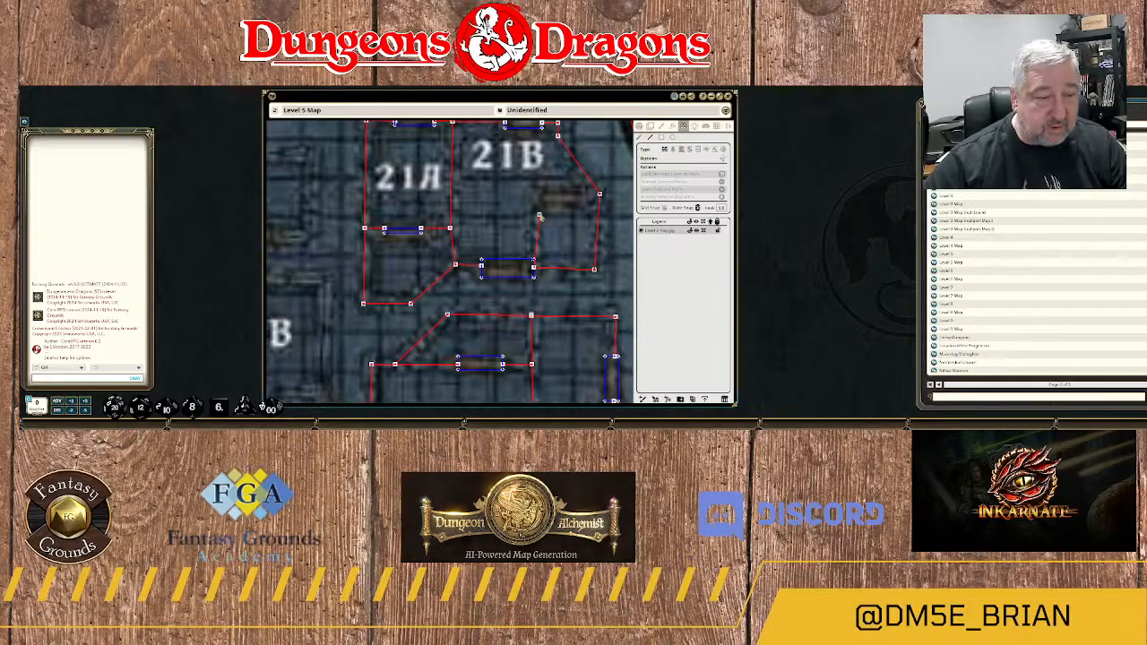
{"action": "scroll", "coordinate": [537, 217], "scroll_direction": "down", "scroll_amount": 2}
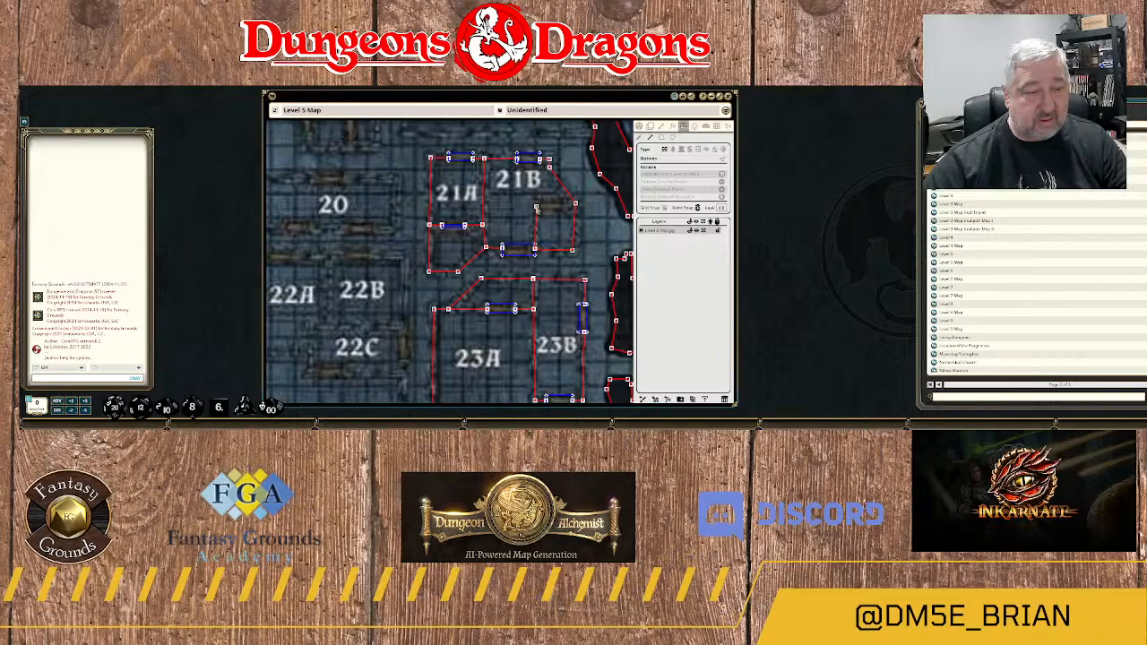
{"action": "left_click", "coordinate": [535, 207]}
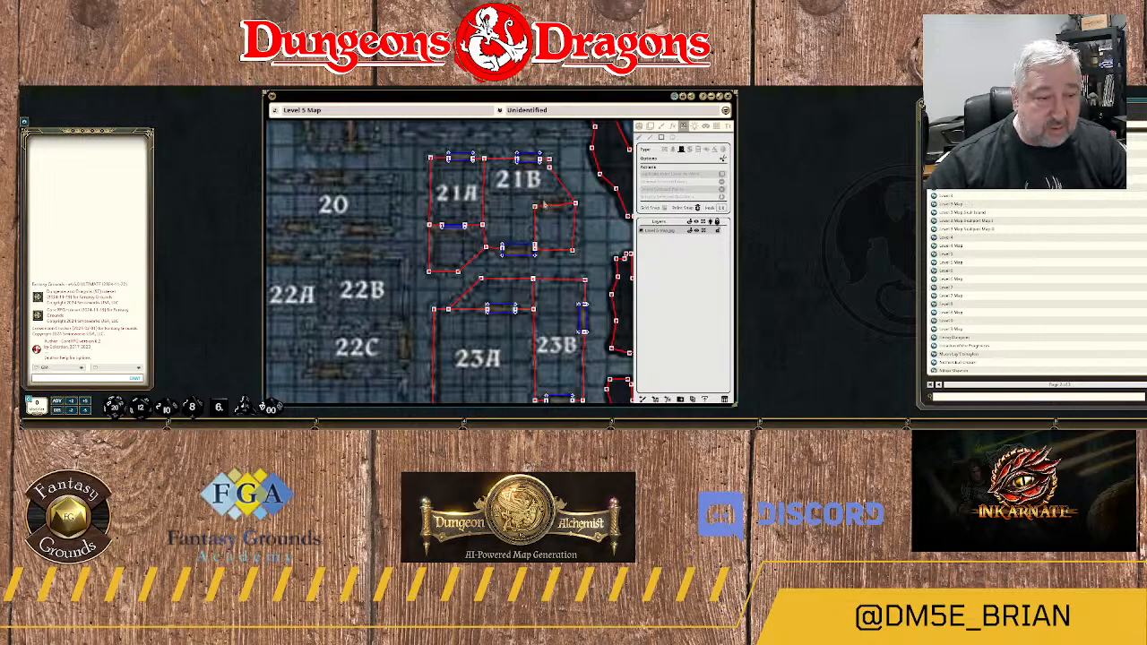
{"action": "left_click_drag", "start_coordinate": [543, 205], "coordinate": [567, 205]}
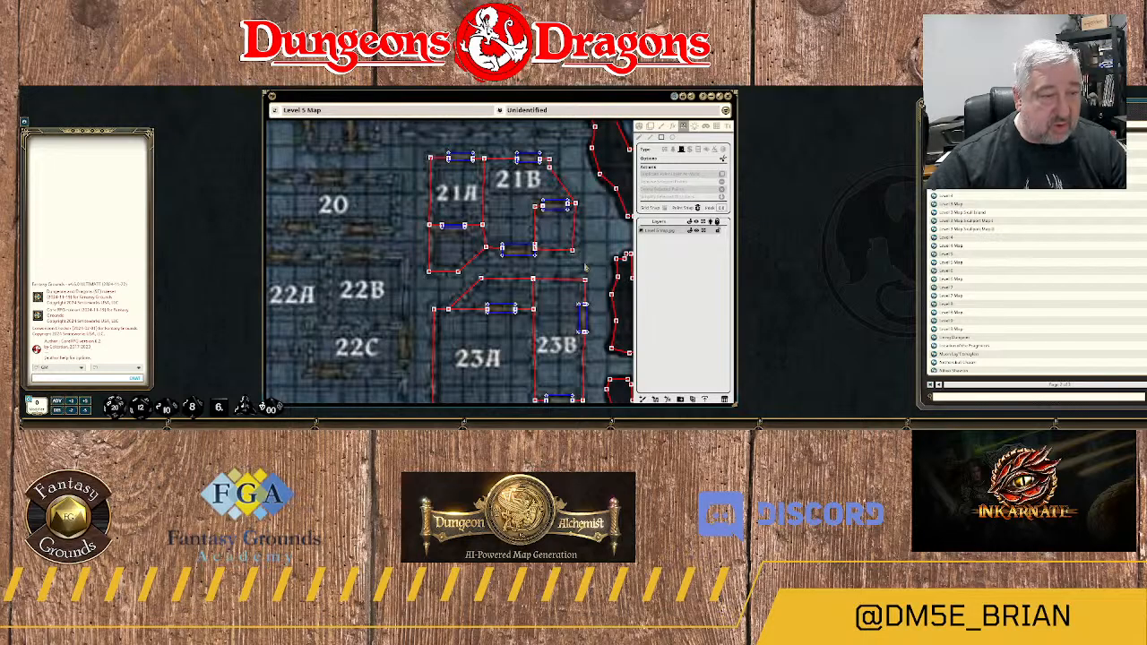
Draw a wall from the cave edge west along the south side of room 18D, then north up its west side.
{"action": "scroll", "coordinate": [585, 268], "scroll_direction": "down", "scroll_amount": 5}
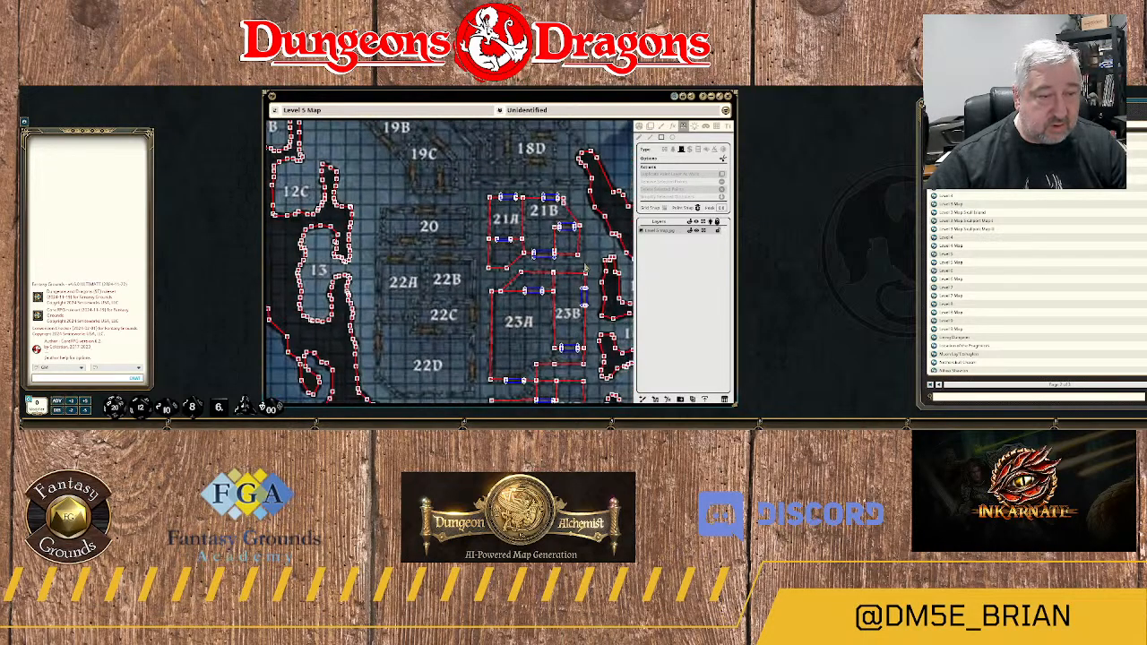
{"action": "scroll", "coordinate": [586, 230], "scroll_direction": "up", "scroll_amount": 2}
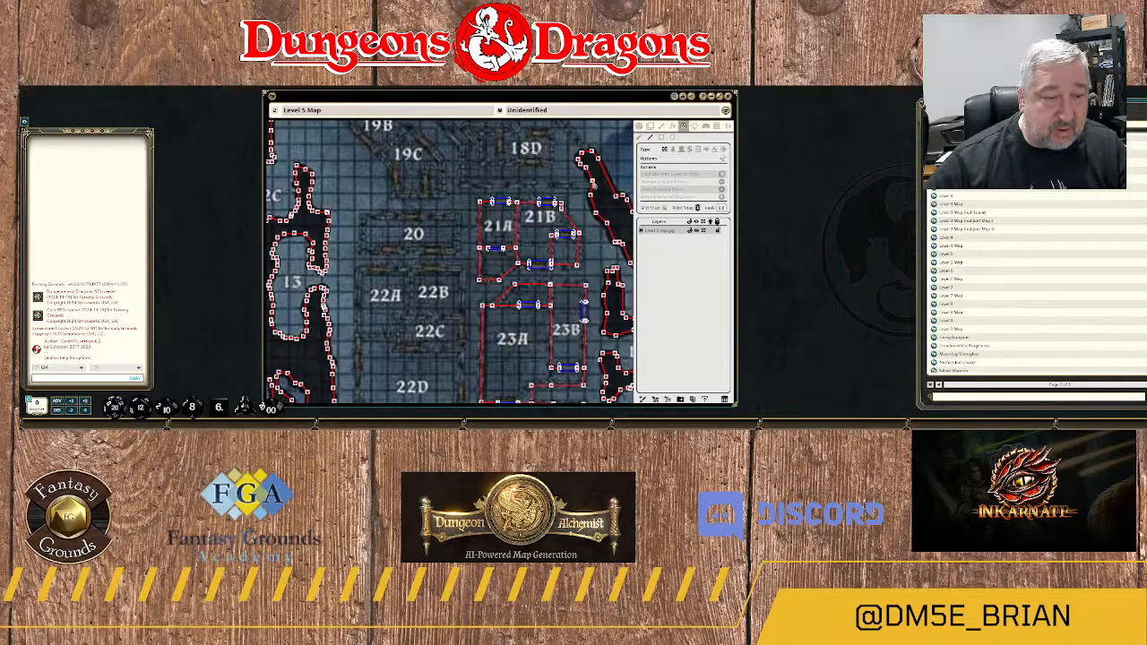
{"action": "left_click", "coordinate": [587, 185]}
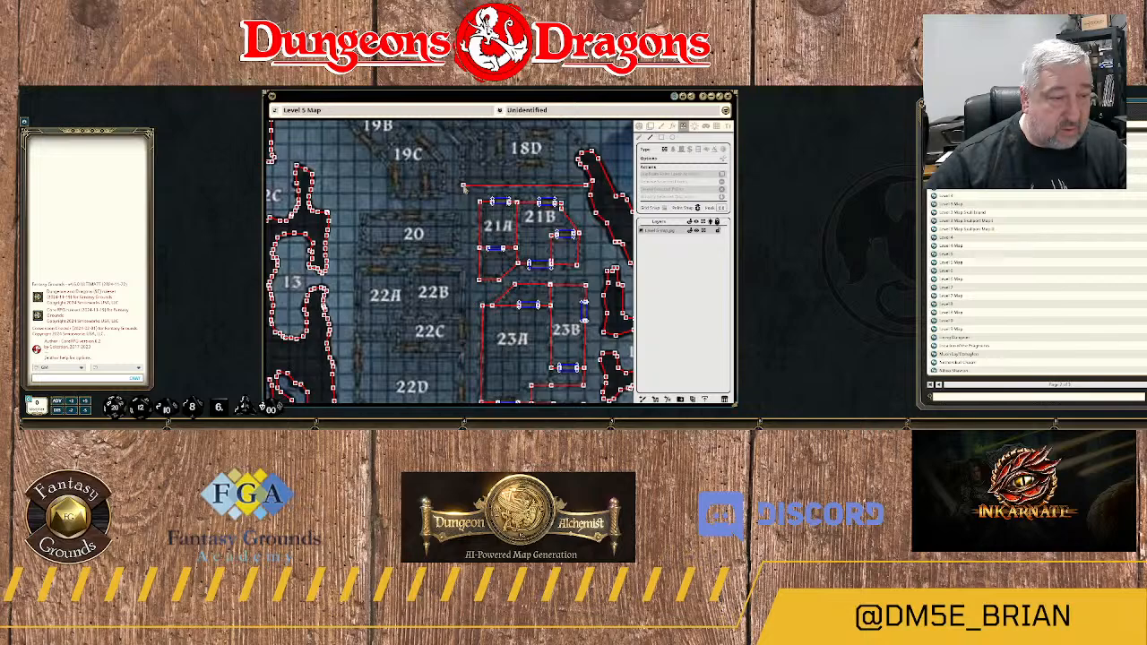
{"action": "left_click", "coordinate": [464, 187]}
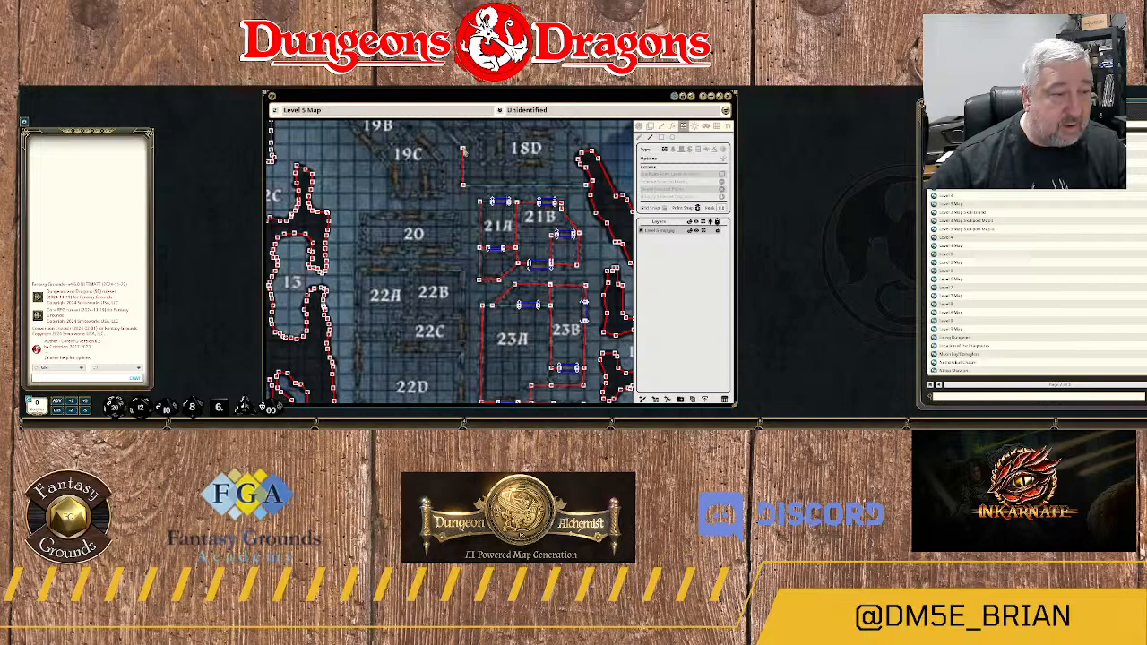
{"action": "left_click", "coordinate": [464, 150]}
Continue the wall diagonally northwest along the southwest side of rooms 18C, 18B and 18A.
{"action": "left_click_drag", "start_coordinate": [463, 151], "coordinate": [456, 250]}
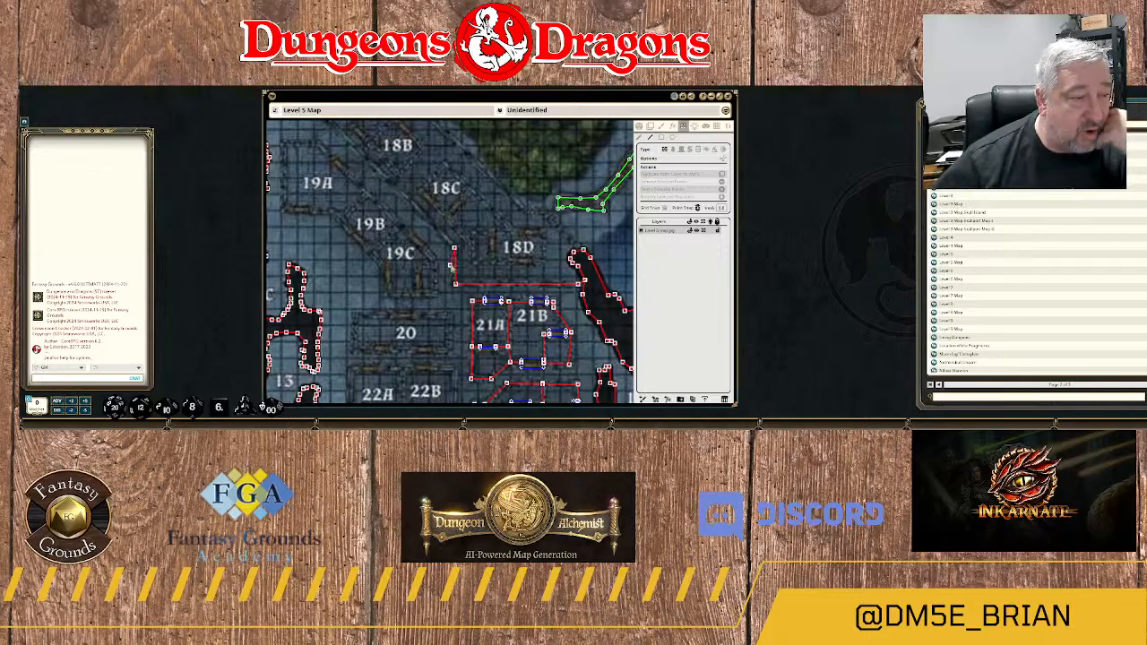
{"action": "scroll", "coordinate": [459, 267], "scroll_direction": "down", "scroll_amount": 2}
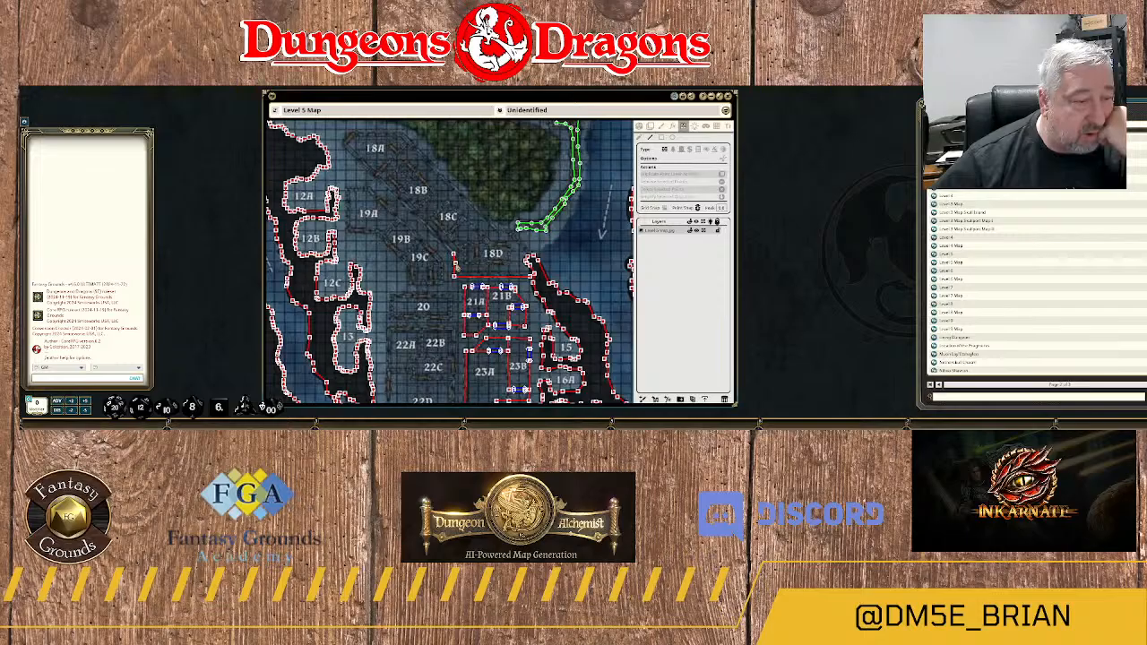
{"action": "scroll", "coordinate": [457, 266], "scroll_direction": "up", "scroll_amount": 3}
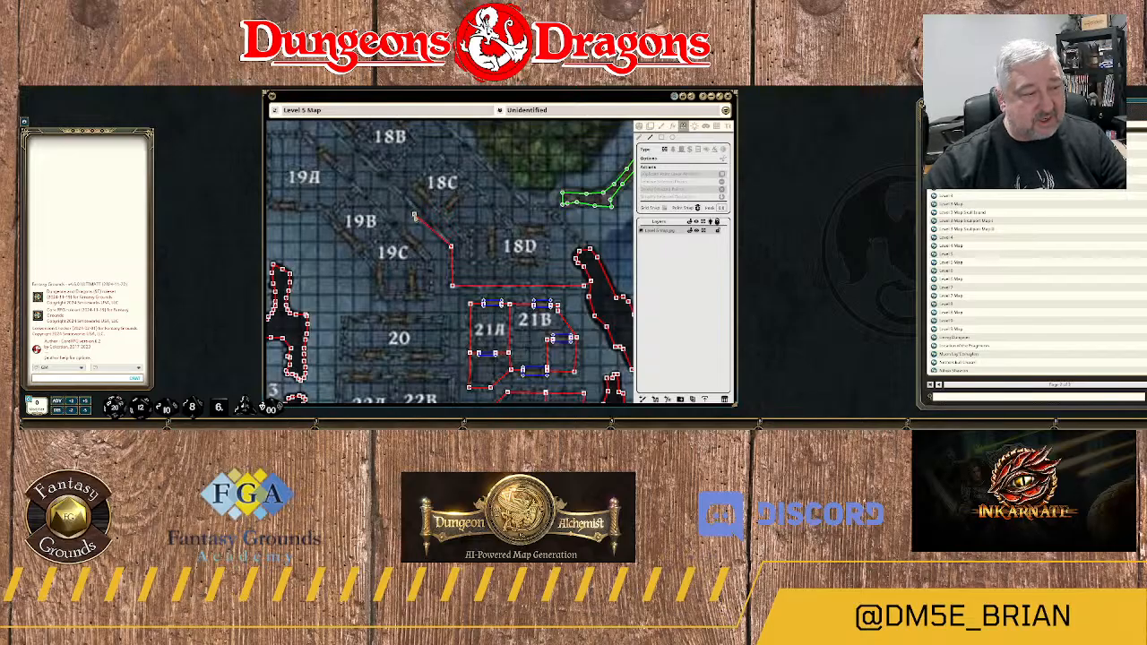
{"action": "scroll", "coordinate": [394, 204], "scroll_direction": "down", "scroll_amount": 1}
{"action": "scroll", "coordinate": [395, 203], "scroll_direction": "up", "scroll_amount": 1}
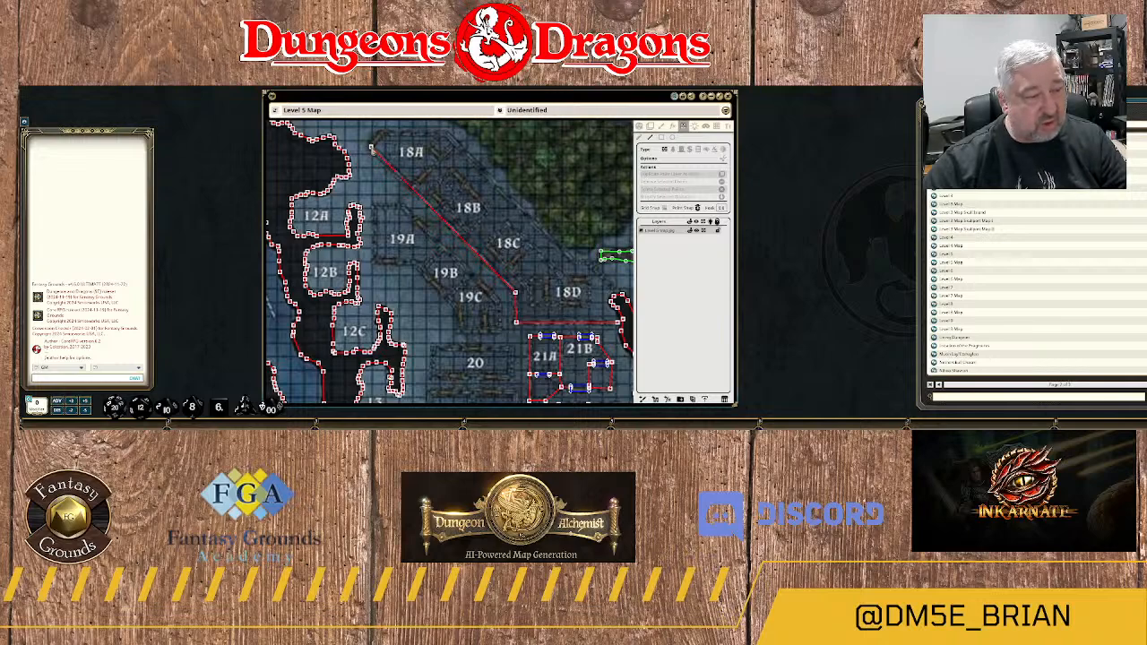
{"action": "left_click", "coordinate": [372, 148]}
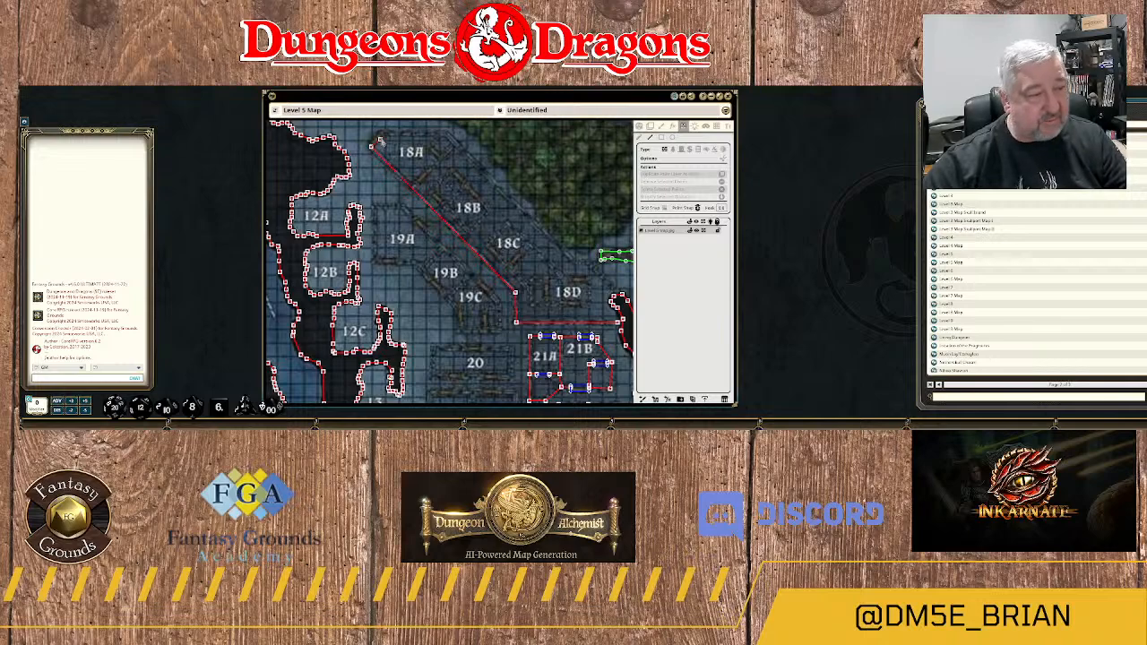
Continue the wall around the north end of room 18A and down the northeast side past 18D to the cave edge.
{"action": "left_click", "coordinate": [381, 135]}
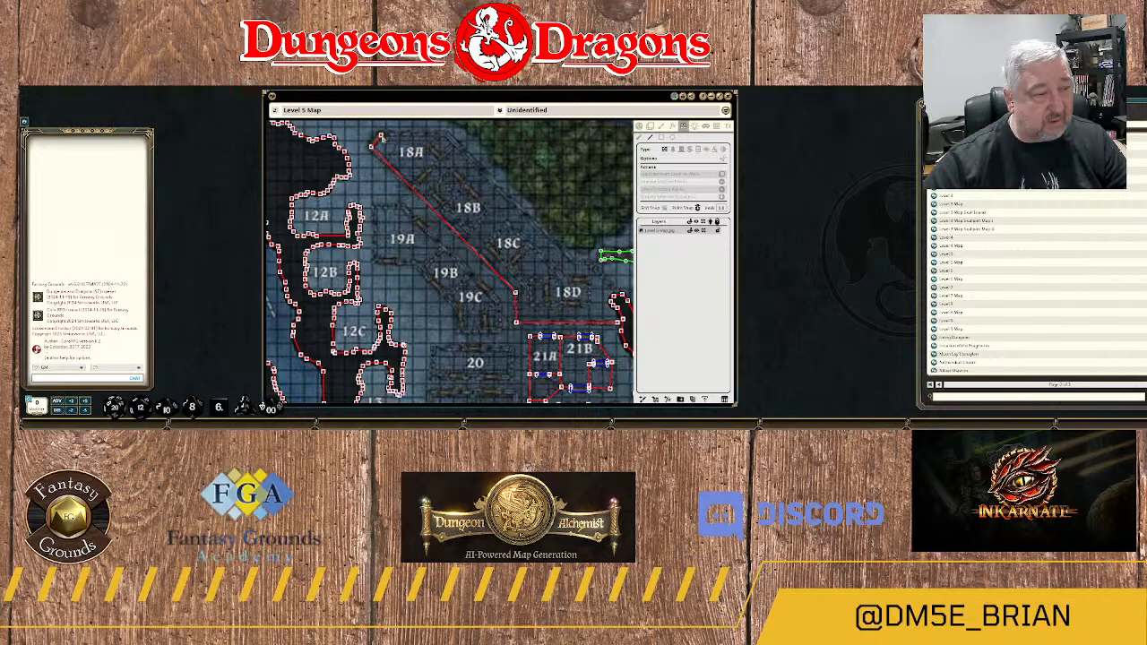
{"action": "left_click", "coordinate": [448, 135]}
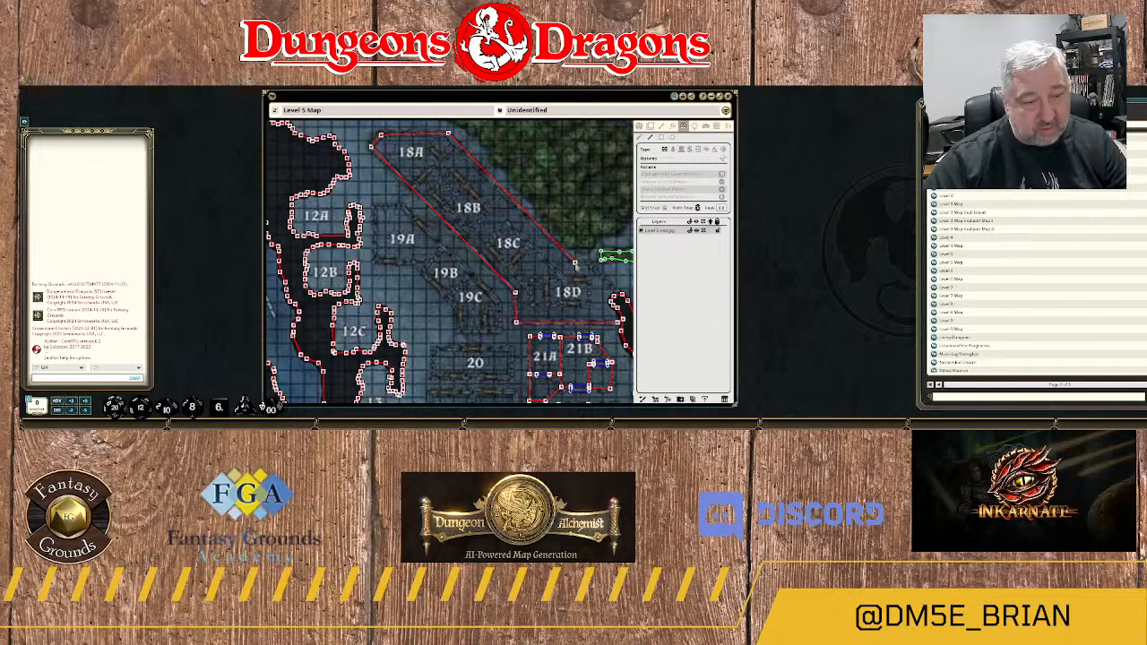
{"action": "left_click", "coordinate": [575, 263]}
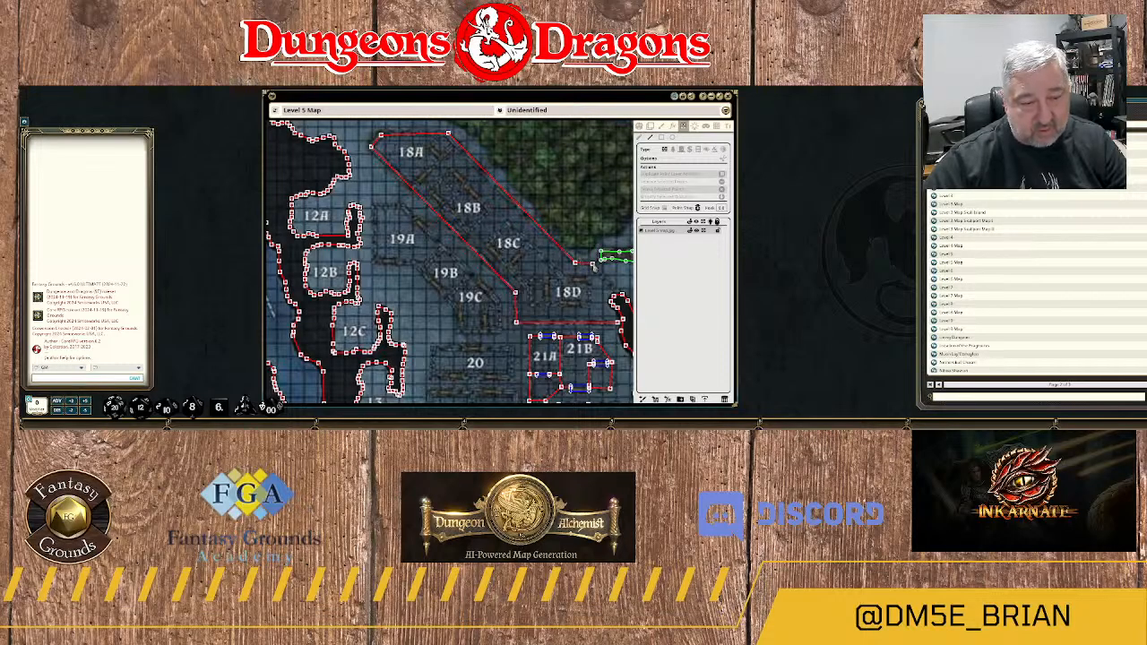
{"action": "left_click_drag", "start_coordinate": [593, 267], "coordinate": [440, 194]}
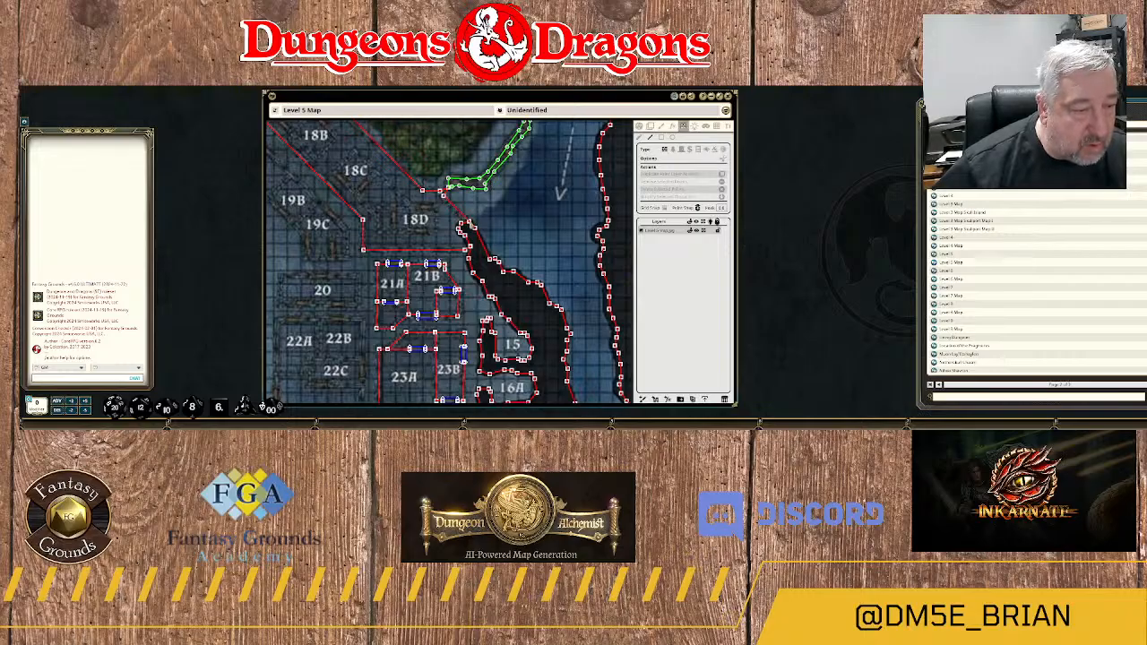
{"action": "scroll", "coordinate": [460, 232], "scroll_direction": "up", "scroll_amount": 2}
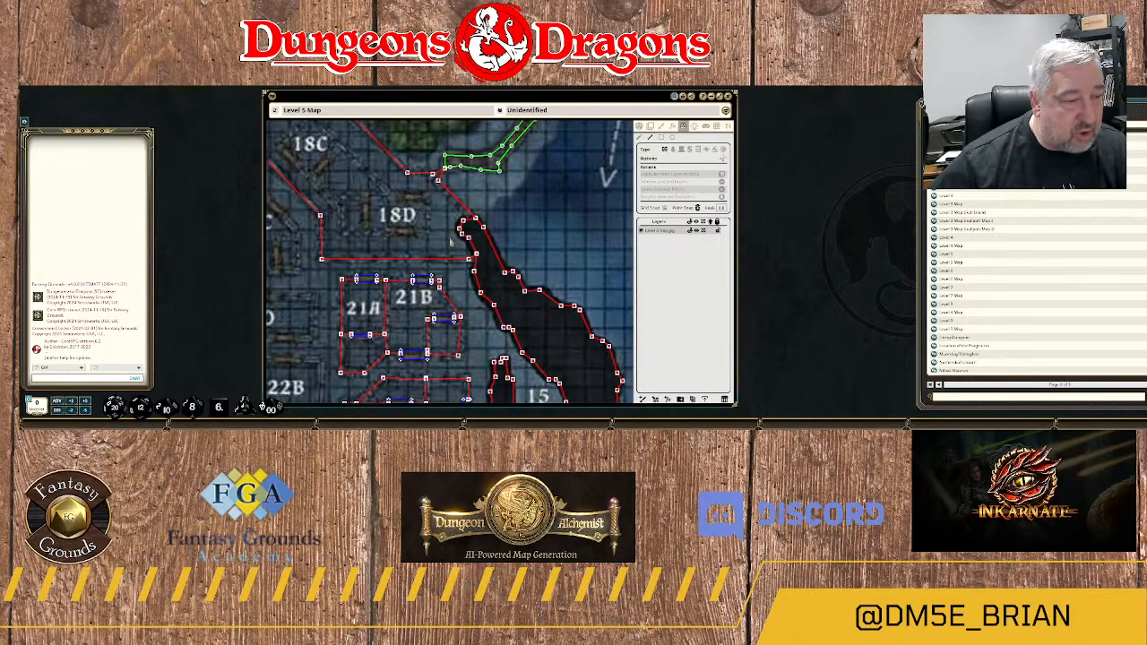
{"action": "scroll", "coordinate": [440, 235], "scroll_direction": "up", "scroll_amount": 1}
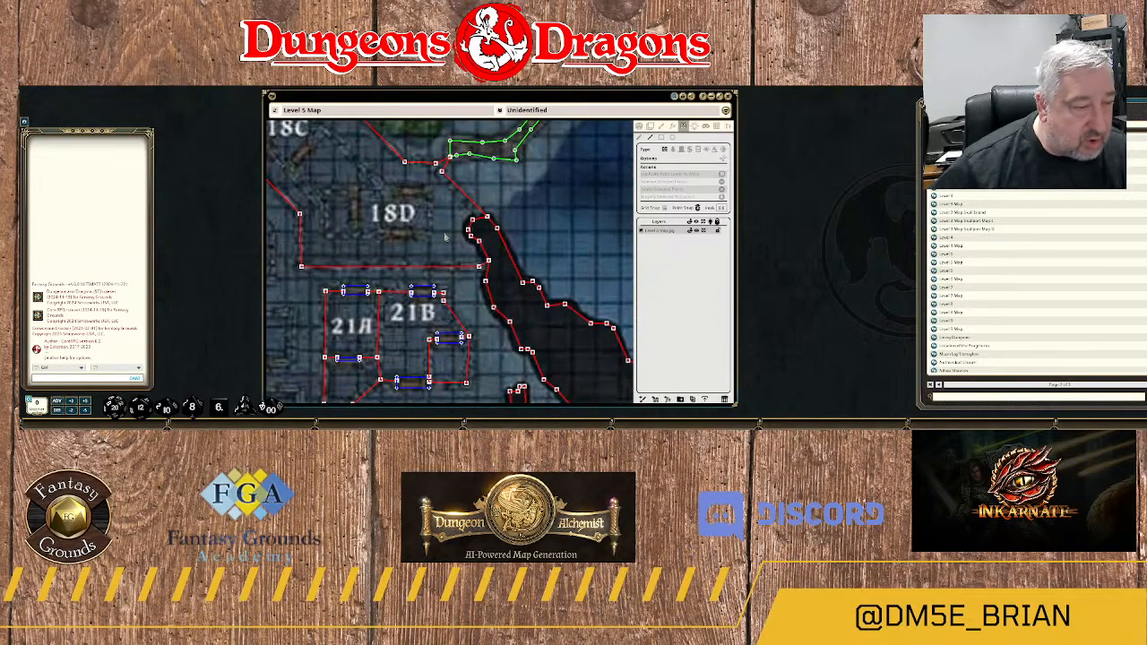
Draw a wall between rooms 18A and 18B, from the northeast outer wall diagonally southwest to the opposite outer wall.
{"action": "scroll", "coordinate": [444, 238], "scroll_direction": "down", "scroll_amount": 5}
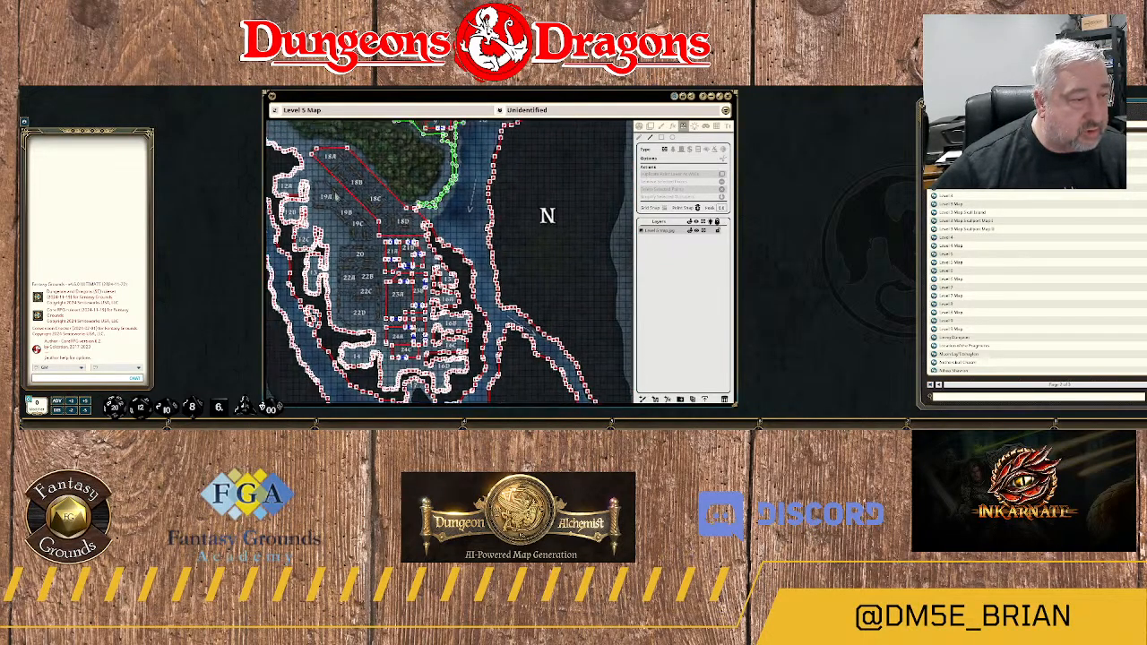
{"action": "scroll", "coordinate": [338, 195], "scroll_direction": "up", "scroll_amount": 4}
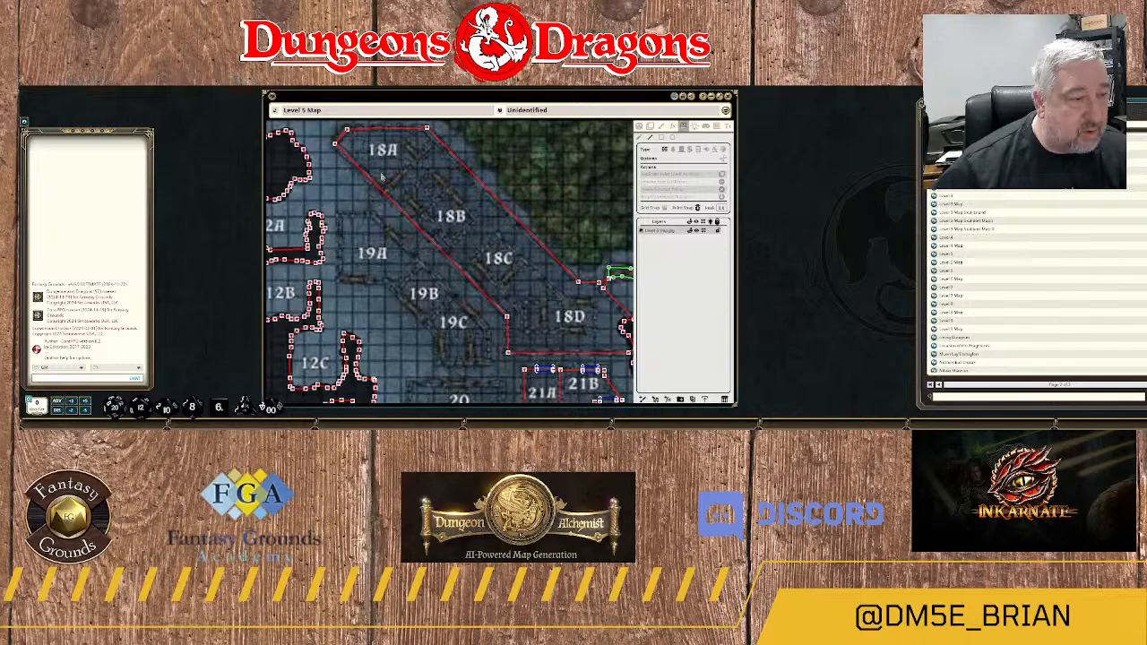
{"action": "left_click_drag", "start_coordinate": [399, 165], "coordinate": [398, 197]}
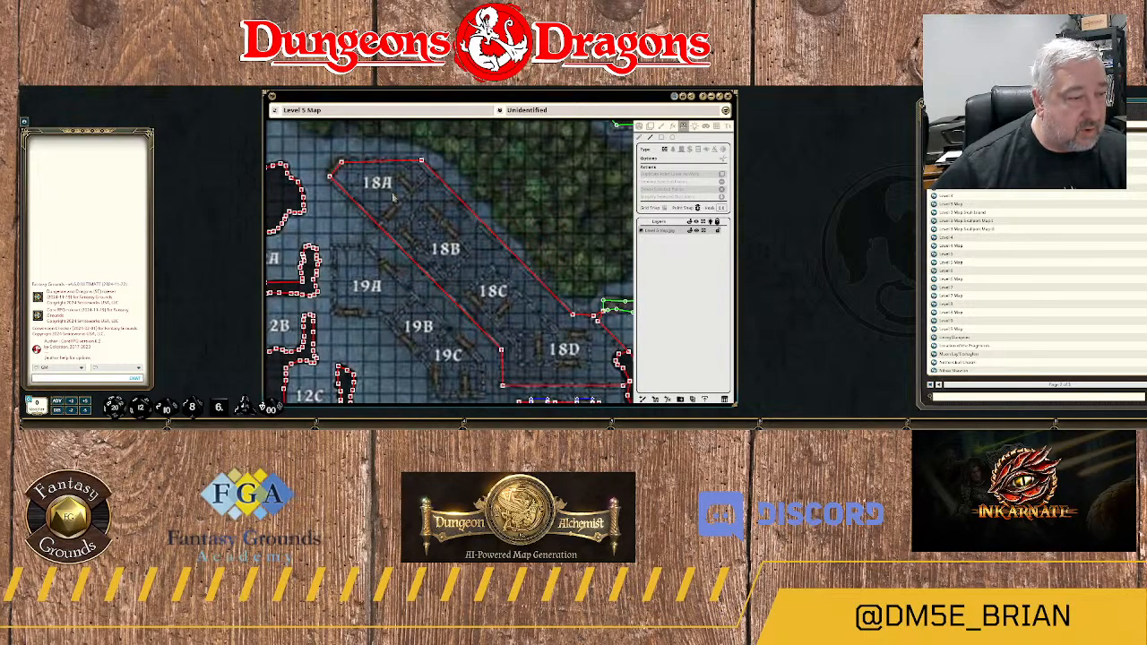
{"action": "scroll", "coordinate": [386, 197], "scroll_direction": "down", "scroll_amount": 3}
{"action": "scroll", "coordinate": [380, 199], "scroll_direction": "up", "scroll_amount": 3}
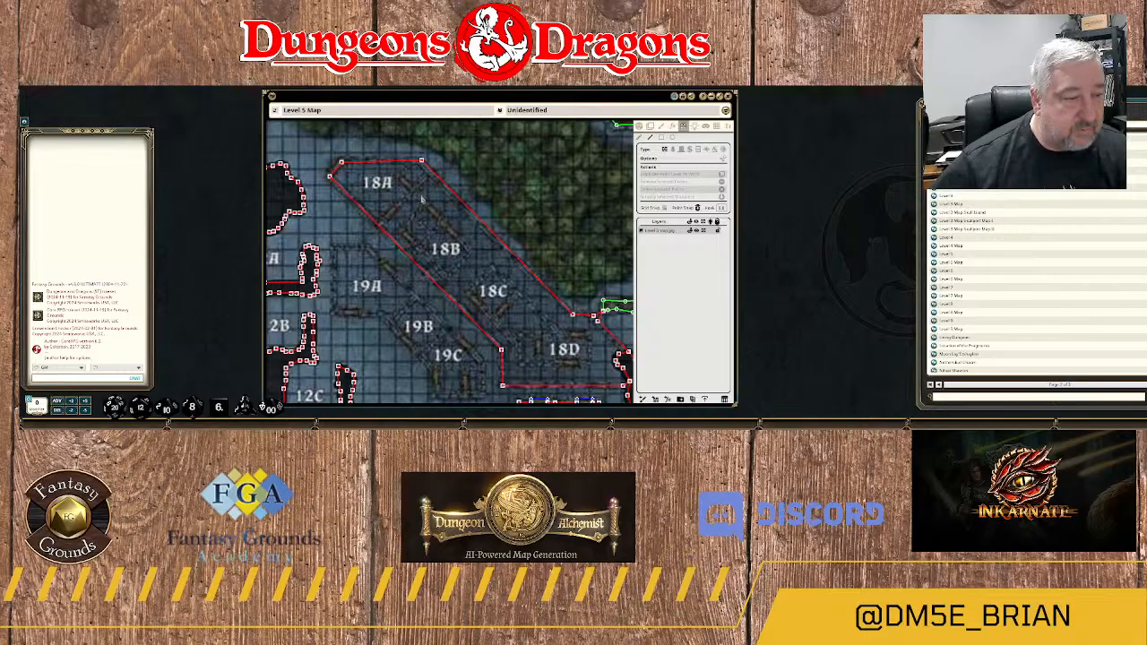
{"action": "scroll", "coordinate": [436, 176], "scroll_direction": "up", "scroll_amount": 2}
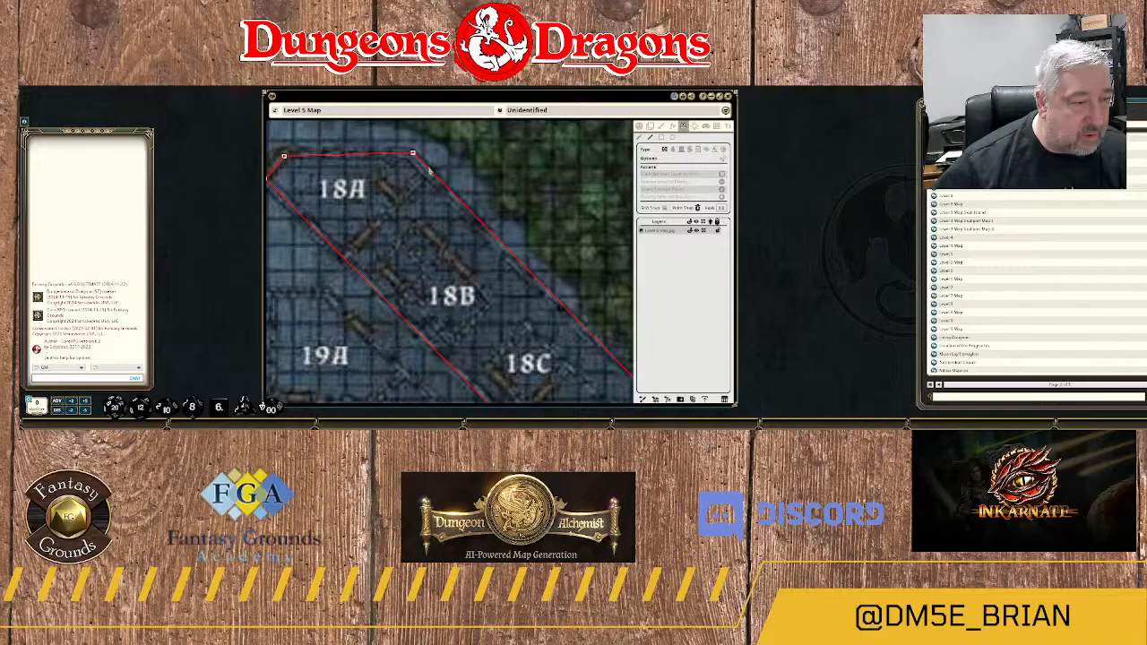
{"action": "left_click", "coordinate": [429, 168]}
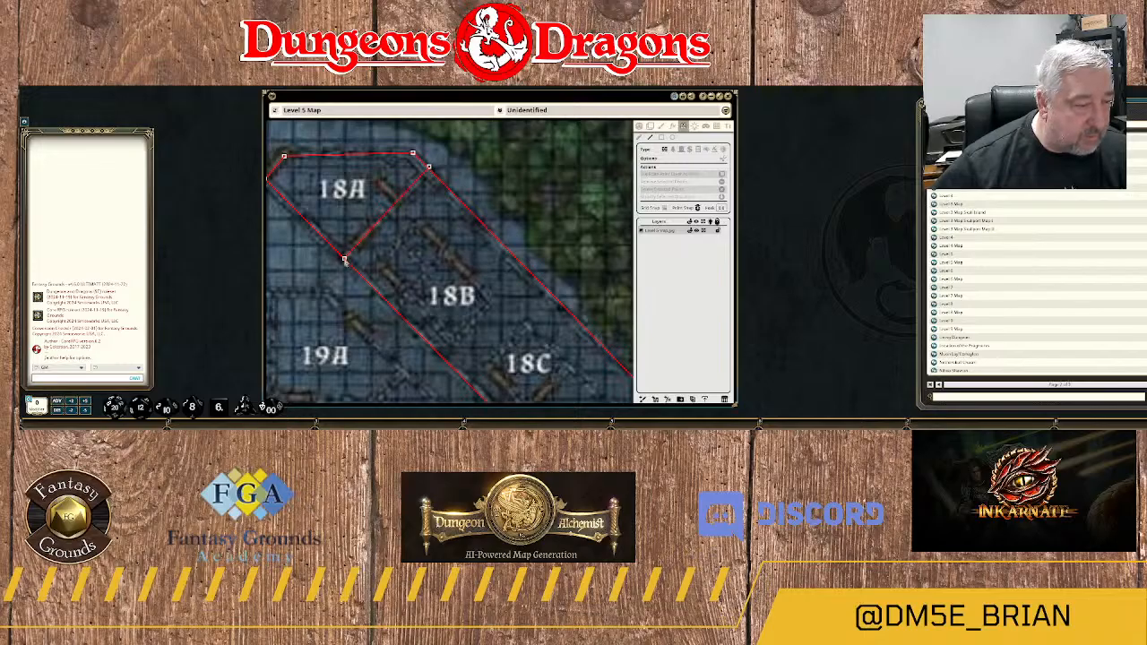
{"action": "left_click", "coordinate": [341, 261]}
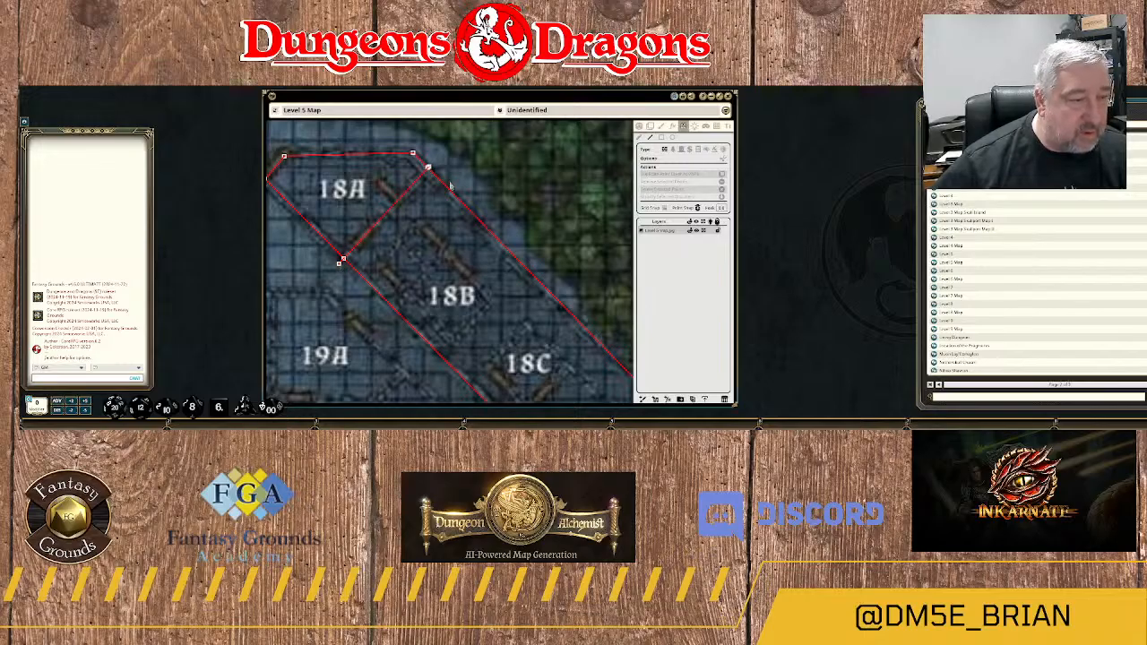
Shift a point near the northeast end of the 18A–18B dividing wall and delete its stray end point beyond the outer wall.
{"action": "scroll", "coordinate": [450, 178], "scroll_direction": "up", "scroll_amount": 2}
{"action": "scroll", "coordinate": [450, 175], "scroll_direction": "up", "scroll_amount": 1}
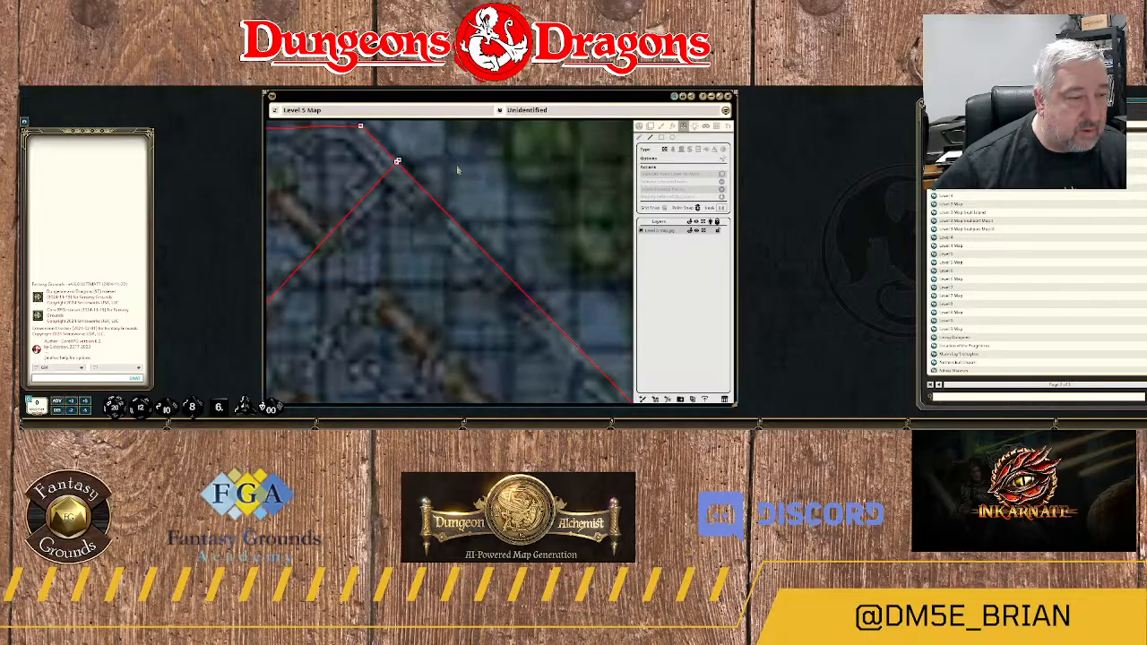
{"action": "left_click", "coordinate": [398, 161]}
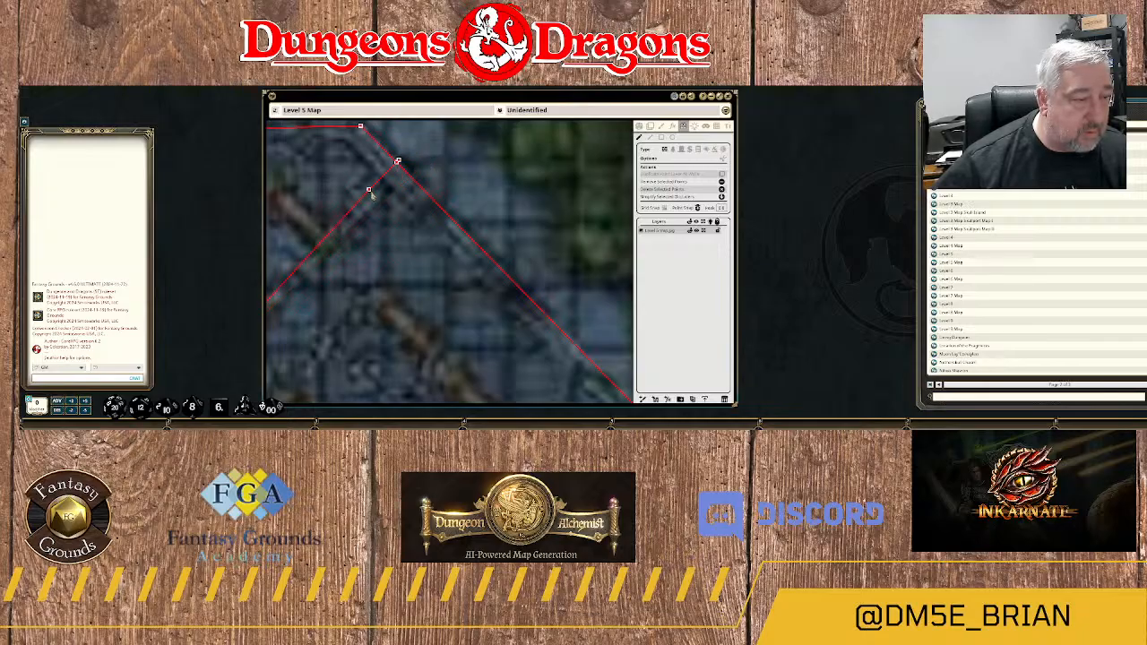
{"action": "left_click_drag", "start_coordinate": [373, 195], "coordinate": [376, 201]}
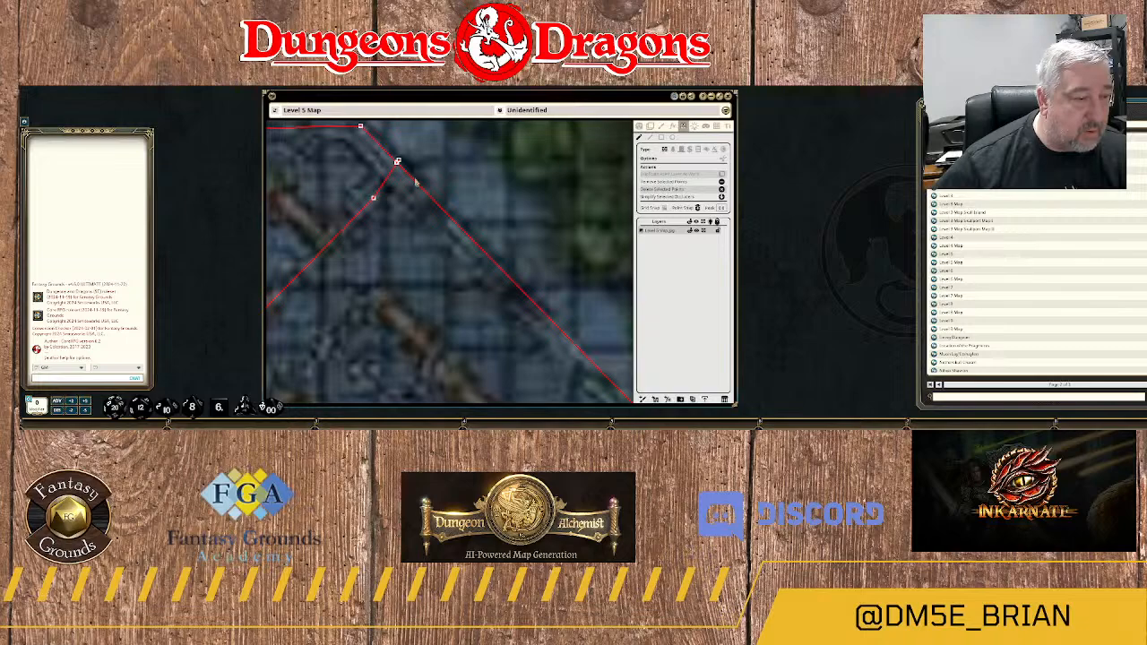
{"action": "left_click", "coordinate": [398, 162]}
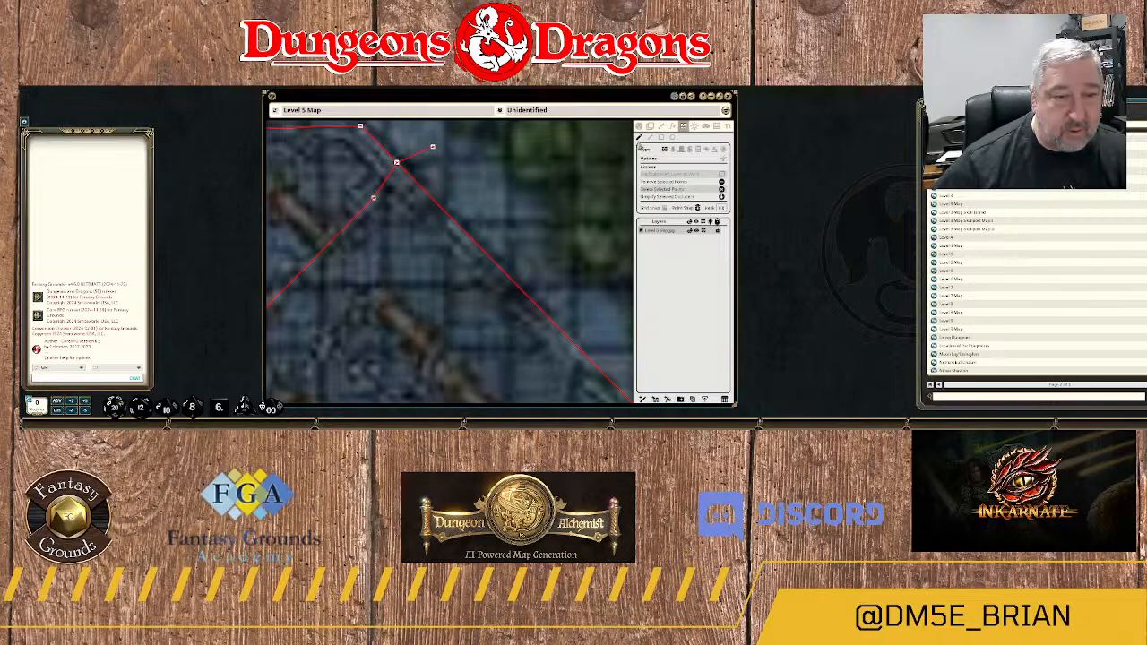
{"action": "left_click", "coordinate": [639, 139]}
{"action": "left_click_drag", "start_coordinate": [420, 130], "coordinate": [455, 162]}
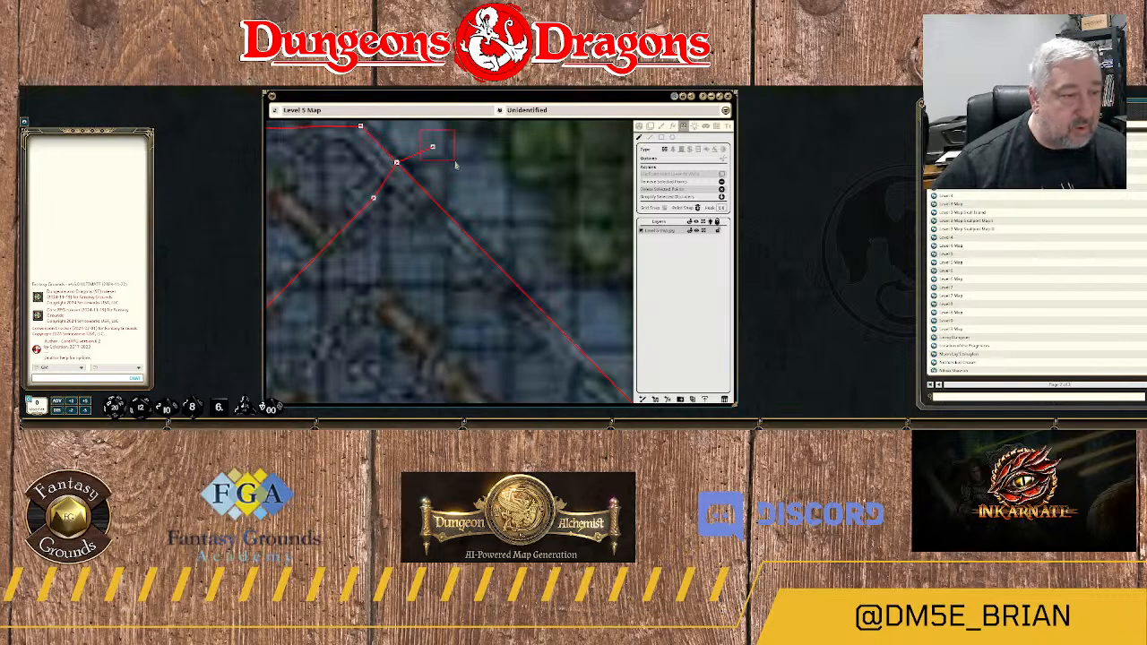
{"action": "key", "text": "Delete"}
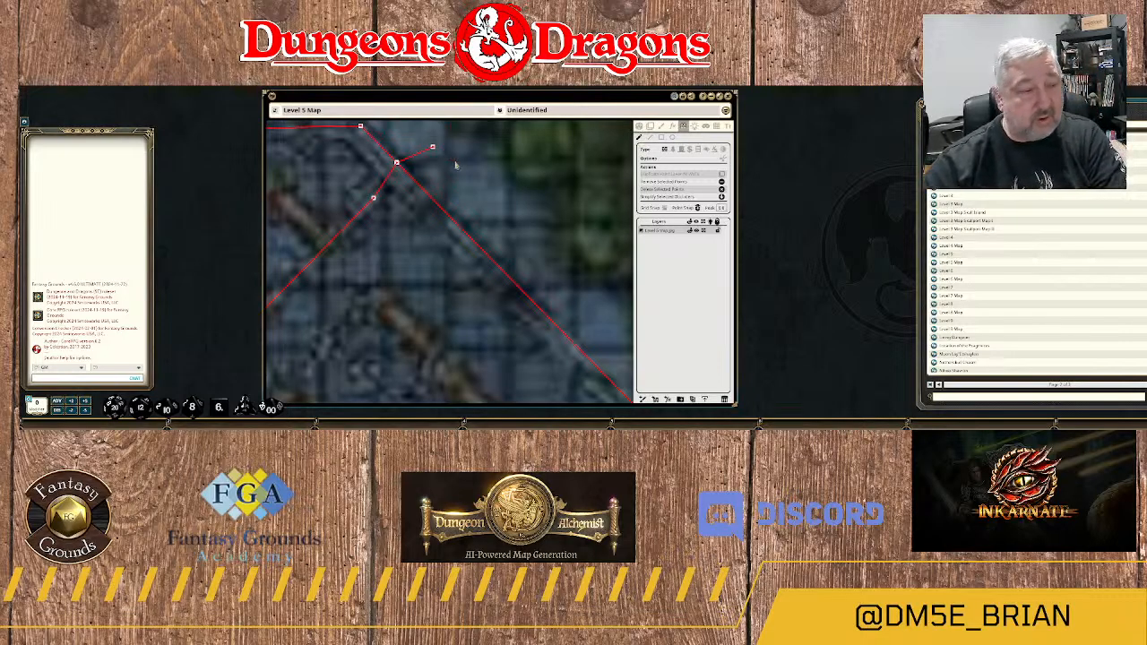
Examine up close how the 18A–18B dividing wall joins the northeast outer wall.
{"action": "scroll", "coordinate": [432, 208], "scroll_direction": "up", "scroll_amount": 5}
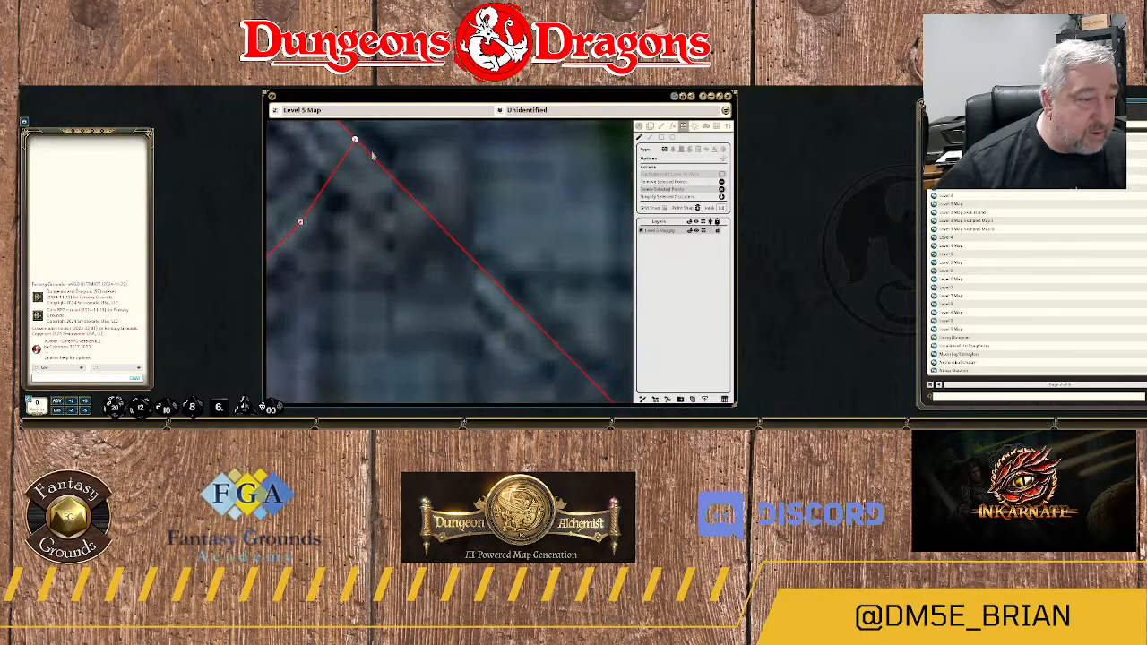
{"action": "scroll", "coordinate": [441, 228], "scroll_direction": "up", "scroll_amount": 2}
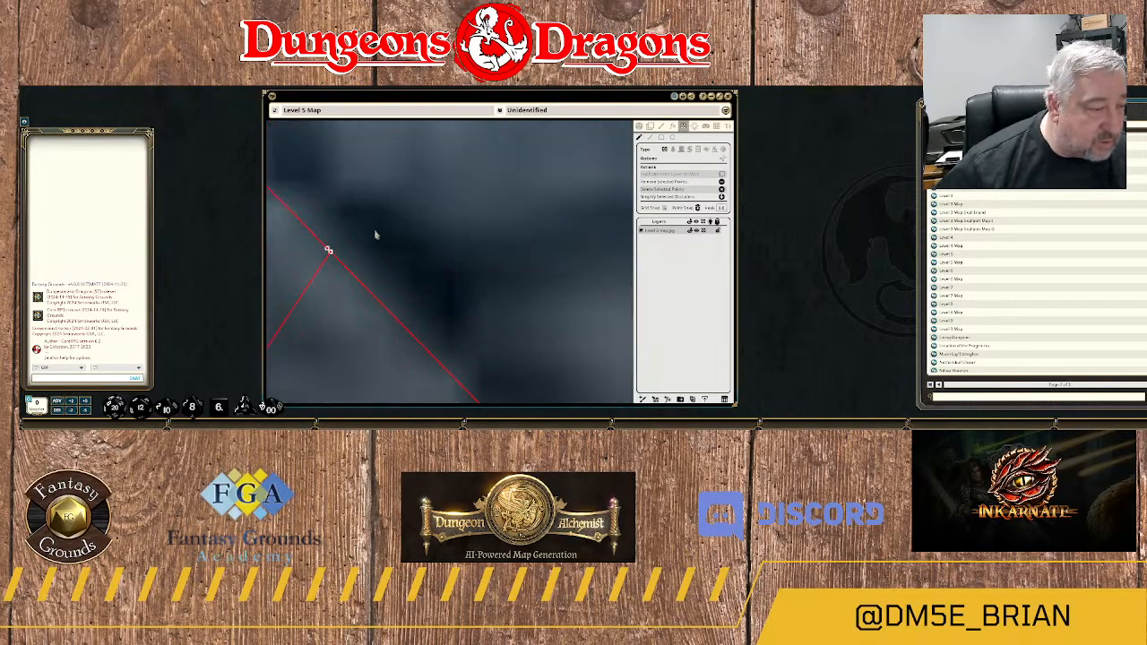
{"action": "left_click_drag", "start_coordinate": [400, 228], "coordinate": [456, 219]}
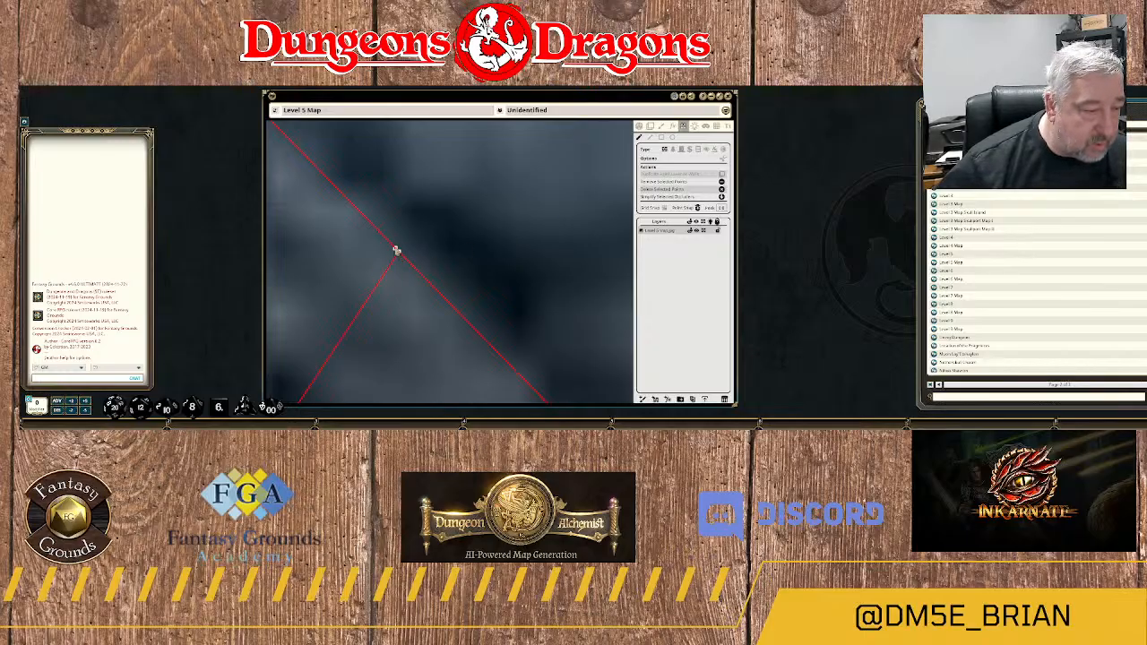
{"action": "left_click_drag", "start_coordinate": [401, 254], "coordinate": [404, 297]}
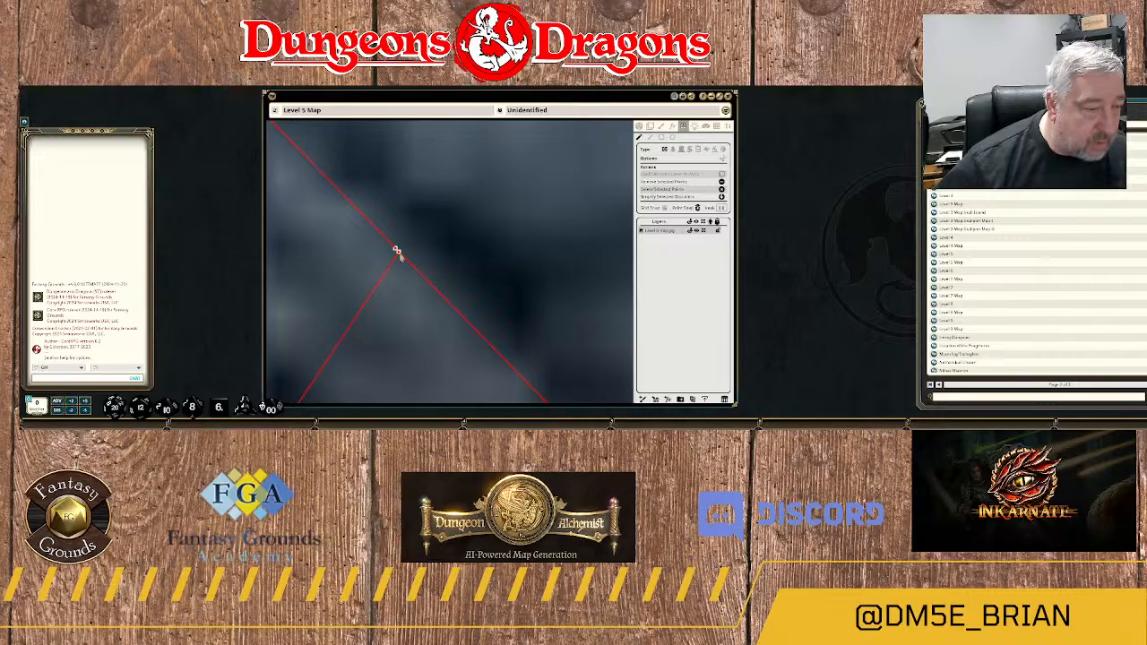
{"action": "scroll", "coordinate": [387, 395], "scroll_direction": "down", "scroll_amount": 3}
{"action": "left_click_drag", "start_coordinate": [388, 396], "coordinate": [448, 122]}
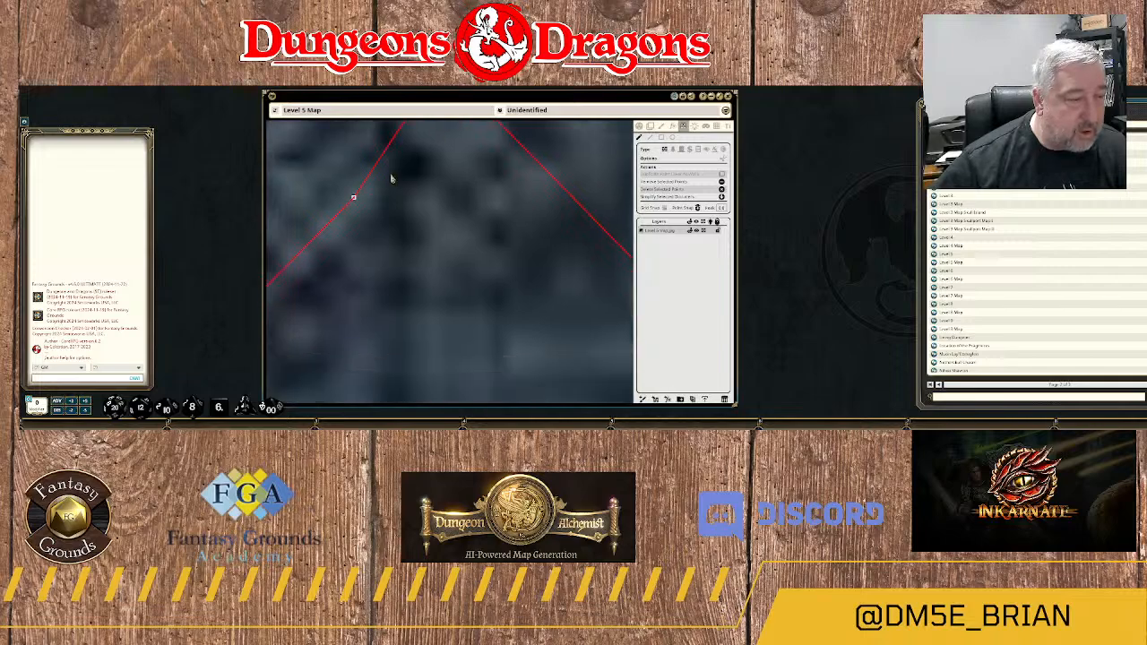
{"action": "scroll", "coordinate": [450, 192], "scroll_direction": "up", "scroll_amount": 5}
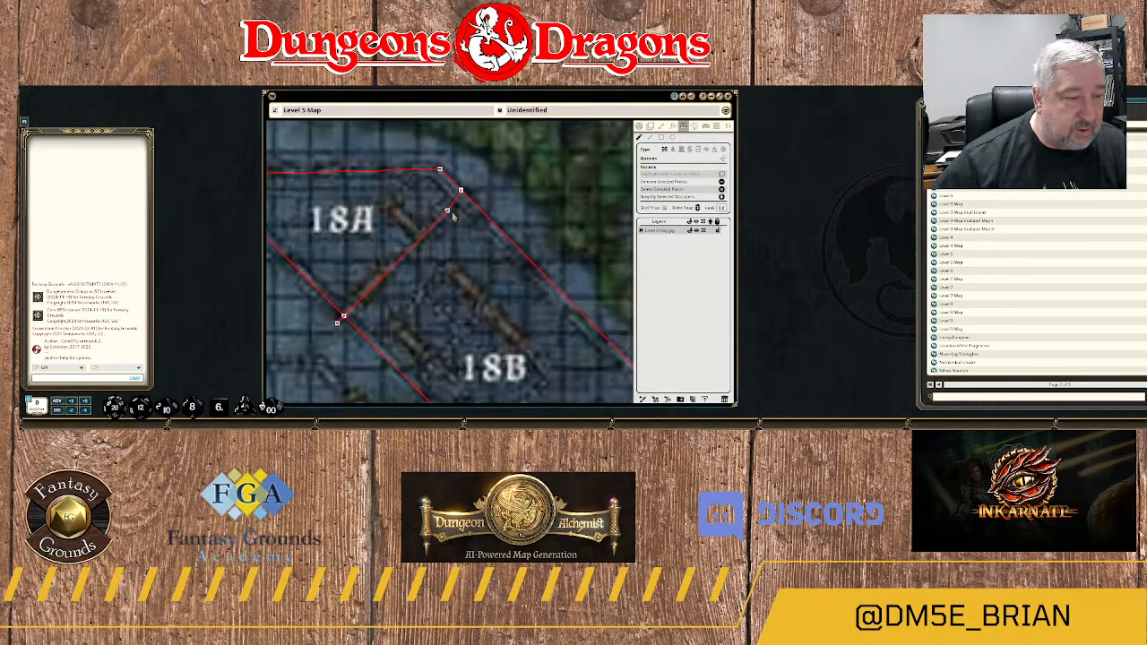
Wall off the small northeast corner section of room 18A and remove the wall ends overhanging the north and dividing walls.
{"action": "scroll", "coordinate": [457, 215], "scroll_direction": "down", "scroll_amount": 4}
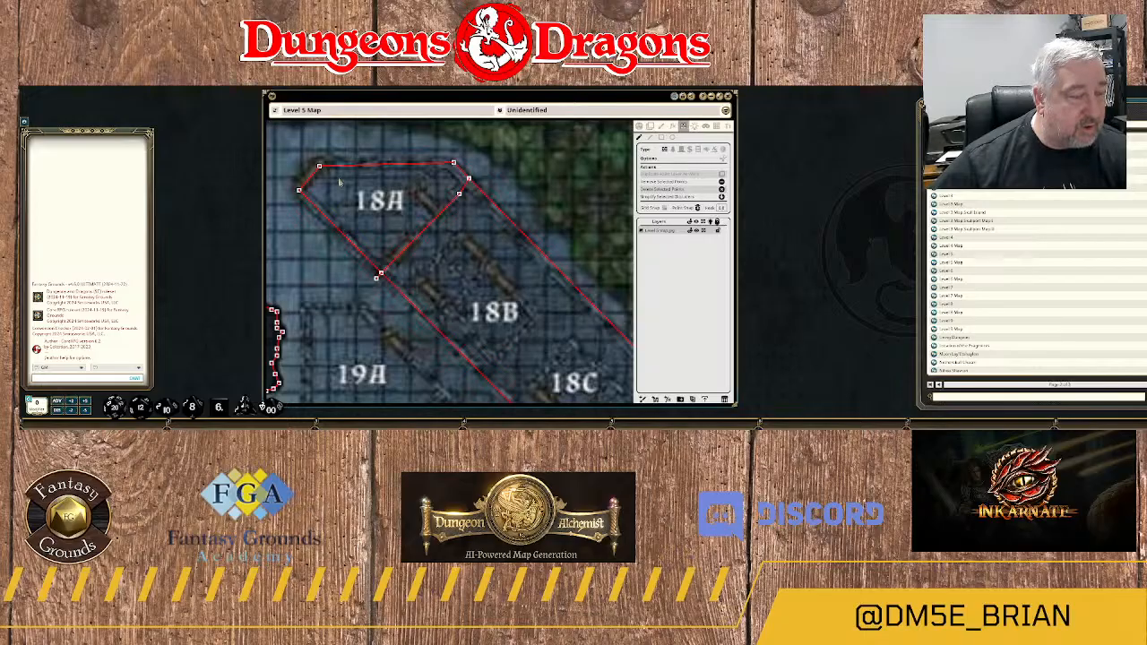
{"action": "left_click_drag", "start_coordinate": [342, 184], "coordinate": [414, 240]}
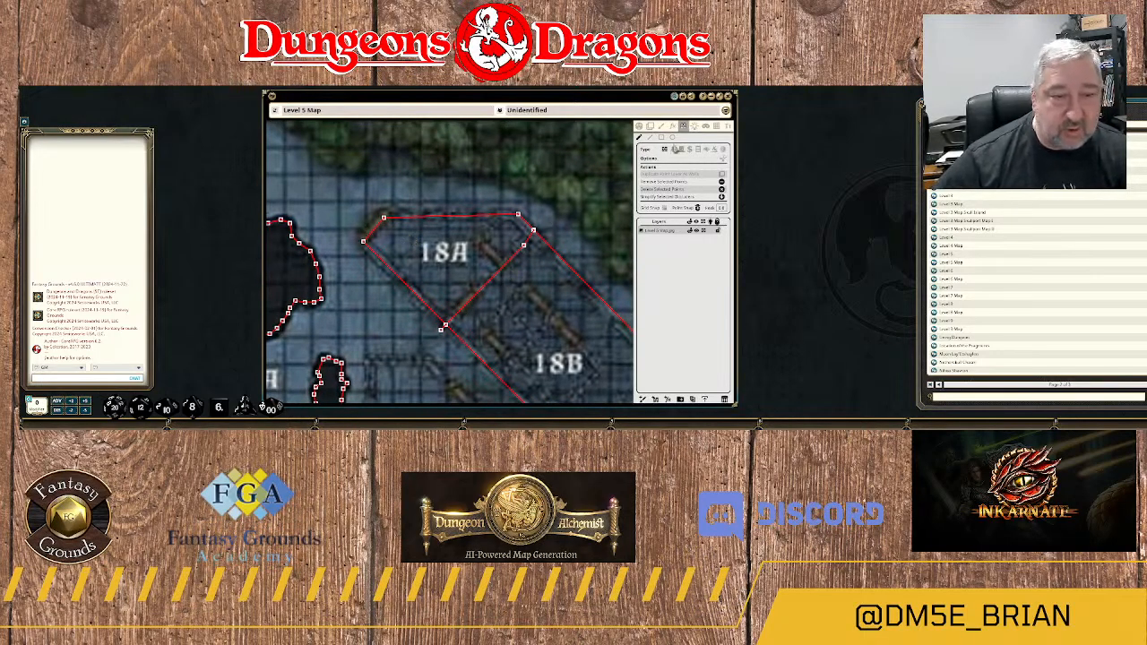
{"action": "left_click", "coordinate": [651, 138]}
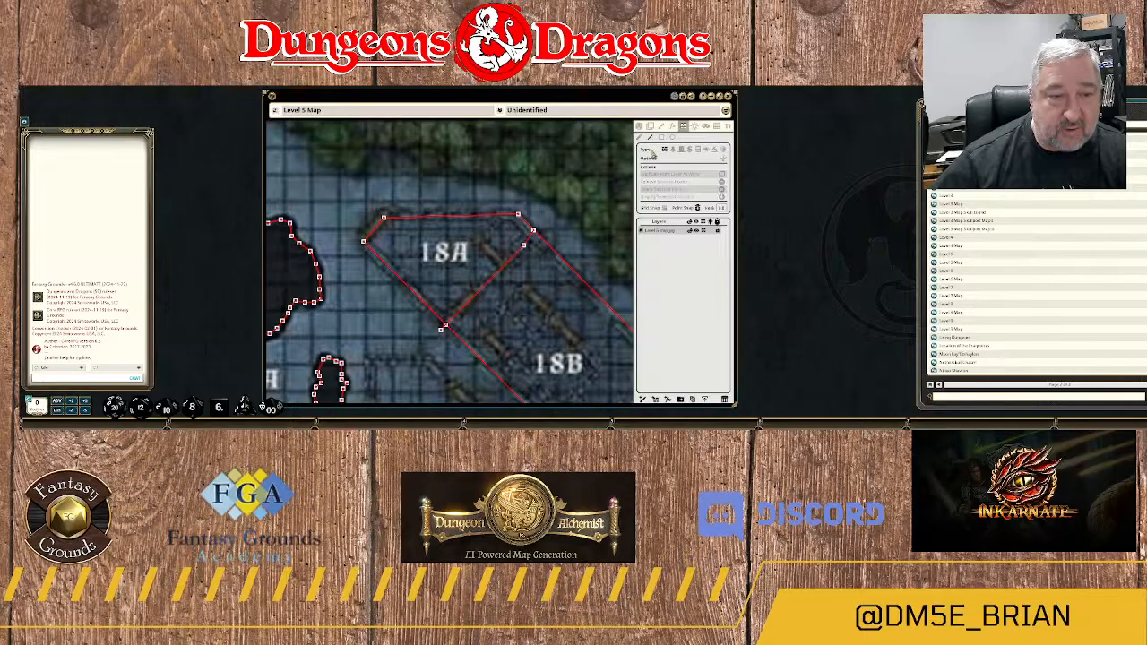
{"action": "left_click", "coordinate": [512, 207]}
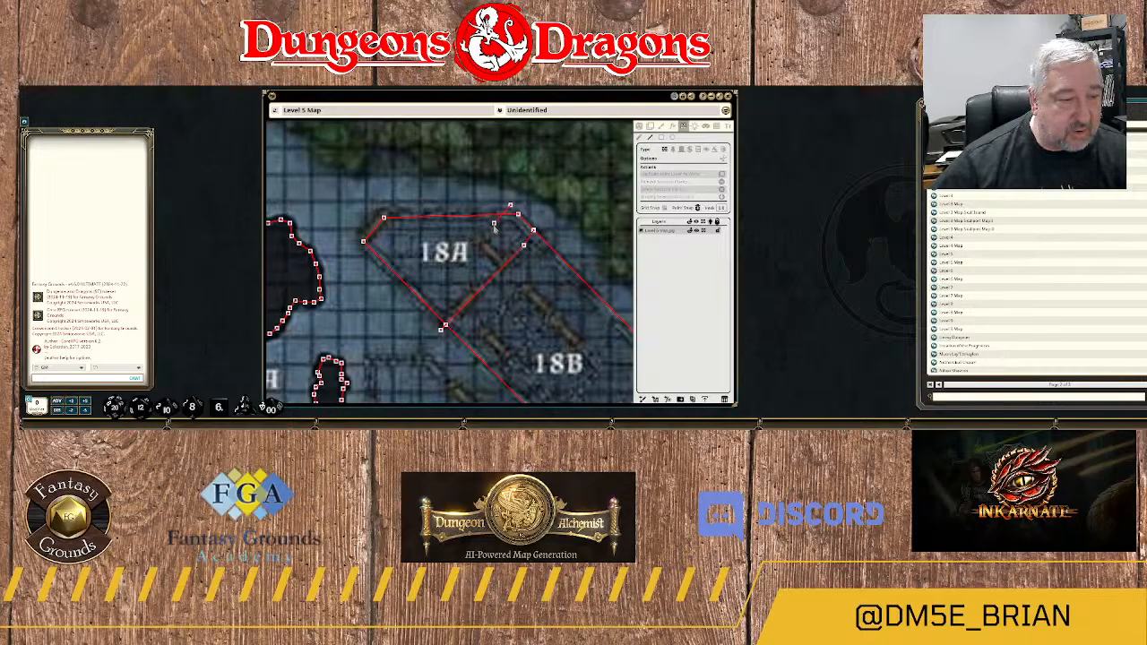
{"action": "left_click", "coordinate": [478, 244]}
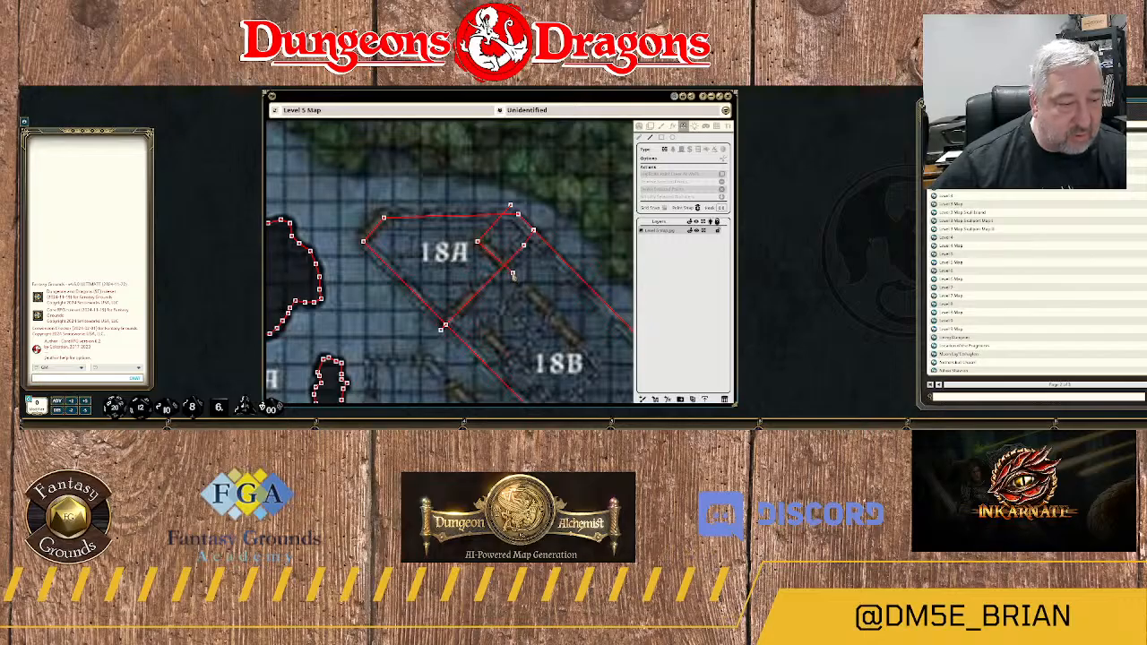
{"action": "left_click", "coordinate": [512, 272]}
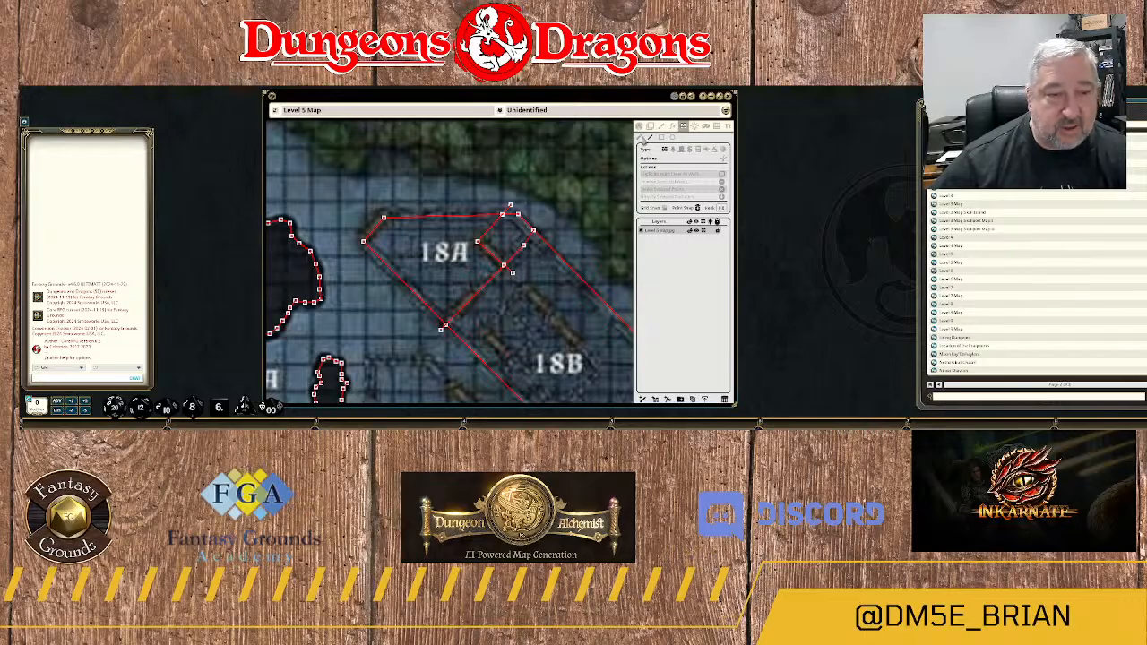
{"action": "left_click", "coordinate": [586, 179]}
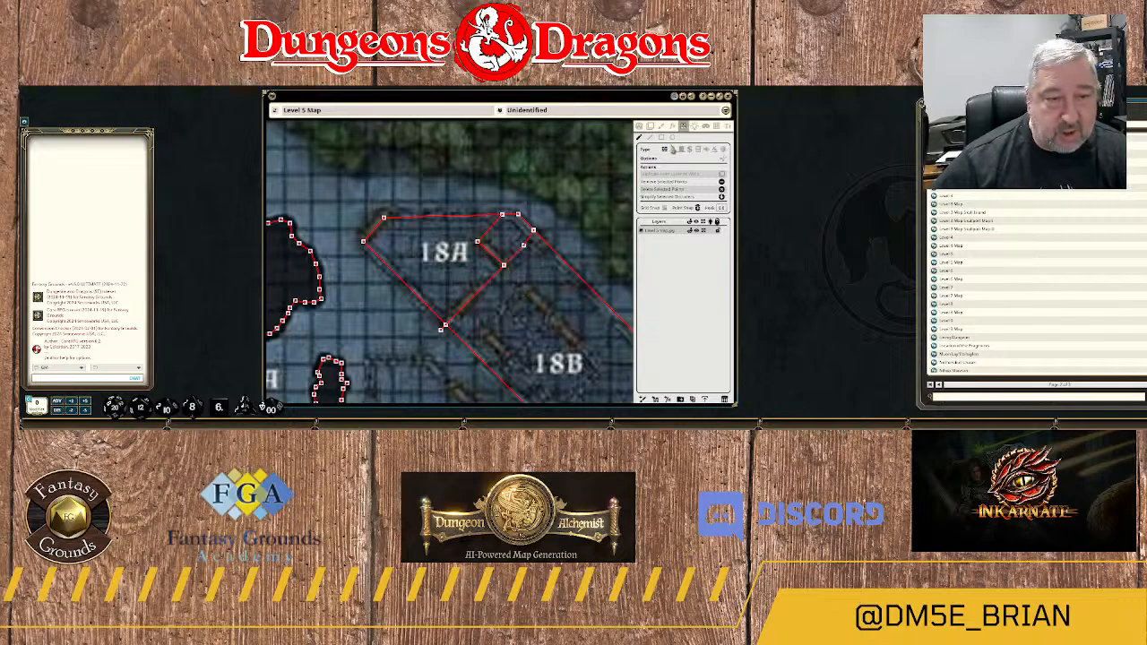
Draw a door over the diagonal doorway in the southwest wall of room 18A's small corner section.
{"action": "left_click", "coordinate": [682, 150]}
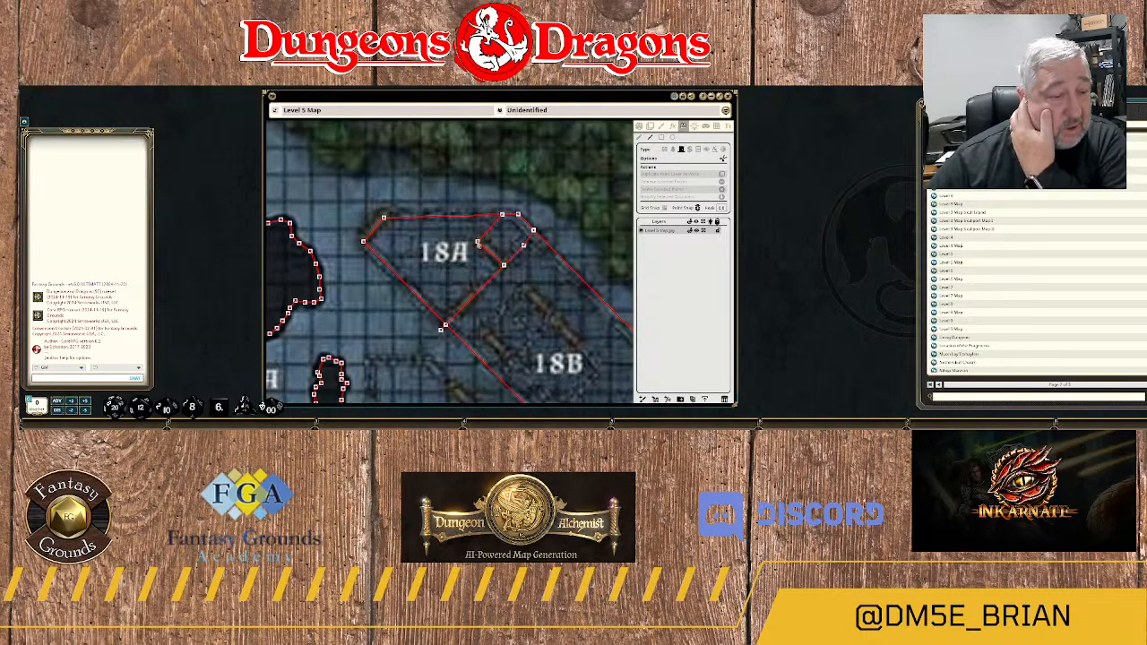
{"action": "scroll", "coordinate": [498, 252], "scroll_direction": "up", "scroll_amount": 1}
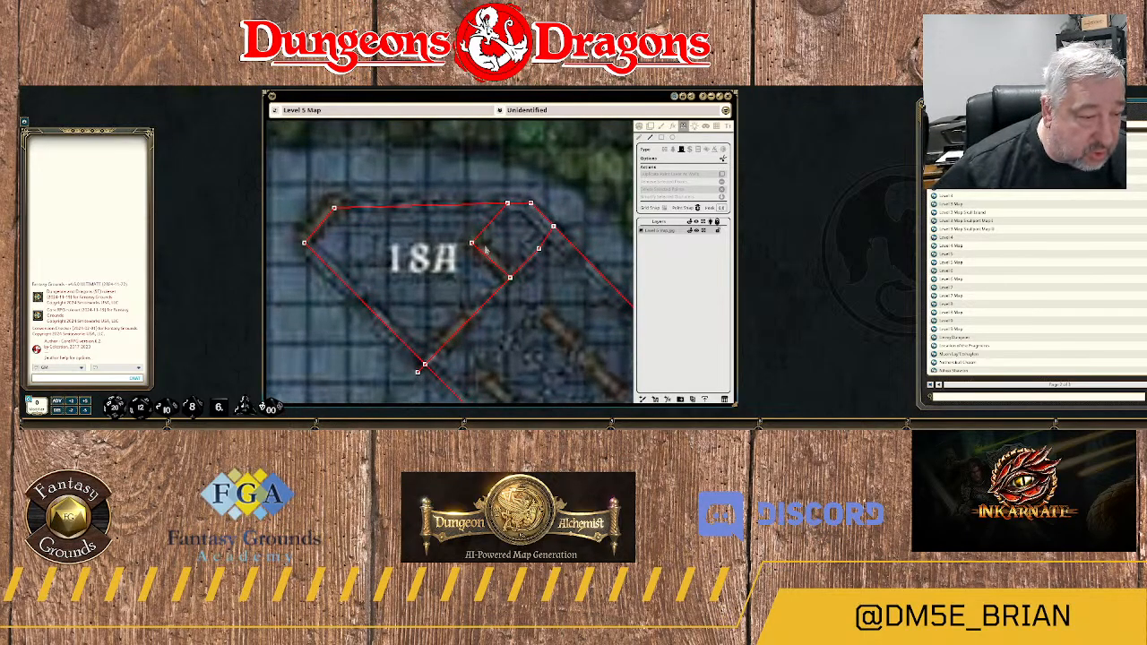
{"action": "left_click", "coordinate": [477, 257]}
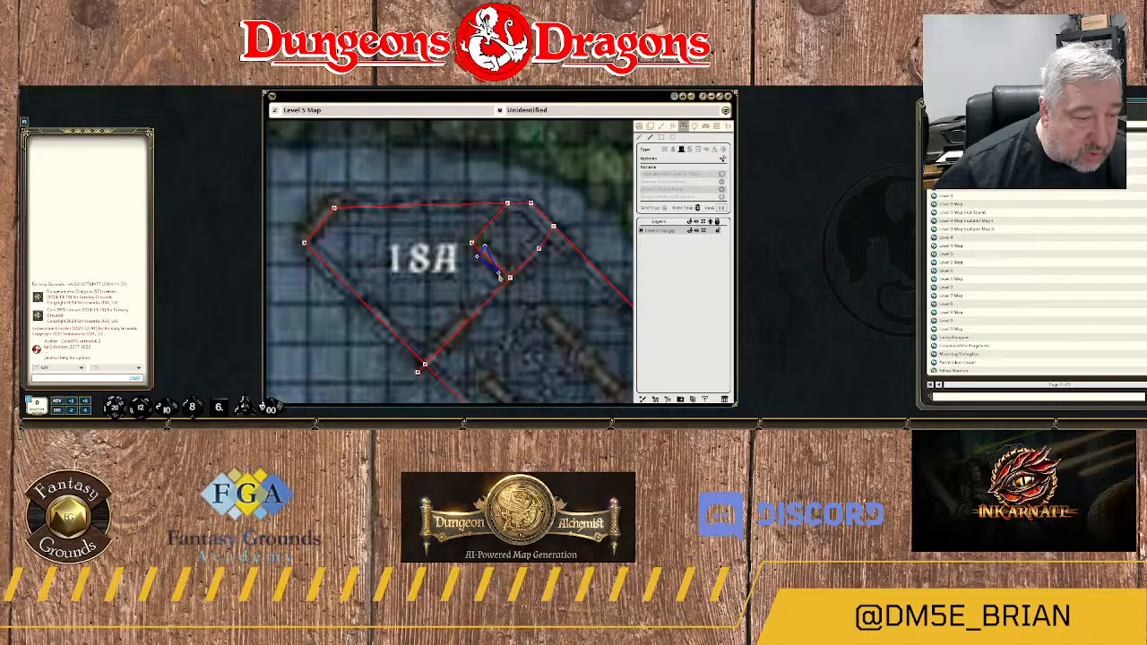
{"action": "left_click", "coordinate": [498, 273]}
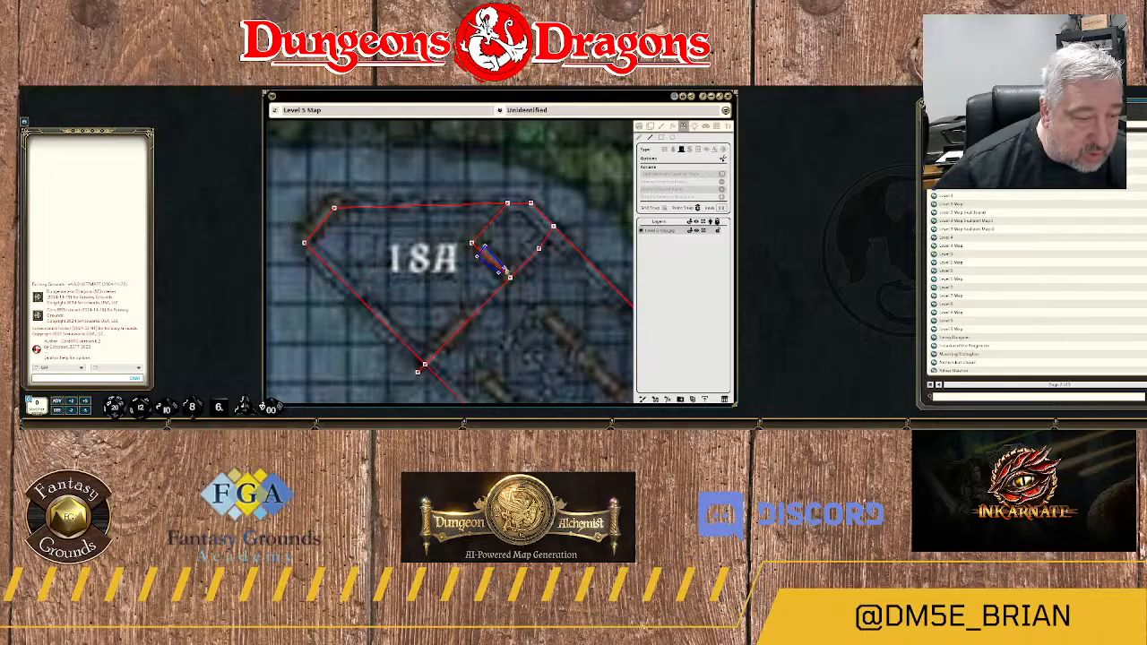
{"action": "double_click", "coordinate": [506, 269]}
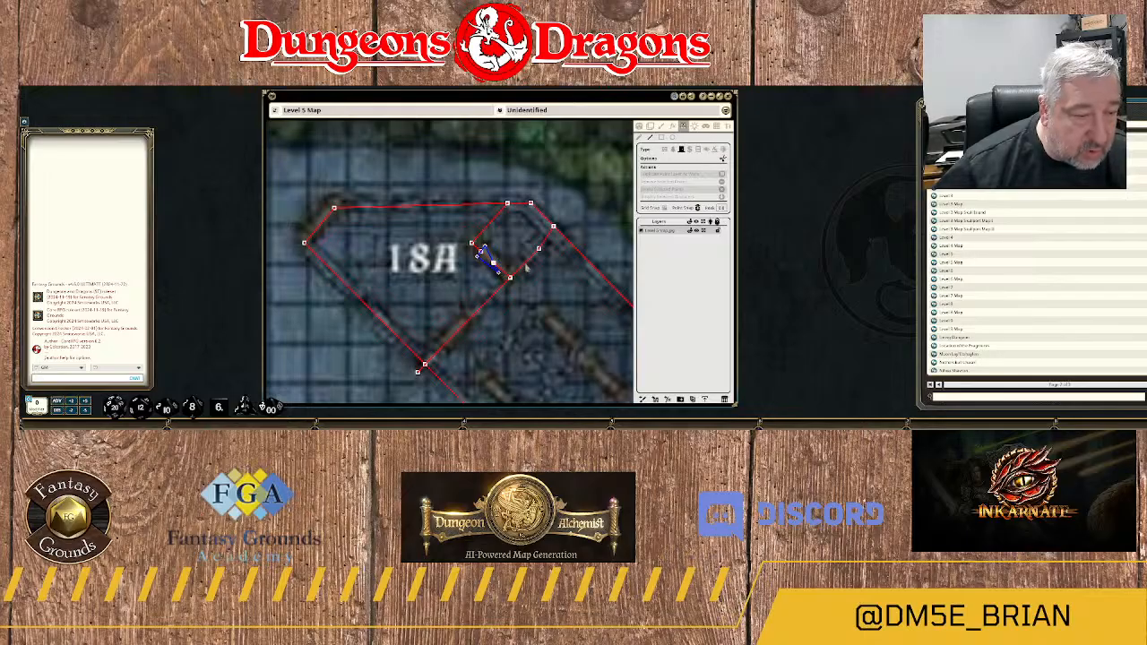
Try to move the wall points beside the door in room 18A's corner section to match the doorway.
{"action": "scroll", "coordinate": [514, 266], "scroll_direction": "up", "scroll_amount": 2}
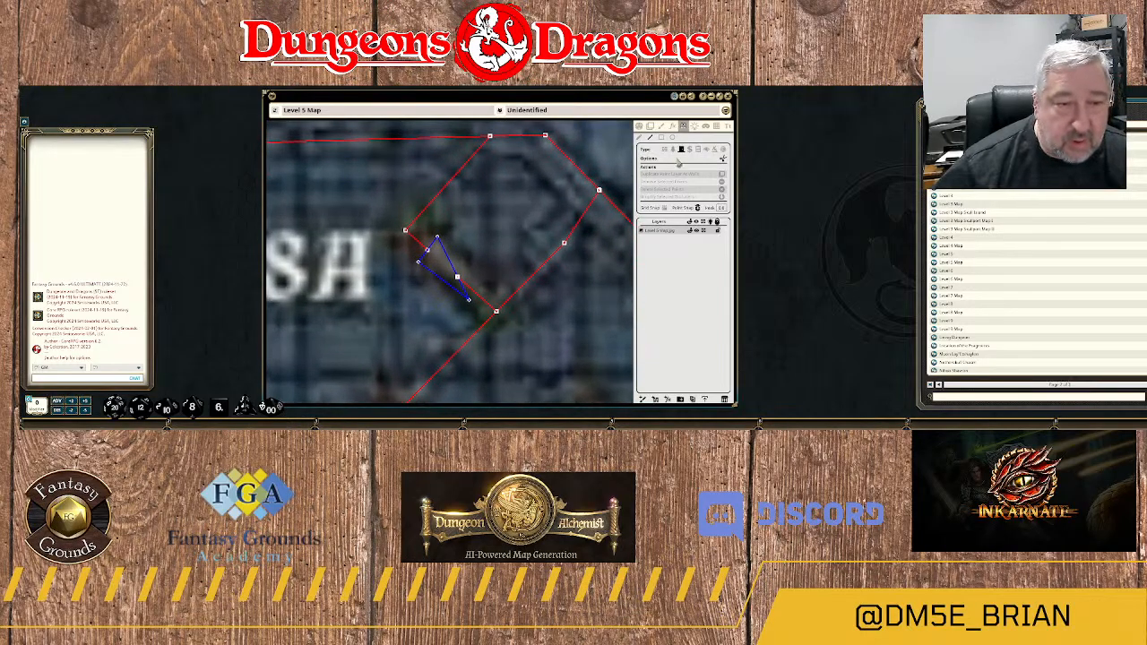
{"action": "left_click", "coordinate": [494, 268]}
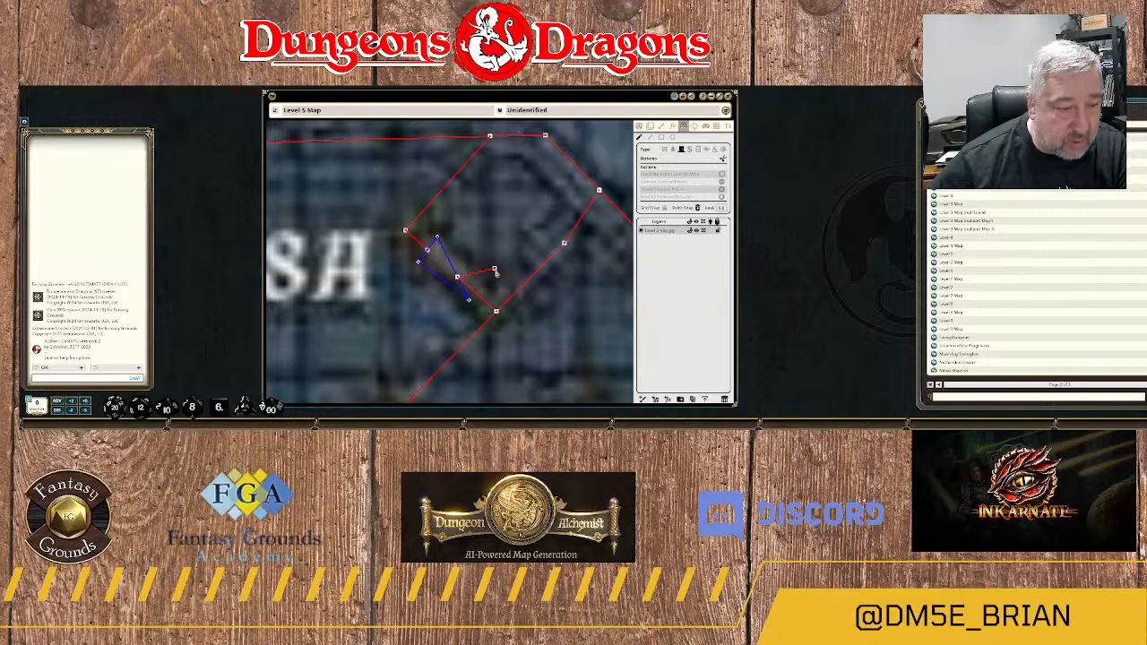
{"action": "left_click", "coordinate": [495, 270]}
{"action": "key", "text": "Delete"}
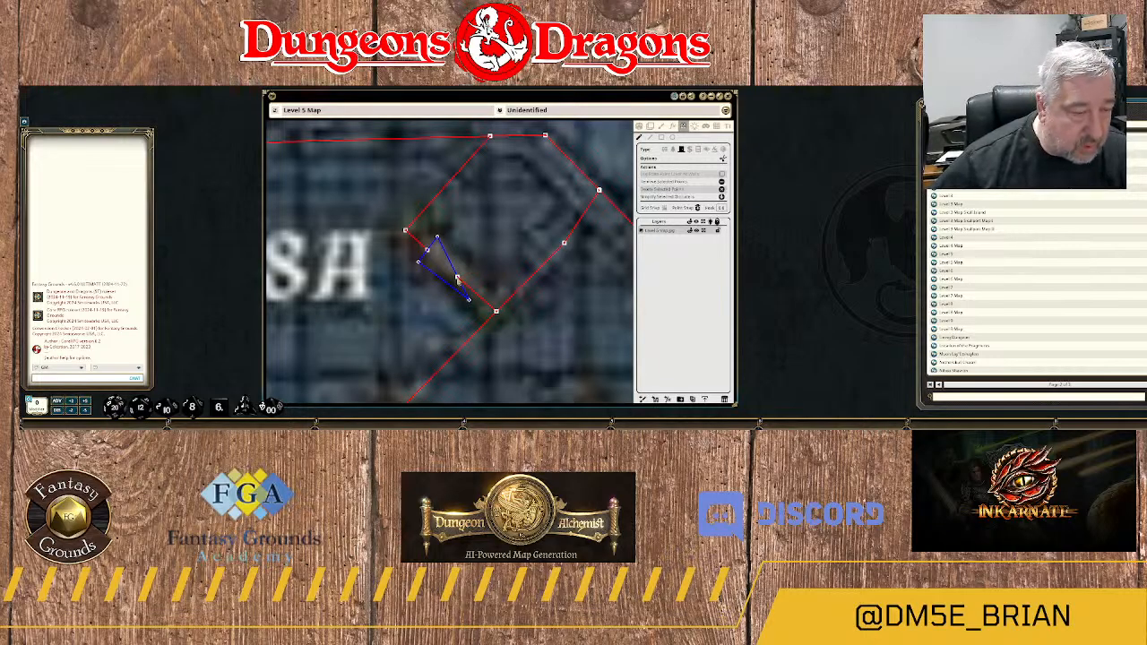
{"action": "left_click_drag", "start_coordinate": [458, 279], "coordinate": [444, 321]}
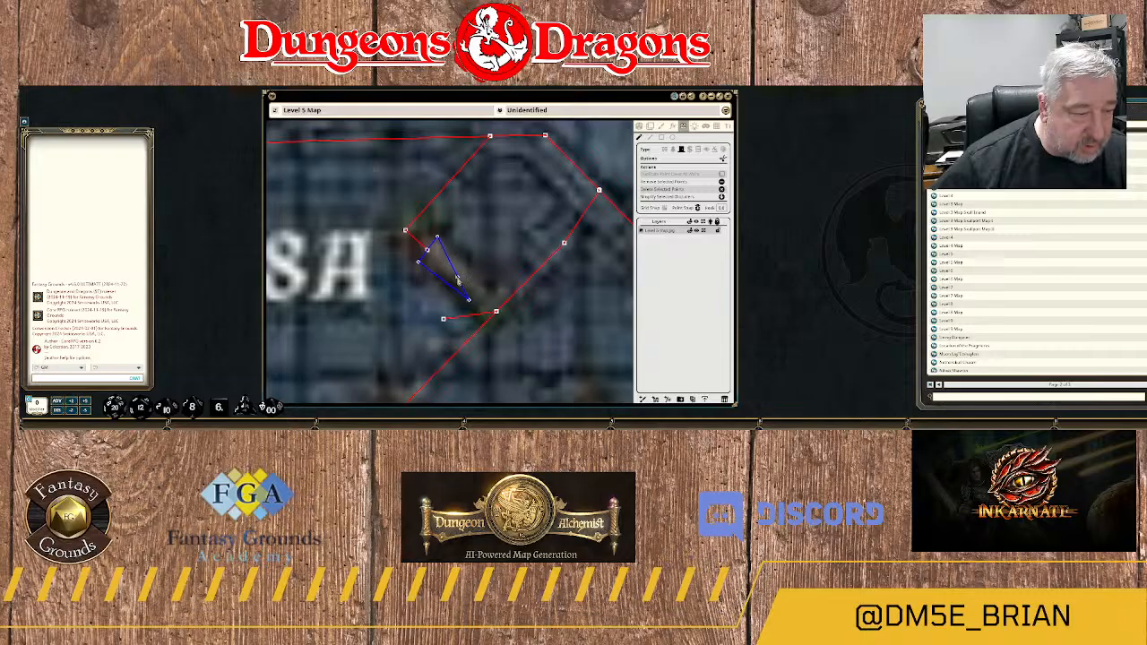
Try to square up the misshapen corner-section door in room 18A by moving its corner points onto the doorway edges.
{"action": "scroll", "coordinate": [472, 271], "scroll_direction": "up", "scroll_amount": 1}
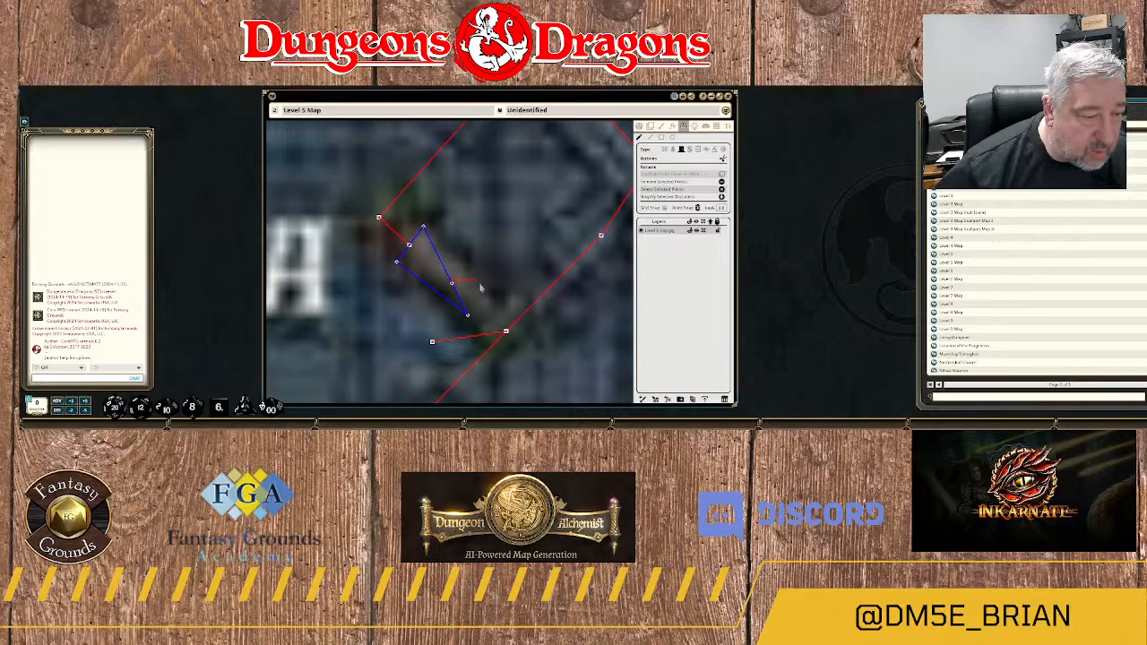
{"action": "mouse_move", "coordinate": [423, 229]}
{"action": "left_mouse_down"}
{"action": "mouse_move", "coordinate": [451, 239]}
{"action": "mouse_move", "coordinate": [408, 244]}
{"action": "left_mouse_up"}
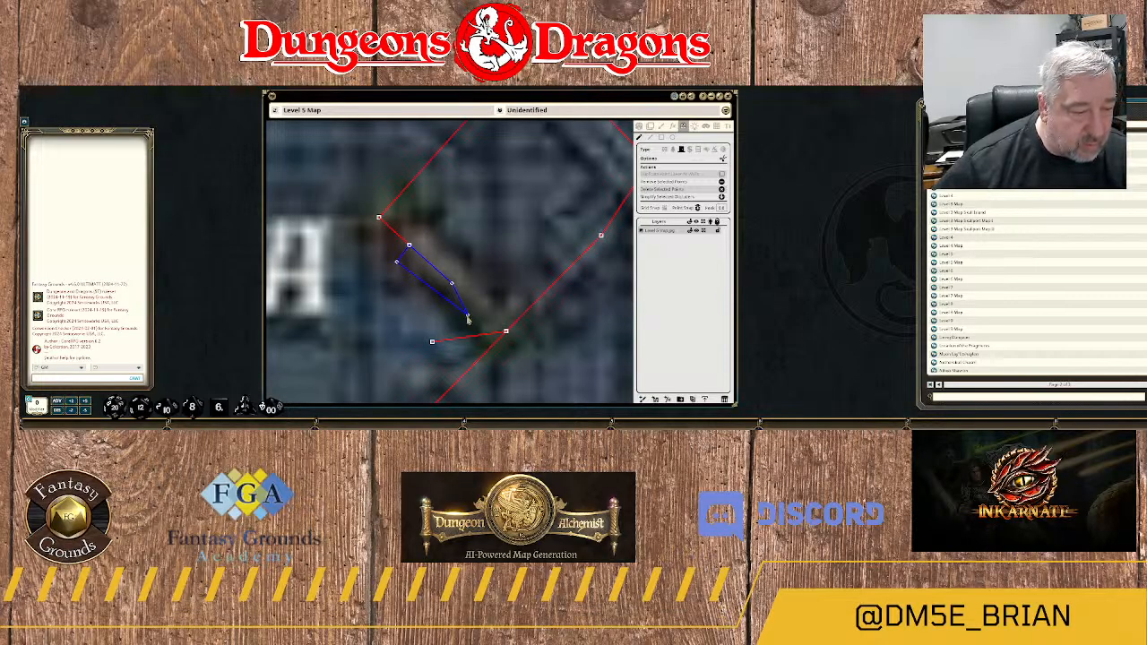
{"action": "left_click_drag", "start_coordinate": [468, 319], "coordinate": [458, 308]}
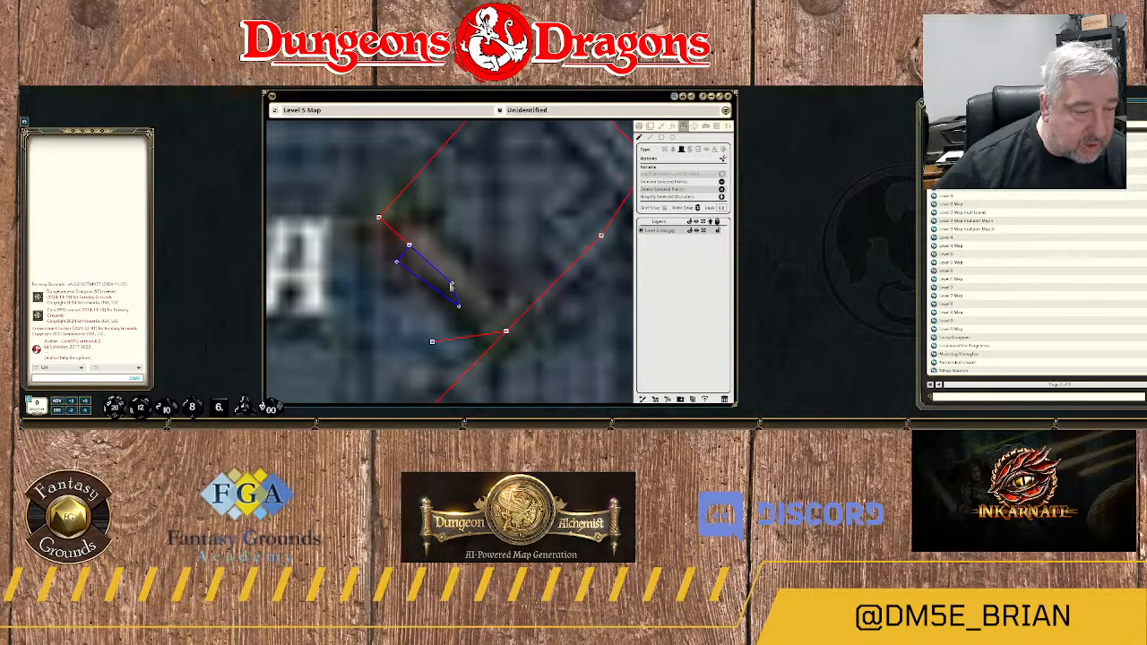
{"action": "left_click", "coordinate": [452, 285]}
{"action": "scroll", "coordinate": [476, 285], "scroll_direction": "up", "scroll_amount": 6}
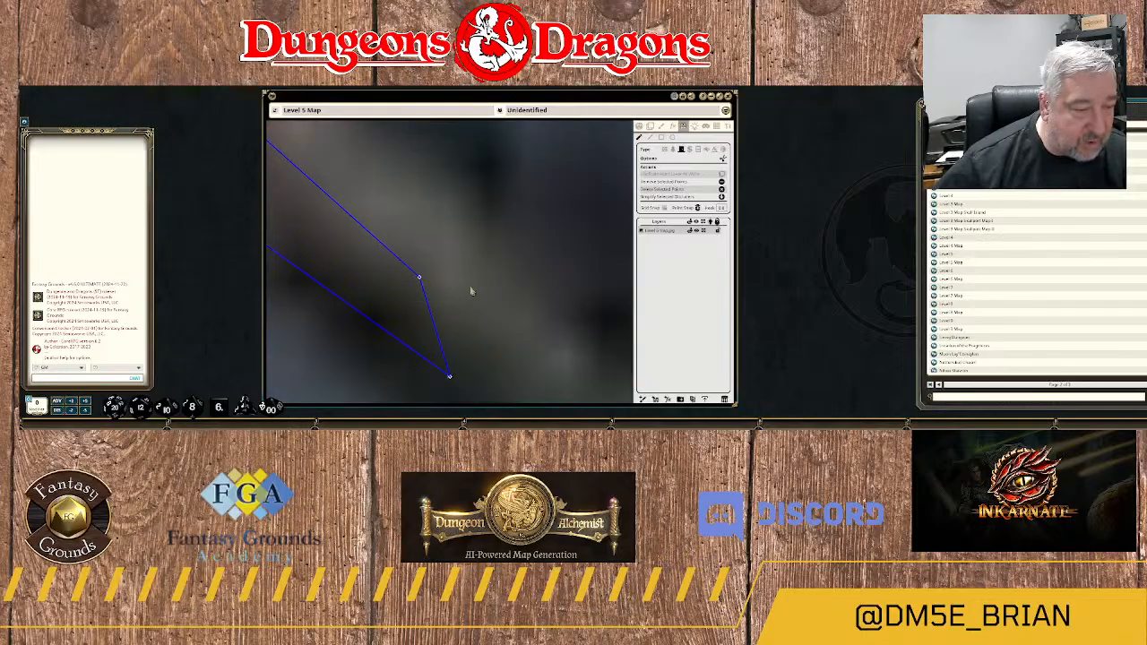
{"action": "scroll", "coordinate": [469, 290], "scroll_direction": "down", "scroll_amount": 6}
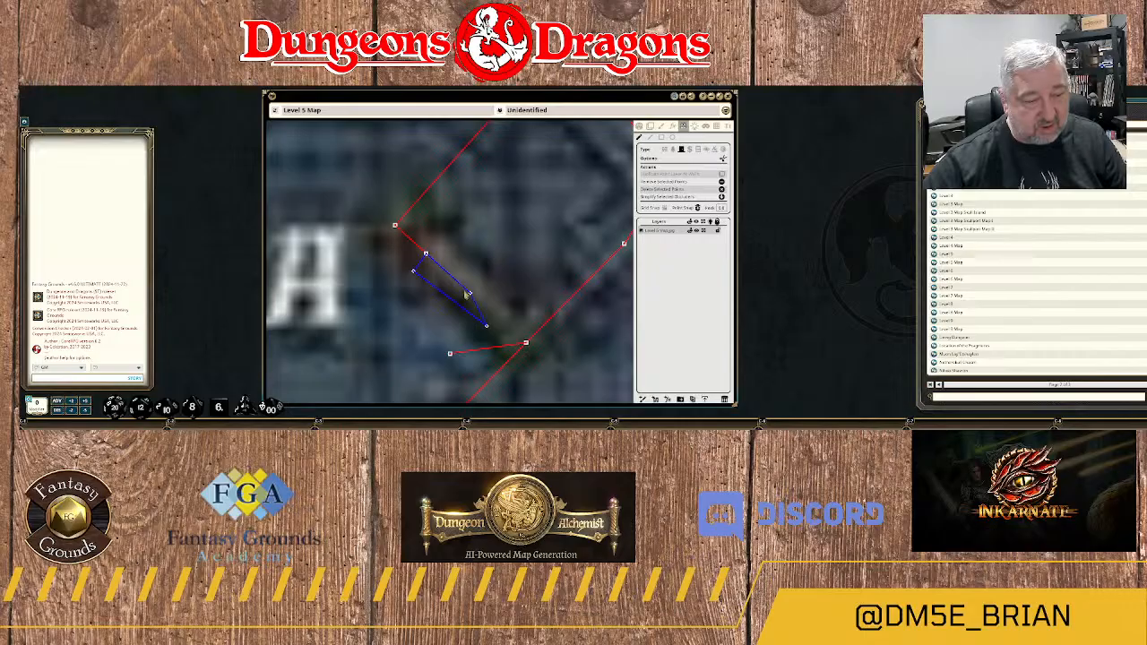
Undo the point edits and the door drawn in the southwest wall of room 18A's corner section.
{"action": "key", "text": "ctrl+z"}
{"action": "key", "text": "ctrl+z"}
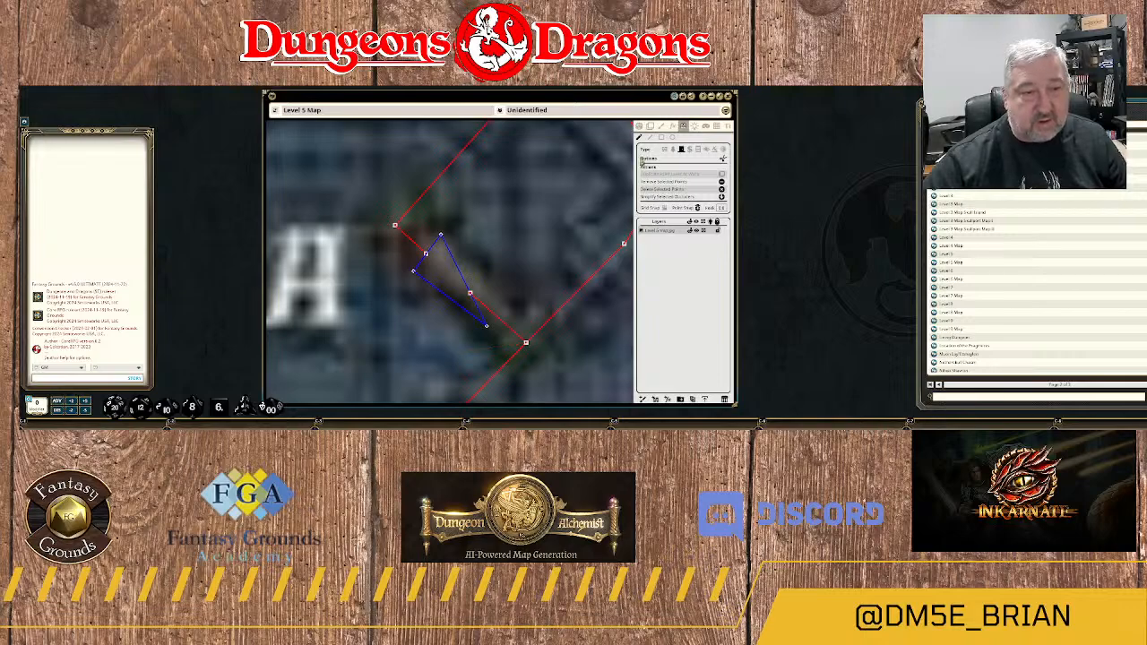
{"action": "key", "text": "ctrl+z"}
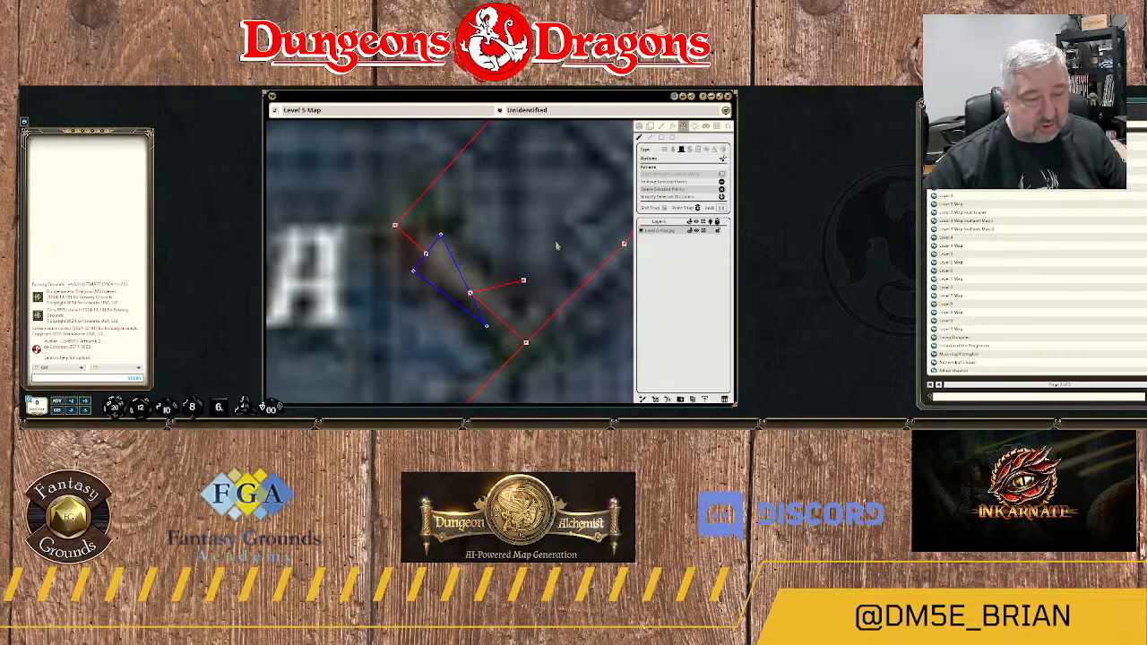
{"action": "key", "text": "ctrl+z"}
{"action": "key", "text": "ctrl+z"}
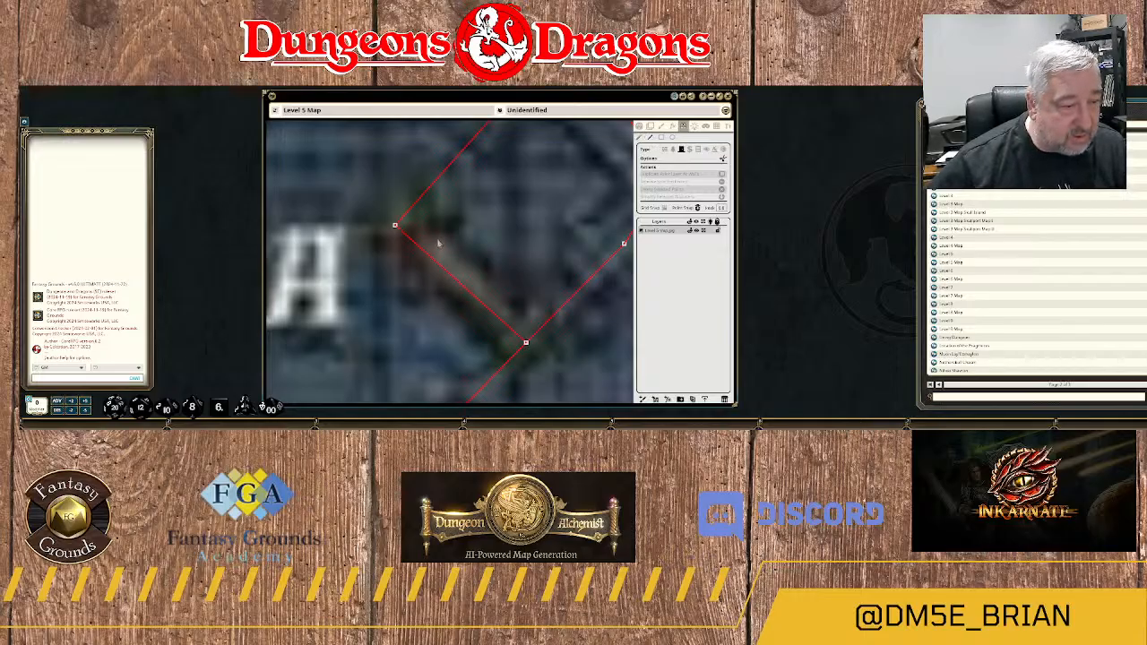
Redraw the door as a four-cornered outline around the diagonal doorway in the southwest wall of room 18A's corner section.
{"action": "scroll", "coordinate": [439, 243], "scroll_direction": "down", "scroll_amount": 3}
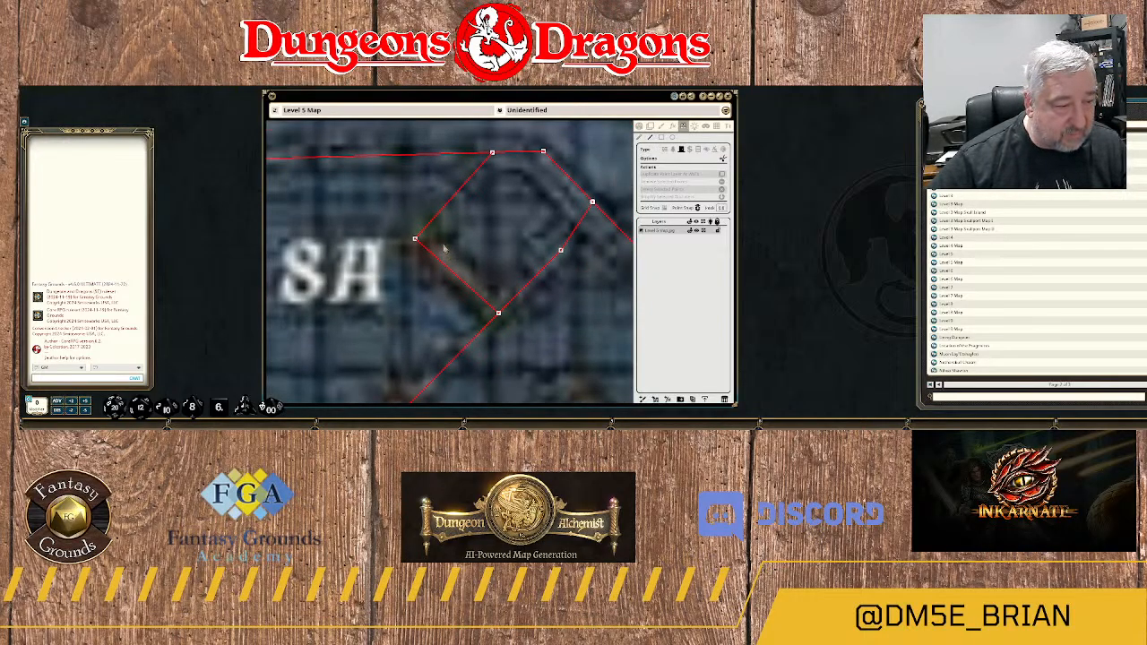
{"action": "left_click", "coordinate": [443, 245]}
{"action": "left_click", "coordinate": [427, 263]}
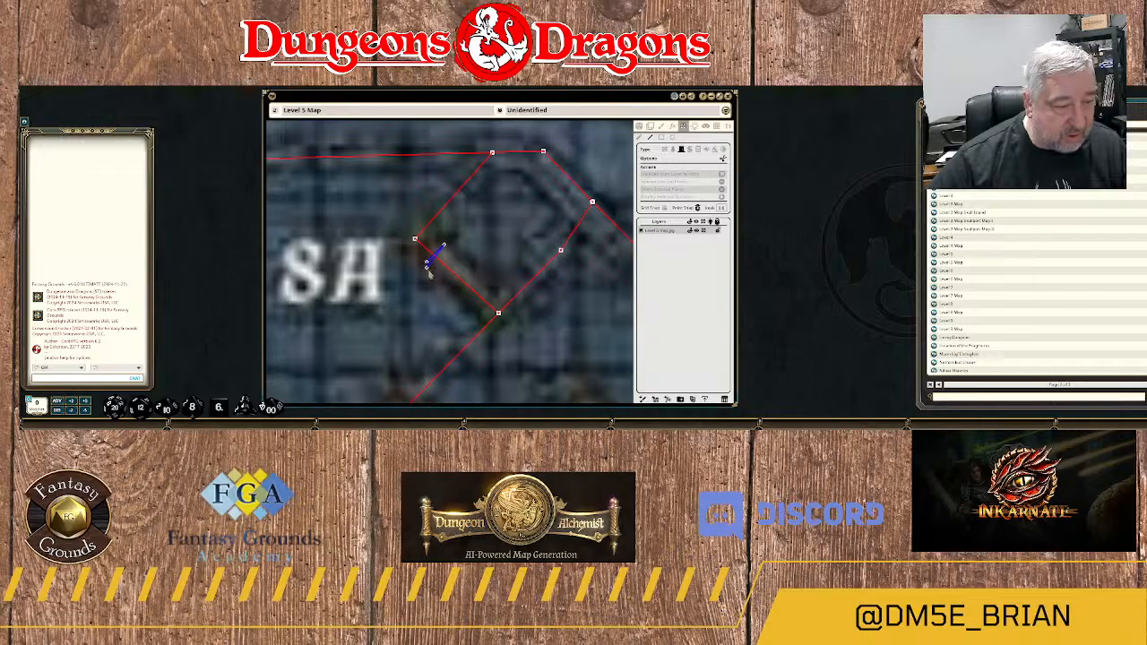
{"action": "left_click", "coordinate": [480, 311]}
{"action": "left_click", "coordinate": [498, 294]}
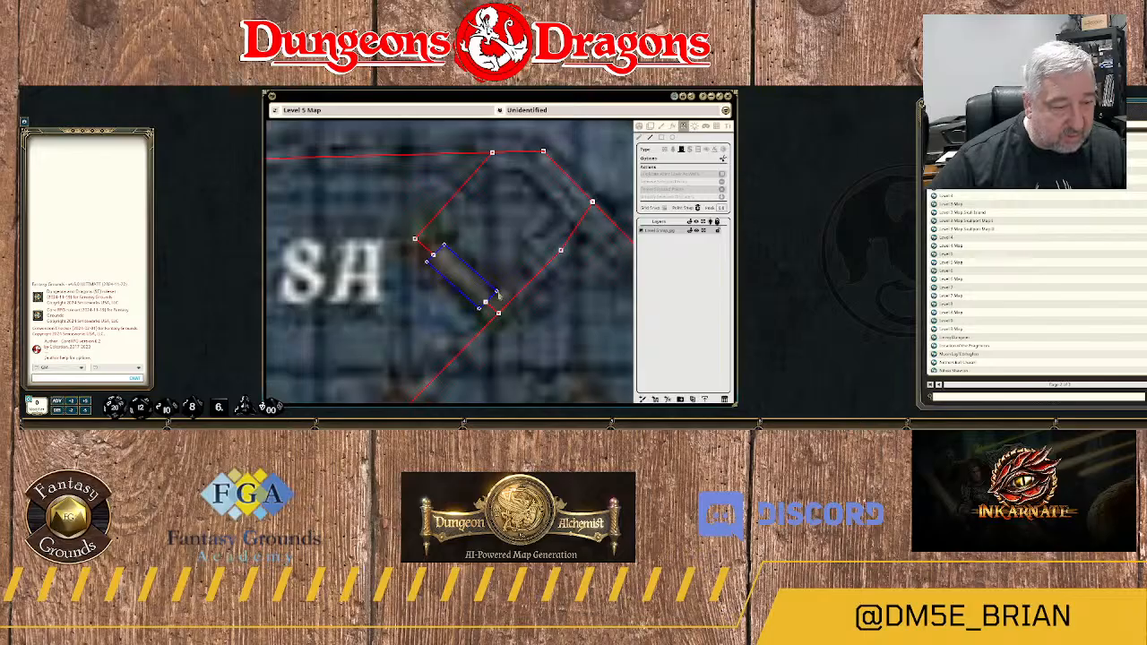
Draw a four-cornered door over the diagonal doorway at the northwest corner of room 18A.
{"action": "scroll", "coordinate": [501, 292], "scroll_direction": "down", "scroll_amount": 6}
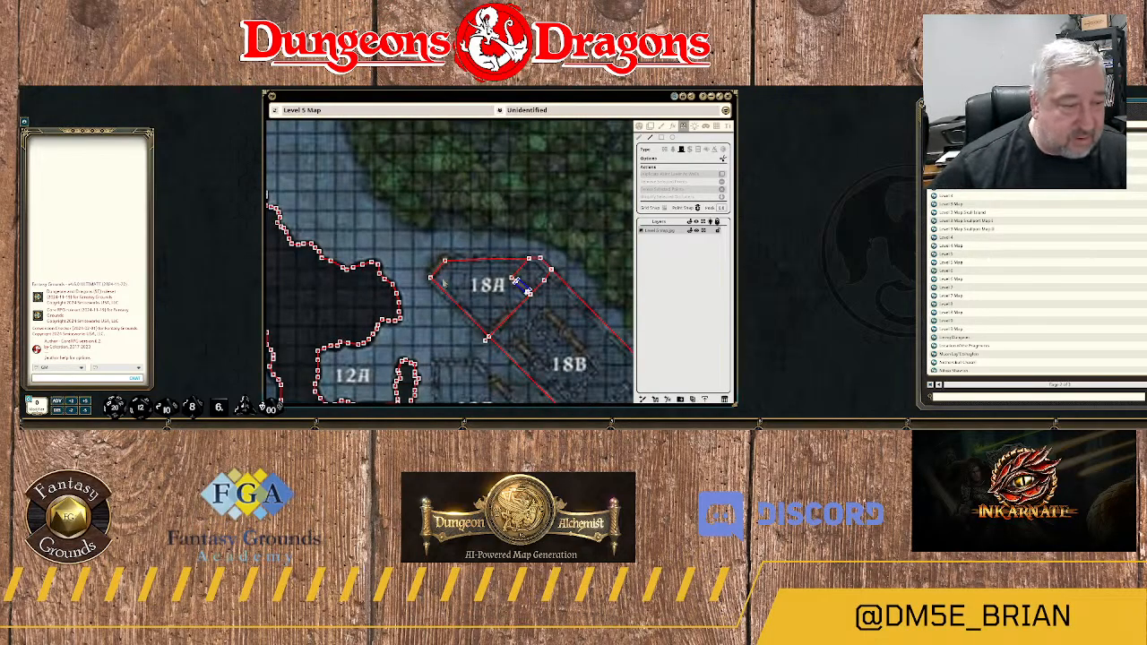
{"action": "scroll", "coordinate": [444, 283], "scroll_direction": "up", "scroll_amount": 6}
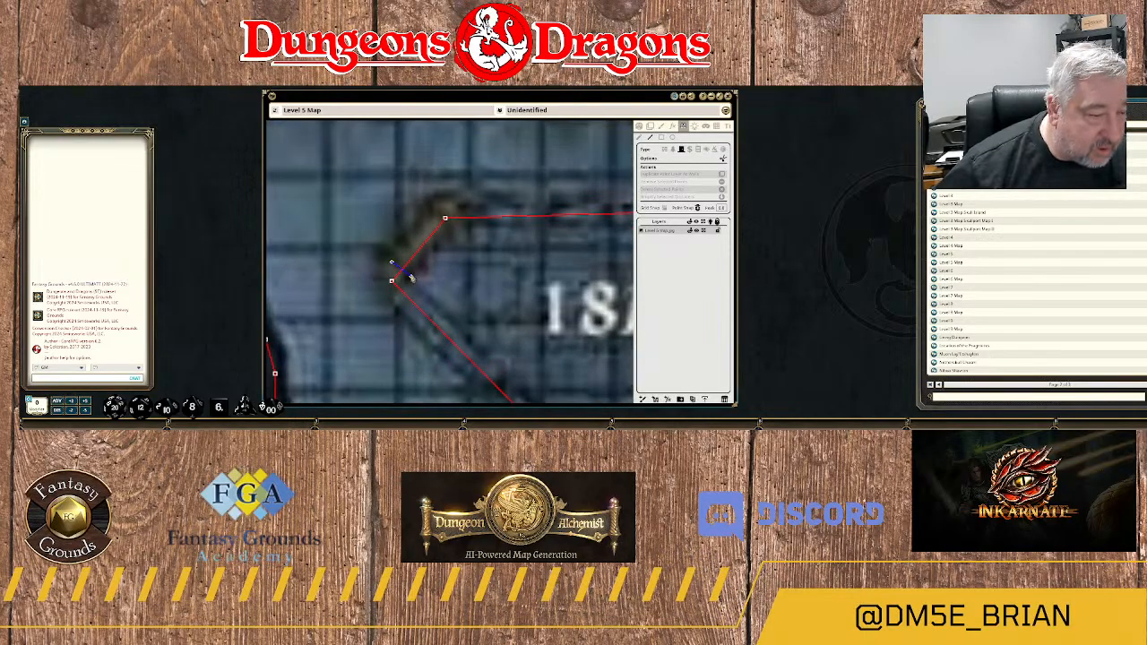
{"action": "left_click", "coordinate": [411, 277]}
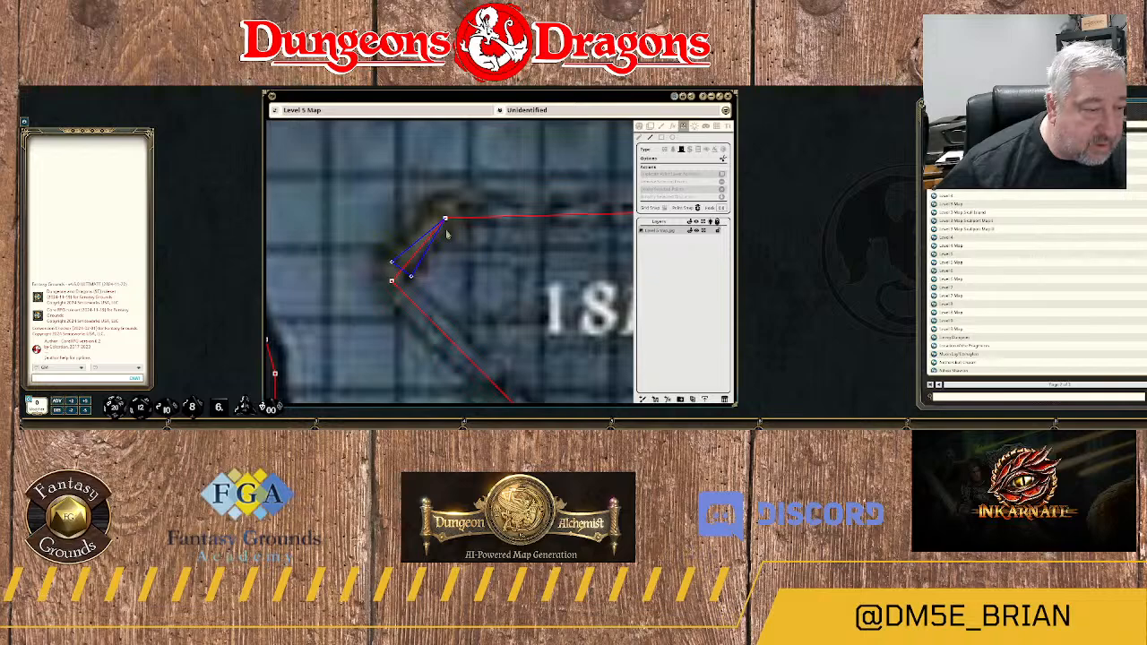
{"action": "double_click", "coordinate": [446, 230]}
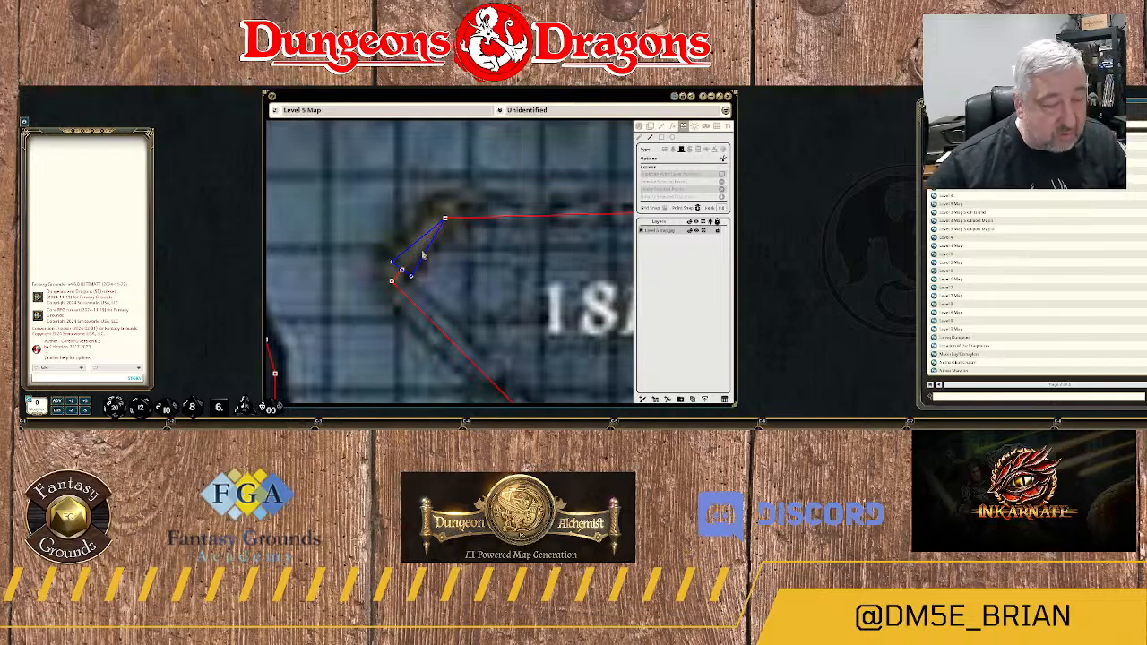
{"action": "key", "text": "ctrl+z"}
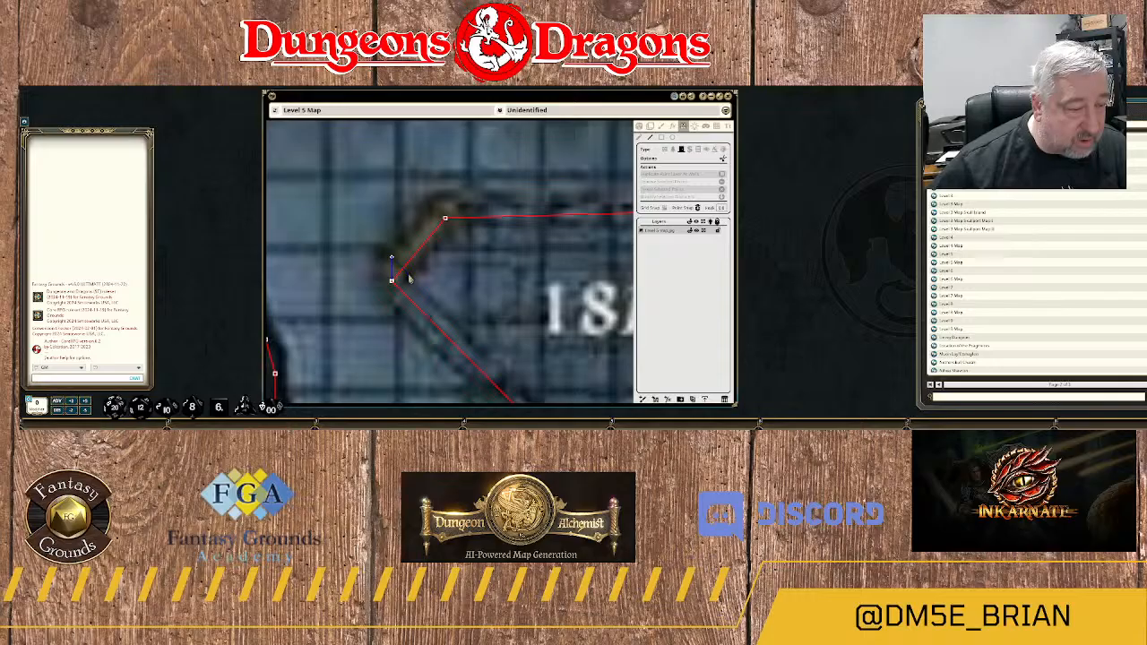
{"action": "left_click", "coordinate": [411, 278]}
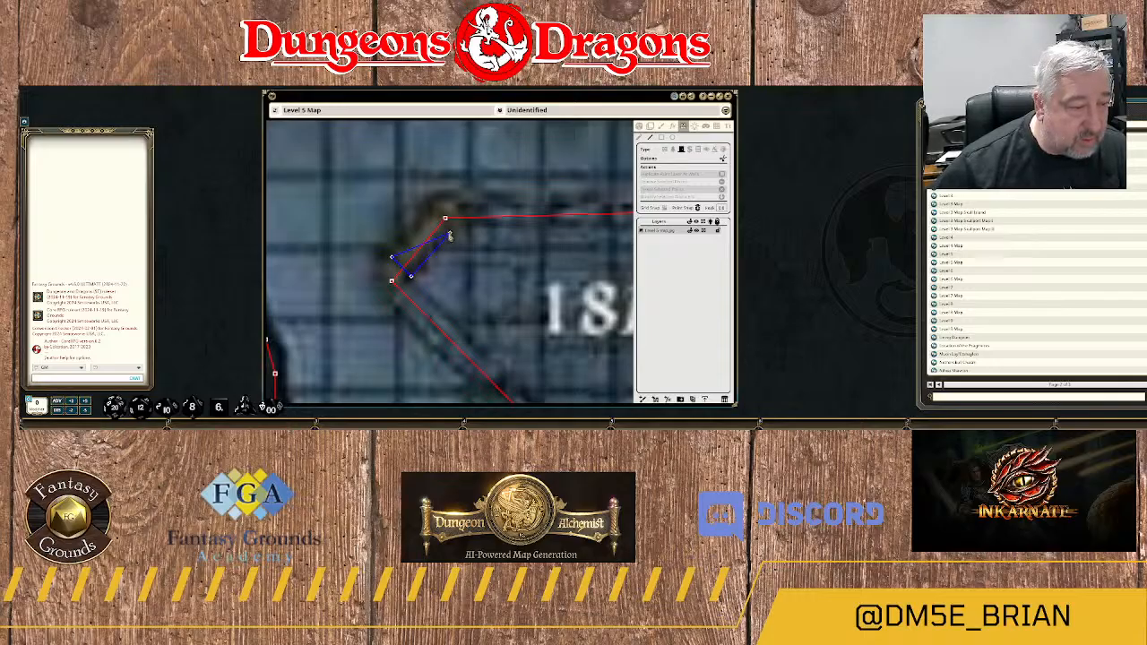
{"action": "left_click", "coordinate": [449, 236]}
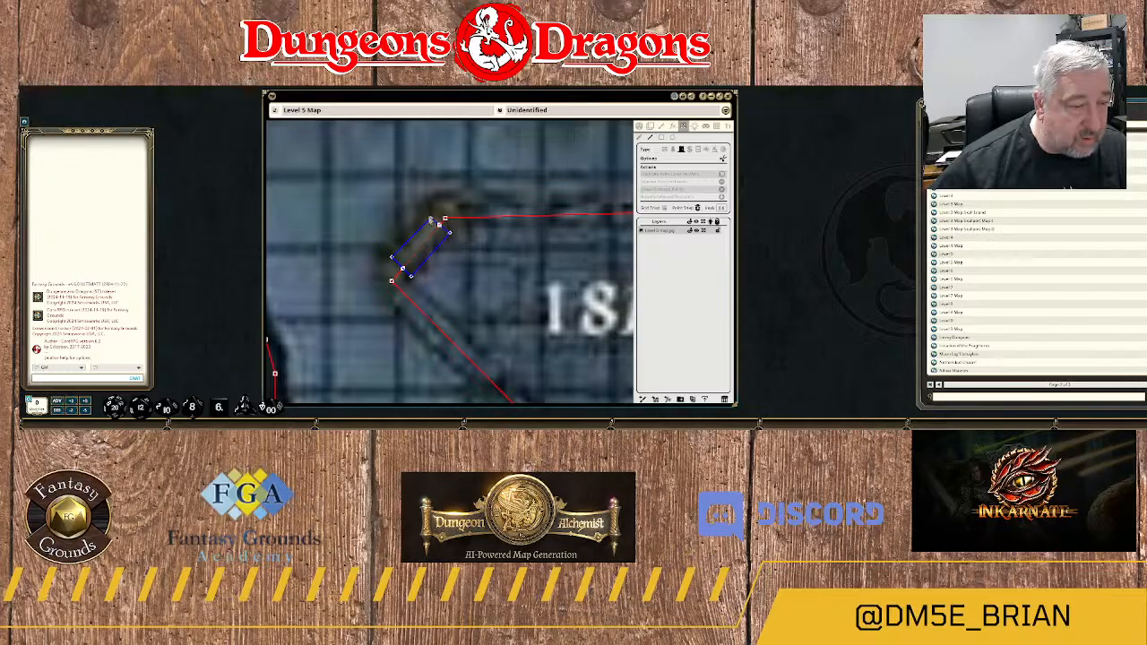
Draw a four-cornered door over the doorway near the southwest end of the 18A–18B dividing wall.
{"action": "scroll", "coordinate": [497, 281], "scroll_direction": "down", "scroll_amount": 2}
{"action": "scroll", "coordinate": [529, 312], "scroll_direction": "down", "scroll_amount": 4}
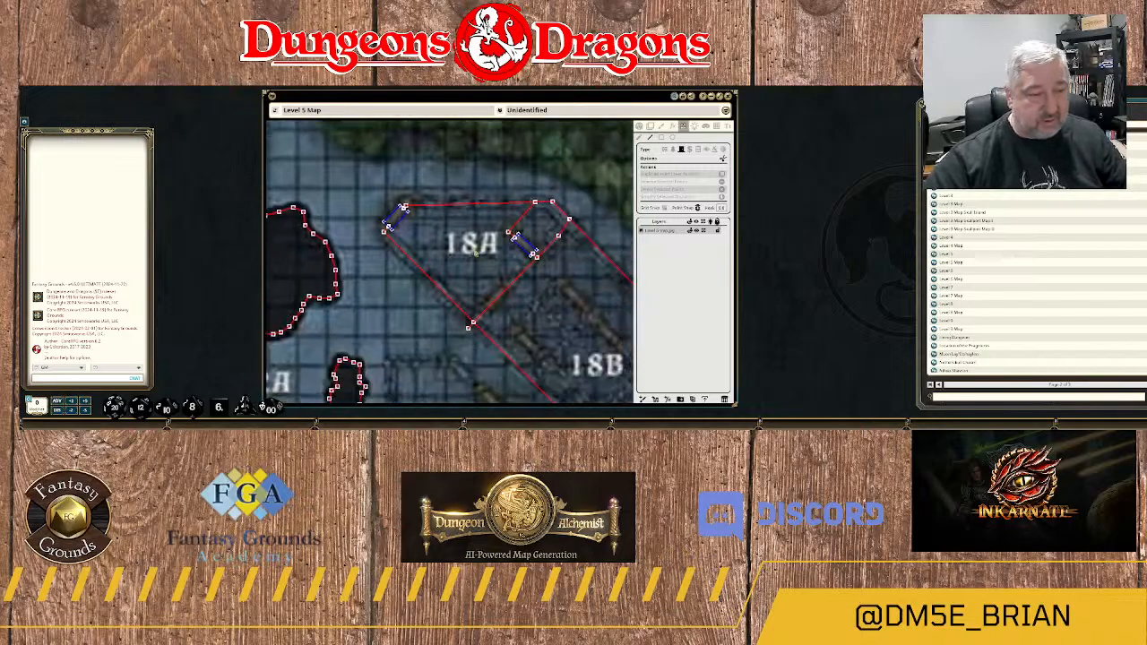
{"action": "scroll", "coordinate": [484, 287], "scroll_direction": "up", "scroll_amount": 6}
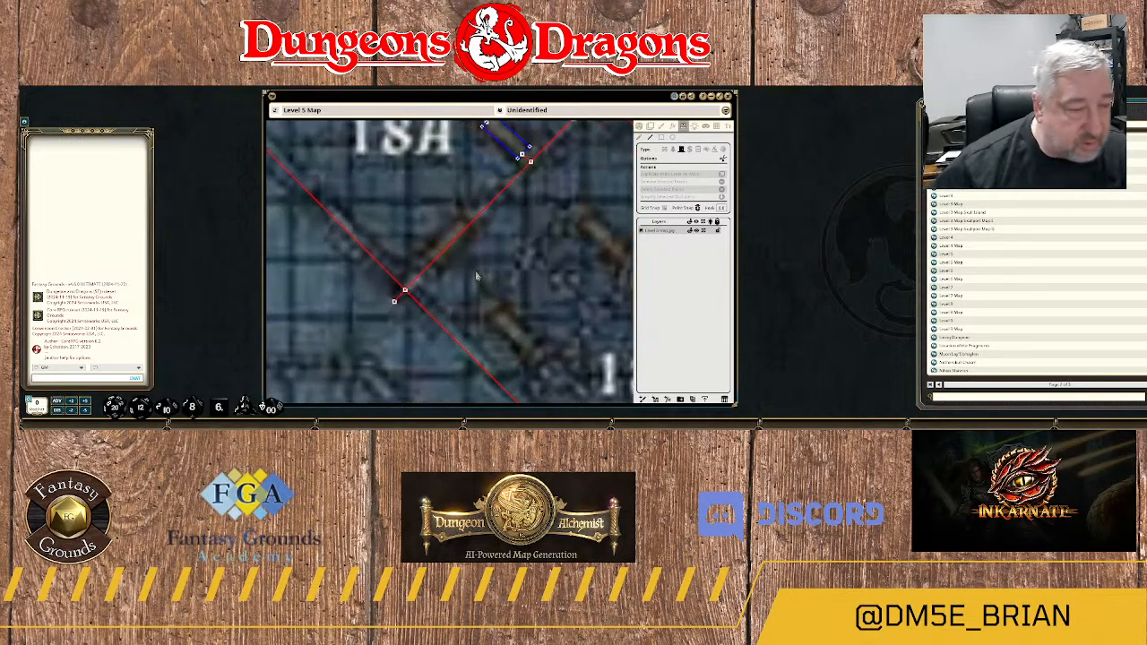
{"action": "left_click", "coordinate": [409, 246]}
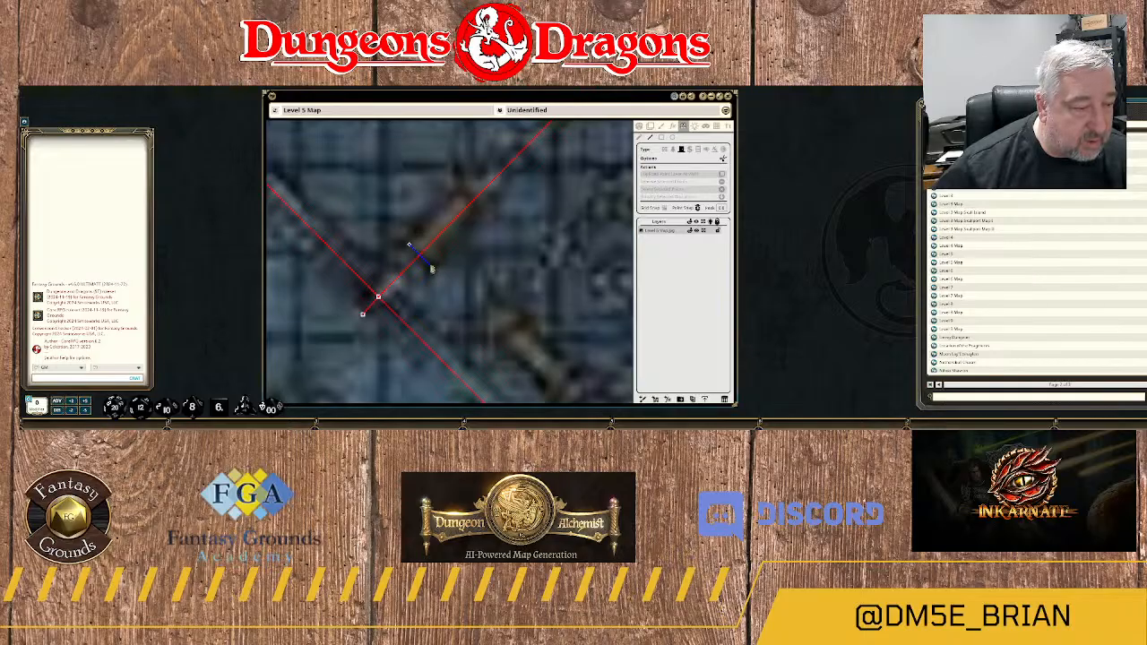
{"action": "left_click", "coordinate": [432, 267]}
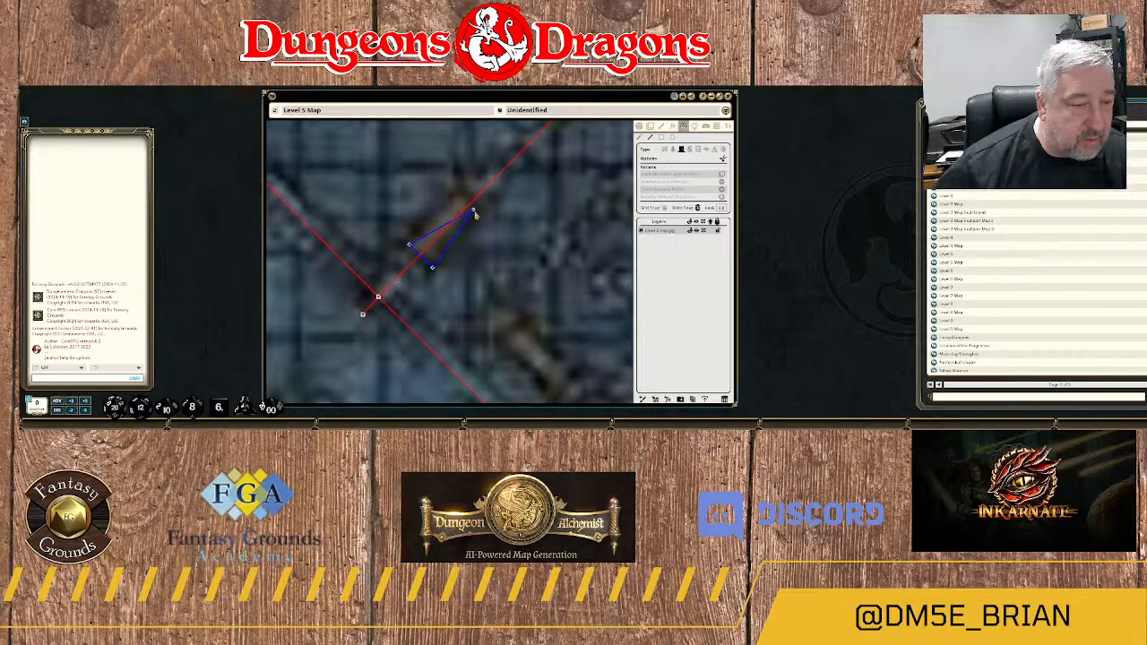
{"action": "left_click", "coordinate": [474, 212]}
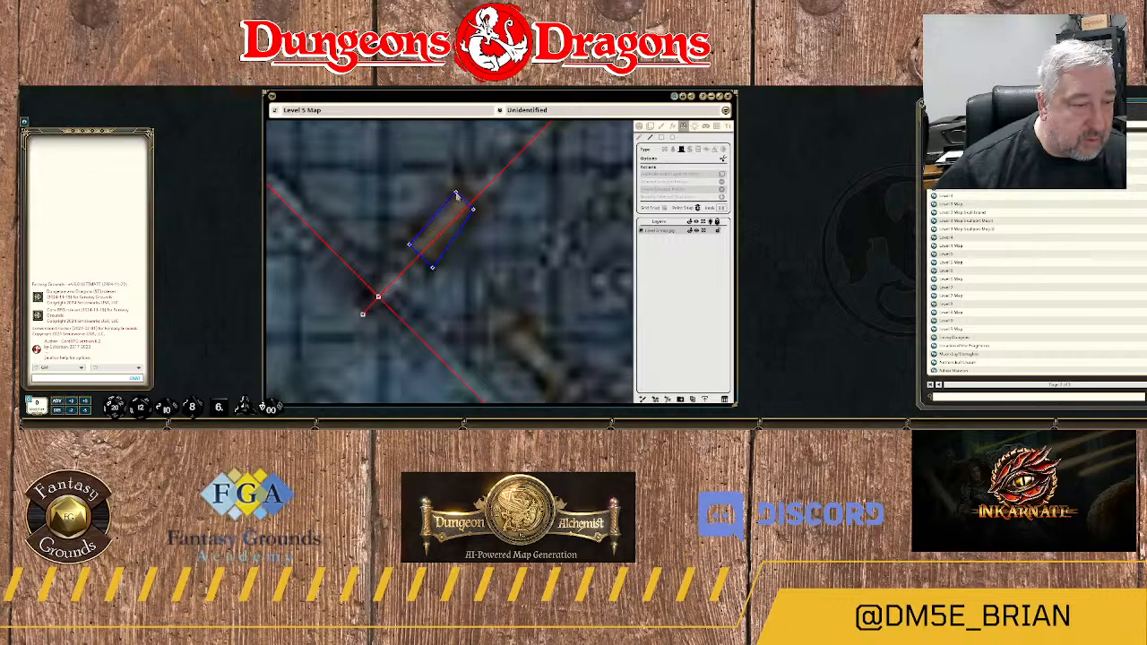
{"action": "left_click", "coordinate": [457, 194]}
Wall off the diagonal inner rectangle of room 18B, tracing a wall through its four corners.
{"action": "scroll", "coordinate": [523, 270], "scroll_direction": "down", "scroll_amount": 6}
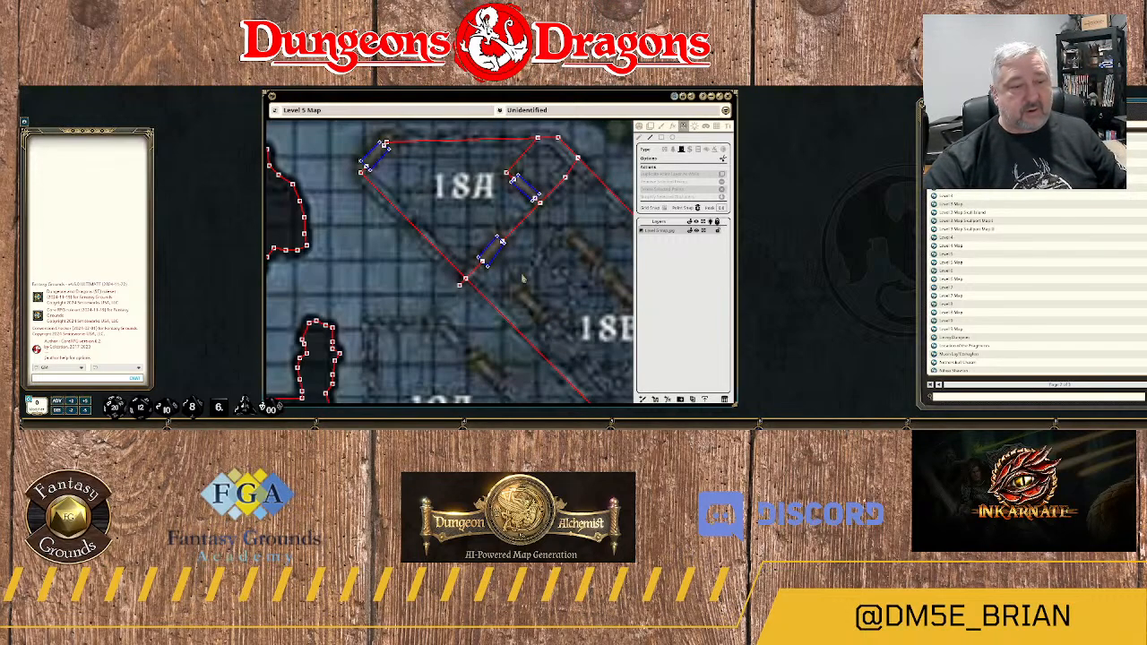
{"action": "scroll", "coordinate": [533, 294], "scroll_direction": "down", "scroll_amount": 2}
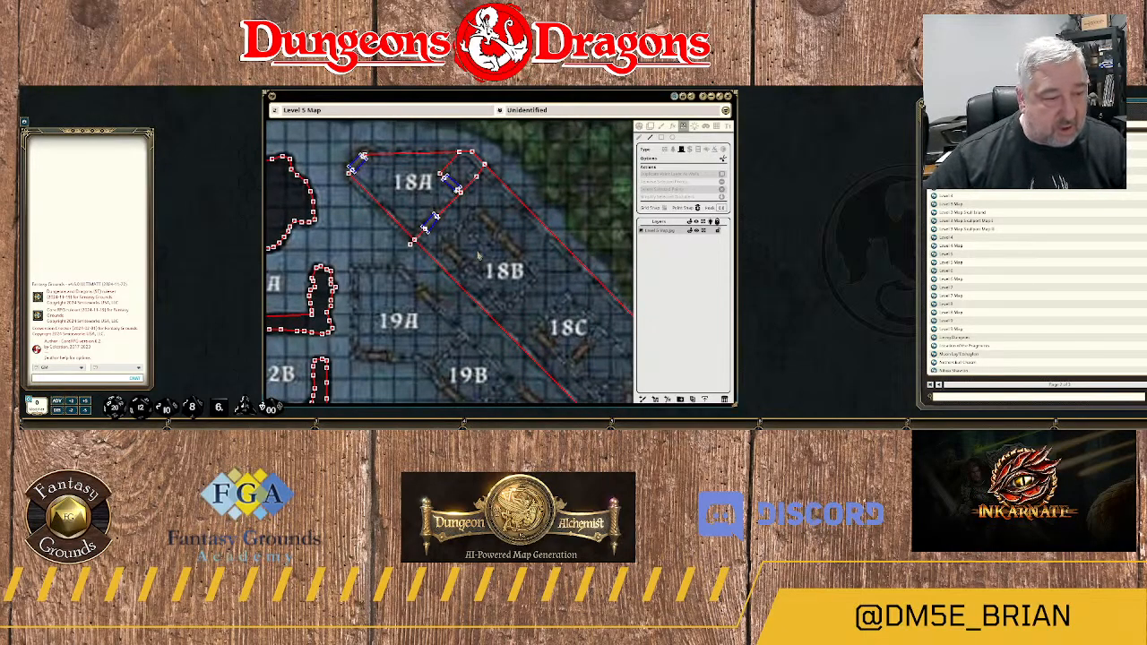
{"action": "scroll", "coordinate": [510, 282], "scroll_direction": "up", "scroll_amount": 3}
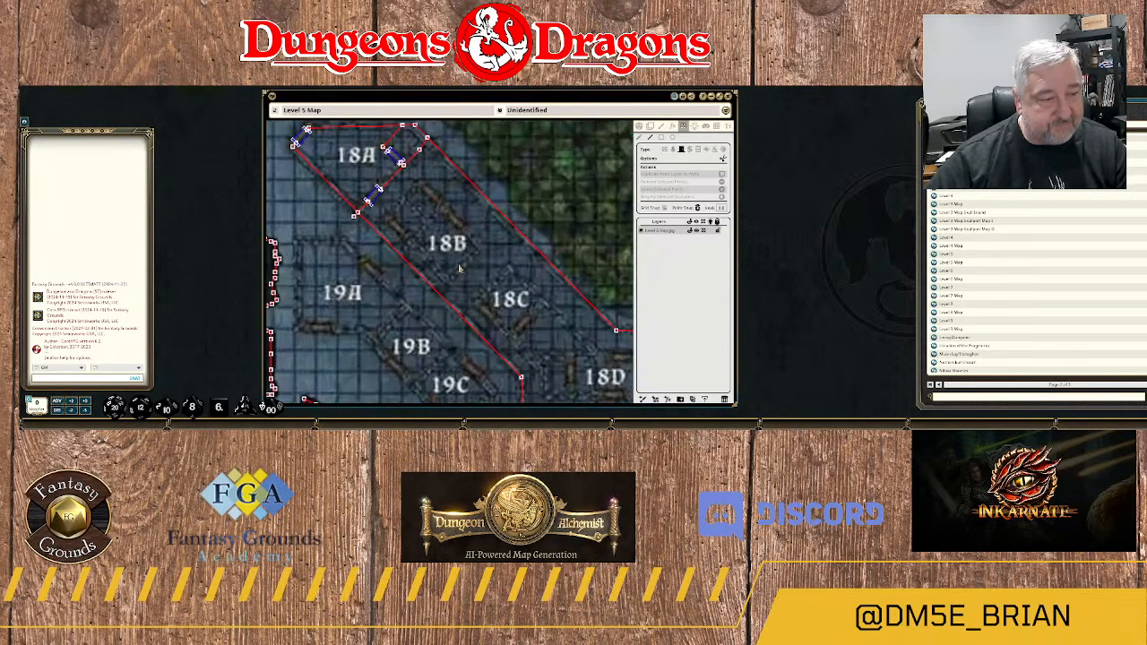
{"action": "scroll", "coordinate": [461, 269], "scroll_direction": "down", "scroll_amount": 1}
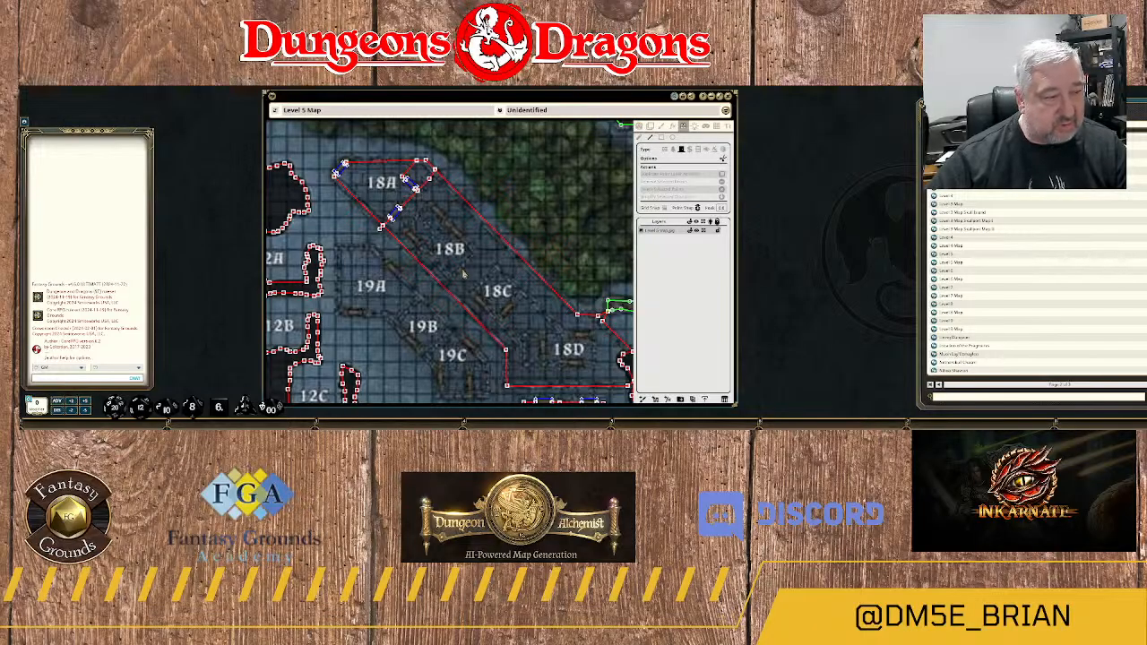
{"action": "left_click_drag", "start_coordinate": [503, 289], "coordinate": [496, 240]}
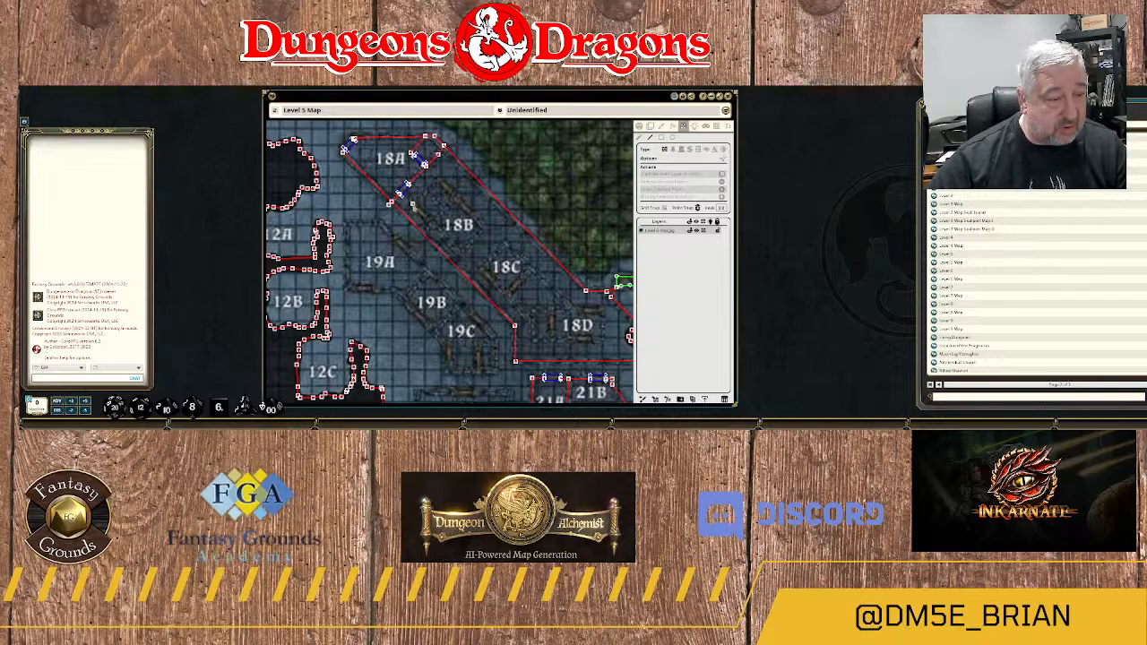
{"action": "left_click", "coordinate": [461, 254]}
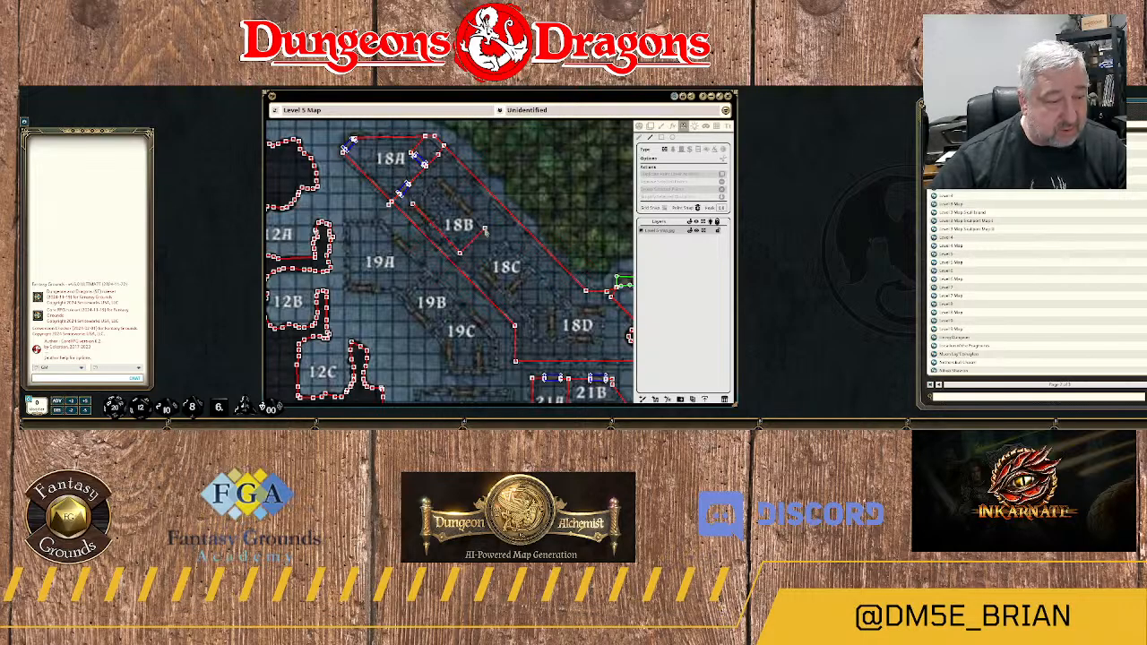
{"action": "left_click", "coordinate": [485, 228]}
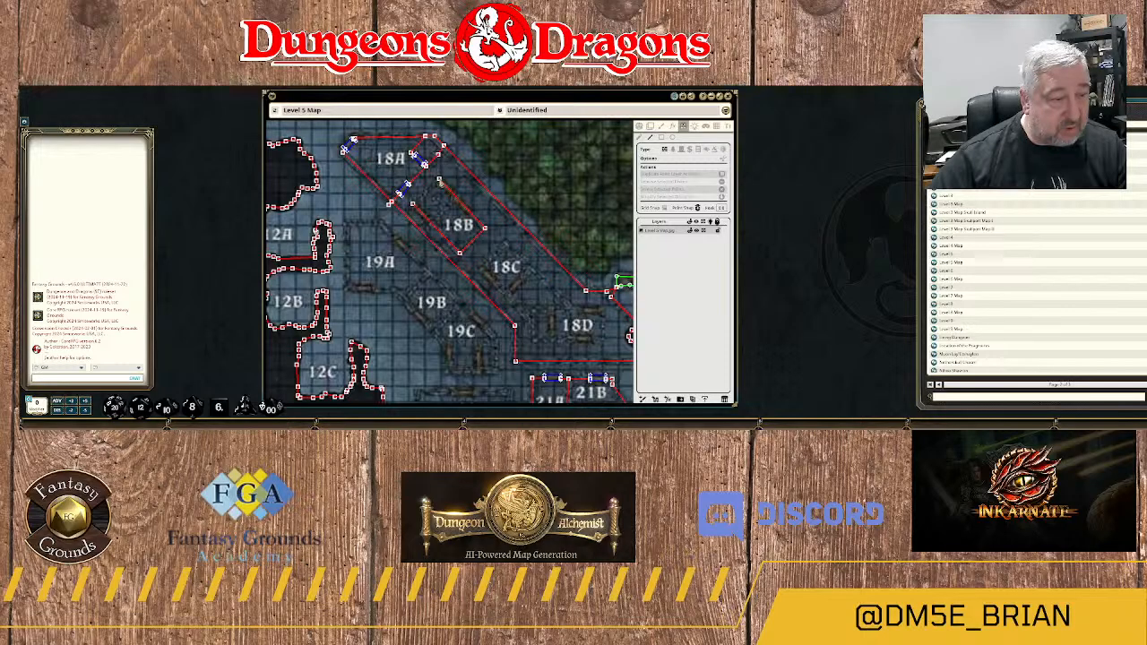
{"action": "left_click", "coordinate": [436, 183]}
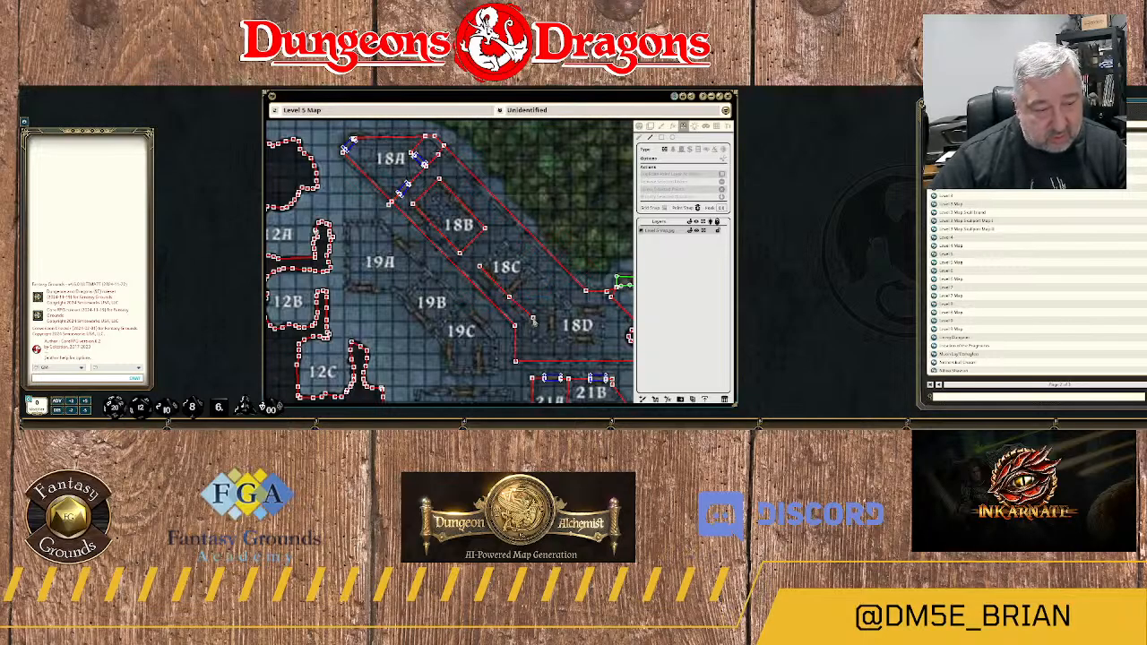
Continue the inner wall around room 18D's corners and up along the northeast side of 18C, closing at 18C's west corner.
{"action": "left_click", "coordinate": [533, 318]}
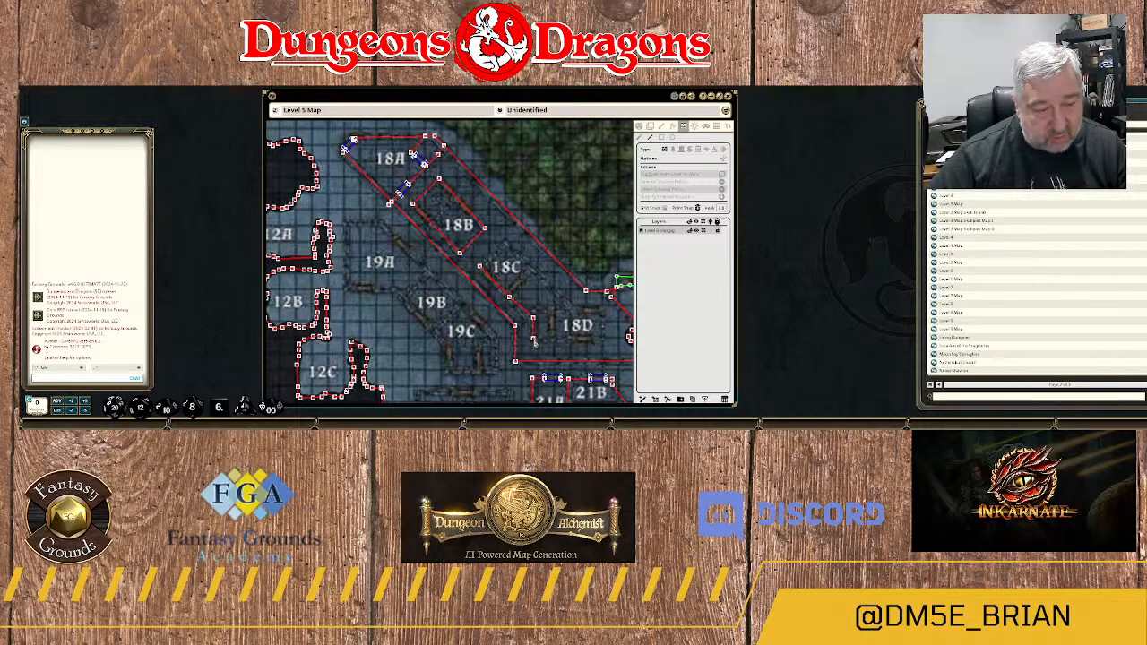
{"action": "left_click", "coordinate": [535, 340]}
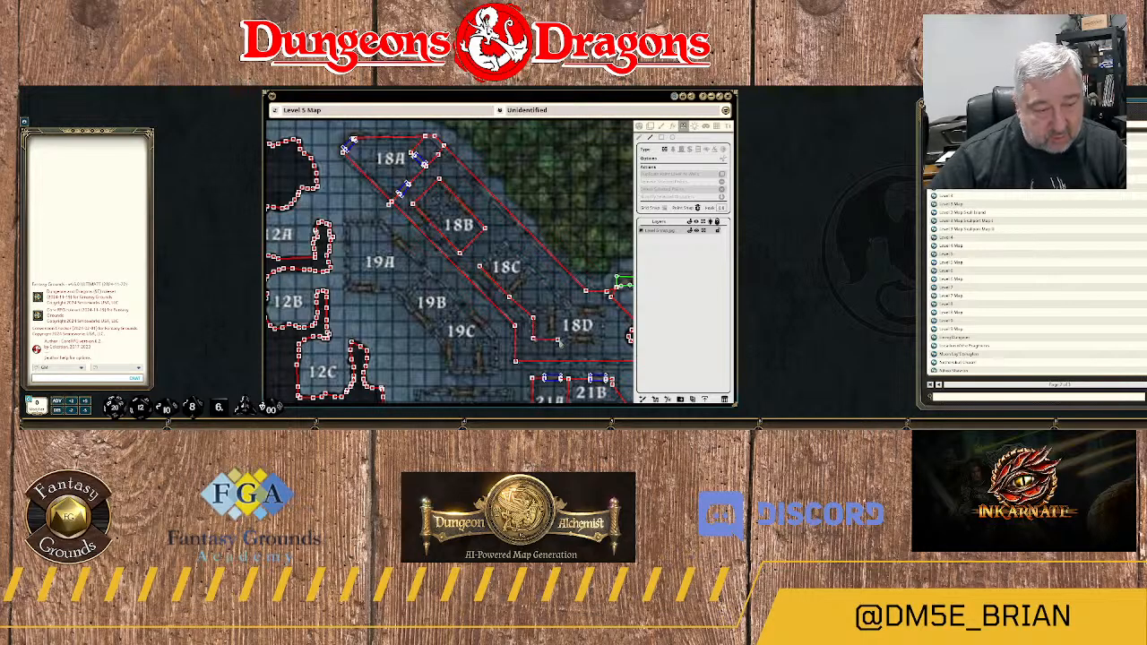
{"action": "left_click", "coordinate": [603, 340]}
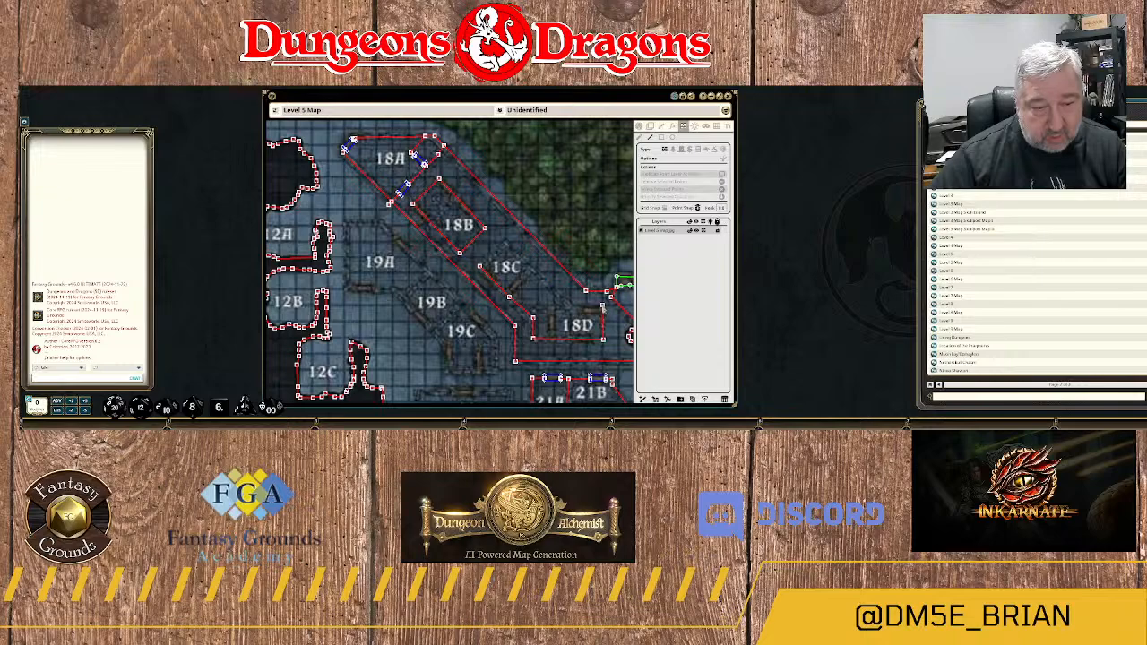
{"action": "left_click_drag", "start_coordinate": [603, 320], "coordinate": [540, 255]}
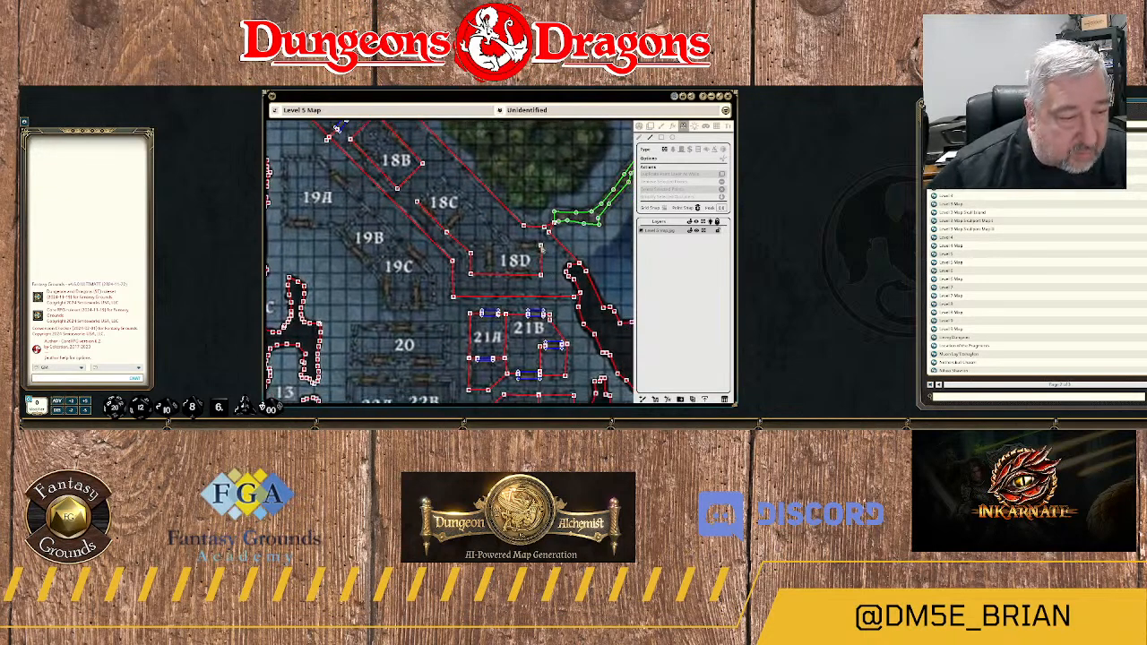
{"action": "left_click", "coordinate": [541, 244]}
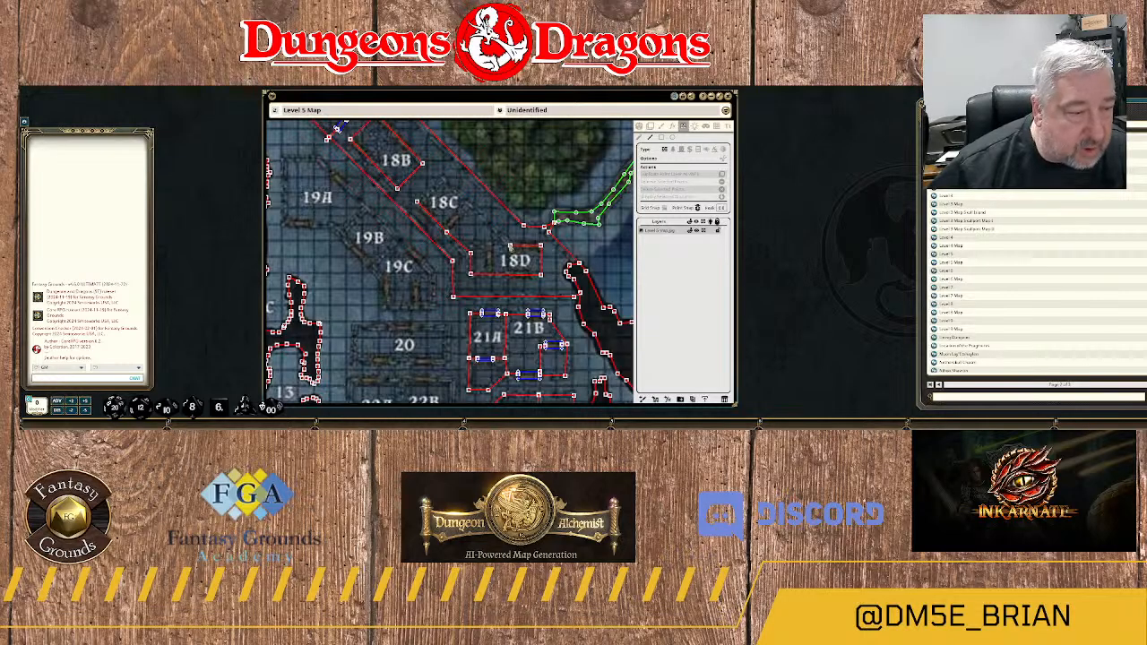
{"action": "left_click", "coordinate": [510, 244]}
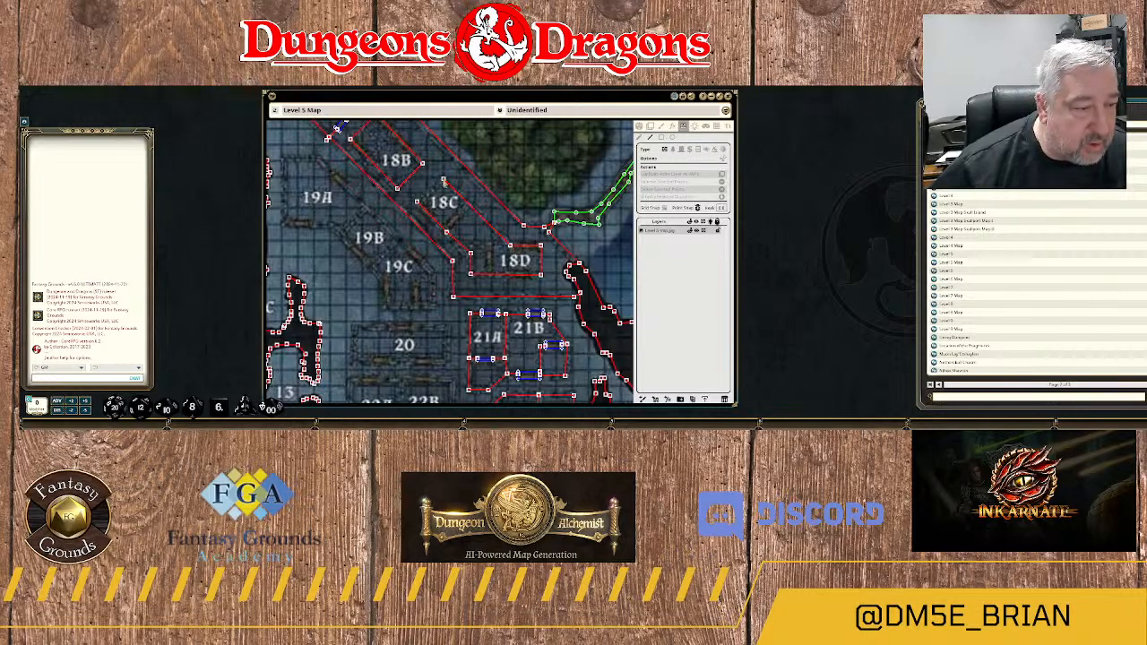
{"action": "left_click", "coordinate": [443, 181]}
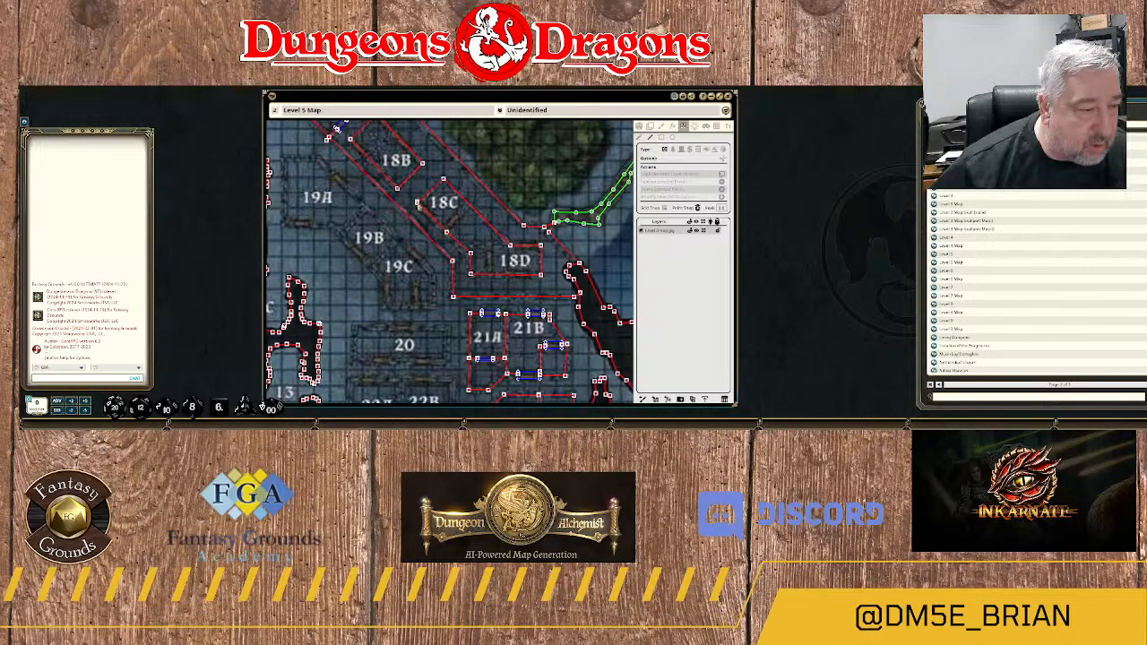
{"action": "scroll", "coordinate": [420, 206], "scroll_direction": "up", "scroll_amount": 3}
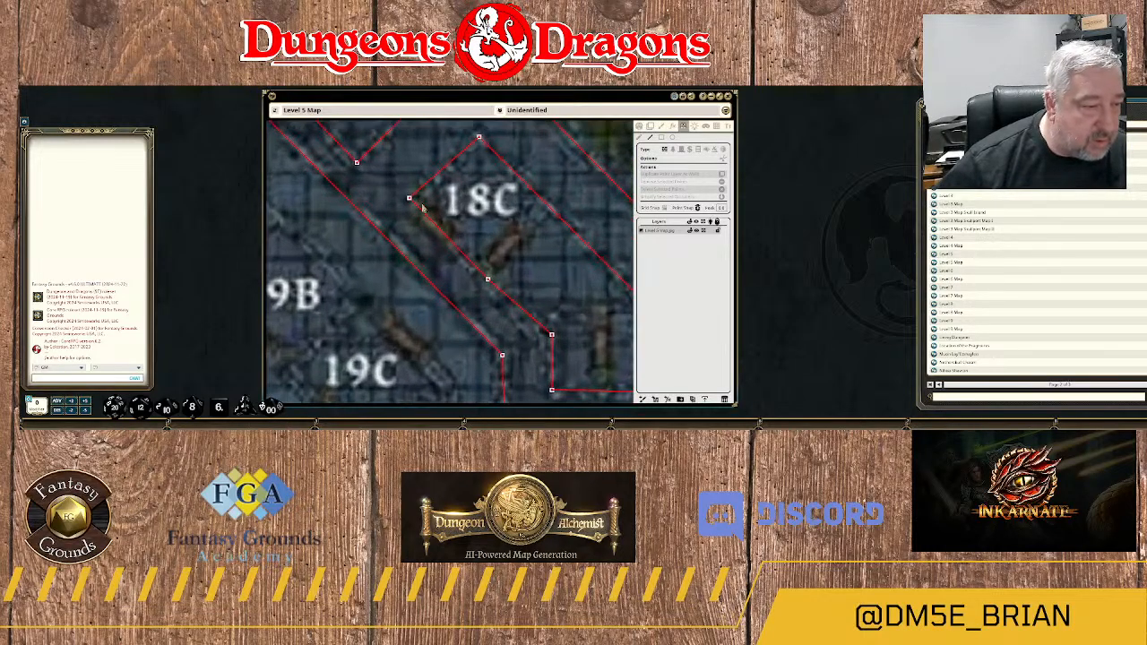
{"action": "scroll", "coordinate": [421, 206], "scroll_direction": "down", "scroll_amount": 3}
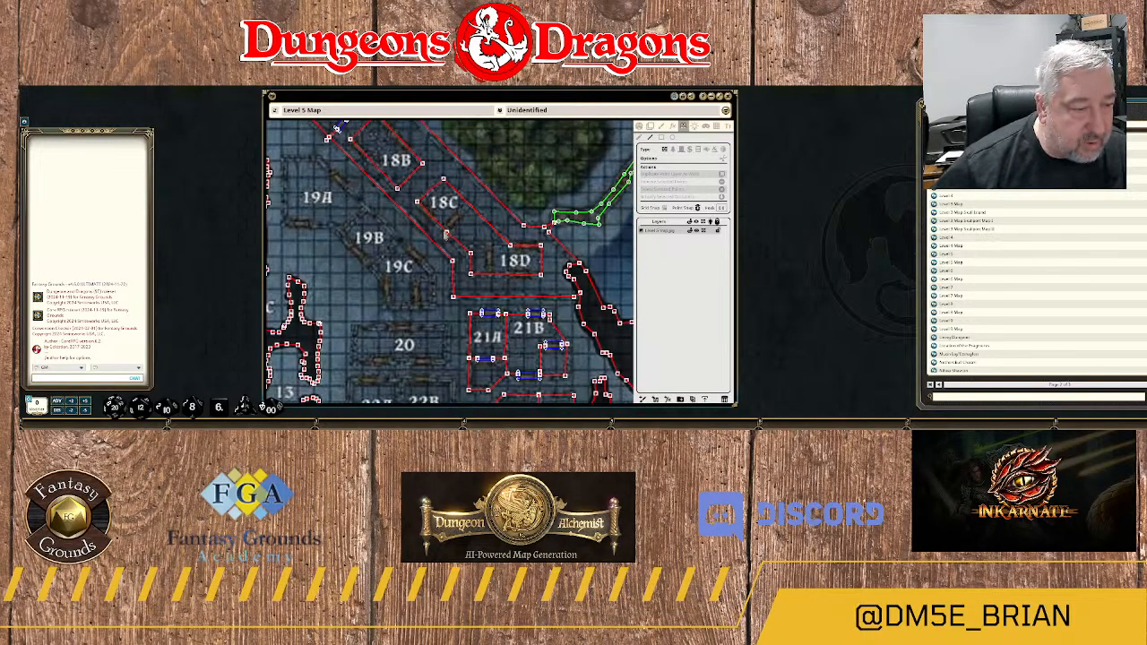
Add a dividing wall along the southeast side of room 18C and delete its overhanging southwest end point.
{"action": "left_click", "coordinate": [443, 231]}
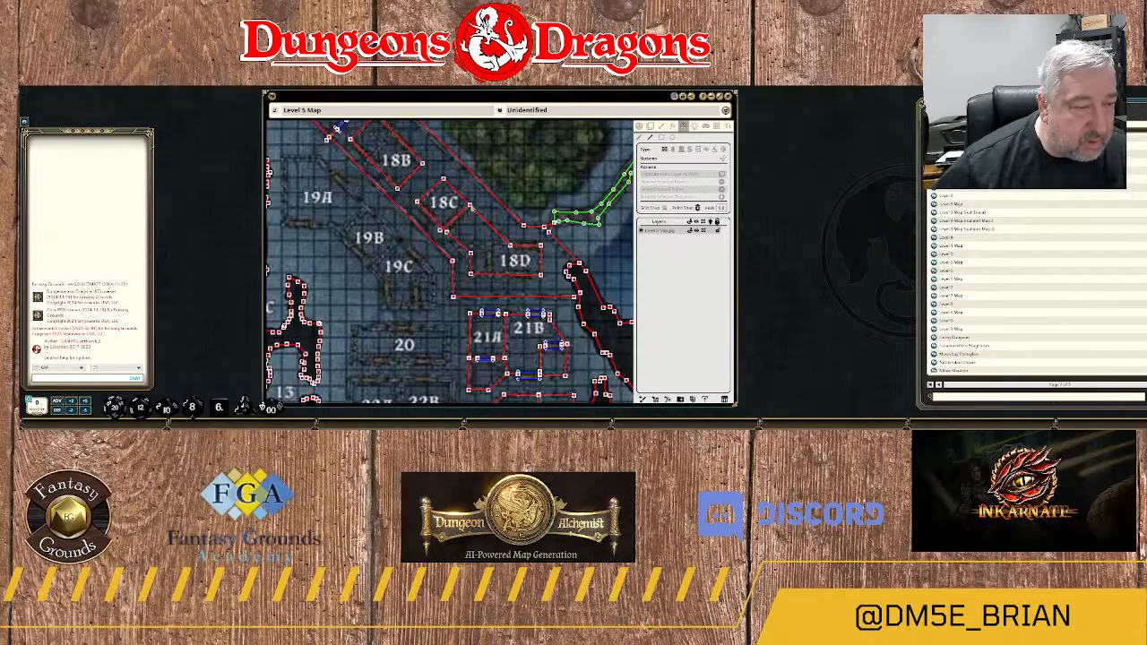
{"action": "double_click", "coordinate": [474, 201]}
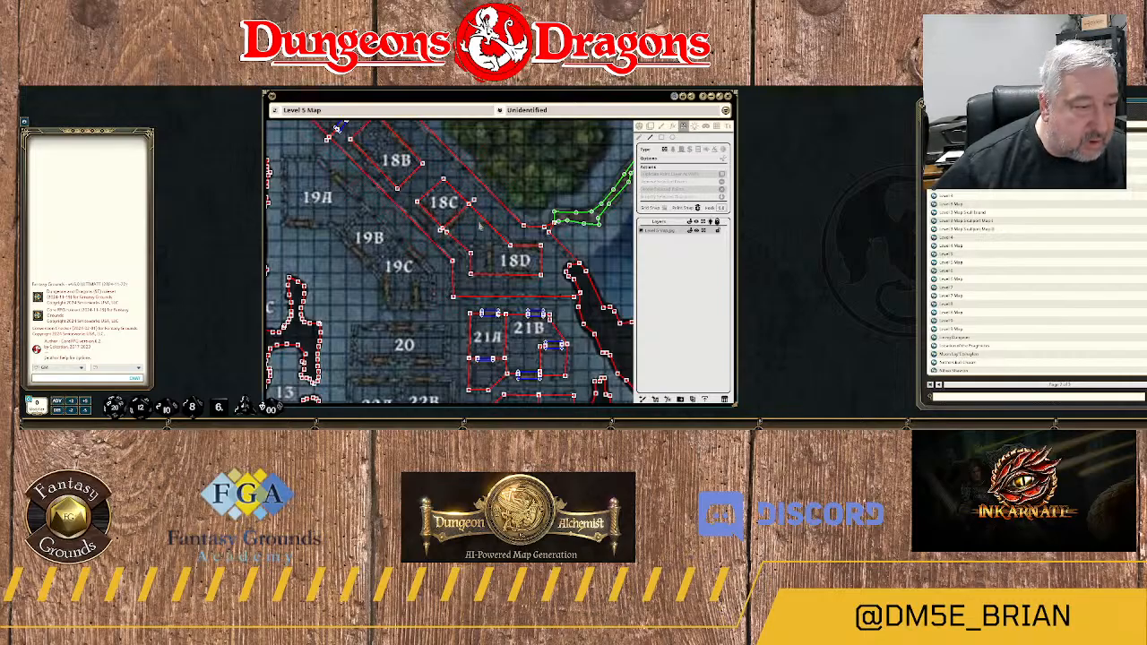
{"action": "left_click", "coordinate": [640, 137]}
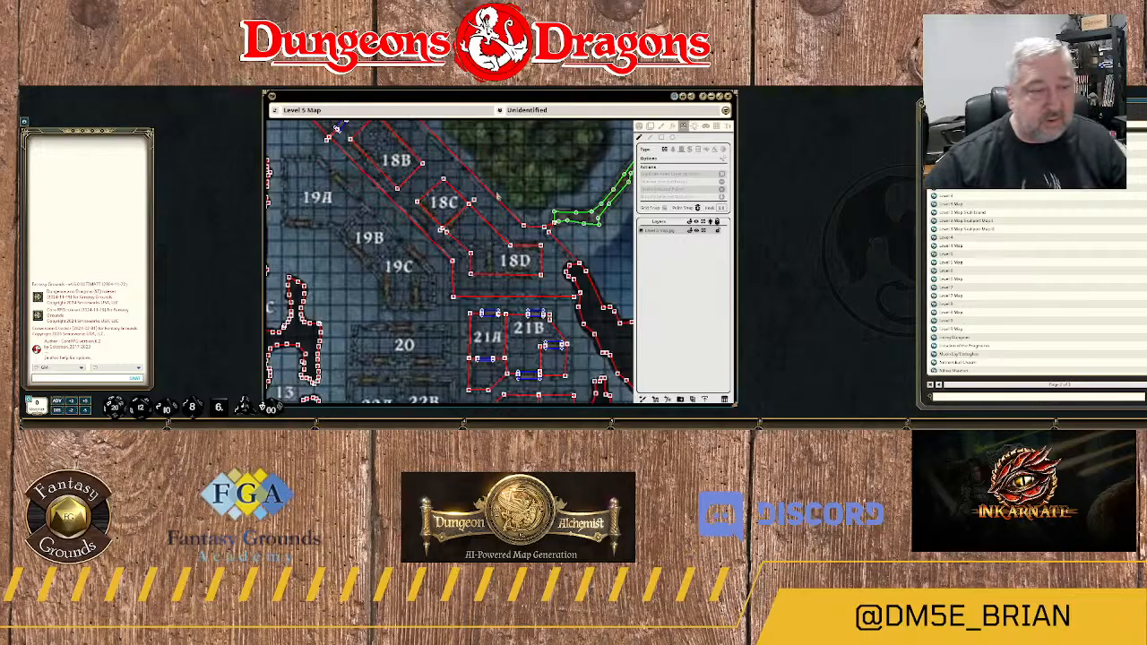
{"action": "scroll", "coordinate": [499, 196], "scroll_direction": "up", "scroll_amount": 3}
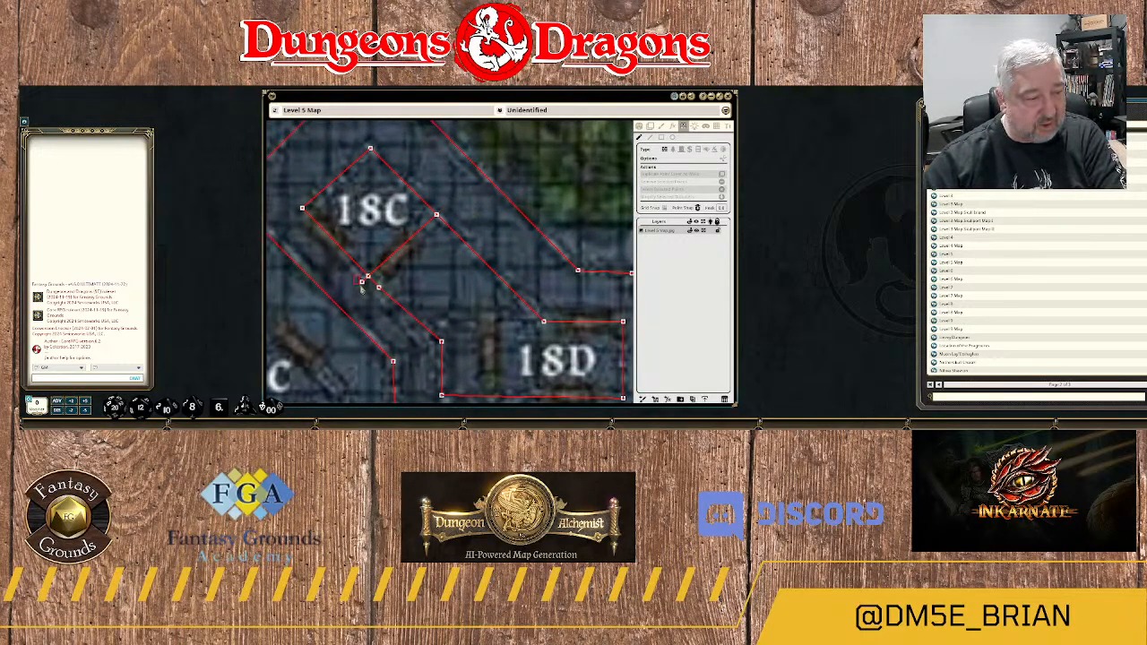
{"action": "left_click", "coordinate": [392, 307]}
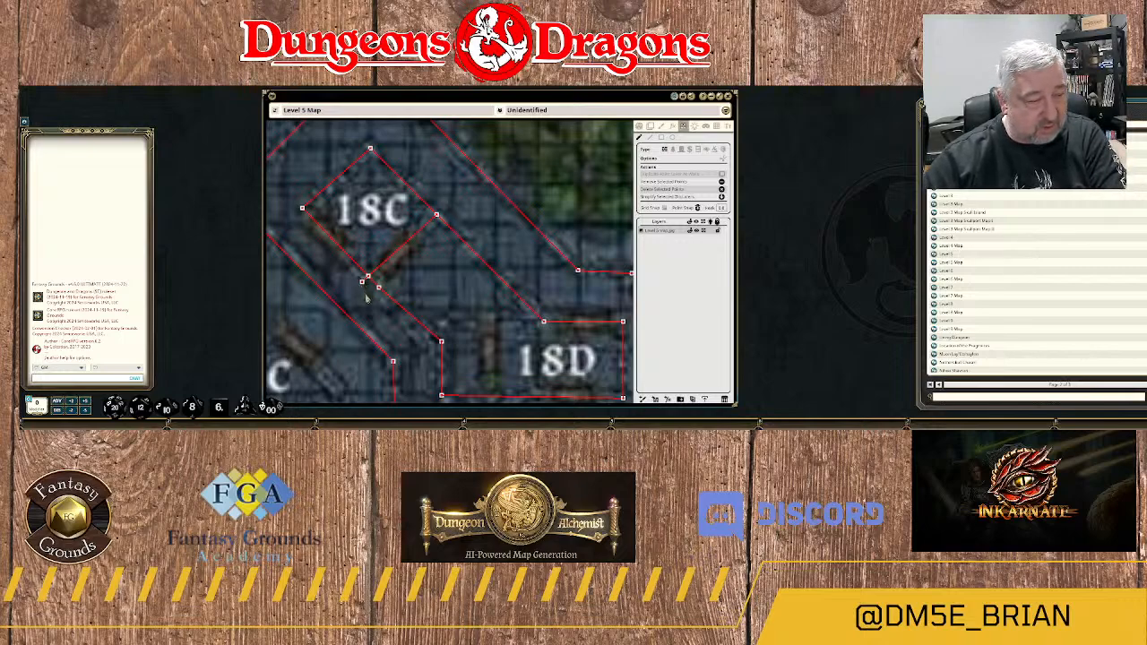
{"action": "scroll", "coordinate": [446, 269], "scroll_direction": "down", "scroll_amount": 2}
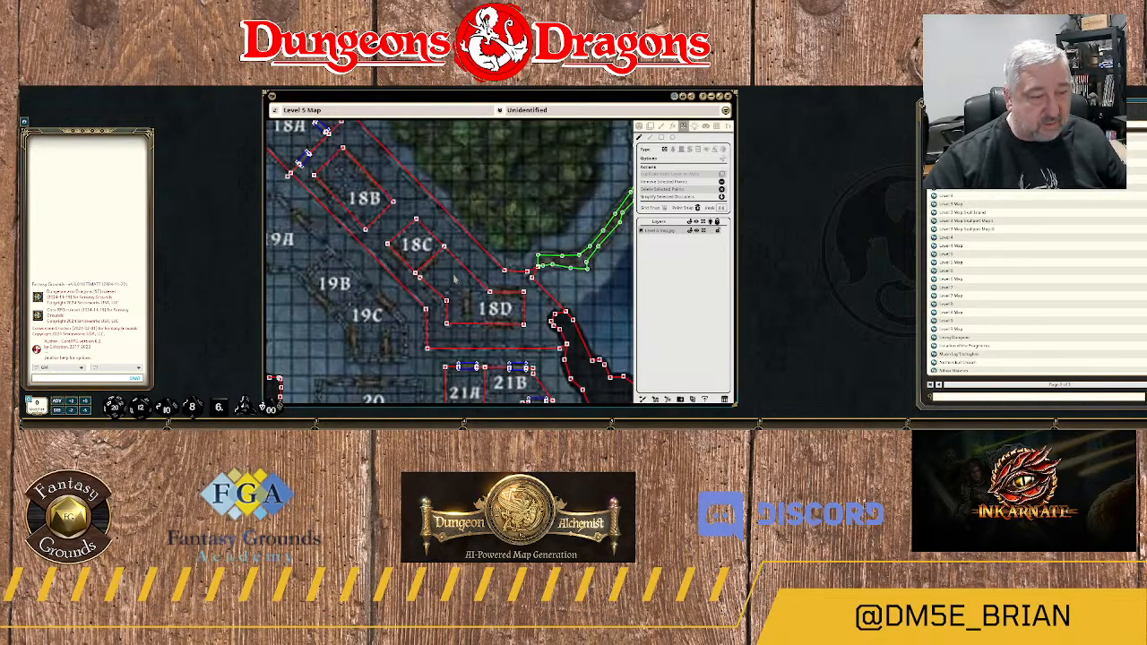
{"action": "scroll", "coordinate": [473, 296], "scroll_direction": "down", "scroll_amount": 2}
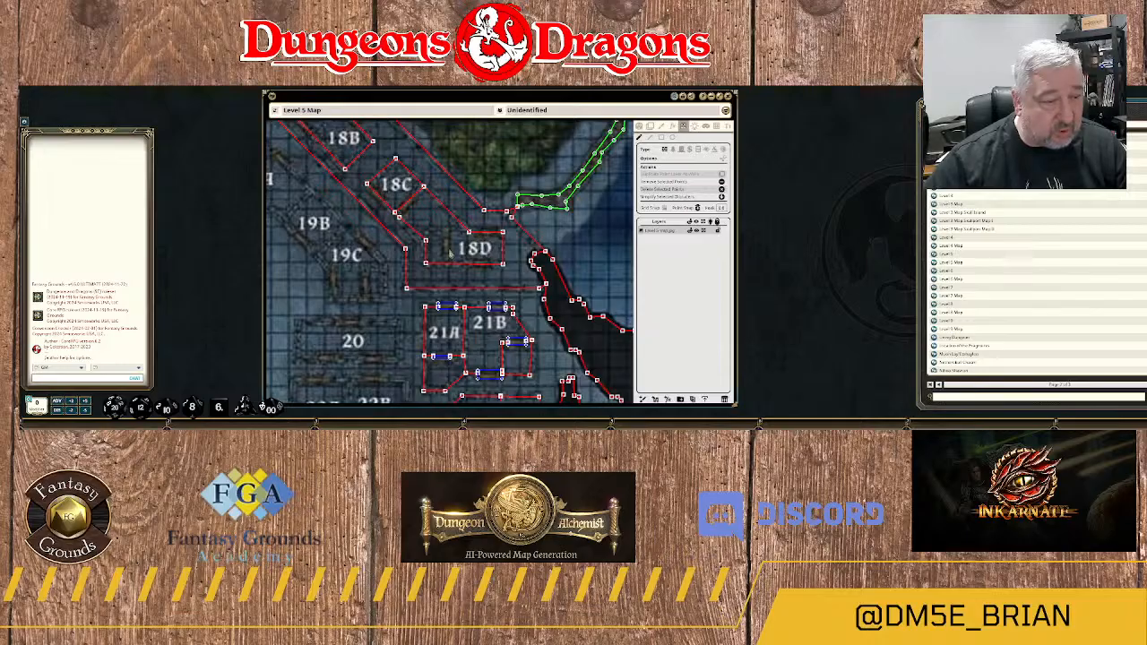
Wall off room 18D's north side and the dividing line west of its label, deleting the overhanging north and west end points.
{"action": "left_click", "coordinate": [650, 139]}
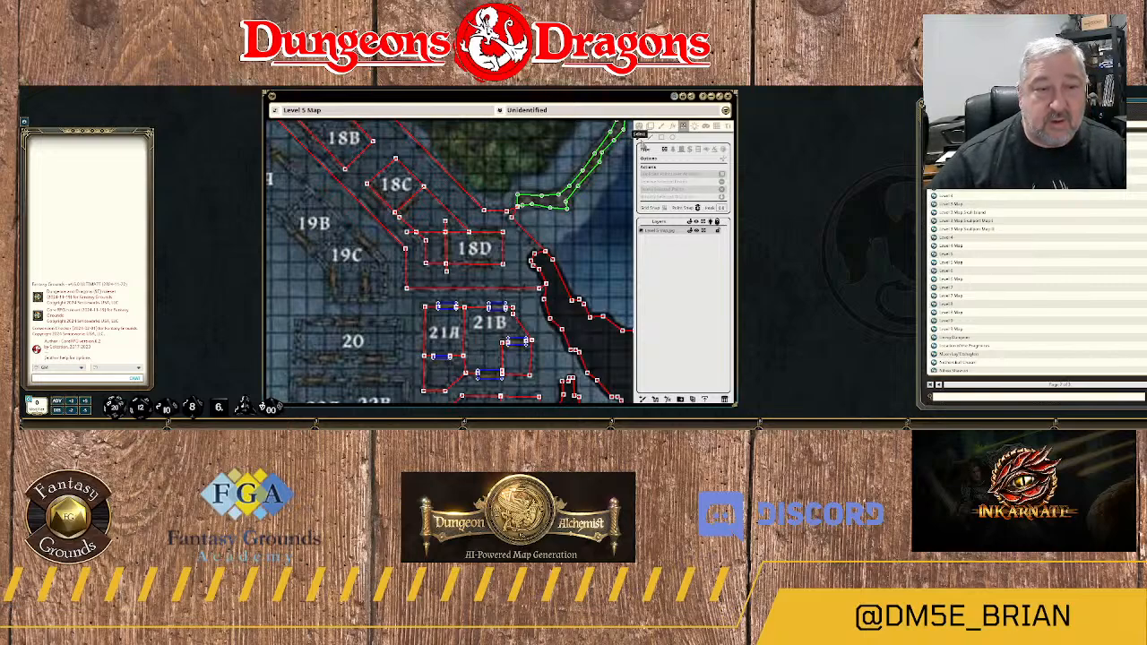
{"action": "scroll", "coordinate": [459, 220], "scroll_direction": "up", "scroll_amount": 4}
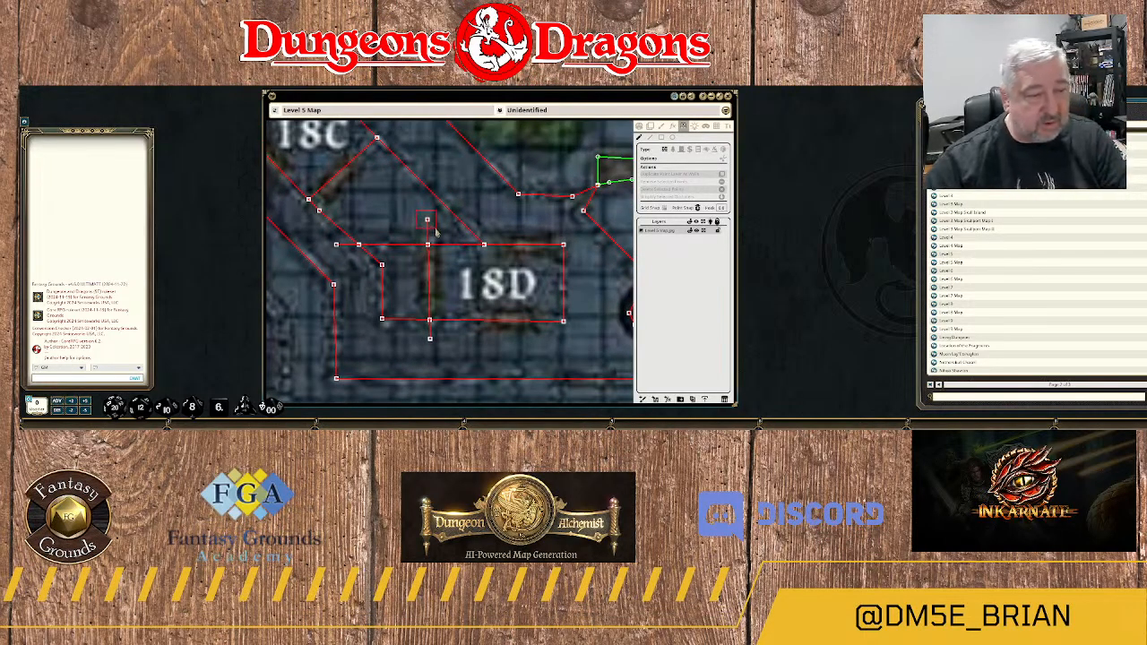
{"action": "key", "text": "Delete"}
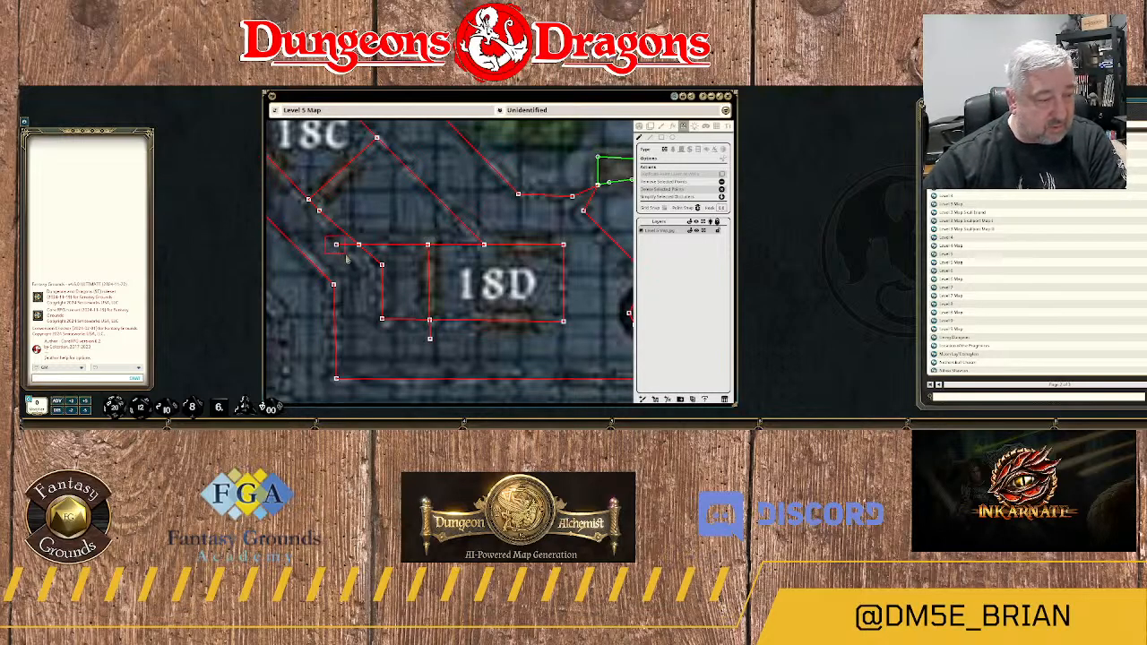
{"action": "key", "text": "Delete"}
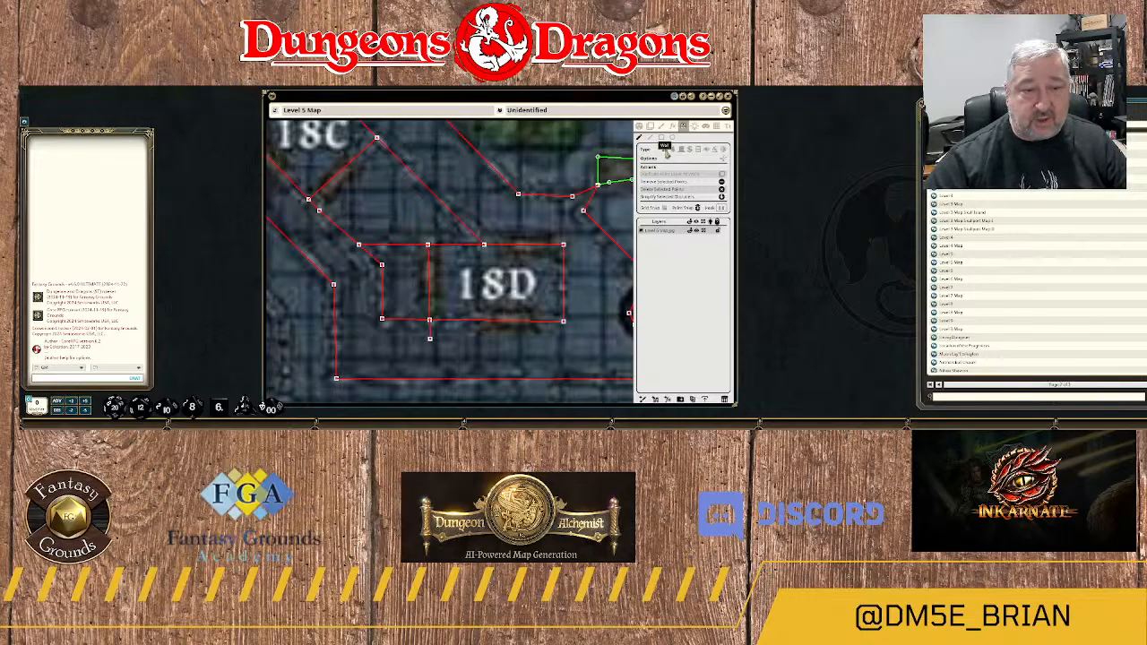
Draw a narrow rectangular door over the doorway in the dividing wall west of the 18D label.
{"action": "left_click", "coordinate": [681, 150]}
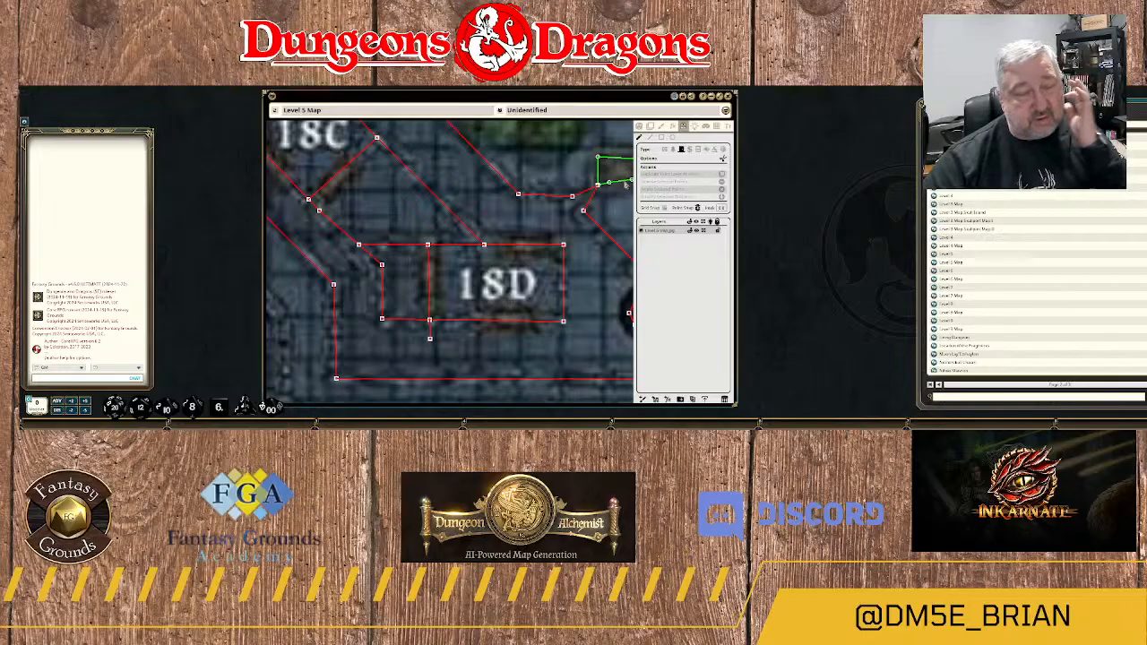
{"action": "left_click", "coordinate": [427, 261]}
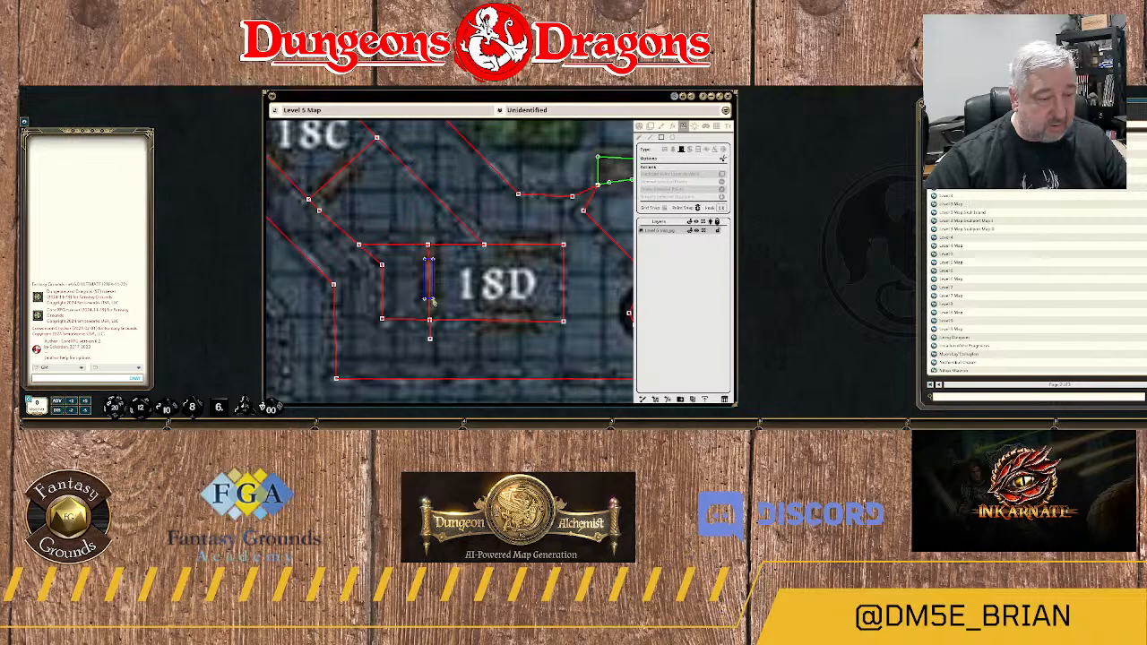
{"action": "left_click", "coordinate": [432, 303]}
{"action": "scroll", "coordinate": [466, 312], "scroll_direction": "down", "scroll_amount": 2}
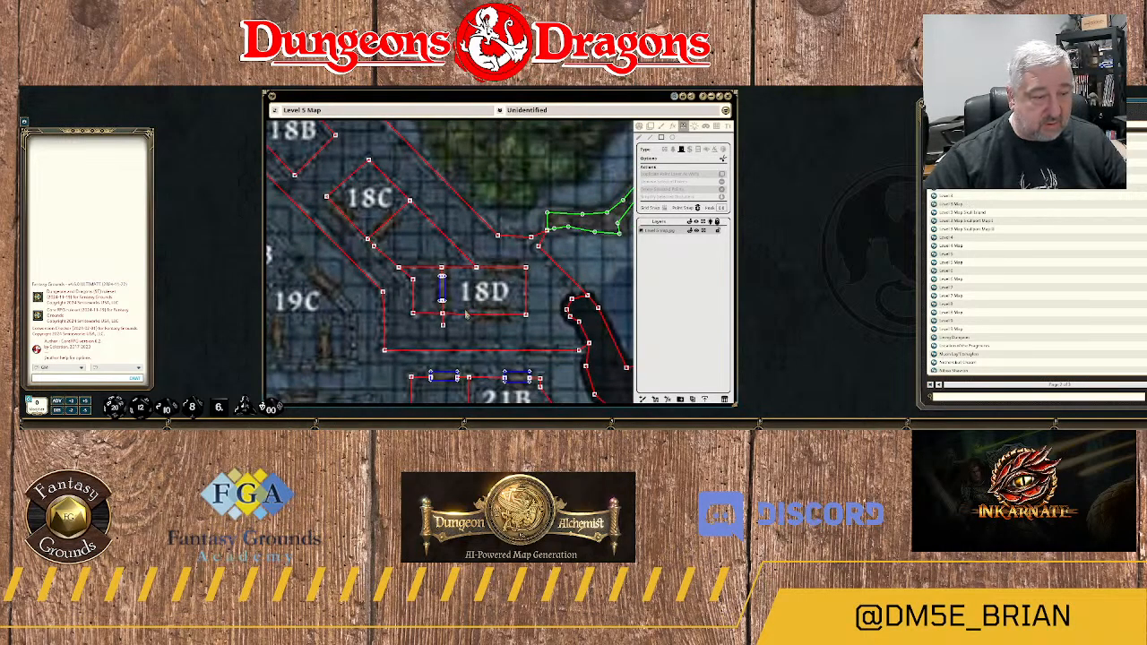
Draw a rectangular door over the doorway in 18D's south wall and delete the dividing wall's end point overhanging that wall.
{"action": "left_click", "coordinate": [483, 313]}
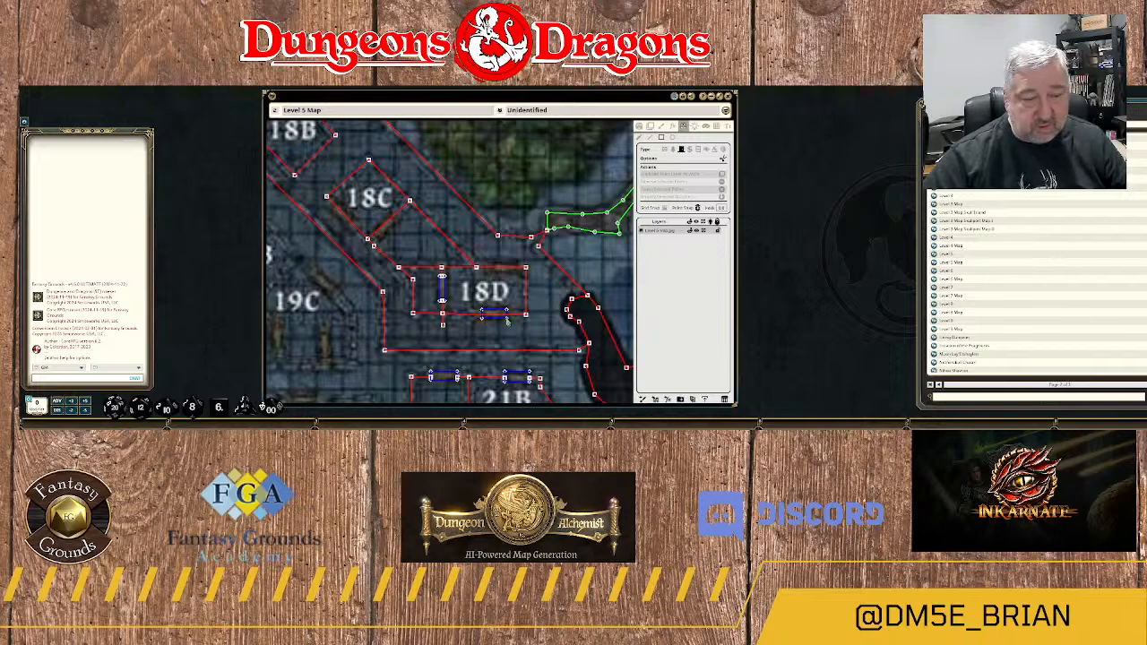
{"action": "left_click", "coordinate": [507, 321]}
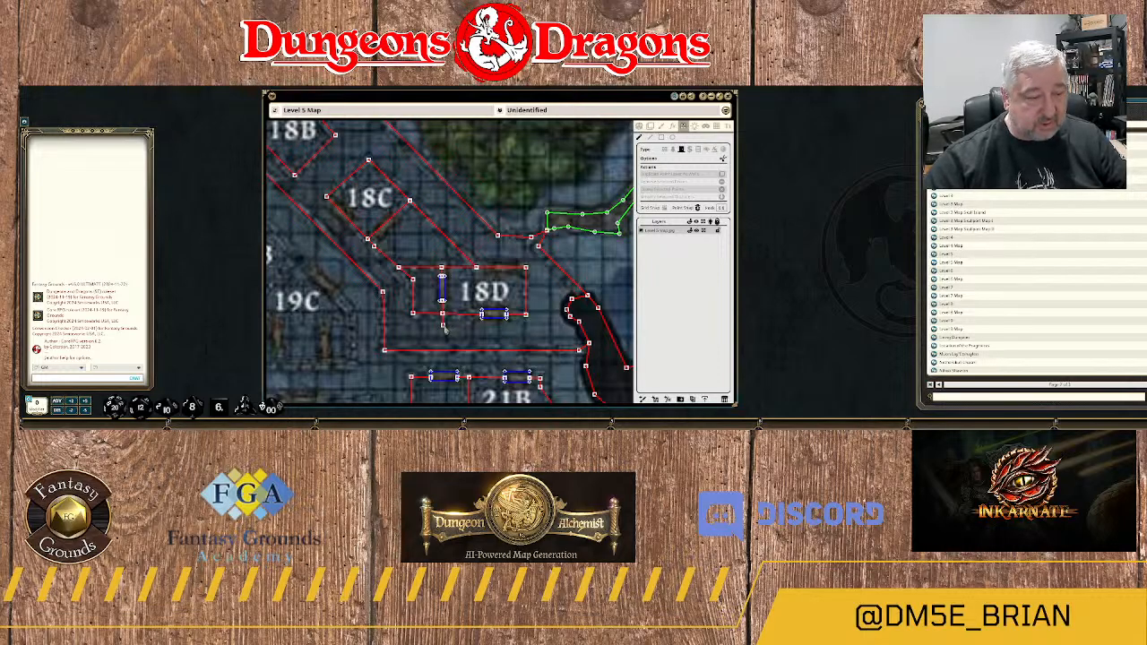
{"action": "left_click", "coordinate": [491, 321]}
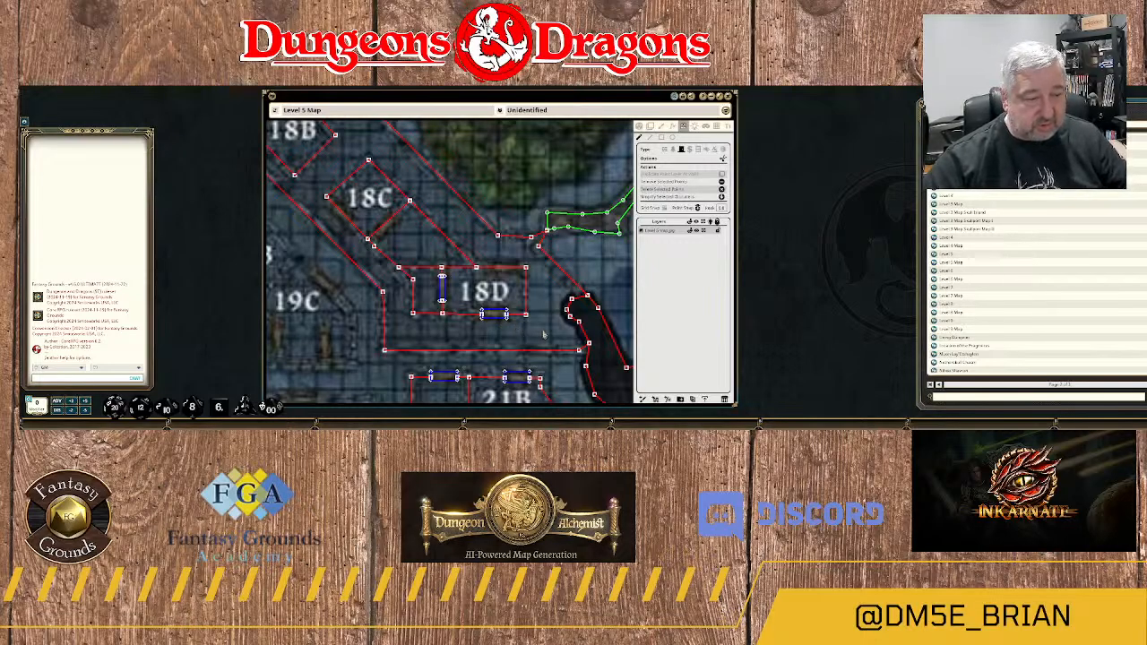
Try to draw a four-cornered door over the diagonal doorway in room 18C's southeast wall.
{"action": "scroll", "coordinate": [546, 324], "scroll_direction": "down", "scroll_amount": 1}
{"action": "scroll", "coordinate": [545, 324], "scroll_direction": "down", "scroll_amount": 1}
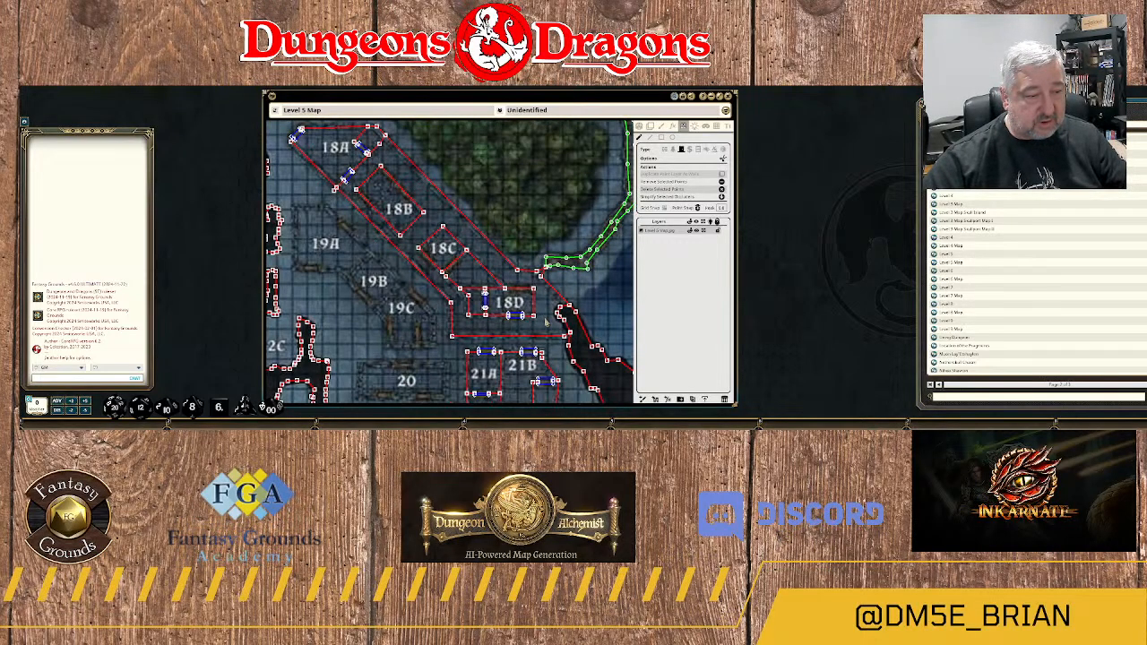
{"action": "scroll", "coordinate": [546, 324], "scroll_direction": "up", "scroll_amount": 1}
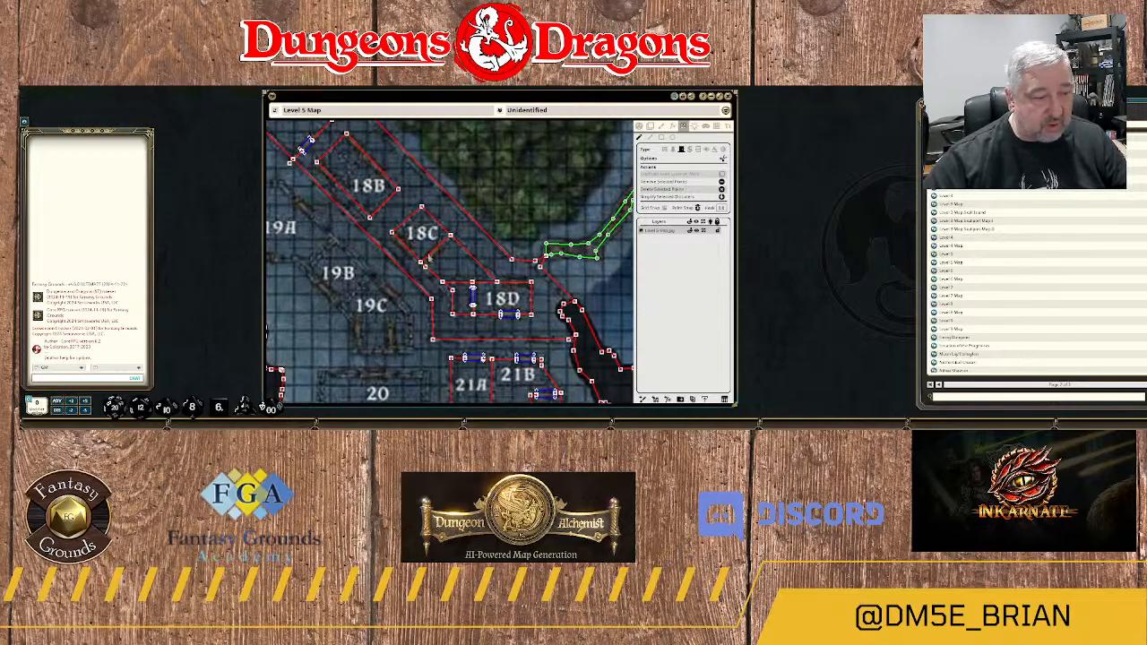
{"action": "left_click", "coordinate": [651, 138]}
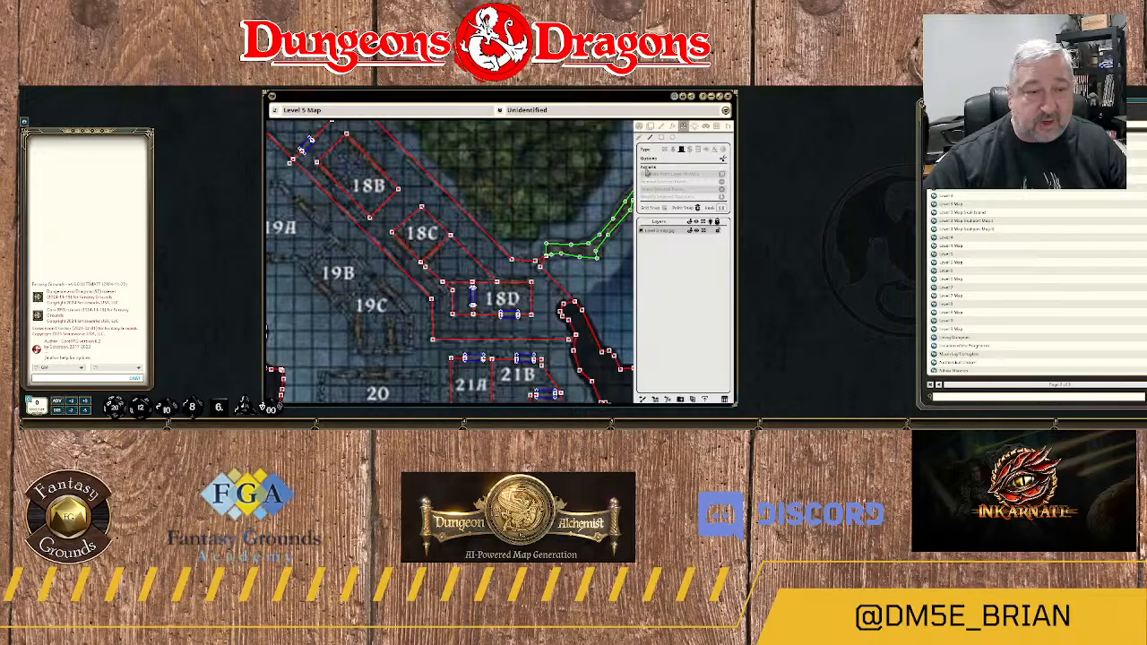
{"action": "scroll", "coordinate": [439, 267], "scroll_direction": "up", "scroll_amount": 3}
{"action": "scroll", "coordinate": [427, 266], "scroll_direction": "up", "scroll_amount": 1}
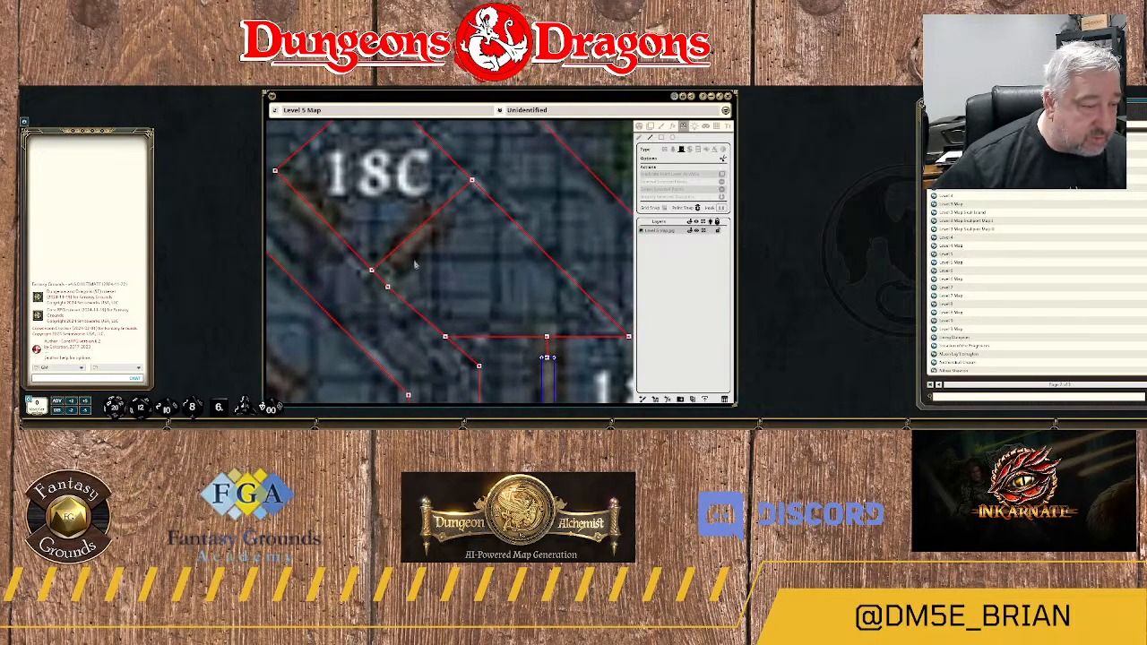
{"action": "left_click", "coordinate": [383, 251]}
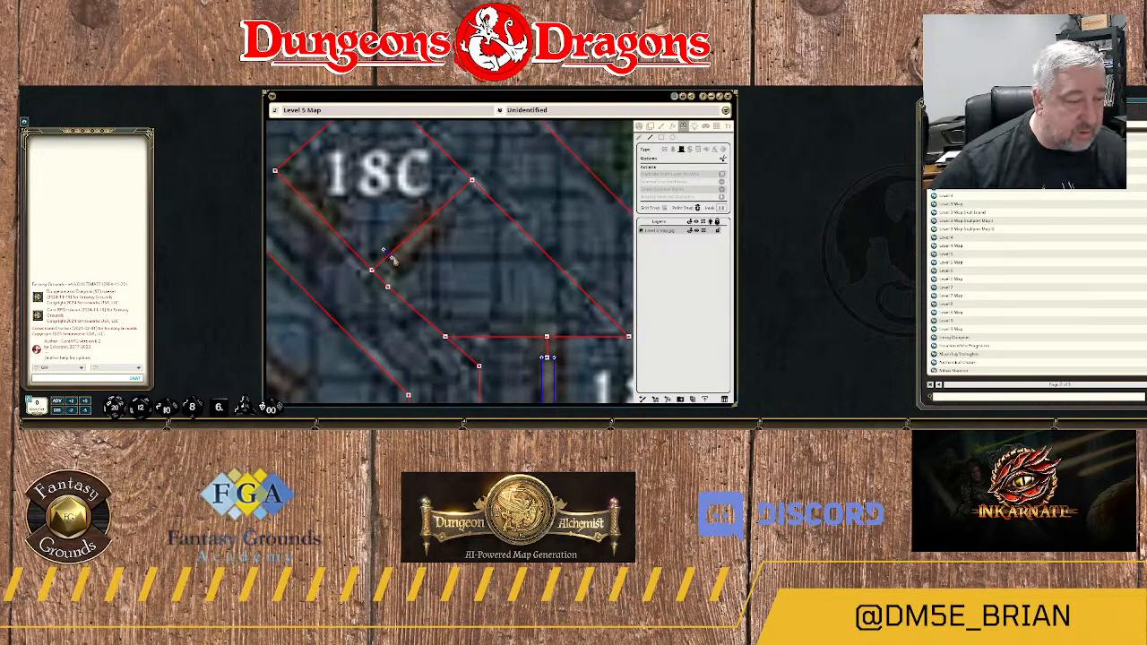
{"action": "left_click", "coordinate": [401, 268]}
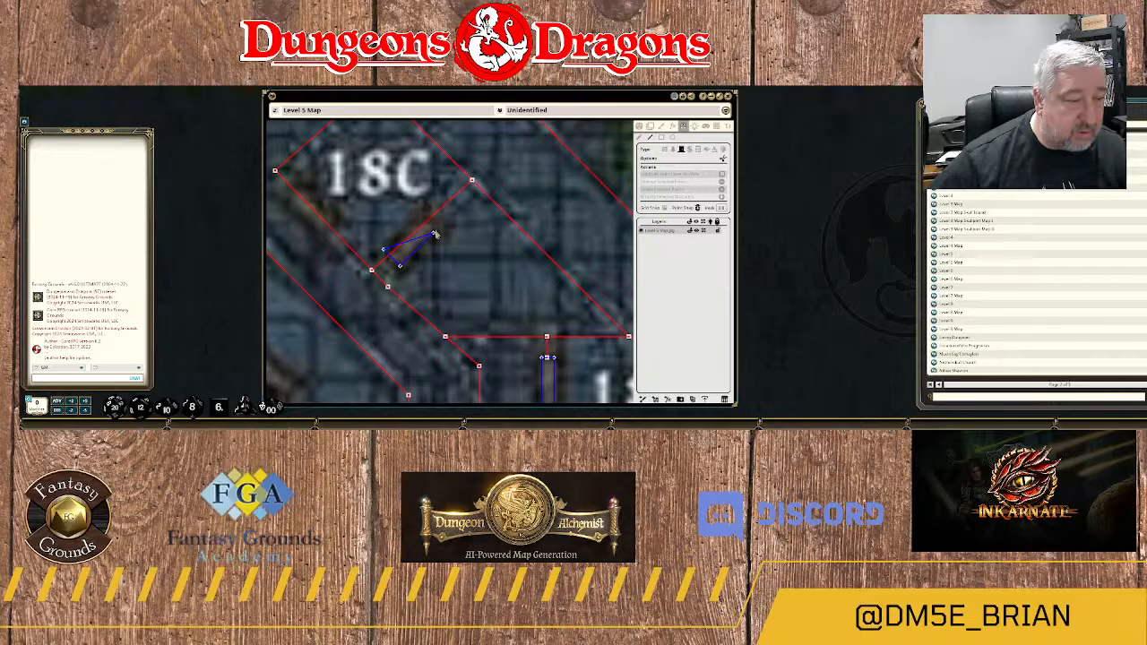
{"action": "left_click", "coordinate": [437, 226]}
{"action": "double_click", "coordinate": [406, 238]}
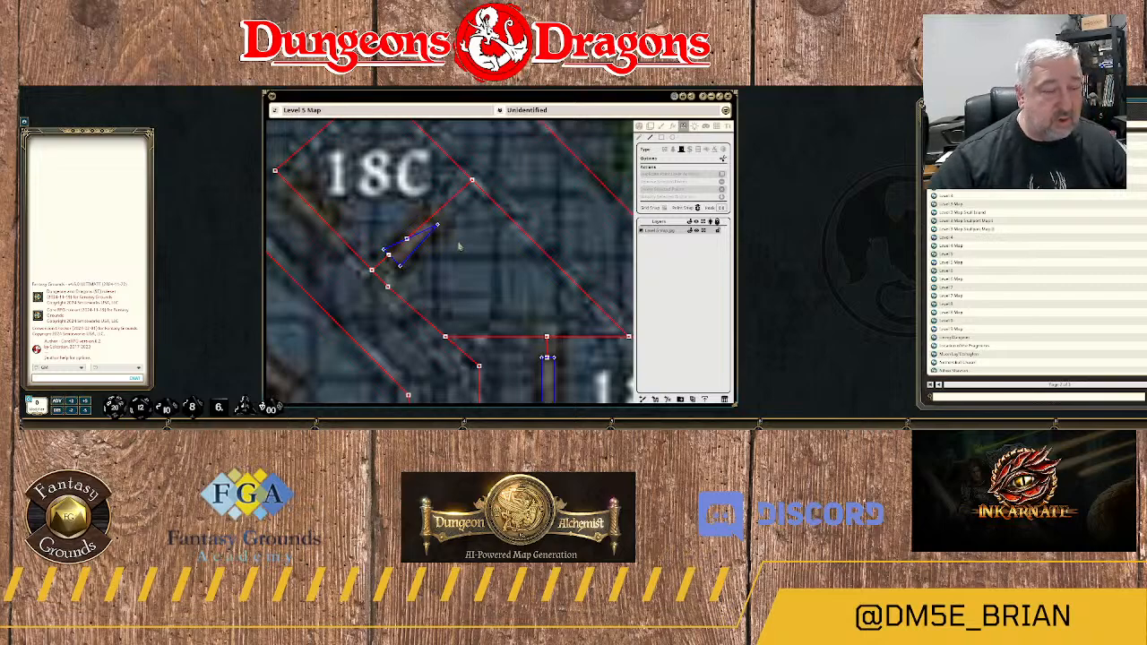
{"action": "key", "text": "ctrl+z"}
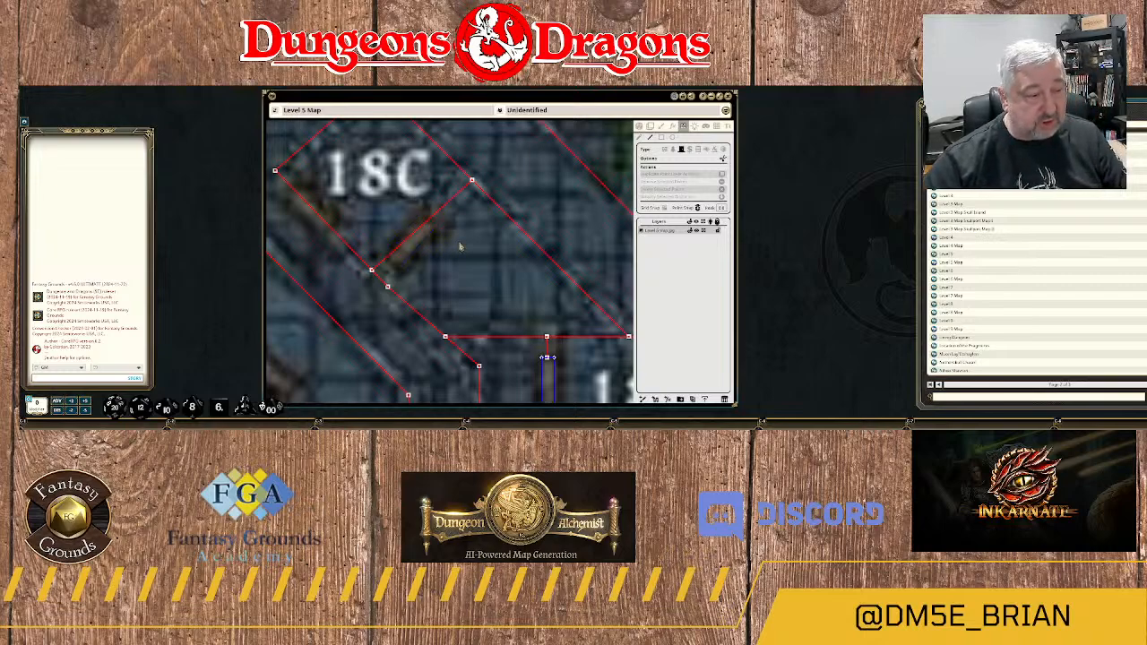
Draw a four-cornered door over the diagonal doorway in room 18C's southeast wall.
{"action": "left_click", "coordinate": [378, 252]}
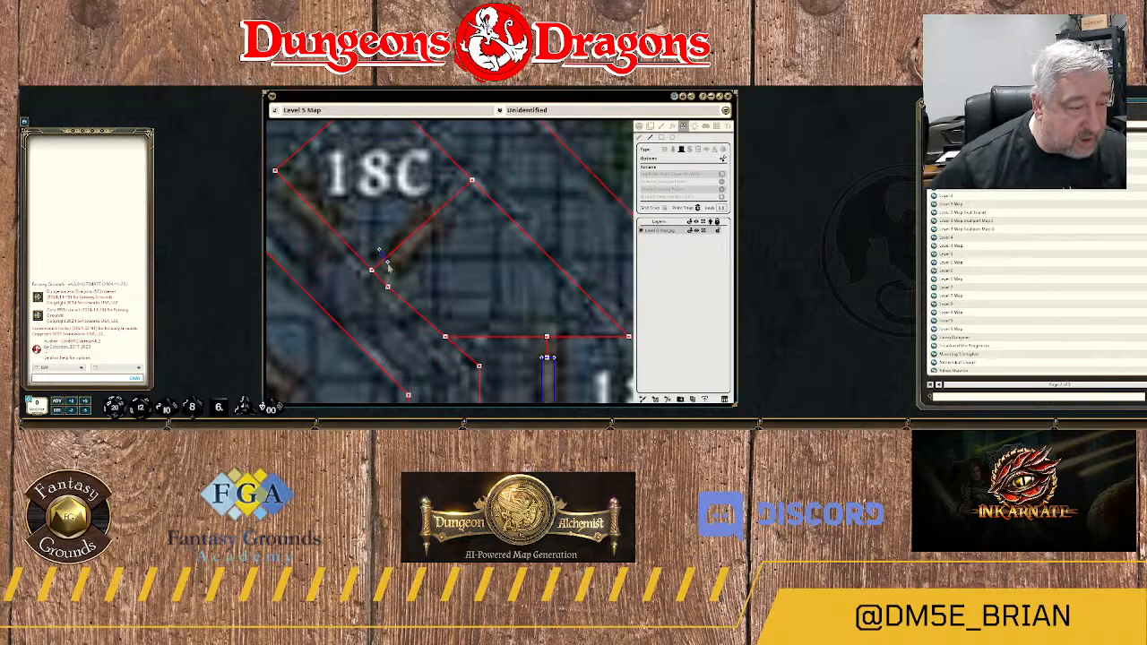
{"action": "left_click", "coordinate": [400, 267]}
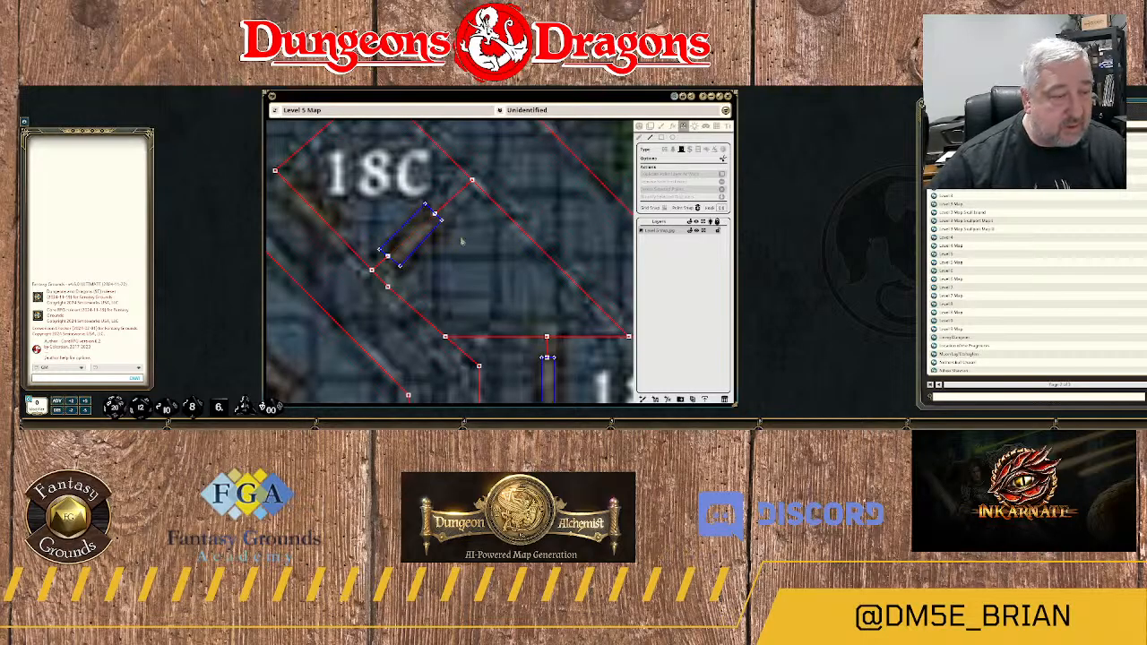
Draw a four-cornered door over the diagonal doorway in room 18C's southwest wall.
{"action": "scroll", "coordinate": [510, 266], "scroll_direction": "down", "scroll_amount": 2}
{"action": "scroll", "coordinate": [469, 292], "scroll_direction": "down", "scroll_amount": 1}
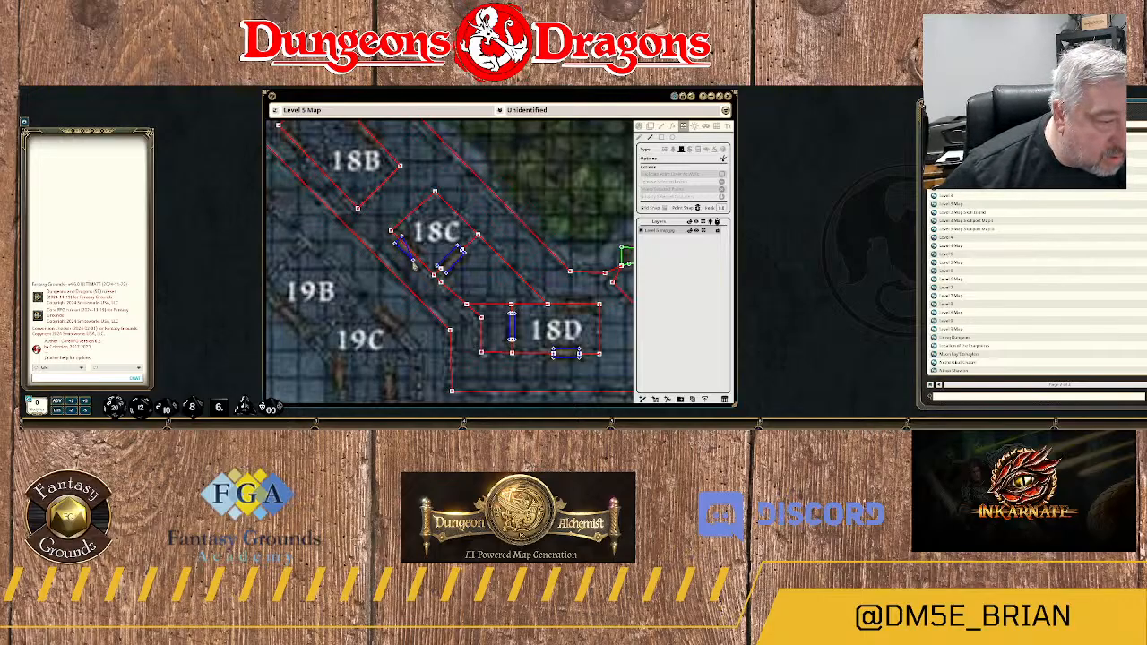
{"action": "scroll", "coordinate": [414, 269], "scroll_direction": "up", "scroll_amount": 2}
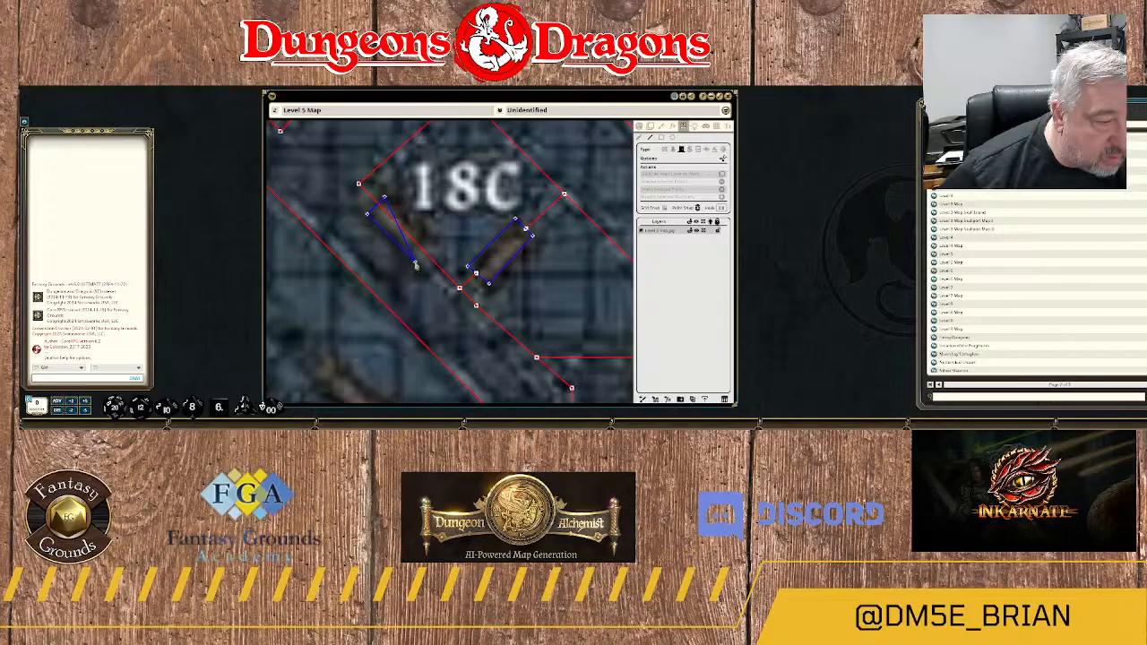
{"action": "left_click", "coordinate": [415, 263]}
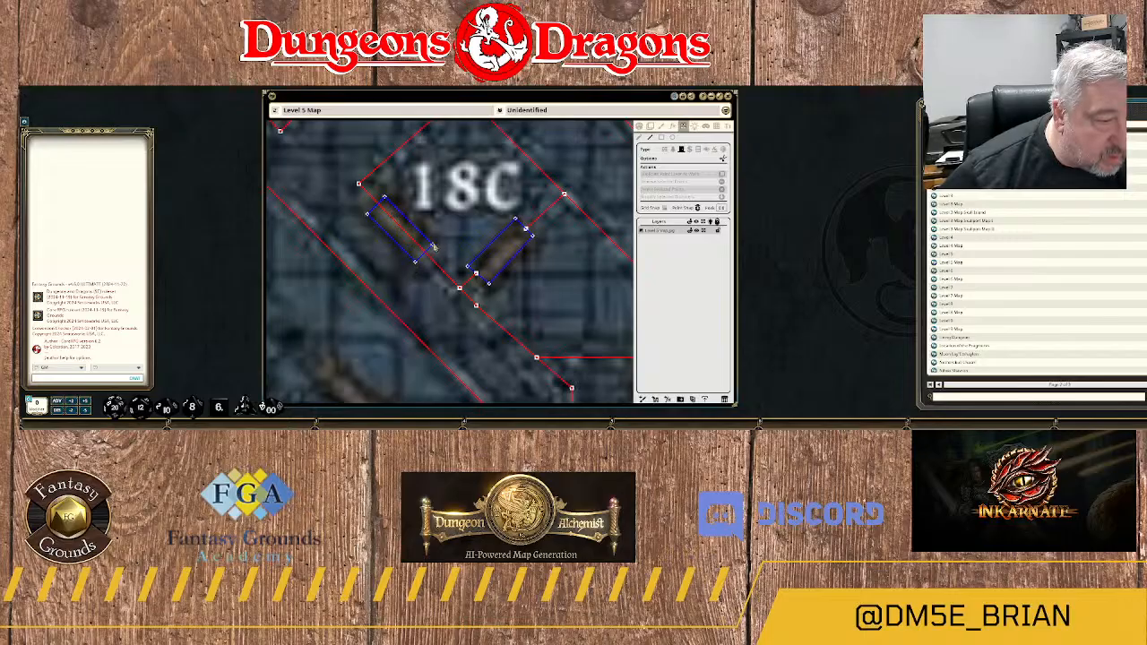
{"action": "double_click", "coordinate": [434, 245]}
{"action": "scroll", "coordinate": [478, 267], "scroll_direction": "down", "scroll_amount": 5}
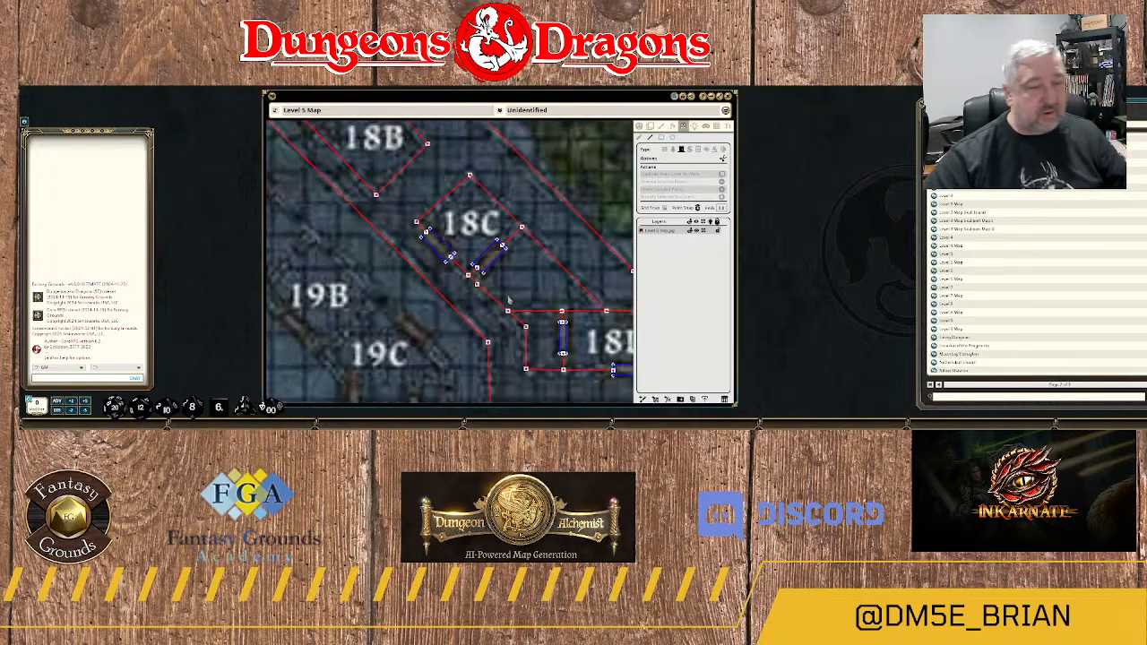
Trace a closed outer wall around the block of rooms 22A–22D, following its cut-off southwest corner.
{"action": "left_click_drag", "start_coordinate": [593, 337], "coordinate": [529, 216]}
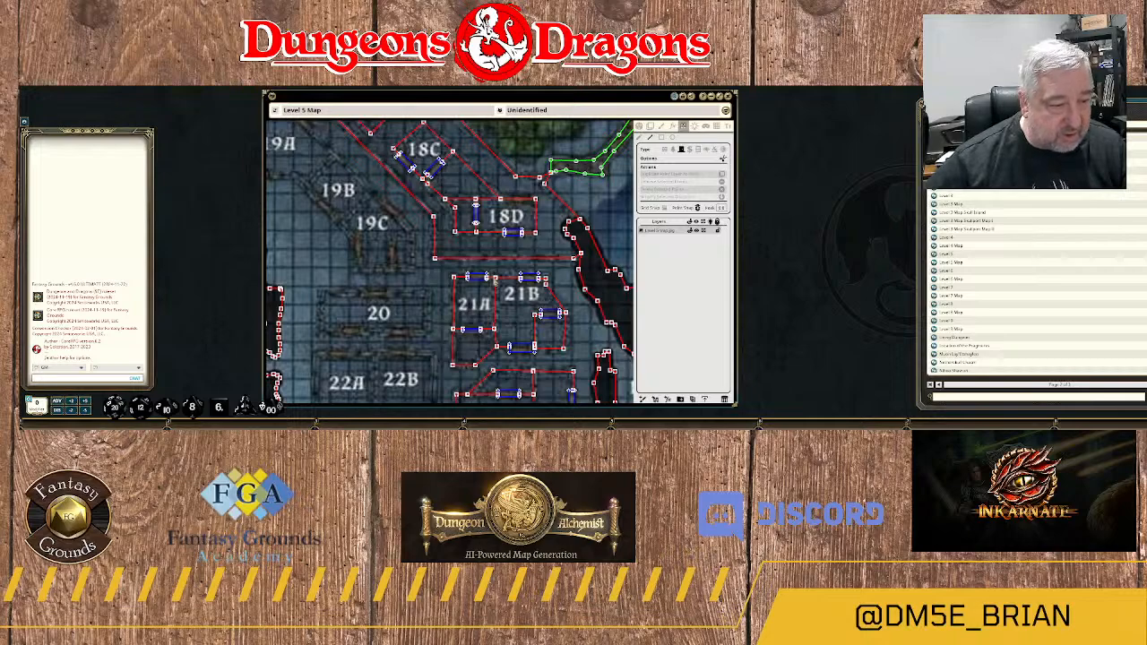
{"action": "left_click_drag", "start_coordinate": [396, 199], "coordinate": [461, 297]}
{"action": "left_click_drag", "start_coordinate": [412, 231], "coordinate": [459, 231]}
{"action": "left_click_drag", "start_coordinate": [497, 339], "coordinate": [494, 305]}
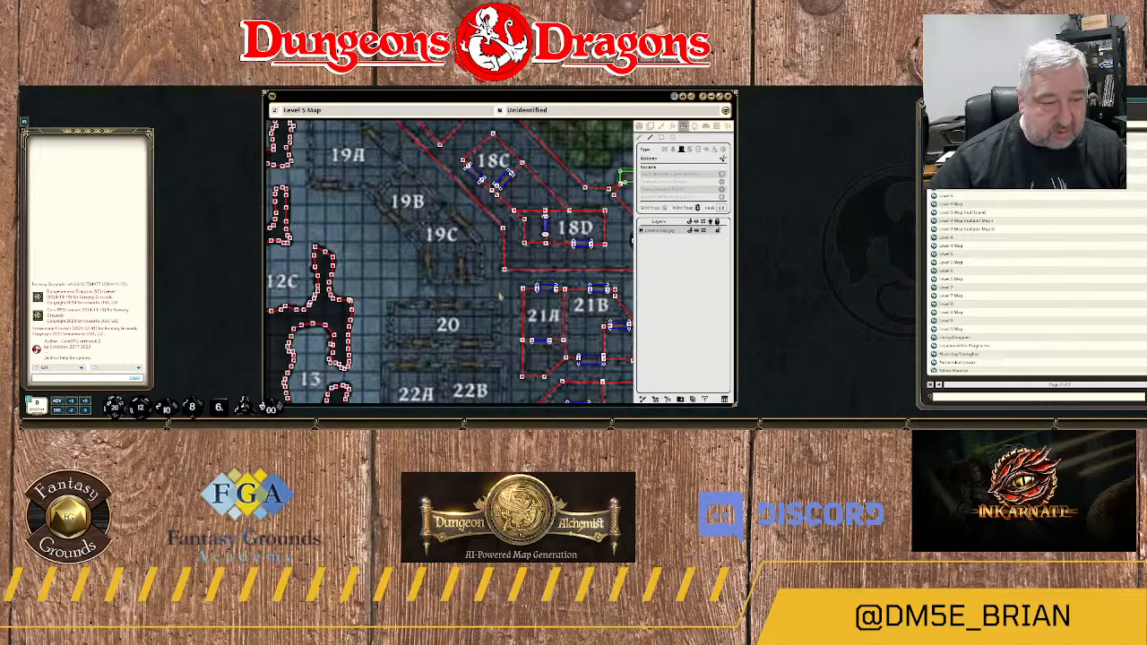
{"action": "left_click_drag", "start_coordinate": [500, 295], "coordinate": [498, 128]}
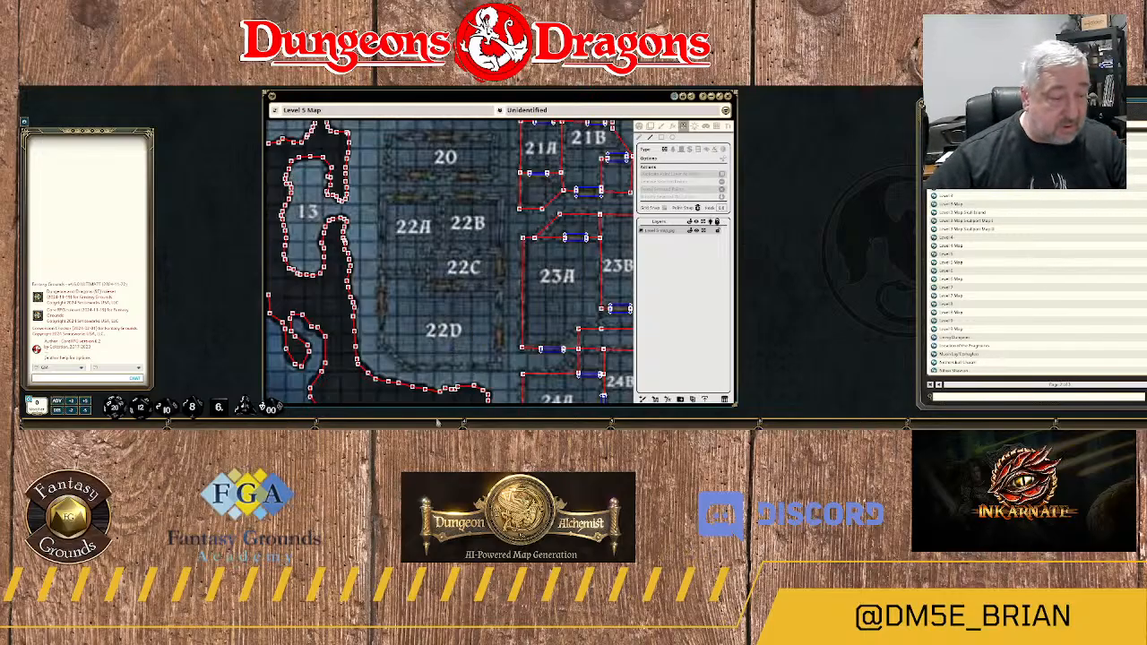
{"action": "left_click", "coordinate": [498, 367]}
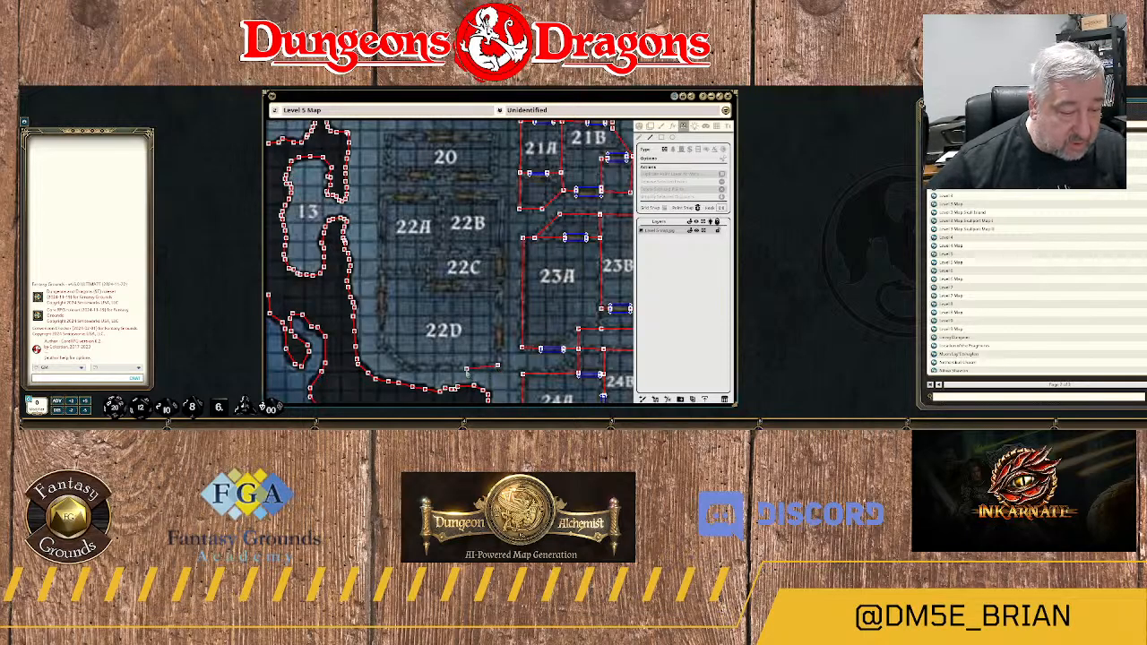
{"action": "left_click", "coordinate": [410, 368]}
{"action": "left_click", "coordinate": [383, 347]}
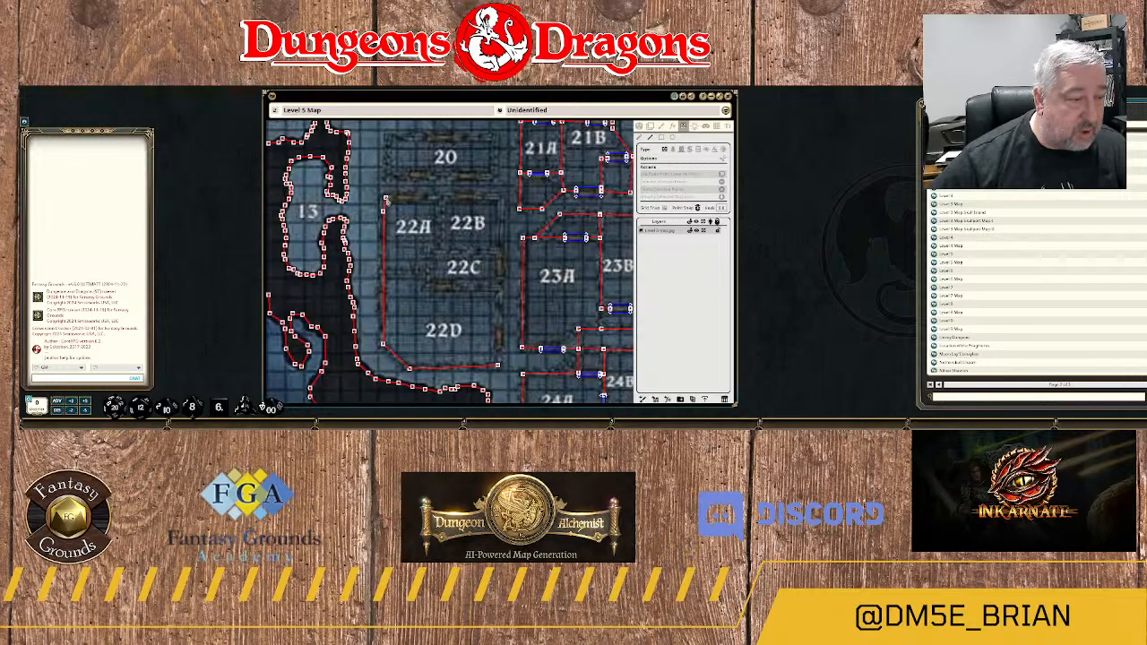
{"action": "left_click", "coordinate": [383, 199]}
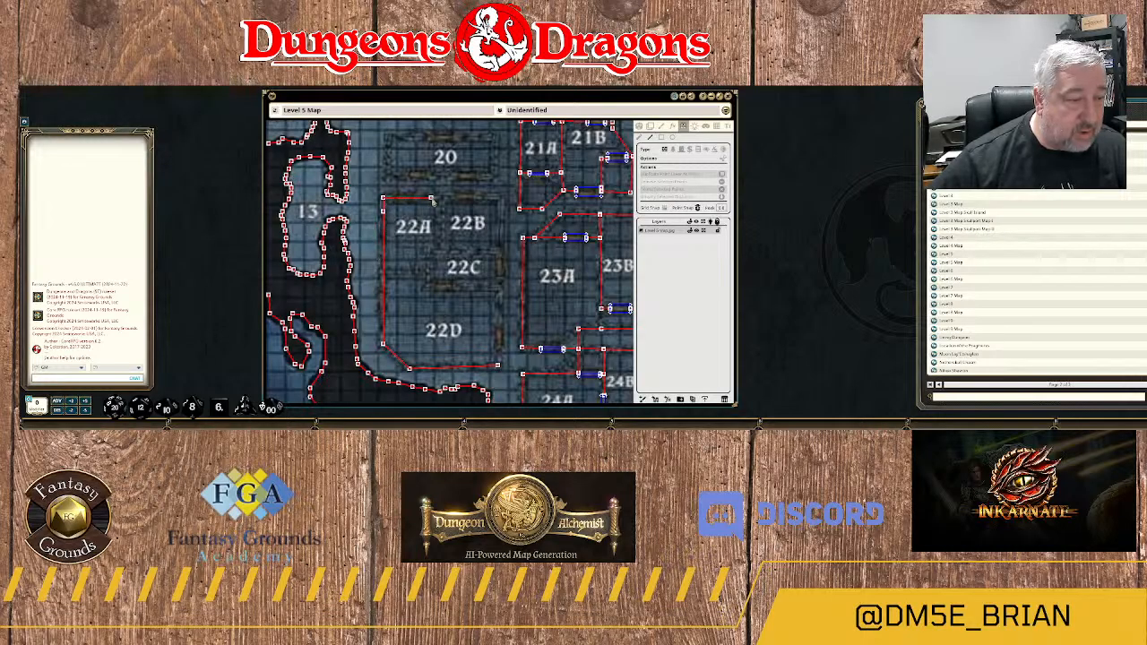
{"action": "left_click", "coordinate": [500, 199]}
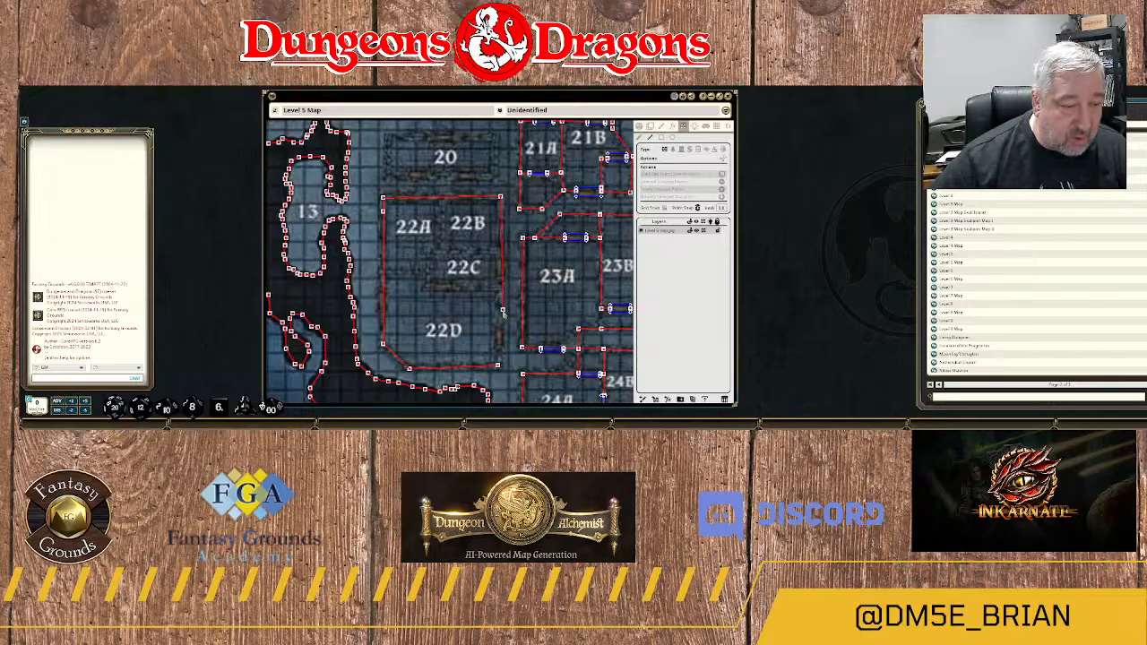
{"action": "left_click", "coordinate": [499, 367]}
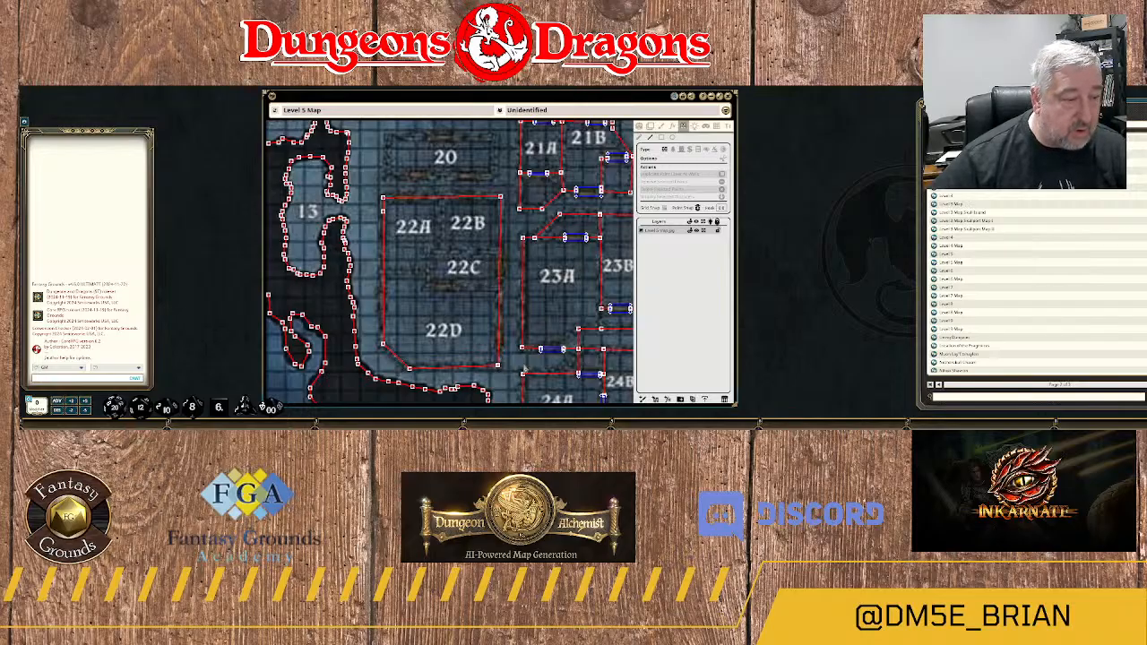
Trace a closed rectangular wall around room 20.
{"action": "left_click_drag", "start_coordinate": [439, 226], "coordinate": [450, 283]}
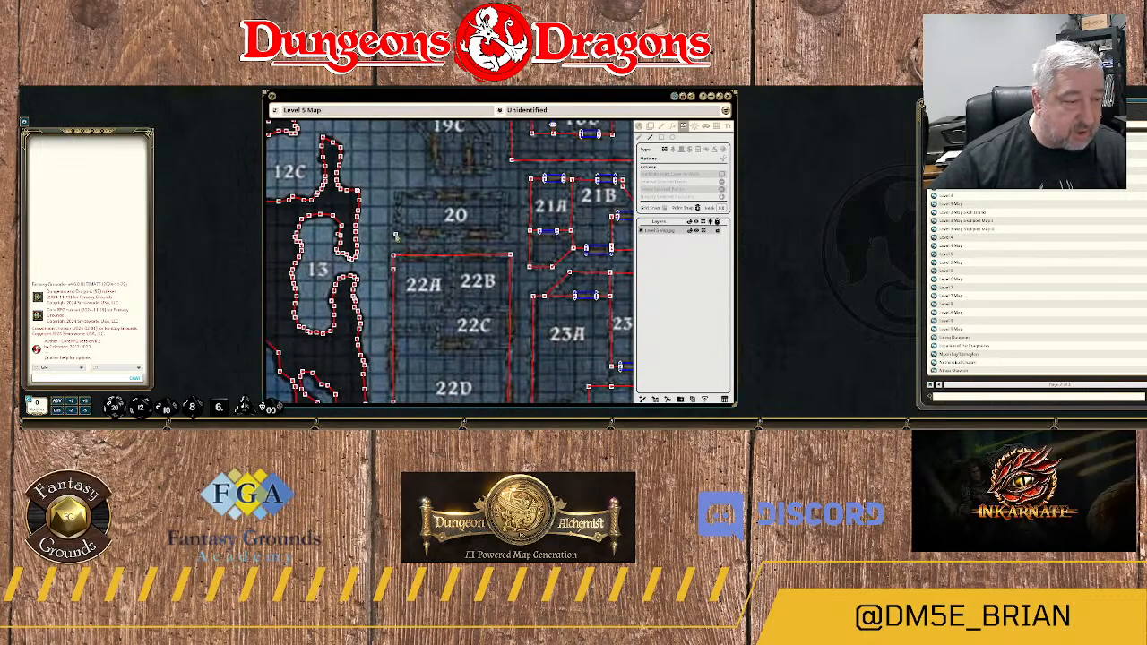
{"action": "left_click_drag", "start_coordinate": [394, 236], "coordinate": [504, 235]}
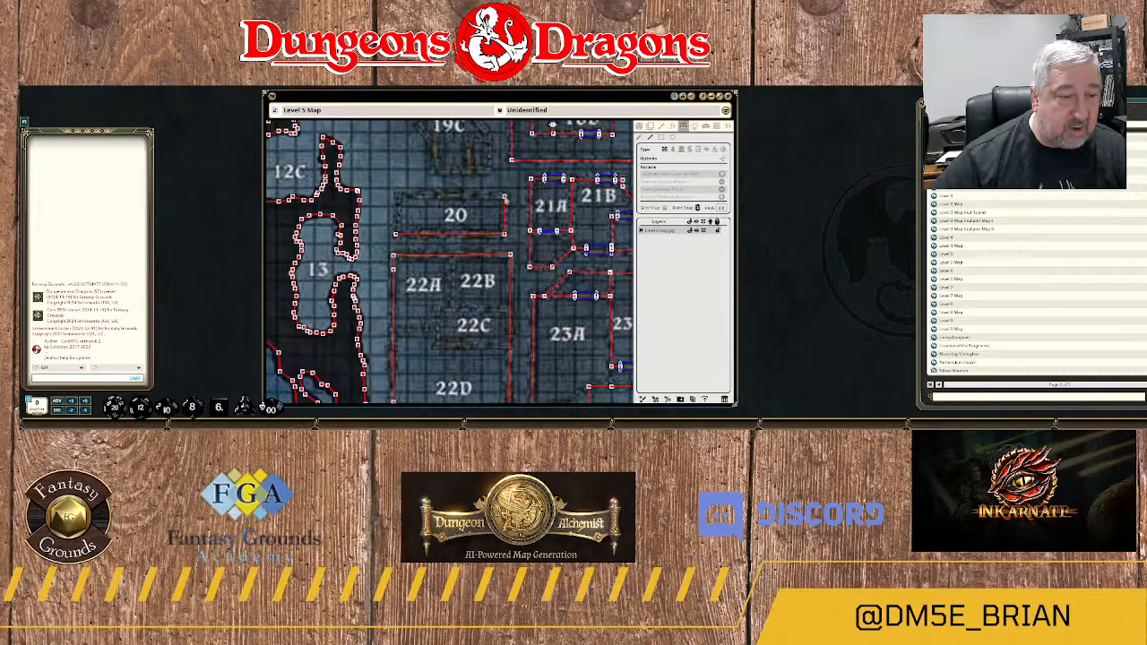
{"action": "mouse_move", "coordinate": [504, 199]}
{"action": "left_mouse_down"}
{"action": "mouse_move", "coordinate": [400, 198]}
{"action": "mouse_move", "coordinate": [395, 237]}
{"action": "left_mouse_up"}
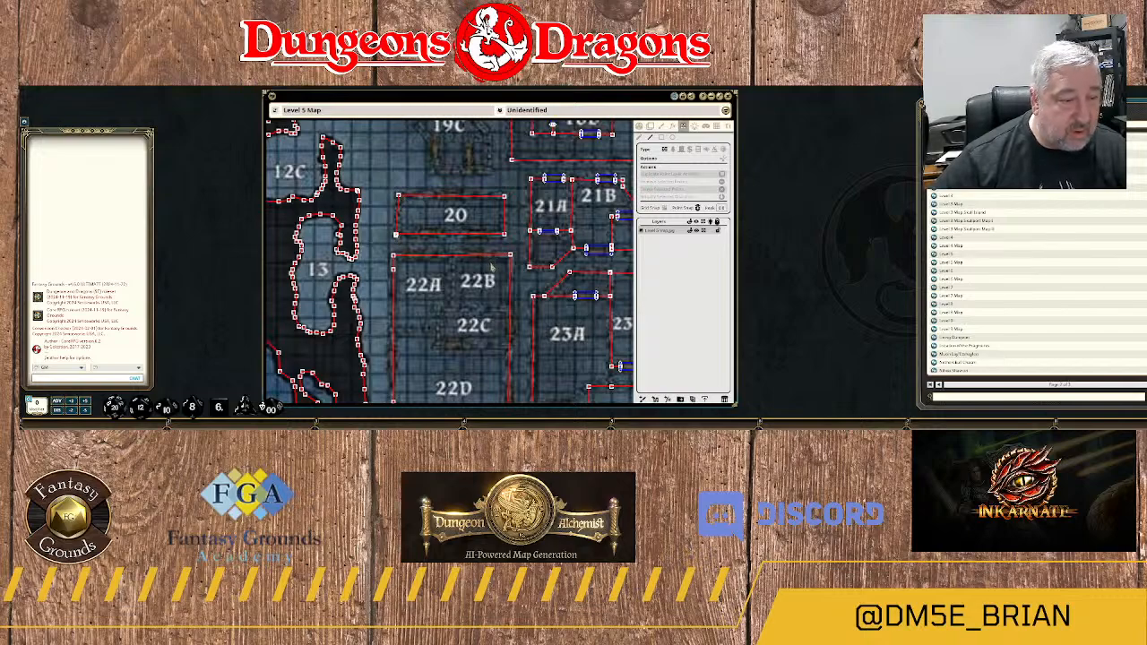
Trace a closed outer wall around rooms 19A–19C, starting at 19C's southwest corner and following both diagonal sides.
{"action": "left_click_drag", "start_coordinate": [494, 175], "coordinate": [499, 255]}
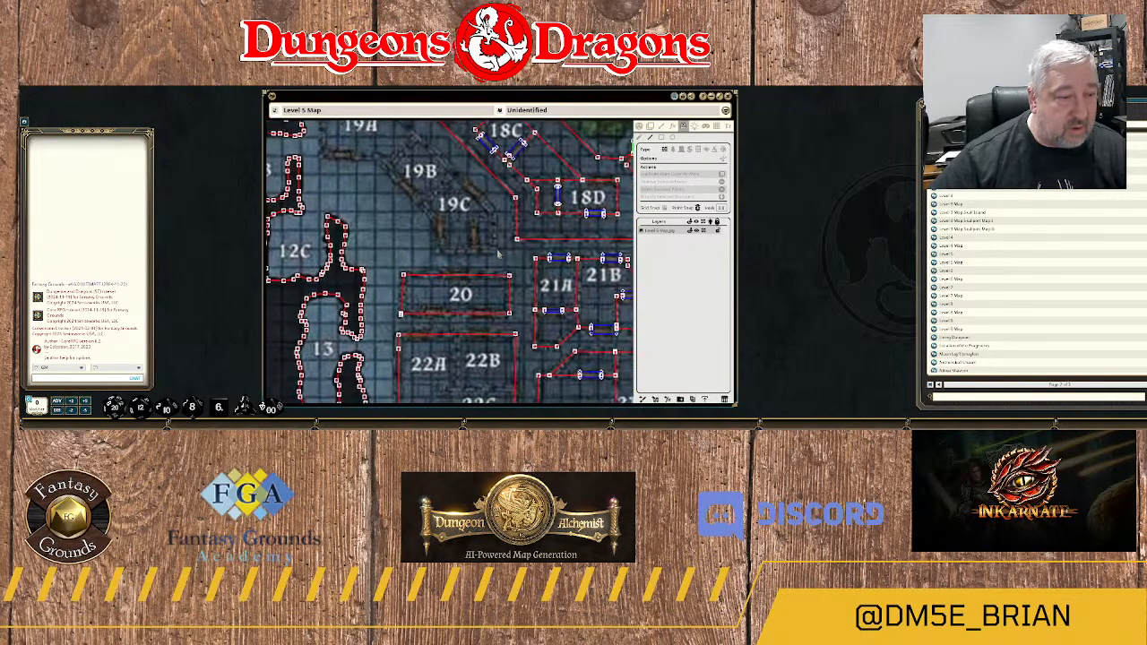
{"action": "left_click", "coordinate": [439, 248]}
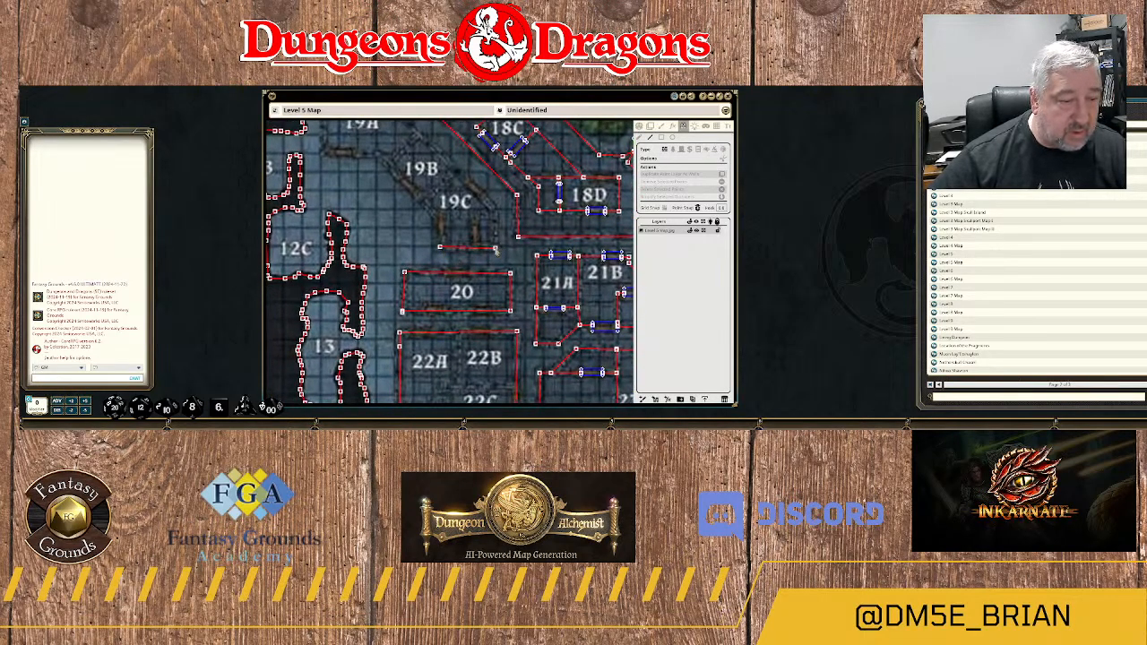
{"action": "left_click", "coordinate": [496, 247]}
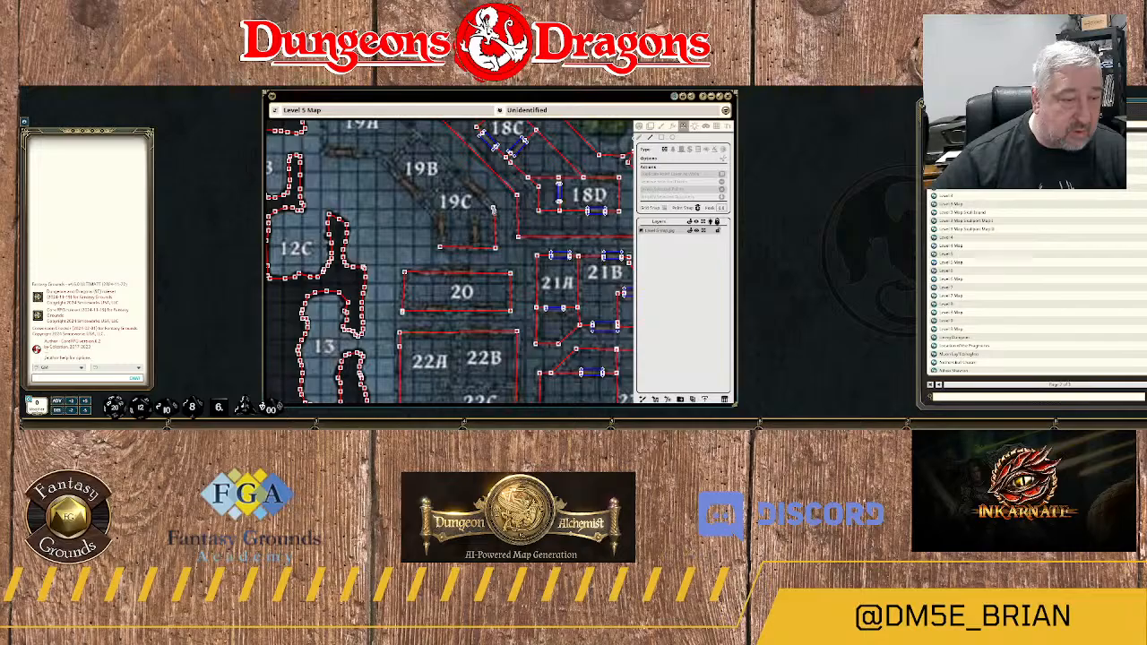
{"action": "left_click", "coordinate": [494, 212]}
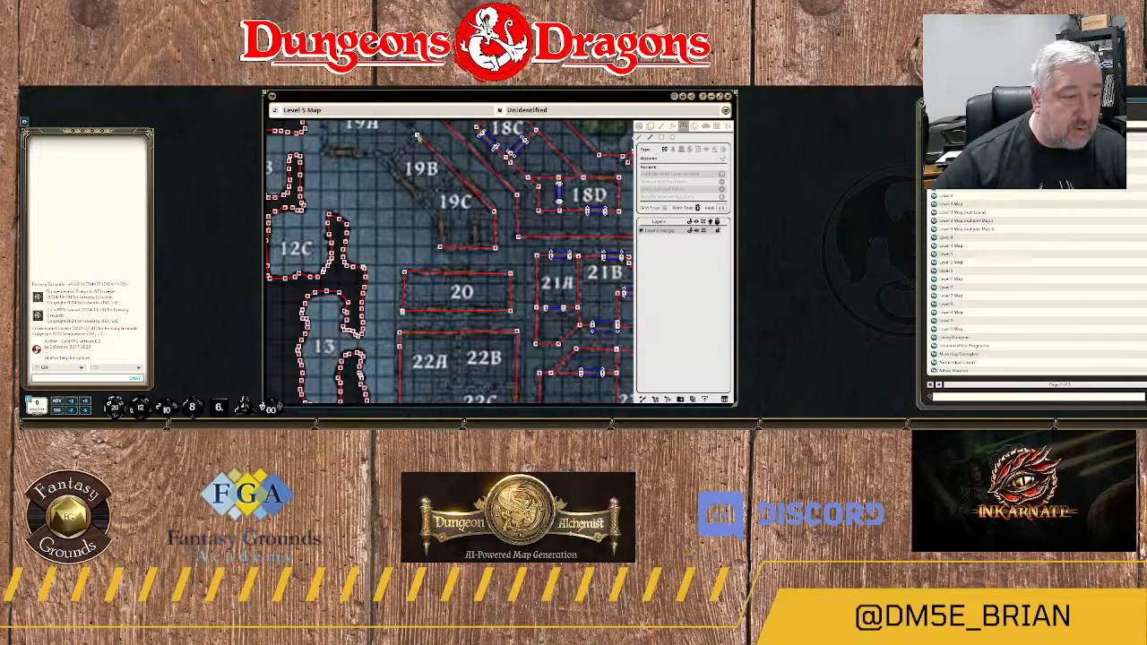
{"action": "left_click_drag", "start_coordinate": [417, 137], "coordinate": [549, 251]}
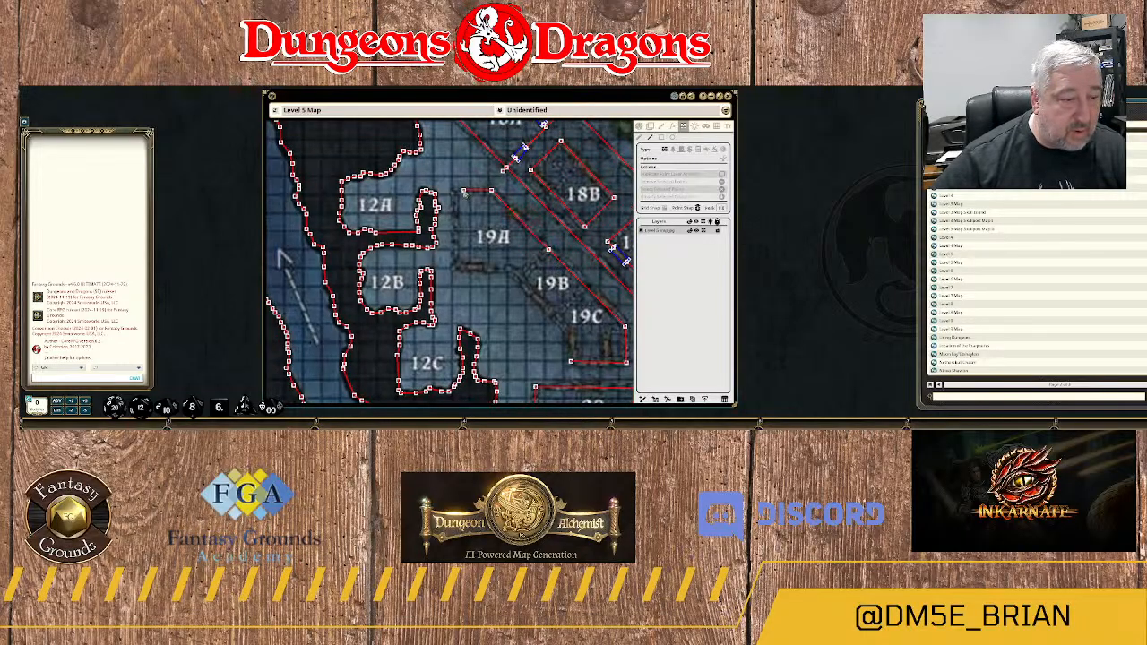
{"action": "left_click", "coordinate": [455, 191]}
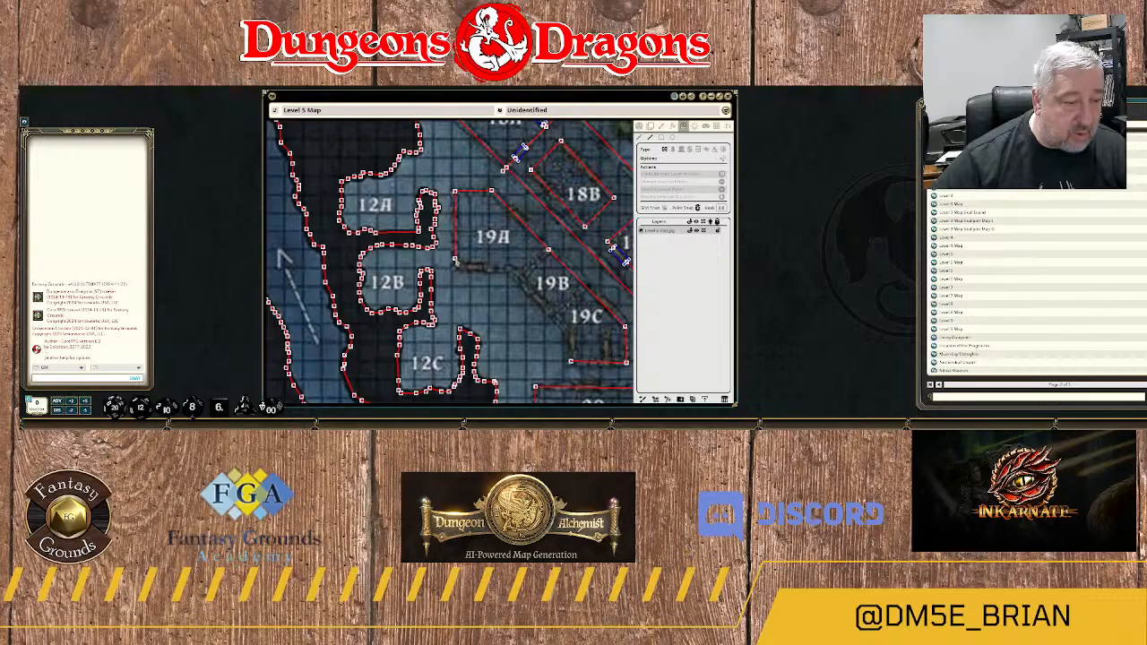
{"action": "left_click", "coordinate": [457, 263]}
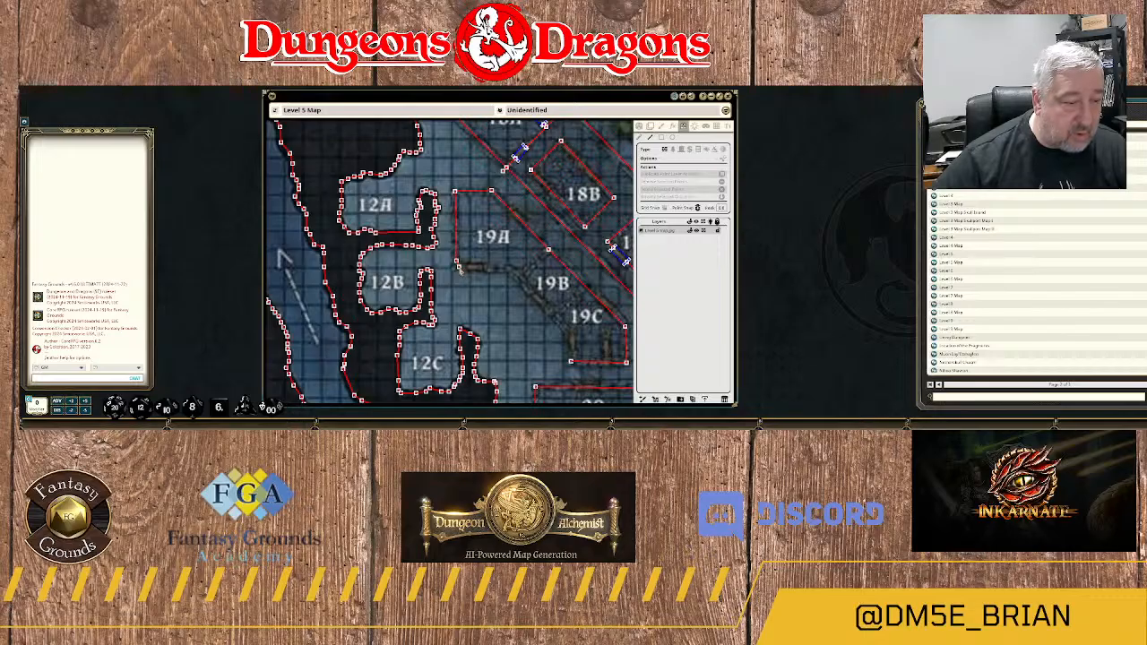
{"action": "left_click", "coordinate": [511, 270]}
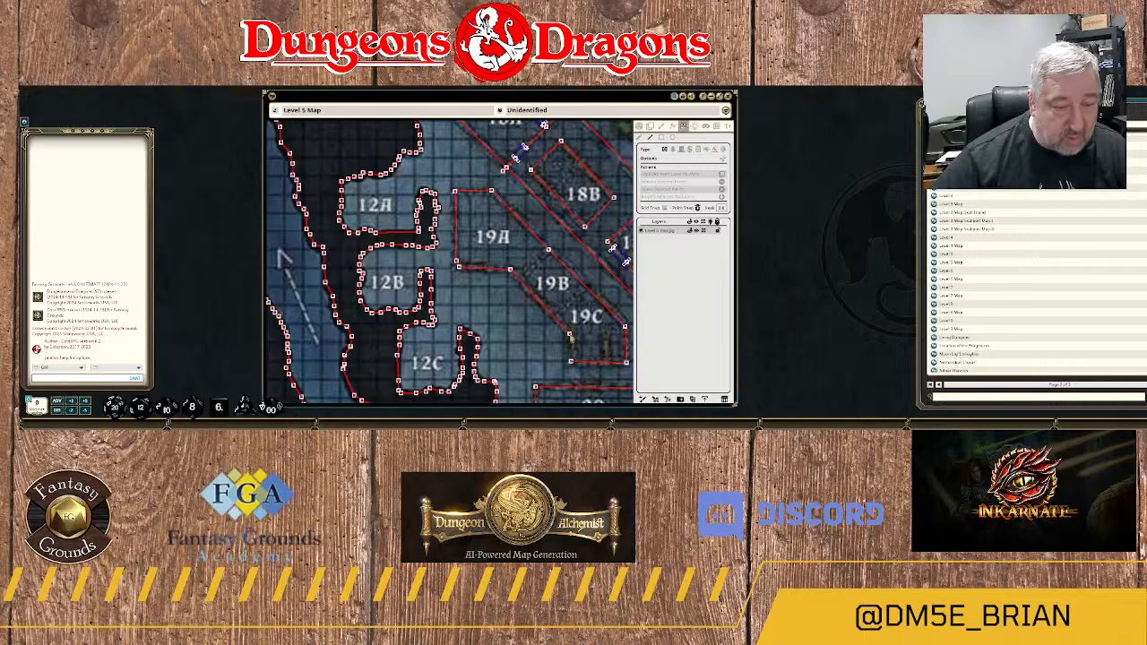
{"action": "left_click", "coordinate": [571, 335]}
{"action": "left_click_drag", "start_coordinate": [572, 338], "coordinate": [470, 255]}
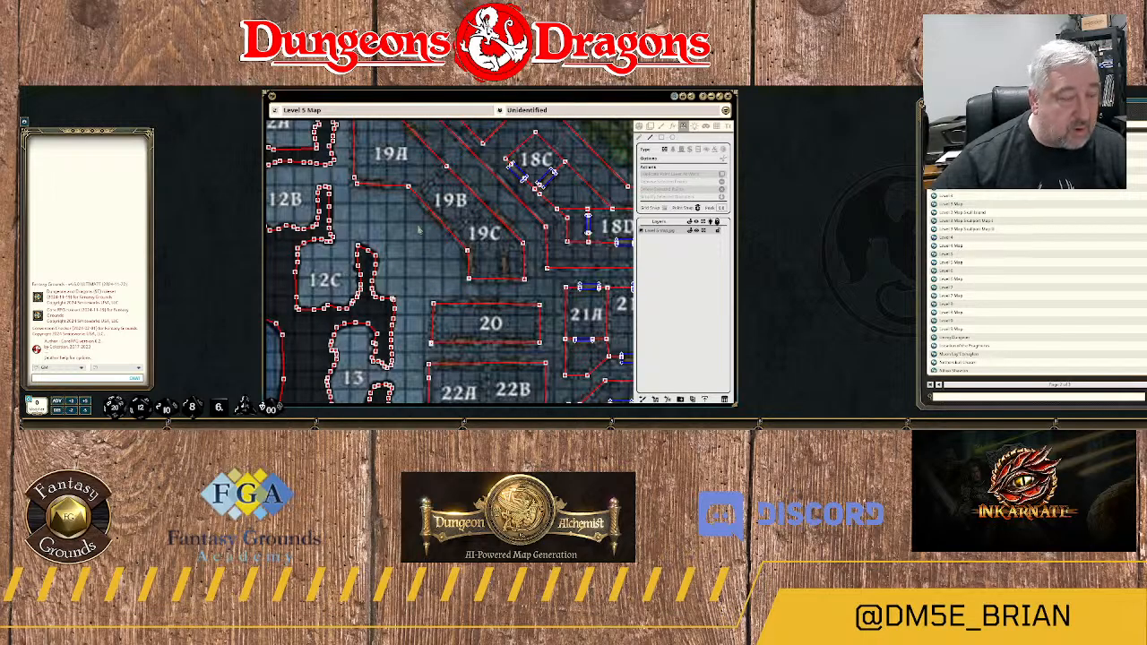
Draw the diagonal dividing wall between rooms 19A and 19B, and start a north–south inner wall from 19C's south side.
{"action": "left_click_drag", "start_coordinate": [405, 215], "coordinate": [456, 250]}
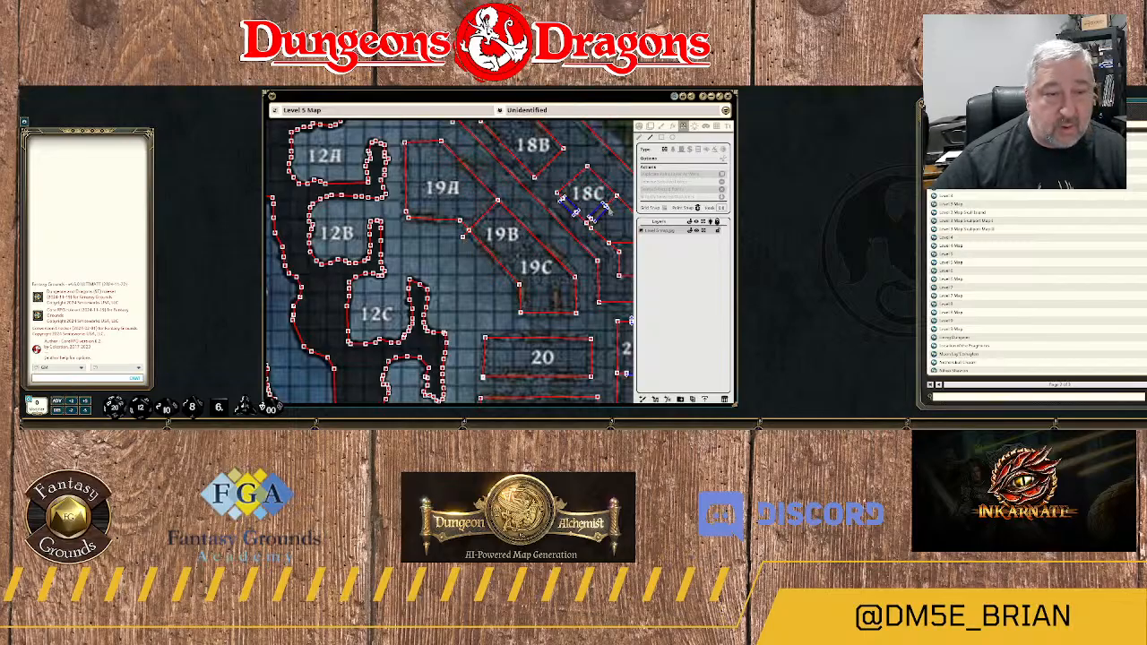
{"action": "left_click_drag", "start_coordinate": [601, 294], "coordinate": [553, 256]}
{"action": "left_click", "coordinate": [519, 268]}
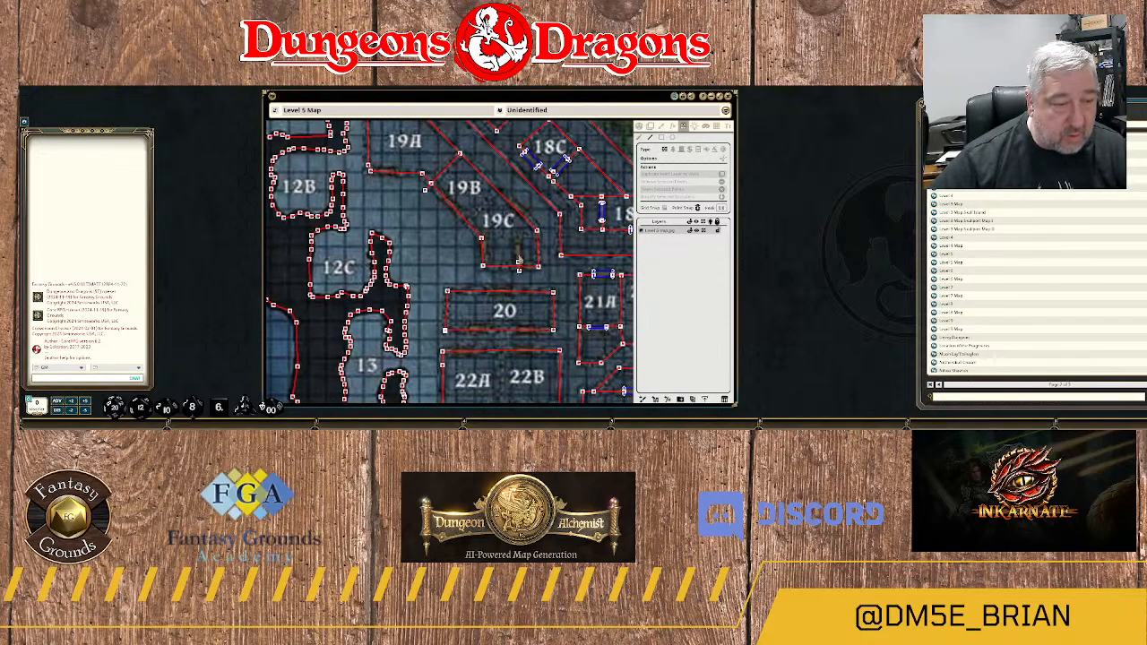
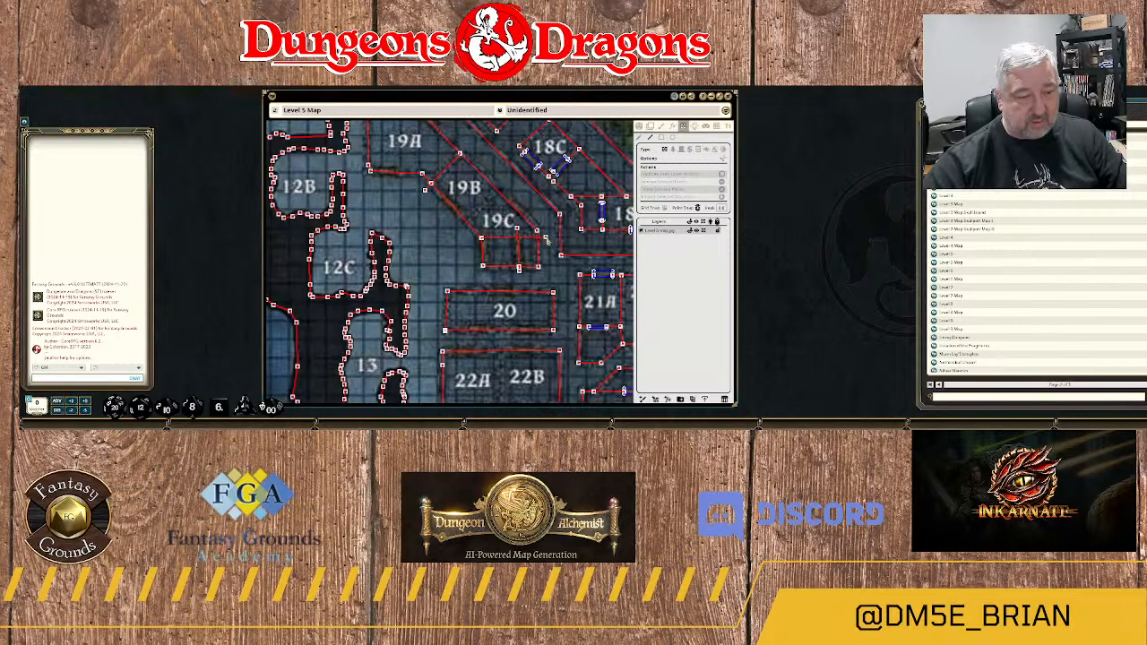
Finish the east–west wall across 19C's southern side and remove the overshooting ends of this wall and the north–south inner wall.
{"action": "left_click", "coordinate": [546, 238]}
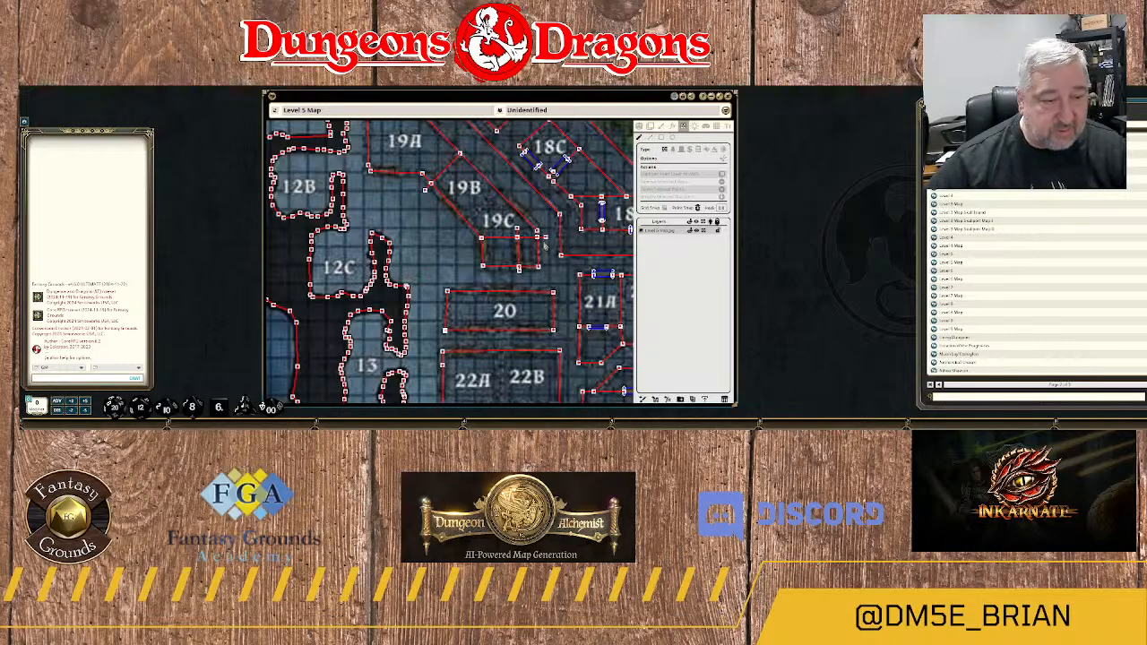
{"action": "left_click", "coordinate": [564, 271]}
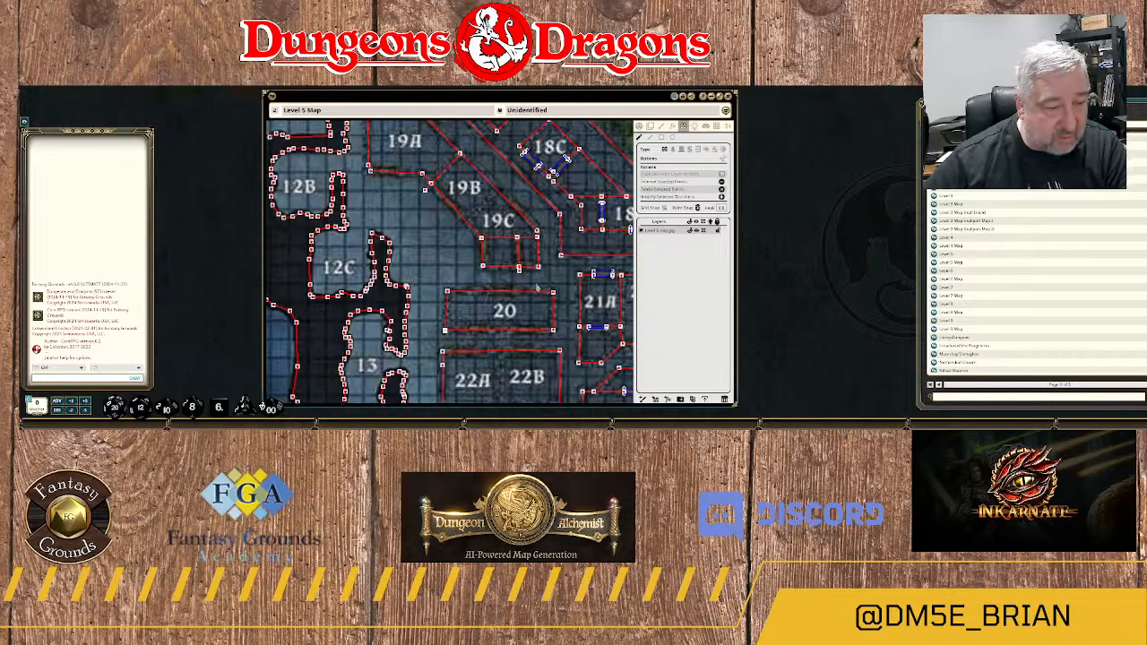
{"action": "scroll", "coordinate": [538, 287], "scroll_direction": "up", "scroll_amount": 5}
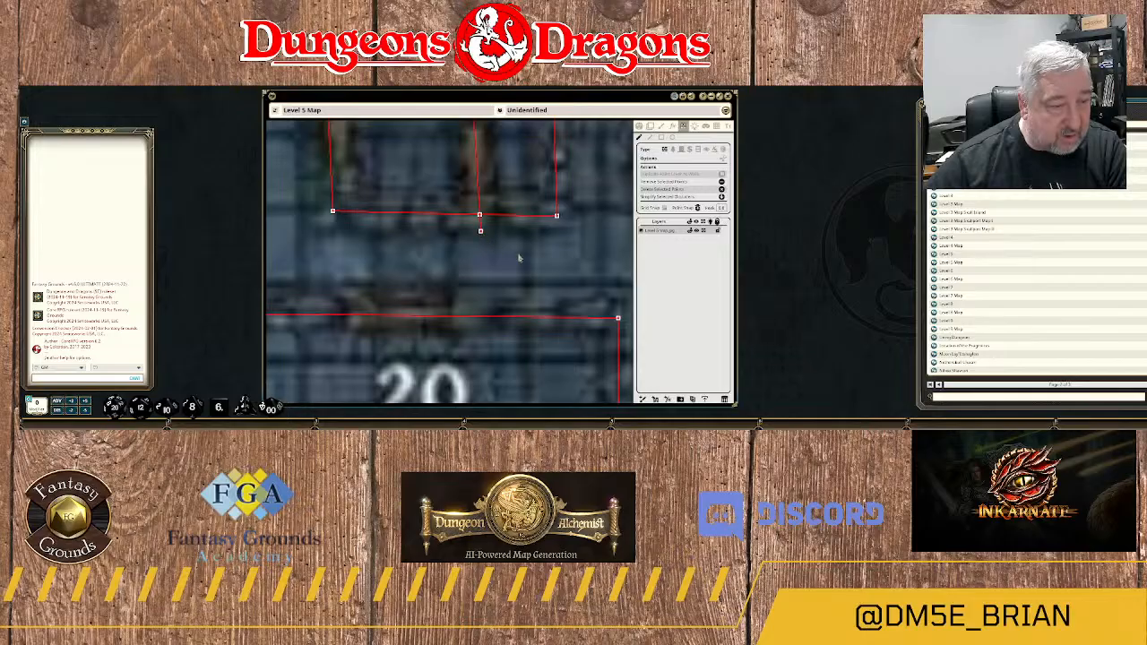
{"action": "scroll", "coordinate": [504, 251], "scroll_direction": "down", "scroll_amount": 2}
{"action": "scroll", "coordinate": [503, 251], "scroll_direction": "down", "scroll_amount": 3}
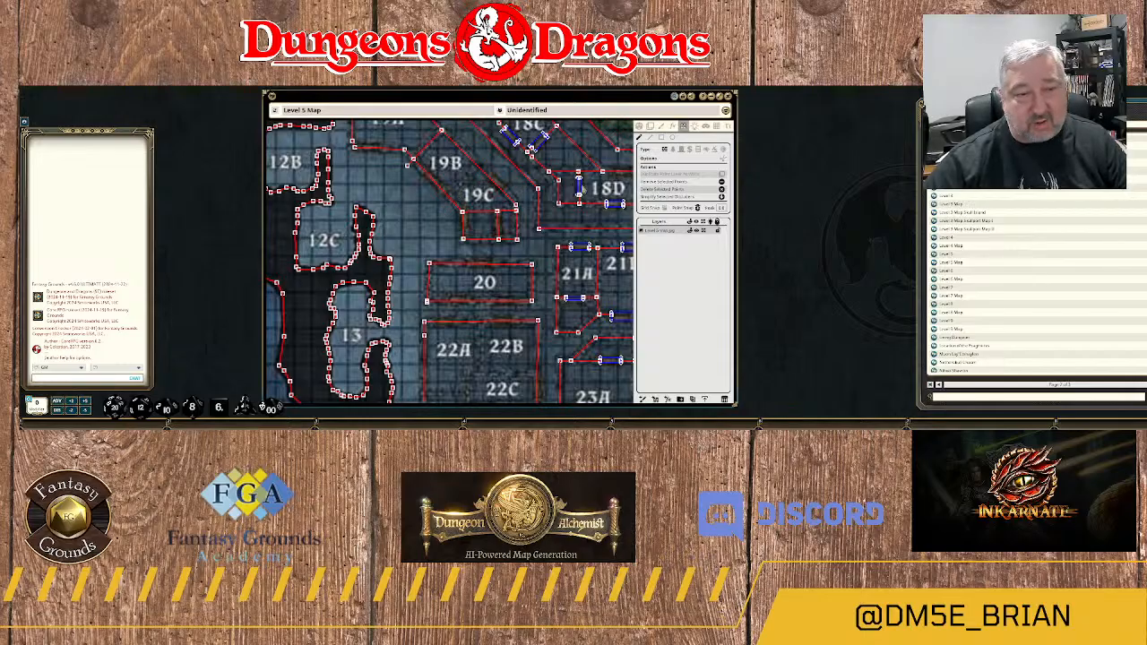
Draw the diagonal dividing wall between rooms 19B and 19C and remove the dividers' ends that overshoot the outer walls.
{"action": "left_click", "coordinate": [651, 138]}
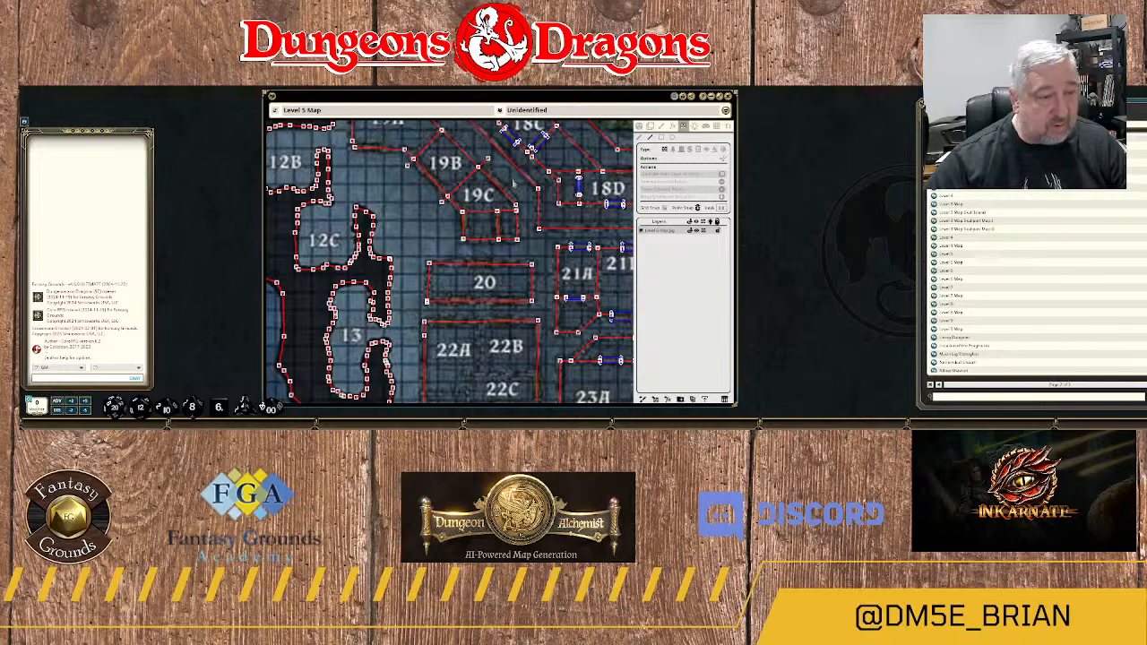
{"action": "scroll", "coordinate": [441, 203], "scroll_direction": "up", "scroll_amount": 4}
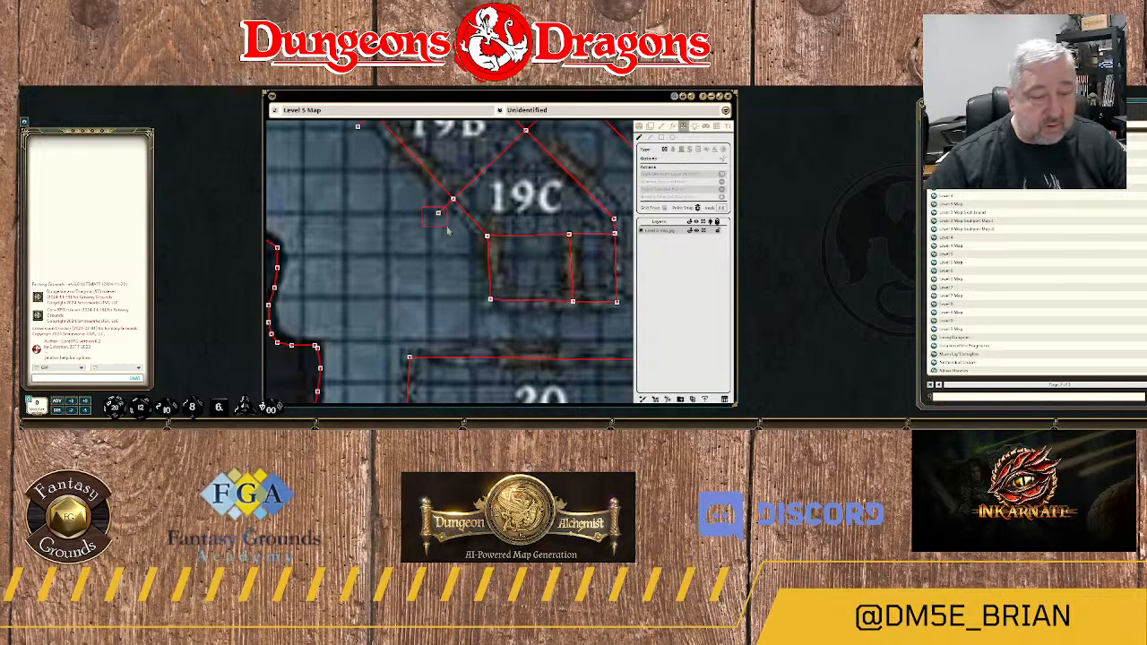
{"action": "left_click_drag", "start_coordinate": [503, 182], "coordinate": [422, 257]}
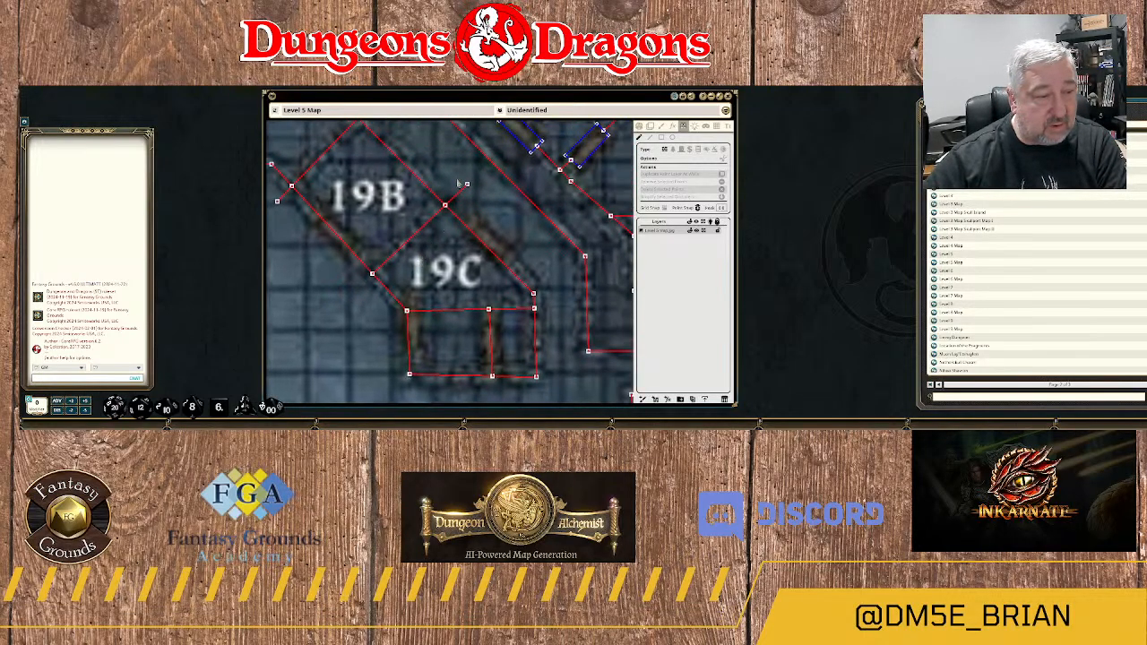
{"action": "left_click_drag", "start_coordinate": [456, 173], "coordinate": [484, 192]}
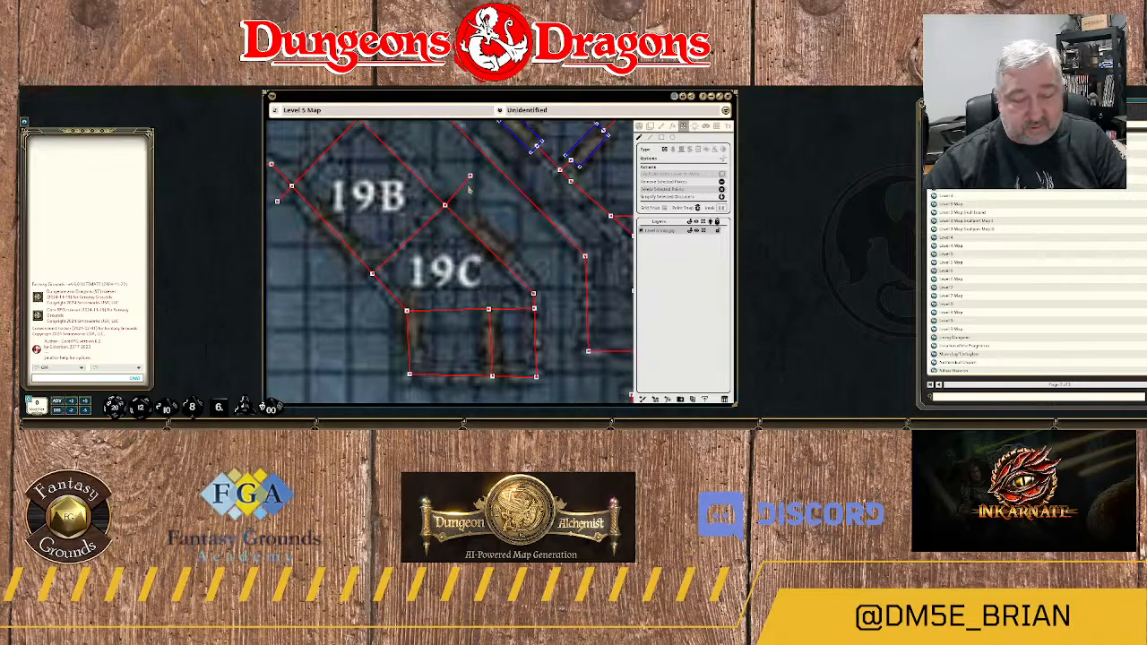
{"action": "scroll", "coordinate": [482, 218], "scroll_direction": "down", "scroll_amount": 2}
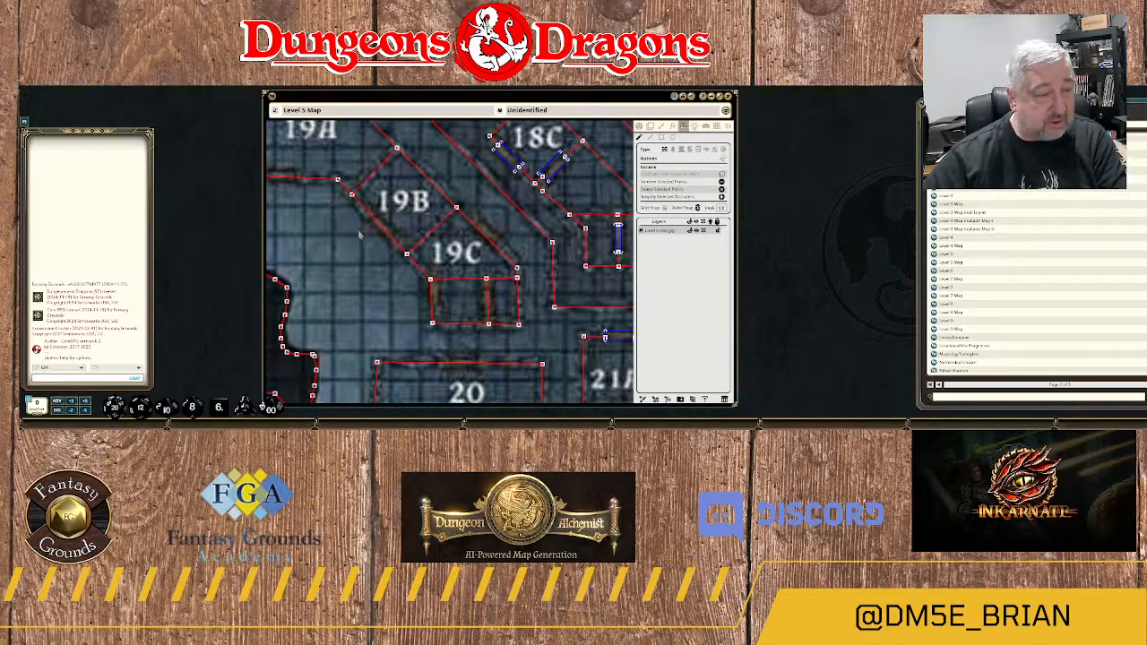
Examine rooms 19A–20 and compare the drawn walls with the plain map without the wall overlay.
{"action": "scroll", "coordinate": [368, 247], "scroll_direction": "down", "scroll_amount": 3}
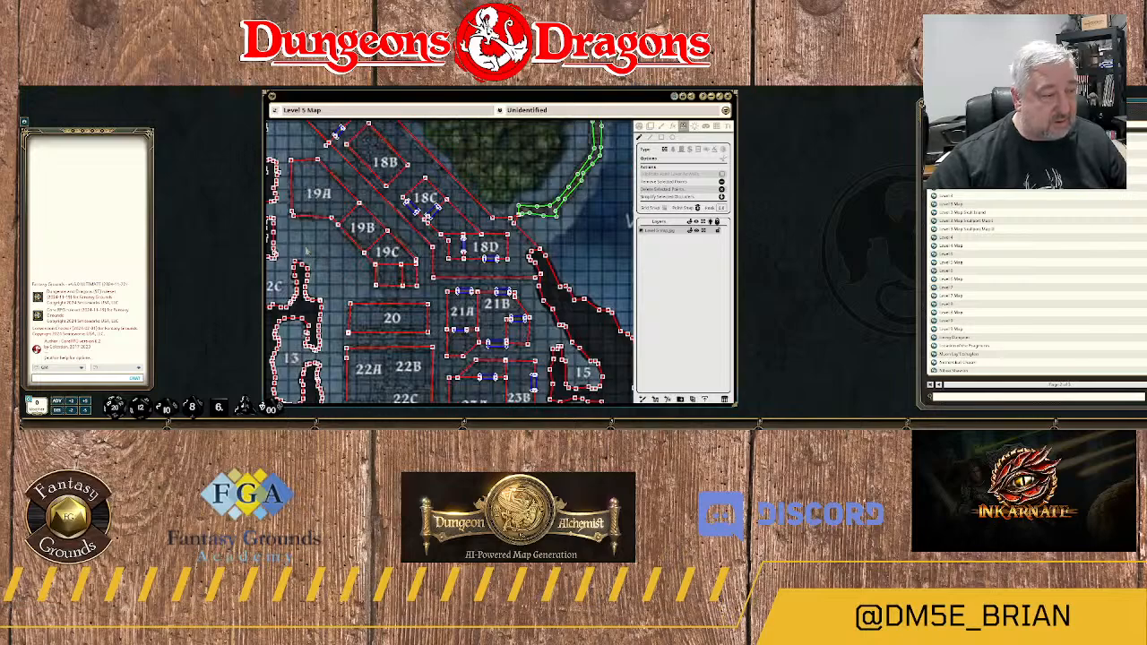
{"action": "scroll", "coordinate": [307, 252], "scroll_direction": "up", "scroll_amount": 6}
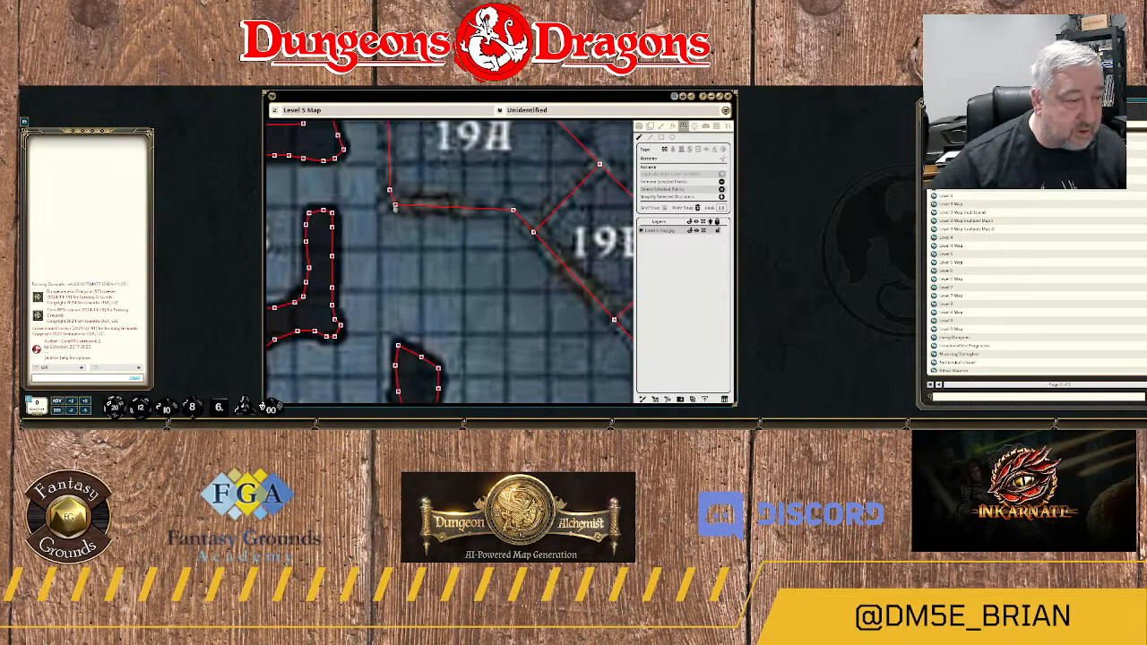
{"action": "scroll", "coordinate": [395, 207], "scroll_direction": "down", "scroll_amount": 4}
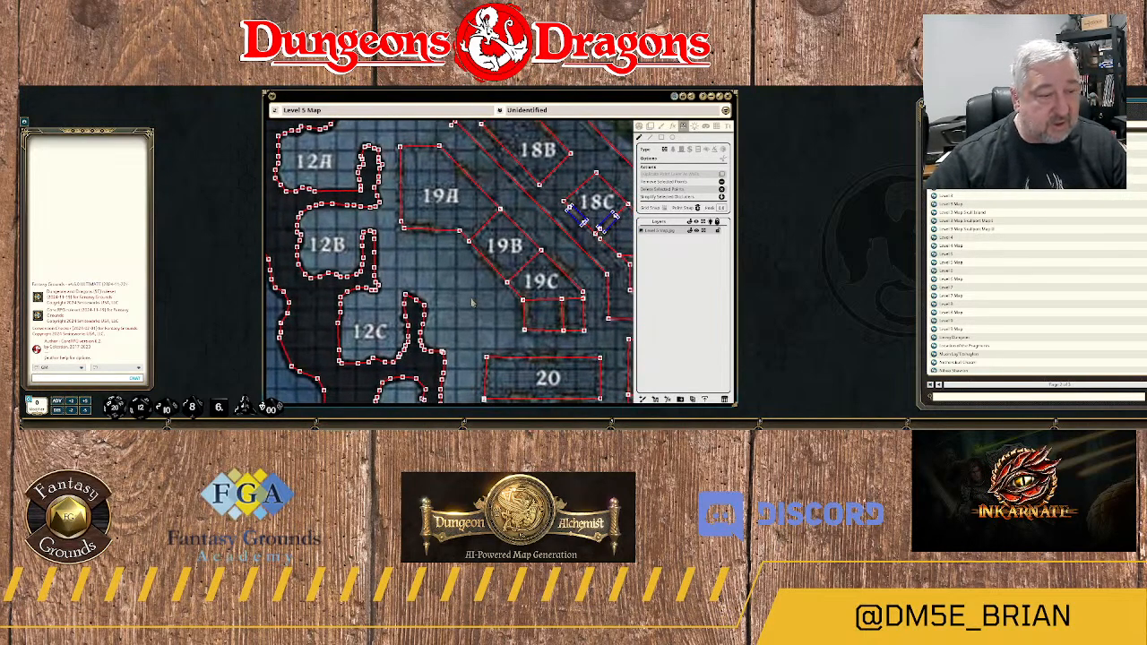
{"action": "left_click_drag", "start_coordinate": [472, 304], "coordinate": [452, 278]}
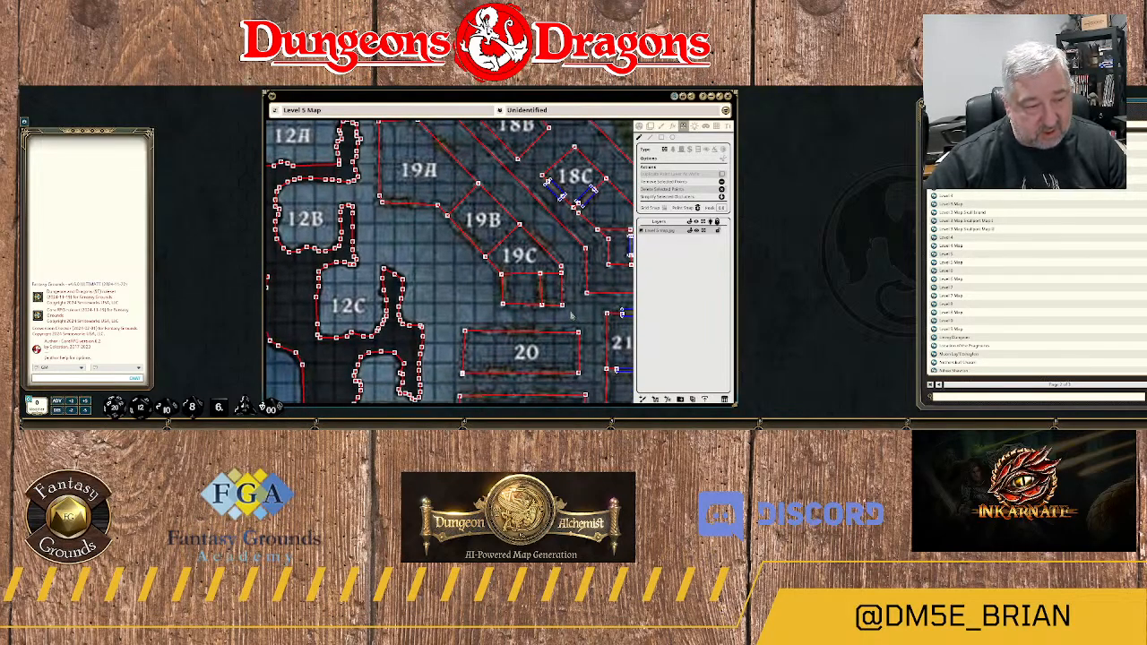
{"action": "scroll", "coordinate": [525, 316], "scroll_direction": "up", "scroll_amount": 2}
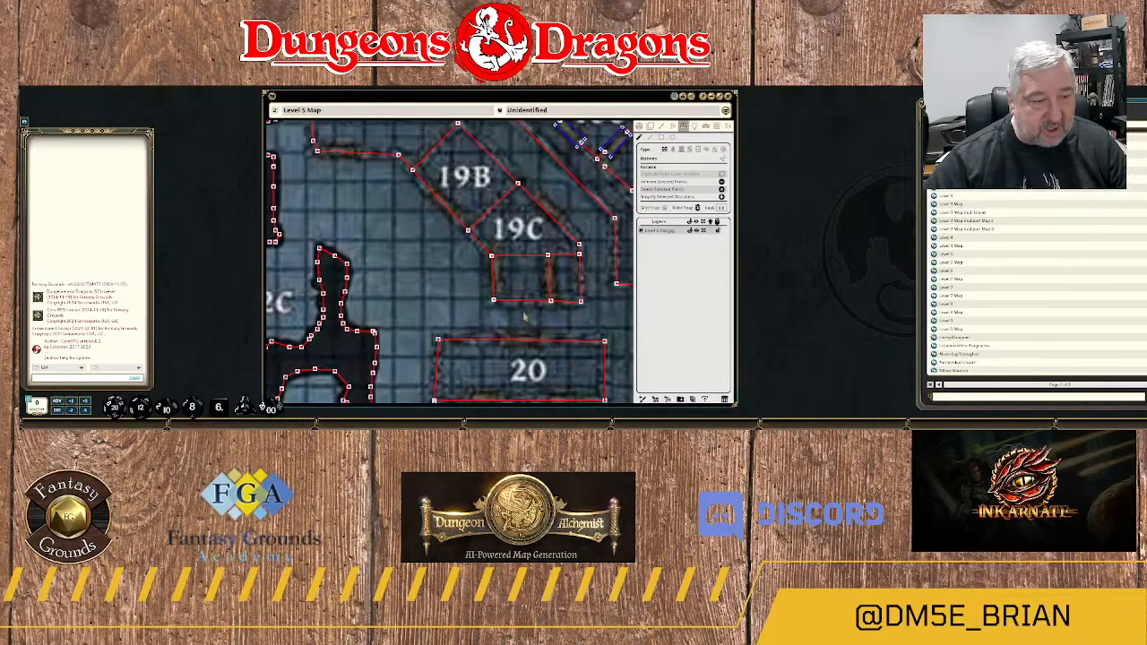
{"action": "left_click_drag", "start_coordinate": [529, 318], "coordinate": [522, 281]}
{"action": "scroll", "coordinate": [525, 280], "scroll_direction": "down", "scroll_amount": 2}
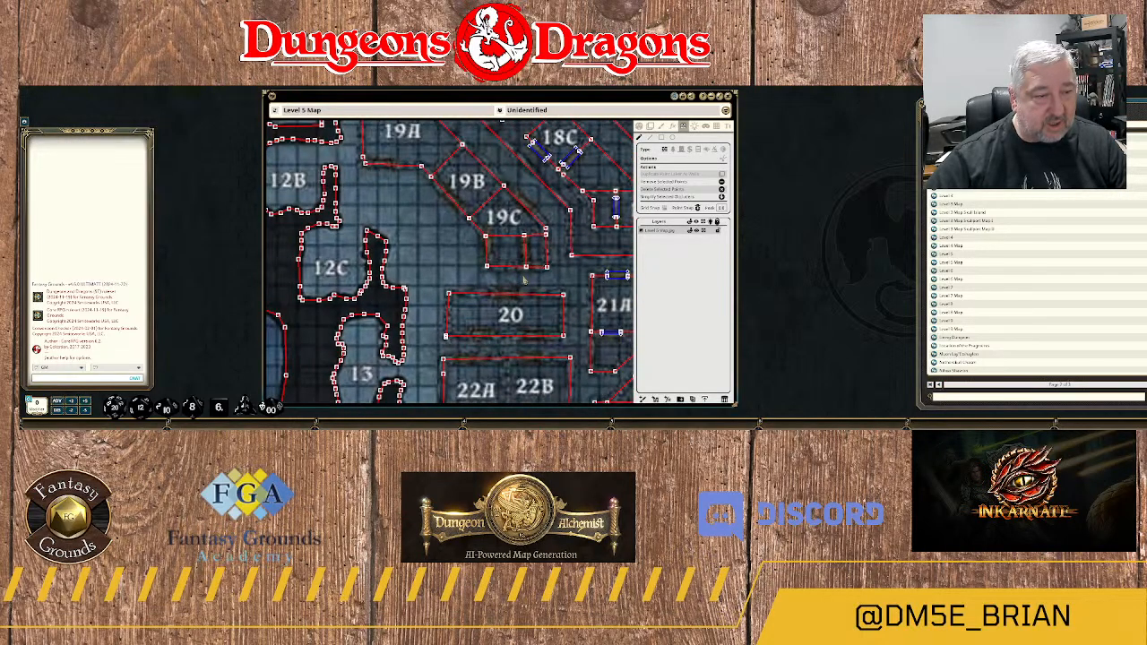
{"action": "scroll", "coordinate": [525, 280], "scroll_direction": "up", "scroll_amount": 2}
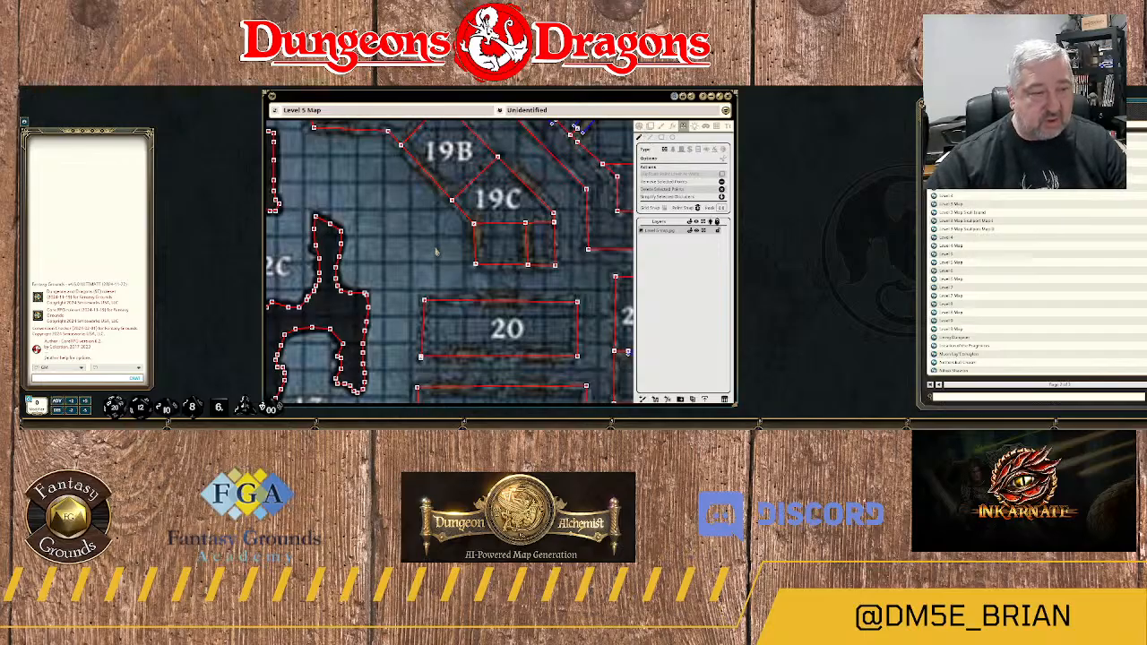
{"action": "scroll", "coordinate": [446, 249], "scroll_direction": "down", "scroll_amount": 2}
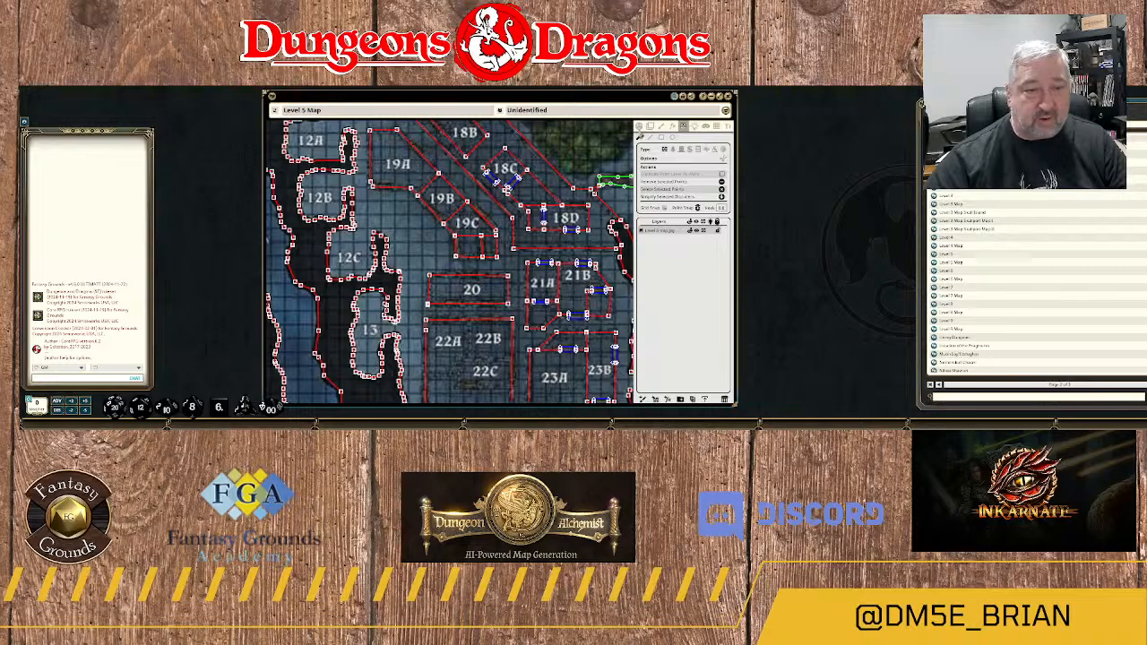
{"action": "left_click", "coordinate": [639, 128]}
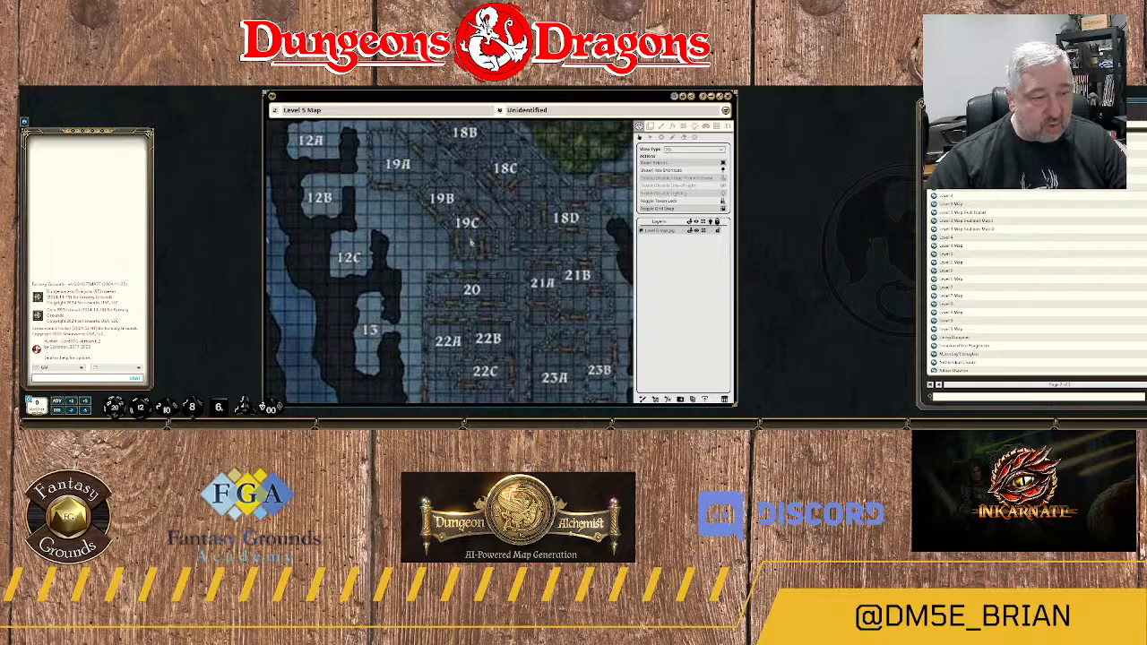
{"action": "left_click", "coordinate": [649, 127]}
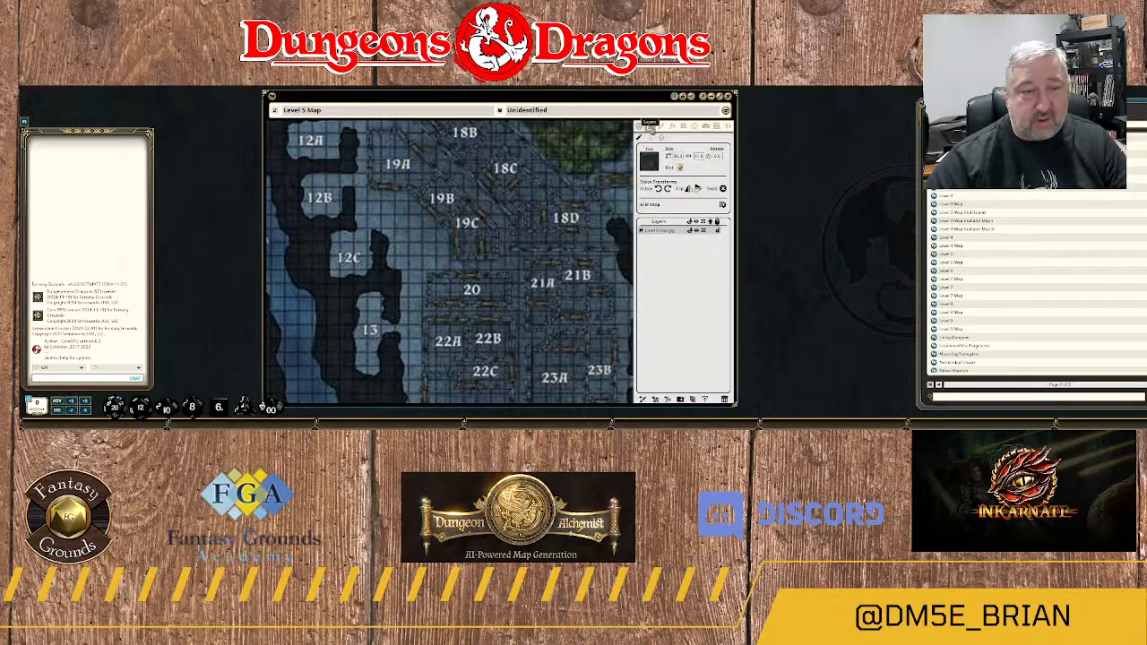
{"action": "left_click", "coordinate": [683, 126]}
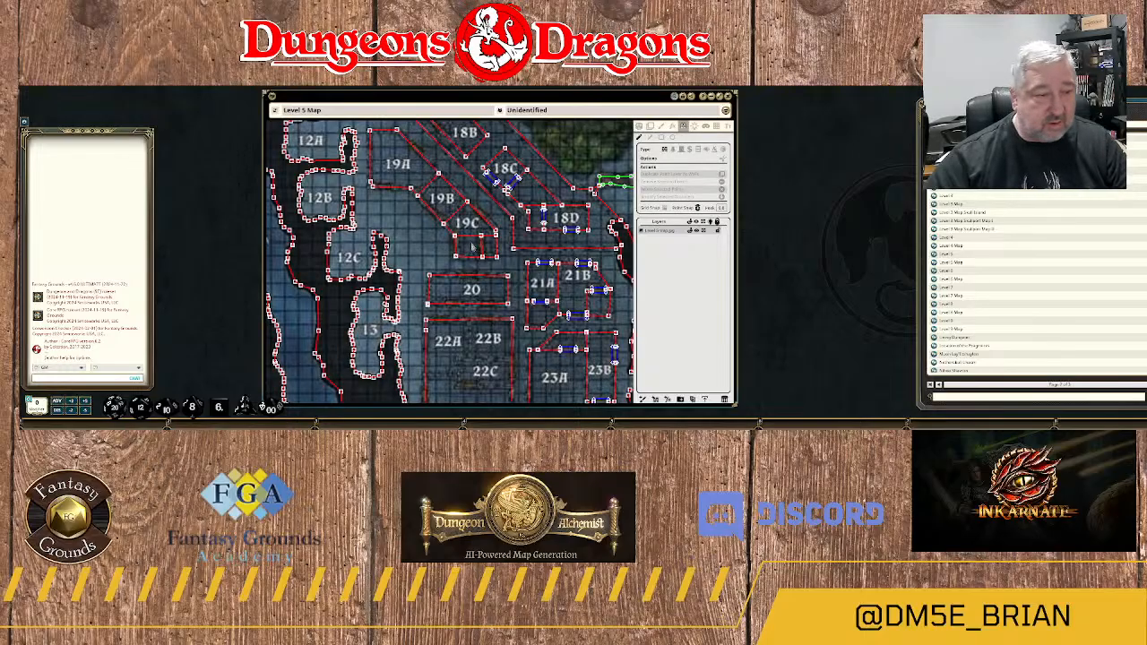
Draw two short north–south walls crossing the east–west wall south of 19C, one near each end of the opening.
{"action": "scroll", "coordinate": [468, 249], "scroll_direction": "up", "scroll_amount": 3}
{"action": "scroll", "coordinate": [468, 248], "scroll_direction": "up", "scroll_amount": 2}
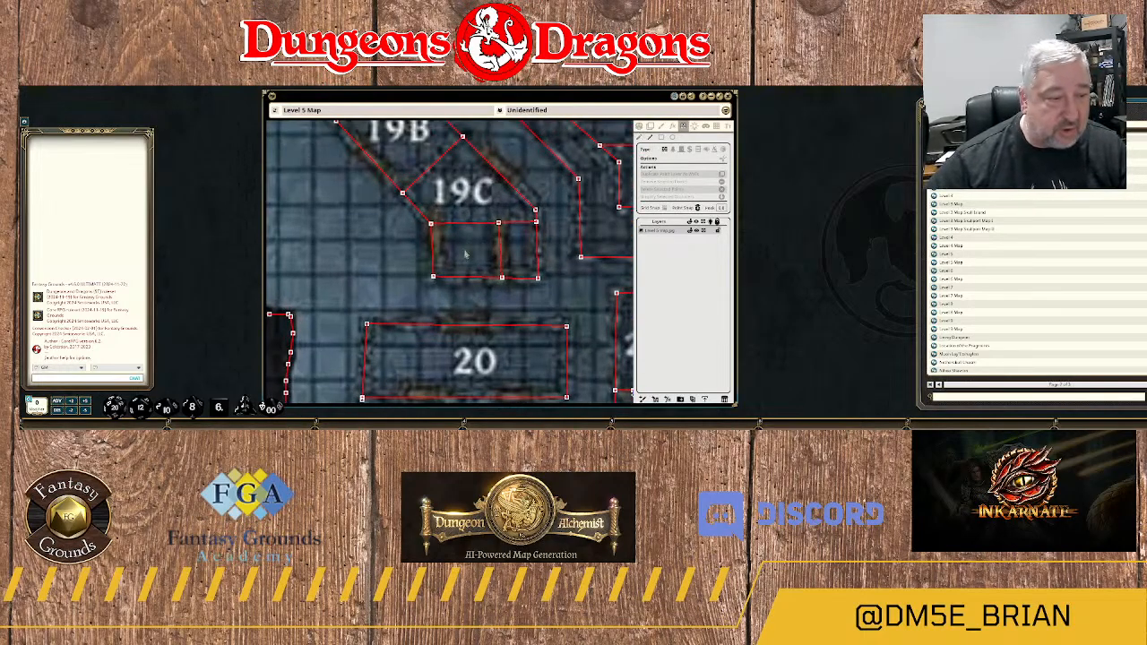
{"action": "left_click", "coordinate": [443, 211]}
{"action": "double_click", "coordinate": [446, 237]}
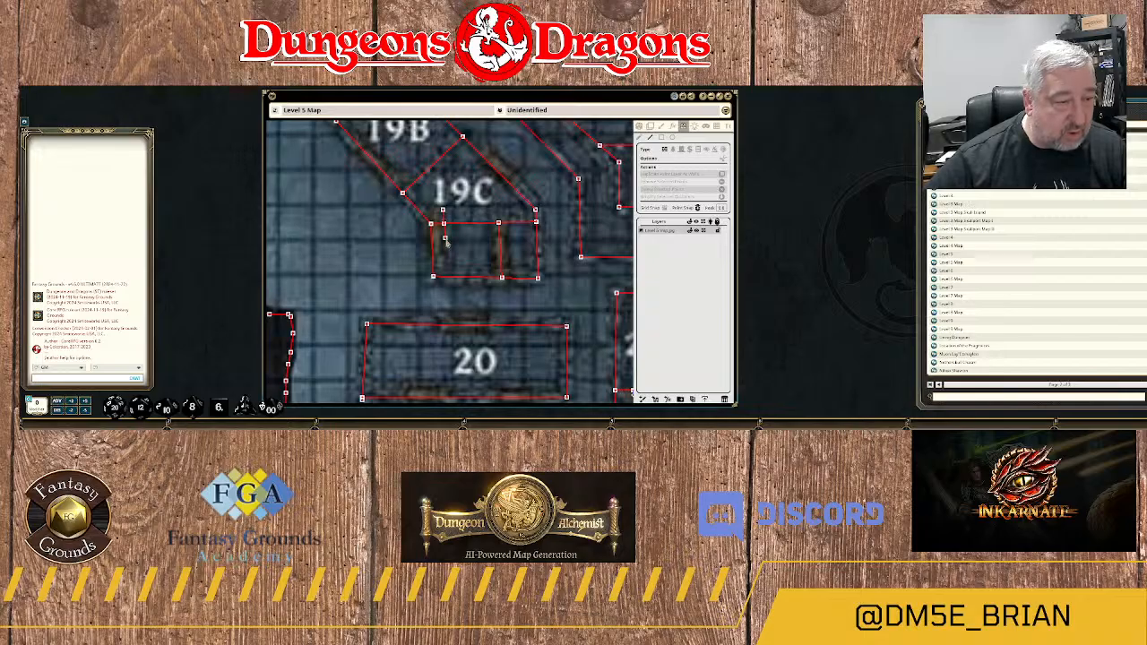
{"action": "left_click", "coordinate": [490, 222]}
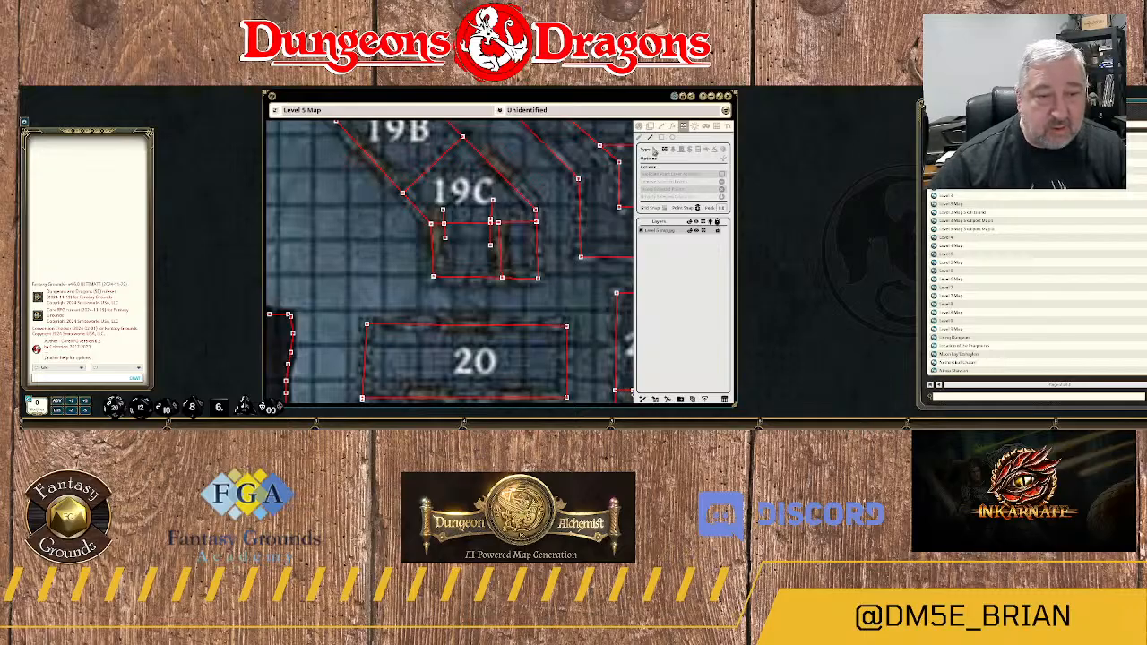
{"action": "scroll", "coordinate": [504, 243], "scroll_direction": "up", "scroll_amount": 3}
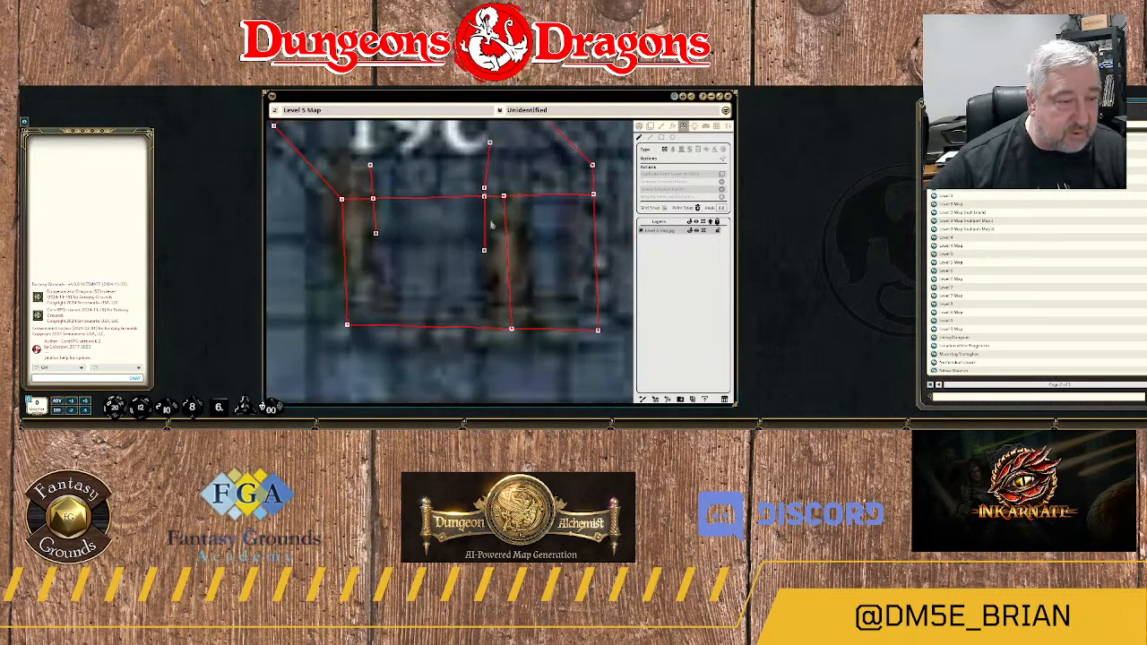
{"action": "scroll", "coordinate": [491, 224], "scroll_direction": "up", "scroll_amount": 2}
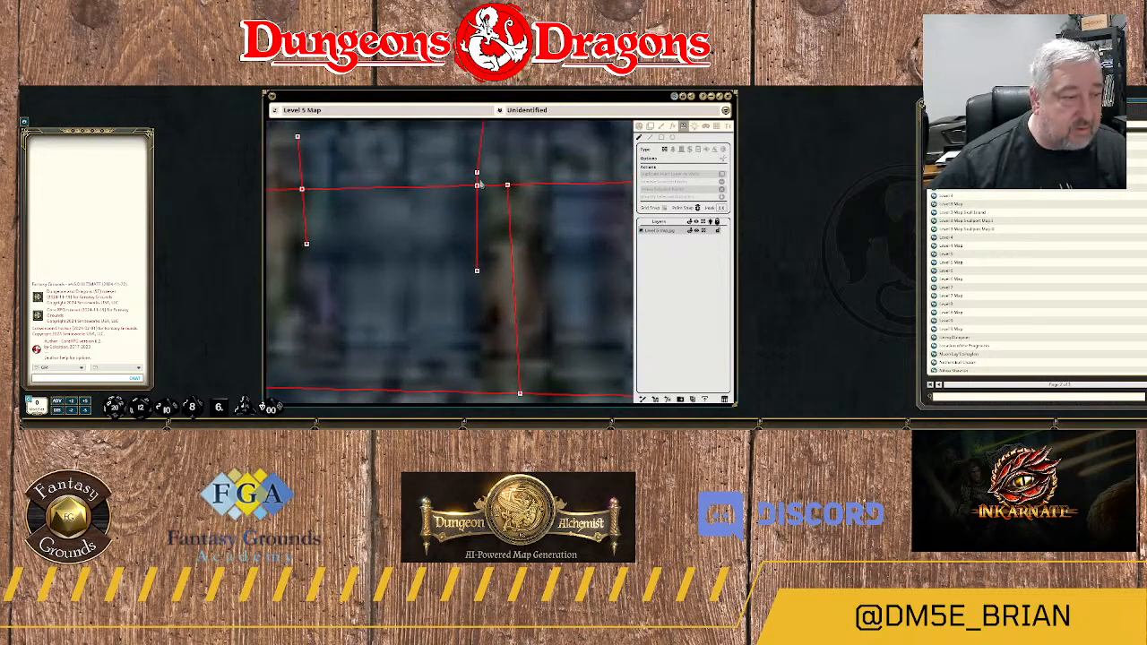
{"action": "scroll", "coordinate": [416, 222], "scroll_direction": "down", "scroll_amount": 3}
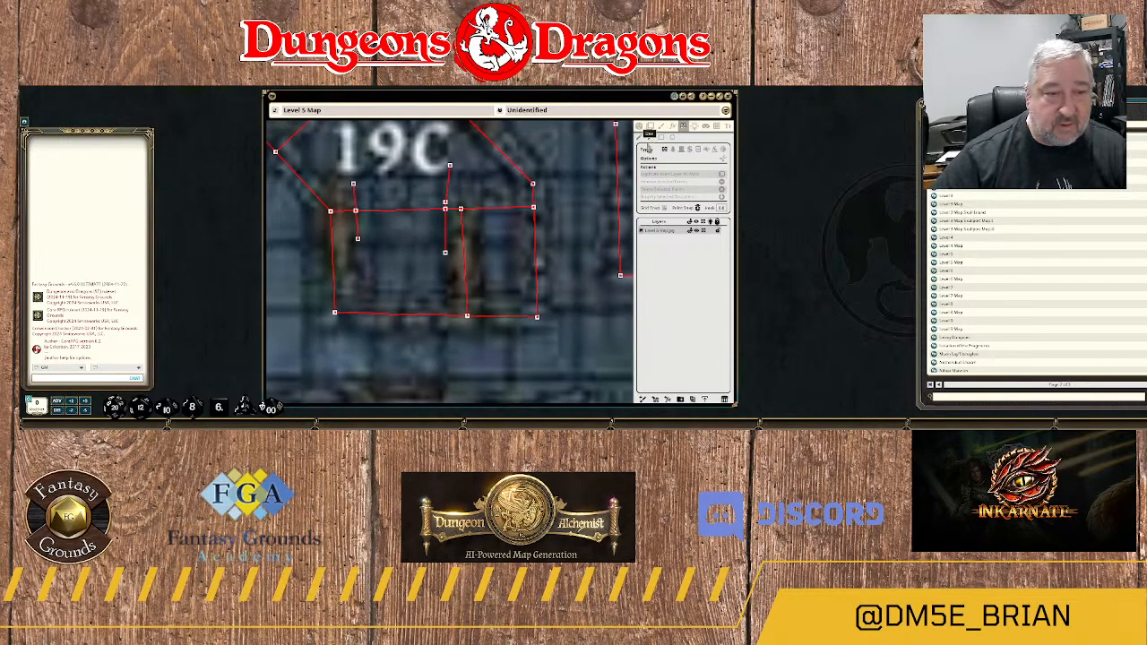
Draw a third short wall crossing midway between the other two, and remove it together with the wall section between them.
{"action": "left_click", "coordinate": [400, 184]}
{"action": "double_click", "coordinate": [400, 248]}
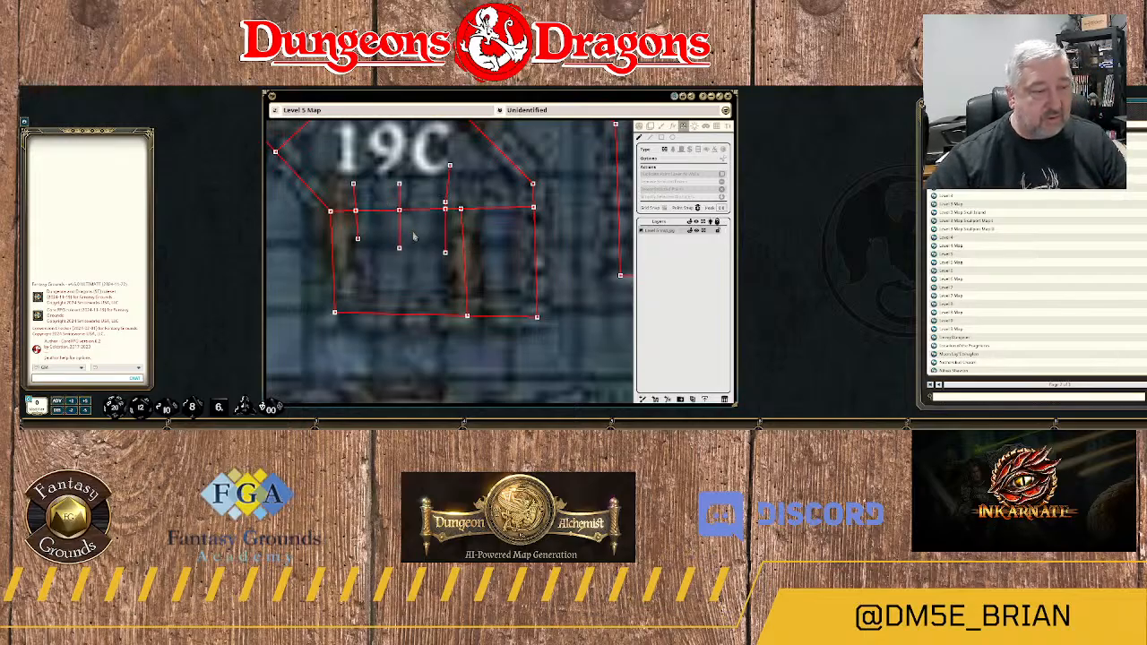
{"action": "key", "text": "ctrl+z"}
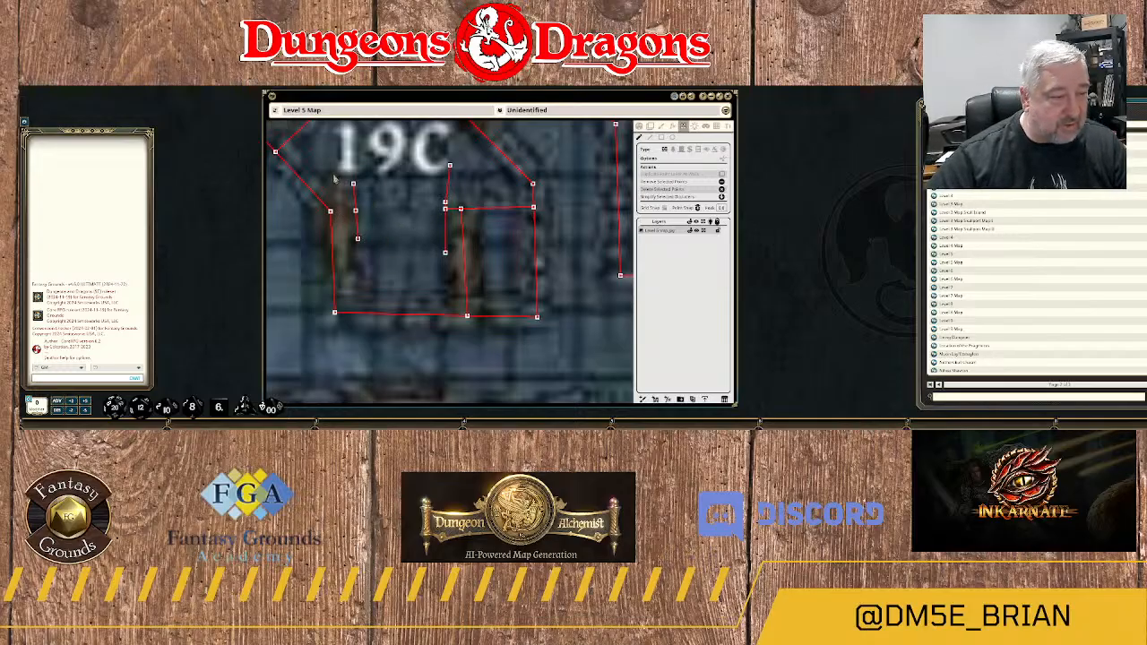
Delete the two remaining short crossing walls and their wall remnants, leaving 19C's southern side open west of the inner wall.
{"action": "left_click_drag", "start_coordinate": [340, 168], "coordinate": [370, 253]}
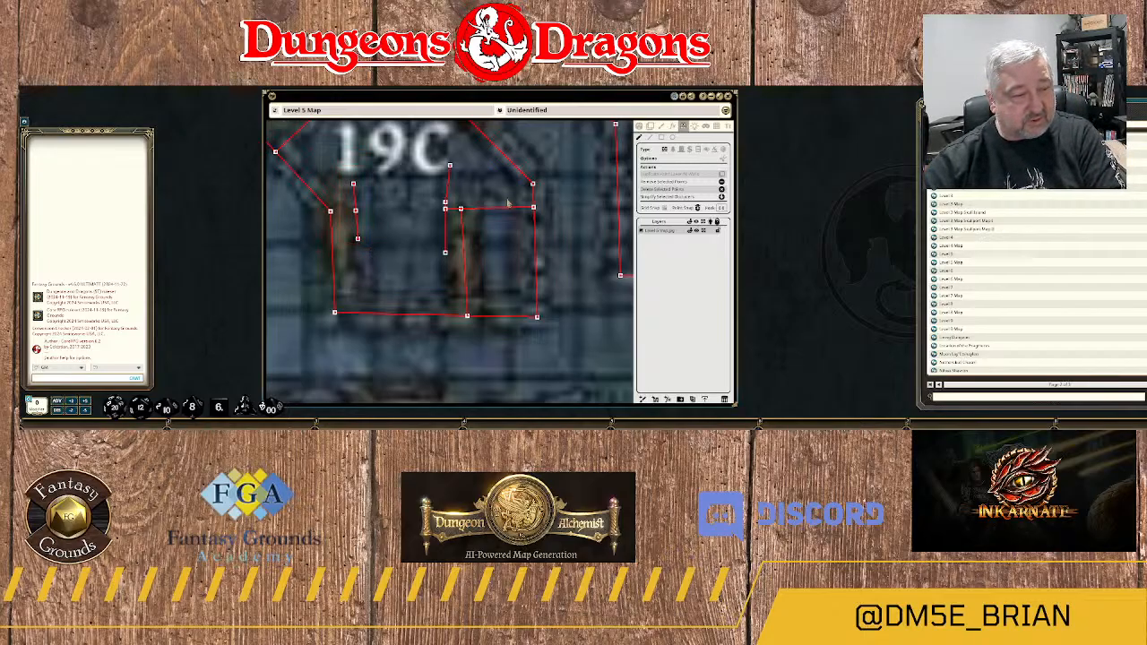
{"action": "key", "text": "Delete"}
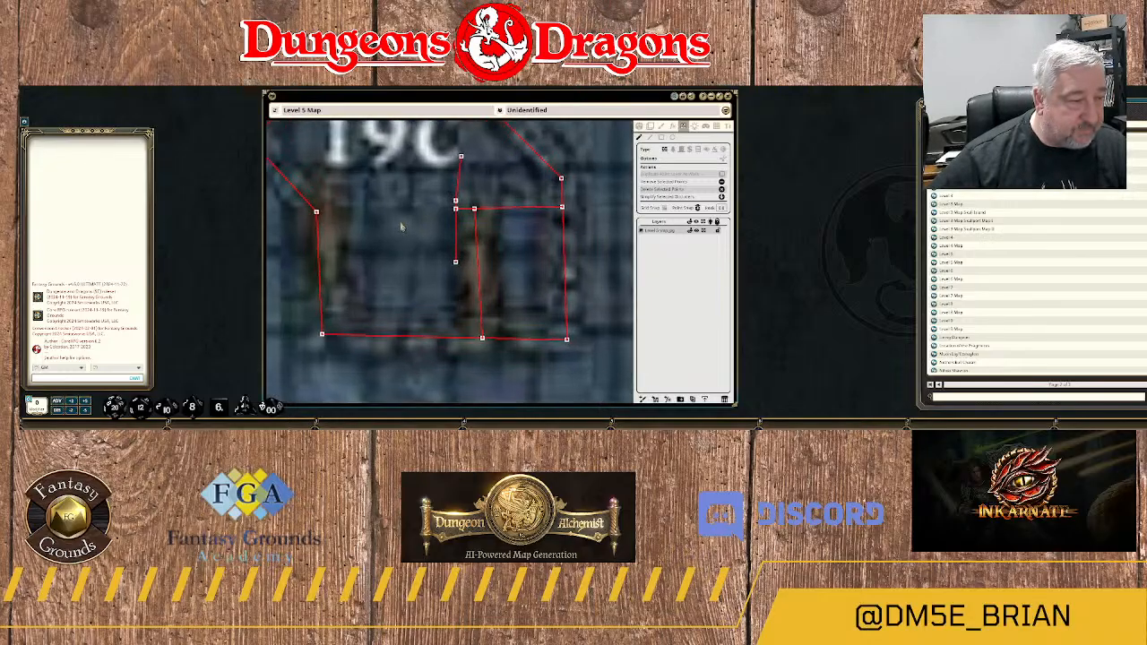
{"action": "scroll", "coordinate": [405, 231], "scroll_direction": "up", "scroll_amount": 2}
{"action": "scroll", "coordinate": [405, 230], "scroll_direction": "down", "scroll_amount": 2}
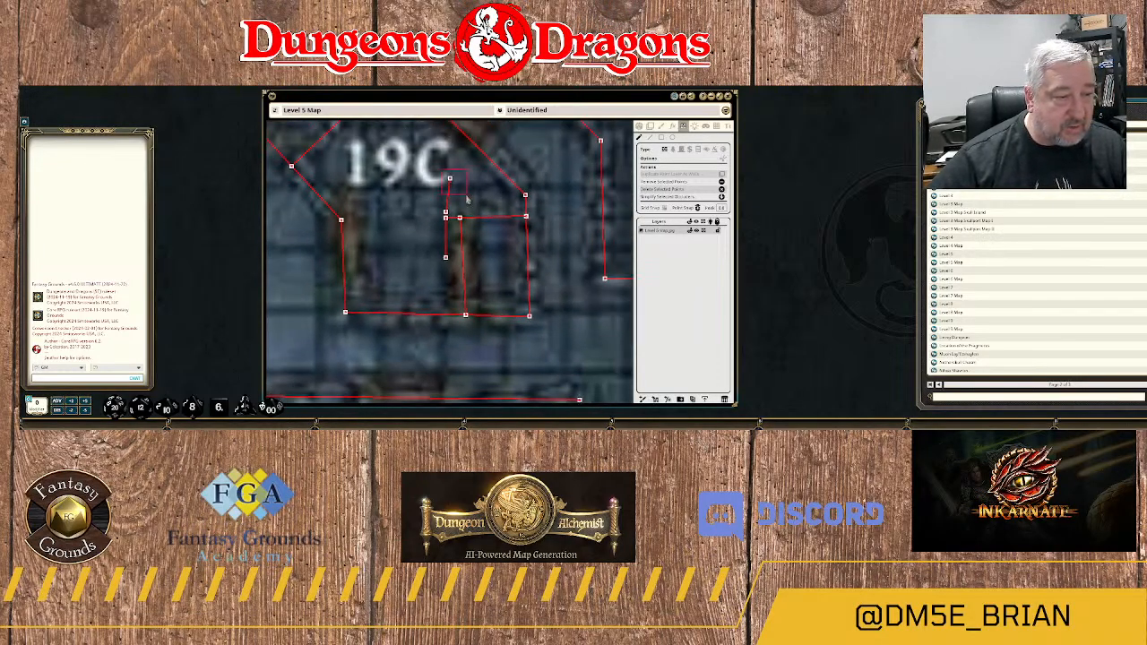
{"action": "left_click_drag", "start_coordinate": [444, 203], "coordinate": [452, 282]}
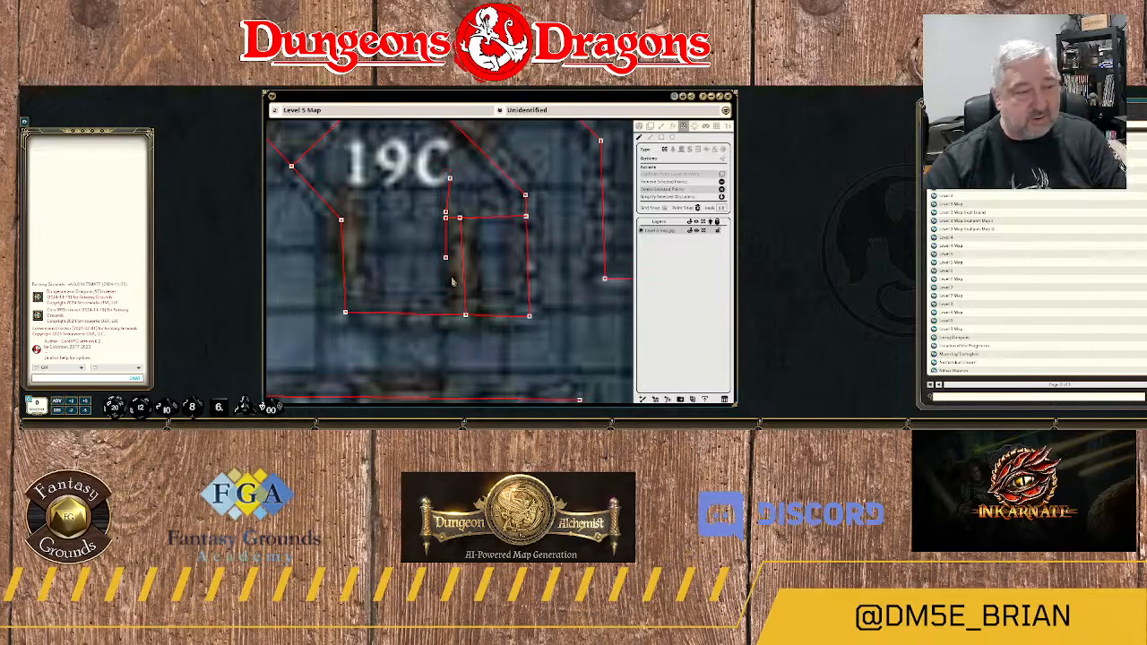
{"action": "key", "text": "Delete"}
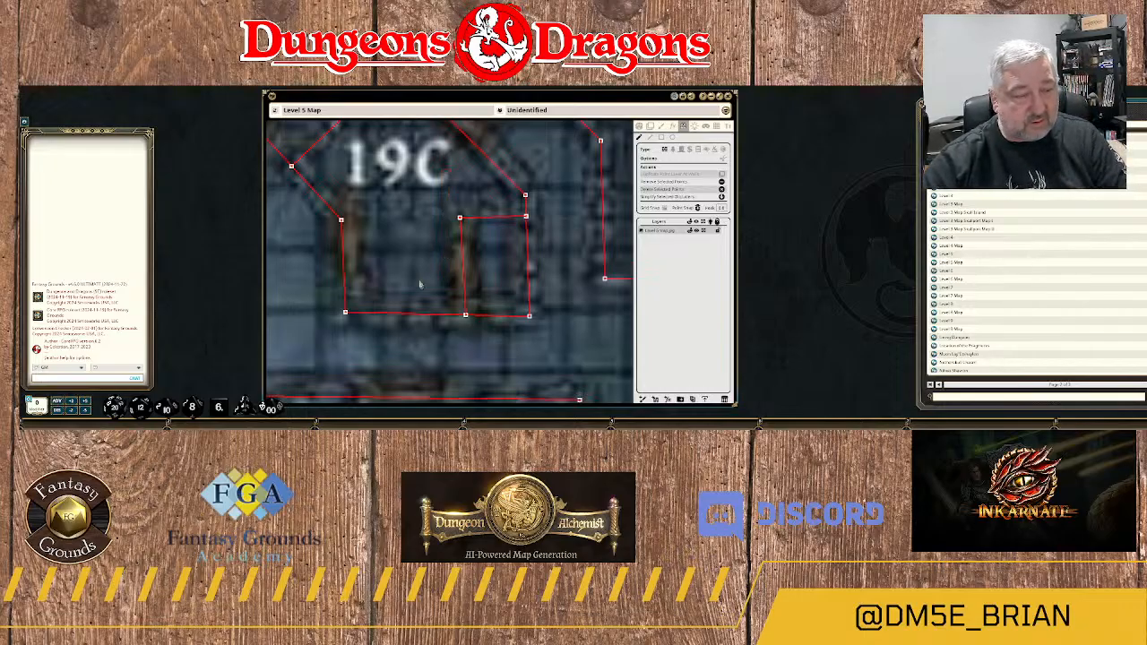
Draw a door across the opening in the inner north–south wall south of 19C.
{"action": "scroll", "coordinate": [417, 260], "scroll_direction": "down", "scroll_amount": 1}
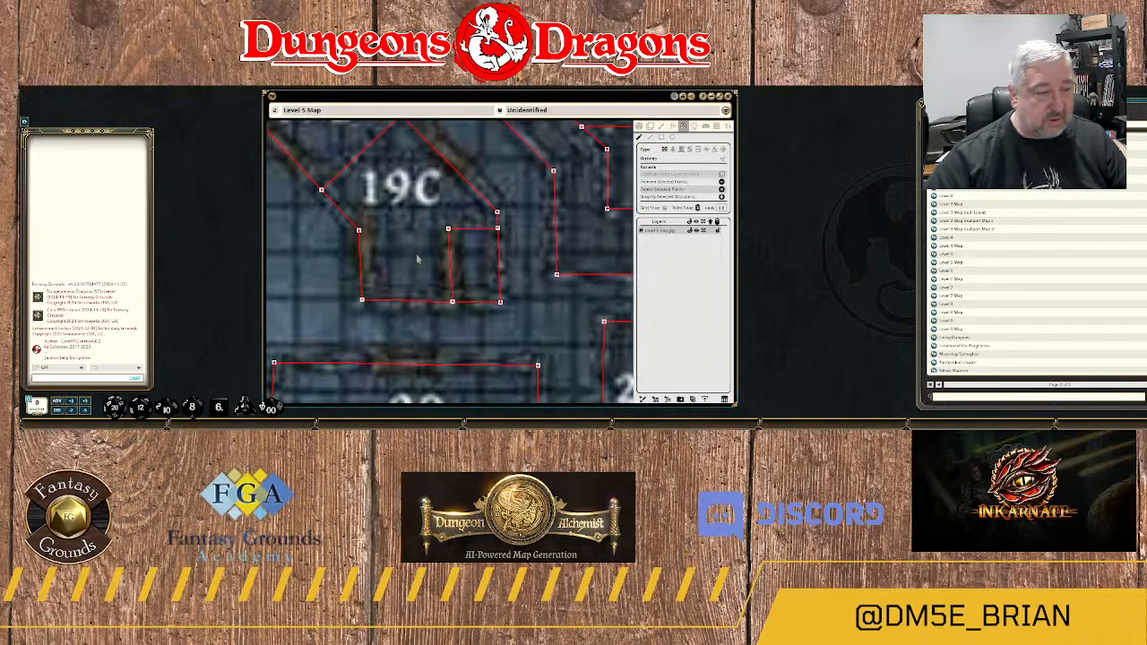
{"action": "left_click", "coordinate": [682, 151]}
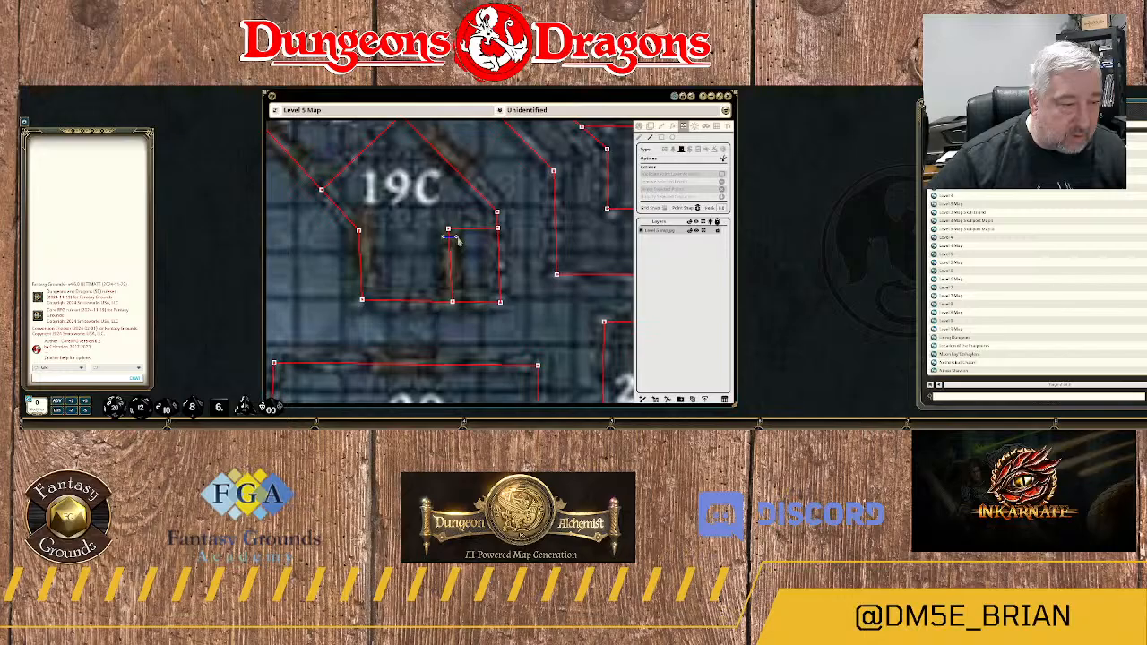
{"action": "left_click_drag", "start_coordinate": [449, 236], "coordinate": [445, 285]}
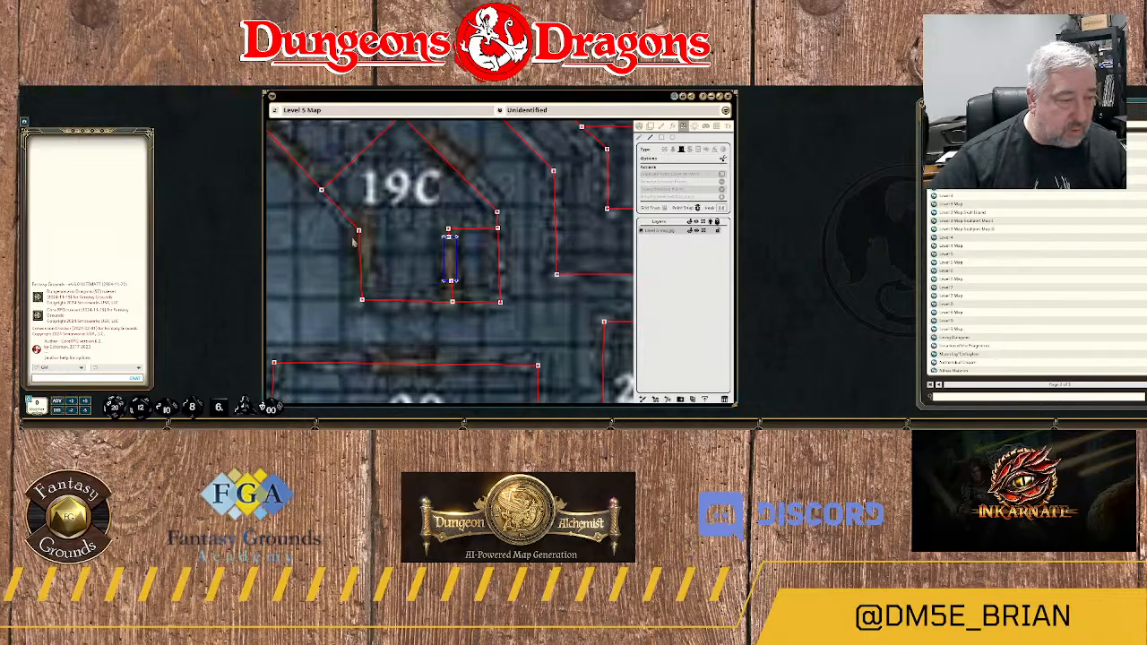
Move the lower end of 19C's southwestern wall onto the corner point, and draw a door in that wall.
{"action": "left_click_drag", "start_coordinate": [358, 232], "coordinate": [439, 205]}
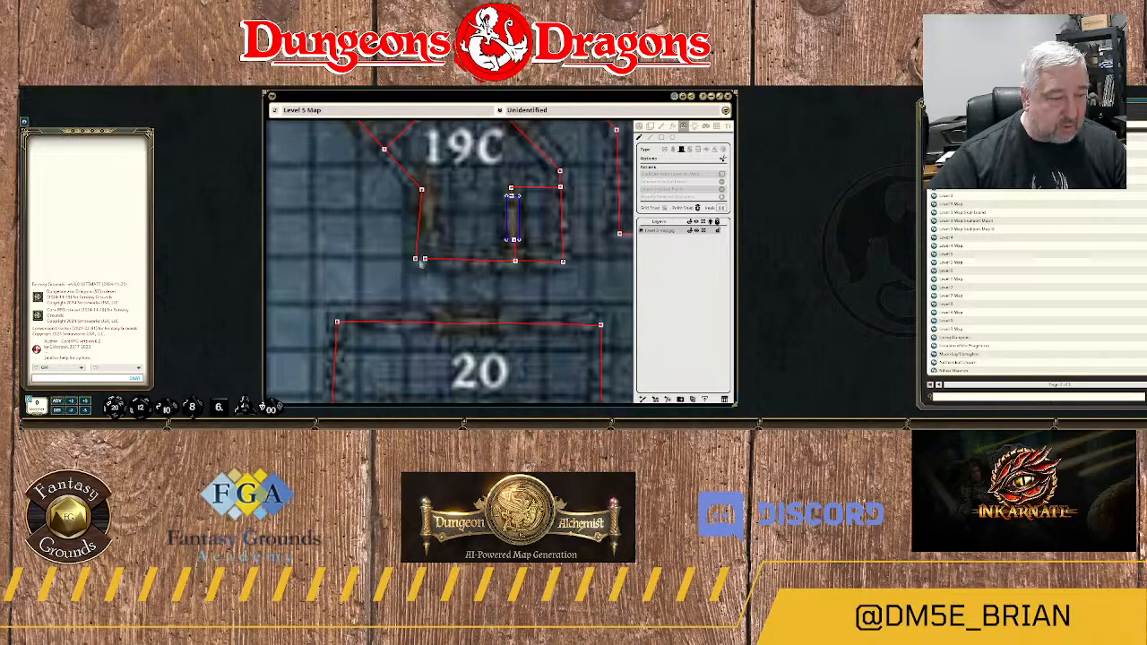
{"action": "left_click_drag", "start_coordinate": [416, 260], "coordinate": [425, 260]}
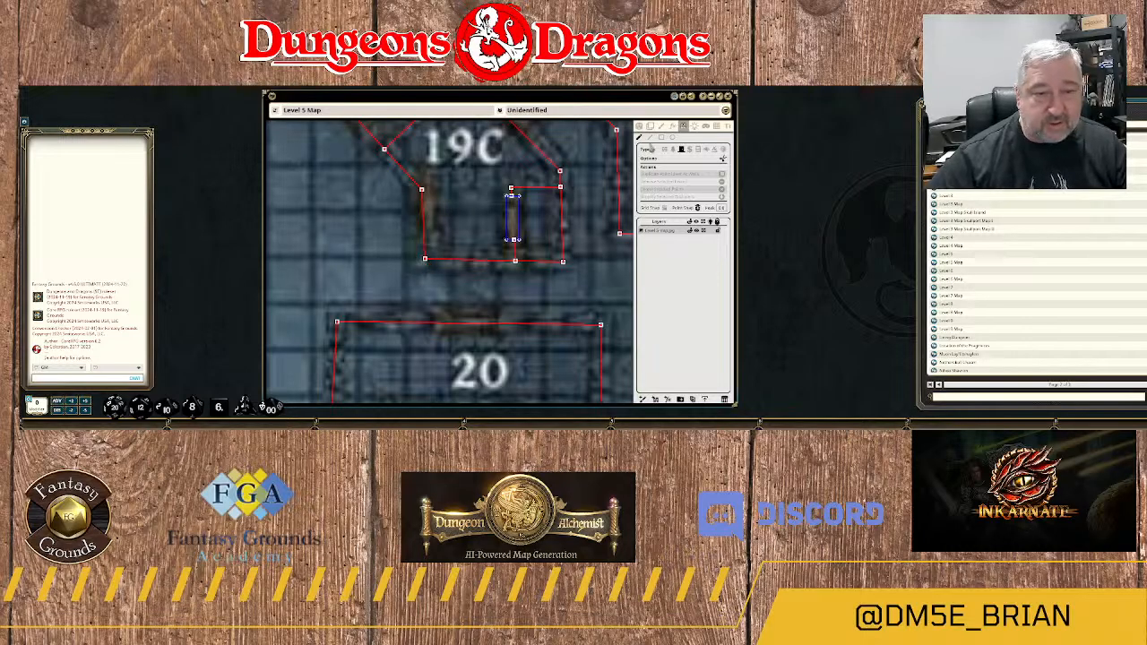
{"action": "left_click", "coordinate": [650, 139]}
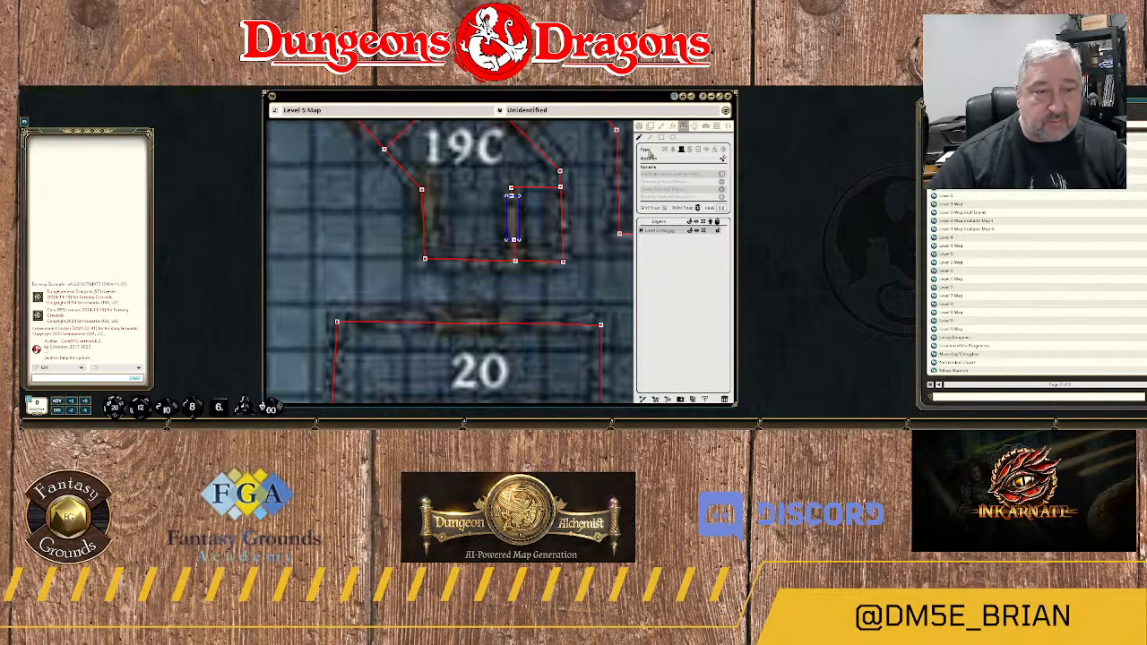
{"action": "left_click", "coordinate": [410, 199]}
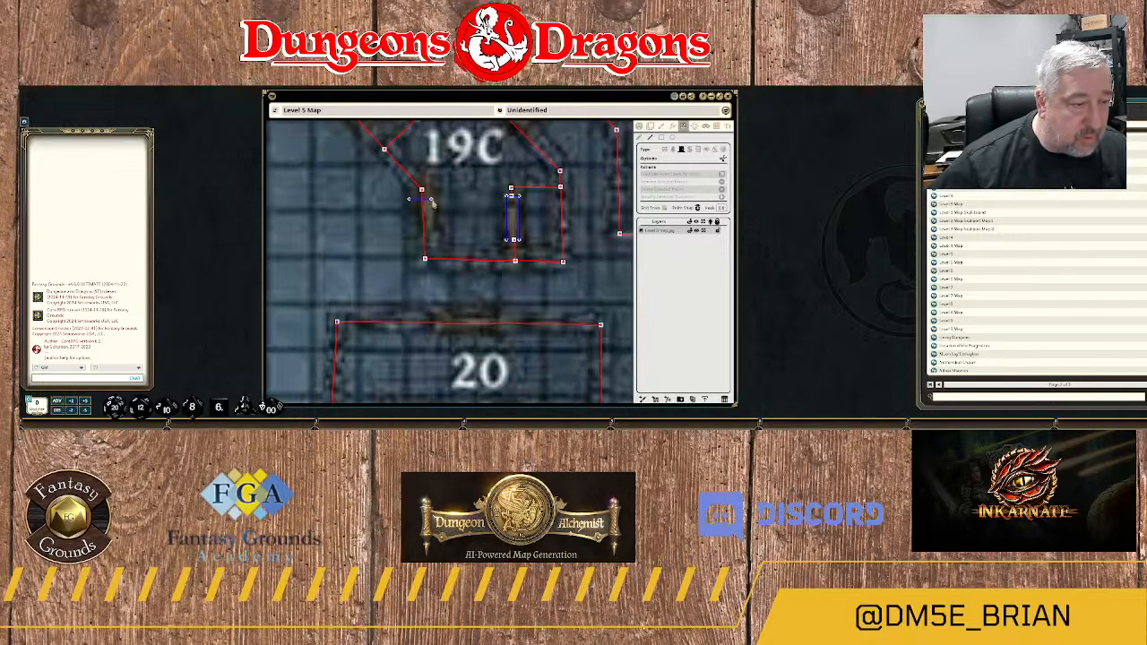
{"action": "left_click", "coordinate": [431, 199]}
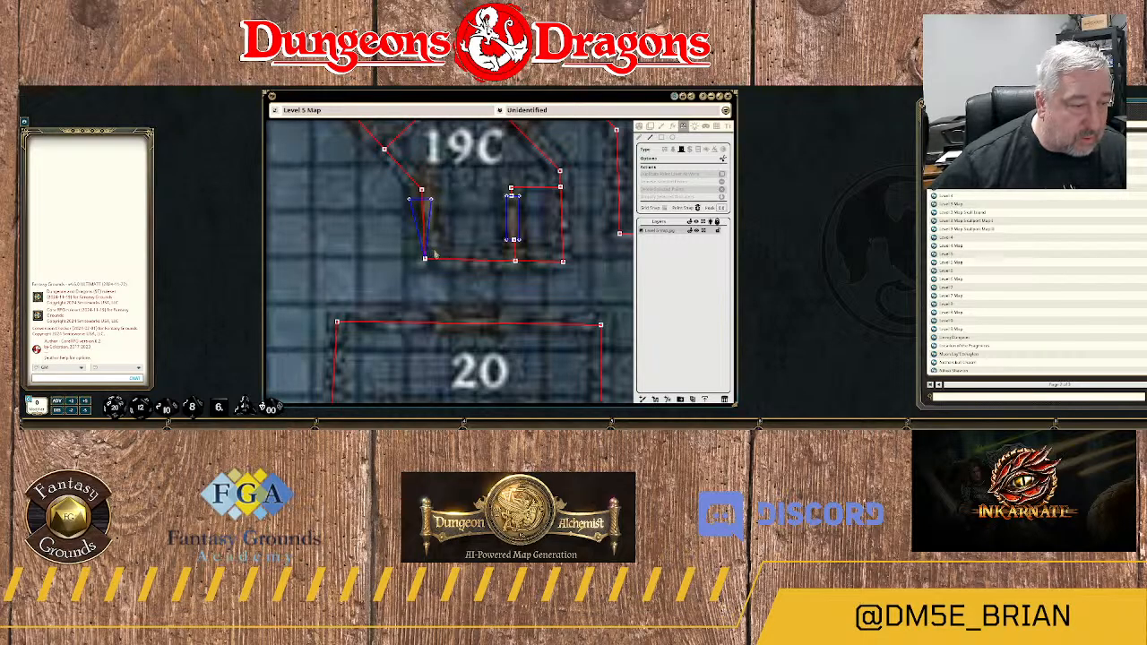
{"action": "left_click", "coordinate": [431, 246]}
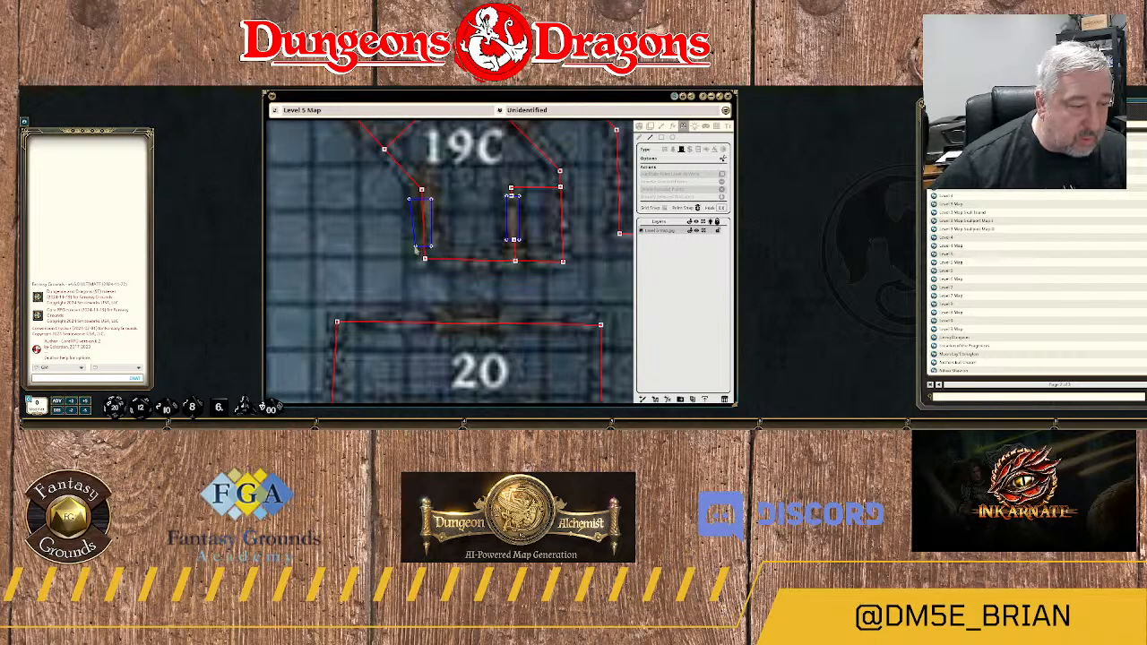
{"action": "double_click", "coordinate": [412, 246]}
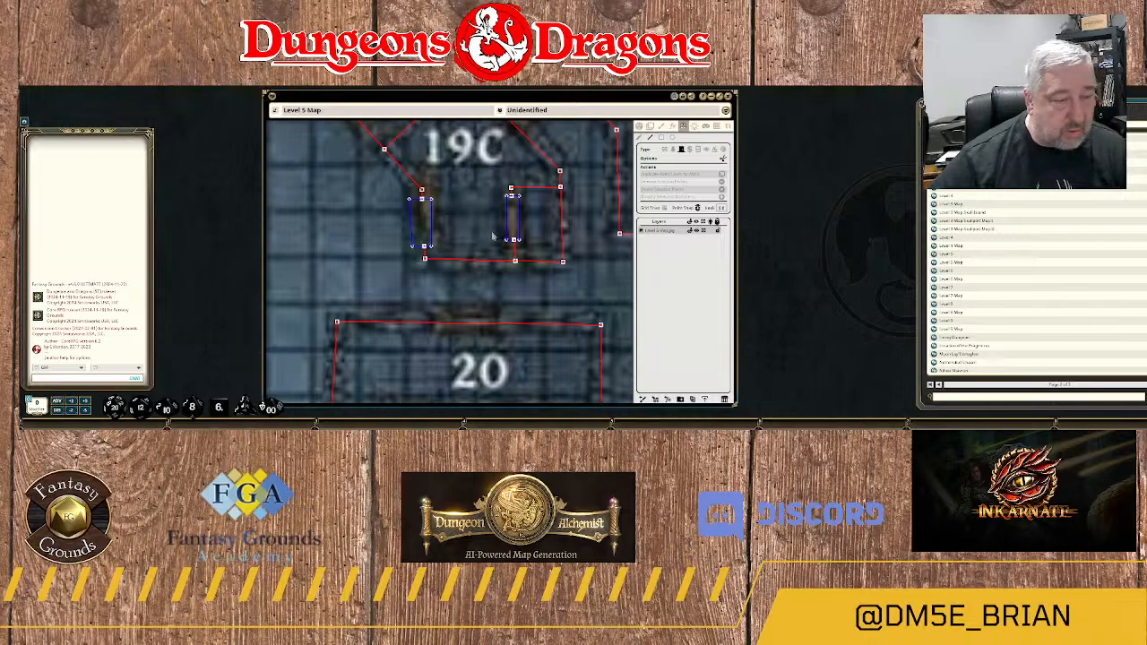
Draw a diagonal door in 19C's northeastern wall and another in 19B's southwestern wall.
{"action": "scroll", "coordinate": [489, 220], "scroll_direction": "down", "scroll_amount": 2}
{"action": "scroll", "coordinate": [489, 180], "scroll_direction": "down", "scroll_amount": 1}
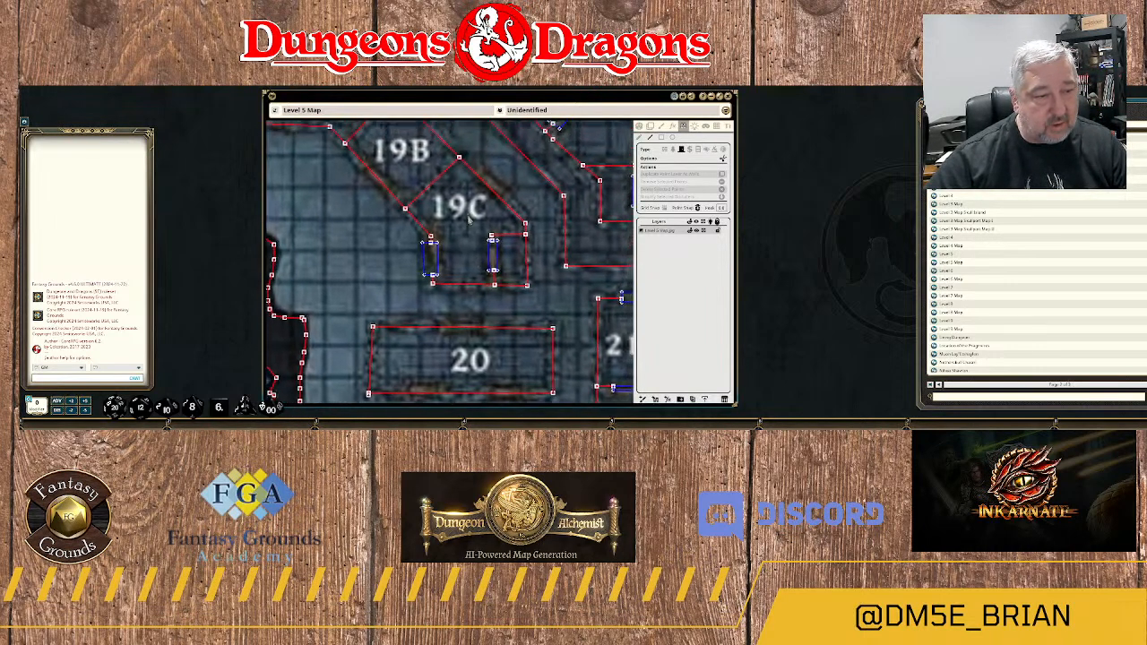
{"action": "scroll", "coordinate": [467, 231], "scroll_direction": "down", "scroll_amount": 2}
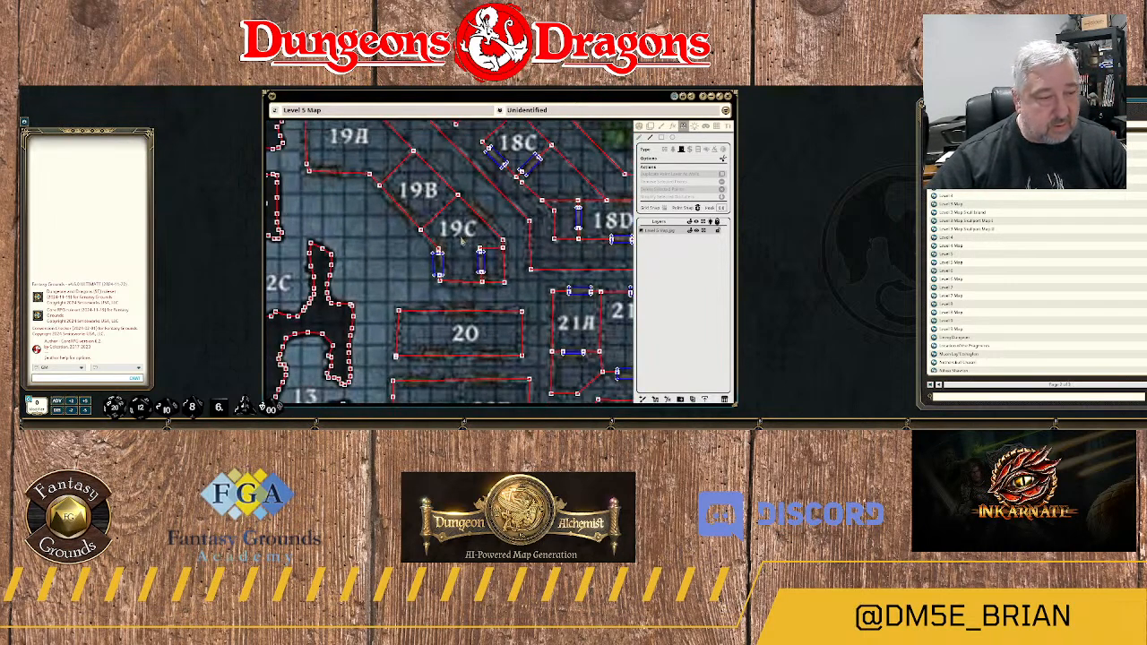
{"action": "scroll", "coordinate": [459, 229], "scroll_direction": "up", "scroll_amount": 2}
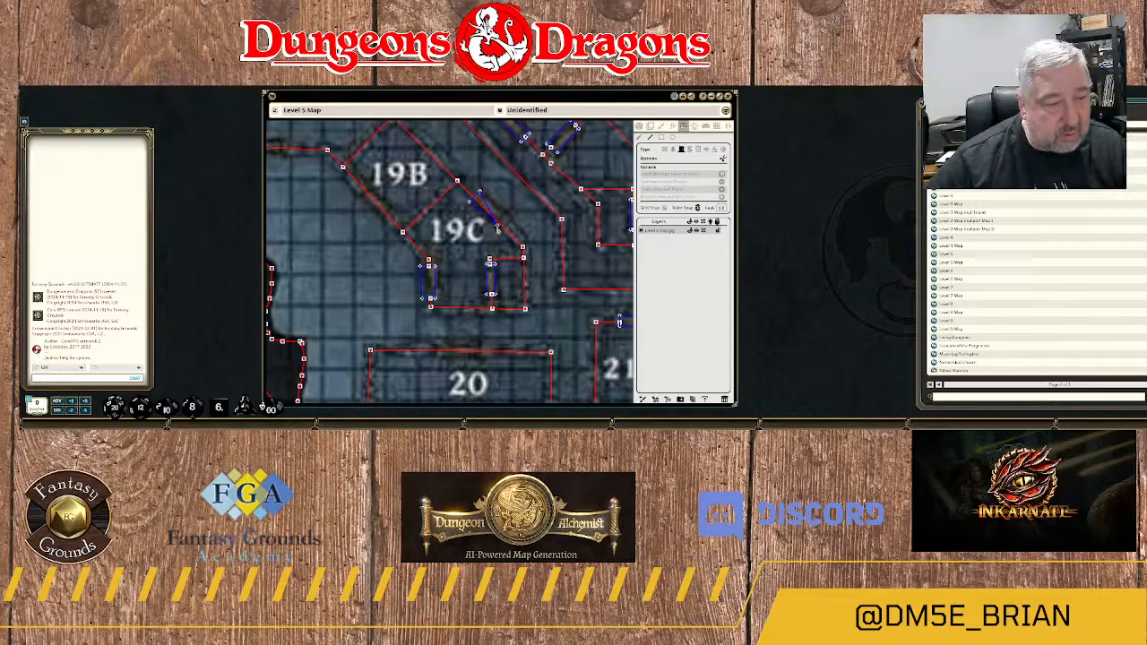
{"action": "left_click", "coordinate": [497, 228]}
{"action": "left_click", "coordinate": [507, 219]}
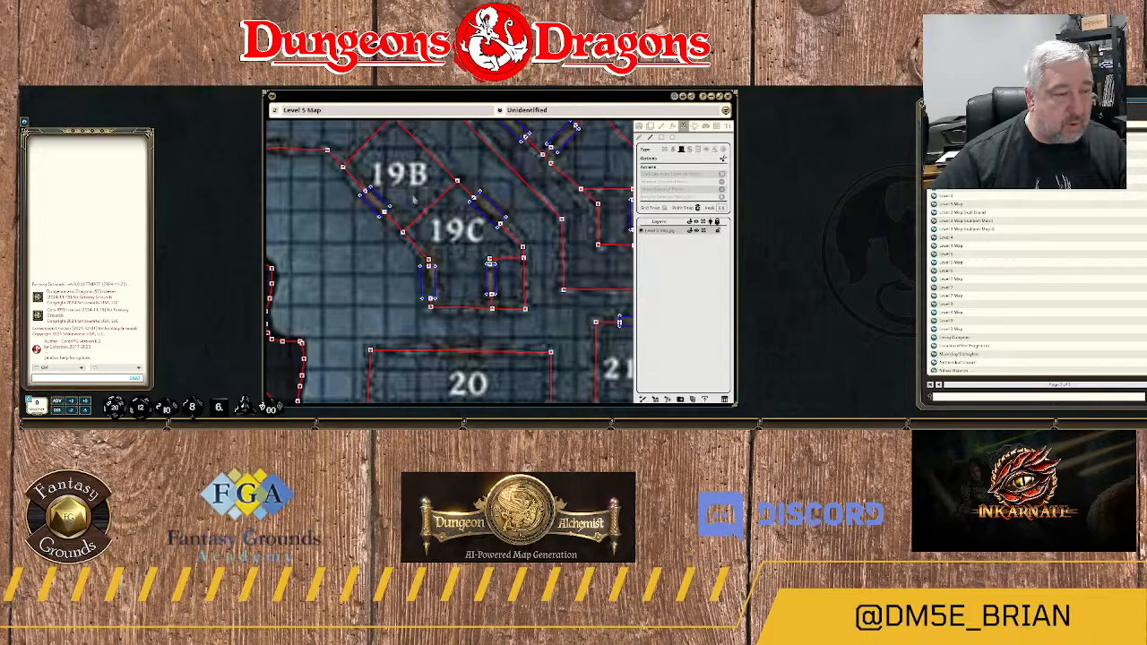
Draw a door in 19A's southern wall, over the doorway near the room's southwest corner.
{"action": "left_click_drag", "start_coordinate": [413, 199], "coordinate": [472, 235]}
{"action": "left_click_drag", "start_coordinate": [426, 195], "coordinate": [445, 227]}
{"action": "scroll", "coordinate": [374, 269], "scroll_direction": "up", "scroll_amount": 5}
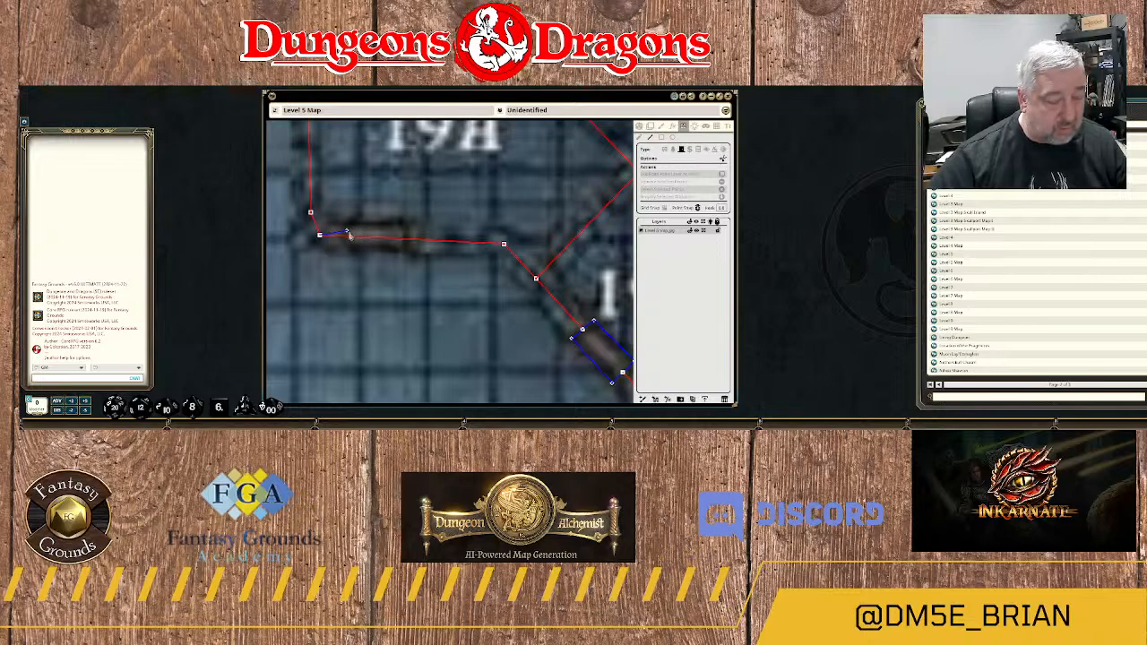
{"action": "left_click", "coordinate": [409, 223]}
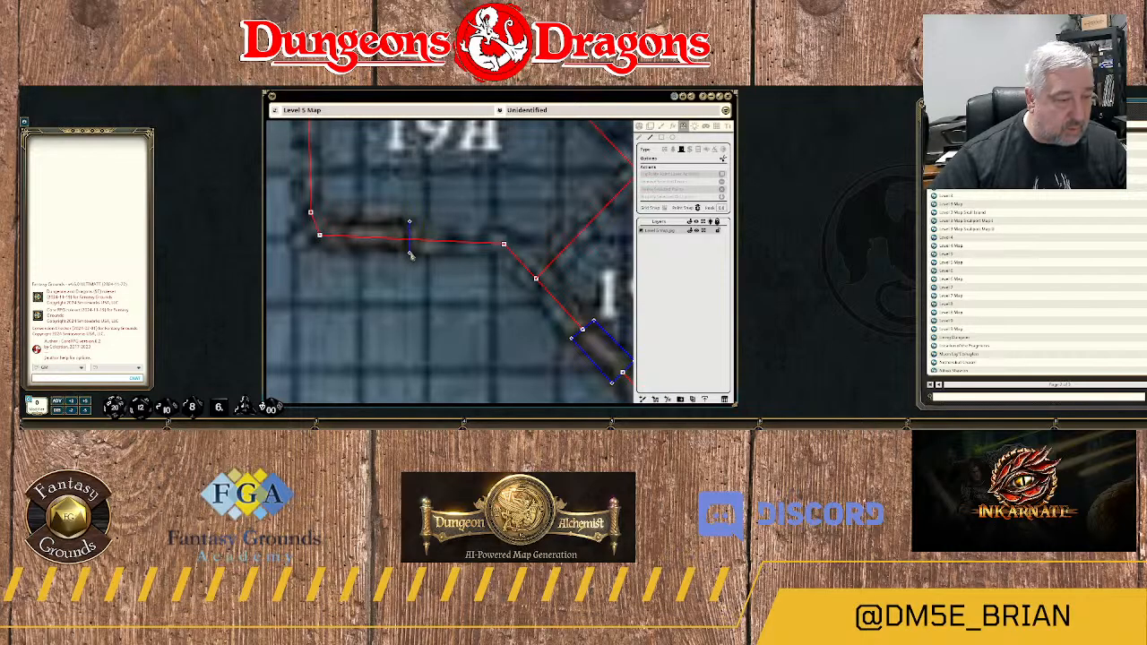
{"action": "left_click", "coordinate": [409, 254]}
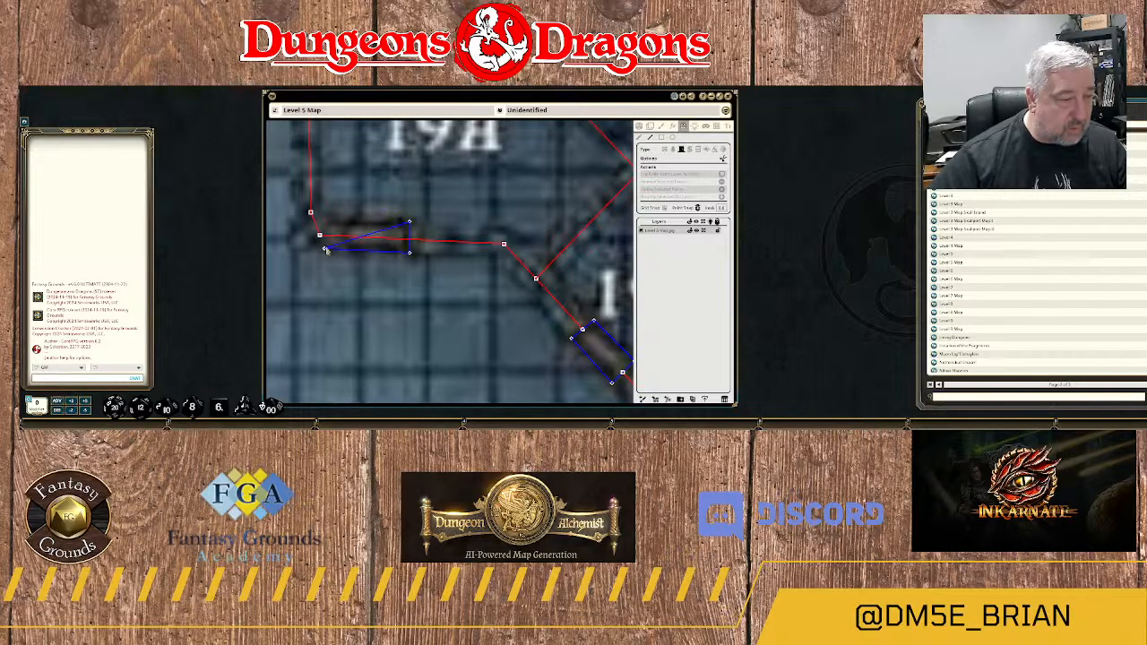
{"action": "left_click", "coordinate": [325, 251]}
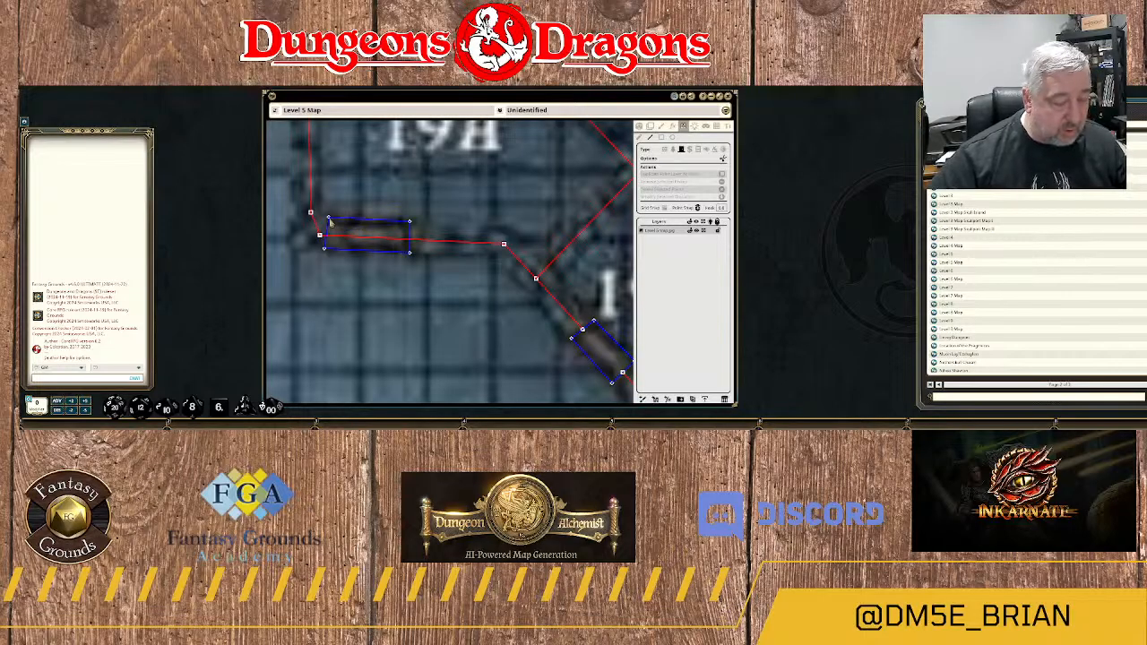
{"action": "double_click", "coordinate": [324, 220]}
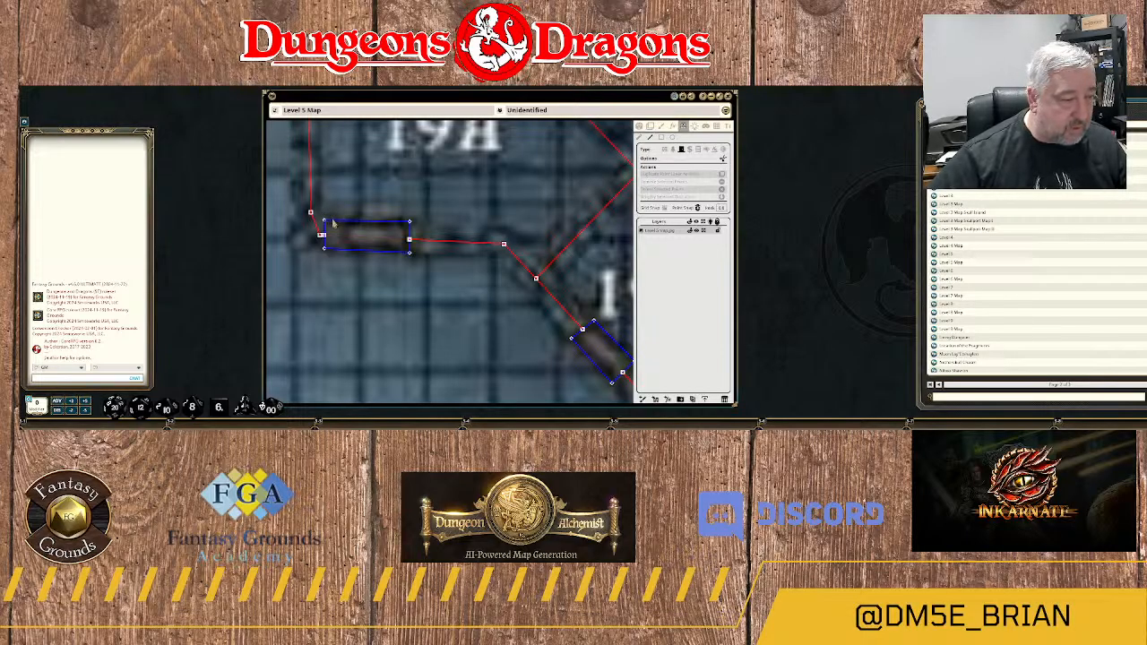
Draw a diagonal door over the doorway in 19A's northeastern wall.
{"action": "scroll", "coordinate": [453, 287], "scroll_direction": "down", "scroll_amount": 3}
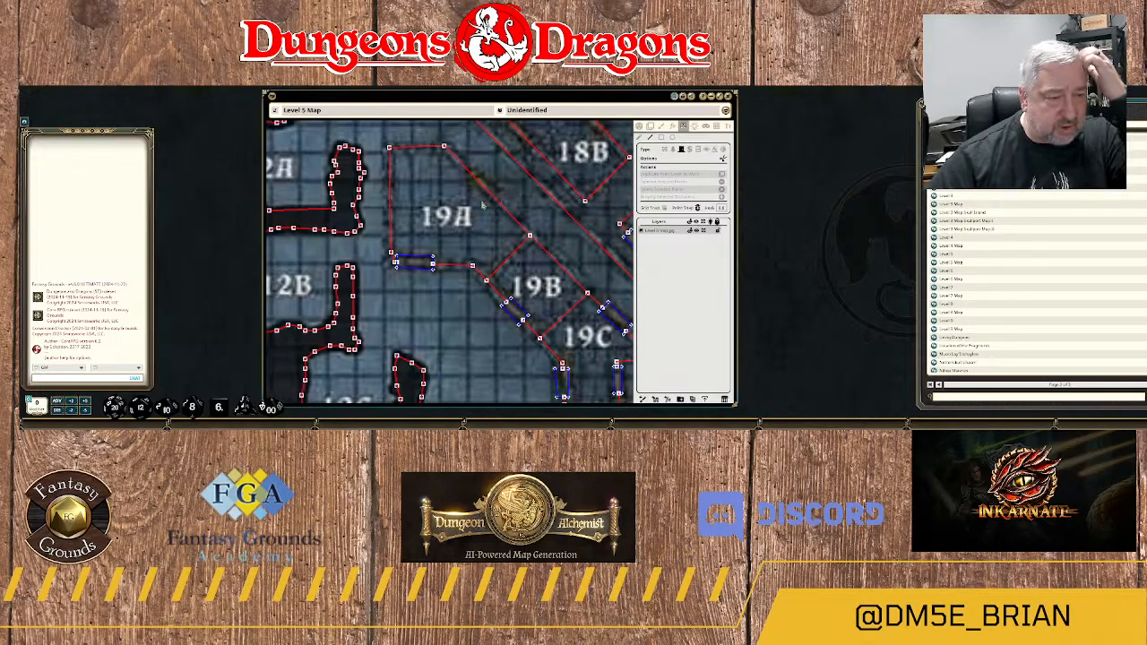
{"action": "scroll", "coordinate": [490, 187], "scroll_direction": "up", "scroll_amount": 5}
{"action": "left_click_drag", "start_coordinate": [465, 211], "coordinate": [460, 242]}
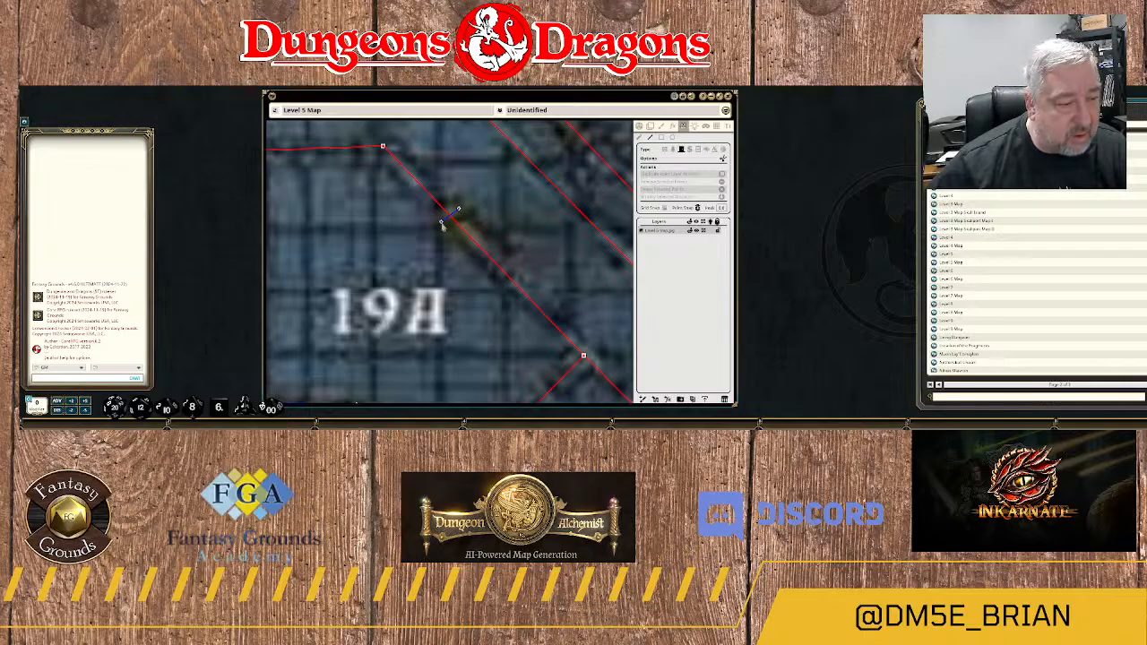
{"action": "left_click", "coordinate": [441, 222]}
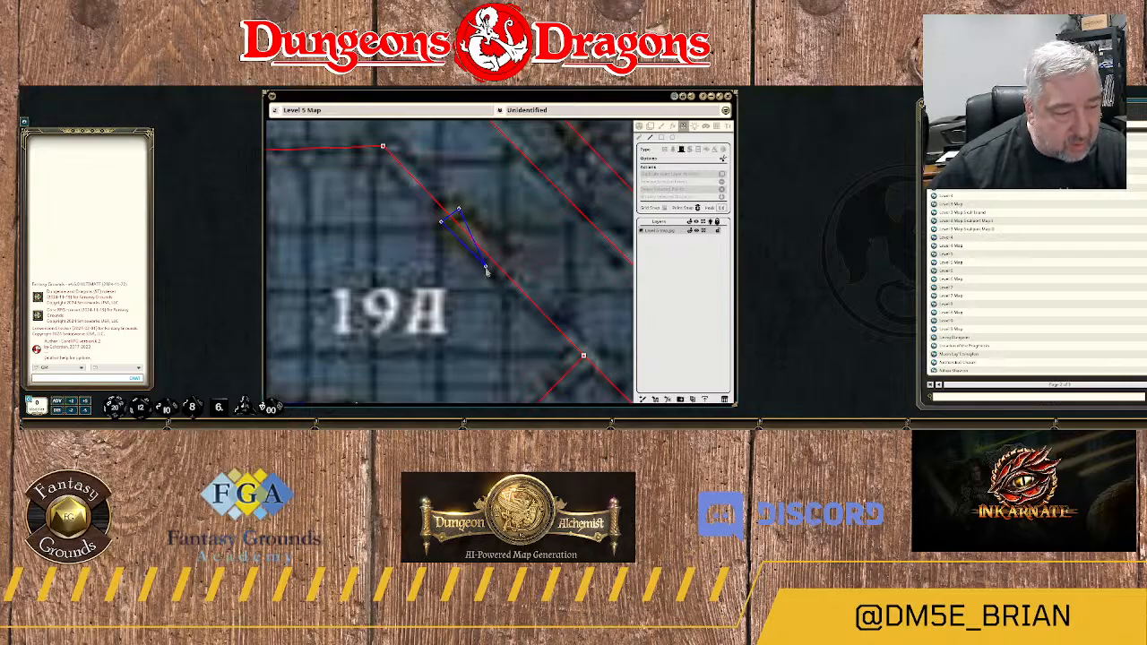
{"action": "left_click", "coordinate": [485, 266]}
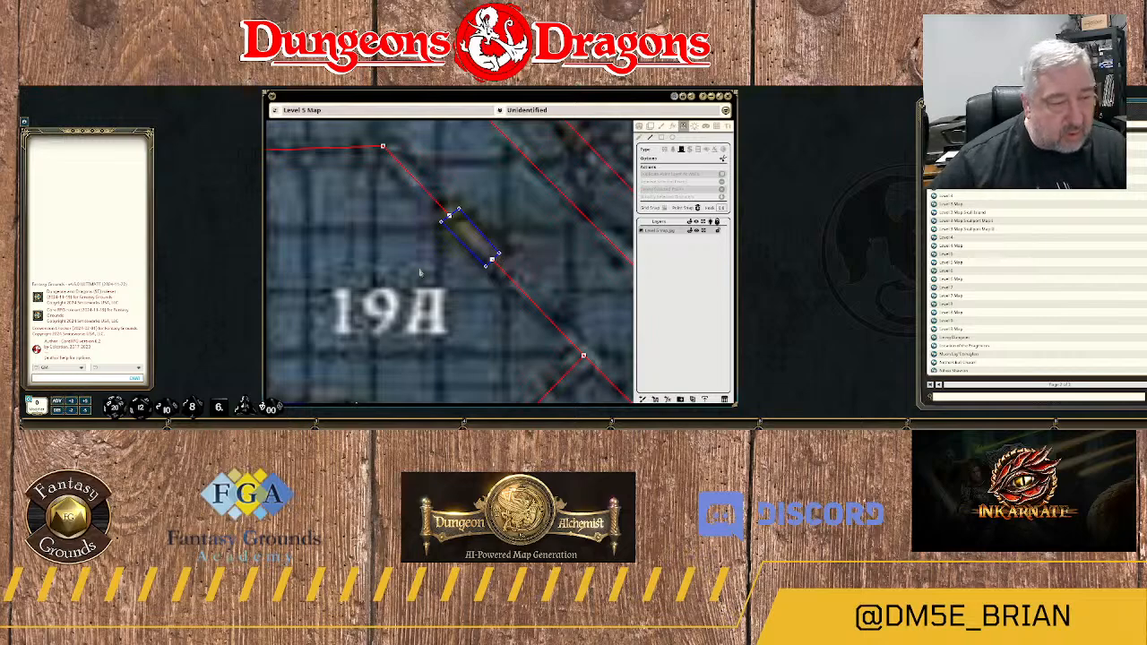
Examine rooms 20 and 22A–22D and compare their drawn walls with the plain map without the wall overlay.
{"action": "scroll", "coordinate": [420, 273], "scroll_direction": "down", "scroll_amount": 5}
{"action": "left_click_drag", "start_coordinate": [451, 331], "coordinate": [425, 192]}
{"action": "scroll", "coordinate": [423, 206], "scroll_direction": "down", "scroll_amount": 4}
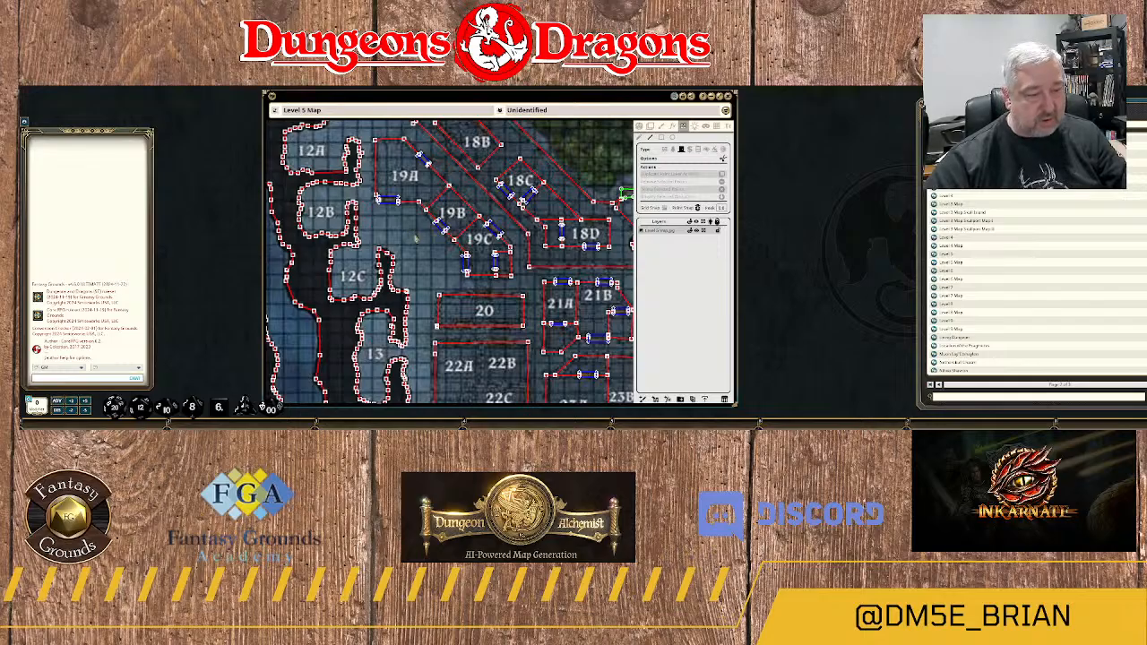
{"action": "left_click_drag", "start_coordinate": [428, 250], "coordinate": [401, 205]}
{"action": "left_click_drag", "start_coordinate": [531, 273], "coordinate": [509, 187]}
{"action": "scroll", "coordinate": [464, 223], "scroll_direction": "up", "scroll_amount": 6}
{"action": "left_click_drag", "start_coordinate": [441, 207], "coordinate": [465, 242]}
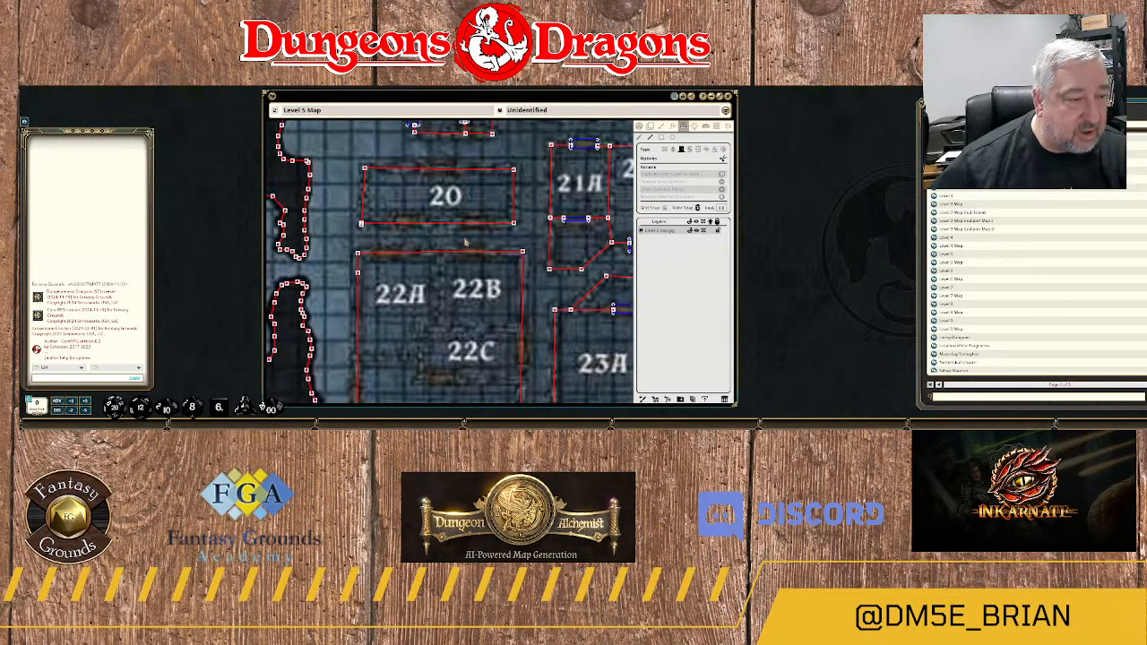
{"action": "scroll", "coordinate": [438, 240], "scroll_direction": "up", "scroll_amount": 2}
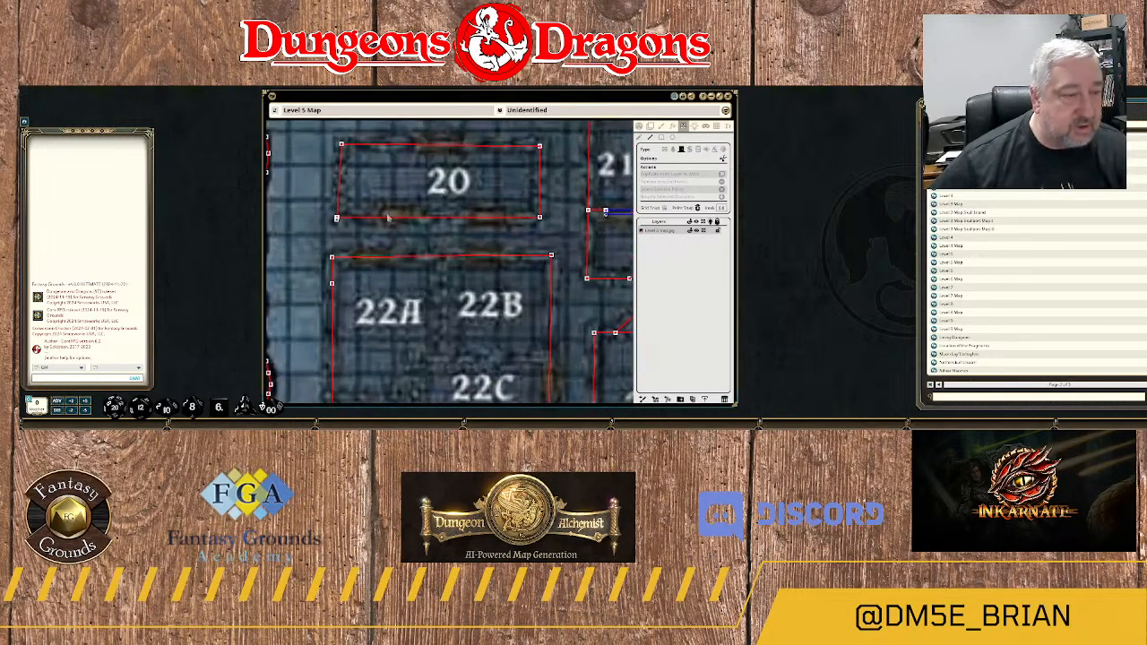
{"action": "scroll", "coordinate": [434, 215], "scroll_direction": "down", "scroll_amount": 2}
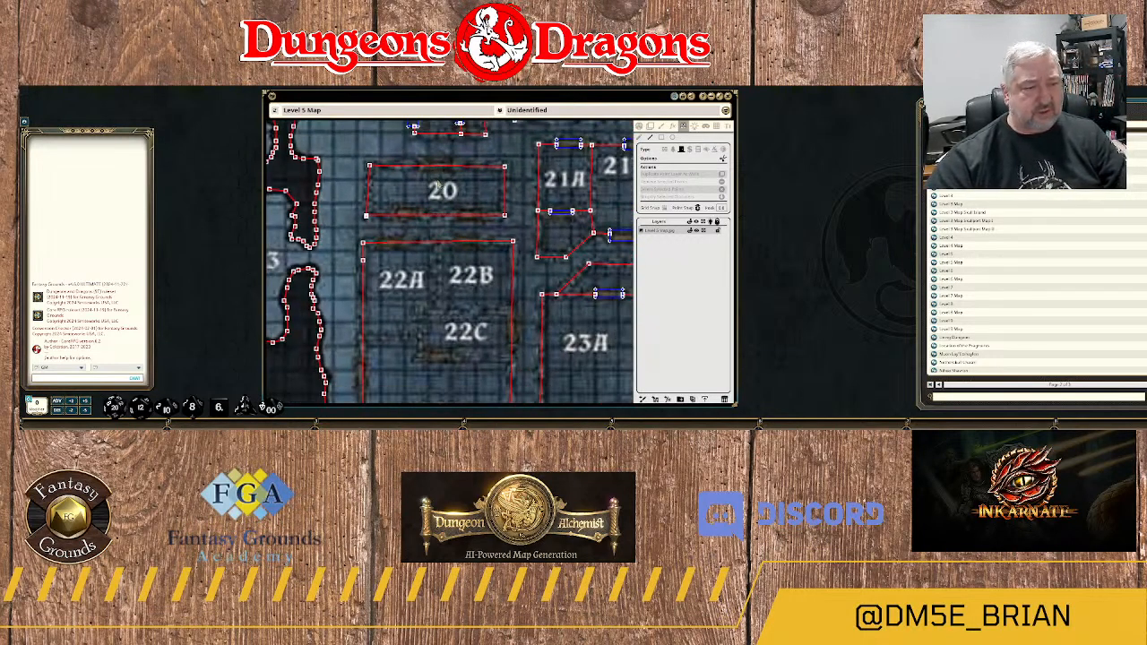
{"action": "scroll", "coordinate": [446, 188], "scroll_direction": "down", "scroll_amount": 2}
{"action": "scroll", "coordinate": [445, 188], "scroll_direction": "up", "scroll_amount": 1}
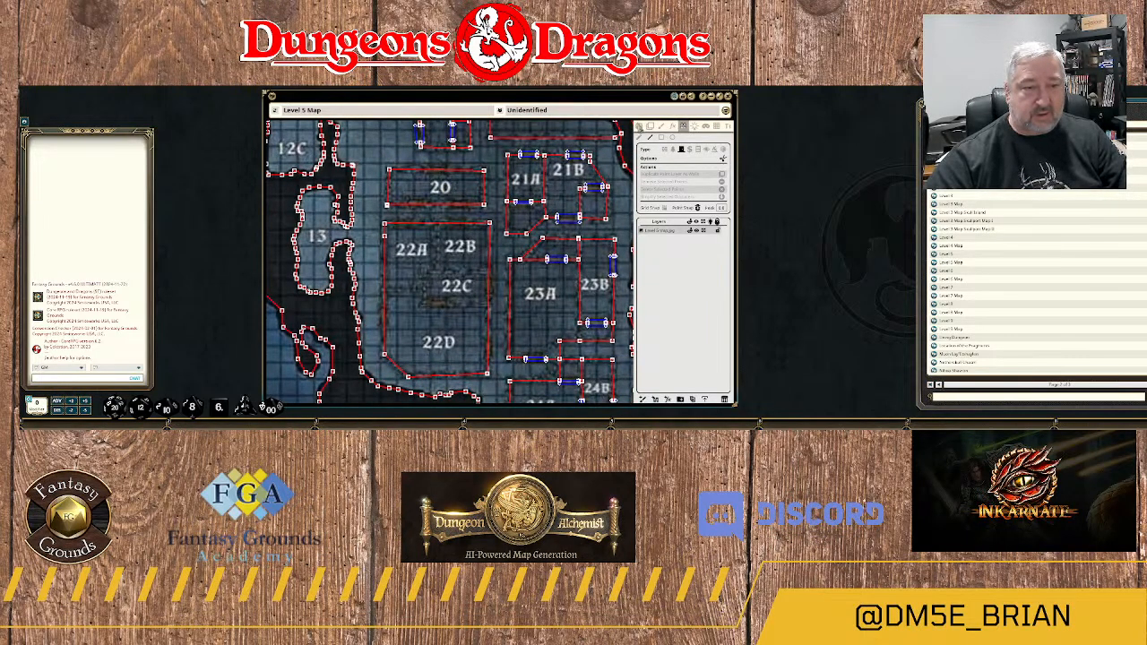
{"action": "left_click", "coordinate": [639, 128]}
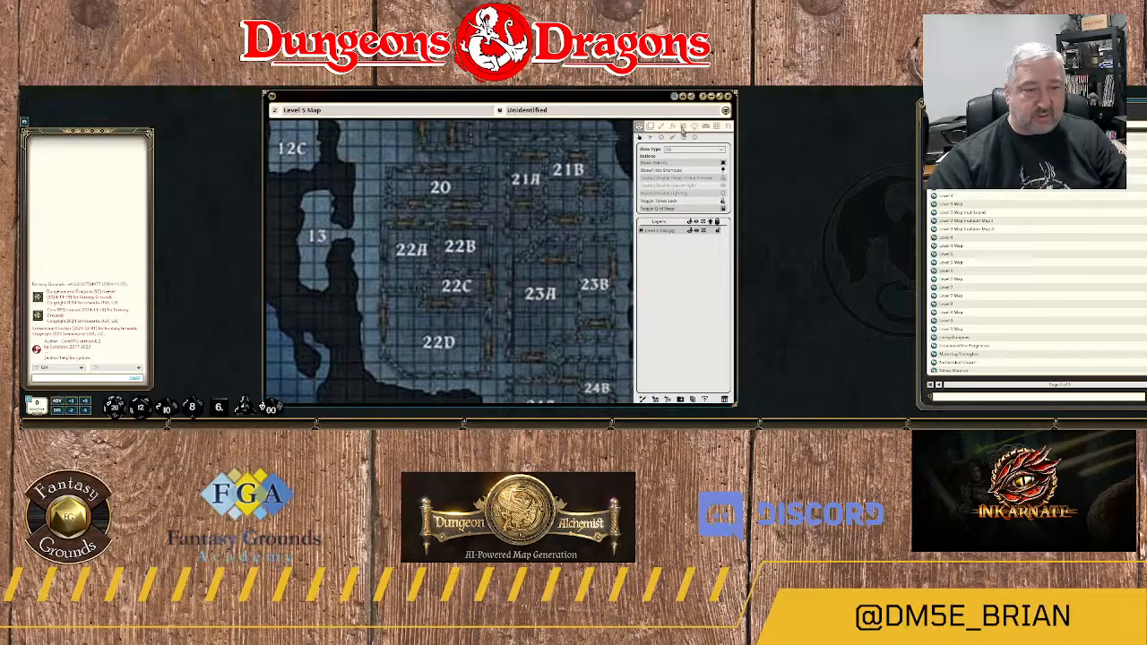
{"action": "left_click", "coordinate": [683, 133]}
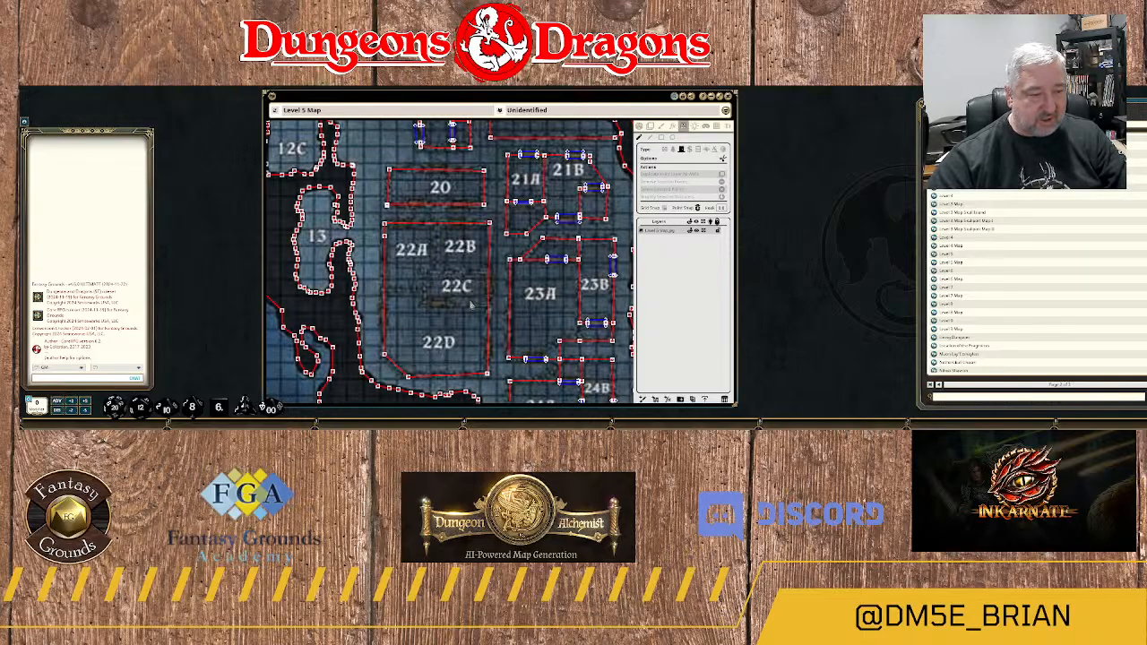
Draw a wall between rooms 22A and 22B, running south from their shared northern wall to 22C.
{"action": "scroll", "coordinate": [483, 308], "scroll_direction": "up", "scroll_amount": 2}
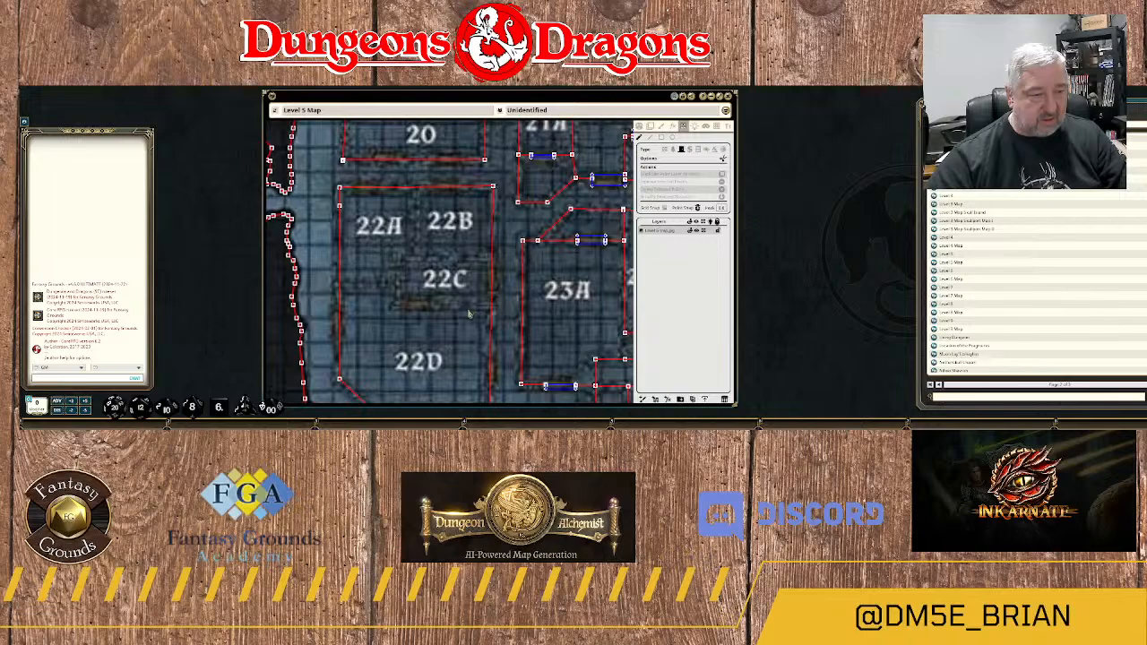
{"action": "scroll", "coordinate": [467, 314], "scroll_direction": "down", "scroll_amount": 1}
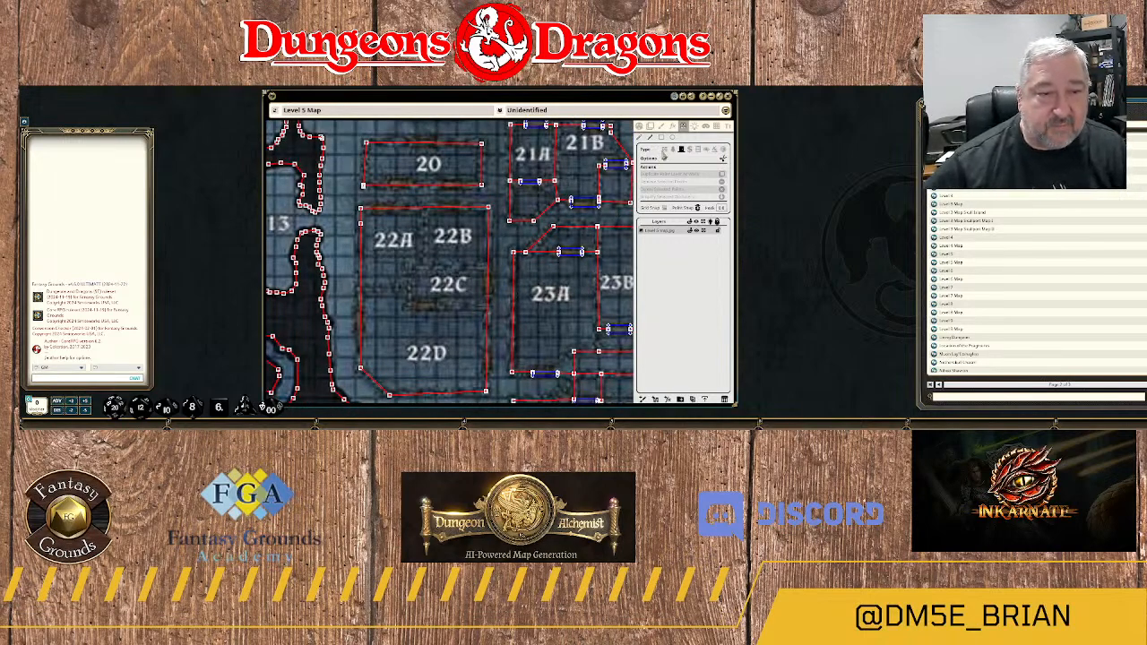
{"action": "left_click", "coordinate": [426, 201]}
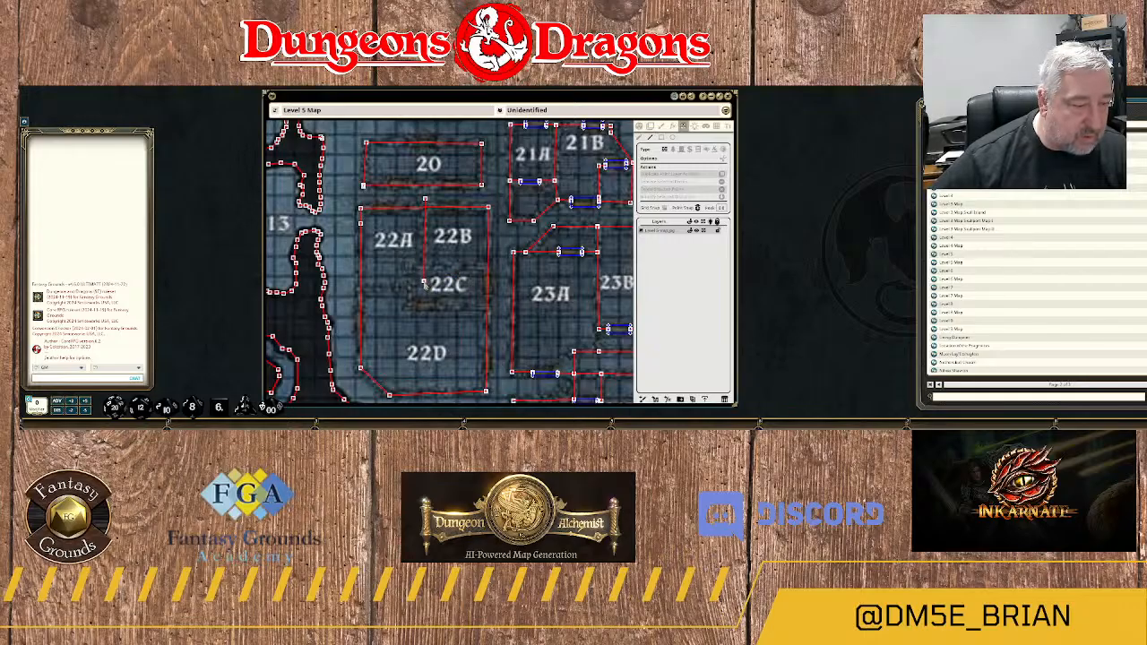
Draw the northern, western and southern walls of room 22C, extending both horizontal walls past the block's eastern wall.
{"action": "left_click", "coordinate": [499, 267]}
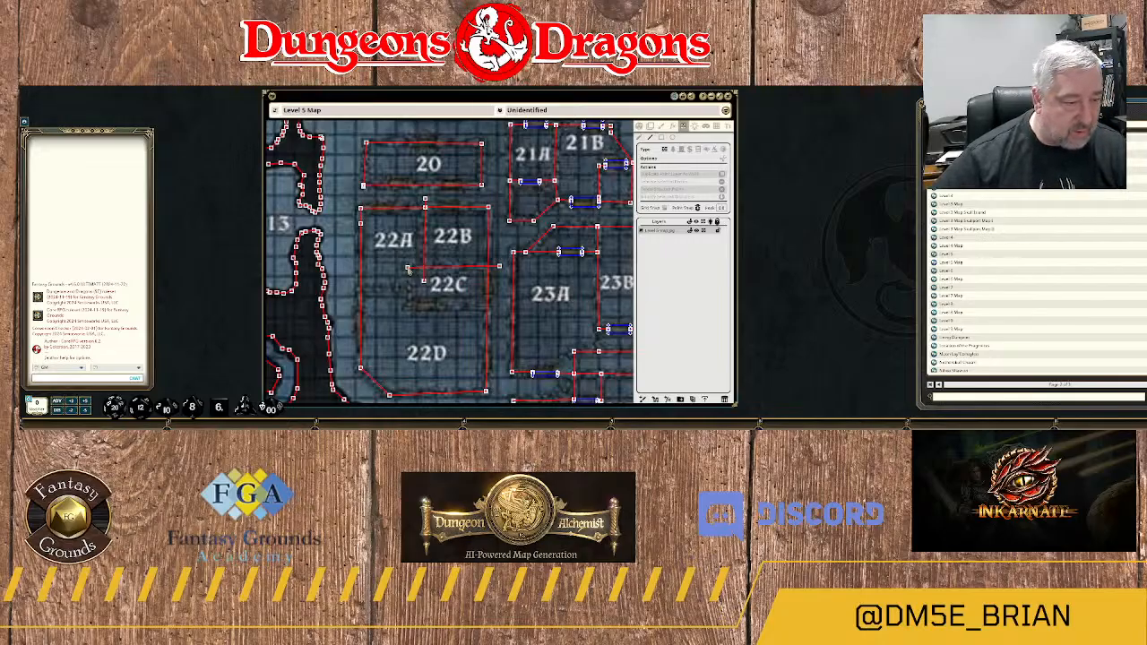
{"action": "left_click", "coordinate": [408, 267]}
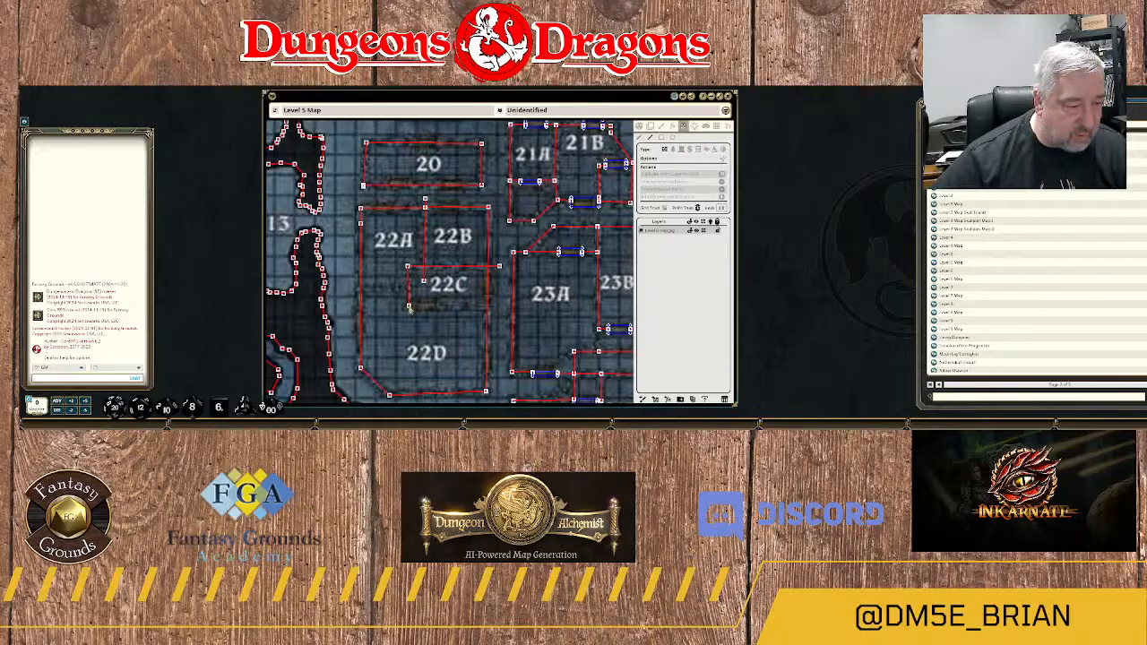
{"action": "left_click", "coordinate": [408, 306]}
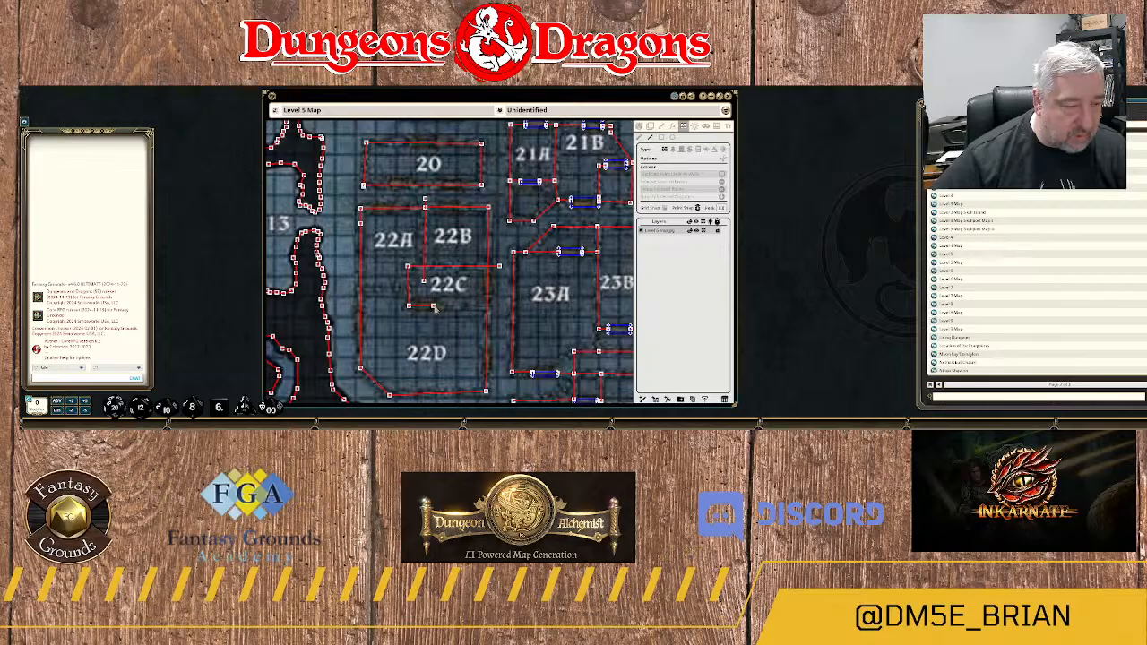
{"action": "double_click", "coordinate": [500, 307]}
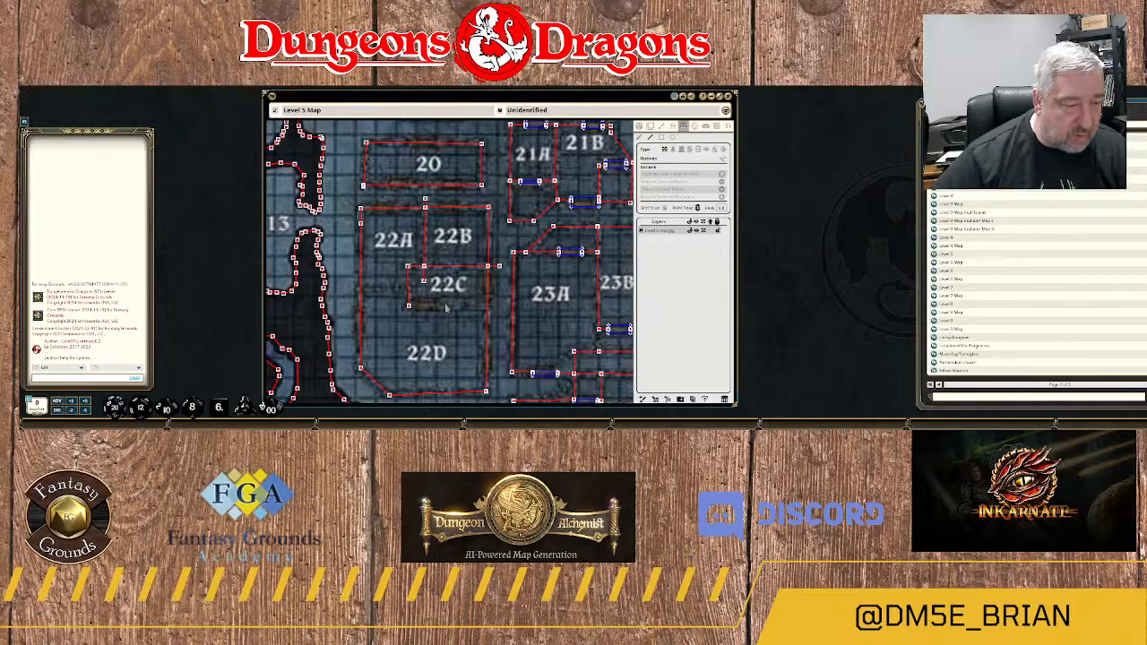
{"action": "left_click", "coordinate": [408, 306]}
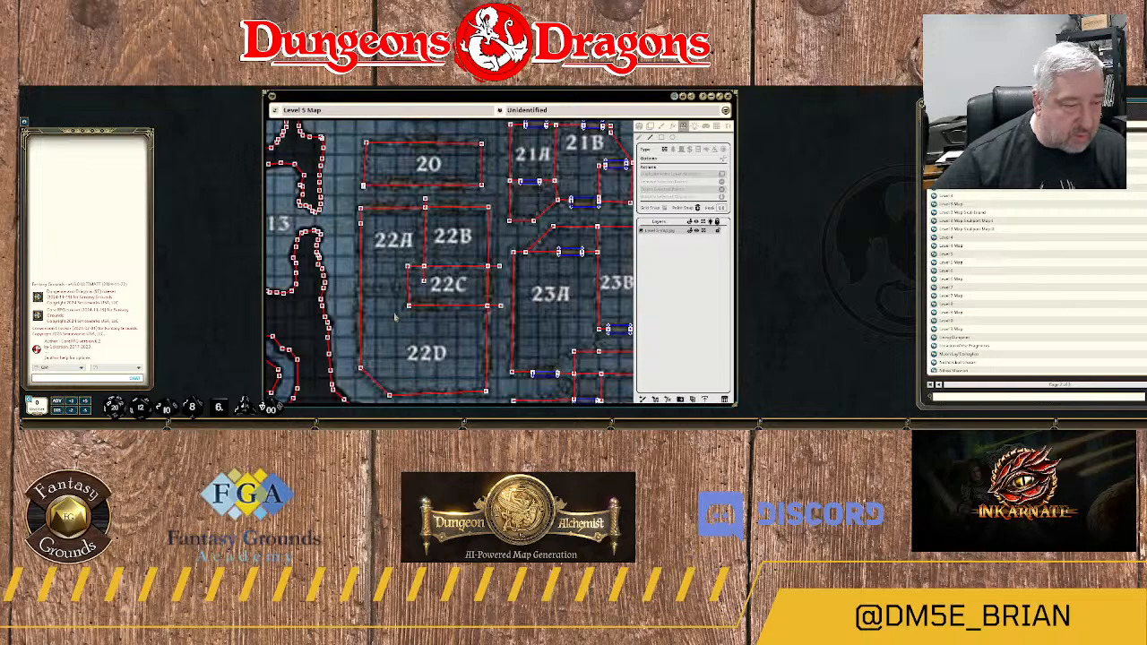
Draw the wall between 22A and 22D across to 22C, and delete the wall ends overhanging the block's western and eastern walls.
{"action": "left_click", "coordinate": [347, 290]}
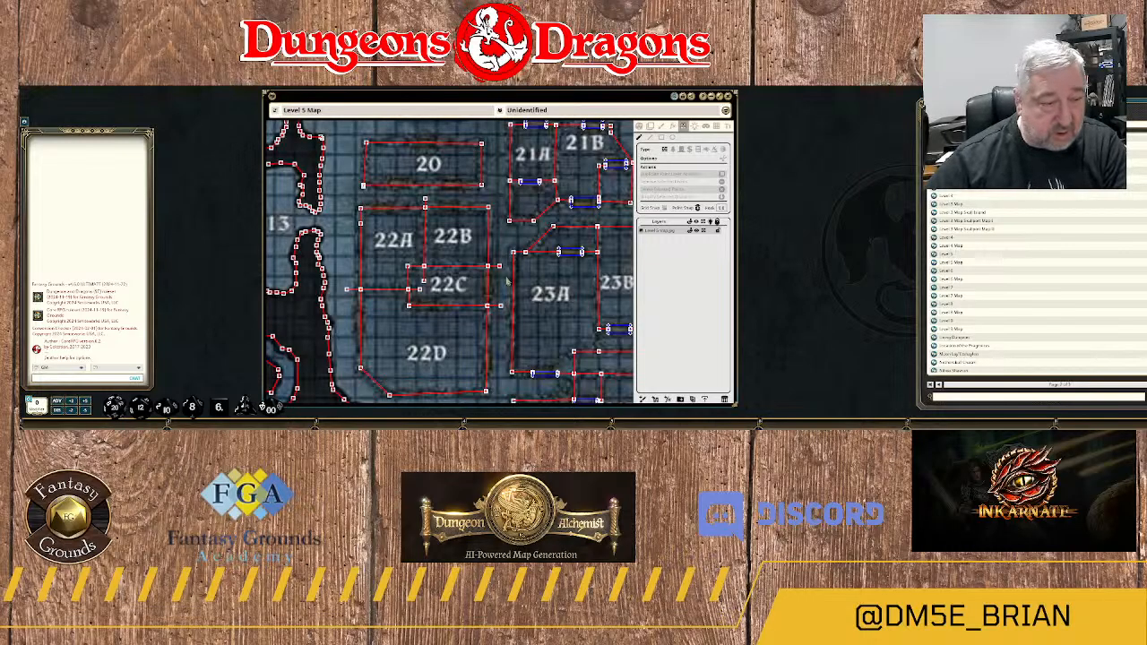
{"action": "left_click", "coordinate": [501, 306]}
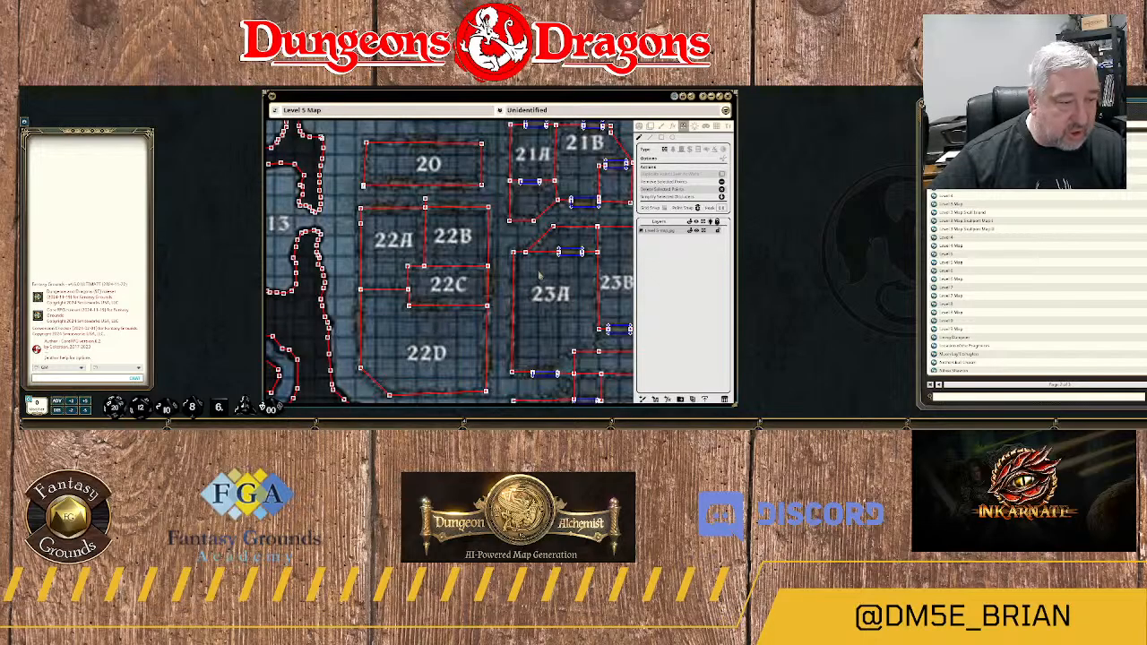
Draw doors over the doorways in the northern walls of 22A and 22B and in 22C's eastern wall.
{"action": "left_click", "coordinate": [638, 128]}
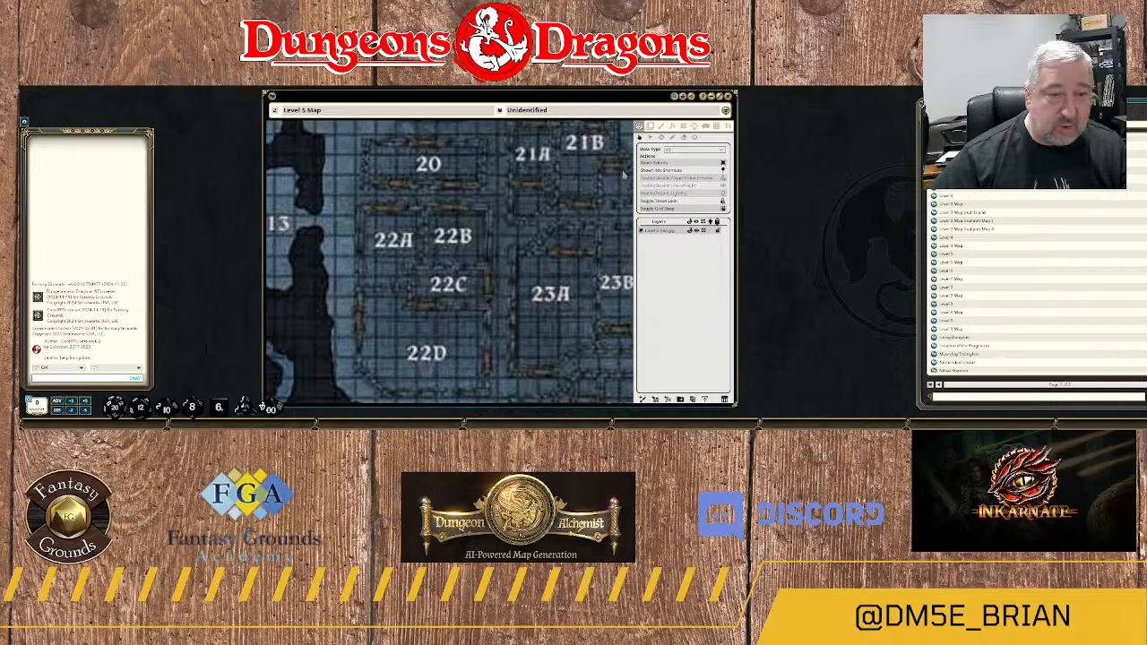
{"action": "left_click", "coordinate": [683, 128]}
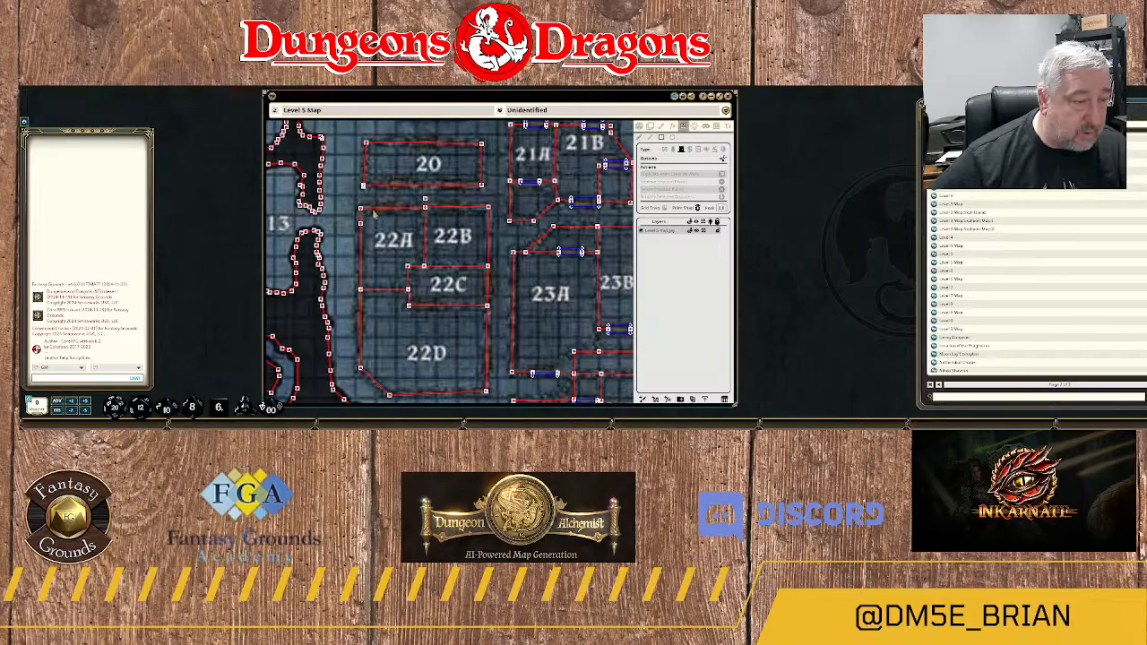
{"action": "left_click_drag", "start_coordinate": [374, 213], "coordinate": [470, 214]}
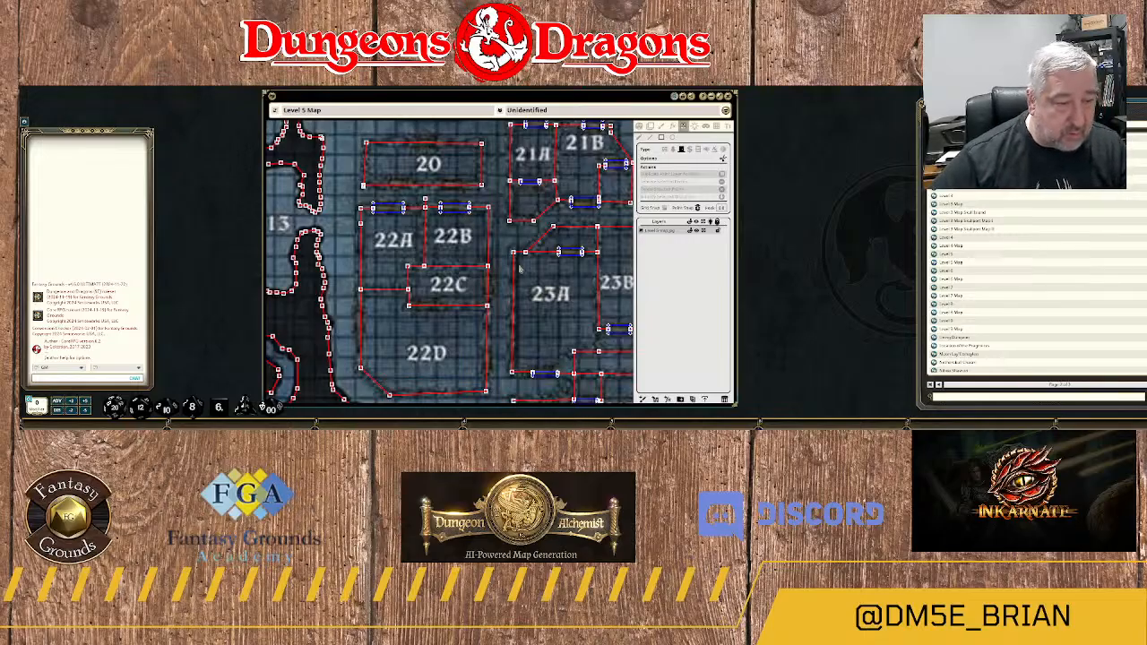
{"action": "left_click_drag", "start_coordinate": [486, 273], "coordinate": [492, 304]}
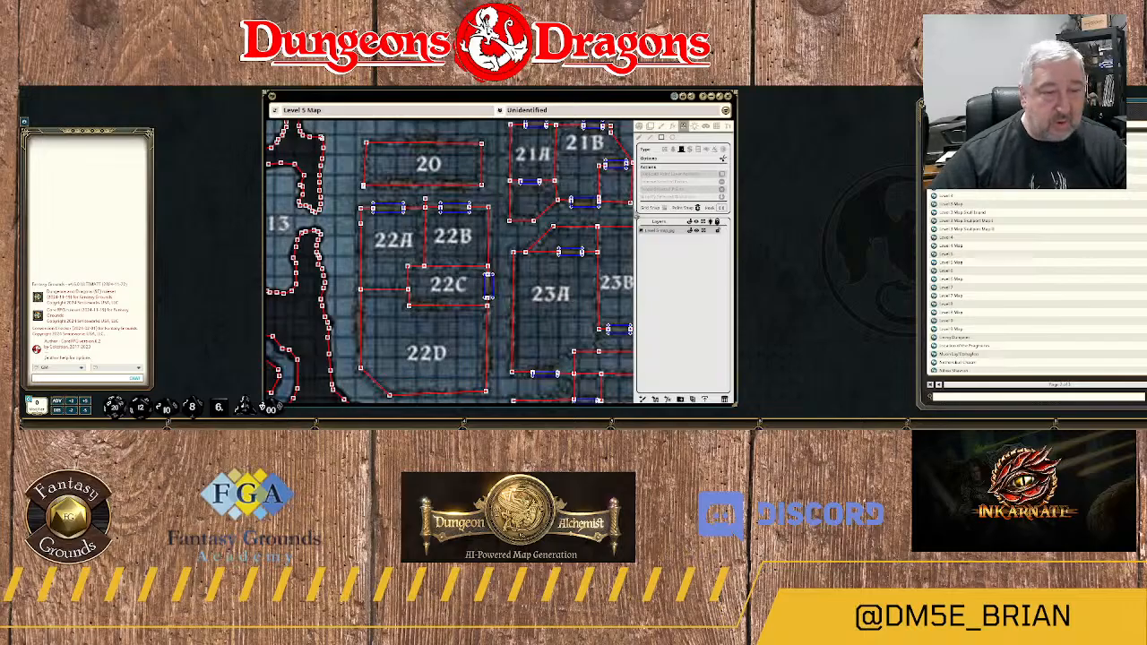
Check the doorways on the plain map and draw a door in the southern wall of room 22C.
{"action": "left_click", "coordinate": [642, 126]}
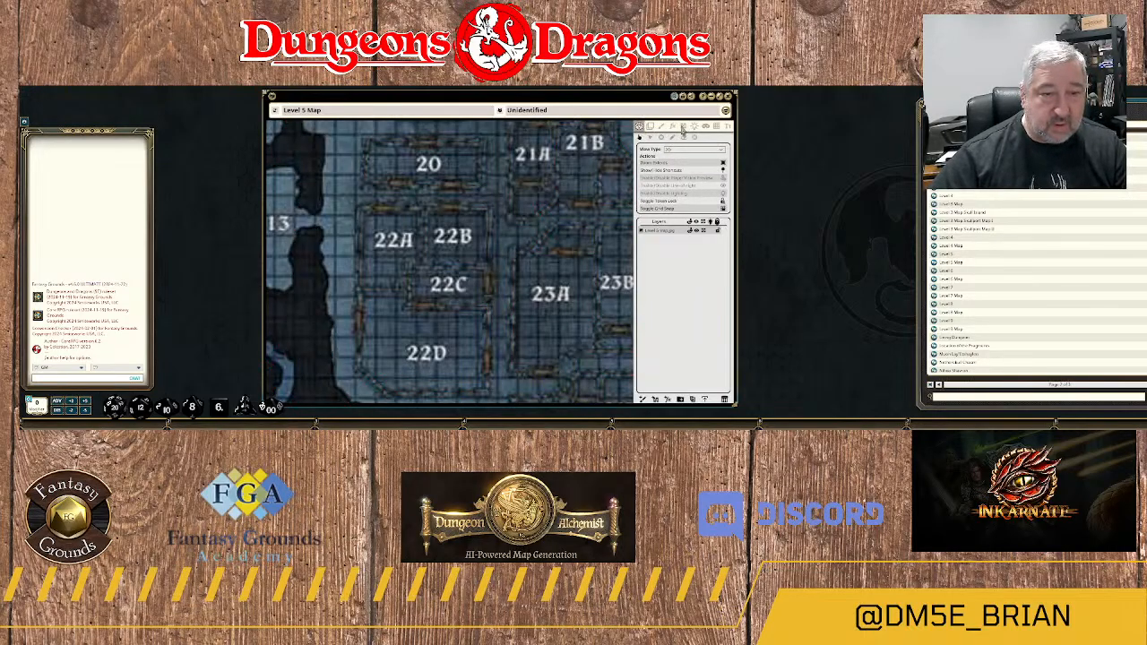
{"action": "left_click", "coordinate": [683, 126]}
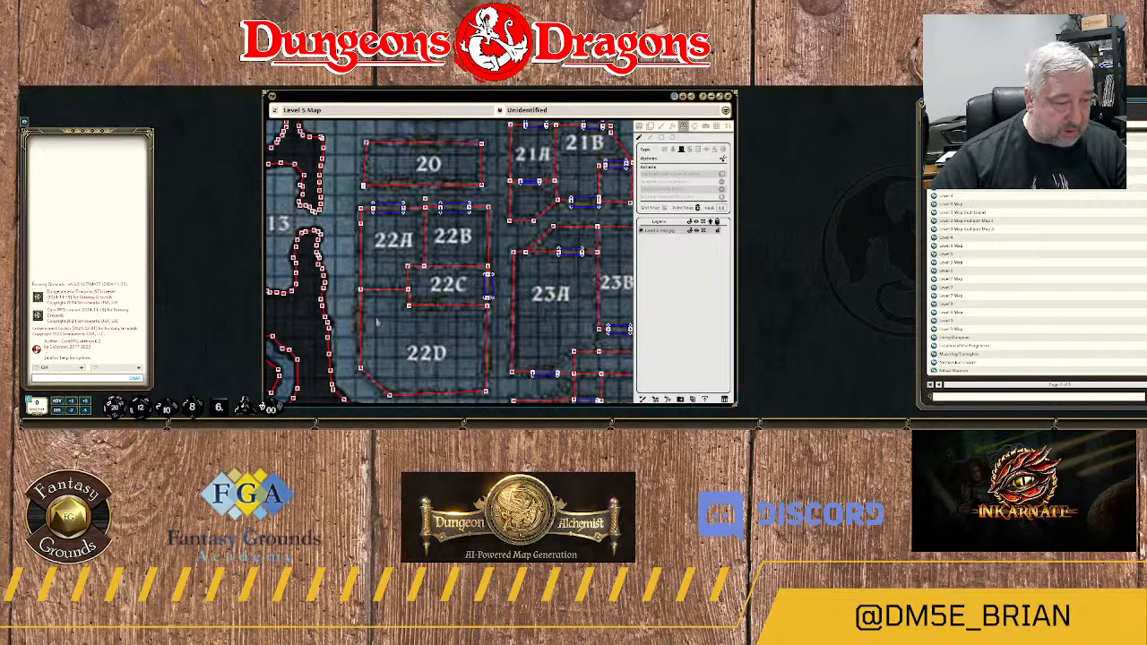
{"action": "left_click", "coordinate": [417, 309]}
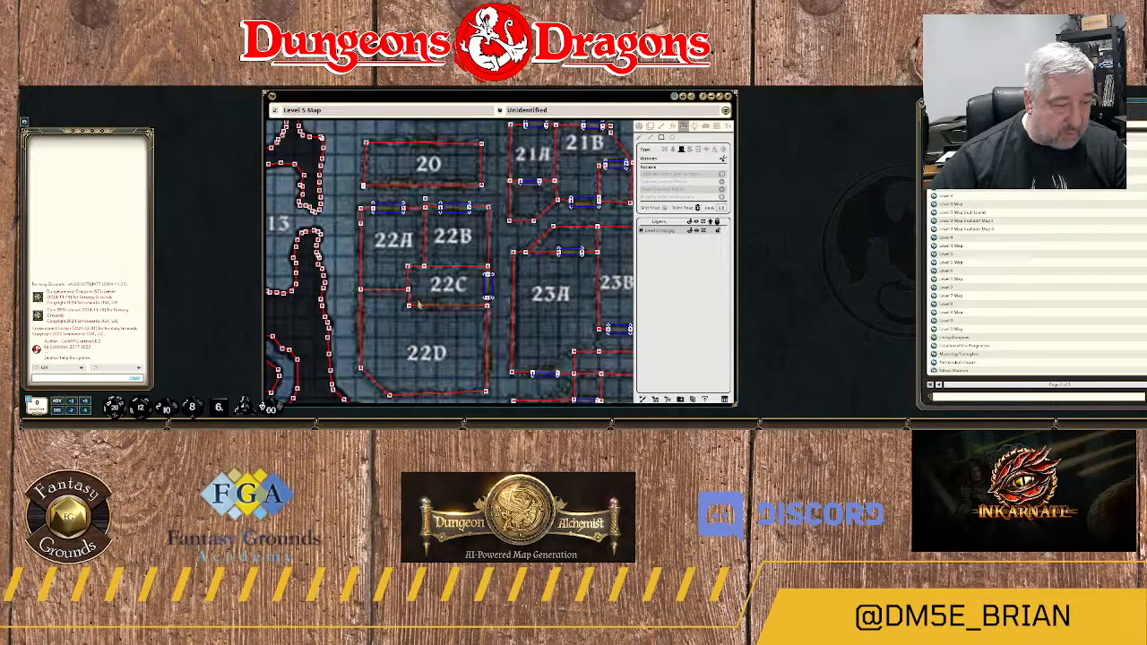
{"action": "left_click_drag", "start_coordinate": [418, 305], "coordinate": [445, 311]}
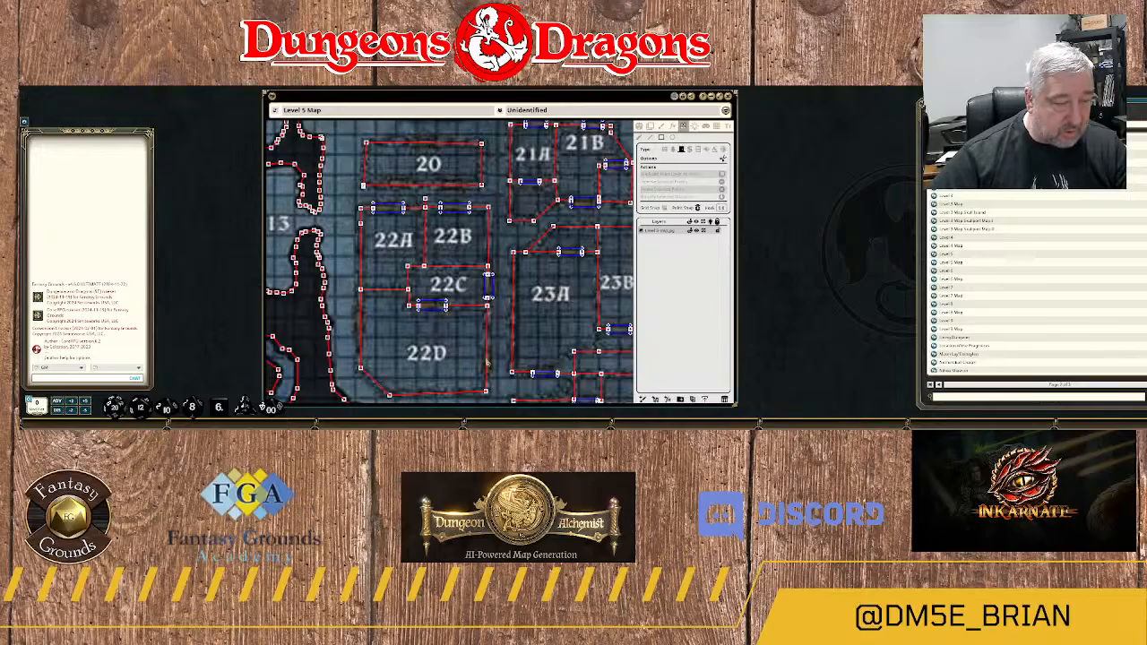
Draw a door over the doorway in the eastern wall of room 22D, near its southeast corner.
{"action": "scroll", "coordinate": [499, 355], "scroll_direction": "up", "scroll_amount": 3}
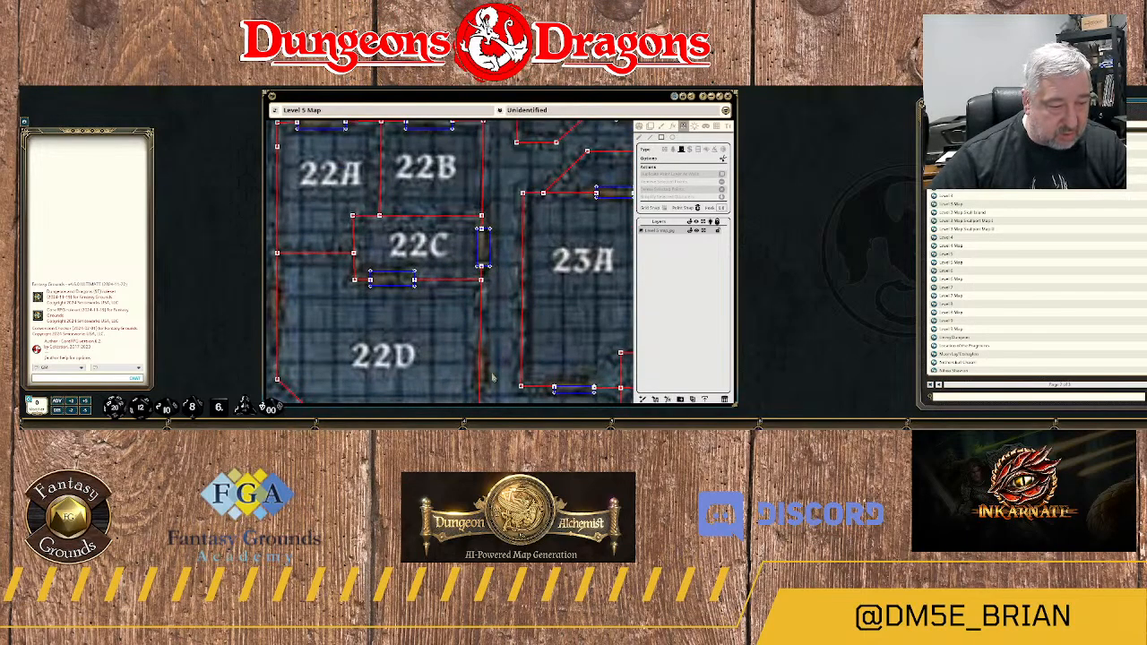
{"action": "left_click_drag", "start_coordinate": [491, 396], "coordinate": [476, 266]}
{"action": "left_click_drag", "start_coordinate": [459, 218], "coordinate": [470, 262]}
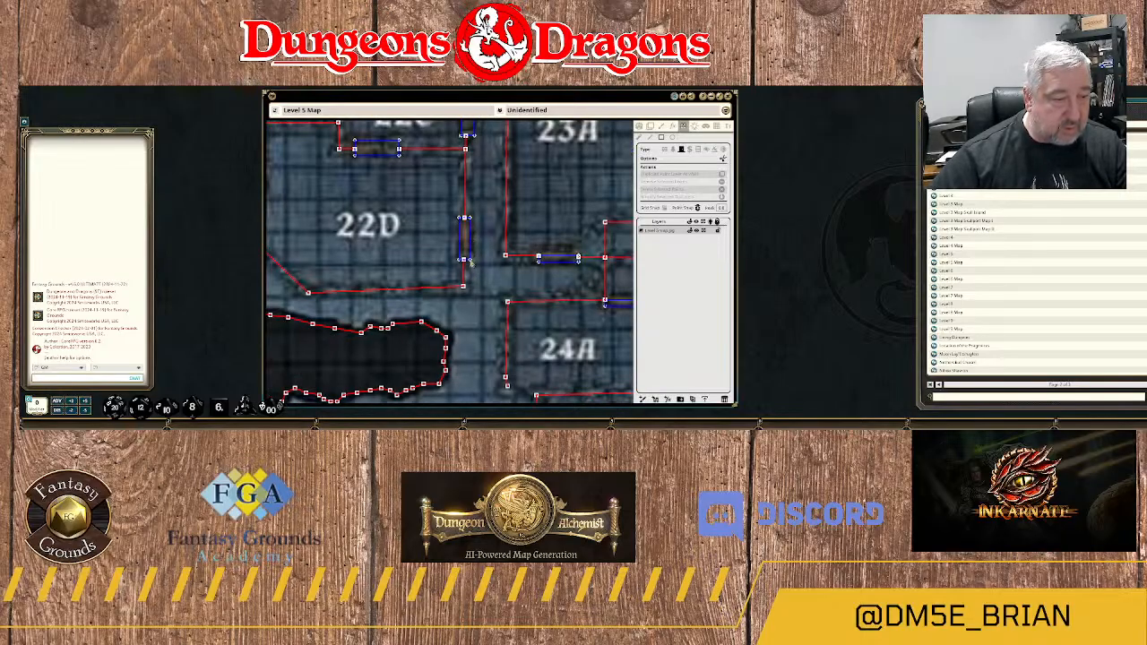
{"action": "scroll", "coordinate": [396, 260], "scroll_direction": "down", "scroll_amount": 5}
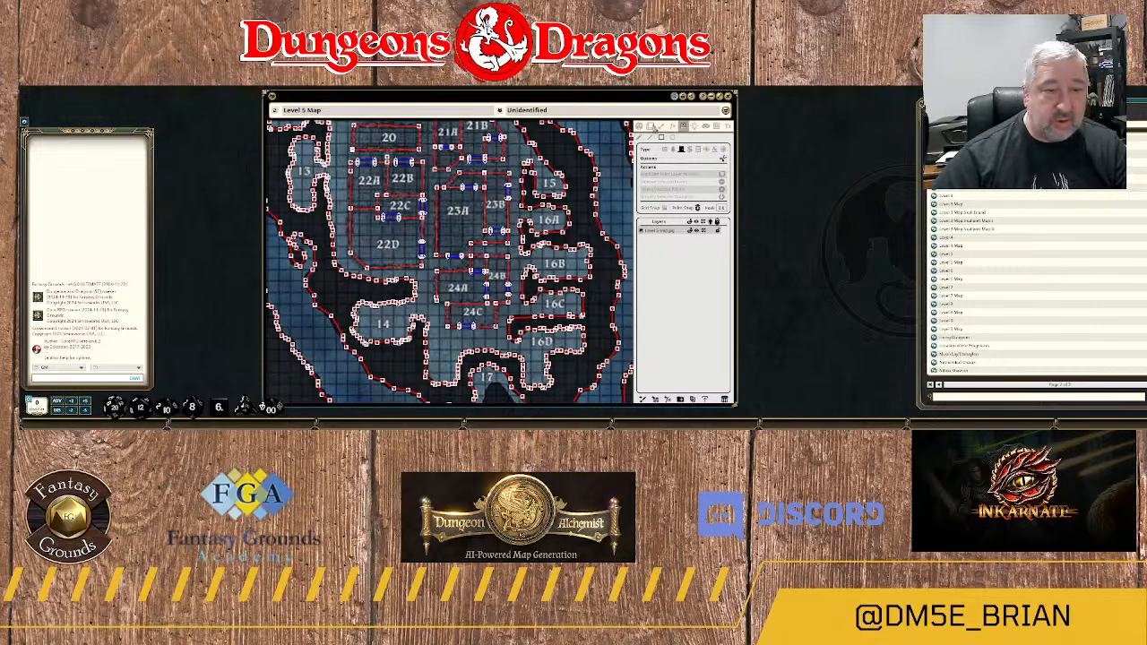
Check the plain map for remaining doorways and draw a door in the western wall of room 22D.
{"action": "left_click", "coordinate": [640, 126]}
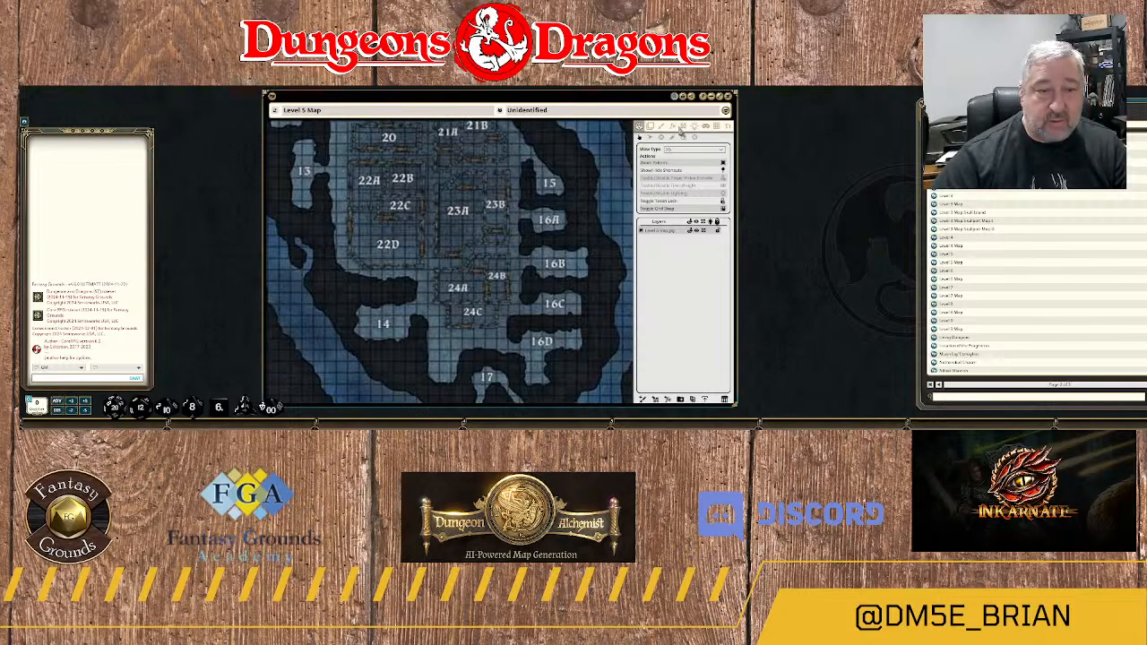
{"action": "left_click", "coordinate": [683, 128]}
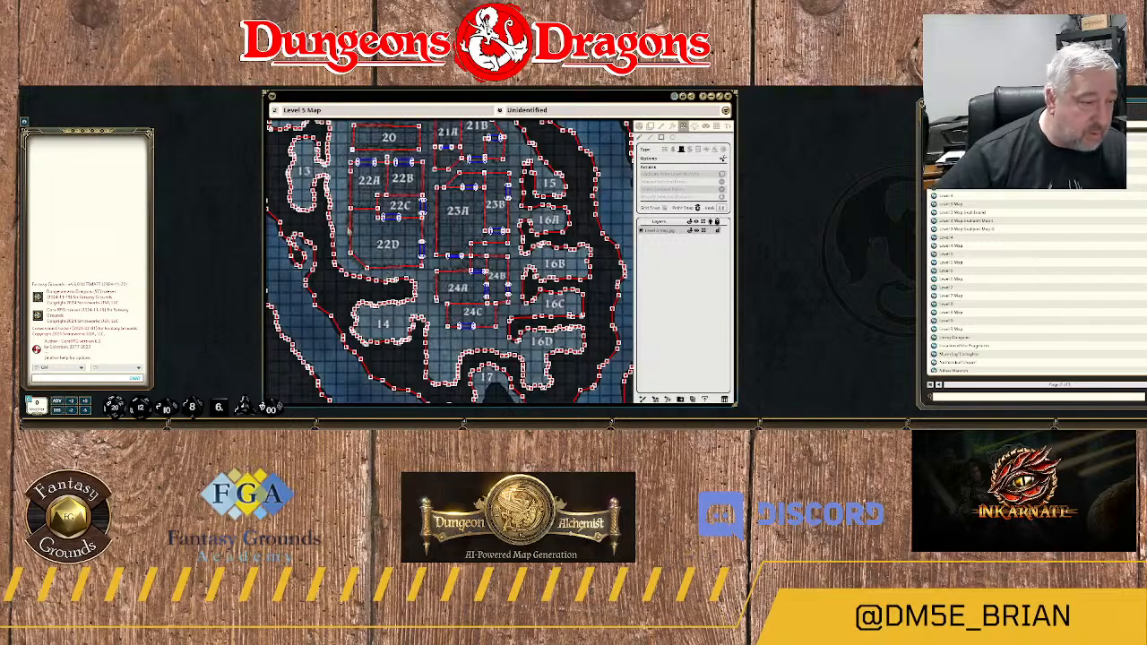
{"action": "scroll", "coordinate": [350, 230], "scroll_direction": "up", "scroll_amount": 3}
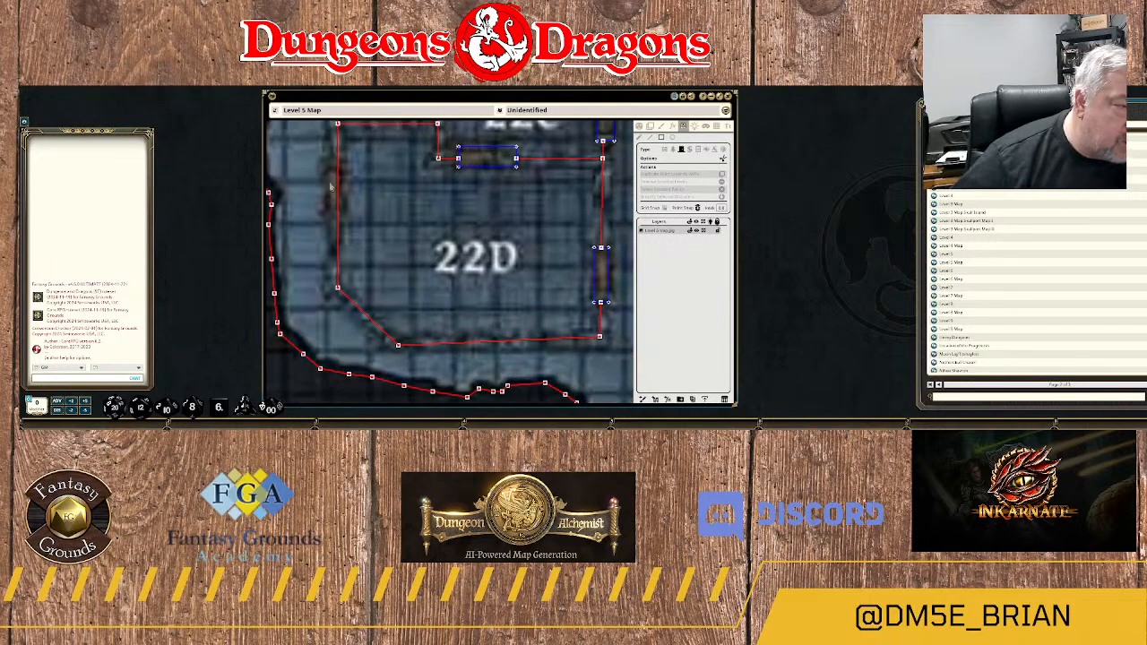
{"action": "left_click_drag", "start_coordinate": [330, 175], "coordinate": [343, 236]}
{"action": "scroll", "coordinate": [429, 224], "scroll_direction": "down", "scroll_amount": 3}
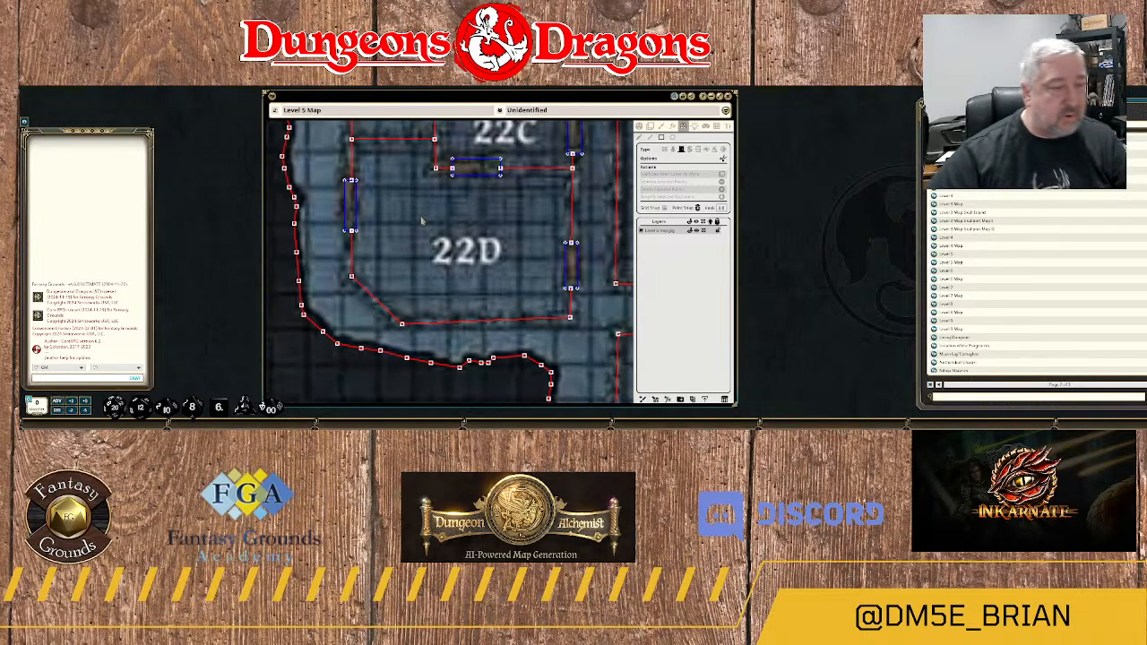
{"action": "scroll", "coordinate": [459, 287], "scroll_direction": "down", "scroll_amount": 2}
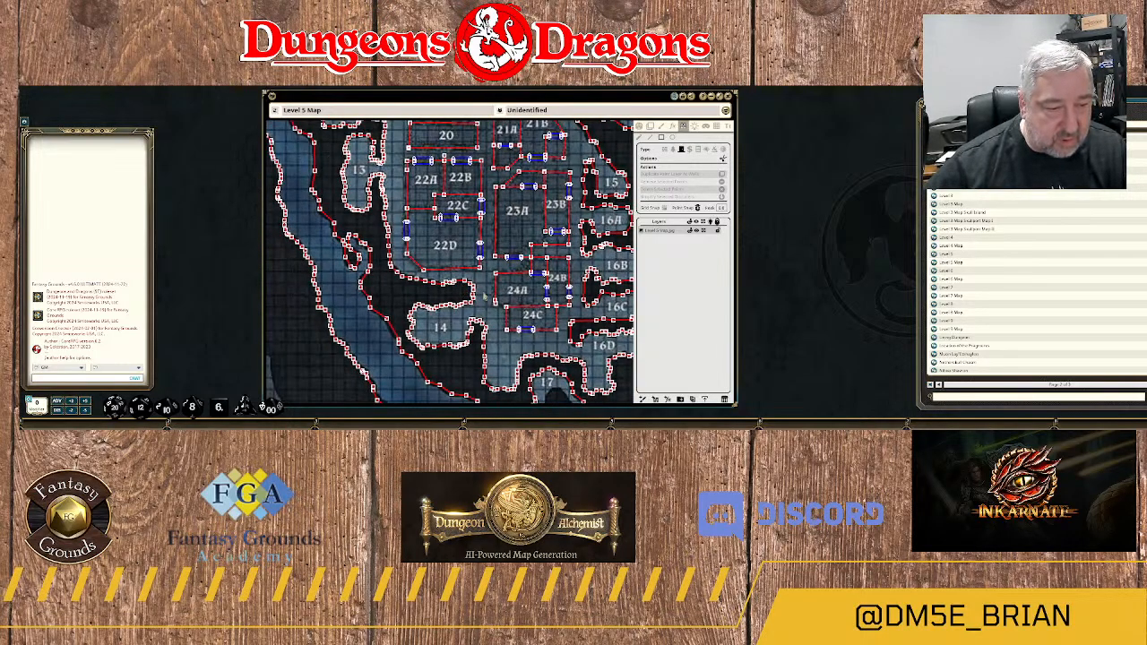
Try twice to draw a door over the western doorway in room 20's southern wall, undoing each attempt.
{"action": "mouse_move", "coordinate": [483, 296]}
{"action": "left_mouse_down"}
{"action": "mouse_move", "coordinate": [467, 284]}
{"action": "mouse_move", "coordinate": [475, 276]}
{"action": "mouse_move", "coordinate": [485, 314]}
{"action": "left_mouse_up"}
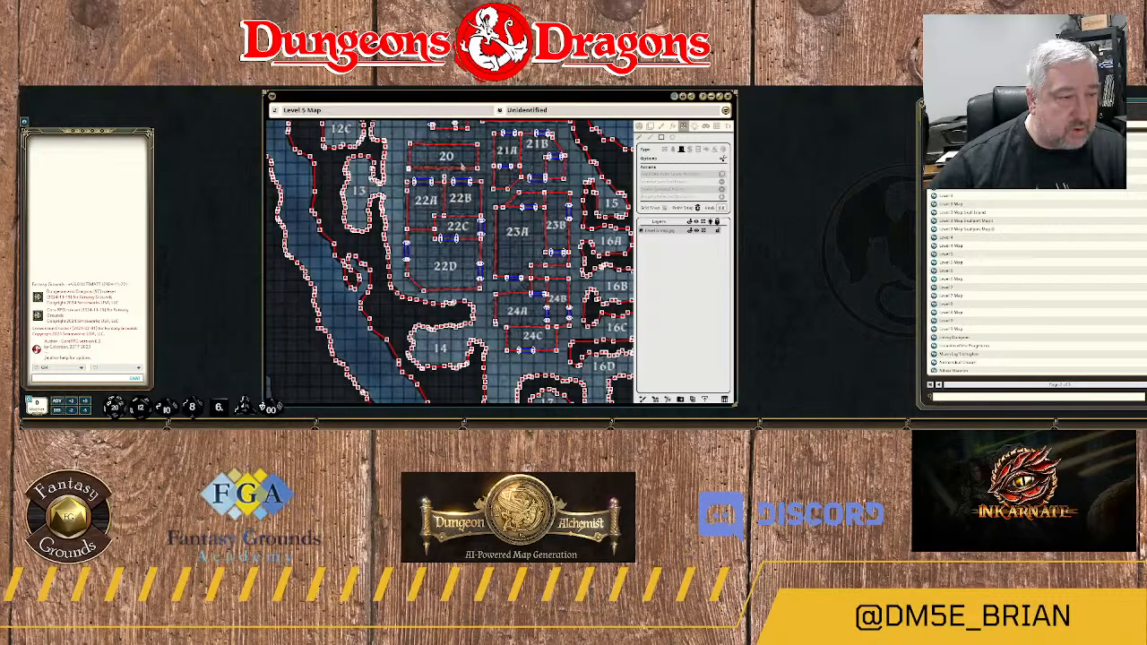
{"action": "scroll", "coordinate": [459, 169], "scroll_direction": "up", "scroll_amount": 2}
{"action": "scroll", "coordinate": [463, 170], "scroll_direction": "up", "scroll_amount": 1}
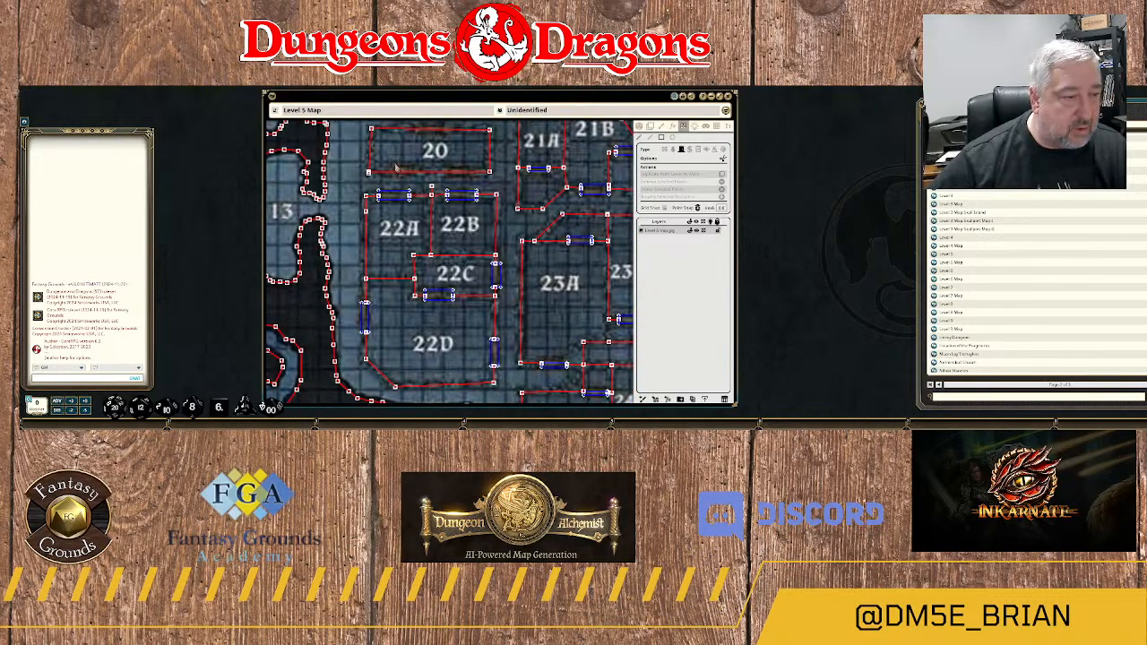
{"action": "mouse_move", "coordinate": [396, 165]}
{"action": "left_mouse_down"}
{"action": "mouse_move", "coordinate": [398, 176]}
{"action": "mouse_move", "coordinate": [421, 176]}
{"action": "left_mouse_up"}
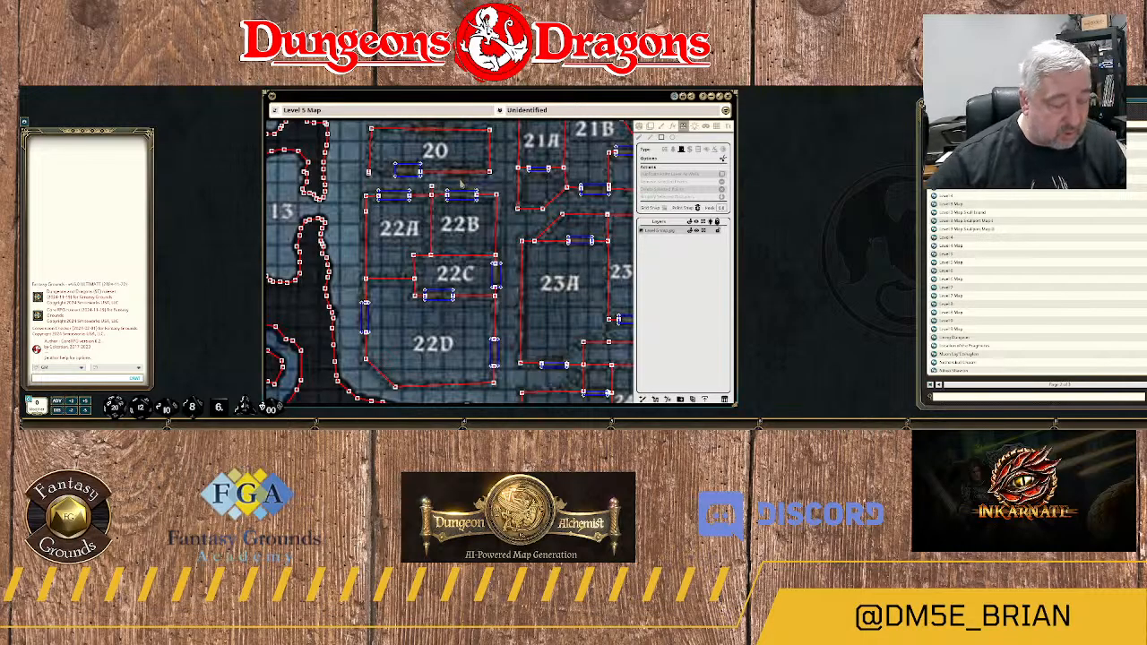
{"action": "key", "text": "ctrl+z"}
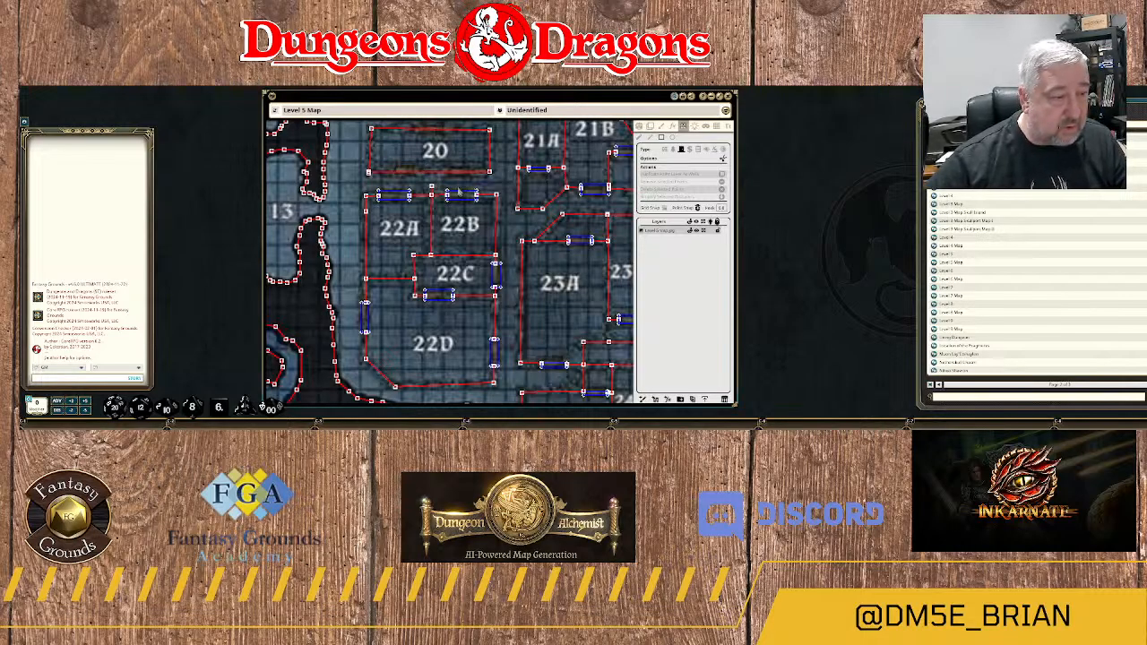
{"action": "scroll", "coordinate": [417, 184], "scroll_direction": "up", "scroll_amount": 4}
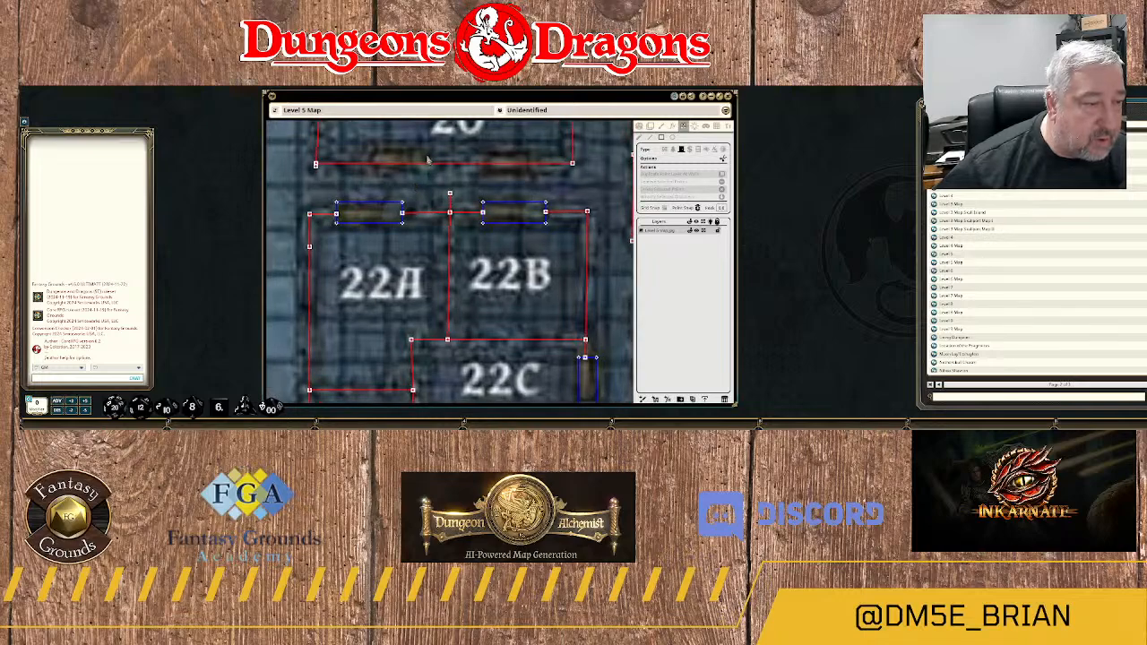
{"action": "mouse_move", "coordinate": [429, 150]}
{"action": "left_mouse_down"}
{"action": "mouse_move", "coordinate": [428, 171]}
{"action": "mouse_move", "coordinate": [369, 174]}
{"action": "left_mouse_up"}
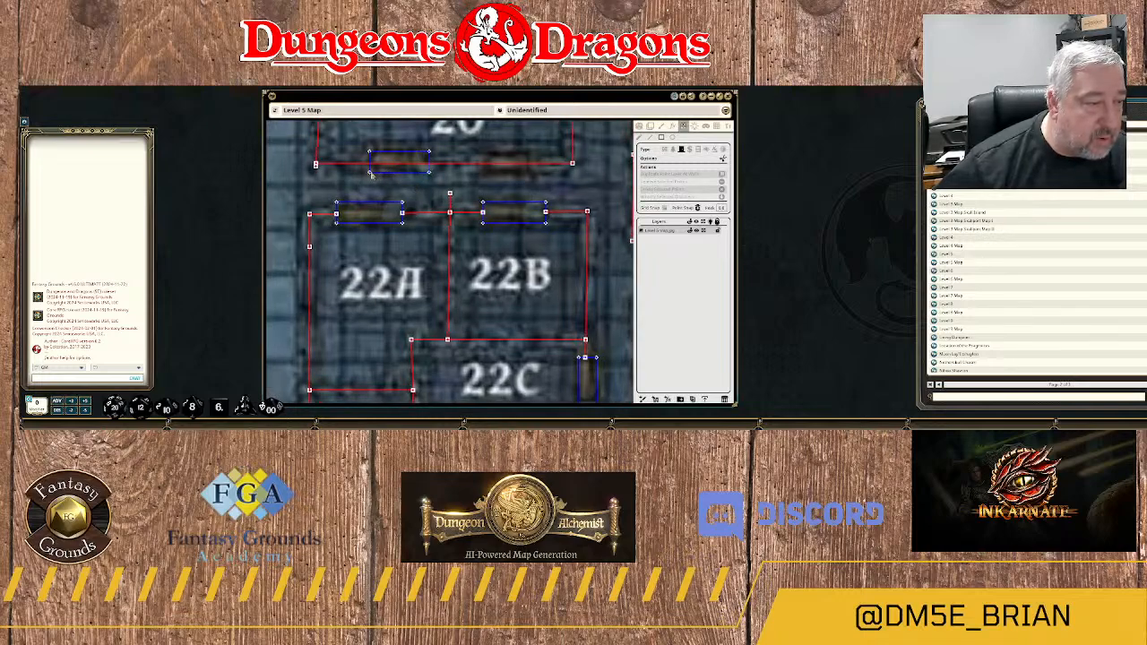
{"action": "key", "text": "ctrl+z"}
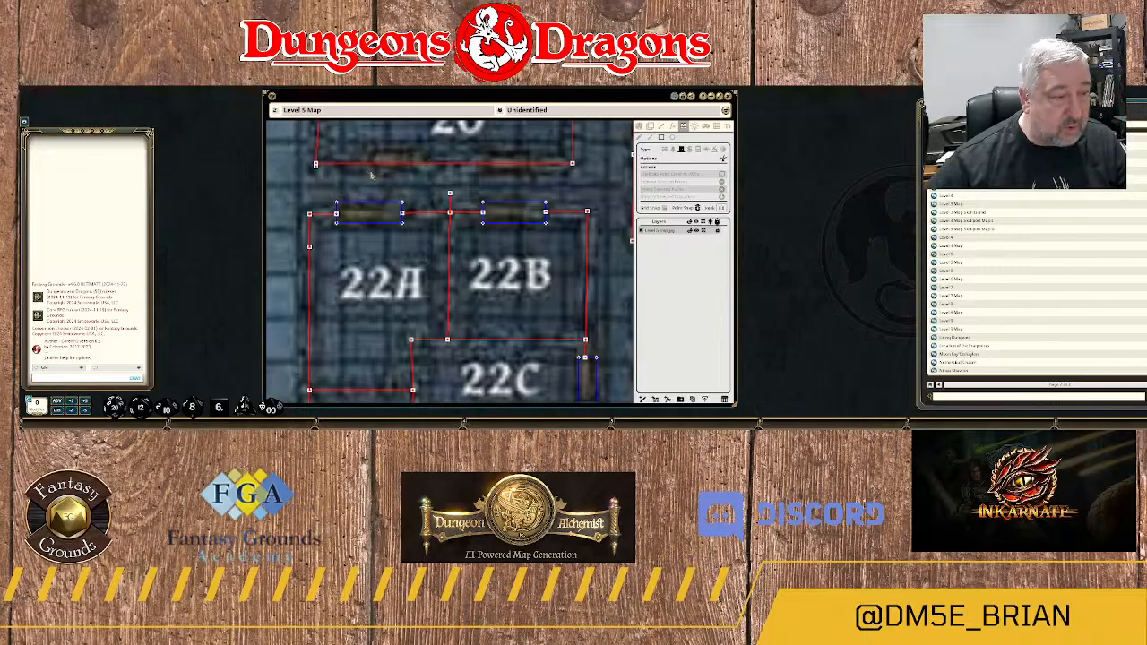
Delete the stray extra wall point at room 20's southwest corner.
{"action": "scroll", "coordinate": [318, 172], "scroll_direction": "up", "scroll_amount": 5}
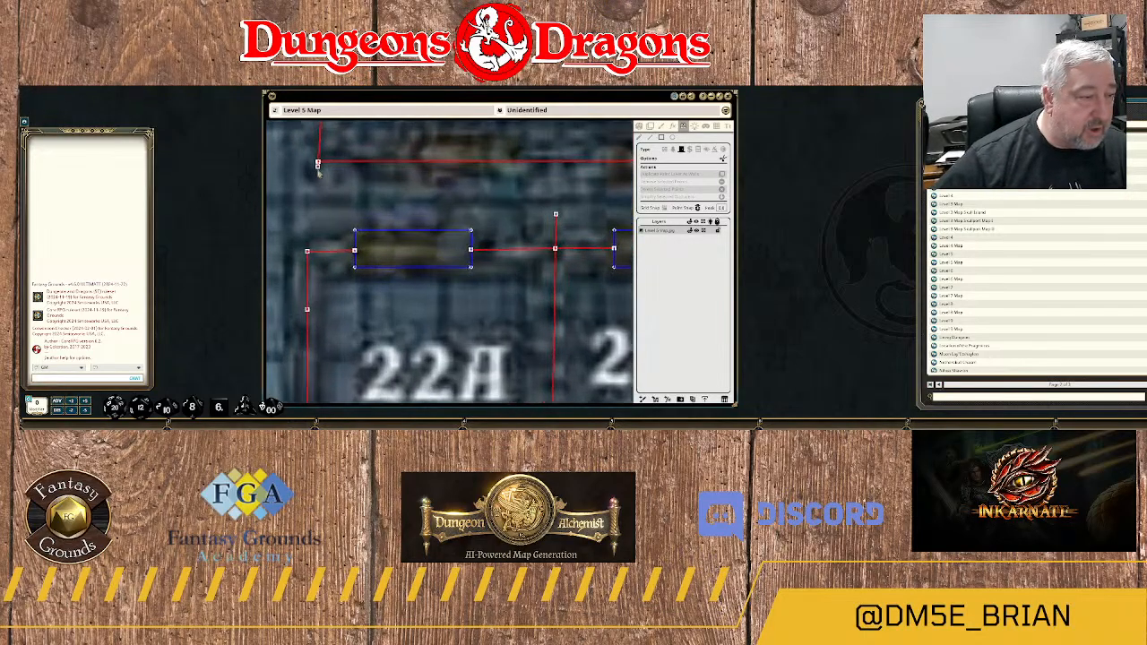
{"action": "left_click_drag", "start_coordinate": [389, 197], "coordinate": [401, 205]}
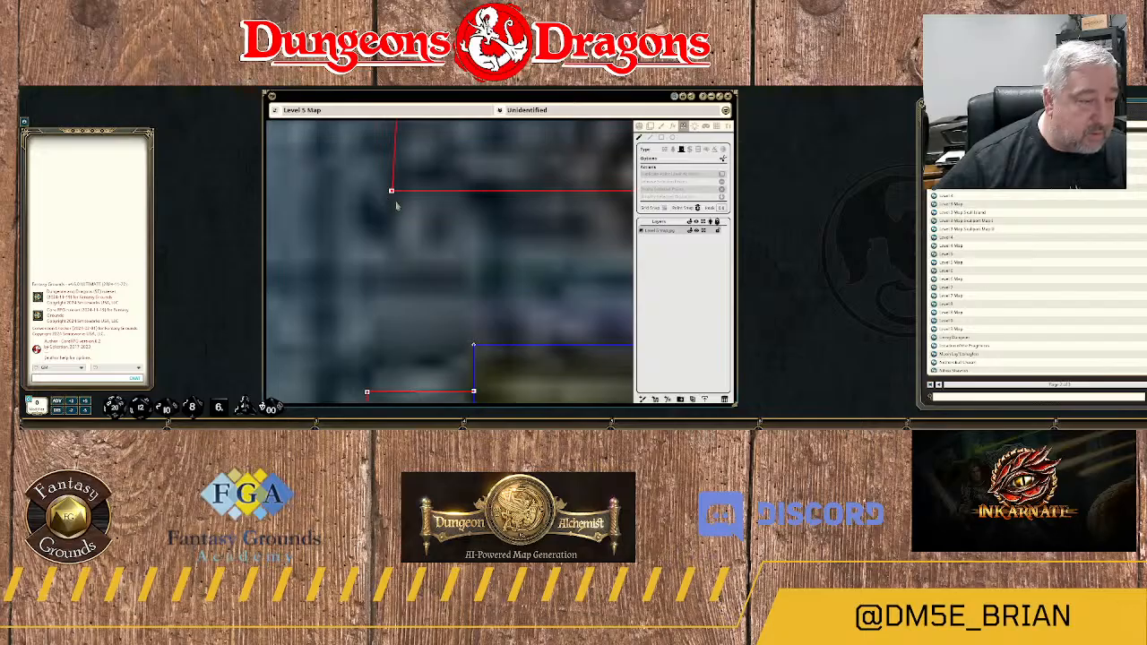
Remove the second leftover wall point just west of room 20's southwest corner.
{"action": "scroll", "coordinate": [398, 197], "scroll_direction": "up", "scroll_amount": 5}
{"action": "scroll", "coordinate": [398, 194], "scroll_direction": "up", "scroll_amount": 3}
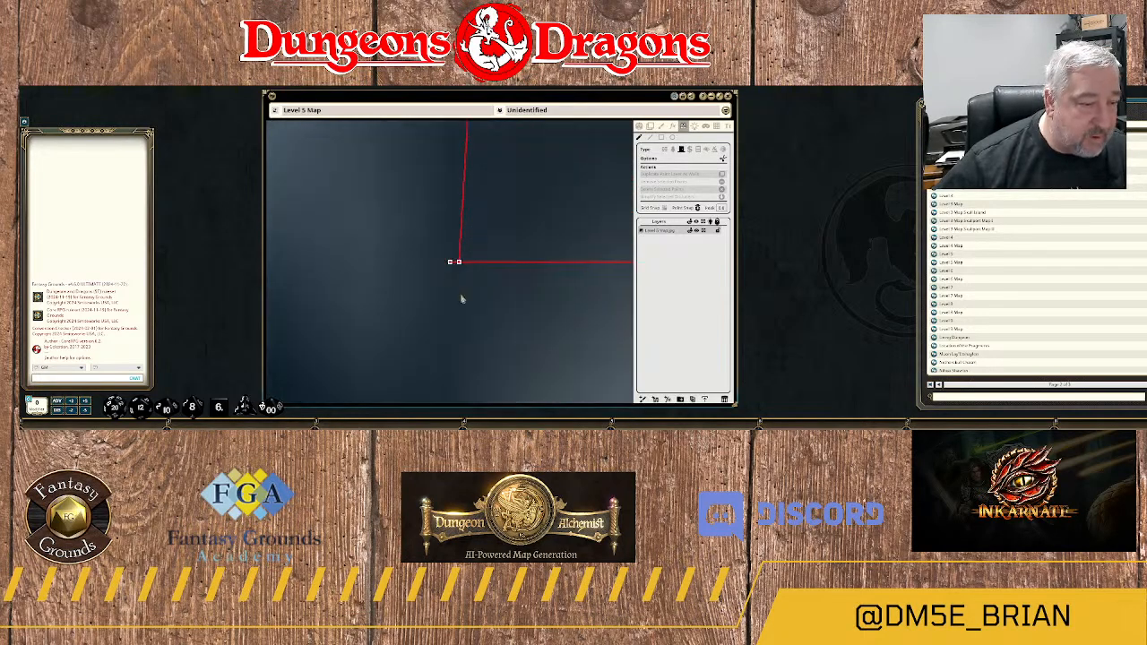
{"action": "scroll", "coordinate": [466, 297], "scroll_direction": "up", "scroll_amount": 1}
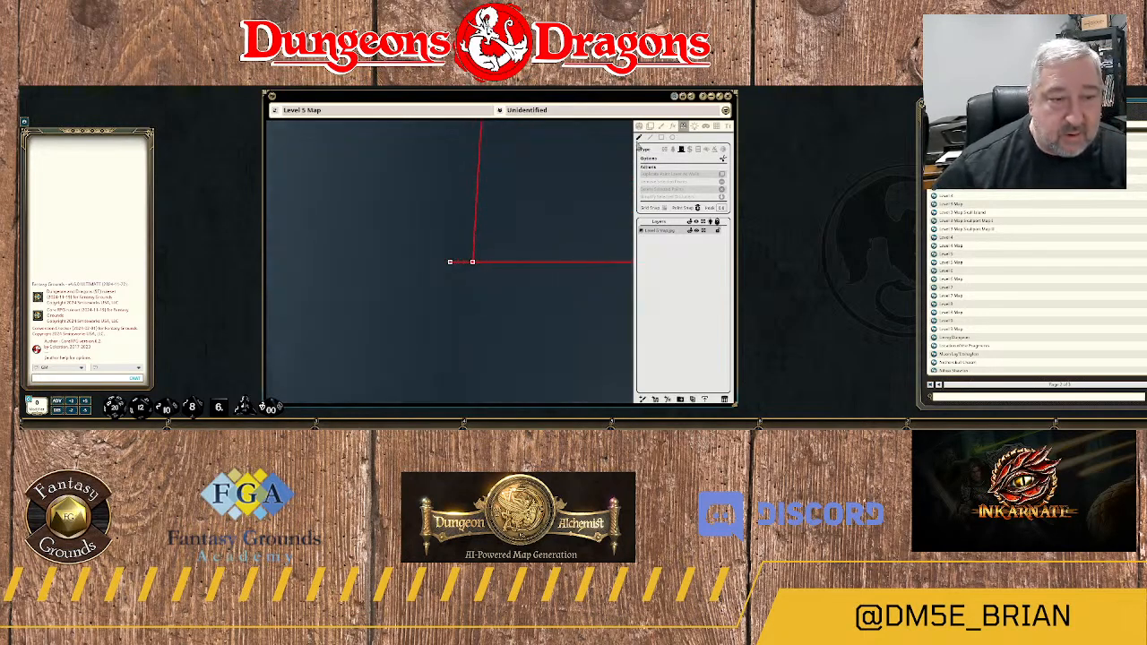
{"action": "left_click", "coordinate": [449, 262]}
{"action": "key", "text": "Delete"}
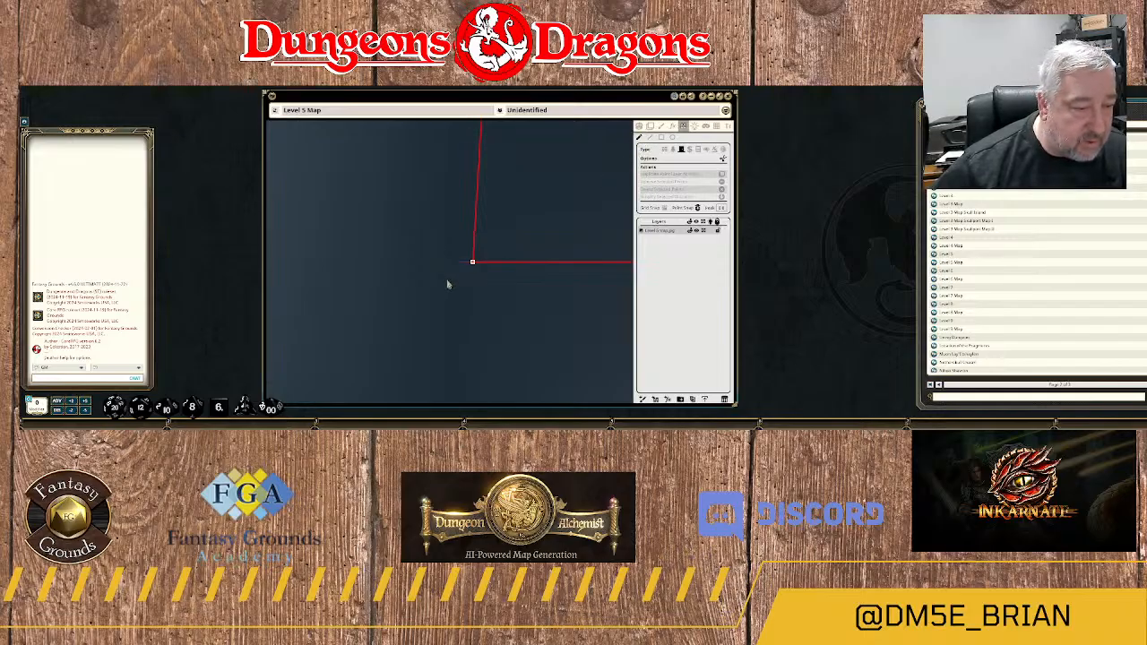
{"action": "left_click_drag", "start_coordinate": [459, 223], "coordinate": [546, 322]}
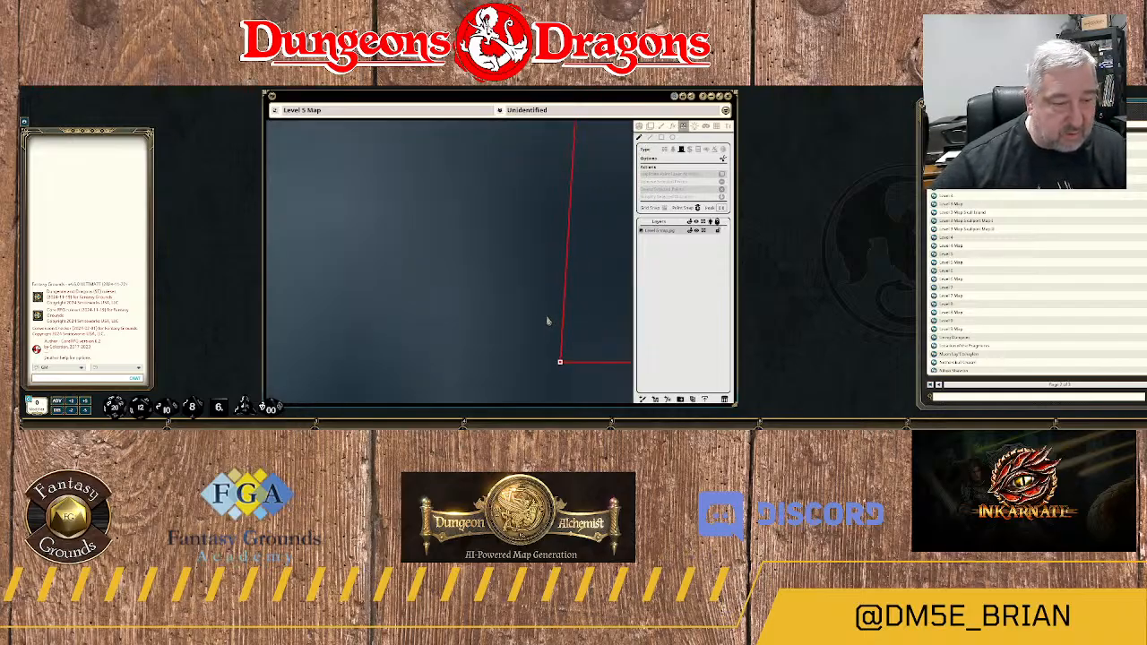
Draw doors over the eastern and western doorways in room 20's southern wall.
{"action": "scroll", "coordinate": [576, 329], "scroll_direction": "down", "scroll_amount": 4}
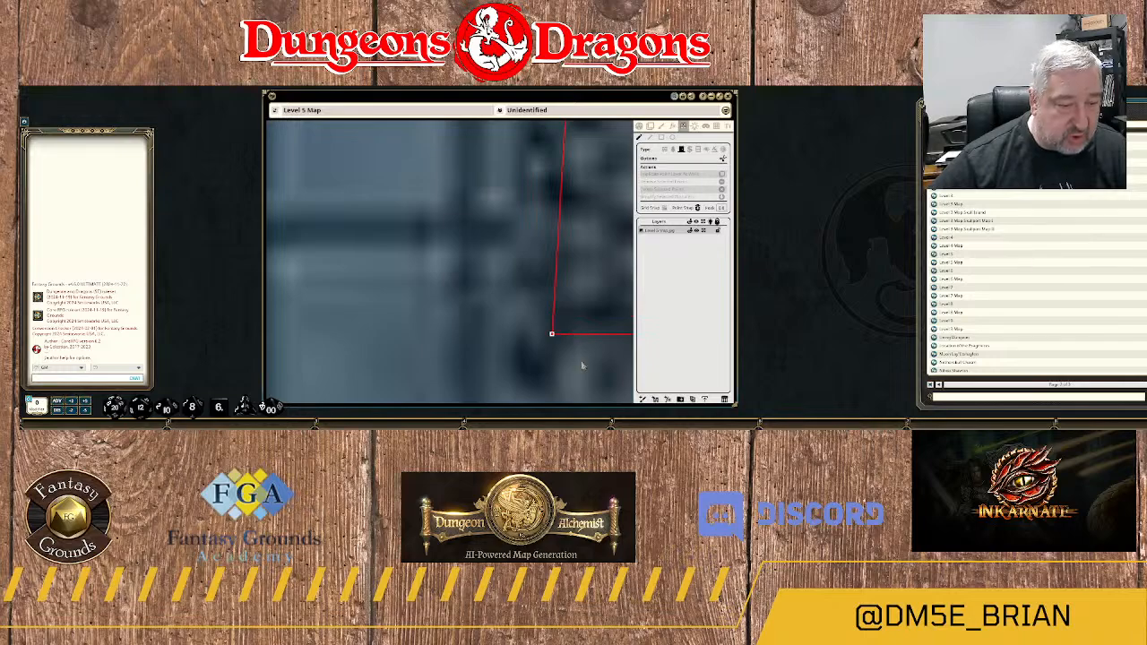
{"action": "left_click_drag", "start_coordinate": [582, 365], "coordinate": [429, 276]}
{"action": "scroll", "coordinate": [448, 282], "scroll_direction": "down", "scroll_amount": 4}
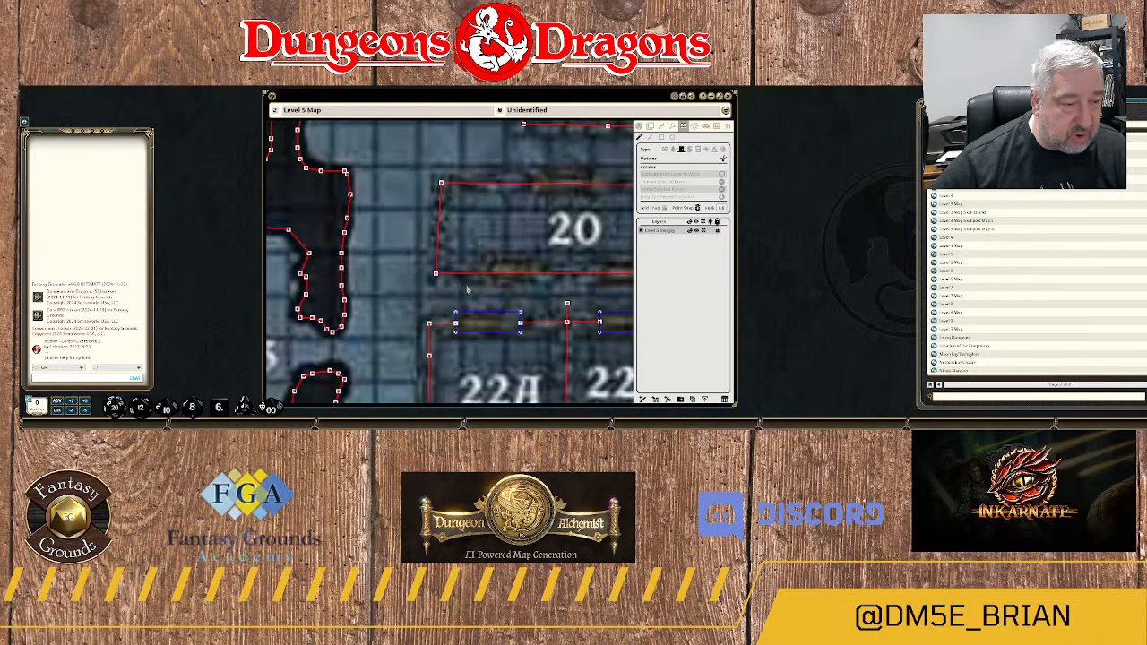
{"action": "scroll", "coordinate": [467, 290], "scroll_direction": "down", "scroll_amount": 3}
{"action": "left_click_drag", "start_coordinate": [518, 293], "coordinate": [442, 279]}
{"action": "scroll", "coordinate": [442, 280], "scroll_direction": "up", "scroll_amount": 3}
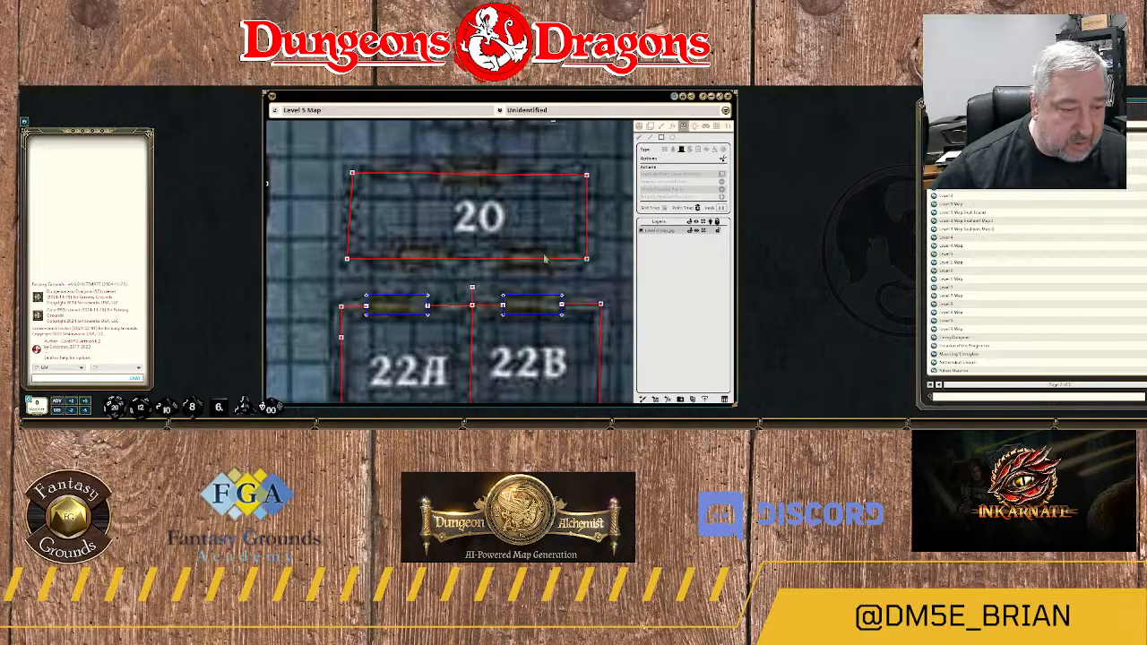
{"action": "mouse_move", "coordinate": [544, 258]}
{"action": "left_mouse_down"}
{"action": "mouse_move", "coordinate": [544, 269]}
{"action": "mouse_move", "coordinate": [503, 269]}
{"action": "left_mouse_up"}
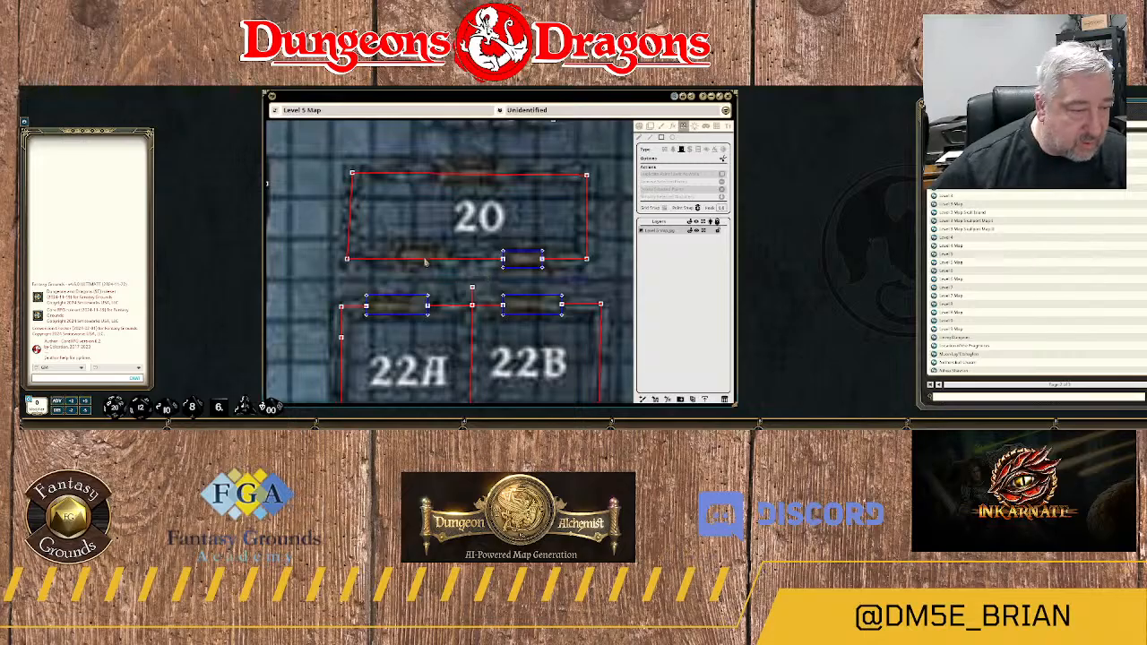
{"action": "mouse_move", "coordinate": [440, 254]}
{"action": "left_mouse_down"}
{"action": "mouse_move", "coordinate": [438, 268]}
{"action": "mouse_move", "coordinate": [391, 268]}
{"action": "left_mouse_up"}
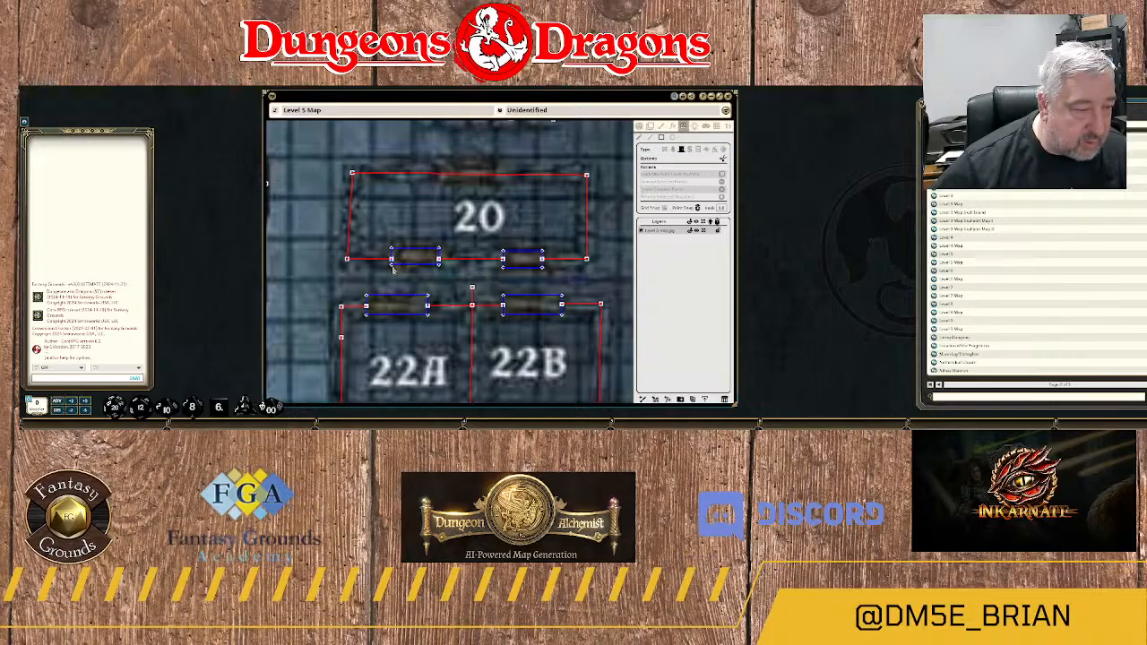
Compare room 20 and its neighbouring rooms on the plain map with the drawn walls and doors.
{"action": "scroll", "coordinate": [536, 279], "scroll_direction": "down", "scroll_amount": 2}
{"action": "scroll", "coordinate": [536, 279], "scroll_direction": "down", "scroll_amount": 2}
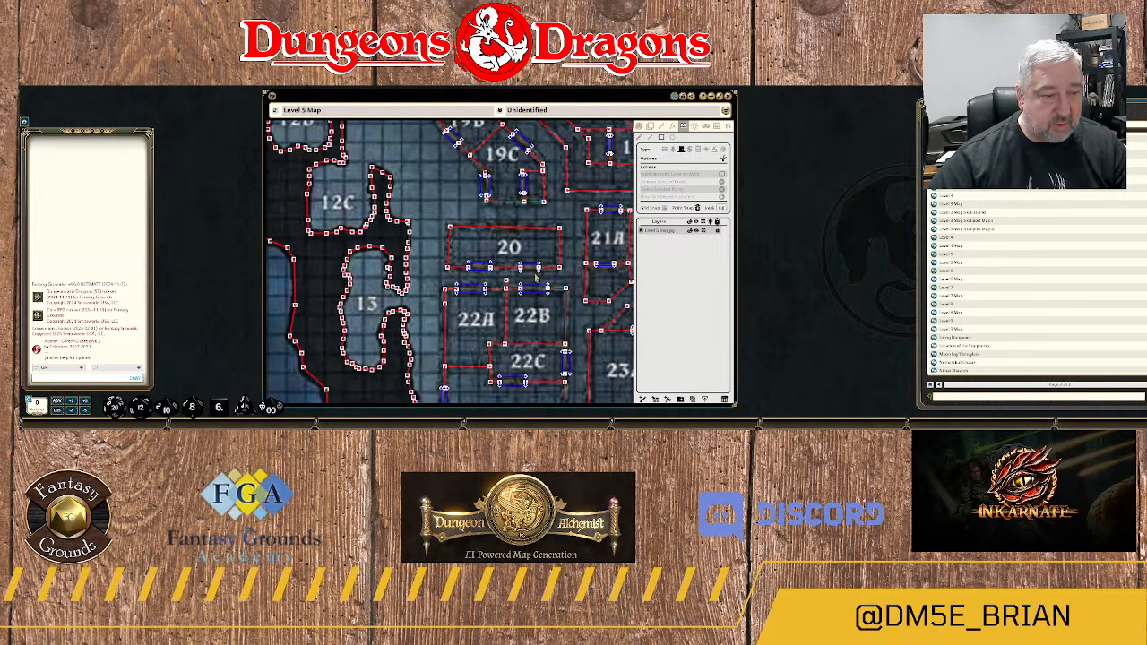
{"action": "left_click", "coordinate": [639, 127]}
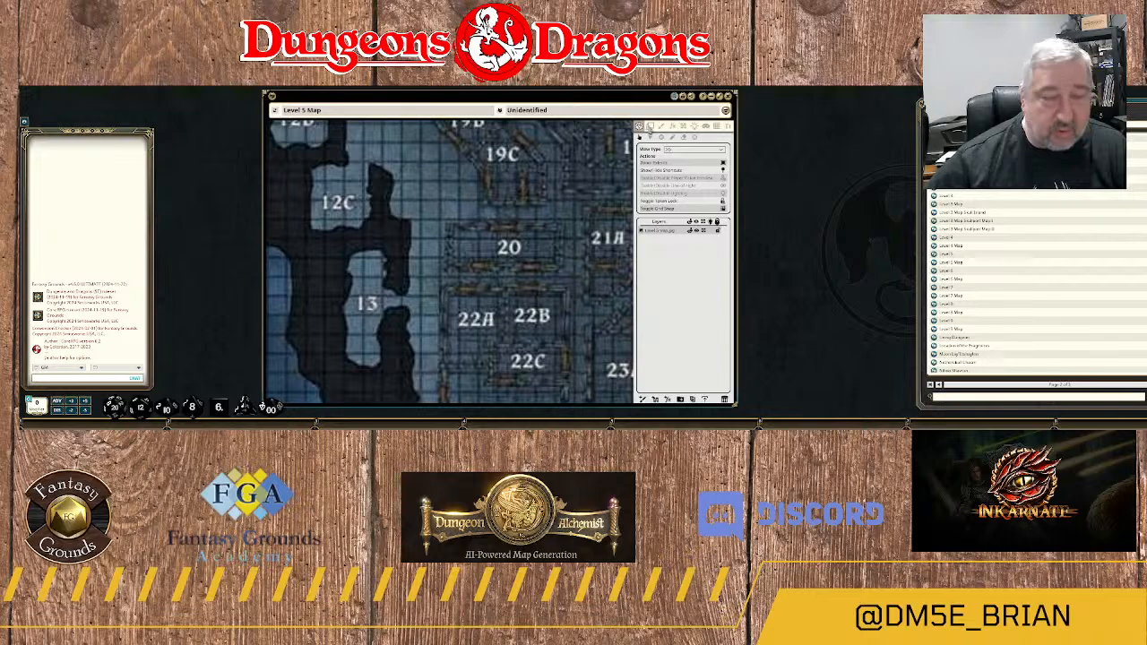
{"action": "left_click", "coordinate": [683, 129]}
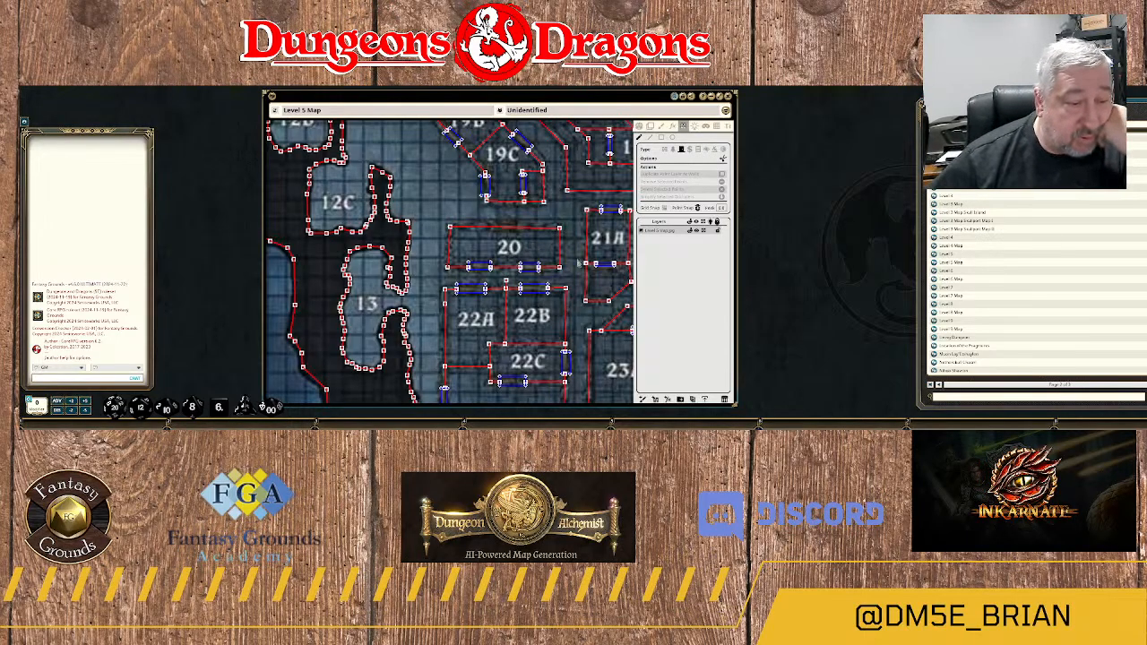
{"action": "scroll", "coordinate": [581, 262], "scroll_direction": "down", "scroll_amount": 8}
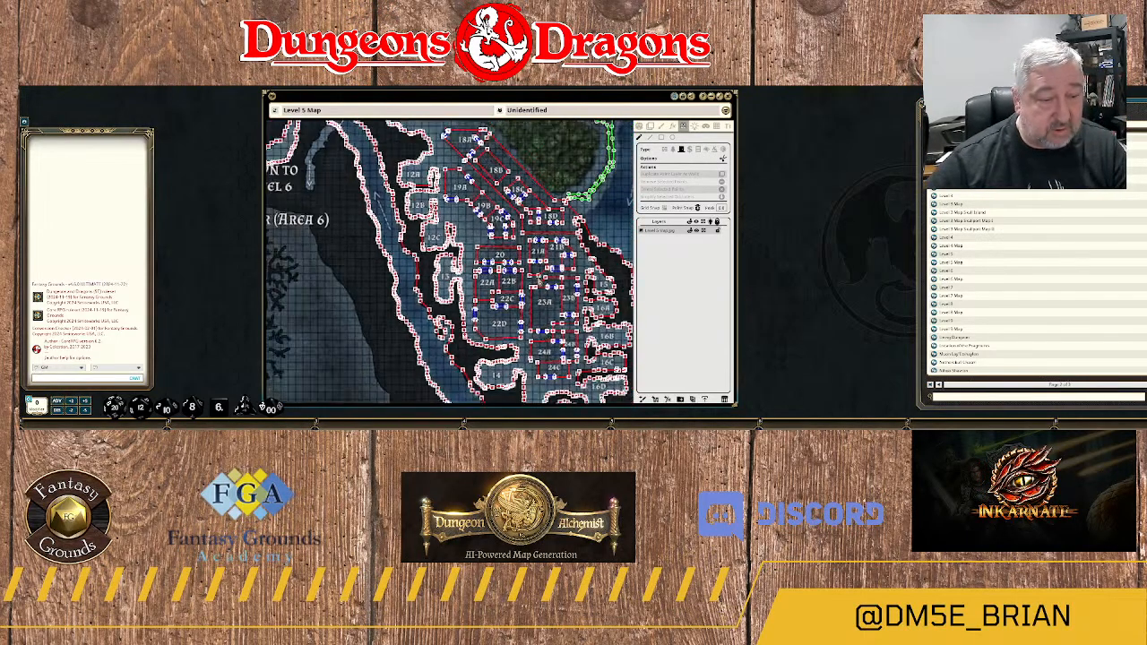
{"action": "scroll", "coordinate": [553, 297], "scroll_direction": "up", "scroll_amount": 8}
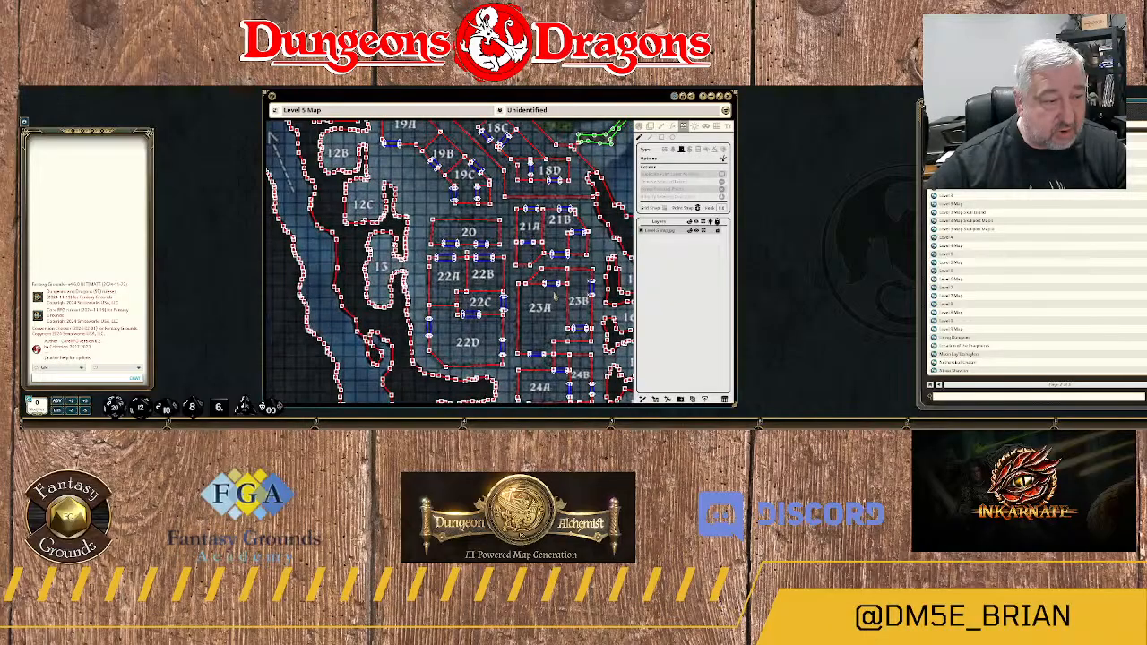
{"action": "left_click_drag", "start_coordinate": [492, 227], "coordinate": [523, 341]}
{"action": "left_click_drag", "start_coordinate": [496, 236], "coordinate": [458, 230]}
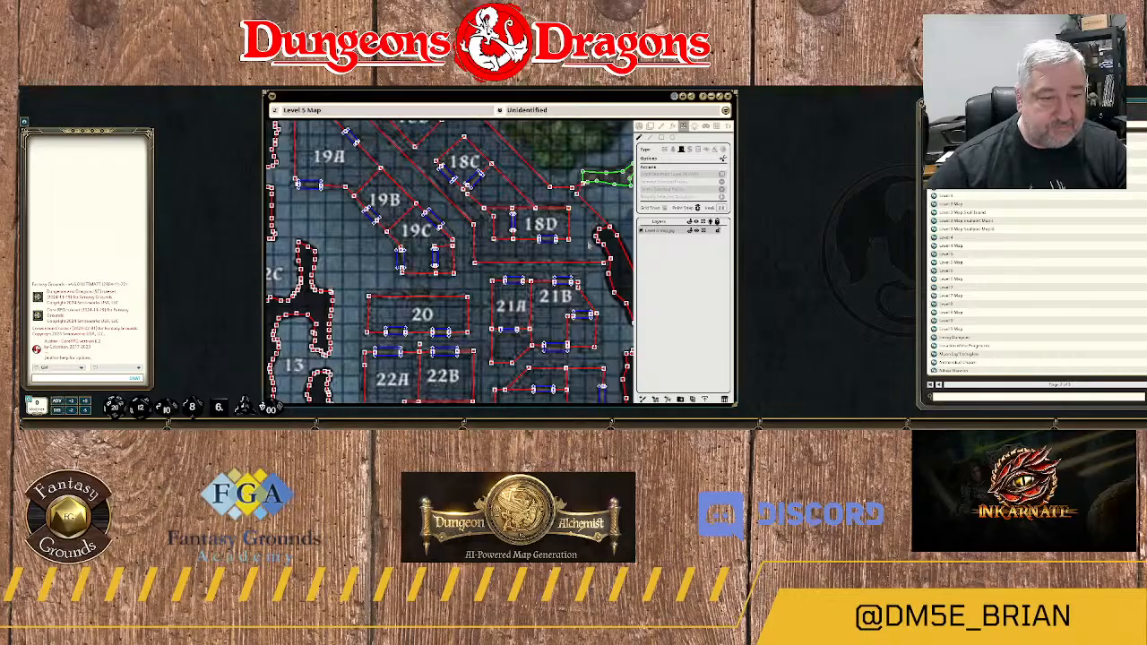
Inspect the walls and doors around room 18D and the adjoining rooms 18C, 19C and 21A–21B.
{"action": "scroll", "coordinate": [587, 235], "scroll_direction": "up", "scroll_amount": 3}
{"action": "scroll", "coordinate": [576, 202], "scroll_direction": "up", "scroll_amount": 5}
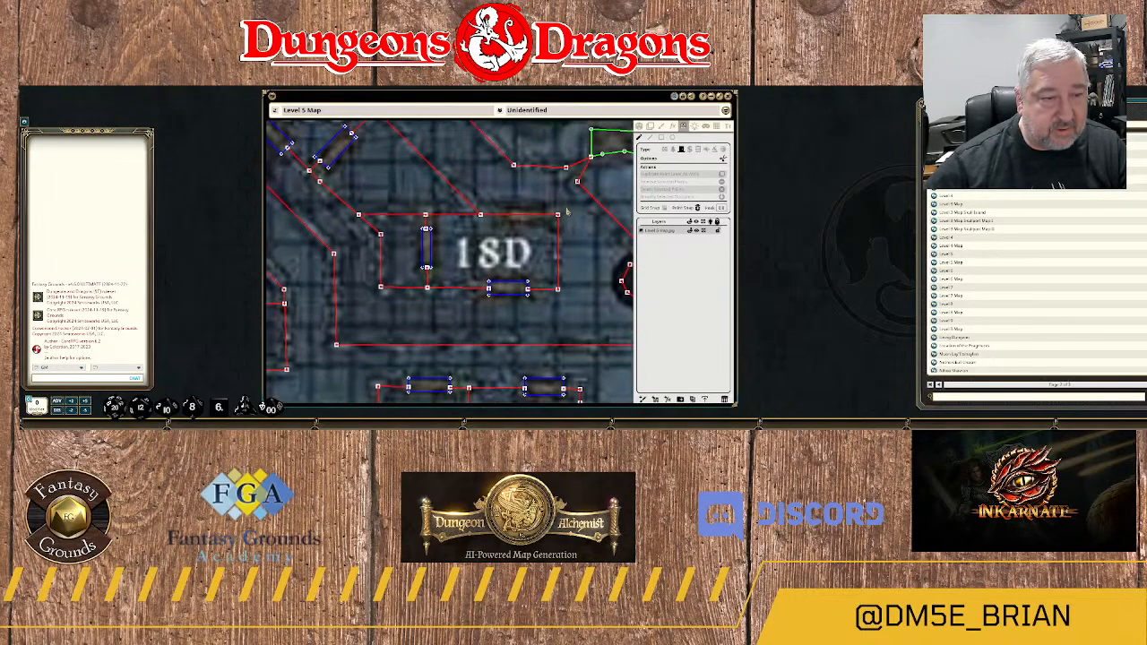
{"action": "scroll", "coordinate": [564, 200], "scroll_direction": "up", "scroll_amount": 2}
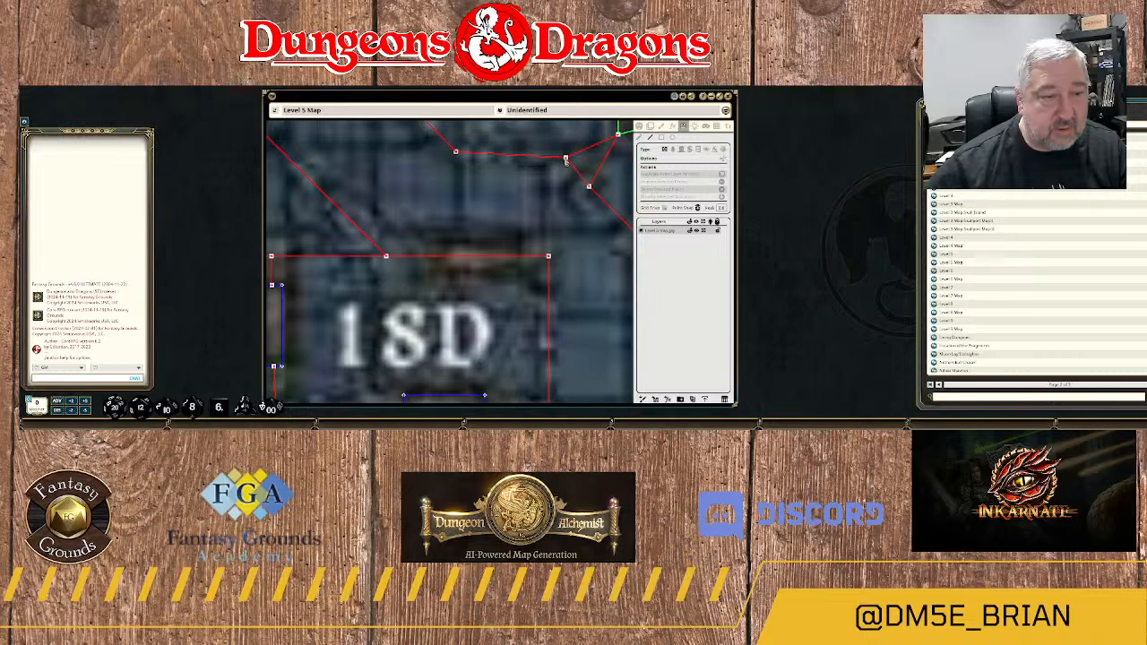
{"action": "scroll", "coordinate": [559, 213], "scroll_direction": "down", "scroll_amount": 6}
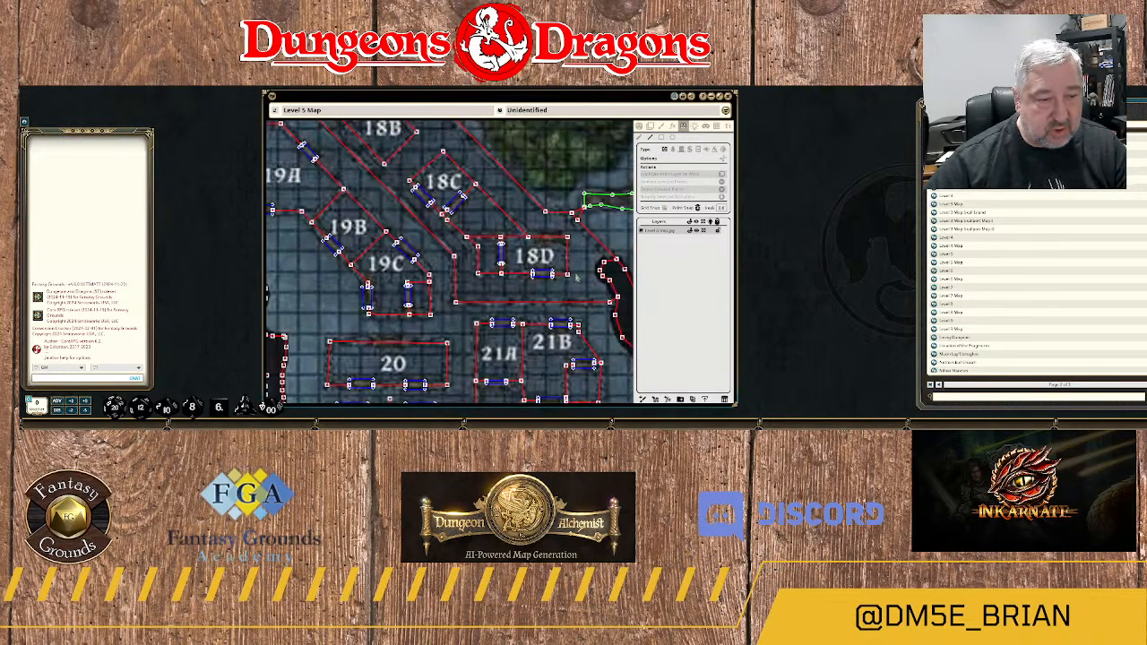
{"action": "scroll", "coordinate": [578, 281], "scroll_direction": "down", "scroll_amount": 2}
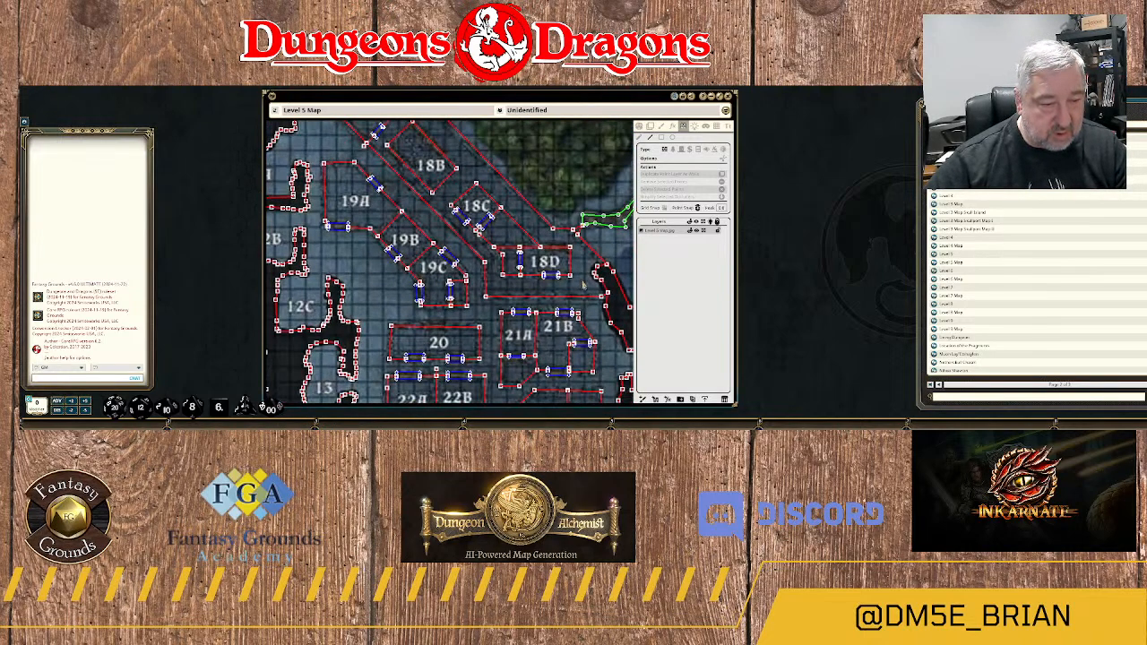
{"action": "scroll", "coordinate": [577, 287], "scroll_direction": "up", "scroll_amount": 6}
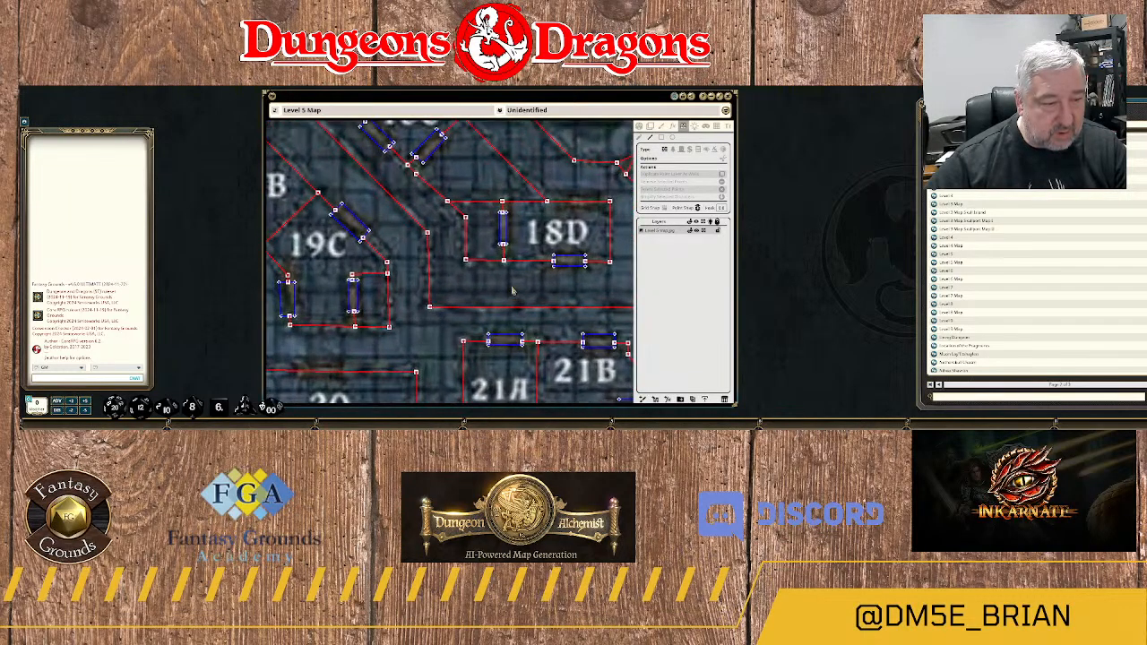
{"action": "scroll", "coordinate": [508, 291], "scroll_direction": "down", "scroll_amount": 5}
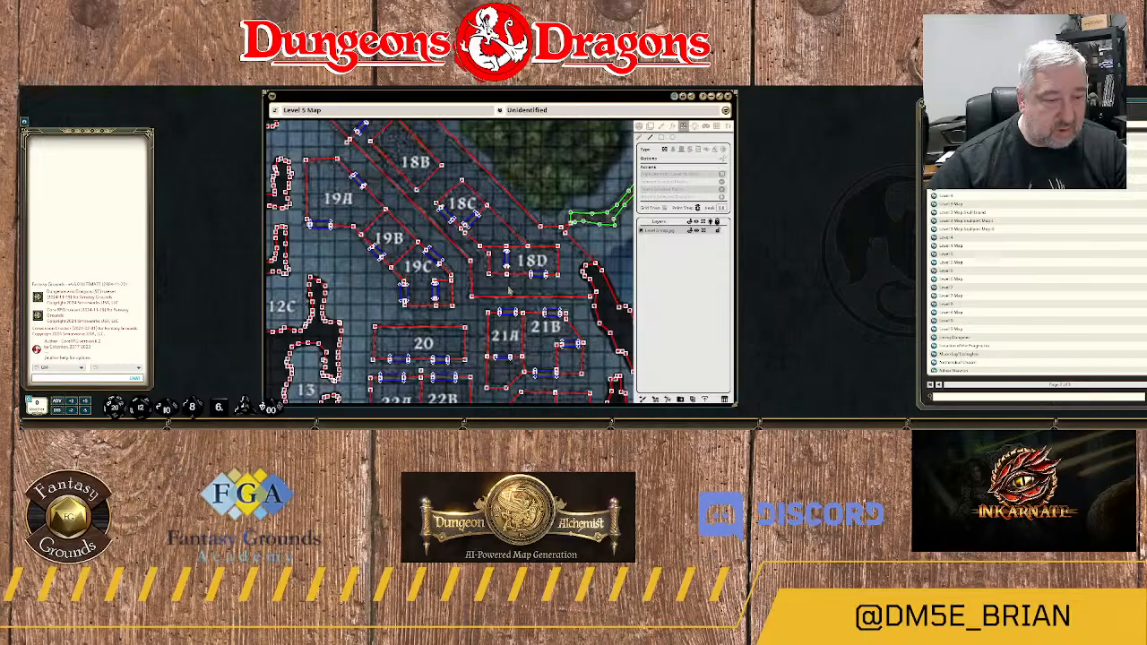
{"action": "scroll", "coordinate": [508, 290], "scroll_direction": "down", "scroll_amount": 2}
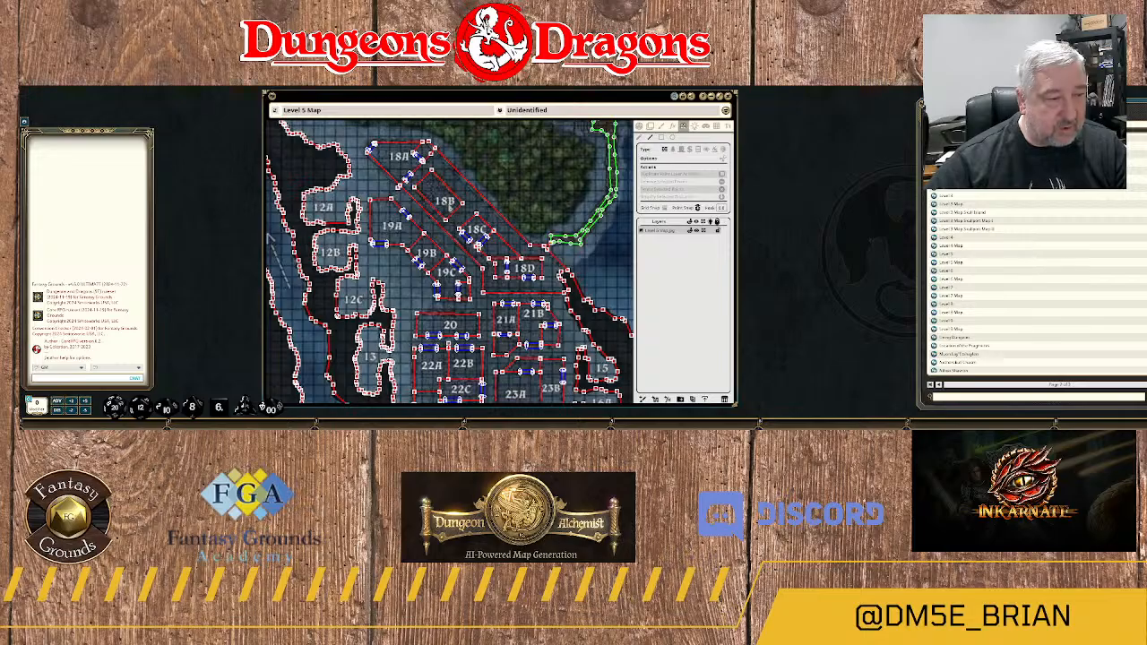
Check the plain map and draw a door over the doorway in room 18B's northeastern wall, near its northern corner.
{"action": "left_click", "coordinate": [640, 127]}
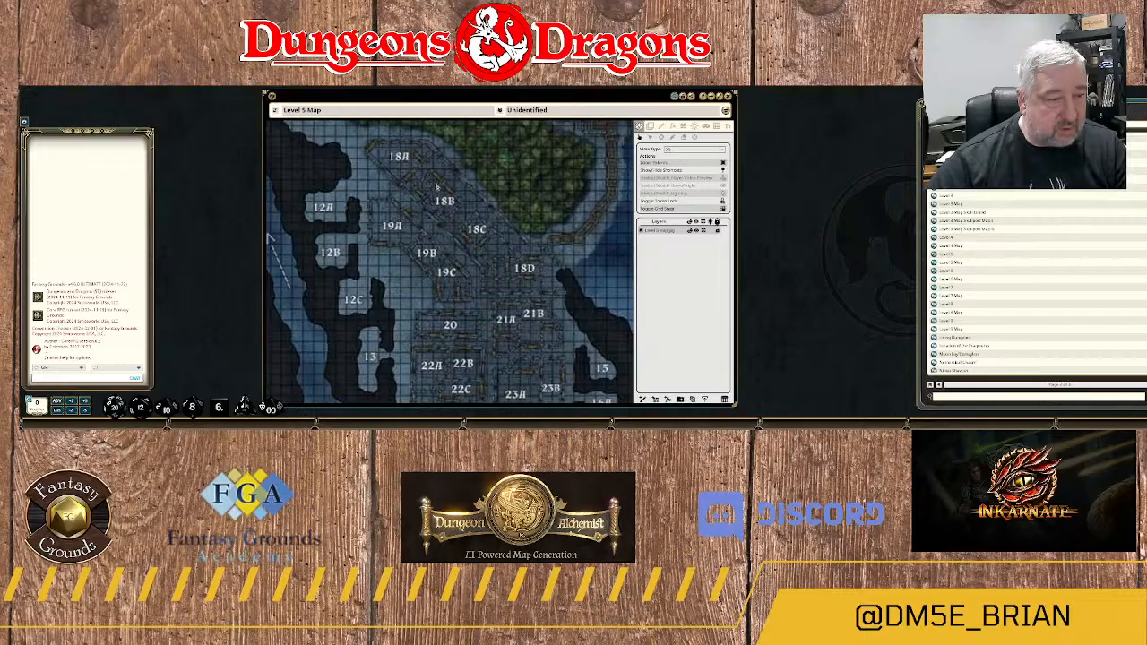
{"action": "left_click", "coordinate": [683, 127]}
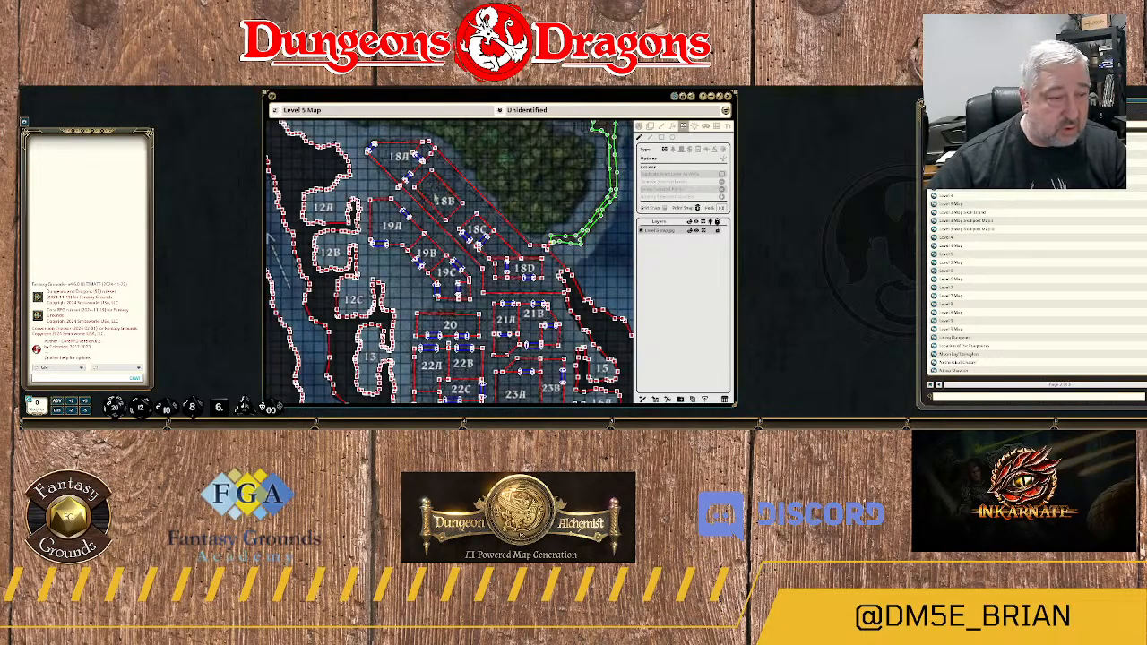
{"action": "scroll", "coordinate": [465, 190], "scroll_direction": "up", "scroll_amount": 5}
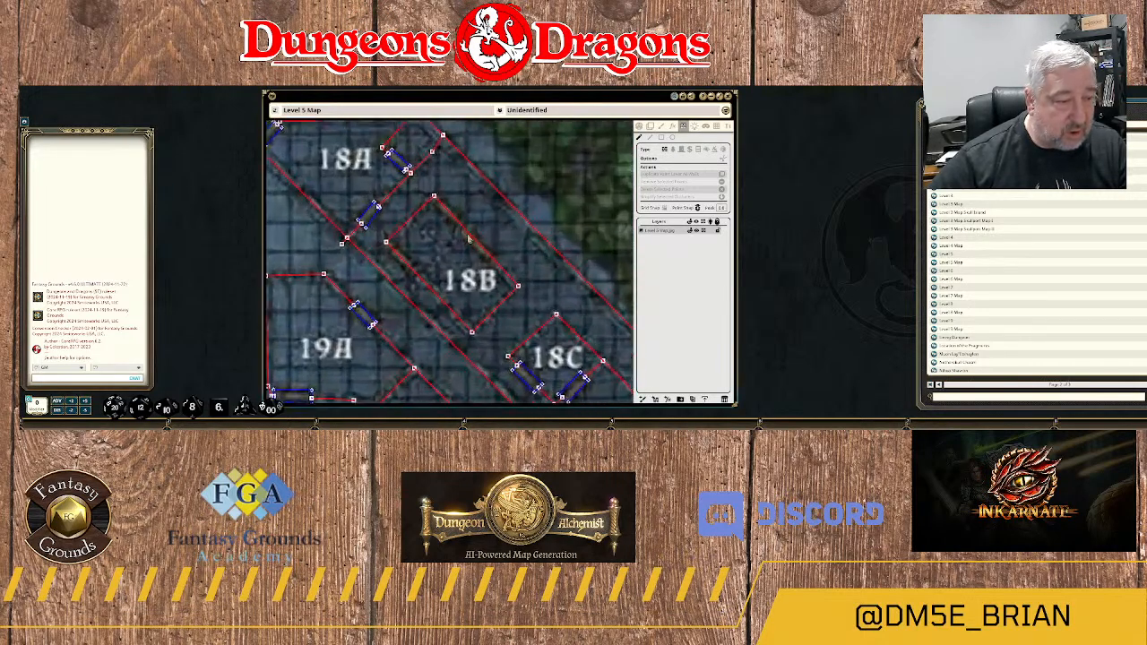
{"action": "scroll", "coordinate": [462, 242], "scroll_direction": "down", "scroll_amount": 2}
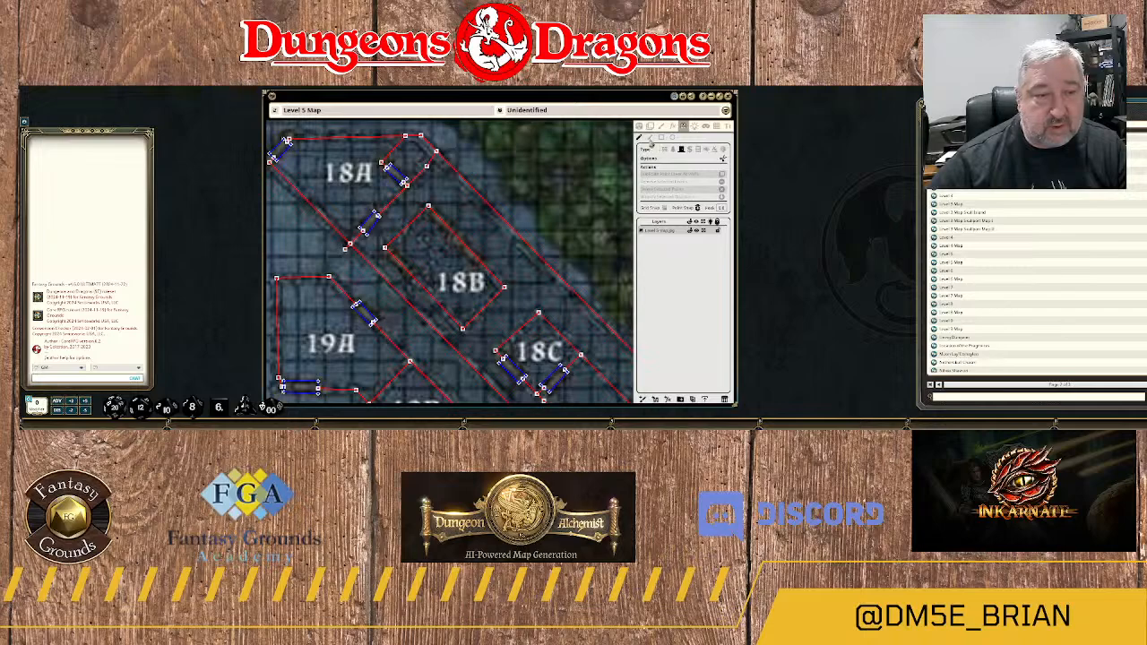
{"action": "left_click", "coordinate": [429, 209]}
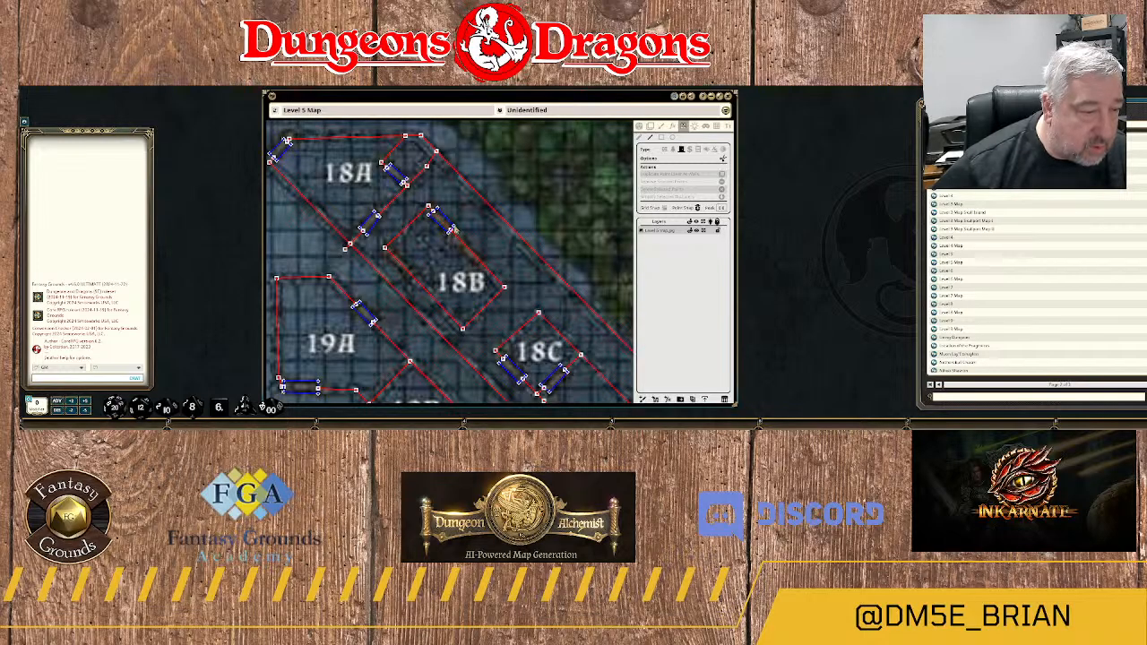
{"action": "left_click", "coordinate": [452, 231]}
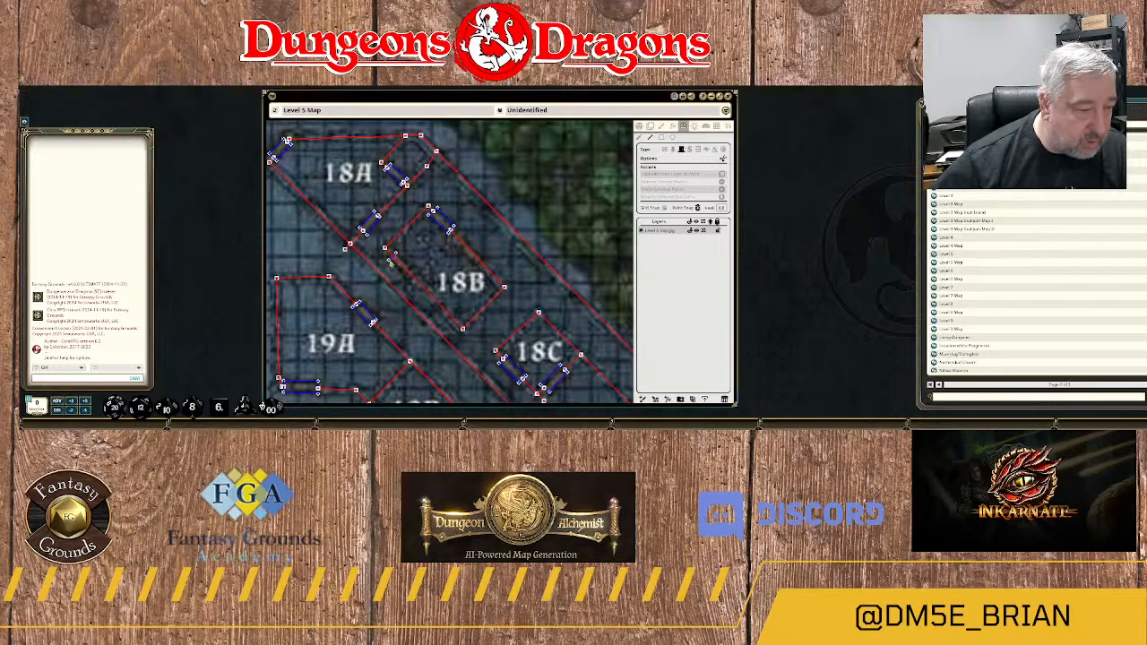
{"action": "left_click", "coordinate": [390, 256]}
{"action": "left_click", "coordinate": [413, 272]}
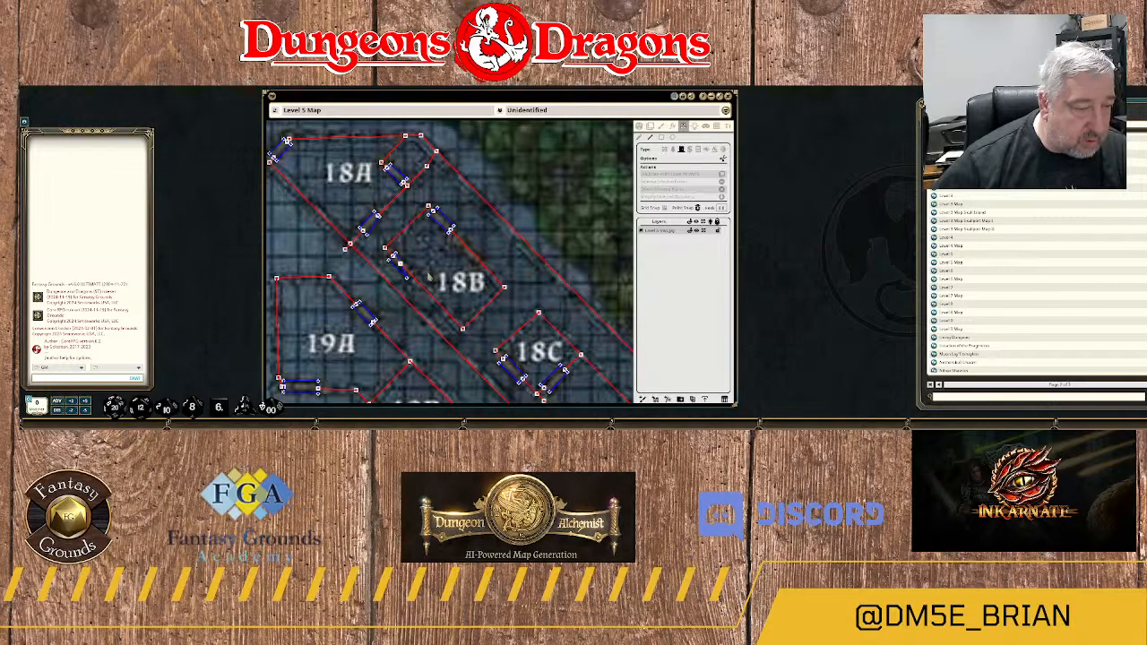
{"action": "scroll", "coordinate": [456, 269], "scroll_direction": "up", "scroll_amount": 3}
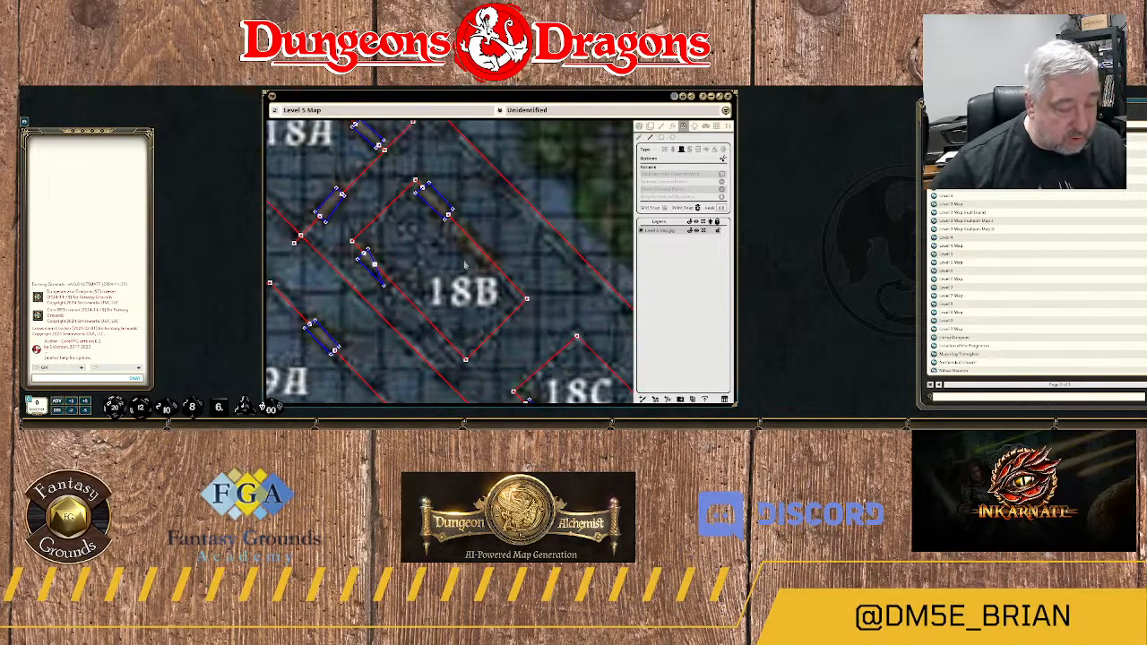
{"action": "key", "text": "ctrl+z"}
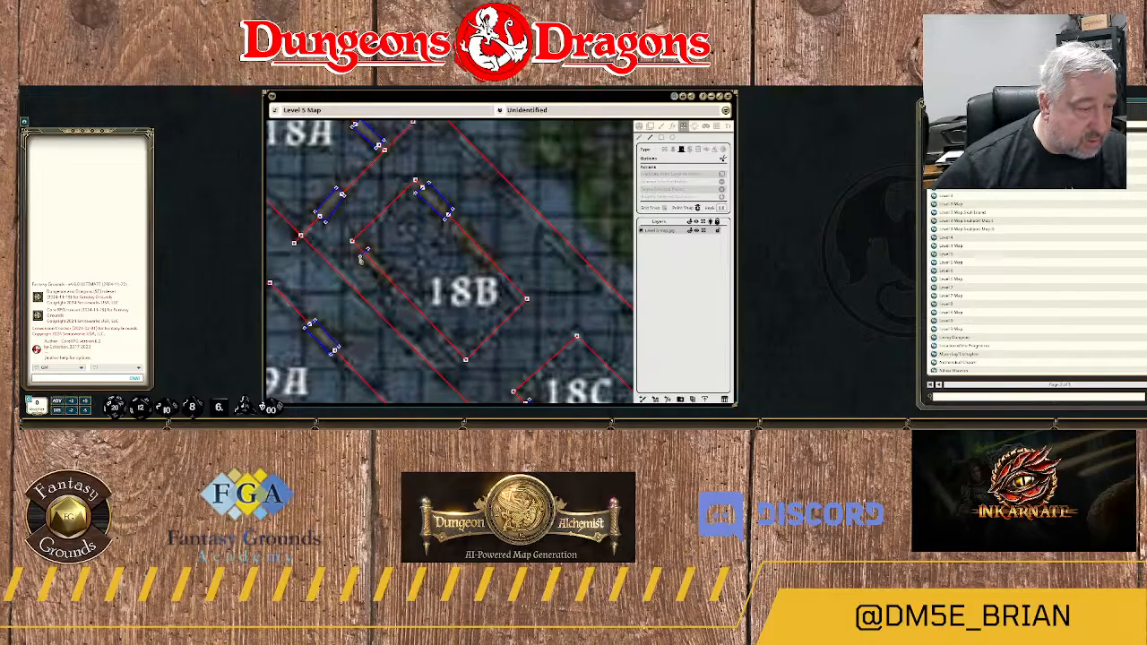
Draw a door over the doorway in room 18B's southwestern wall, near its western corner.
{"action": "left_click_drag", "start_coordinate": [360, 259], "coordinate": [374, 279]}
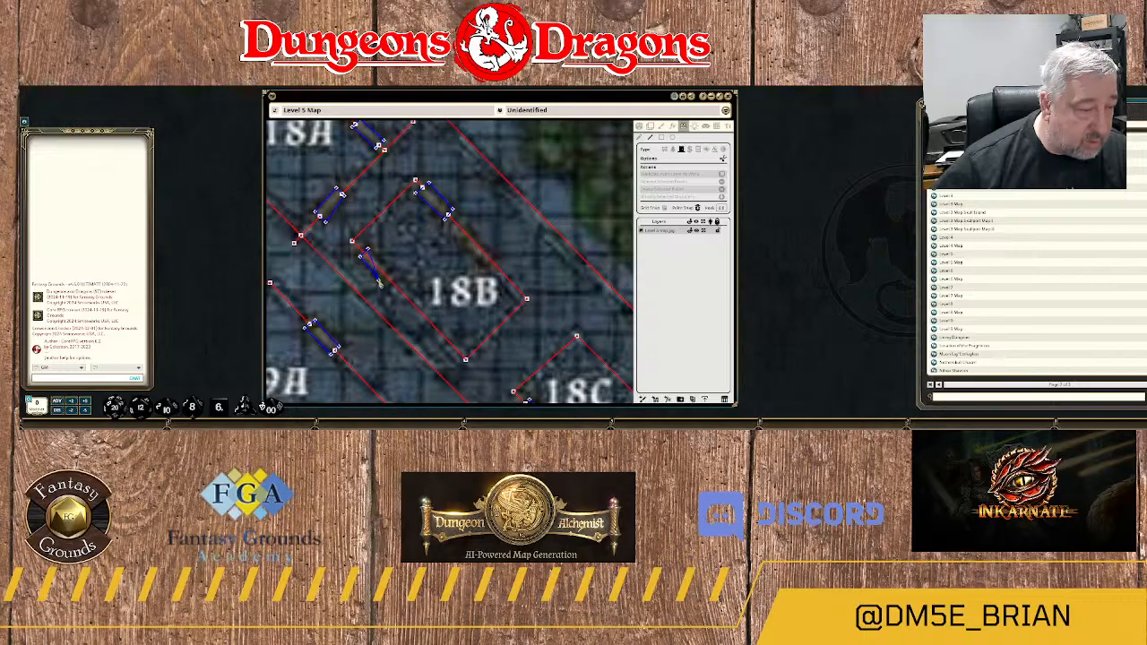
{"action": "left_click_drag", "start_coordinate": [381, 282], "coordinate": [388, 274]}
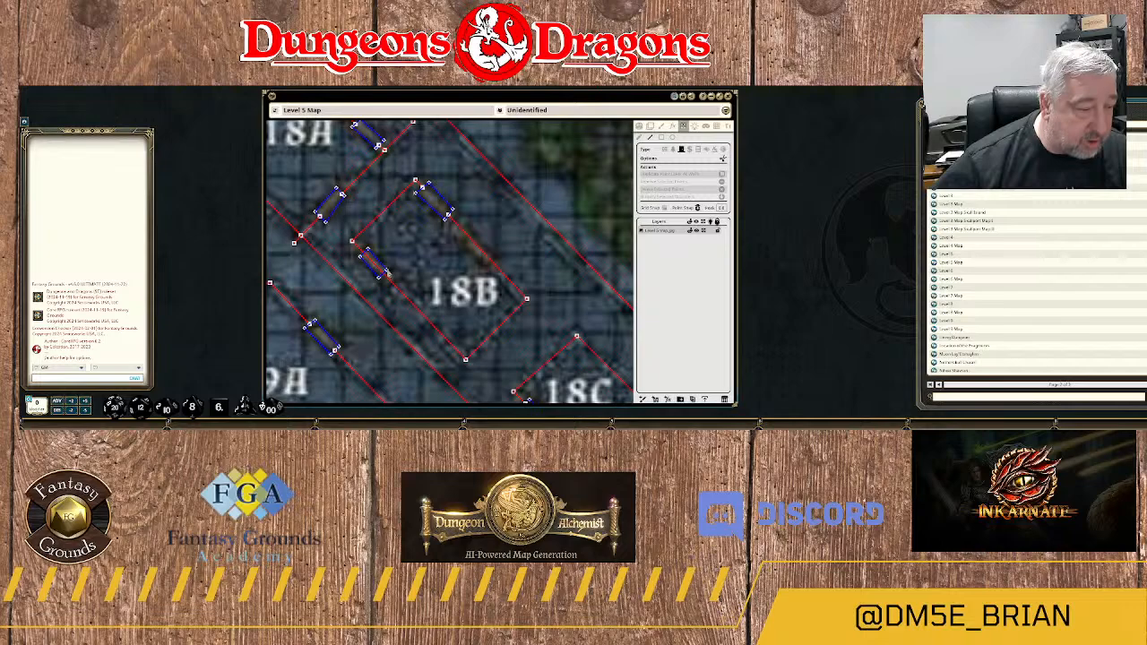
{"action": "scroll", "coordinate": [430, 269], "scroll_direction": "down", "scroll_amount": 5}
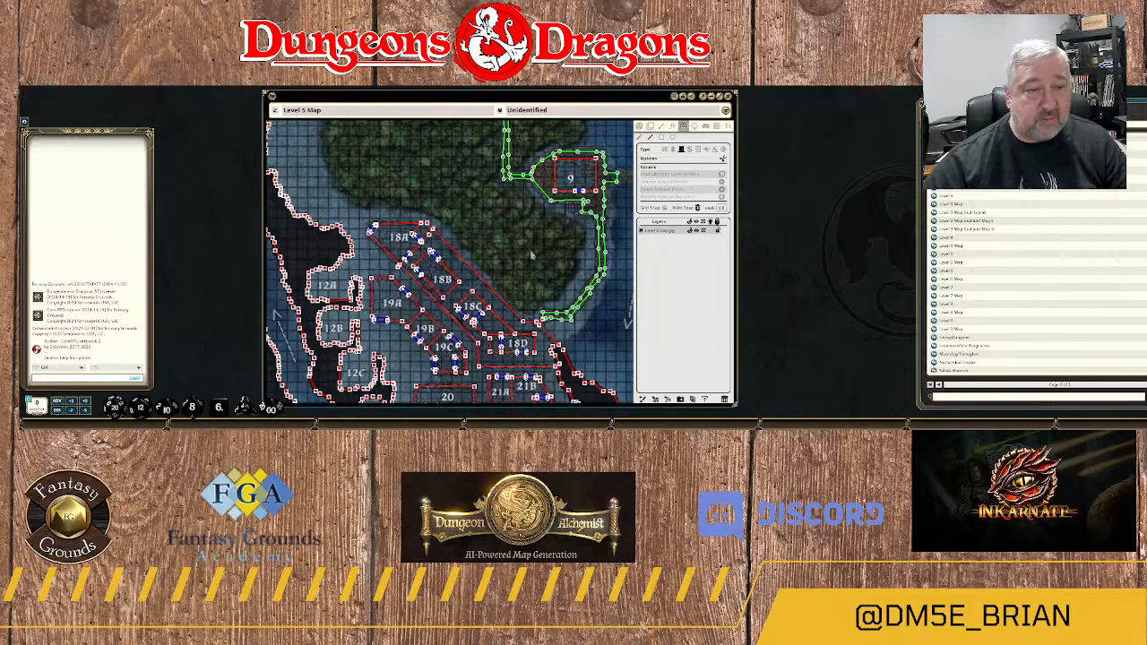
Look over the plain Level 5 Map without its line-of-sight overlay, from the finished rooms out to the surrounding tunnels.
{"action": "left_click", "coordinate": [640, 128]}
{"action": "scroll", "coordinate": [485, 263], "scroll_direction": "down", "scroll_amount": 3}
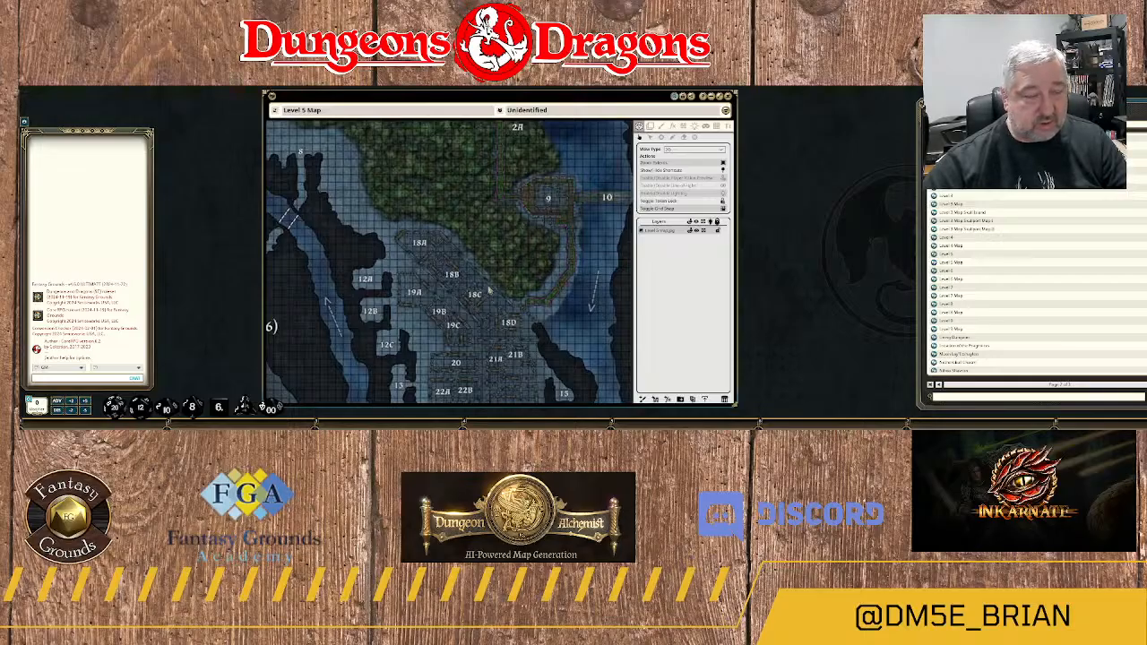
{"action": "scroll", "coordinate": [492, 291], "scroll_direction": "down", "scroll_amount": 2}
{"action": "scroll", "coordinate": [545, 336], "scroll_direction": "down", "scroll_amount": 4}
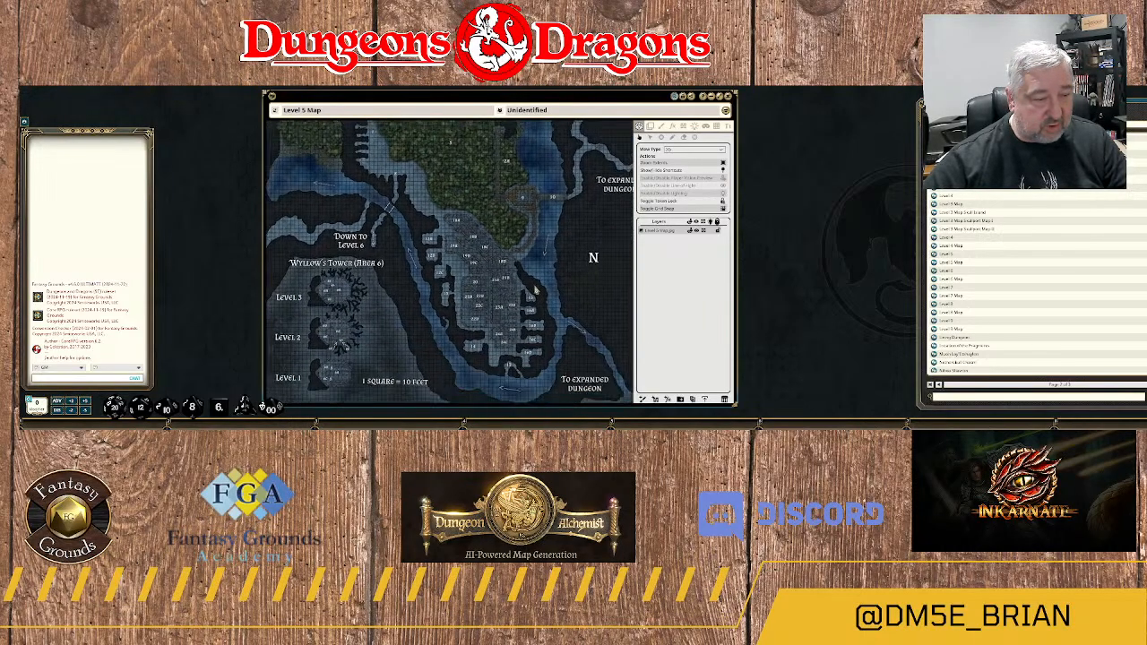
{"action": "left_click_drag", "start_coordinate": [527, 228], "coordinate": [523, 312]}
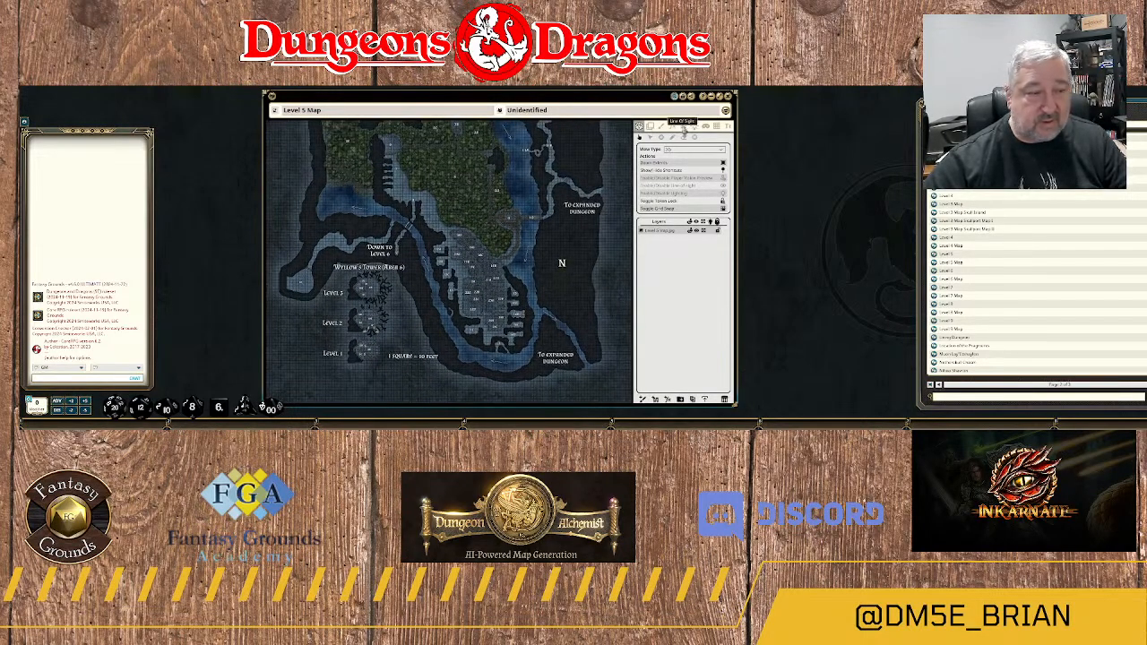
Examine the line-of-sight coverage across the Level 5 Map, including the separate floor plans of Wyllow's Tower.
{"action": "left_click", "coordinate": [683, 127]}
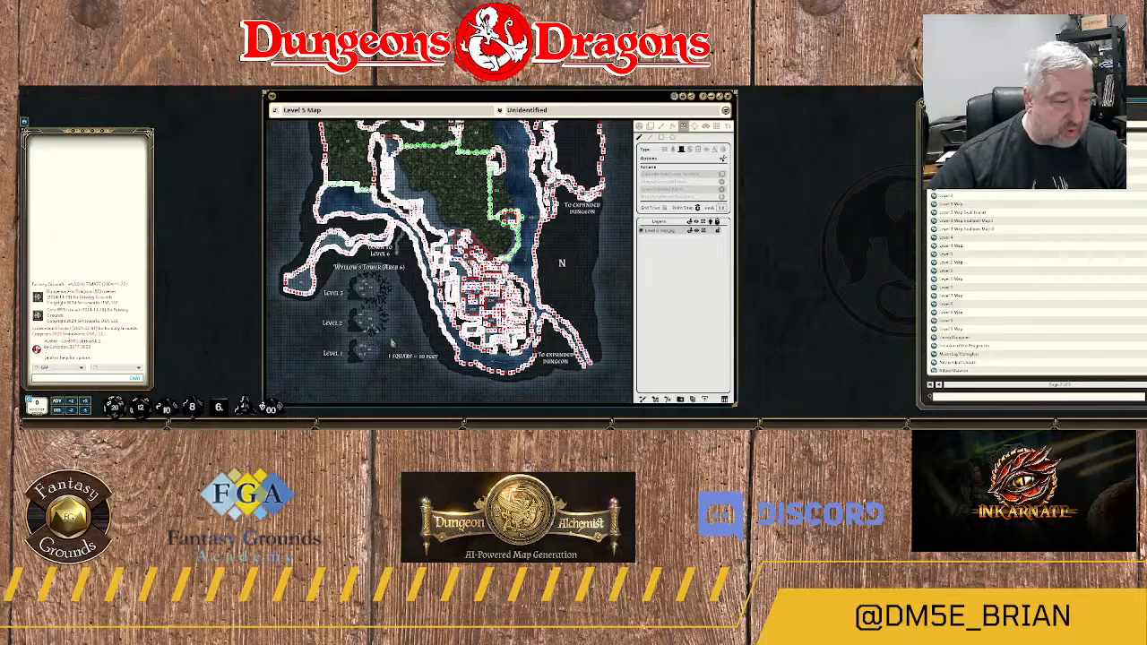
{"action": "scroll", "coordinate": [391, 343], "scroll_direction": "up", "scroll_amount": 4}
{"action": "scroll", "coordinate": [391, 344], "scroll_direction": "down", "scroll_amount": 4}
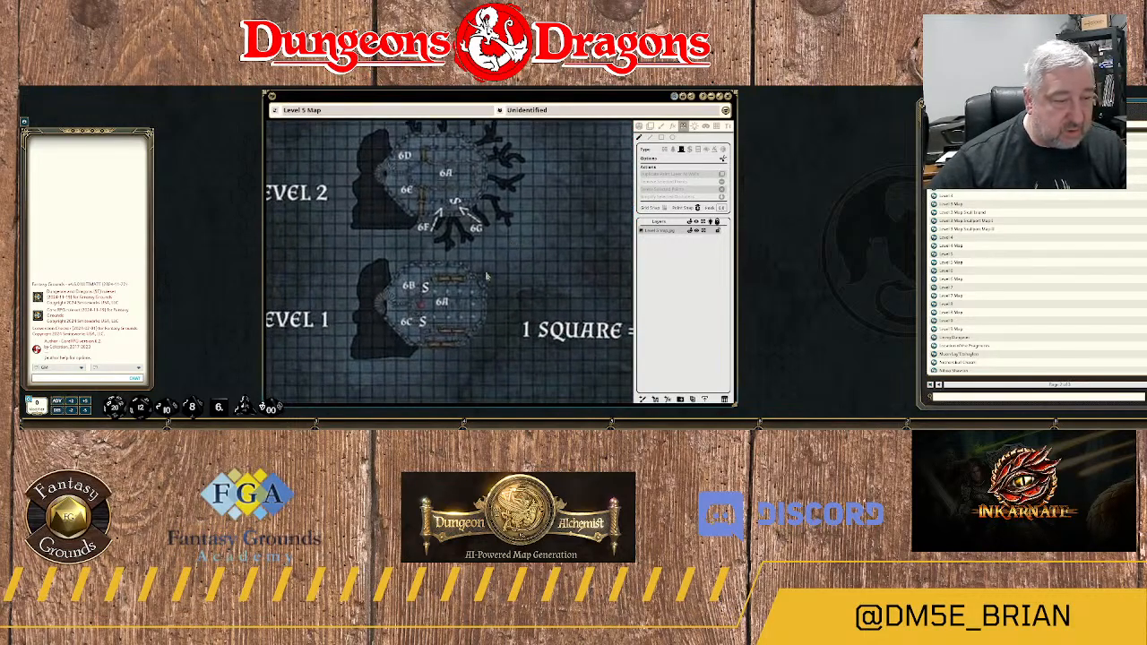
{"action": "scroll", "coordinate": [488, 278], "scroll_direction": "up", "scroll_amount": 2}
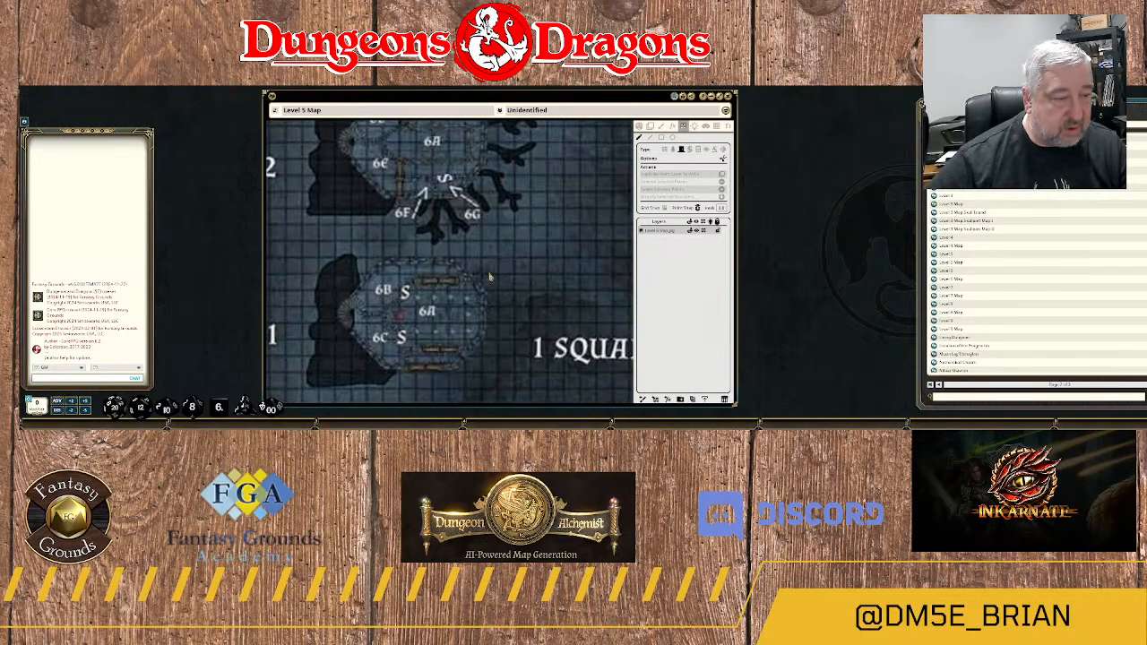
{"action": "scroll", "coordinate": [506, 281], "scroll_direction": "up", "scroll_amount": 4}
{"action": "left_click_drag", "start_coordinate": [505, 321], "coordinate": [553, 189]}
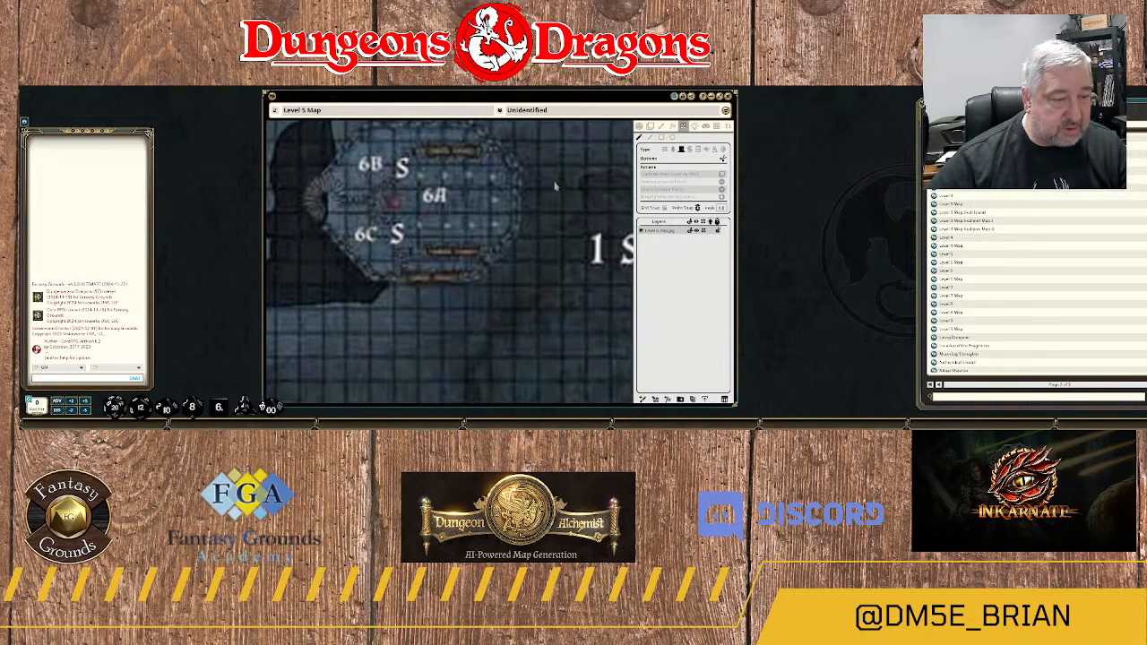
{"action": "scroll", "coordinate": [543, 214], "scroll_direction": "down", "scroll_amount": 3}
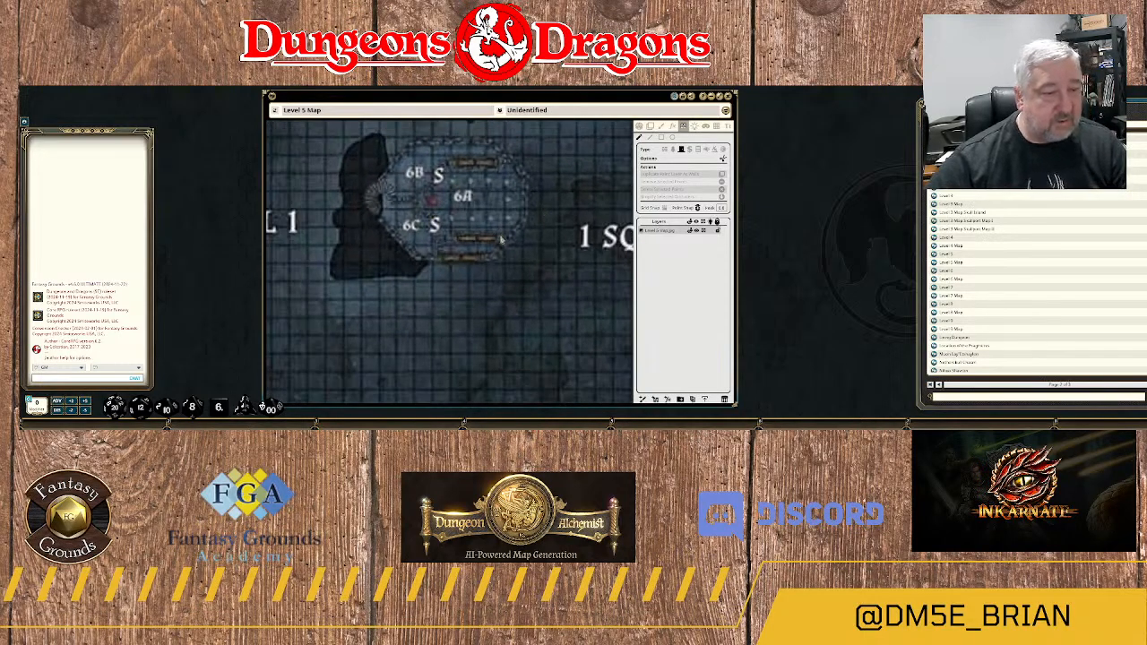
{"action": "scroll", "coordinate": [502, 241], "scroll_direction": "down", "scroll_amount": 8}
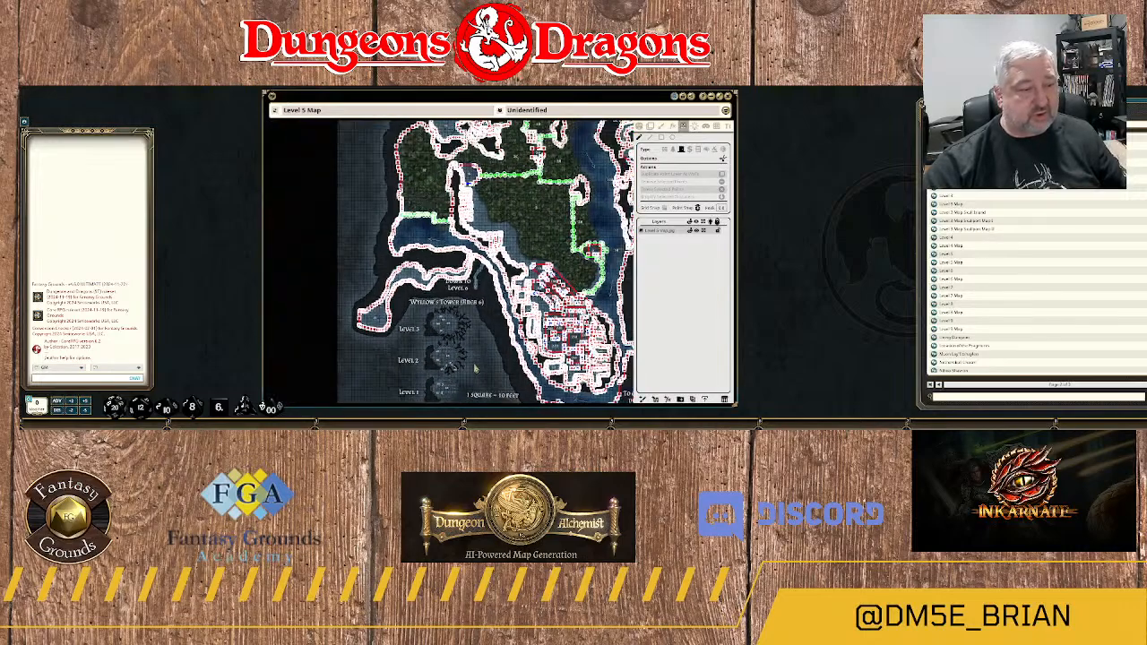
{"action": "scroll", "coordinate": [476, 369], "scroll_direction": "down", "scroll_amount": 3}
{"action": "left_click_drag", "start_coordinate": [477, 343], "coordinate": [404, 412]}
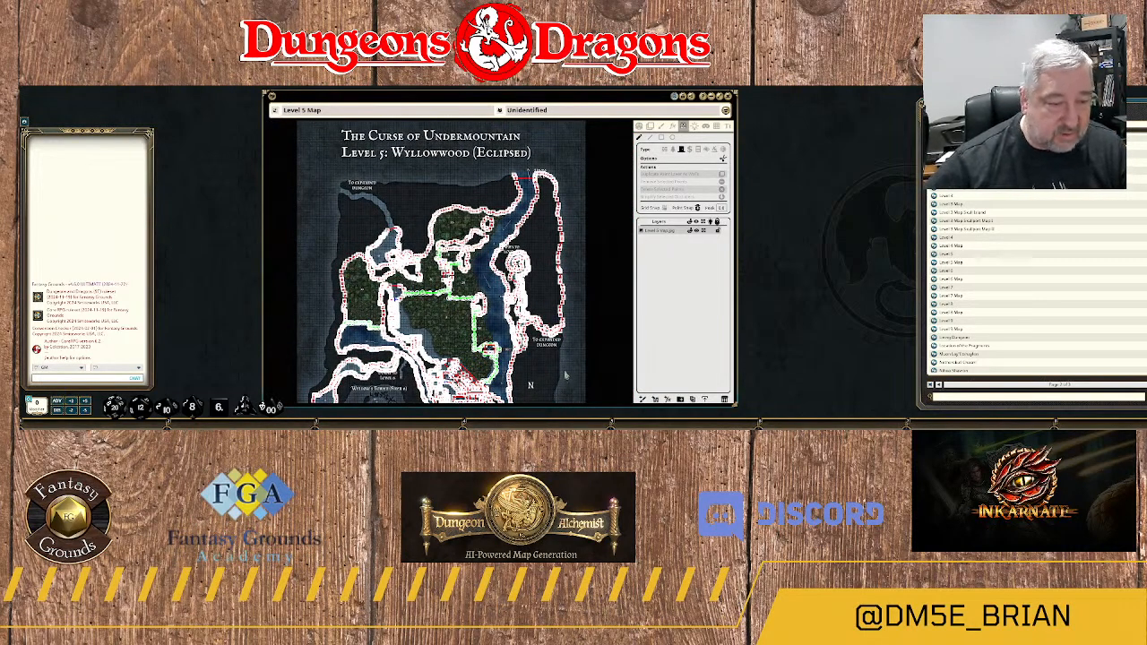
{"action": "left_click_drag", "start_coordinate": [566, 377], "coordinate": [524, 203]}
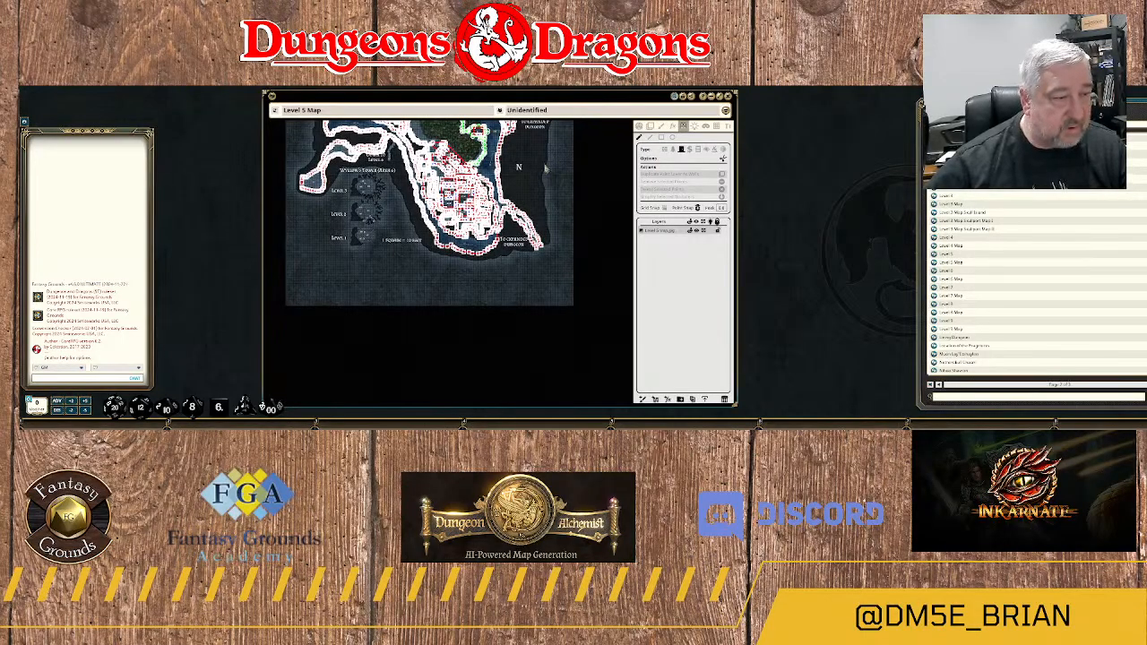
Leave line-of-sight editing, turn off editing for the Level 5 Map, and close the map.
{"action": "left_click", "coordinate": [639, 127]}
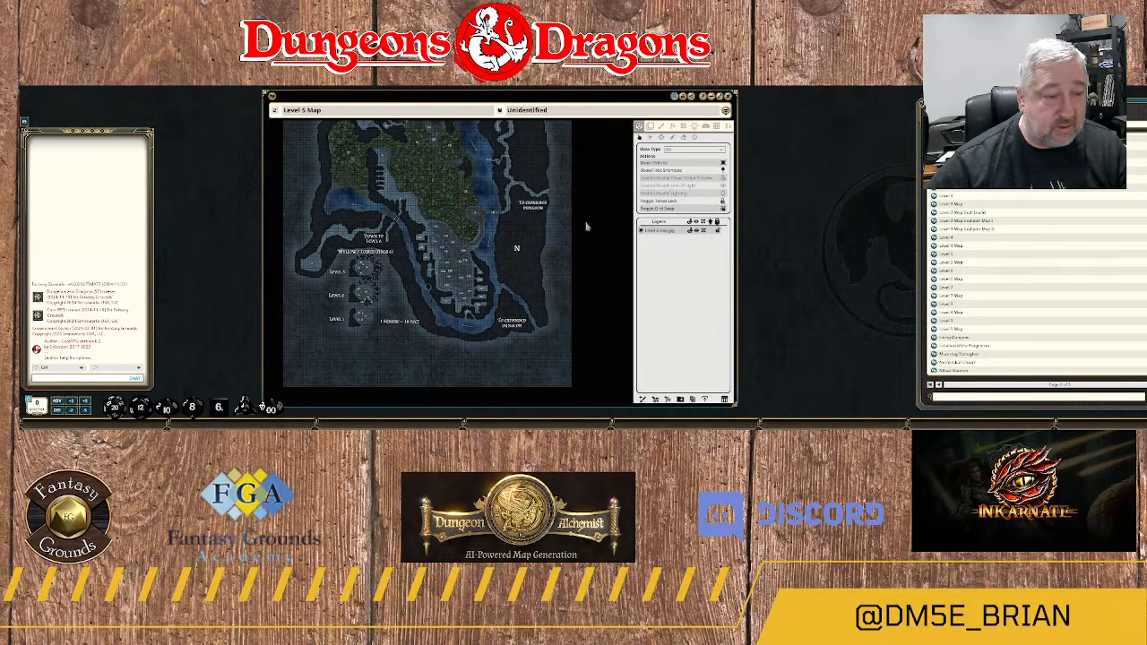
{"action": "left_click_drag", "start_coordinate": [573, 226], "coordinate": [586, 320]}
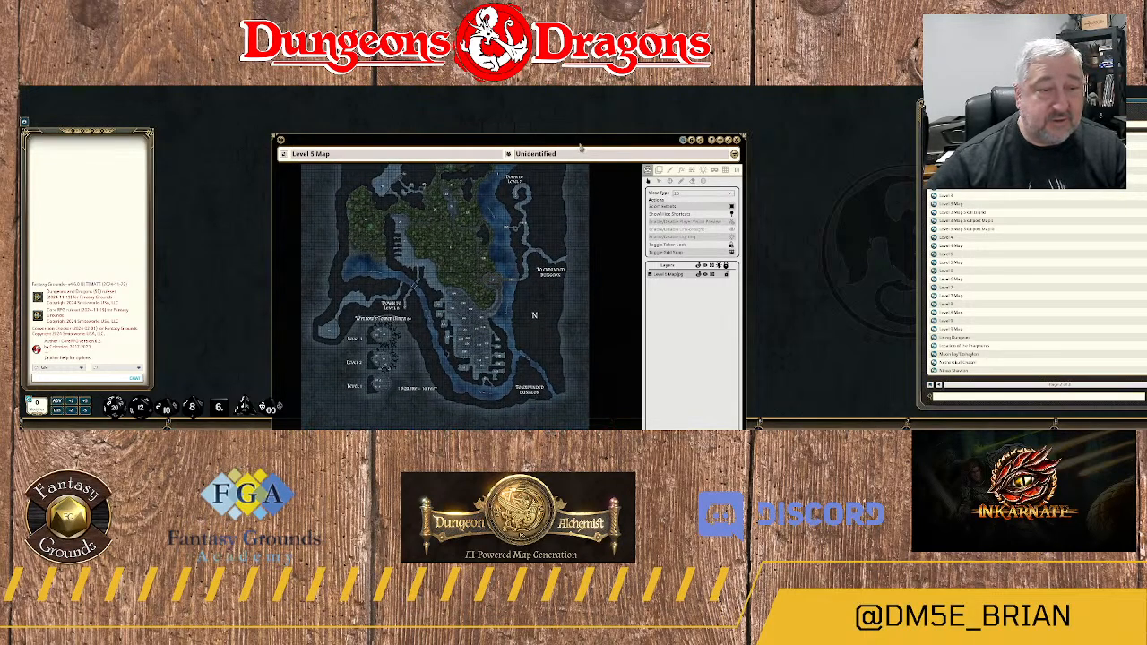
{"action": "left_click_drag", "start_coordinate": [581, 146], "coordinate": [576, 110]}
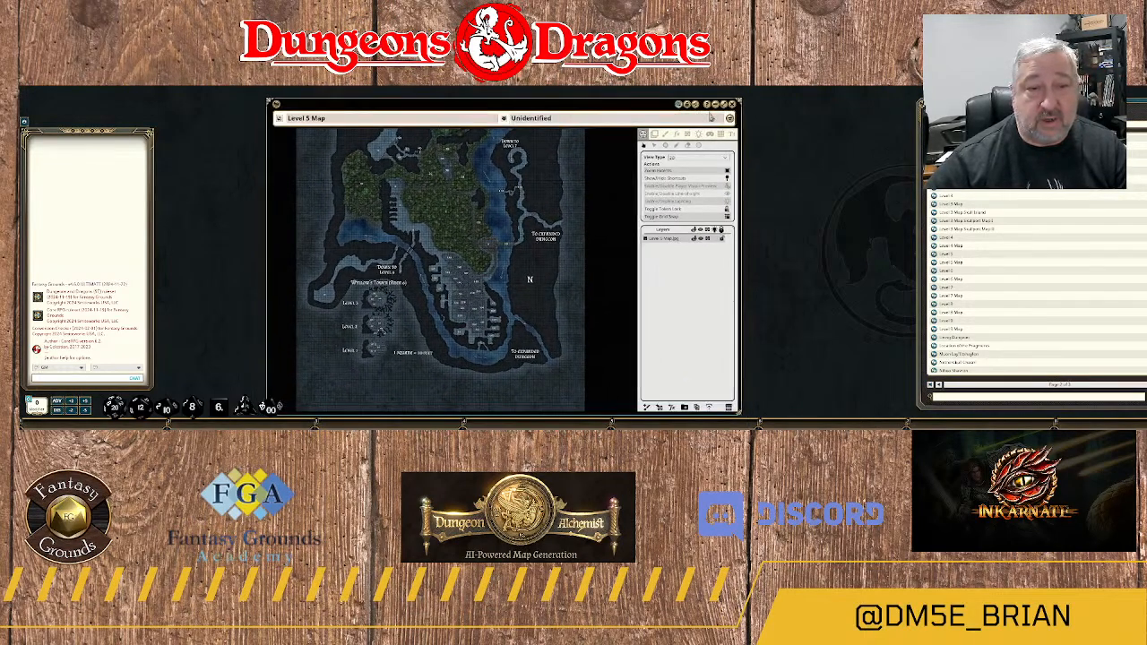
{"action": "left_click", "coordinate": [687, 106]}
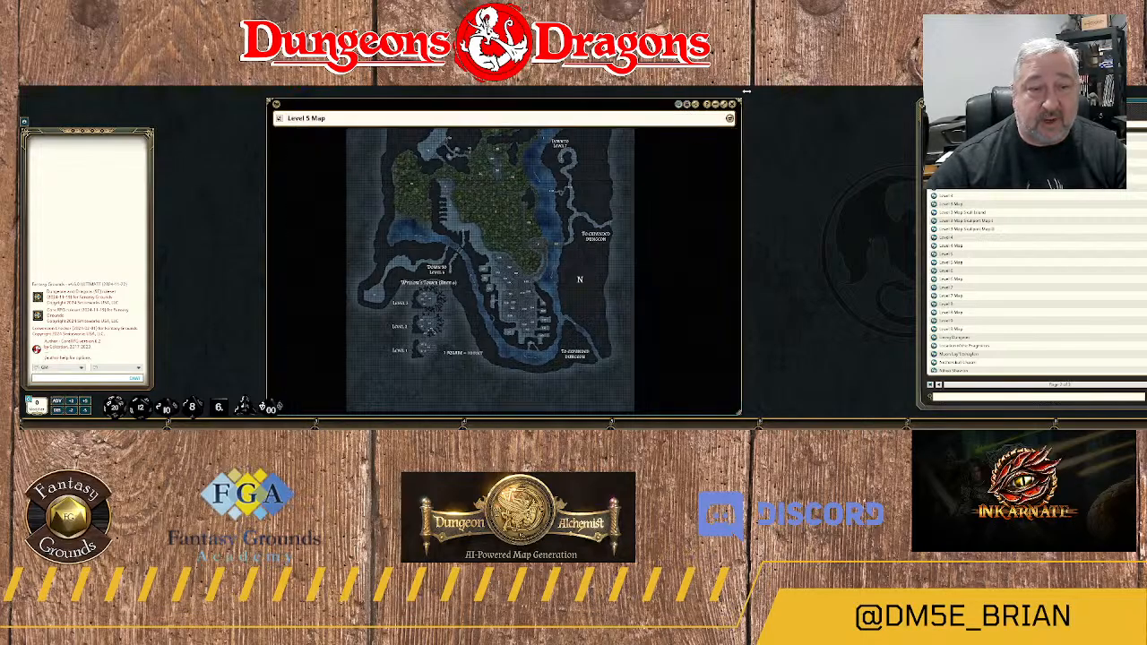
{"action": "left_click", "coordinate": [731, 105]}
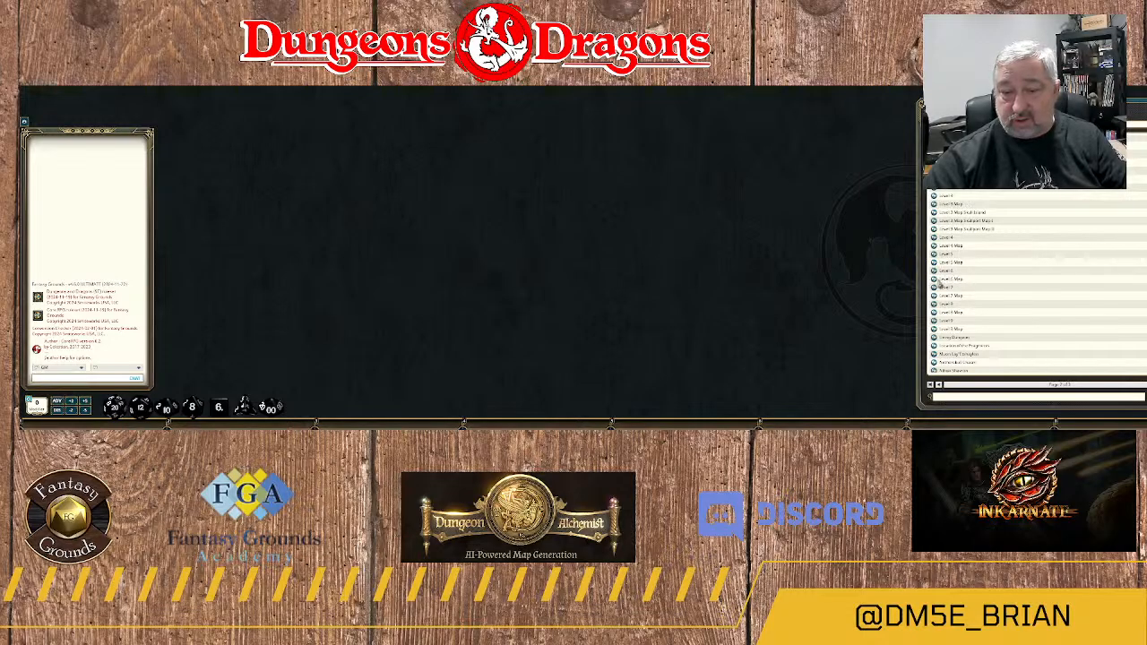
Open the Level 6 Map in an enlarged window for a preview, and close it.
{"action": "left_click", "coordinate": [936, 280]}
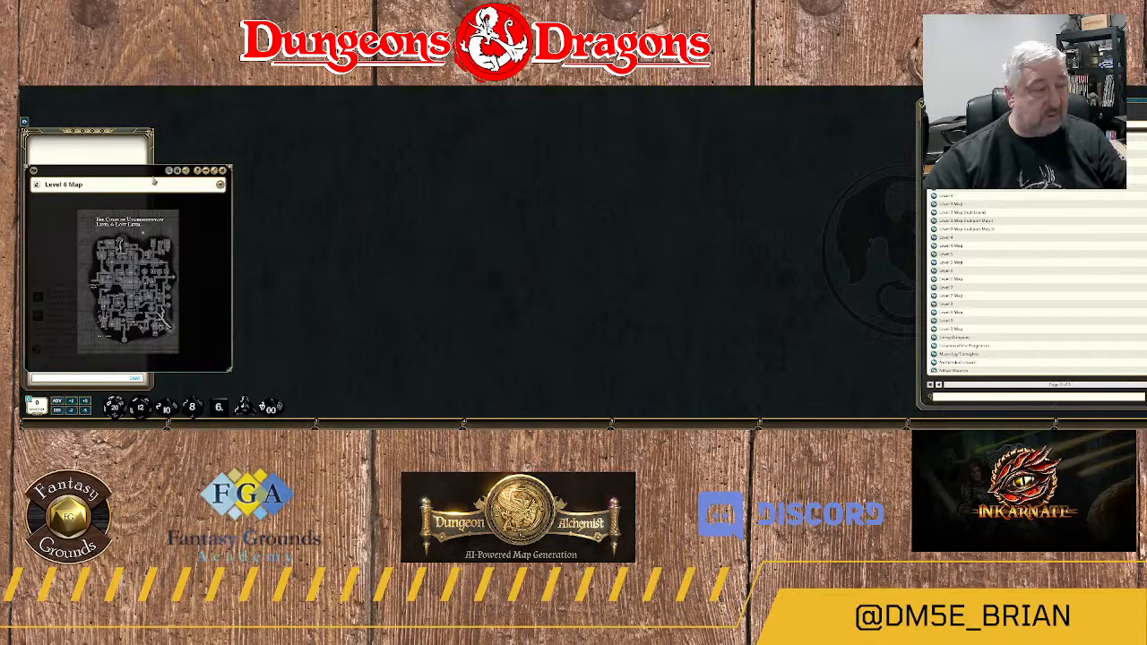
{"action": "left_click_drag", "start_coordinate": [132, 169], "coordinate": [440, 133]}
{"action": "left_click_drag", "start_coordinate": [457, 108], "coordinate": [445, 94]}
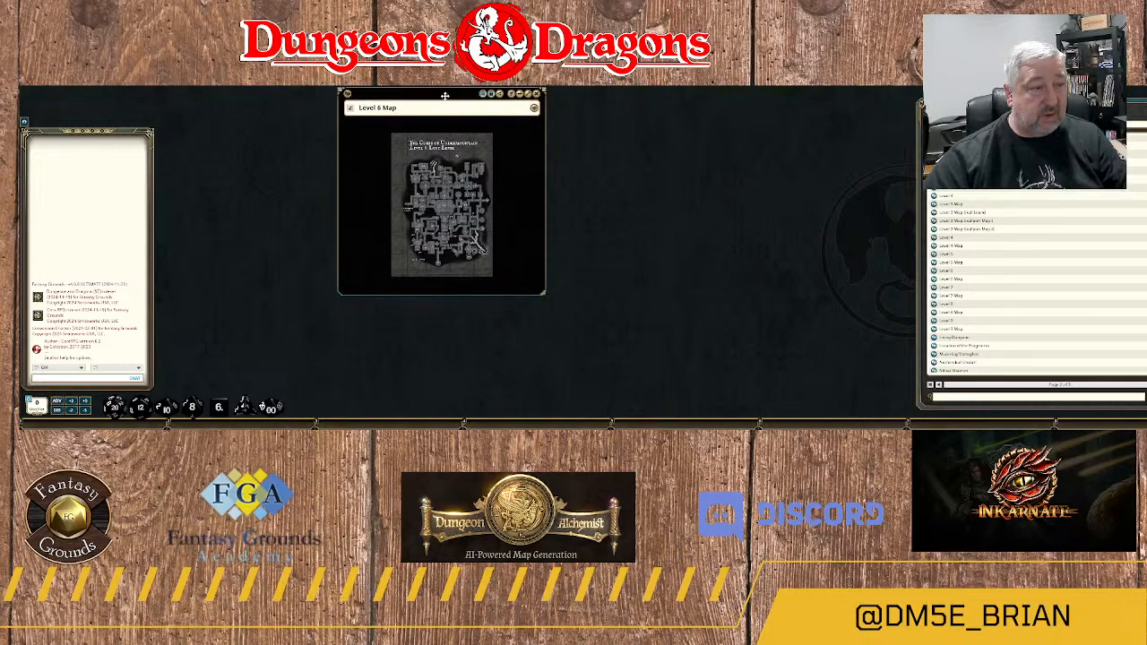
{"action": "left_click_drag", "start_coordinate": [544, 293], "coordinate": [799, 406]}
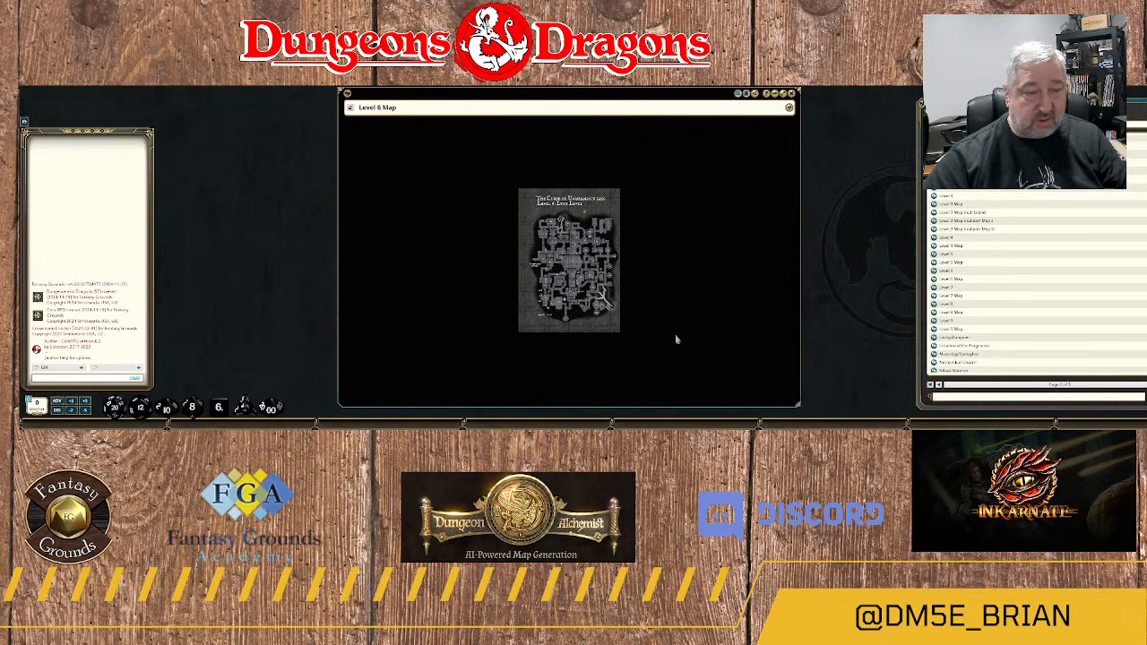
{"action": "left_click", "coordinate": [791, 94]}
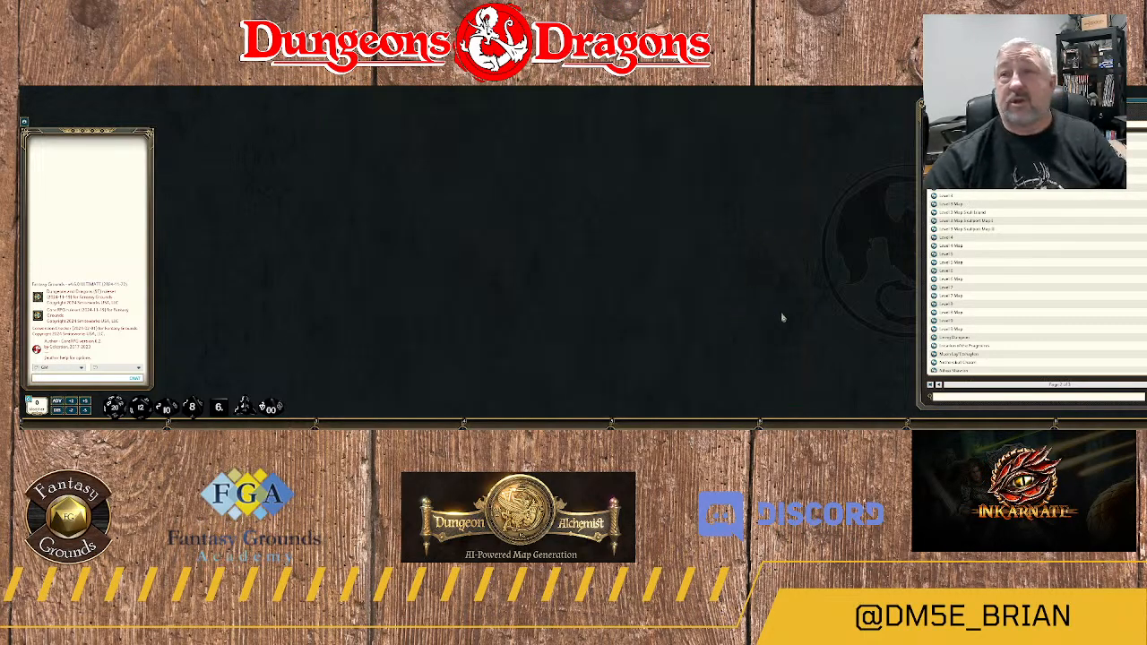